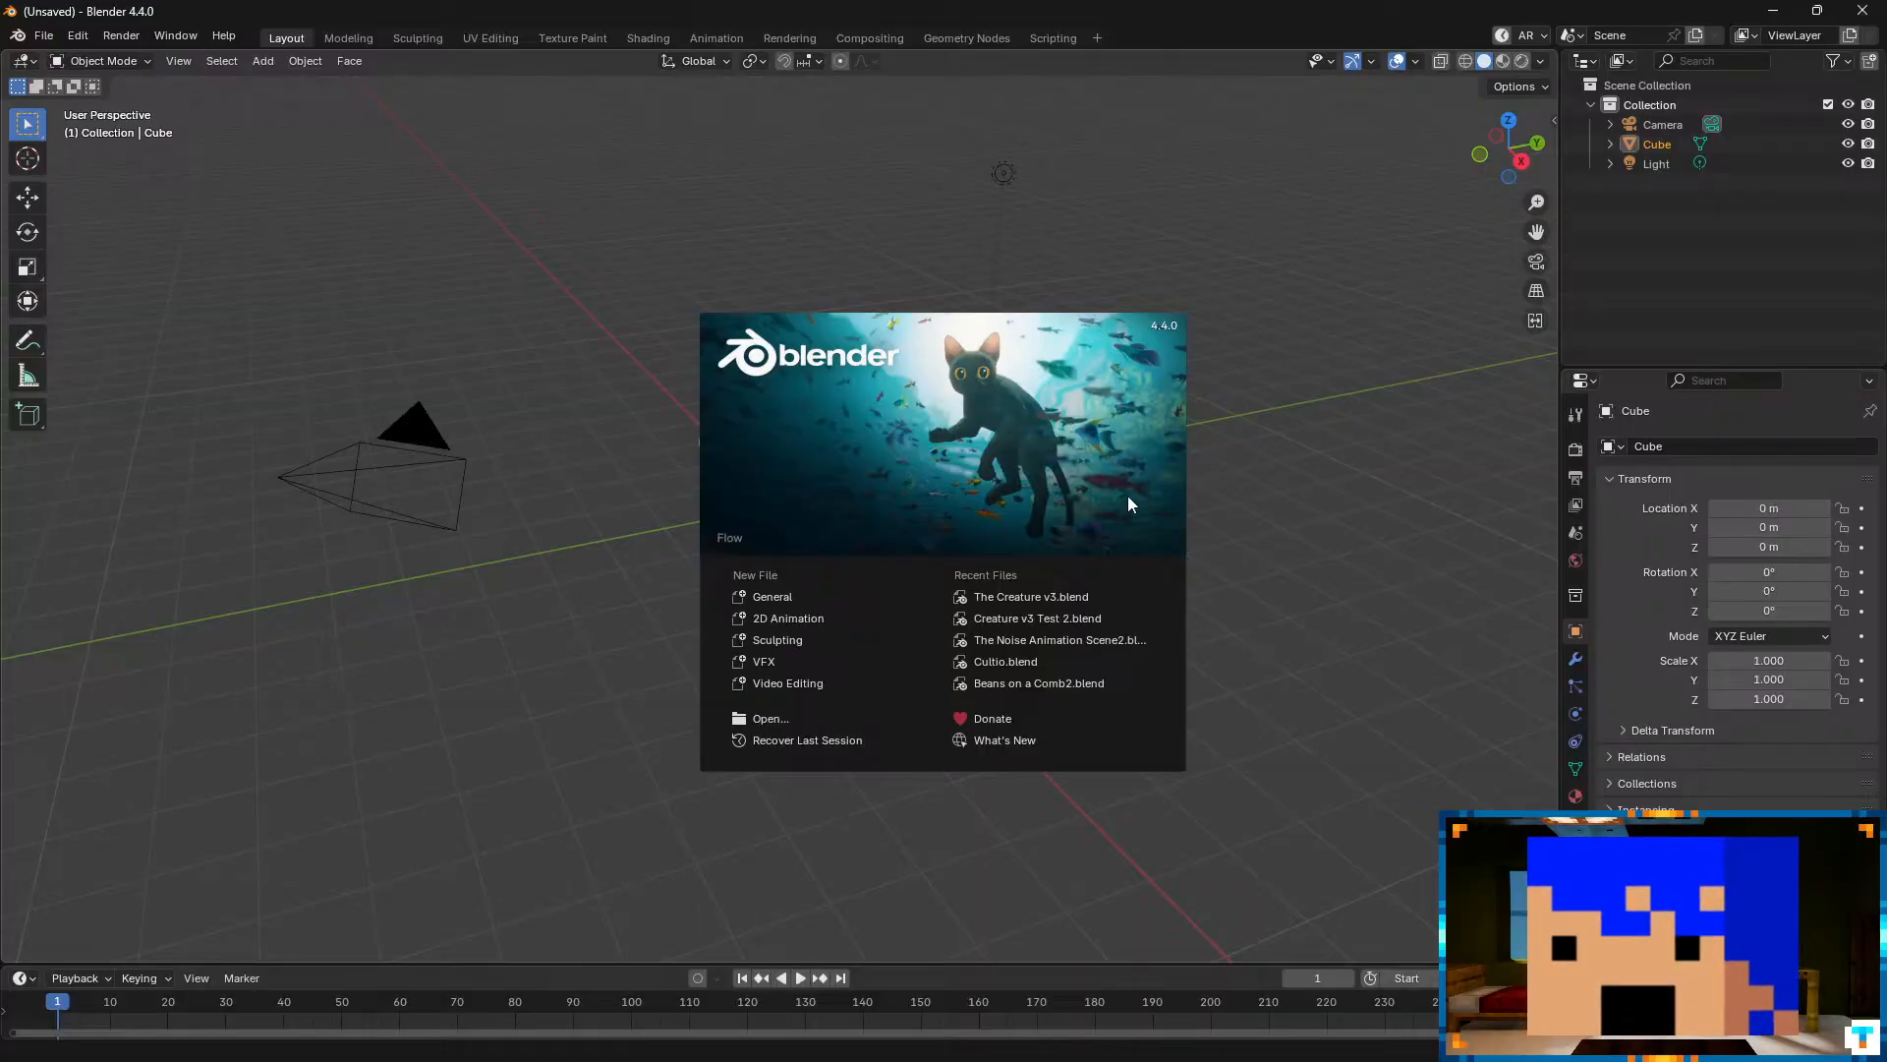
- Start opening an existing file and browse to the Blender\Projects folder
left_click(786, 718)
left_click(732, 307)
left_click(732, 307)
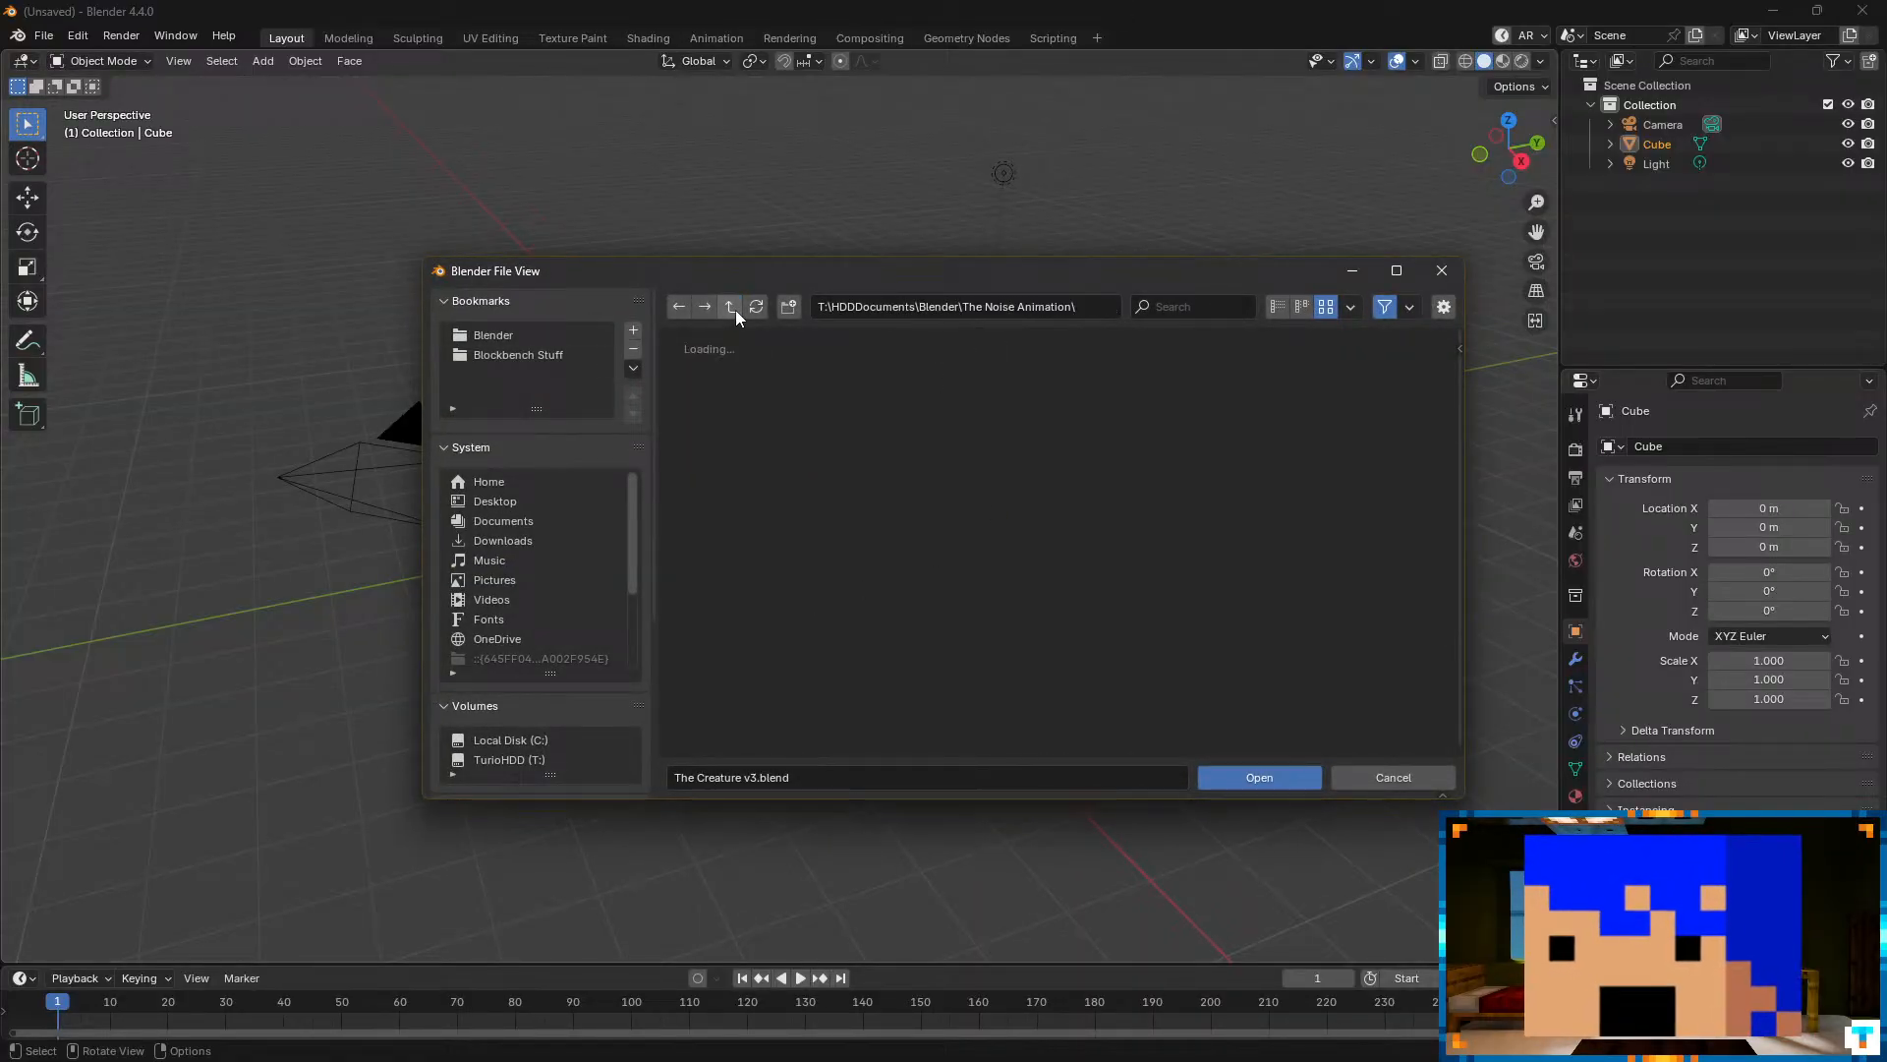
left_click(730, 306)
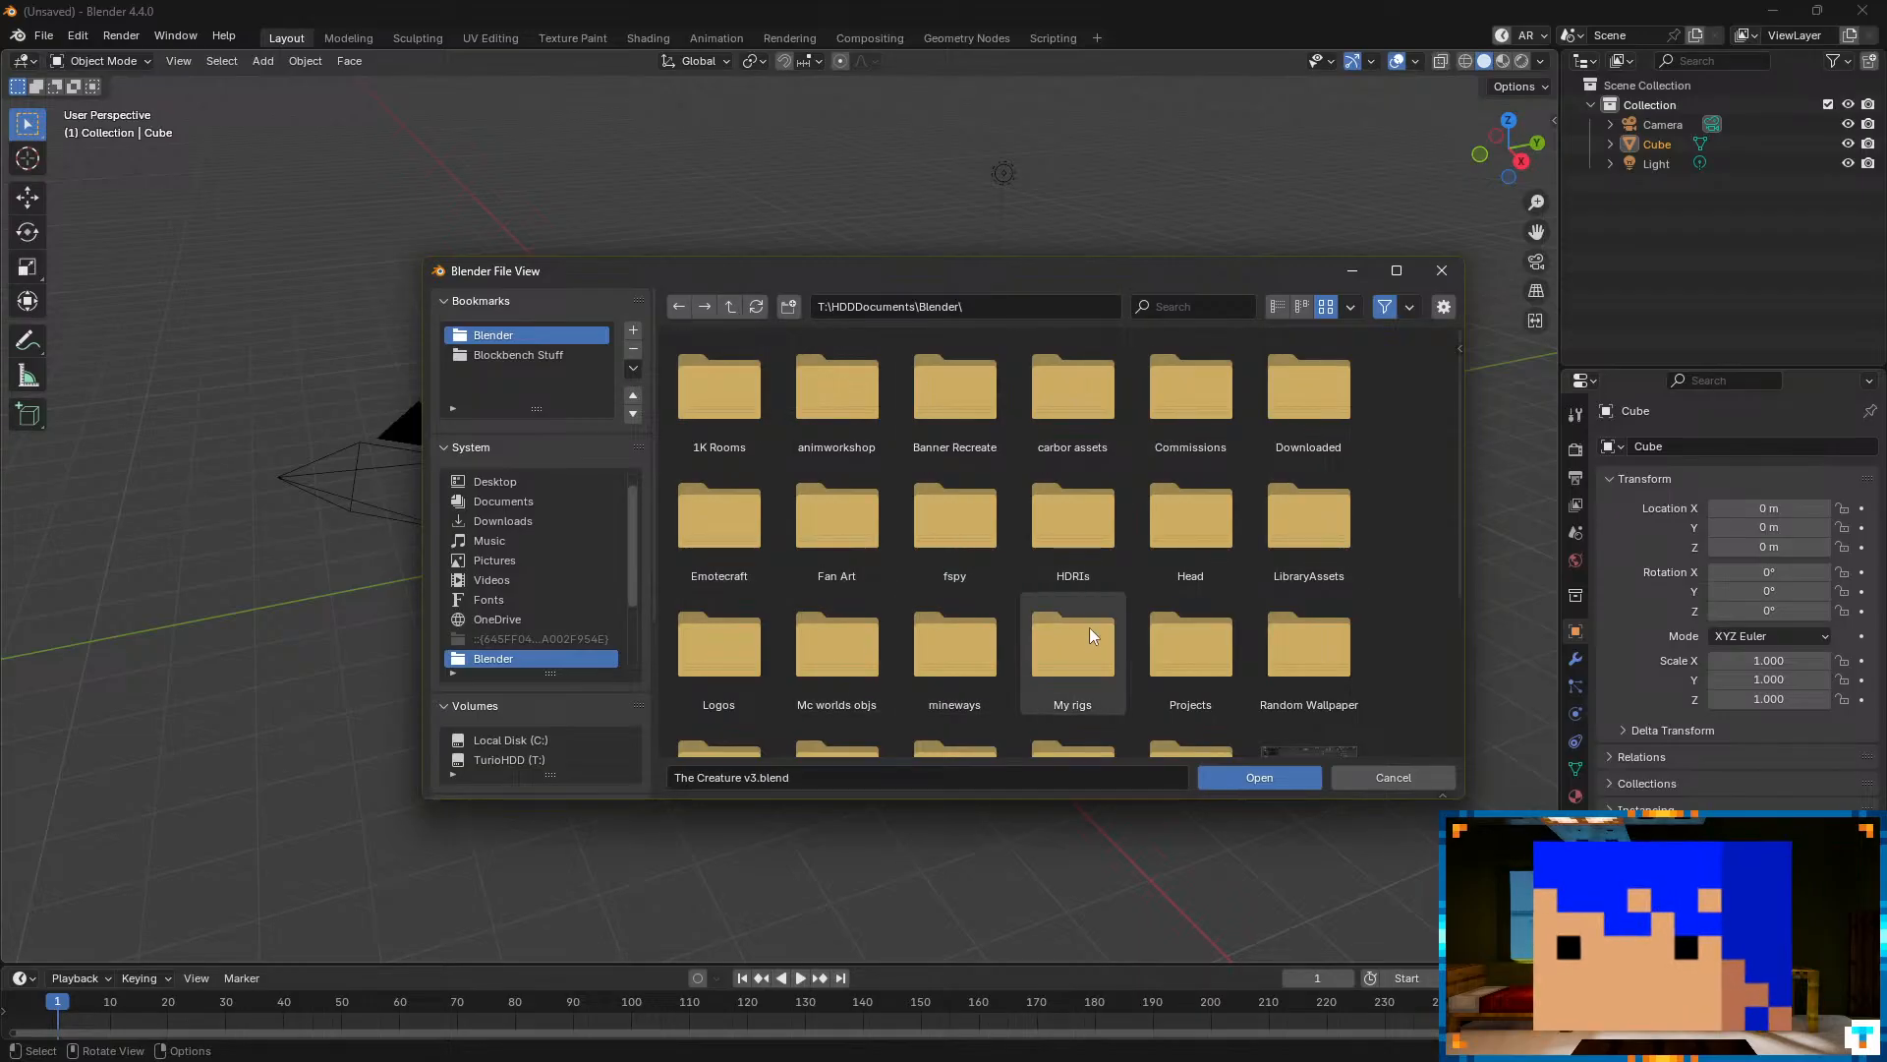
double_click(1199, 634)
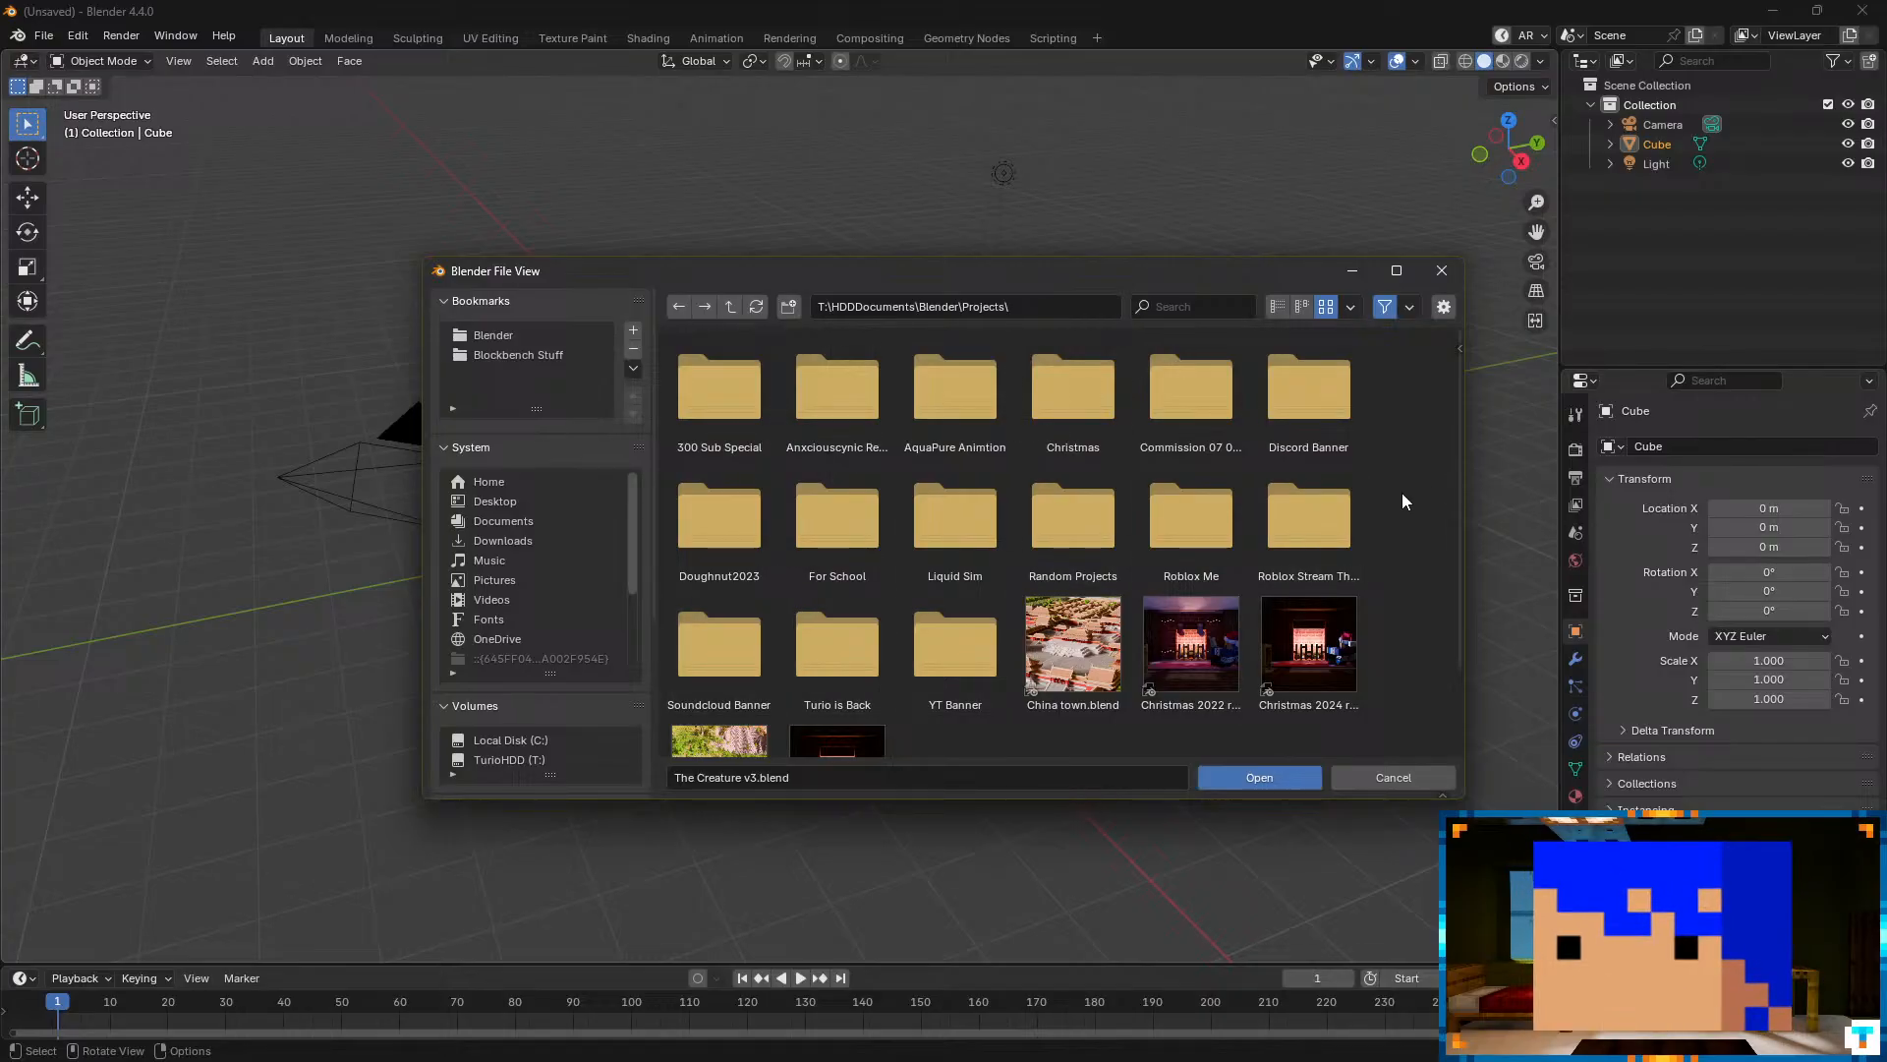
- Switch to Spotify, view the Red Light single's page and browse the playlist results for no copyrite piano
left_click(555, 1037)
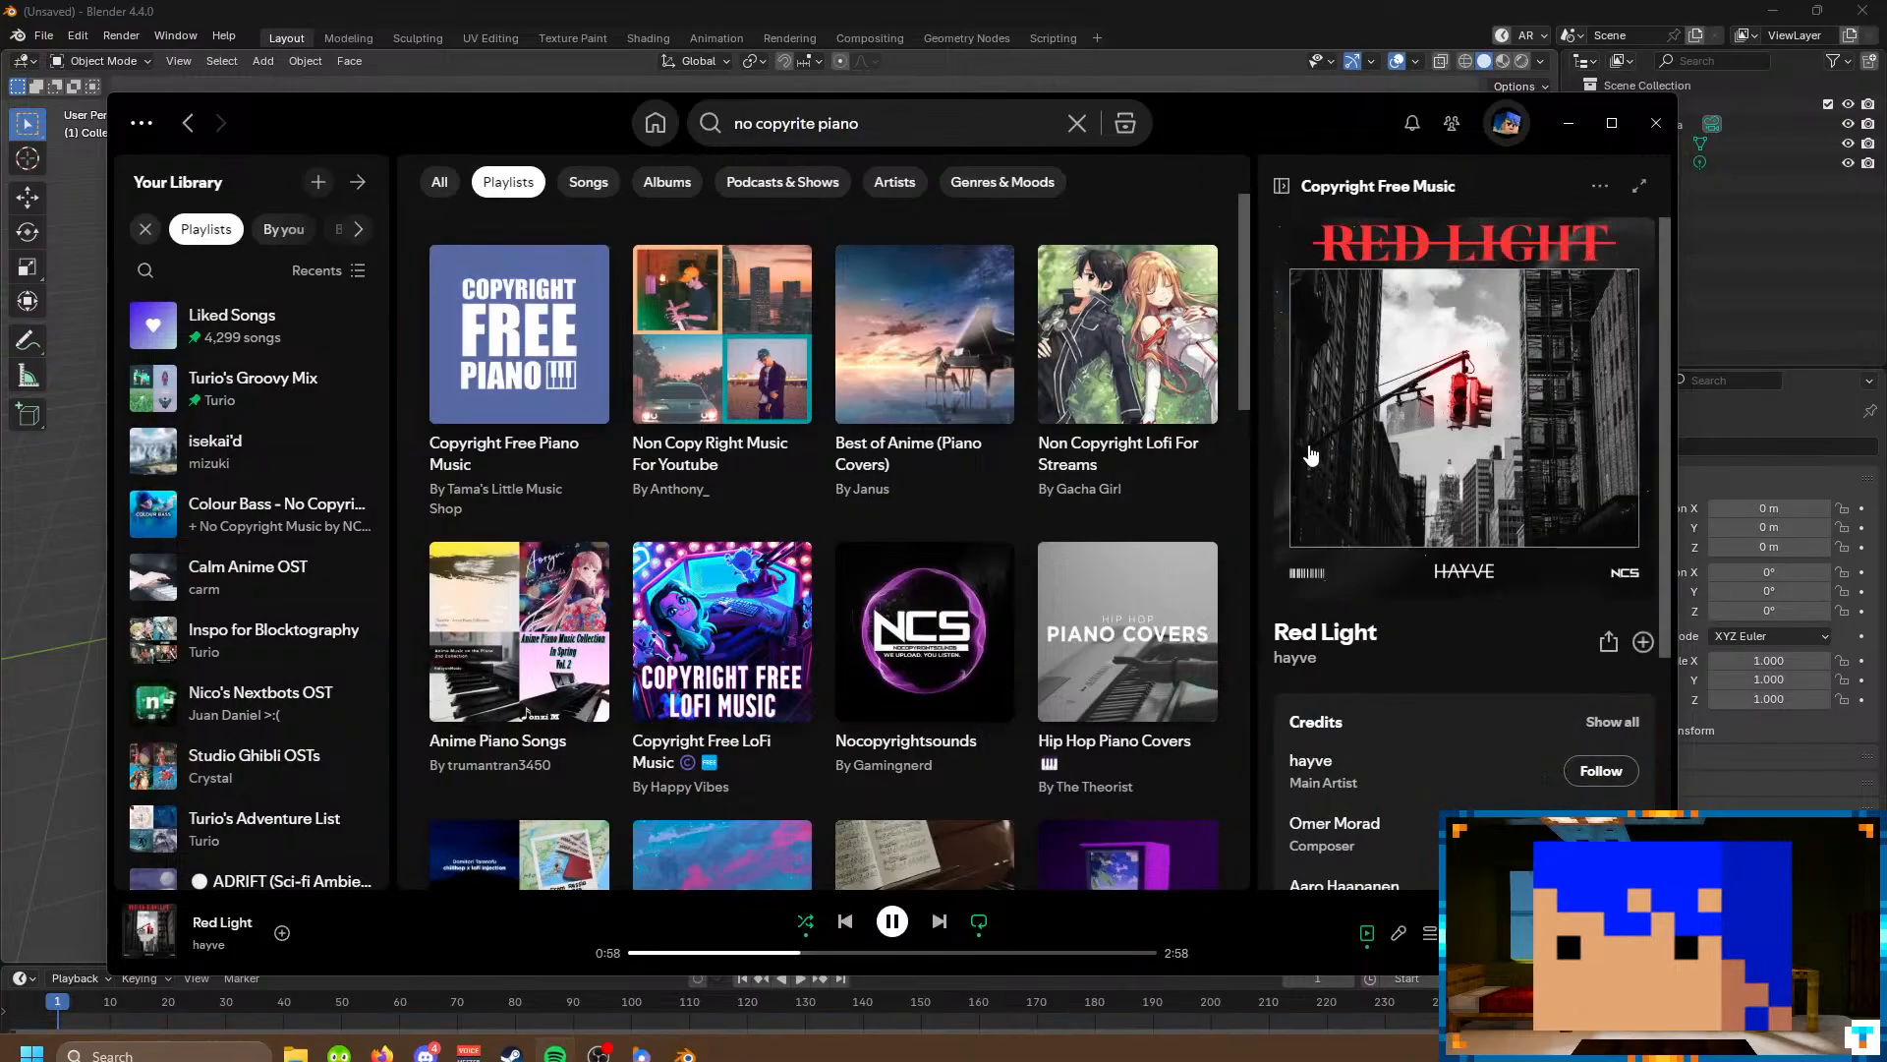
scroll(727, 678, "down", 3)
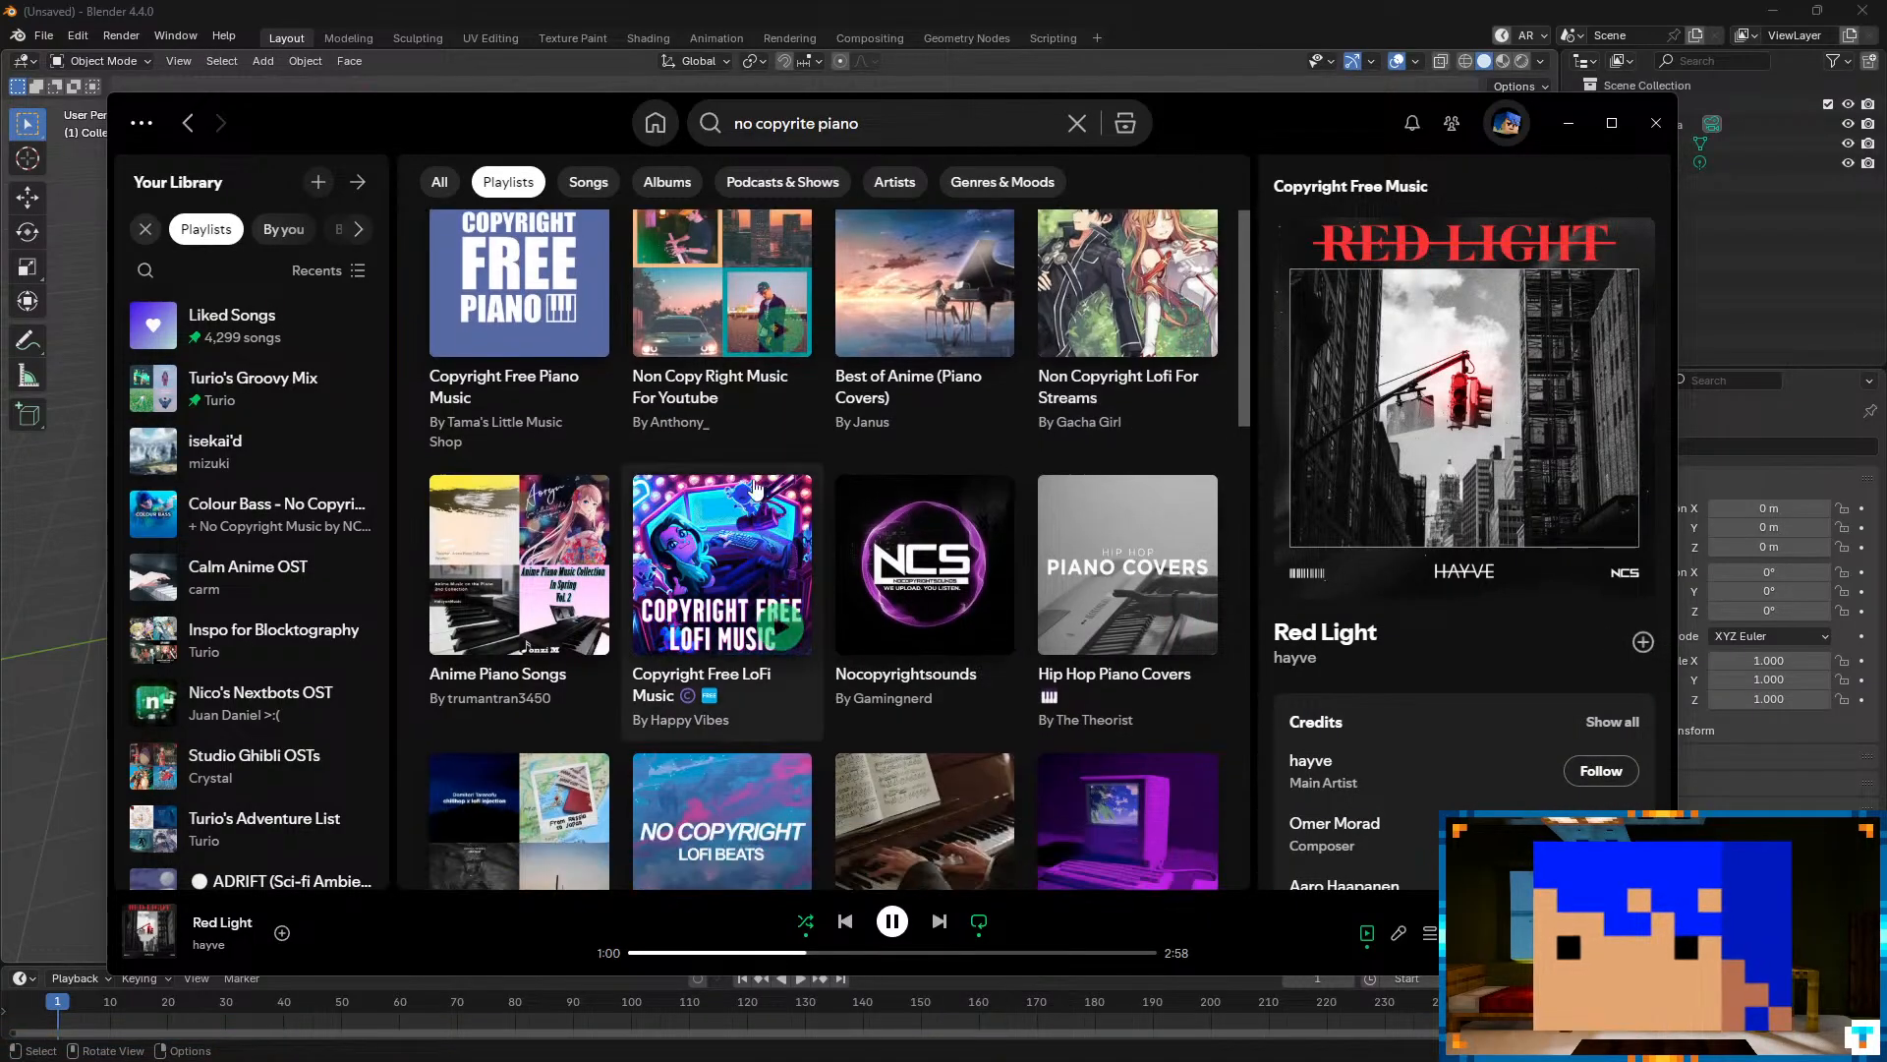
left_click(216, 922)
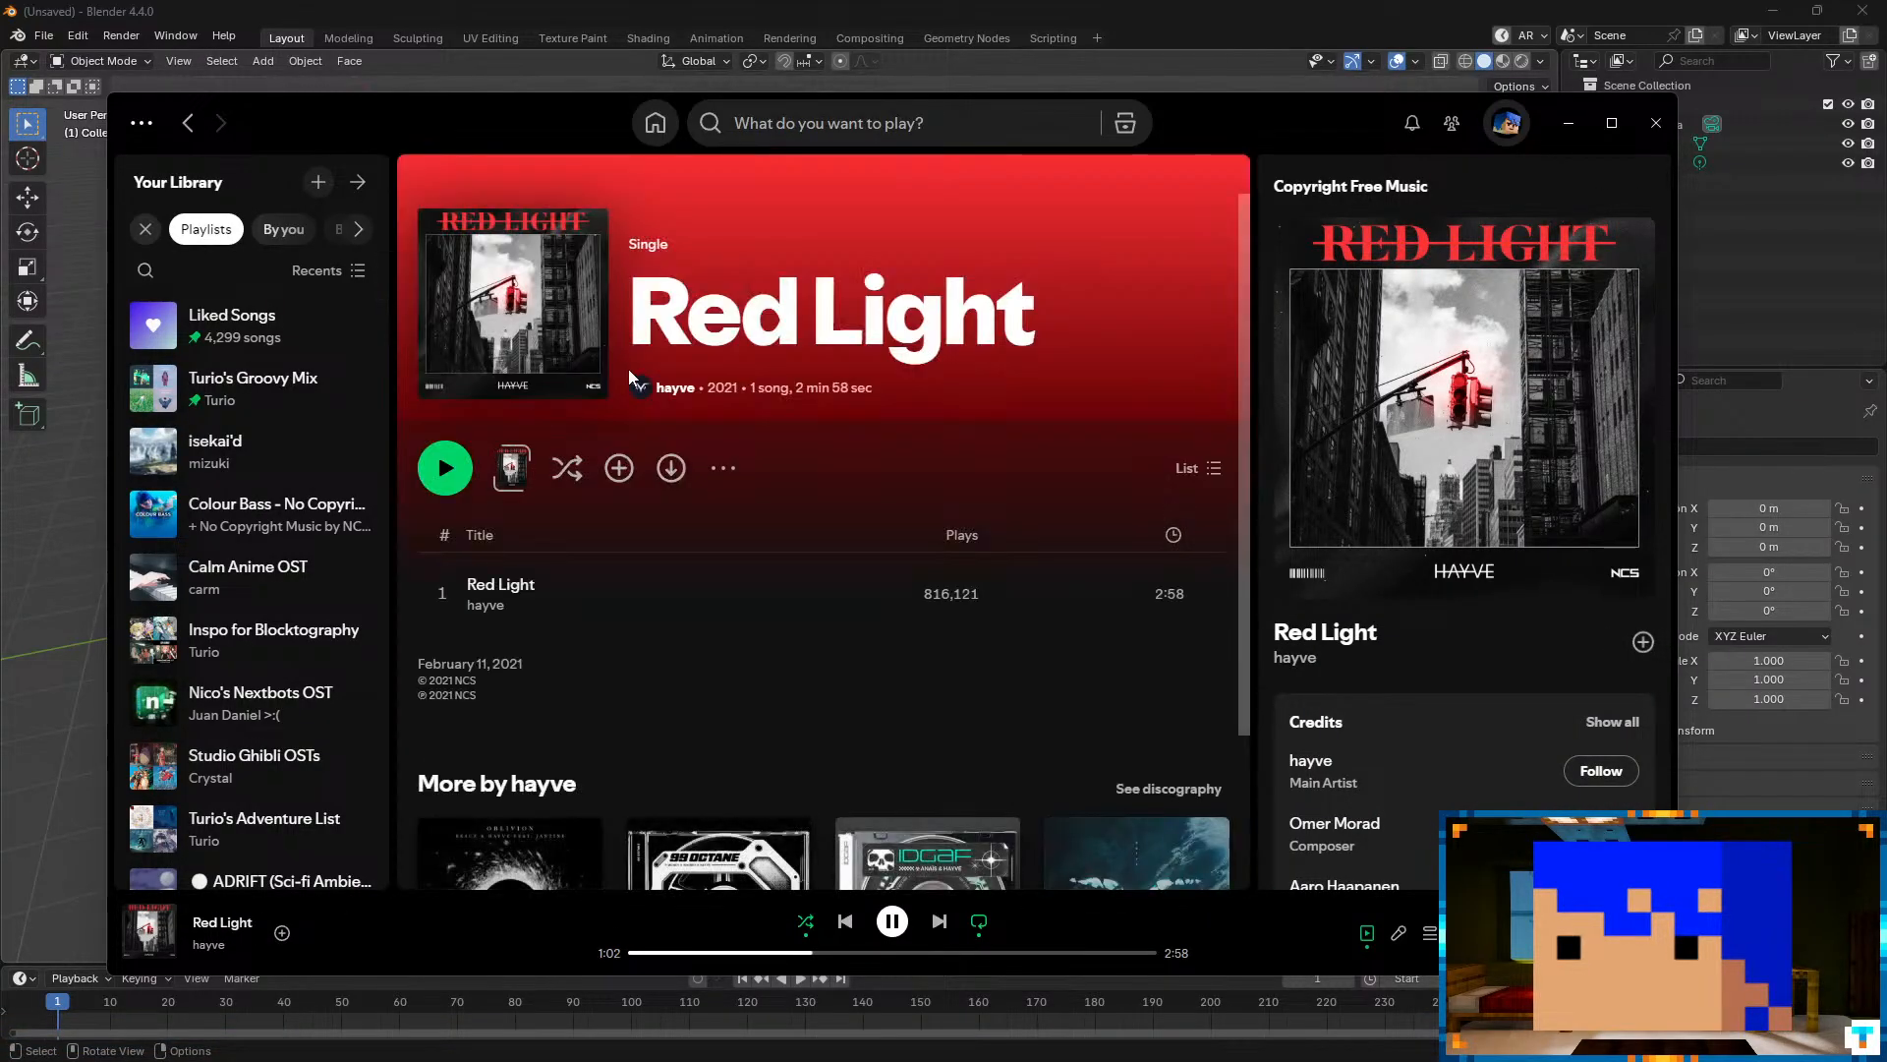
left_click(188, 128)
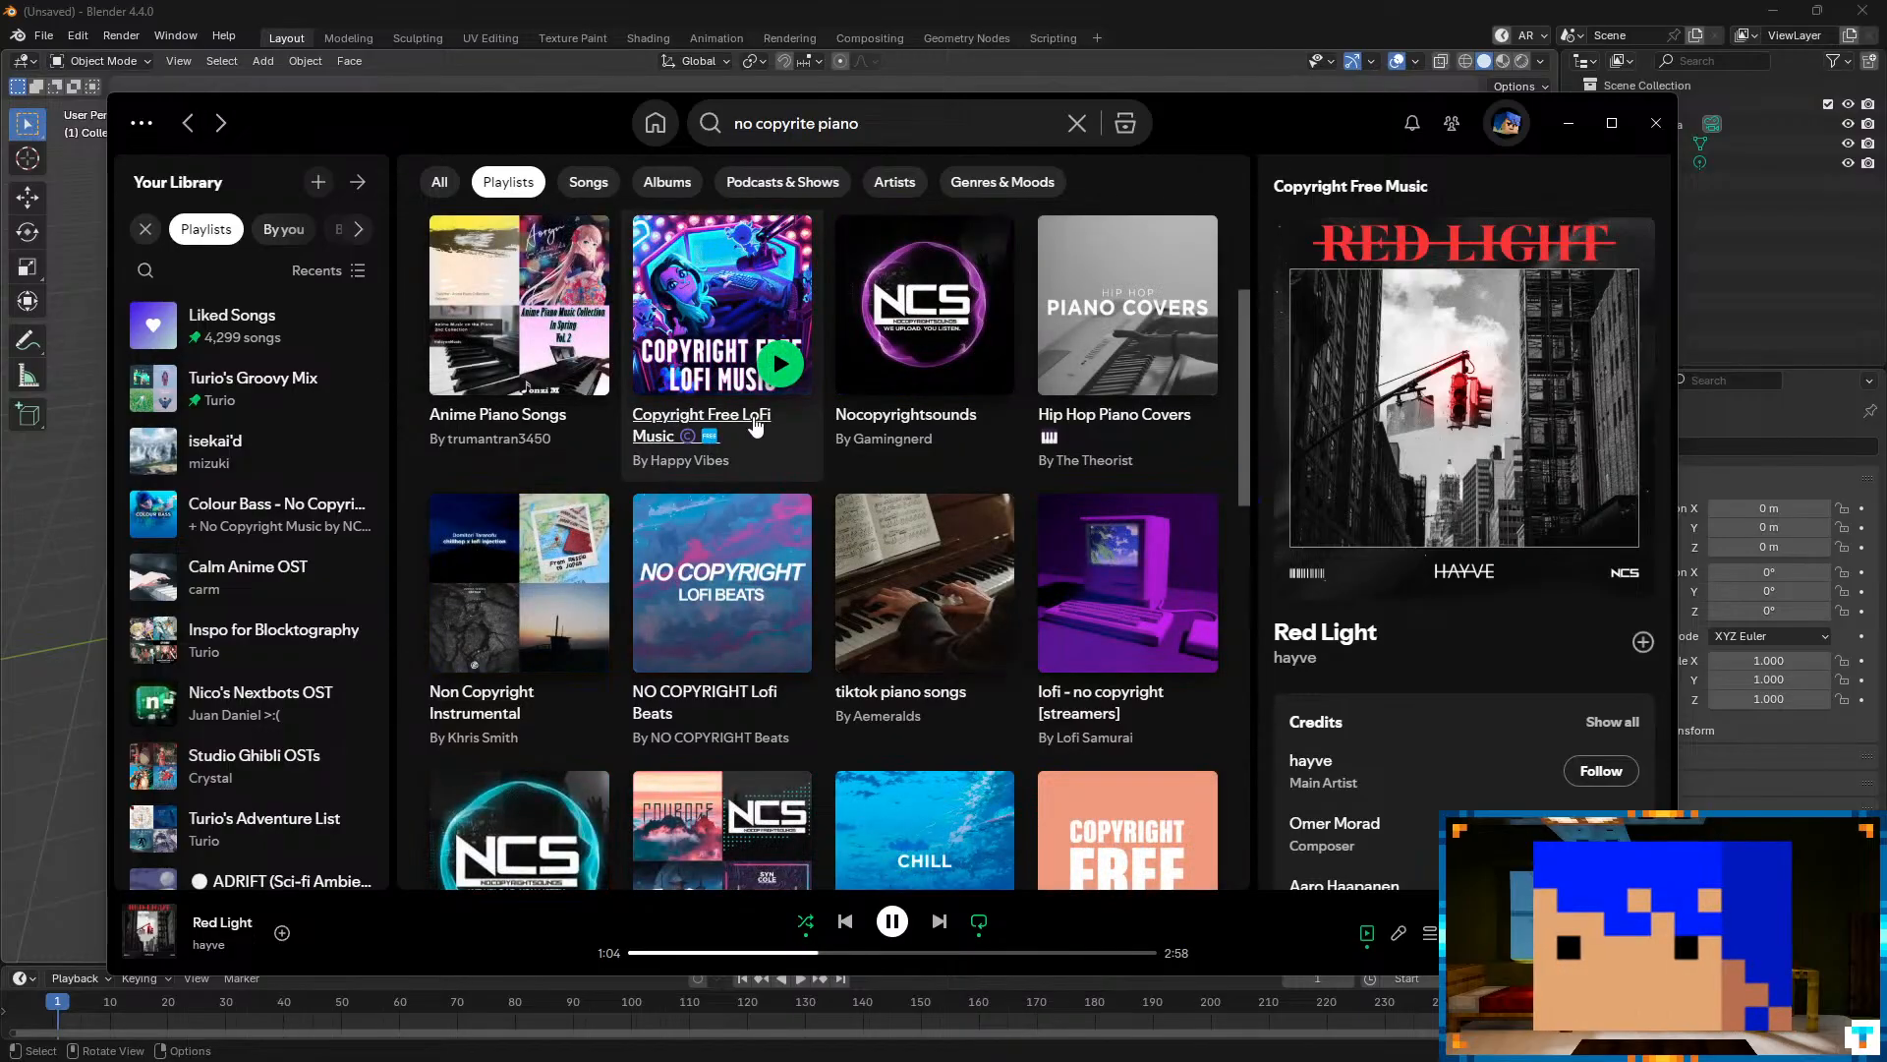
scroll(779, 664, "up", 3)
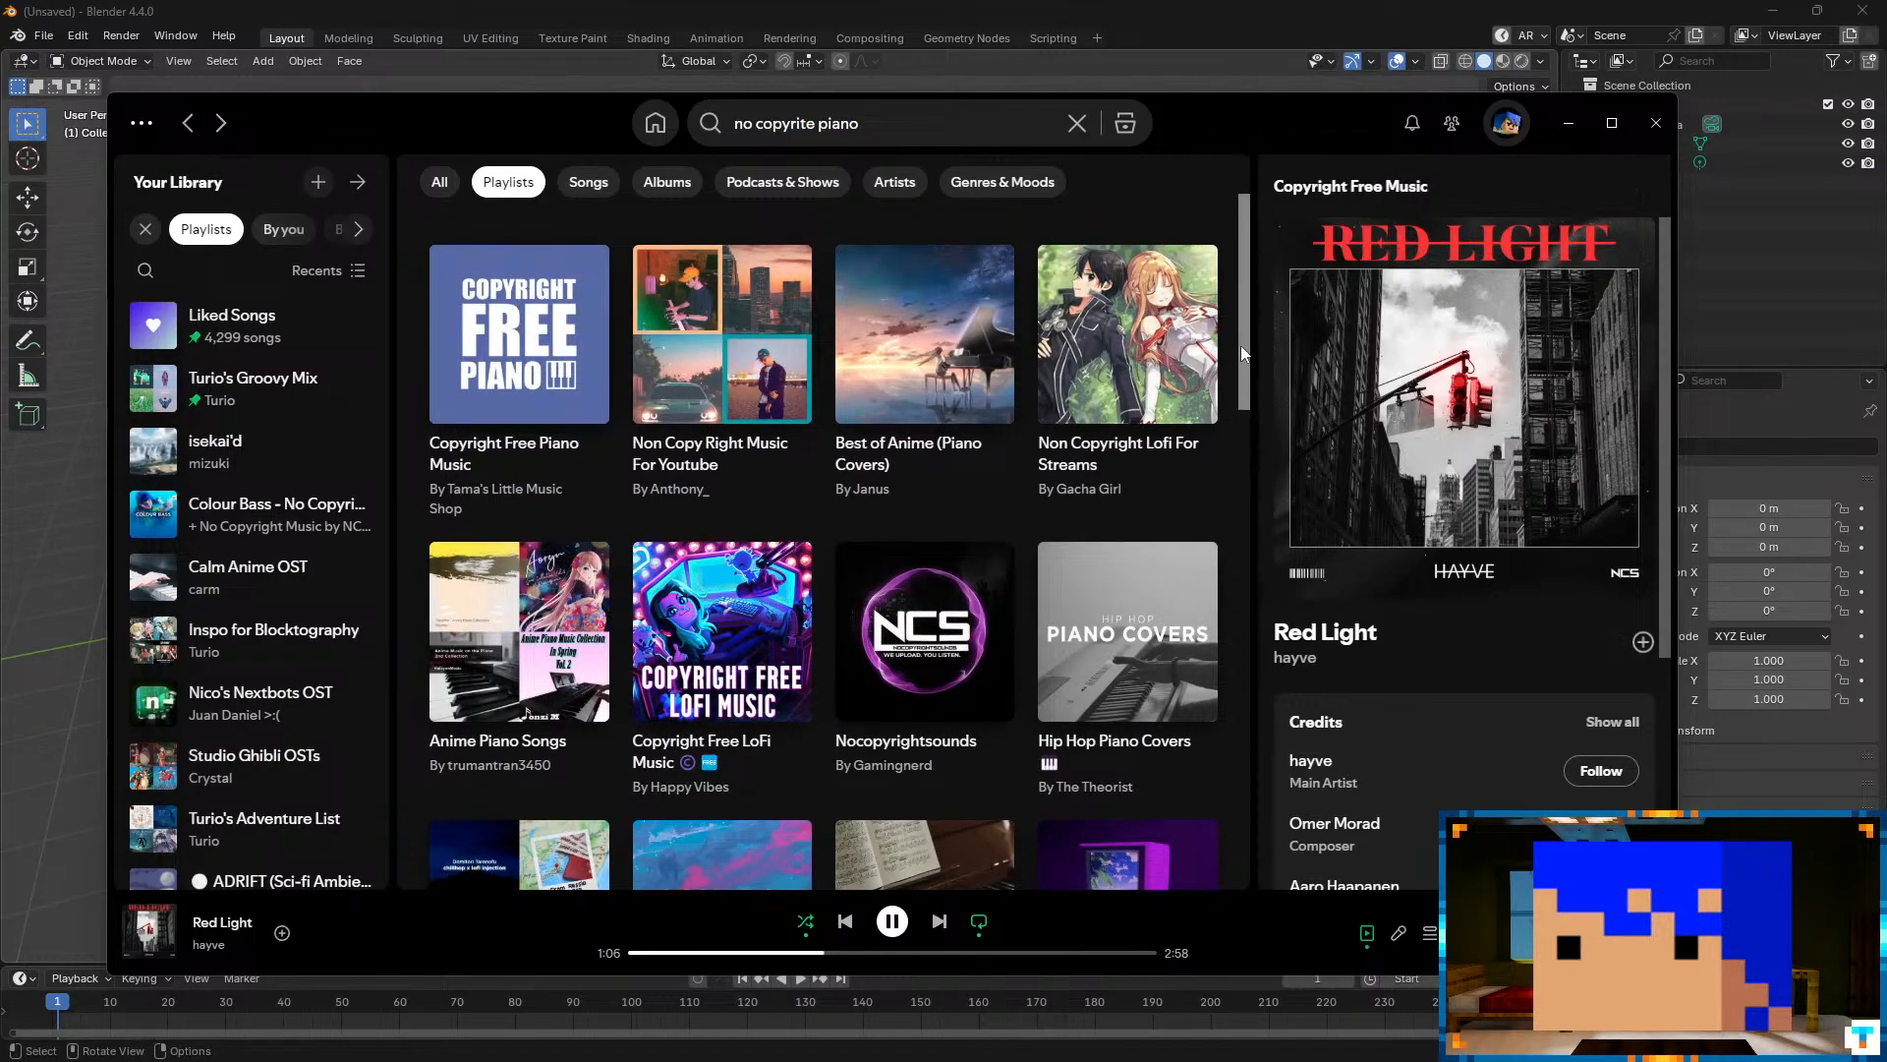
scroll(1248, 500, "down", 7)
scroll(1246, 629, "up", 7)
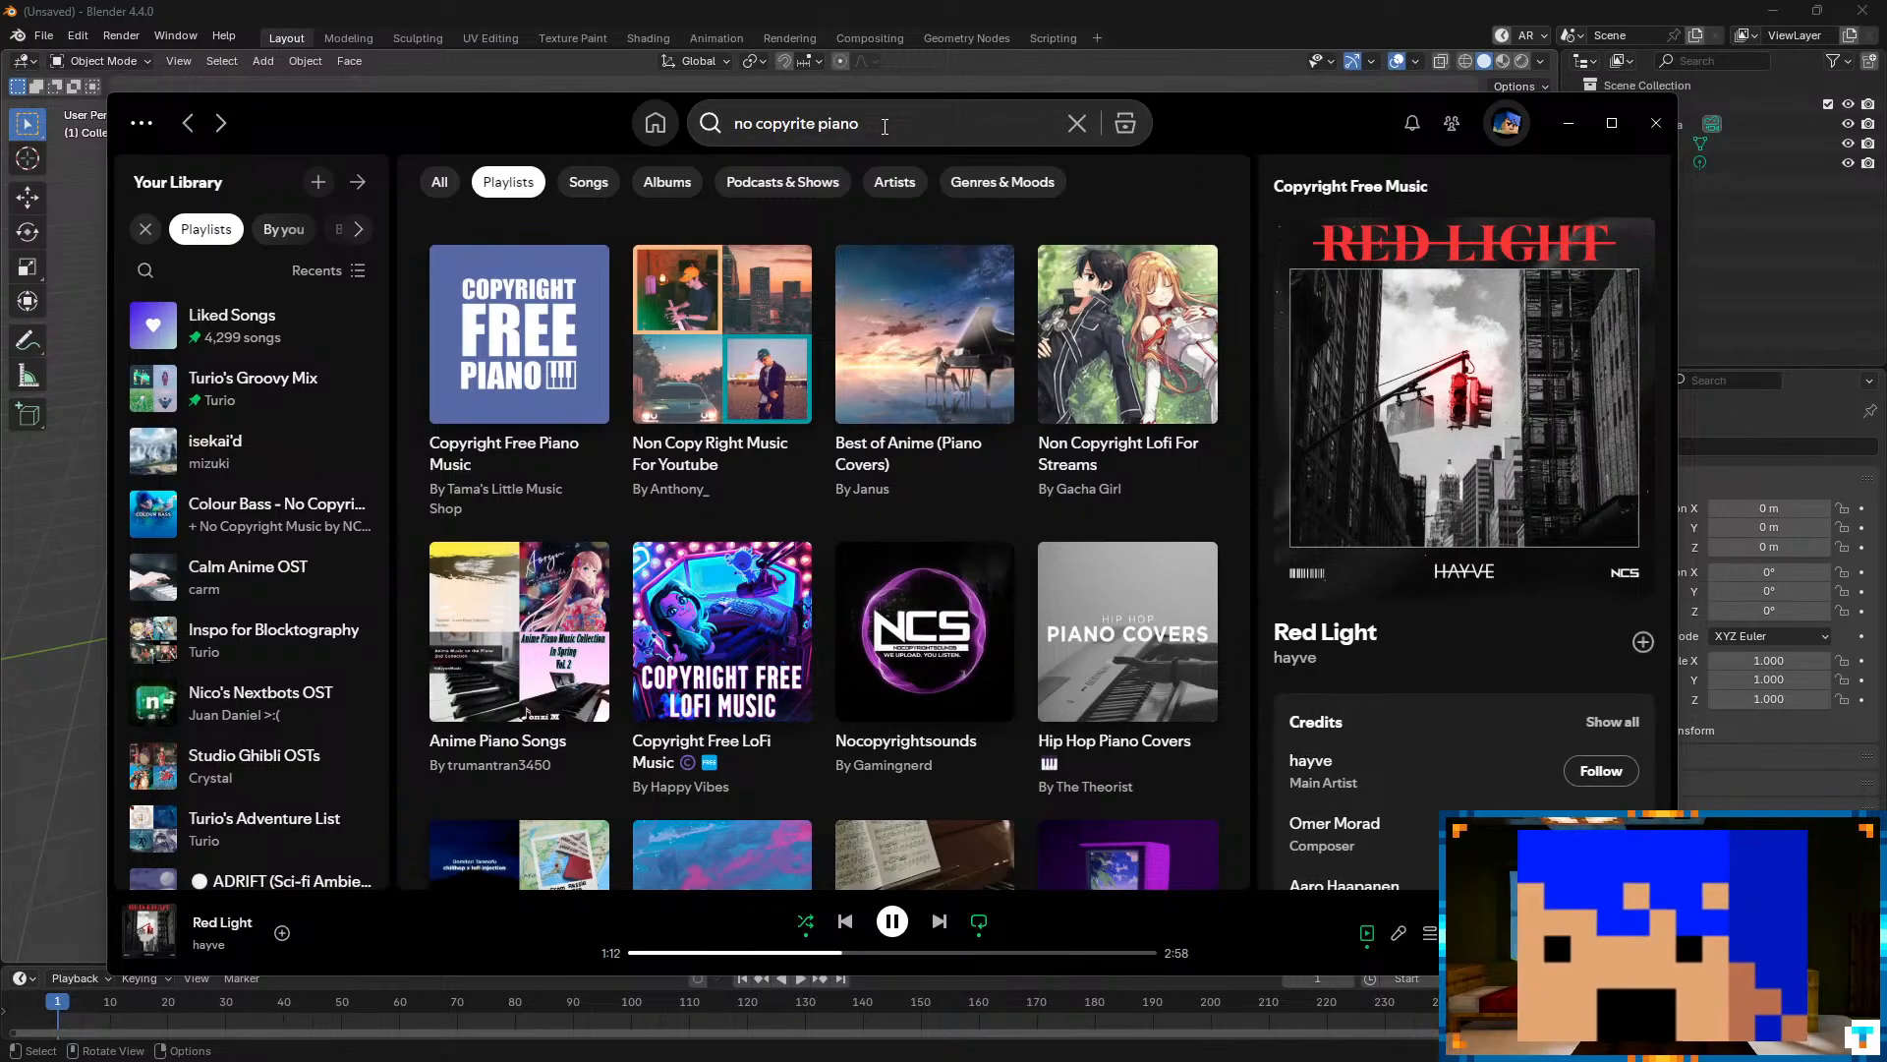
- Search Spotify for no copyrite, view the Copyright Free Music playlist by NCS and return to Blender's file browser
left_click_drag(897, 125, 812, 120)
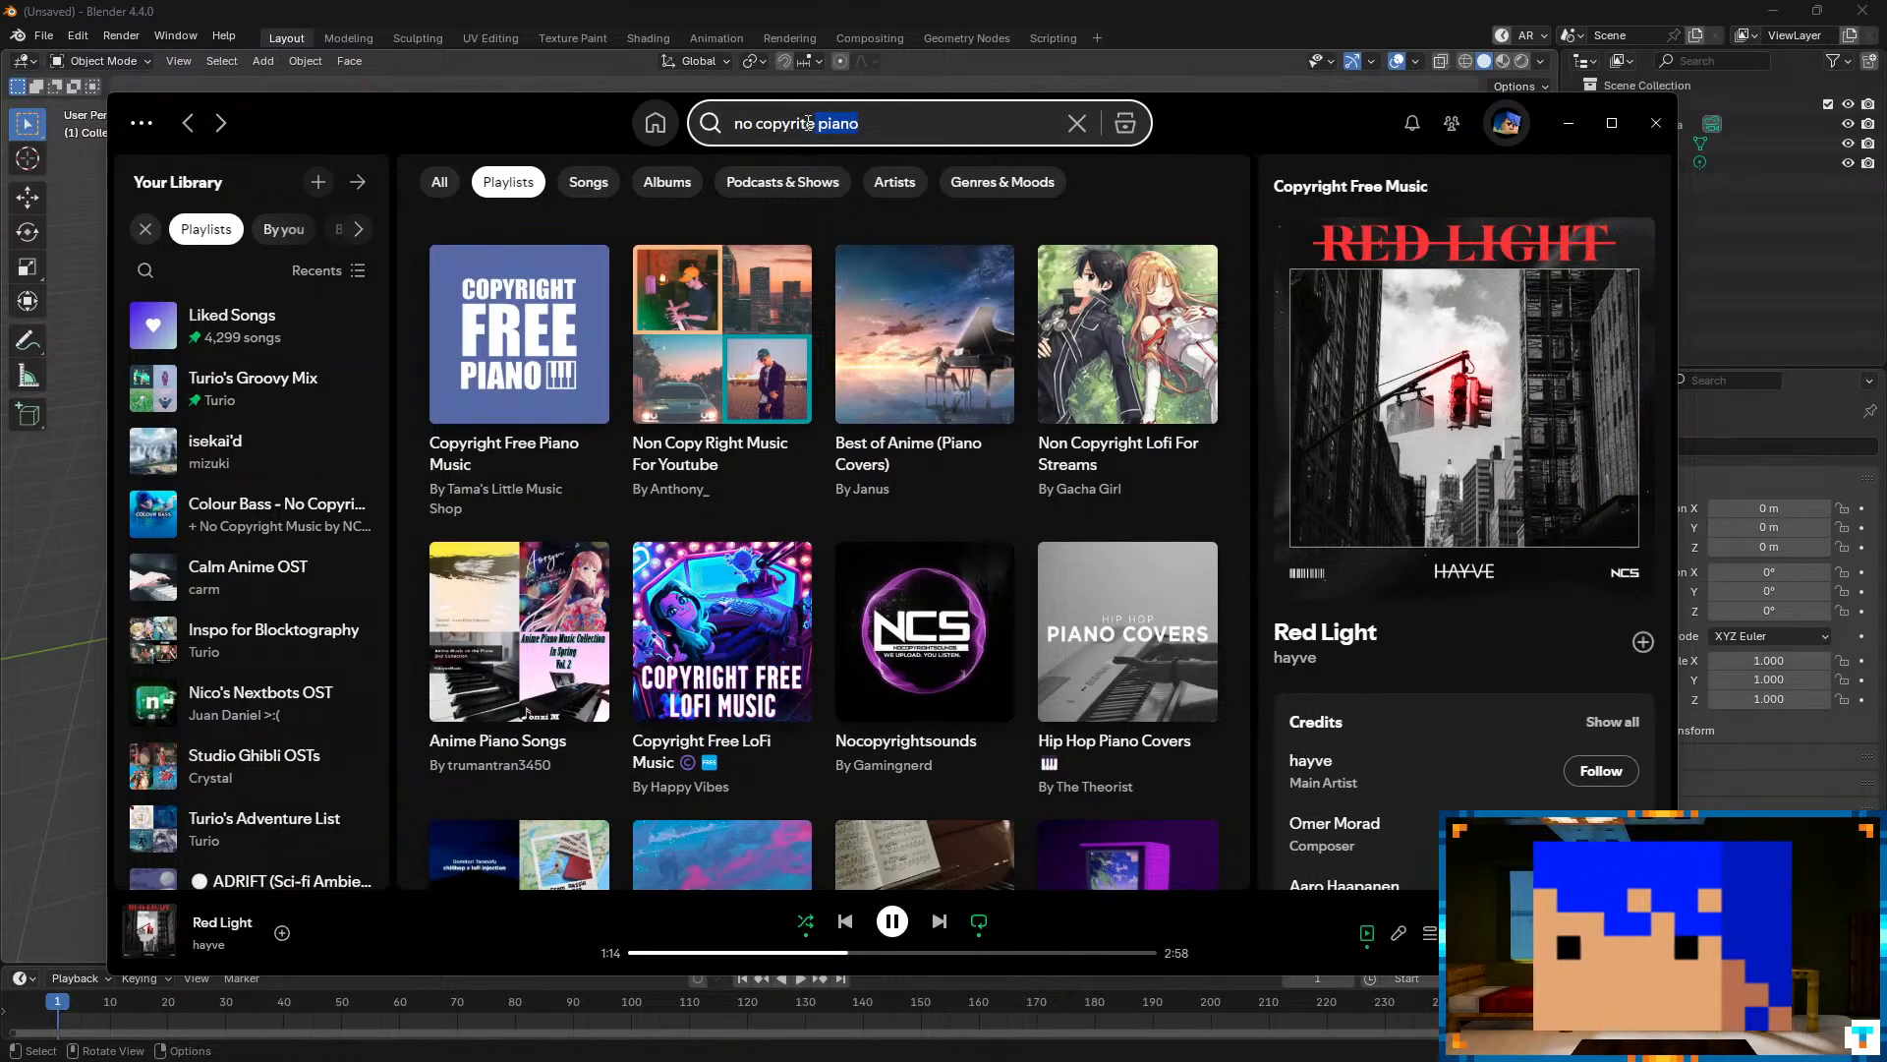
key("BackSpace")
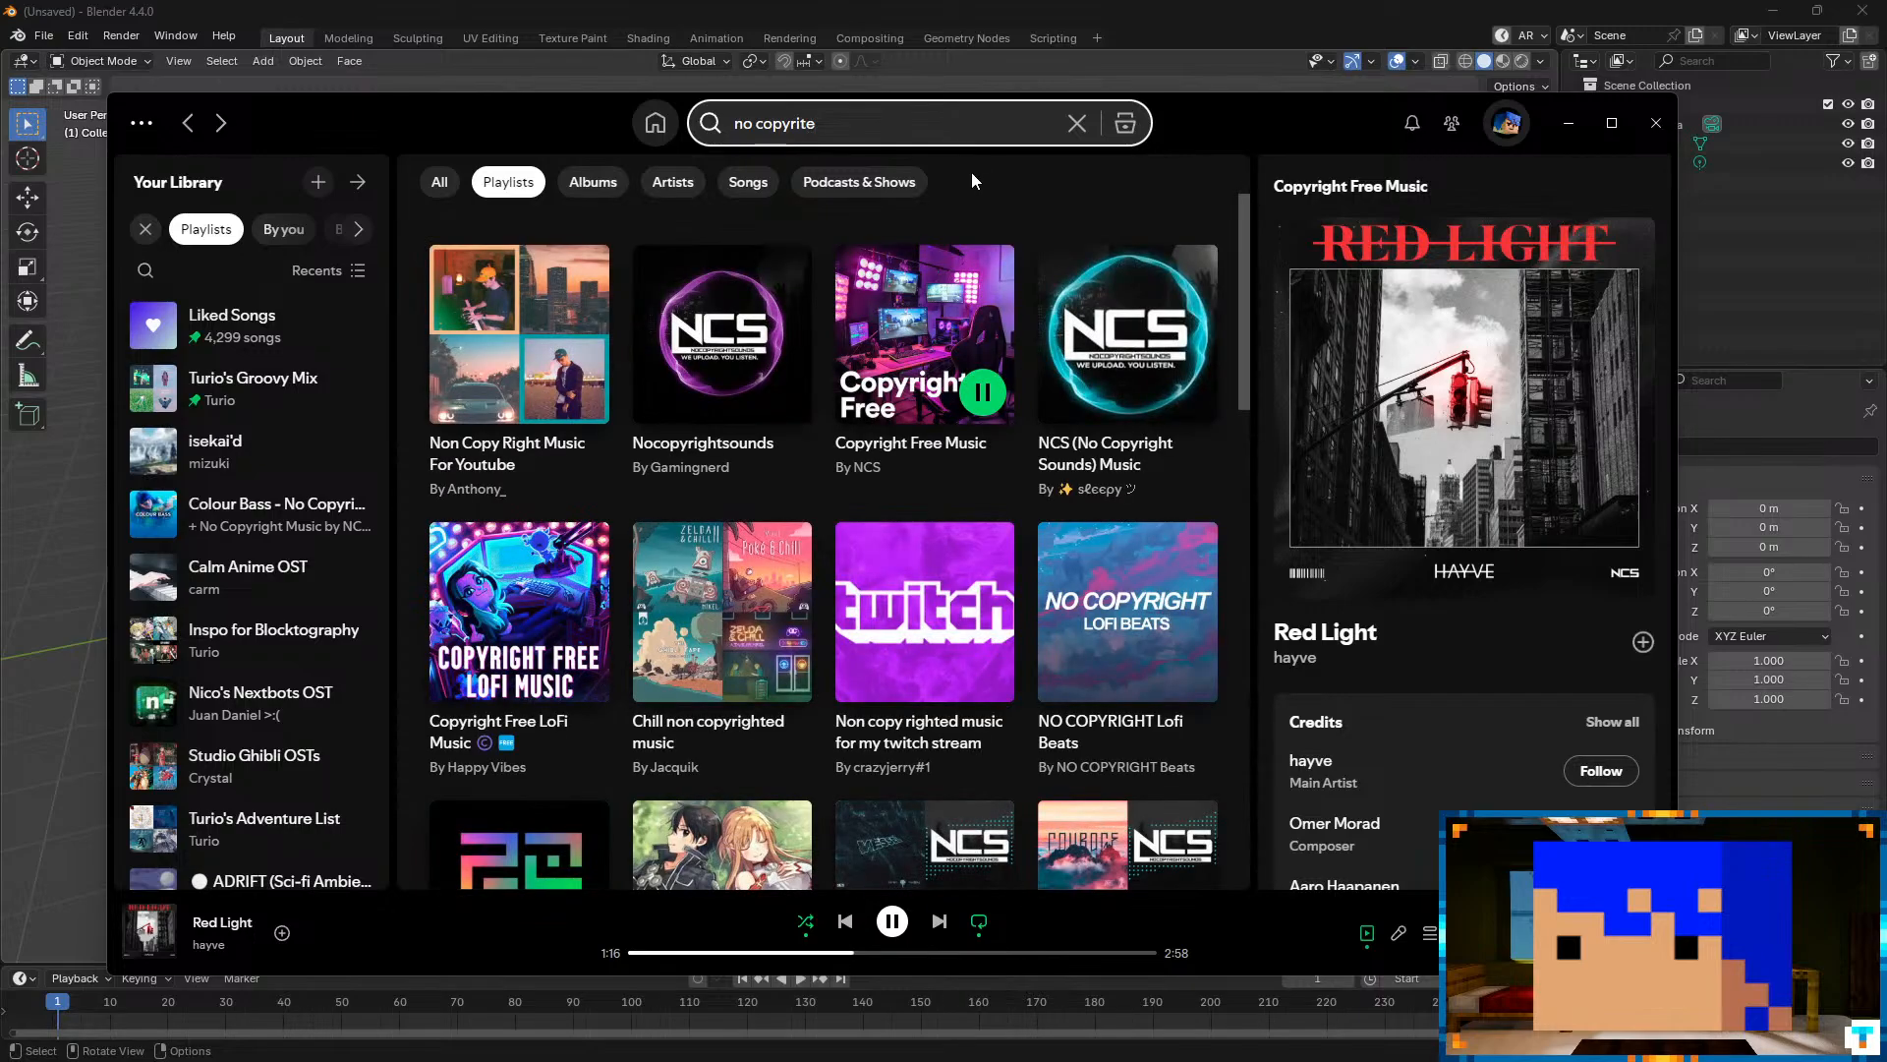
left_click(888, 306)
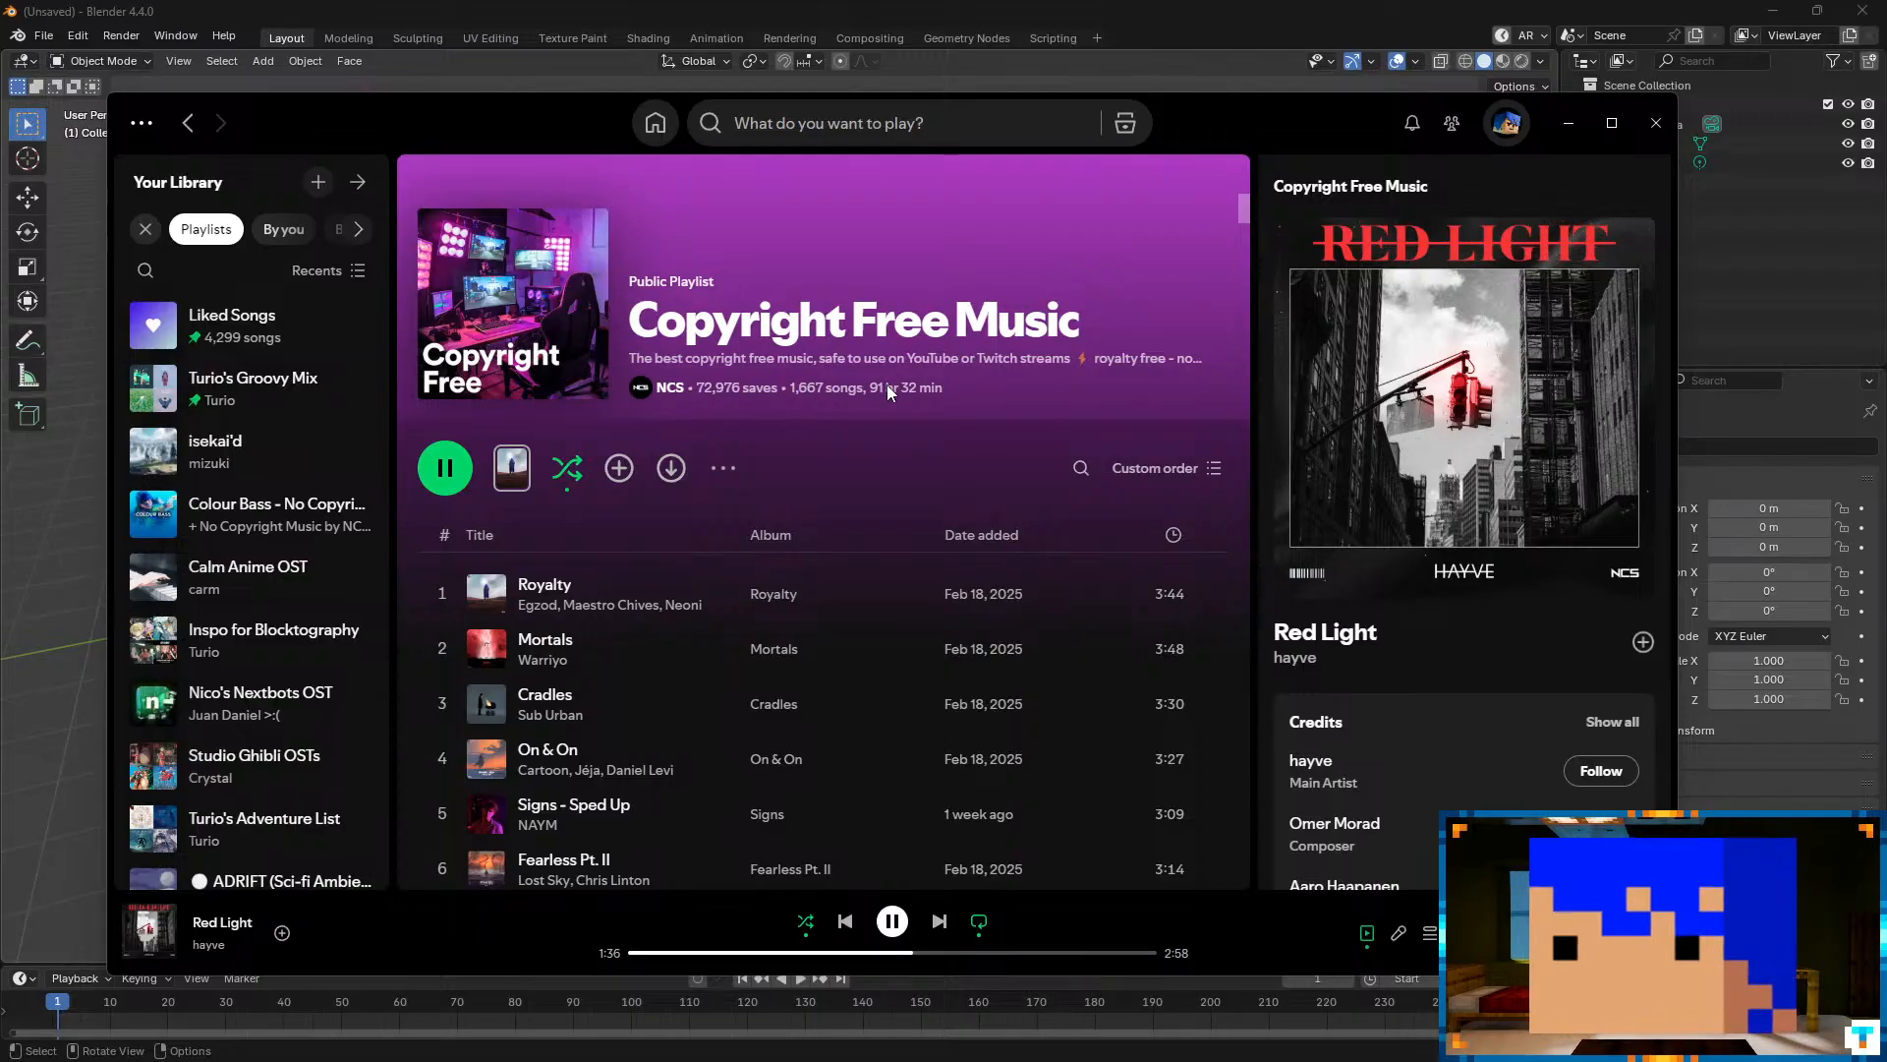
left_click(1231, 7)
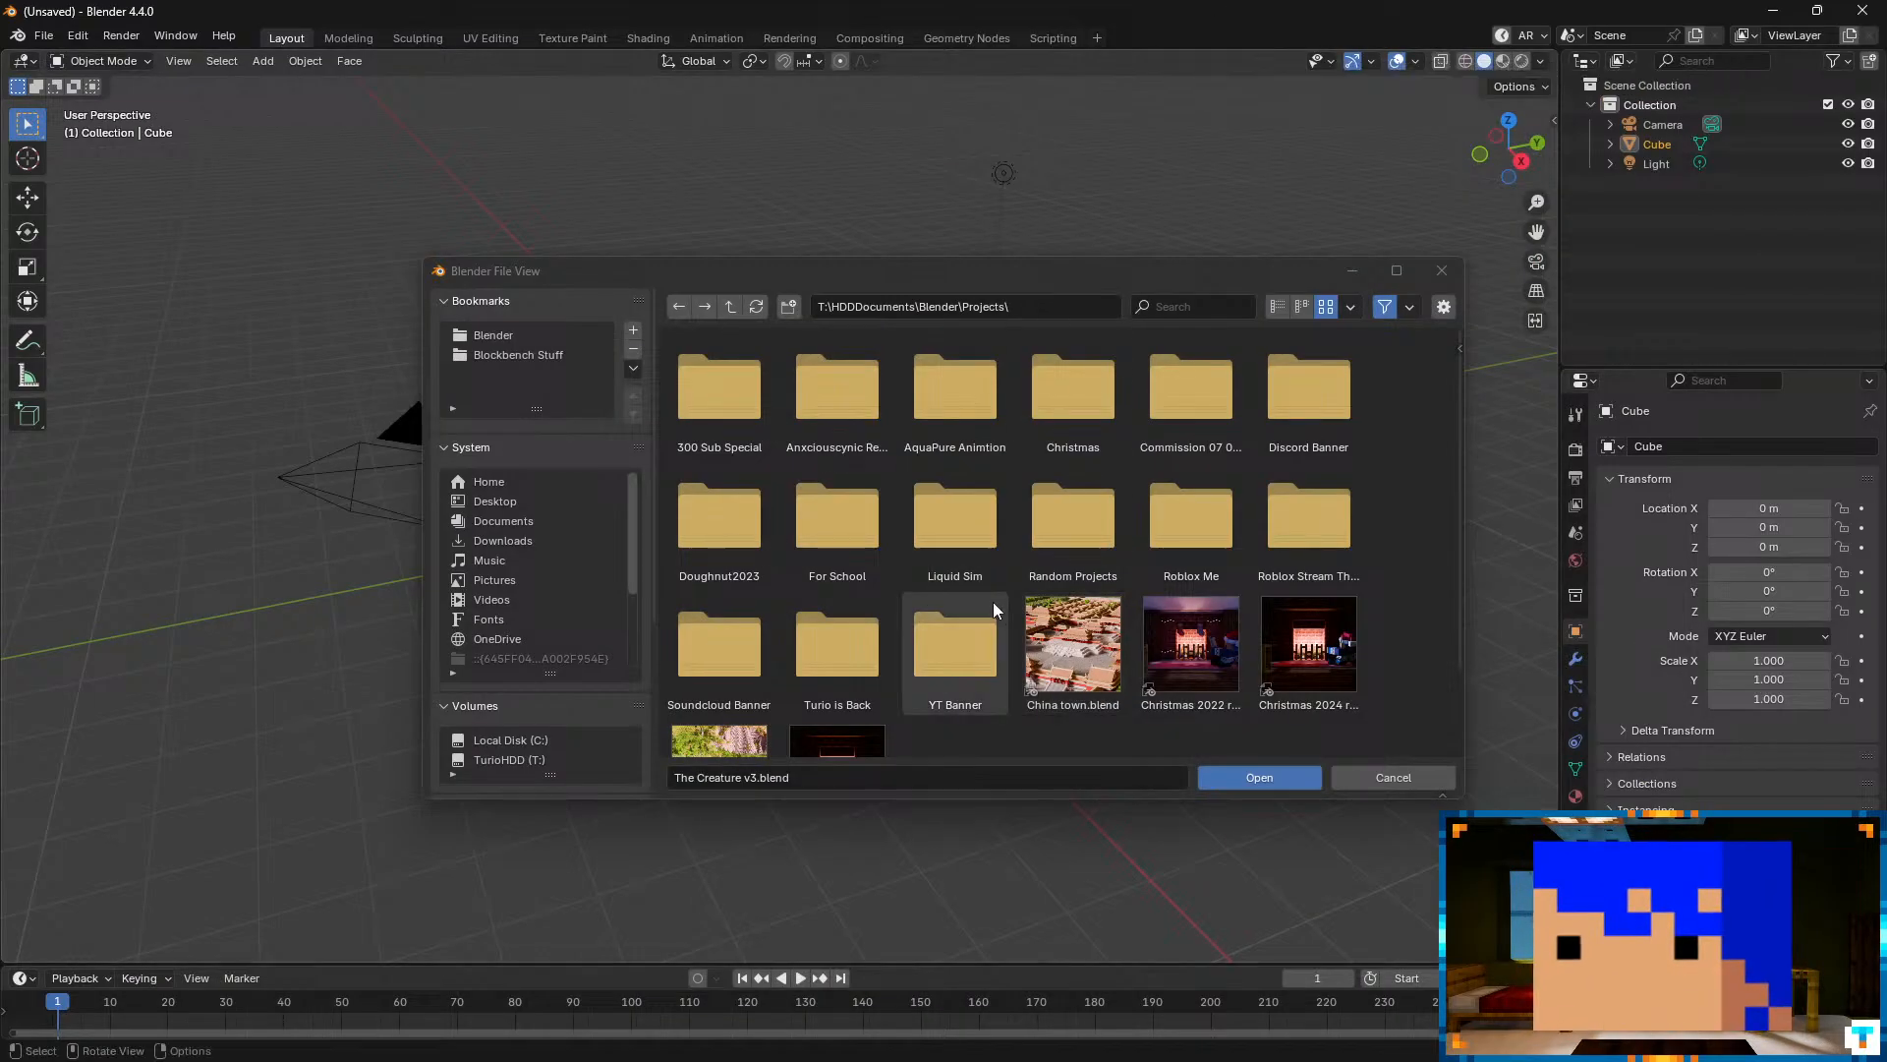
left_click(1389, 445)
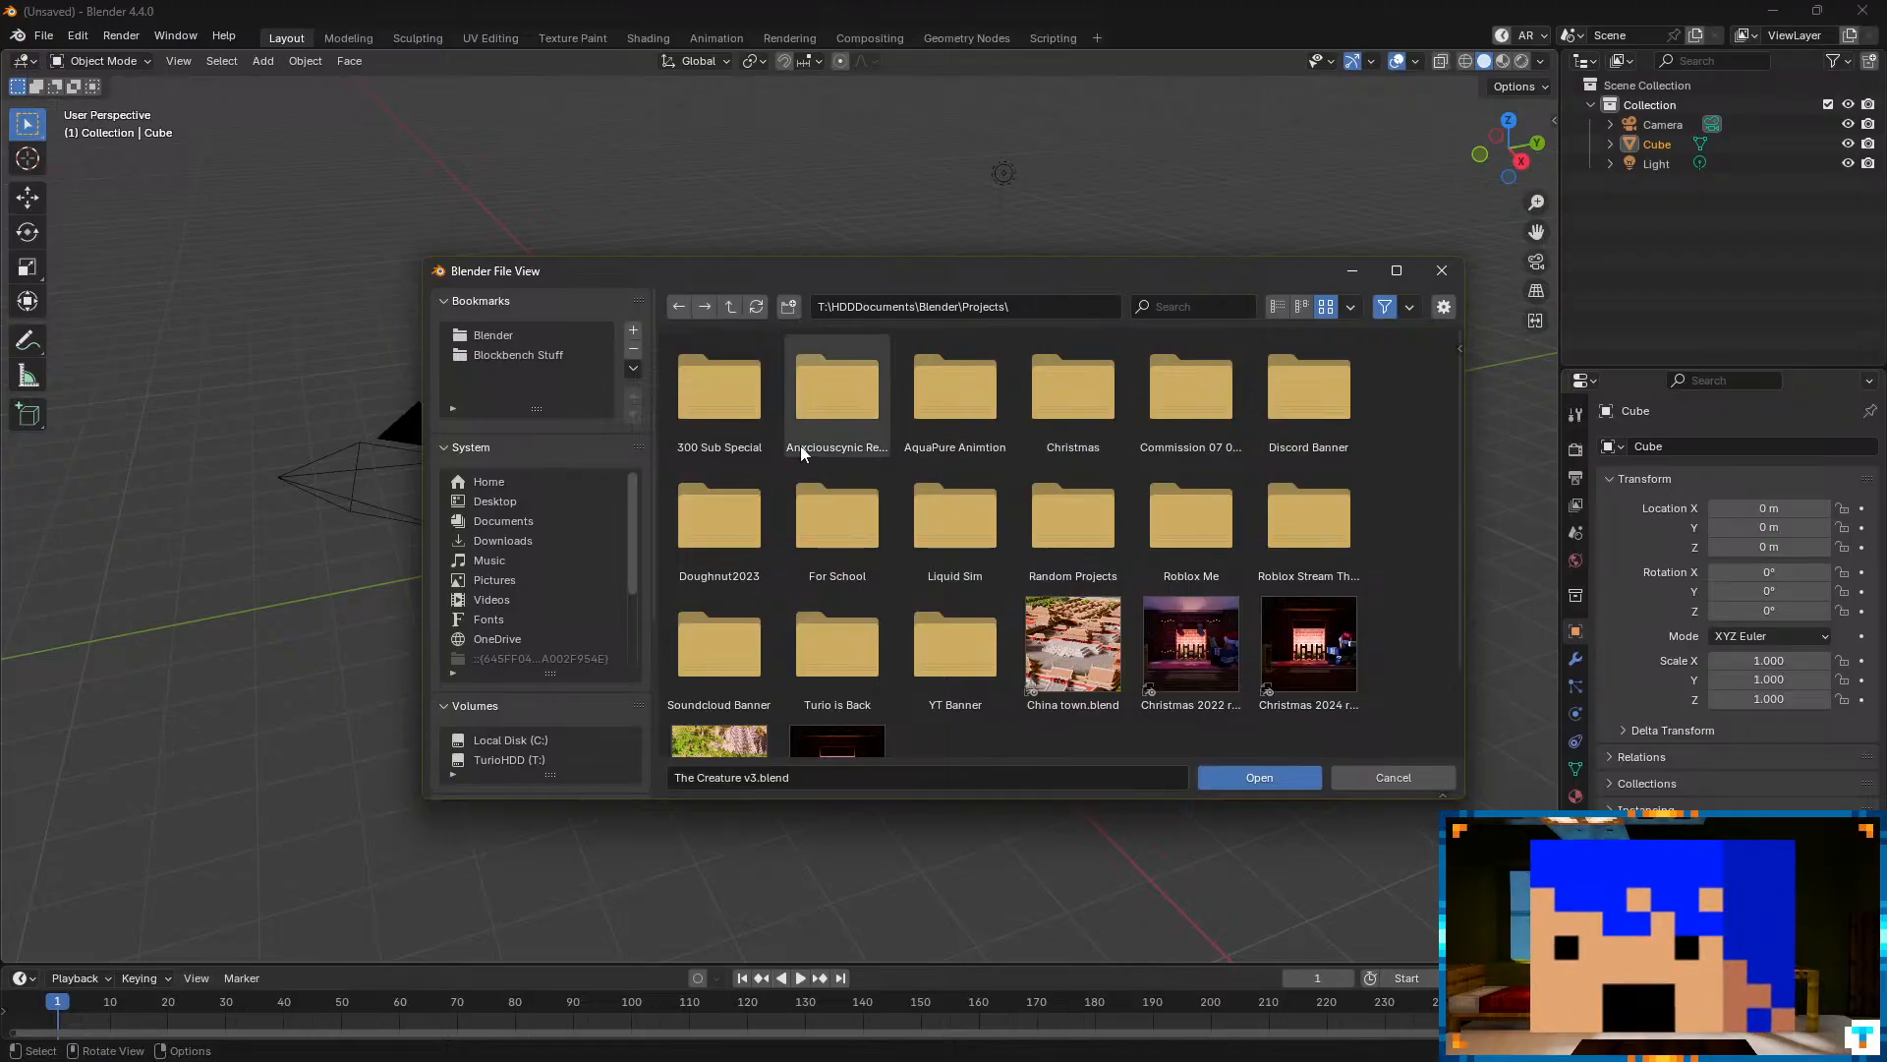
- Look through the project folders inside Random Projects and go back to the Projects folder
double_click(1073, 522)
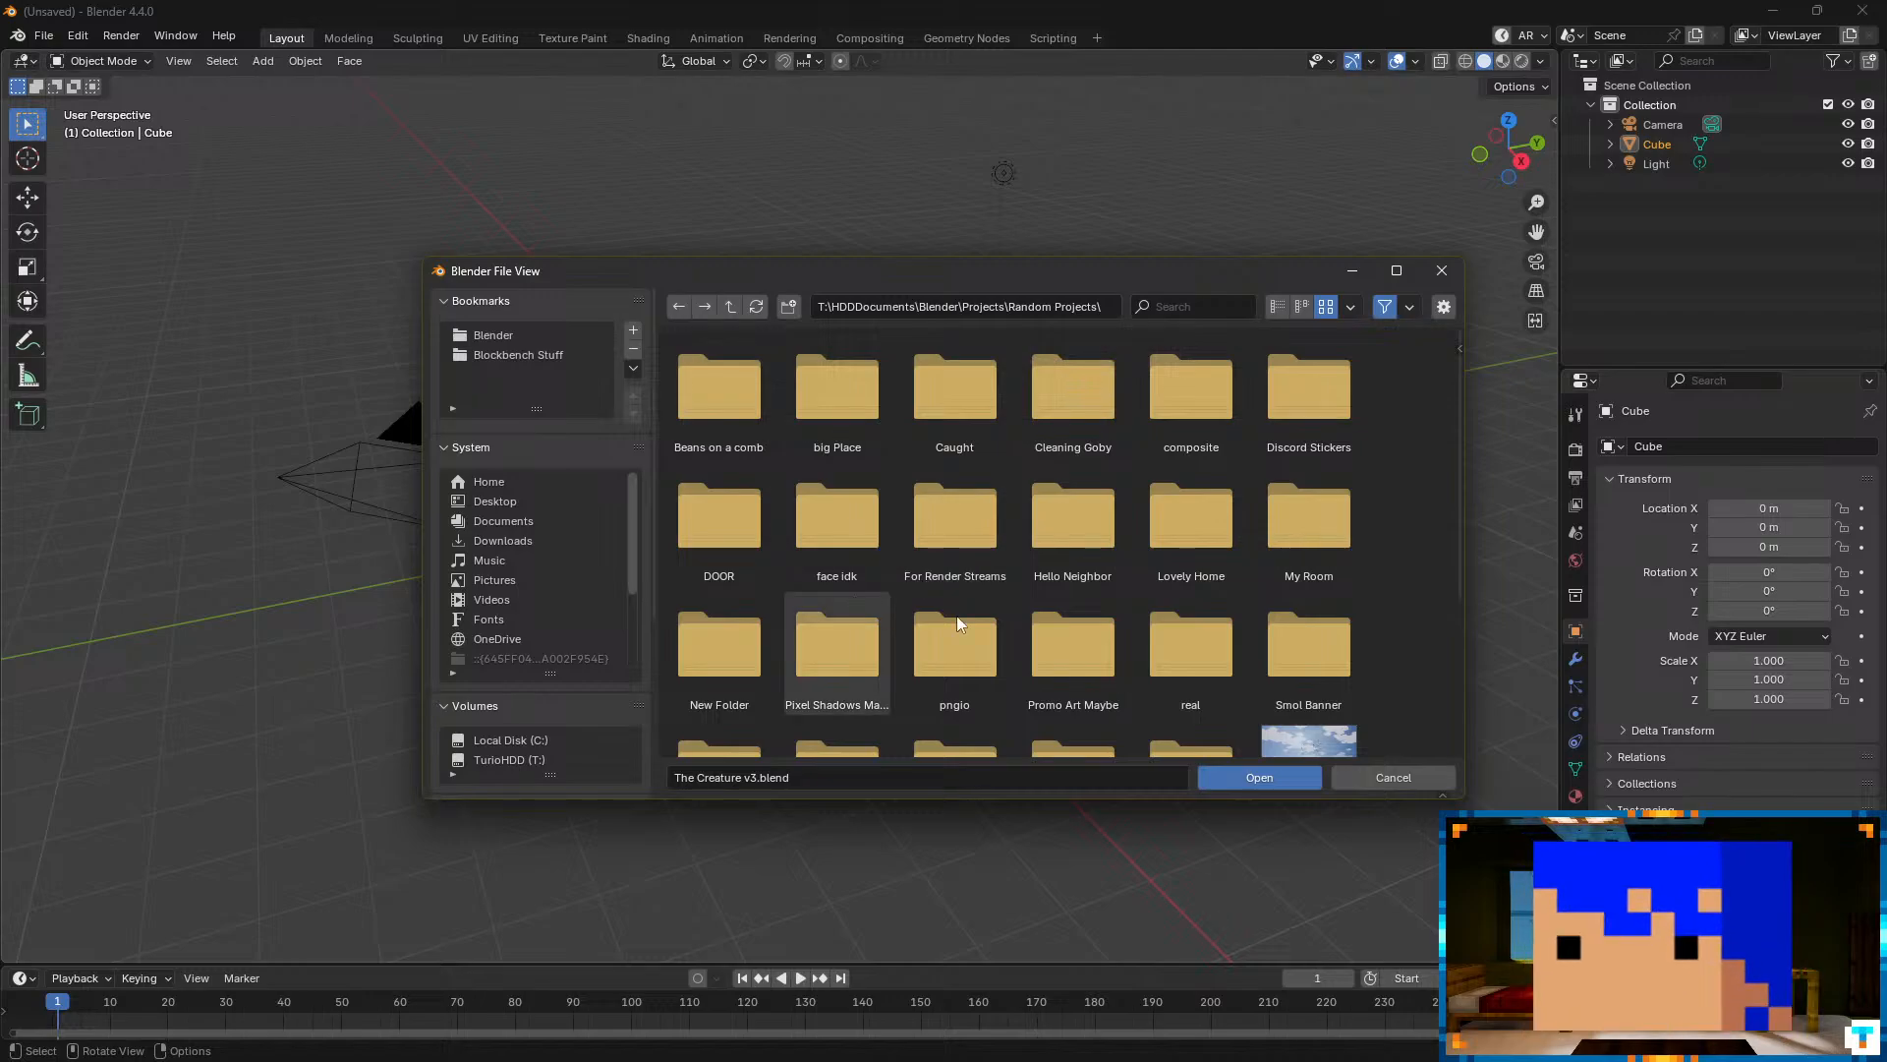
scroll(1348, 452, "down", 2)
scroll(1425, 486, "up", 2)
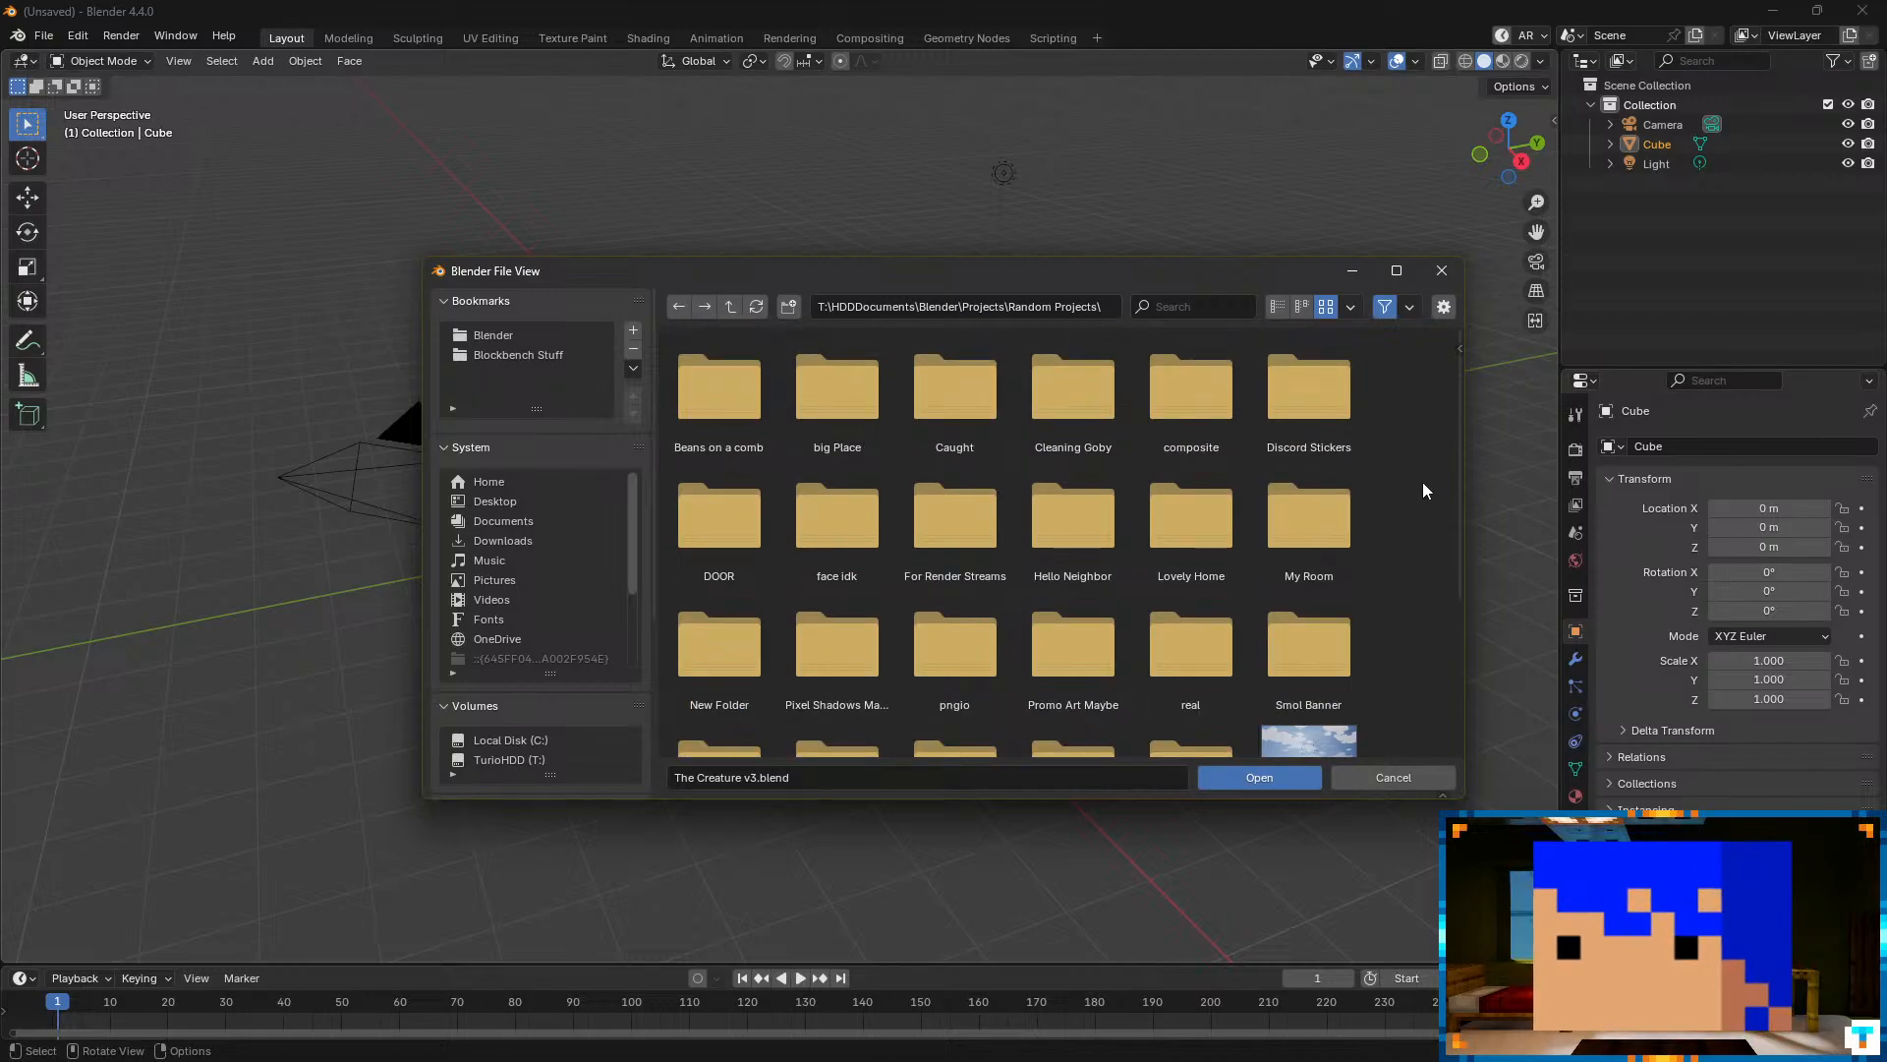
scroll(1072, 629, "down", 2)
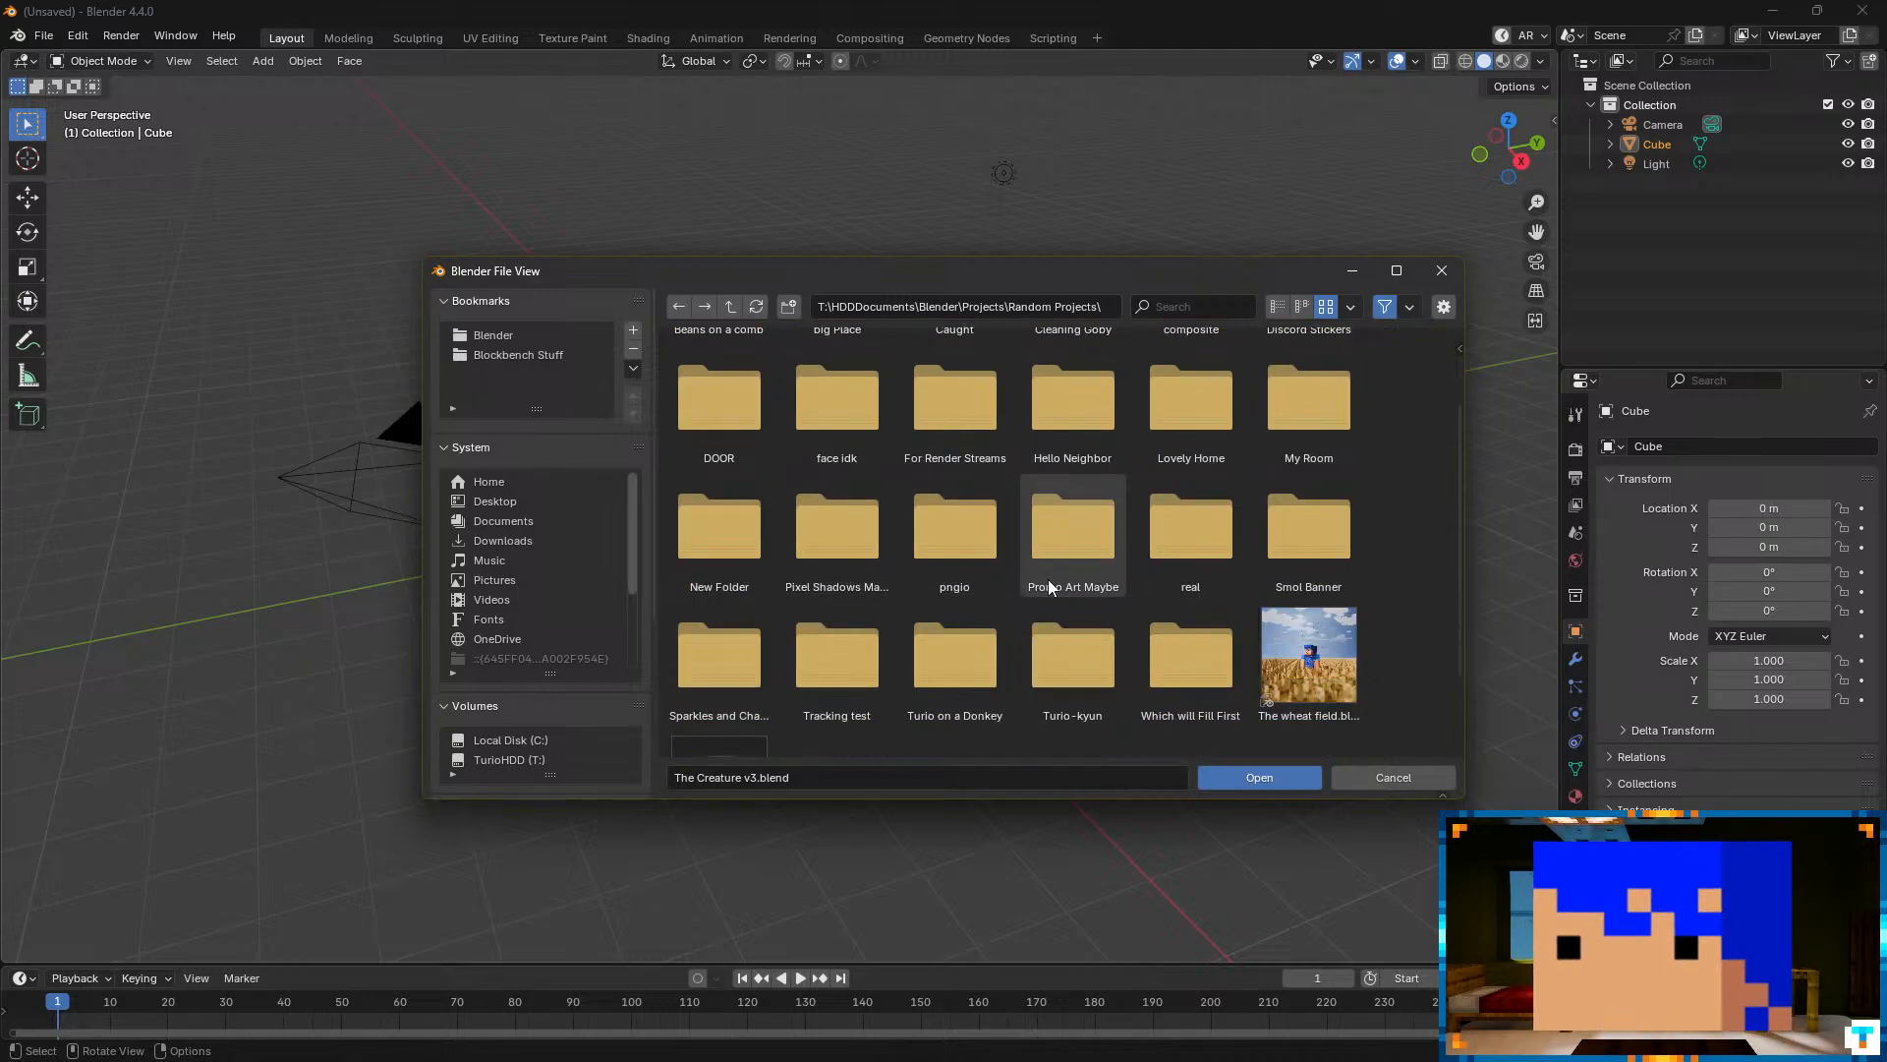
scroll(786, 654, "up", 2)
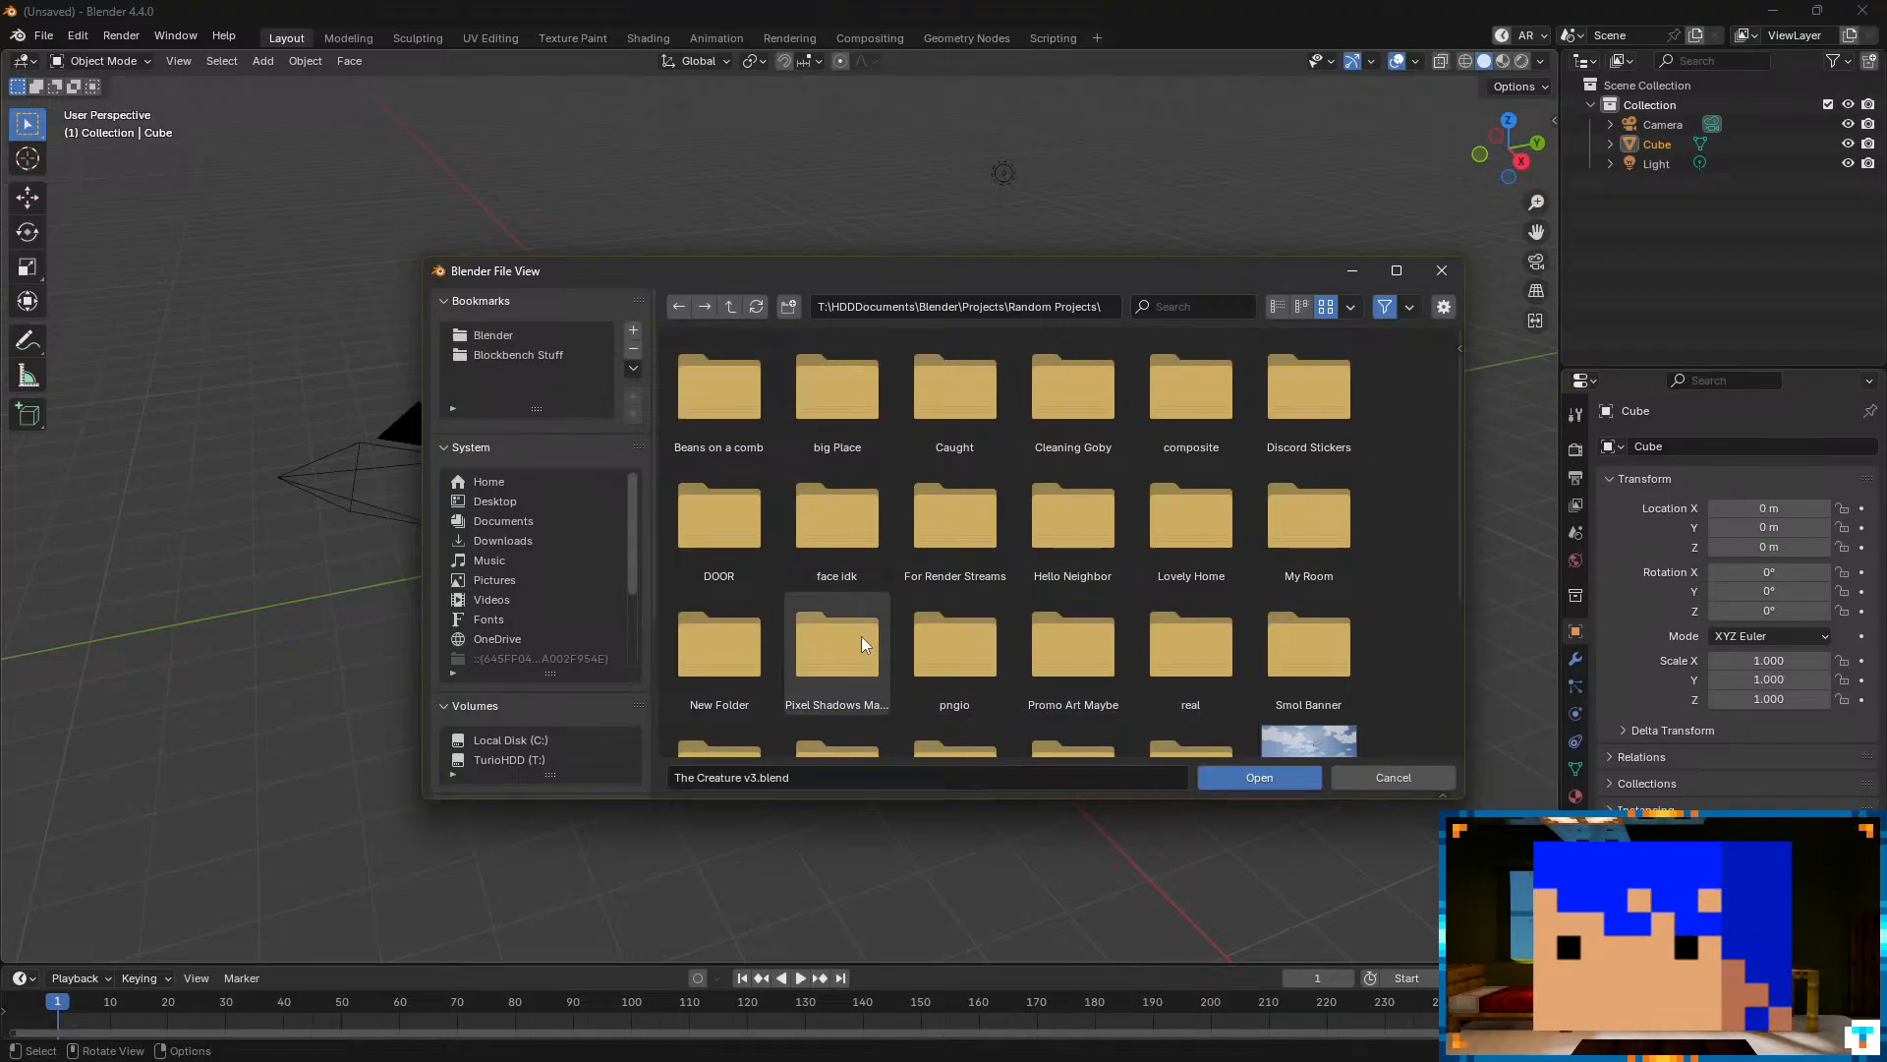
scroll(1136, 652, "down", 2)
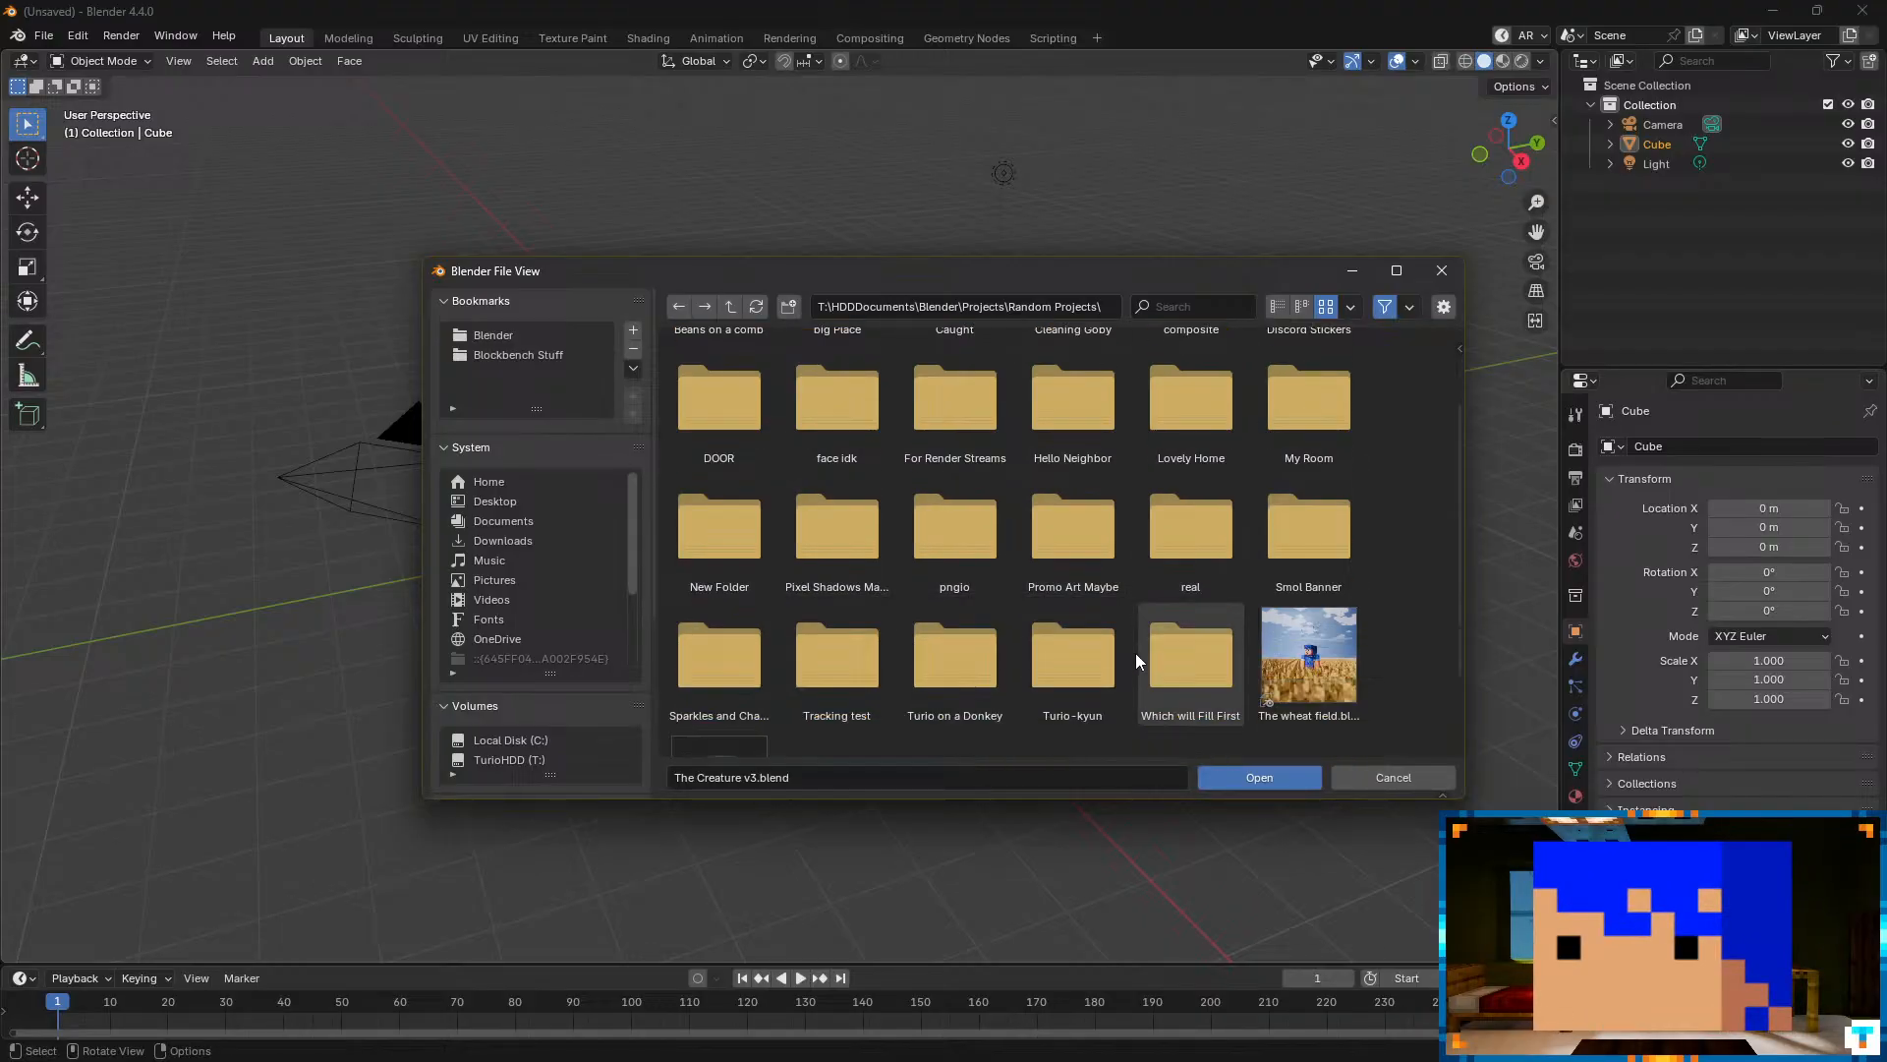
left_click(730, 307)
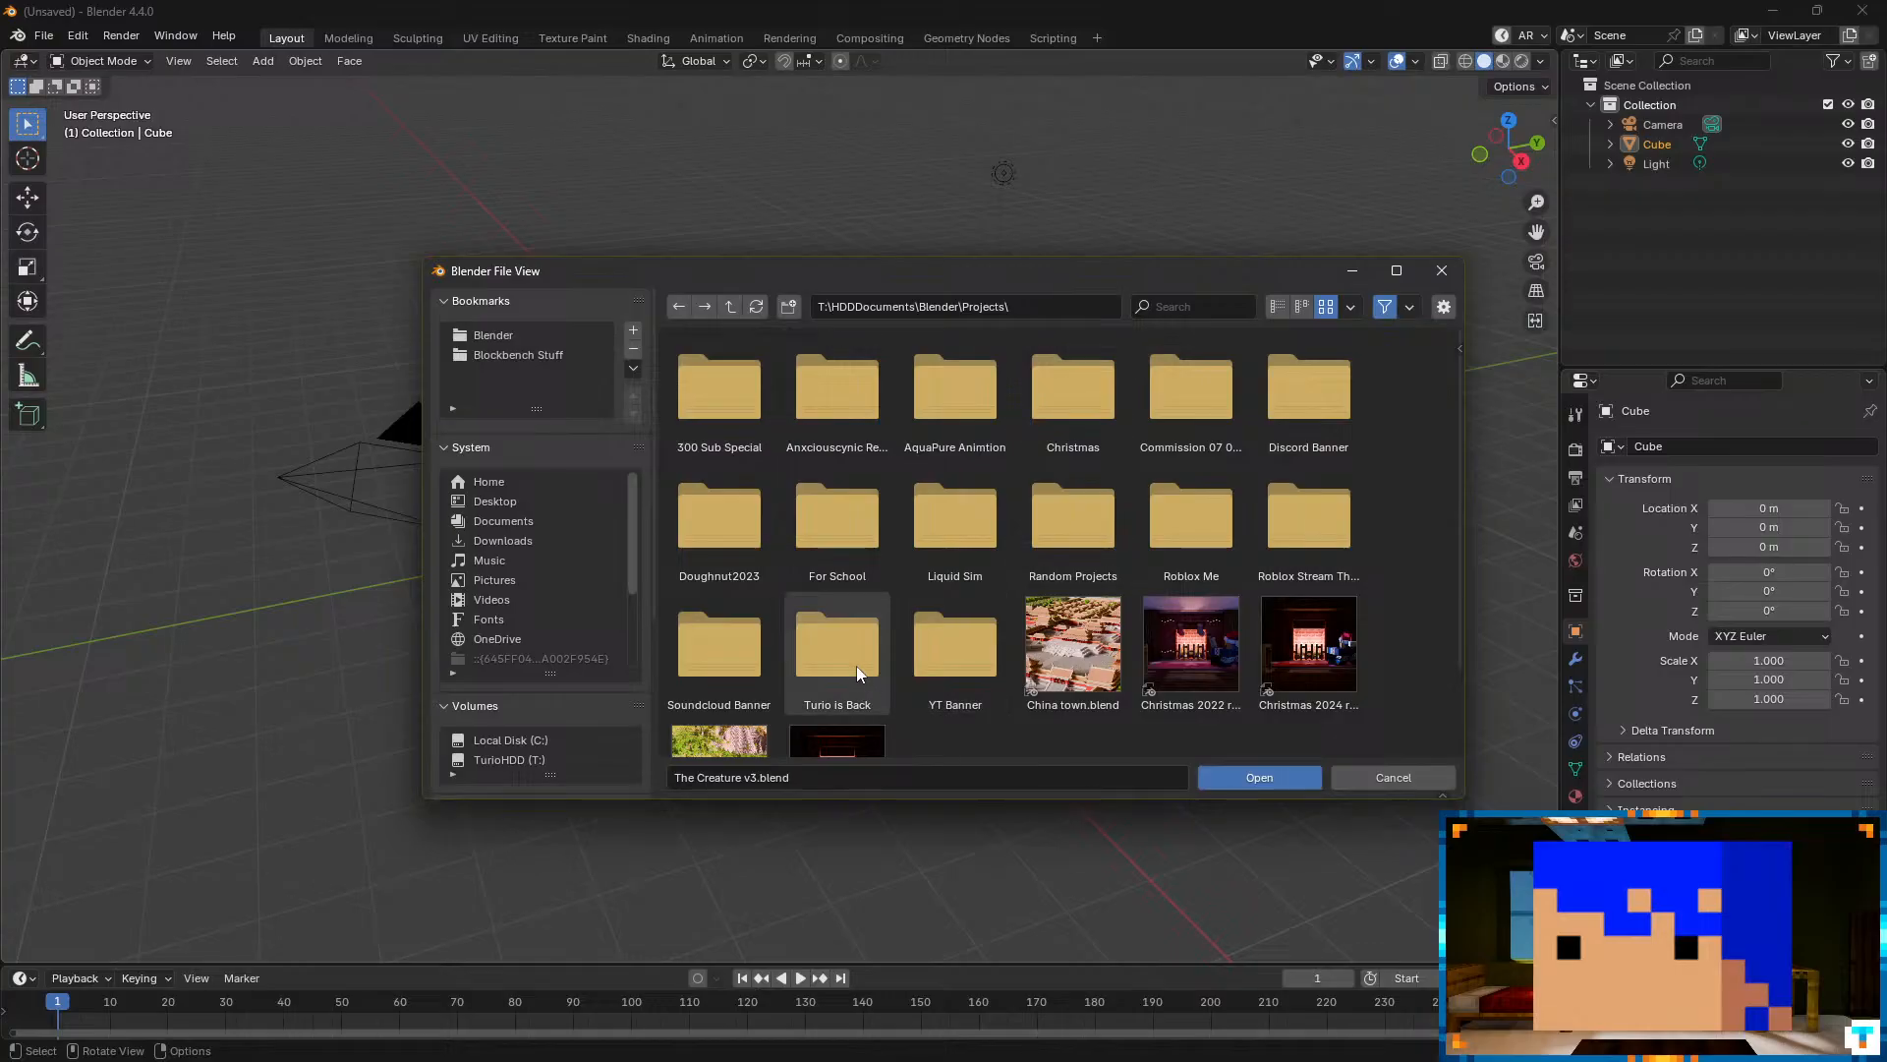
- Open For render streams.blend from Random Projects\For Render Streams and show it in a widened viewport with material preview shading
double_click(1088, 530)
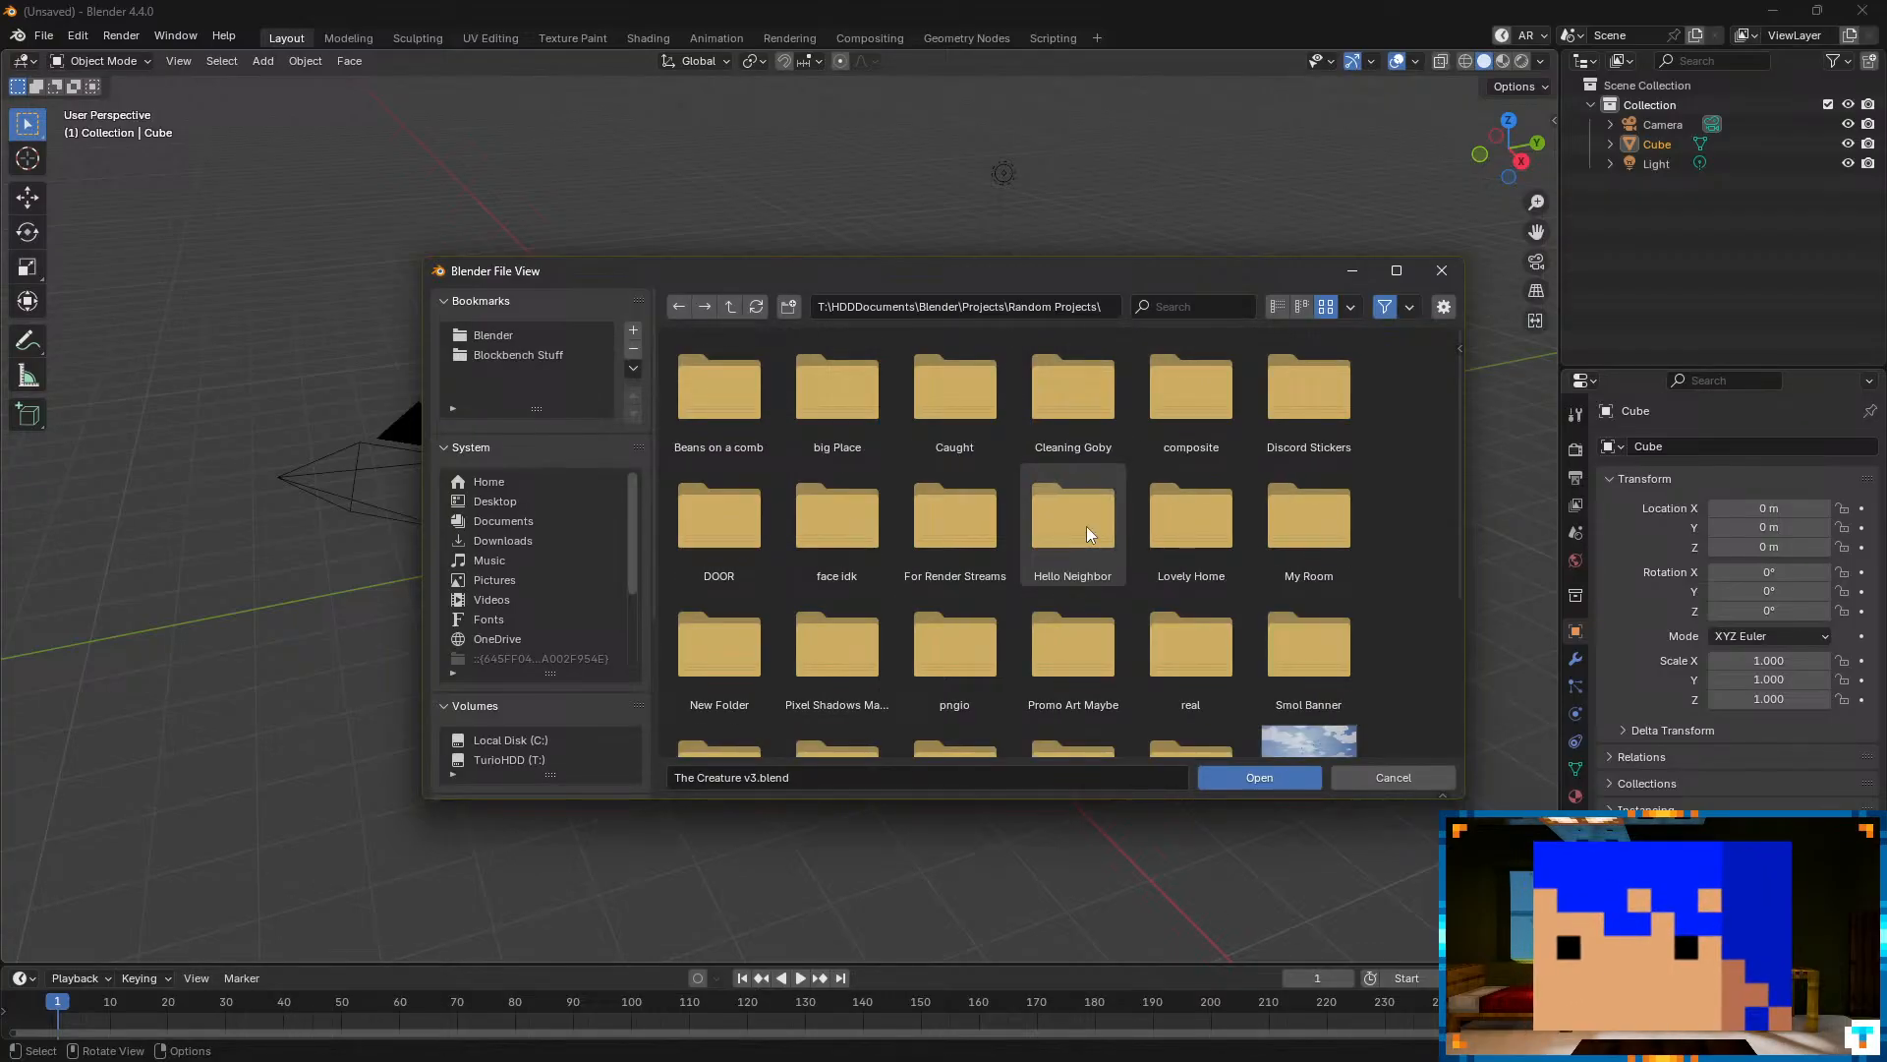
double_click(956, 514)
double_click(719, 393)
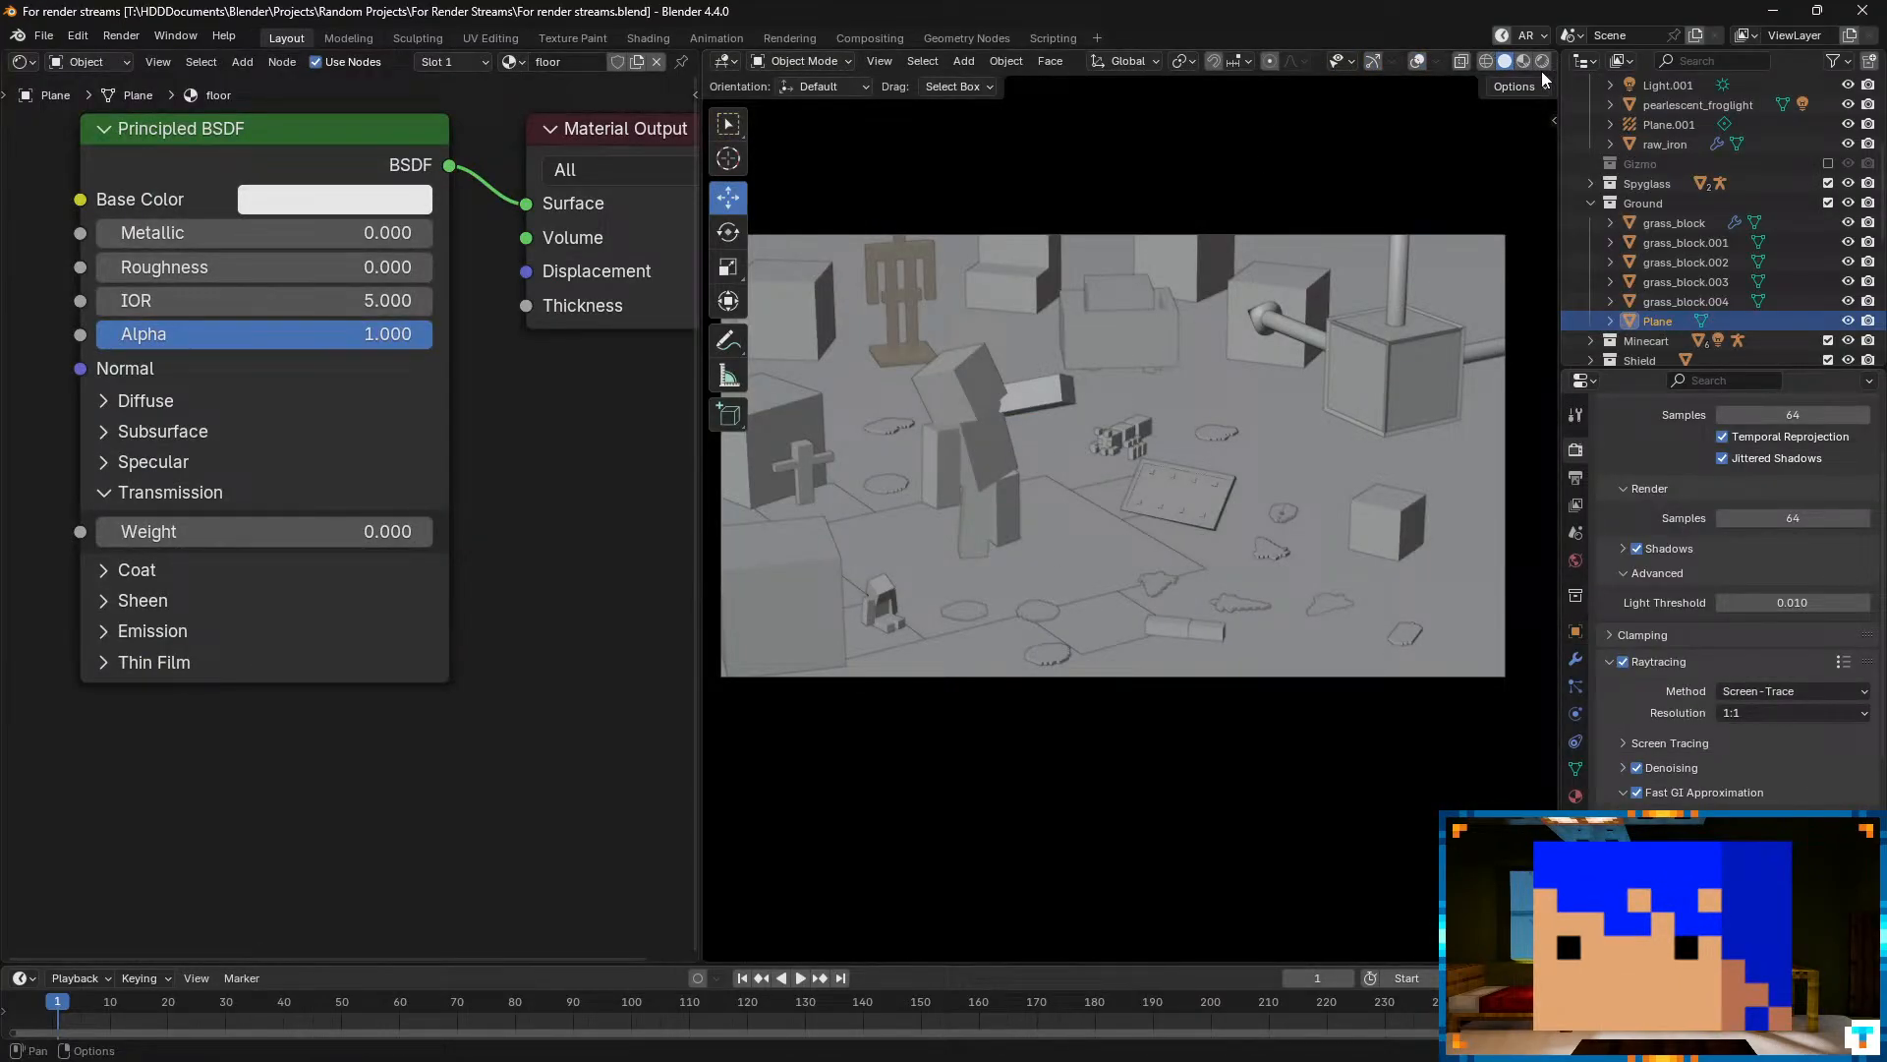
left_click(1524, 61)
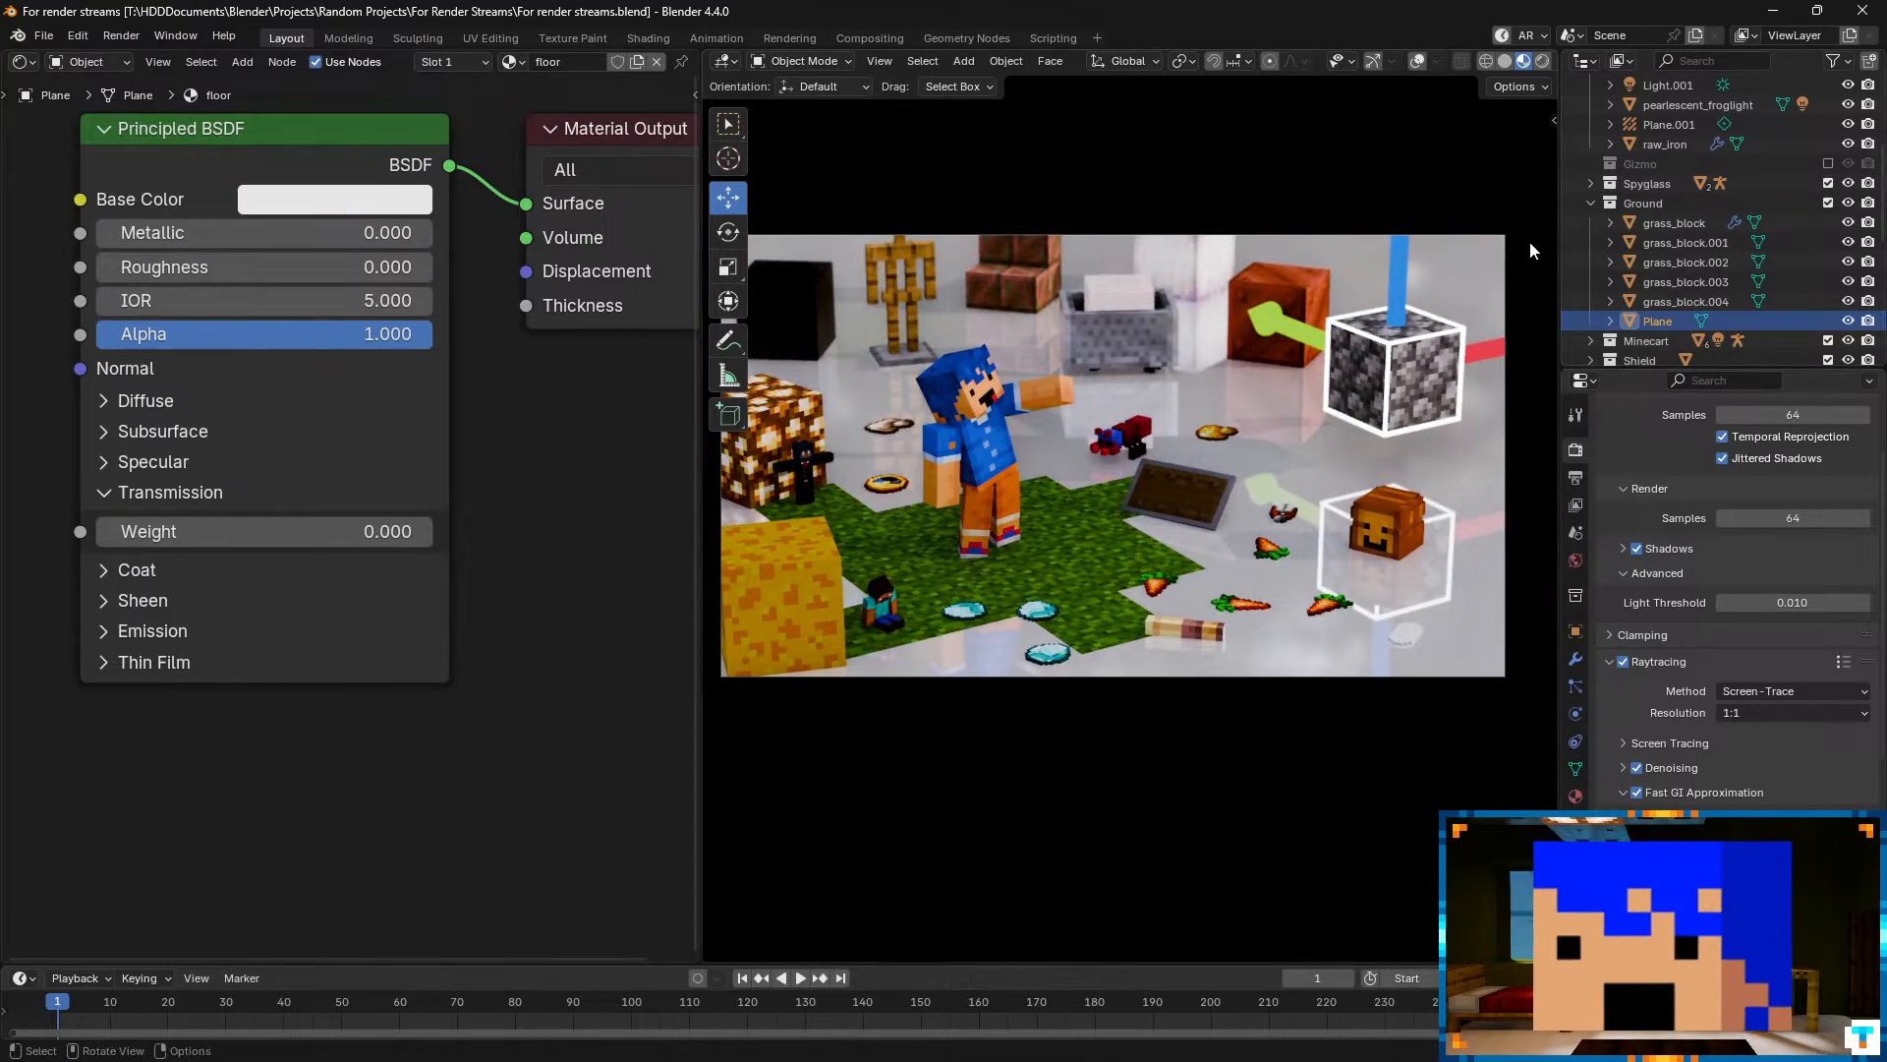
left_click_drag(699, 488, 543, 502)
- Switch to File Explorer and inspect the rendered image For Render Streams.png in the Projects\Random Projects\For Render Streams folder
left_click(296, 1039)
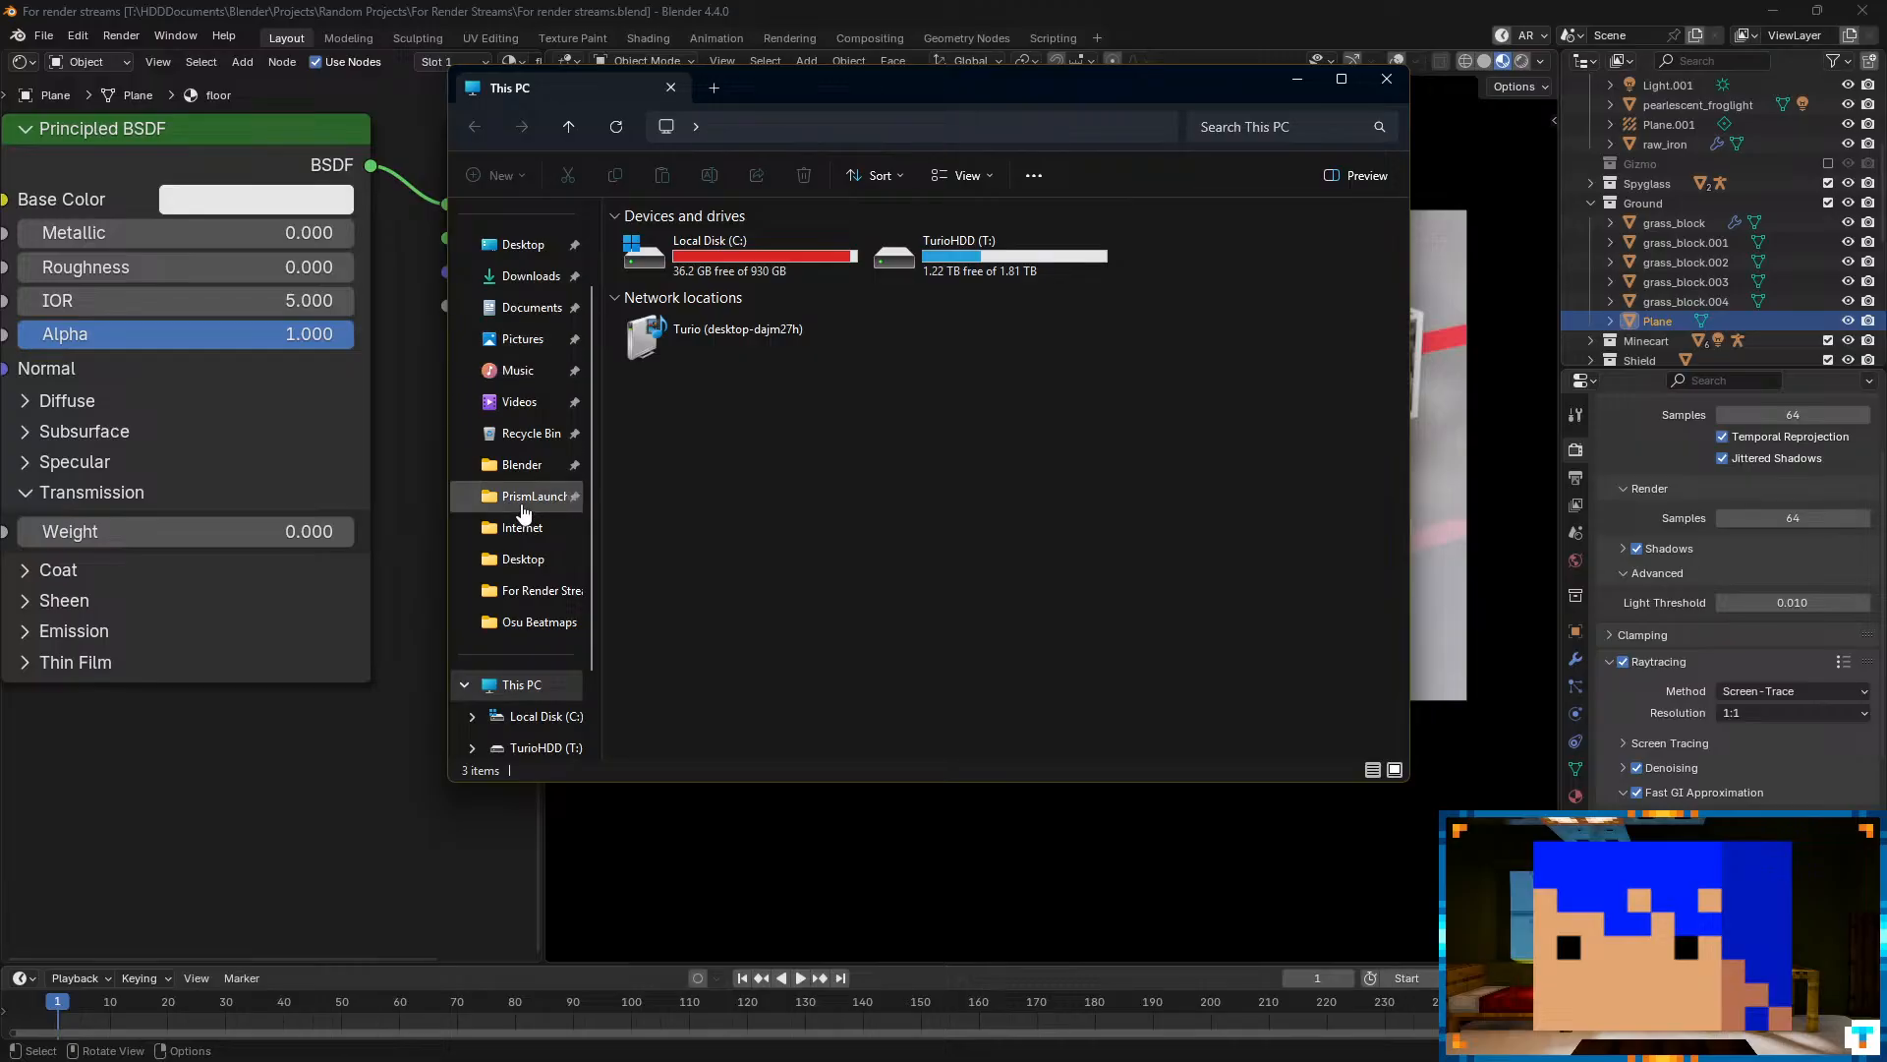
left_click(496, 468)
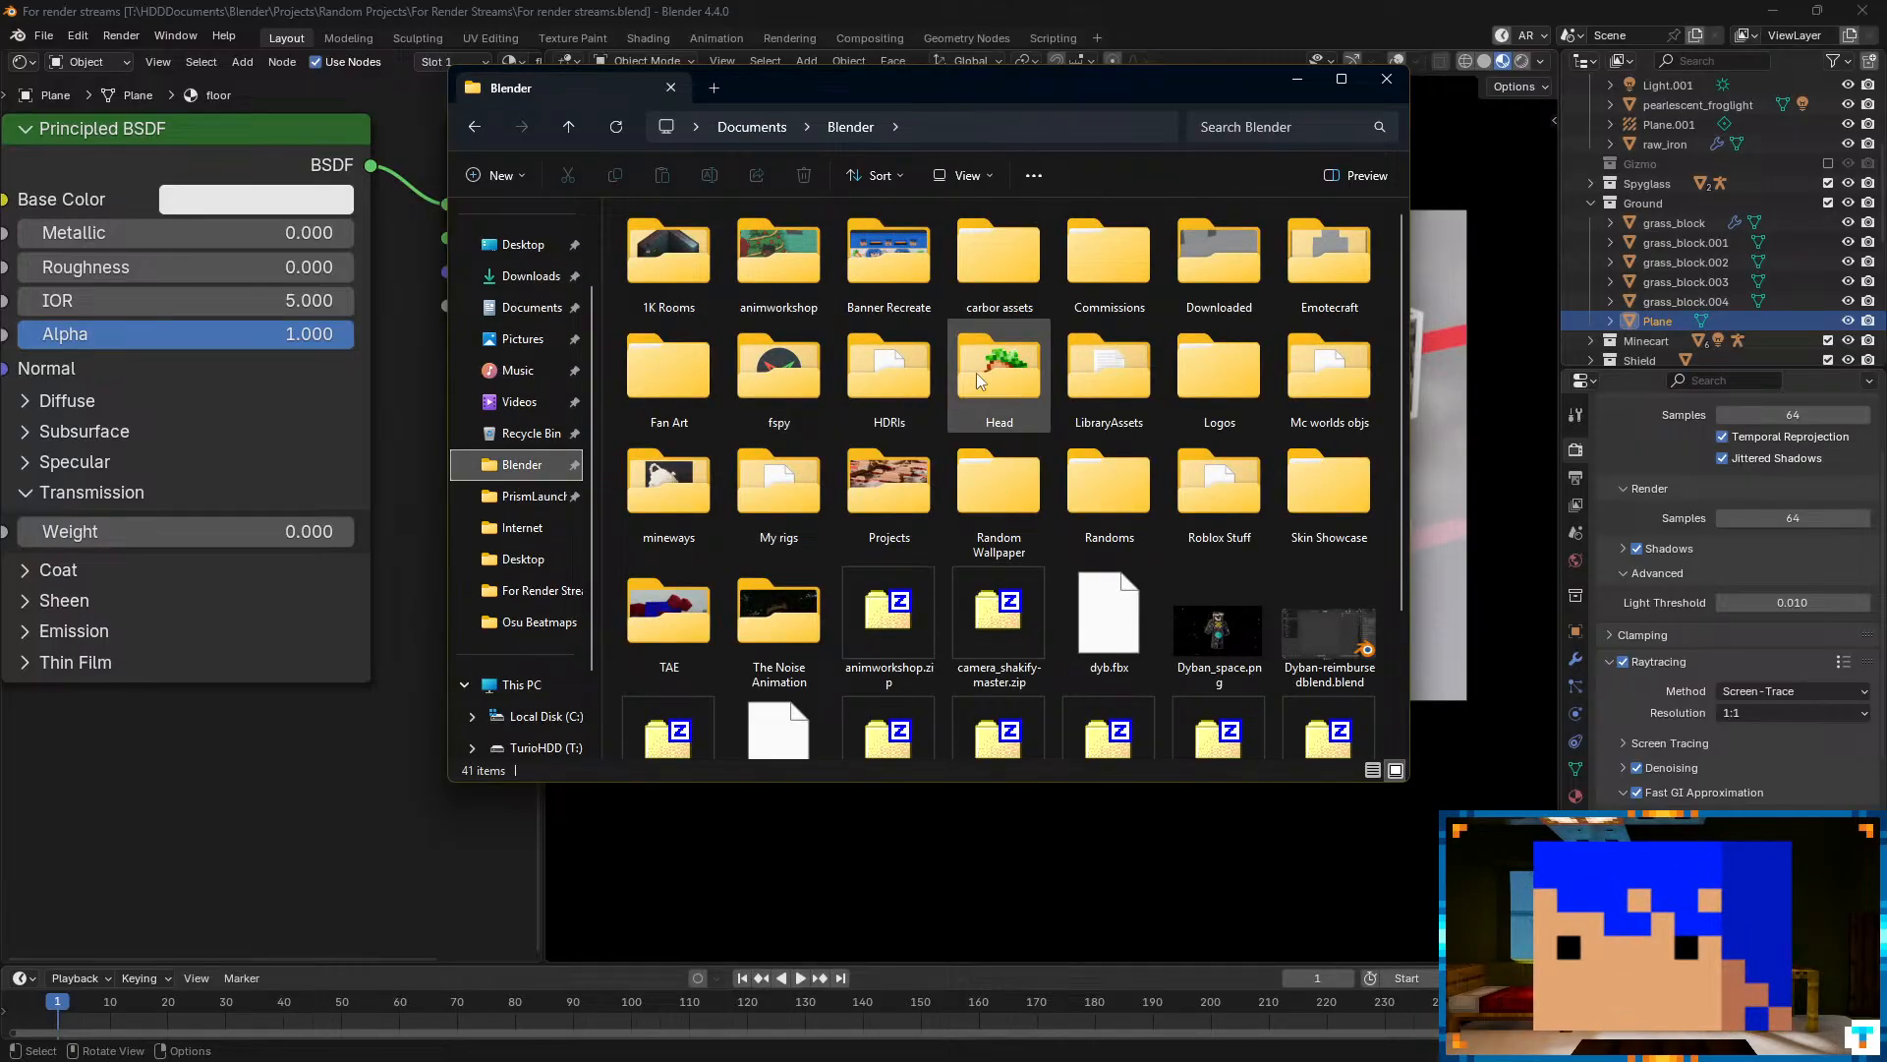
double_click(889, 484)
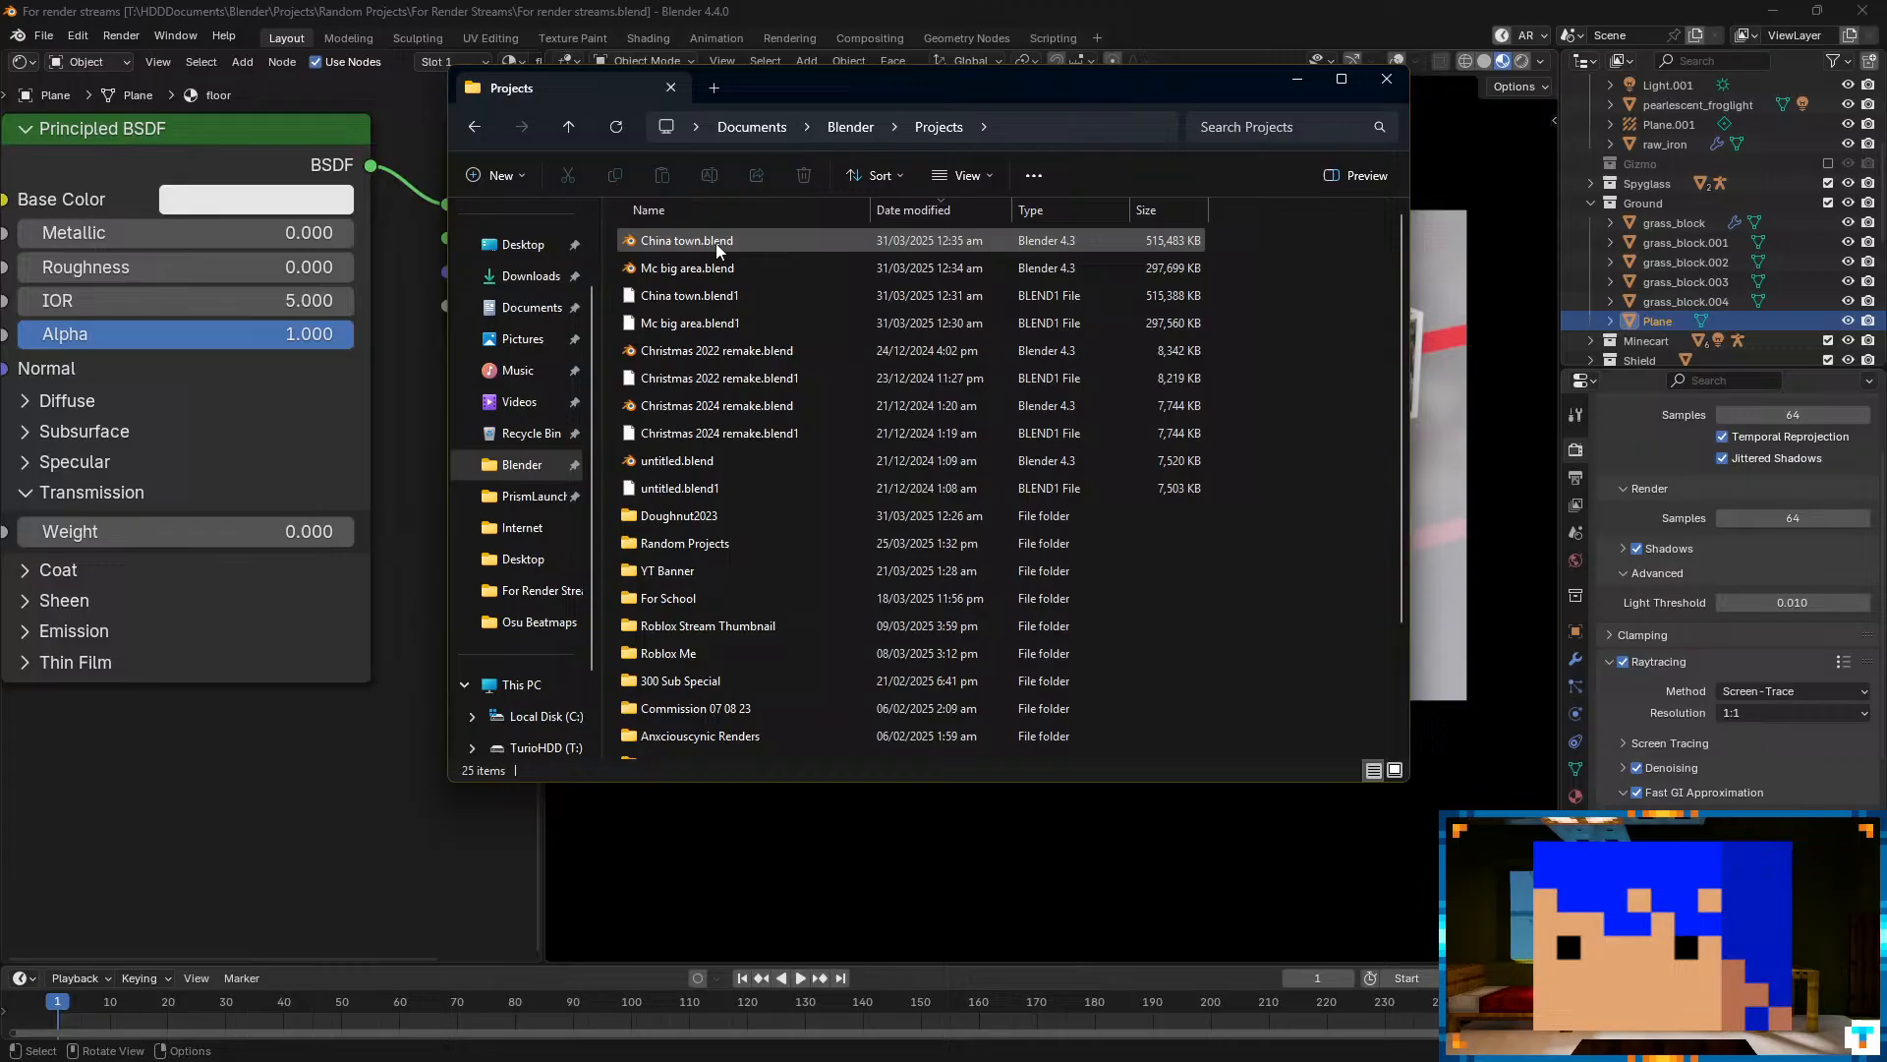
double_click(694, 543)
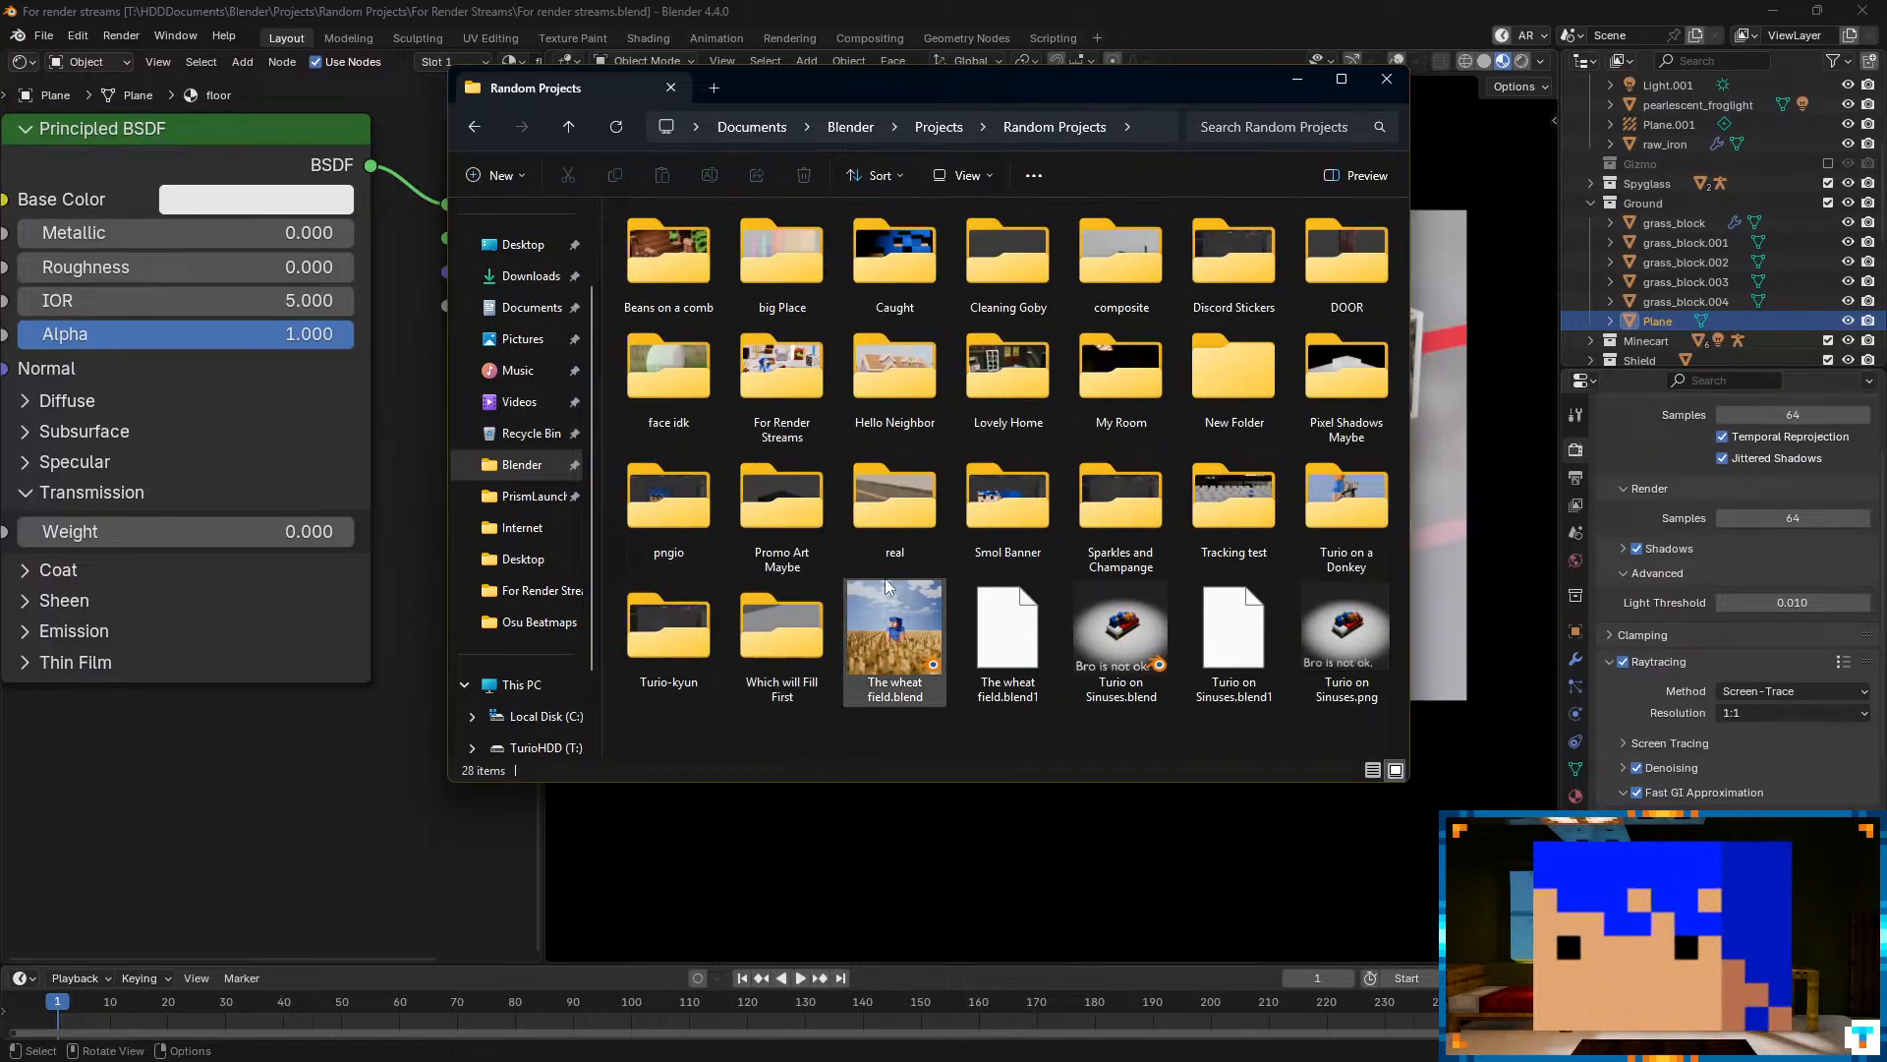
double_click(801, 381)
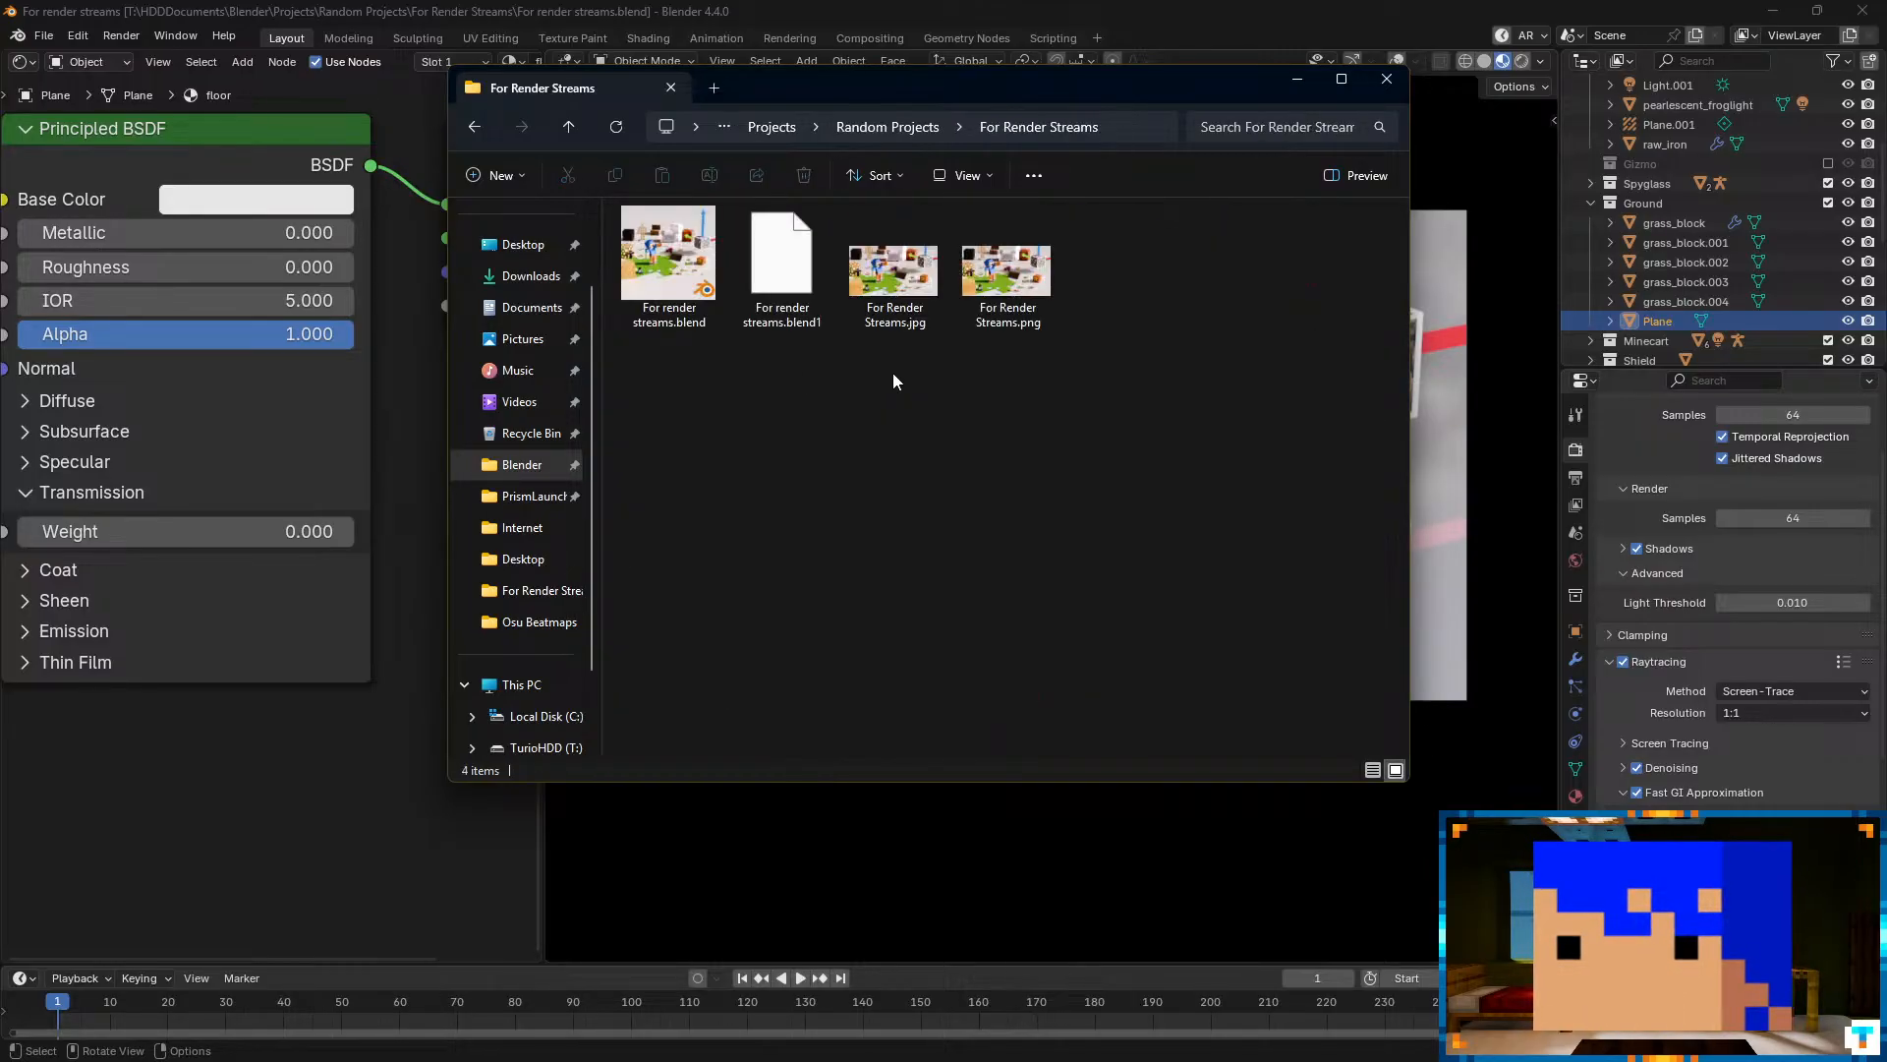
double_click(899, 280)
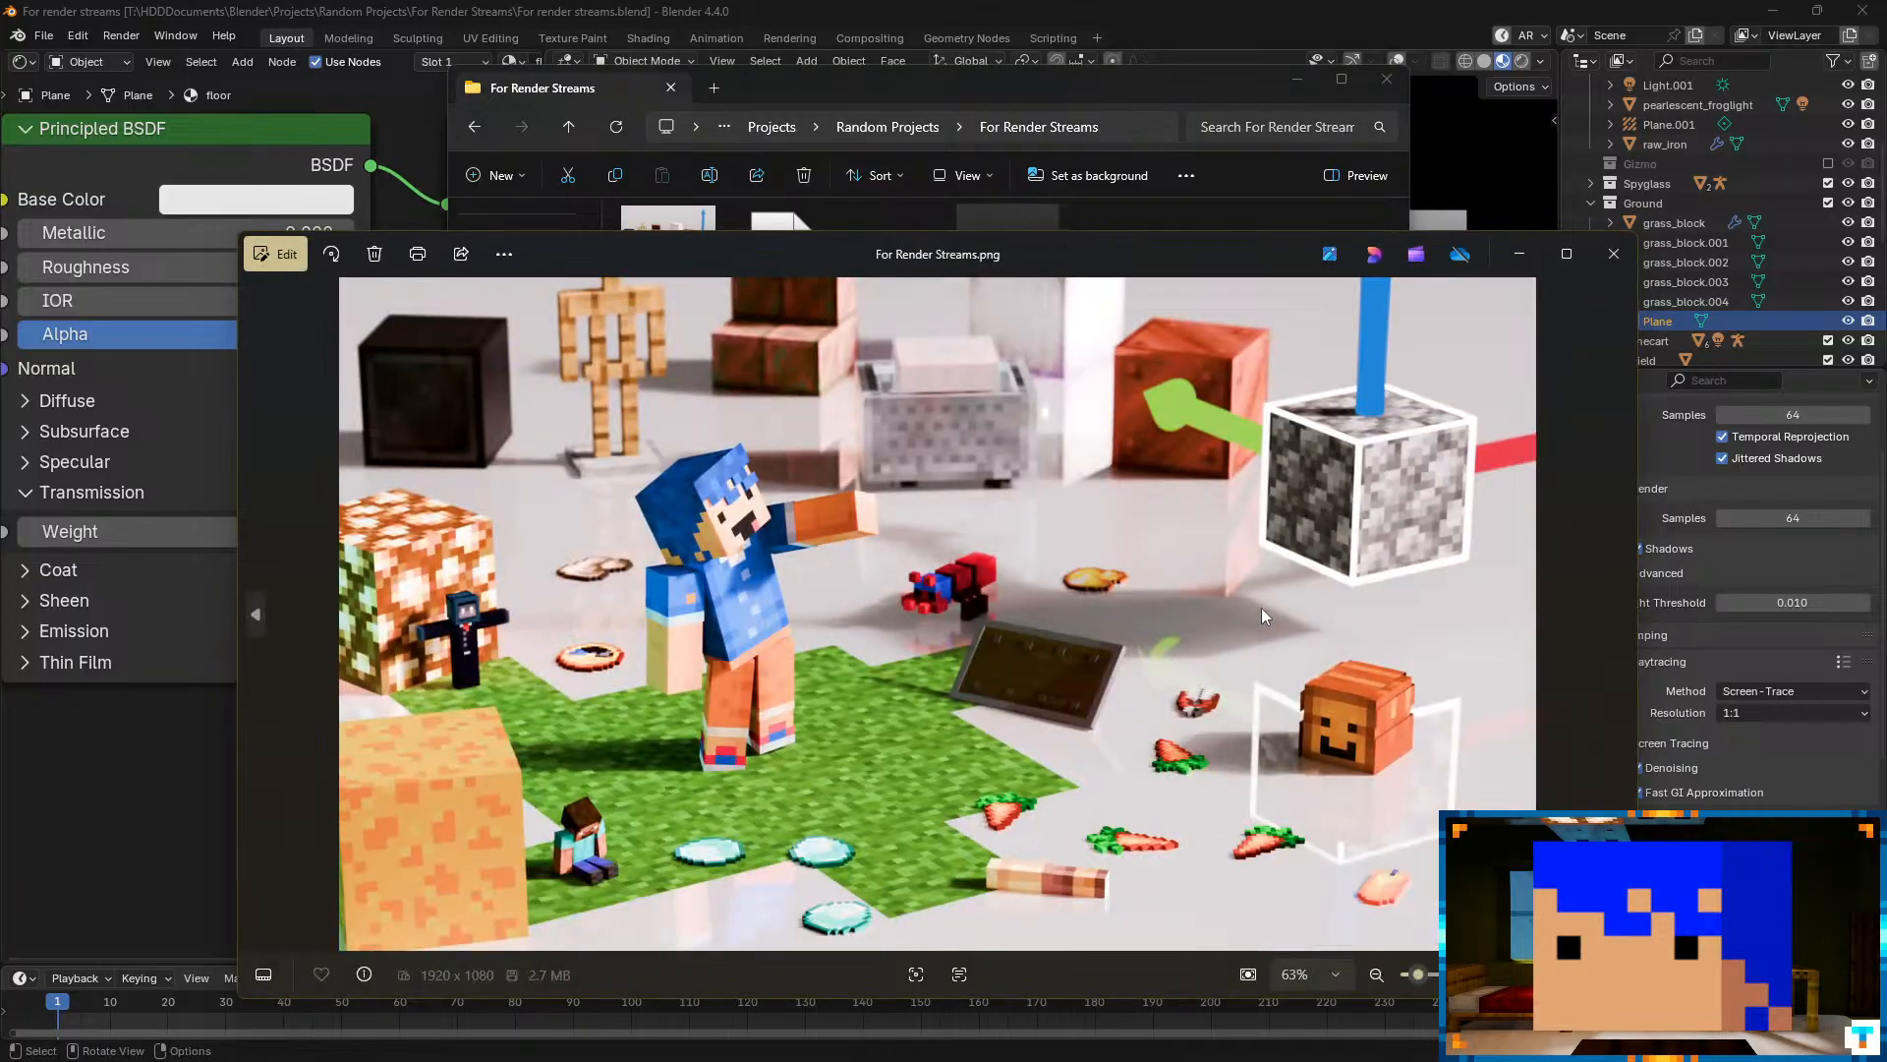
scroll(1268, 560, "up", 5)
scroll(1268, 536, "down", 6)
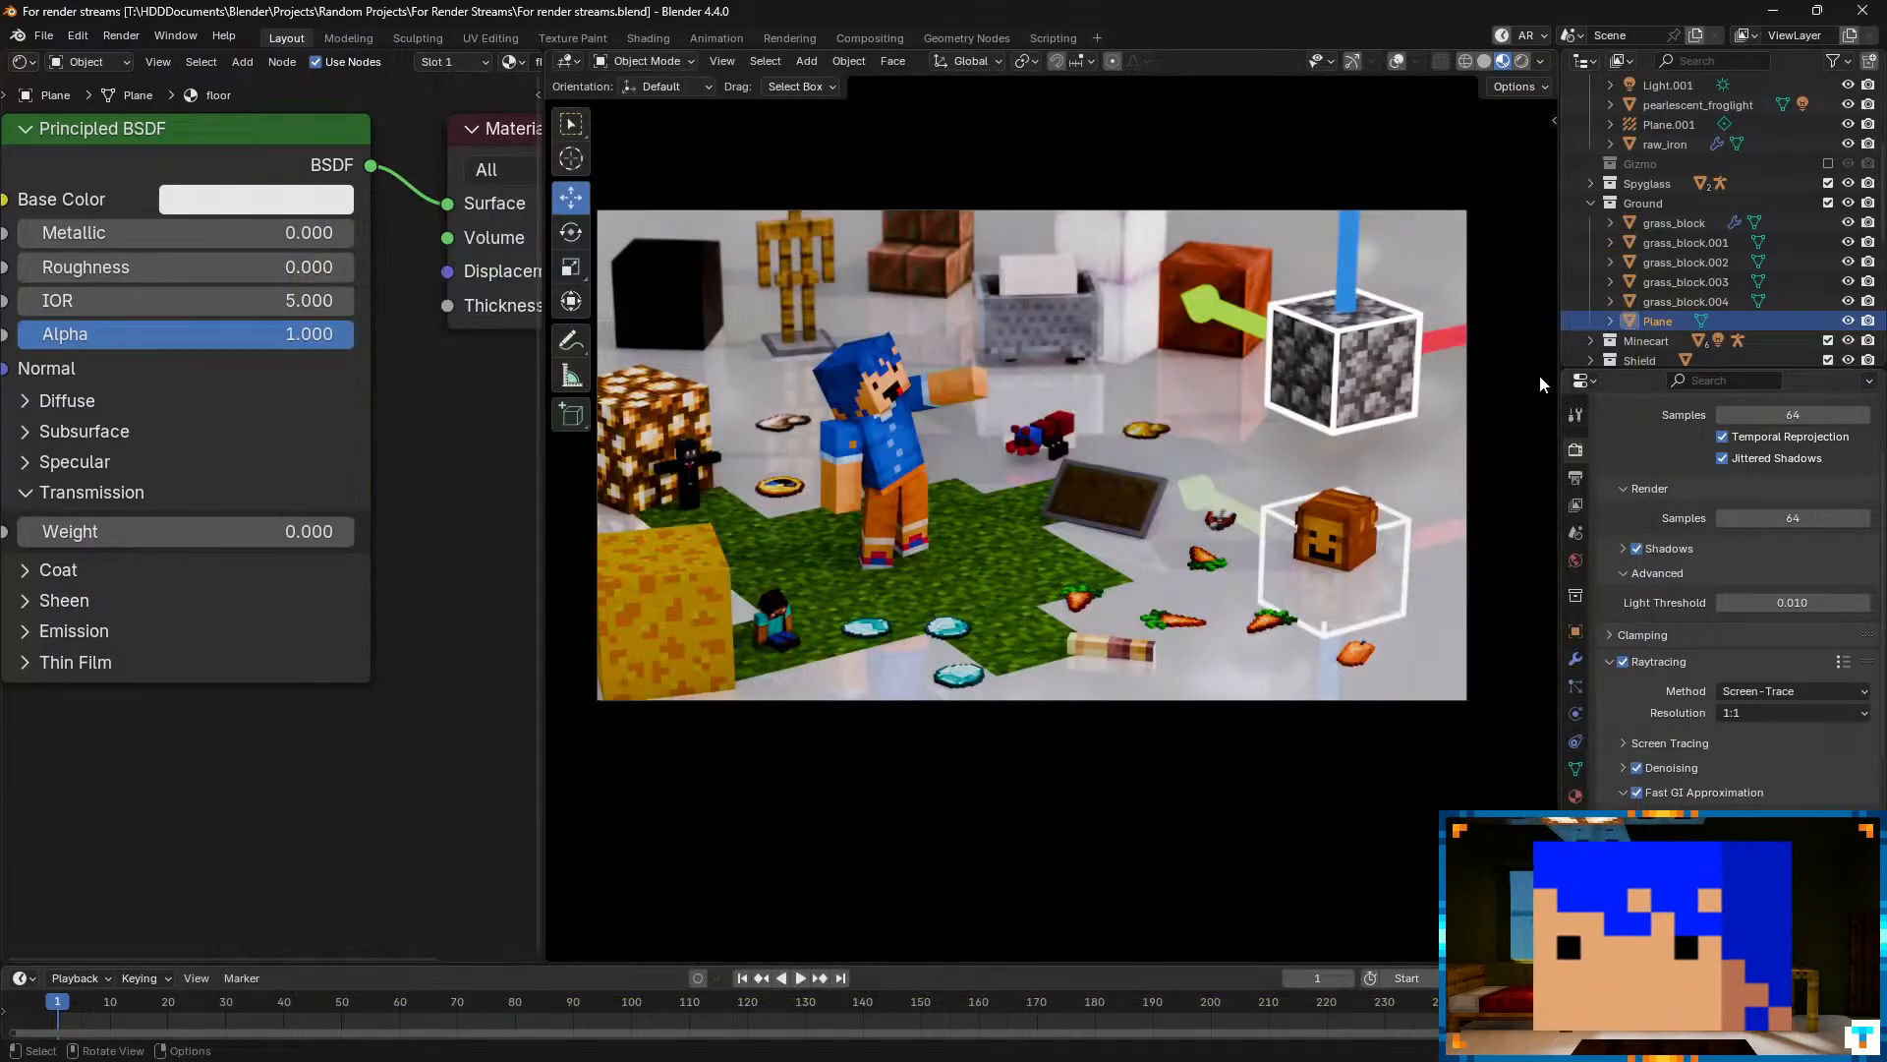
- Select the Plane.001 light probe in the scene collection and show its object data properties
scroll(1665, 228, "up", 10)
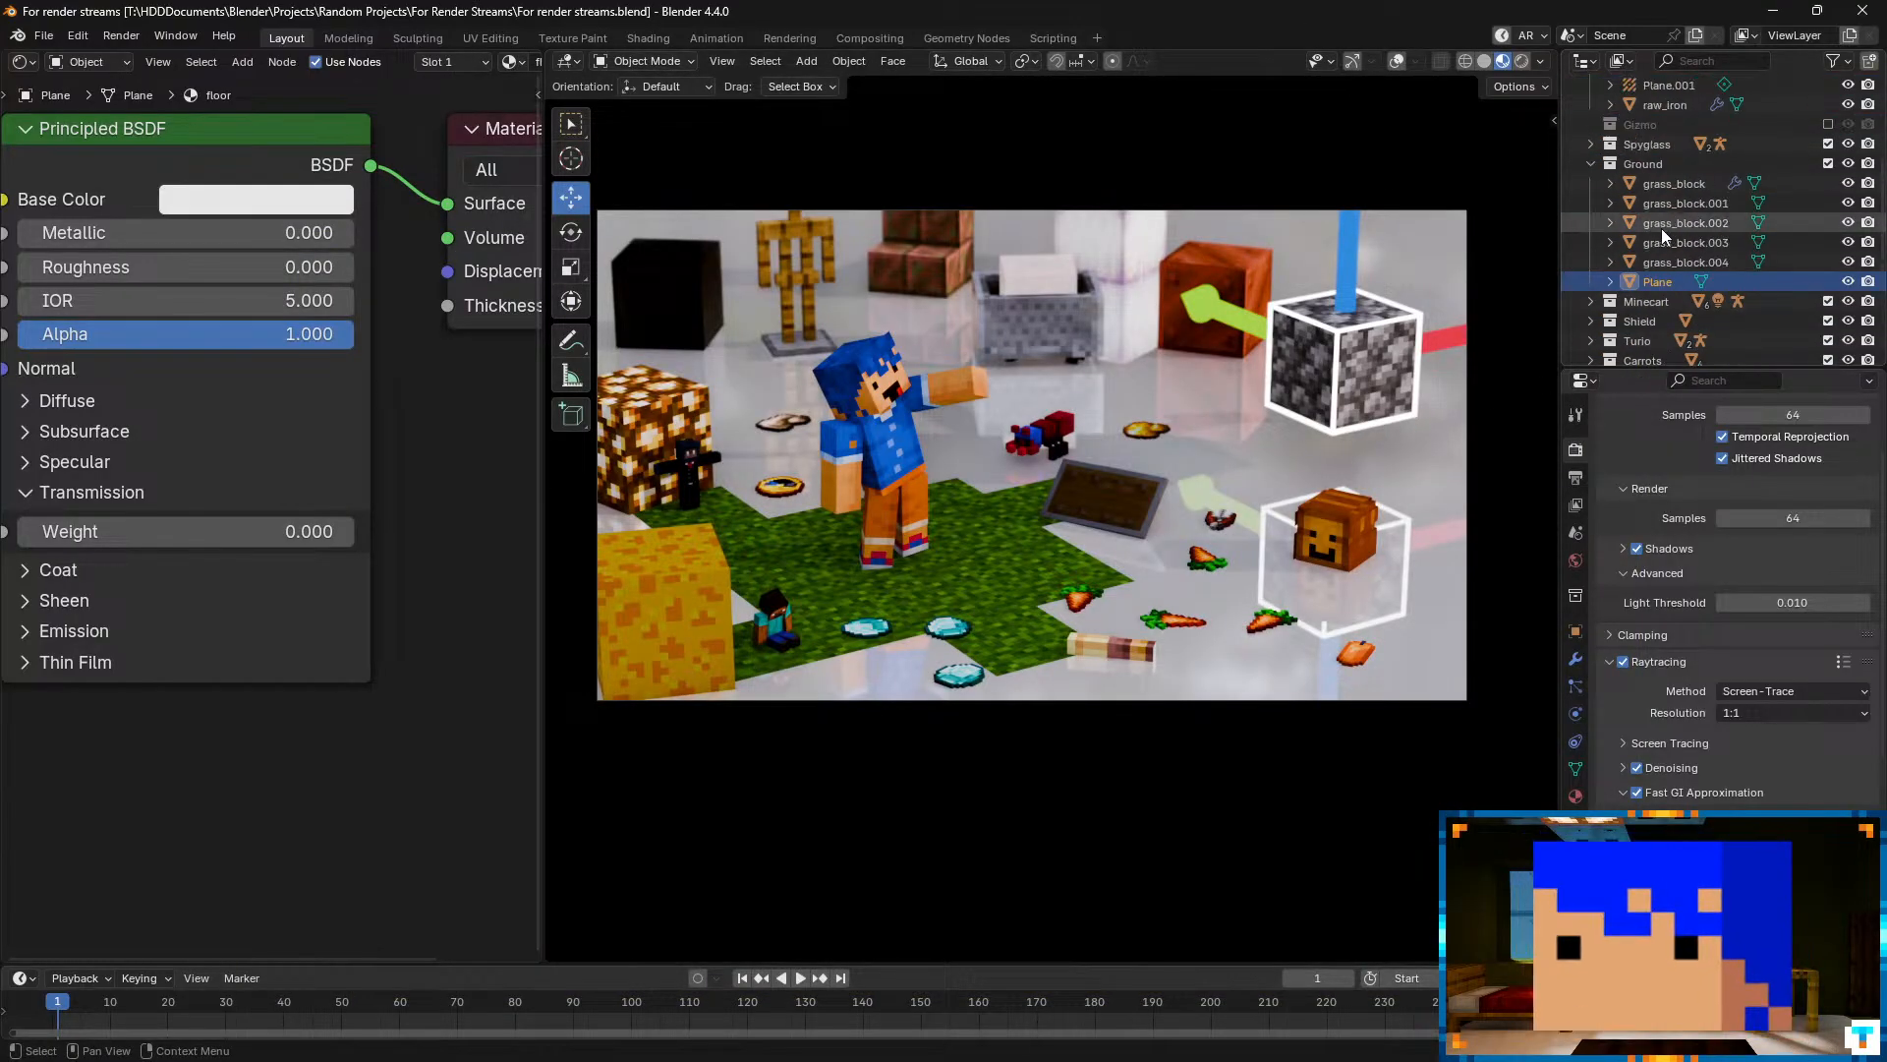
scroll(1654, 232, "up", 10)
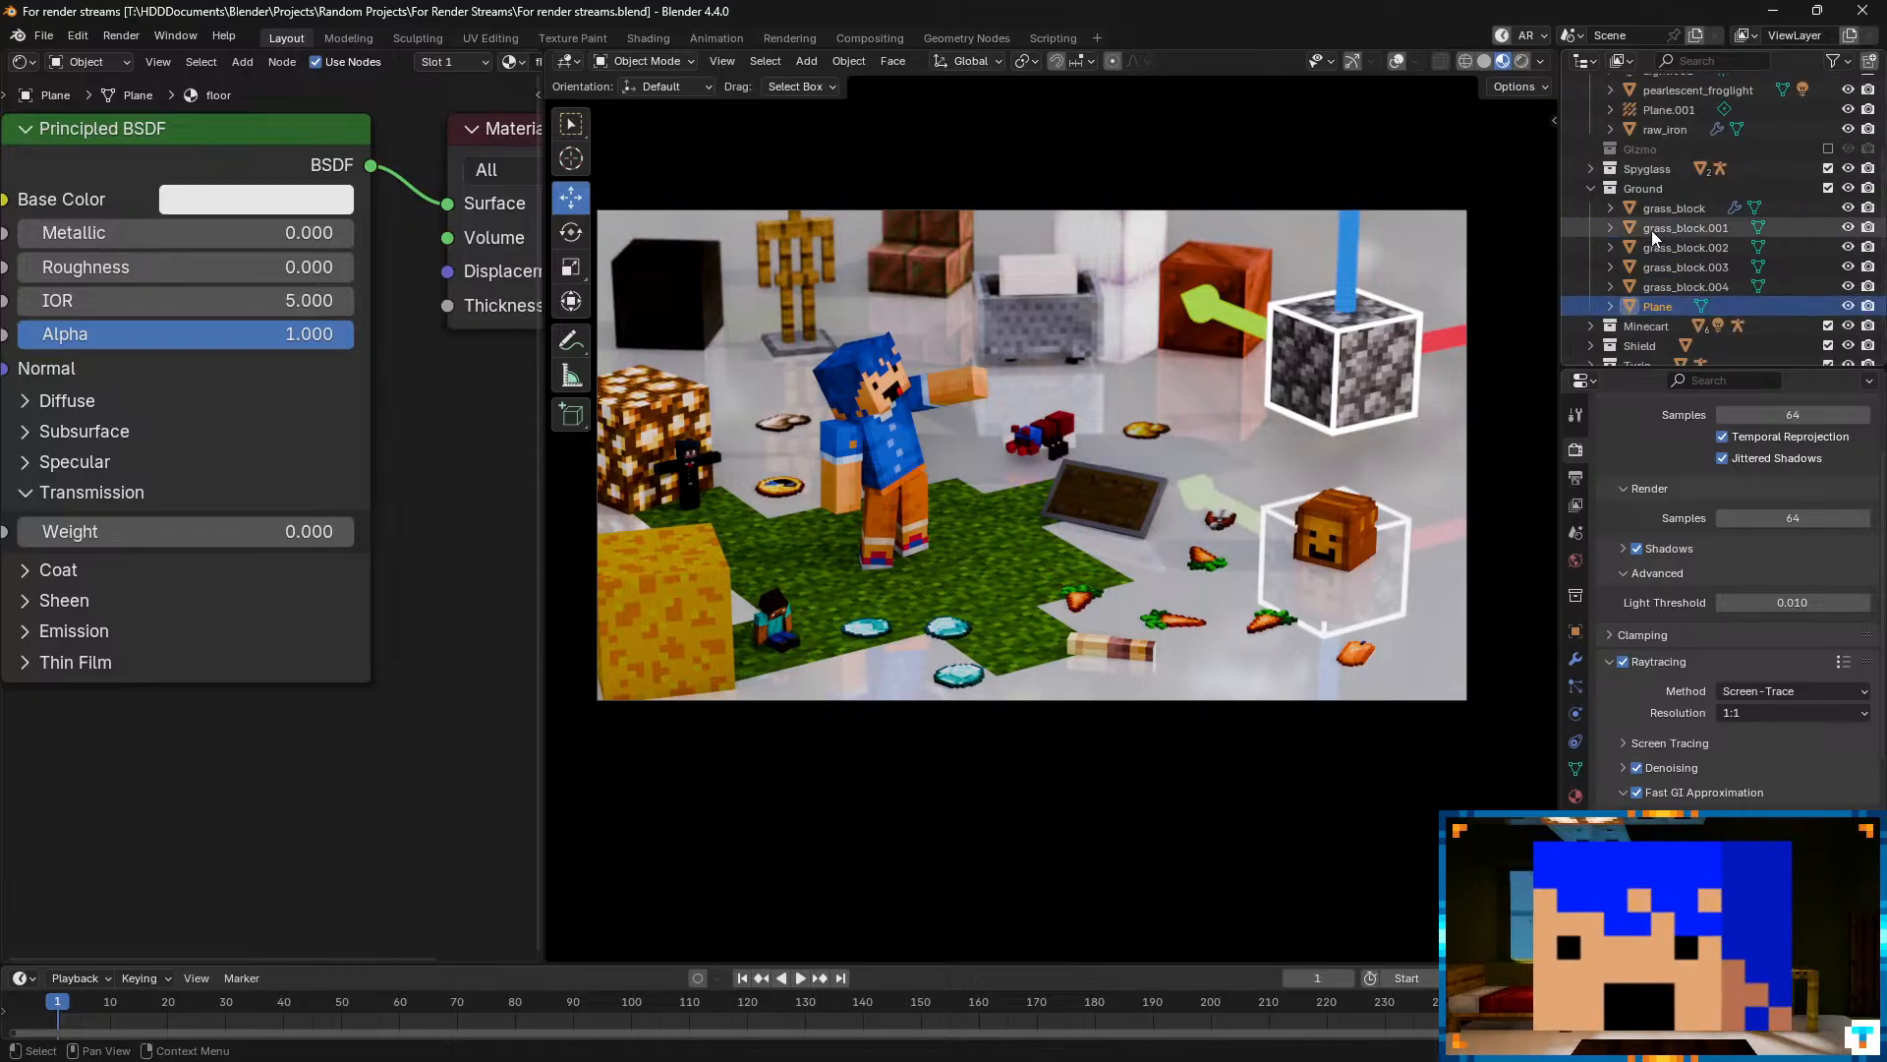
left_click(1669, 267)
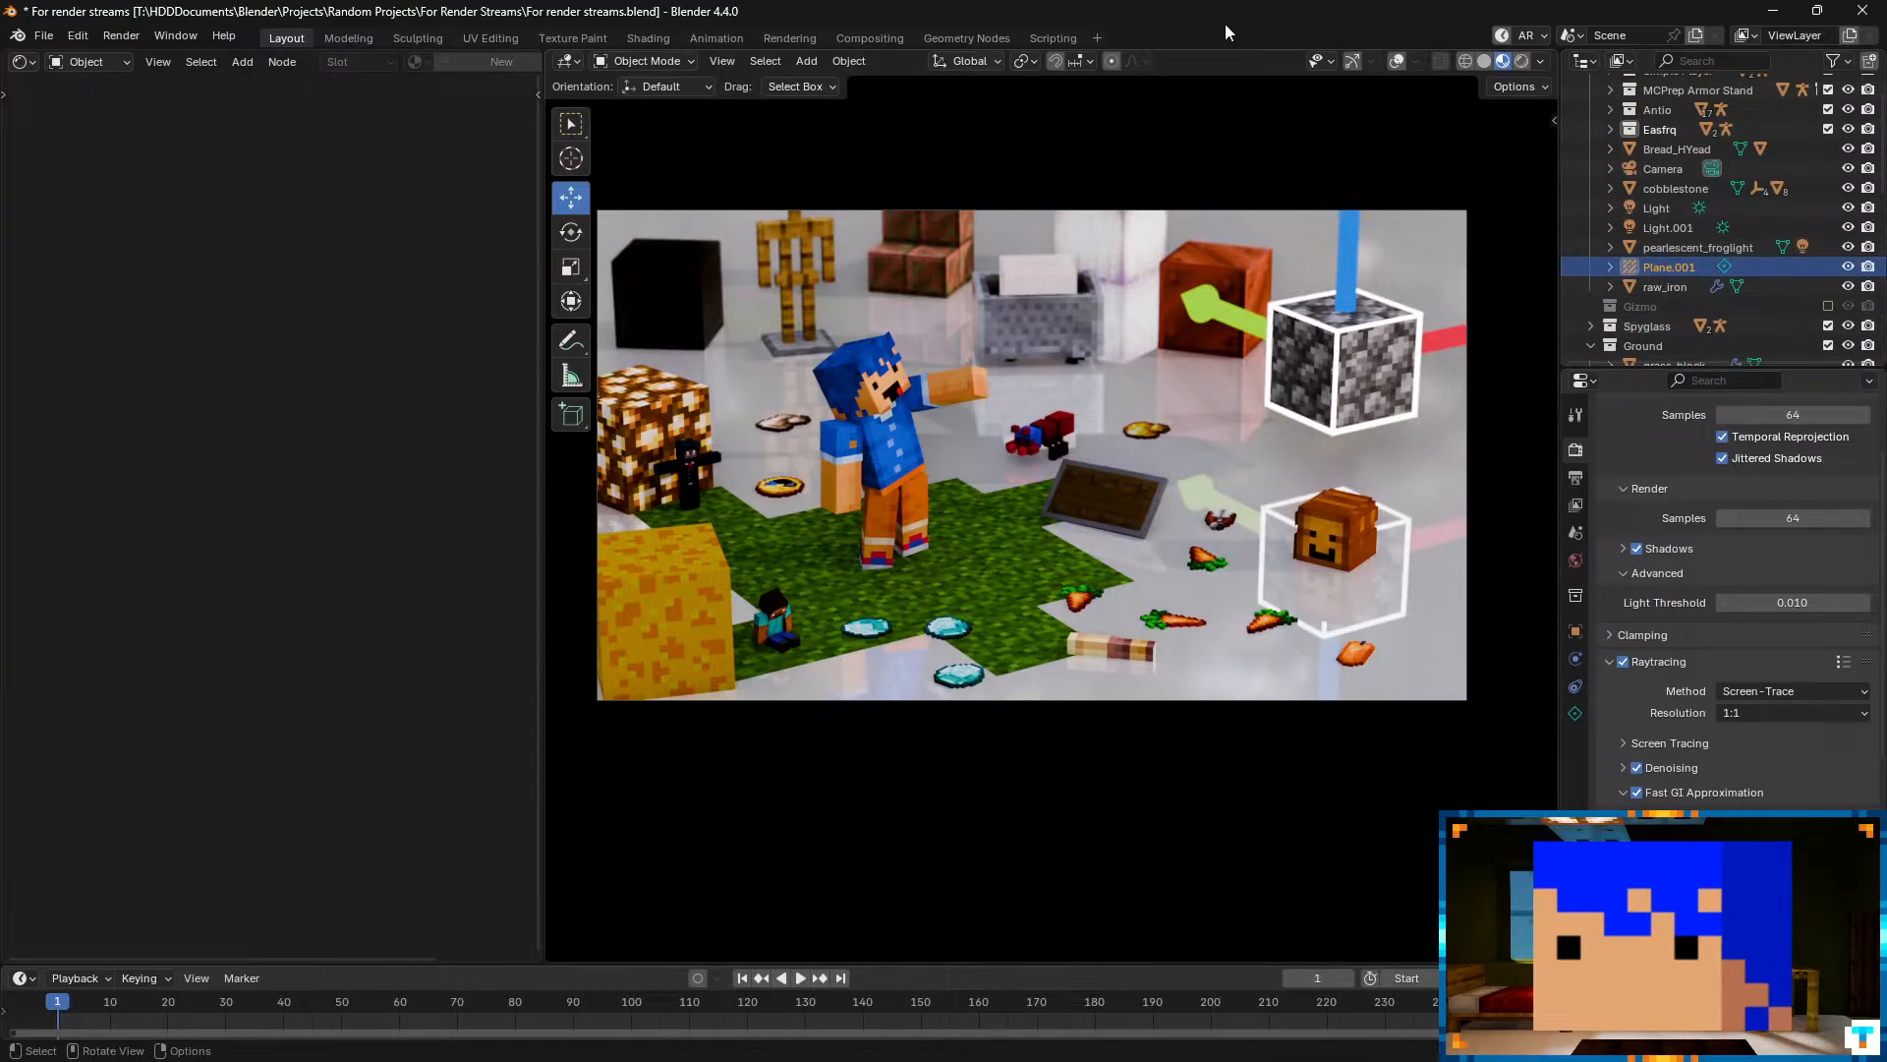
left_click(1576, 715)
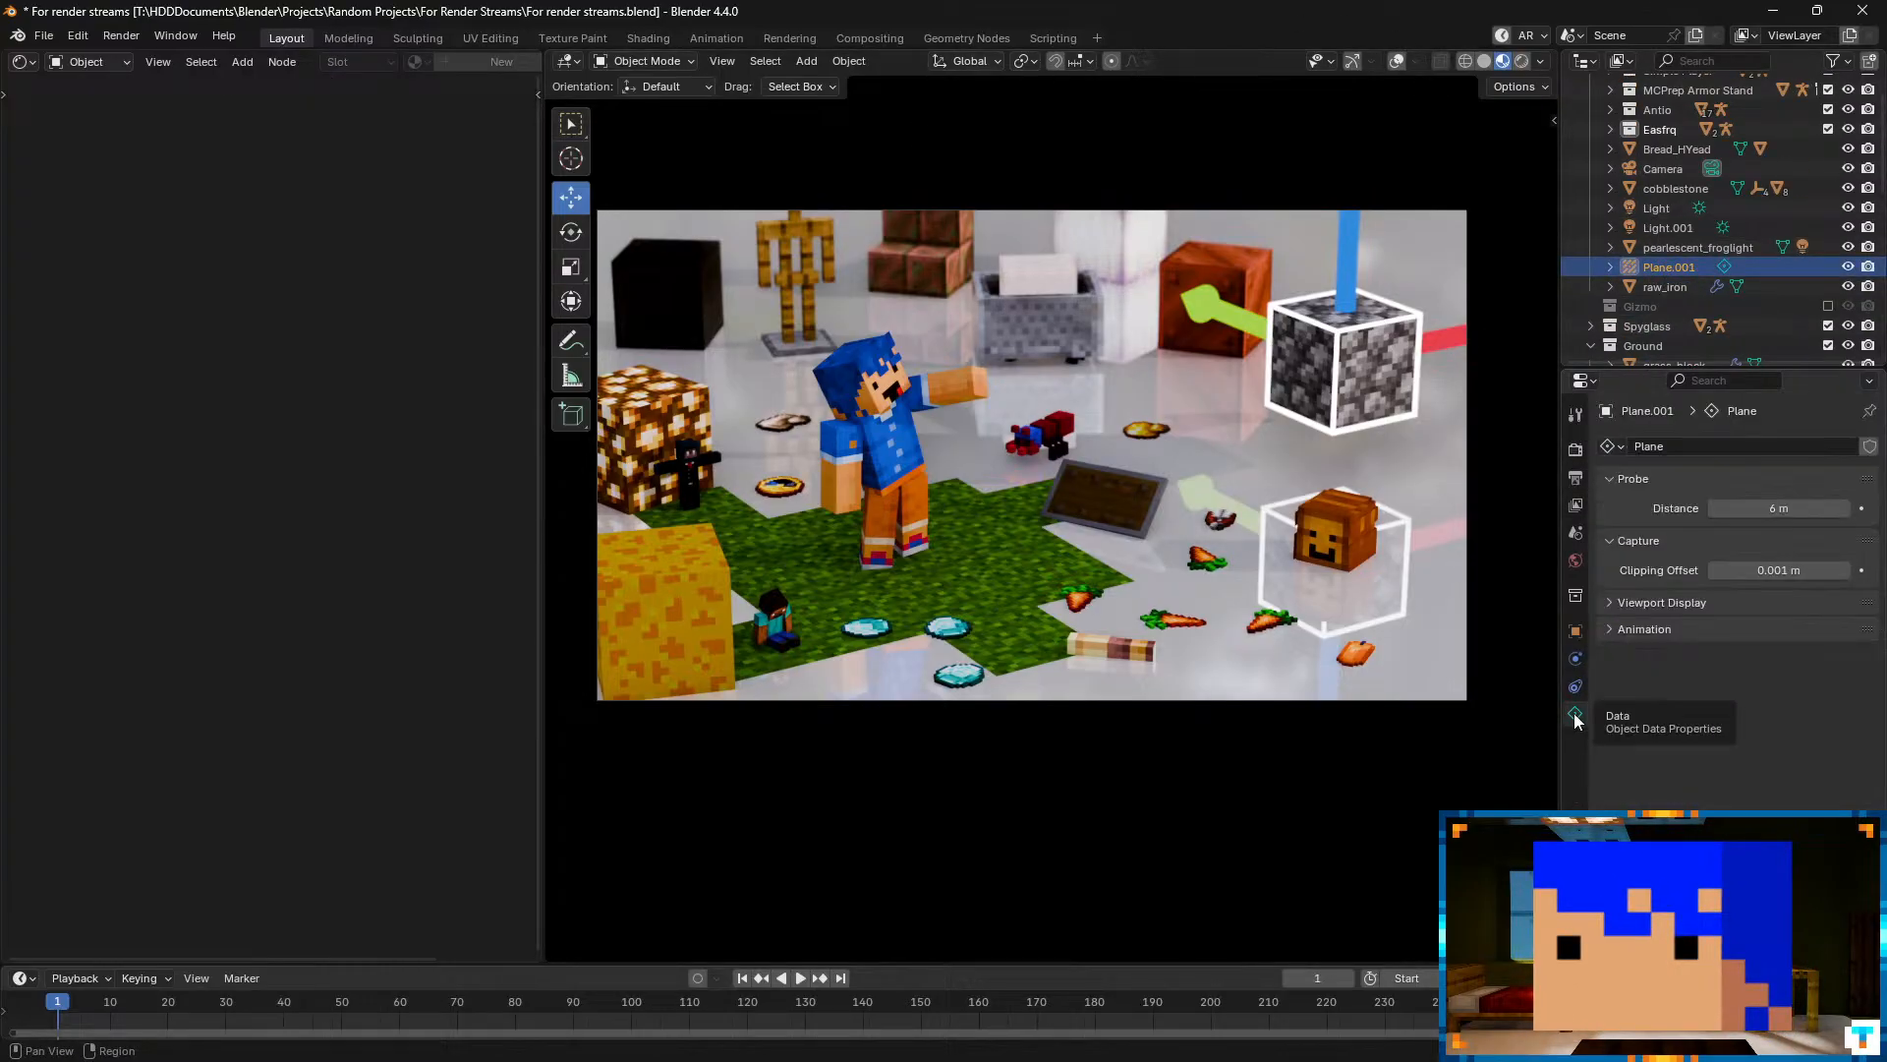
- Display the scene's render properties and switch the viewport to rendered shading
key("shift+a")
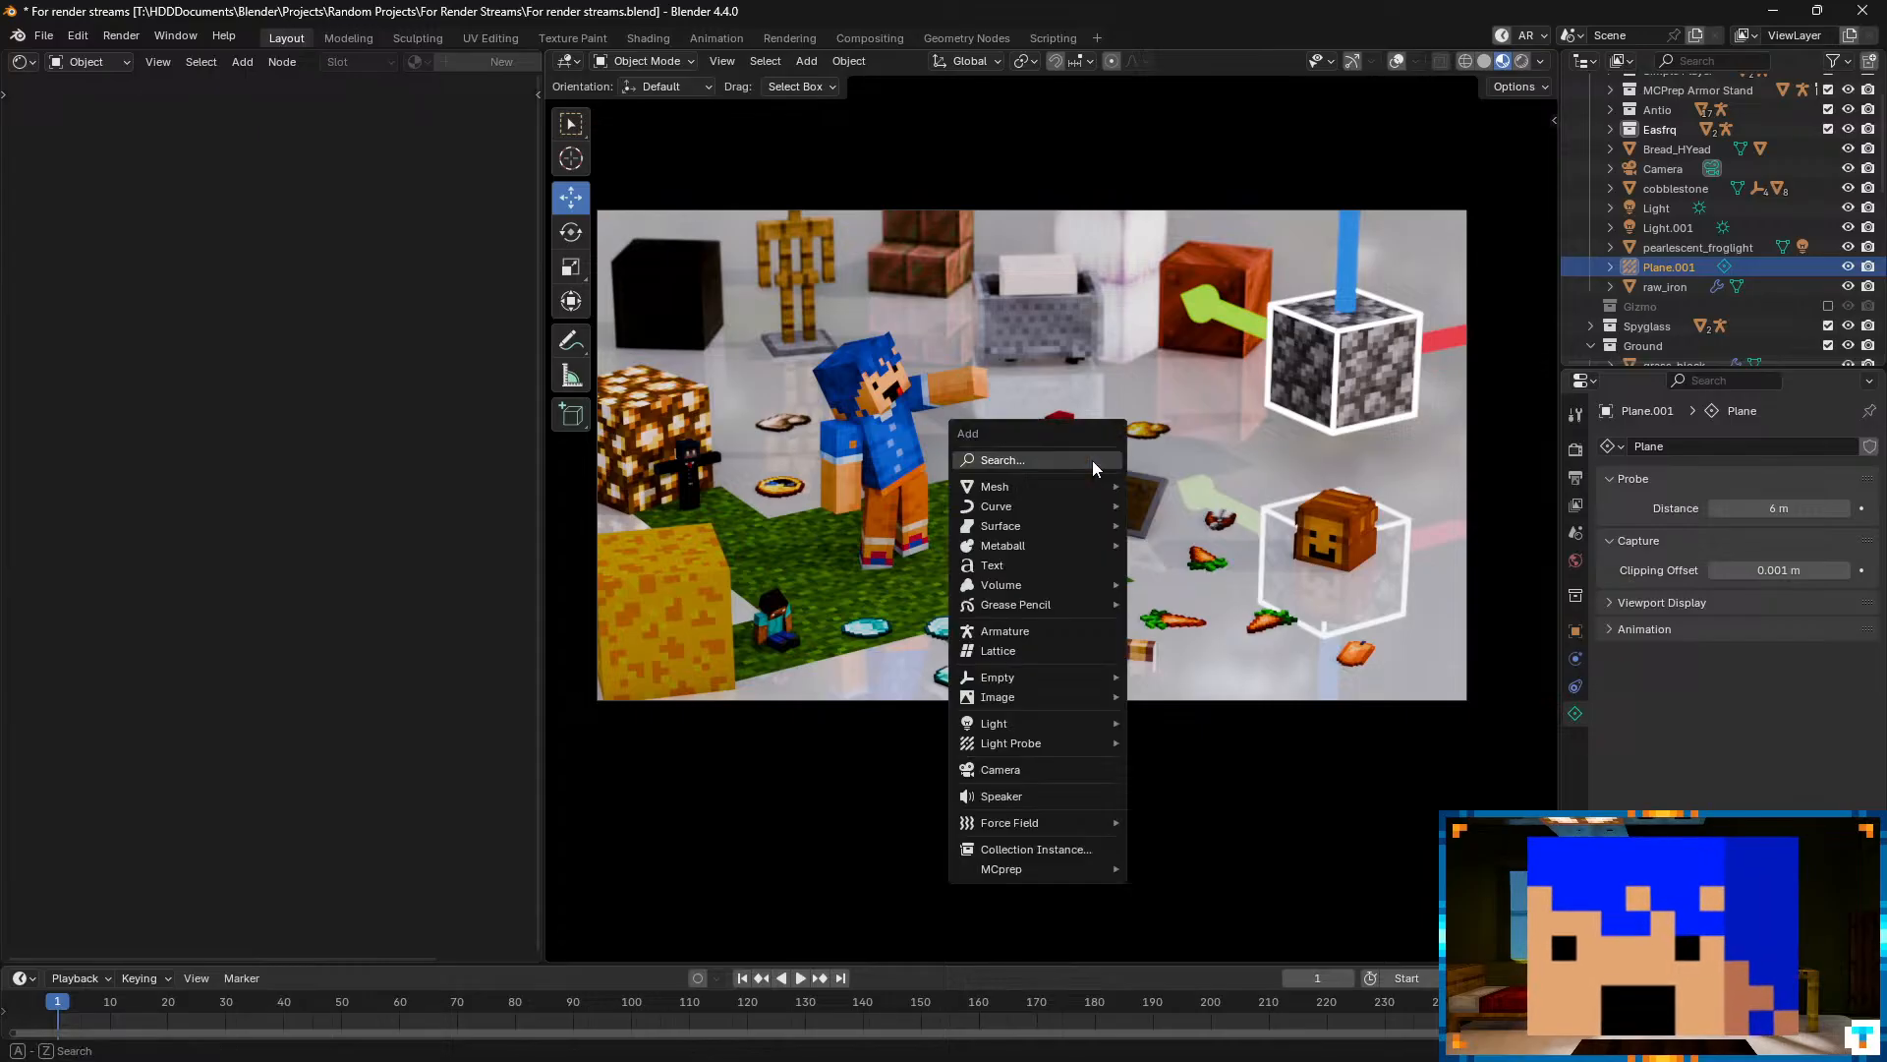
mouse_move(1072, 739)
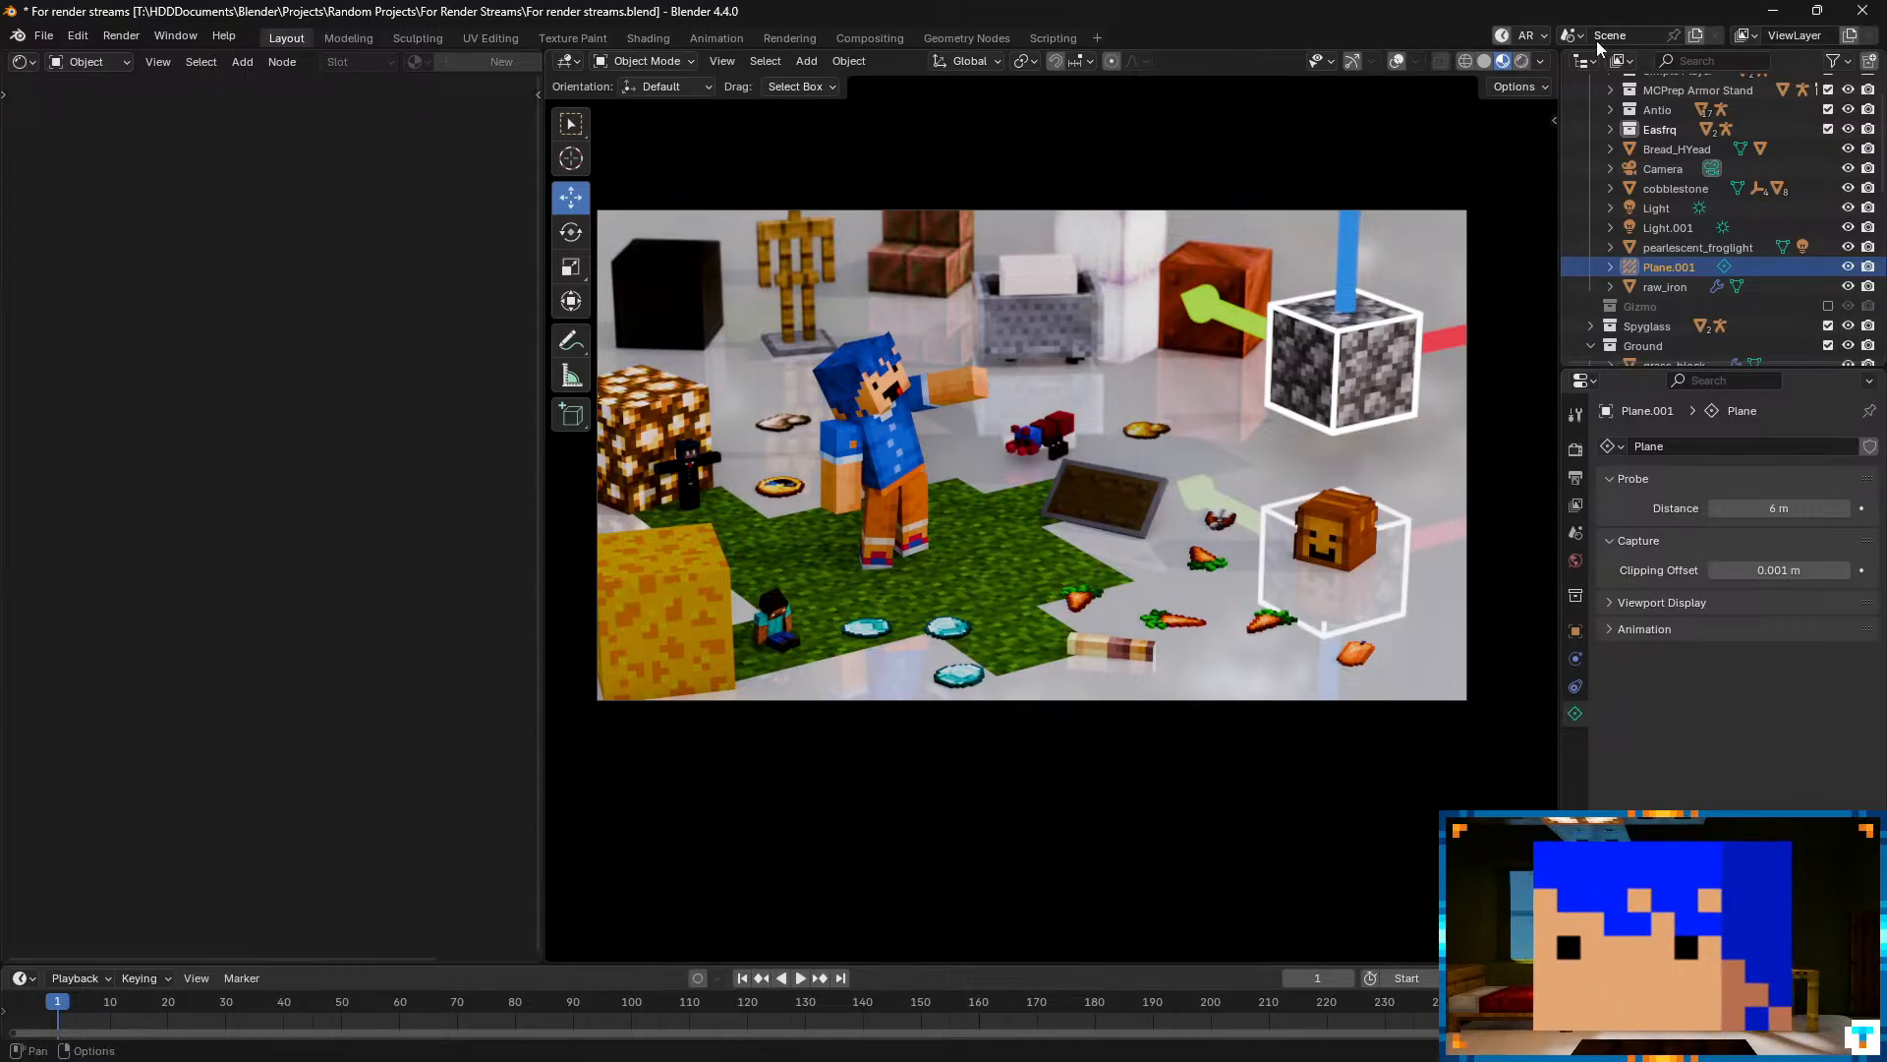
left_click(1575, 448)
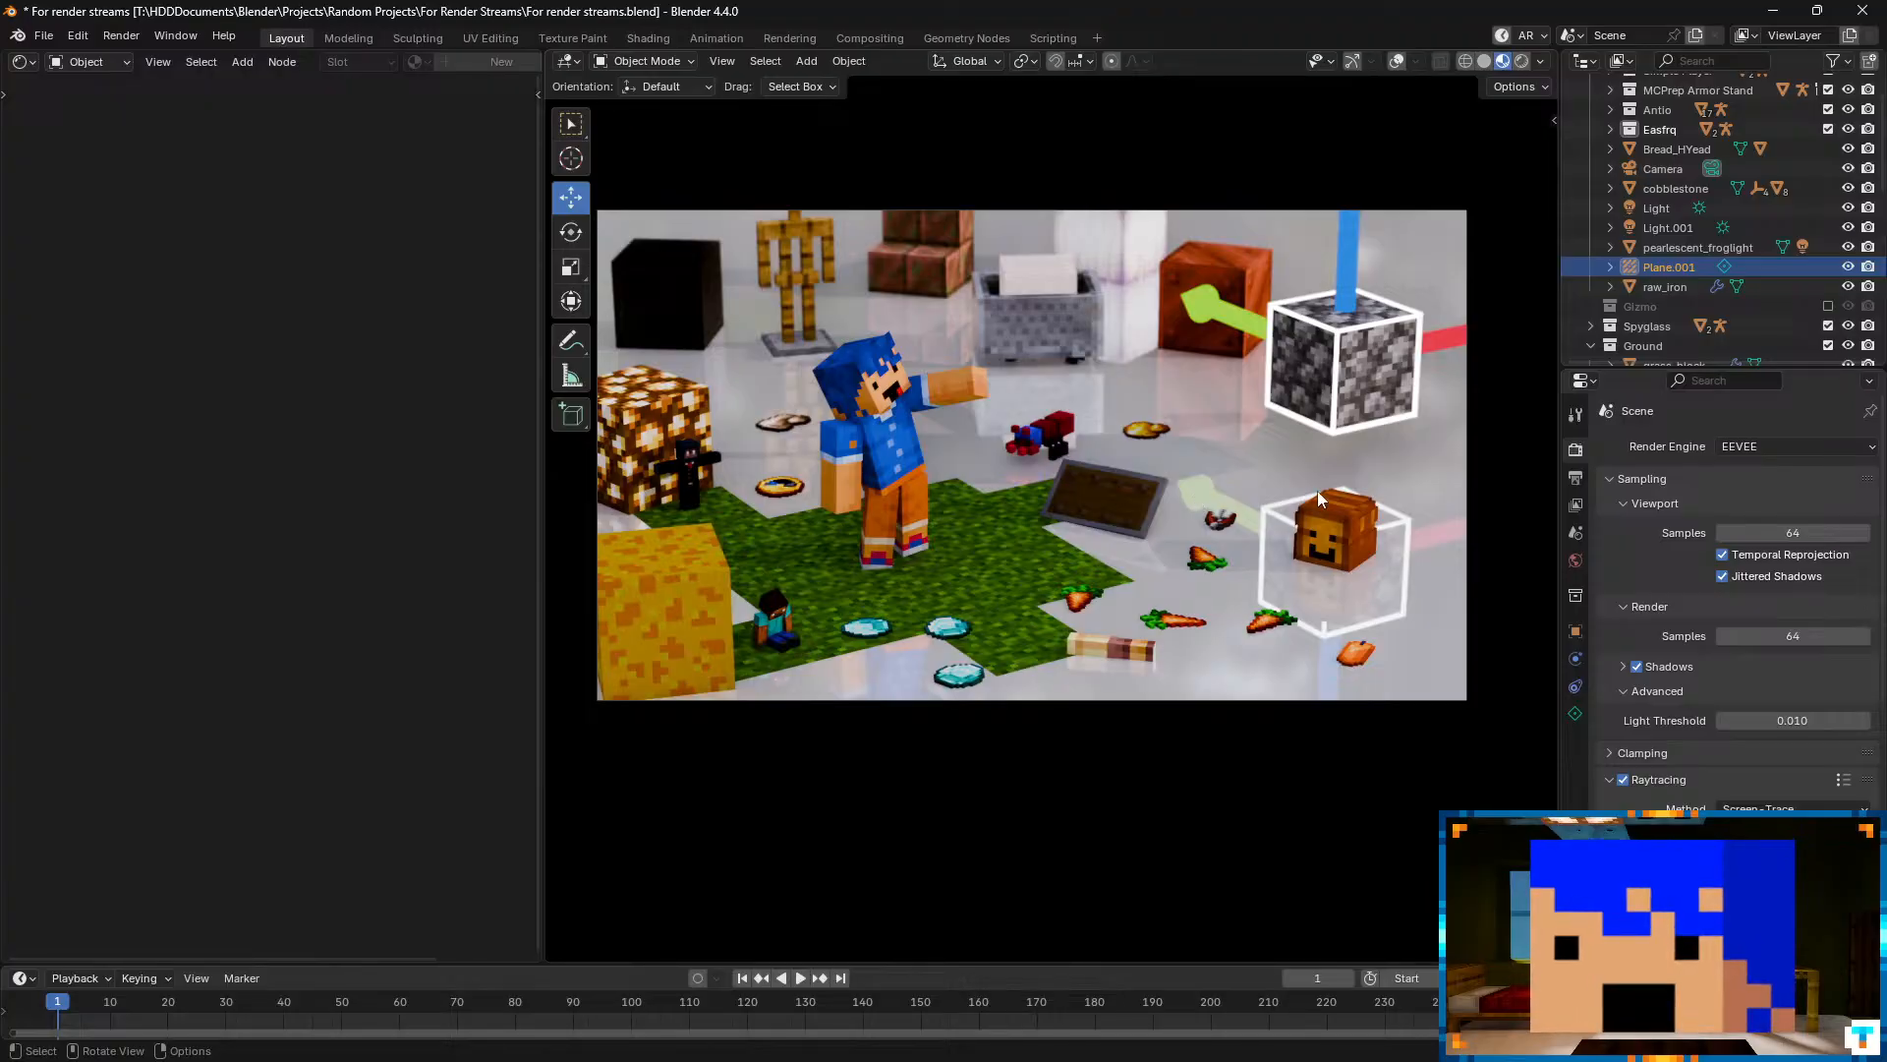
left_click(1520, 61)
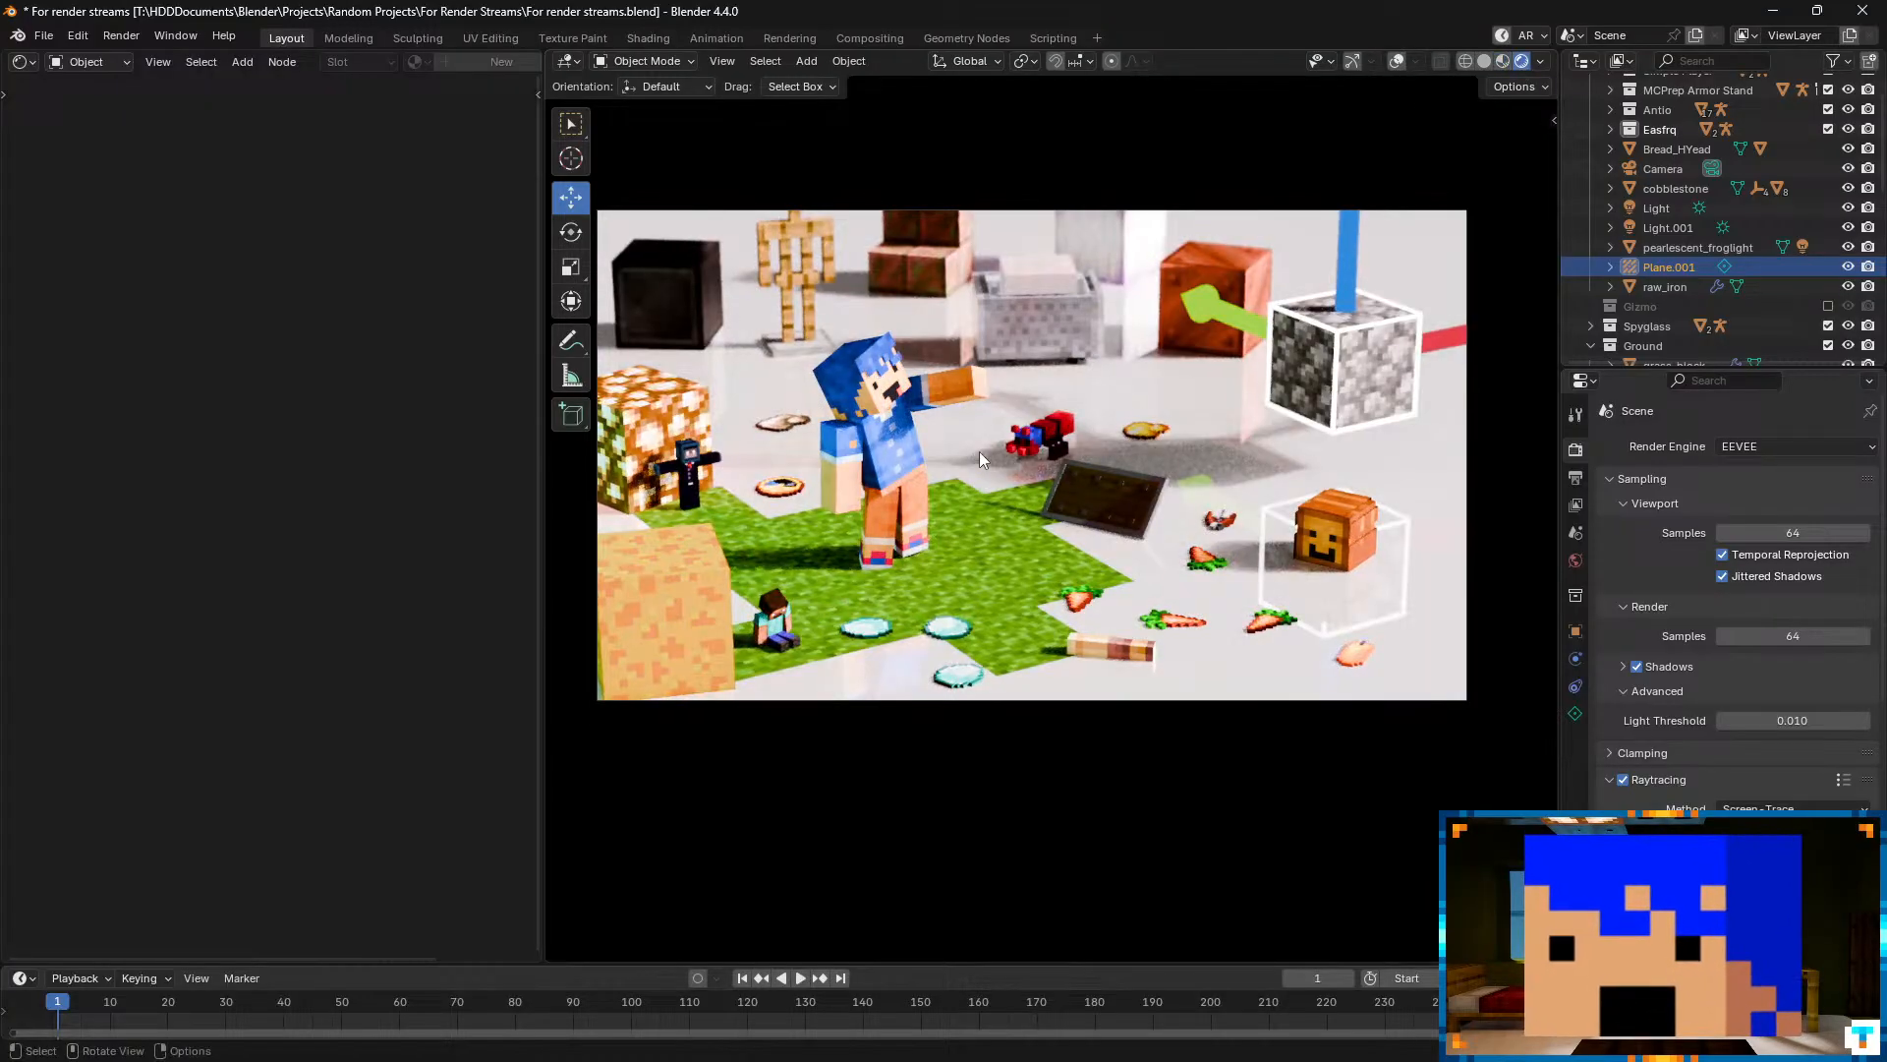
- Switch to the Rendering workspace and look through the Performance, Film and Color Management render settings
left_click(810, 38)
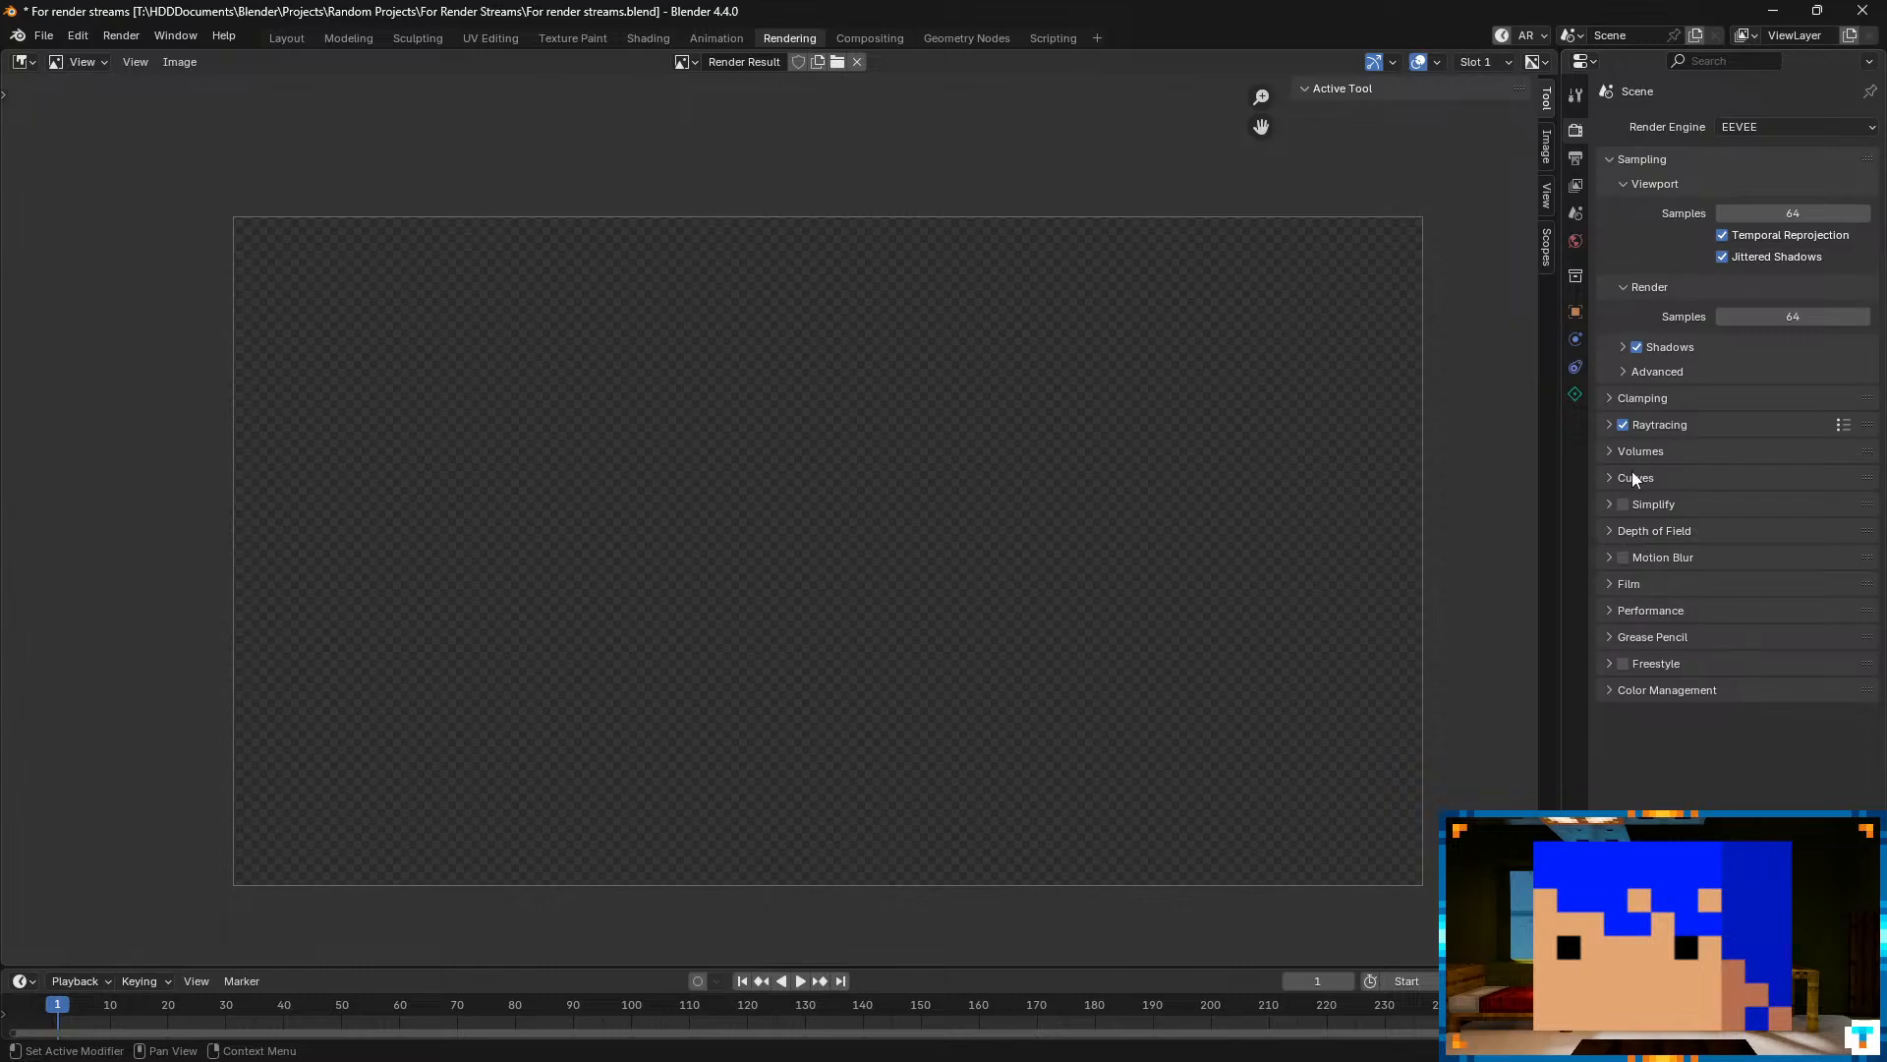
left_click(1644, 663)
left_click(1655, 663)
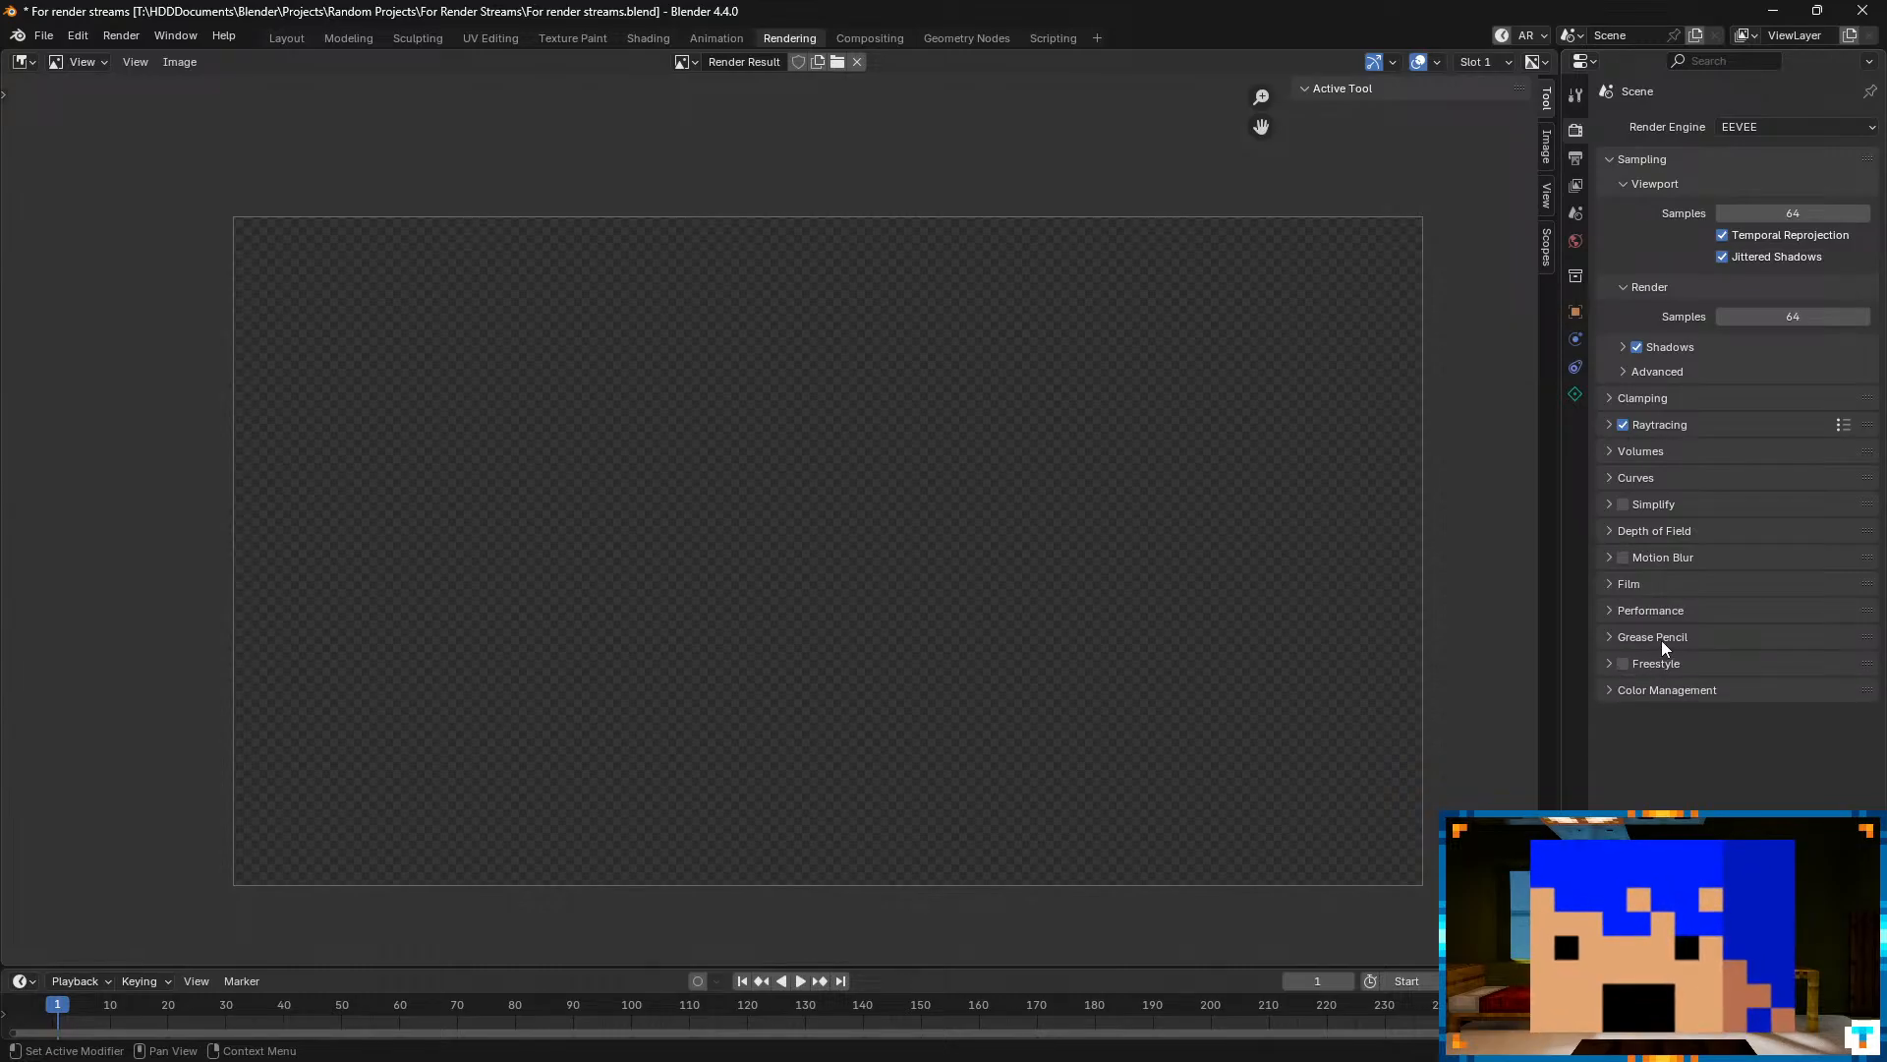
left_click(1655, 610)
left_click(1652, 608)
left_click(1642, 587)
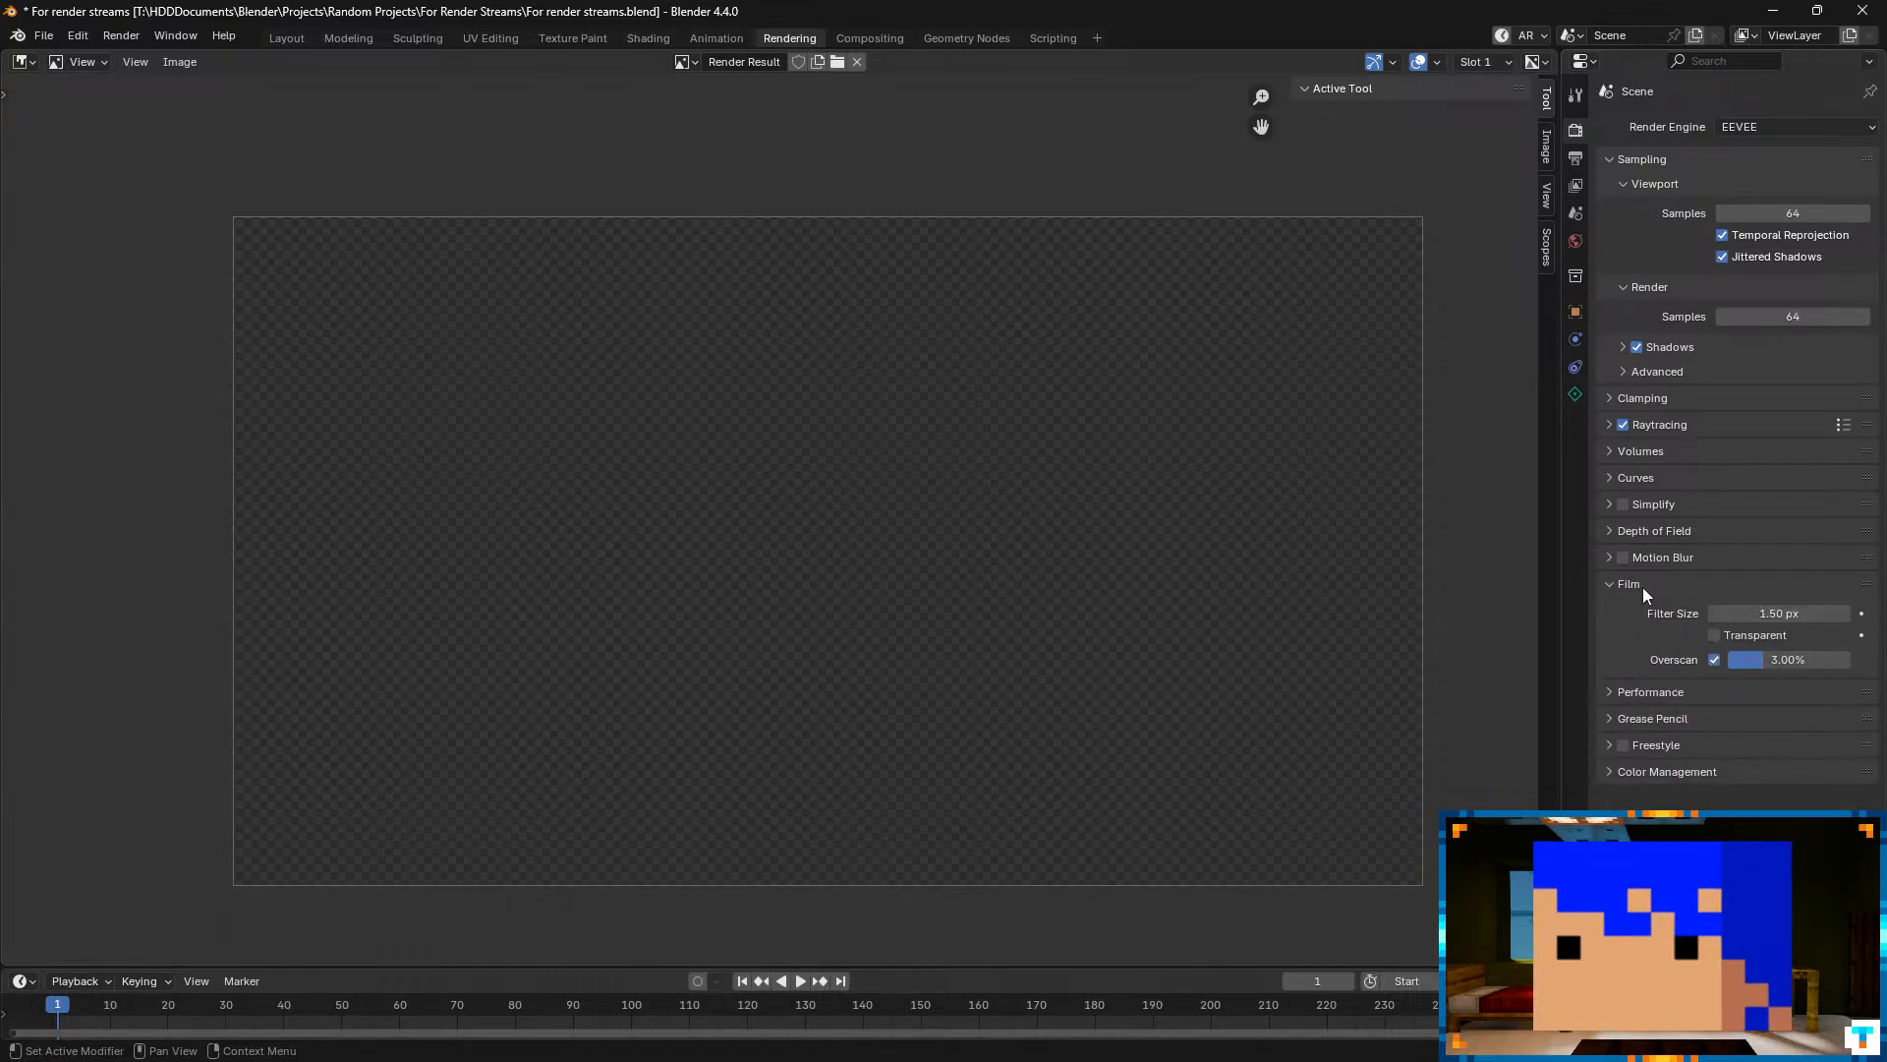
left_click(1643, 587)
left_click(1663, 689)
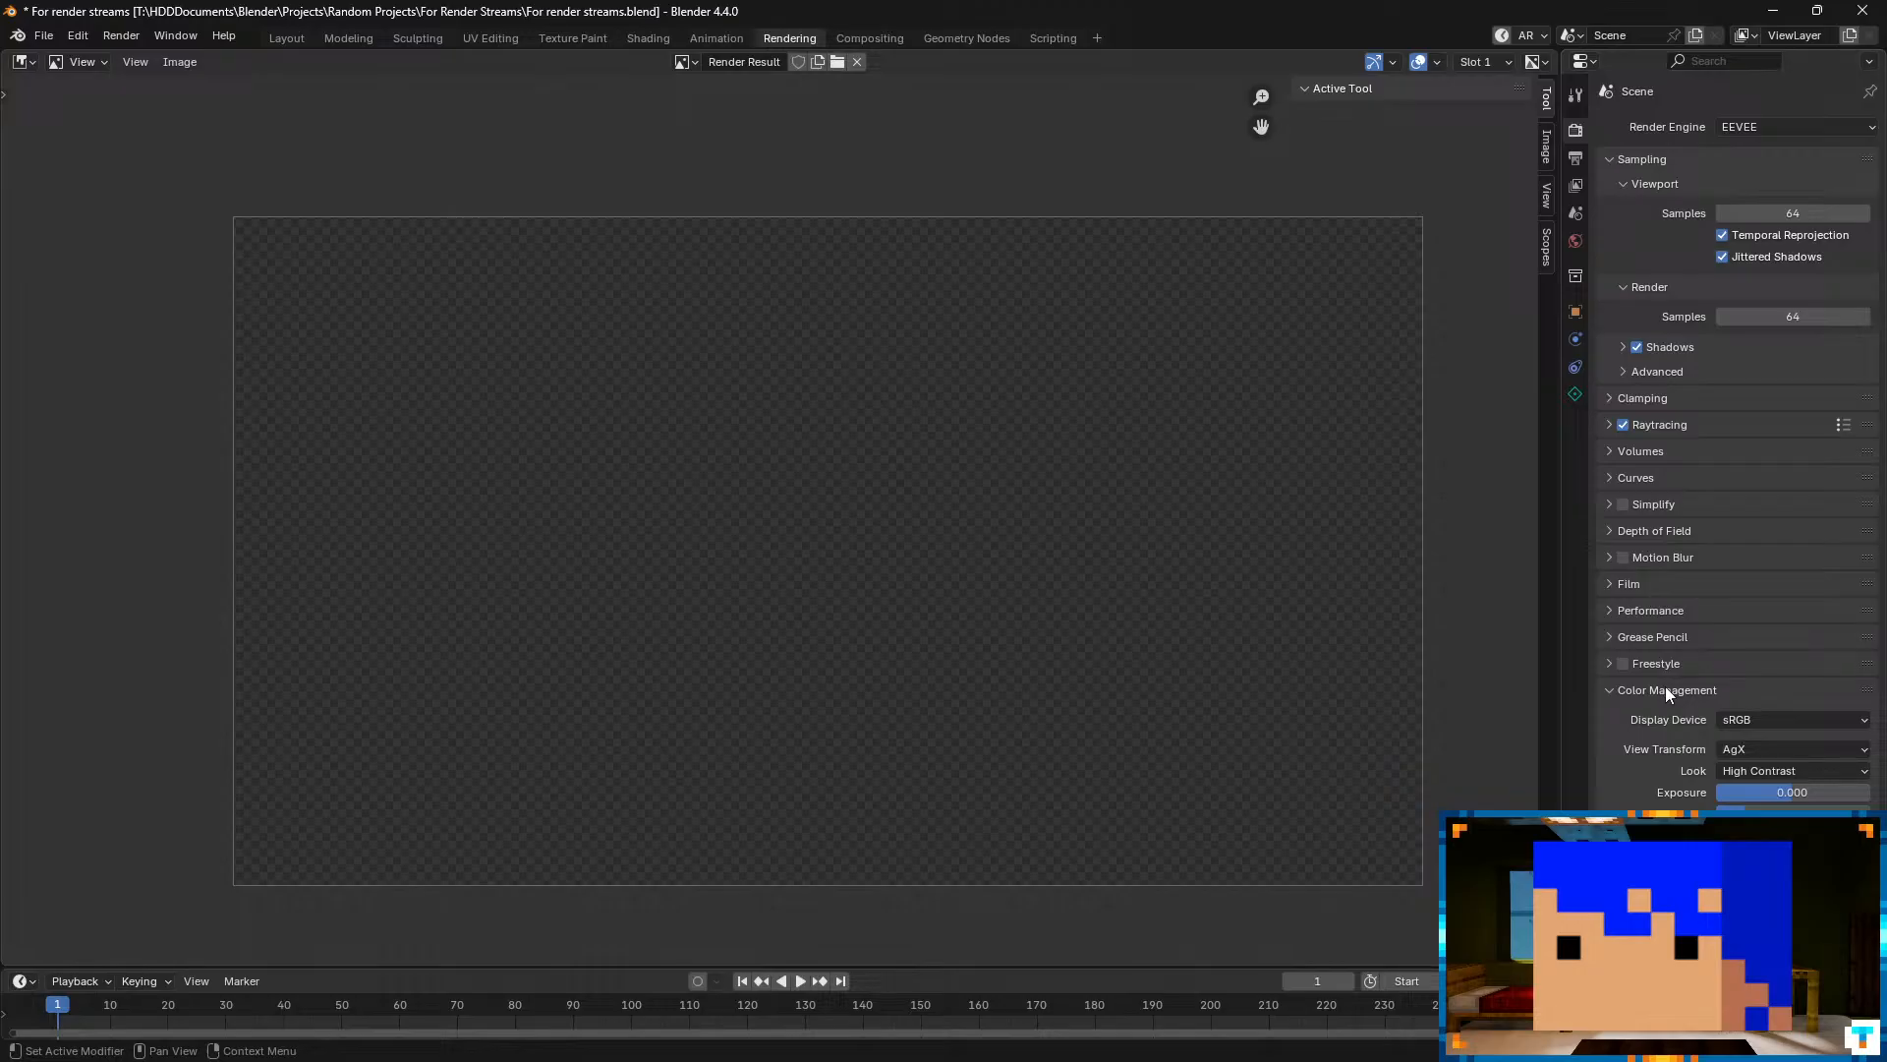
left_click(1665, 687)
- Render the scene as a still image, inspect the whole result and close the render window
left_click(137, 35)
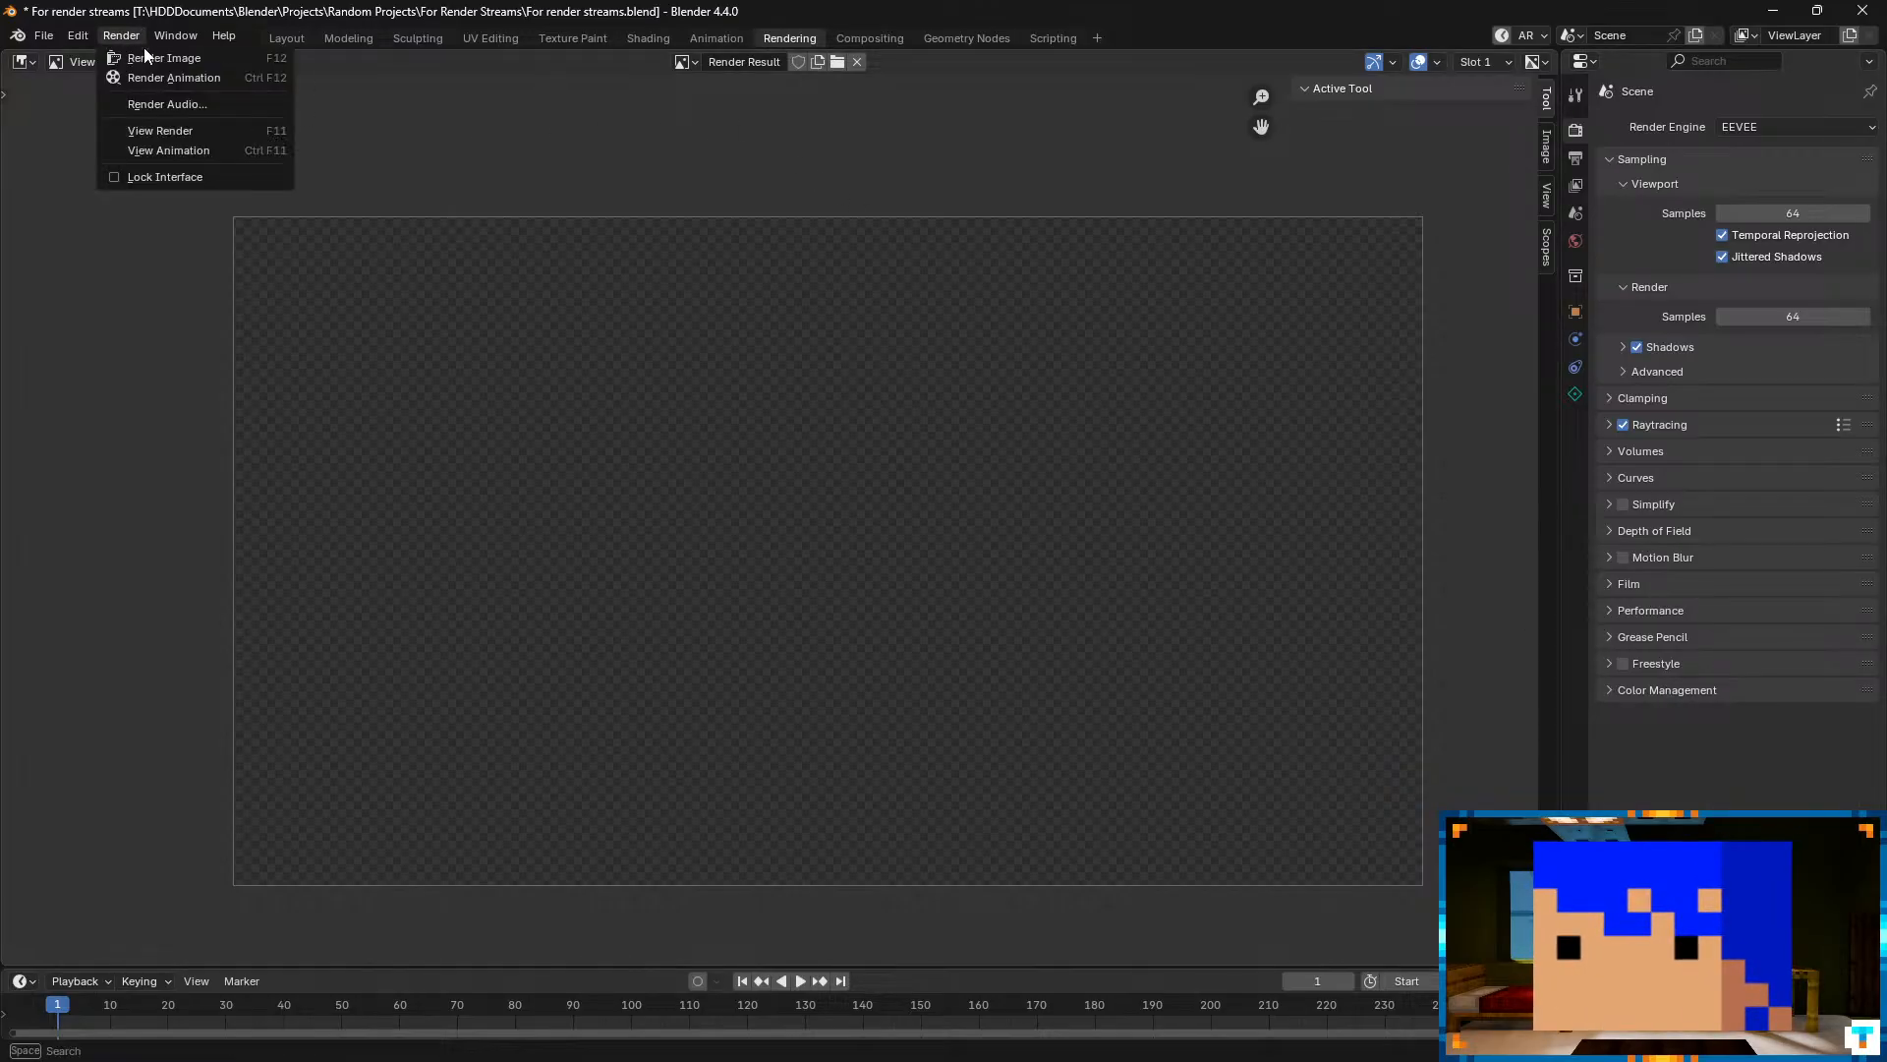
left_click(156, 58)
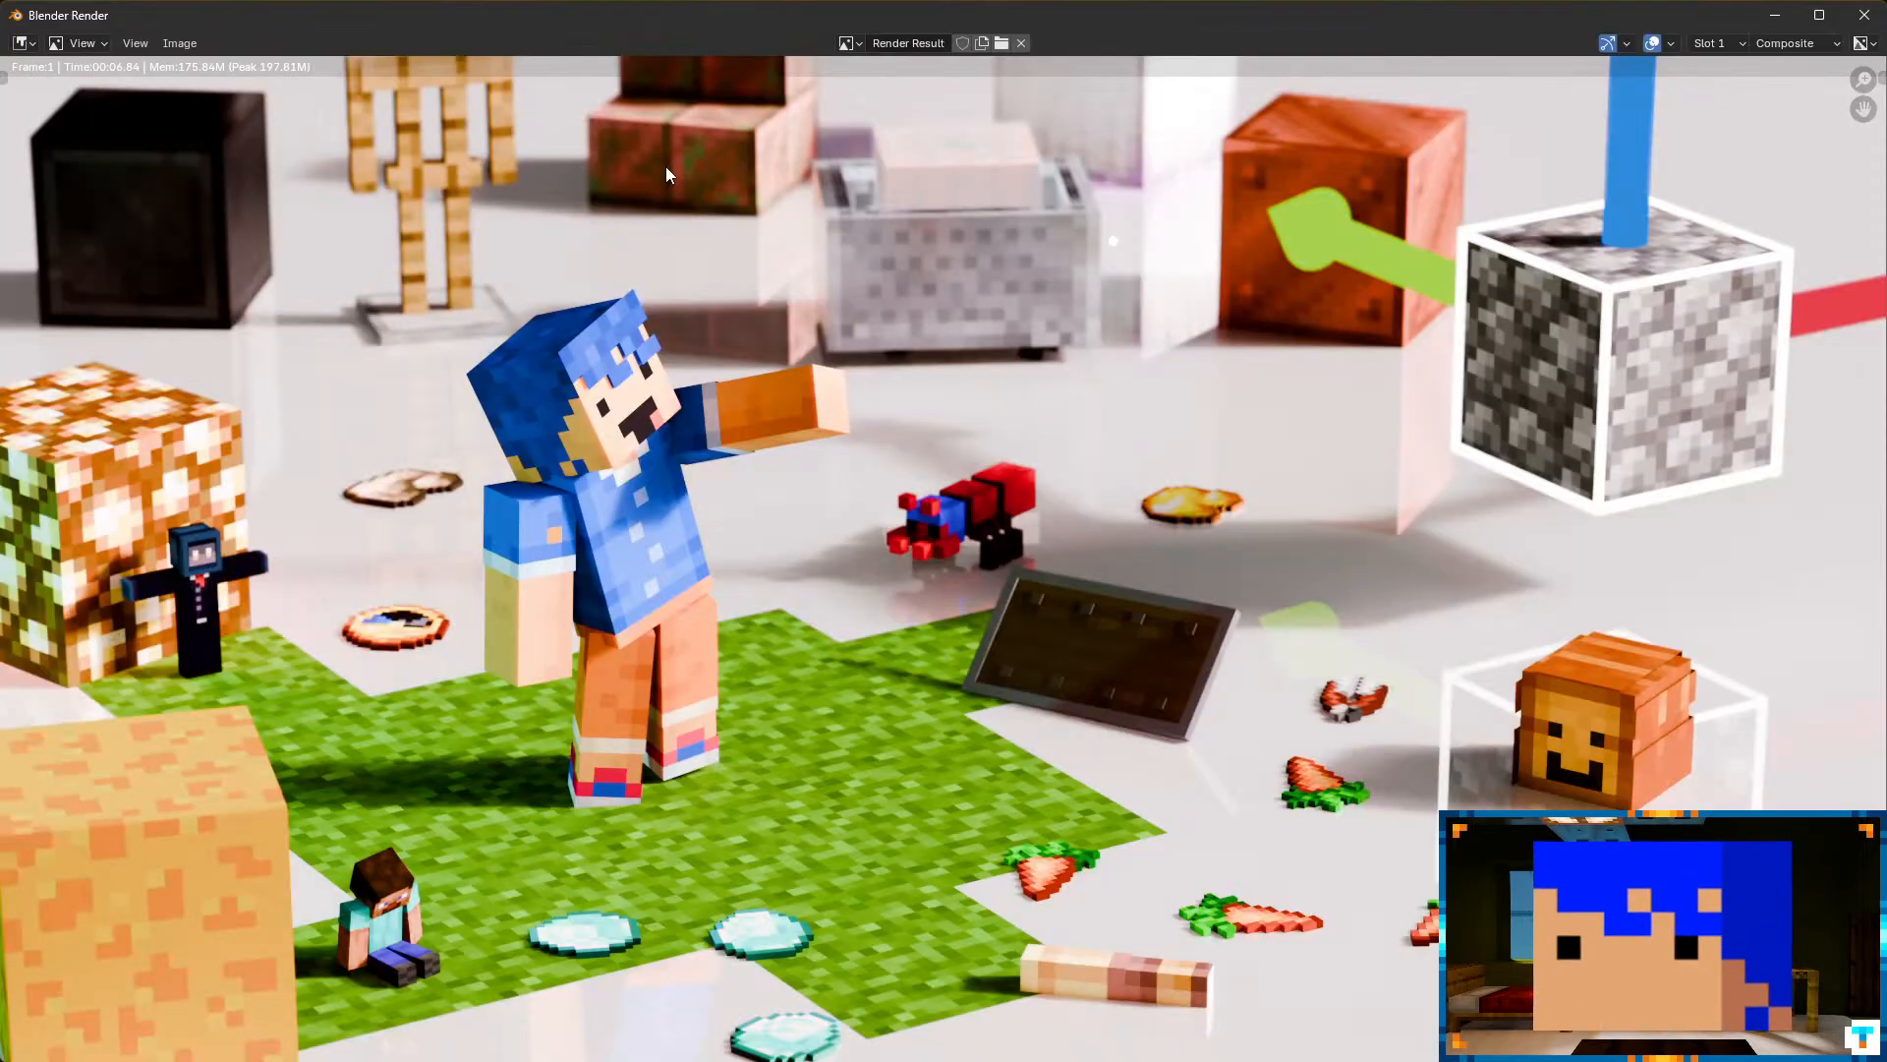
scroll(1026, 482, "down", 3)
scroll(1005, 449, "up", 2)
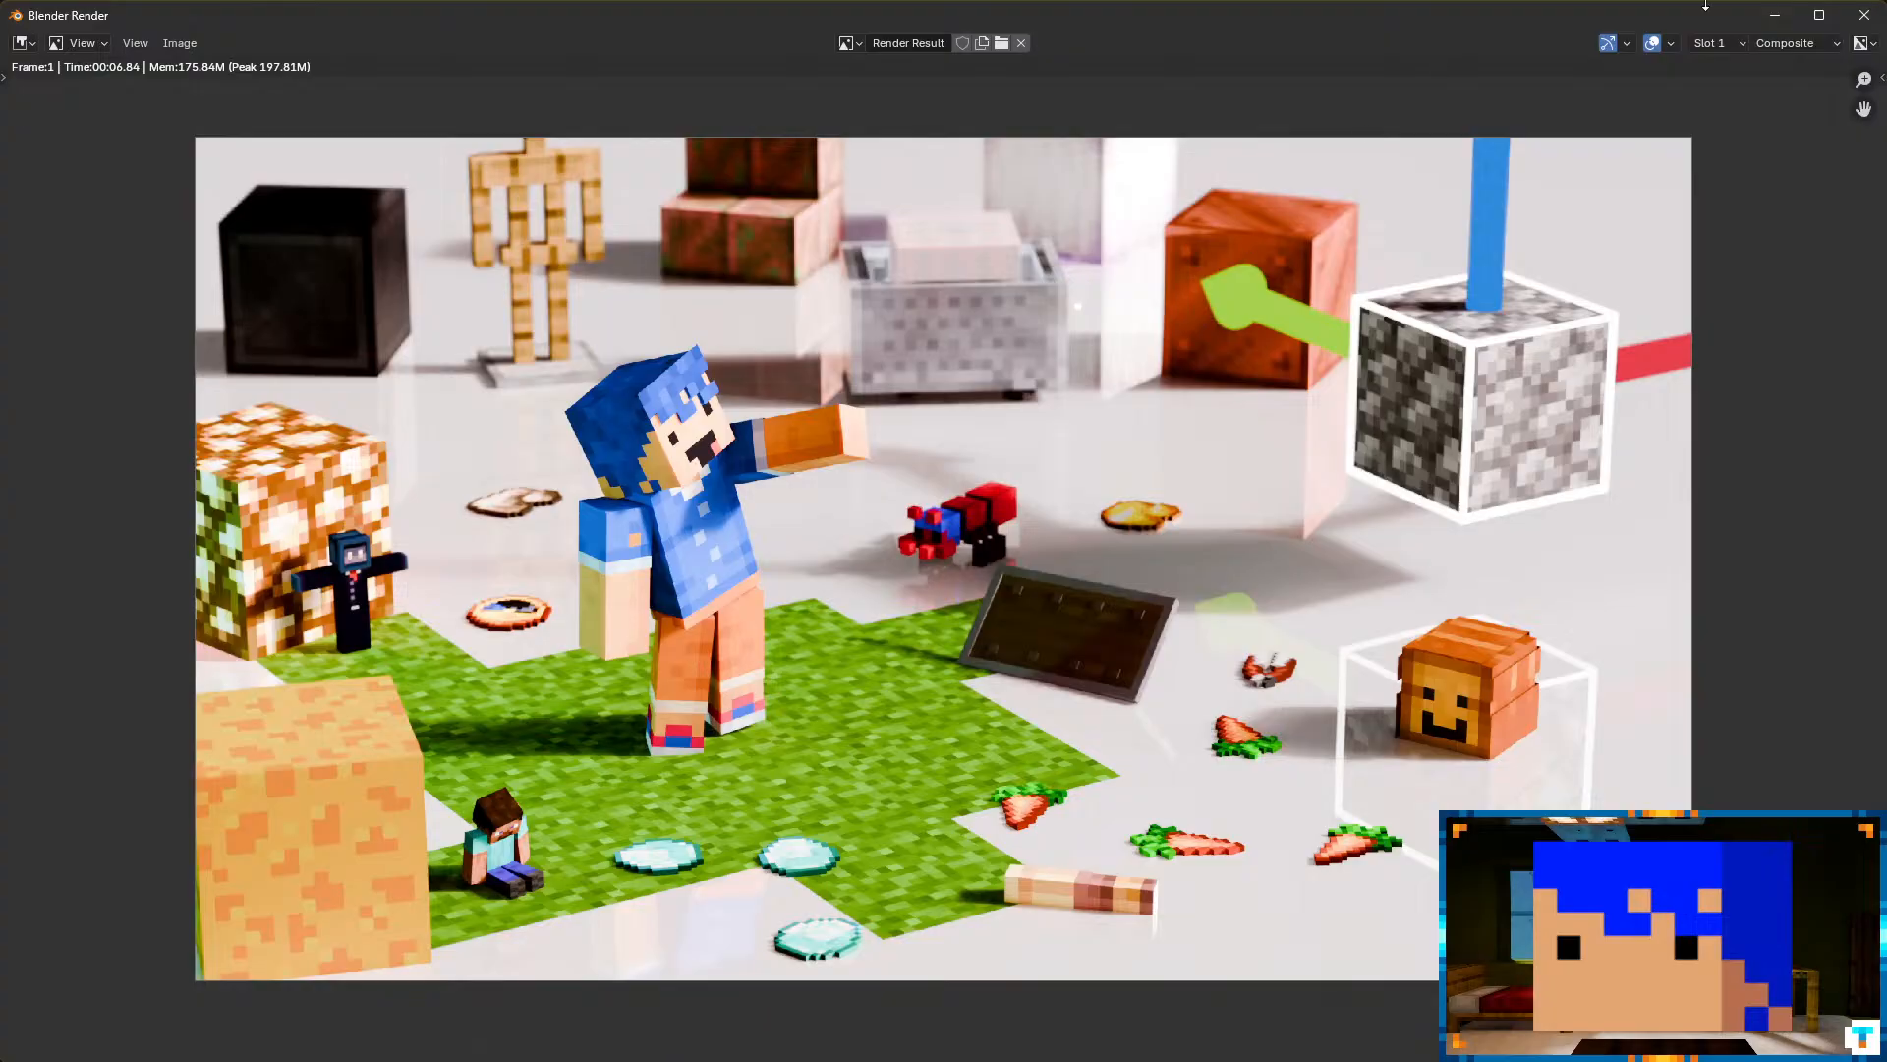
left_click(1865, 15)
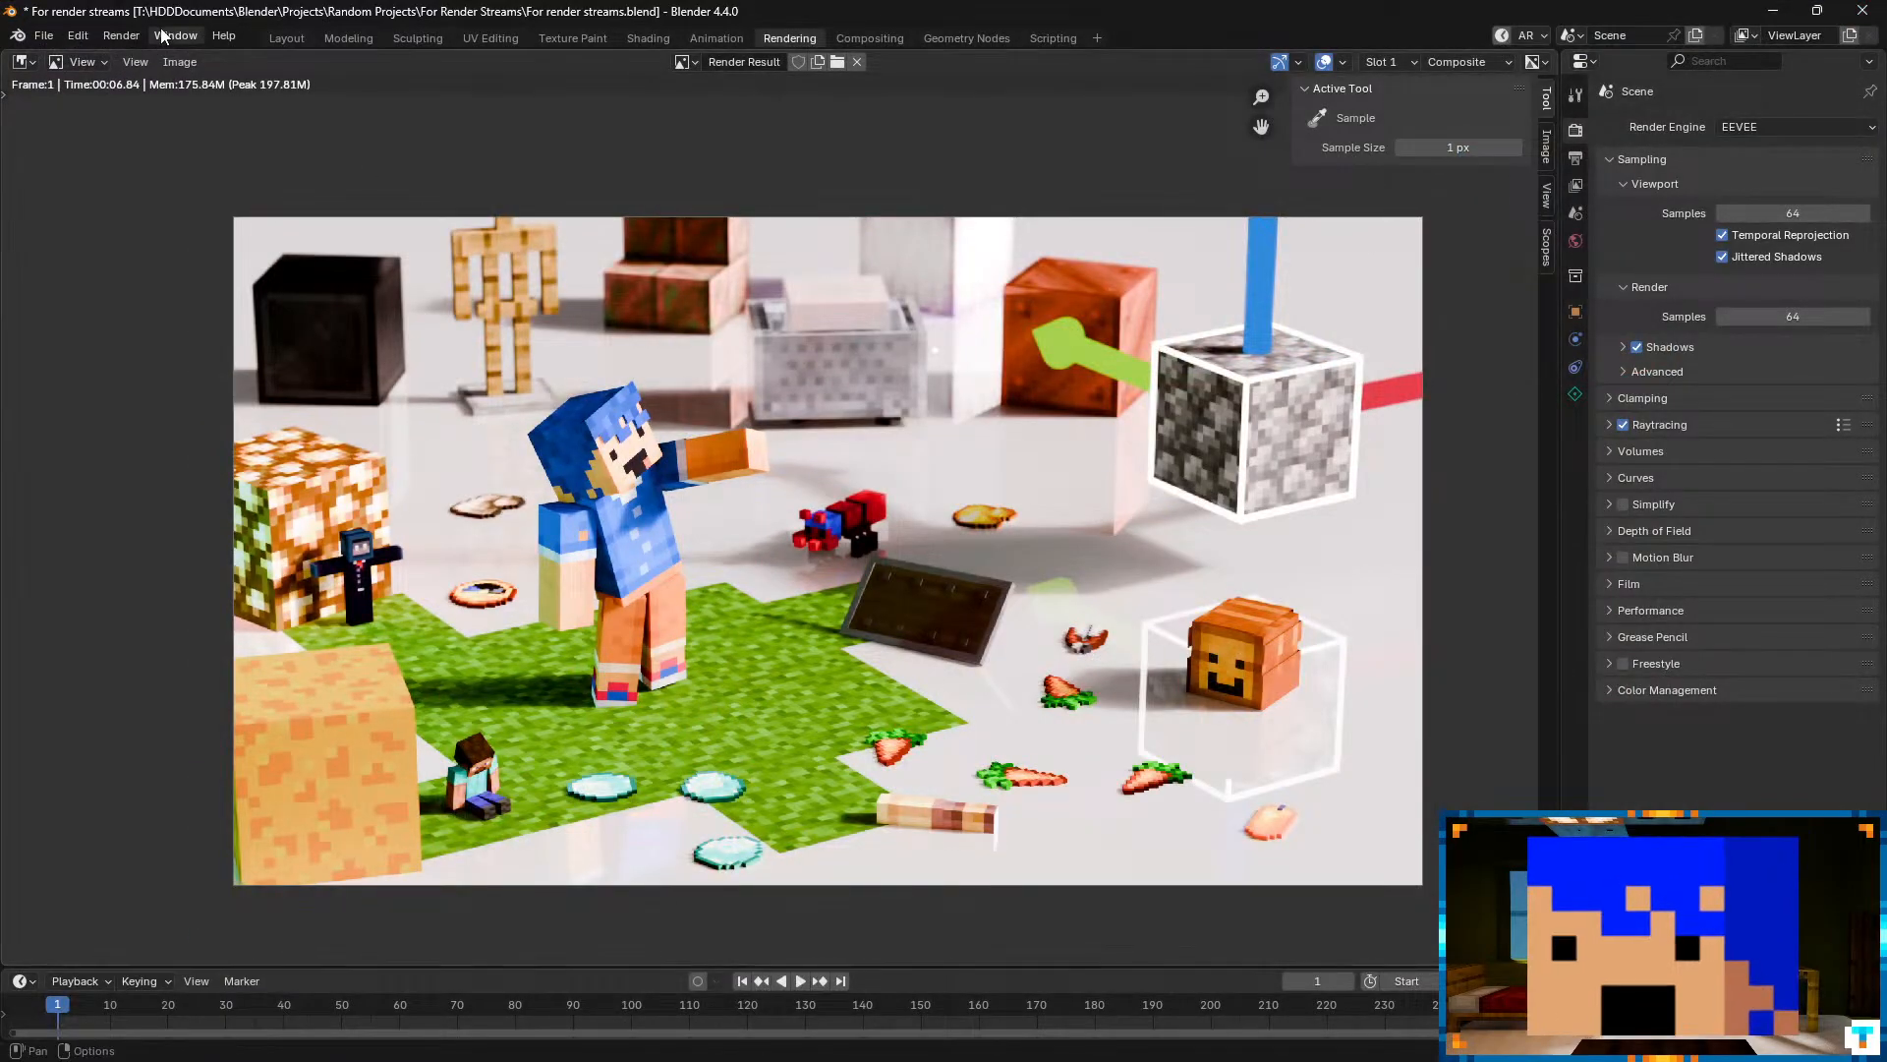
- Save the rendered image as the PNG file For Render Streams v2.png in the For Render Streams folder
left_click(180, 61)
left_click(238, 224)
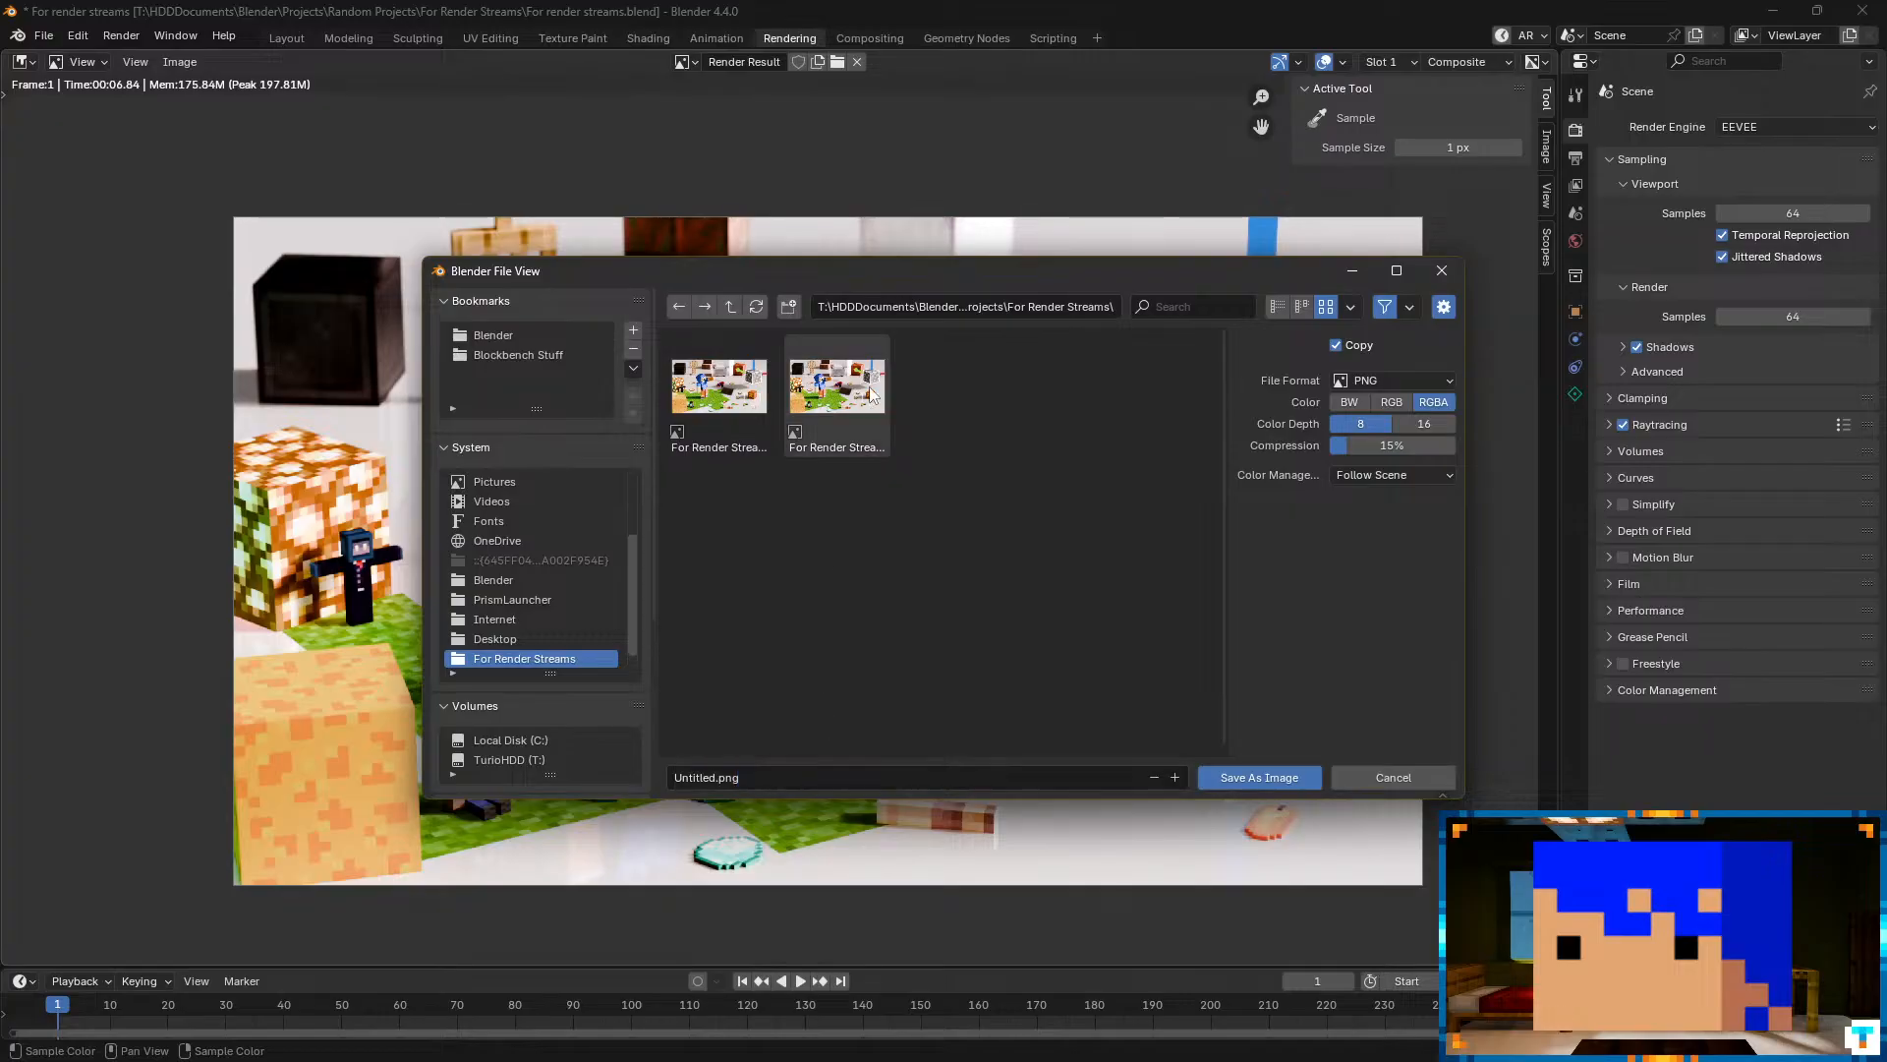
left_click(871, 395)
left_click(838, 768)
left_click(838, 767)
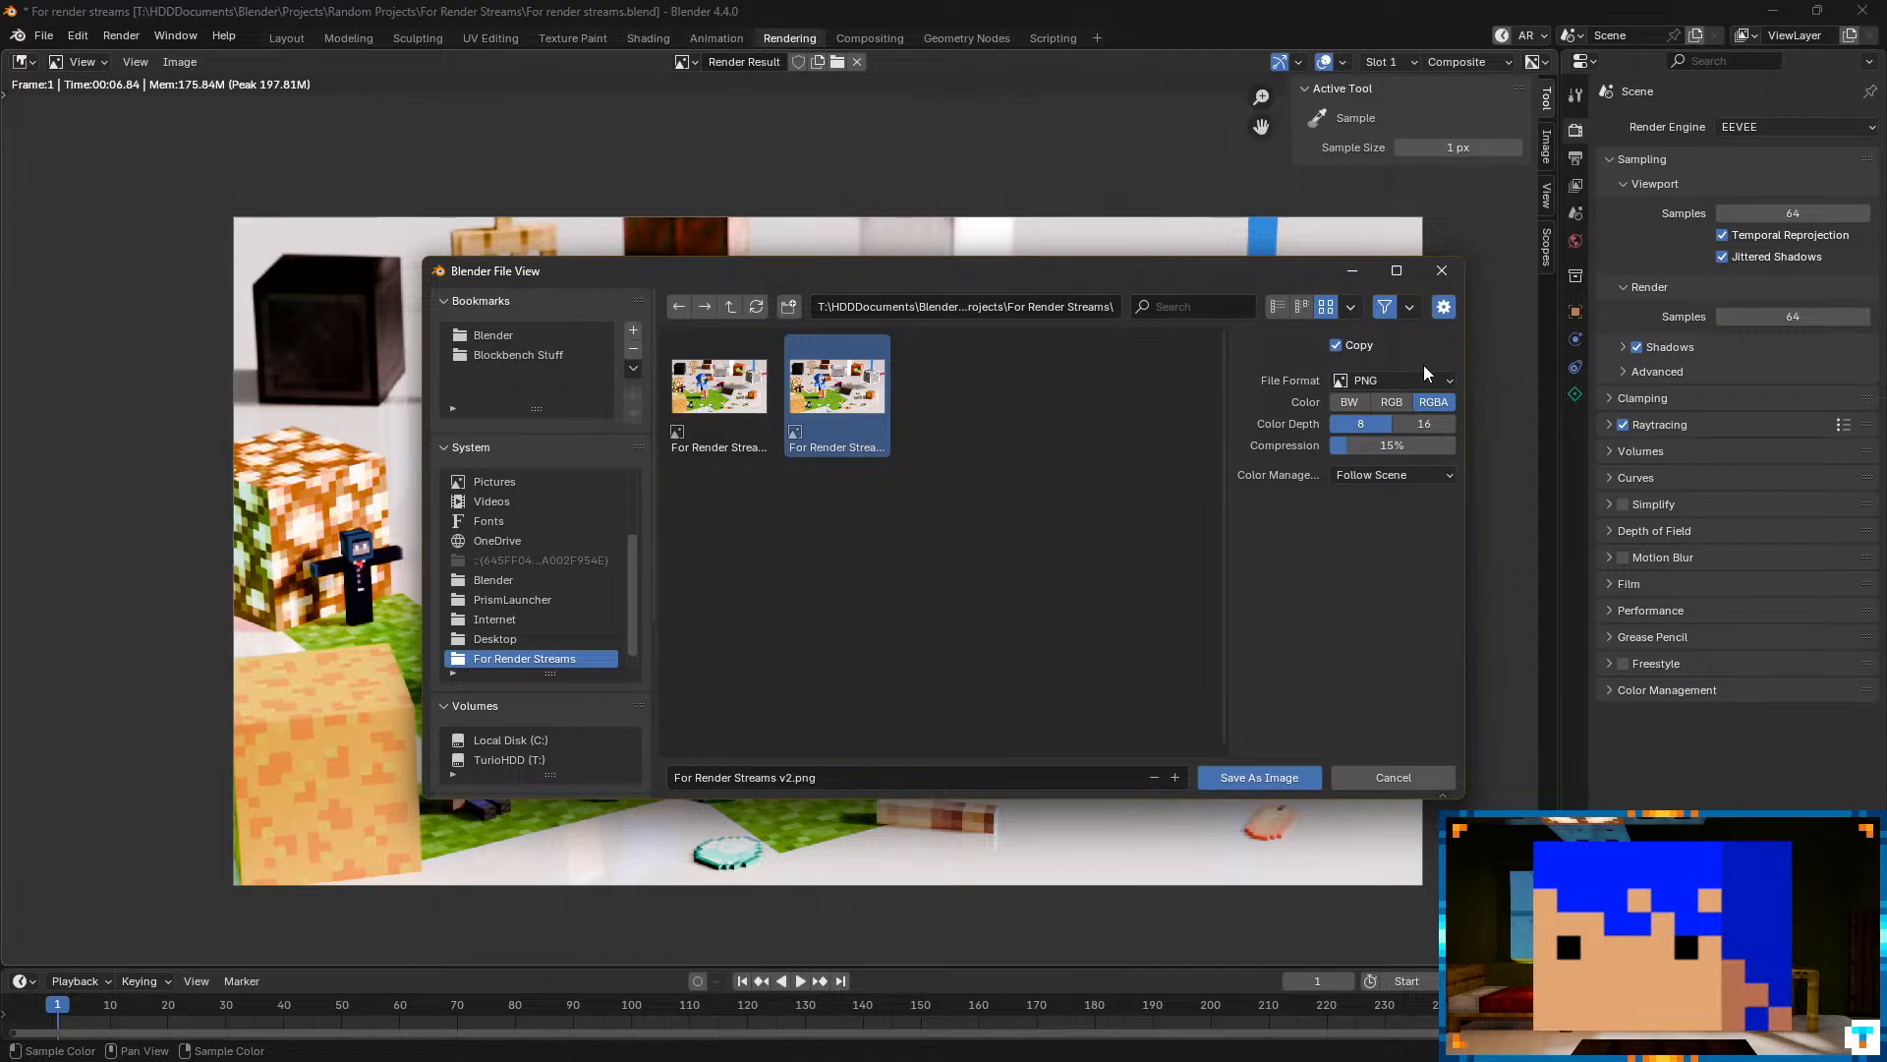
left_click(1256, 782)
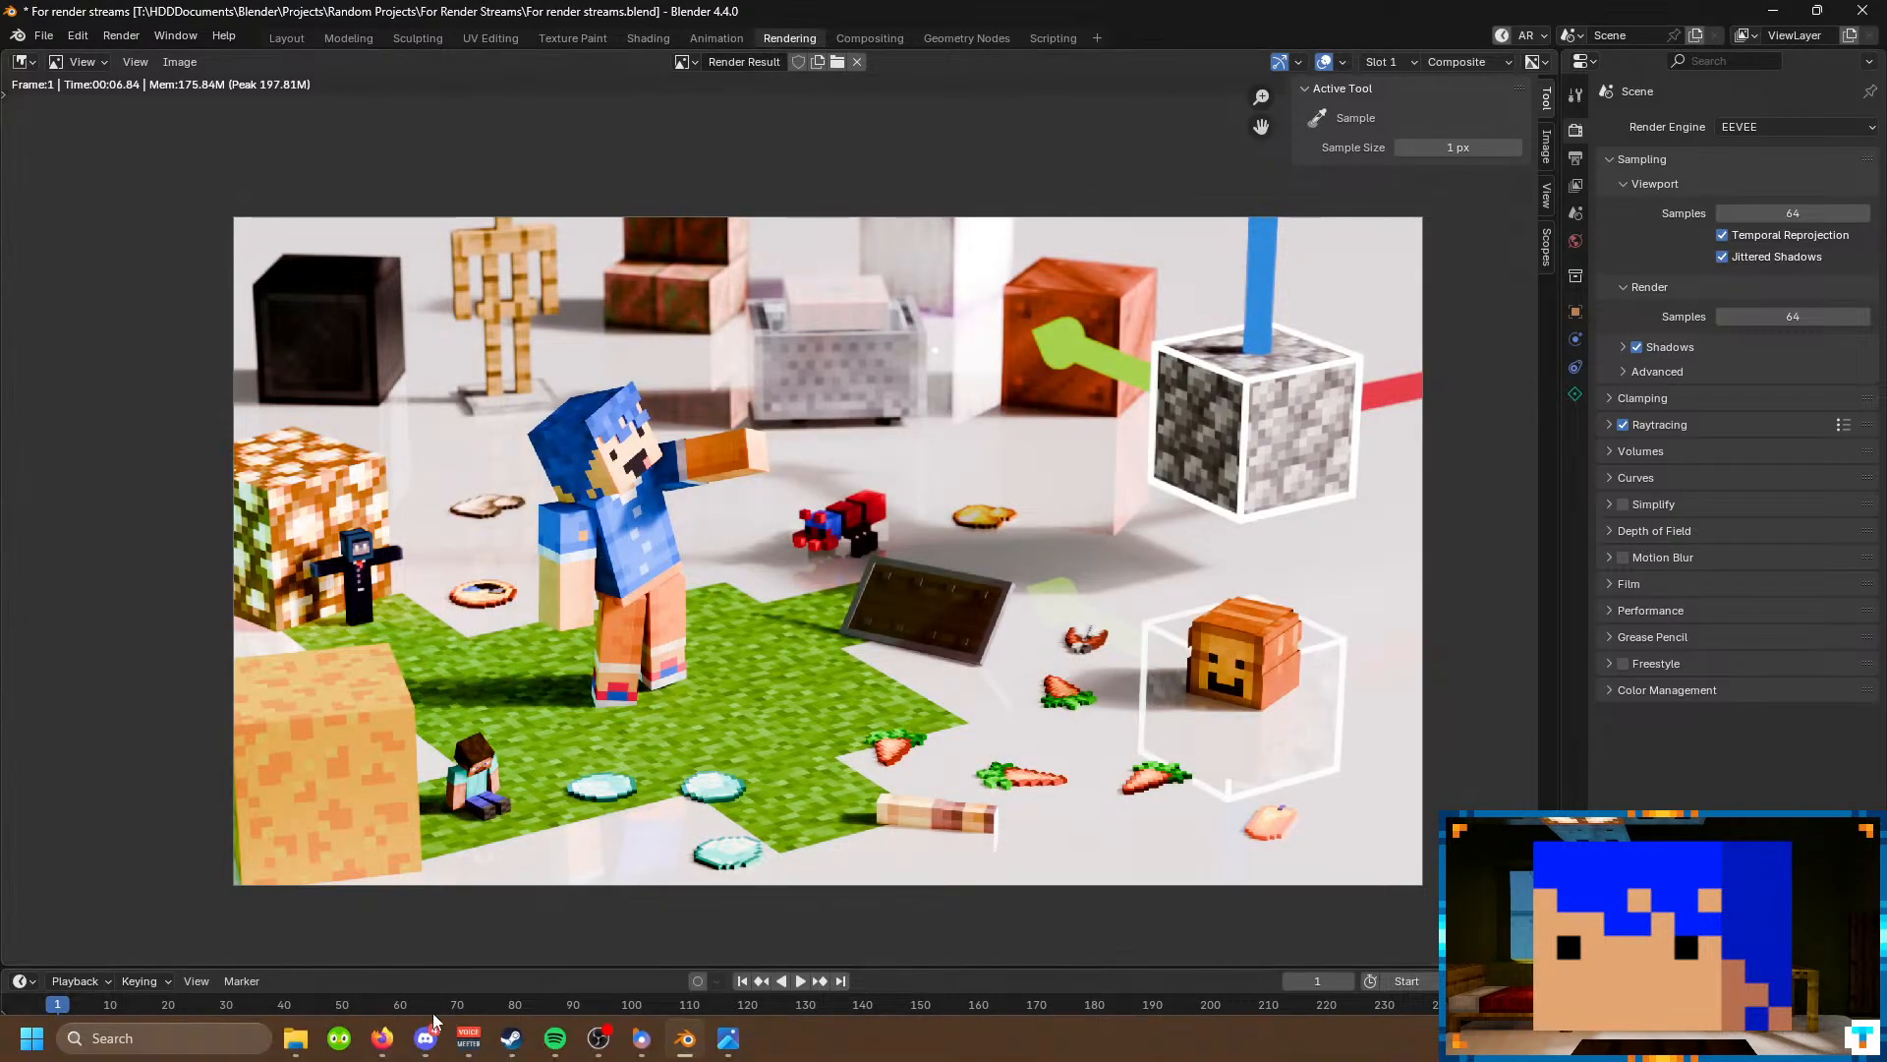
- Switch to File Explorer to view the saved For Render Streams v2.png and return to Blender
left_click(295, 1038)
key("Right")
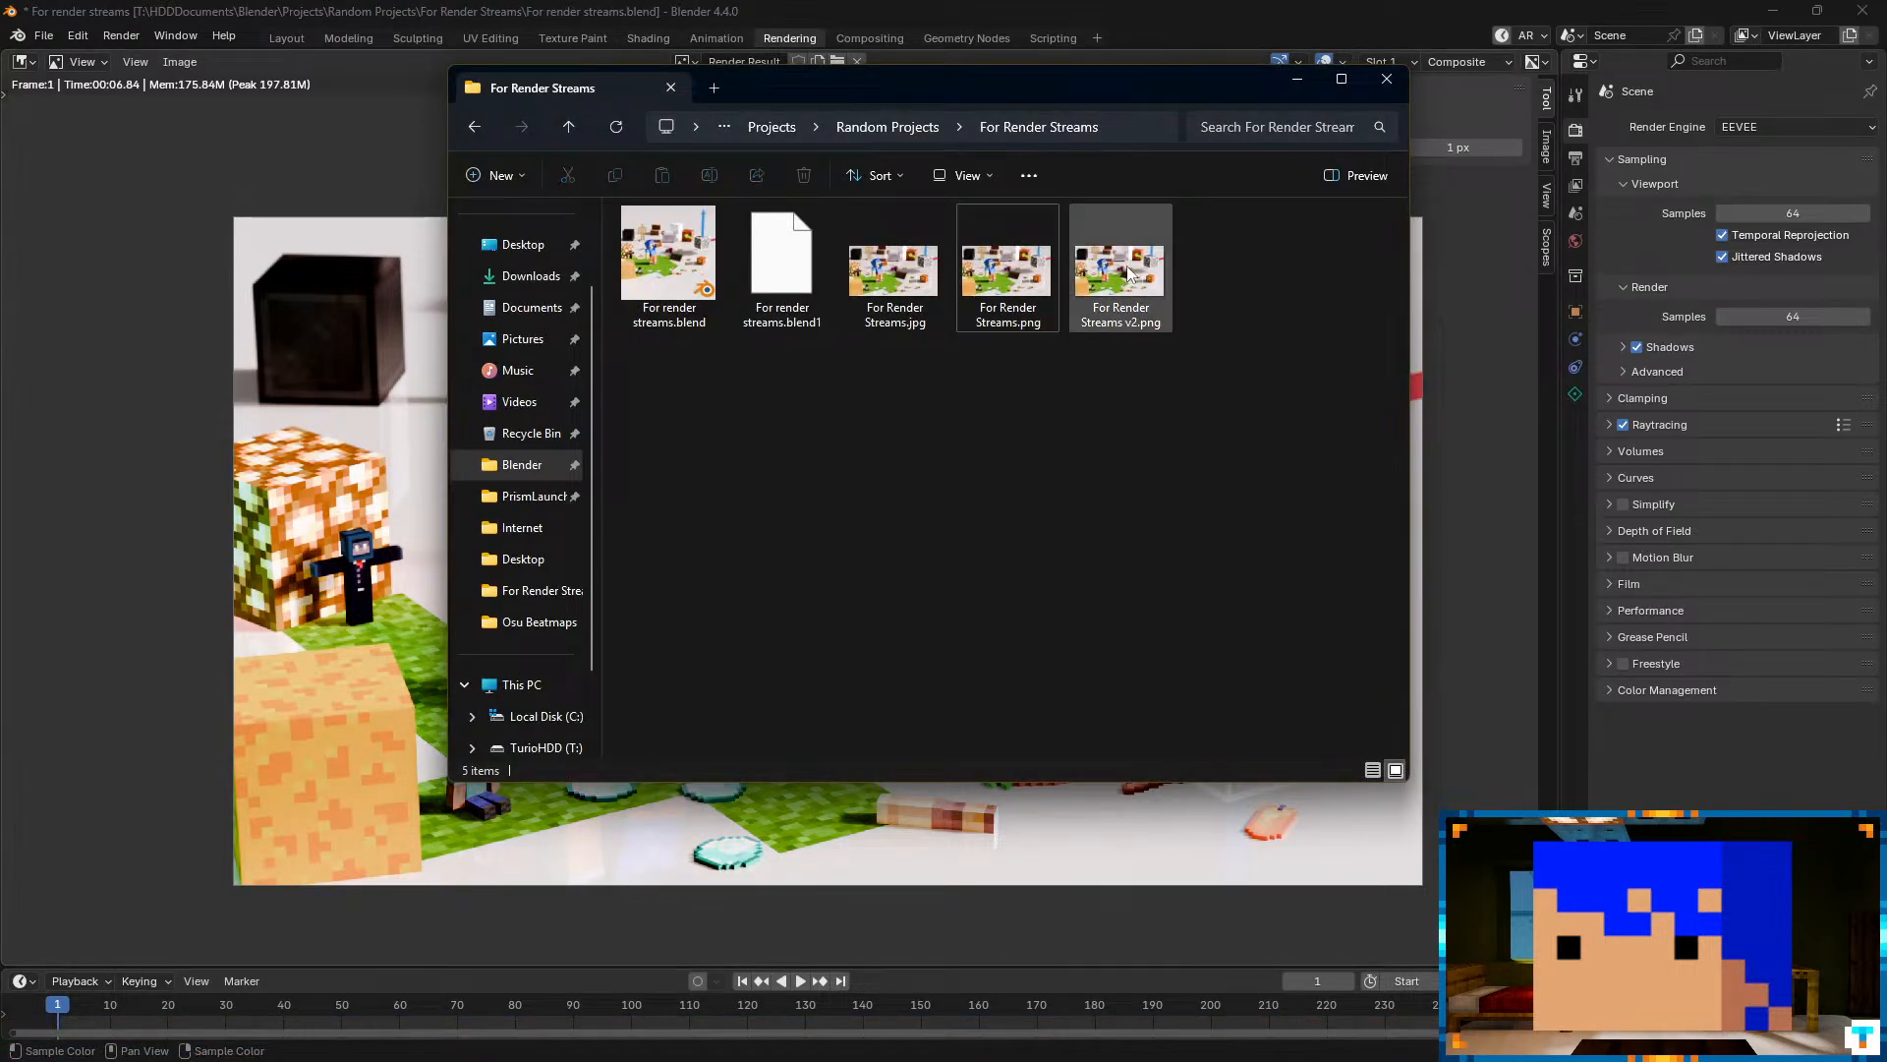
left_click(1281, 8)
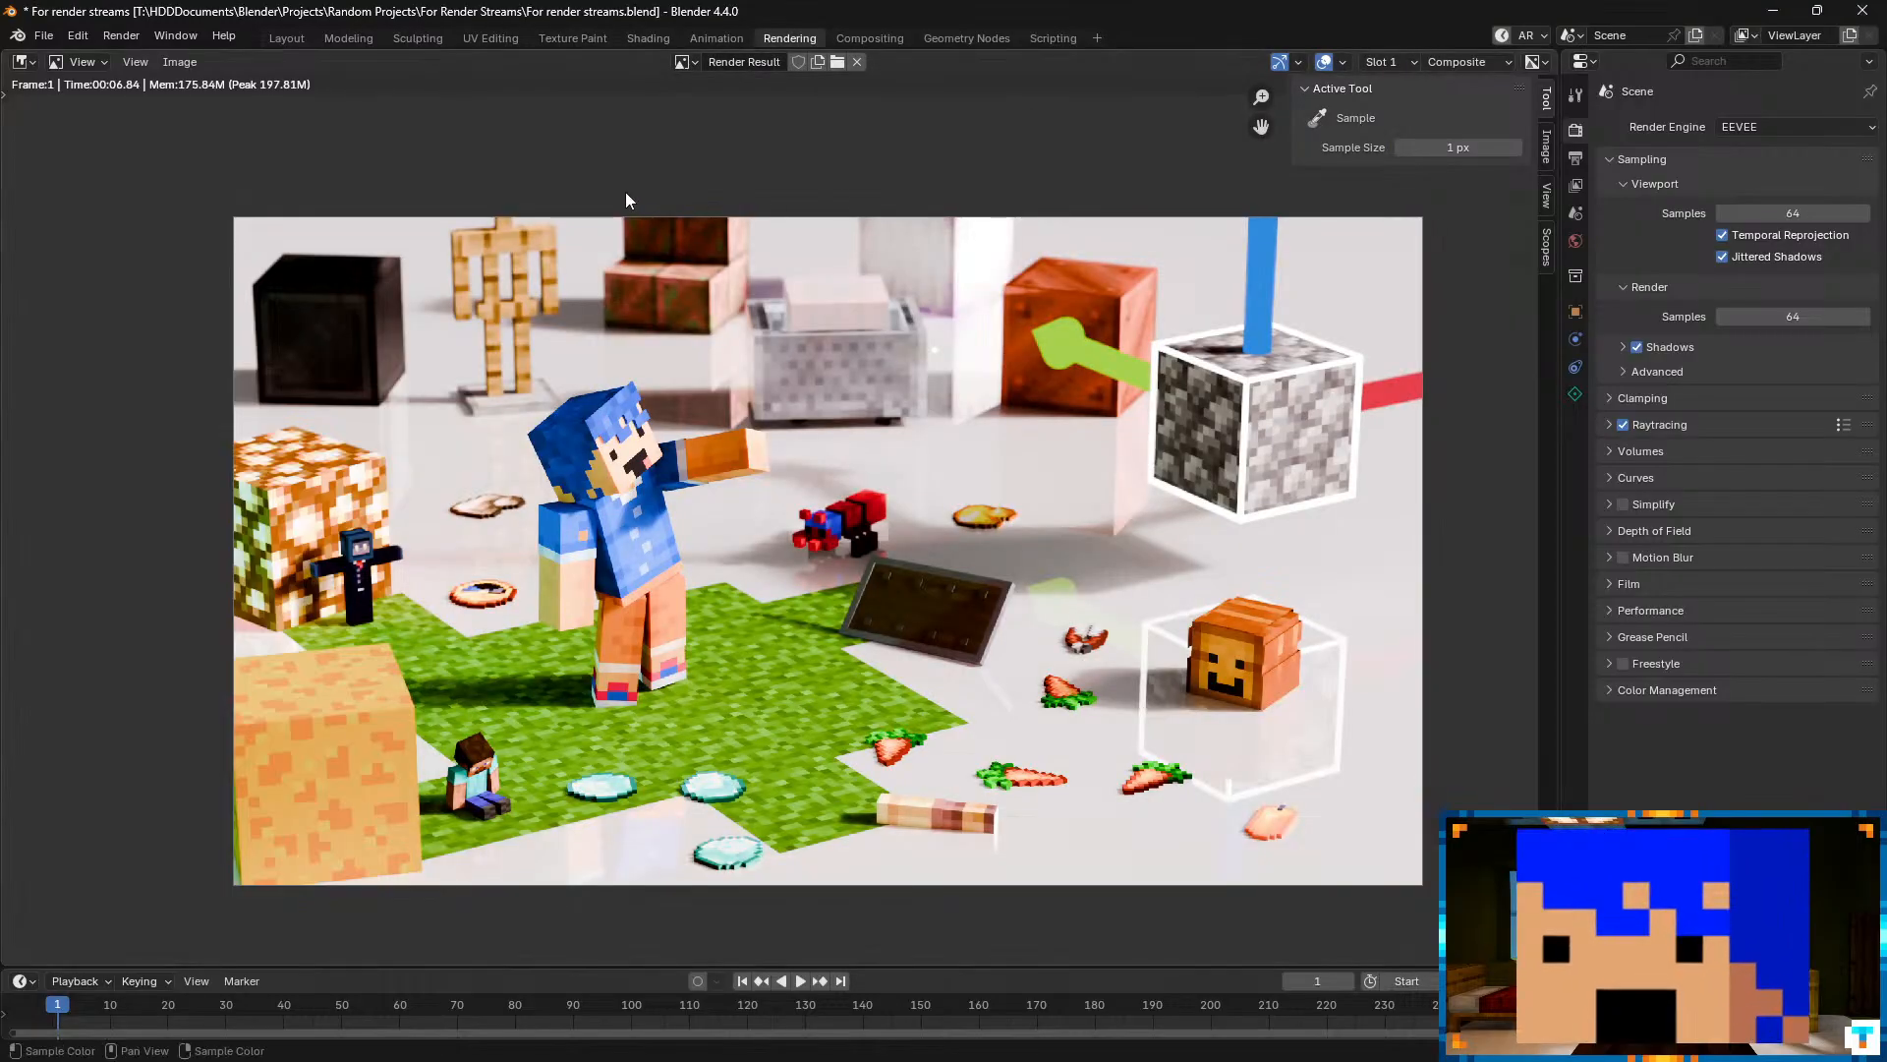
- Save the render again over For Render Streams v2.png, check the folder in File Explorer and return to Blender
left_click(186, 63)
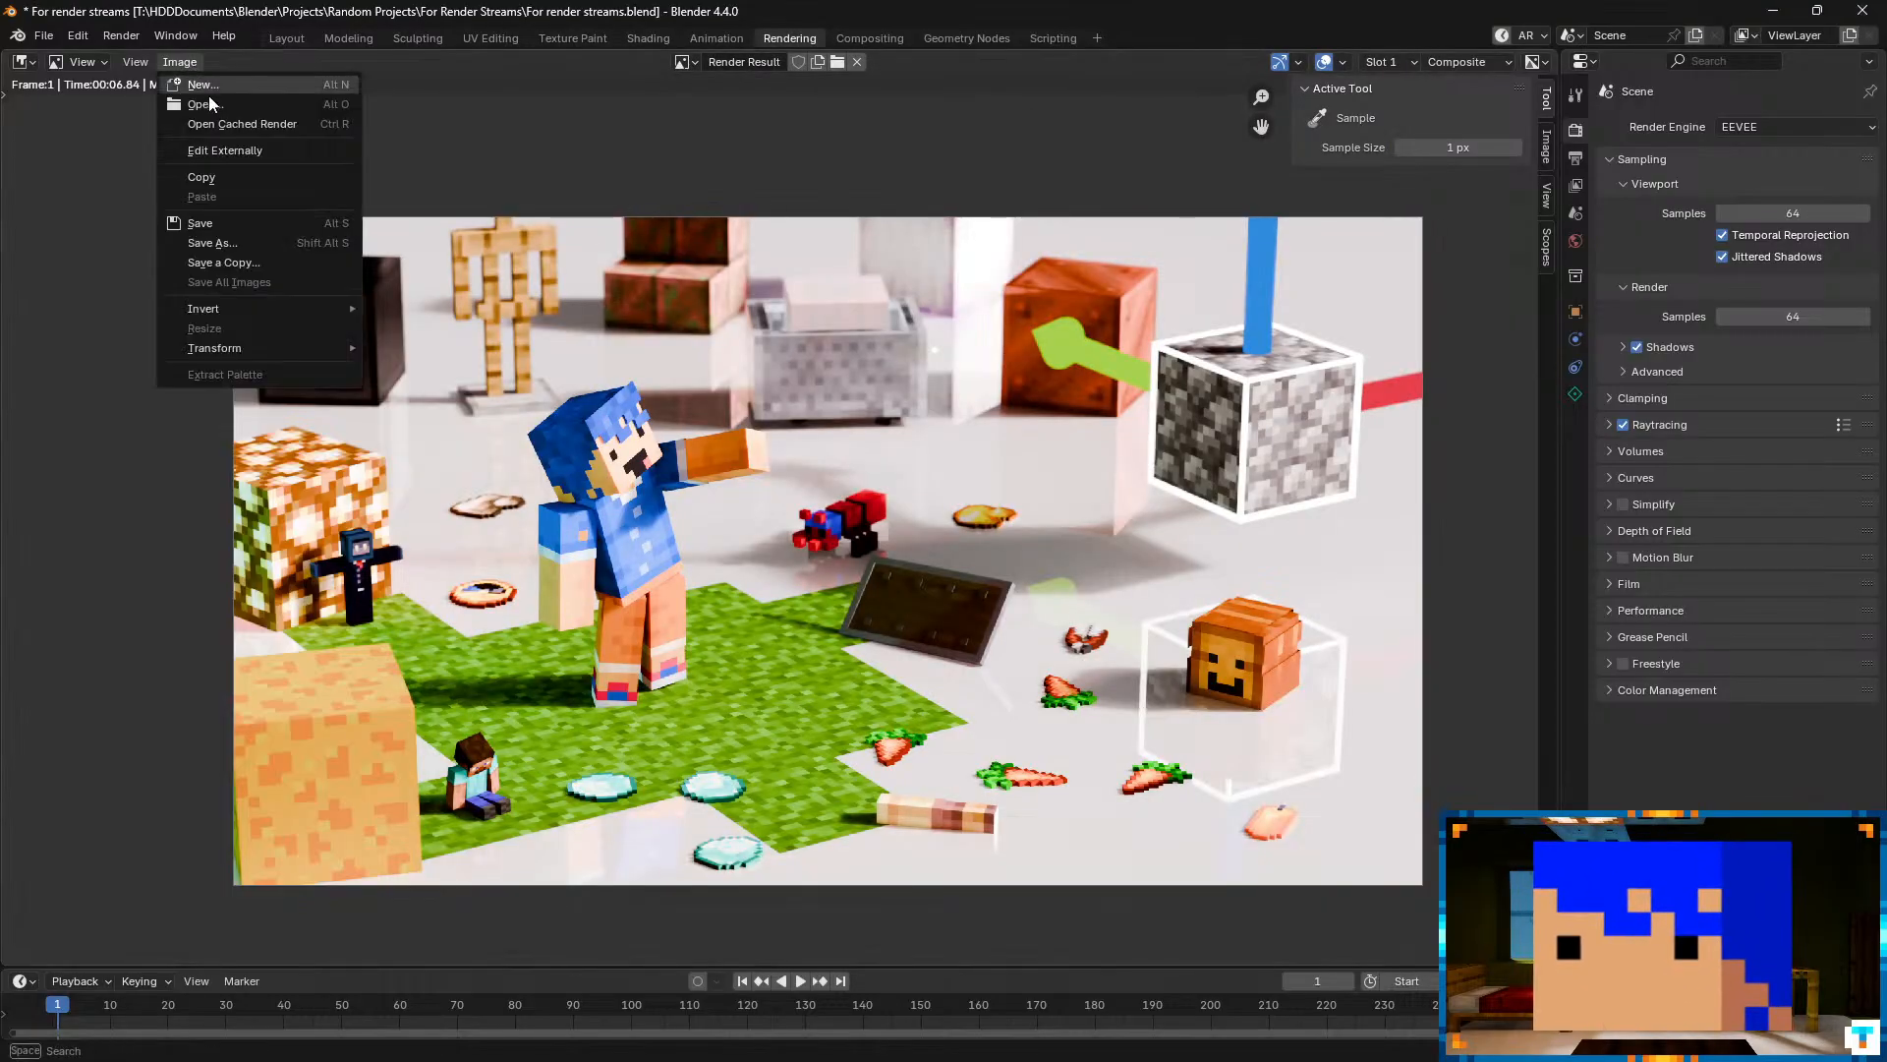
left_click(214, 236)
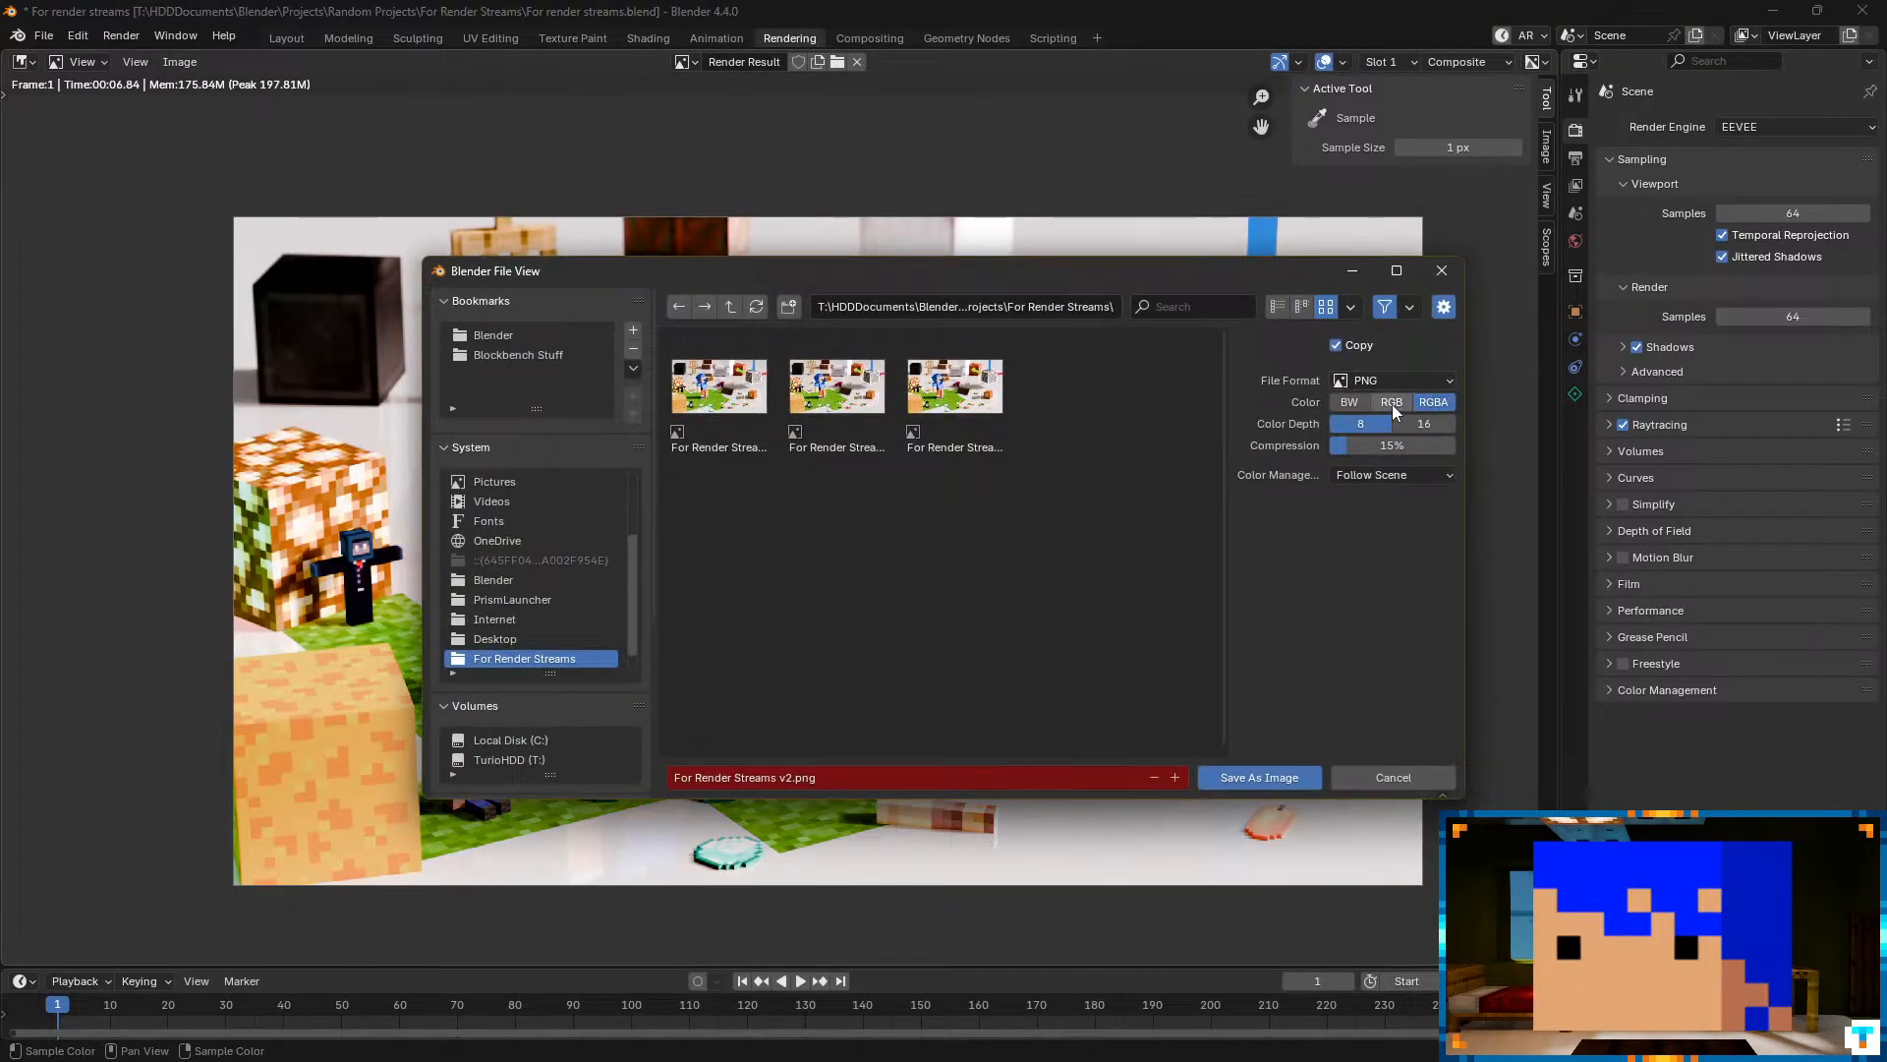
left_click(1230, 776)
left_click(298, 1049)
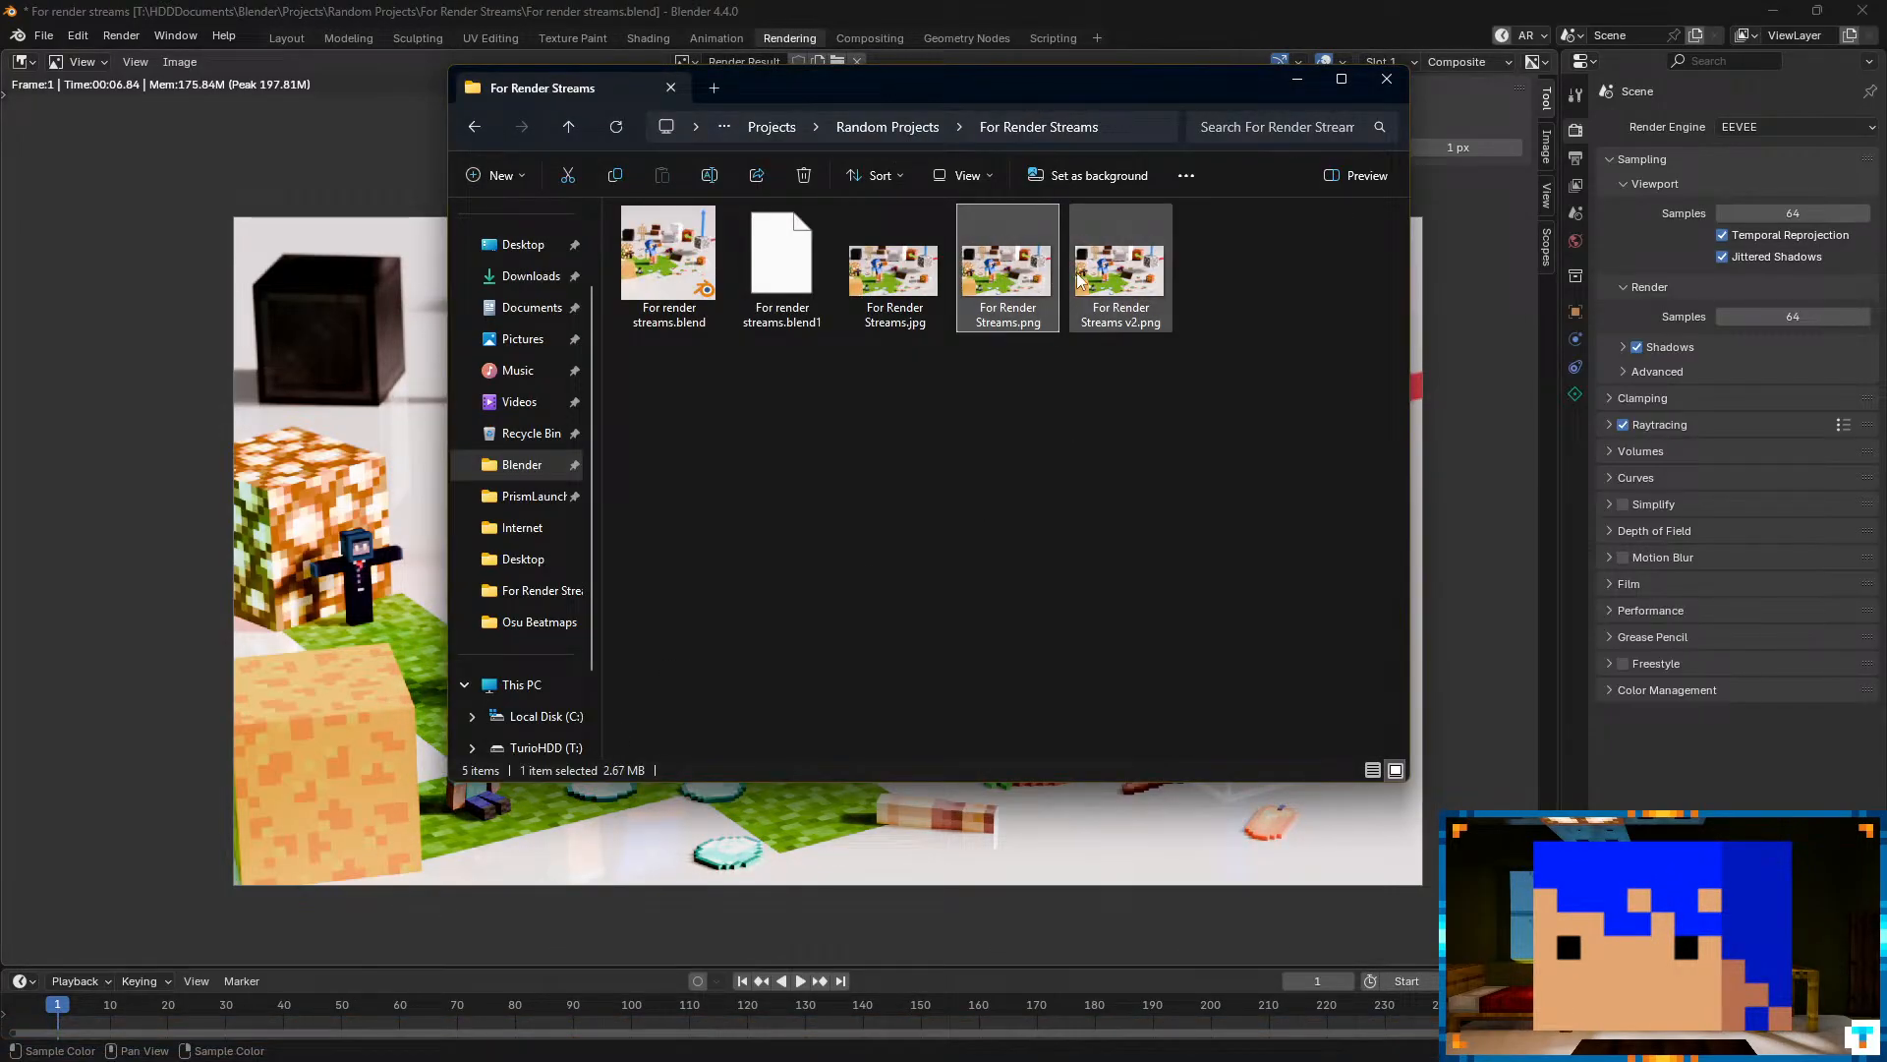
key("alt+Tab")
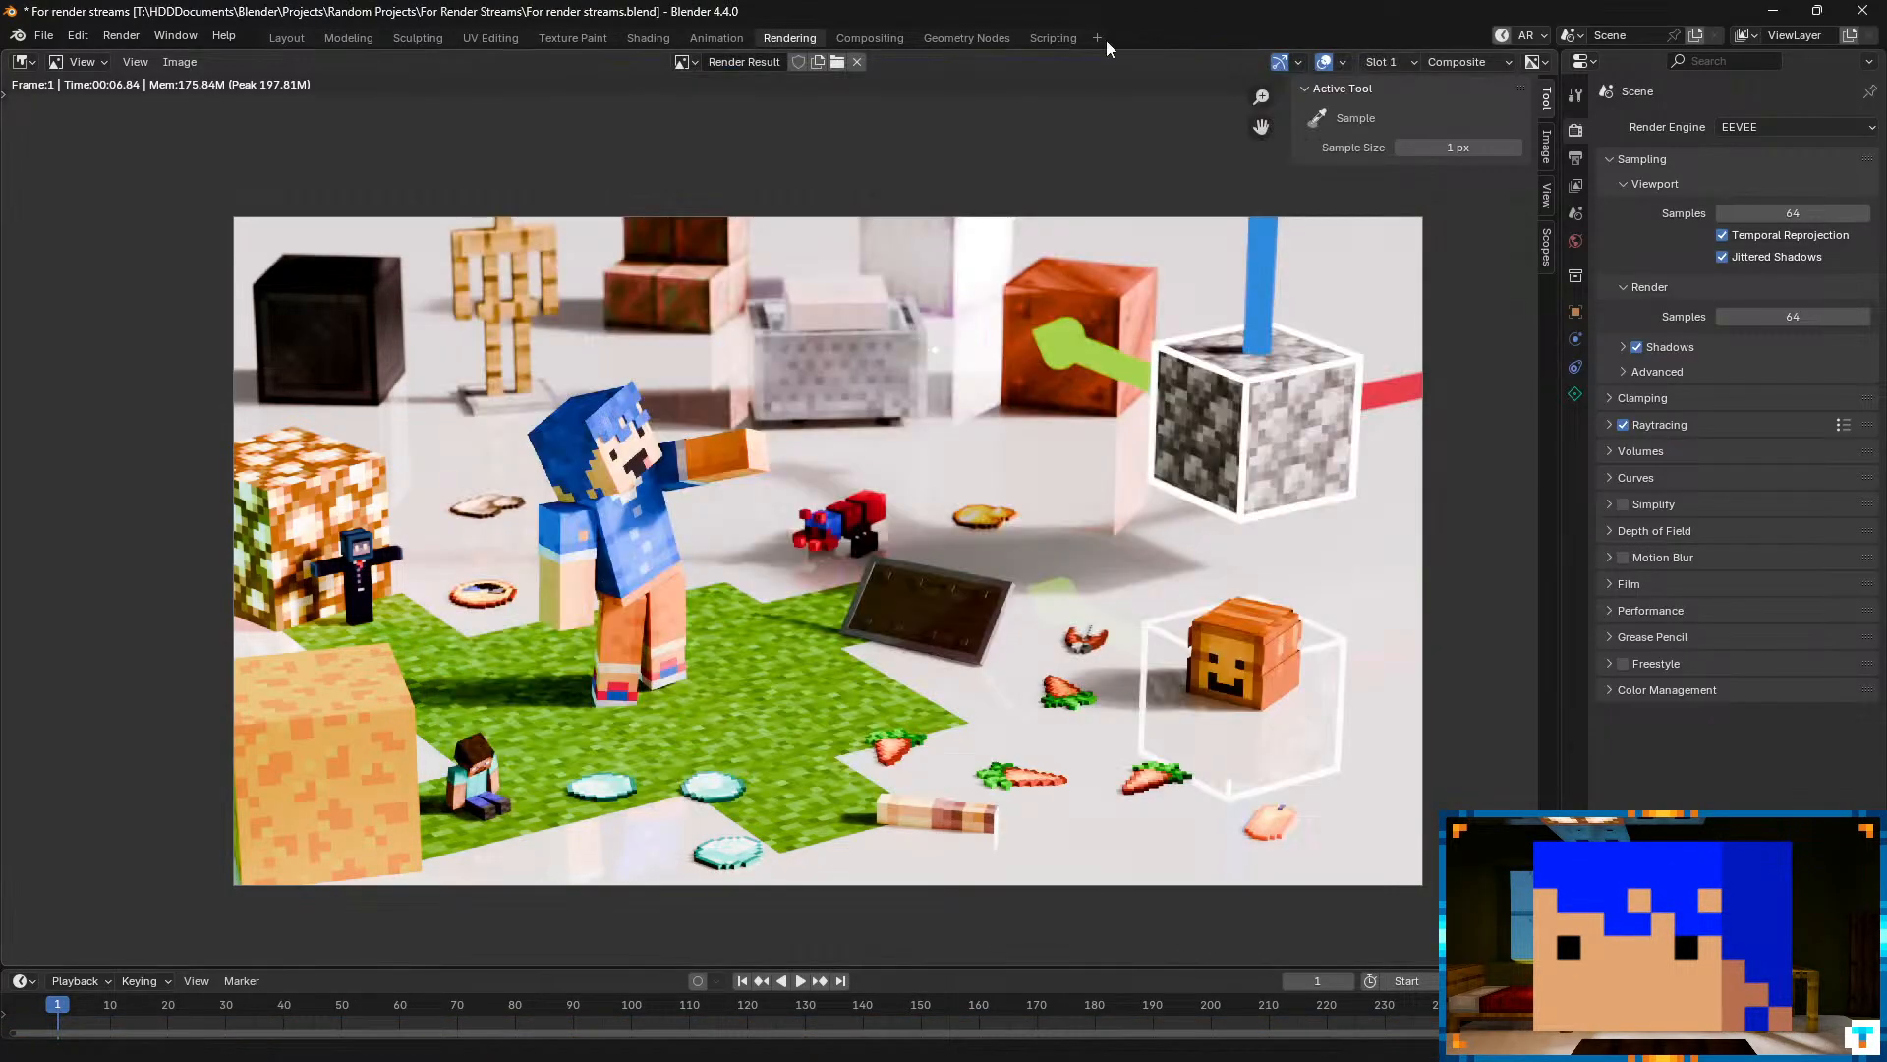
- Save the render in JPEG format at 100% quality as For Render Streams v2.jpg
left_click(180, 62)
left_click(228, 242)
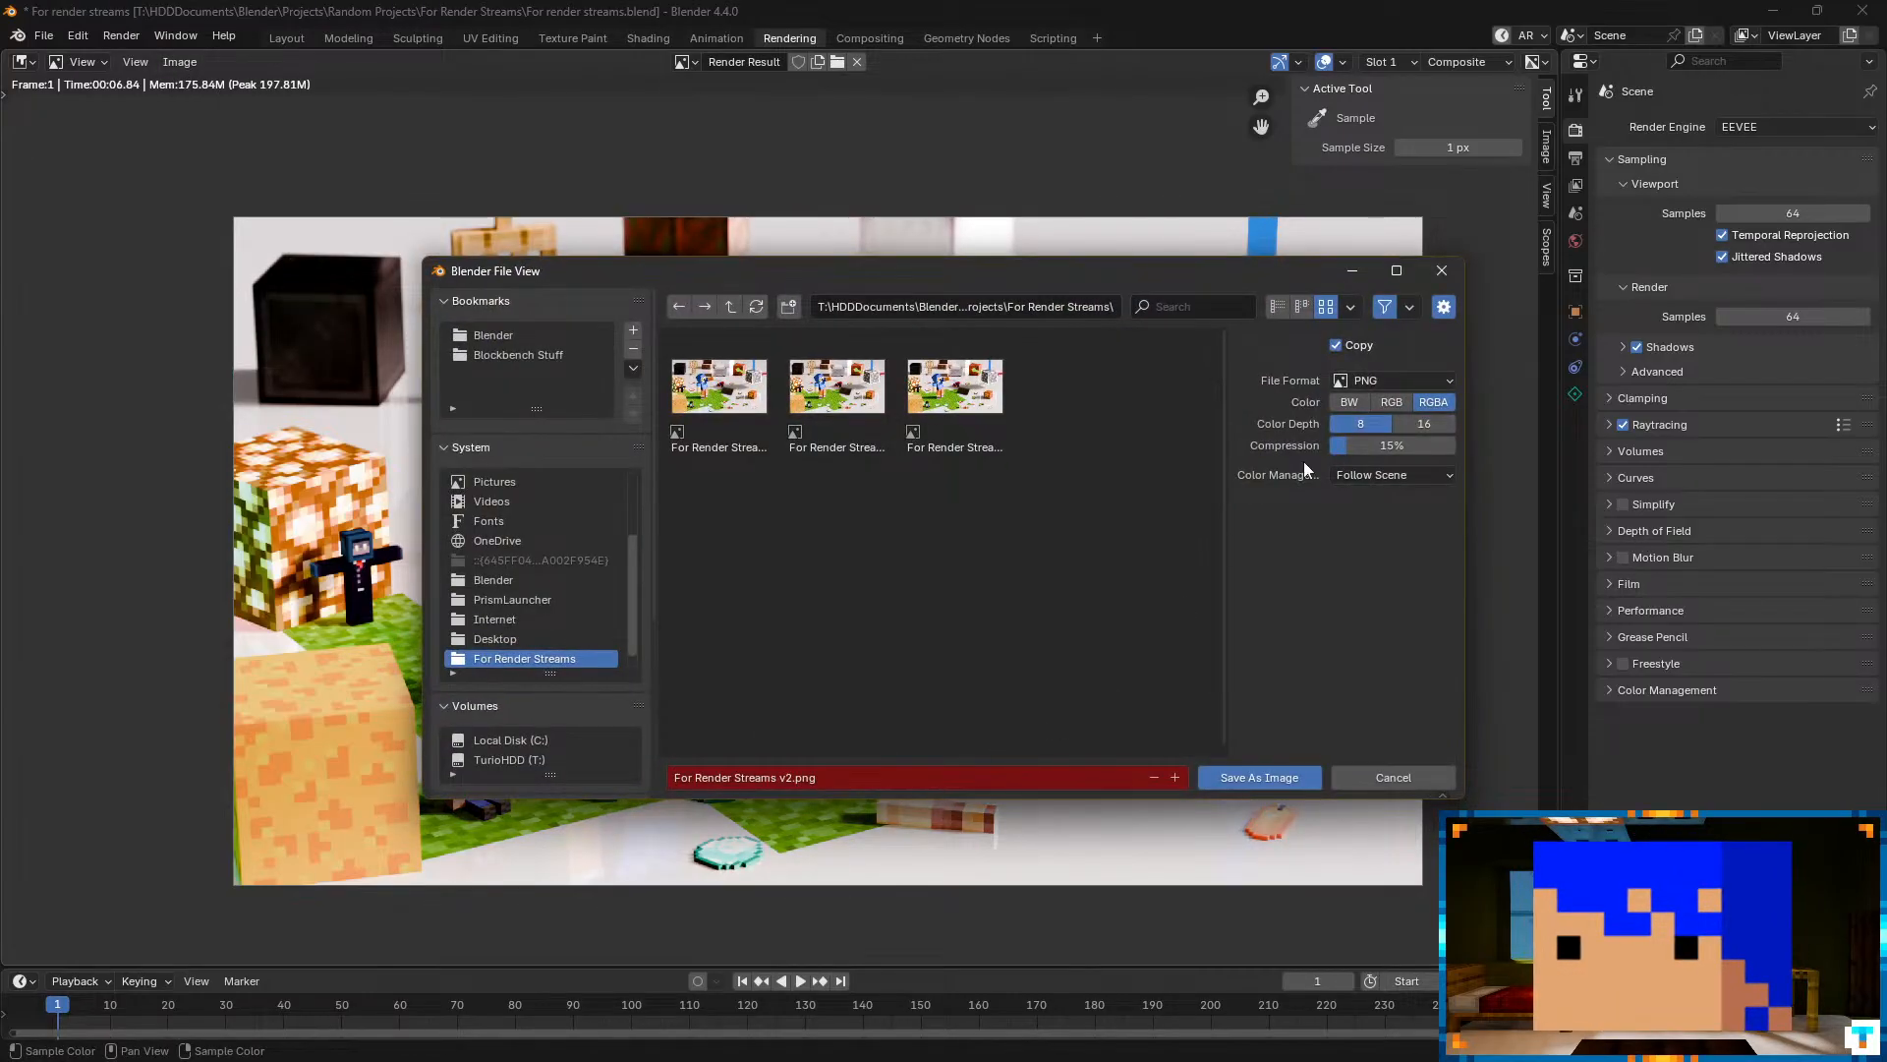
left_click(1369, 383)
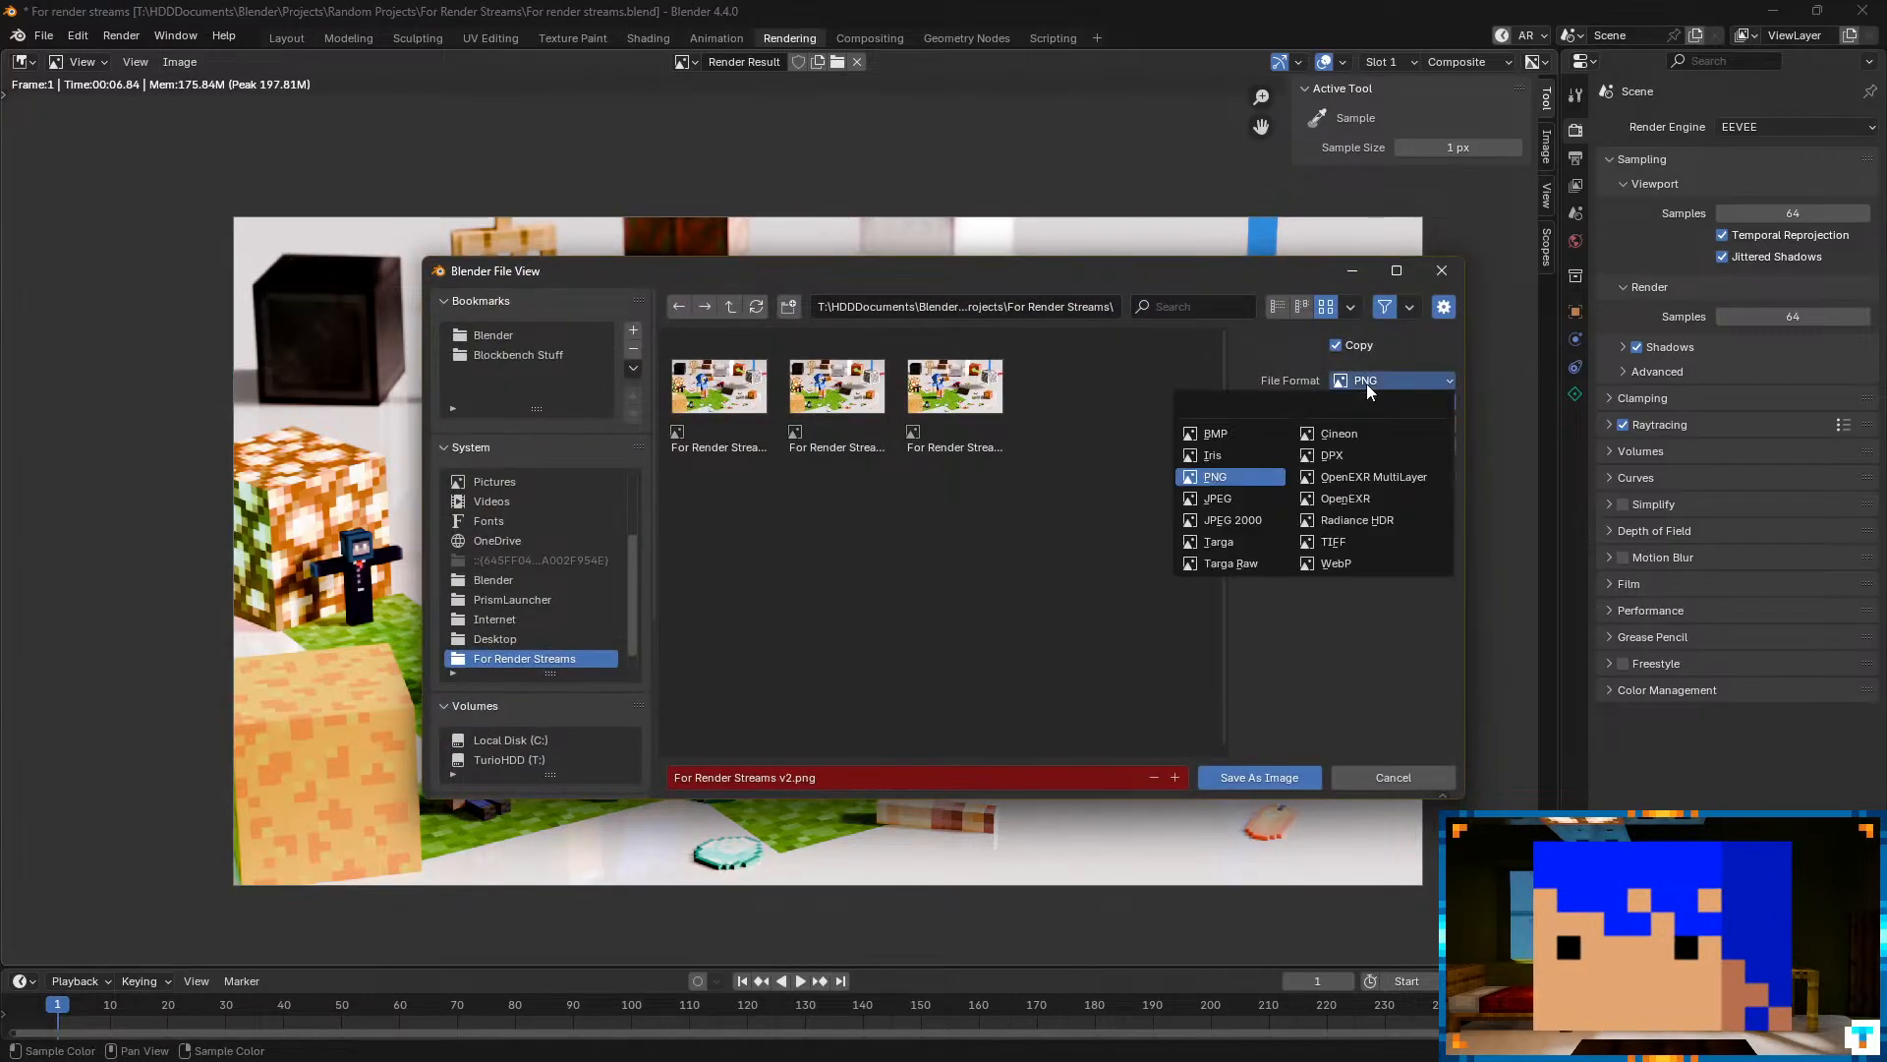
left_click(1229, 499)
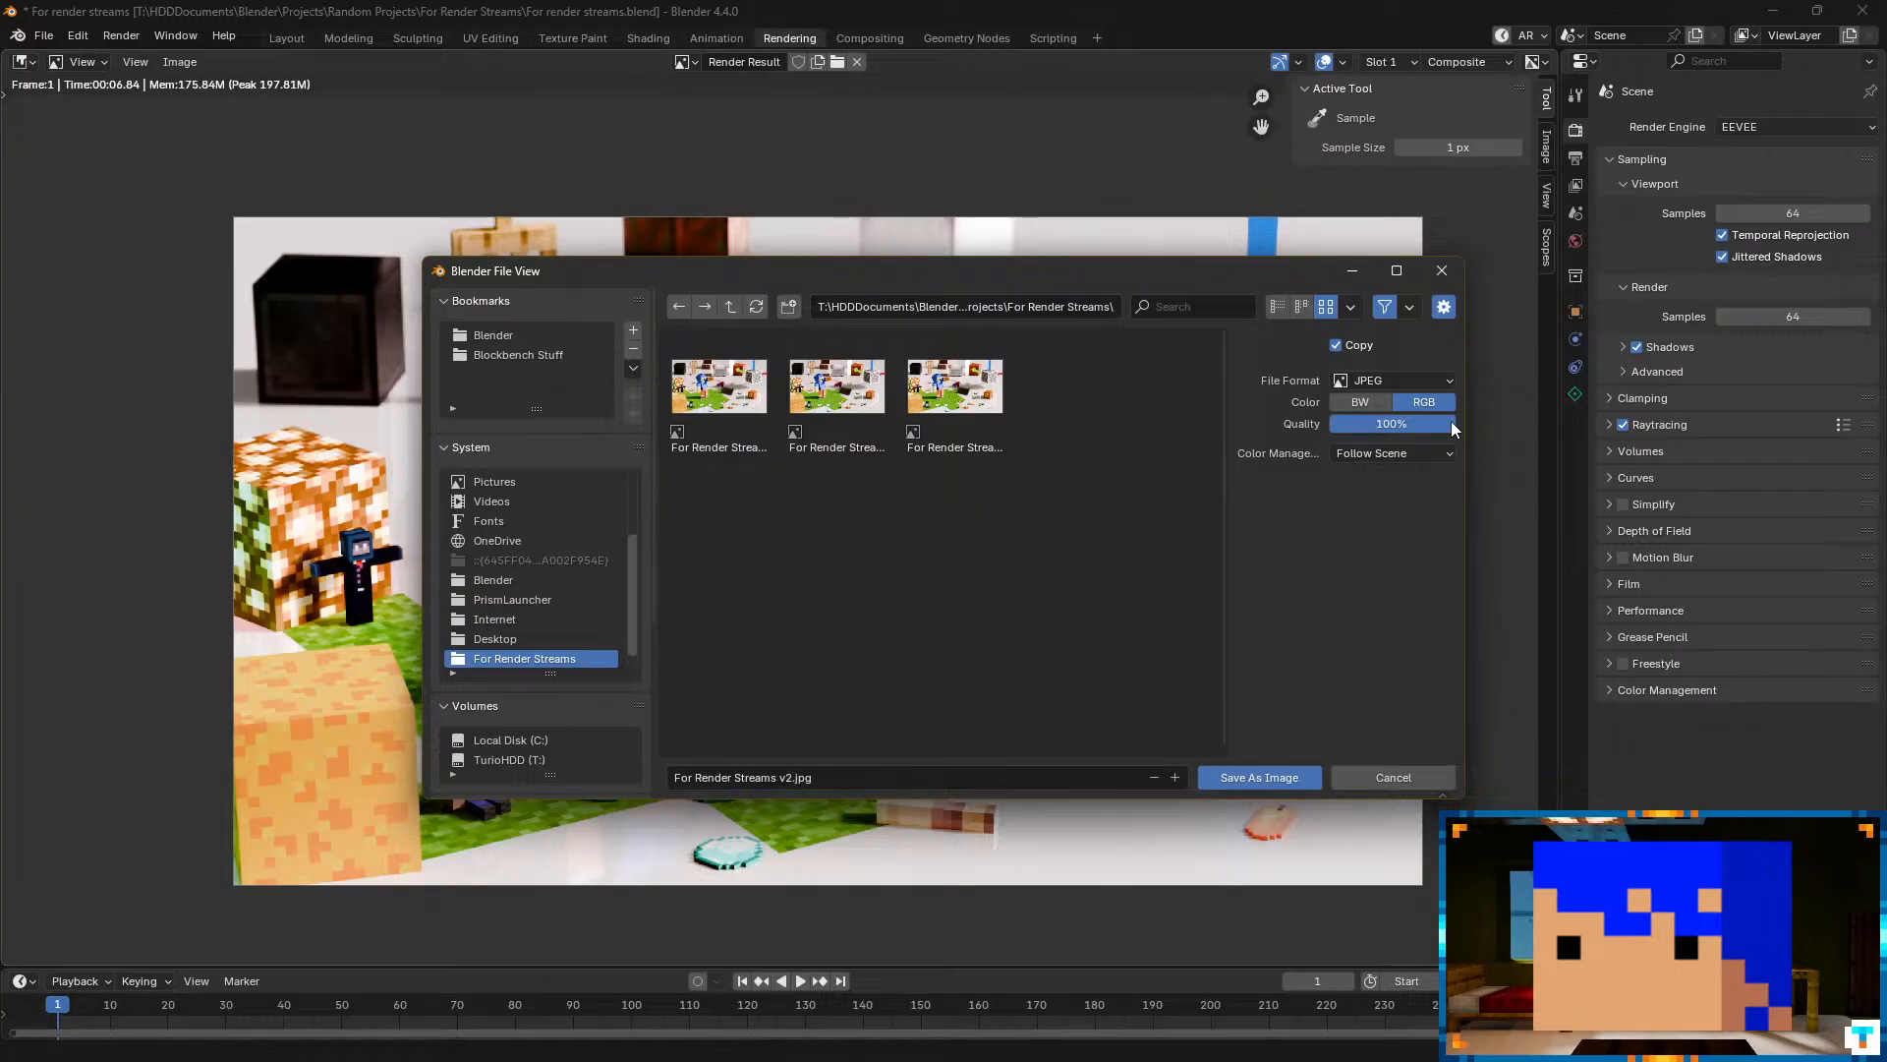
left_click(1259, 777)
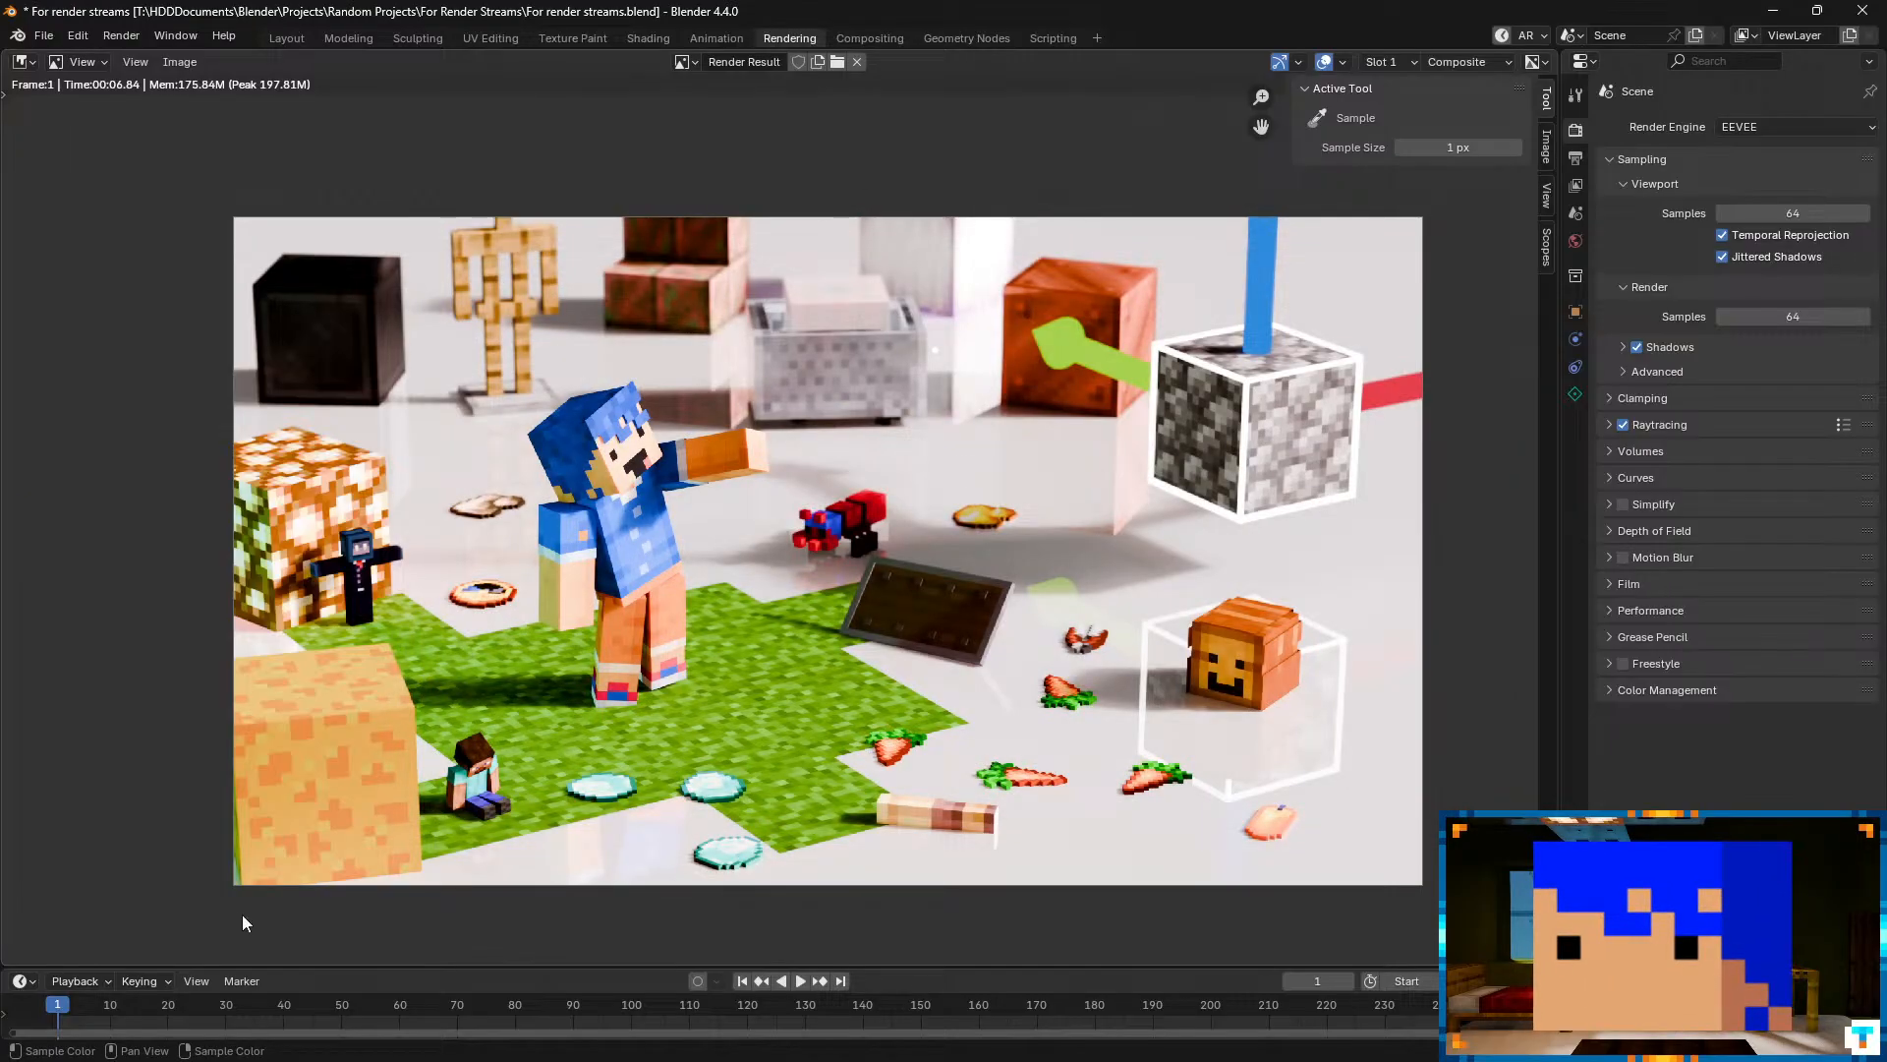
- Open For Render Streams v2.jpg from File Explorer, inspect it enlarged in a maximized image viewer and close it
left_click(296, 1038)
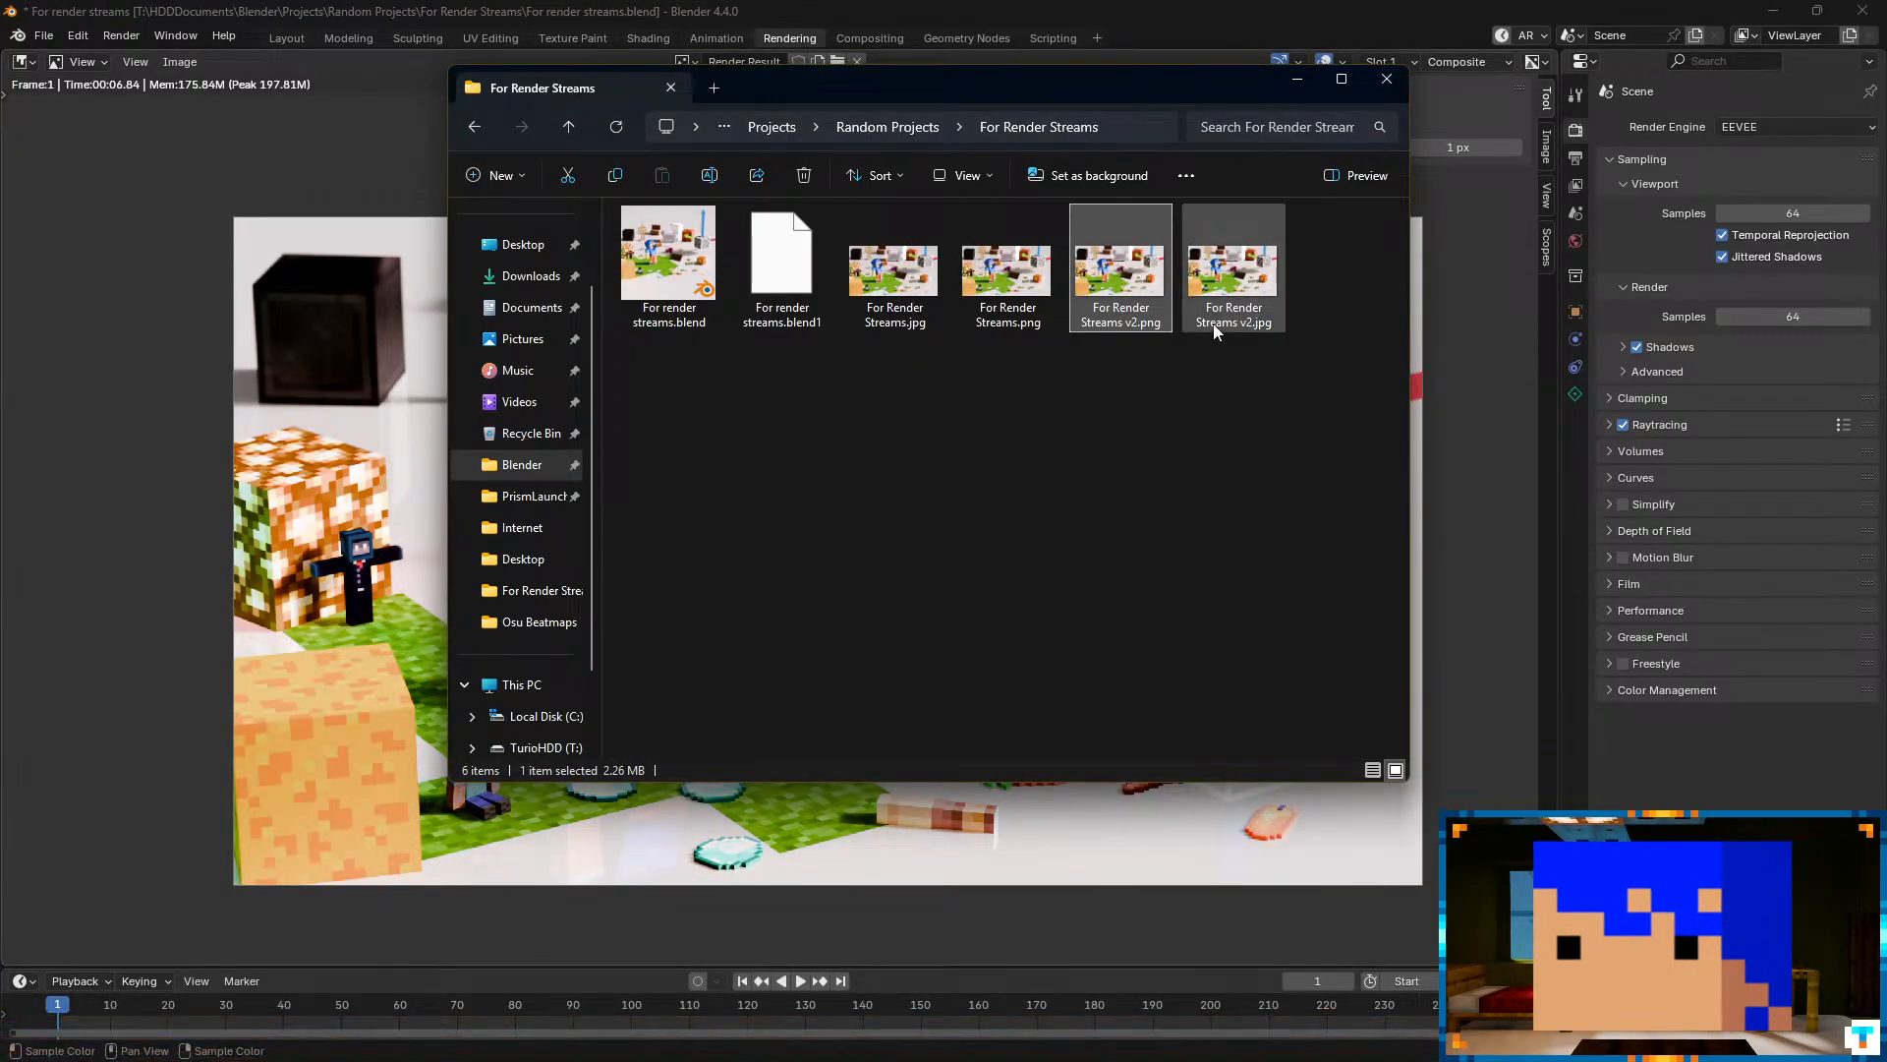
left_click(1236, 293)
double_click(1234, 275)
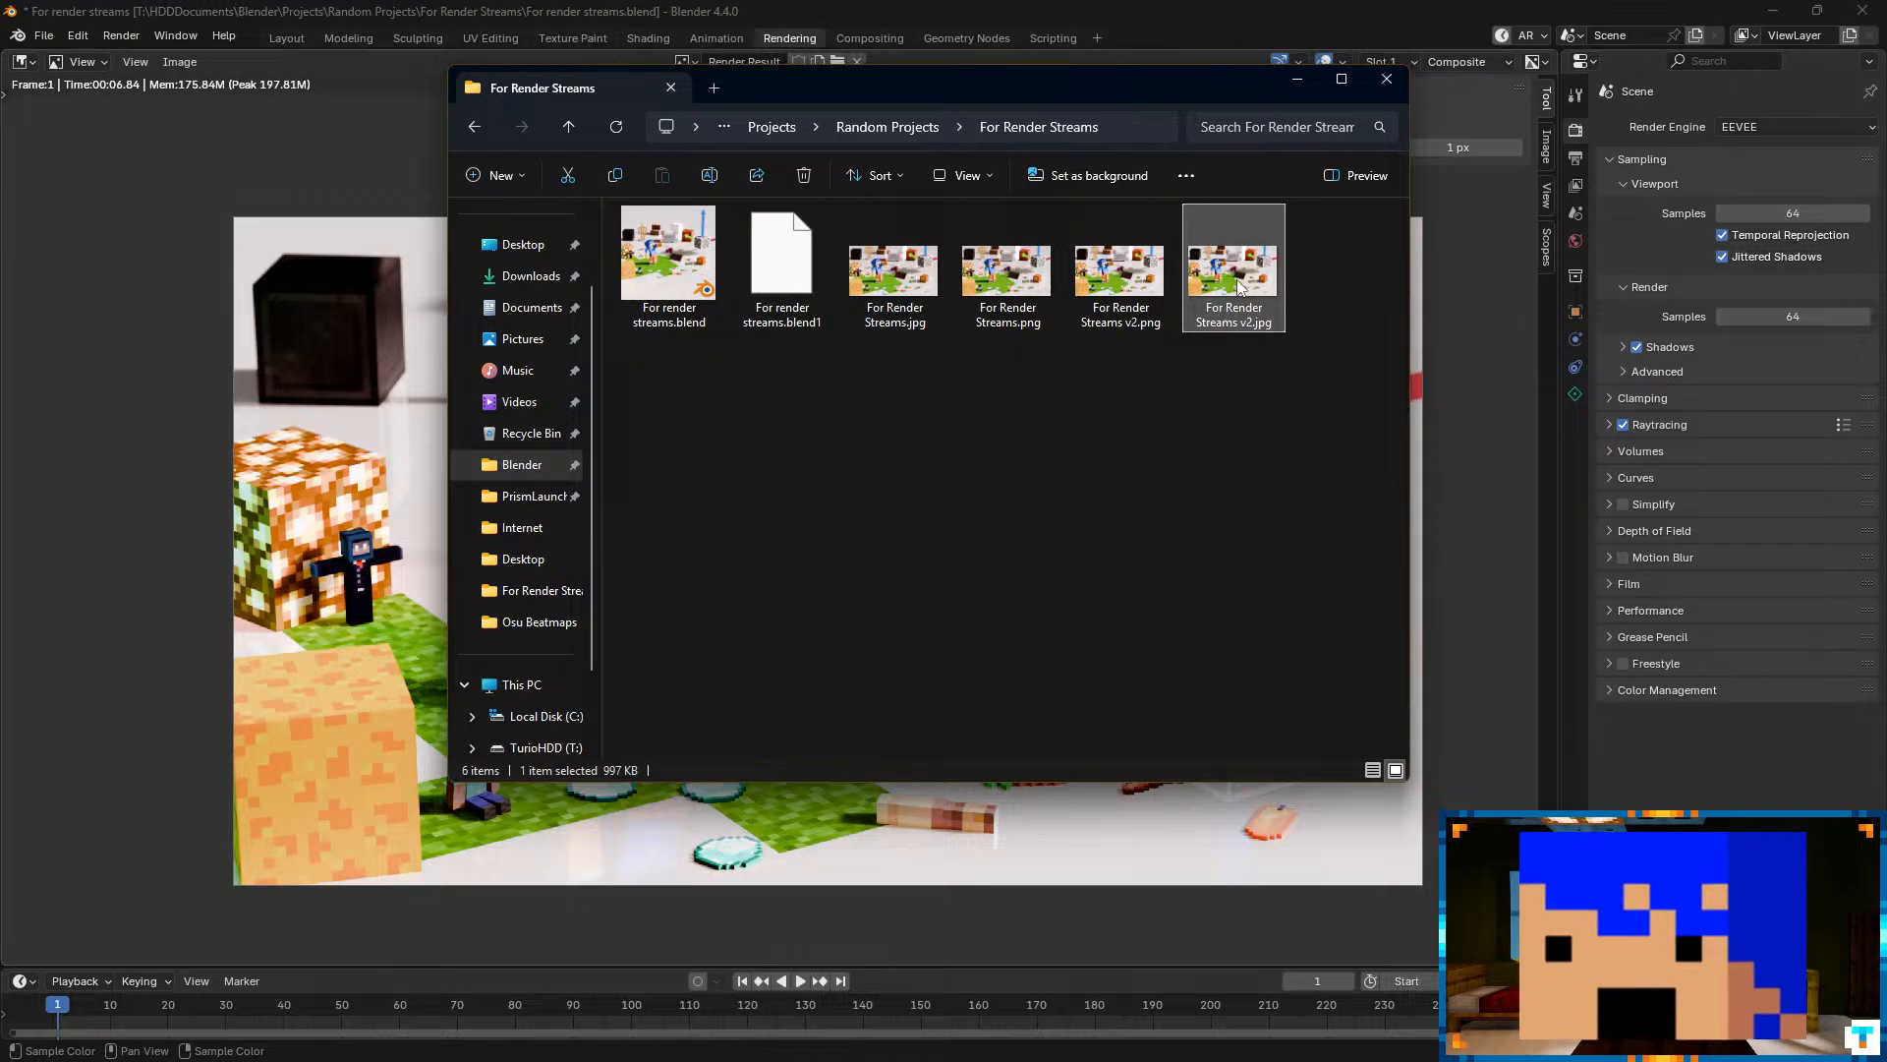
scroll(1007, 625, "up", 3)
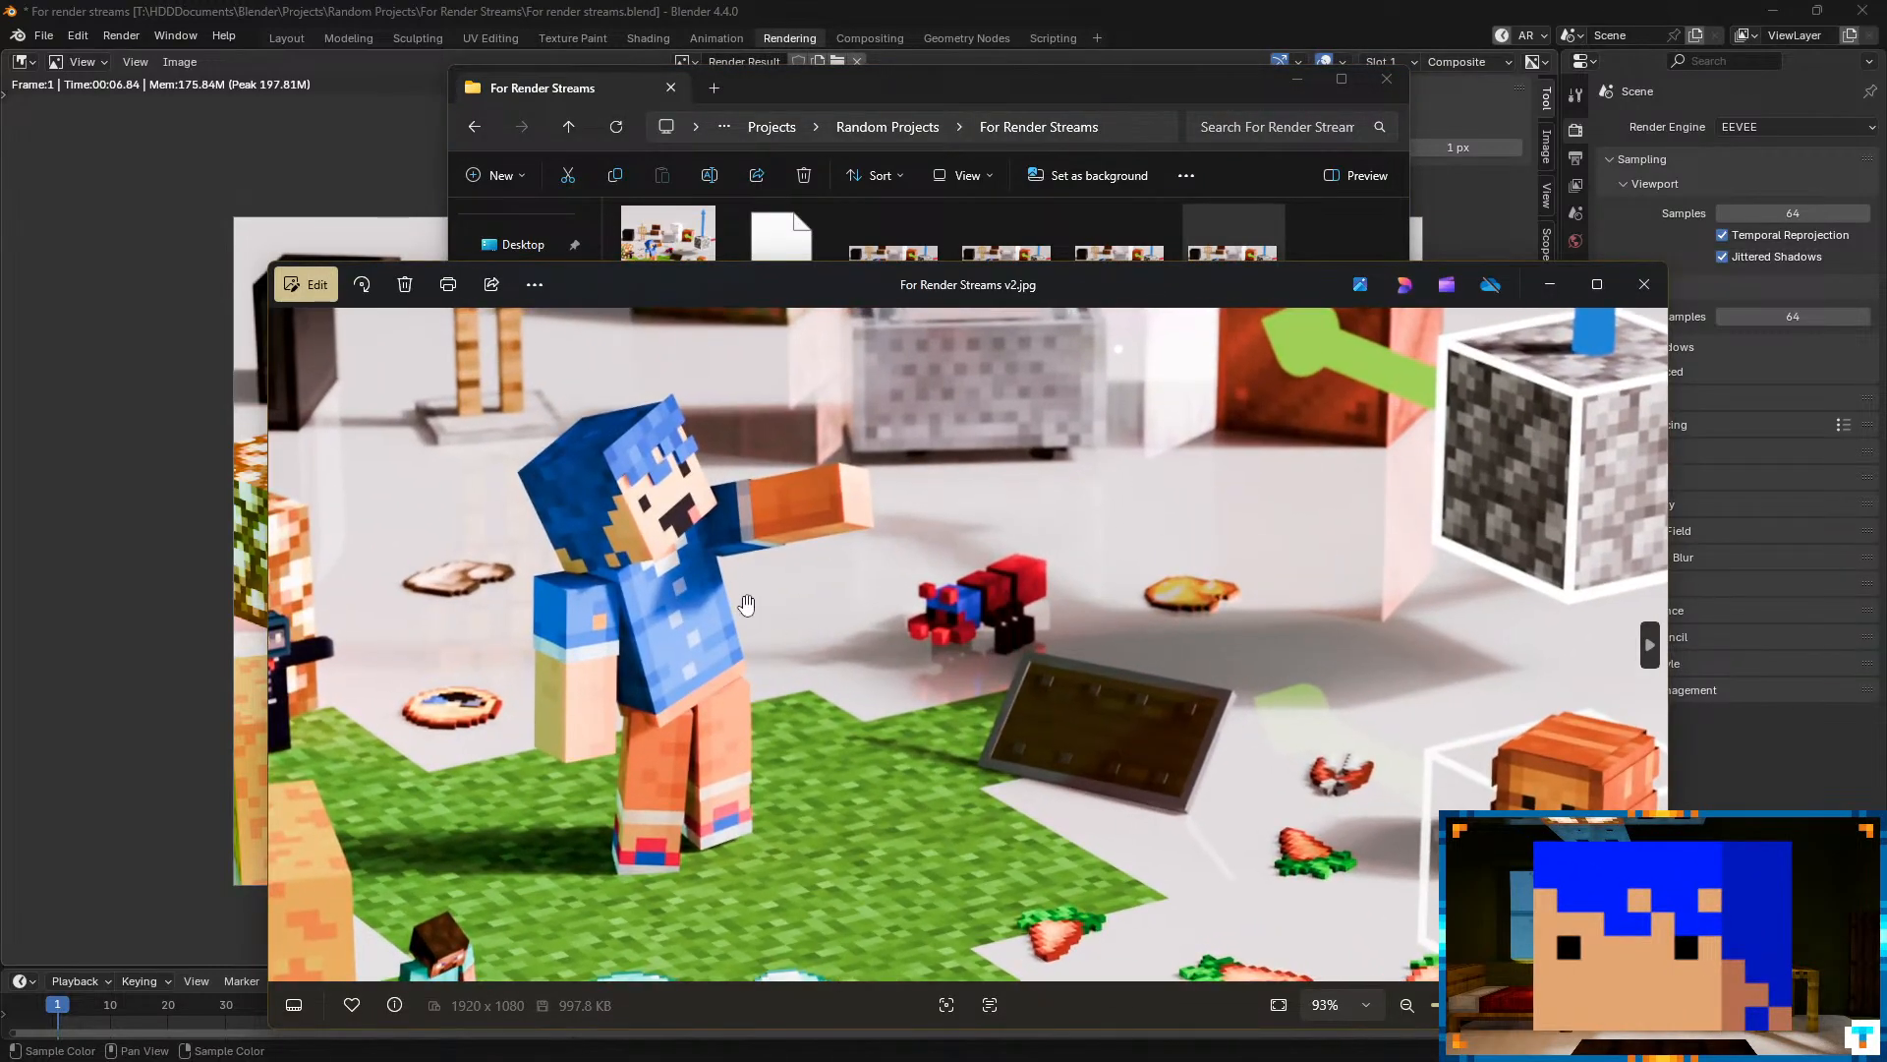
left_click(1620, 297)
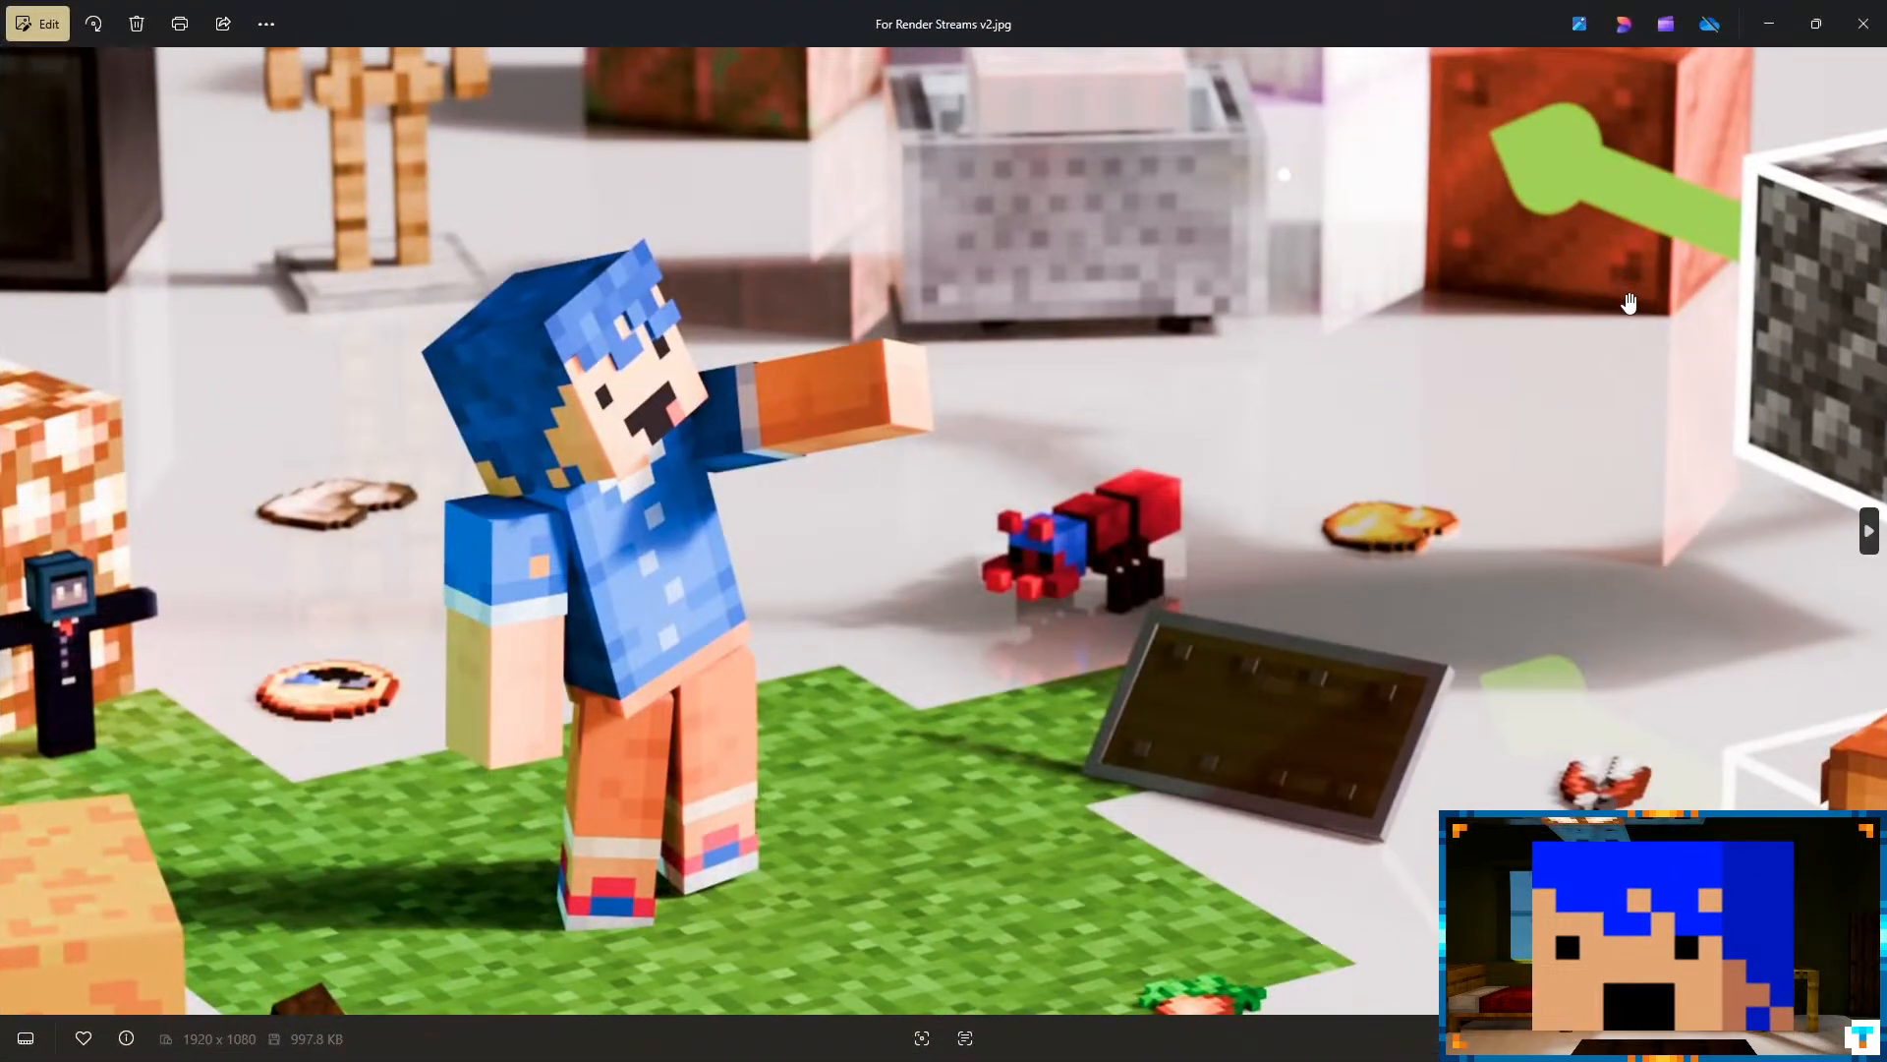
left_click(1872, 11)
- Open the NVIDIA App through a system search and launch the ICAT image comparison tool from it
key("super")
type("cat")
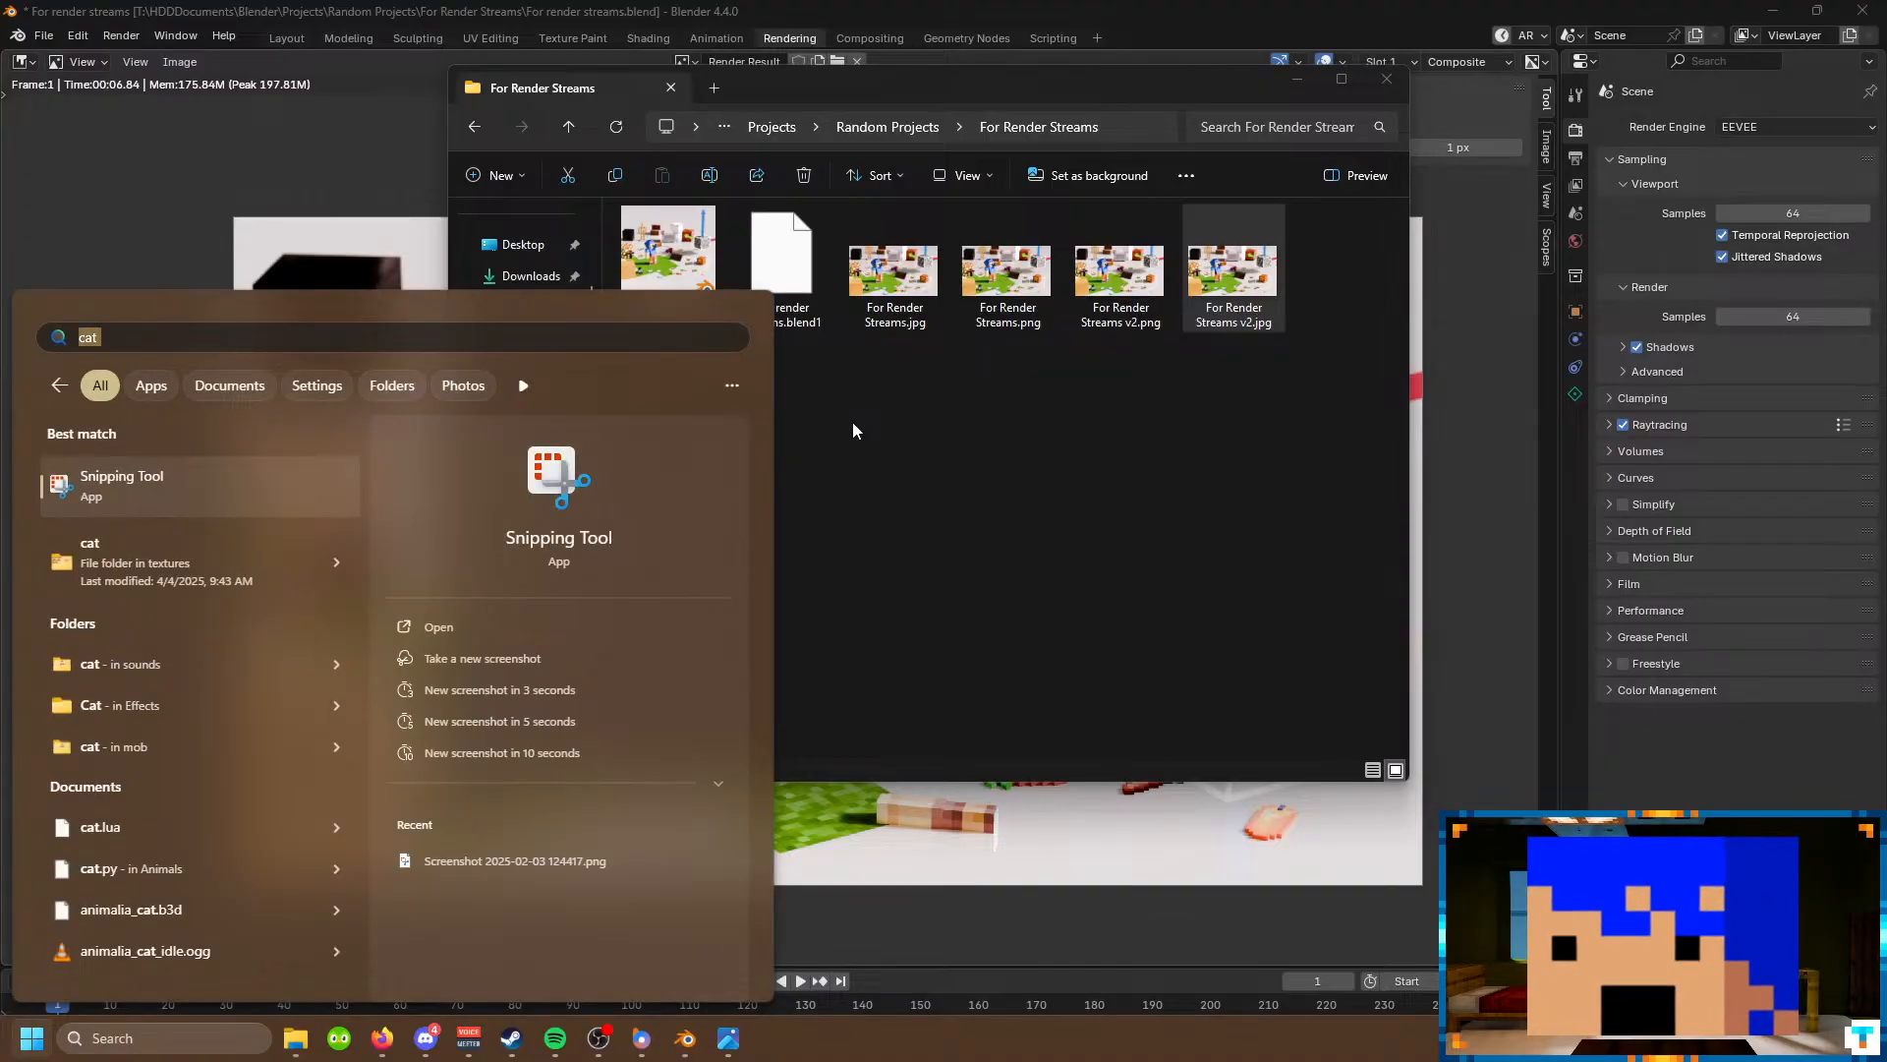
key("BackSpace")
key("BackSpace")
key("BackSpace")
type("nVIDIA Control Panel")
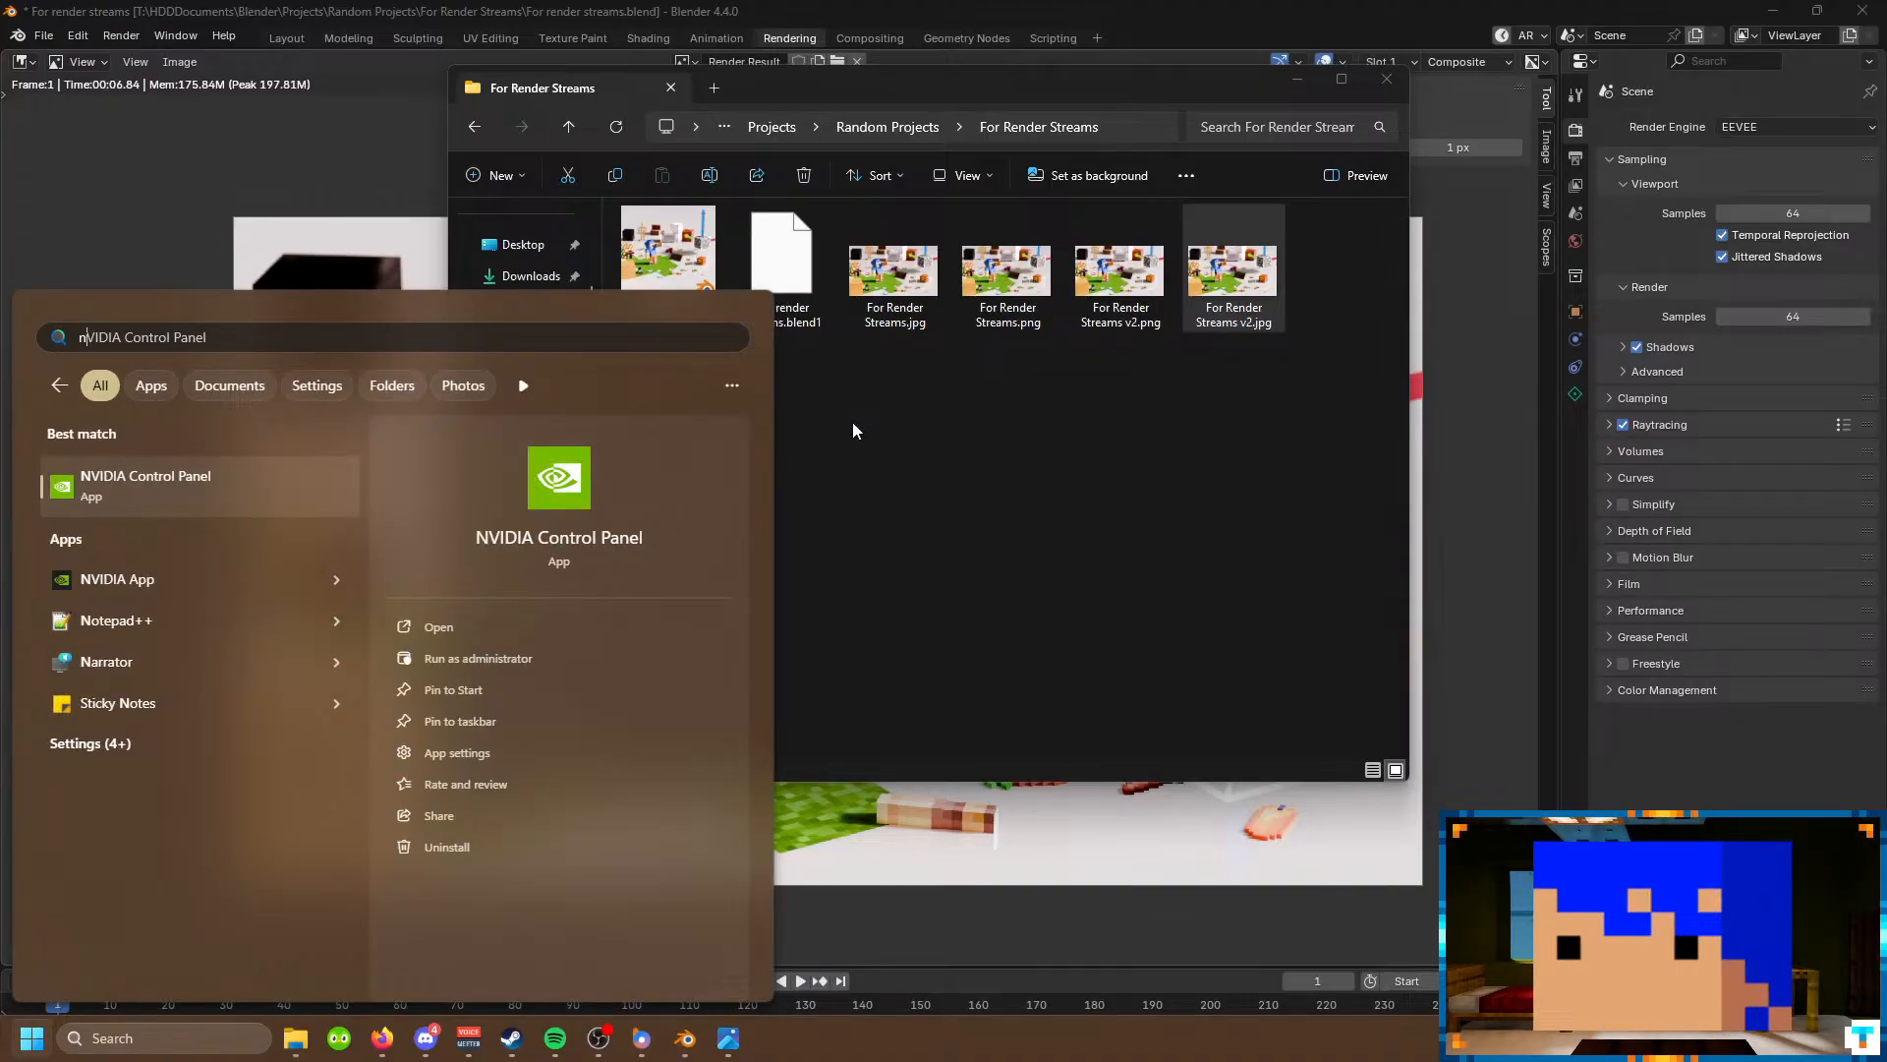
key("Down")
key("Return")
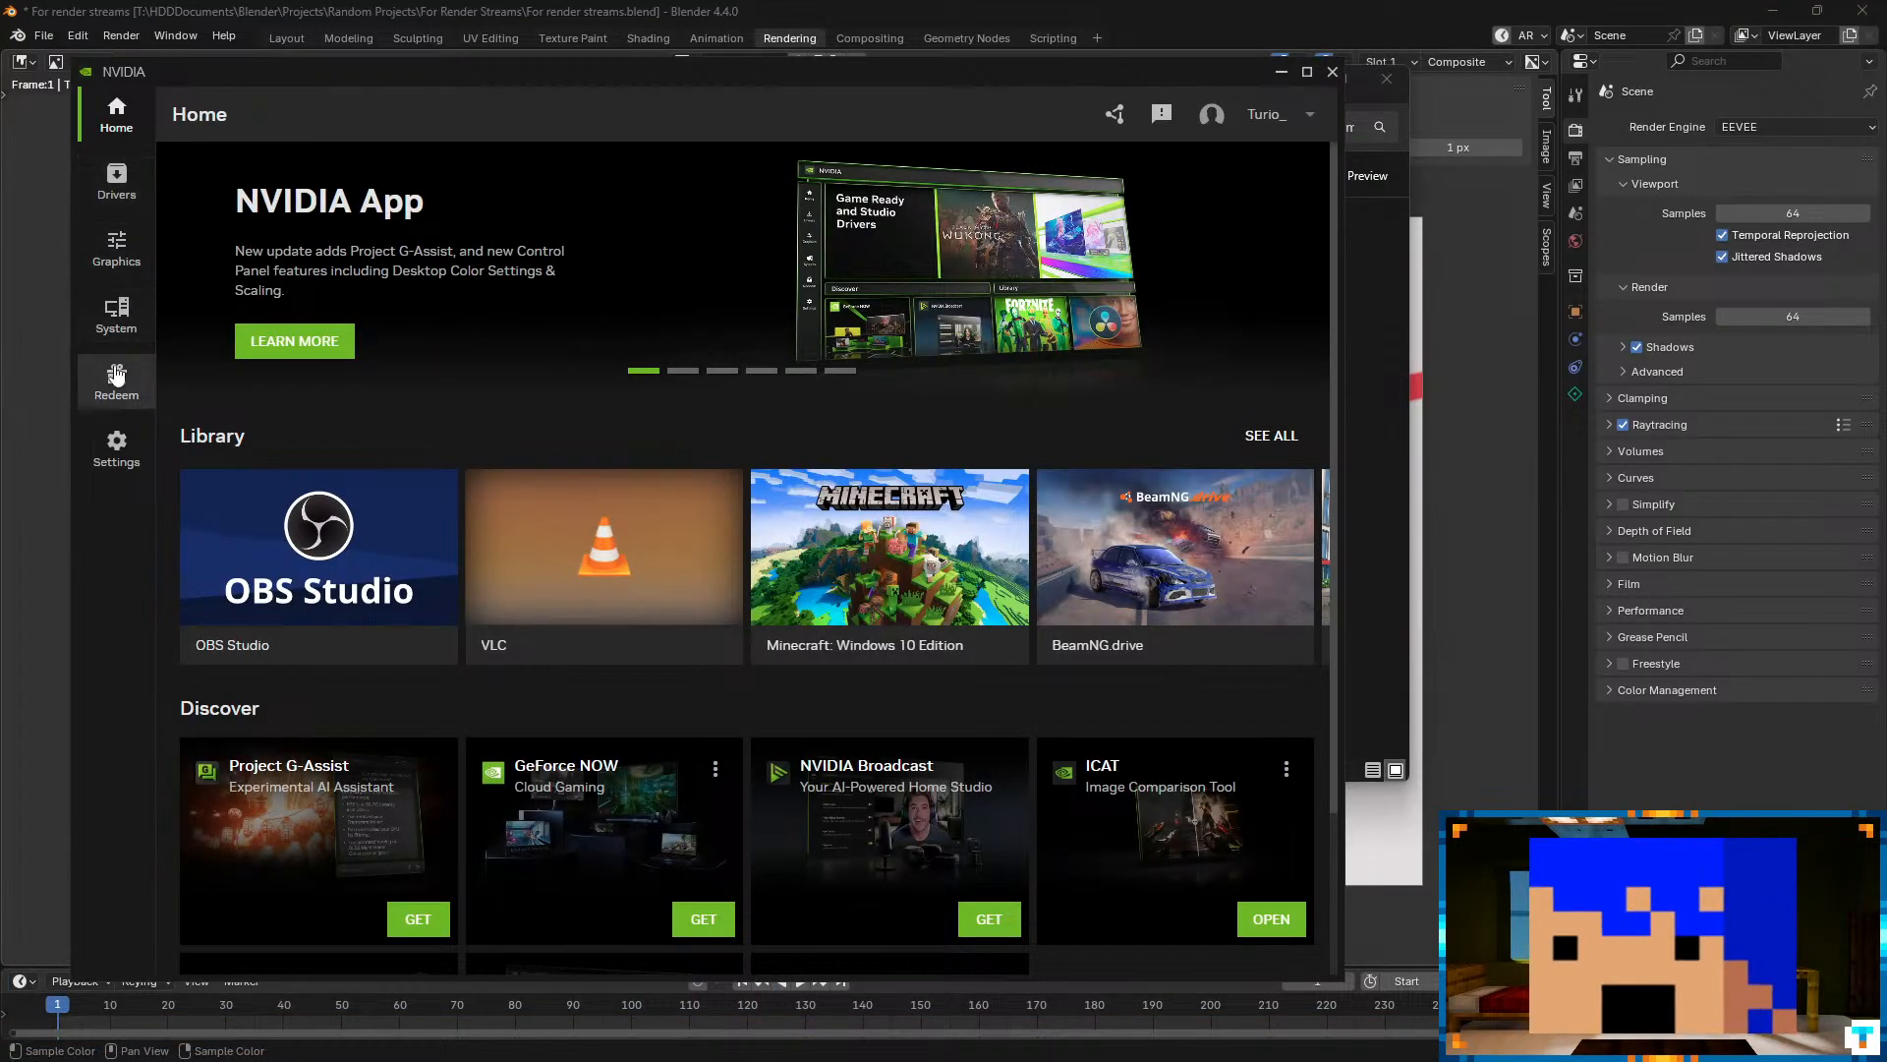
scroll(291, 440, "down", 2)
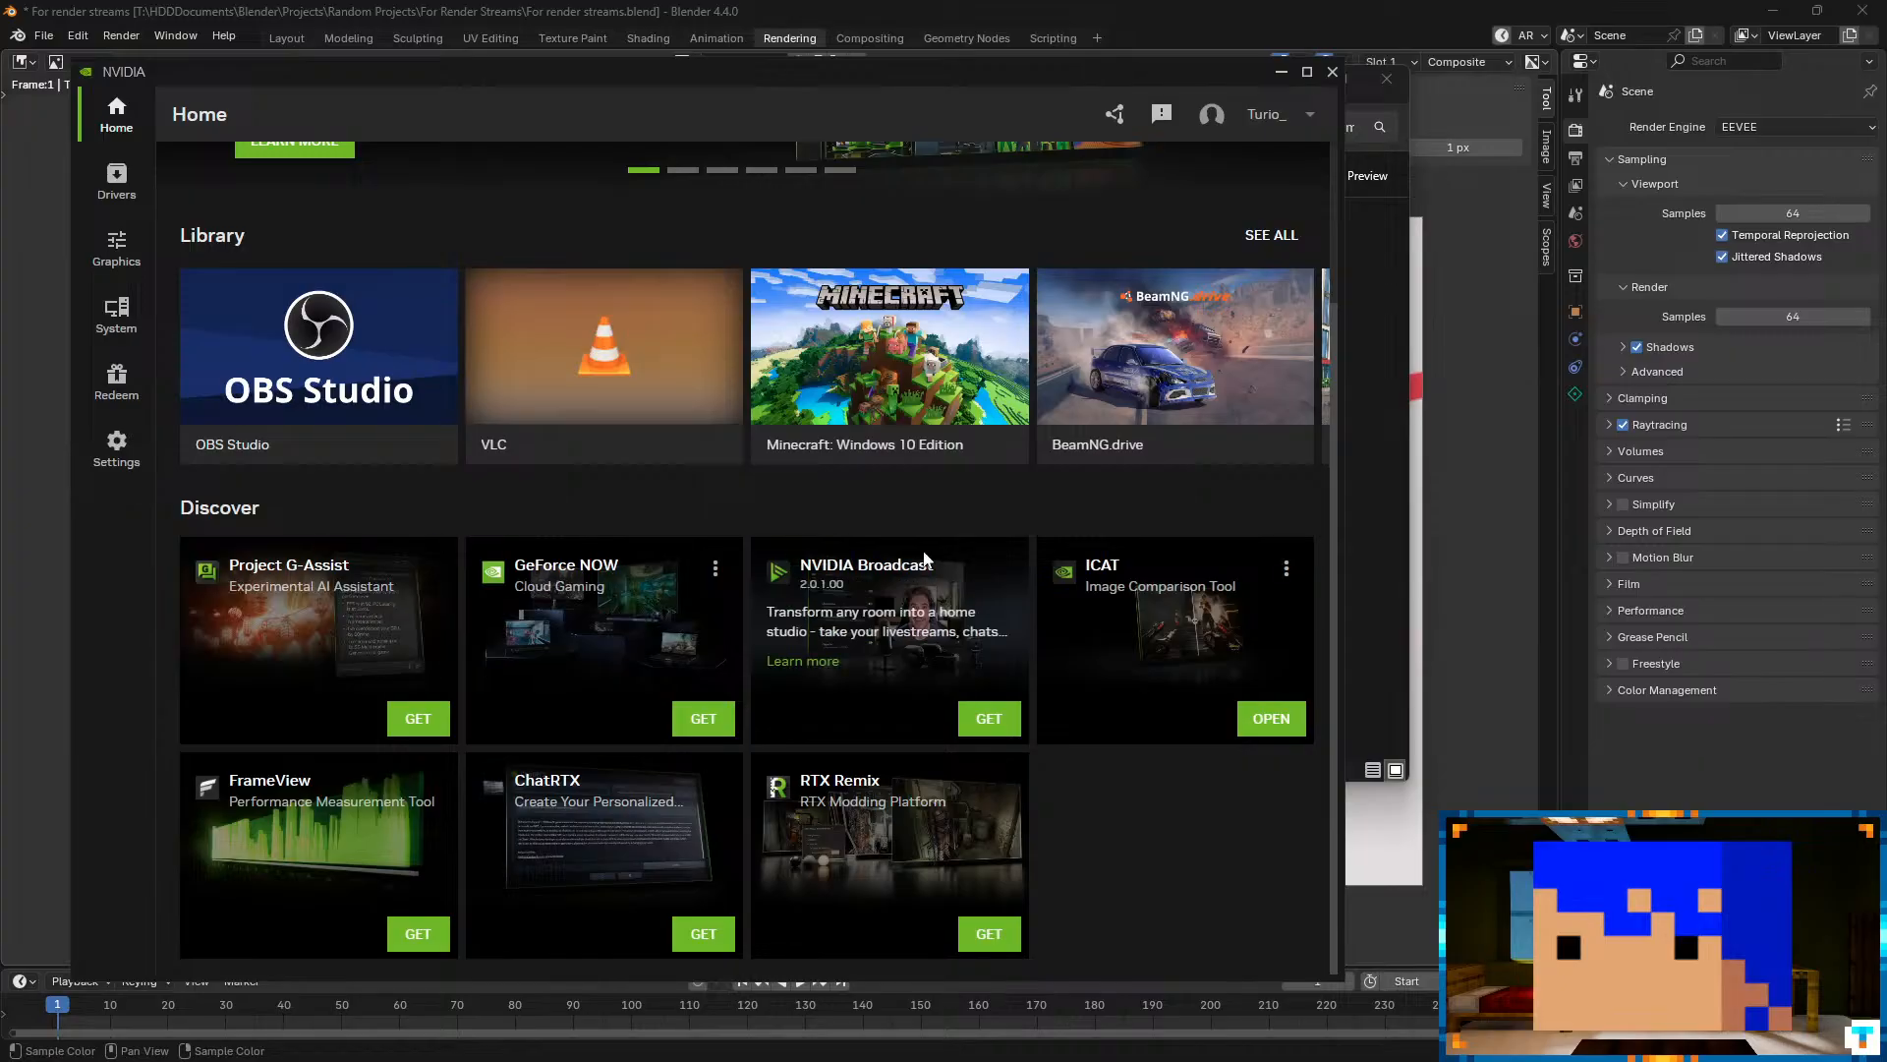
left_click(1271, 718)
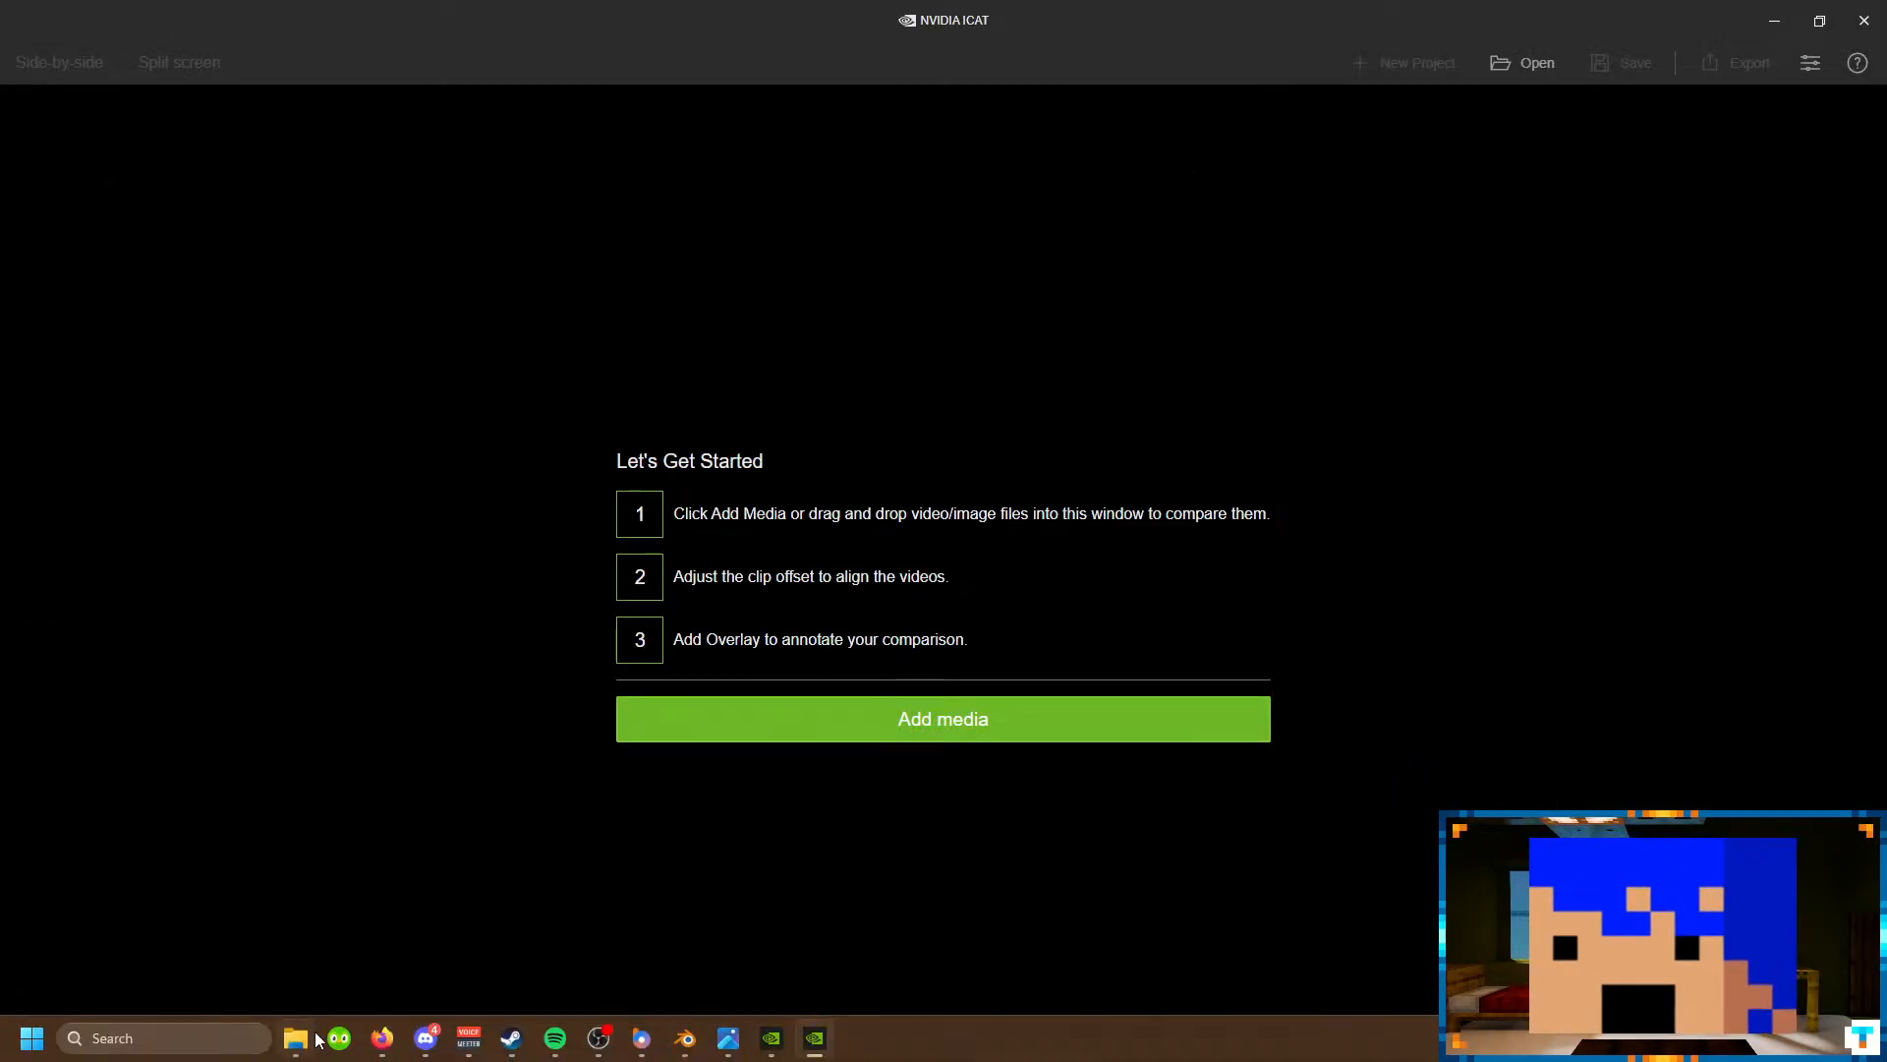
- Load For Render Streams v2.png and For Render Streams v2.jpg together from File Explorer into the ICAT comparison
left_click(295, 1037)
left_click(1120, 266)
left_click(1260, 293, "ctrl")
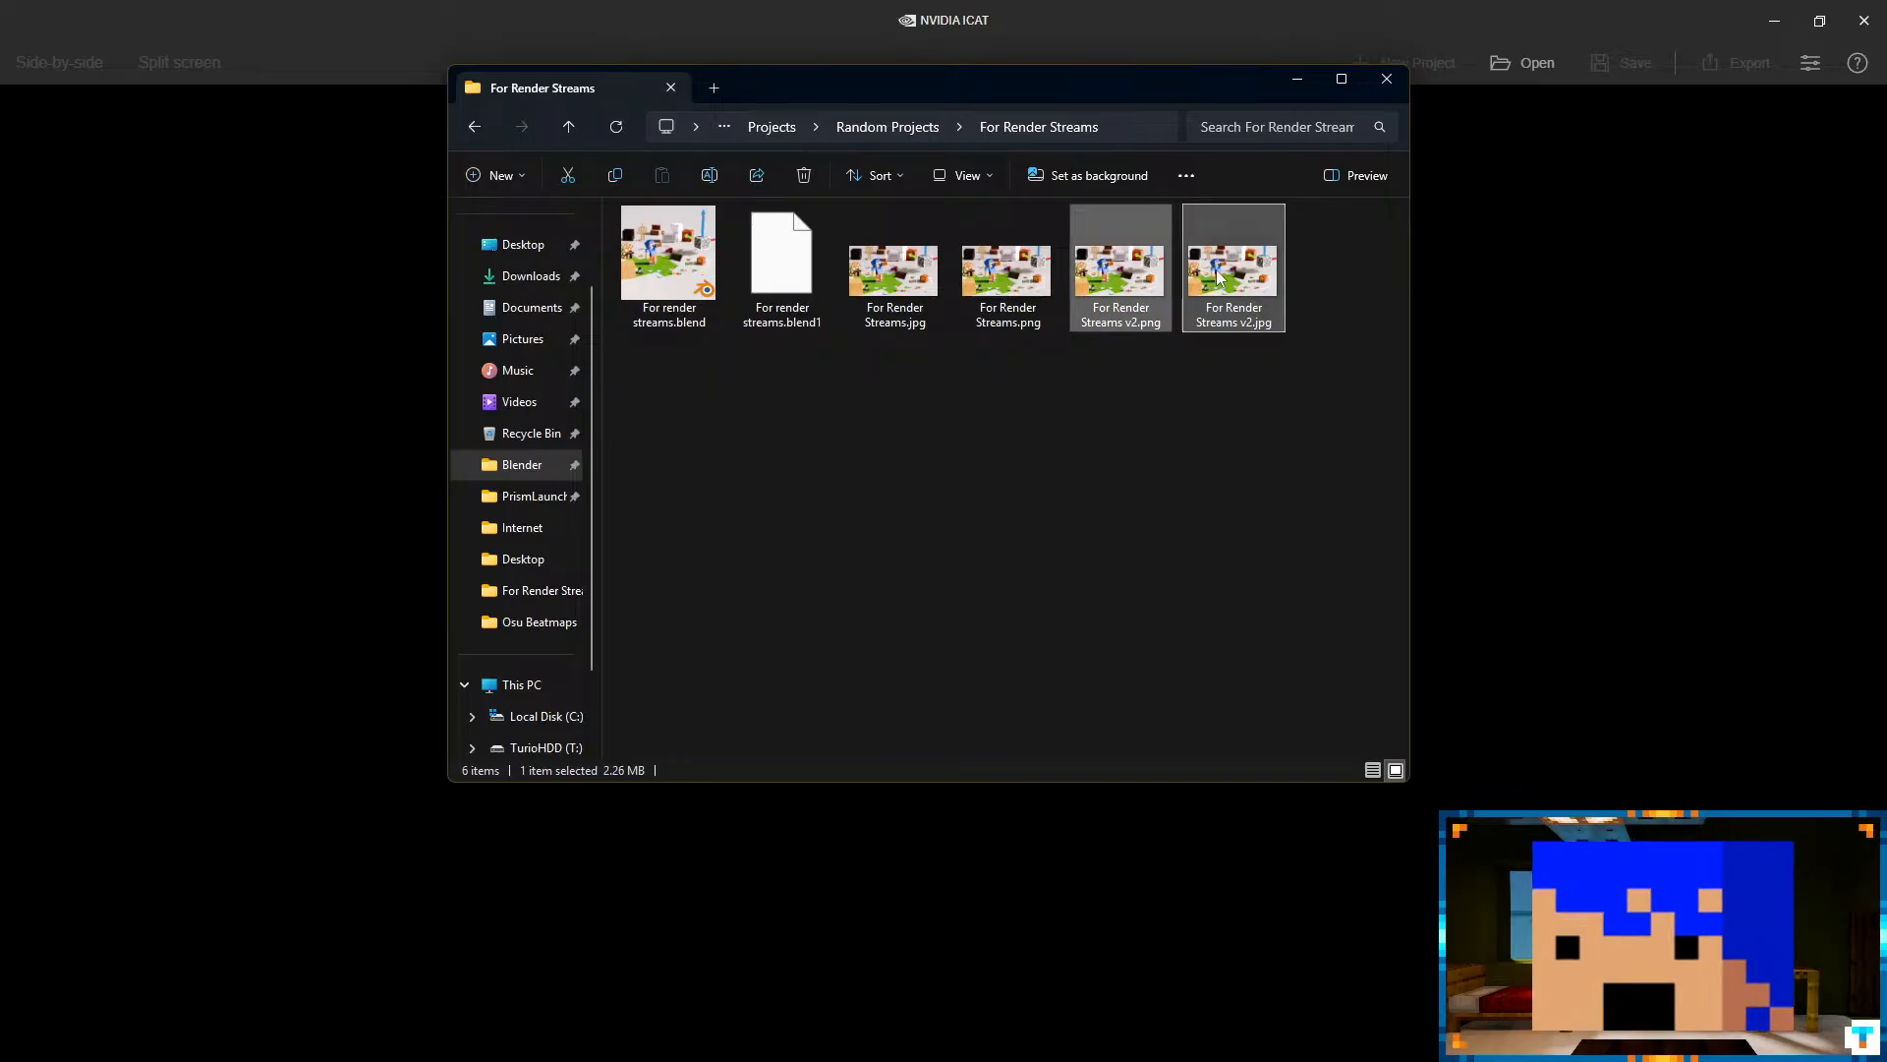
left_click_drag(1259, 293, 1602, 339)
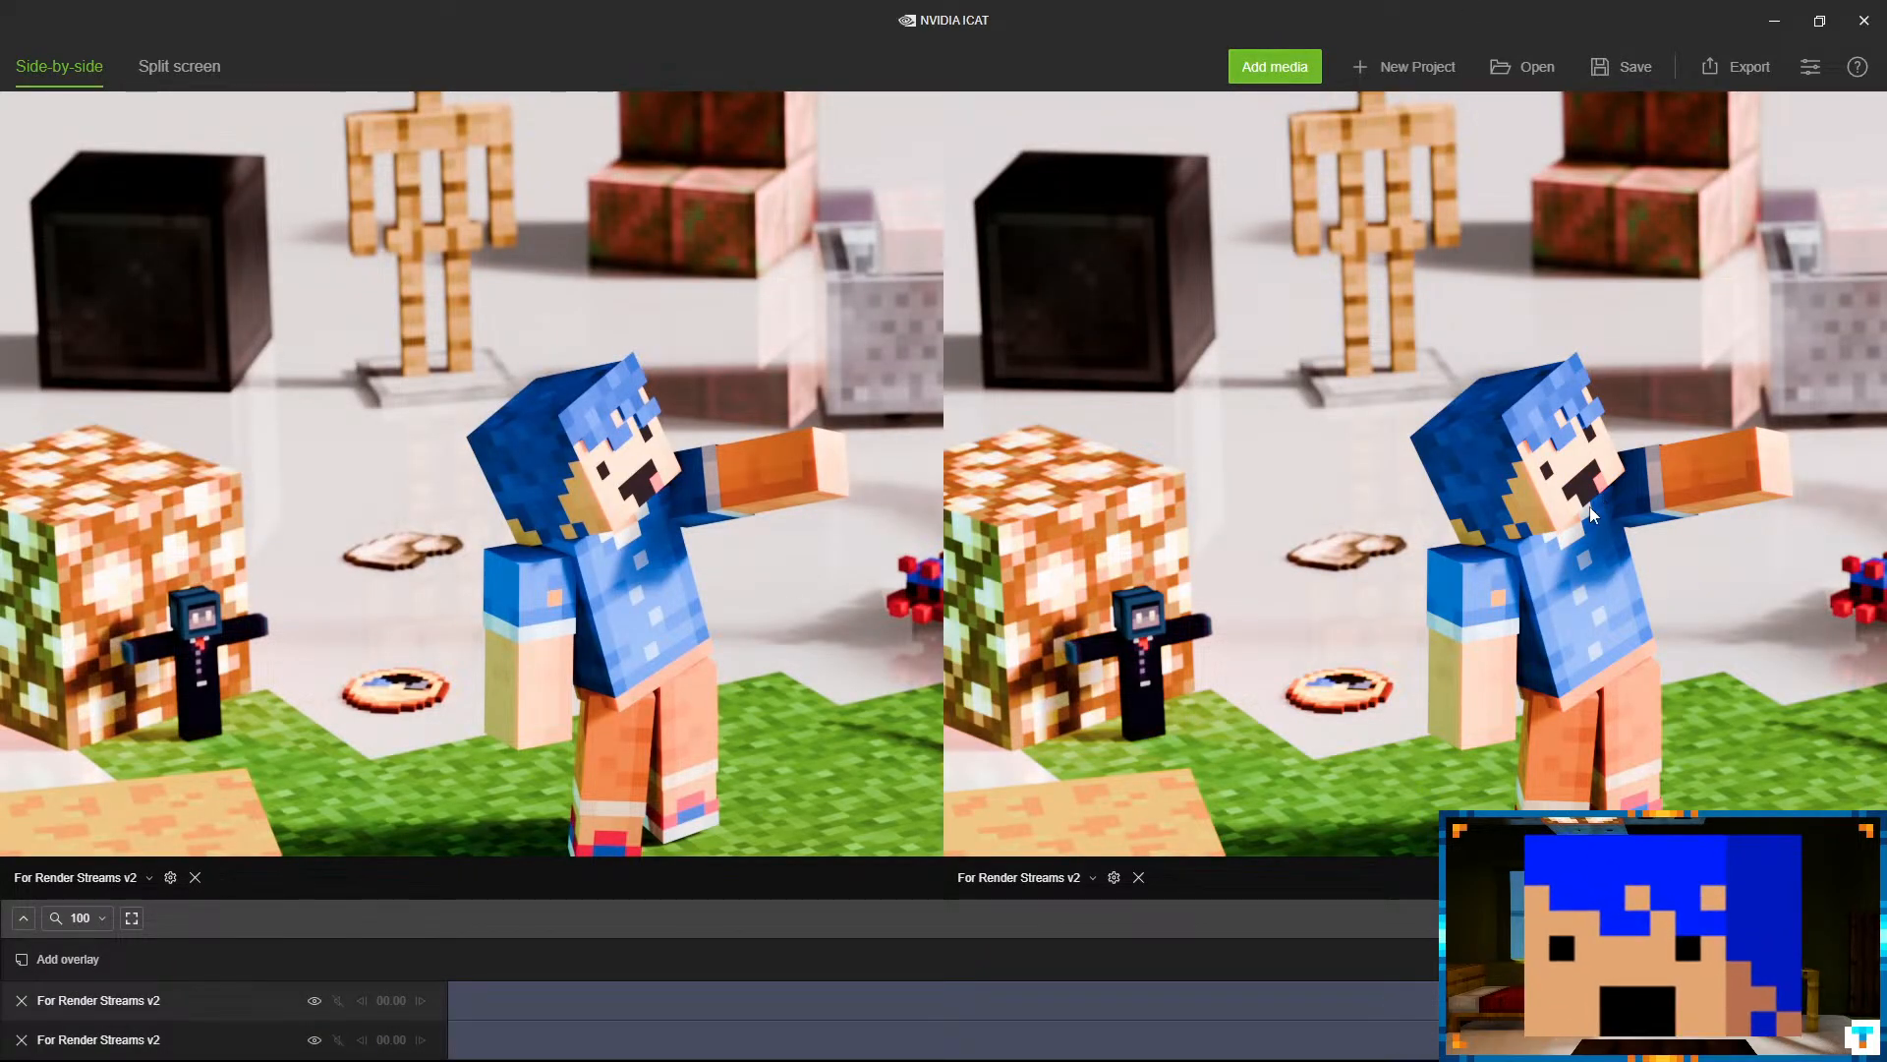
- Compare the scene's objects across both side-by-side renders and look through the ICAT settings without changing them
left_click(1096, 878)
left_click(1095, 878)
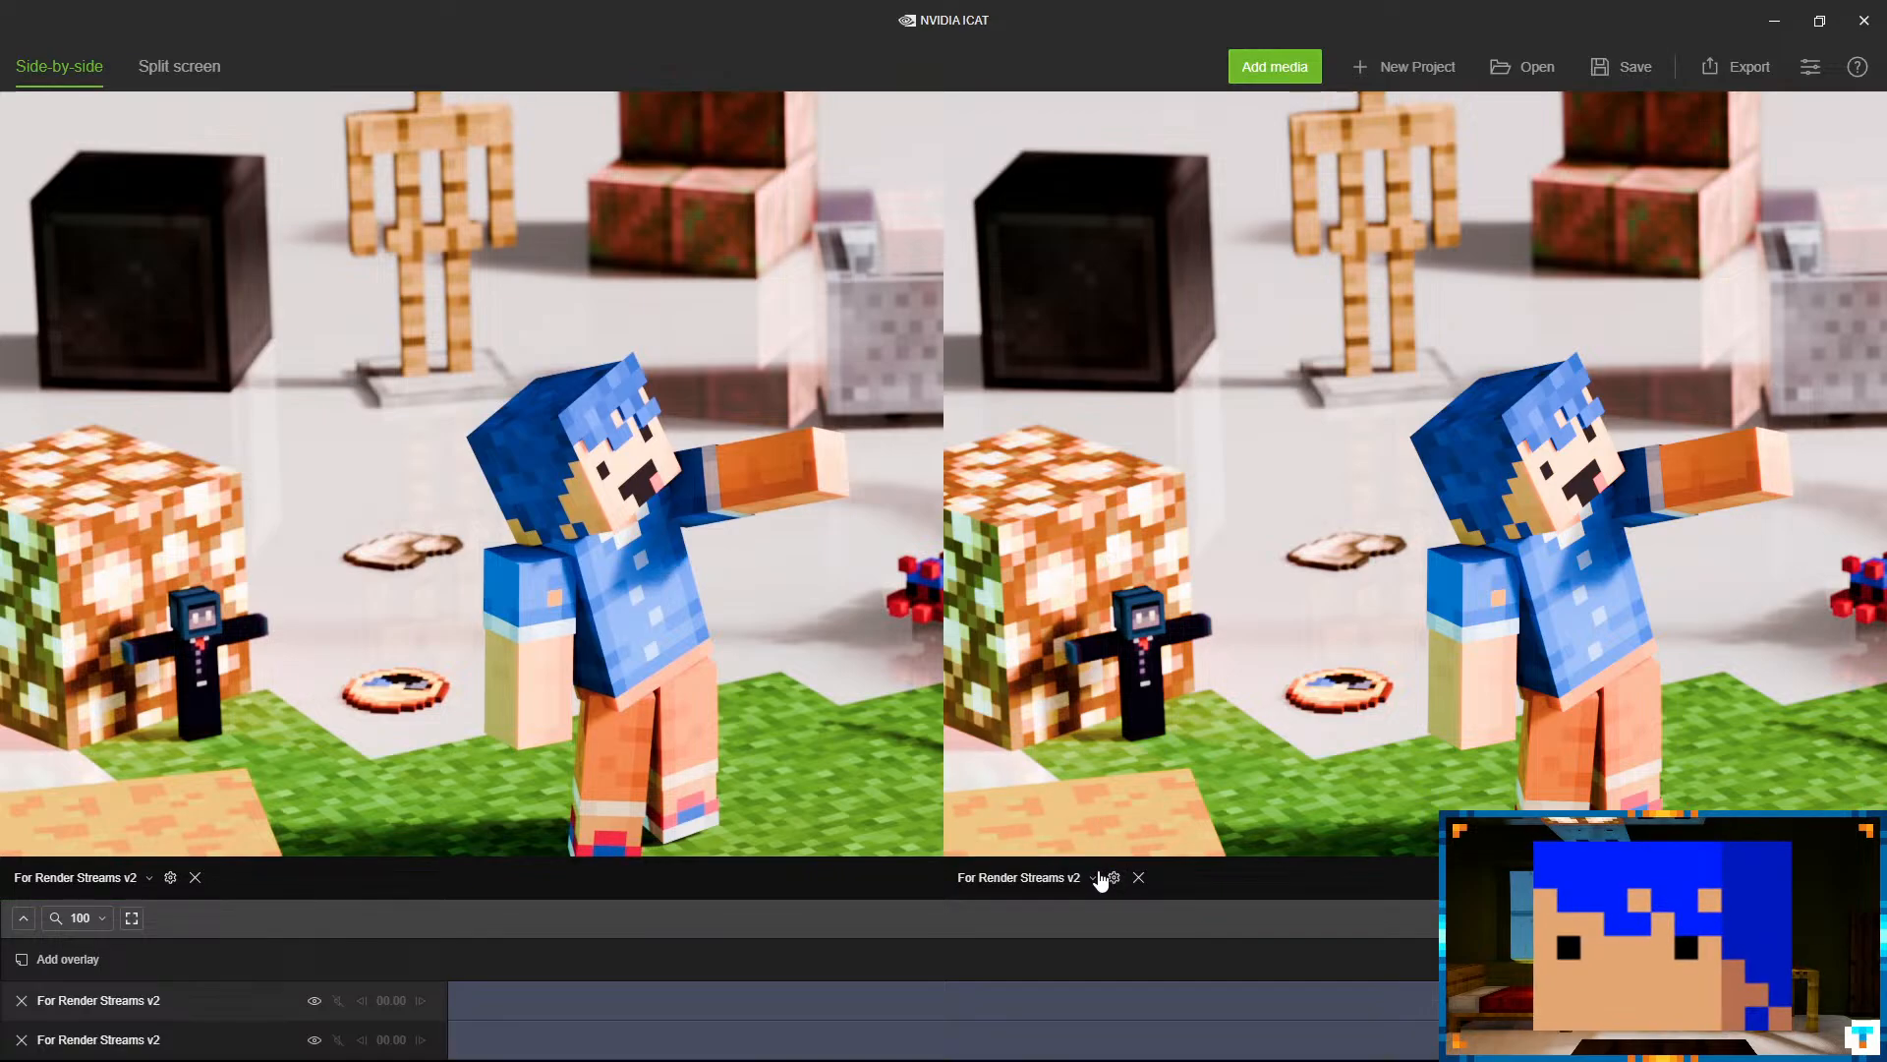
left_click_drag(1578, 443, 1273, 432)
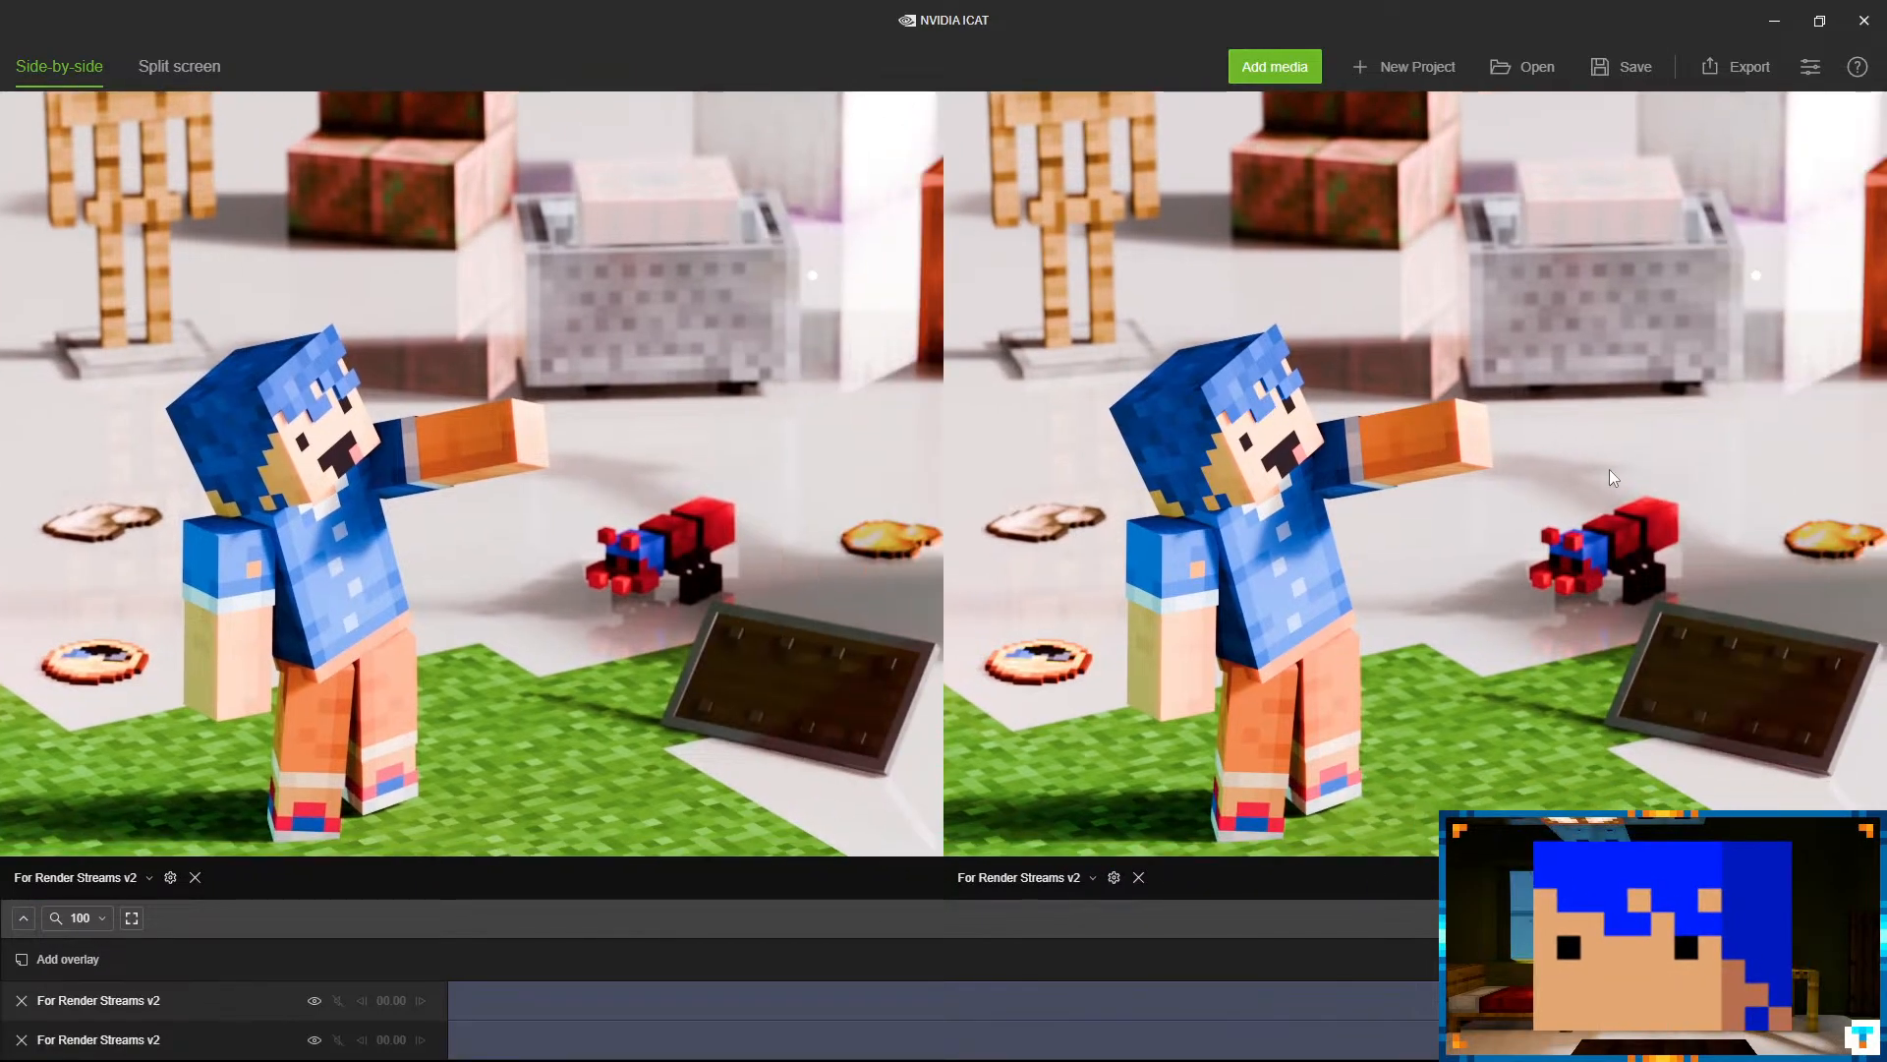
left_click_drag(1824, 457, 1349, 435)
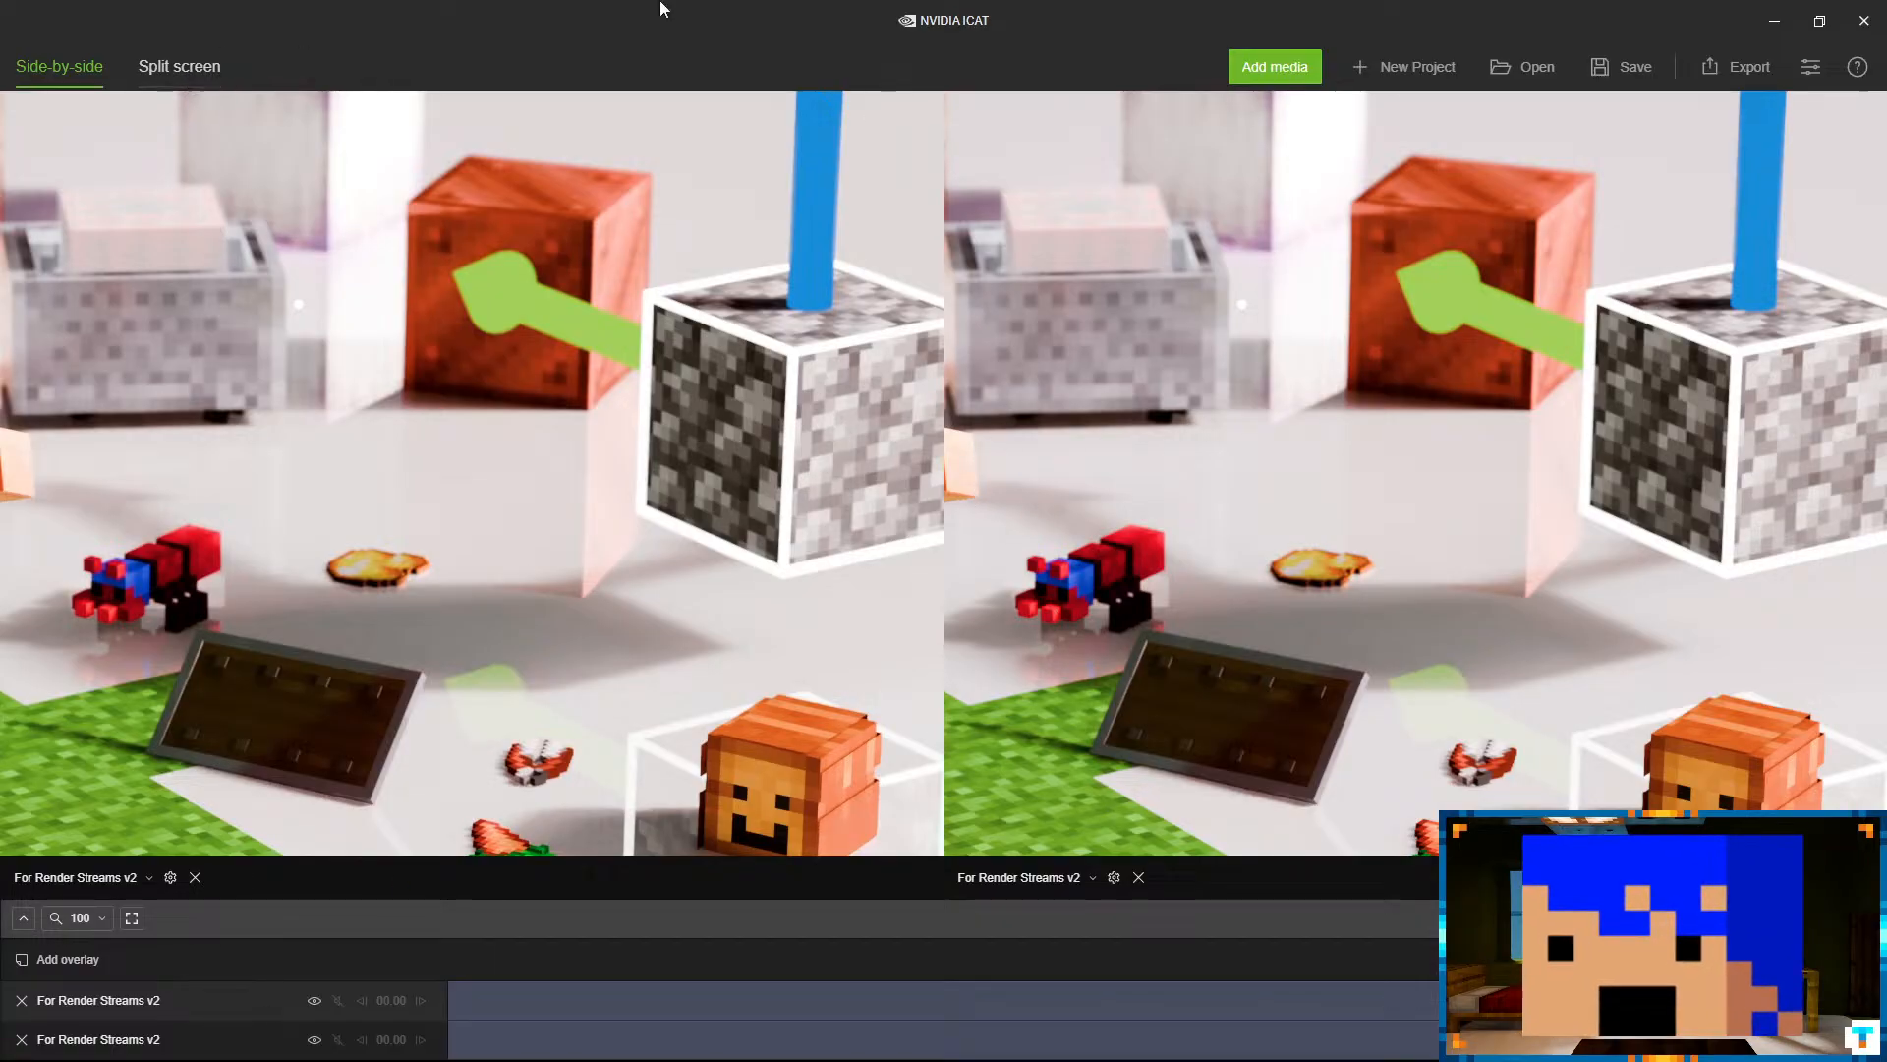
left_click(1811, 69)
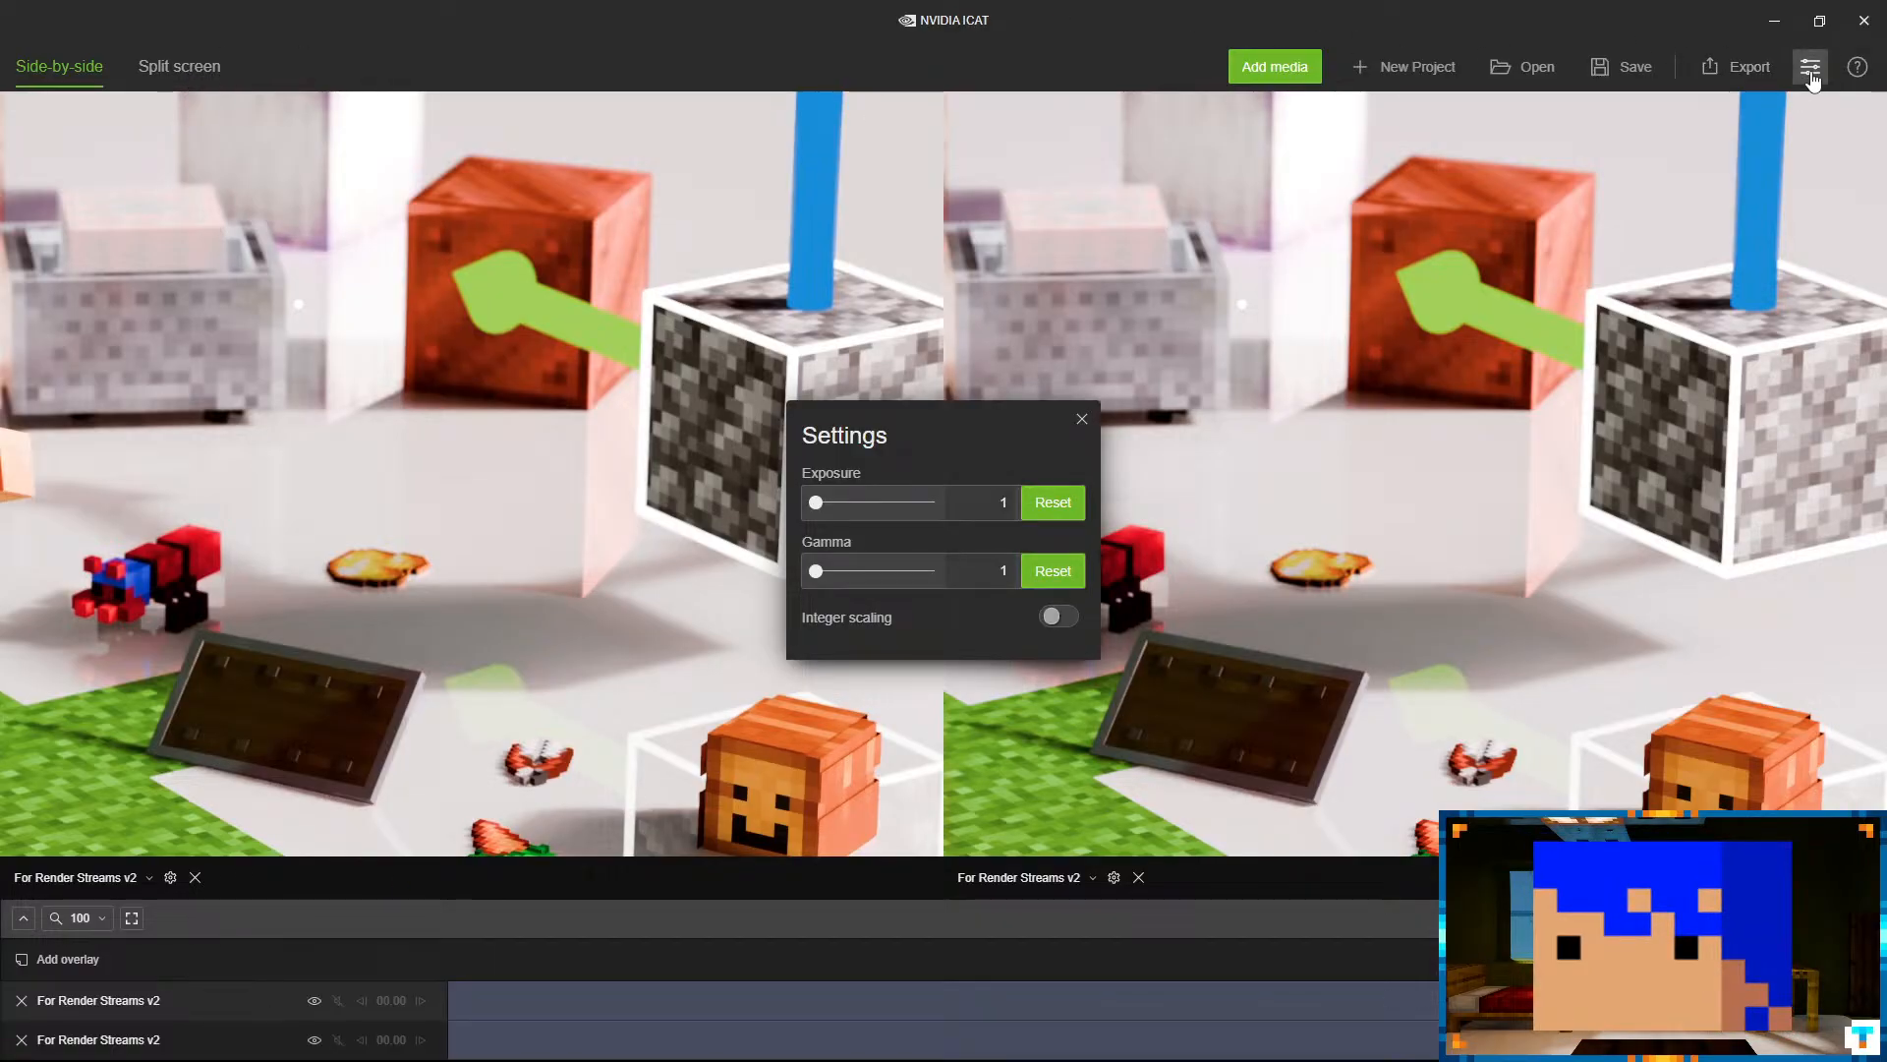
left_click(1085, 423)
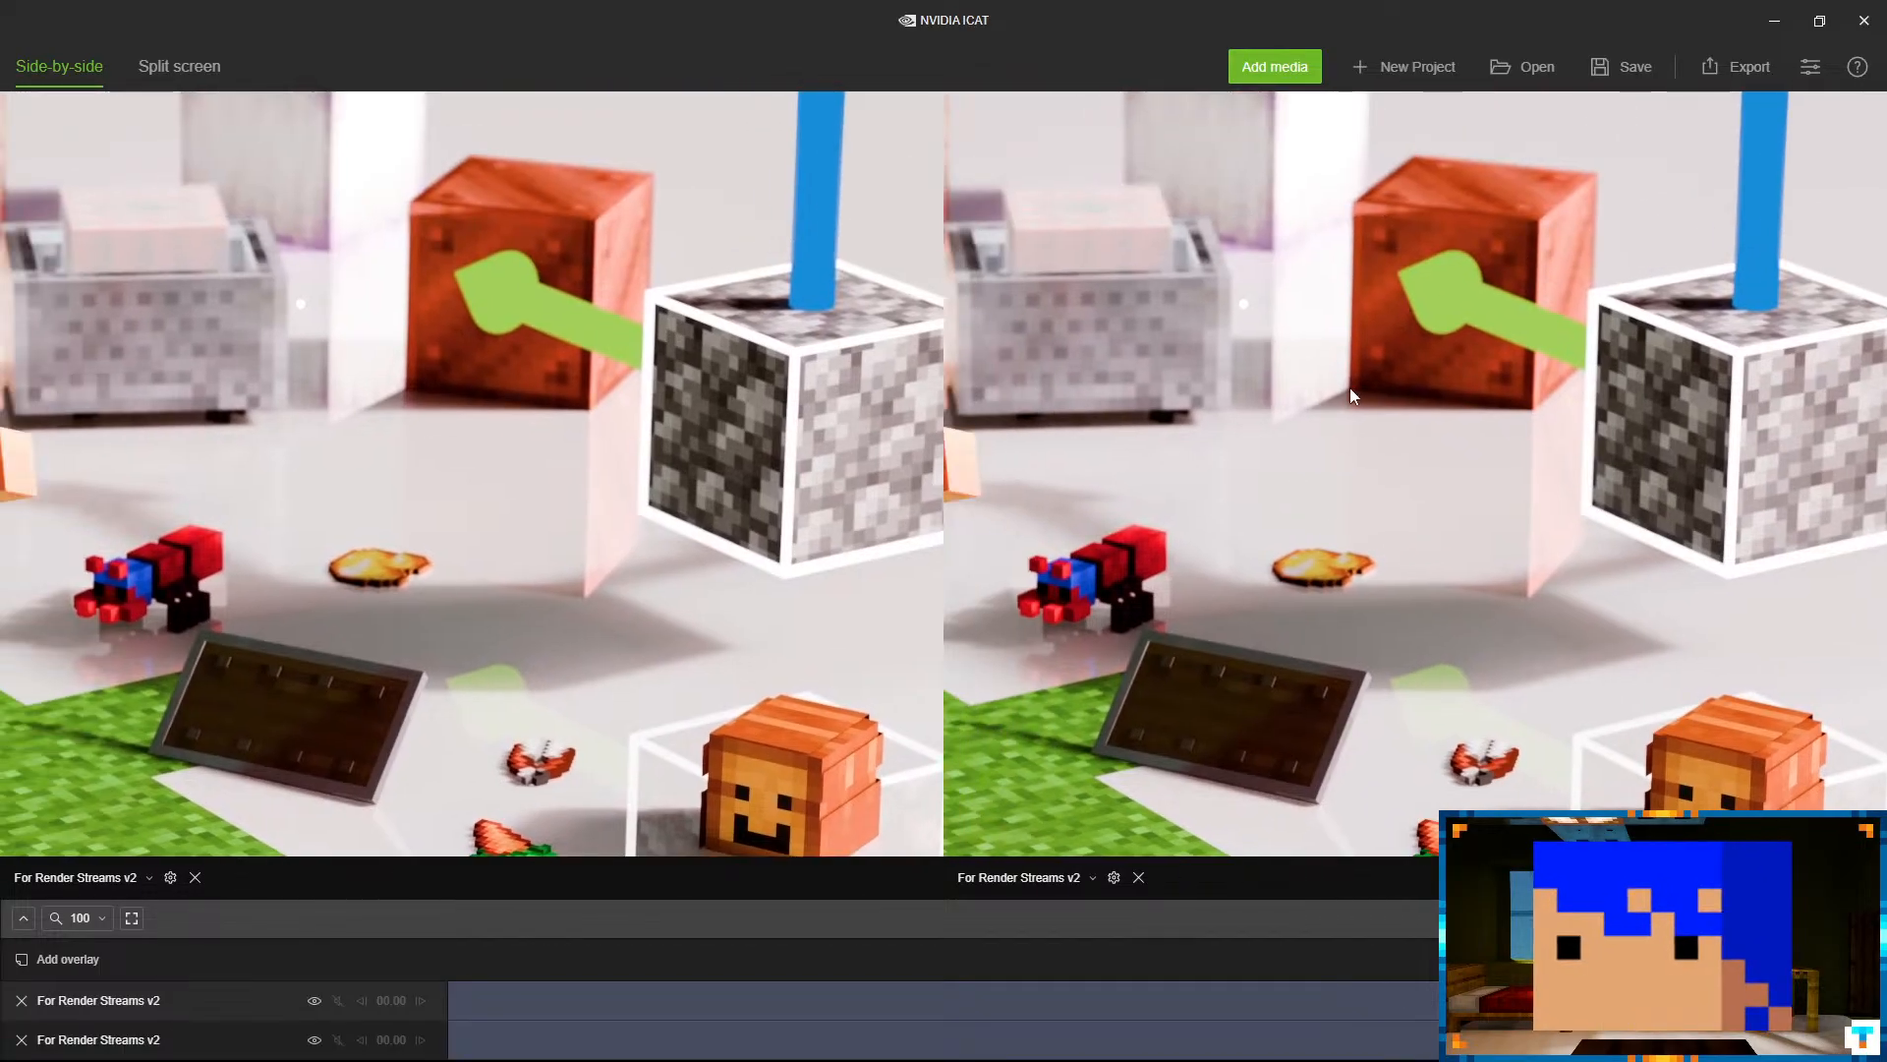
- Examine the blue-haired character's clothes, face and hair edges at high magnification in both images, then compare the full renders
scroll(1349, 387, "up", 5)
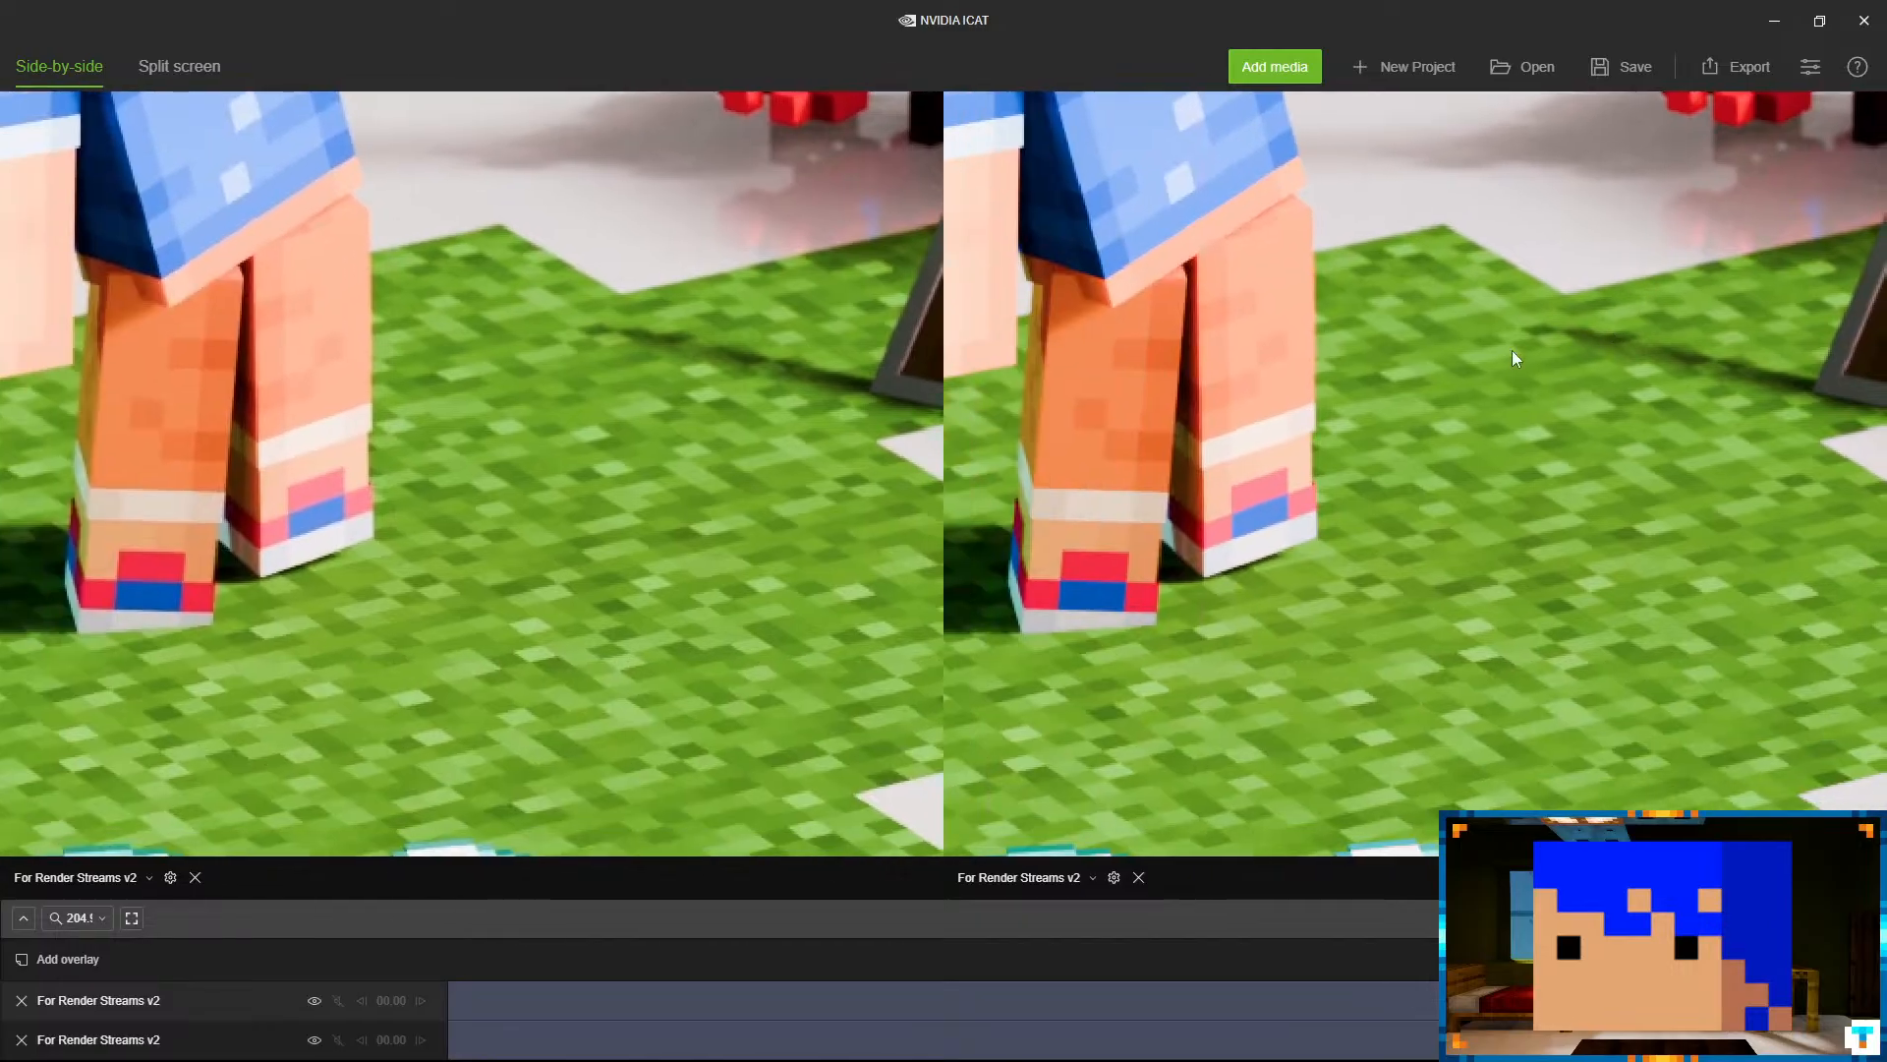
scroll(1336, 355, "up", 3)
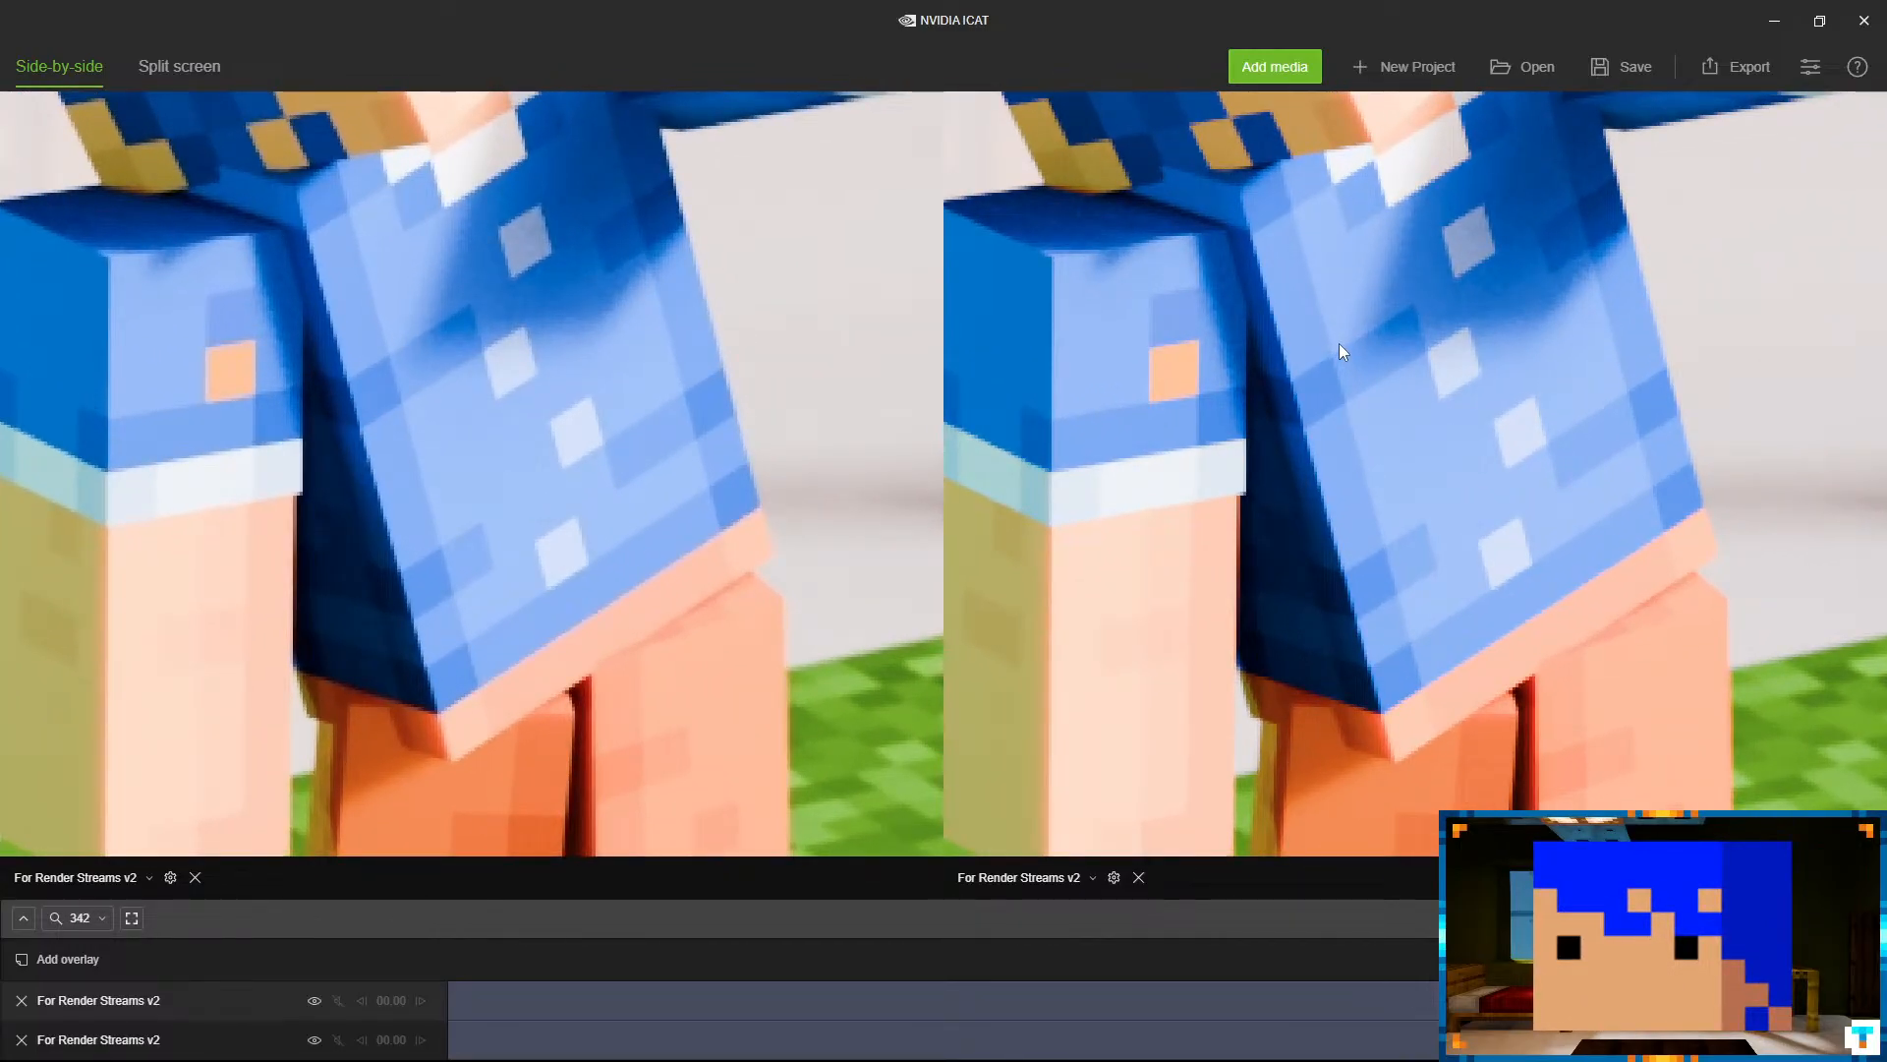
scroll(1337, 395, "up", 3)
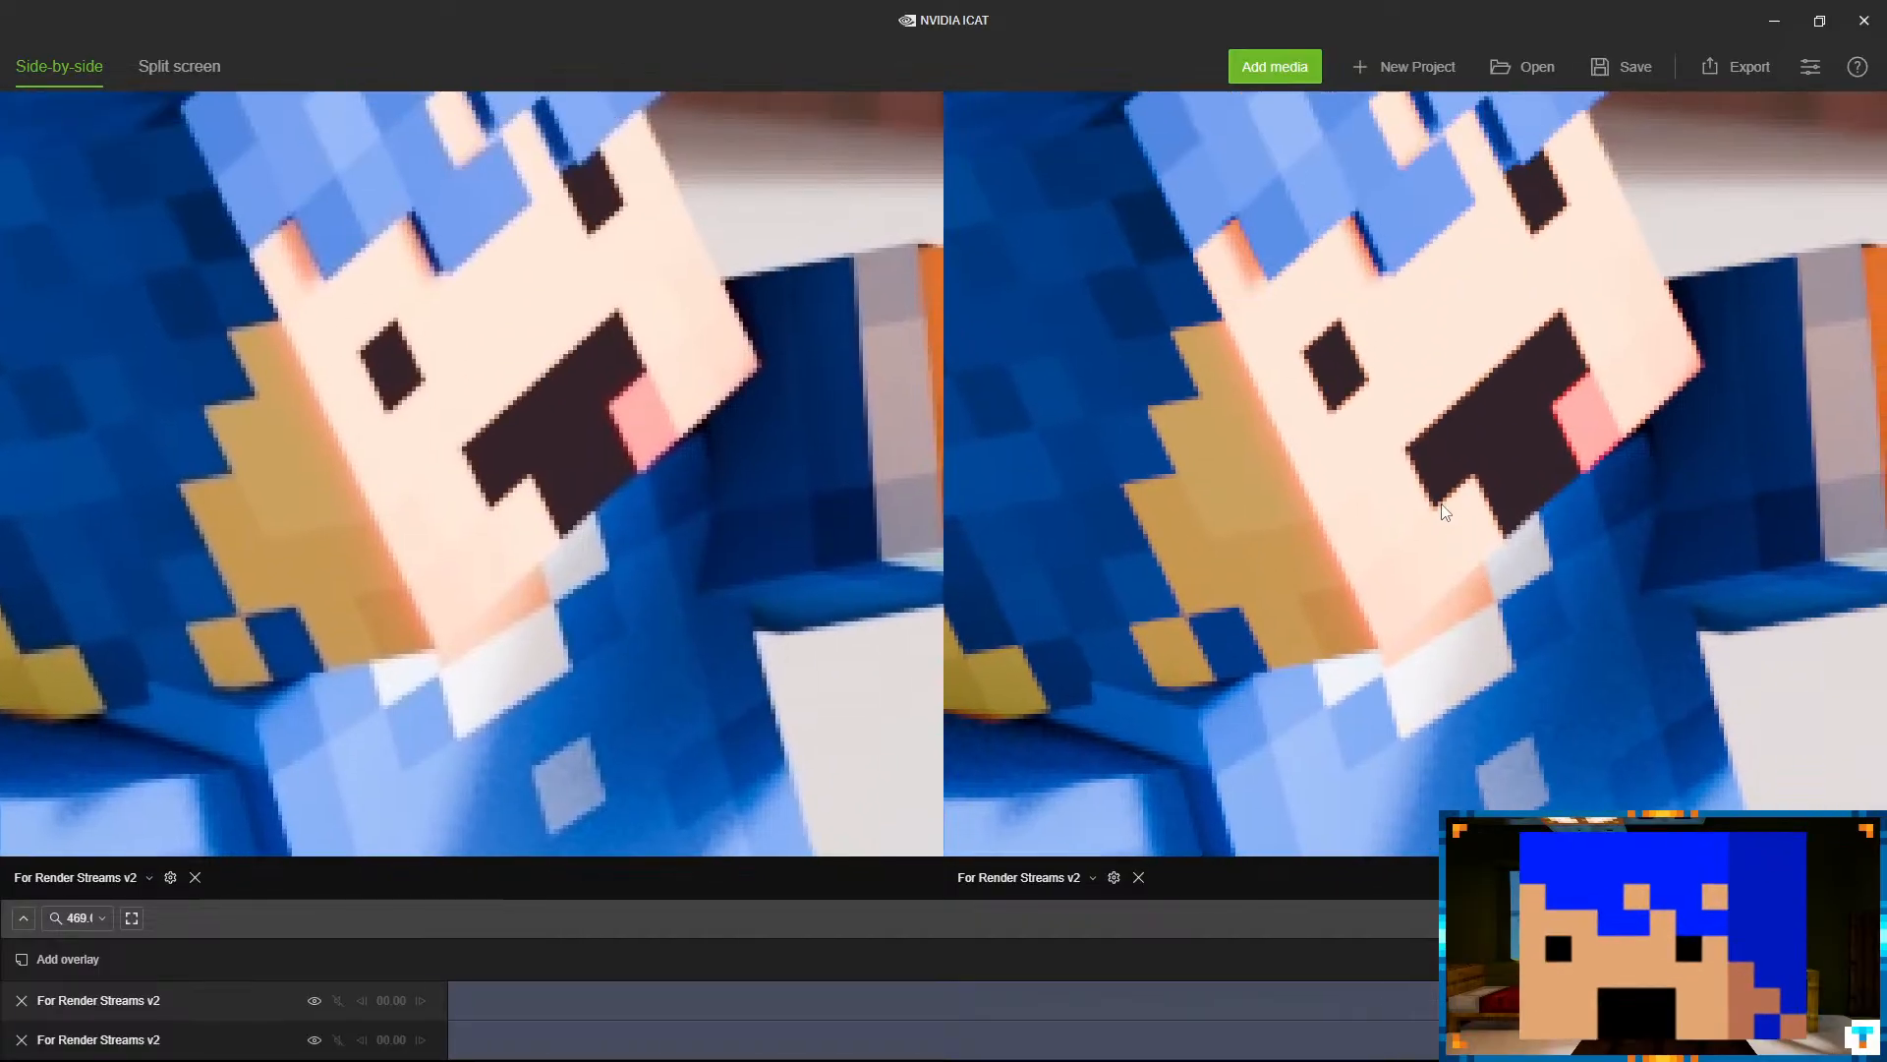
left_click_drag(1442, 505, 1443, 557)
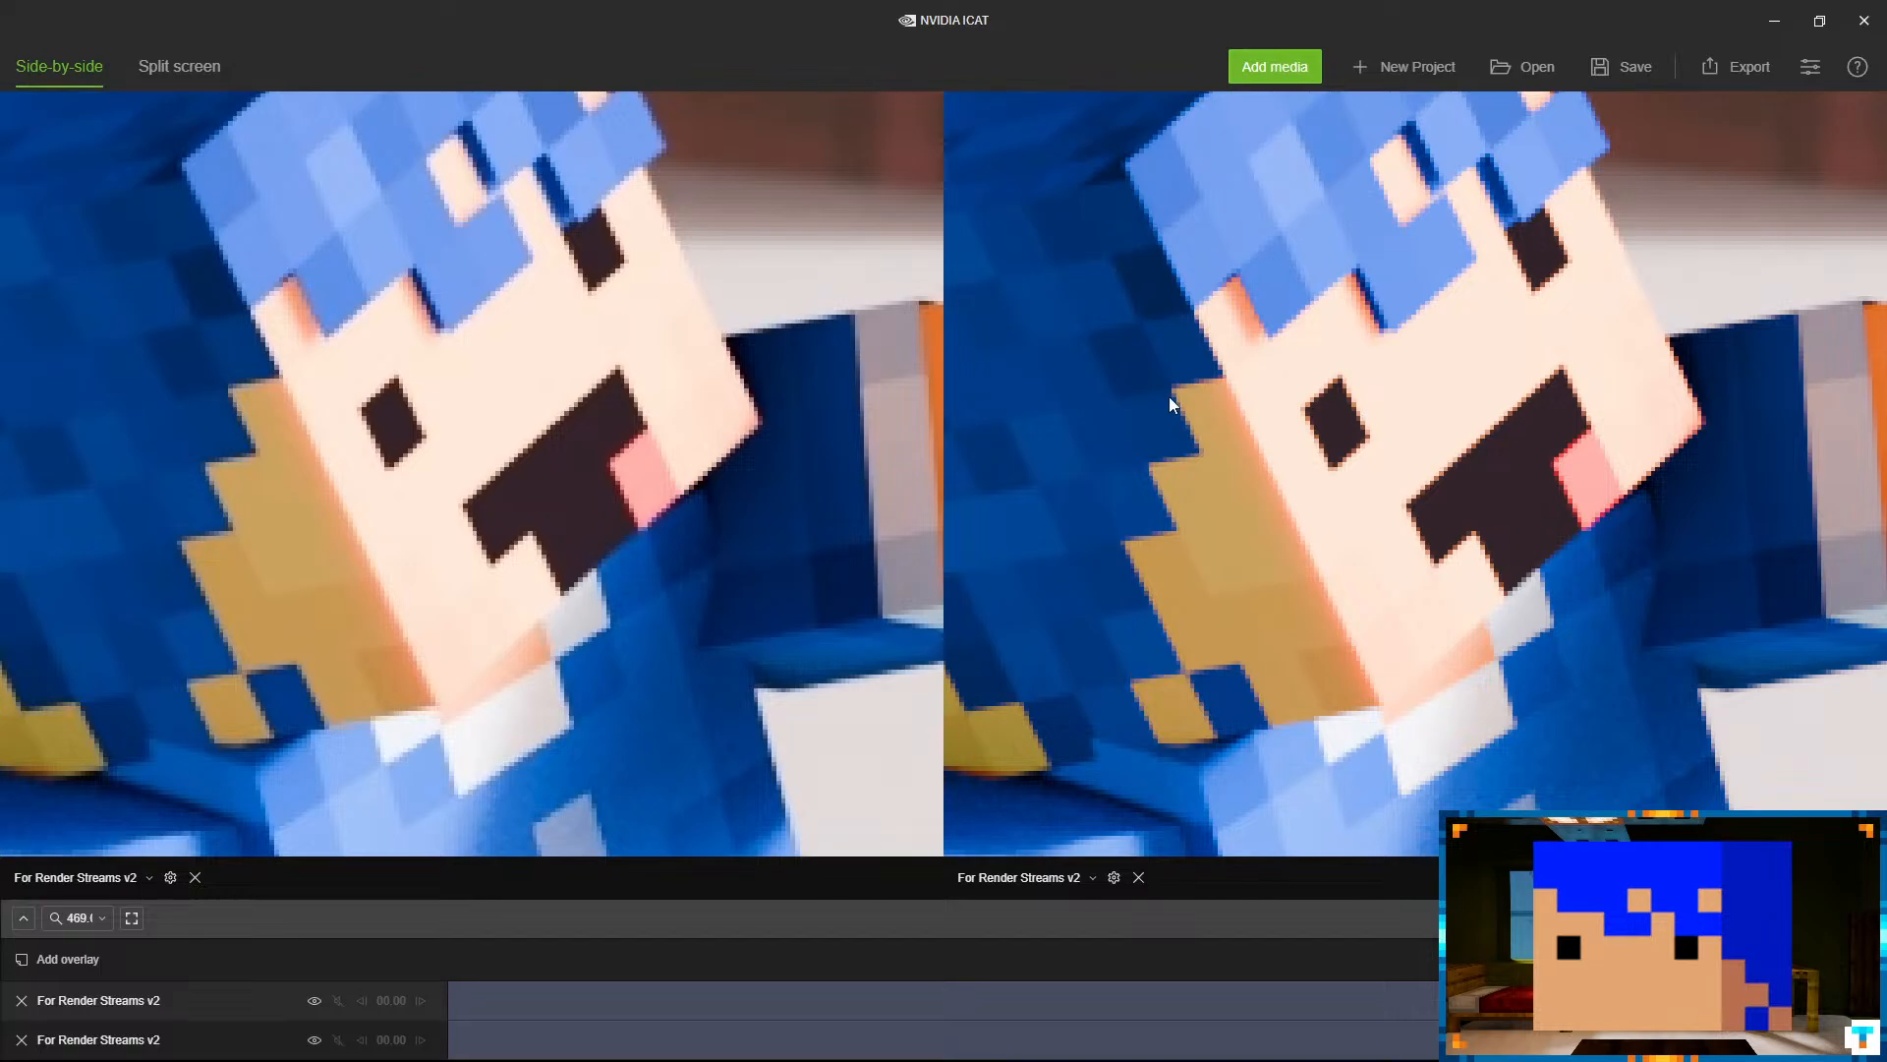
scroll(445, 415, "up", 5)
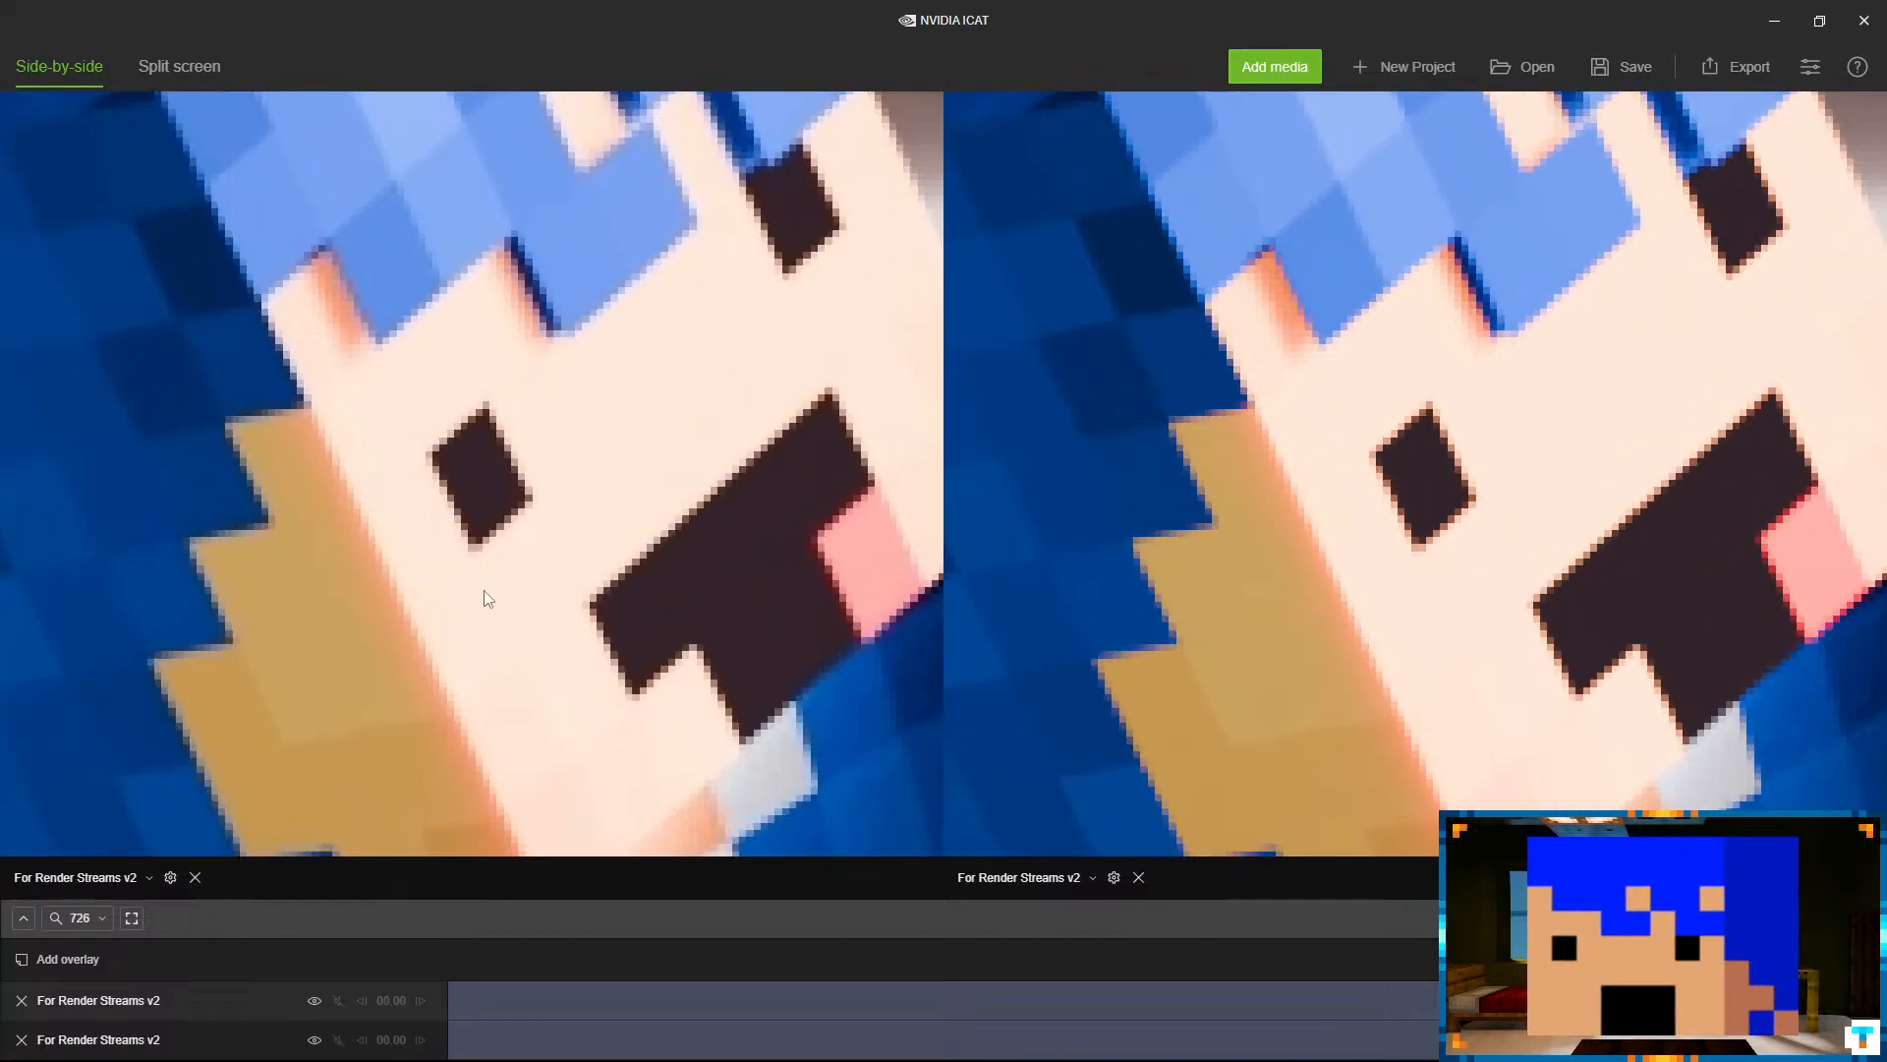
scroll(334, 438, "up", 7)
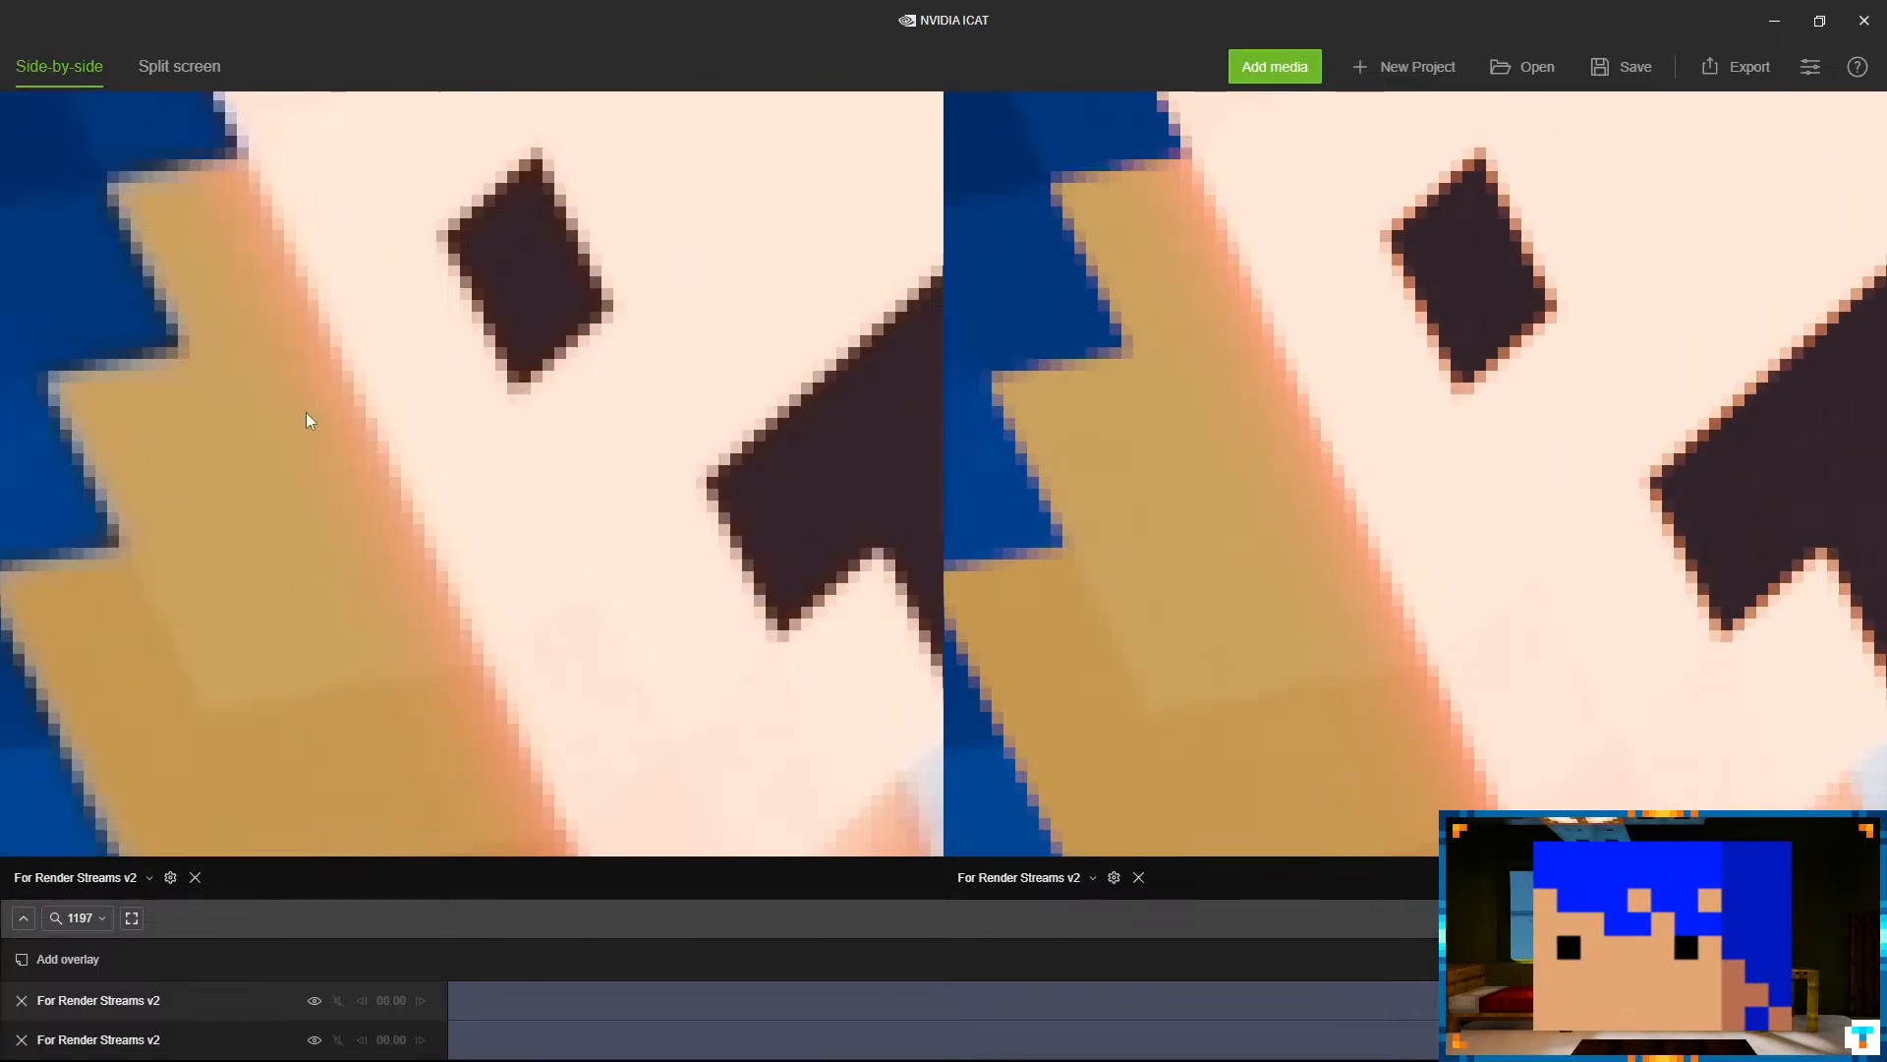
scroll(295, 428, "up", 5)
left_click_drag(287, 450, 541, 360)
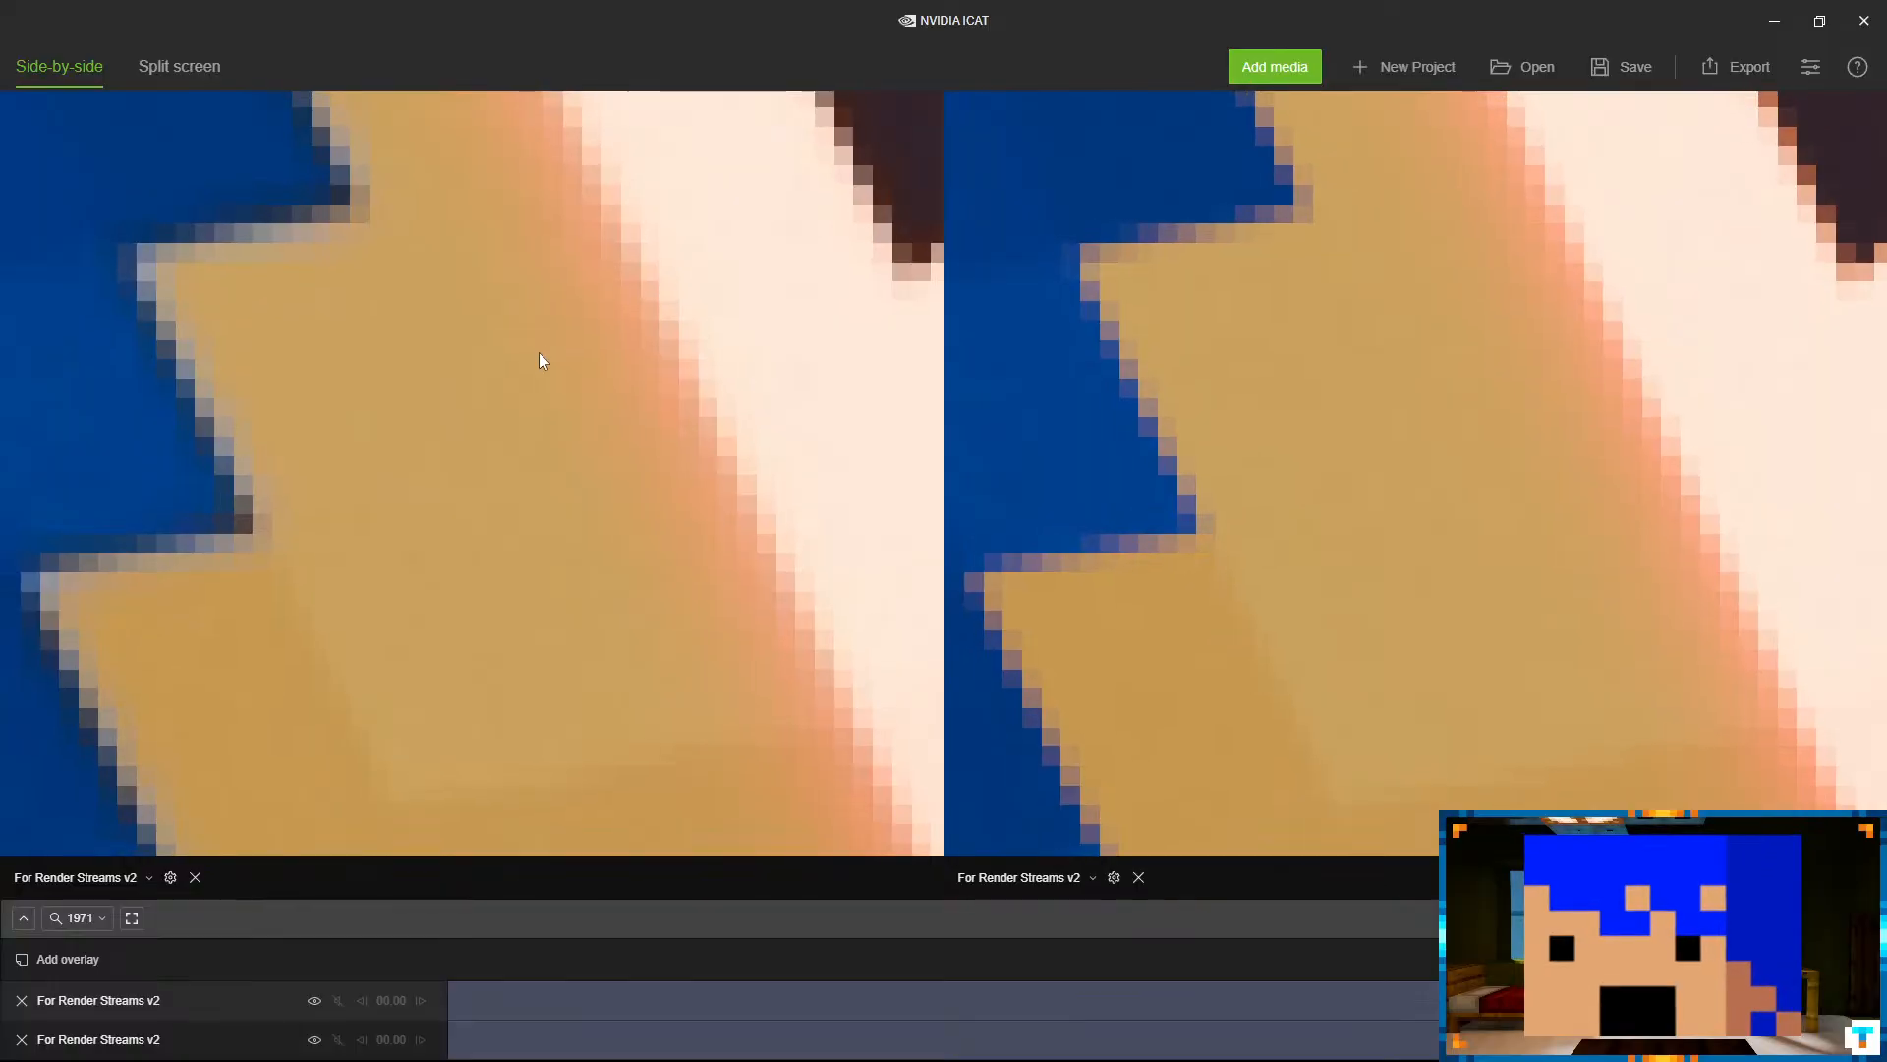
scroll(538, 352, "down", 20)
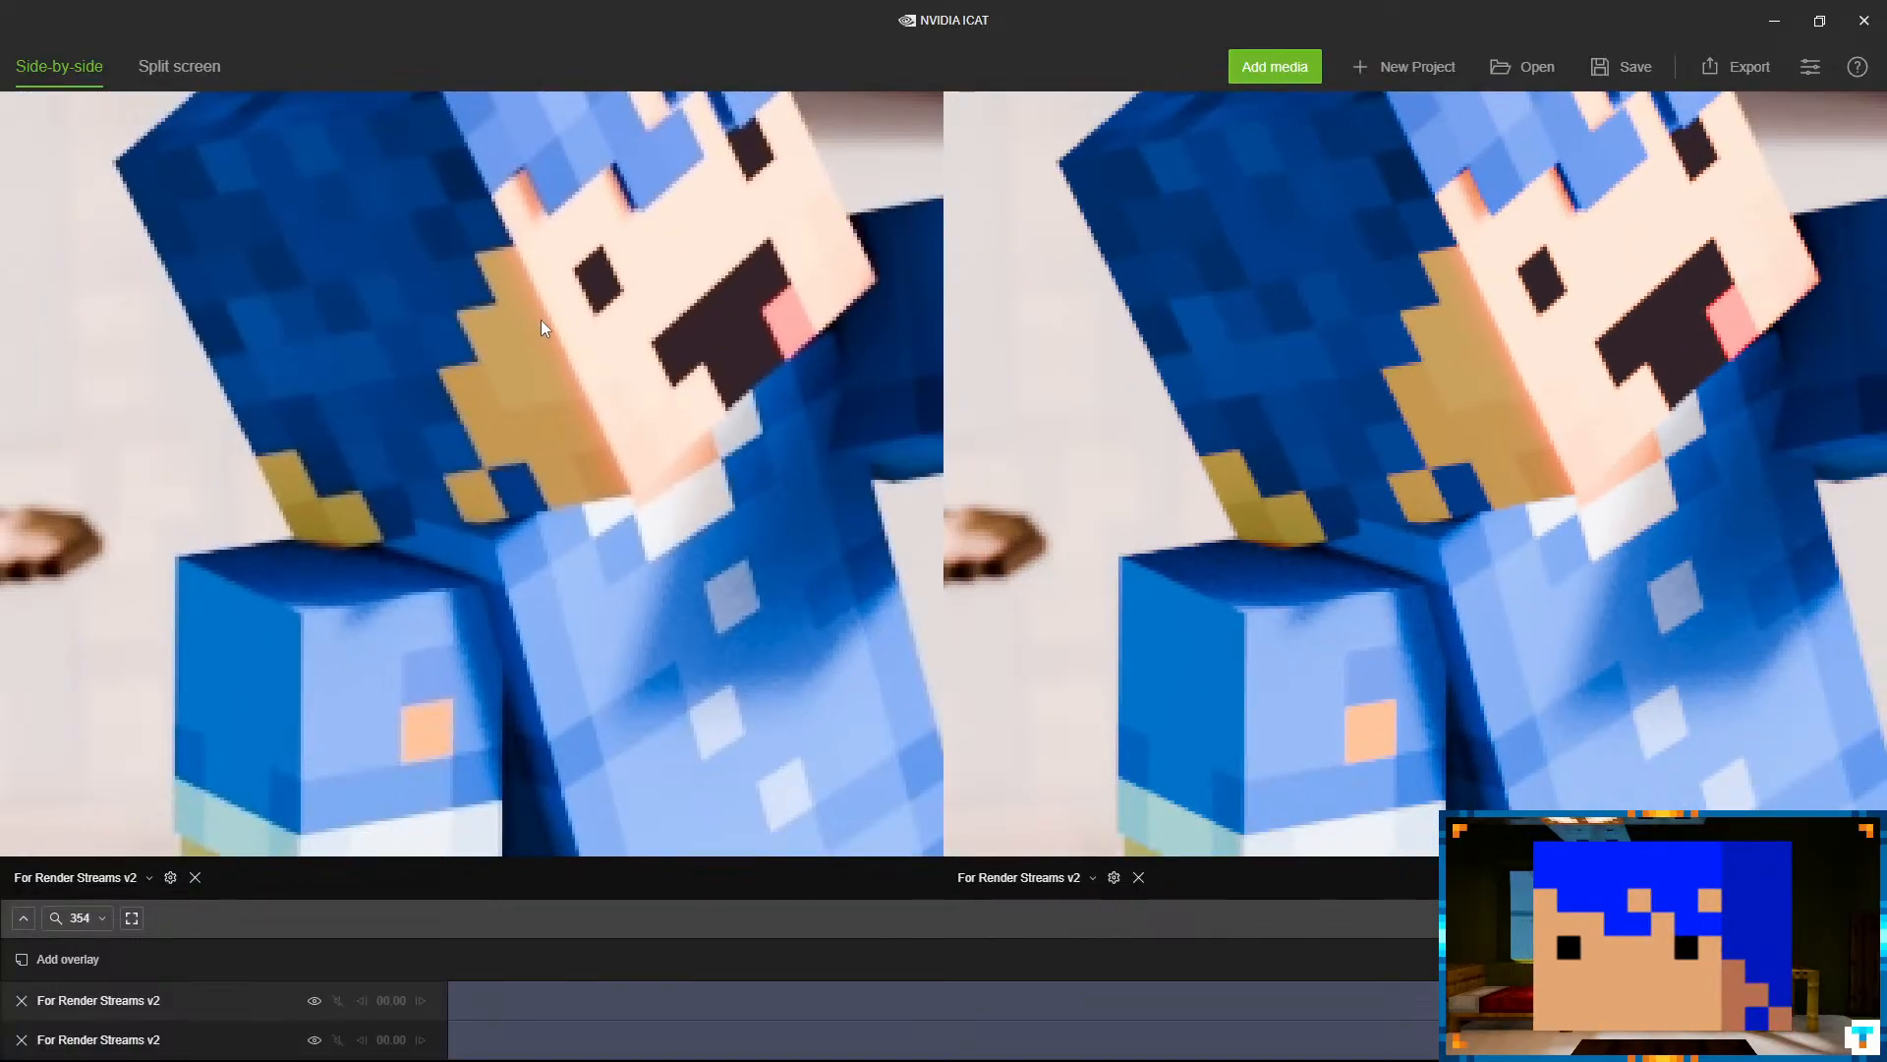
scroll(542, 319, "down", 10)
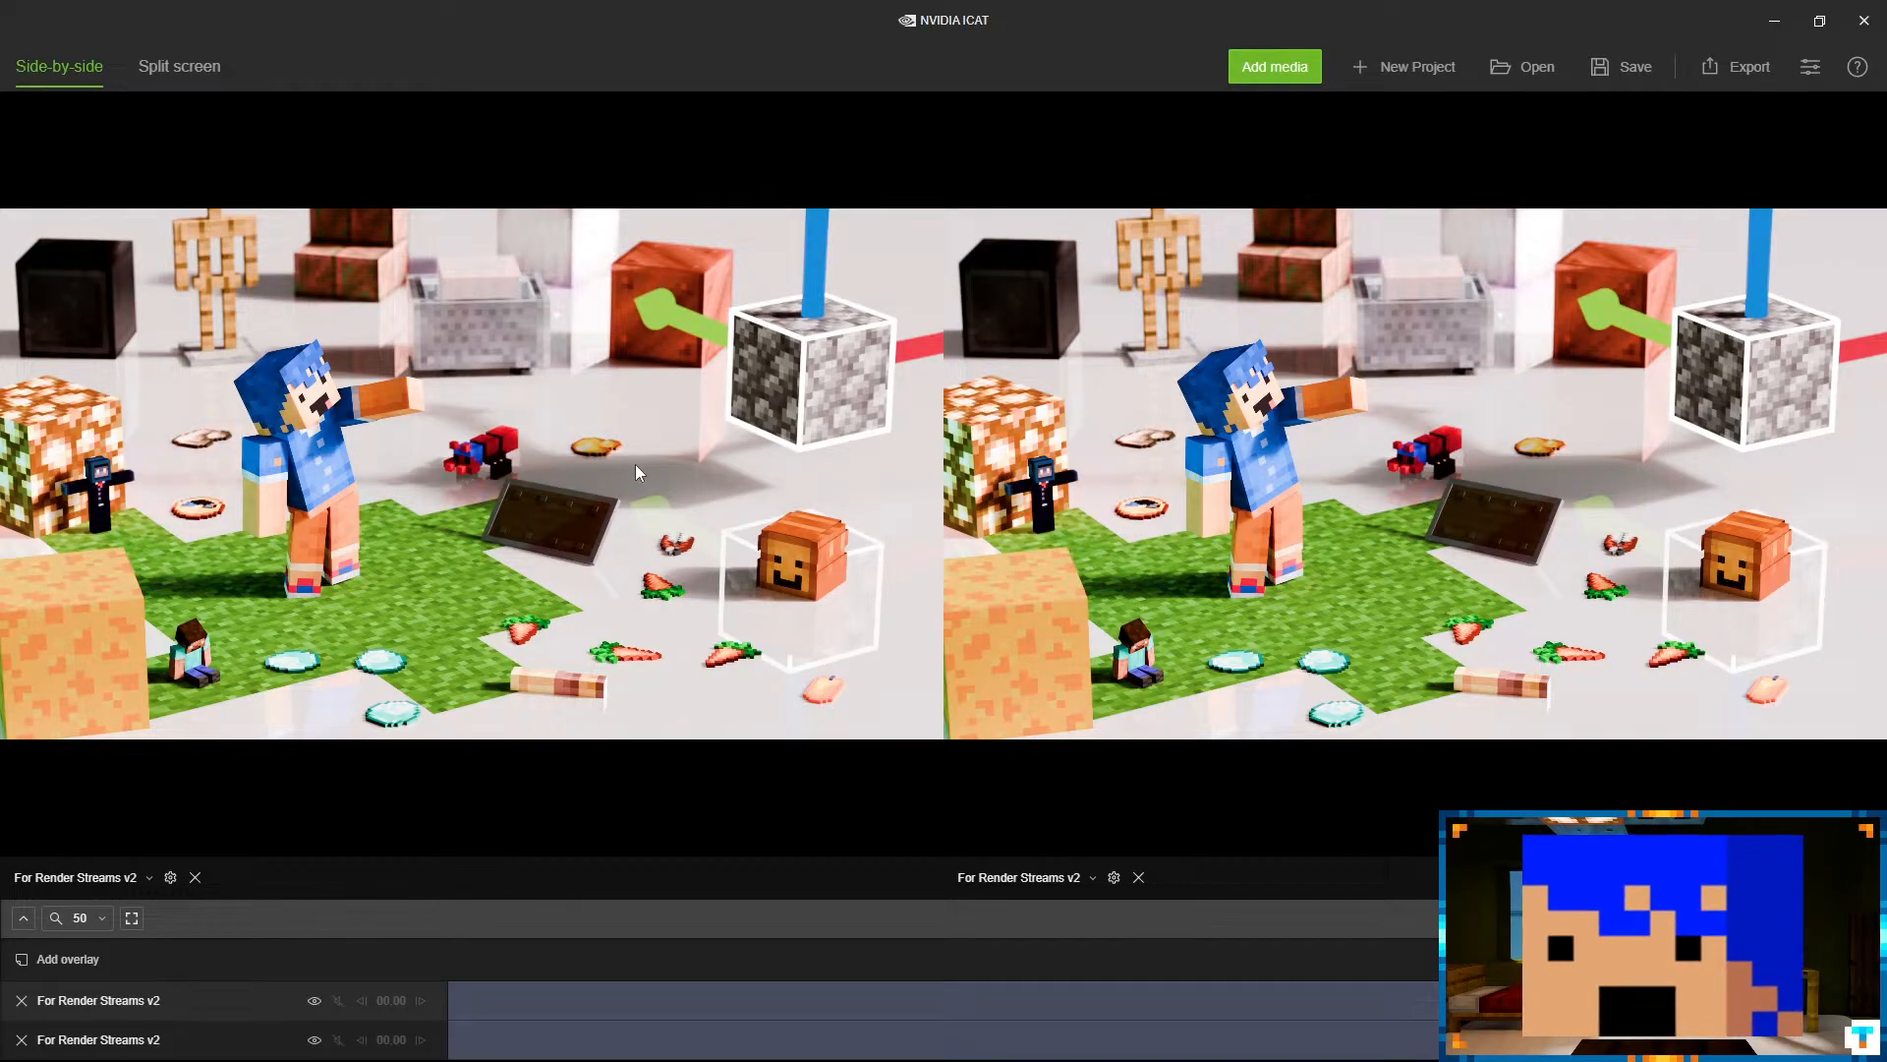
scroll(635, 464, "up", 5)
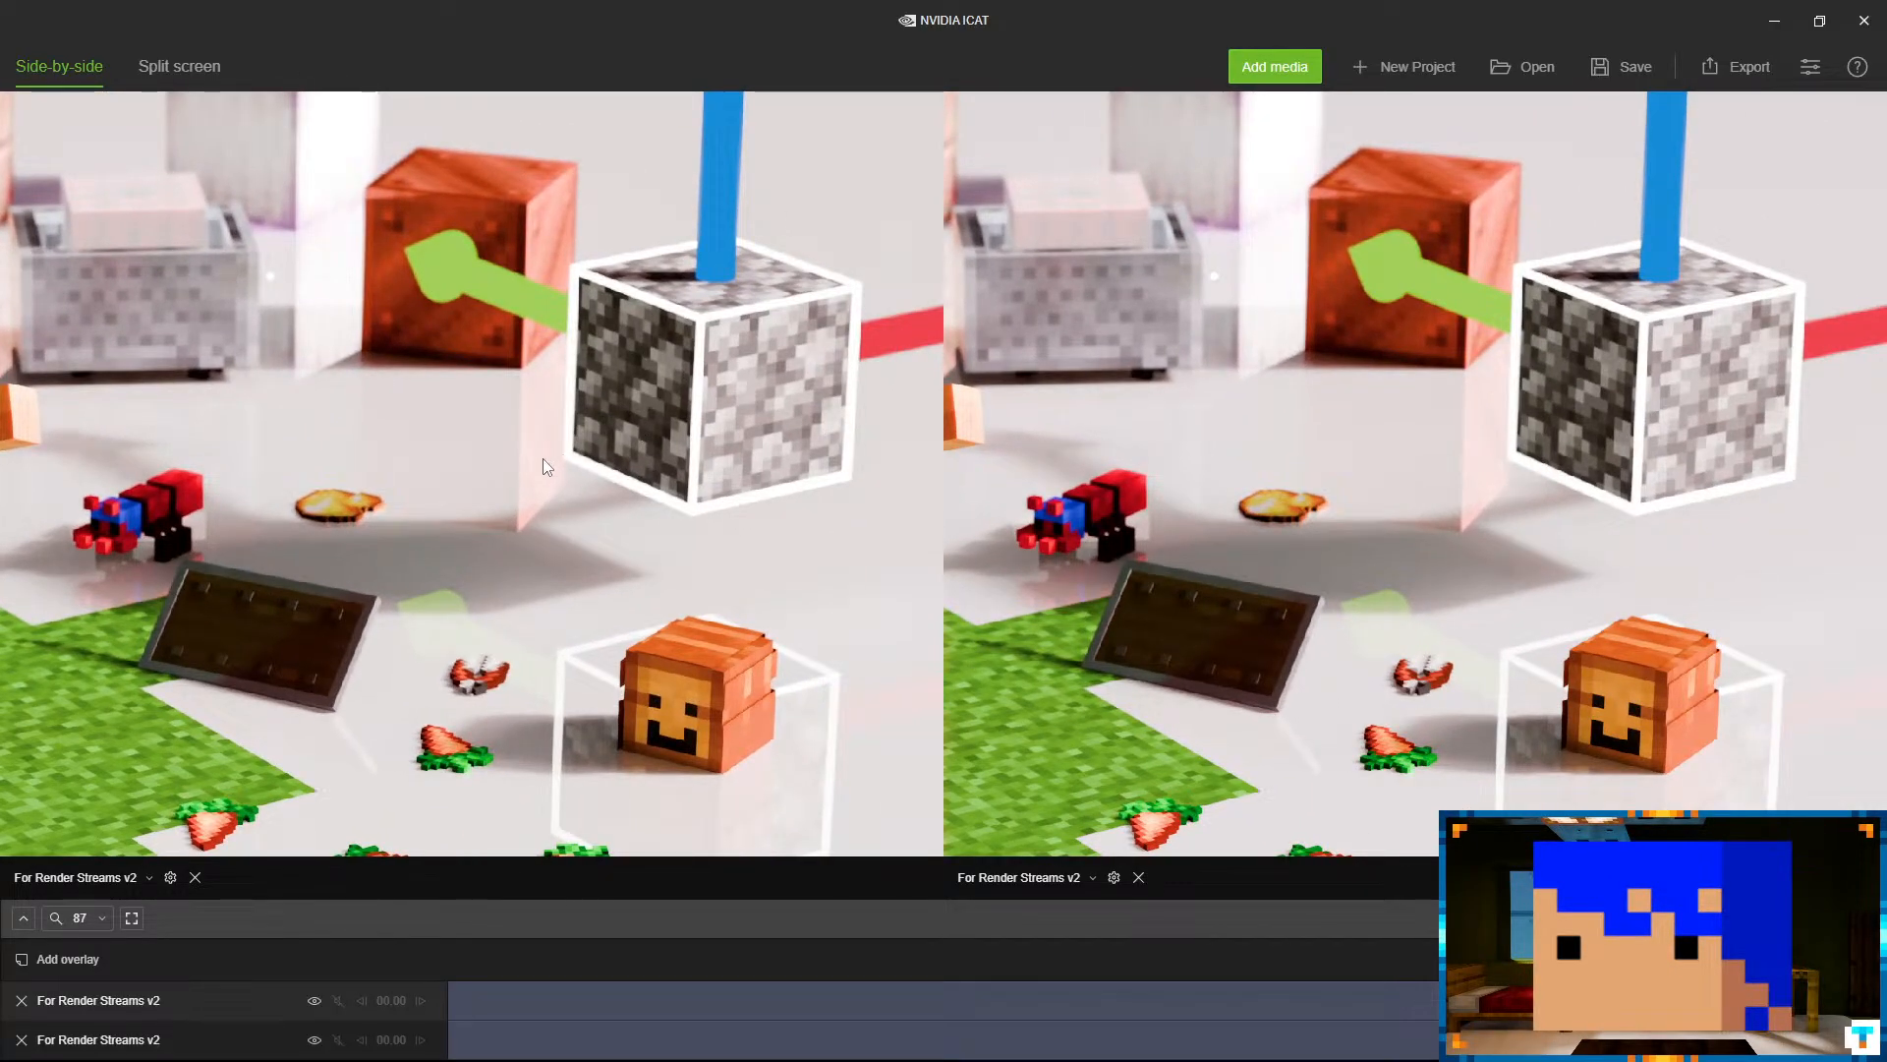
- Switch to YouTube Studio in Firefox and open the details of the Animation Stream's edit settings
left_click(1791, 5)
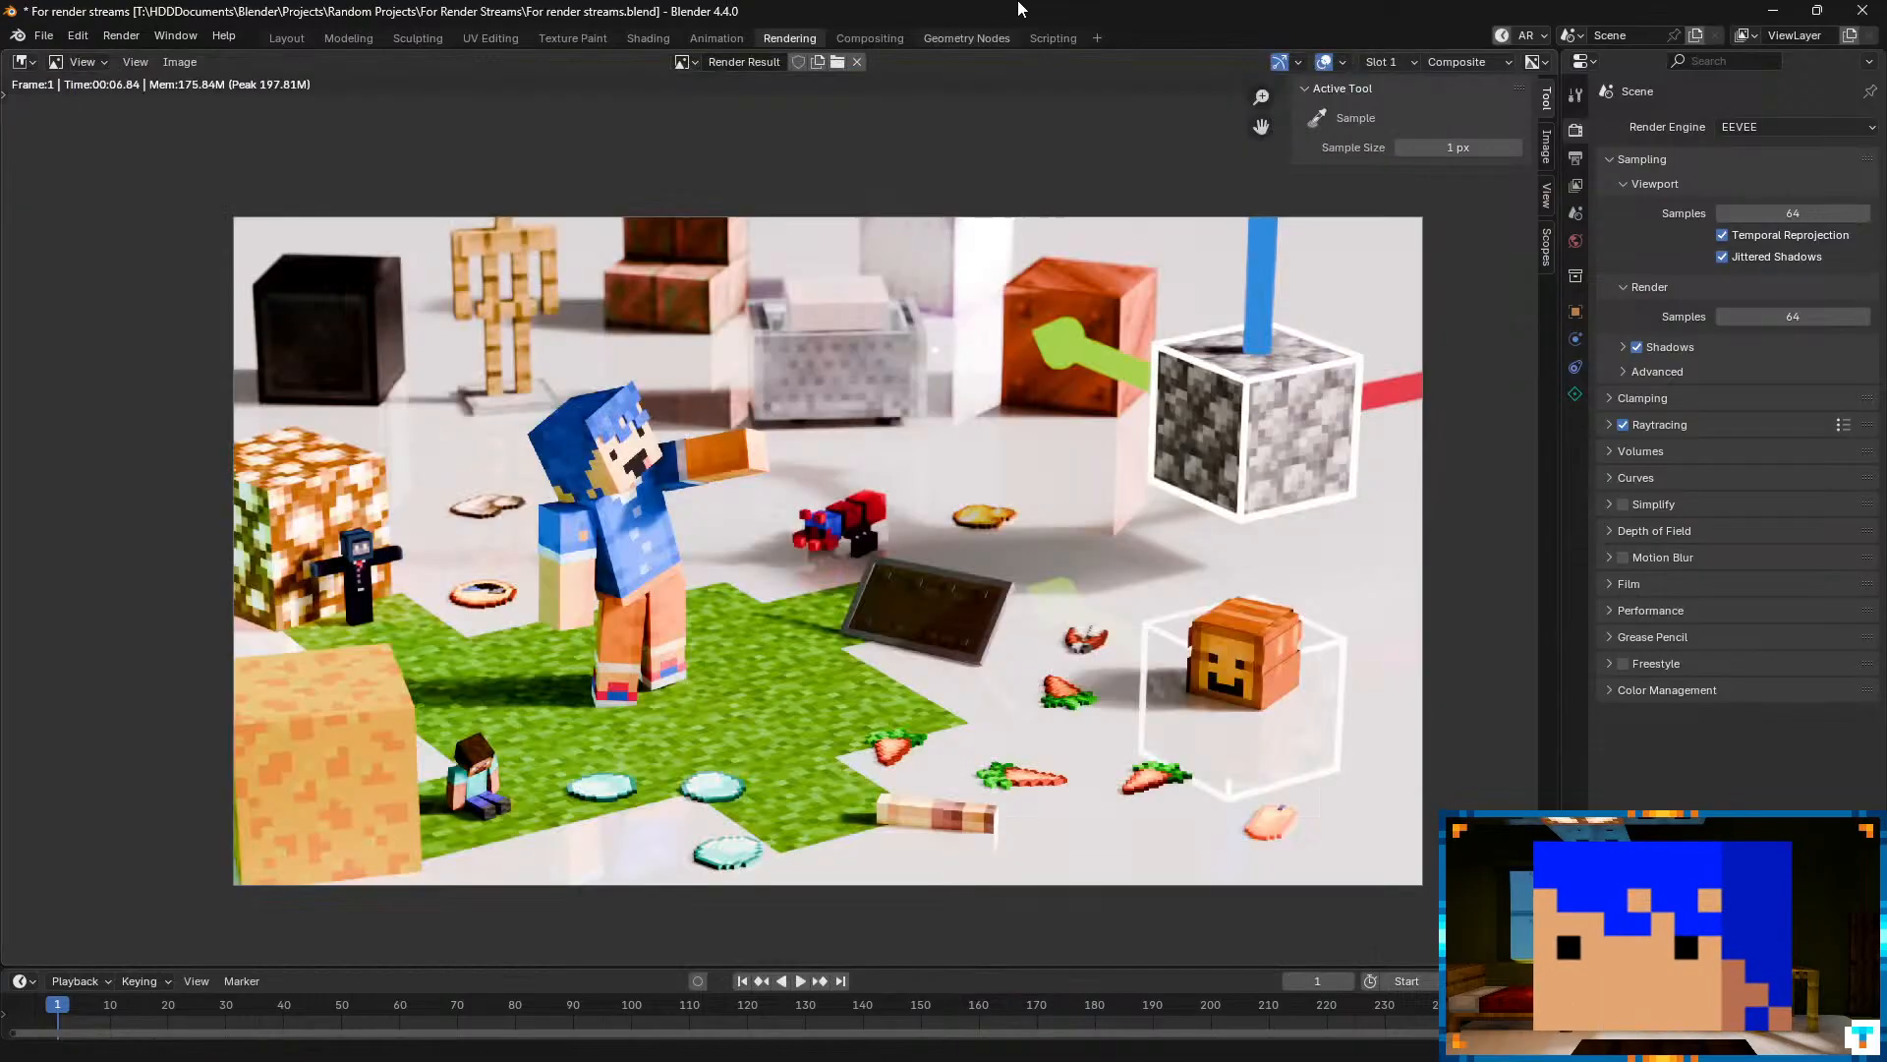
left_click(383, 1039)
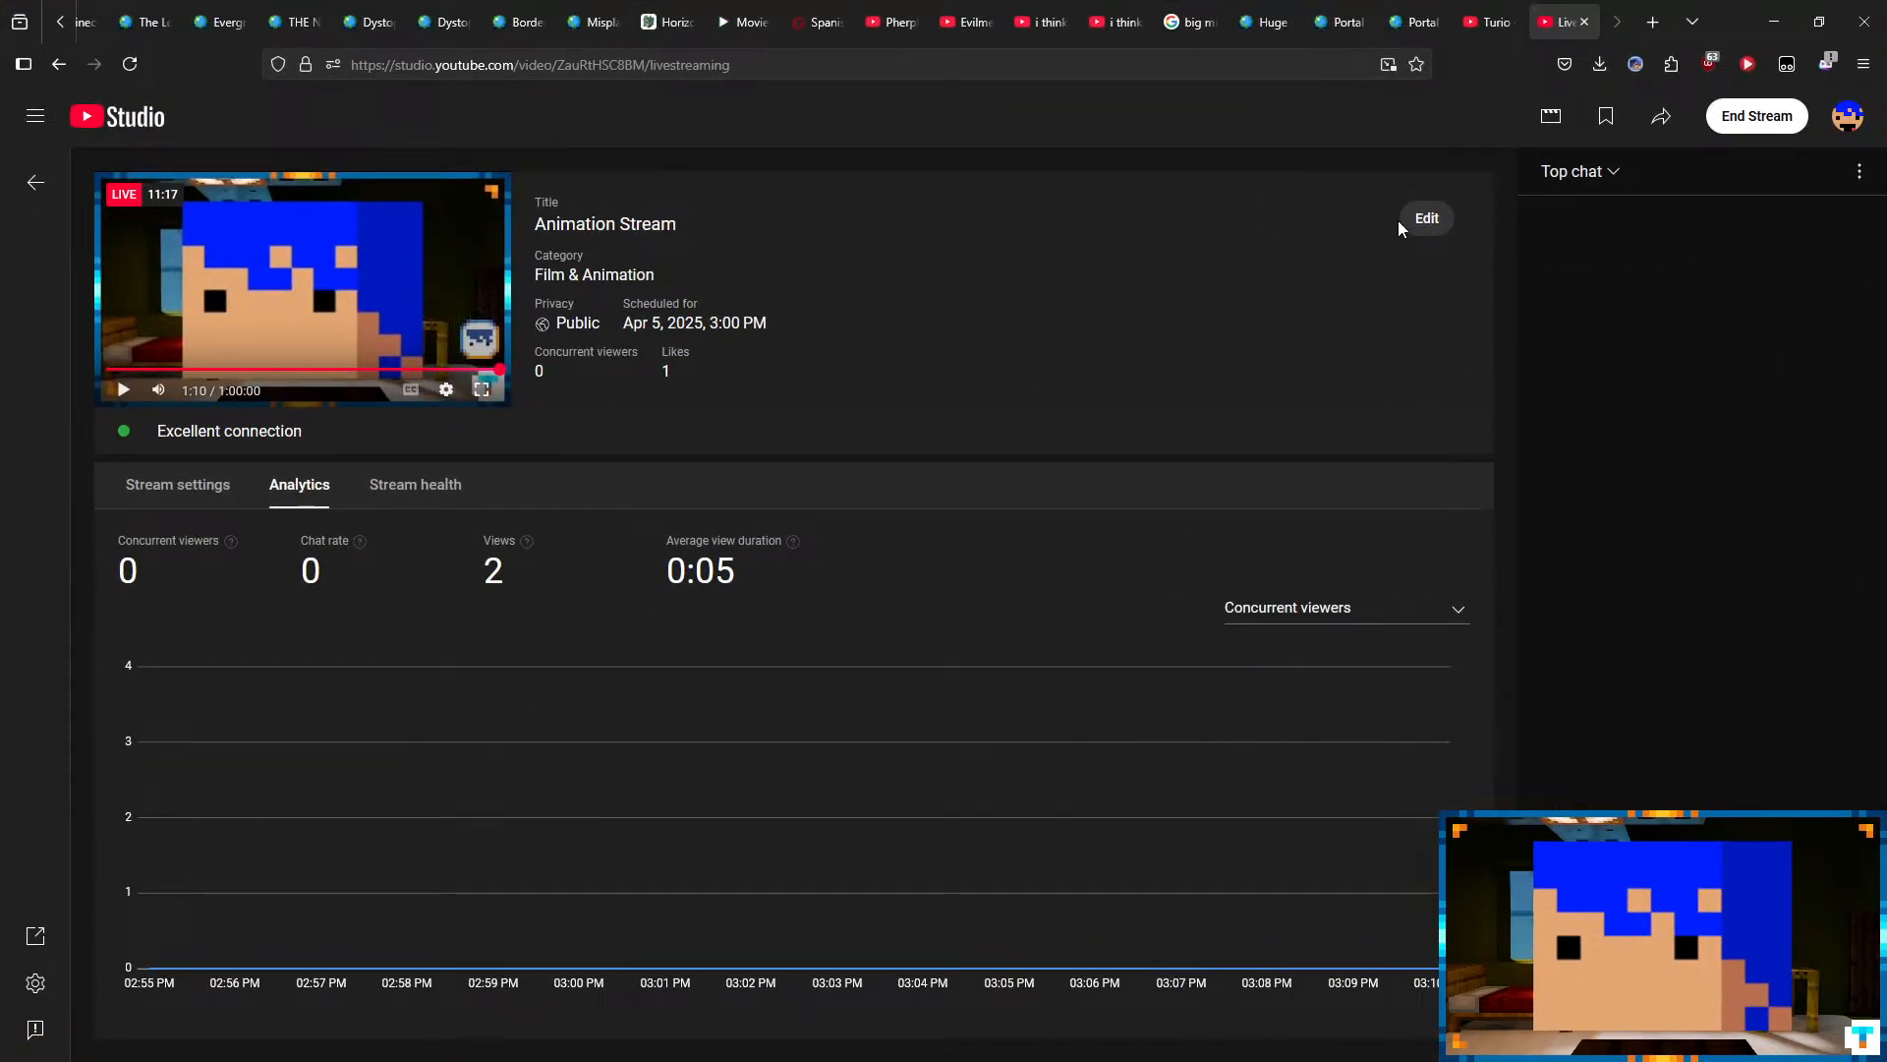
left_click(1426, 218)
left_click(576, 408)
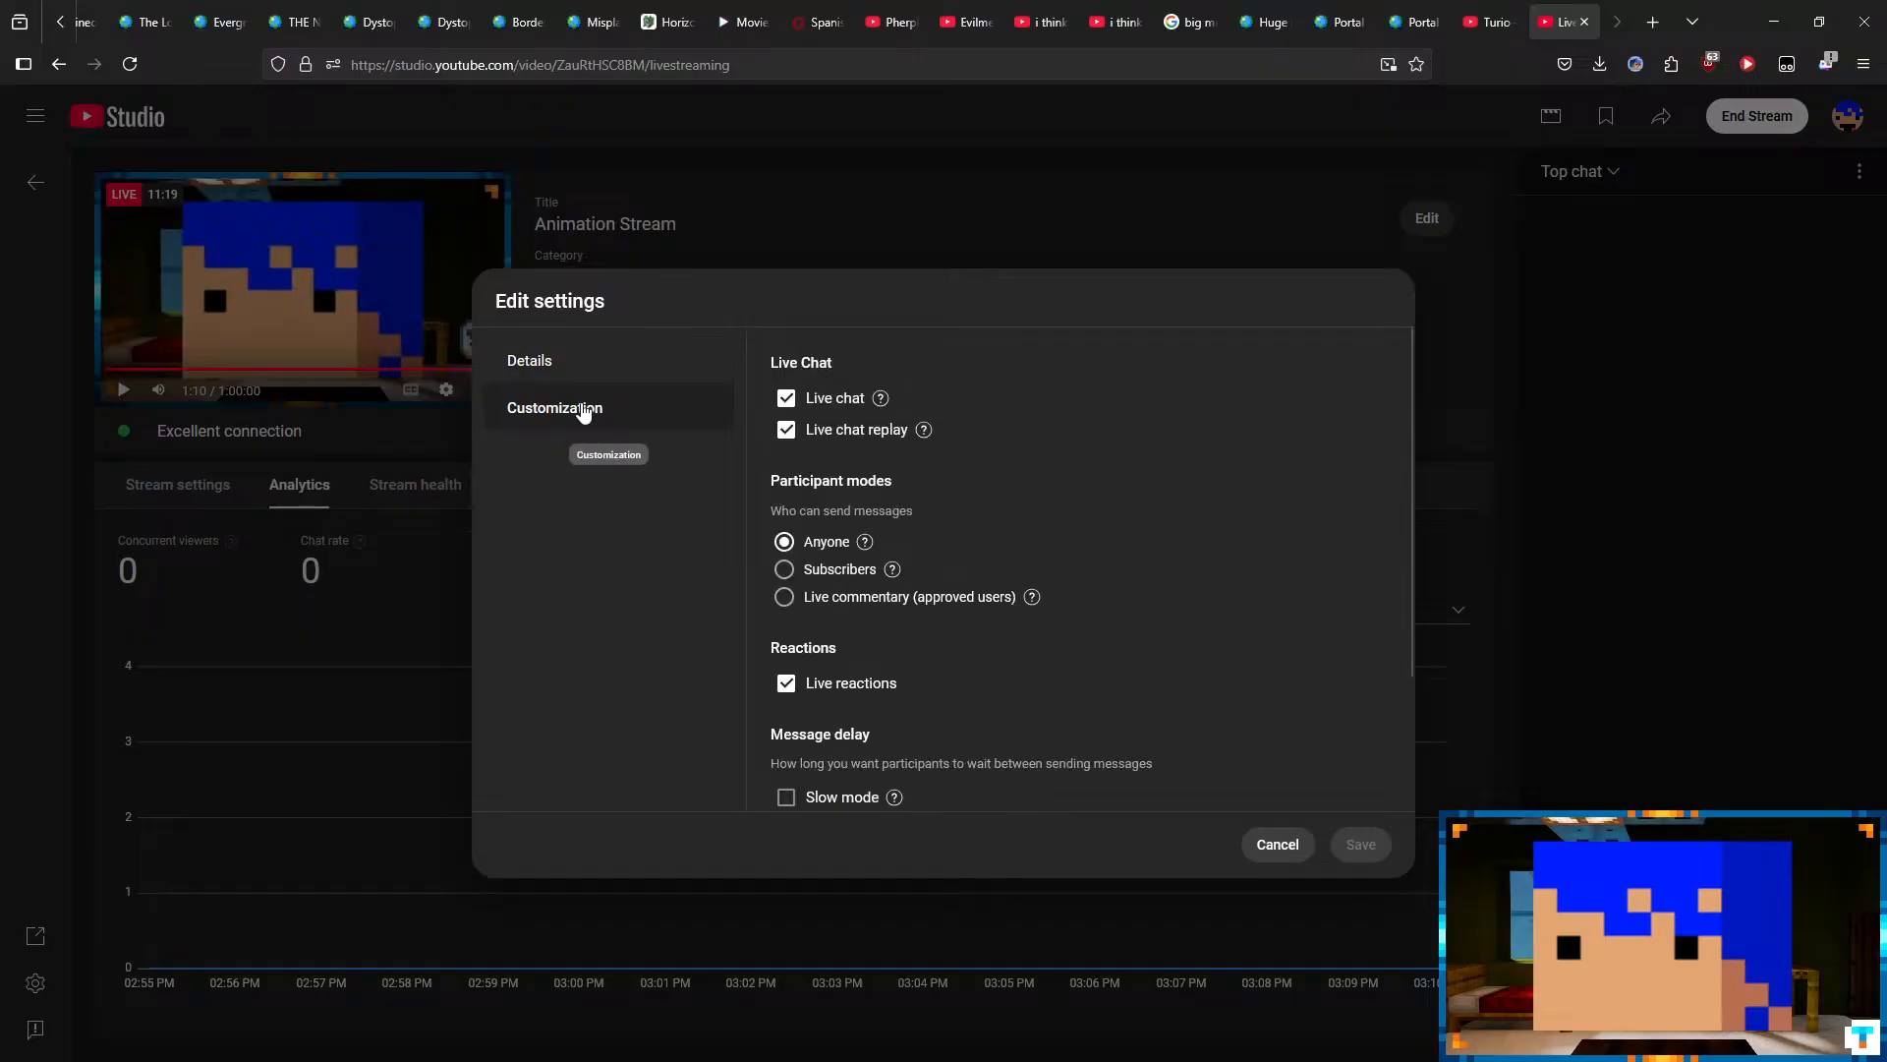
scroll(848, 513, "down", 2)
left_click(597, 379)
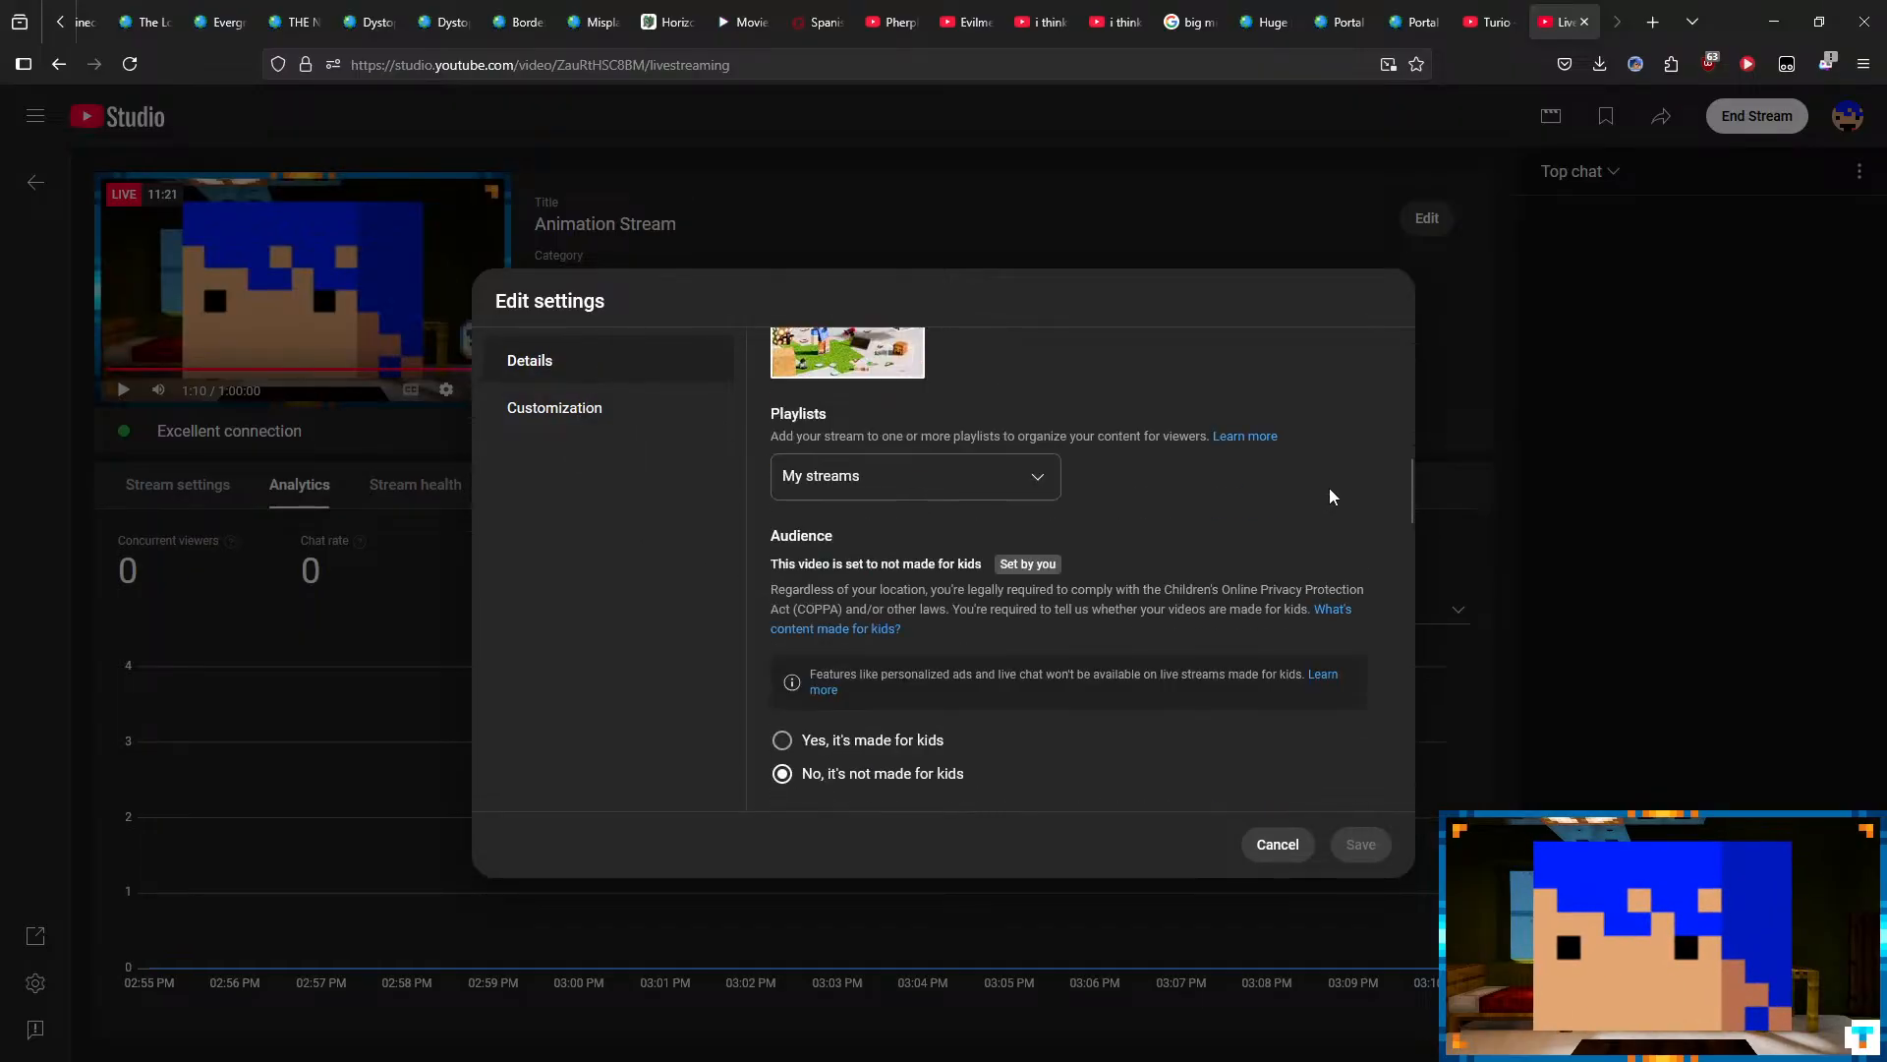
- Replace the stream's thumbnail with For Render Streams v2.jpg and save the stream settings
scroll(1329, 488, "down", 4)
scroll(1300, 510, "up", 5)
left_click(906, 411)
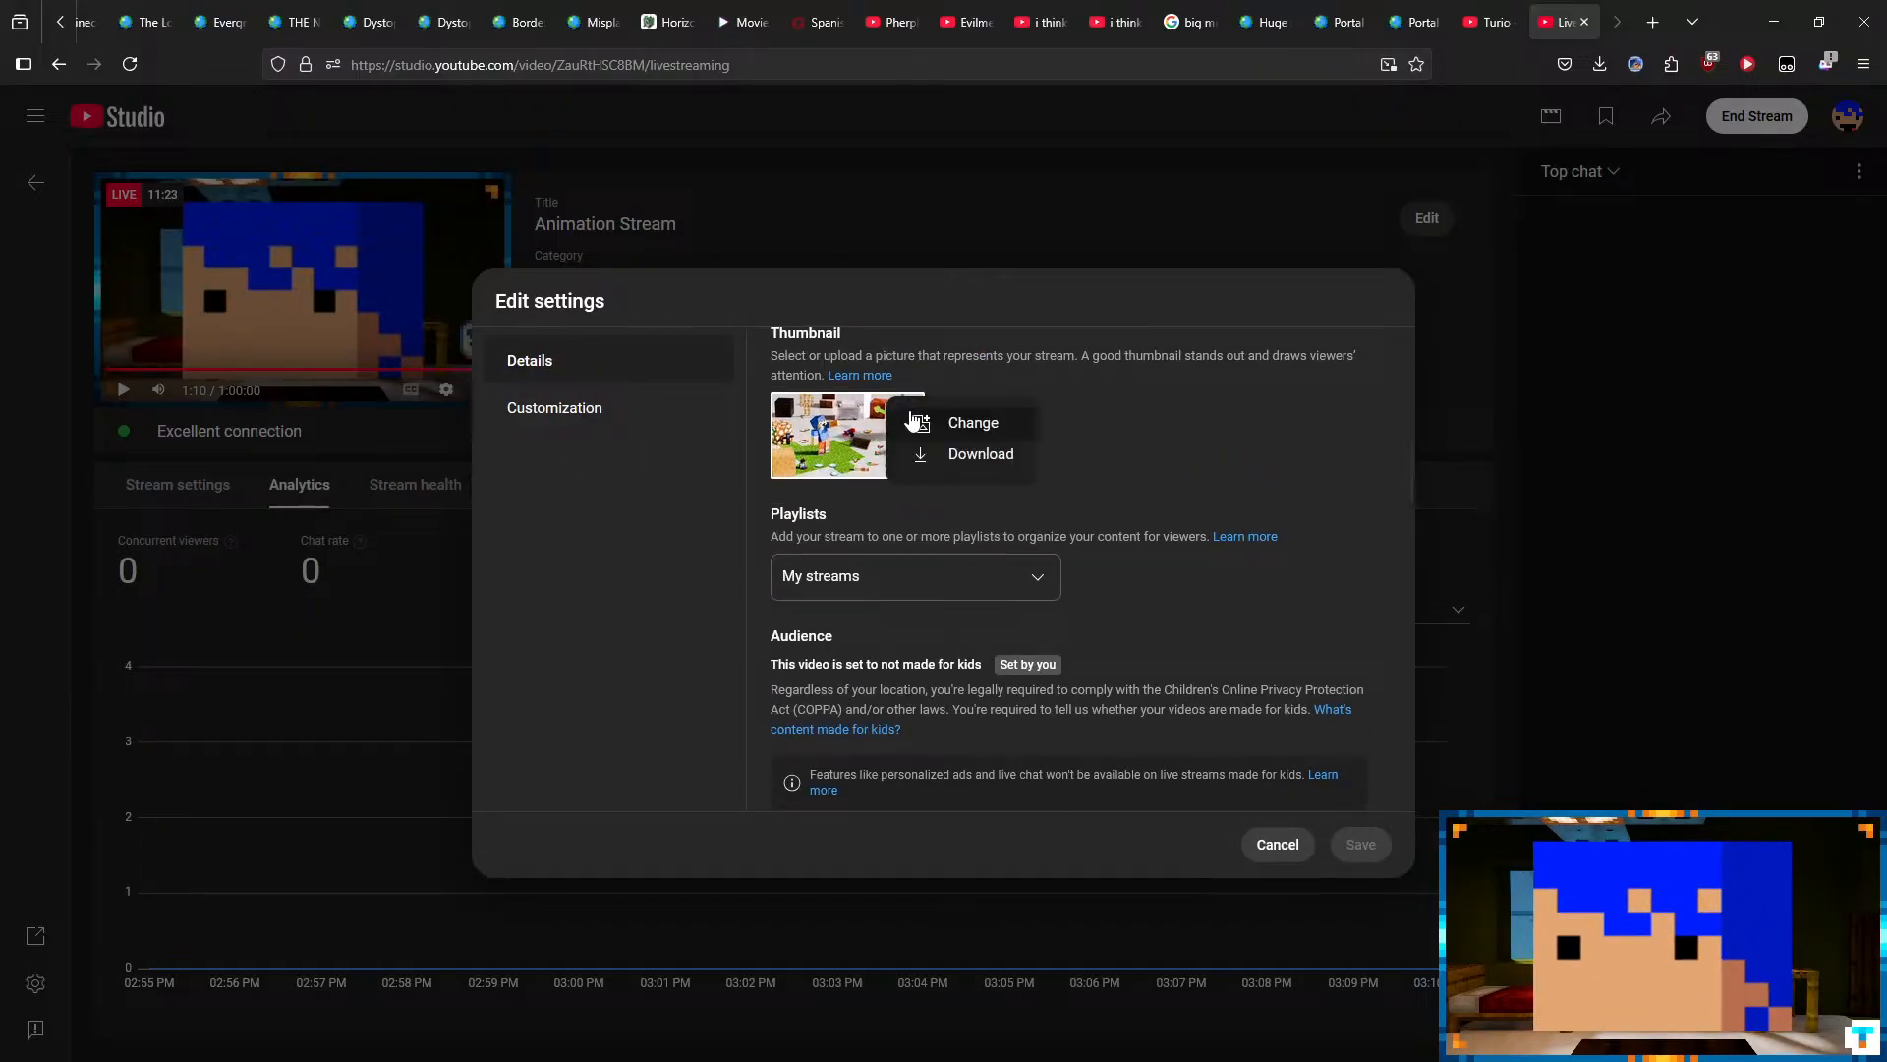
left_click(972, 433)
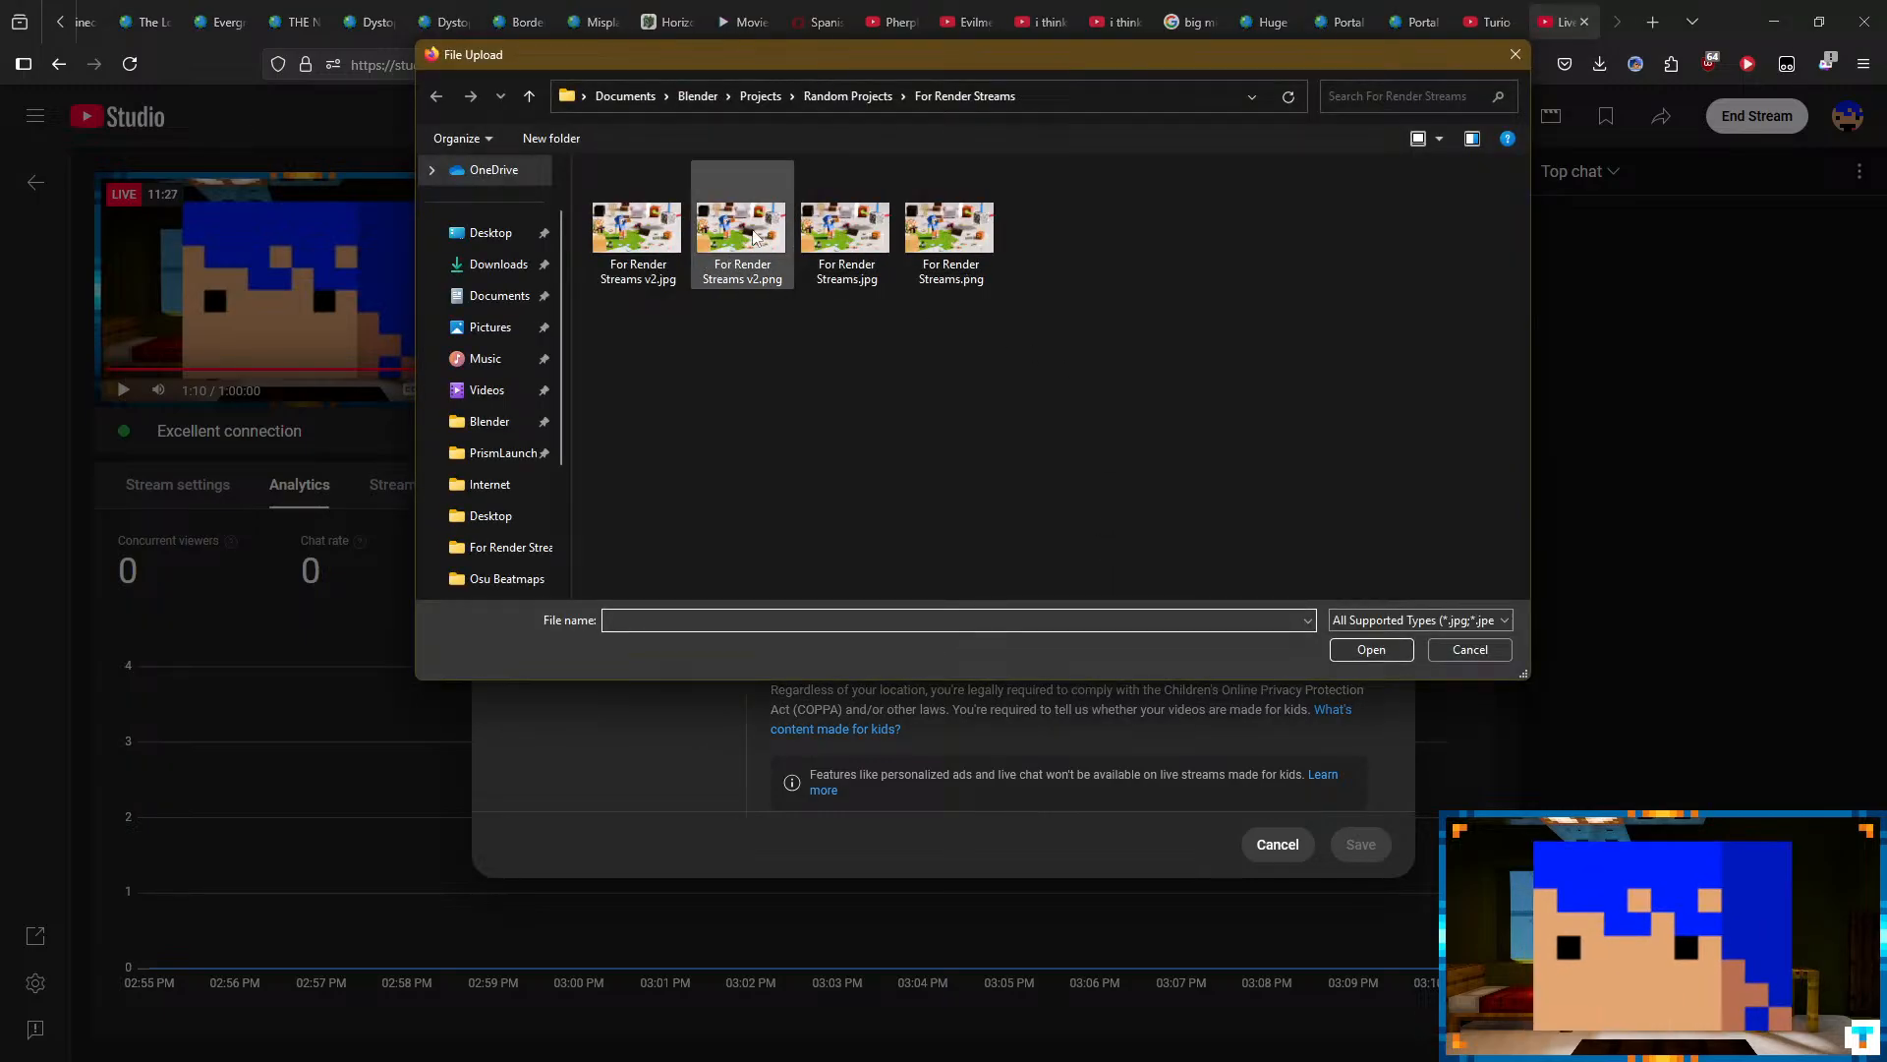
double_click(637, 240)
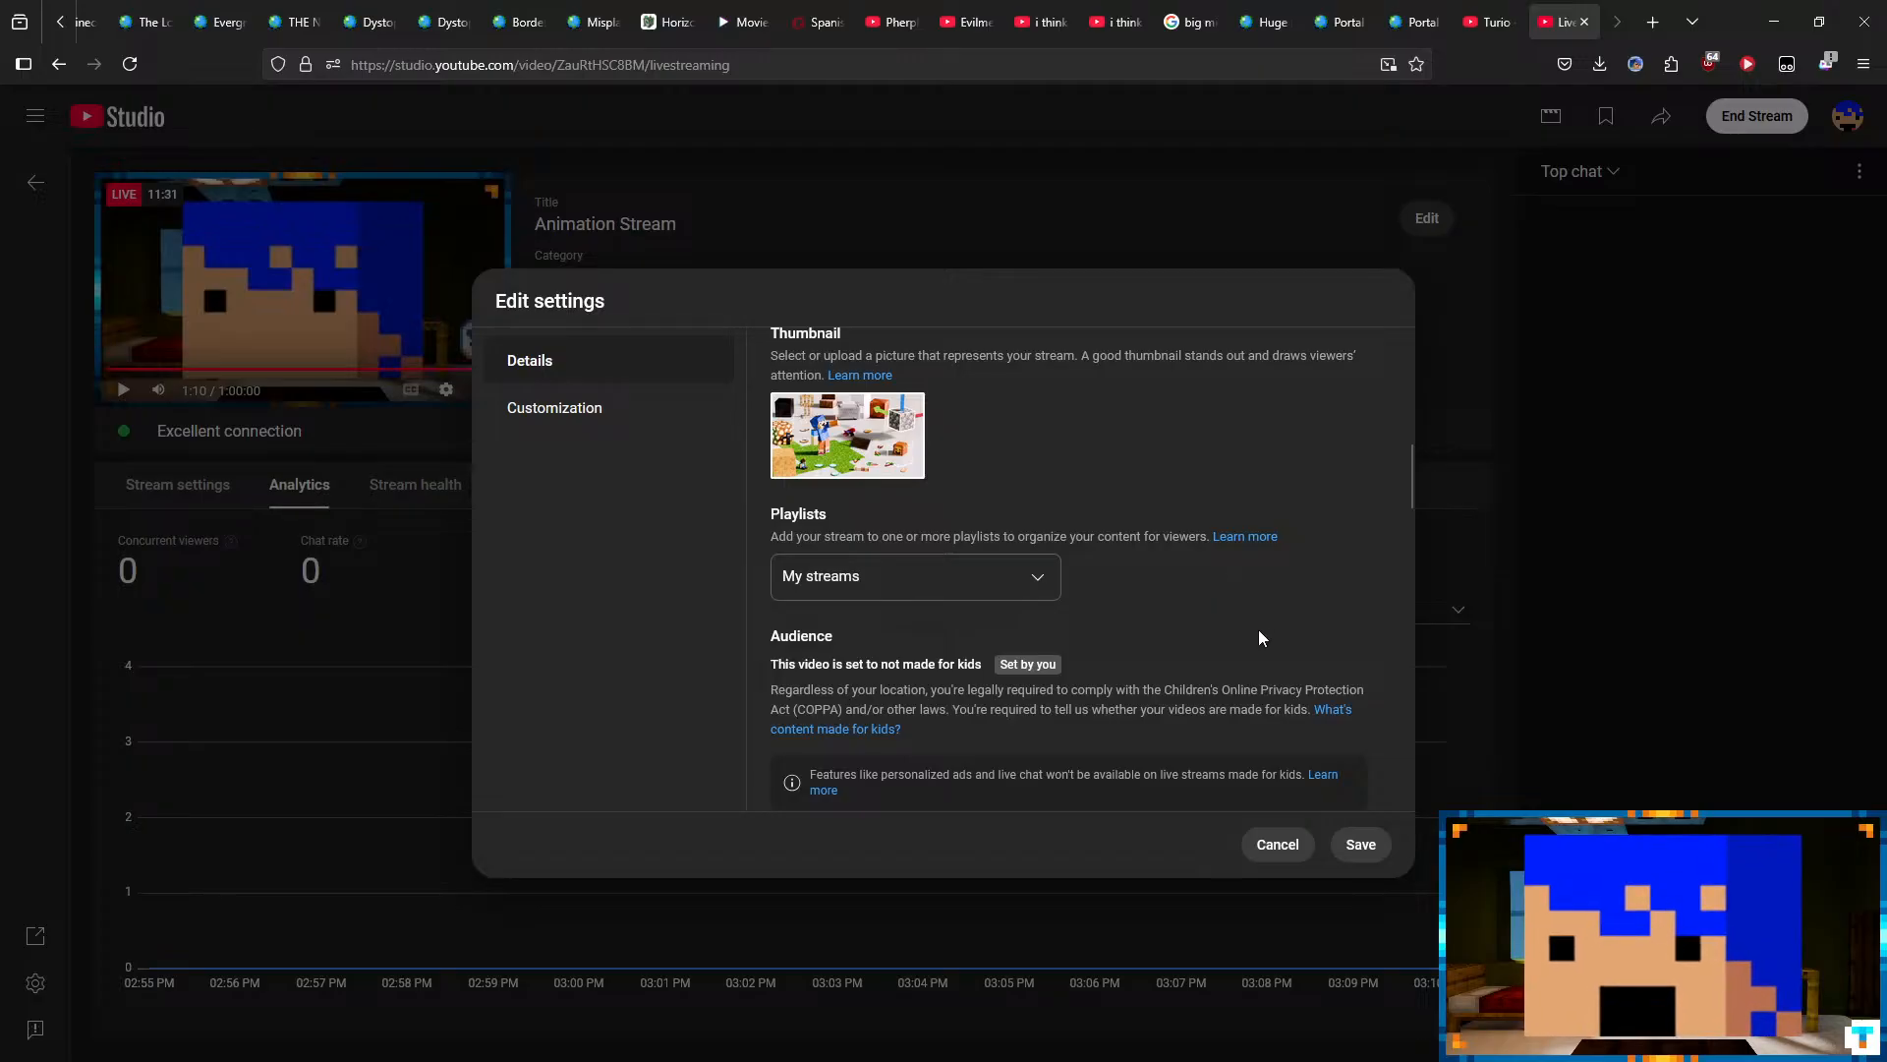
left_click(1359, 846)
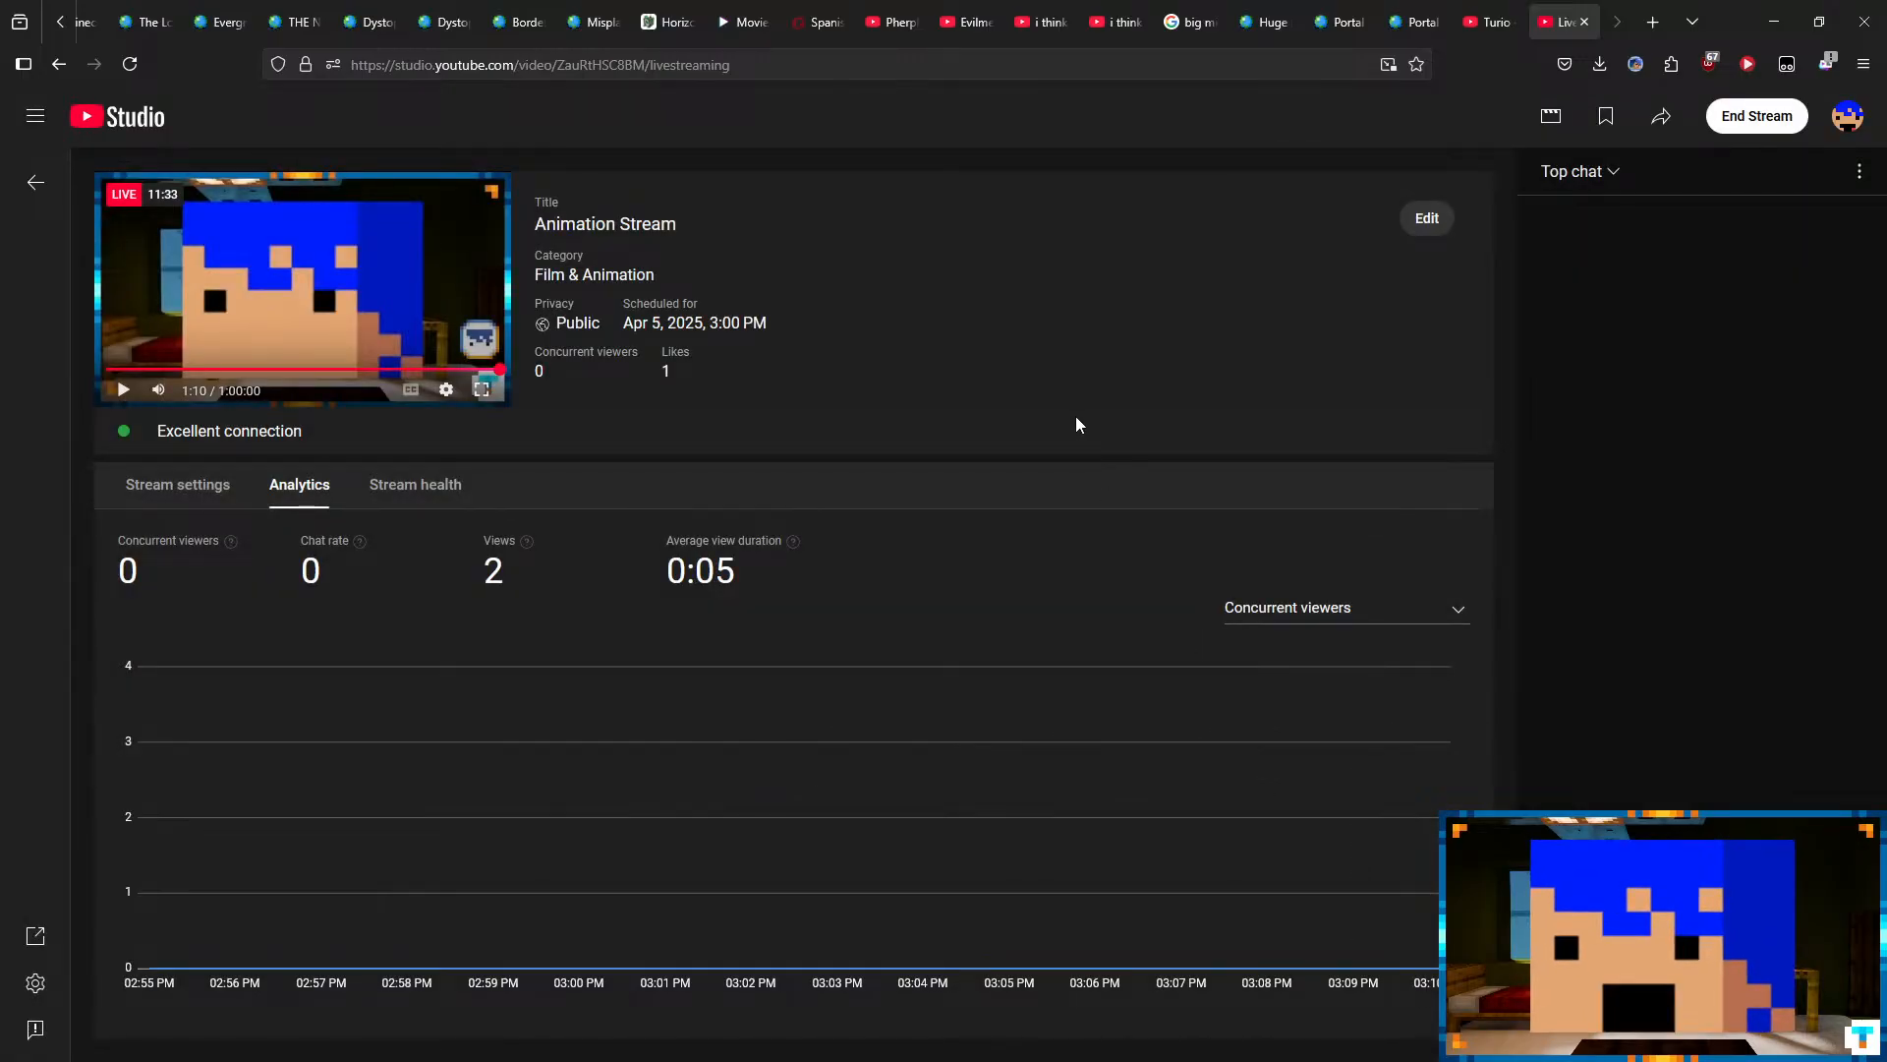
- Return to Blender, save For render streams.blend and open the recent file The Noise Animation Scene2.blend
left_click(1775, 22)
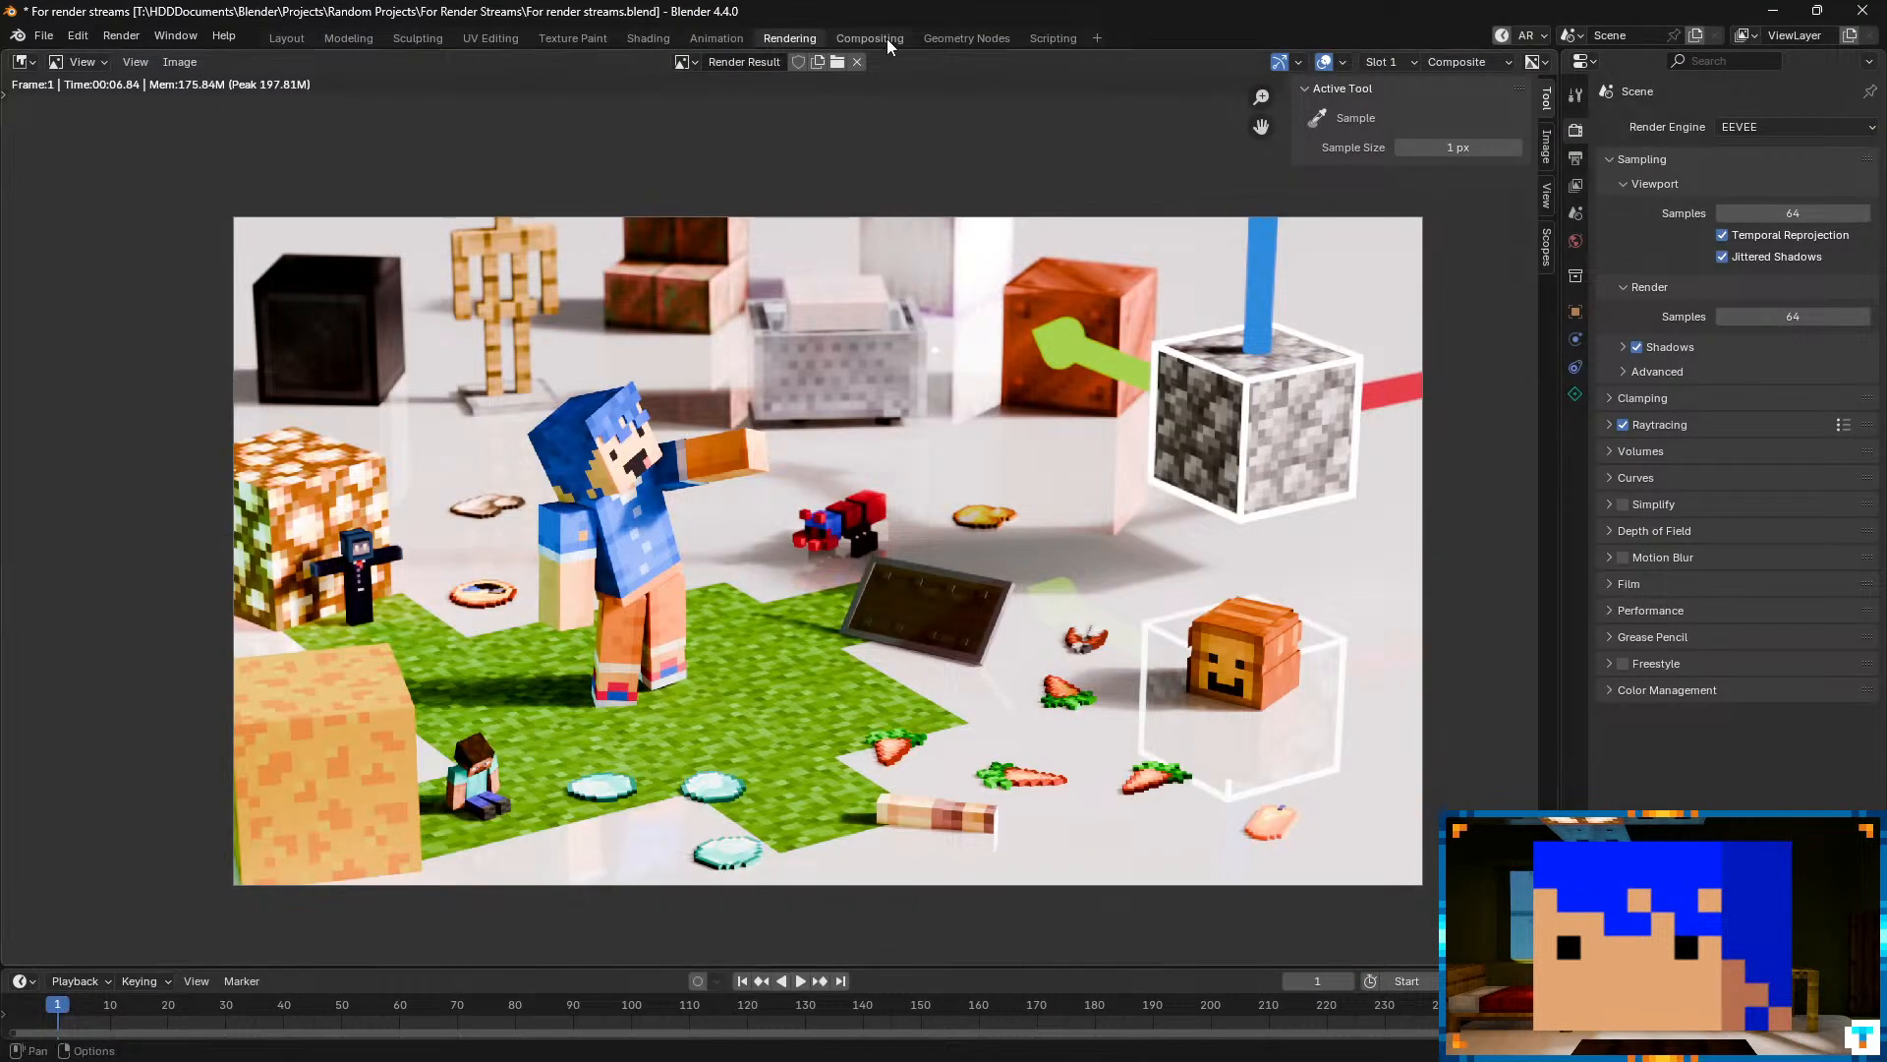
key("ctrl+s")
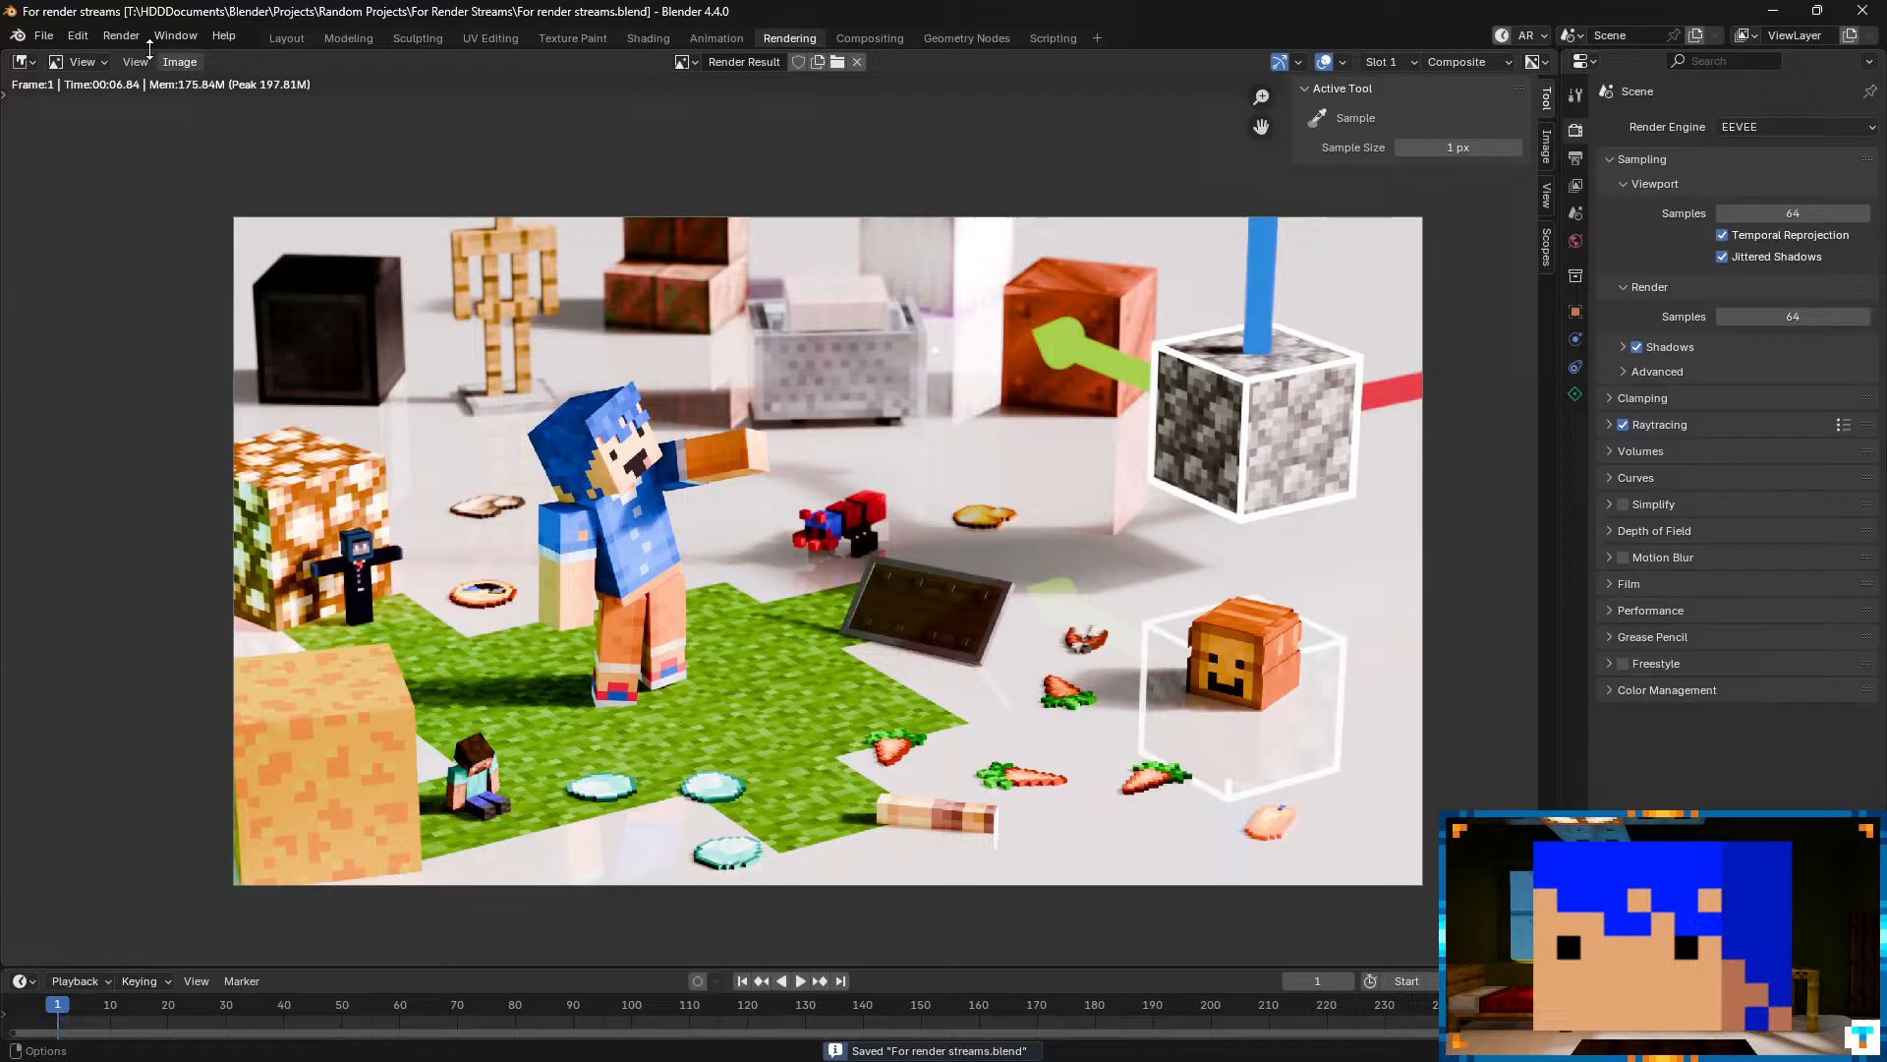
left_click(44, 36)
left_click(40, 41)
left_click(40, 41)
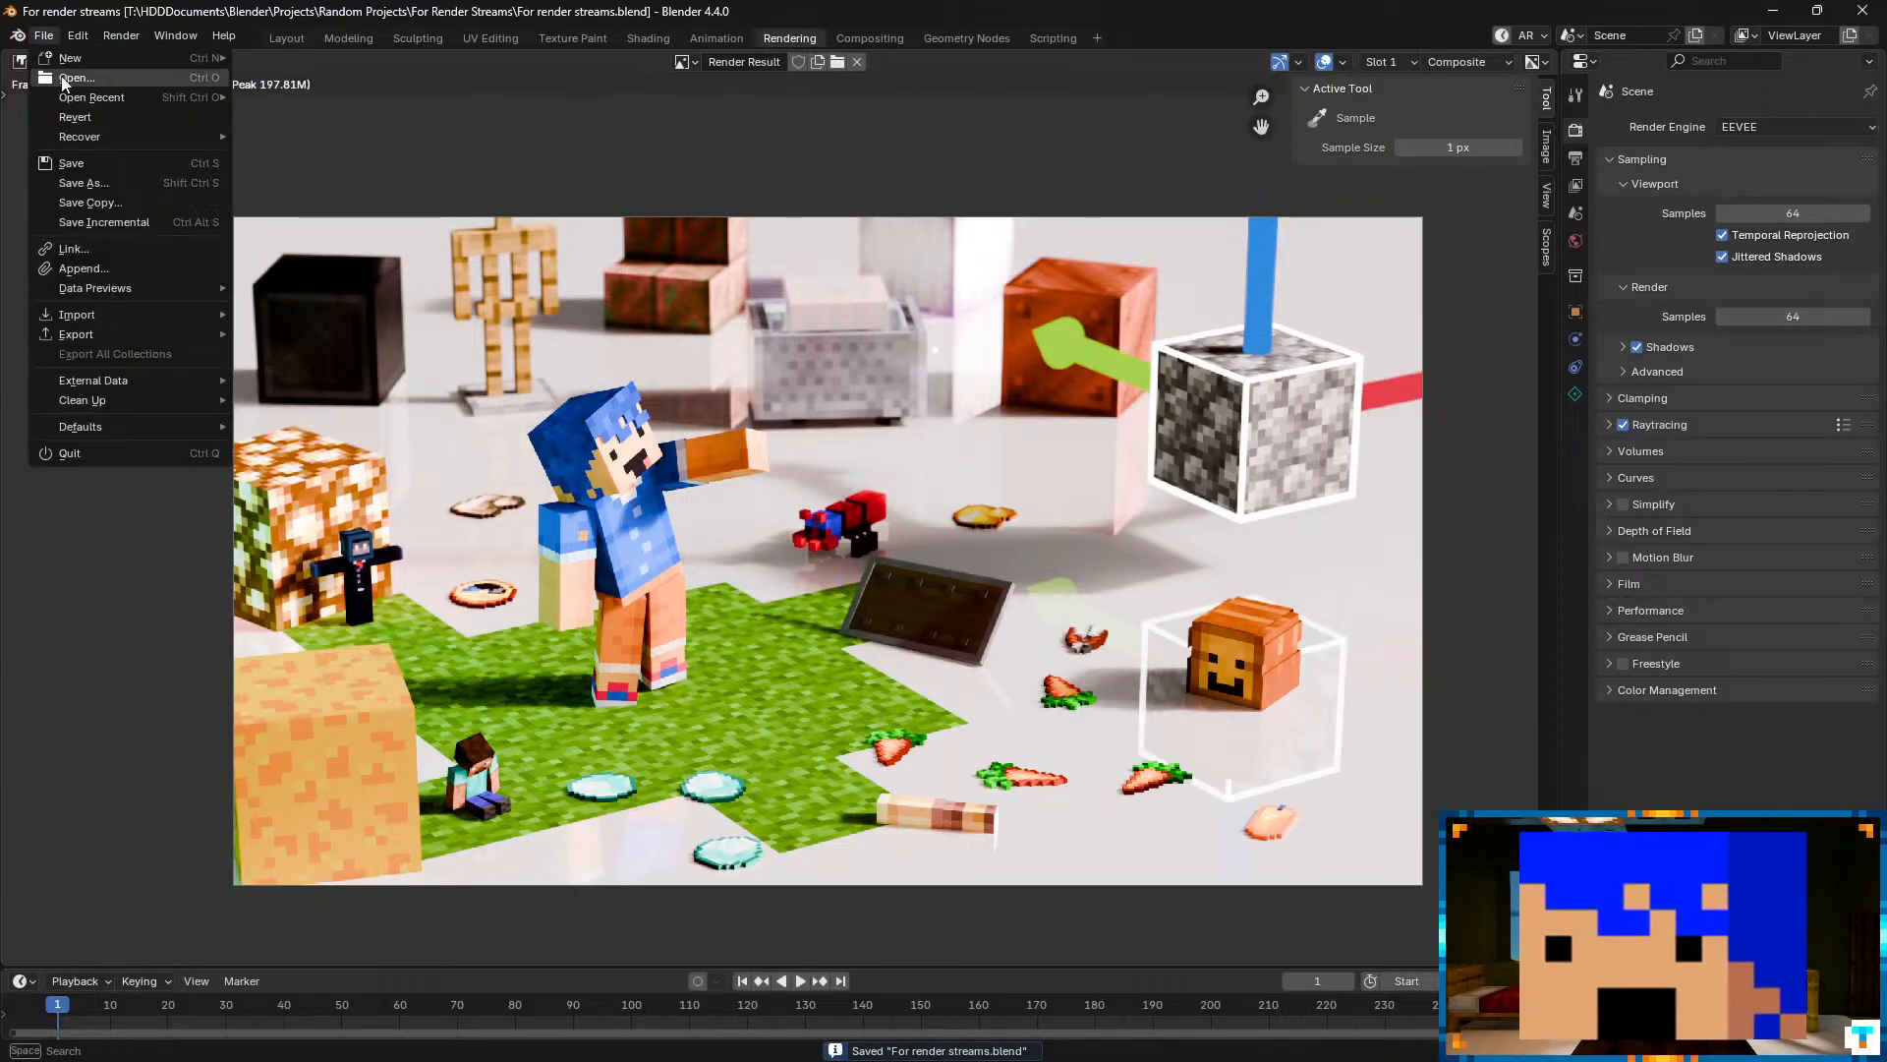
mouse_move(185, 95)
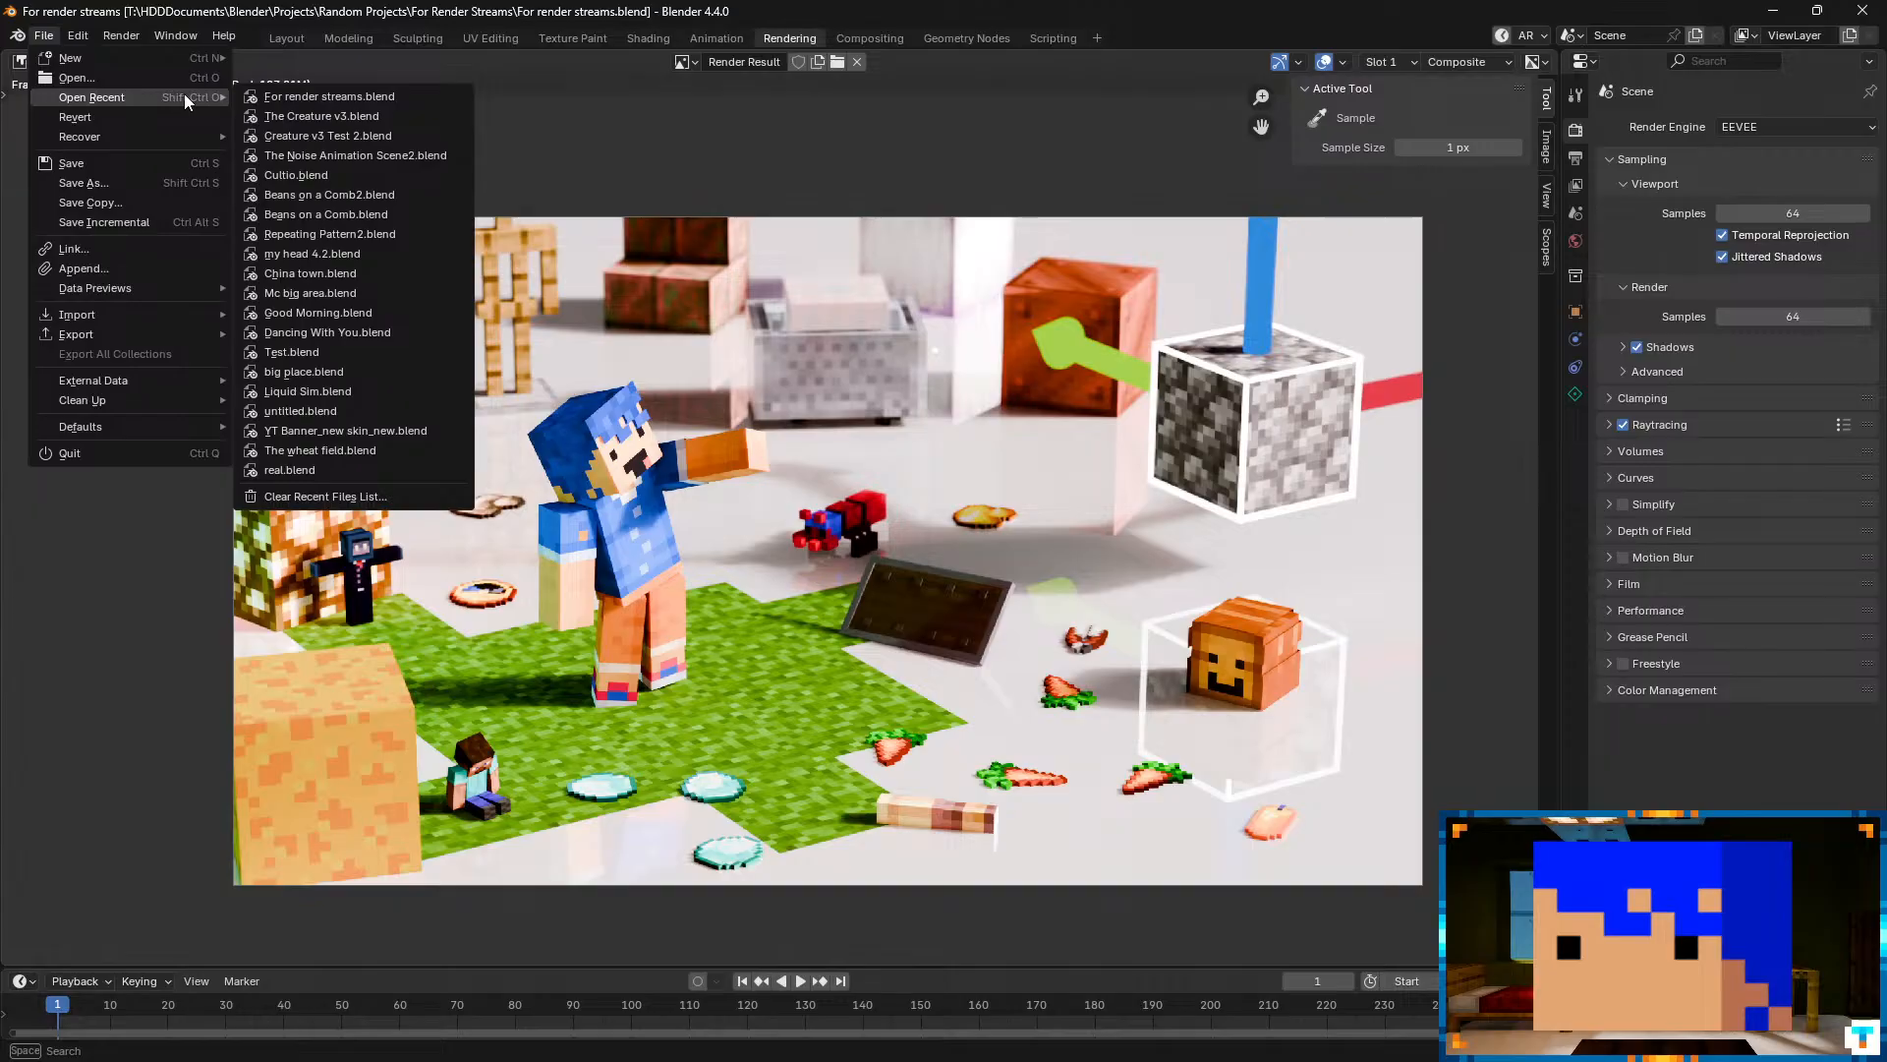
left_click(337, 153)
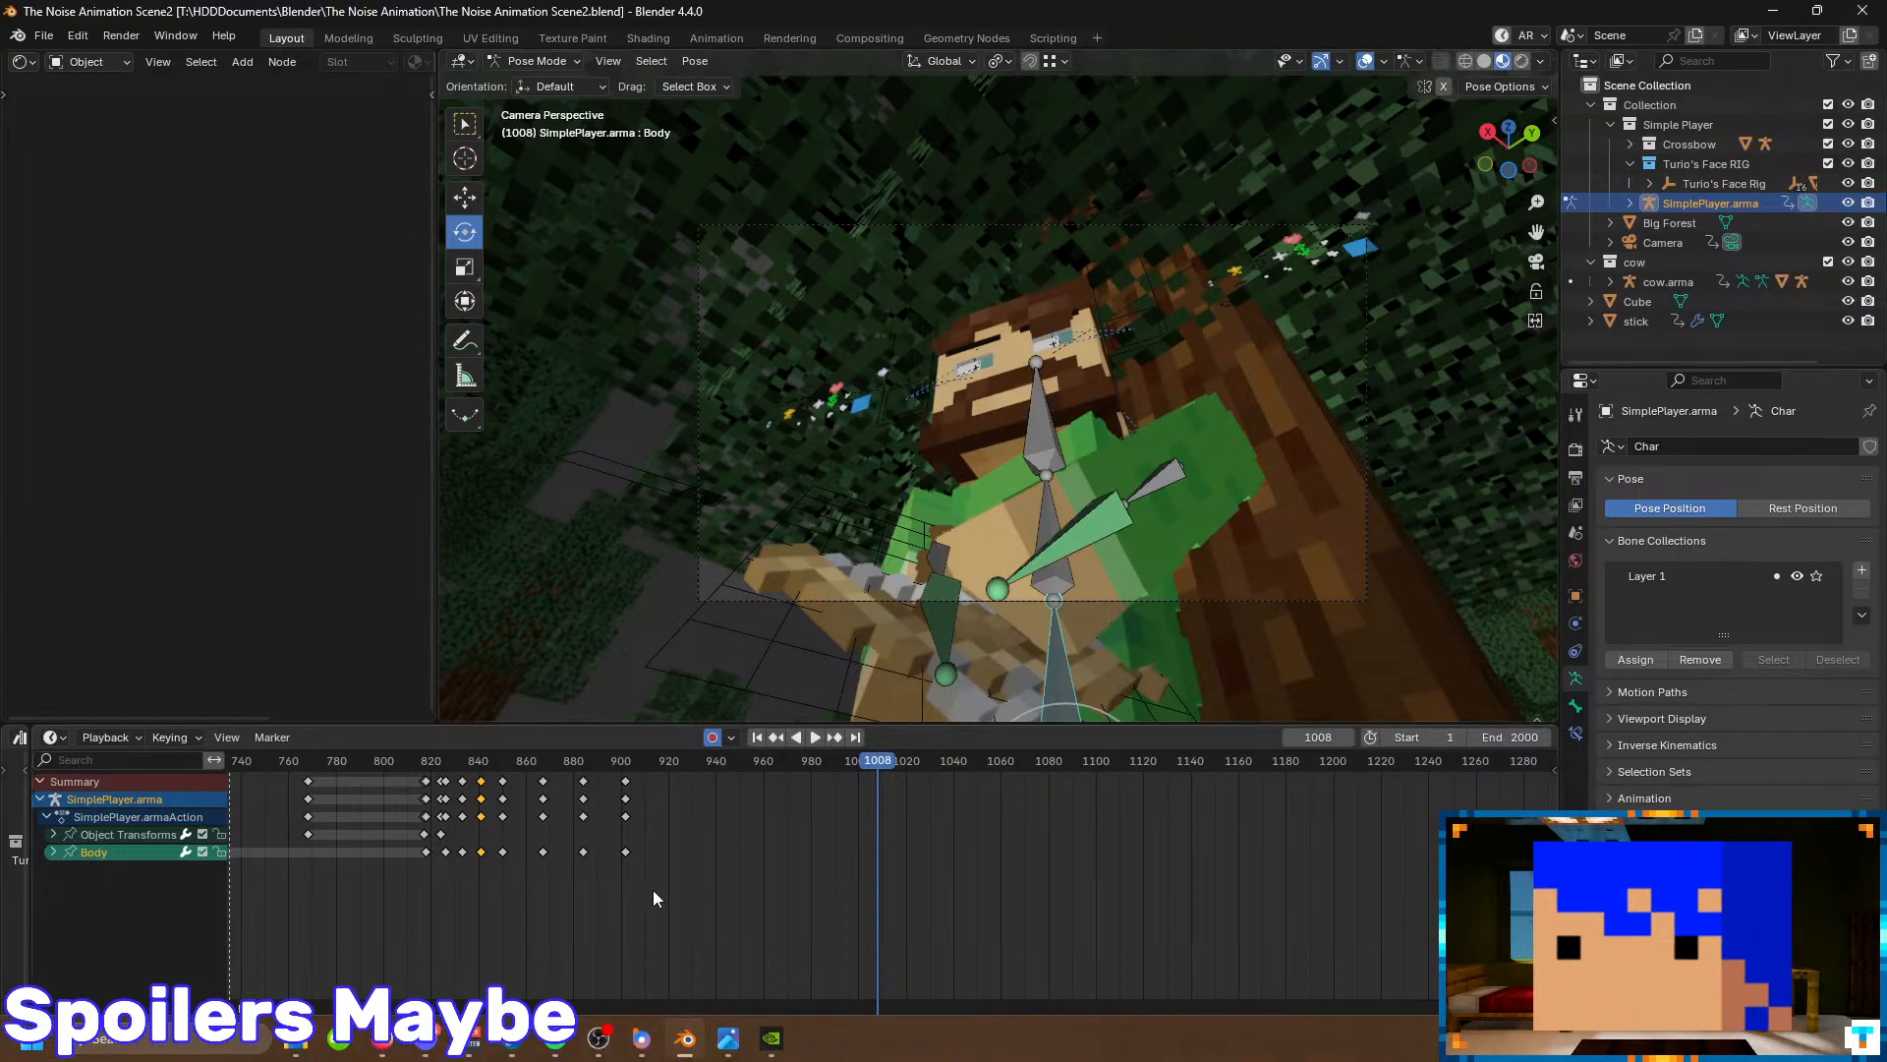
- Check the live stream's dashboard in YouTube Studio, return to Blender and save The Noise Animation Scene2.blend
left_click(392, 1052)
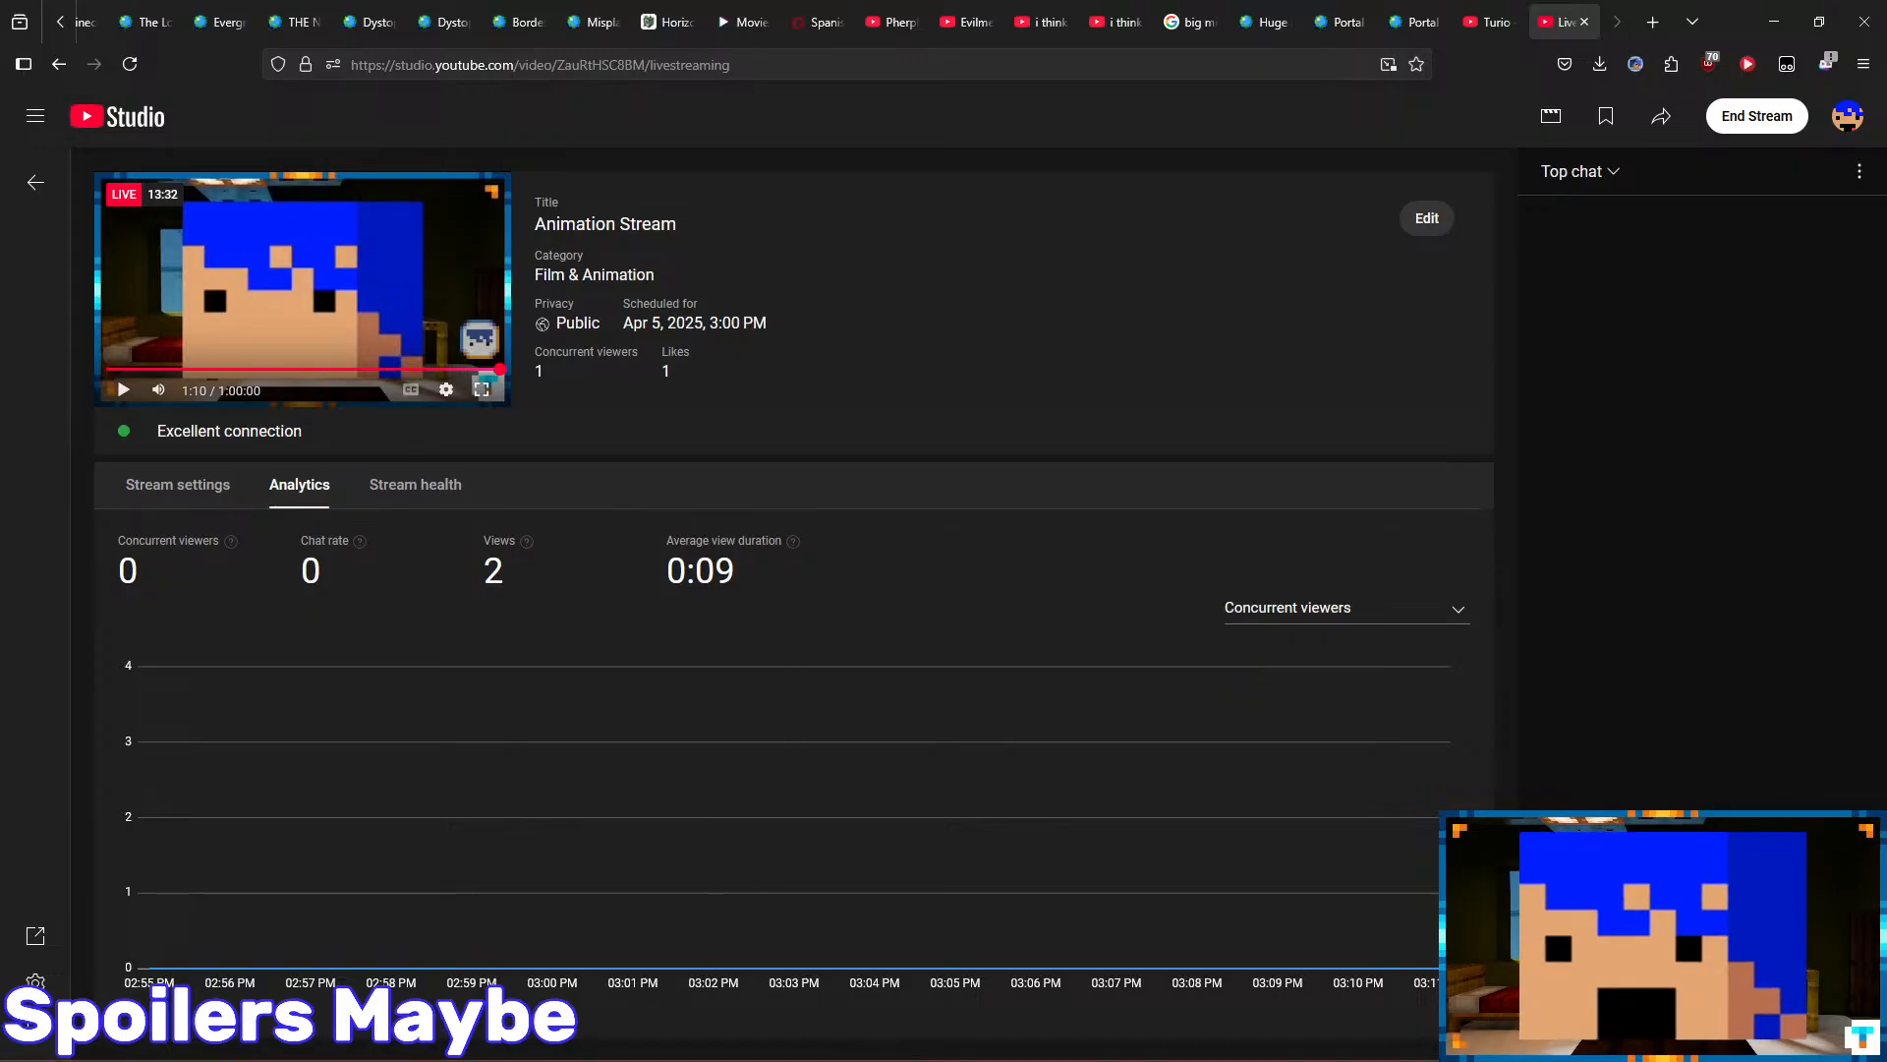
left_click(685, 1038)
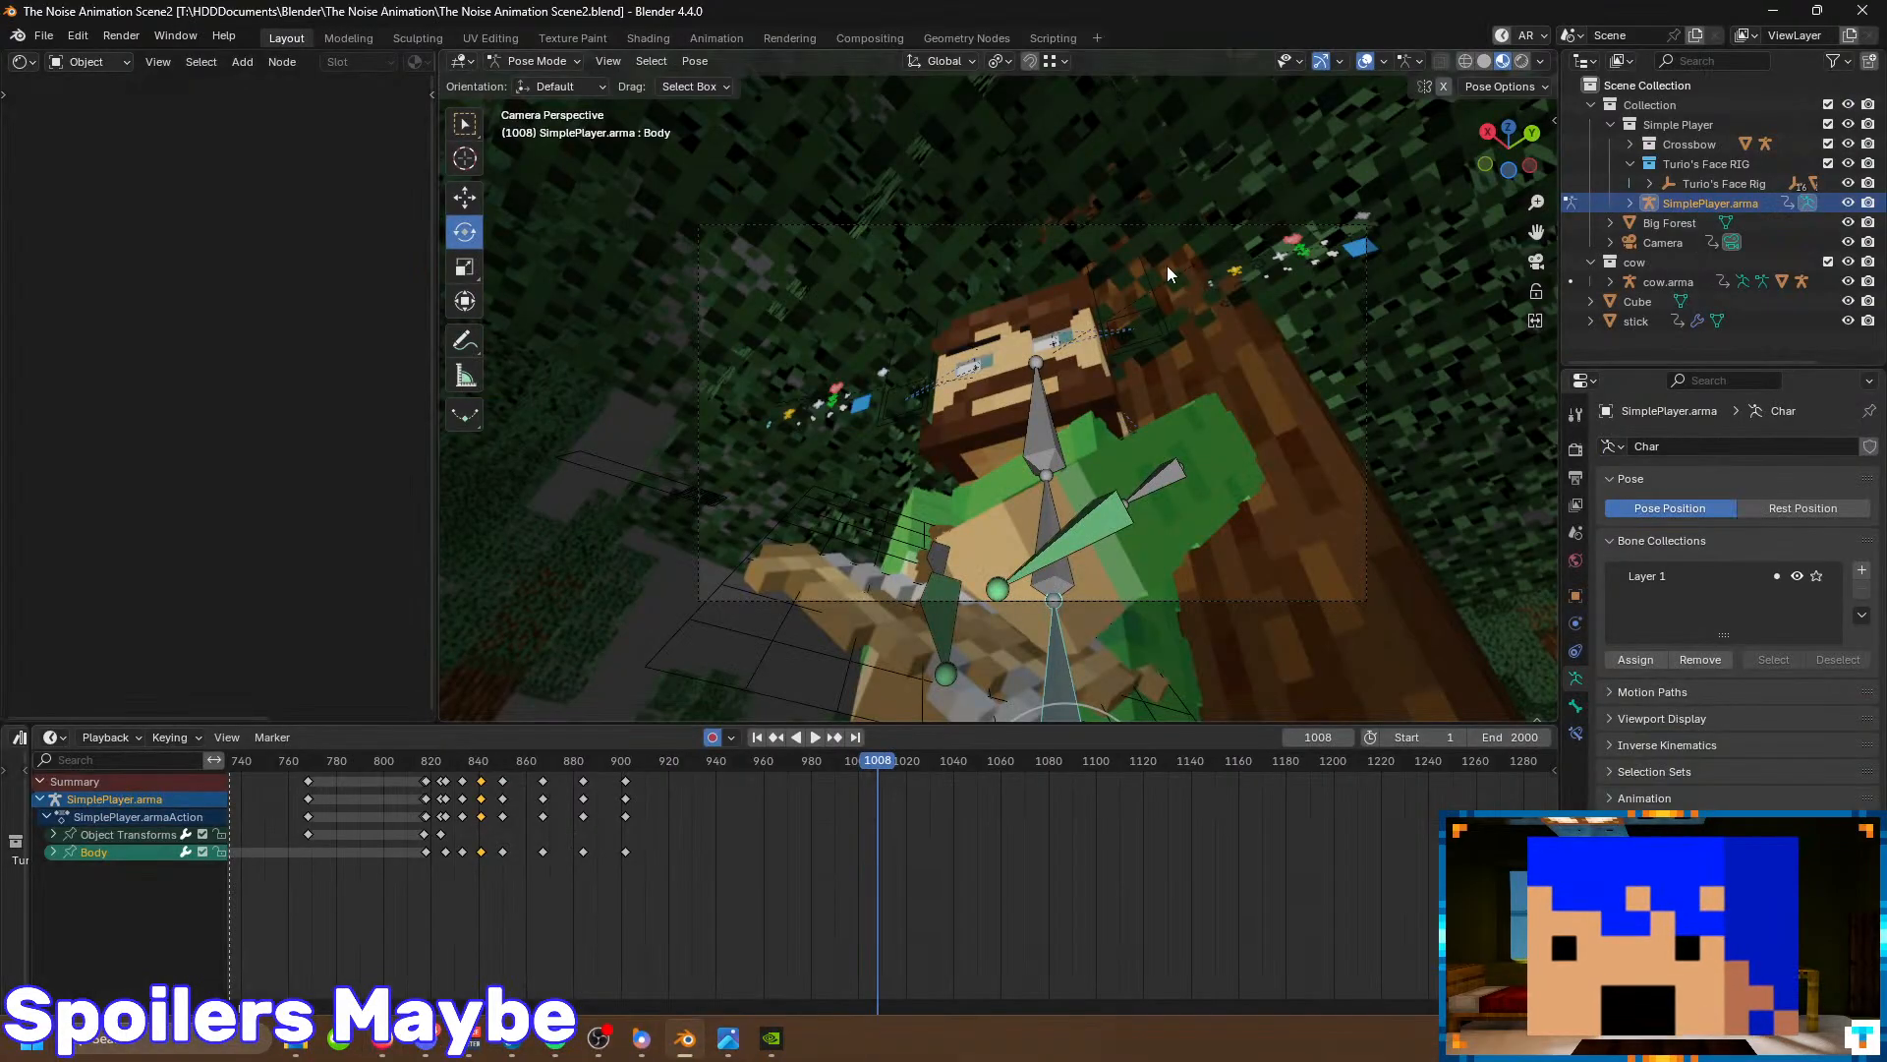
key("ctrl+s")
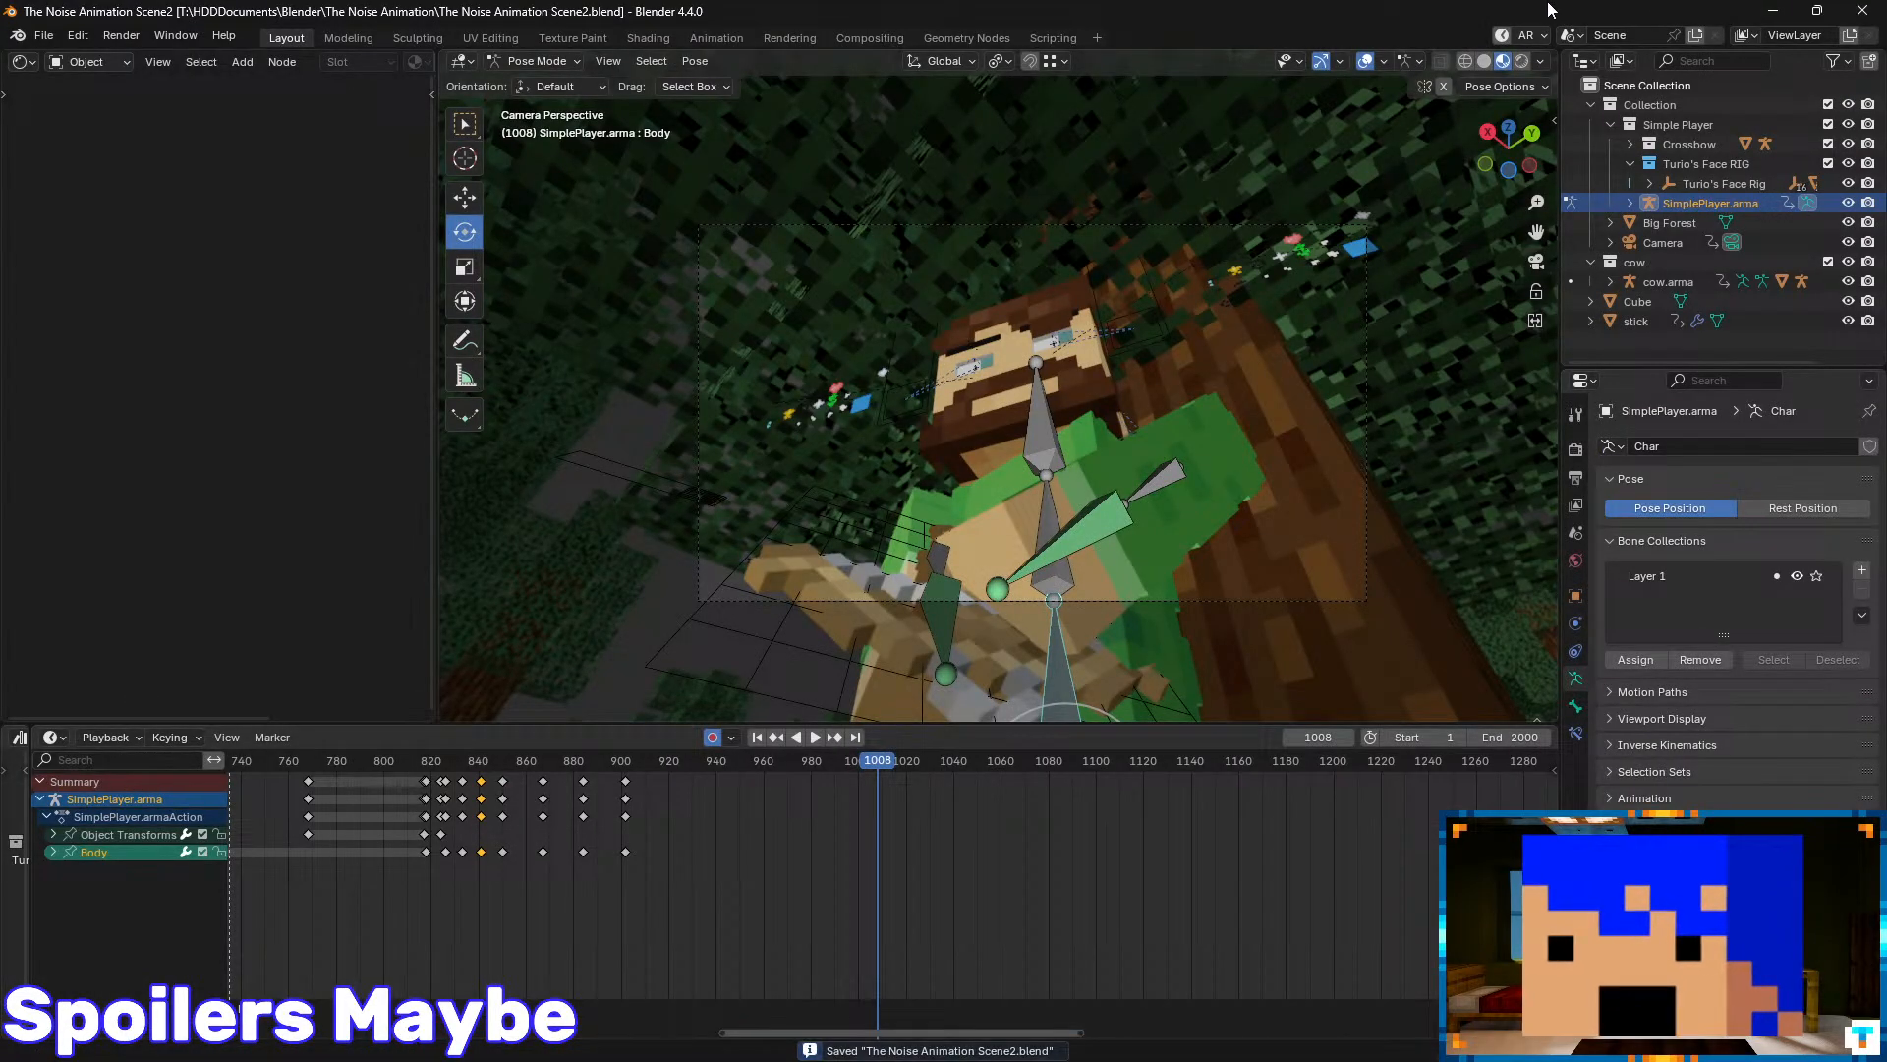
- Scrub the animation back to frame 800 and on to frame 774 to review the shot through the camera
left_click_drag(821, 765, 385, 766)
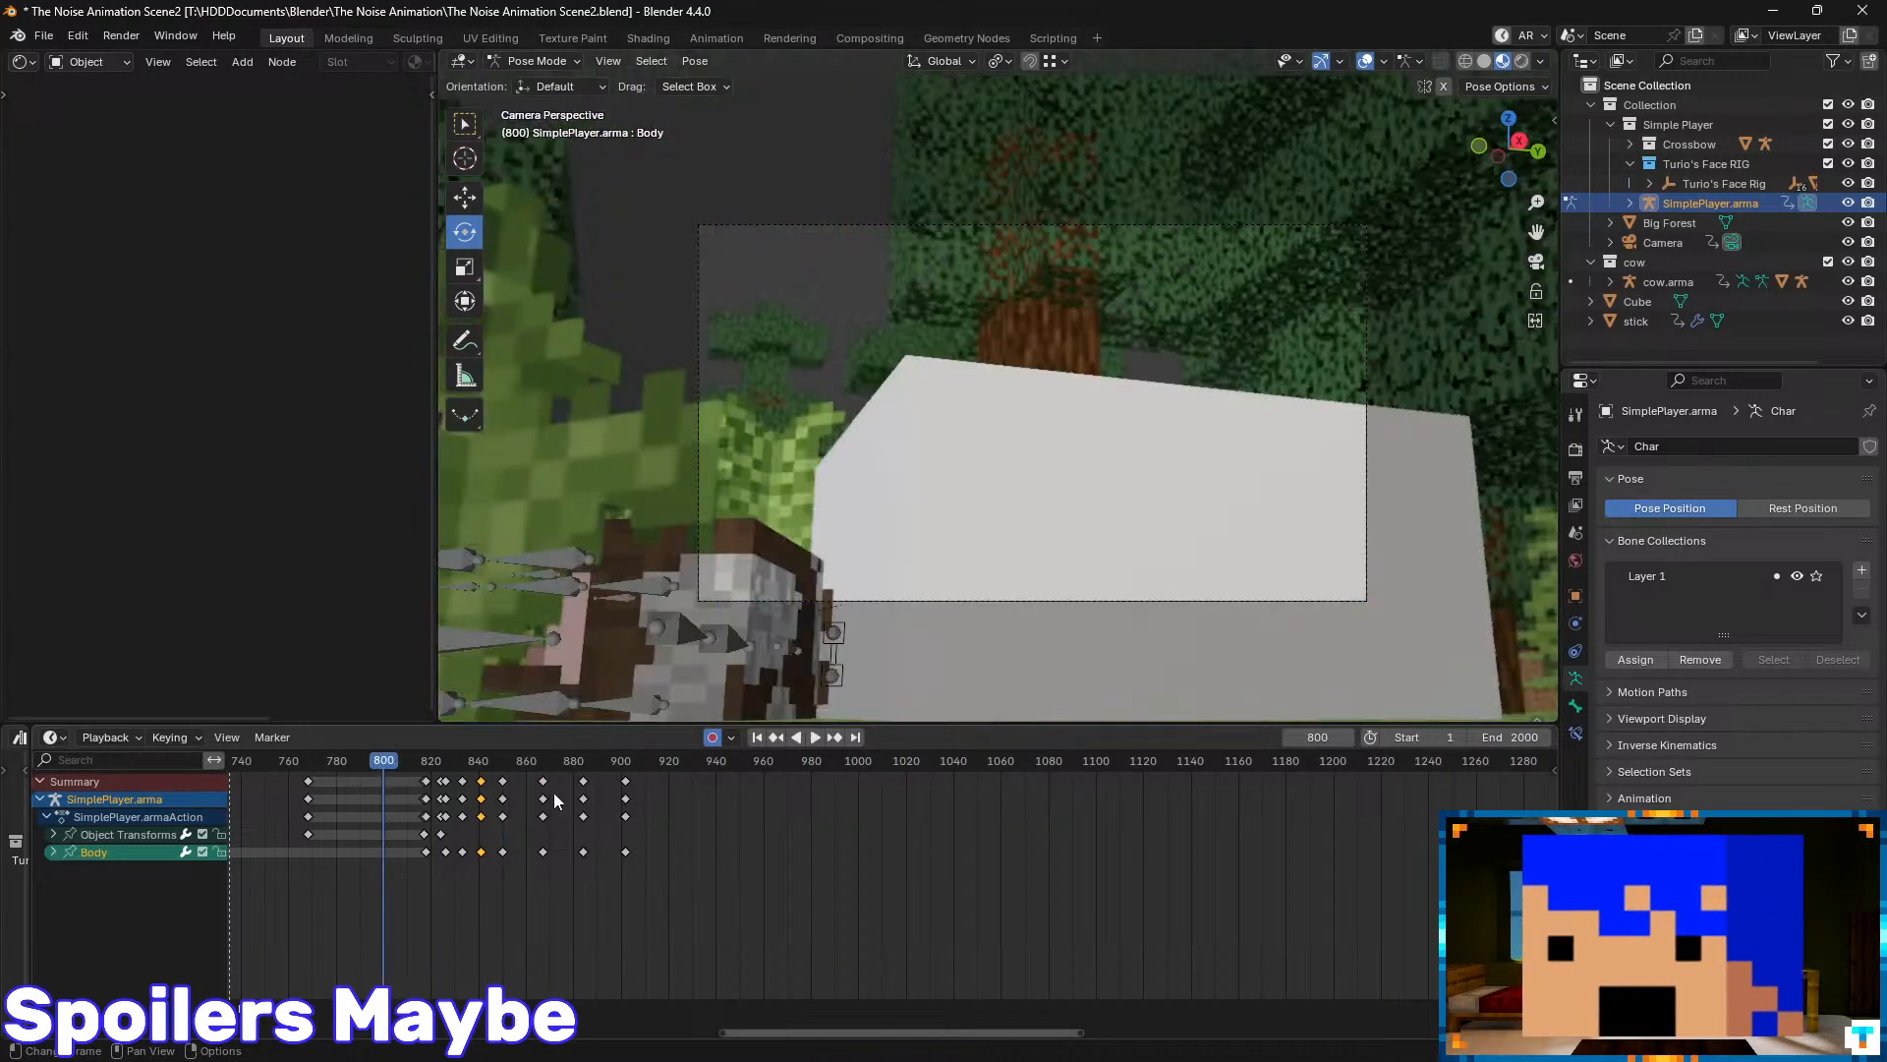
middle_click_drag(479, 824, 813, 850)
left_click_drag(721, 766, 659, 764)
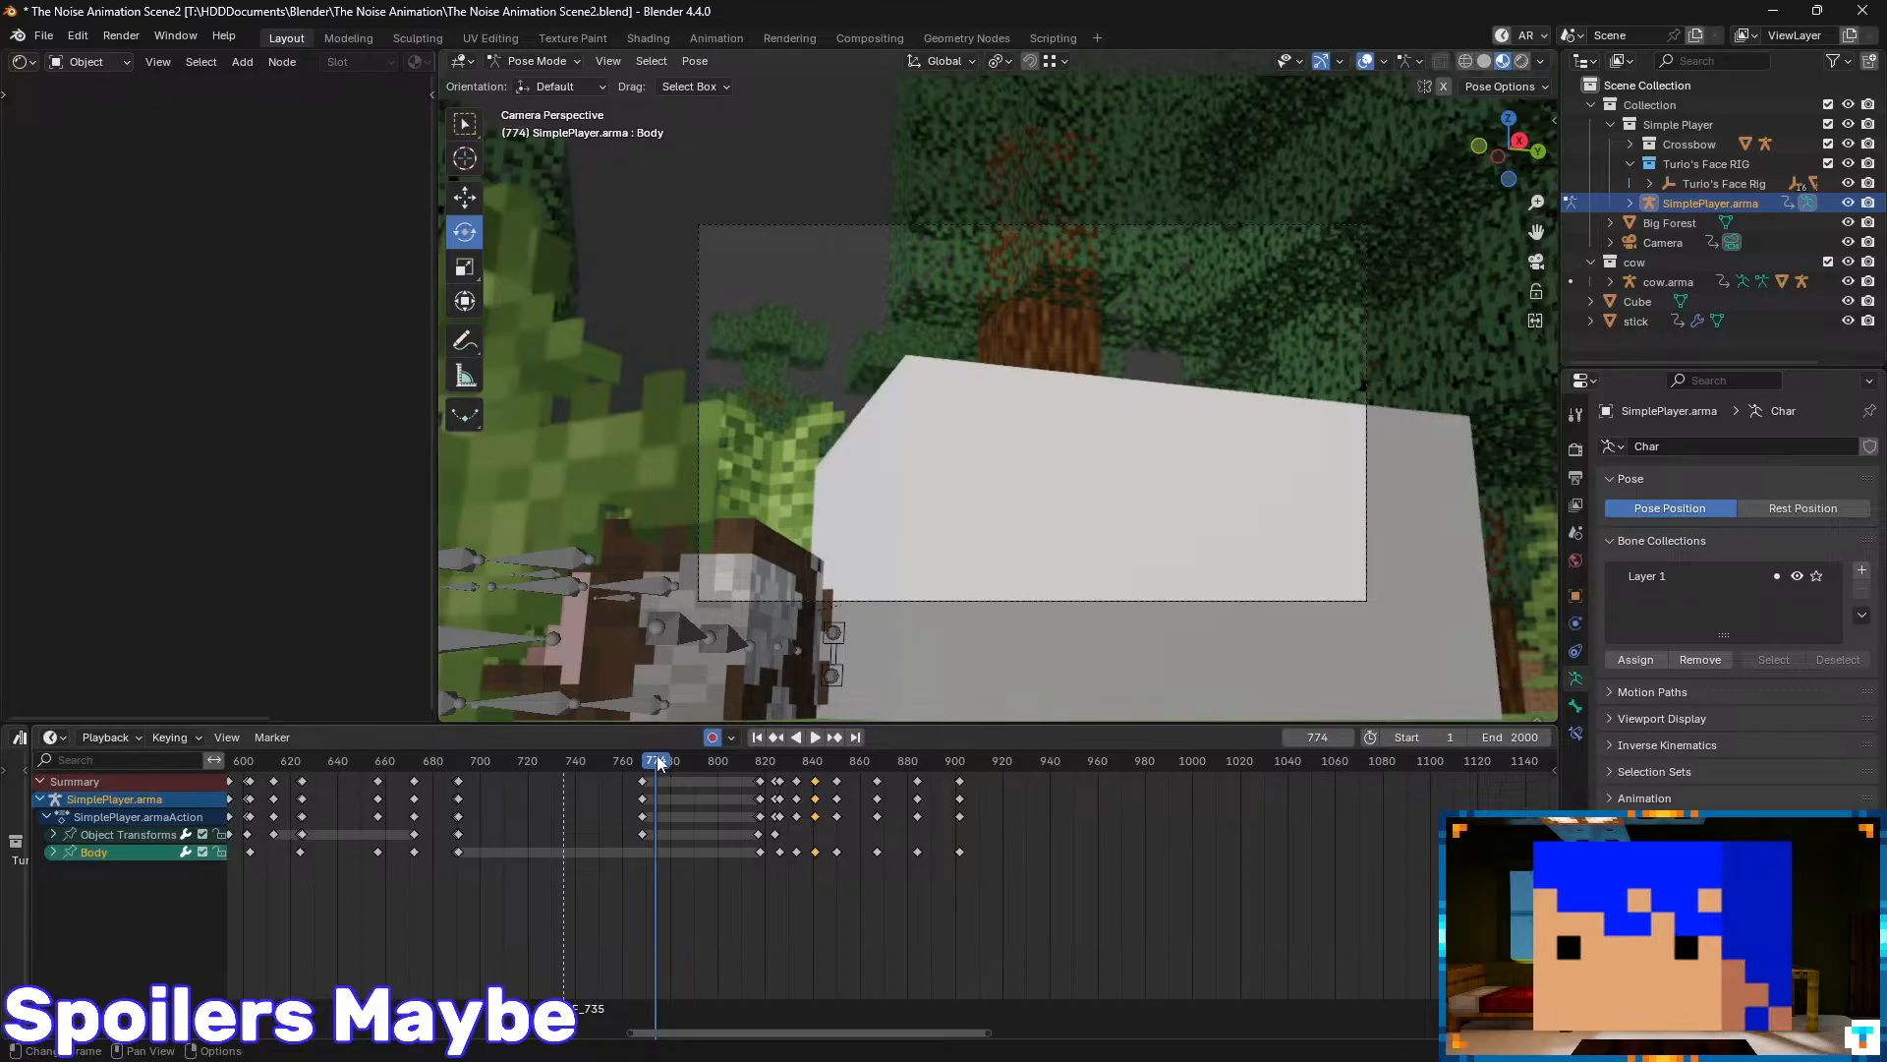
- Scrub the animation from frame 740 through frame 994 and on to frame 1191 to review the shot
left_click_drag(660, 764, 575, 765)
middle_click_drag(620, 794, 926, 846)
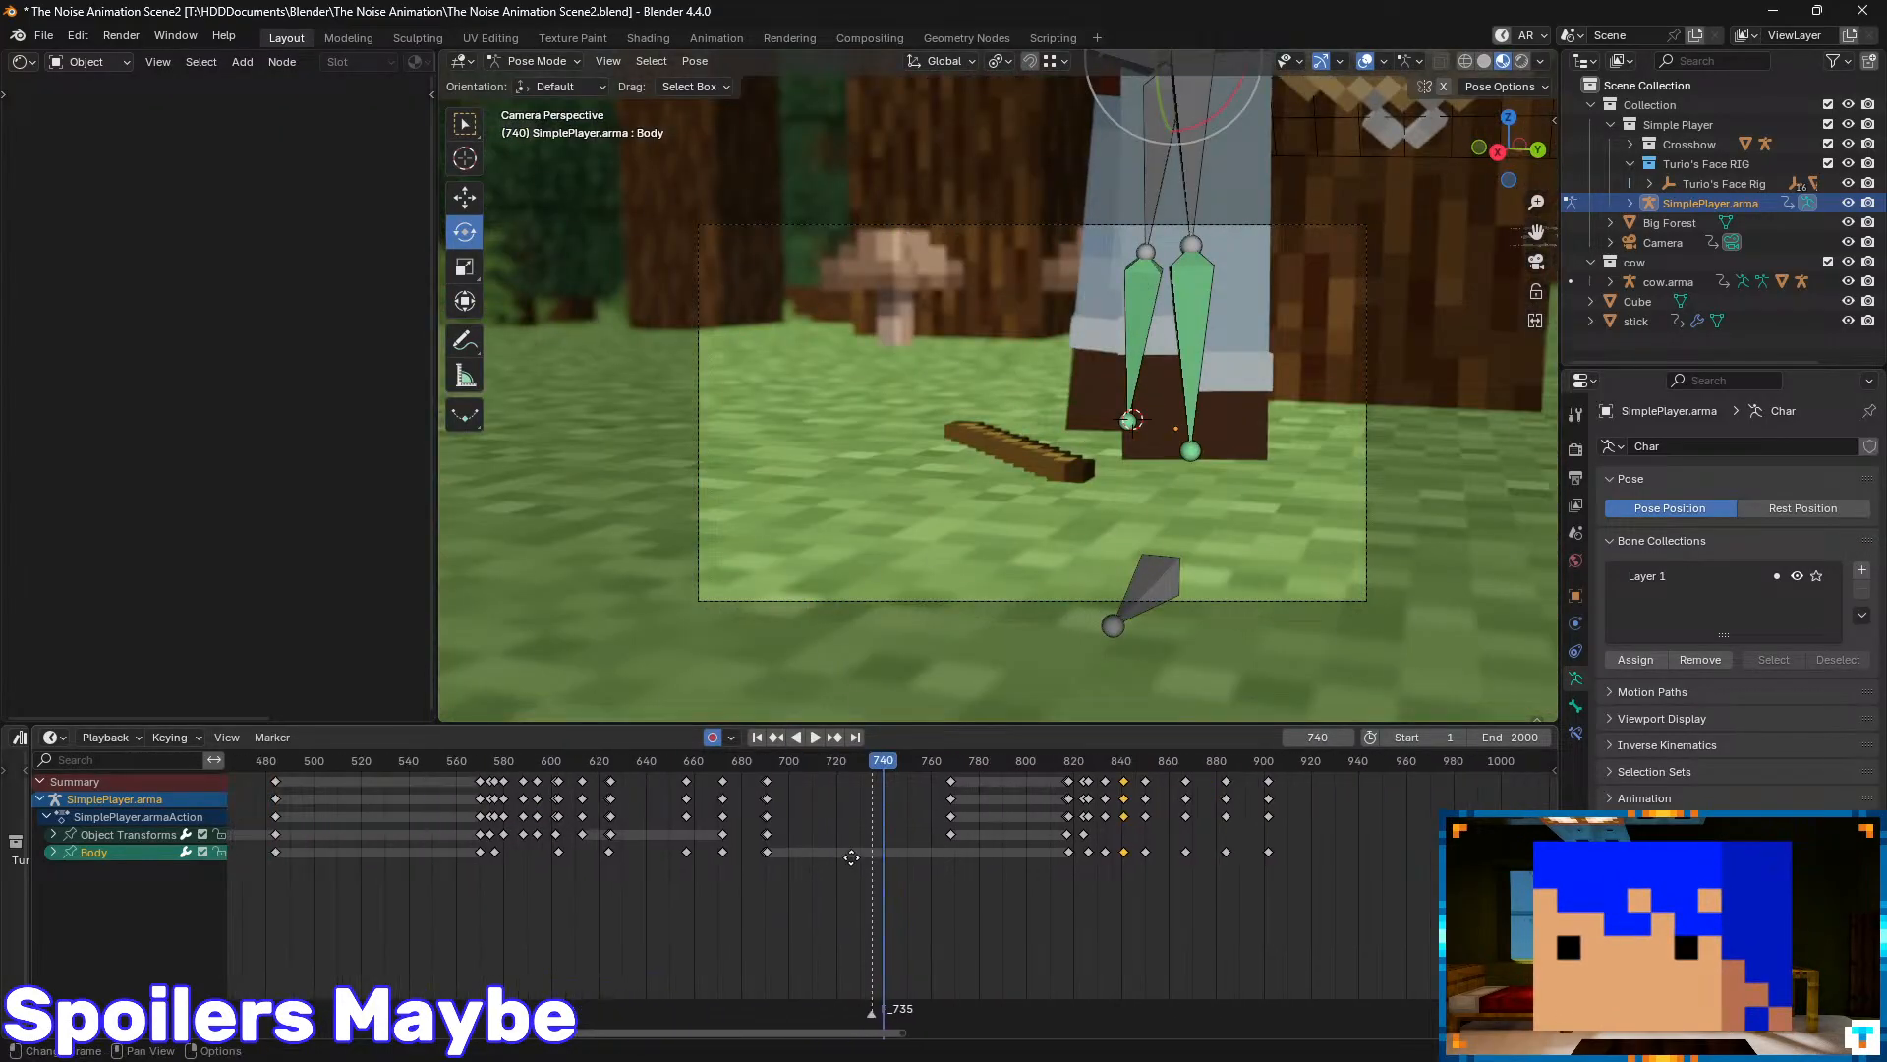
middle_click_drag(777, 855, 1193, 824)
left_click_drag(1298, 764, 1515, 777)
middle_click_drag(1453, 811, 929, 837)
left_click_drag(995, 765, 1376, 784)
middle_click_drag(1395, 798, 1023, 811)
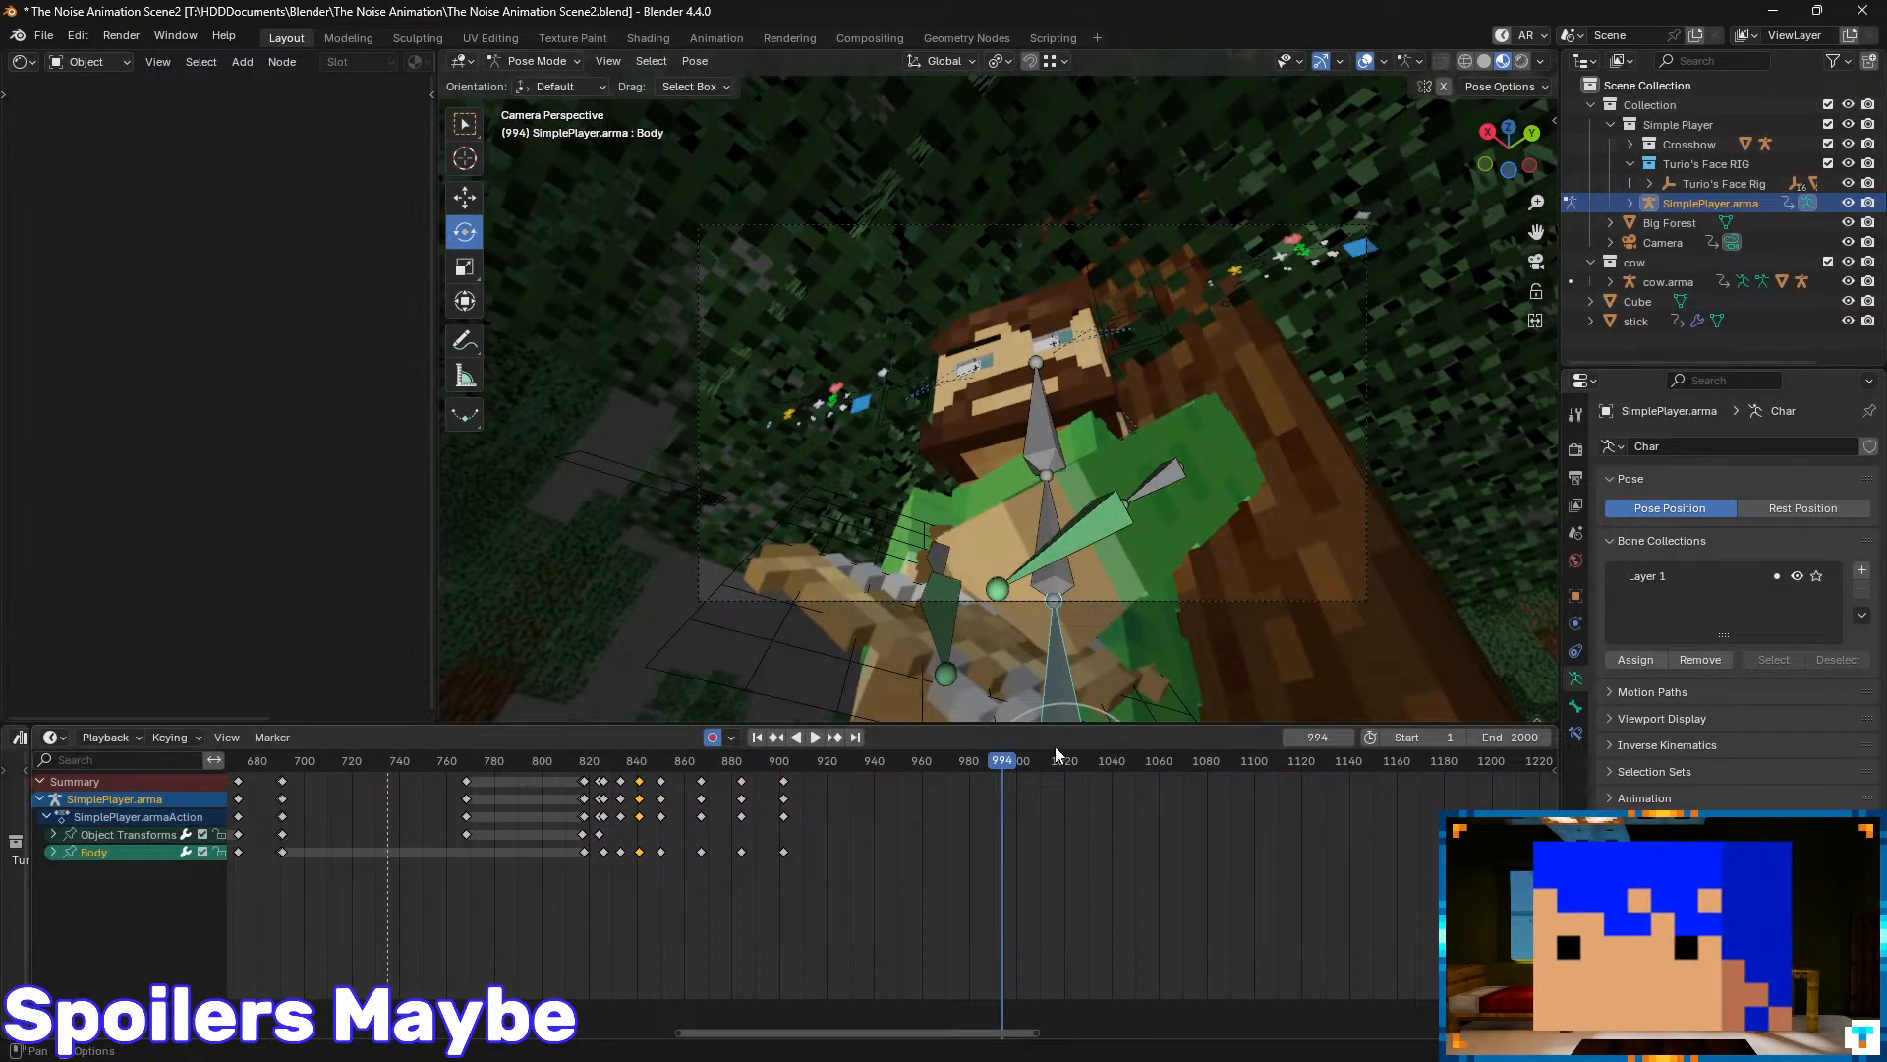
left_click_drag(1013, 759, 1471, 794)
middle_click_drag(1402, 826, 743, 826)
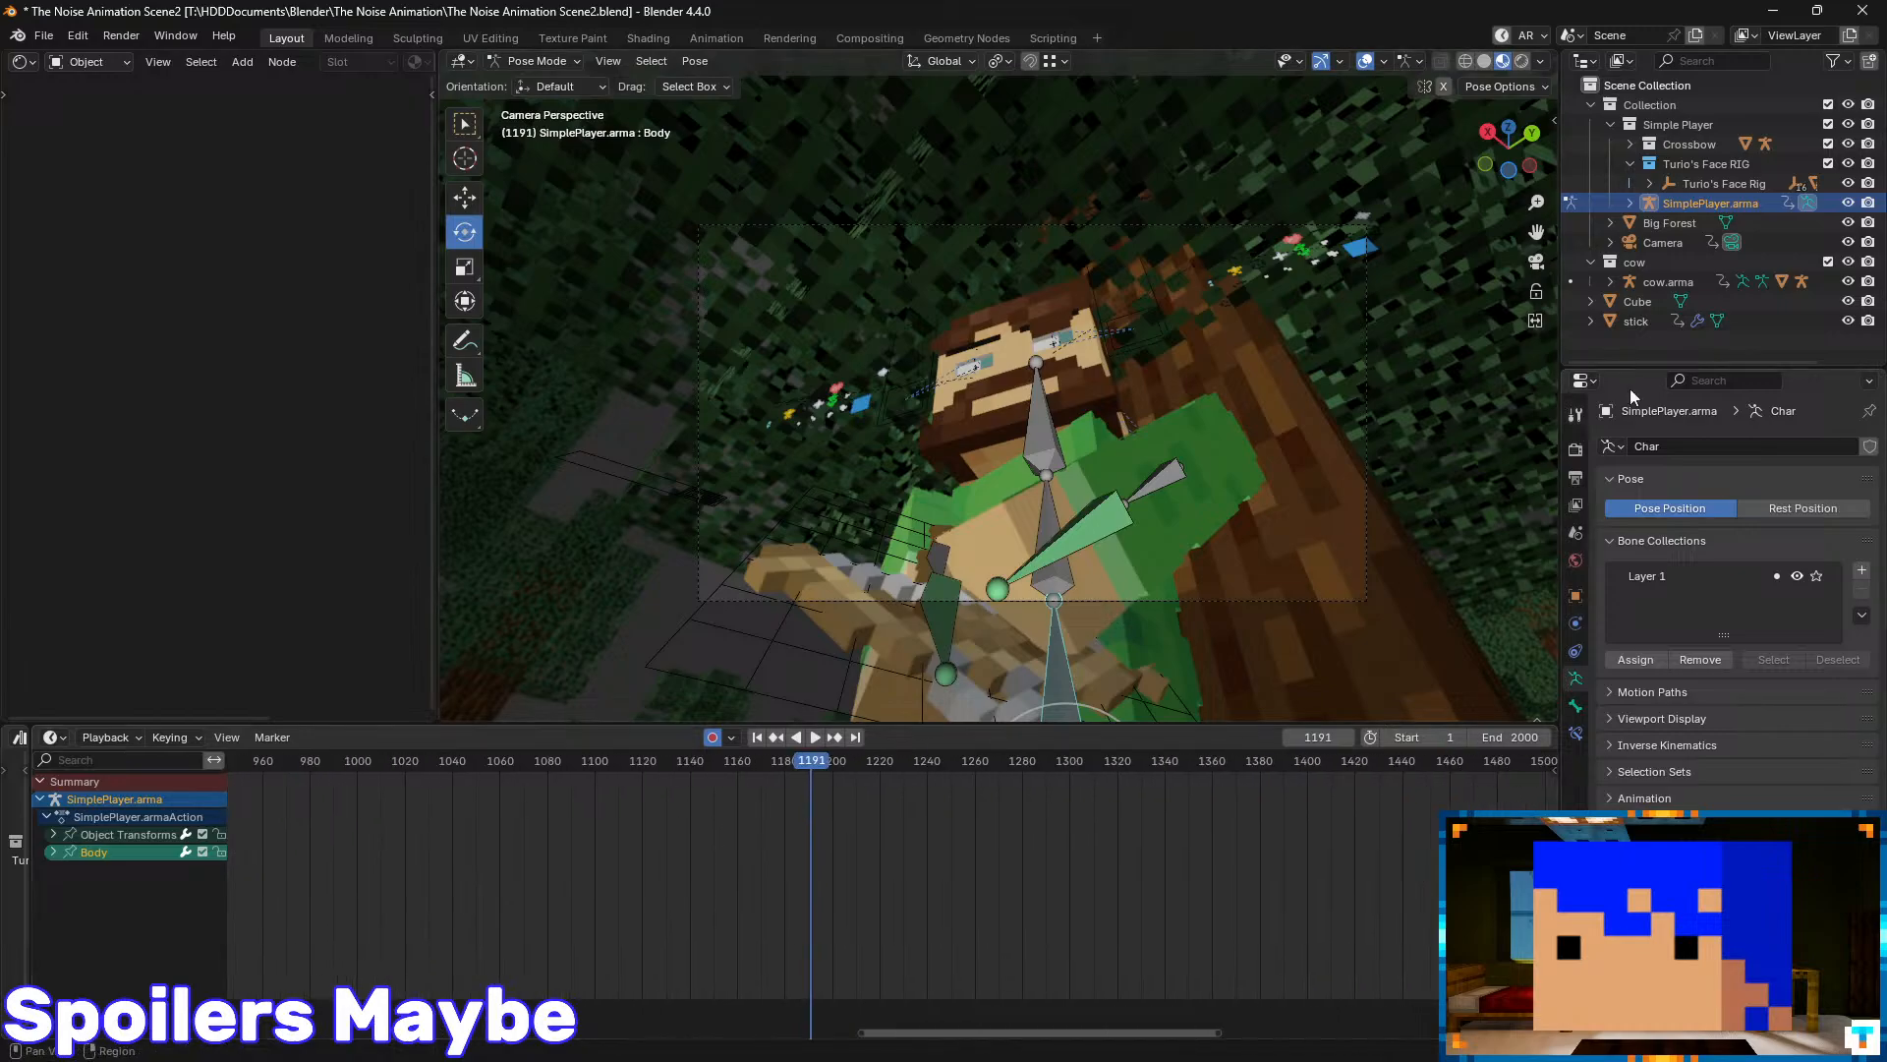
- Switch the player armature from Pose Mode to Object Mode and select the Camera to show its keyframes
key("ctrl+Tab")
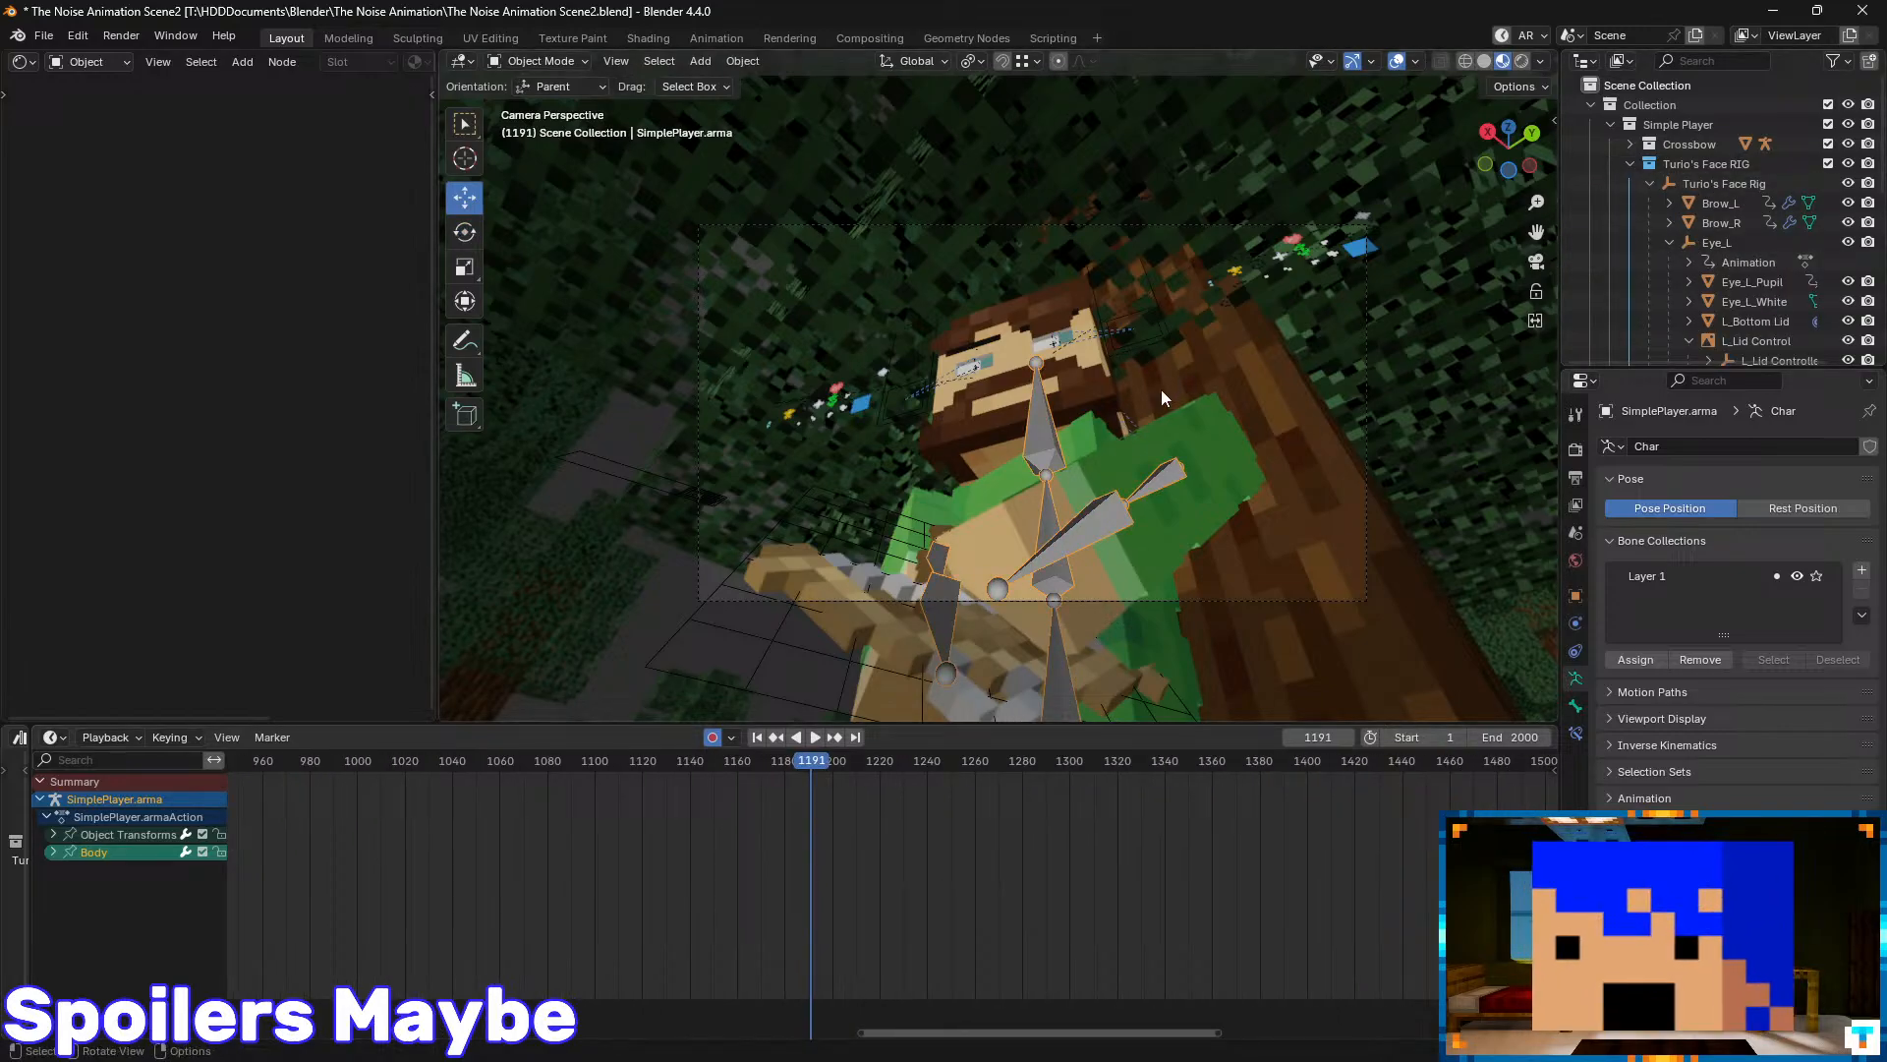
scroll(1671, 211, "down", 3)
scroll(1671, 210, "down", 5)
left_click(1650, 264)
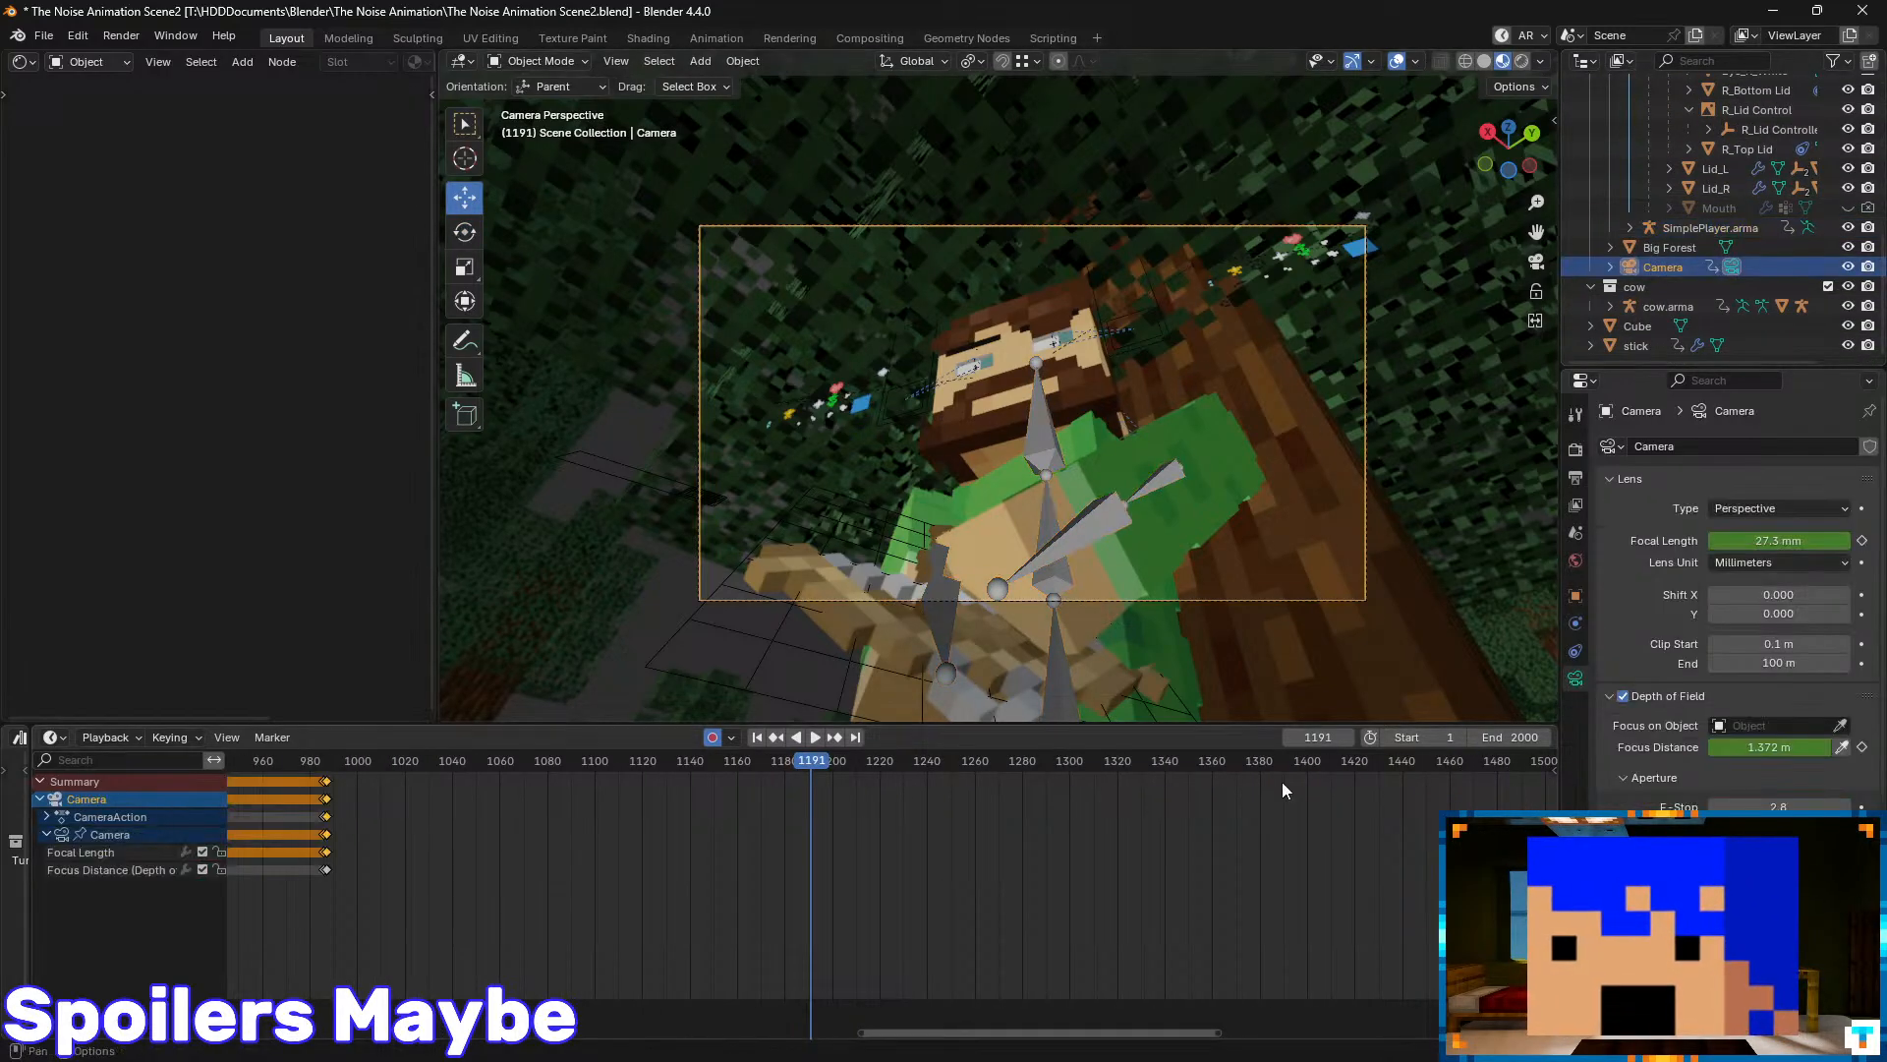
middle_click_drag(981, 847, 1054, 840)
key("Right")
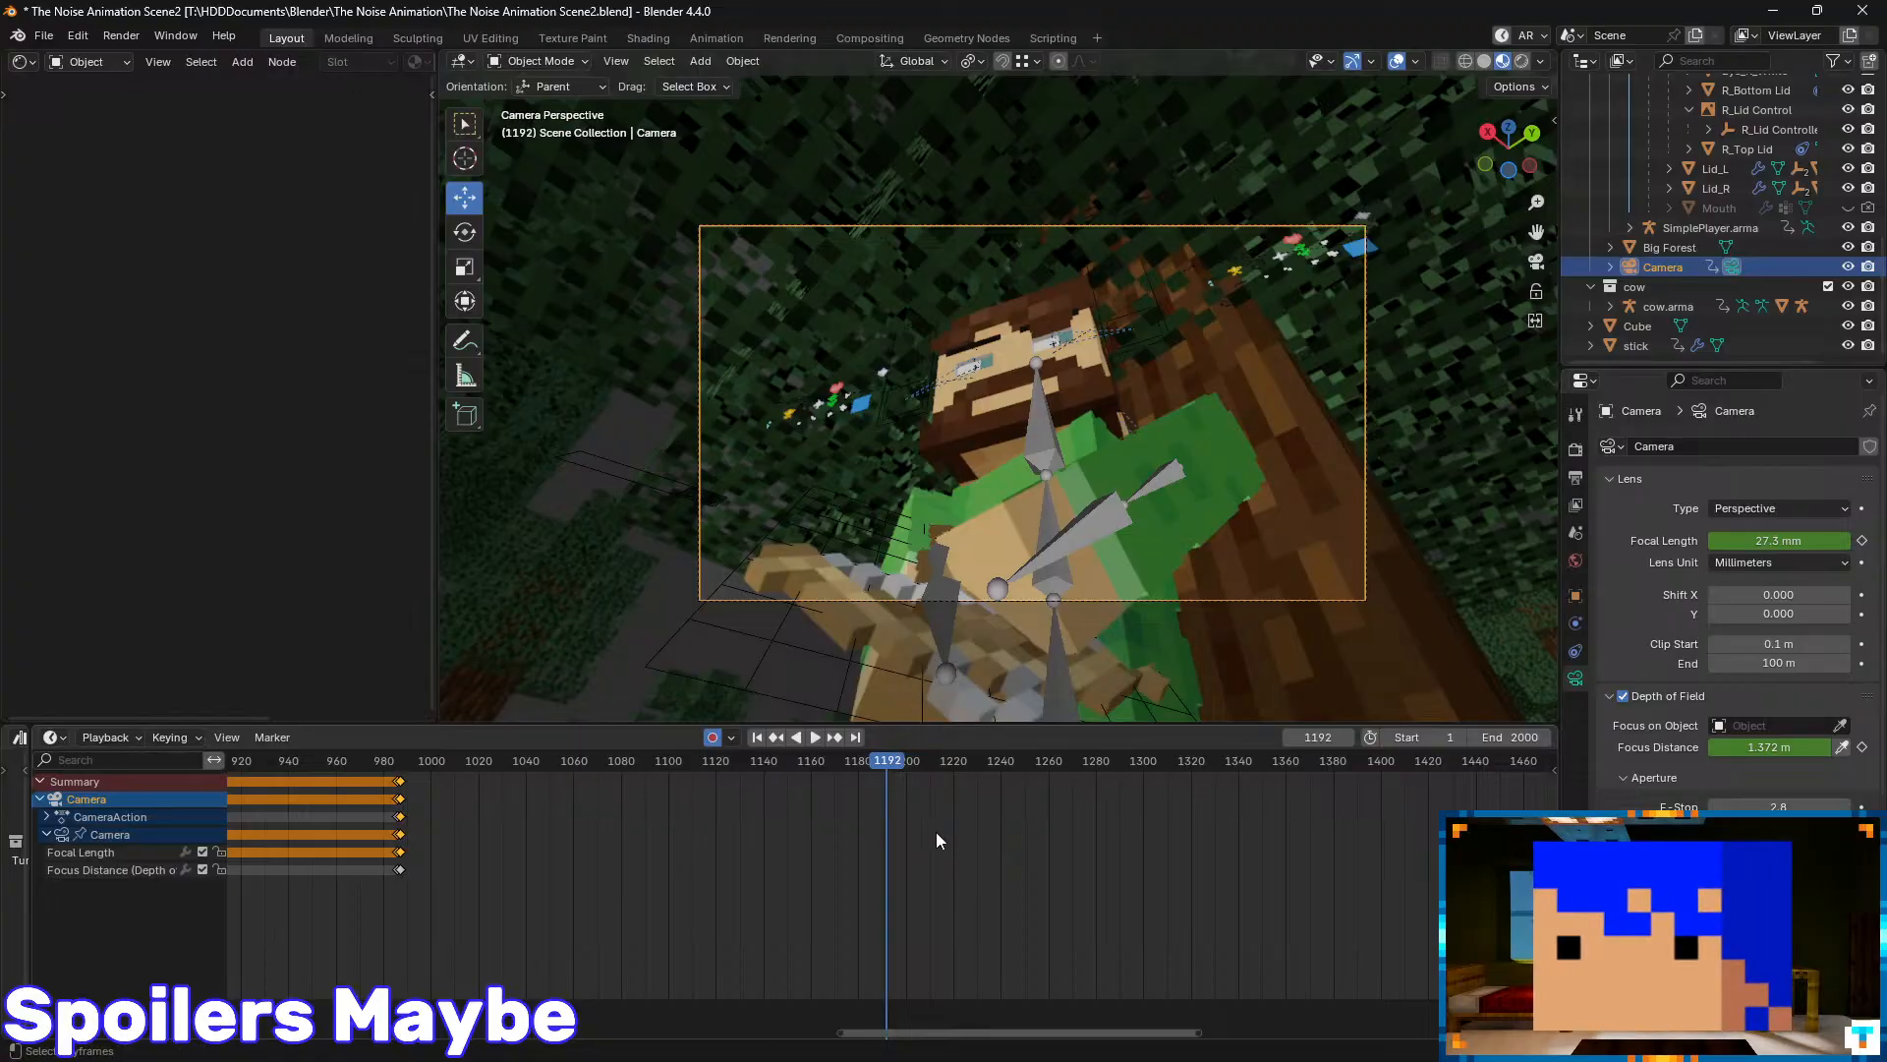
- Scrub forward and back to frame 656 to examine the Camera's animation and keyframes
left_click_drag(896, 758, 1413, 835)
mouse_move(1418, 841)
middle_mouse_down()
mouse_move(839, 855)
mouse_move(1443, 861)
middle_mouse_up()
middle_click_drag(662, 851, 1240, 865)
left_click_drag(1028, 764, 200, 812)
middle_click_drag(511, 869, 1182, 893)
middle_click_drag(745, 899, 1120, 922)
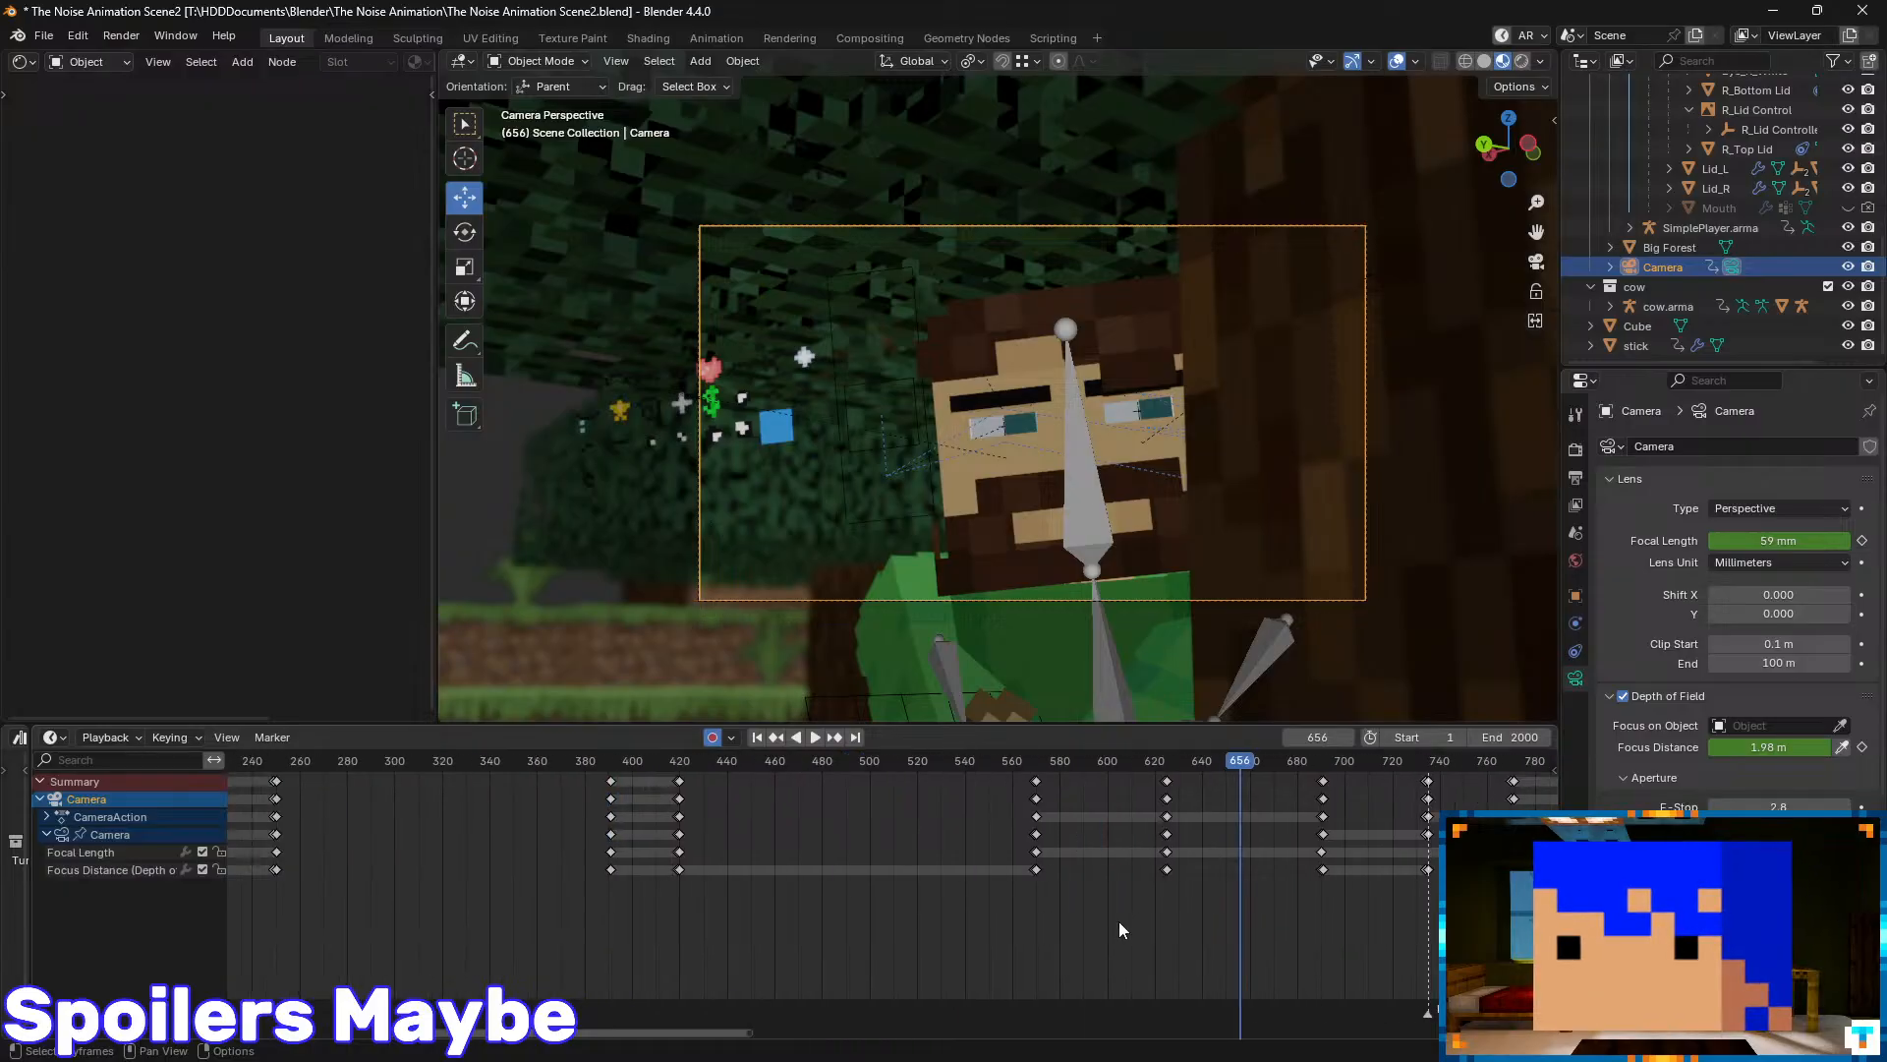
left_click_drag(722, 1040, 649, 1039)
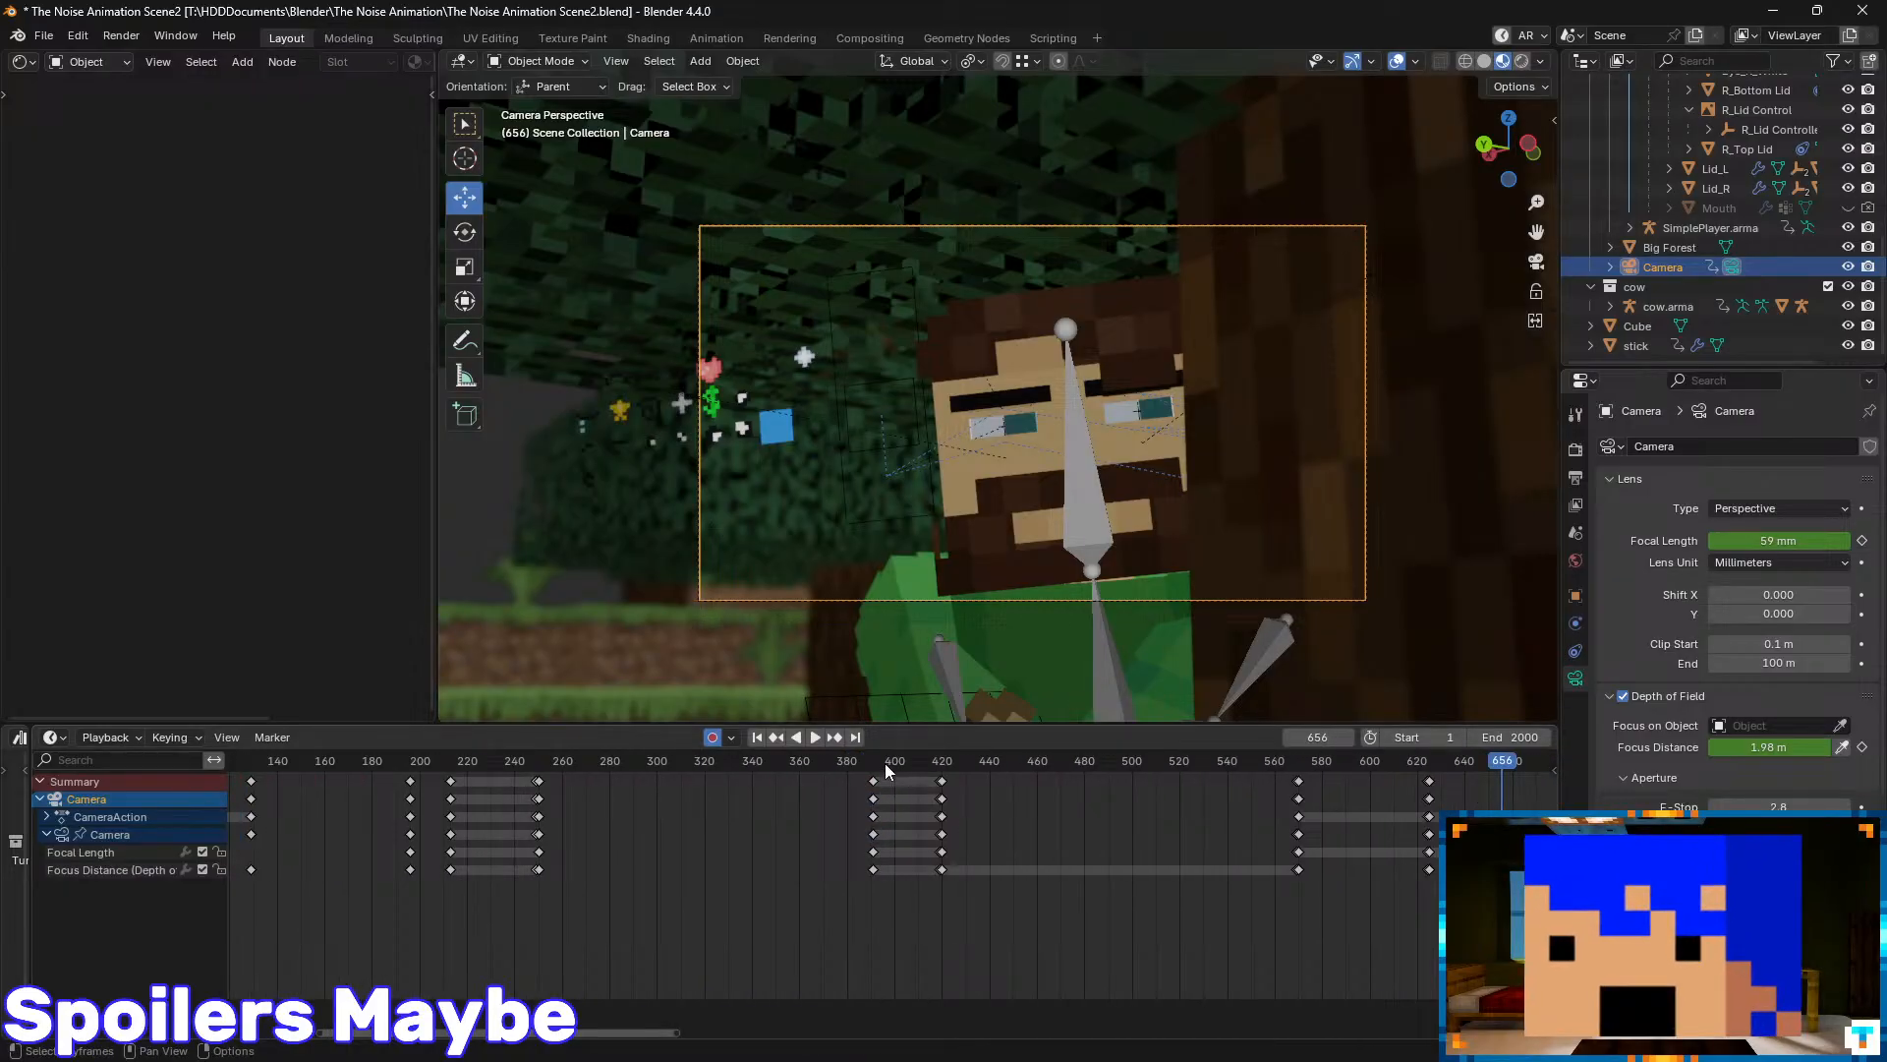
- Review the camera animation from frame 129 to frame 291 and save The Noise Animation Scene2.blend
left_click(823, 765)
left_click_drag(824, 765, 251, 798)
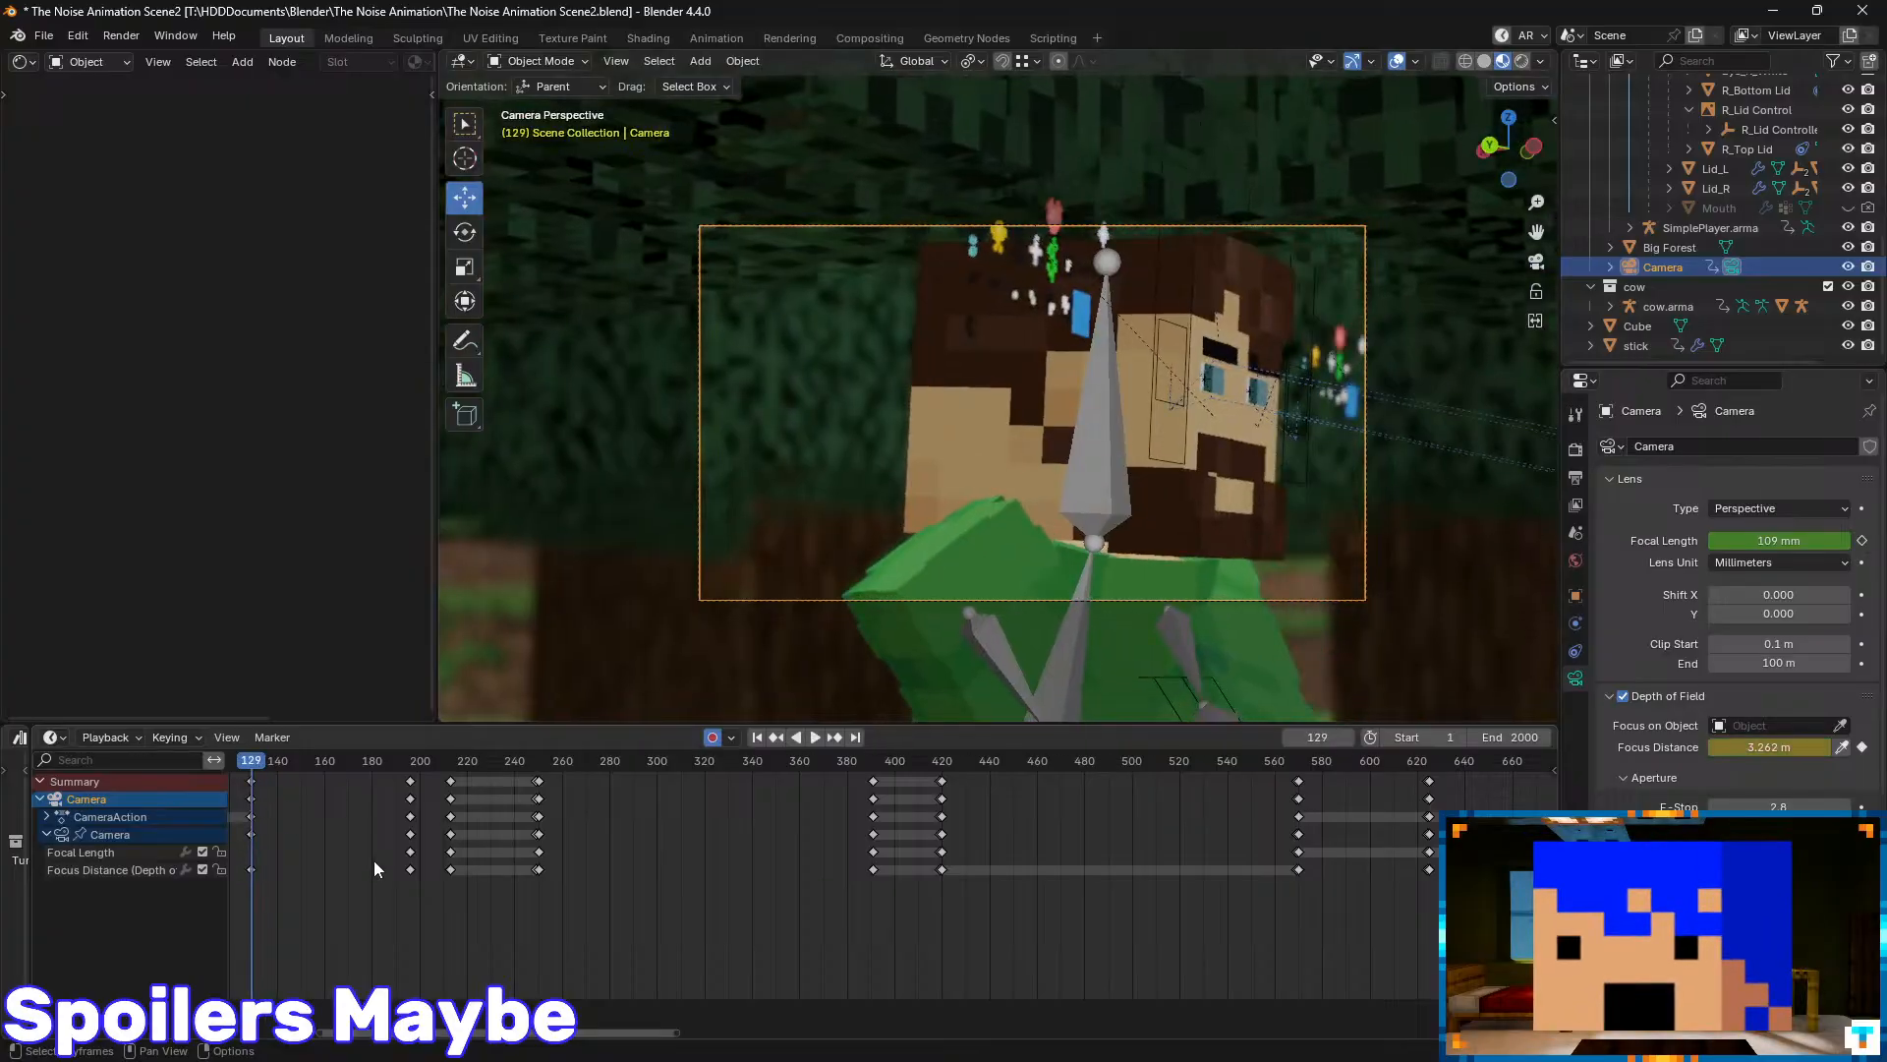
middle_click_drag(373, 859, 939, 836)
left_click_drag(942, 836, 1334, 843)
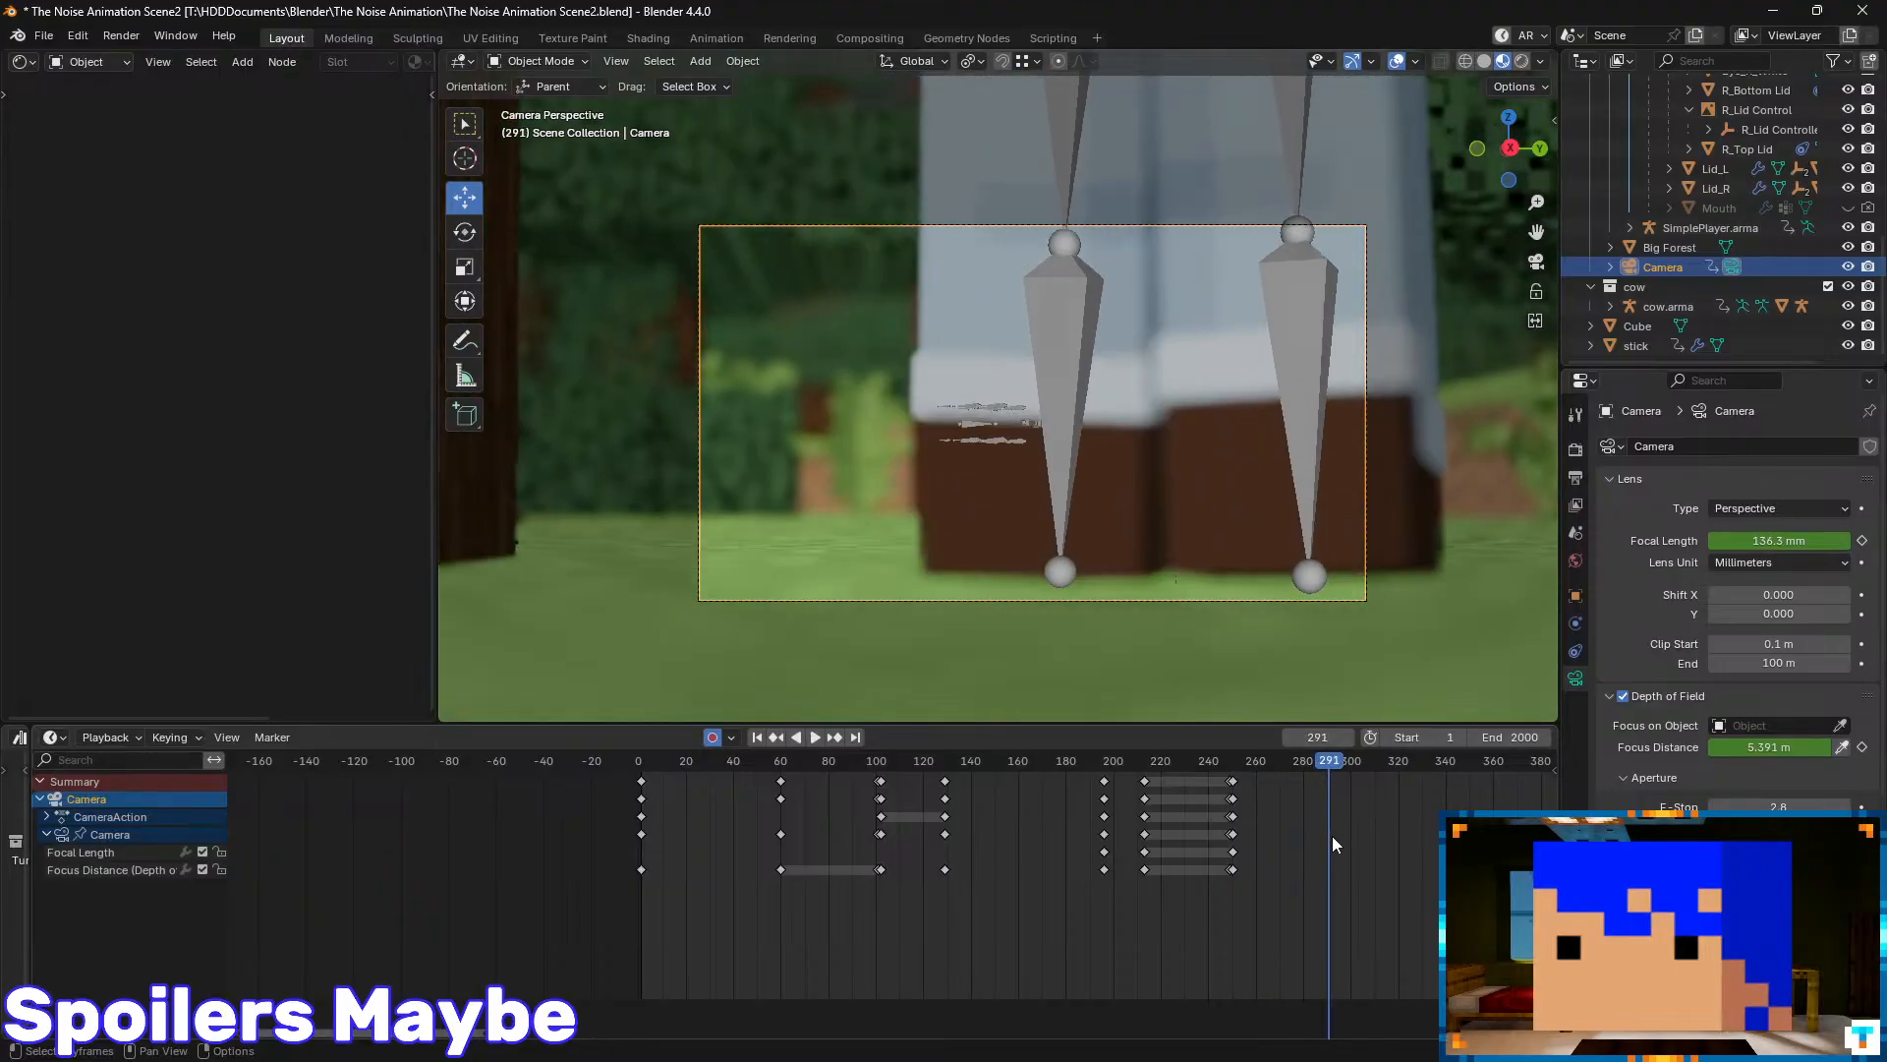
middle_click_drag(1333, 843, 1016, 865)
key("ctrl+s")
middle_click_drag(1232, 873, 838, 830)
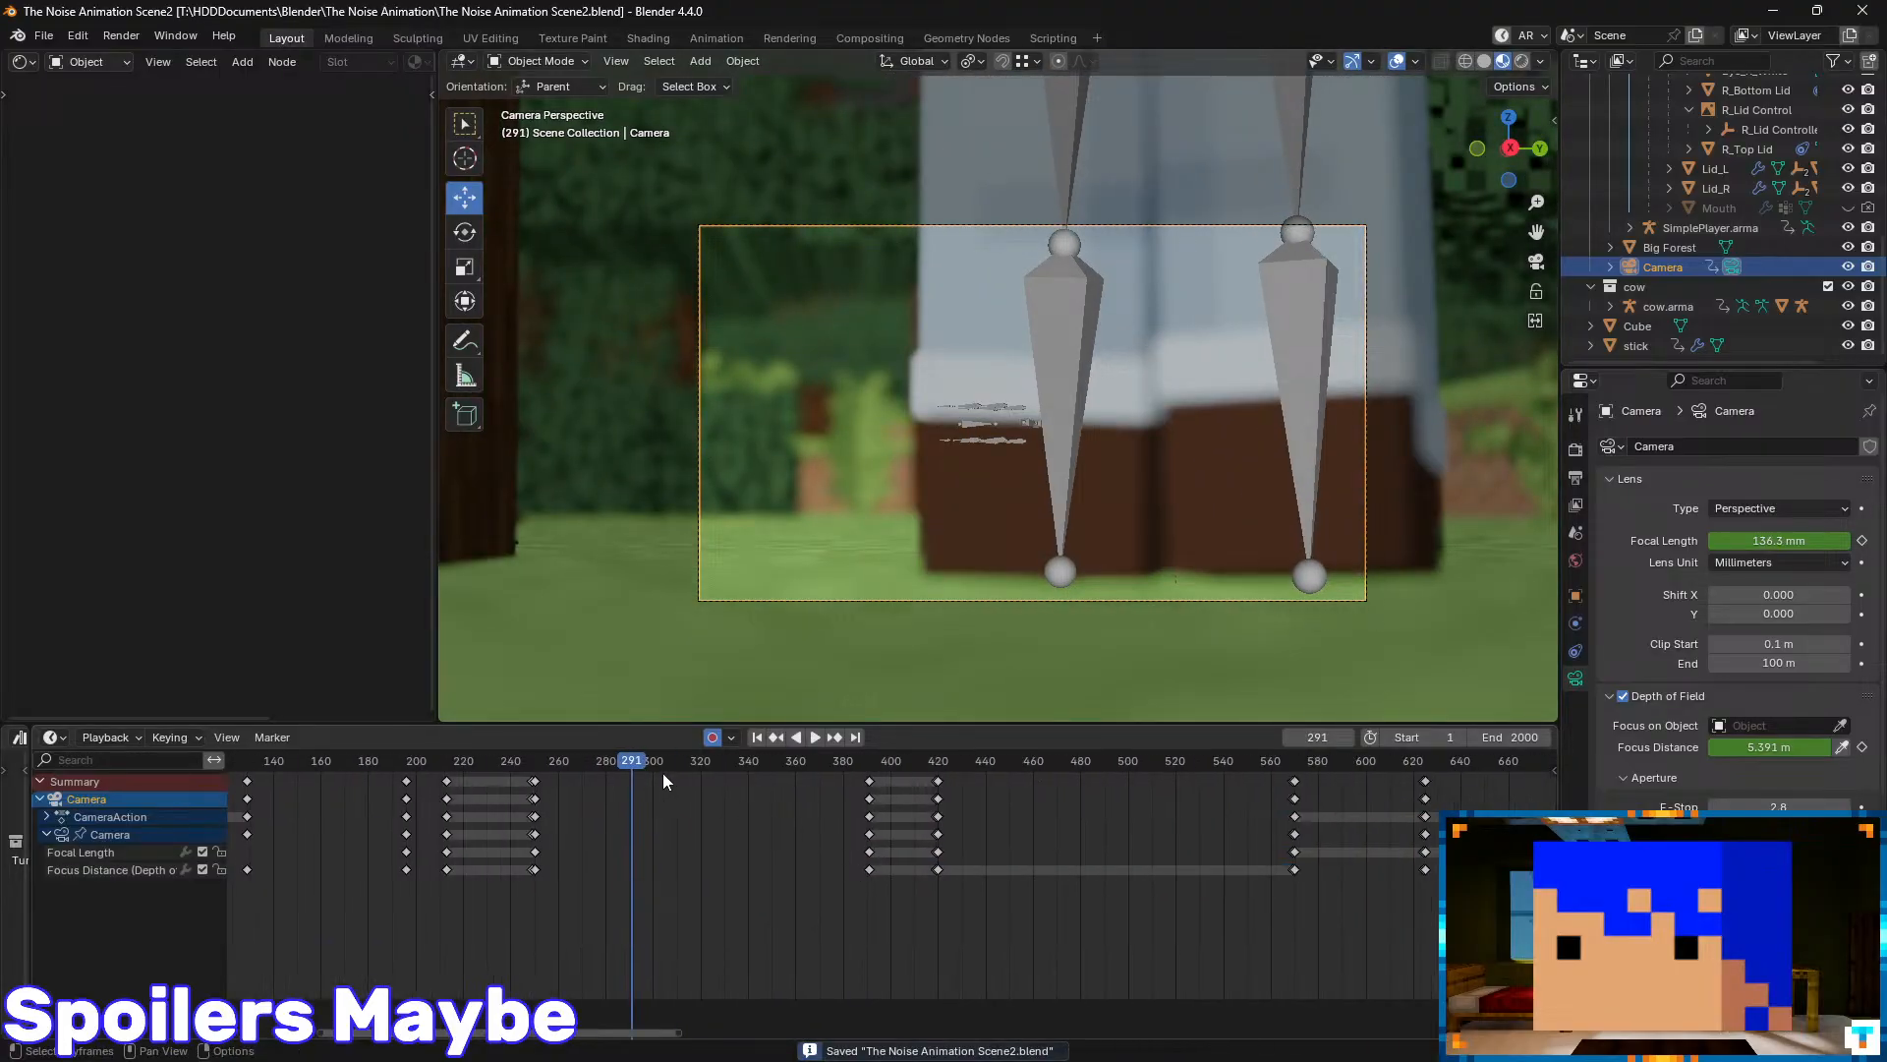
- Play the later shots through the camera, stop at frame 931 and save The Noise Animation Scene2.blend
left_click_drag(631, 769, 1432, 780)
middle_click_drag(1418, 781, 894, 780)
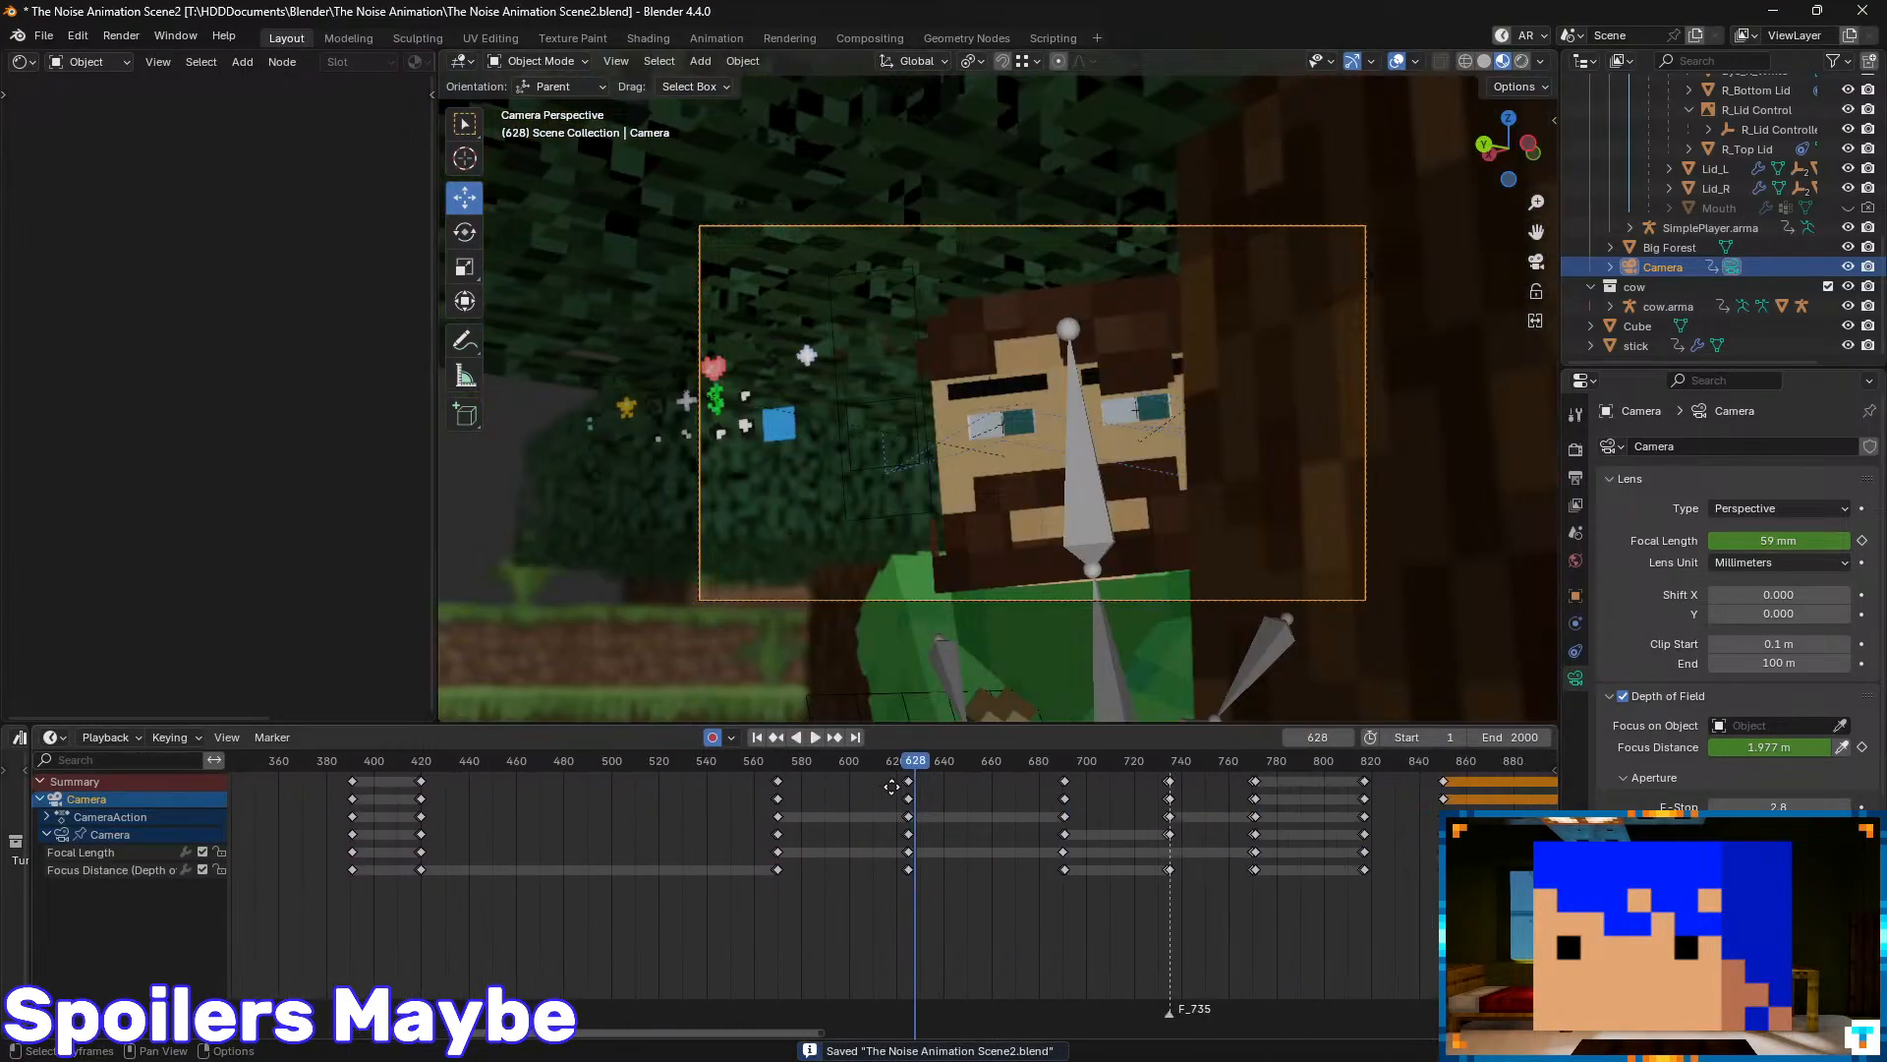
left_click_drag(909, 759, 747, 795)
key("space")
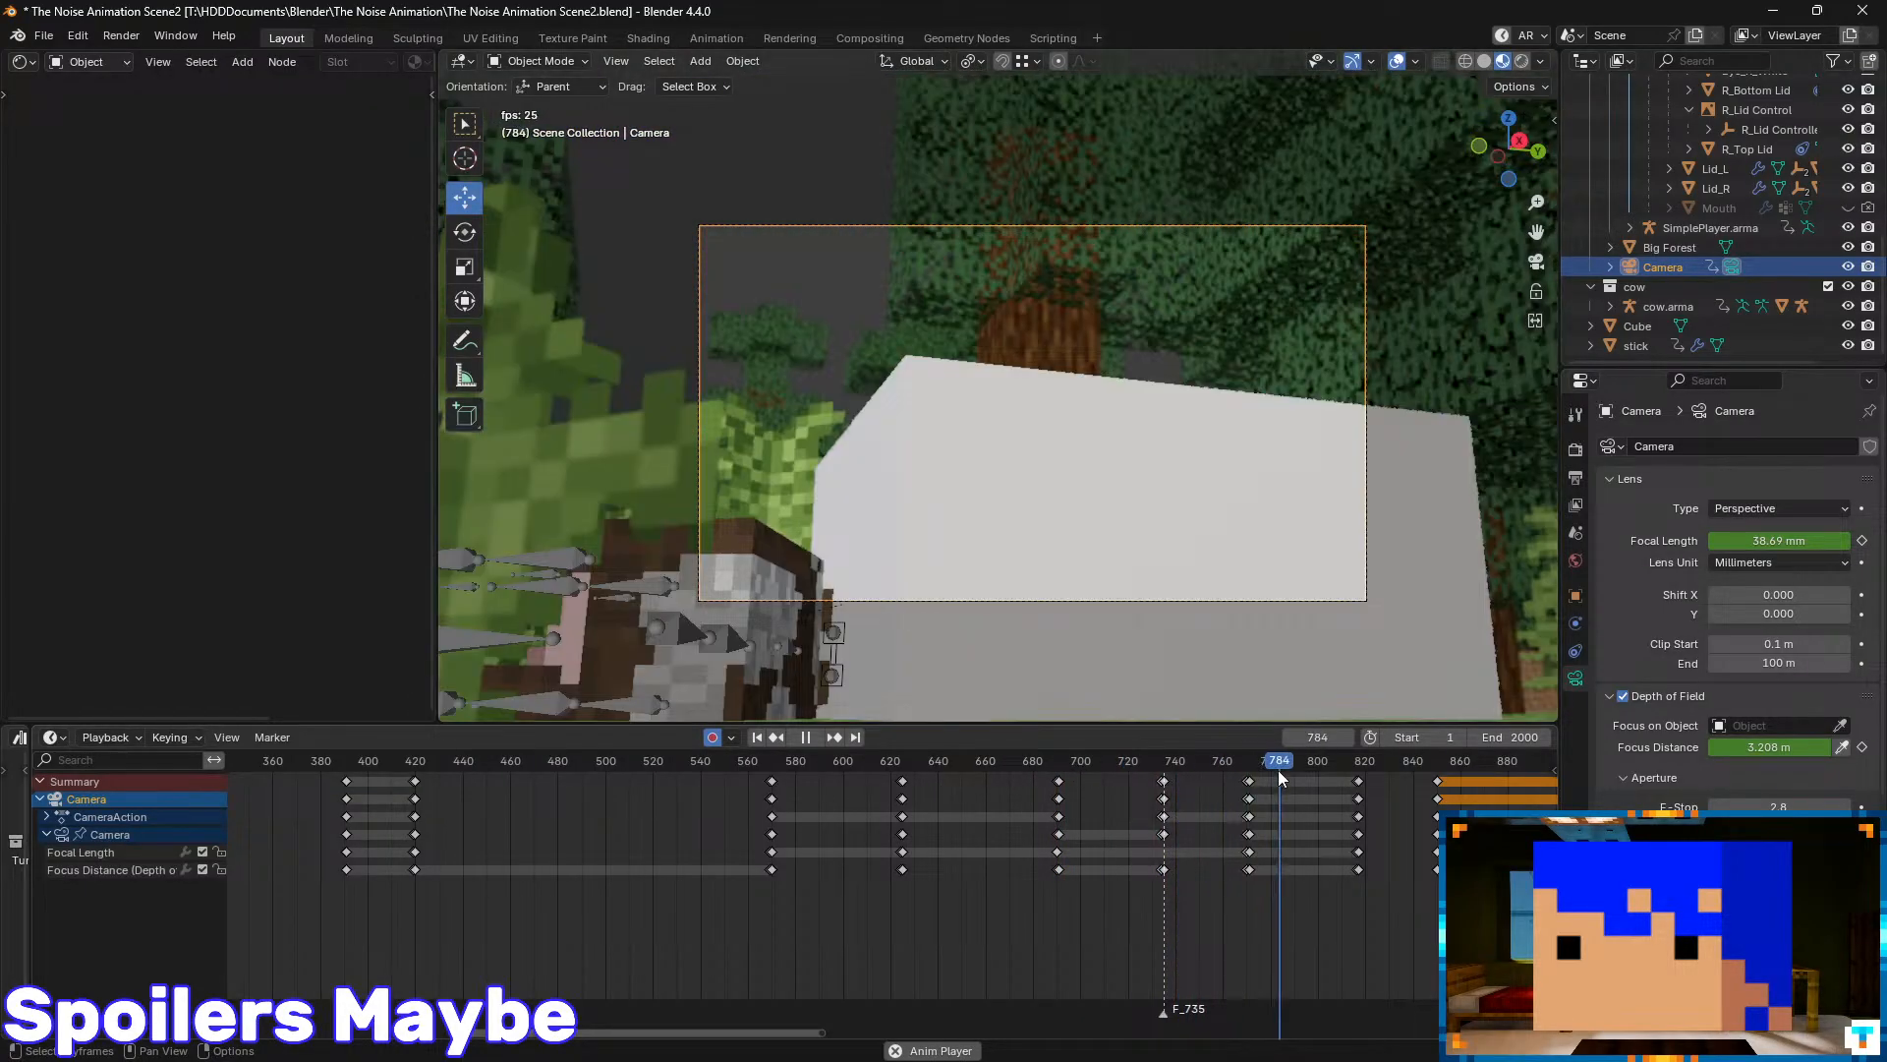
scroll(905, 865, "right", 5, "ctrl")
right_click(906, 798)
left_click(905, 798)
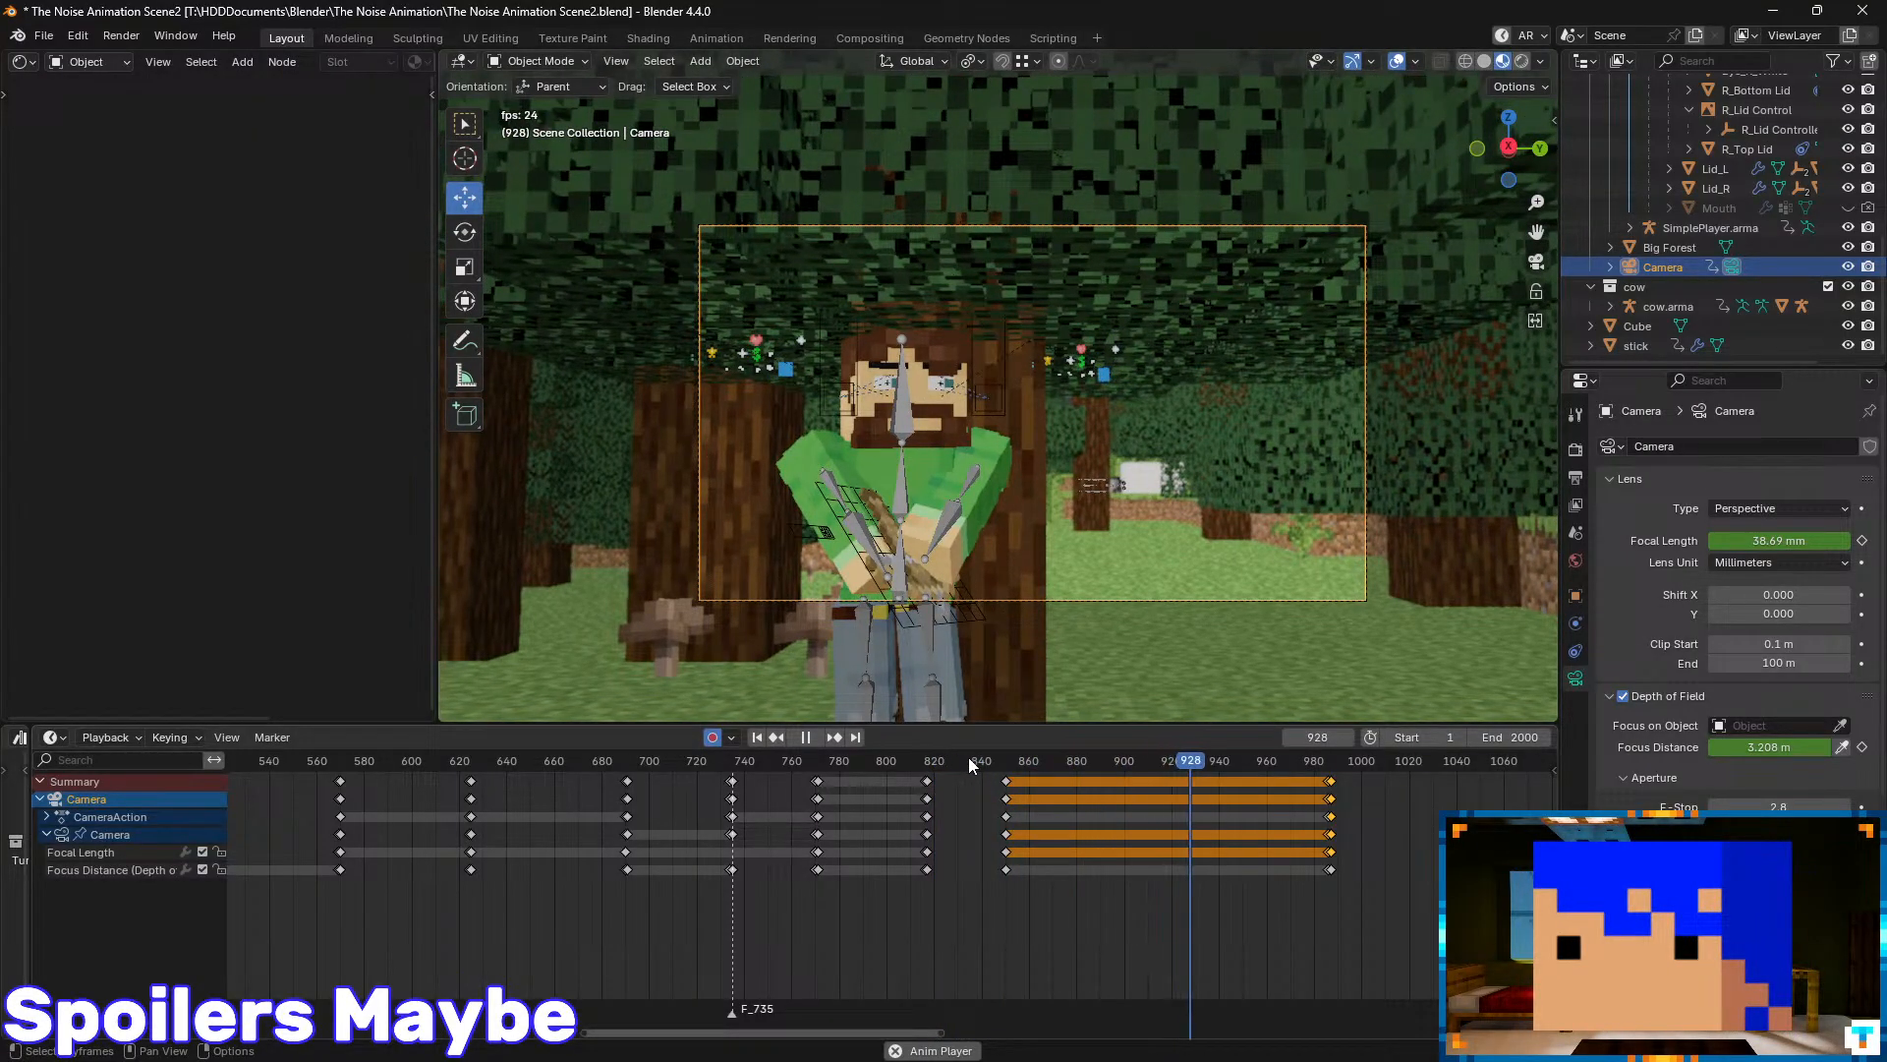
key("space")
key("ctrl+s")
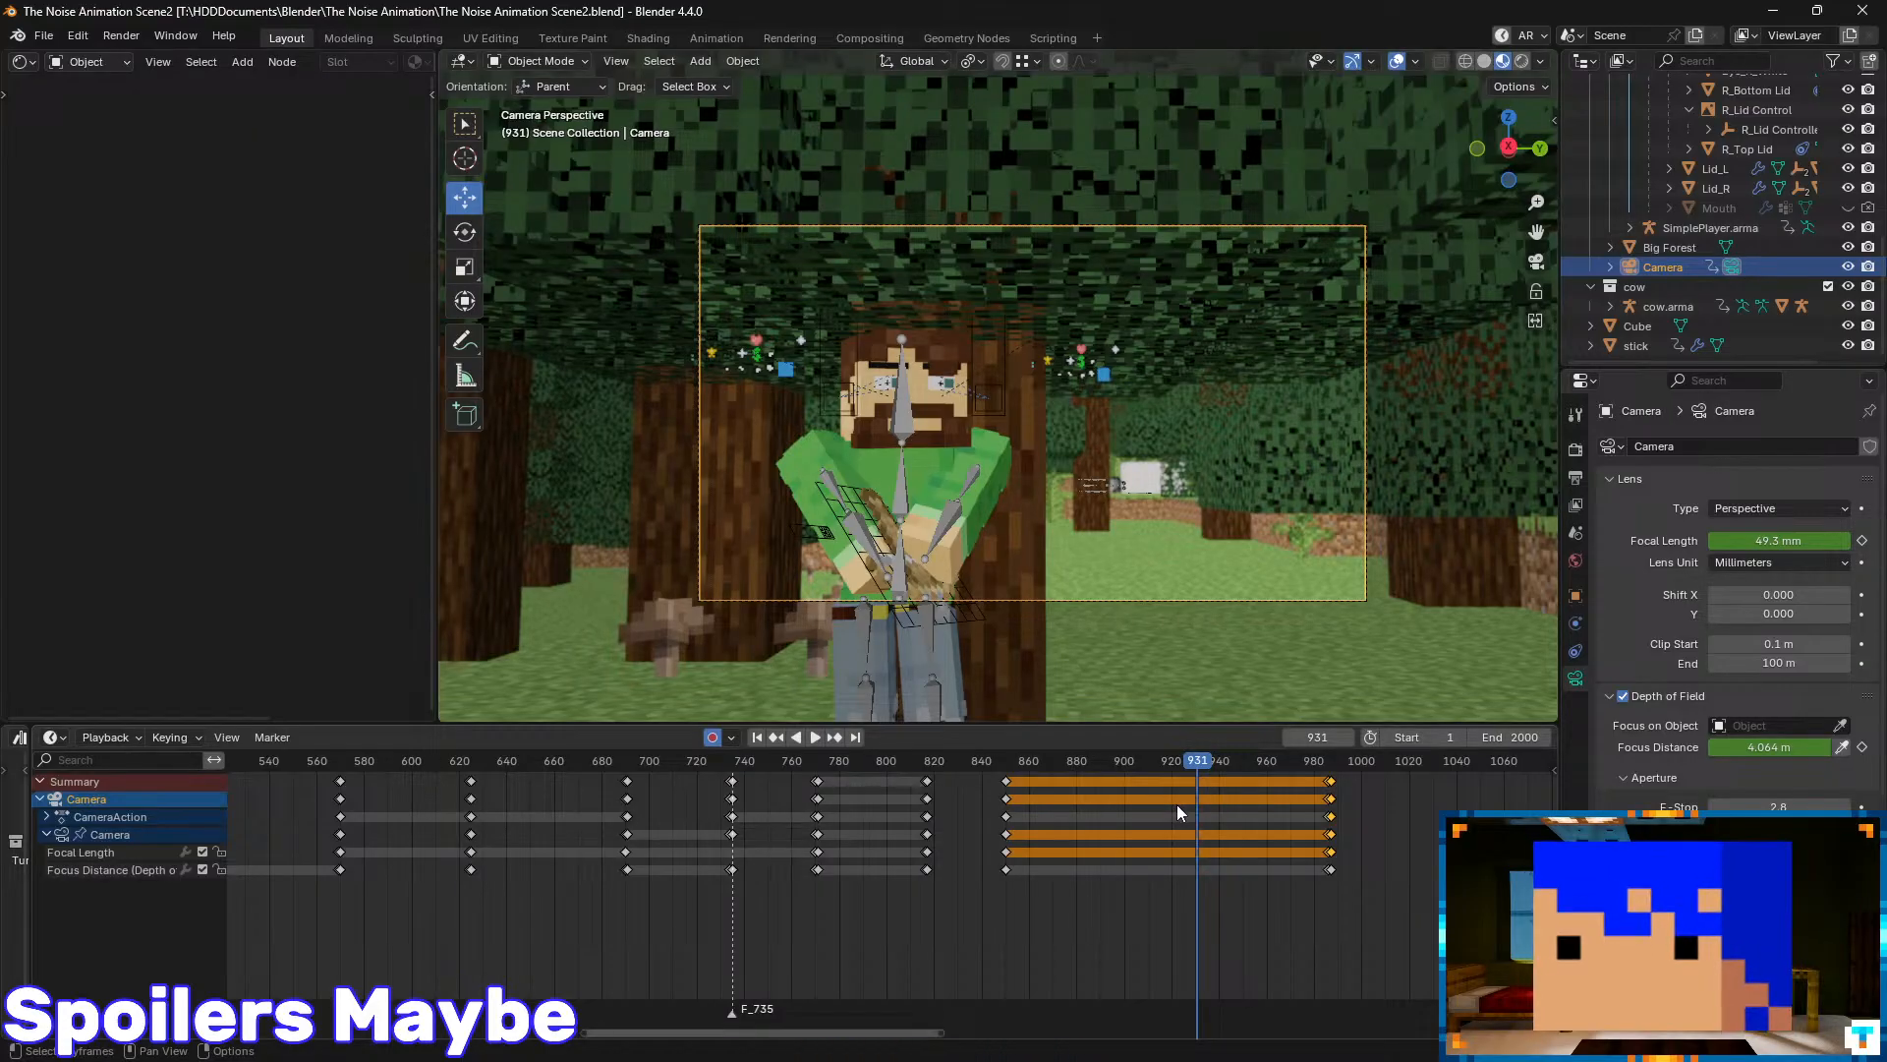
- Create a new General file and delete the default cube
left_click(52, 37)
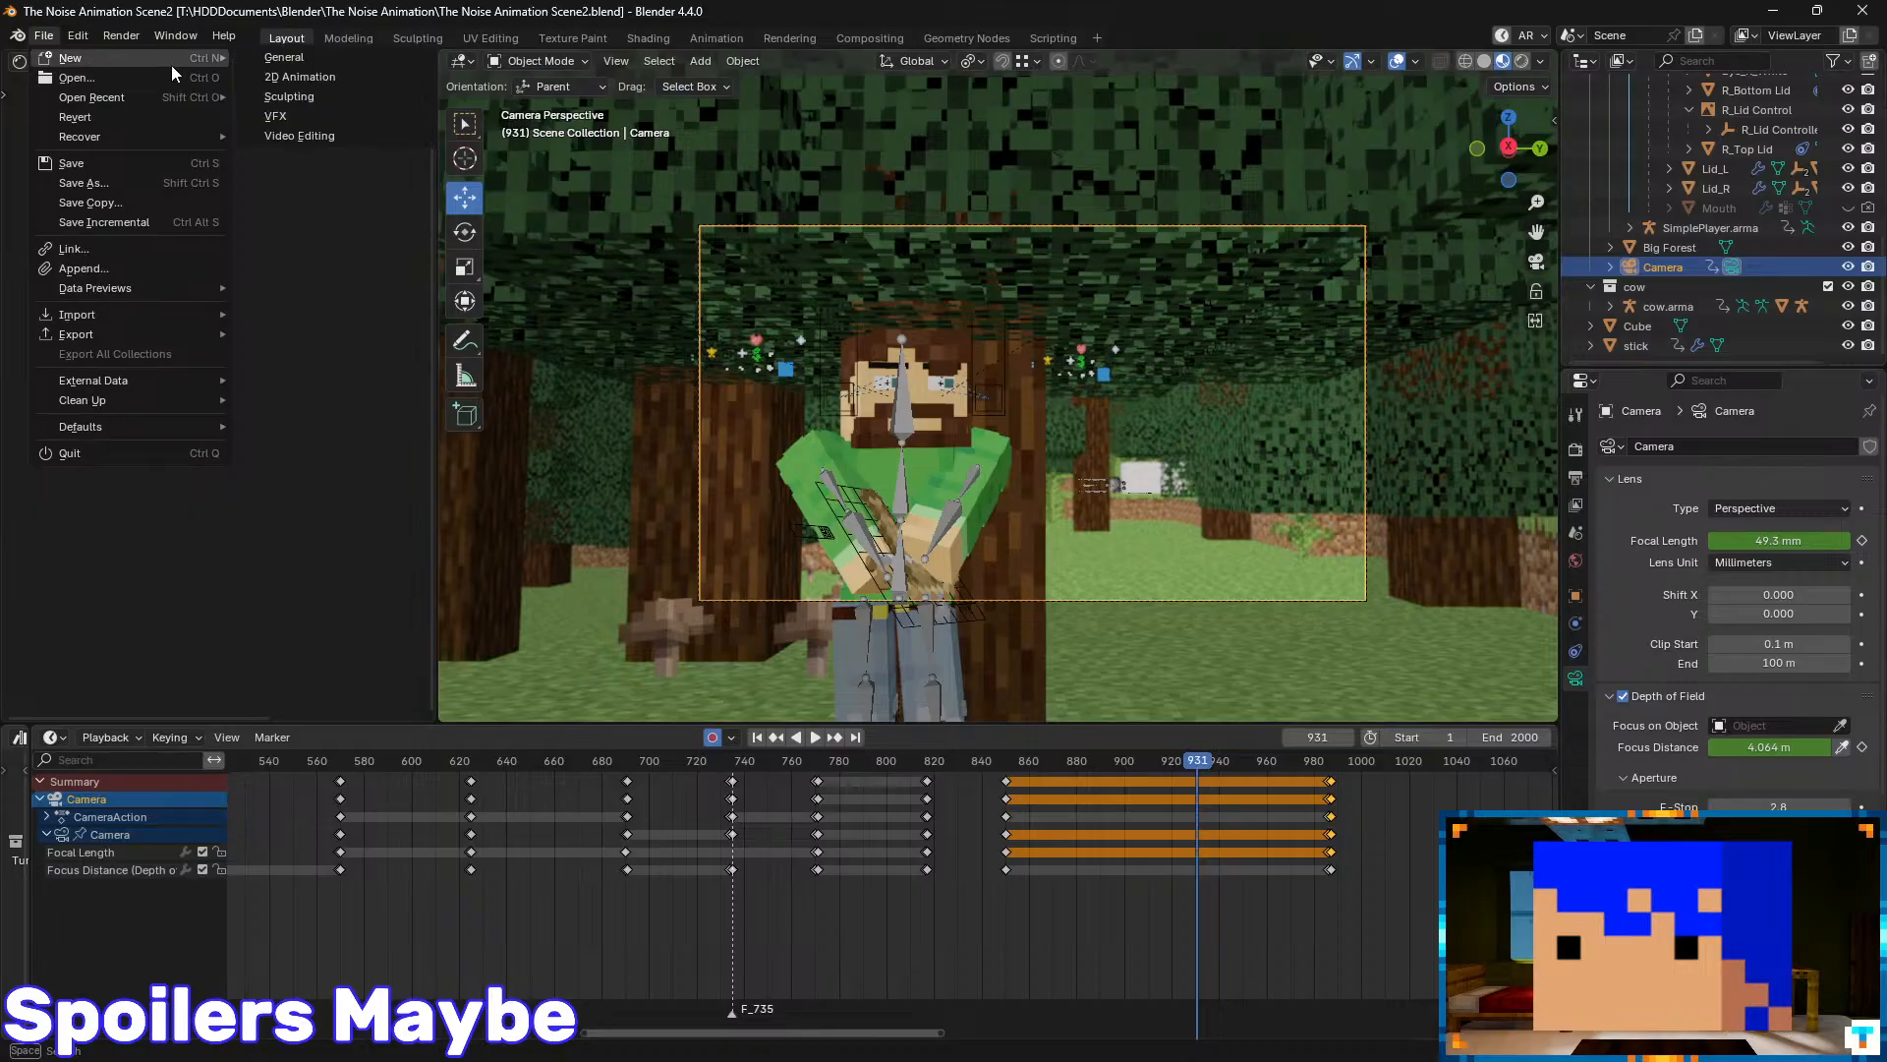
mouse_move(187, 61)
left_click(285, 61)
key("x")
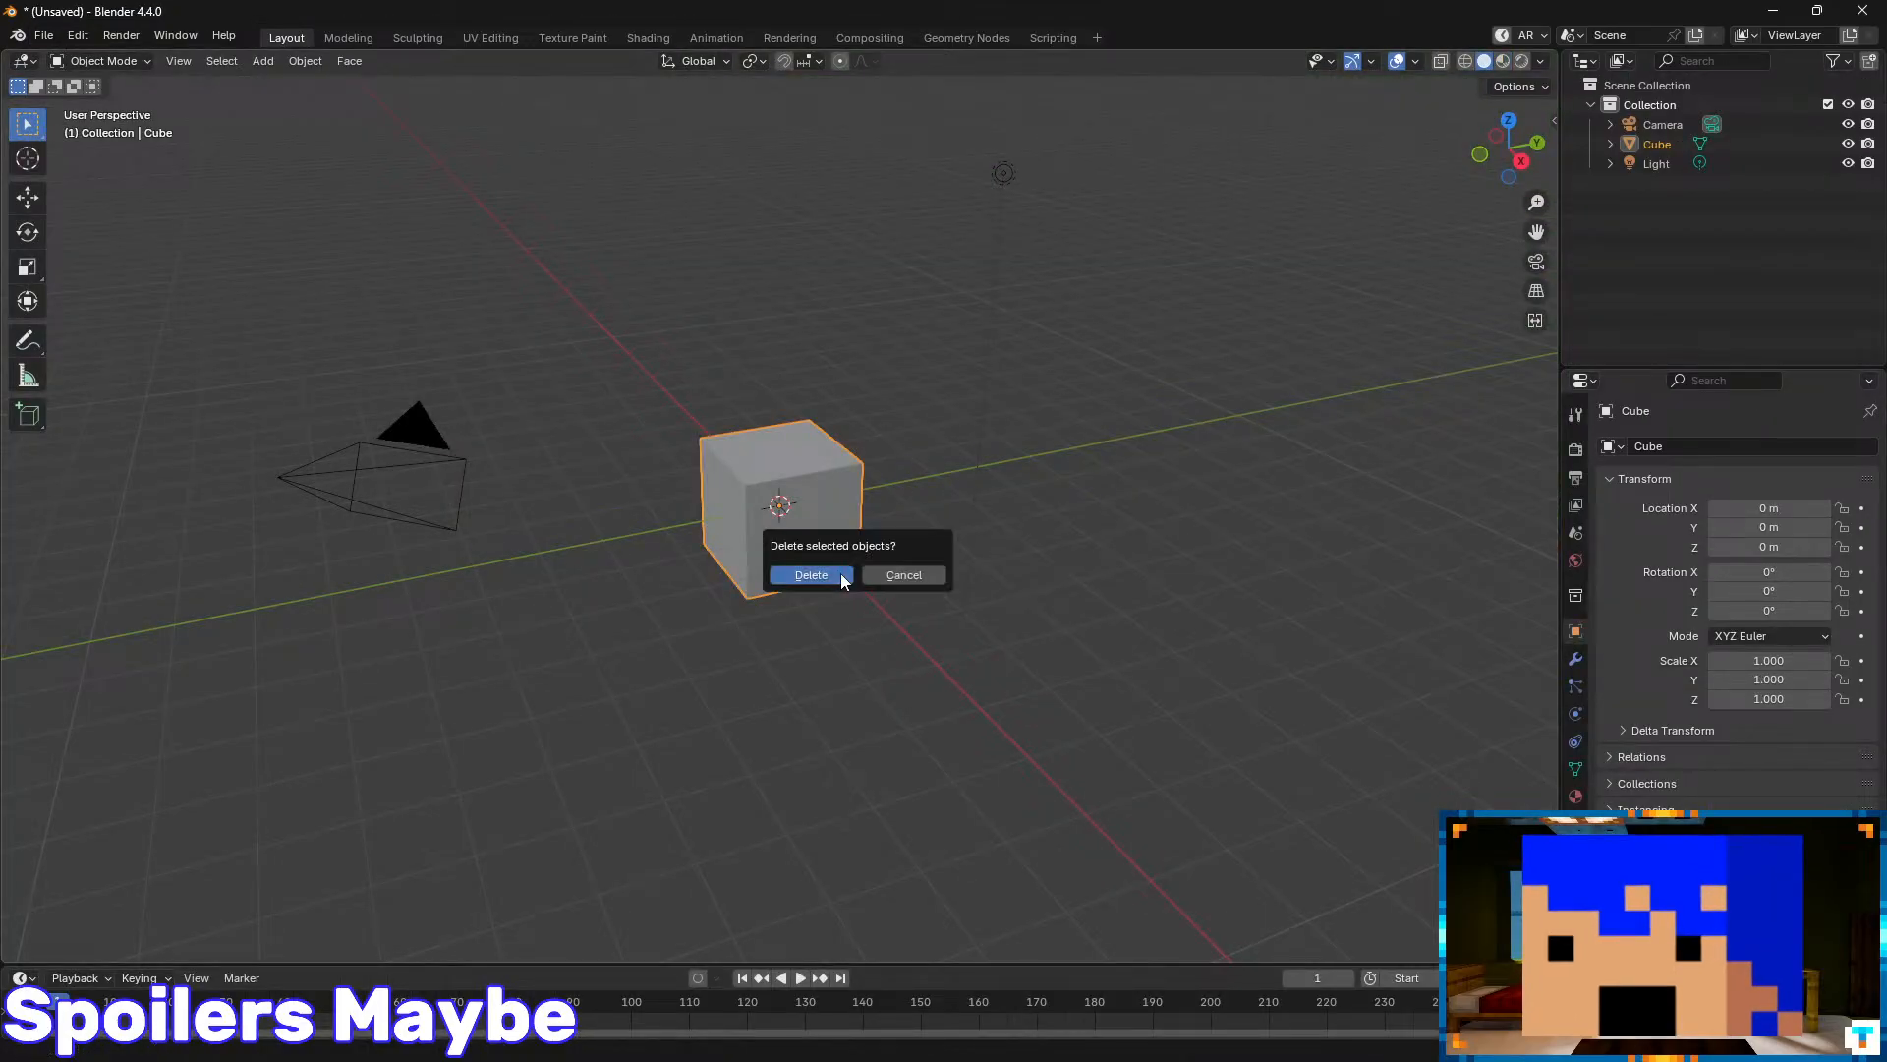
left_click(833, 579)
- Show the 3D viewport's sidebar and enlarge the timeline area
key("n")
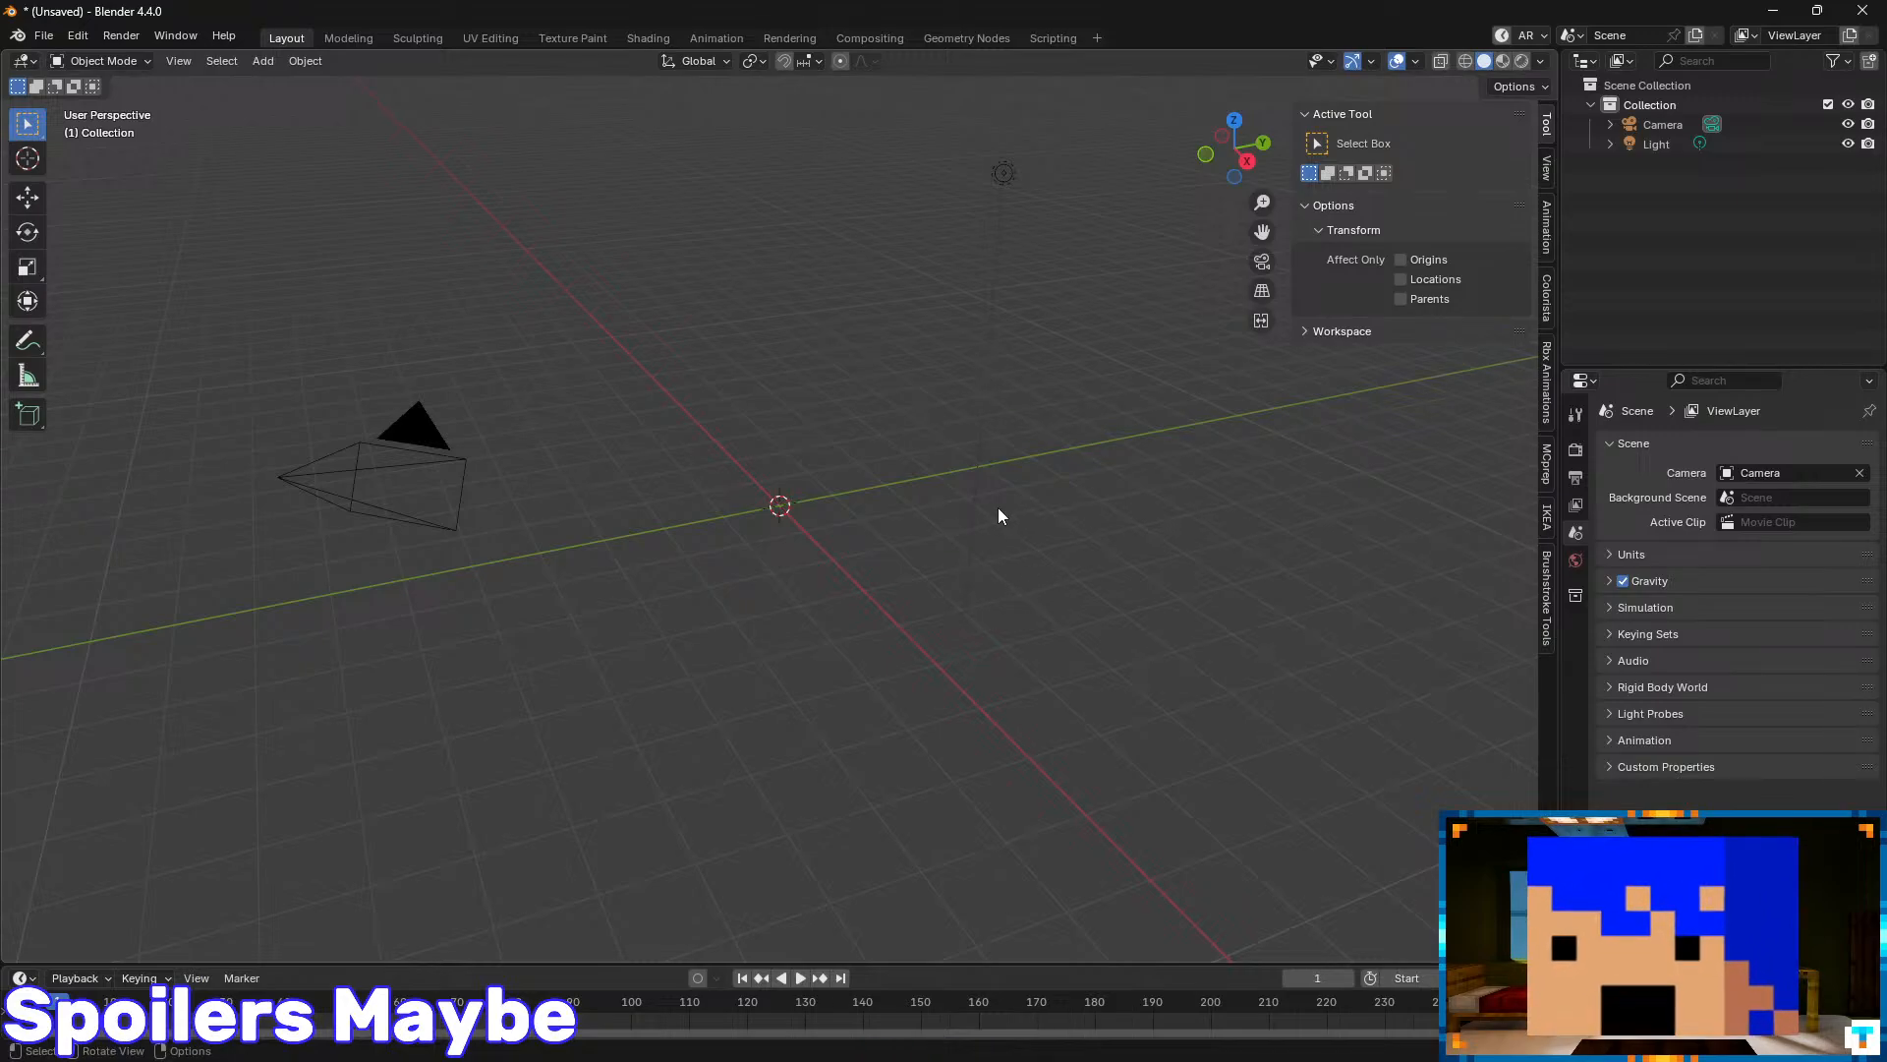
key("n")
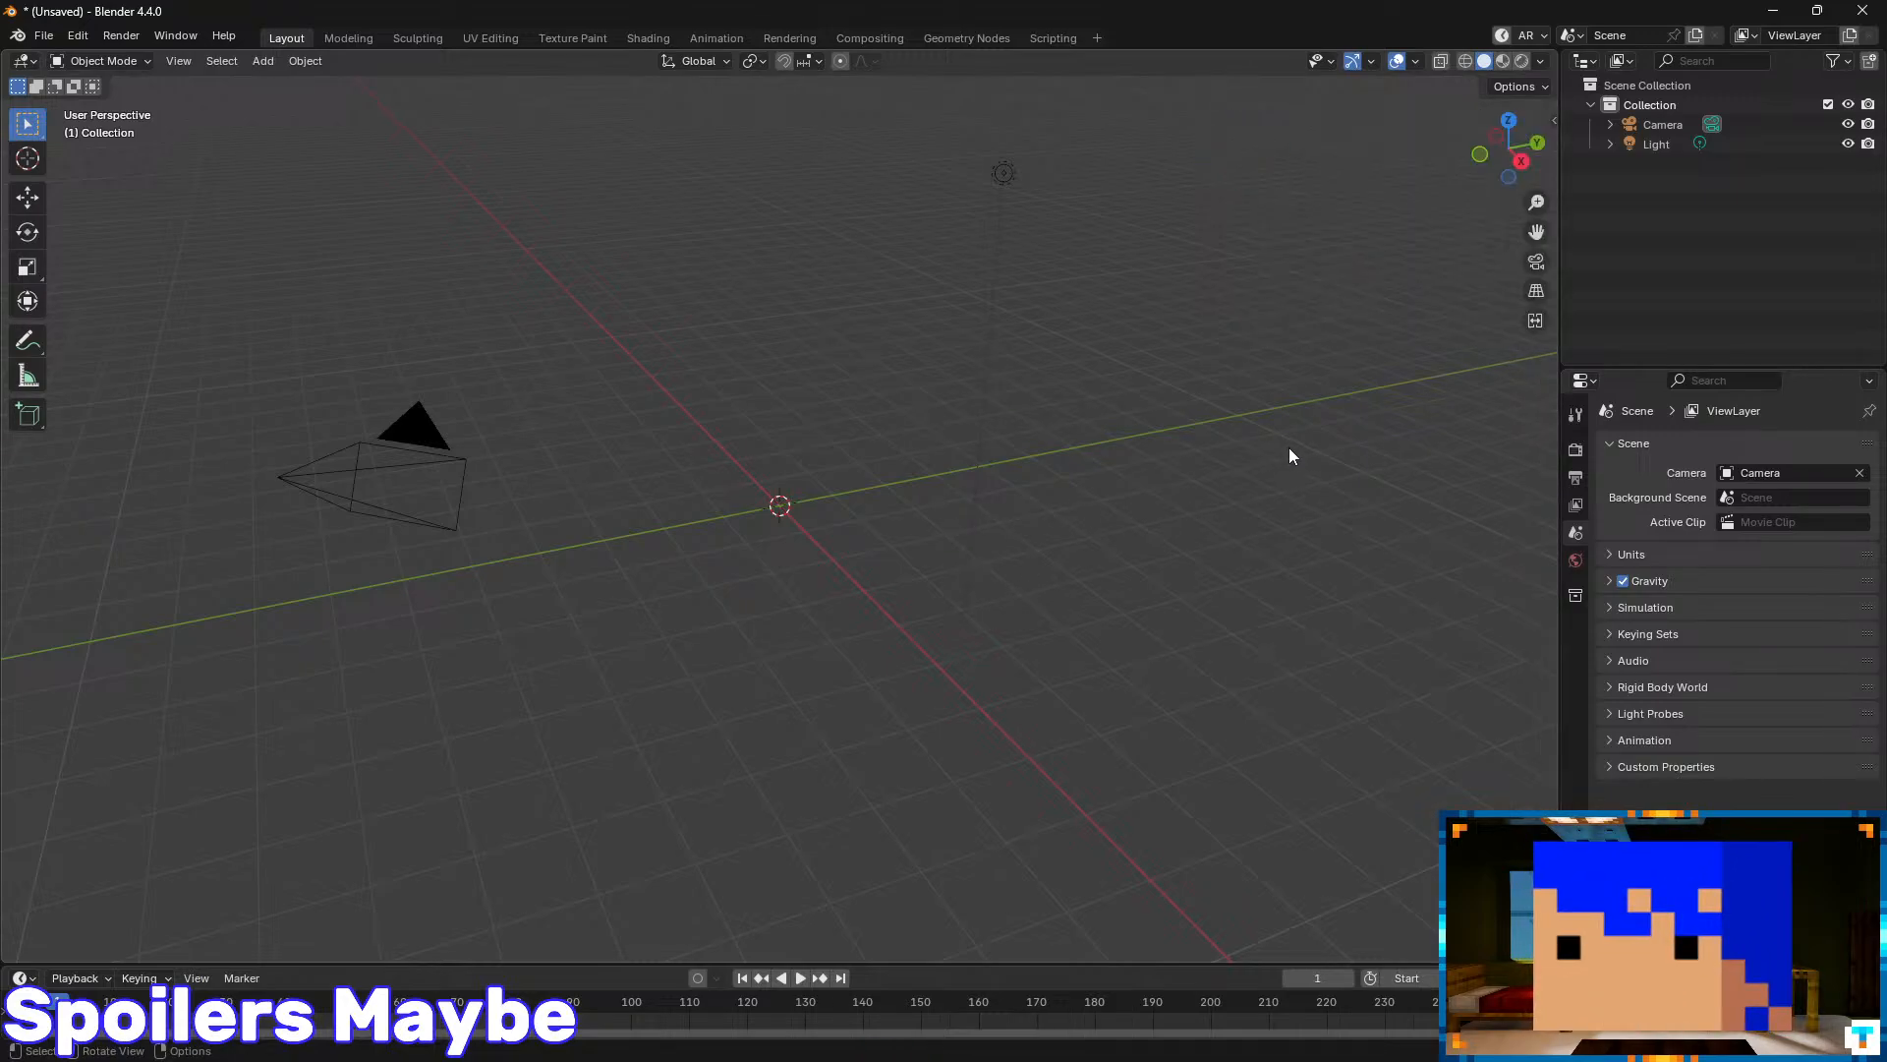
key("n")
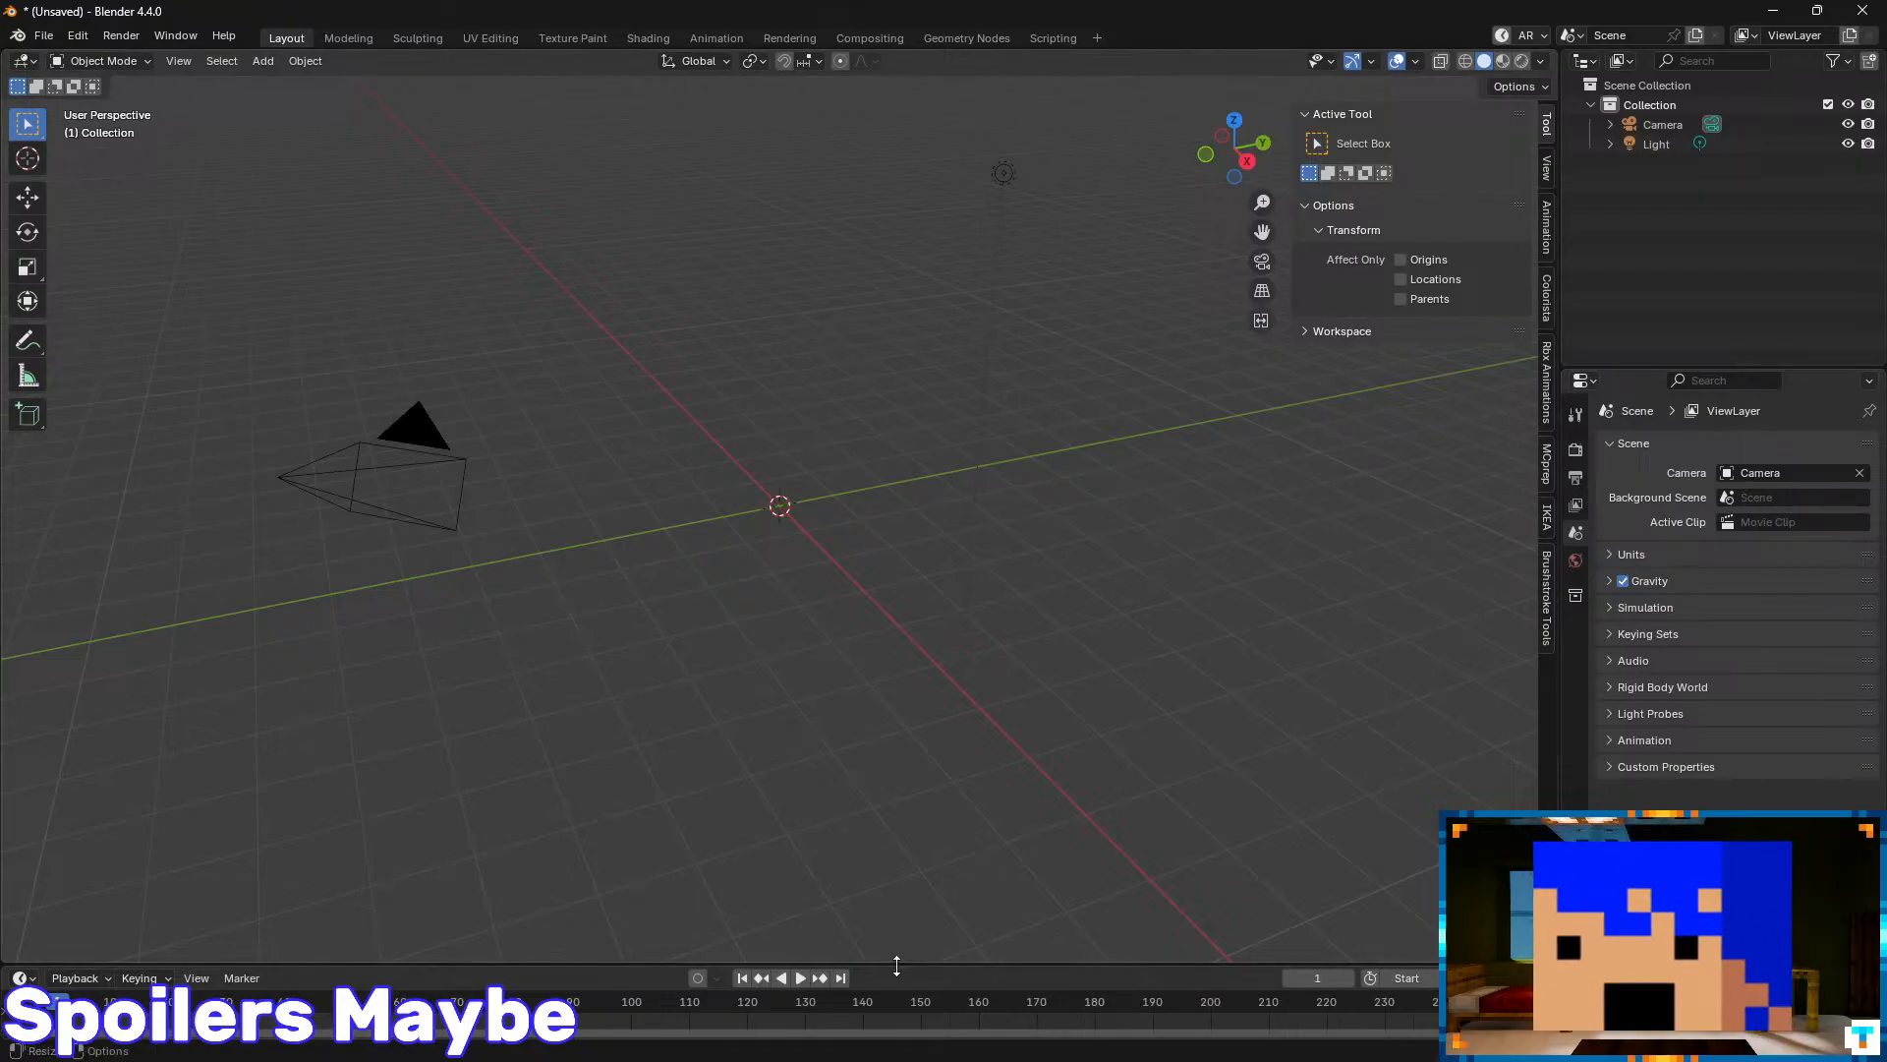
left_click_drag(898, 963, 921, 619)
- Try the Nonlinear Animation and Dope Sheet editors below the viewport, reduce that area's height and restore the Timeline
left_click(21, 632)
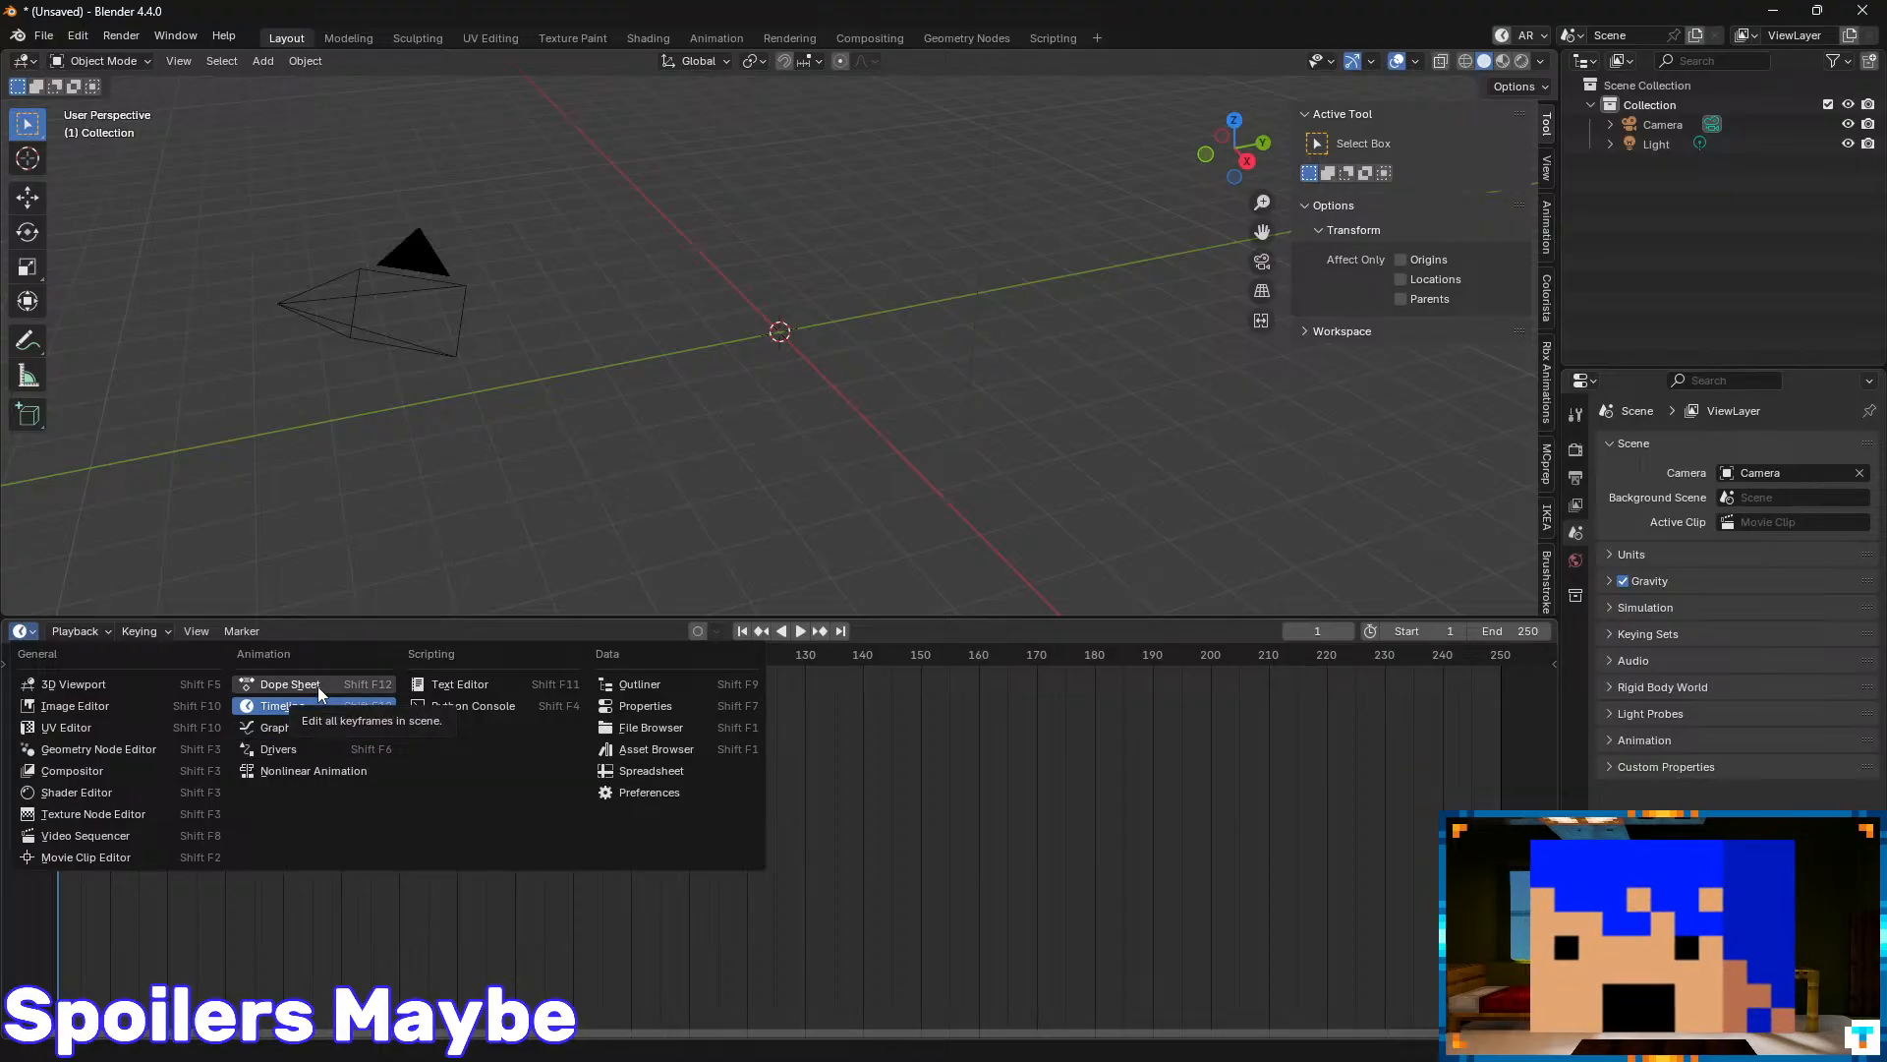
left_click(309, 771)
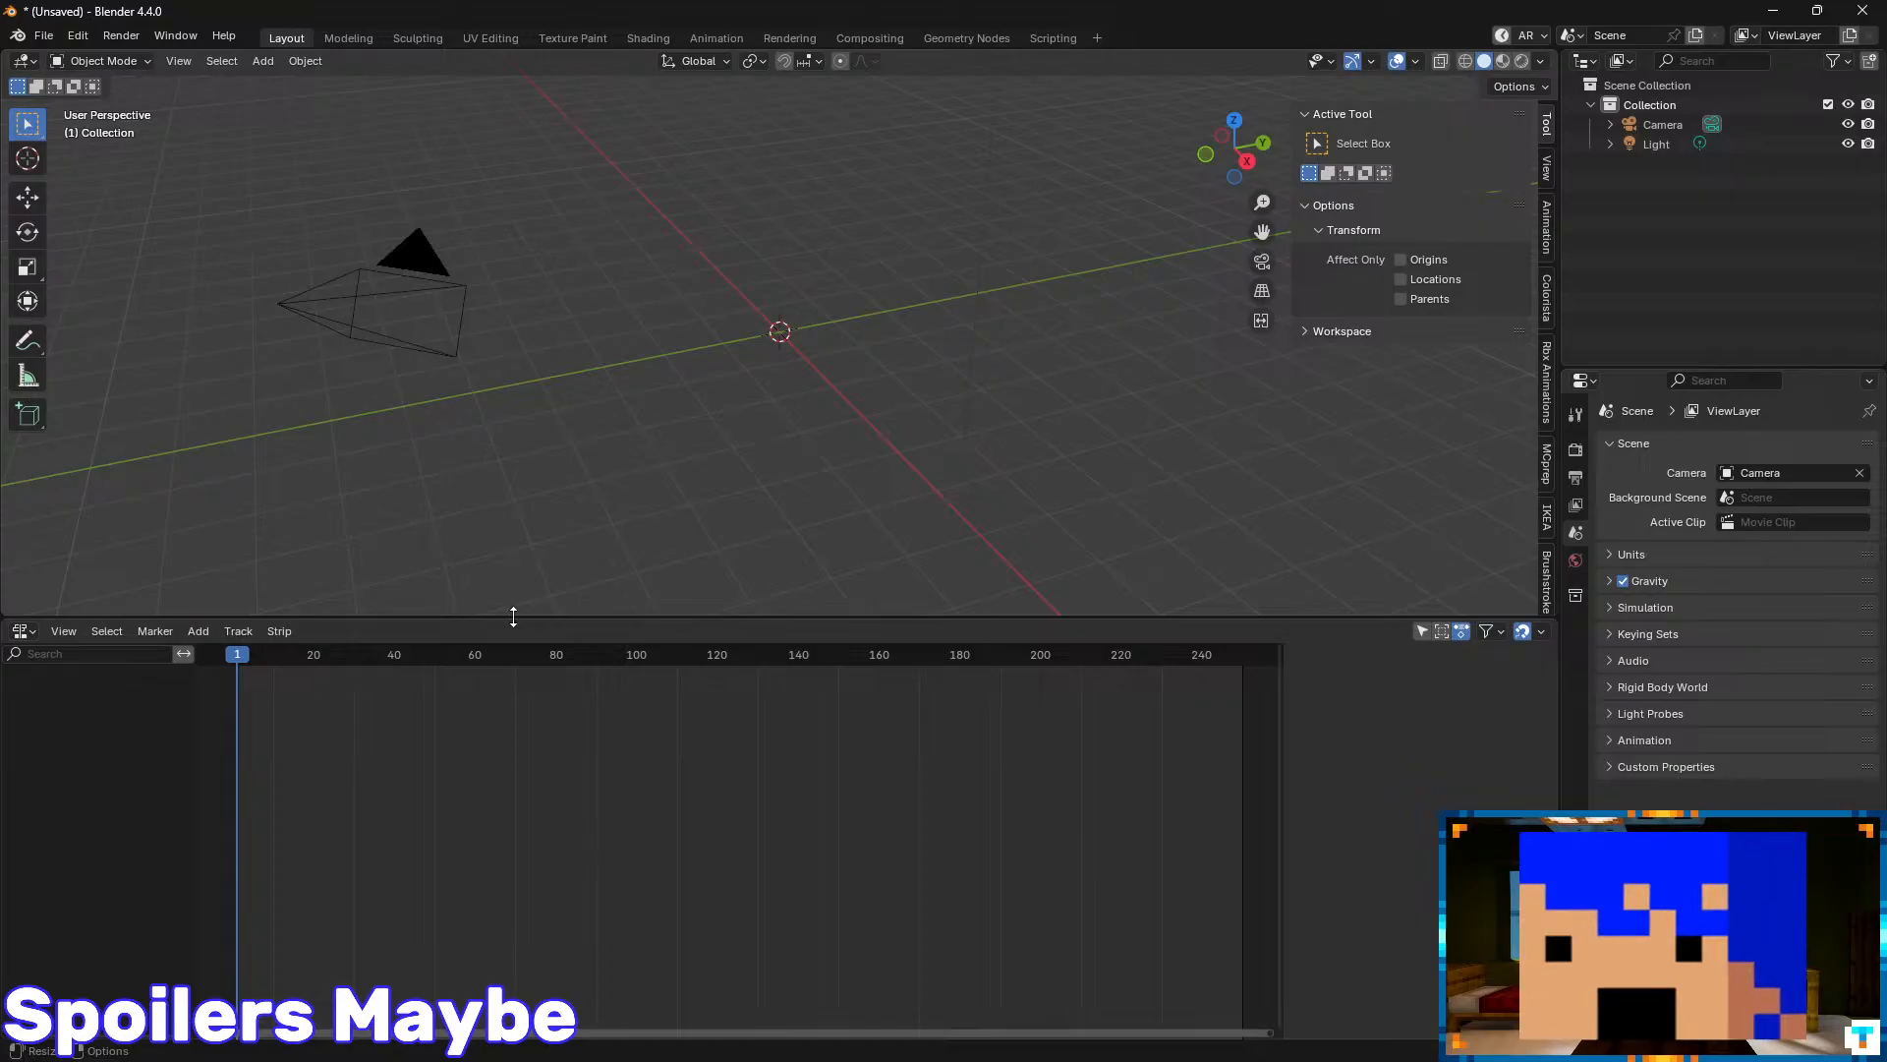
left_click_drag(518, 615, 462, 676)
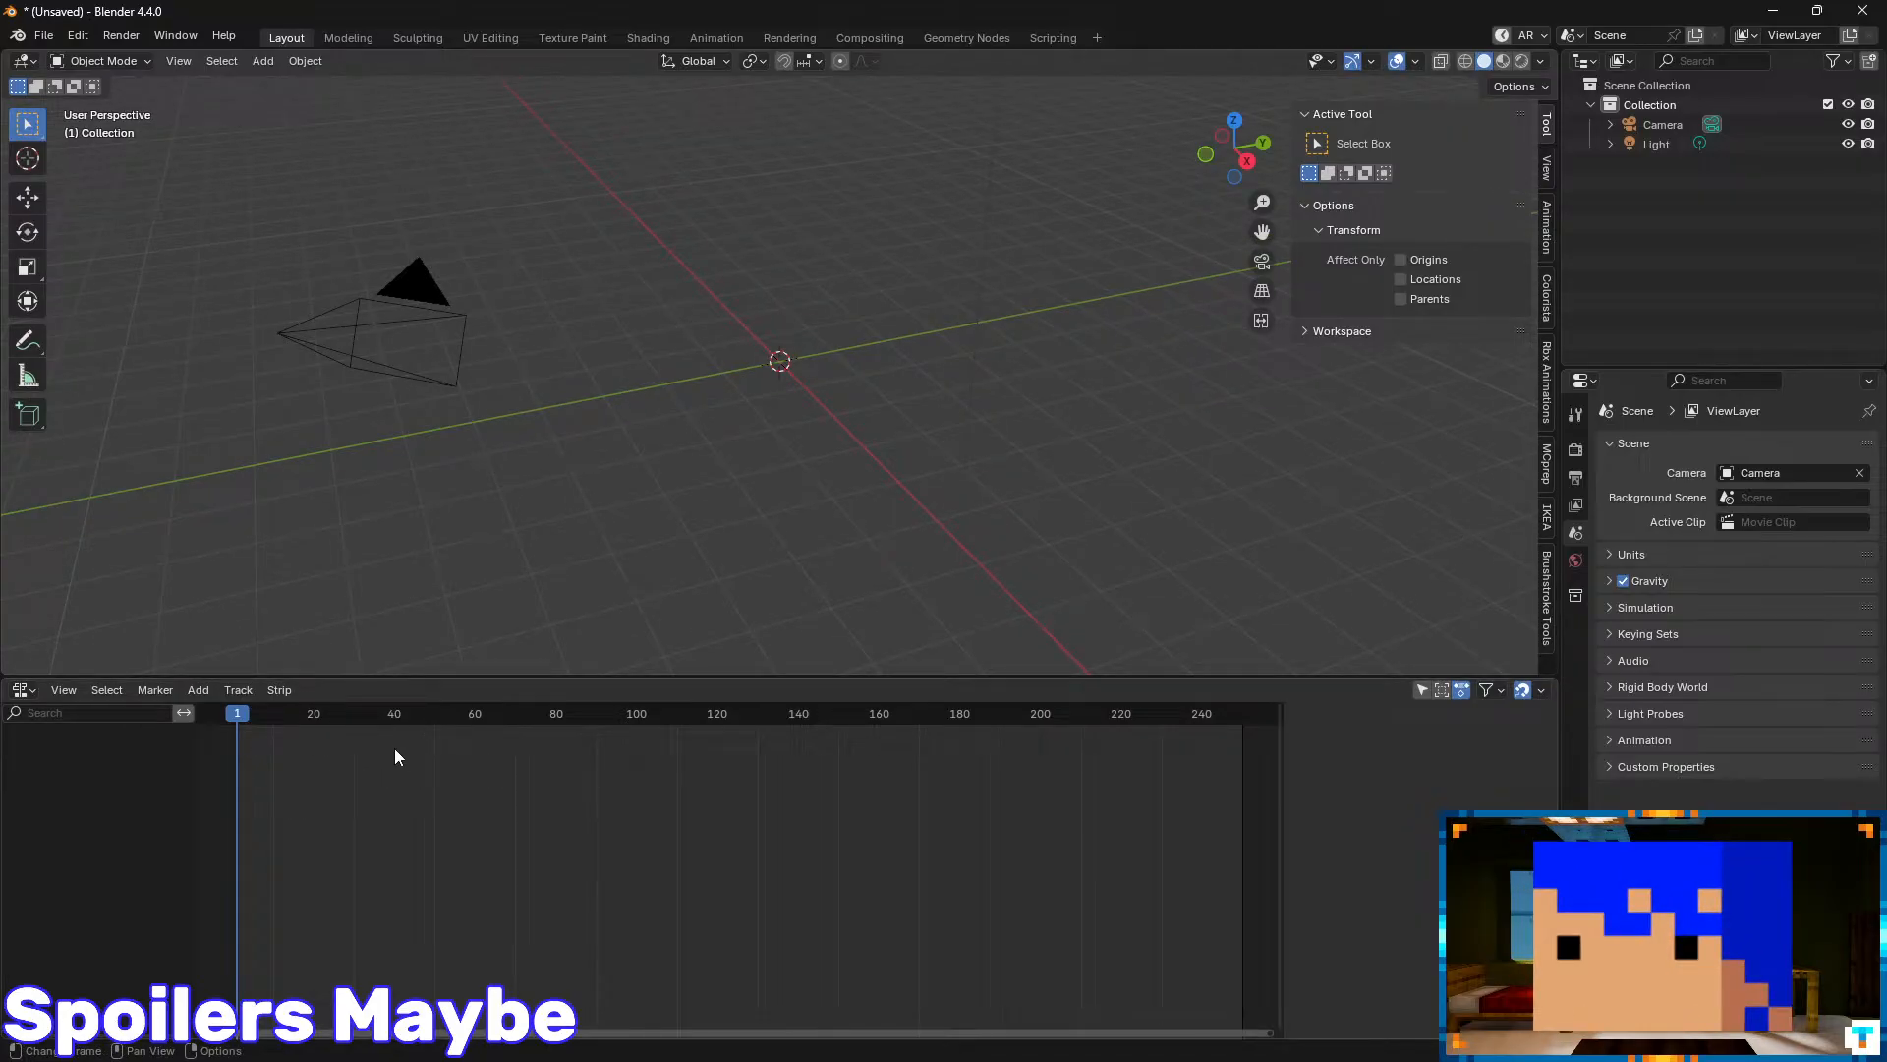
left_click_drag(392, 677, 393, 736)
left_click(24, 749)
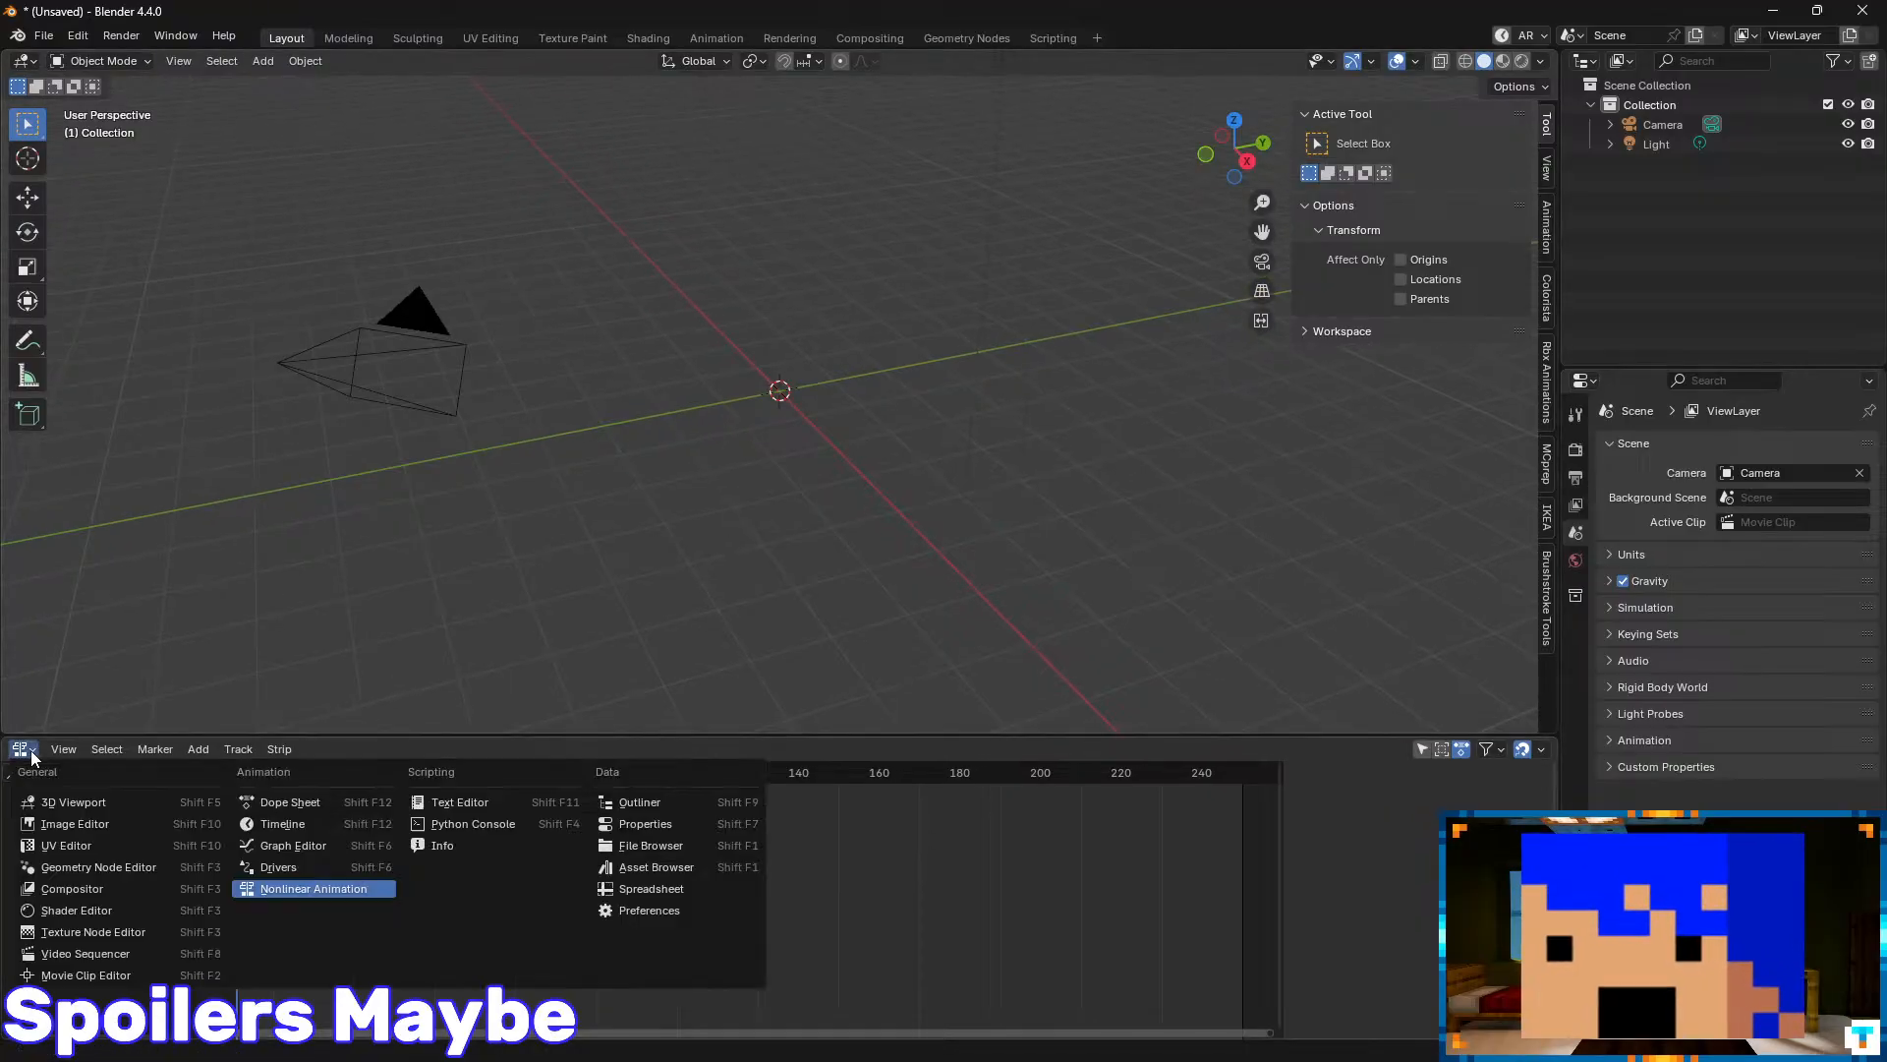
left_click(295, 803)
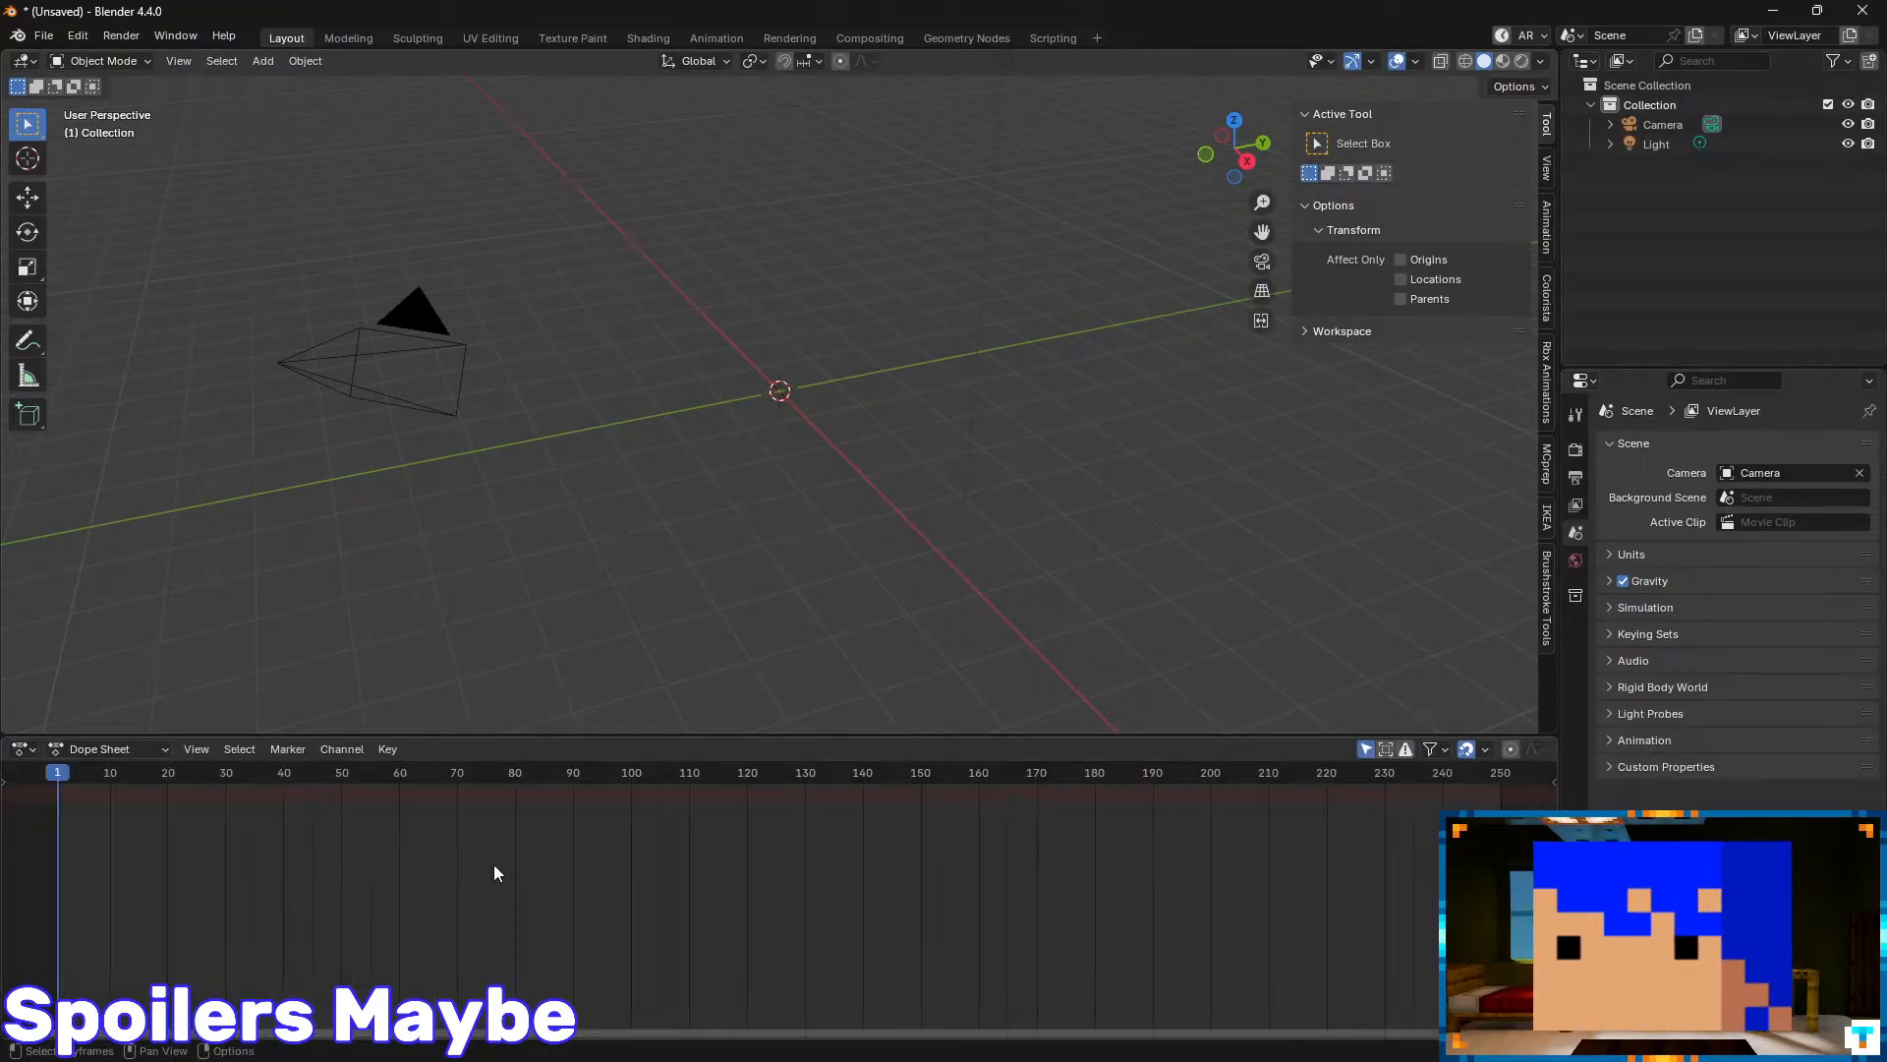
left_click(24, 749)
left_click(285, 823)
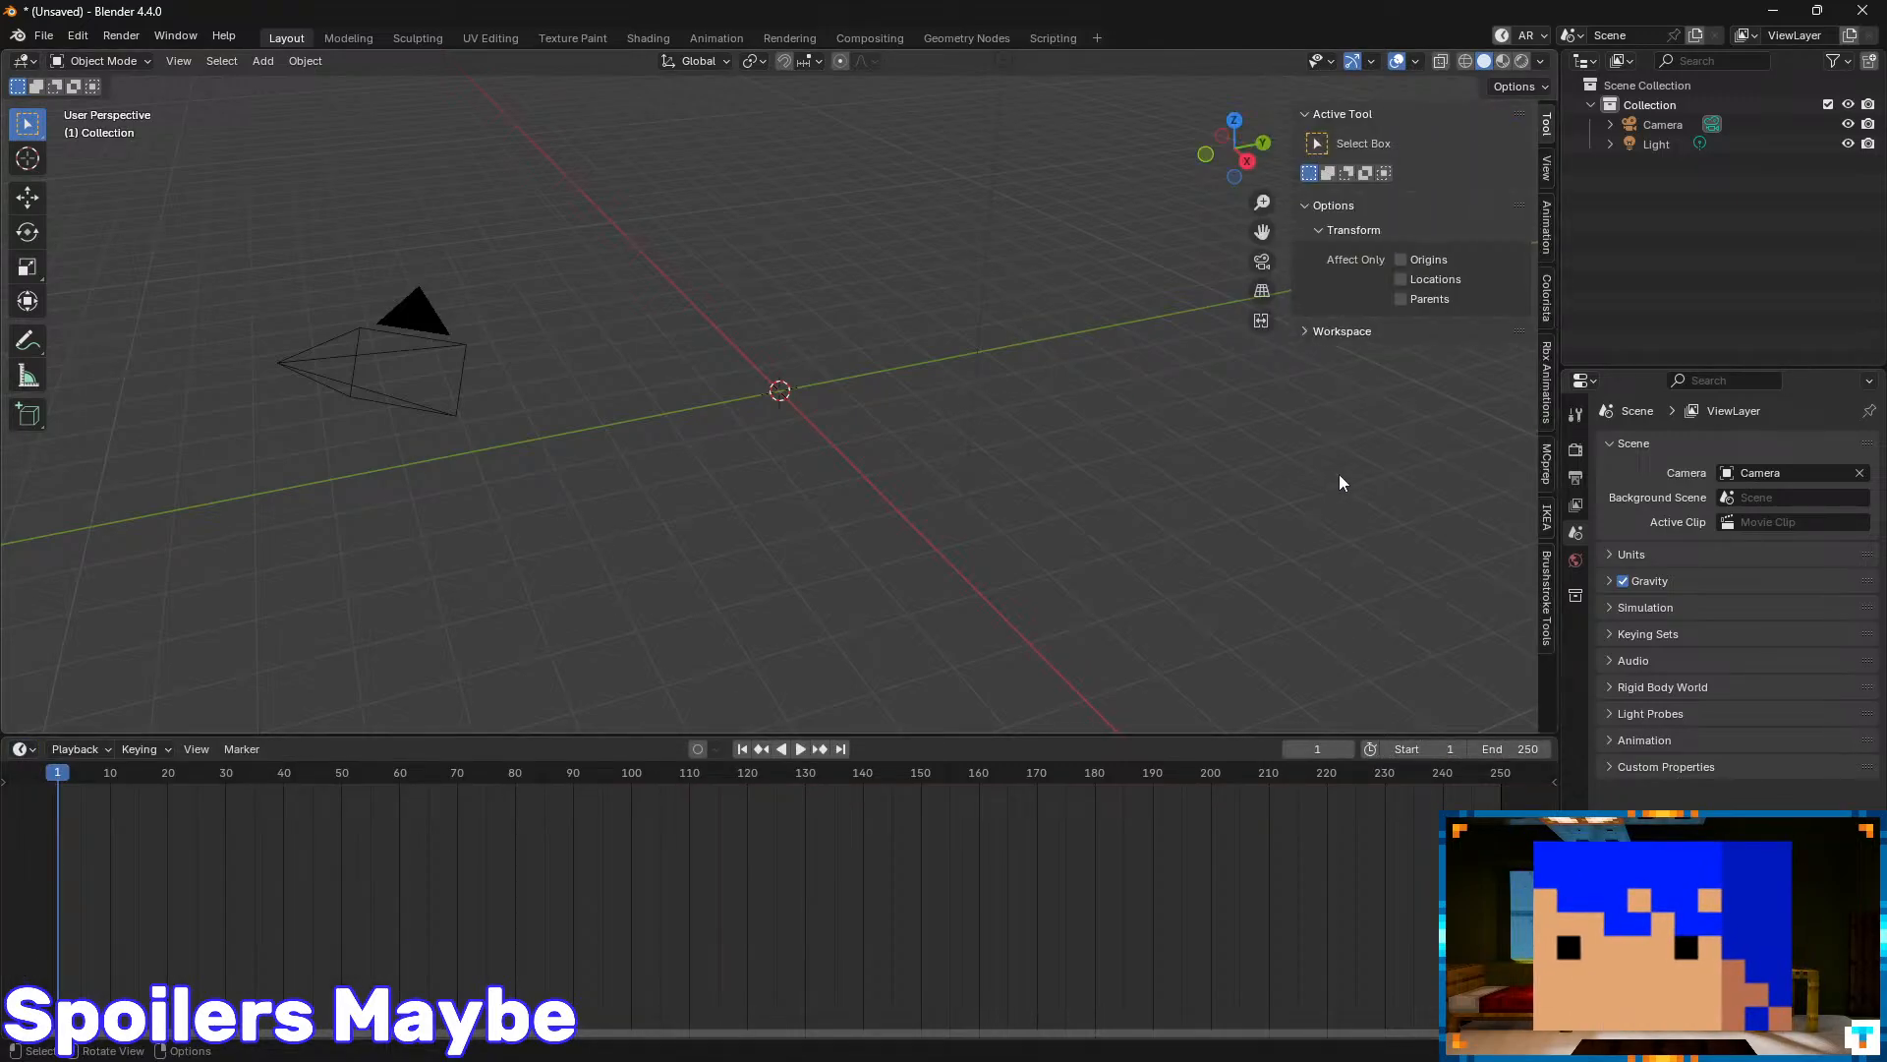
- Spawn a Simple Player rig from MCprep's Player Mobs and view it in Material Preview shading
left_click(1546, 463)
scroll(1517, 339, "down", 8)
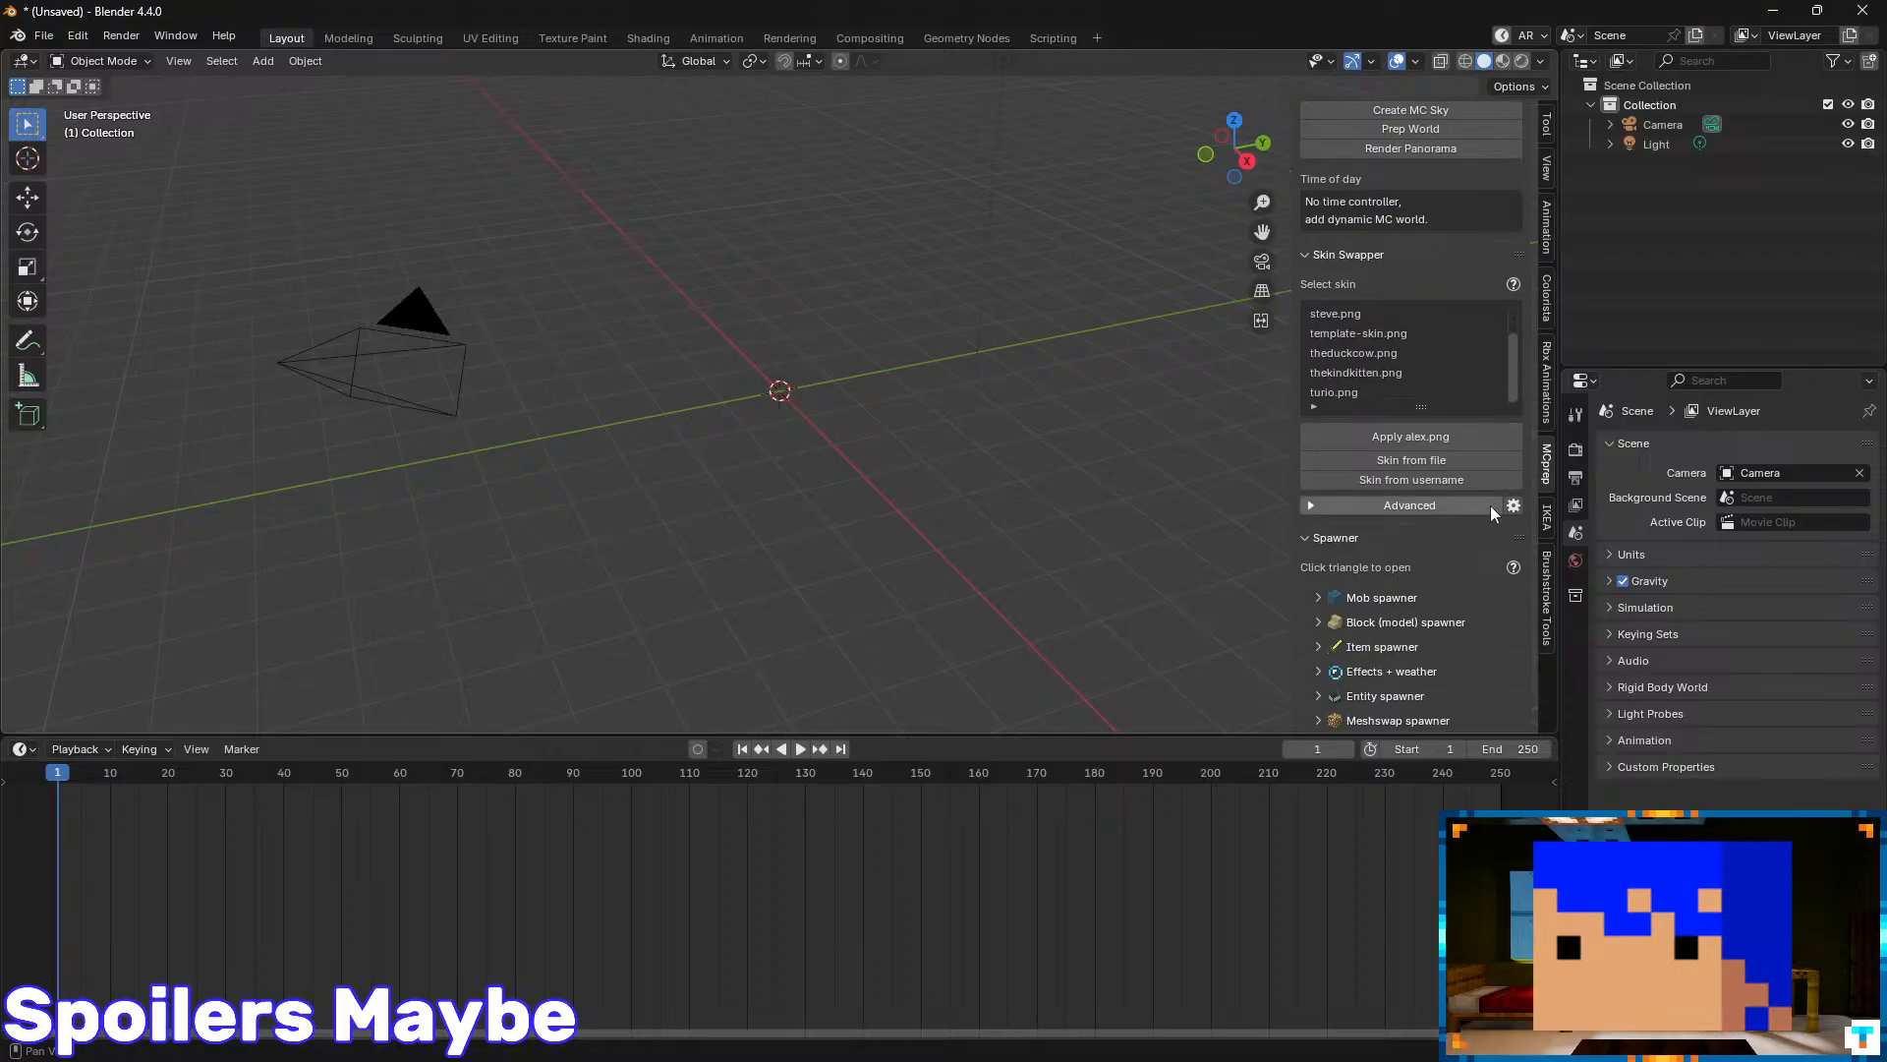
left_click(1383, 605)
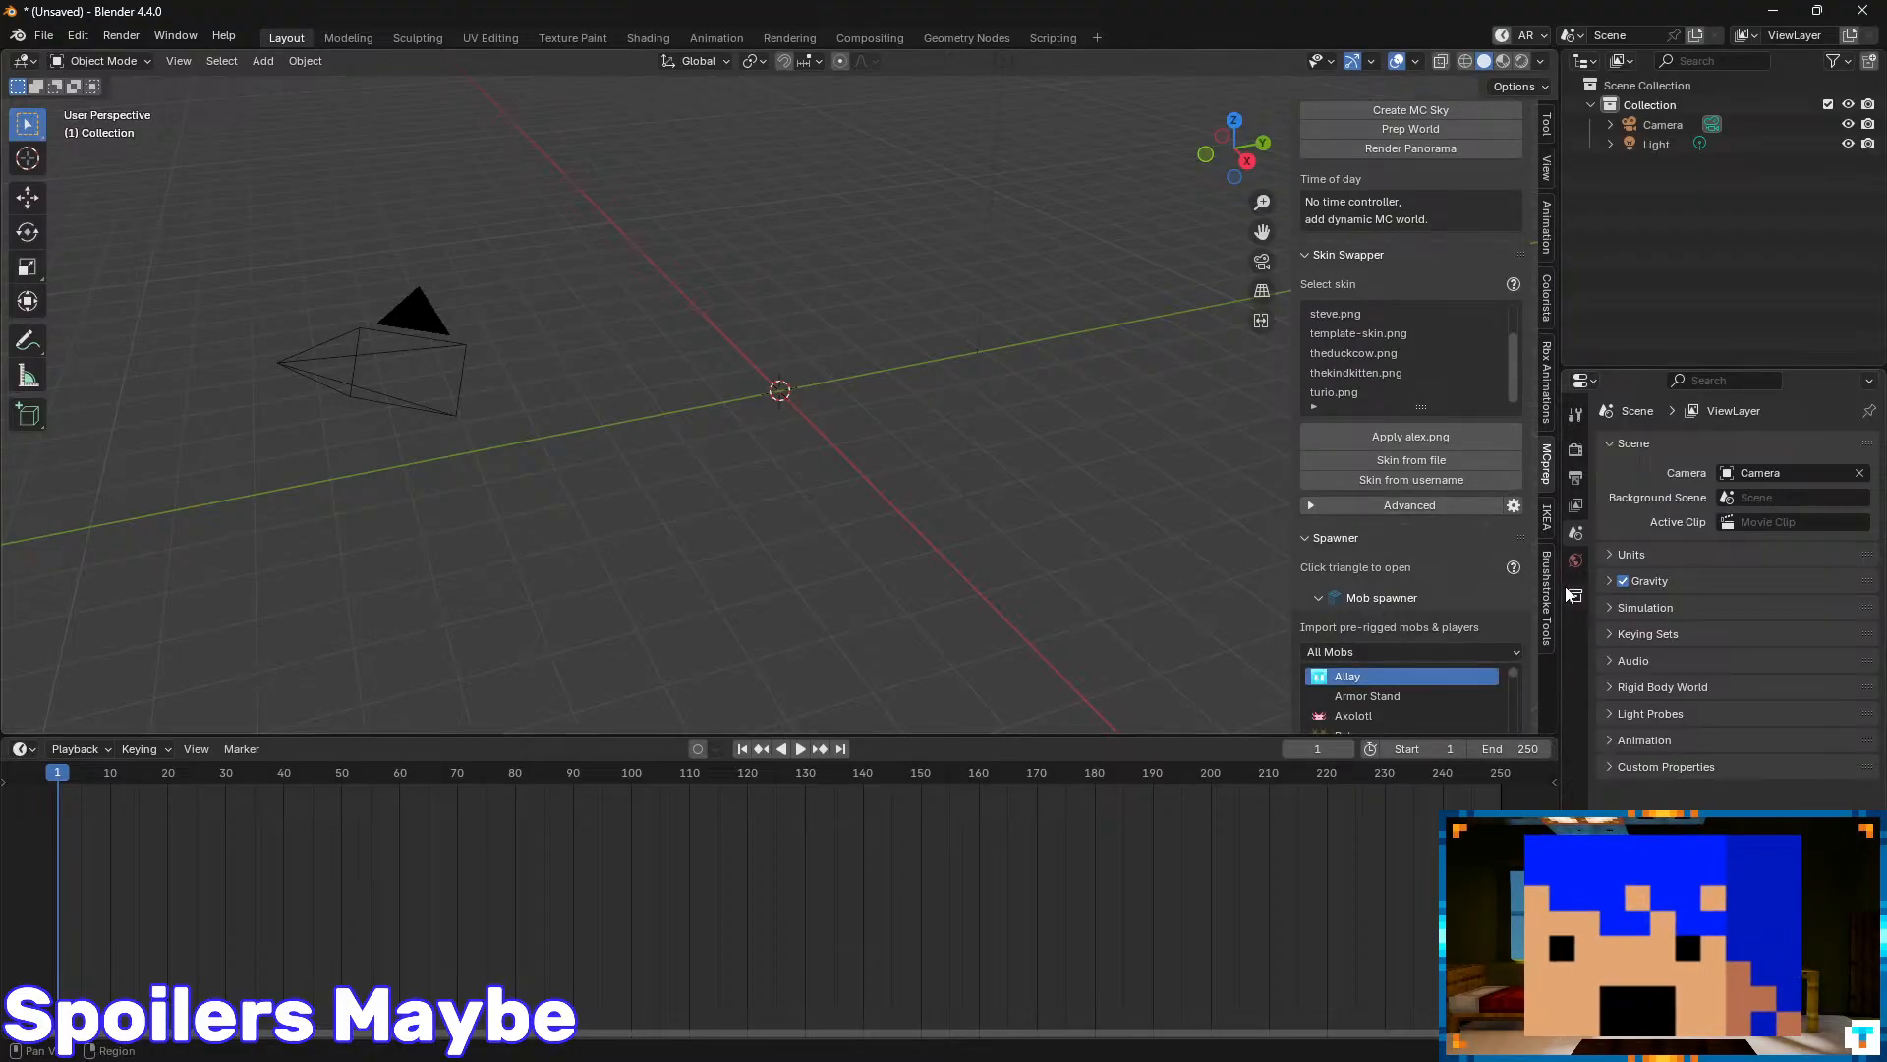
scroll(1532, 533, "down", 5)
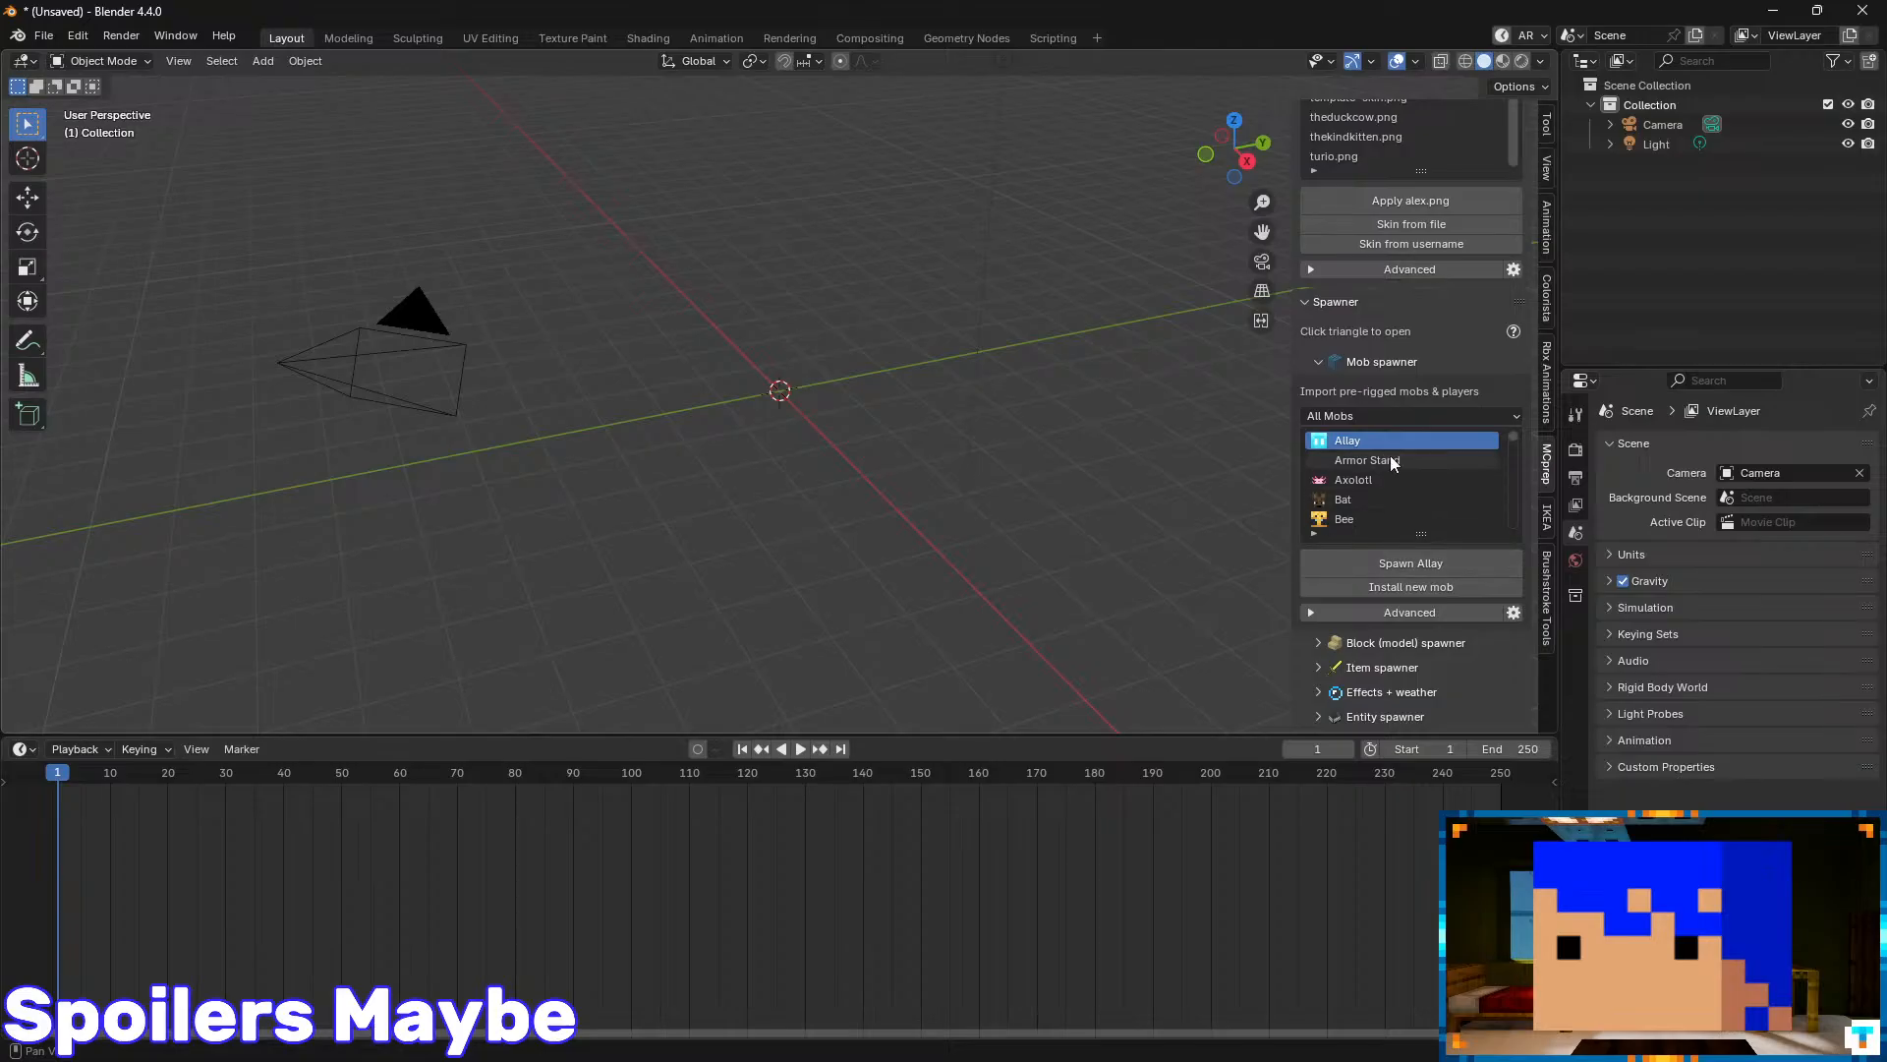
left_click(1352, 417)
left_click(1378, 549)
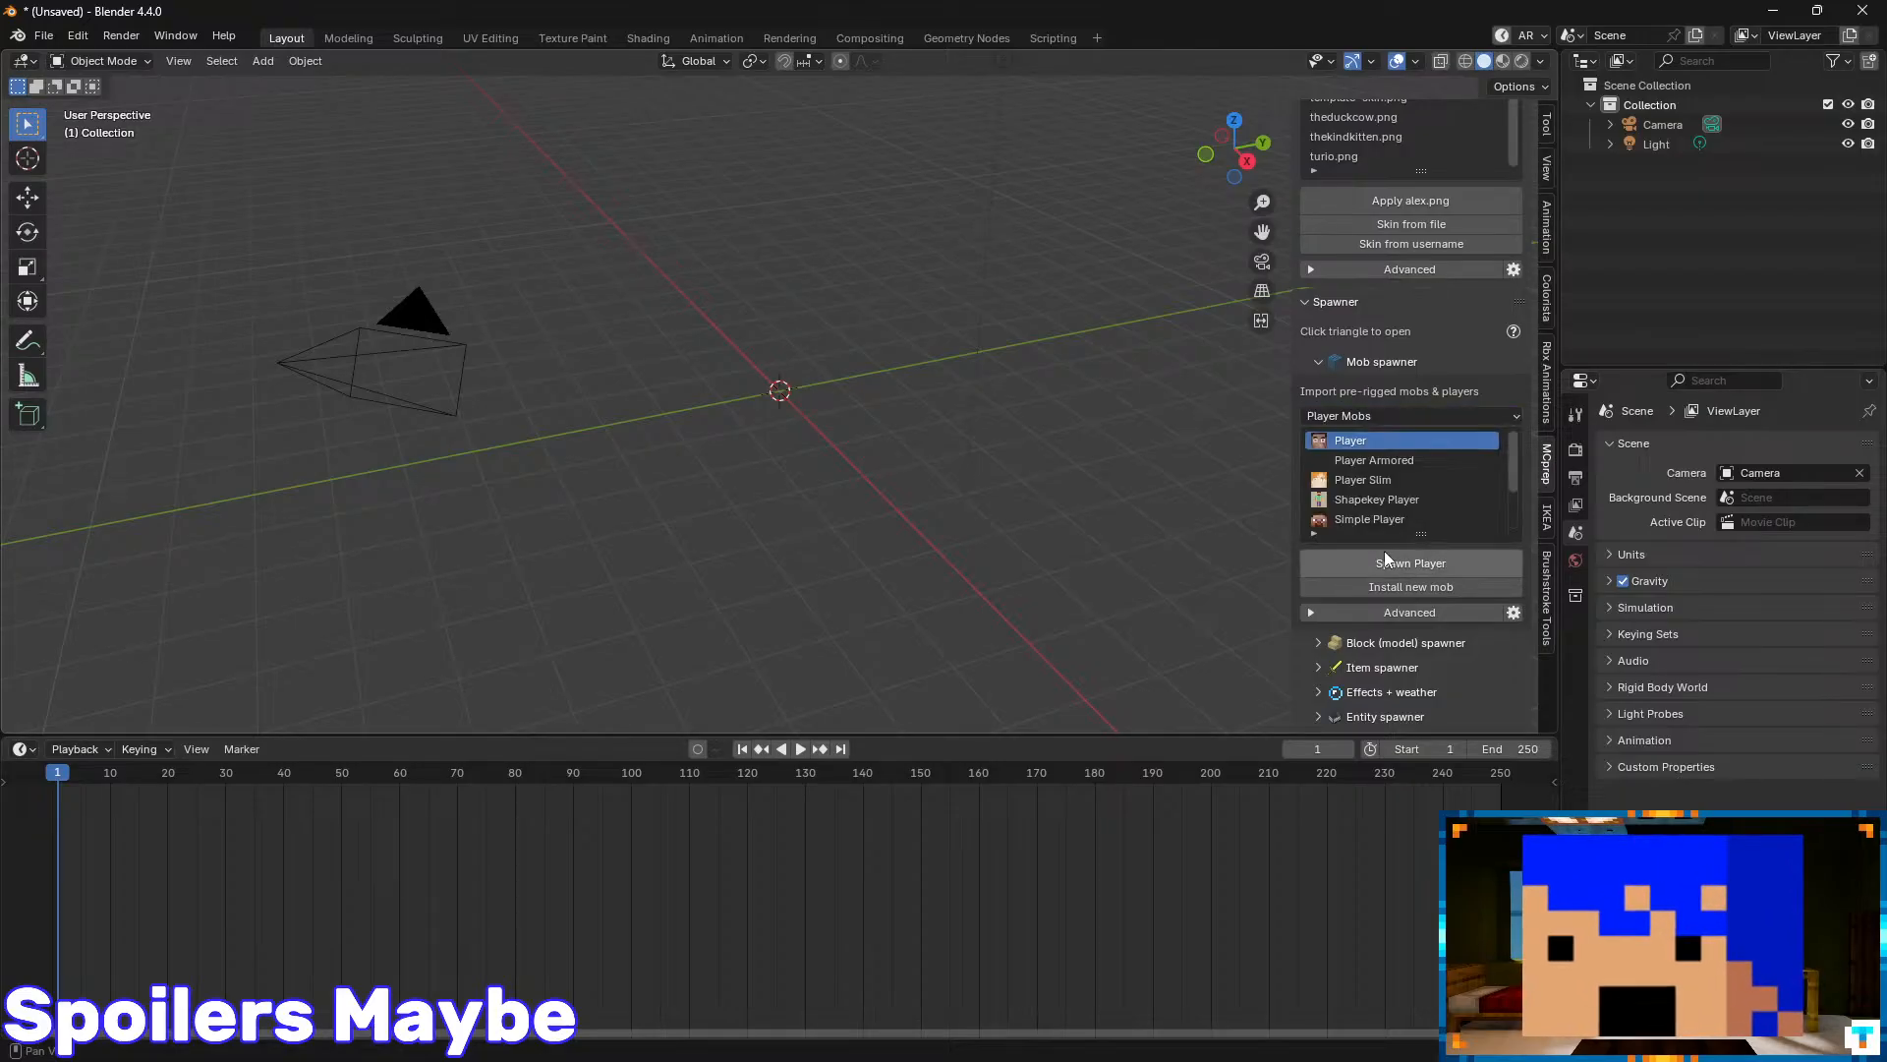
left_click(1382, 518)
left_click(1405, 564)
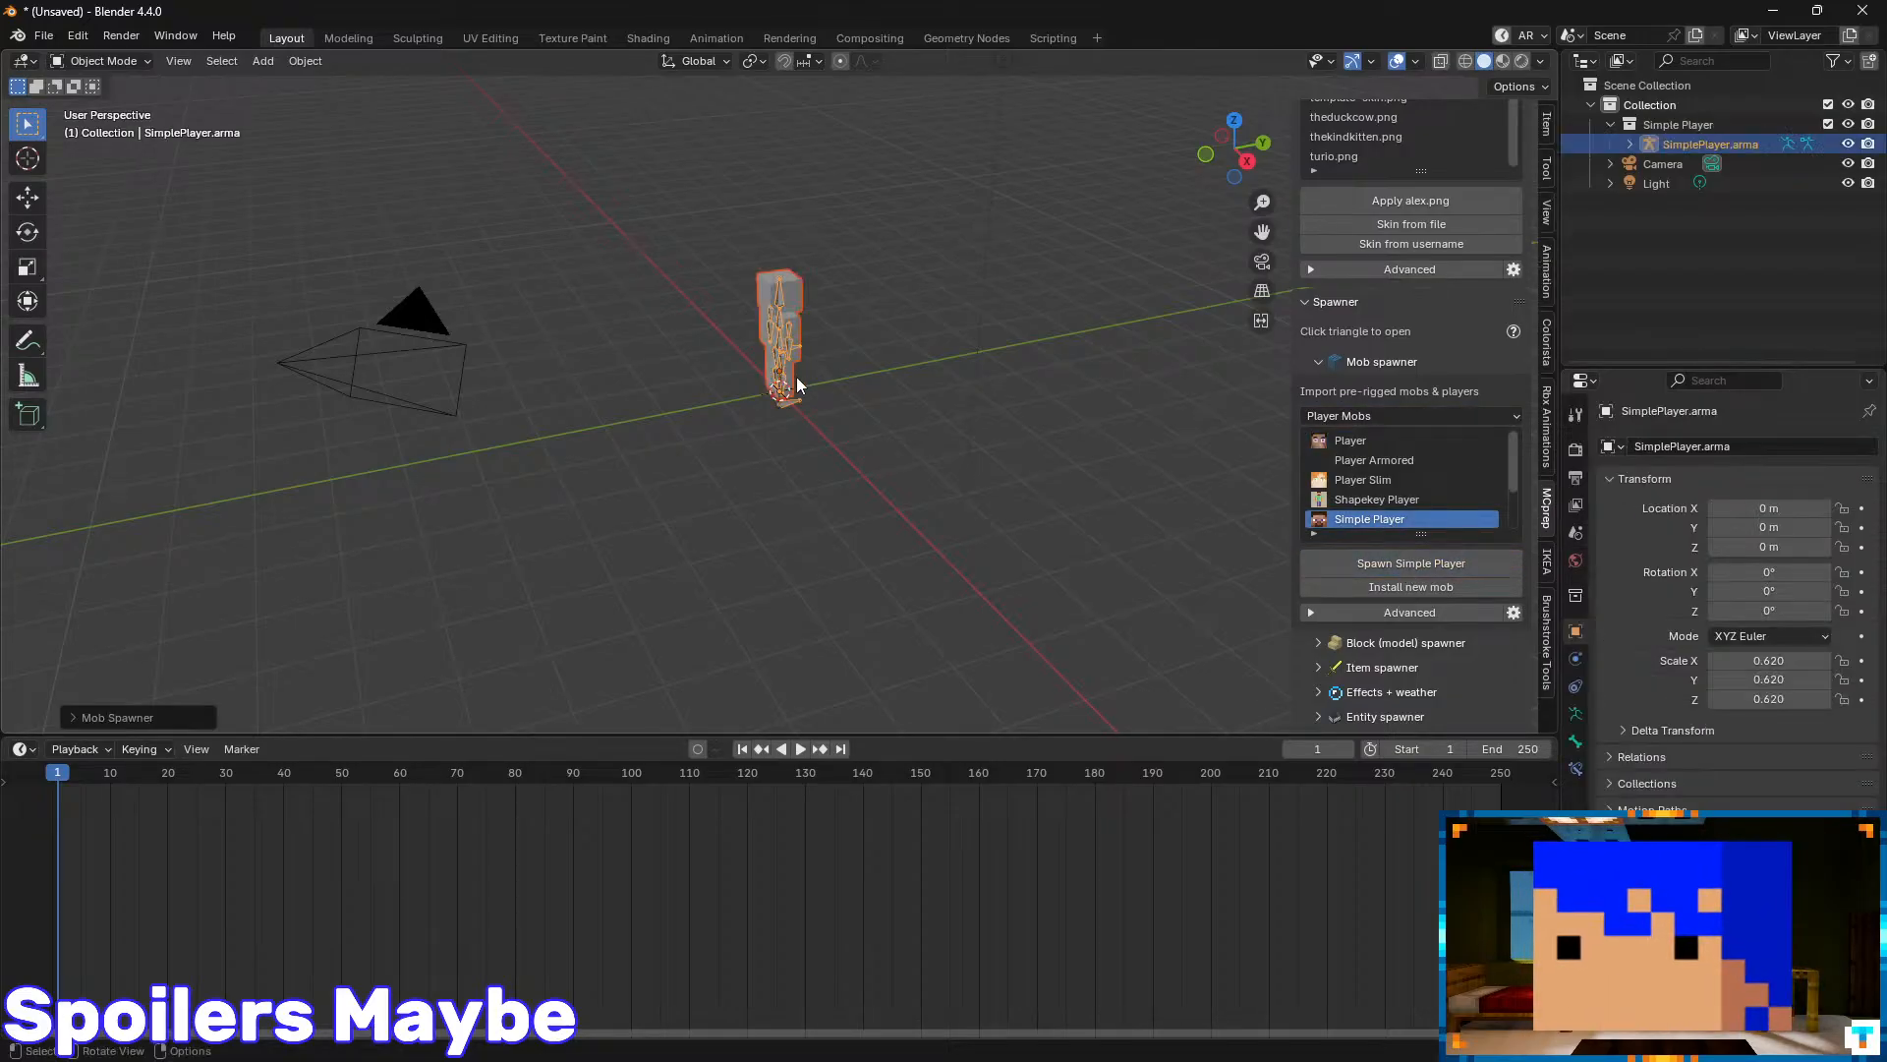
left_click(1503, 61)
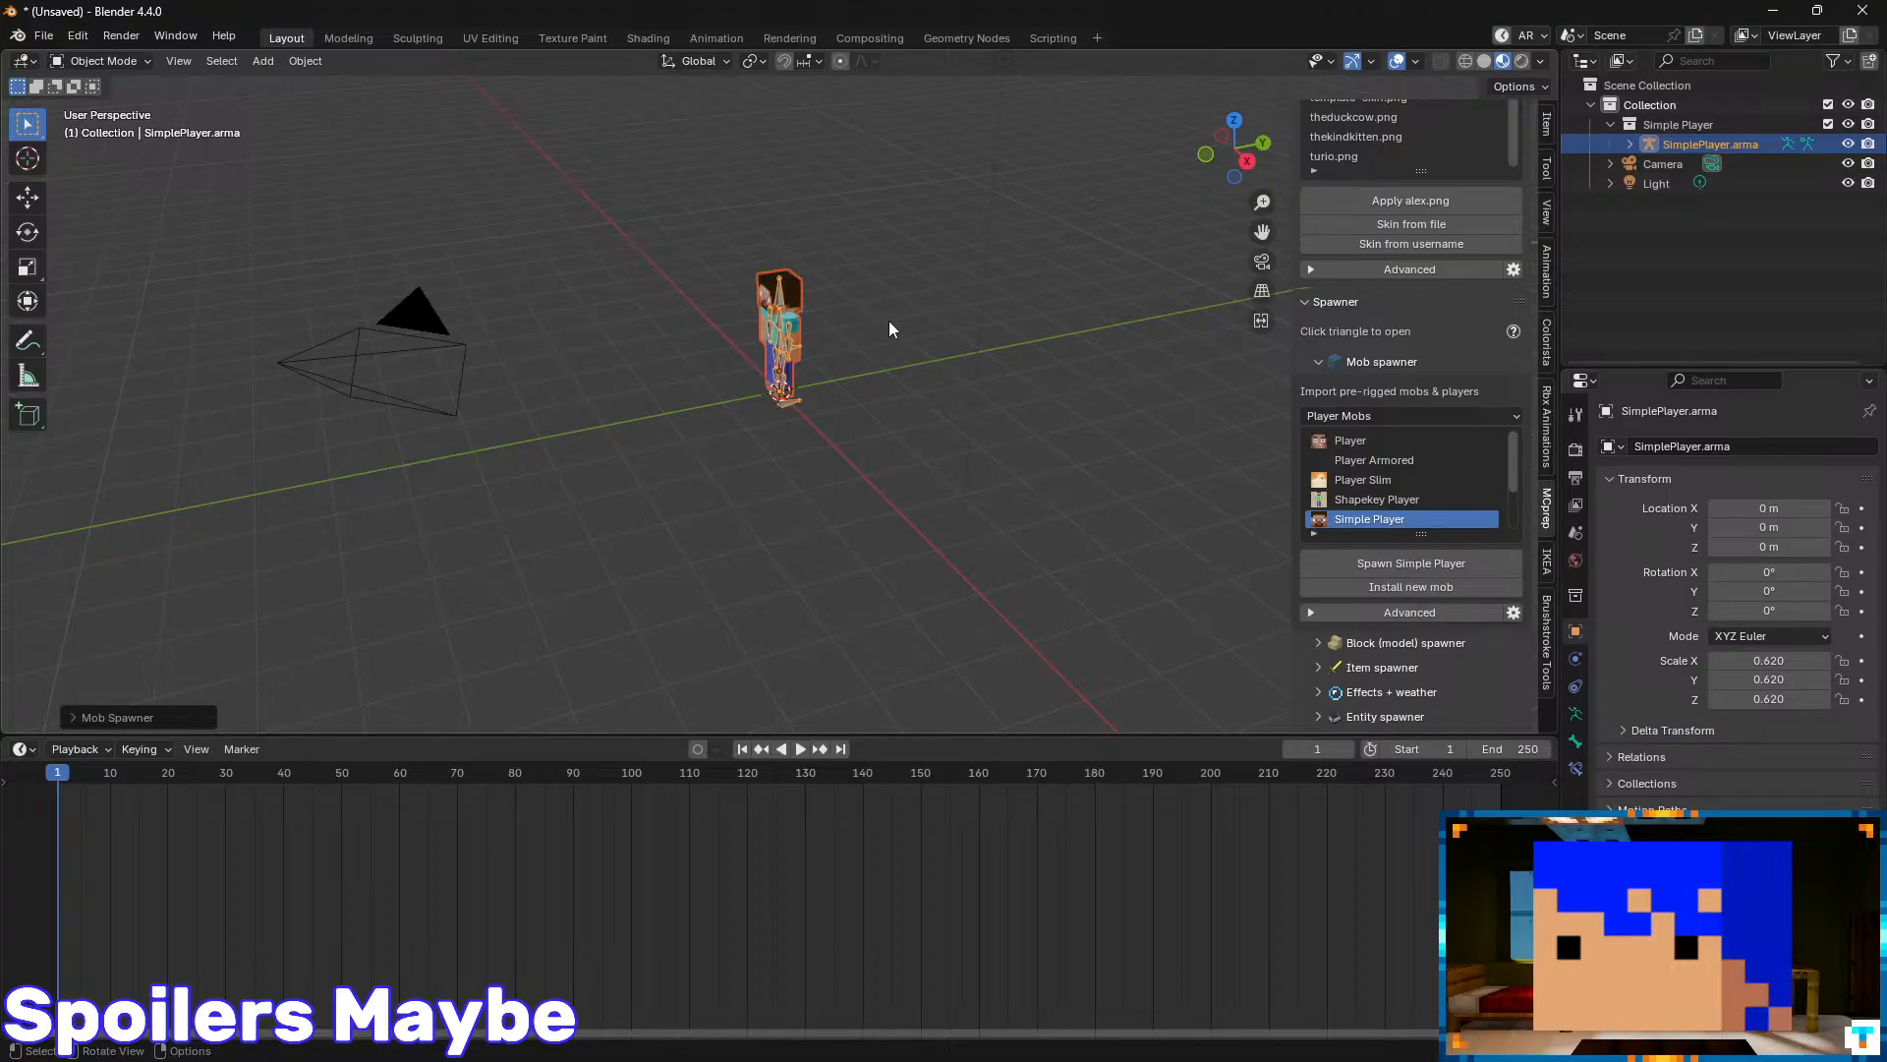
mouse_move(889, 320)
middle_mouse_down()
mouse_move(804, 379)
mouse_move(863, 302)
middle_mouse_up()
- Save the file as Running.blend in a new folder named Running inside the Character tests folder
key("ctrl+s")
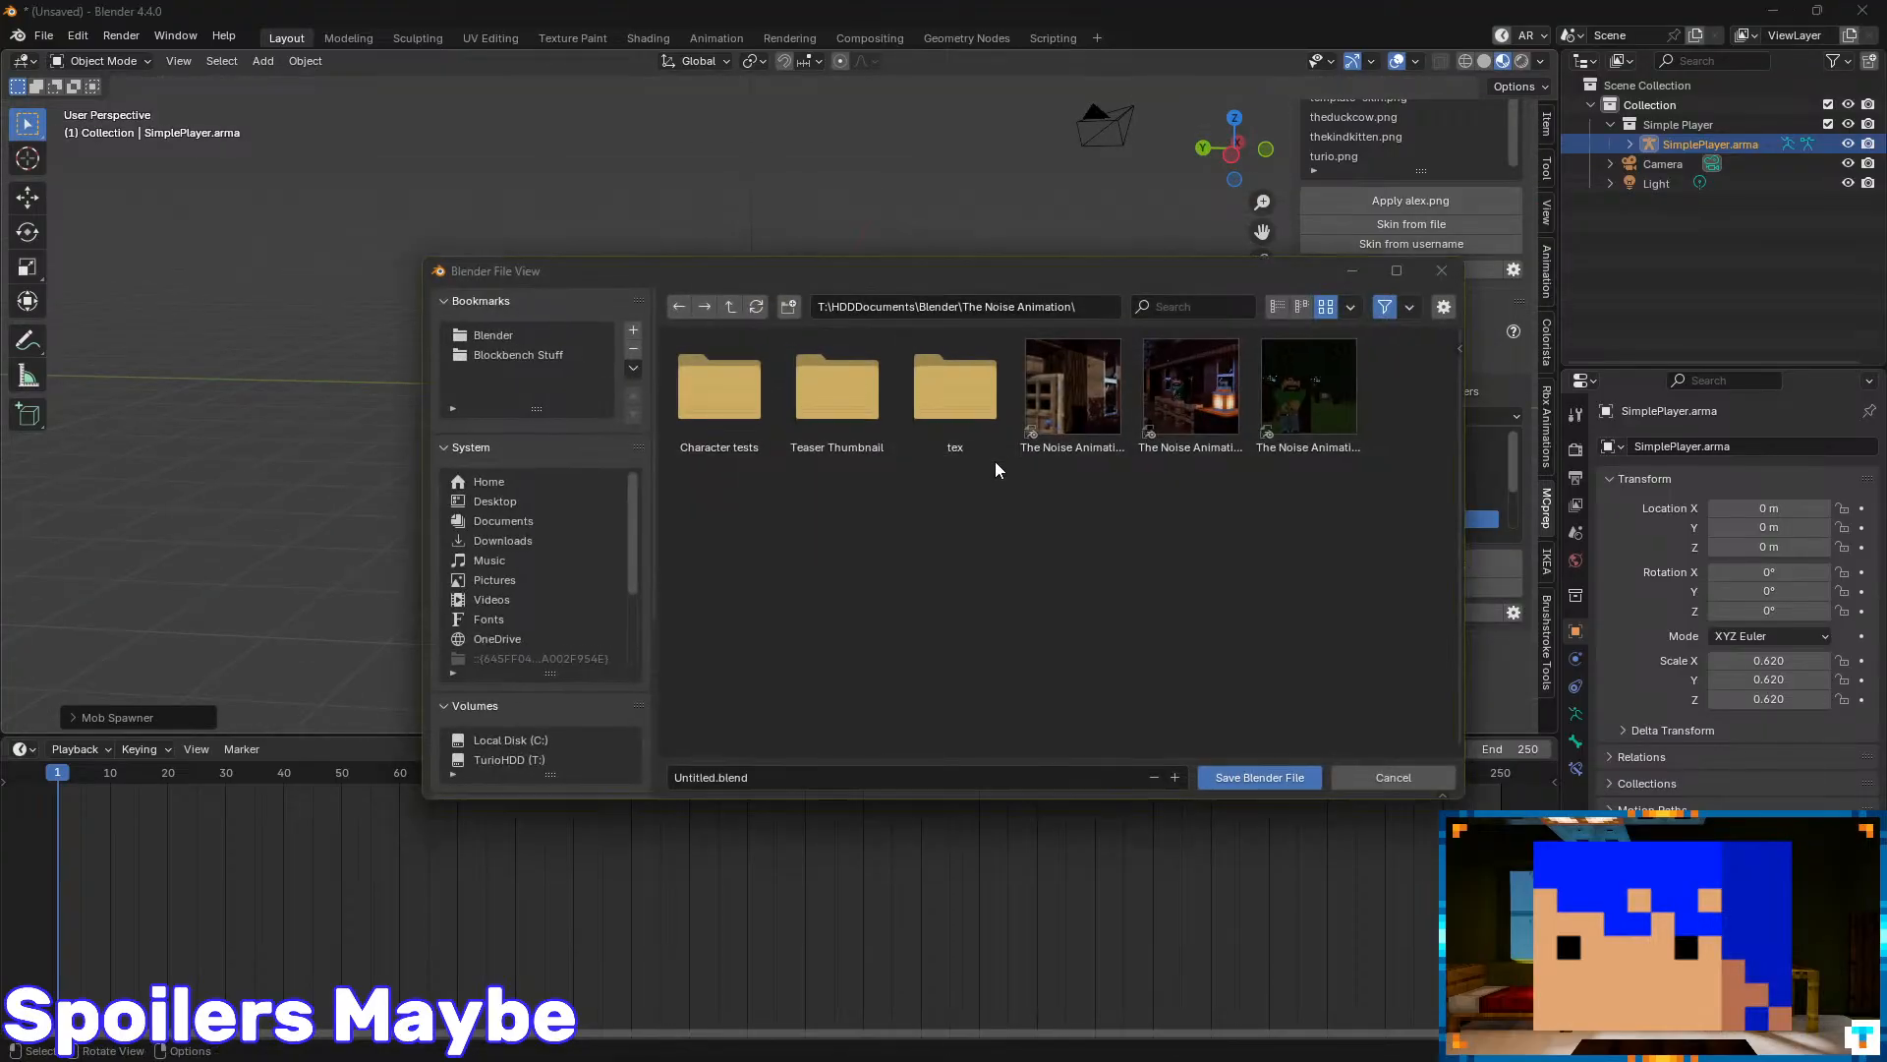
left_click(762, 412)
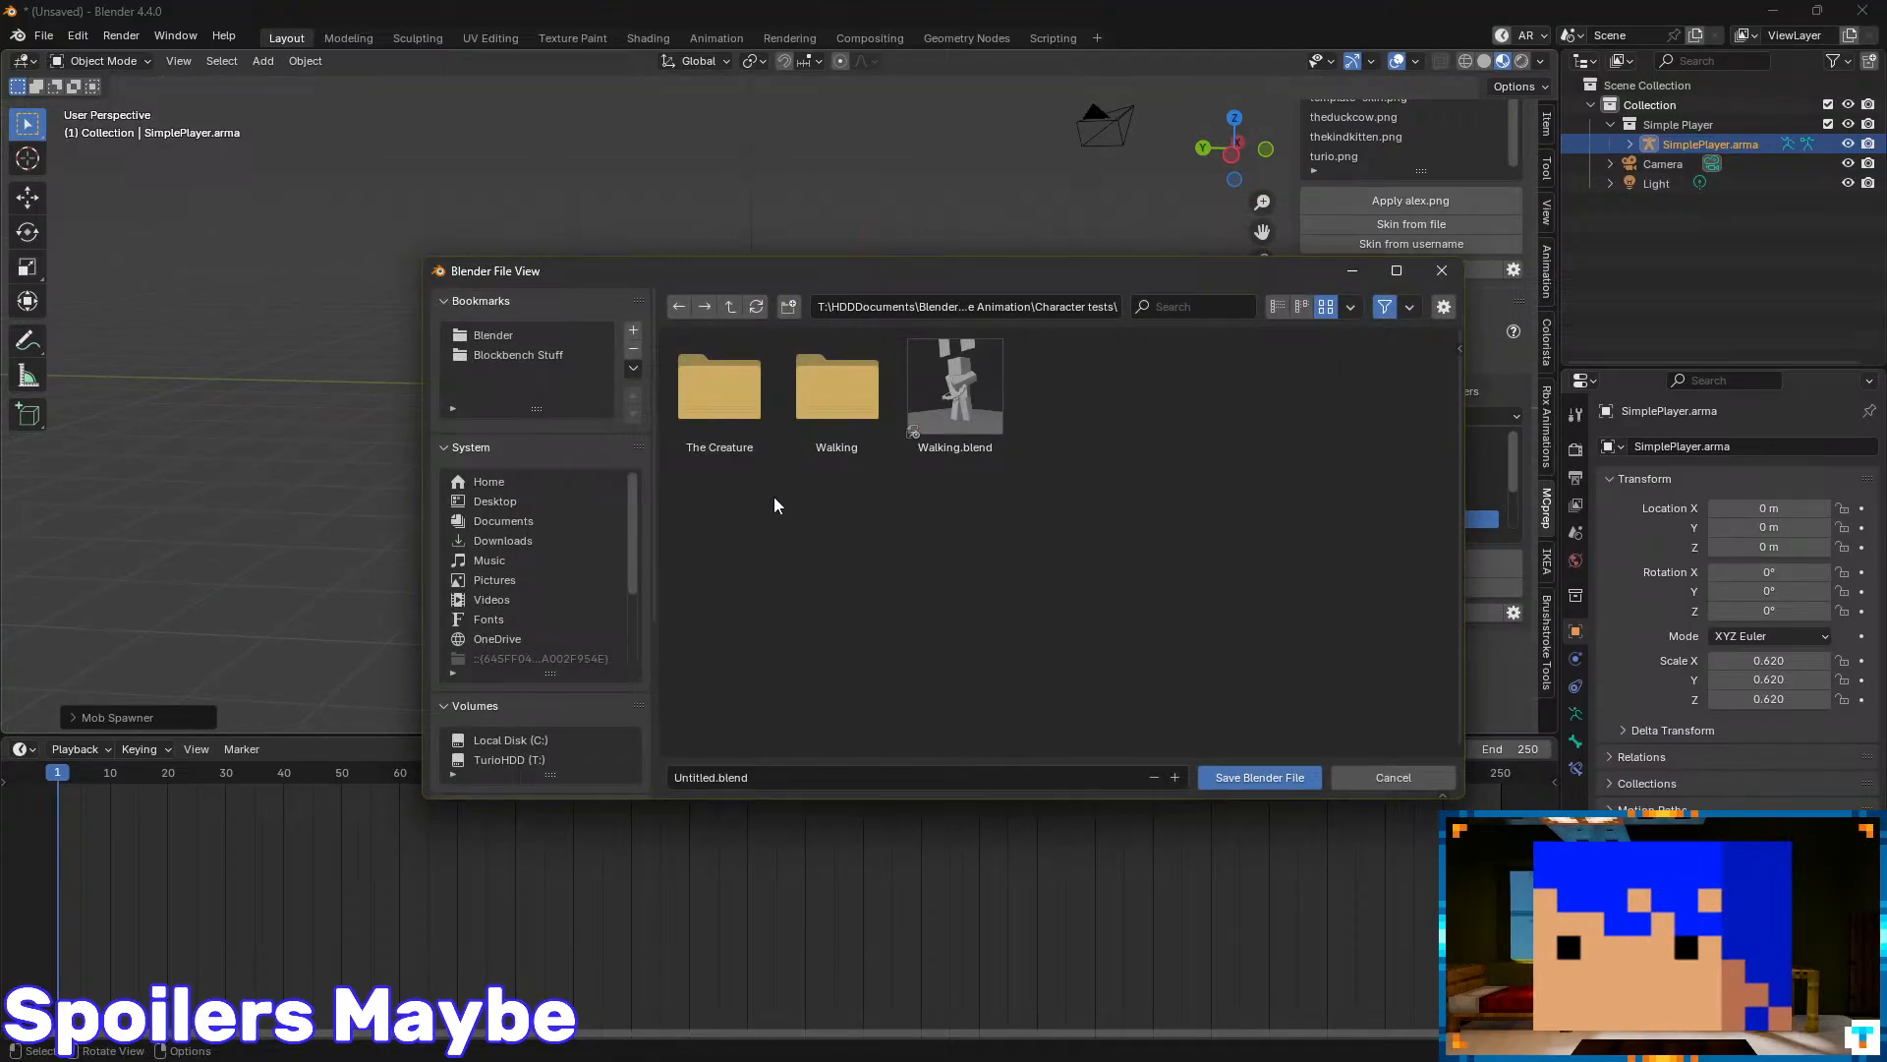
left_click(788, 306)
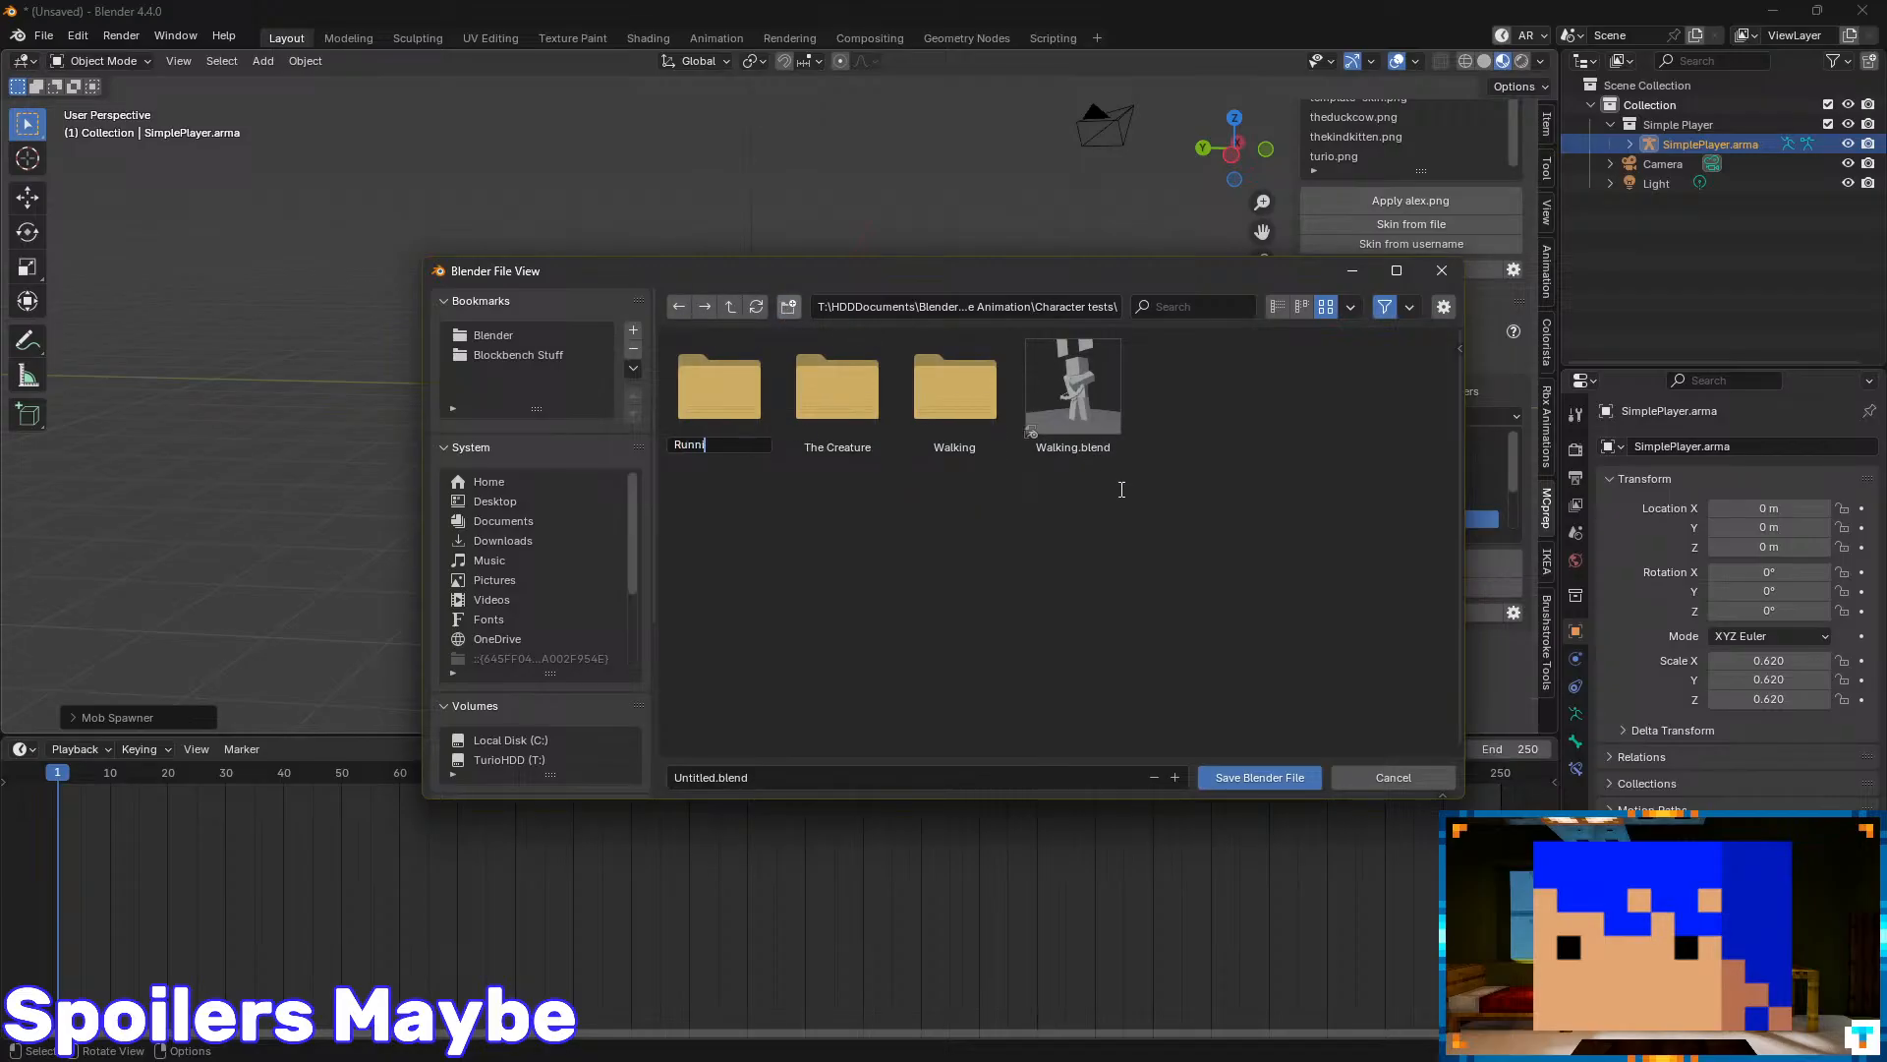
type("Running")
key("Return")
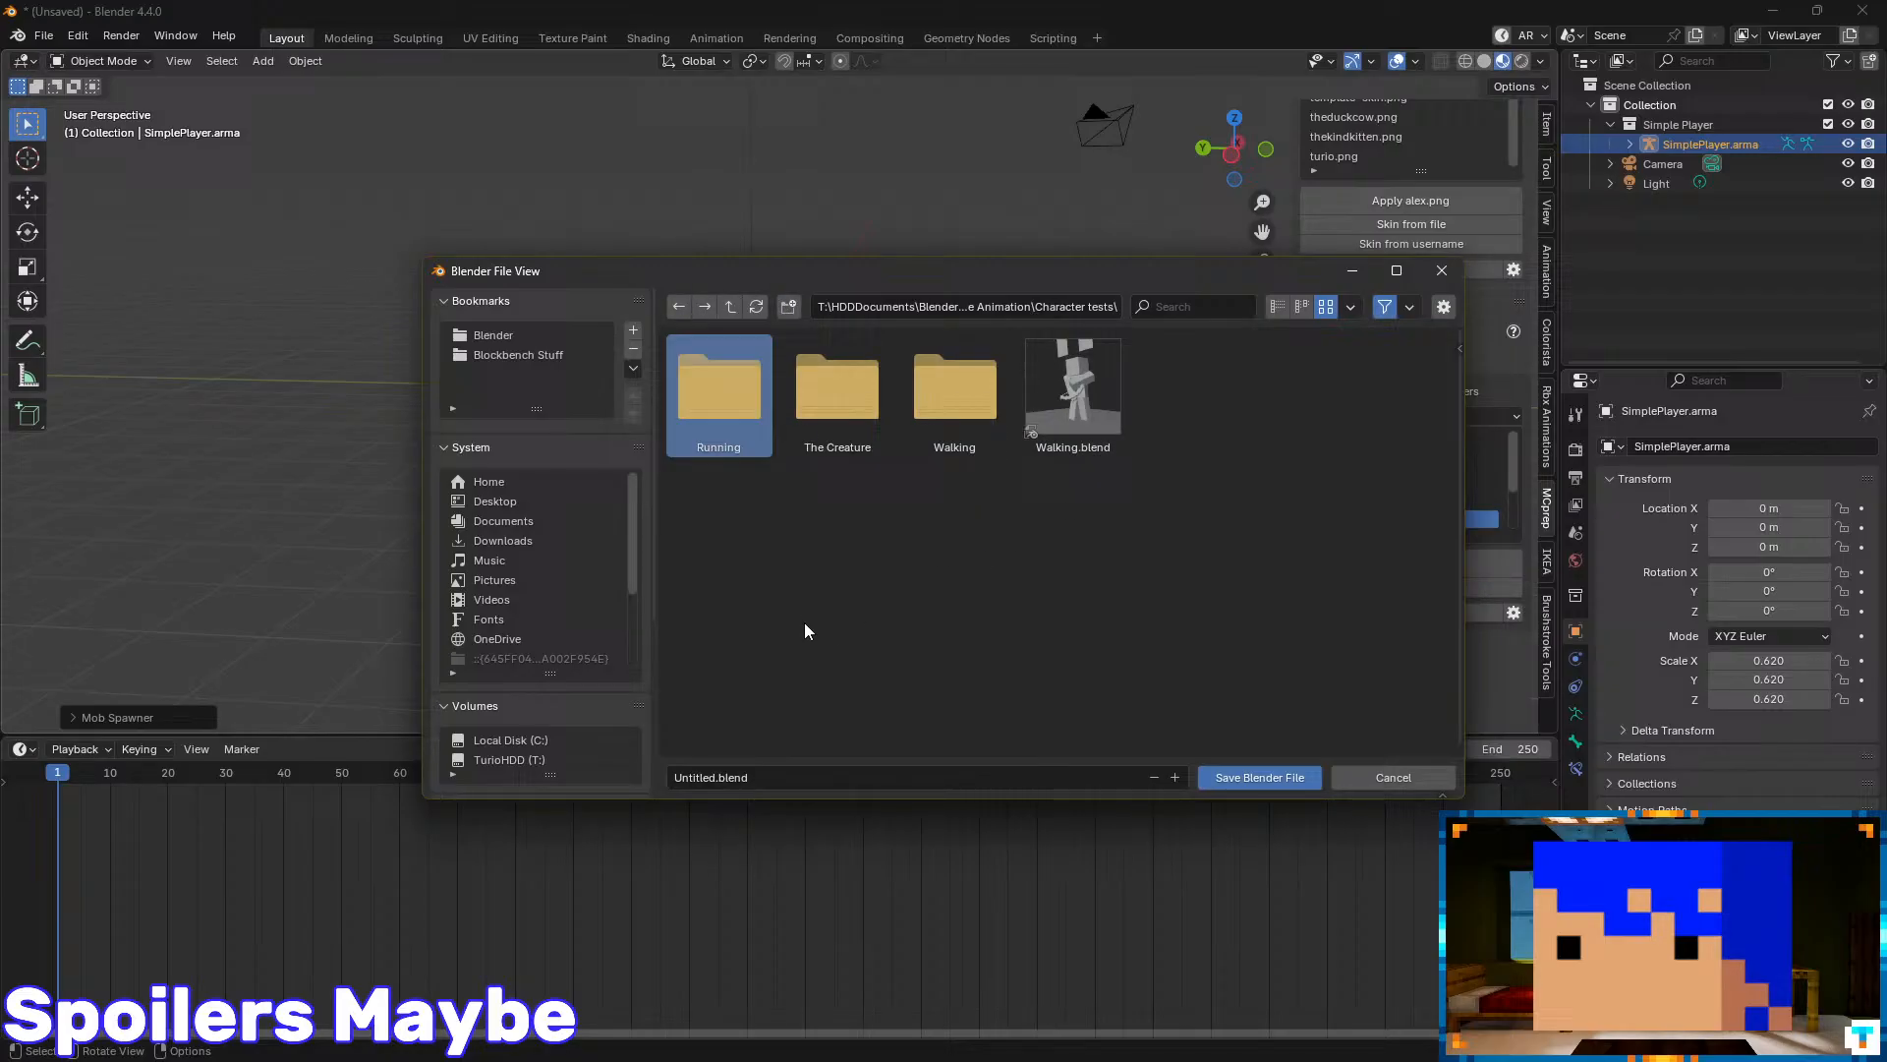
double_click(713, 413)
left_click(843, 777)
type("Running")
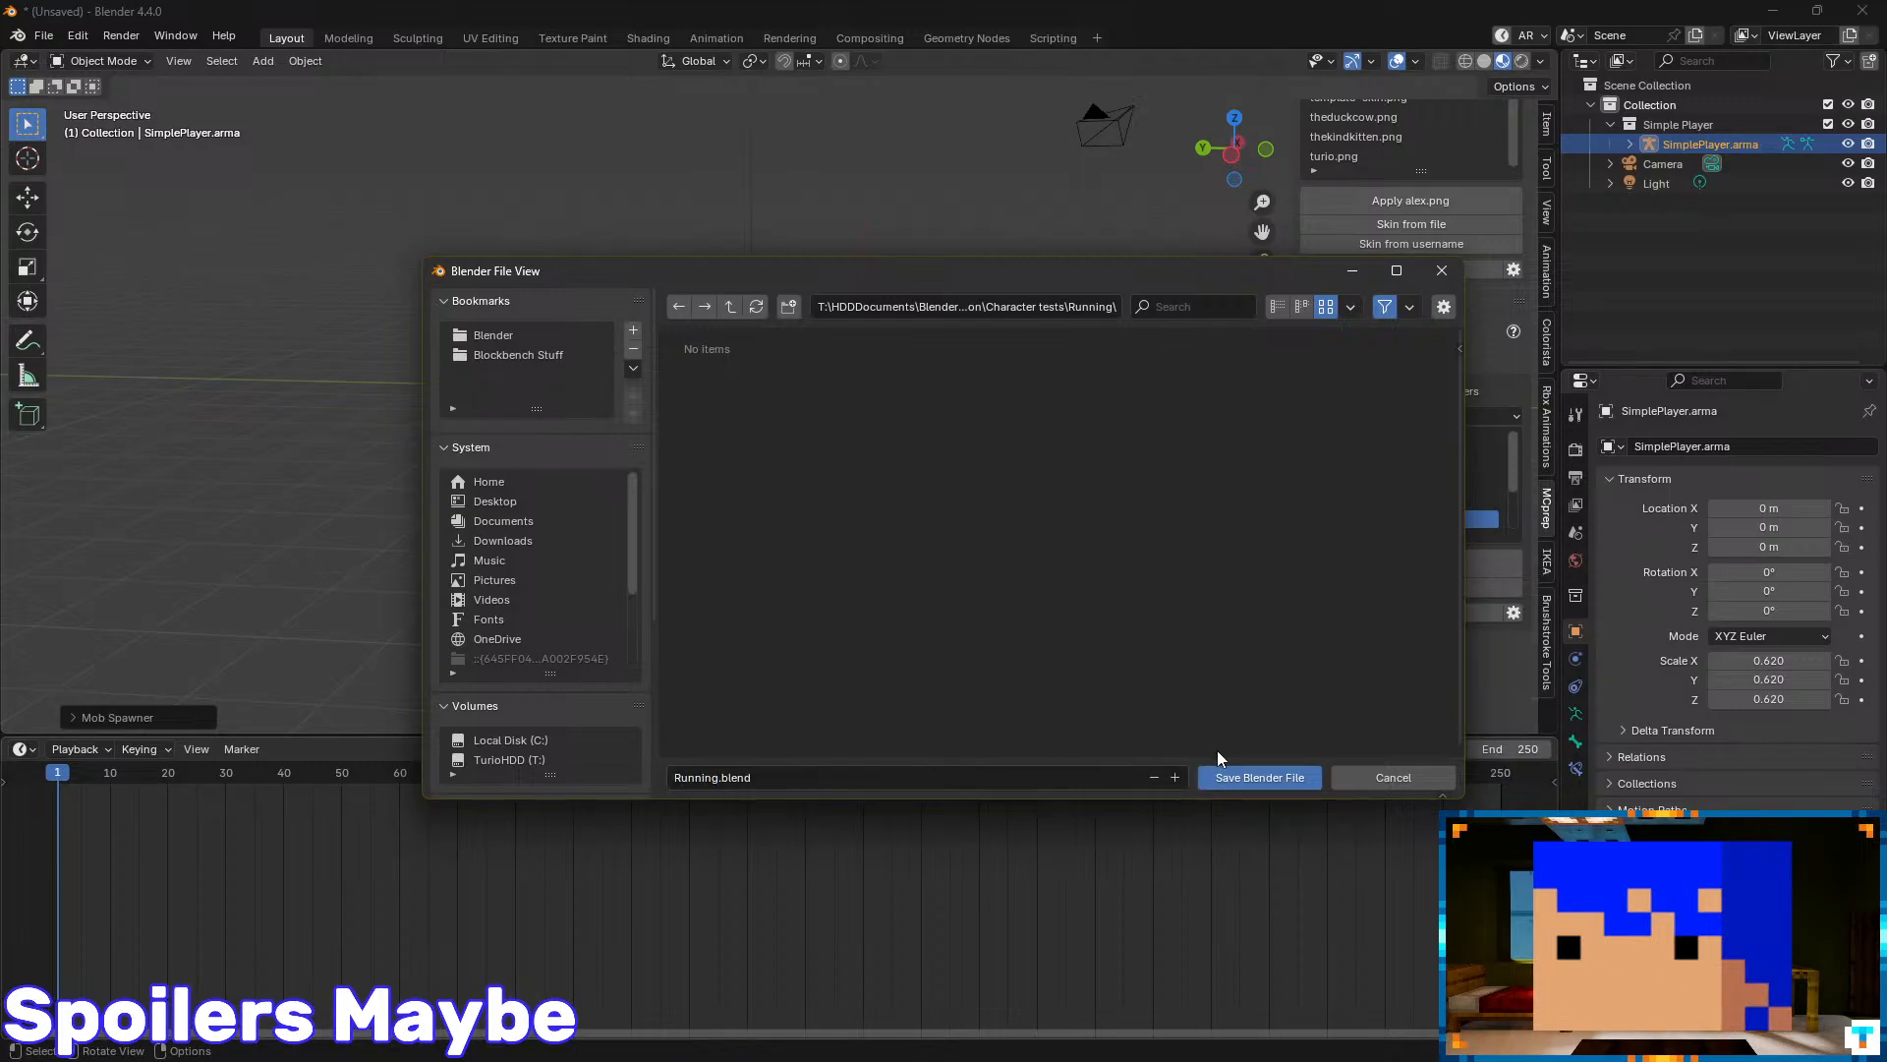
left_click(1268, 777)
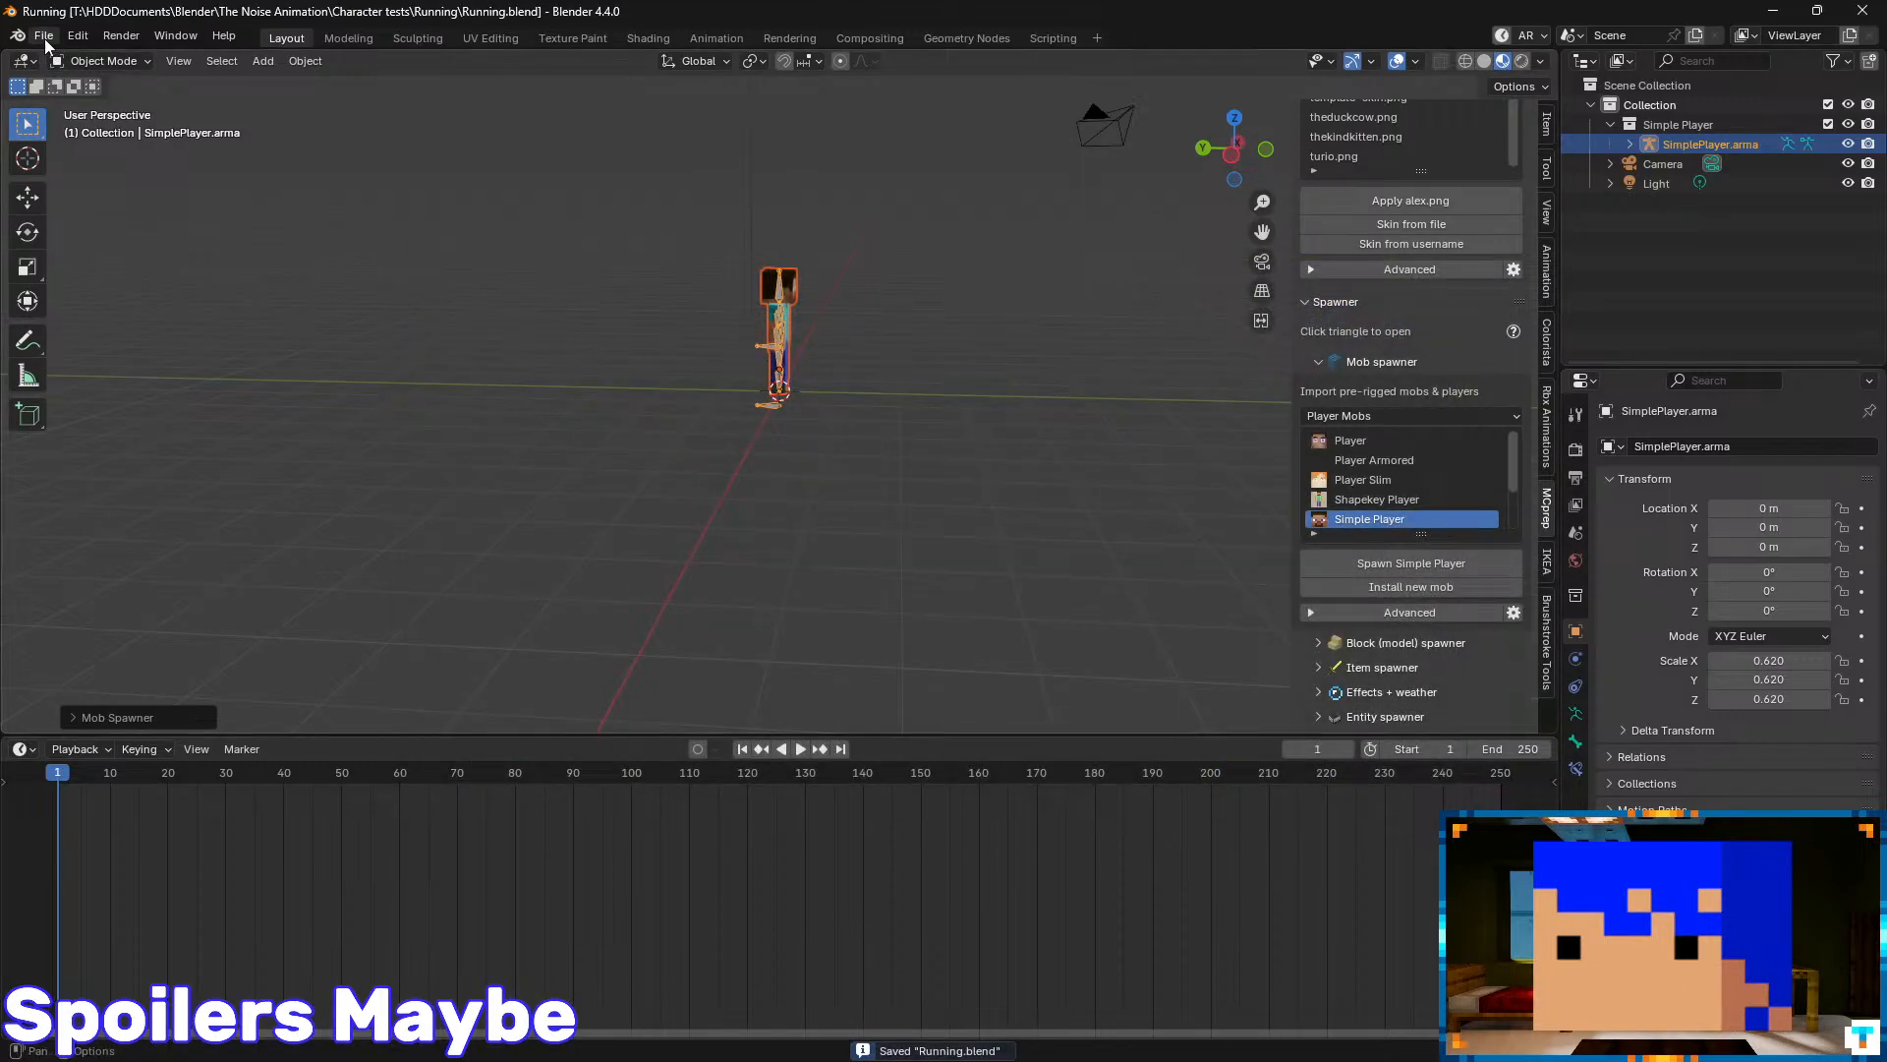
- Open Walking.blend from the Character tests folder
left_click(44, 35)
left_click(78, 76)
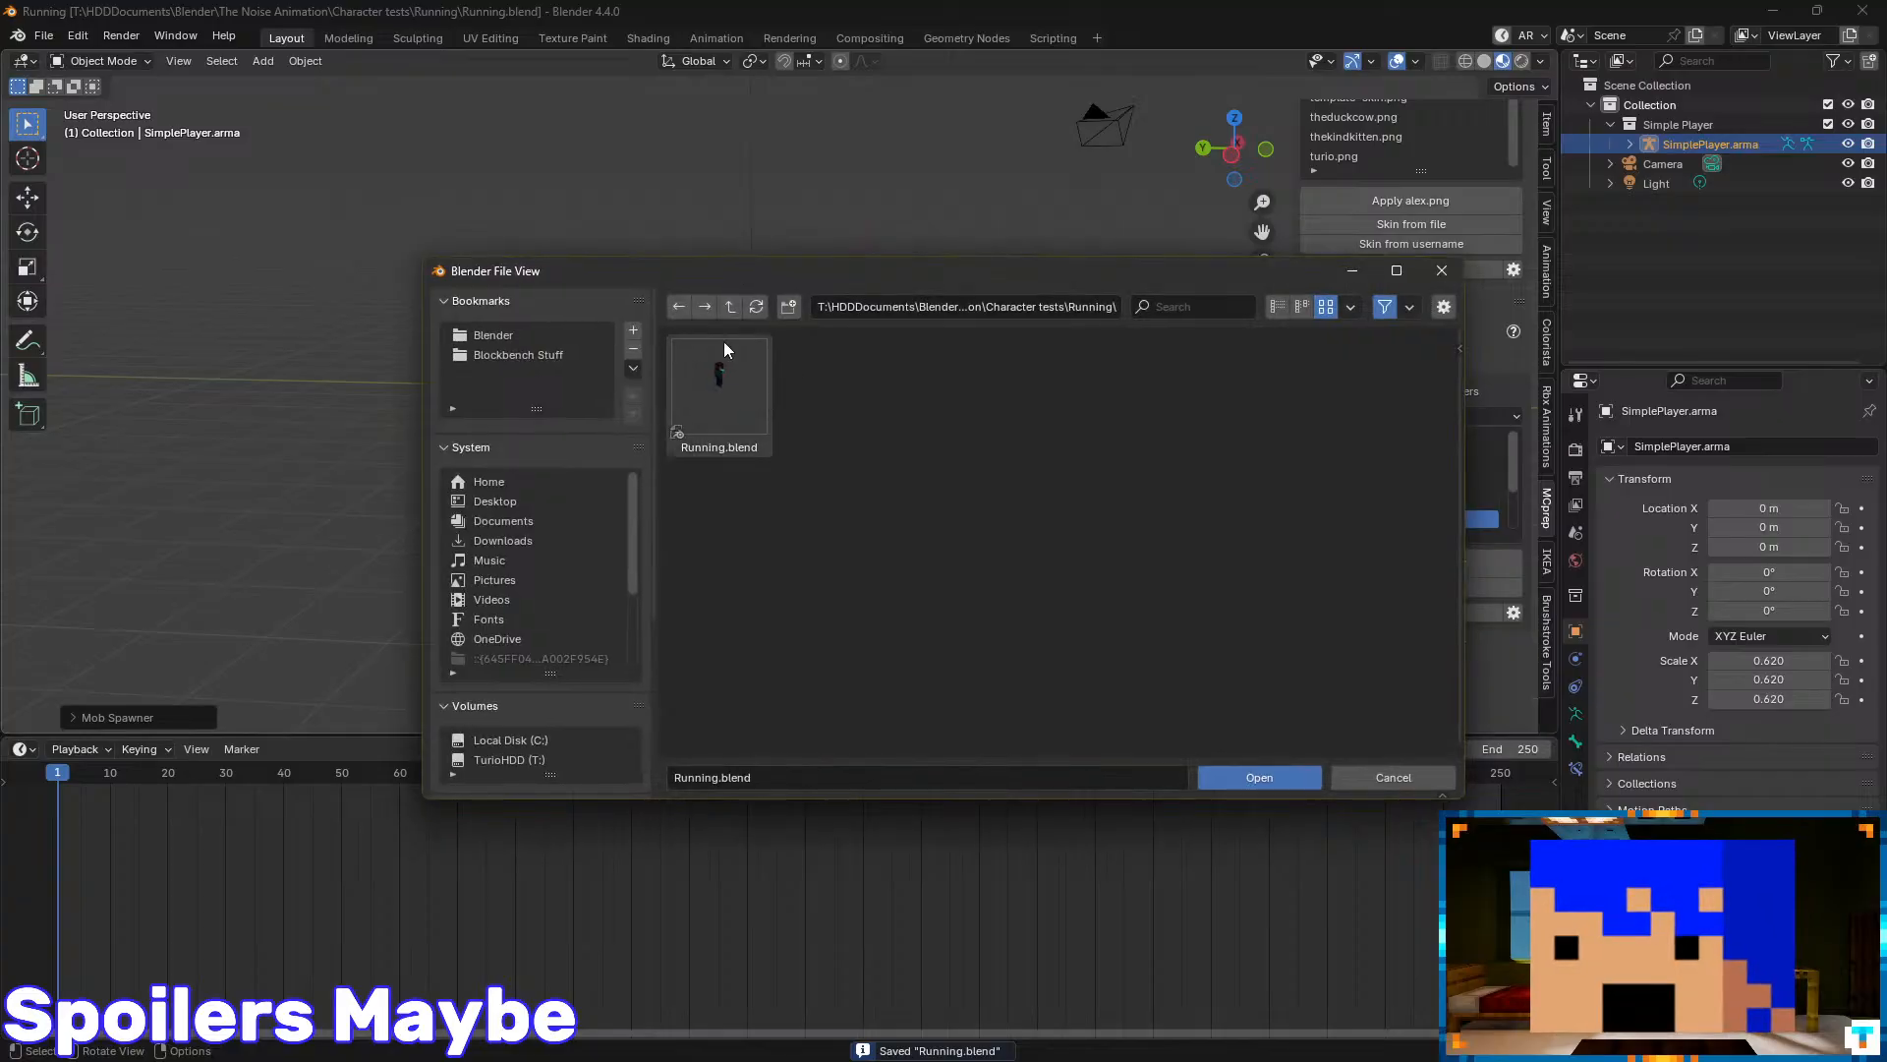
left_click(729, 308)
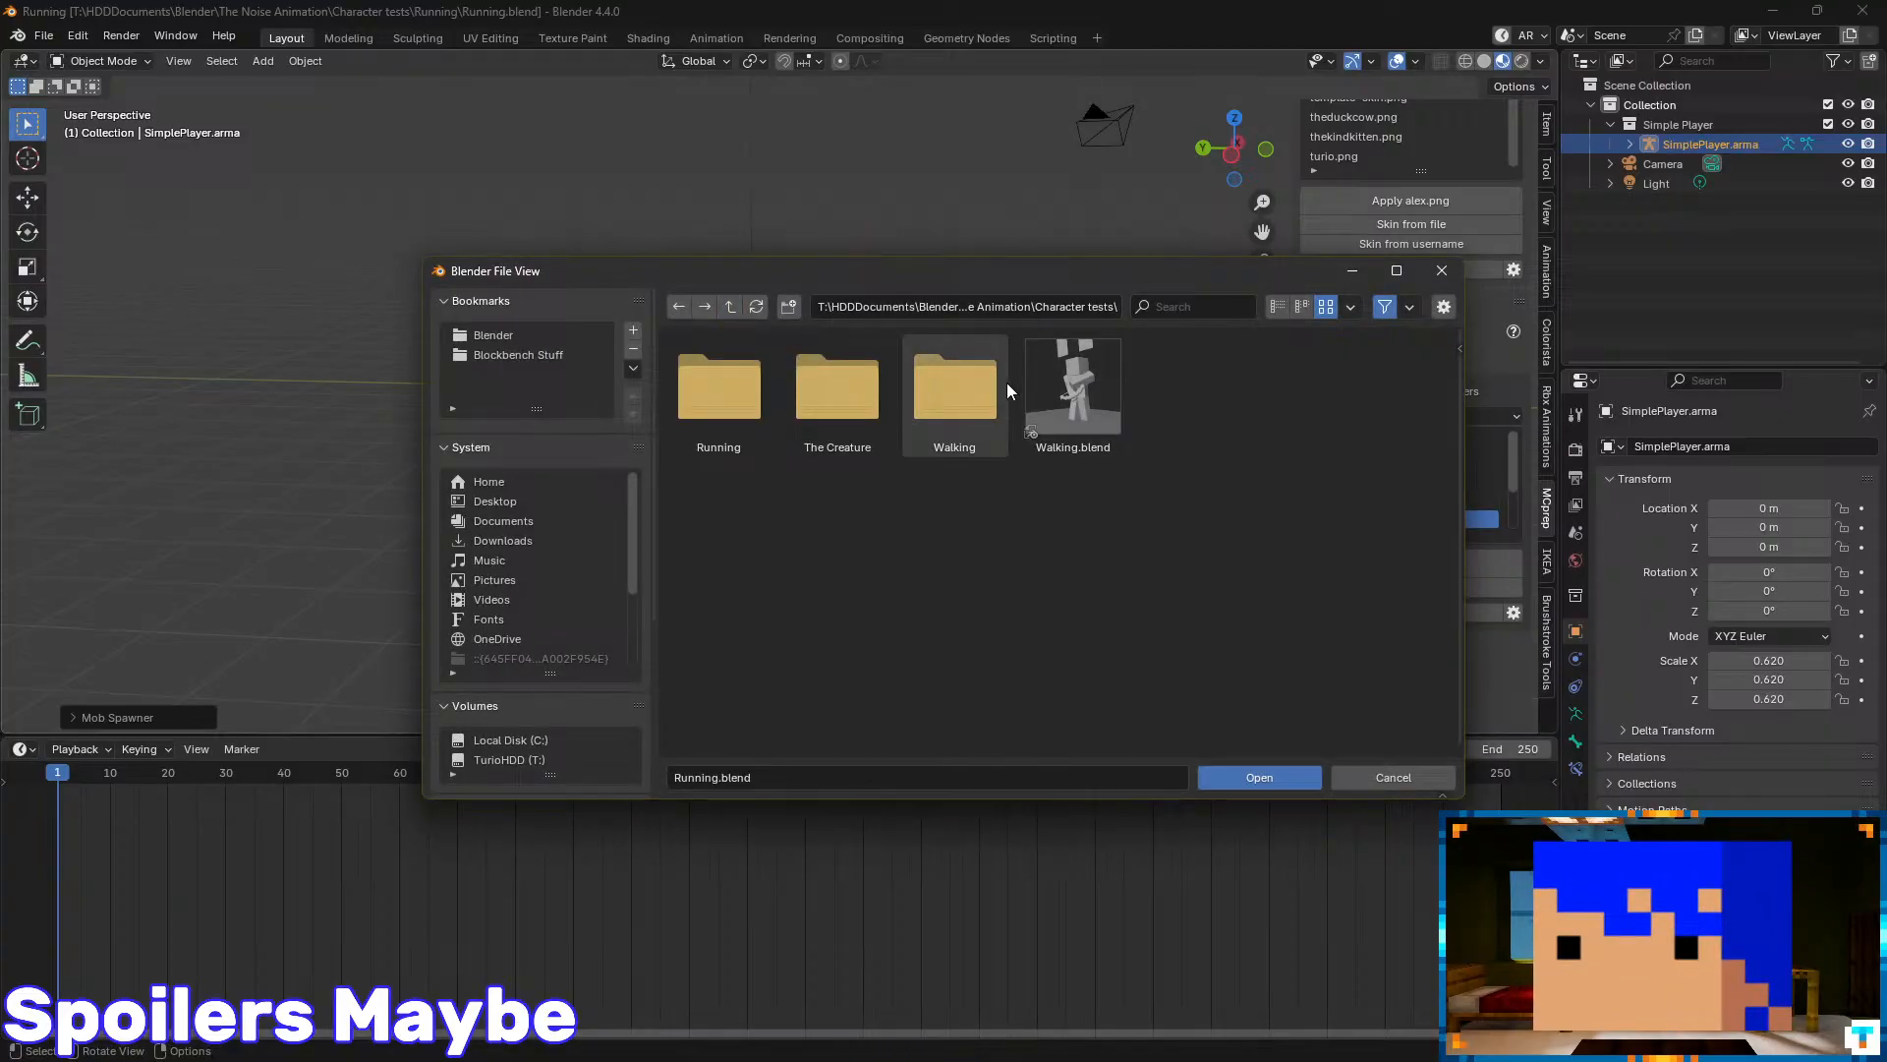
double_click(1002, 392)
left_click(730, 307)
double_click(1086, 382)
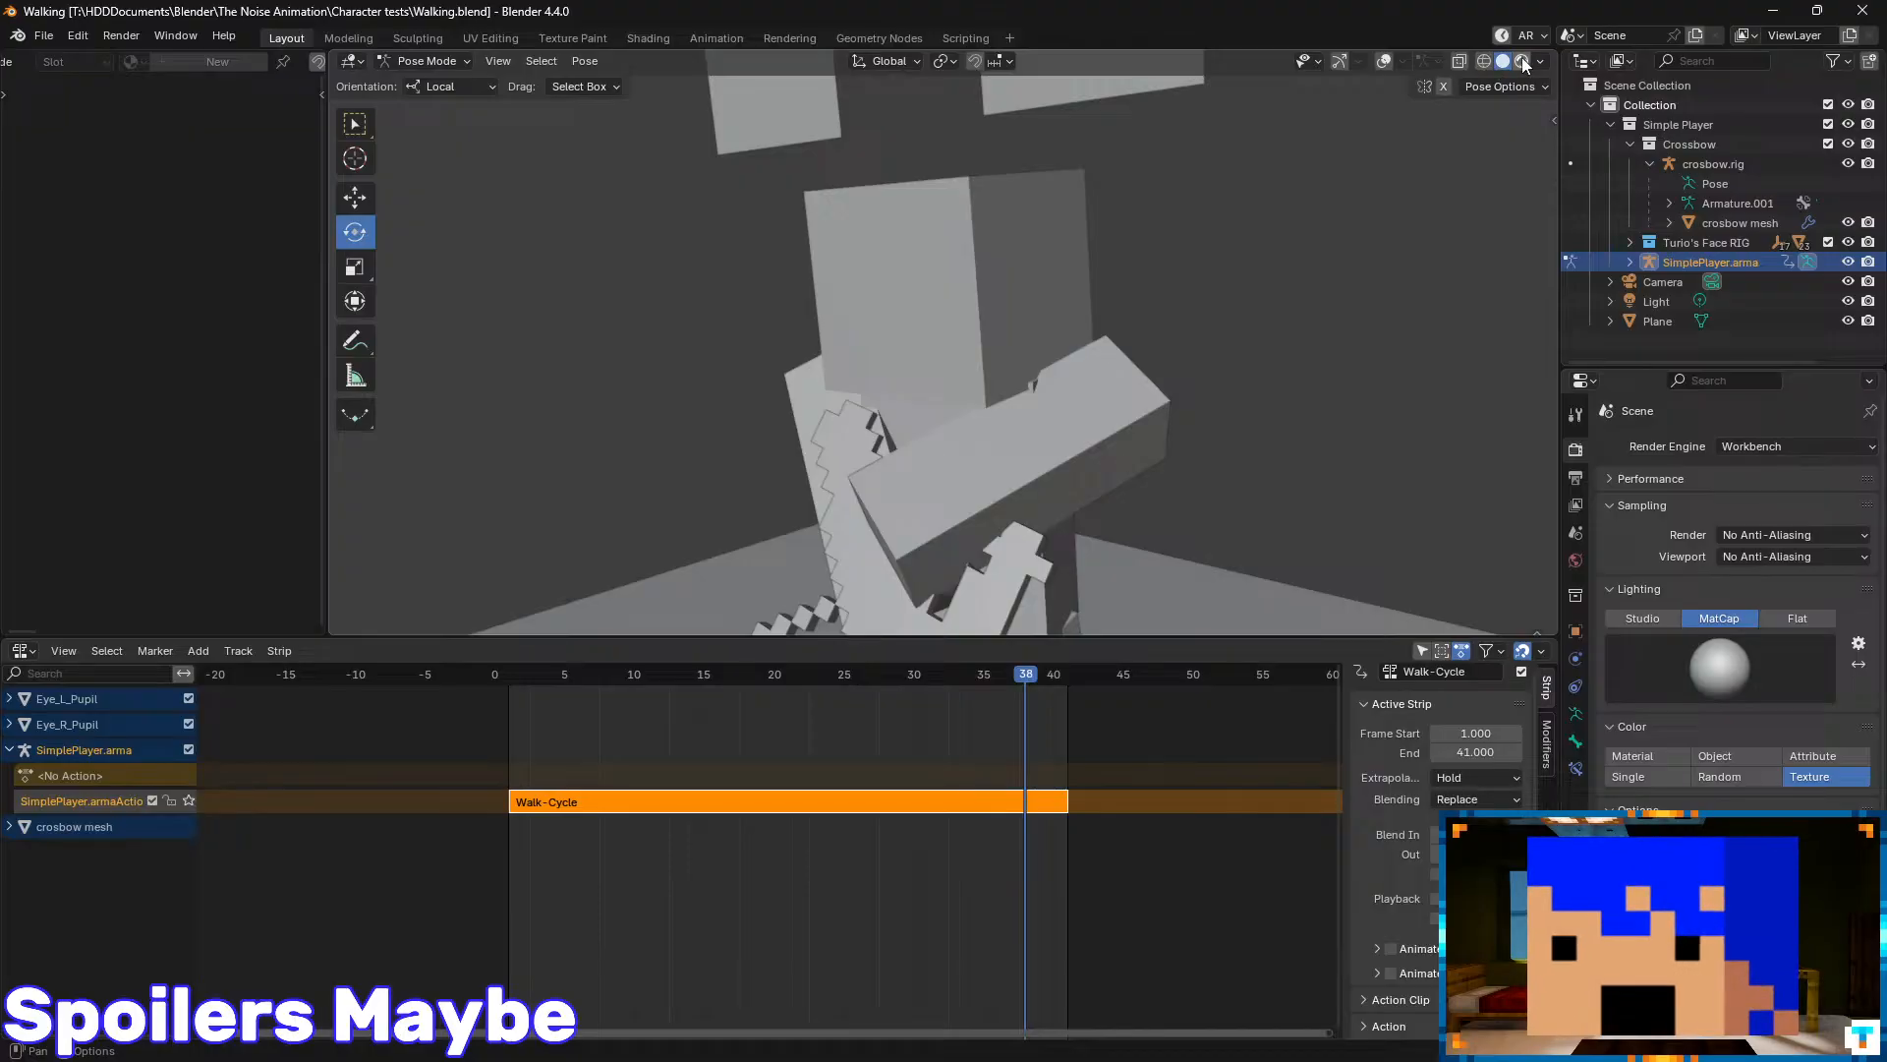
- View the character in Rendered shading and play the Walk-Cycle animation from frame 0
left_click(1522, 61)
left_click(843, 676)
left_click_drag(816, 681, 494, 680)
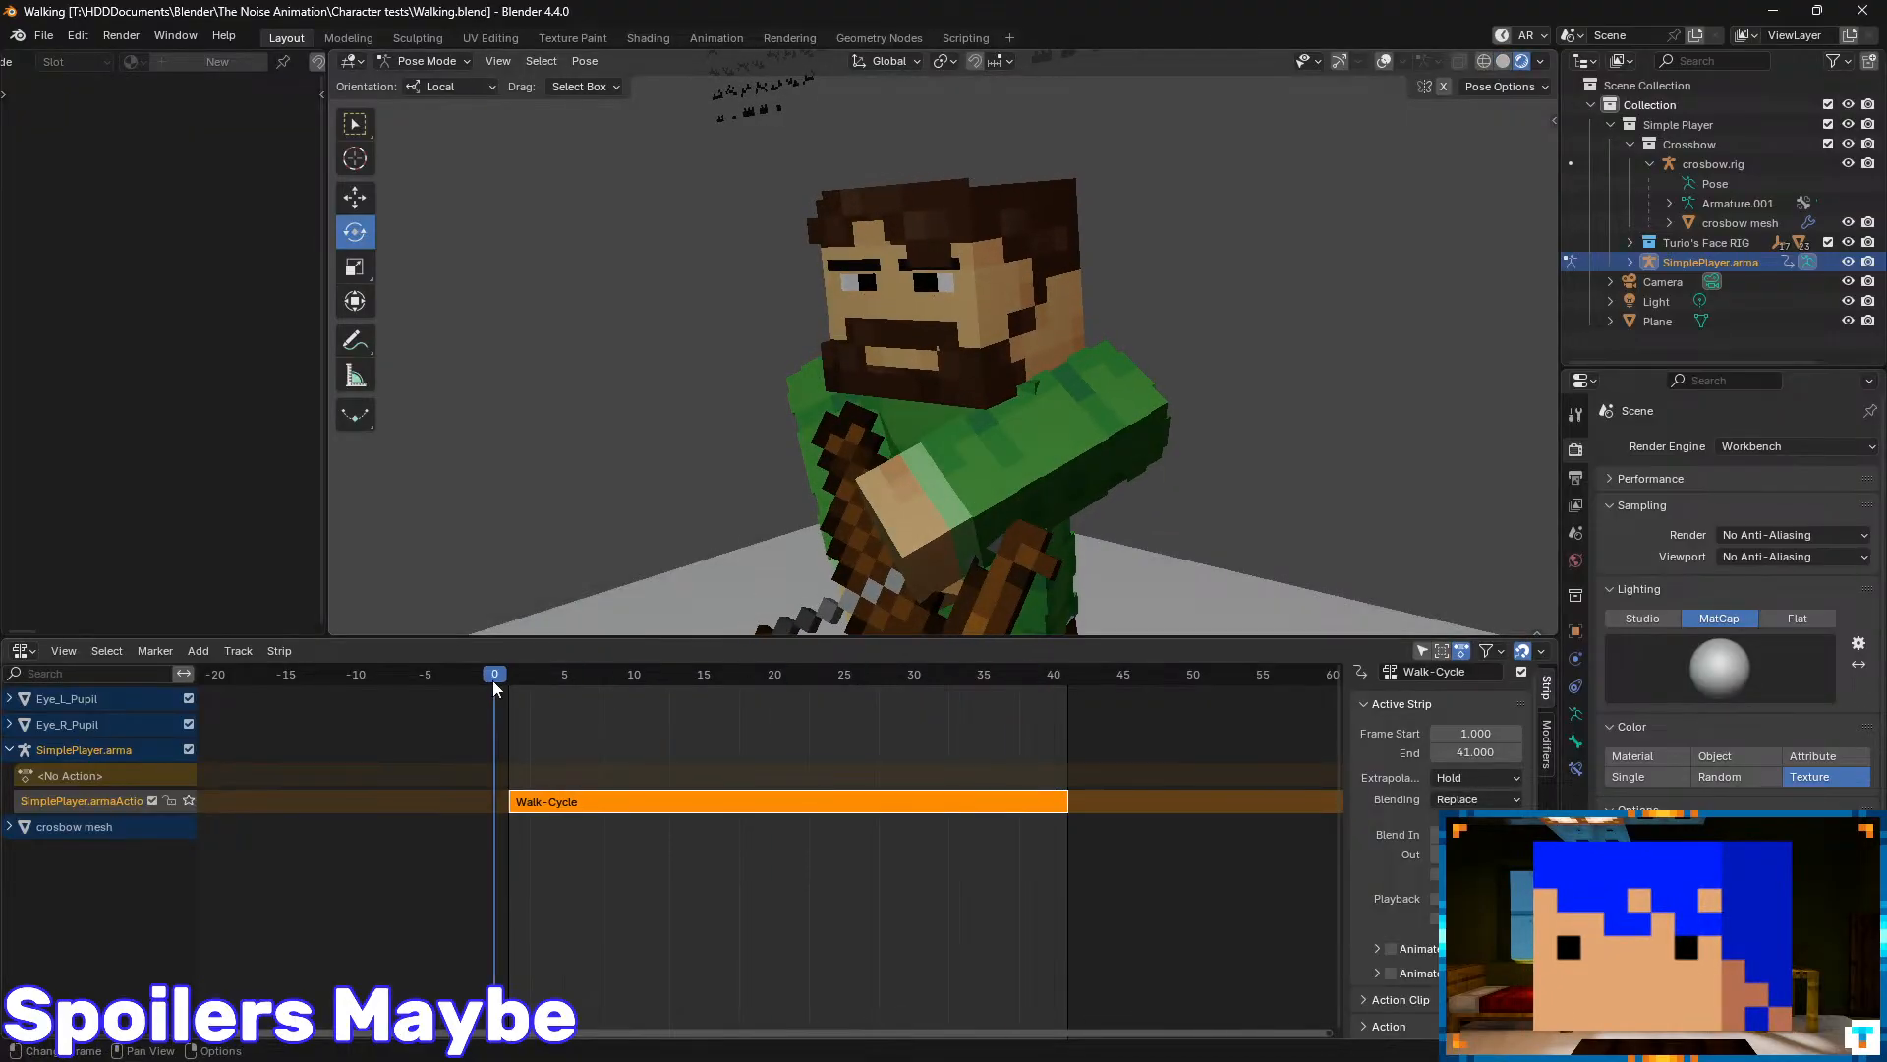
key("space")
middle_click_drag(1131, 325, 1048, 386)
scroll(1071, 332, "down", 5)
scroll(1179, 403, "up", 3)
scroll(993, 378, "up", 3)
key("space")
- Switch the player rig to Object Mode and reopen Running.blend from the recent files
left_click(59, 36)
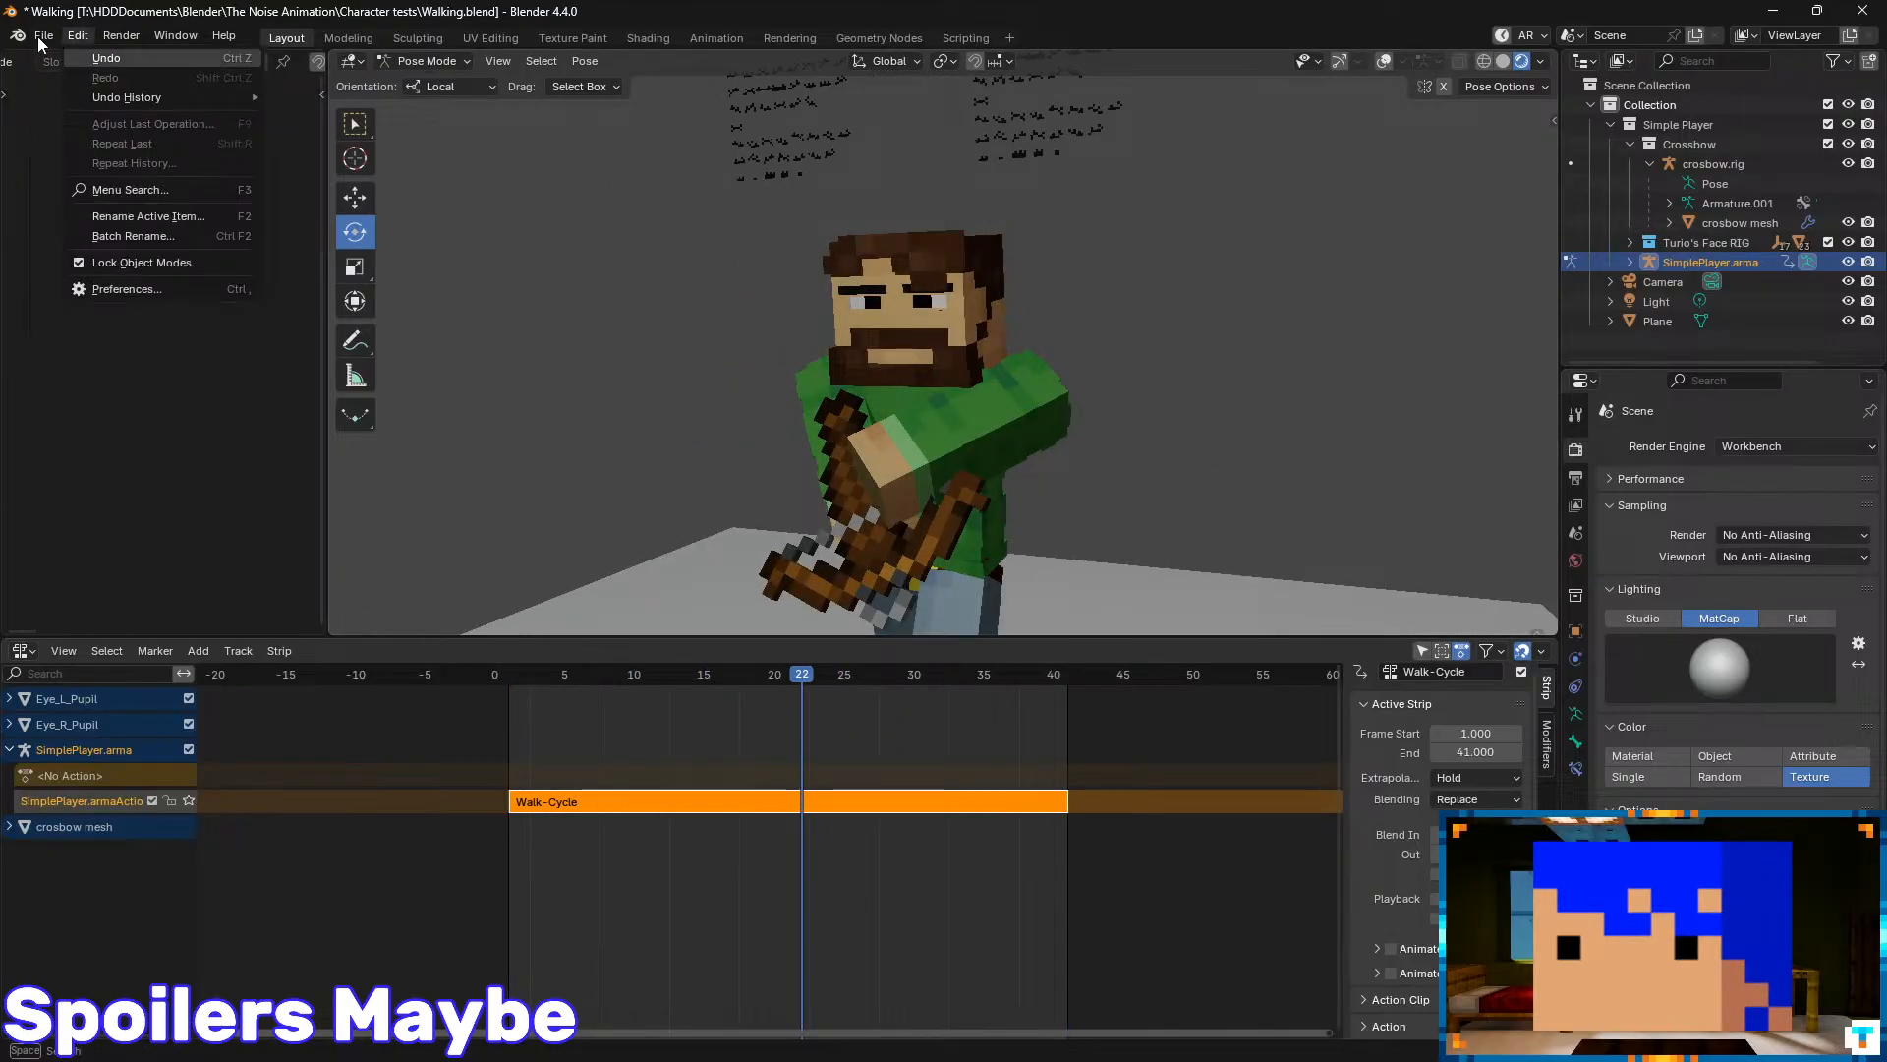
left_click(44, 36)
middle_click_drag(869, 401, 973, 458)
key("ctrl+Tab")
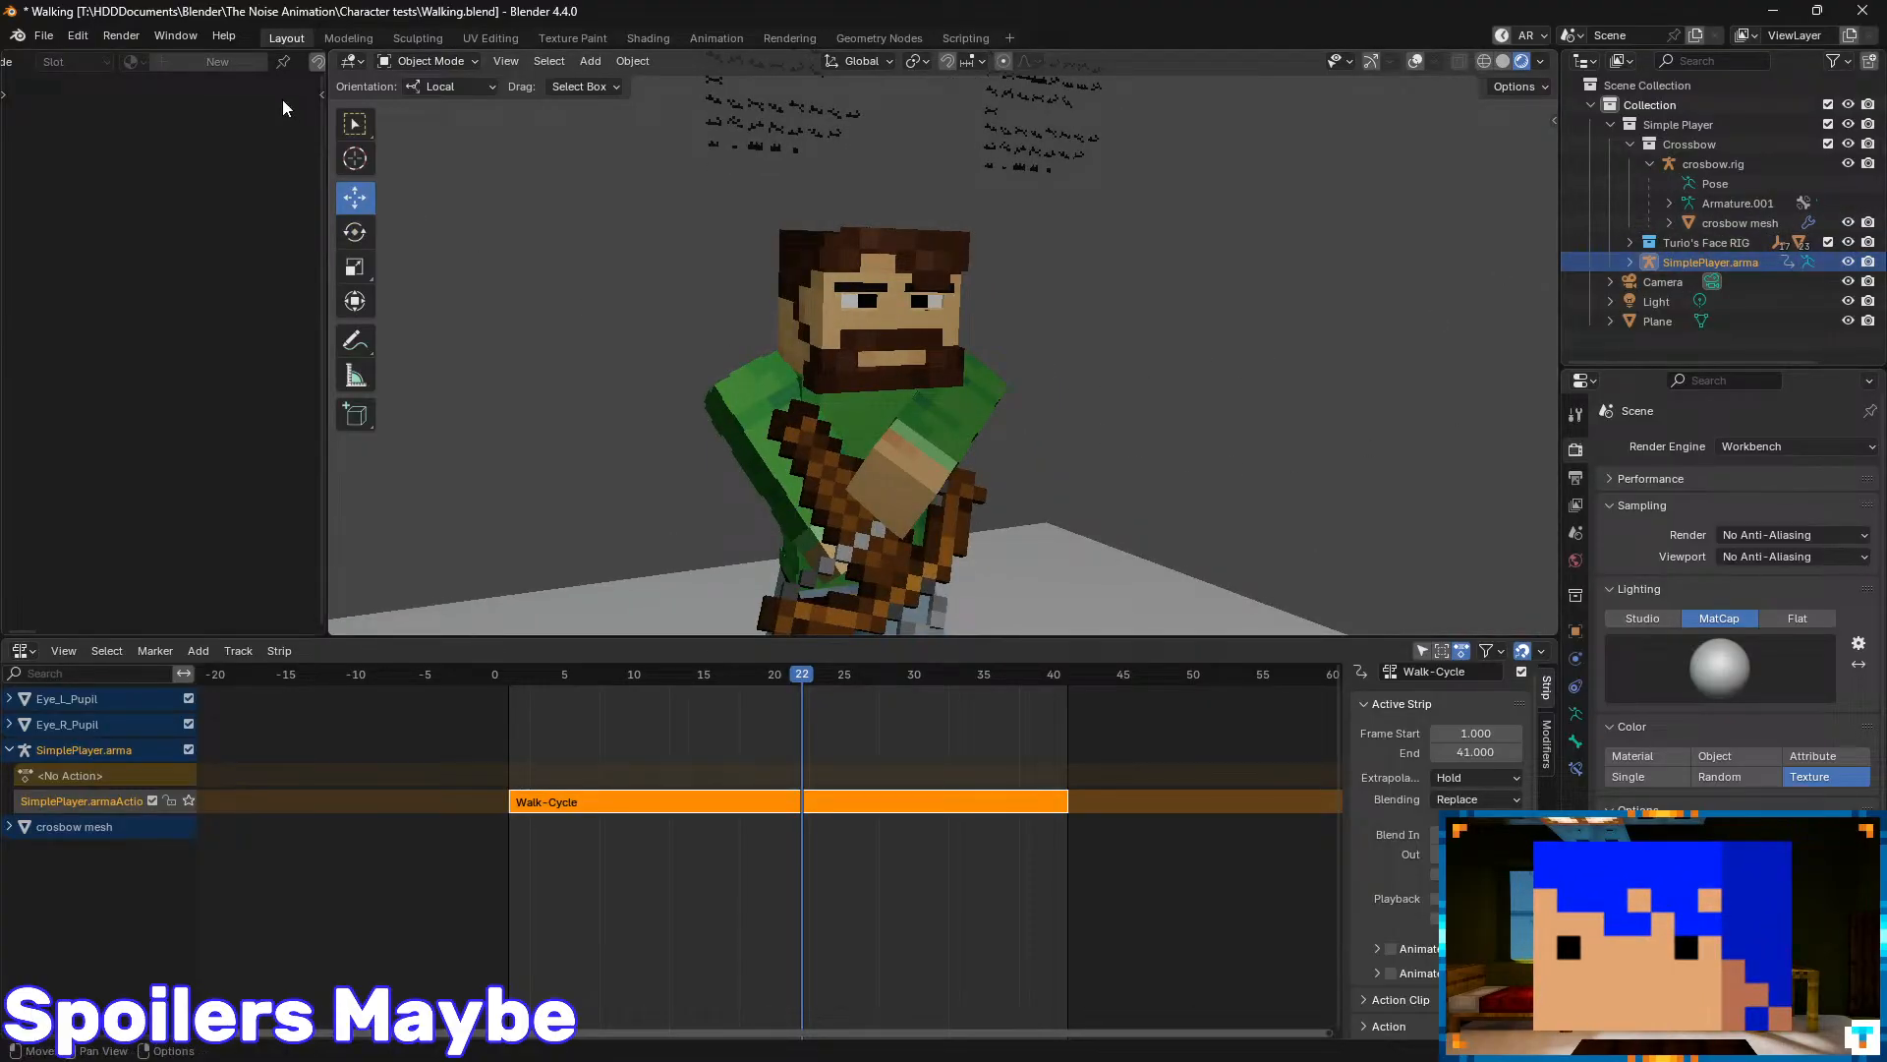
left_click(44, 35)
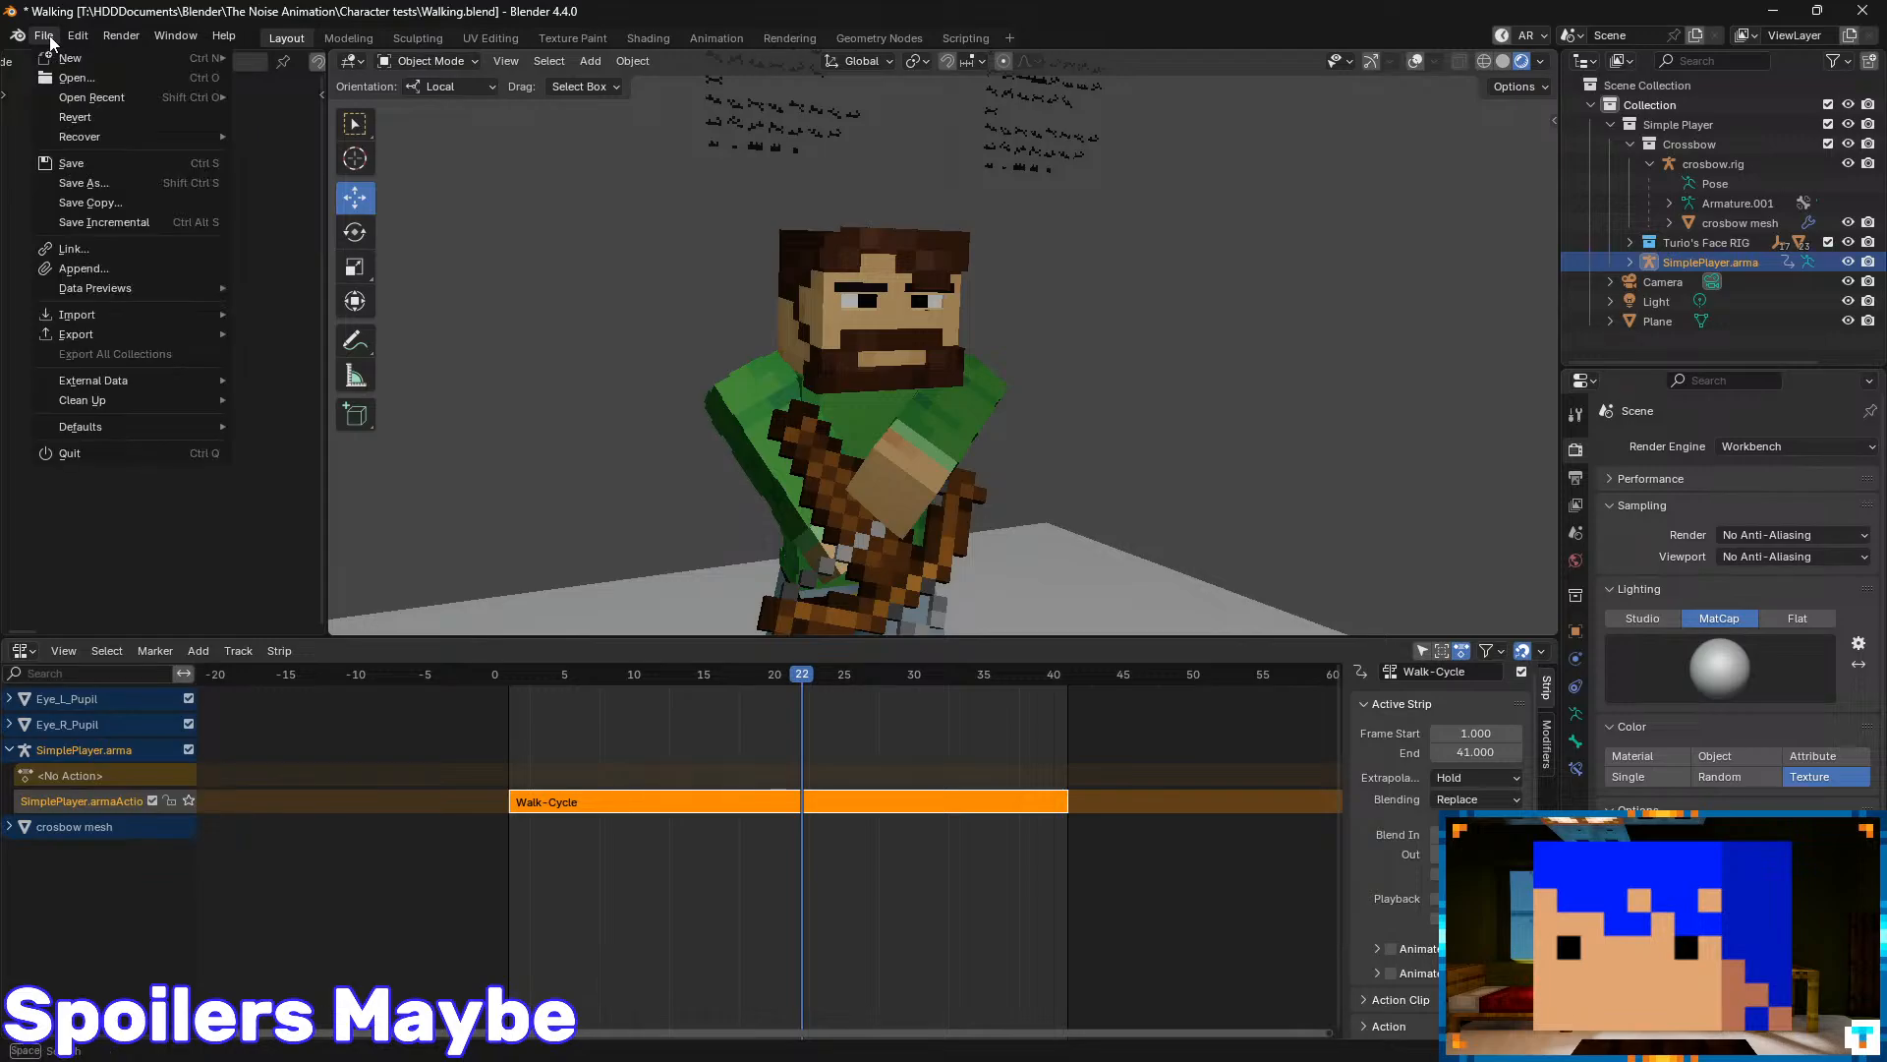
left_click(44, 35)
left_click(44, 36)
mouse_move(151, 94)
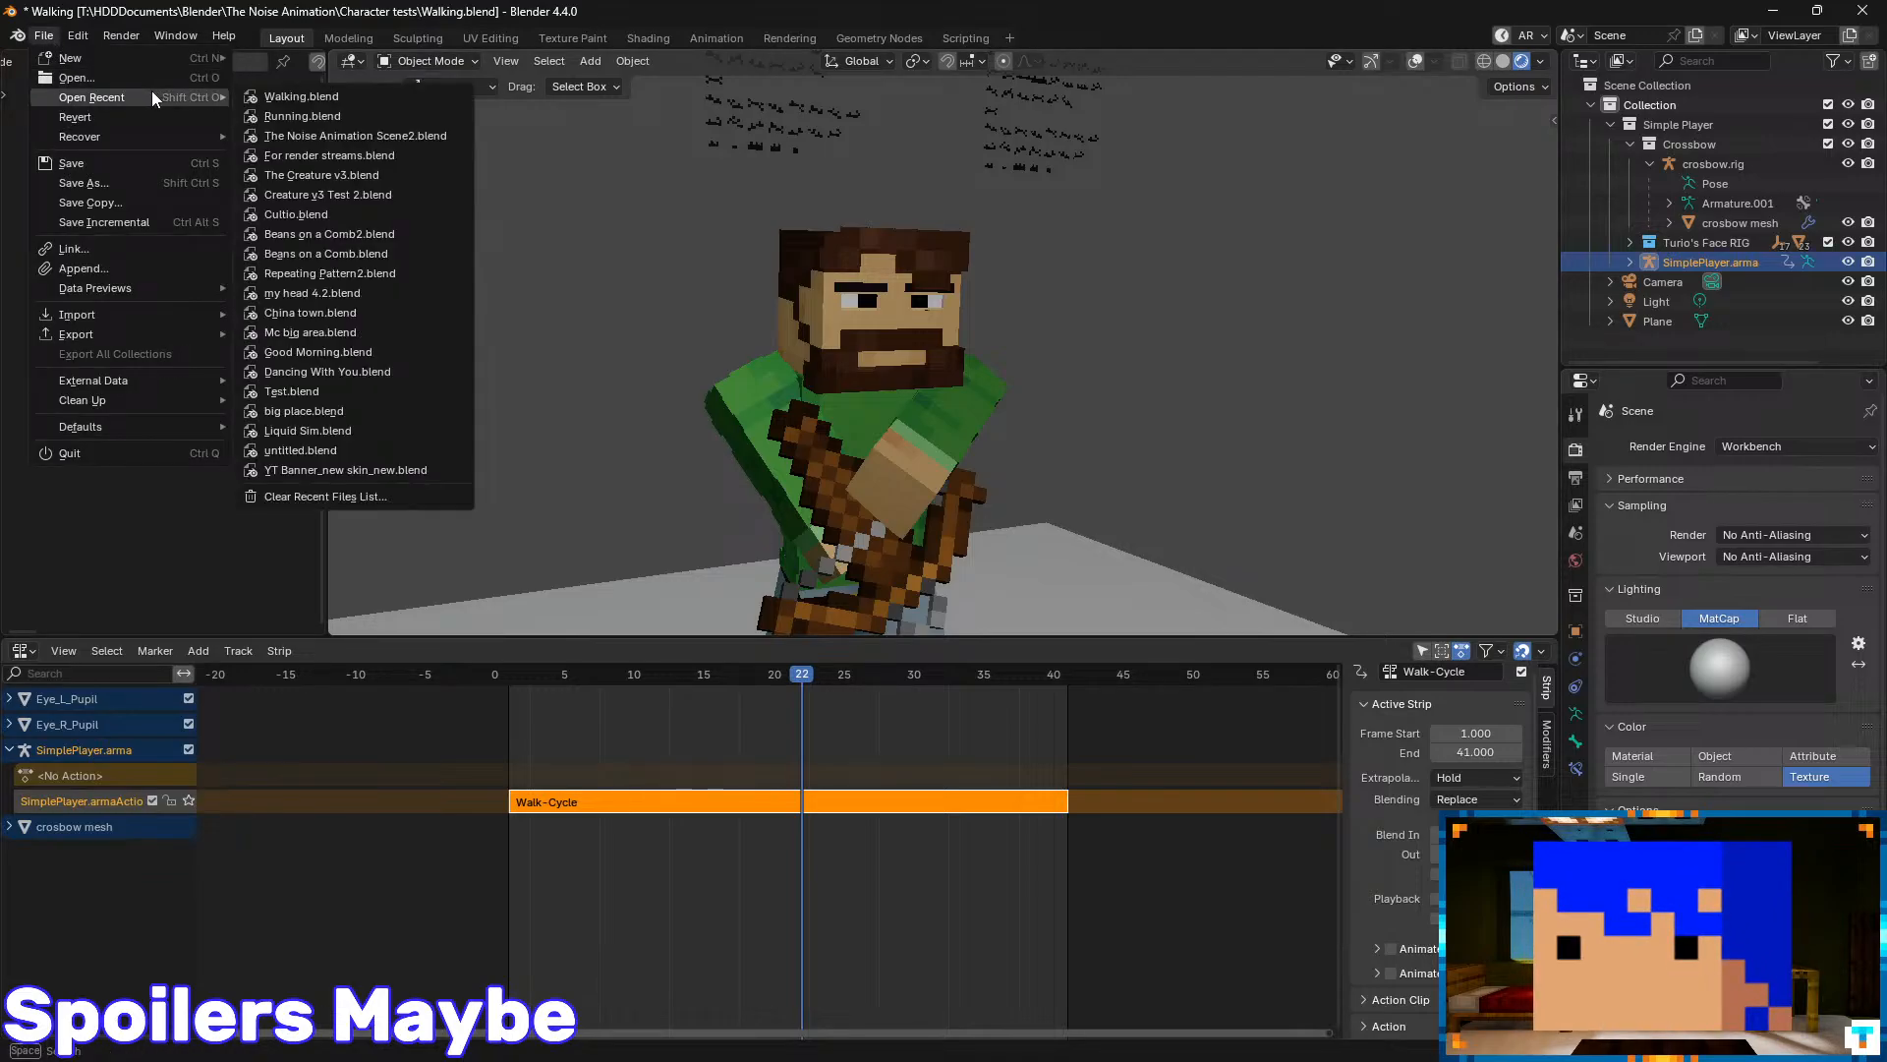
left_click(321, 115)
left_click(983, 576)
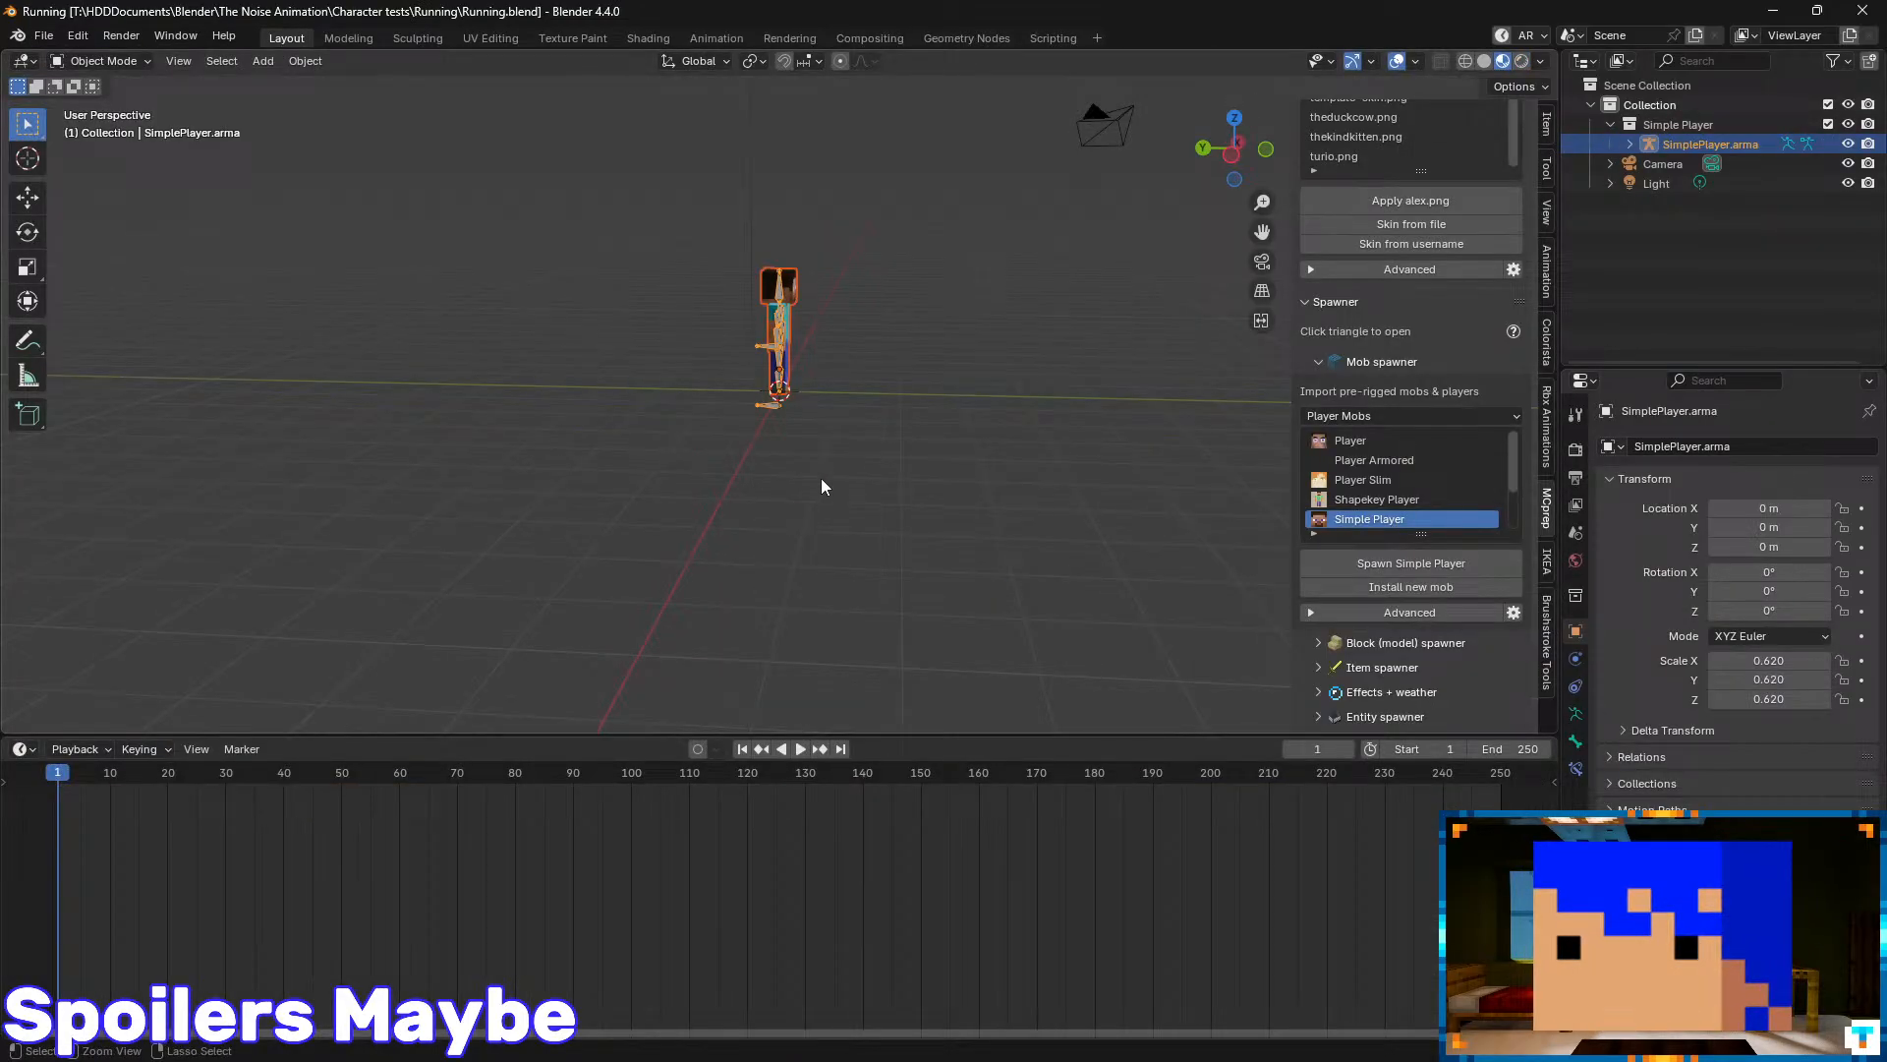
- Delete the Simple Player collection and the SimplePlayer.arma hierarchy, and save the file
left_click(1684, 126)
key("Delete")
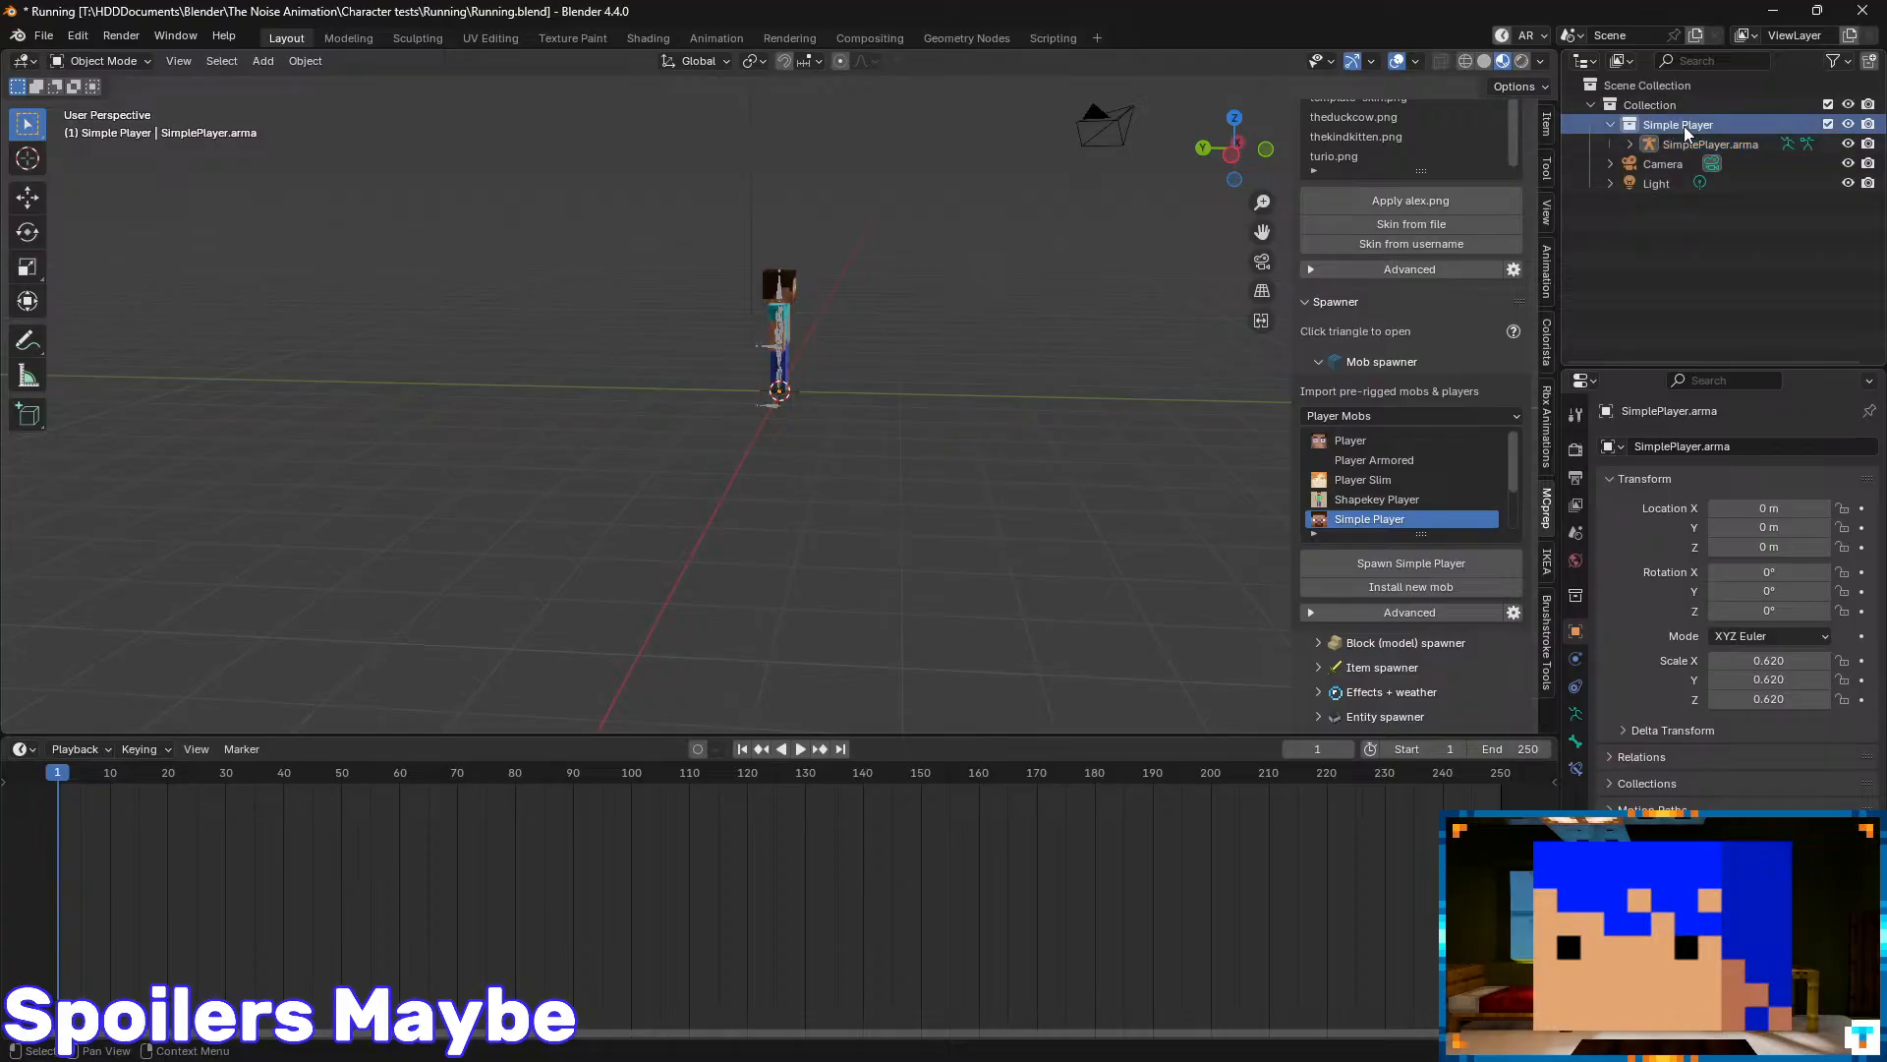
left_click(1689, 162)
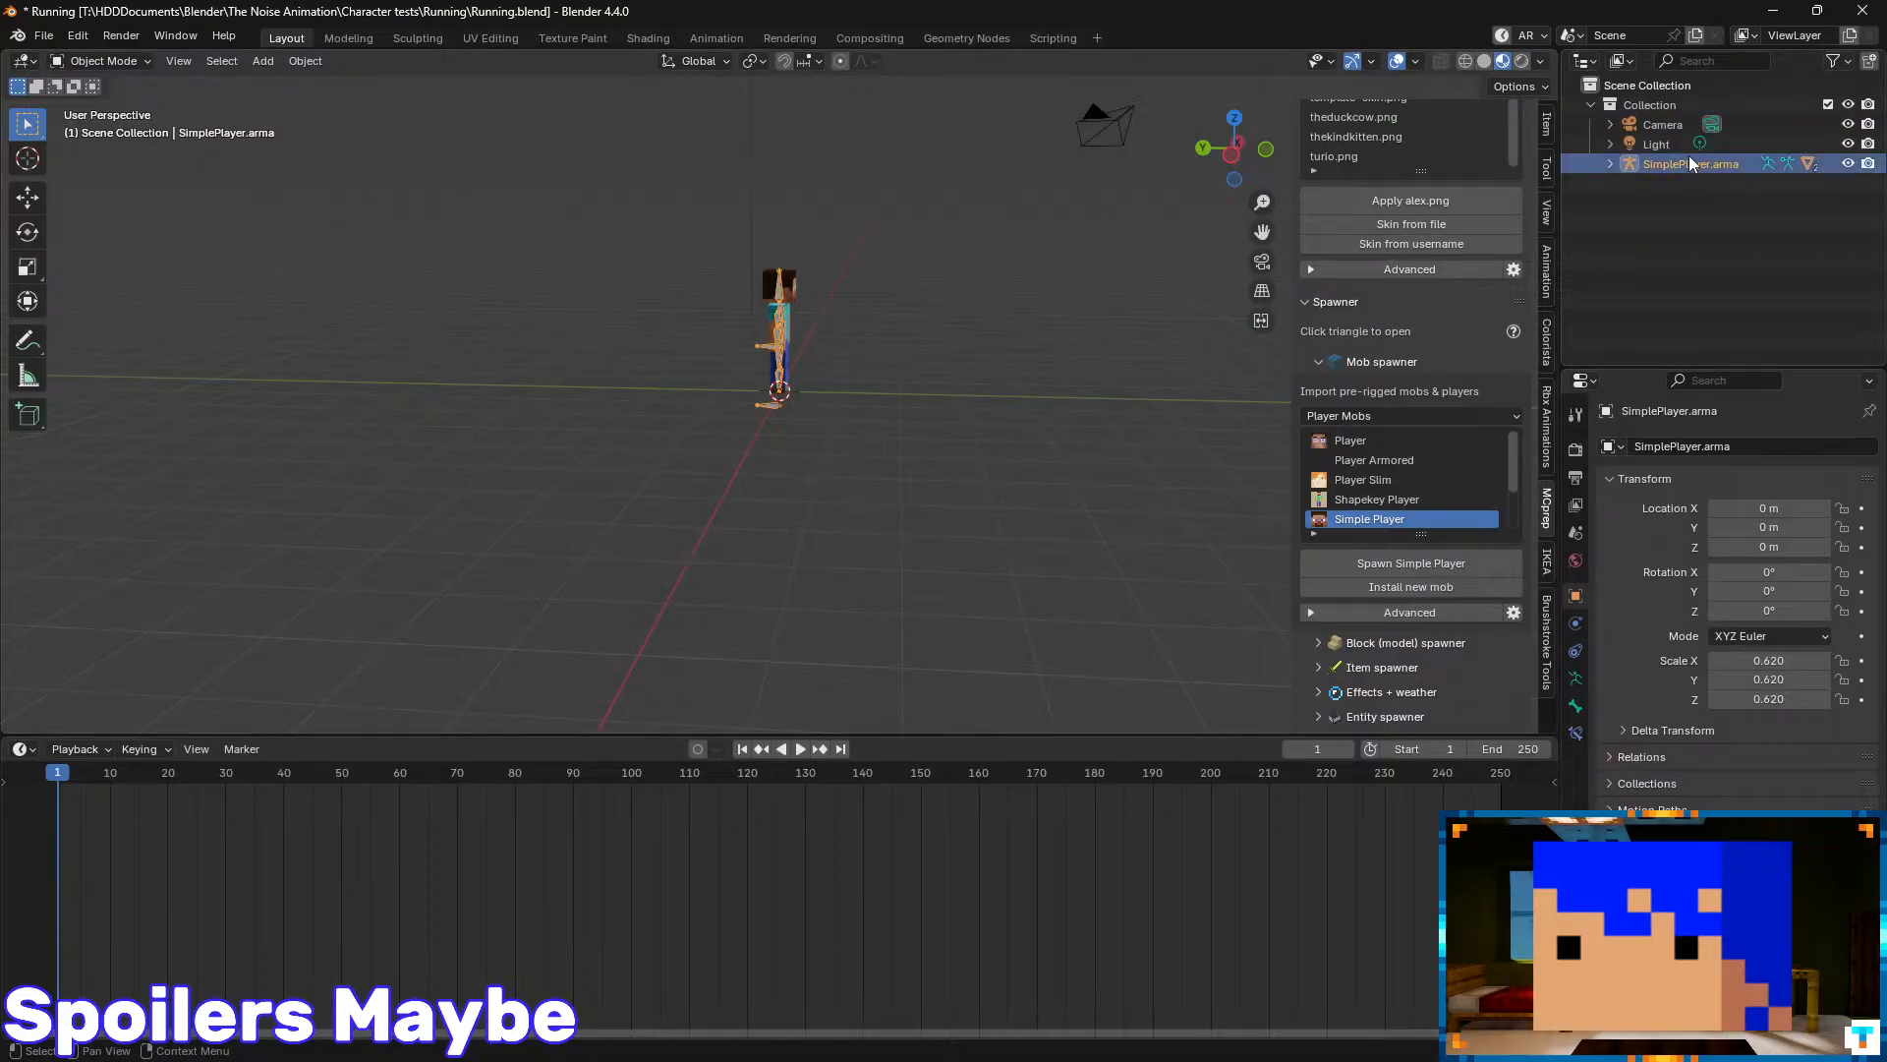
right_click(1689, 161)
left_click(1661, 220)
key("ctrl+s")
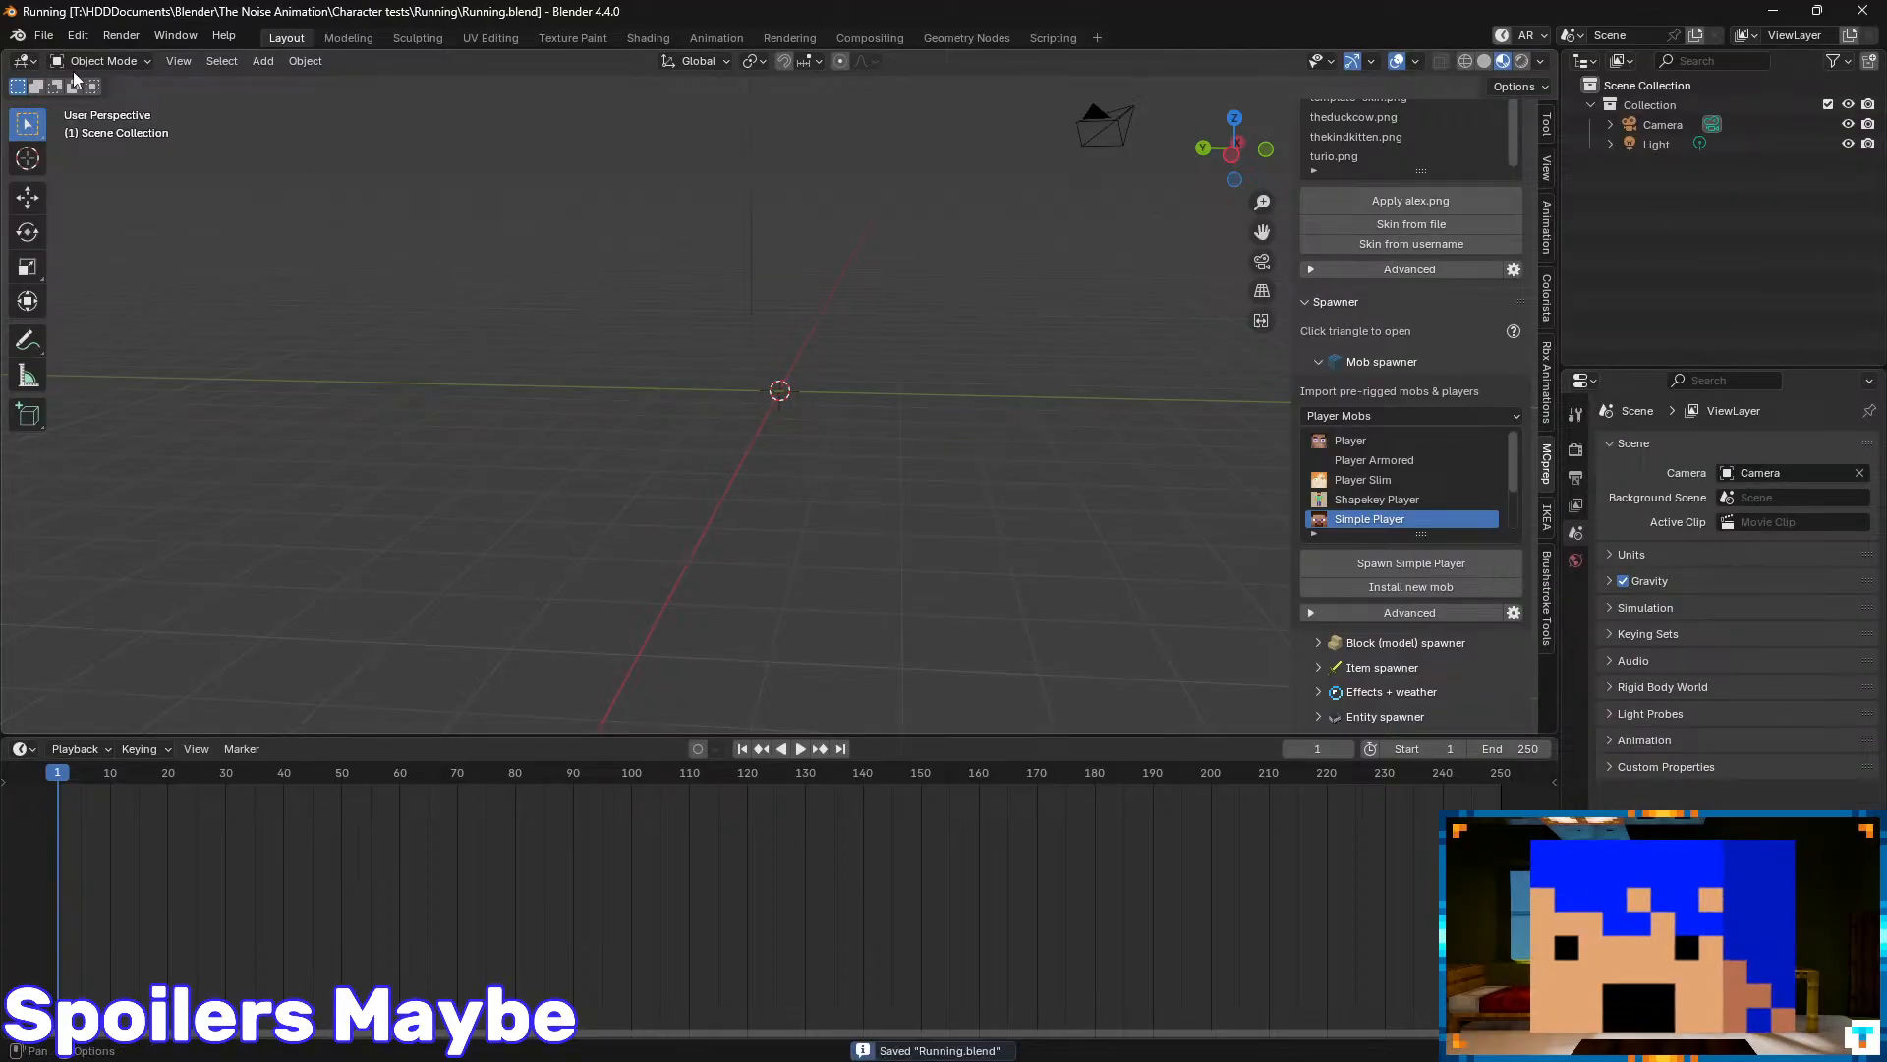
- Purge the unused data from the file
left_click(45, 36)
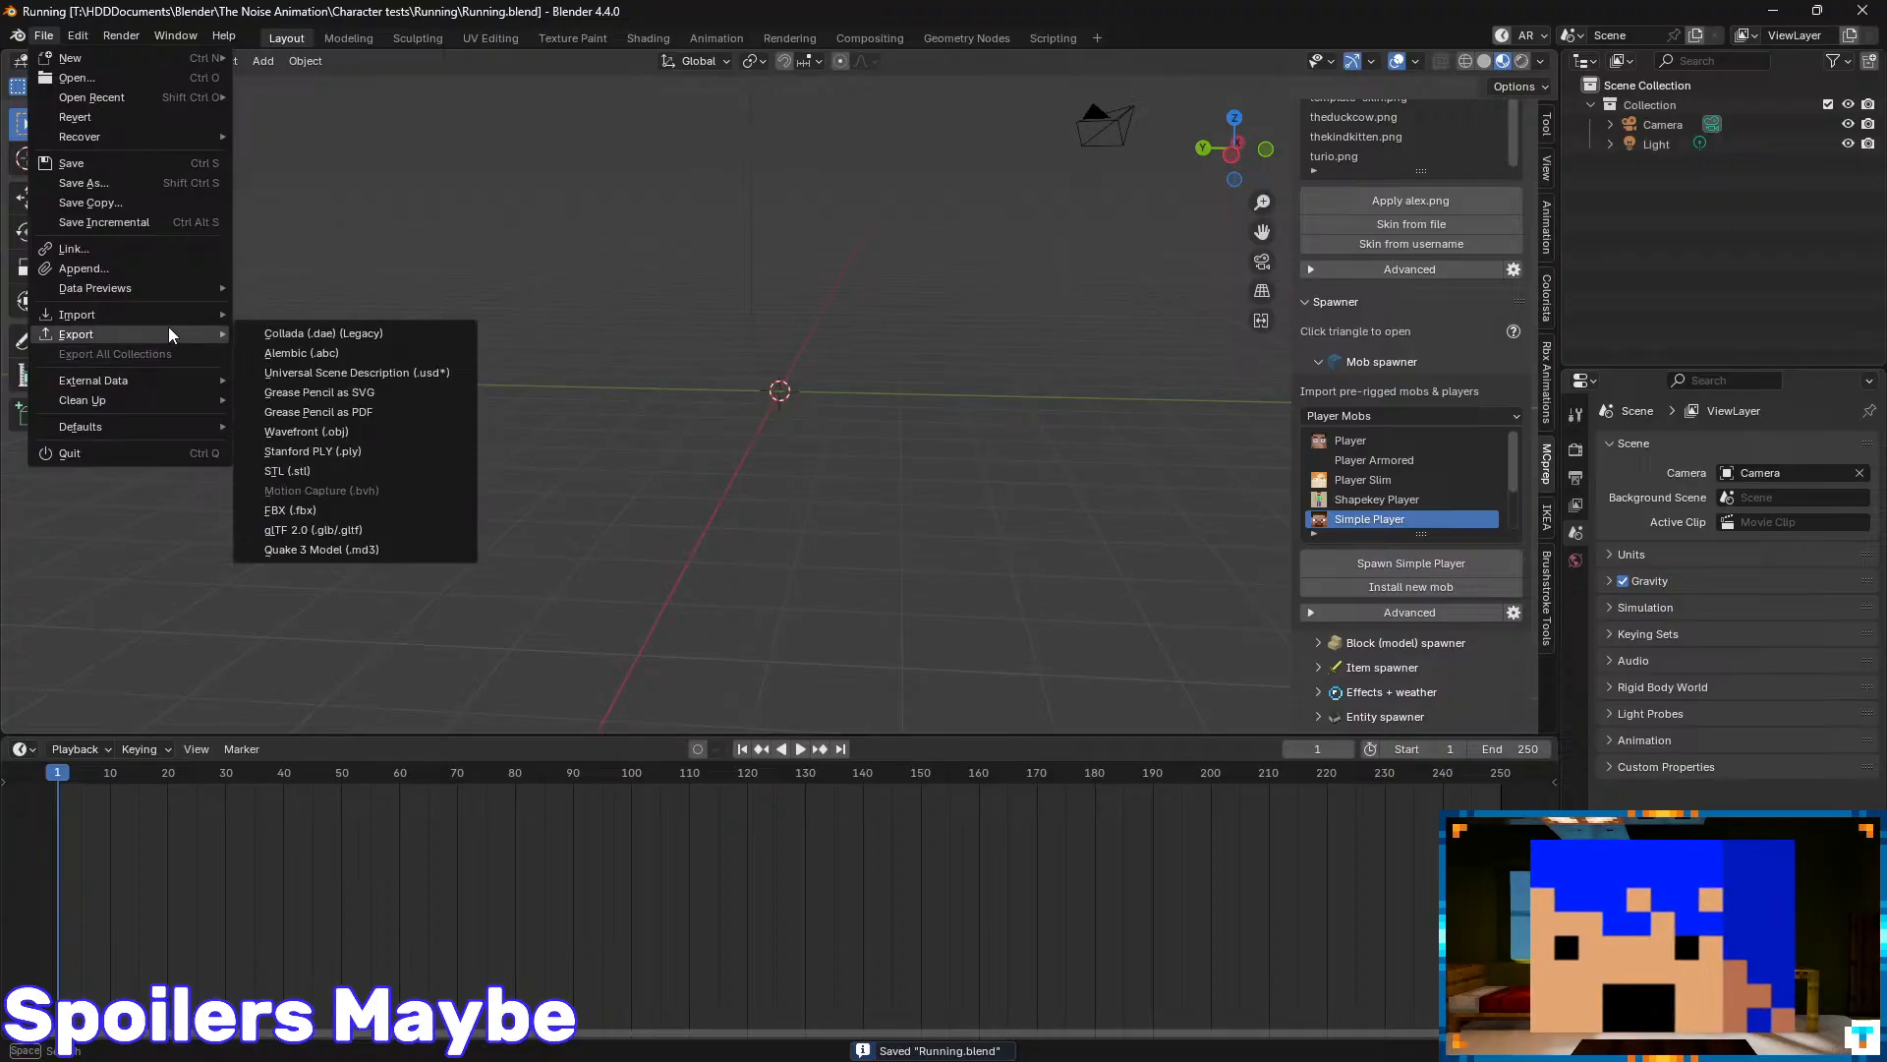
mouse_move(165, 393)
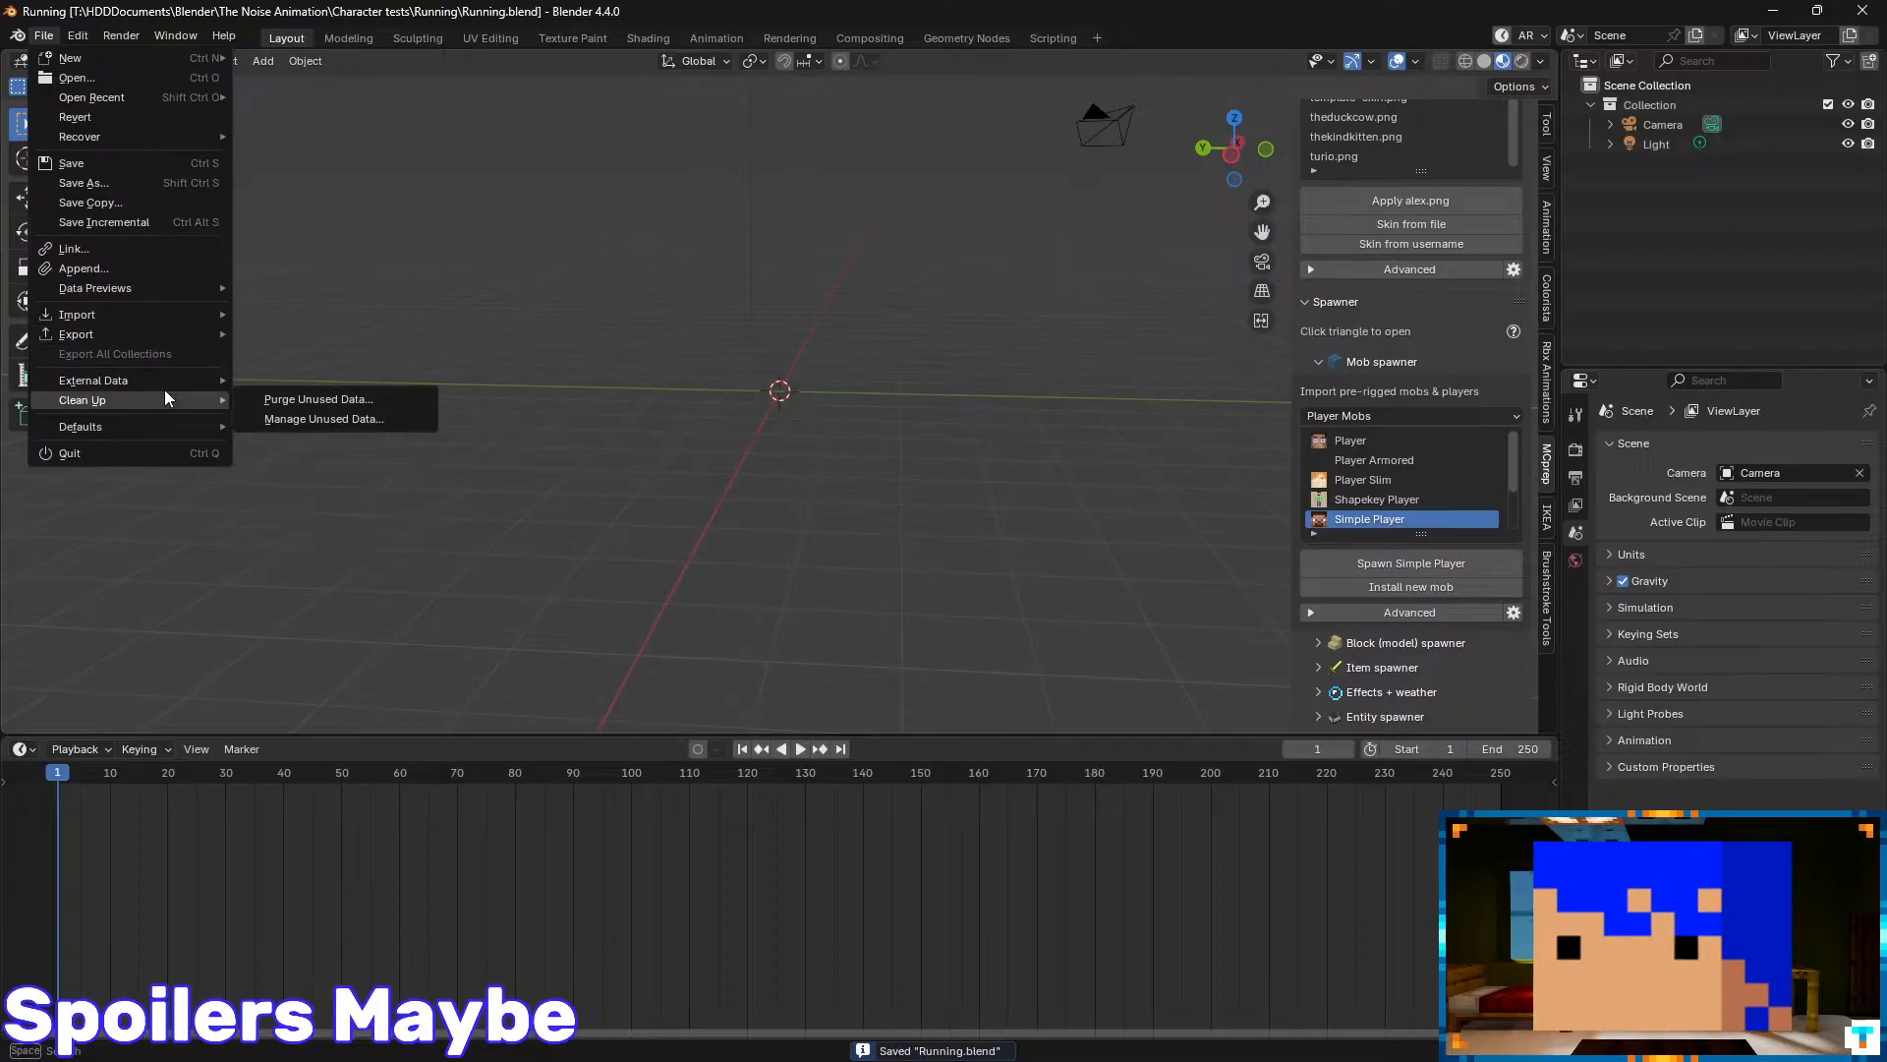
left_click(319, 398)
left_click(305, 527)
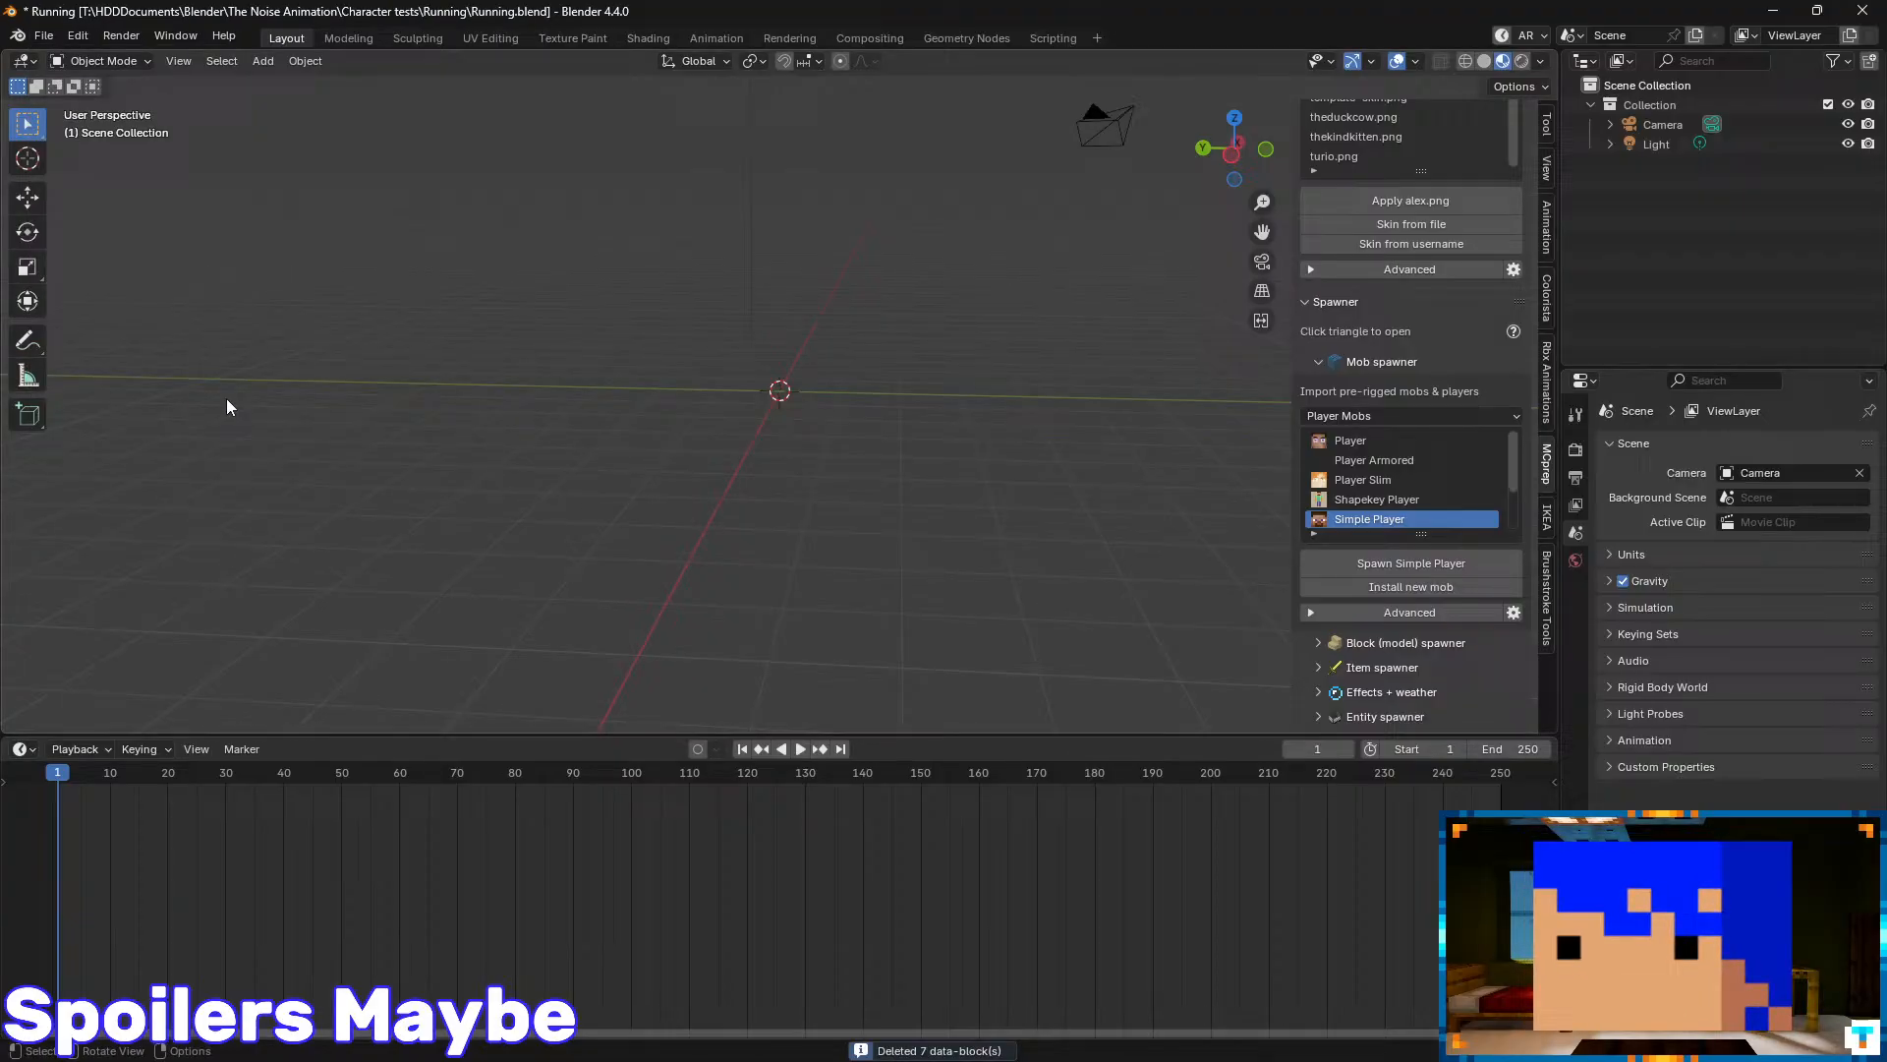
- Check the remaining unused data in Manage Unused Data and save the file
left_click(44, 37)
mouse_move(155, 401)
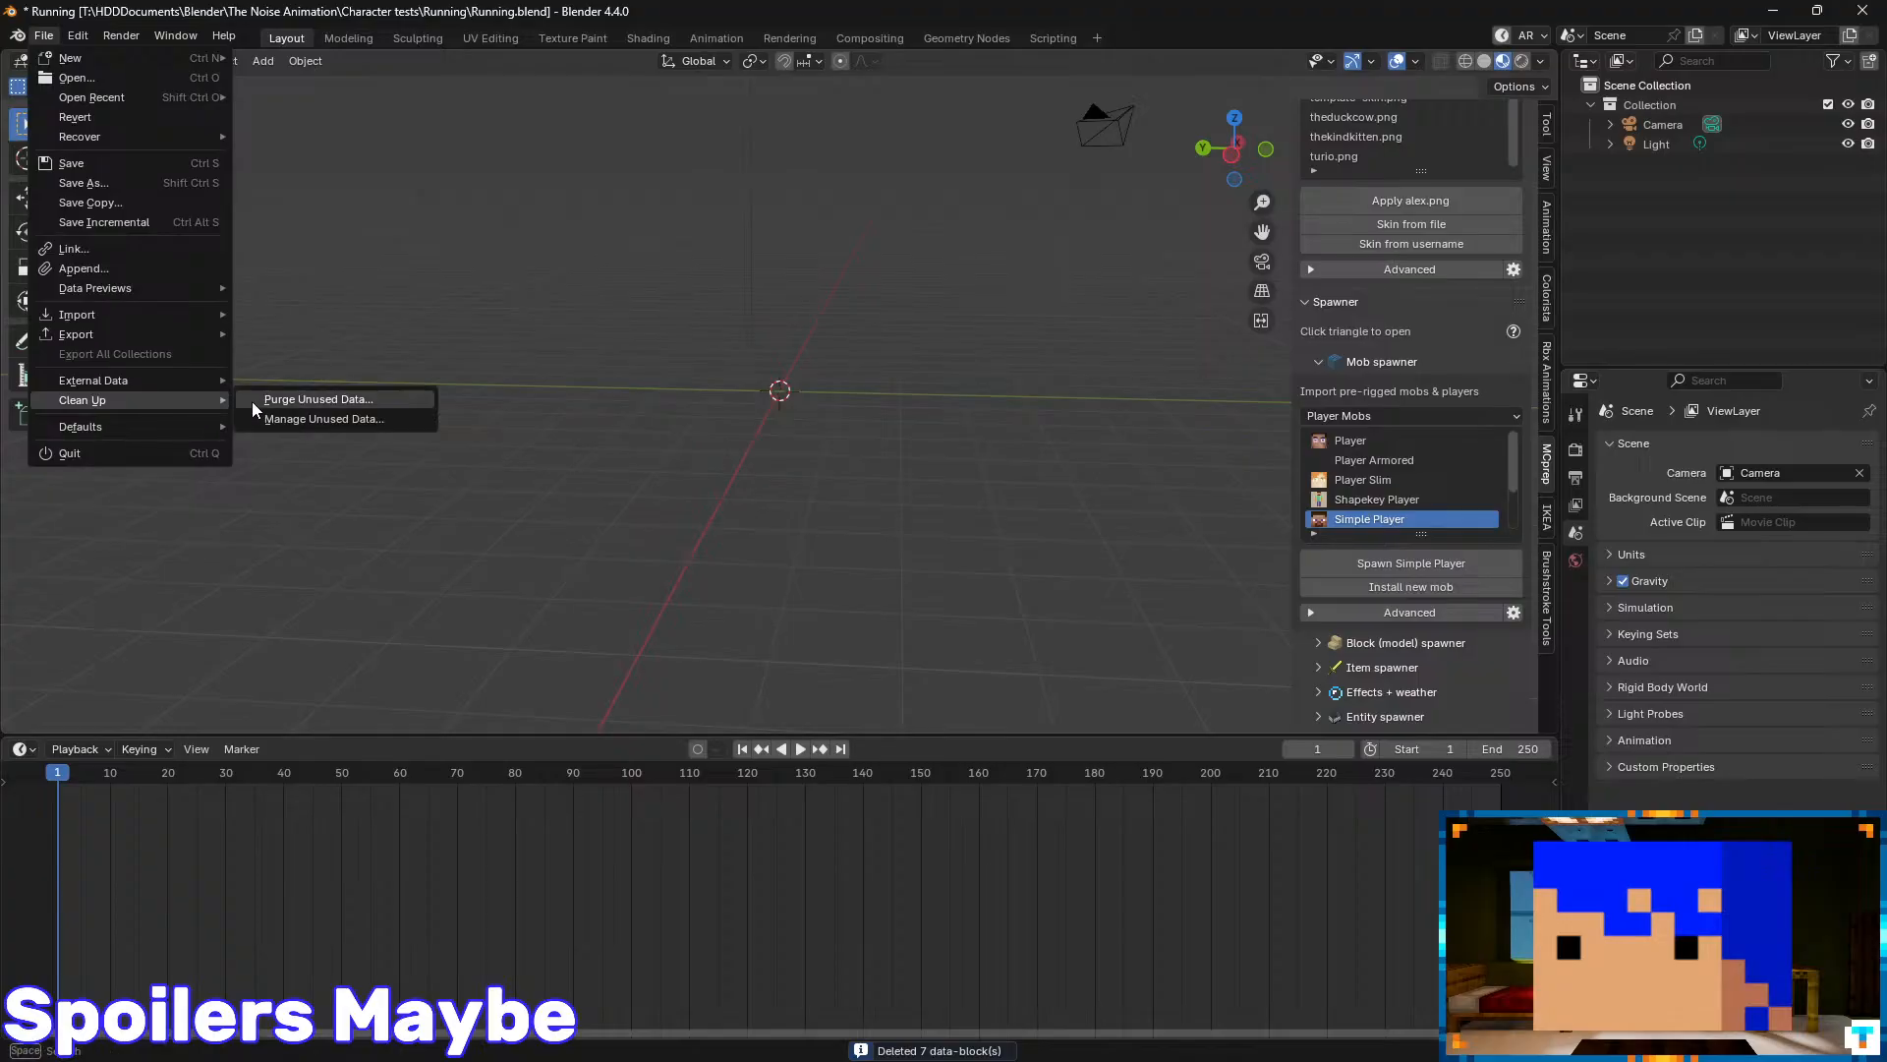
left_click(303, 417)
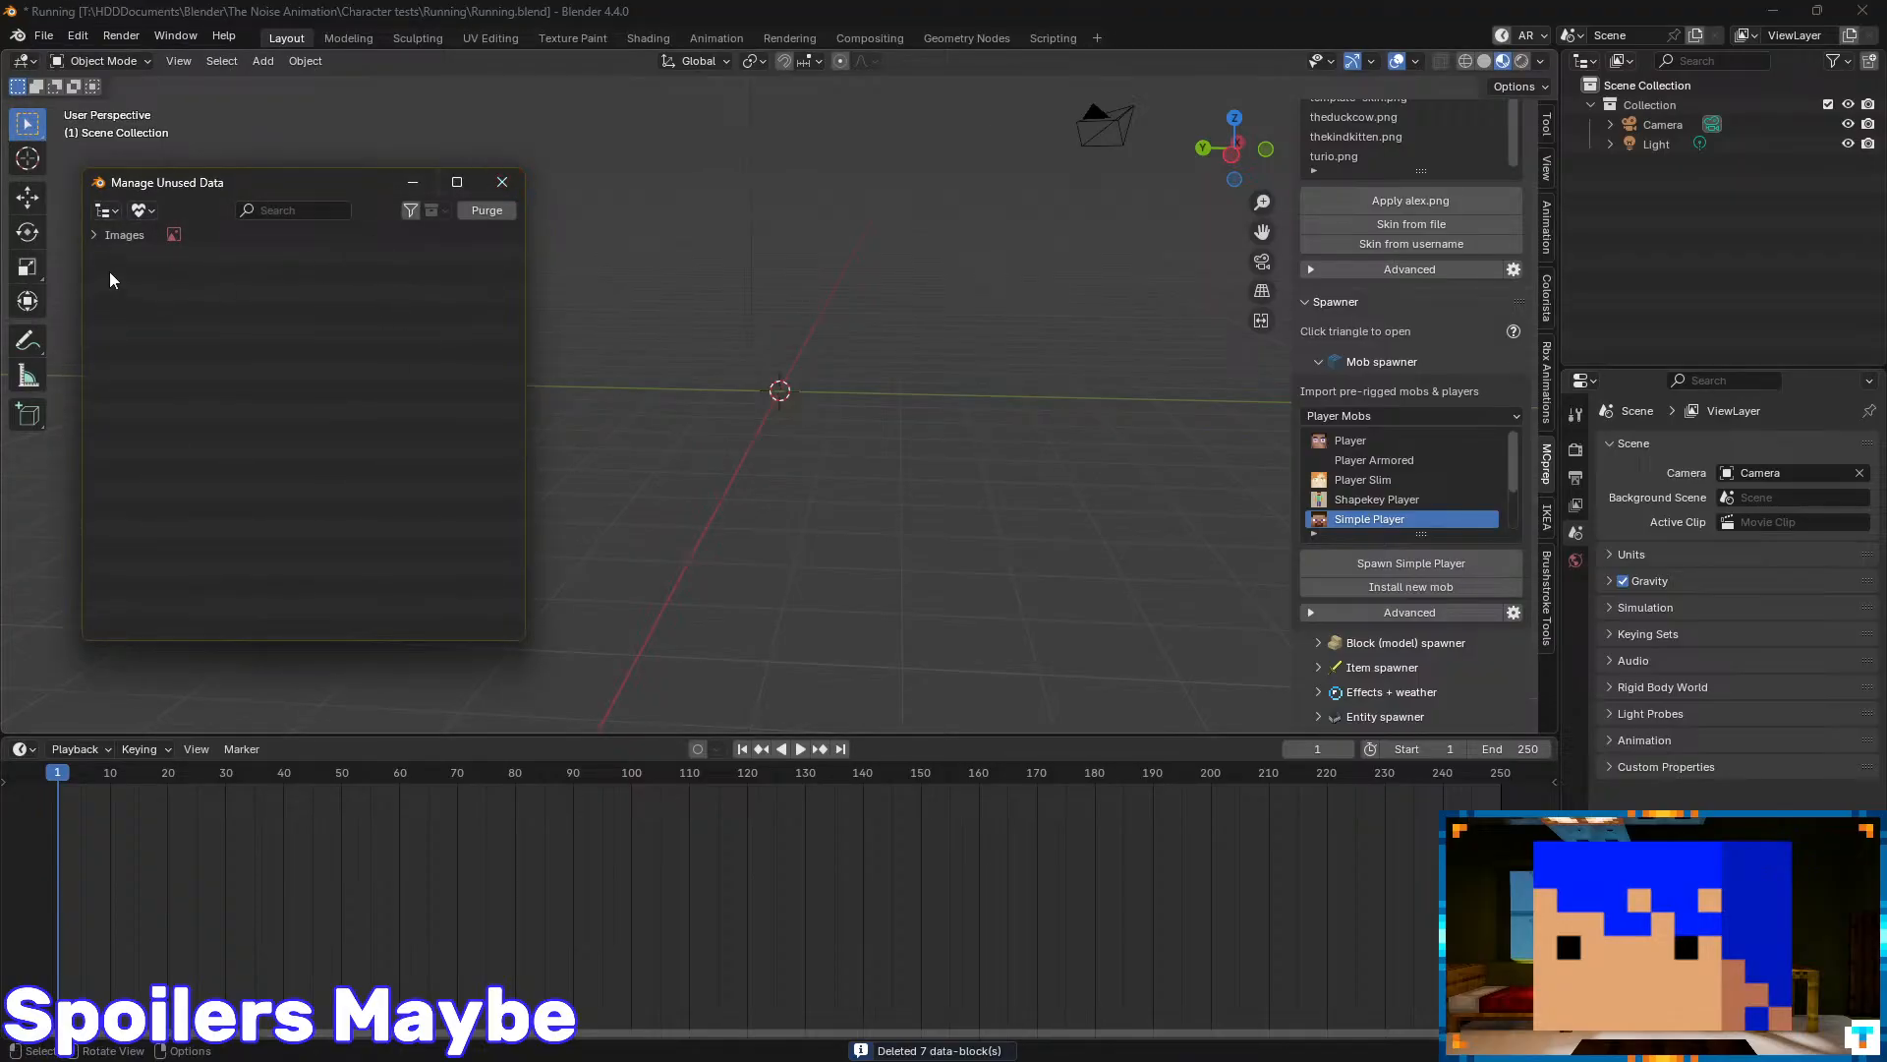
left_click(501, 182)
key("ctrl+s")
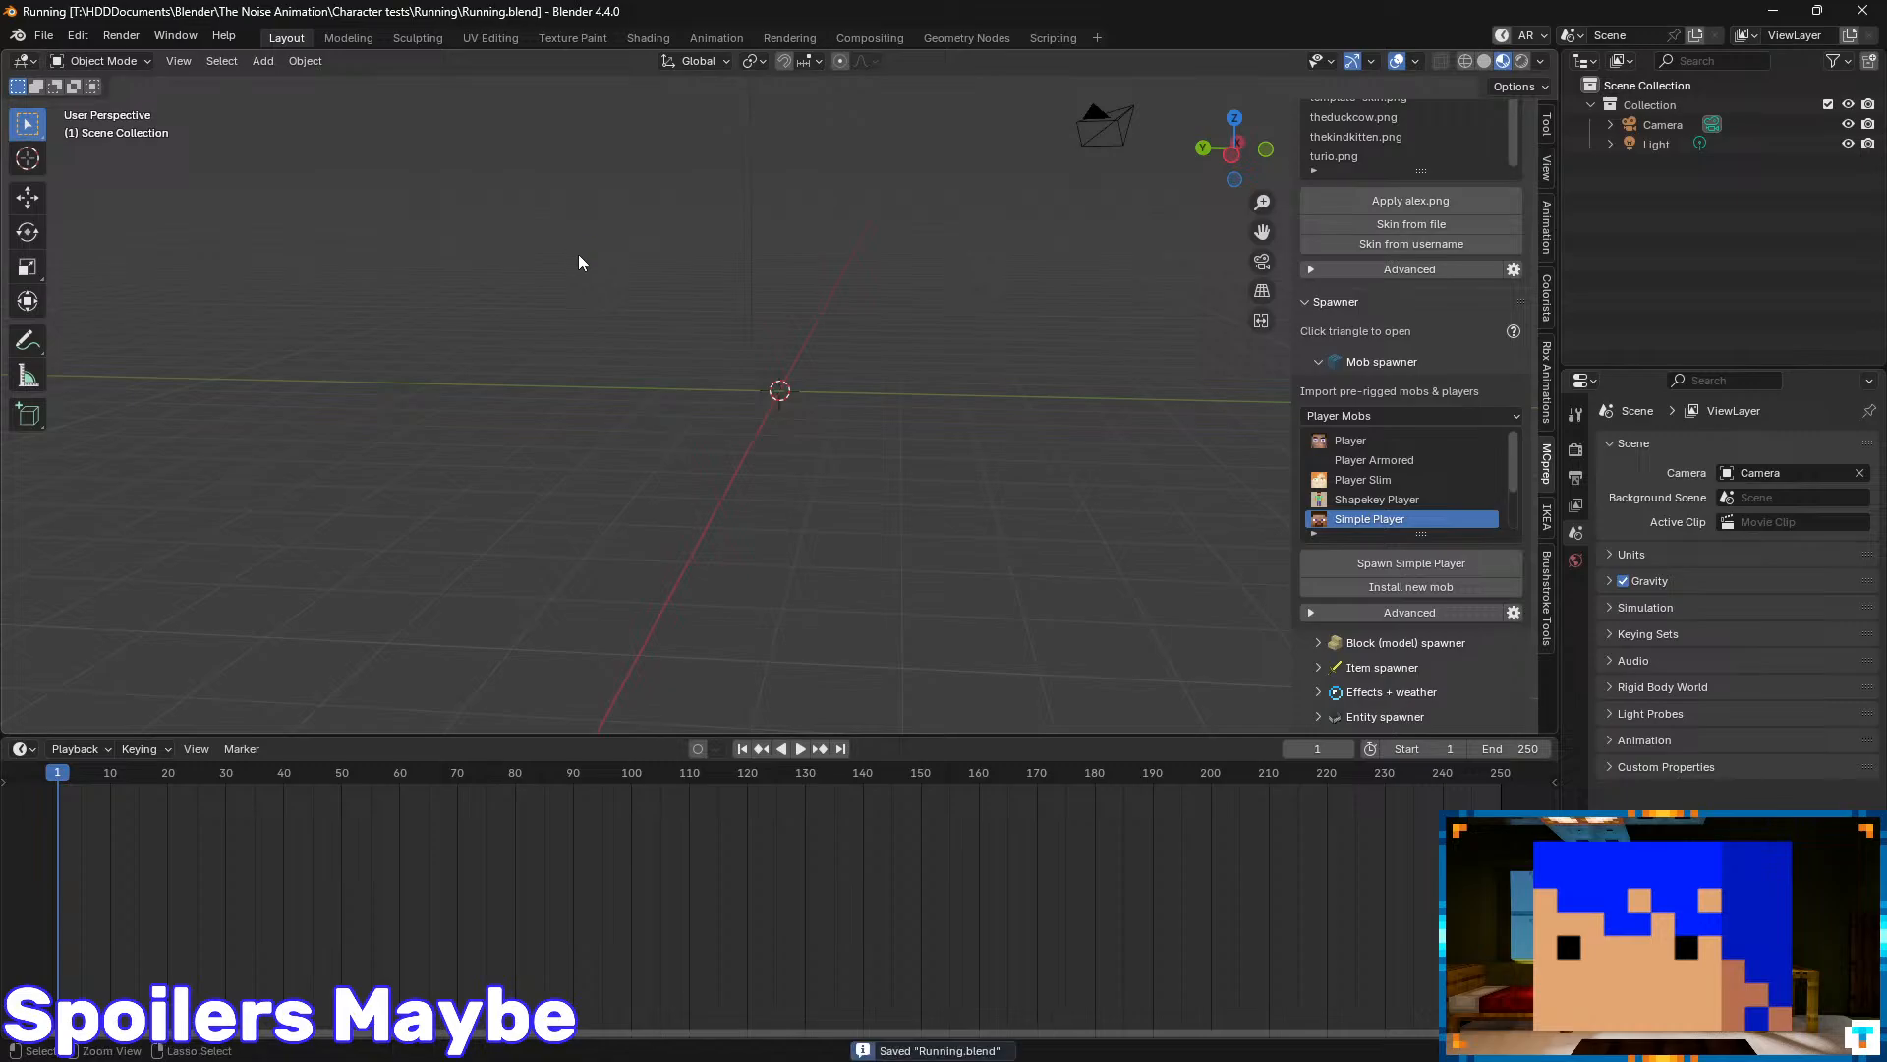
- Append the collection named Collection from Walking.blend in The Noise Animation's Character tests folder
left_click(43, 35)
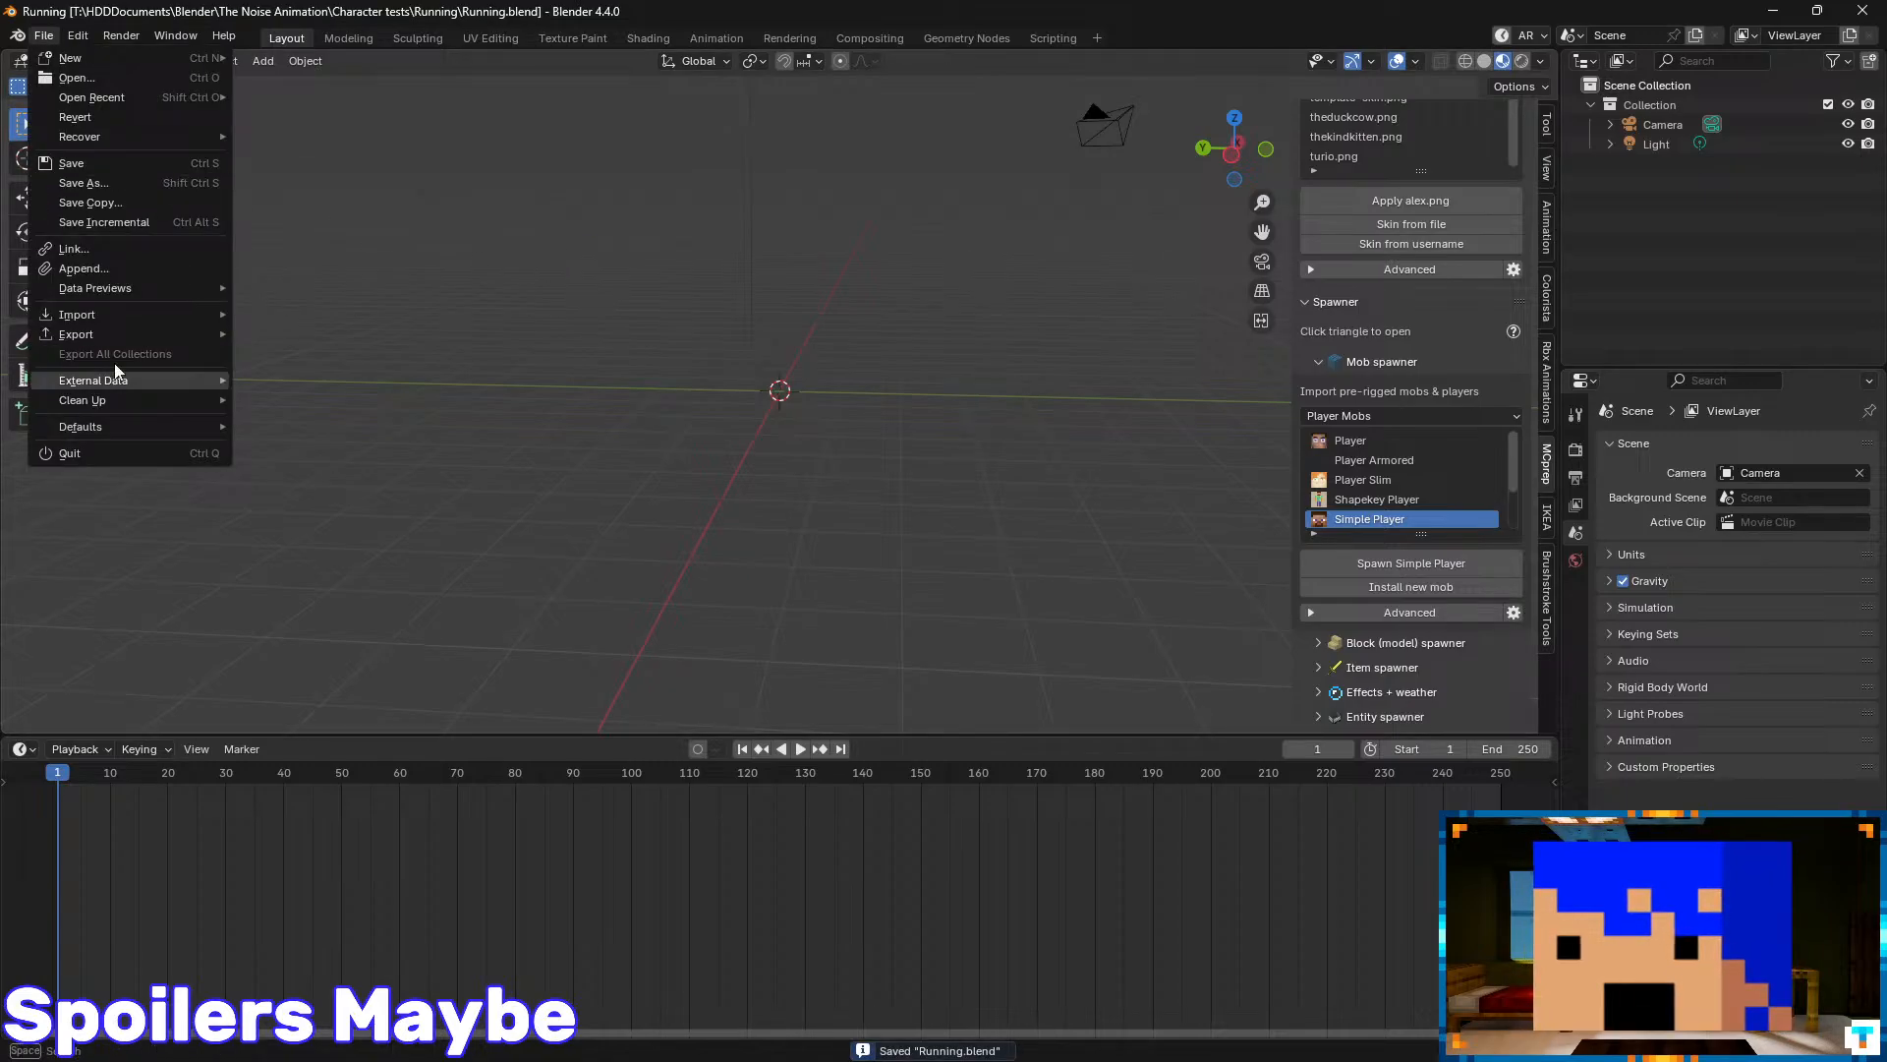
left_click(152, 273)
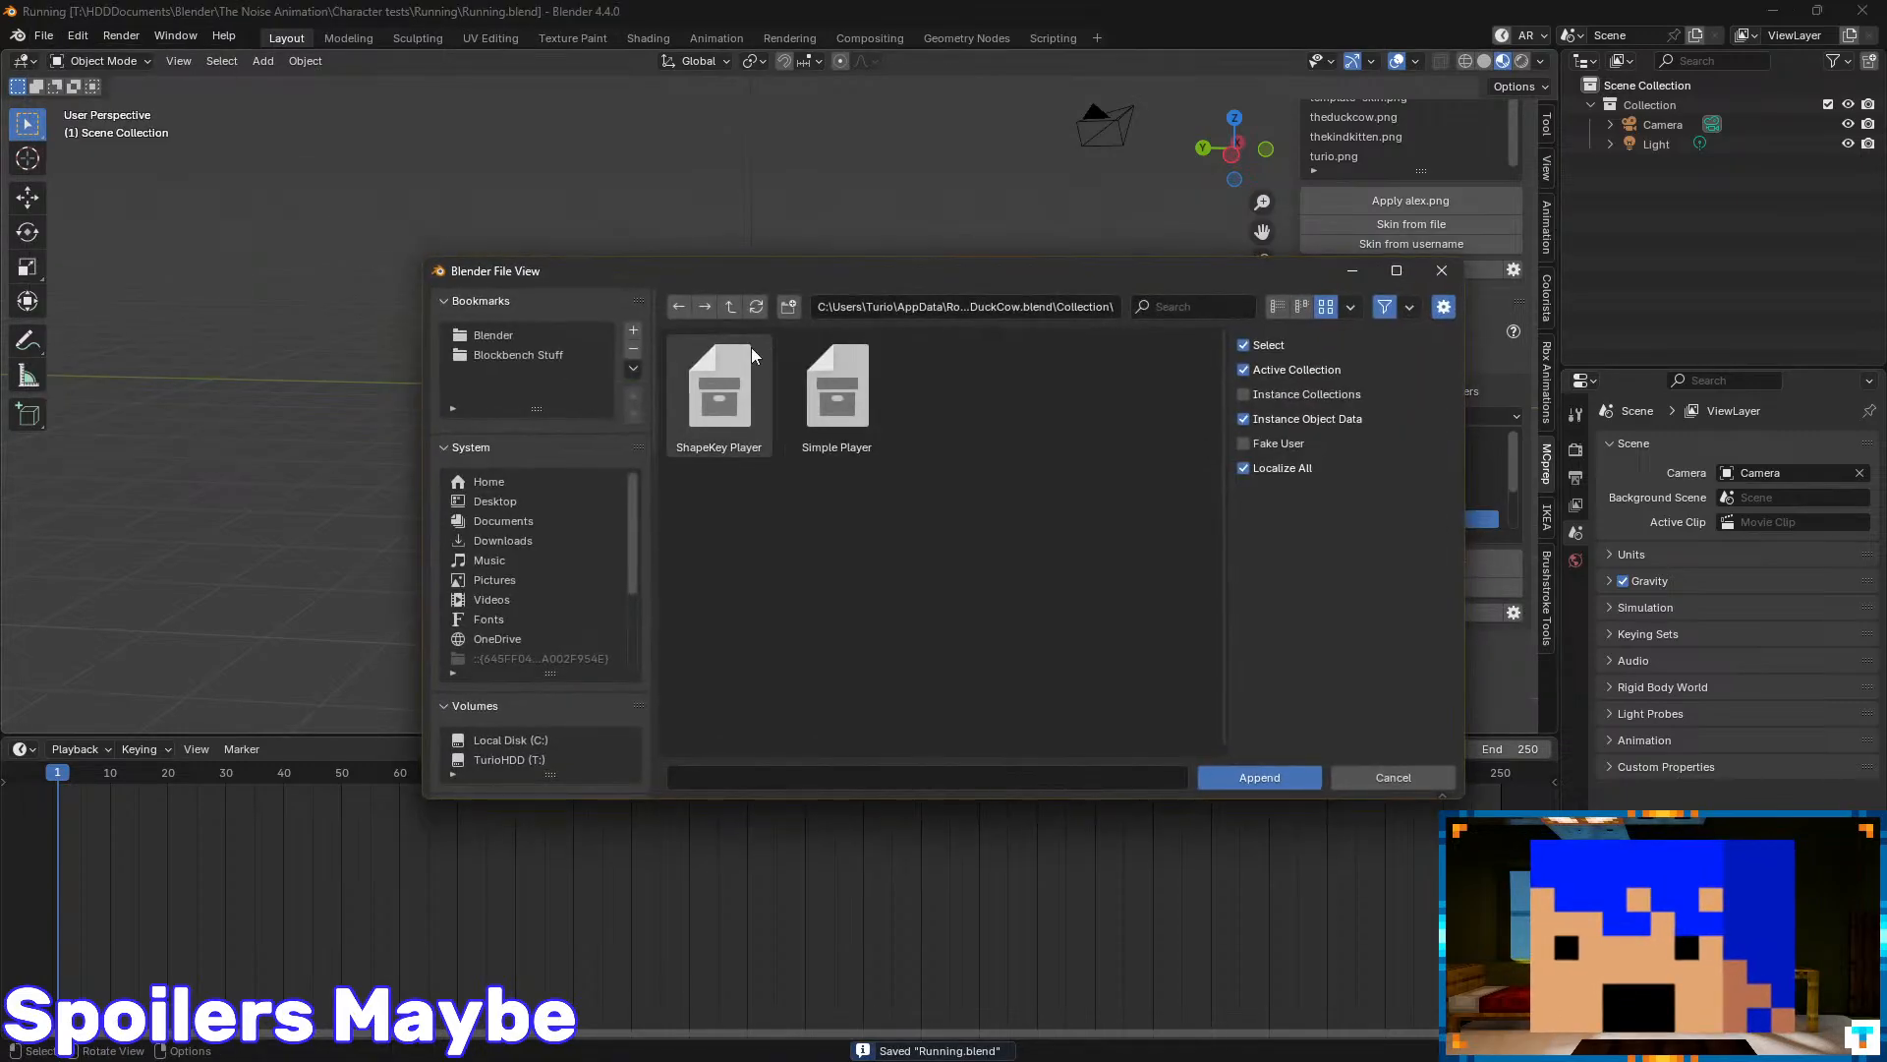
left_click(497, 339)
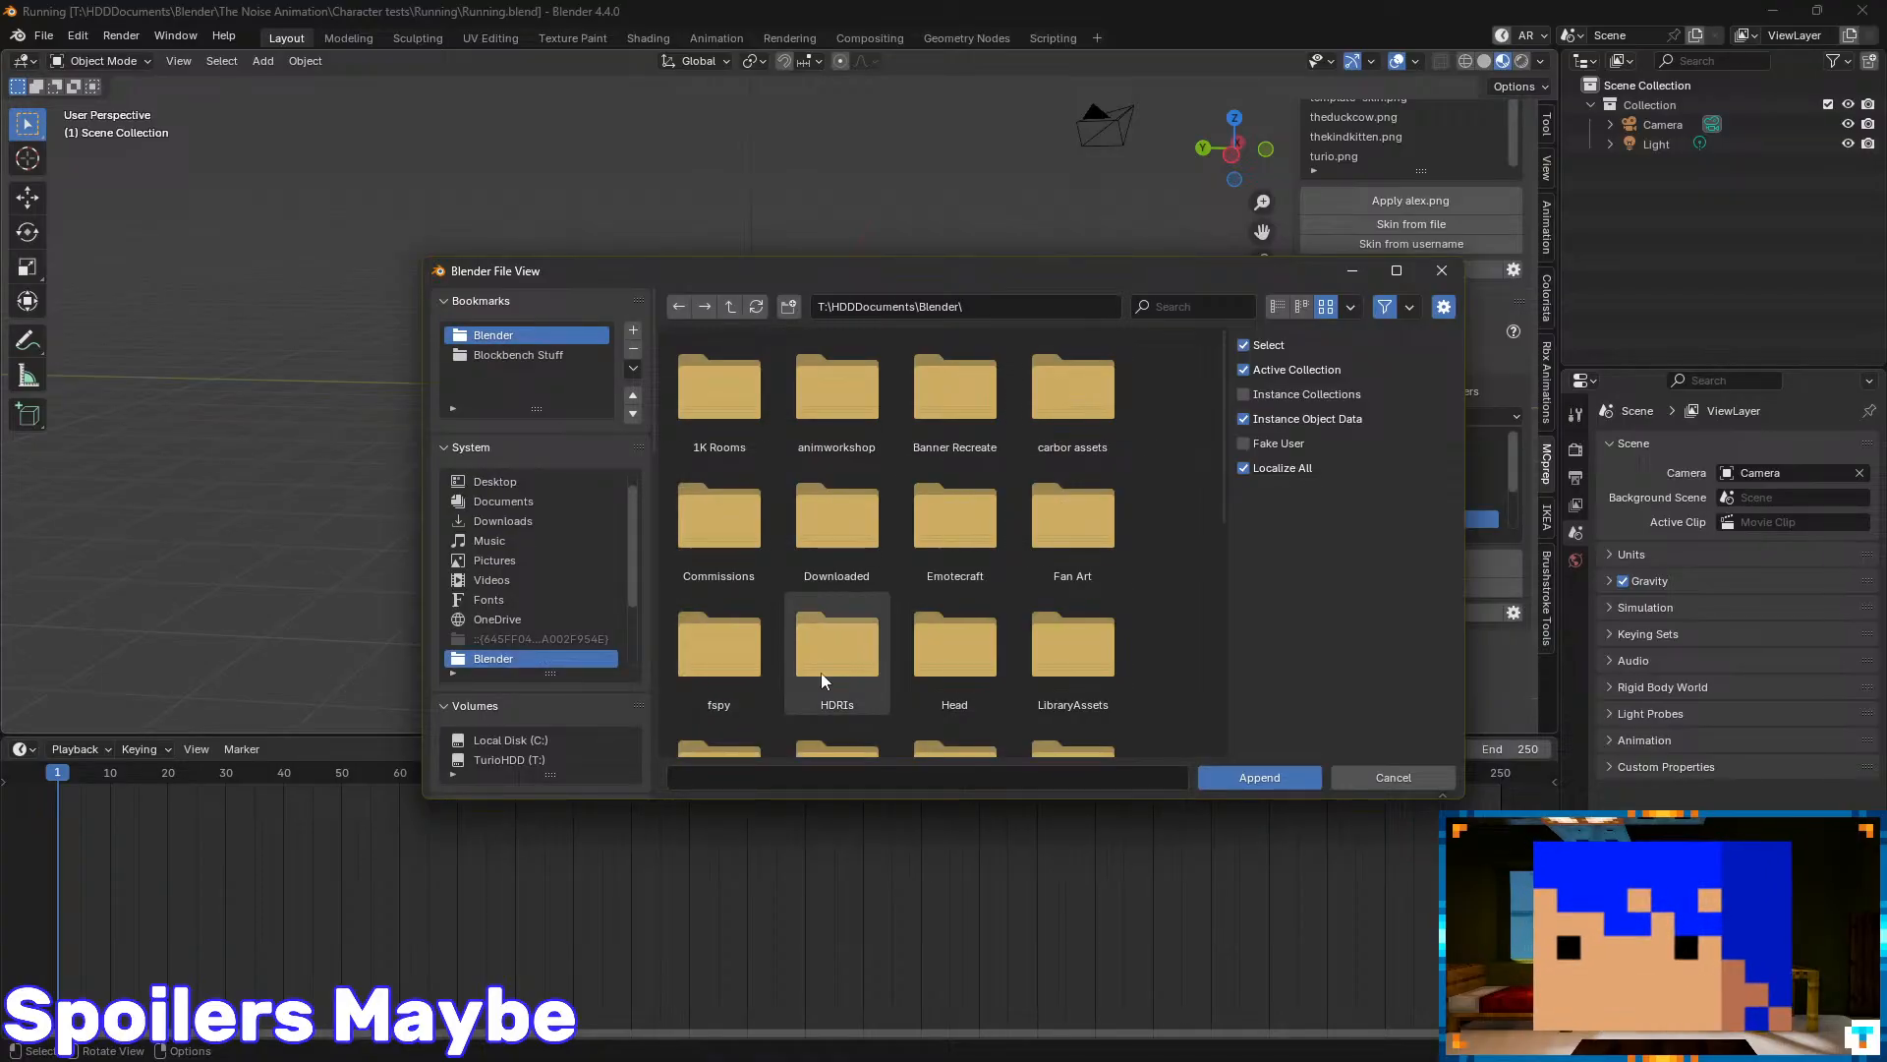
scroll(1030, 598, "down", 8)
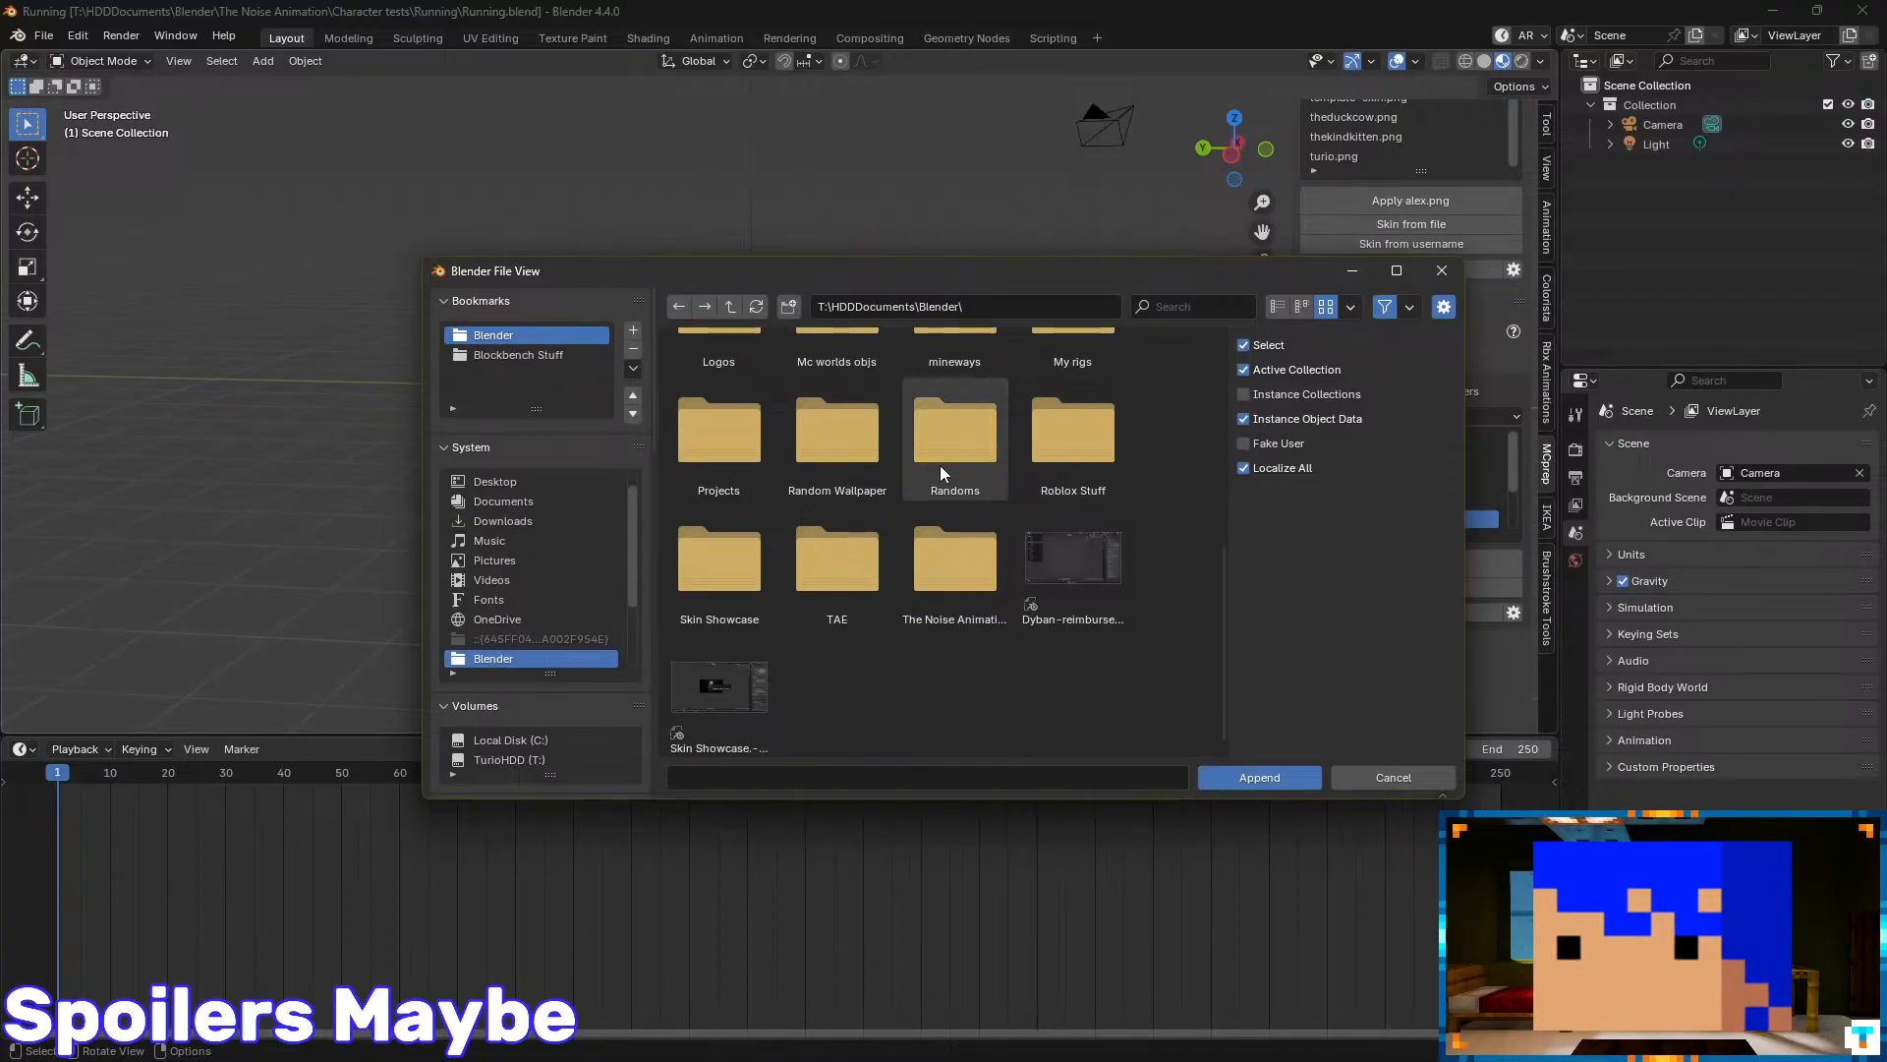
left_click(816, 593)
left_click(921, 605)
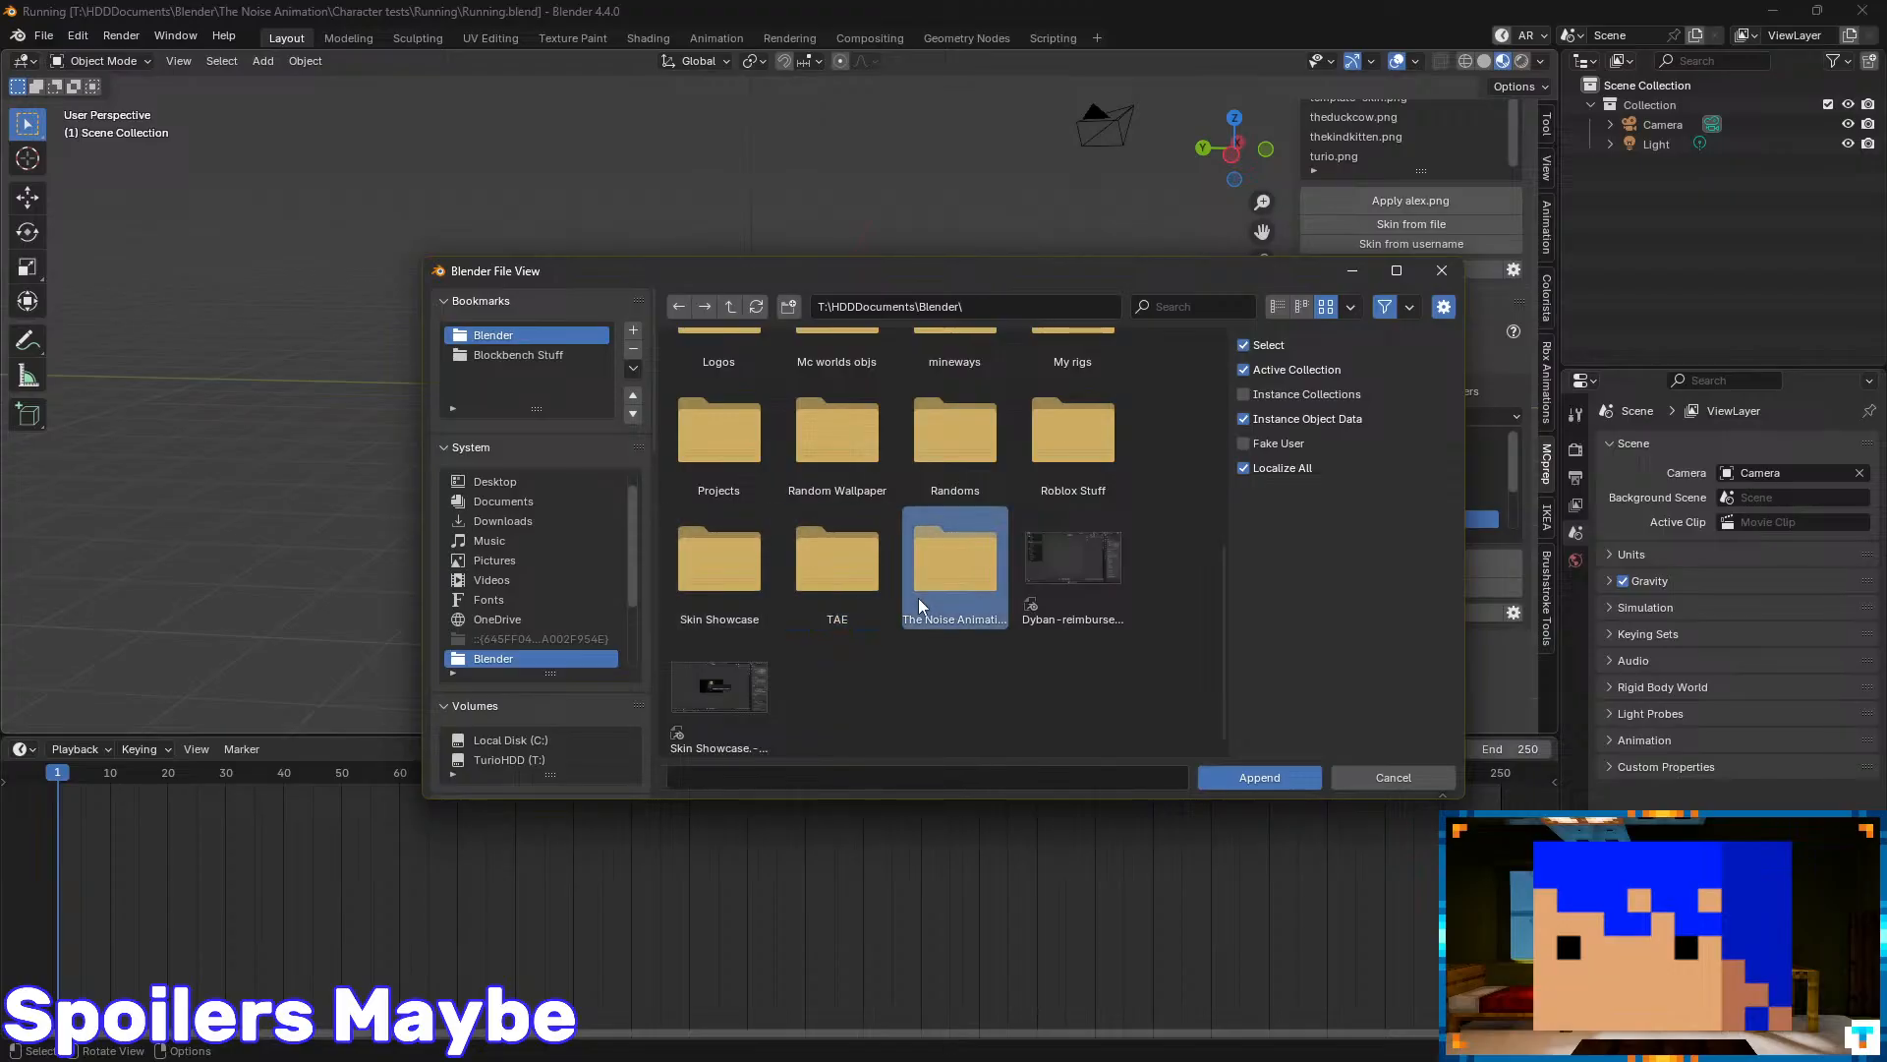
double_click(921, 604)
double_click(720, 393)
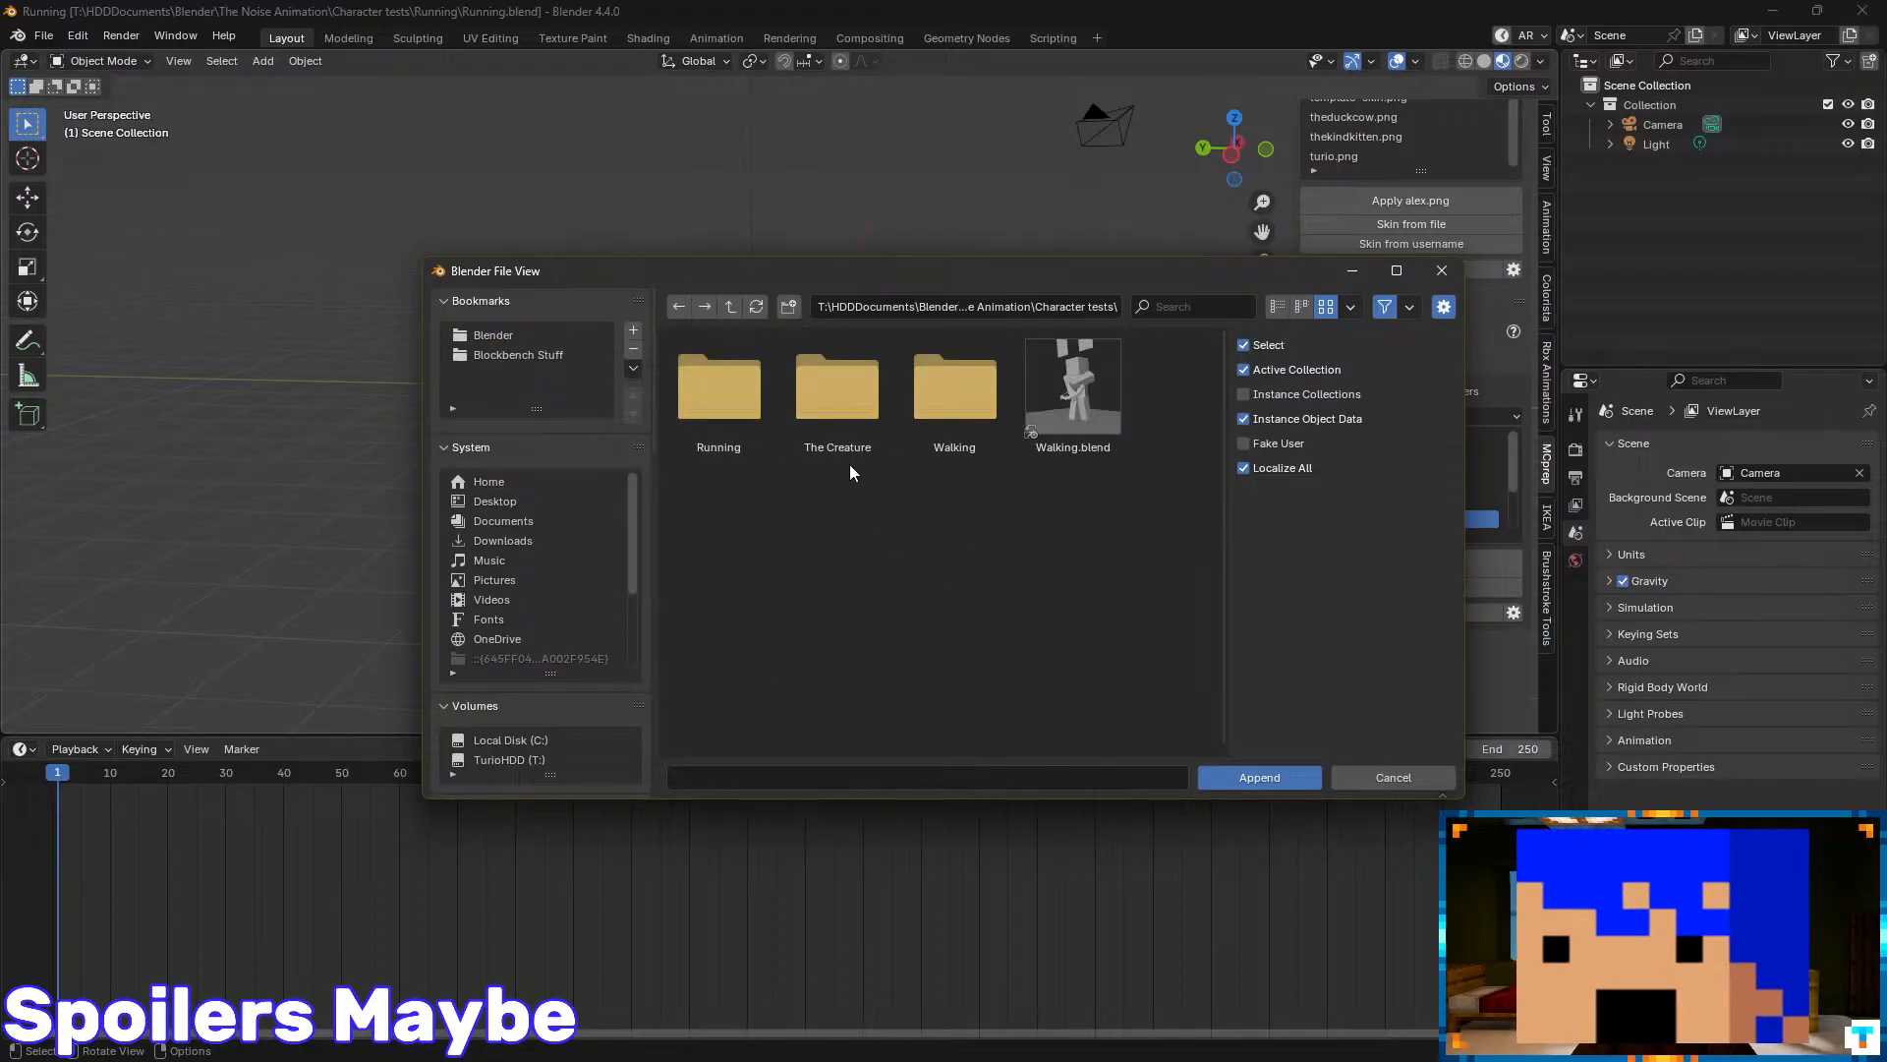
double_click(1073, 388)
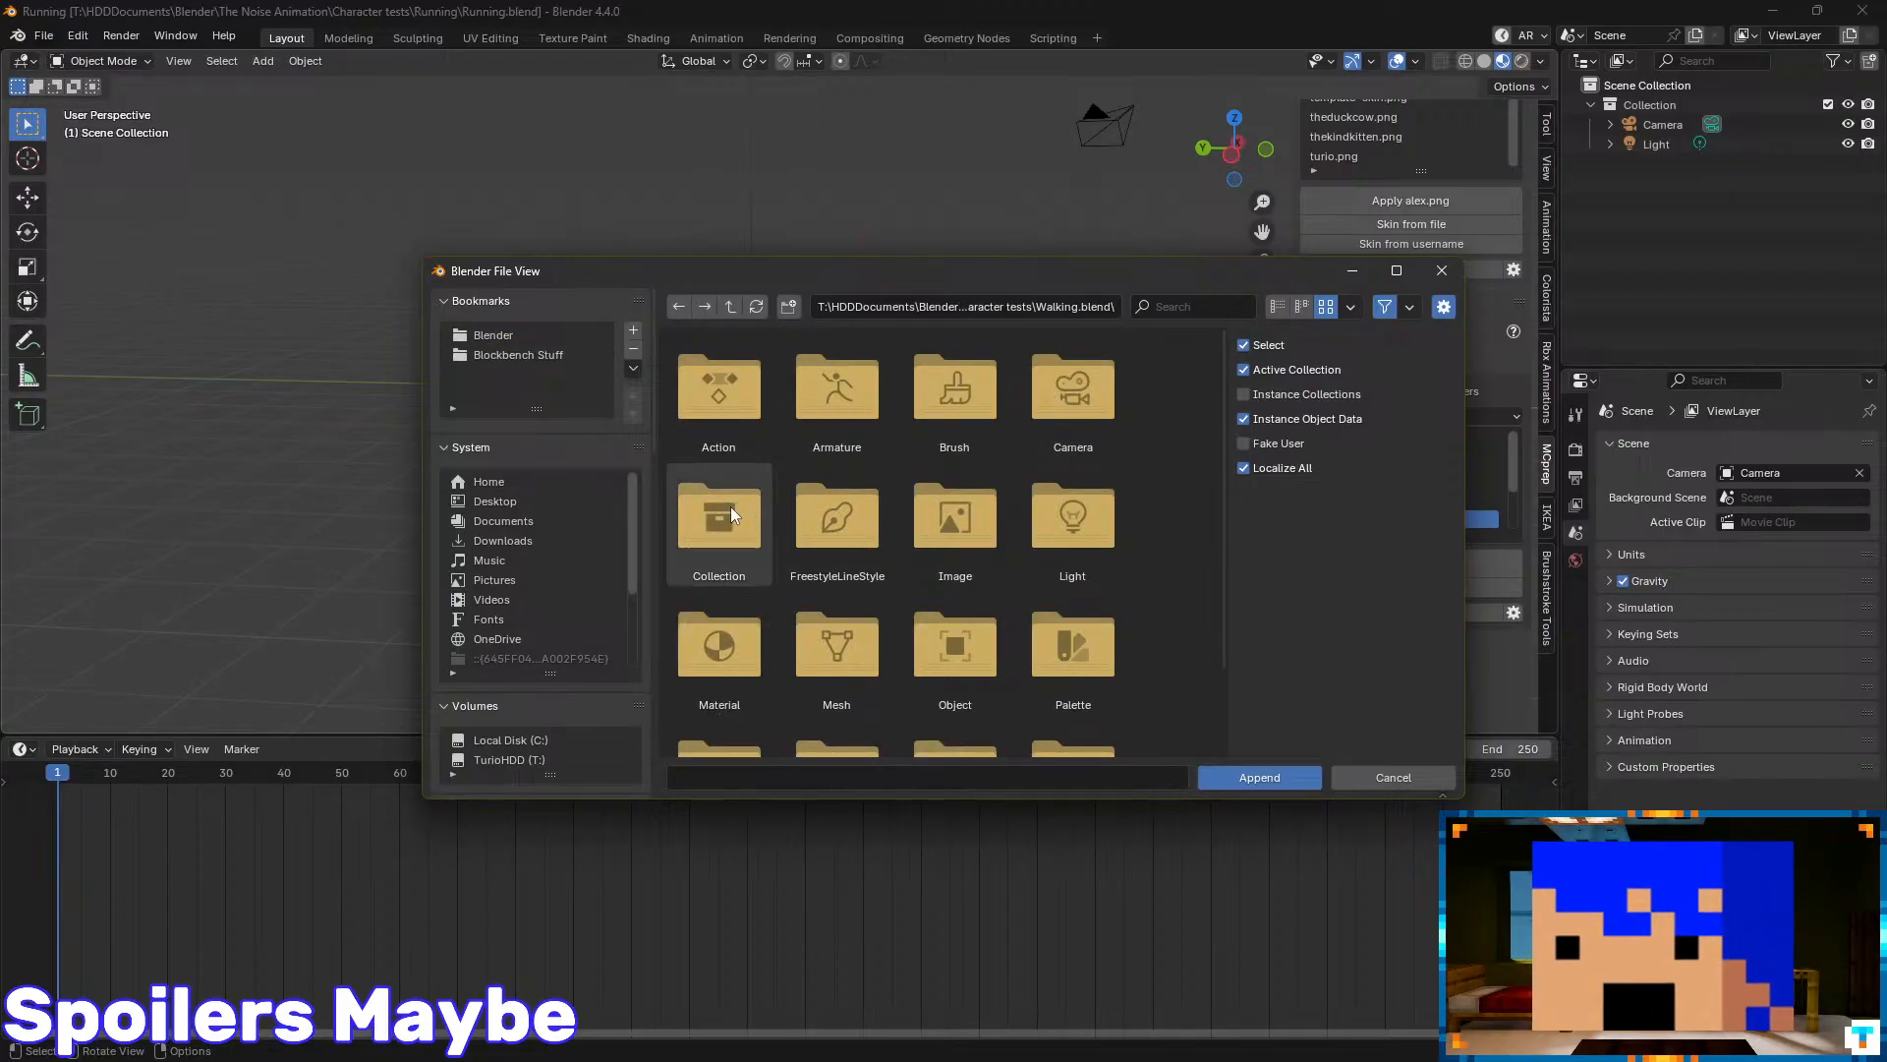
double_click(731, 515)
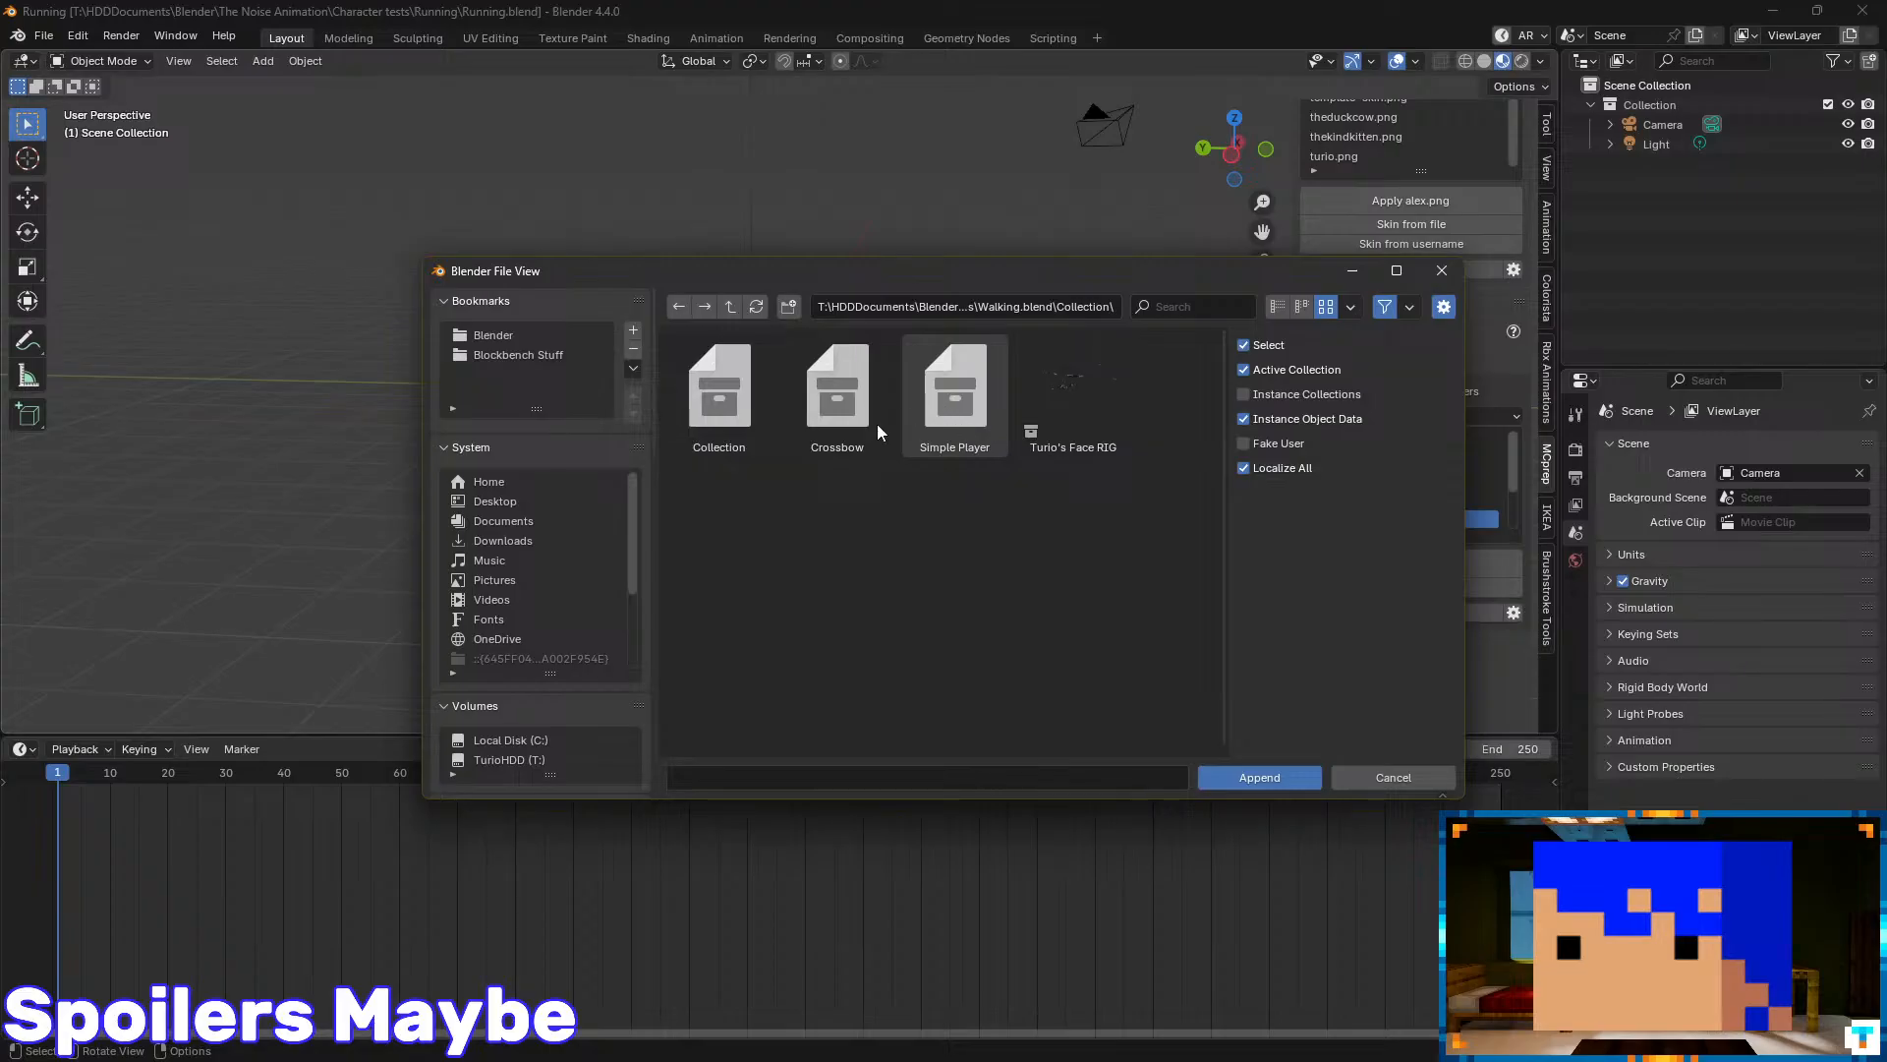
double_click(718, 393)
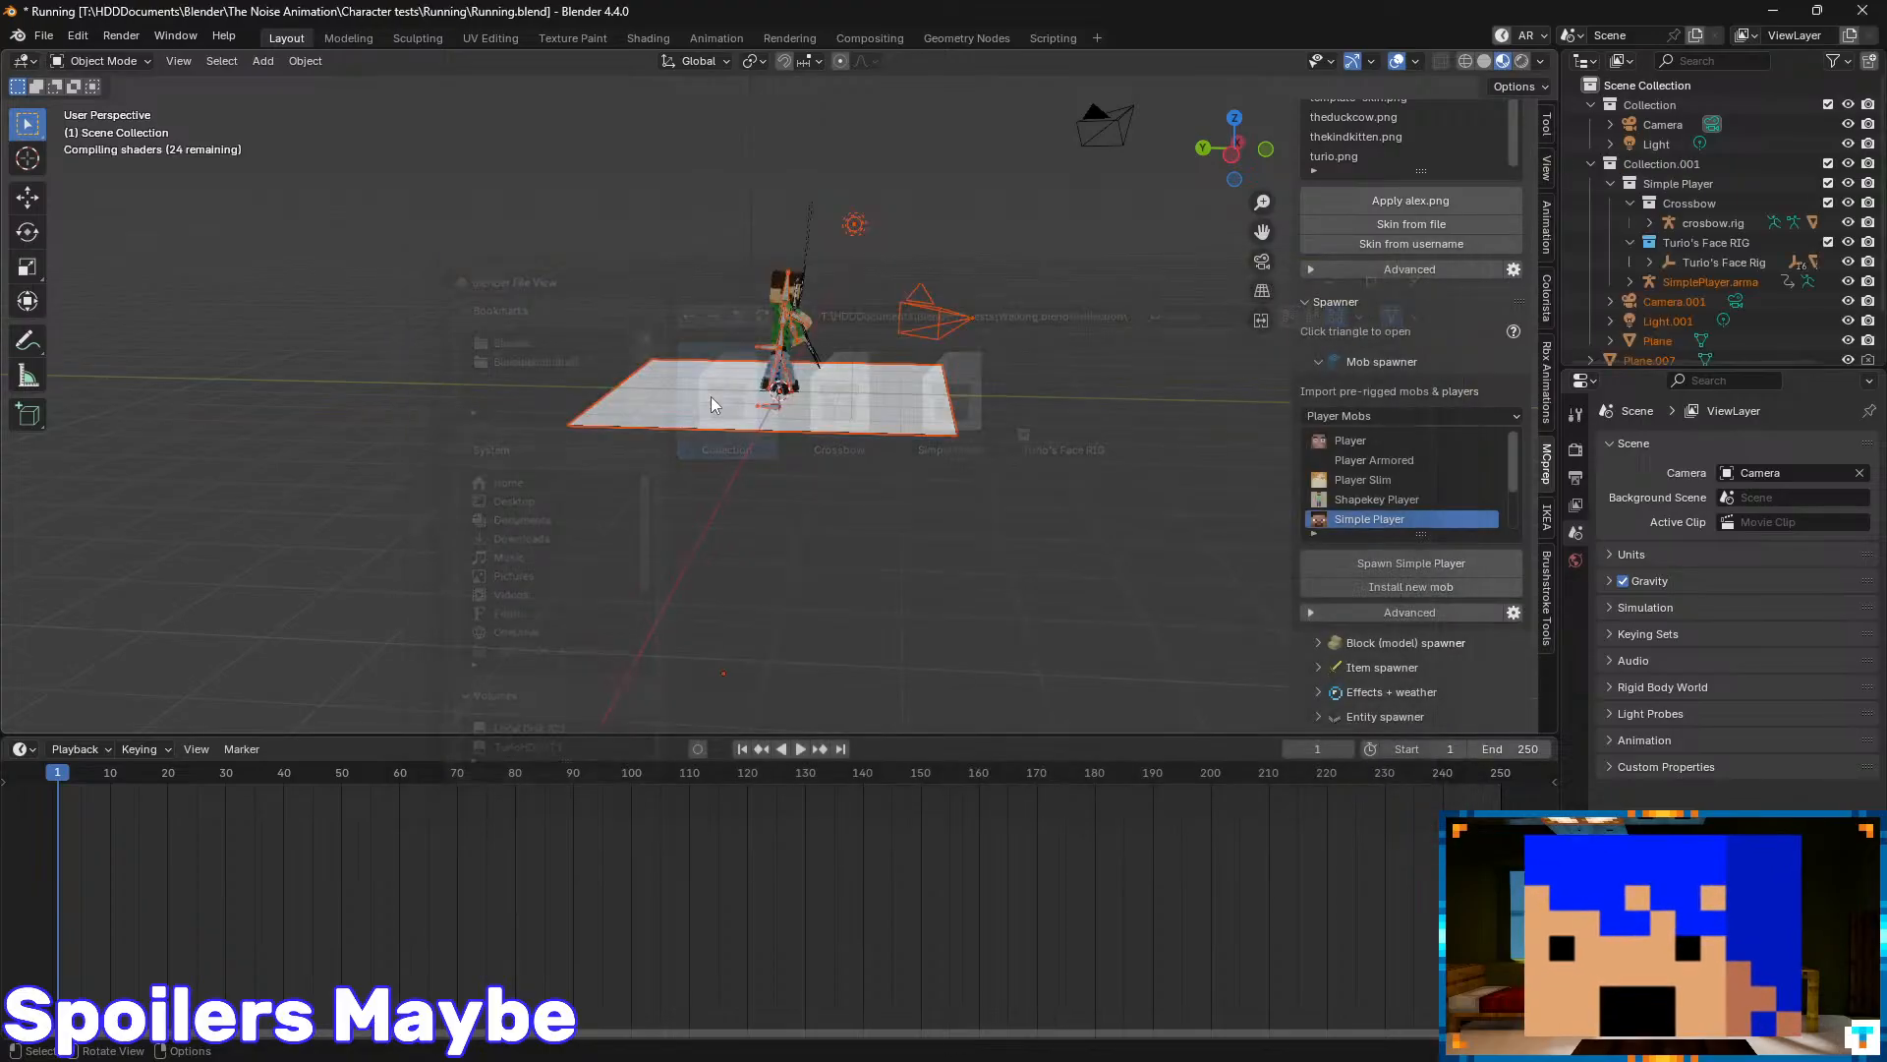
- Examine the appended Collection.001 and the contents of its Simple Player collection
middle_click_drag(857, 312, 903, 358)
scroll(902, 359, "up", 1)
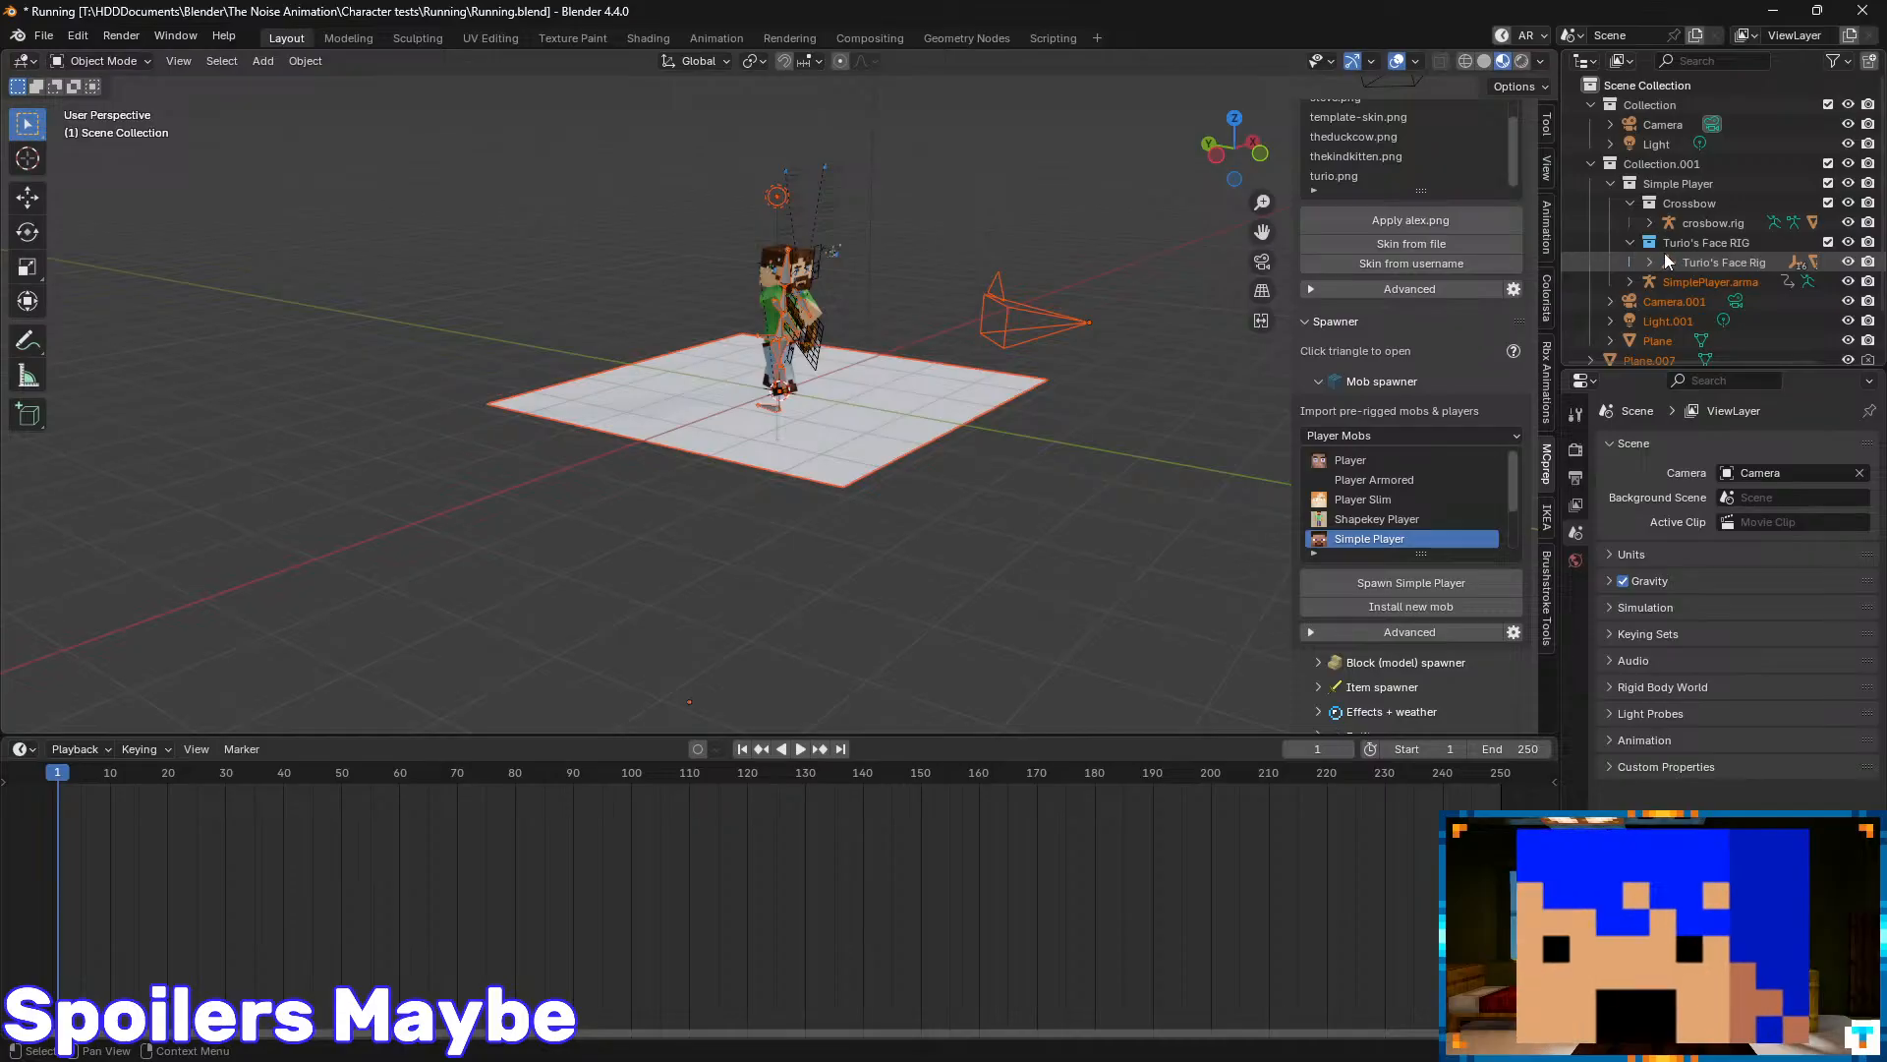
left_click(1663, 164)
middle_click_drag(1147, 317, 1006, 348)
left_click(1672, 185)
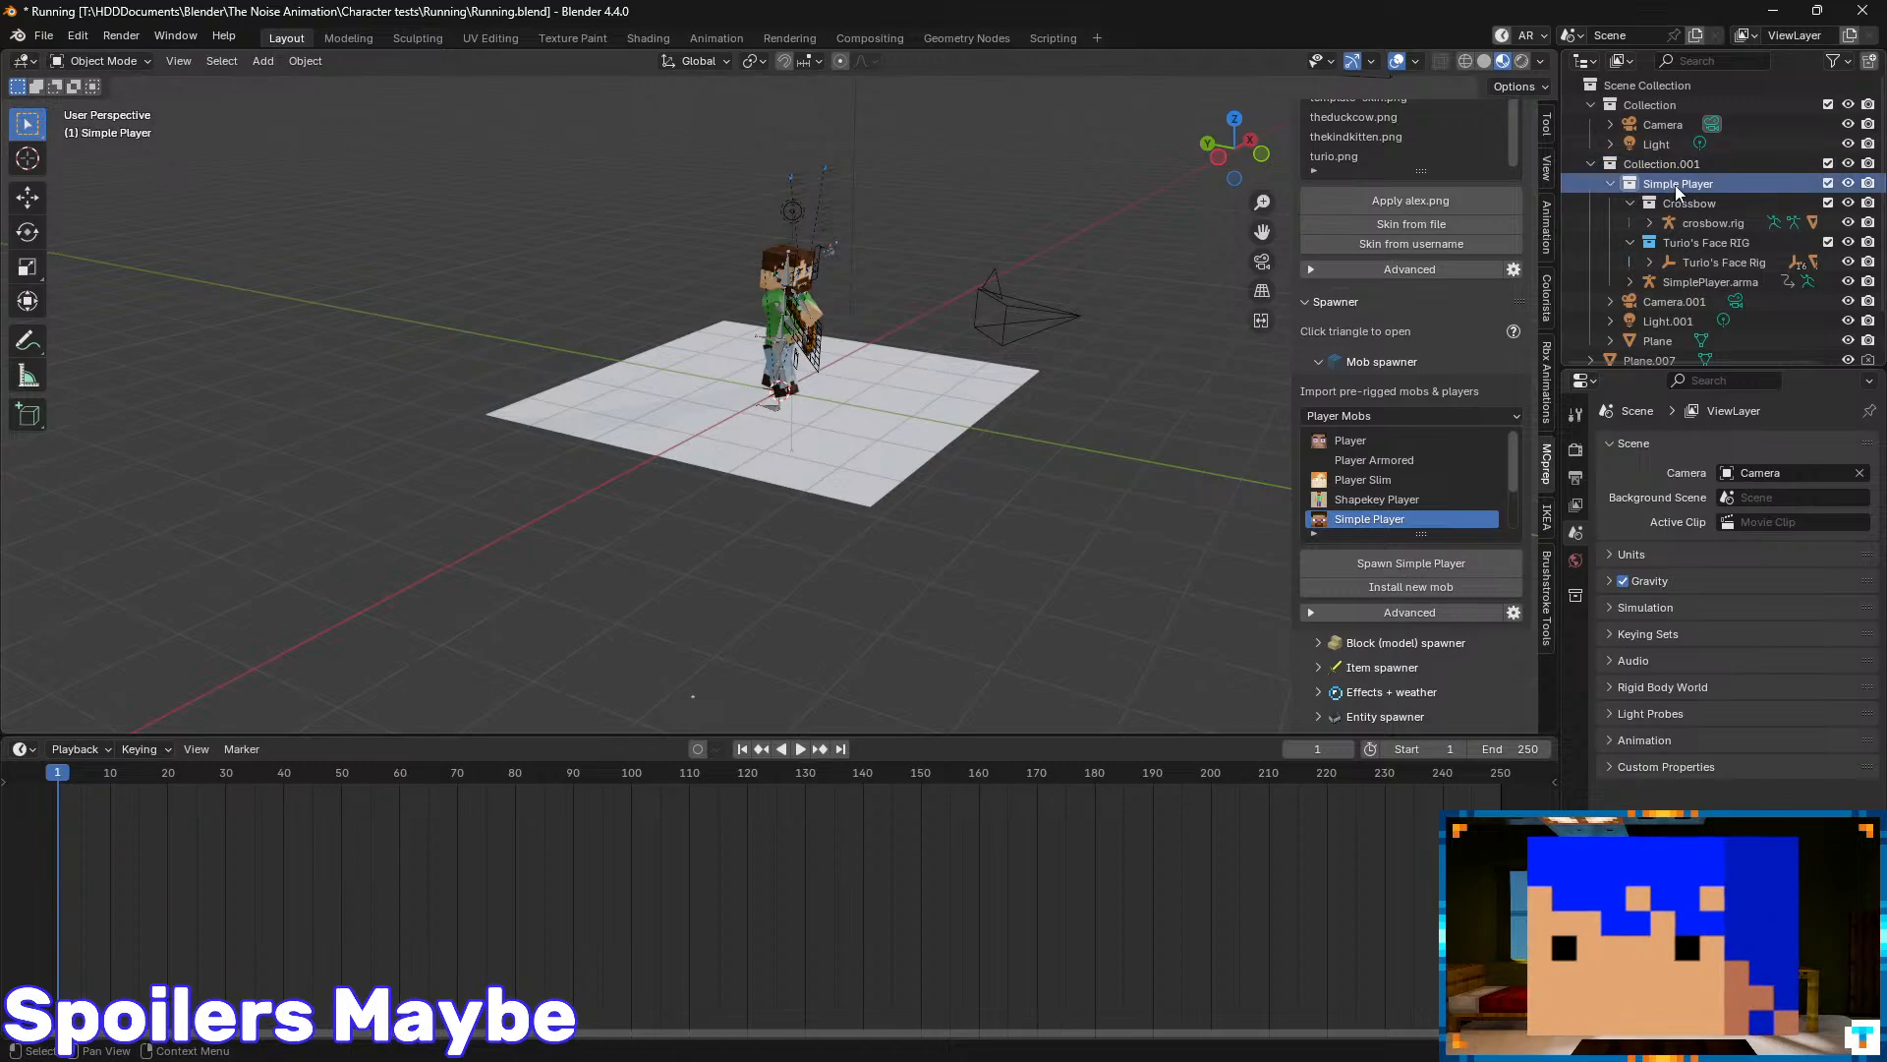
left_click(1612, 184)
left_click(1613, 184)
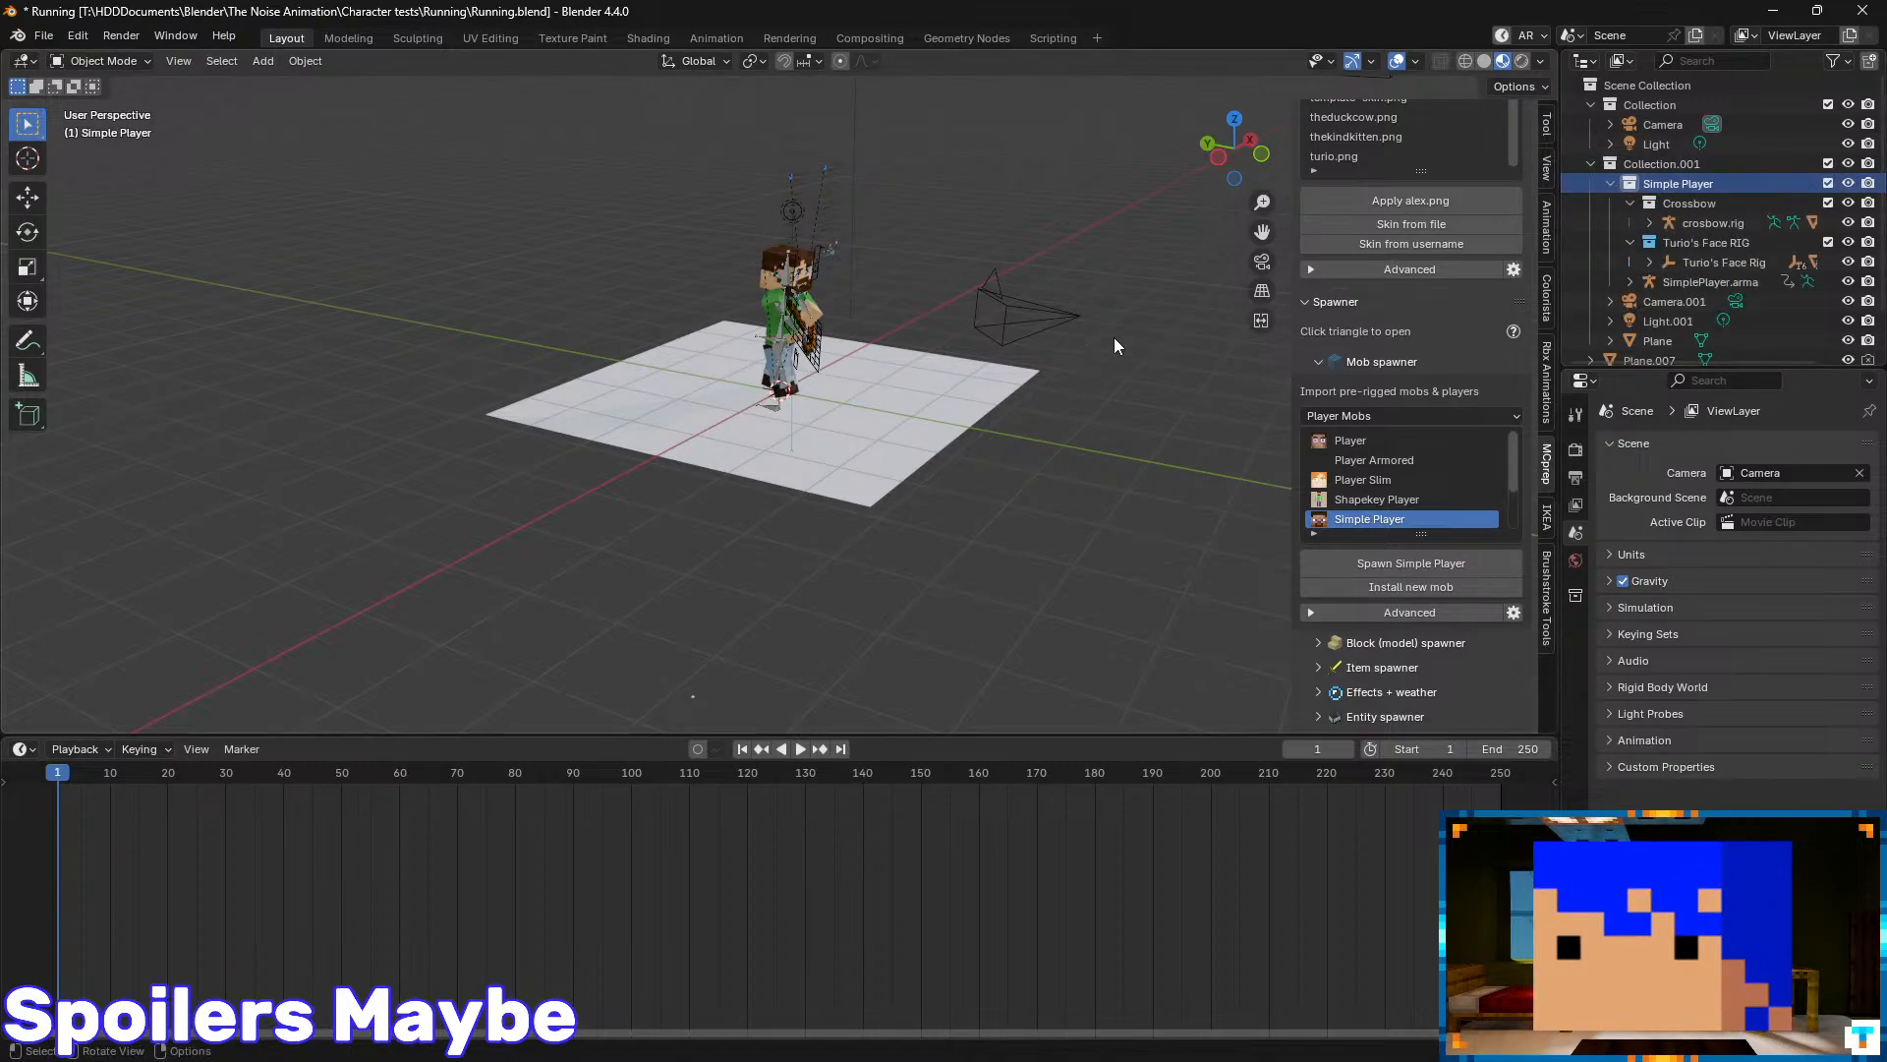
left_click(1613, 183)
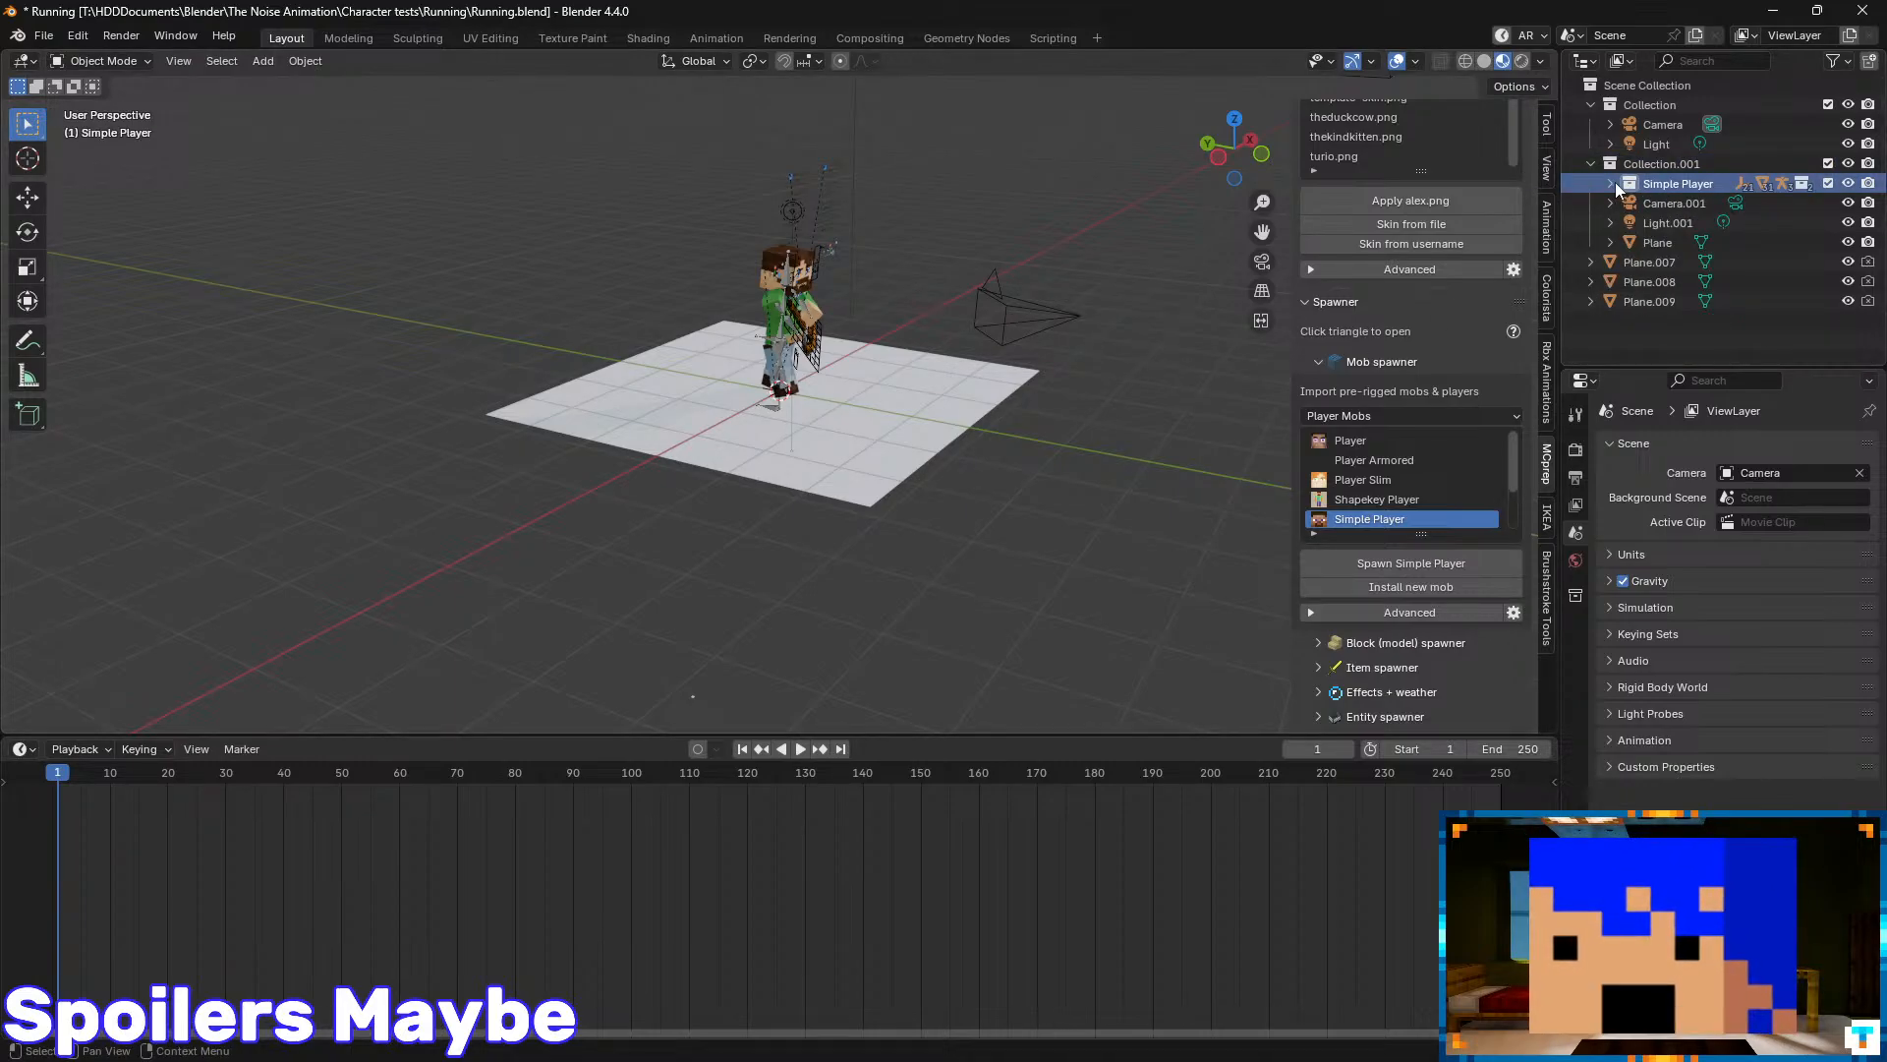
- Undo the append of the collection from Walking.blend
key("ctrl+z")
key("ctrl+z")
key("ctrl+z")
key("ctrl+z")
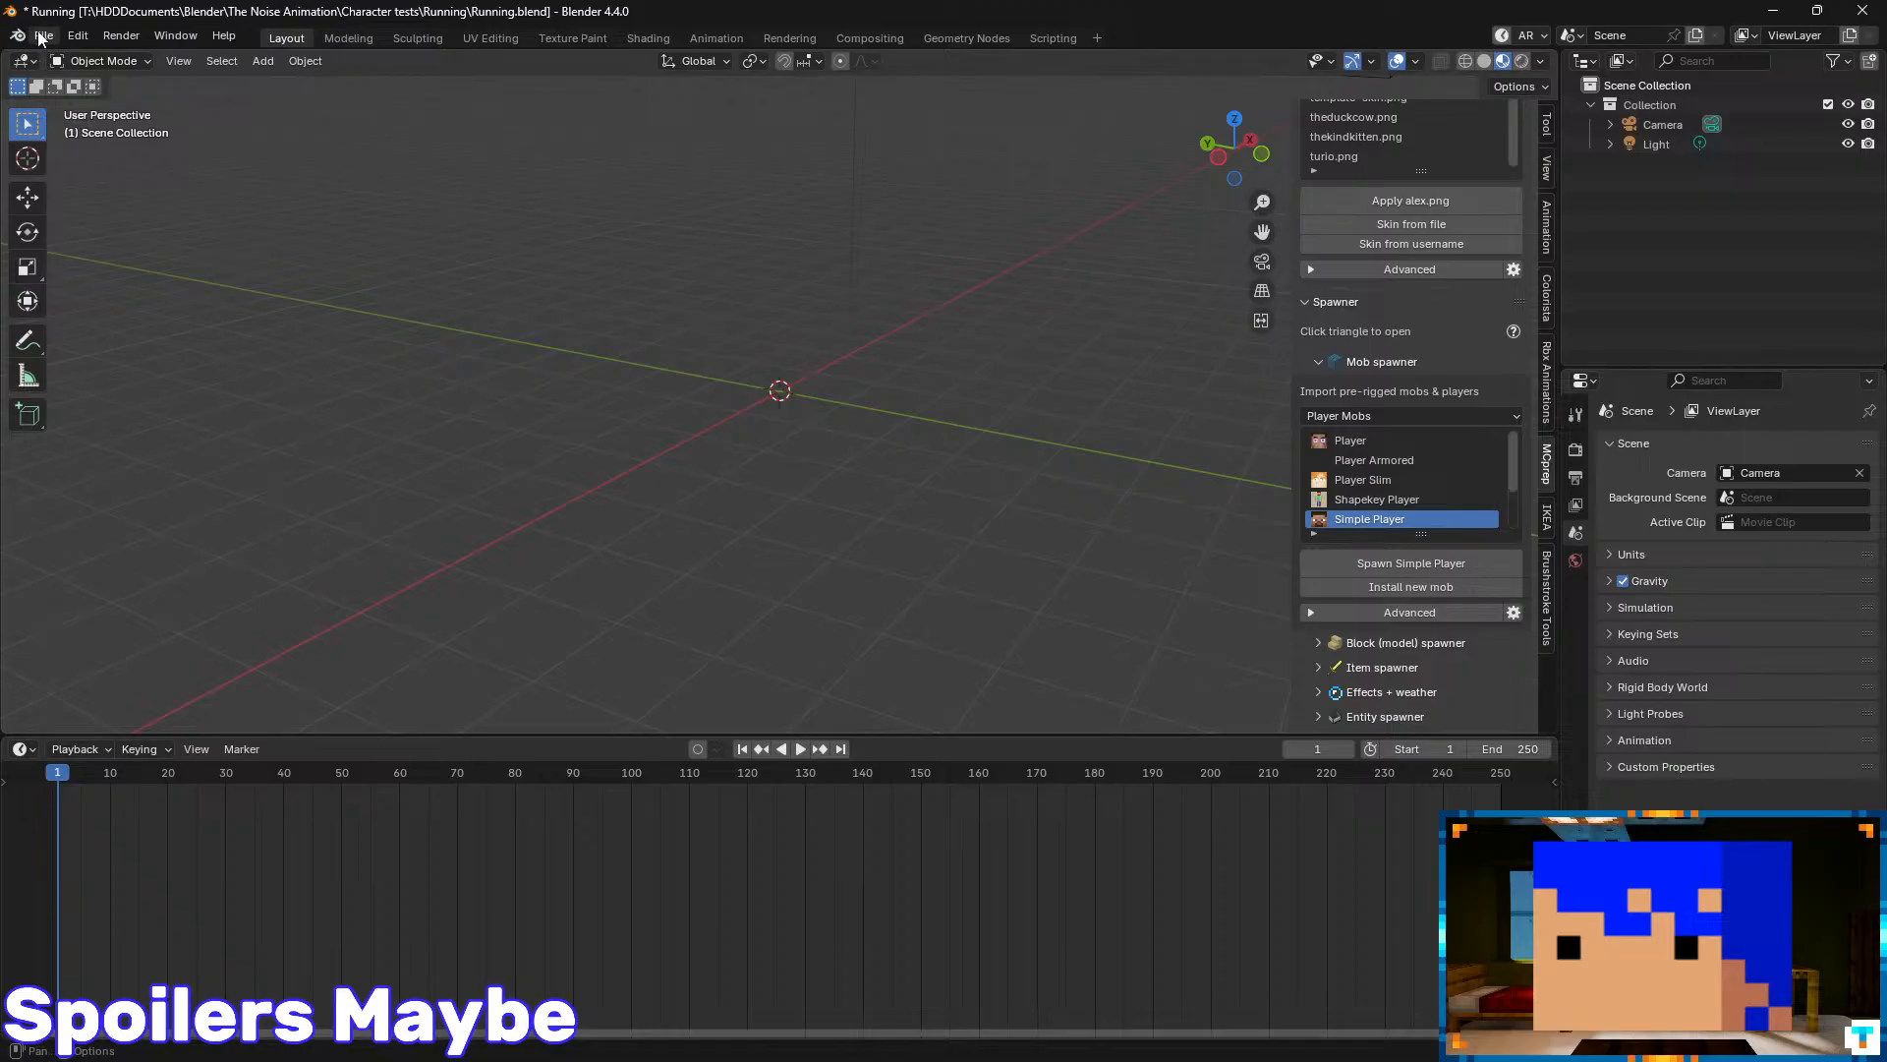
- Append only the Simple Player collection from Walking.blend
left_click(39, 36)
left_click(159, 273)
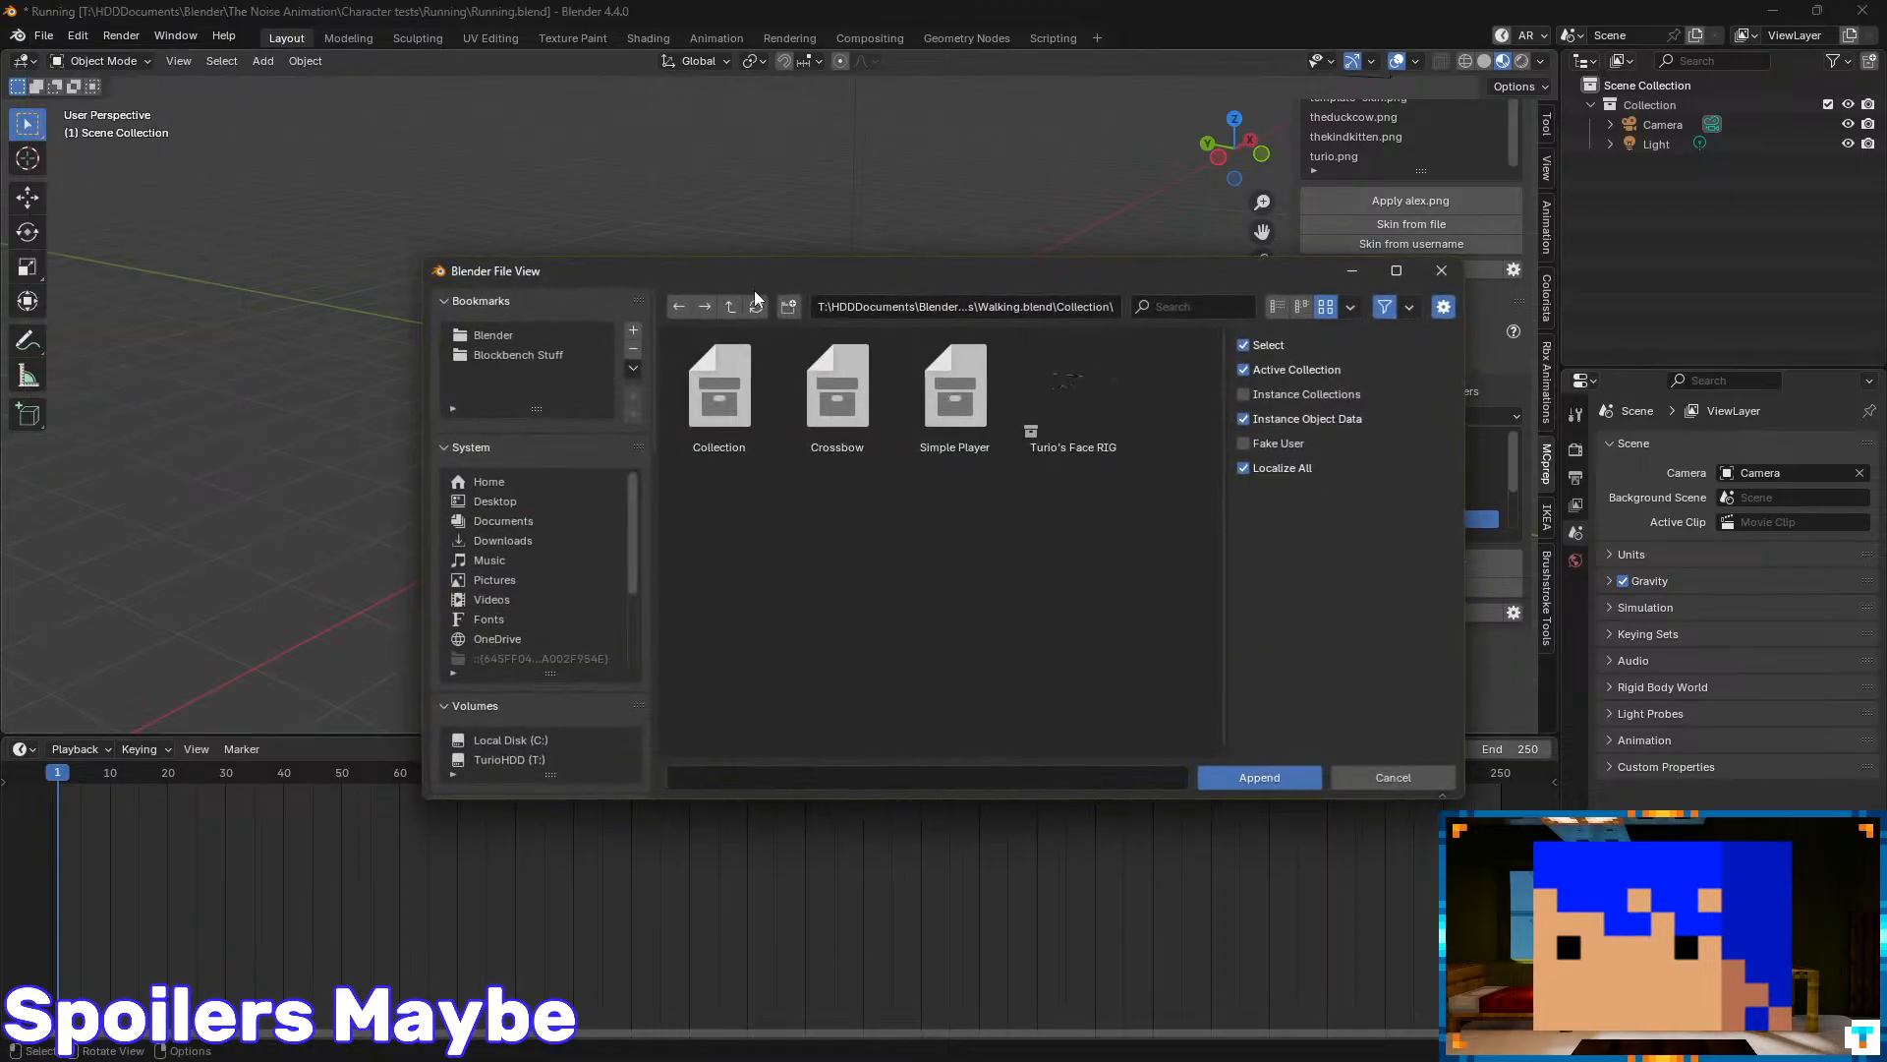
double_click(954, 394)
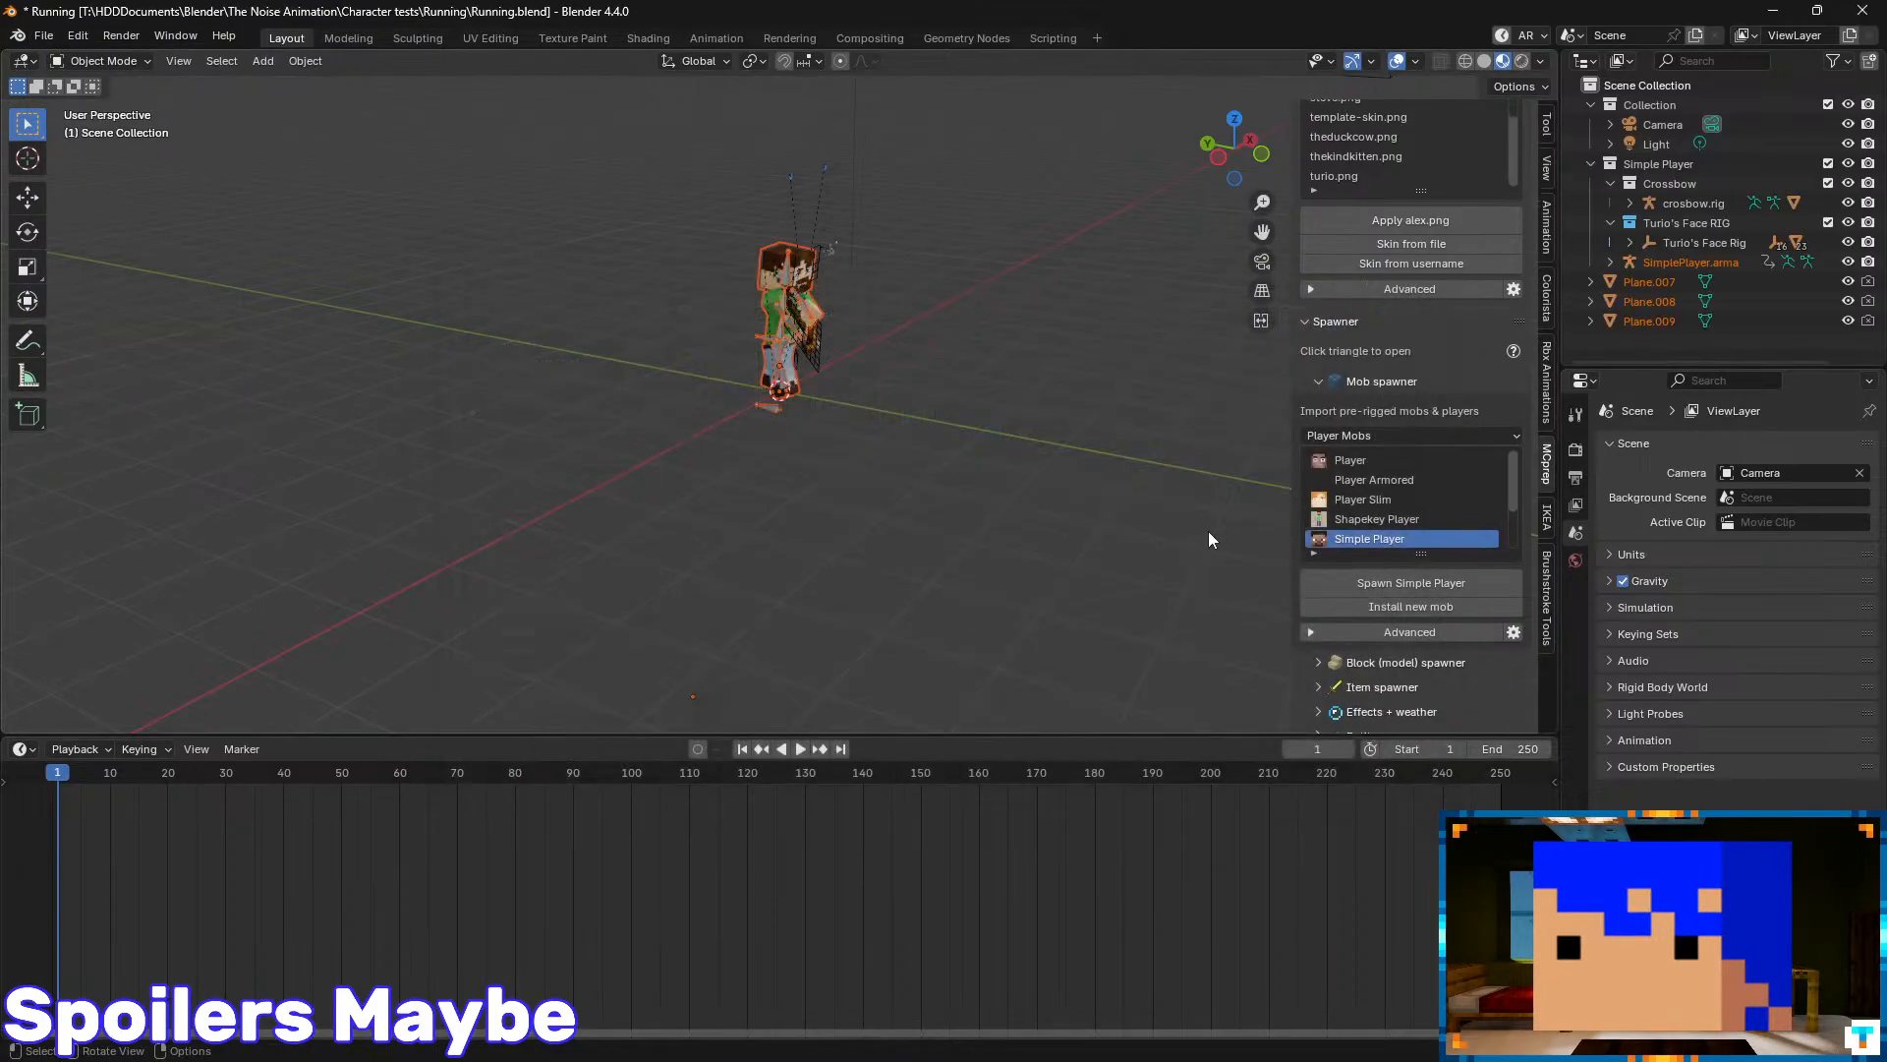
- Delete the stray objects Plane.007, Plane.008 and Plane.009 from the scene
left_click(1661, 283)
middle_click_drag(1130, 258, 916, 216)
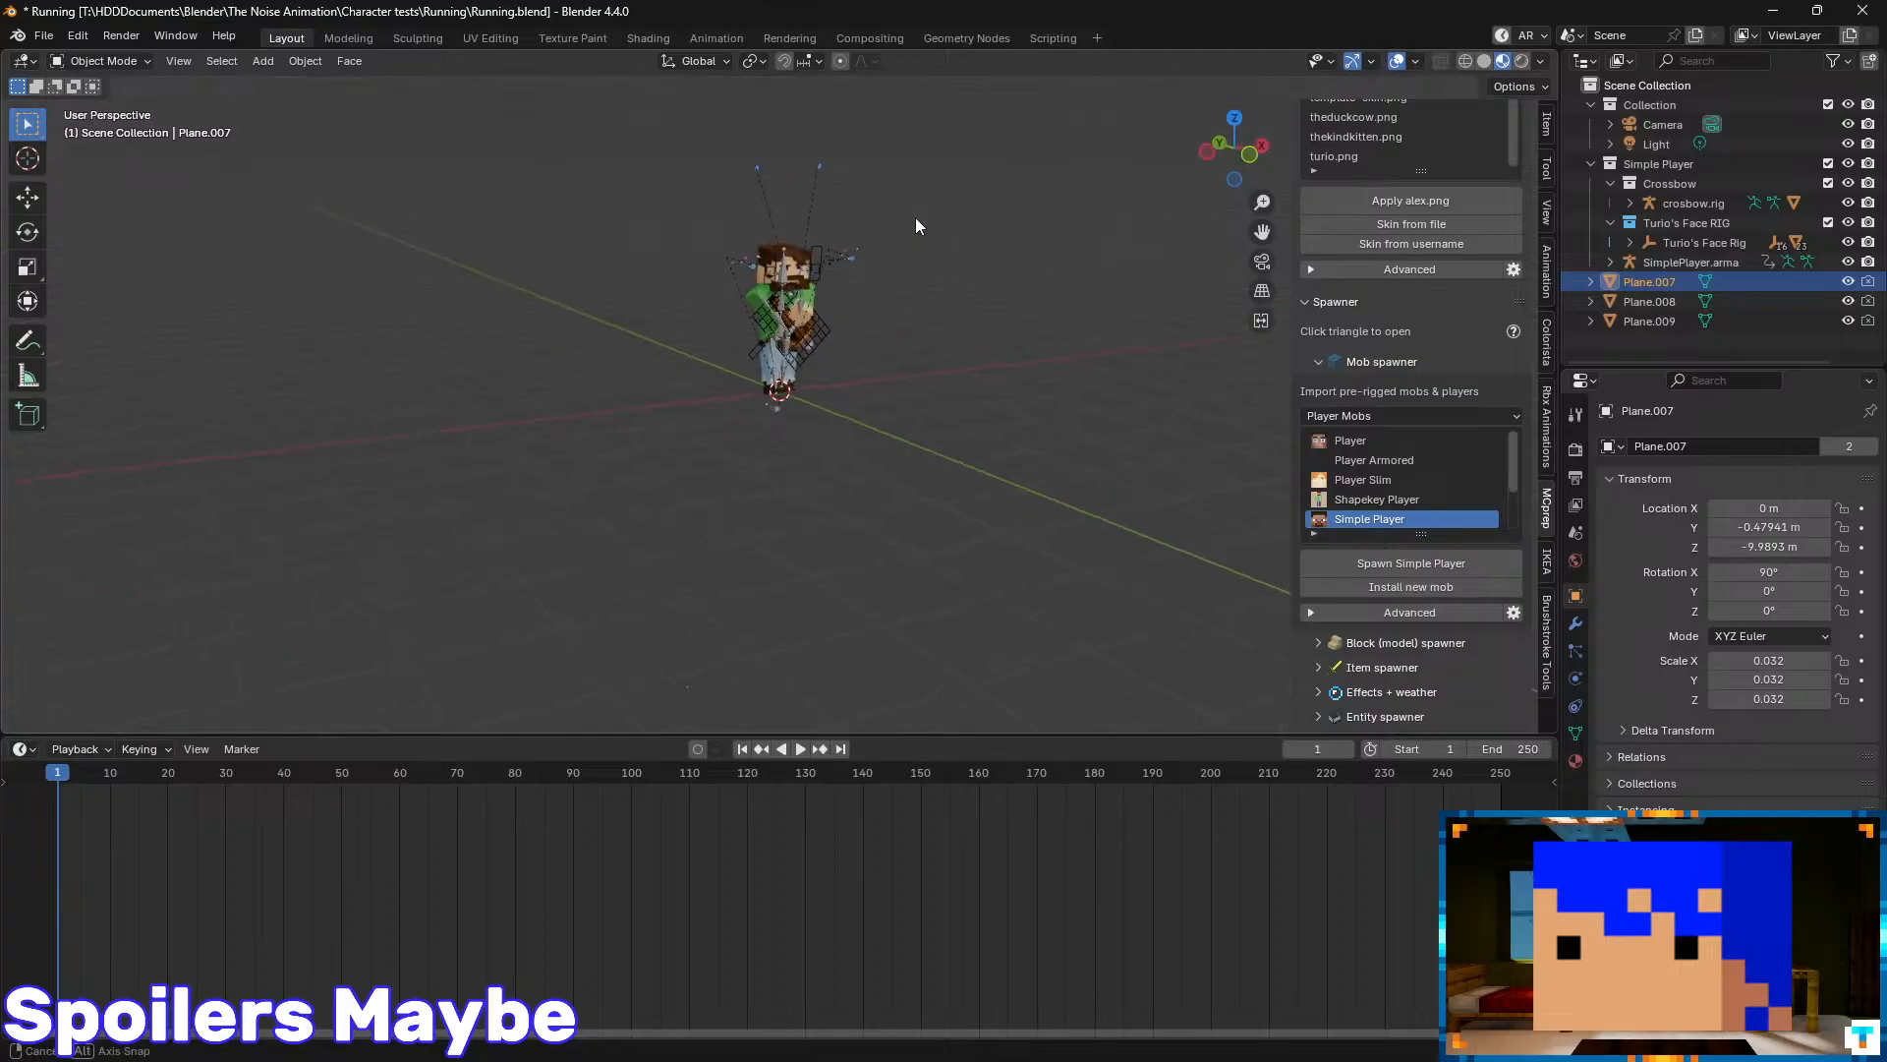
scroll(916, 219, "down", 5)
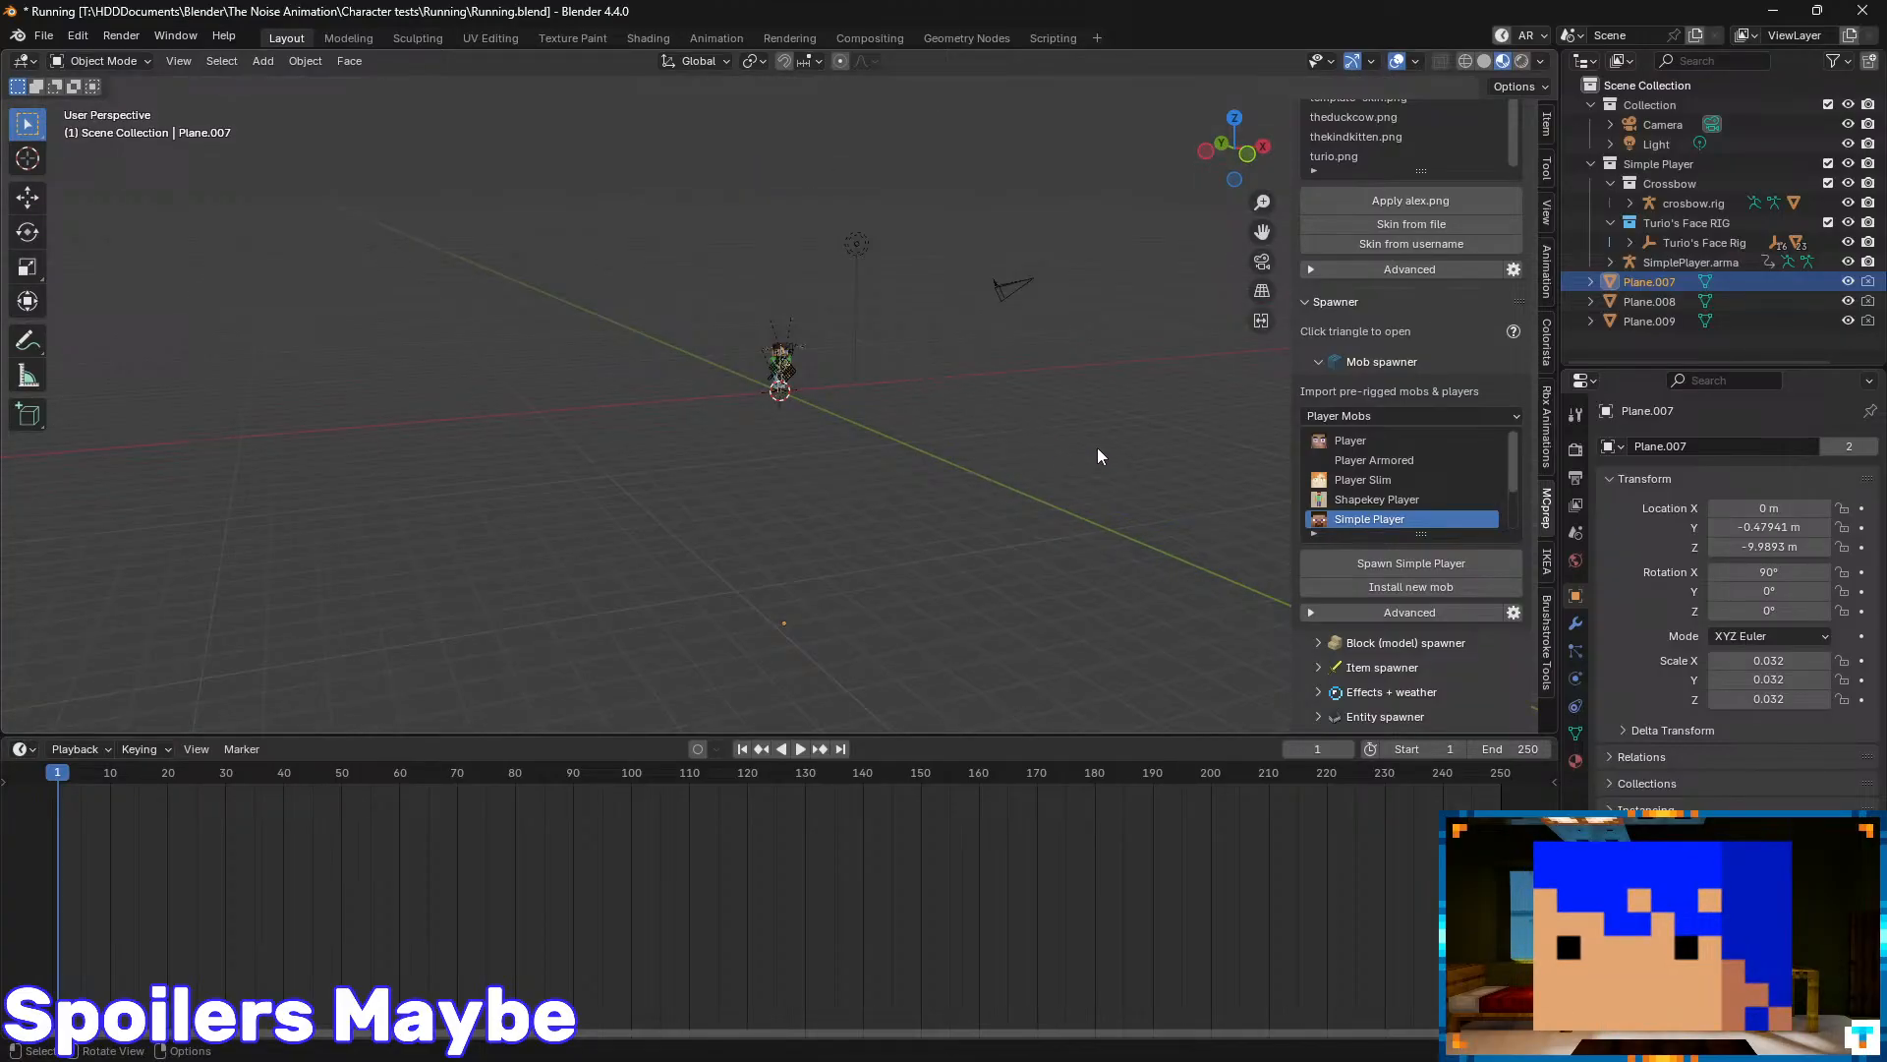
left_click(1635, 324, "shift")
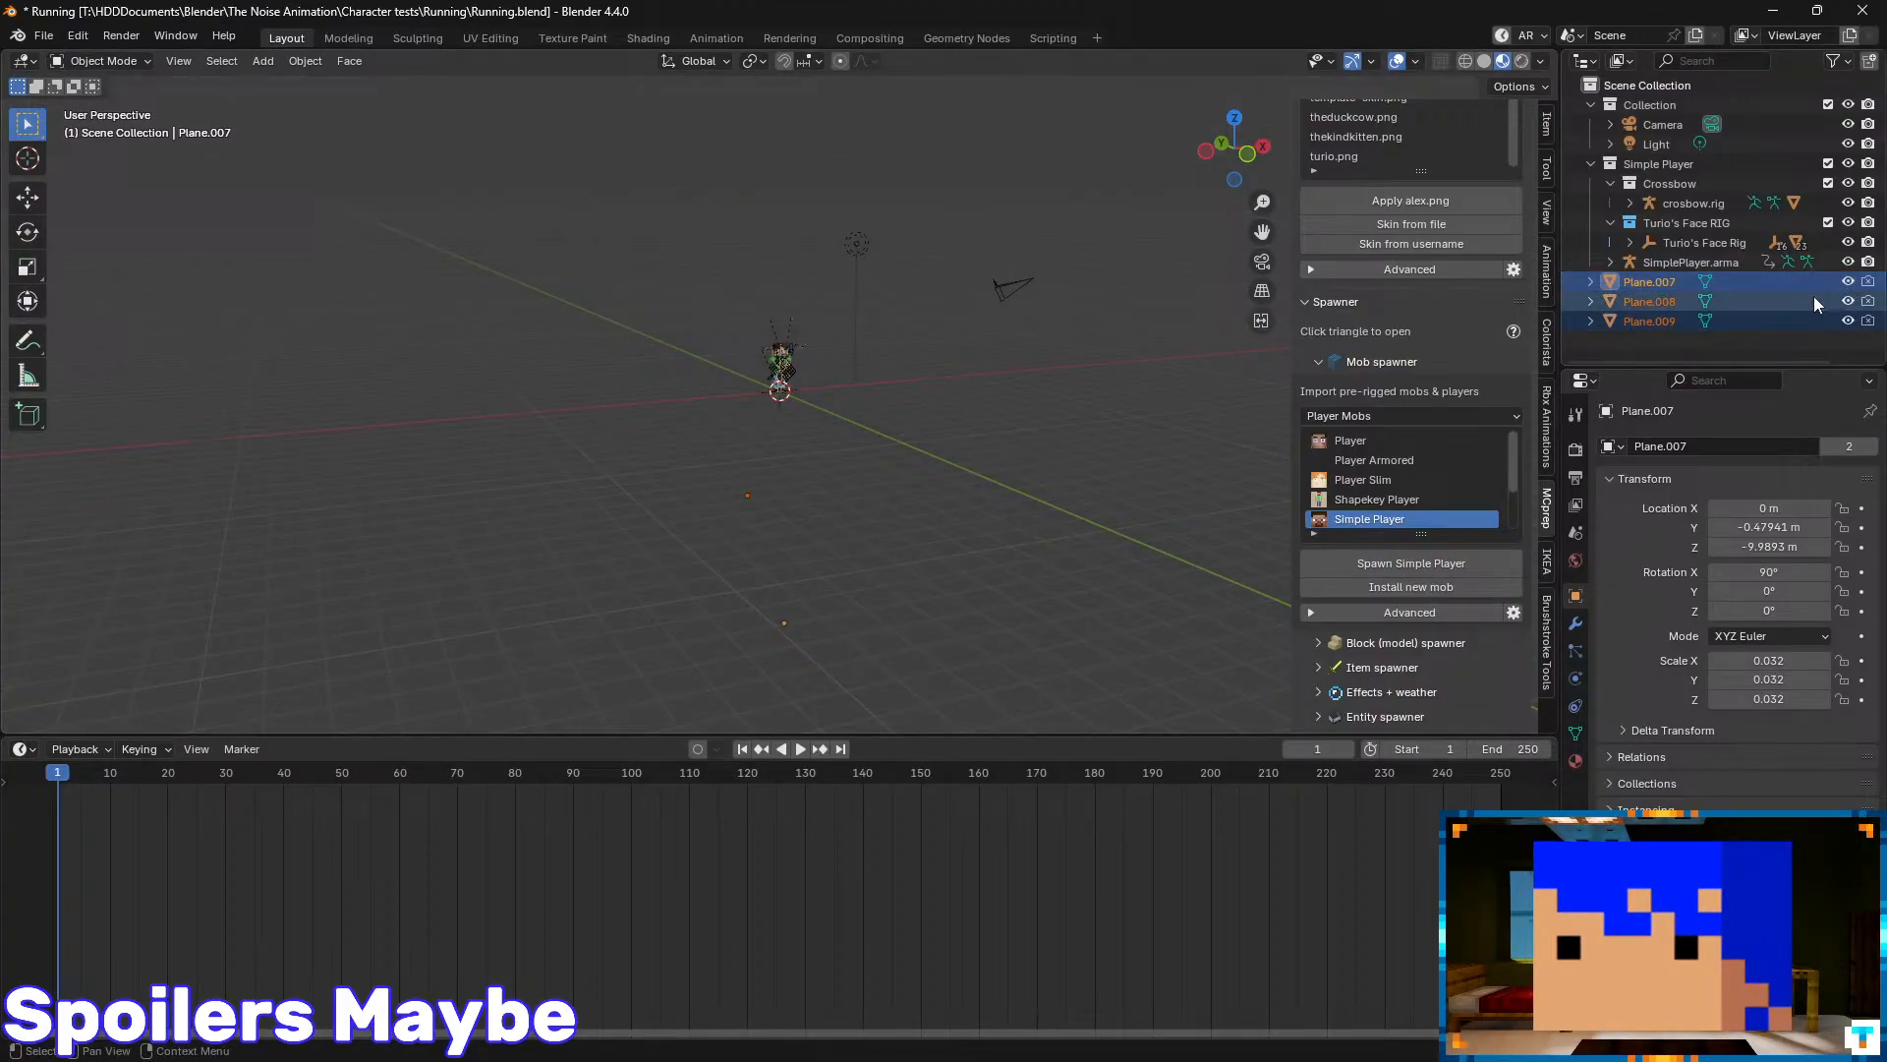
key("x")
left_click(1034, 424)
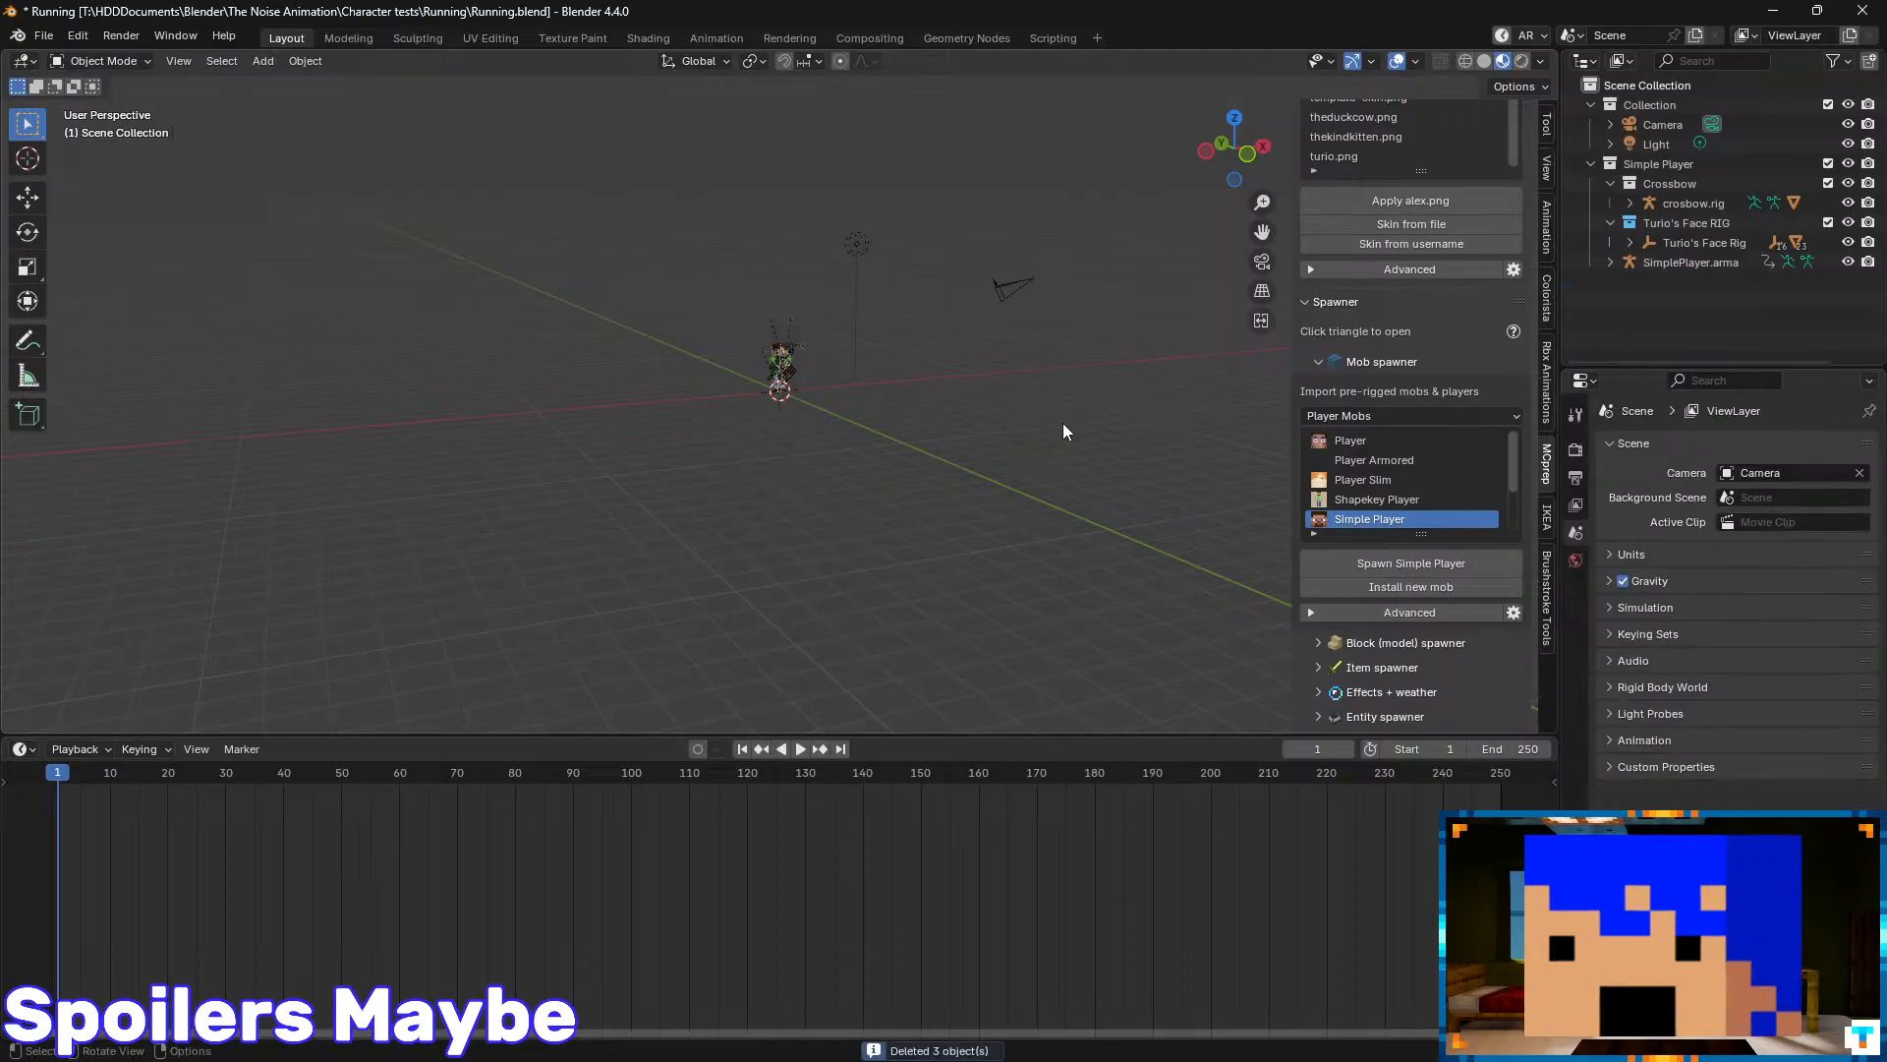
- Play the appended character's animation to check its movement and return to frame 1
scroll(937, 401, "up", 7)
middle_click_drag(922, 332, 675, 227)
key("space")
scroll(767, 324, "down", 5)
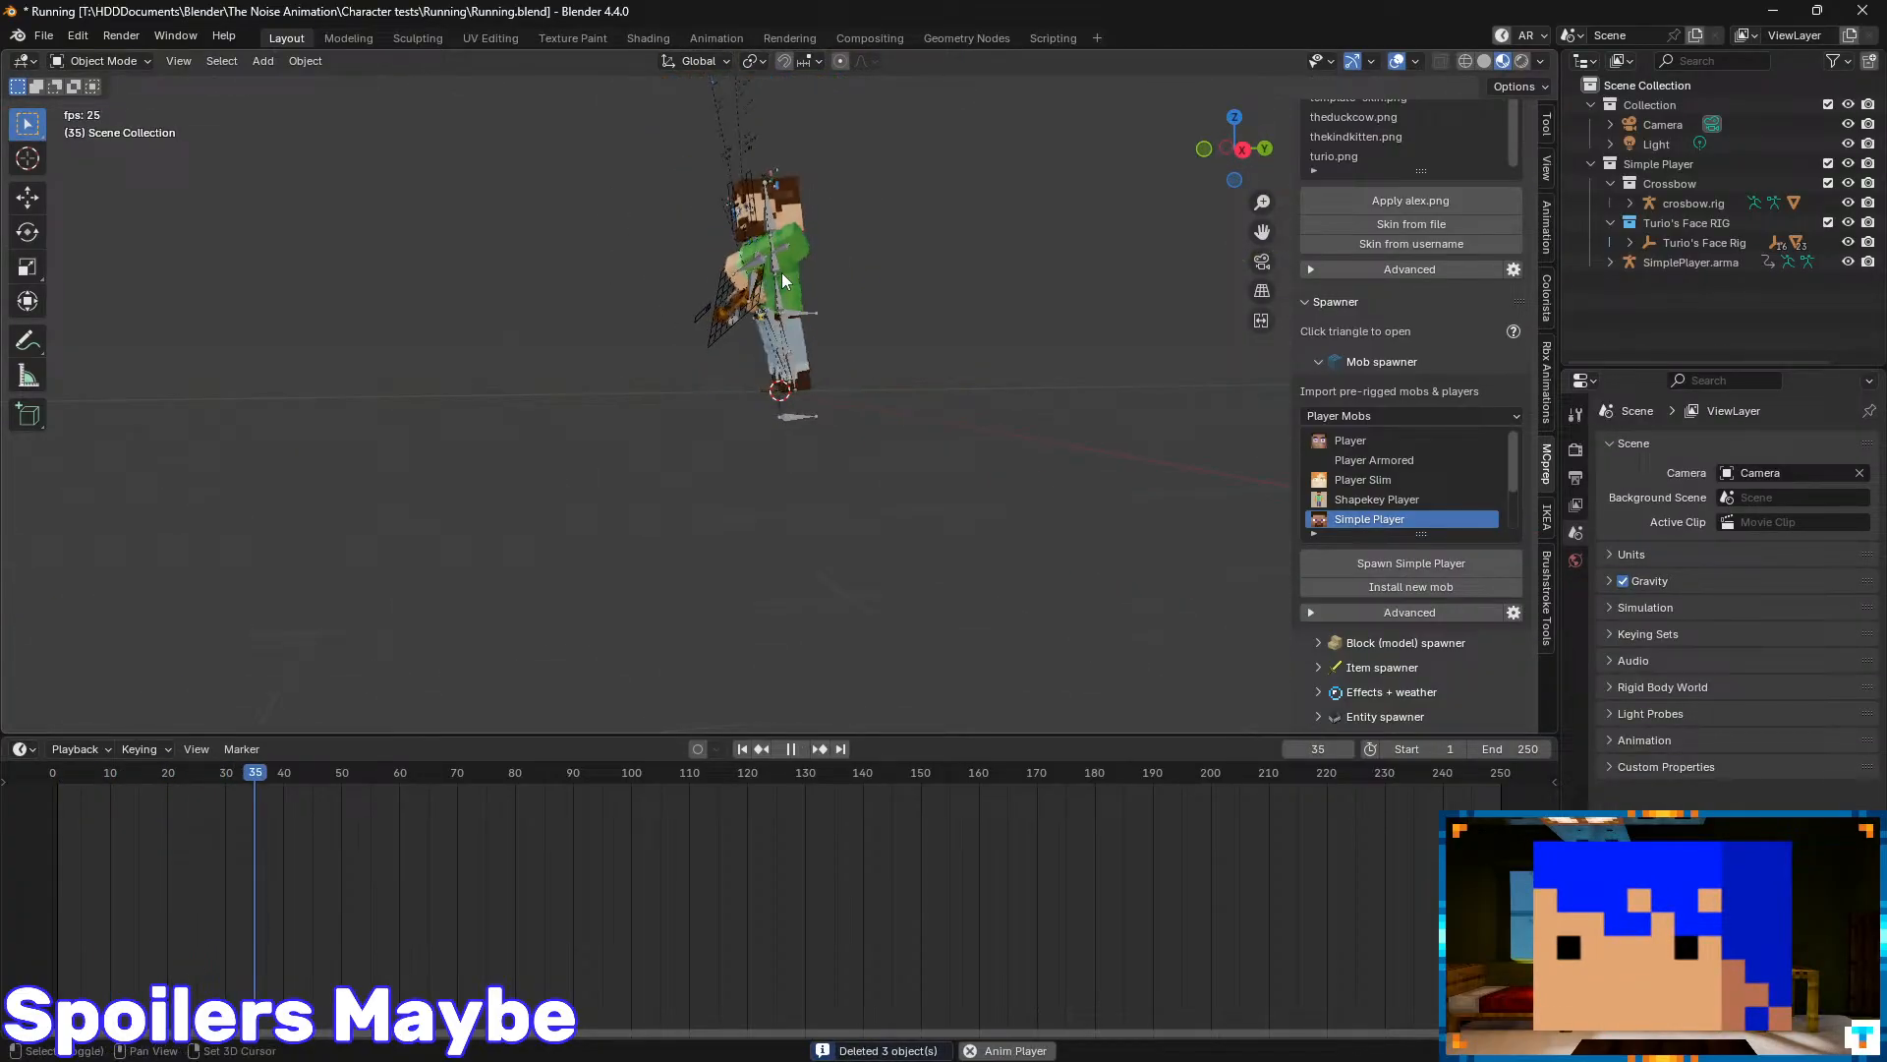
key("space")
left_click(741, 748)
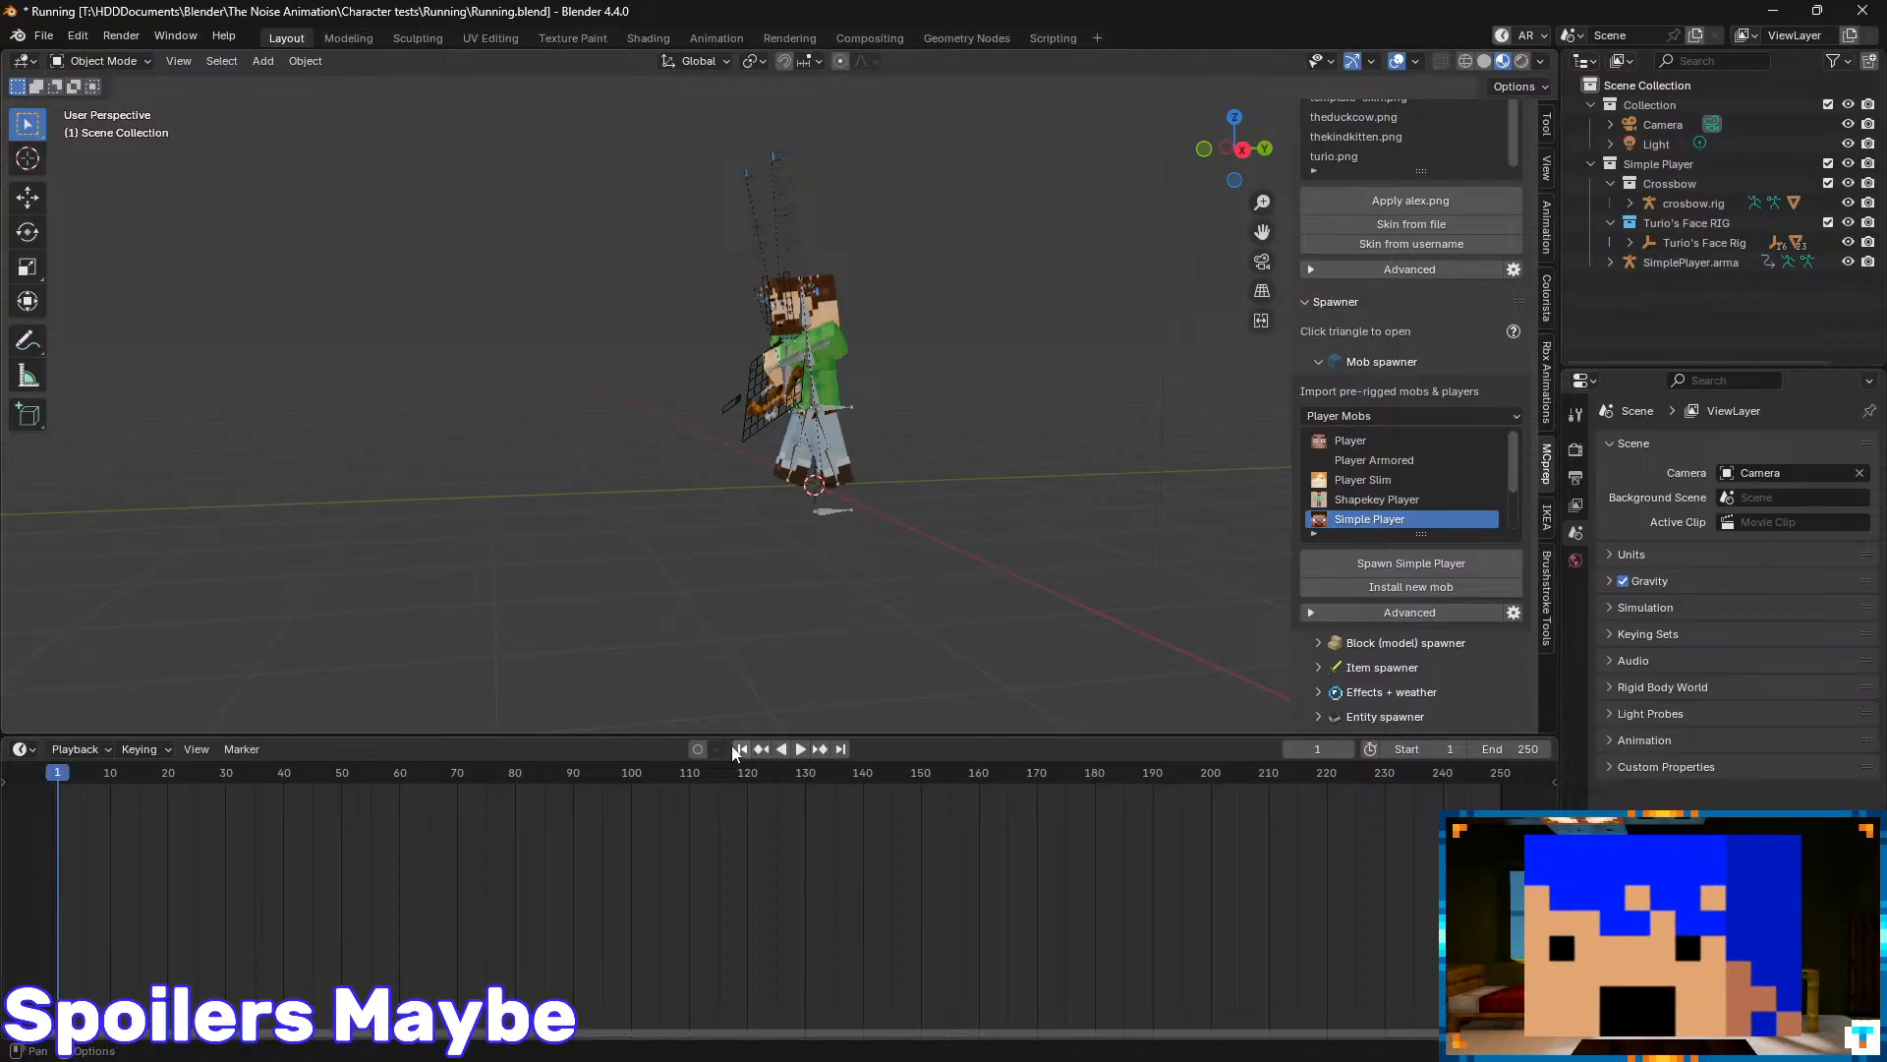
- Switch the timeline area to the Nonlinear Animation editor with the Eye_L_Pupil channel expanded, and save the file
left_click(20, 749)
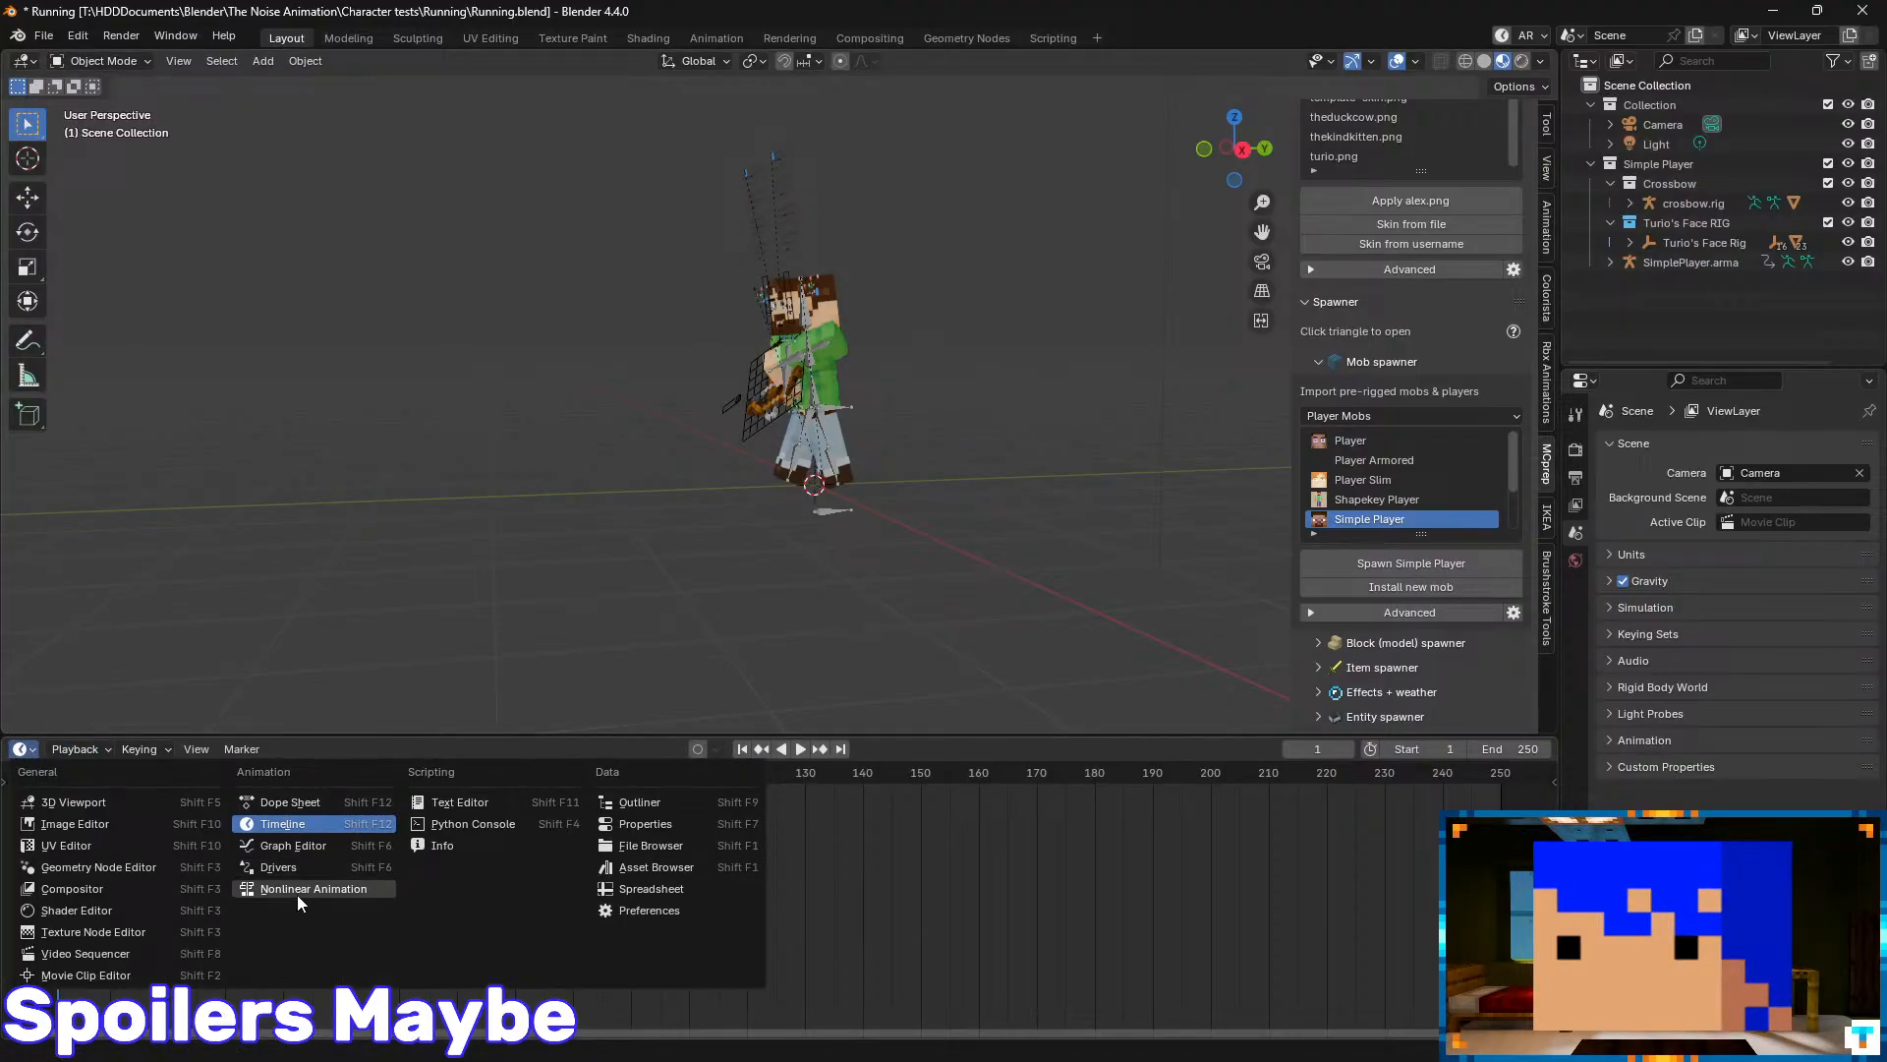
left_click(297, 890)
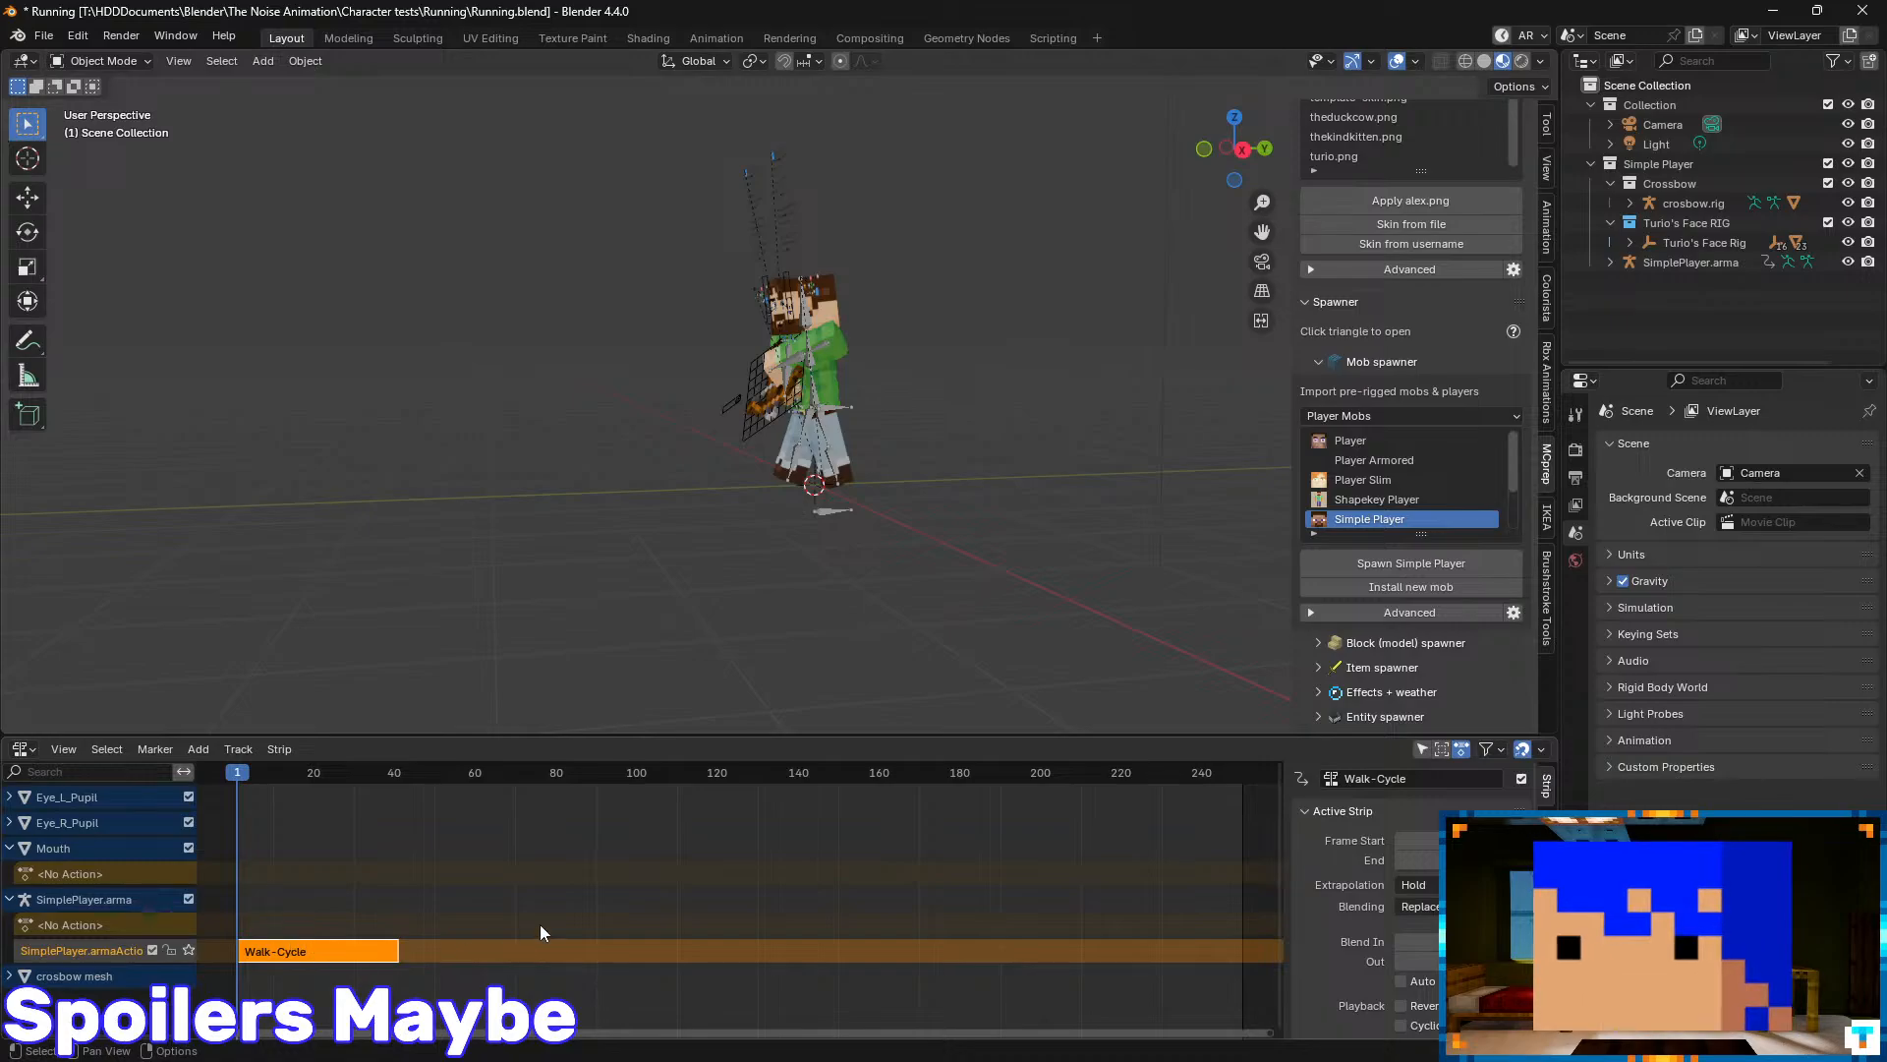
left_click_drag(345, 963, 328, 949)
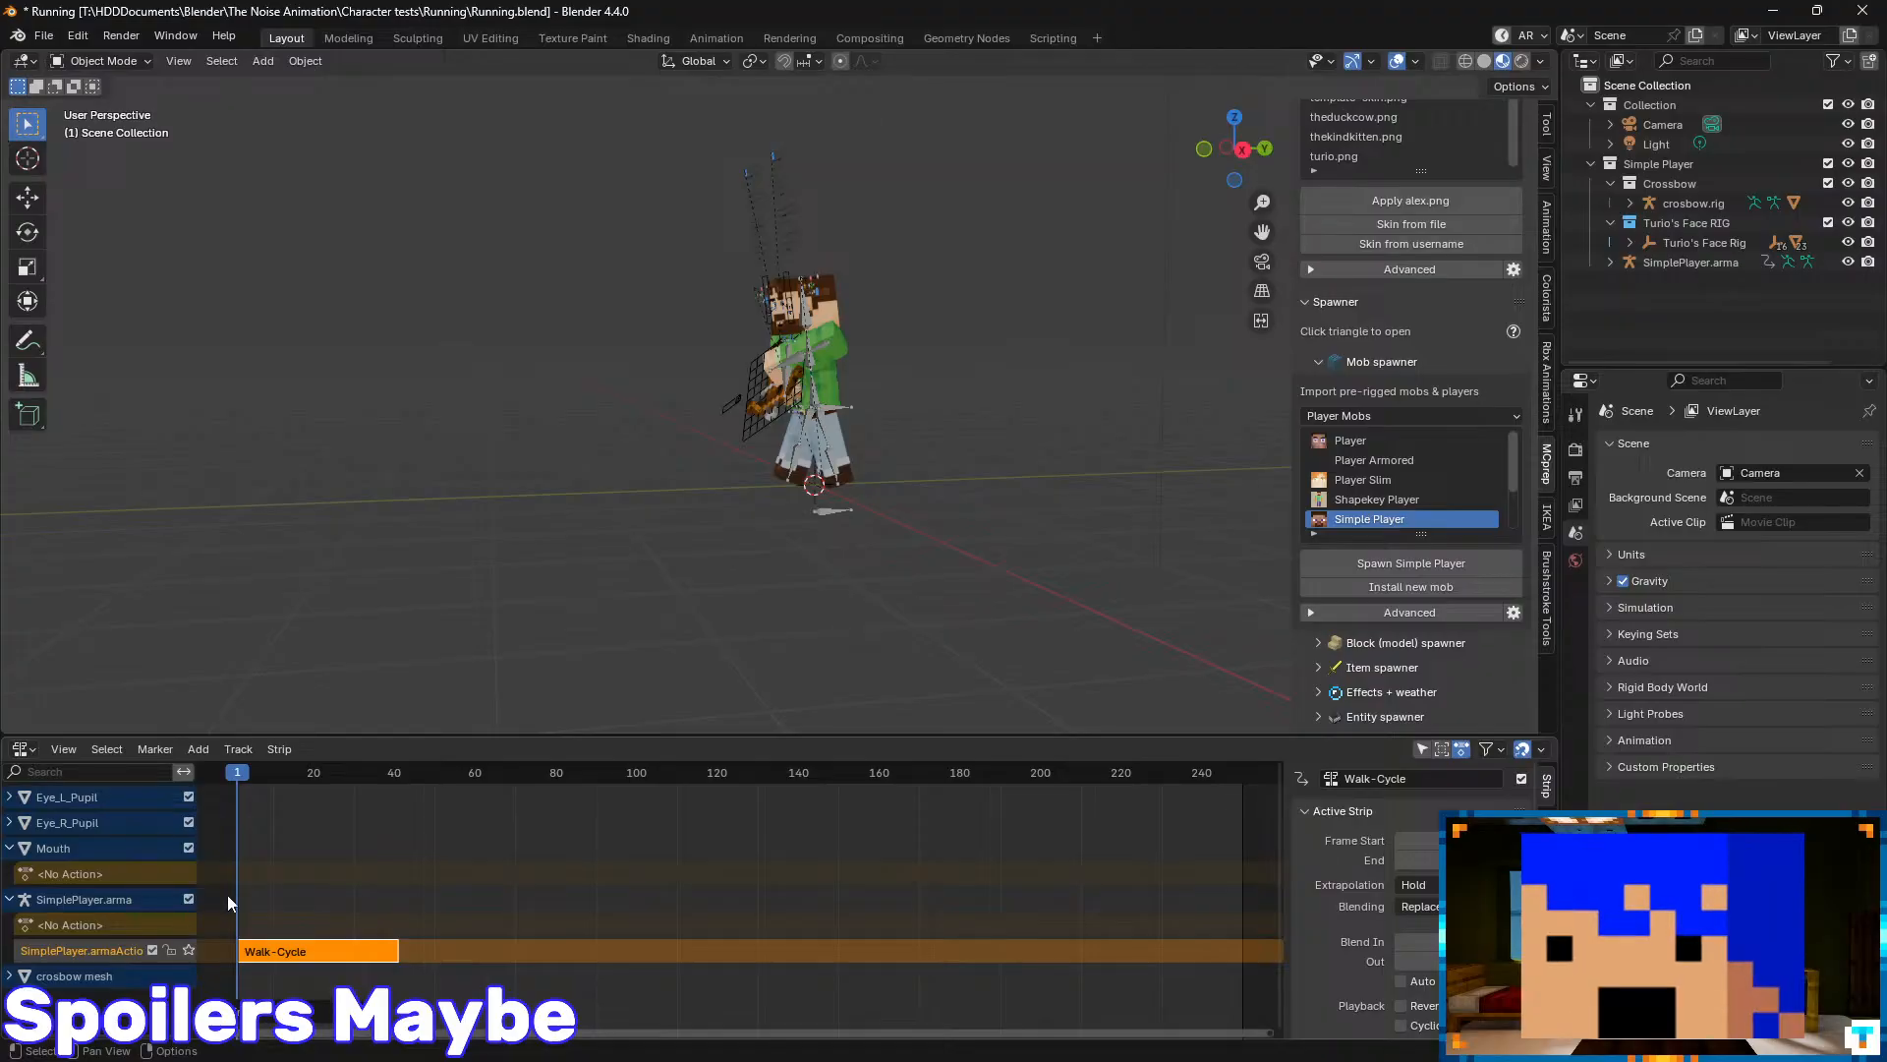
left_click(11, 797)
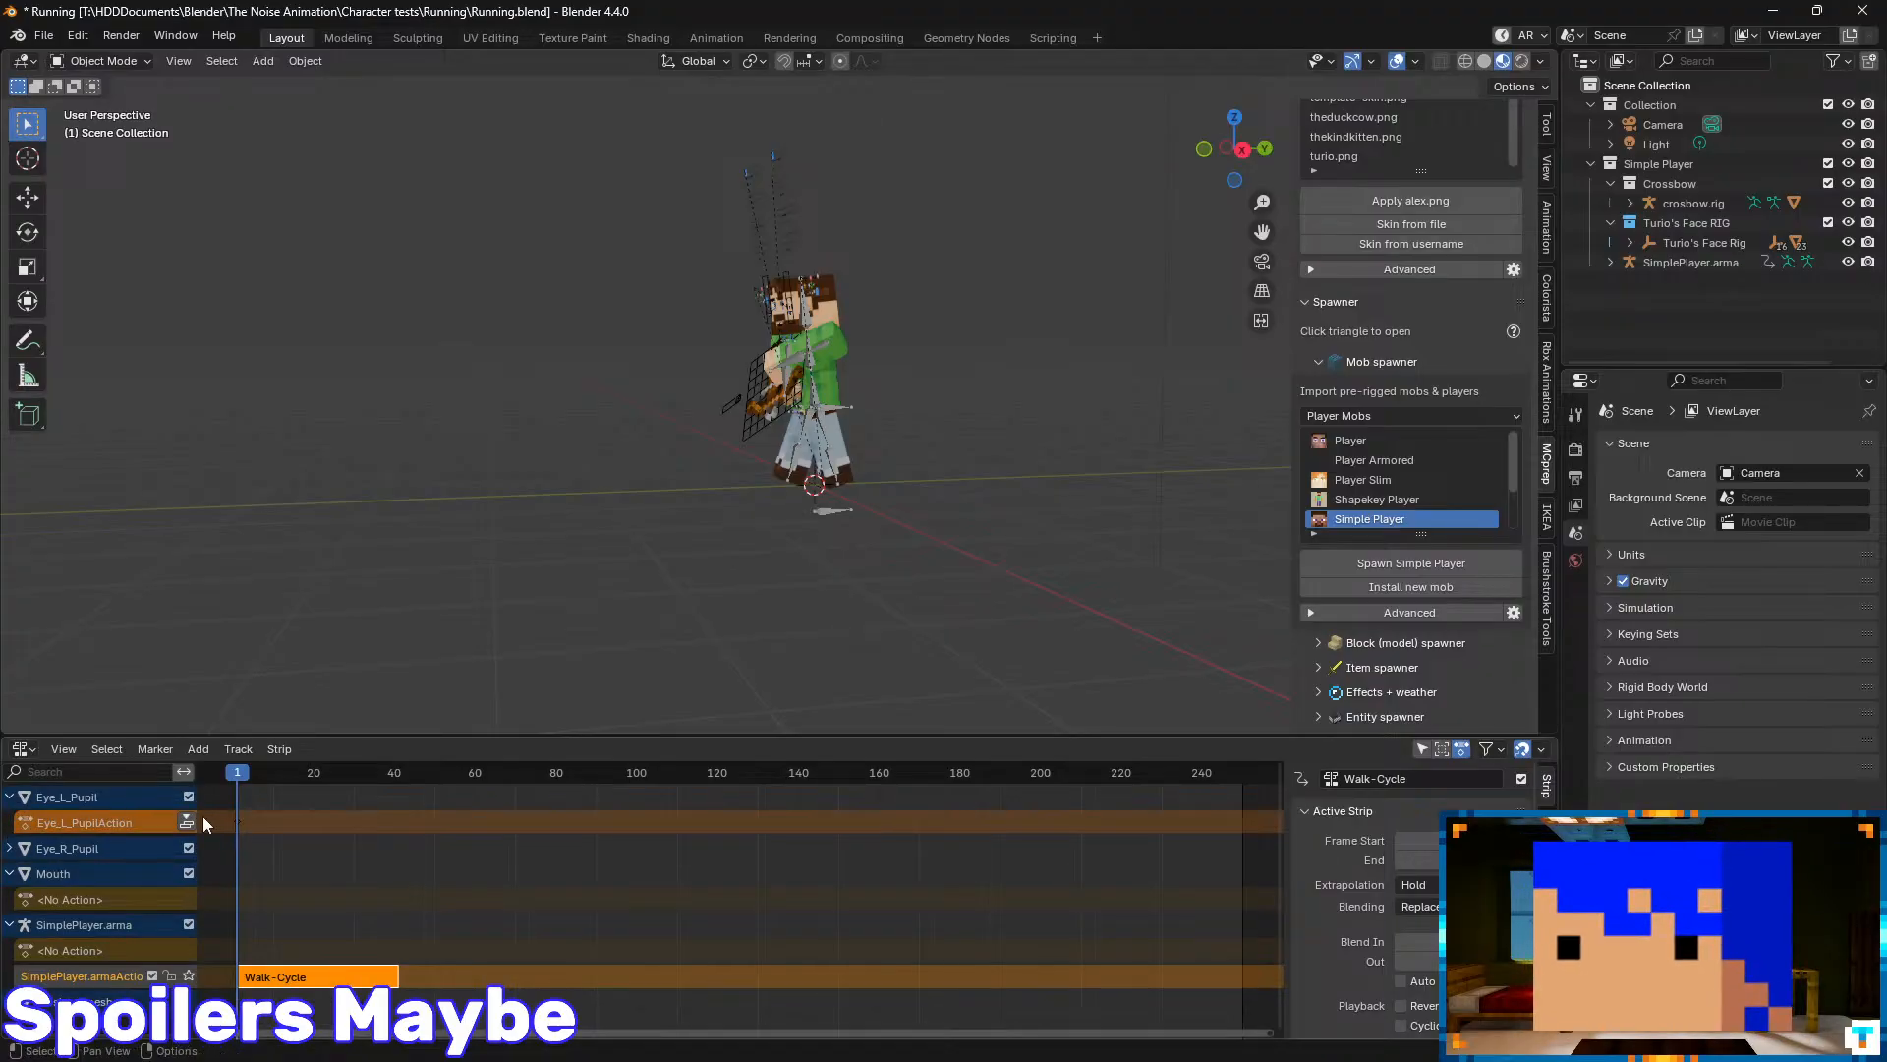
scroll(687, 365, "up", 6)
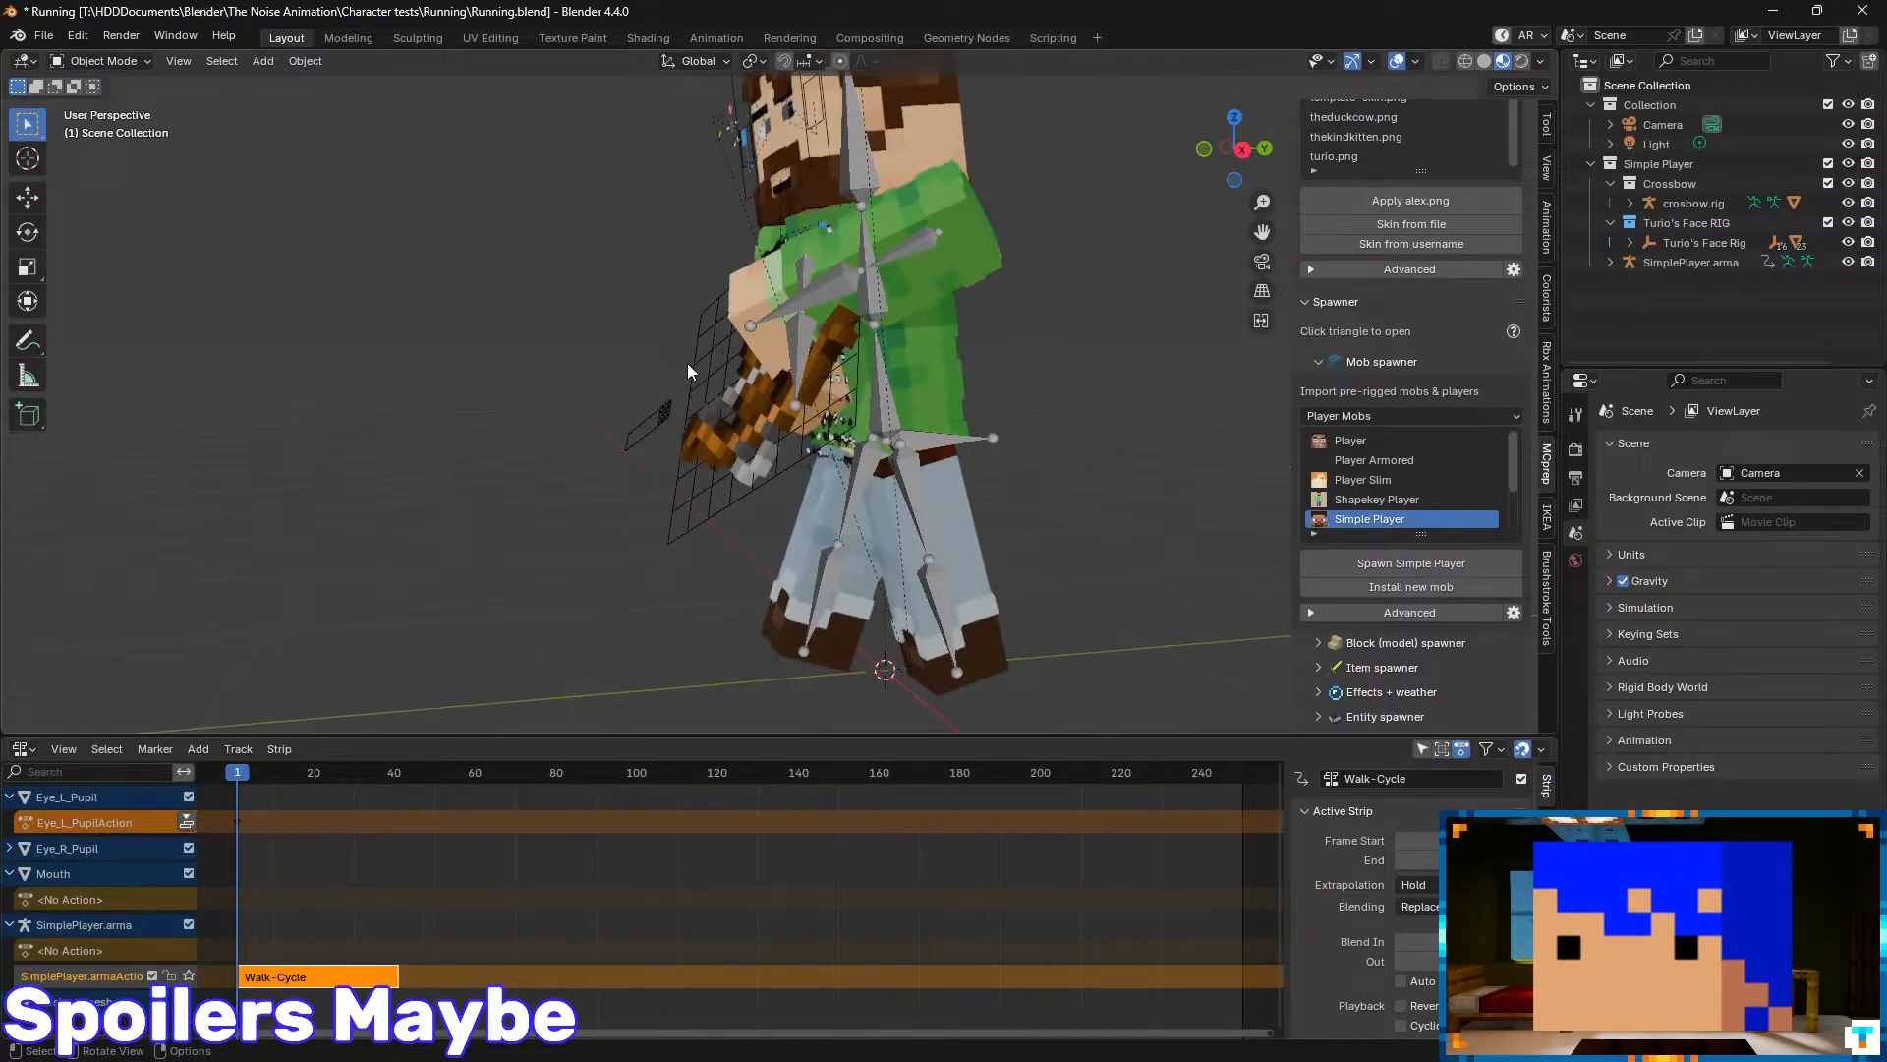
scroll(687, 372, "down", 3)
key("ctrl+s")
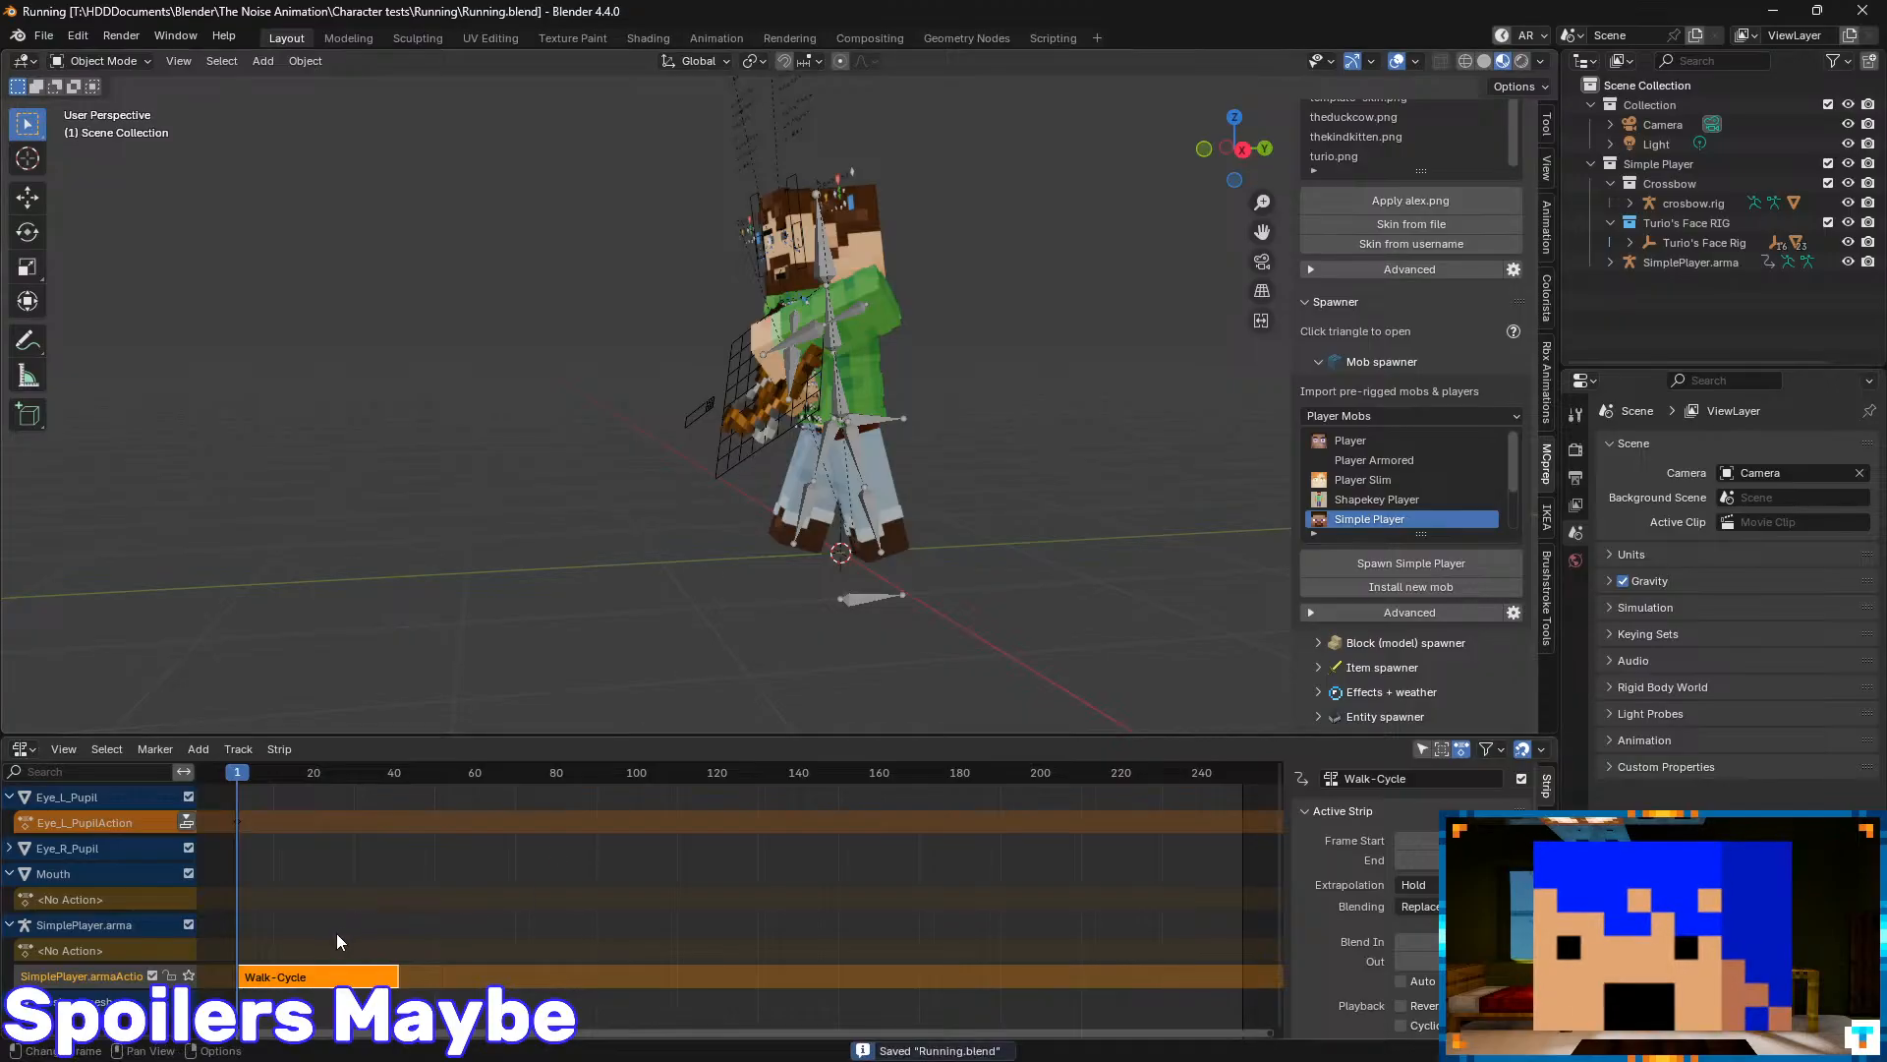
- Expand the Eye_R_Pupil channel and scrub between frames 7 and 2 to check the walk cycle
mouse_move(243, 772)
left_mouse_down()
mouse_move(281, 775)
mouse_move(259, 780)
left_mouse_up()
left_click(10, 849)
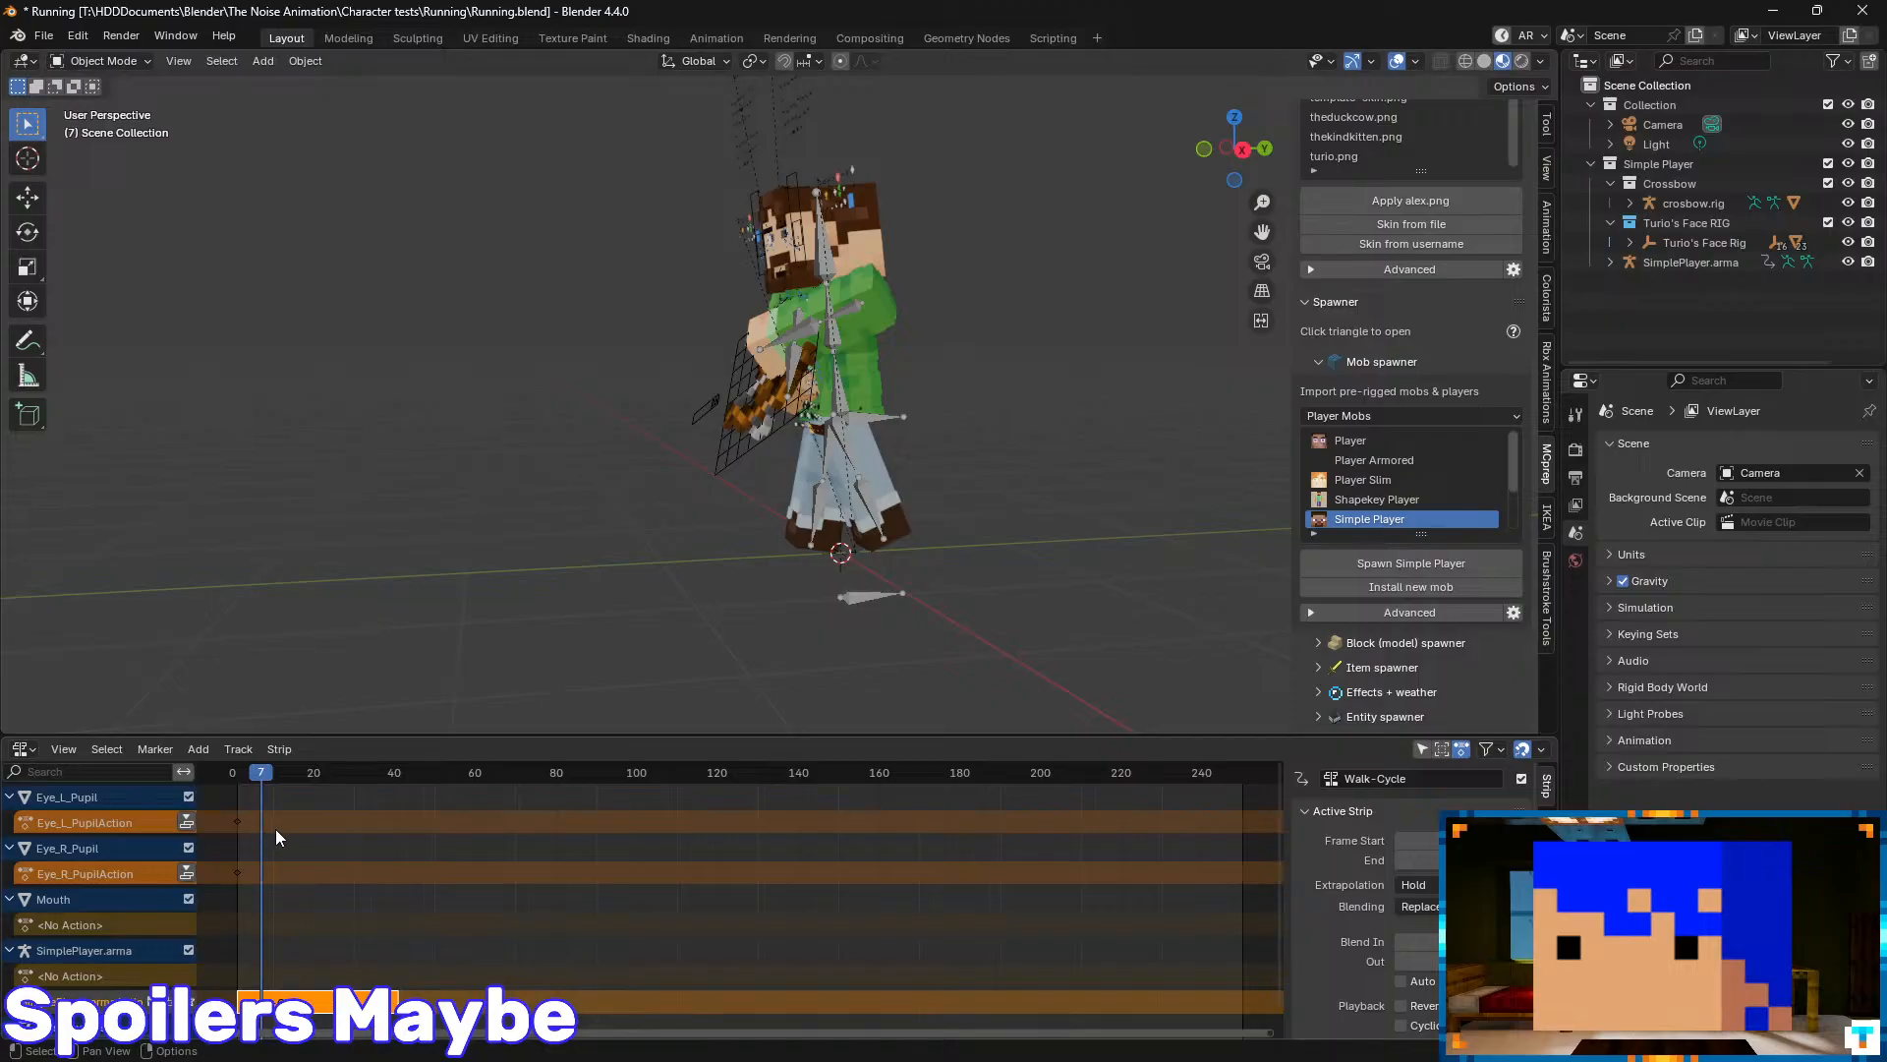
left_click(279, 749)
left_click_drag(258, 772, 240, 771)
- Try moving the Walk-Cycle strip 40 frames forward on its track and undo the move
key("g")
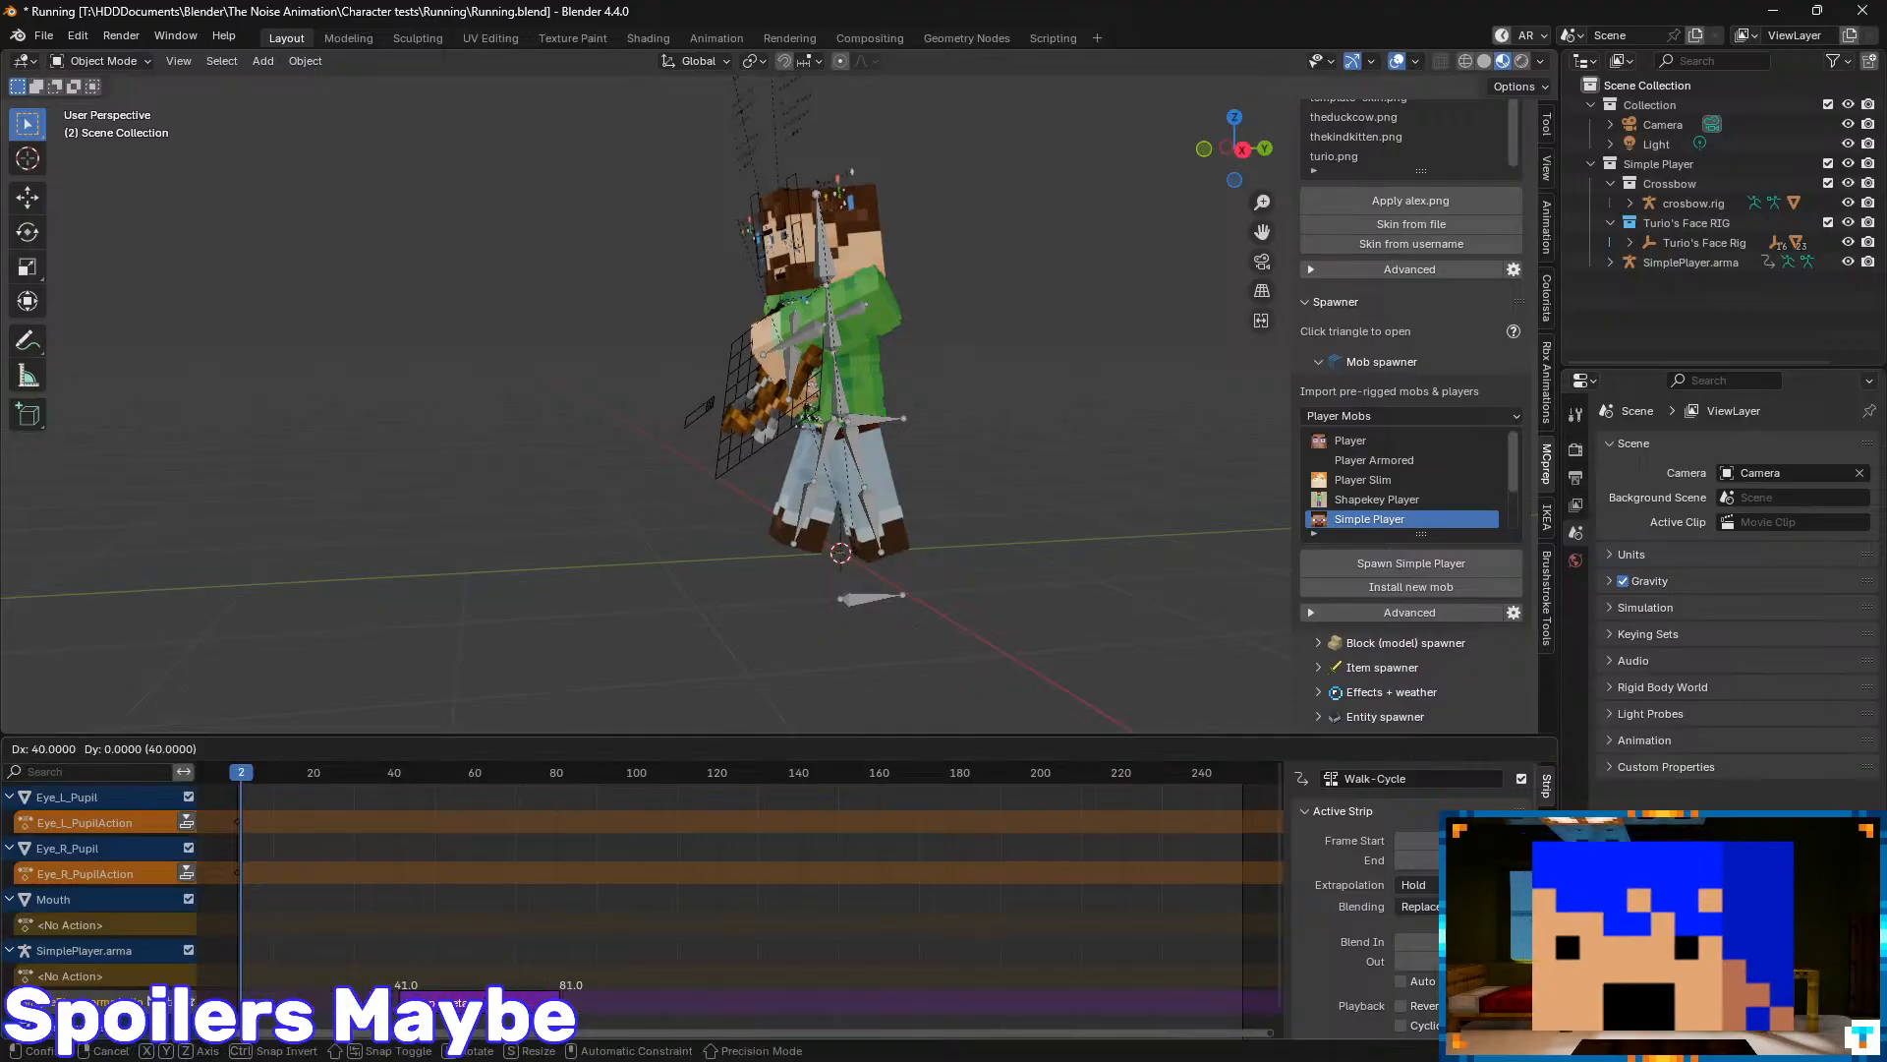
key("Return")
left_click(381, 787)
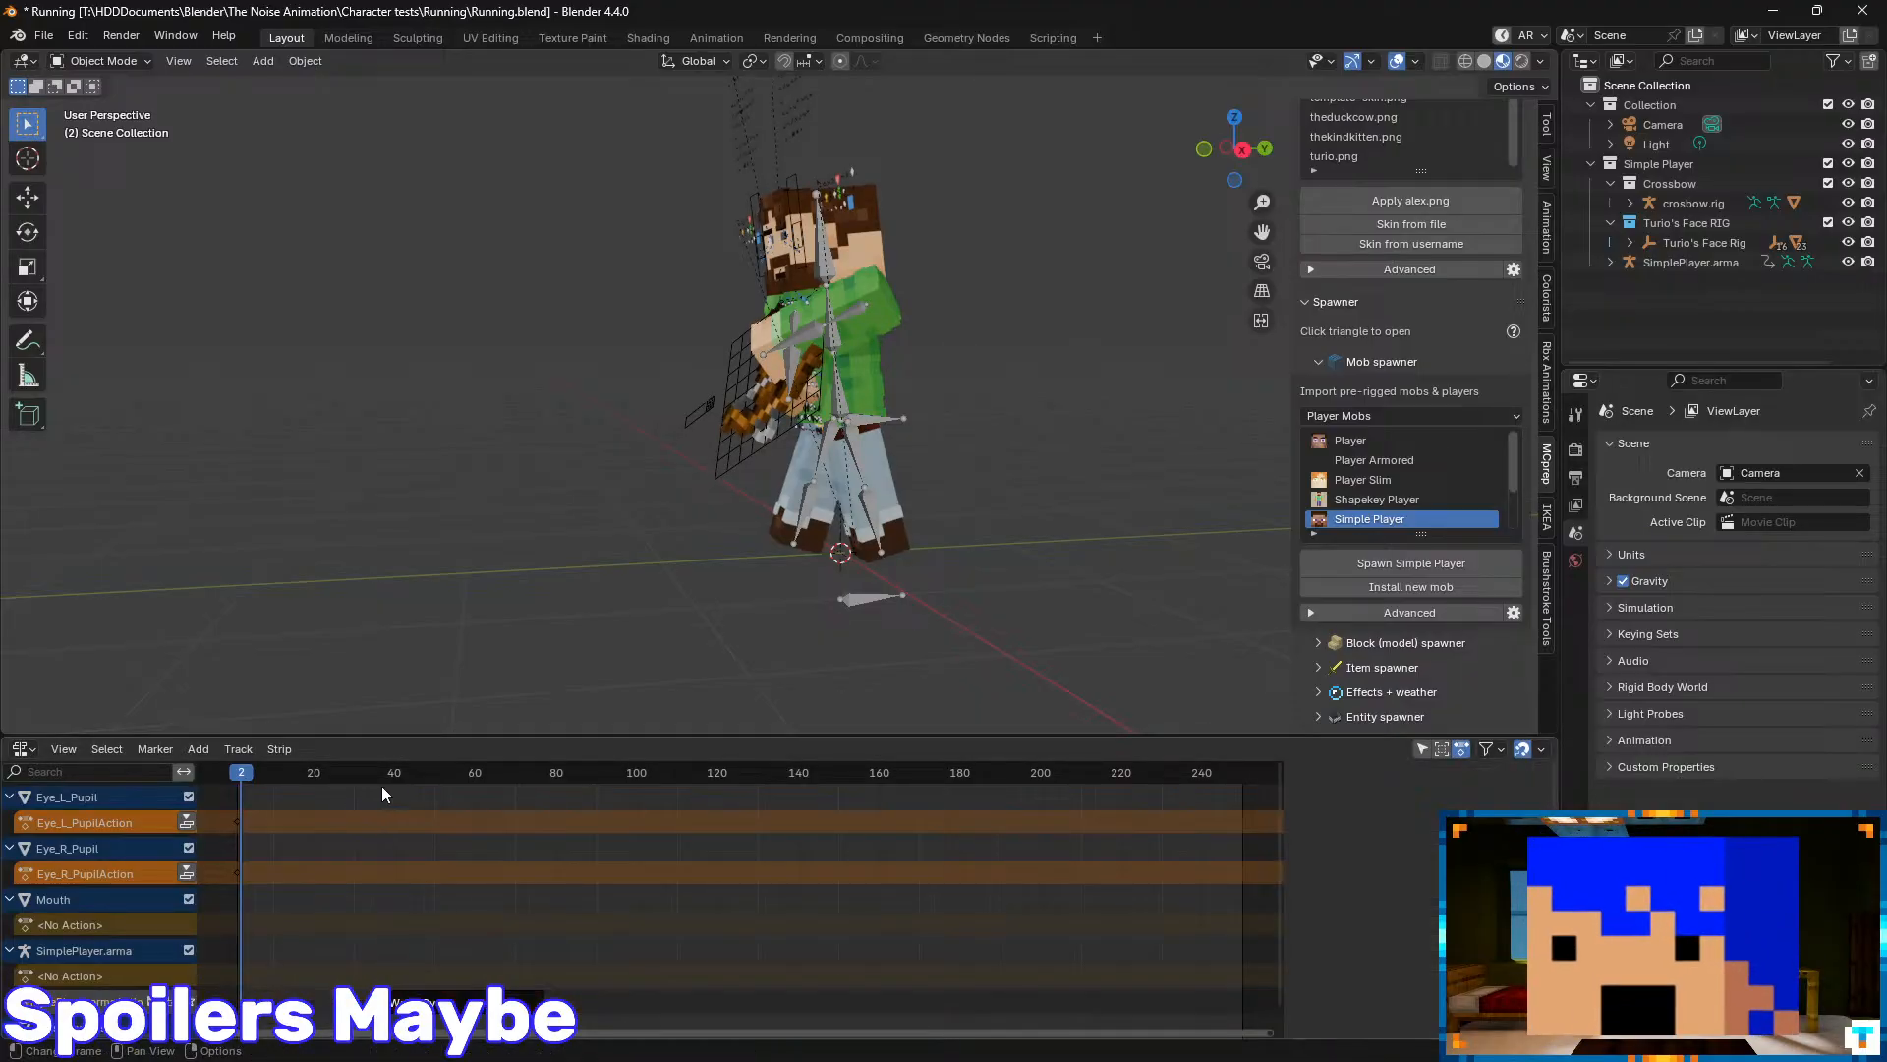
left_click_drag(404, 790, 385, 781)
key("ctrl+z")
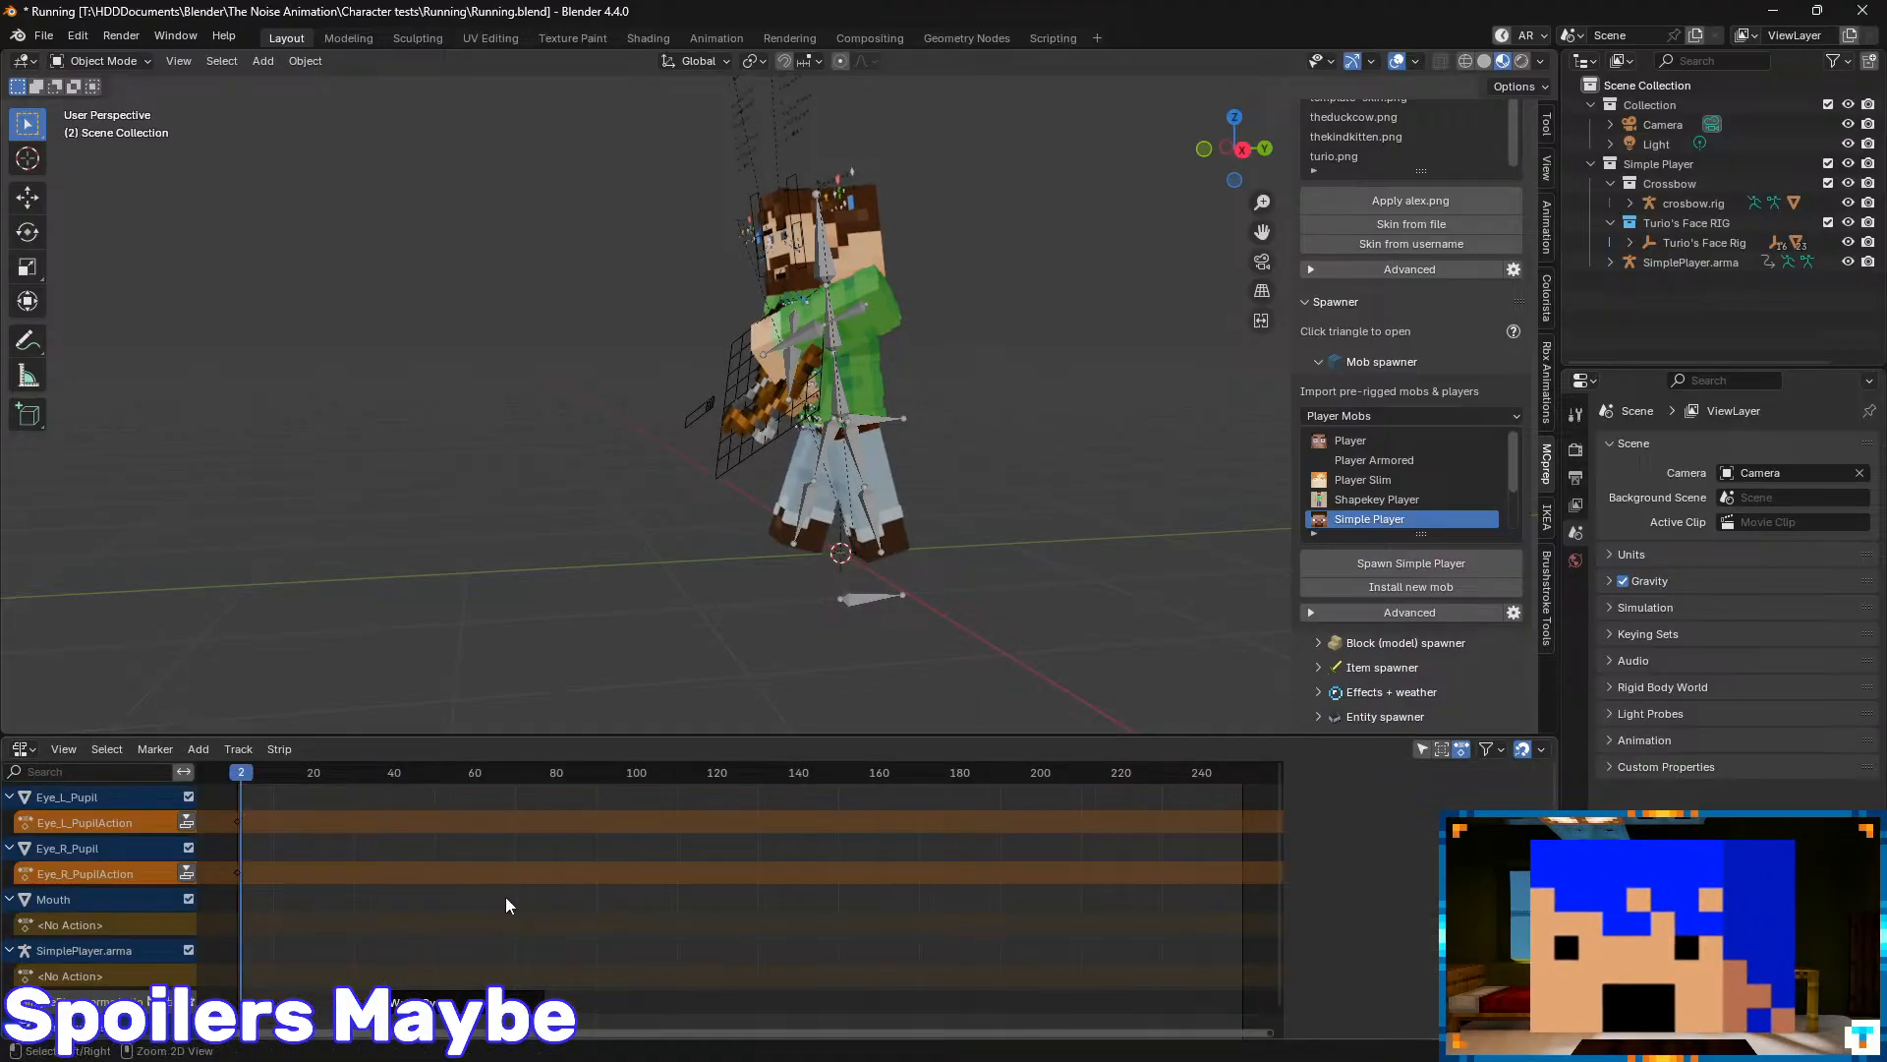
key("ctrl+z")
key("ctrl+z")
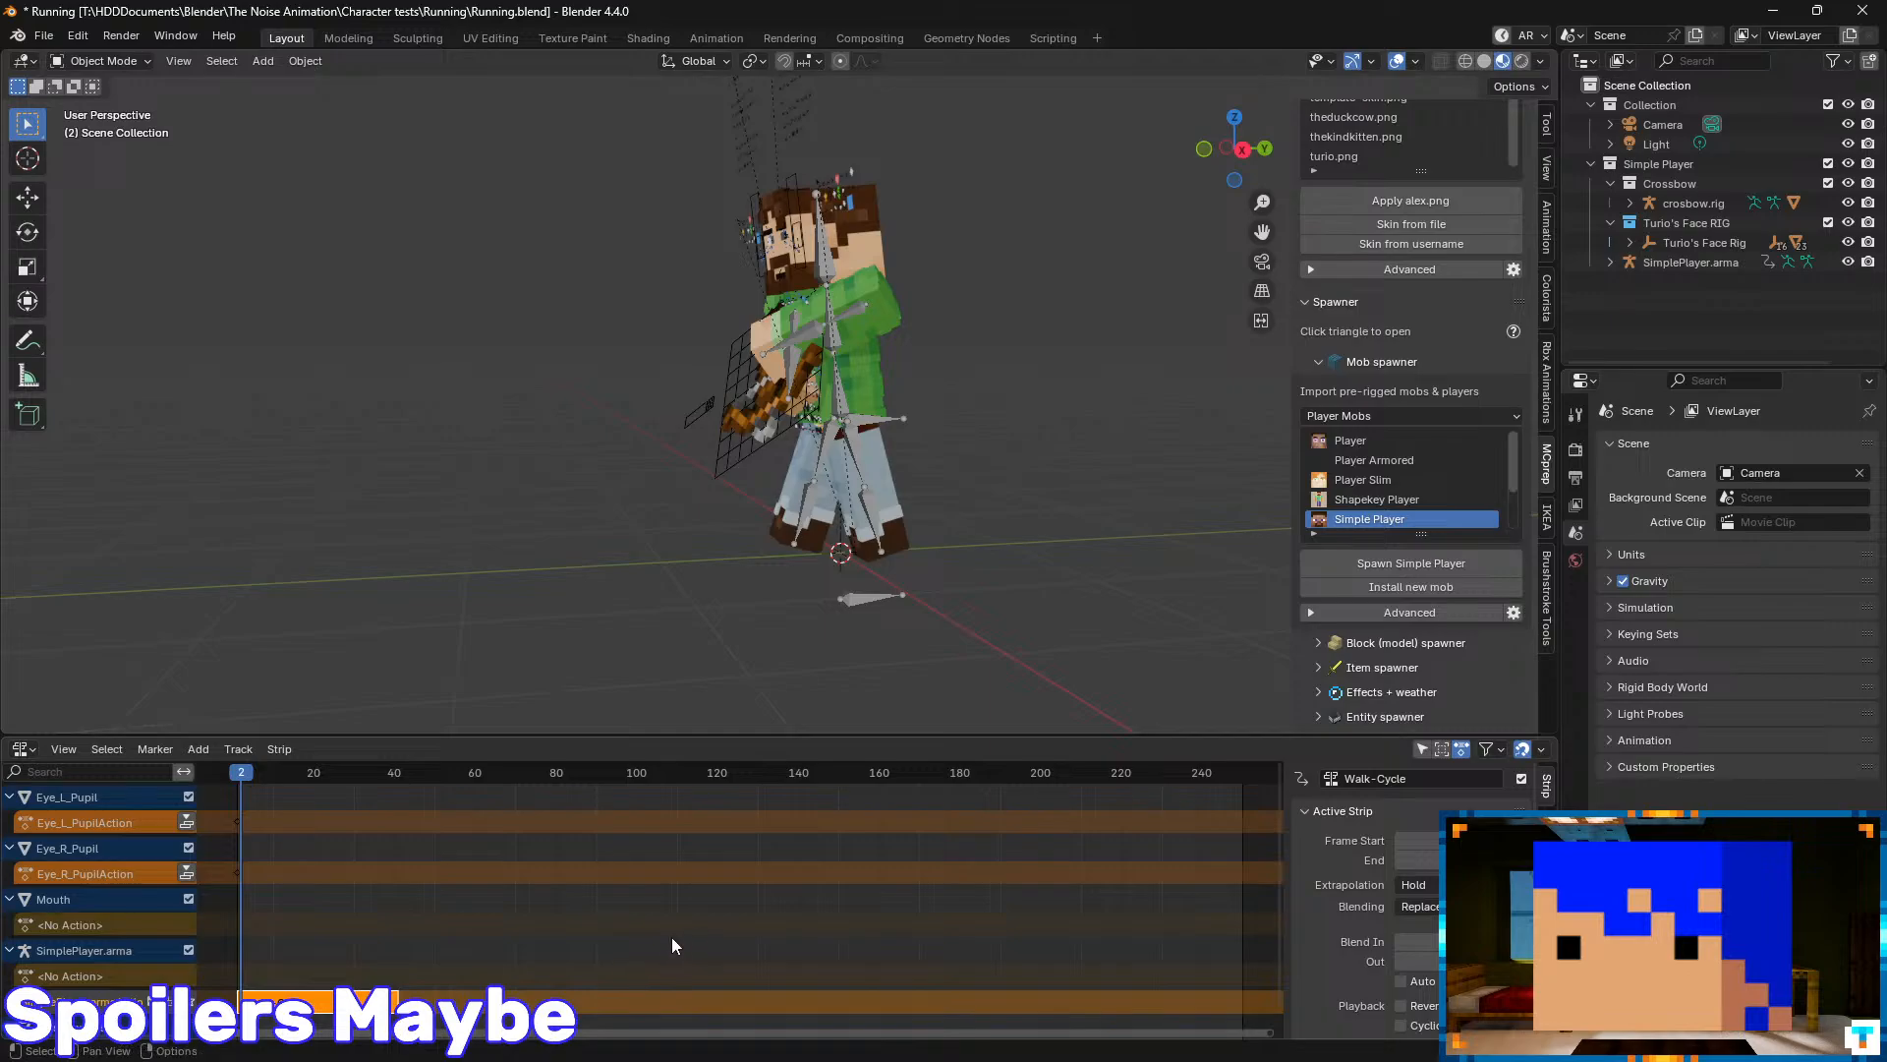
- Return to frame 1 with the Walk-Cycle strip deselected and briefly start and stop playback
key("Left")
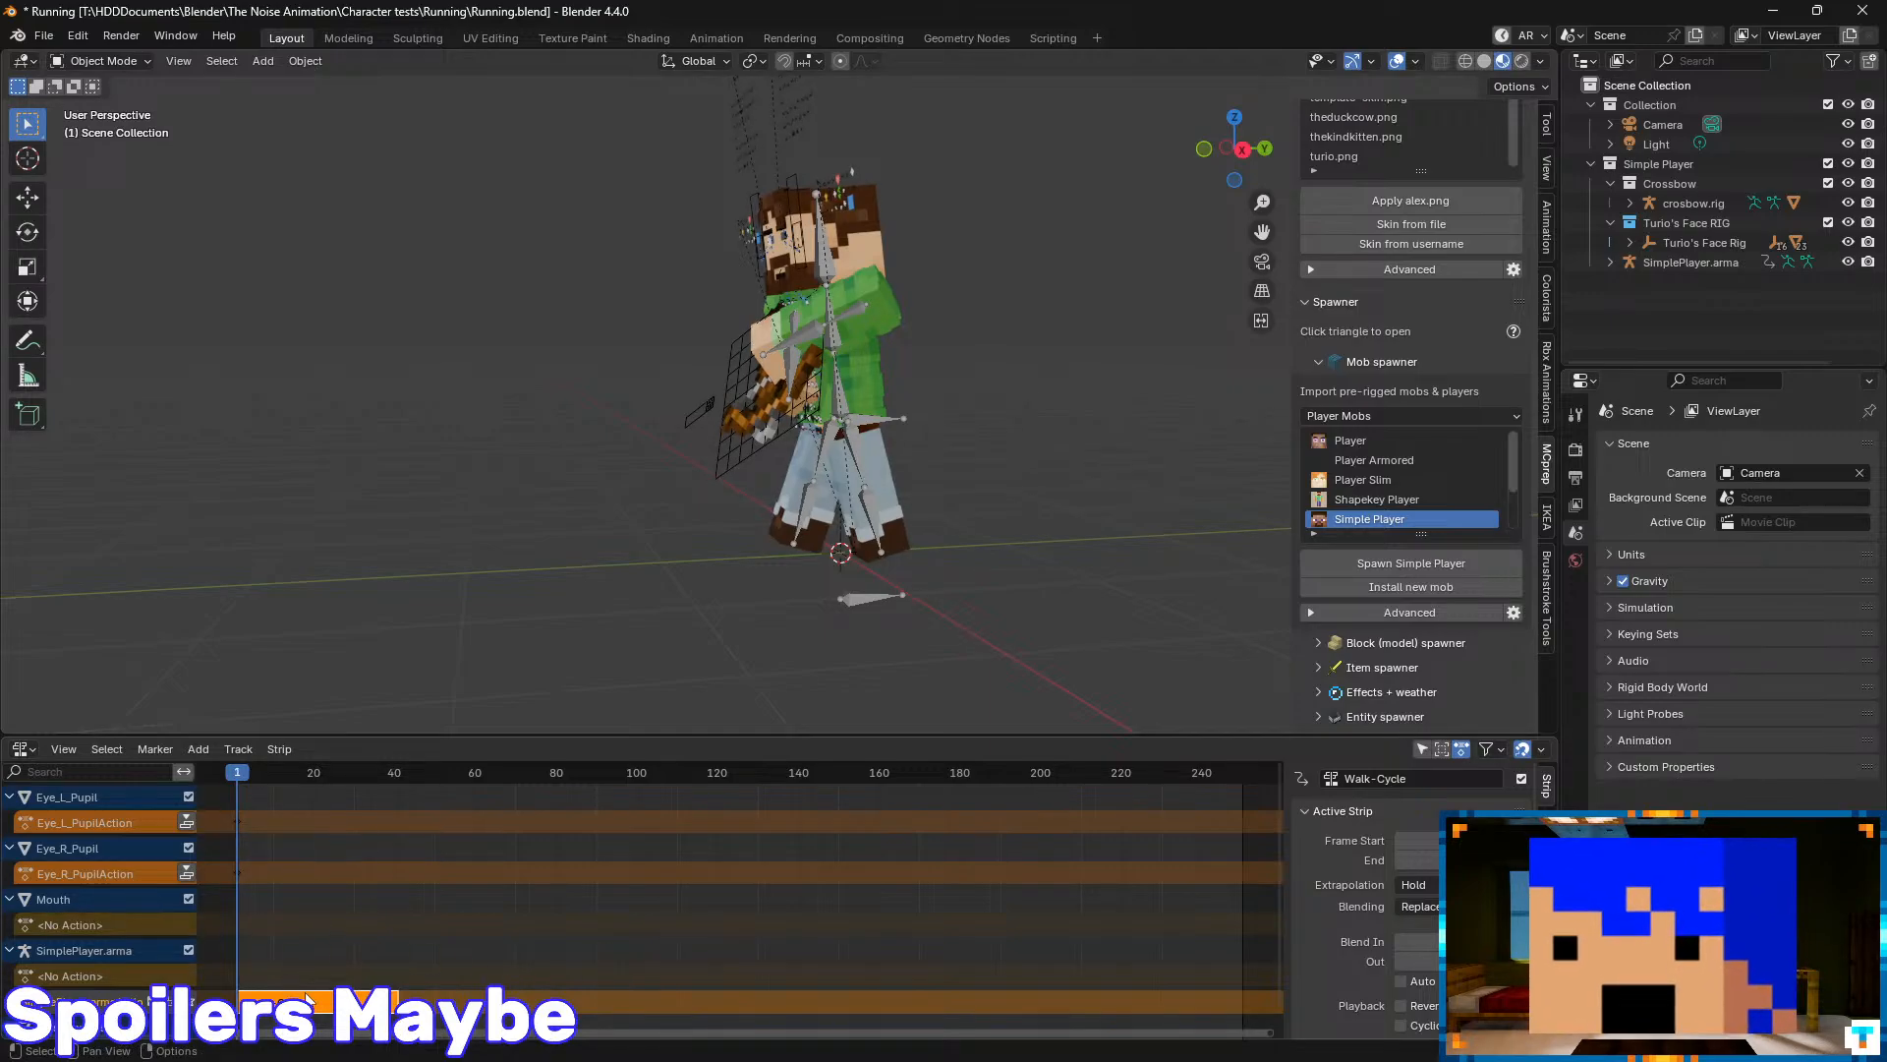
left_click(257, 813)
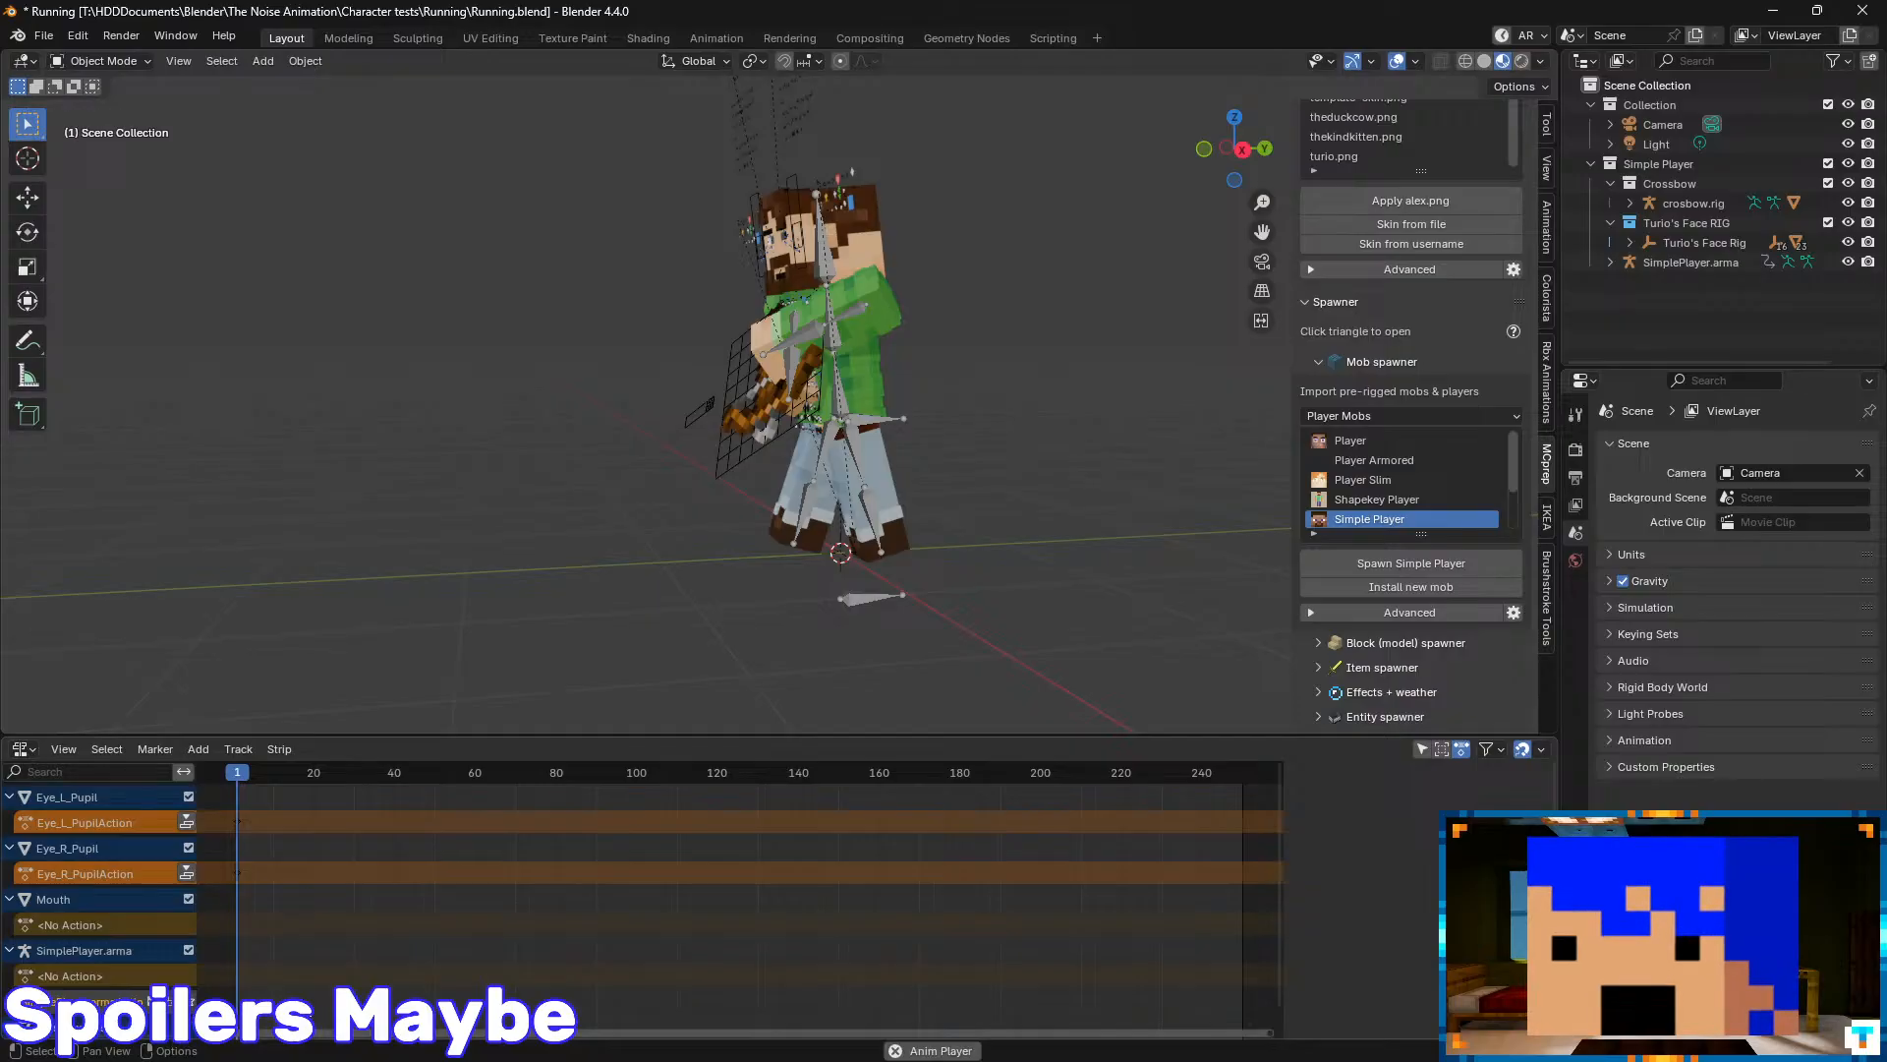
key("space")
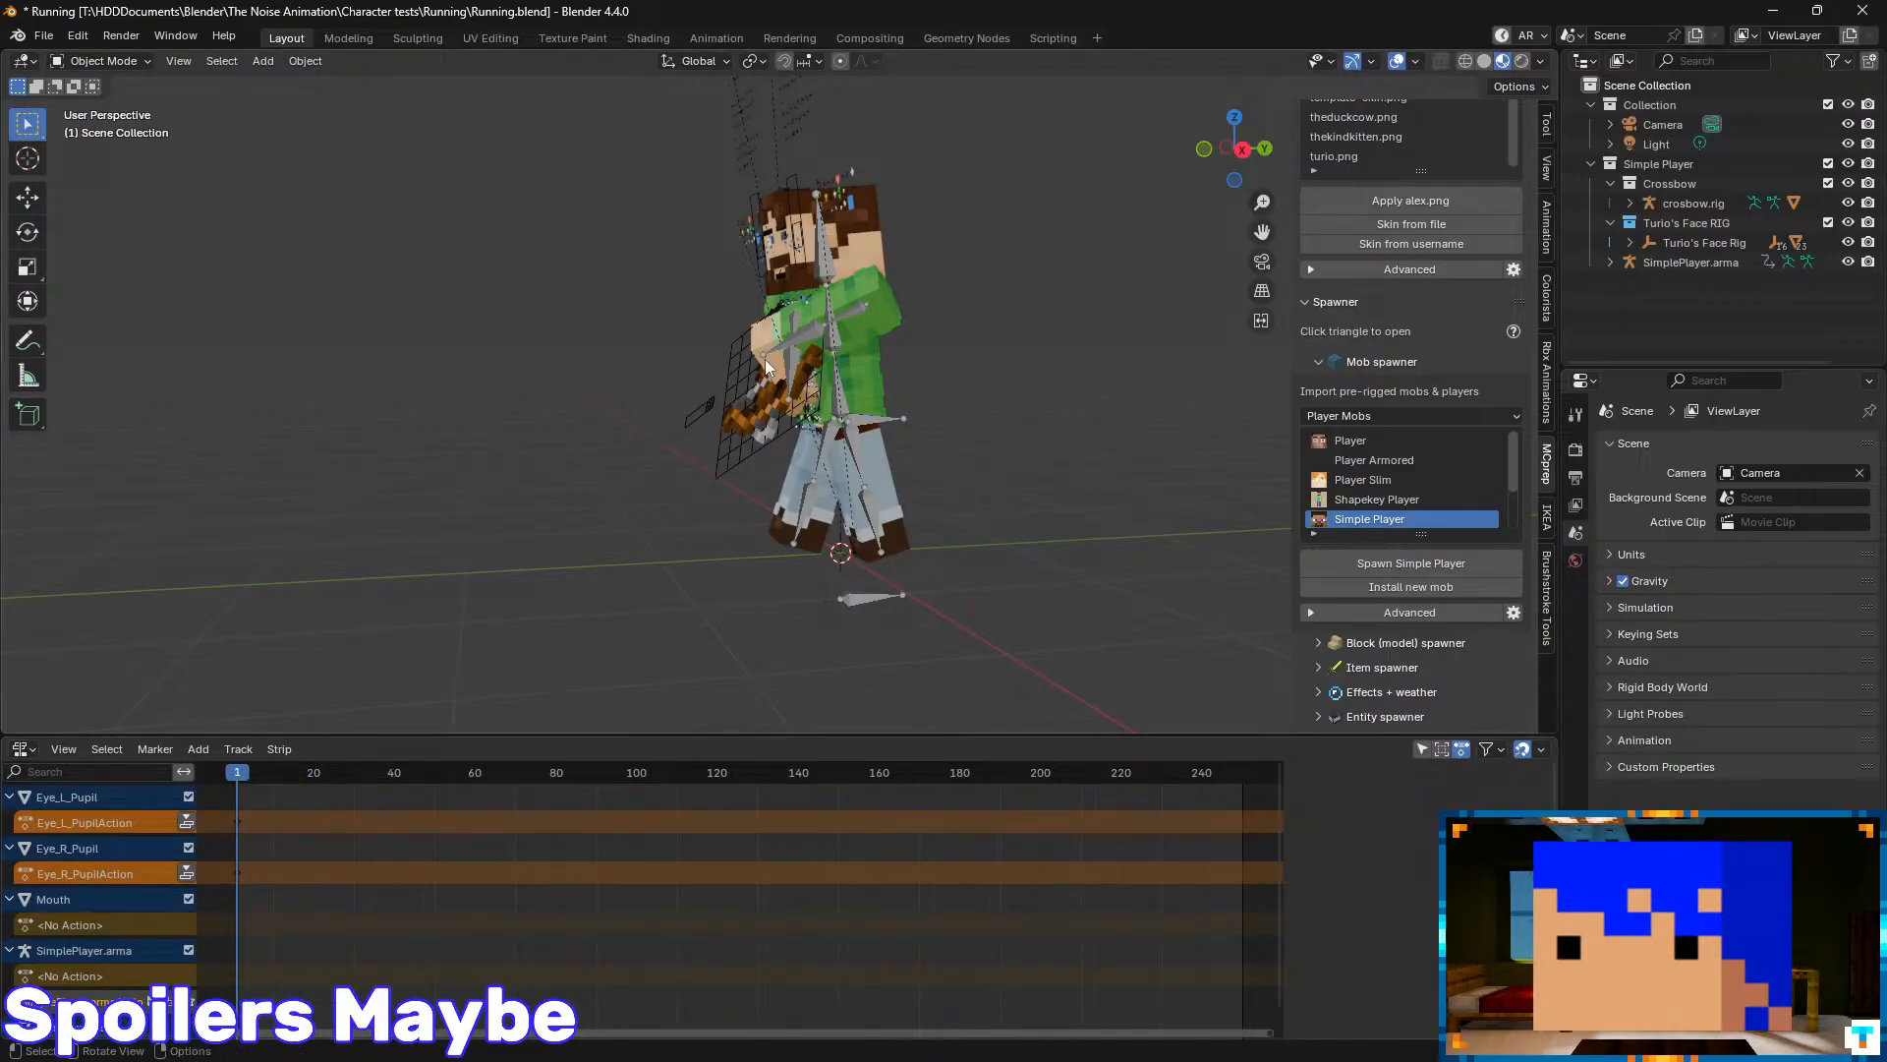
- Select the SimplePlayer.arma armature and put it into Pose Mode
middle_click_drag(765, 357, 864, 362)
left_click(839, 339)
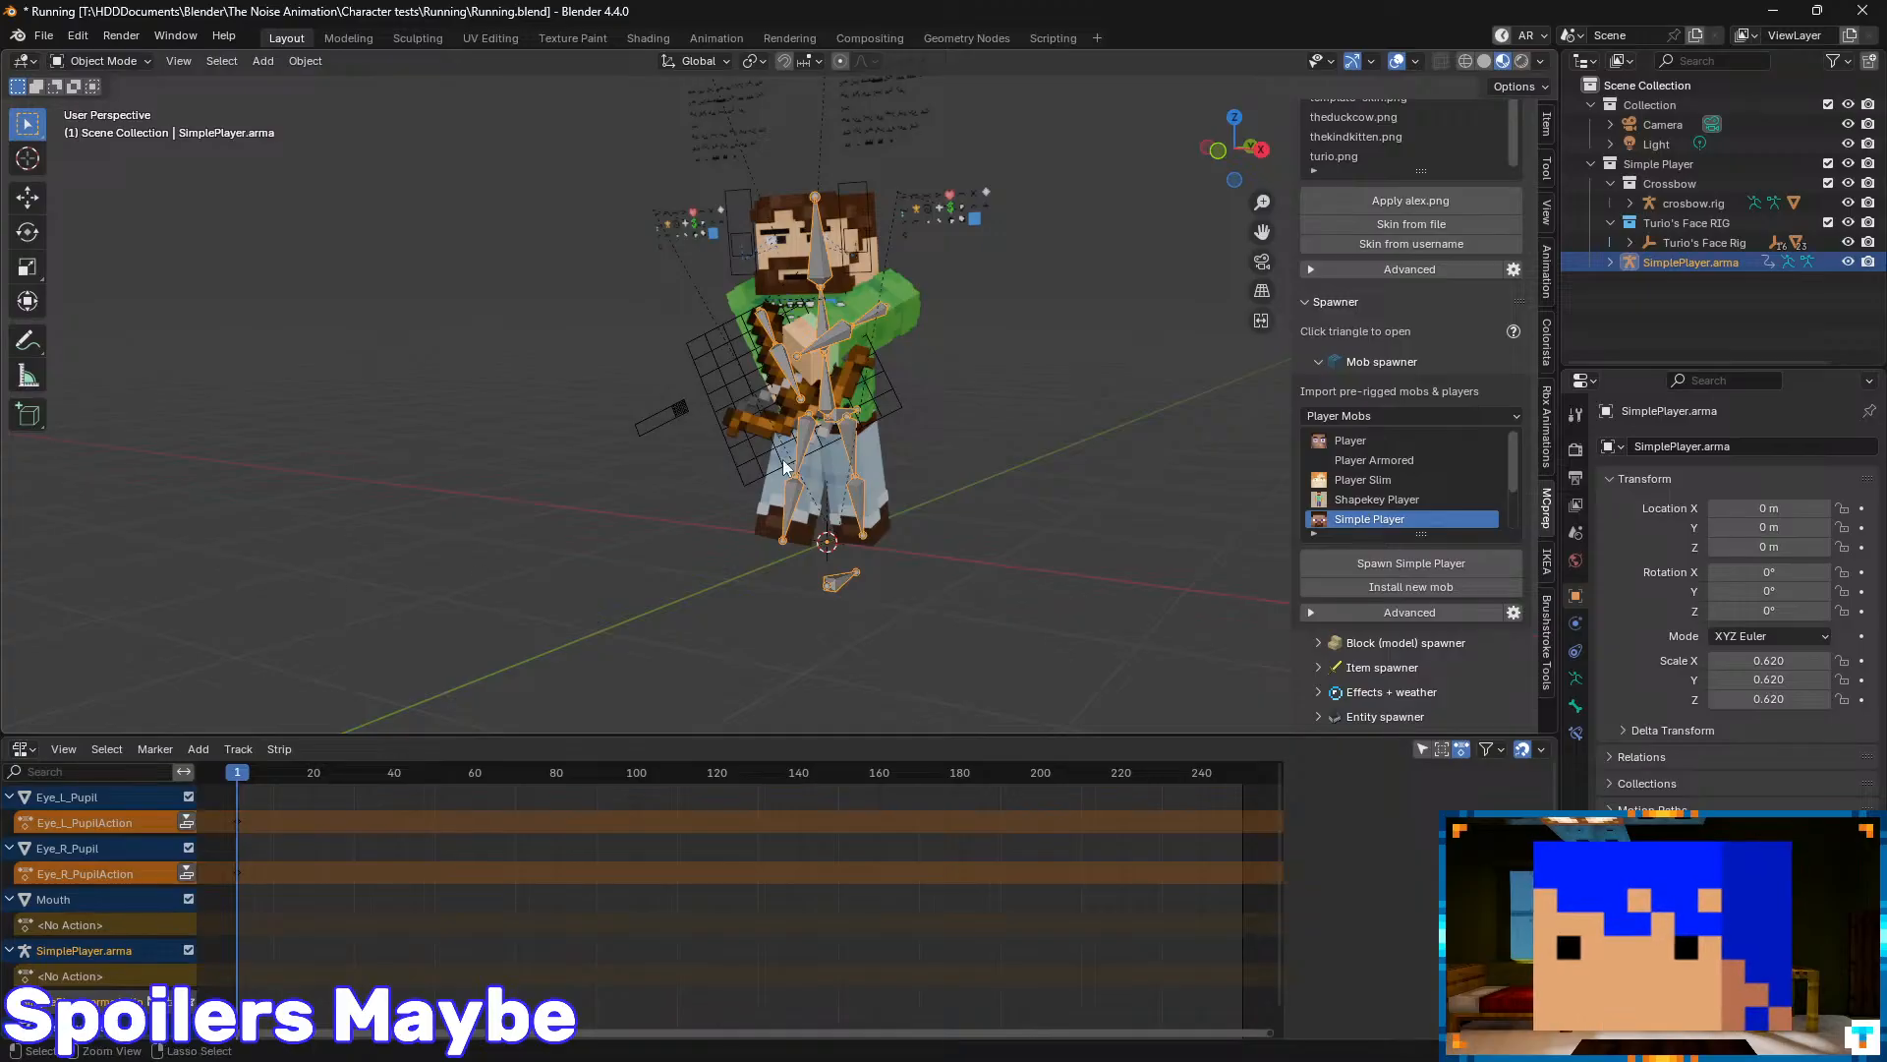
key("ctrl+Tab")
- Try the Dope Sheet in the animation area, settle on the Timeline editor and reveal its channel list
left_click(24, 749)
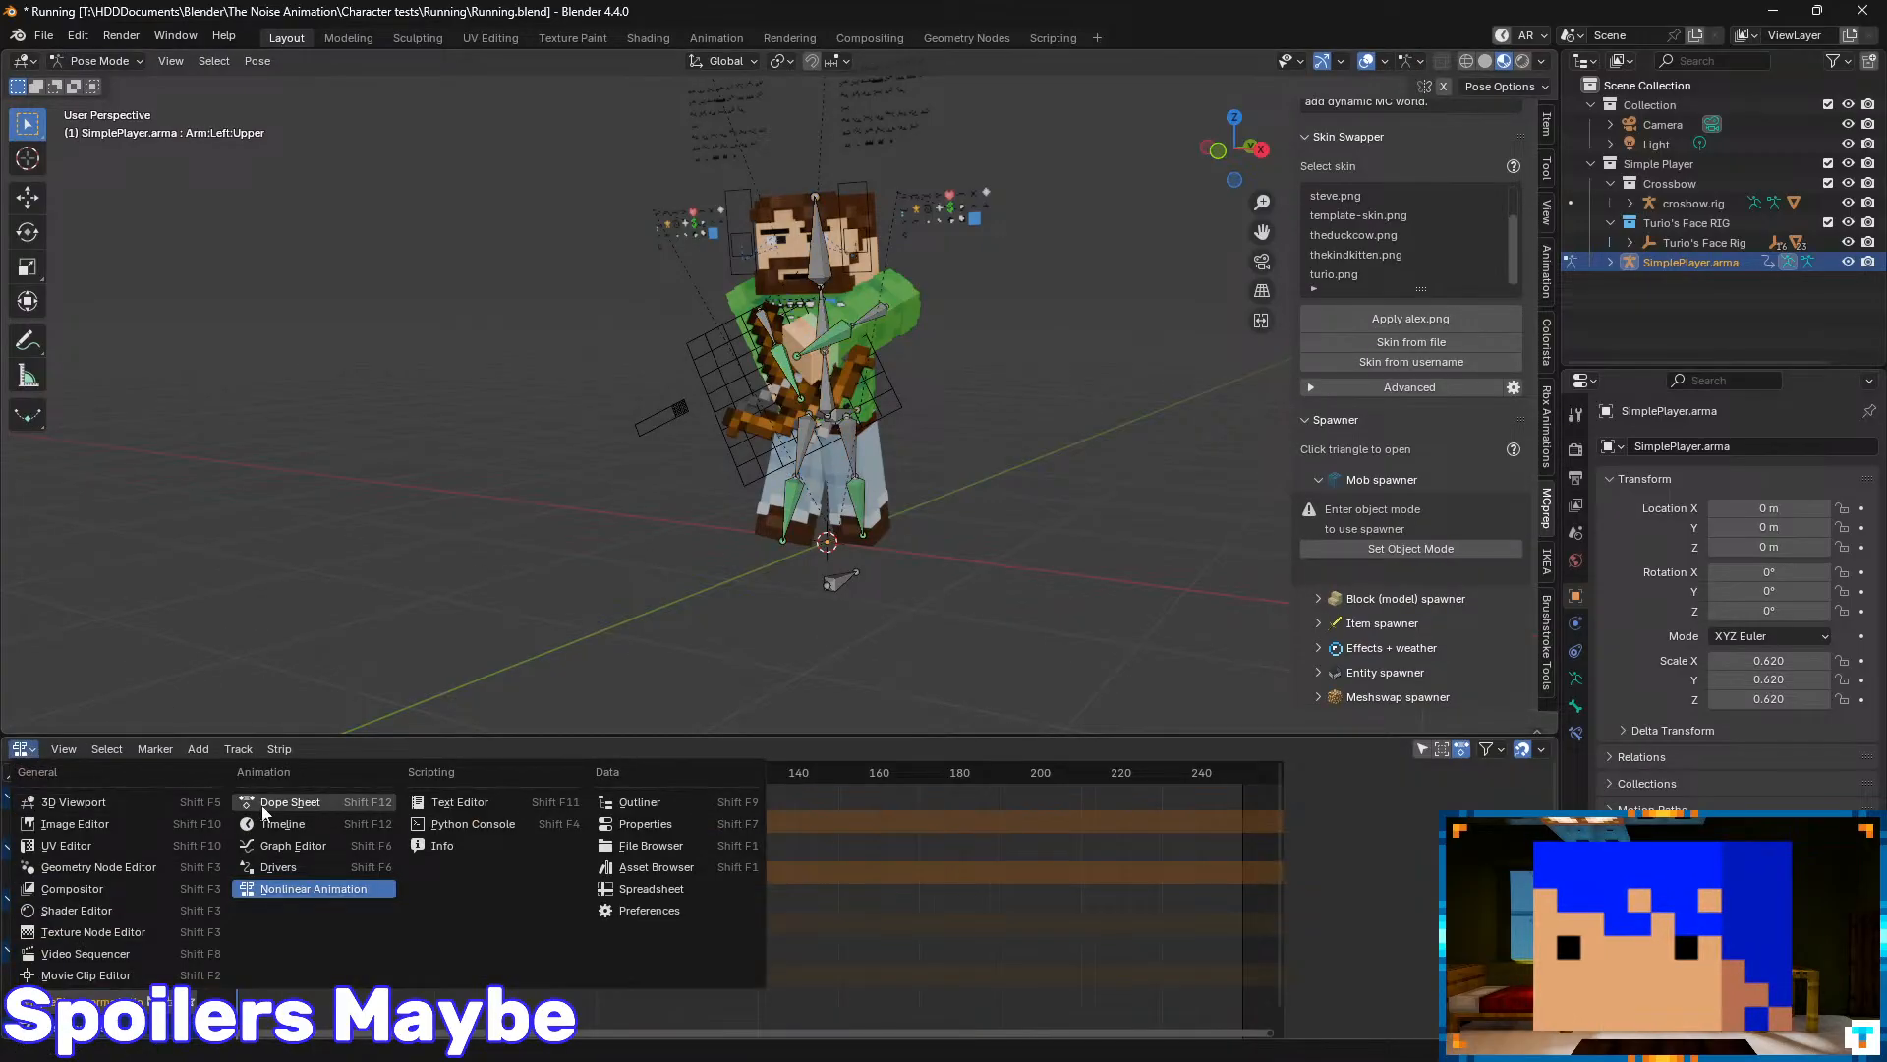
left_click(287, 803)
left_click(128, 749)
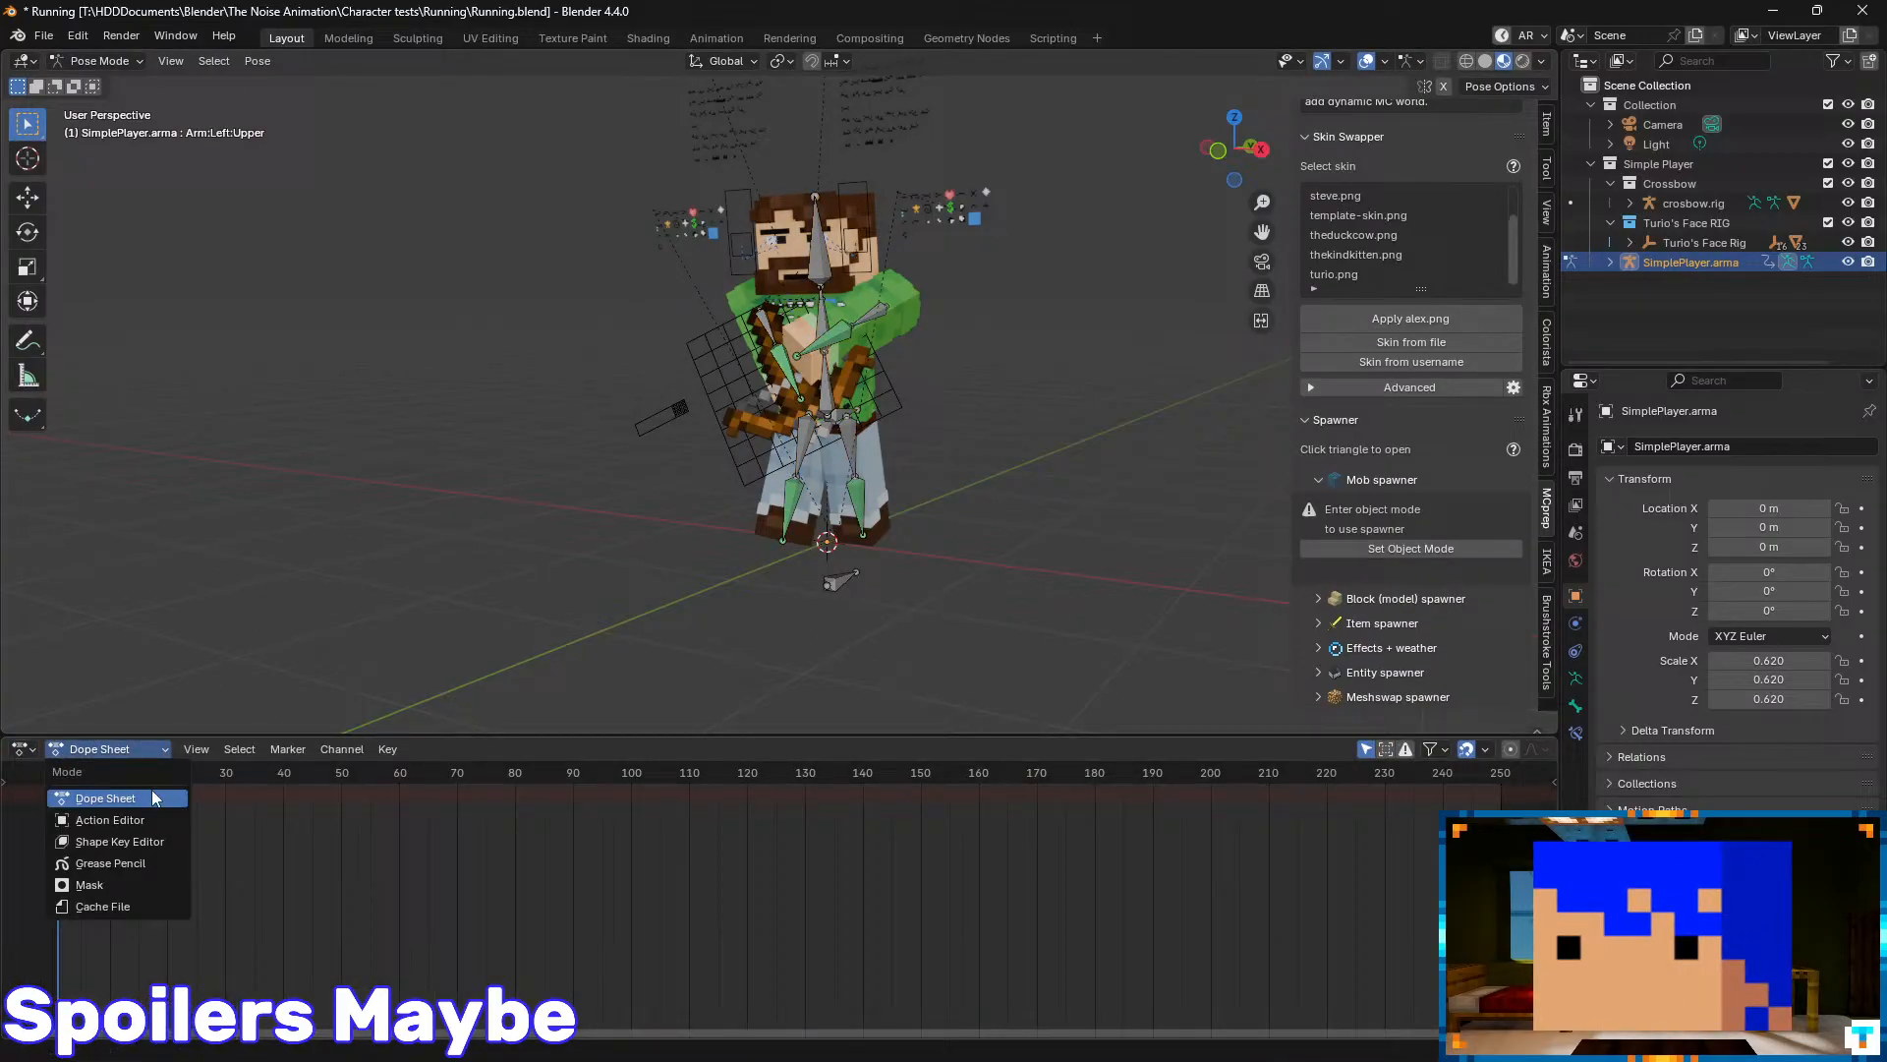
left_click(23, 750)
left_click(300, 824)
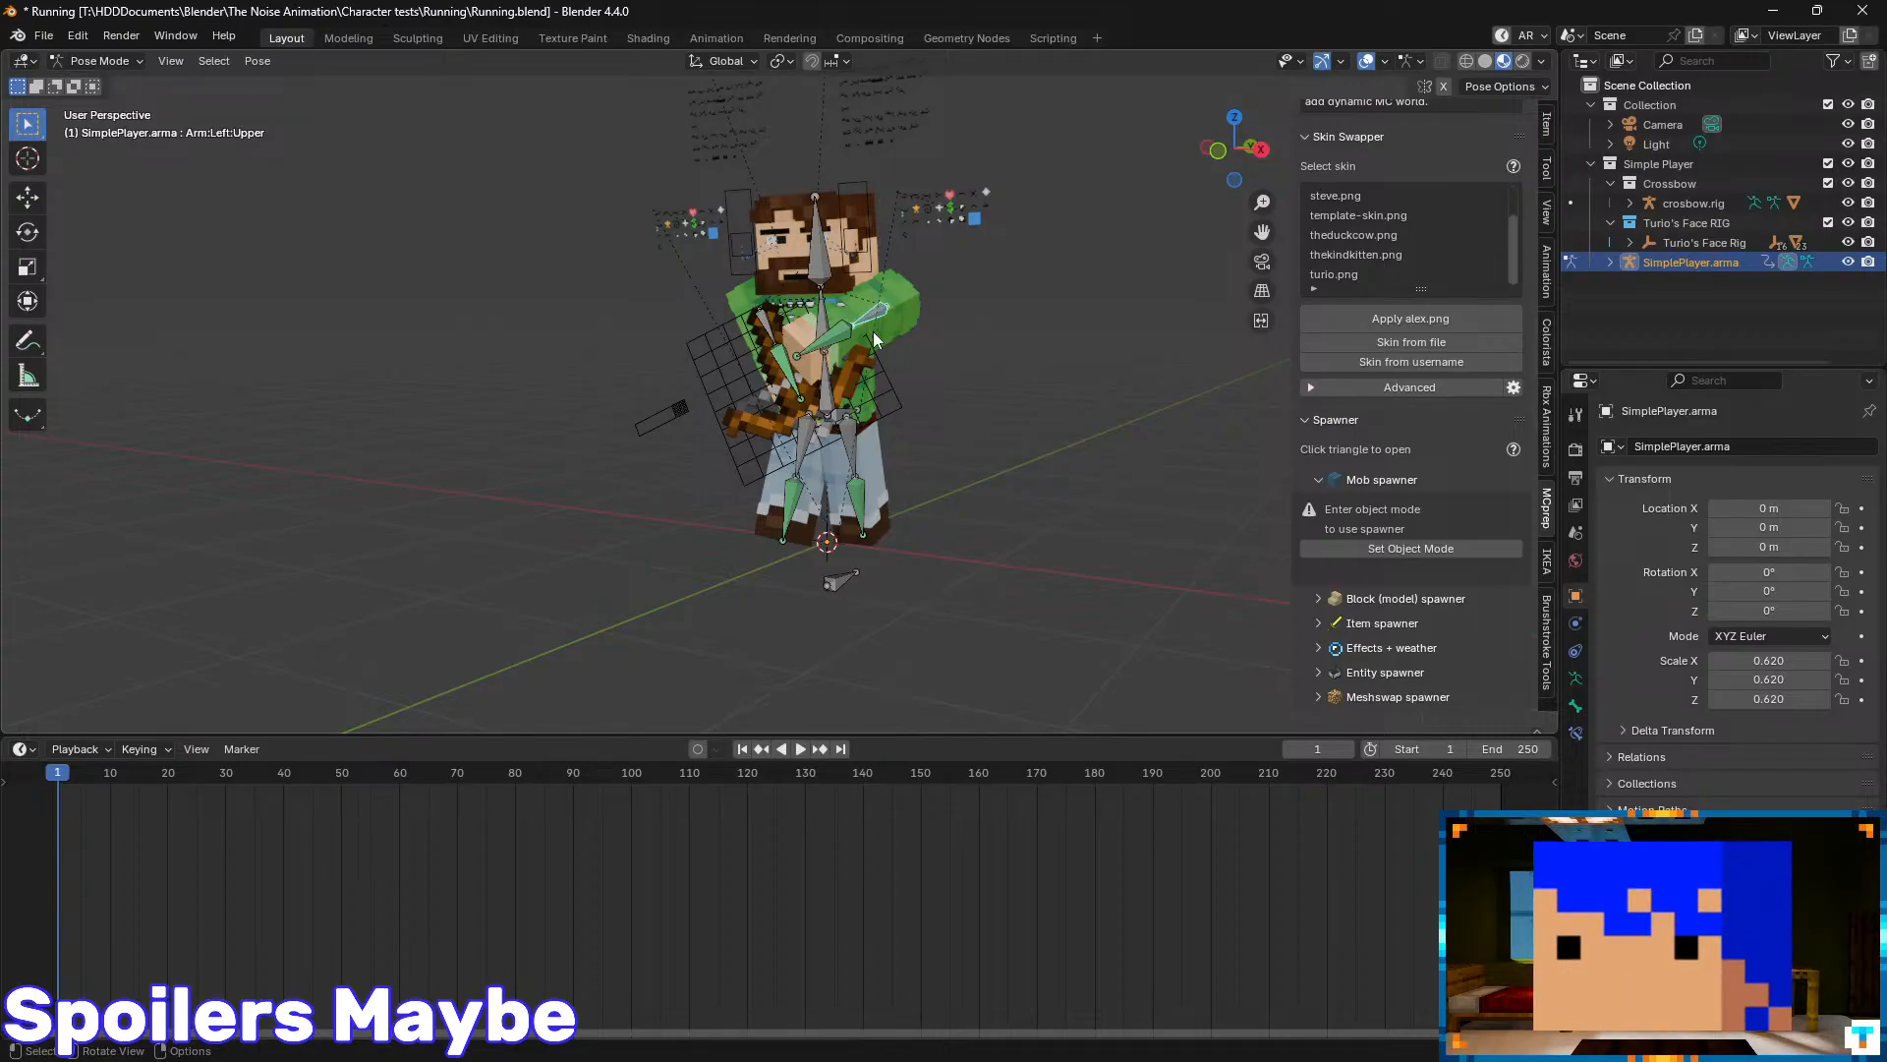
left_click(8, 785)
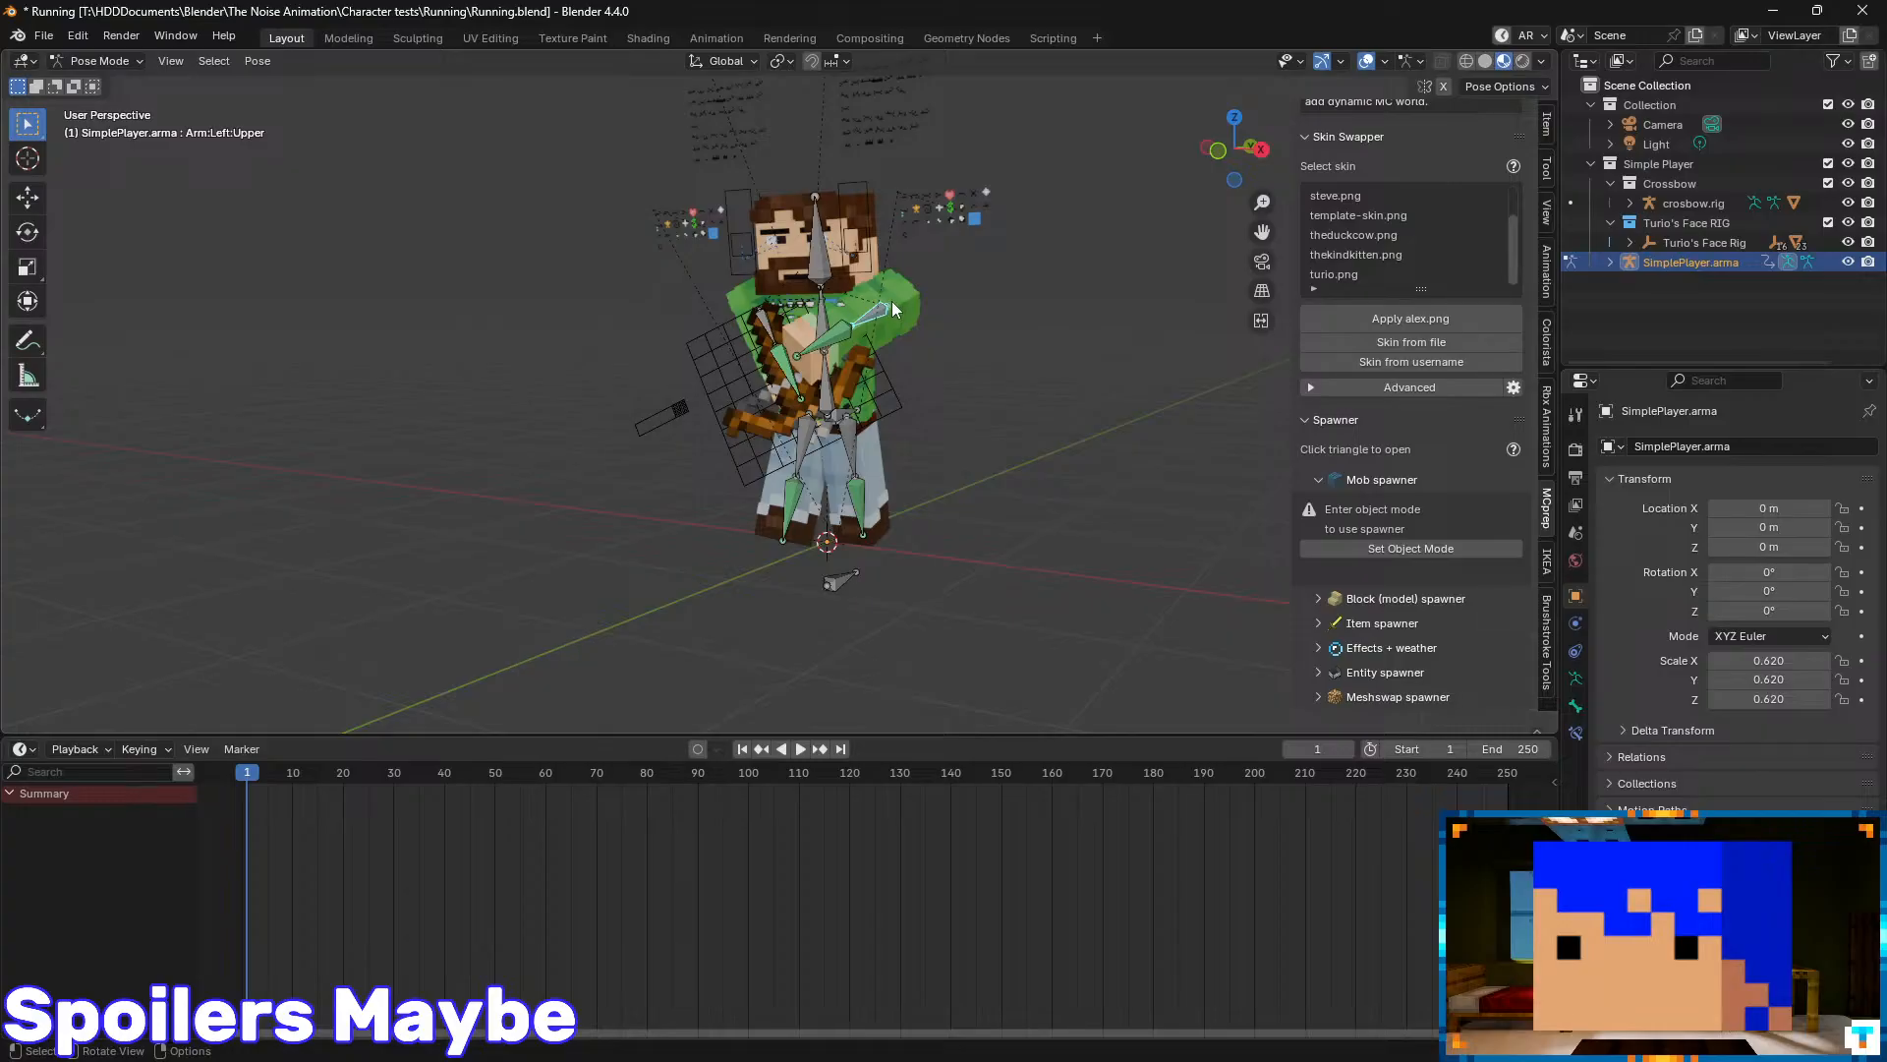
key("r")
right_click(937, 343)
middle_click_drag(847, 442, 1000, 417)
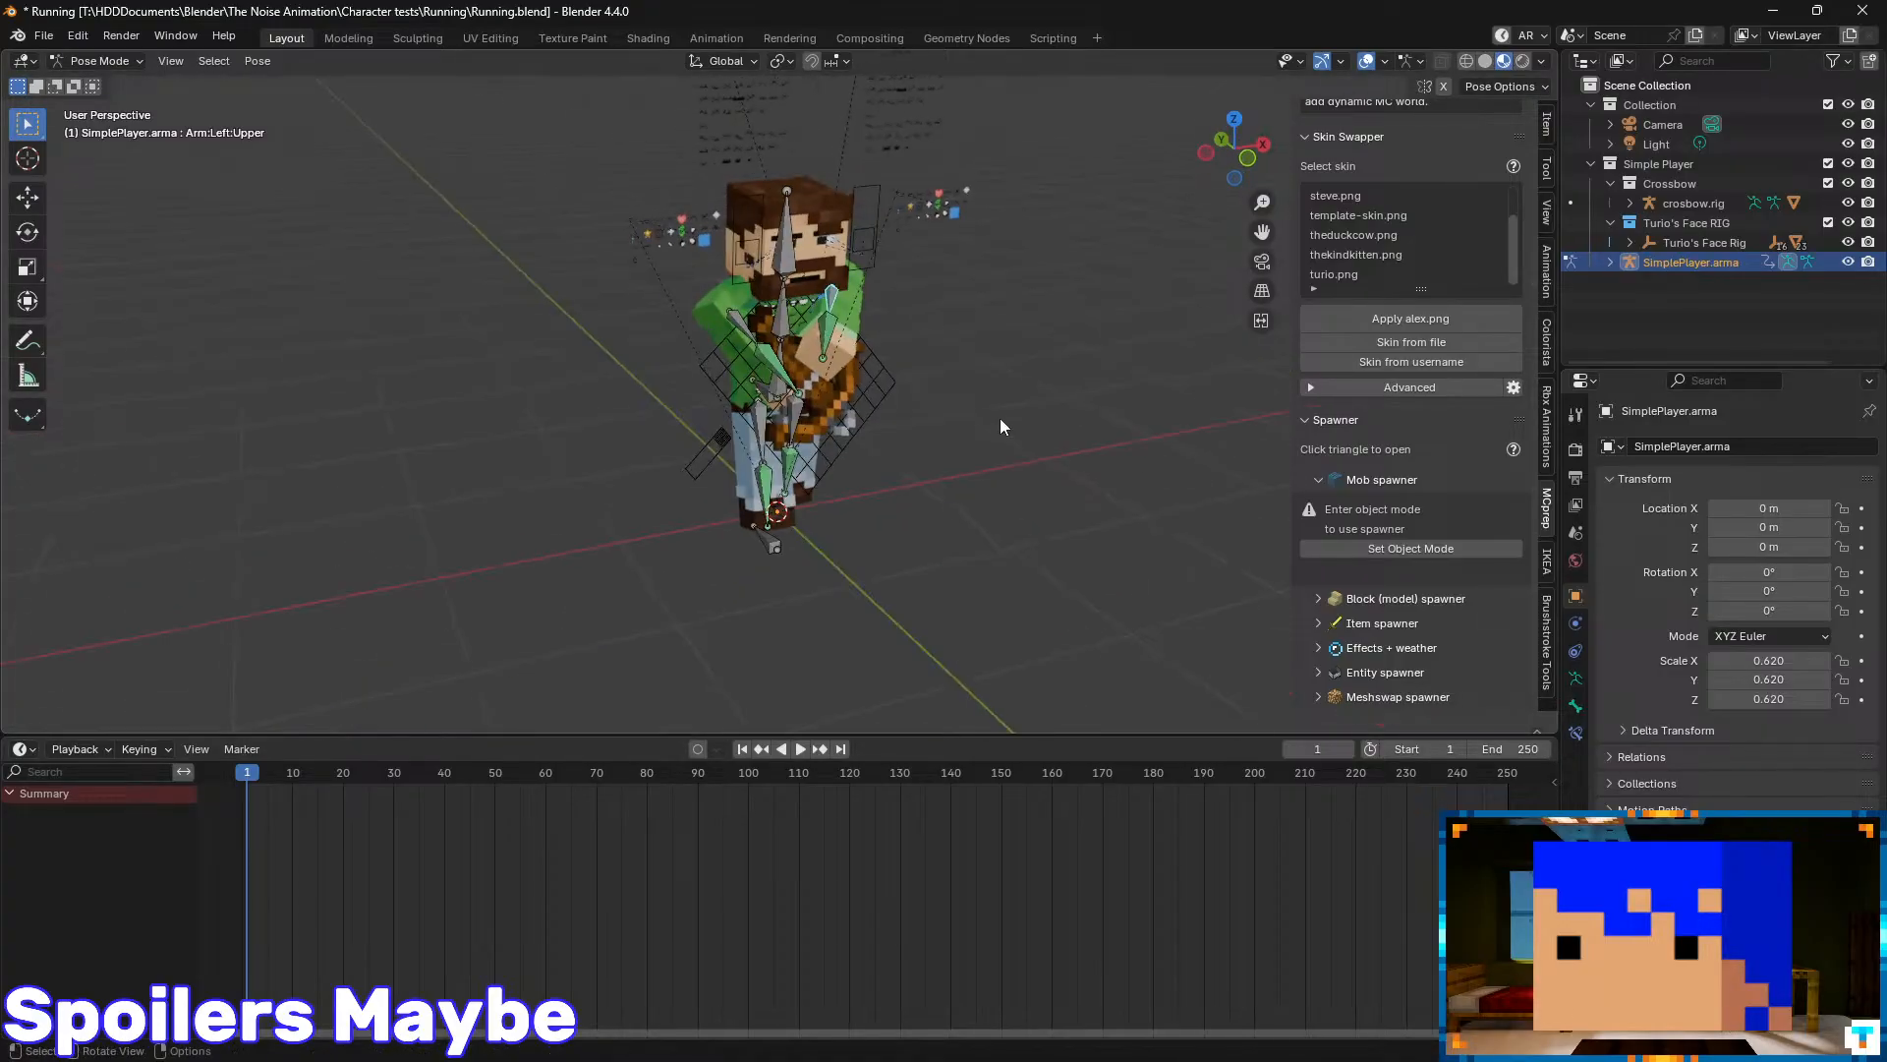
- Reset the Body bone's quaternion rotation to W 1 and X, Y, Z 0
scroll(999, 417, "up", 3)
middle_click_drag(935, 327, 886, 354)
left_click(867, 474)
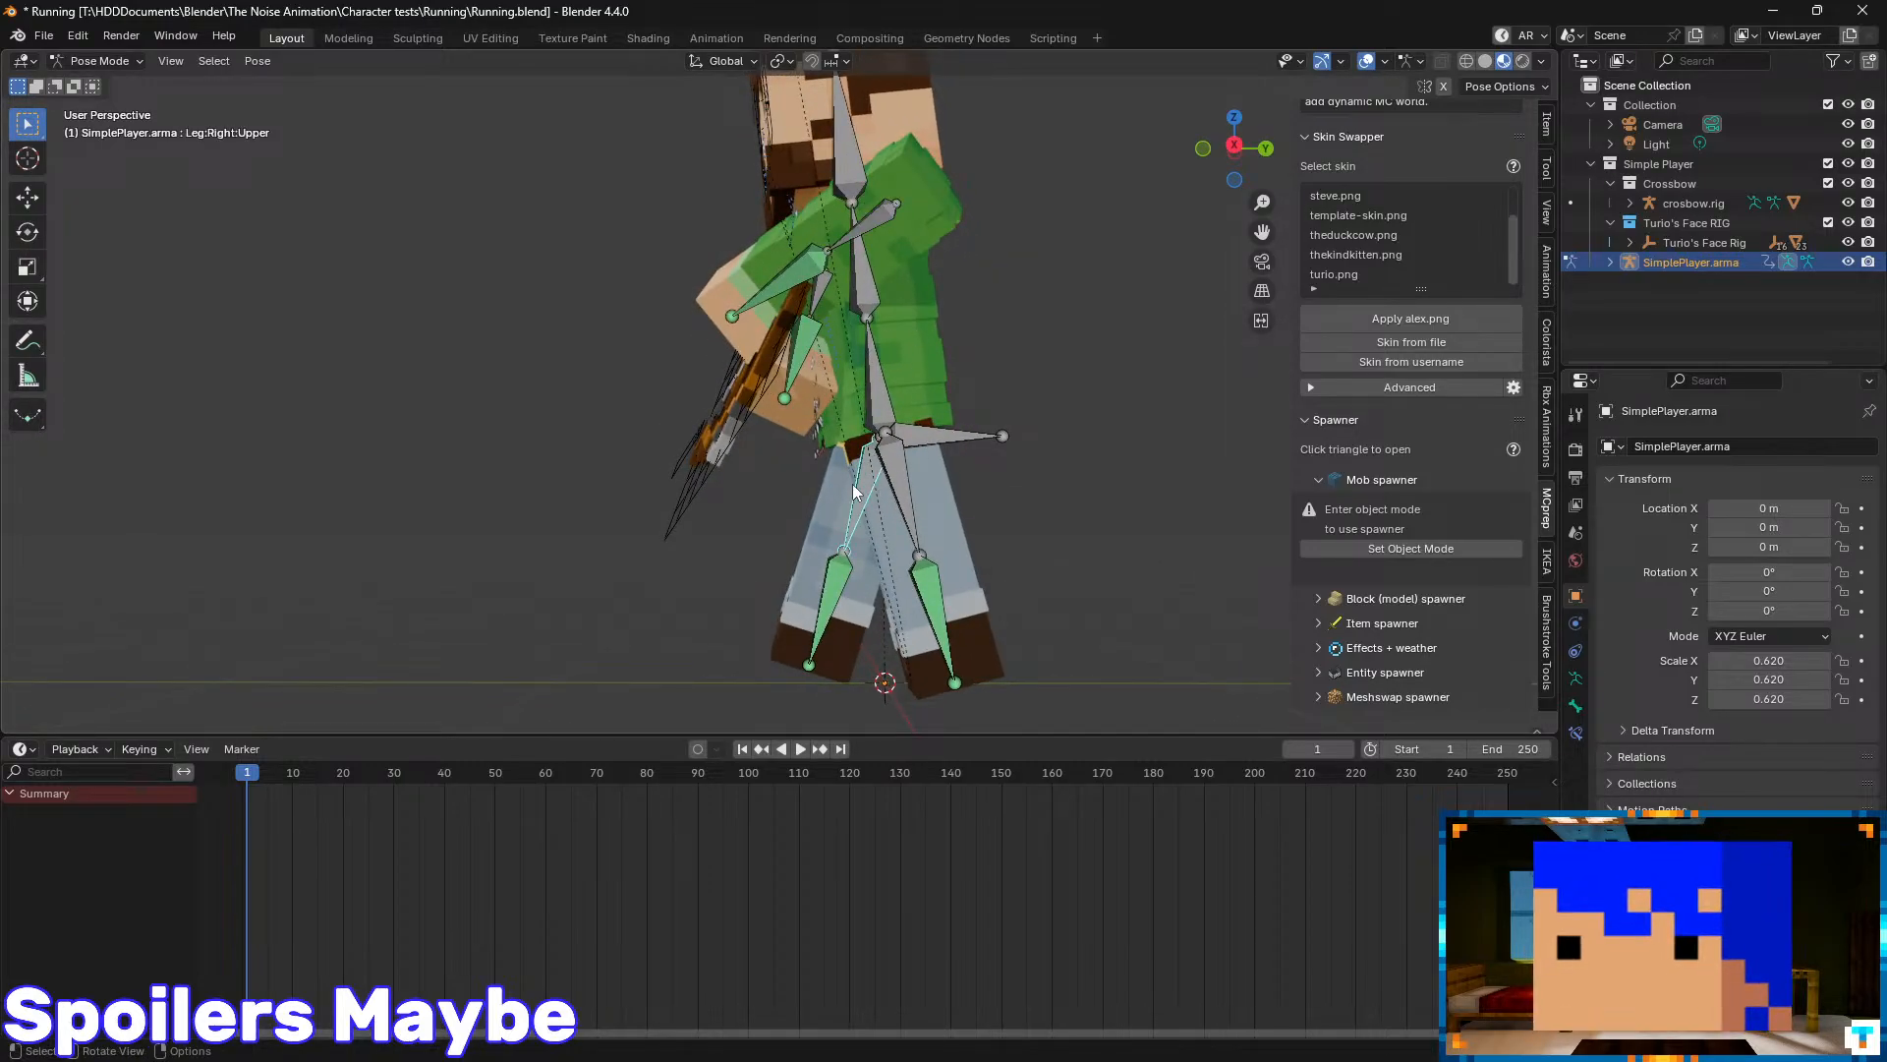
scroll(875, 491, "up", 4)
middle_click_drag(941, 480, 925, 412)
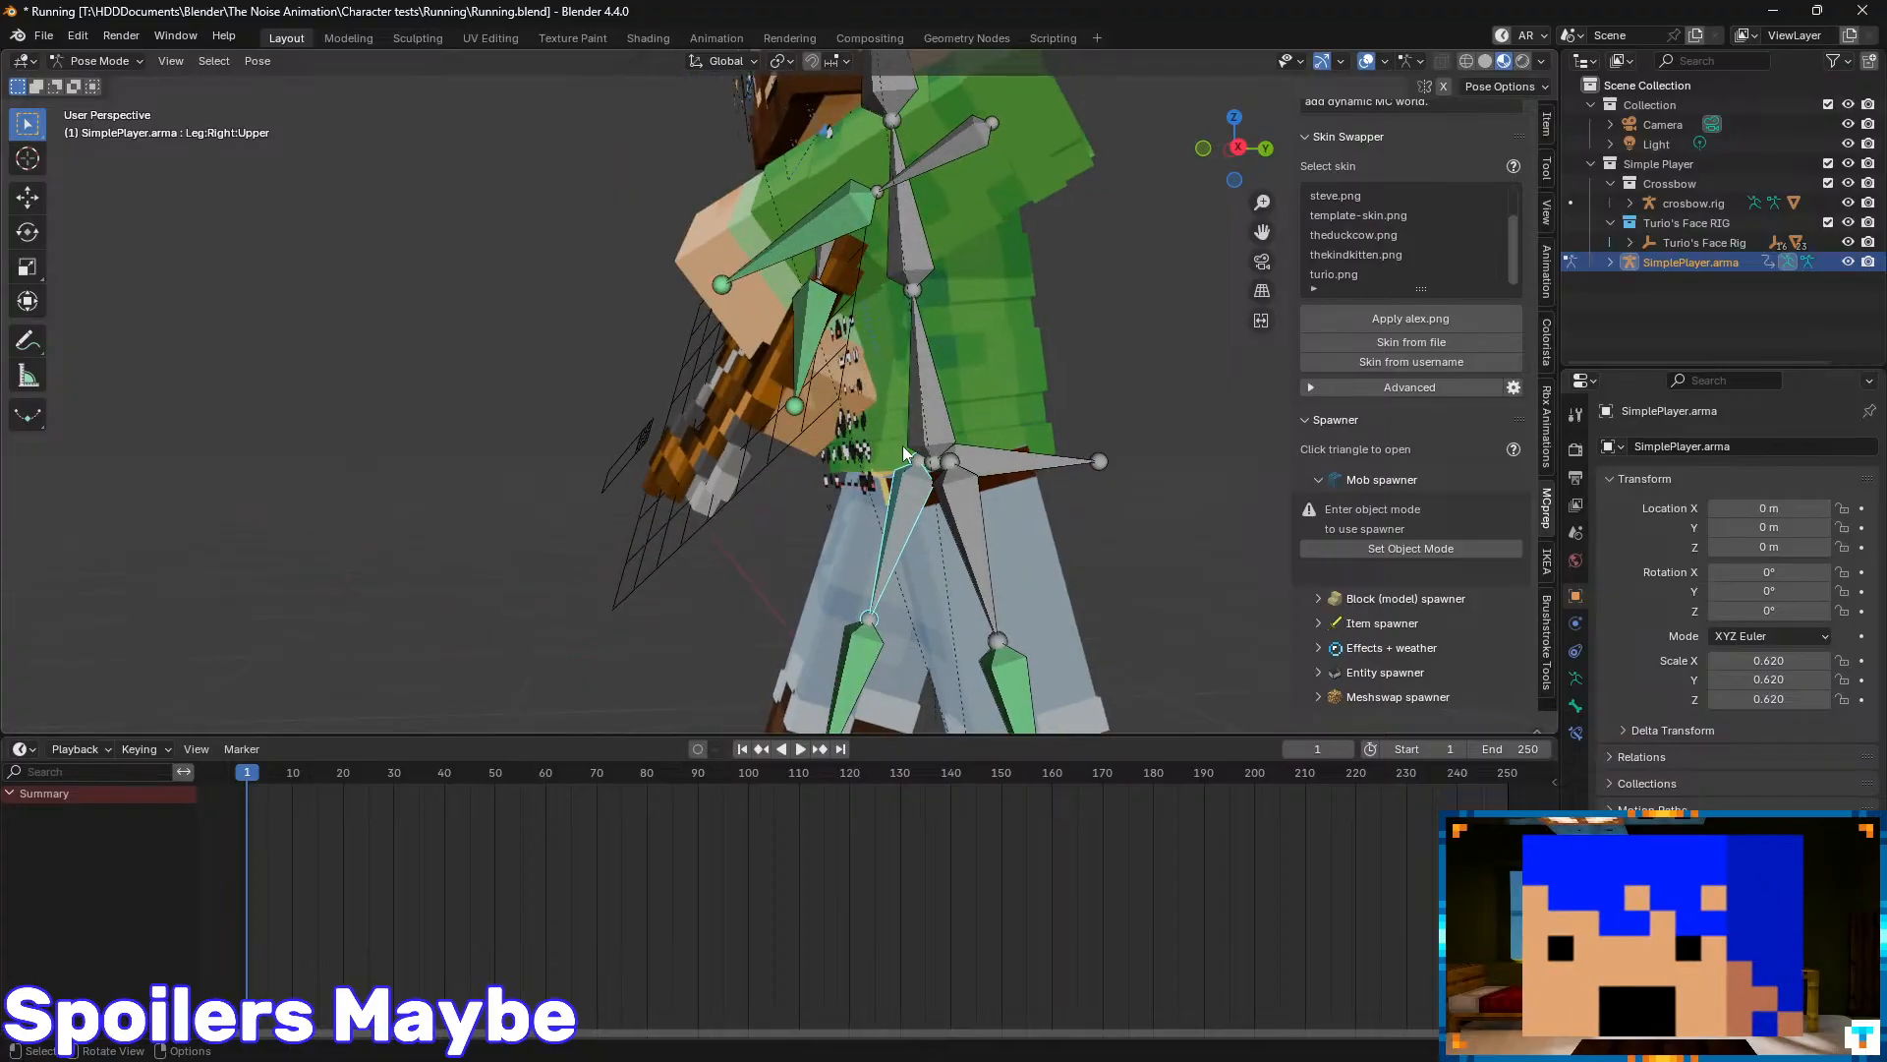
left_click(926, 393)
left_click(1547, 124)
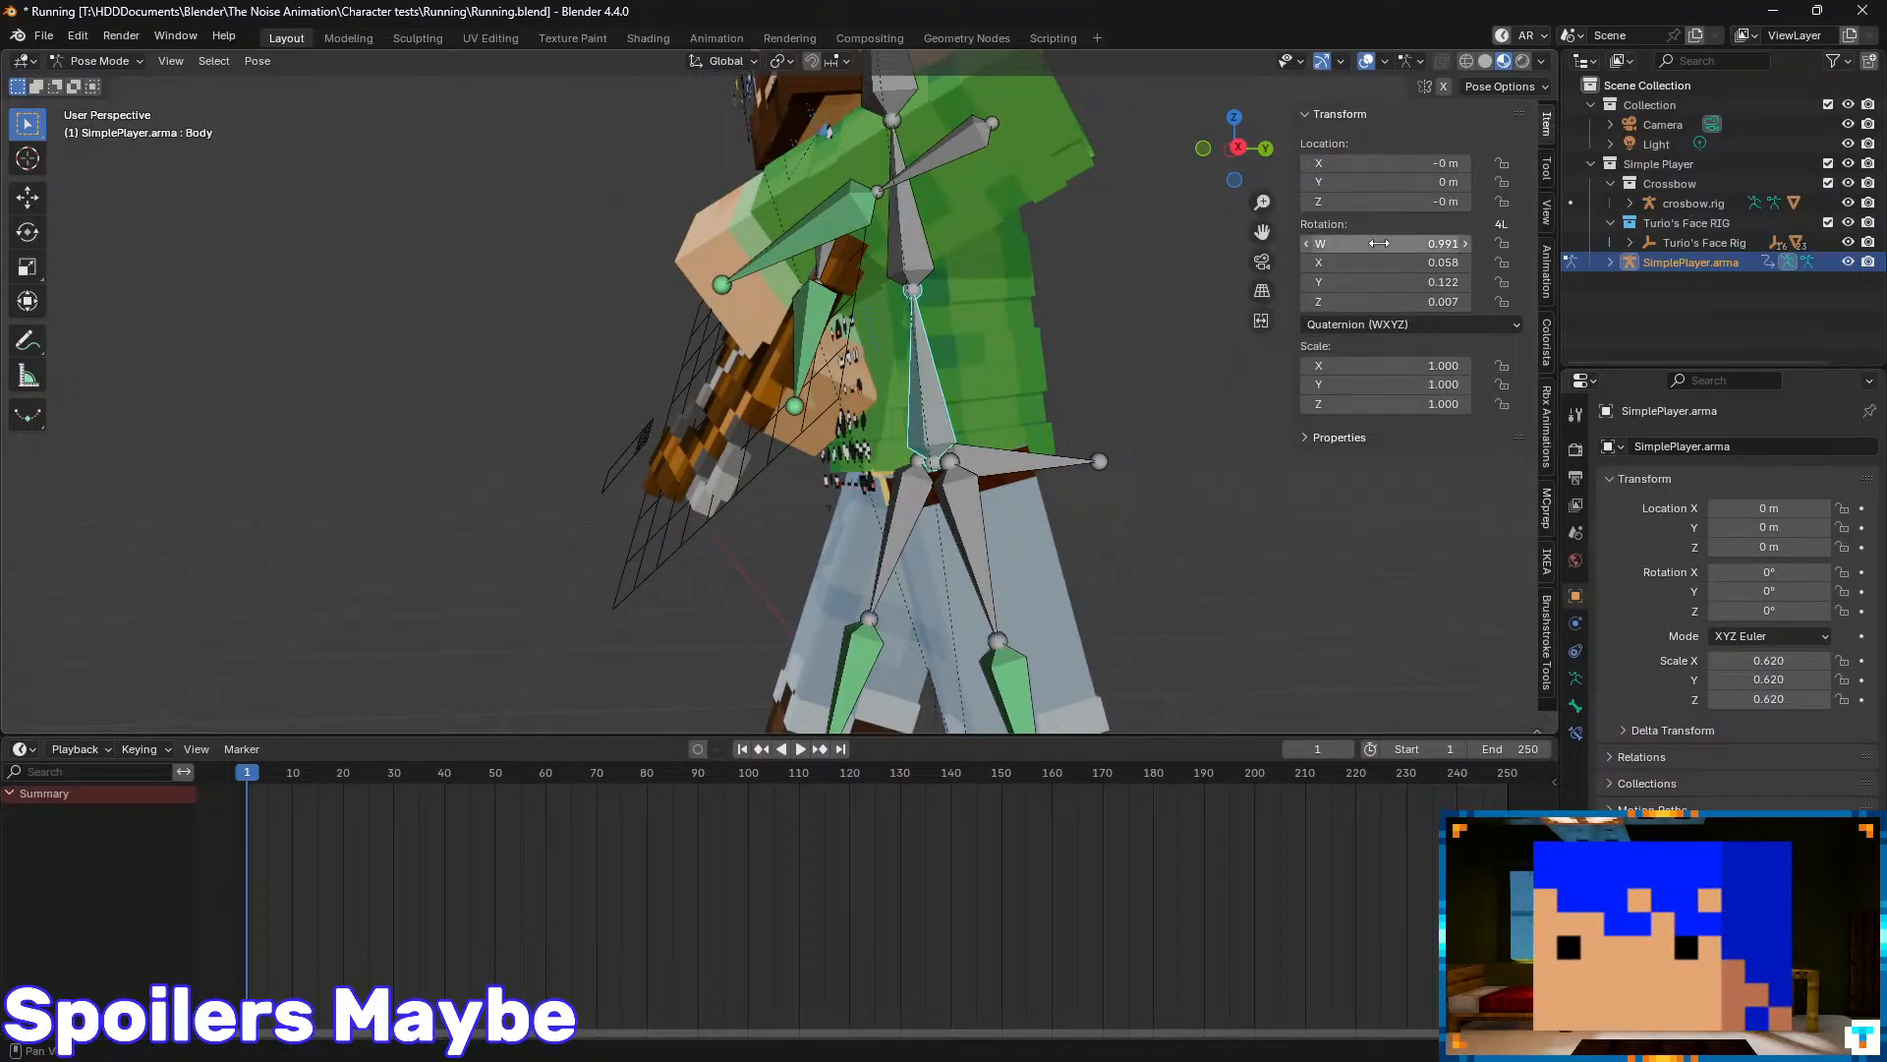
left_click_drag(1381, 244, 1381, 302)
type("1")
key("Return")
type("0")
key("Return")
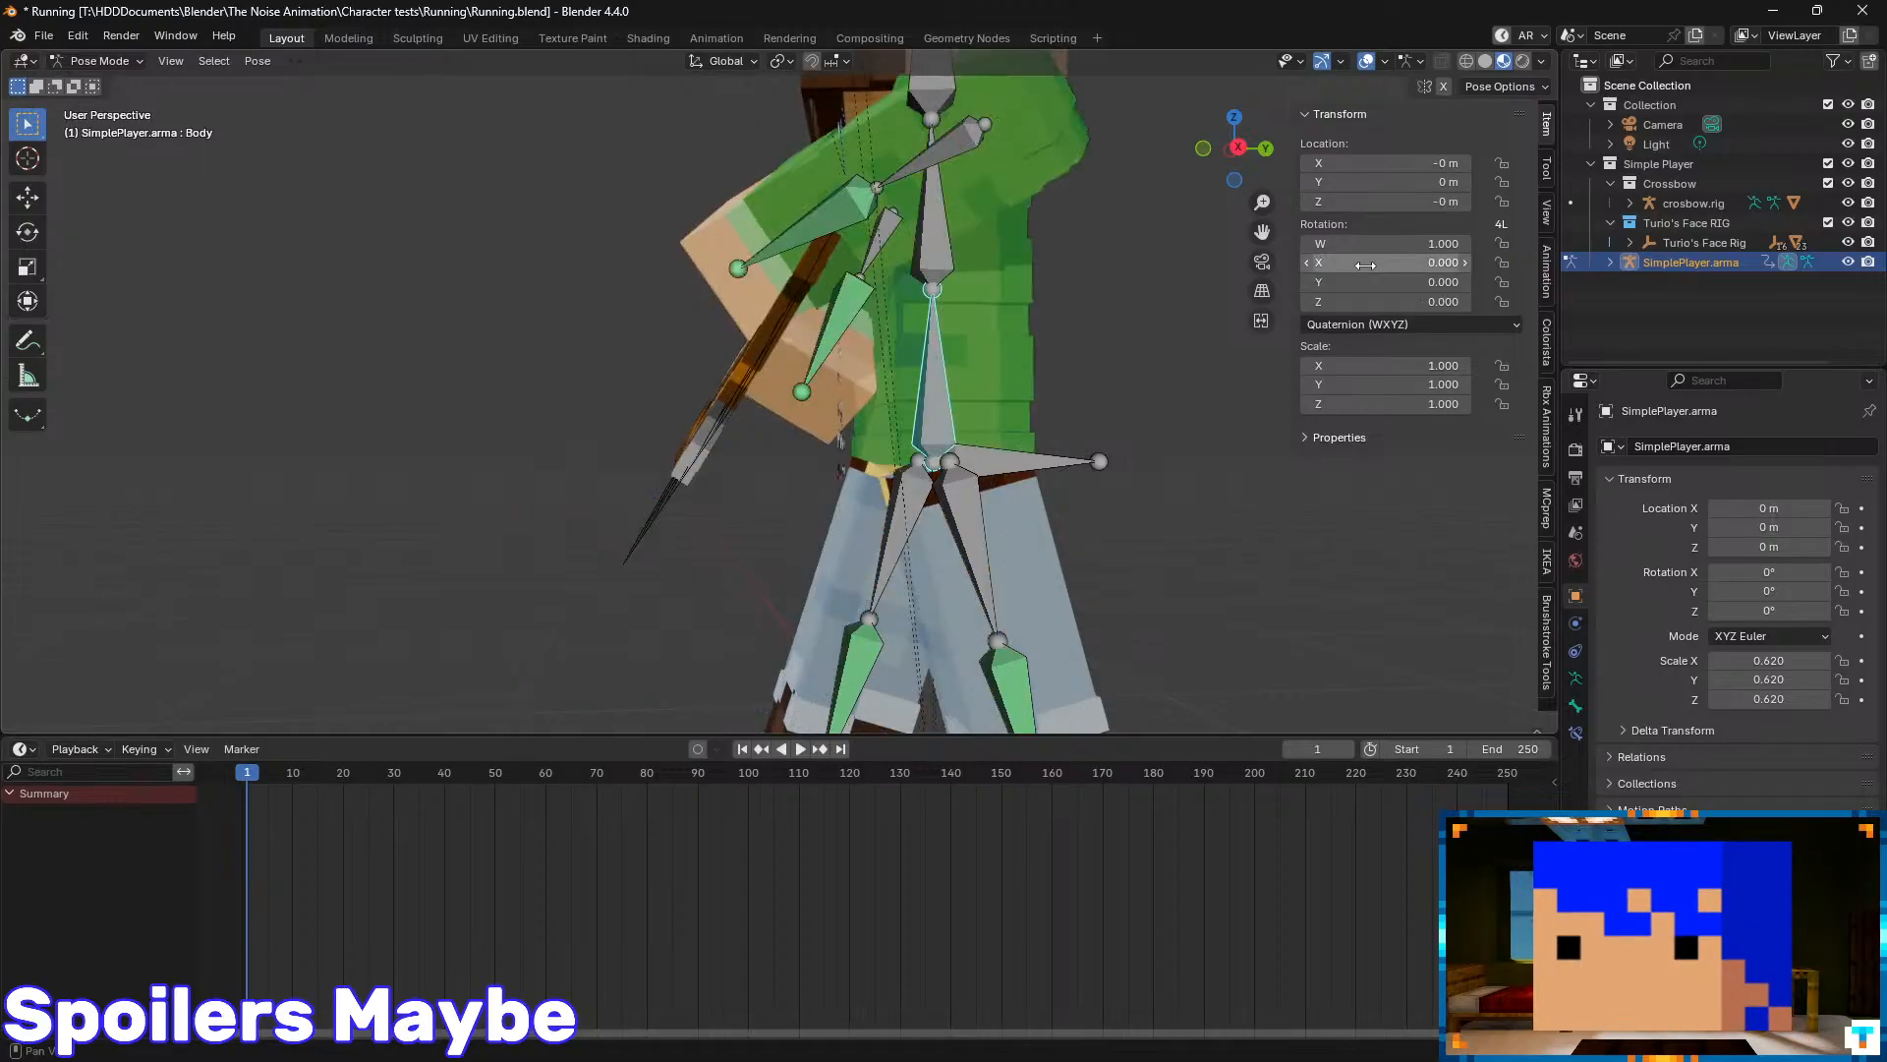
scroll(1003, 305, "down", 4)
middle_click_drag(1003, 305, 861, 380)
left_click(881, 436)
left_click(810, 405)
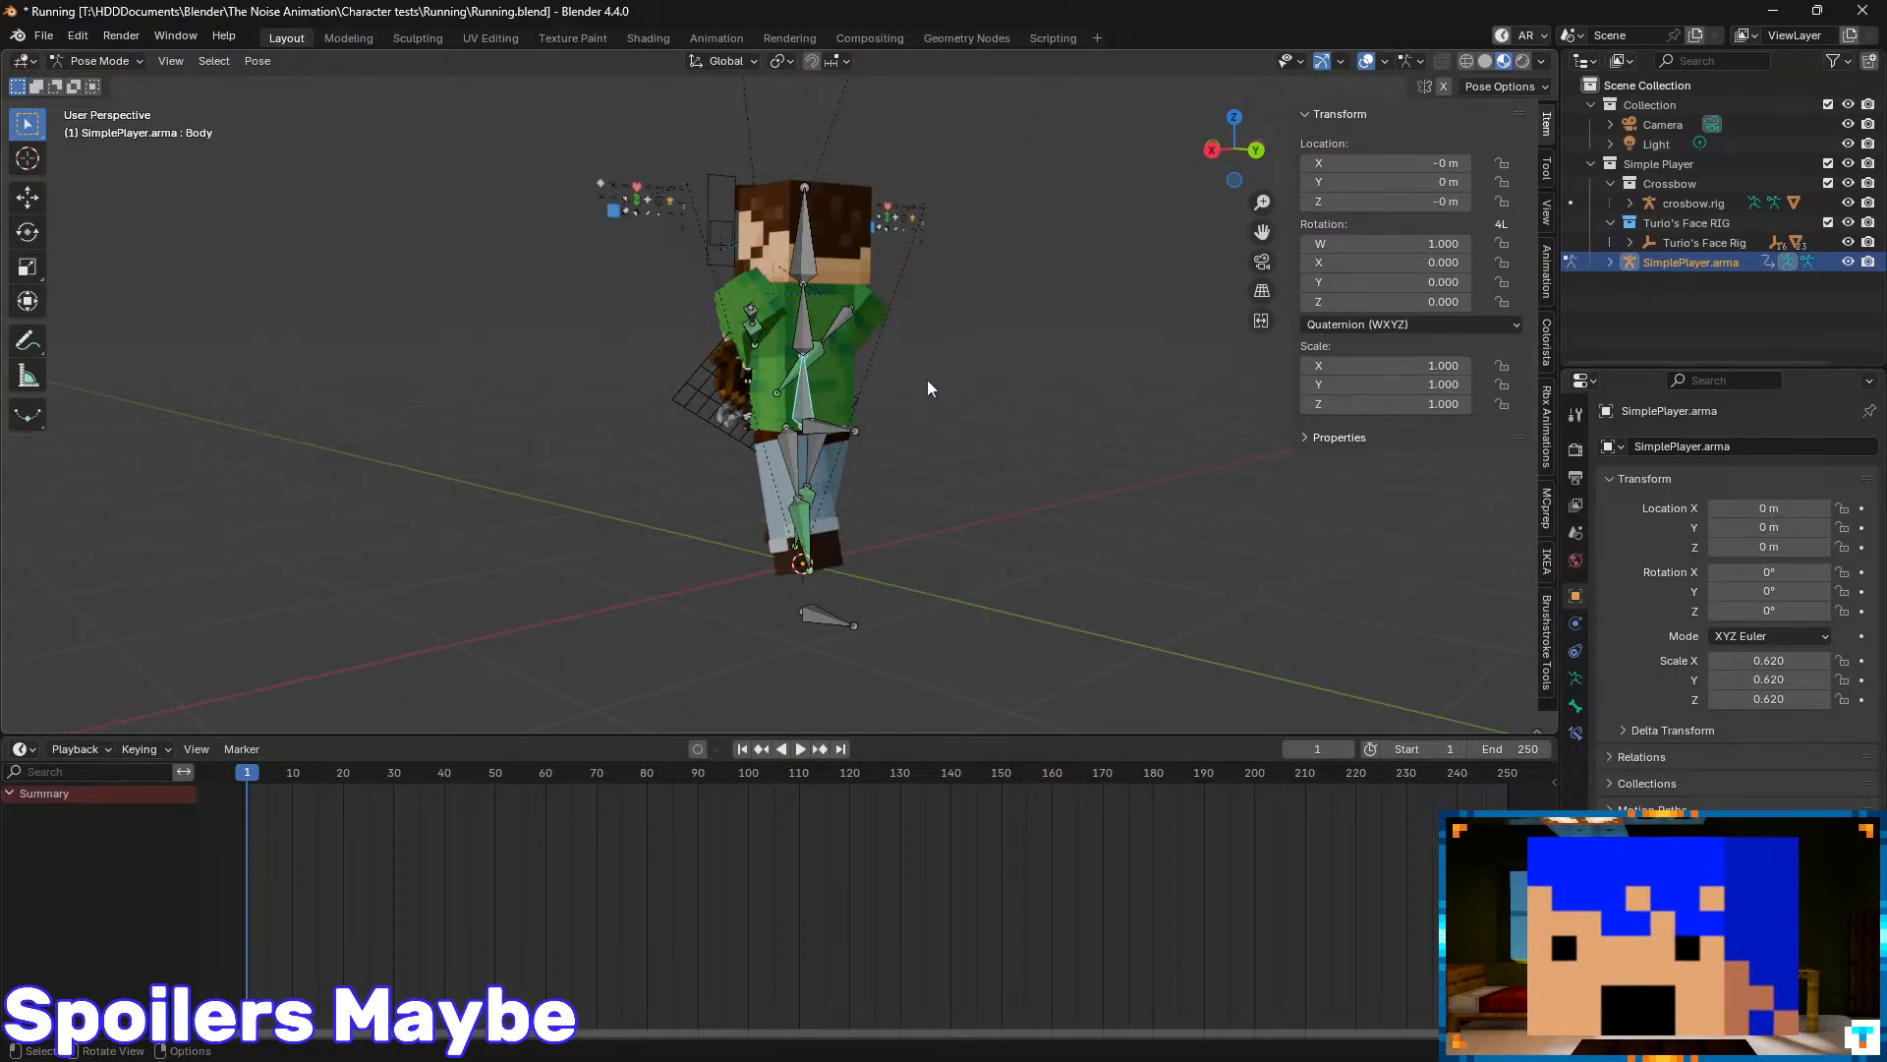
middle_click_drag(744, 529, 887, 506)
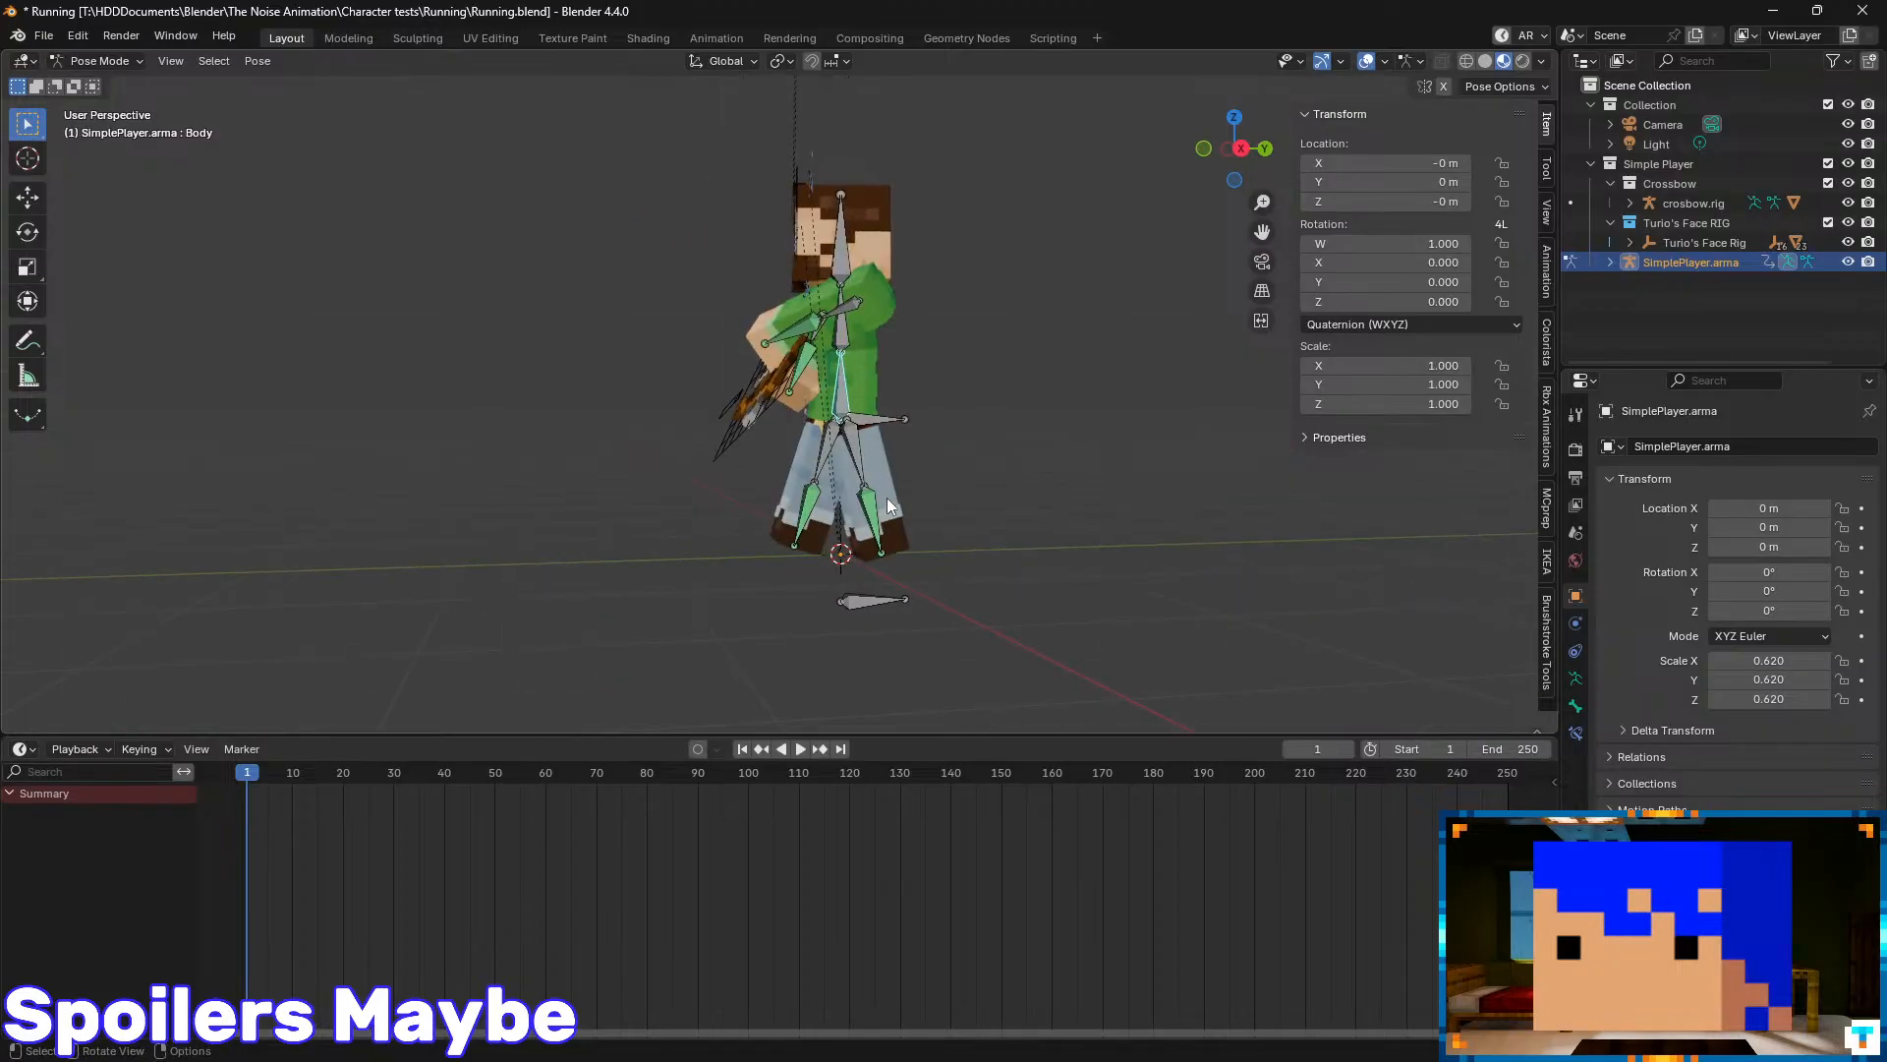
key("ctrl+a")
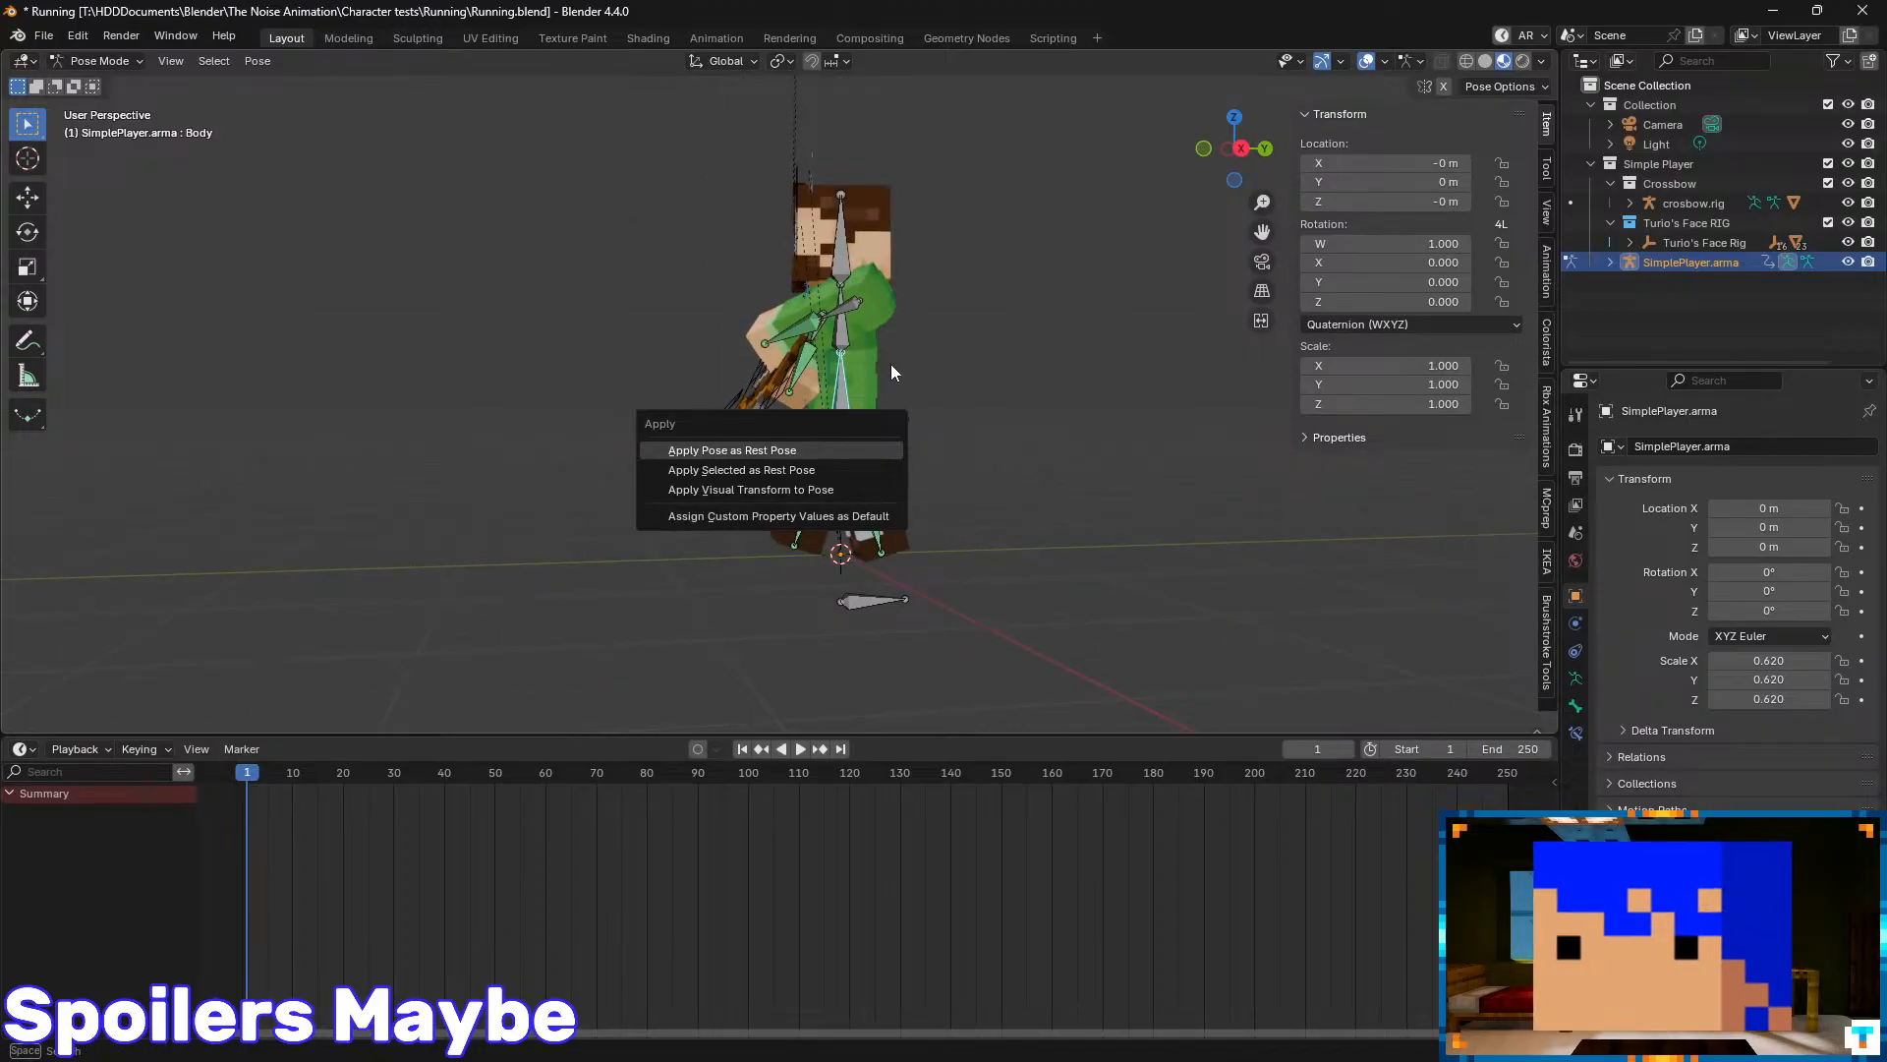
key("ctrl+a")
key("a")
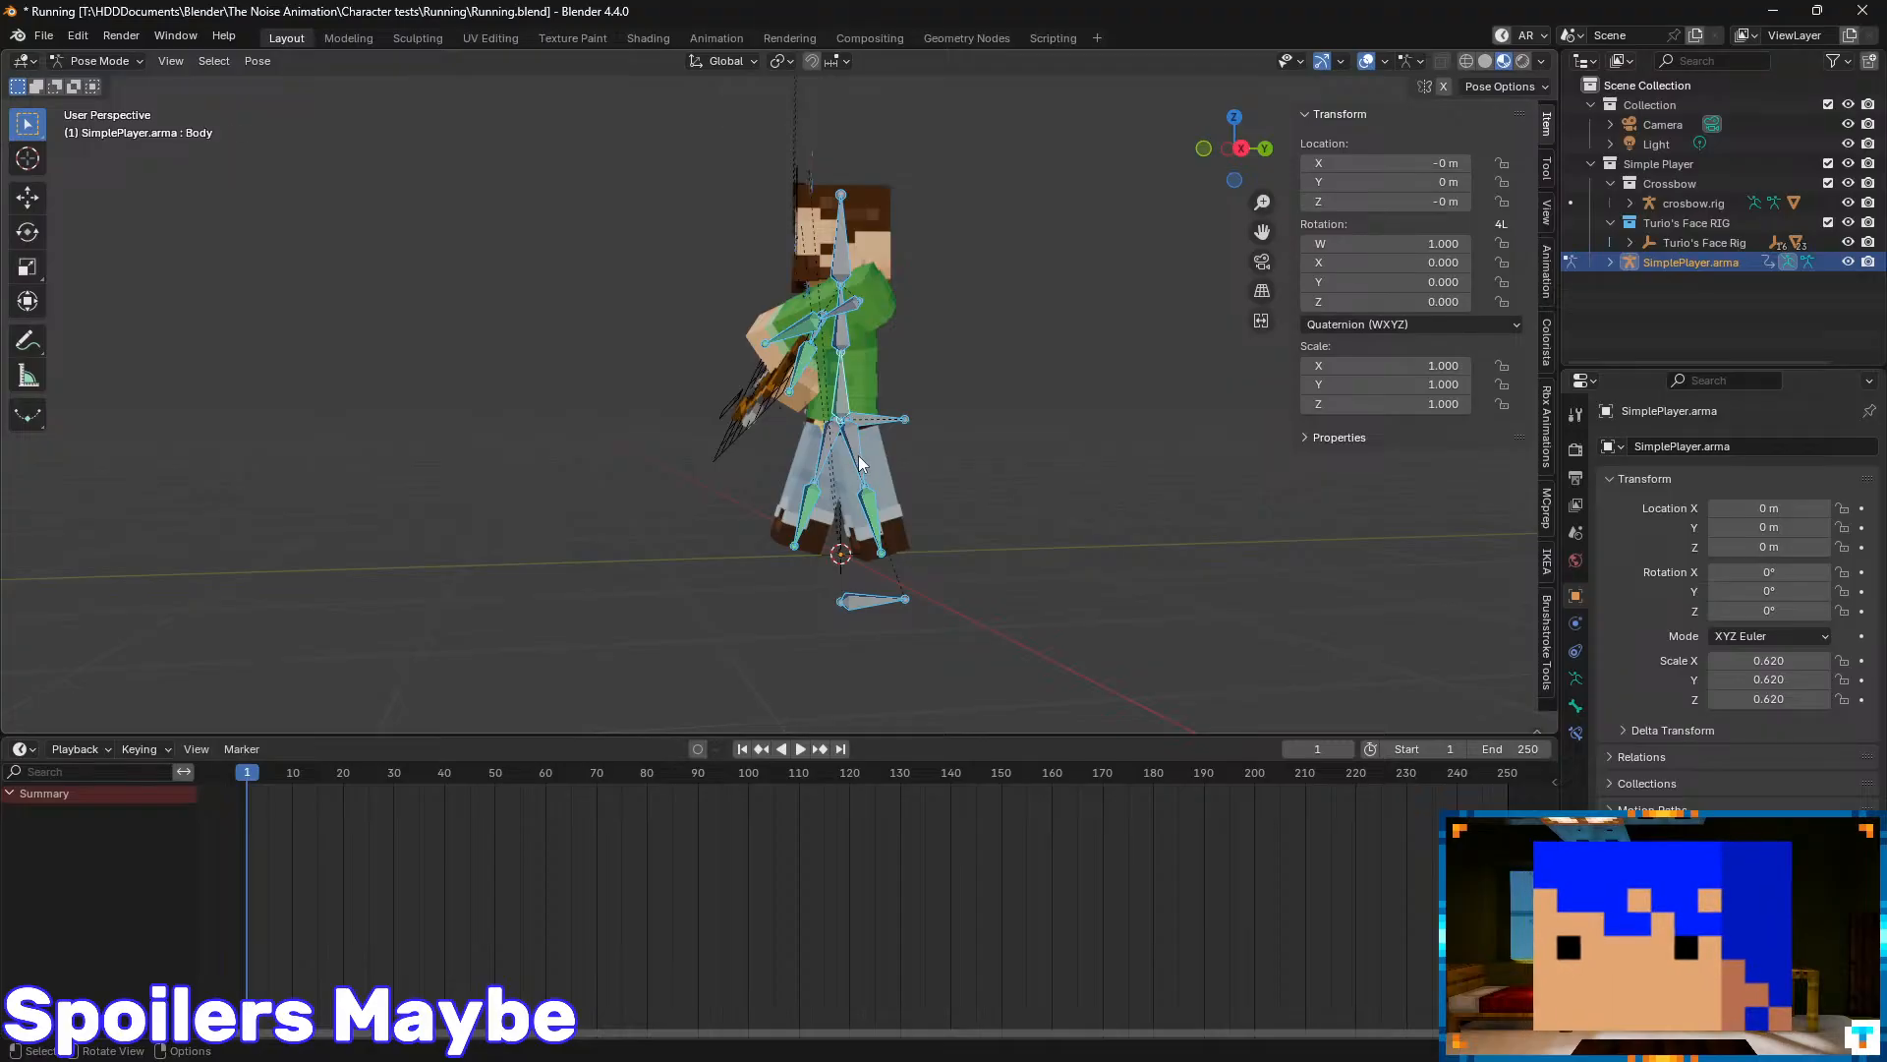
- Clear the bone motion paths and clear the user transforms of both upper leg bones
left_click(834, 456)
left_click(828, 460)
right_click(817, 462)
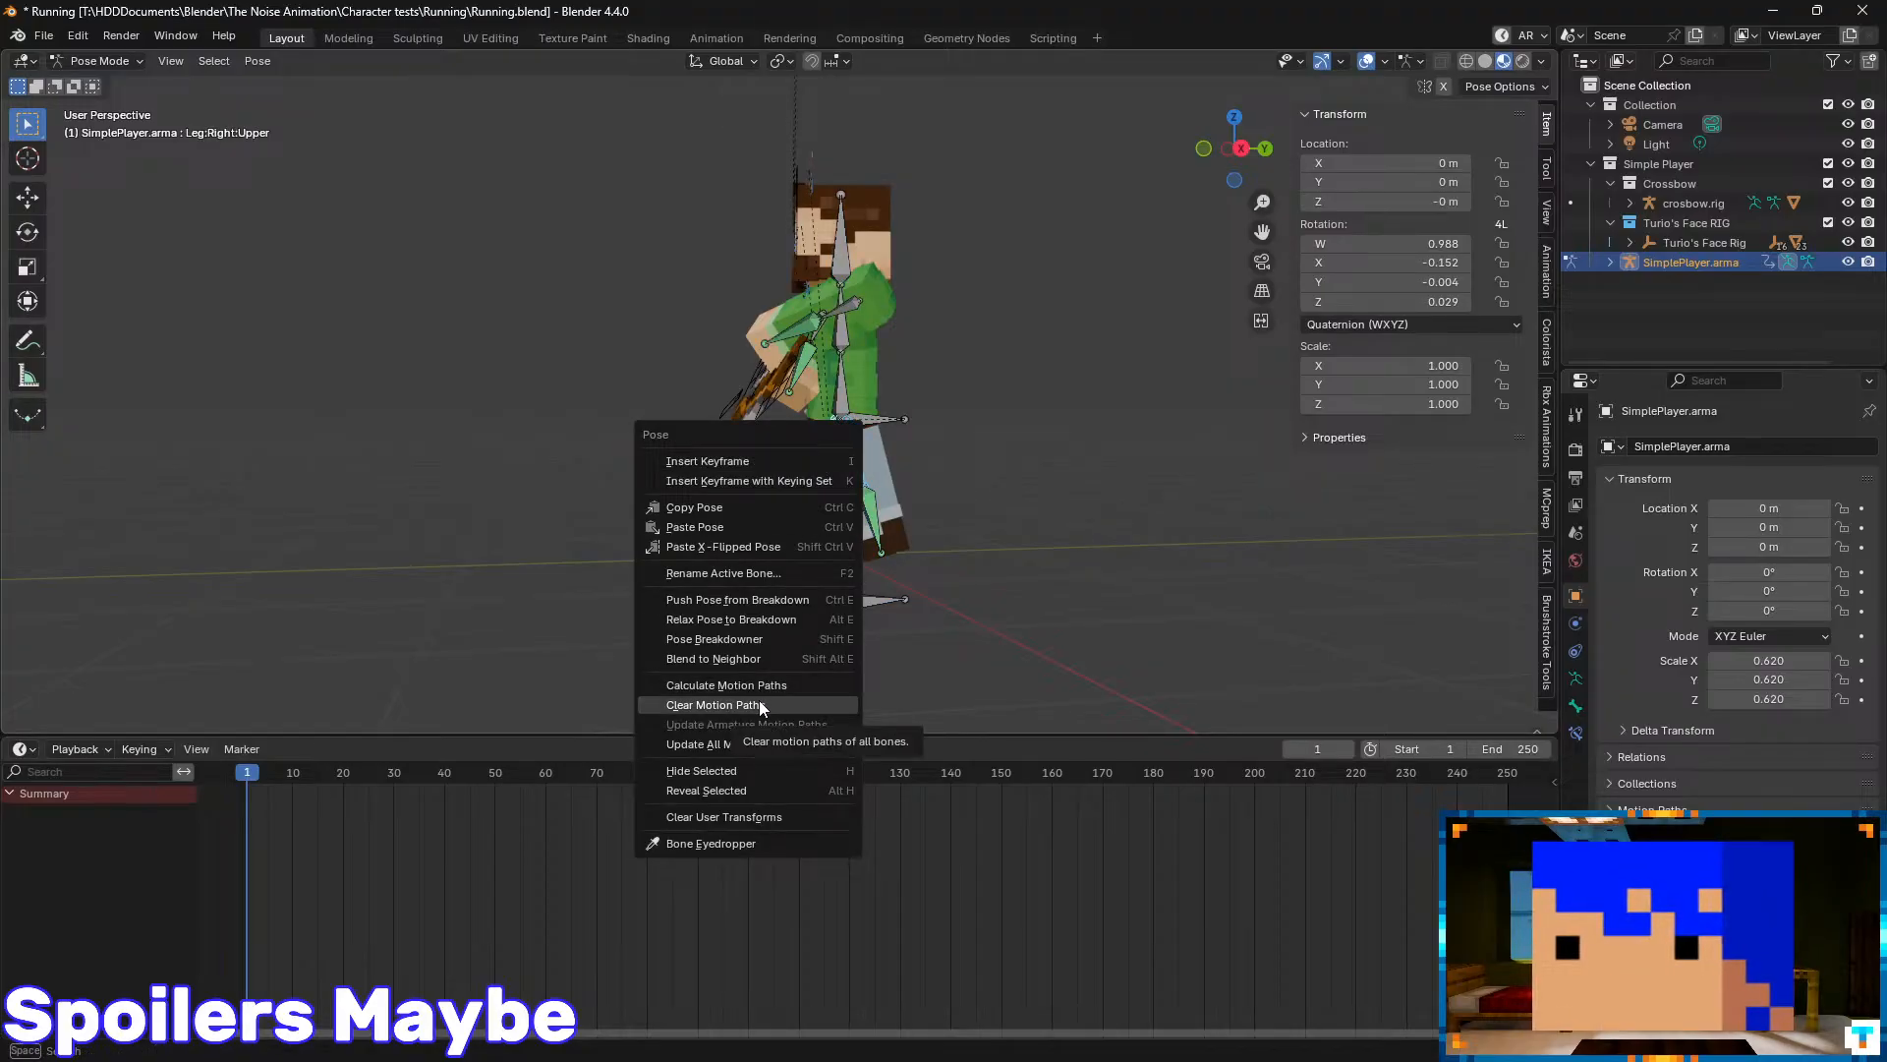
left_click(759, 700)
right_click(824, 452)
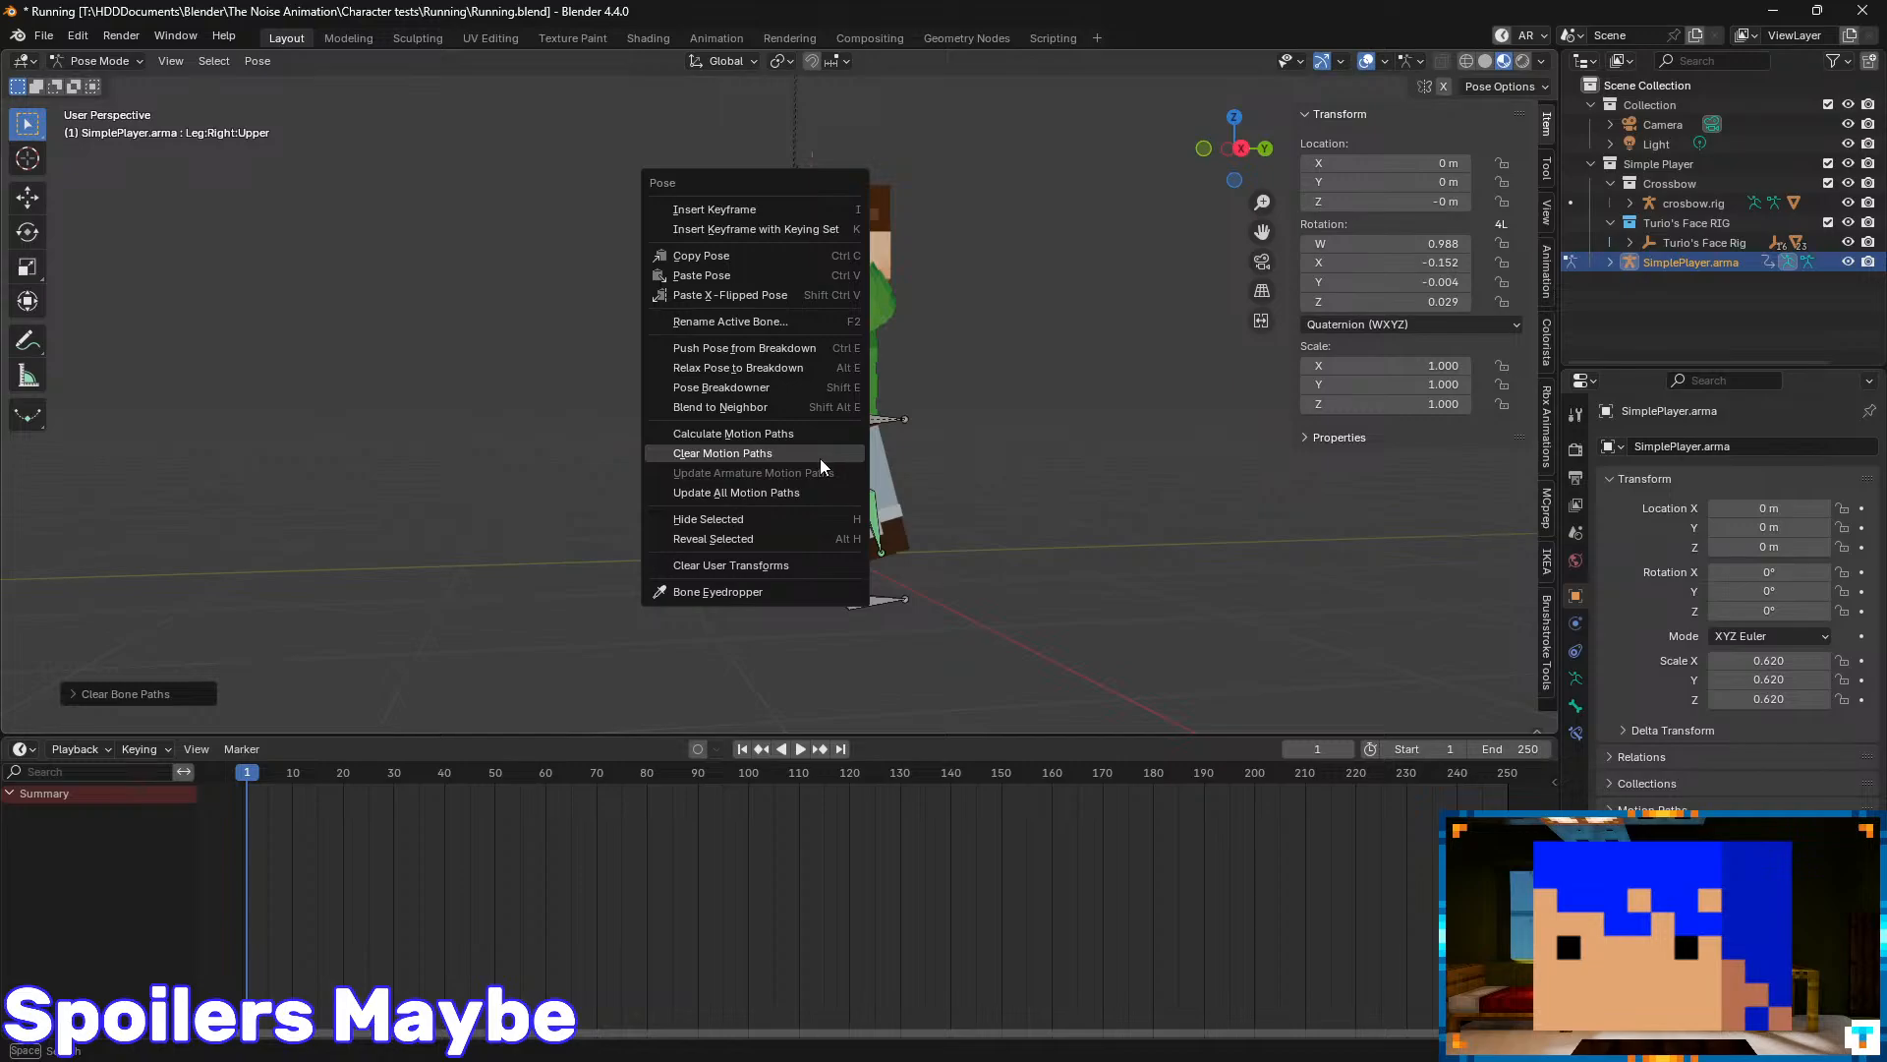
left_click(764, 563)
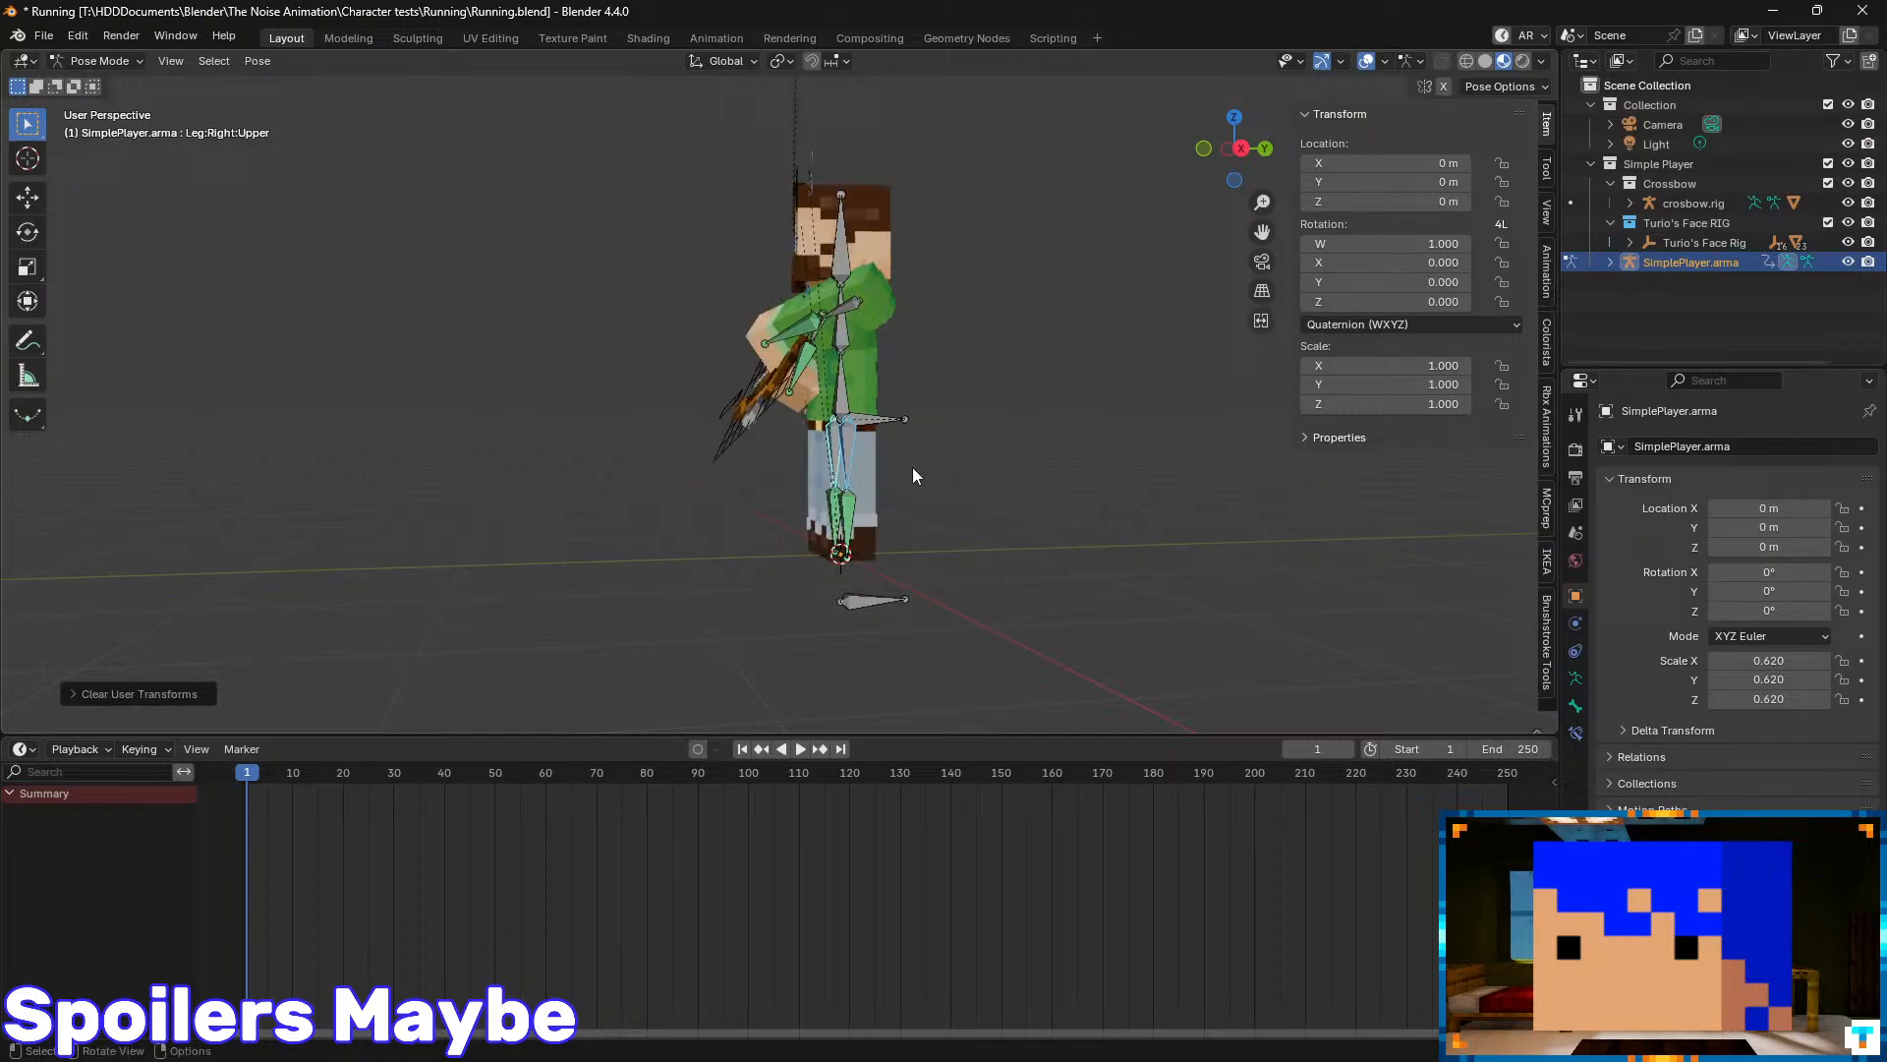
- Clear the user transforms of the Head bone
middle_click_drag(912, 467, 878, 246)
left_click(863, 216)
right_click(863, 216)
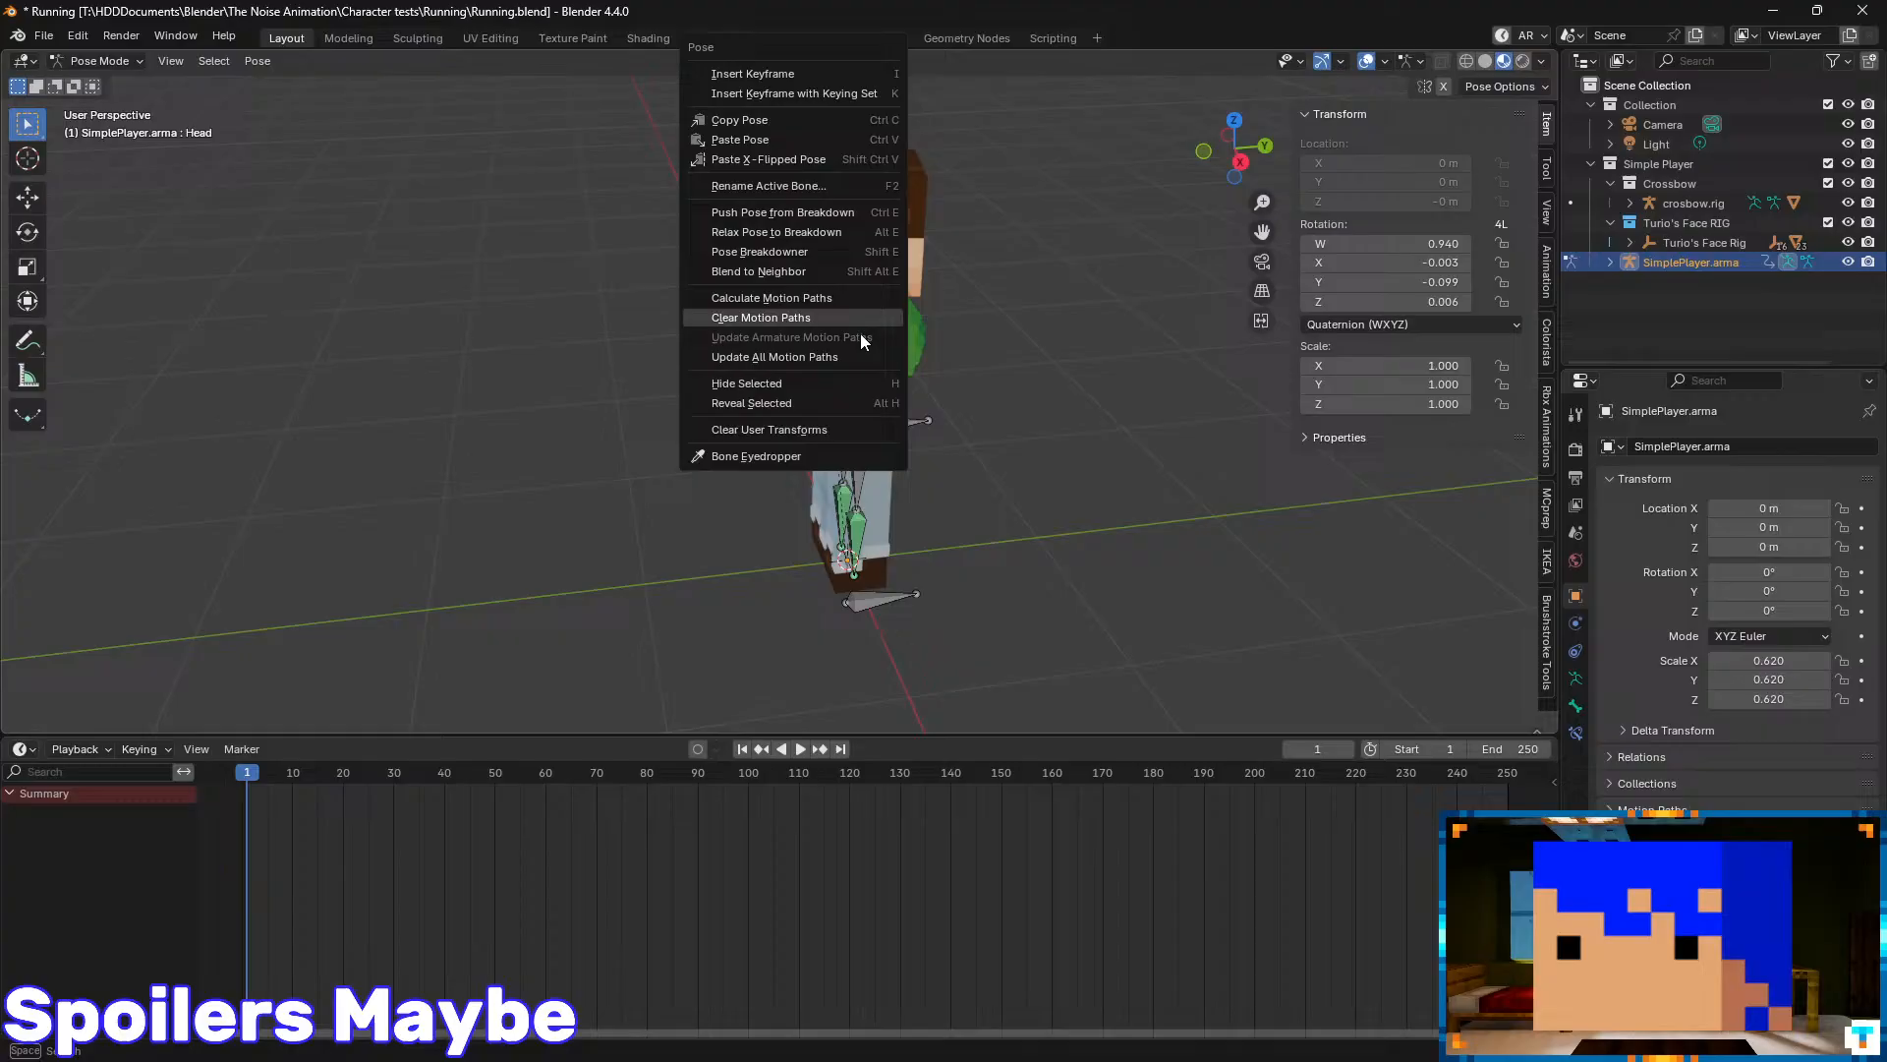
left_click(841, 430)
- Tilt the whole body forward by rotating the center bone to about W 0.994, X 0.112
middle_click_drag(1064, 354, 861, 406)
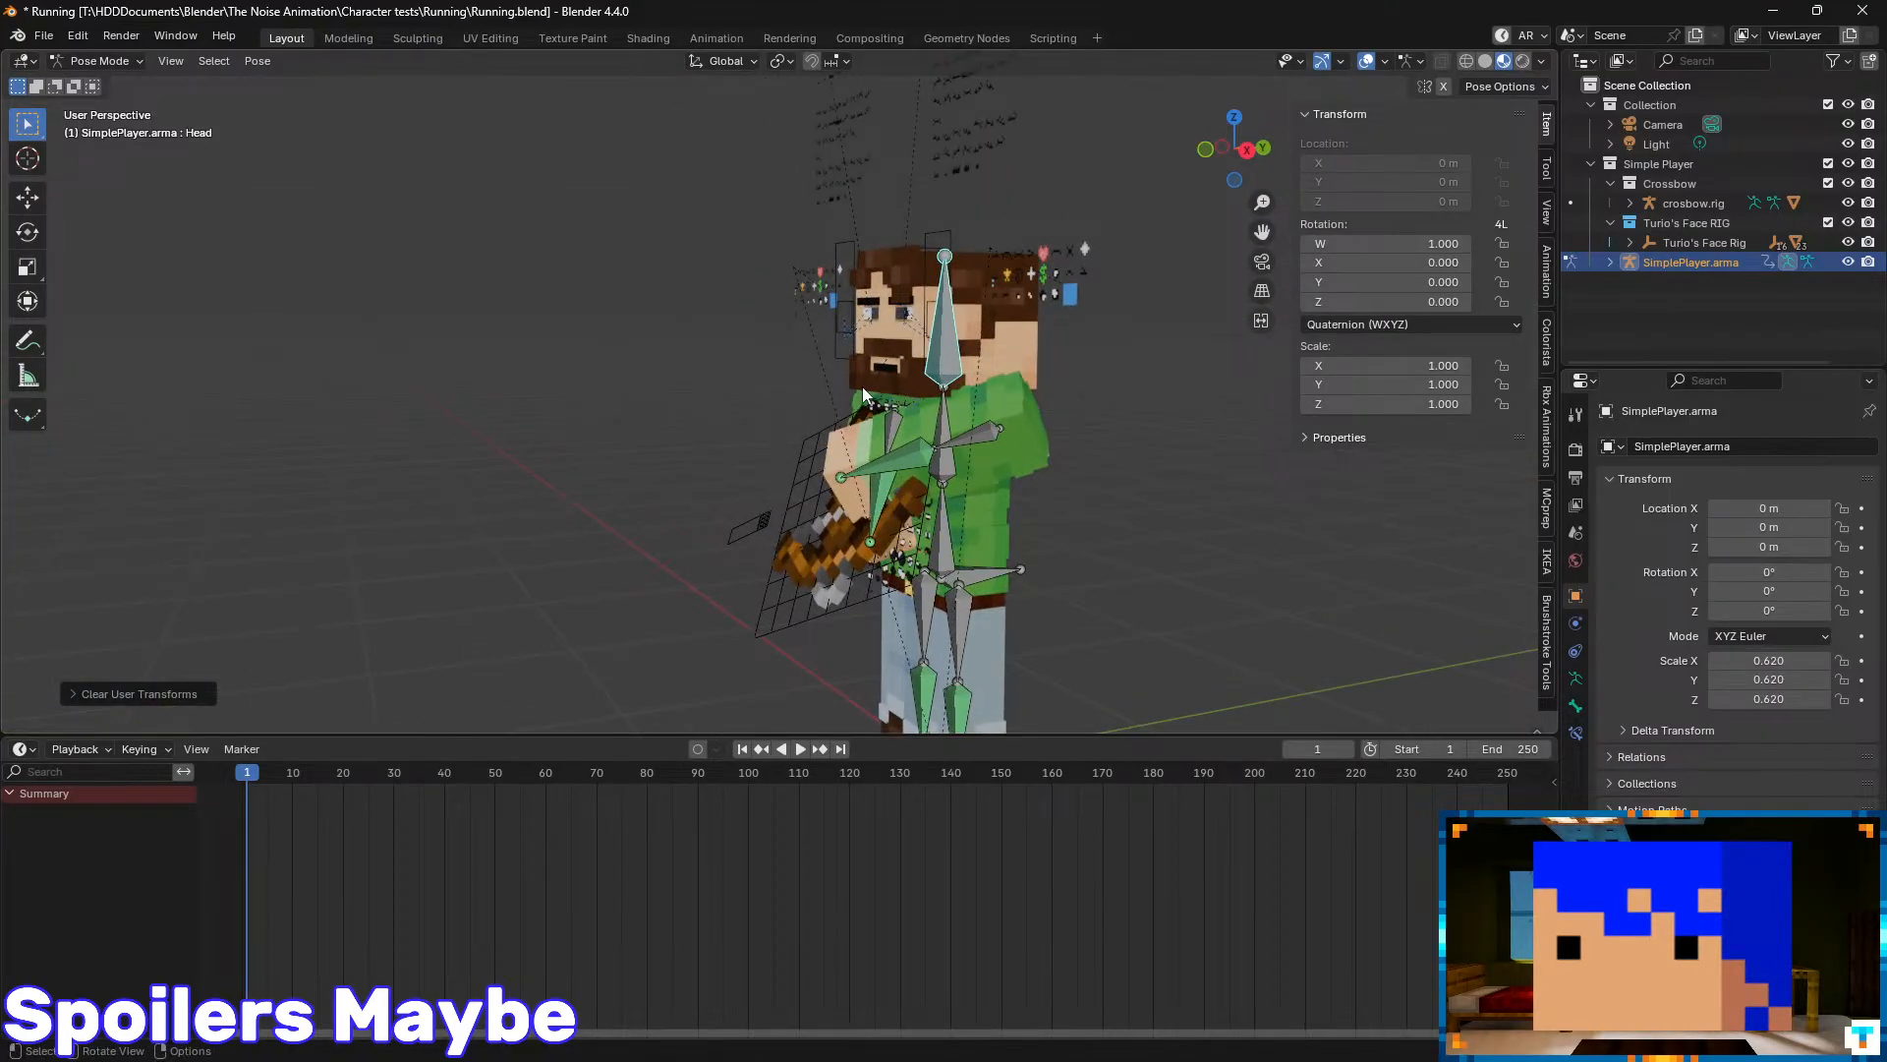
middle_click_drag(989, 472, 916, 454)
middle_click_drag(940, 610, 961, 385, "shift")
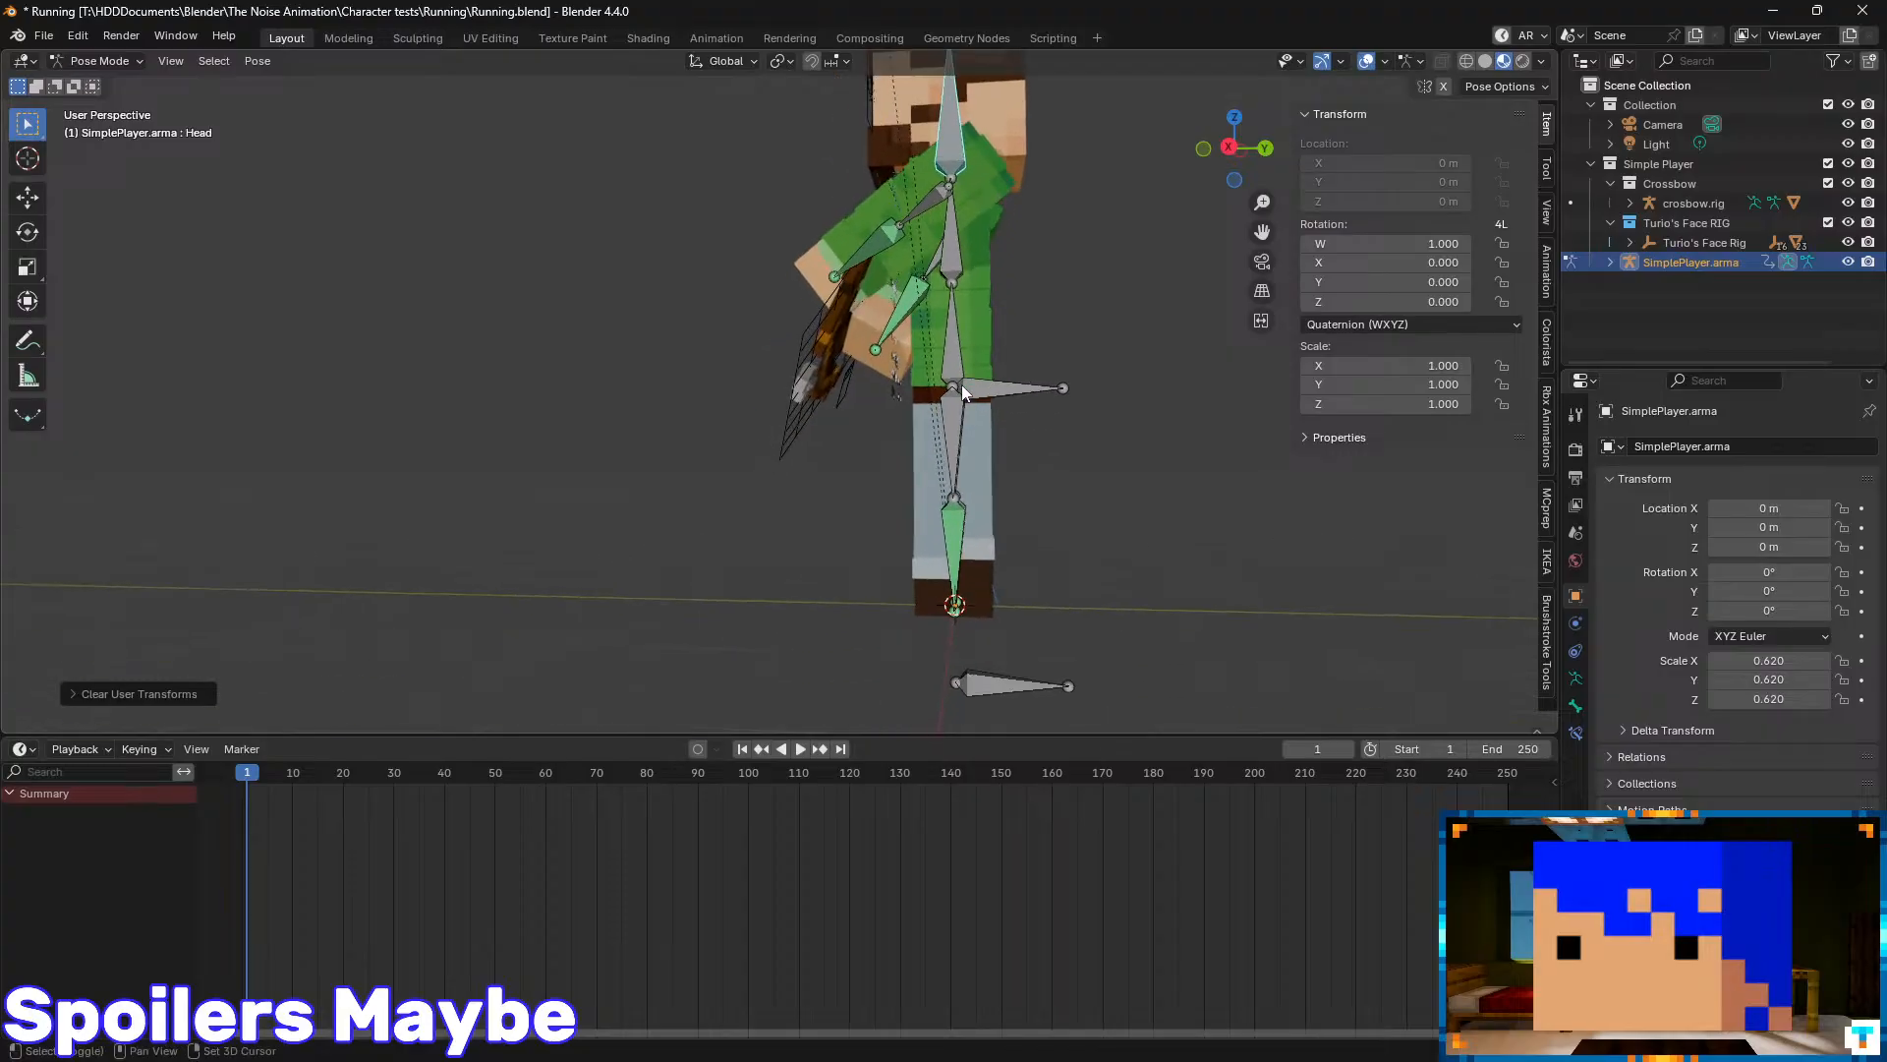
left_click(1002, 392)
key("shift+space")
key("r")
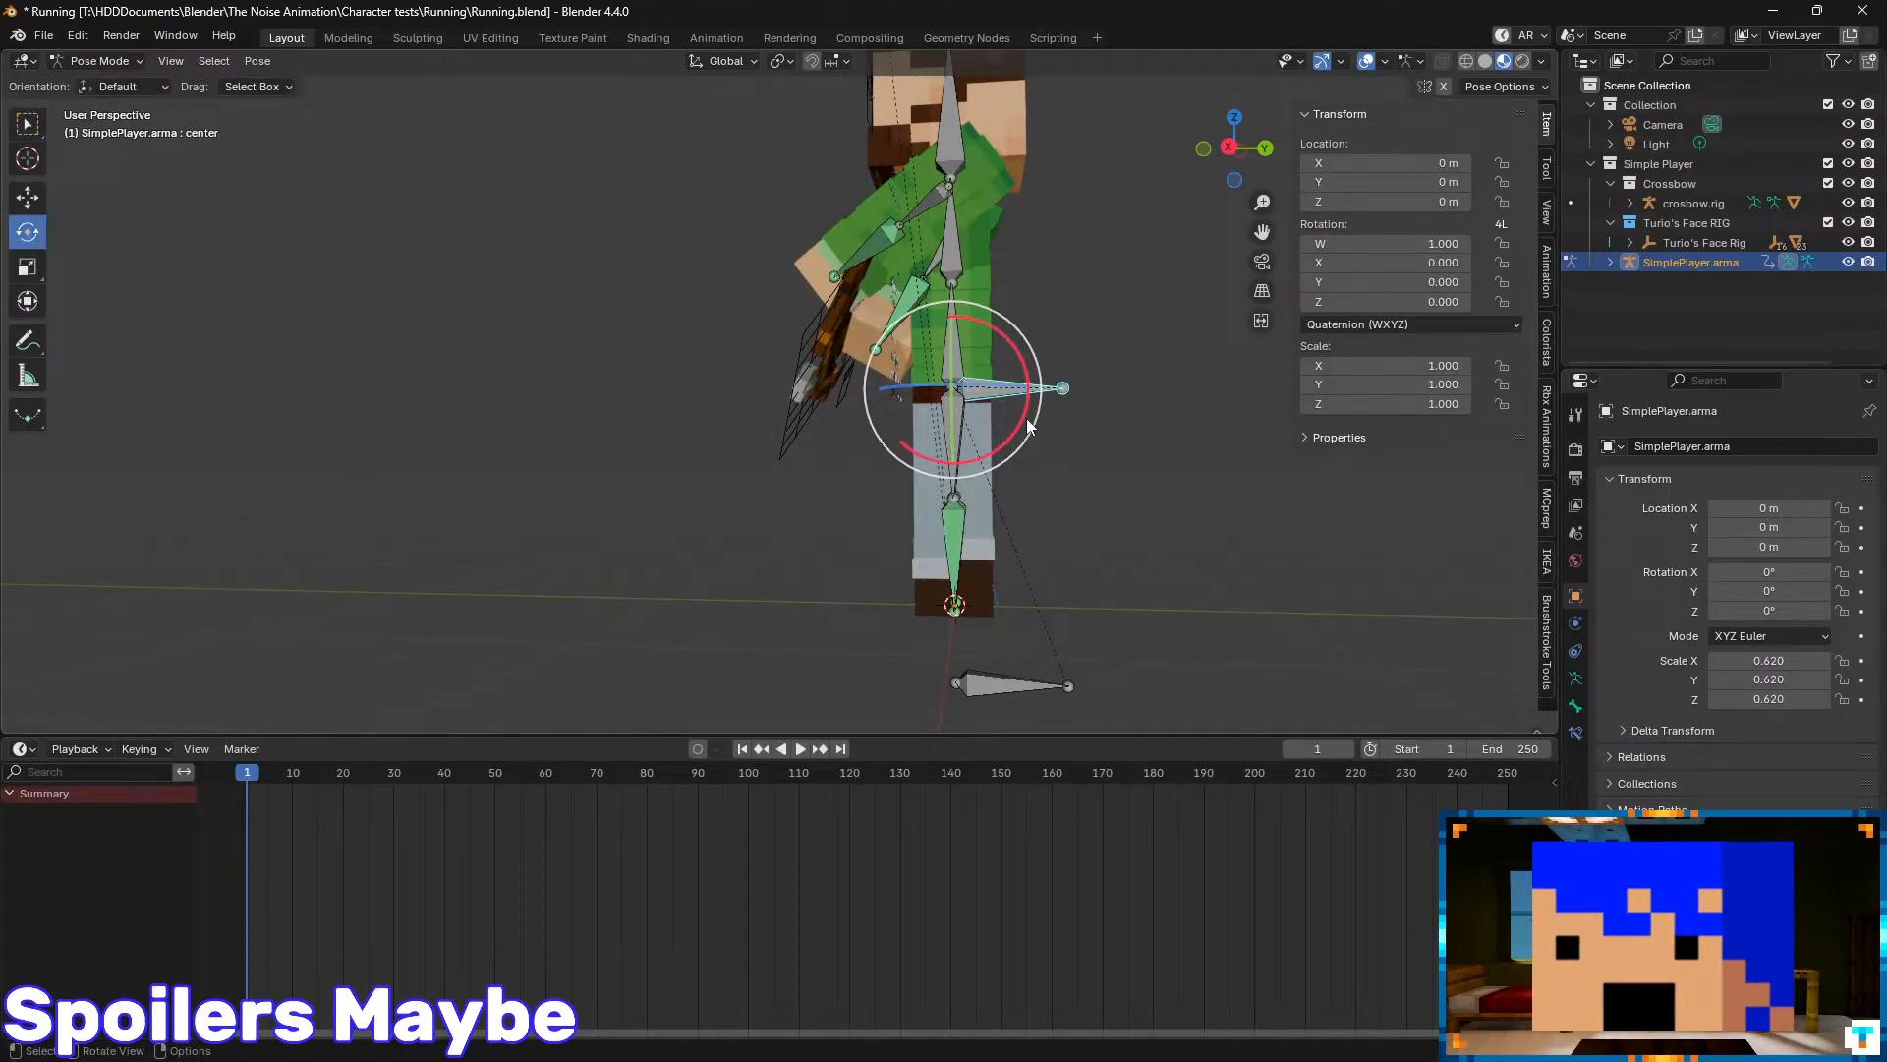
left_click_drag(1011, 444, 975, 425)
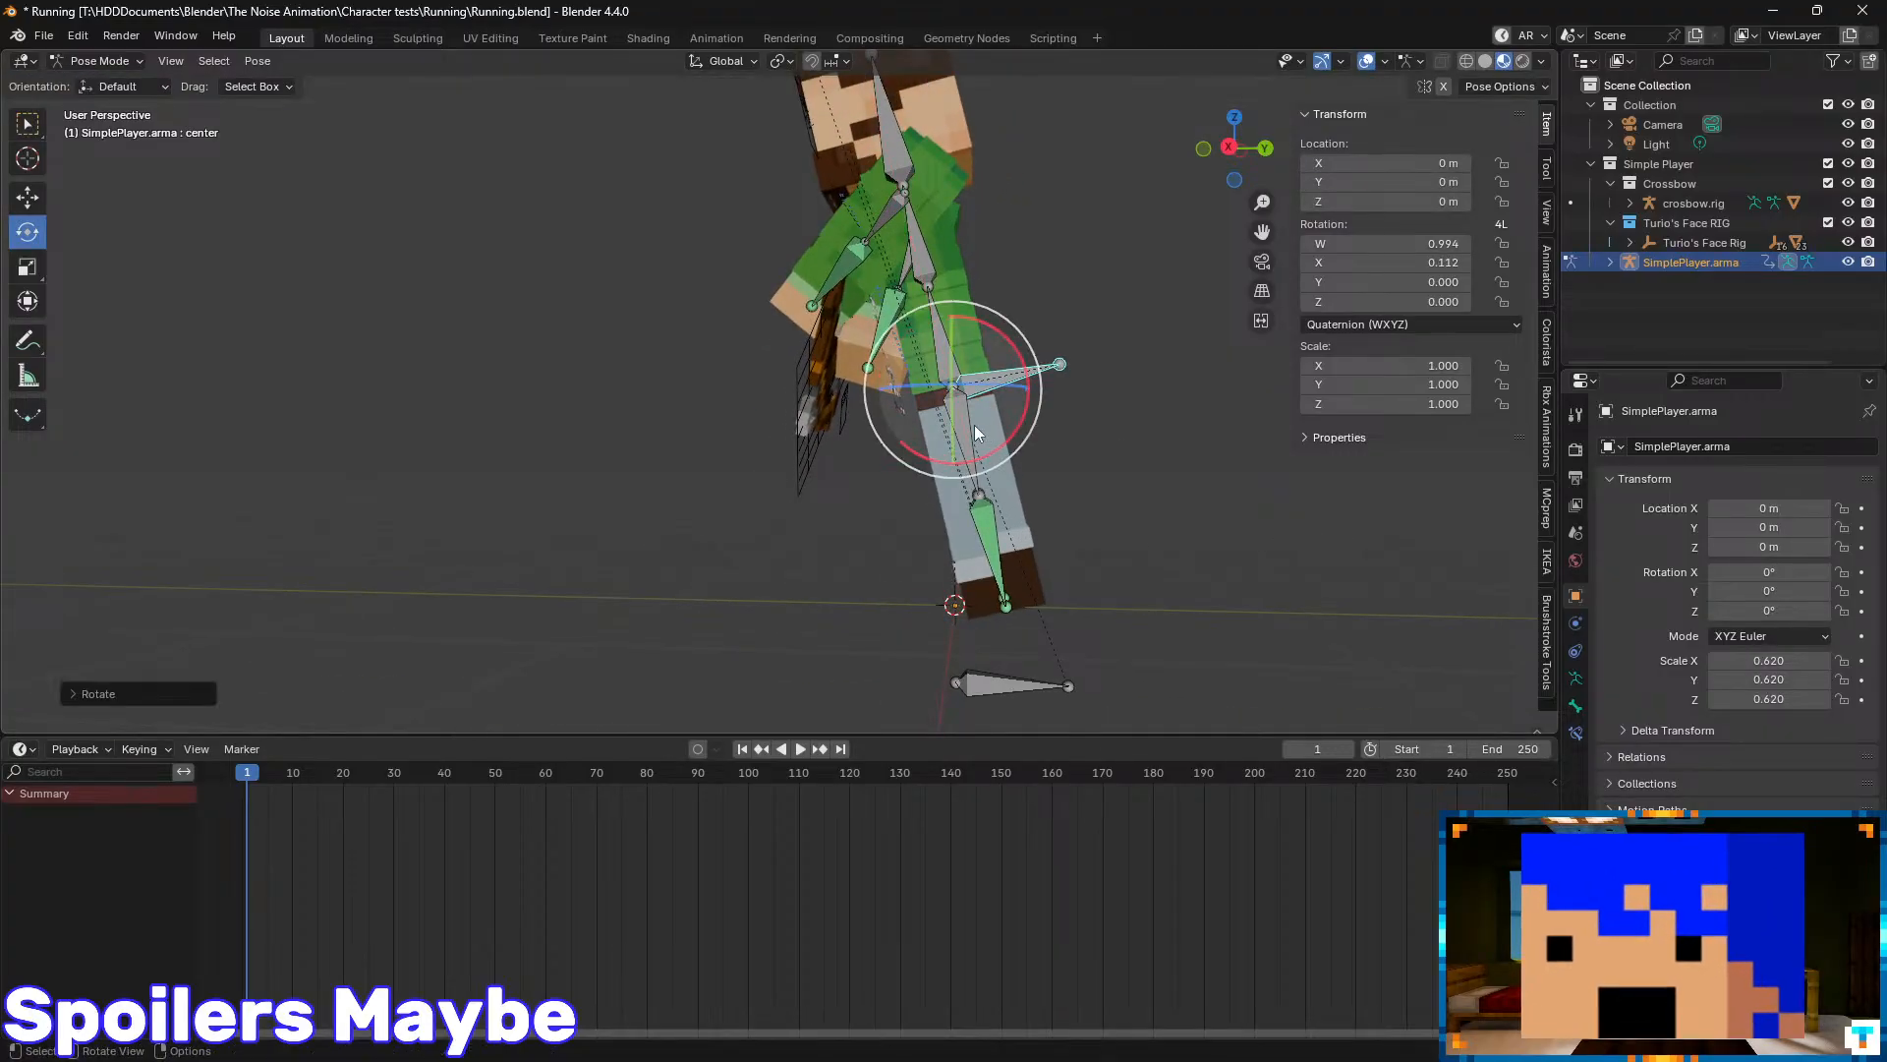
- Rotate the left upper leg forward to about W 0.901, X -0.435 and the right one backward to about W 0.982, X 0.188, and save the file
left_click(975, 424)
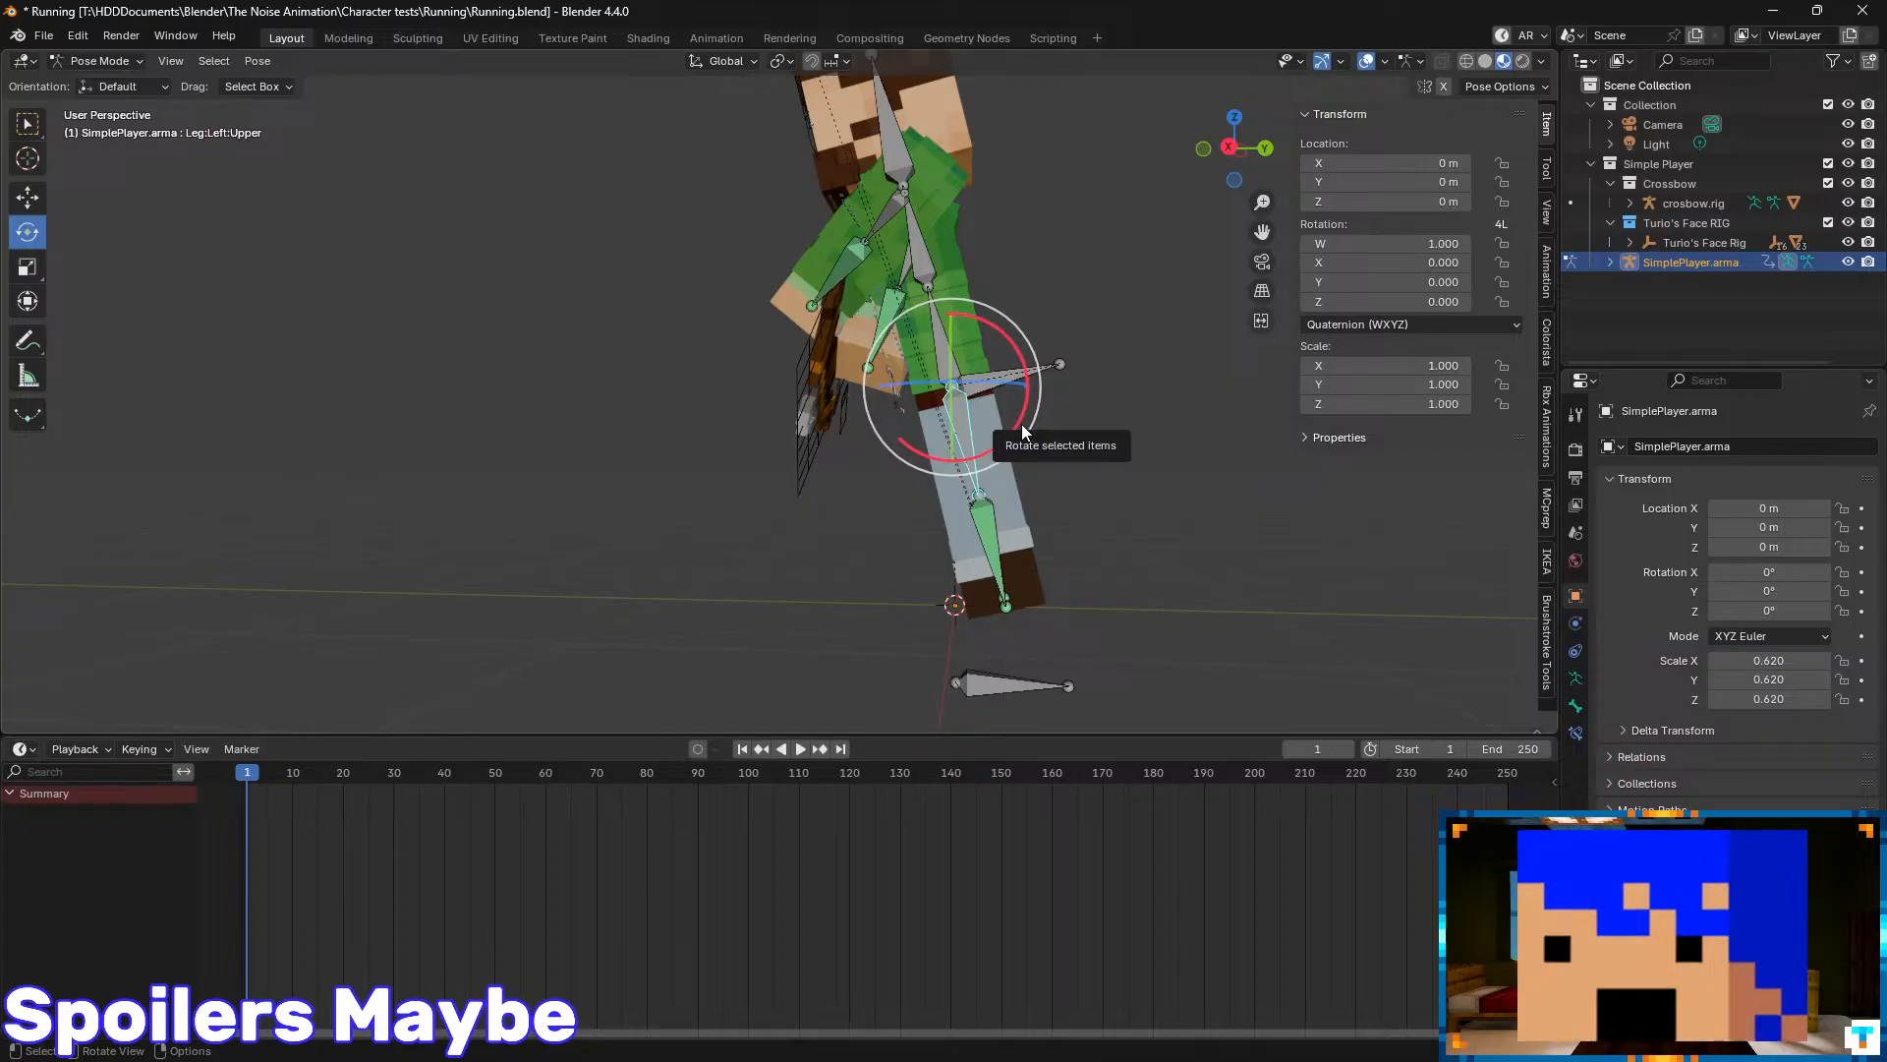
mouse_move(1022, 430)
left_mouse_down()
mouse_move(950, 504)
mouse_move(963, 438)
mouse_move(1042, 420)
left_mouse_up()
left_click(964, 440)
left_click(922, 431)
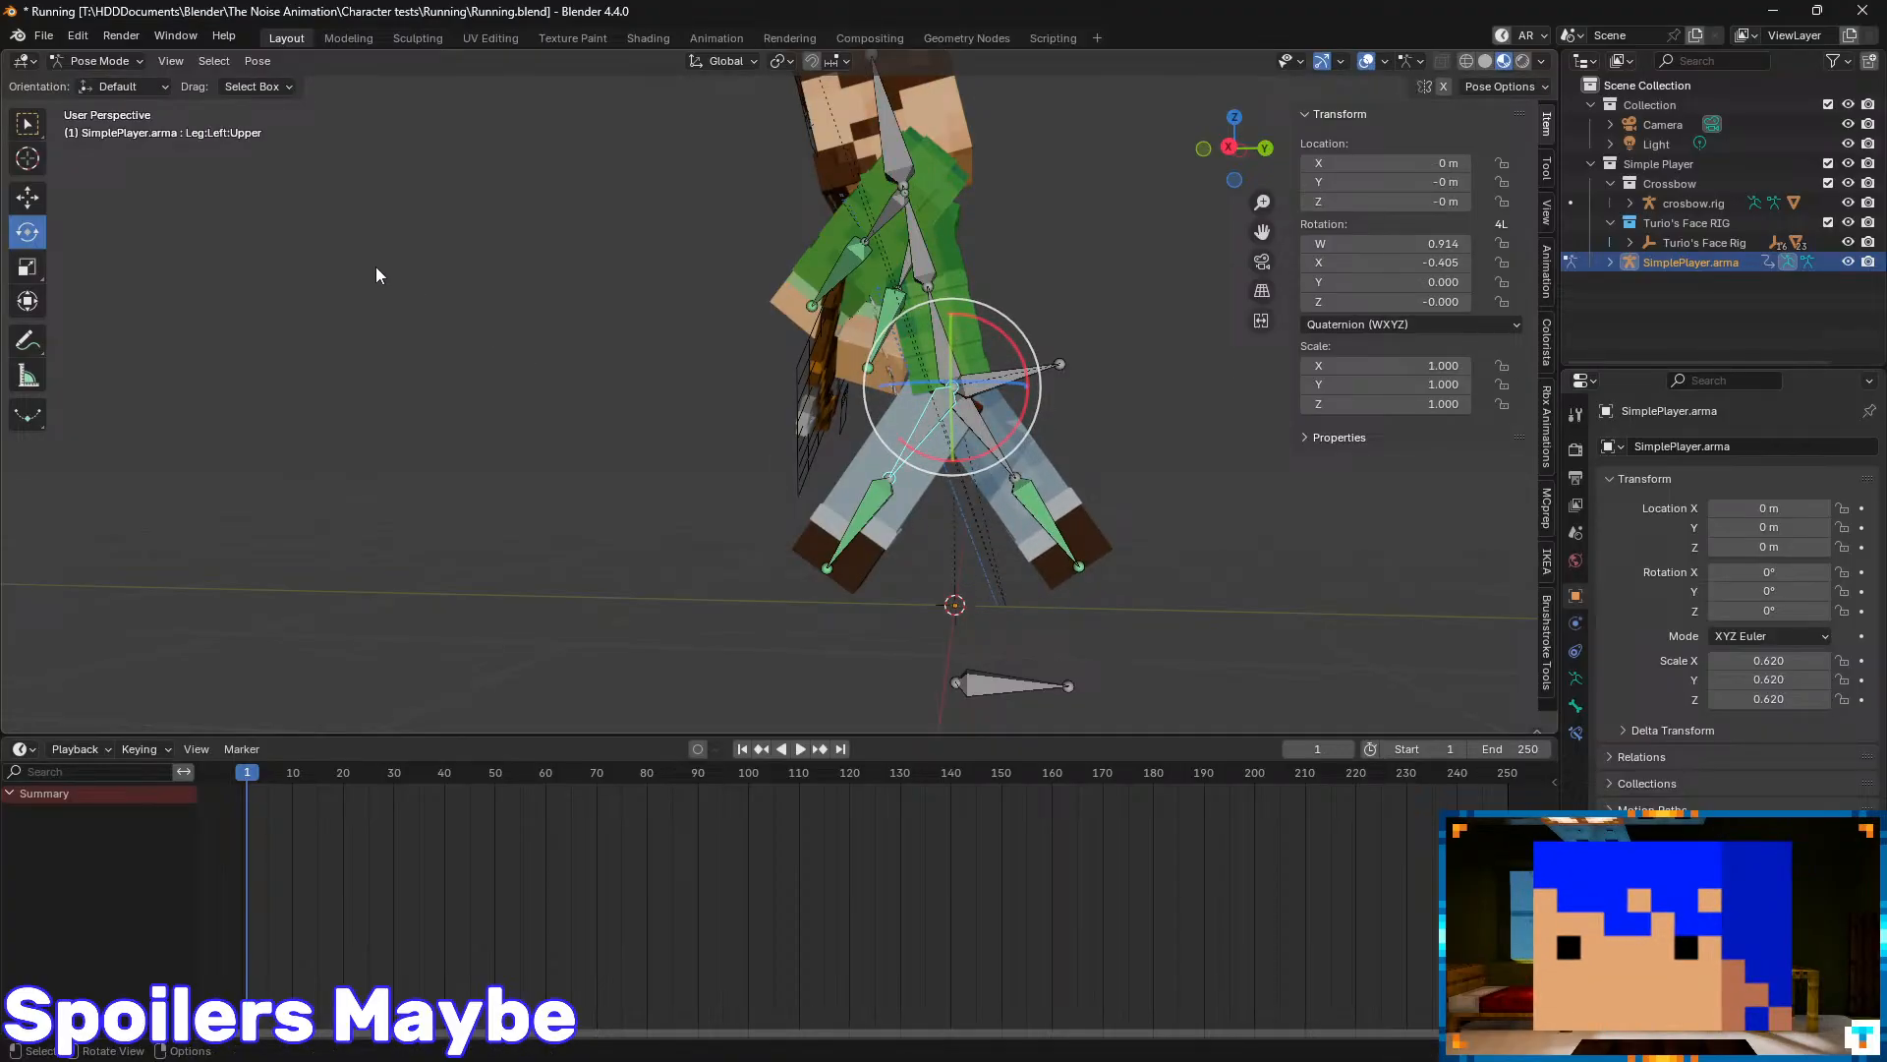
key("ctrl+s")
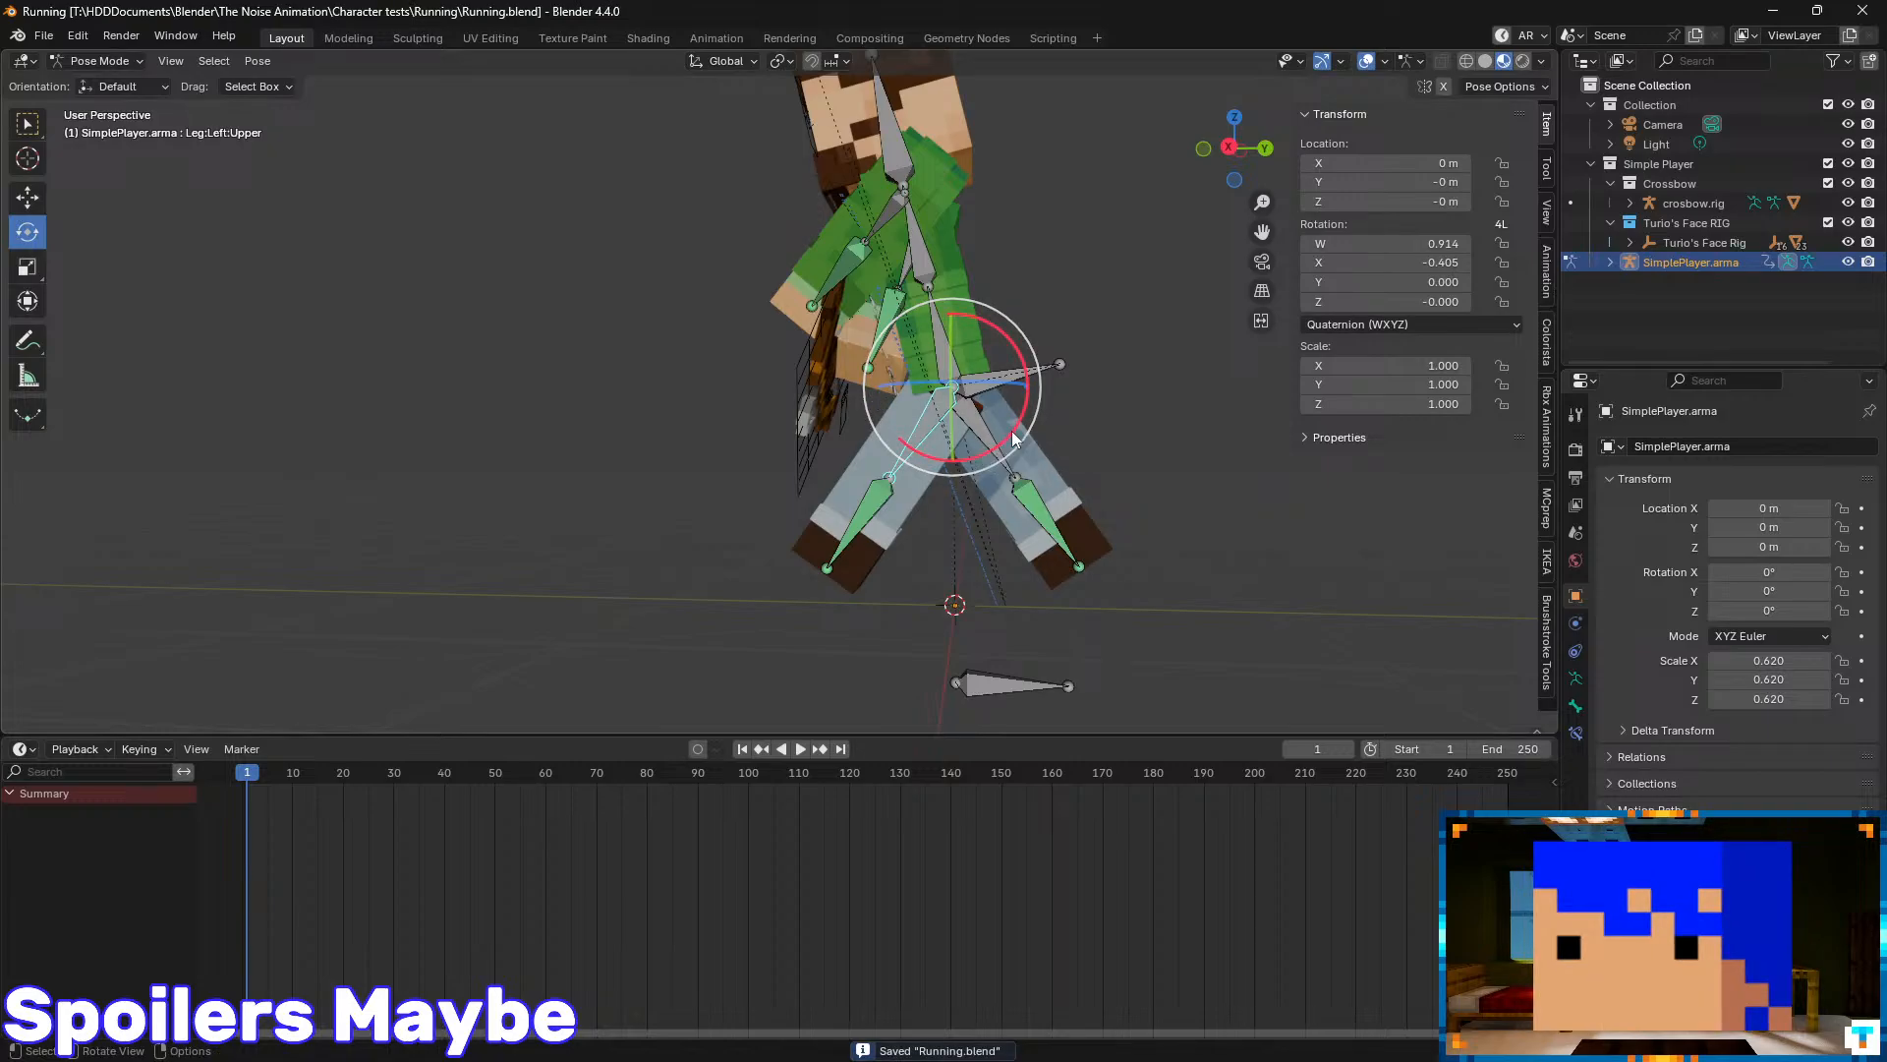
left_click_drag(1009, 430, 1004, 438)
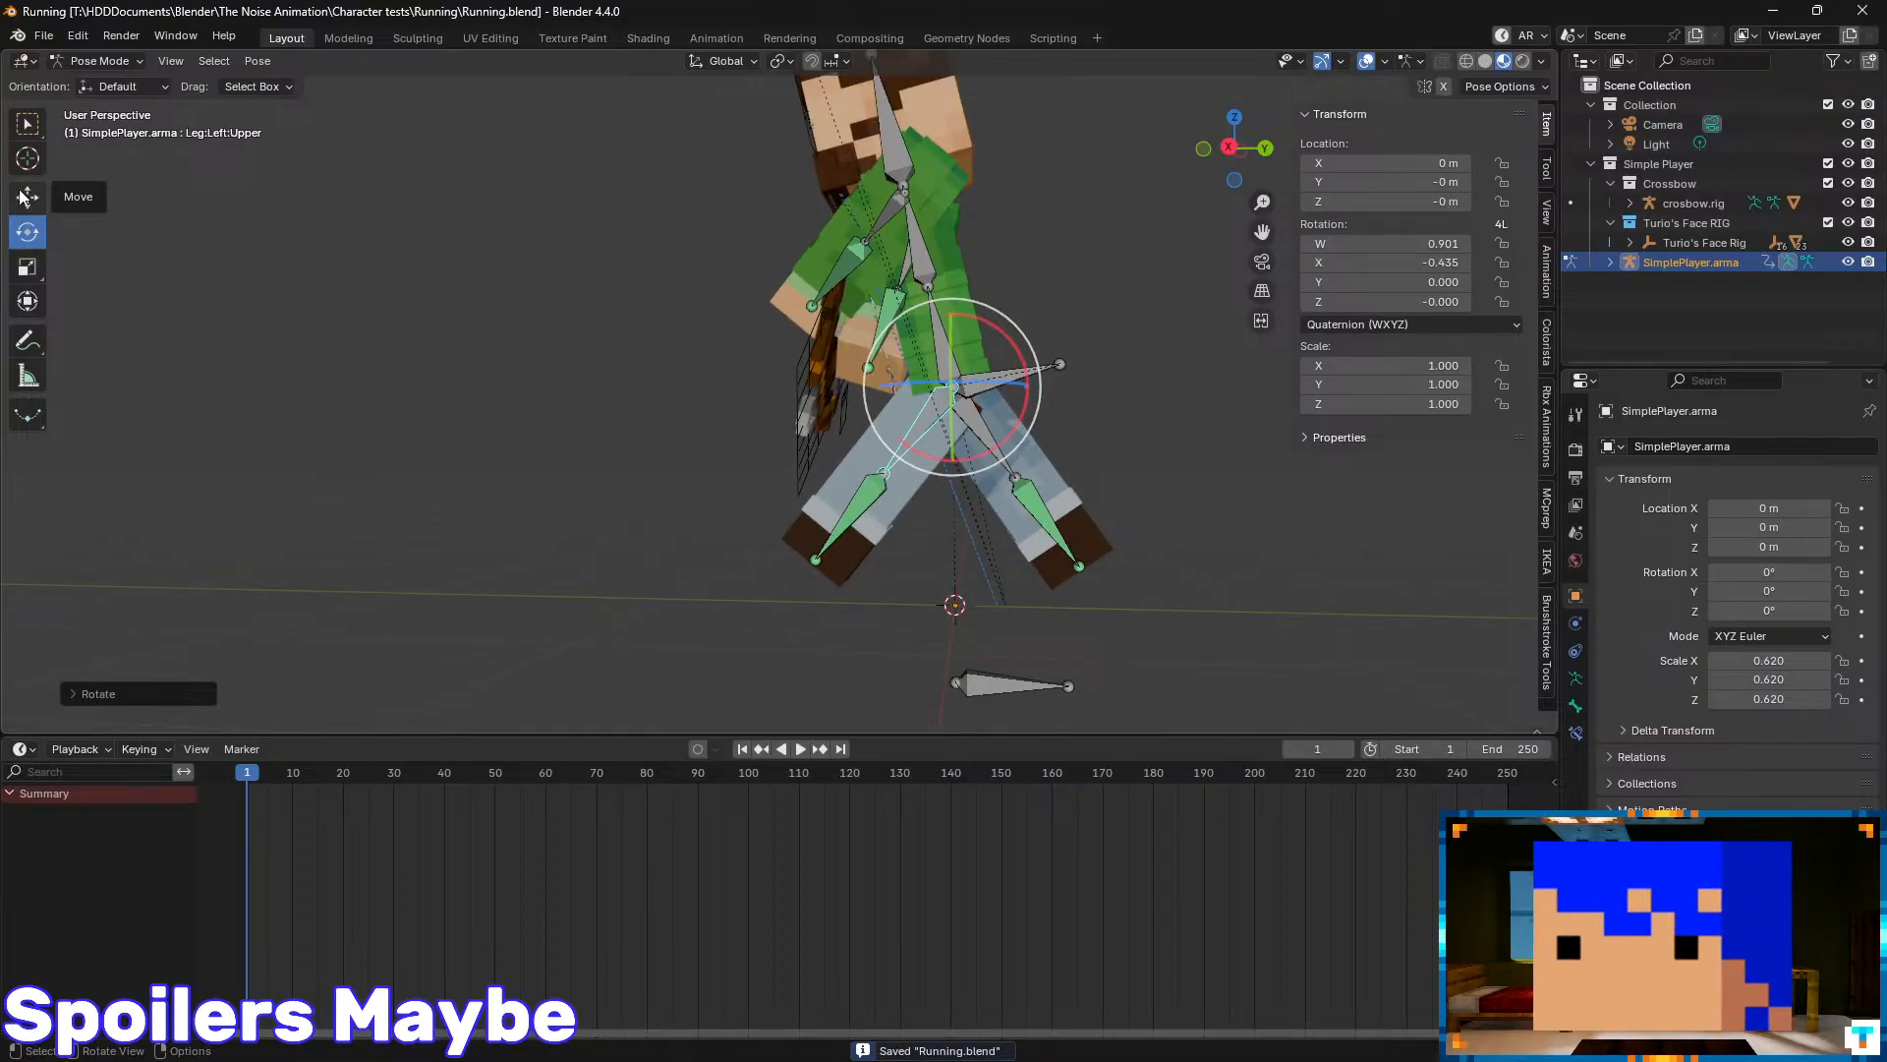
- Try rotating the left lower leg bone and undo the rotation
left_click(919, 529)
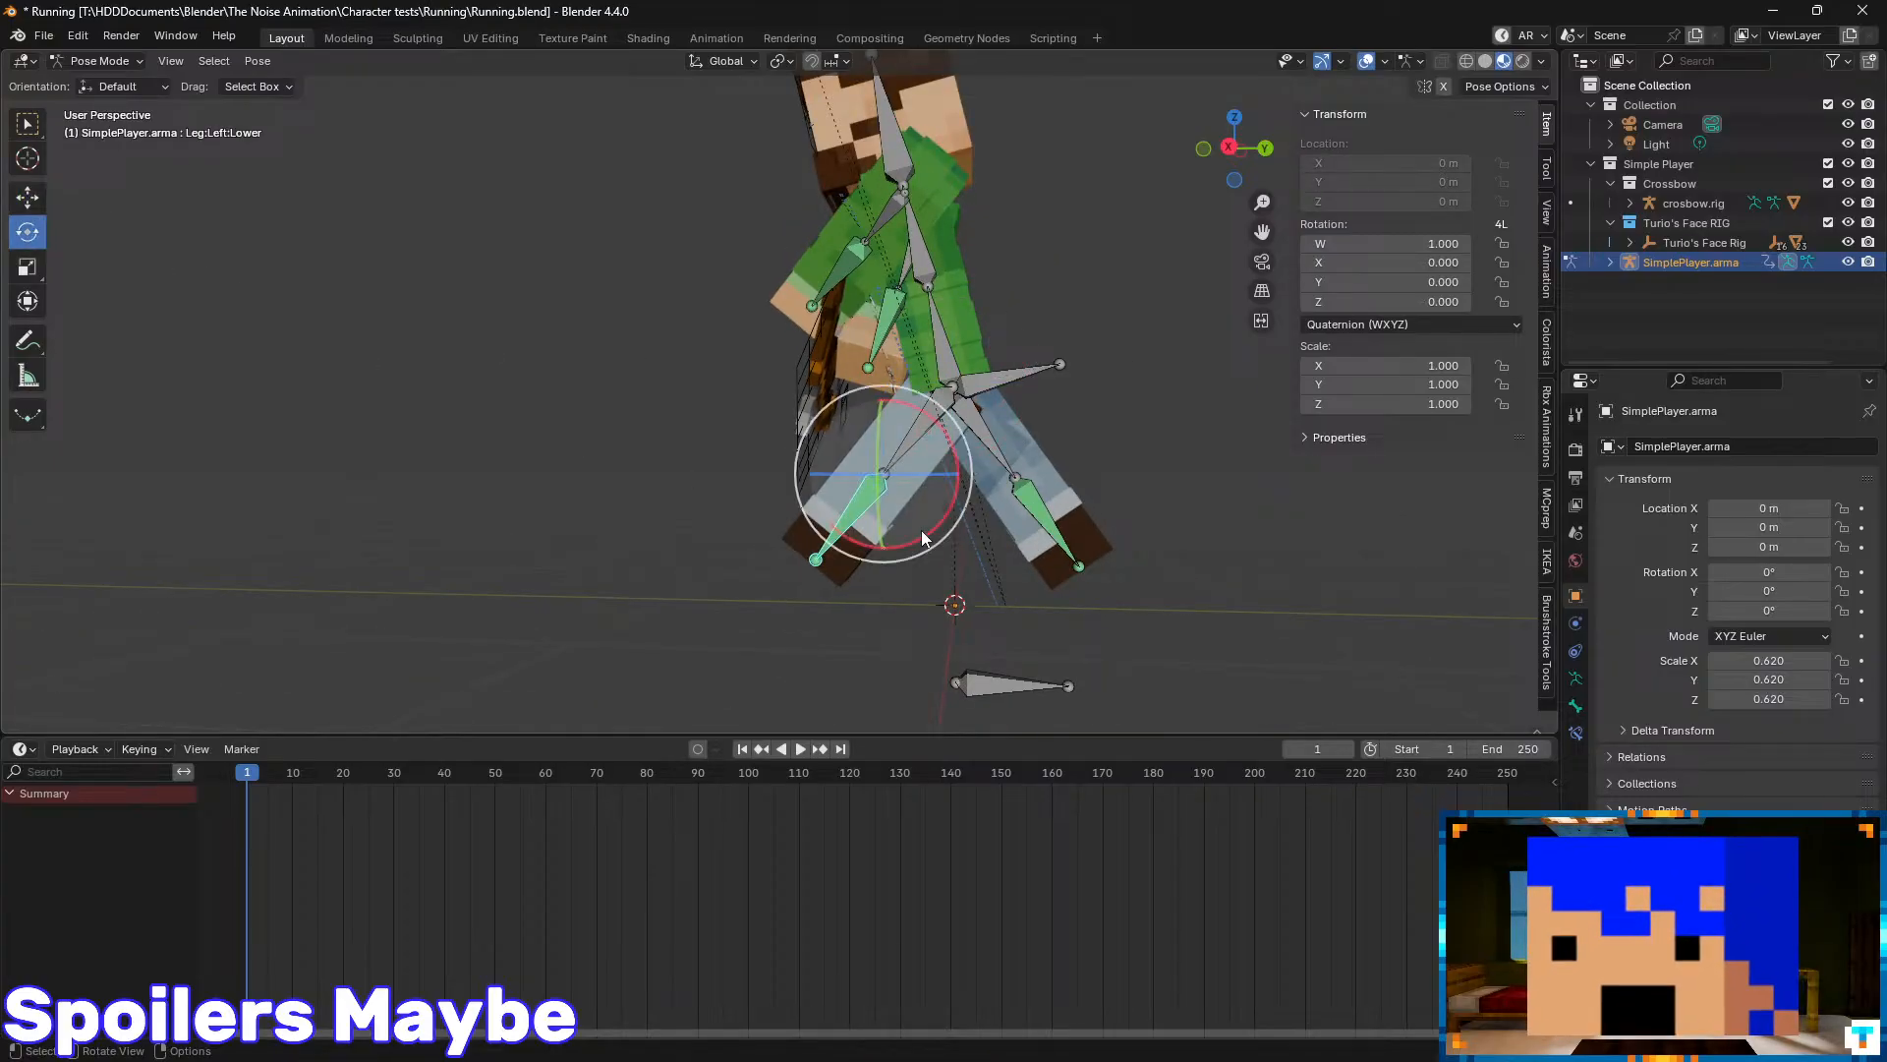
left_click_drag(911, 541, 957, 470)
key("ctrl+z")
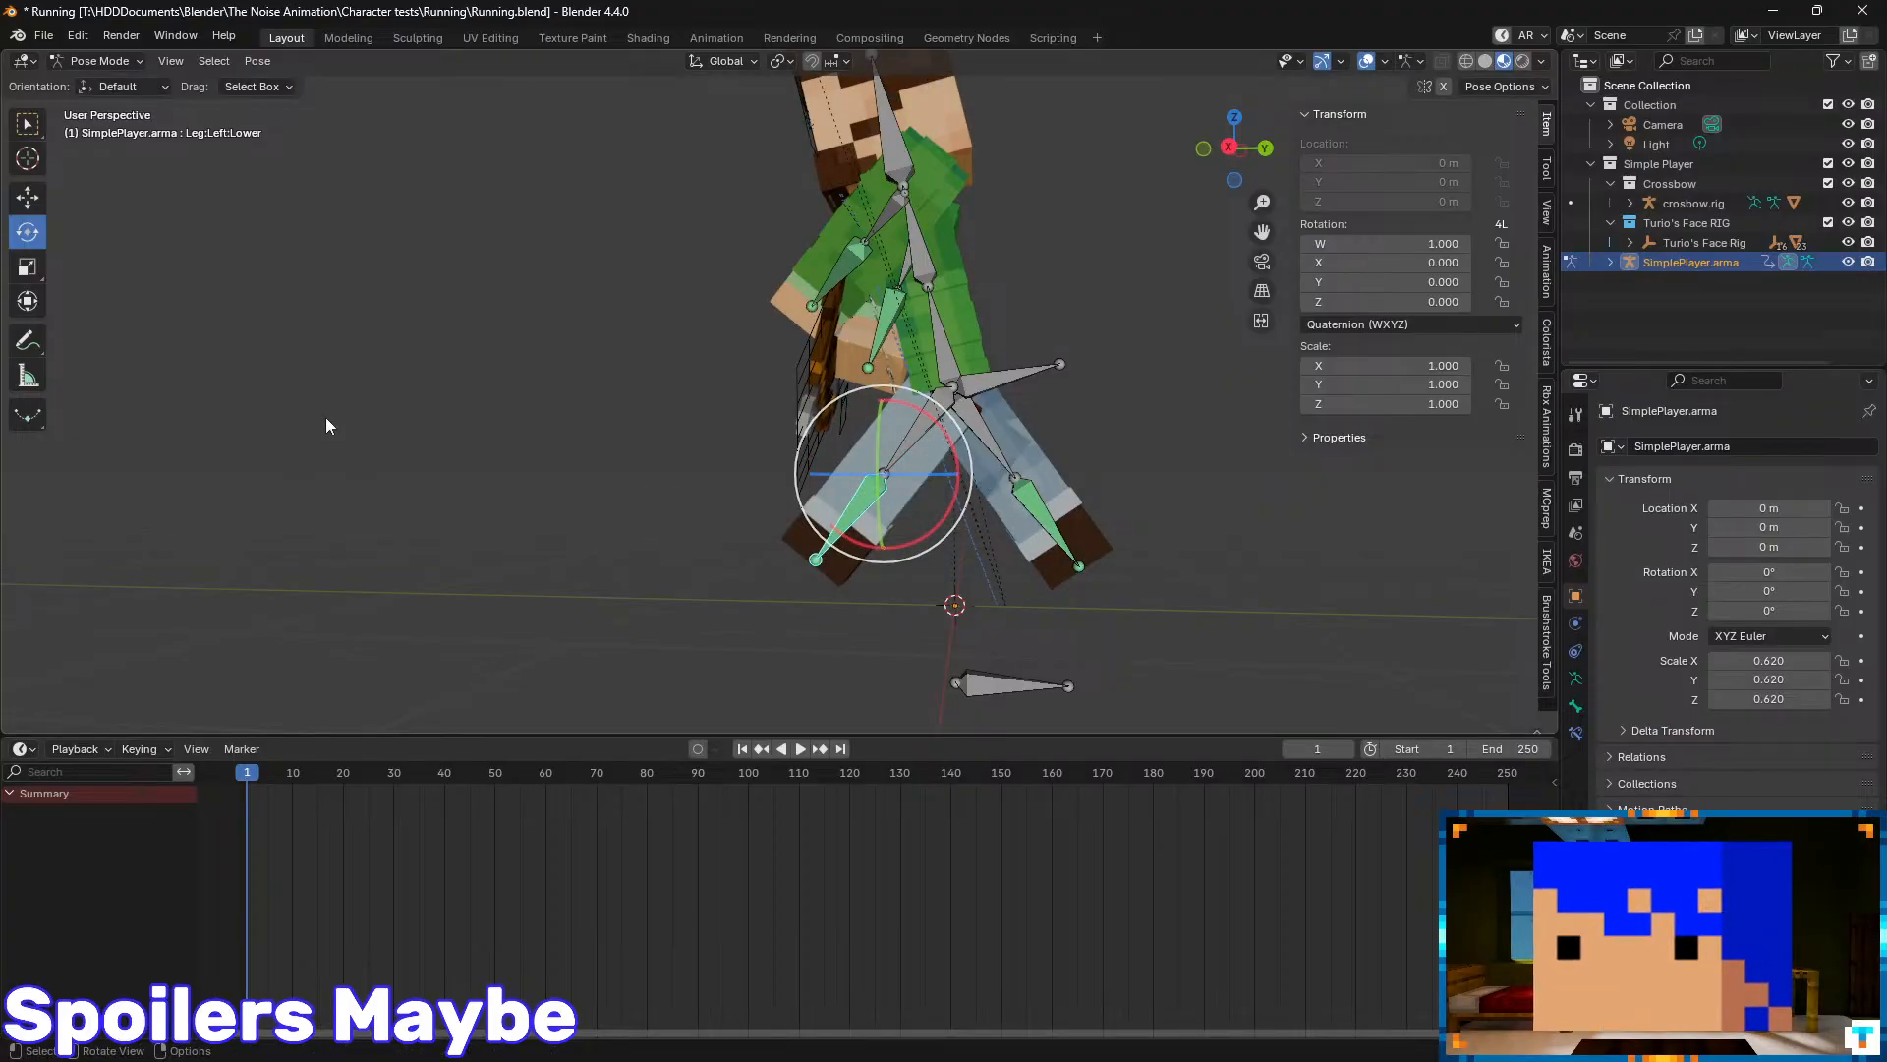
- Move the left upper leg bone to about Y -0.033 m, Z -0.101 m and the right one to about Y 0.010 m, Z 0.044 m, and save
left_click(26, 200)
left_click_drag(928, 425, 977, 438)
key("ctrl+z")
left_click(940, 413)
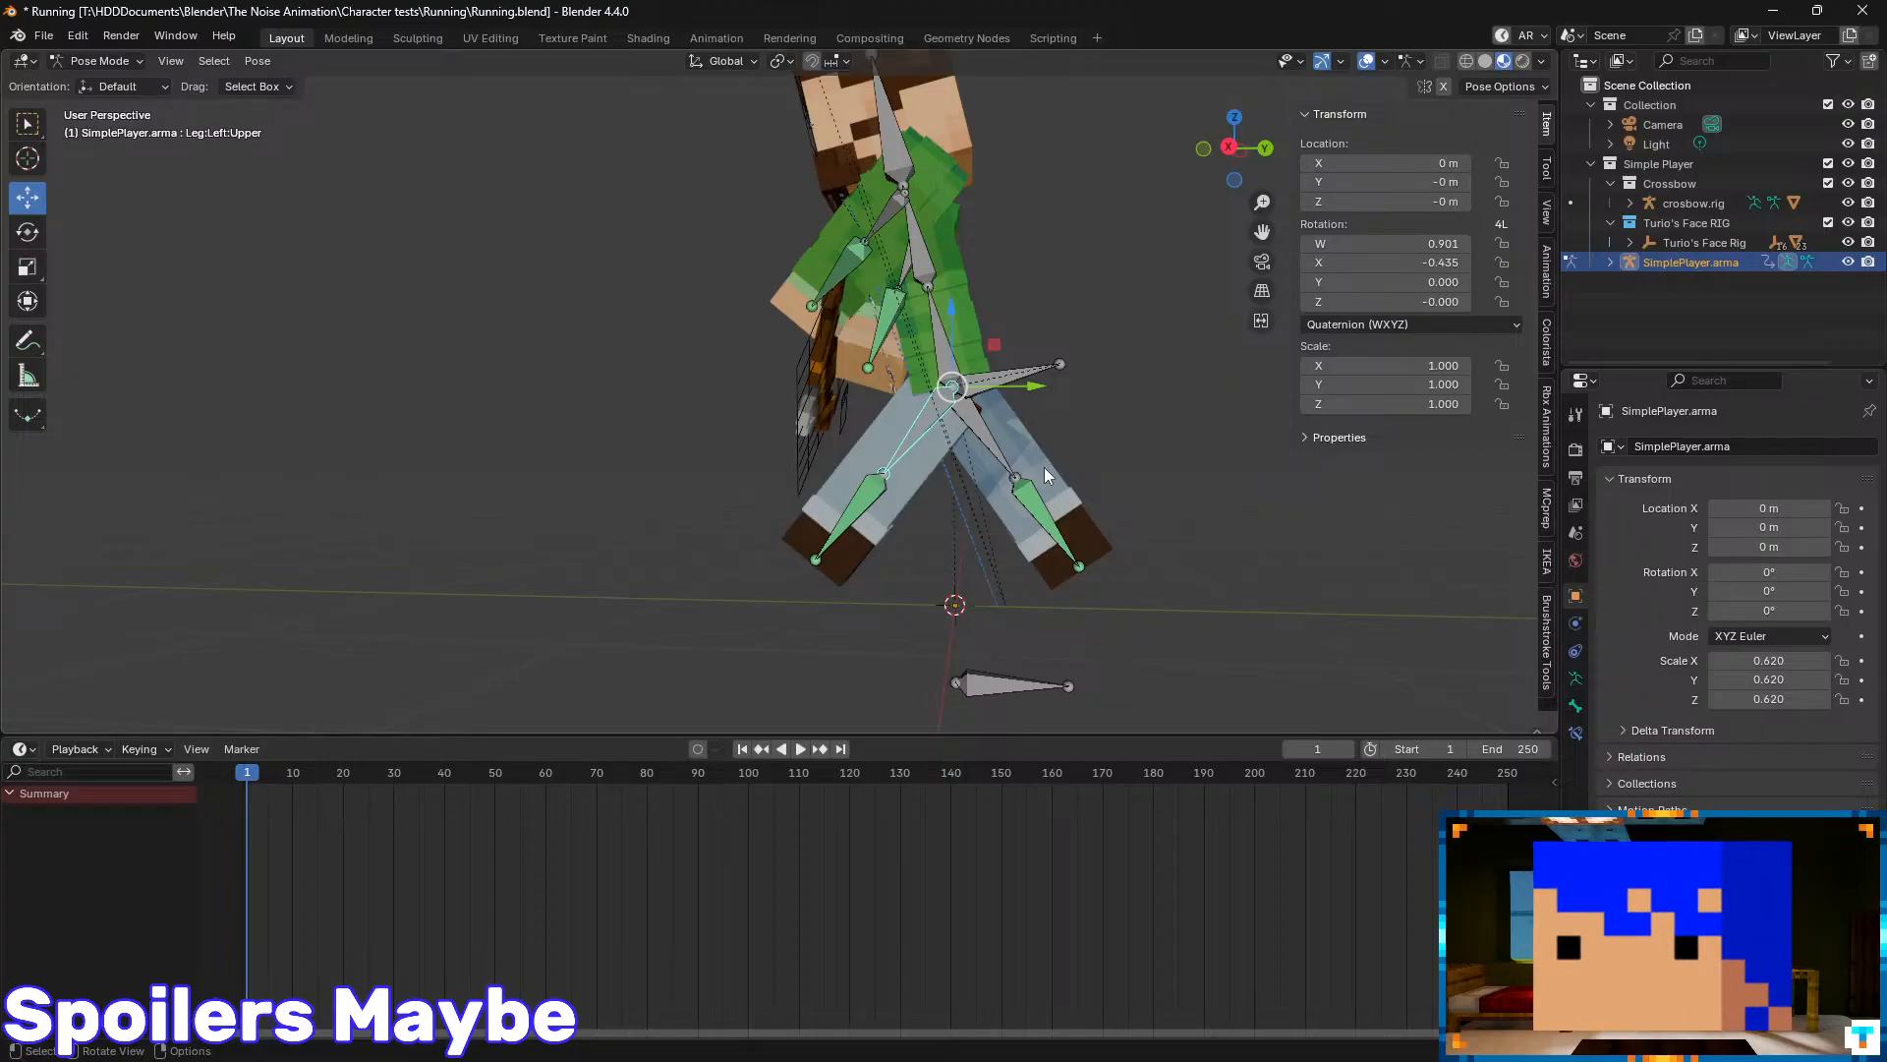
scroll(1044, 468, "up", 1)
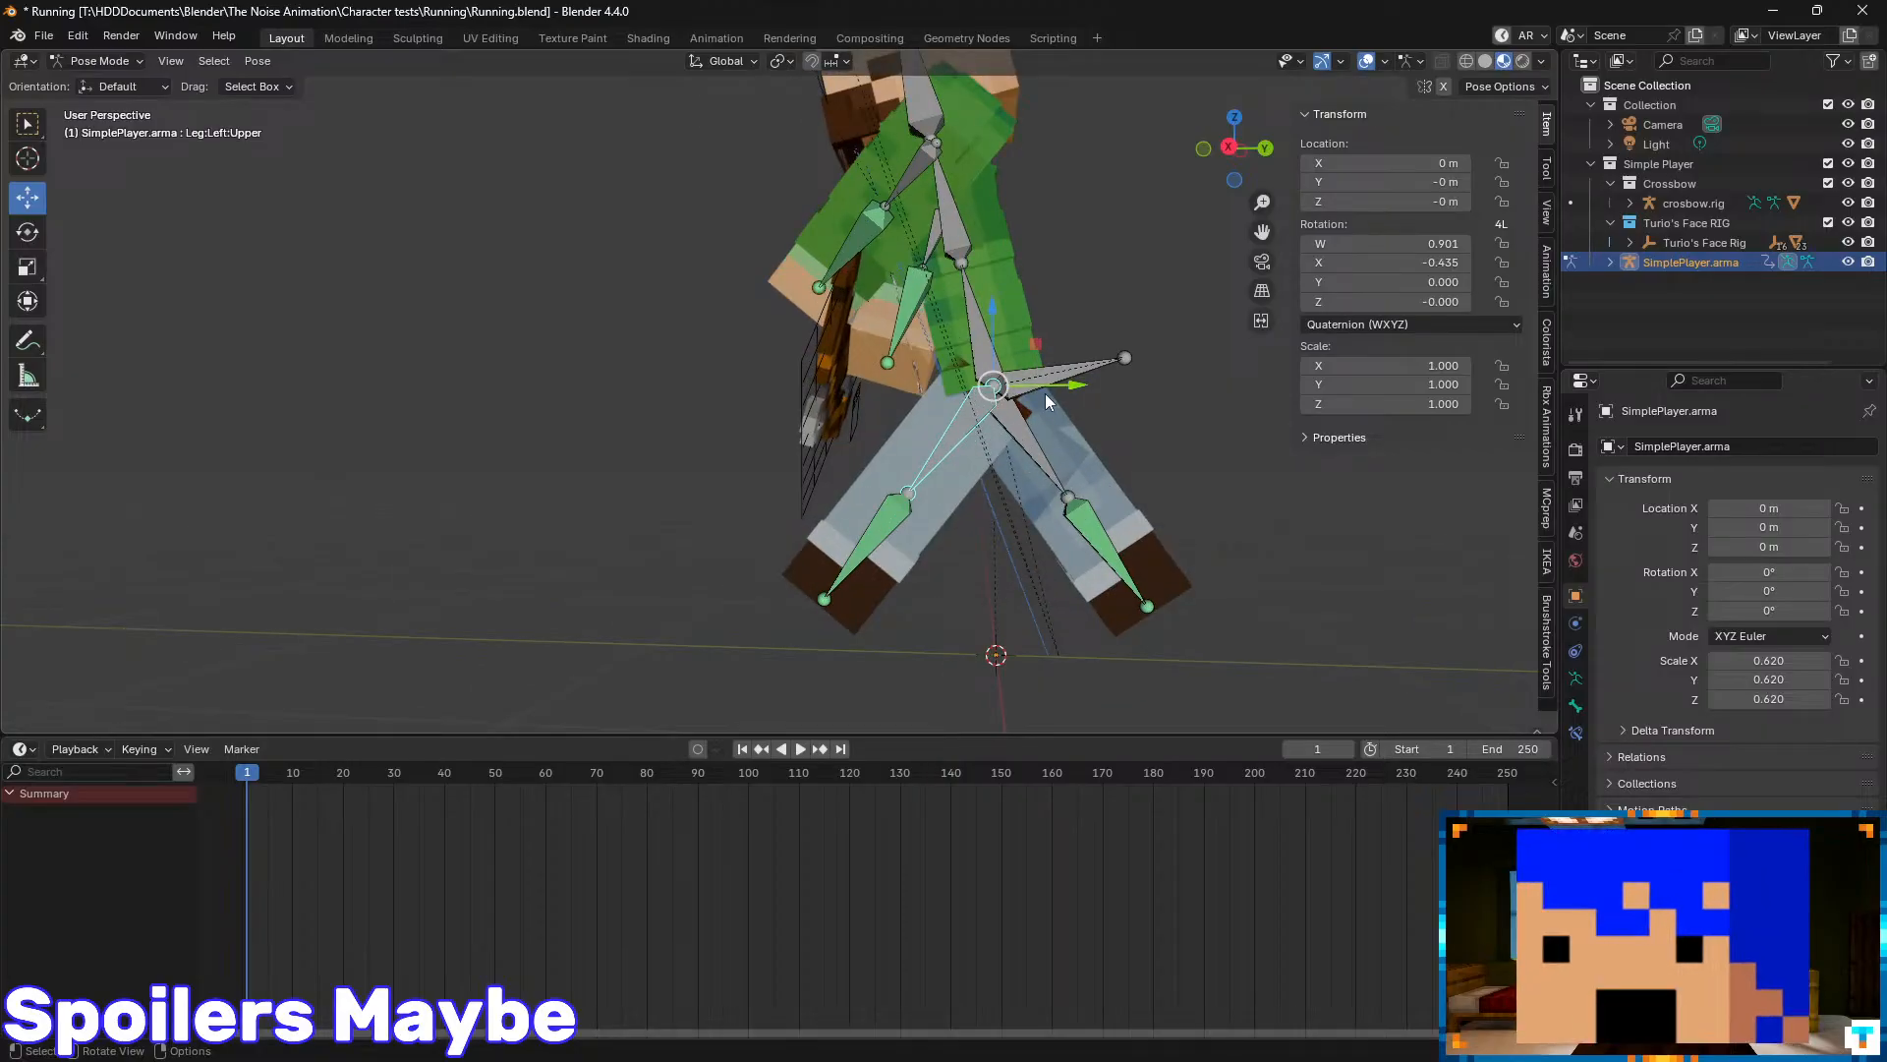
key("ctrl+s")
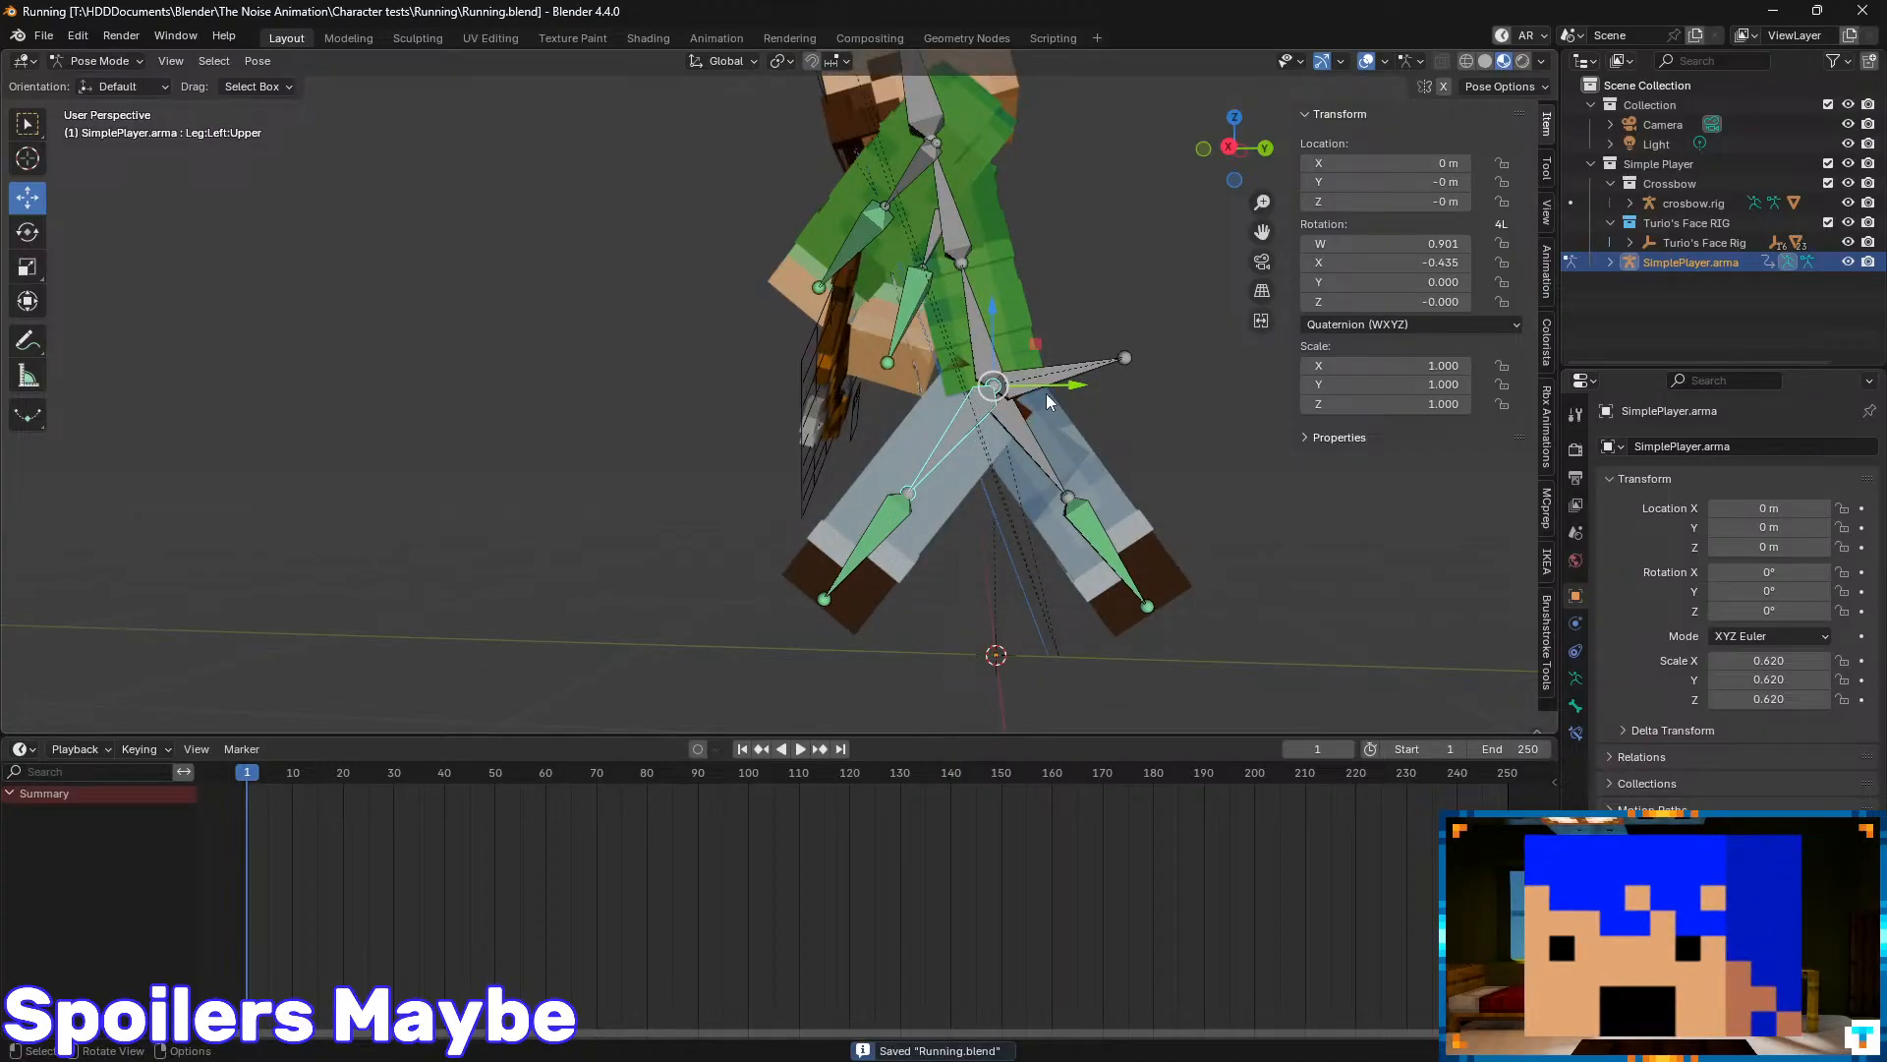
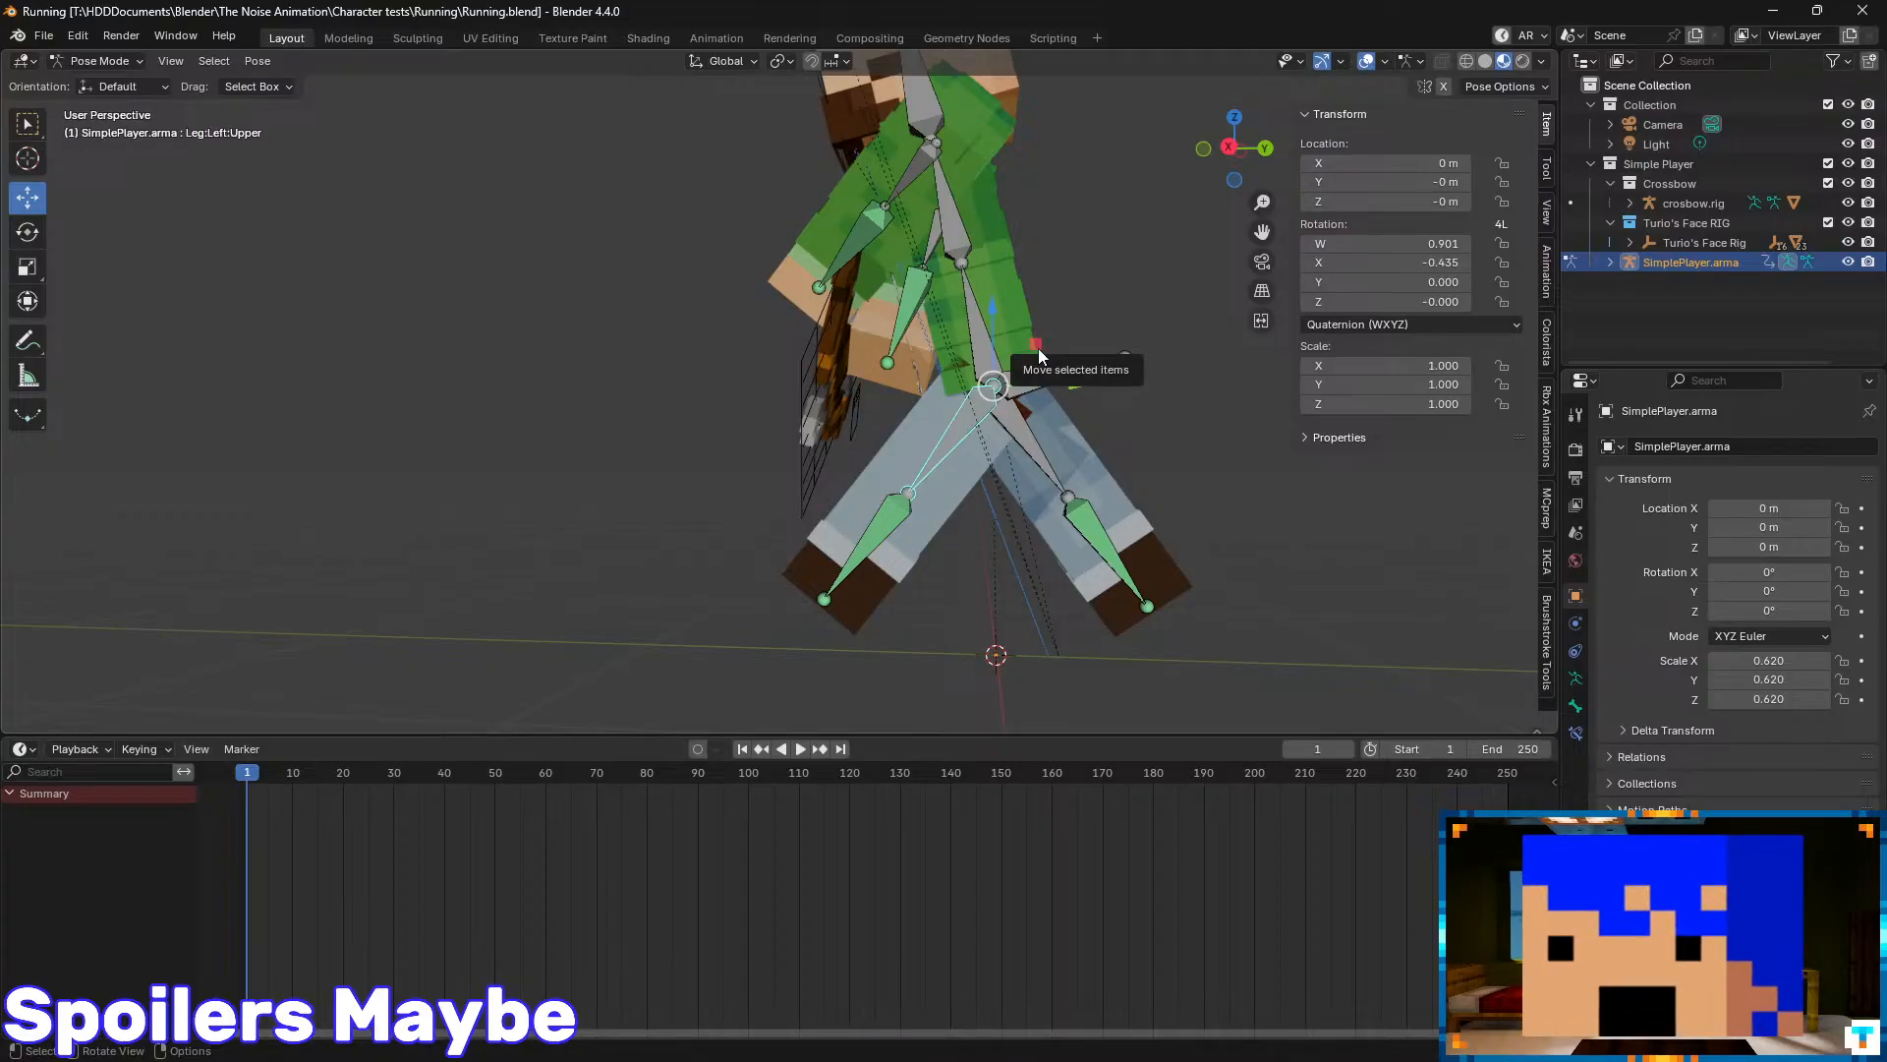
left_click_drag(1038, 348, 1071, 403)
left_click(1015, 404)
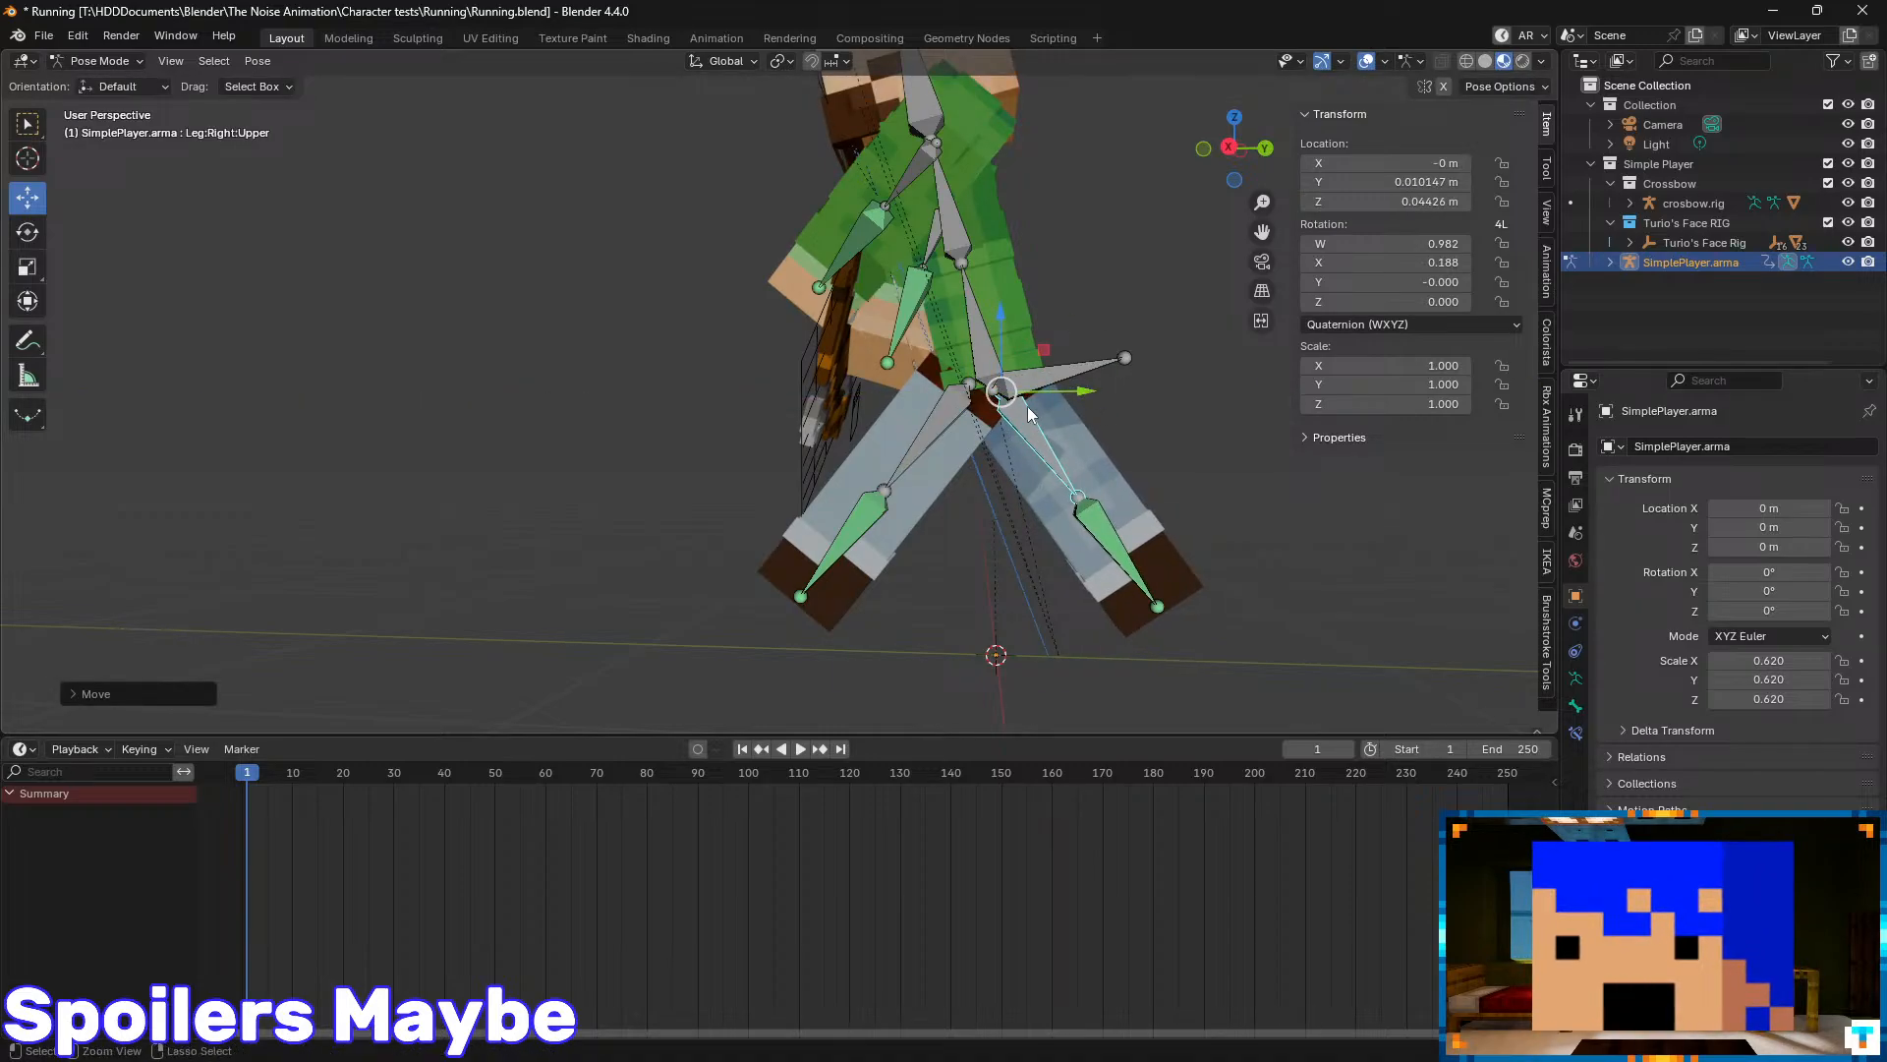
key("ctrl+s")
- Insert a Rotation keyframe on the right upper leg bone at frame 1 and briefly check the Copyright Free Music playlist in Spotify
key("k")
left_click(507, 515)
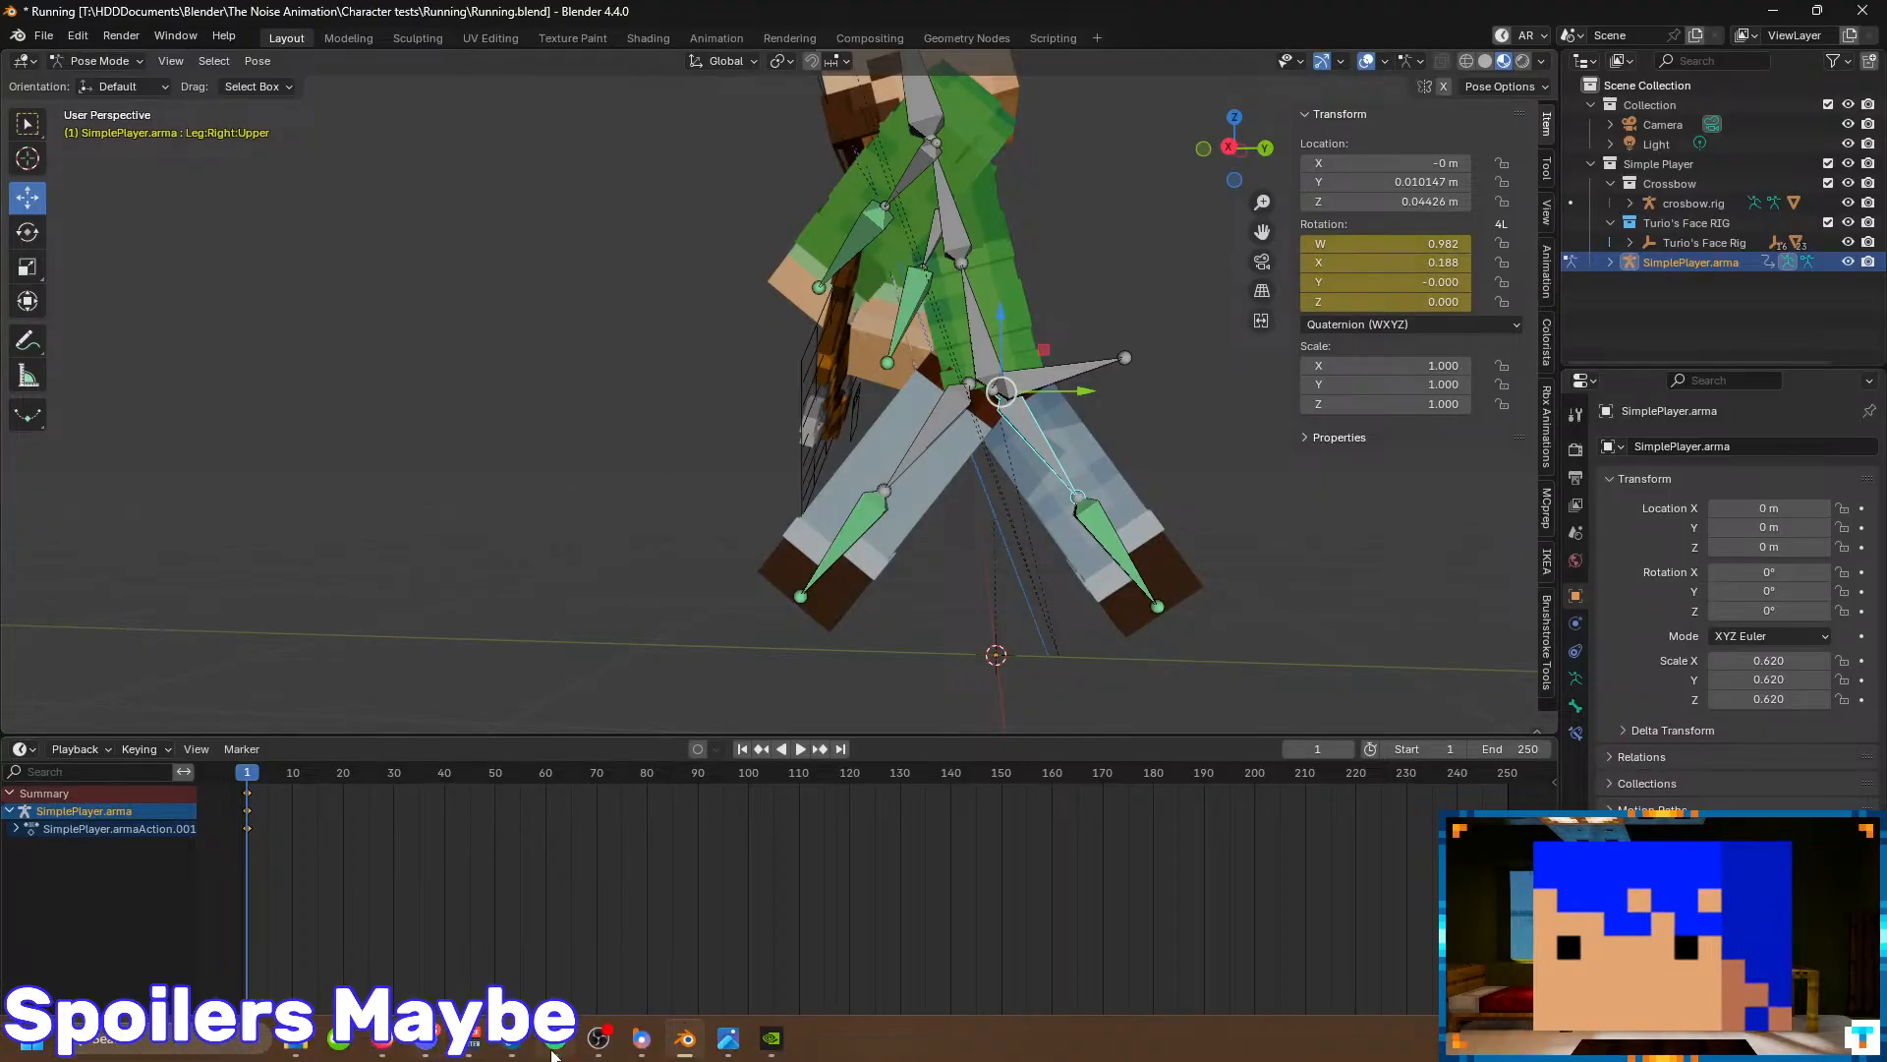
mouse_move(553, 1050)
left_click(568, 926)
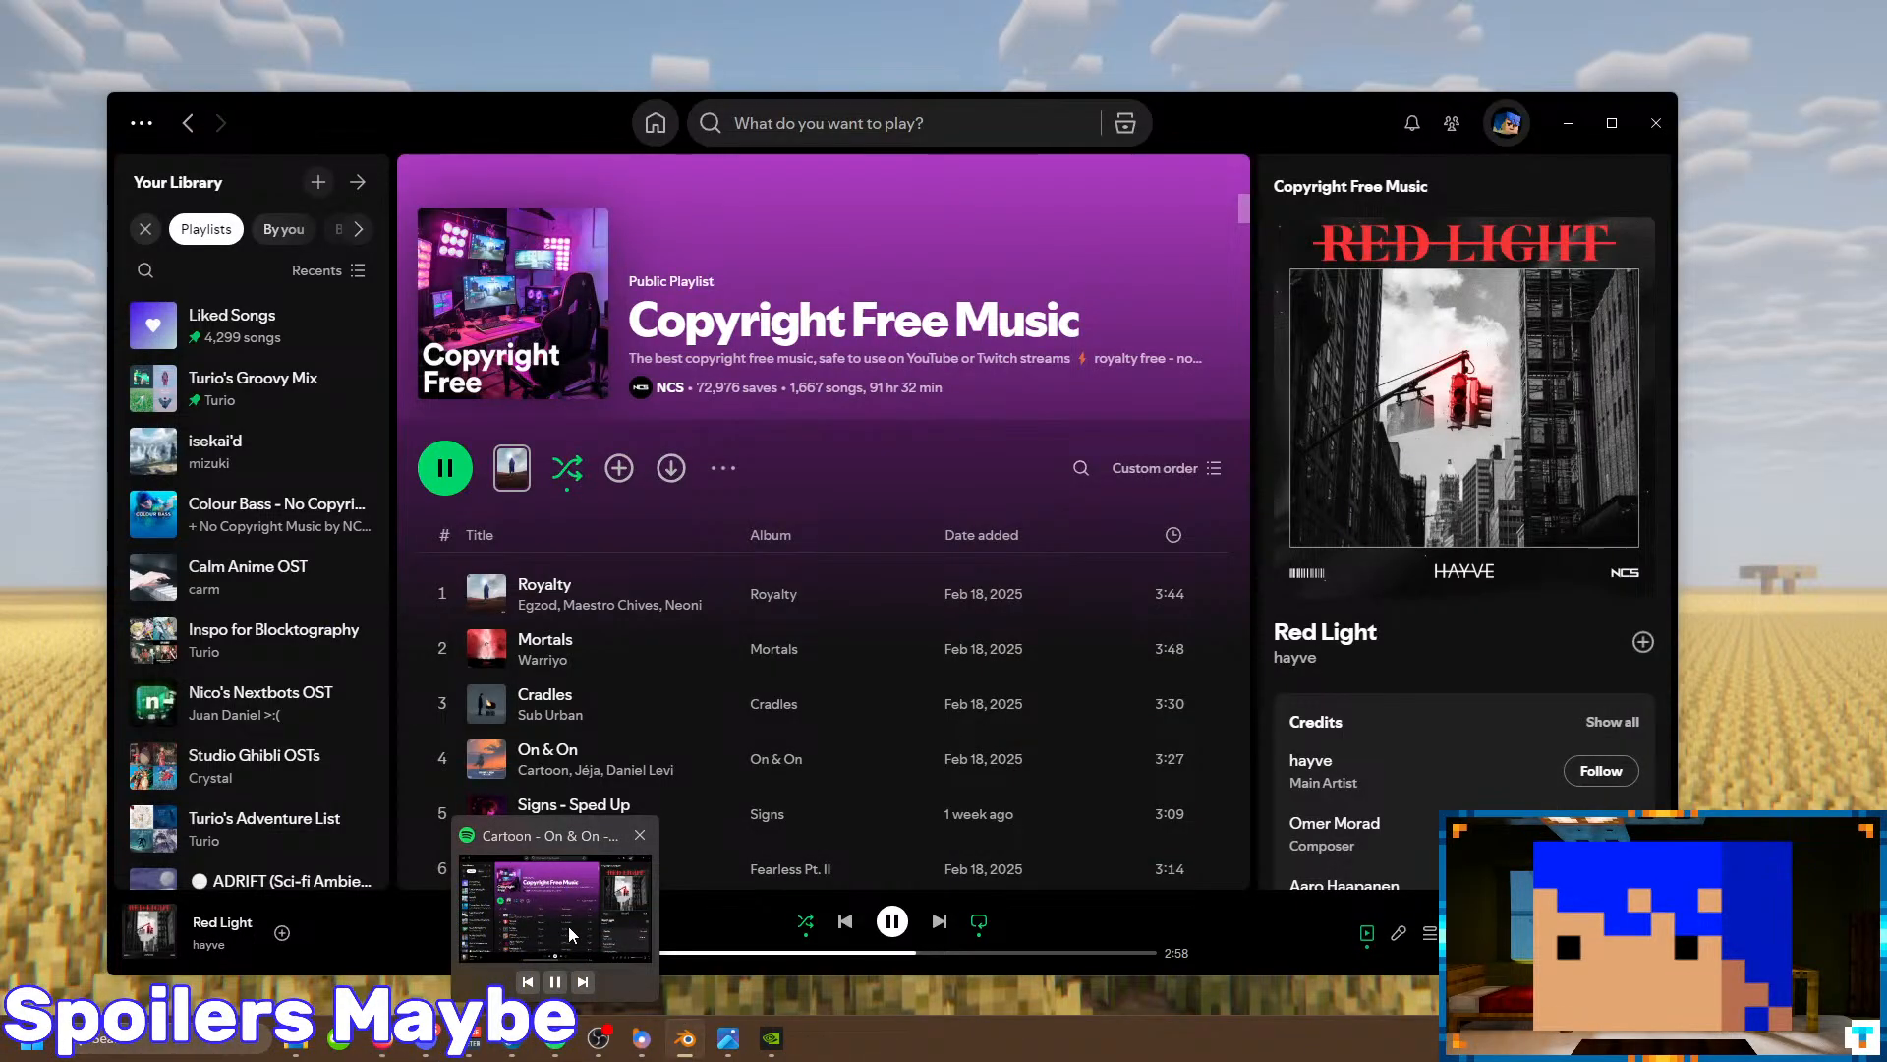
left_click(569, 926)
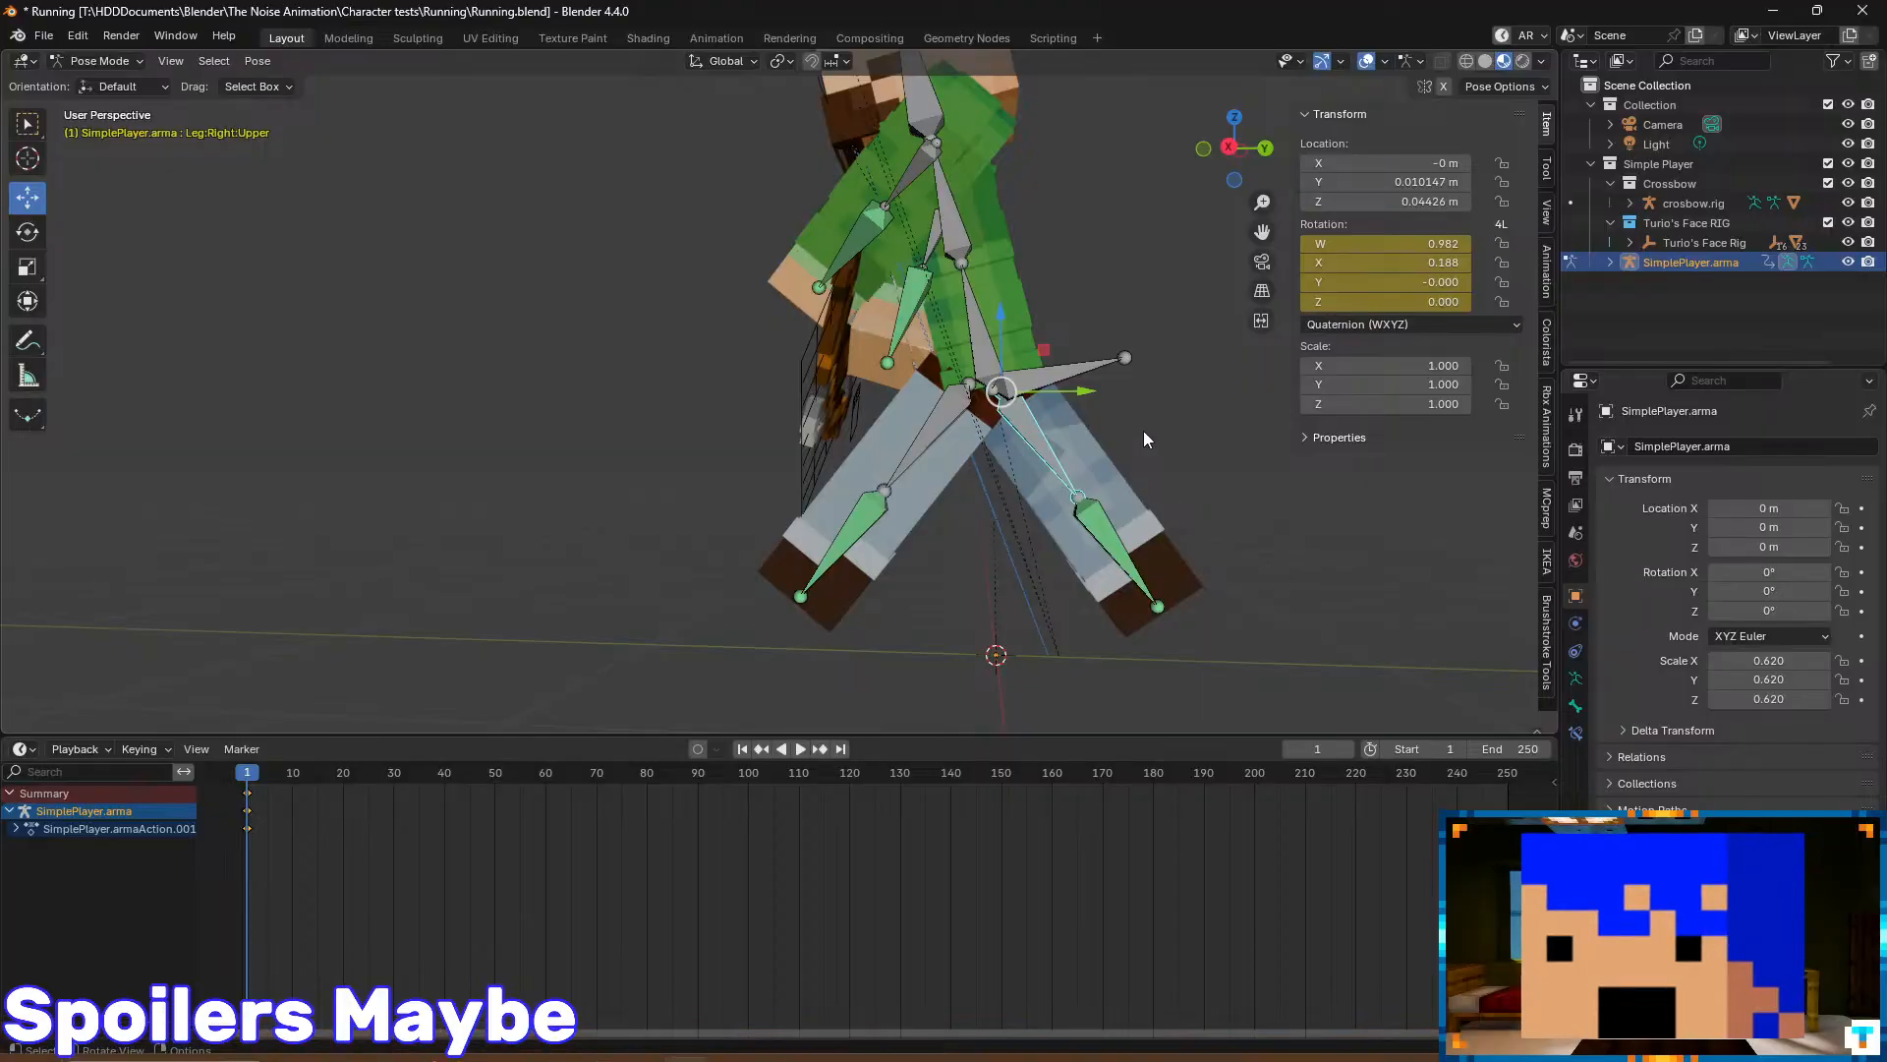
- Insert Location & Rotation keyframes on the right and left upper leg bones at frame 1, and go to frame 5
key("k")
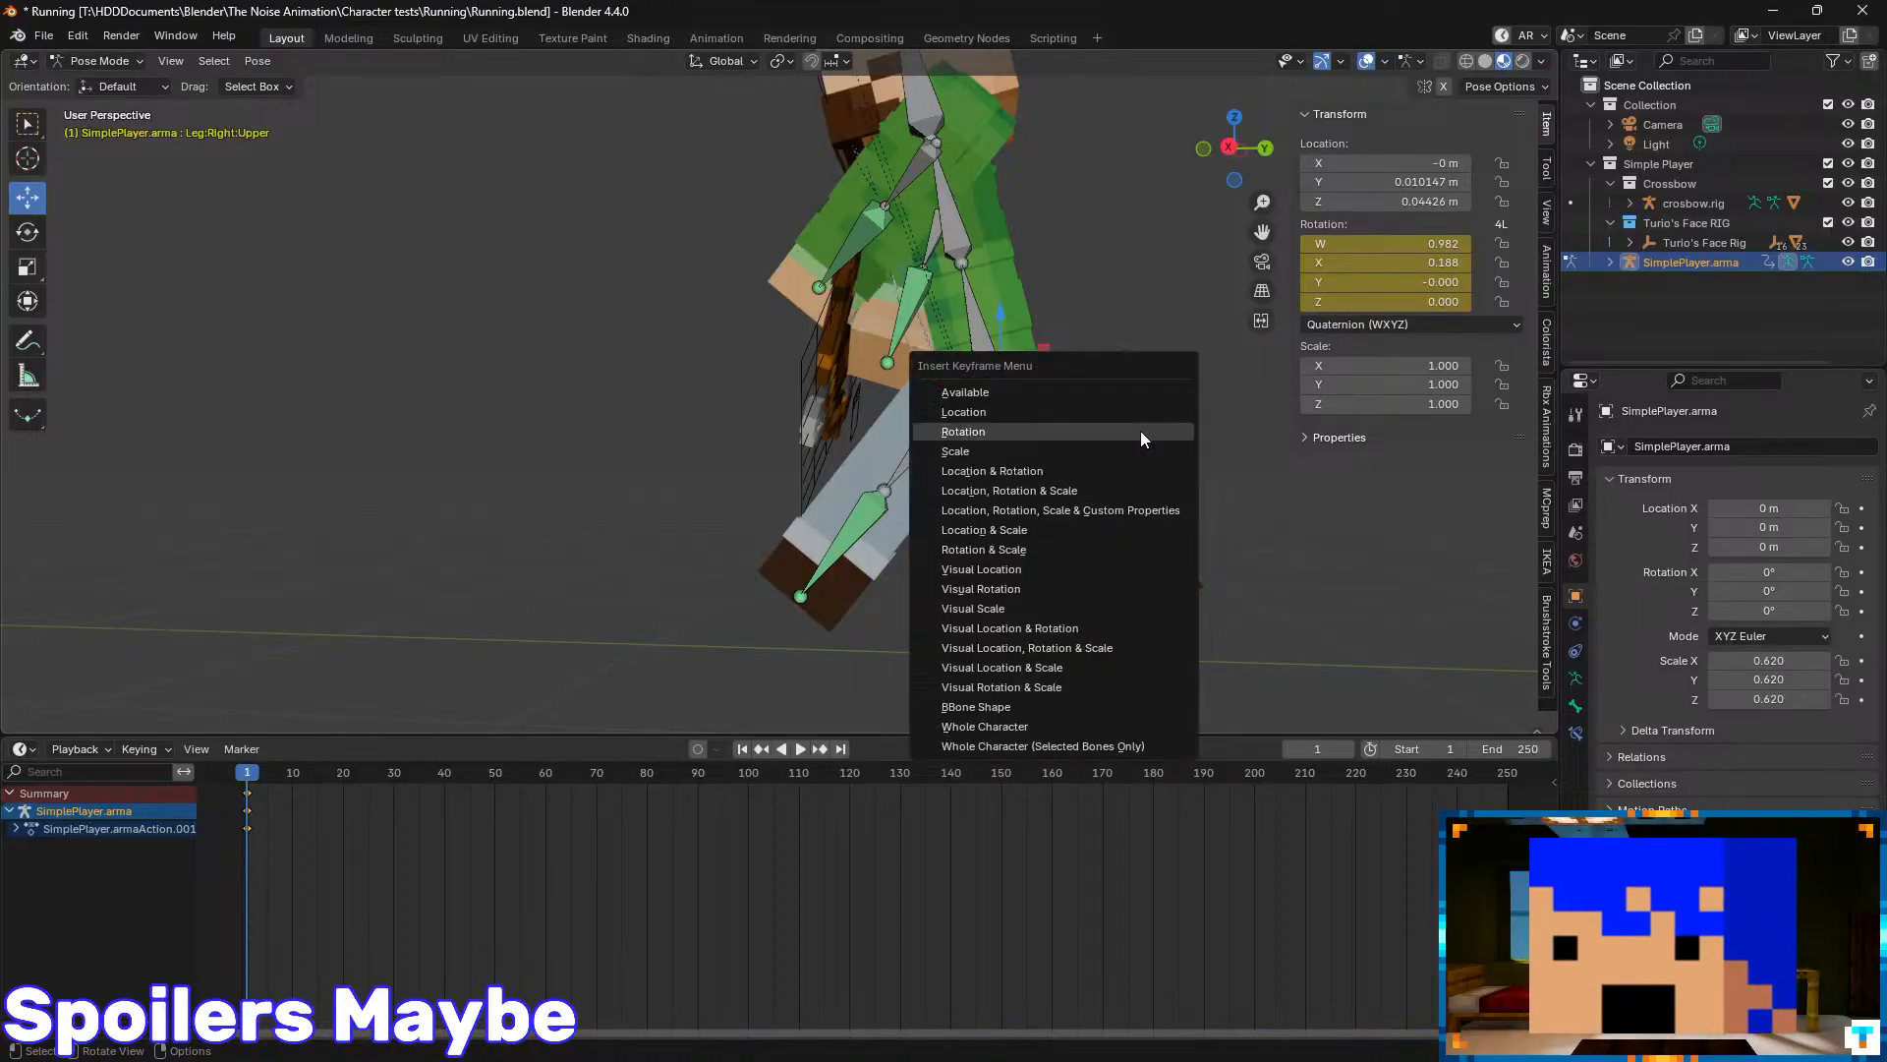
left_click(1034, 468)
left_click(958, 424)
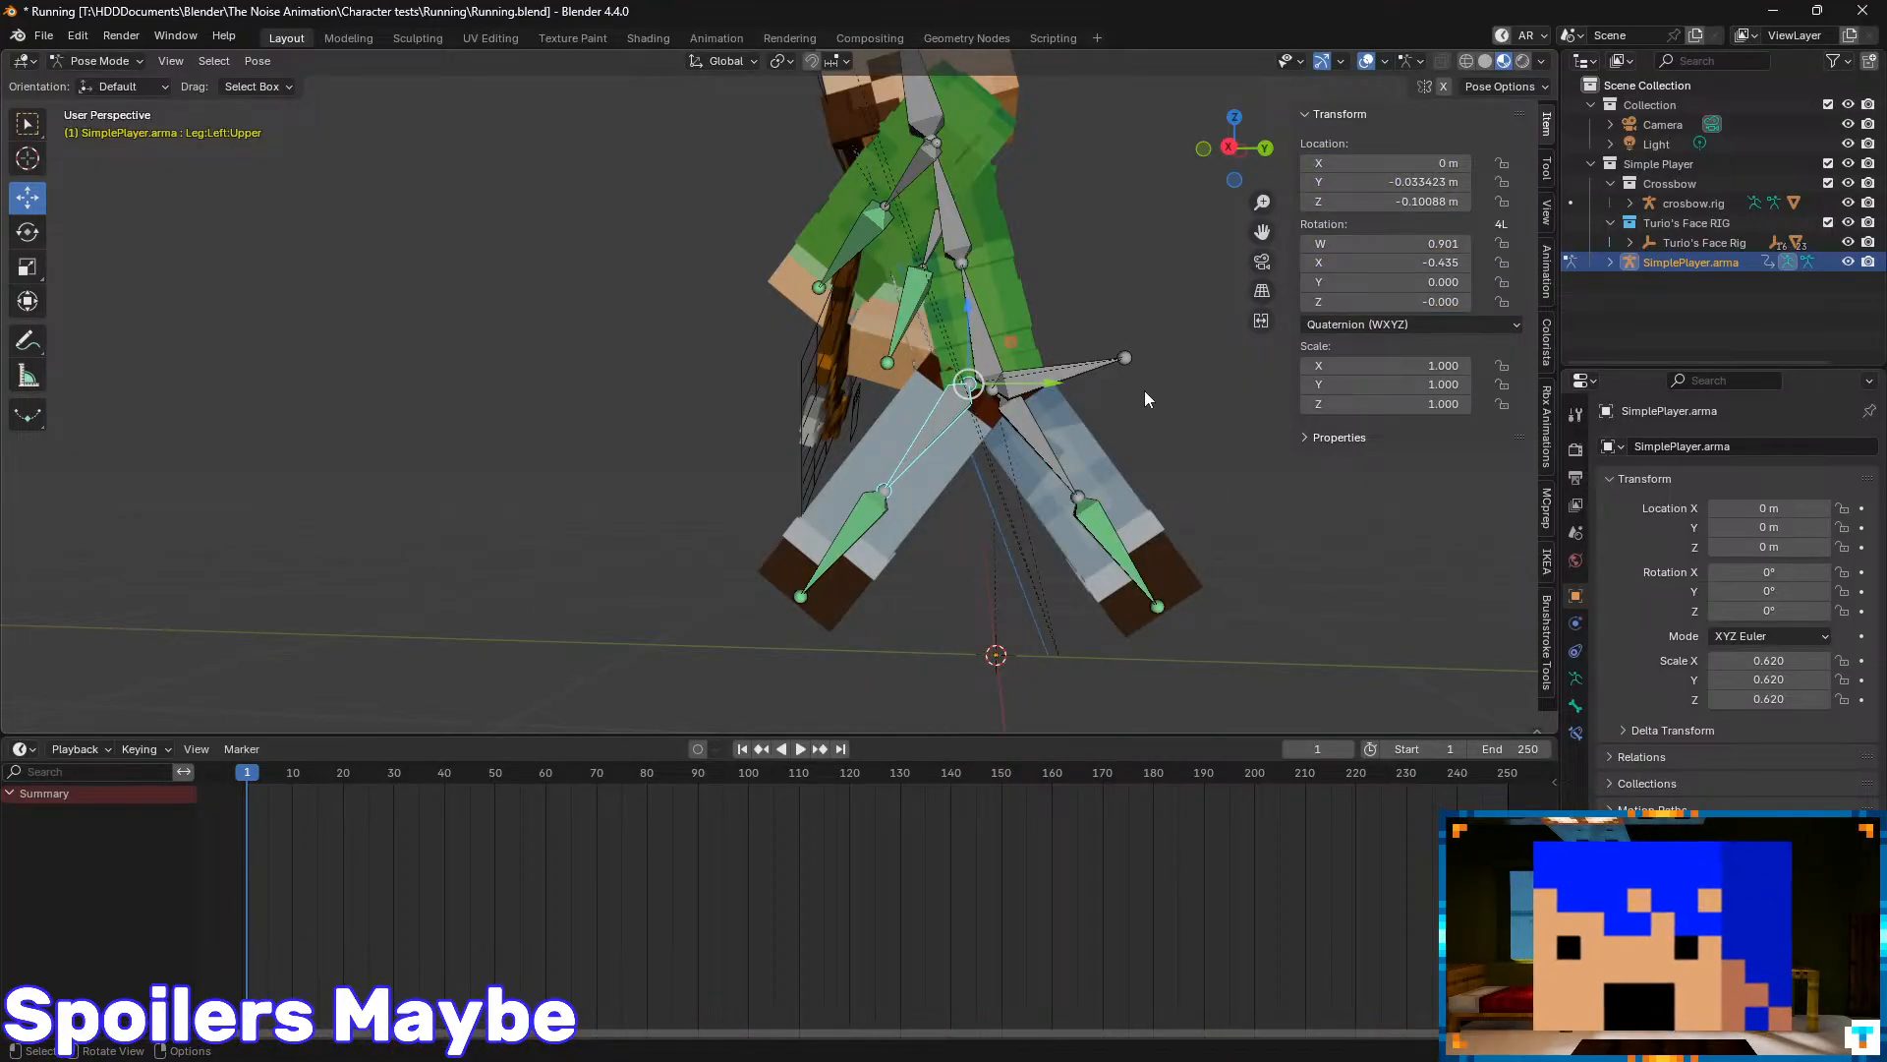
key("k")
left_click(1094, 392)
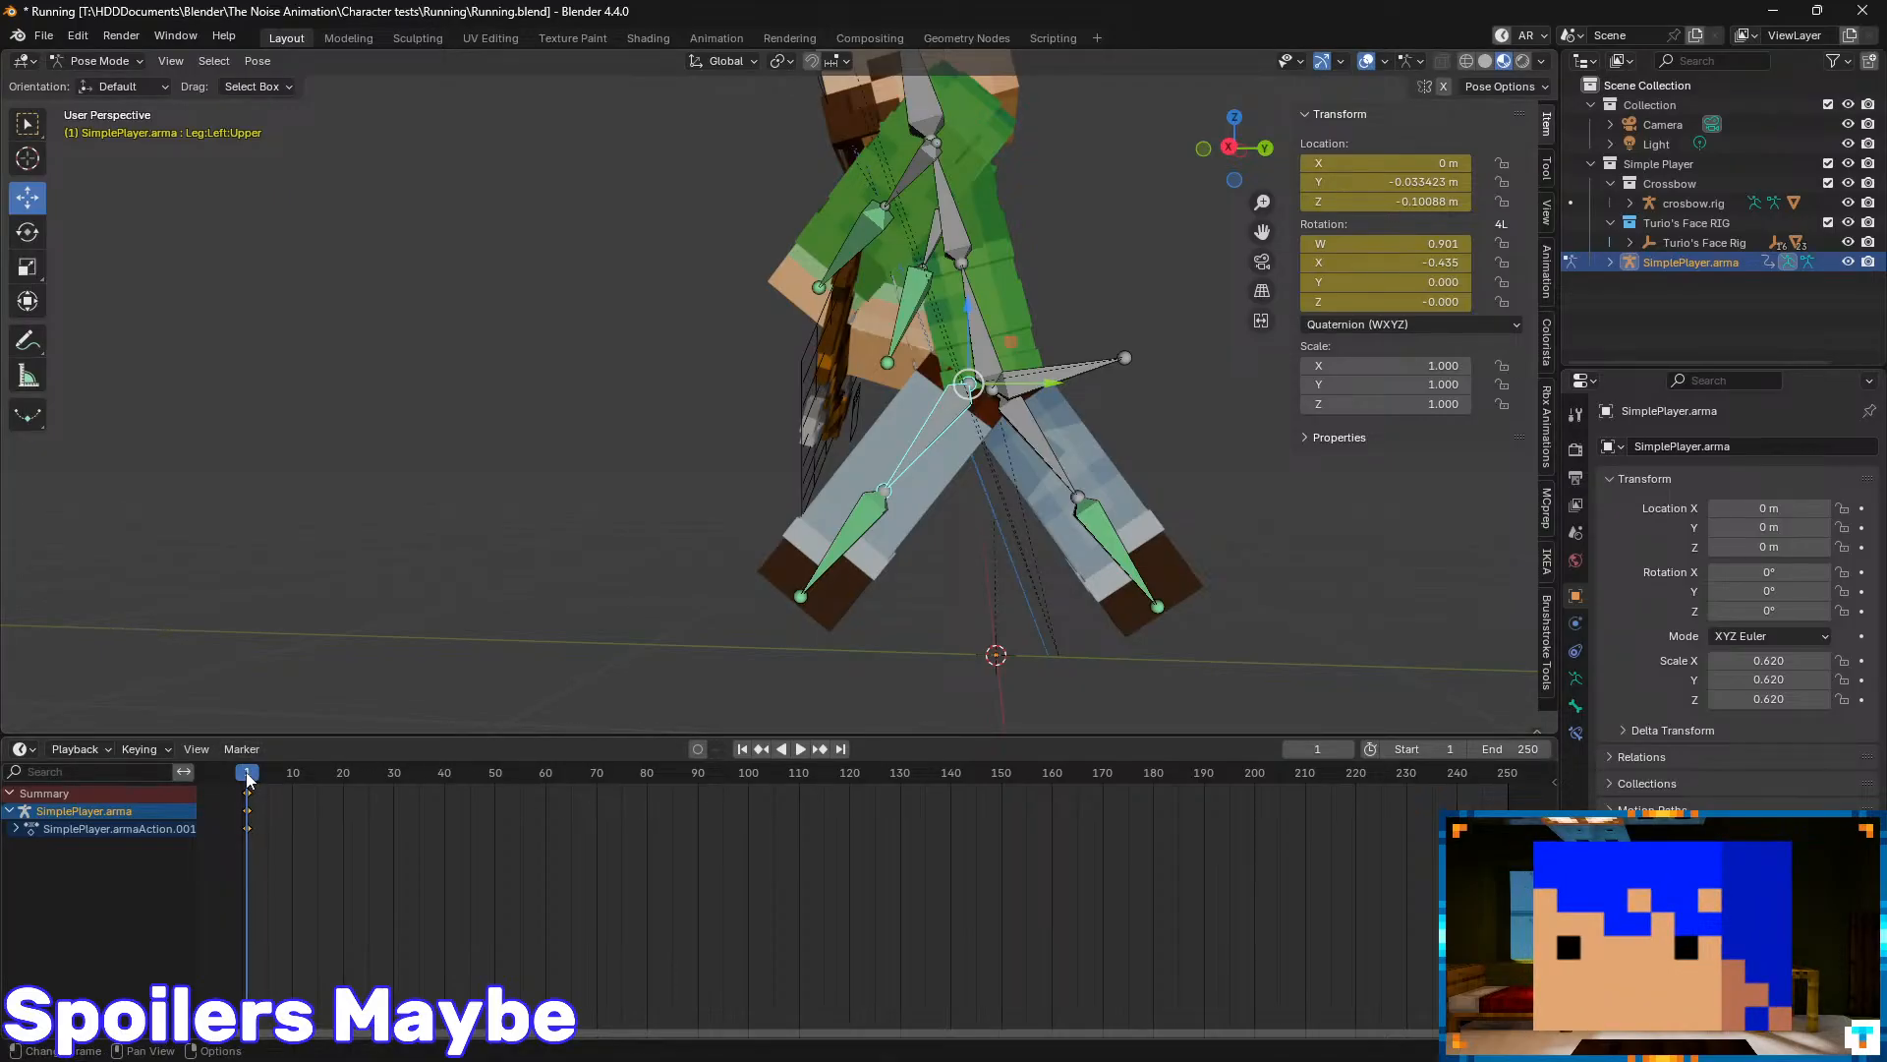
left_click_drag(247, 778, 268, 779)
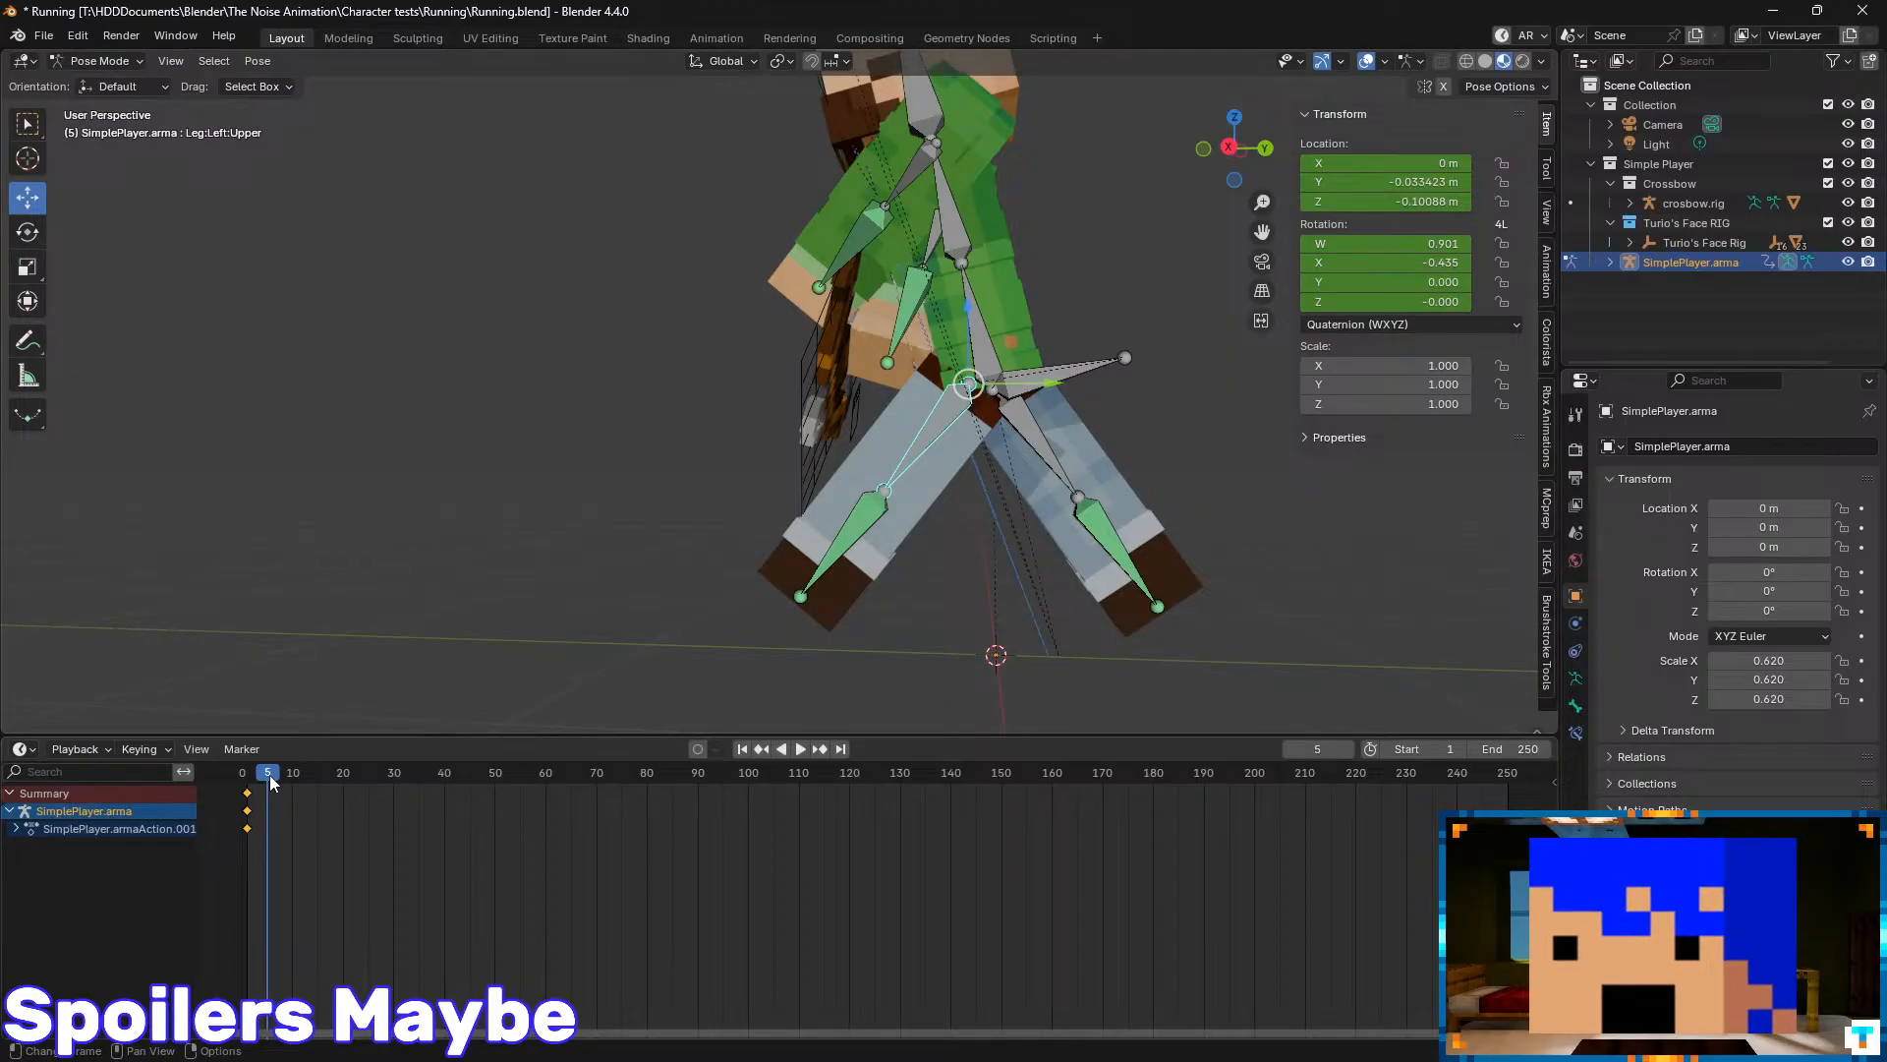
- At frame 6, rotate the left upper leg bone to about W 0.992, X -0.123 and set its location to 0 m on all axes
key("Right")
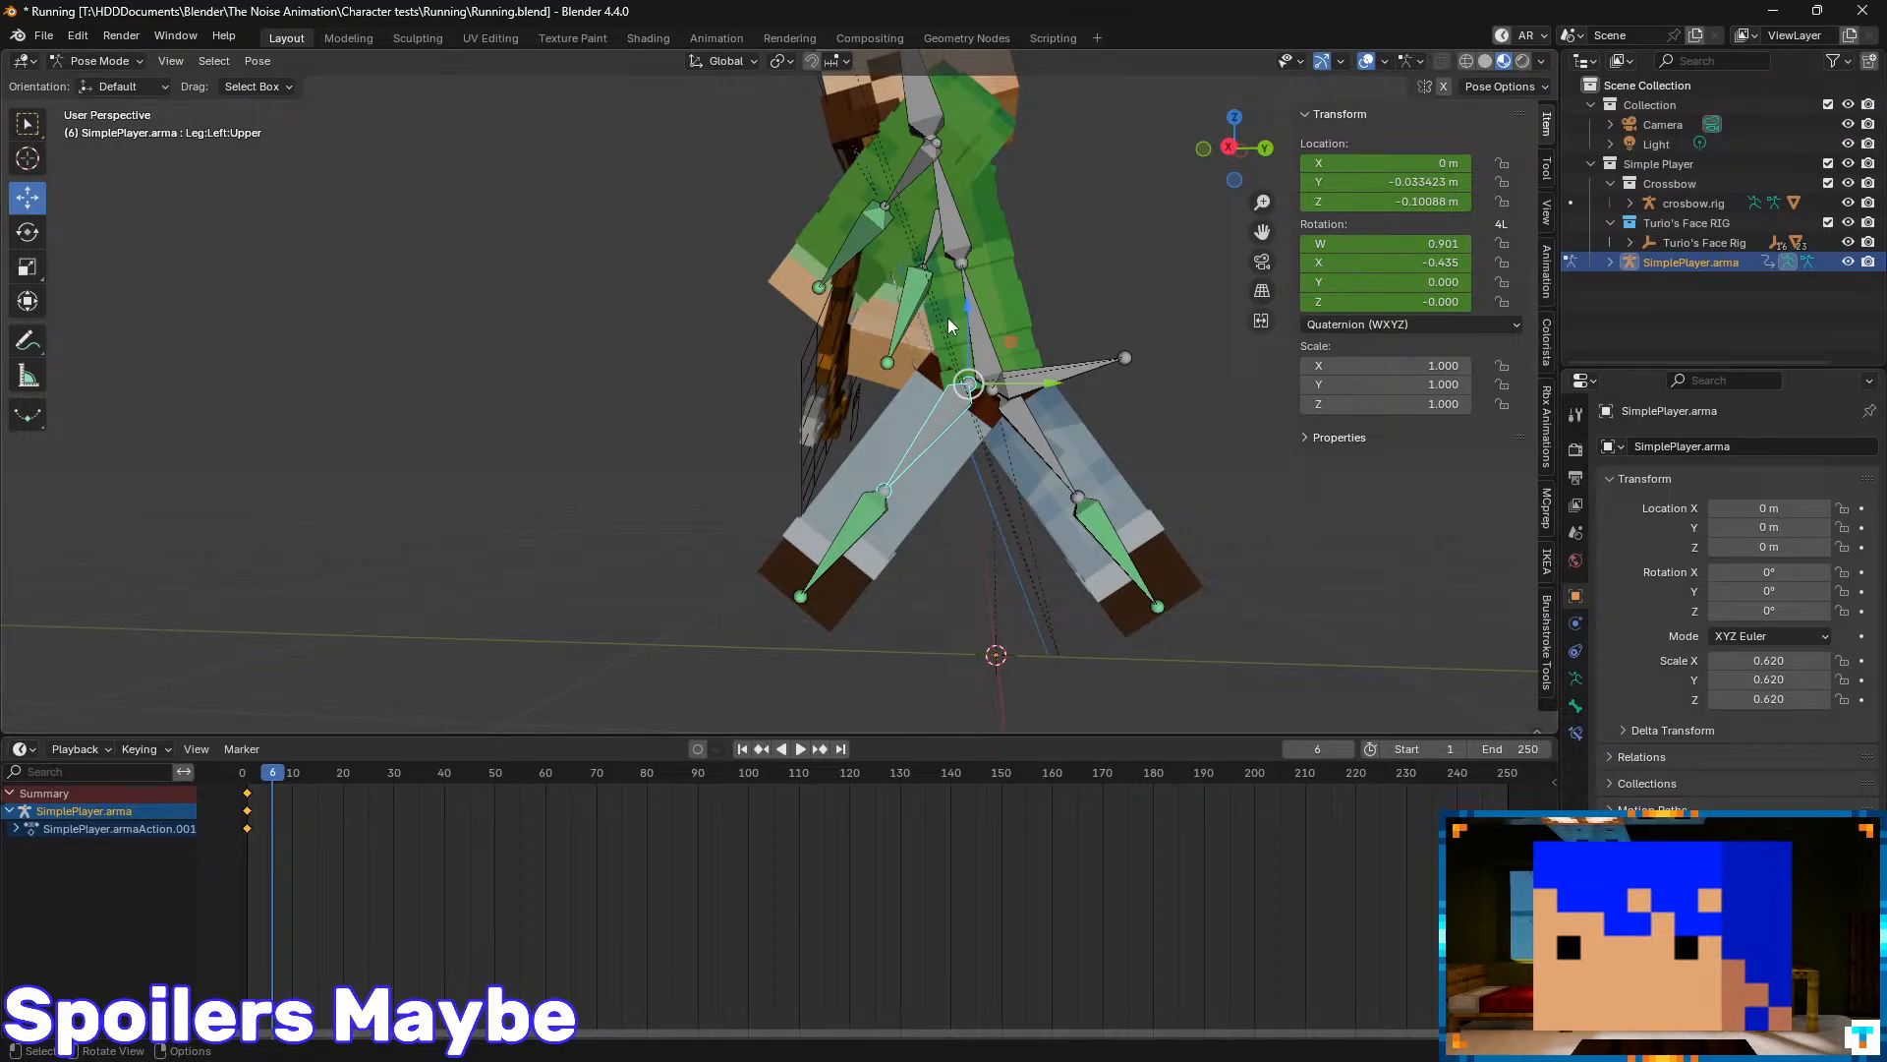
left_click(32, 236)
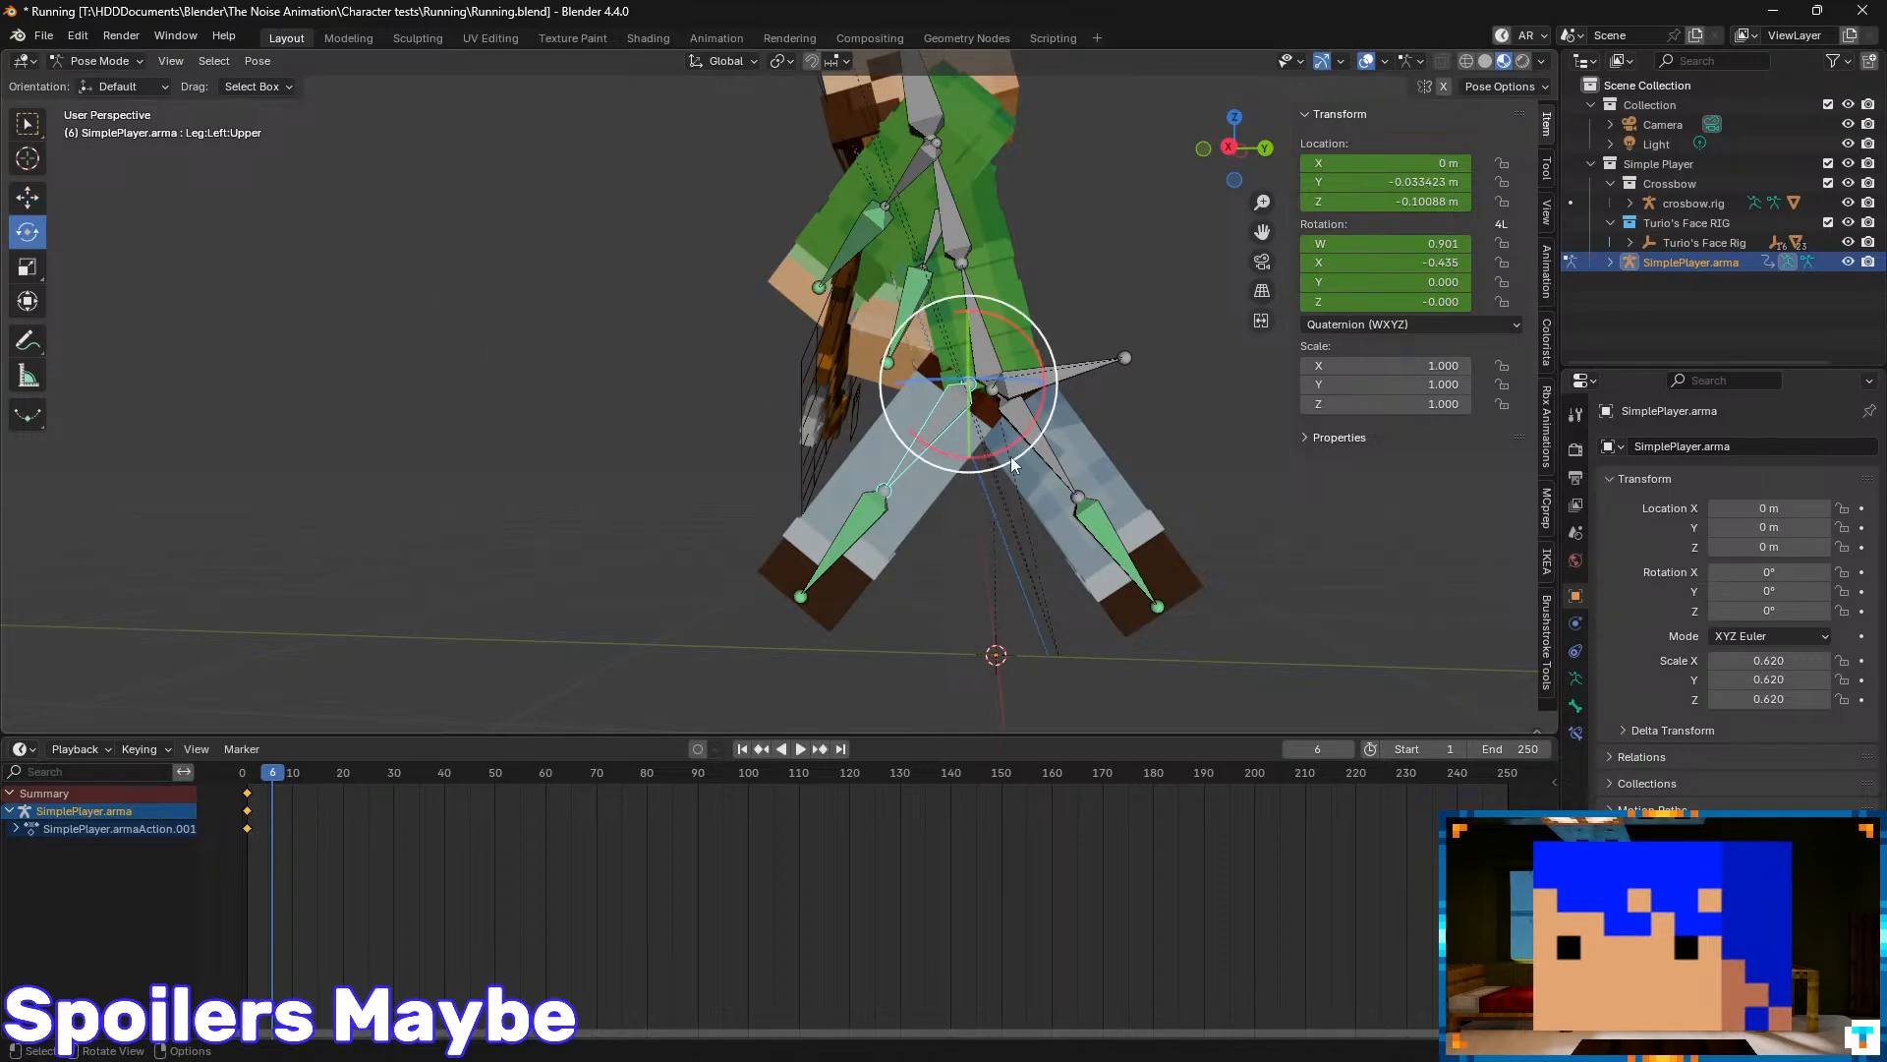
left_click_drag(1003, 452, 1044, 434)
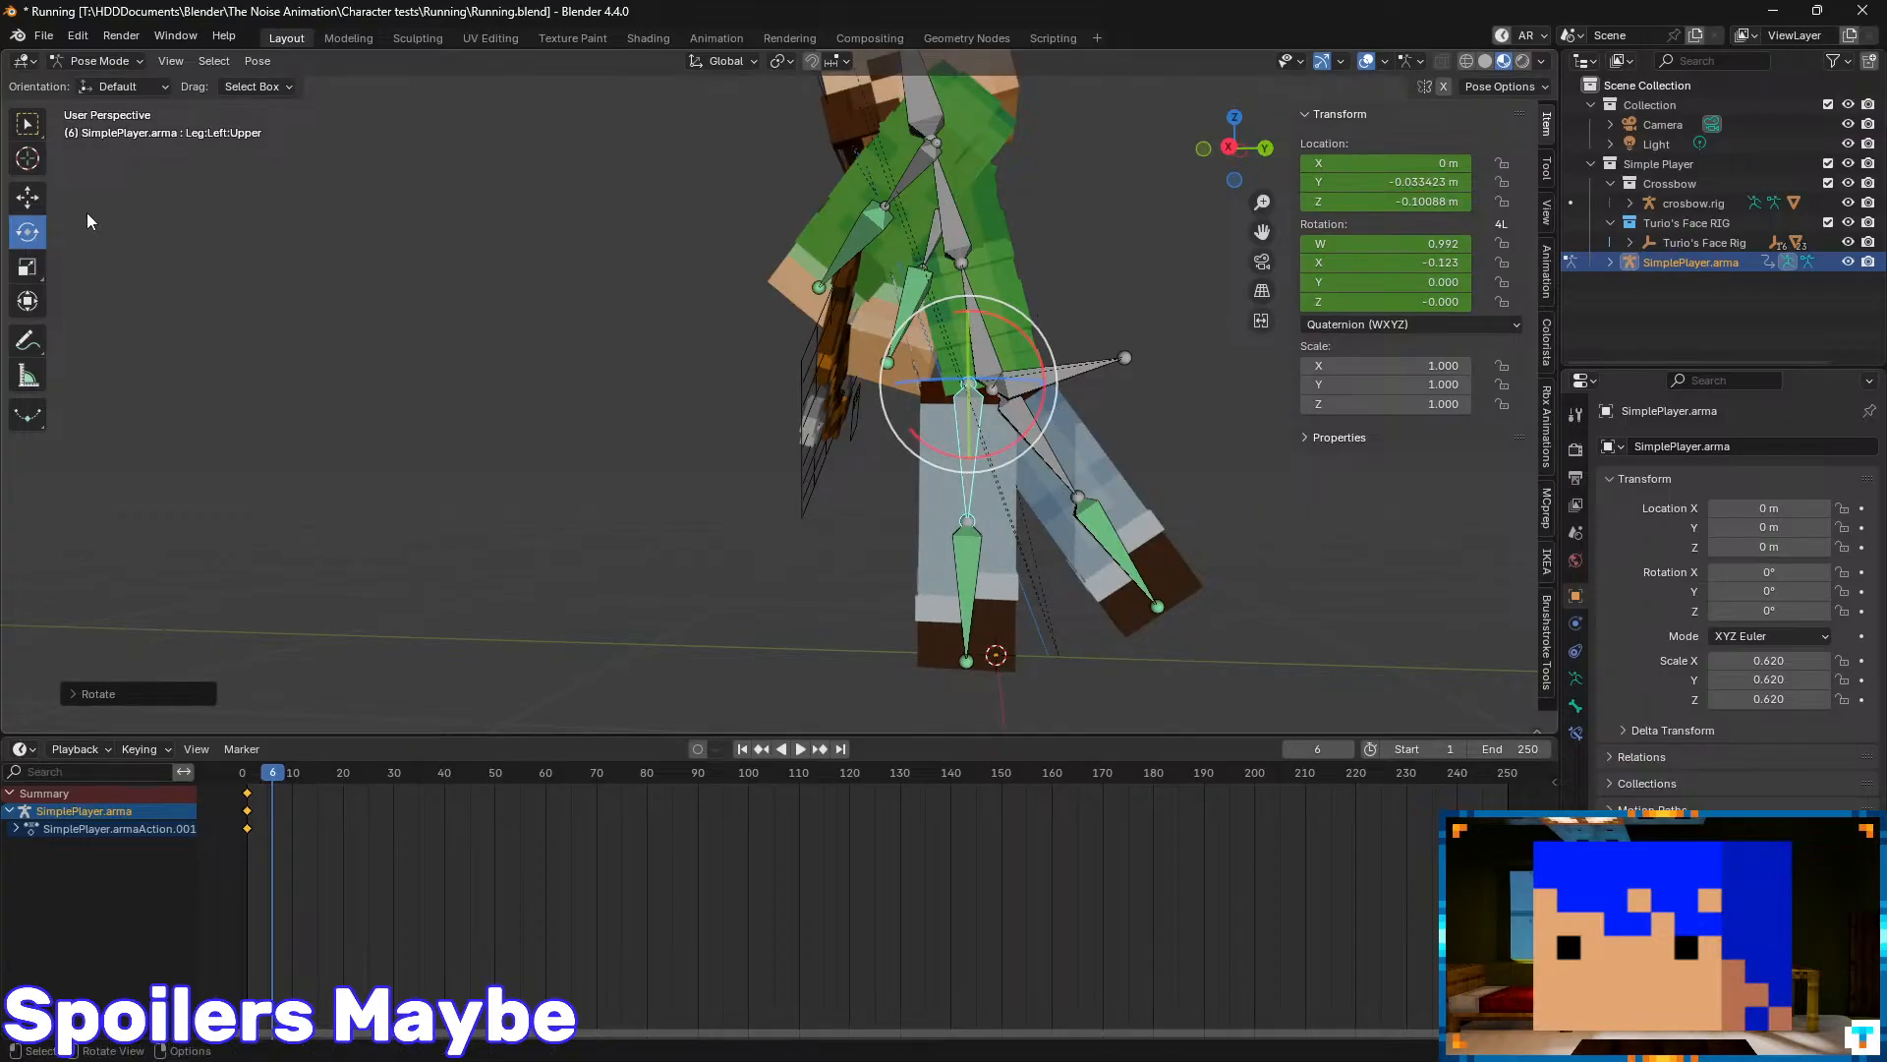
left_click(23, 205)
left_click_drag(1040, 383, 1056, 385)
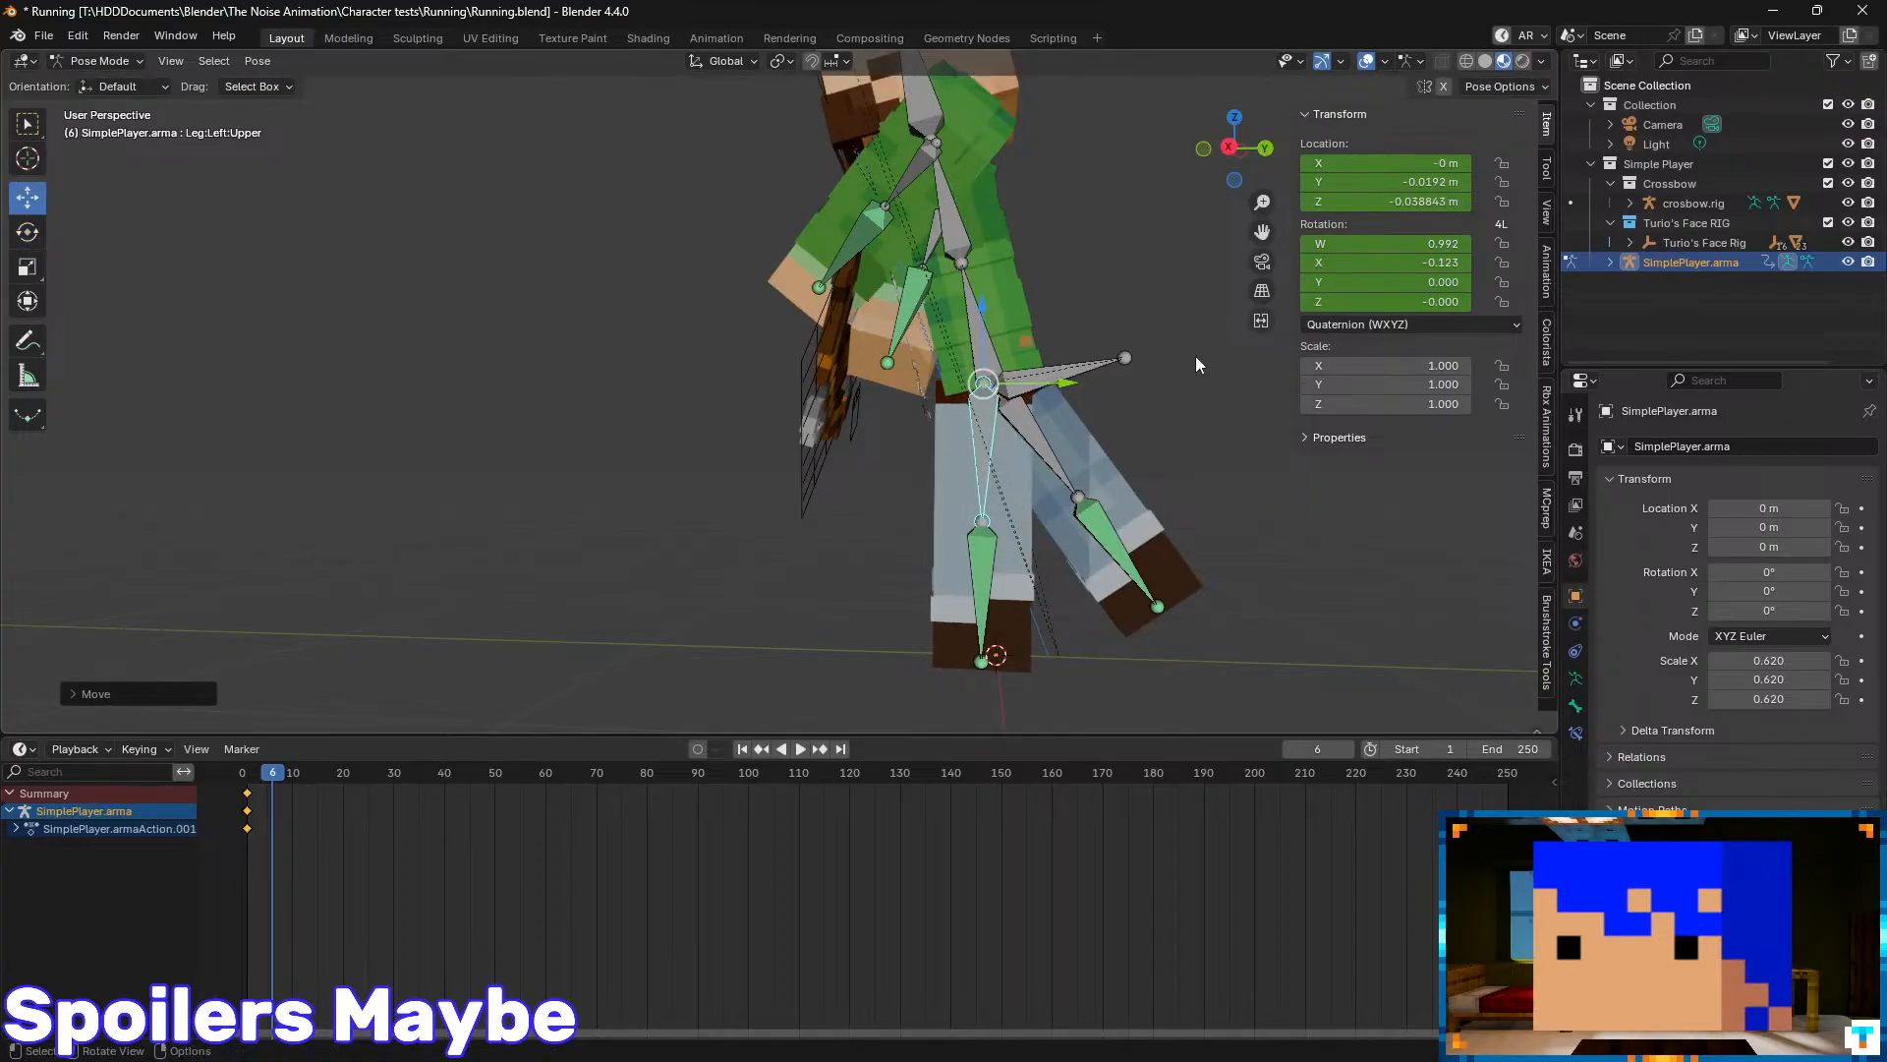
left_click_drag(1397, 163, 1397, 202)
type("0")
key("Return")
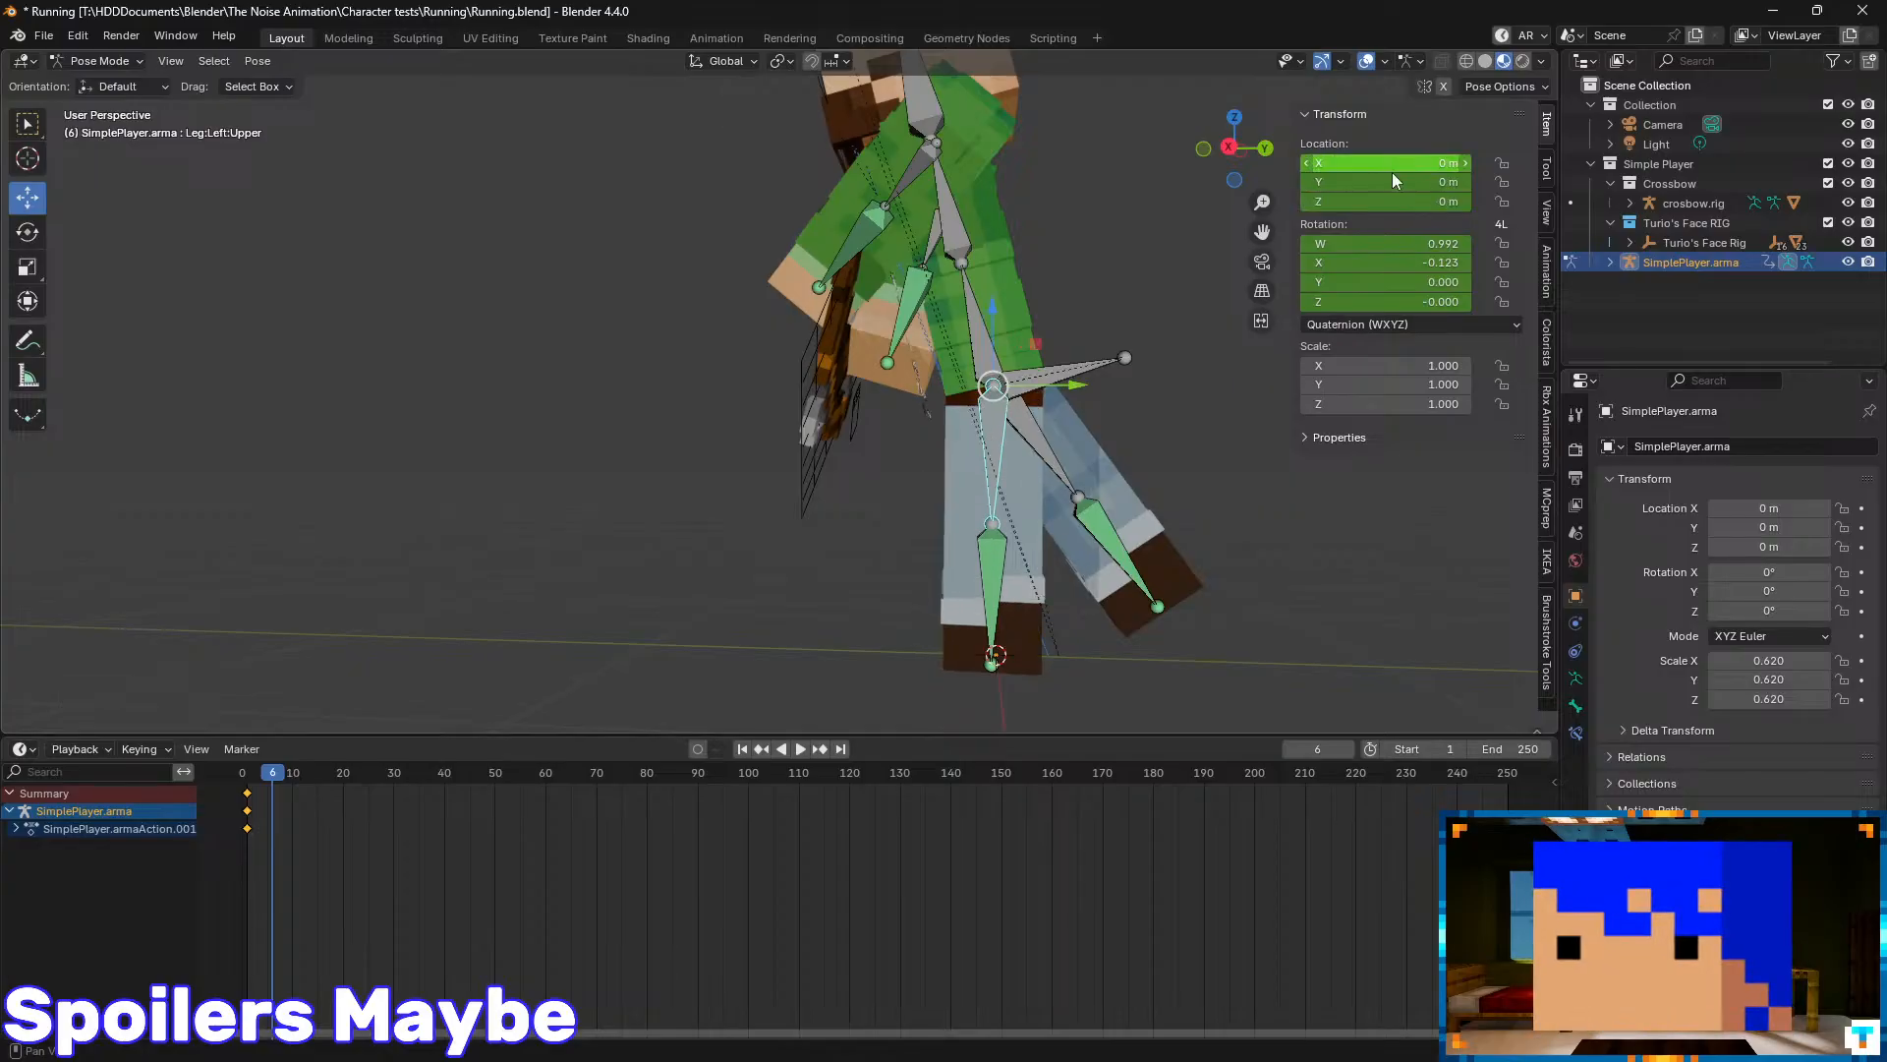
- Pose the right upper leg bone at about Y -0.019 m, Z -0.175 m, rotation W 0.948, X 0.317, and keyframe its location and rotation at frame 6
left_click(1042, 457)
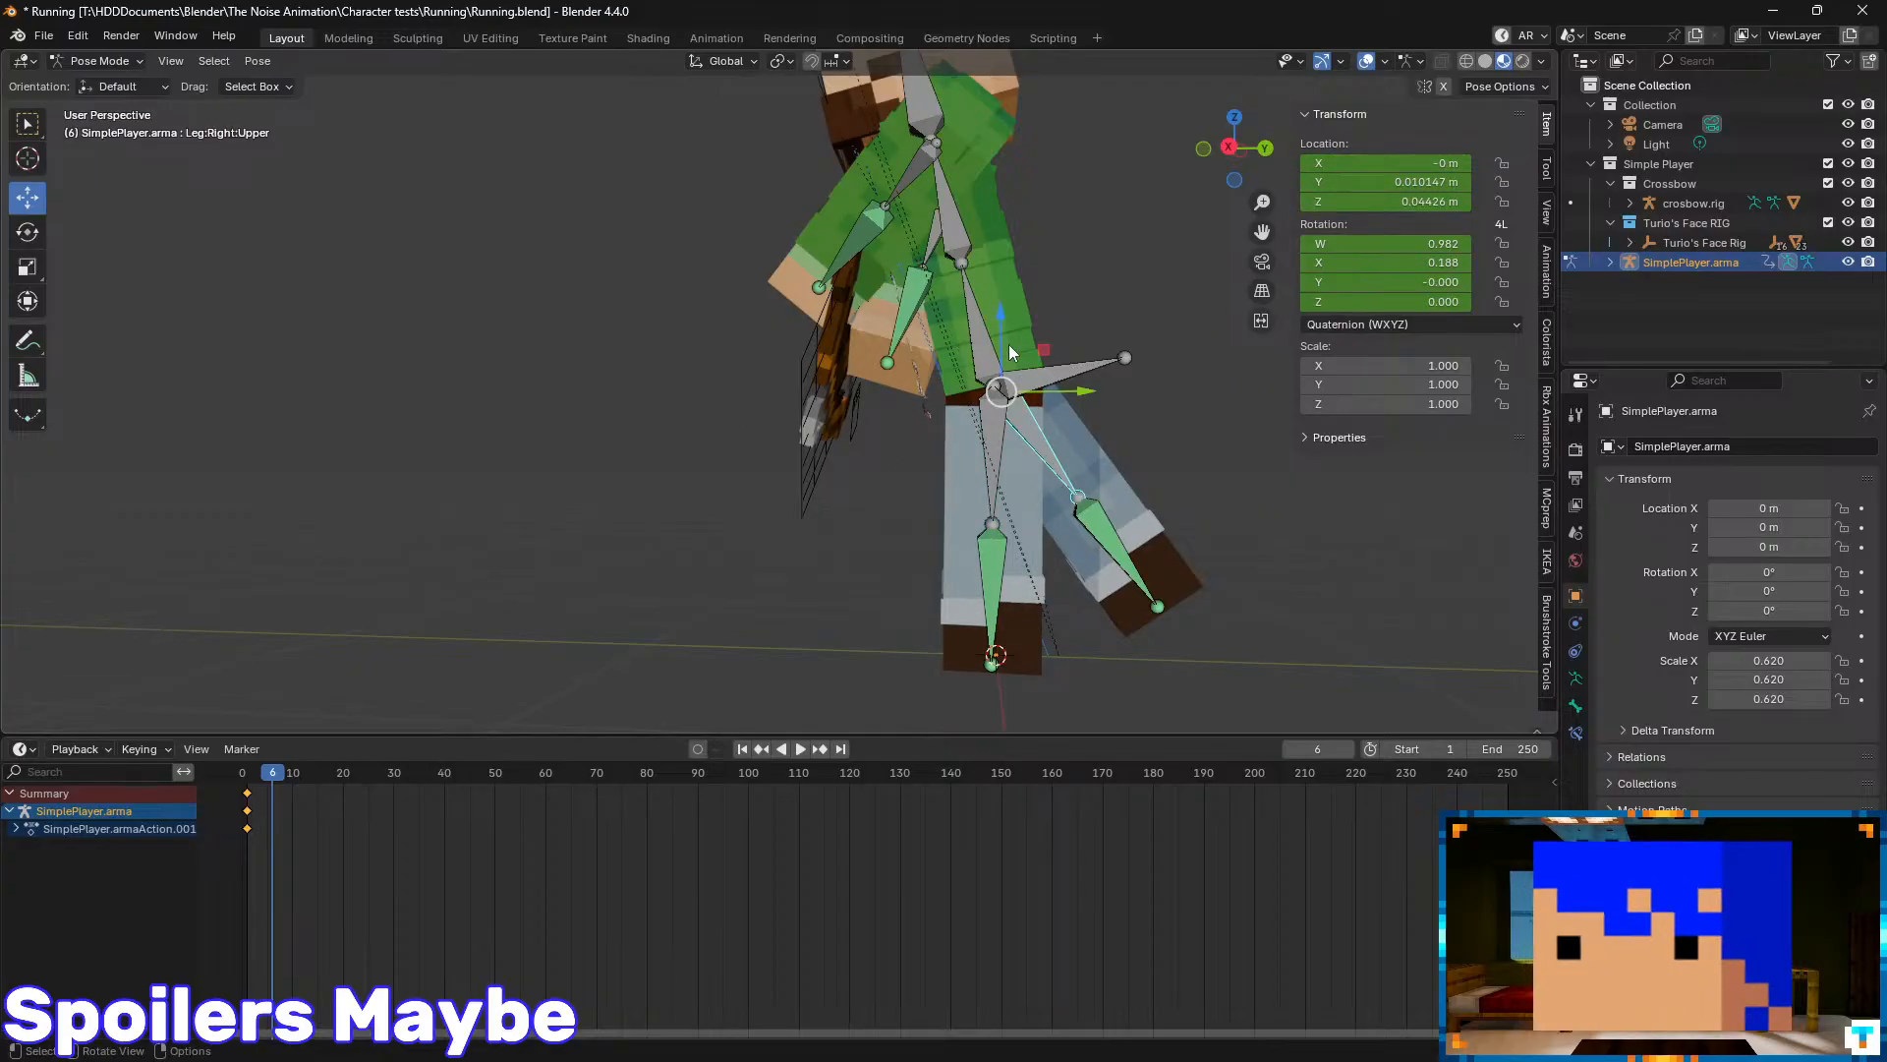
left_click_drag(1043, 349, 1030, 430)
left_click(27, 232)
left_click(28, 197)
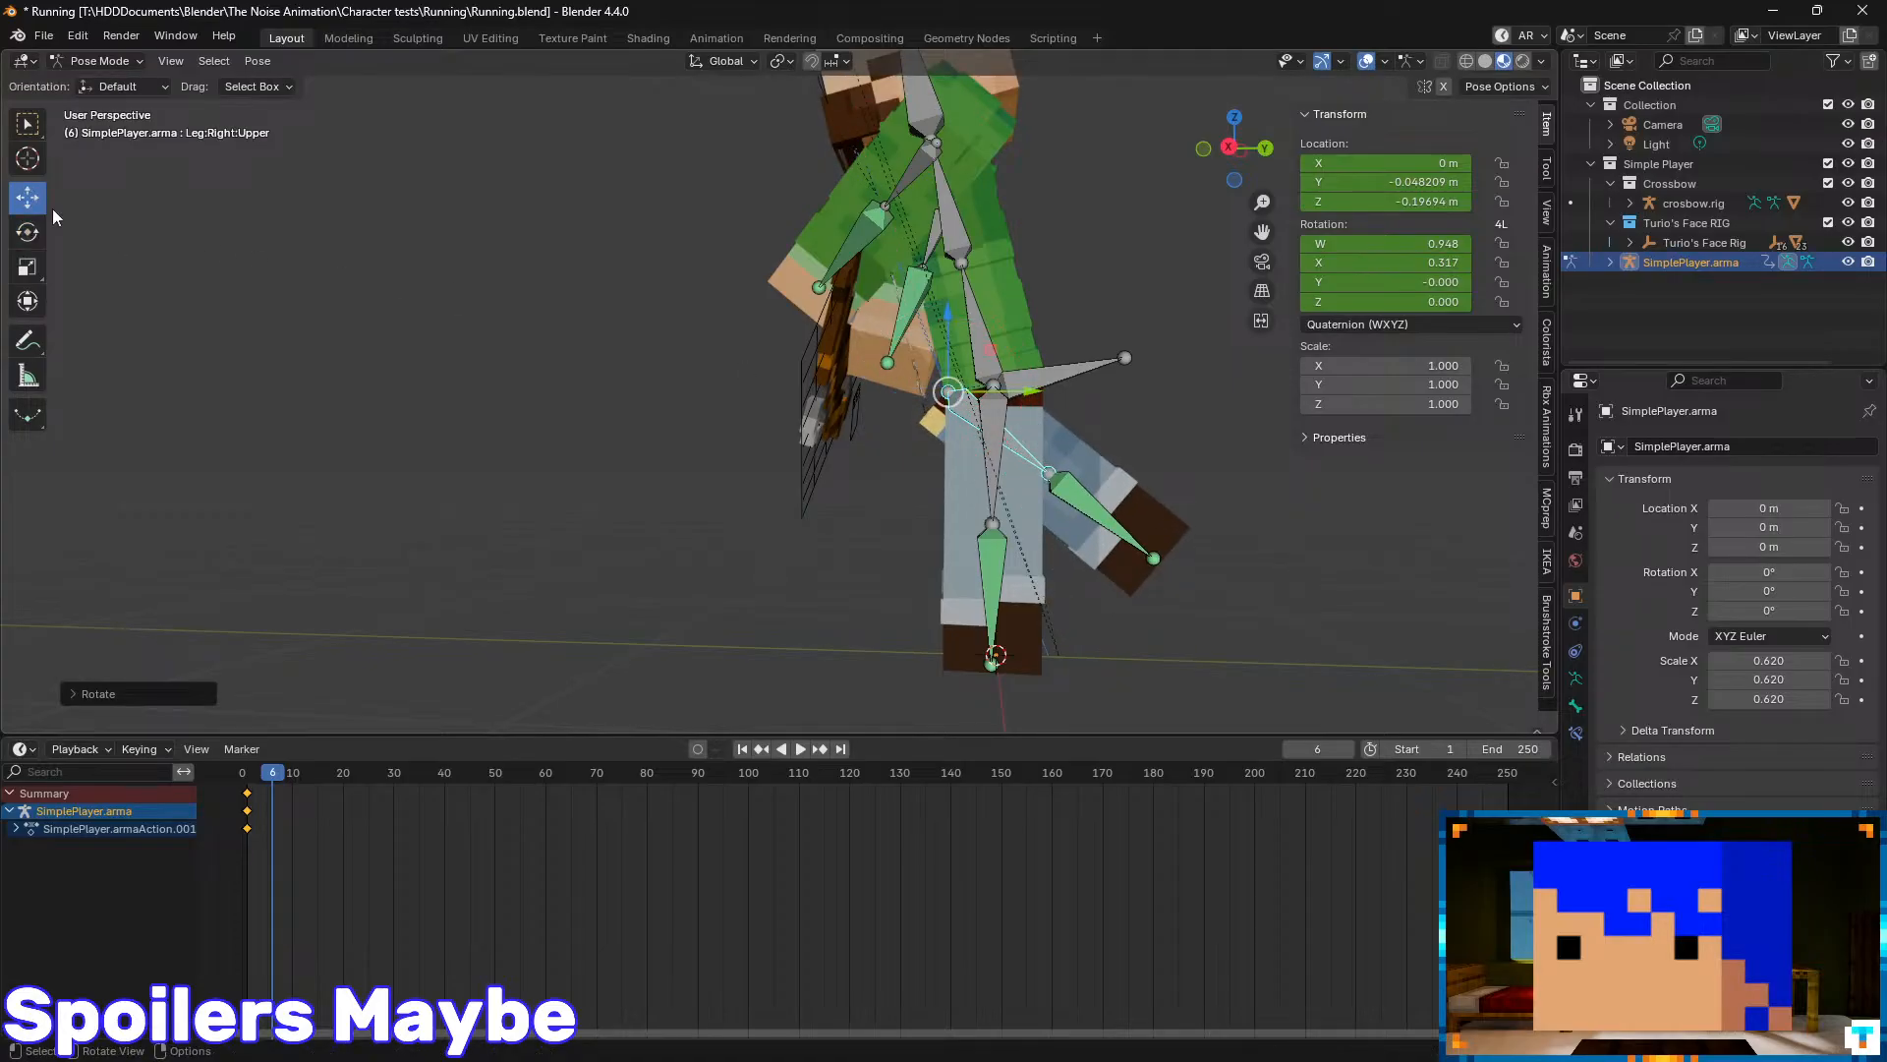
left_click_drag(993, 353, 1002, 357)
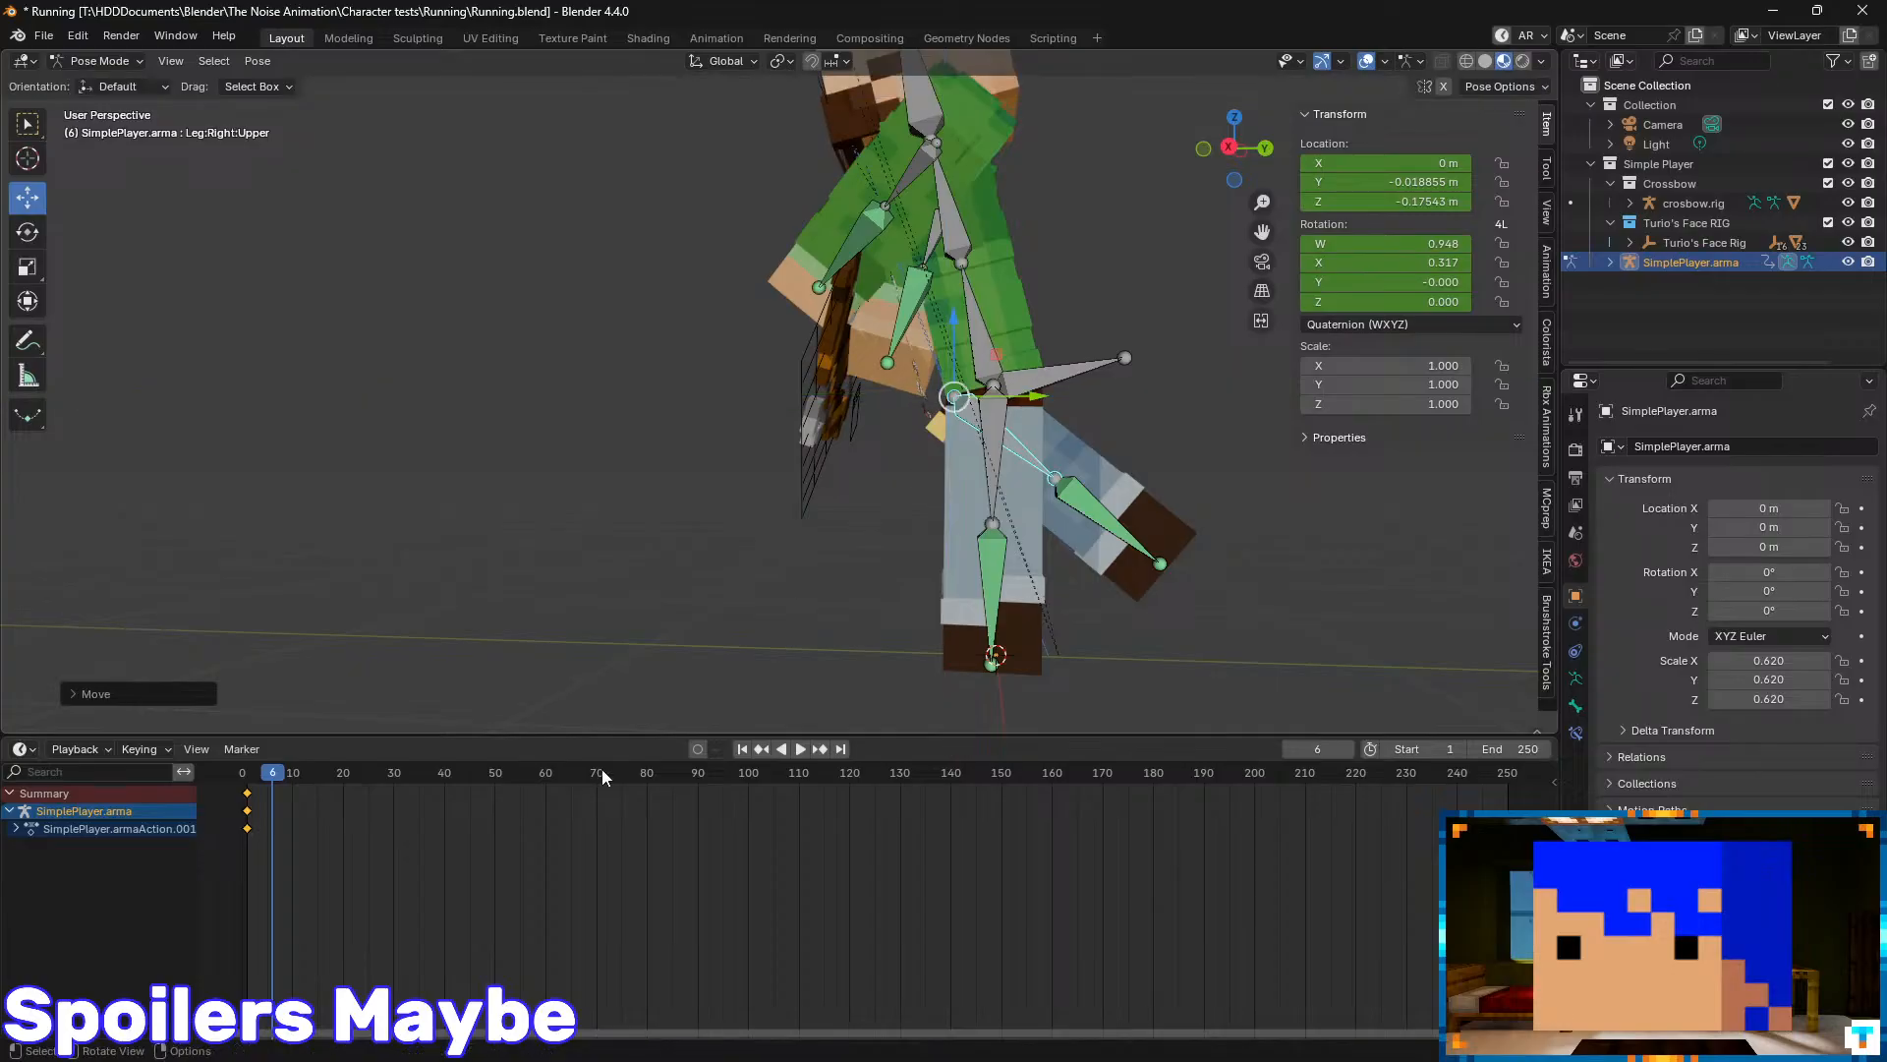
key("k")
left_click(865, 540)
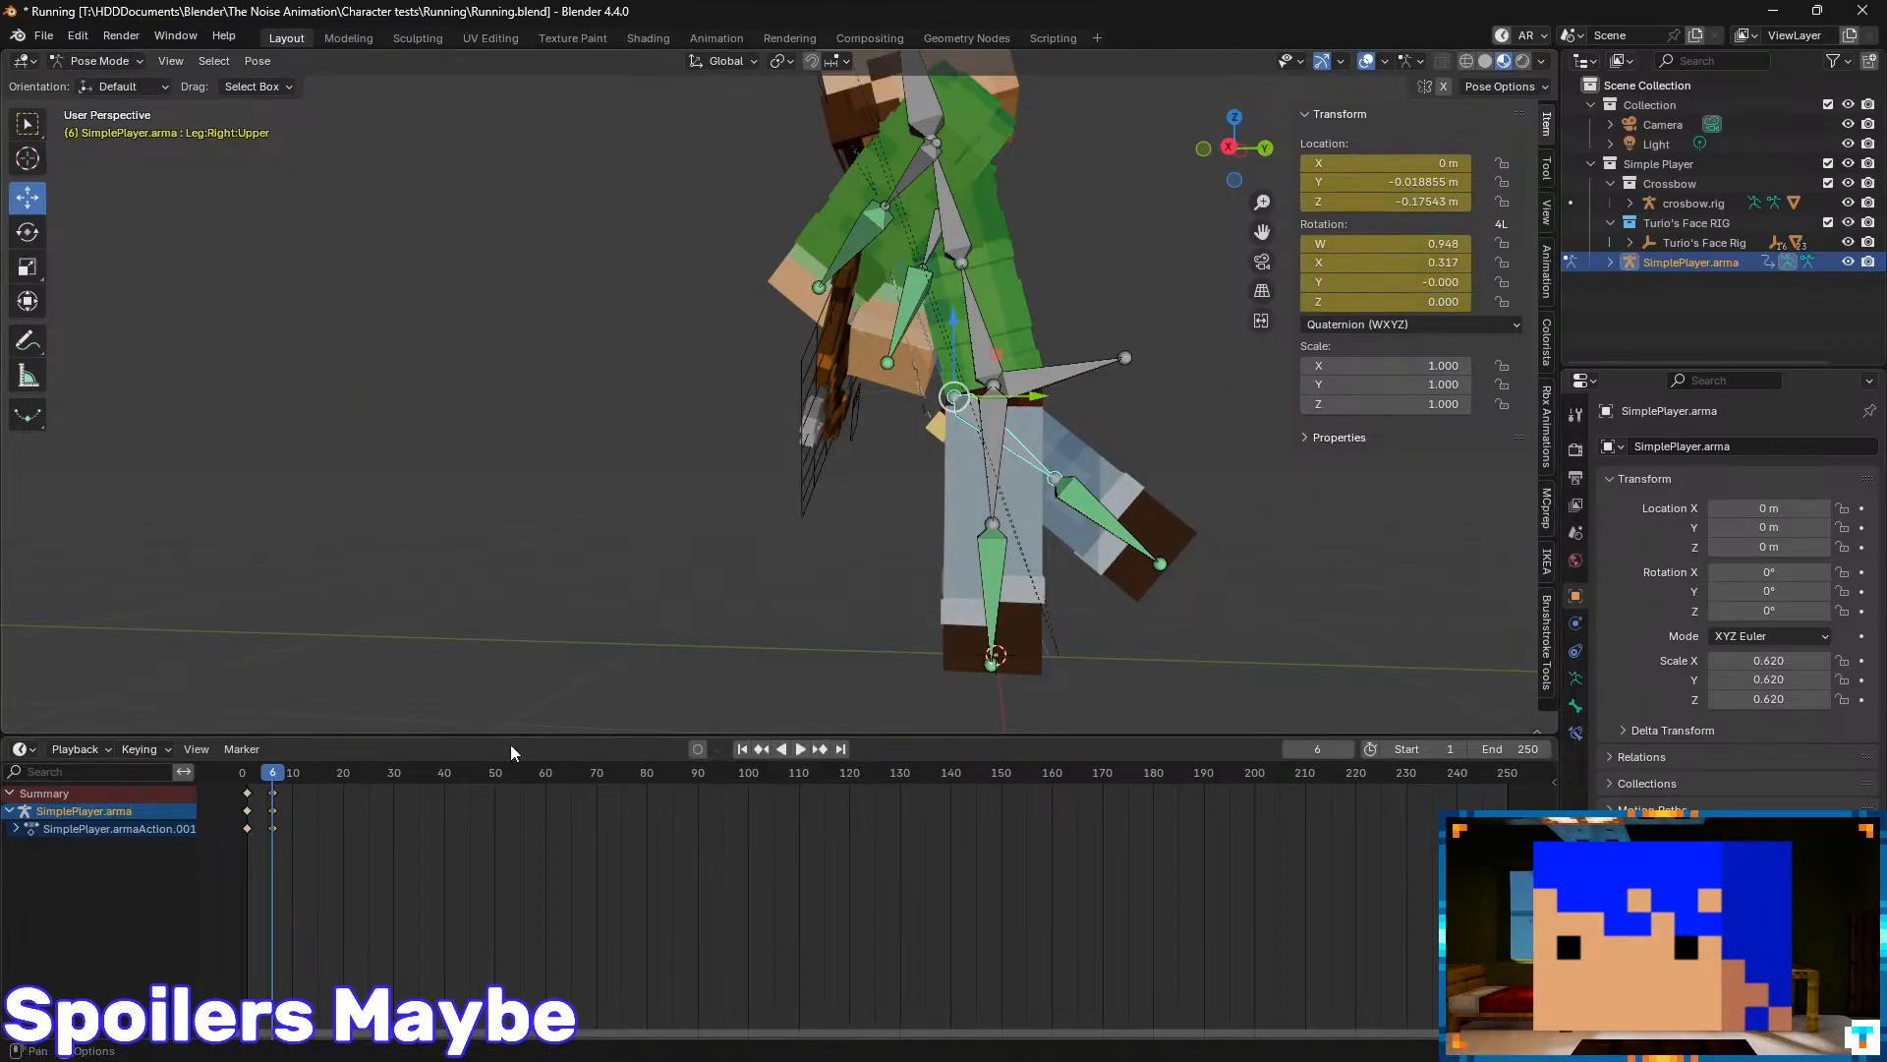
- Enable Auto Keying and, at frame 6, rotate the left upper leg bone to about W 0.993, X -0.115 with its location set to 0 m
left_click(697, 749)
left_click(295, 775)
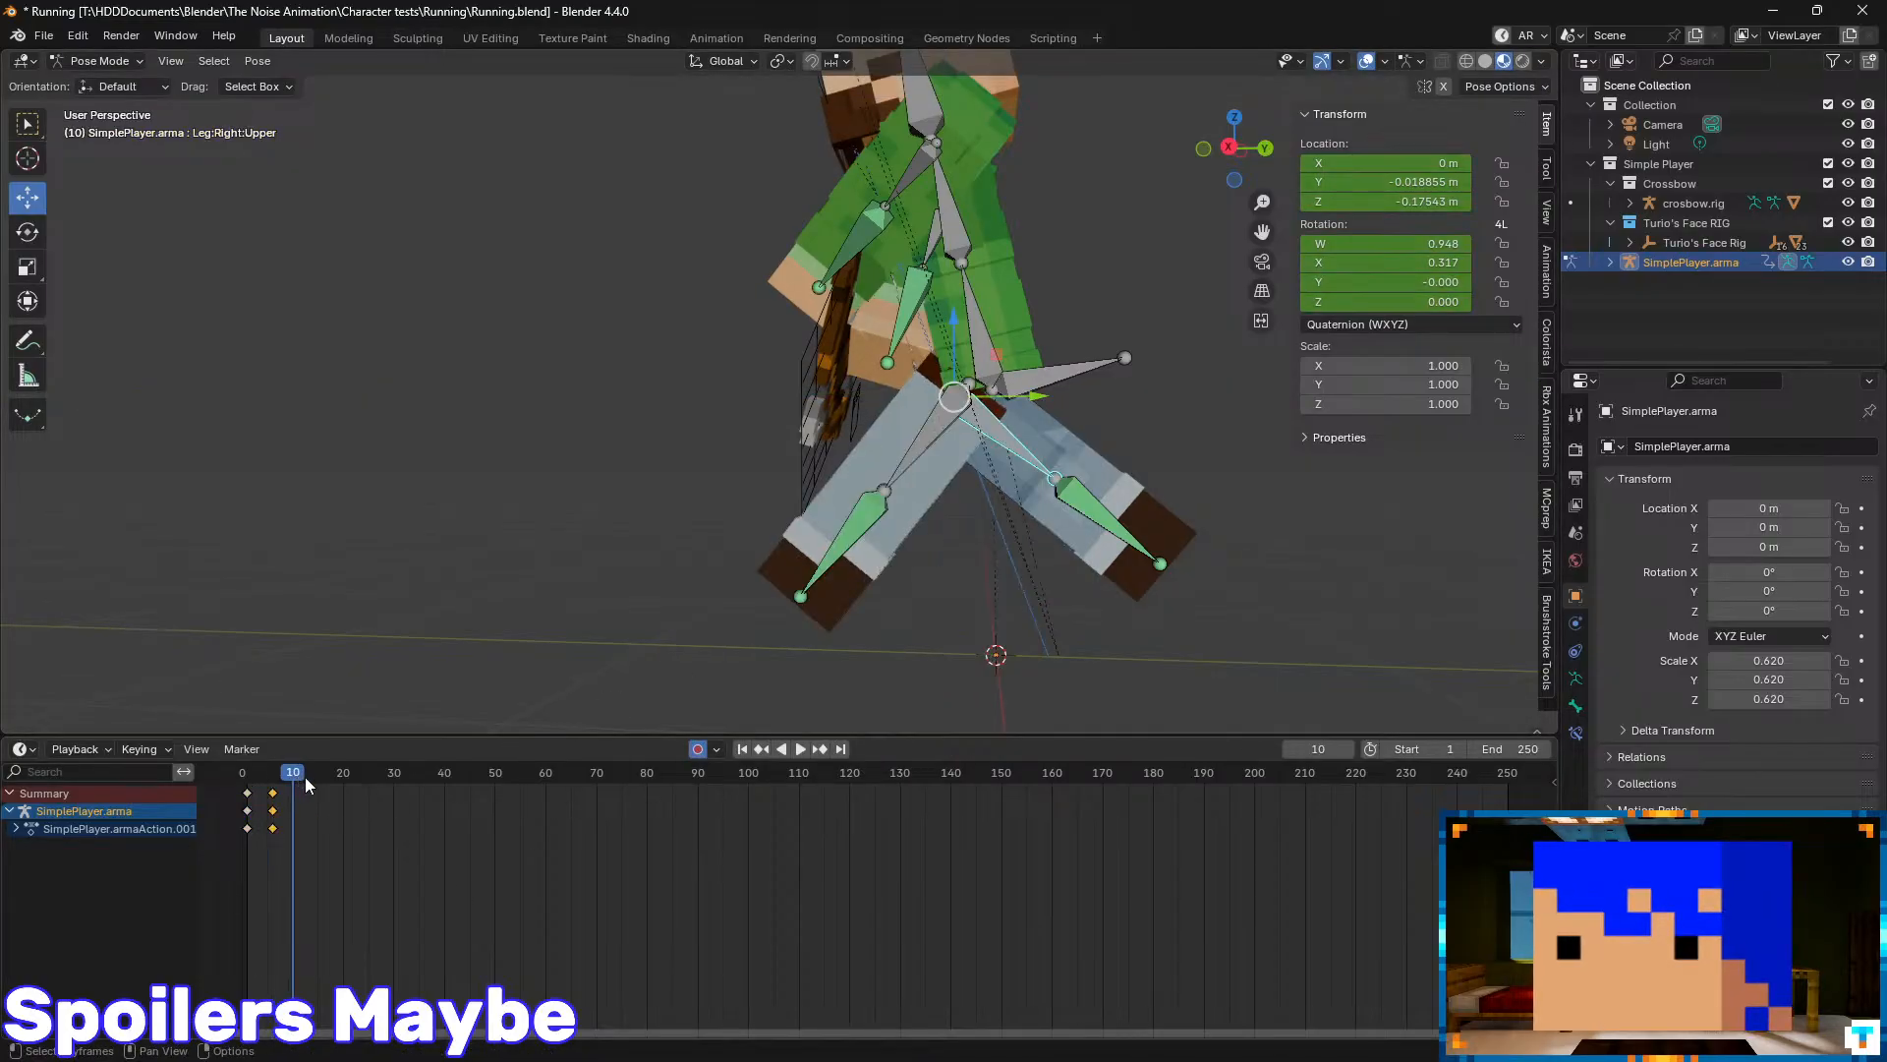
key("Right")
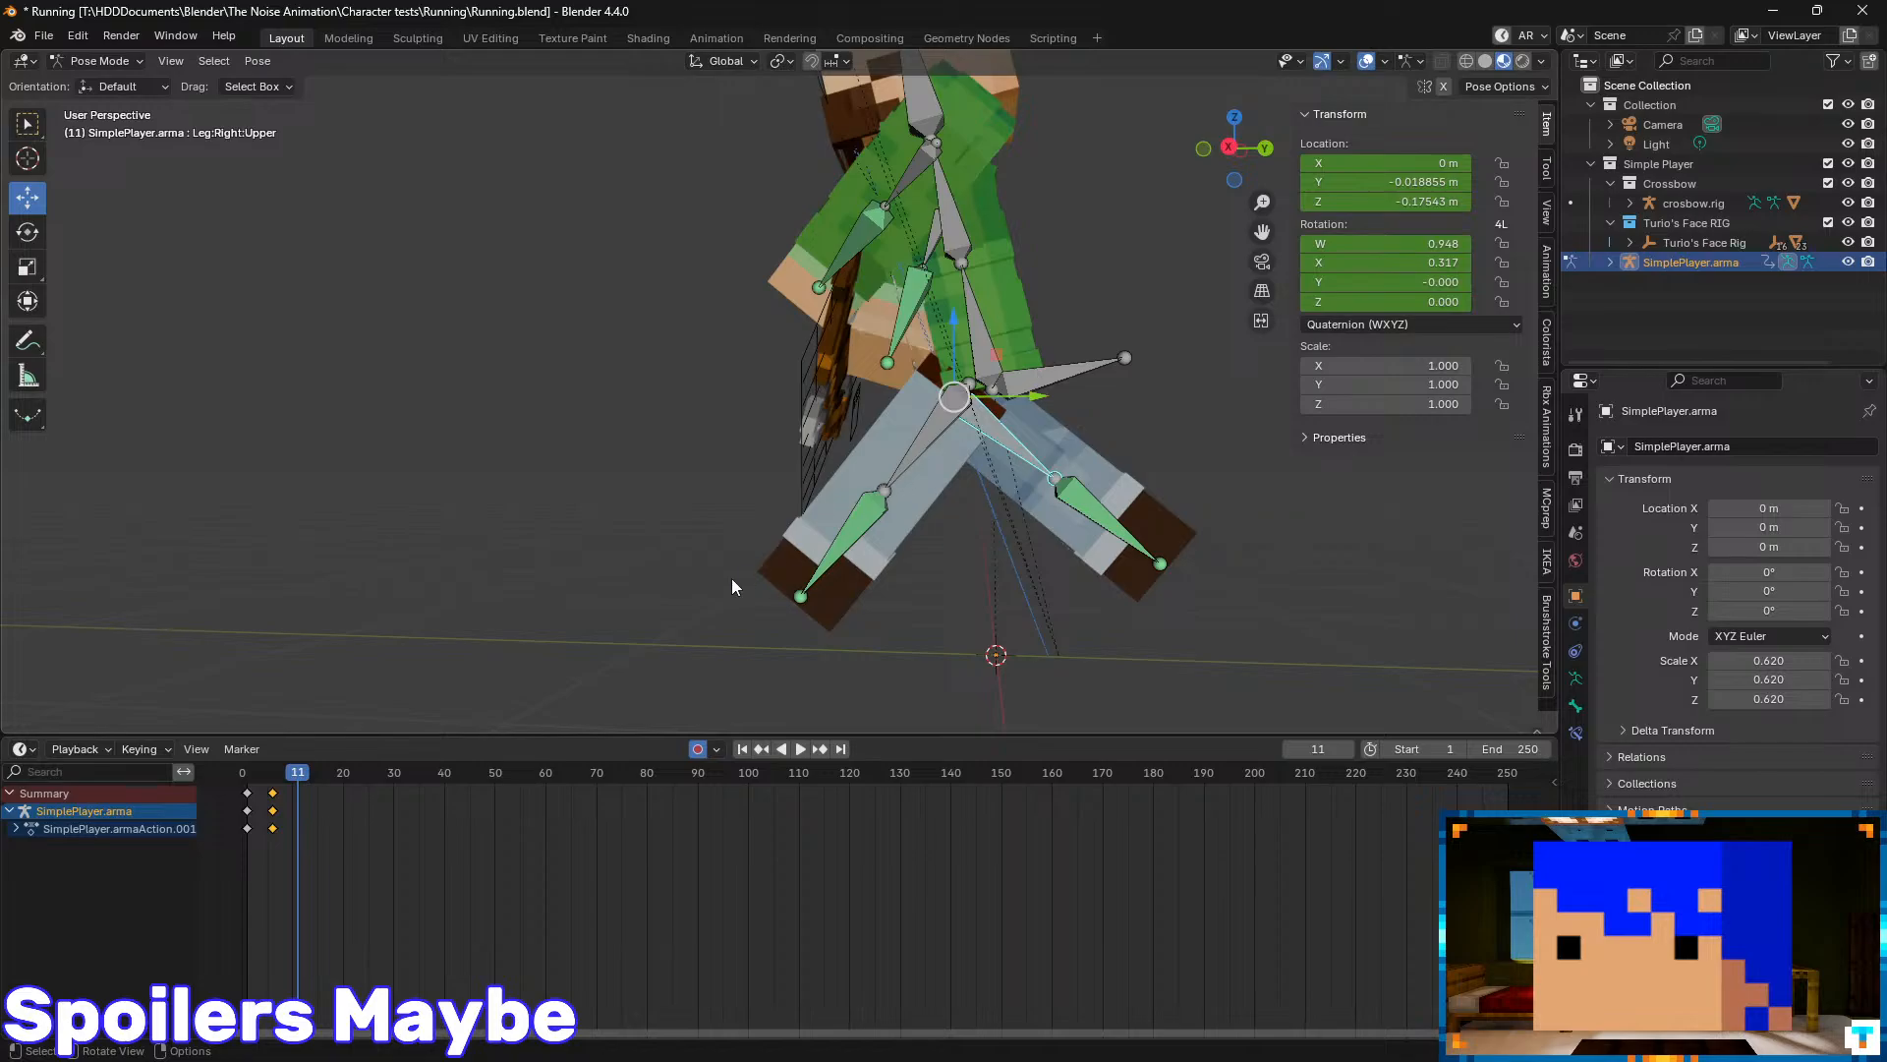
key("Down")
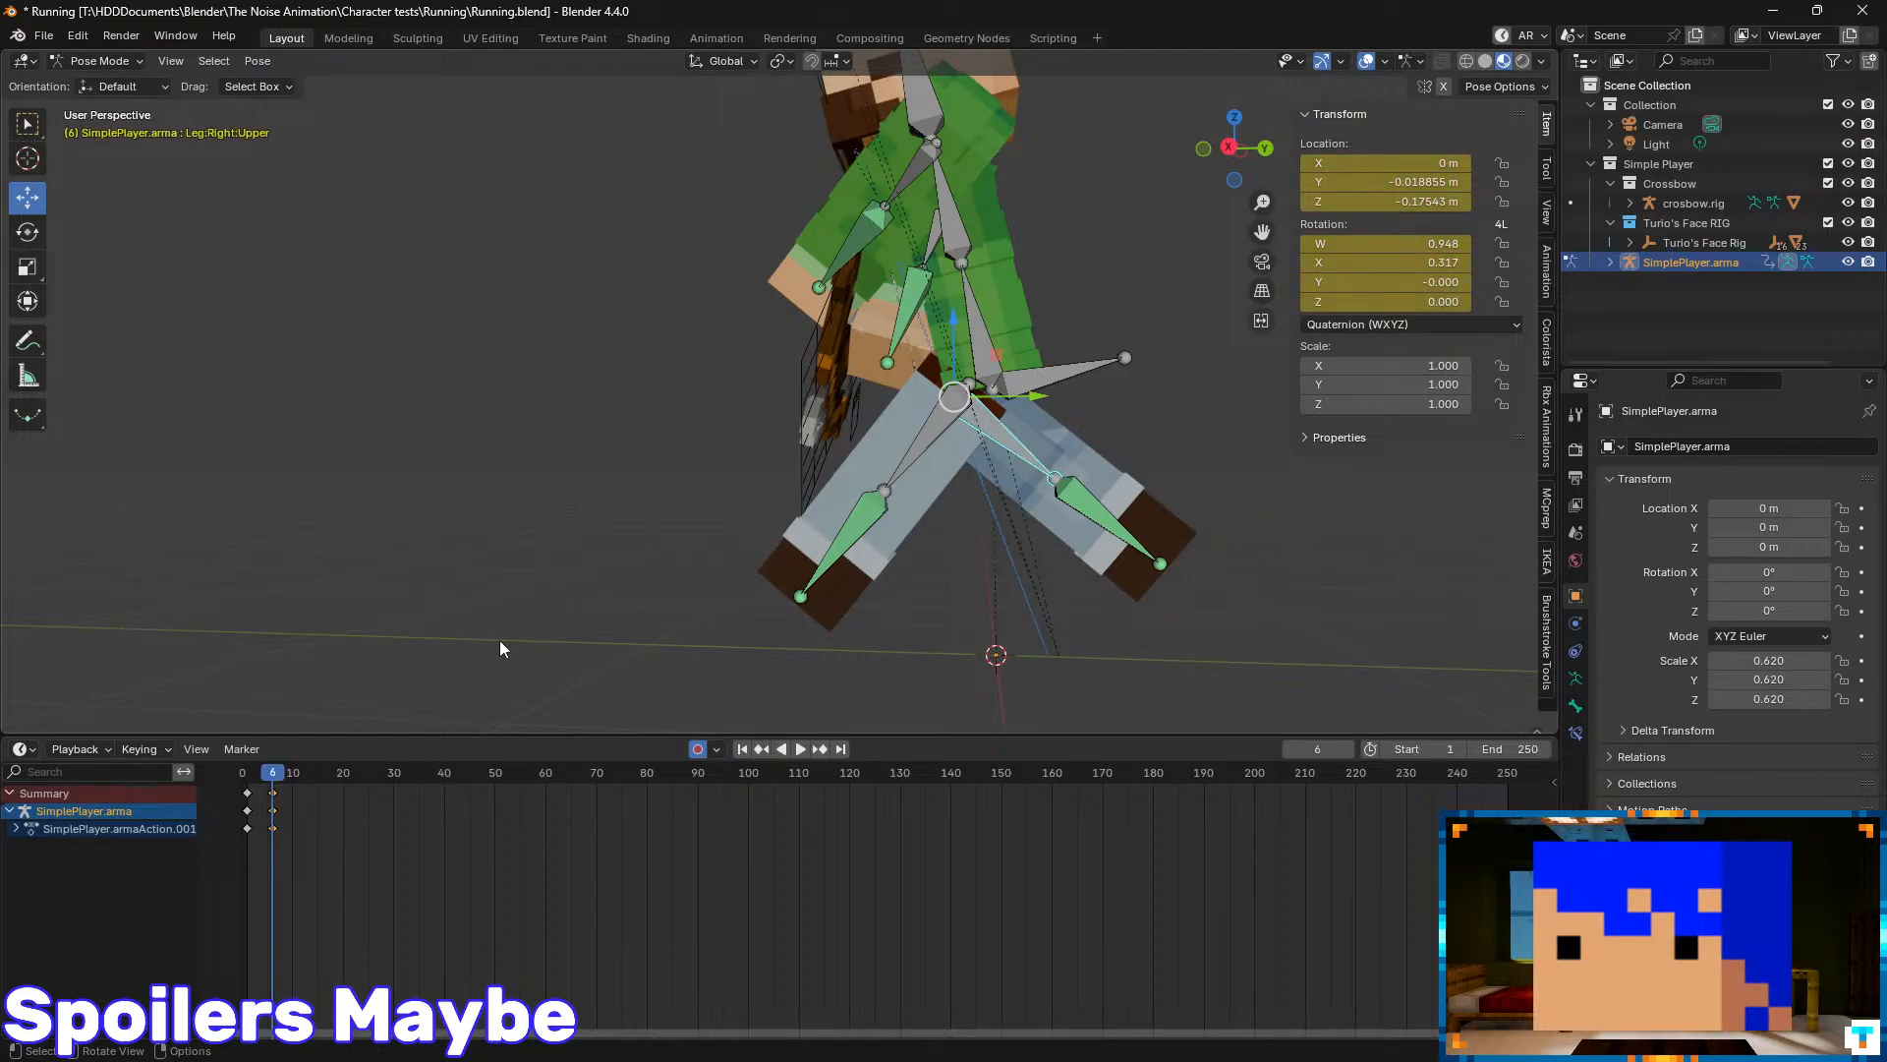
left_click(924, 436)
key("shift+space")
key("r")
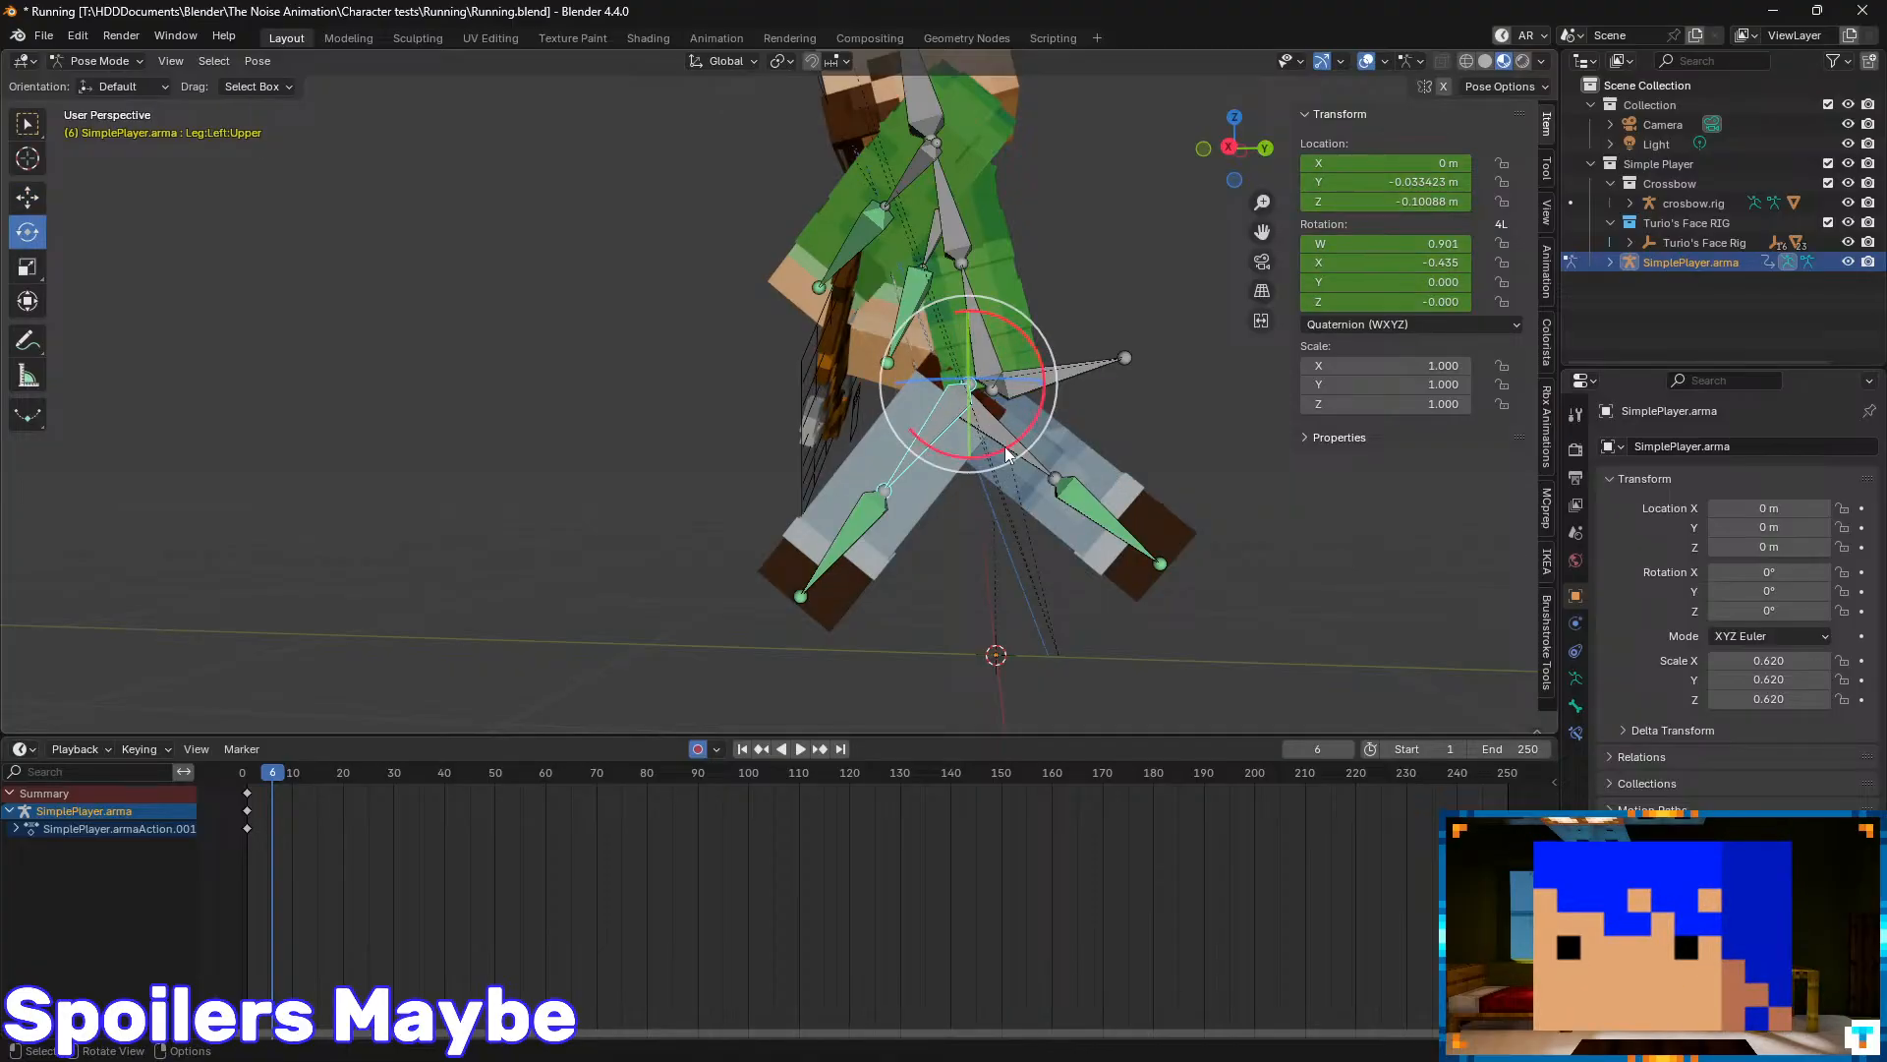
left_click_drag(1011, 457, 1092, 414)
left_click_drag(1381, 159, 1382, 202)
key("Return")
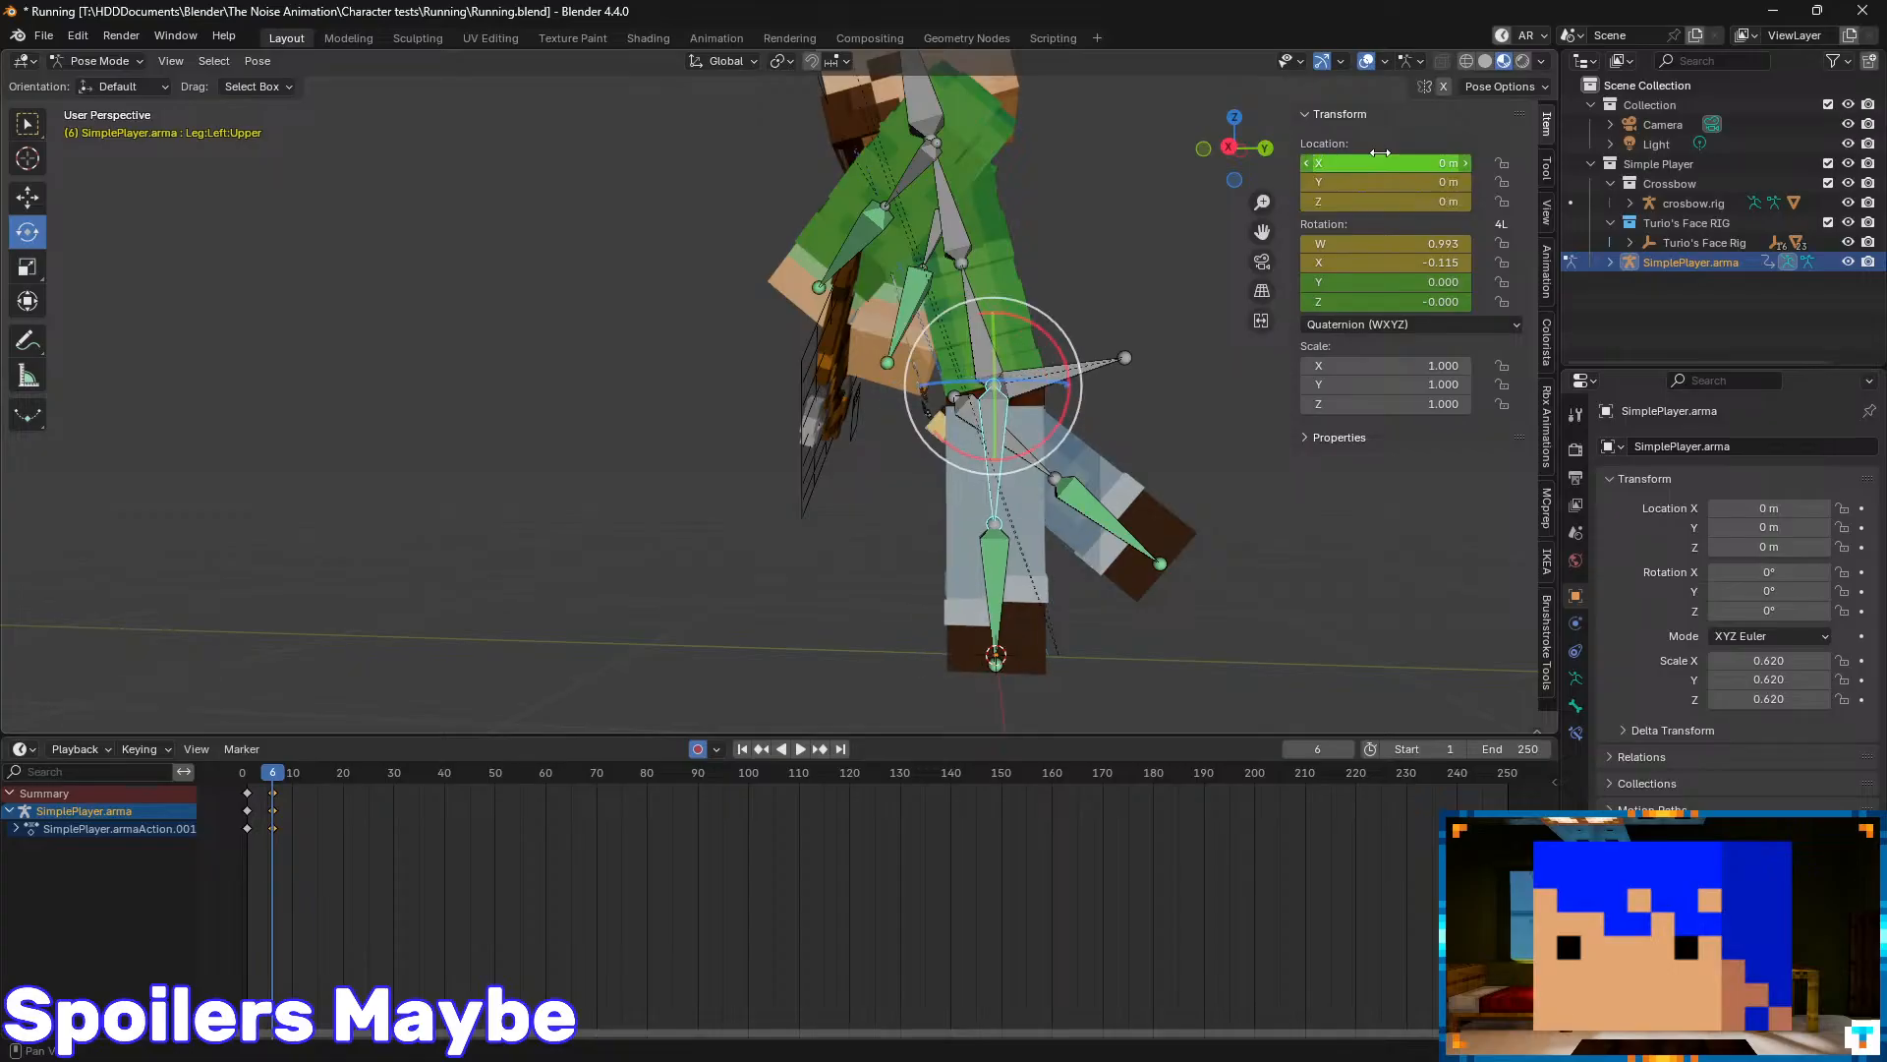
- Select the right upper leg bone and step between frames 6 and 1 to check the keyed leg poses
left_click(1010, 434)
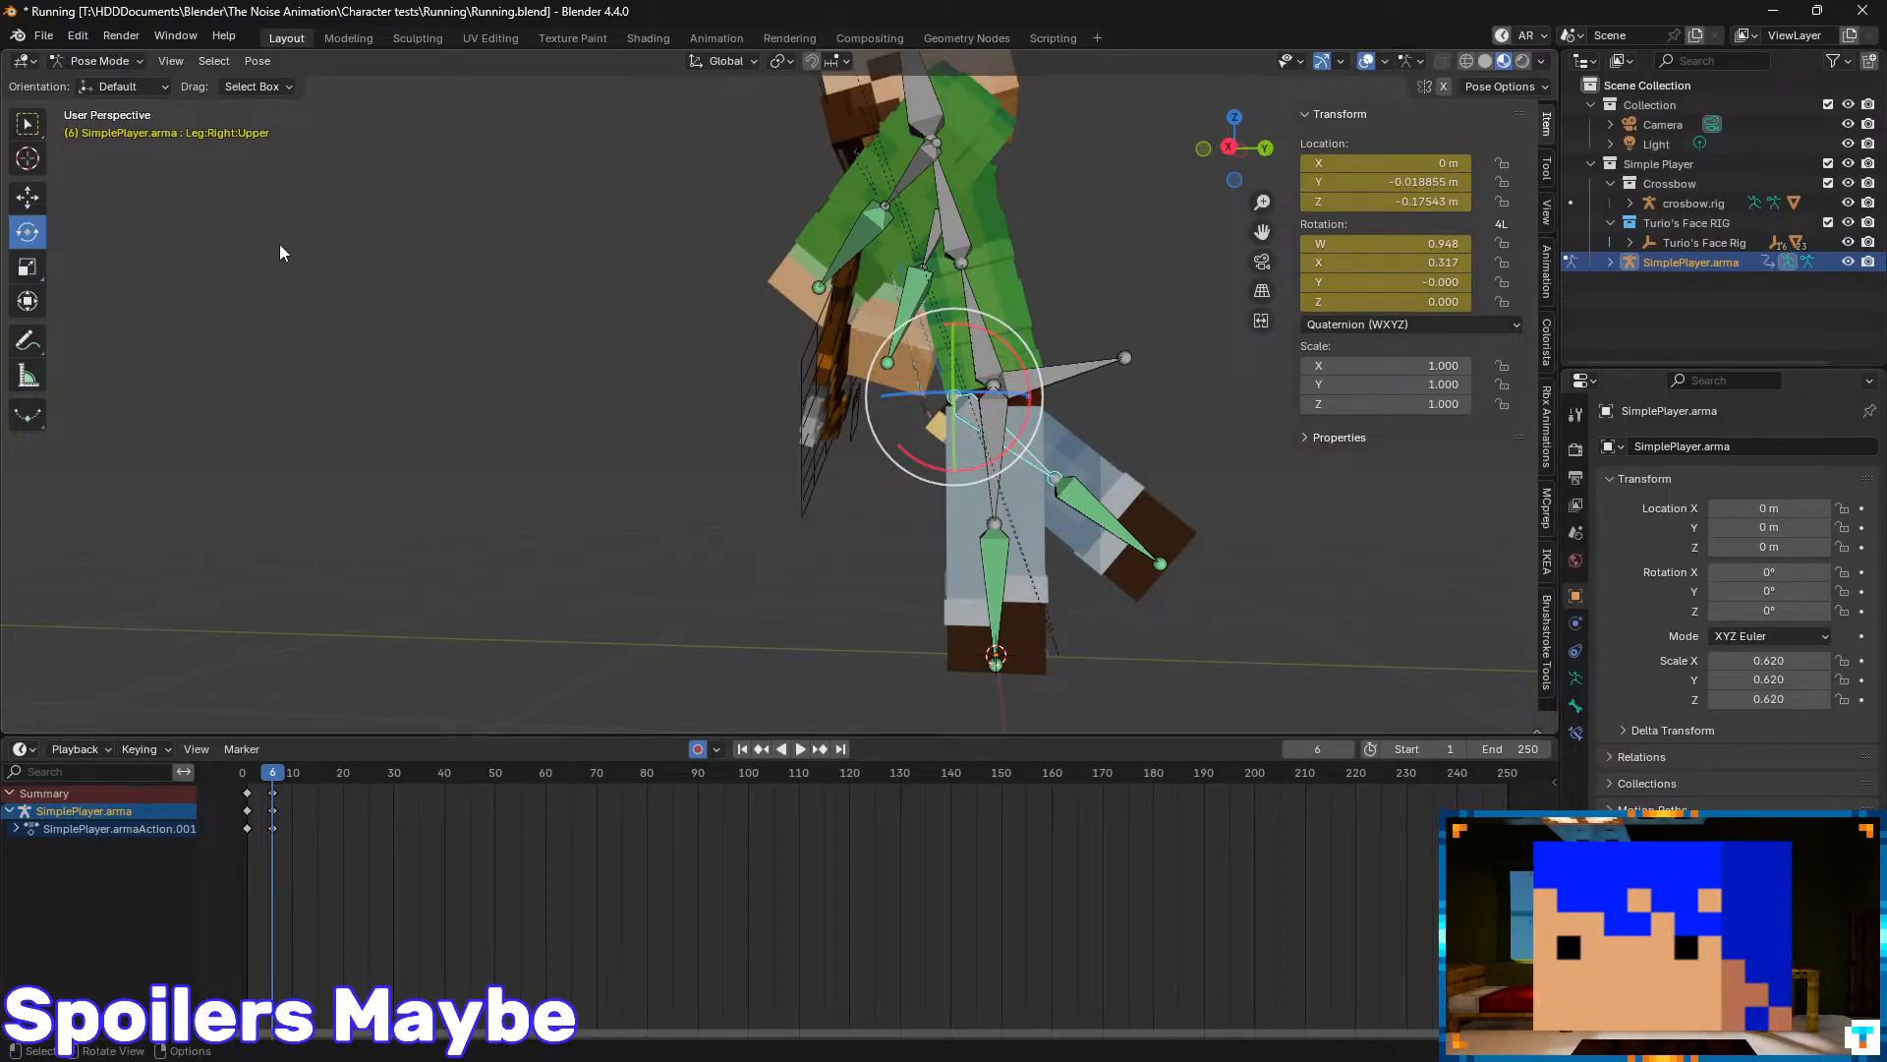
key("Left")
key("Left")
key("Left")
key("Left")
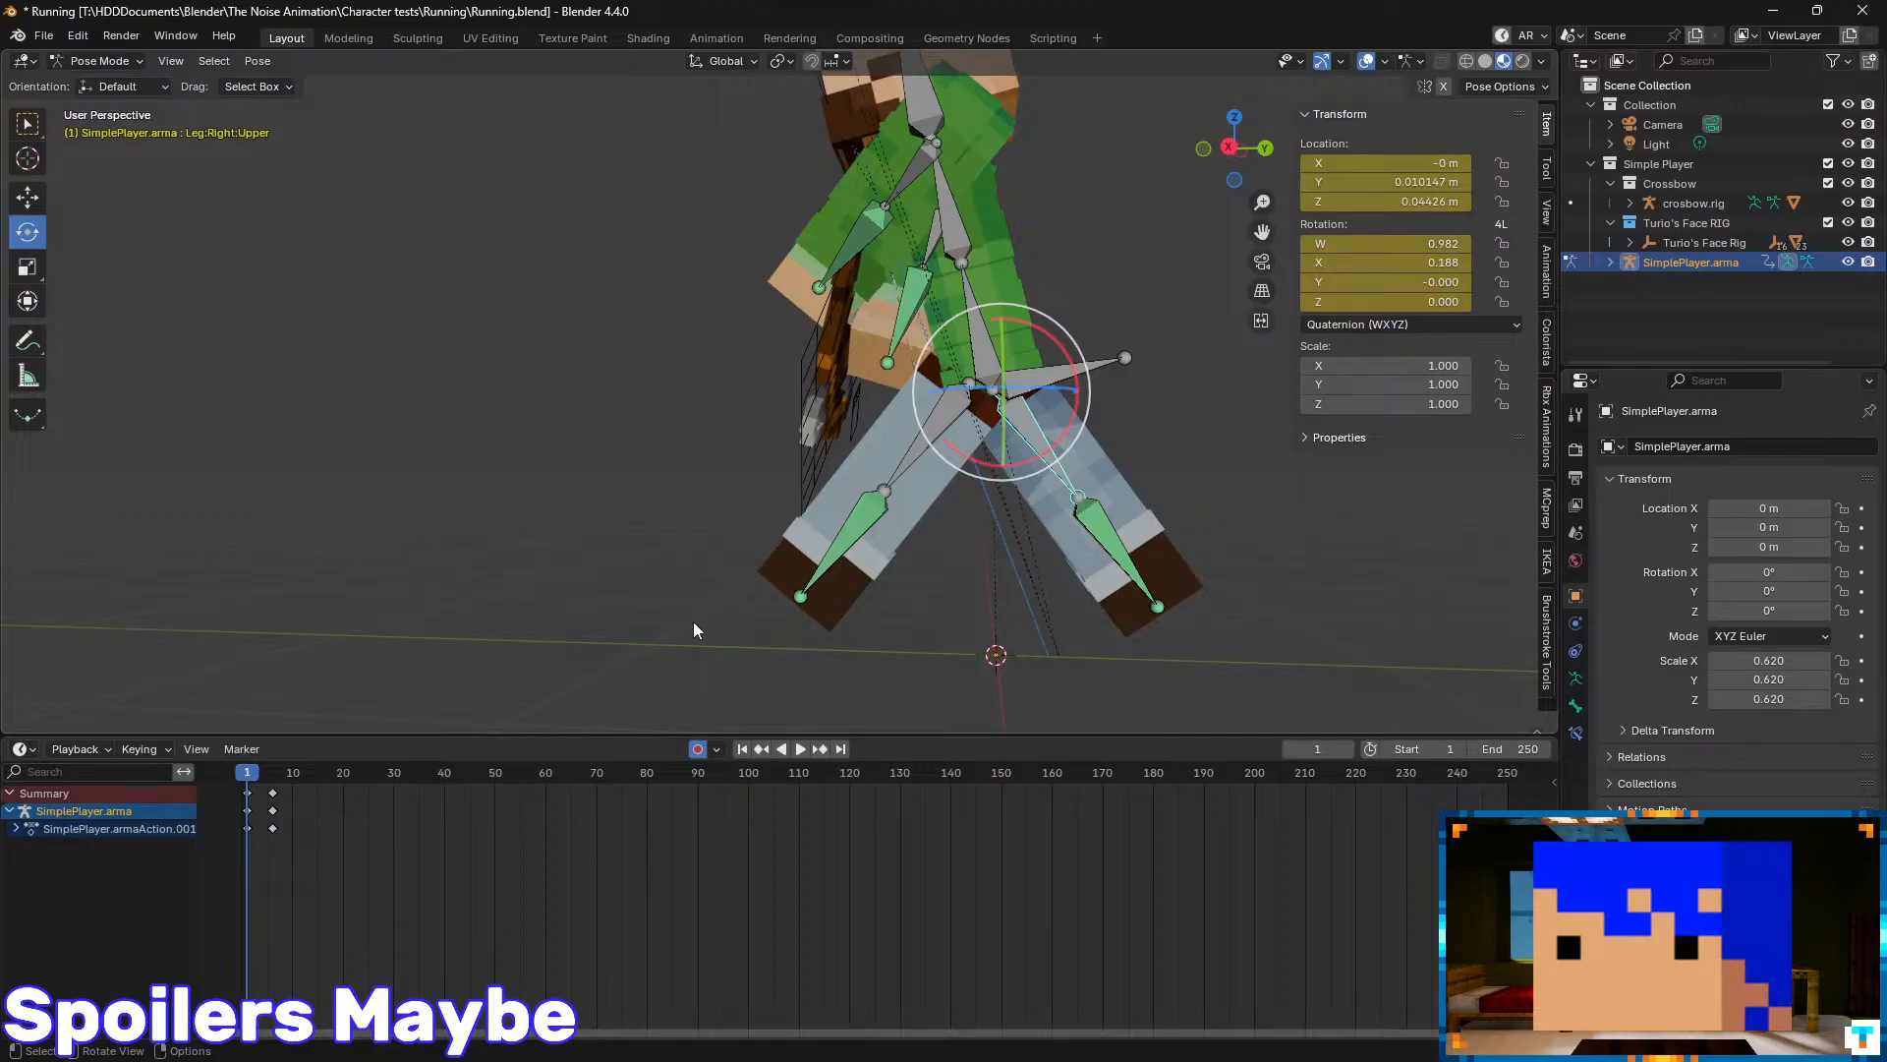
key("Right")
key("Right")
key("Right")
key("Right")
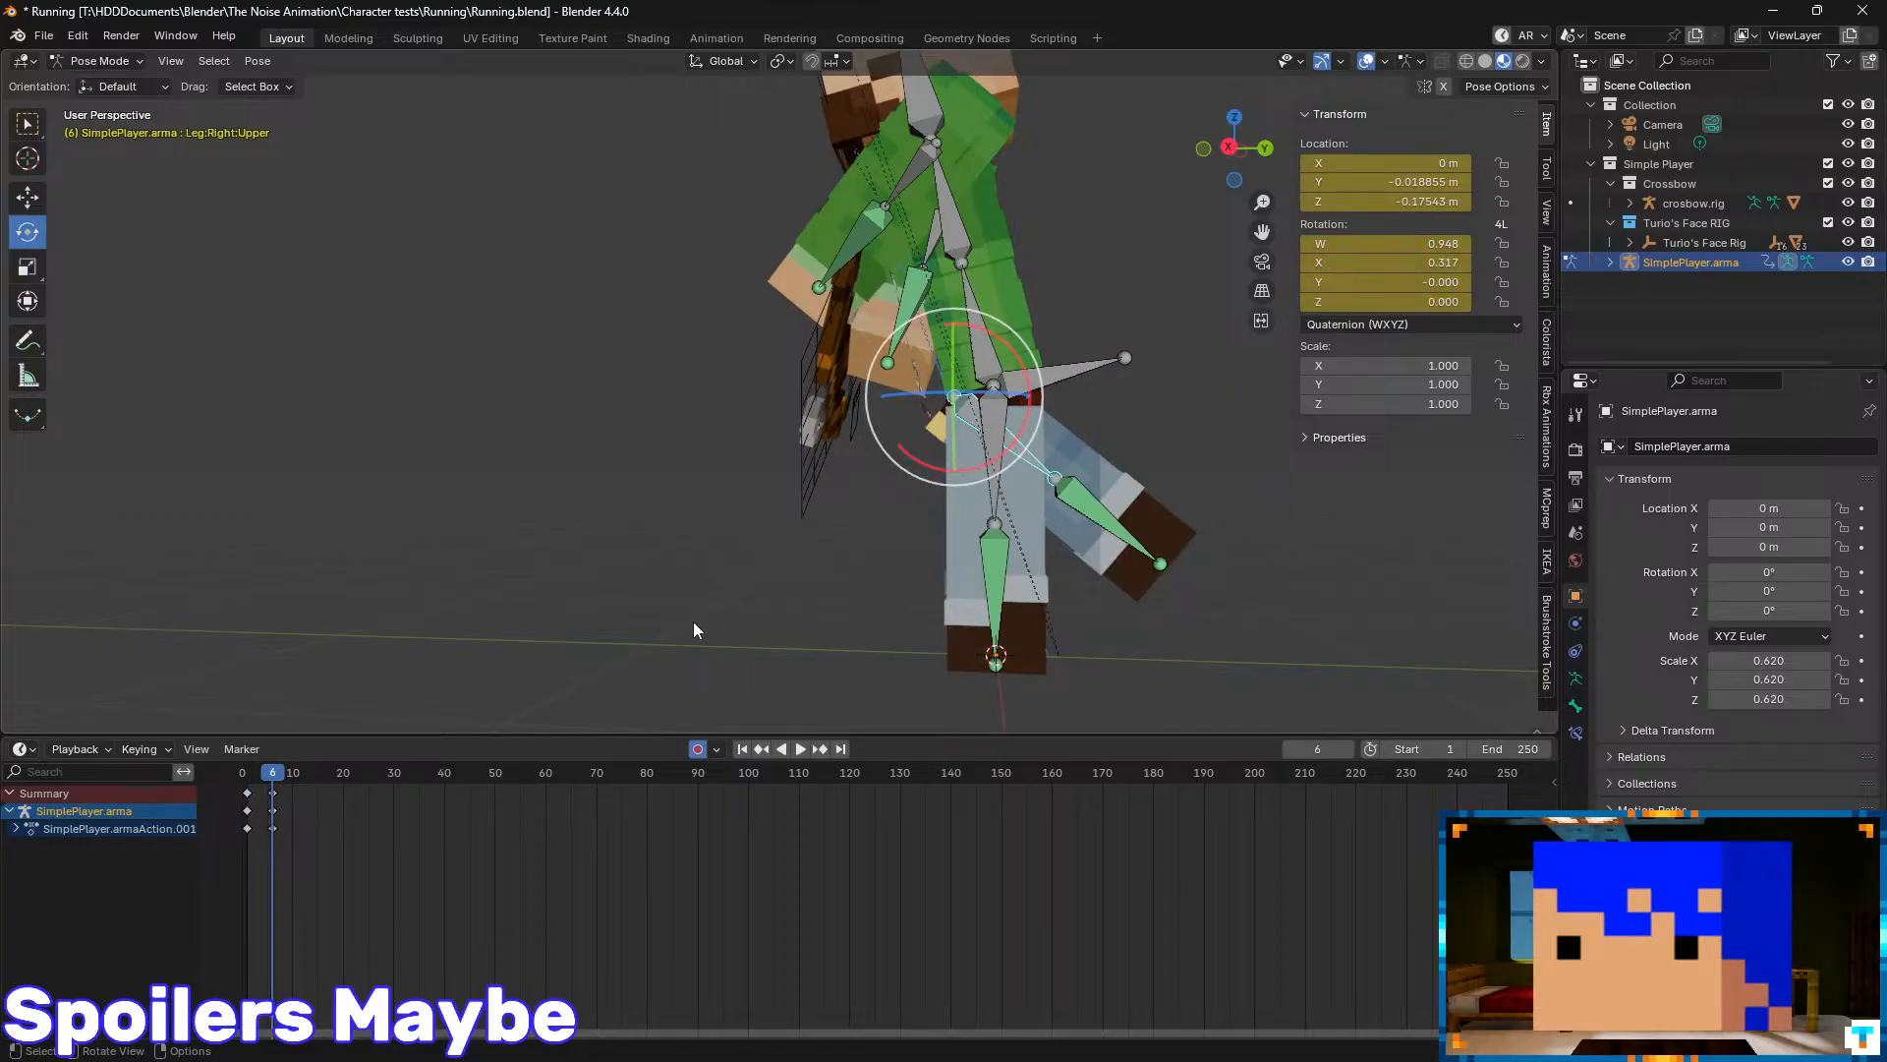
- At frame 11, rotate the right upper leg bone to about W 0.878, X -0.478 and the left to about W 0.930, X 0.367, adjusting their locations
key("Right")
key("Right")
key("Right")
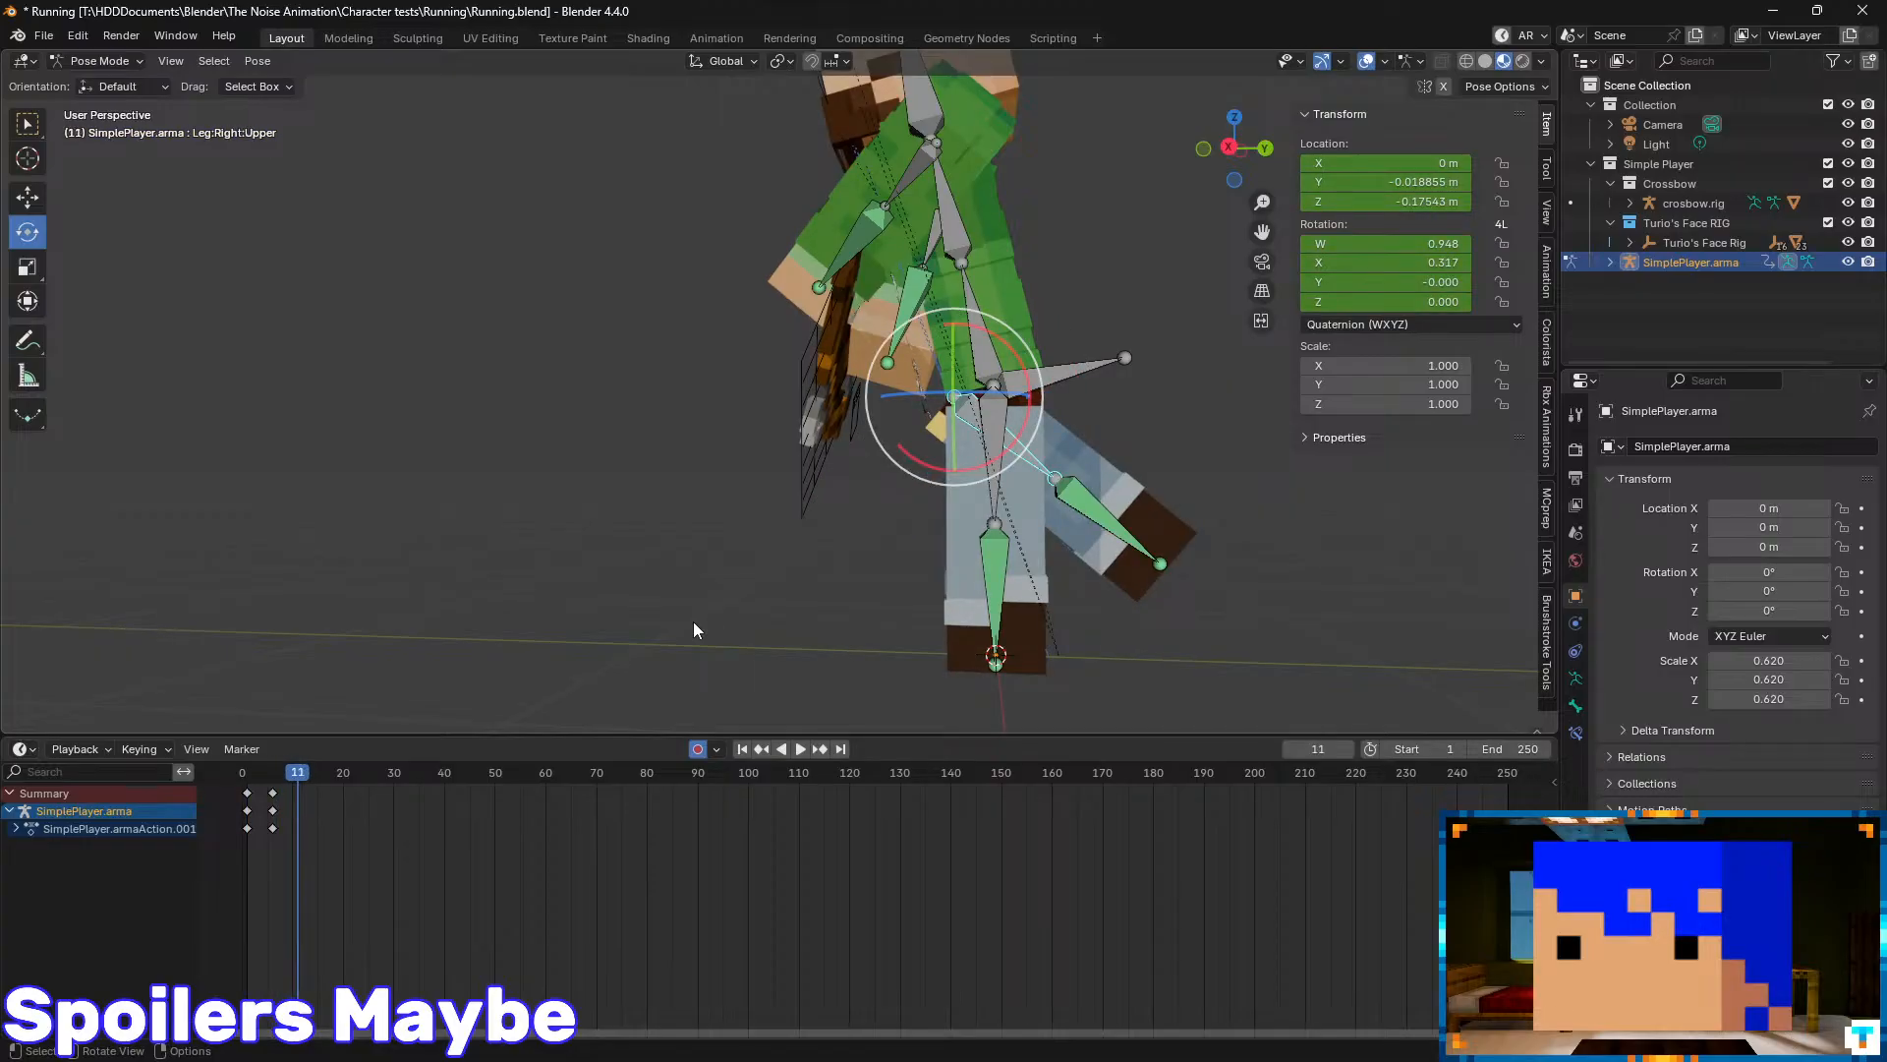
left_click_drag(1011, 450, 792, 511)
left_click(1005, 438)
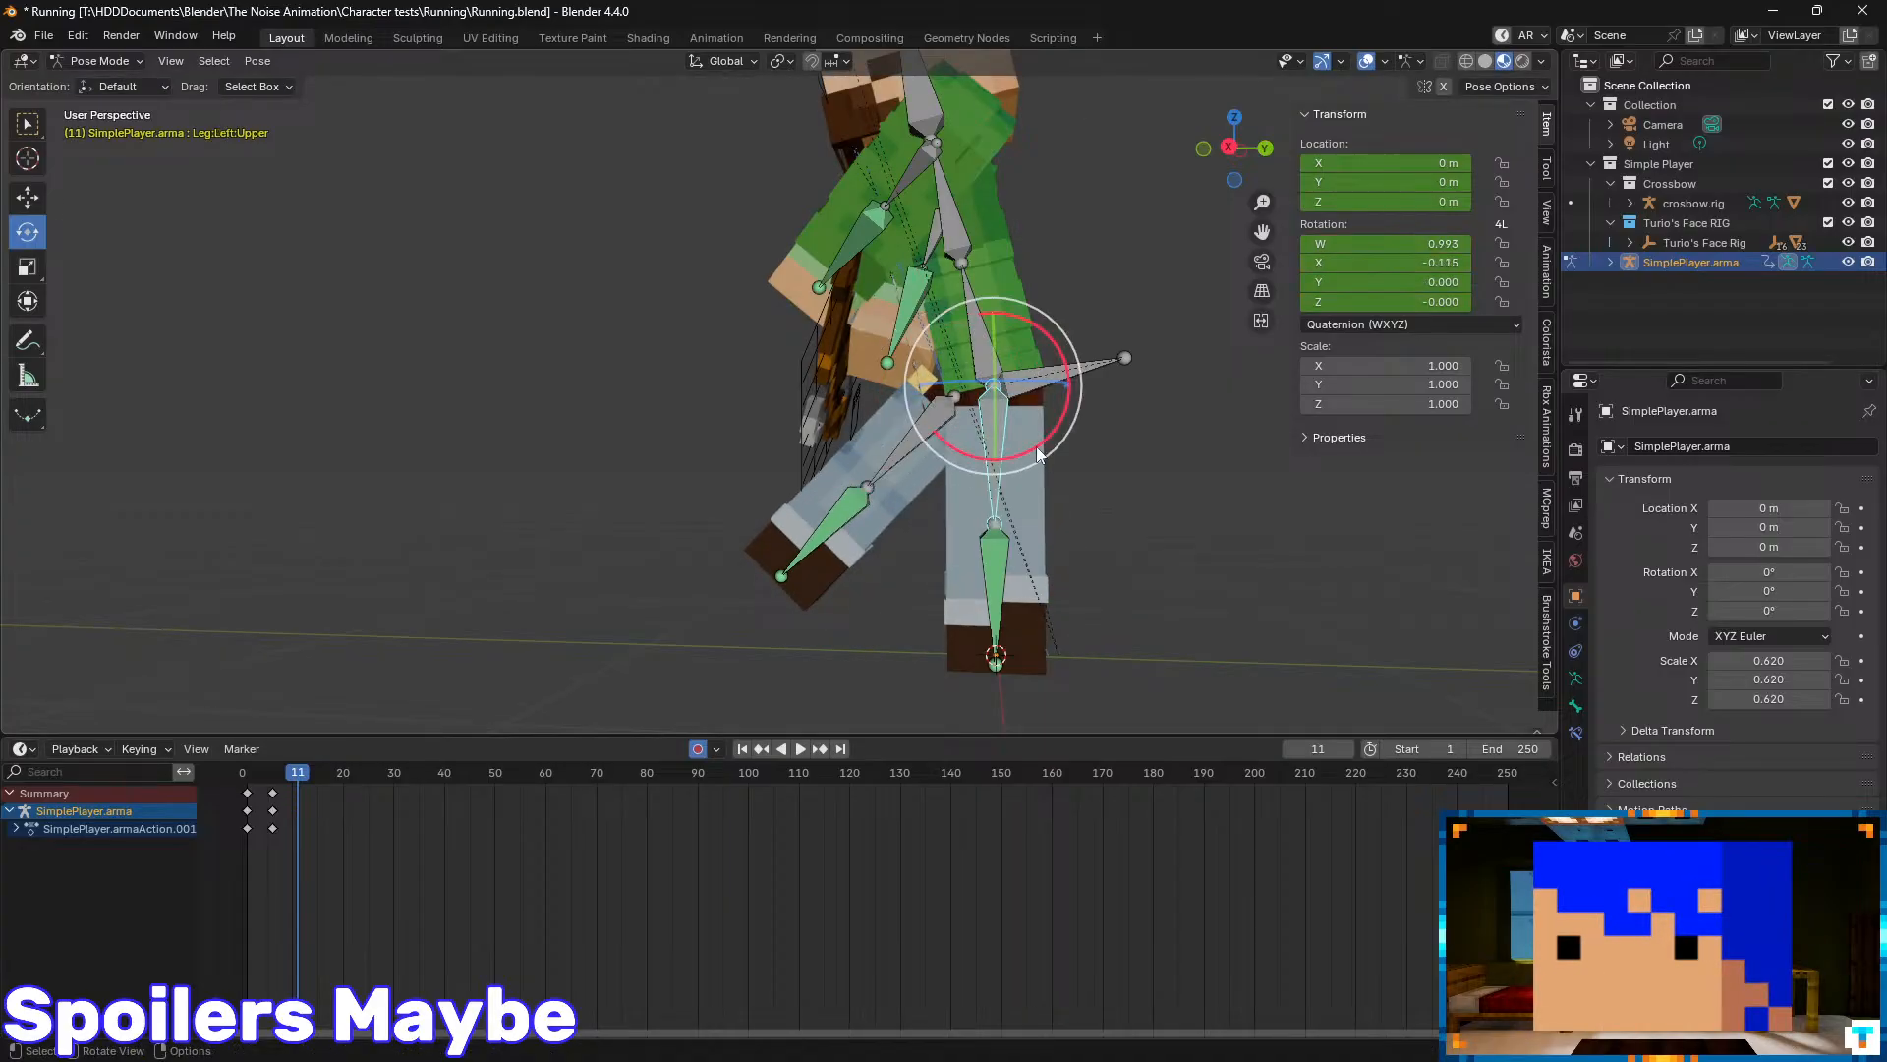
left_click_drag(1036, 446, 1042, 406)
left_click(33, 198)
left_click(926, 432)
key("Down")
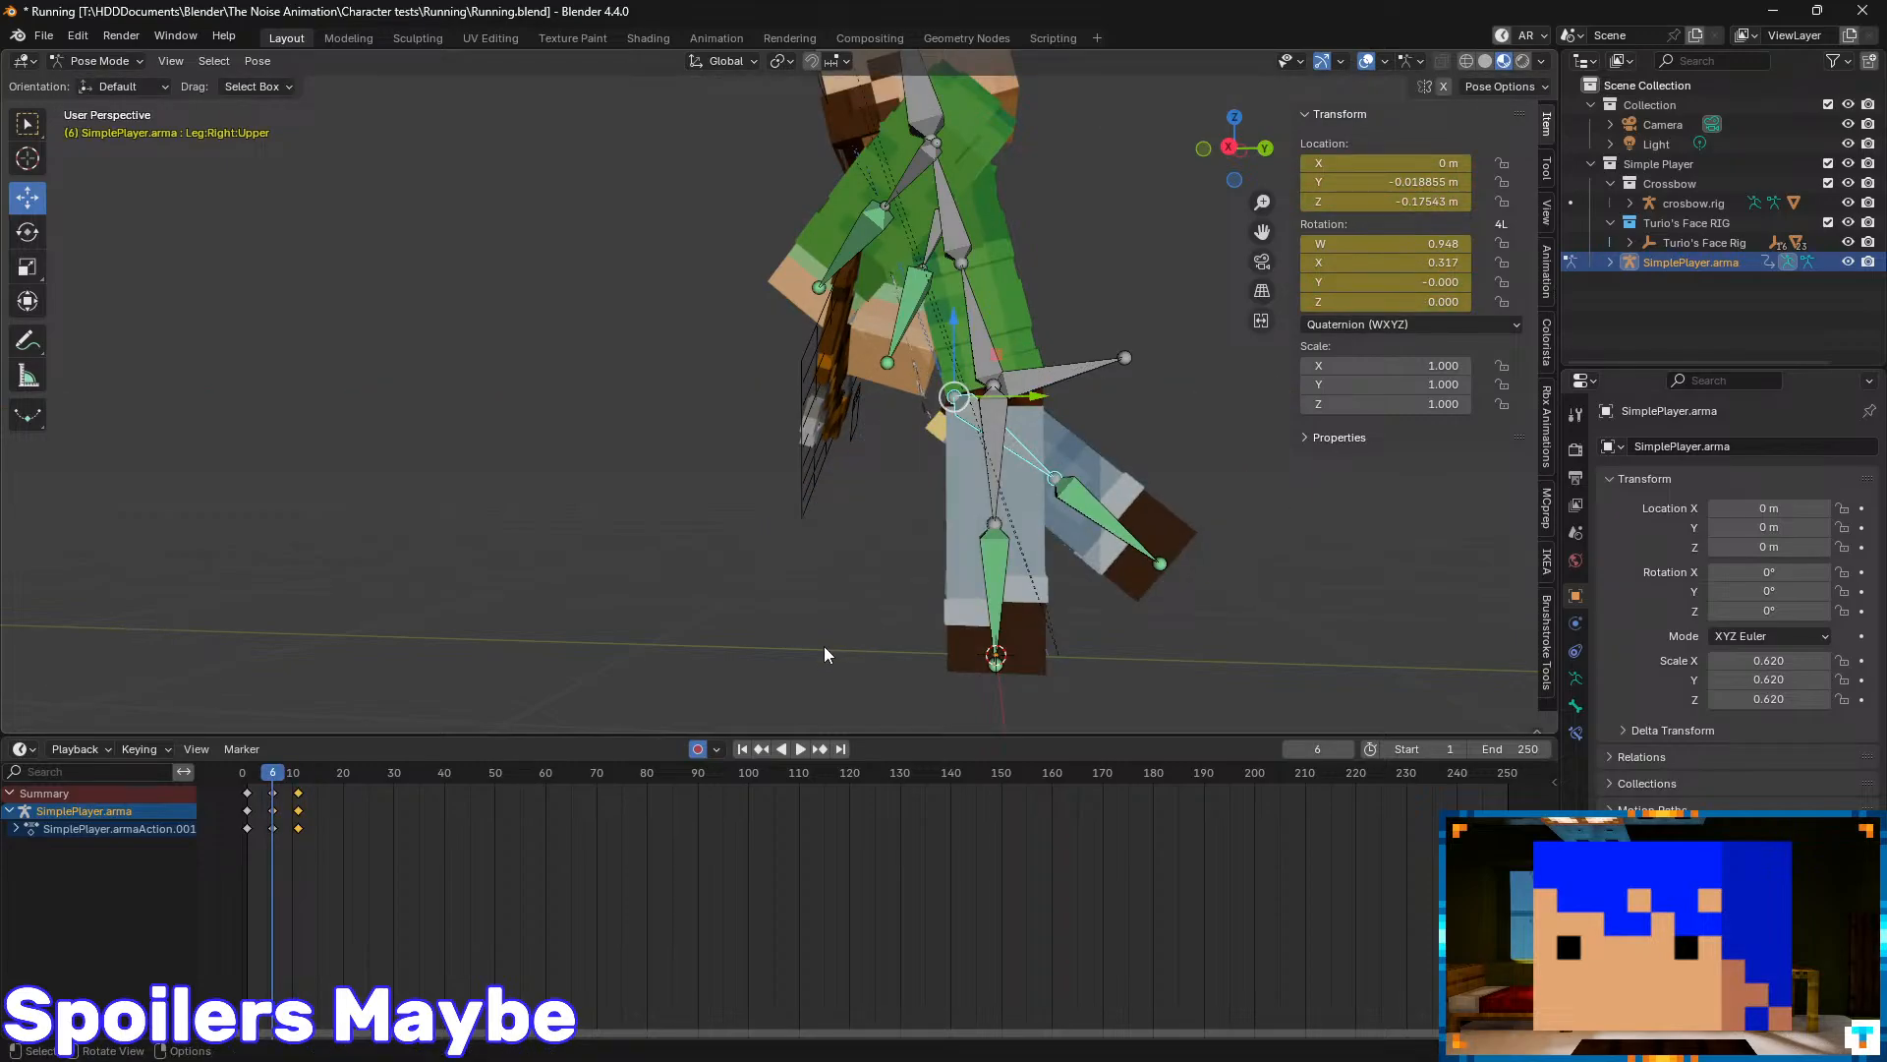
key("Right")
key("Right")
key("Right")
key("Right")
key("Right")
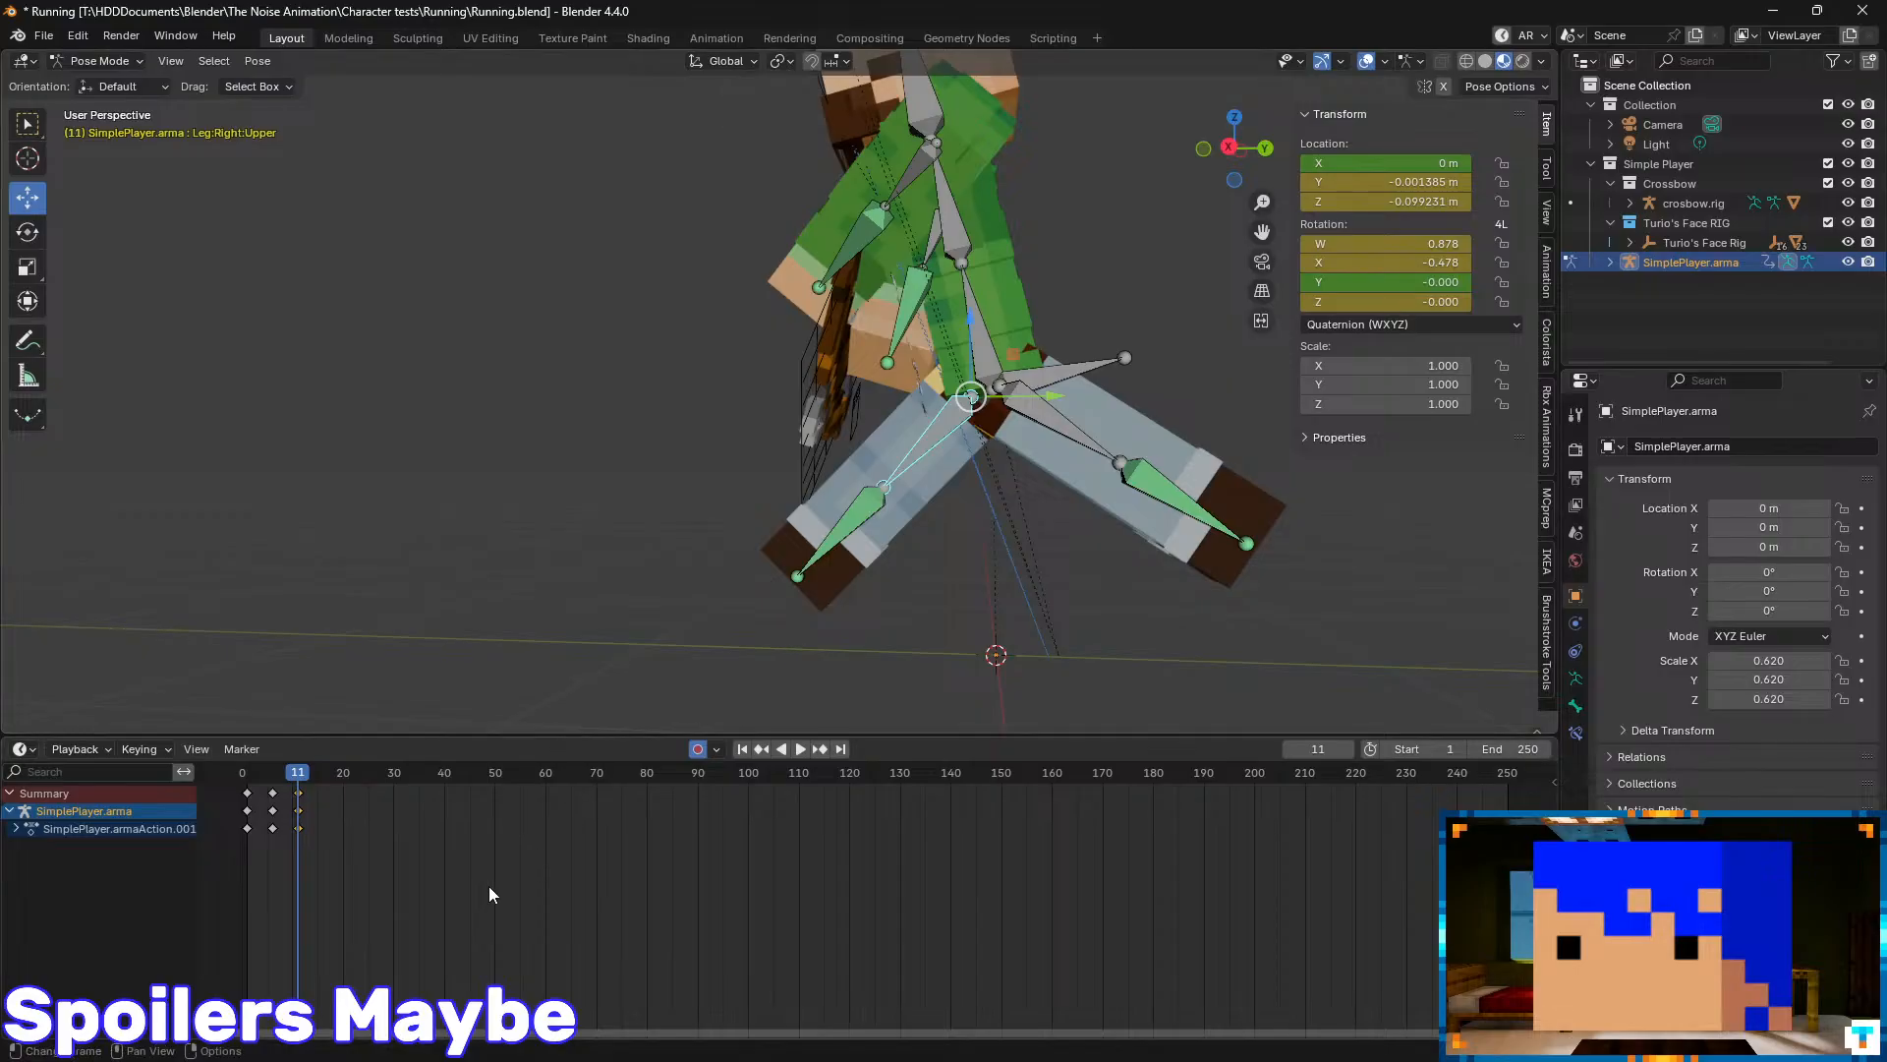
- At frame 16, rotate the right upper leg bone to about W 0.992, X -0.128 and set its location to 0 m on all axes
key("Right")
key("Right")
key("Right")
key("Right")
key("Right")
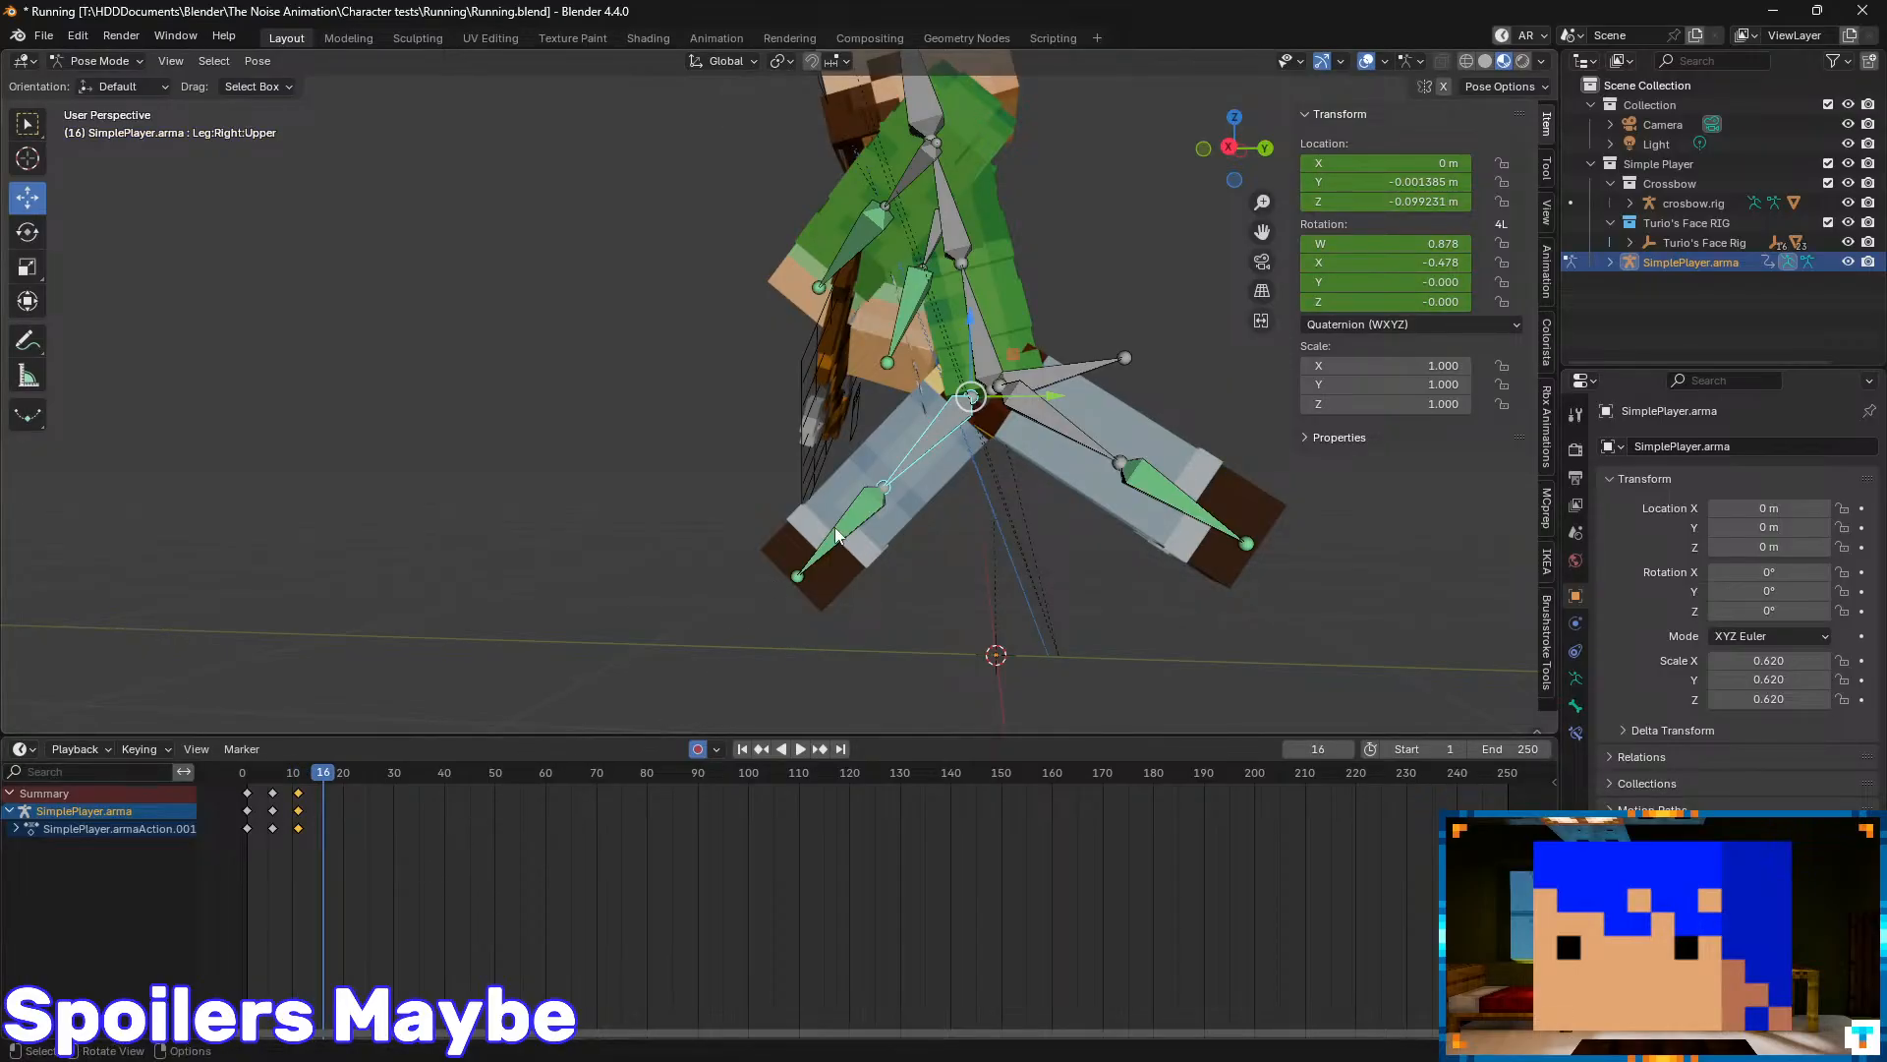
left_click(27, 236)
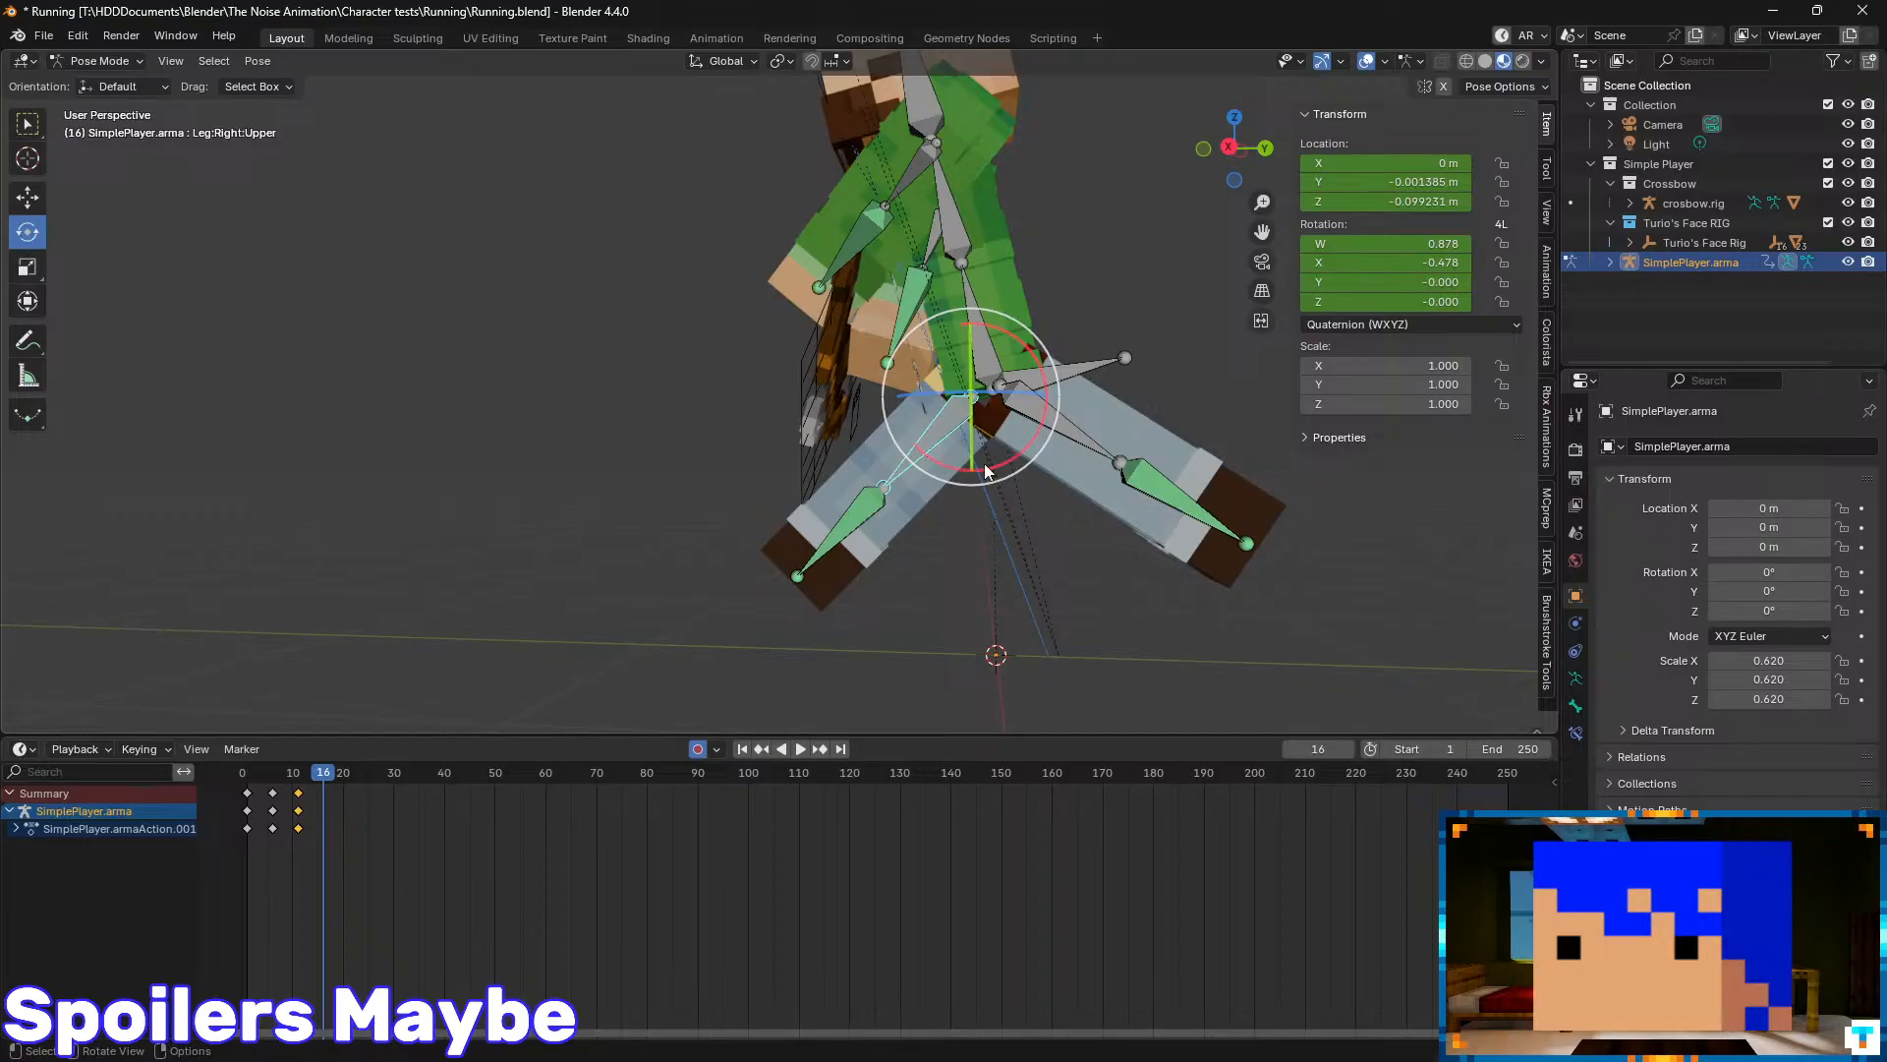
left_click_drag(998, 470, 1067, 440)
left_click_drag(1412, 159, 1412, 202)
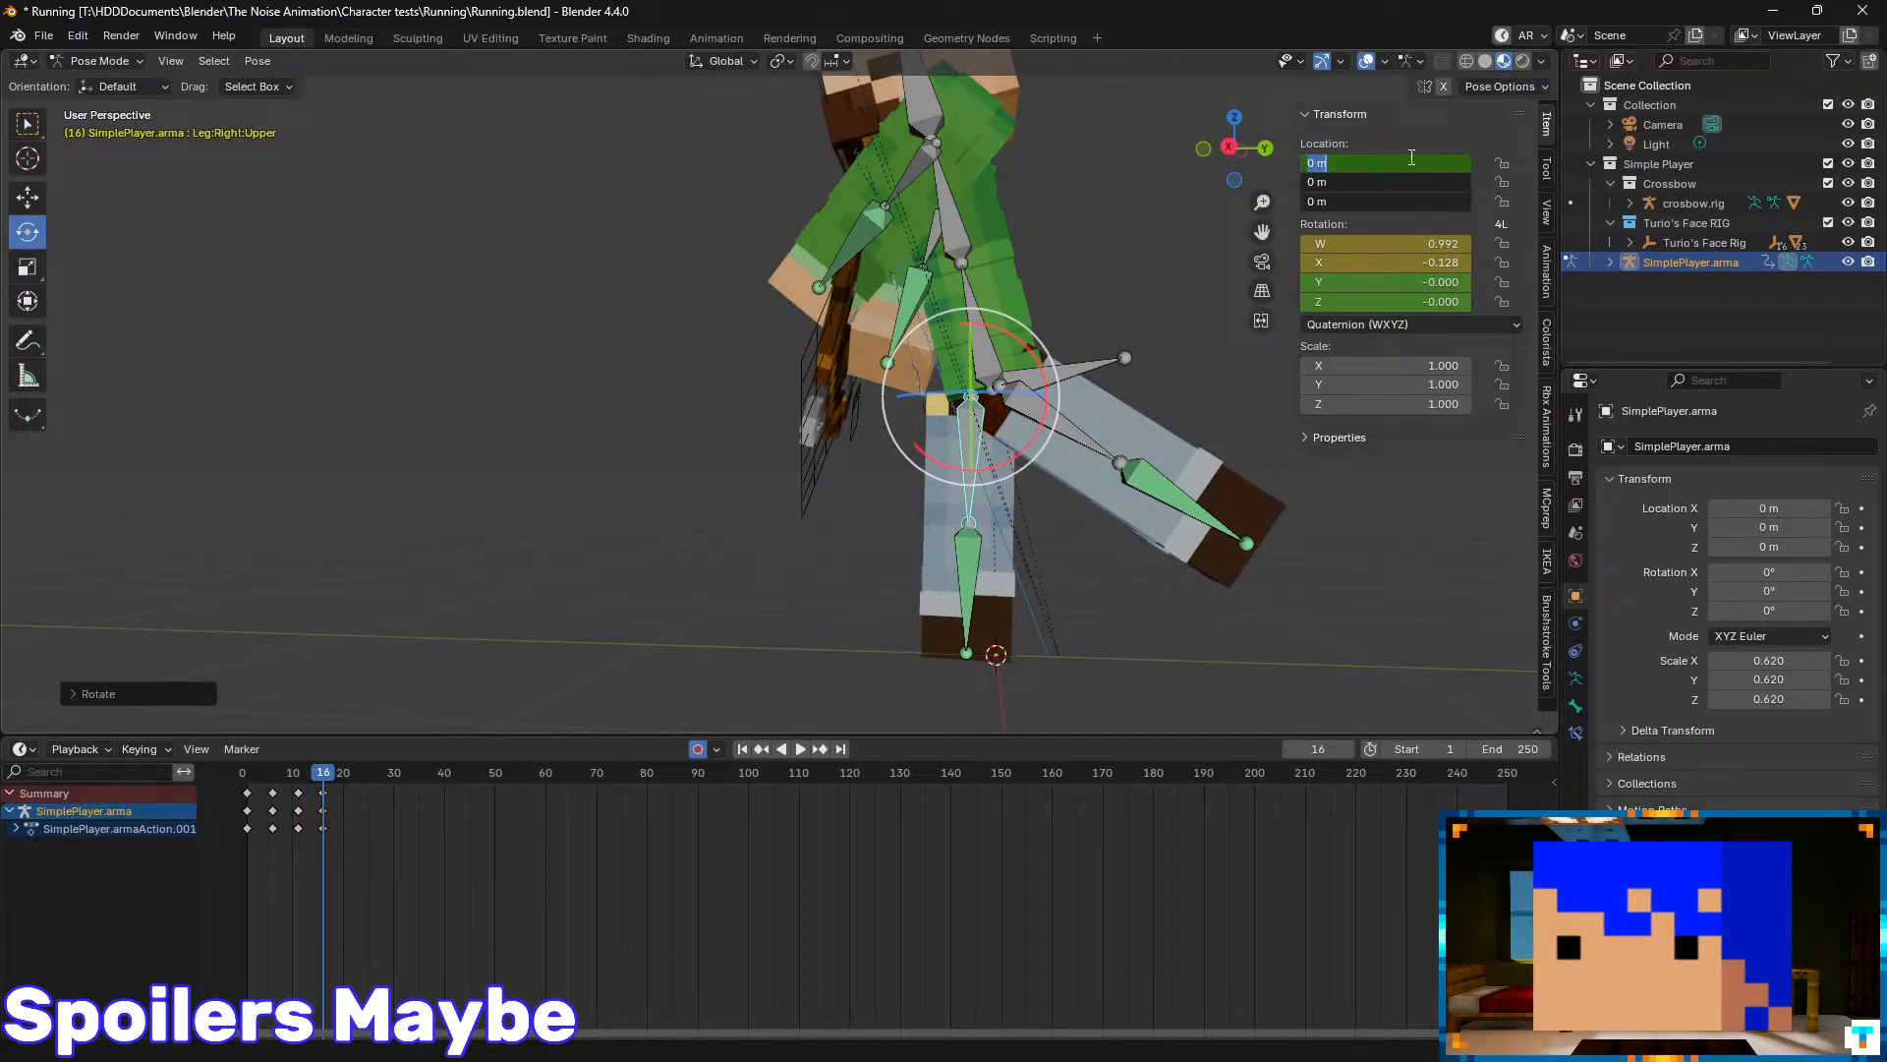
type("0")
key("Return")
- At frame 16, move the left upper leg bone to about Y -0.001 m, Z -0.205 m and rotate it to about W 0.914, X 0.407
left_click(1033, 405)
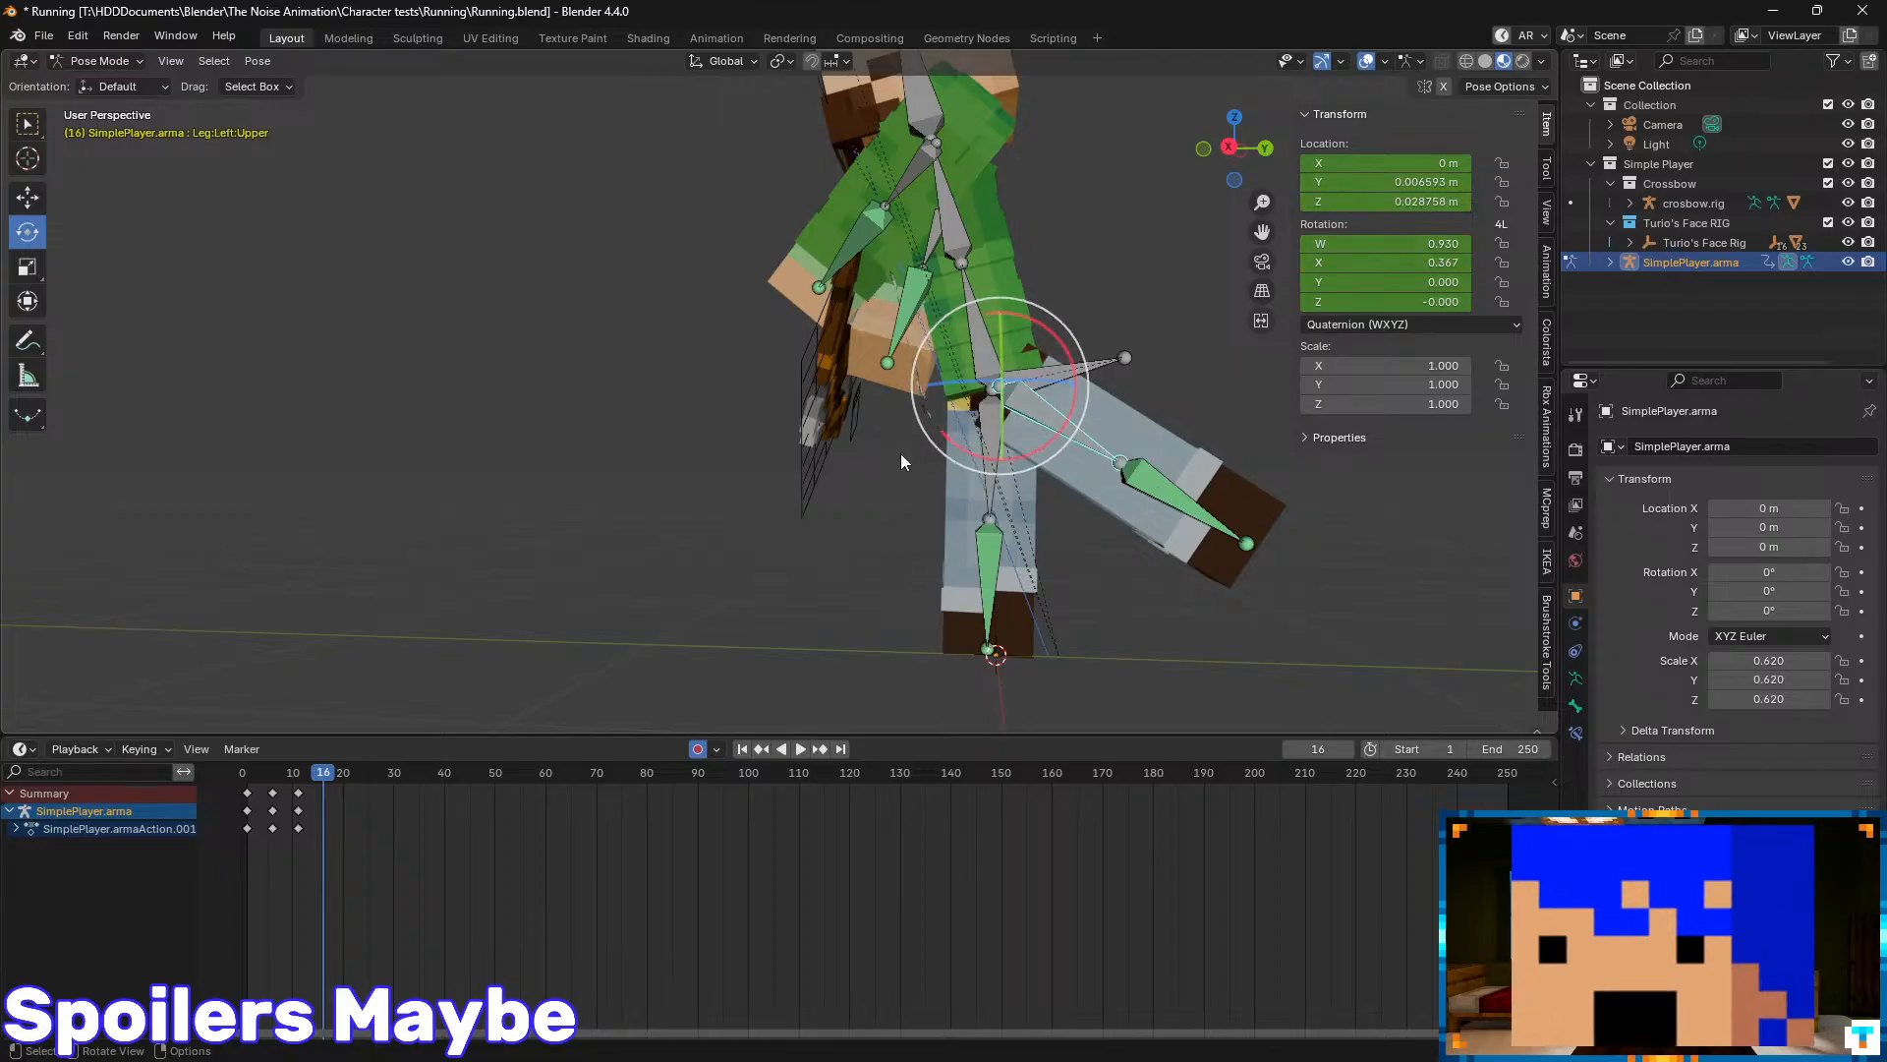
left_click(28, 199)
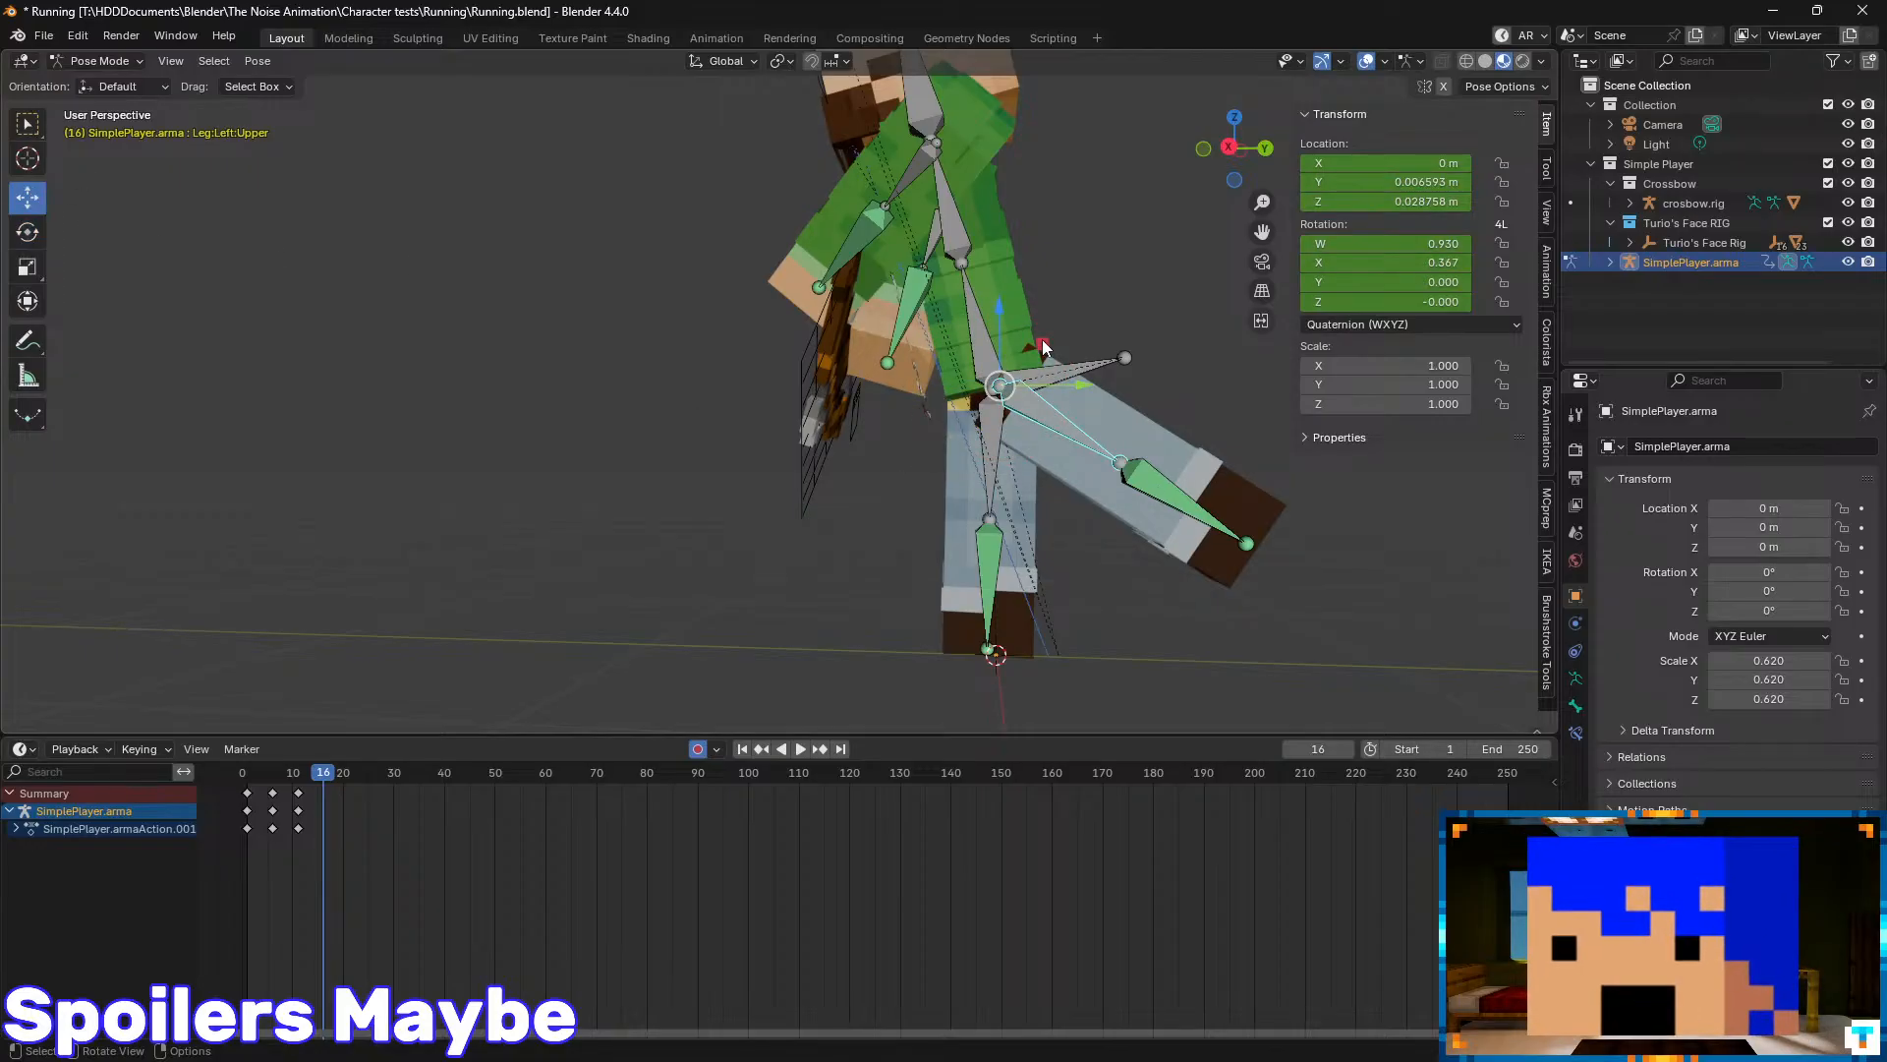
left_click_drag(1041, 343, 981, 356)
left_click(28, 232)
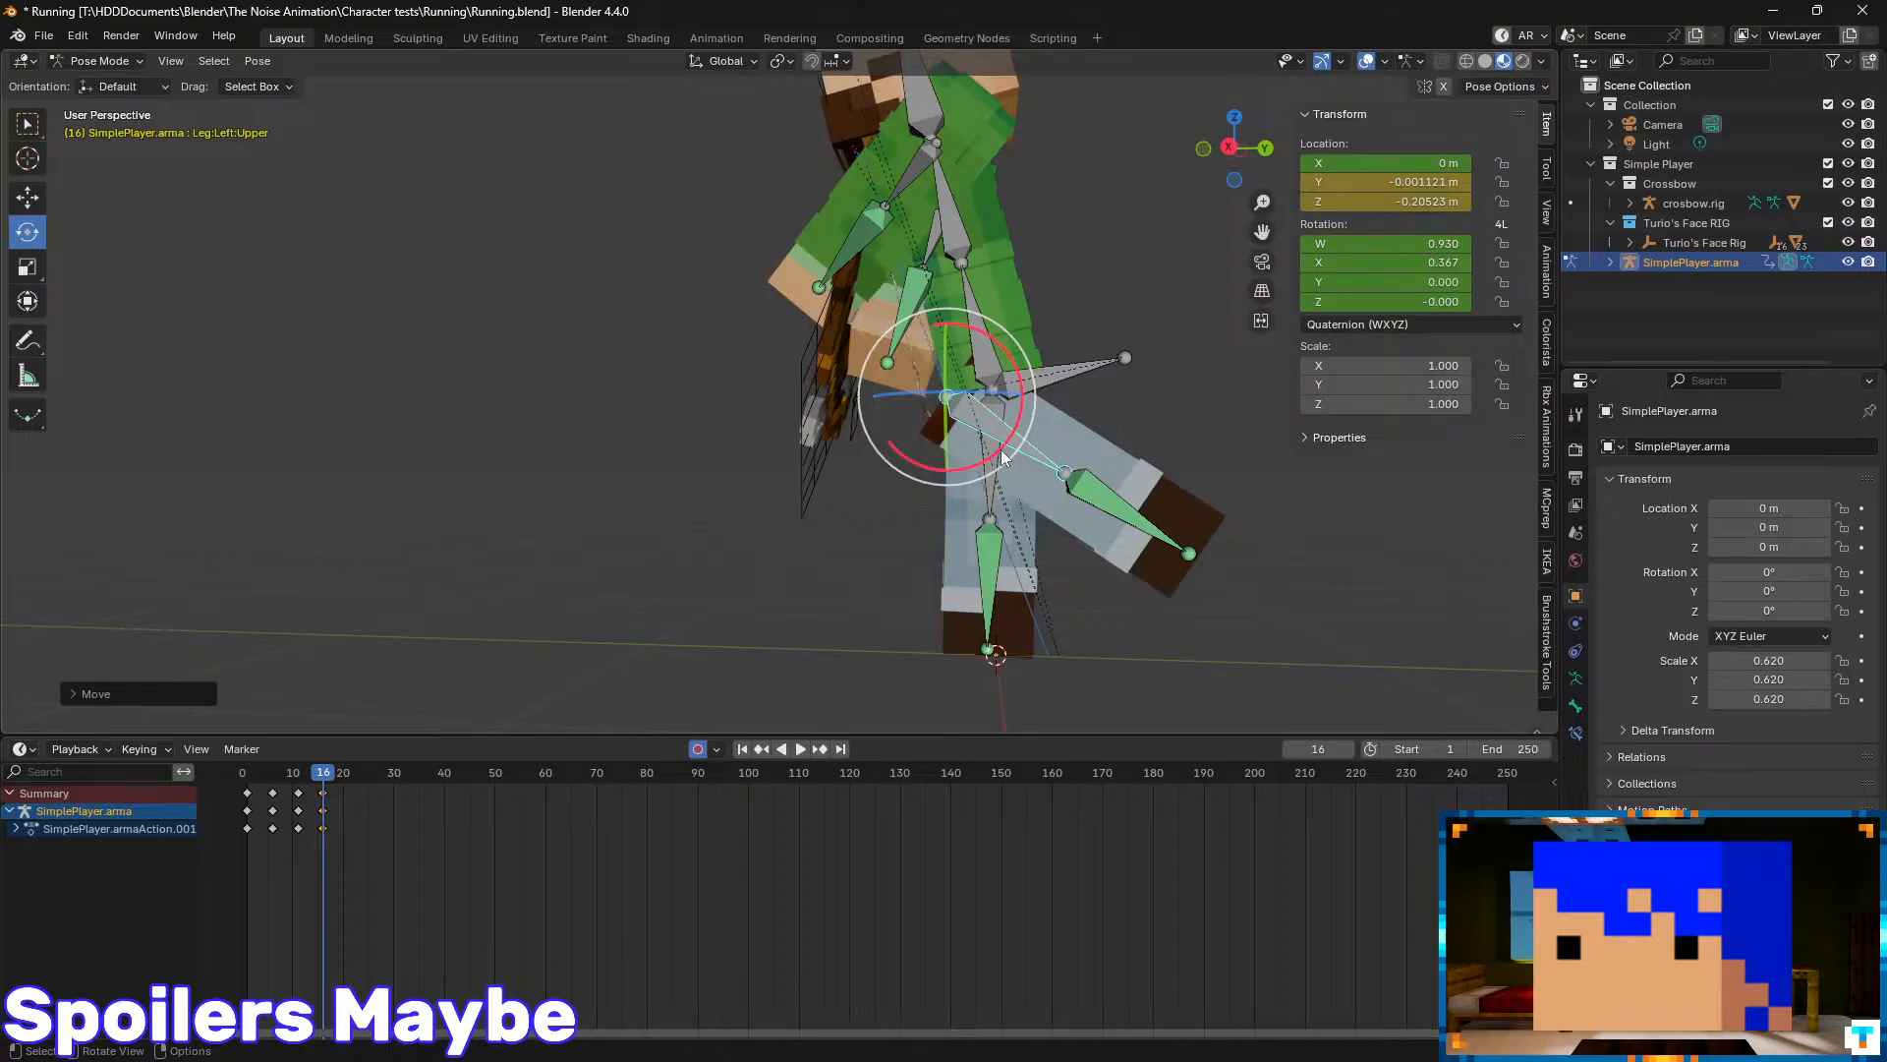
left_click_drag(1009, 459, 1008, 450)
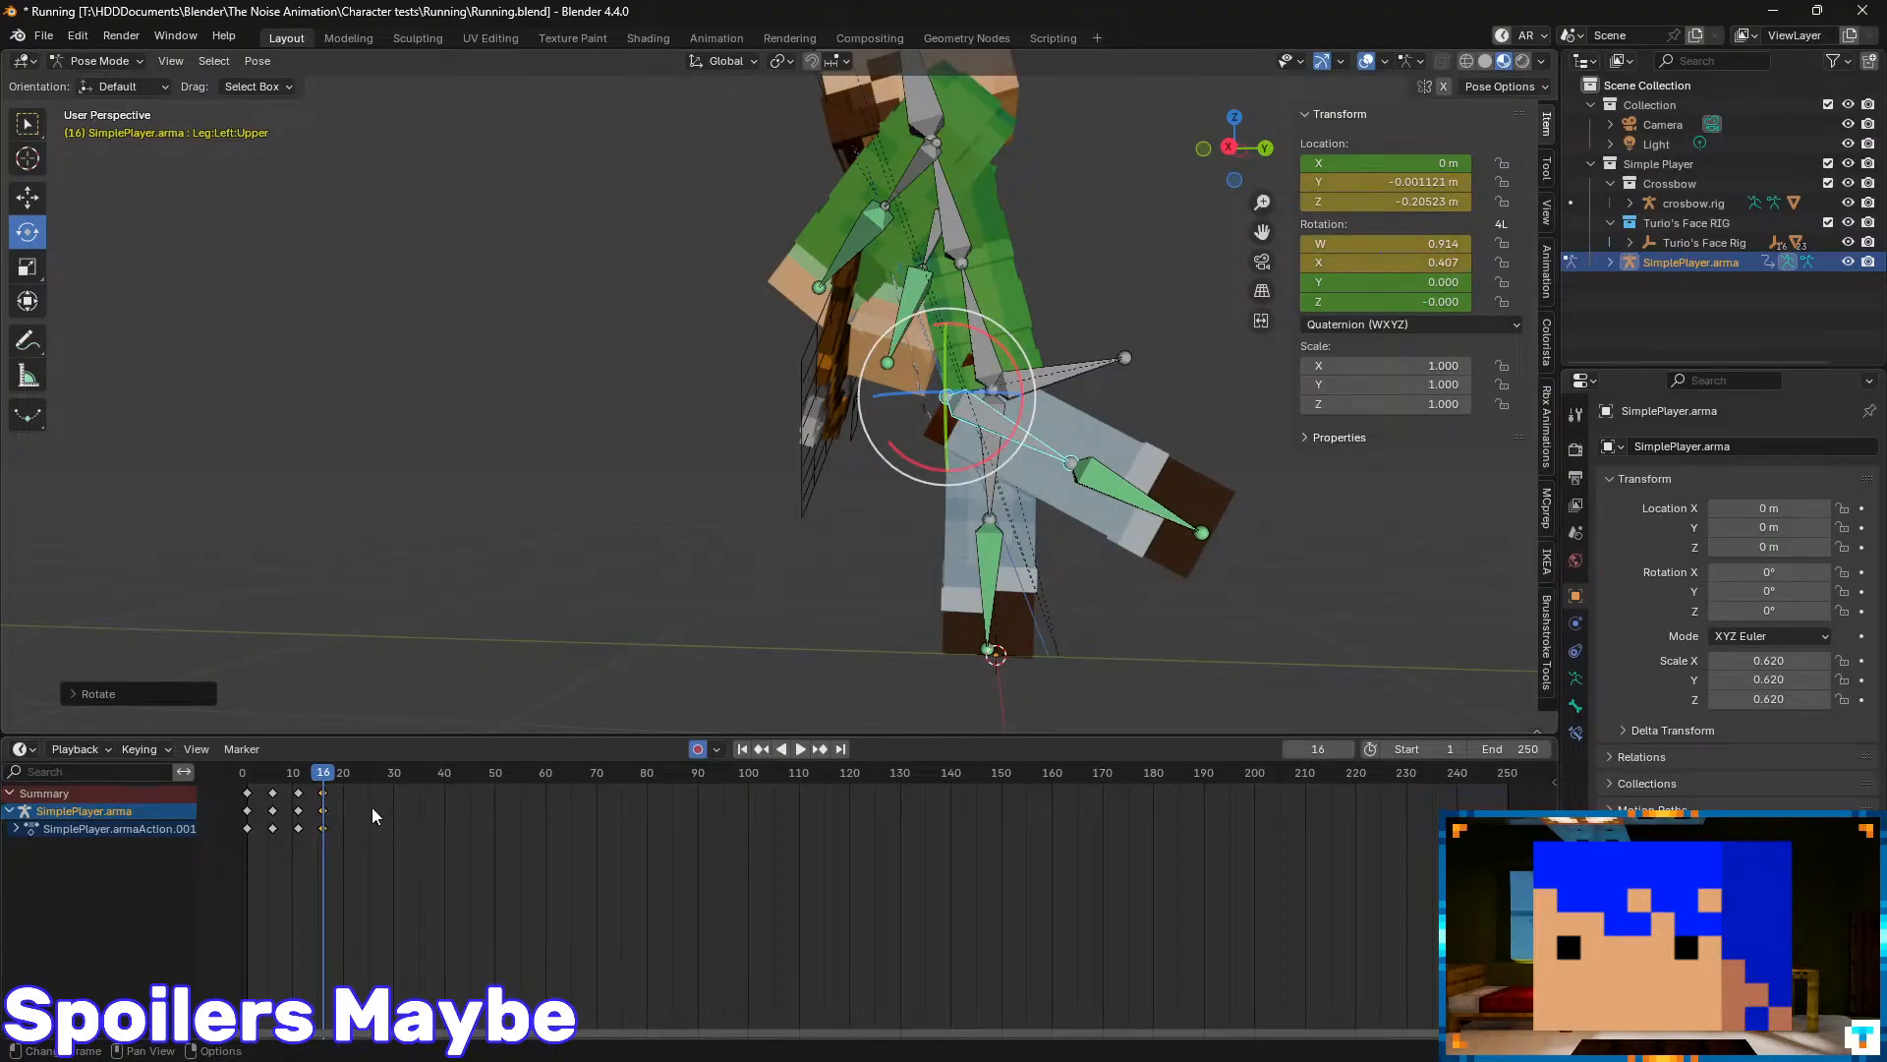
- Copy both upper leg bones' keyframes from frame 1 to frame 21 and briefly play back the leg cycle
left_click(981, 488, "shift")
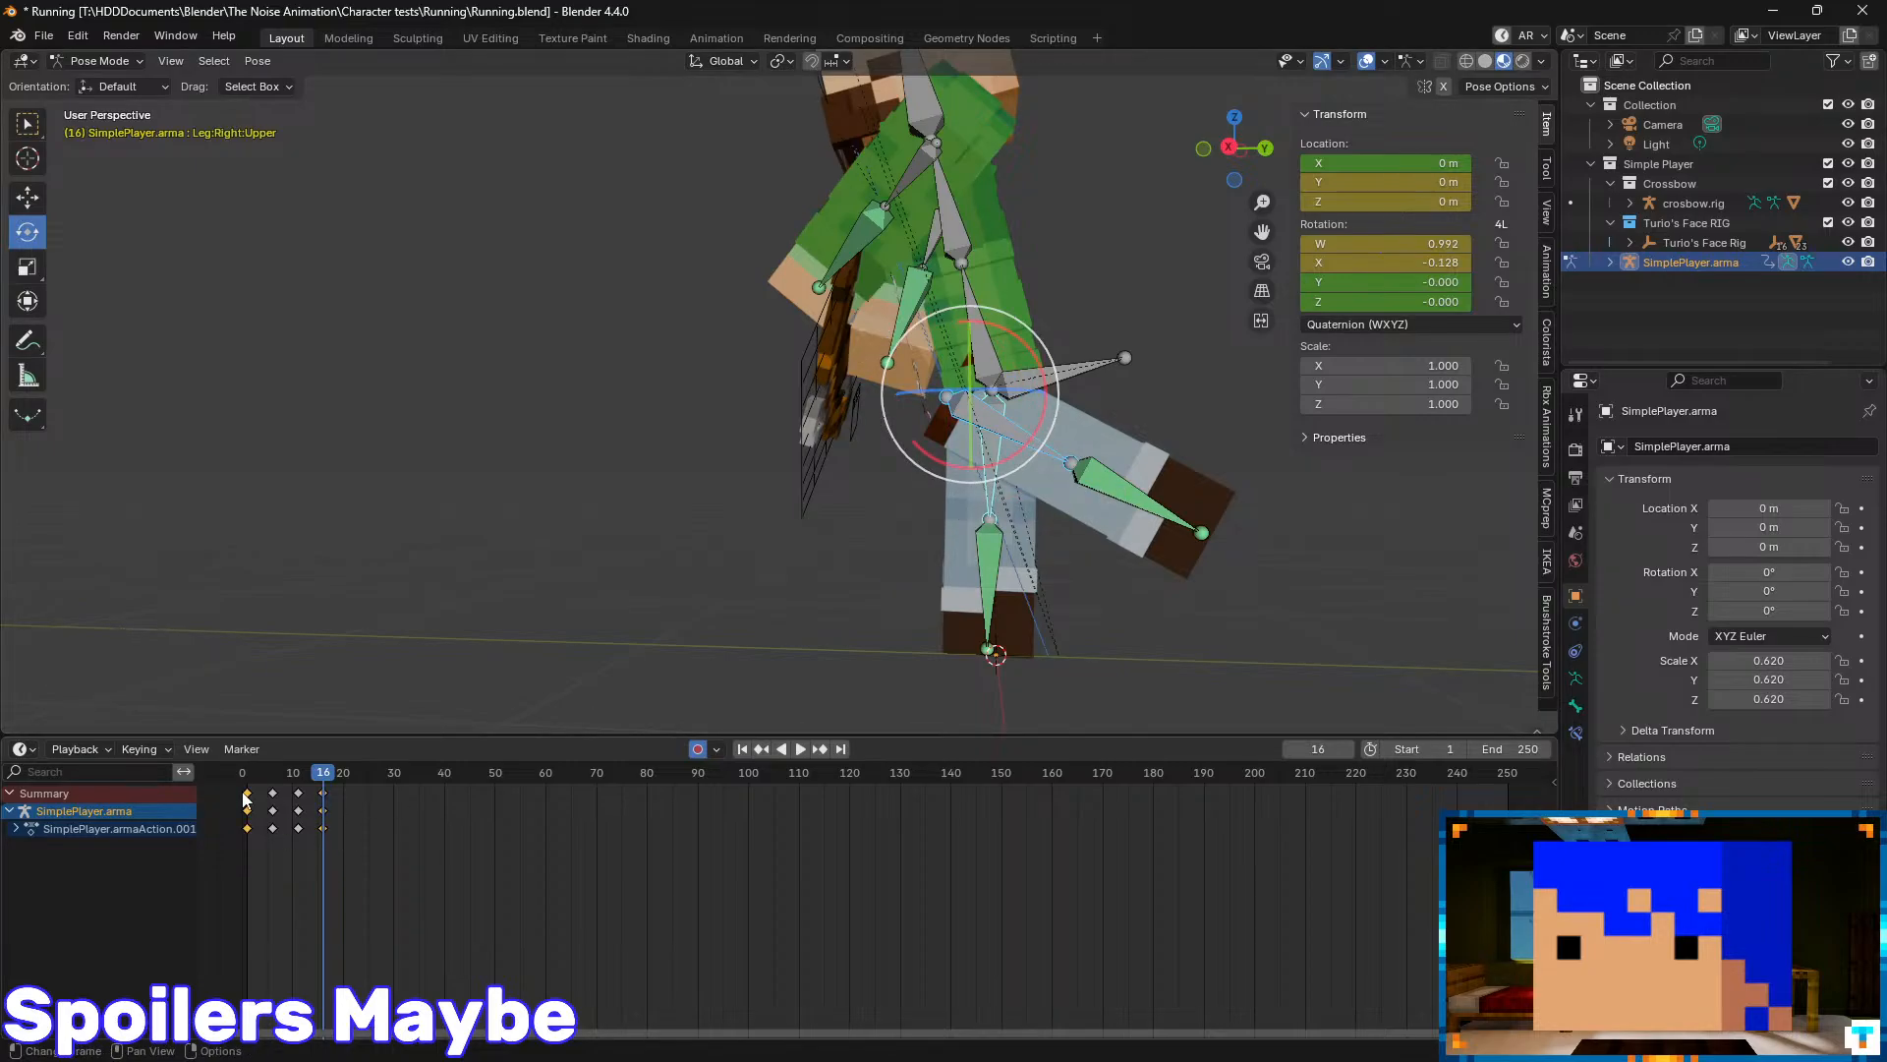
left_click_drag(320, 776, 344, 775)
key("Right")
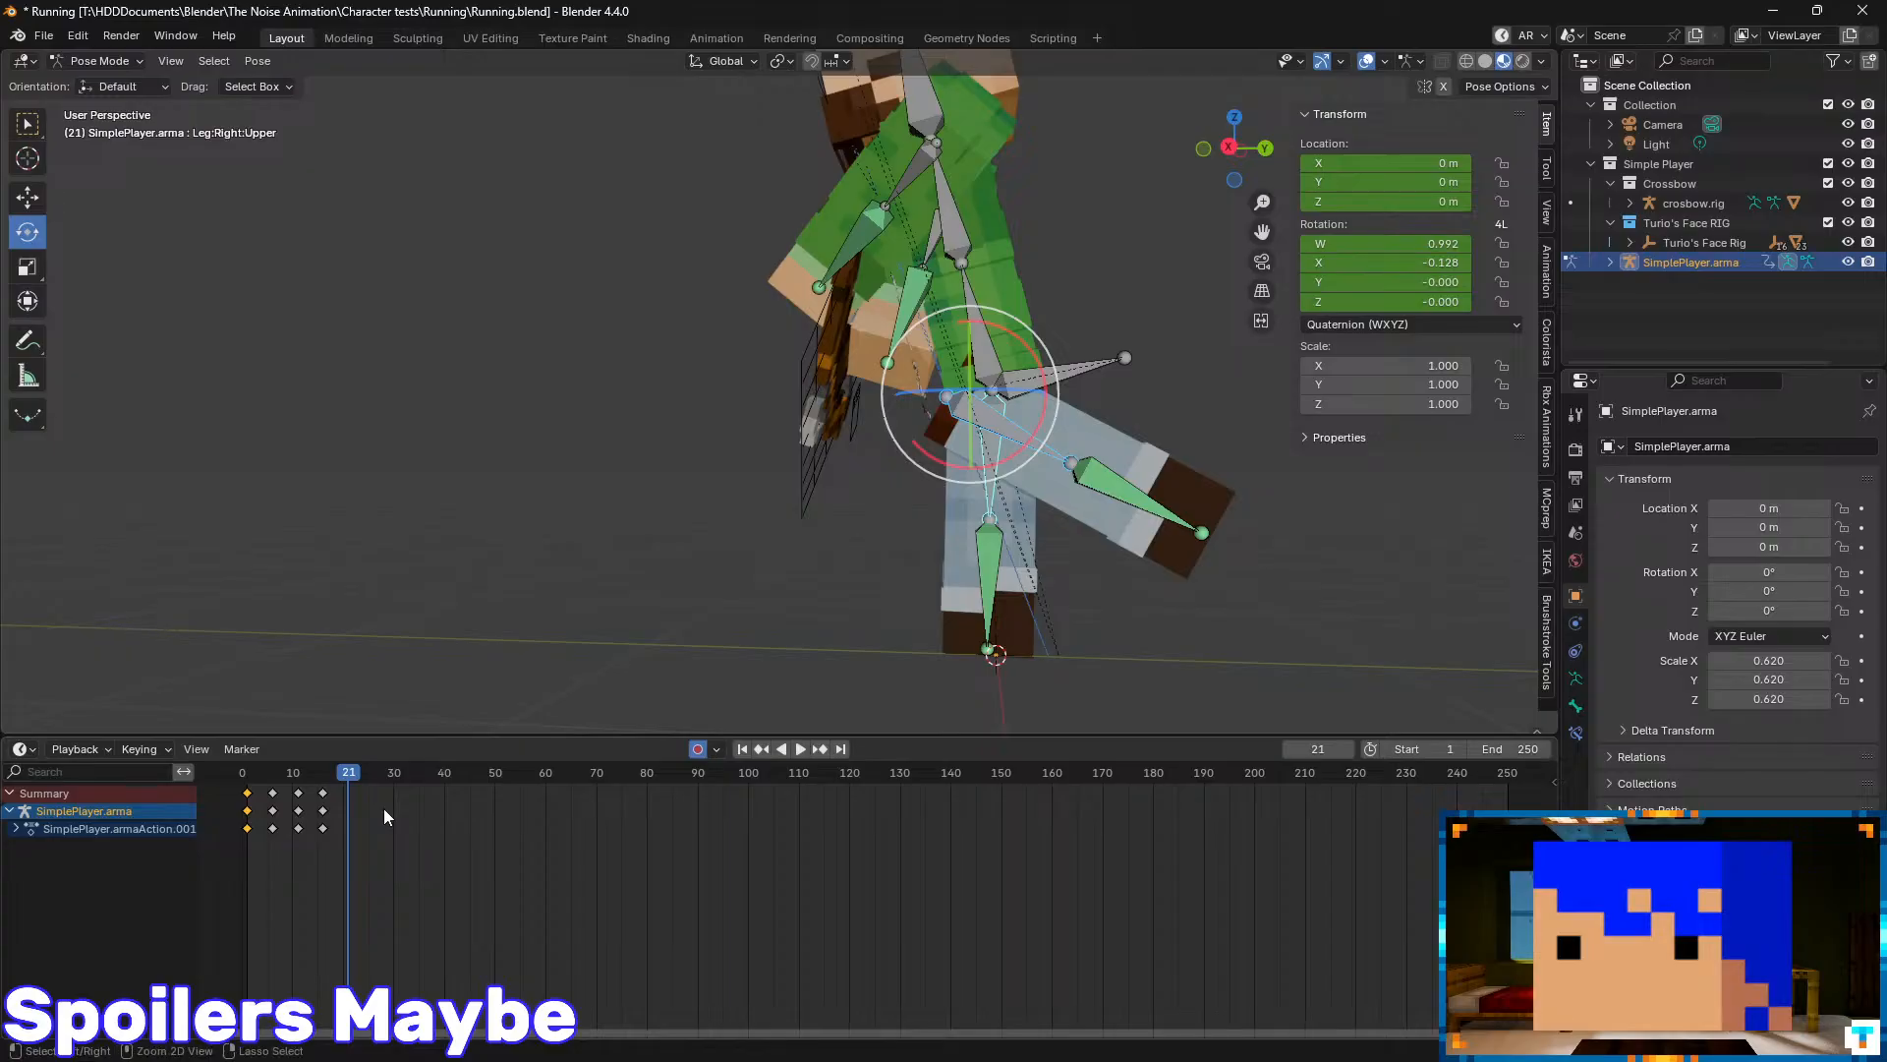
key("ctrl+v")
key("space")
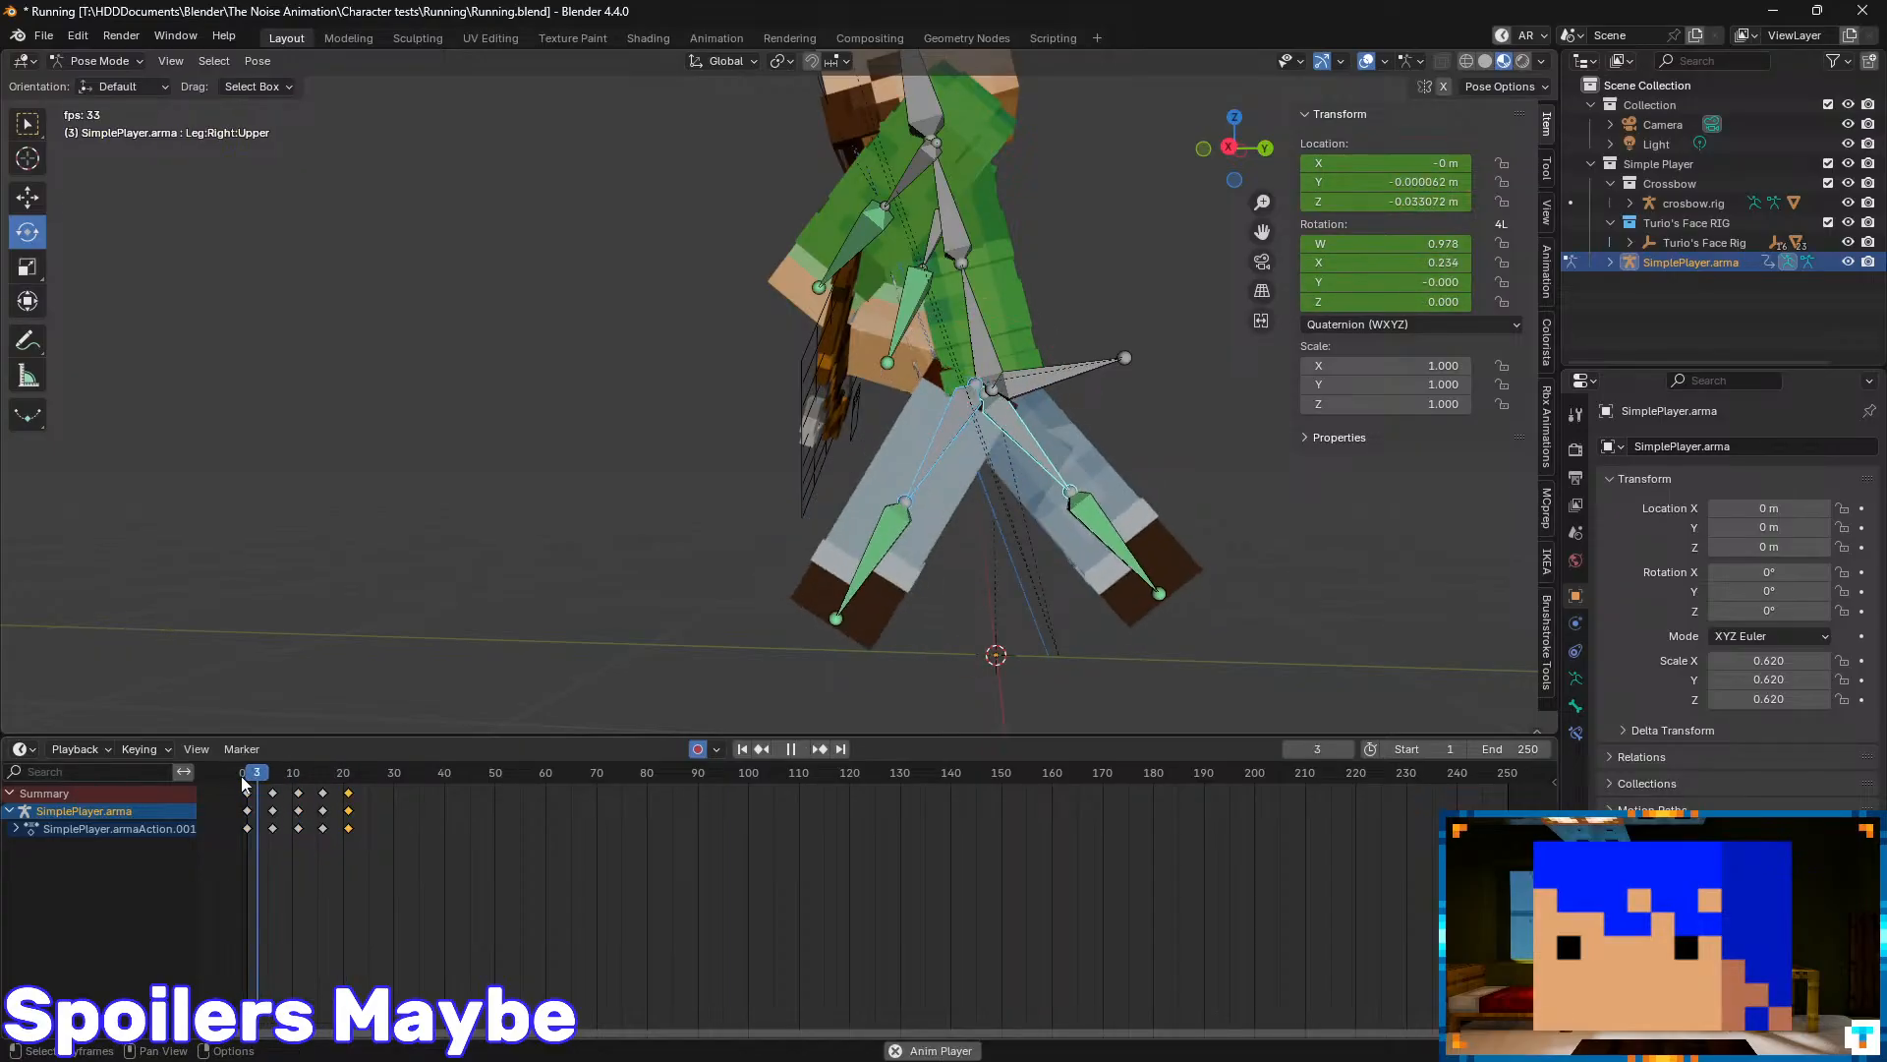
key("space")
left_click_drag(339, 779, 349, 777)
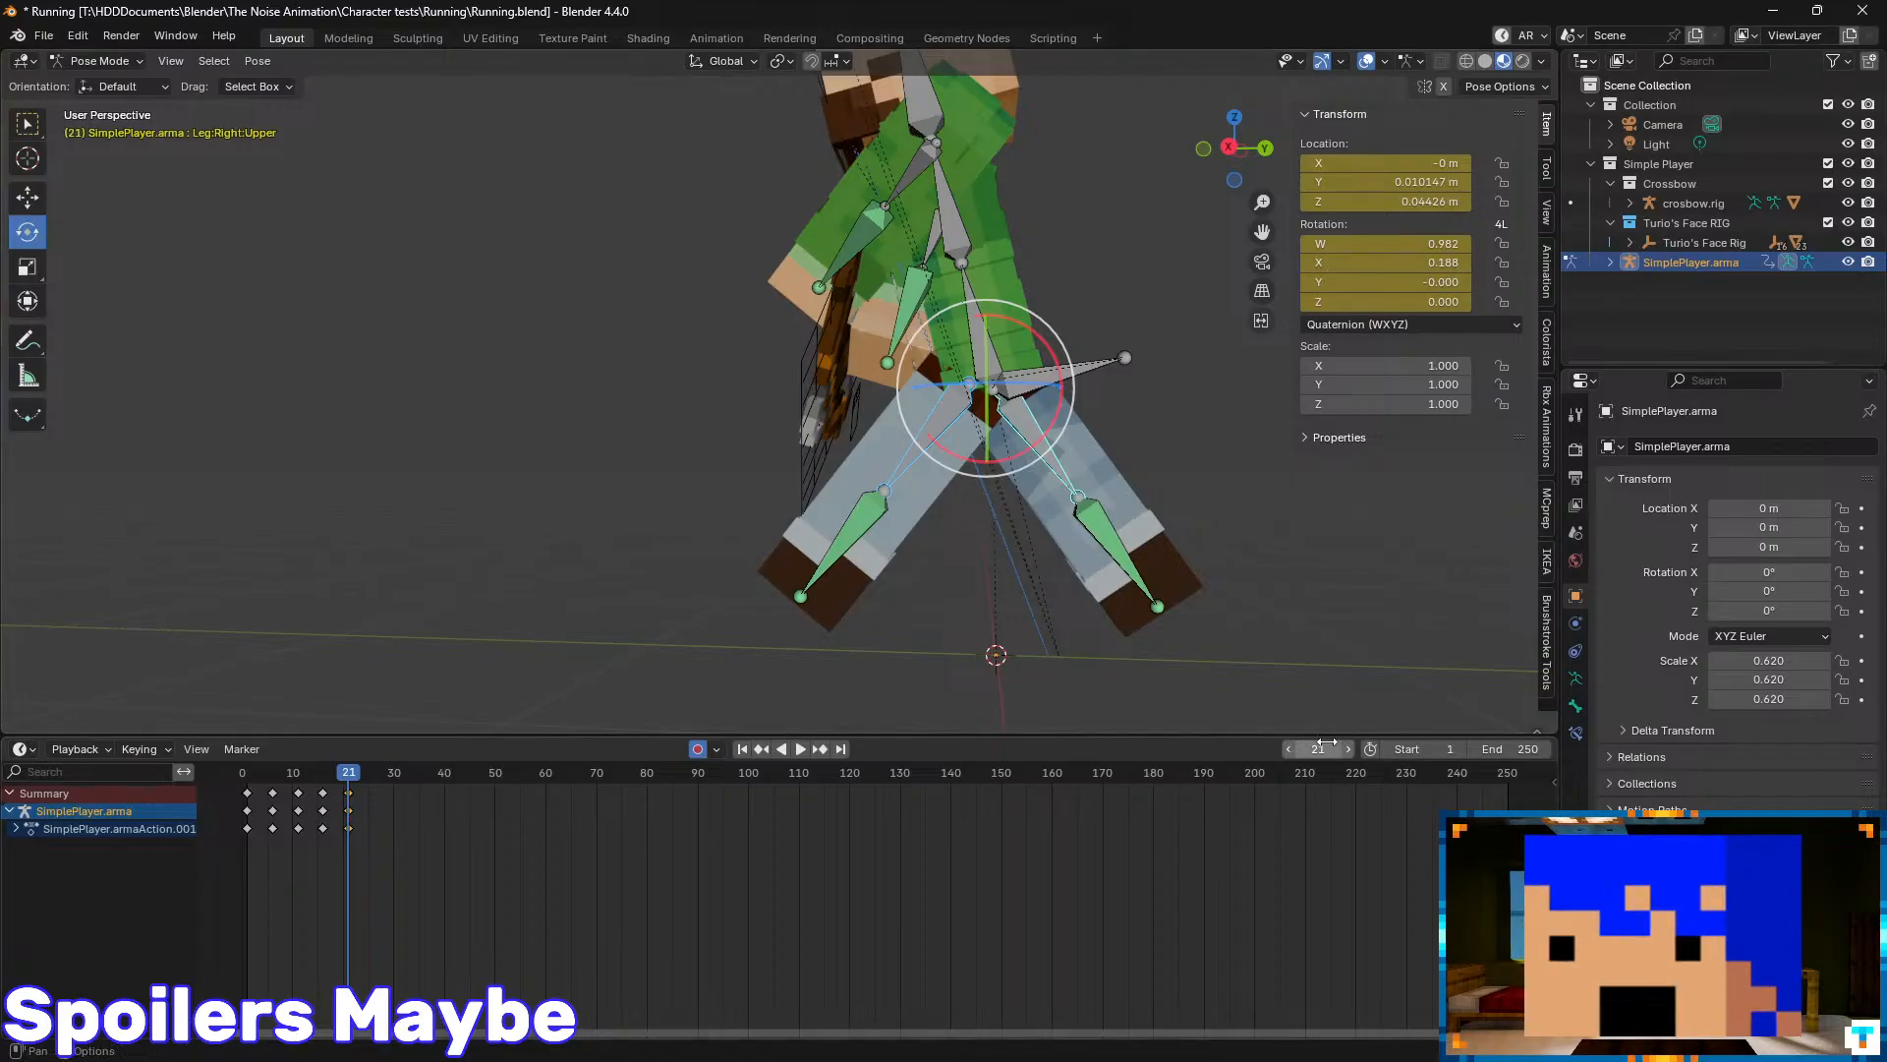
- Set the scene's end frame to 21 so the playback range matches the leg cycle
right_click(1523, 749)
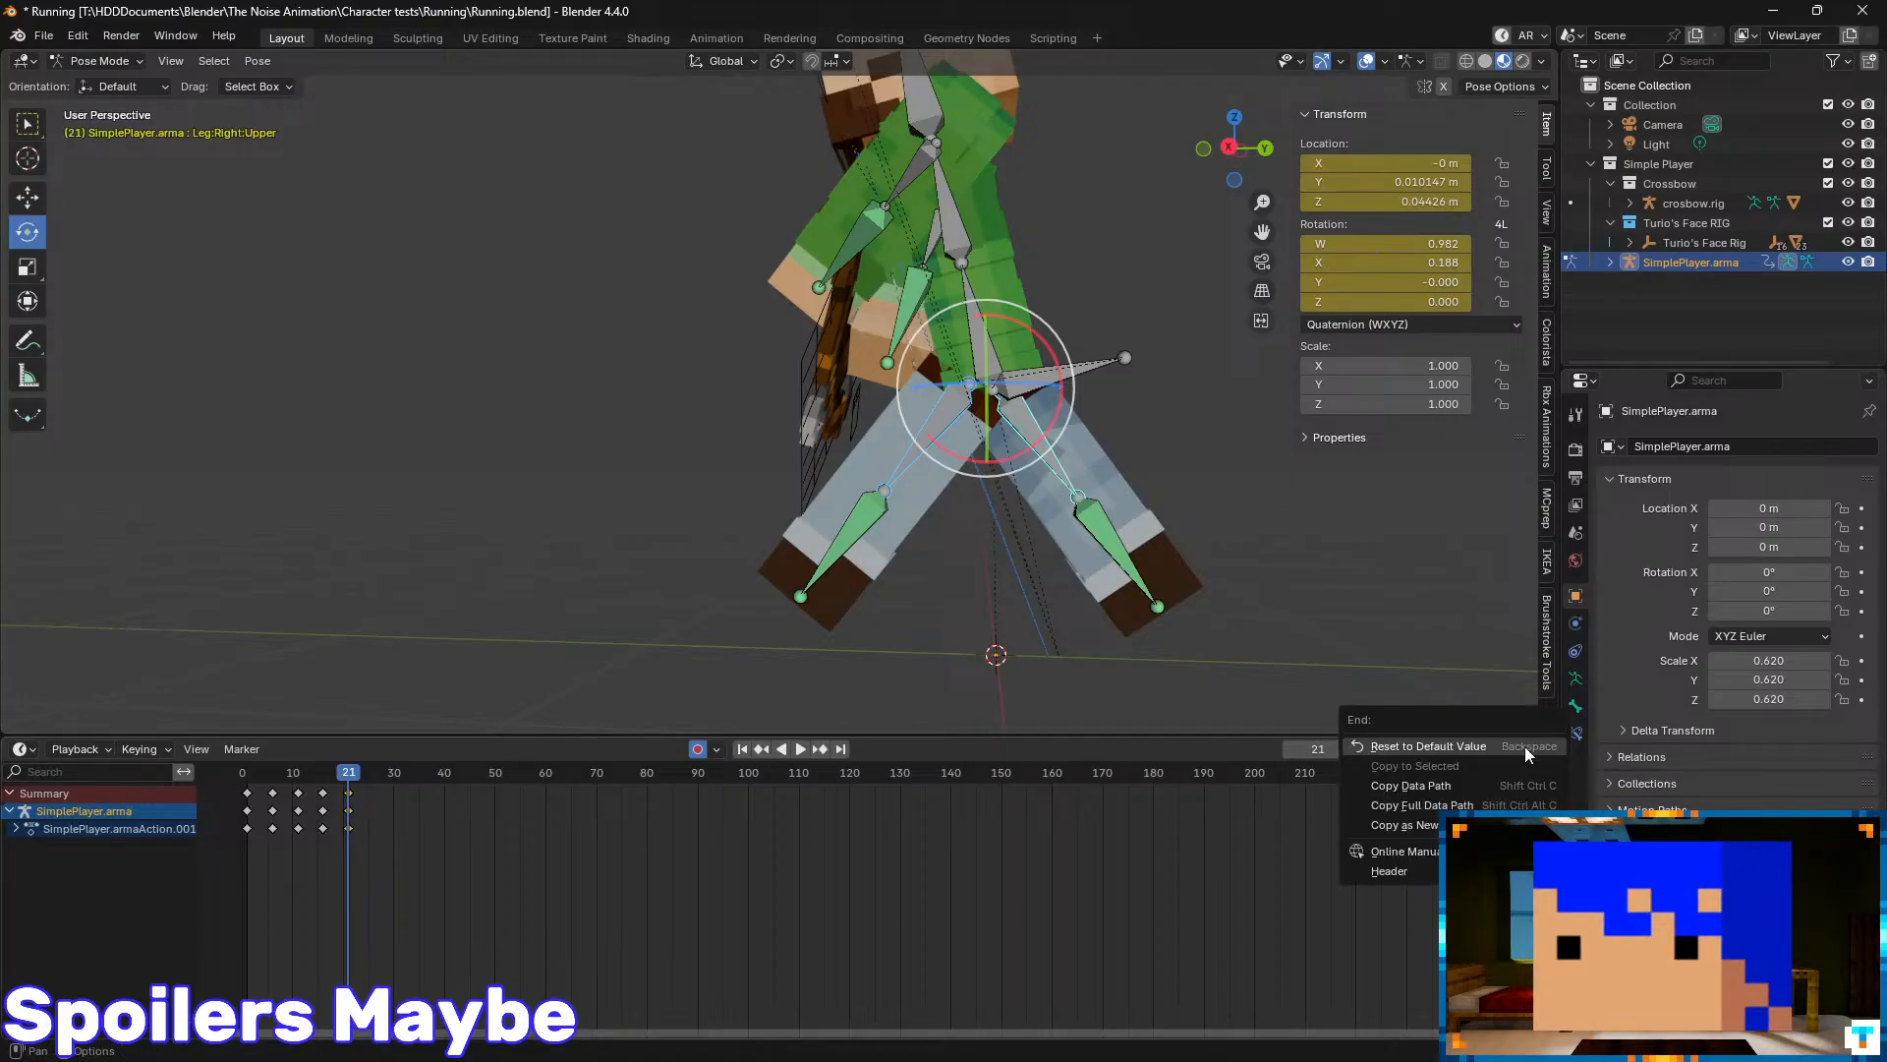
right_click(376, 811)
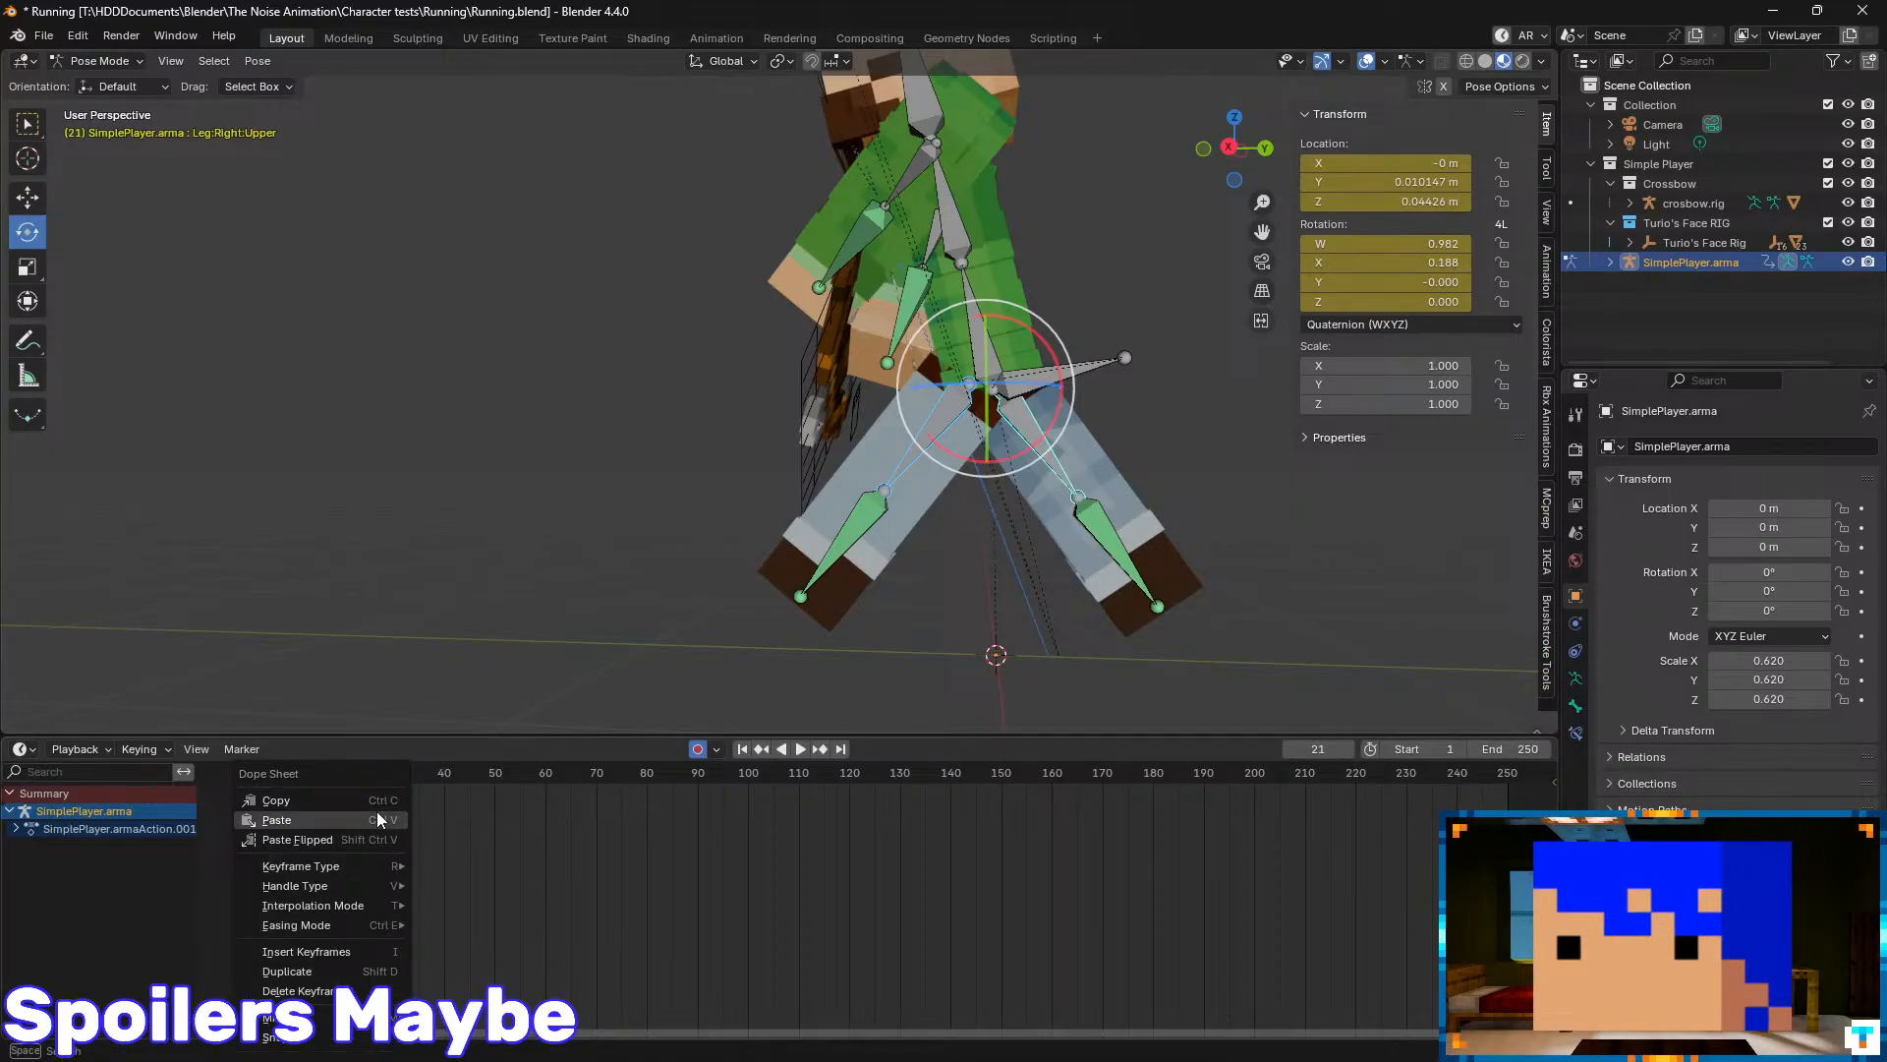
left_click(375, 818)
right_click(345, 779)
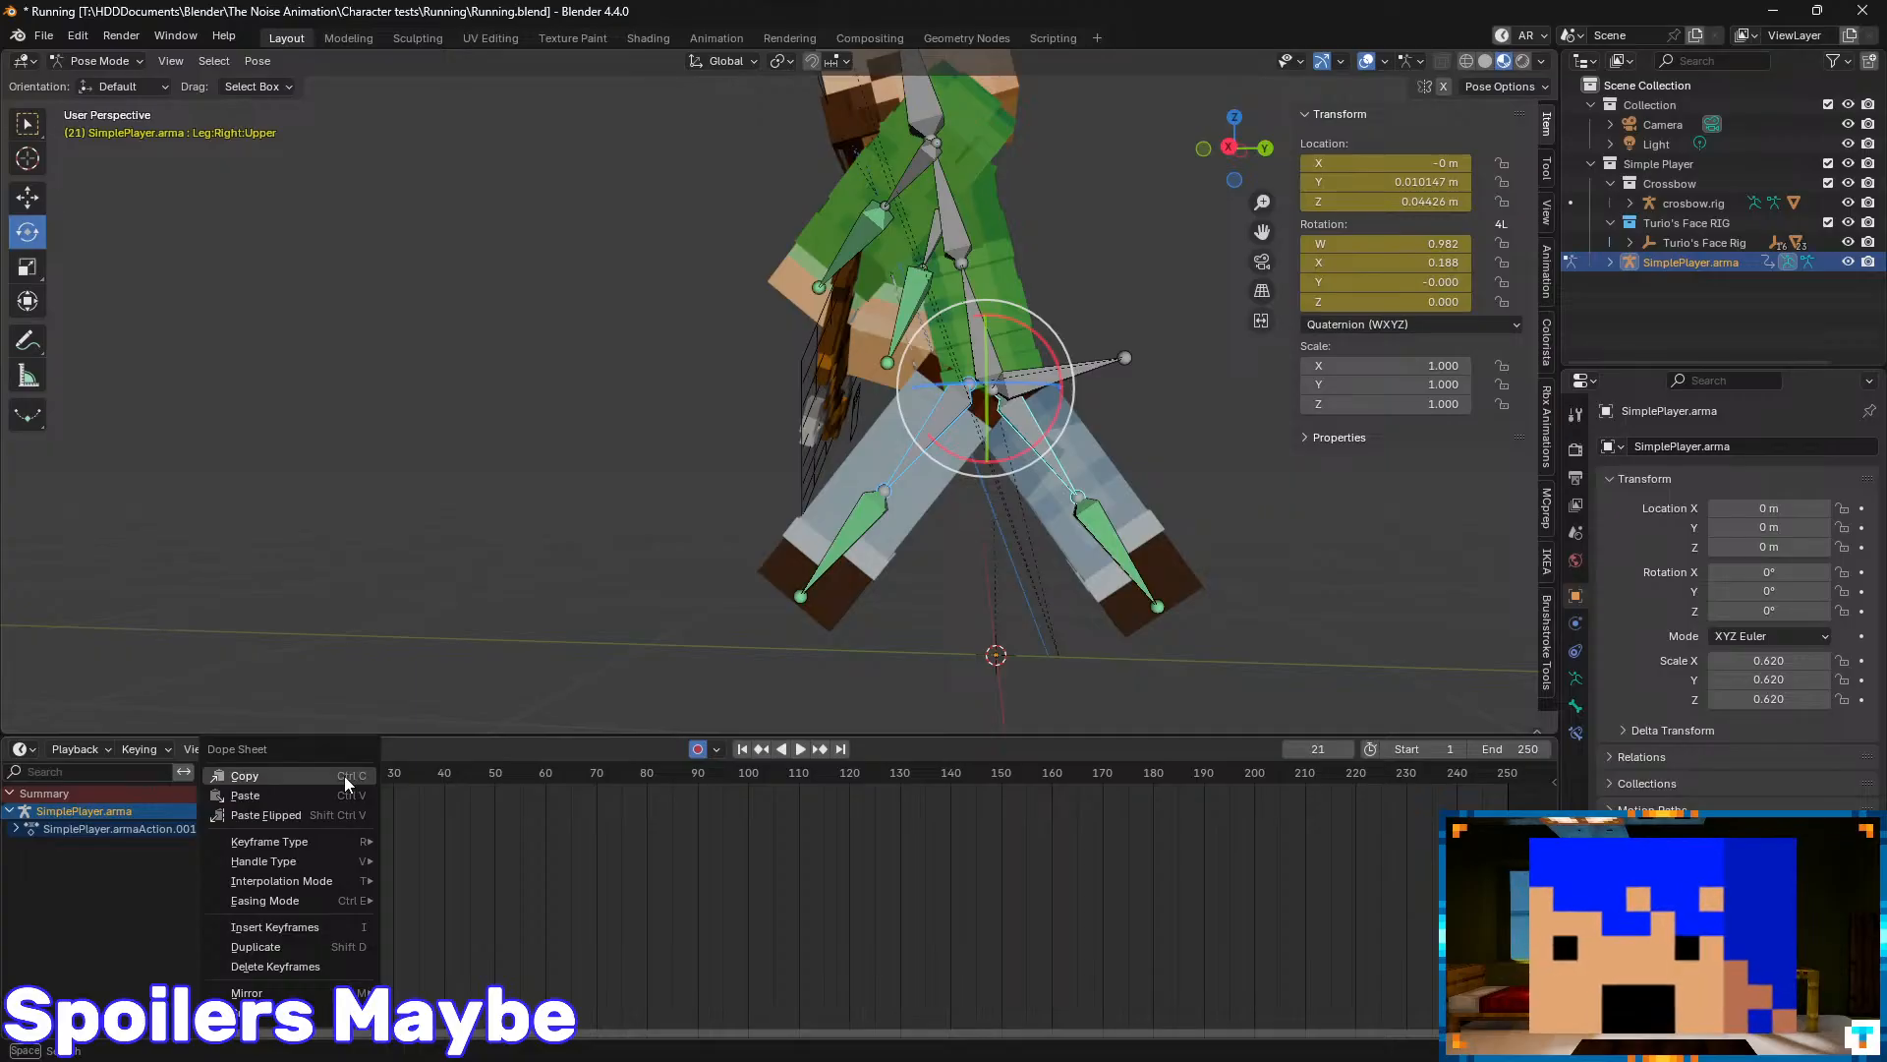
left_click(1524, 749)
type("21")
key("Return")
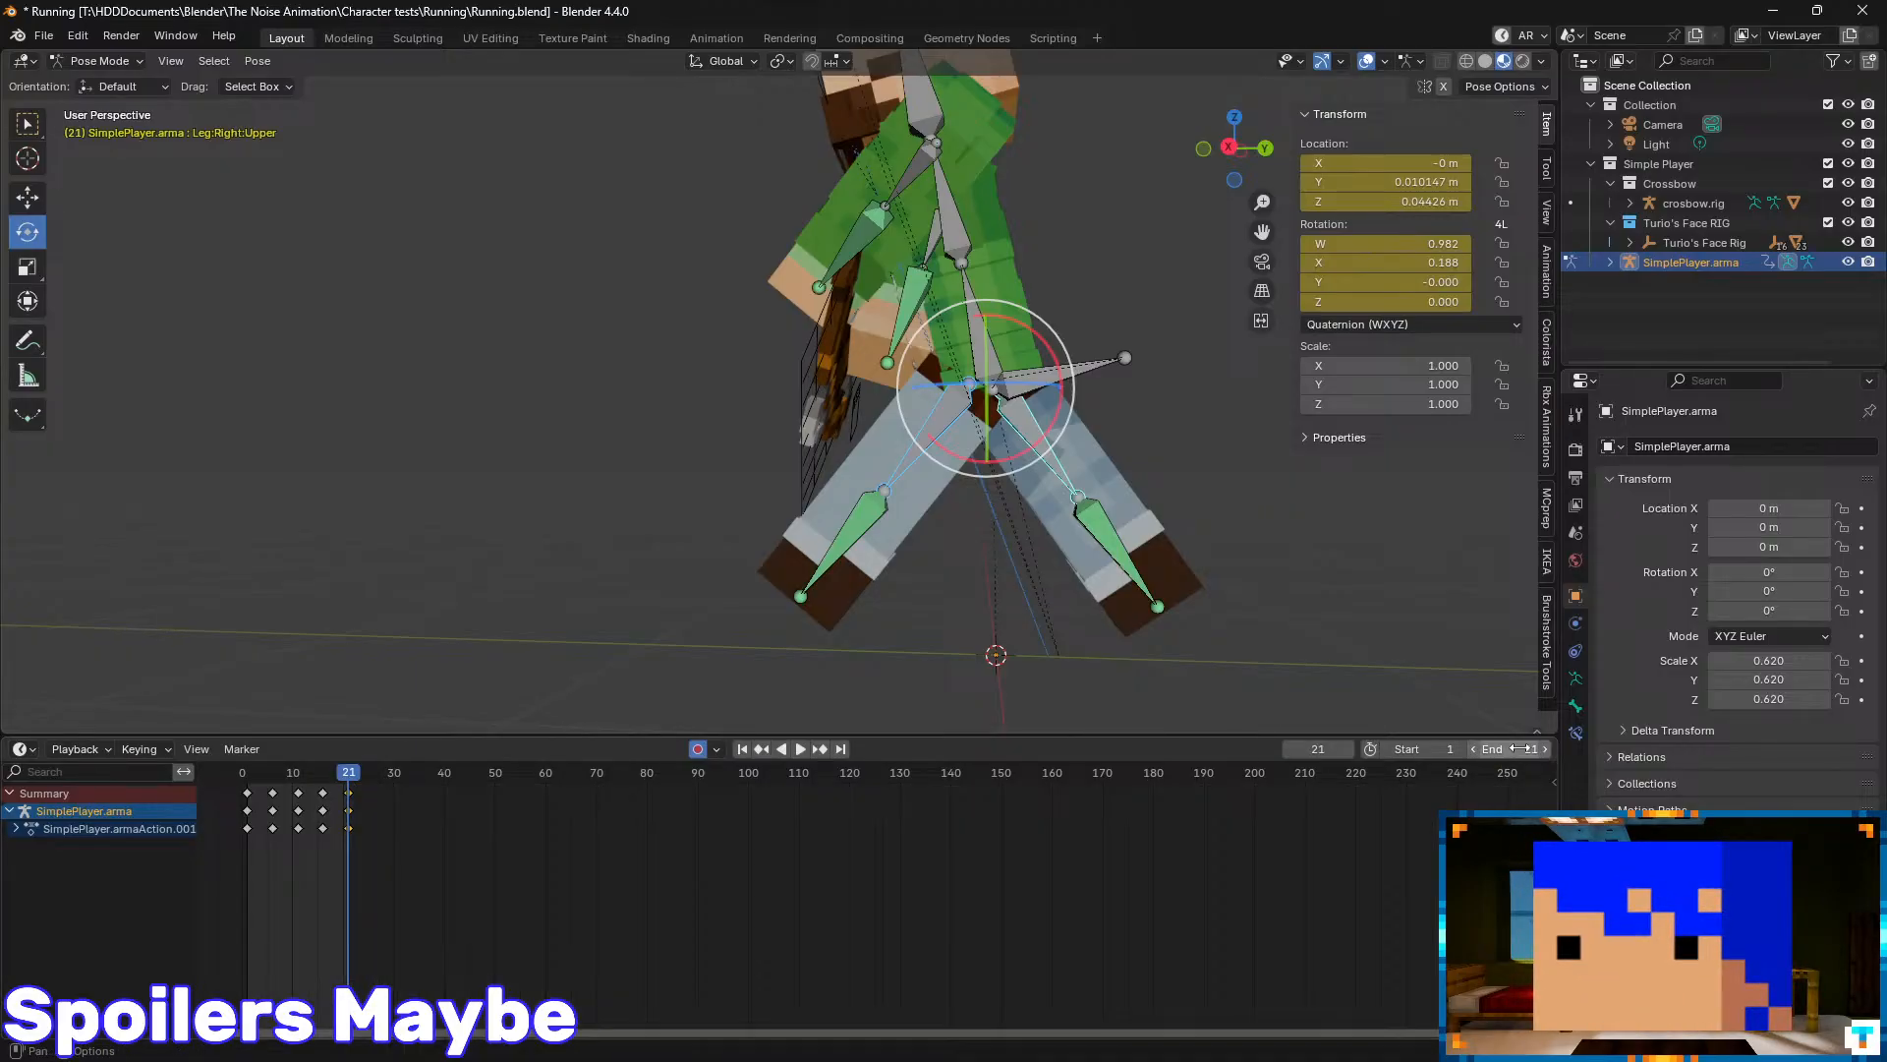
- Play back the looping leg cycle from the side and at different distances, stop it, and return to frame 1
key("space")
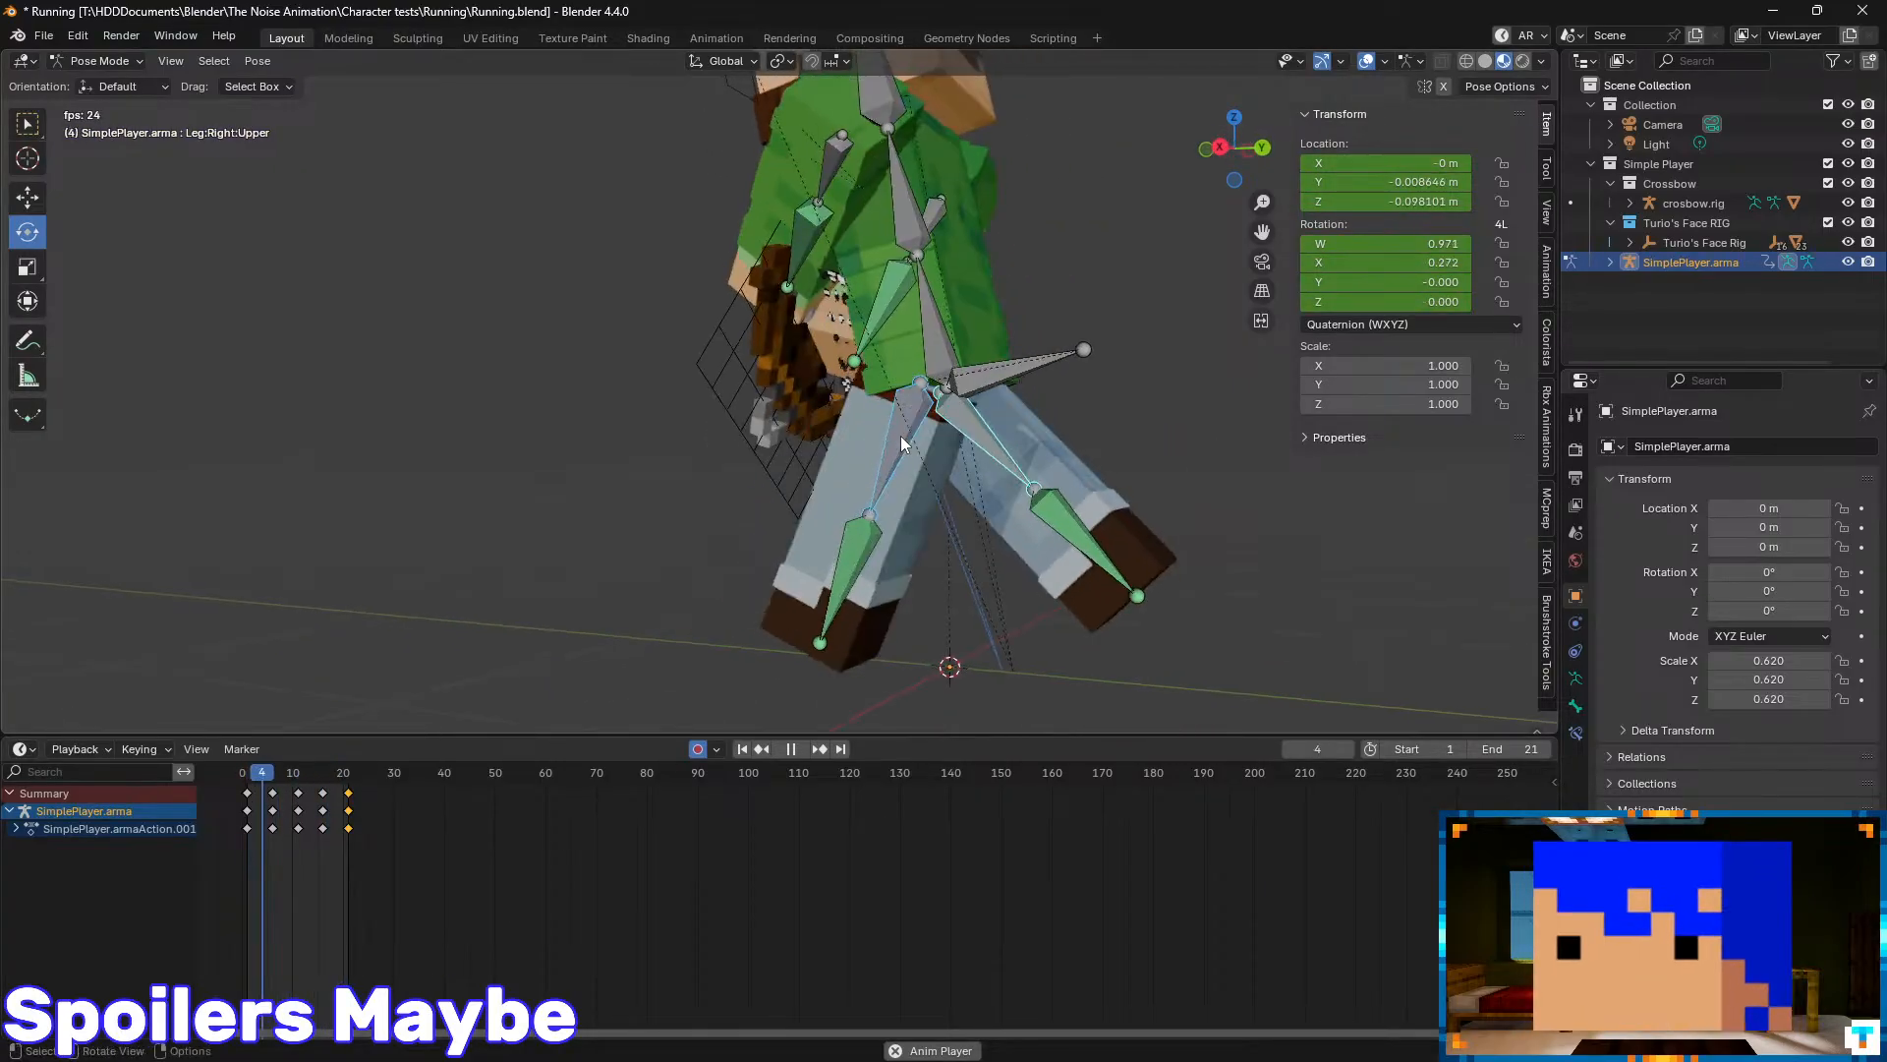
middle_click_drag(900, 434, 967, 431)
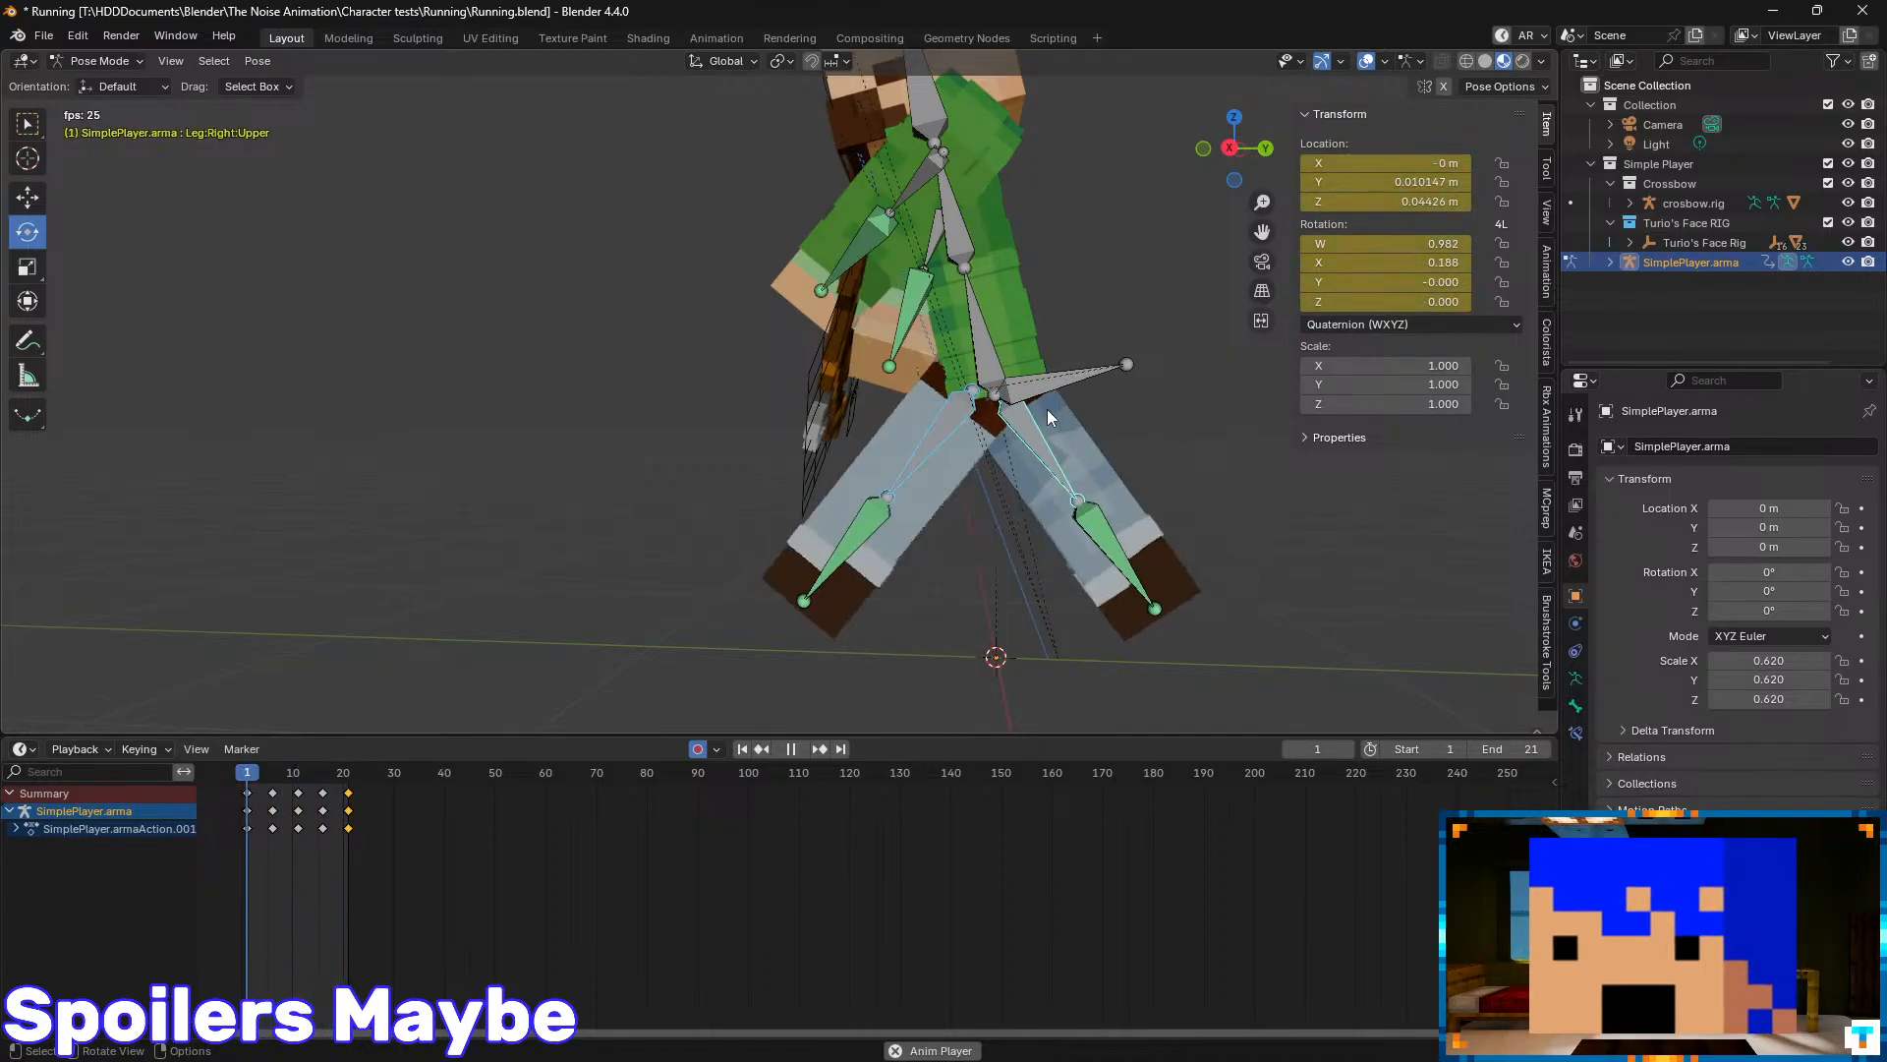
scroll(1030, 416, "down", 3)
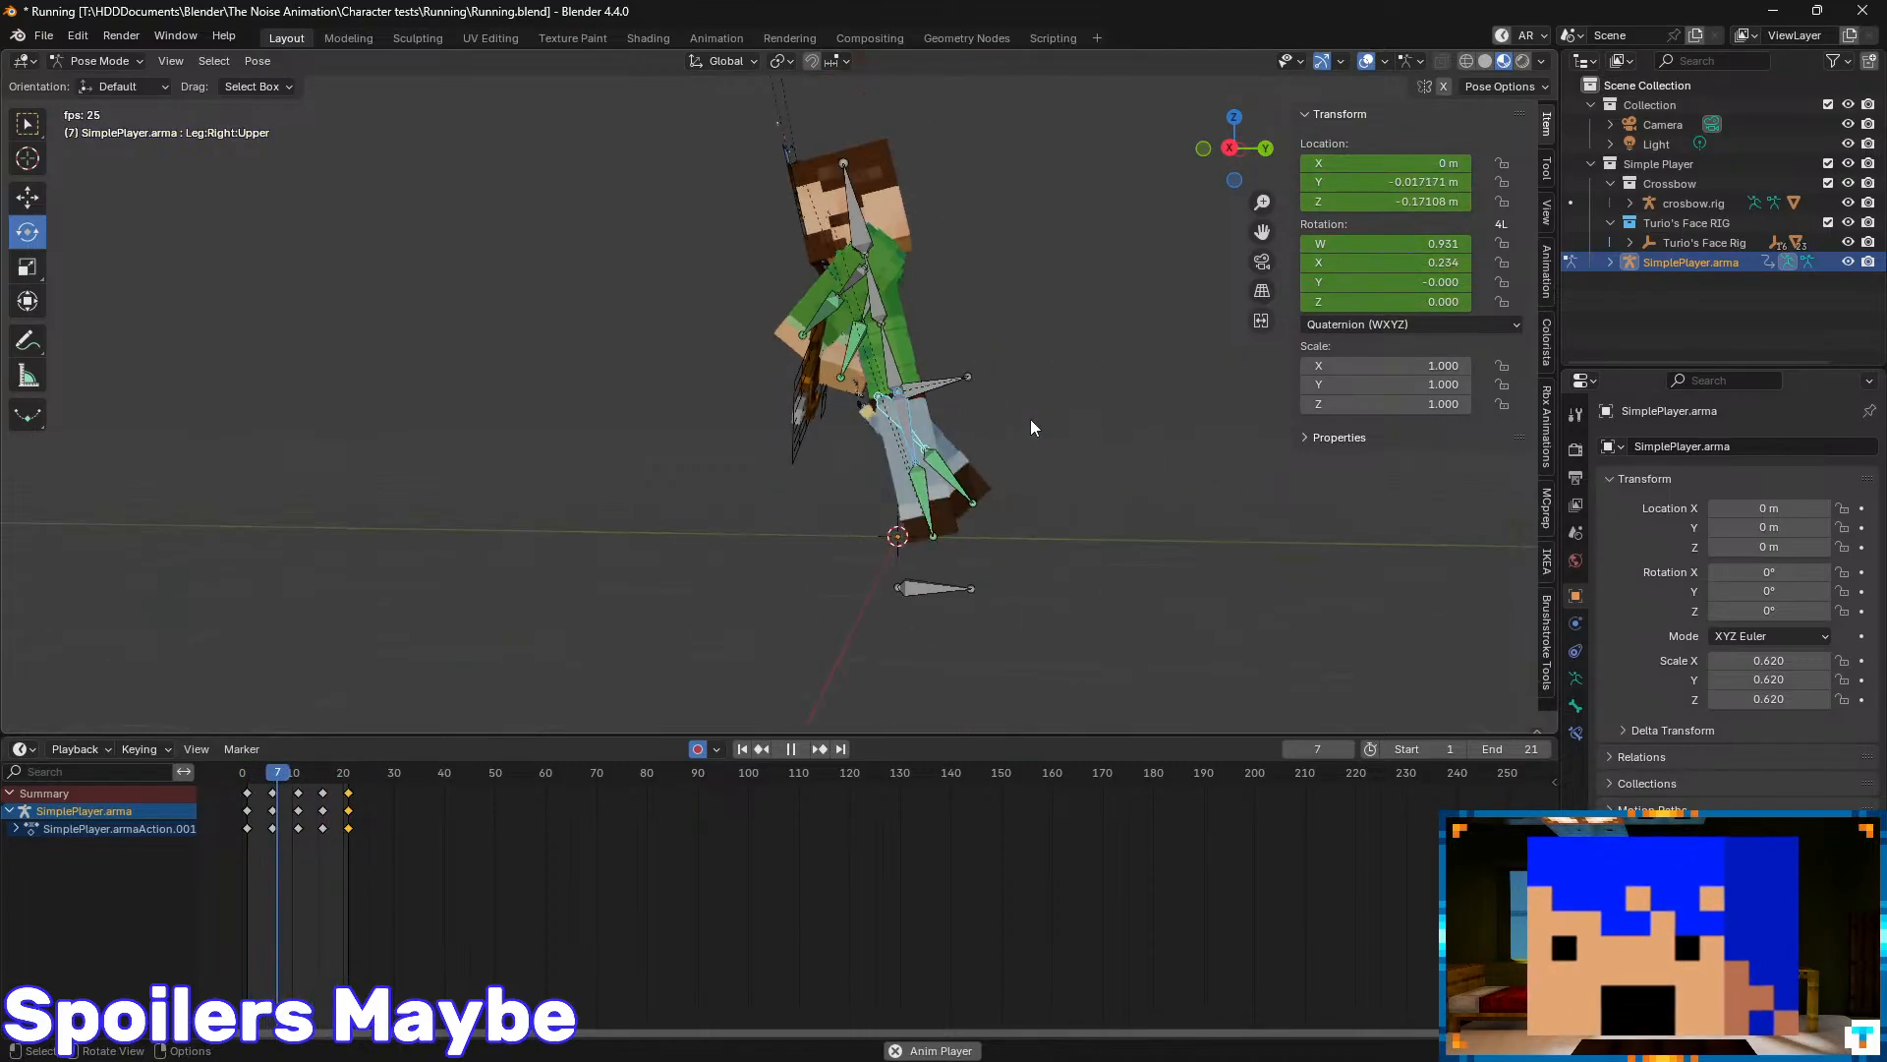
scroll(1022, 408, "up", 3)
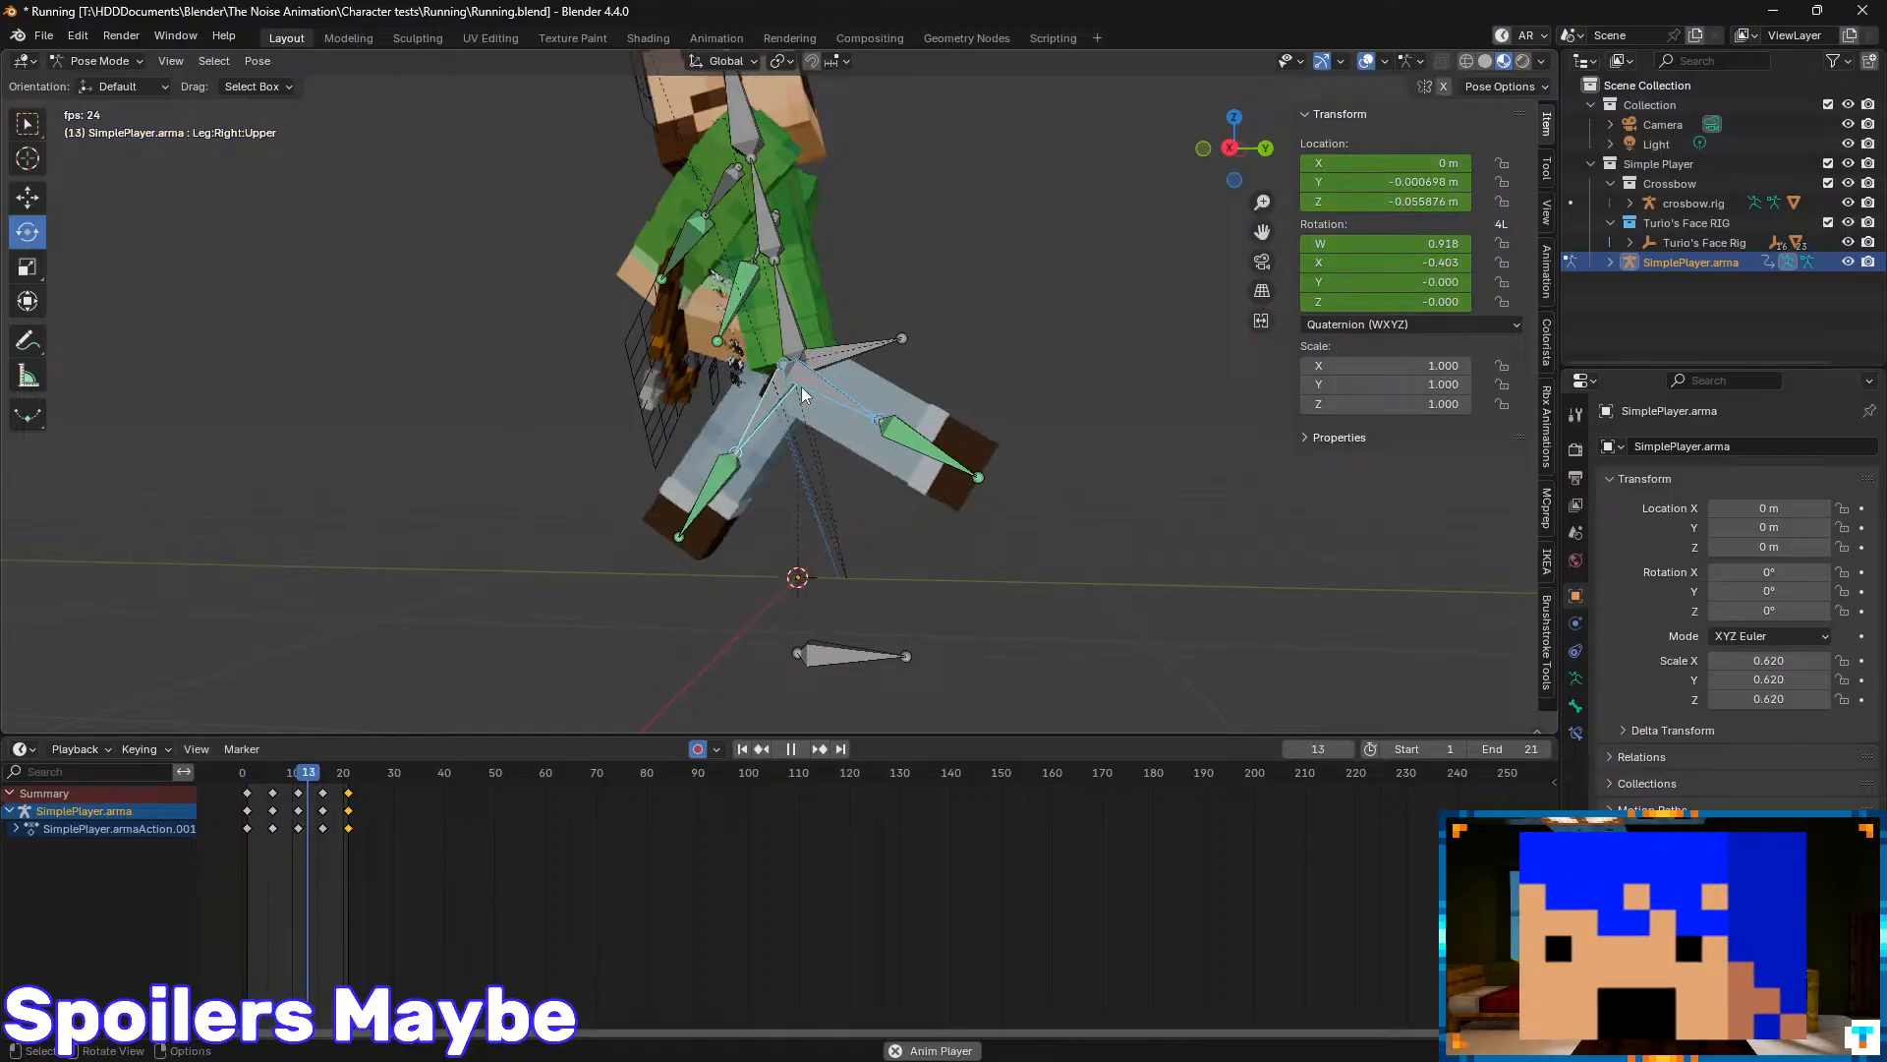
key("space")
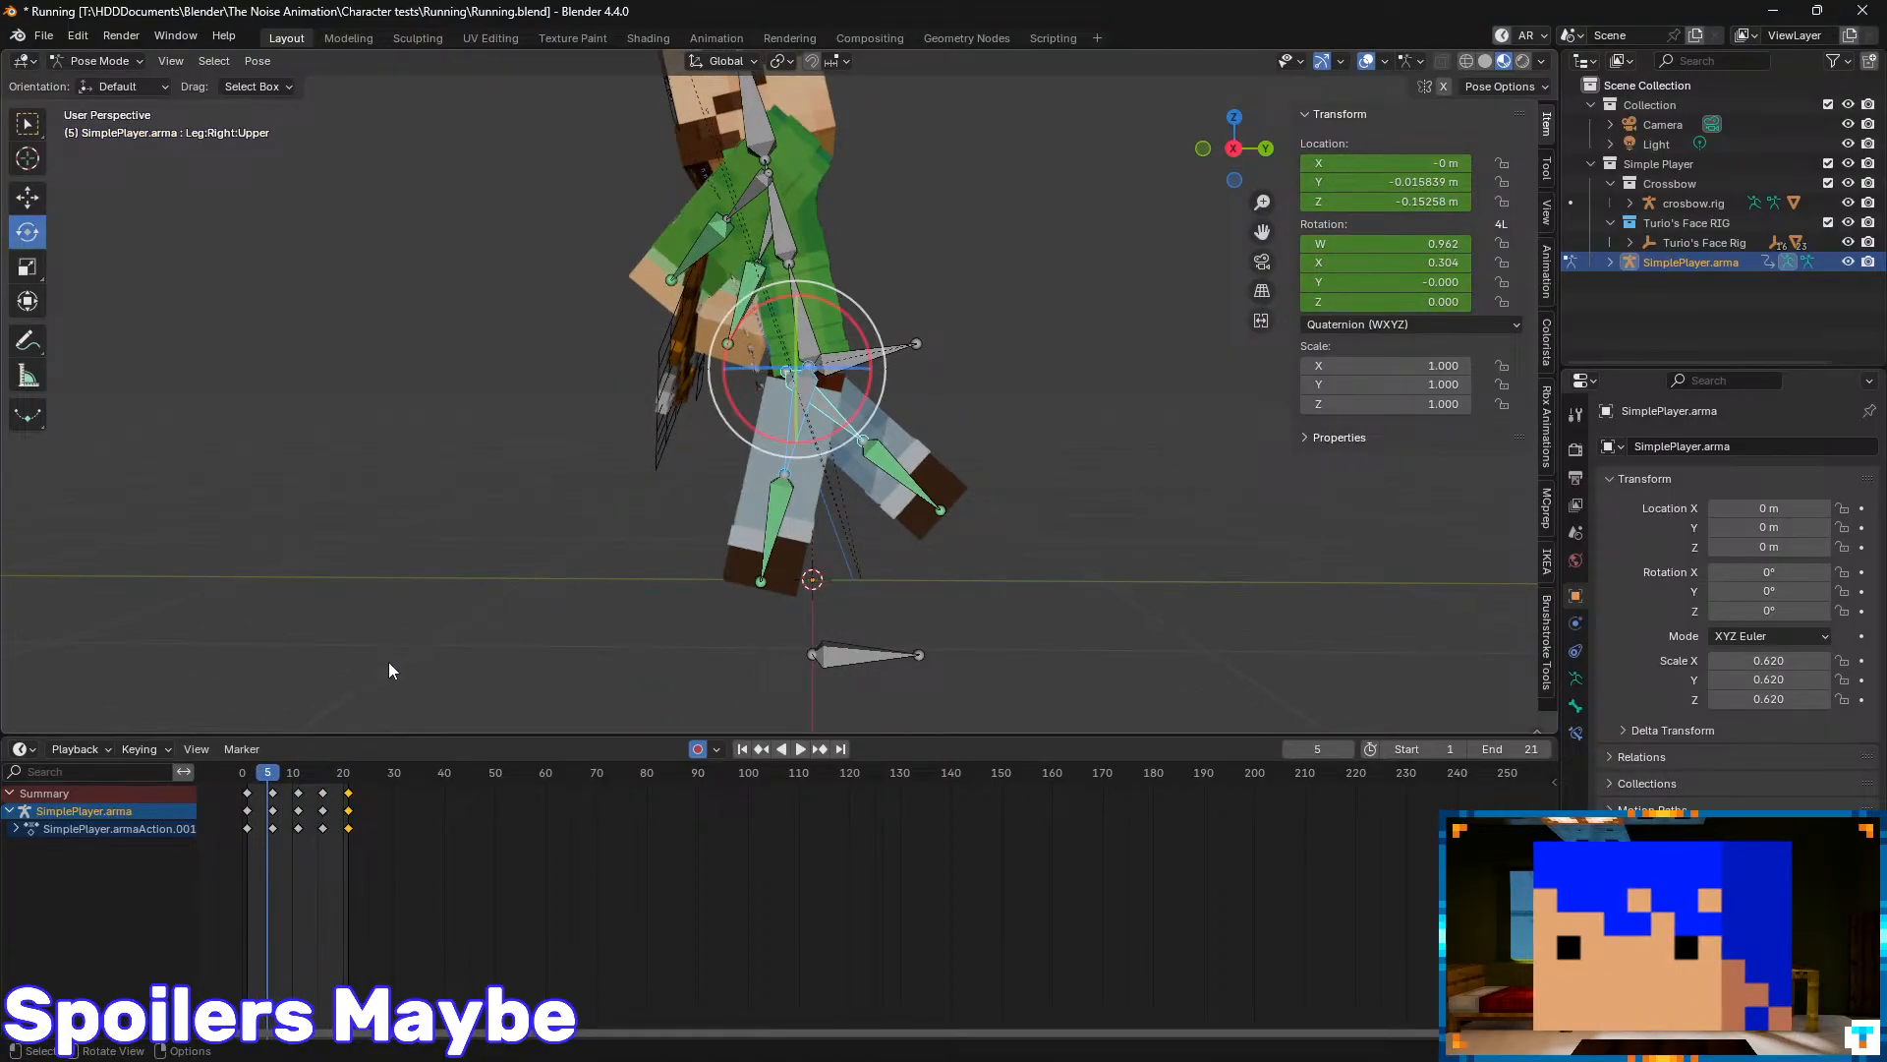
key("space")
left_click_drag(262, 774, 250, 782)
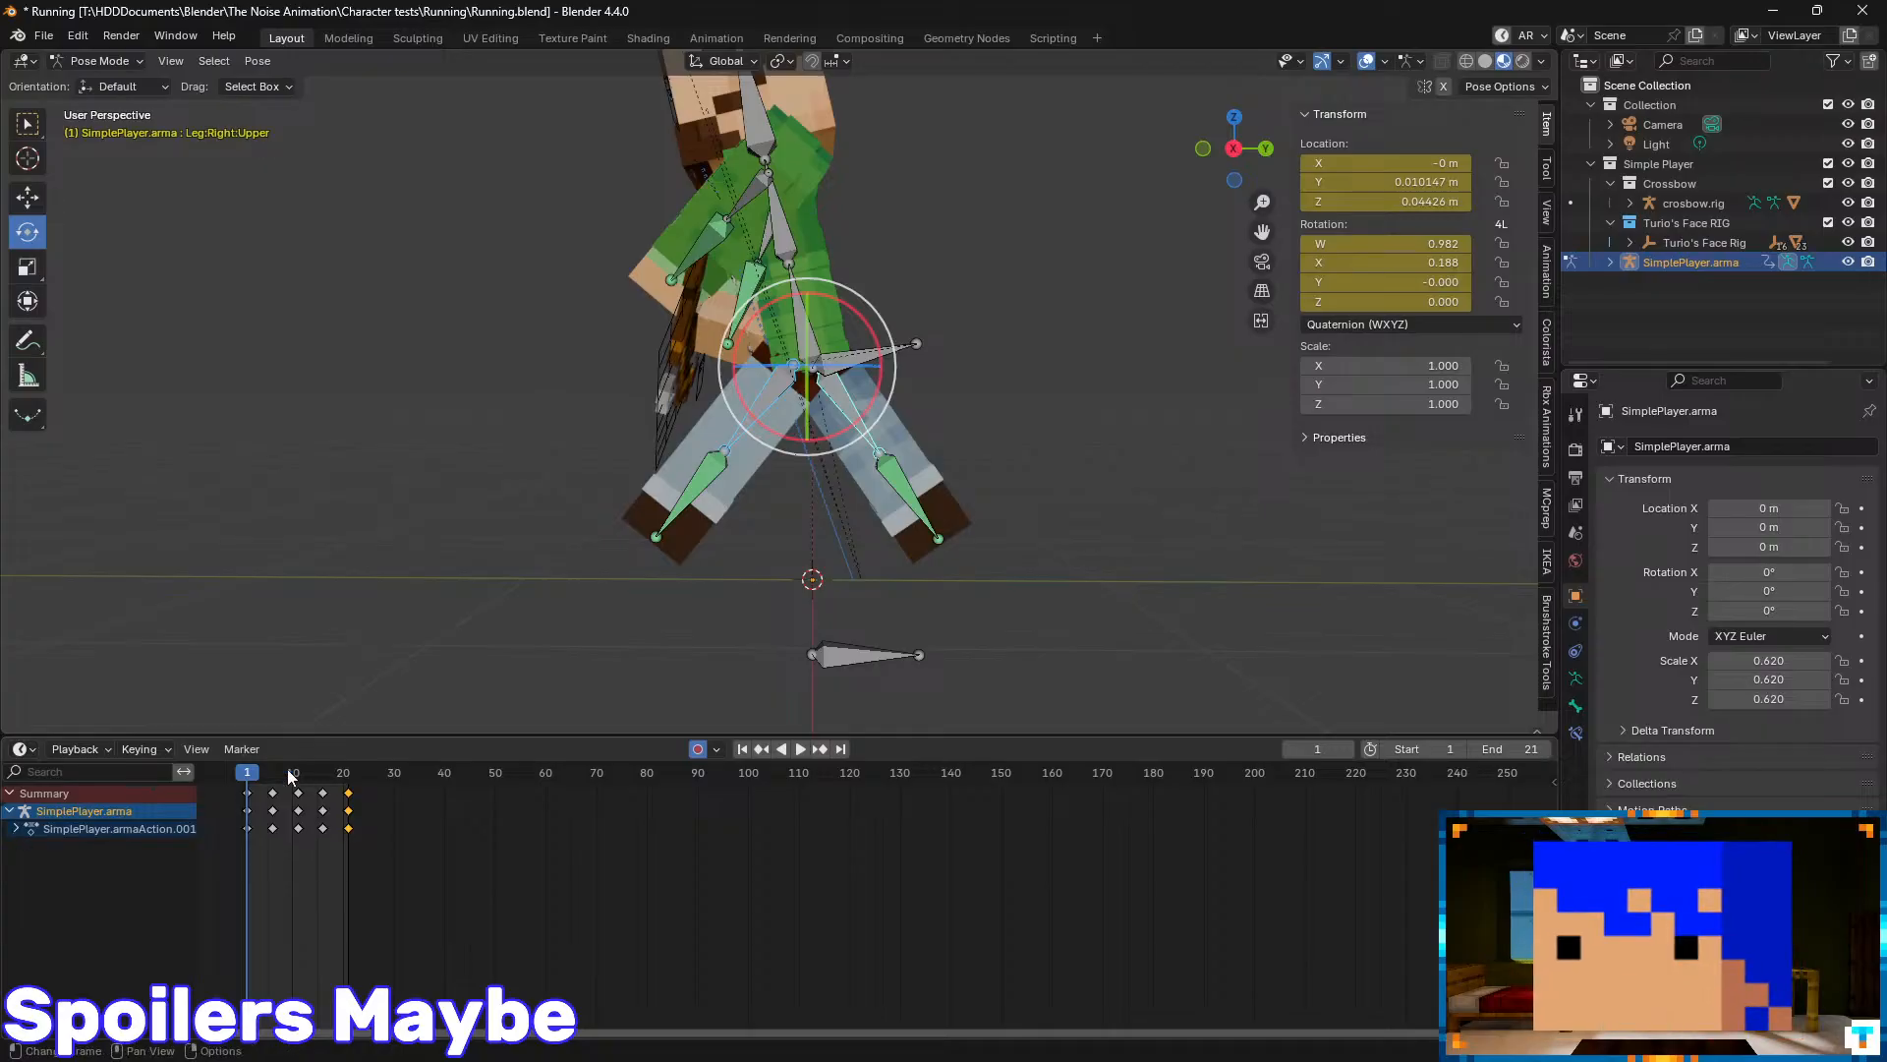
- Select all leg keyframes from frame 1 to 21 and set their interpolation mode to Cubic
right_click(245, 793)
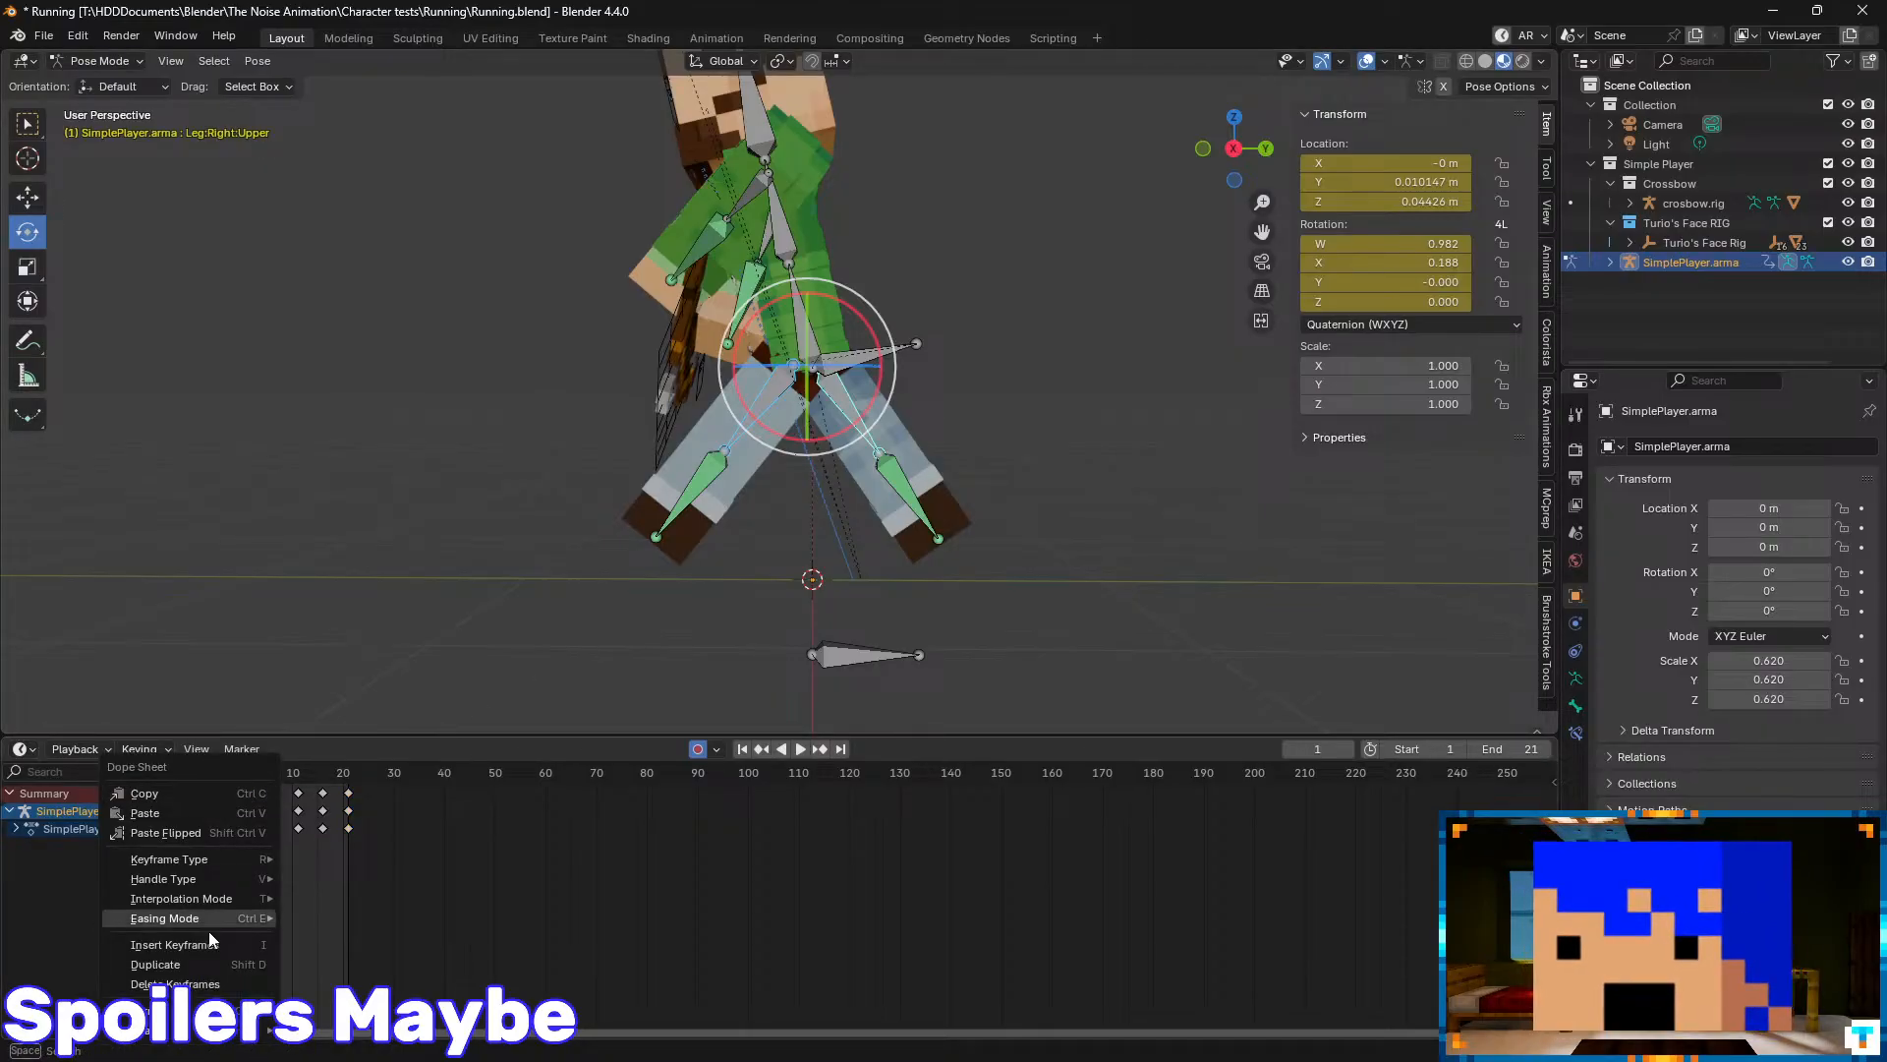
mouse_move(234, 897)
left_click(332, 809)
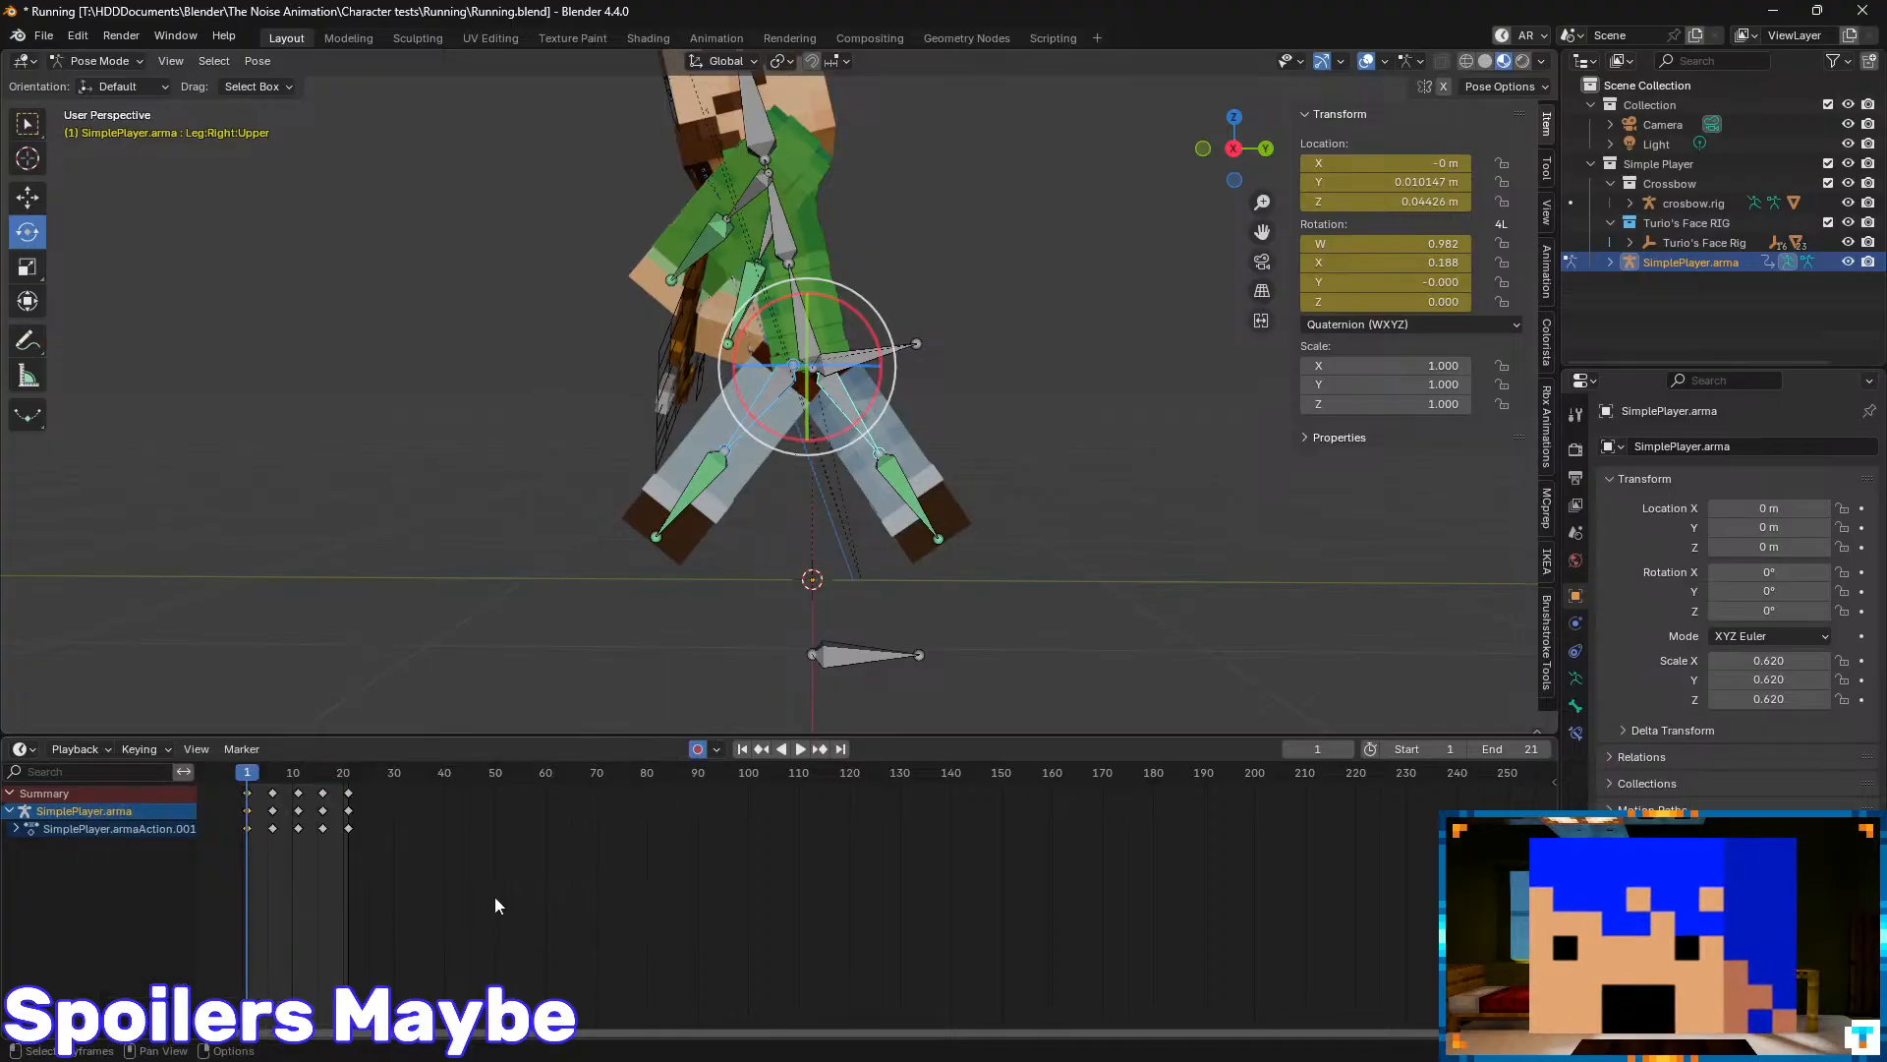
left_click_drag(238, 795, 239, 794)
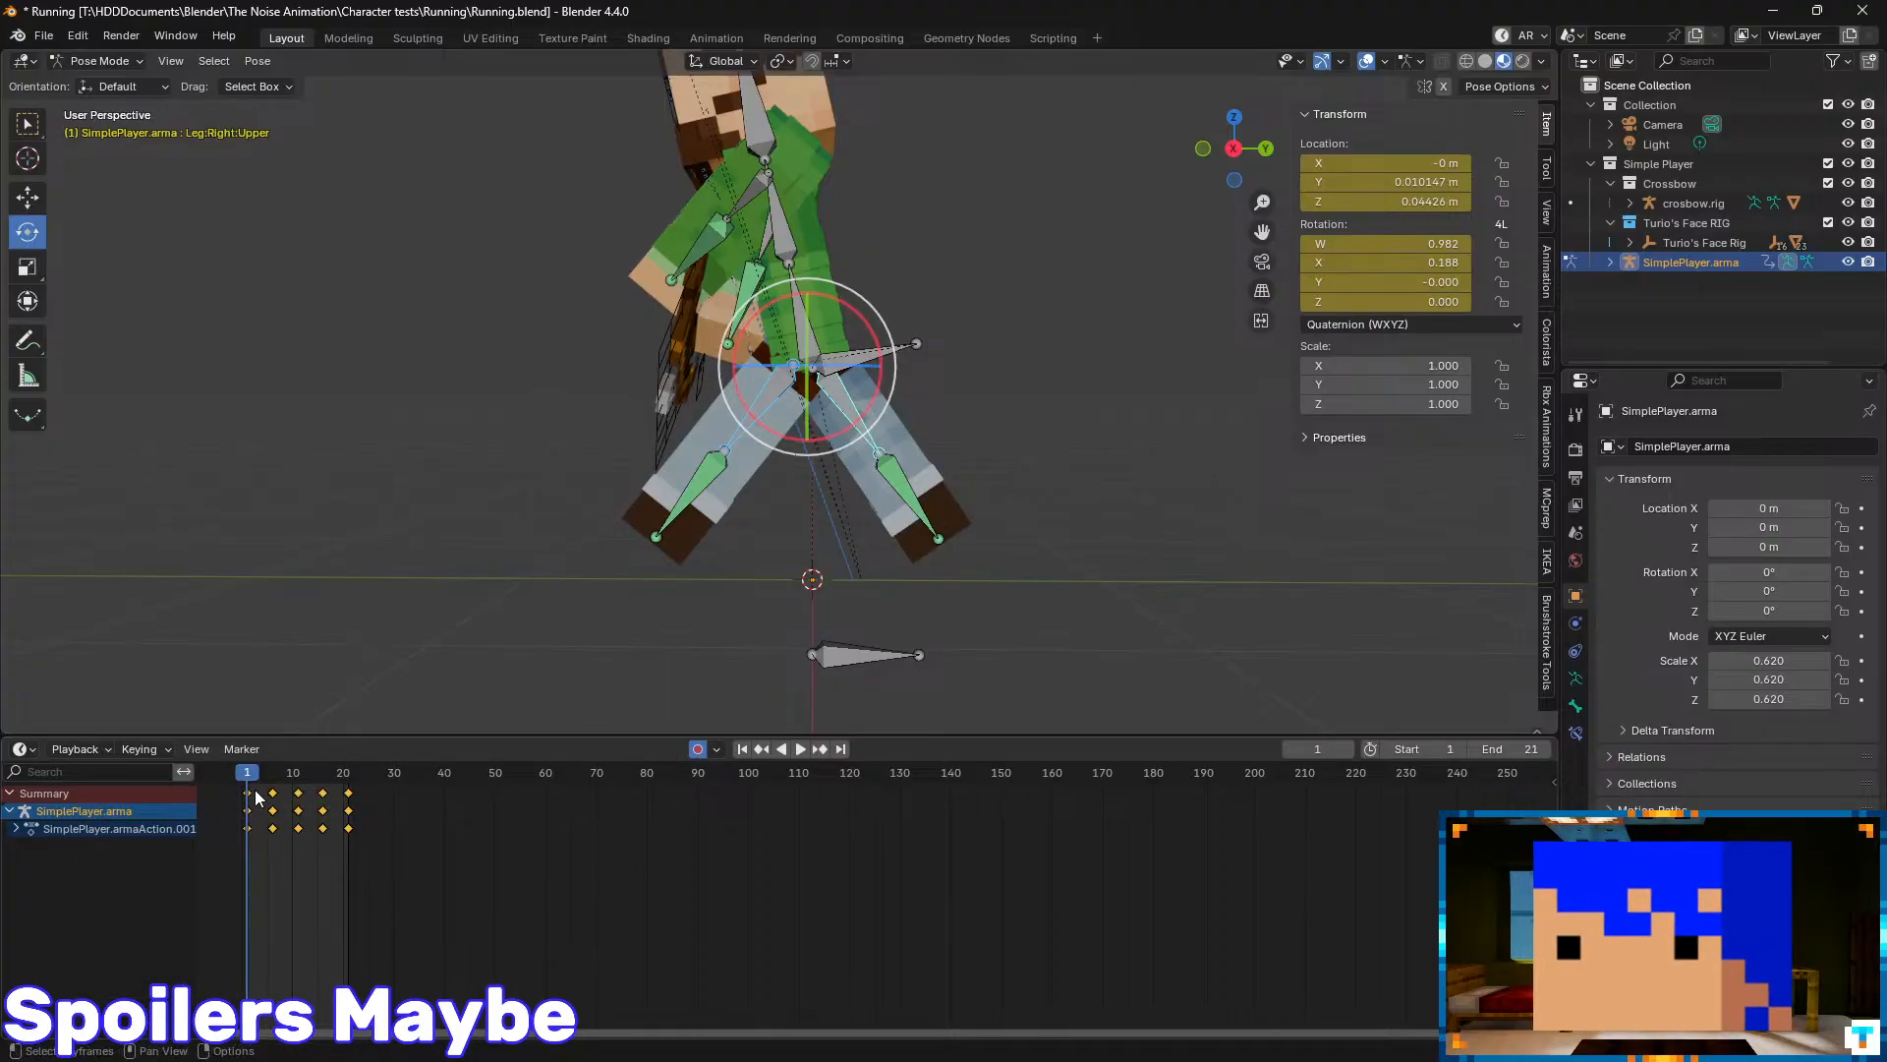
right_click(249, 788)
mouse_move(230, 871)
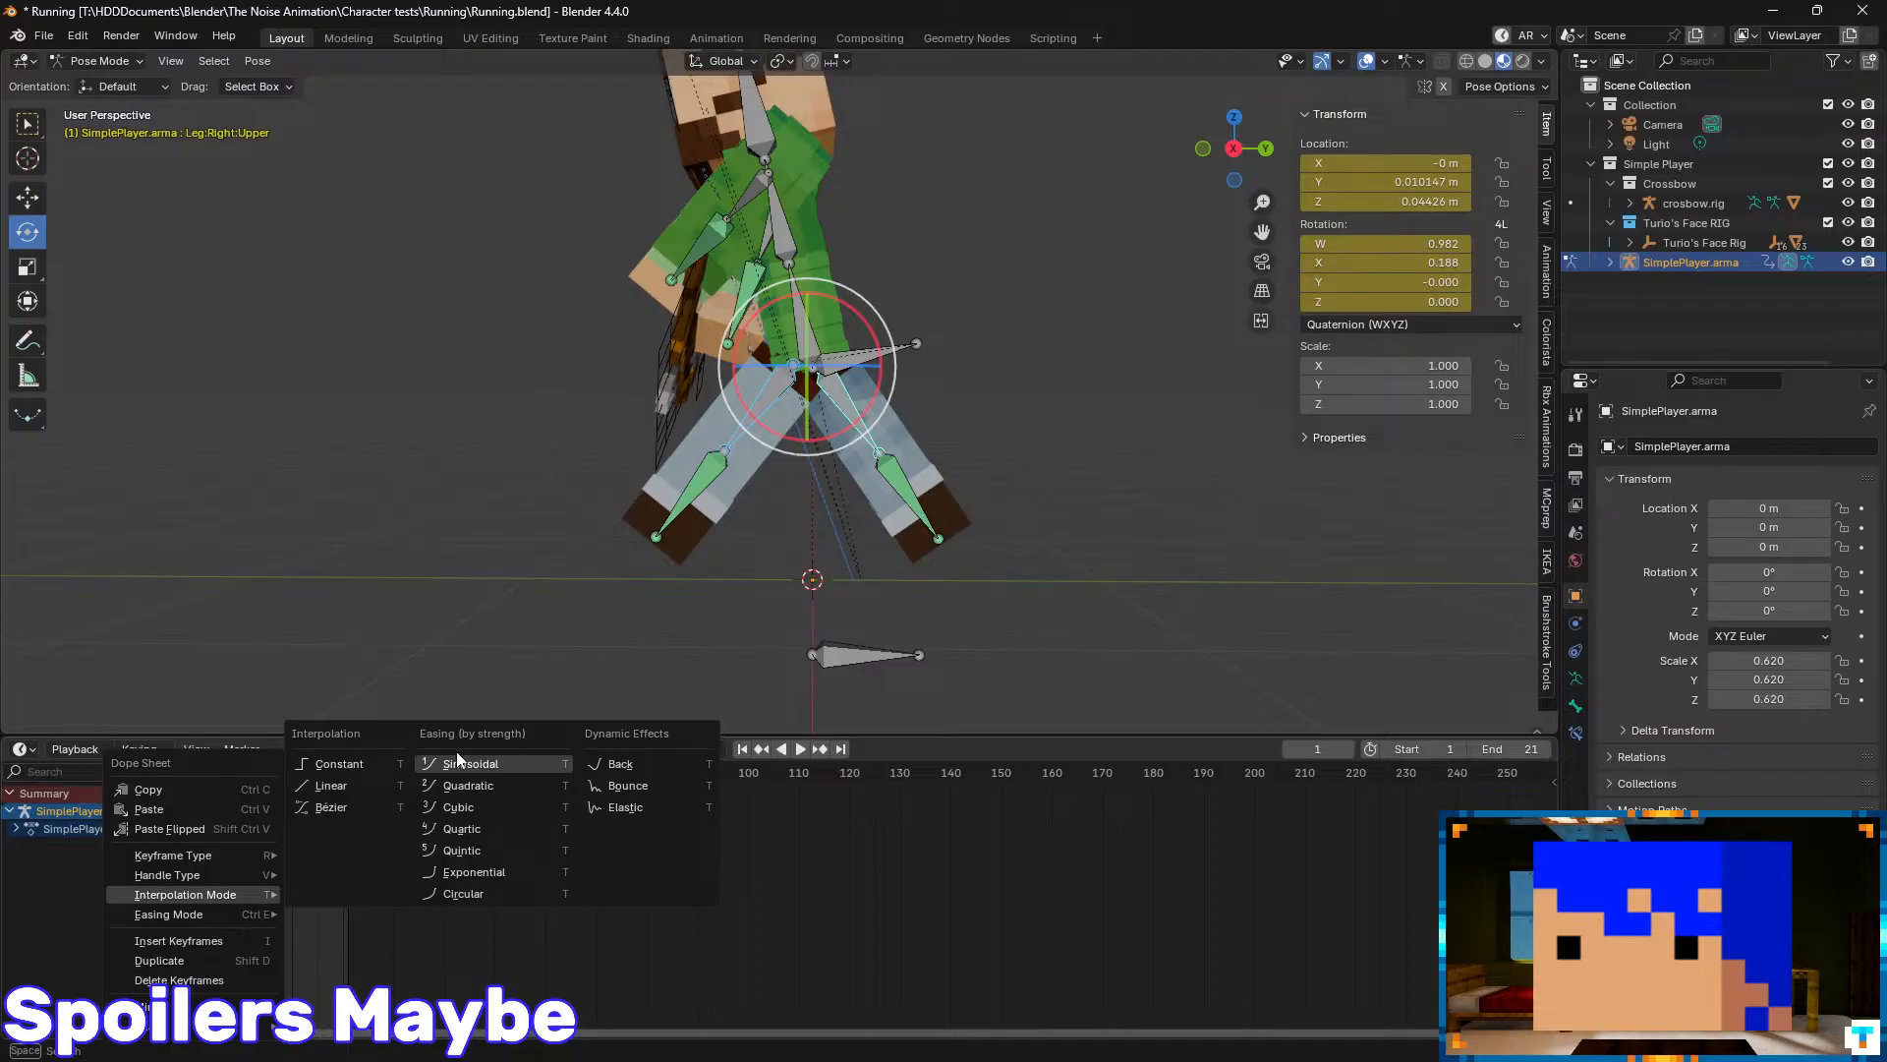
left_click(458, 809)
left_click(288, 834)
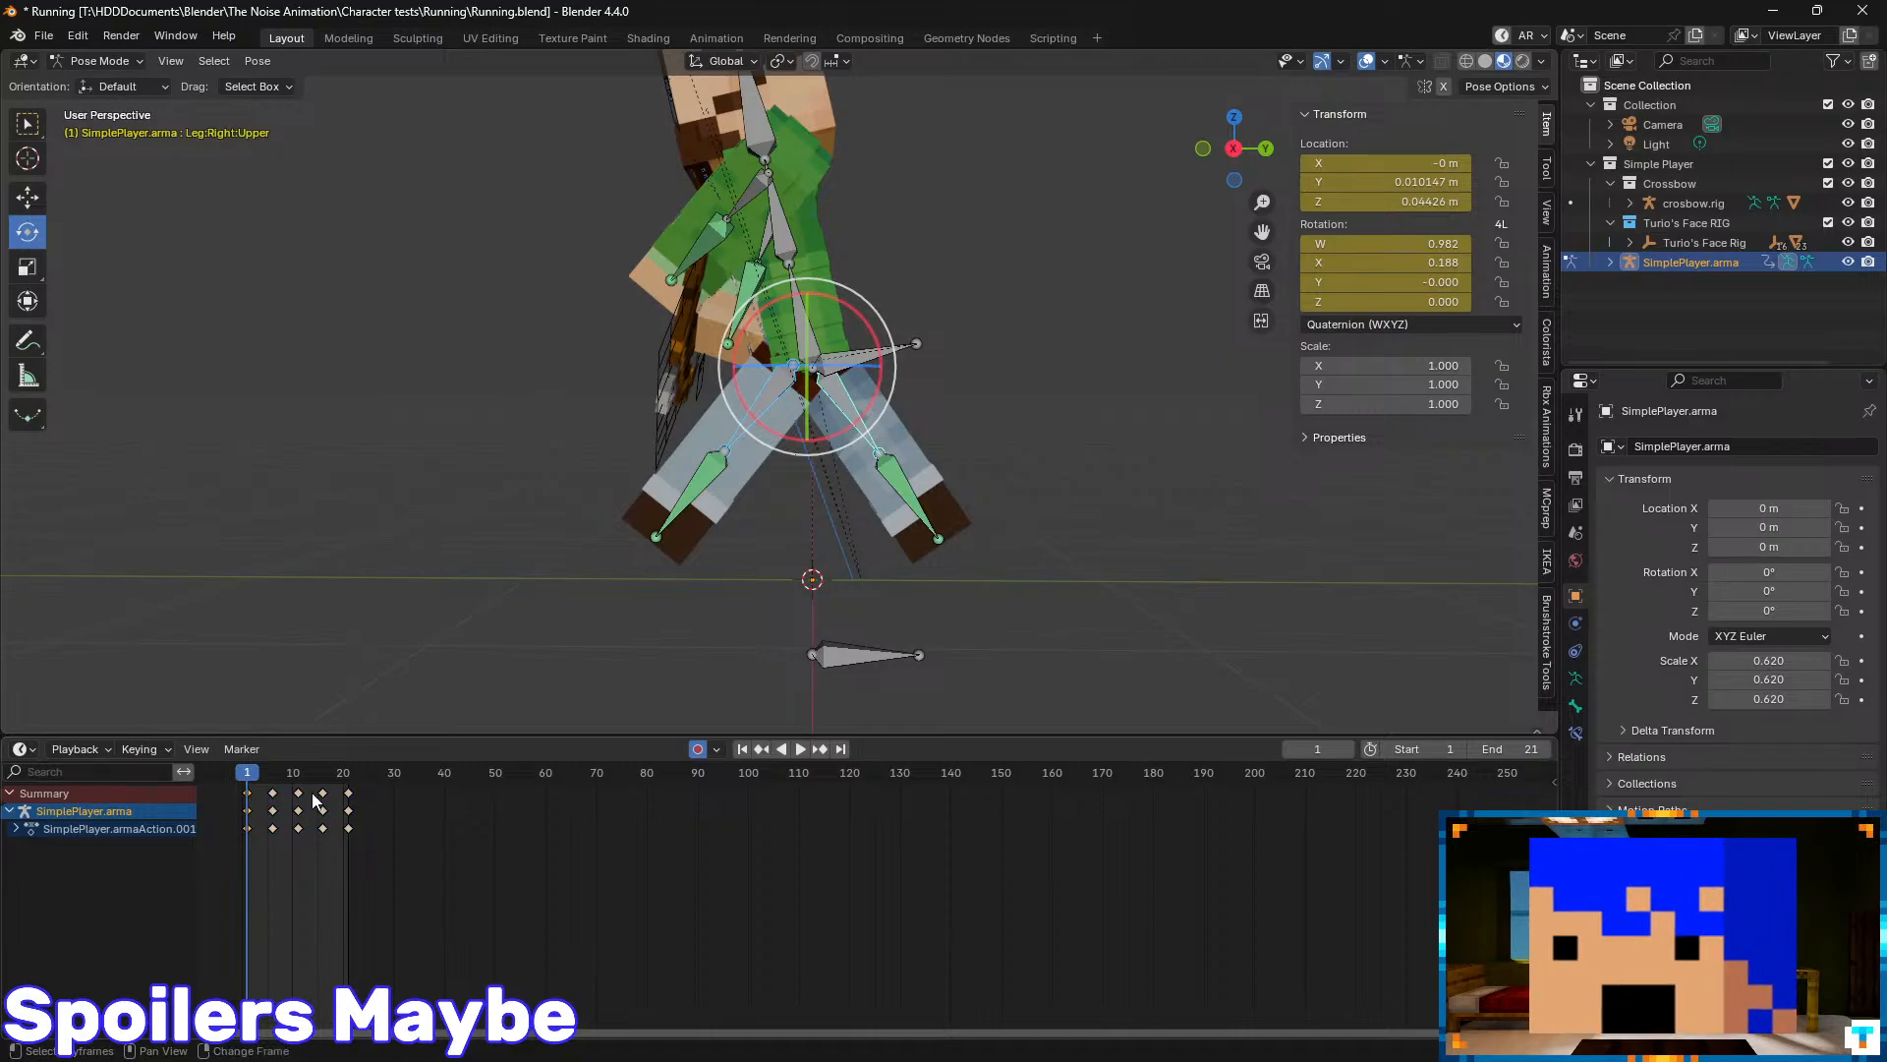
- Set the easing mode to Ease In on the keyframes at frames 1, 11 and 21, and Ease Out on frames 6 and 16
right_click(350, 794)
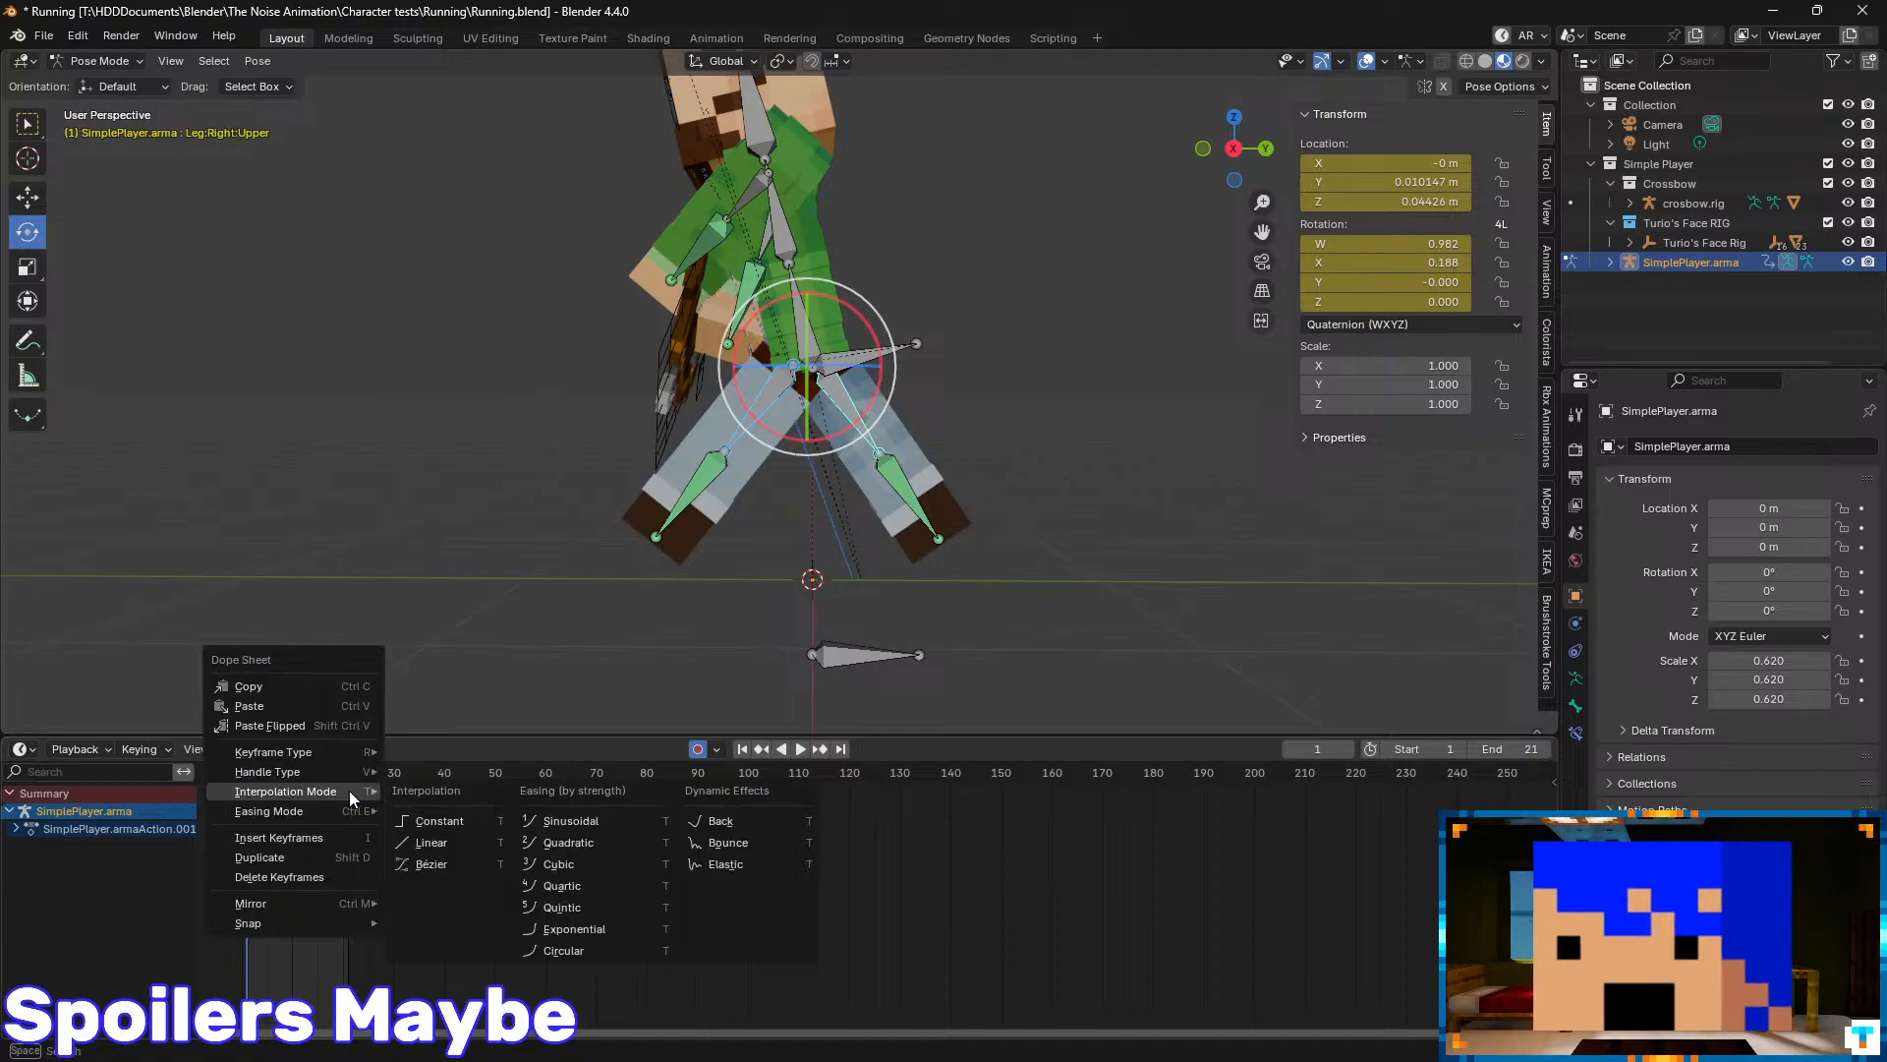
mouse_move(339, 804)
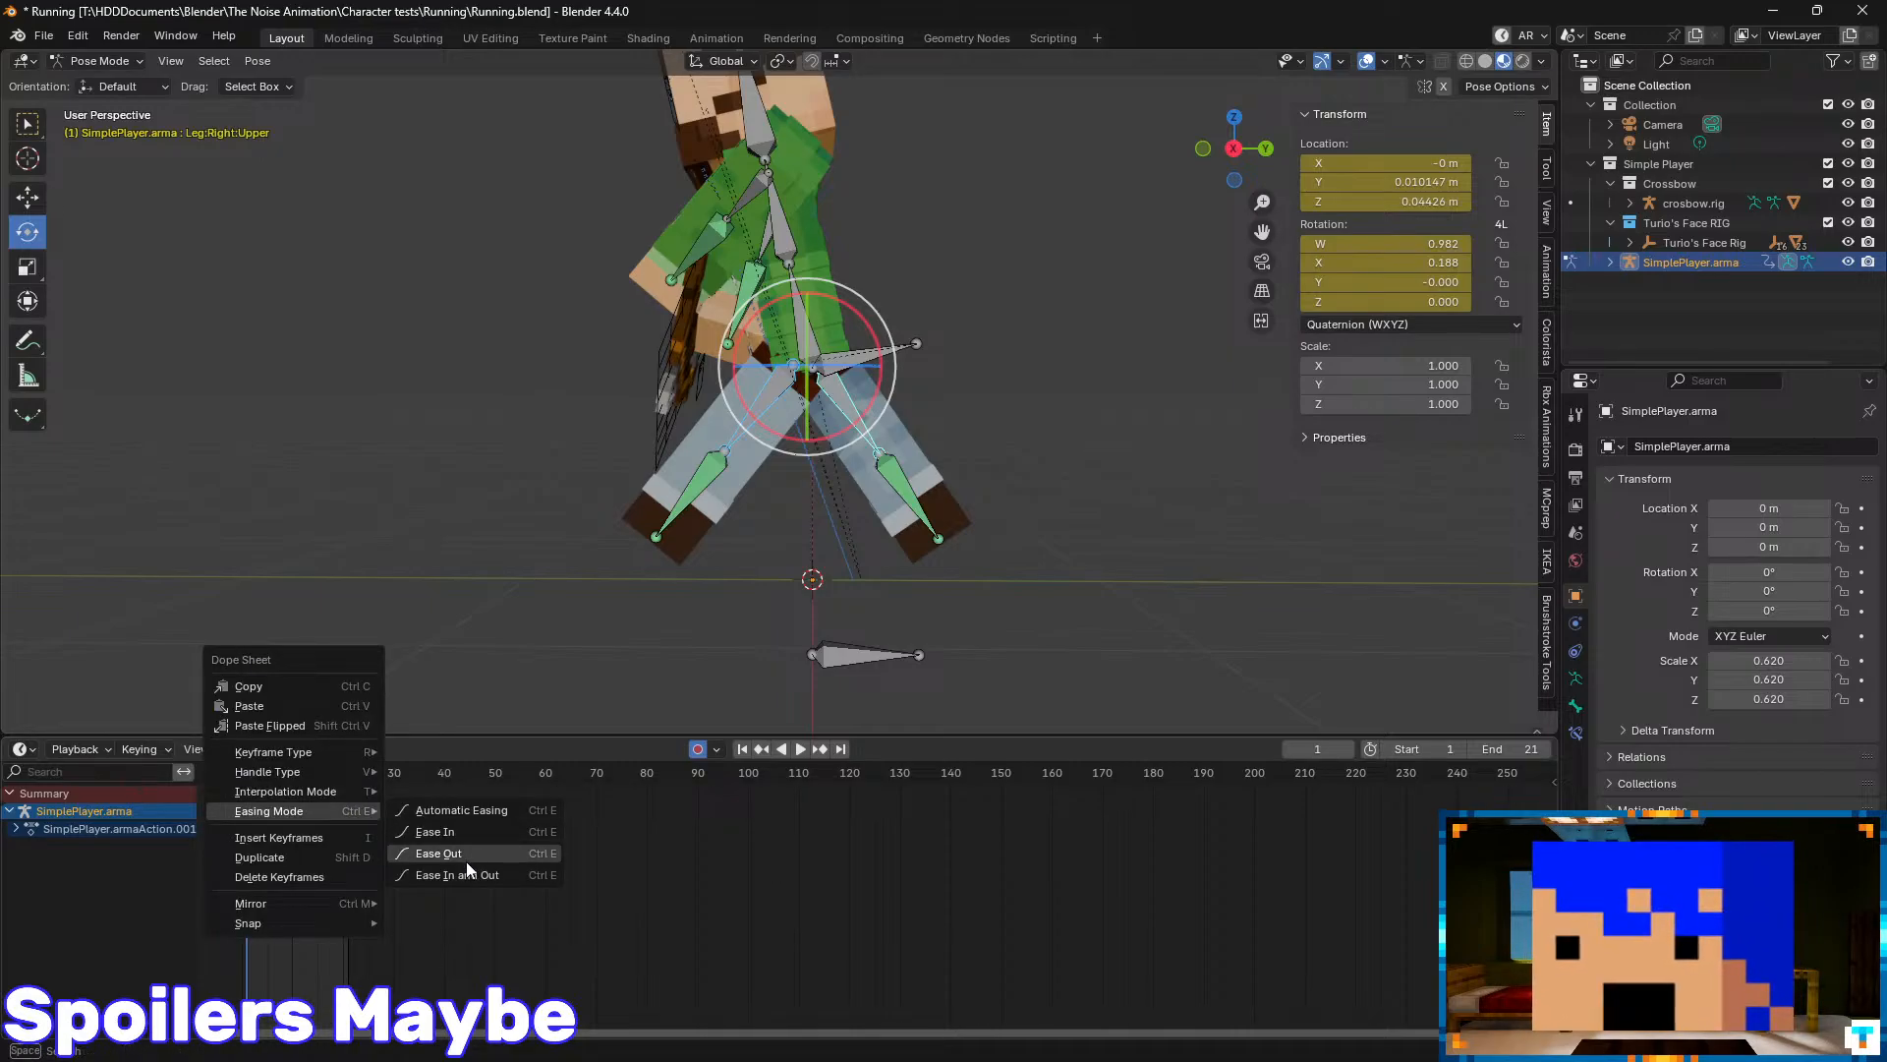
left_click(444, 835)
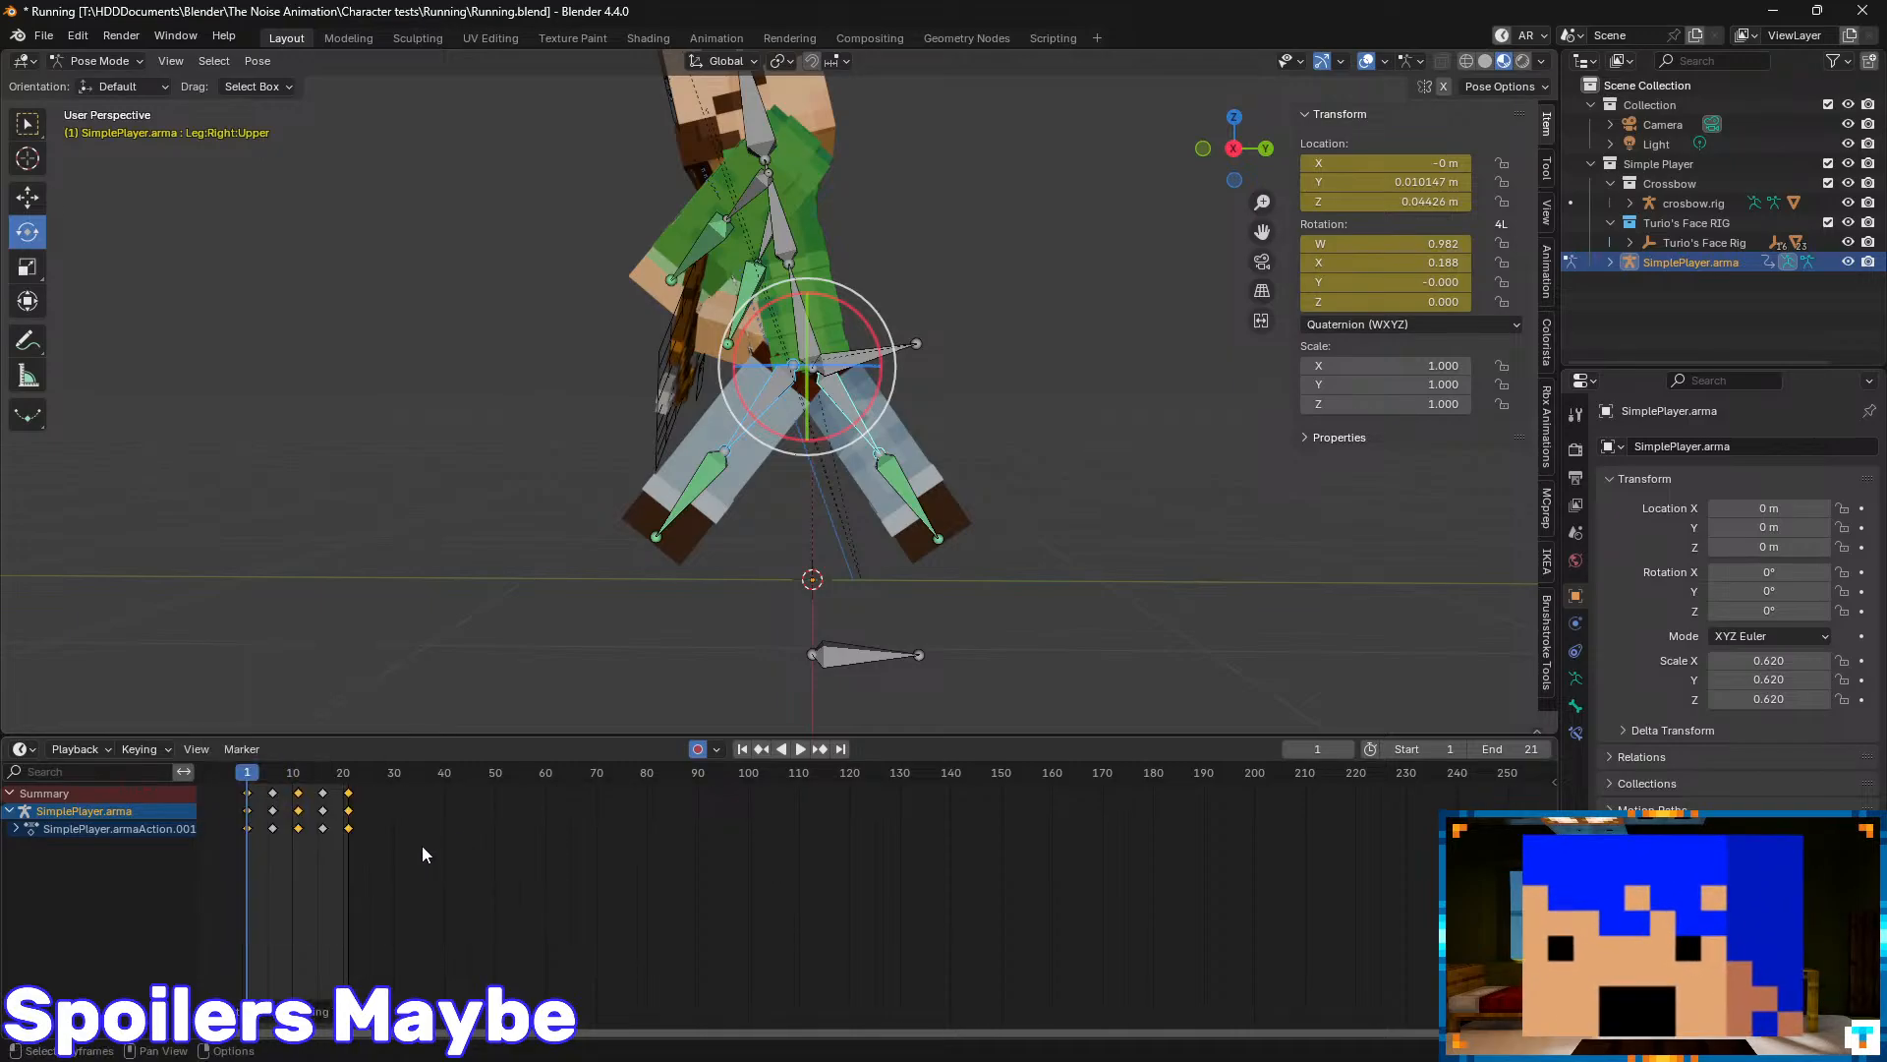
right_click(325, 801)
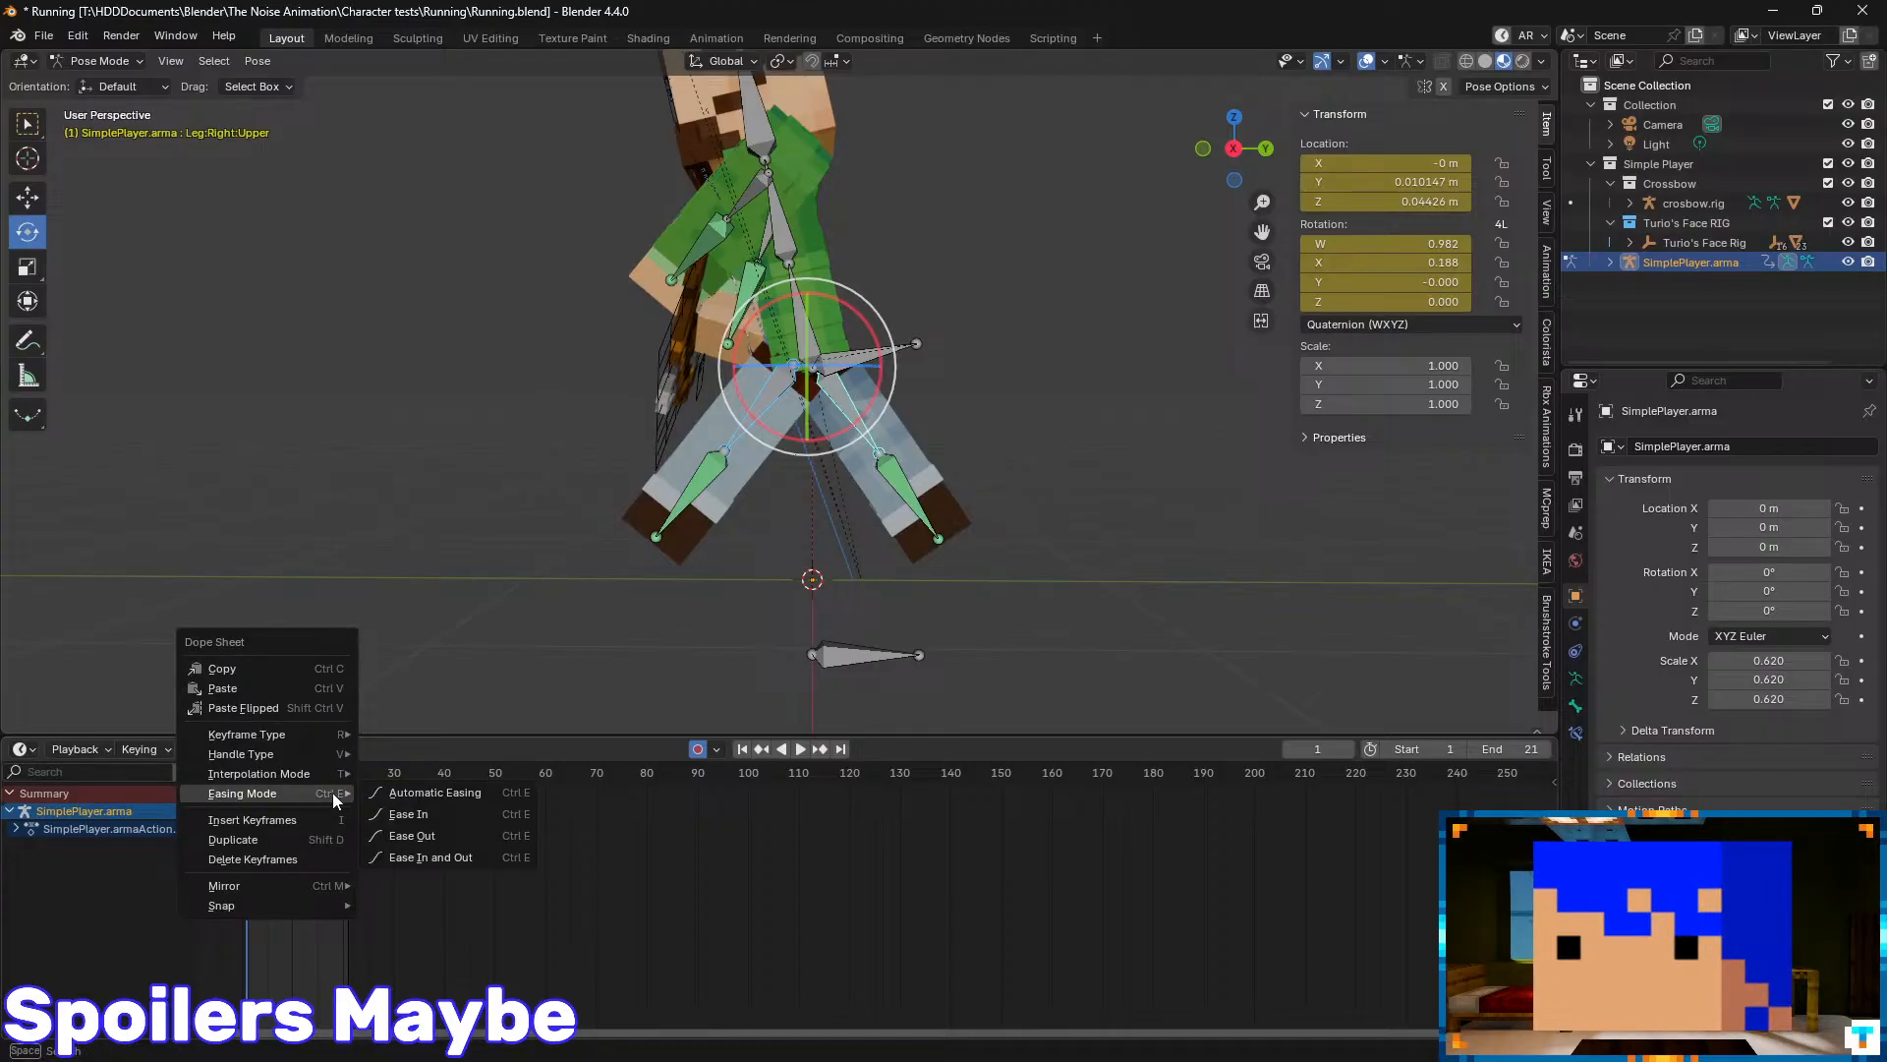
left_click(413, 836)
- Play back the eased leg cycle from several angles and save the Running file
key("space")
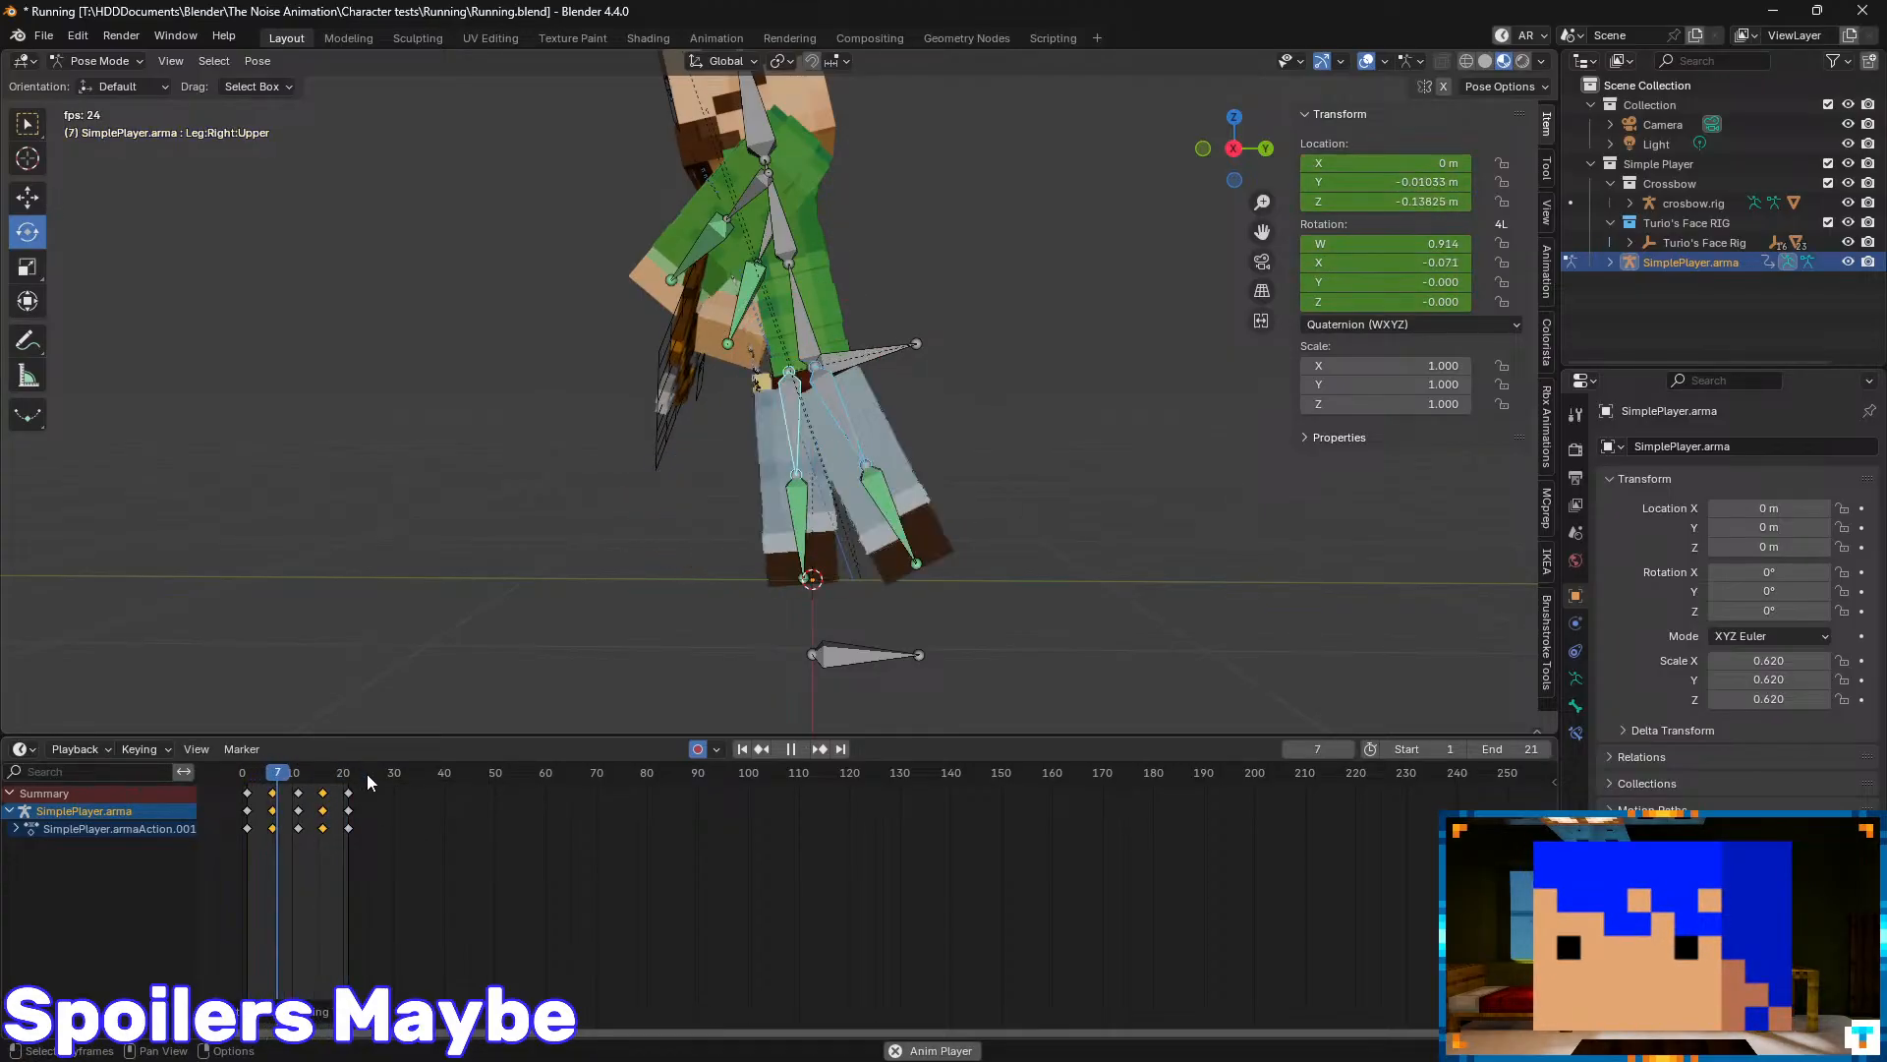
middle_click_drag(676, 460, 765, 434)
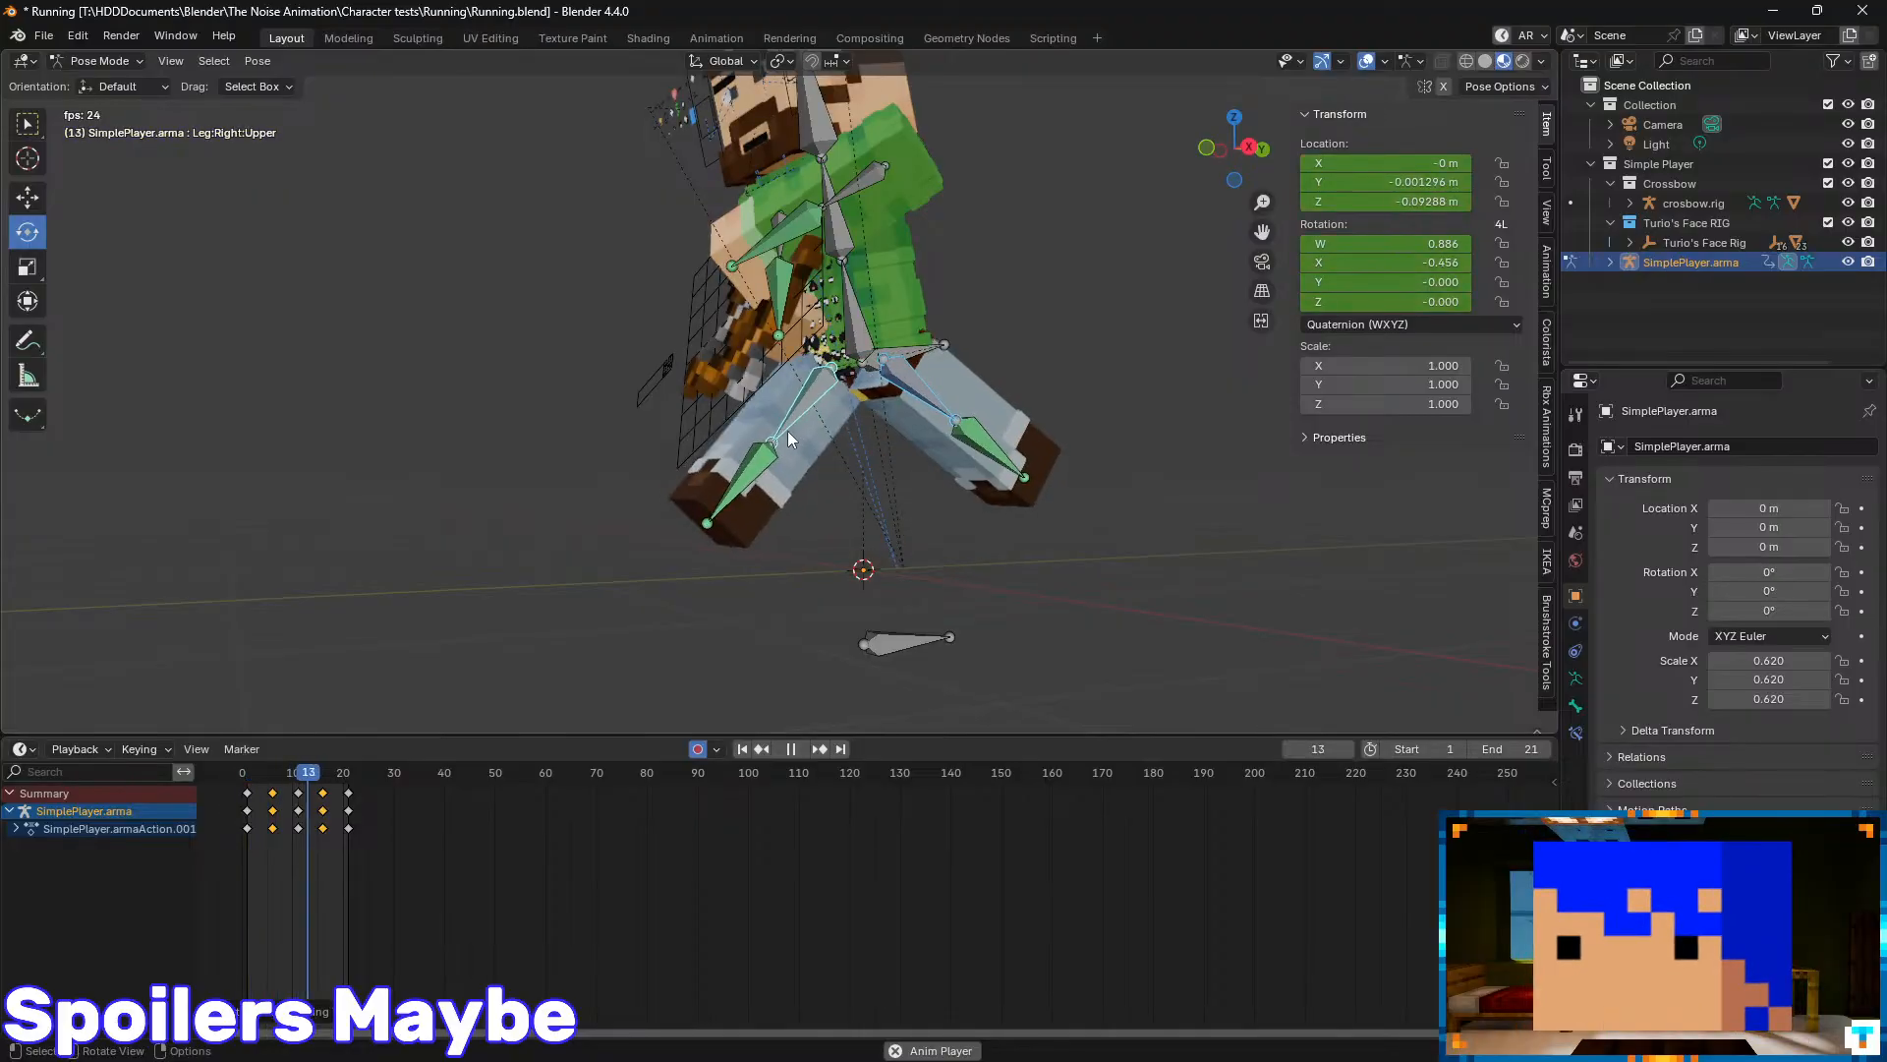
key("ctrl+s")
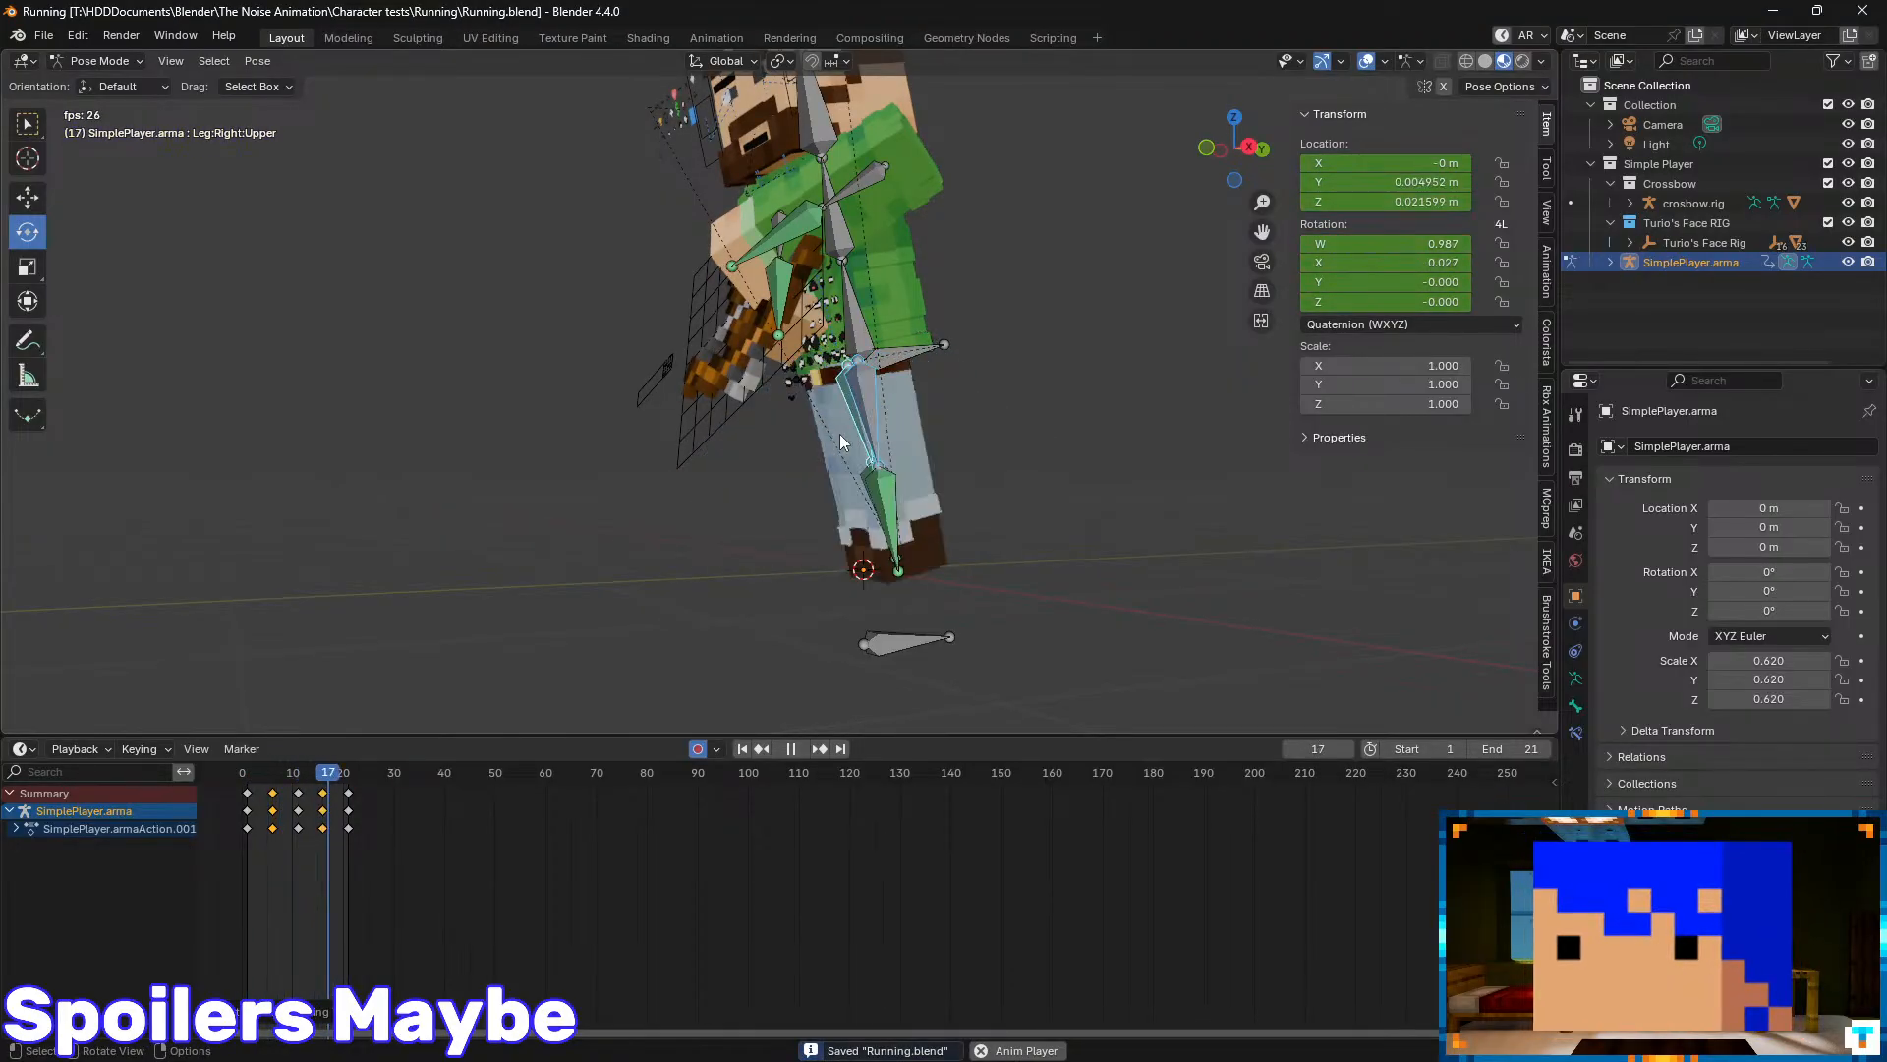
middle_click_drag(840, 434, 847, 392)
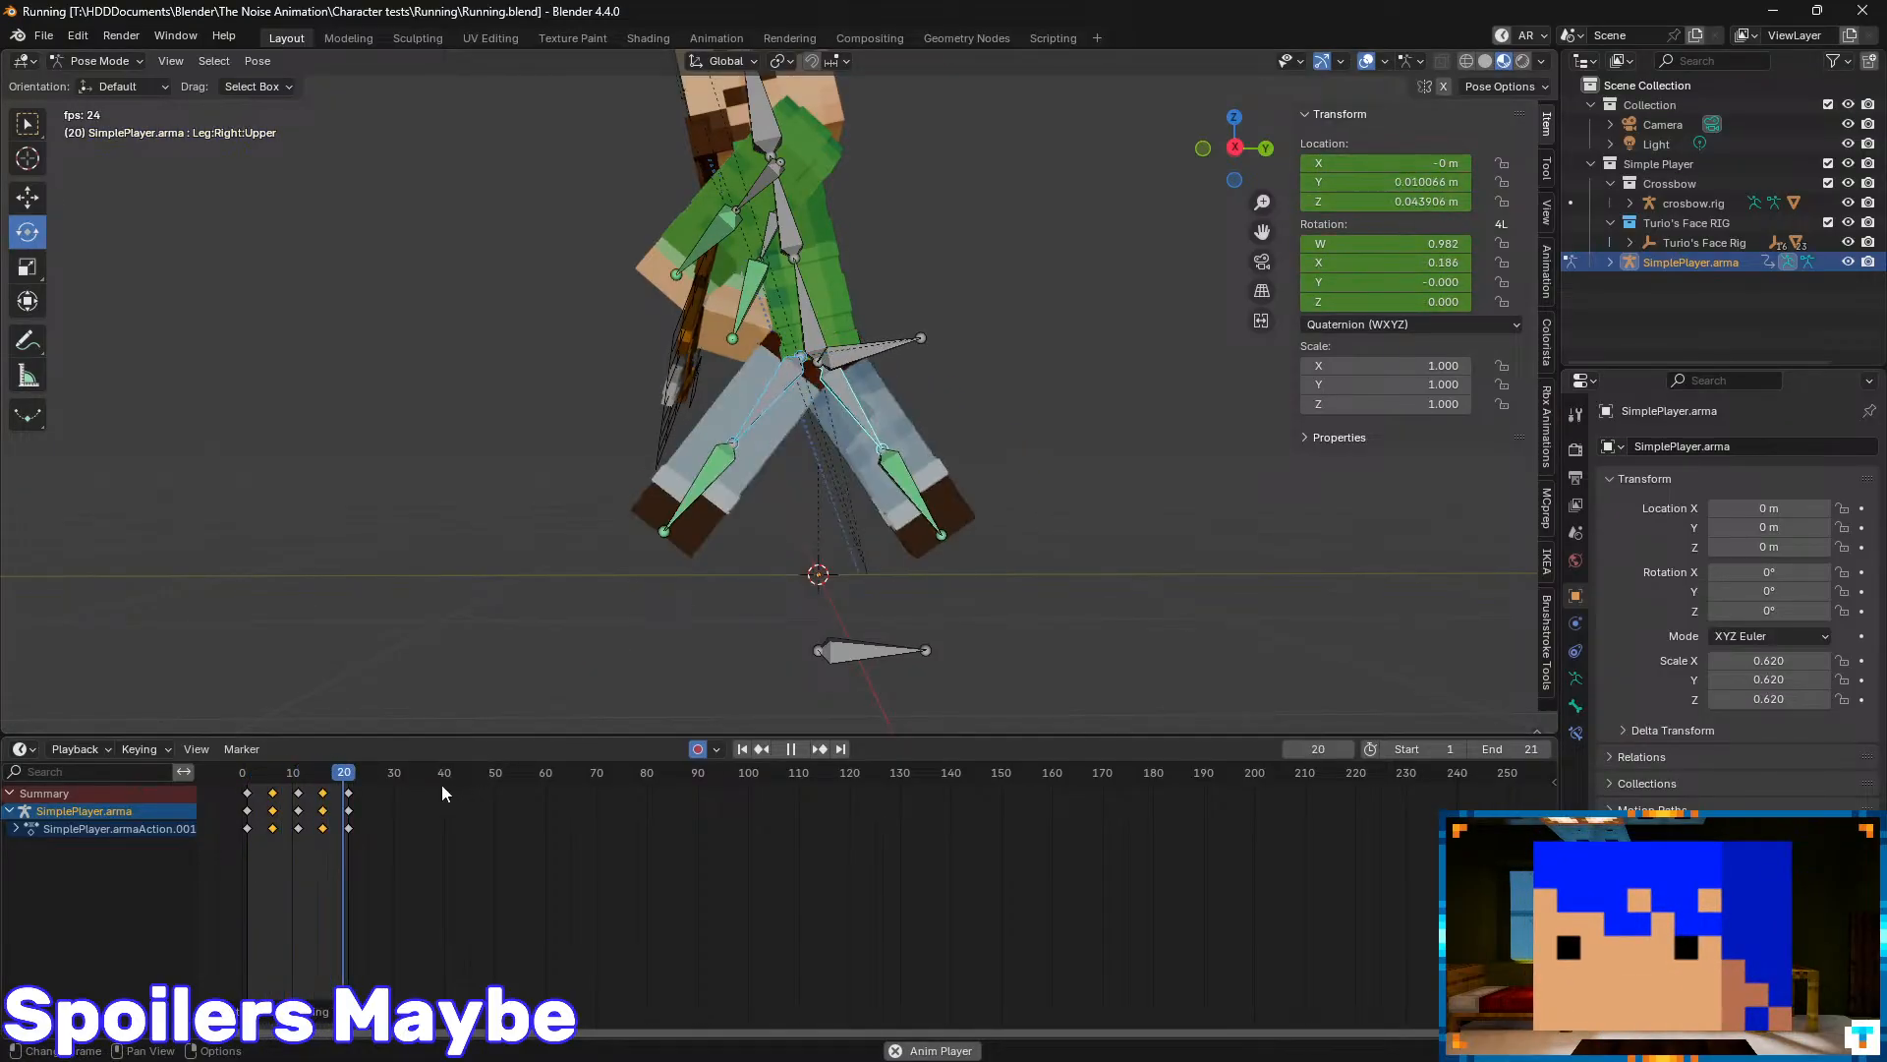
key("space")
key("ctrl+s")
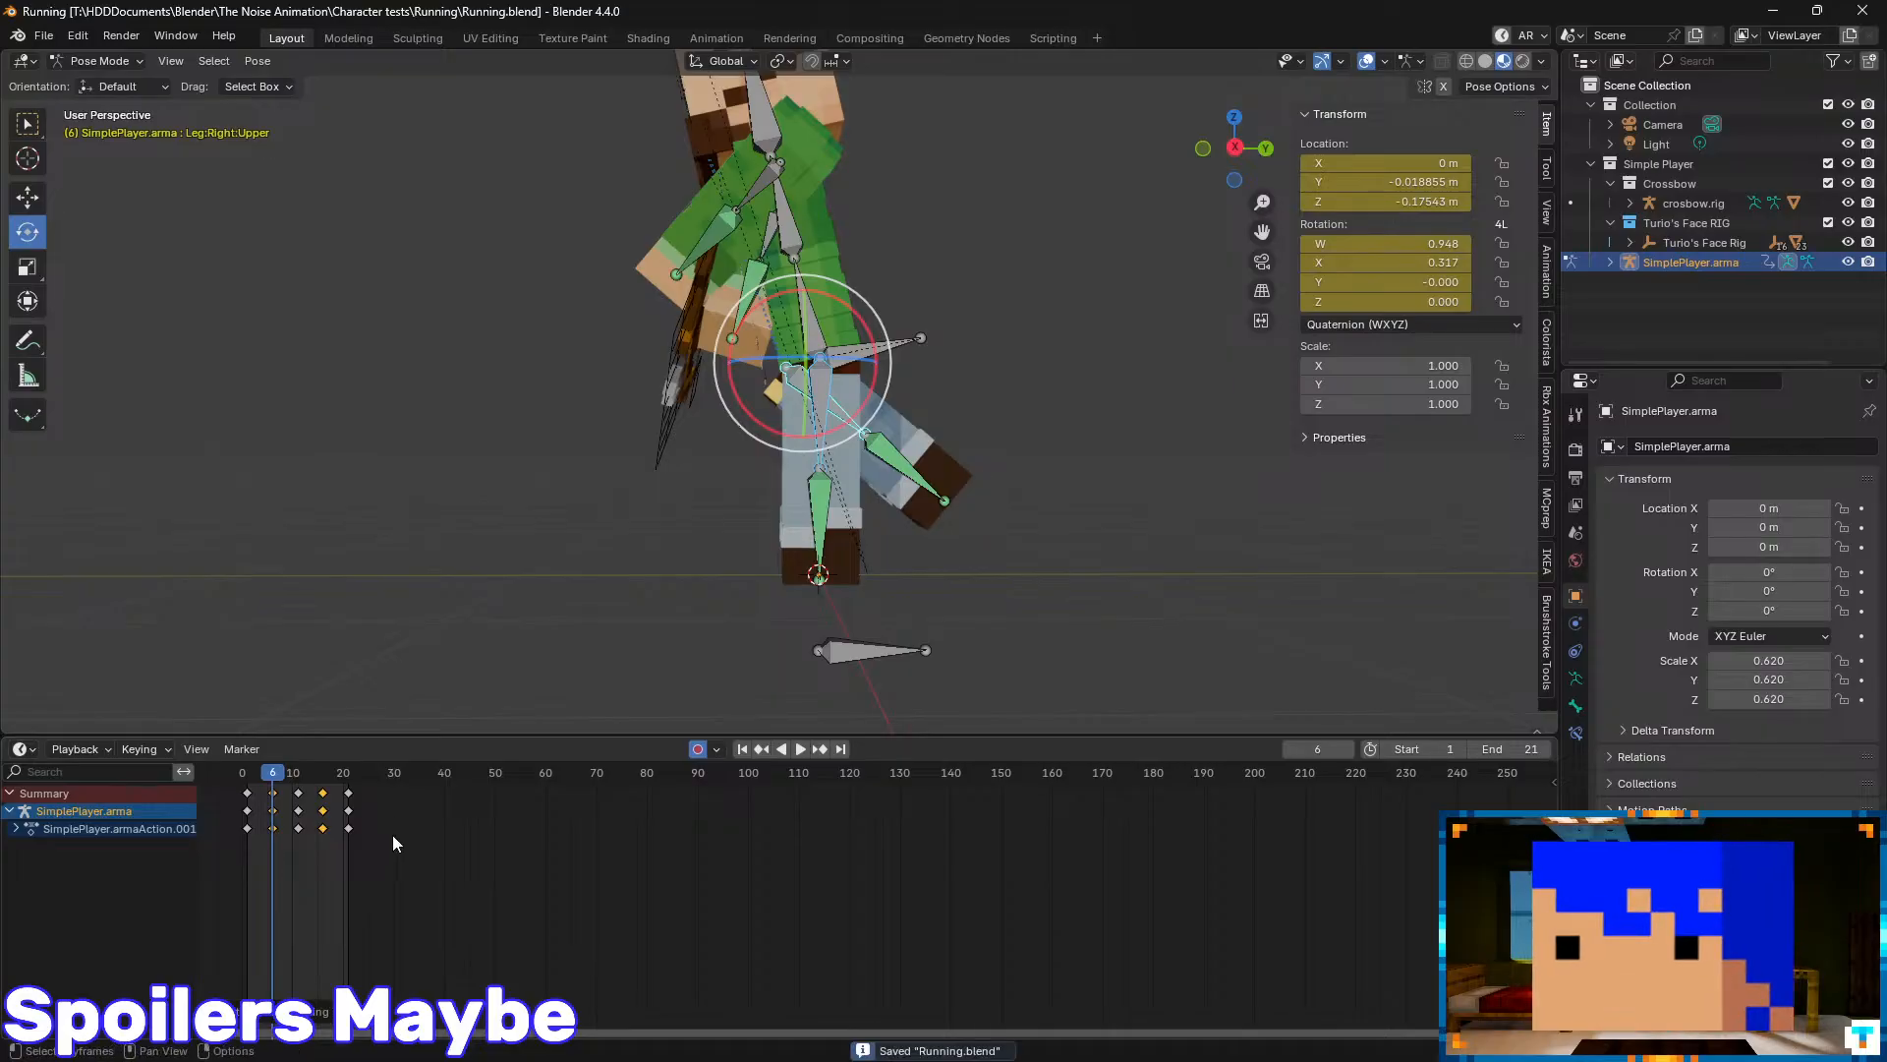
- Select all leg keyframes from frame 1 to 21 and set their interpolation mode to Sinusoidal
left_click_drag(409, 845, 226, 783)
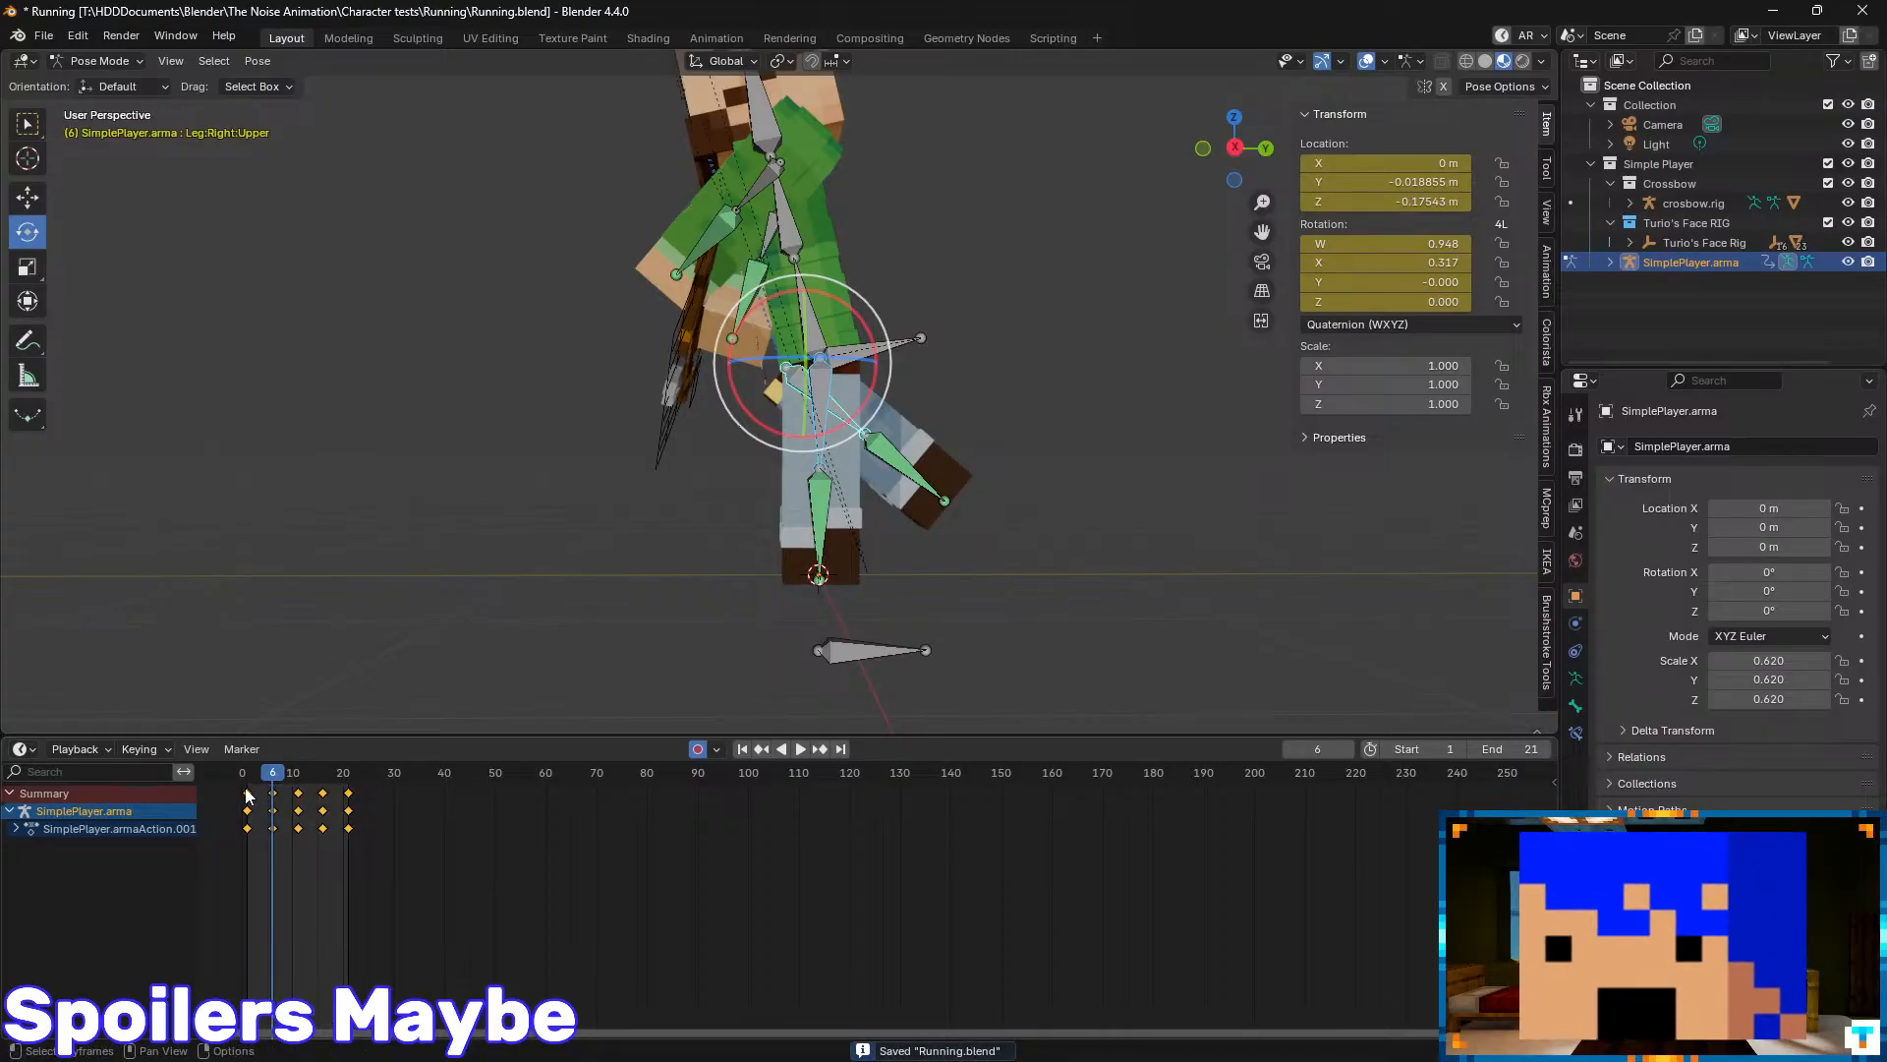
right_click(245, 787)
mouse_move(242, 766)
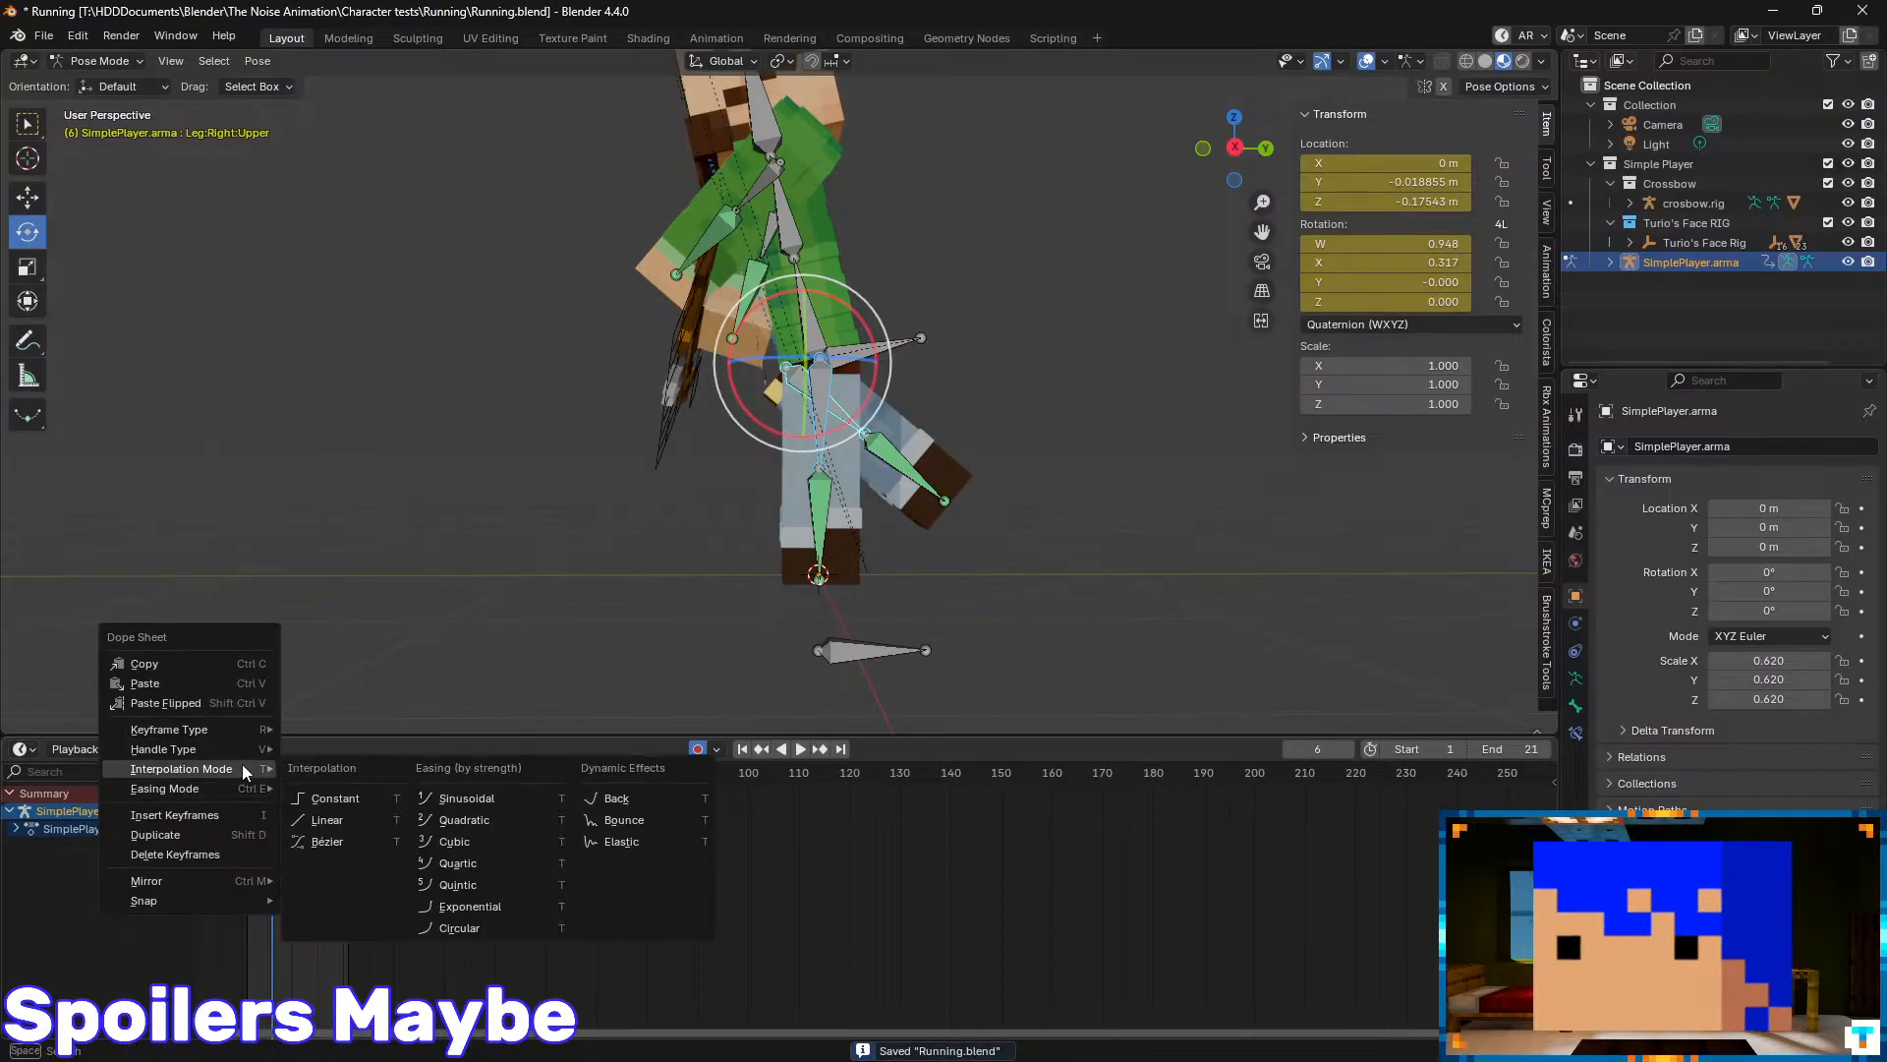
left_click(482, 797)
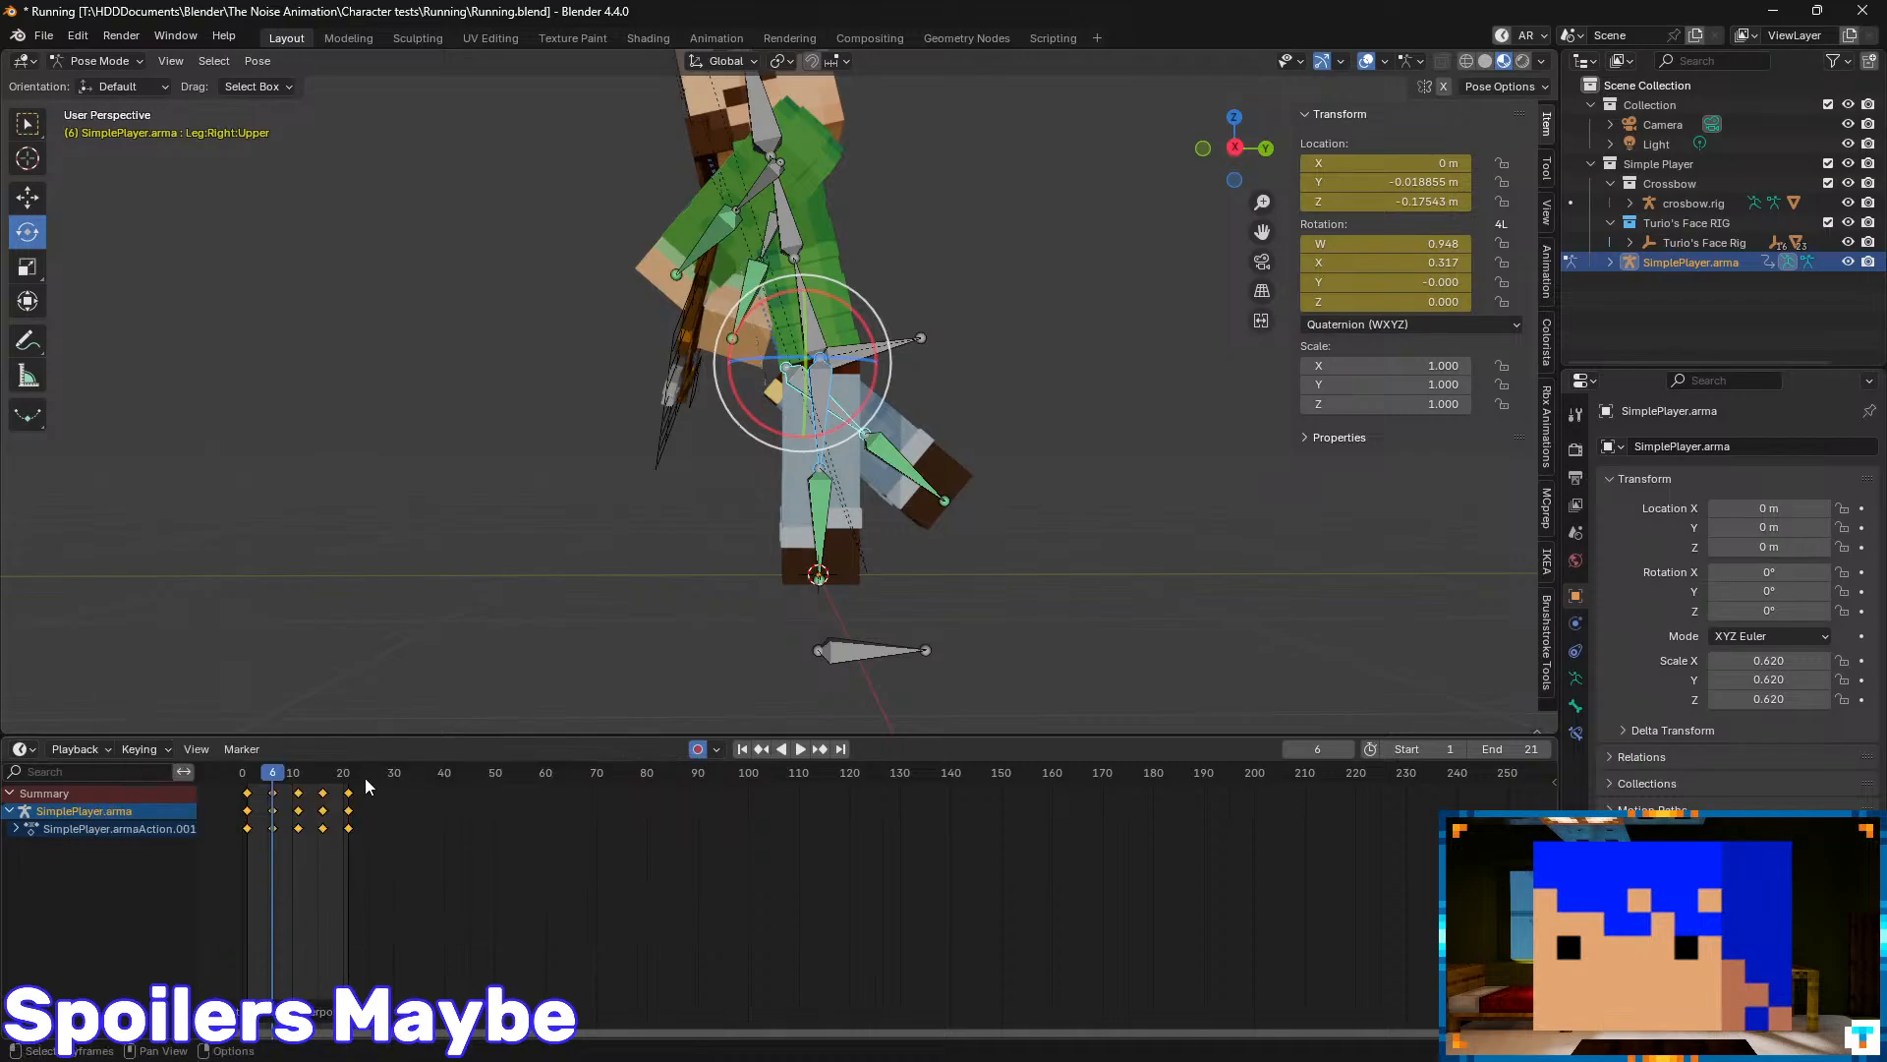
- Play back the leg cycle with Sinusoidal interpolation from the side and front angles, and save the file
key("space")
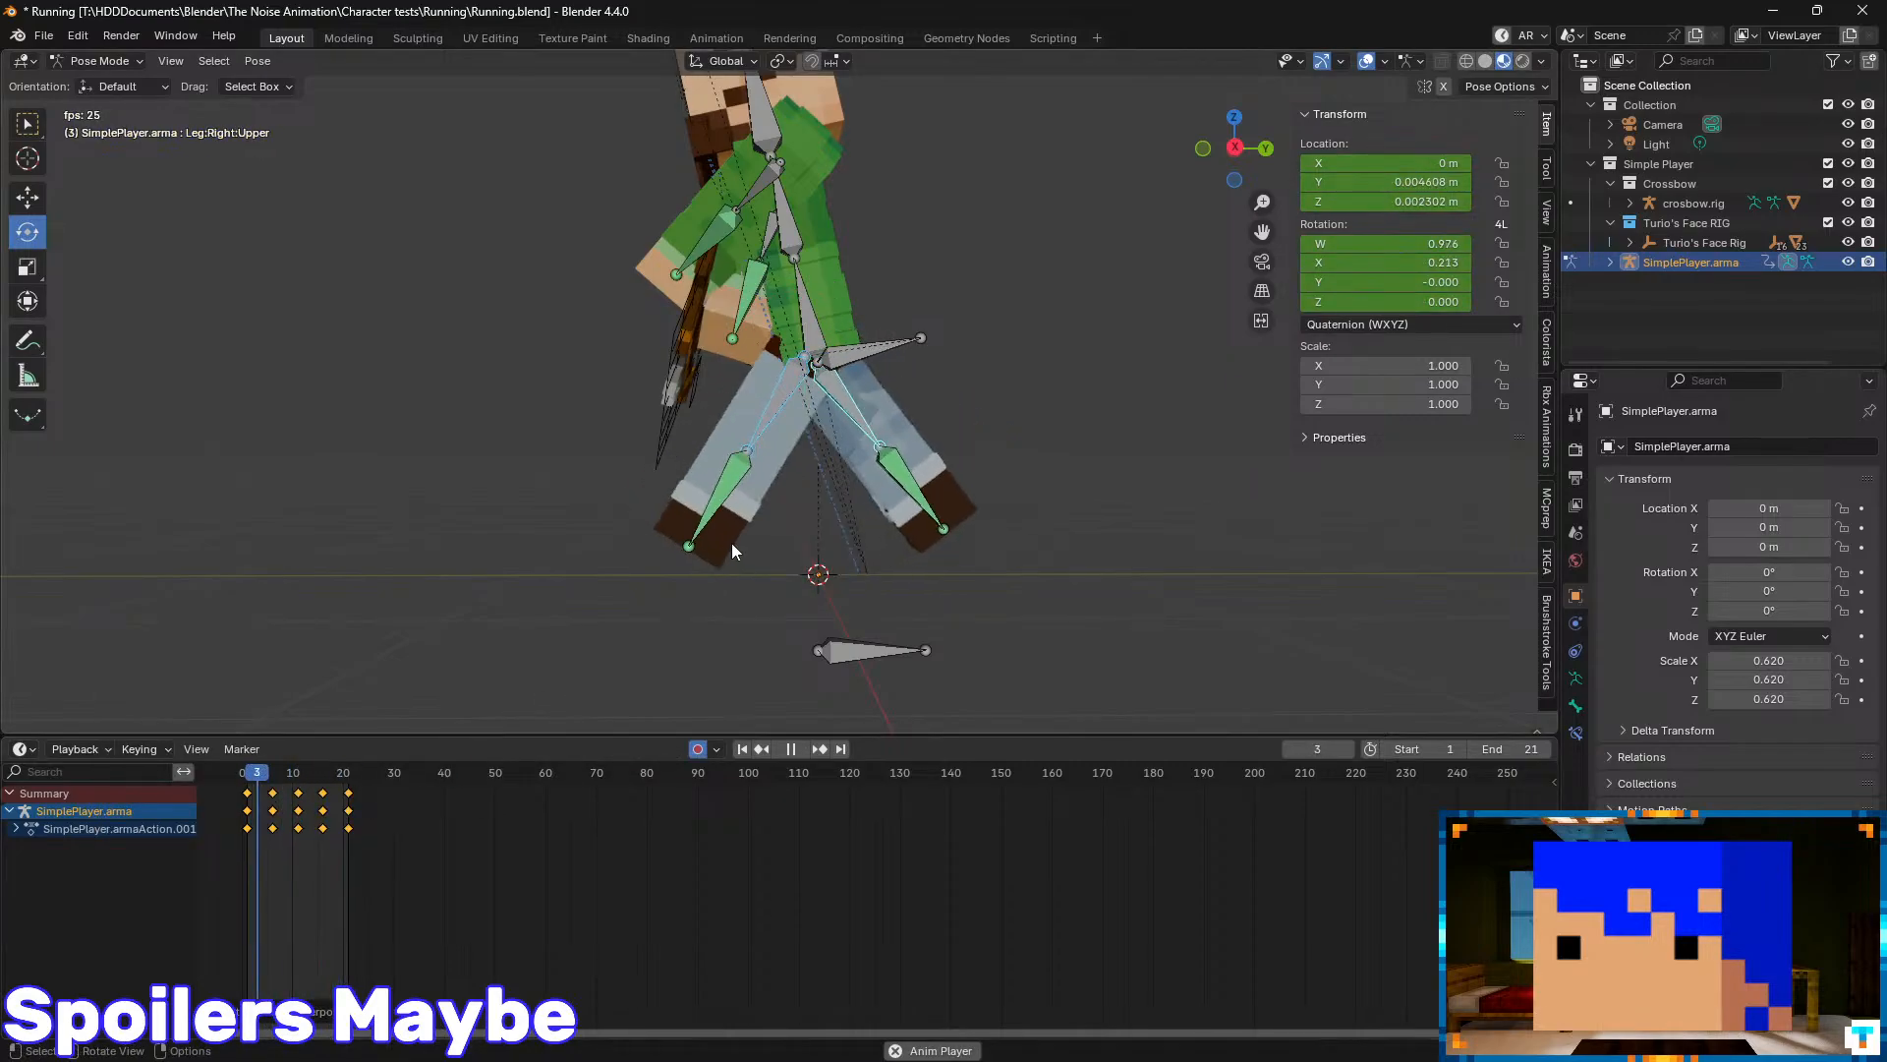
mouse_move(873, 339)
middle_mouse_down()
mouse_move(971, 358)
mouse_move(865, 324)
mouse_move(851, 342)
middle_mouse_up()
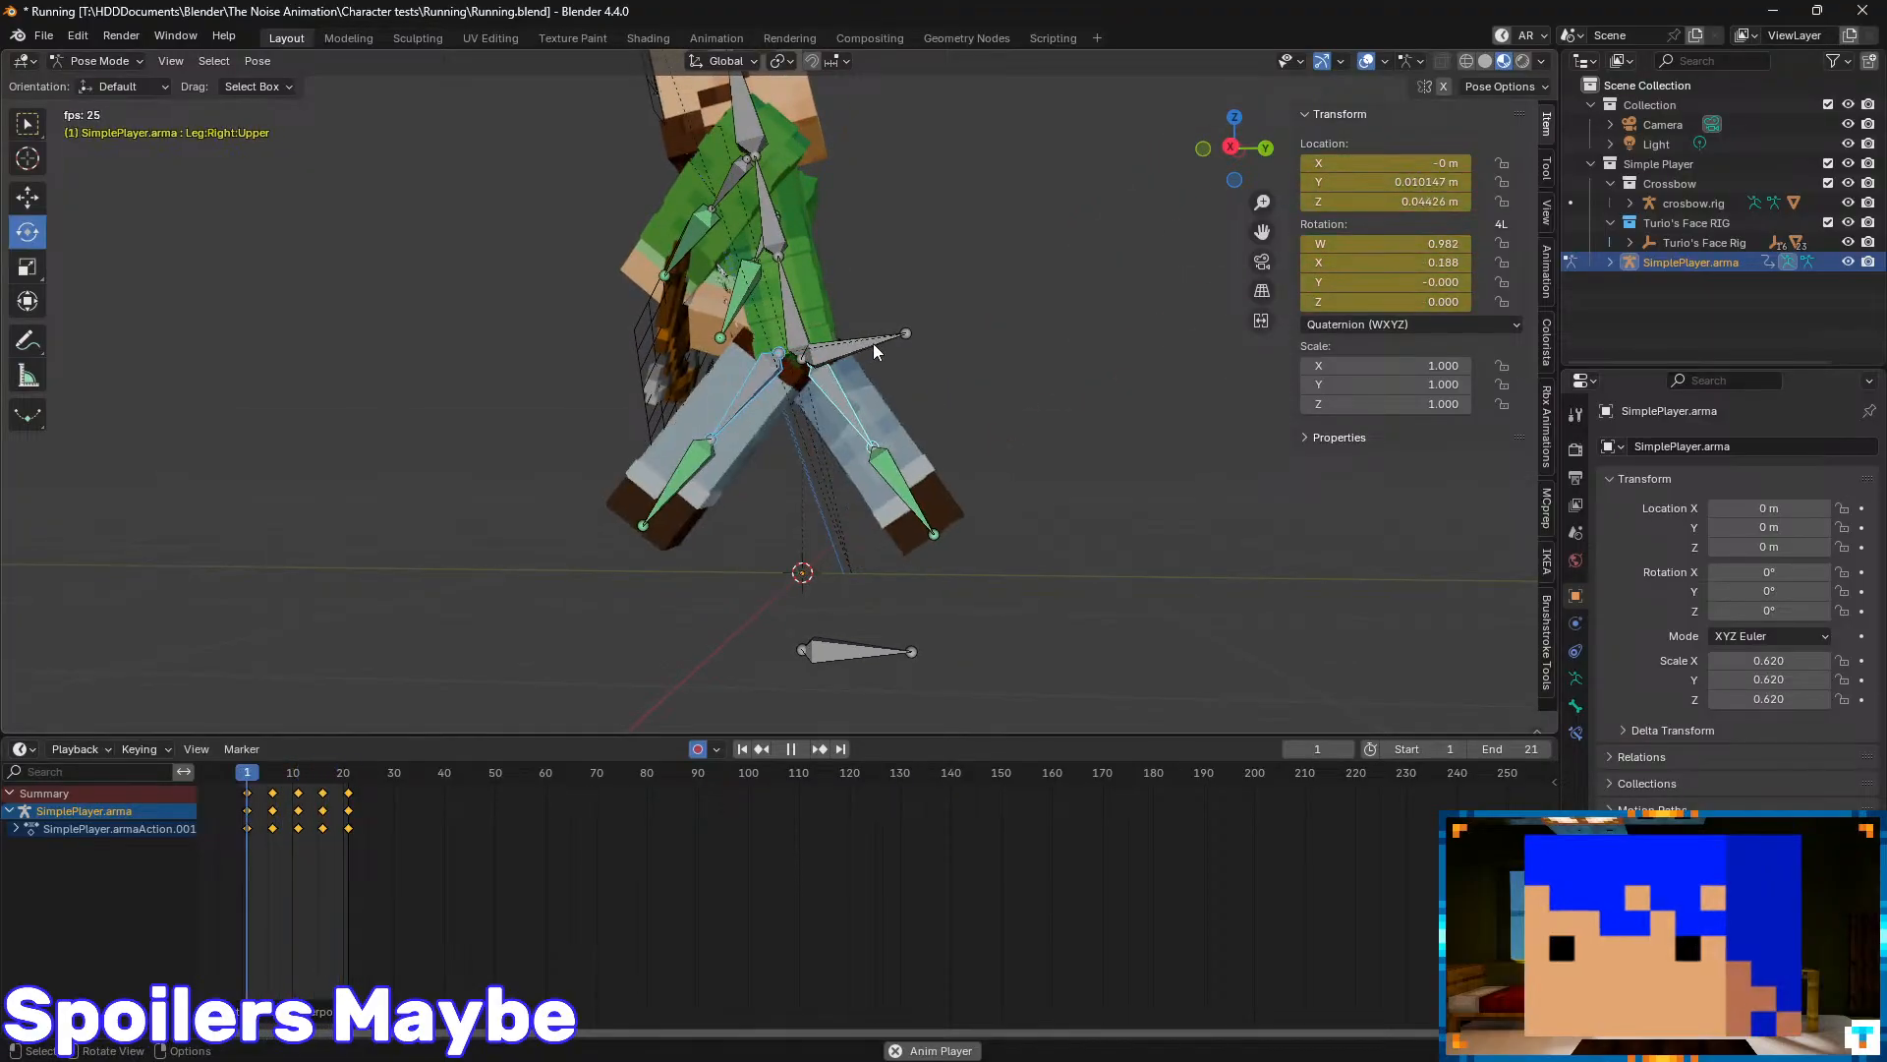
key("ctrl+s")
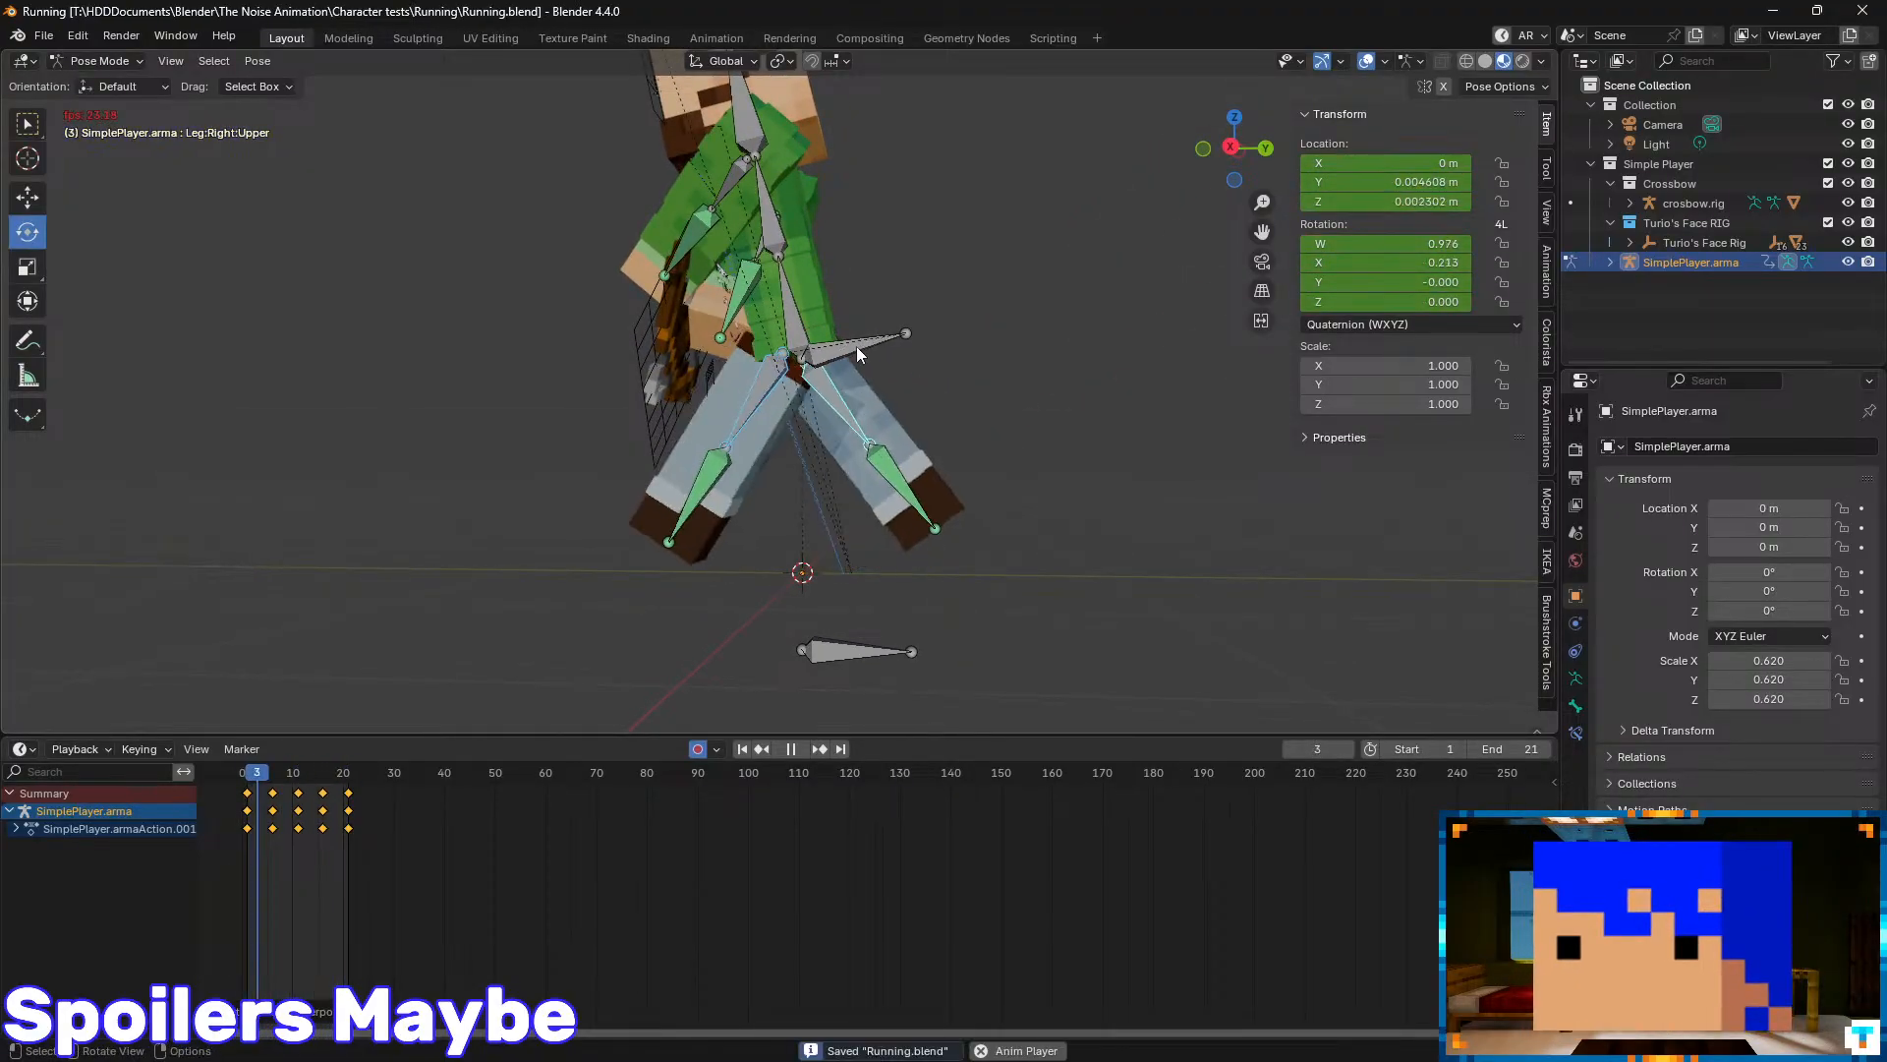
middle_click_drag(791, 401, 853, 405)
key("space")
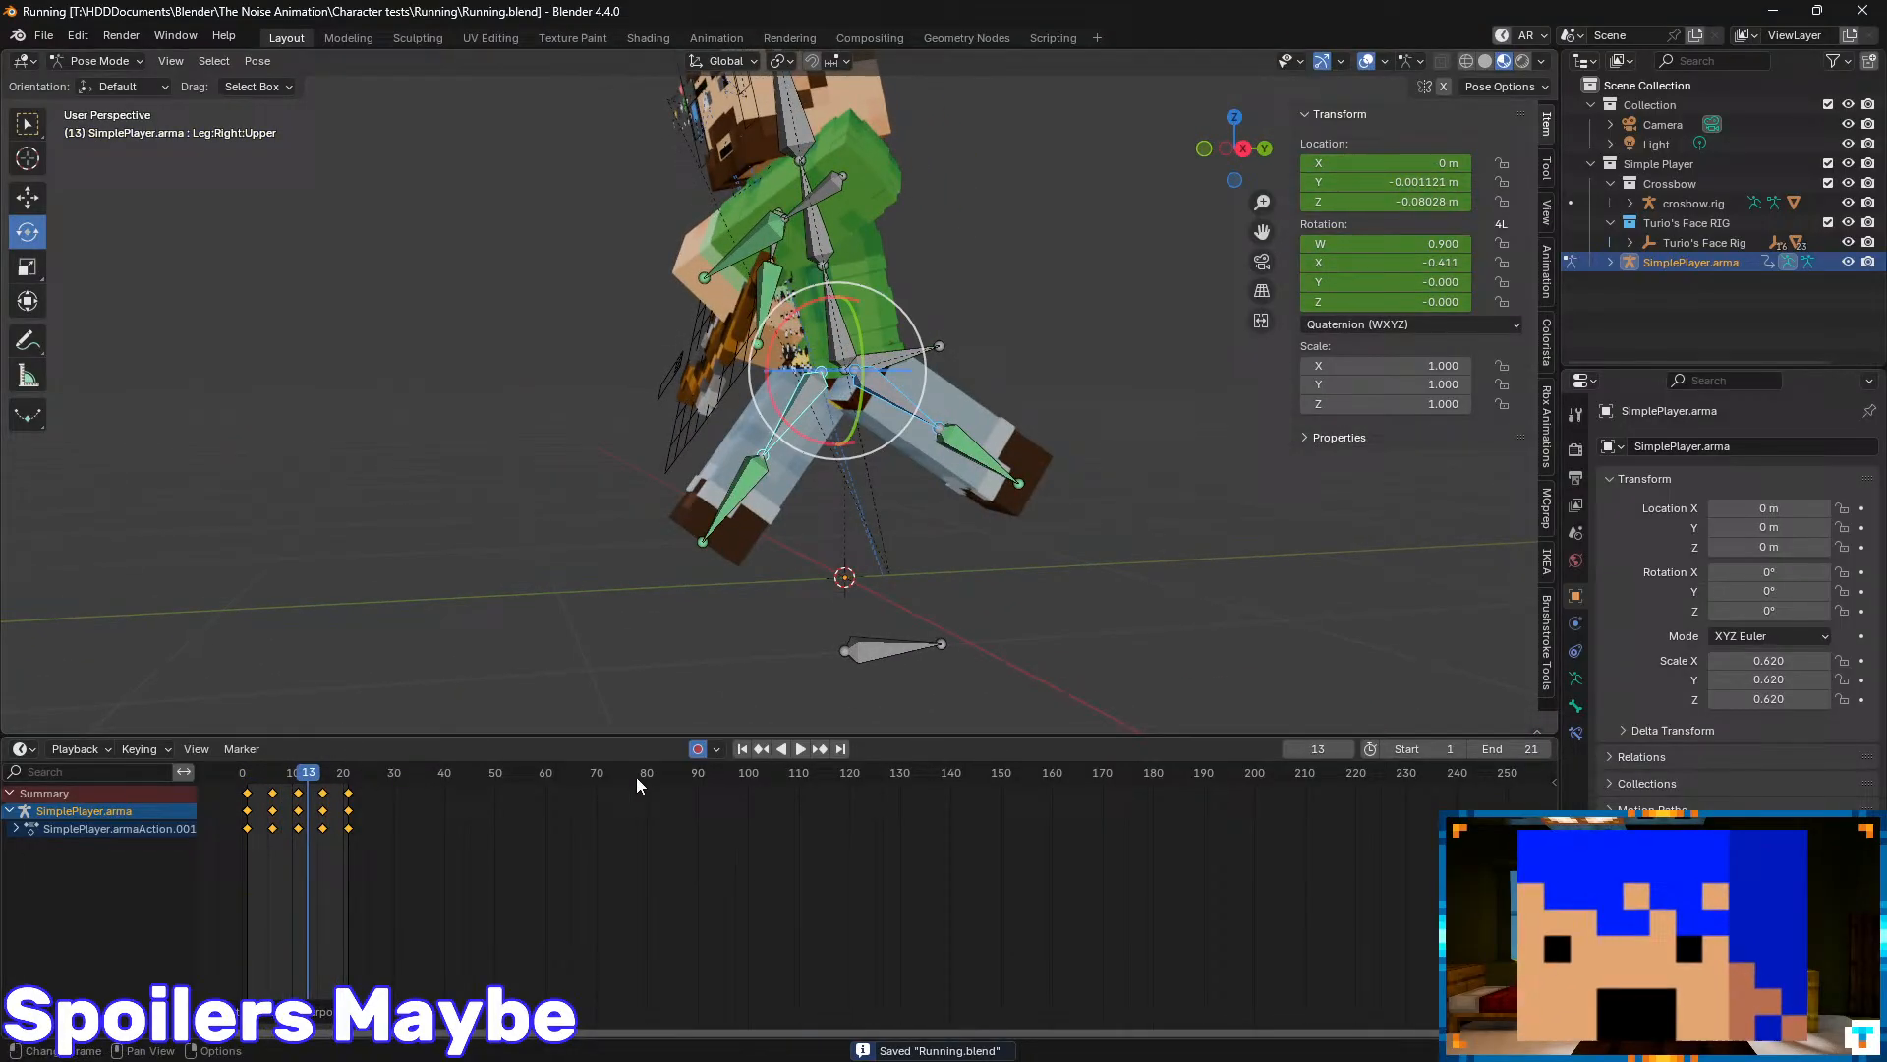
- Replay the leg cycle from the first frame in side view, stop it, and return to frame 1
left_click(745, 748)
key("space")
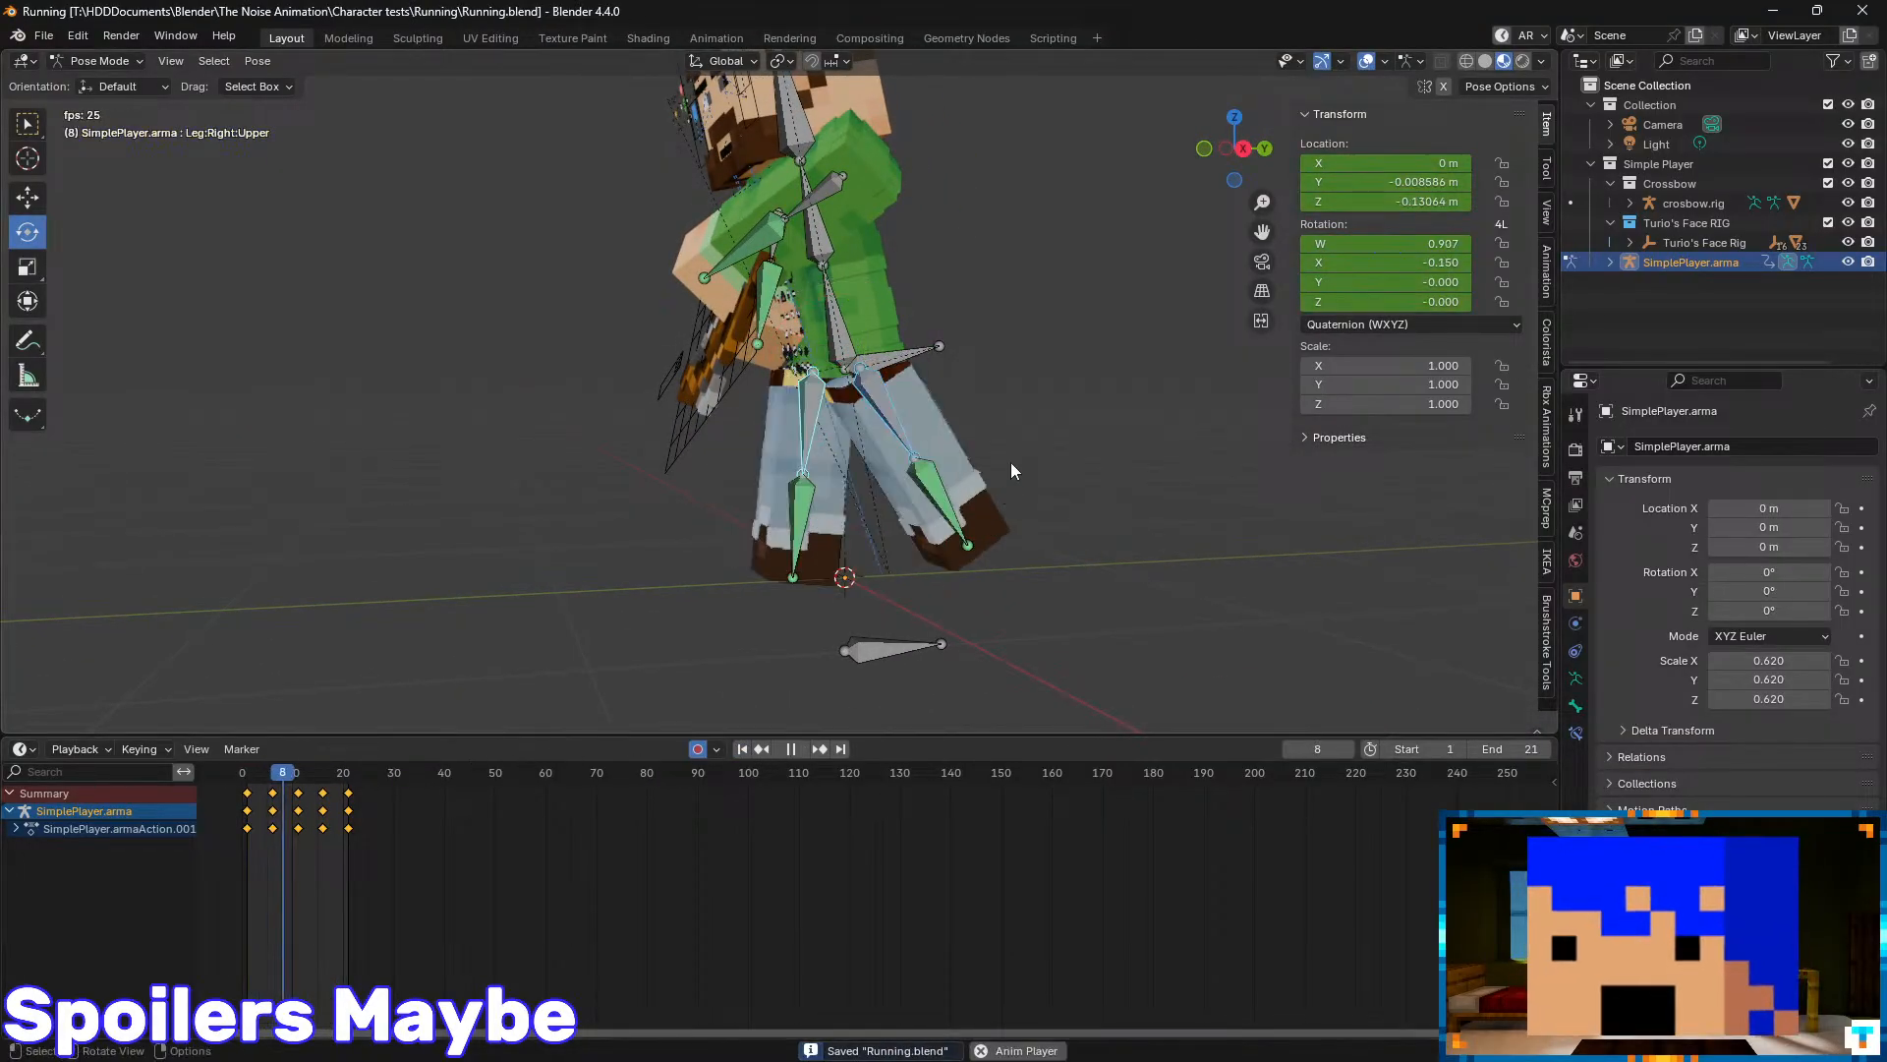
mouse_move(1011, 462)
middle_mouse_down()
mouse_move(958, 448)
mouse_move(989, 446)
middle_mouse_up()
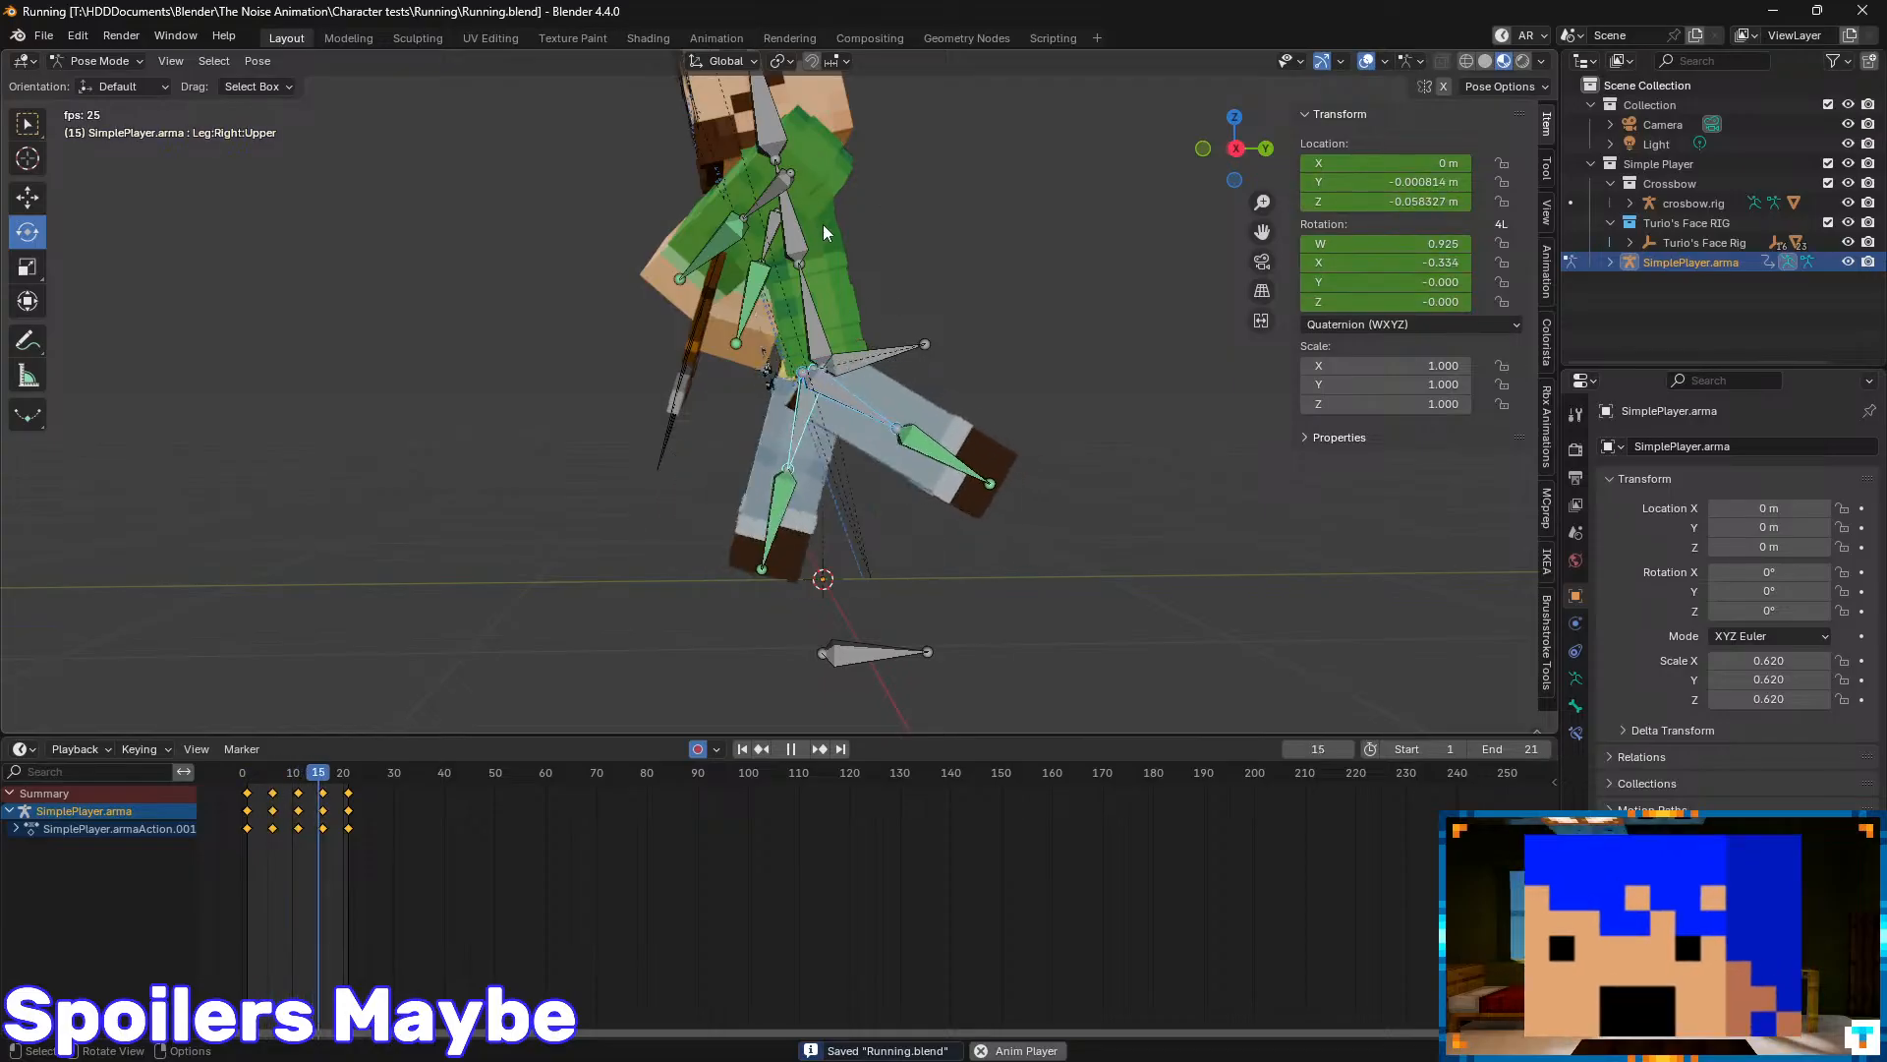
key("space")
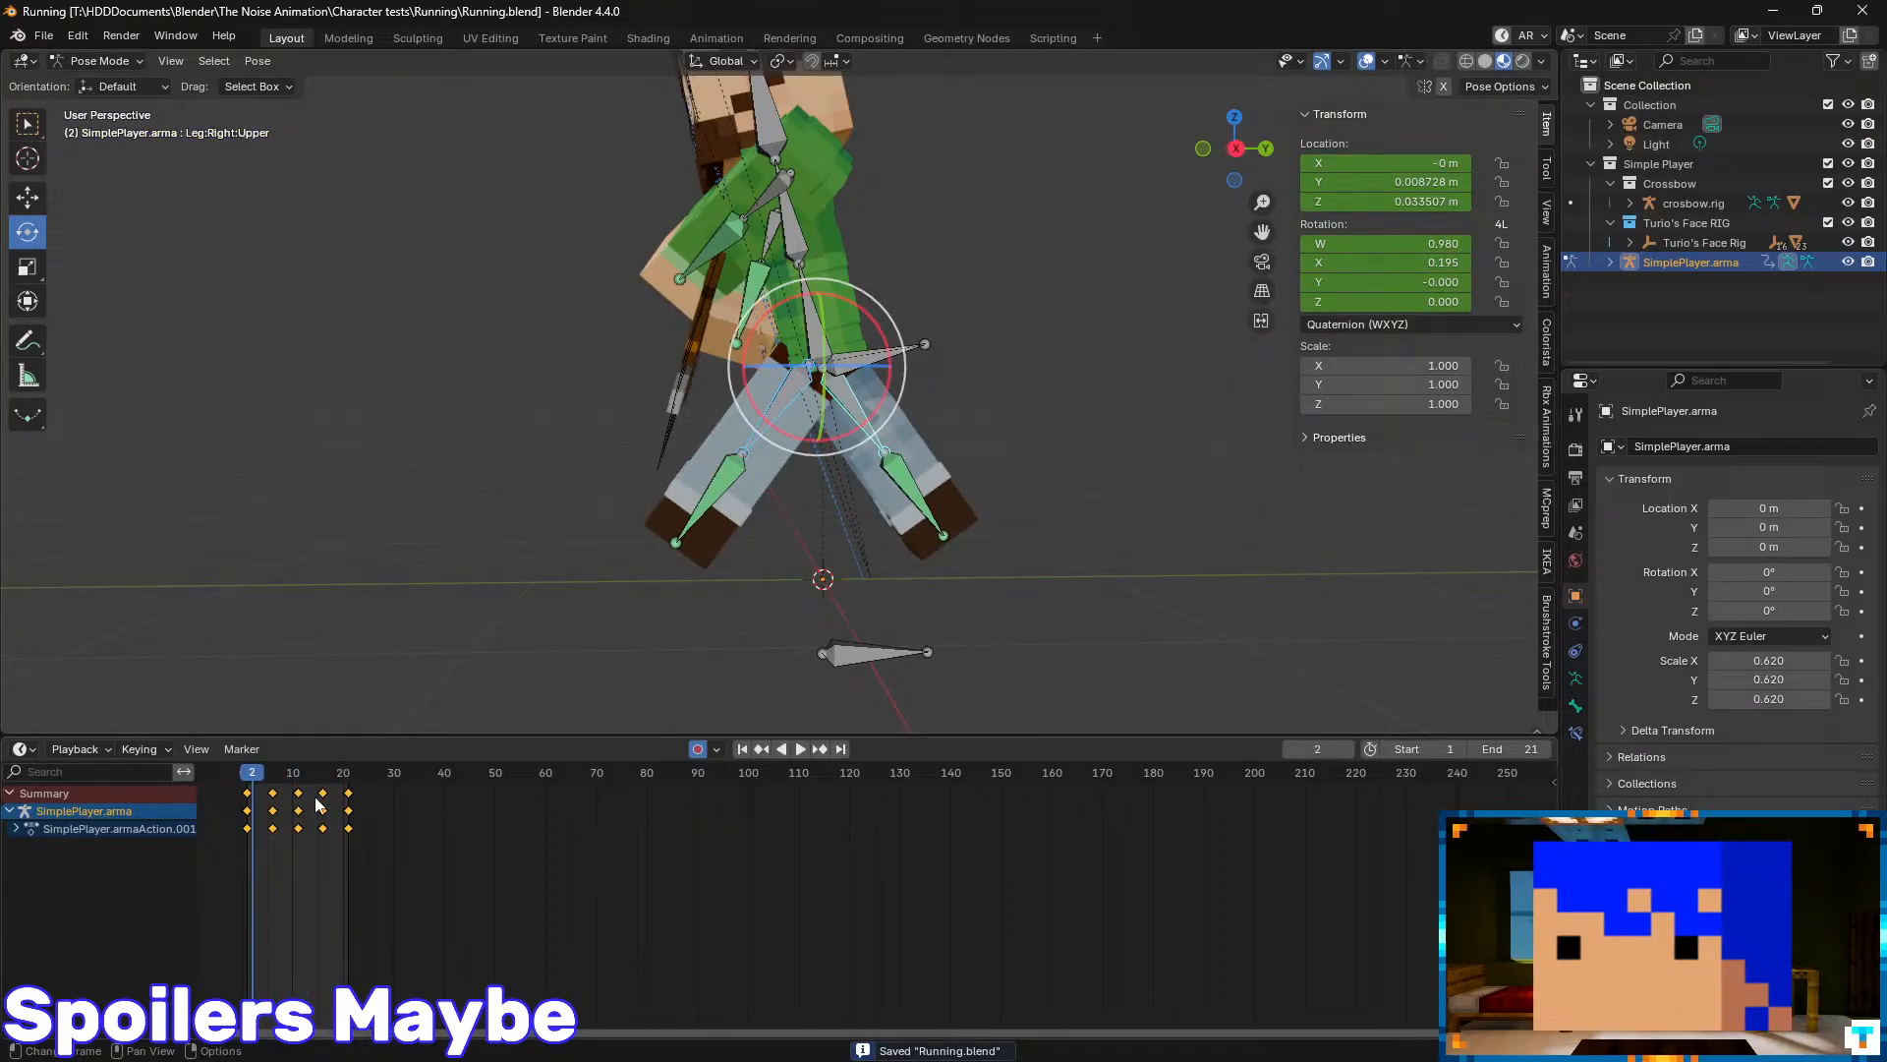
left_click(246, 771)
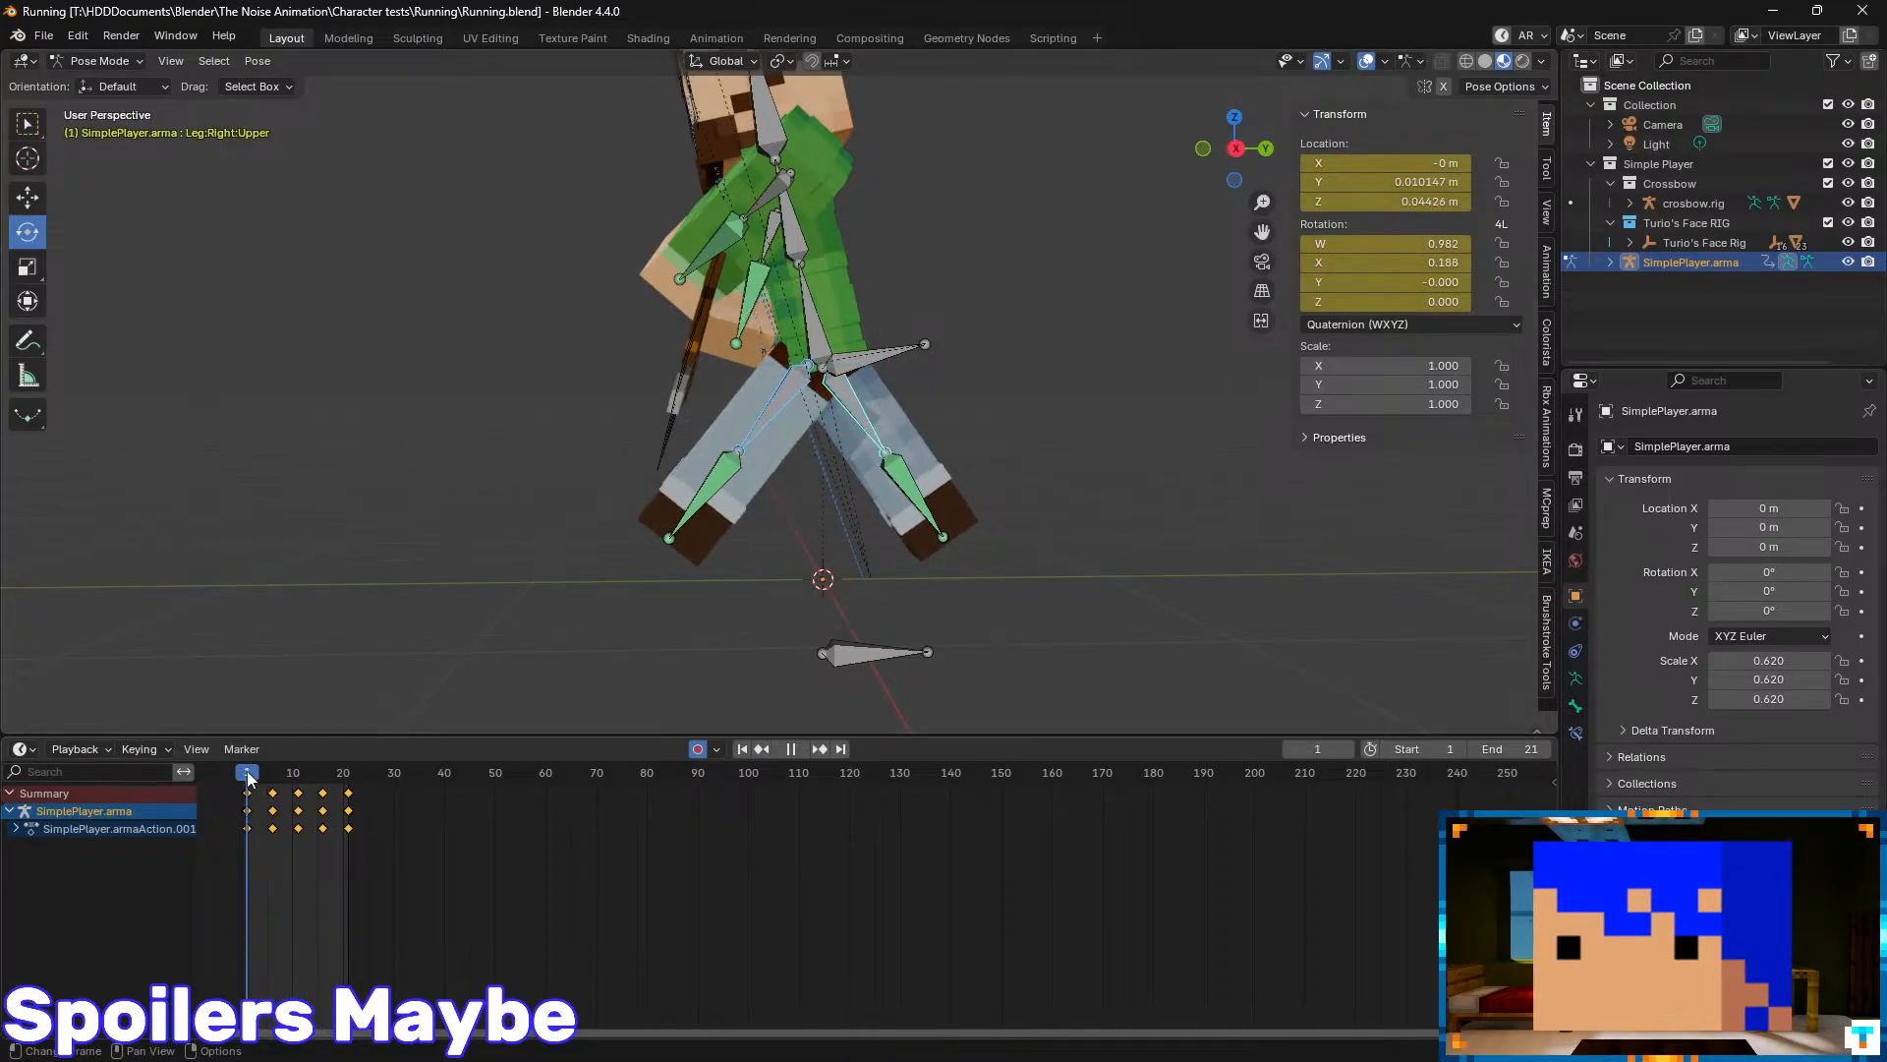
- Rotate the rig's center bone at frame 1 to lean the character further forward, to about W 0.986, X 0.169
left_click(772, 185)
middle_click_drag(678, 295, 875, 313)
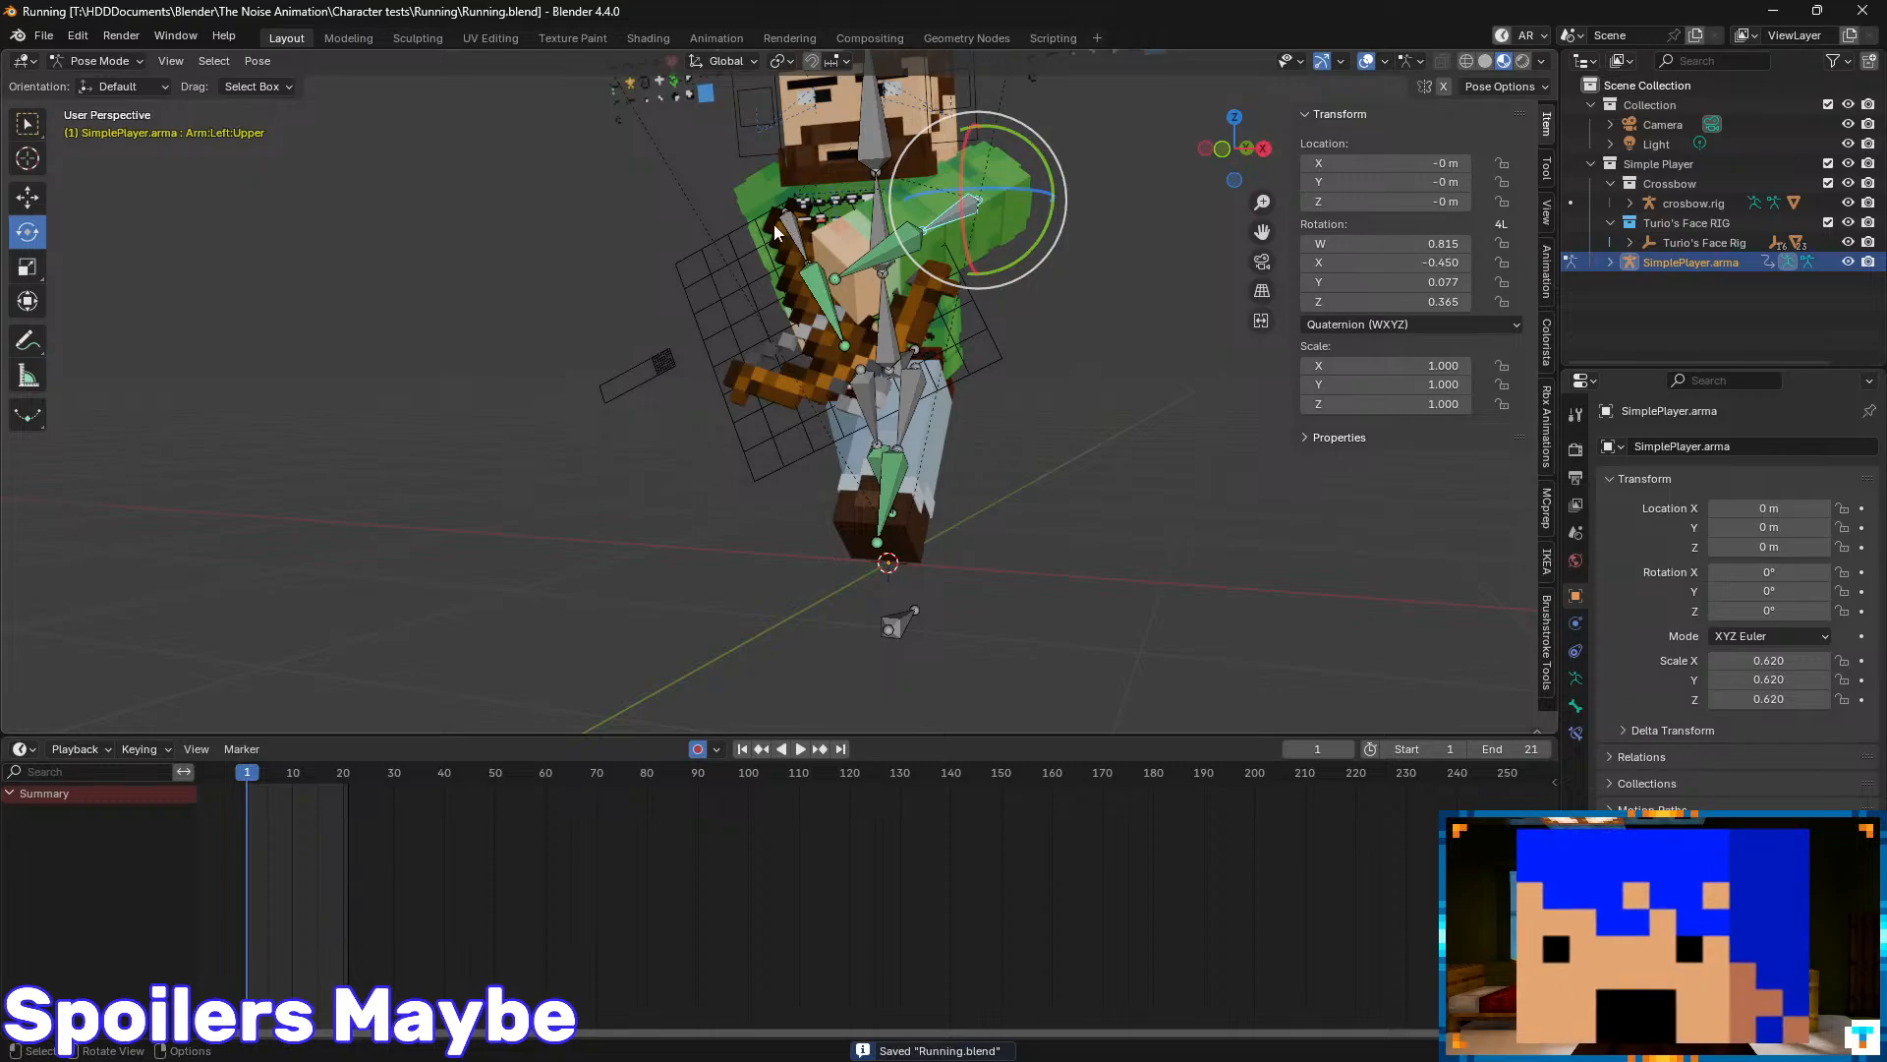
middle_click_drag(831, 202, 957, 287)
left_click(849, 332)
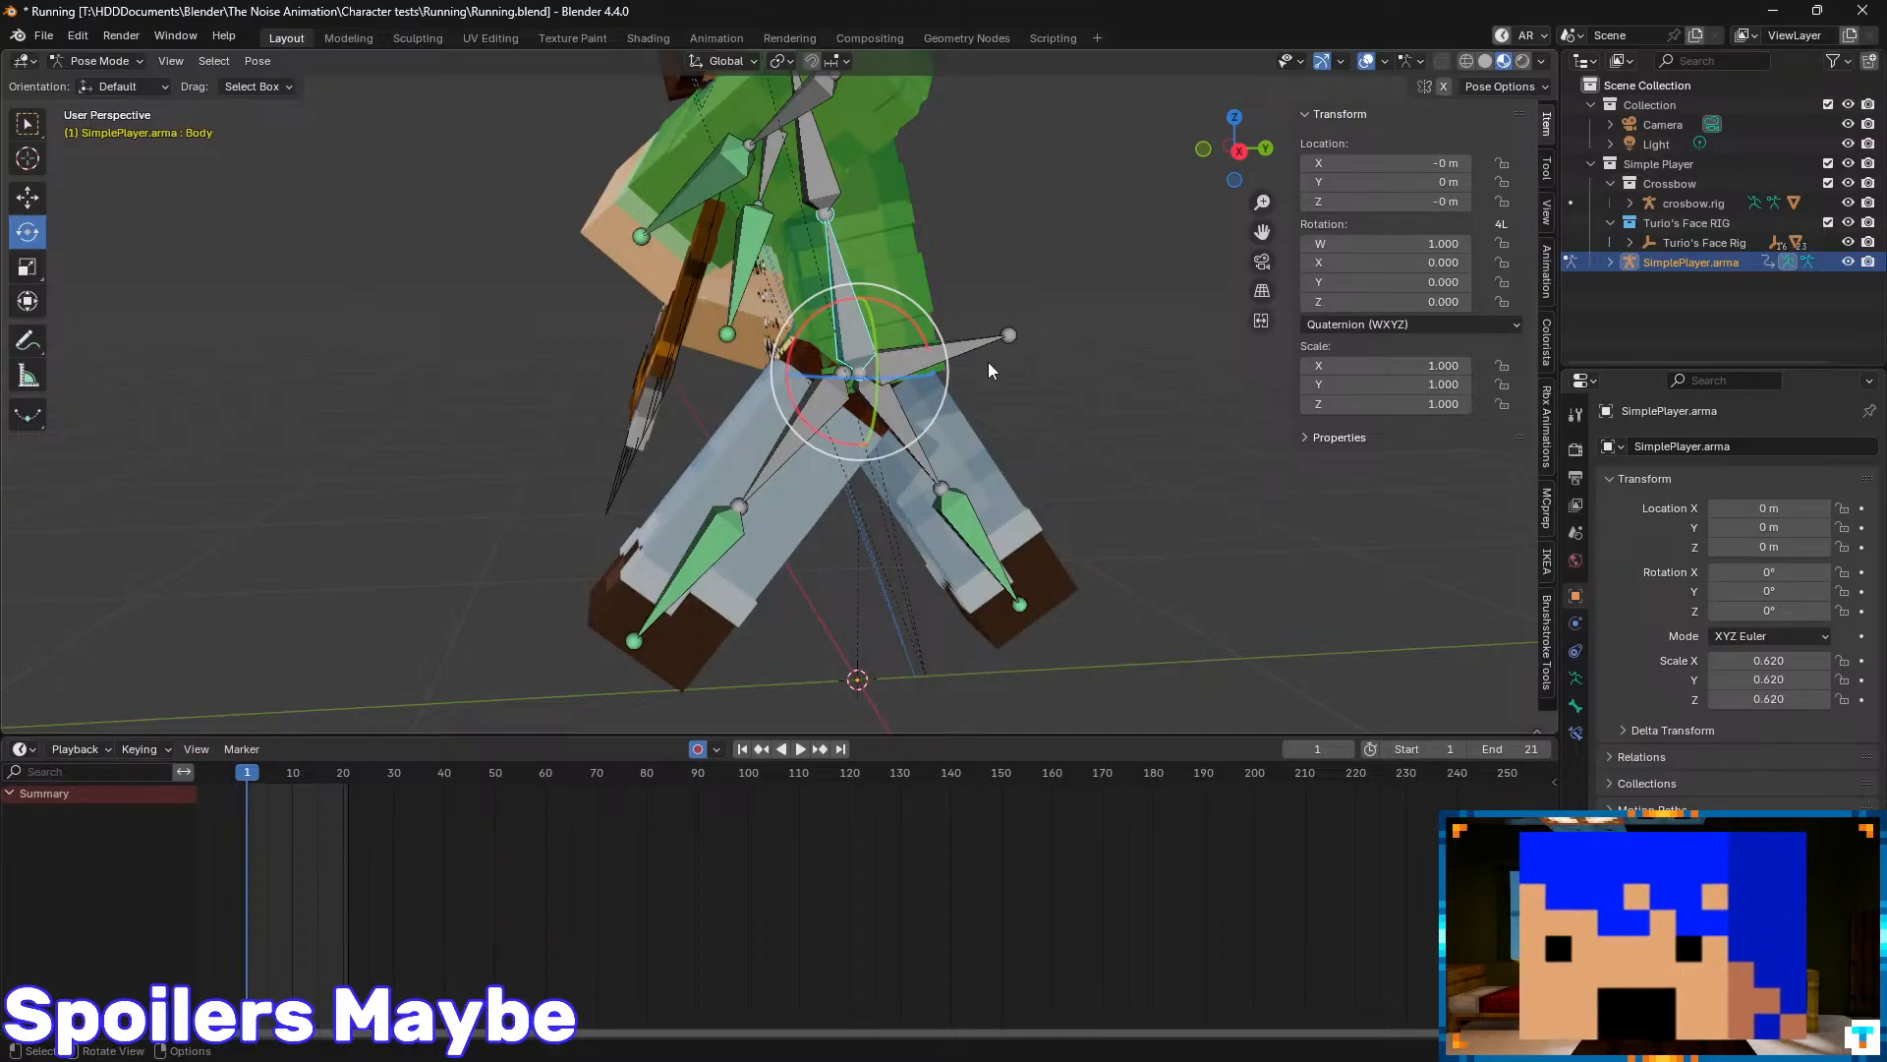
middle_click_drag(972, 213, 619, 393)
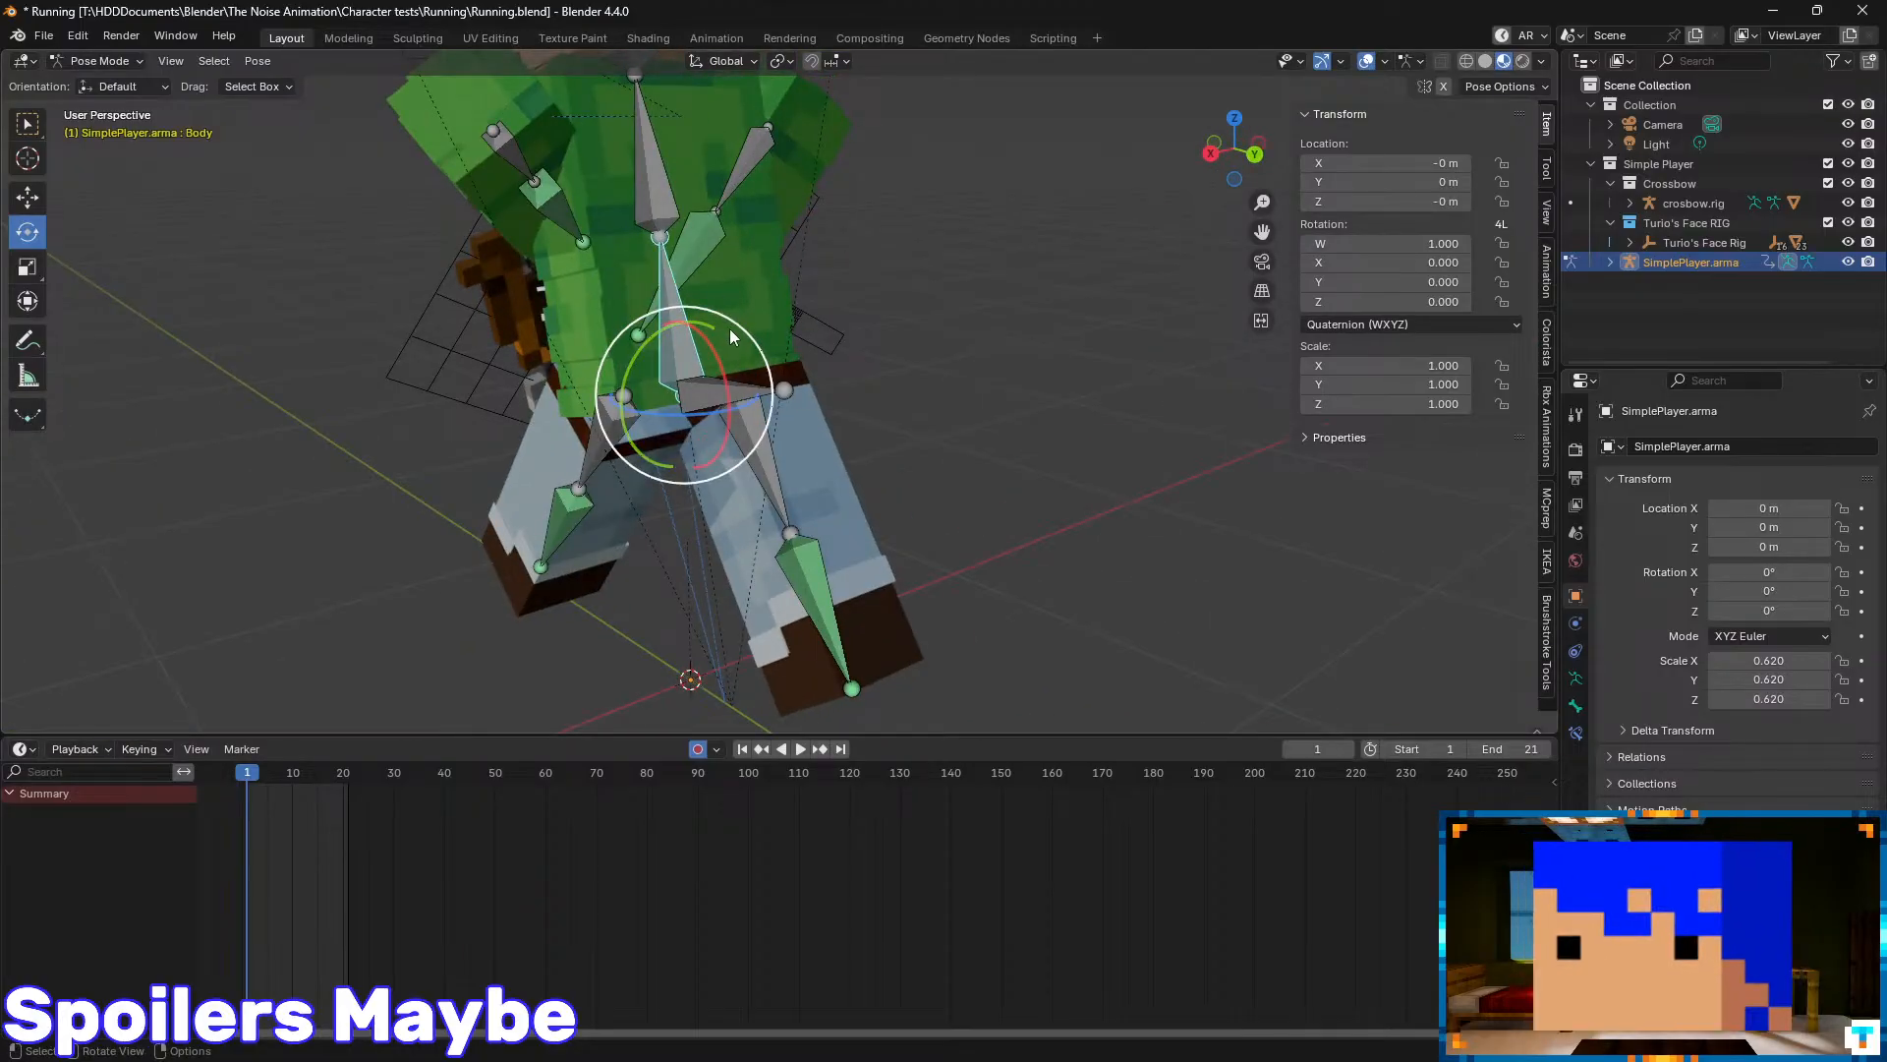
middle_click_drag(729, 328, 865, 352)
left_click(863, 356)
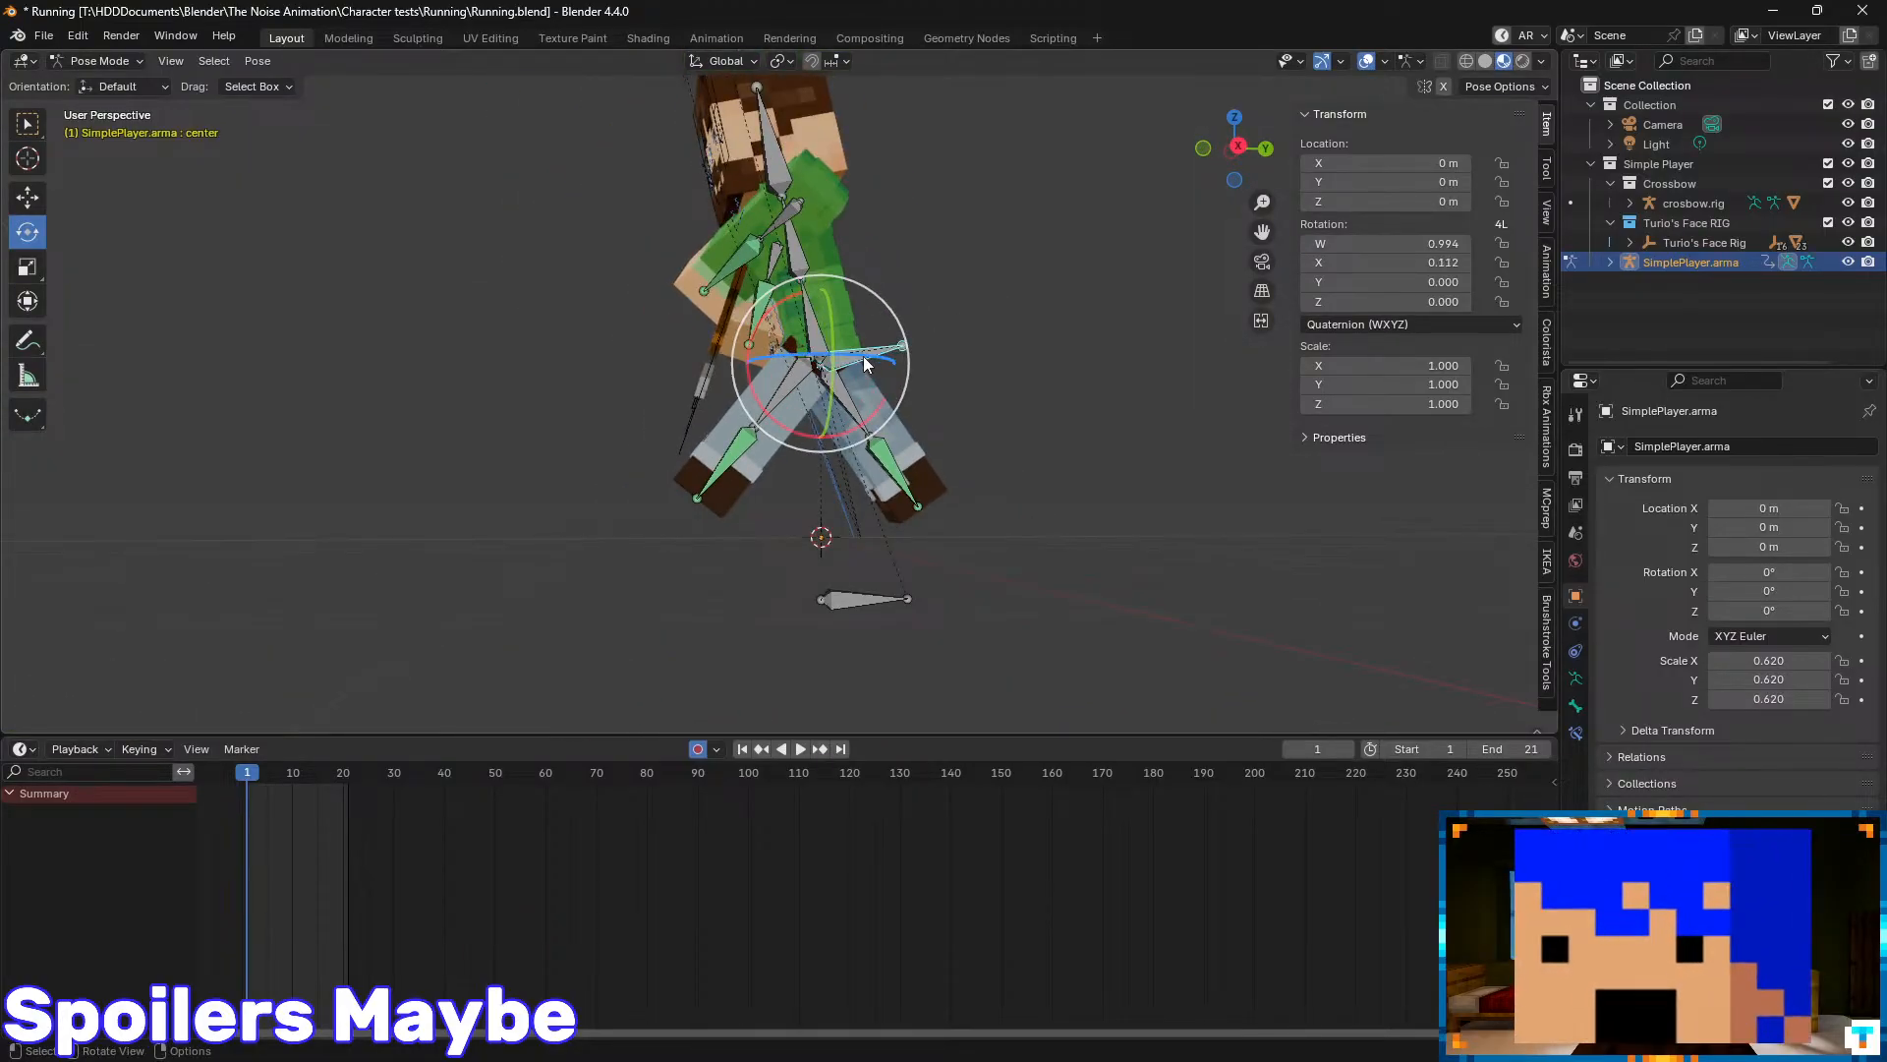
left_click_drag(866, 425, 845, 443)
- Save the Running file and briefly play back the leg cycle with the increased body lean
key("ctrl+s")
key("space")
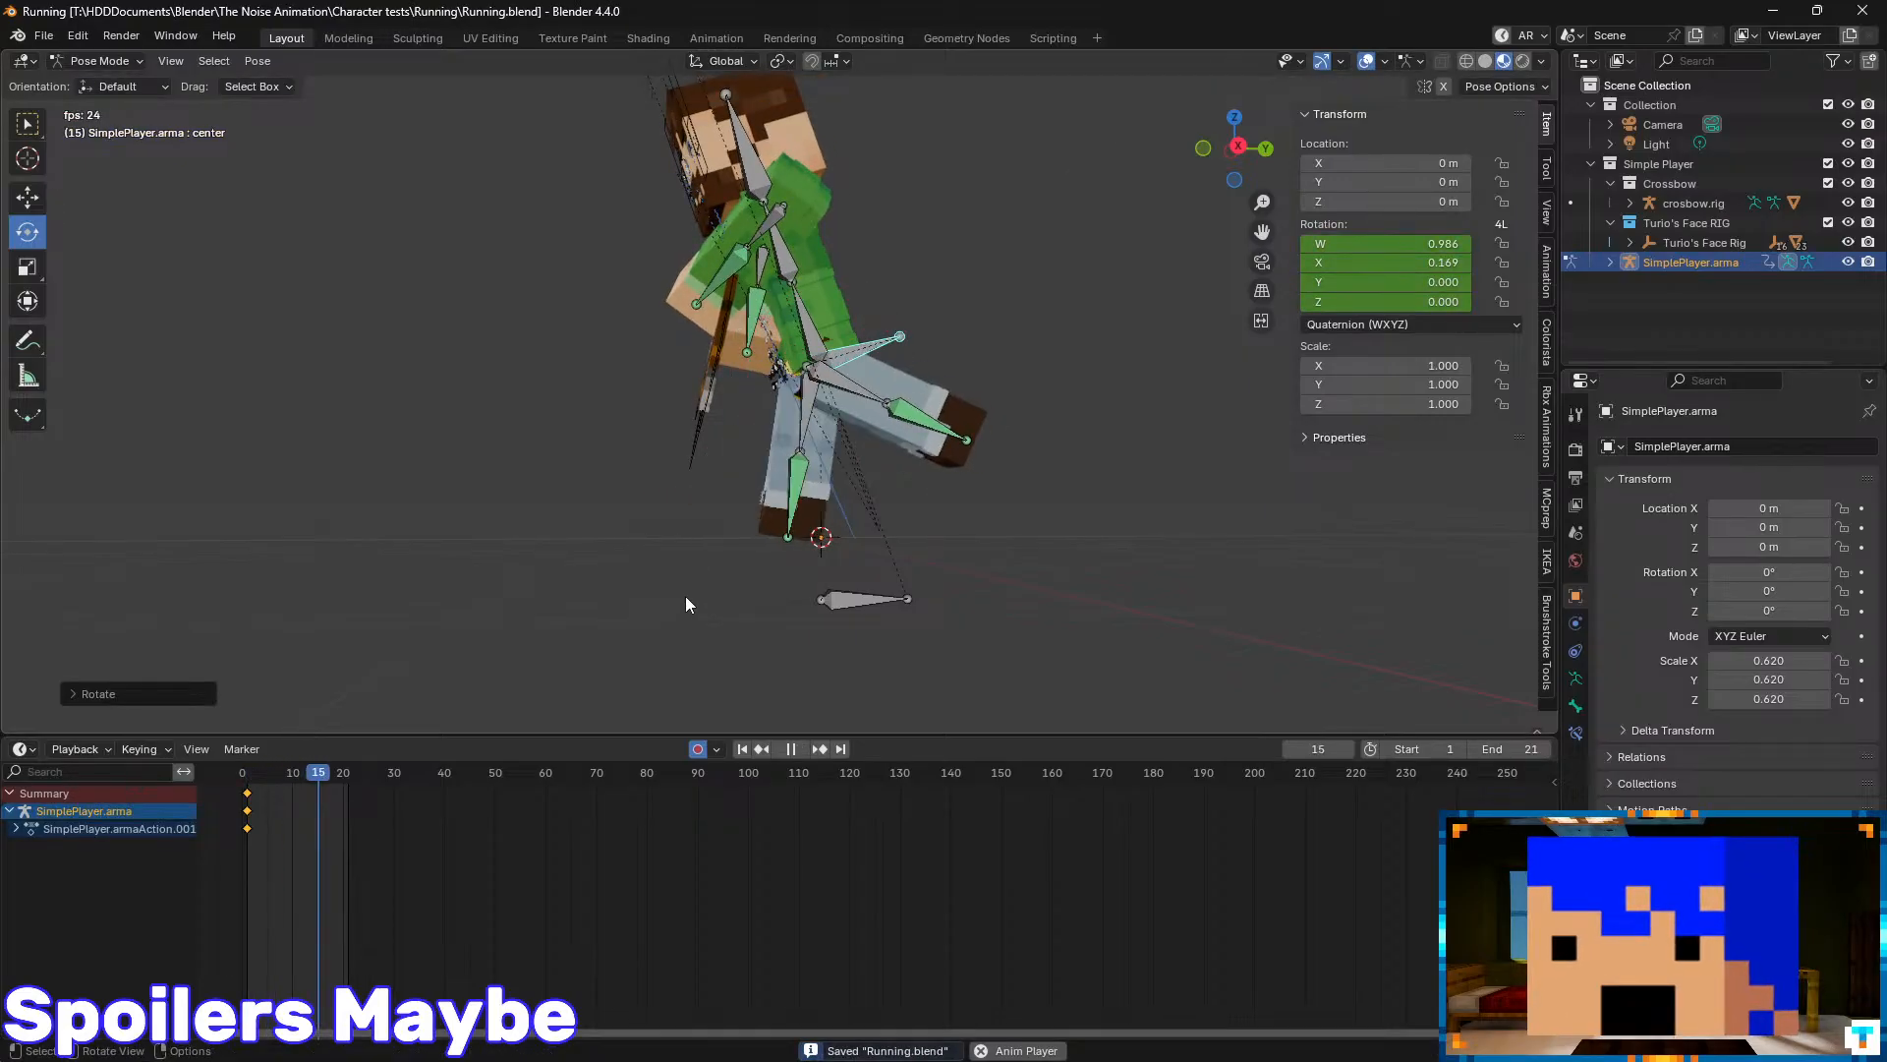
key("space")
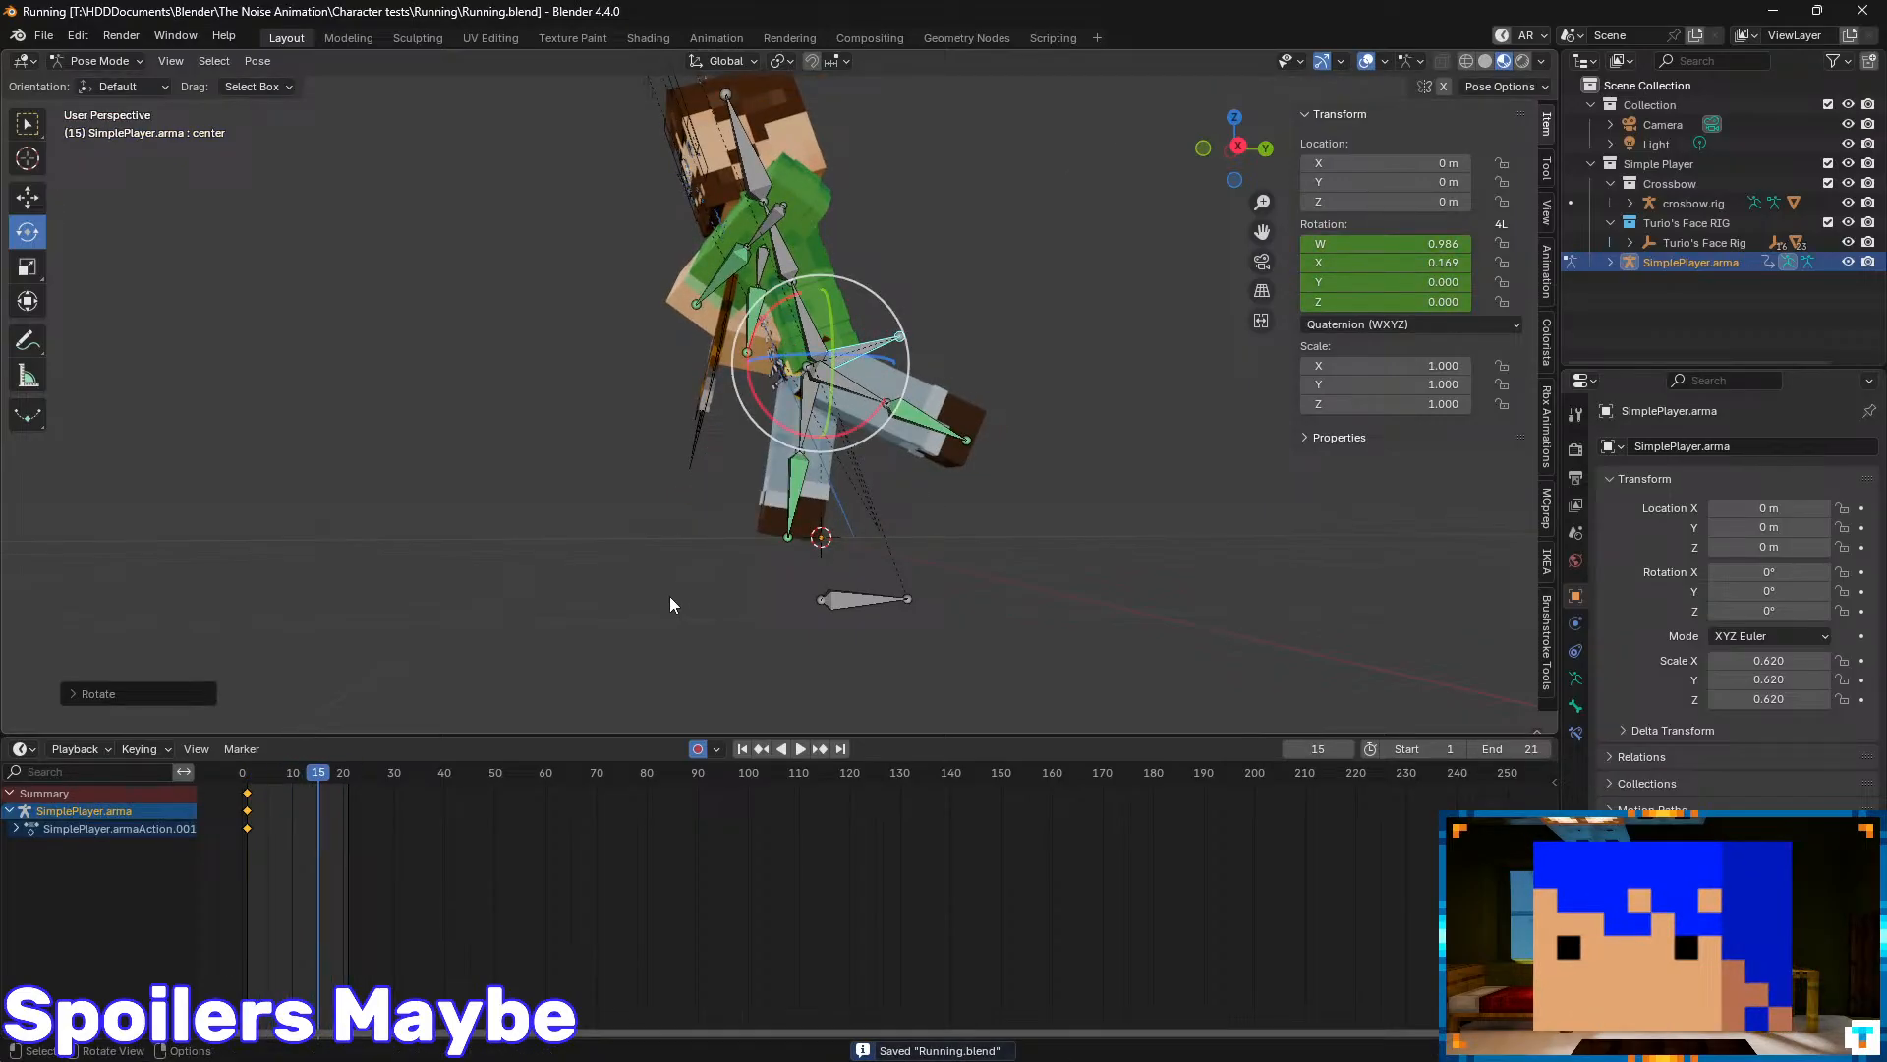
- Spread both upper legs wider at frame 1, left to W 0.827, X -0.562 and right to W 0.956, X 0.293, and check frame 11
left_click(805, 409)
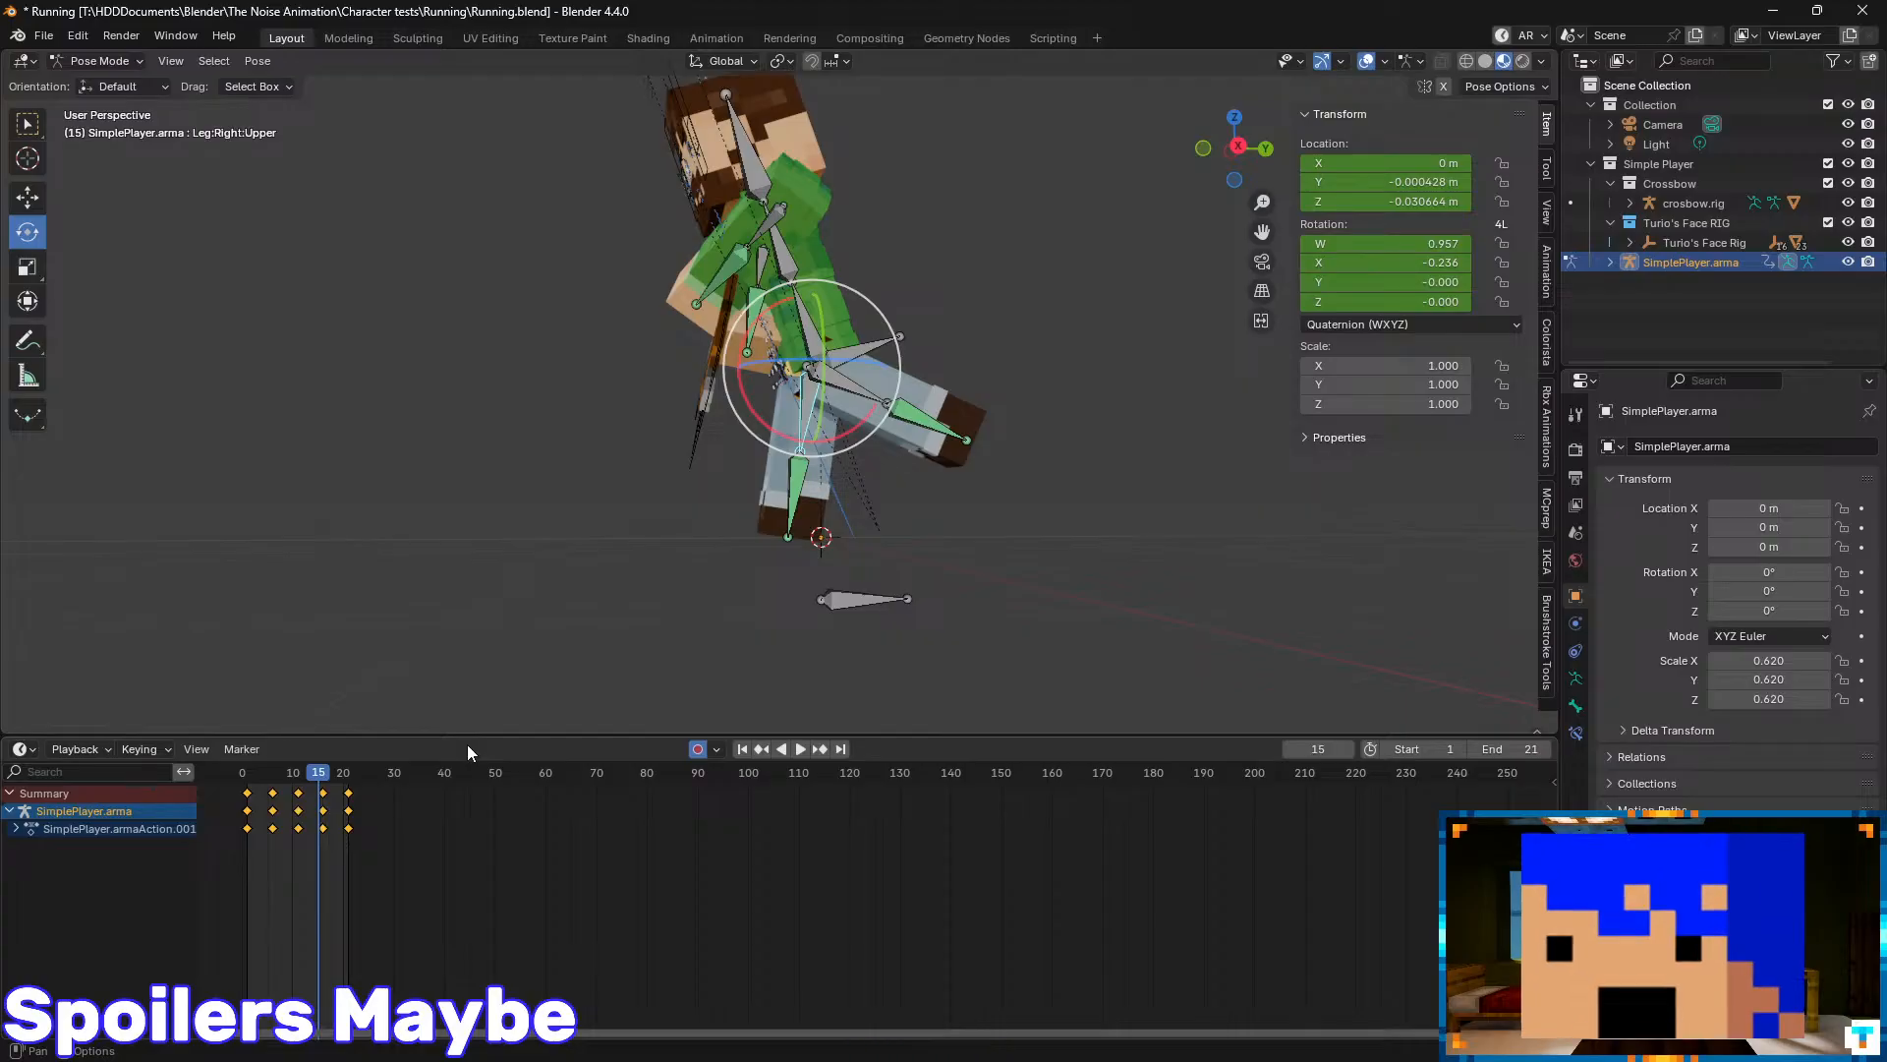
key("shift+Left")
left_click(787, 395)
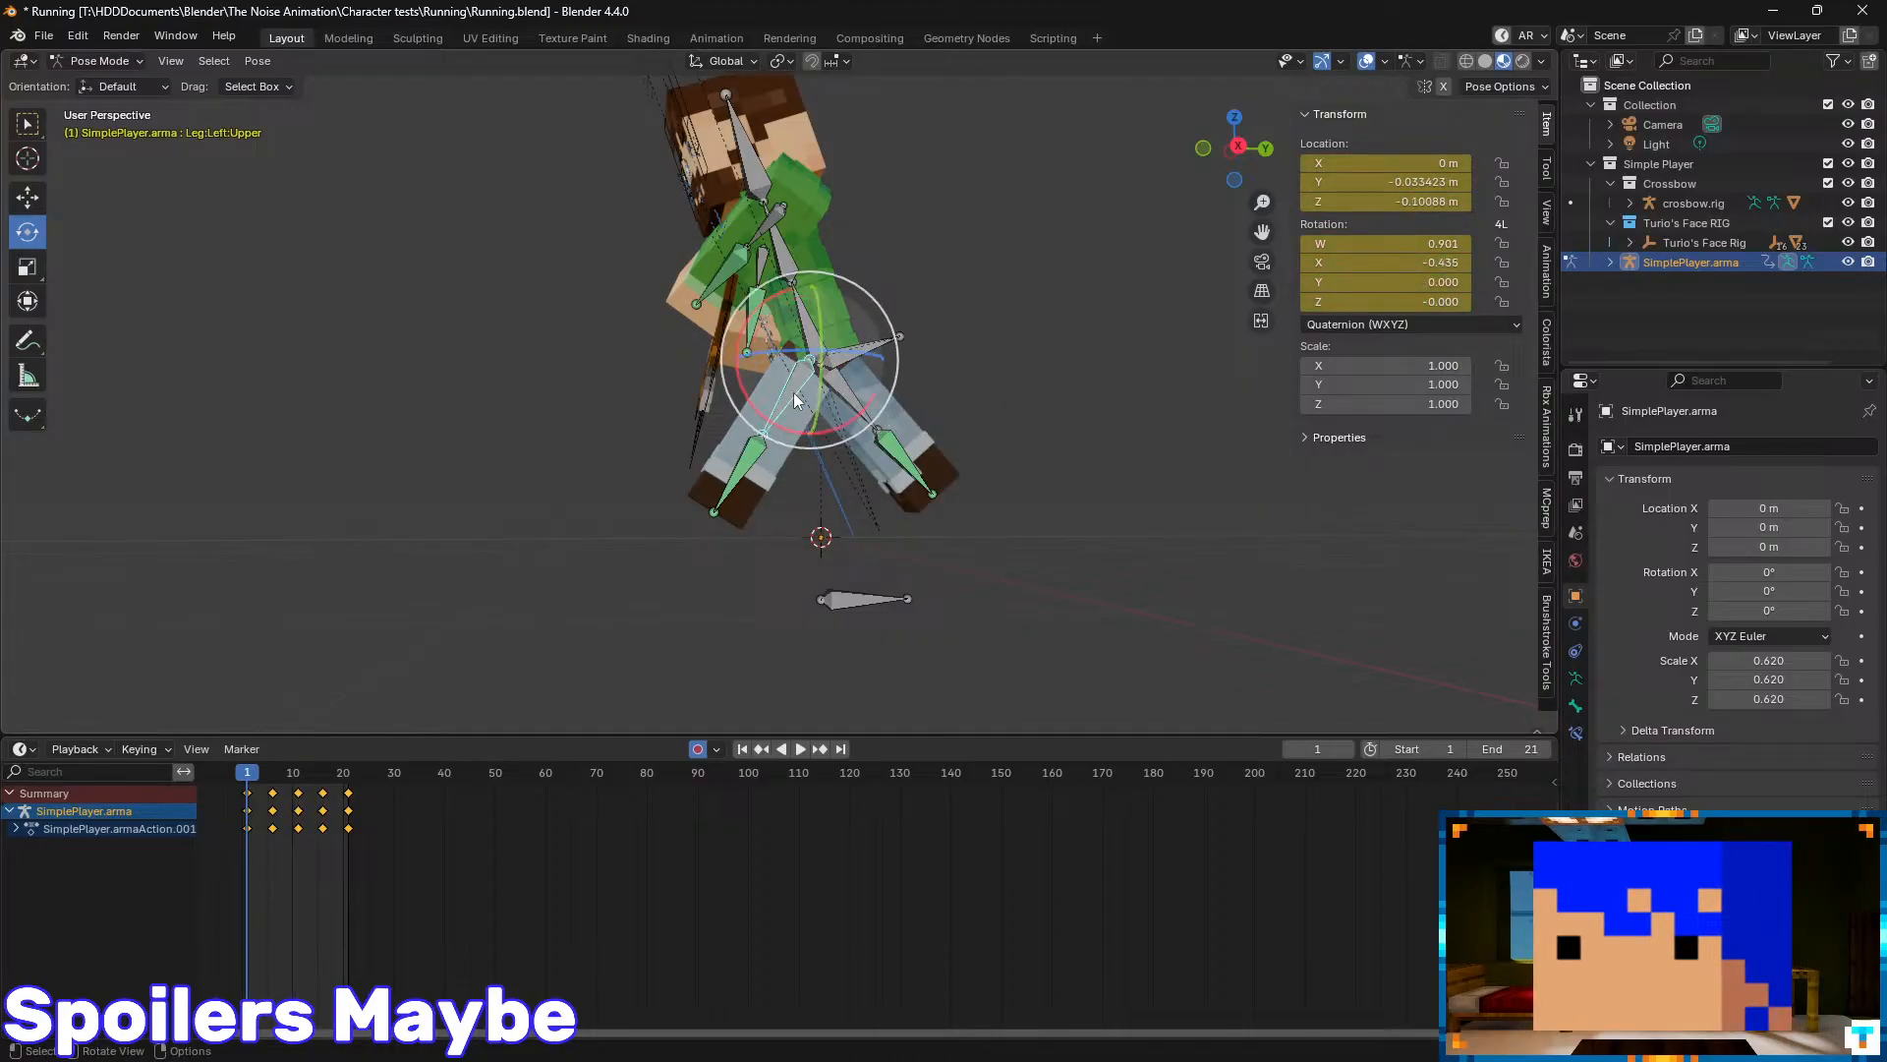
left_click_drag(837, 434, 891, 413)
left_click(843, 403)
key("Up")
key("Up")
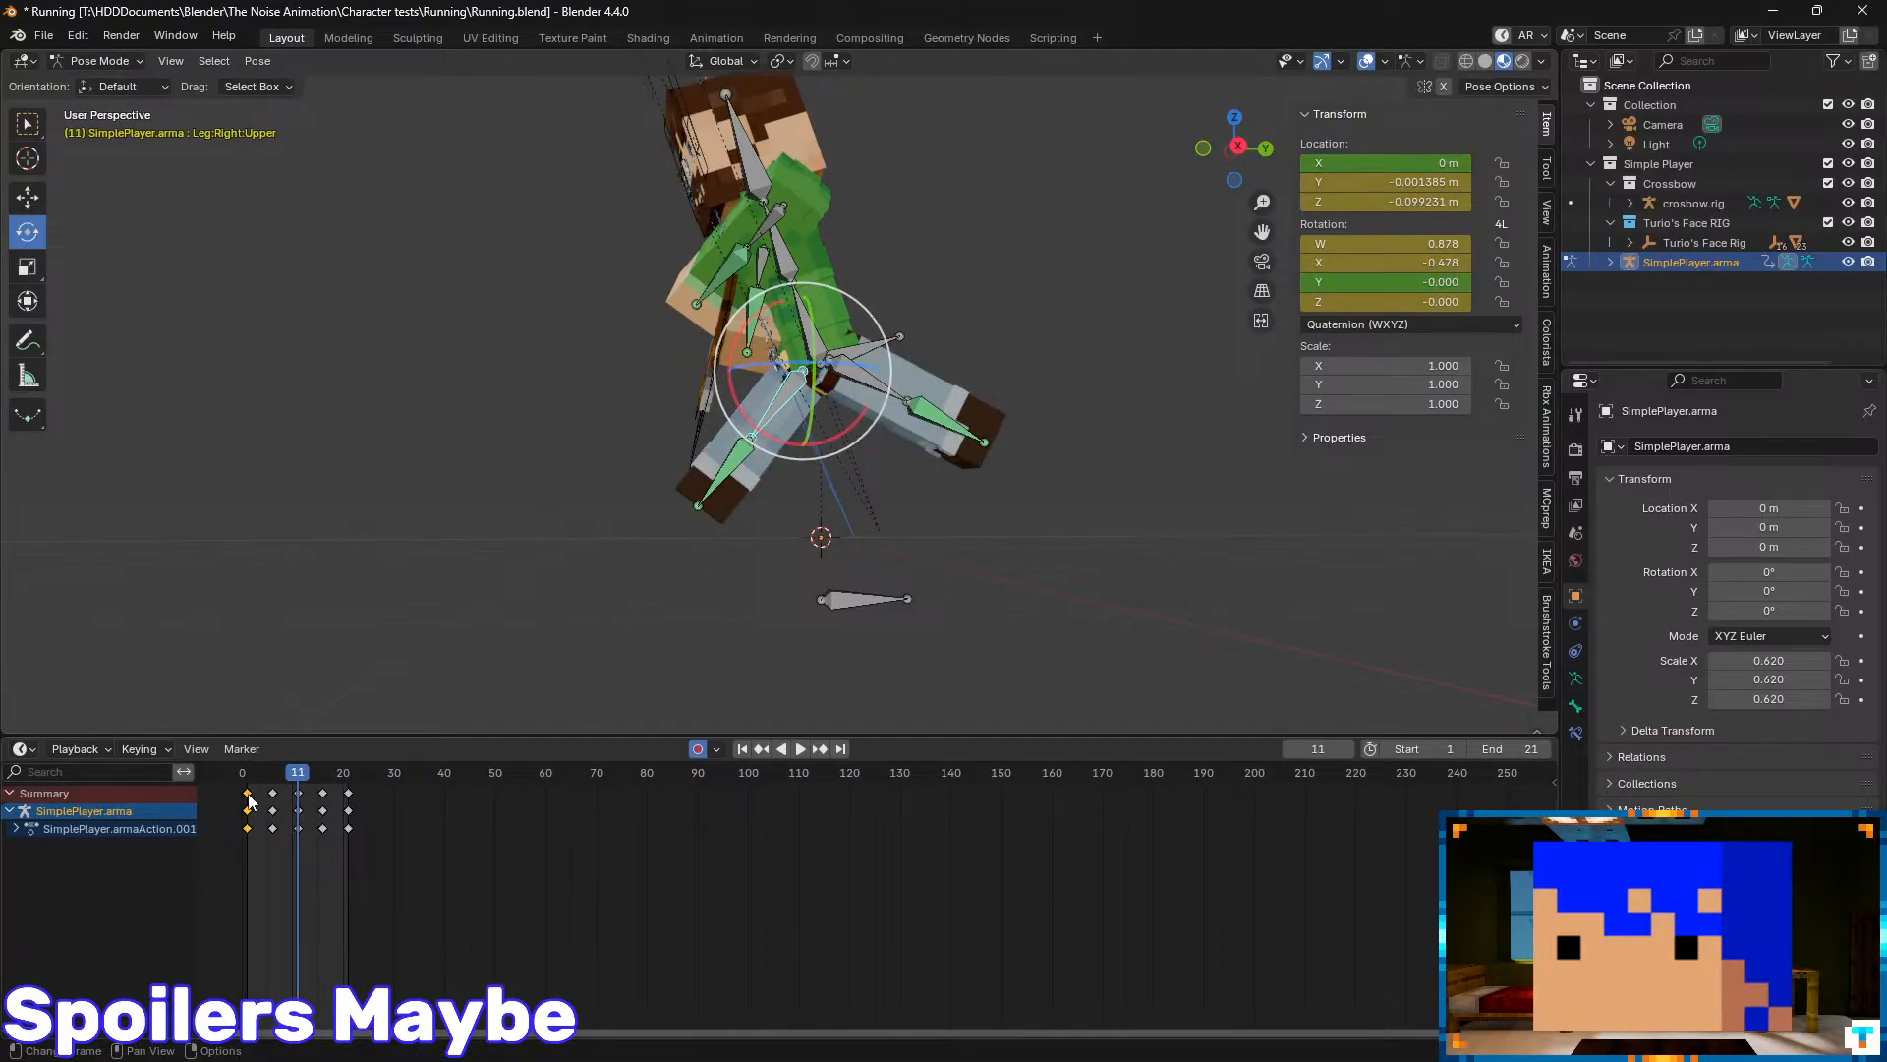
left_click(864, 374)
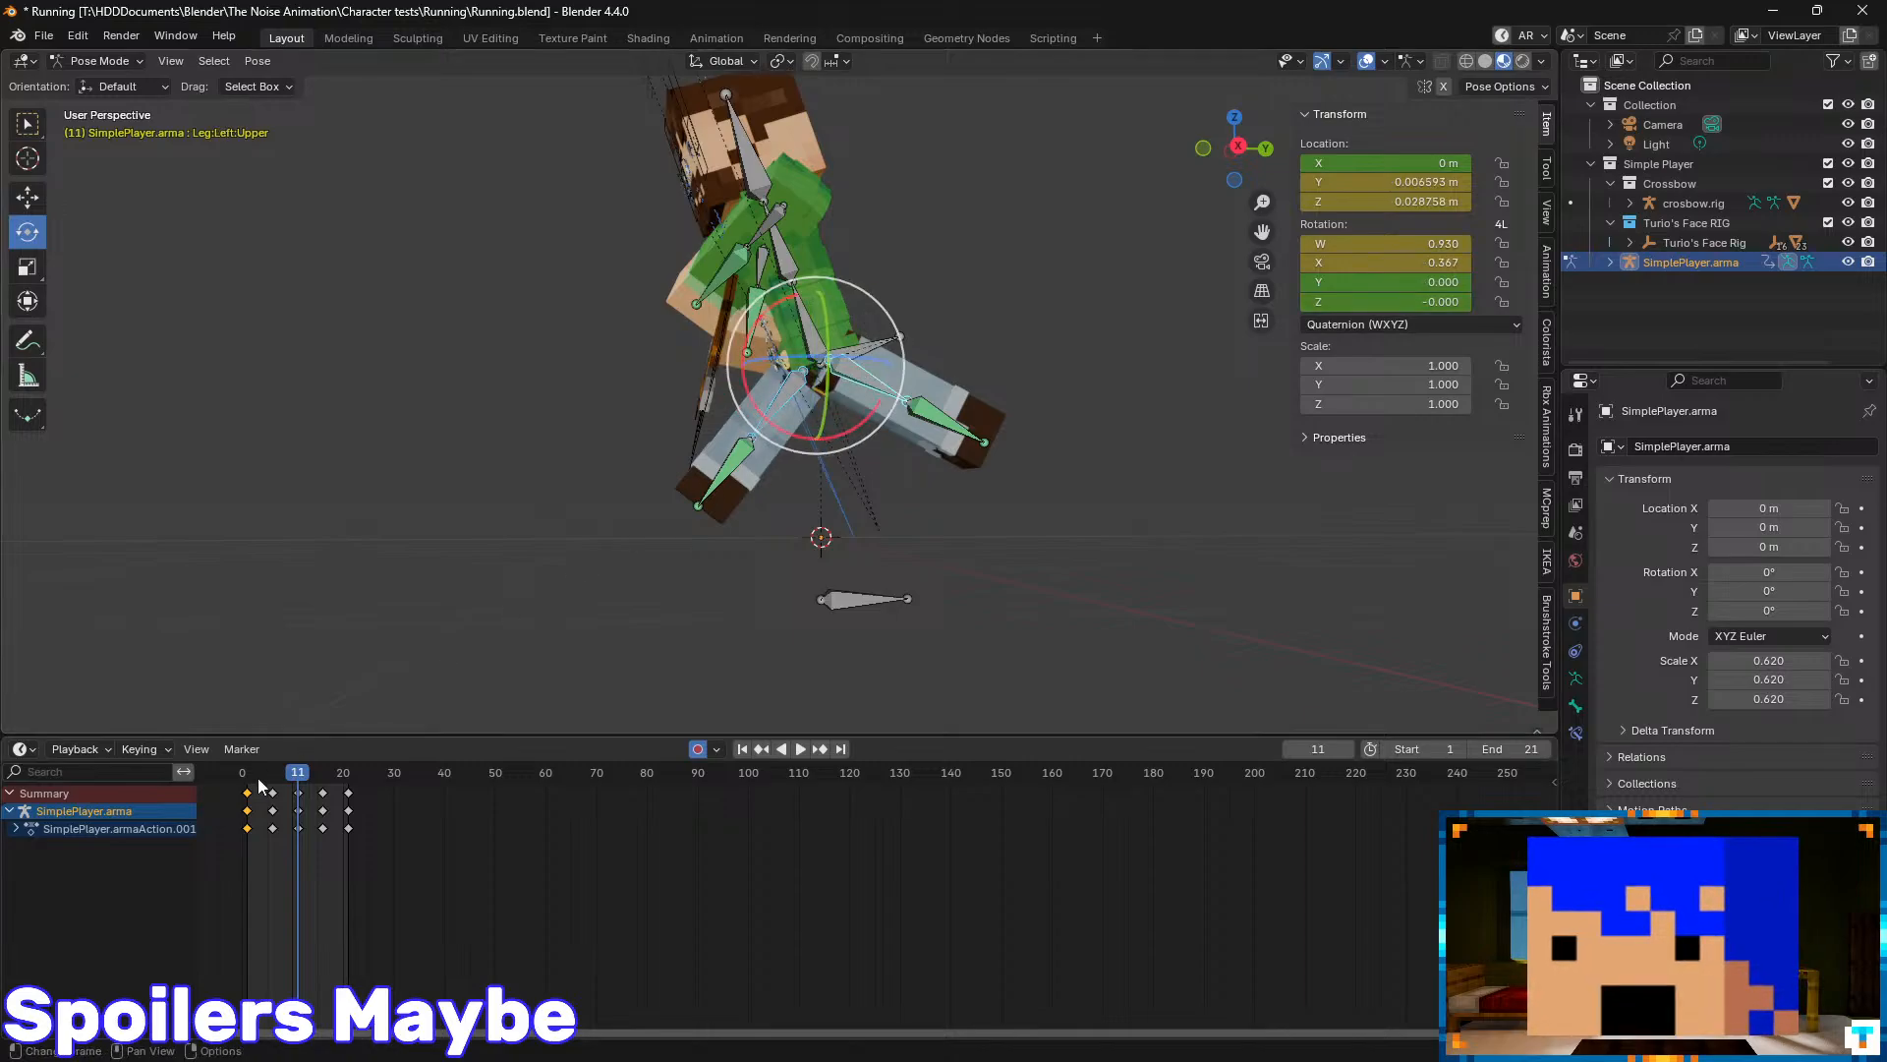
- Copy the frame 1 leg keyframes onto frame 21, play back the loop, and save the file
left_click(247, 792)
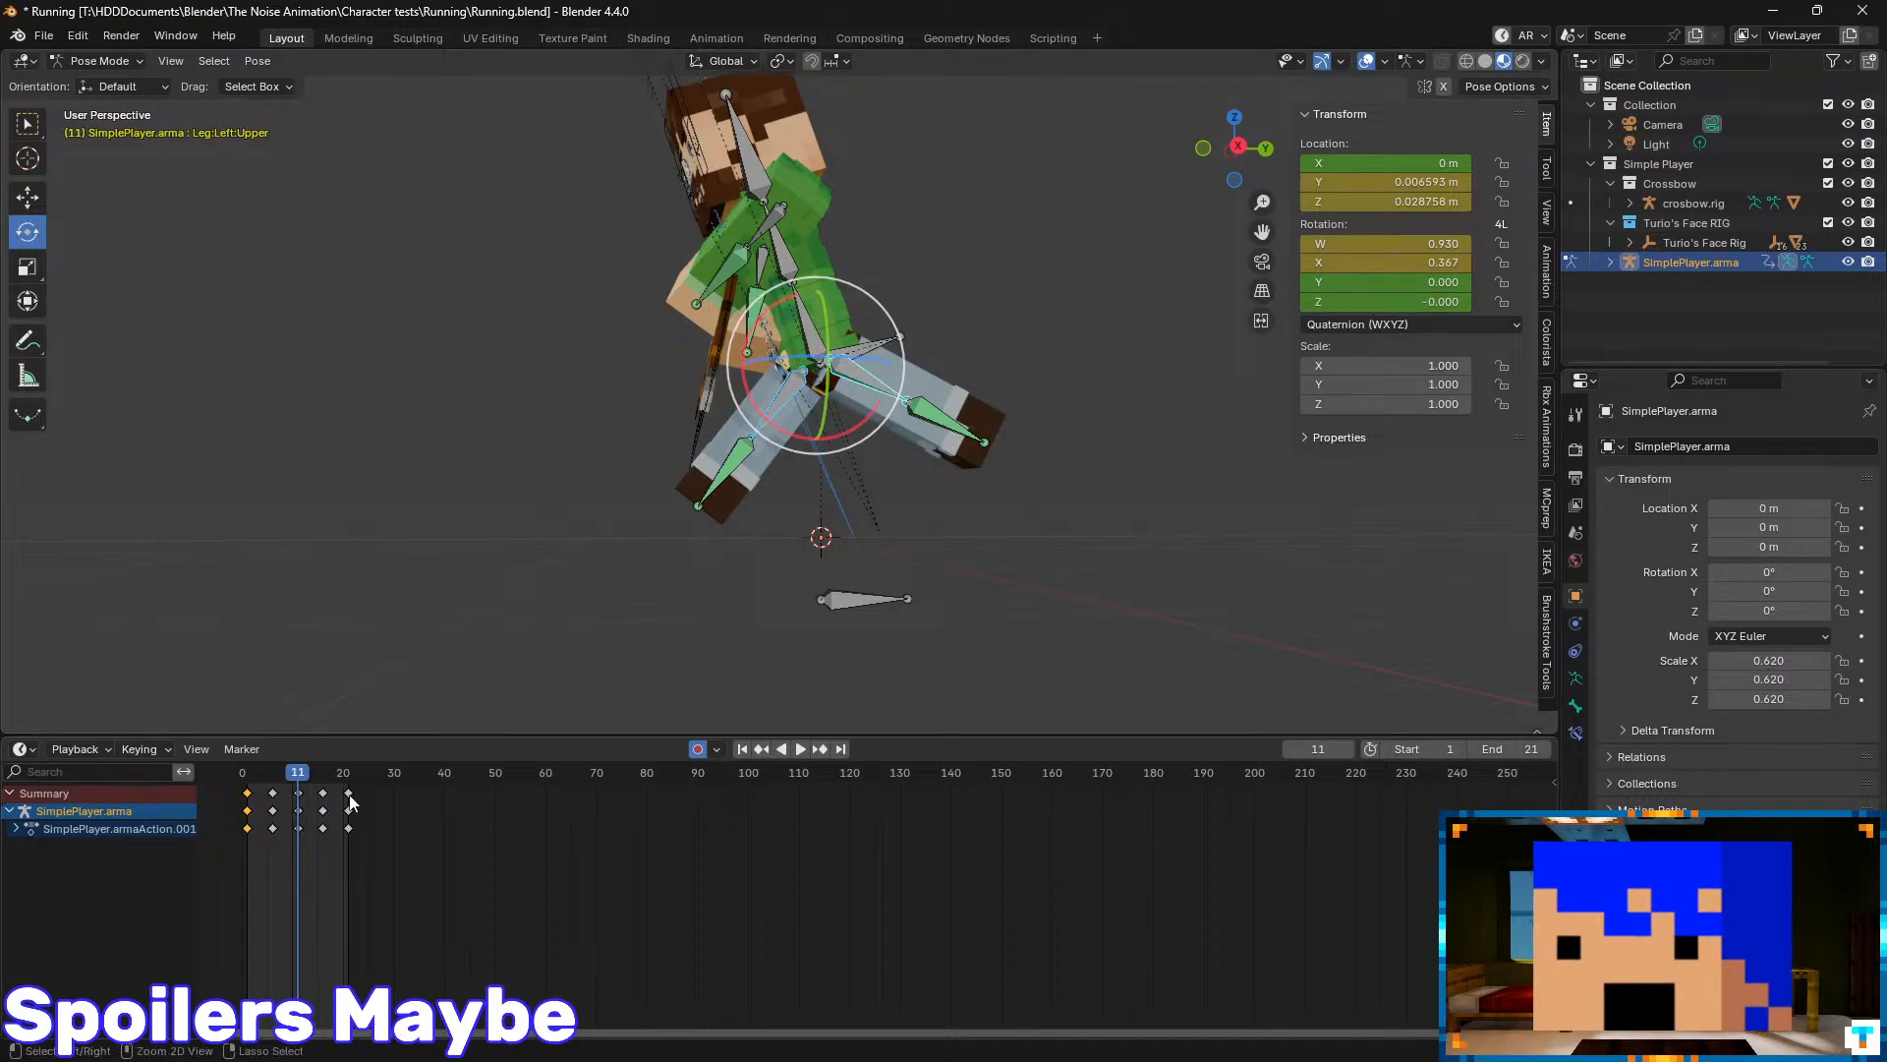
left_click_drag(298, 775, 348, 775)
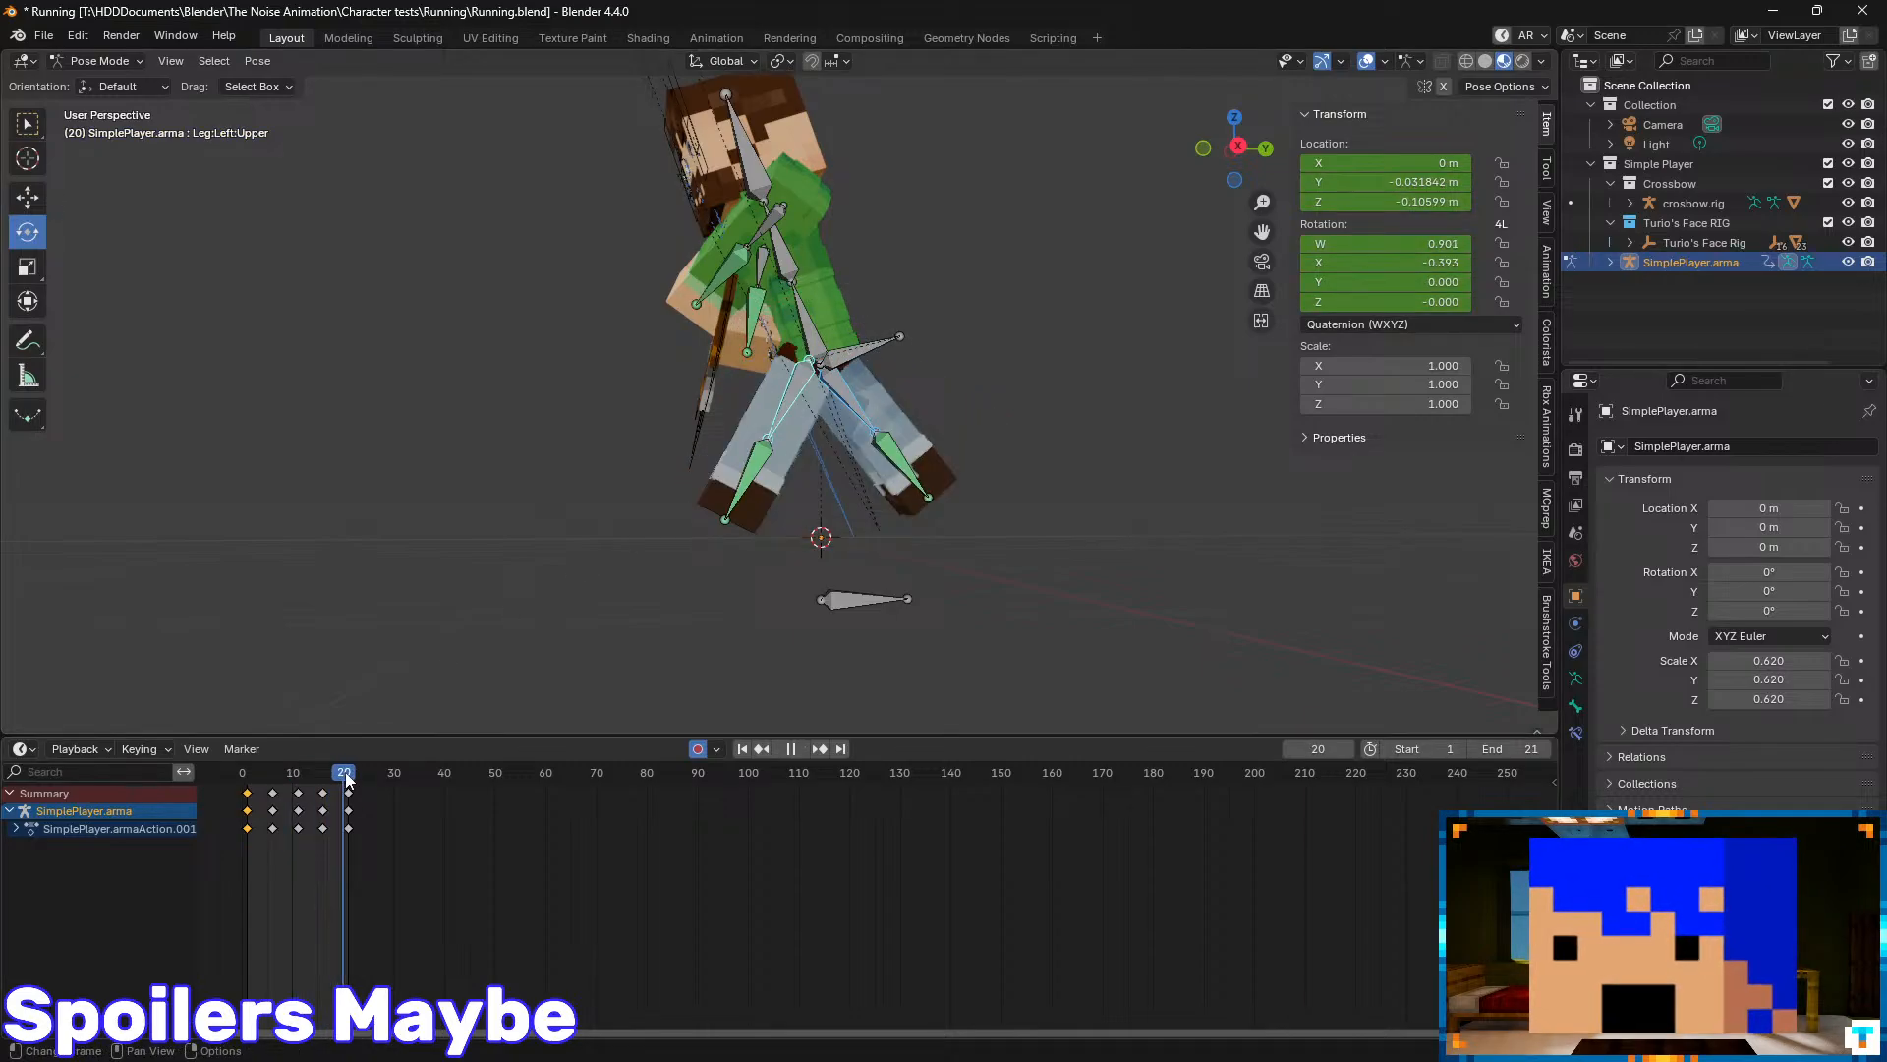
key("i")
key("space")
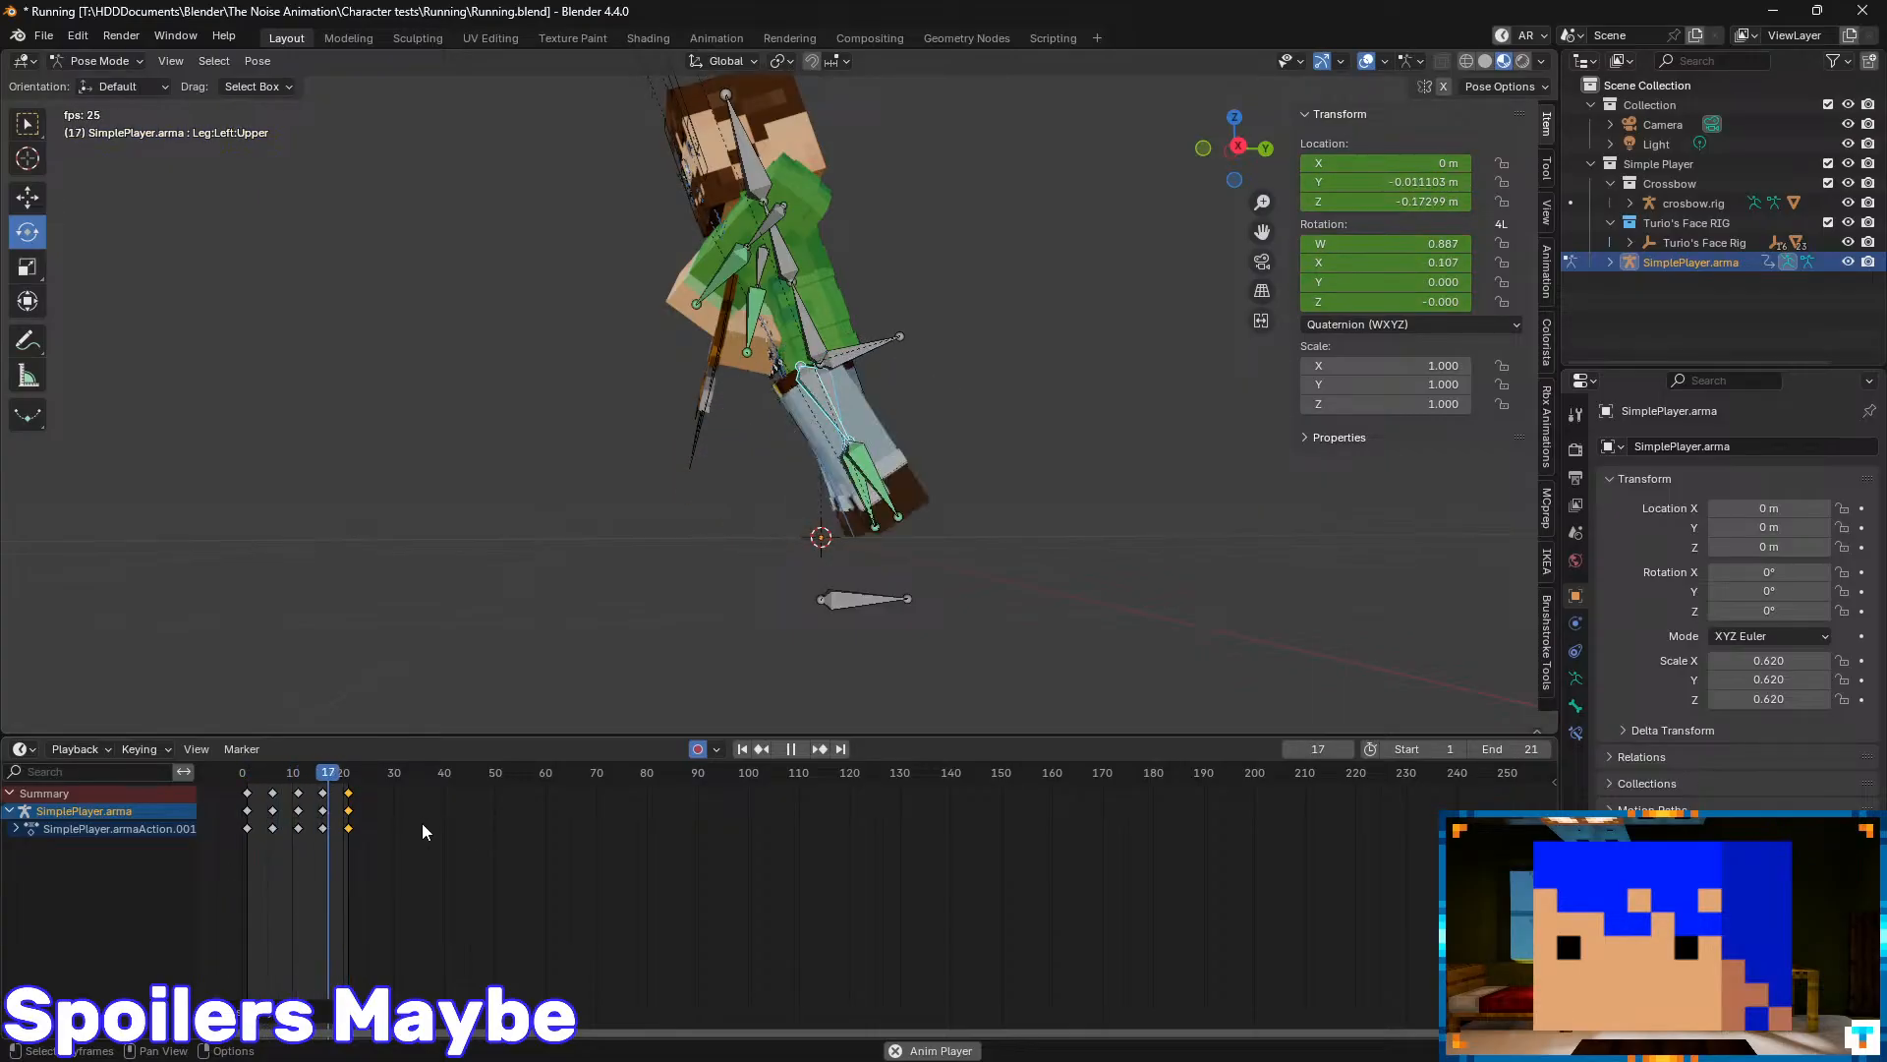
key("Escape")
key("ctrl+s")
- Tighten the leg cycle's timing by moving its keyframes after frame 1 to frames 4, 7, 10 and 13
middle_click_drag(285, 838, 749, 878)
scroll(541, 830, "up", 10)
scroll(708, 847, "up", 3)
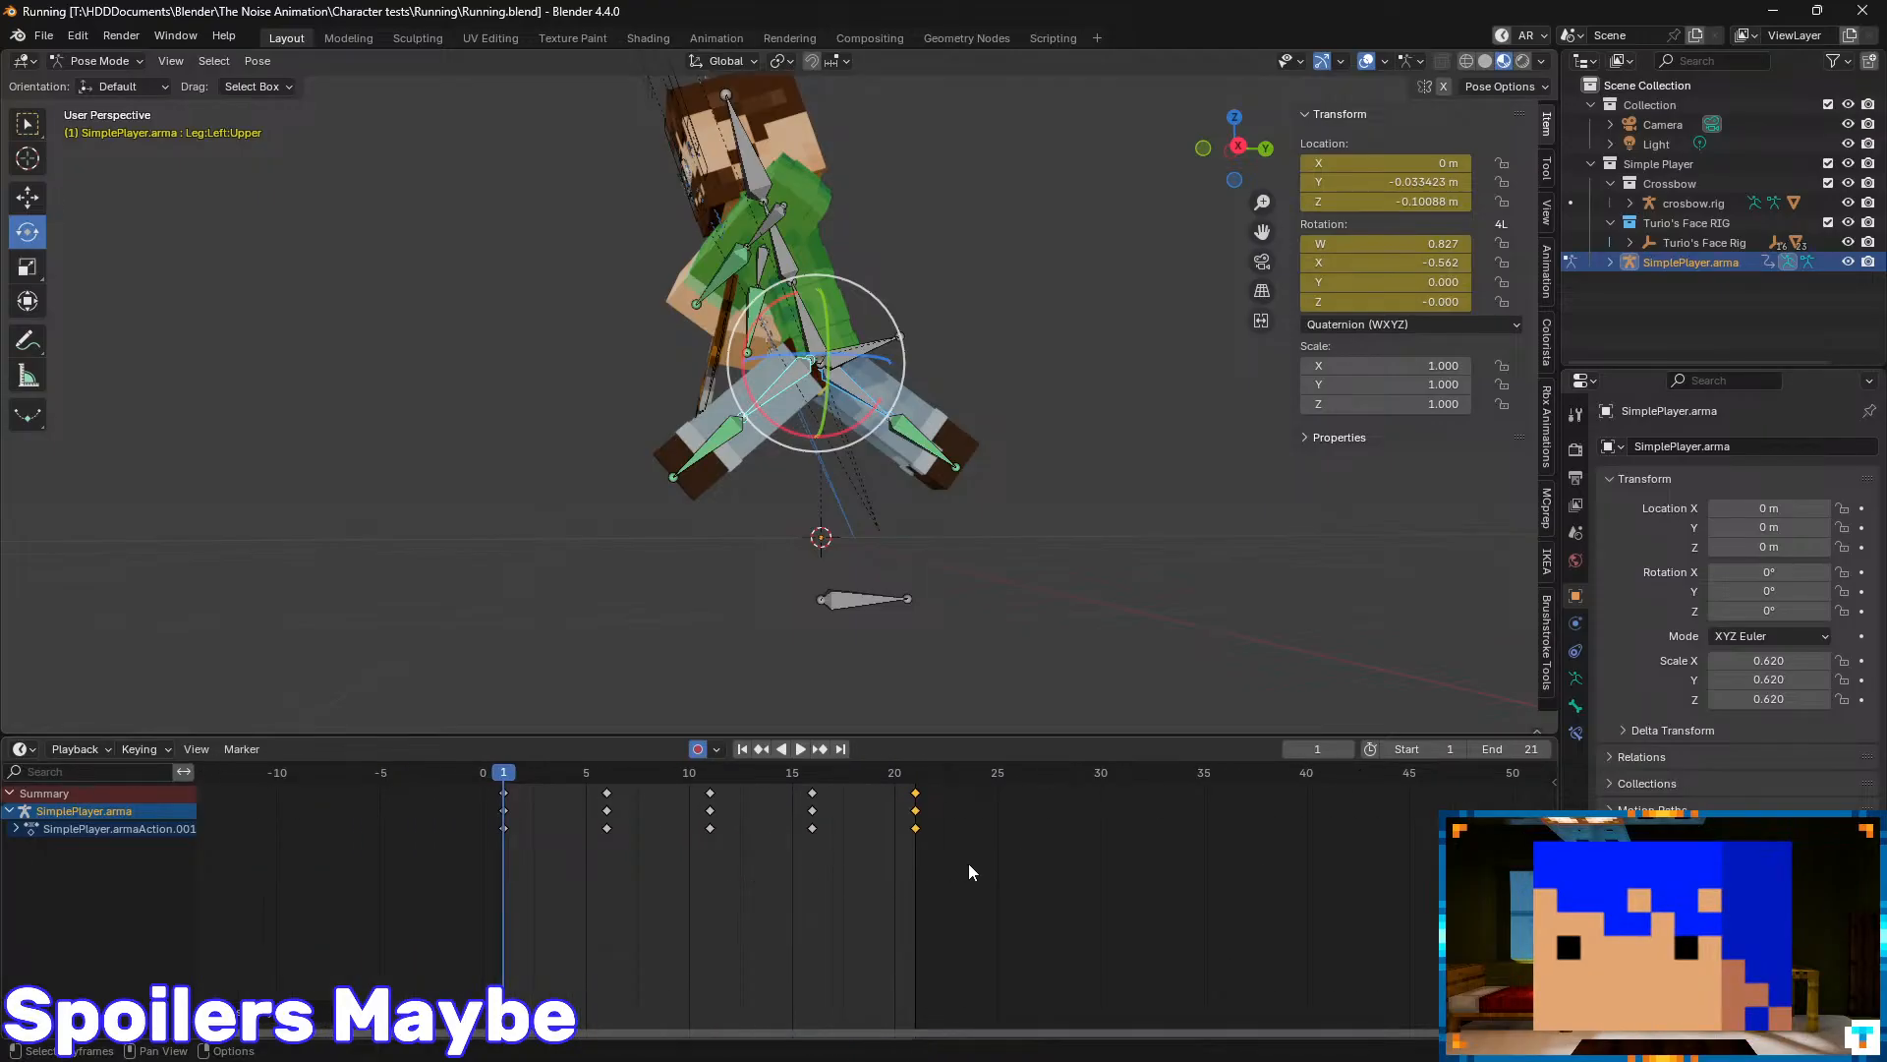
left_click_drag(969, 863, 600, 773)
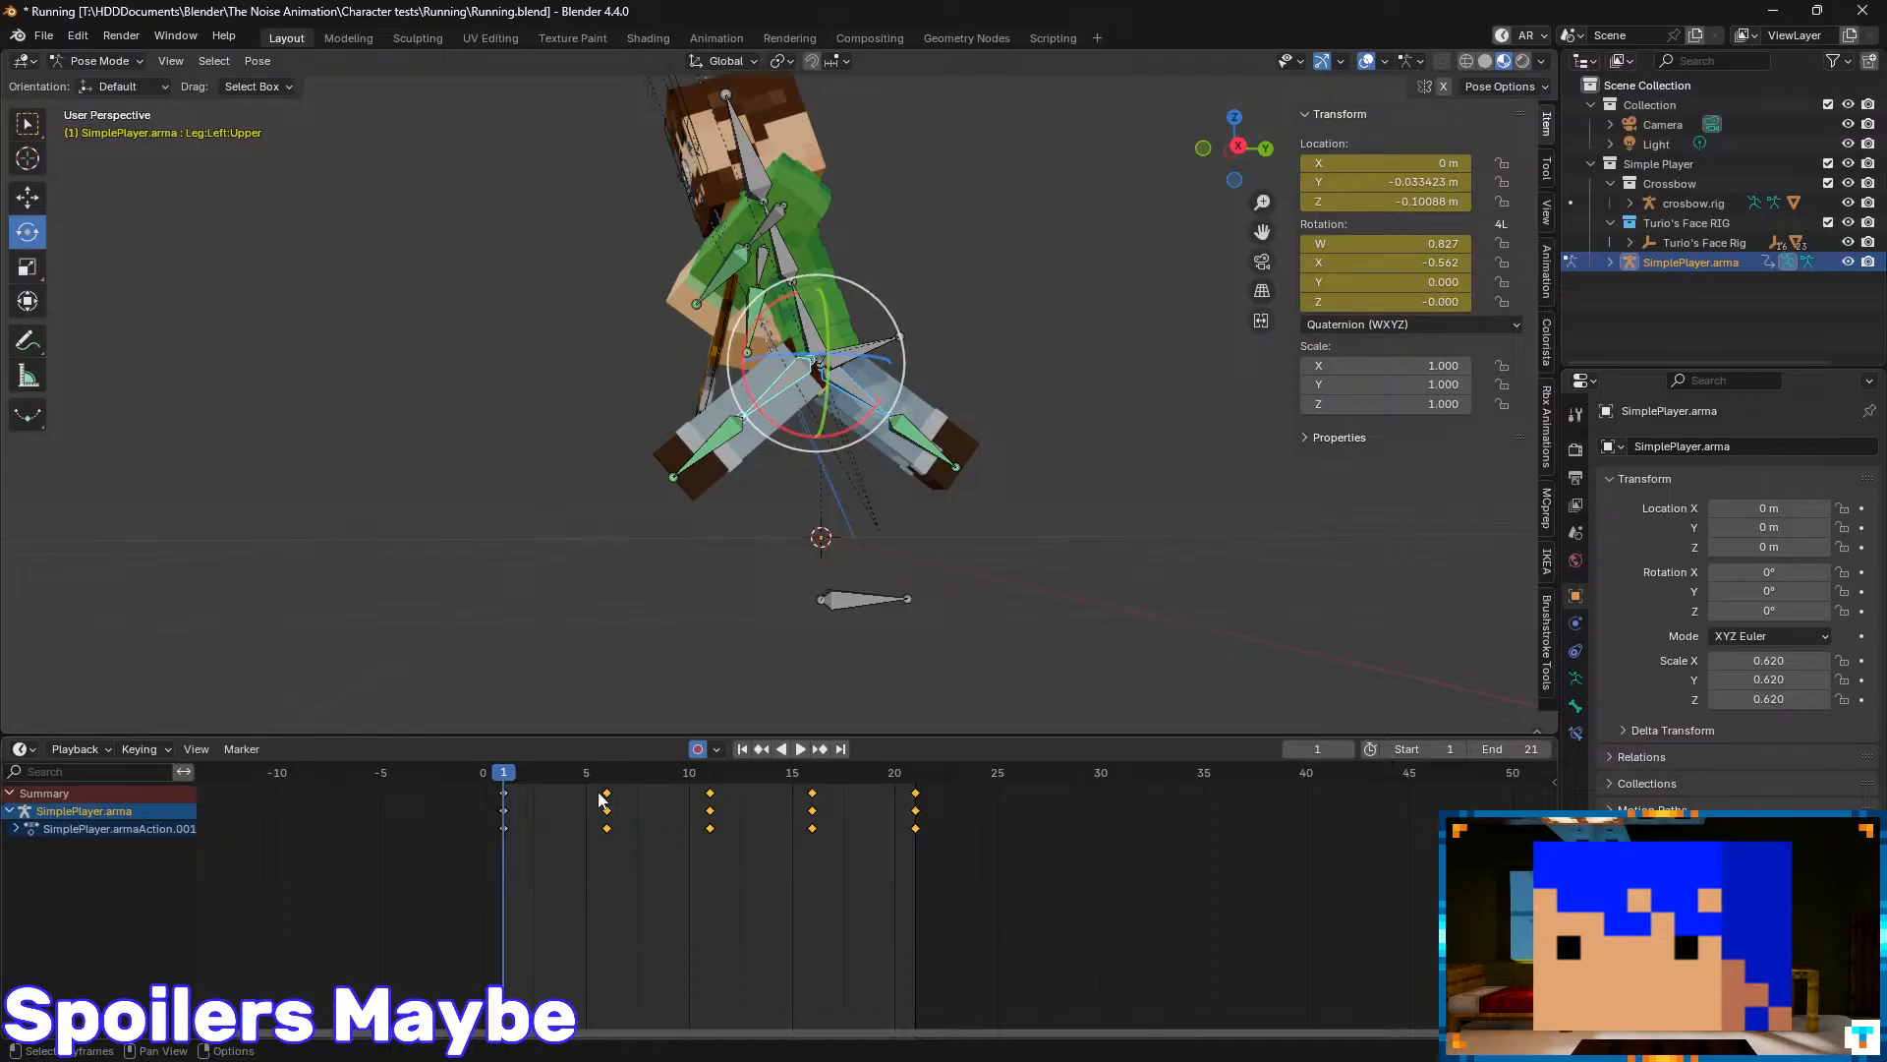
left_click_drag(606, 793, 566, 791)
left_click_drag(876, 844, 871, 840)
mouse_move(656, 794)
left_mouse_down()
mouse_move(624, 793)
mouse_move(728, 799)
mouse_move(683, 793)
left_mouse_up()
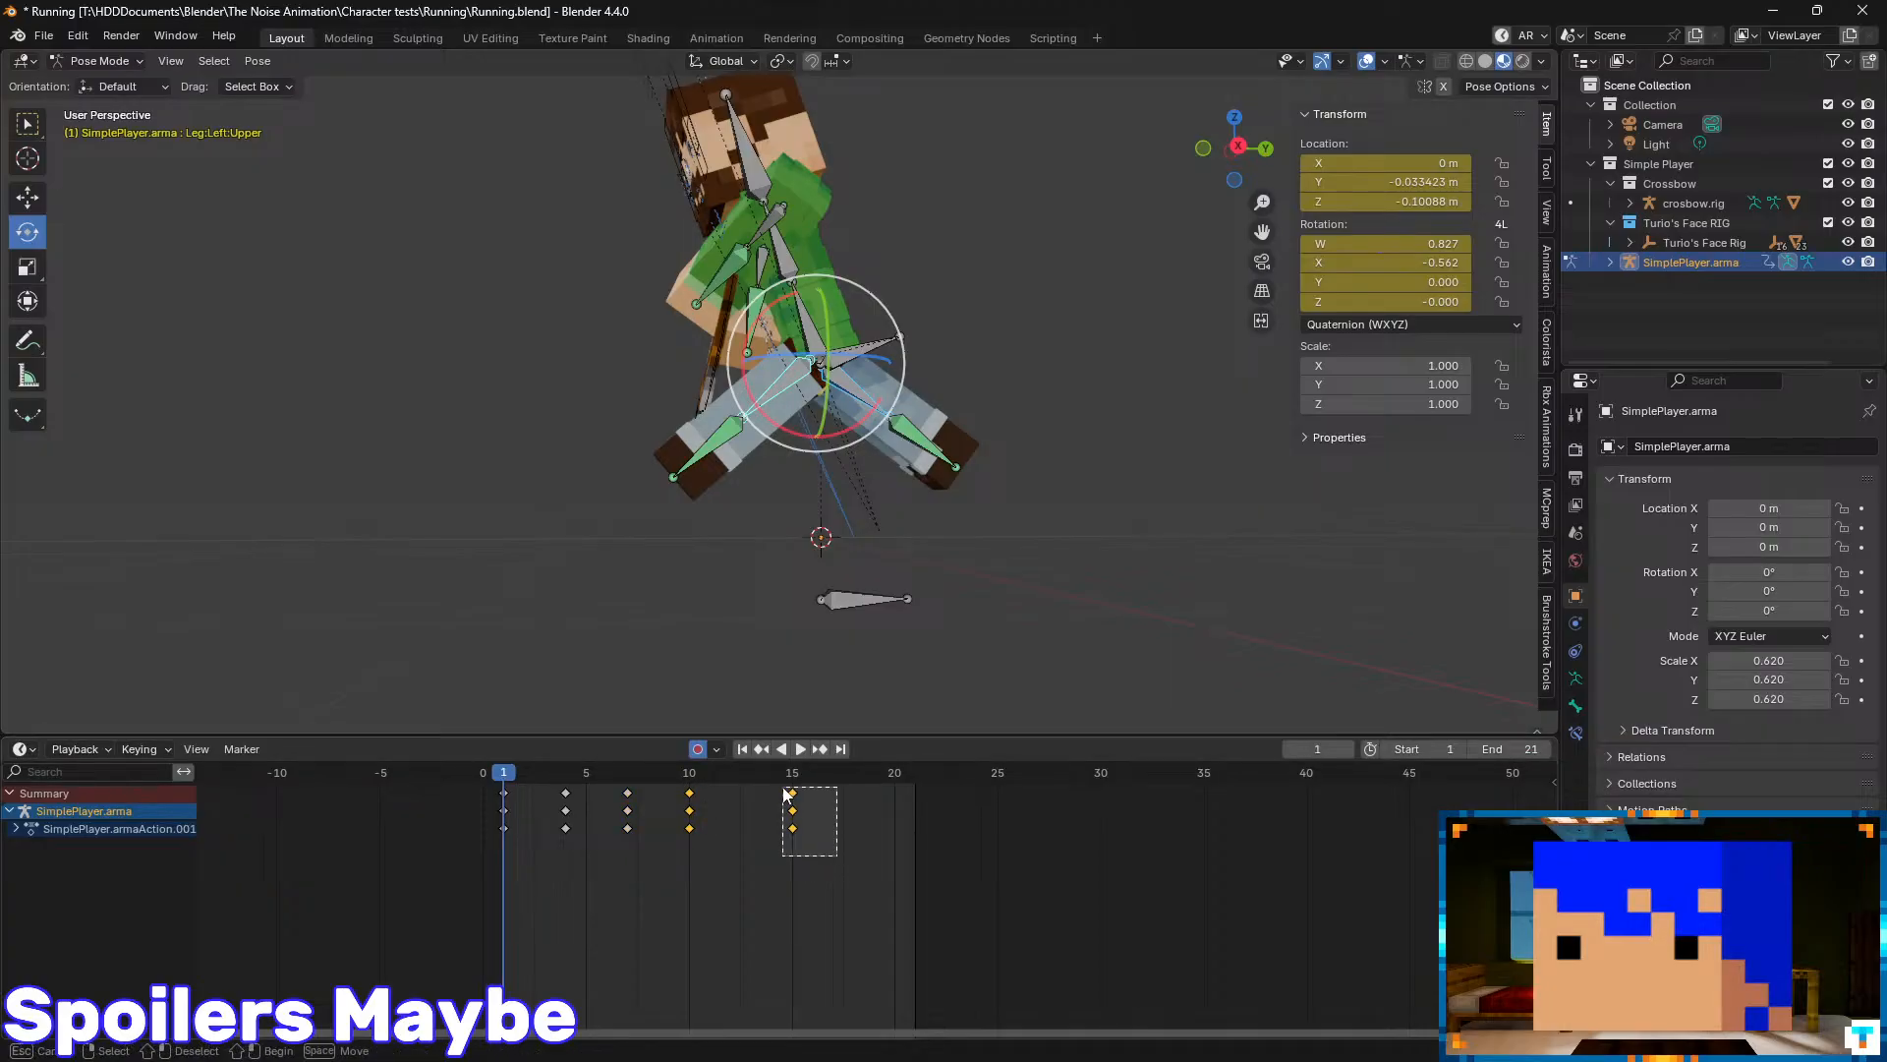
left_click_drag(796, 801, 753, 789)
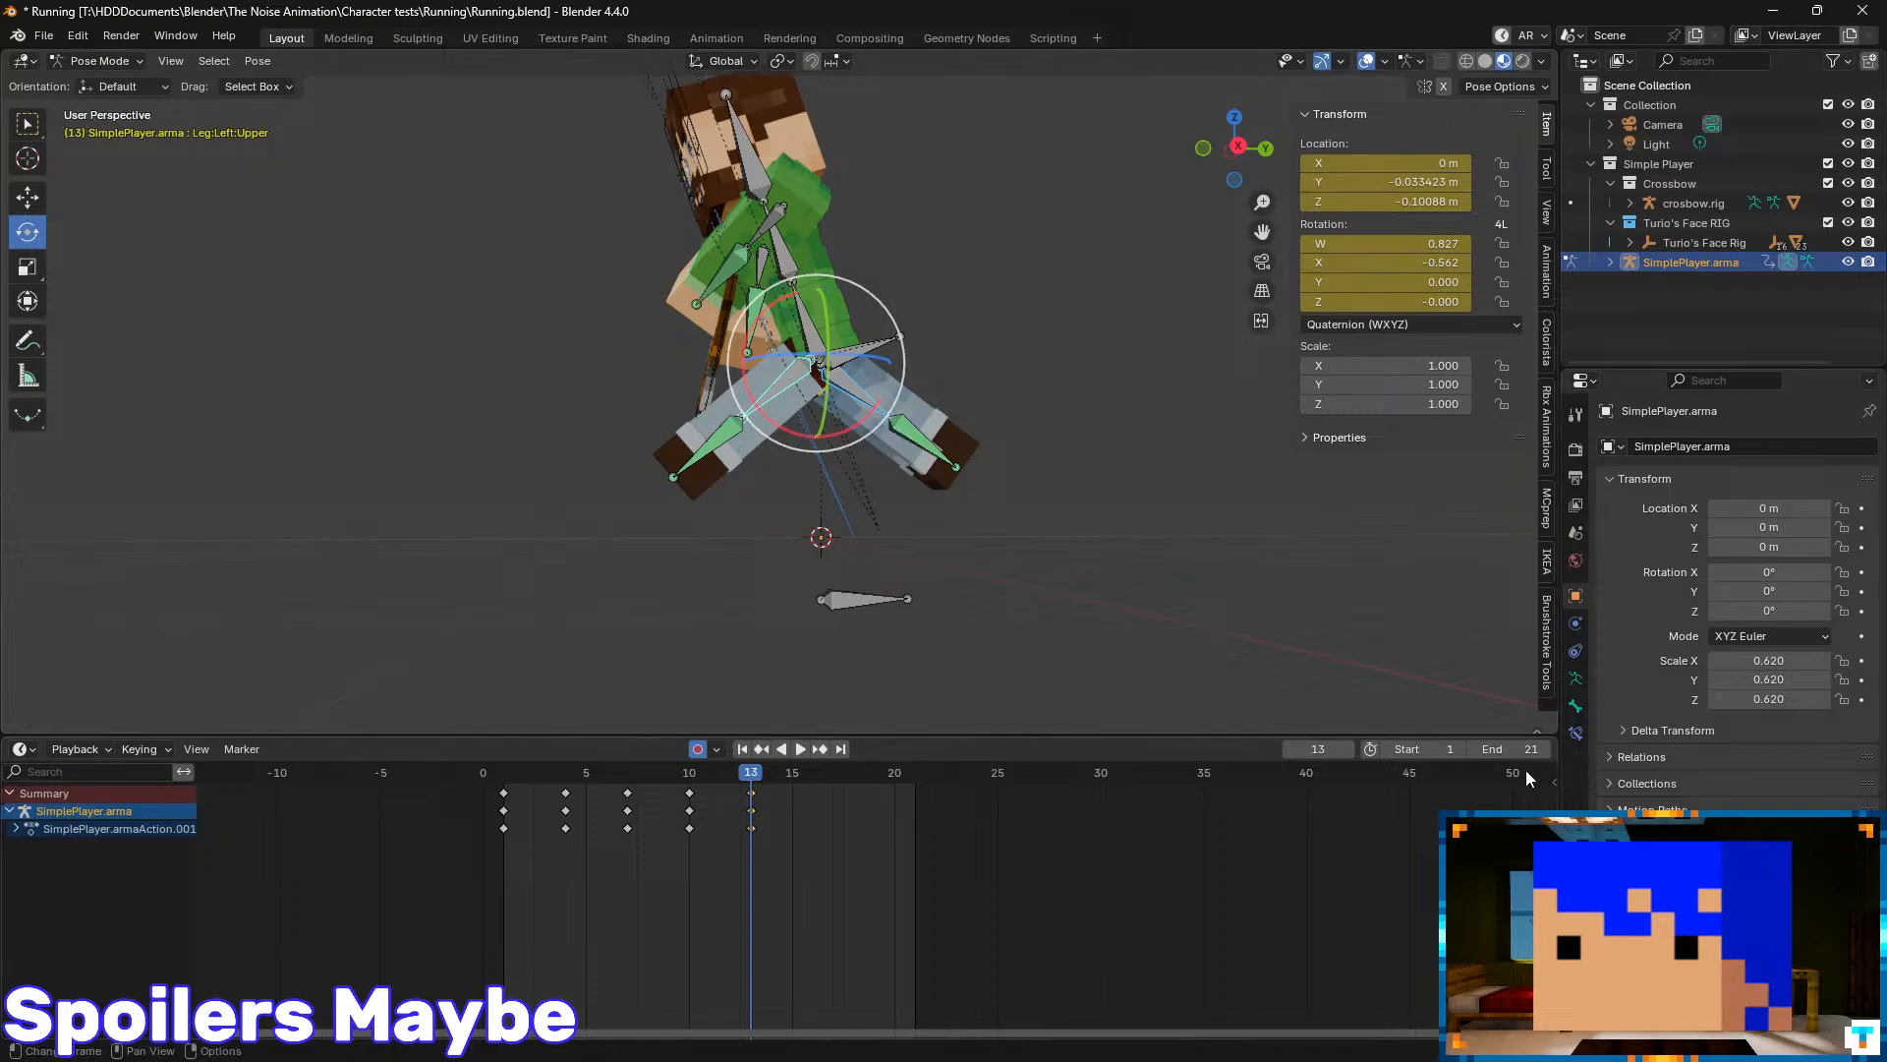
- Set the animation's end frame to 13
left_click(1505, 751)
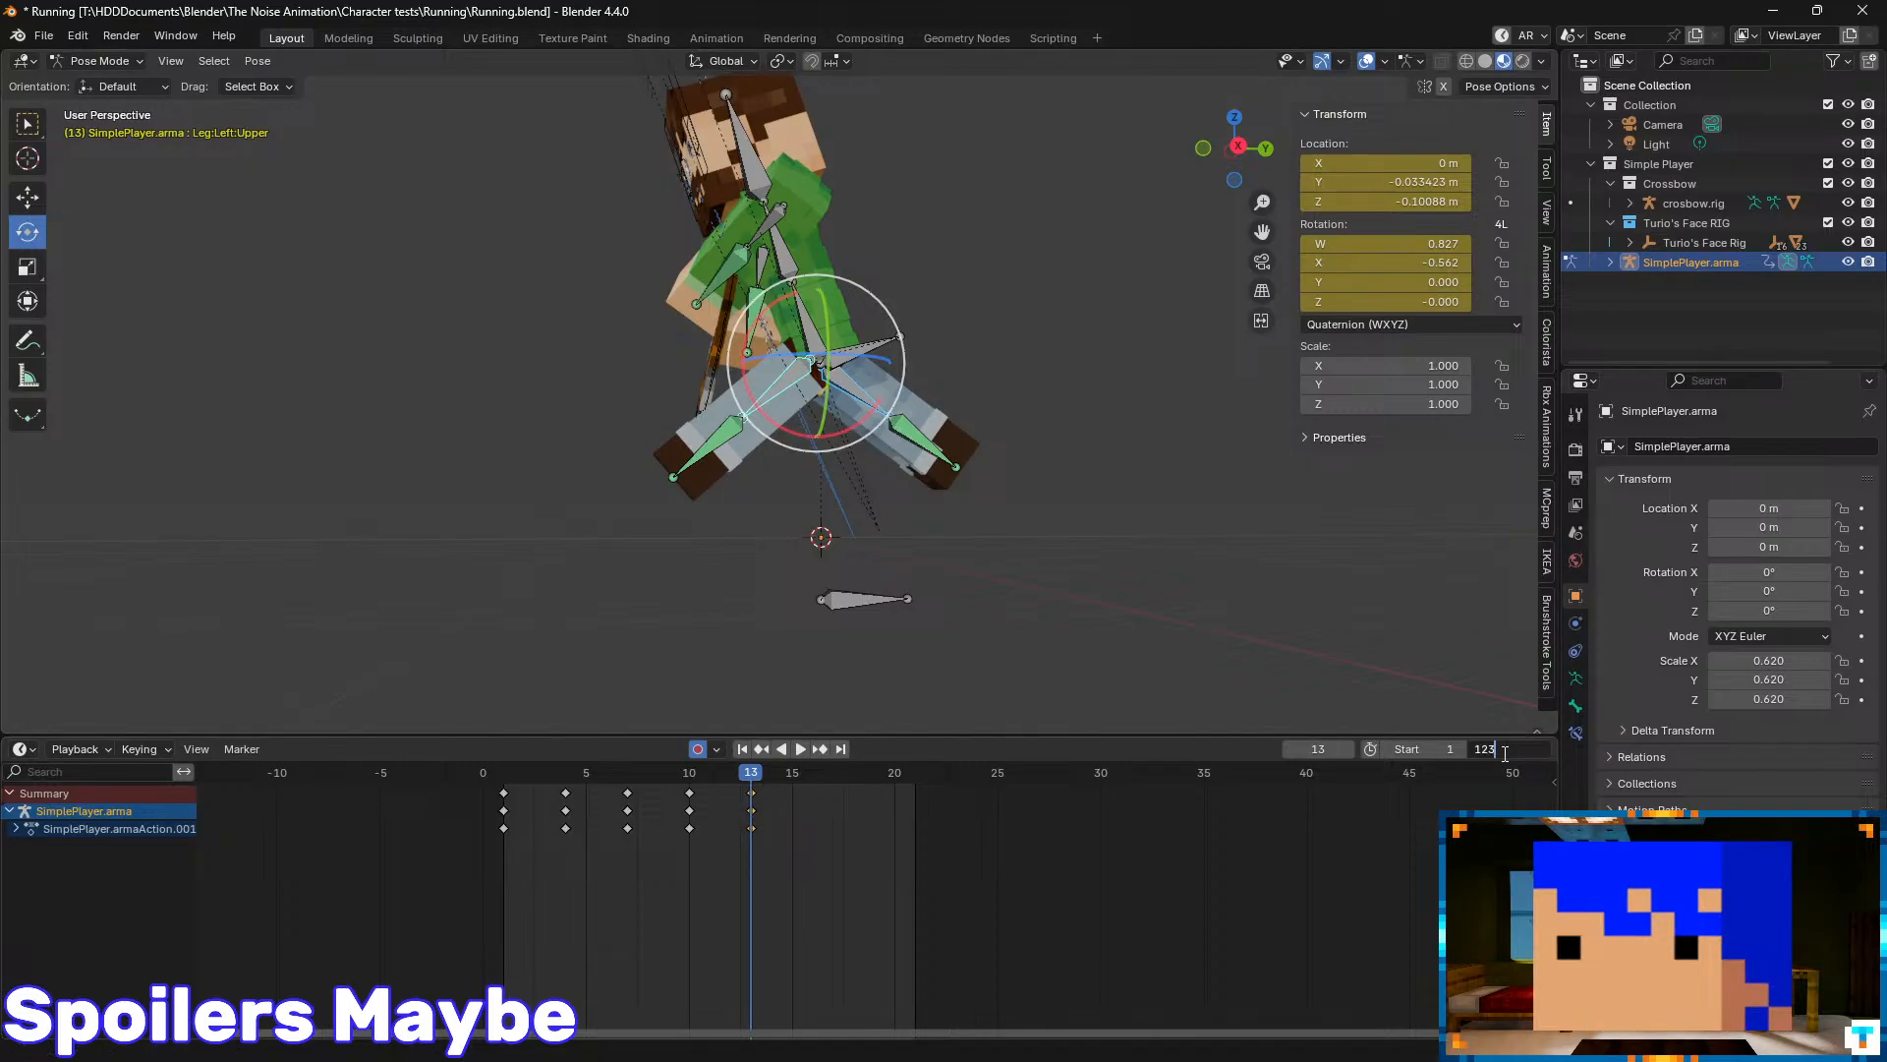
type("13")
key("Return")
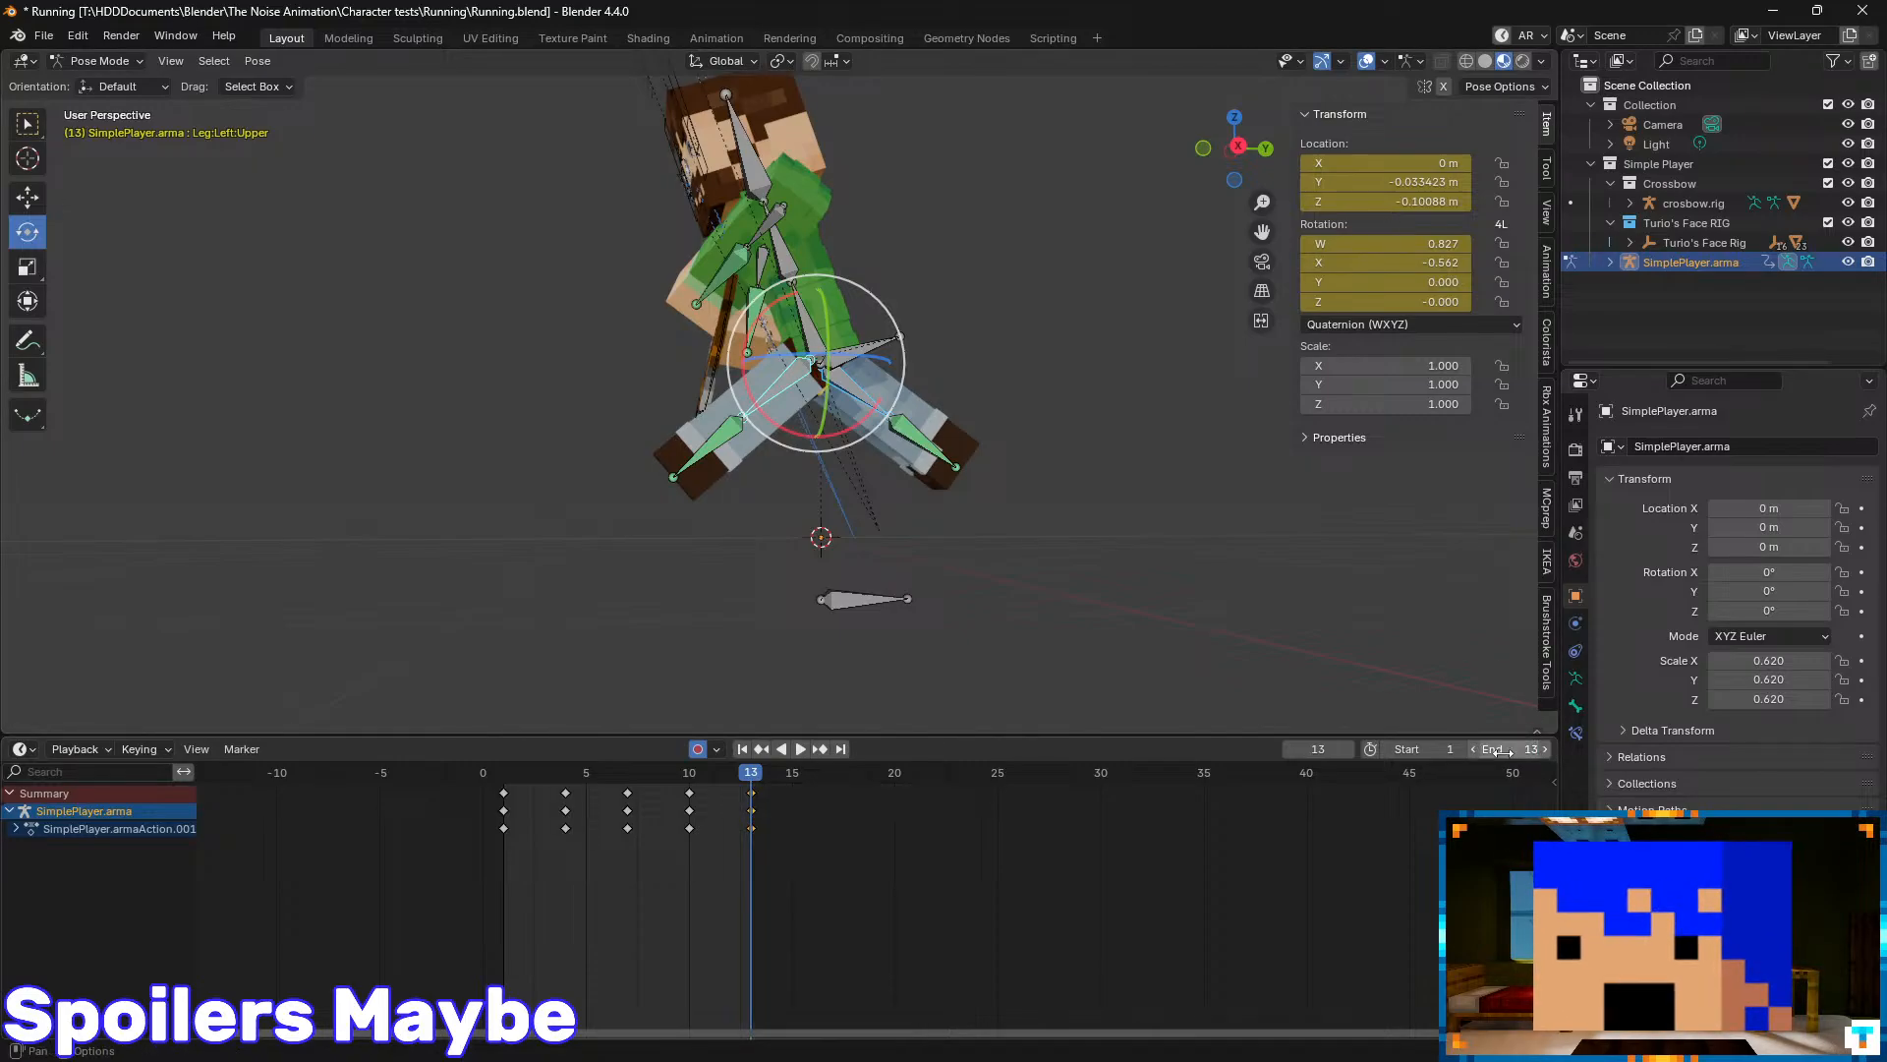
- Play back the shortened run cycle with the whole character in view, save the file, and stop playback
key("space")
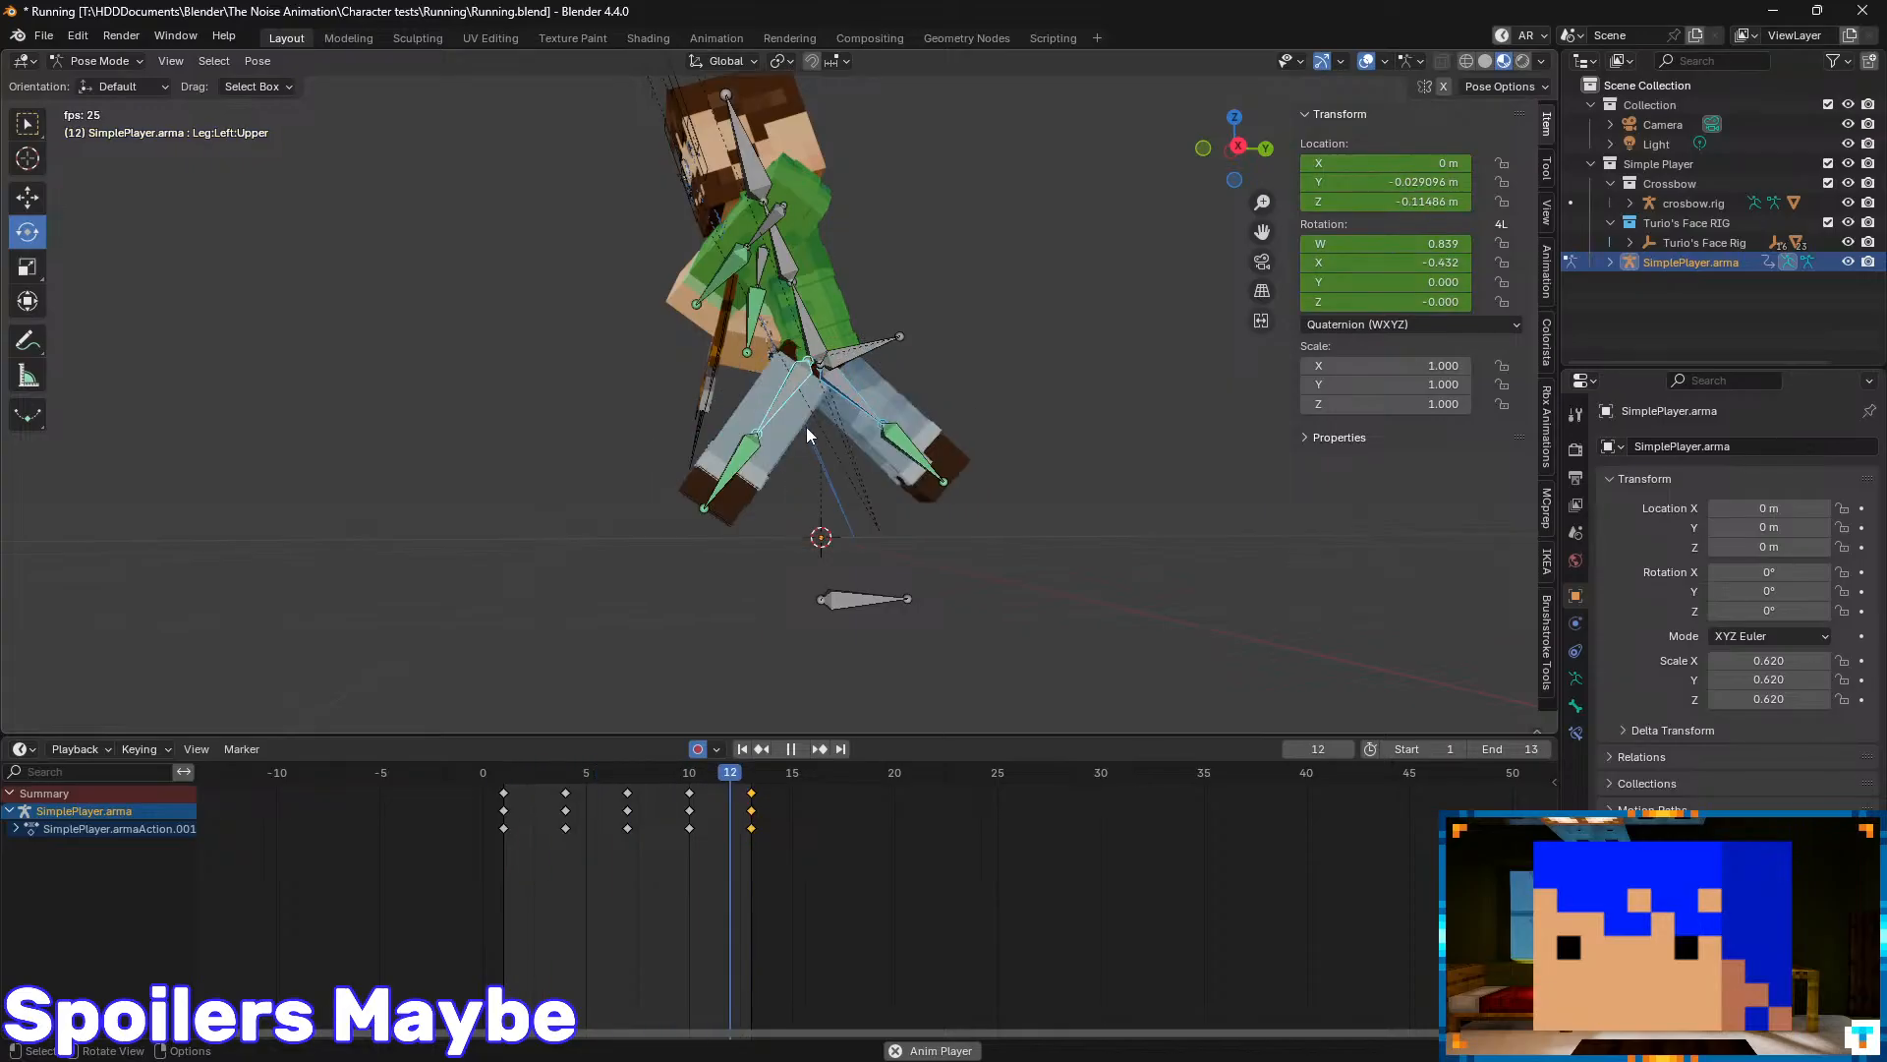
scroll(773, 344, "down", 3)
scroll(776, 354, "up", 3)
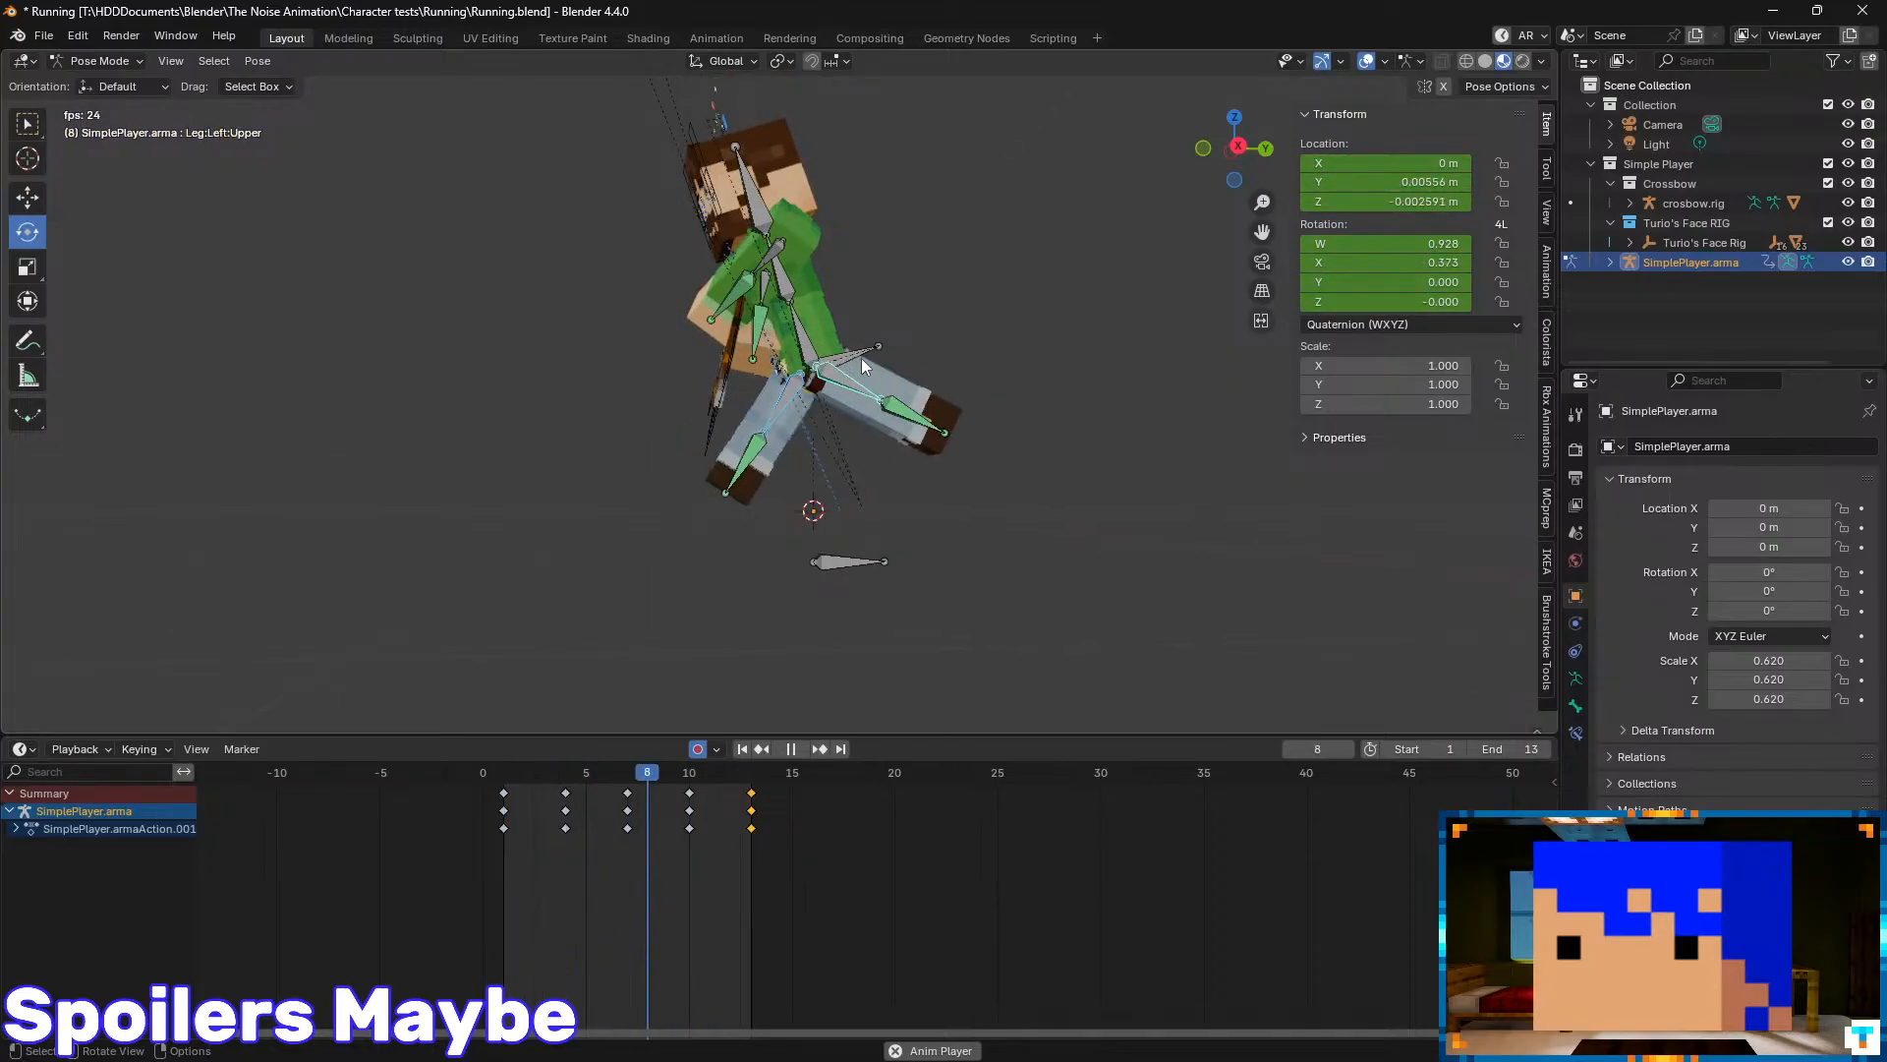
middle_click_drag(881, 322, 863, 401, "shift")
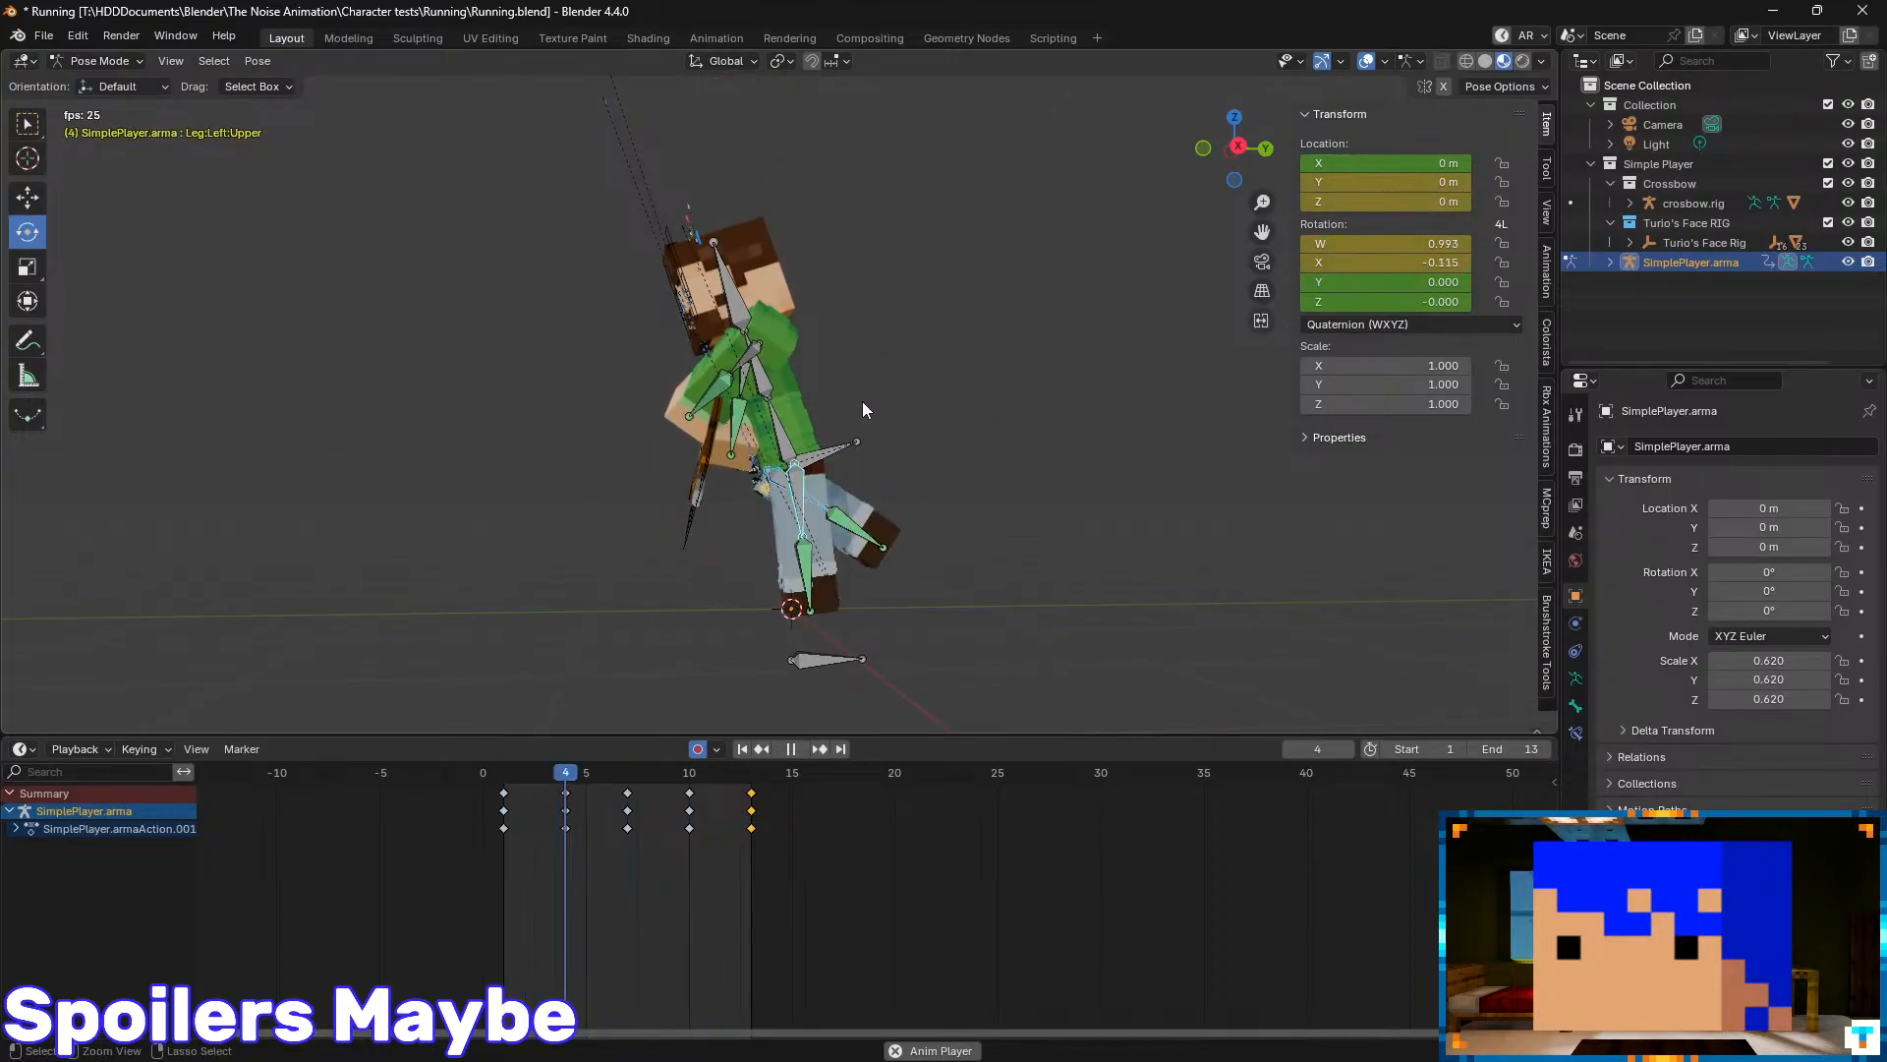
key("ctrl+s")
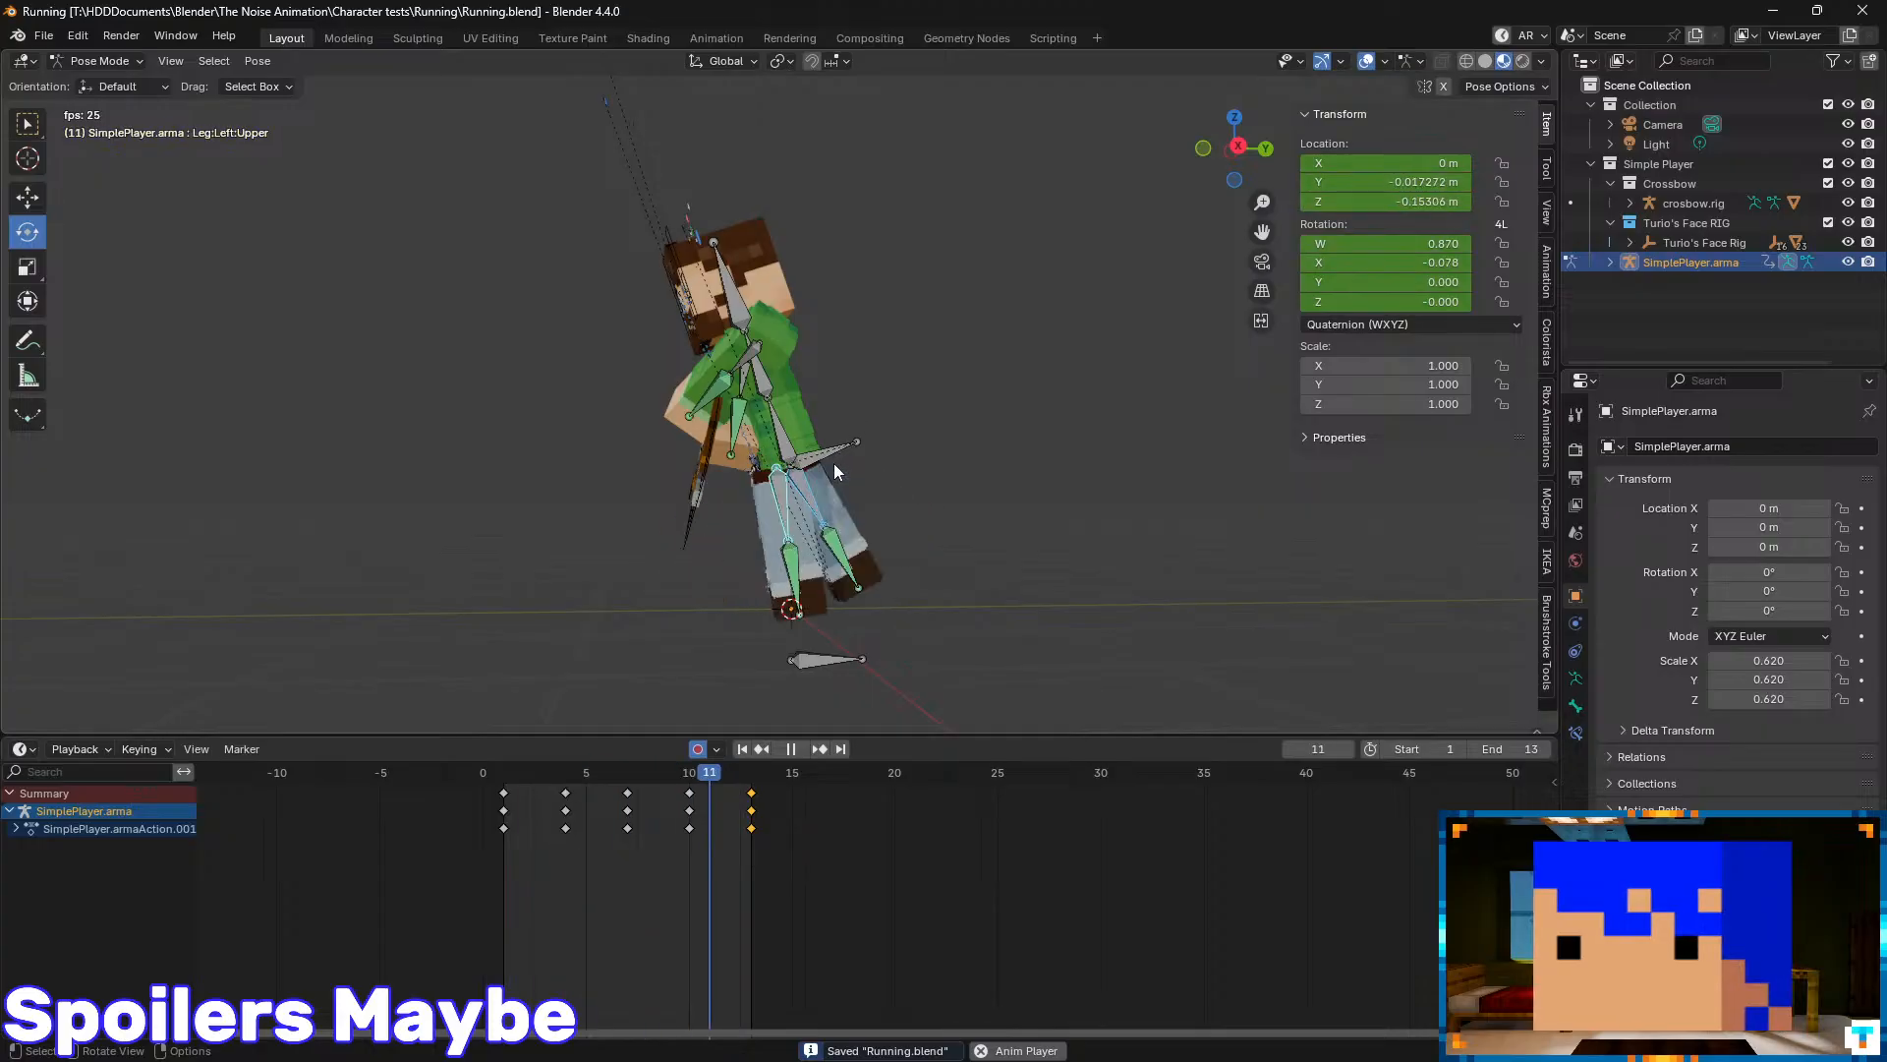
mouse_move(865, 410)
middle_mouse_down()
mouse_move(975, 444)
mouse_move(847, 392)
mouse_move(868, 377)
middle_mouse_up()
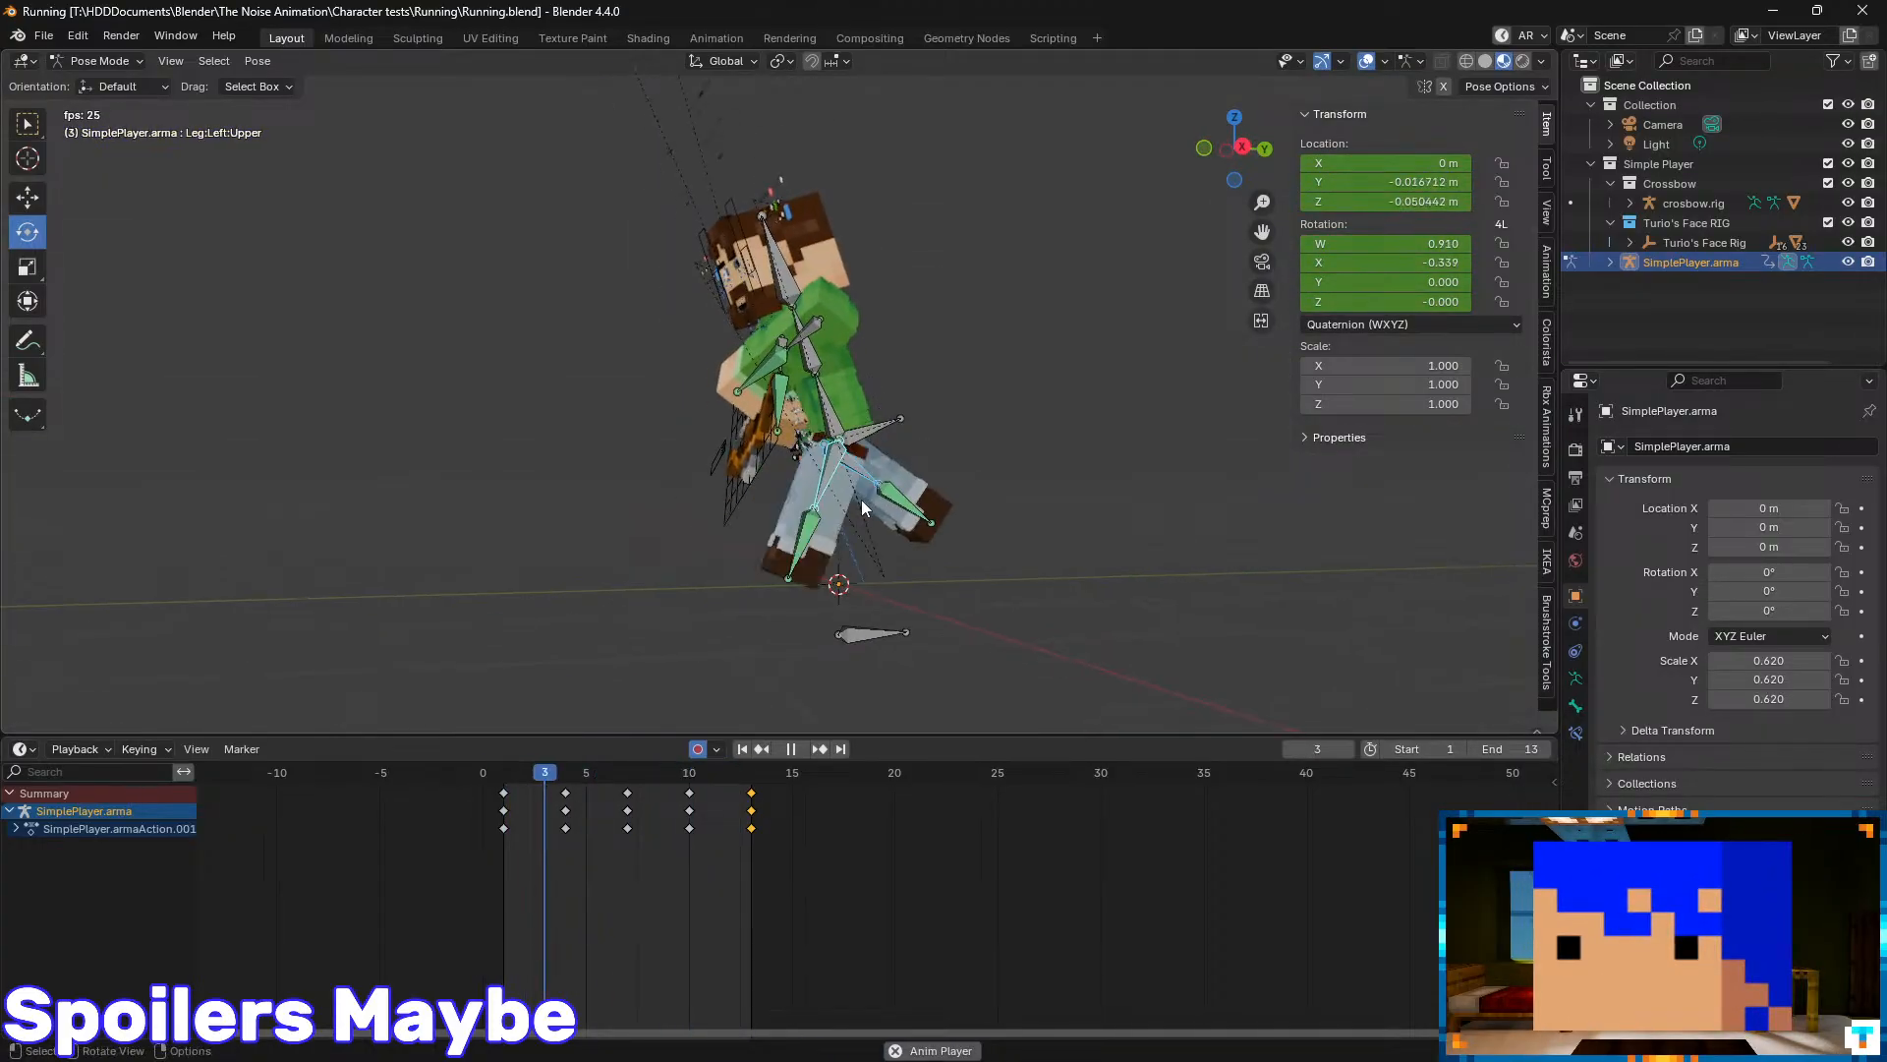
key("space")
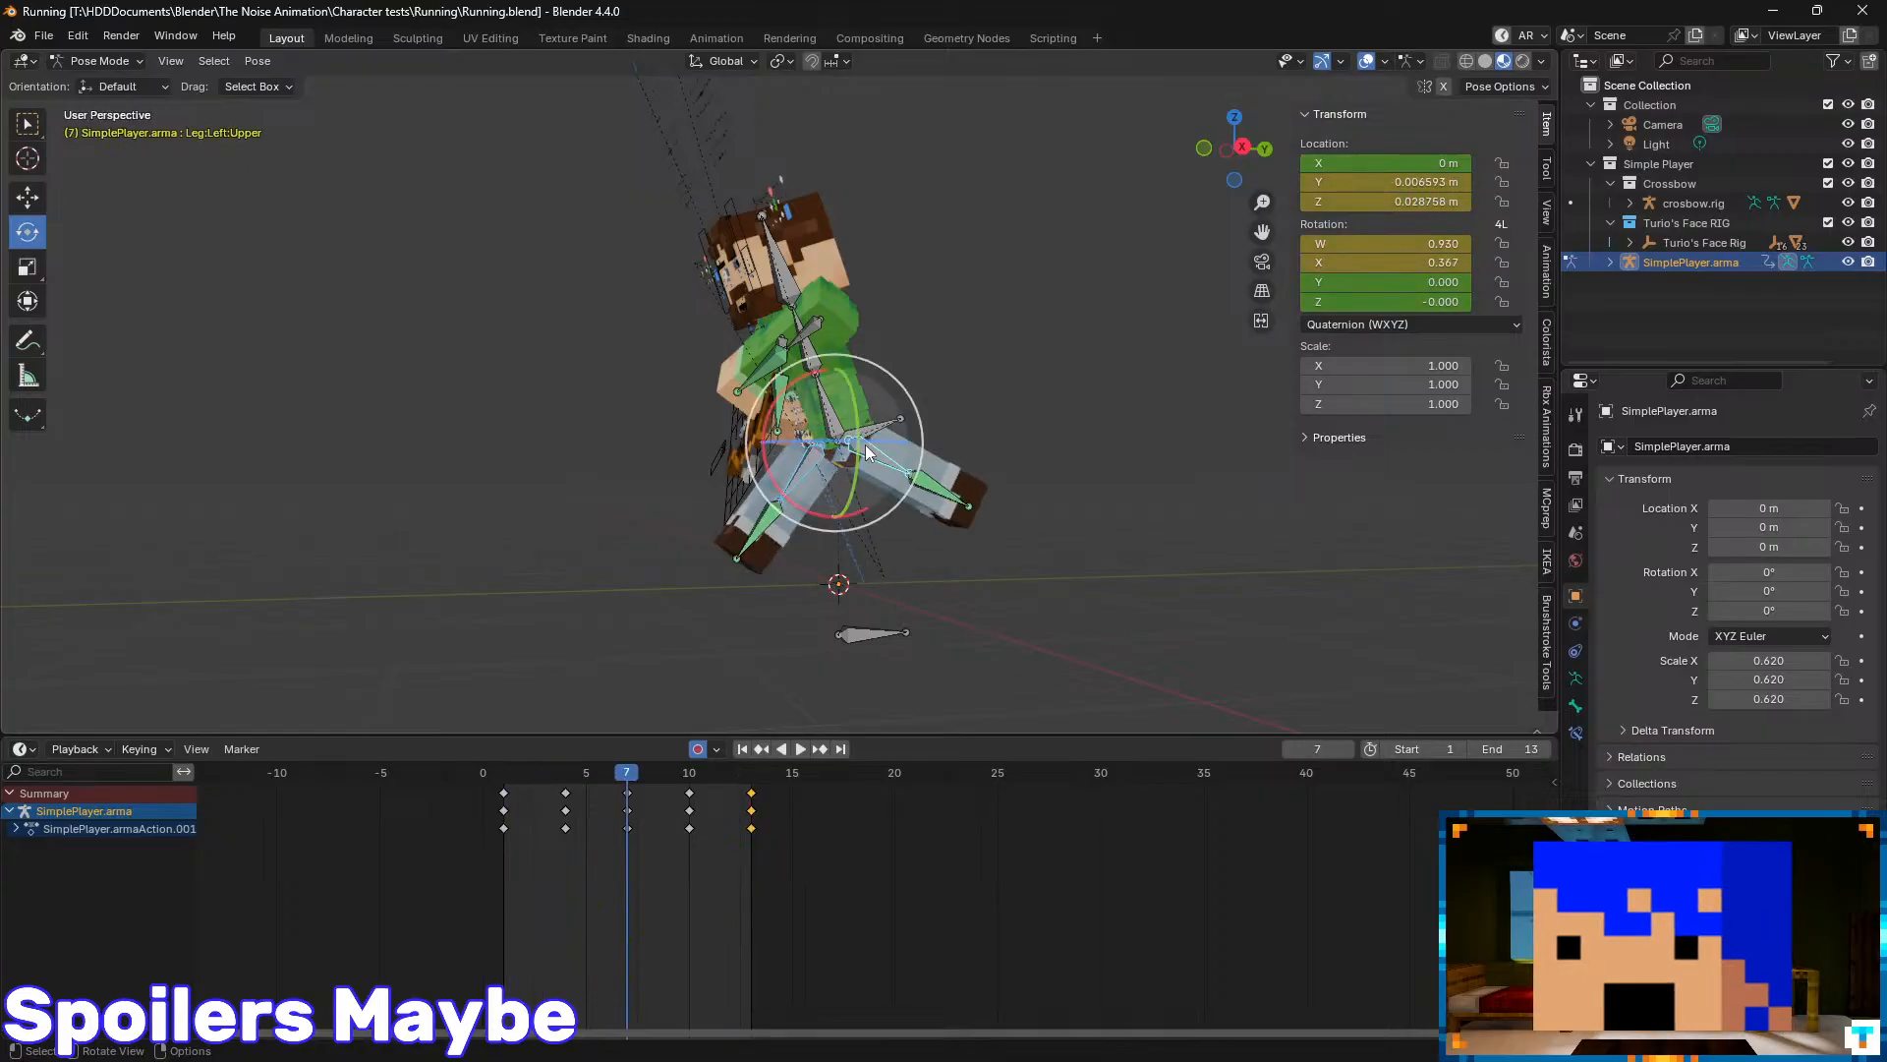
- Rotate the left upper leg slightly forward at frame 4, to about W 0.985, X -0.171
key("Down")
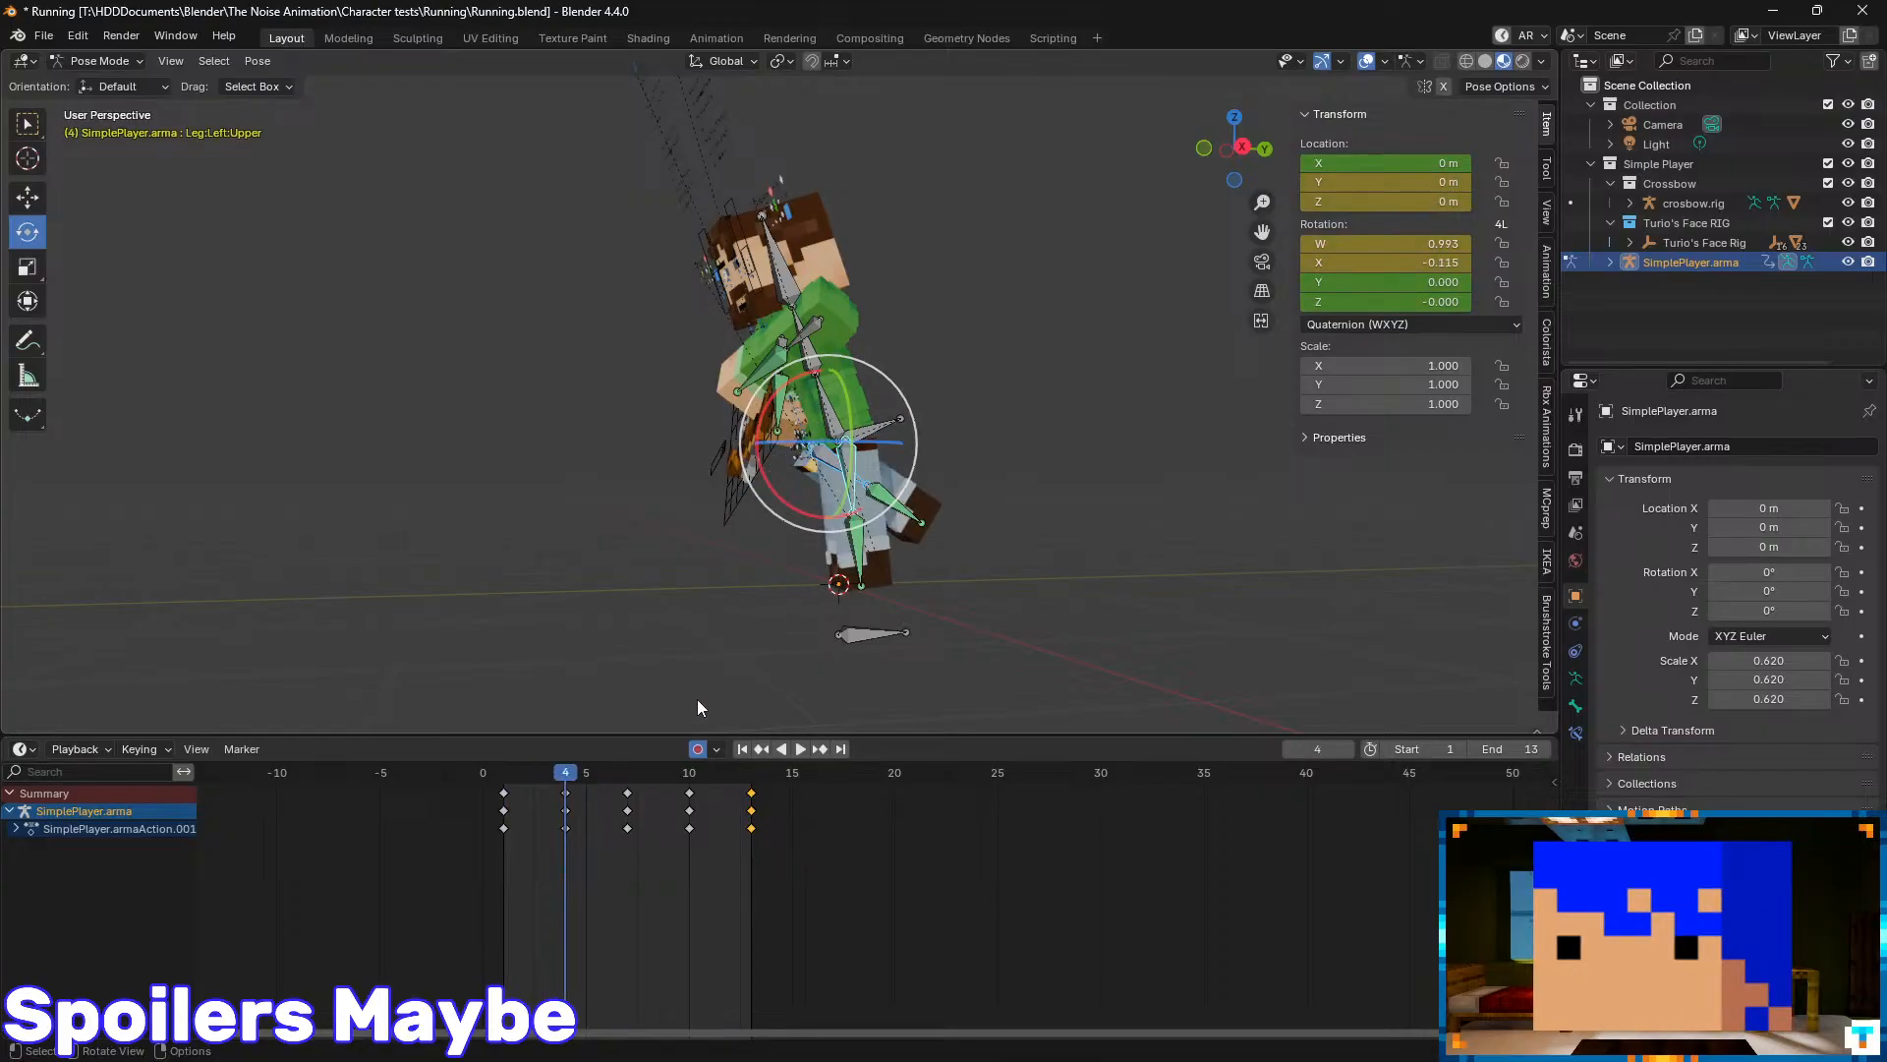
key("Down")
key("Up")
left_click(851, 482)
middle_click_drag(942, 518, 863, 508)
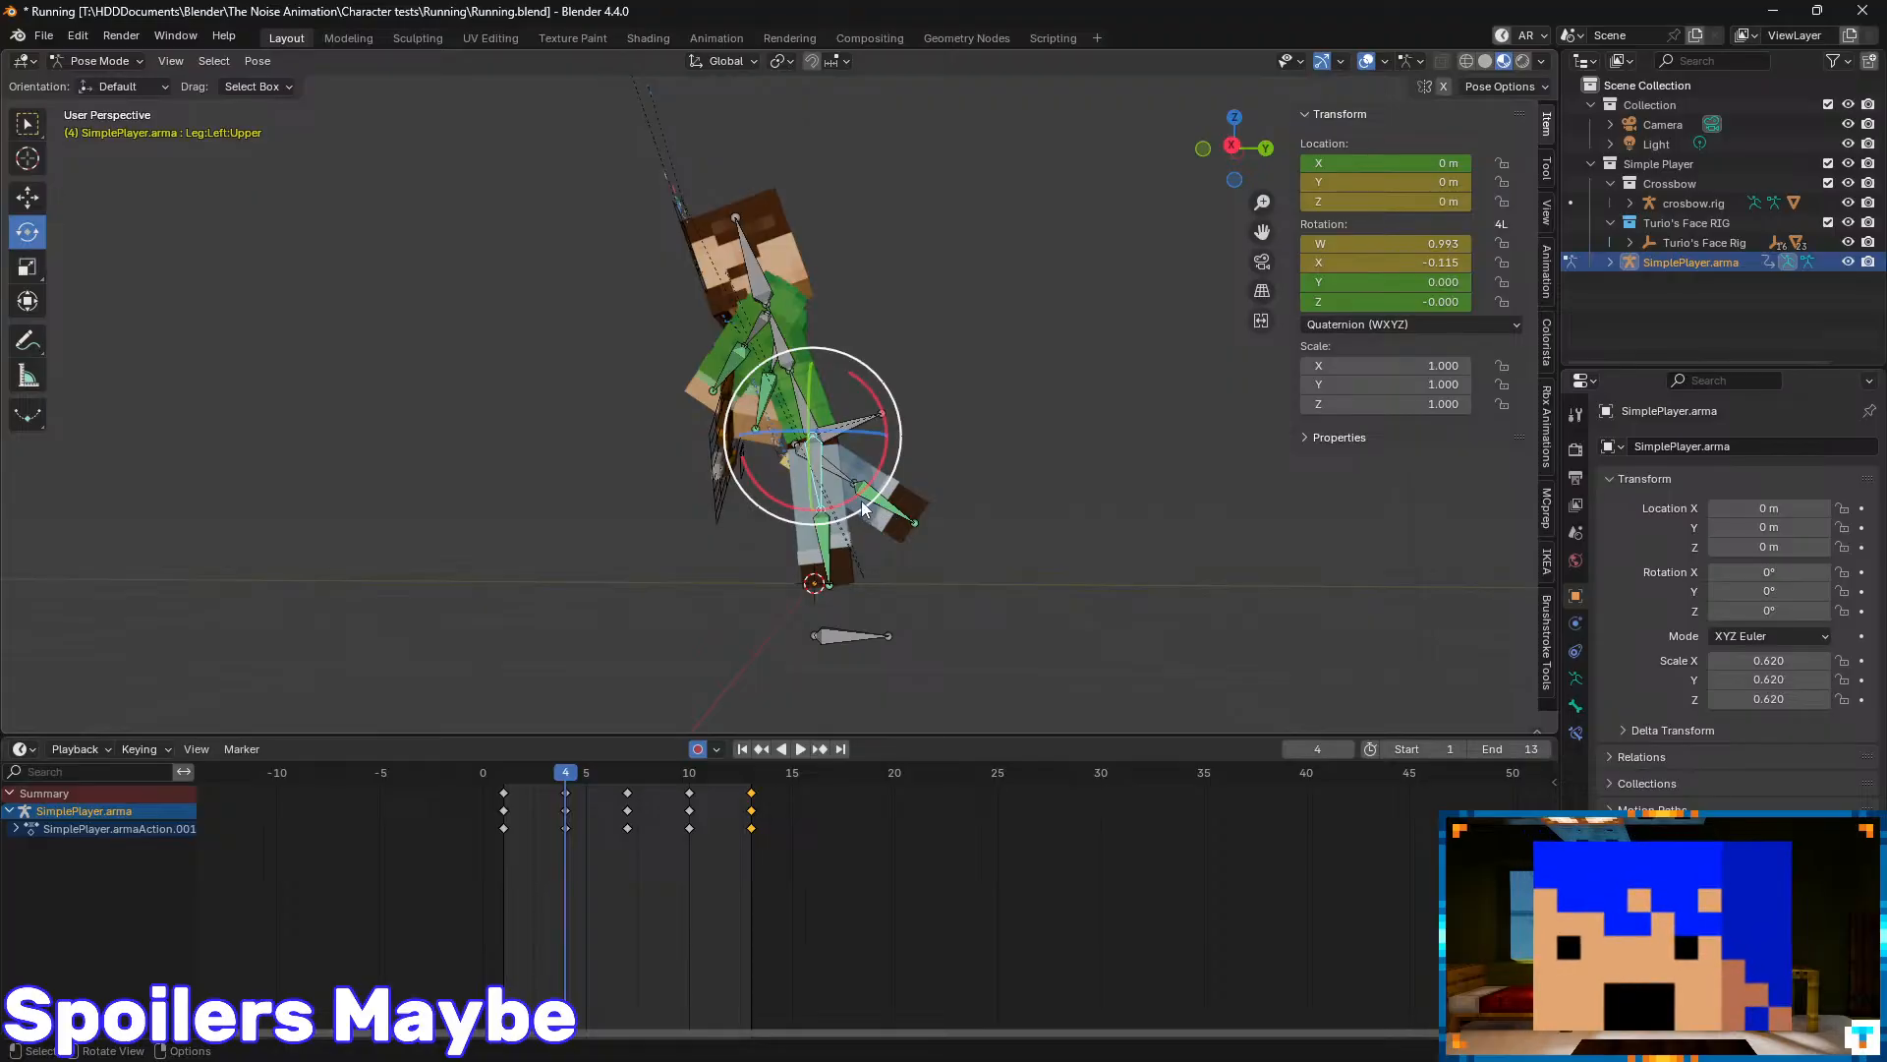
left_click_drag(858, 504, 854, 513)
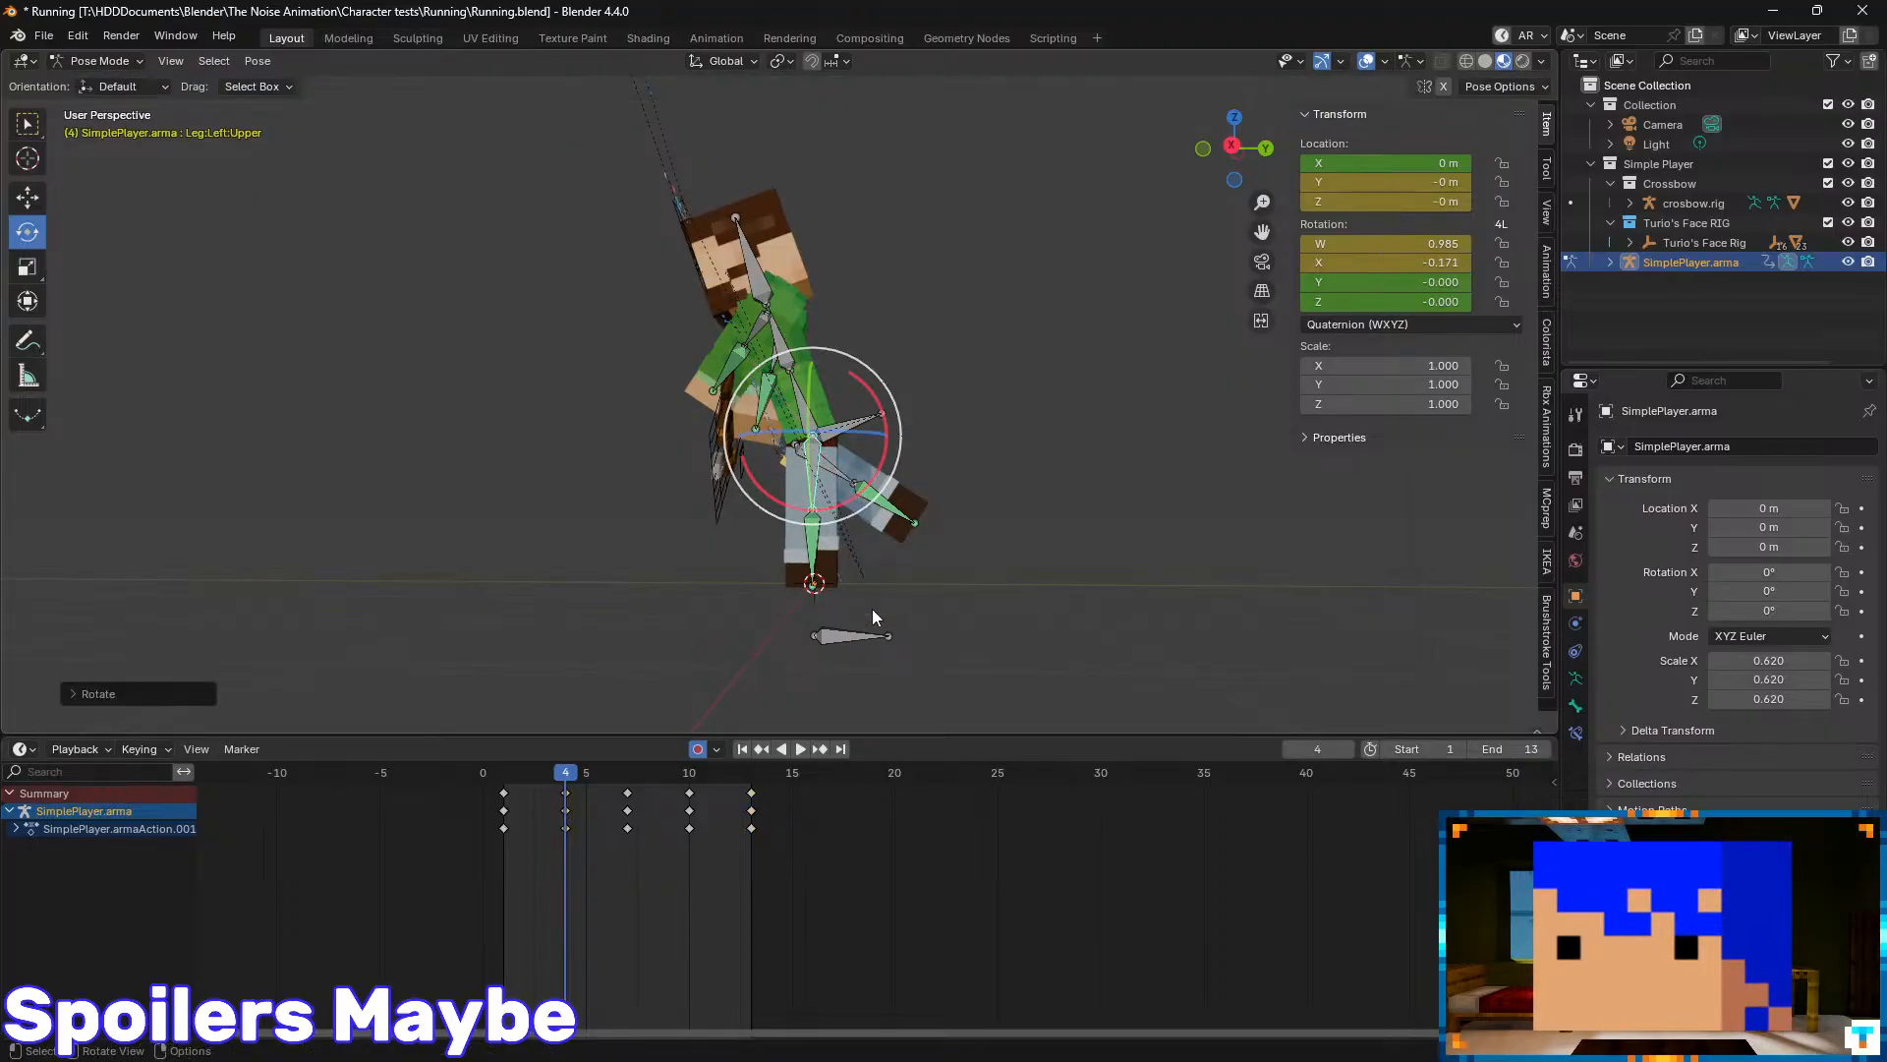
- Rotate the right upper leg slightly at frame 10 and advance to the closing keyframe at frame 13
key("Up")
key("Up")
left_click(836, 497)
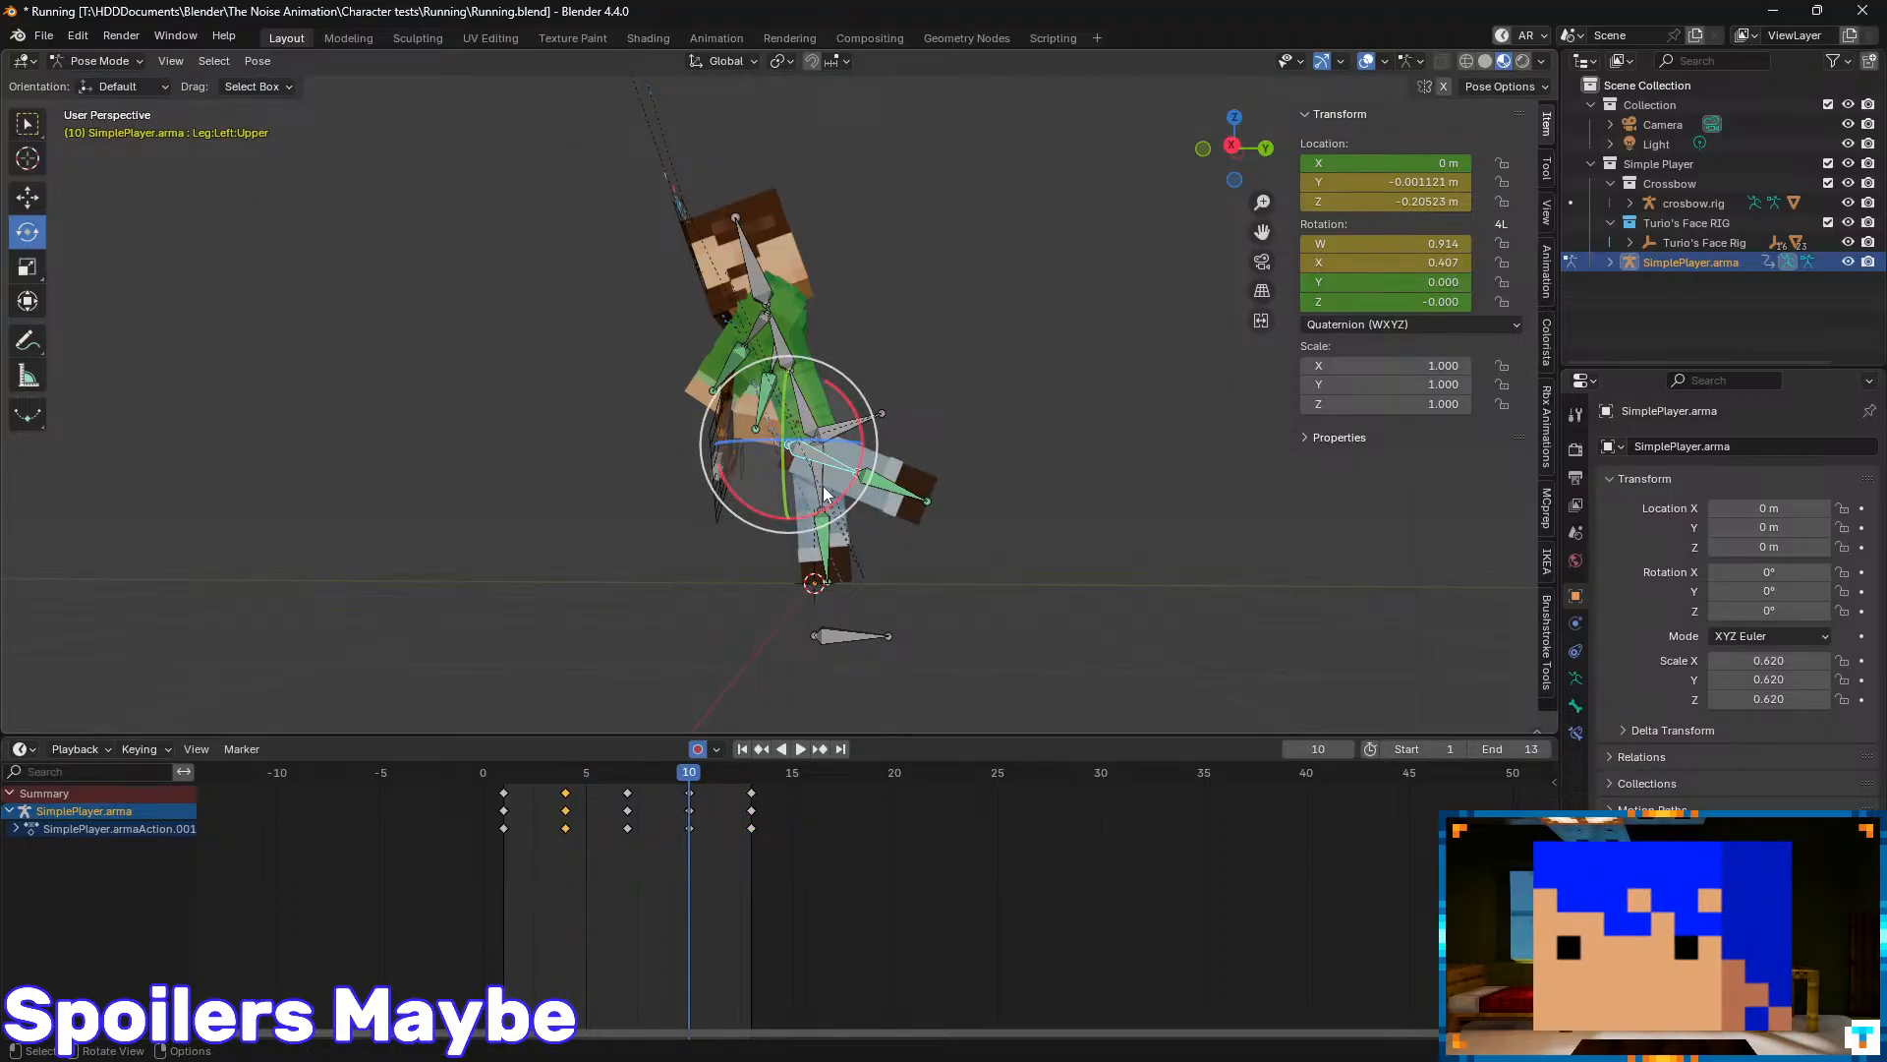
left_click_drag(852, 505, 853, 513)
key("Up")
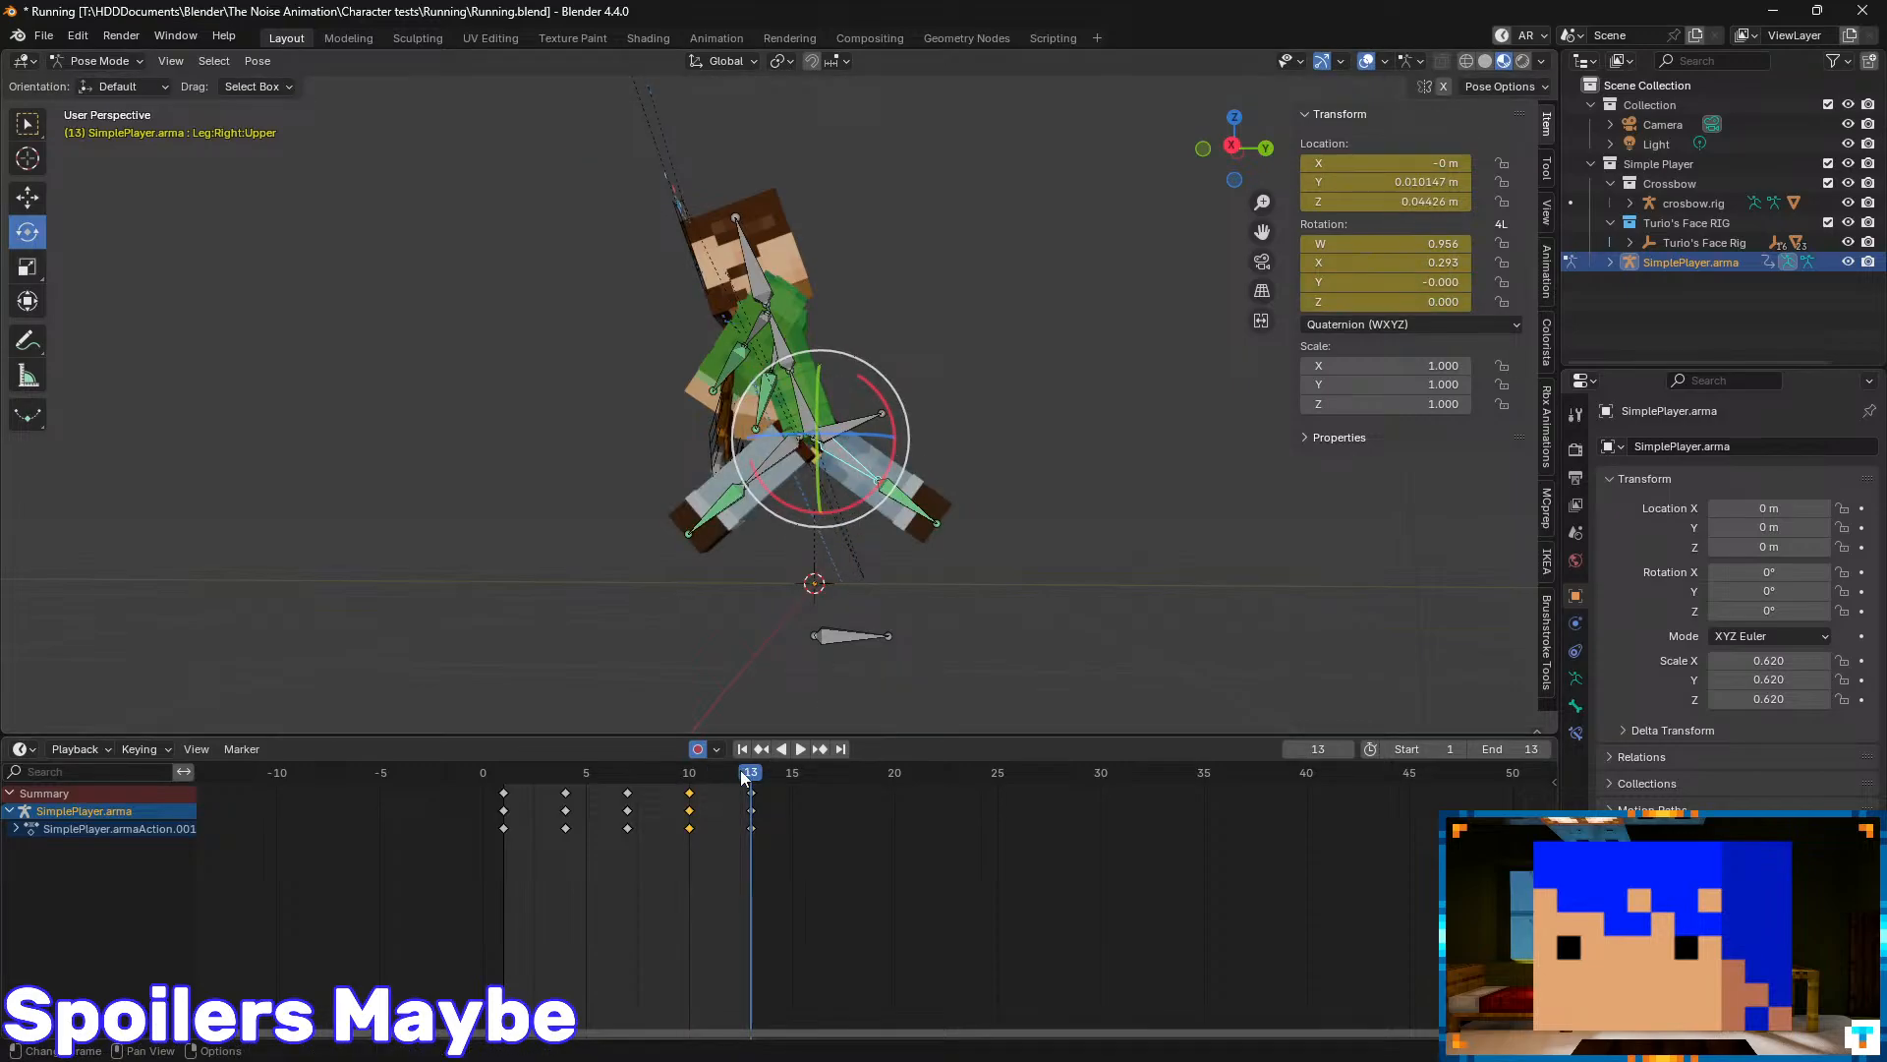
- Play back the adjusted leg cycle, save the file, and return to frame 1 for a closer view of the rig
key("space")
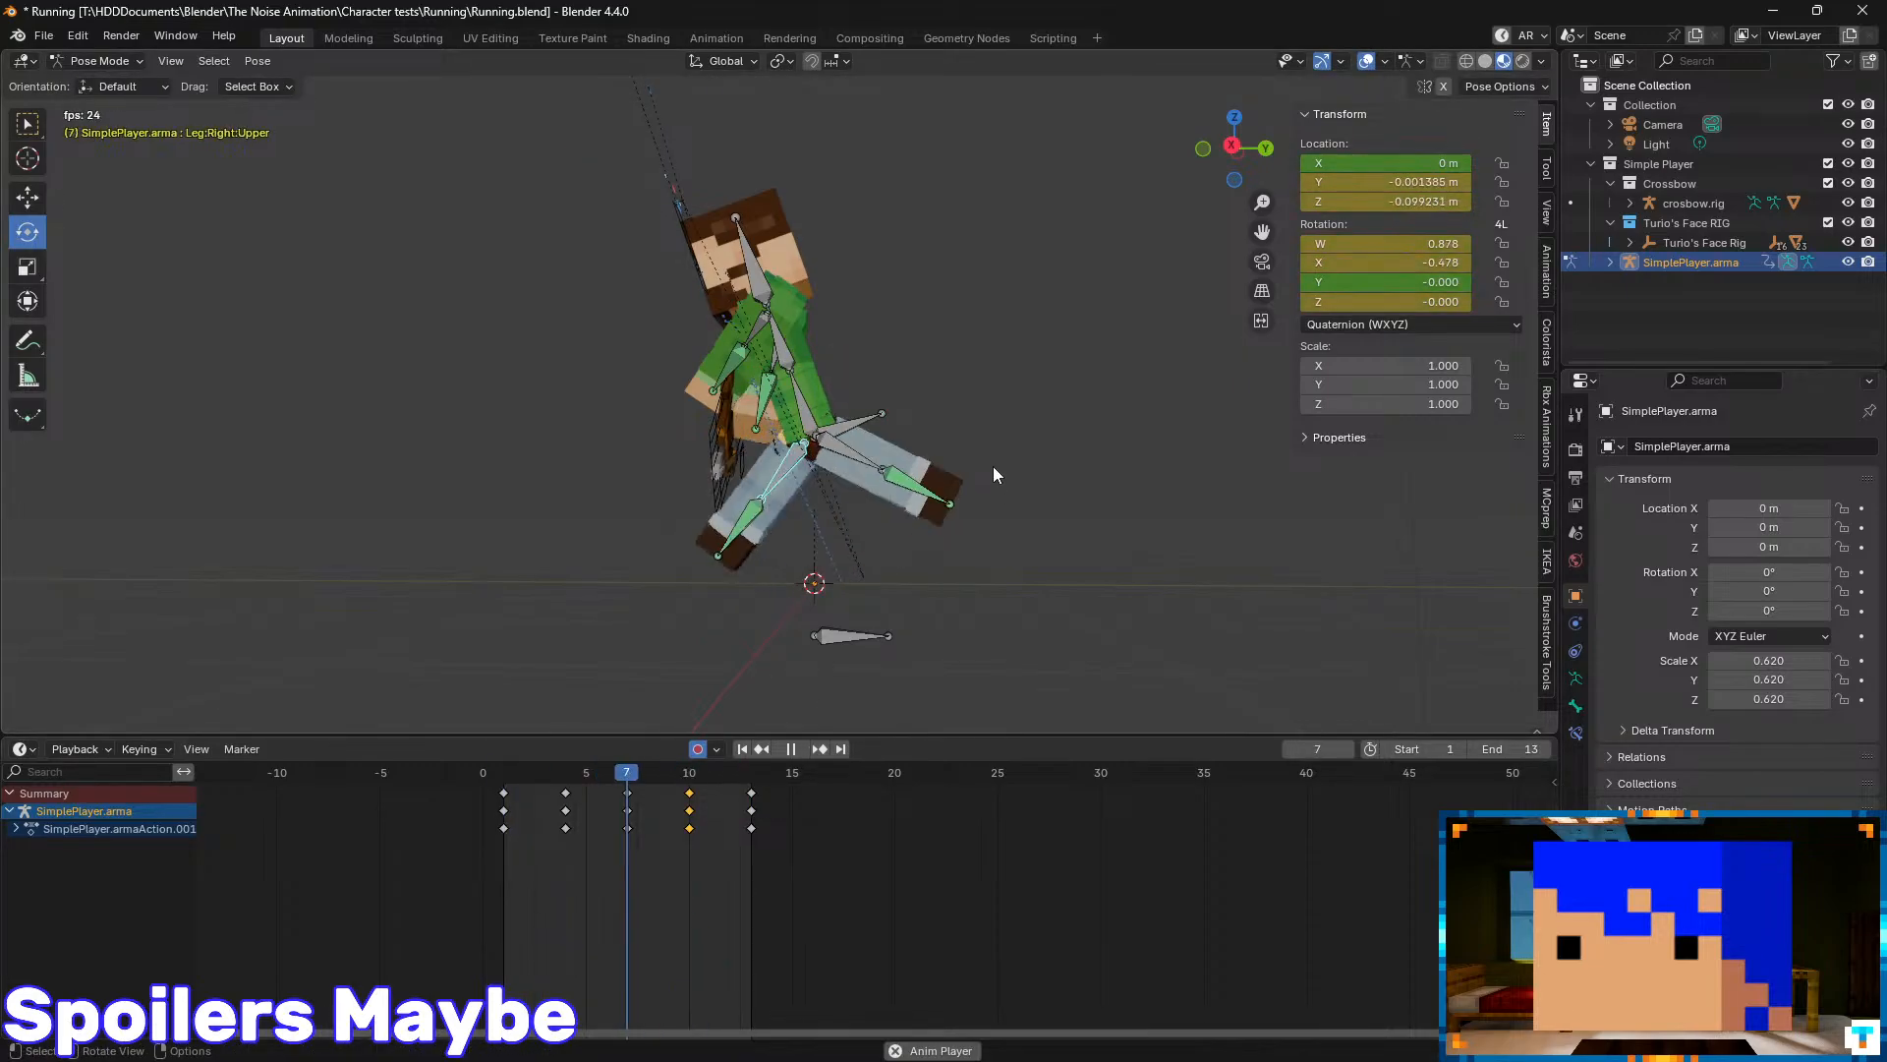
middle_click_drag(955, 427, 999, 440)
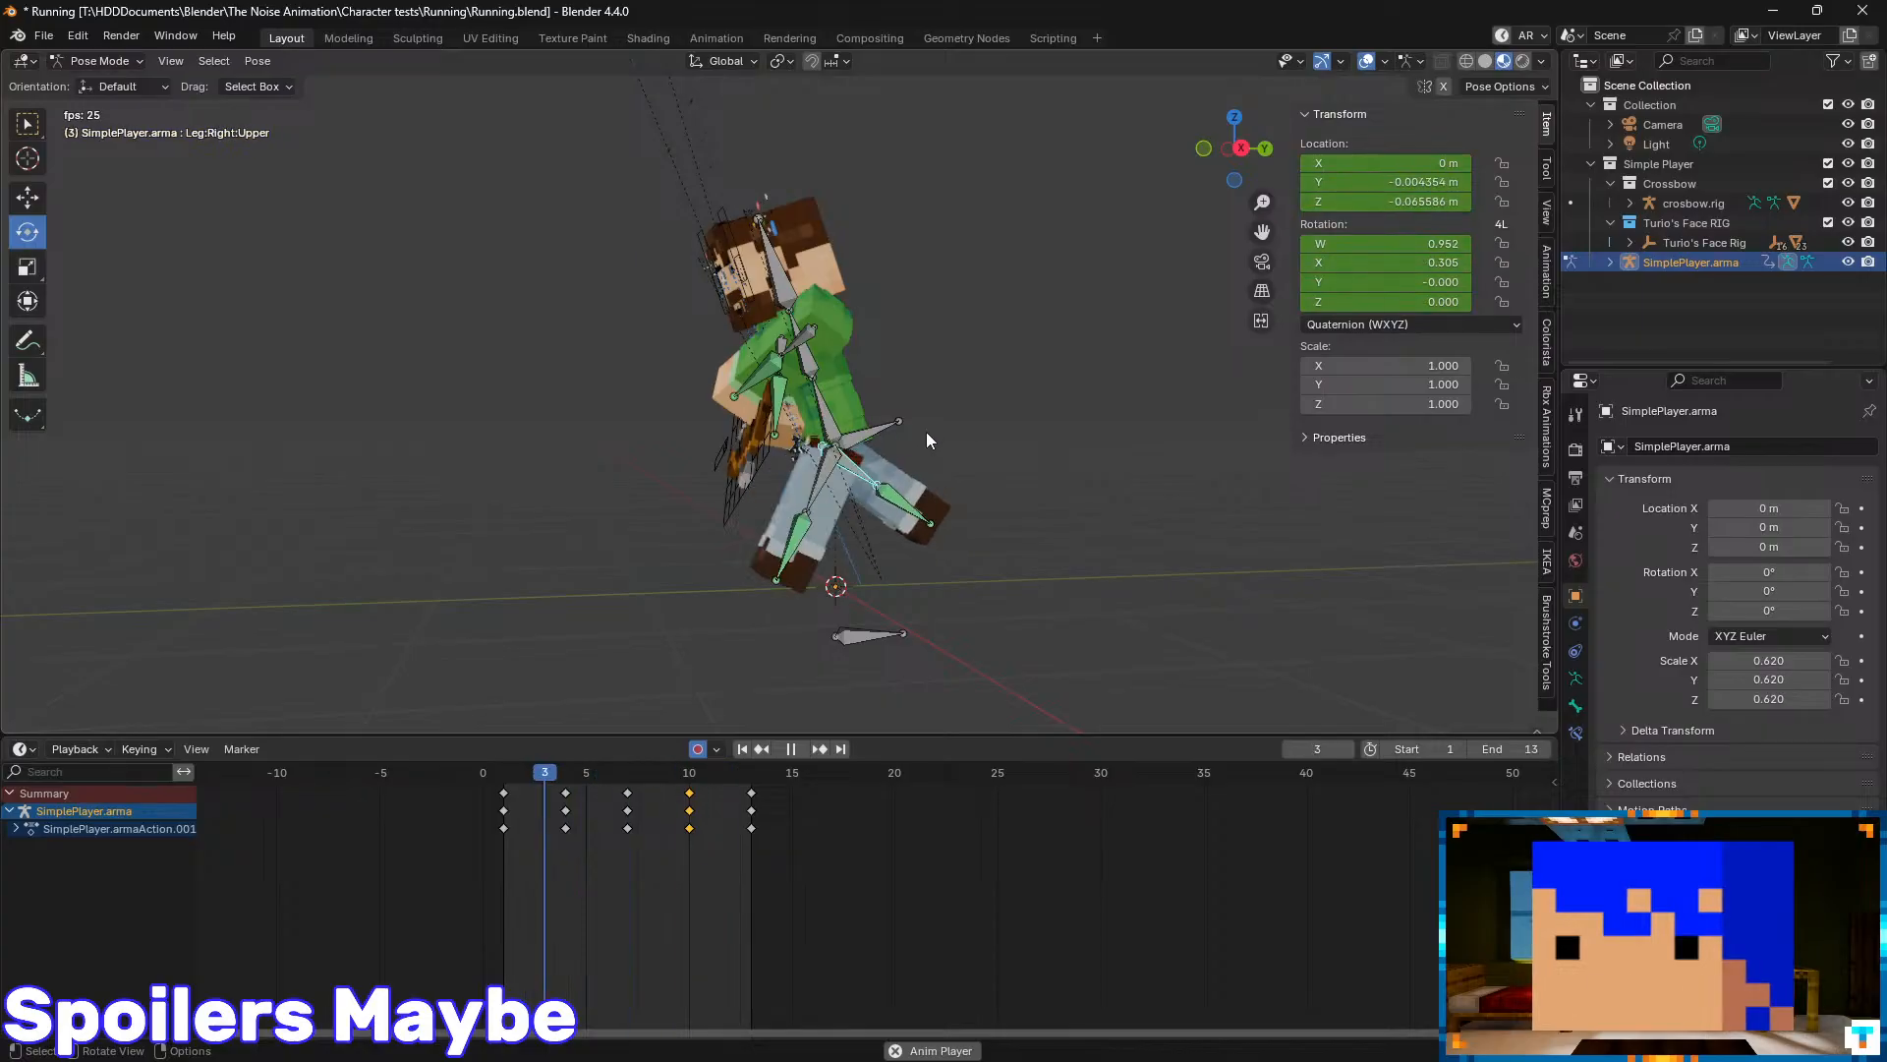
key("ctrl+s")
left_click(504, 776)
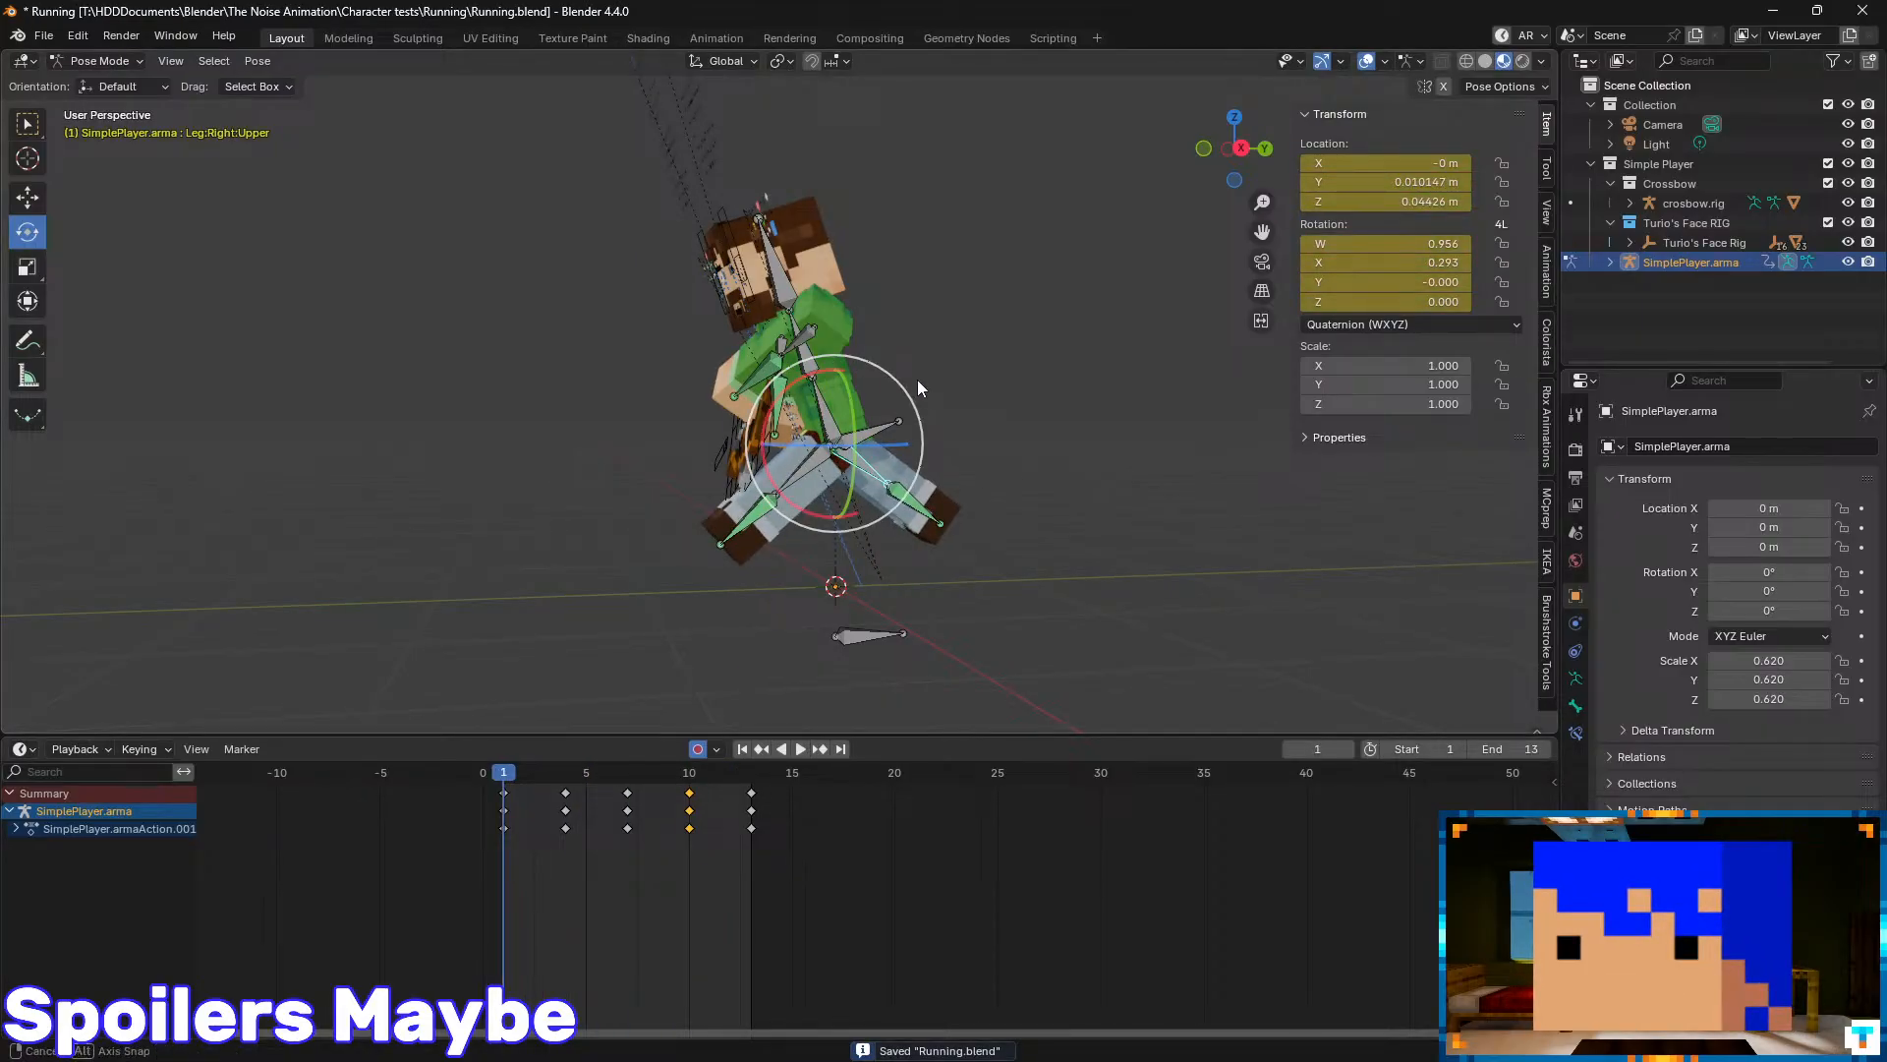
middle_click_drag(917, 380, 965, 385)
key("ctrl+s")
scroll(983, 383, "up", 5)
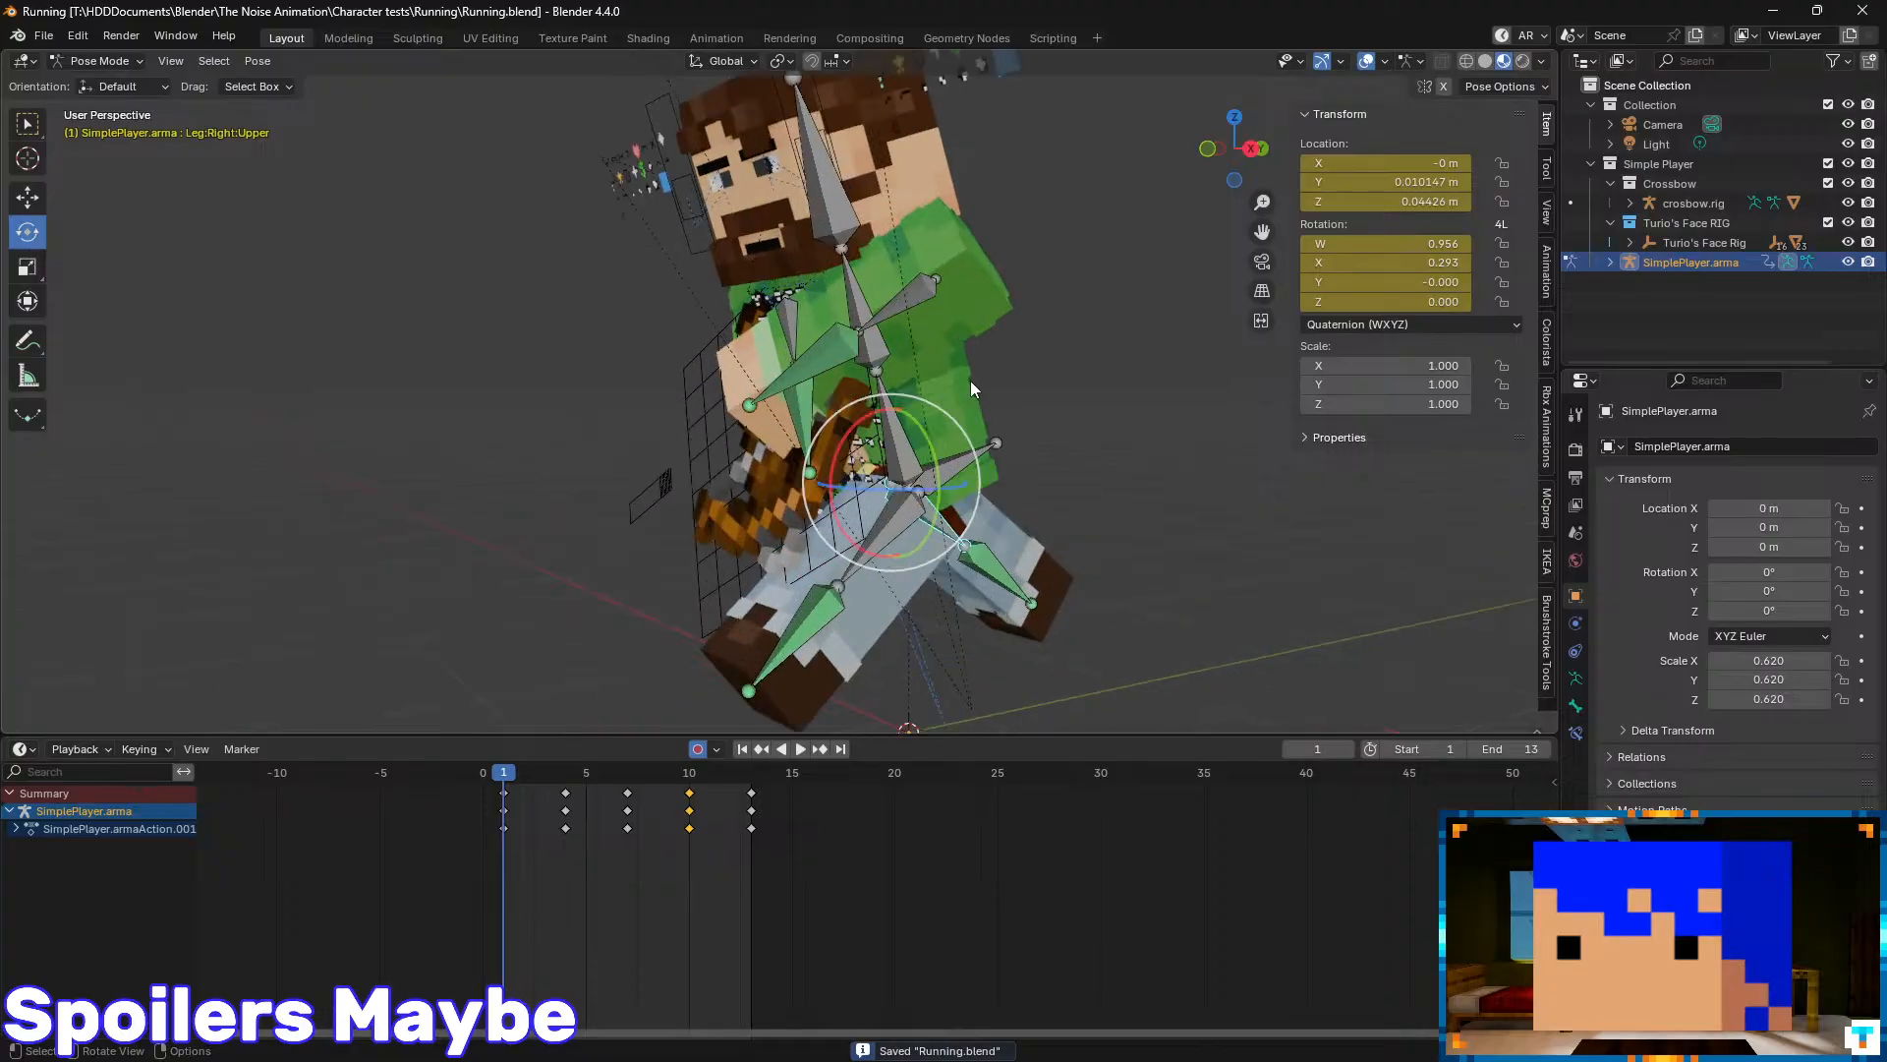
right_click(898, 432)
left_click(934, 432)
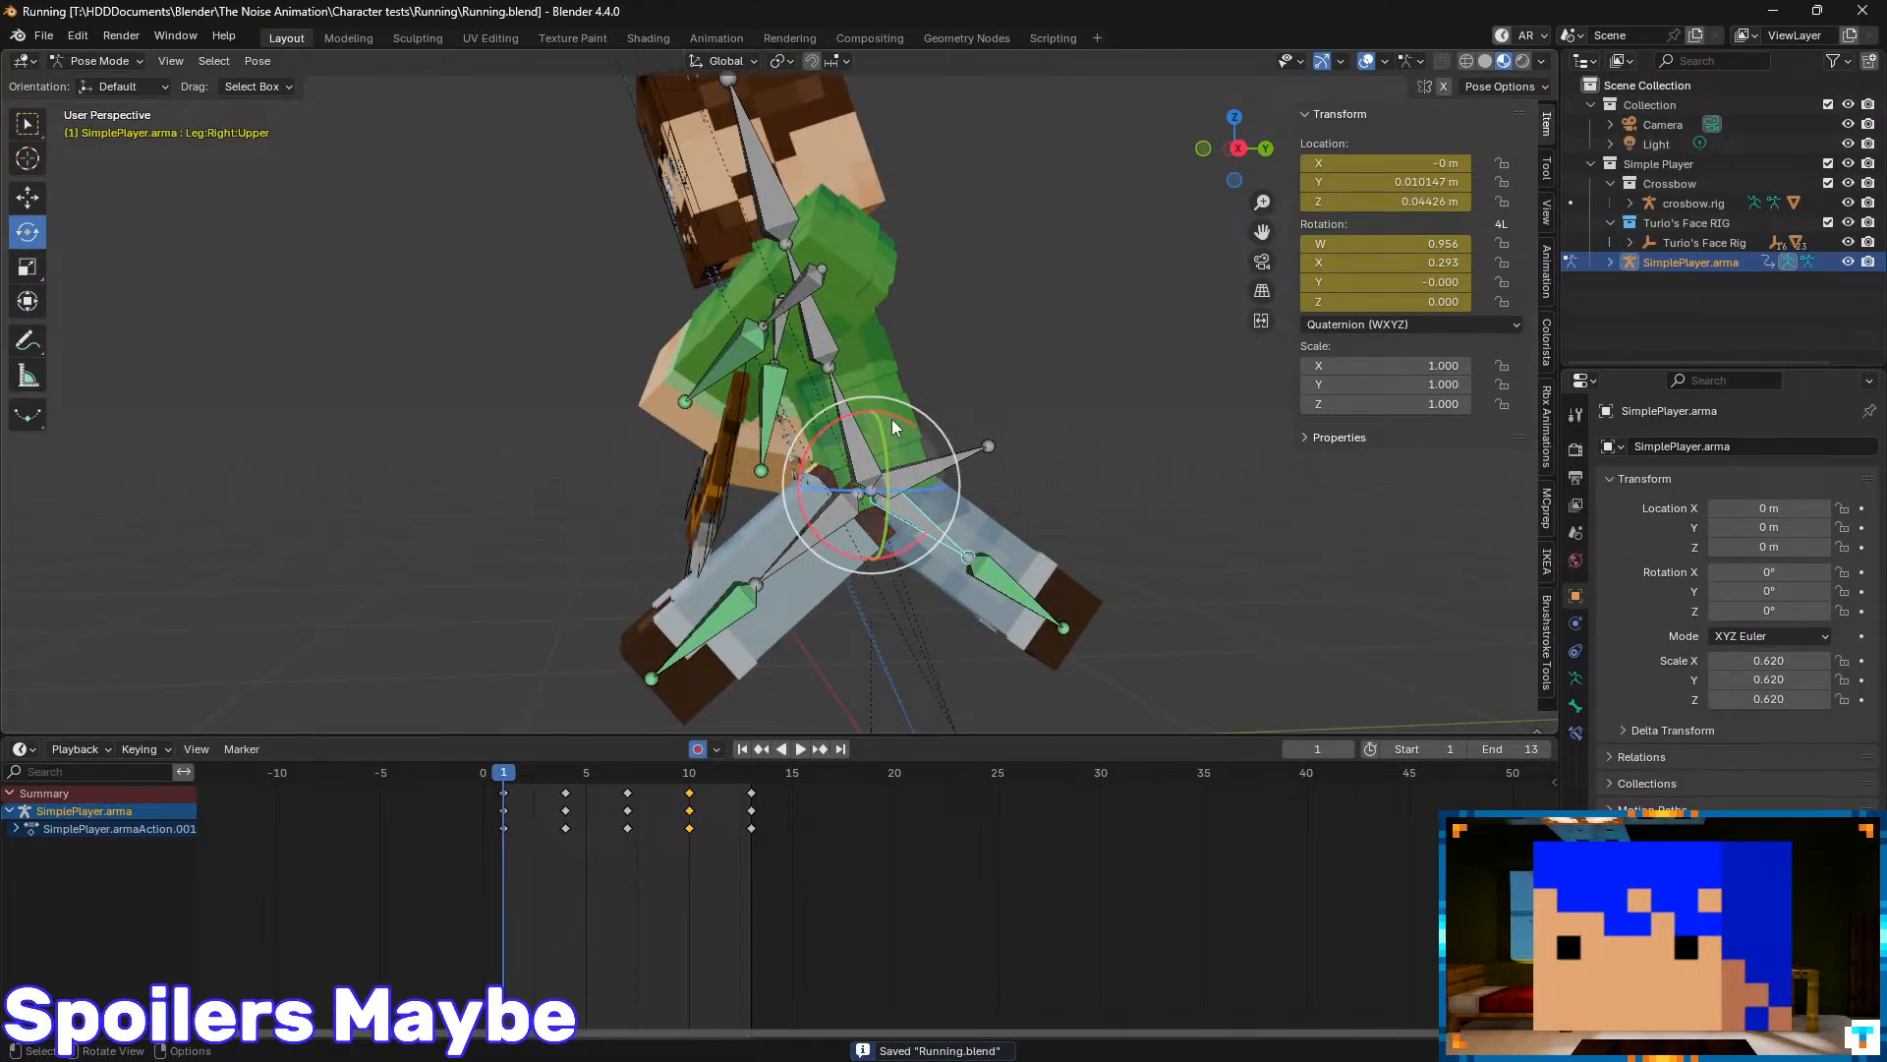
- Select the rig's Body bone and set the Rotate tool's orientation to Local
left_click(865, 451)
middle_click_drag(800, 524, 977, 454)
left_click(150, 86)
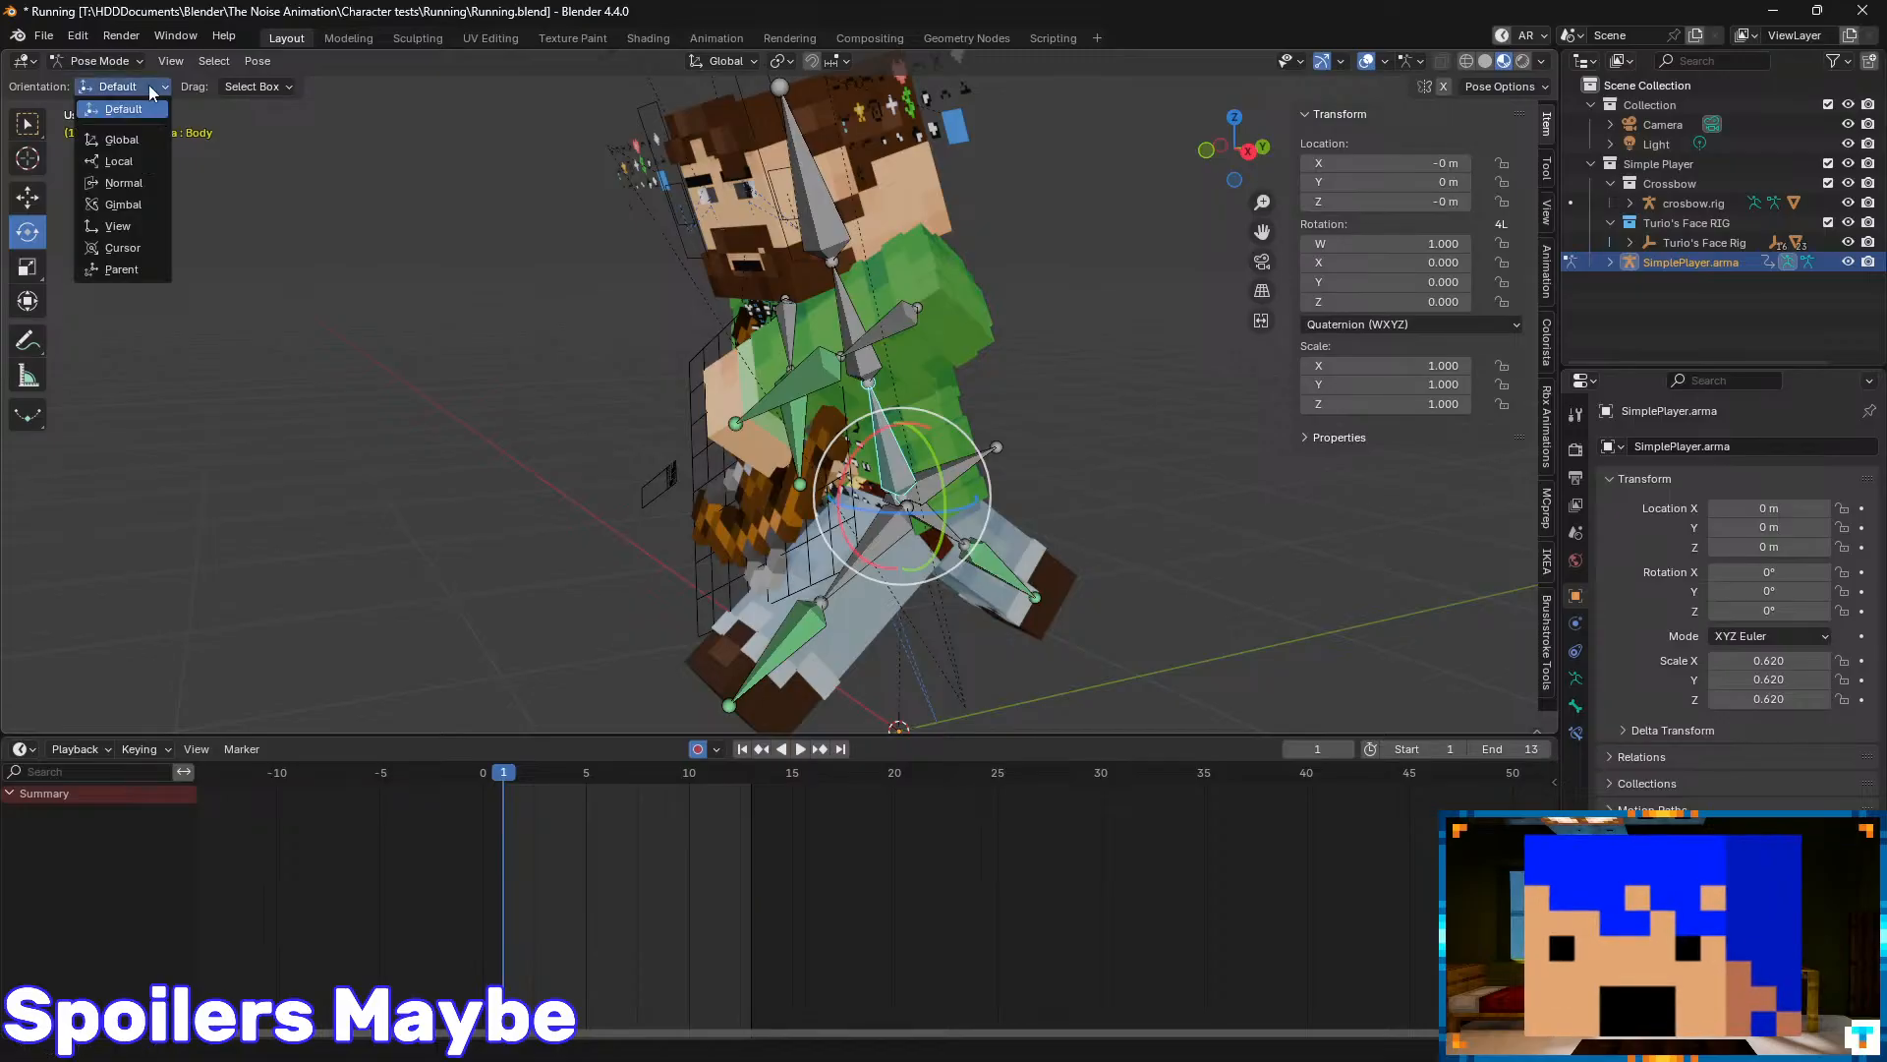
mouse_move(917, 515)
left_mouse_down()
mouse_move(983, 462)
mouse_move(1042, 476)
mouse_move(915, 521)
left_mouse_up()
key("ctrl+z")
key("ctrl+z")
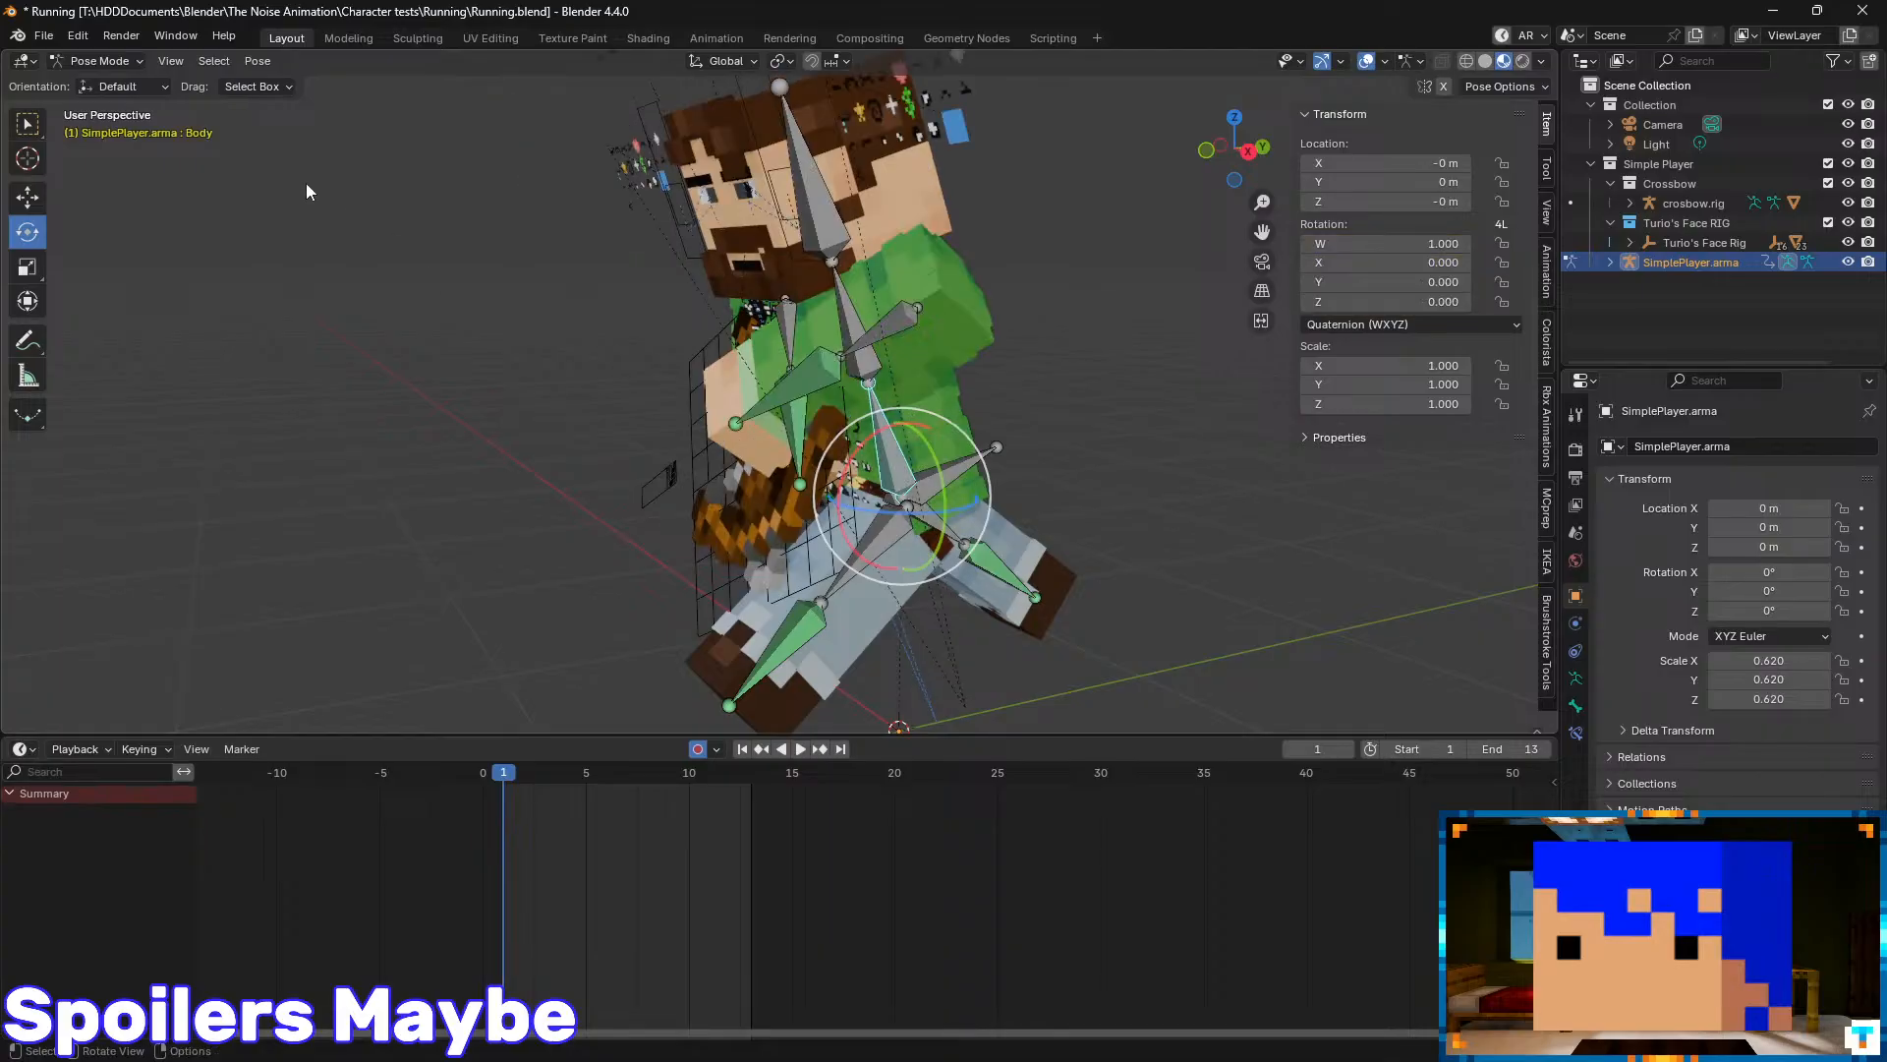
left_click(150, 86)
left_click(113, 157)
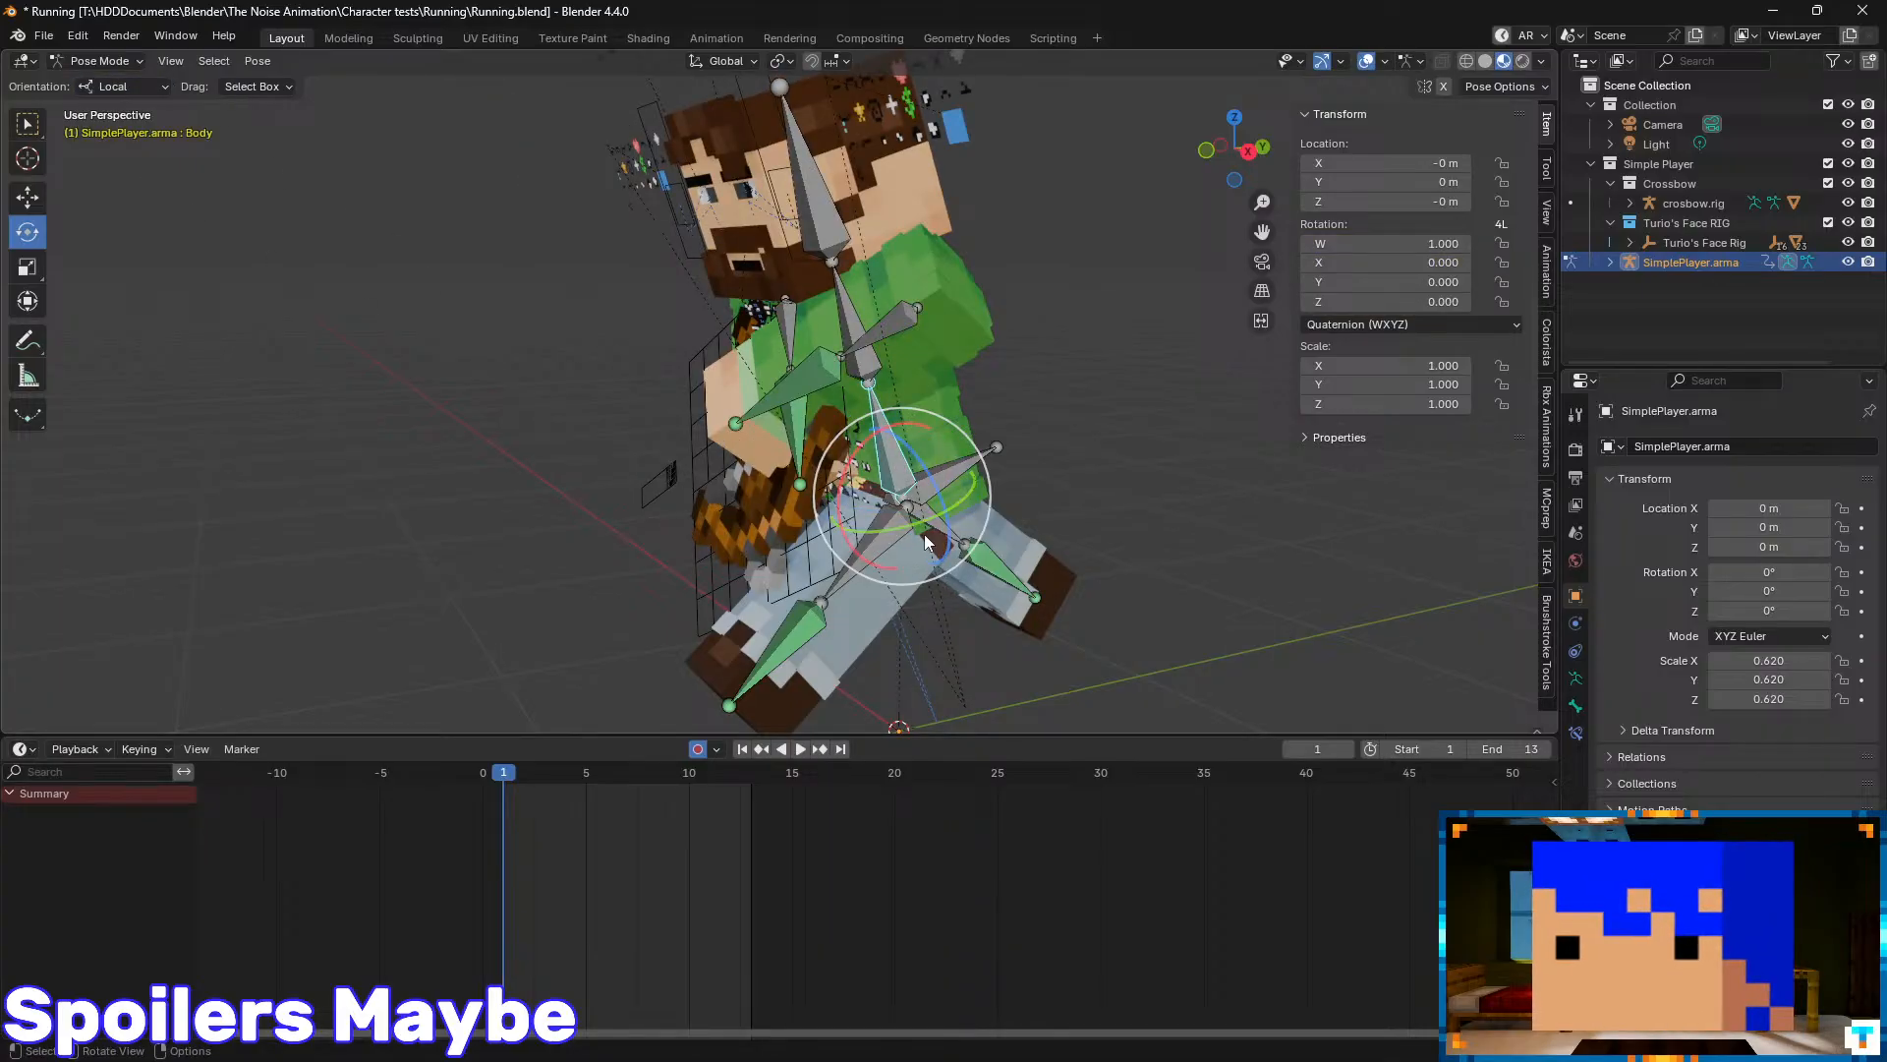
- Rotate the Body bone slightly about its local Y axis at frame 1, to about W 0.999, Y -0.050, and save the file
left_click_drag(920, 522, 950, 515)
key("ctrl+z")
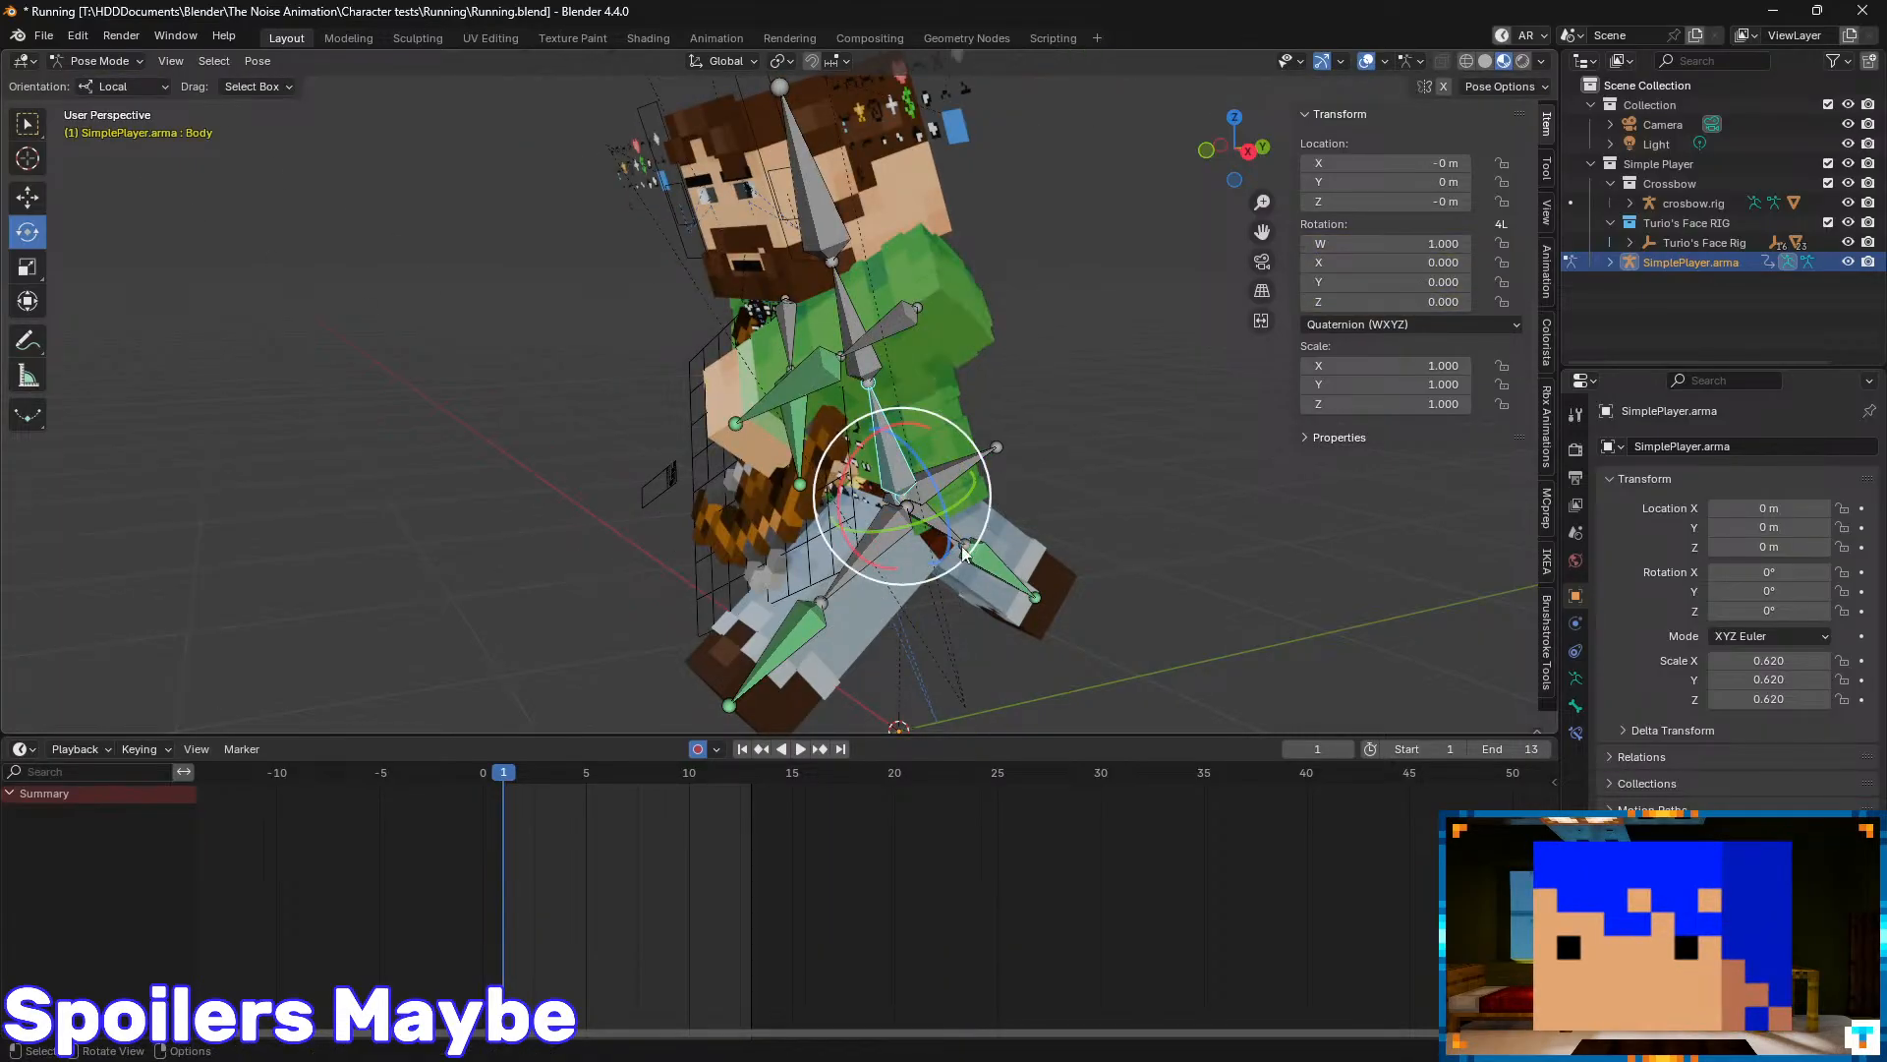
middle_click_drag(1029, 456, 877, 507)
left_click_drag(876, 513, 872, 526)
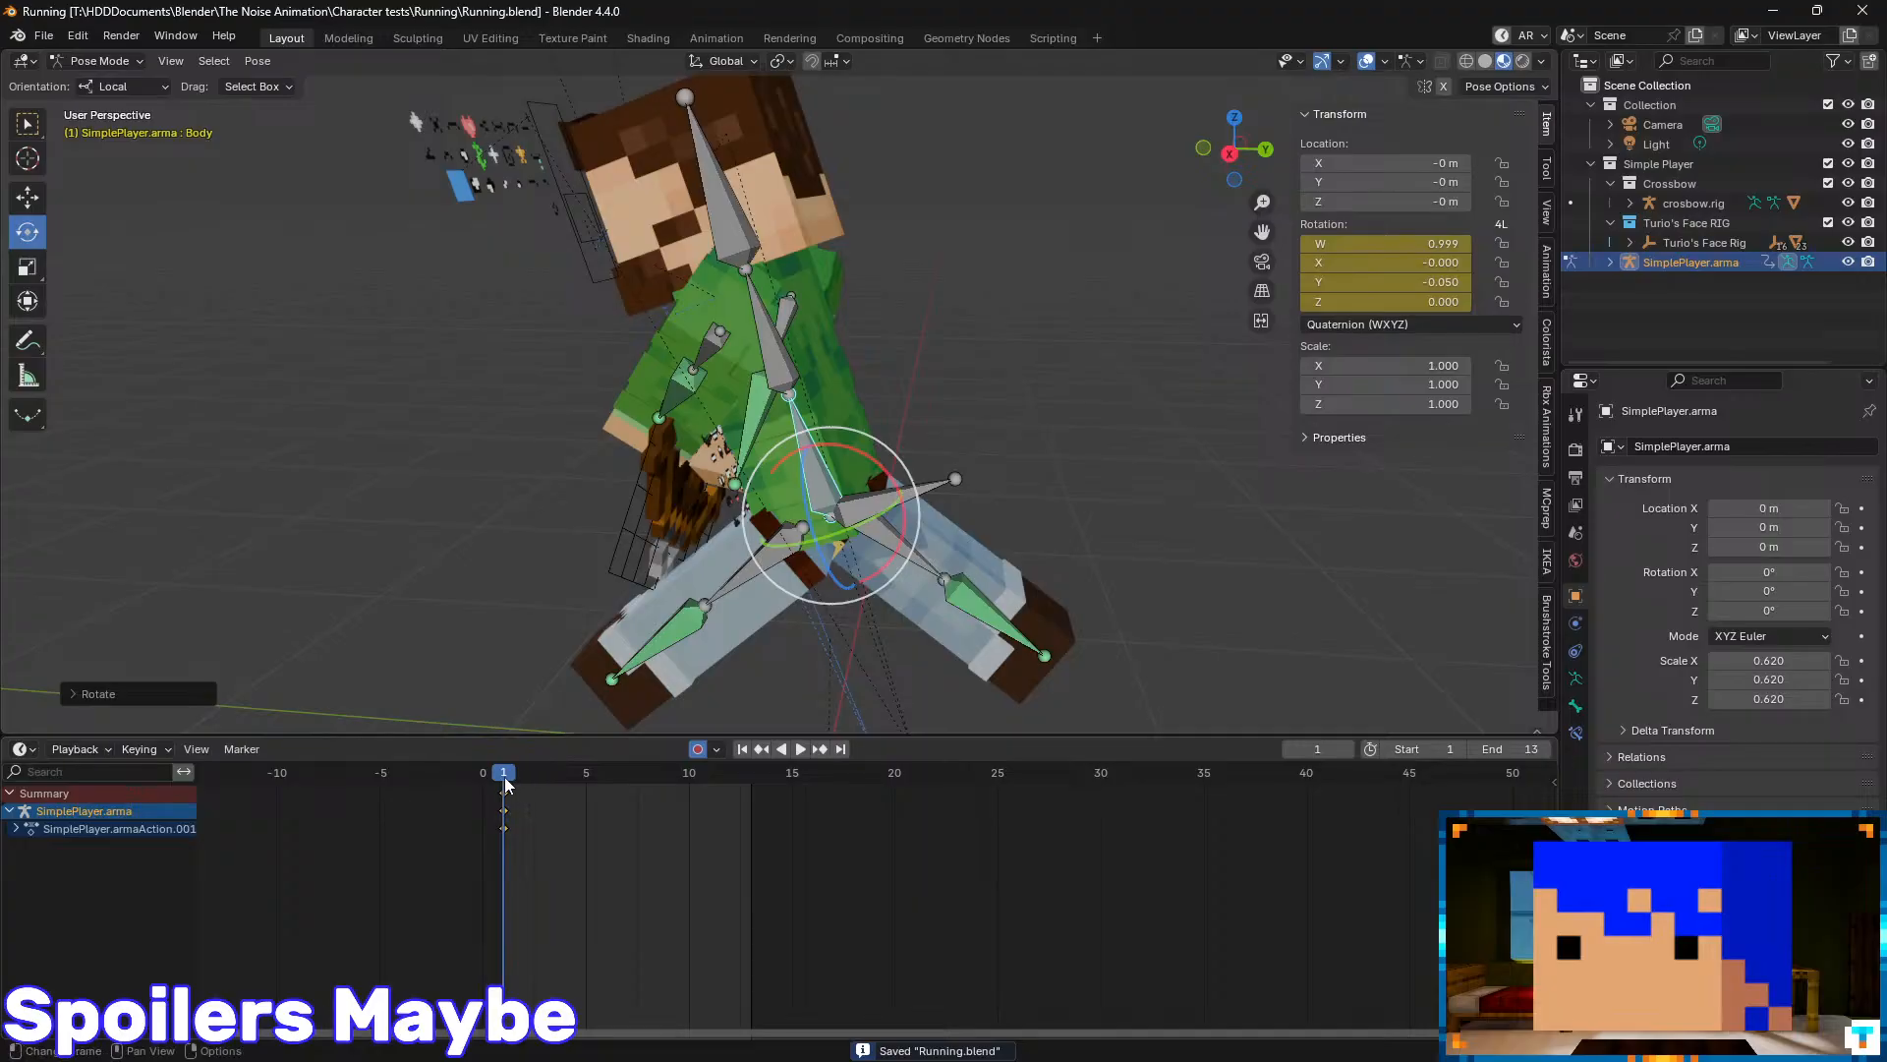
- Using the leg keyframes for timing, go to frame 7 and twist the Body bone about its local Y axis, to about W 0.985, Y 0.173
left_click(733, 580)
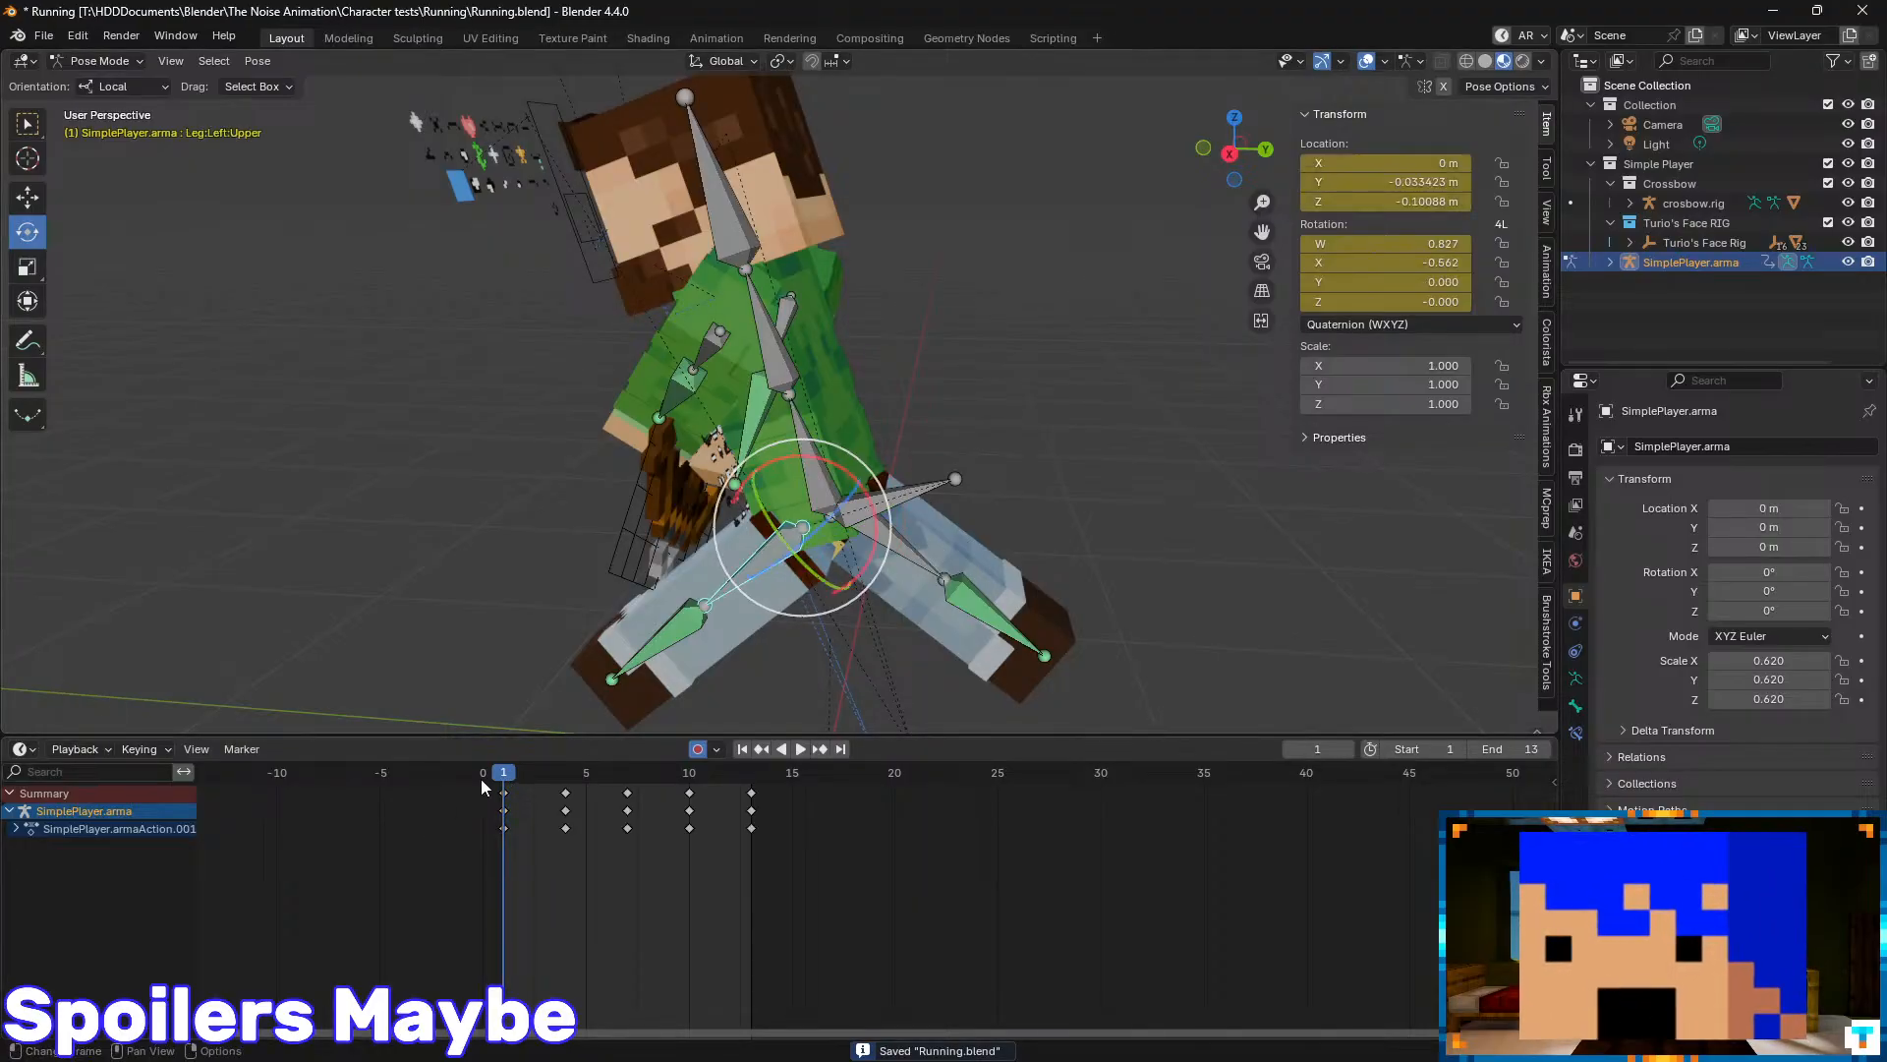
key("space")
left_click_drag(575, 786, 635, 794)
key("space")
left_click(814, 482)
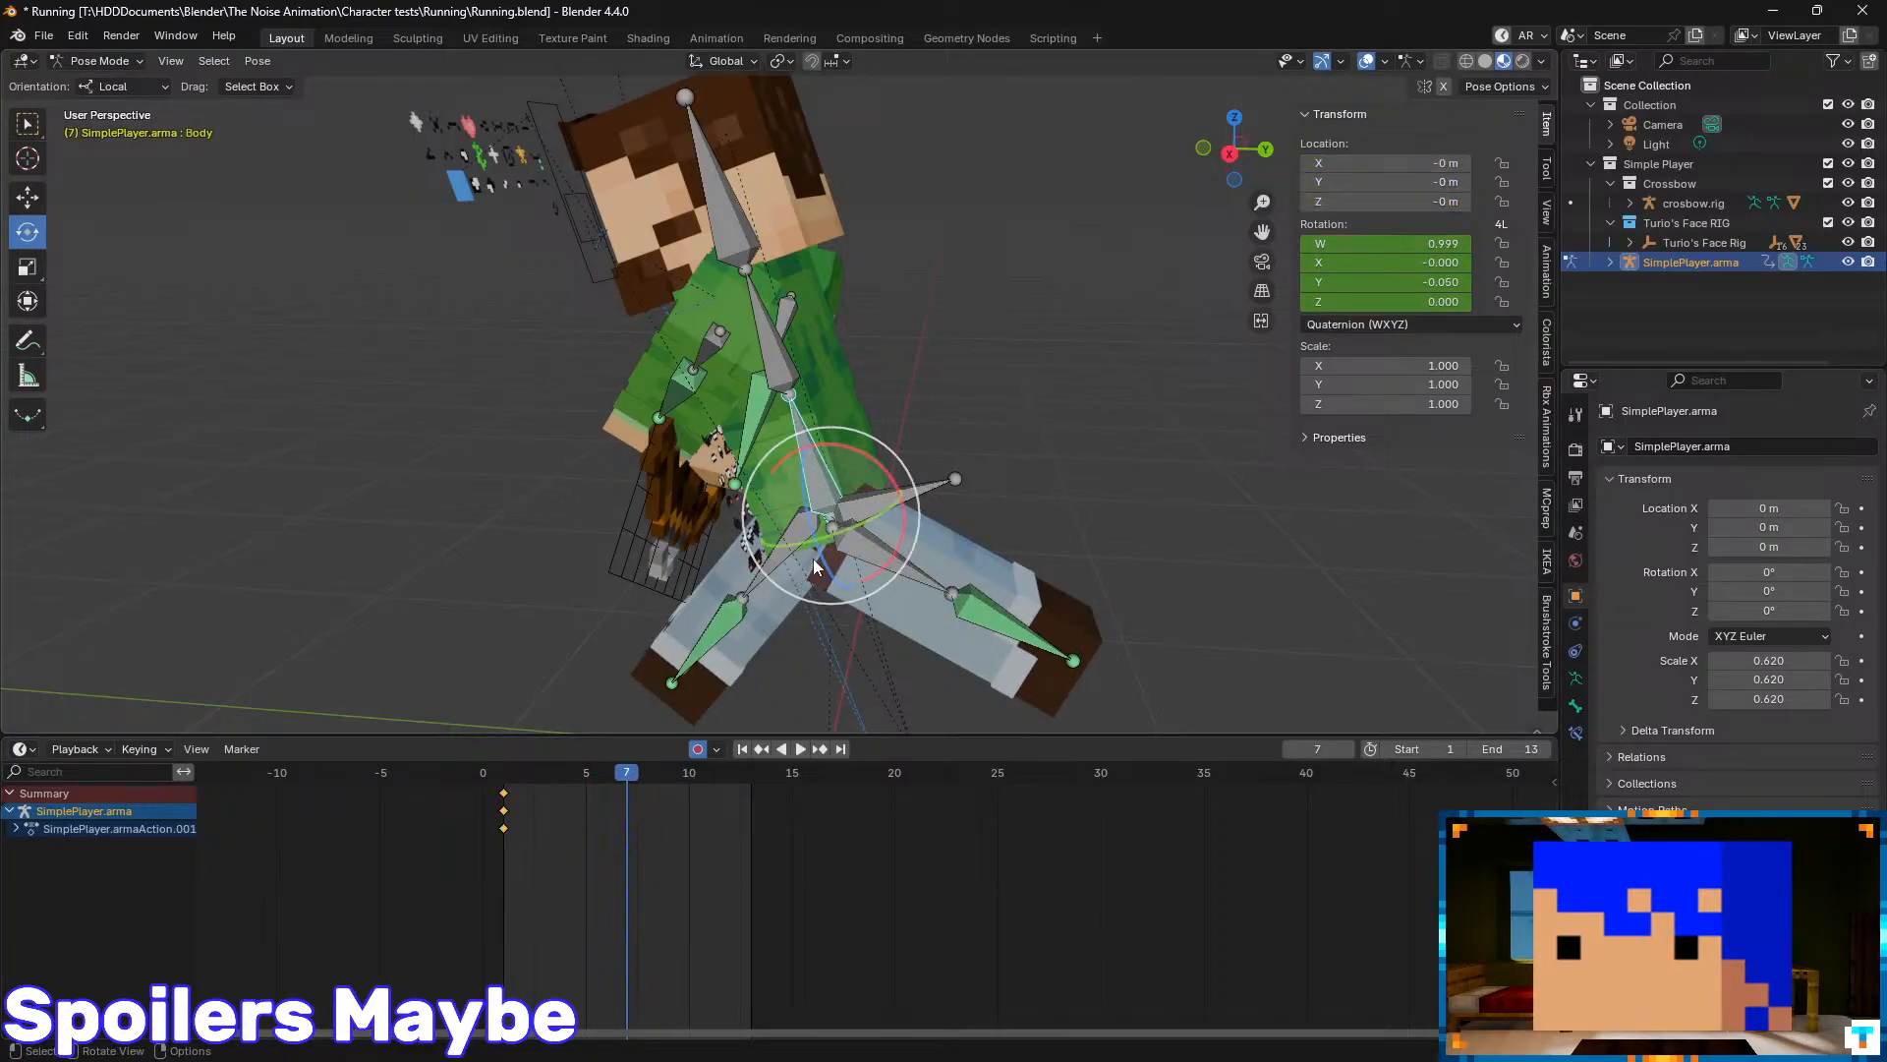
middle_click_drag(935, 453, 778, 556)
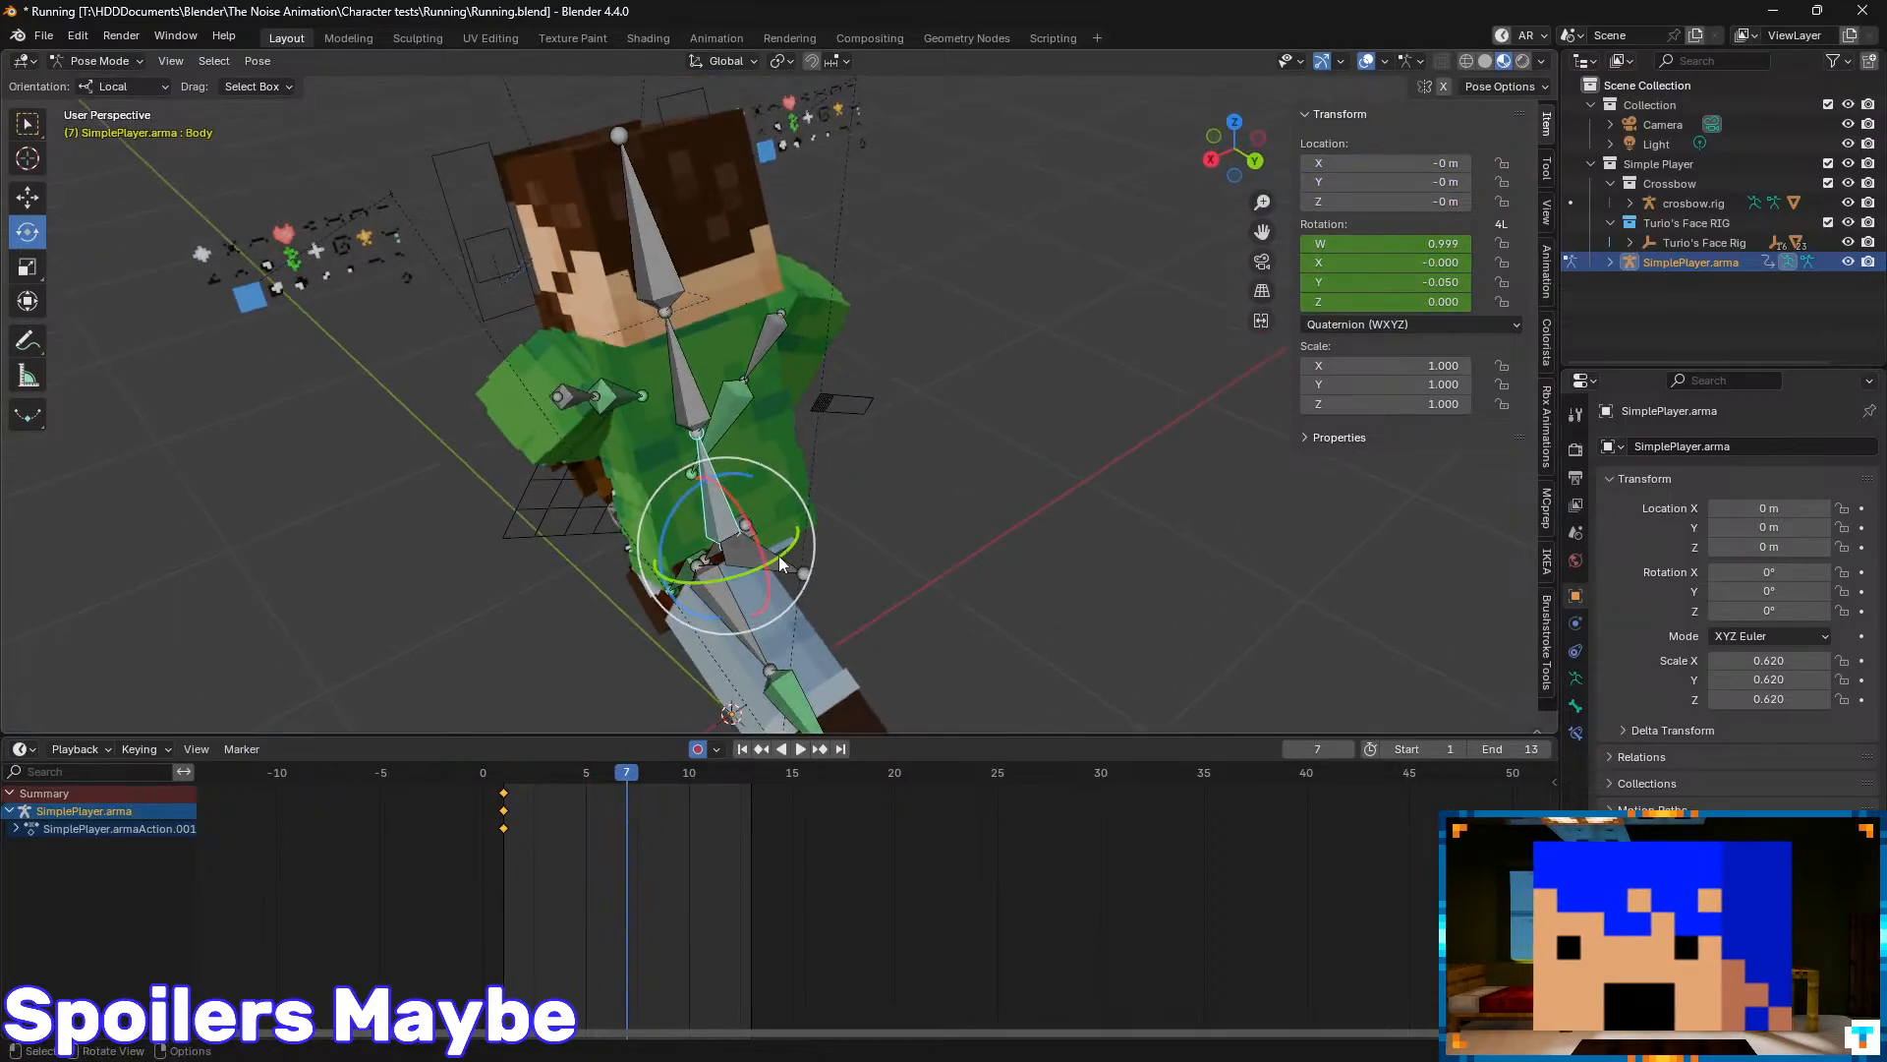
key("r")
key("y")
left_click_drag(792, 547, 791, 516)
middle_click_drag(832, 564, 874, 489)
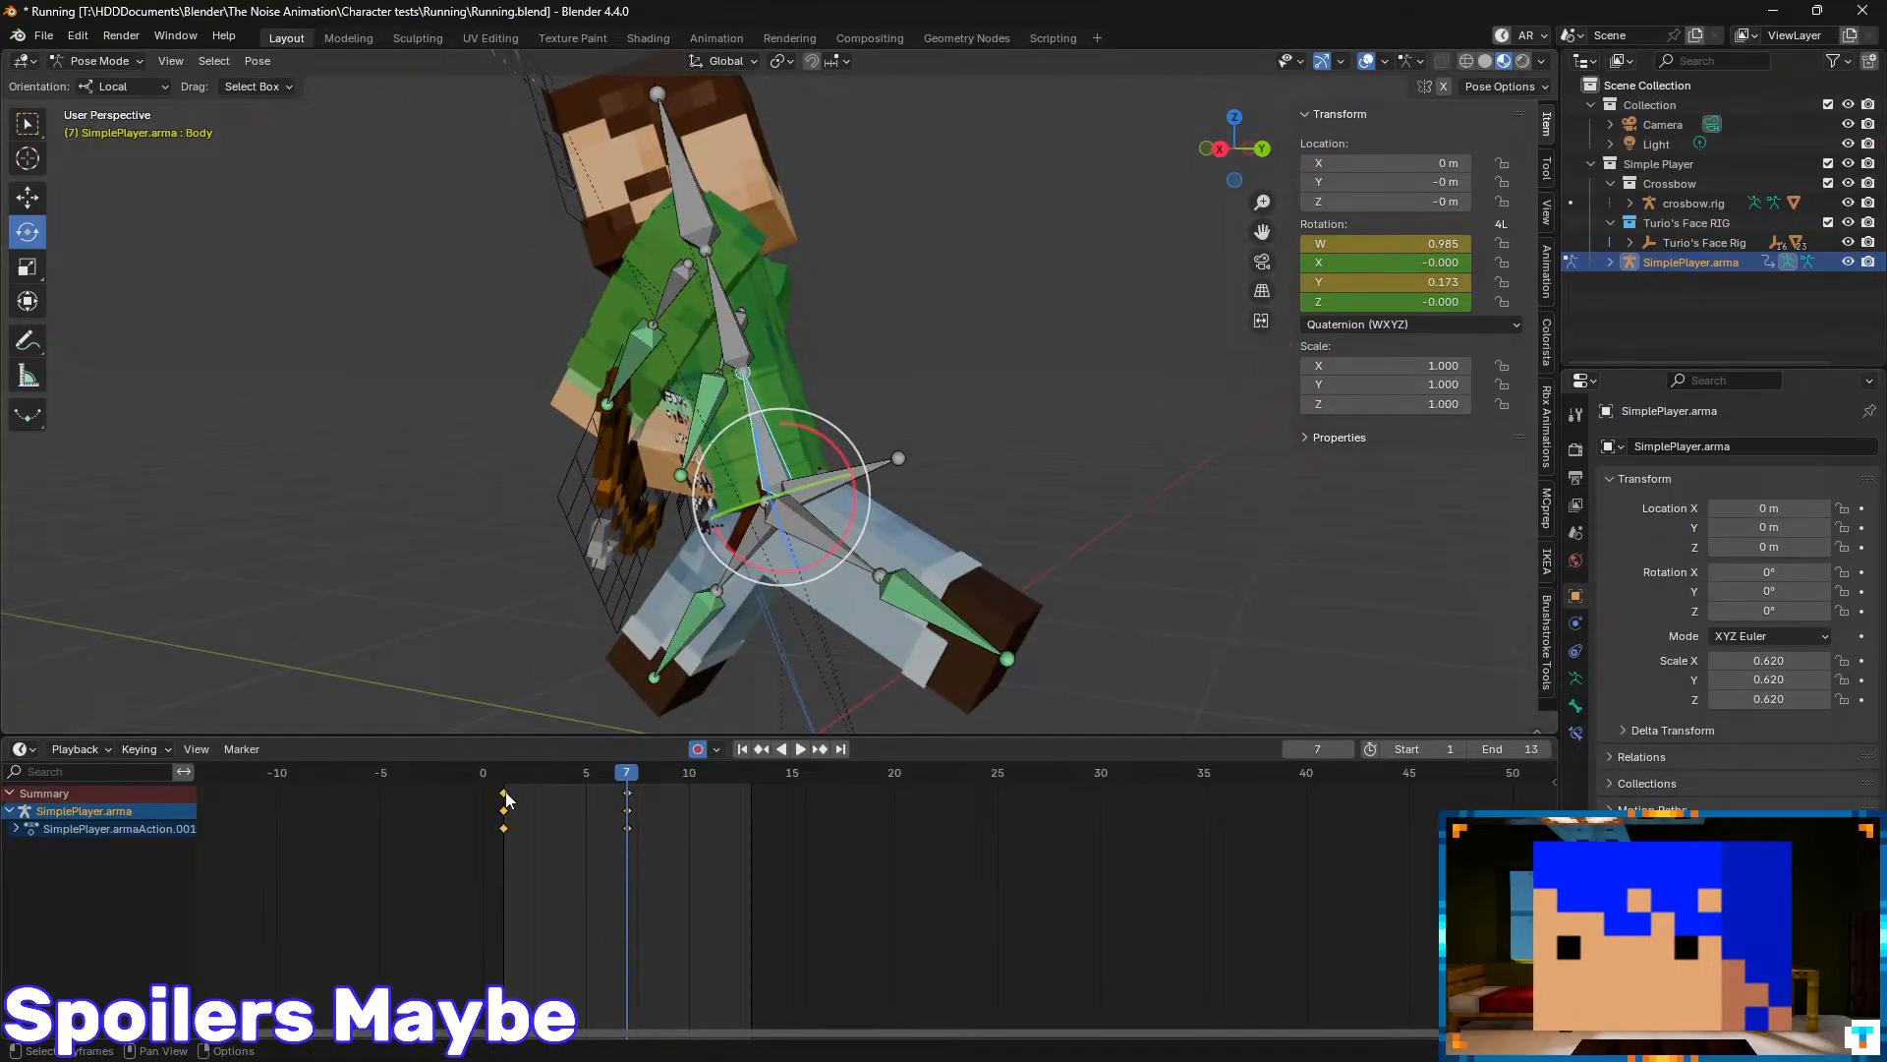
- Copy the Body bone's frame 1 keyframe to frame 13 to close the loop, and return to frame 1
left_click_drag(619, 772, 745, 779)
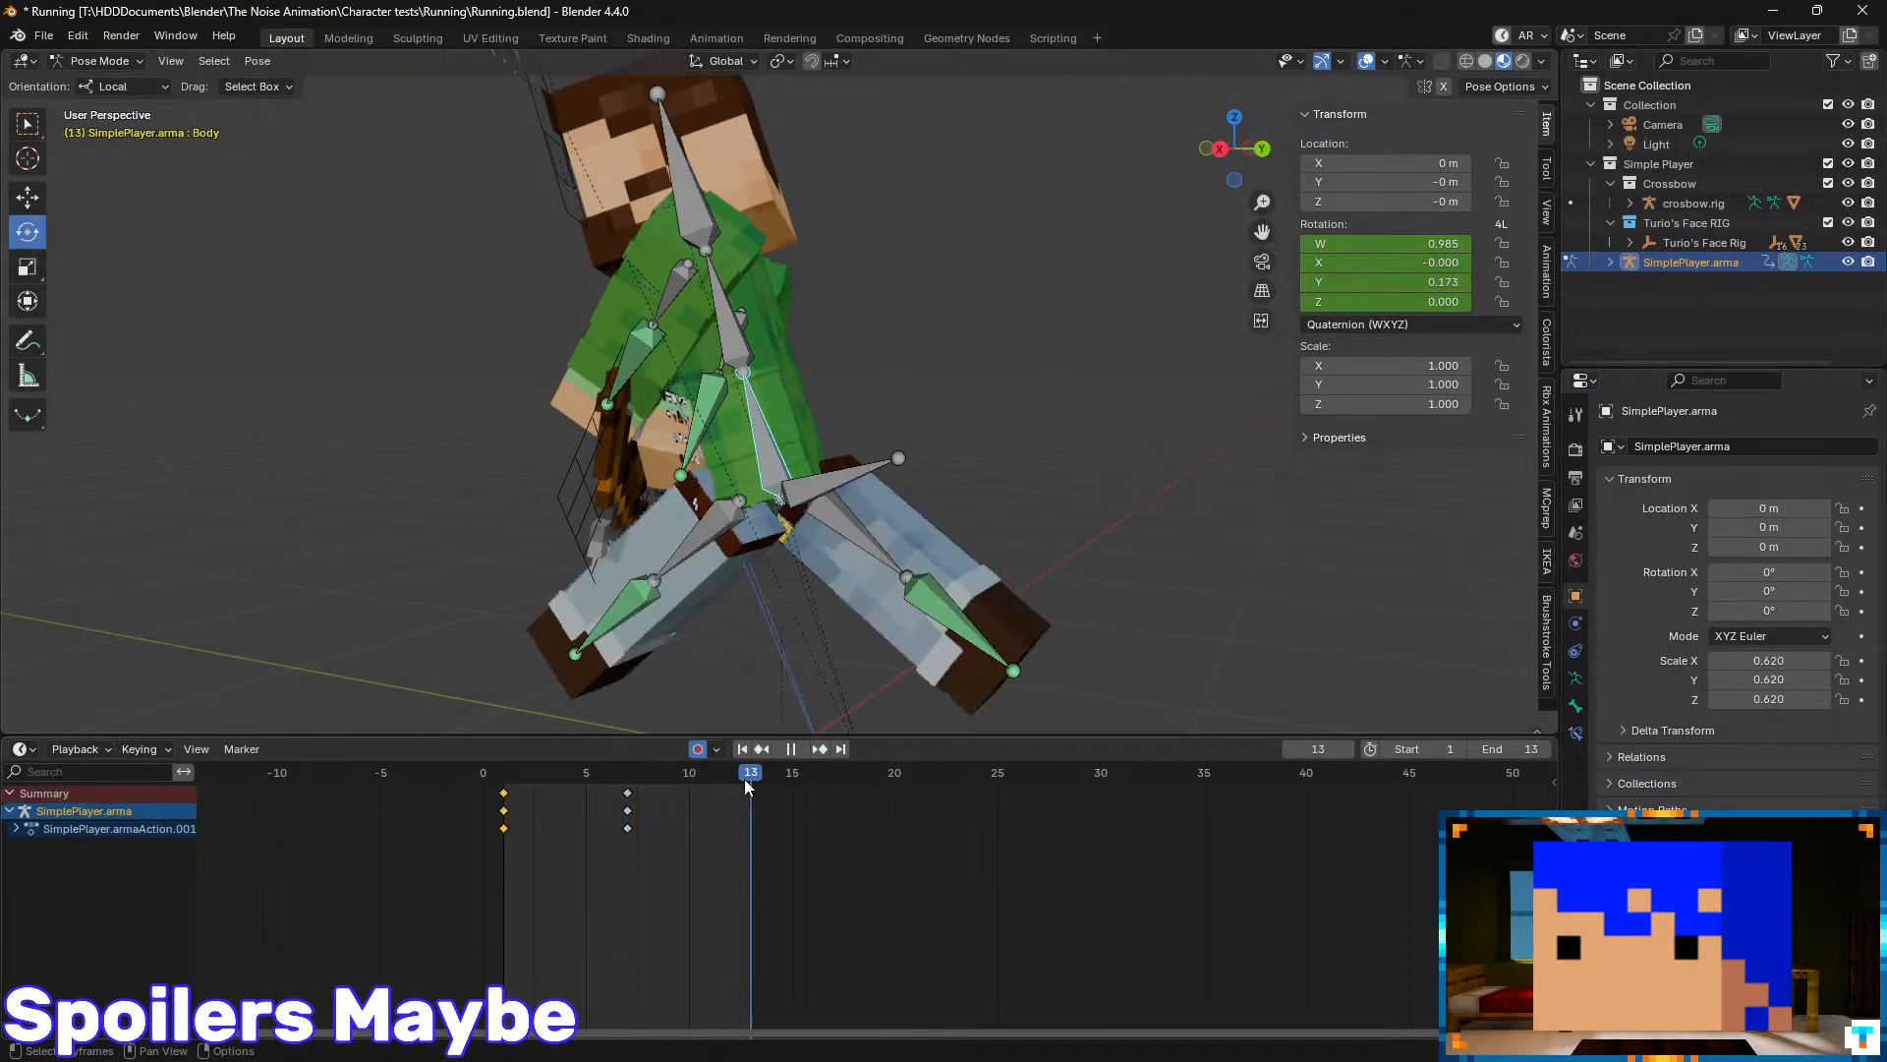
key("i")
left_click(629, 772)
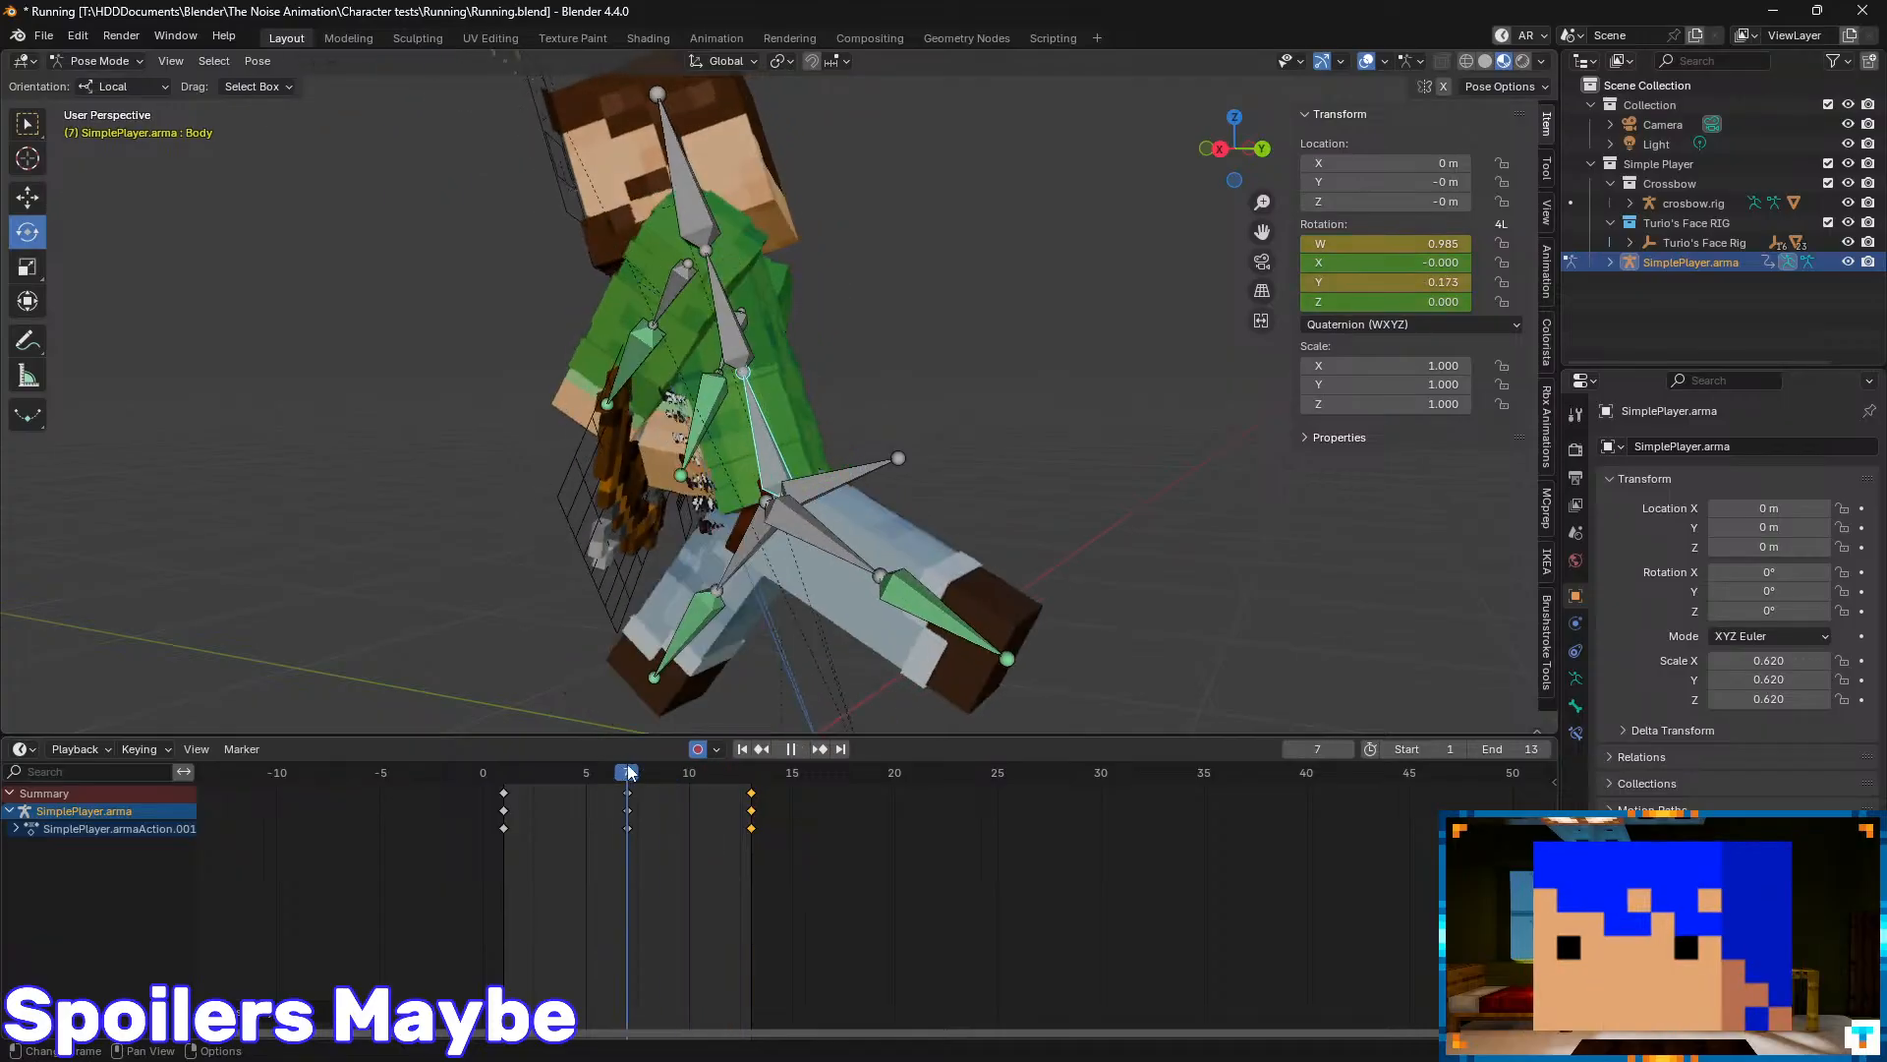
left_click_drag(629, 772, 504, 783)
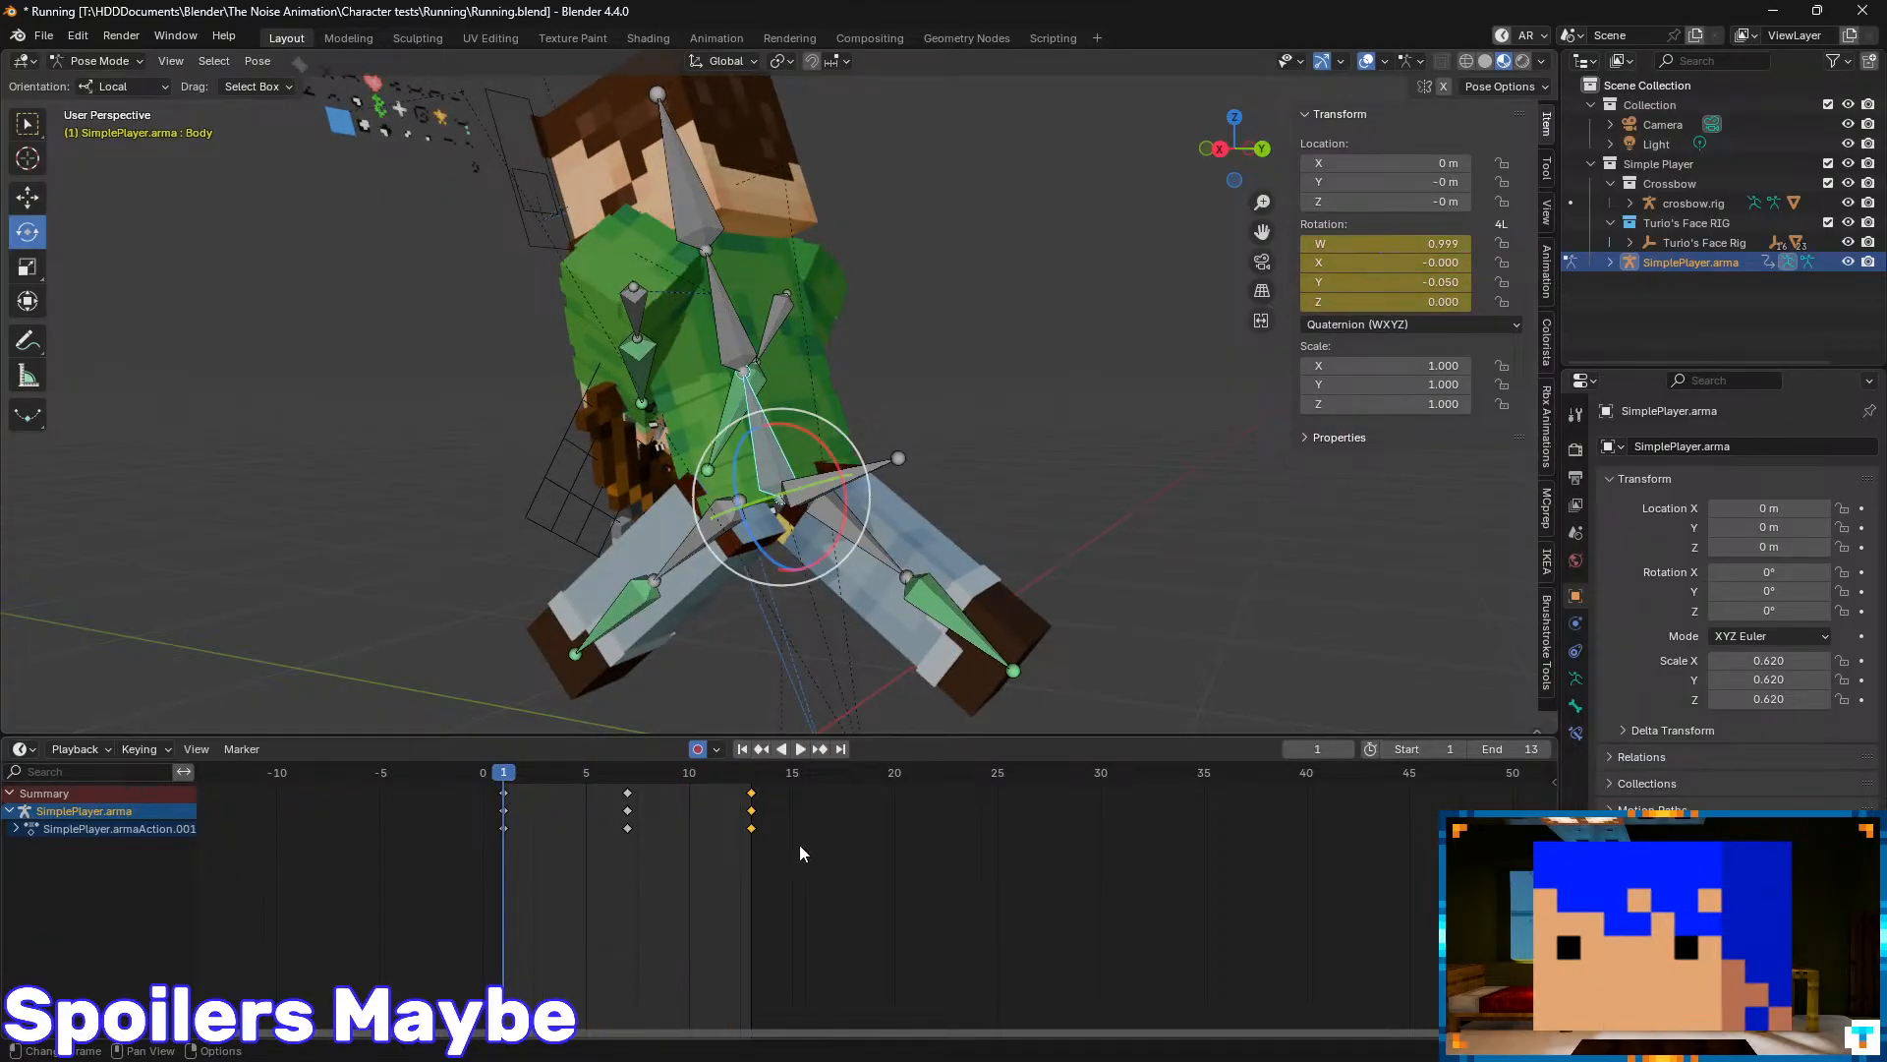
- Change the easing mode of all three Body keyframes and play back the twist
left_click_drag(808, 857, 493, 784)
right_click(504, 792)
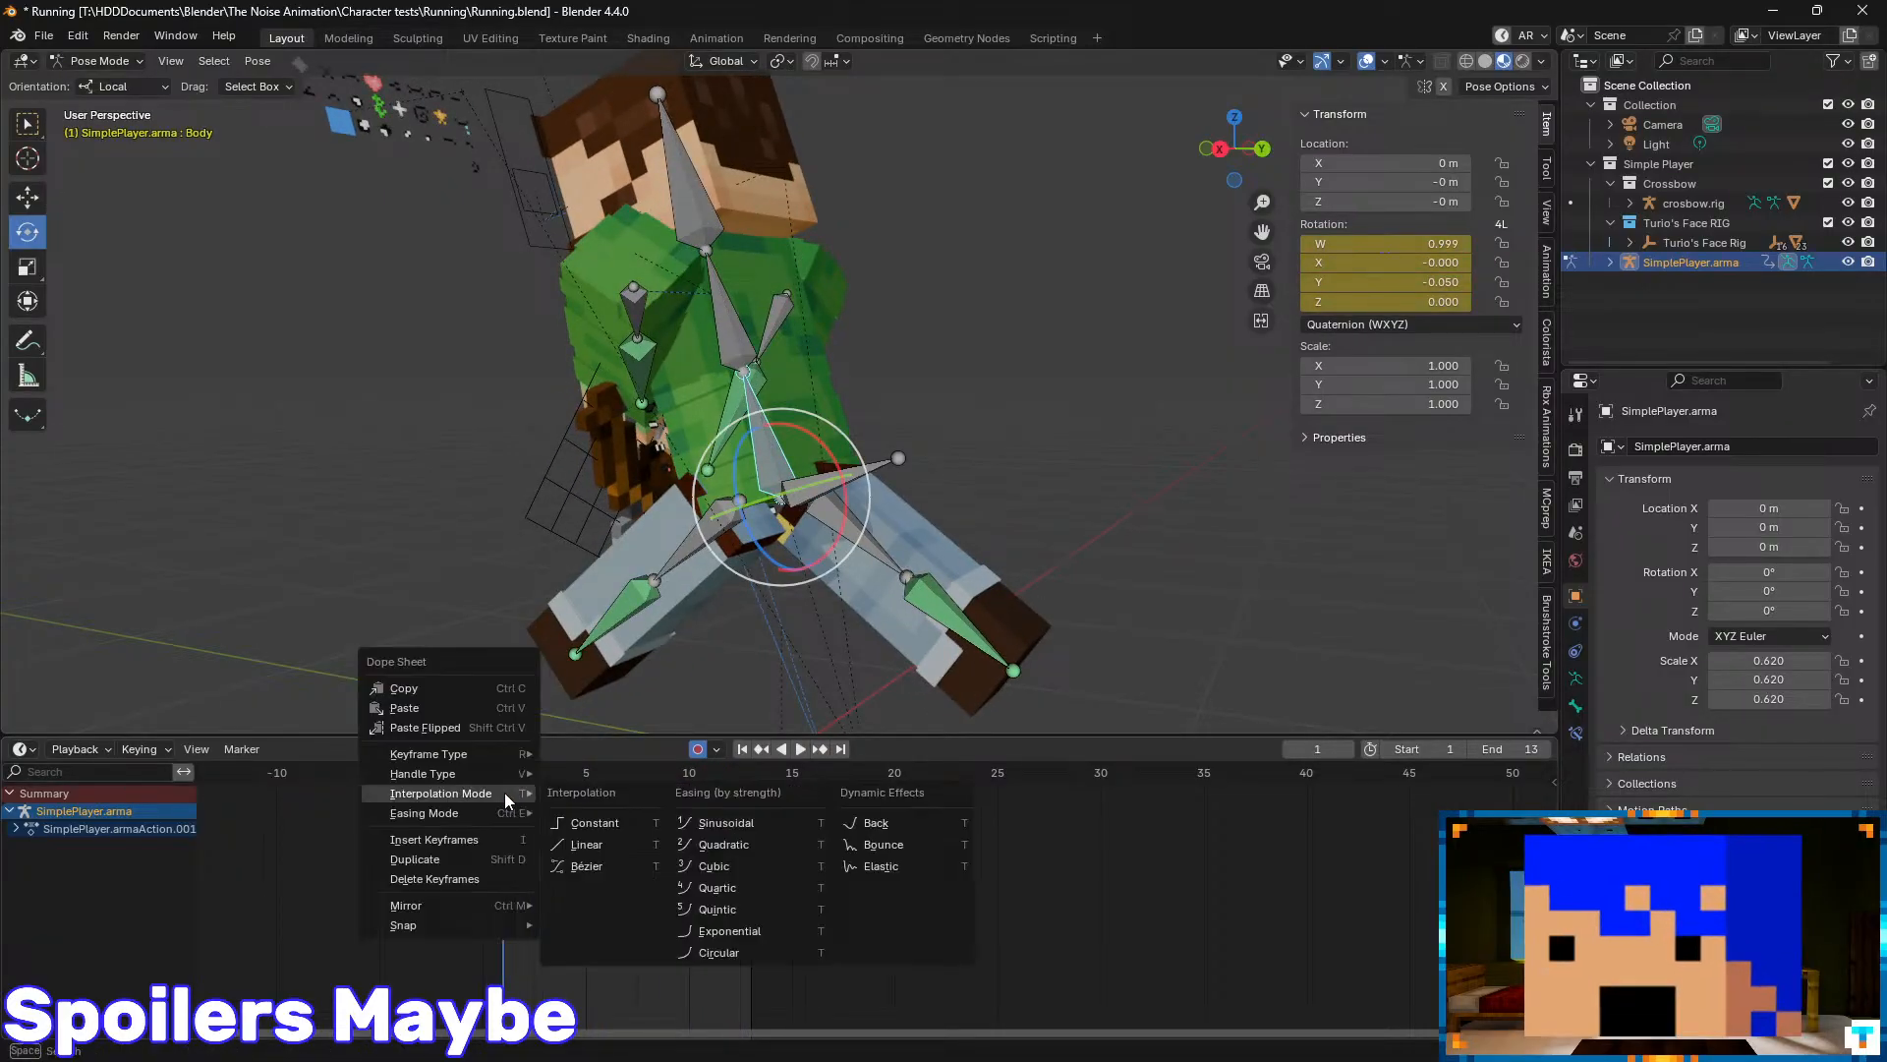
mouse_move(498, 814)
left_click(615, 884)
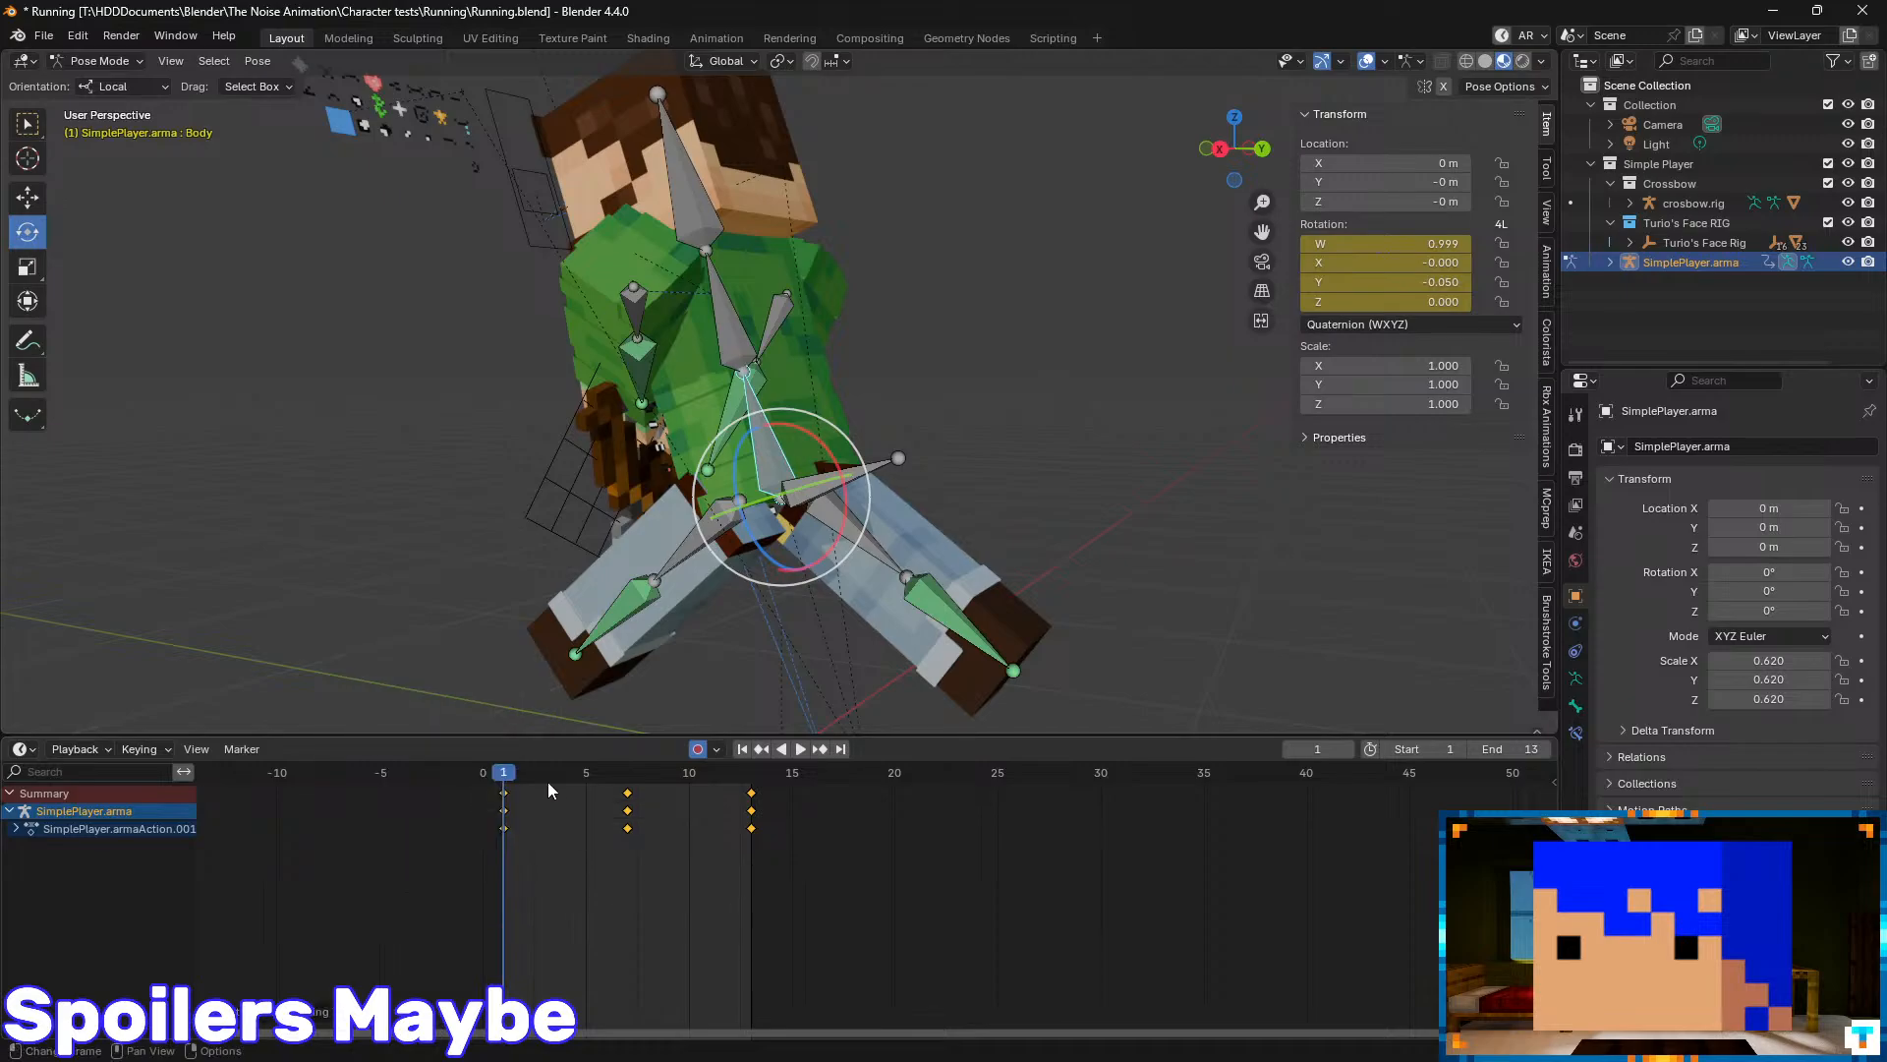
key("space")
- Set the three Body keyframes' interpolation to Sinusoidal and play back the cycle with the whole character in view
left_click(503, 792, "shift")
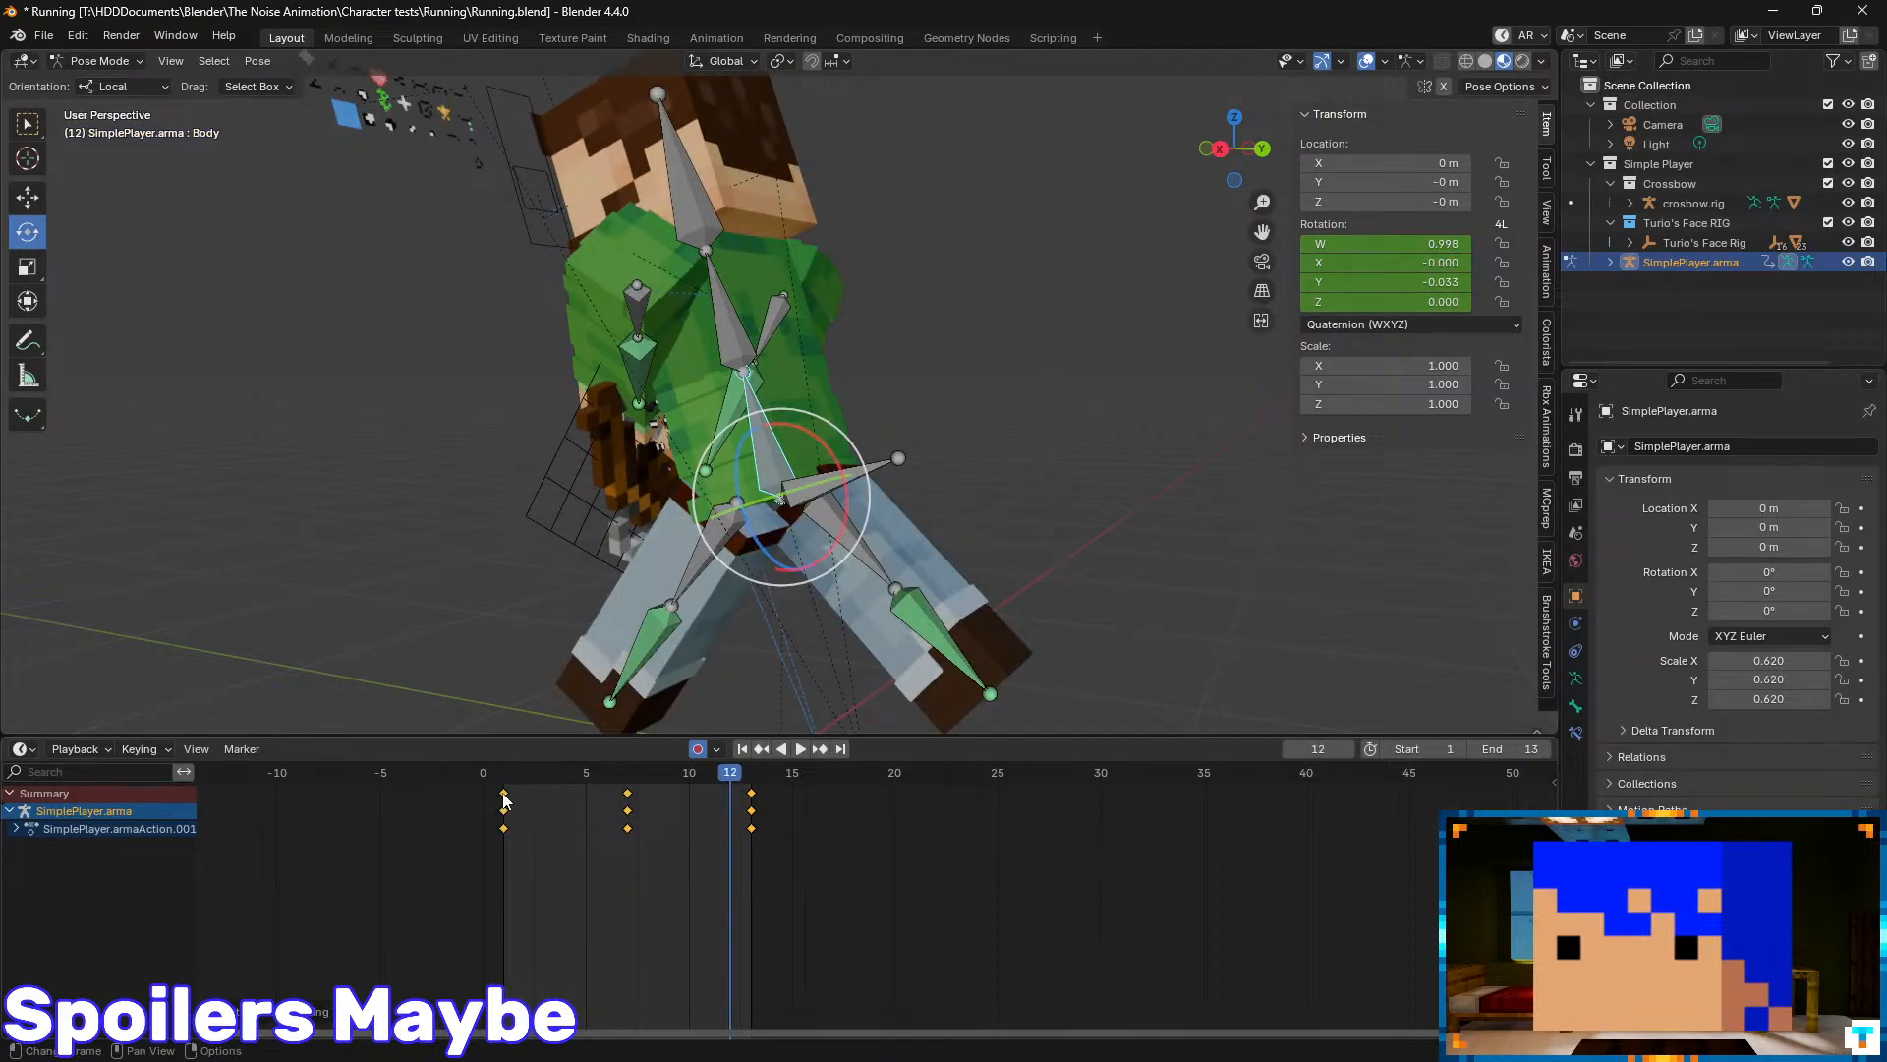
right_click(503, 792)
mouse_move(496, 775)
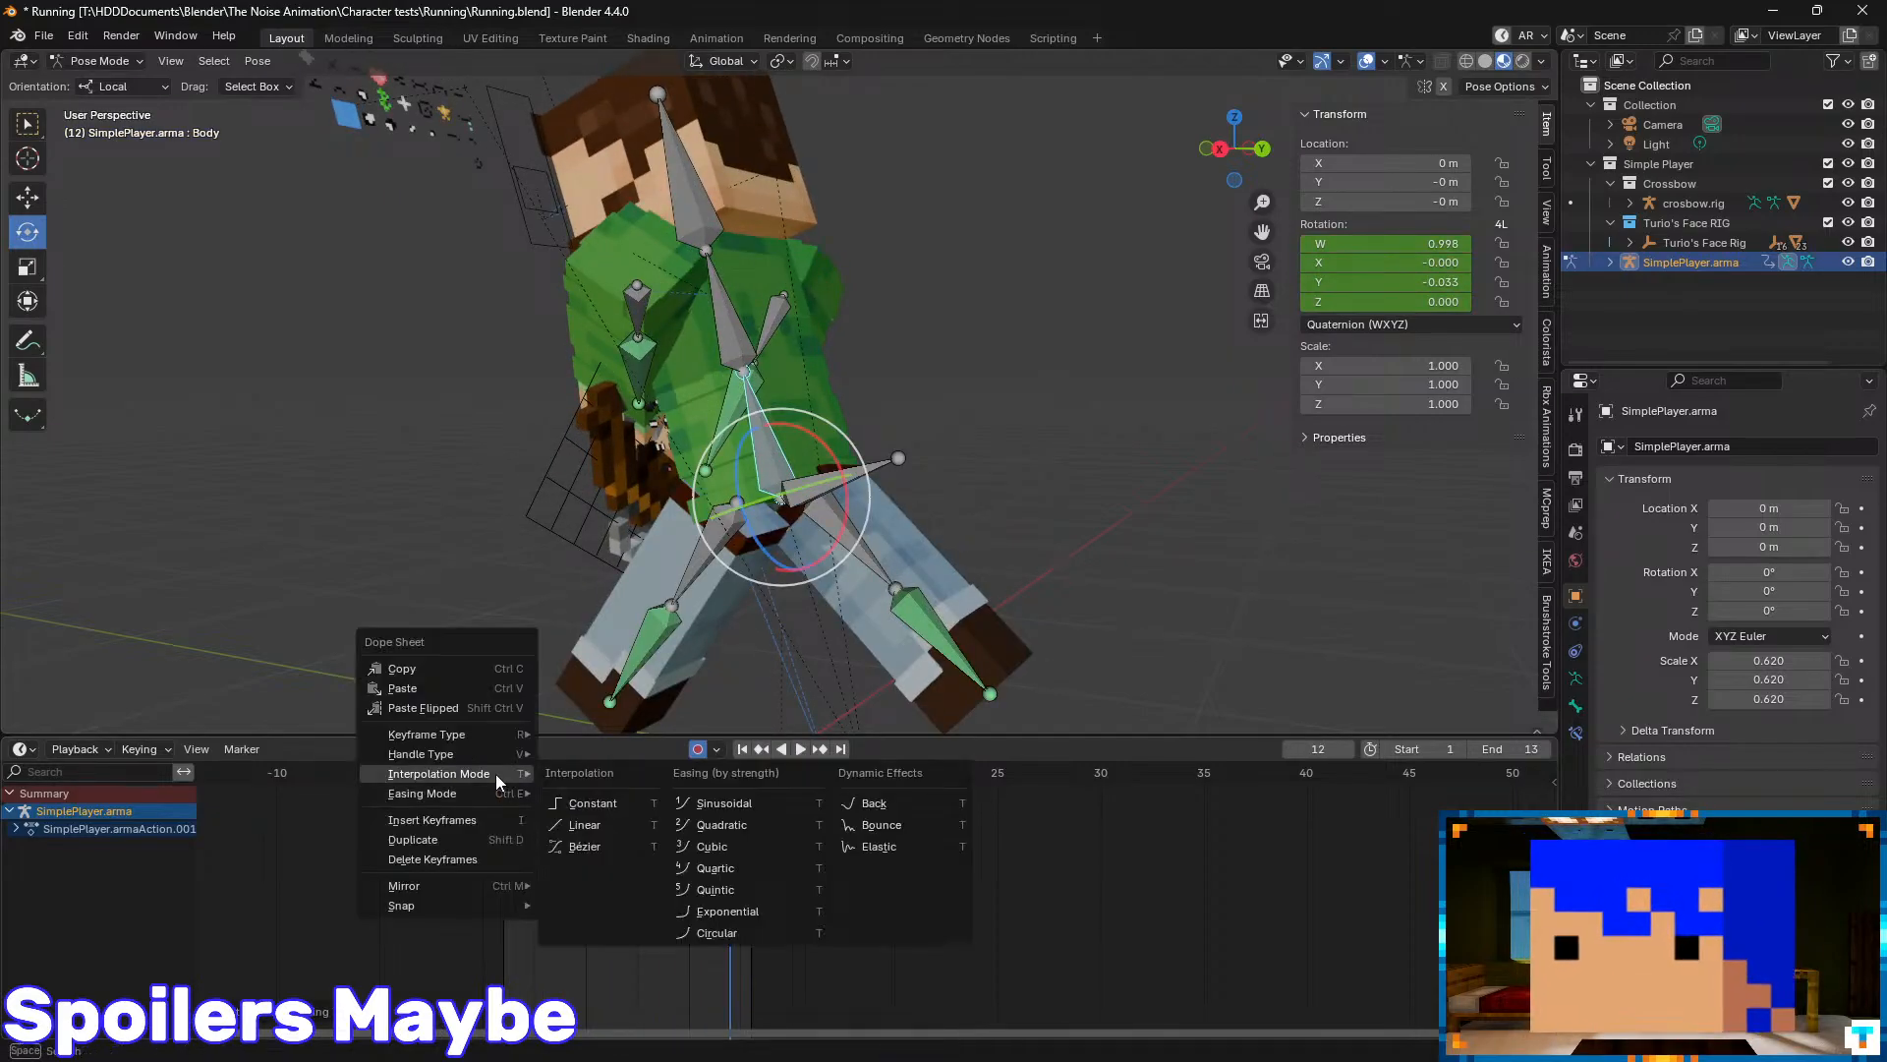
left_click(736, 806)
left_click_drag(600, 778, 497, 777)
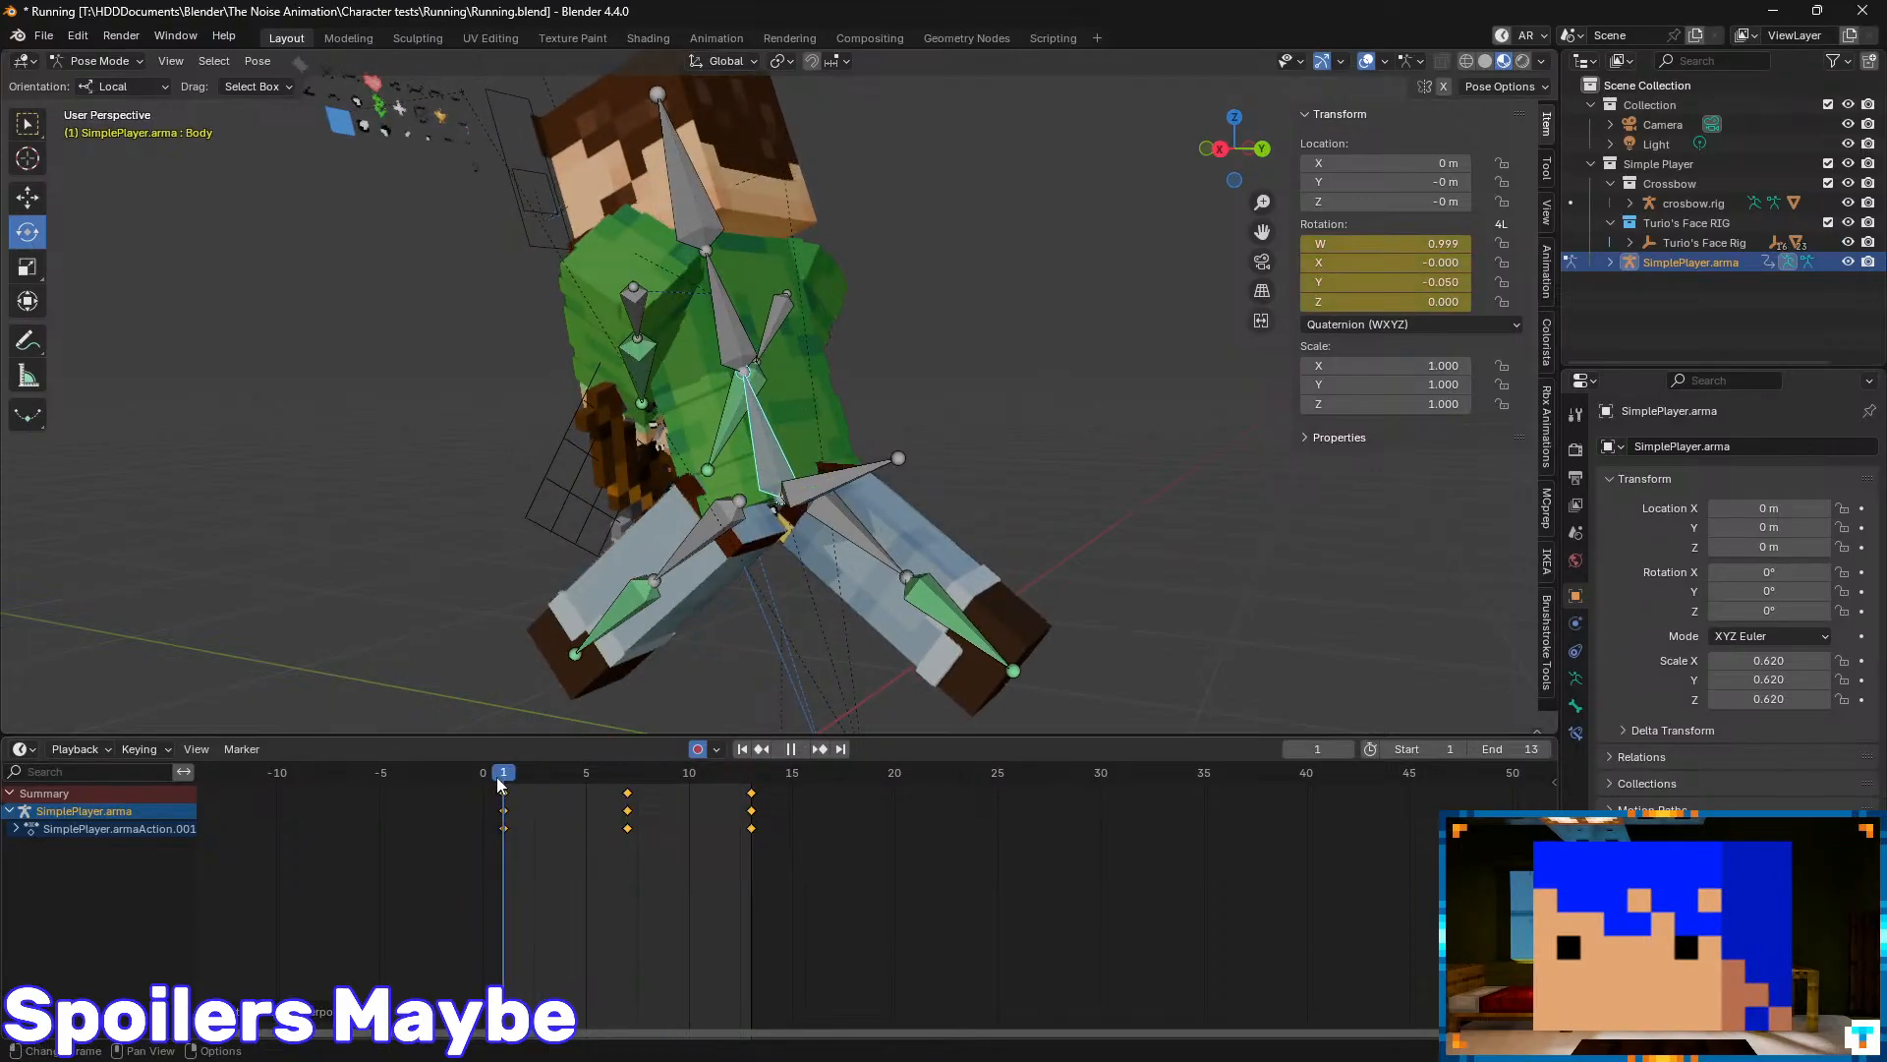
middle_click_drag(735, 542, 900, 432)
key("space")
key("space")
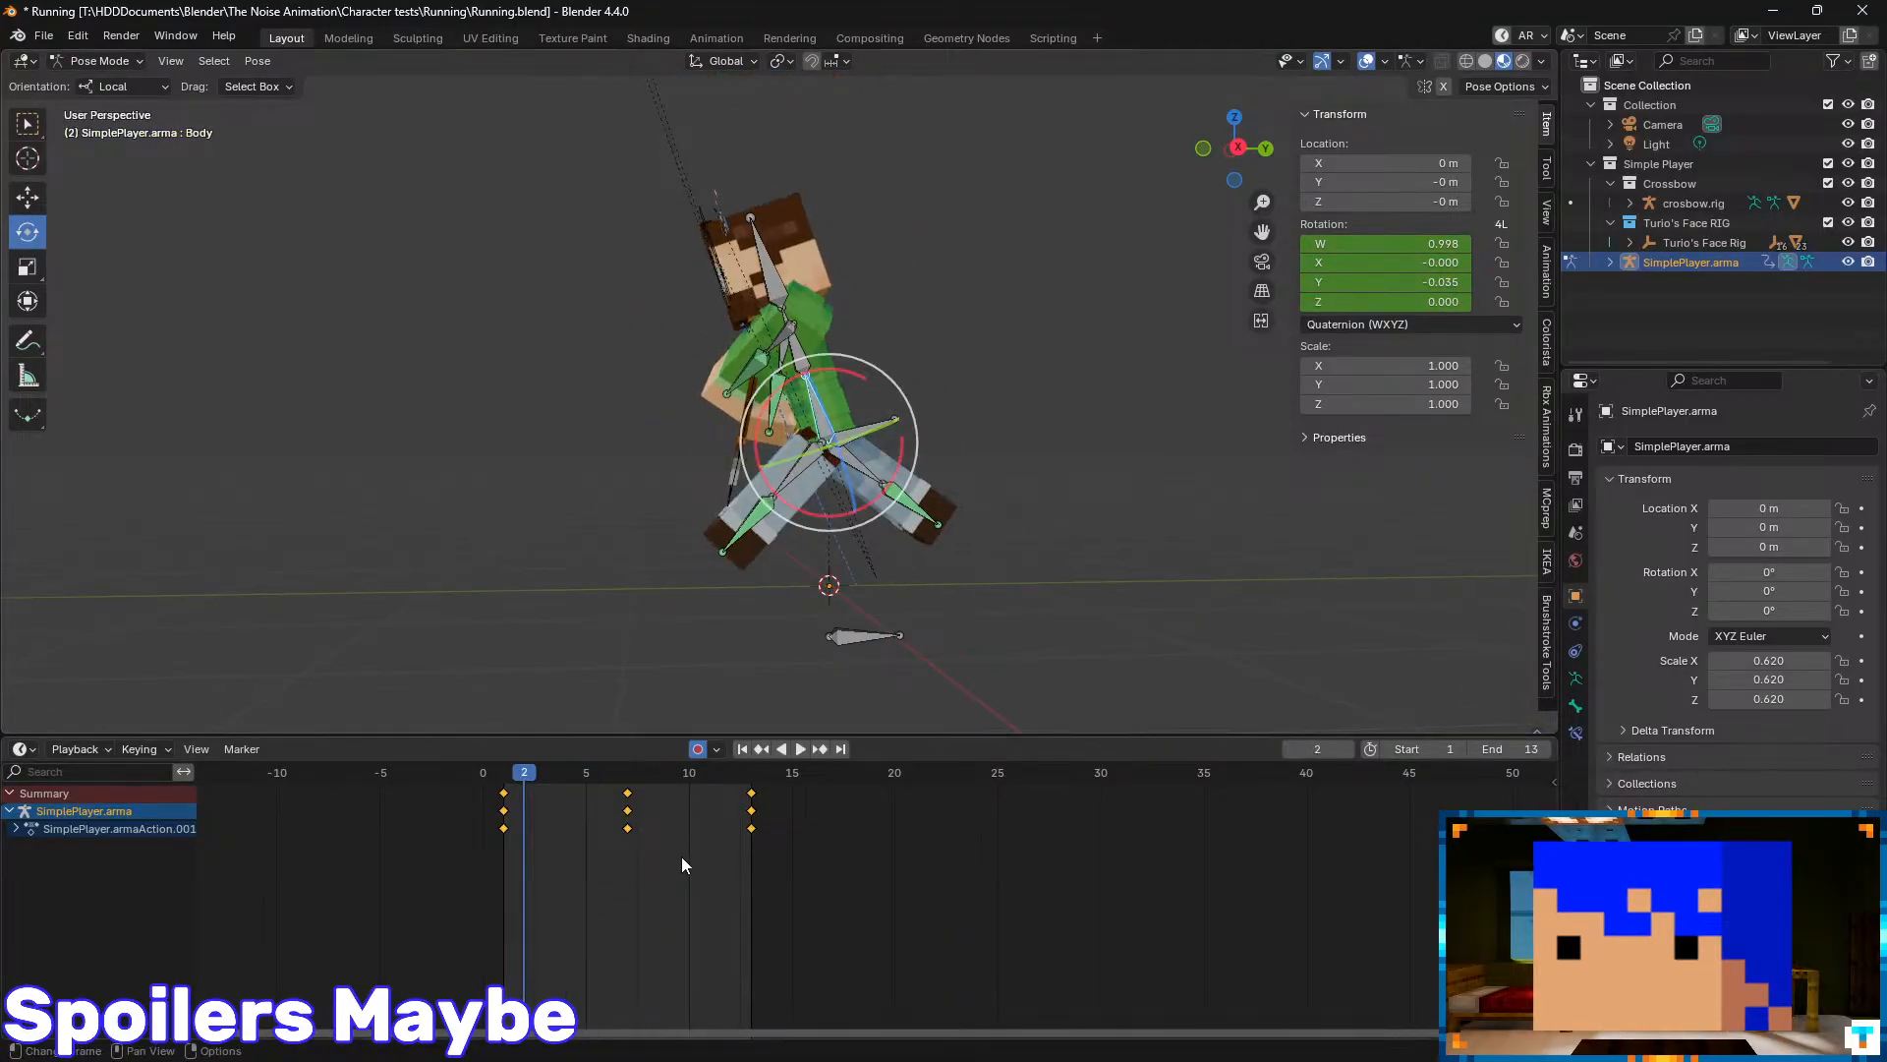
- Try shifting the last two Body keyframes to frames 8 and 15, play back the timing, and undo the moves
left_click_drag(786, 847, 627, 794)
key("g")
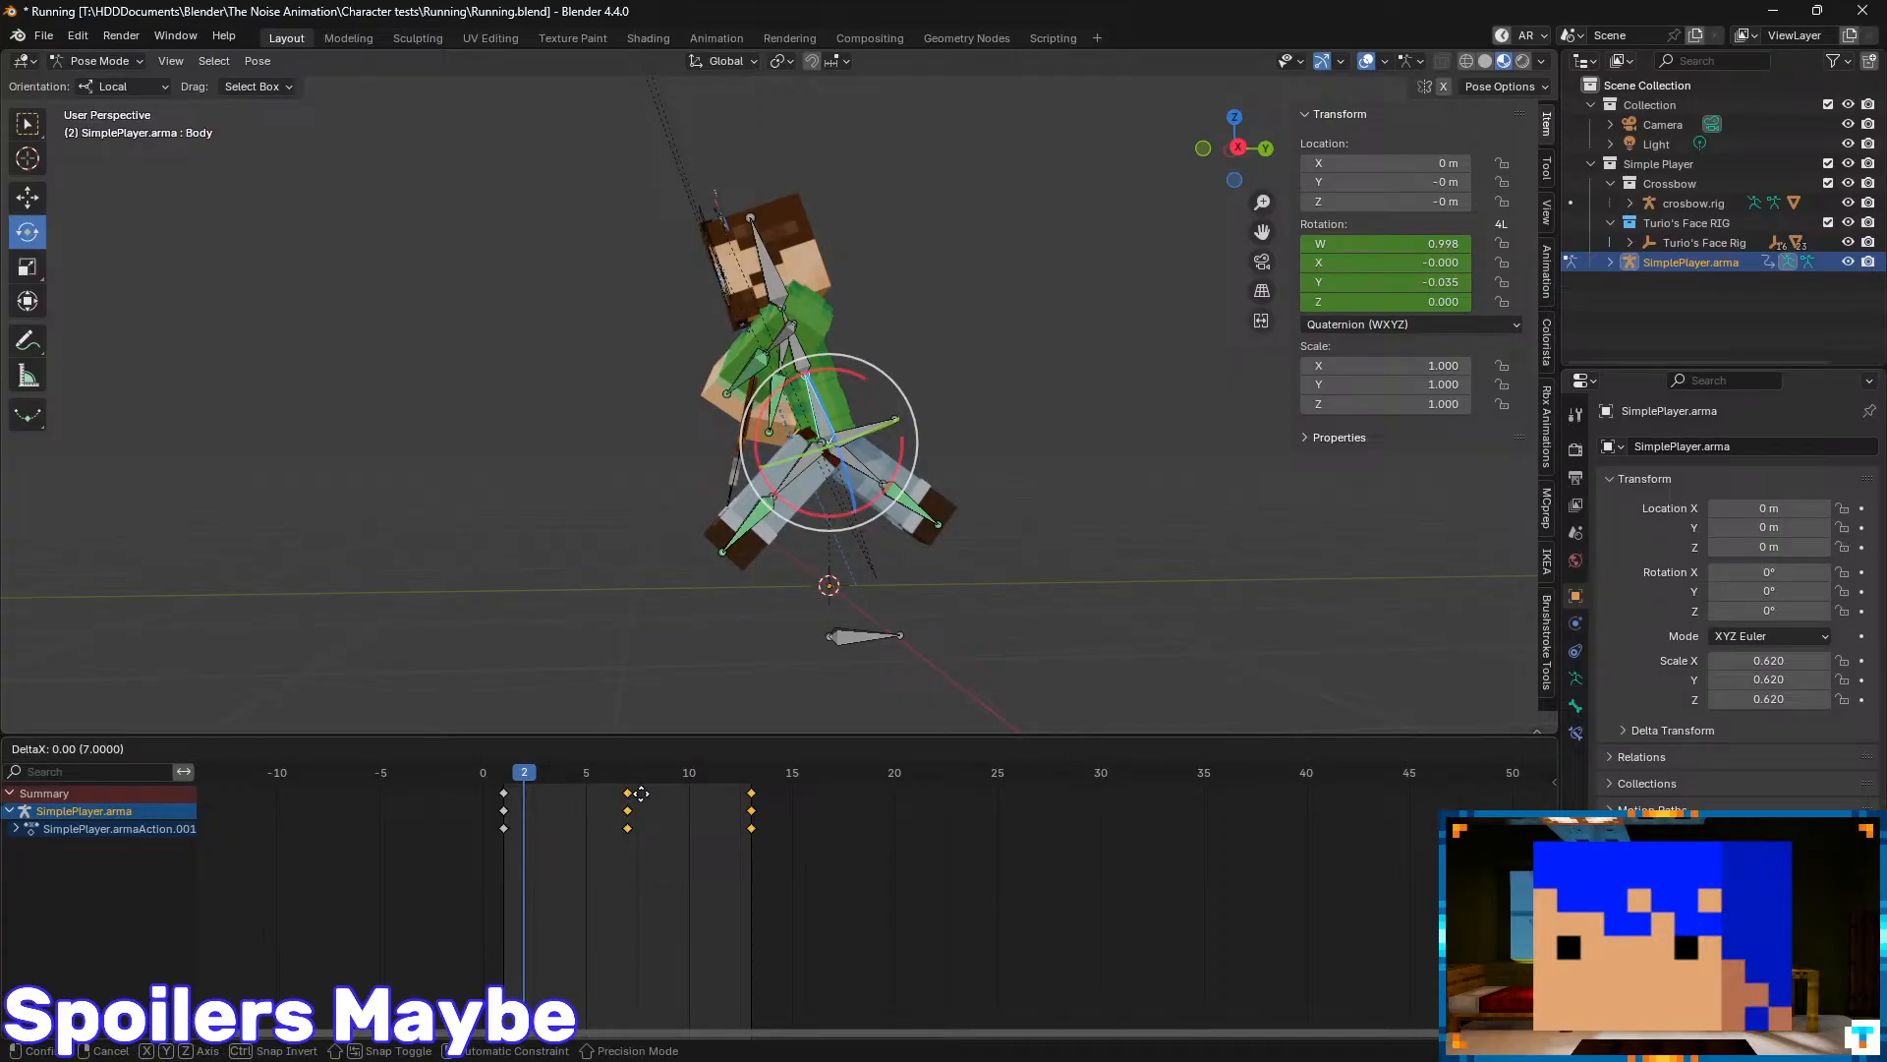
left_click(658, 807)
left_click_drag(760, 816, 764, 786)
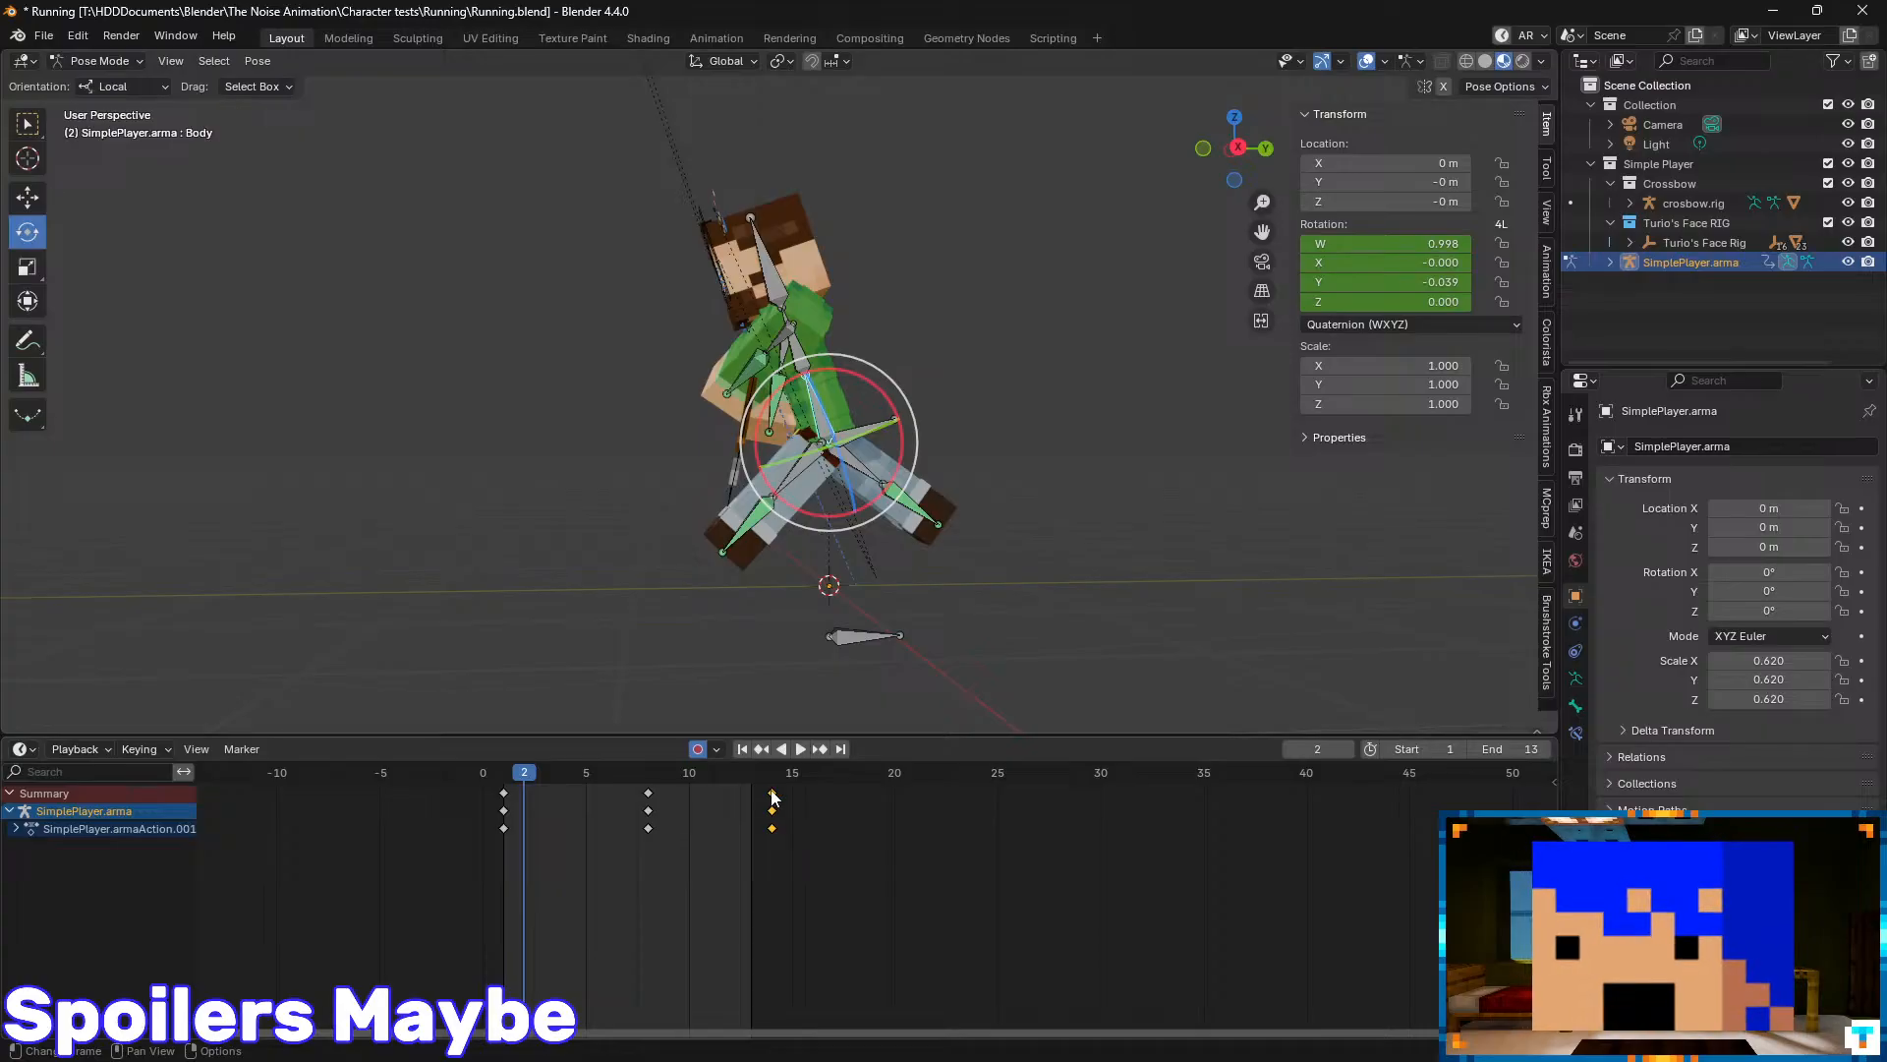
key("g")
left_click(787, 793)
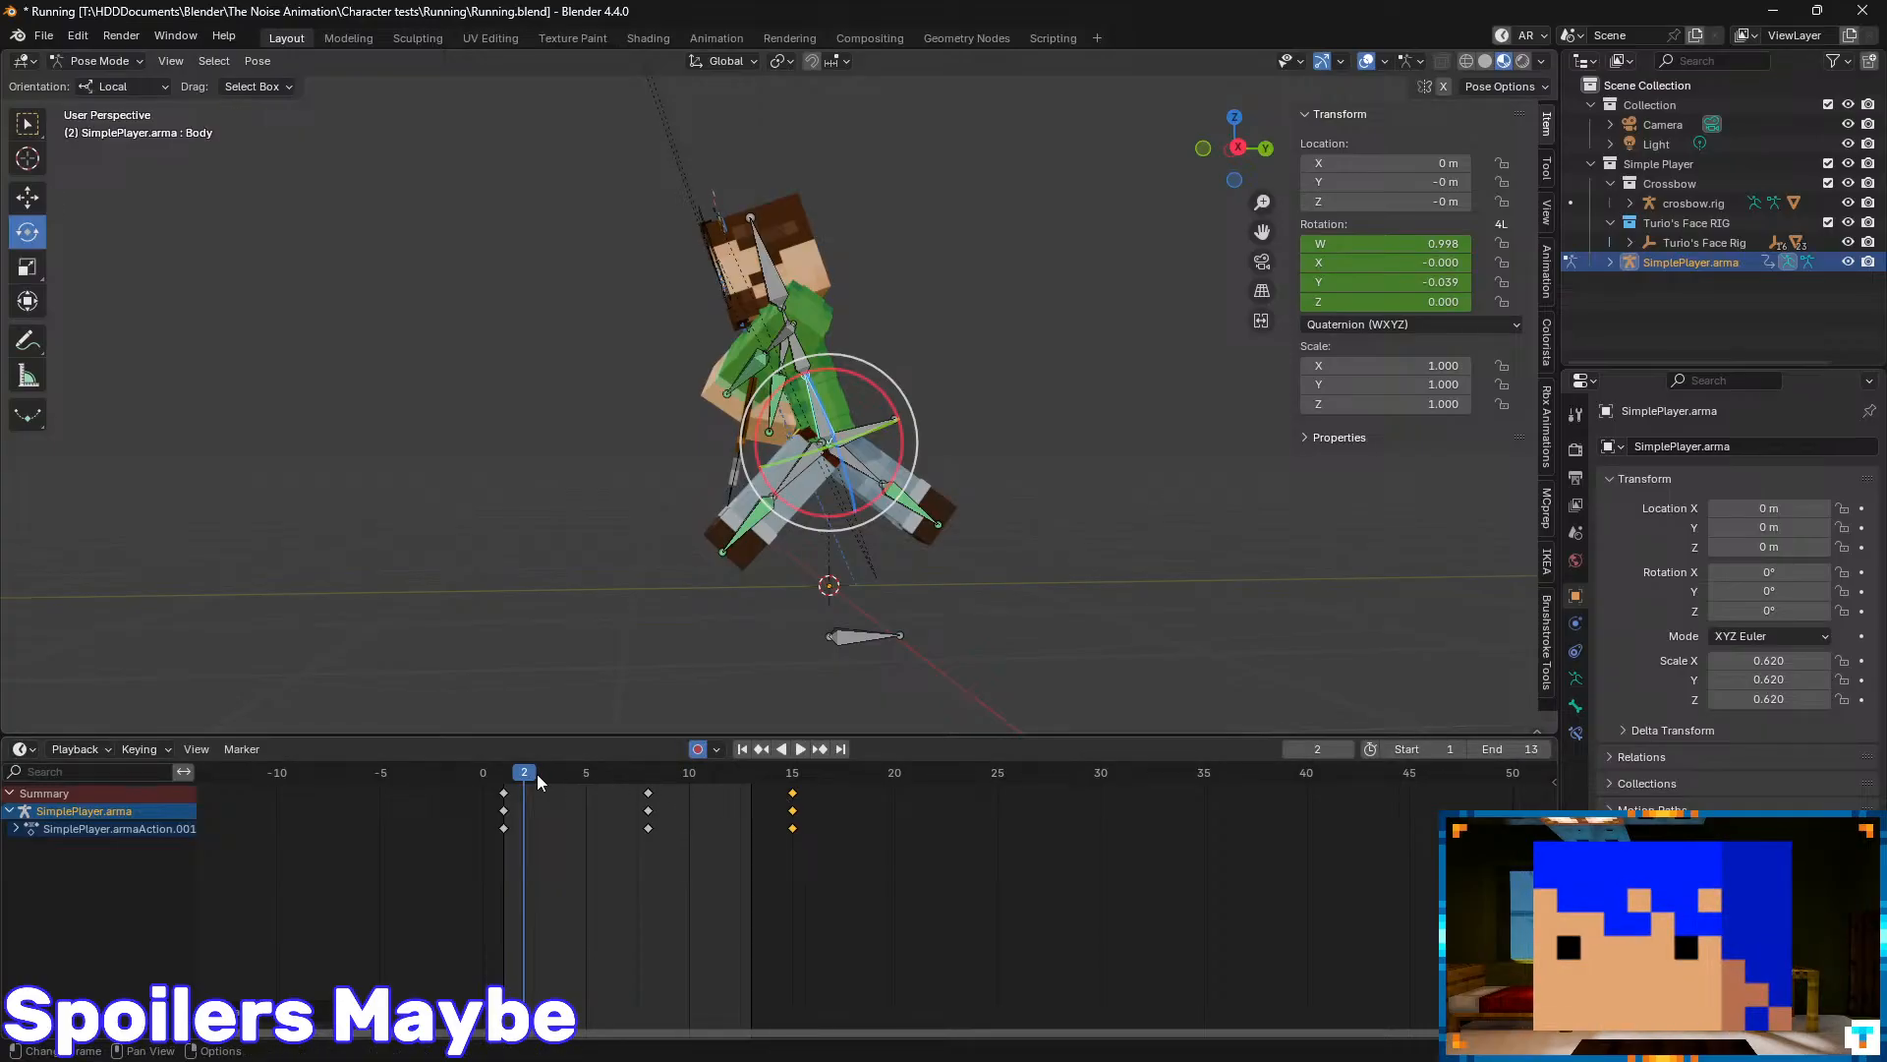
key("space")
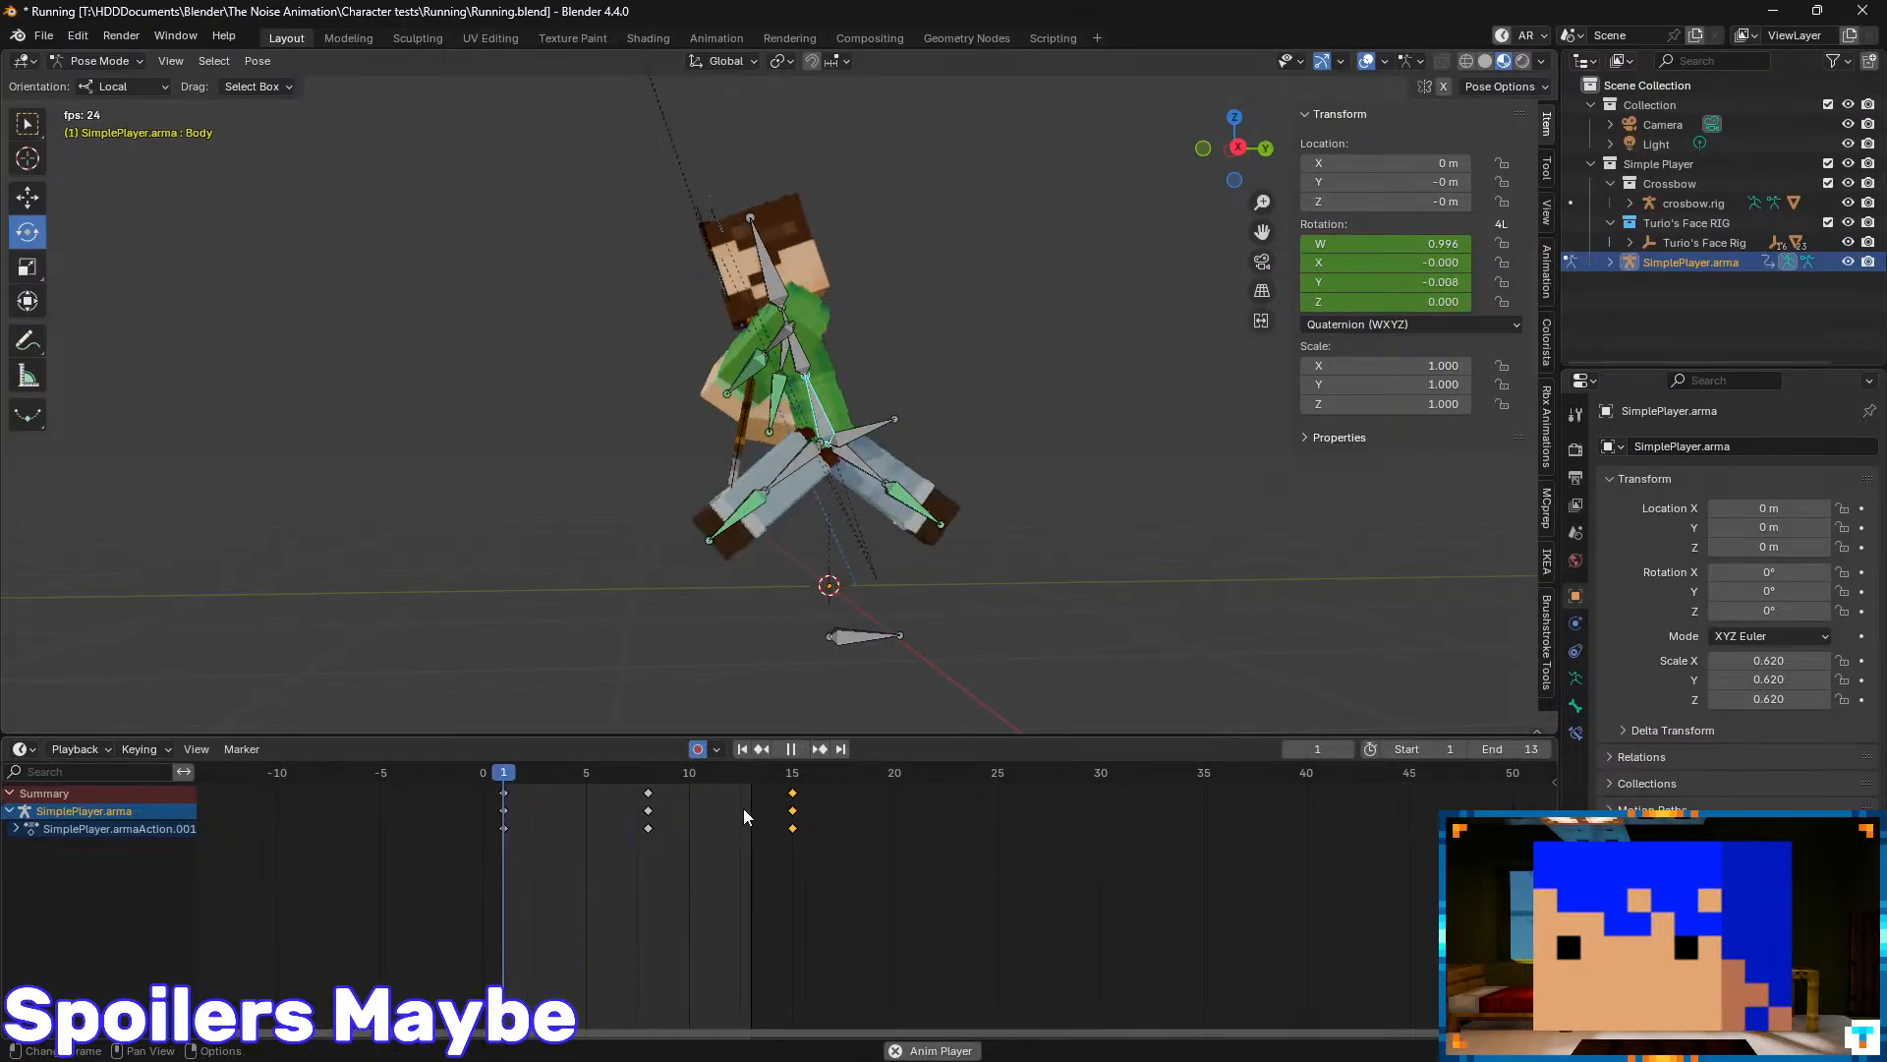
key("space")
key("ctrl+z")
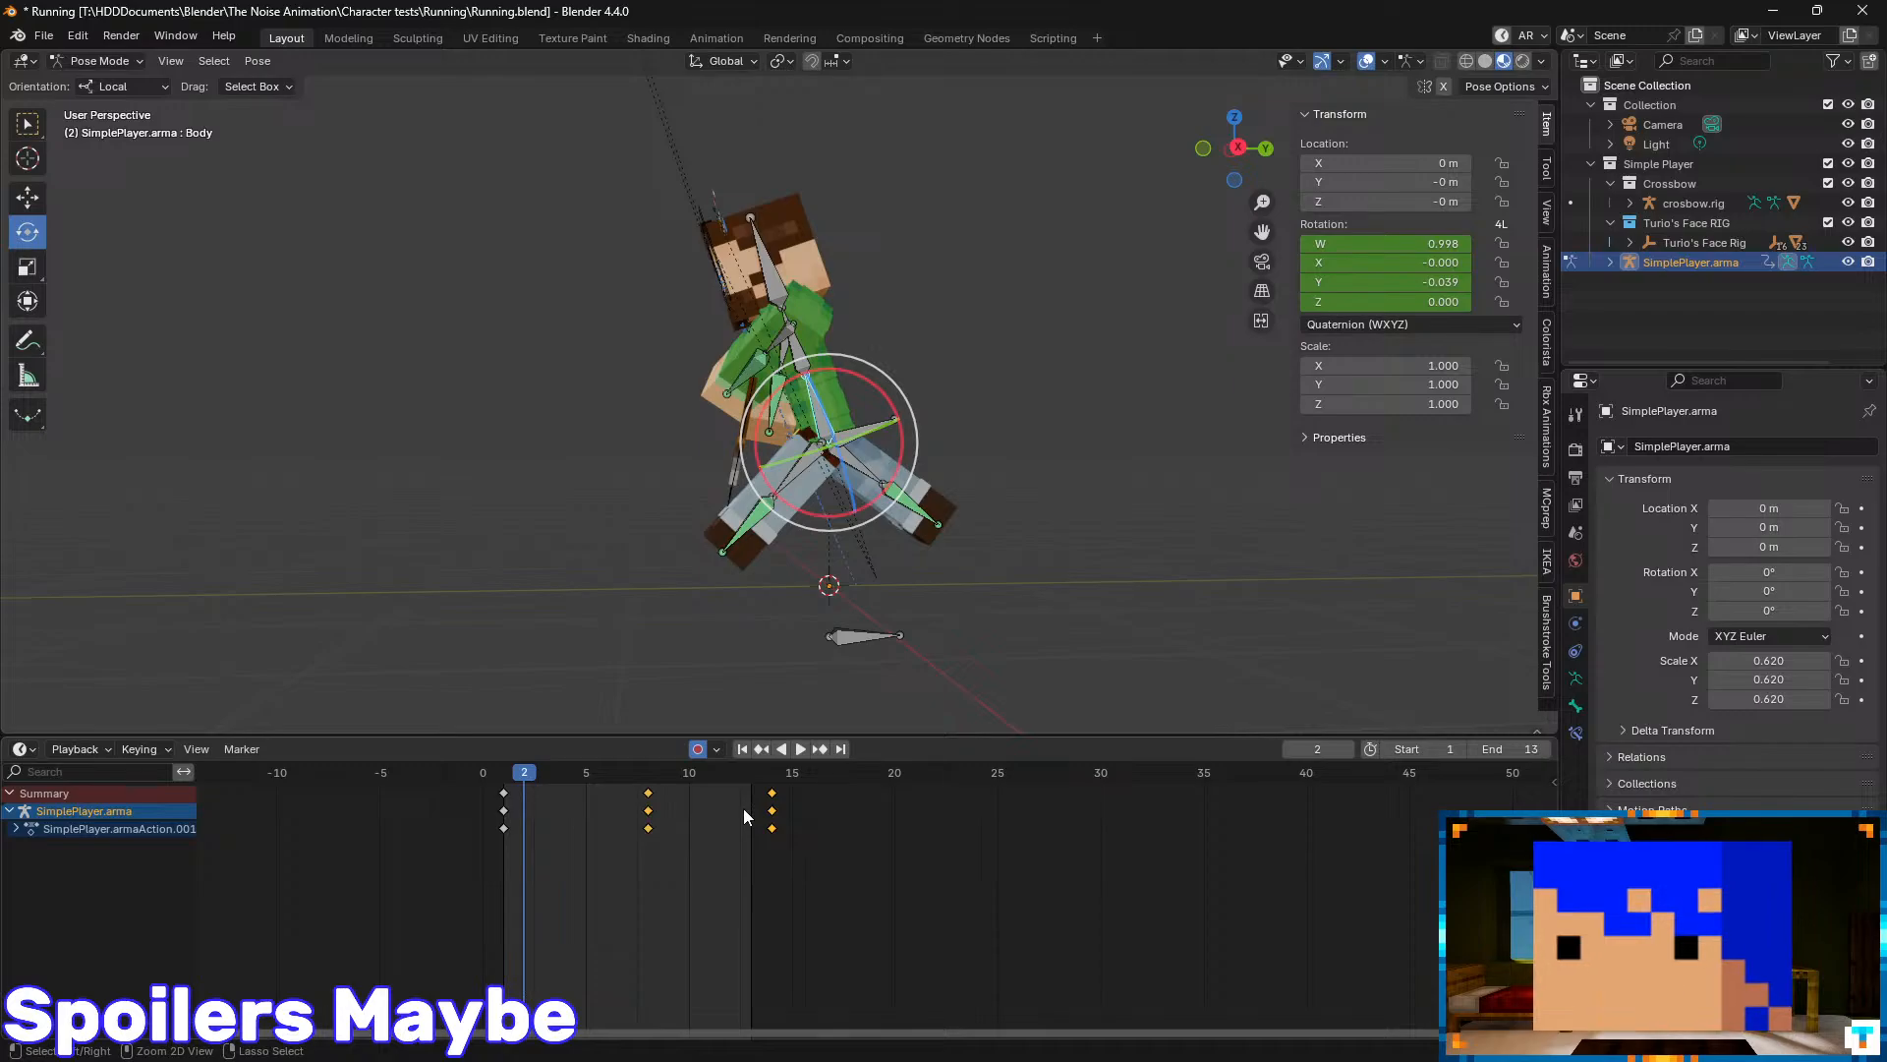
- Save the file and reduce the Body bone's local Y twist at frame 7, to about W 0.998, Y 0.06
key("ctrl+s")
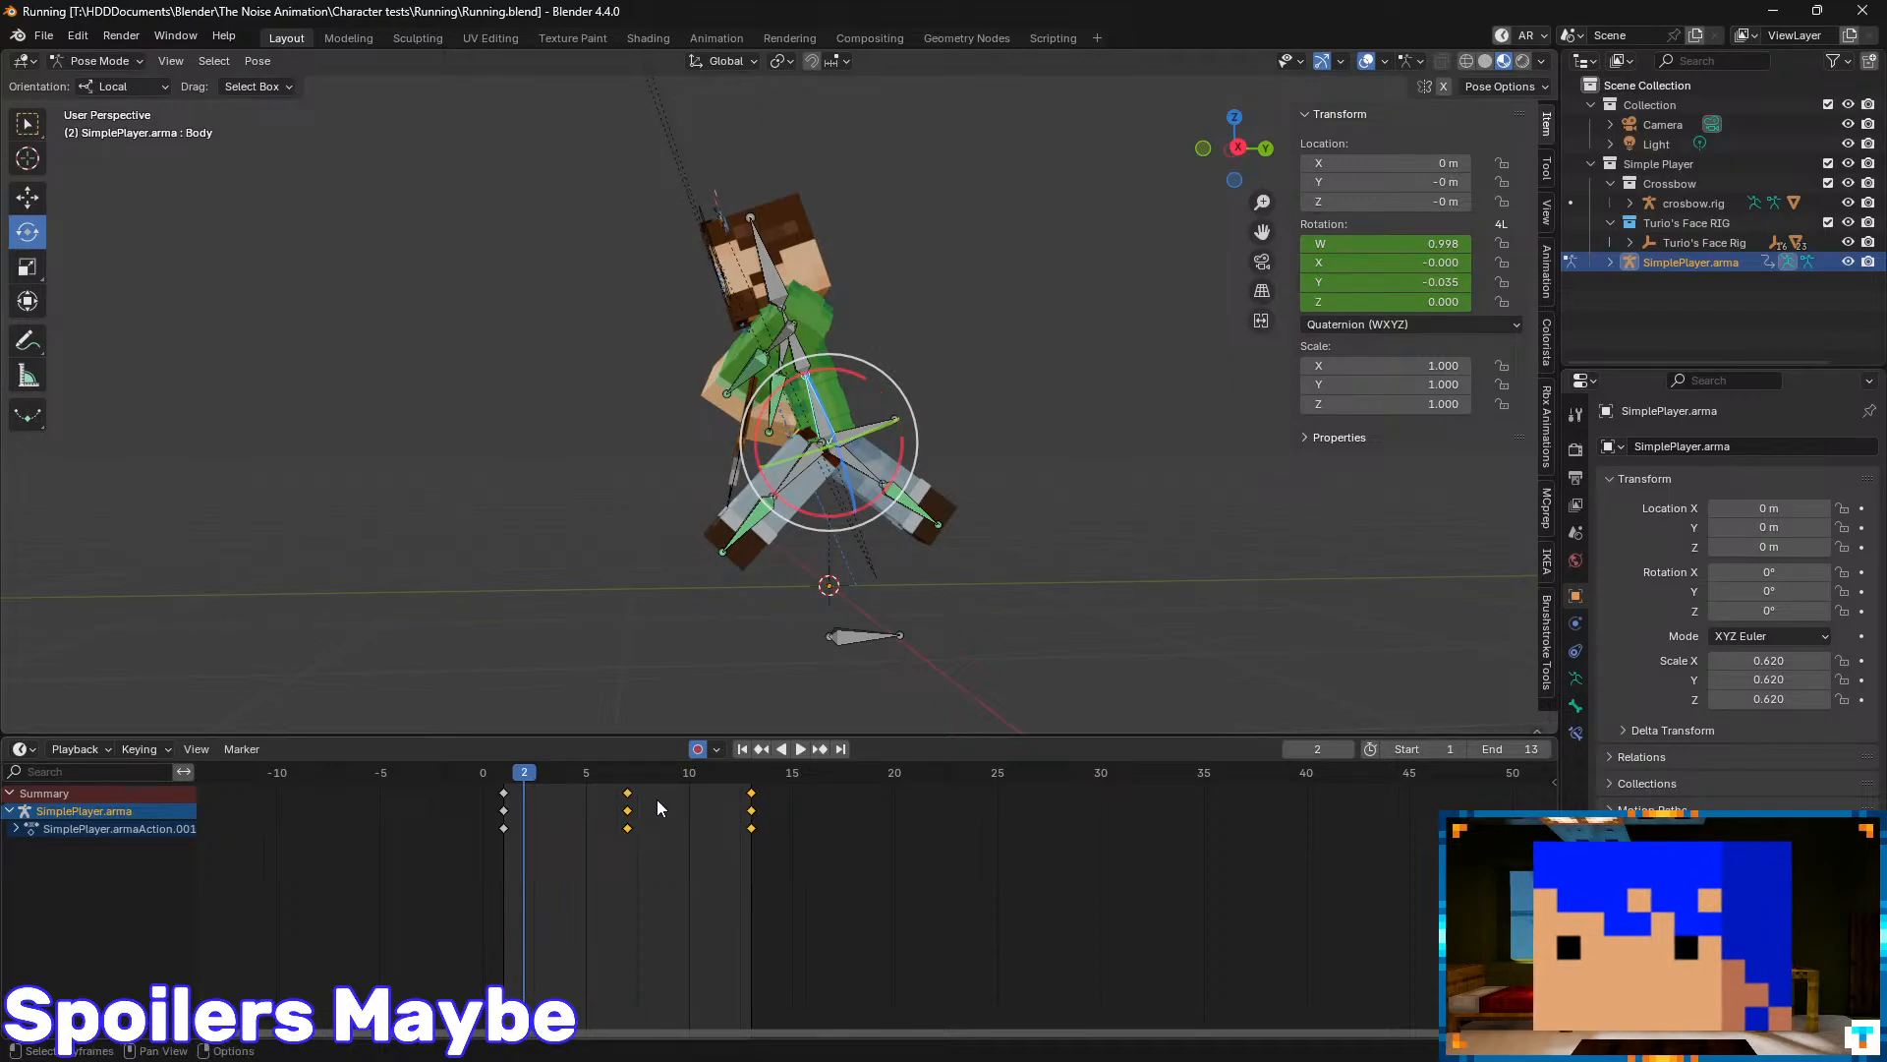
left_click(506, 774)
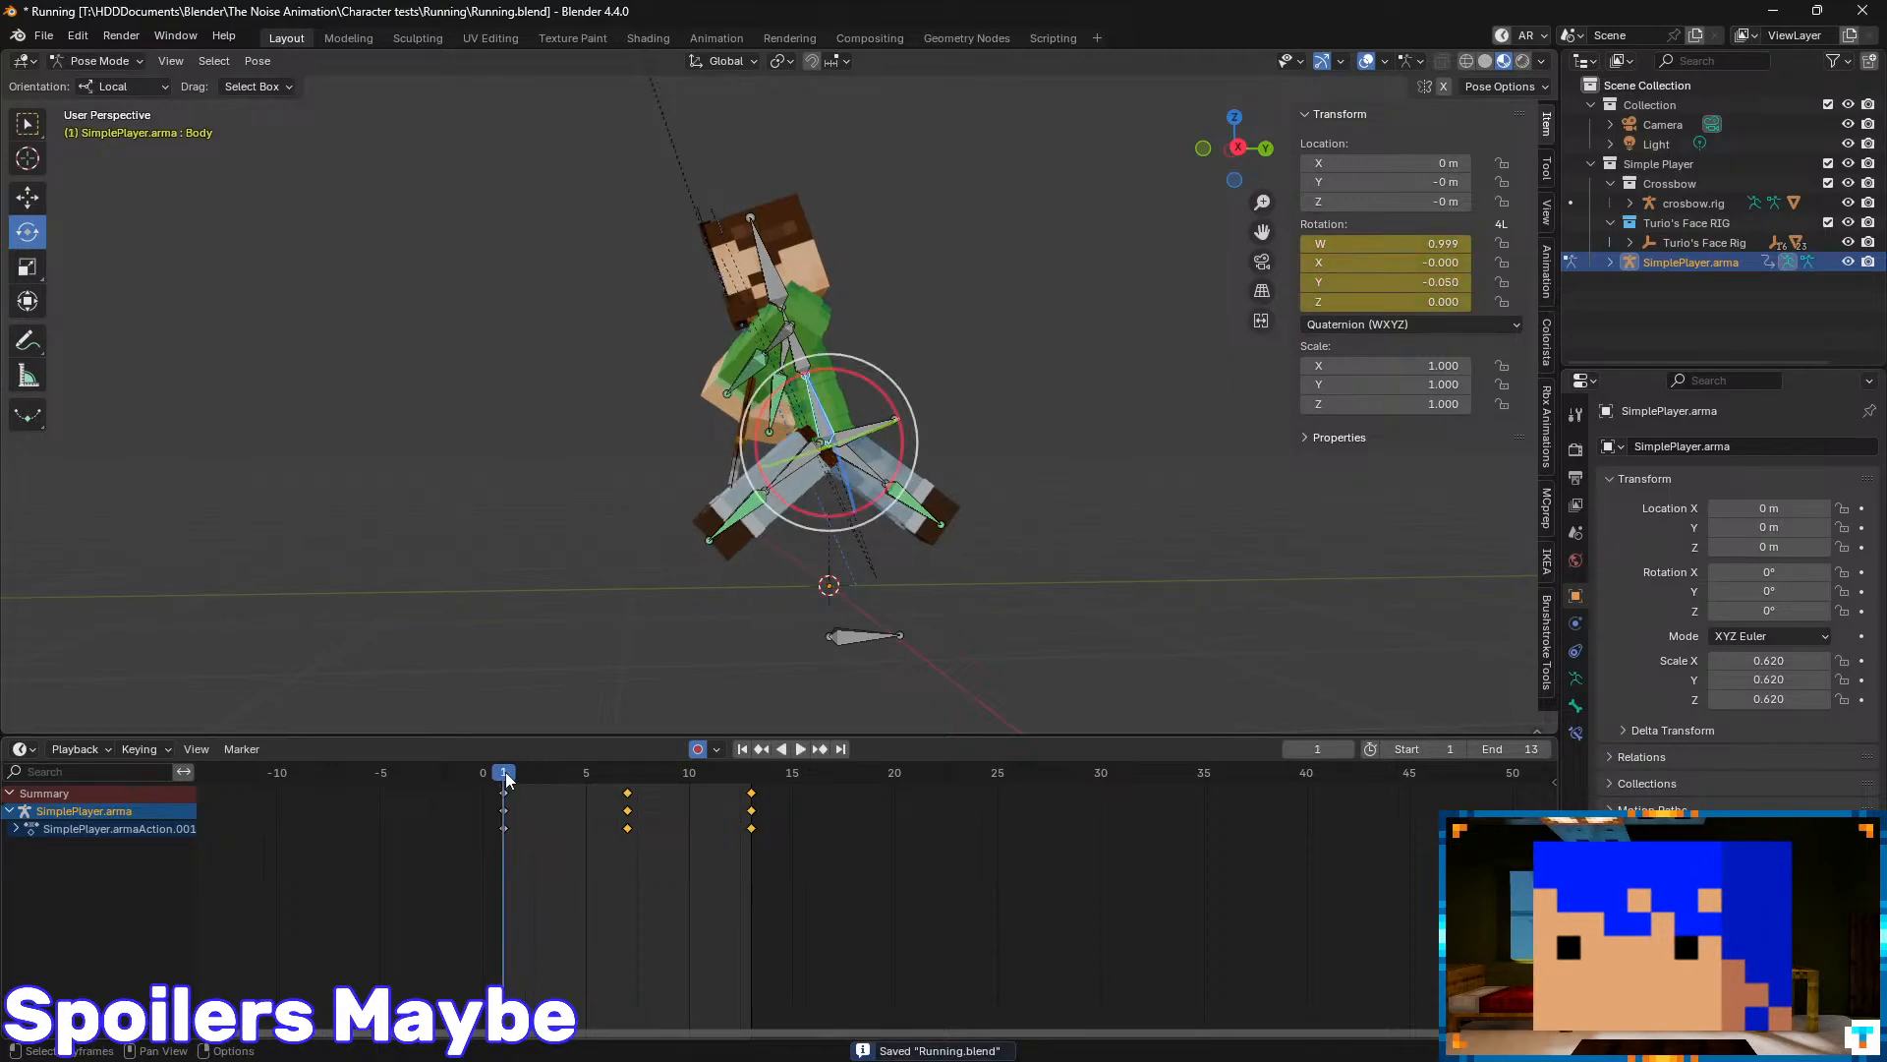
left_click_drag(505, 777, 635, 777)
middle_click_drag(885, 492, 928, 497)
scroll(927, 498, "up", 3)
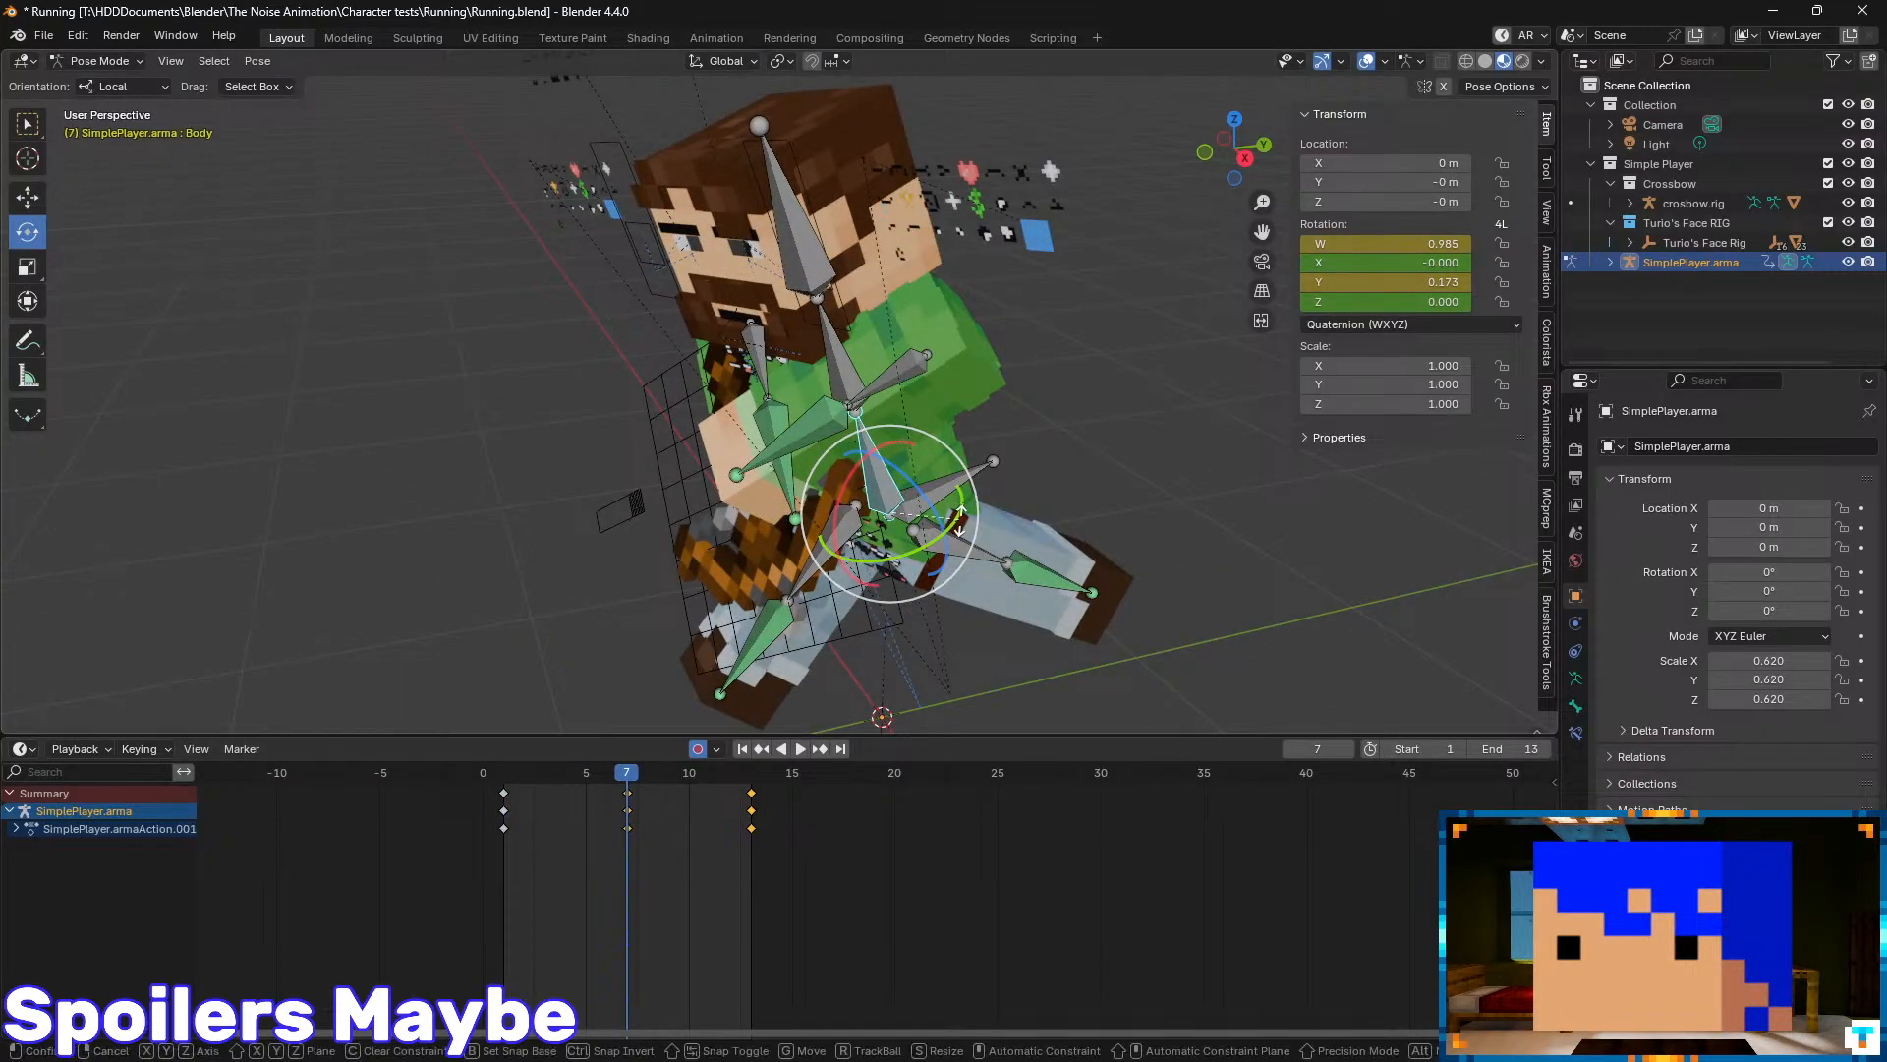
key("y")
key("y")
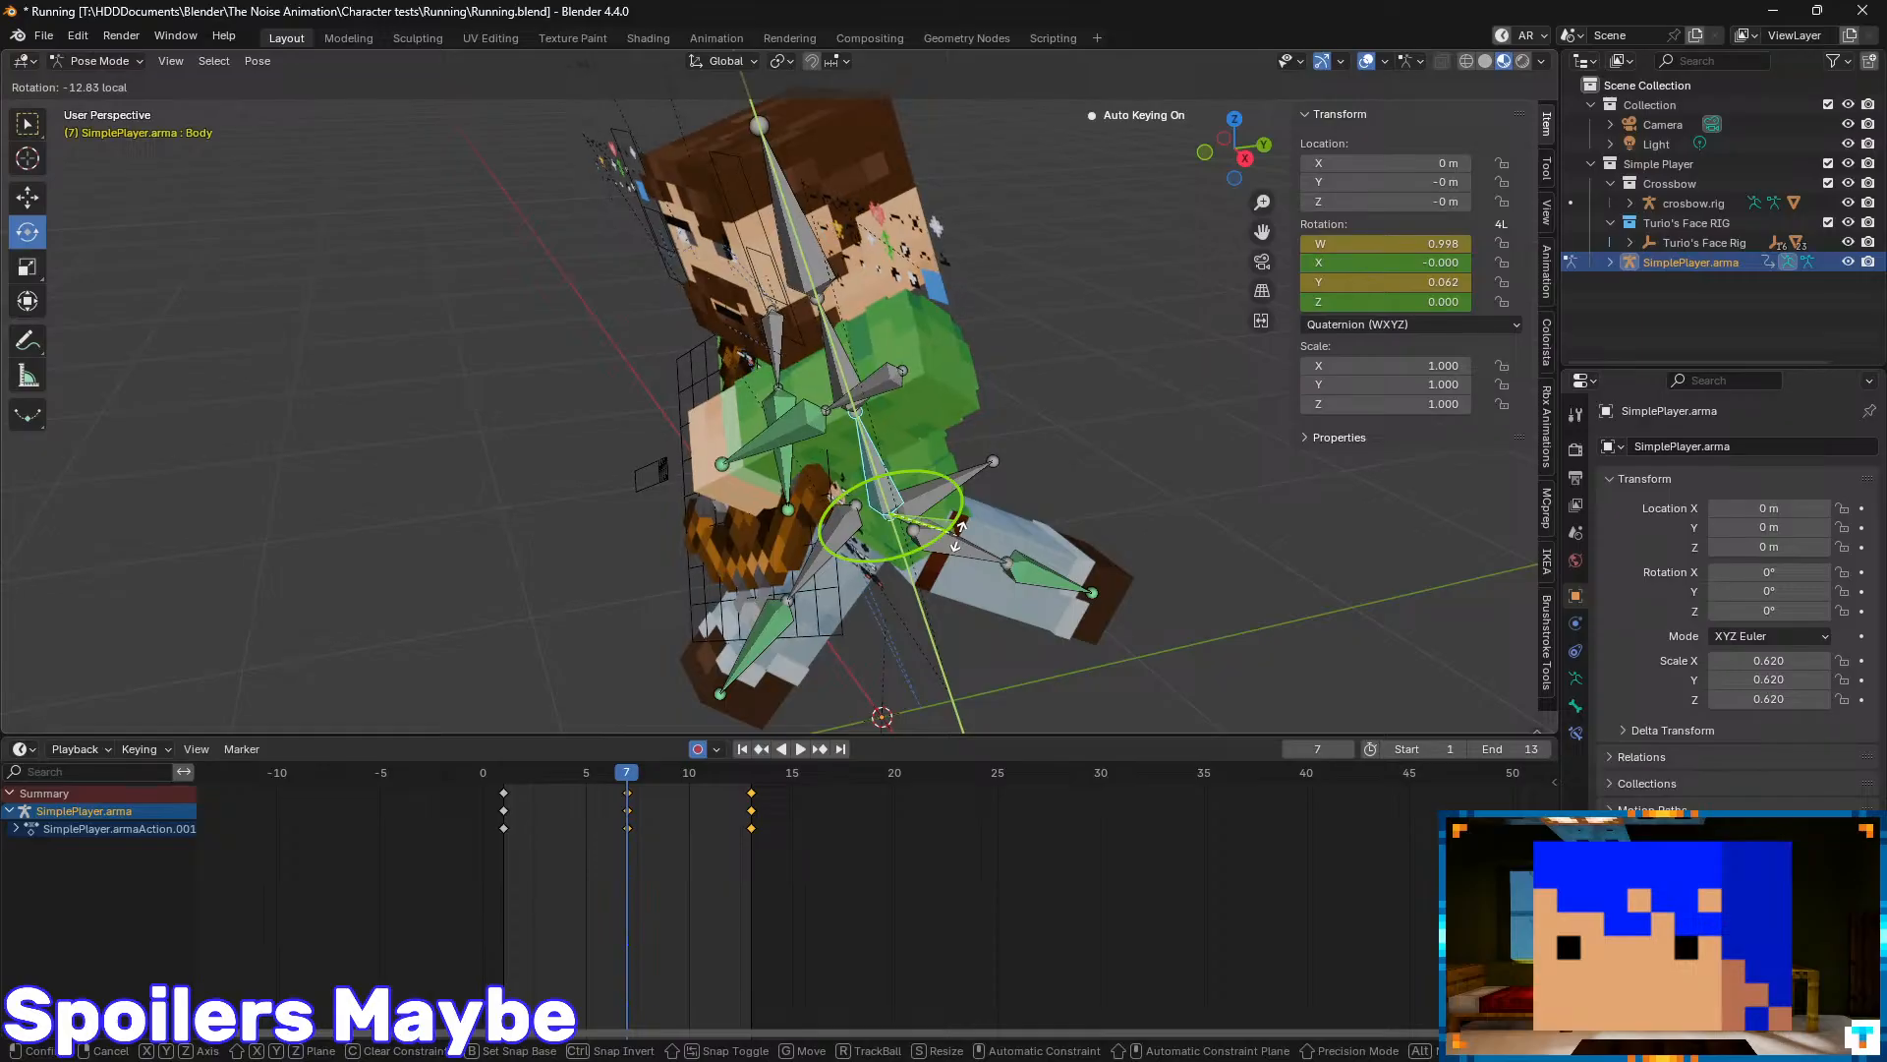
left_click(958, 535)
- Play back the run from frame 1 in a side view to check the reduced body twist
left_click_drag(636, 775, 504, 777)
key("space")
middle_click_drag(989, 352, 952, 291)
key("space")
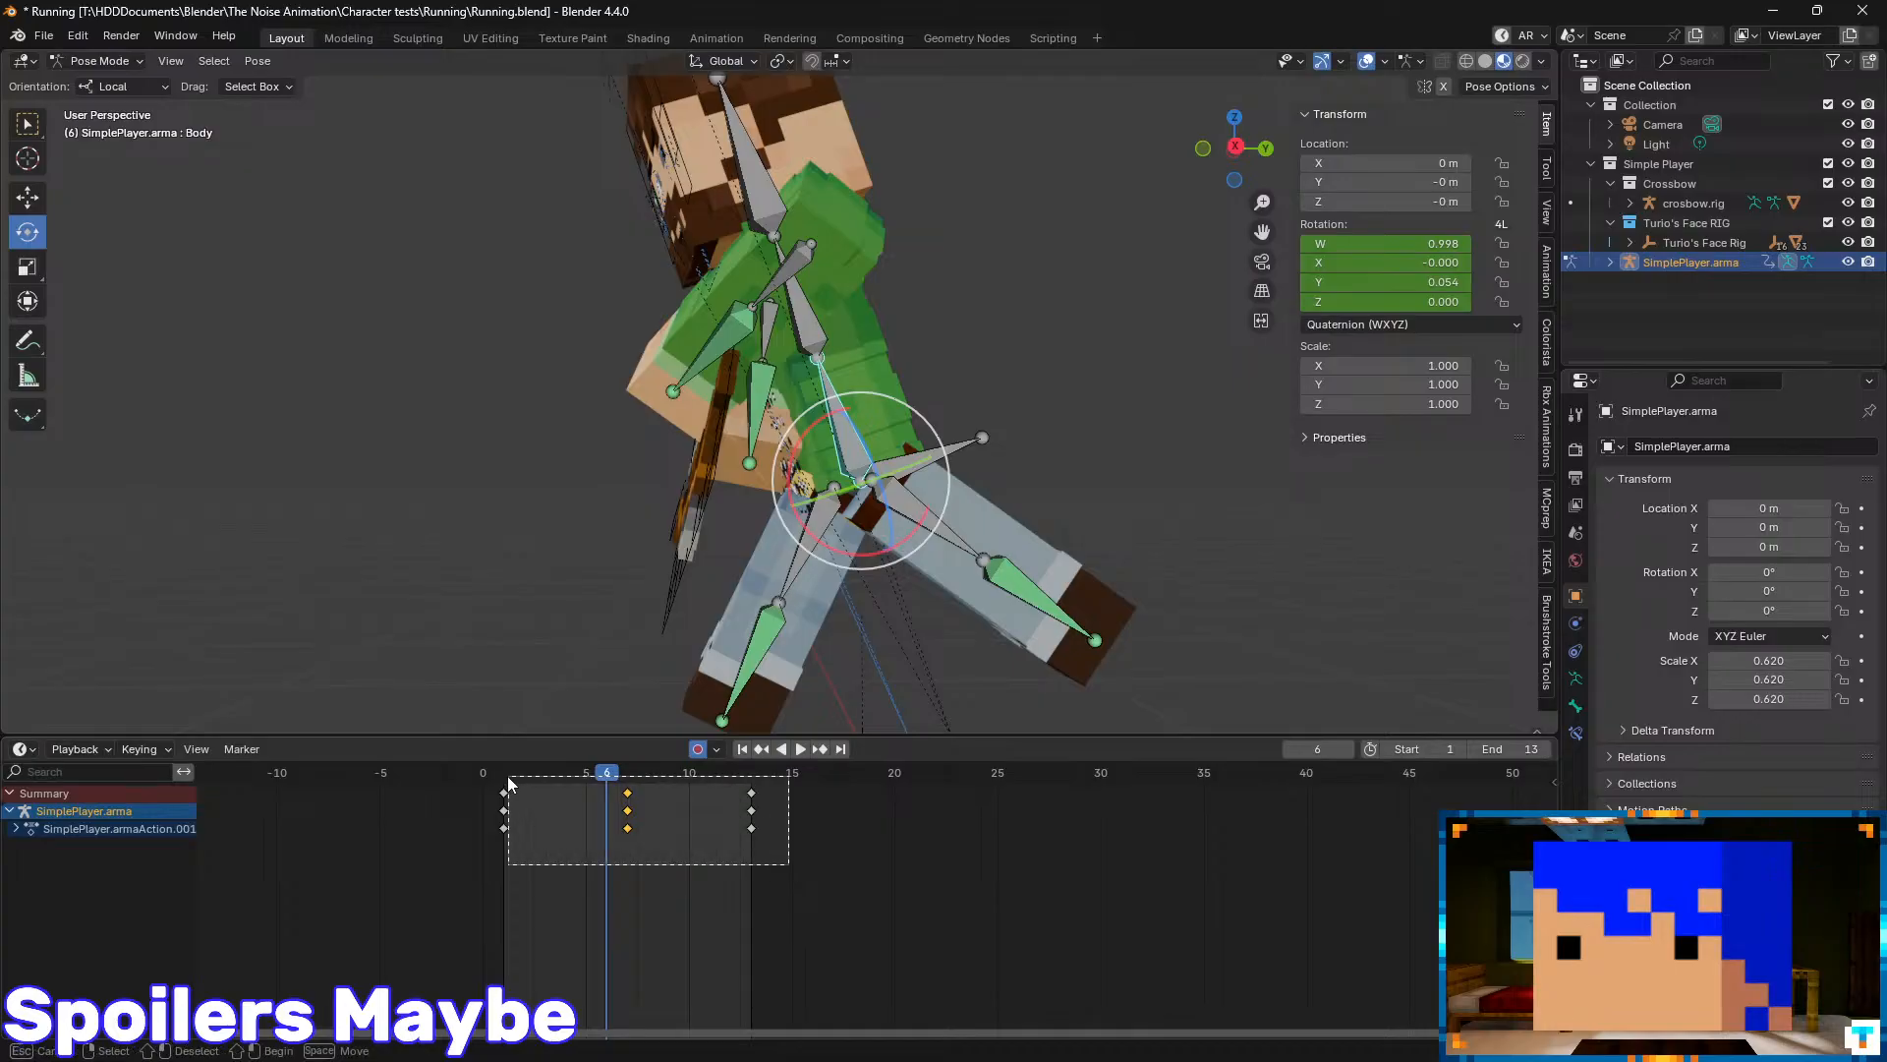
- Select all three Body keyframes and set their interpolation to Cubic
left_click_drag(508, 775, 501, 785)
right_click(494, 793)
mouse_move(494, 793)
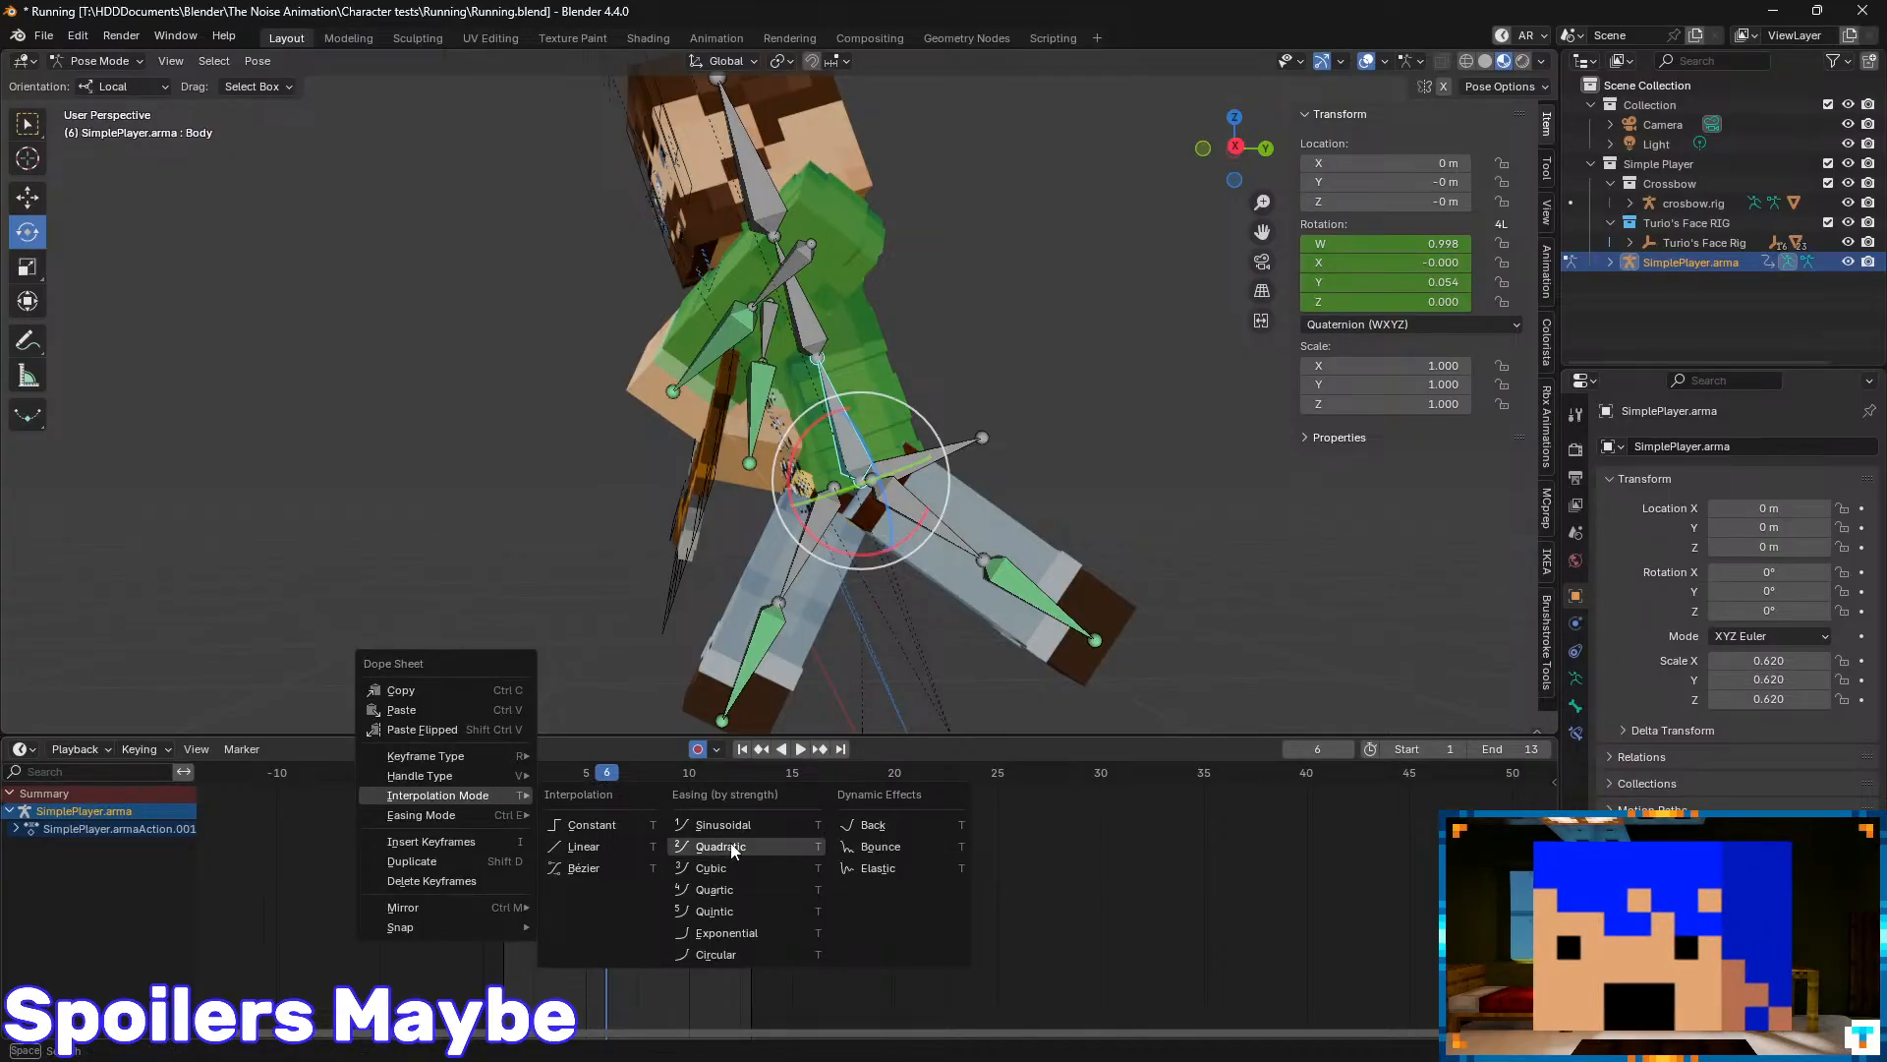
left_click(710, 868)
left_click_drag(582, 768, 626, 811)
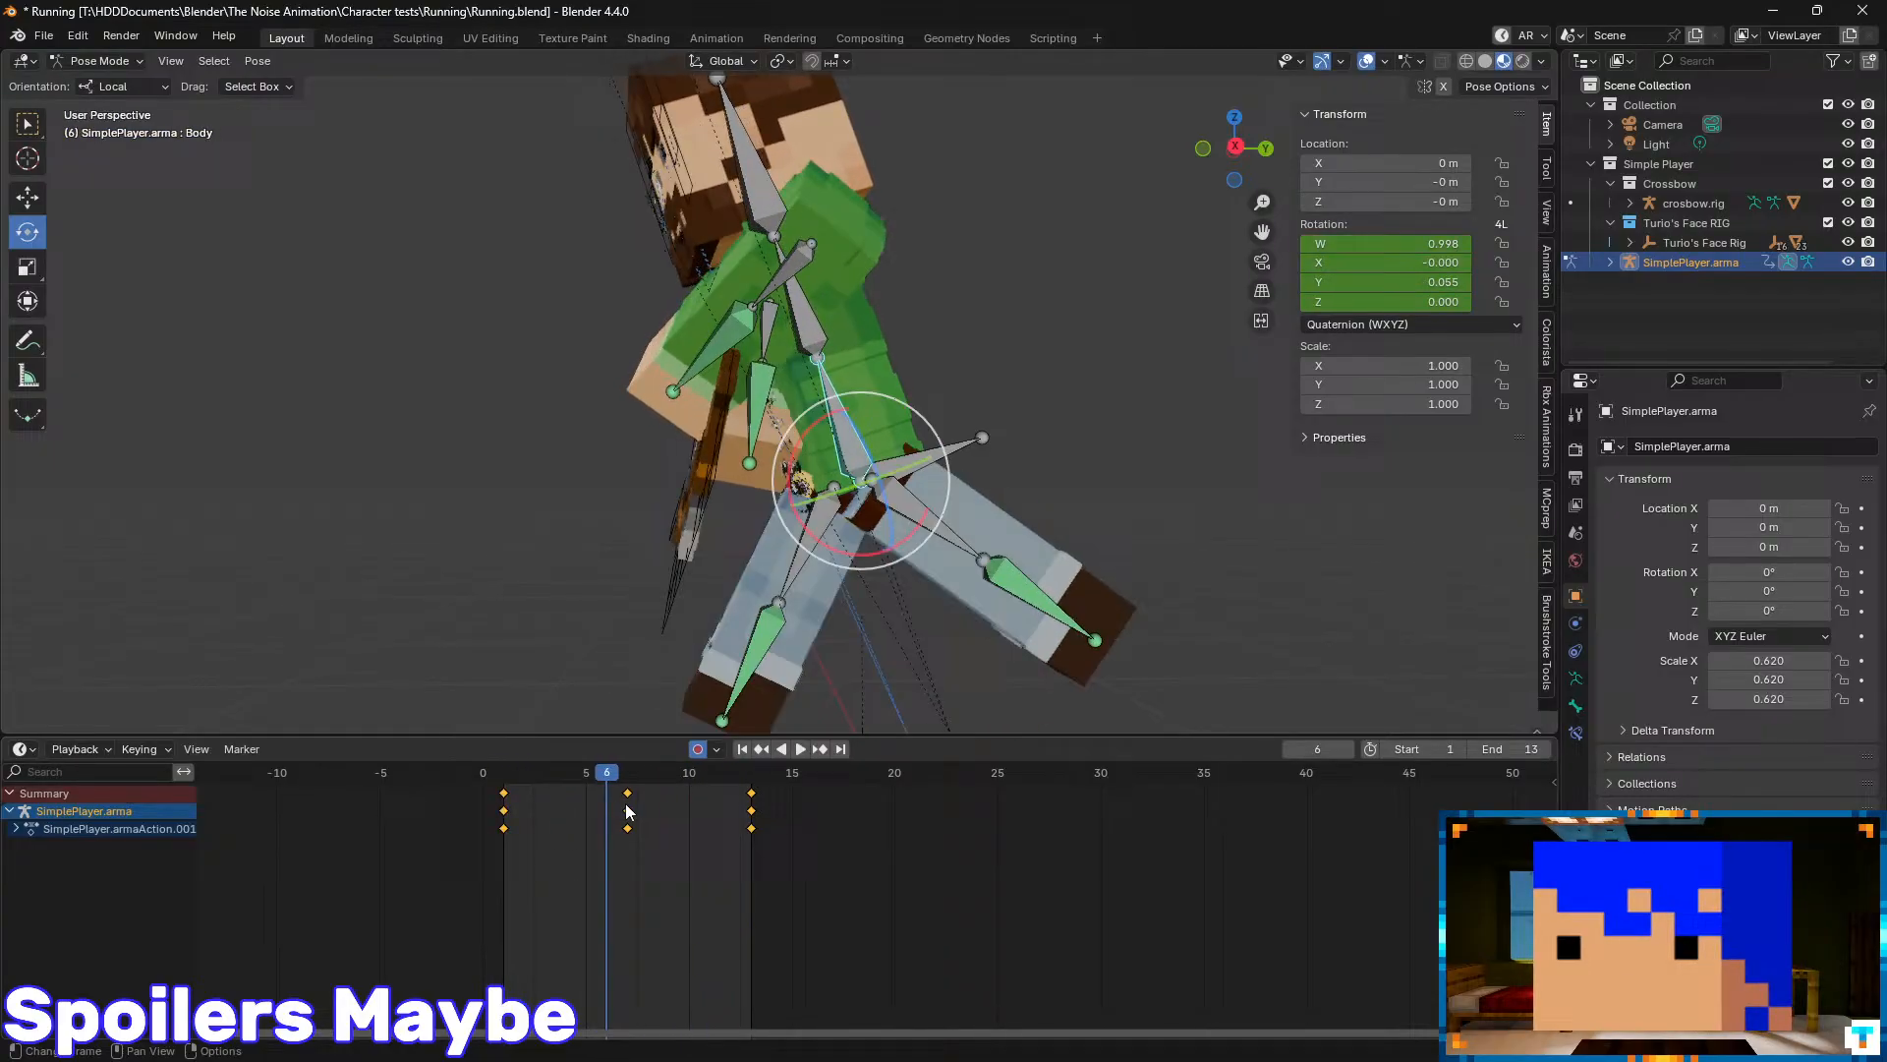
- Set the interpolation of all three Body keyframes to Quintic and play back the cycle
right_click(505, 795)
mouse_move(504, 790)
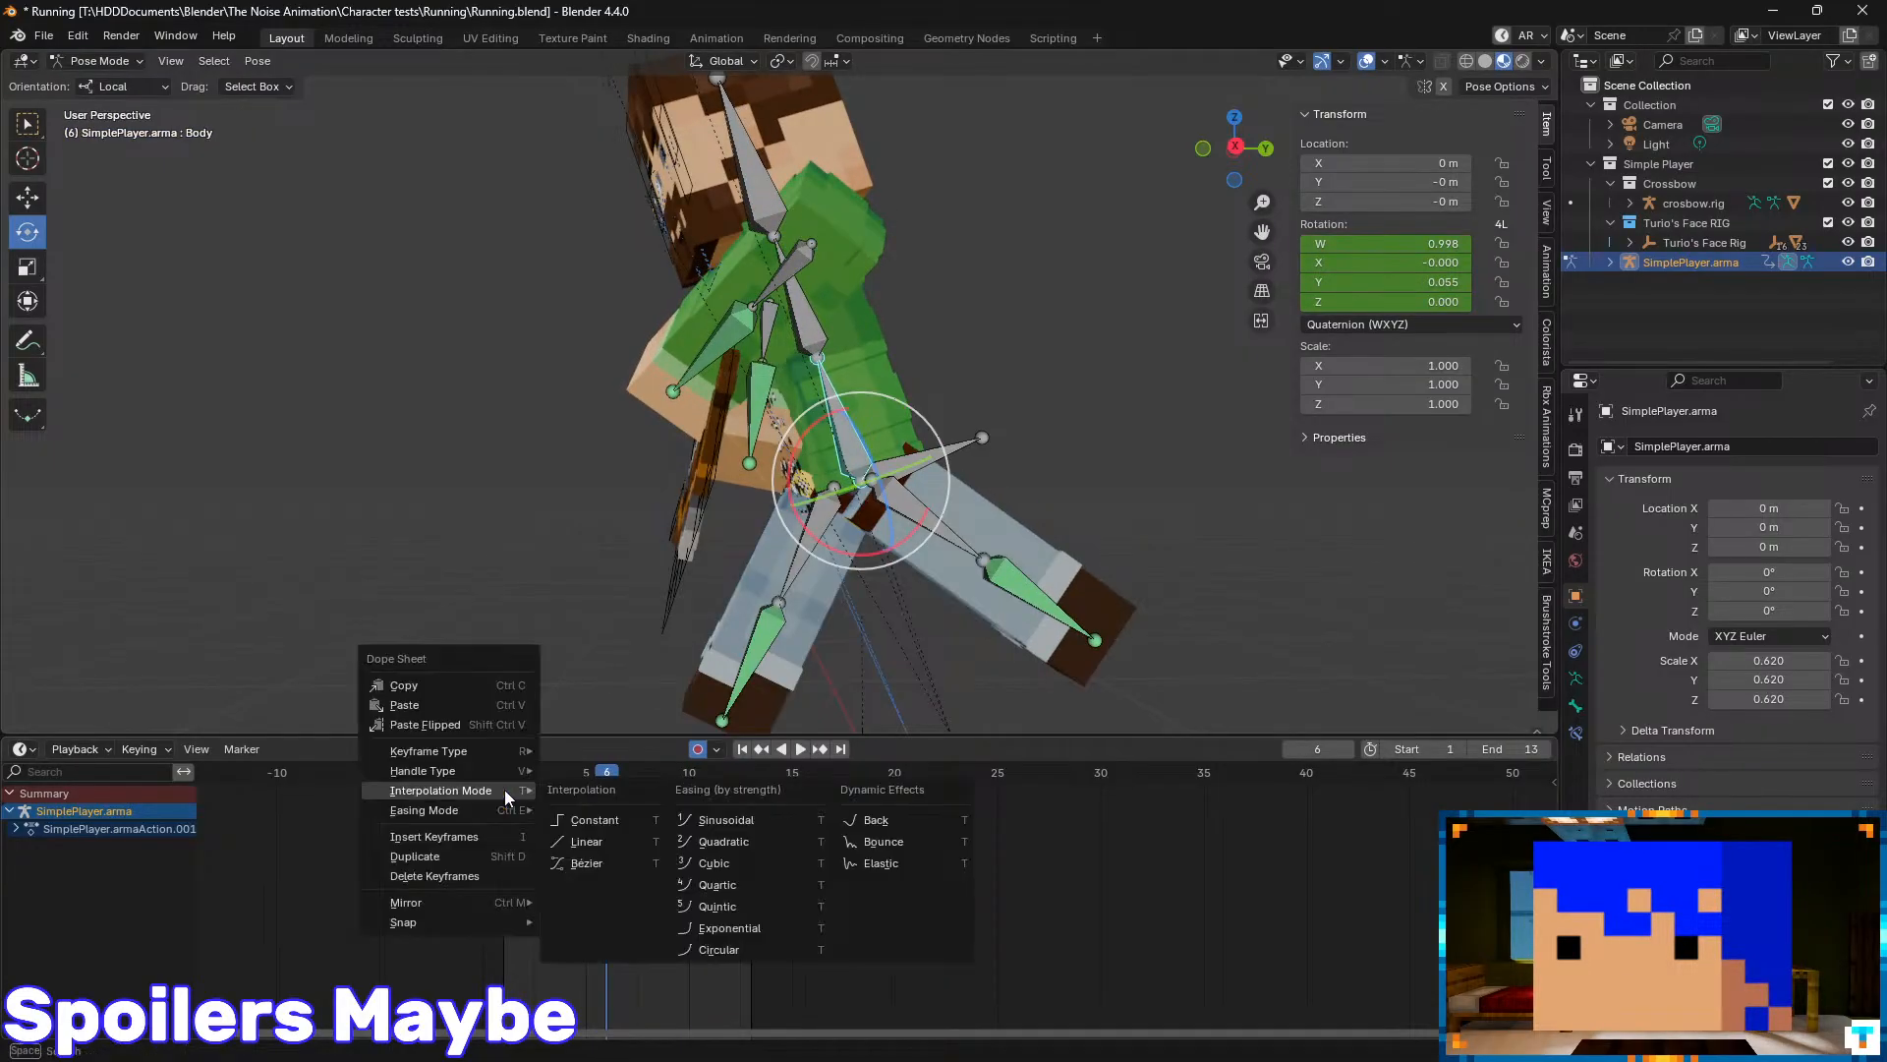
left_click(717, 906)
key("space")
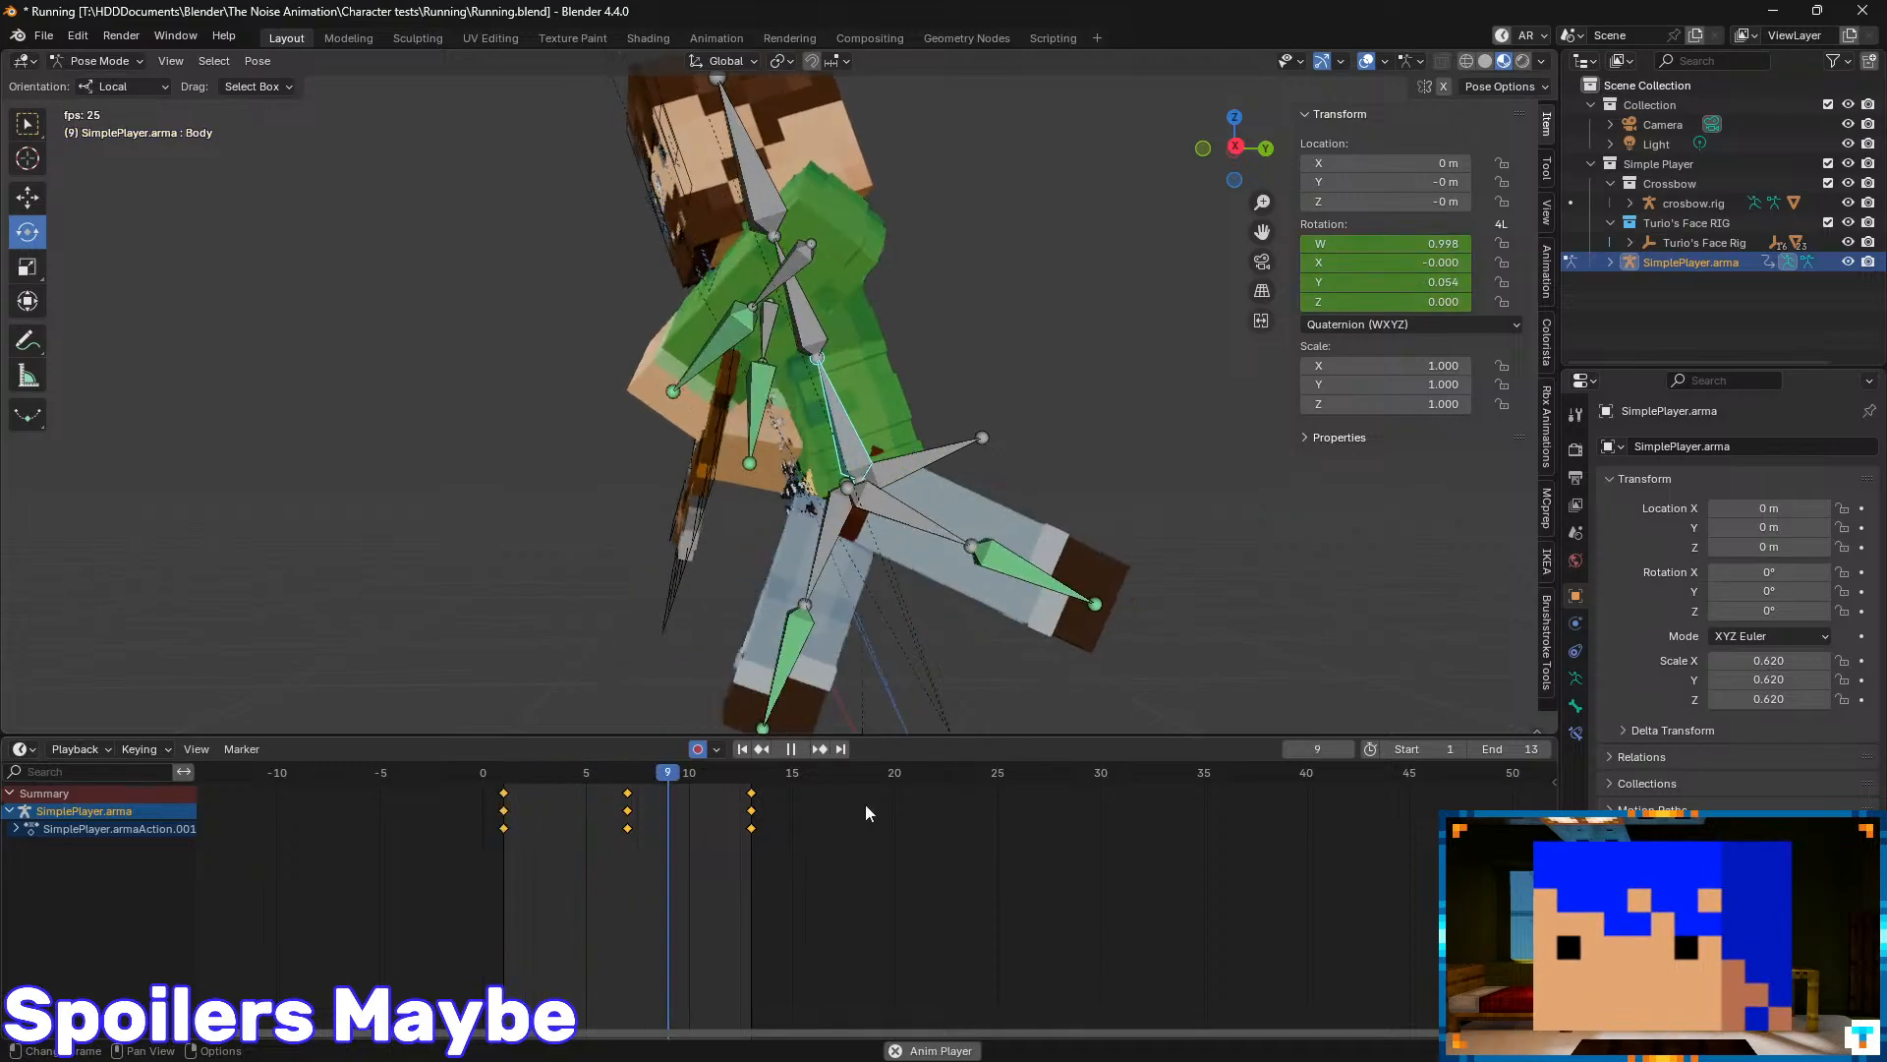
- Change the interpolation mode of the Body bone's selected keyframes in the timeline
middle_click_drag(869, 692, 1009, 387)
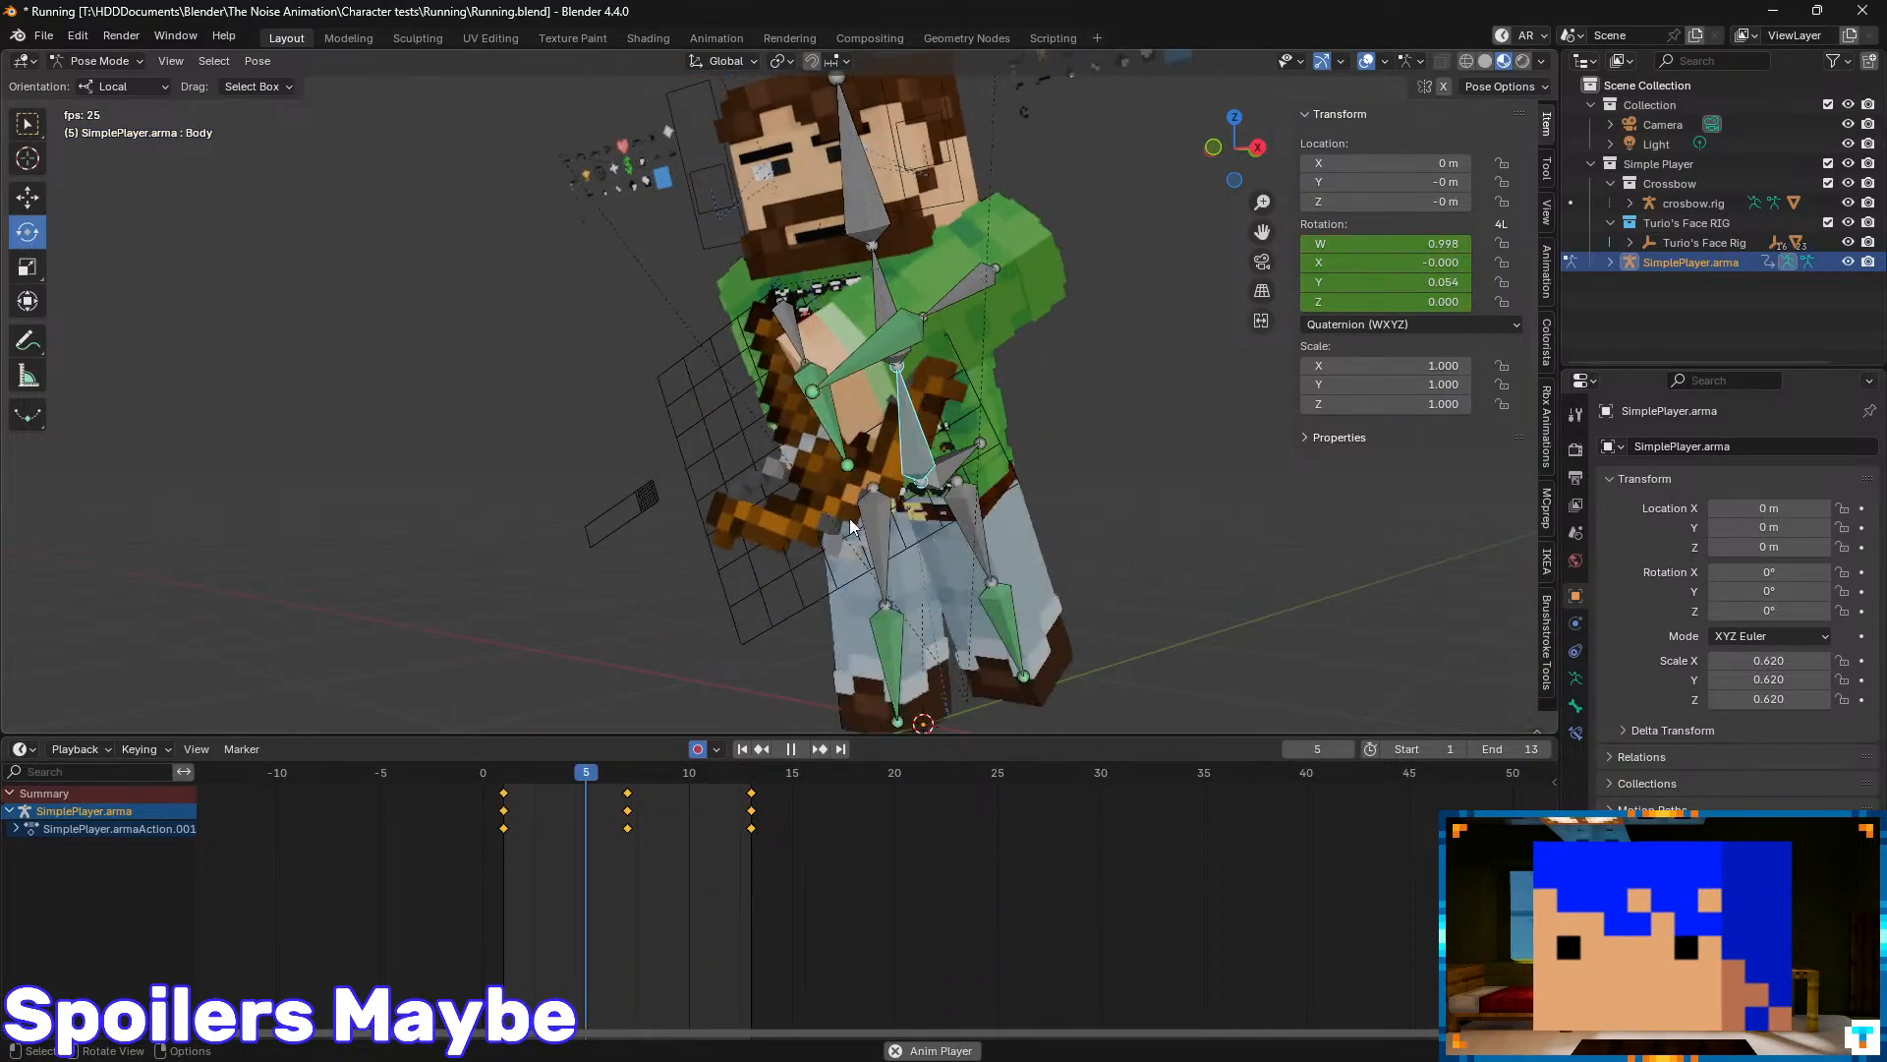
key("space")
left_click(505, 770)
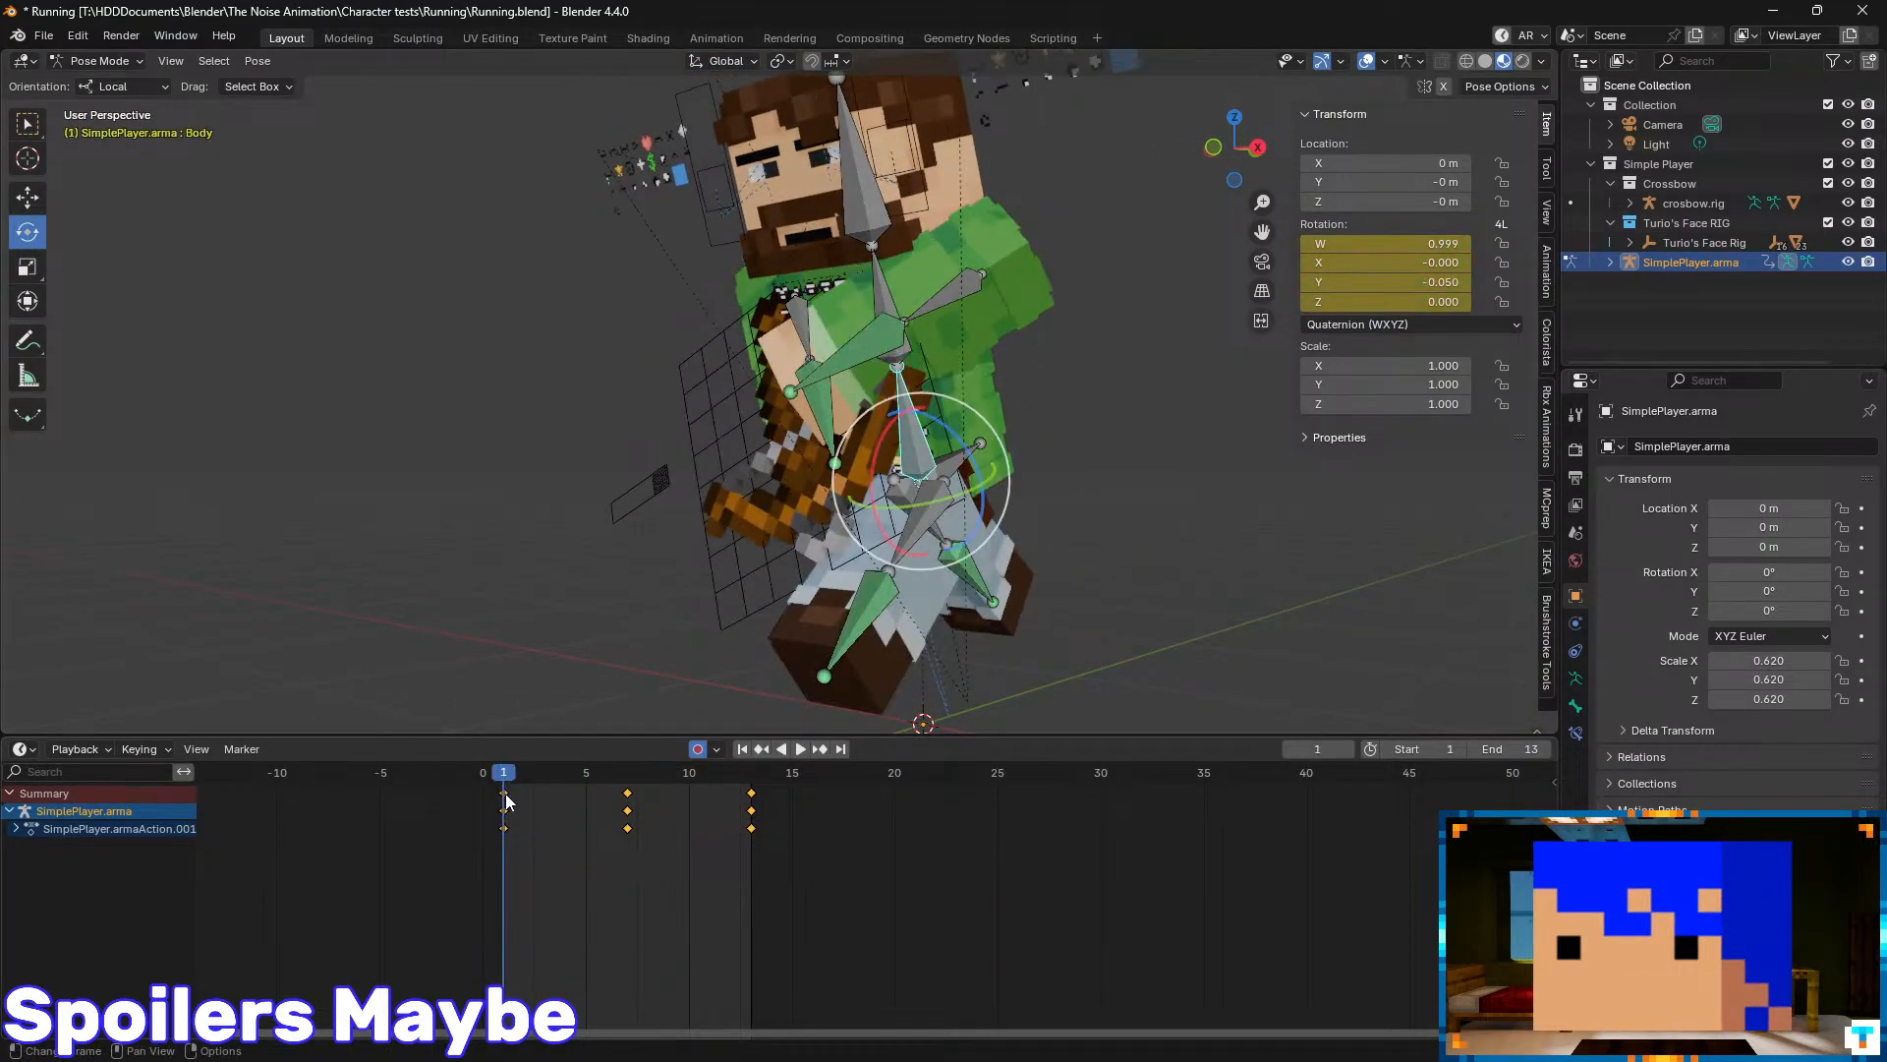
right_click(505, 793)
mouse_move(504, 793)
left_click(635, 844)
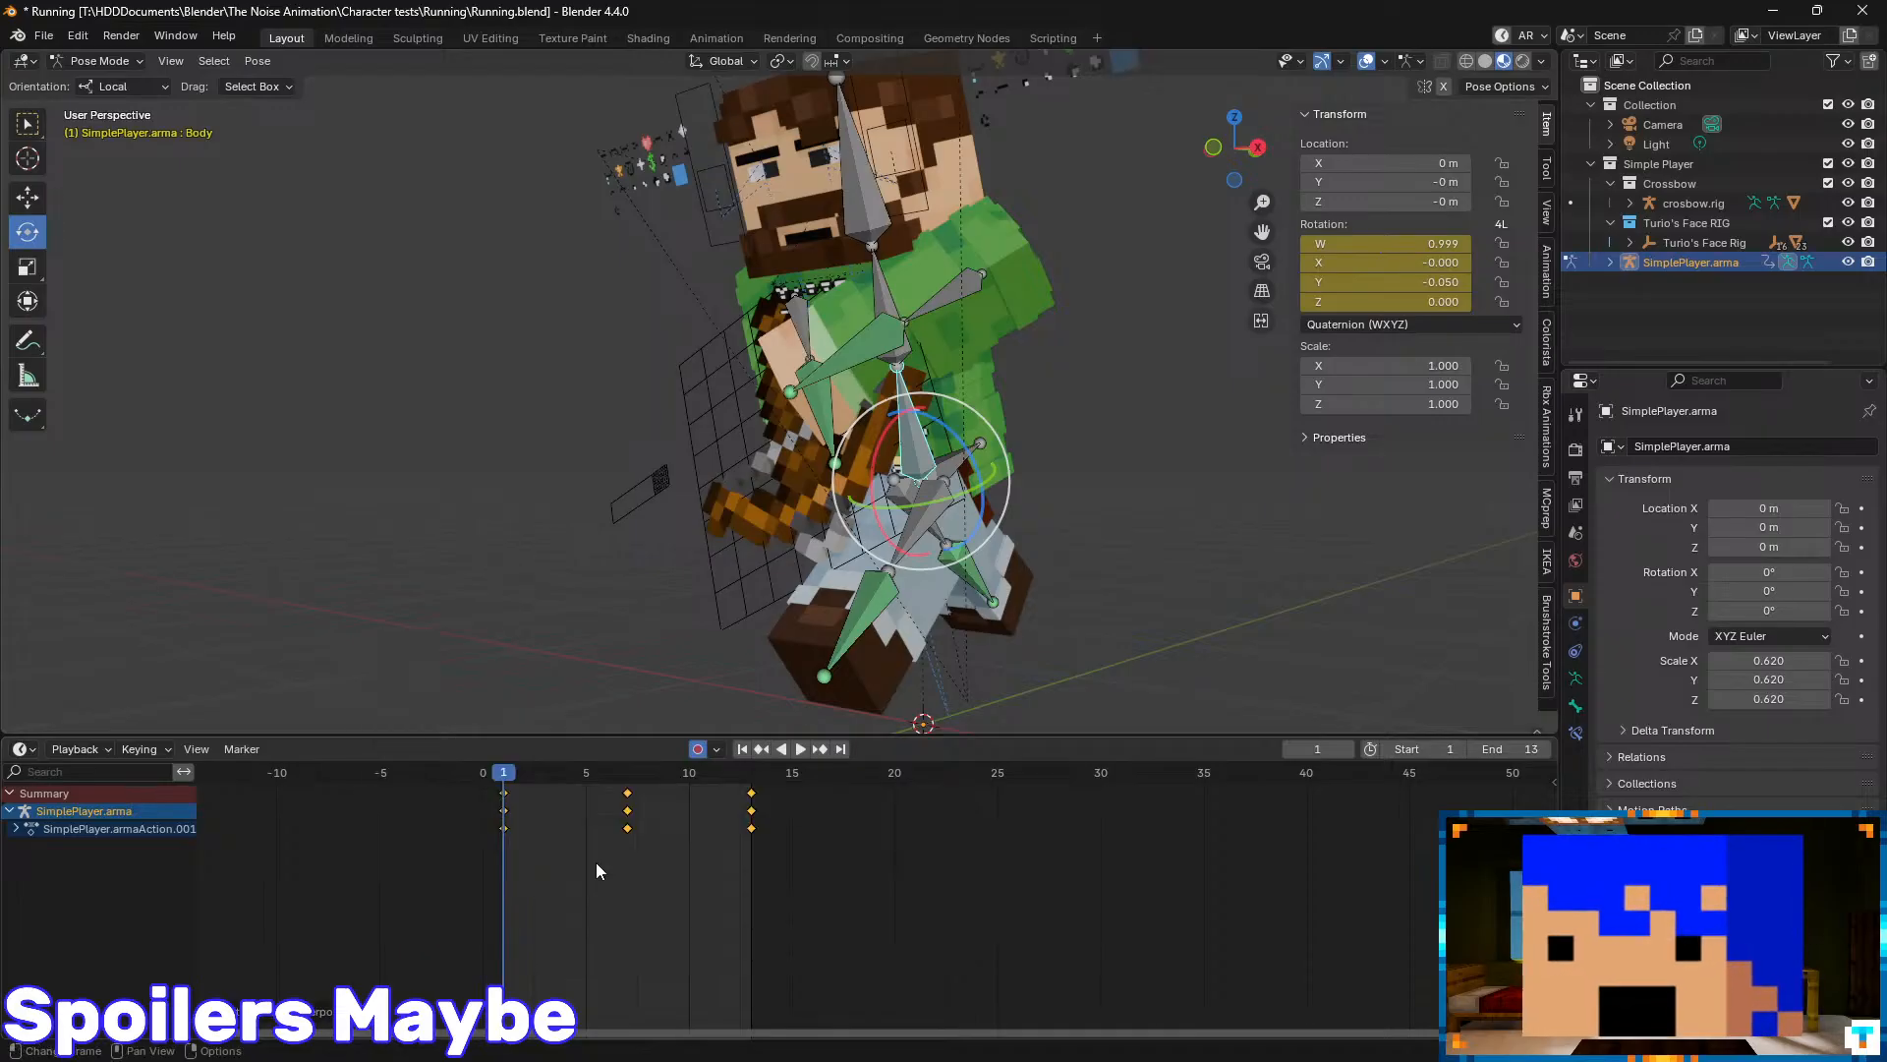
- Play back the run cycle from the front and the side, and save the file
key("space")
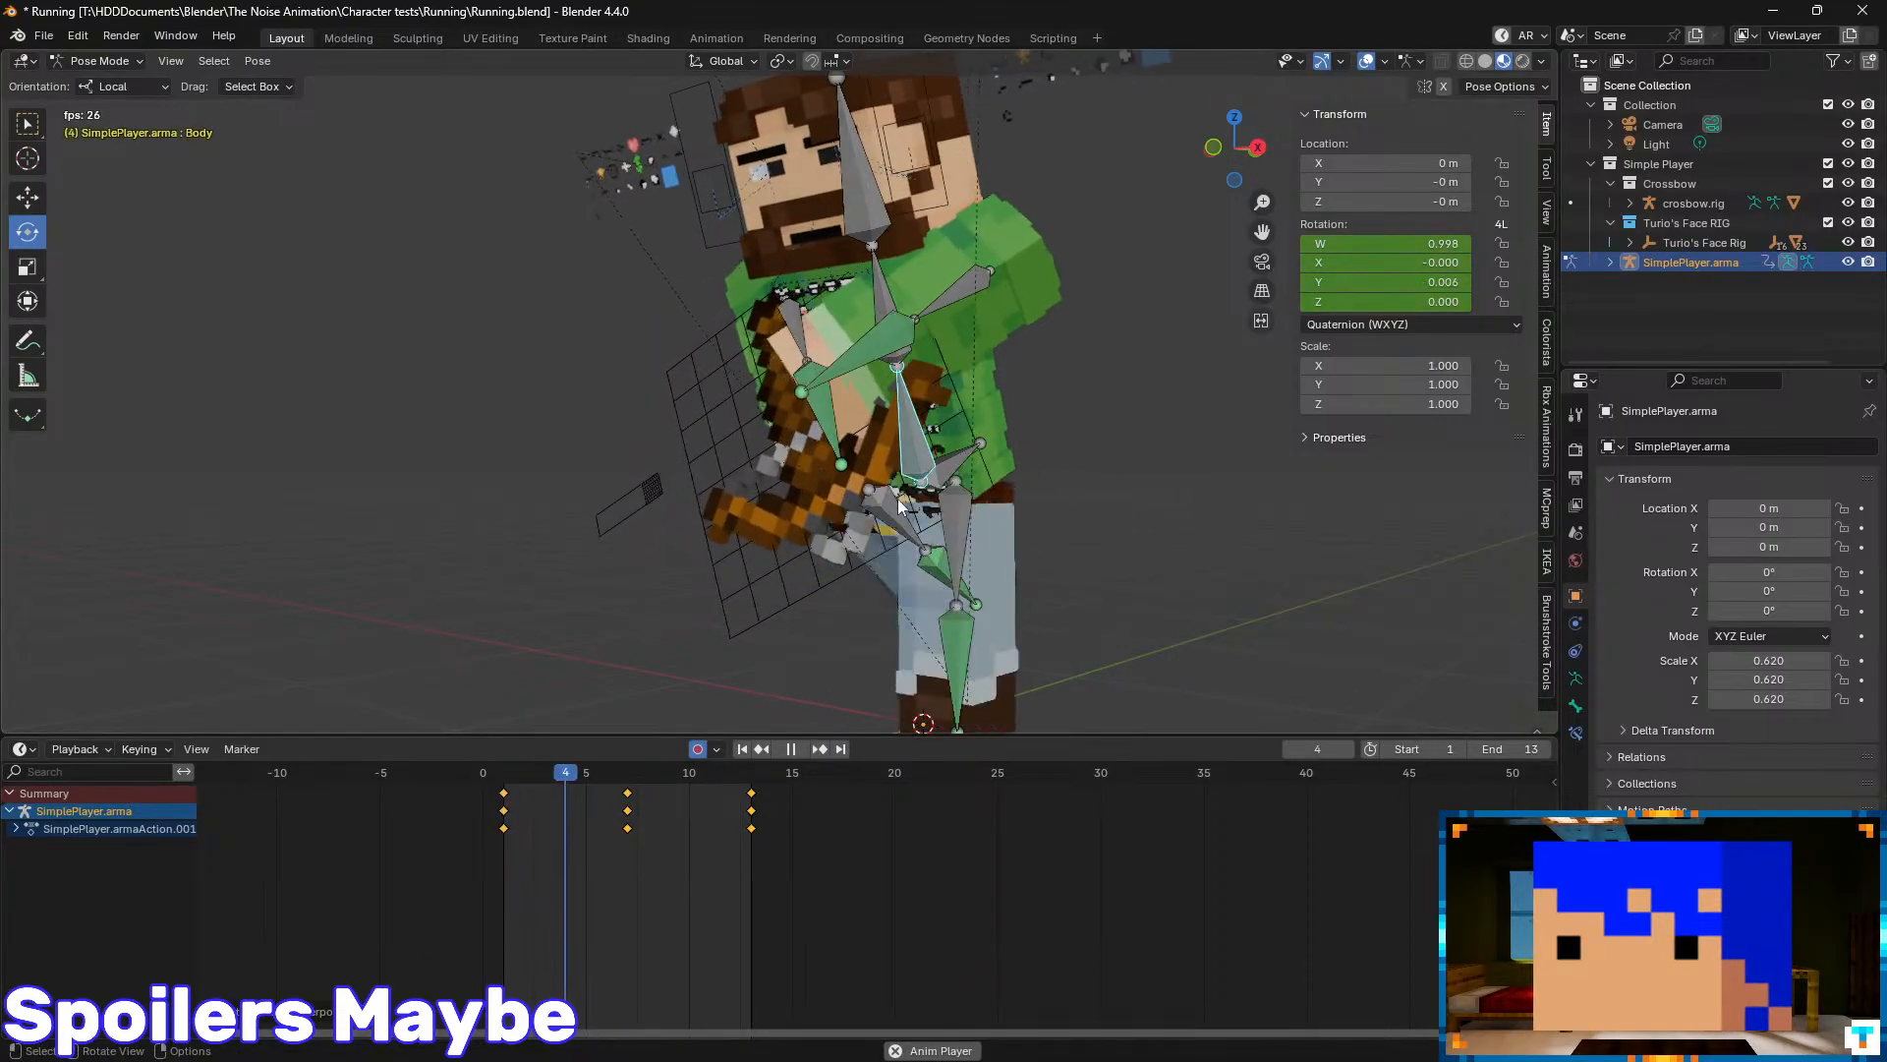
middle_click_drag(1040, 428, 936, 411)
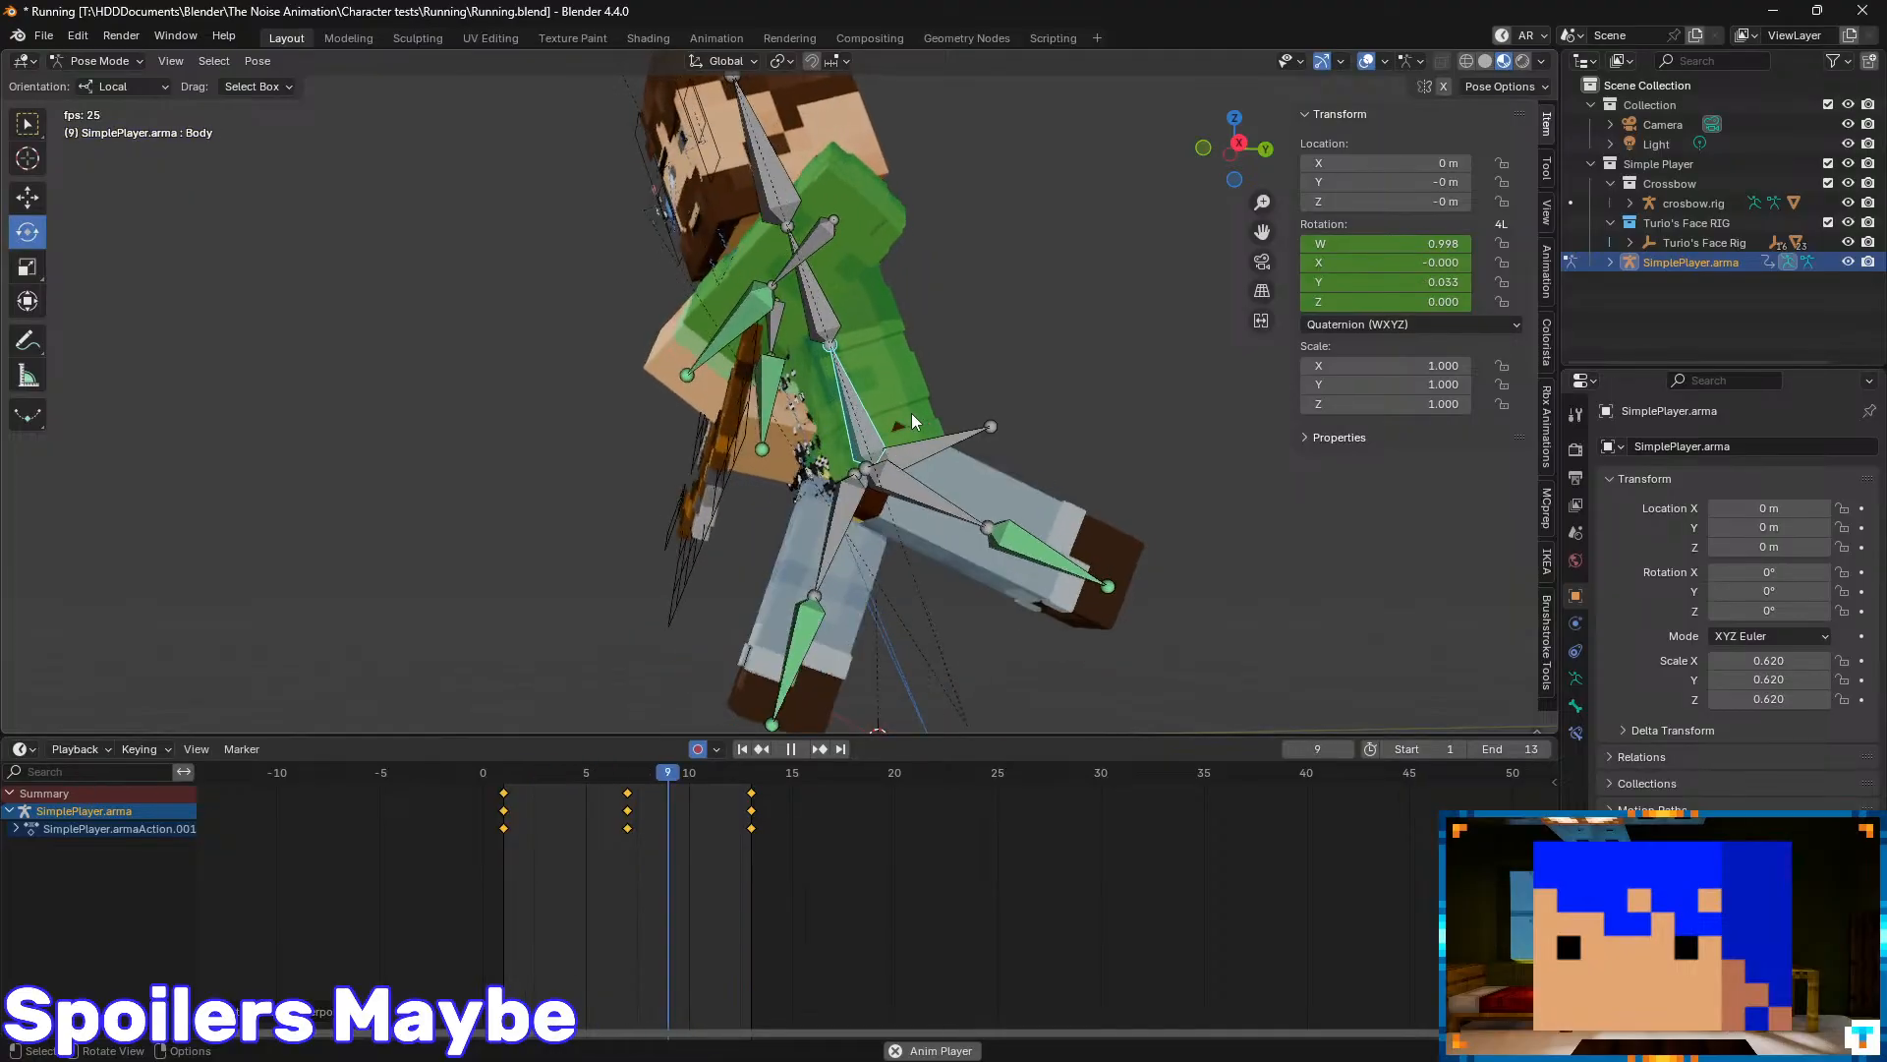
key("space")
key("ctrl+s")
scroll(889, 427, "down", 3)
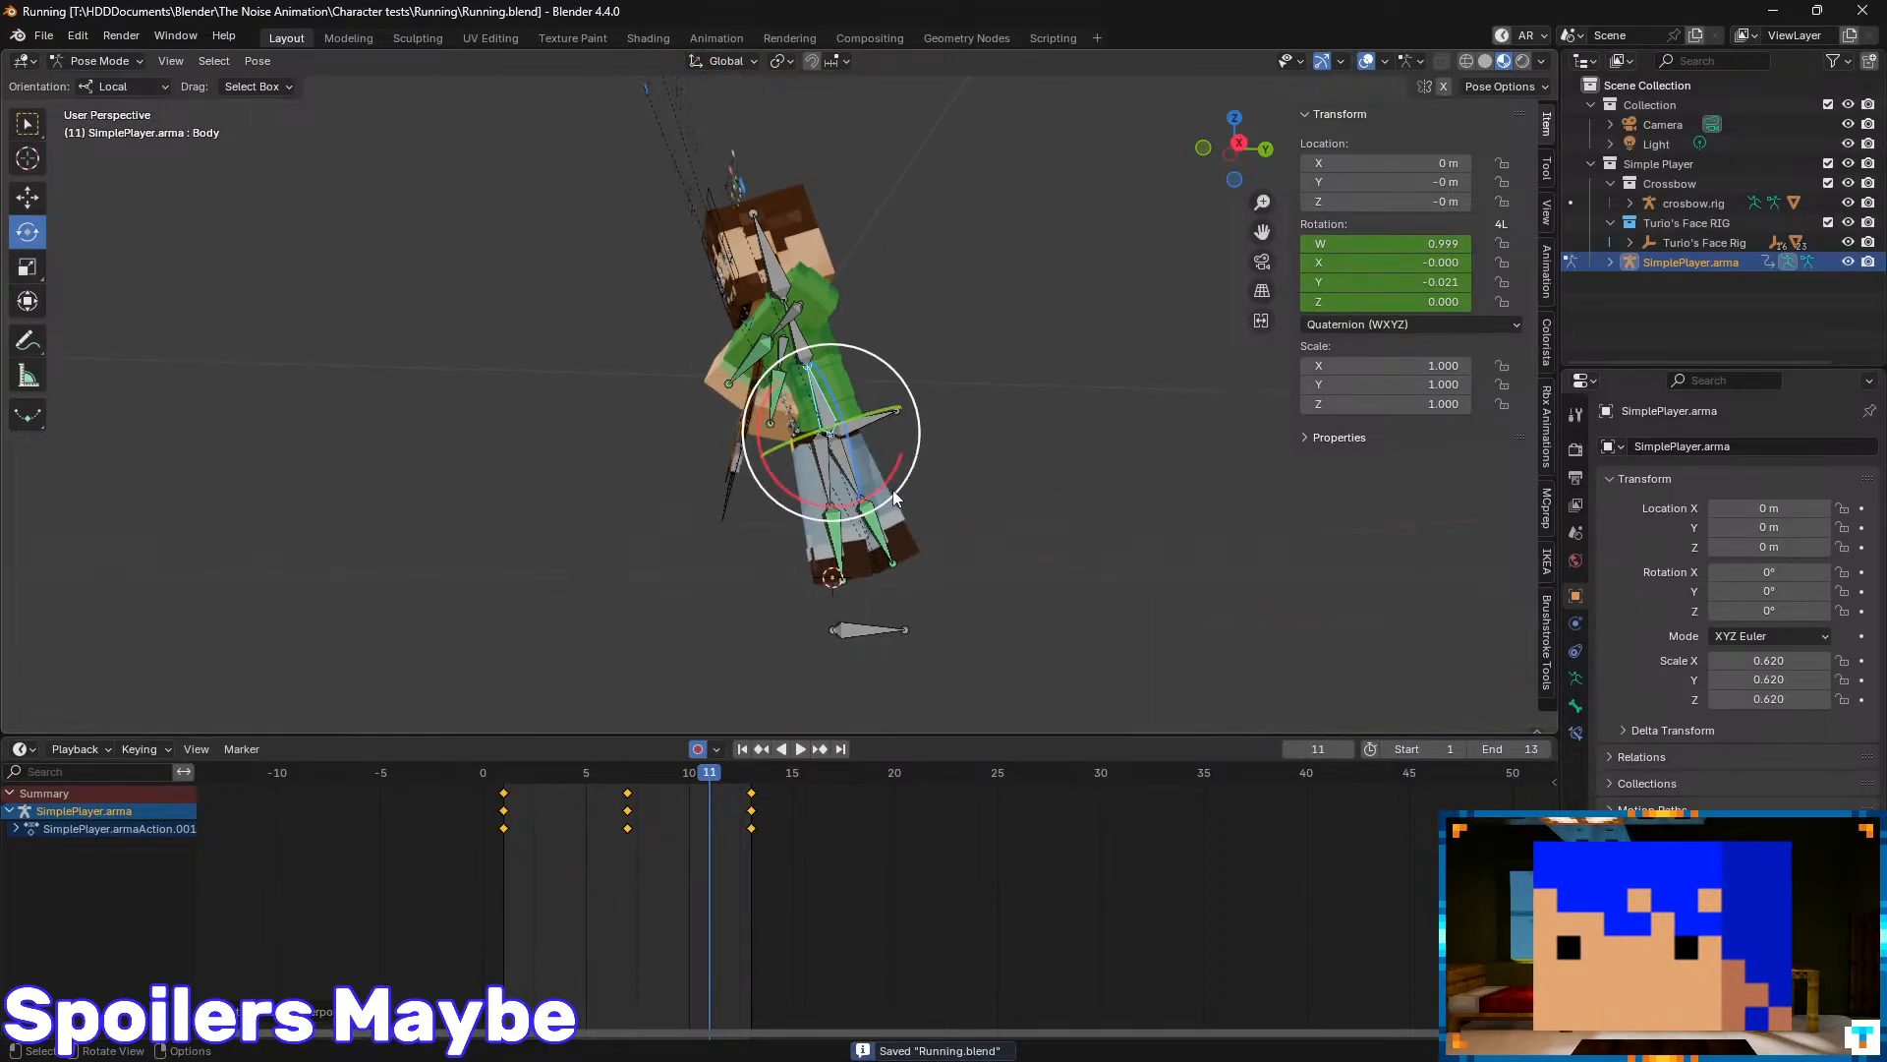
key("space")
key("space")
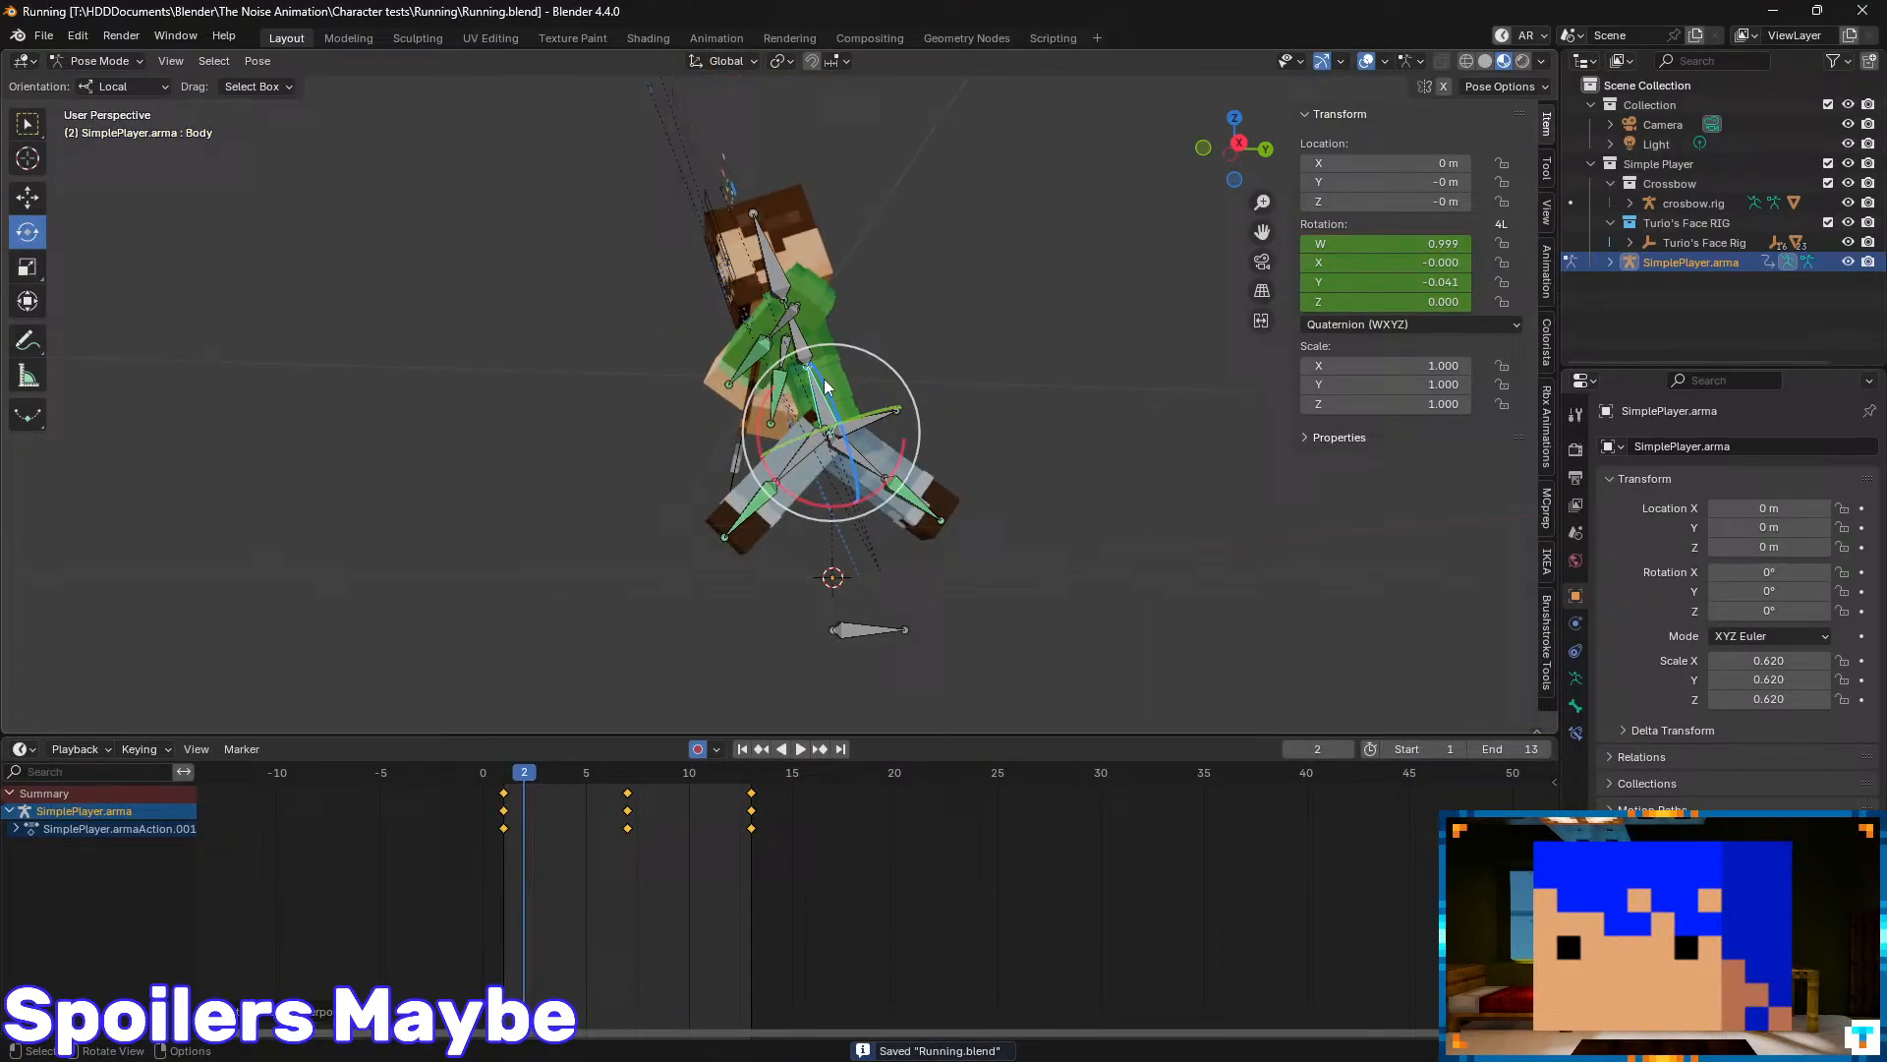
- At frame 1, tilt the Head bone up and turn it sideways, to a quaternion of about X -0.089, Y 0.064
left_click(786, 290)
left_click(499, 780)
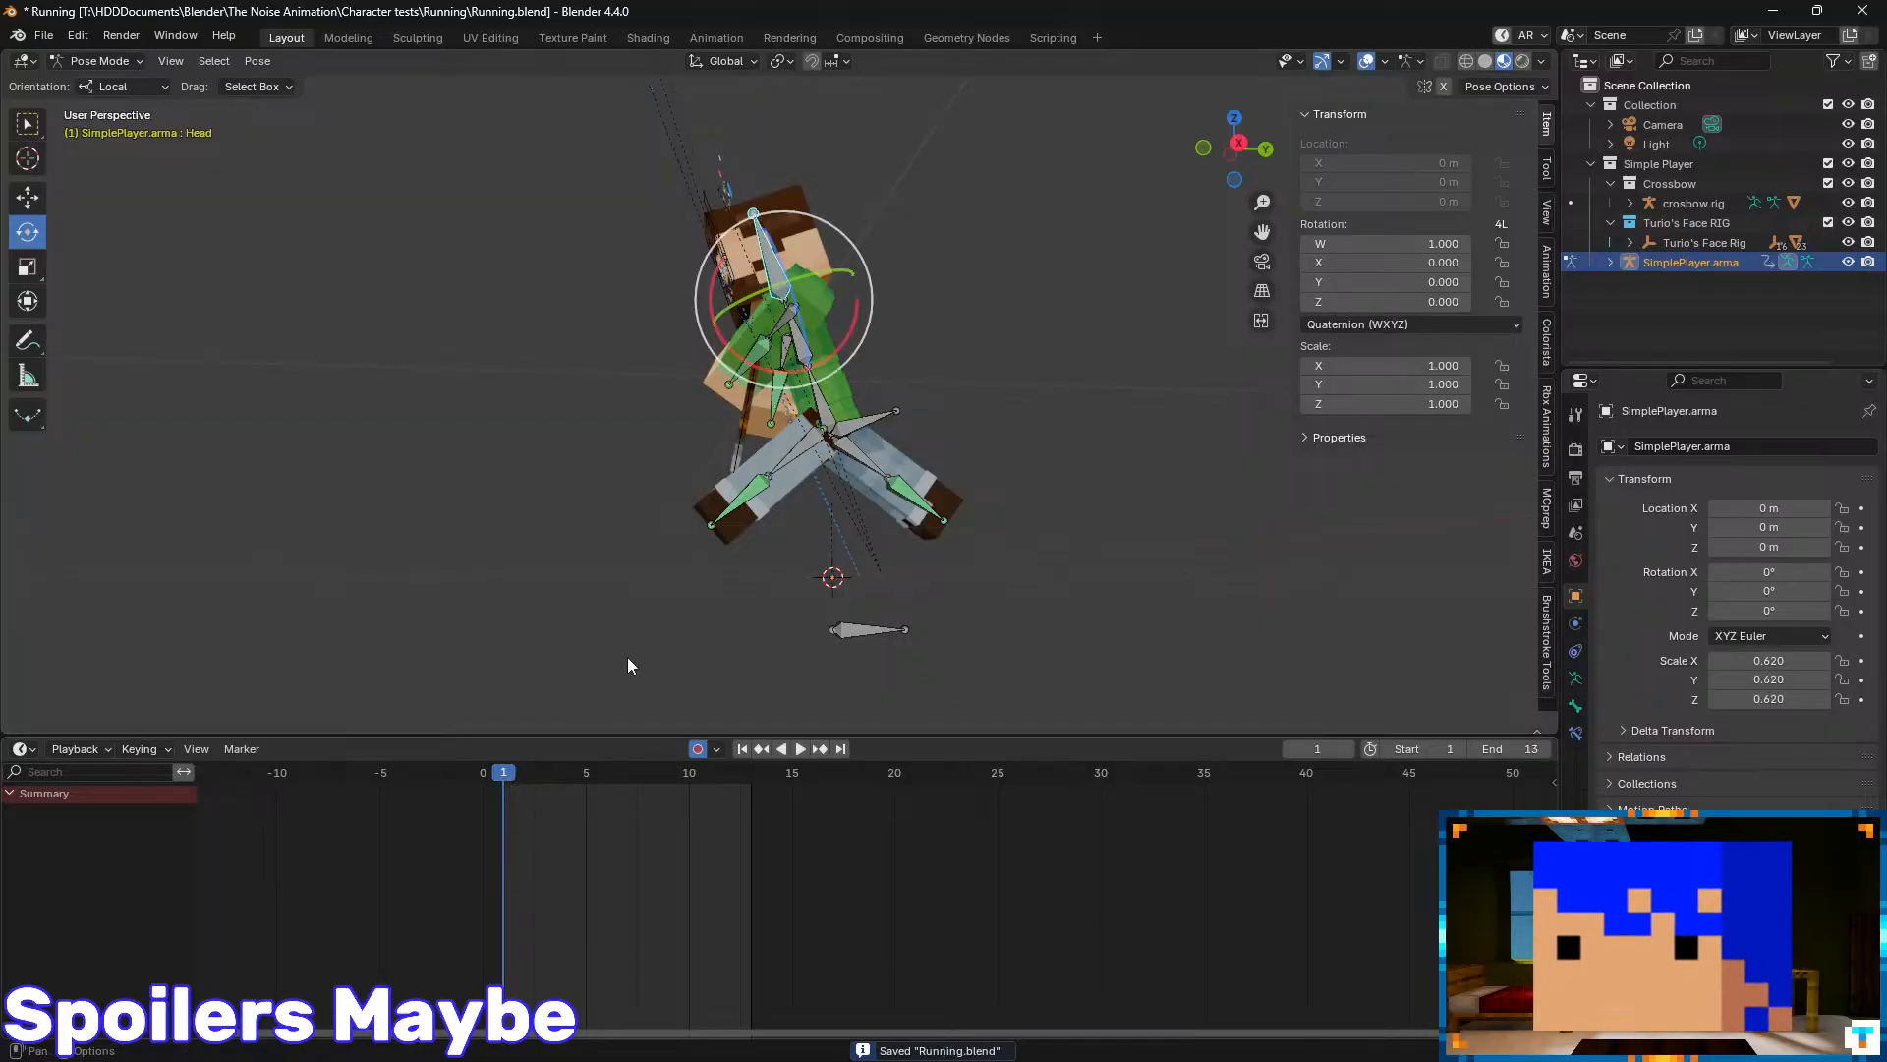
scroll(820, 311, "up", 3)
middle_click_drag(820, 311, 913, 423, "shift")
left_click_drag(855, 439, 818, 444)
middle_click_drag(818, 445, 1002, 542)
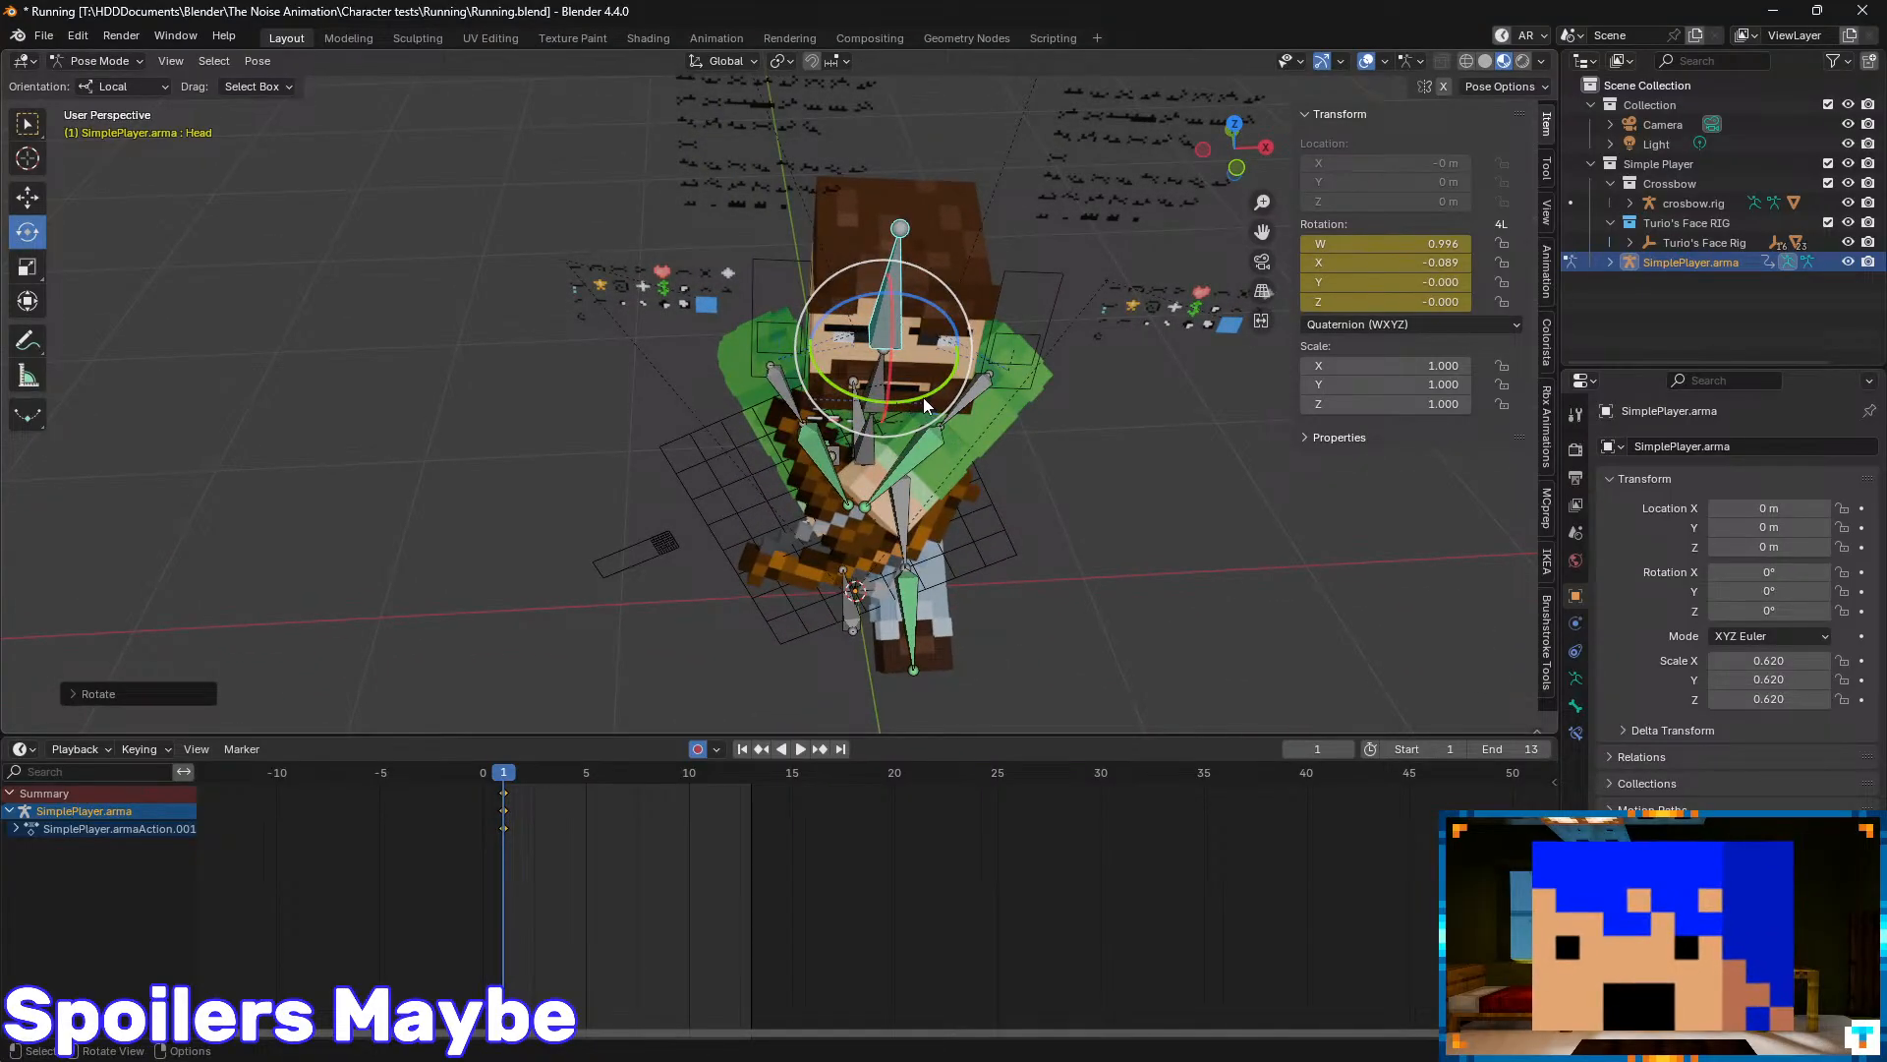
left_click_drag(923, 398, 944, 399)
- At frame 7, the Body bone's middle keyframe, turn the Head bone the opposite way to a quaternion Y of about -0.079
middle_click_drag(1000, 488, 921, 511)
left_click(918, 551)
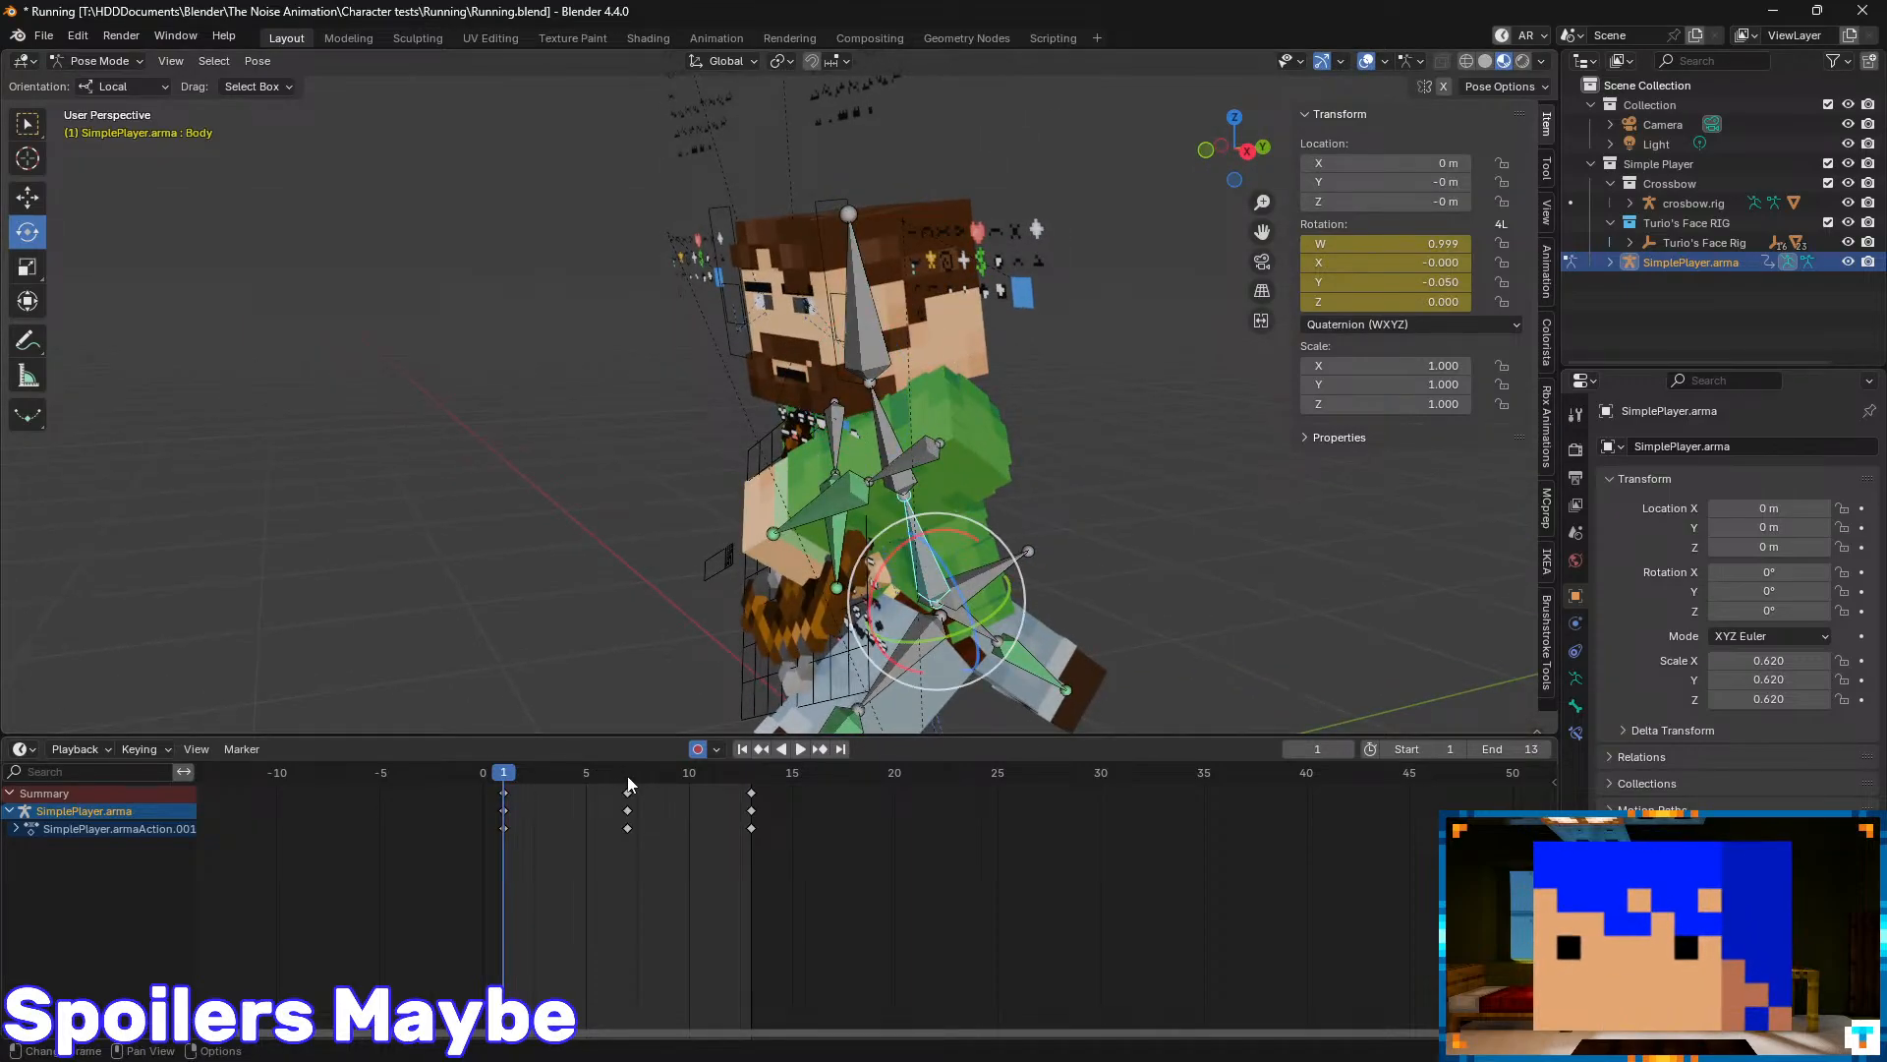
left_click(628, 776)
left_click(881, 293)
middle_click_drag(894, 429, 941, 395)
left_click_drag(941, 395, 933, 414)
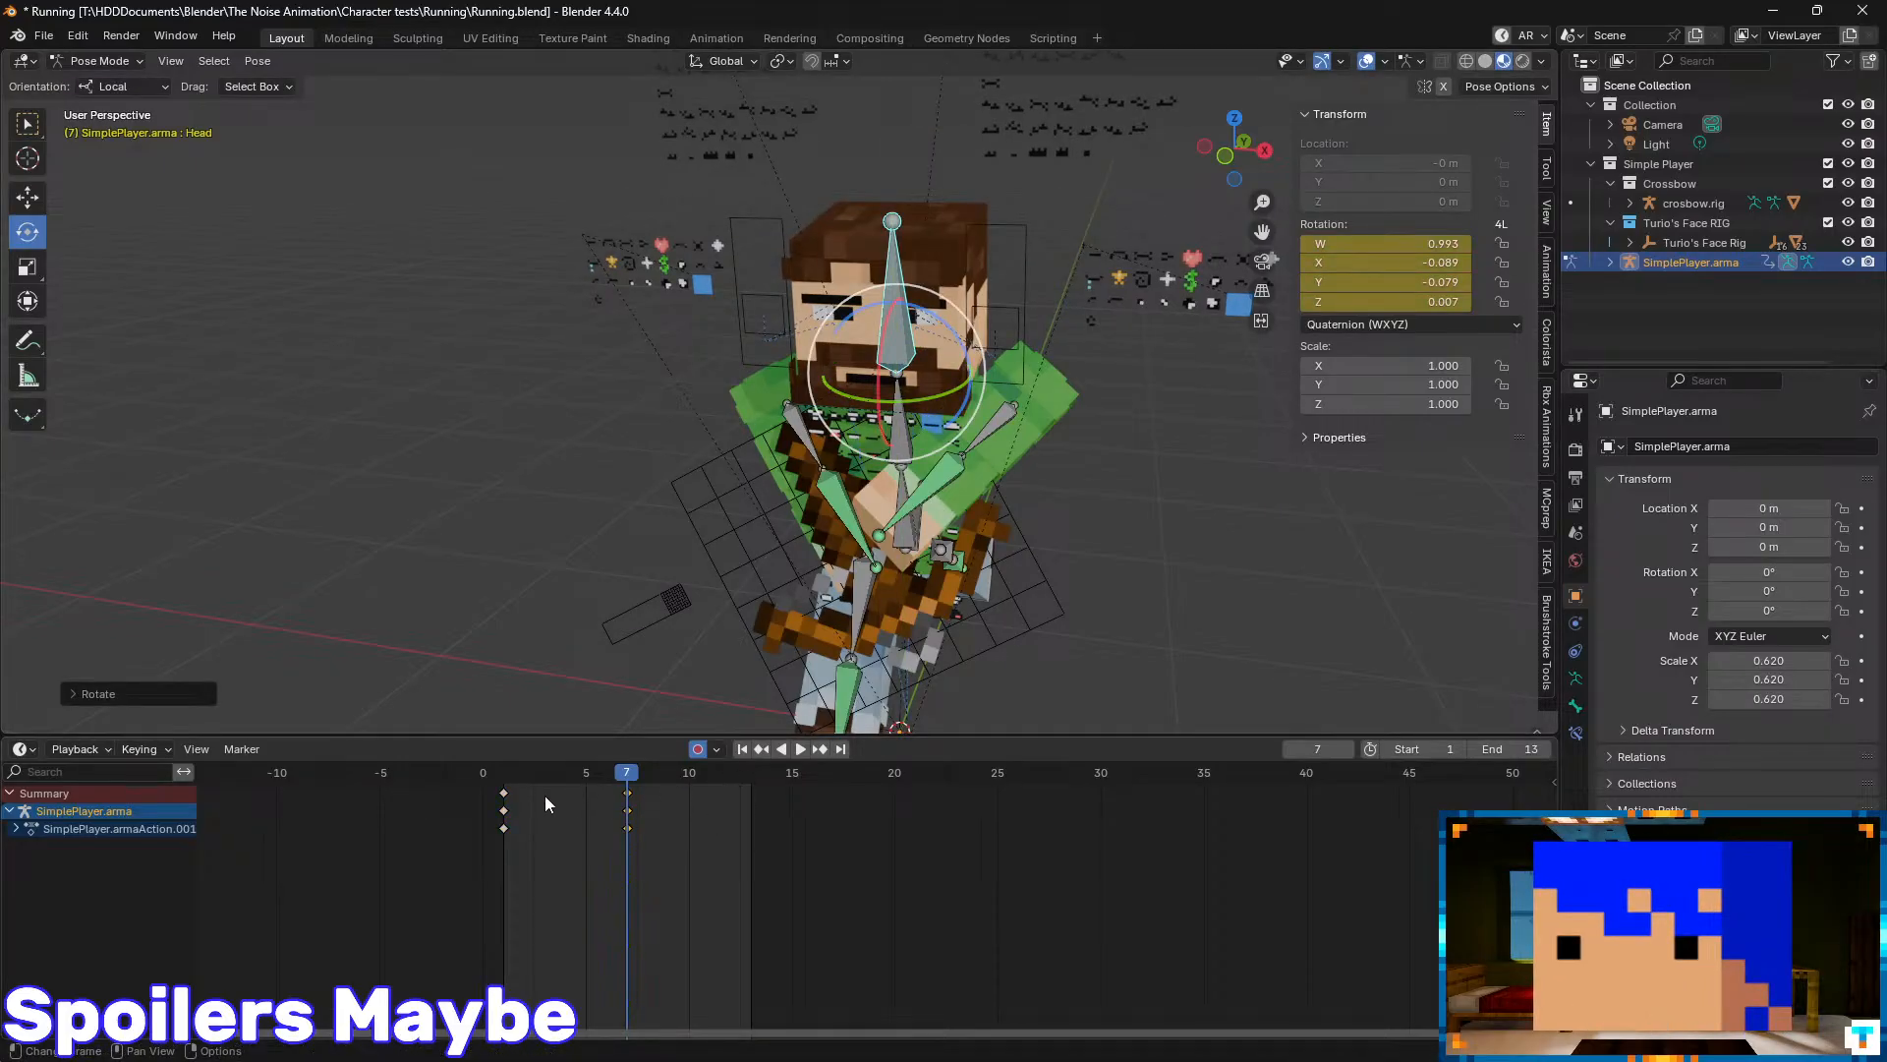
- Paste the Head bone's frame 1 keyframe at frame 13 and play back the loop
left_click(752, 786)
key("space")
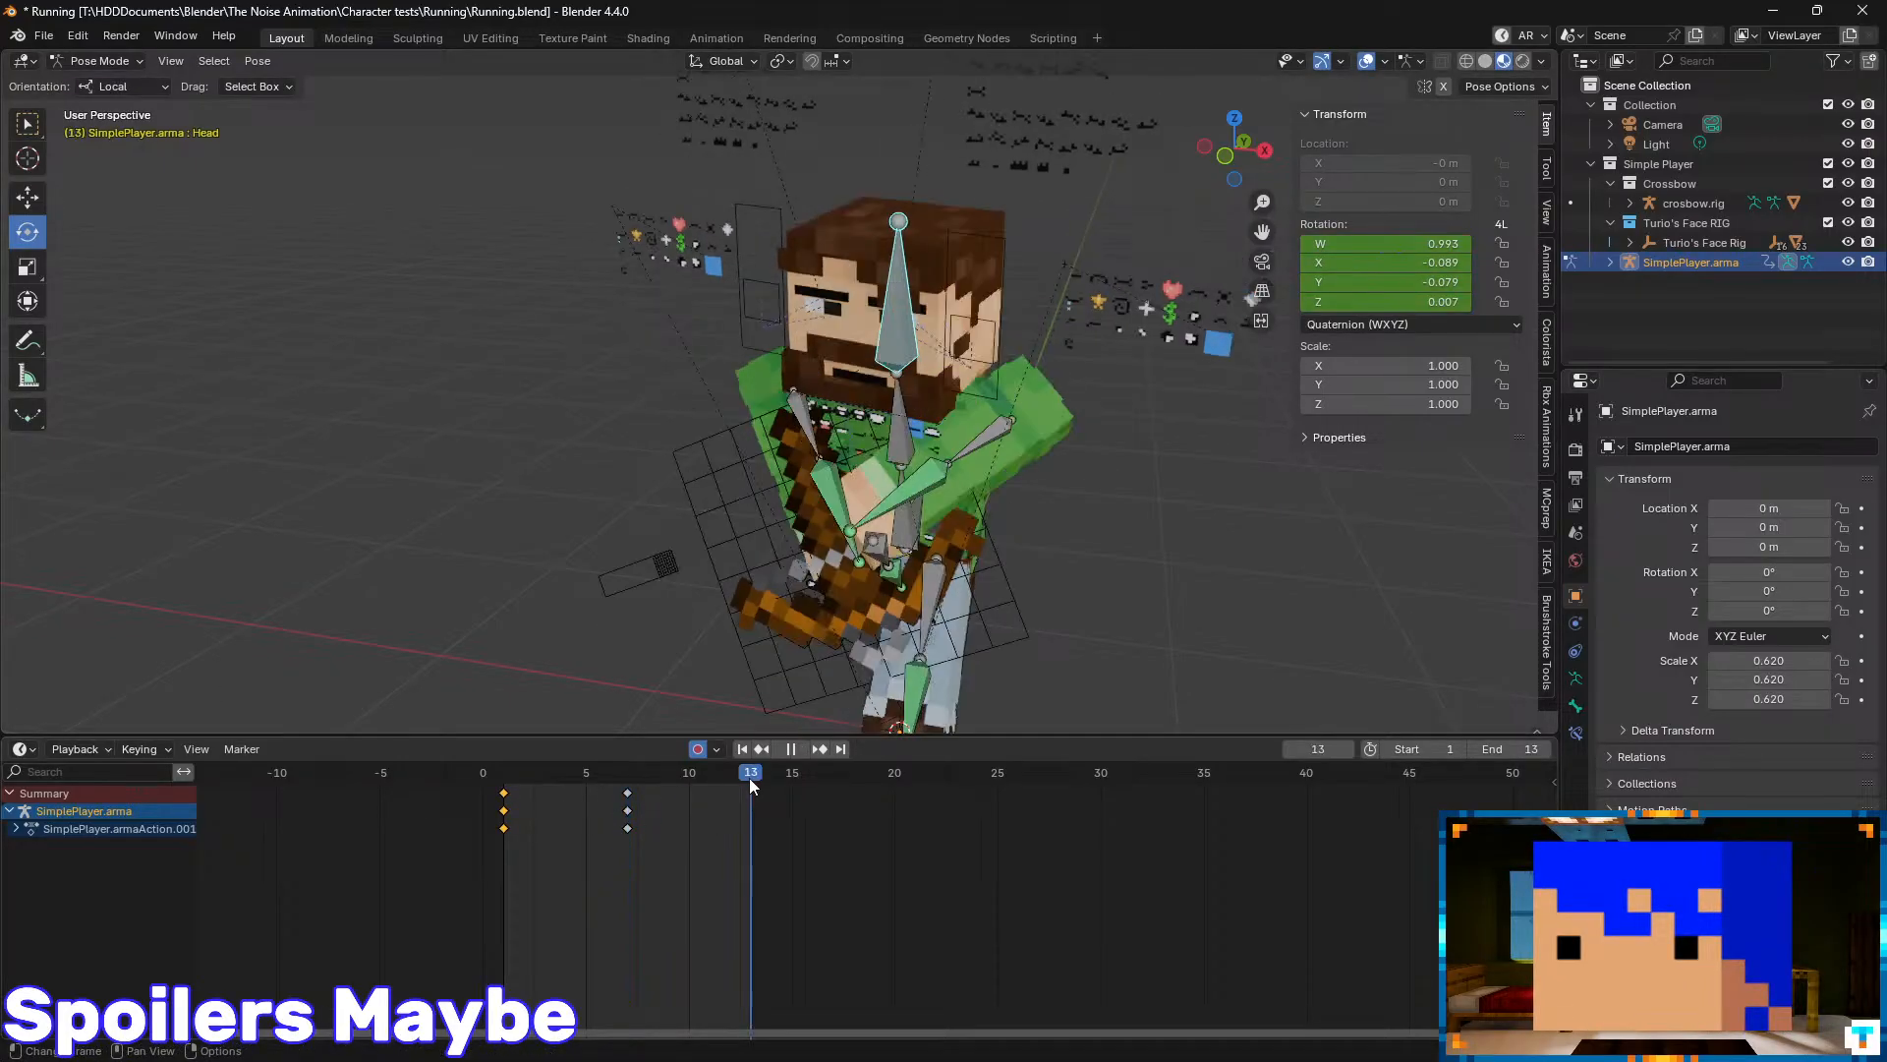
key("ctrl+v")
key("space")
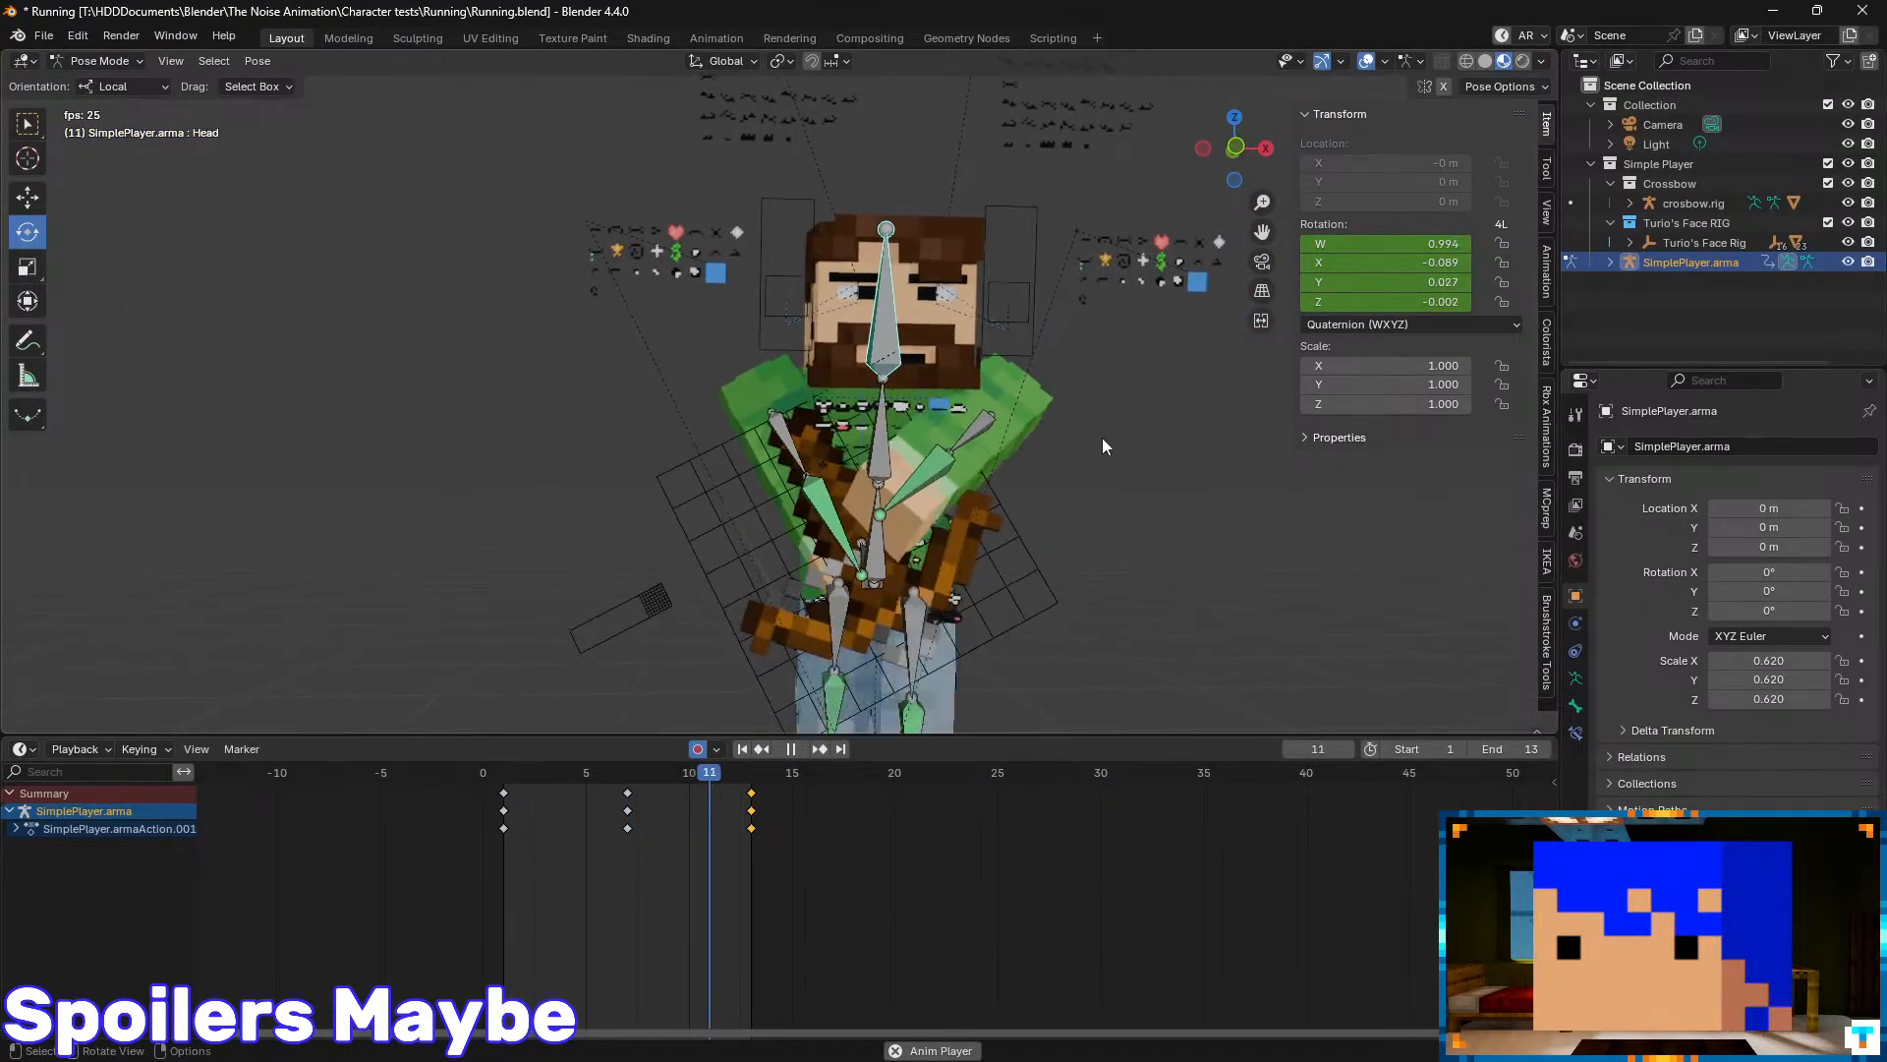
- At frame 7, roll the Head bone slightly sideways to a quaternion Z of about -0.007 and review the playback
key("space")
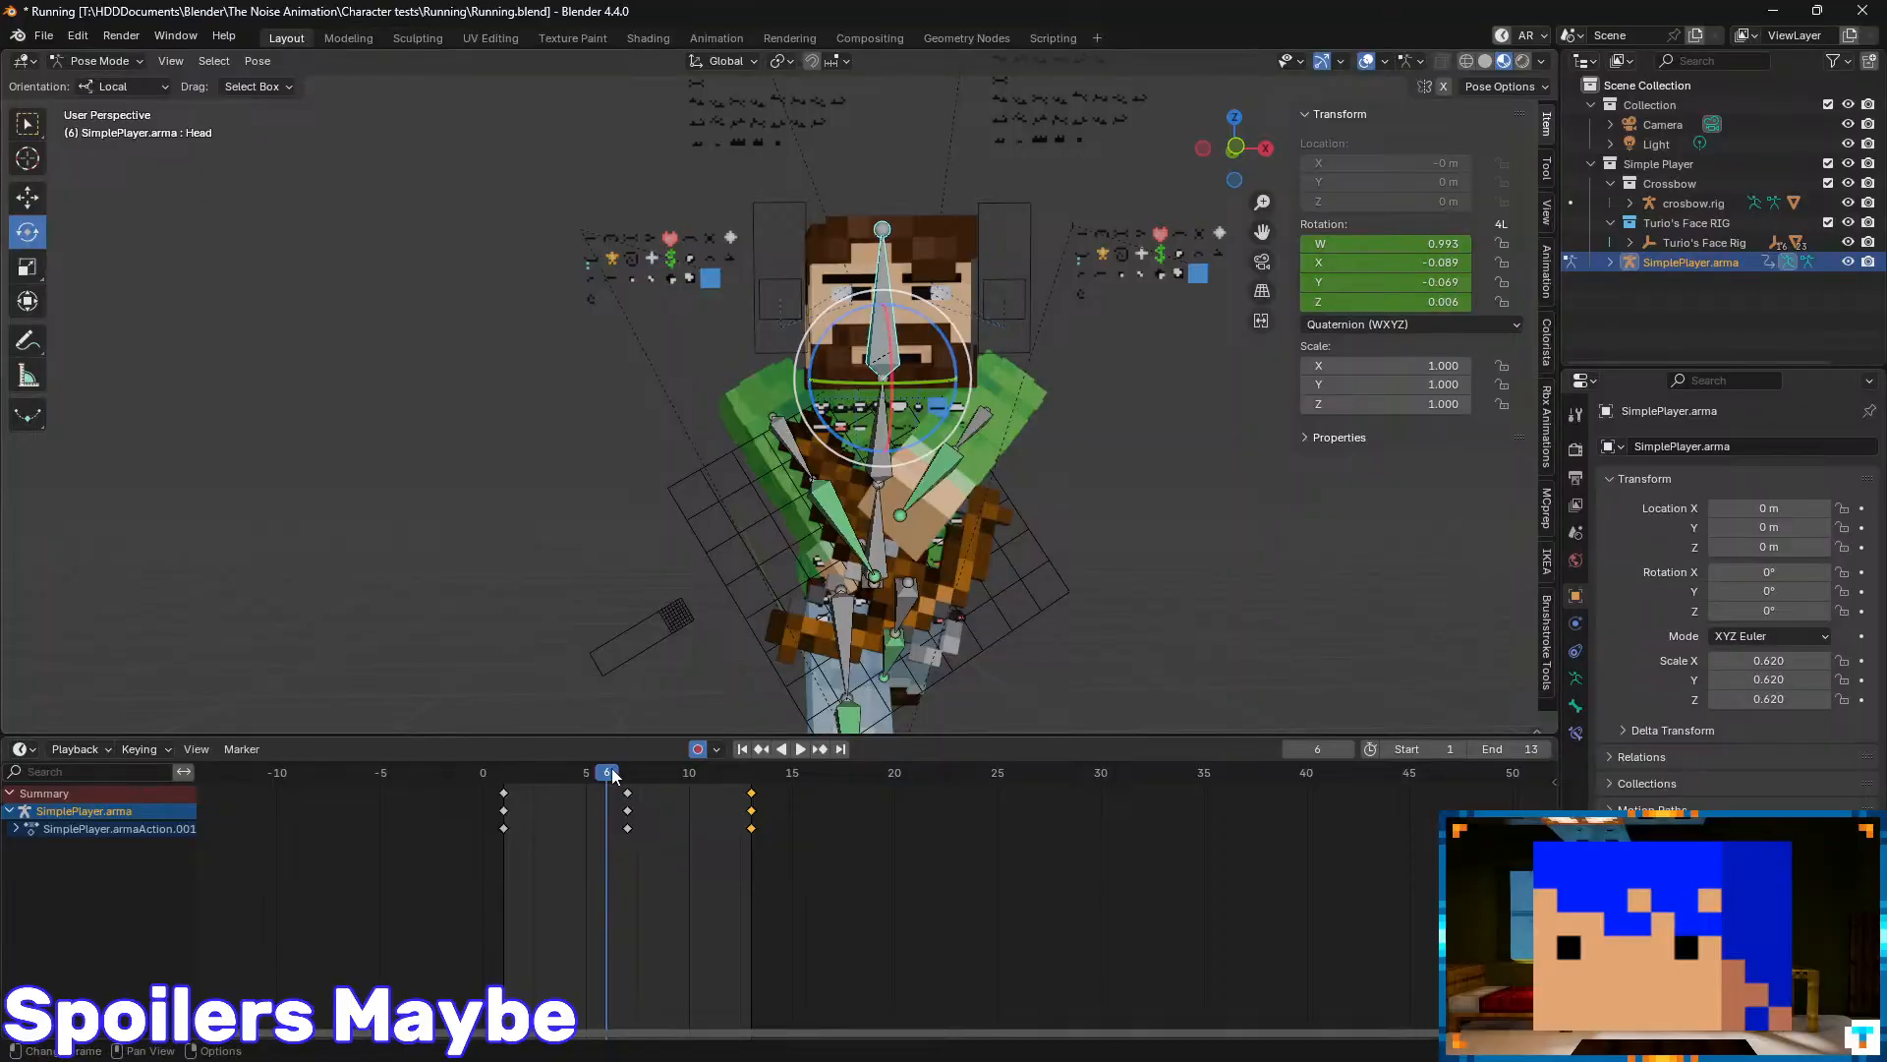
left_click_drag(612, 775, 630, 782)
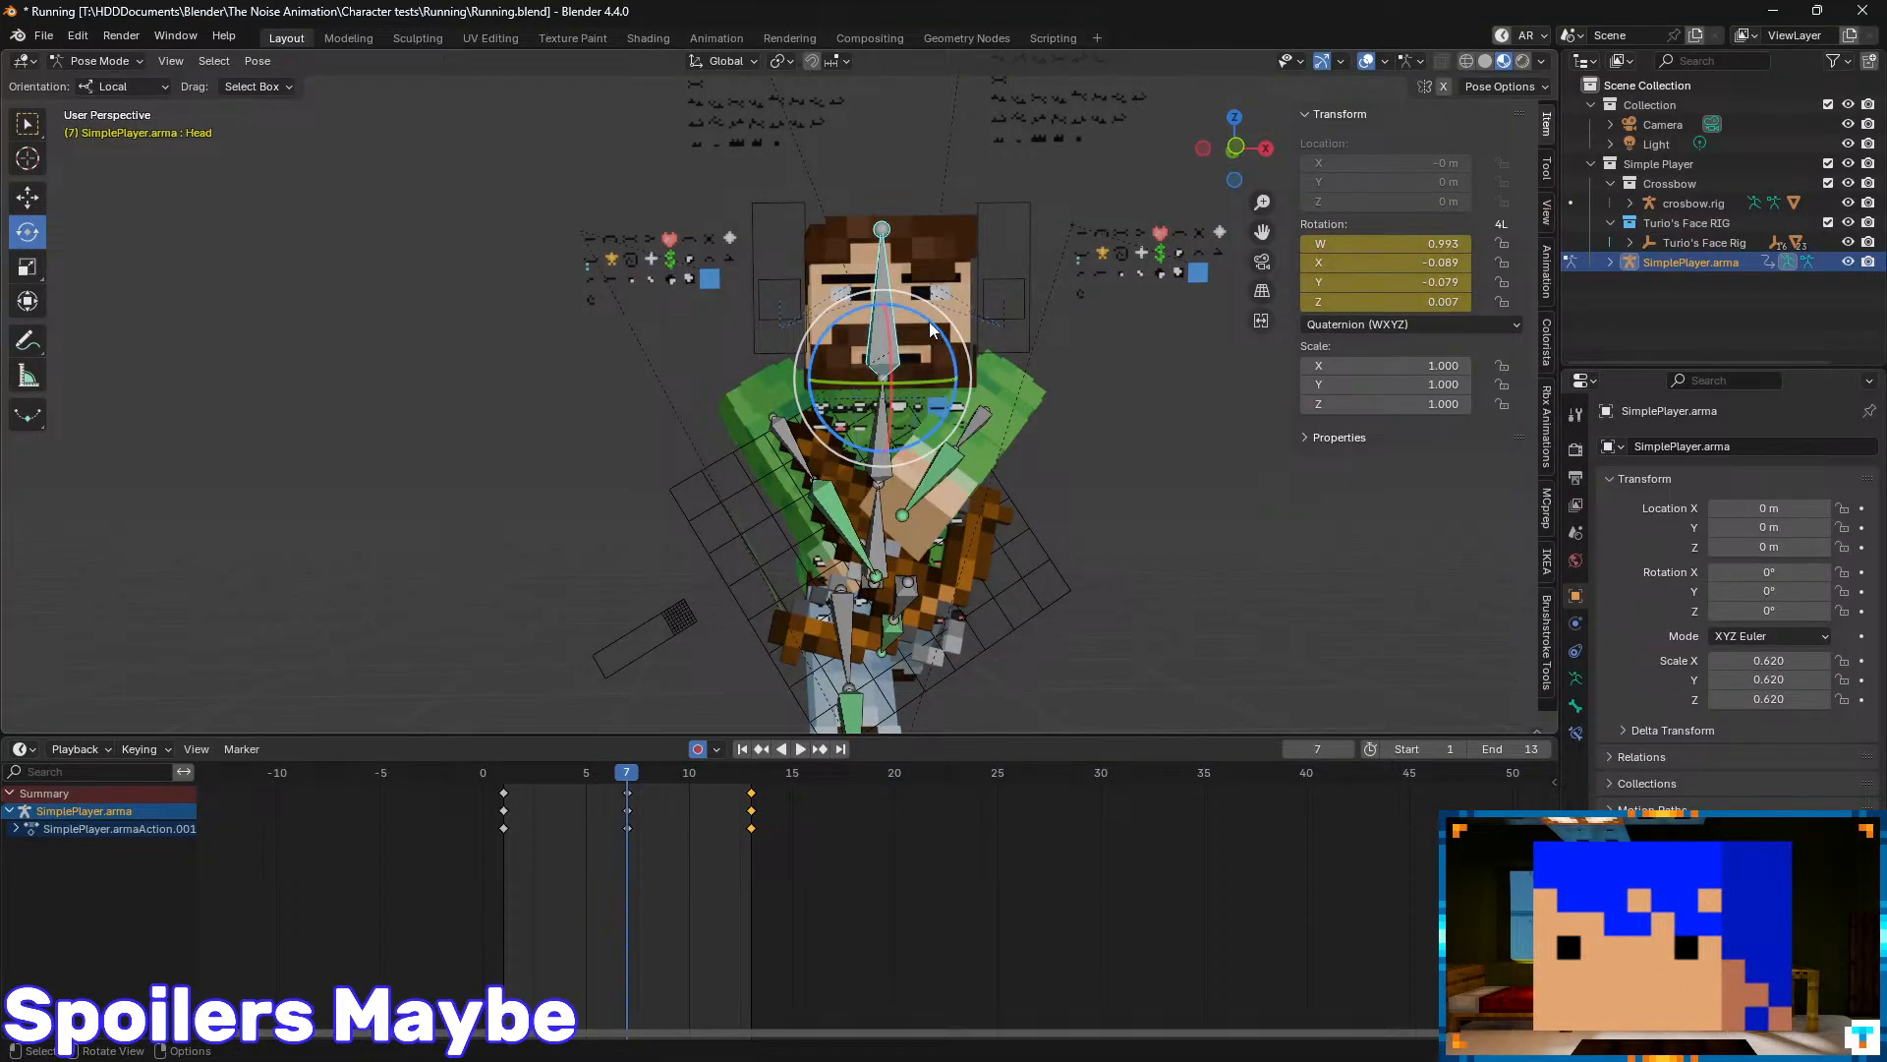
left_click_drag(931, 328, 939, 329)
key("space")
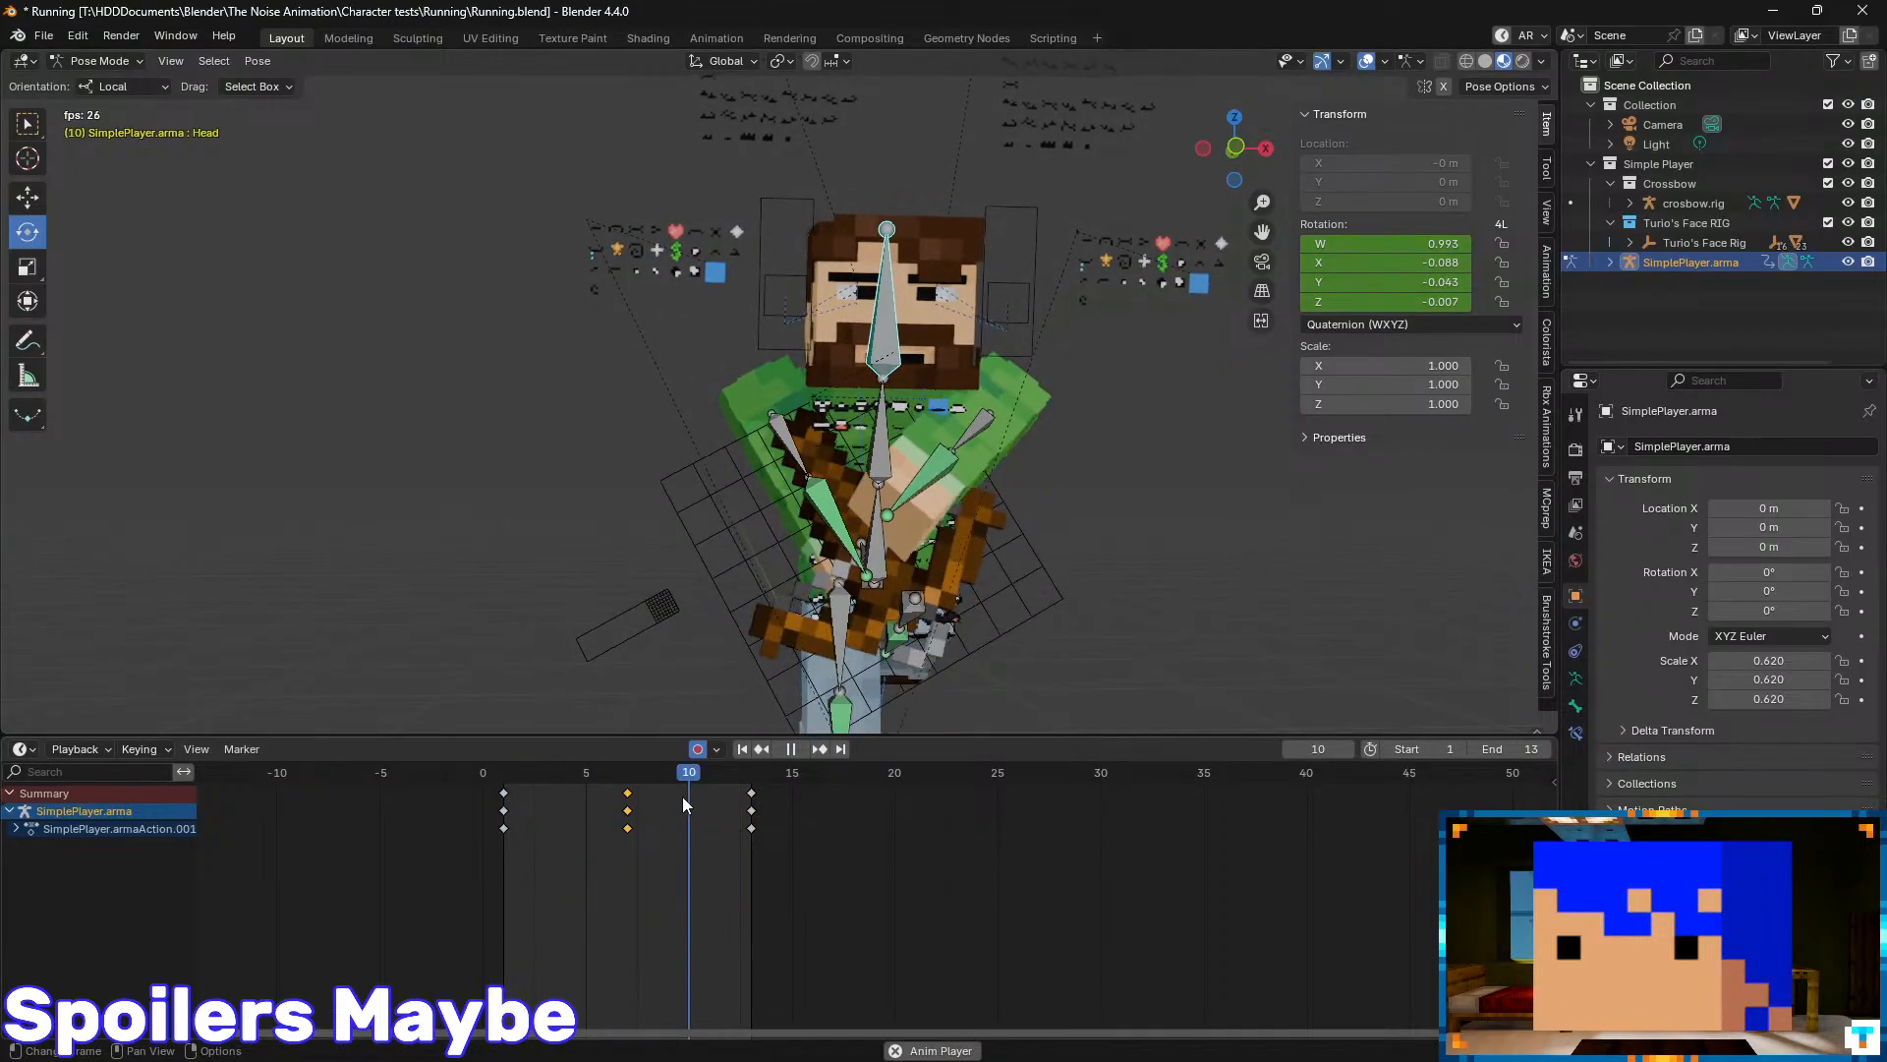
middle_click_drag(993, 385, 843, 374)
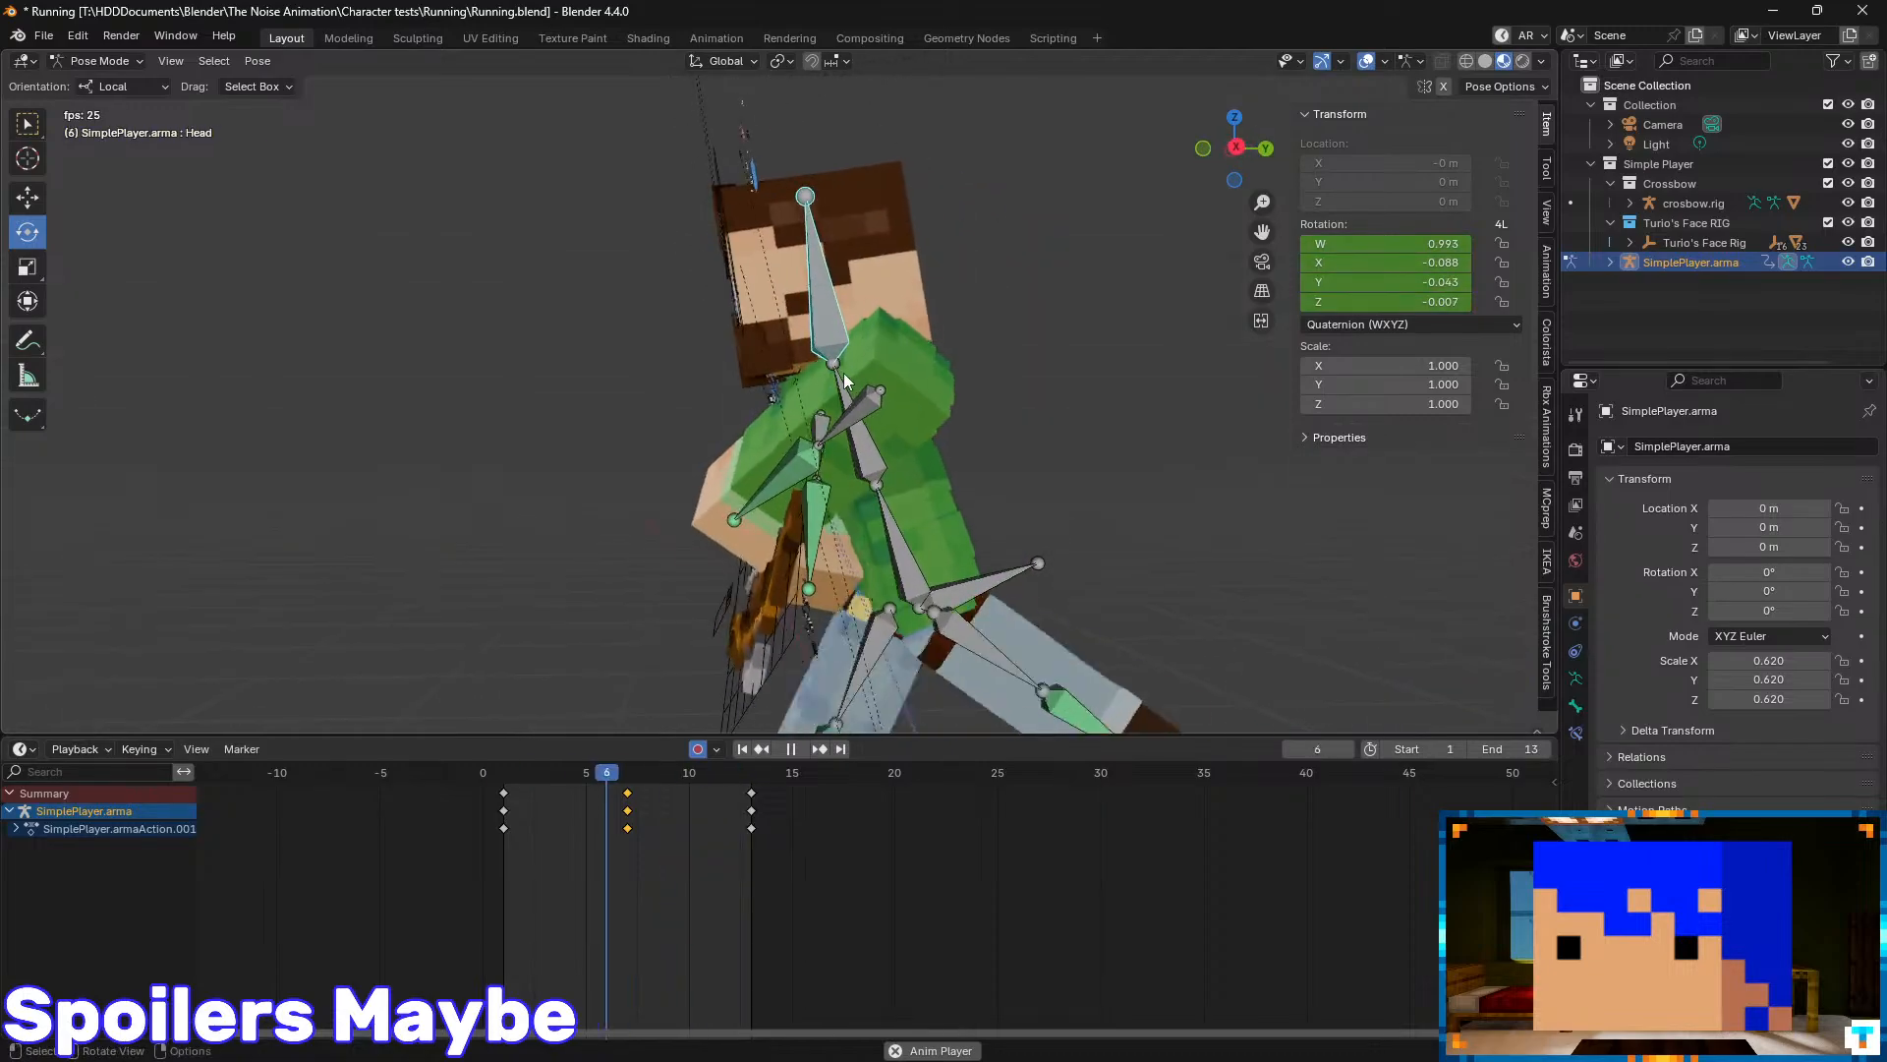
scroll(845, 375, "down", 4)
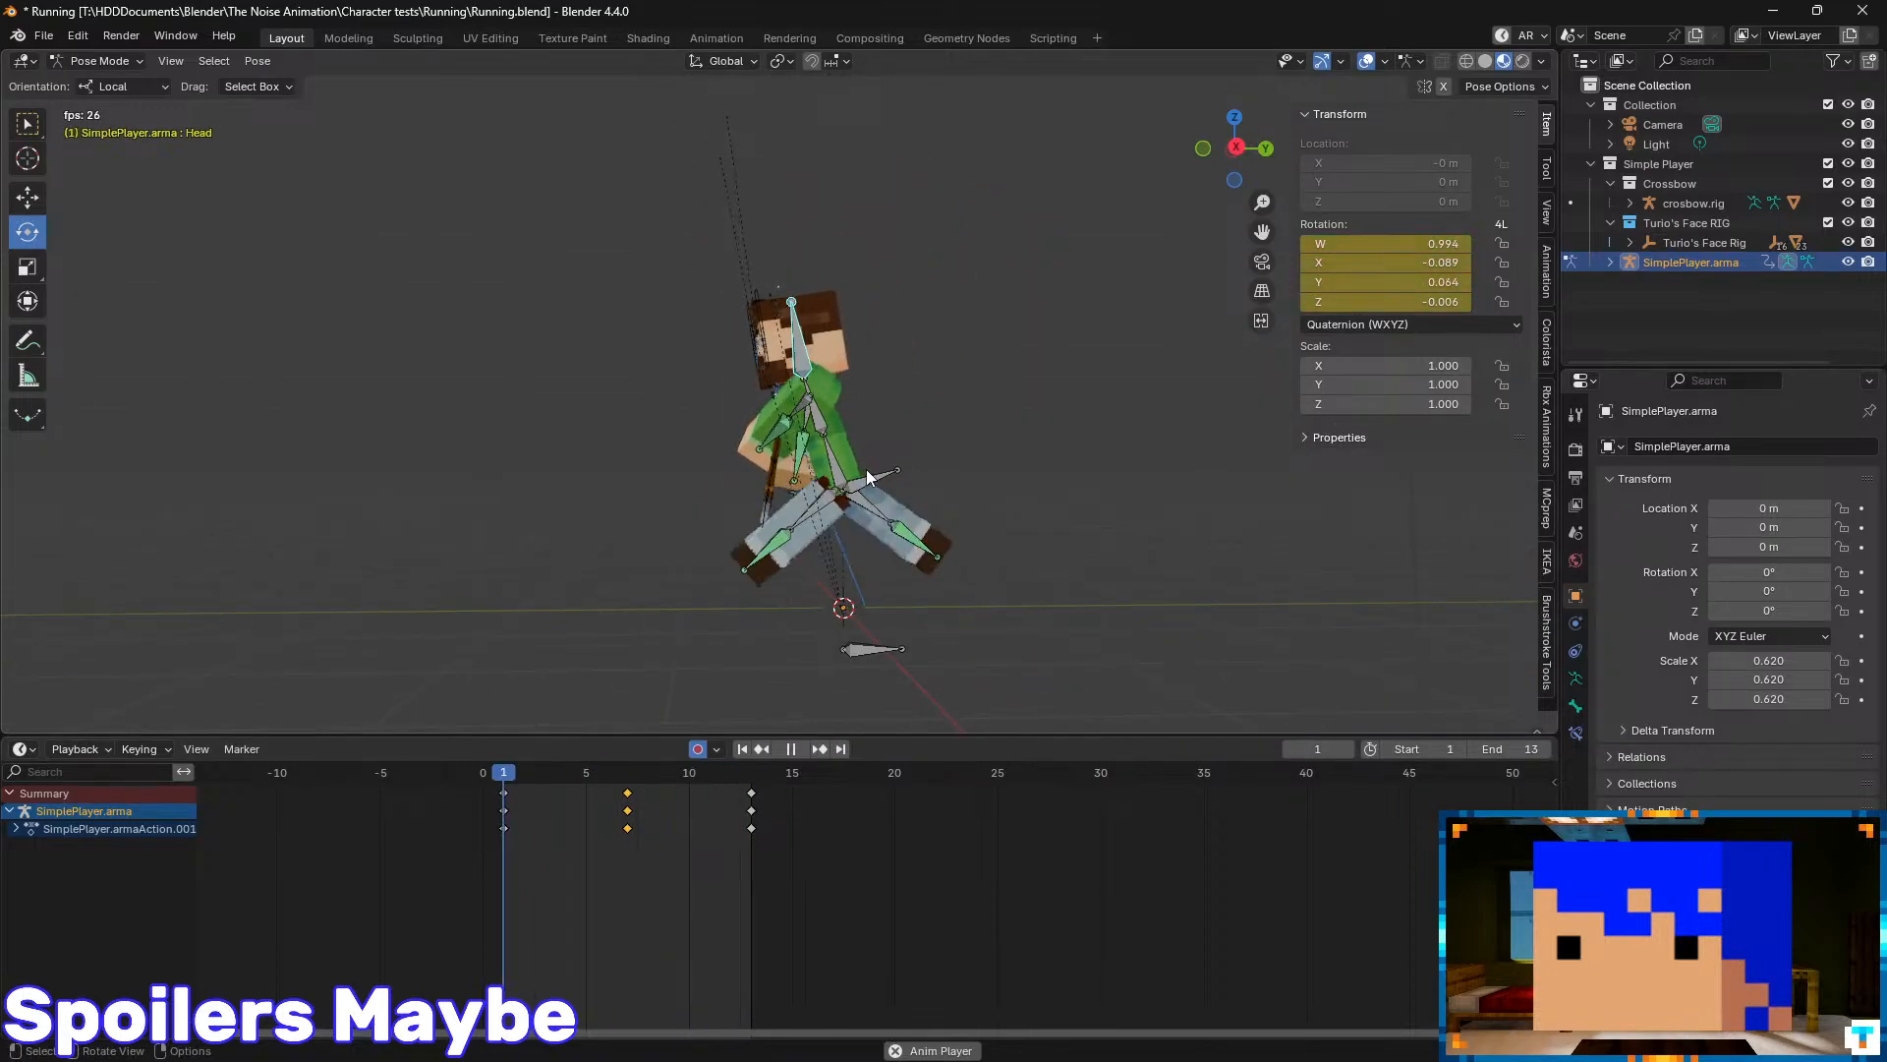
left_click_drag(484, 783, 625, 792)
scroll(887, 291, "up", 3)
key("r")
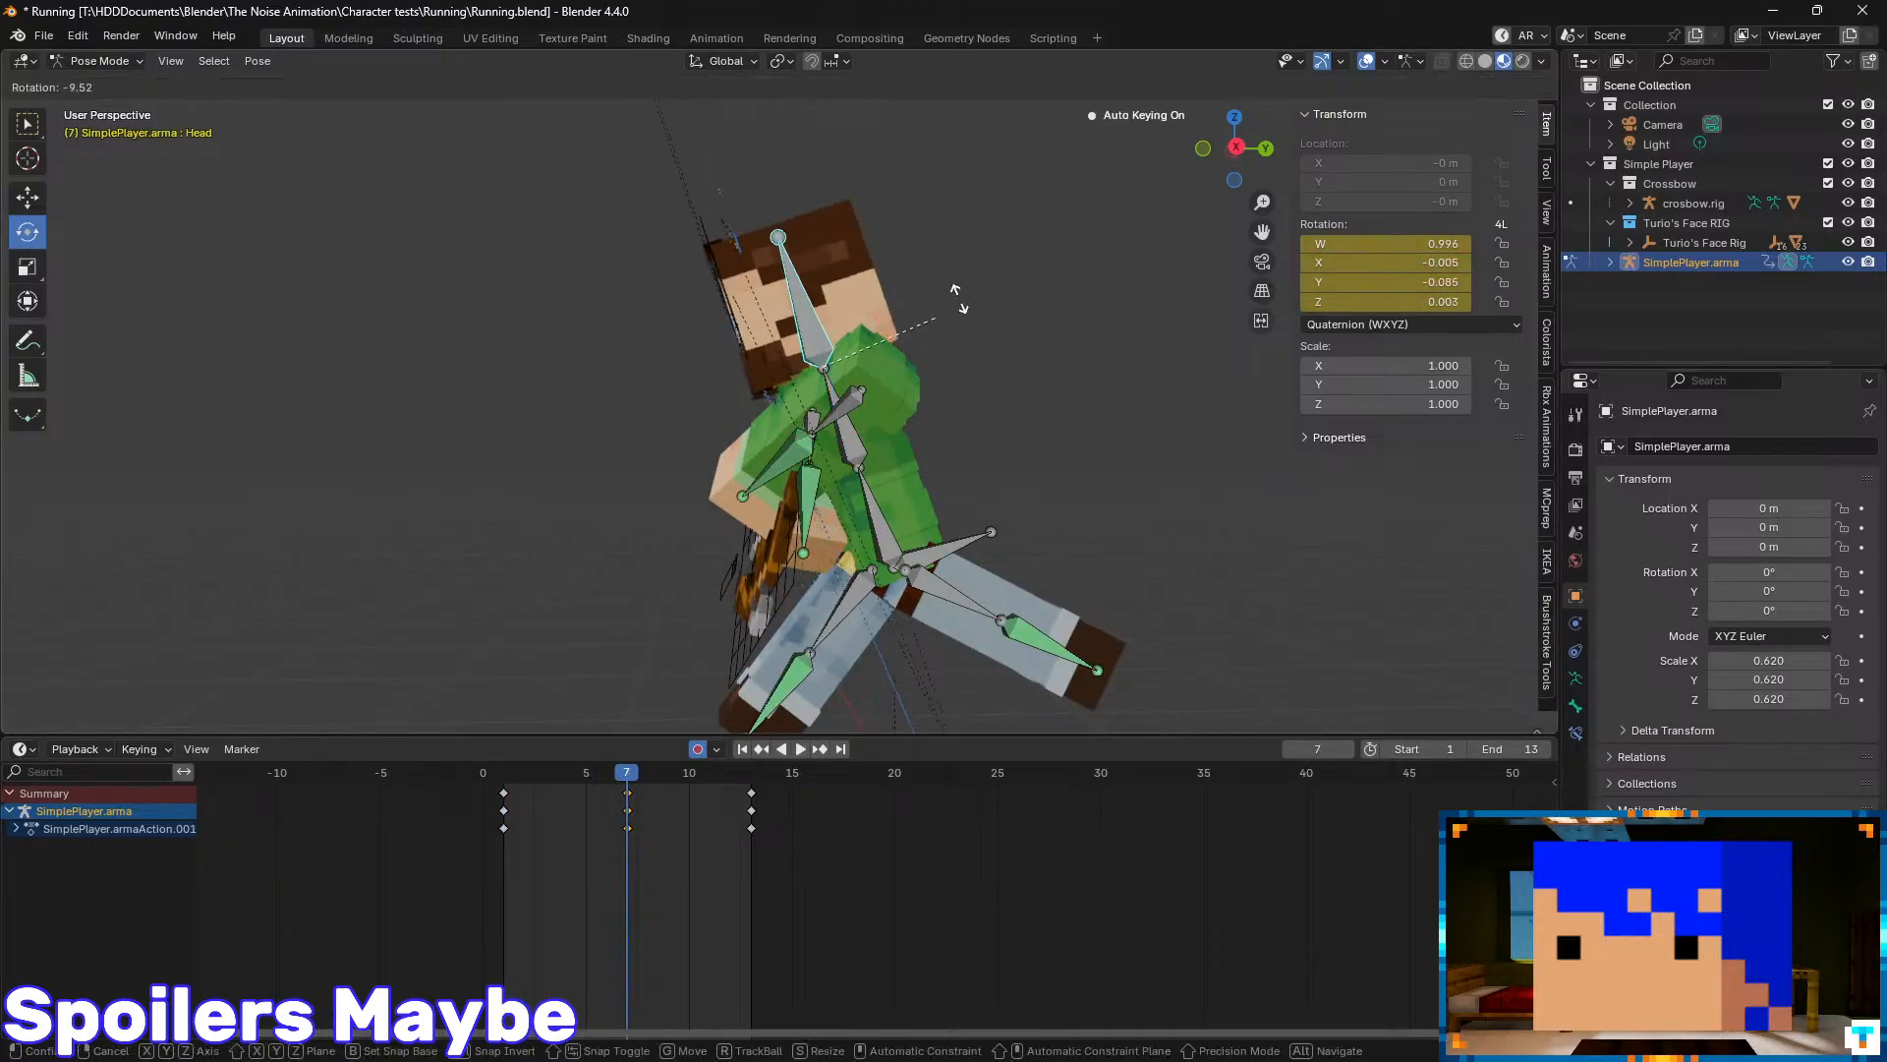
right_click(953, 287)
left_click(888, 509)
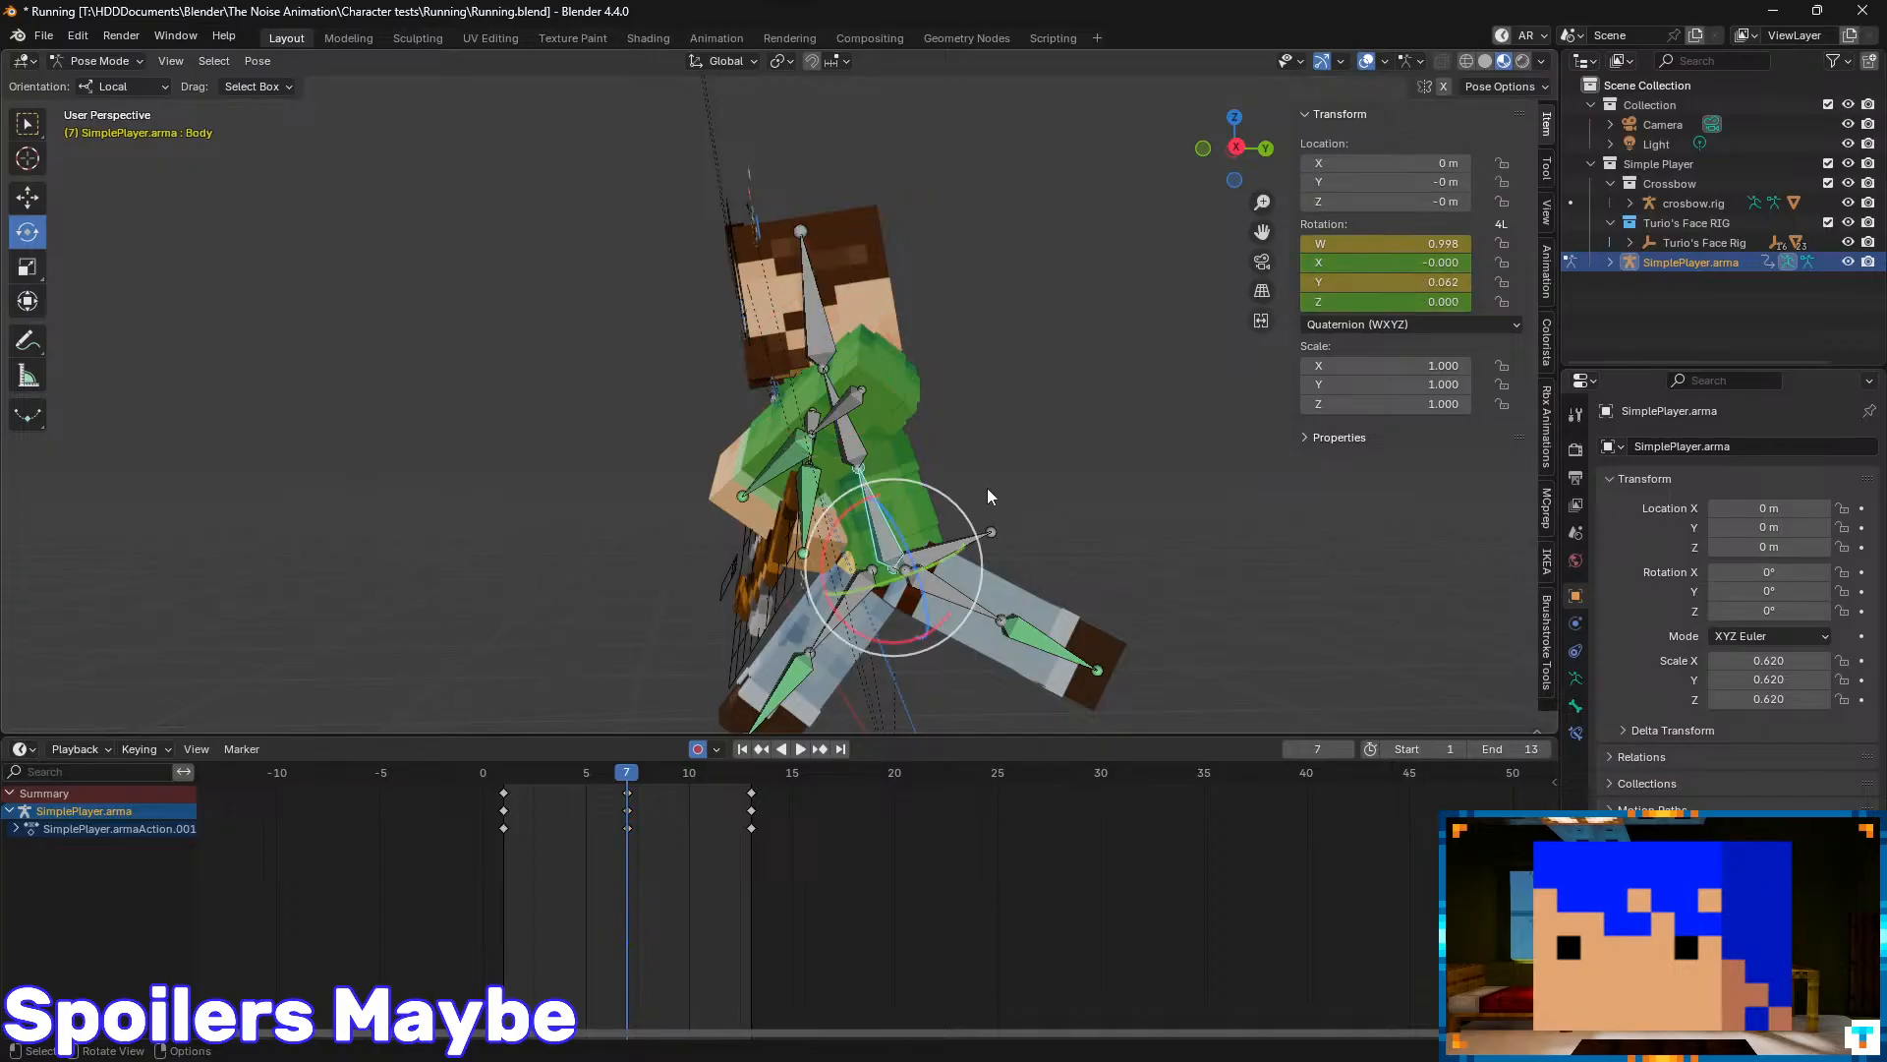
key("r")
right_click(921, 511)
- Insert a Location keyframe on the MAIN bone at frame 4, where the right upper leg has its passing-pose keyframe
left_click(36, 194)
middle_click_drag(816, 587, 755, 405, "shift")
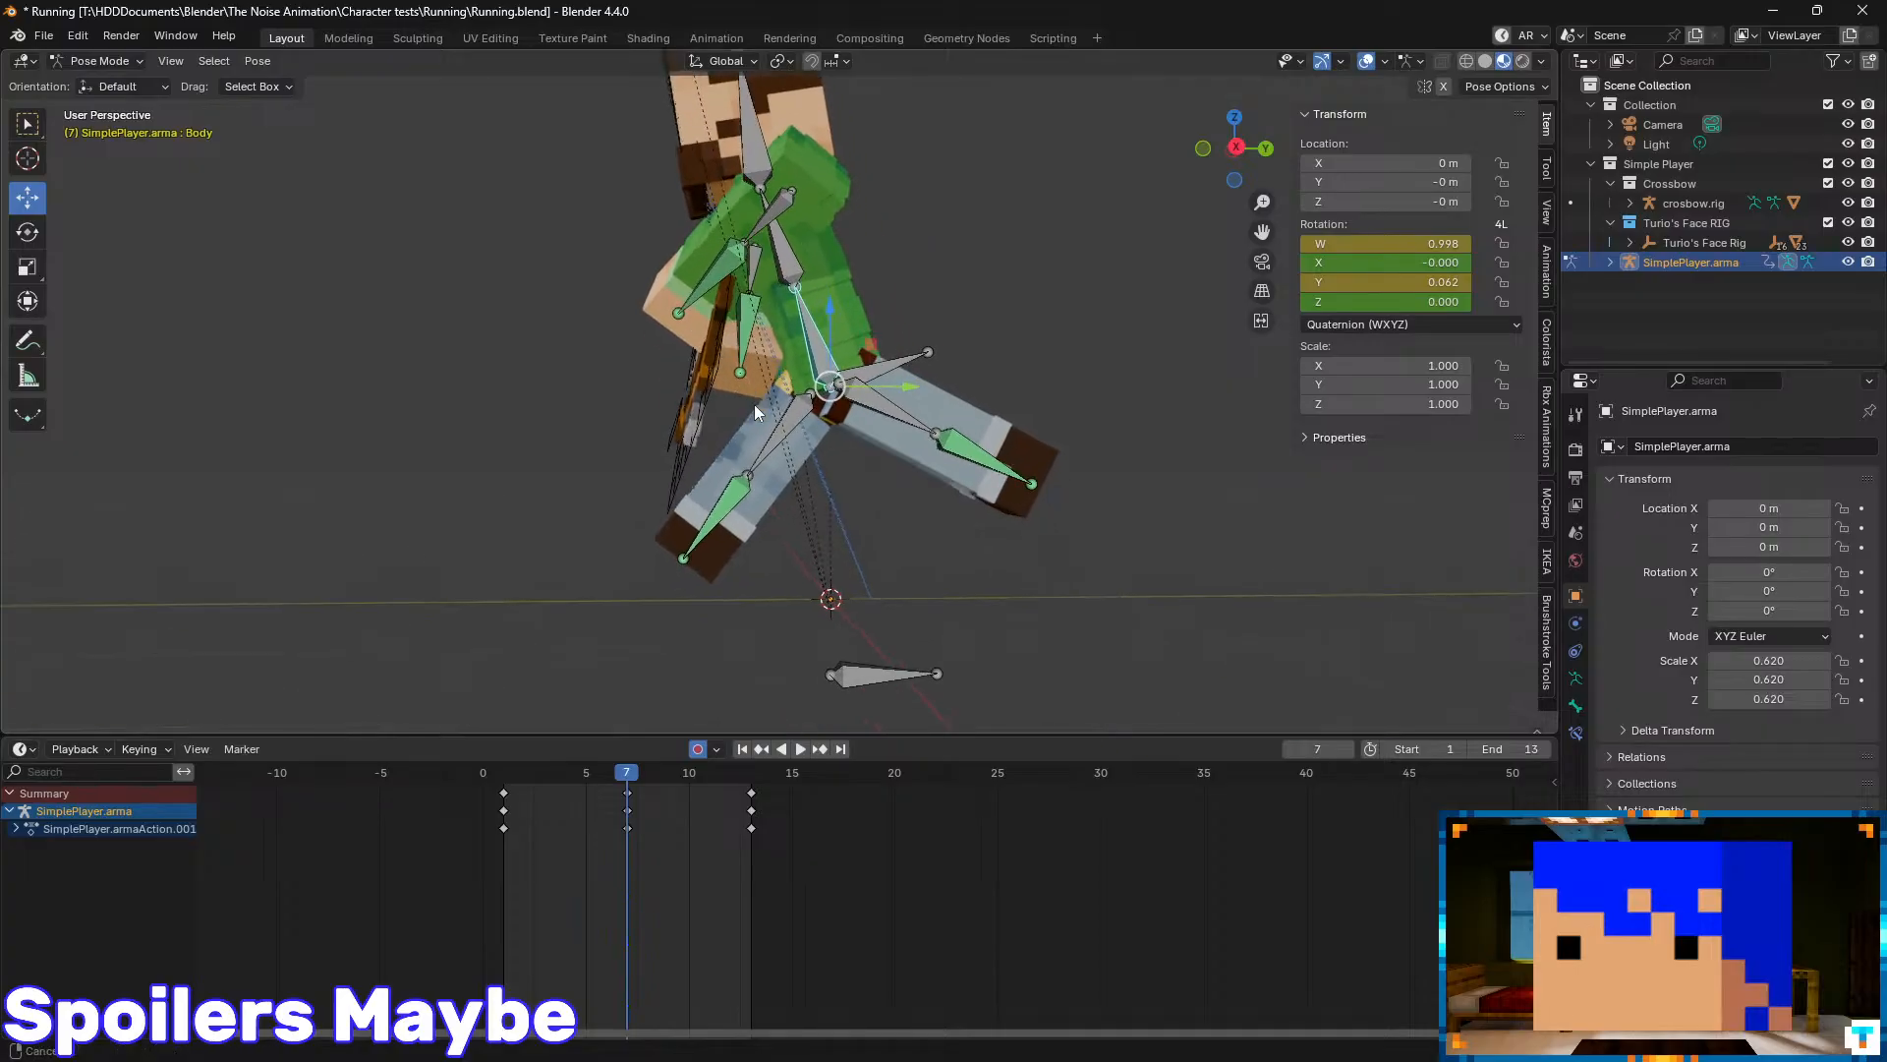
left_click(859, 675)
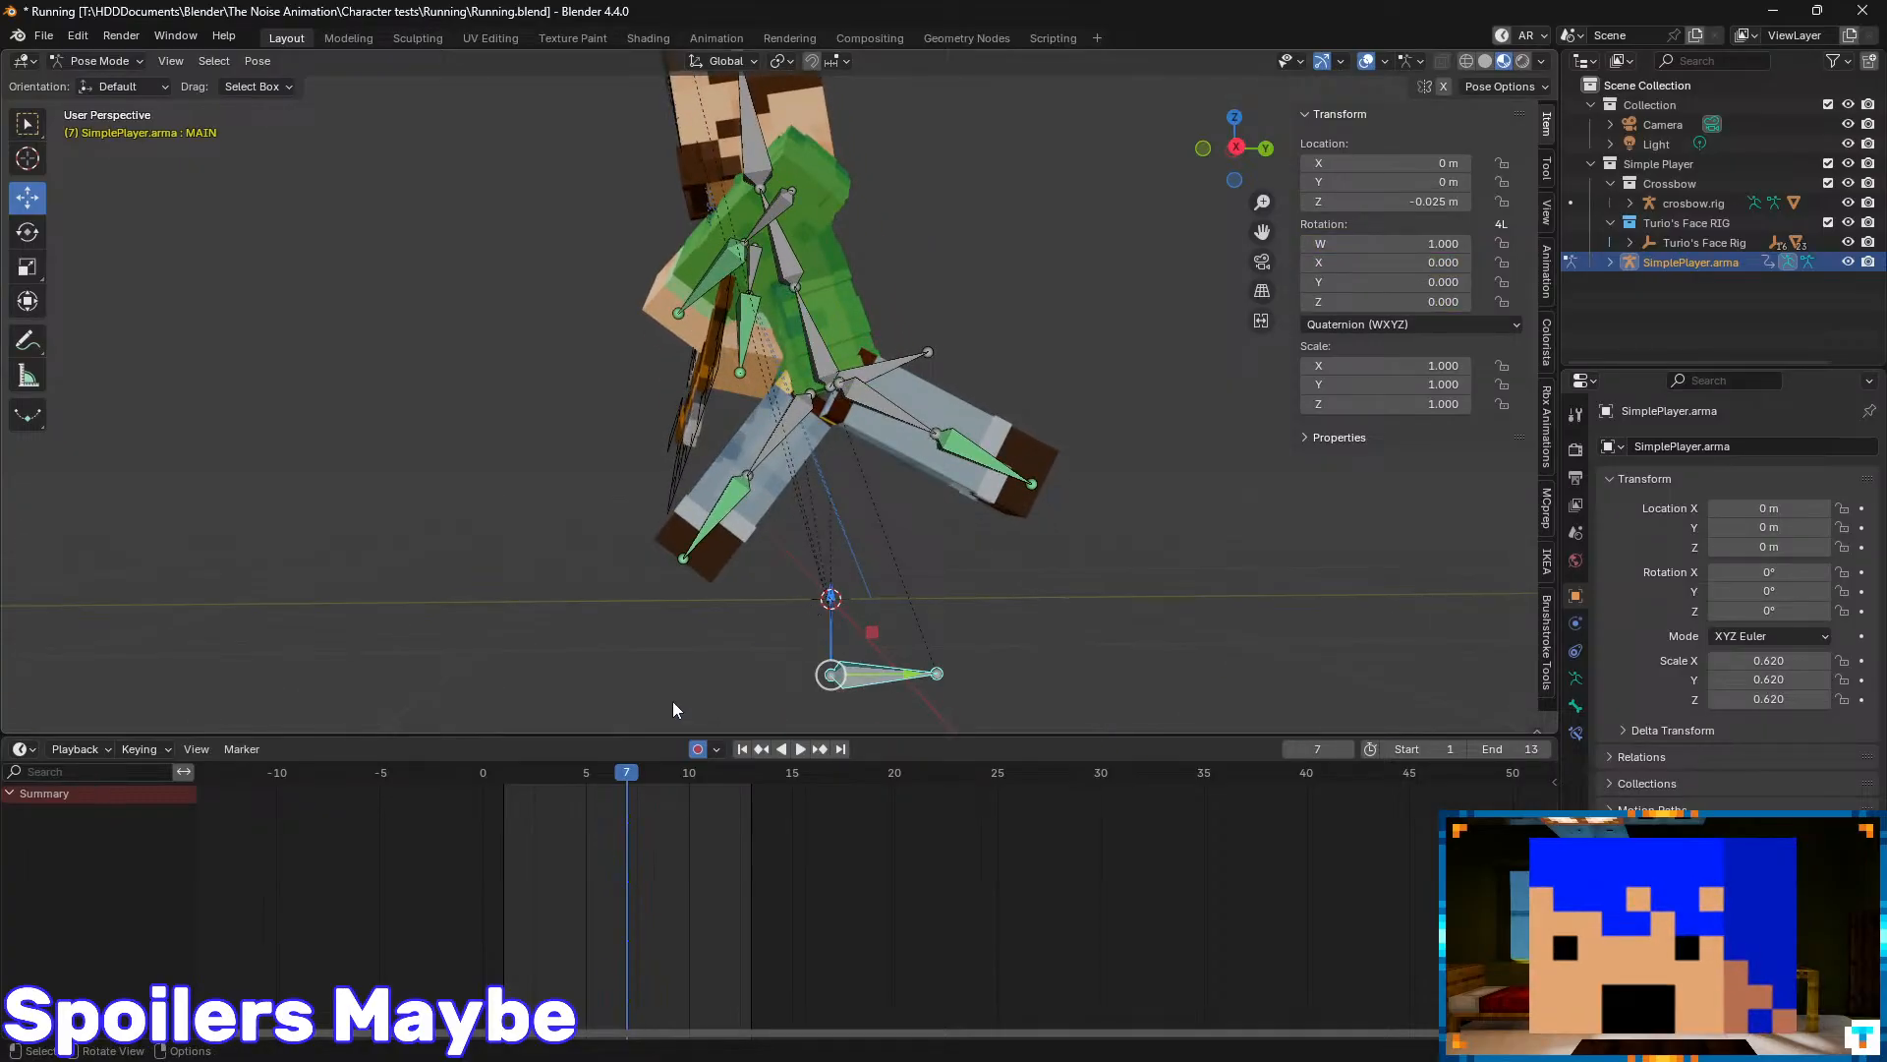
key("space")
left_click(522, 774)
key("space")
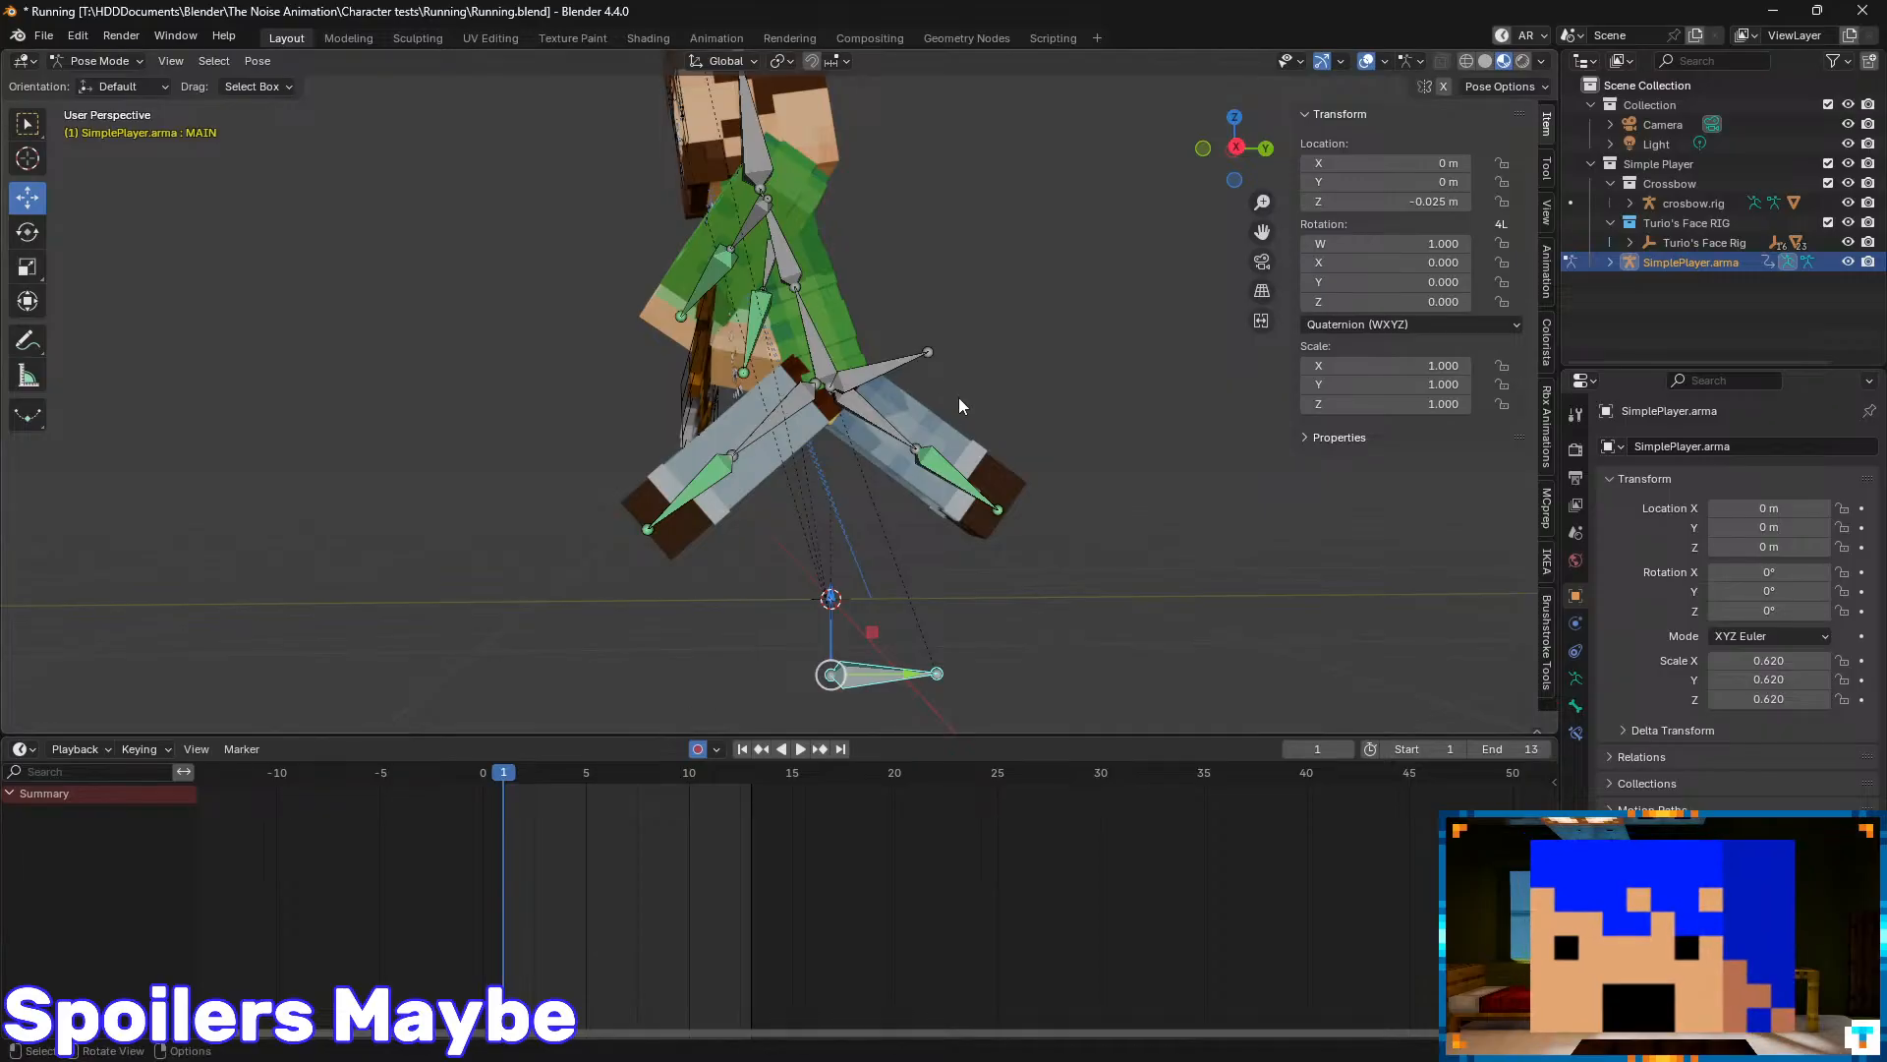
left_click(853, 421)
left_click(568, 781)
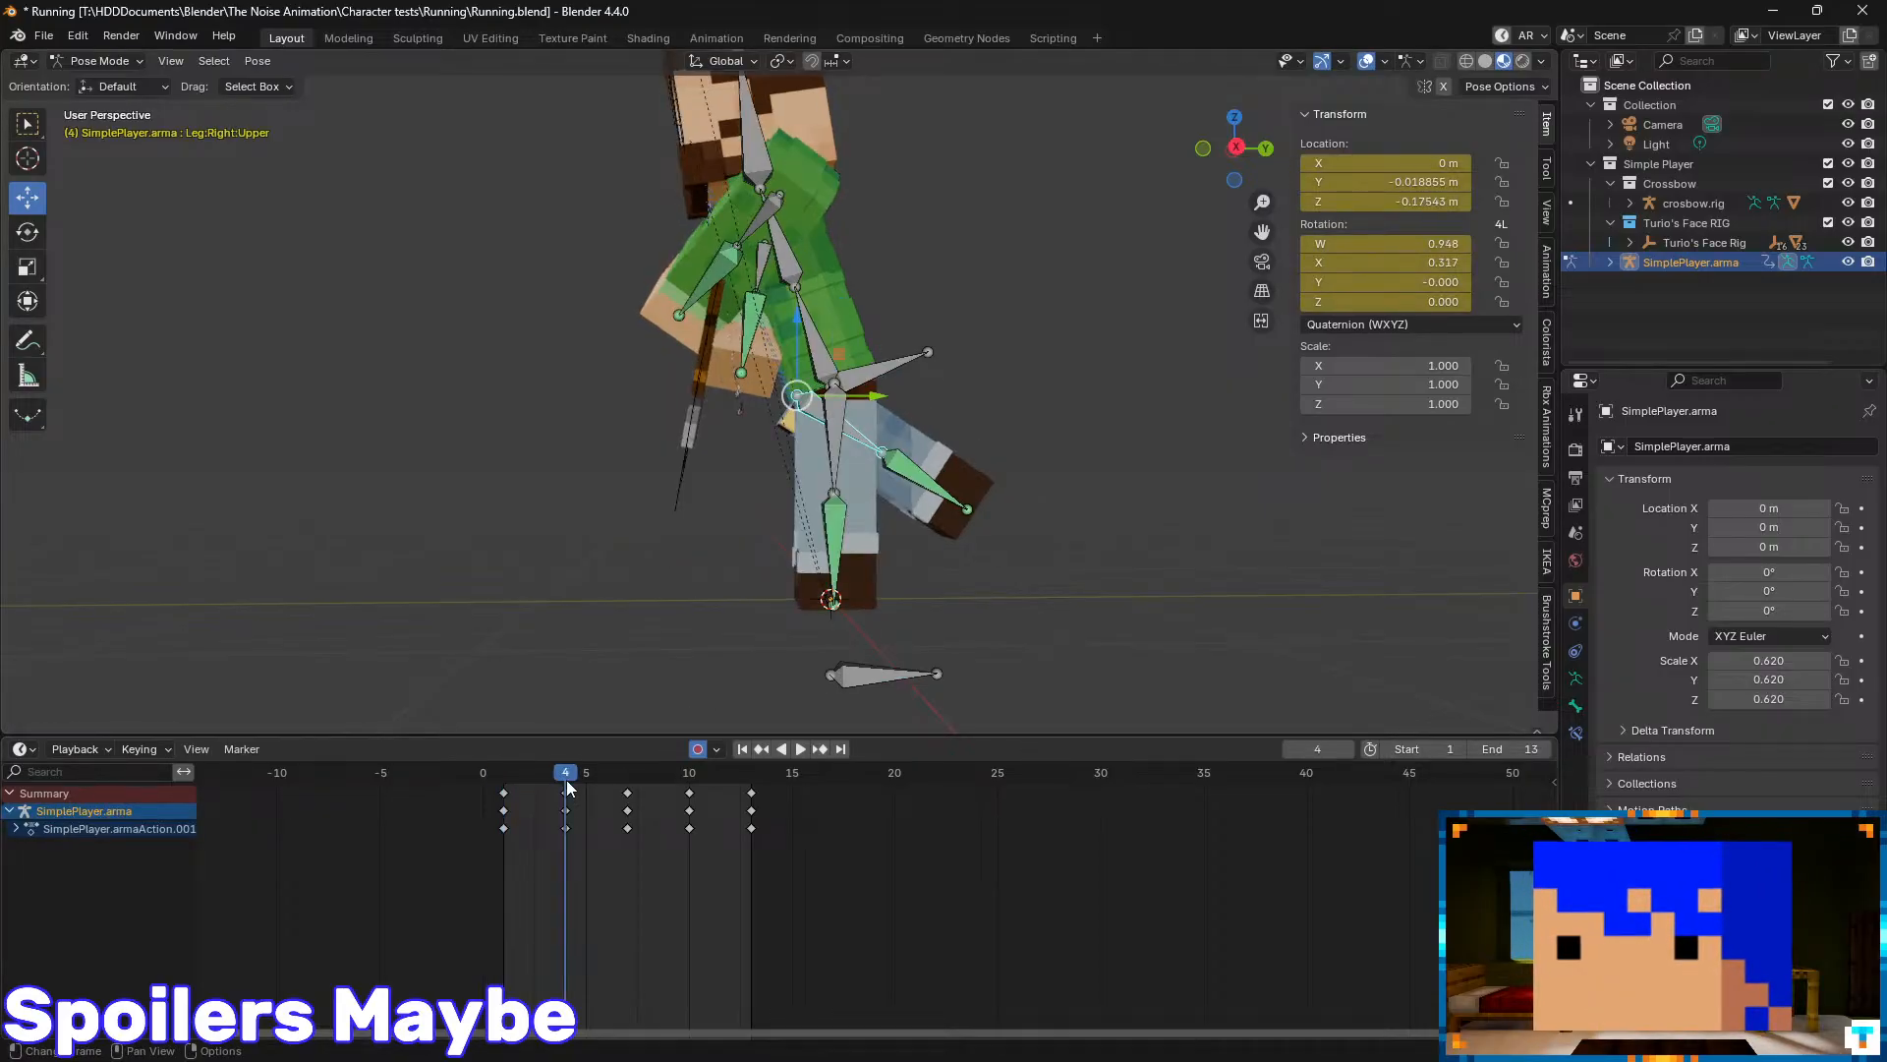
left_click(855, 672)
key("k")
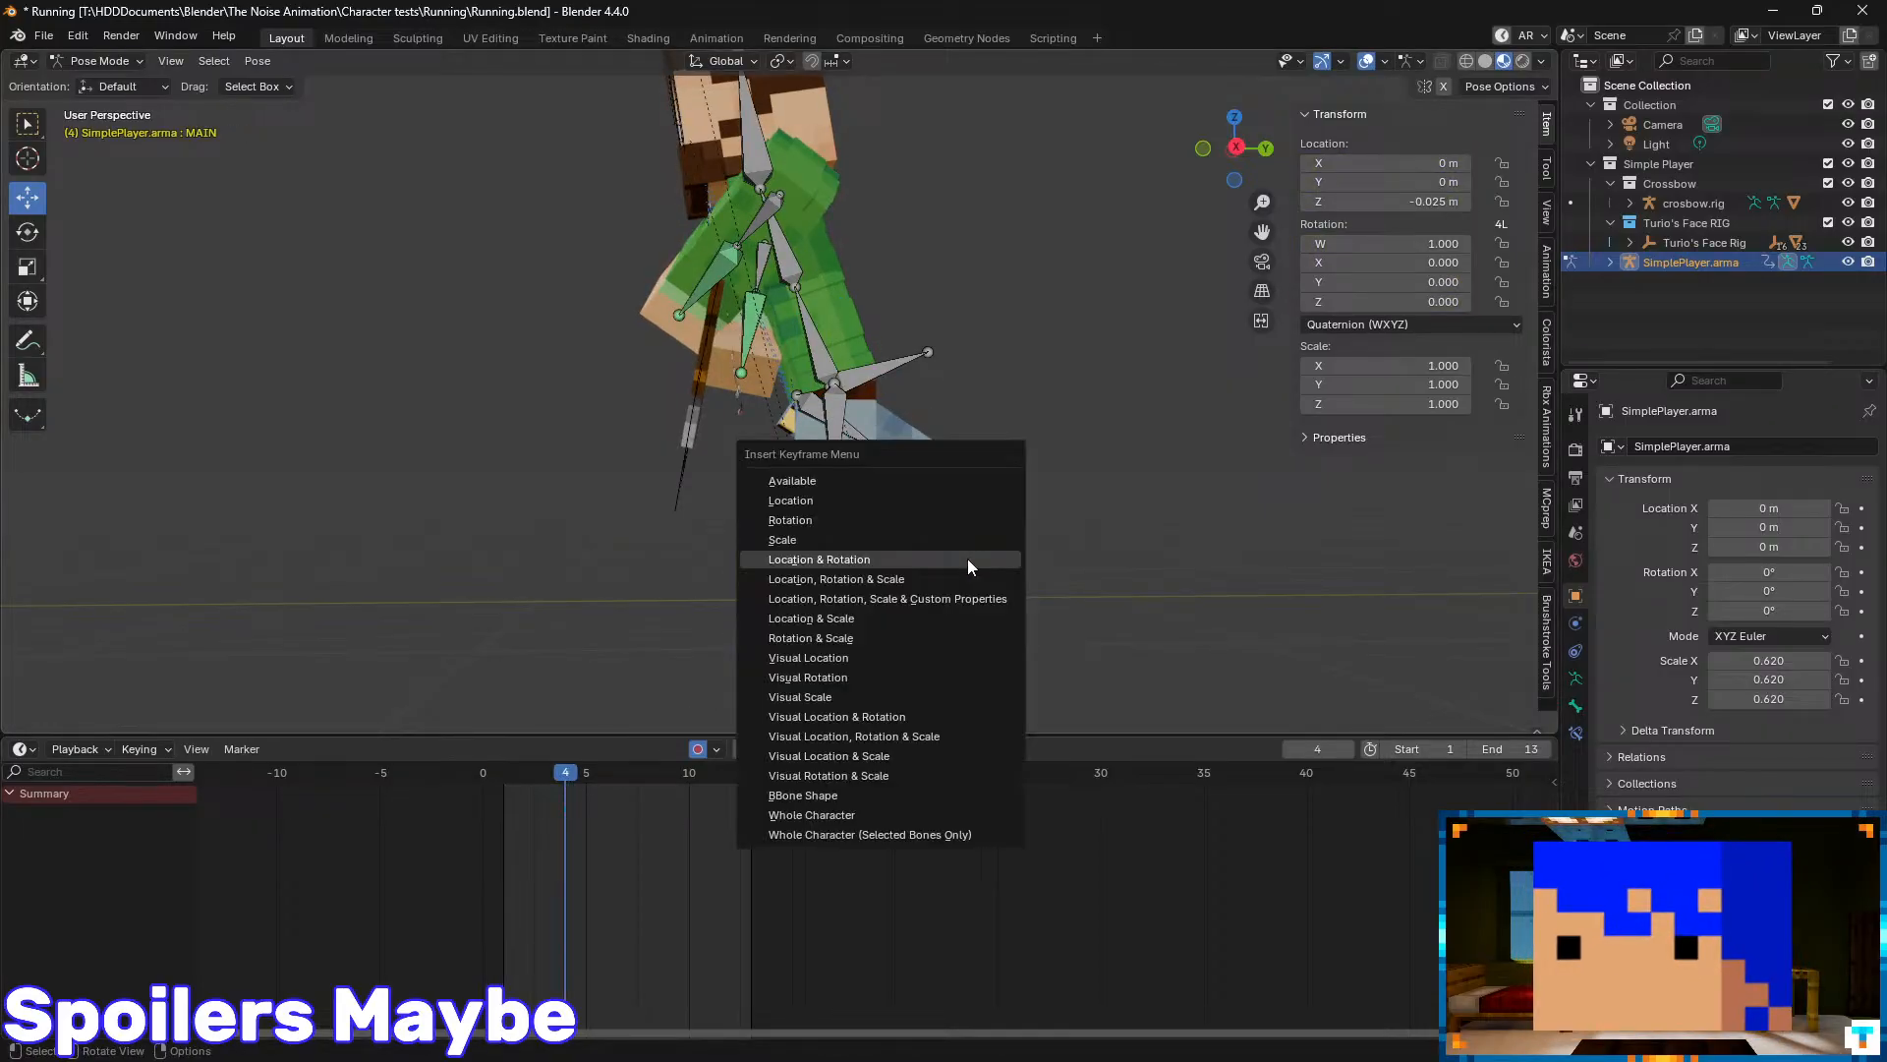
left_click(839, 502)
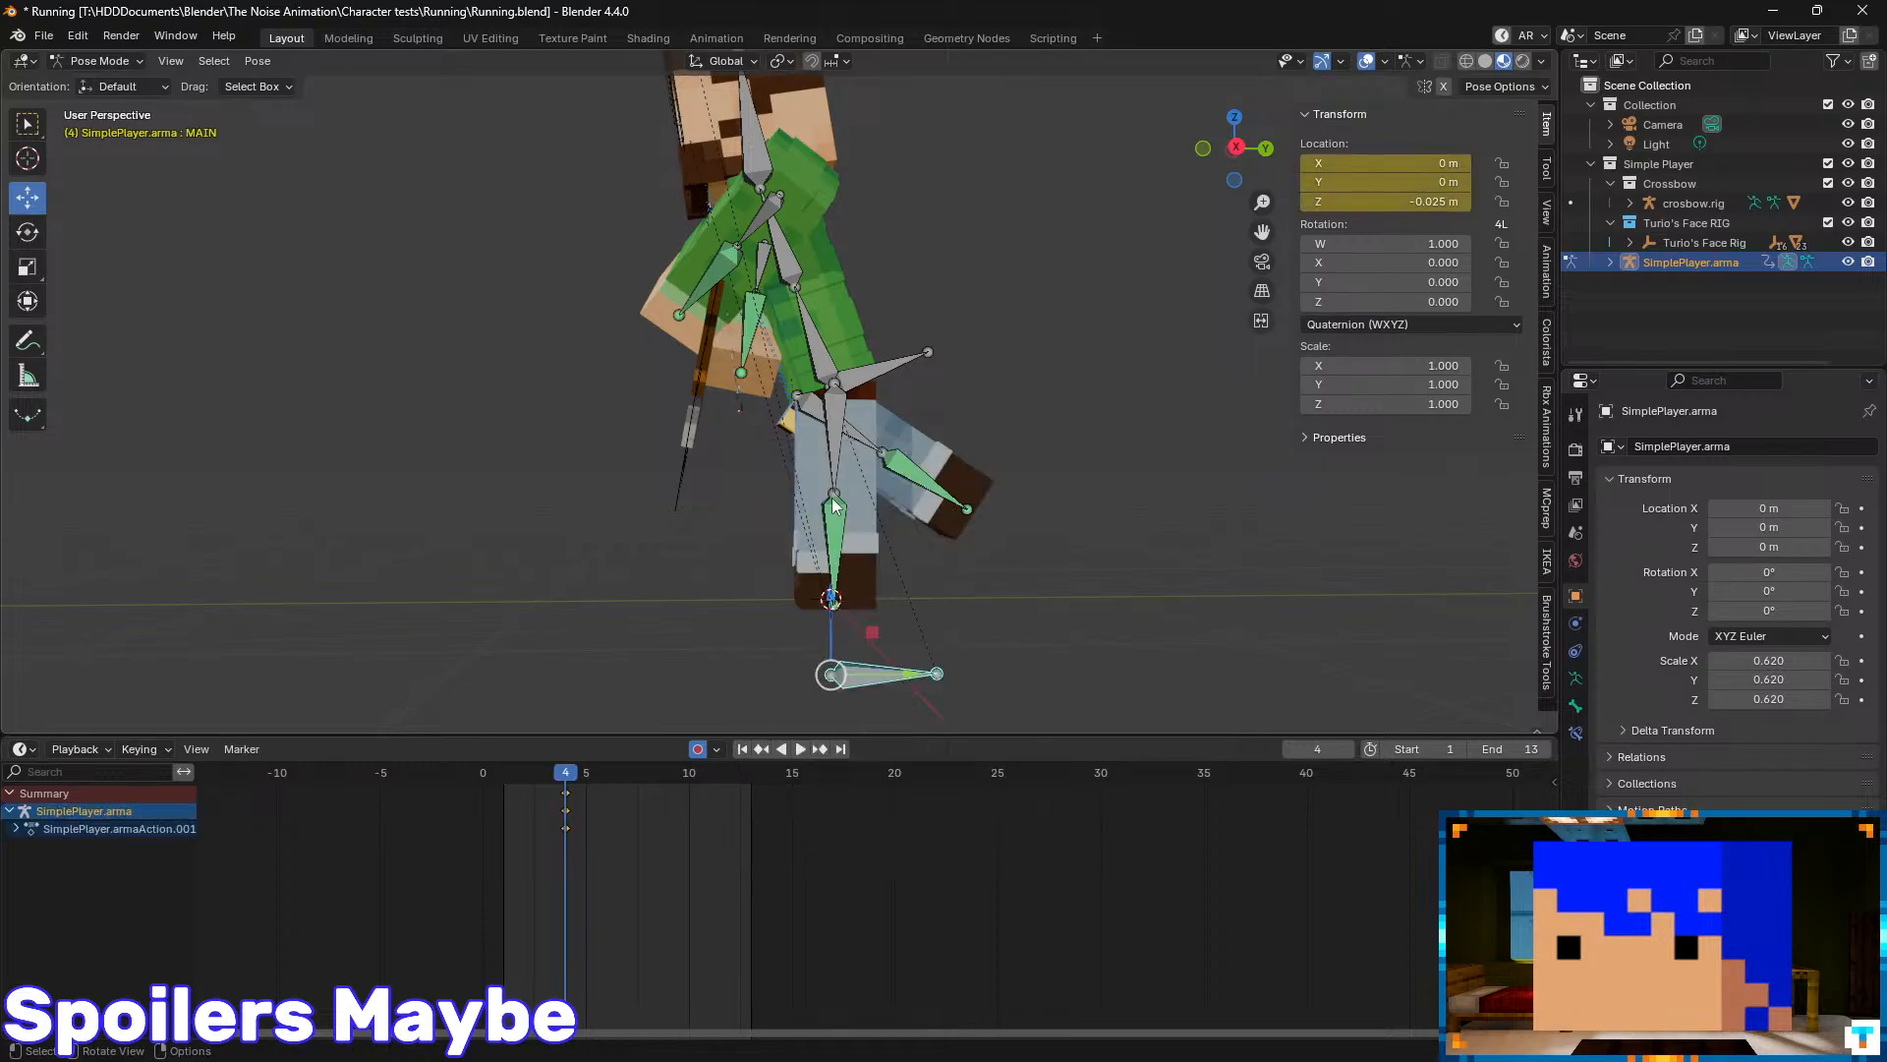
- At frame 1, raise the MAIN bone vertically to about Z 0.053 m and save the file
left_click_drag(565, 793, 503, 792)
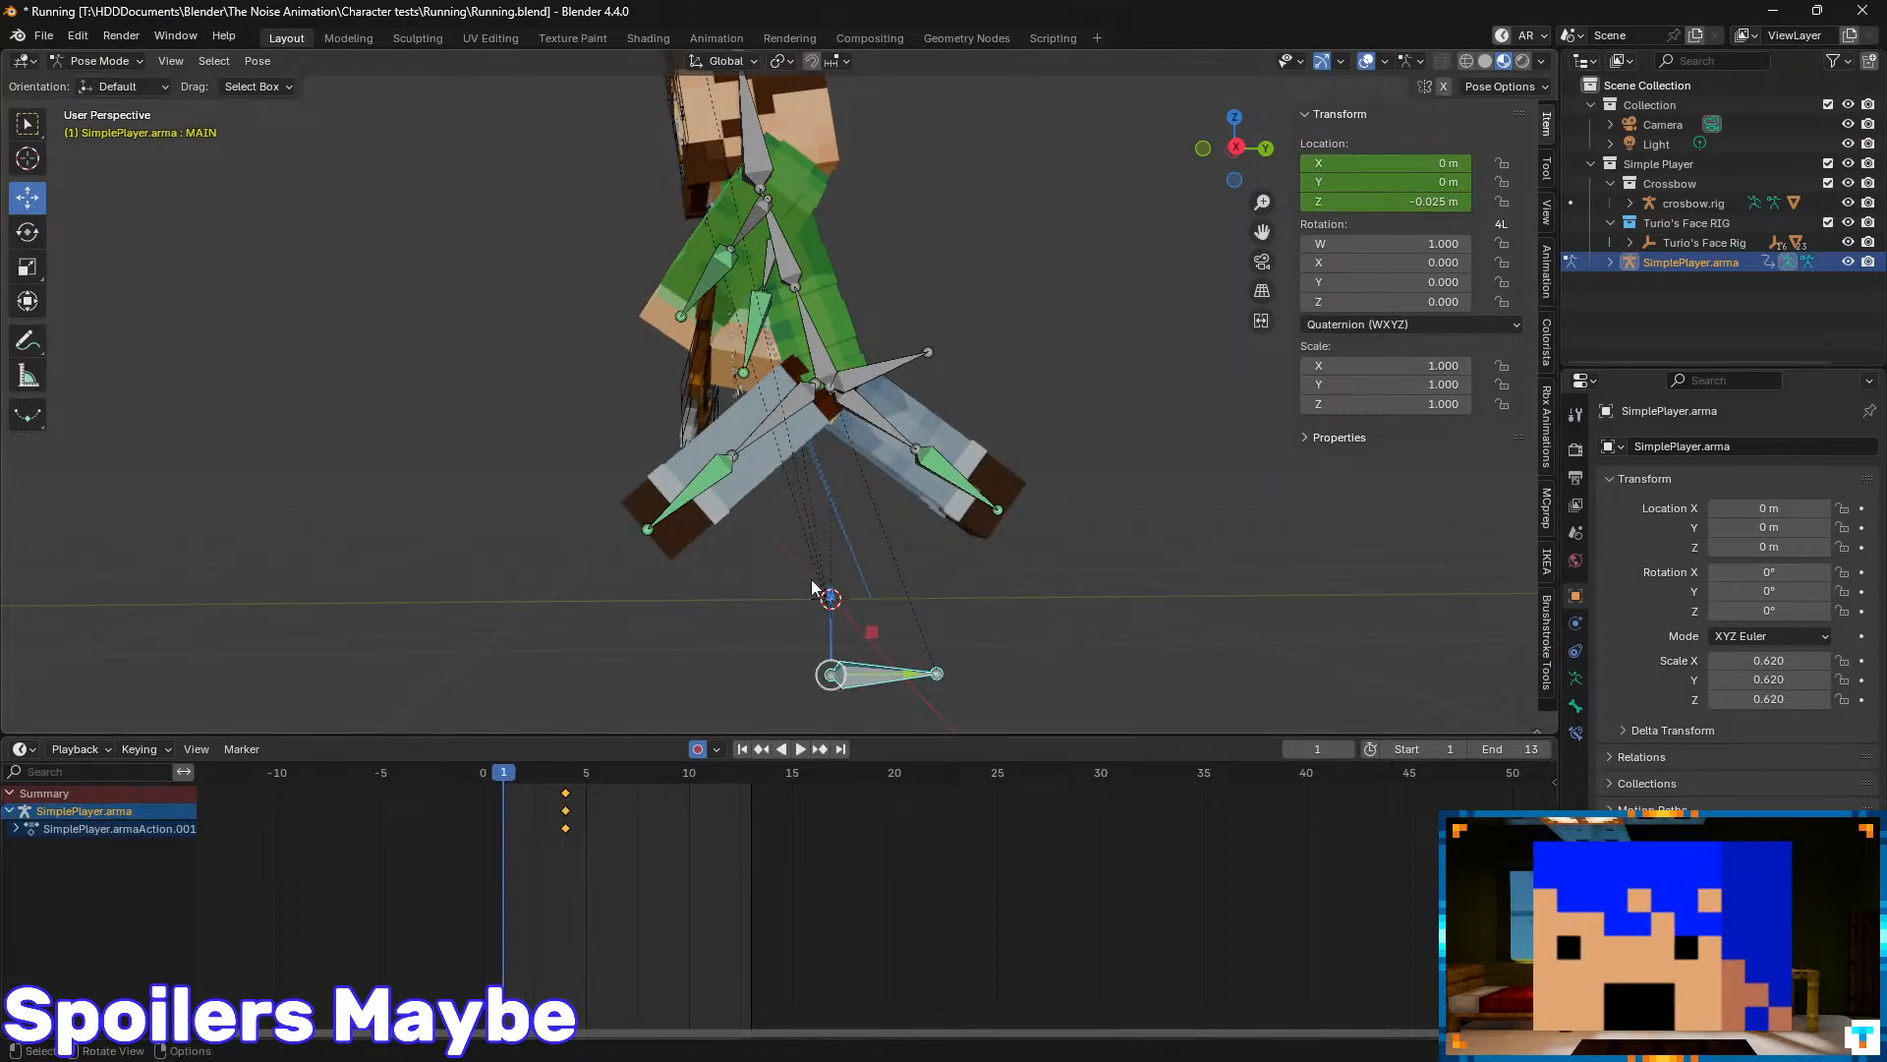
left_click_drag(830, 626, 848, 486)
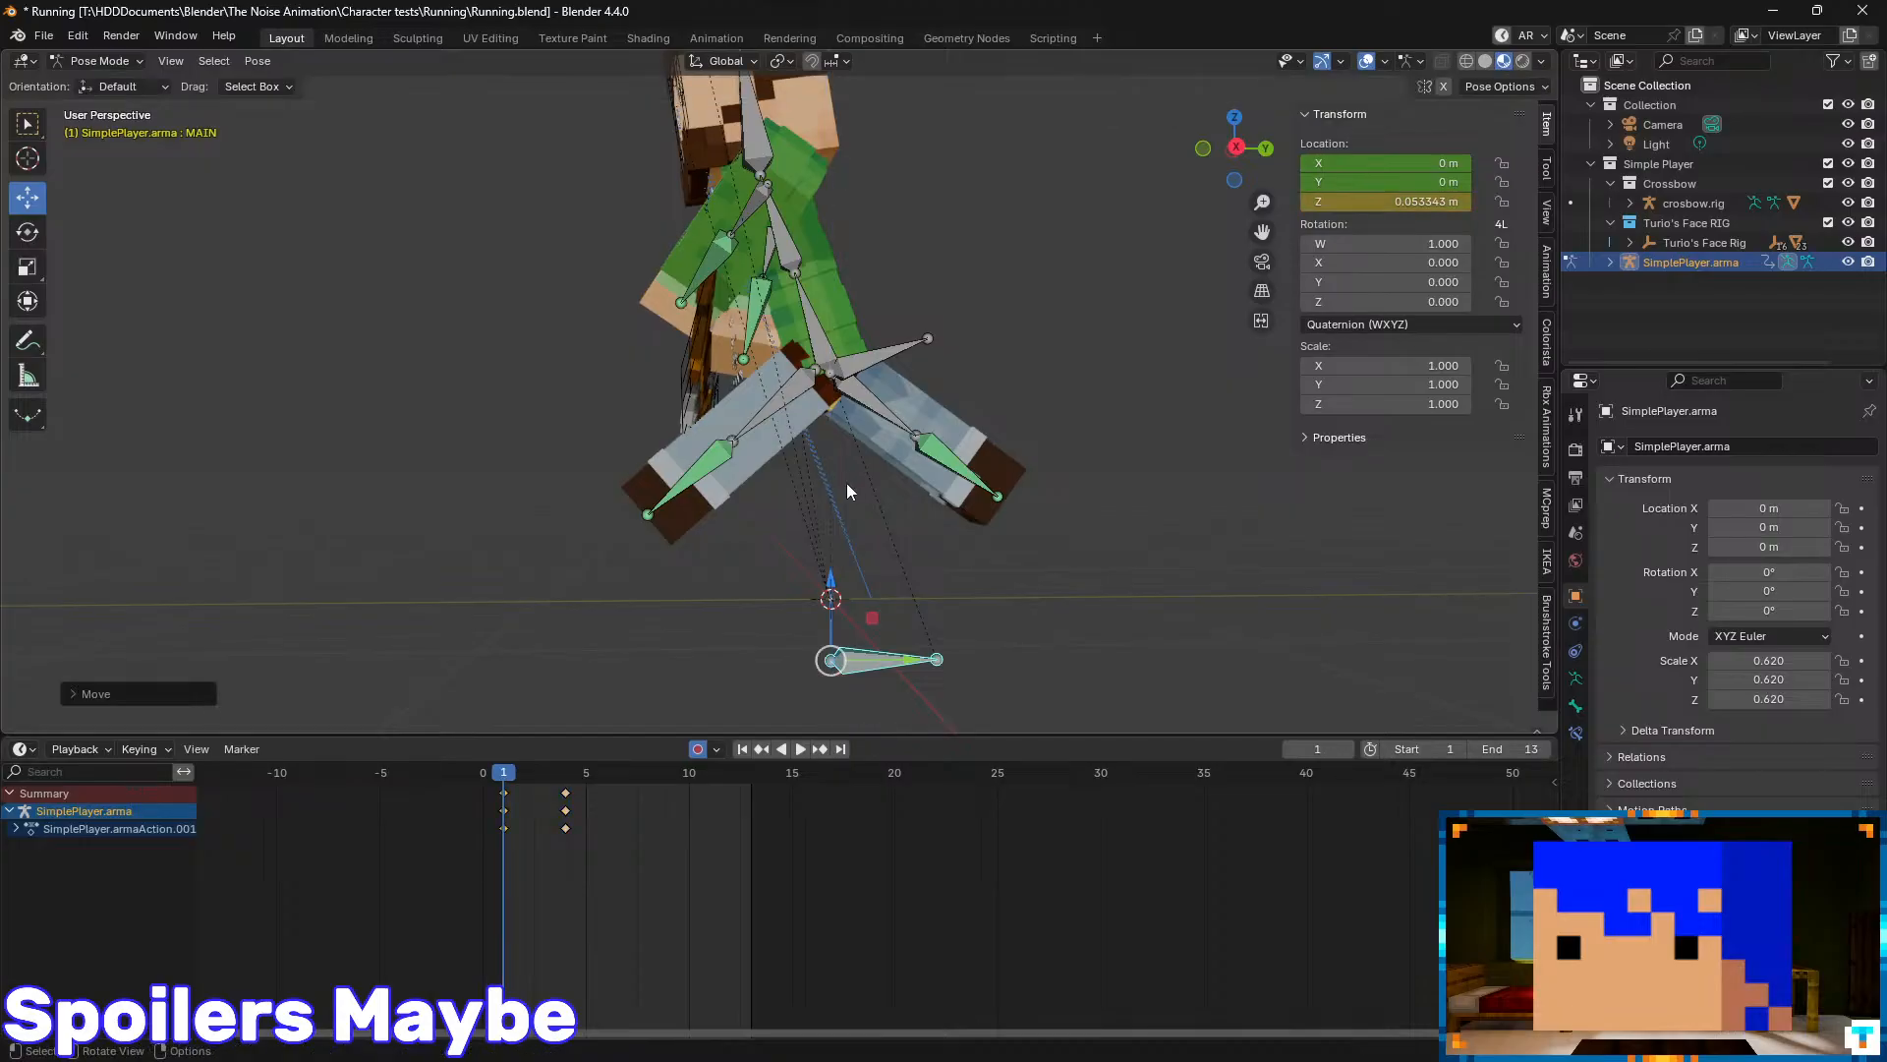
key("ctrl+s")
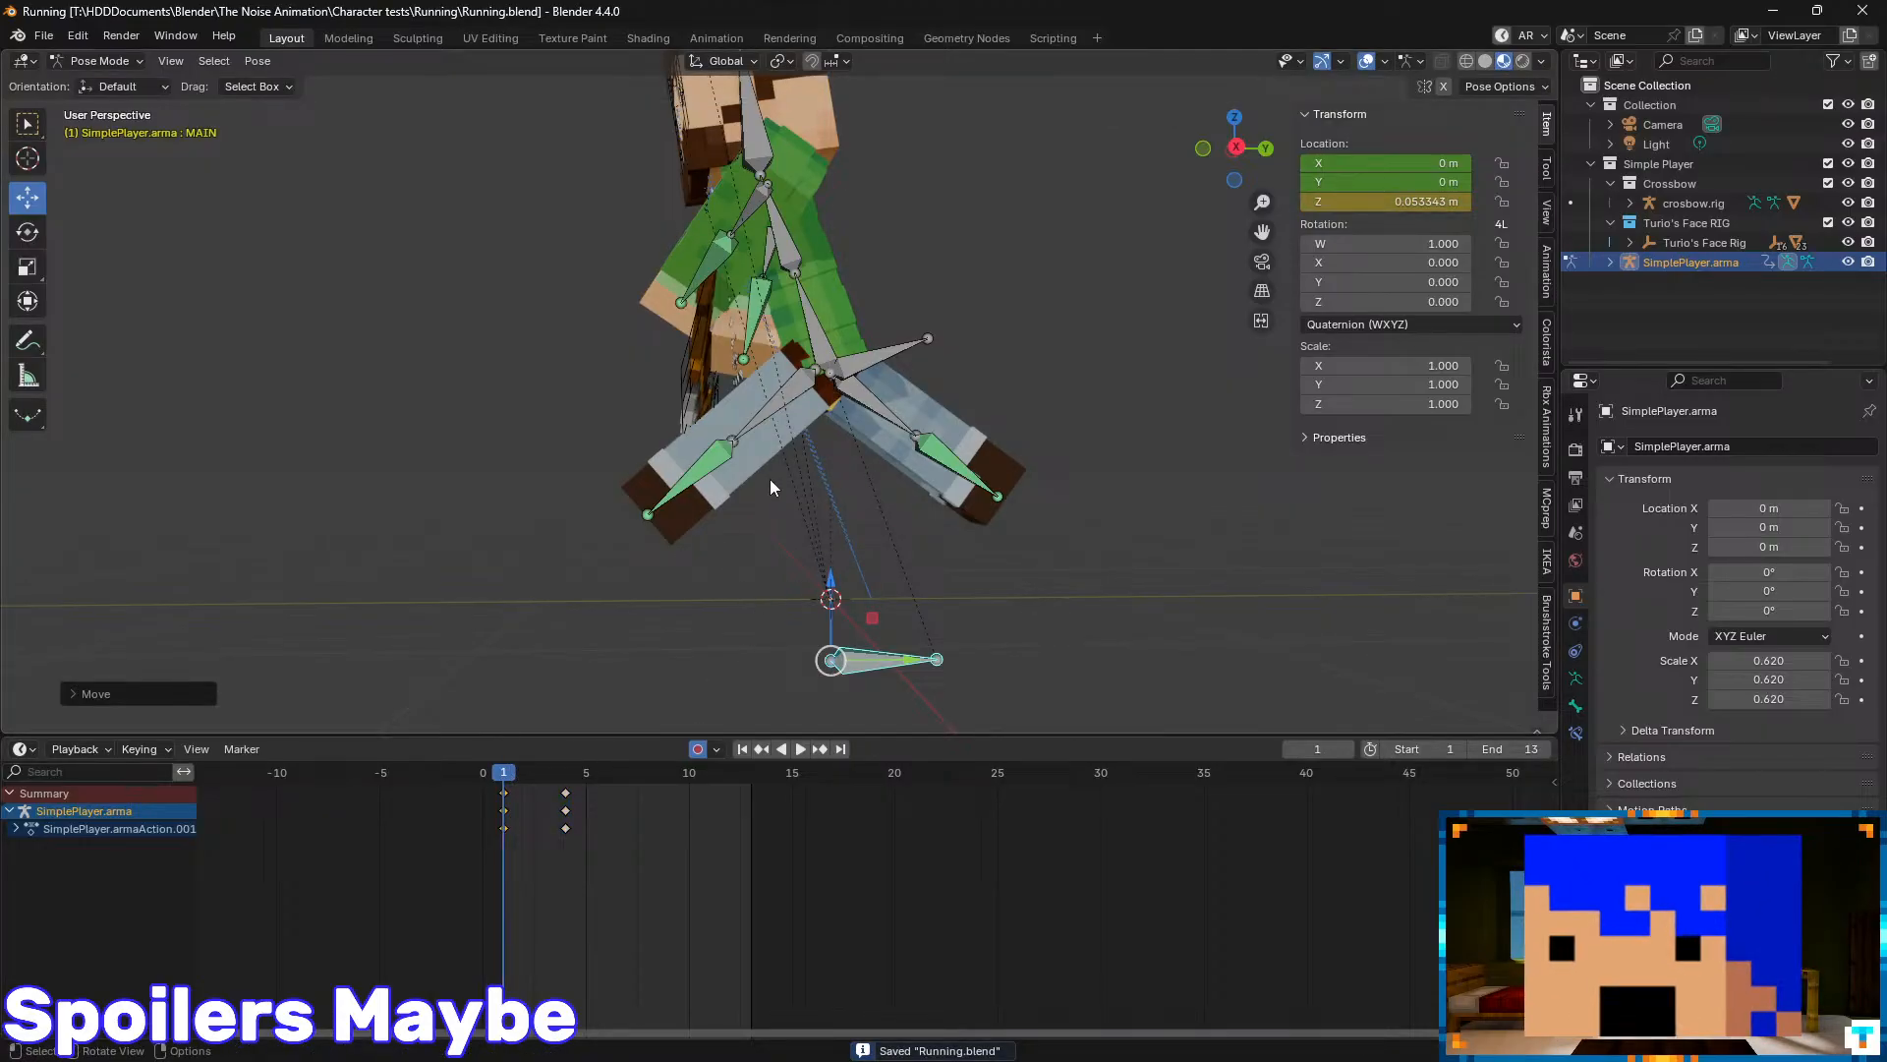
- Try lowering the MAIN bone at frame 1 to about Z -0.404 m, preview the motion and undo the move
left_click_drag(833, 590, 830, 703)
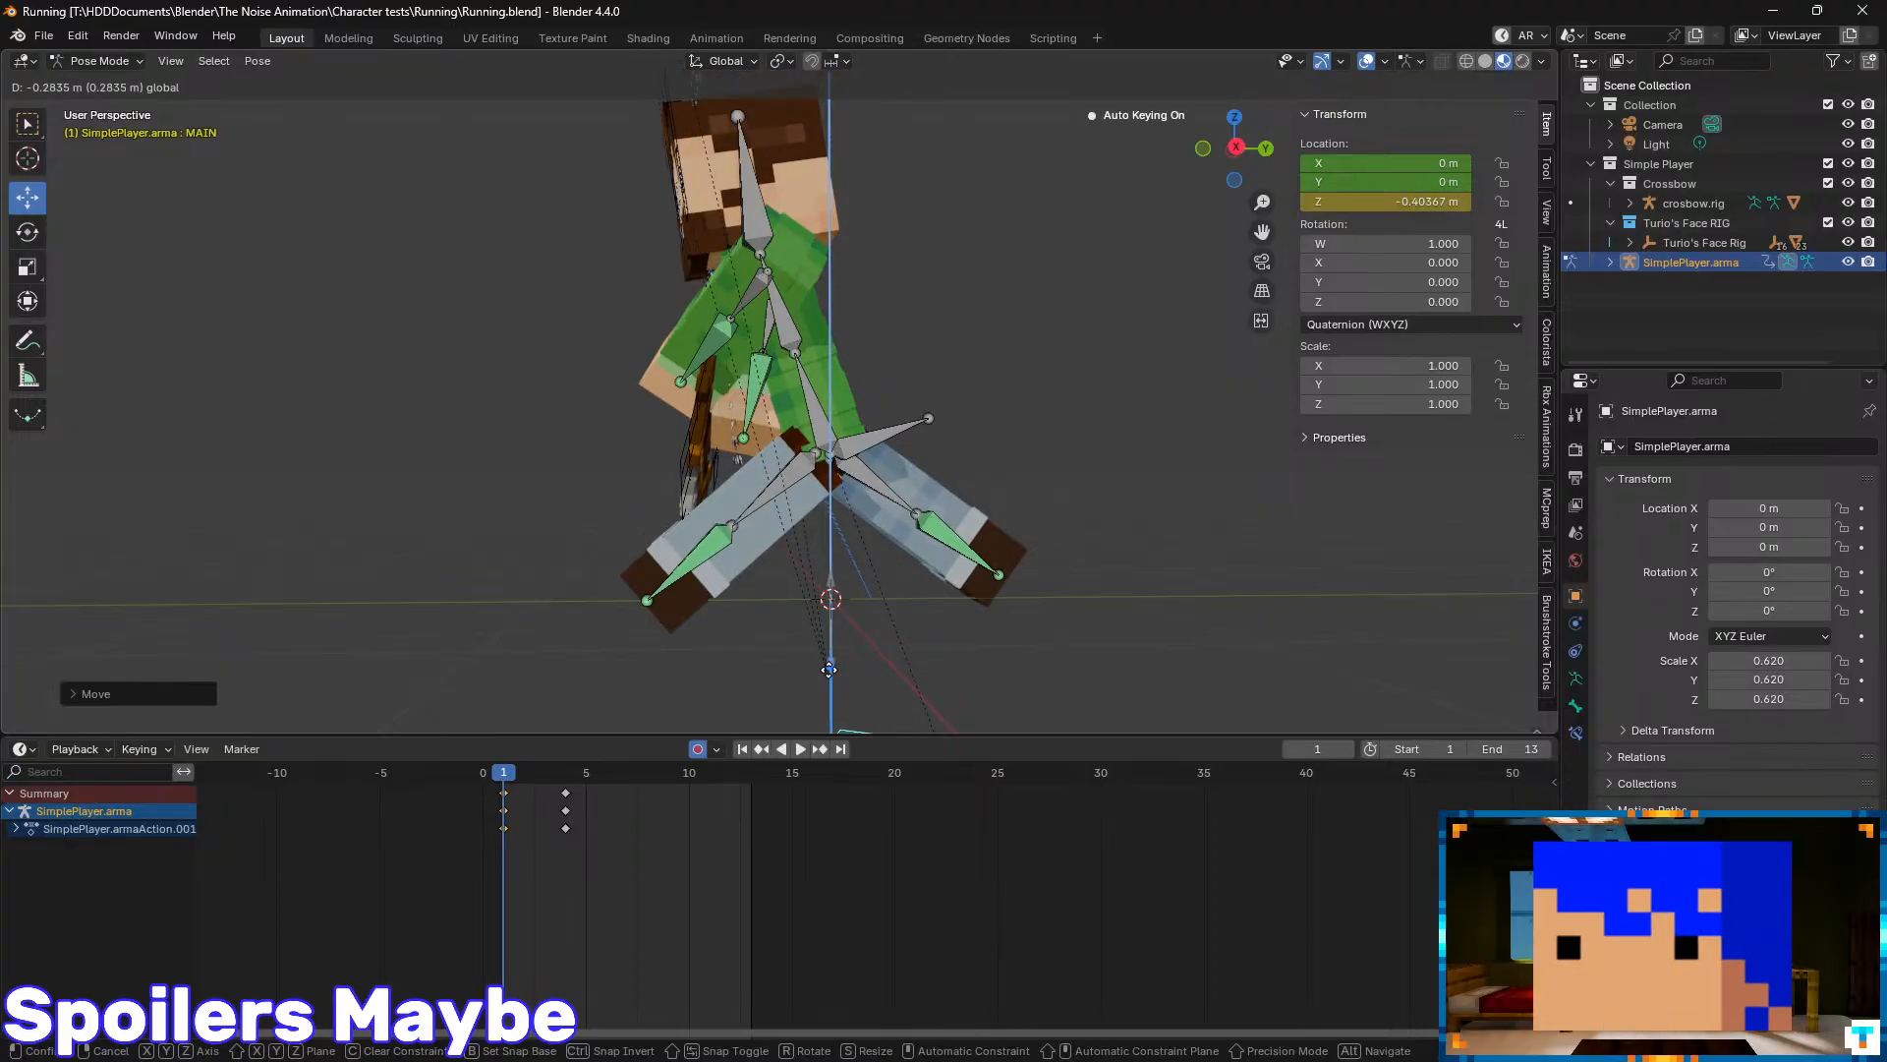
key("space")
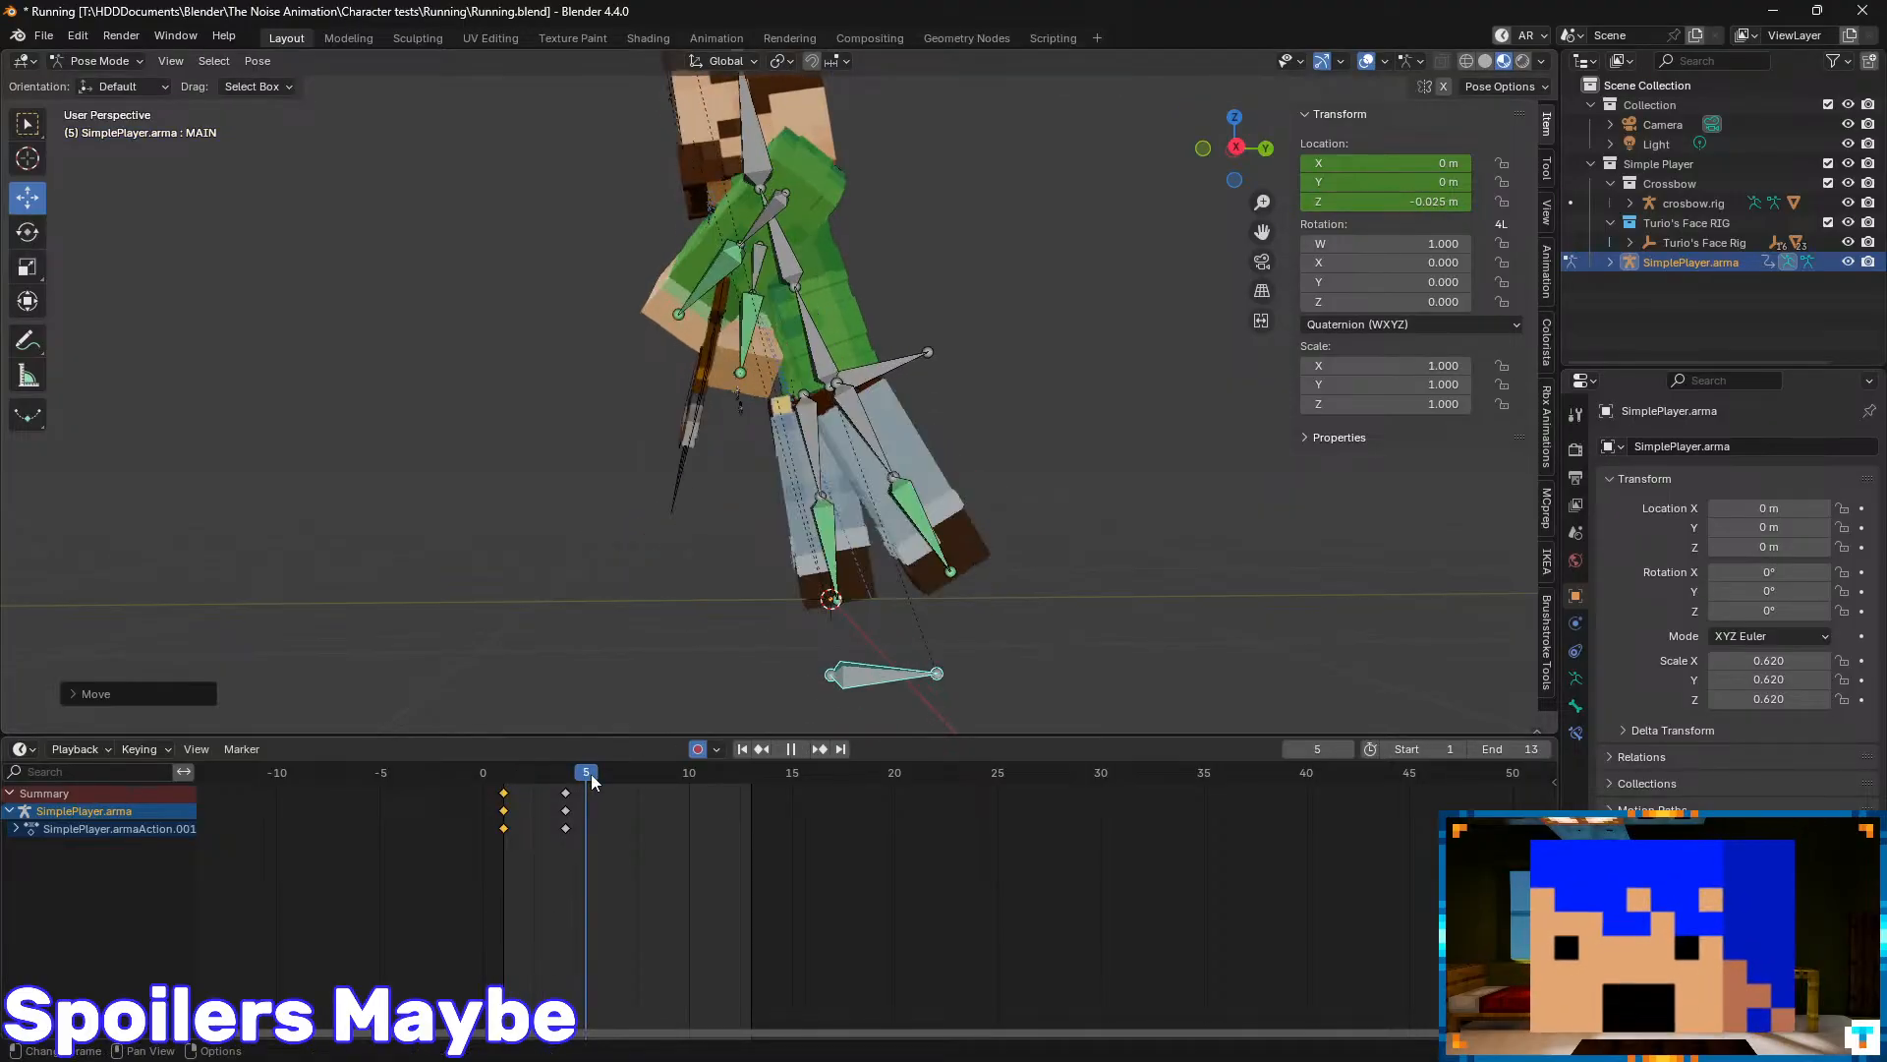
key("Escape")
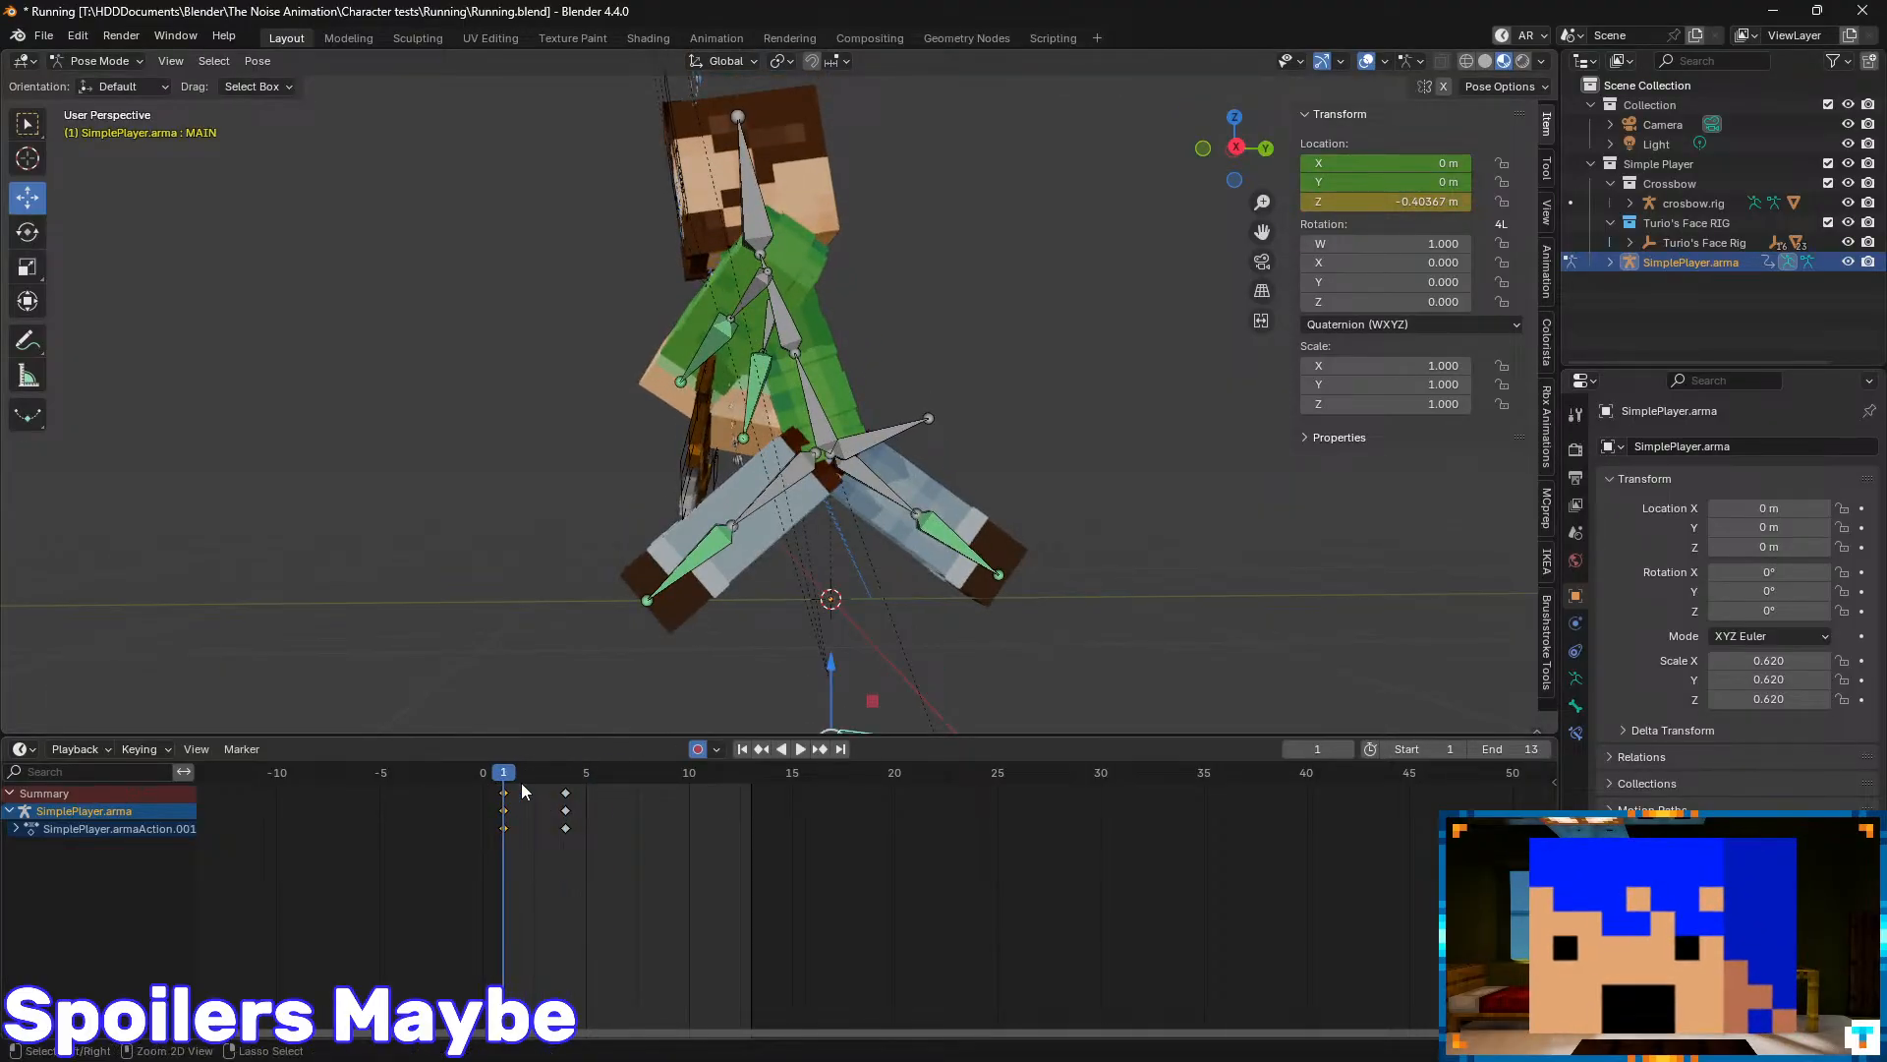
key("ctrl+z")
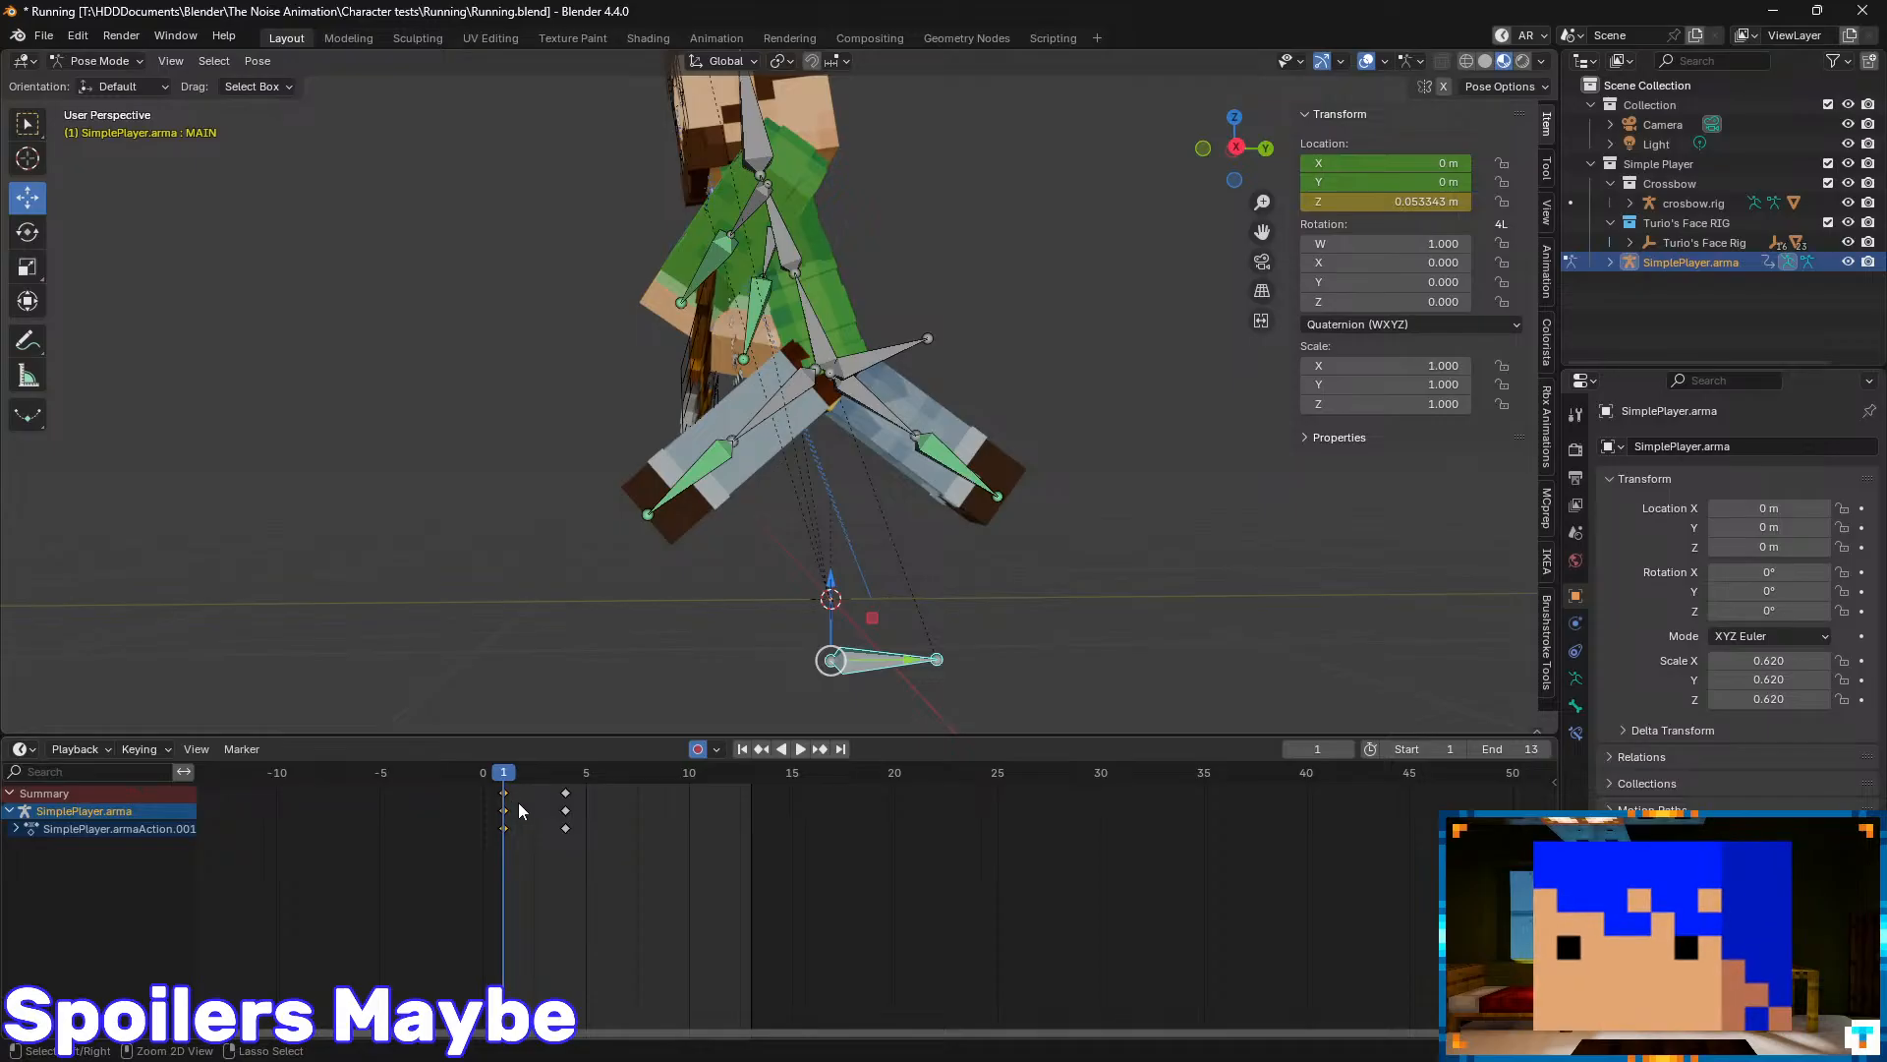
- Set the MAIN bone's height at frame 1 to about Z 0.021 m, save the file and play back the animation
left_click_drag(831, 608, 849, 528)
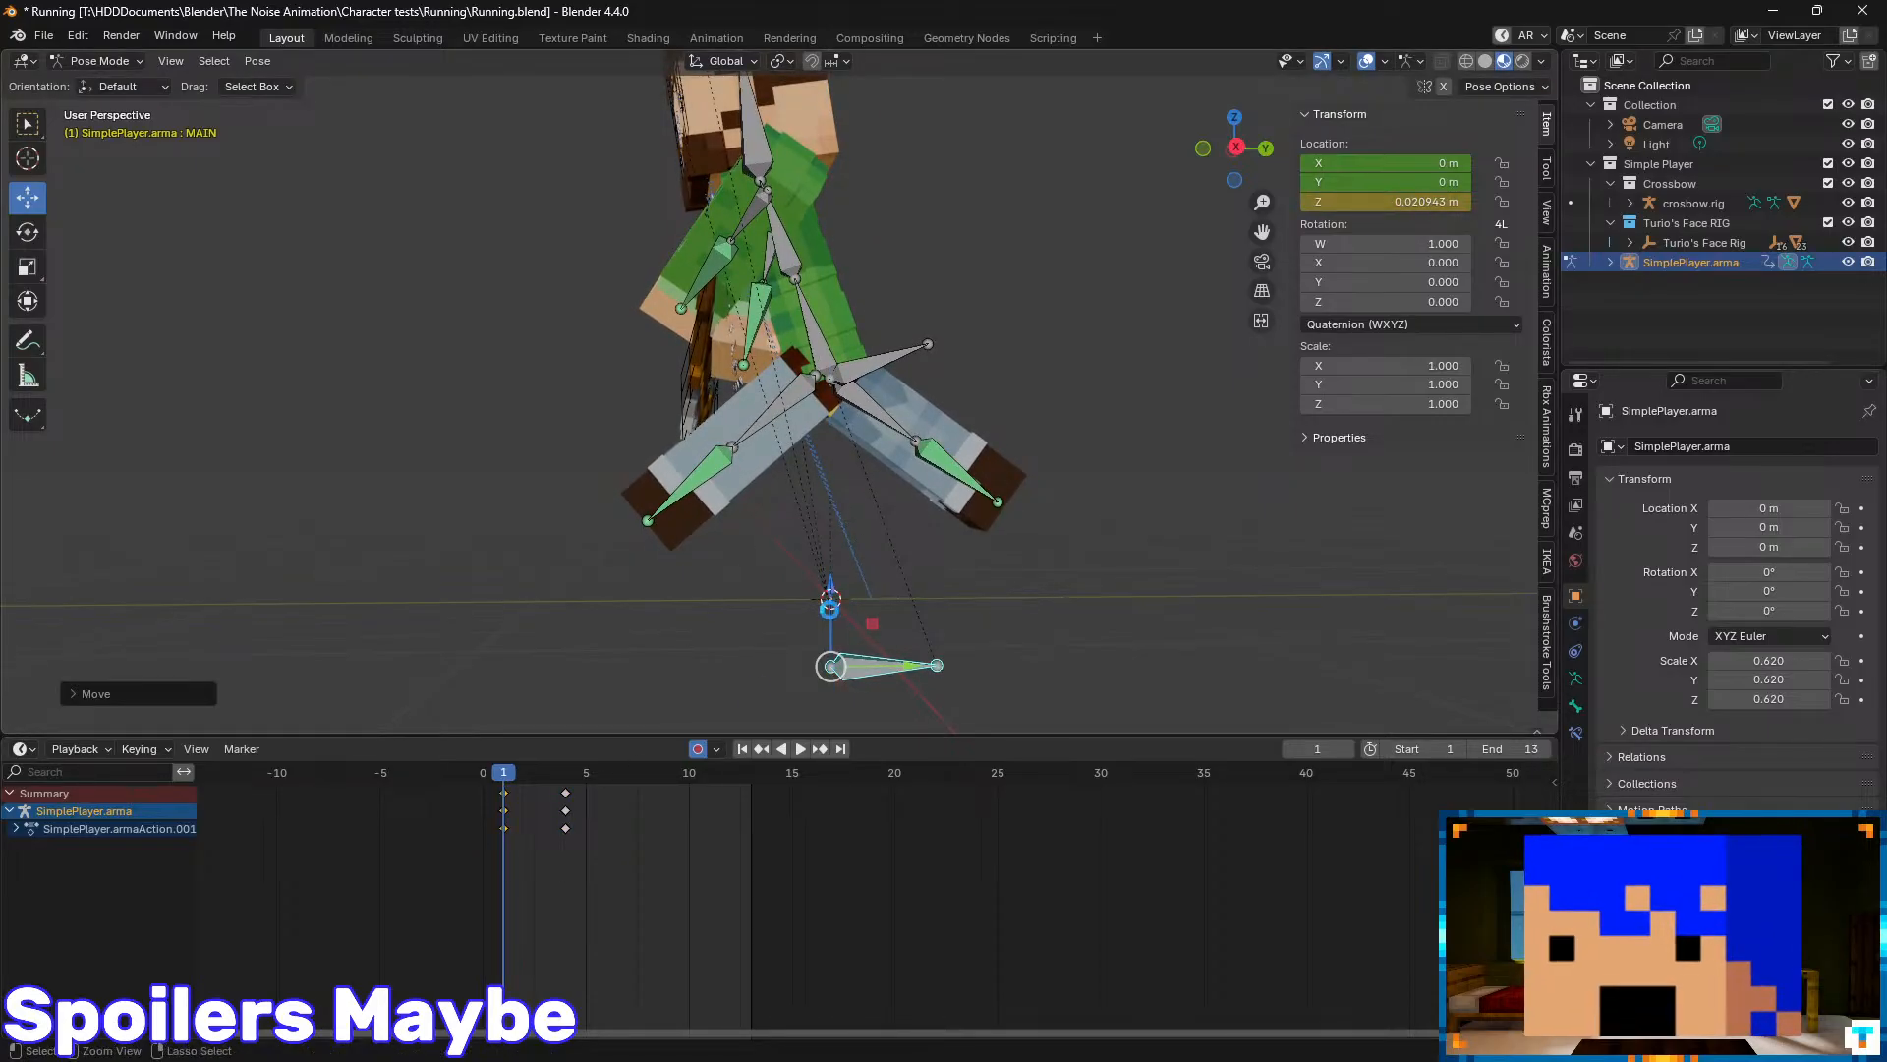
key("ctrl+s")
key("space")
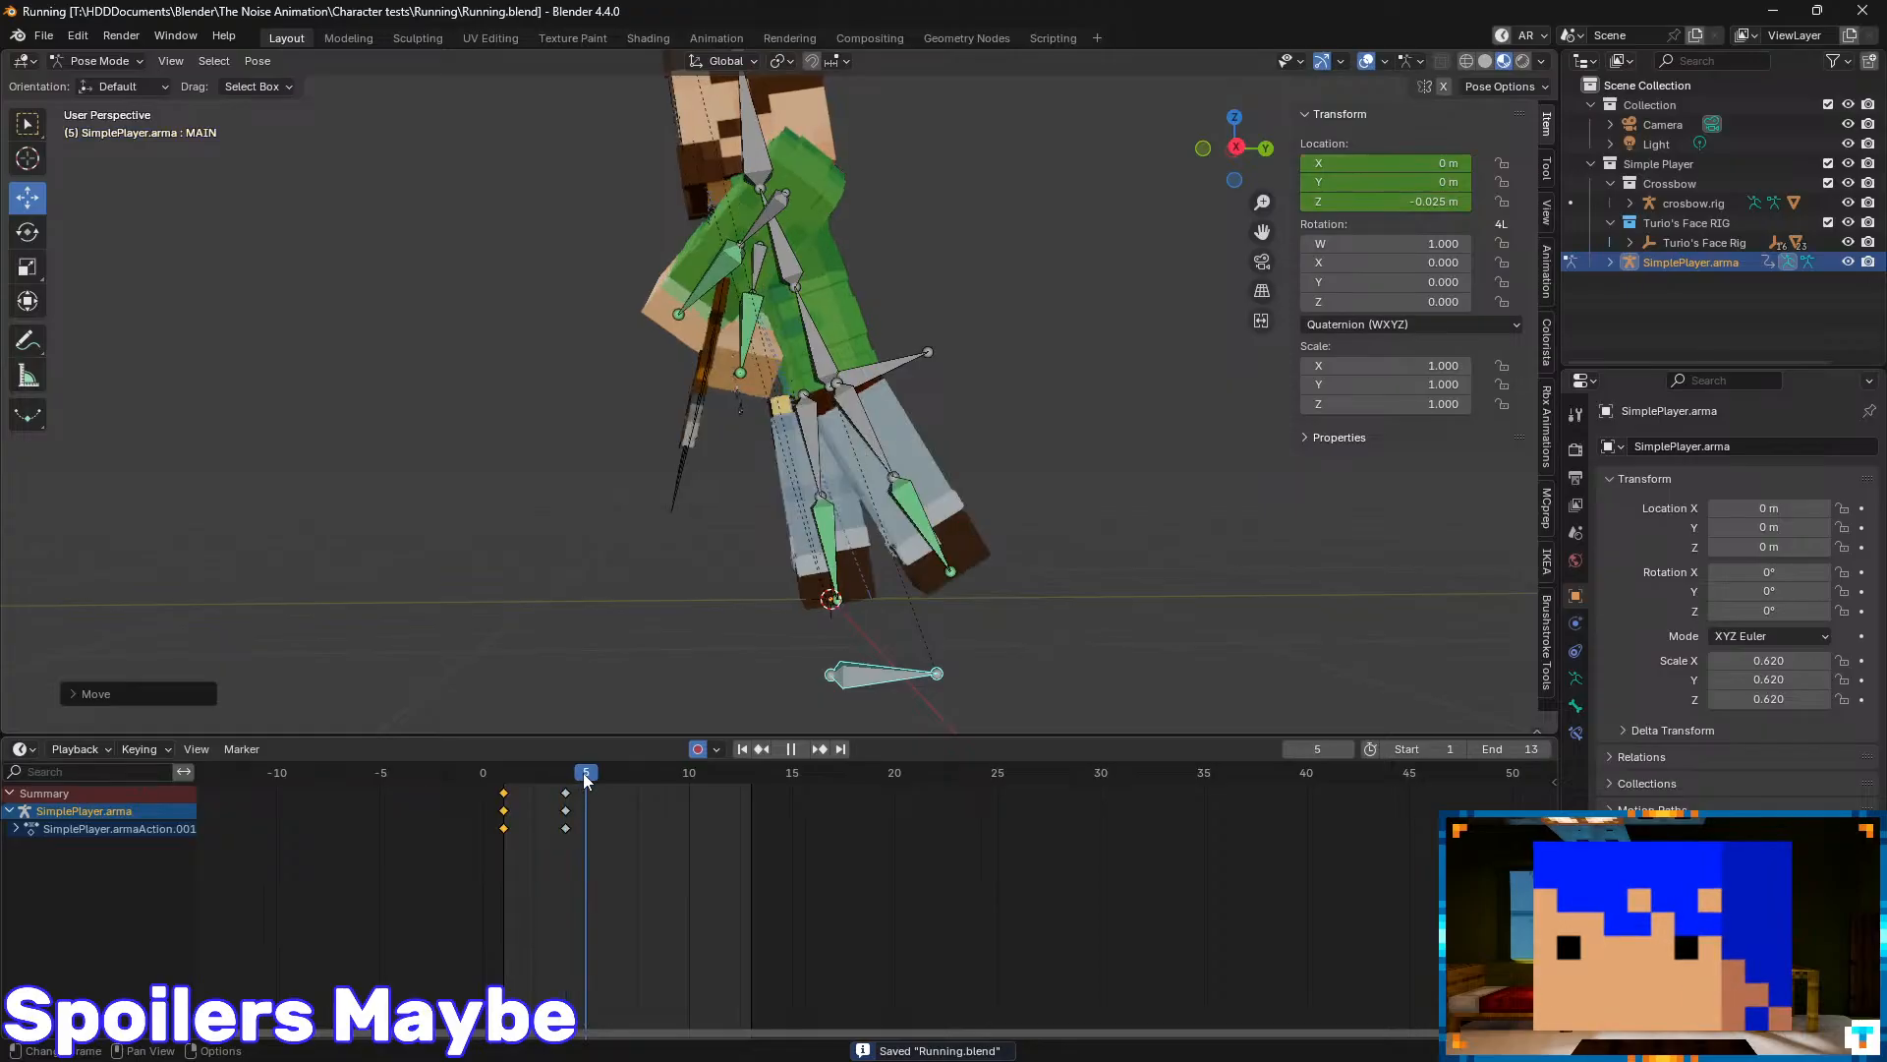
- Stop playback at frame 7 and raise the MAIN bone vertically to about Z 0.056 m
key("space")
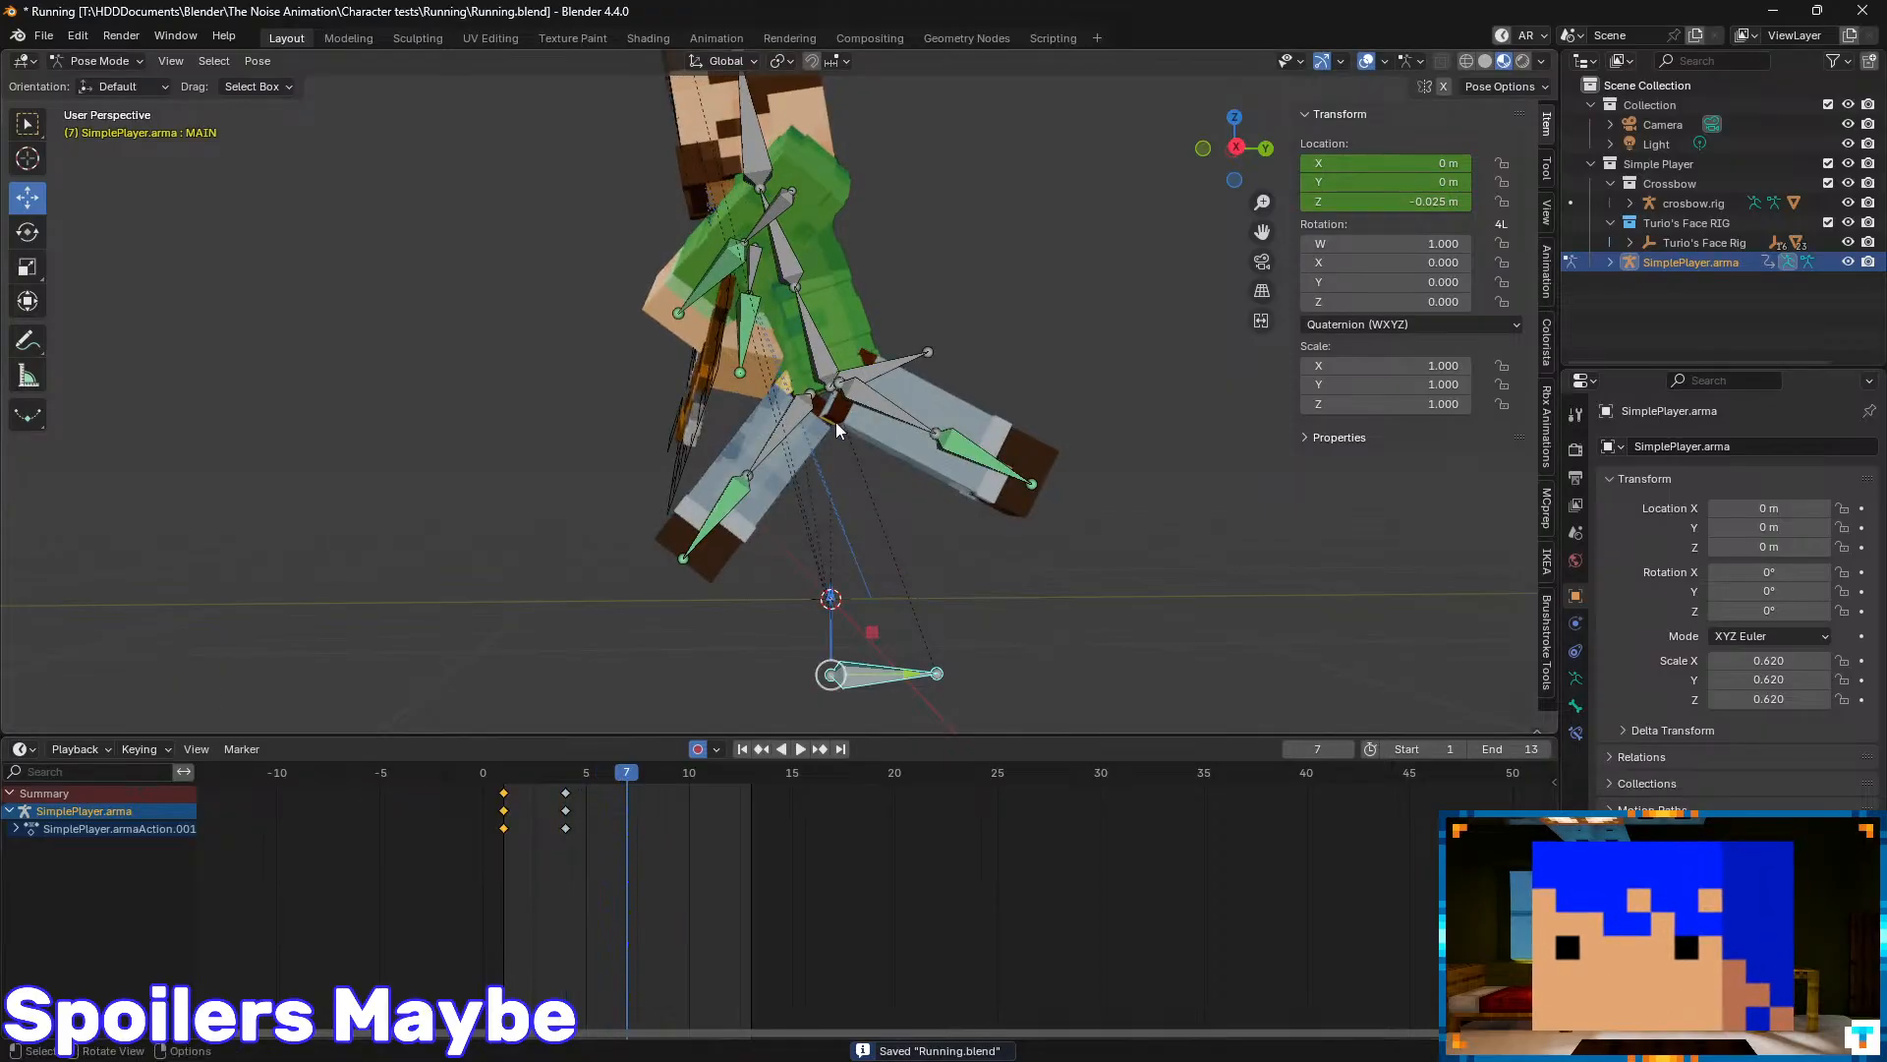
left_click(881, 405)
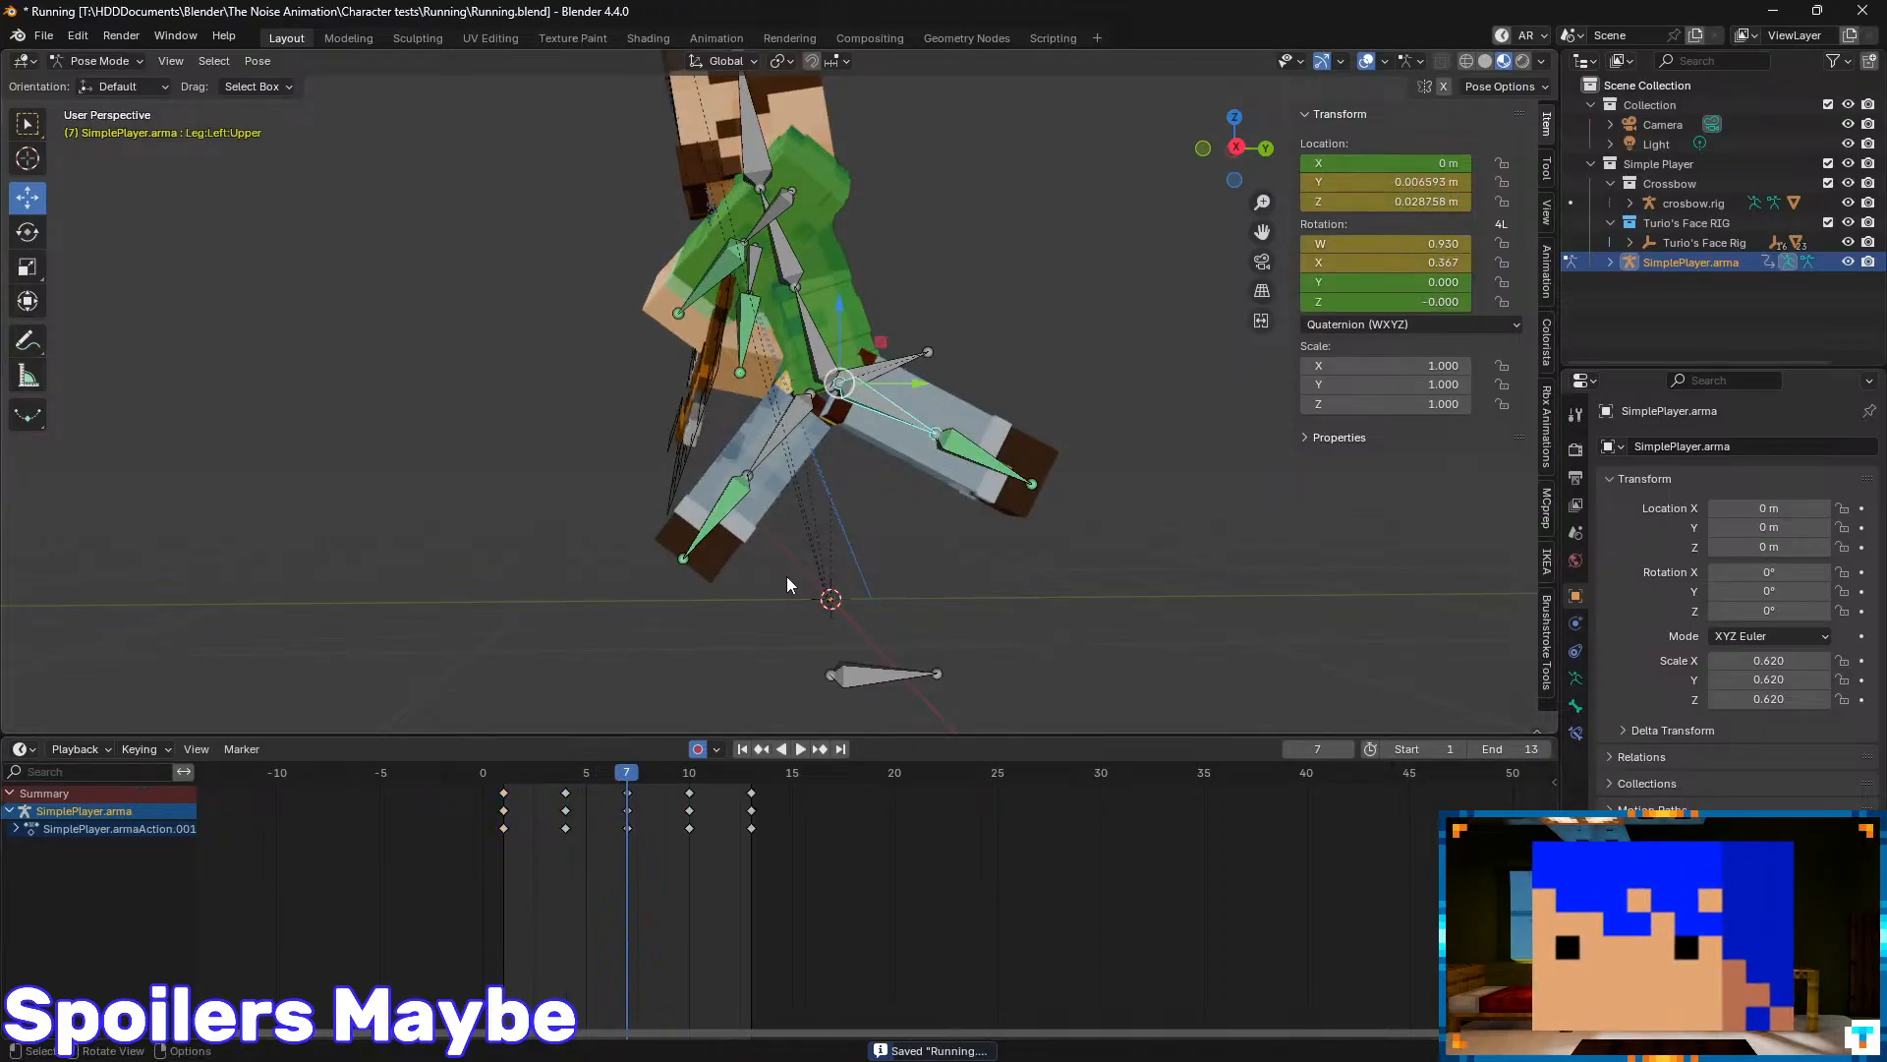
left_click(860, 670)
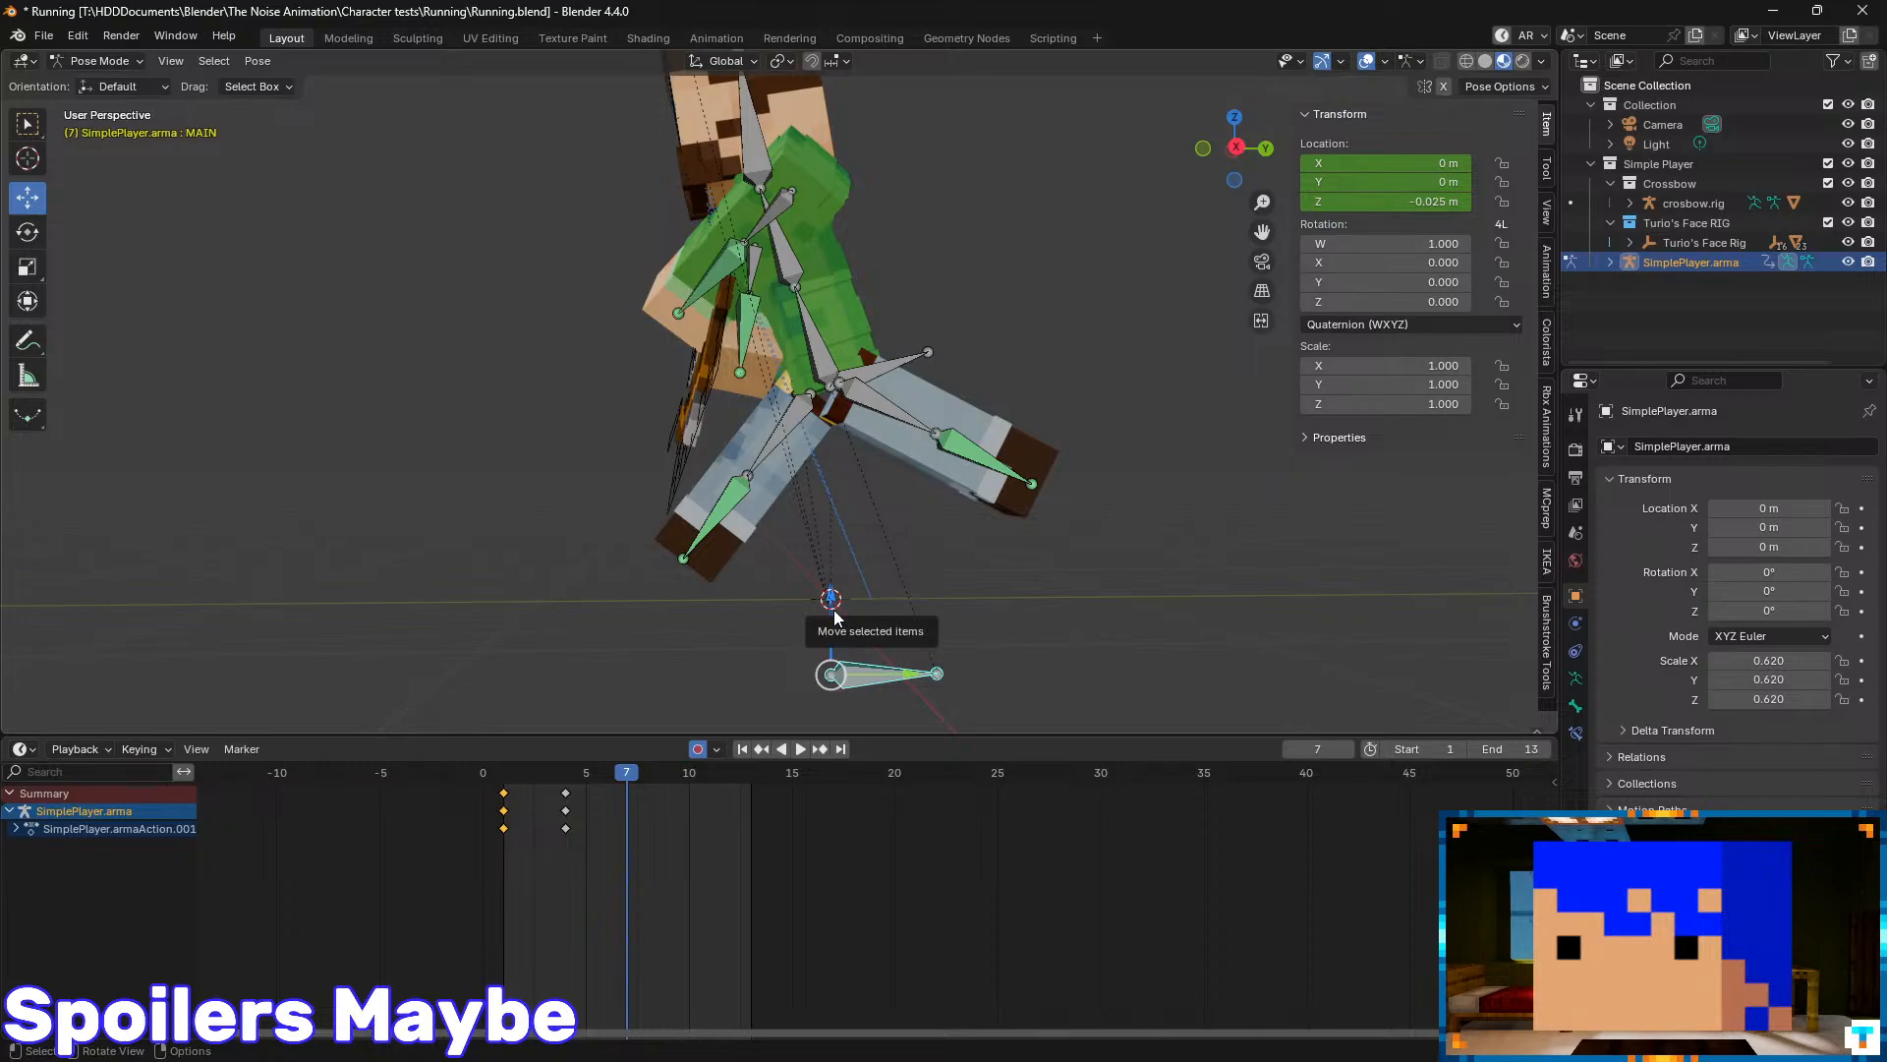
left_click_drag(835, 609, 835, 591)
left_click(566, 793)
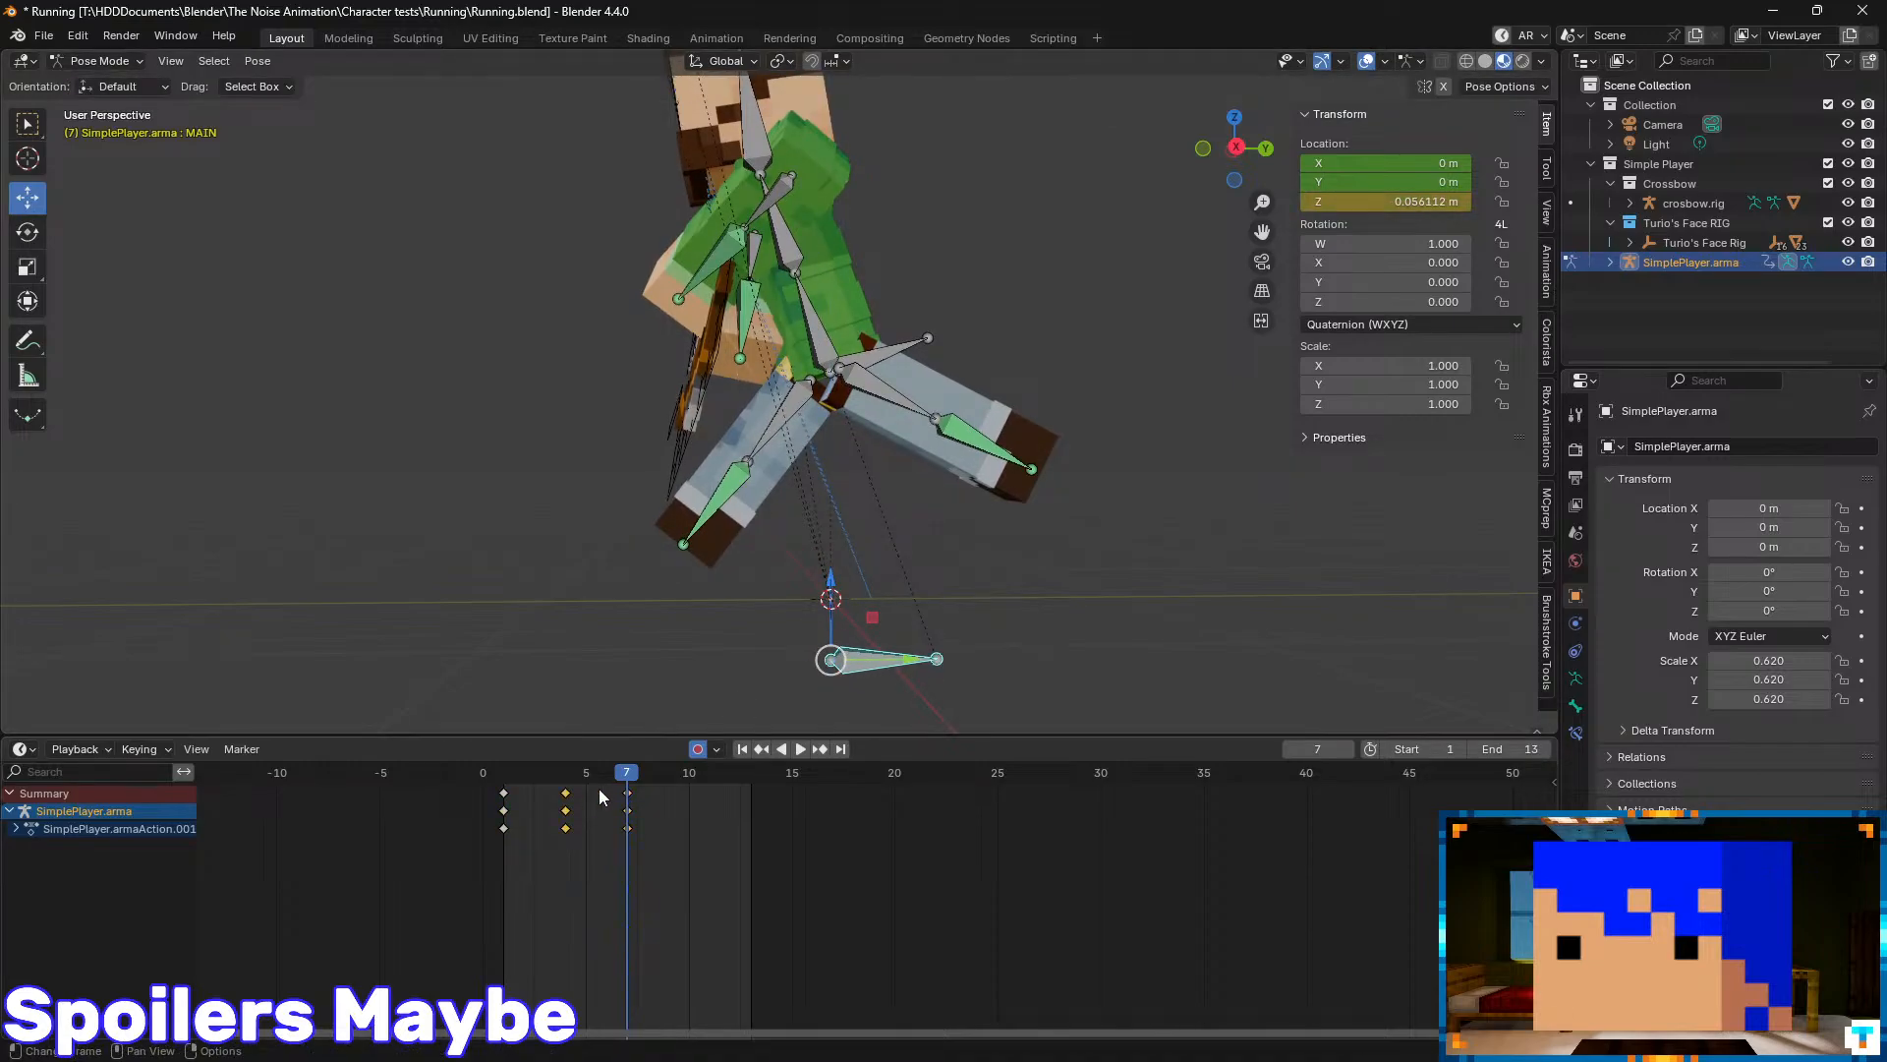
- Use the left upper leg's keyframes as a timing reference and lower the MAIN bone at frame 10 to about Z -0.047 m
left_click(897, 398)
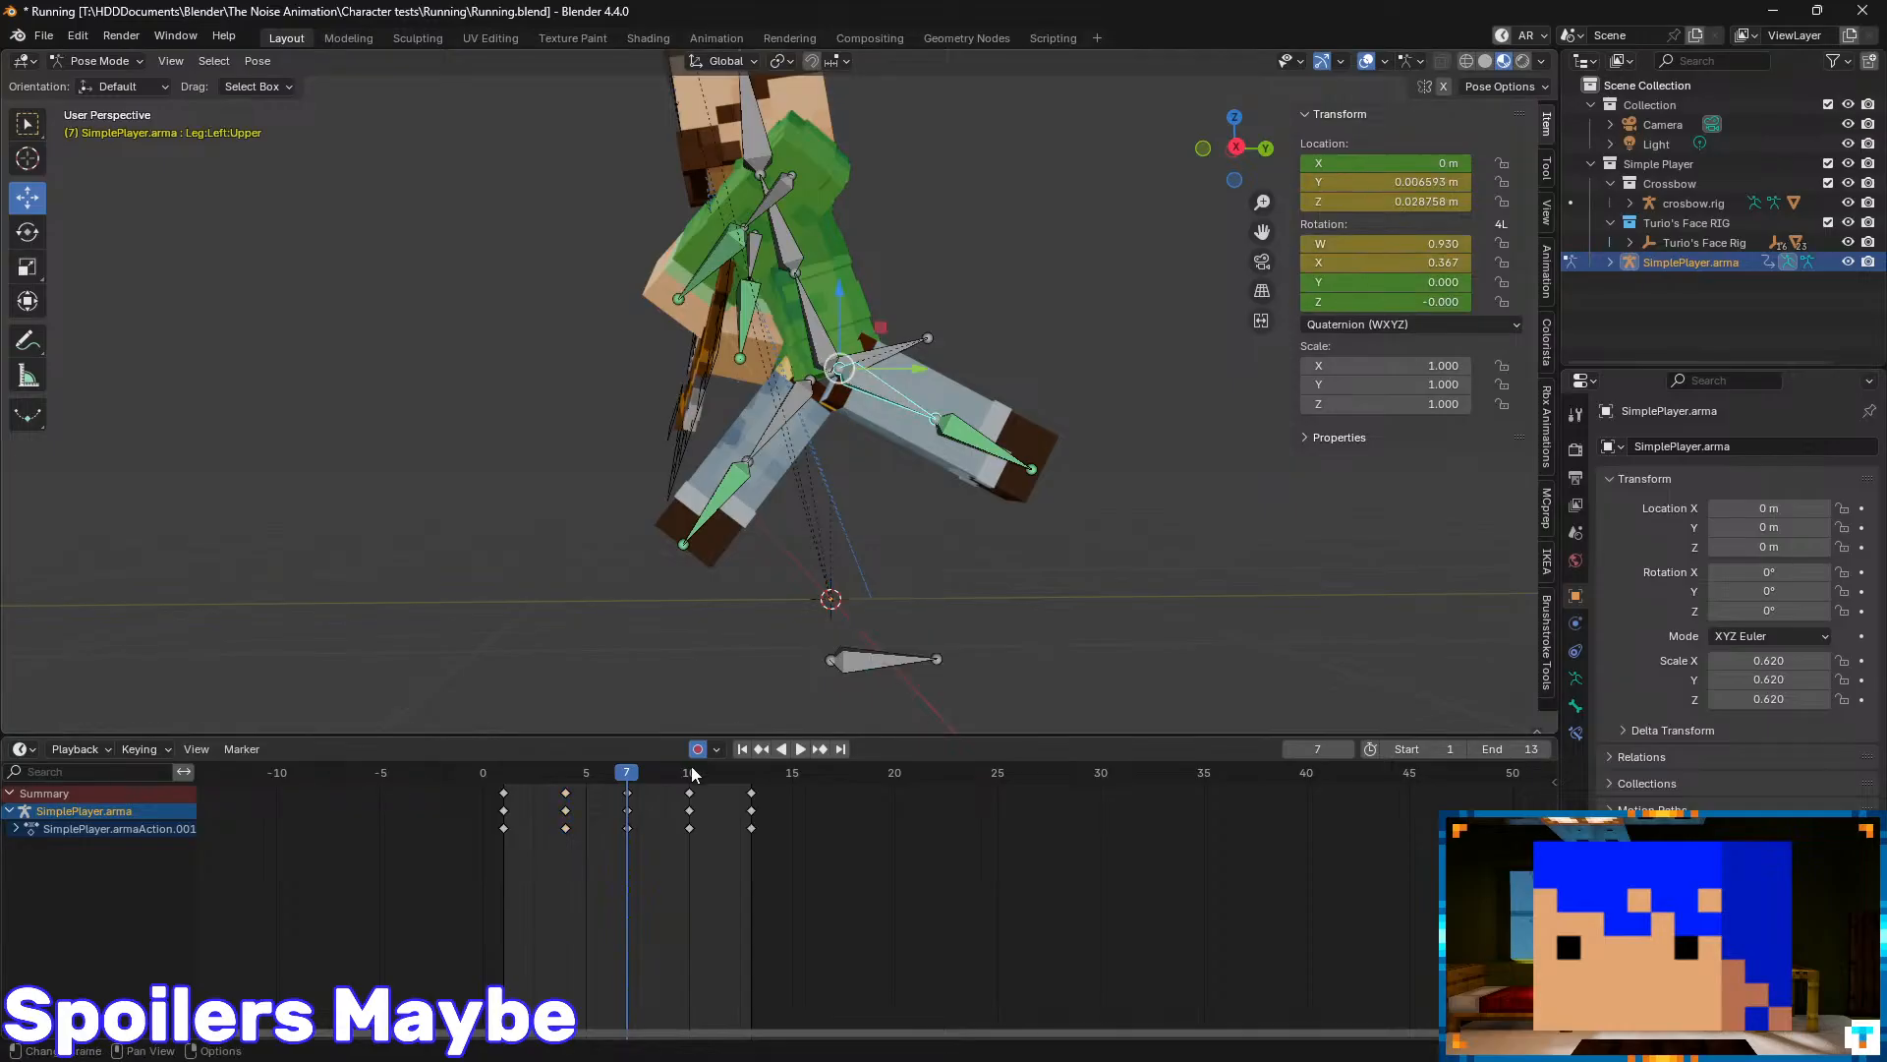
key("Up")
left_click(751, 774)
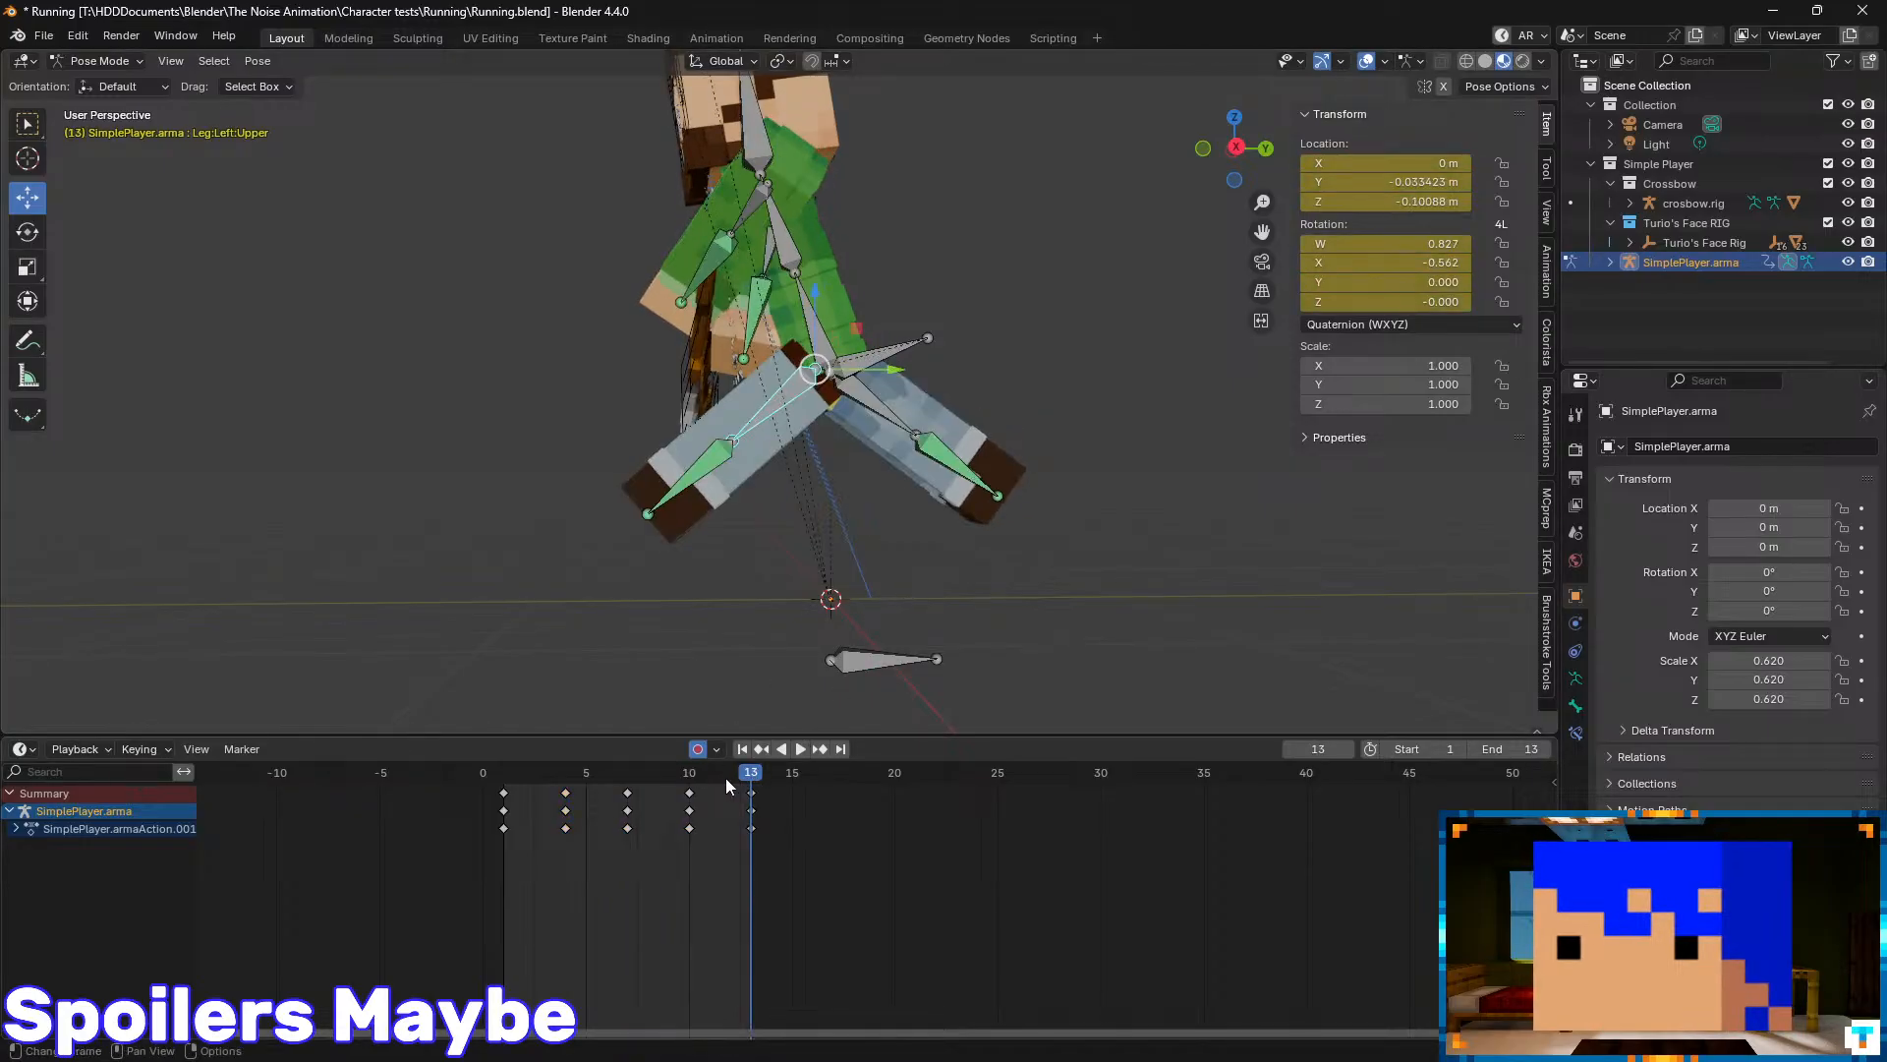
left_click(686, 776)
left_click(858, 658)
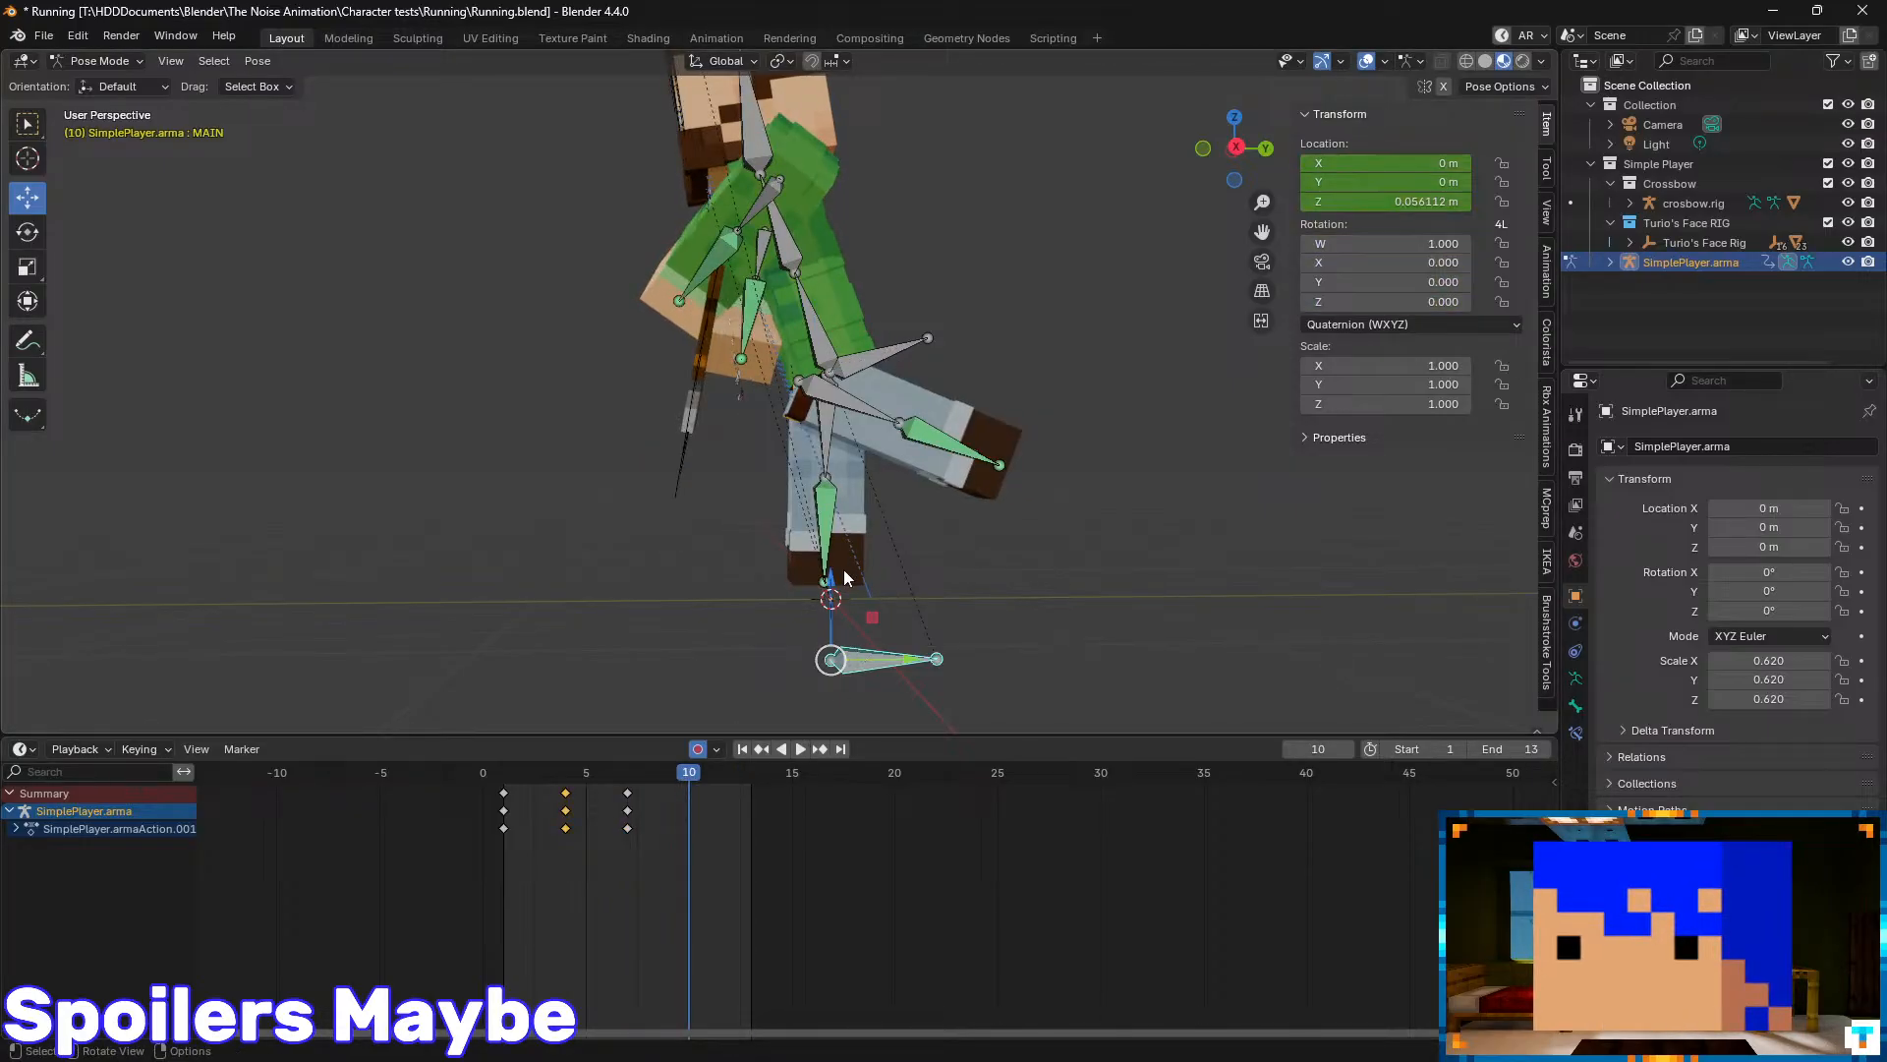
left_click_drag(843, 578, 779, 717)
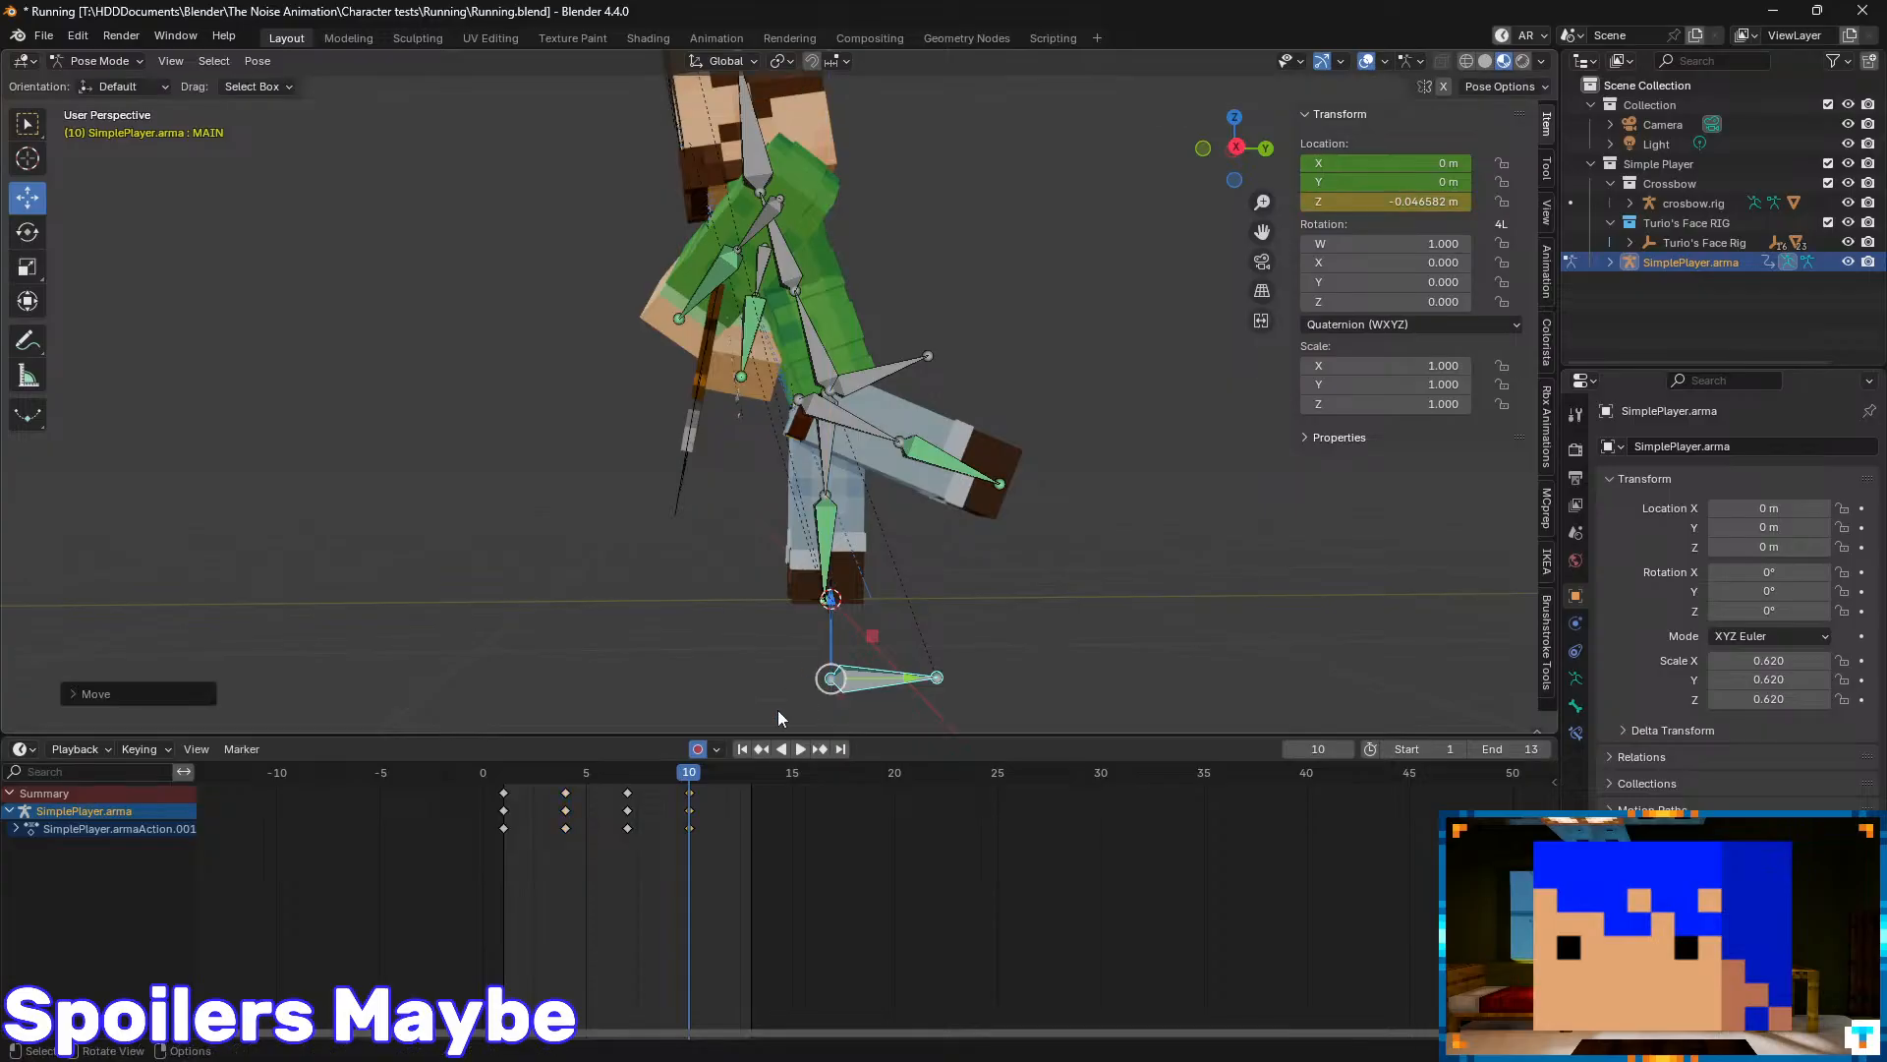
- Keyframe the MAIN bone's location at frame 13 with the frame 1 height of 0.020943 m and play back the animation
left_click(751, 773)
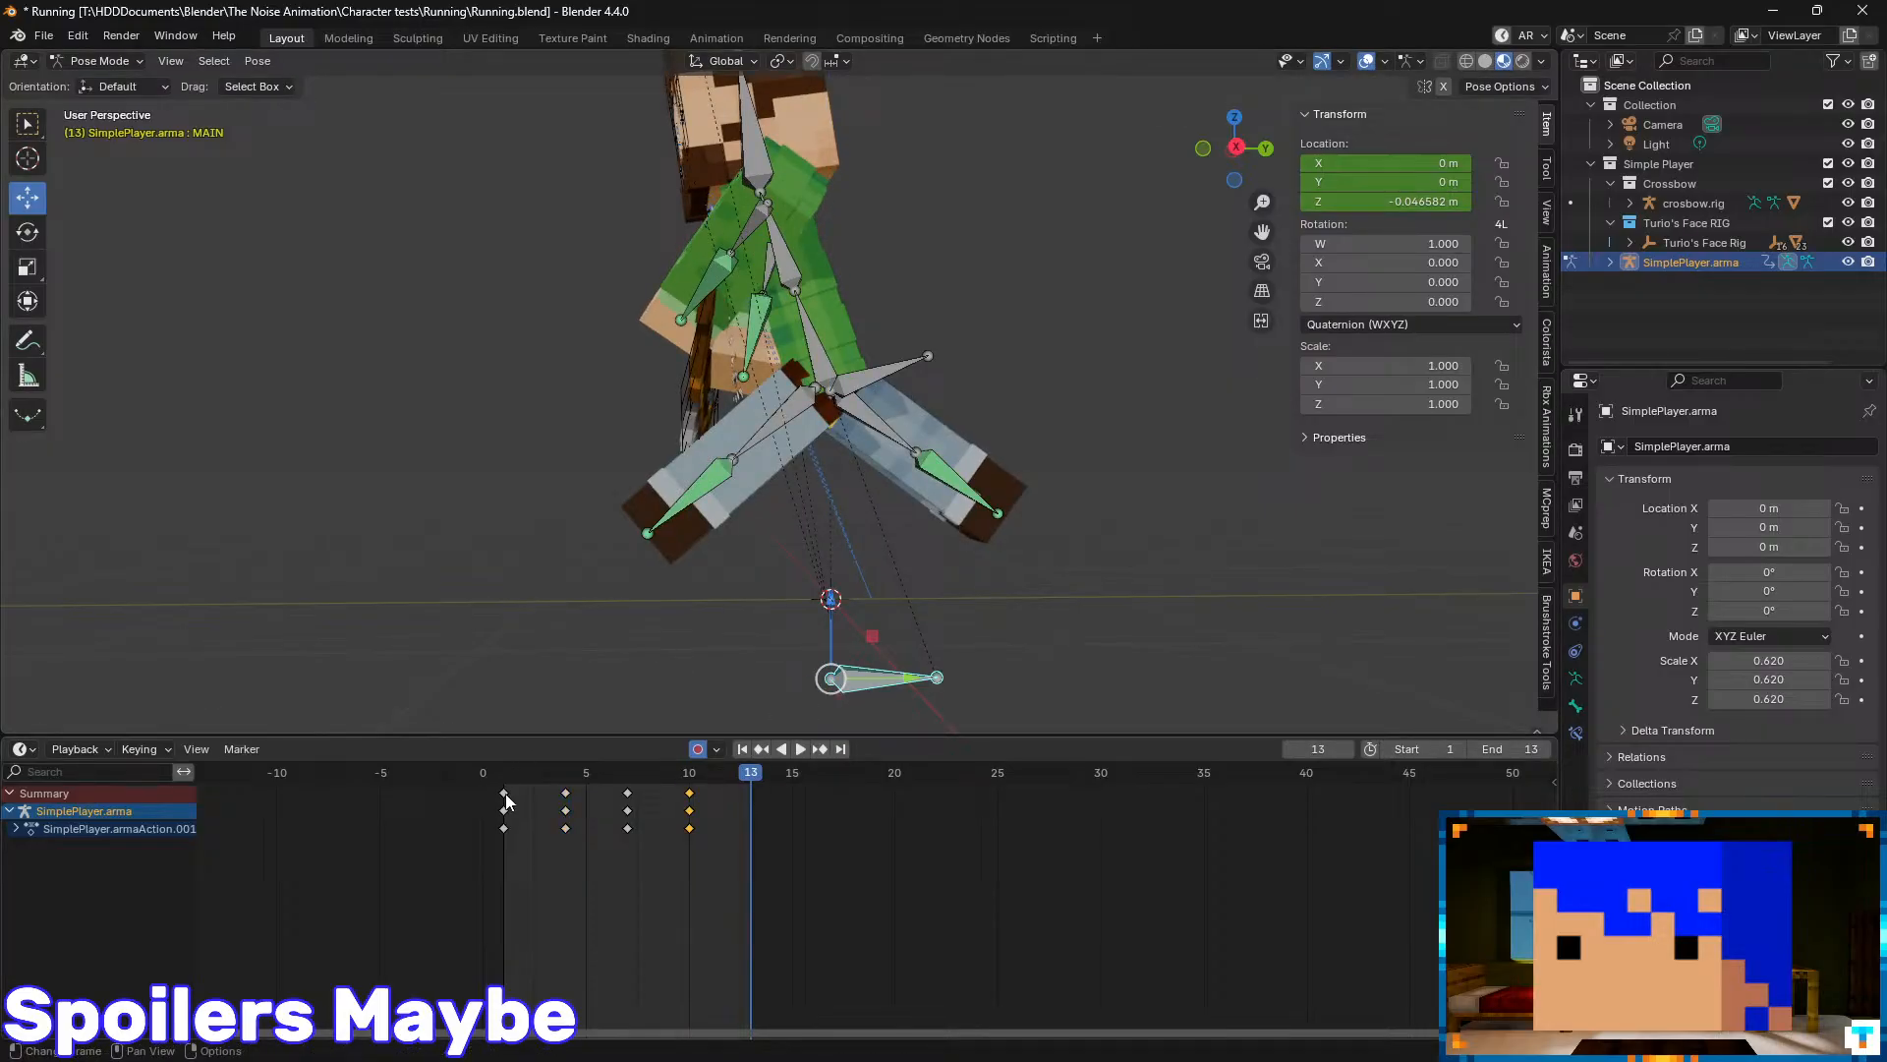
key("i")
key("space")
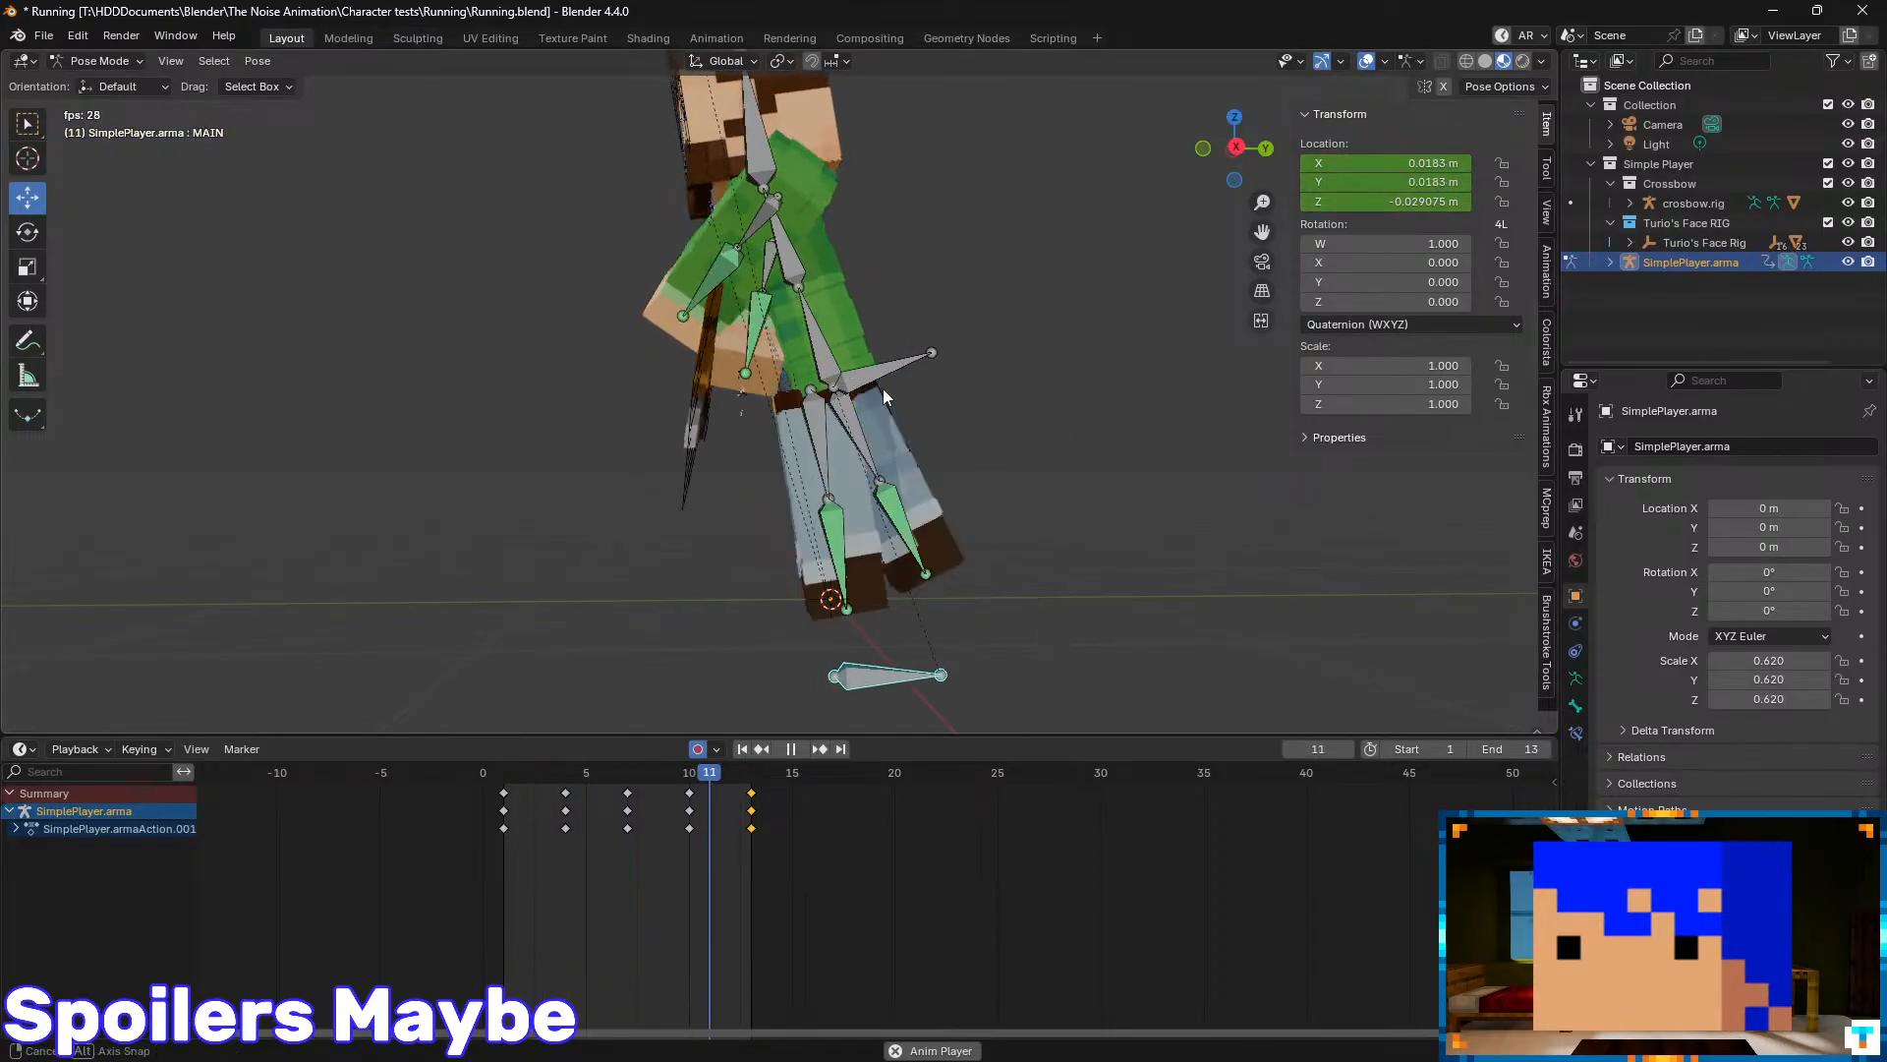
mouse_move(883, 387)
middle_mouse_down()
mouse_move(813, 410)
mouse_move(861, 393)
middle_mouse_up()
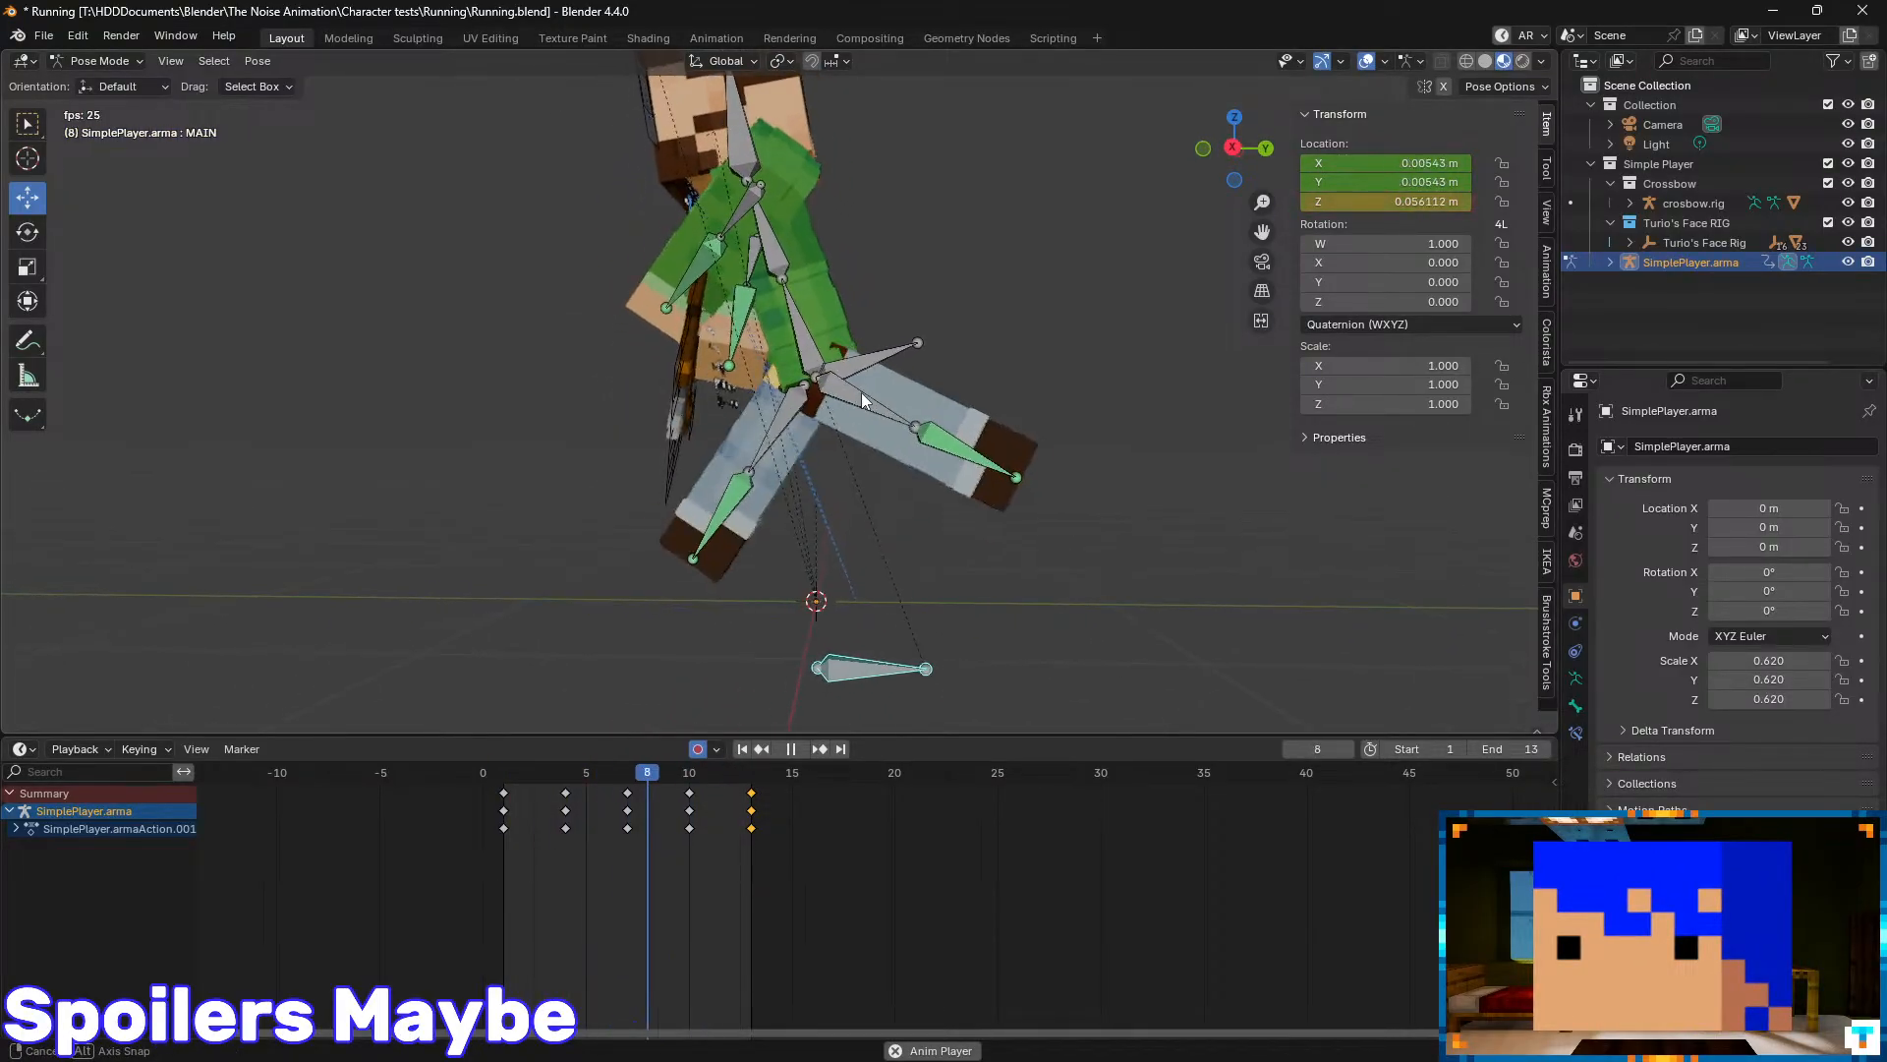
key("space")
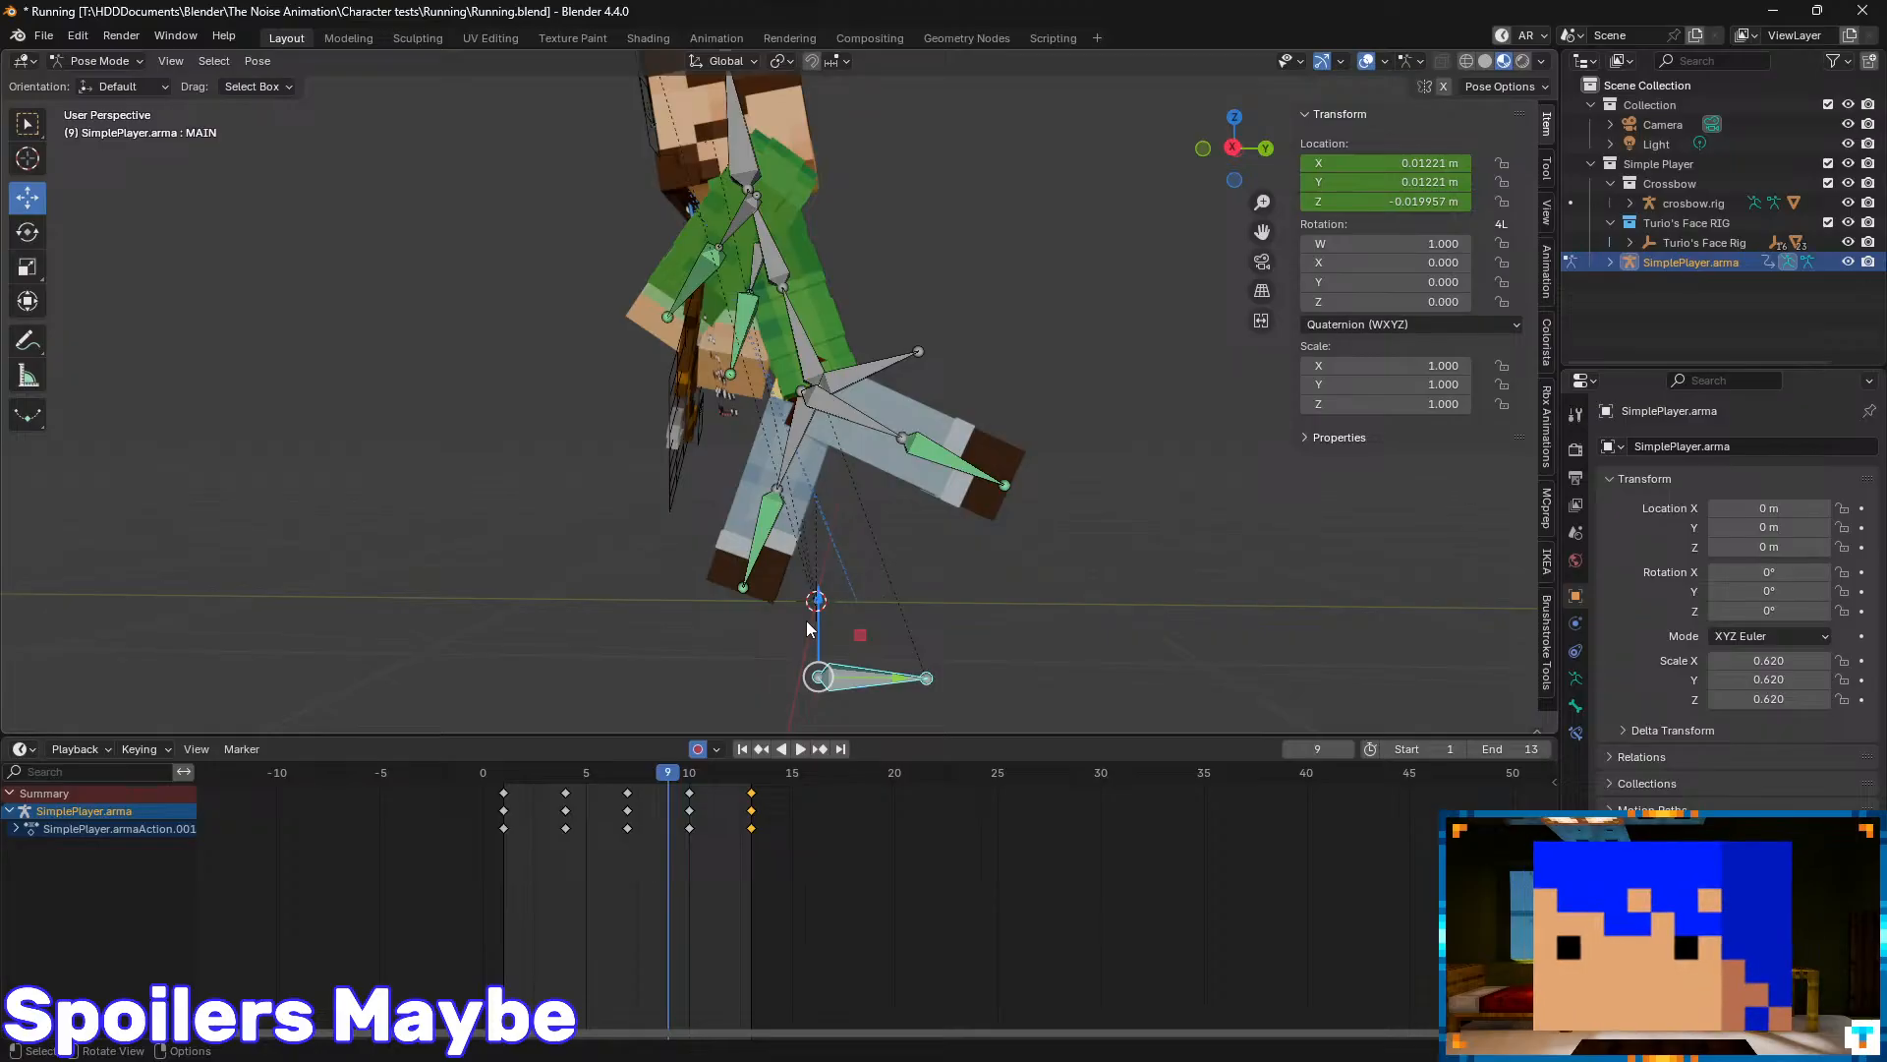
- Compare the MAIN bone's X, Y and Z location values across the keyframes from frame 1 to frame 10
left_click_drag(597, 781, 504, 781)
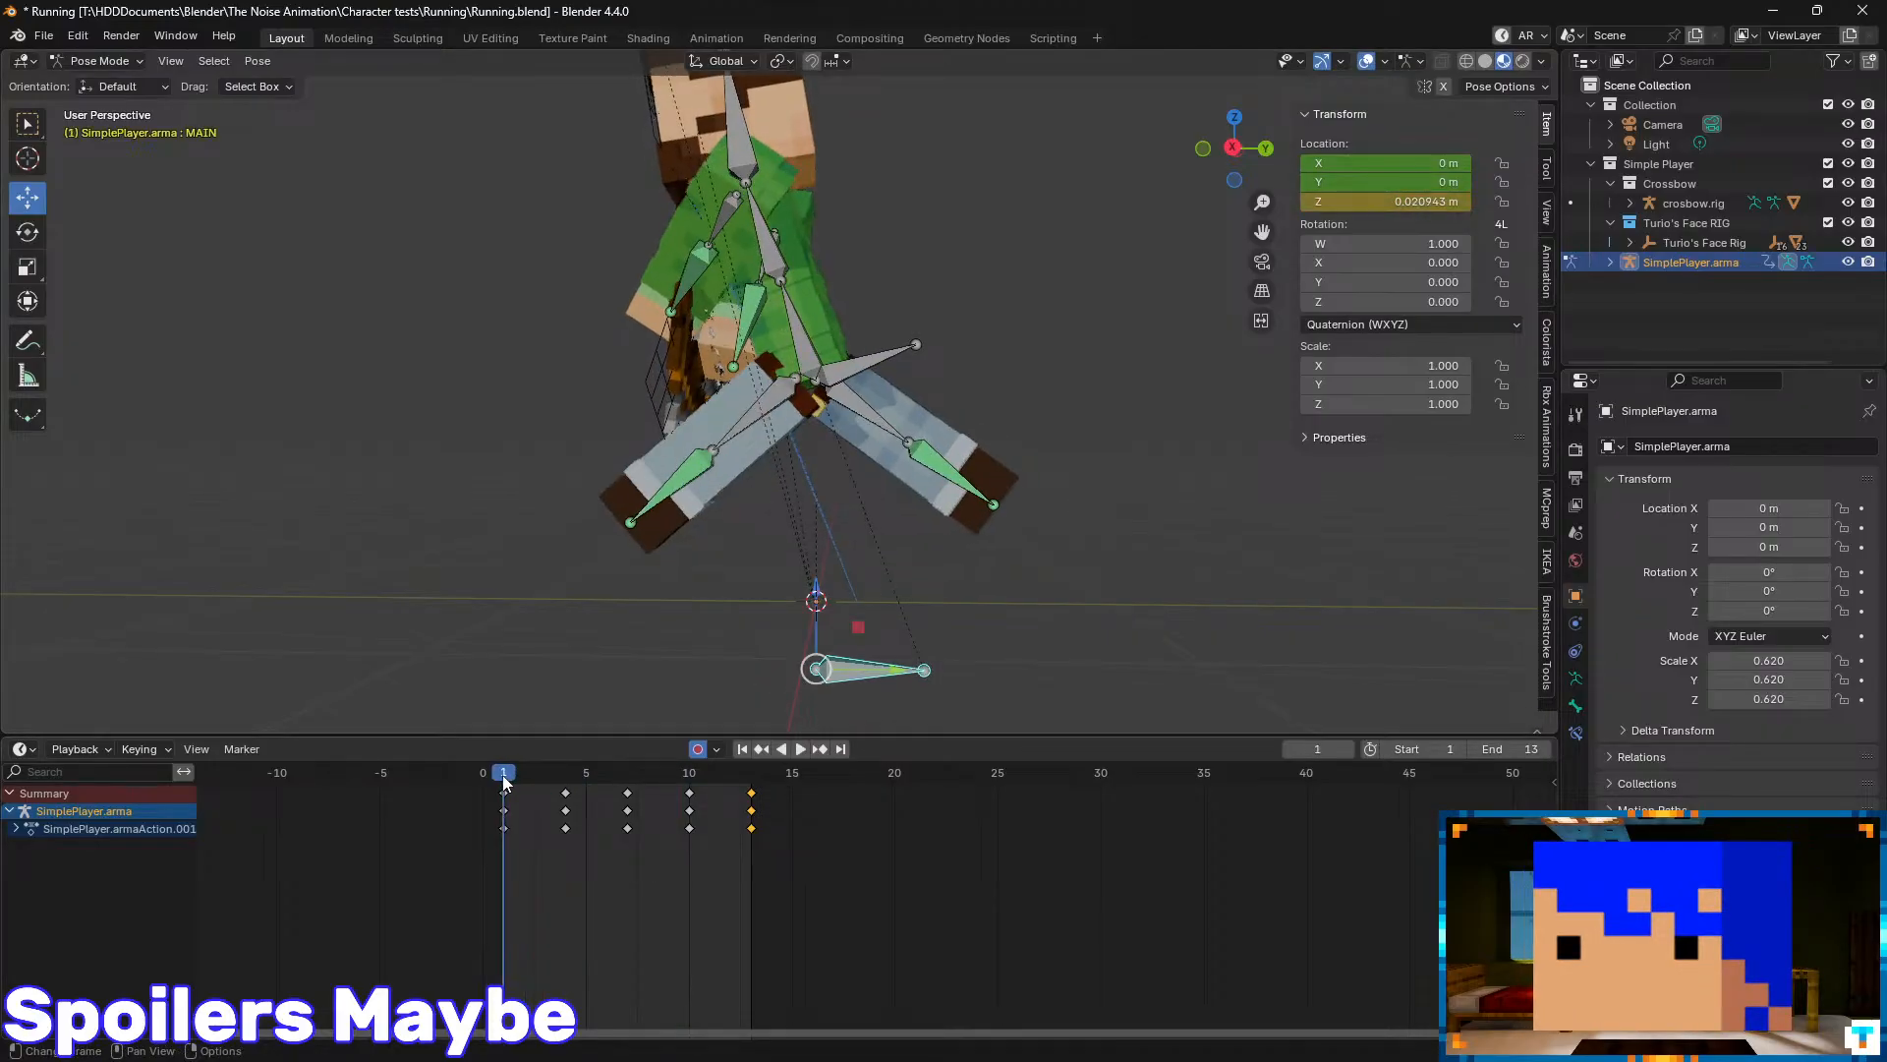
left_click(565, 771)
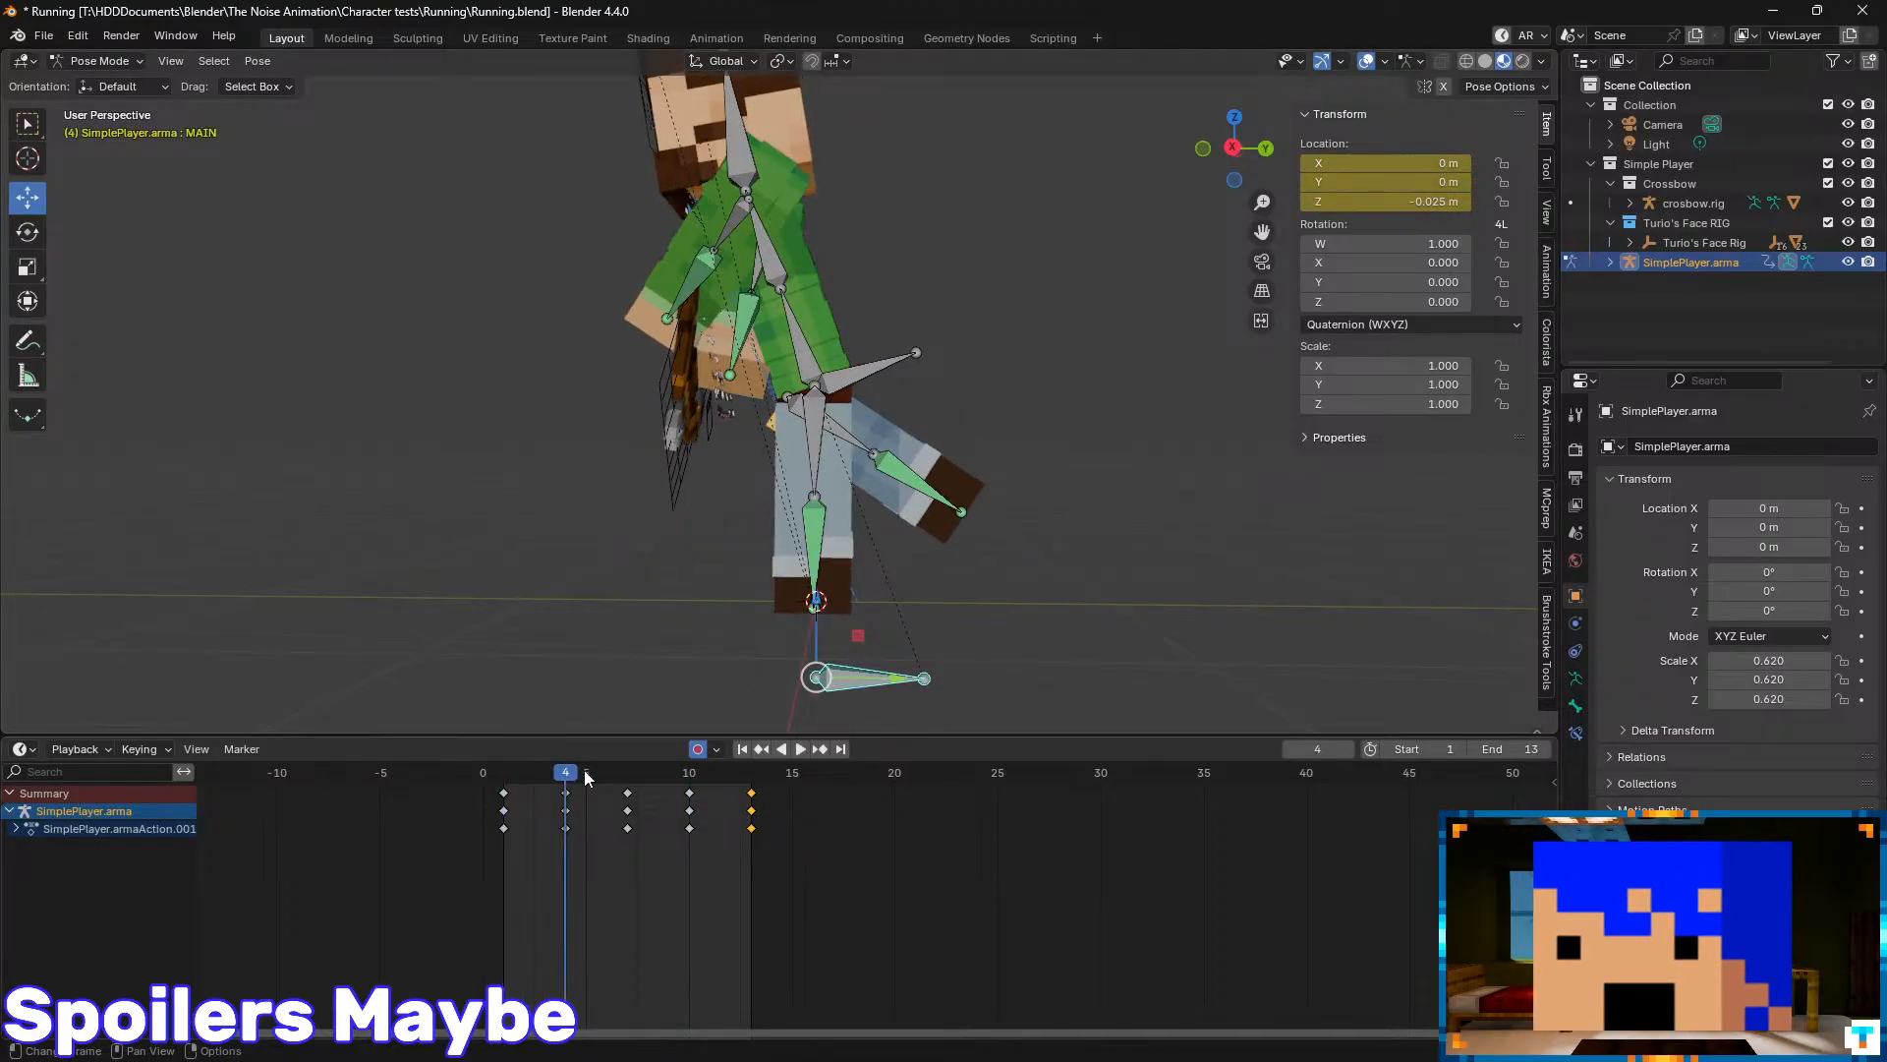
key("Up")
key("Up")
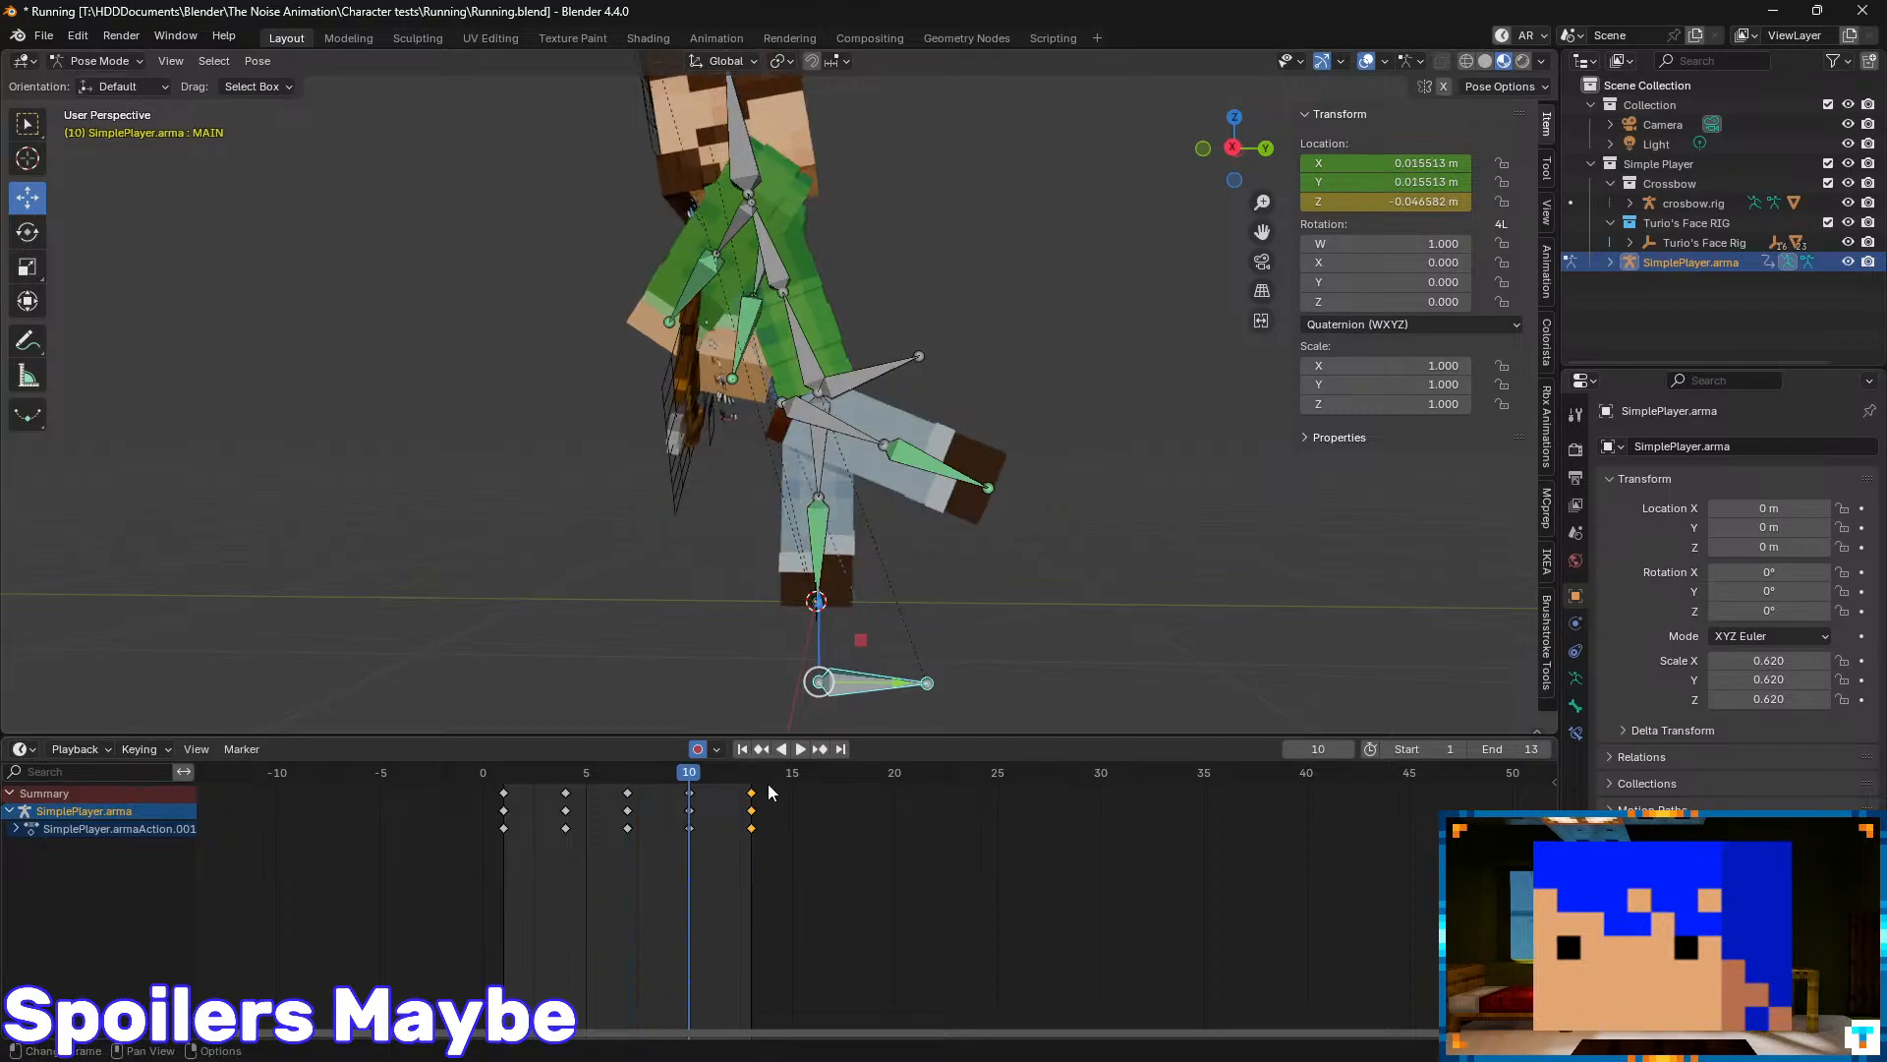
key("Down")
key("Down")
key("Up")
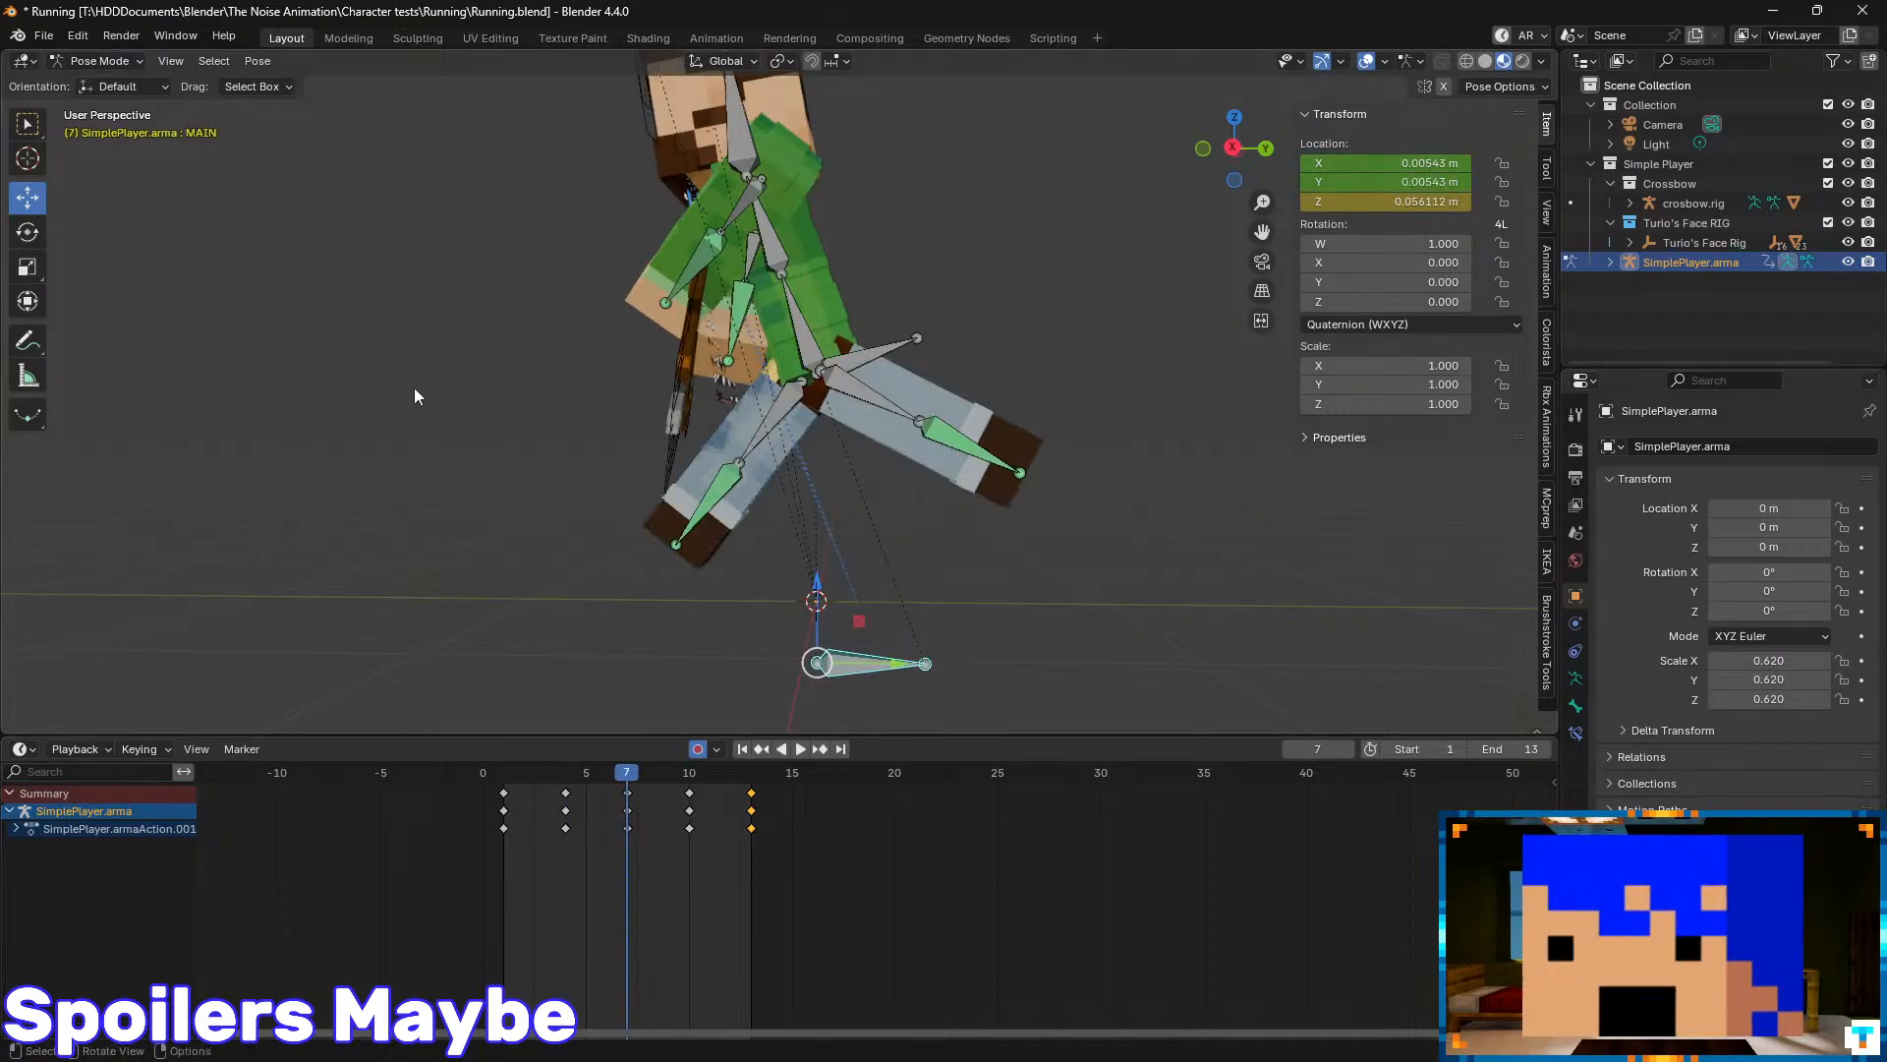
- Switch the transform orientation to Local and set the MAIN bone's X and Y location to 0 at frame 7
left_click(163, 86)
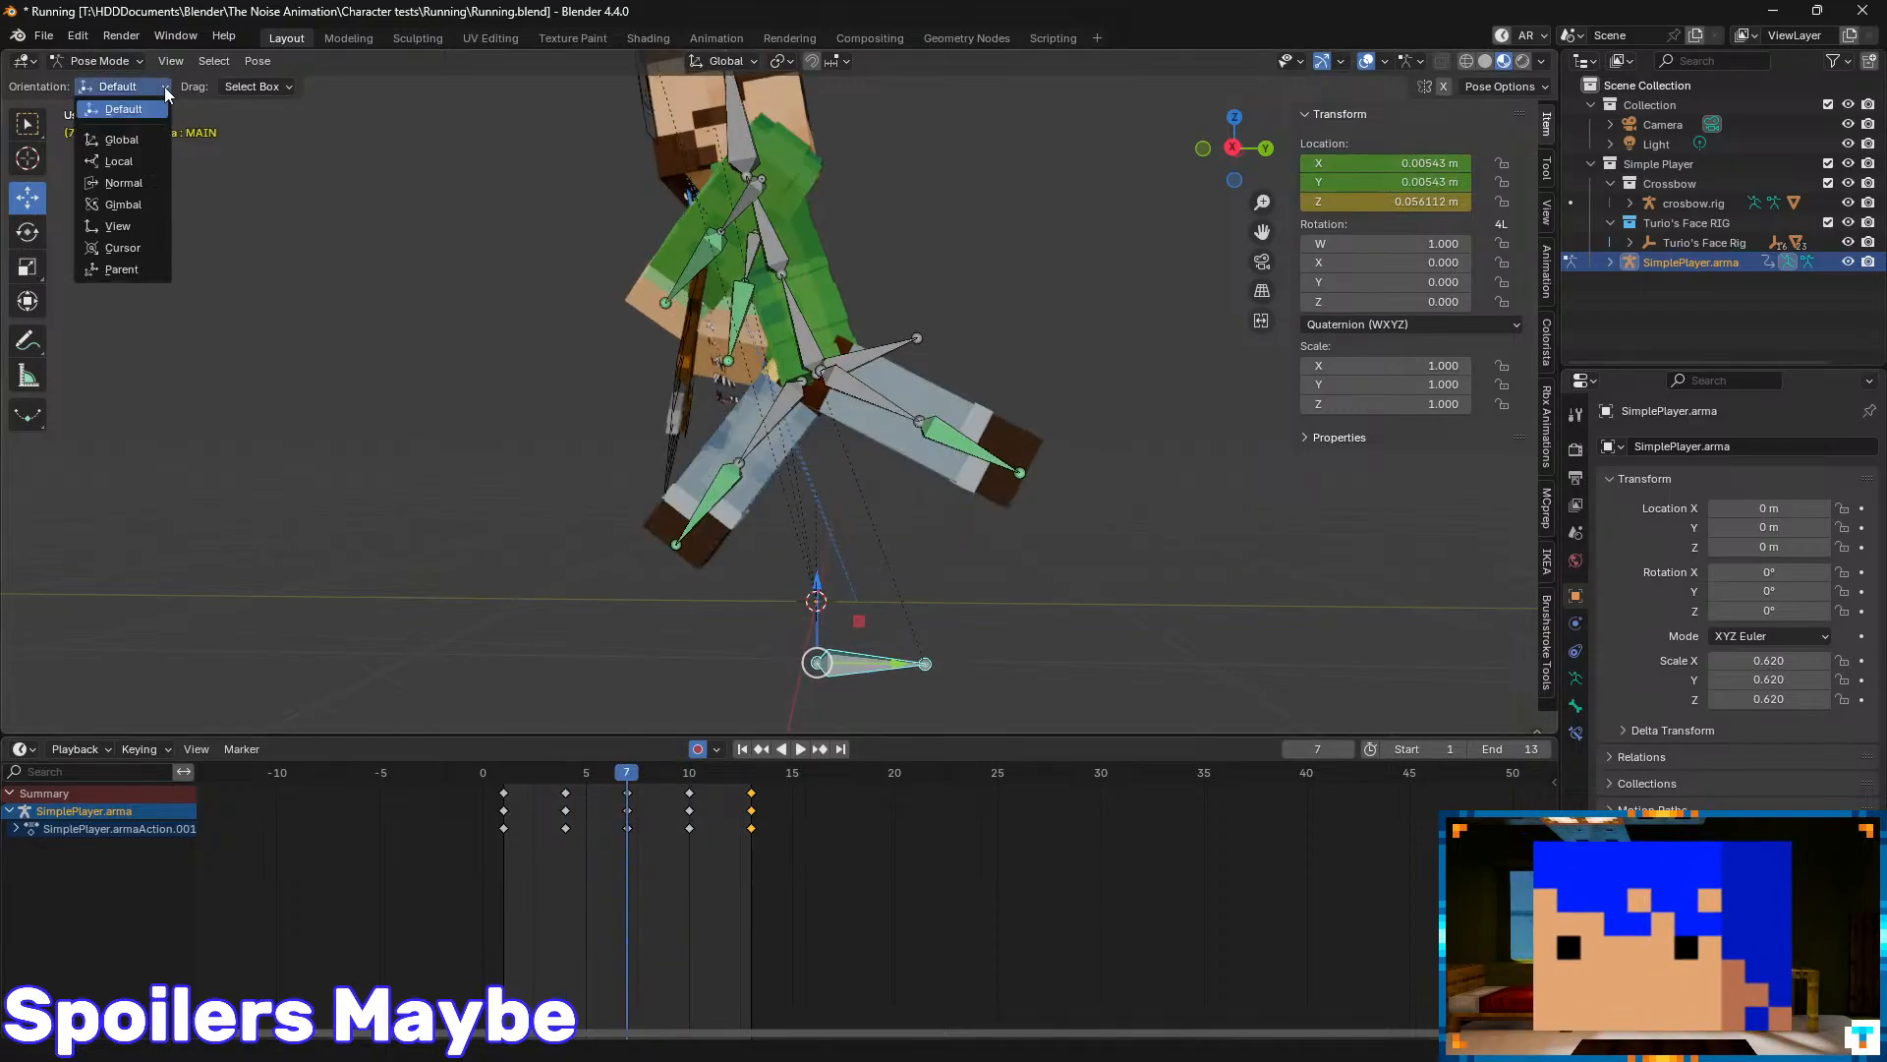
left_click(131, 162)
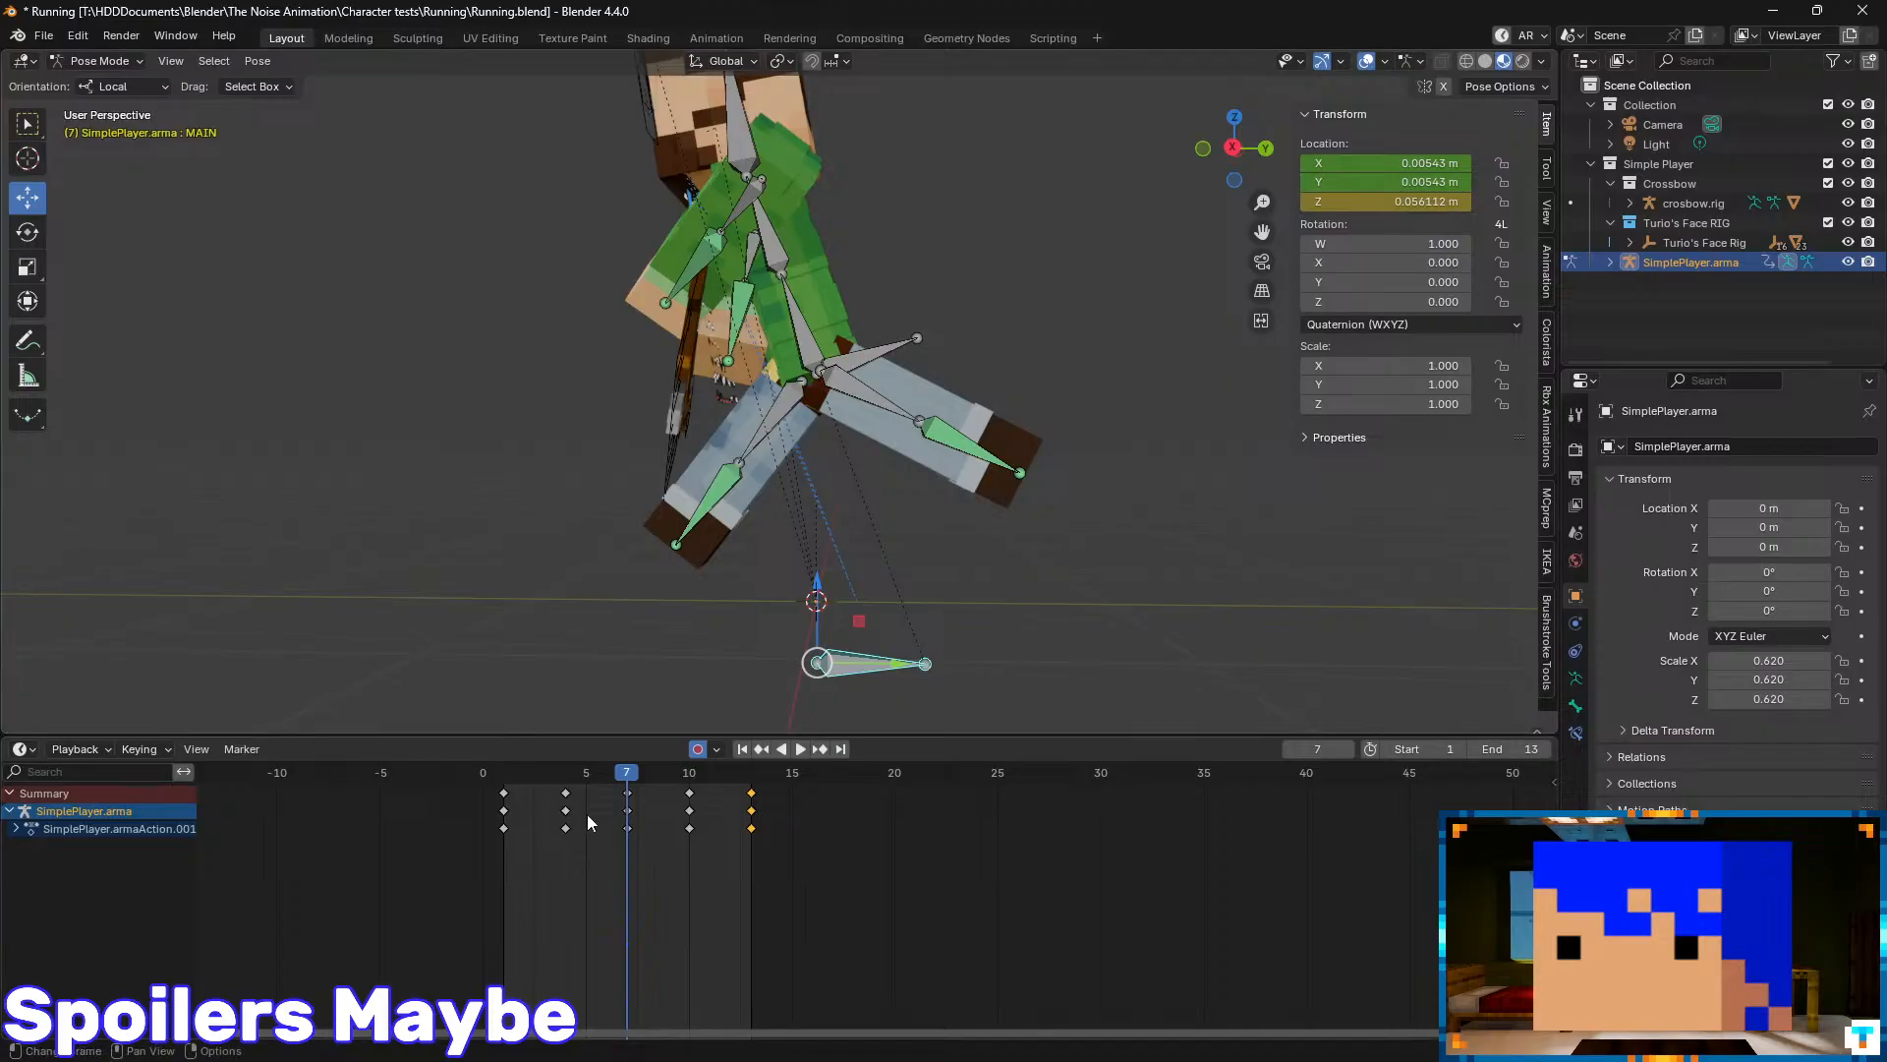
key("Down")
key("Up")
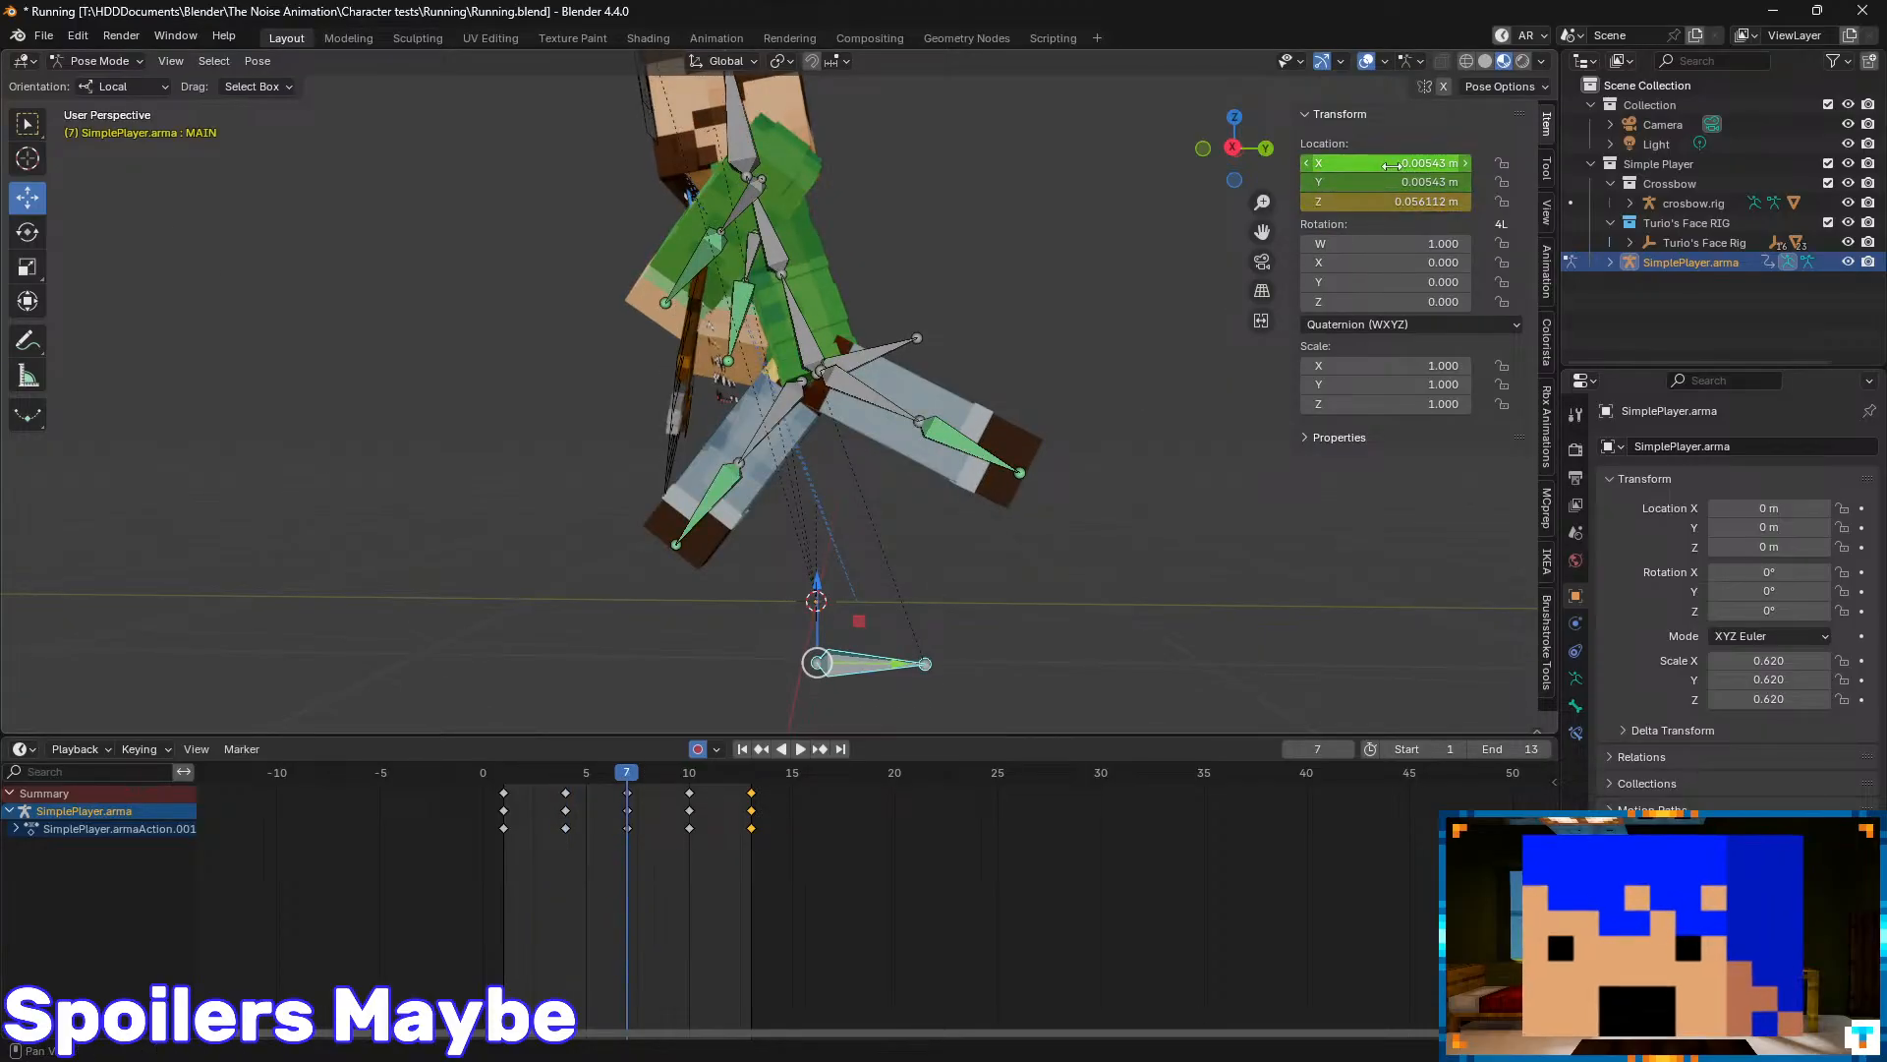
left_click_drag(1392, 167, 1394, 184)
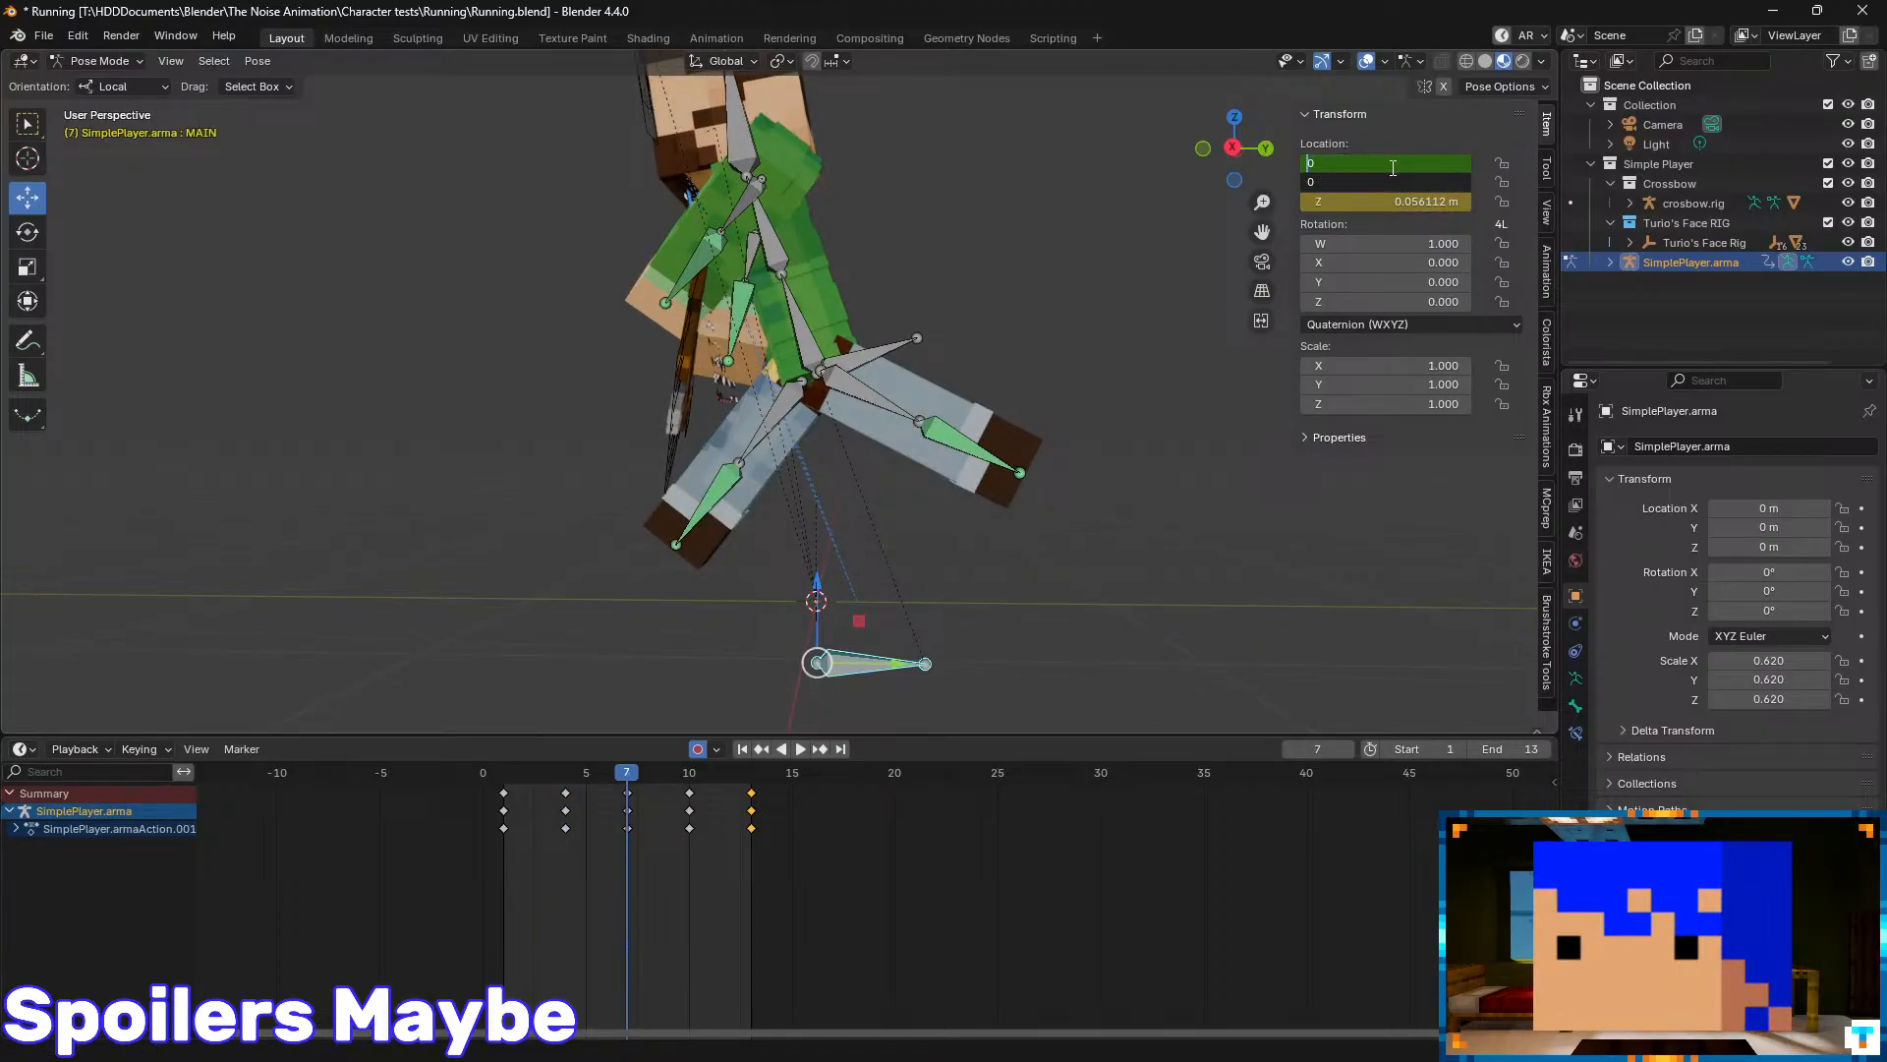
type("0")
key("Return")
- Set the MAIN bone's X and Y location to 0 at the frame 10 and frame 13 keyframes
key("Up")
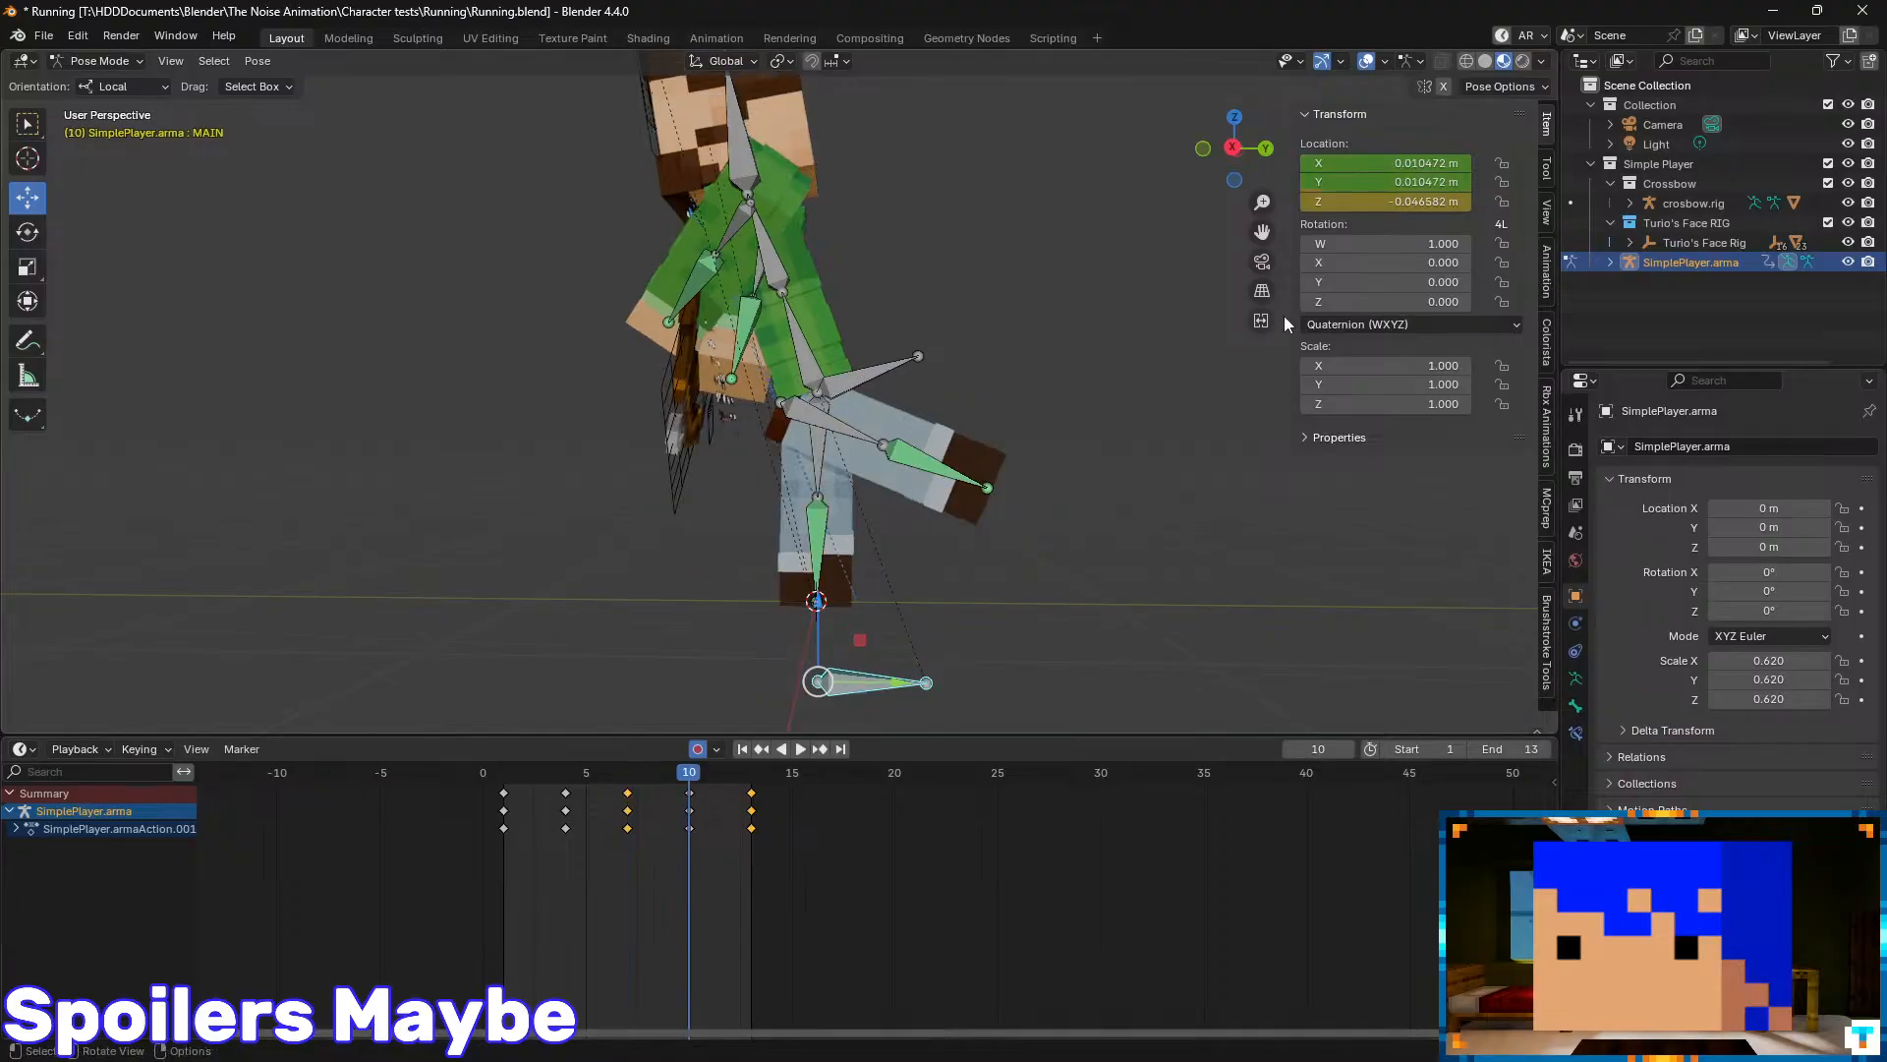
left_click_drag(1379, 163, 1379, 183)
type("0")
key("Return")
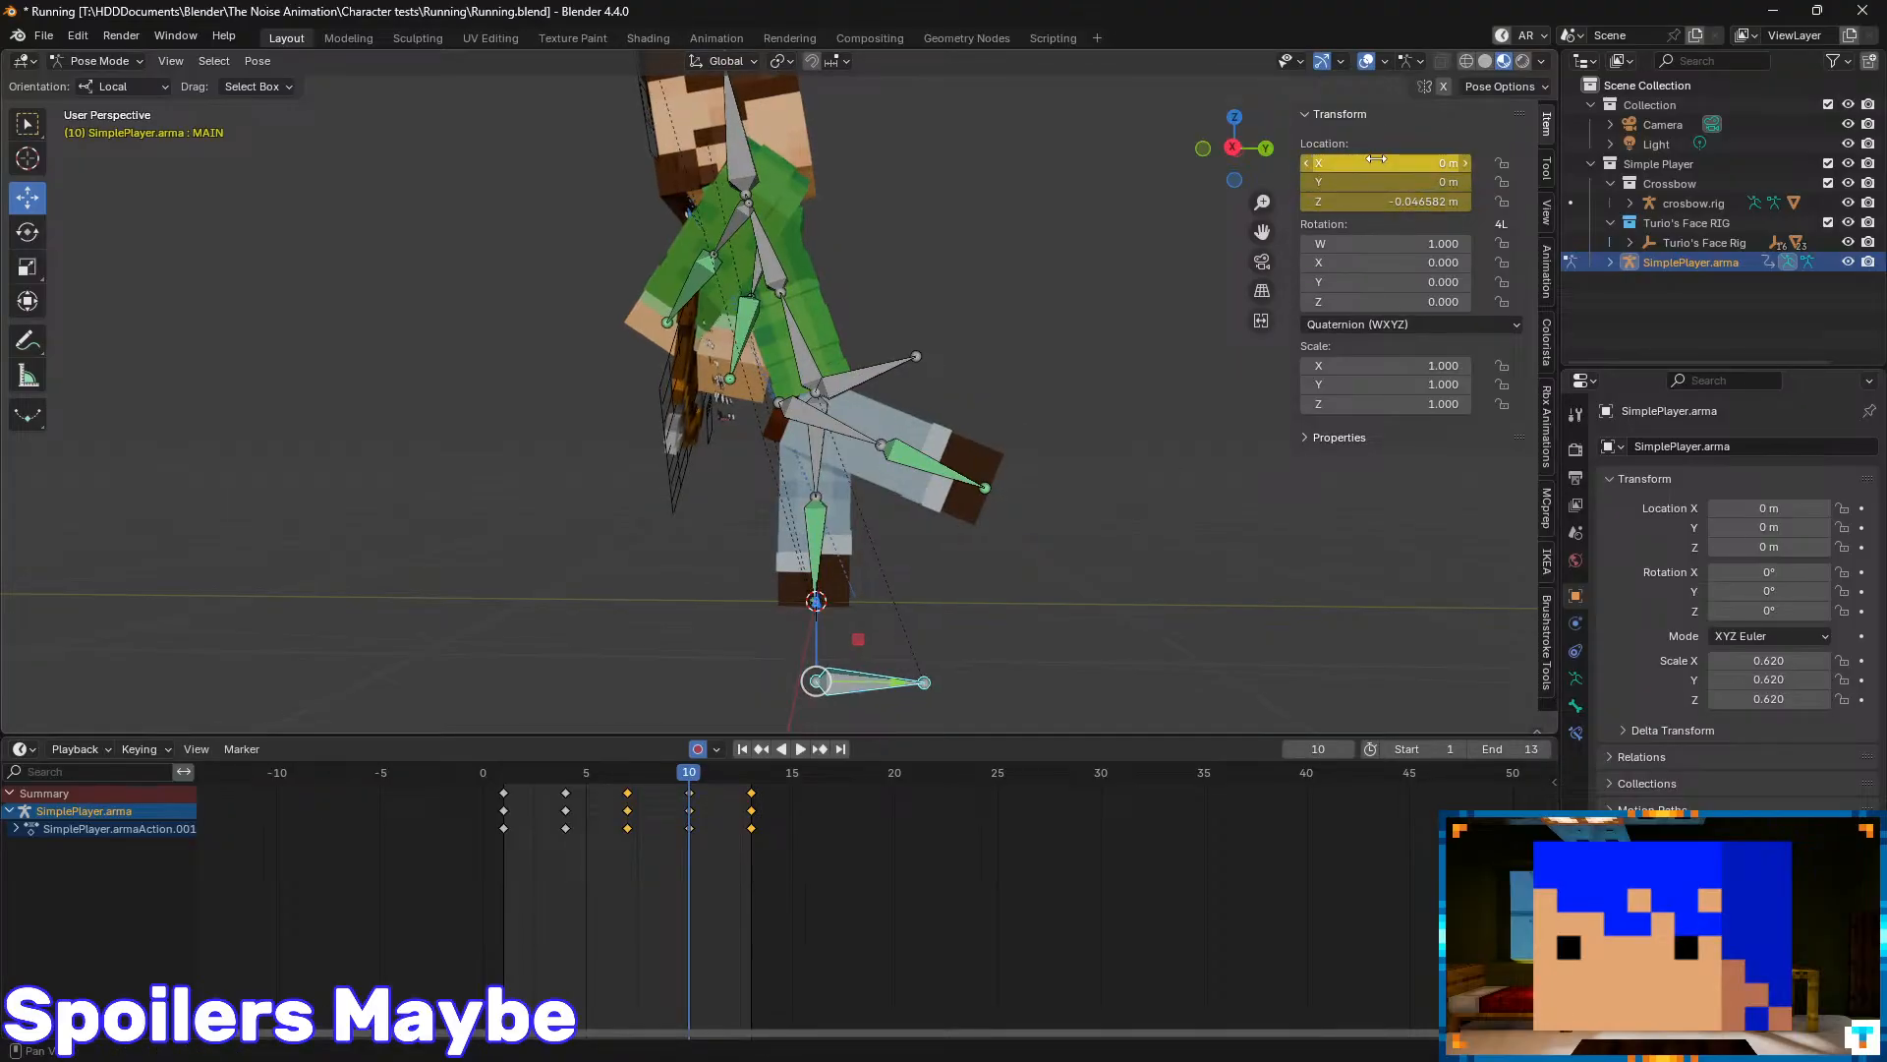
key("Up")
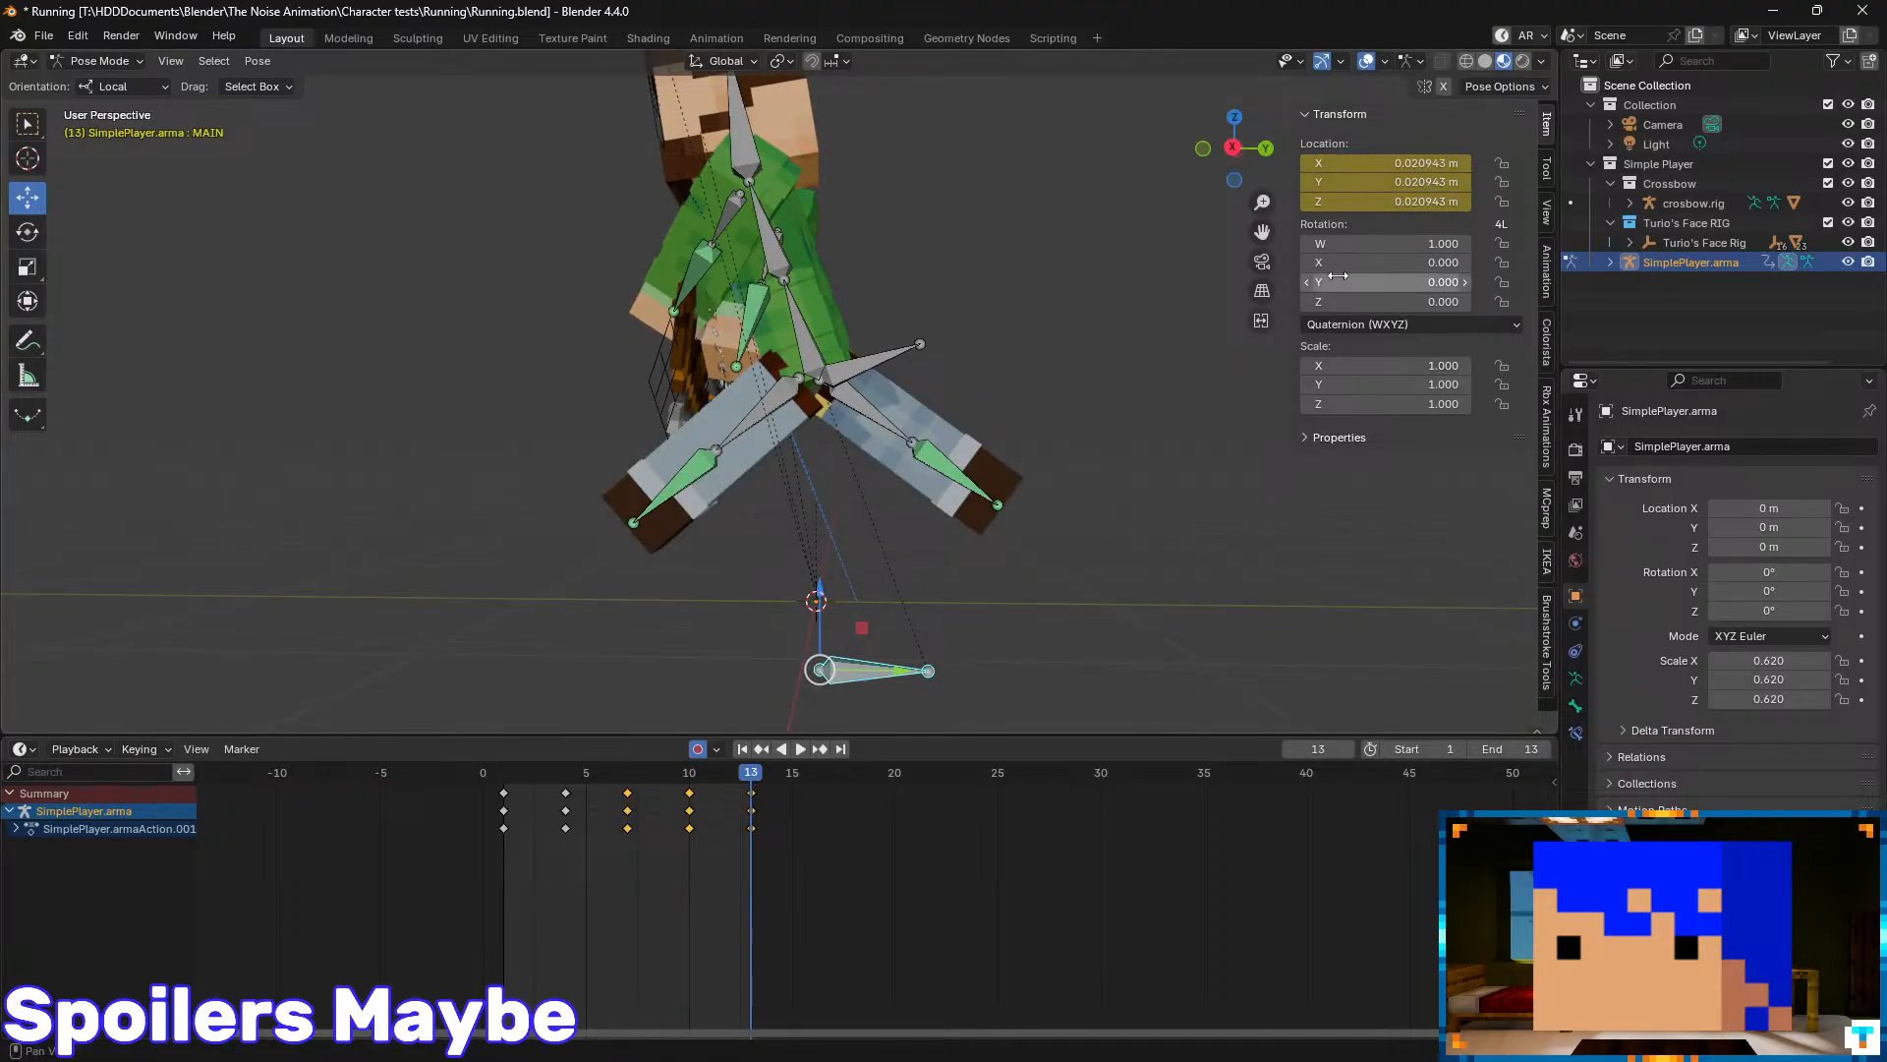
left_click_drag(1394, 163, 1395, 183)
type("0")
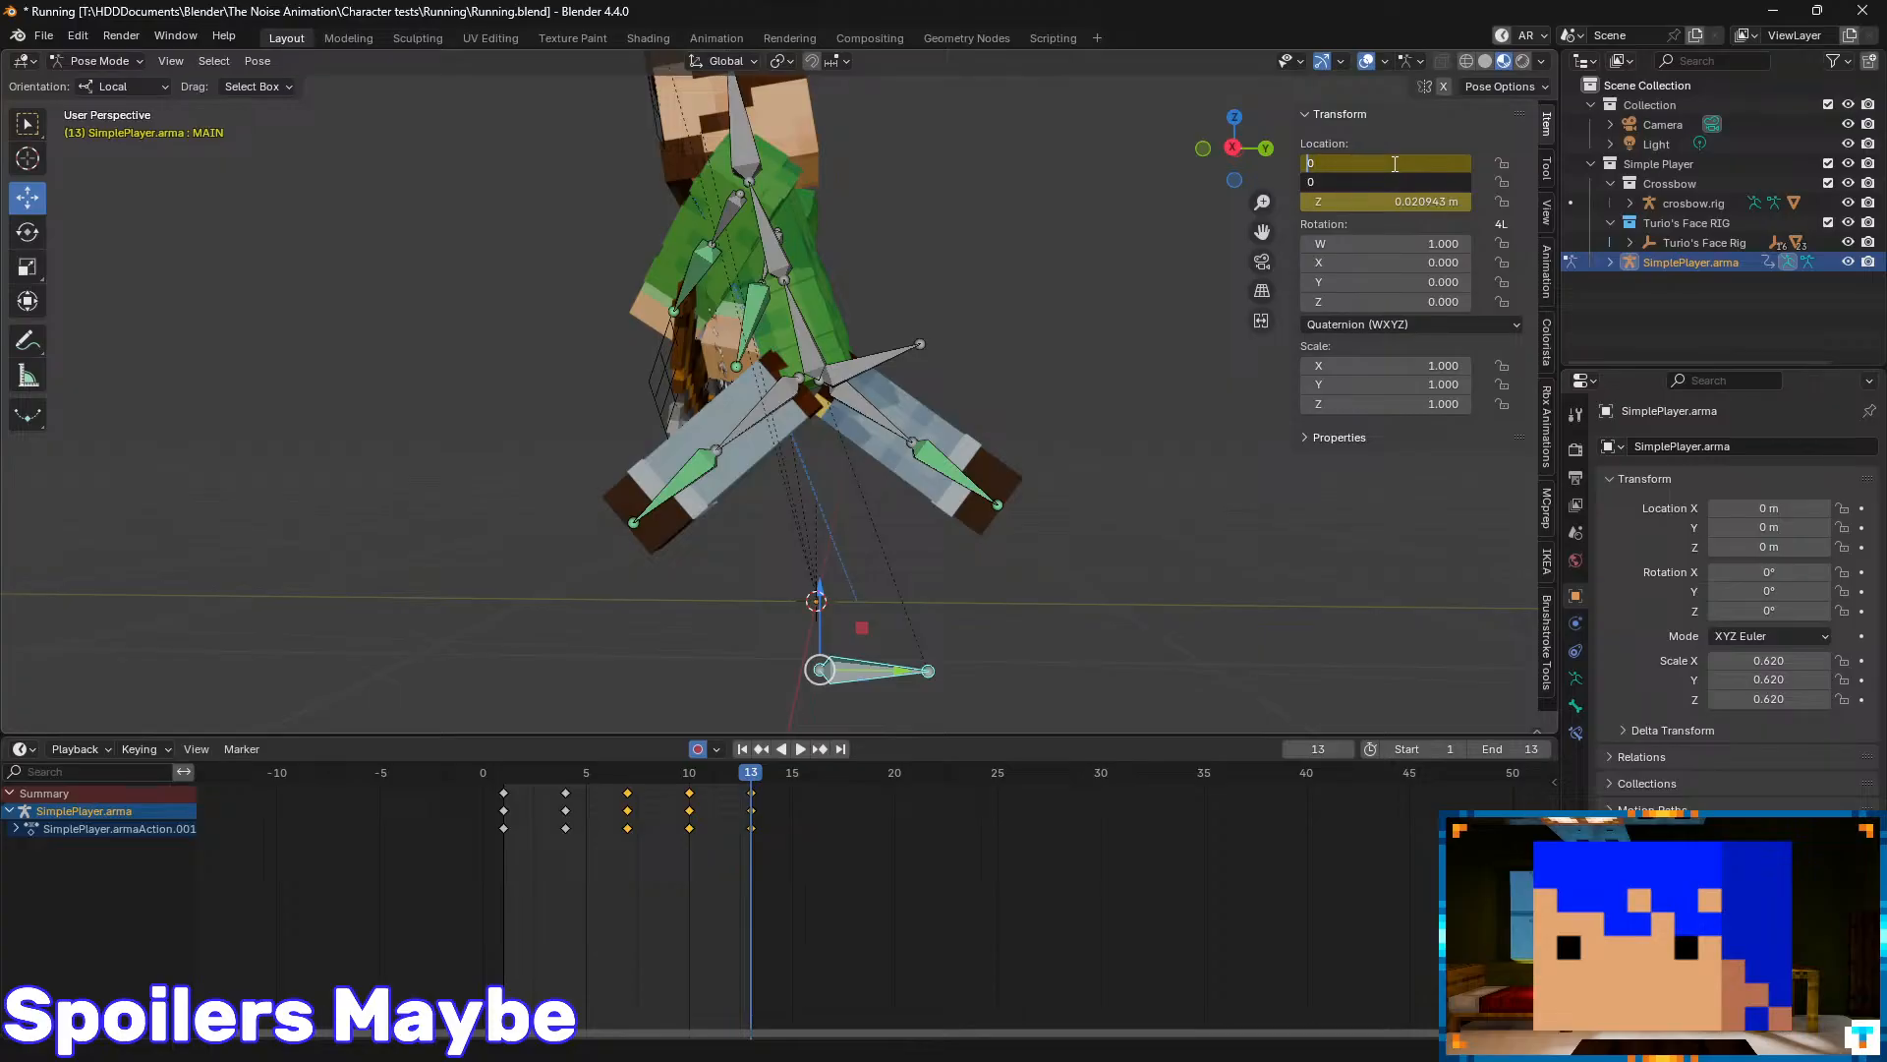
key("Return")
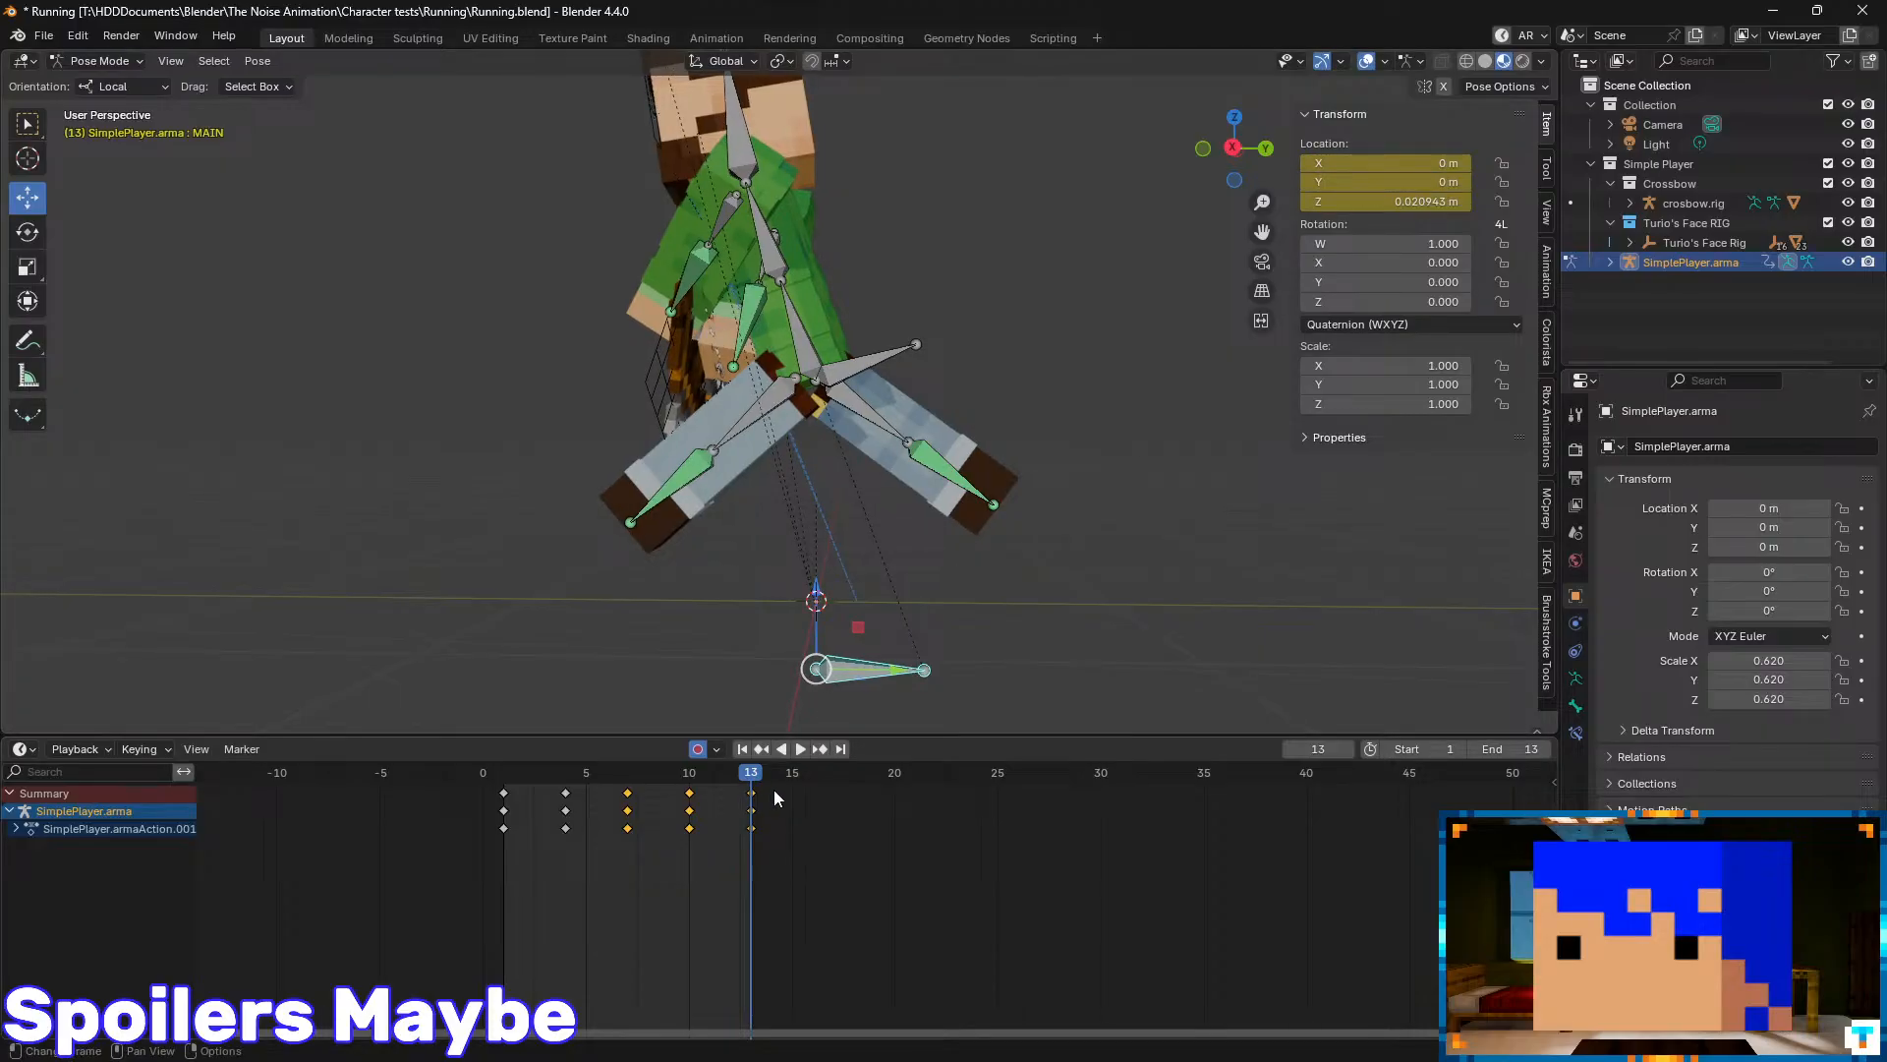
- Play back the run cycle to check the full character from an angled front view and save the file
key("space")
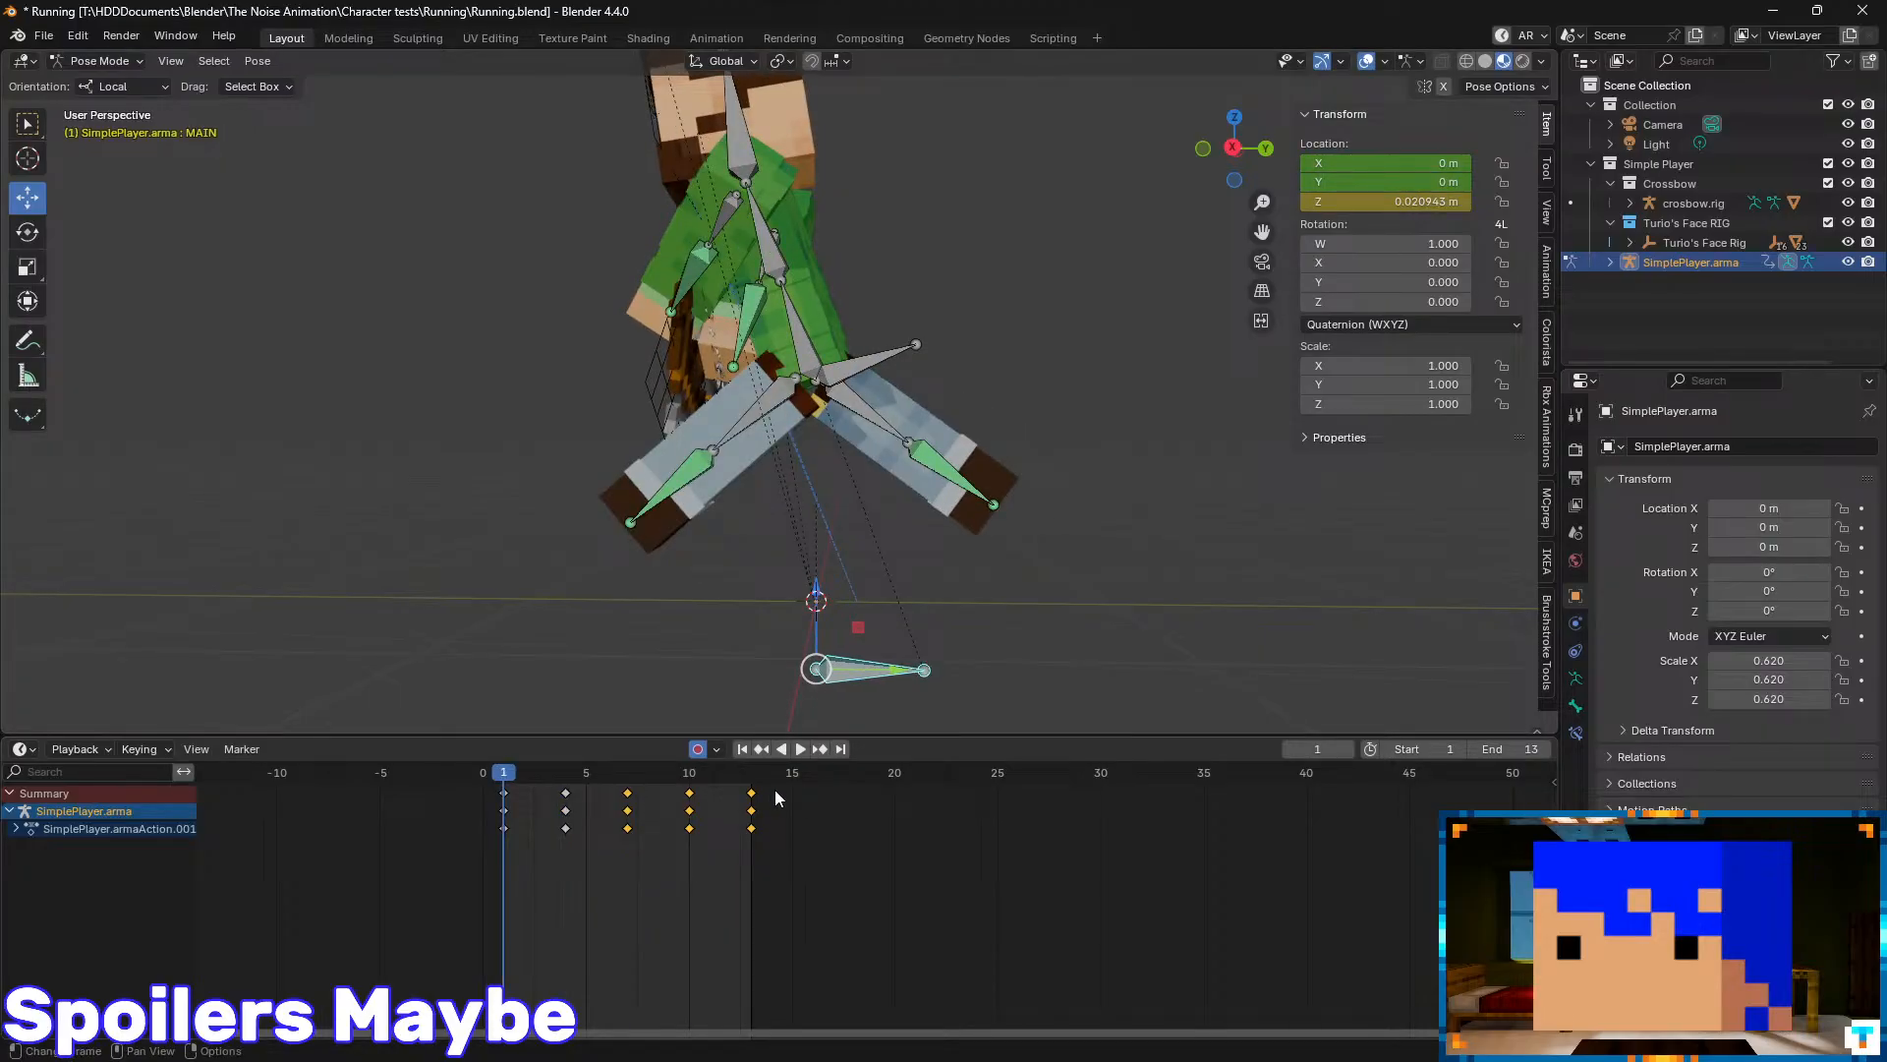
key("space")
scroll(988, 368, "down", 2)
middle_click_drag(783, 377, 876, 317)
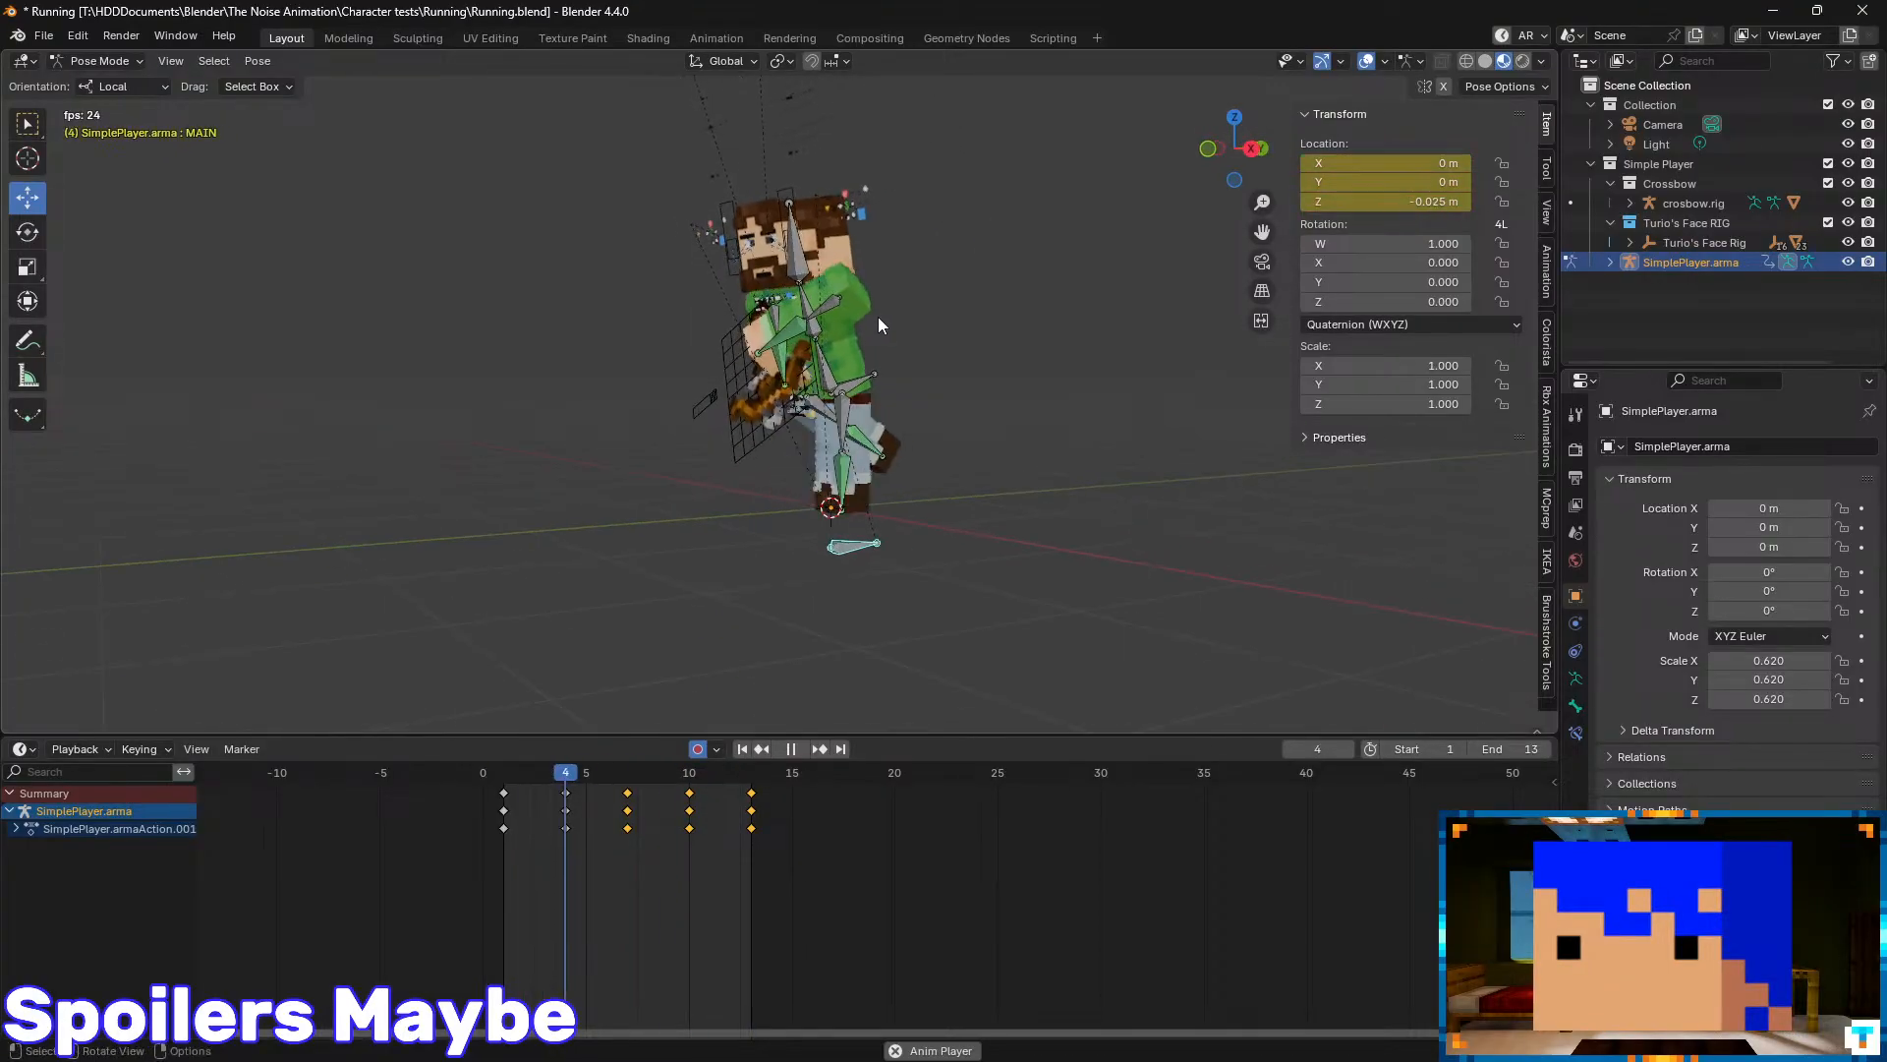
key("ctrl+s")
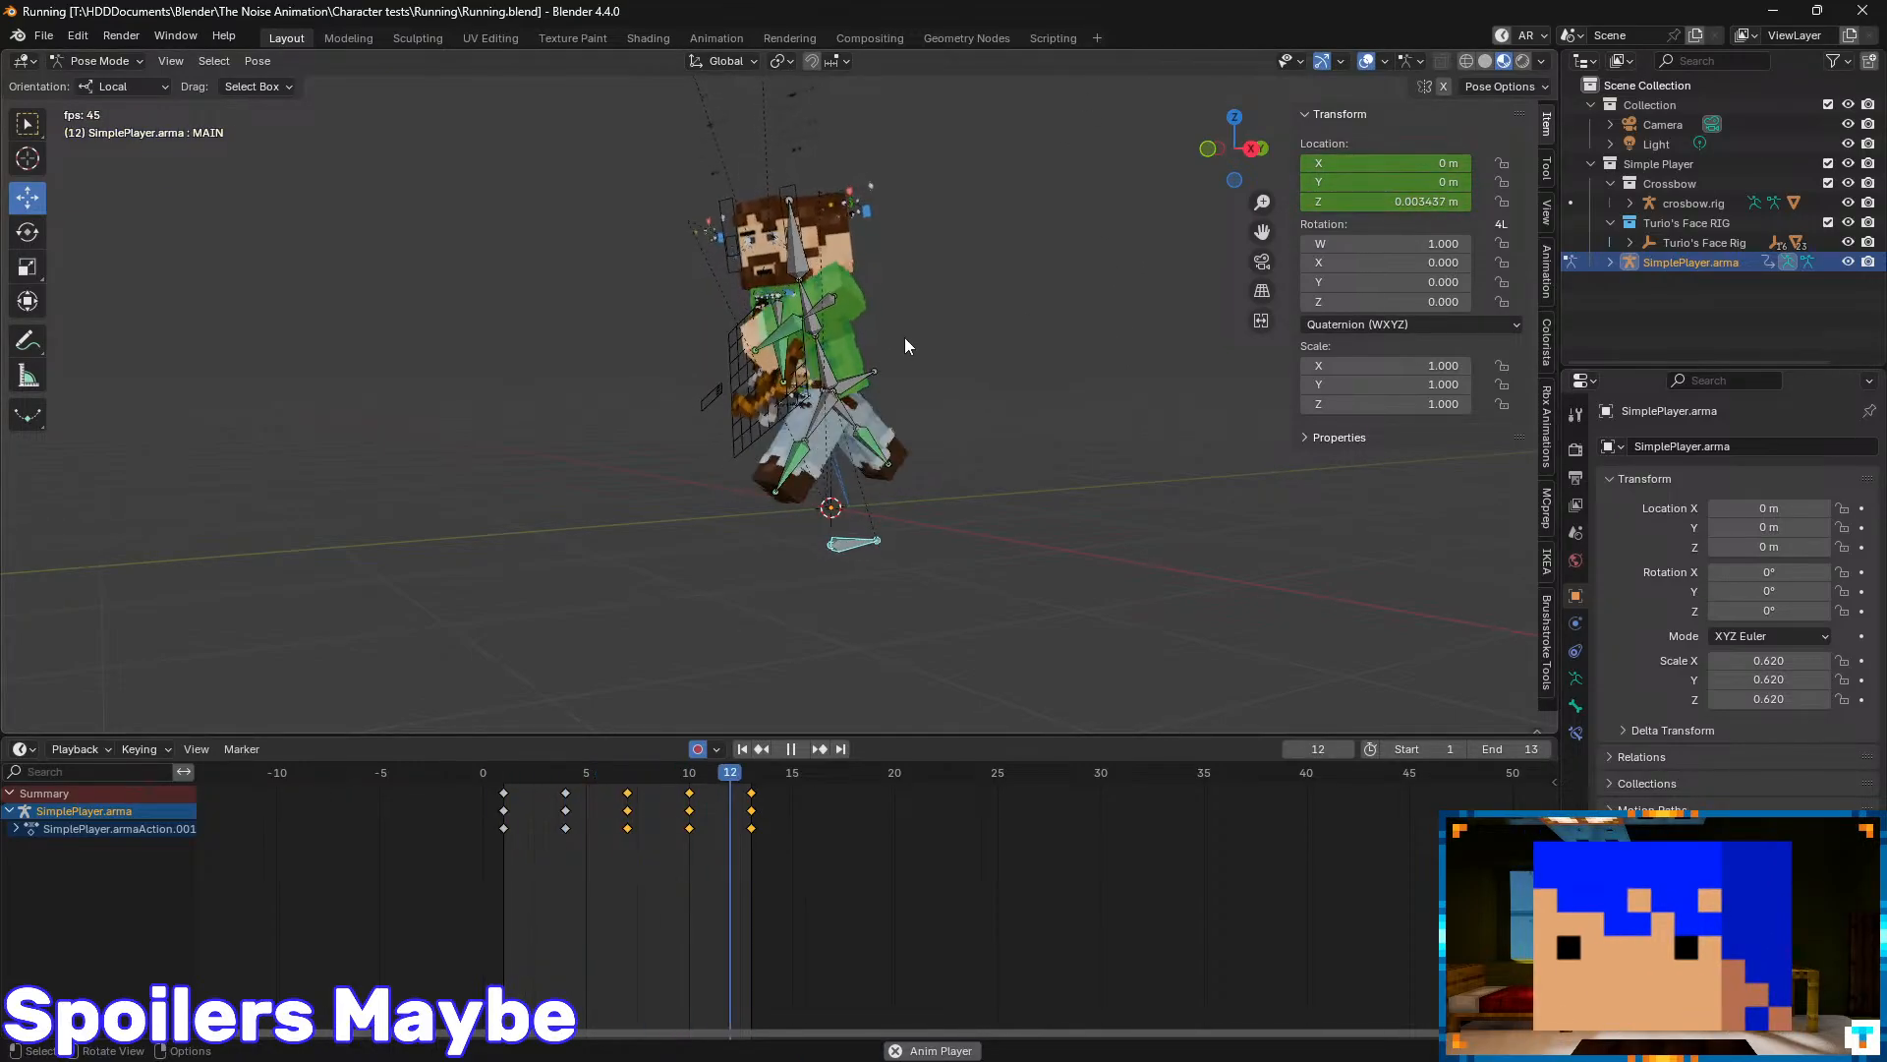
- Stop playback at frame 10, select the left upper arm bone, examine the pose from the front and side, and save the file
middle_click_drag(904, 338, 1008, 289)
key("space")
left_click(881, 328)
scroll(950, 387, "up", 3)
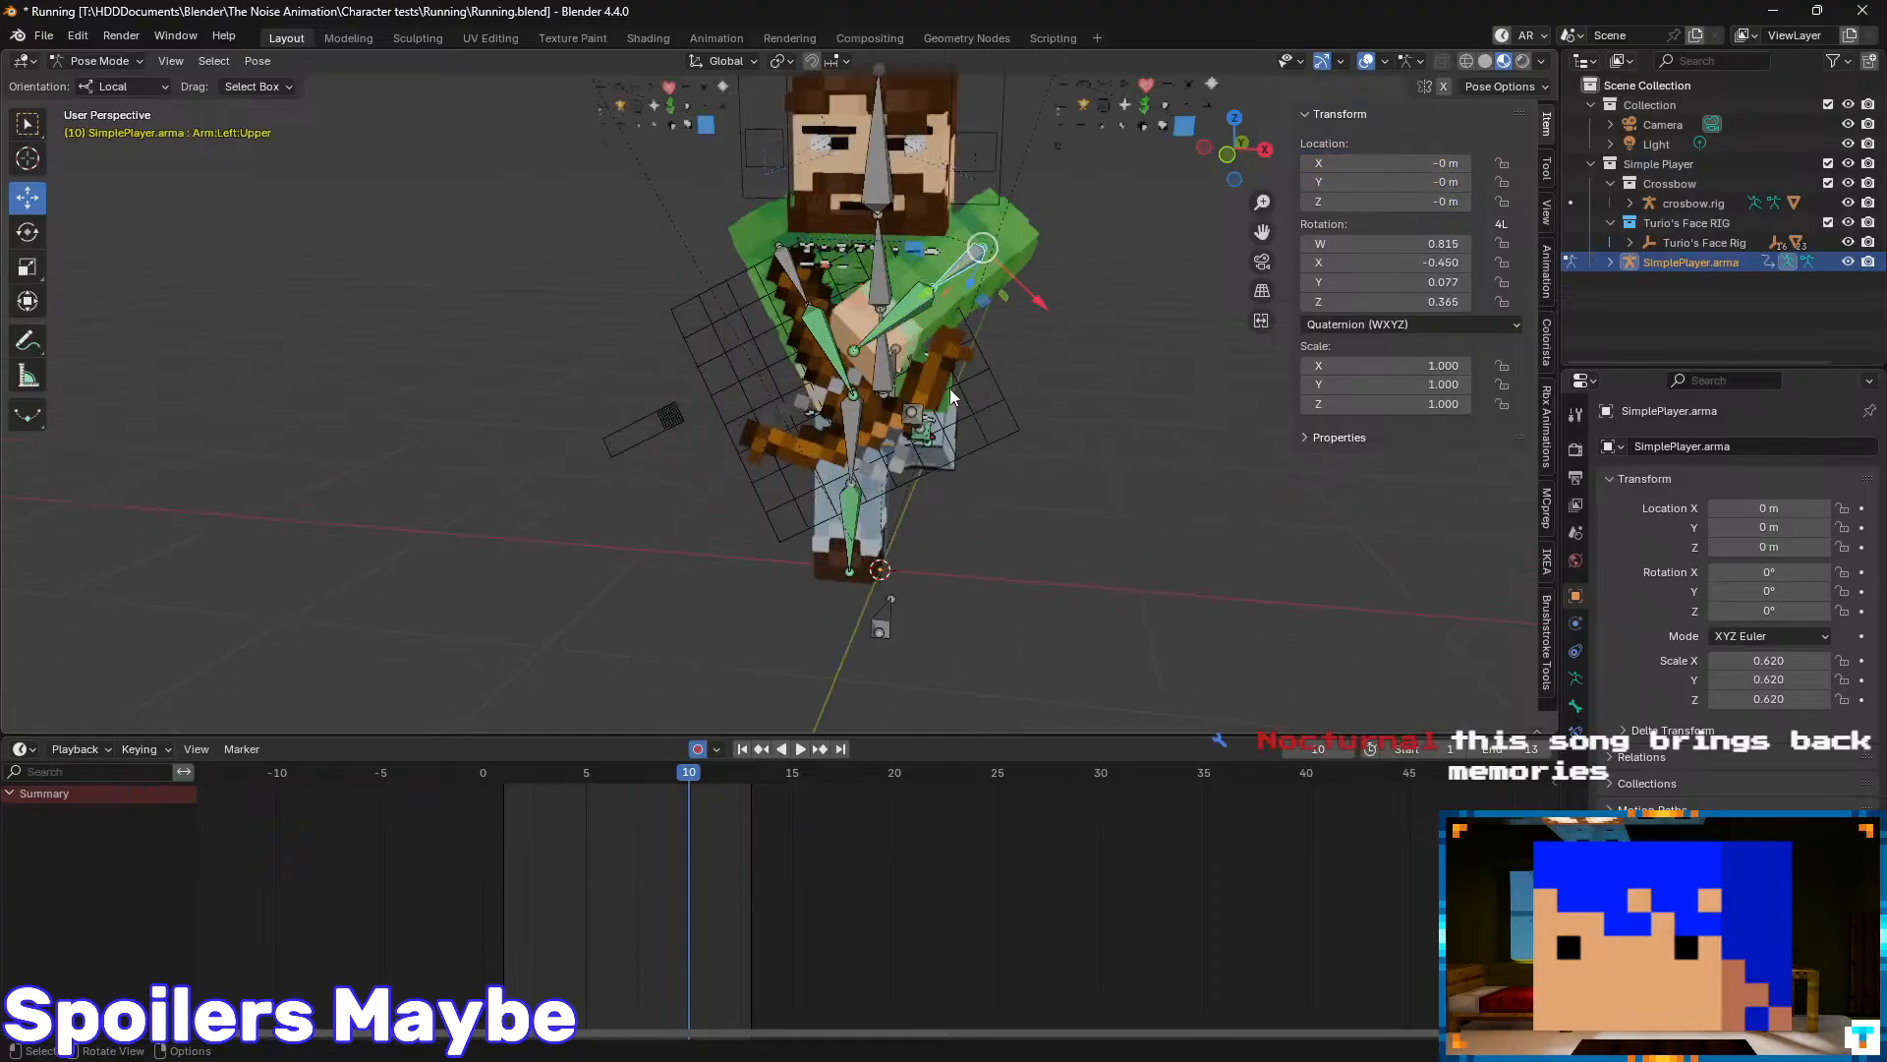
middle_click_drag(950, 387, 922, 271)
key("ctrl+s")
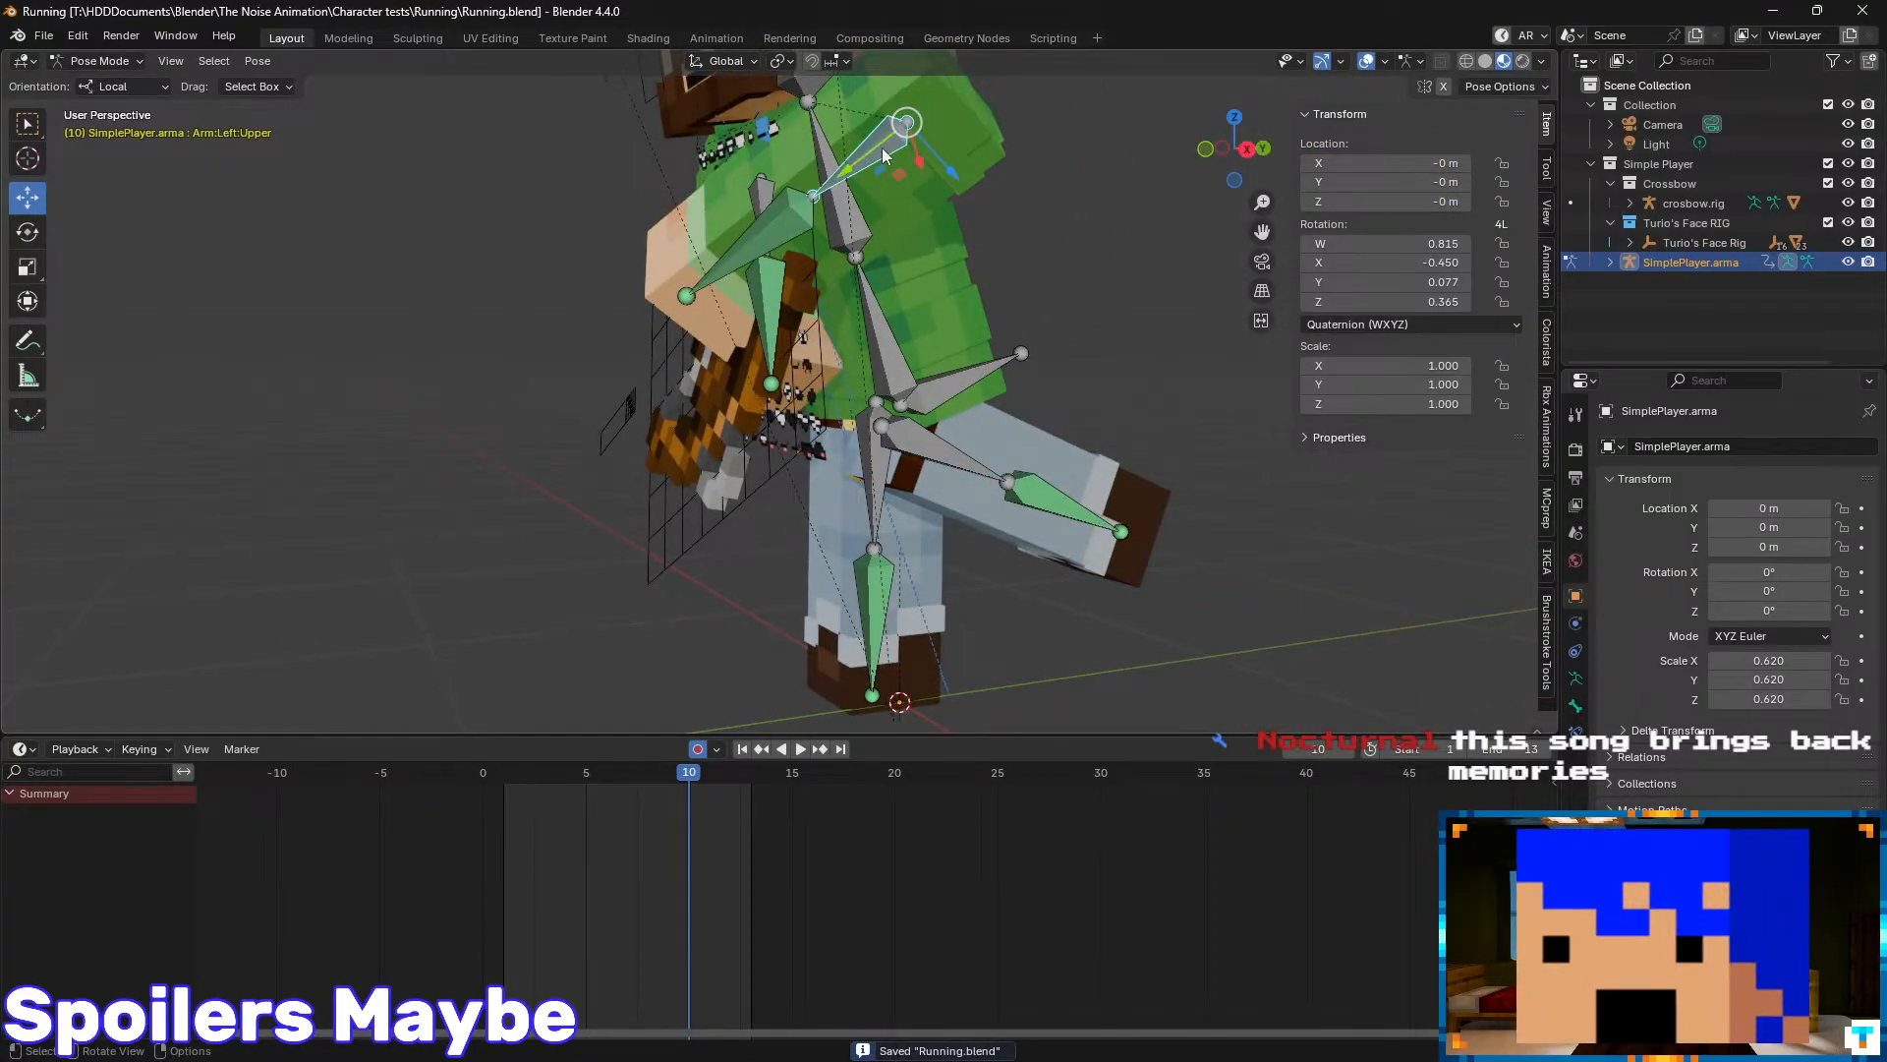
middle_click_drag(997, 346, 863, 439)
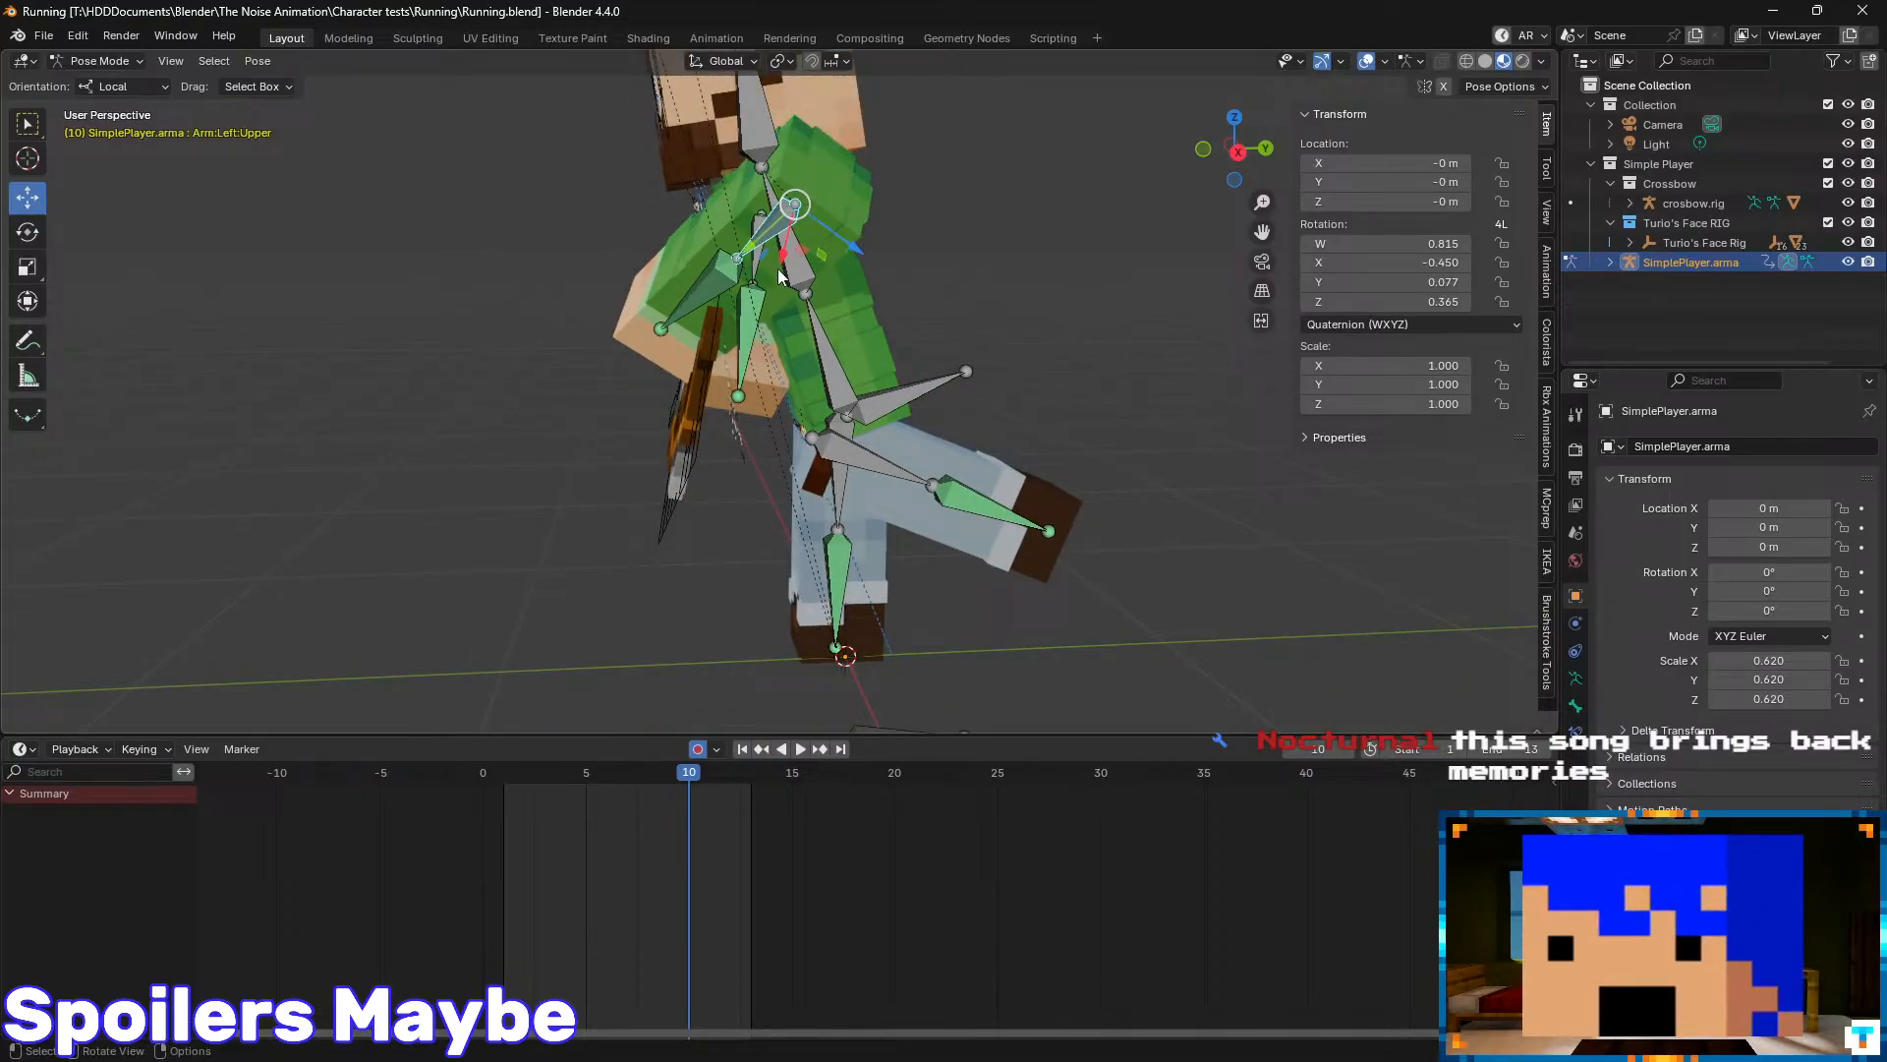
key("ctrl+s")
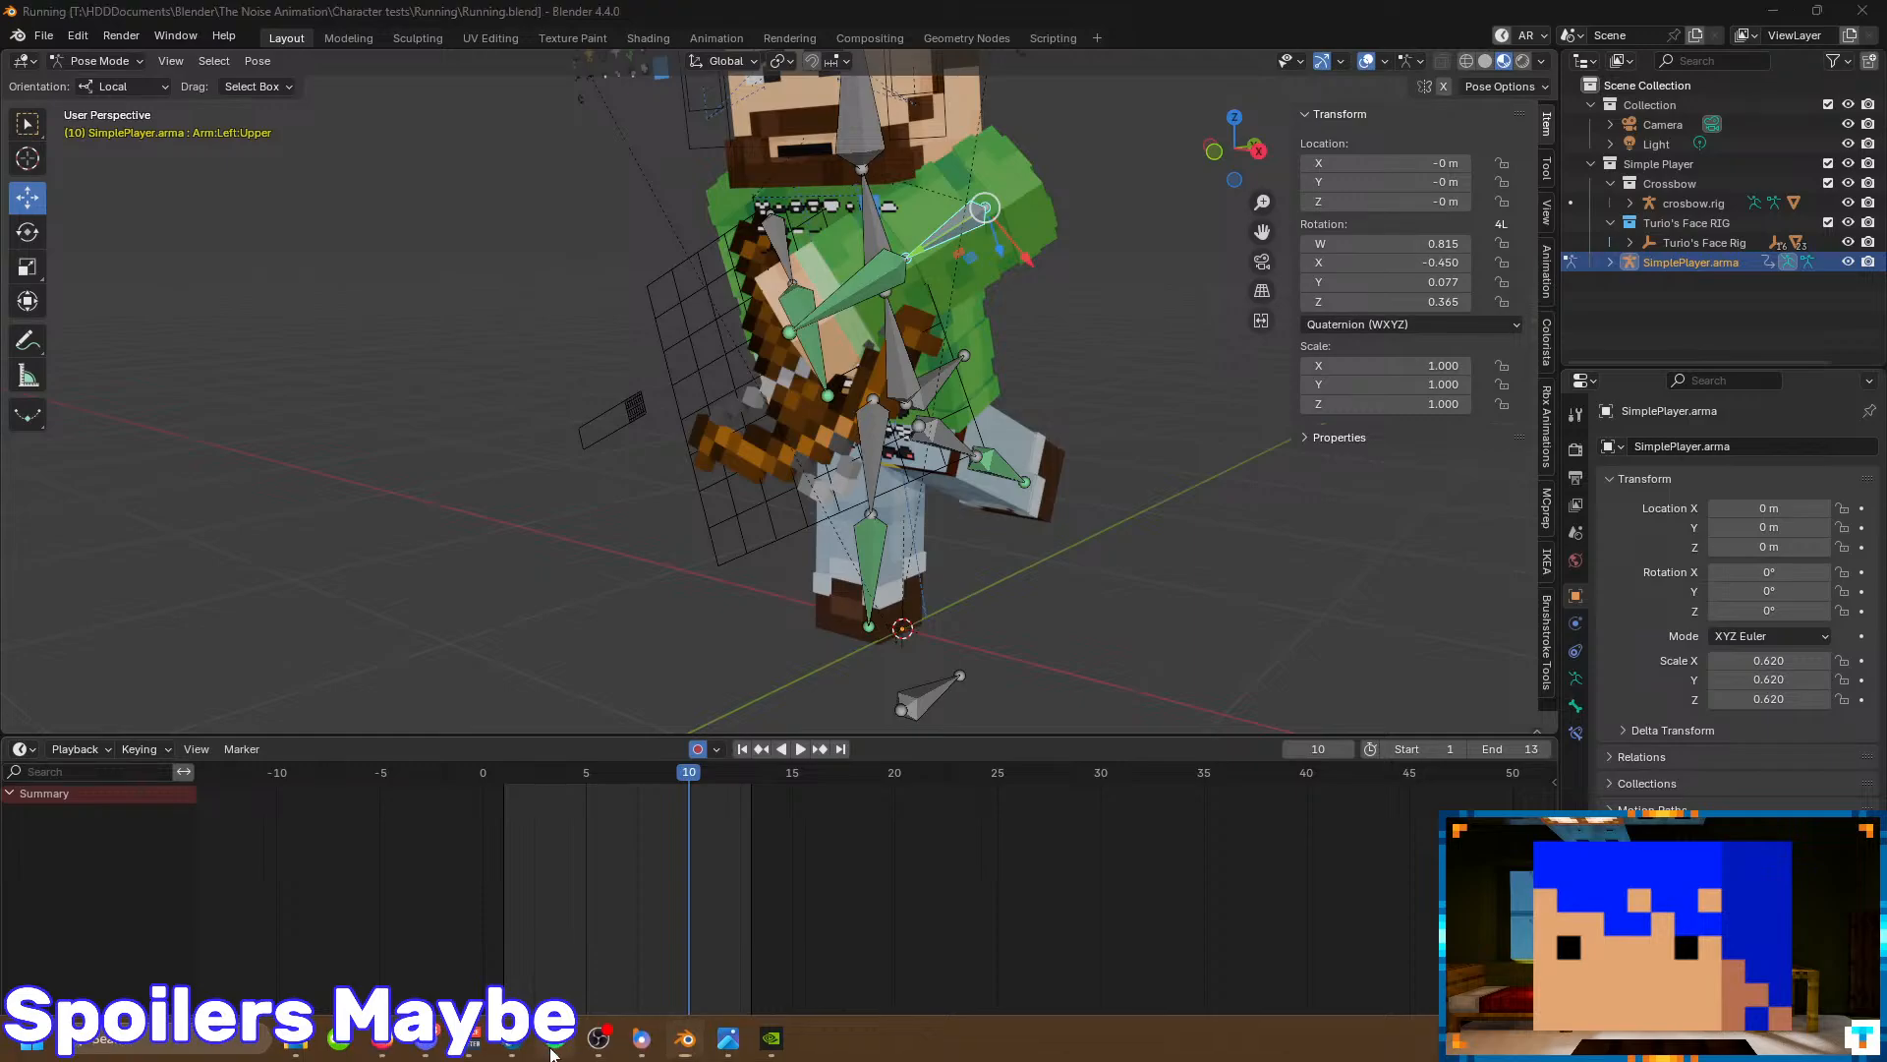
- Switch to Spotify to view the details of the playing track, and return to Blender
left_click(339, 1038)
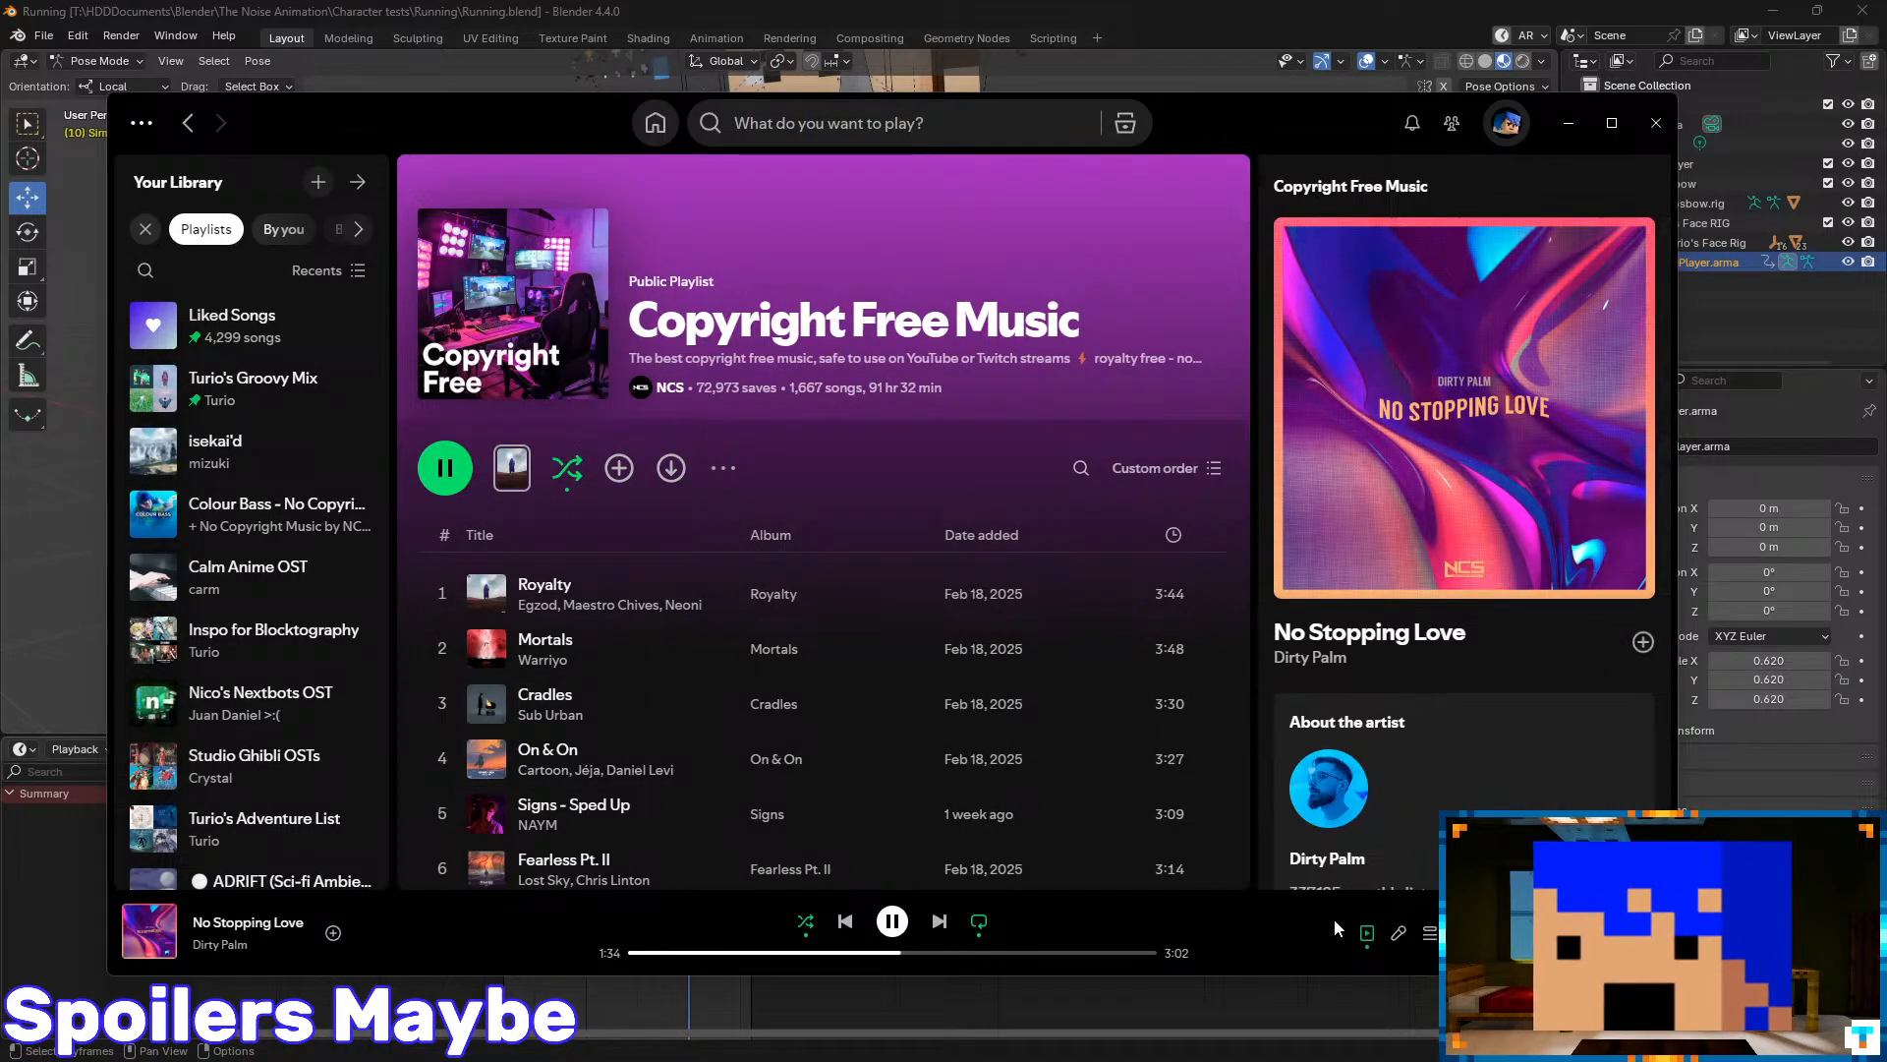
scroll(1456, 704, "down", 3)
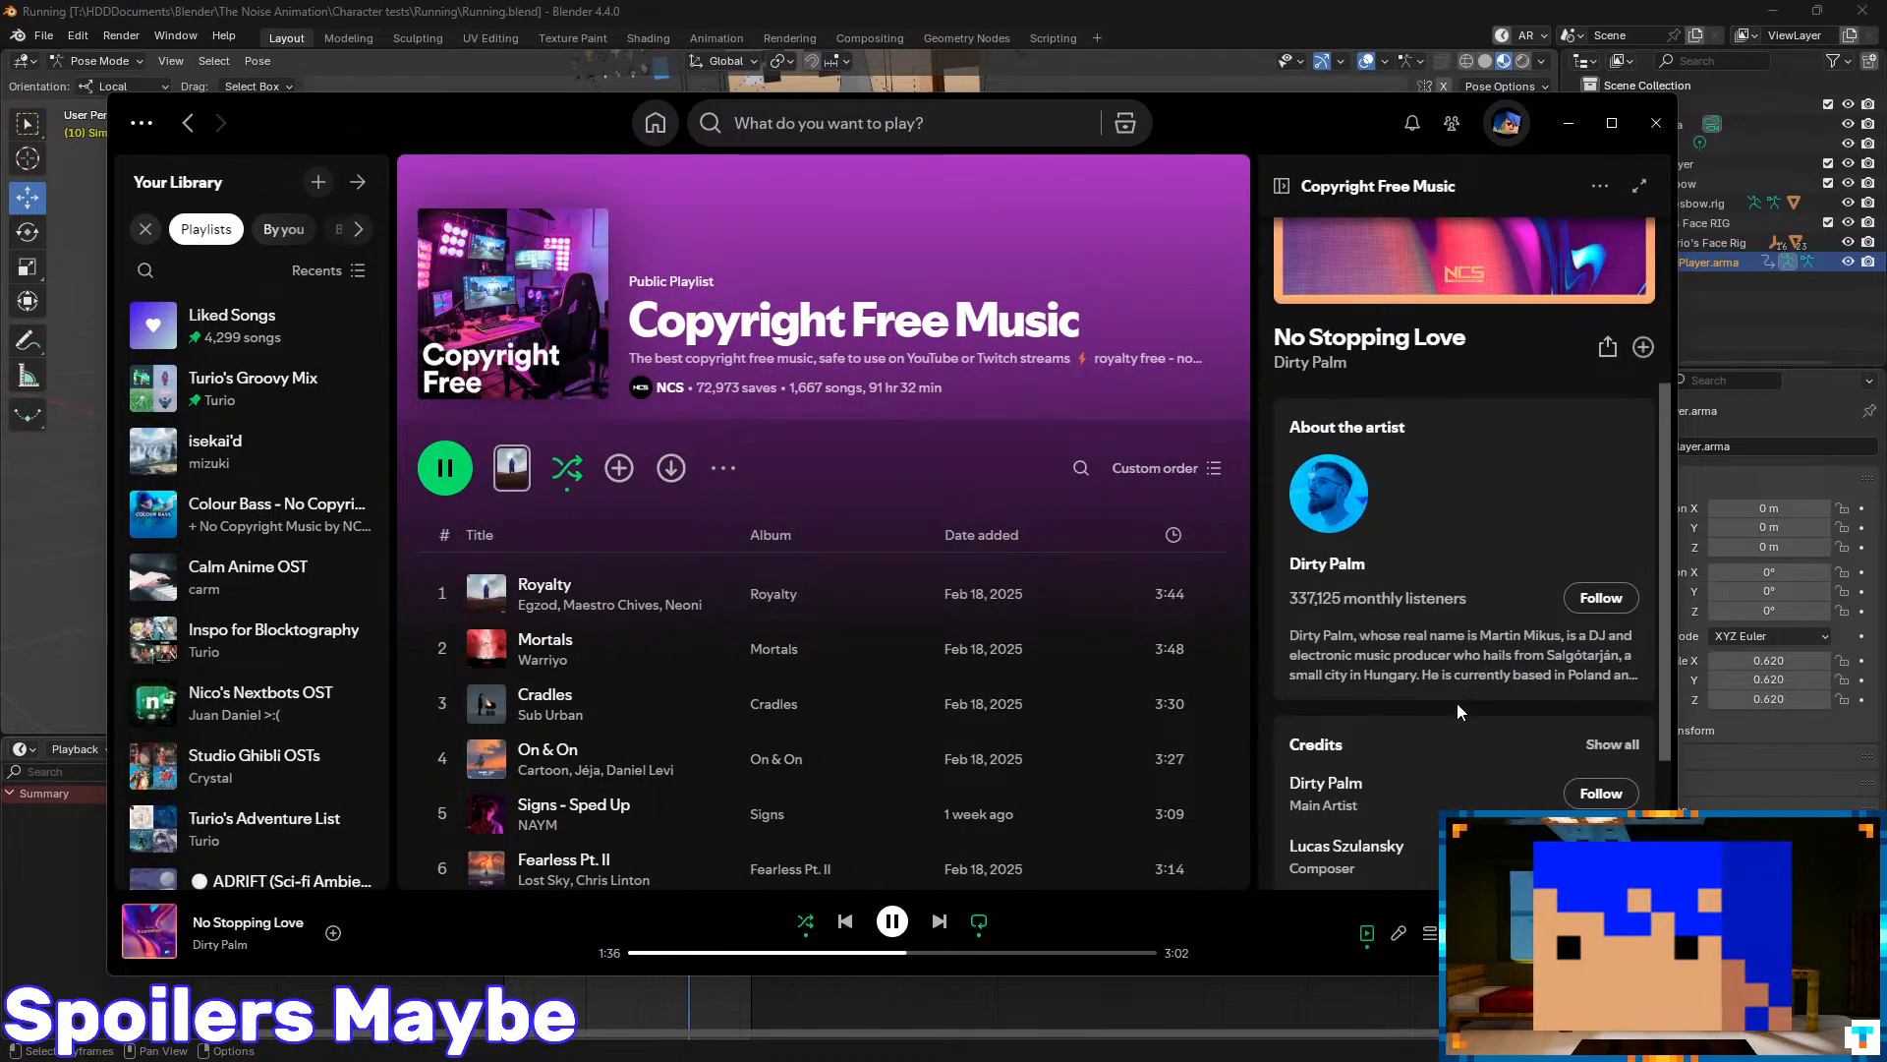
left_click(1390, 9)
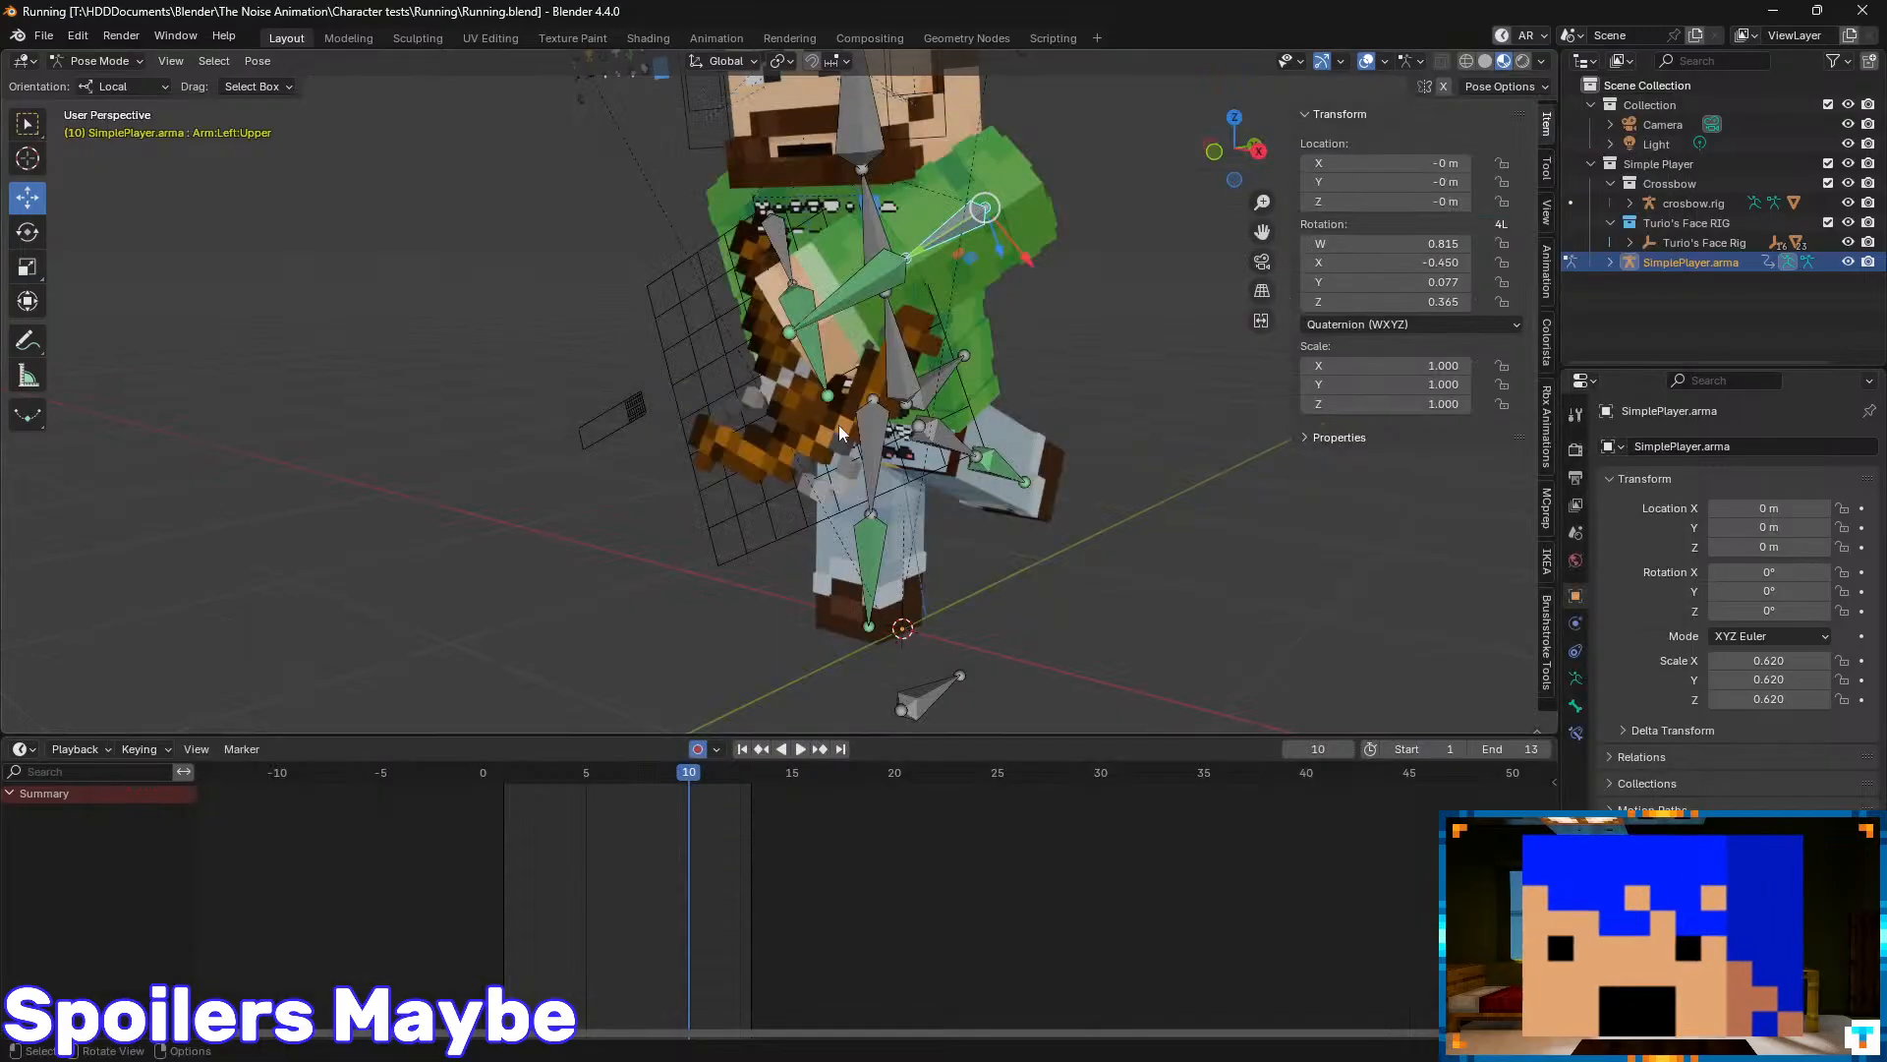
- Select both upper arm bones at frame 10, activate the Rotate tool with local orientation, and save the file
key("ctrl+s")
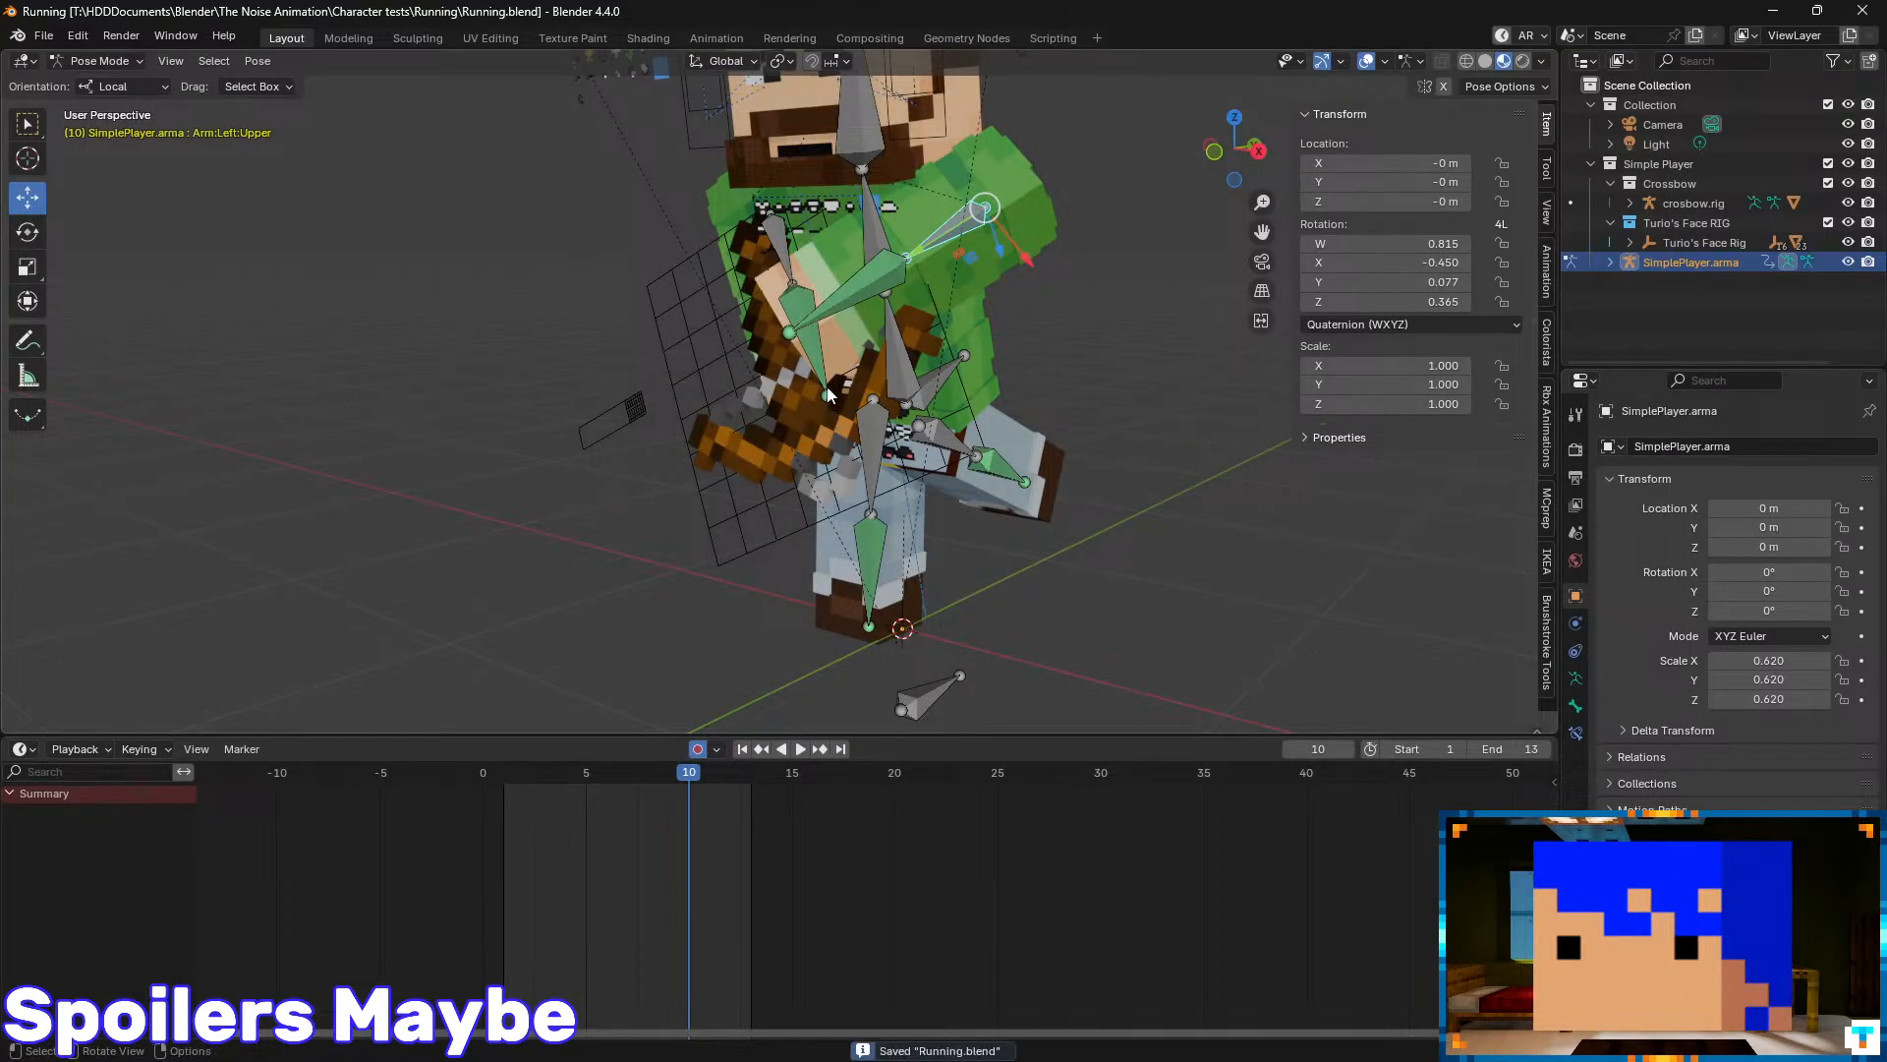
middle_click_drag(857, 399, 785, 320)
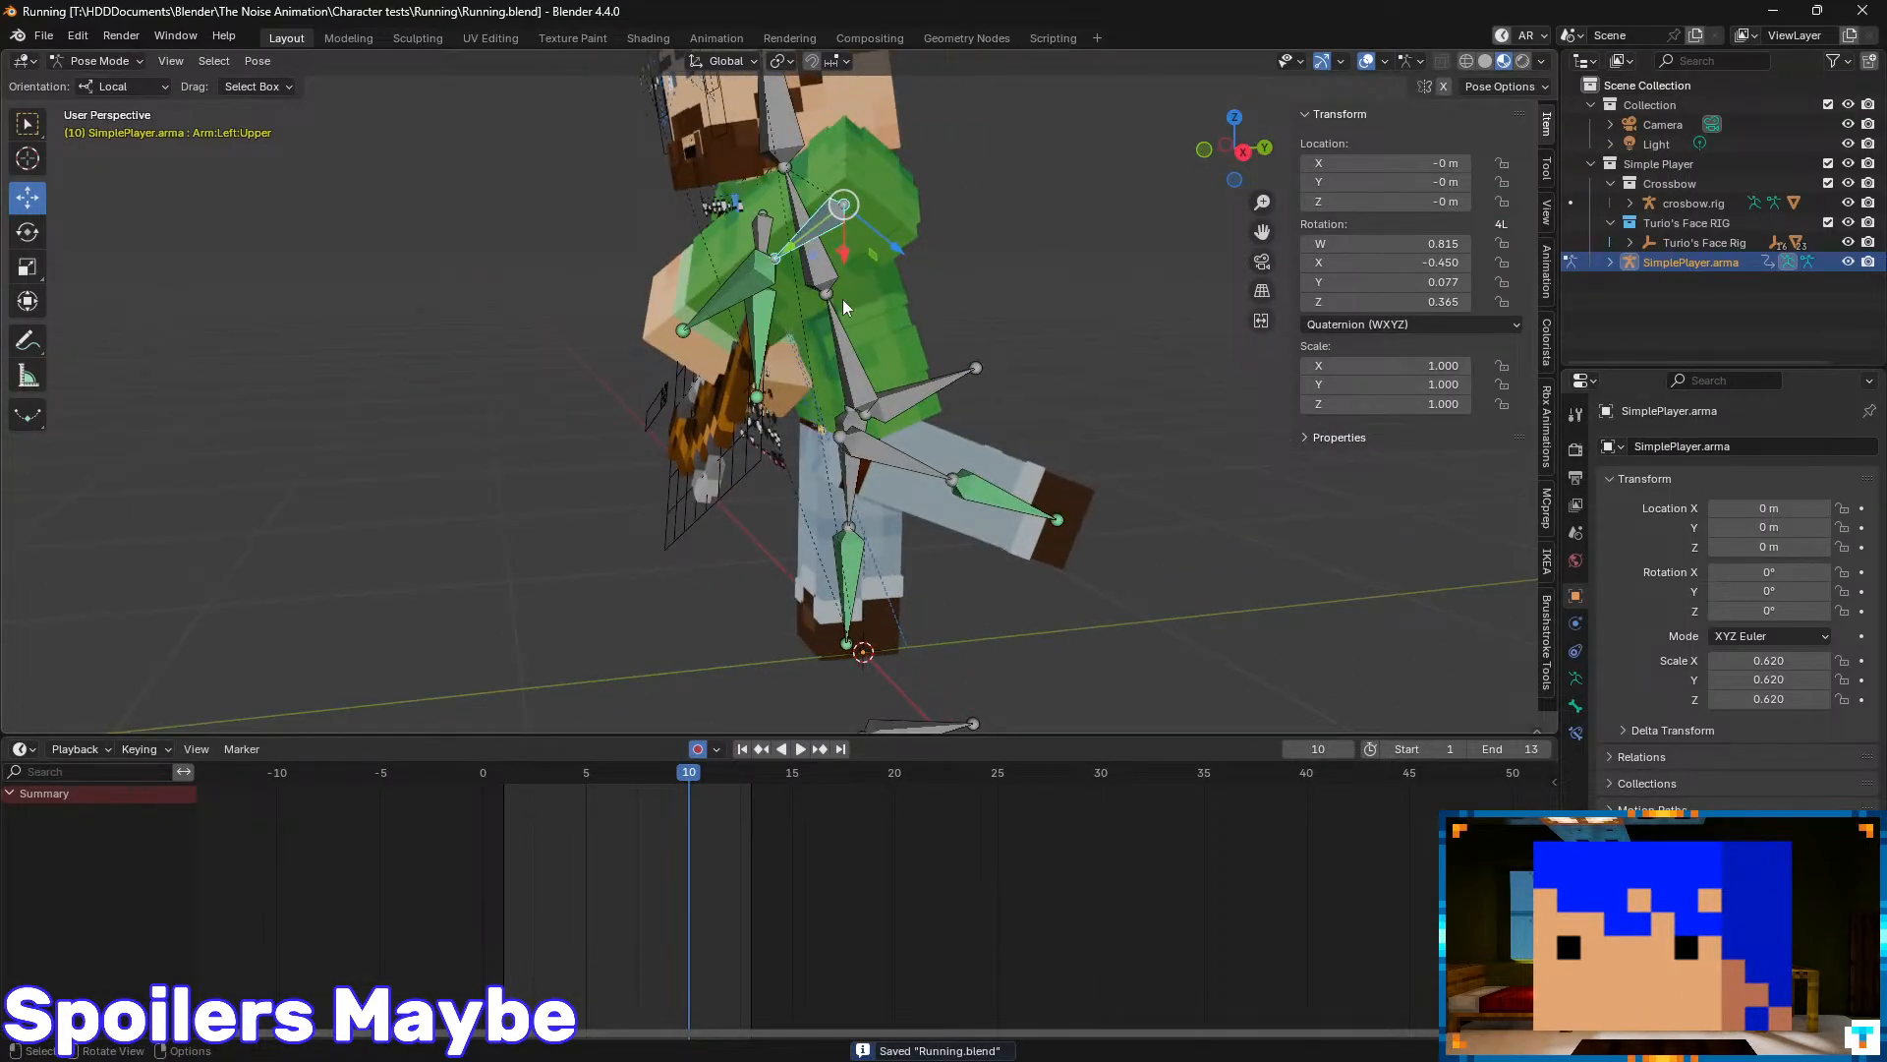
left_click(762, 224)
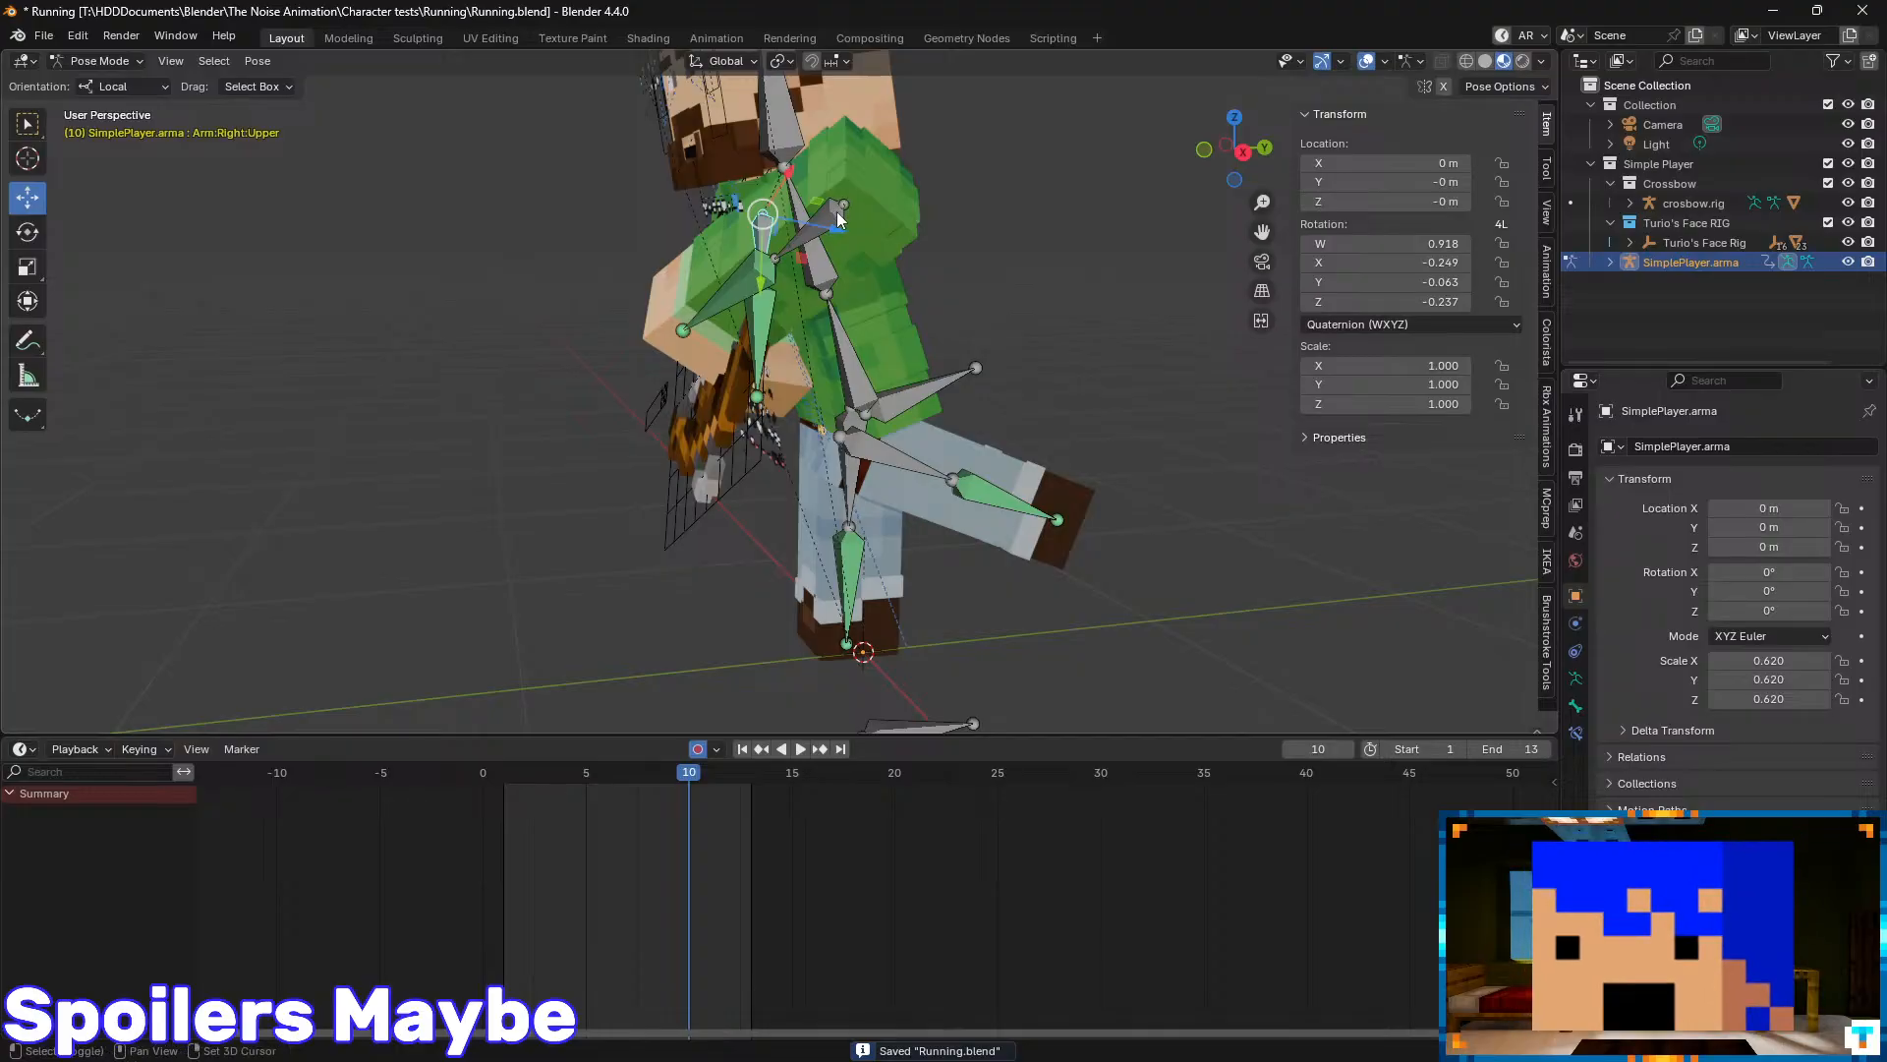
left_click(836, 210, "shift")
left_click(28, 232)
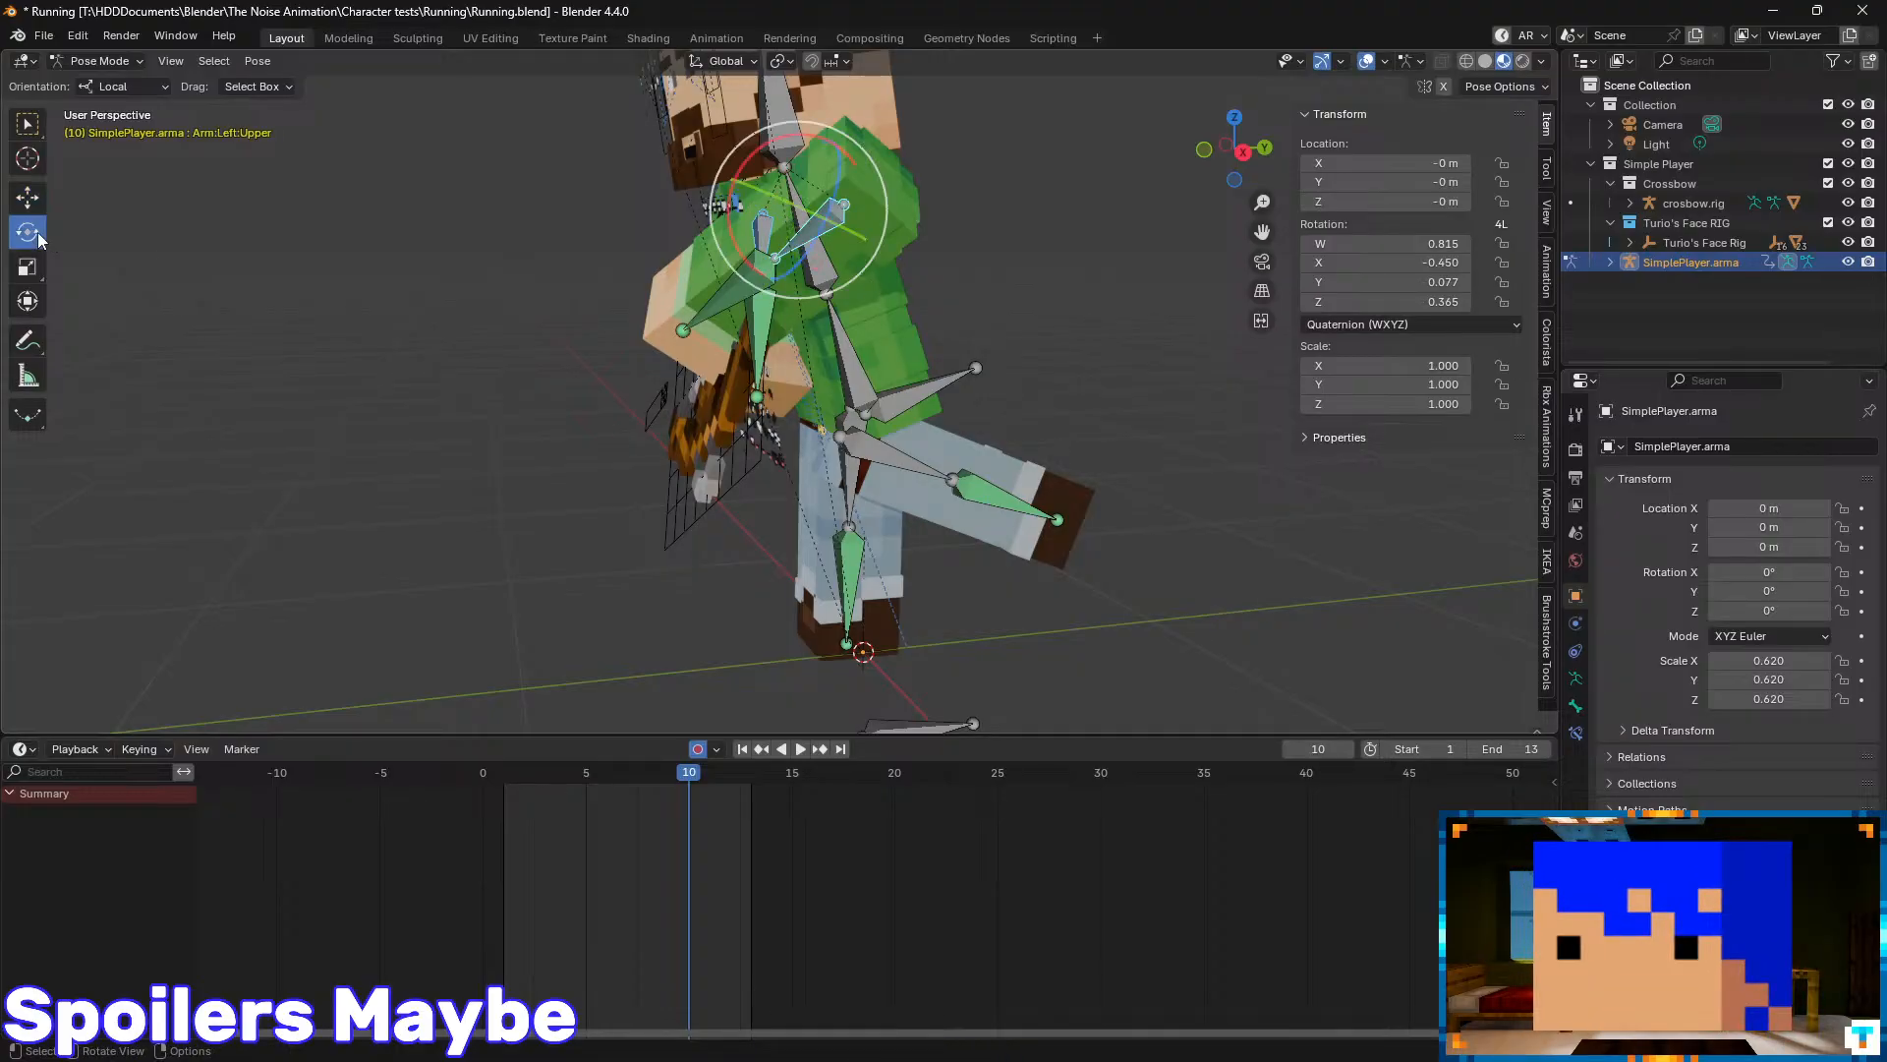
left_click(158, 87)
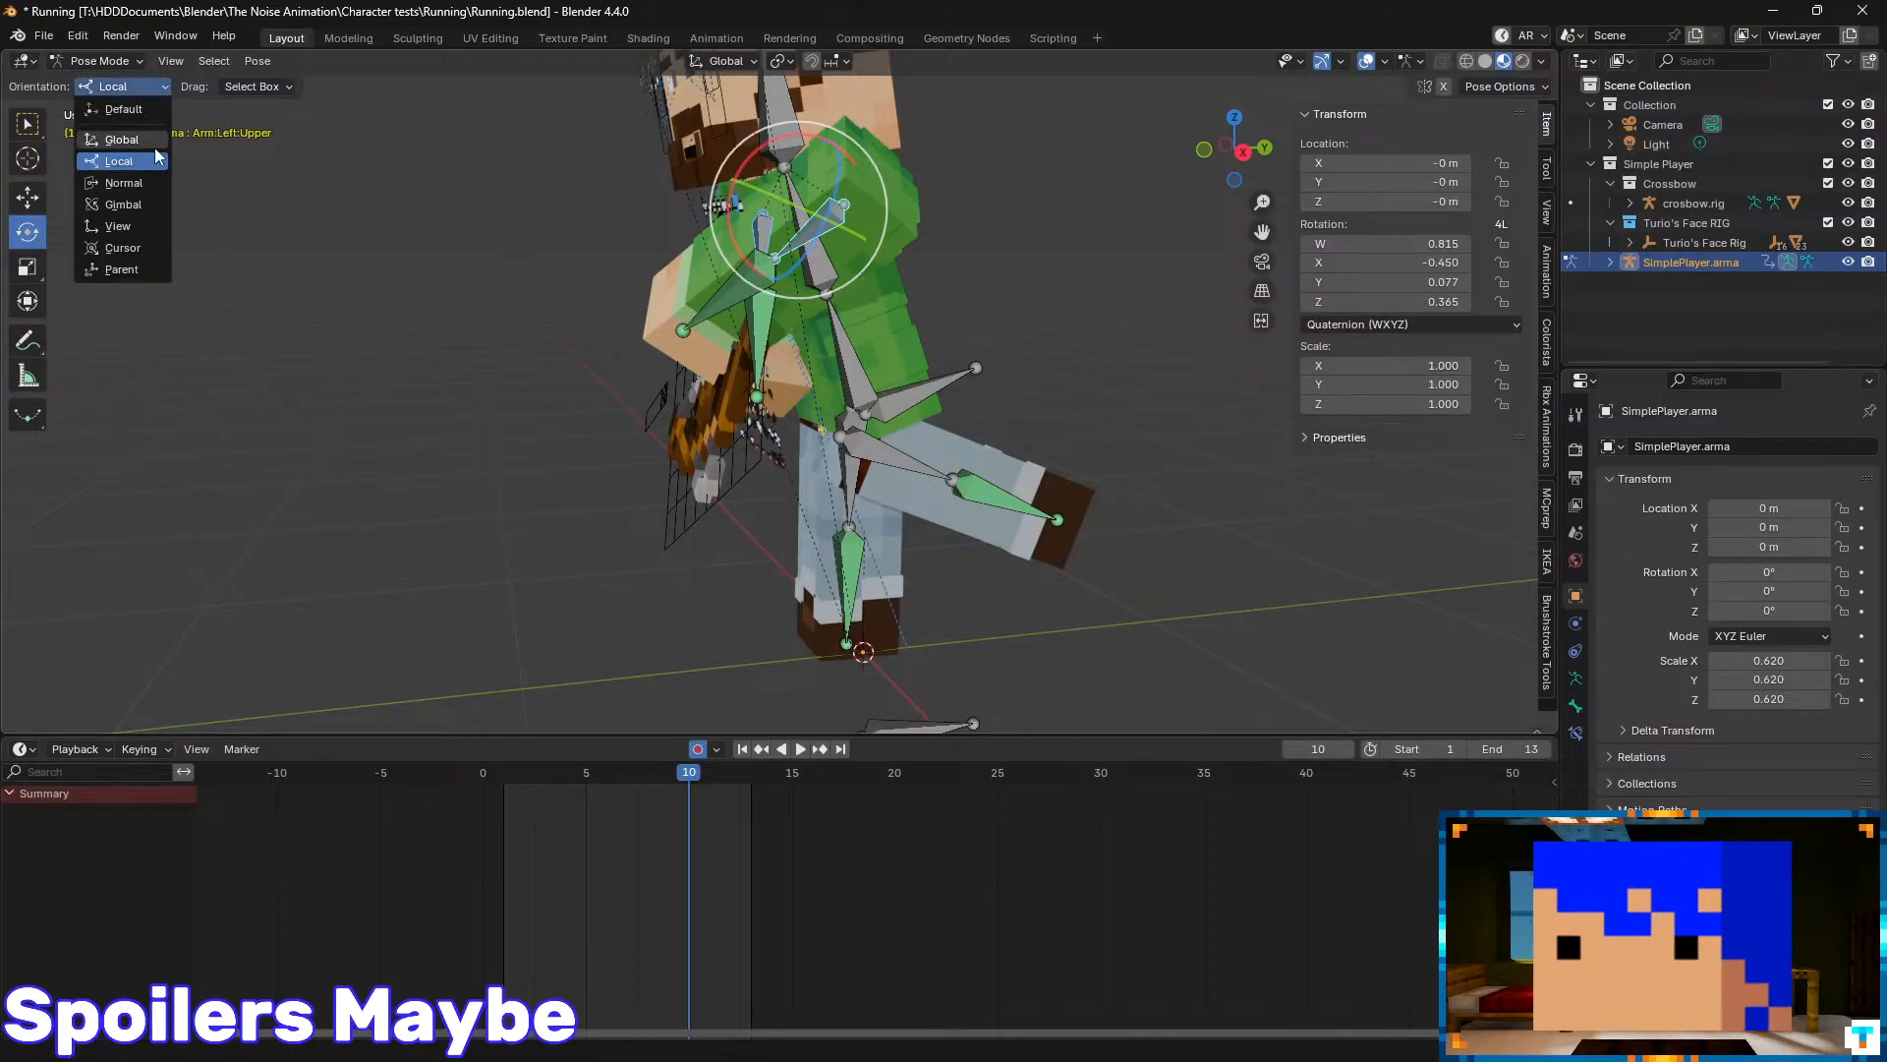
key("ctrl+s")
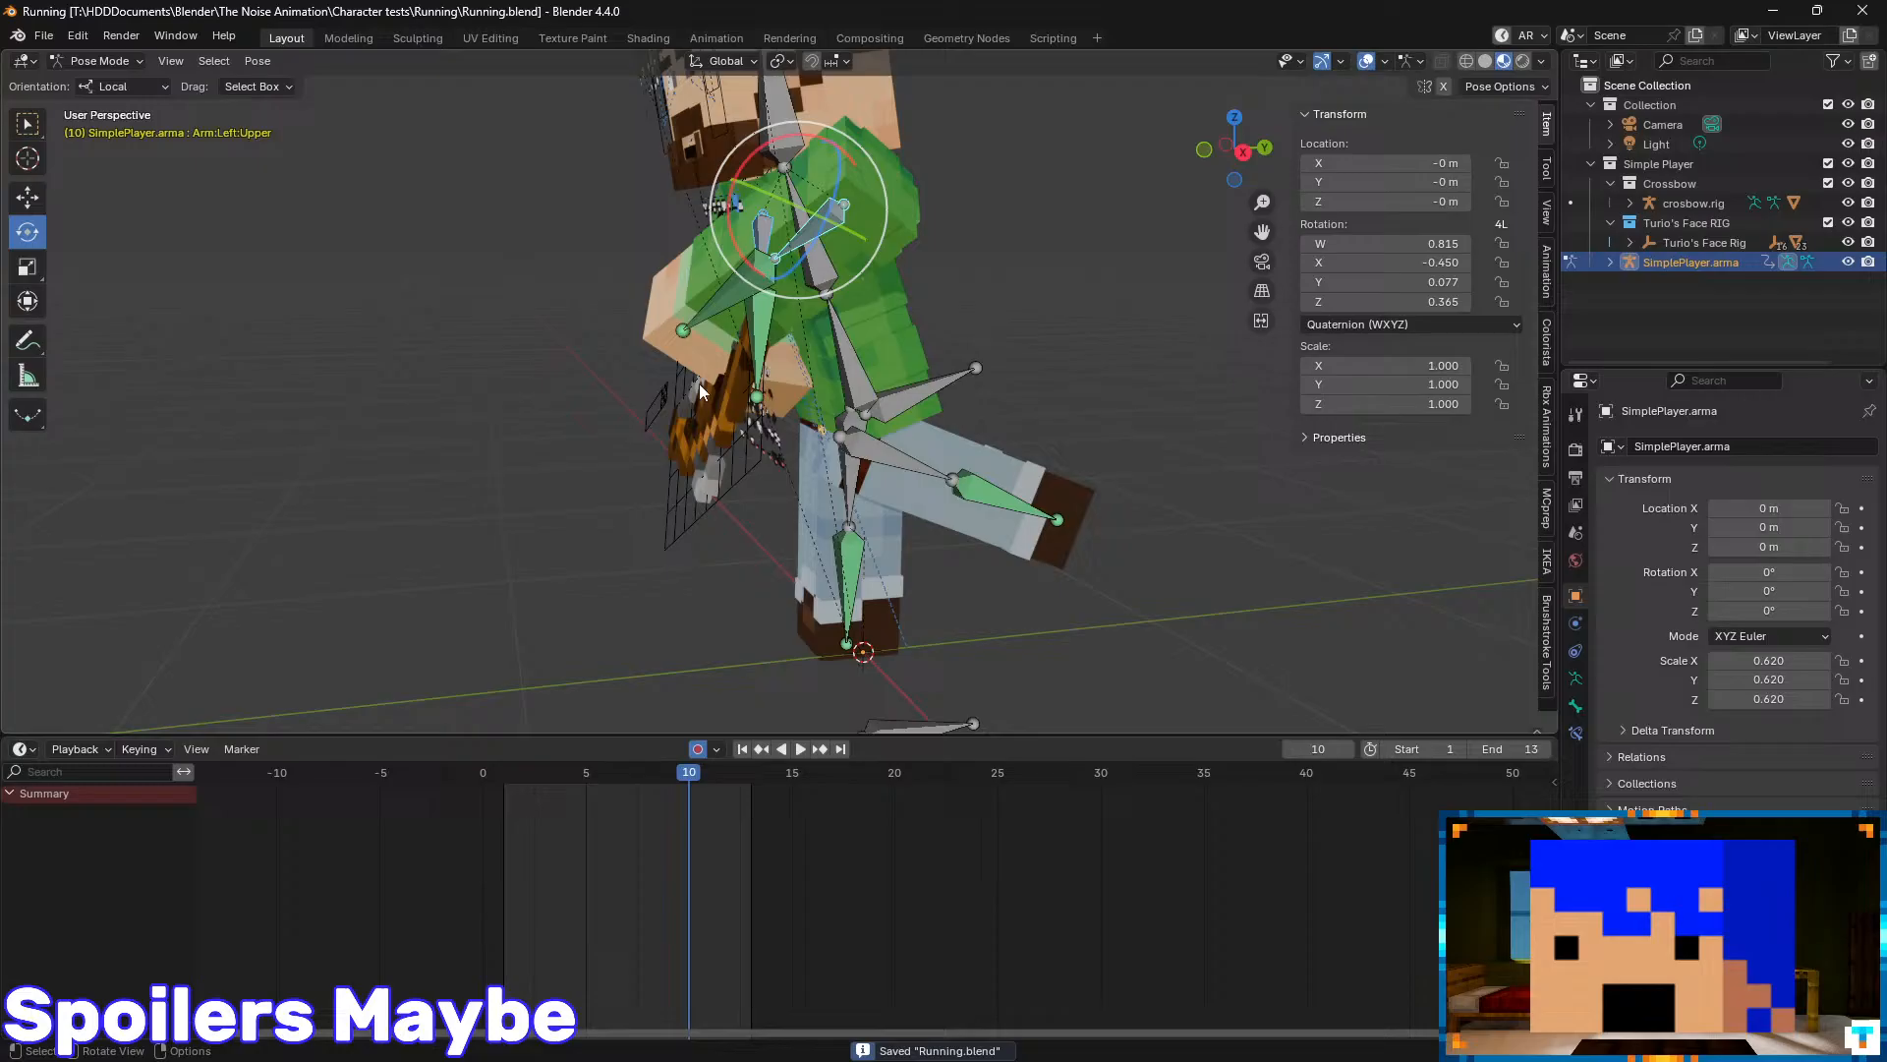
- Open the recent file Walking.blend and display the character in rendered shading with overlays and gizmos shown
left_click(44, 35)
mouse_move(199, 95)
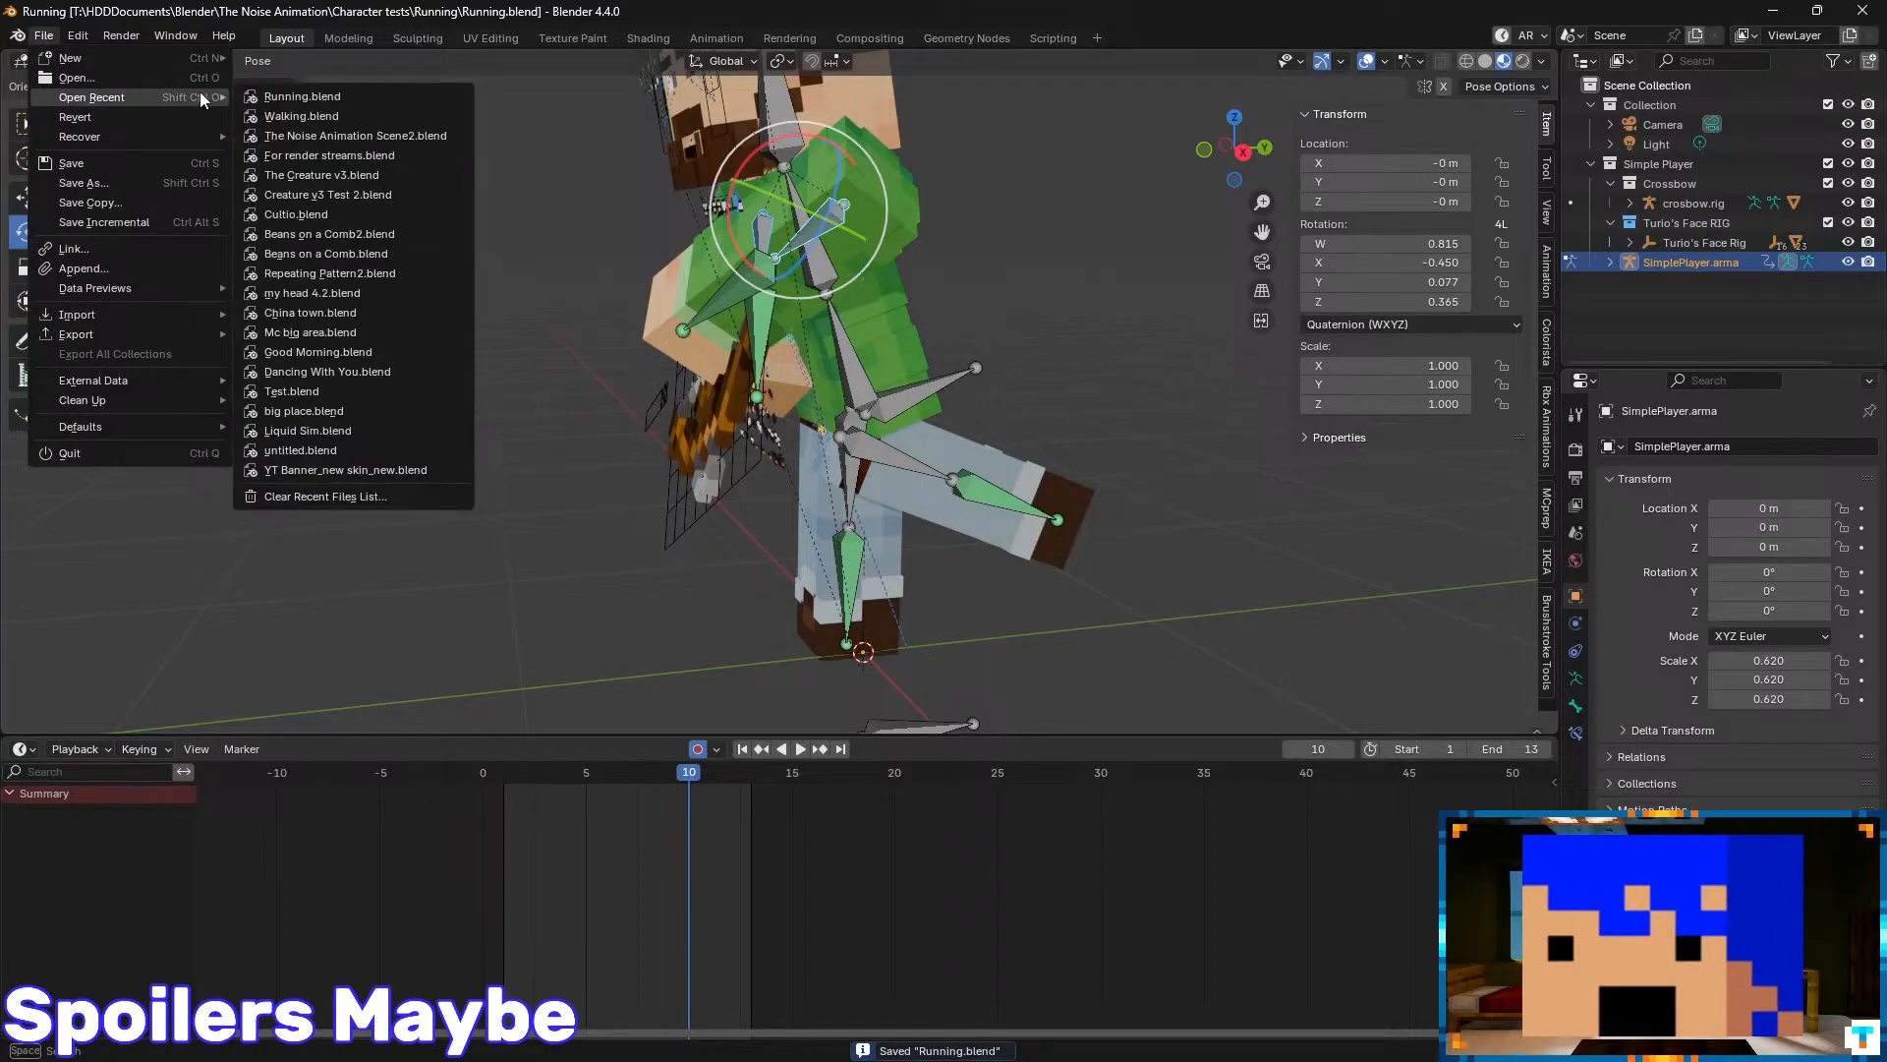
left_click(339, 115)
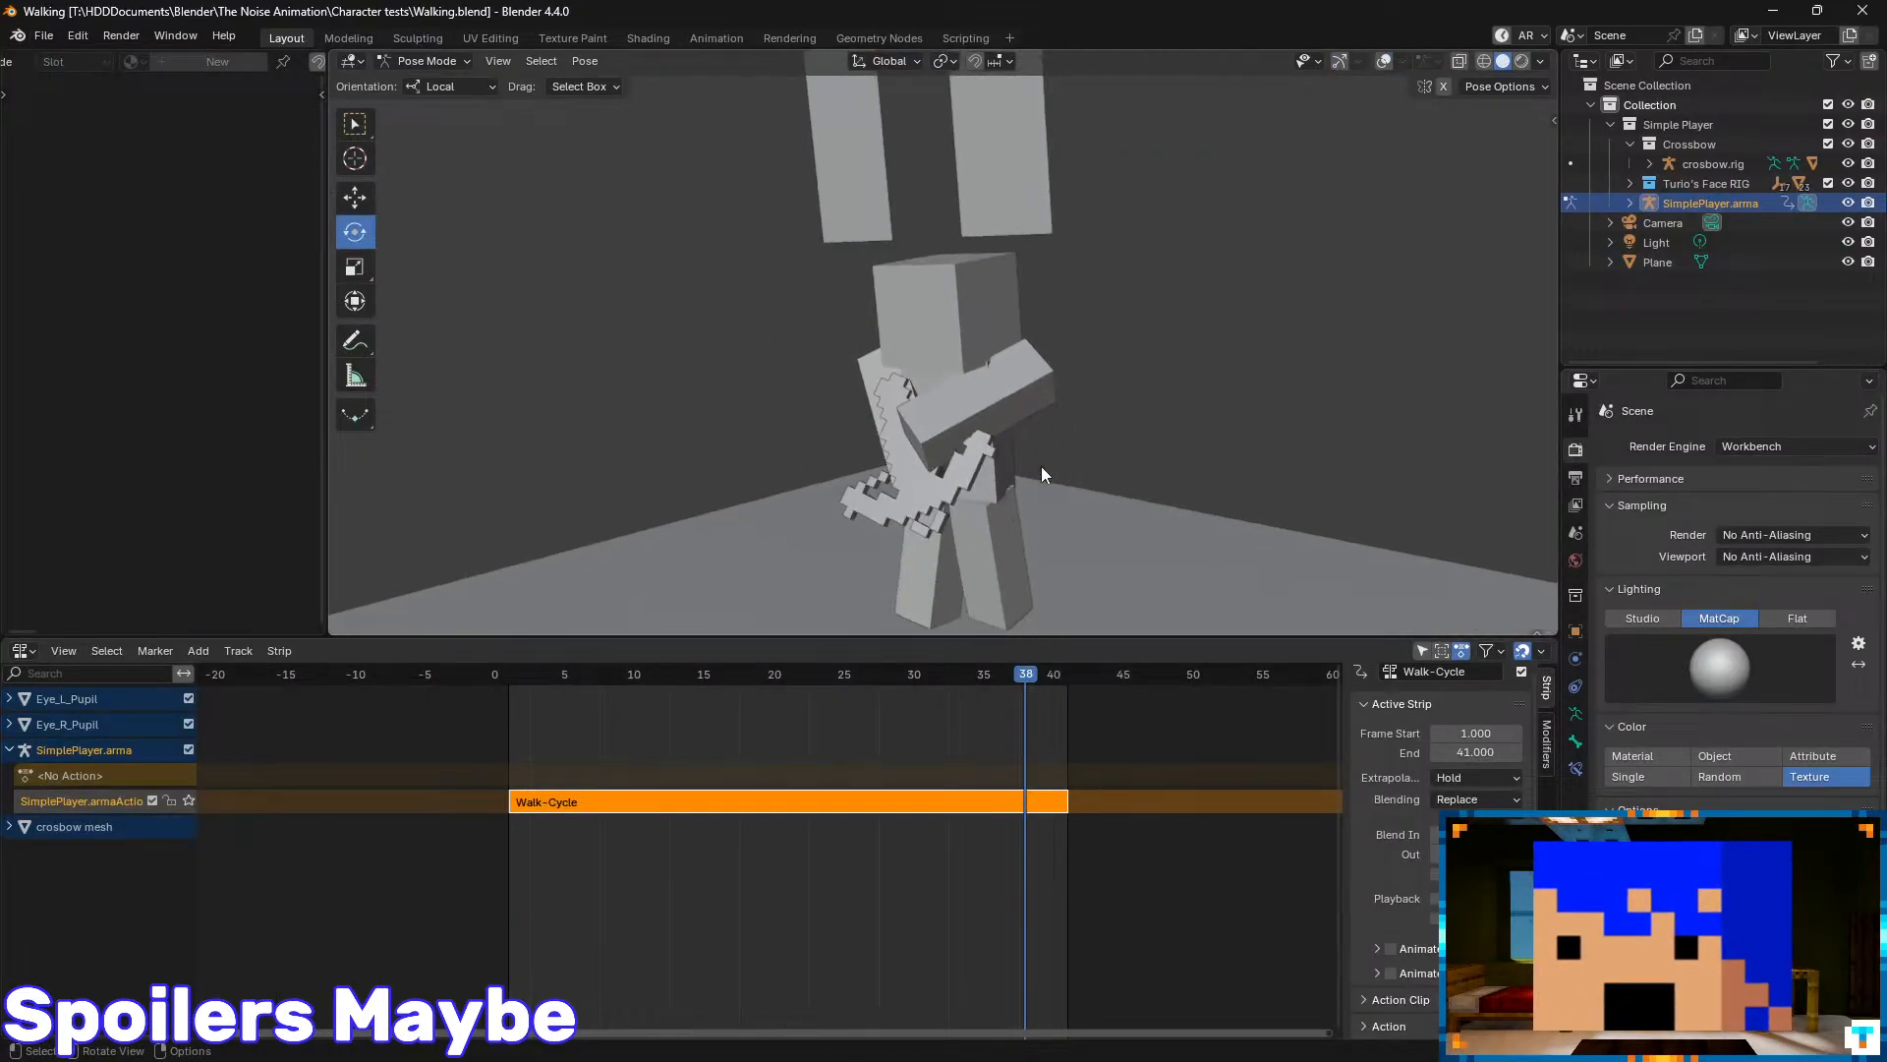
scroll(1039, 465, "up", 4)
left_click(1523, 61)
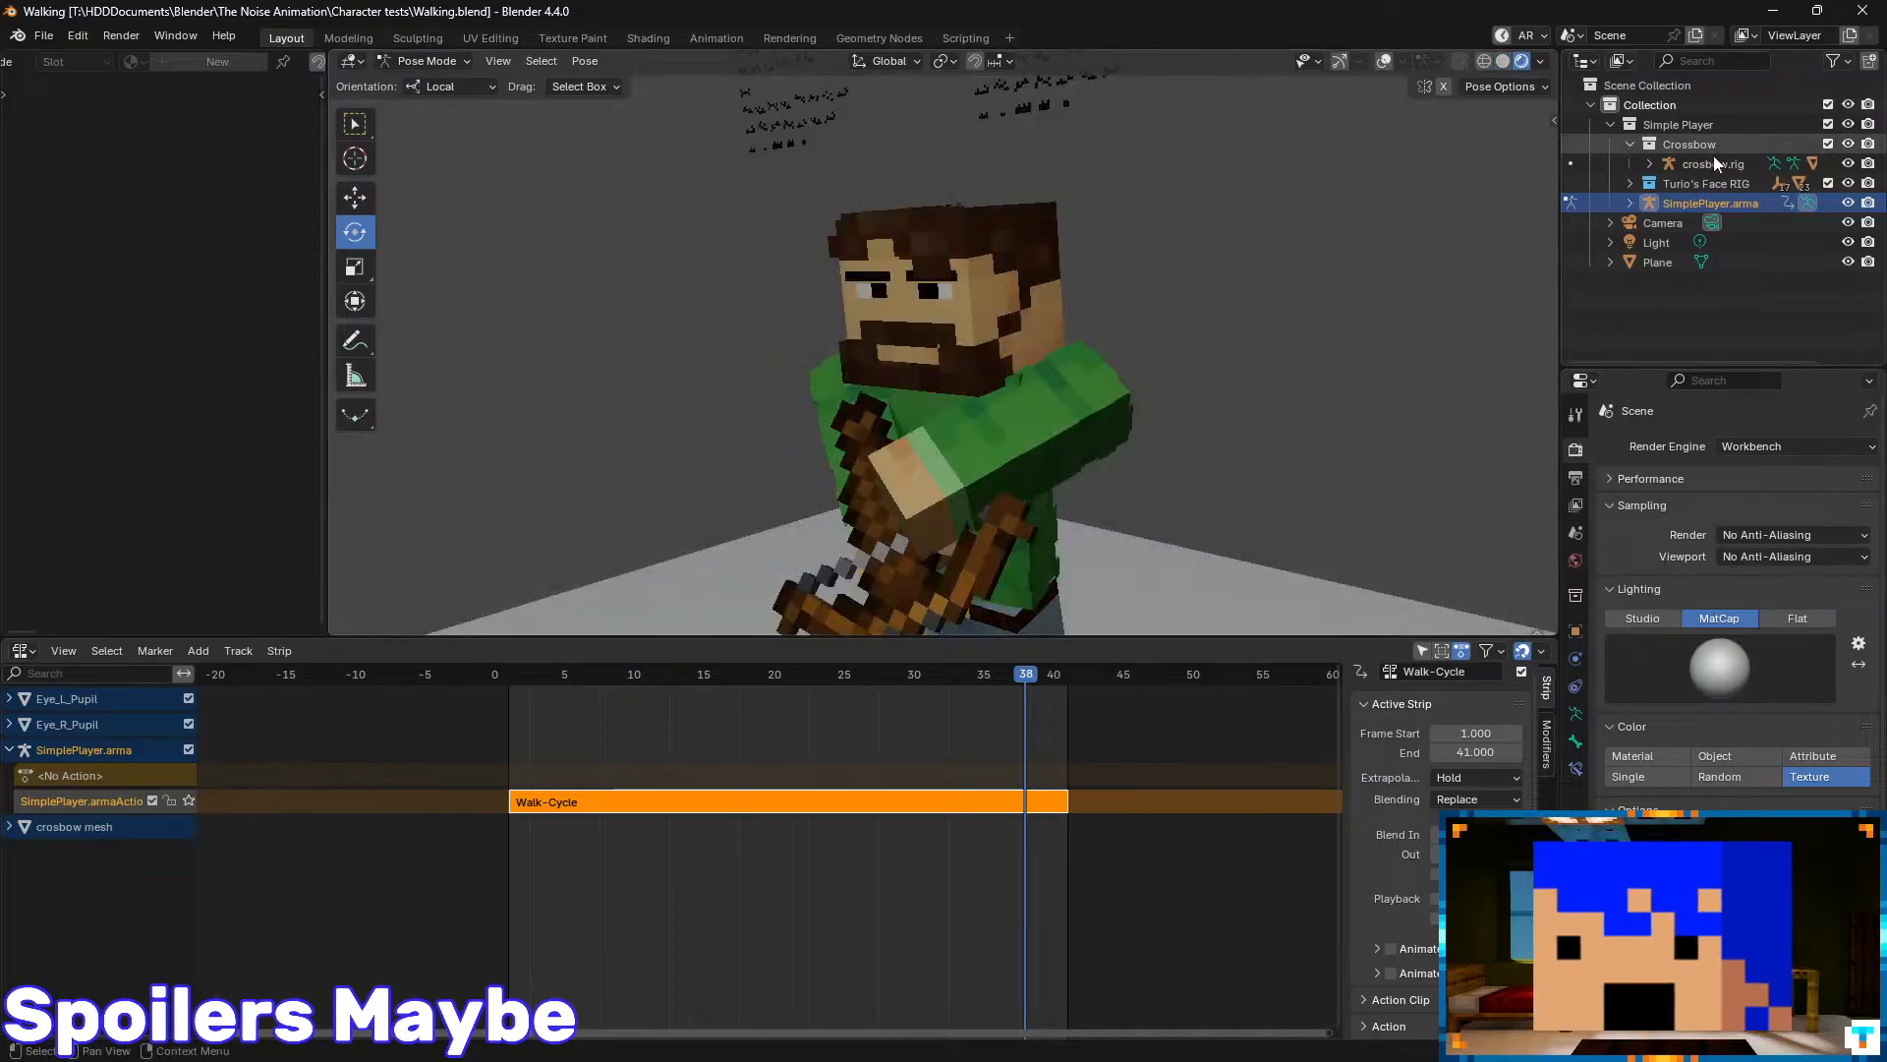
left_click(1384, 61)
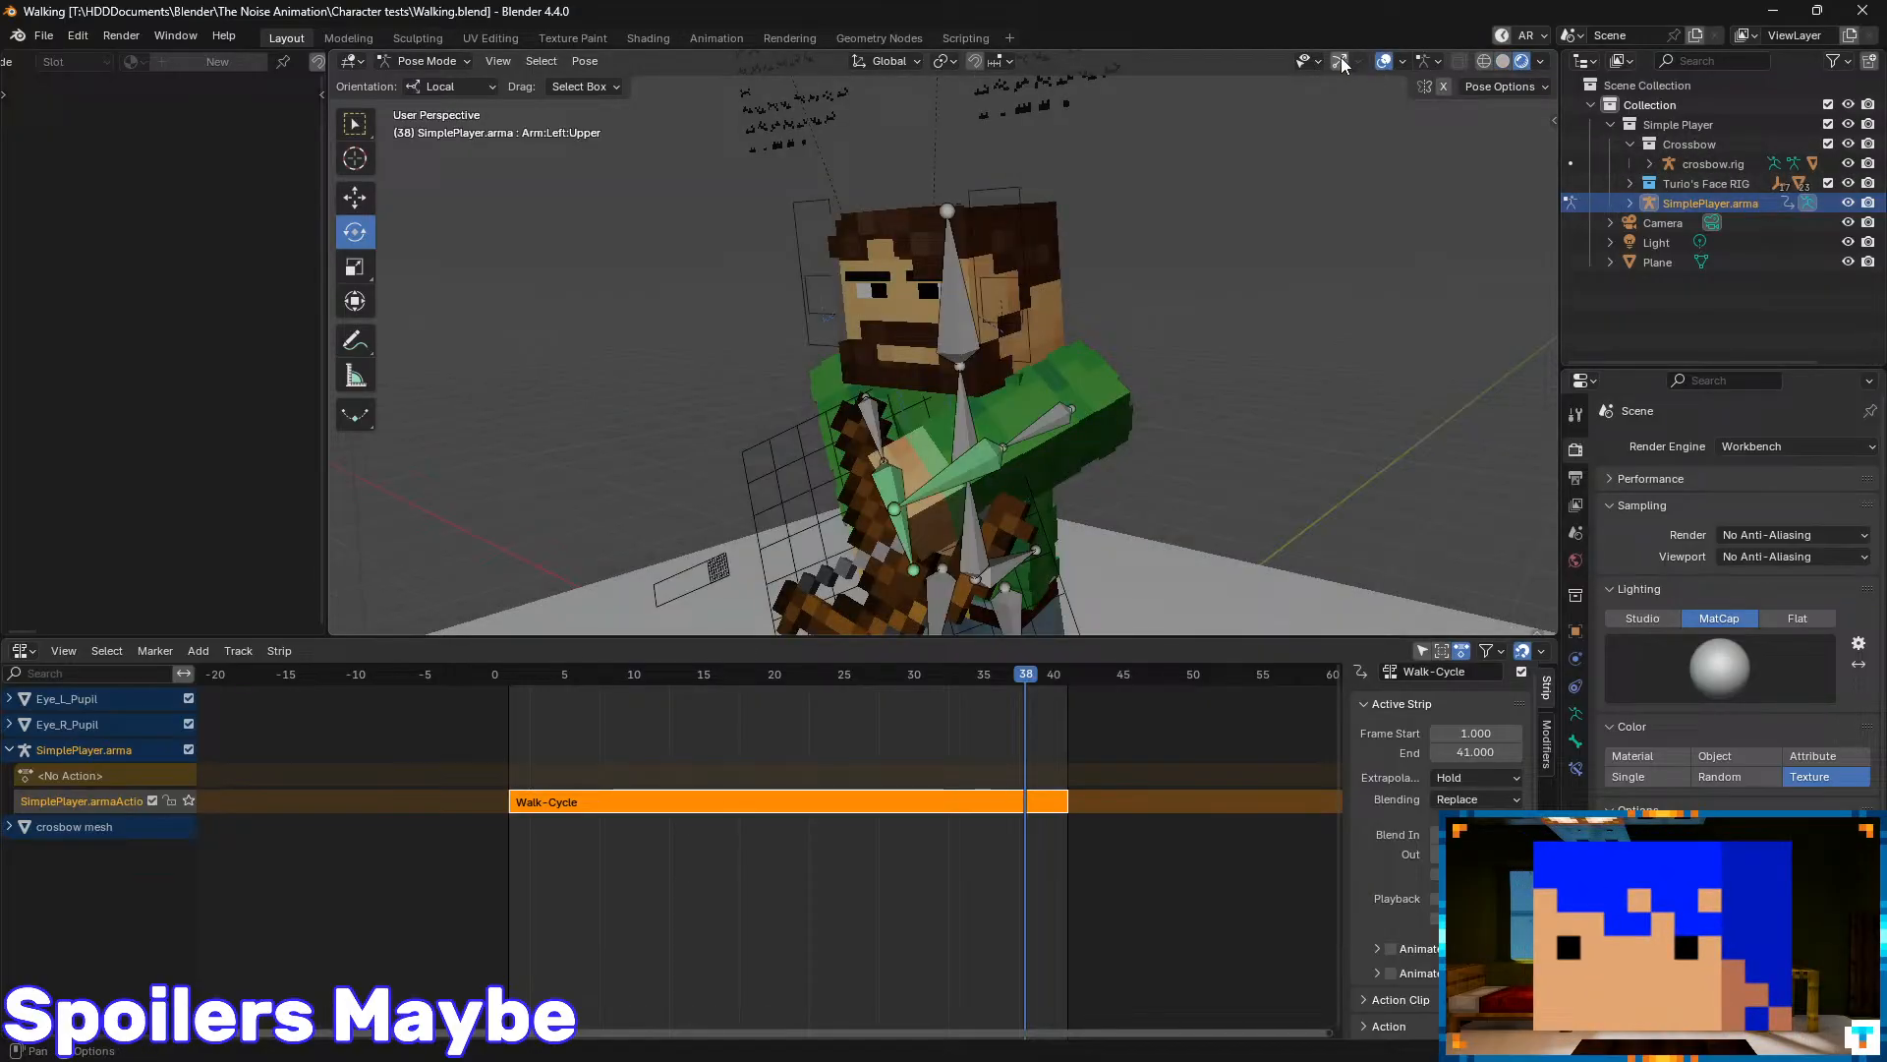
left_click(1338, 61)
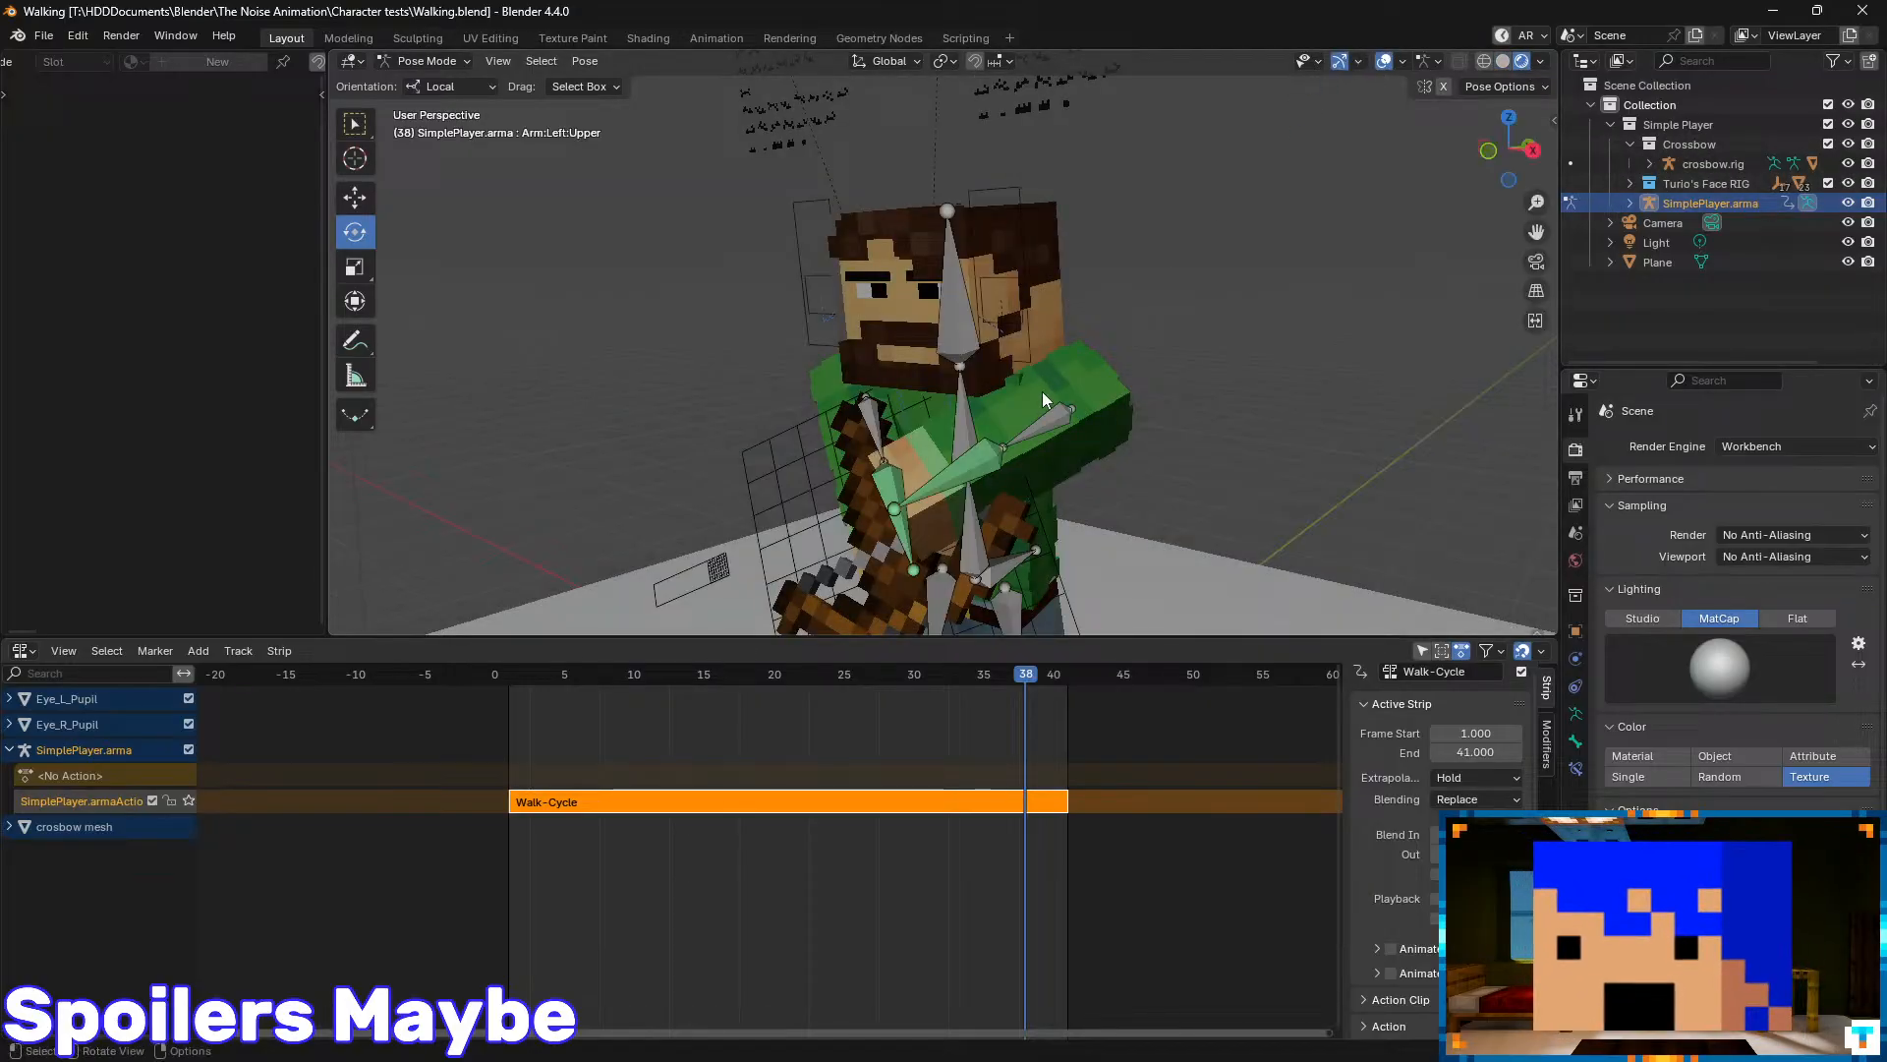
- Check the right and left upper arm bones for keyframes in the Dope Sheet, and return to the Nonlinear Animation editor
left_click(873, 416)
left_click(34, 654)
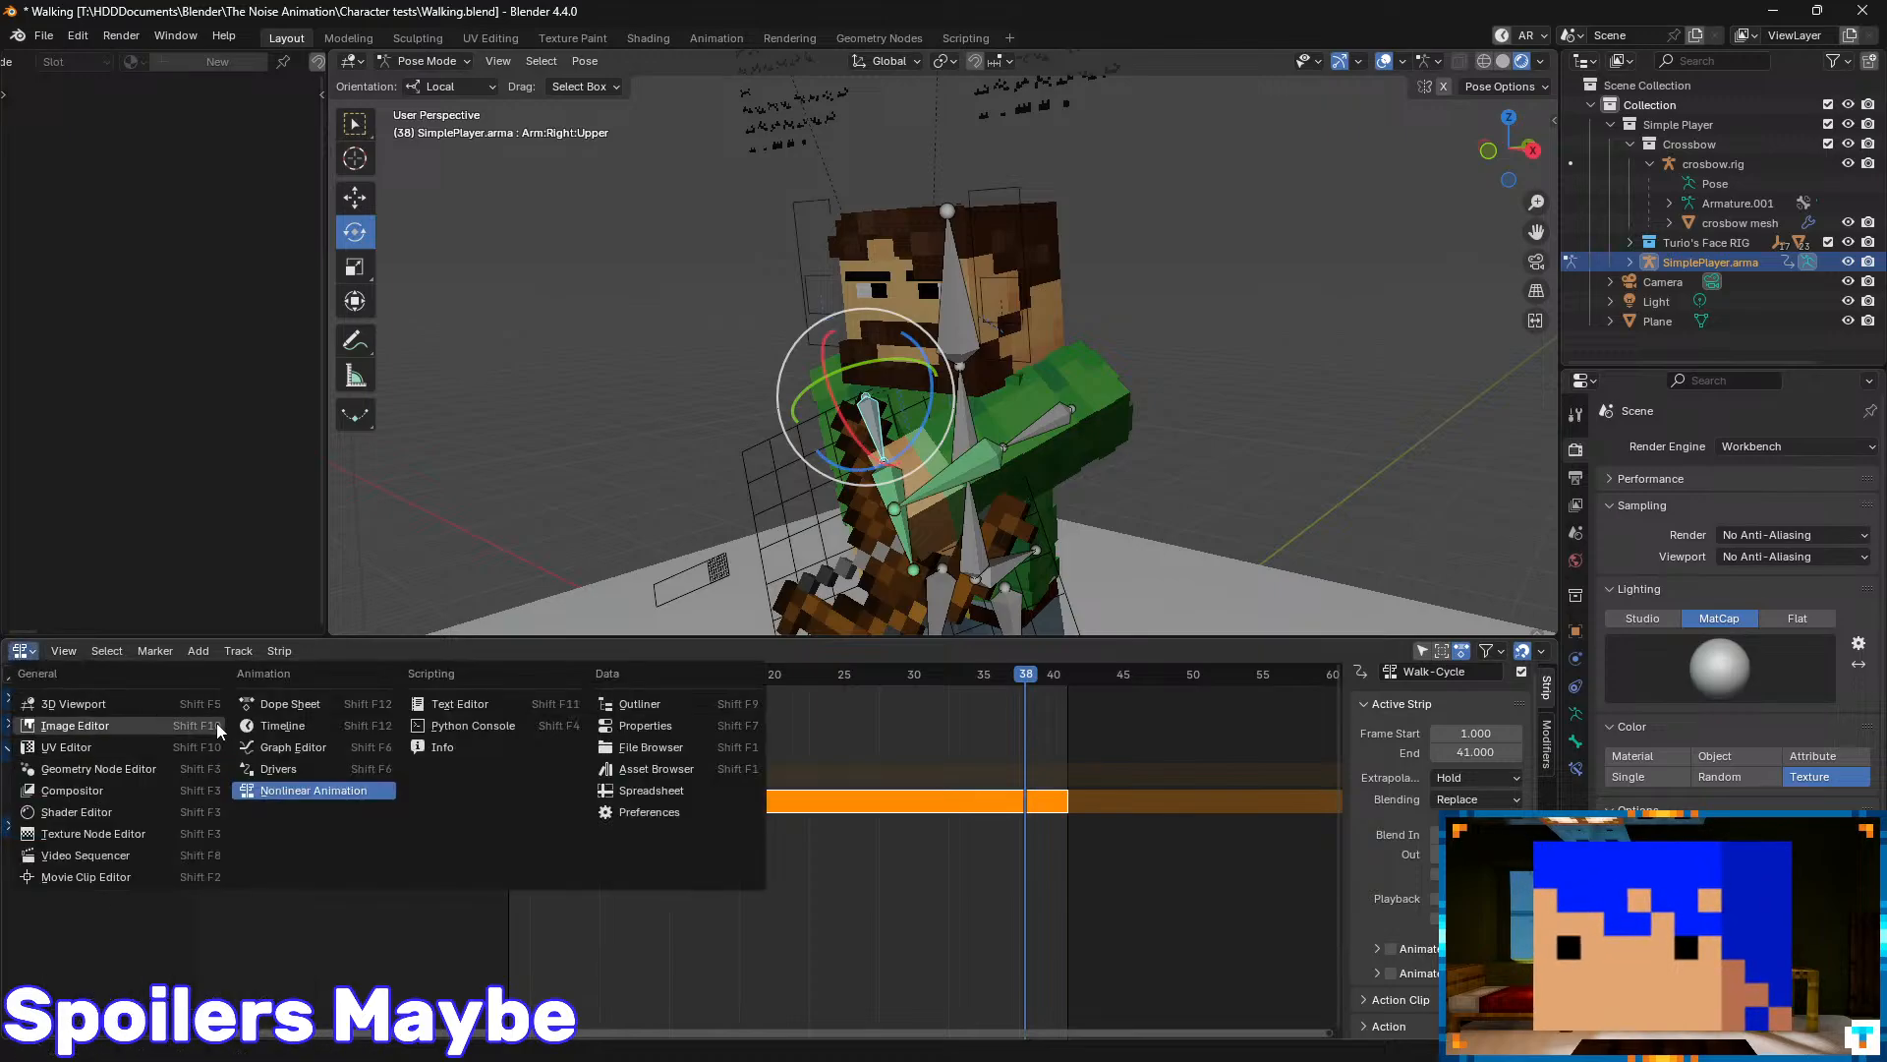
left_click(346, 704)
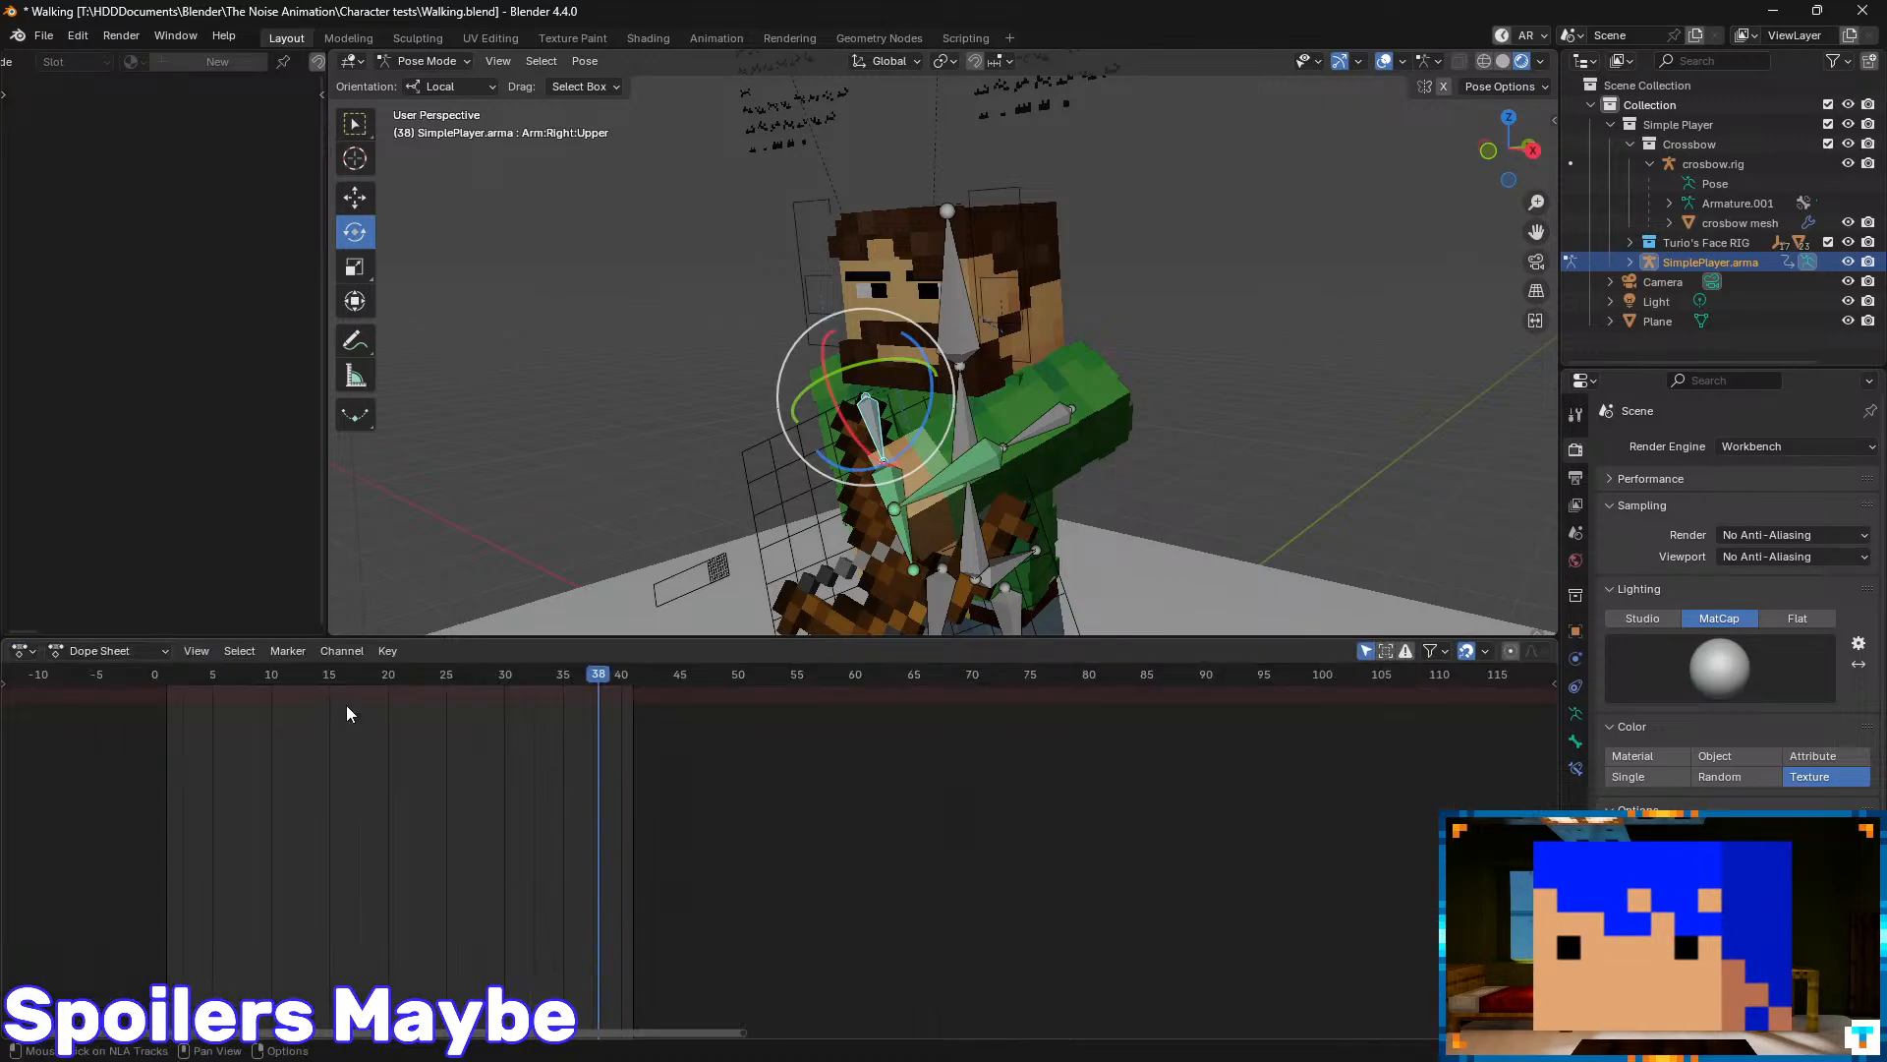
left_click(1018, 437)
left_click(8, 683)
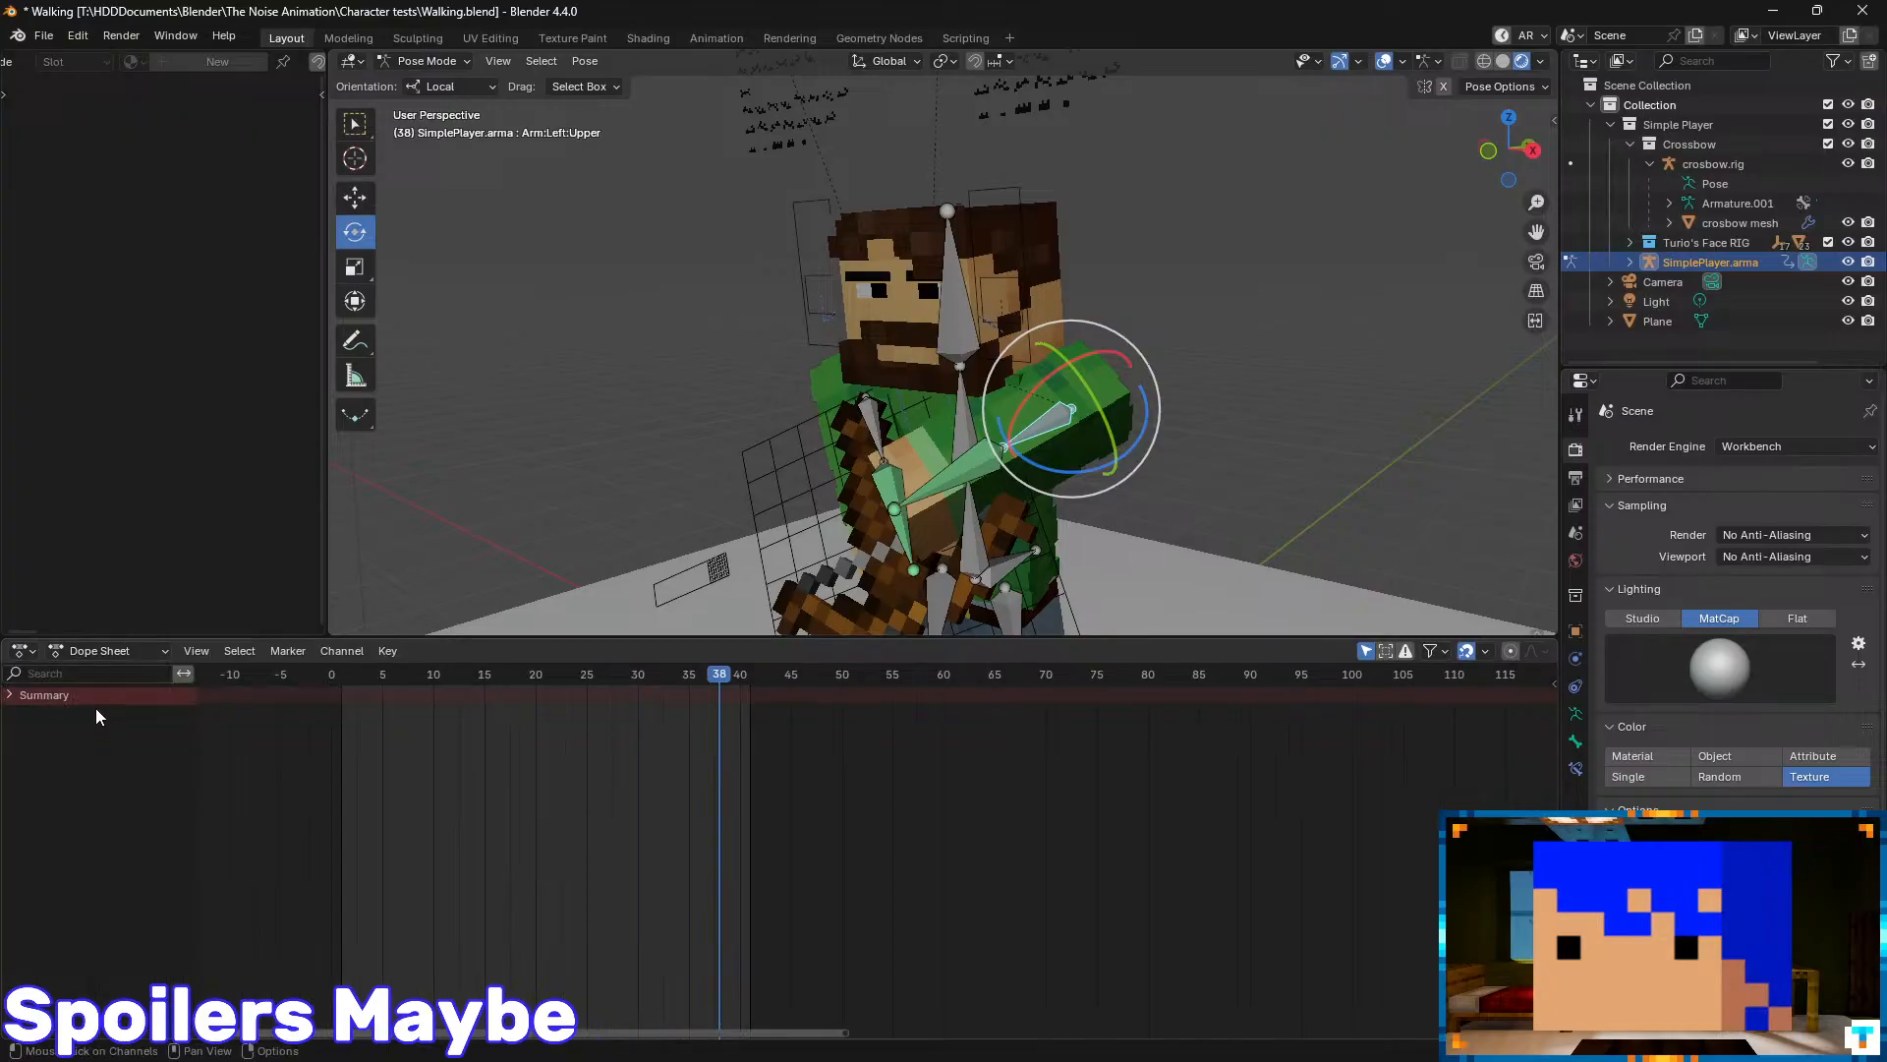
left_click(12, 696)
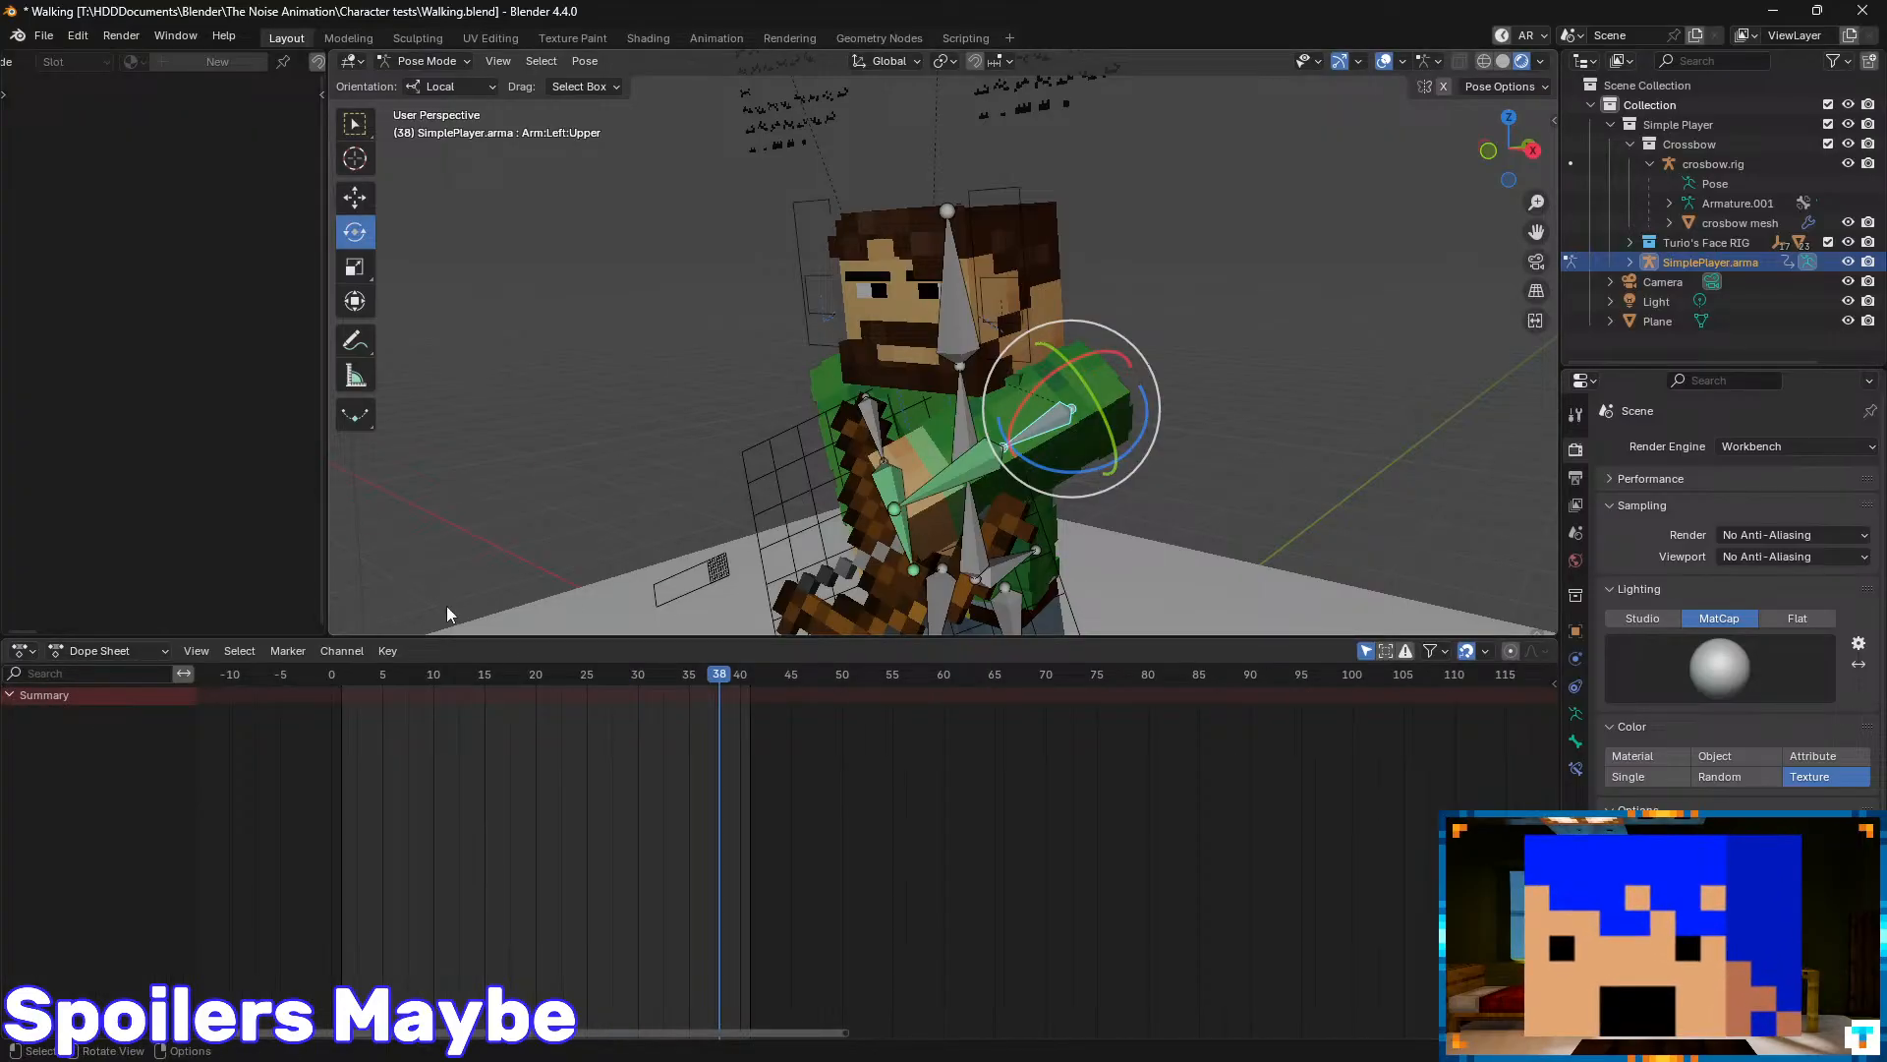
left_click(57, 653)
left_click(23, 652)
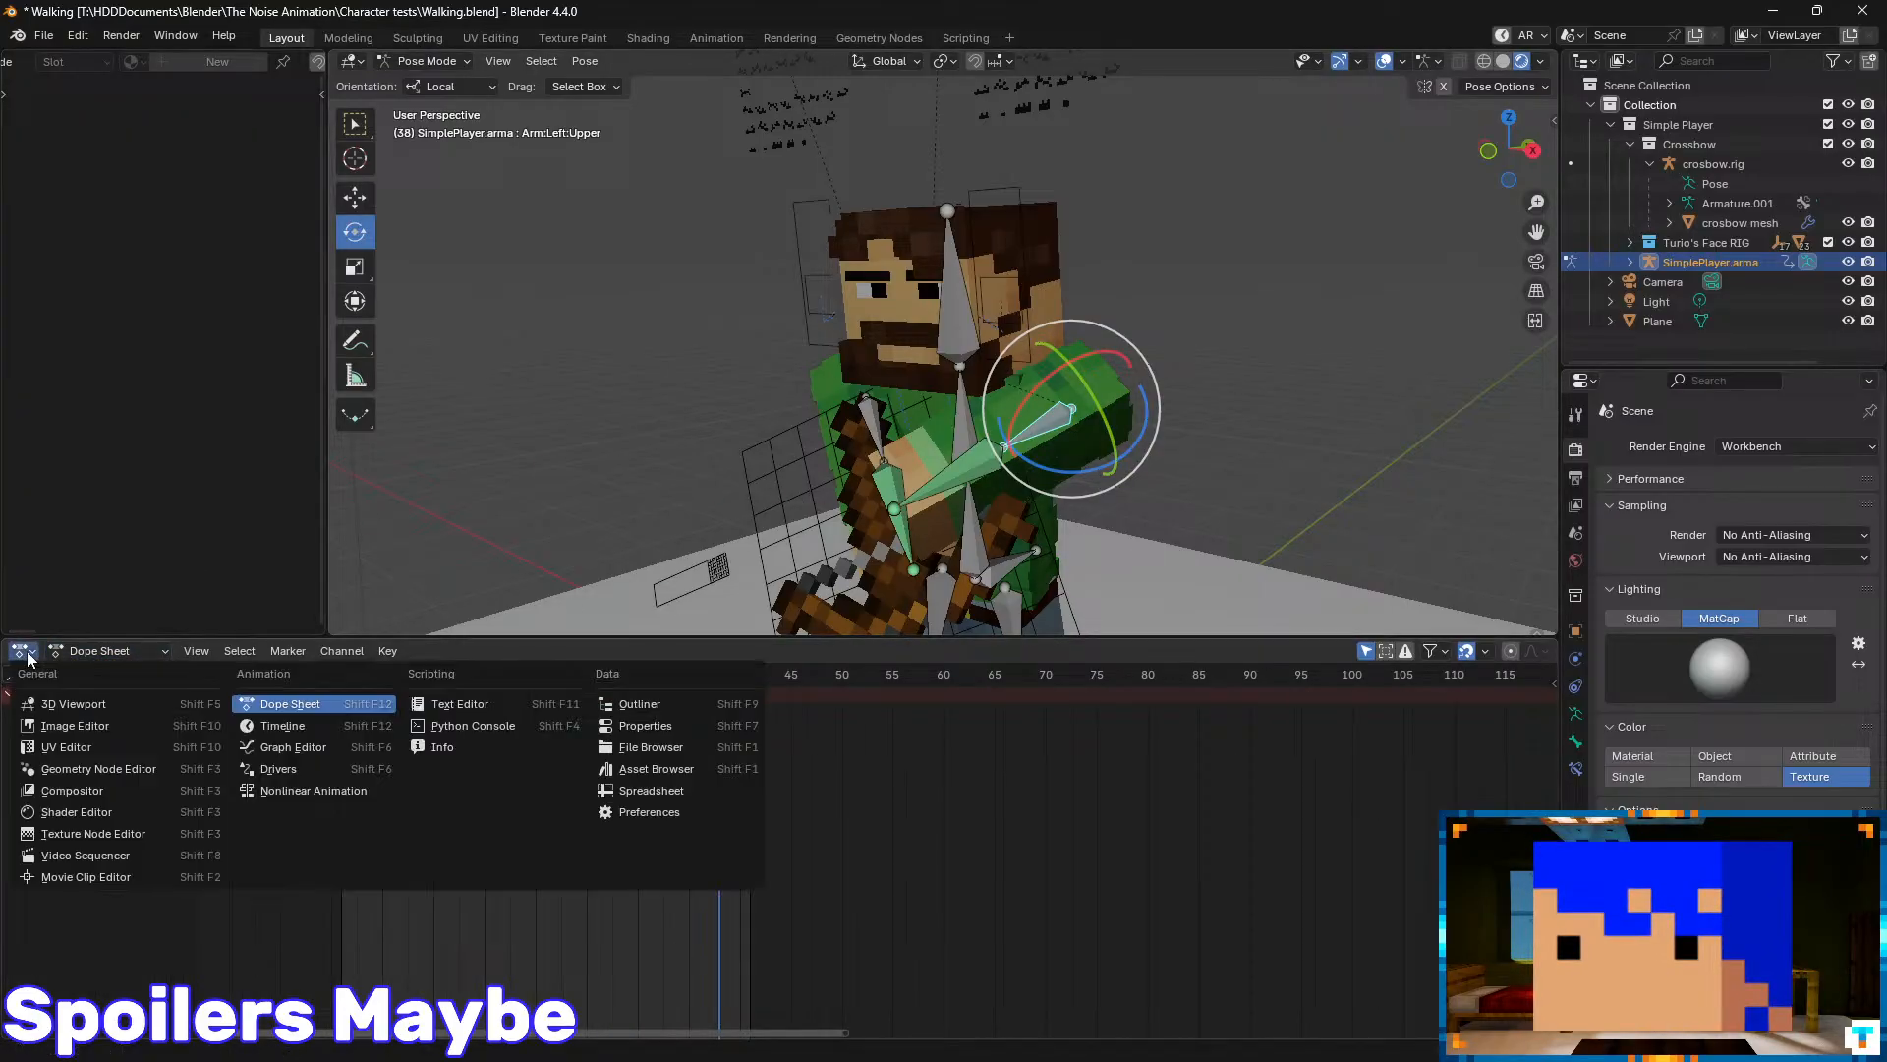
left_click(323, 782)
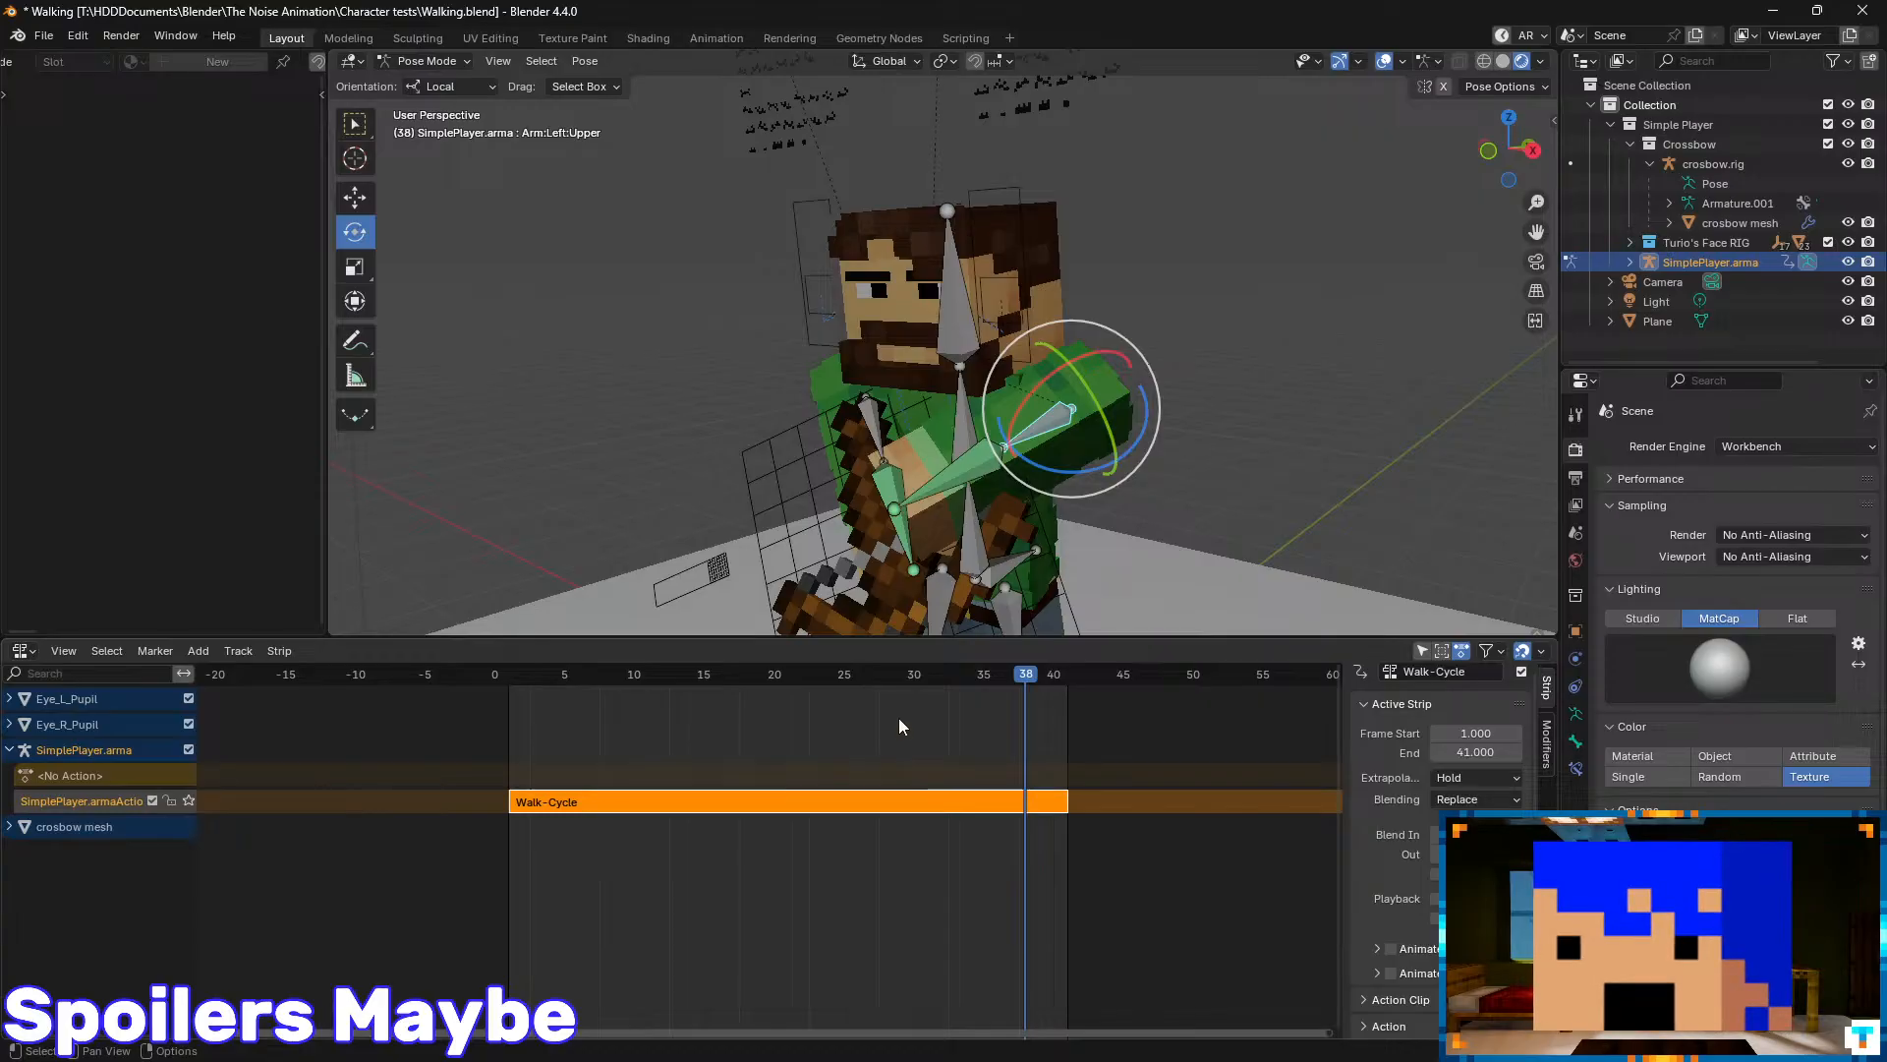
- Play back the walk cycle and examine the arm motion from the side and front
middle_click_drag(1339, 377, 1041, 568)
key("space")
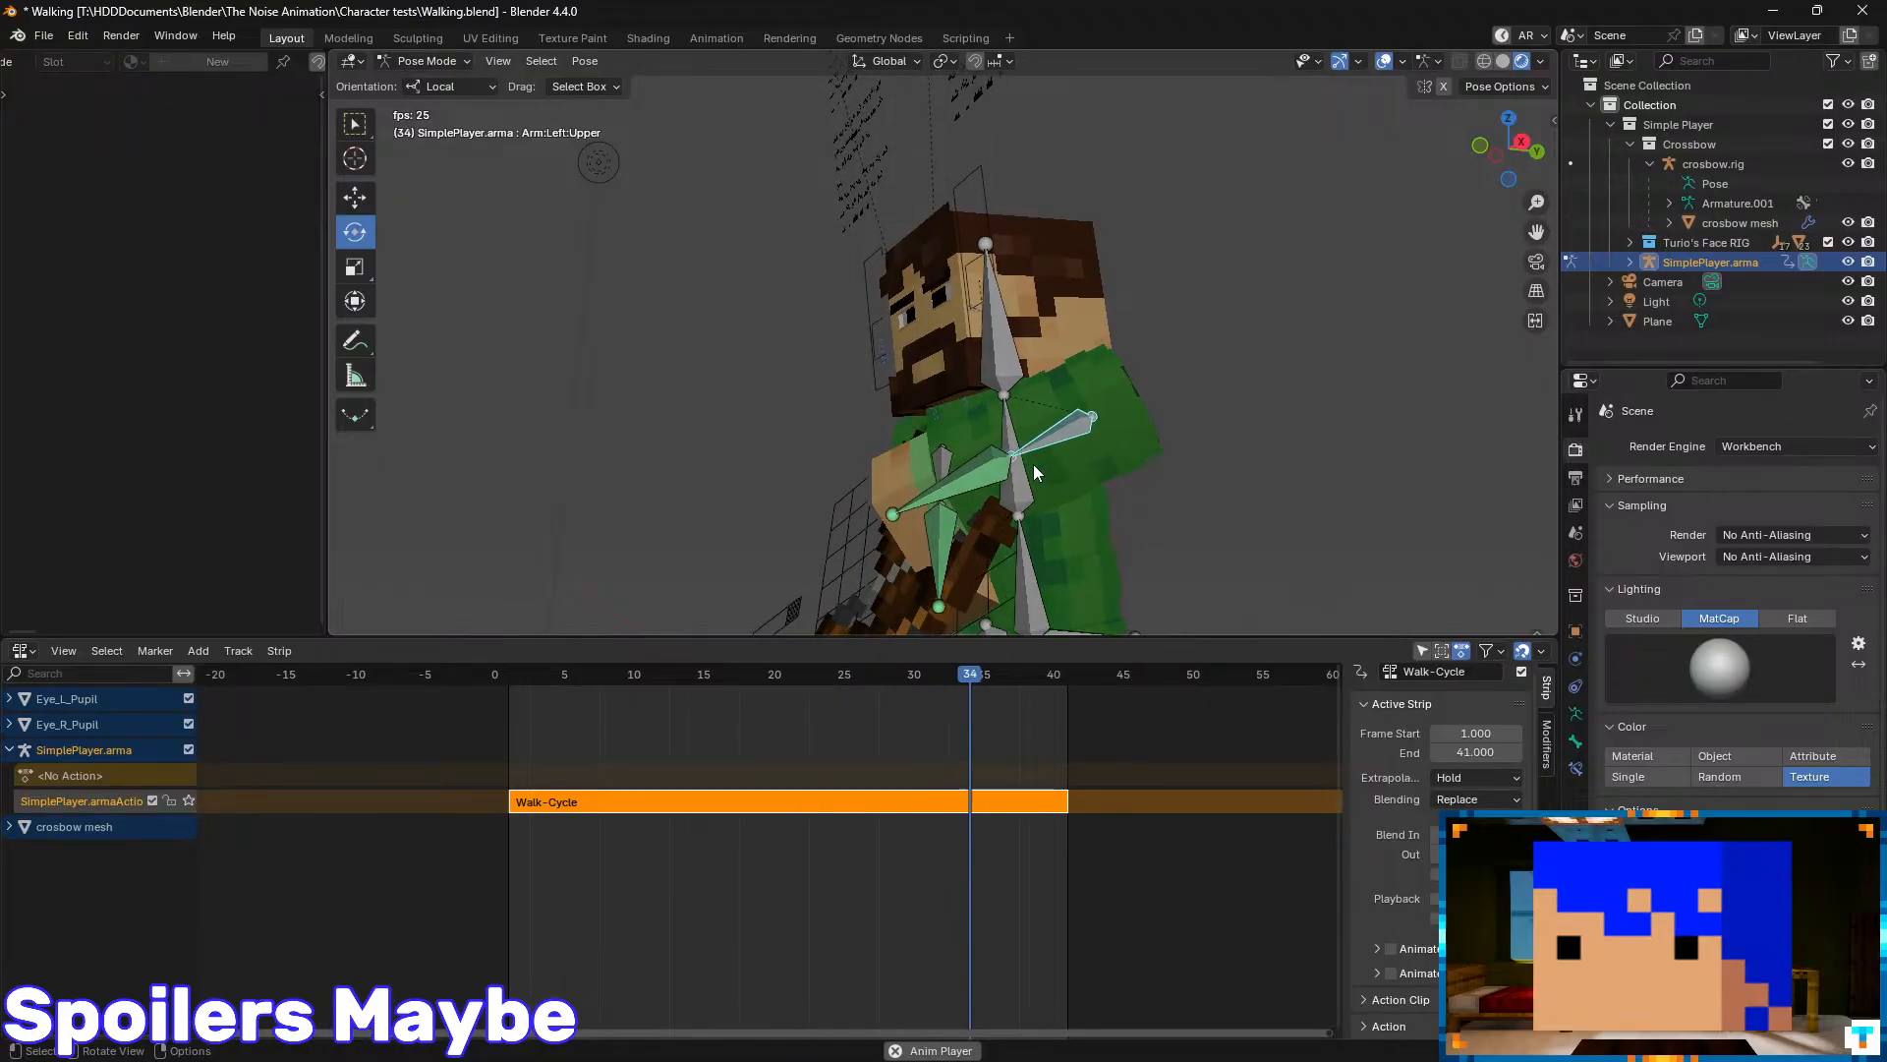
mouse_move(888, 478)
middle_mouse_down()
mouse_move(1040, 496)
mouse_move(1014, 515)
mouse_move(917, 488)
middle_mouse_up()
key("space")
- Reopen the recent file Running.blend without saving the changes to Walking.blend
left_click(54, 36)
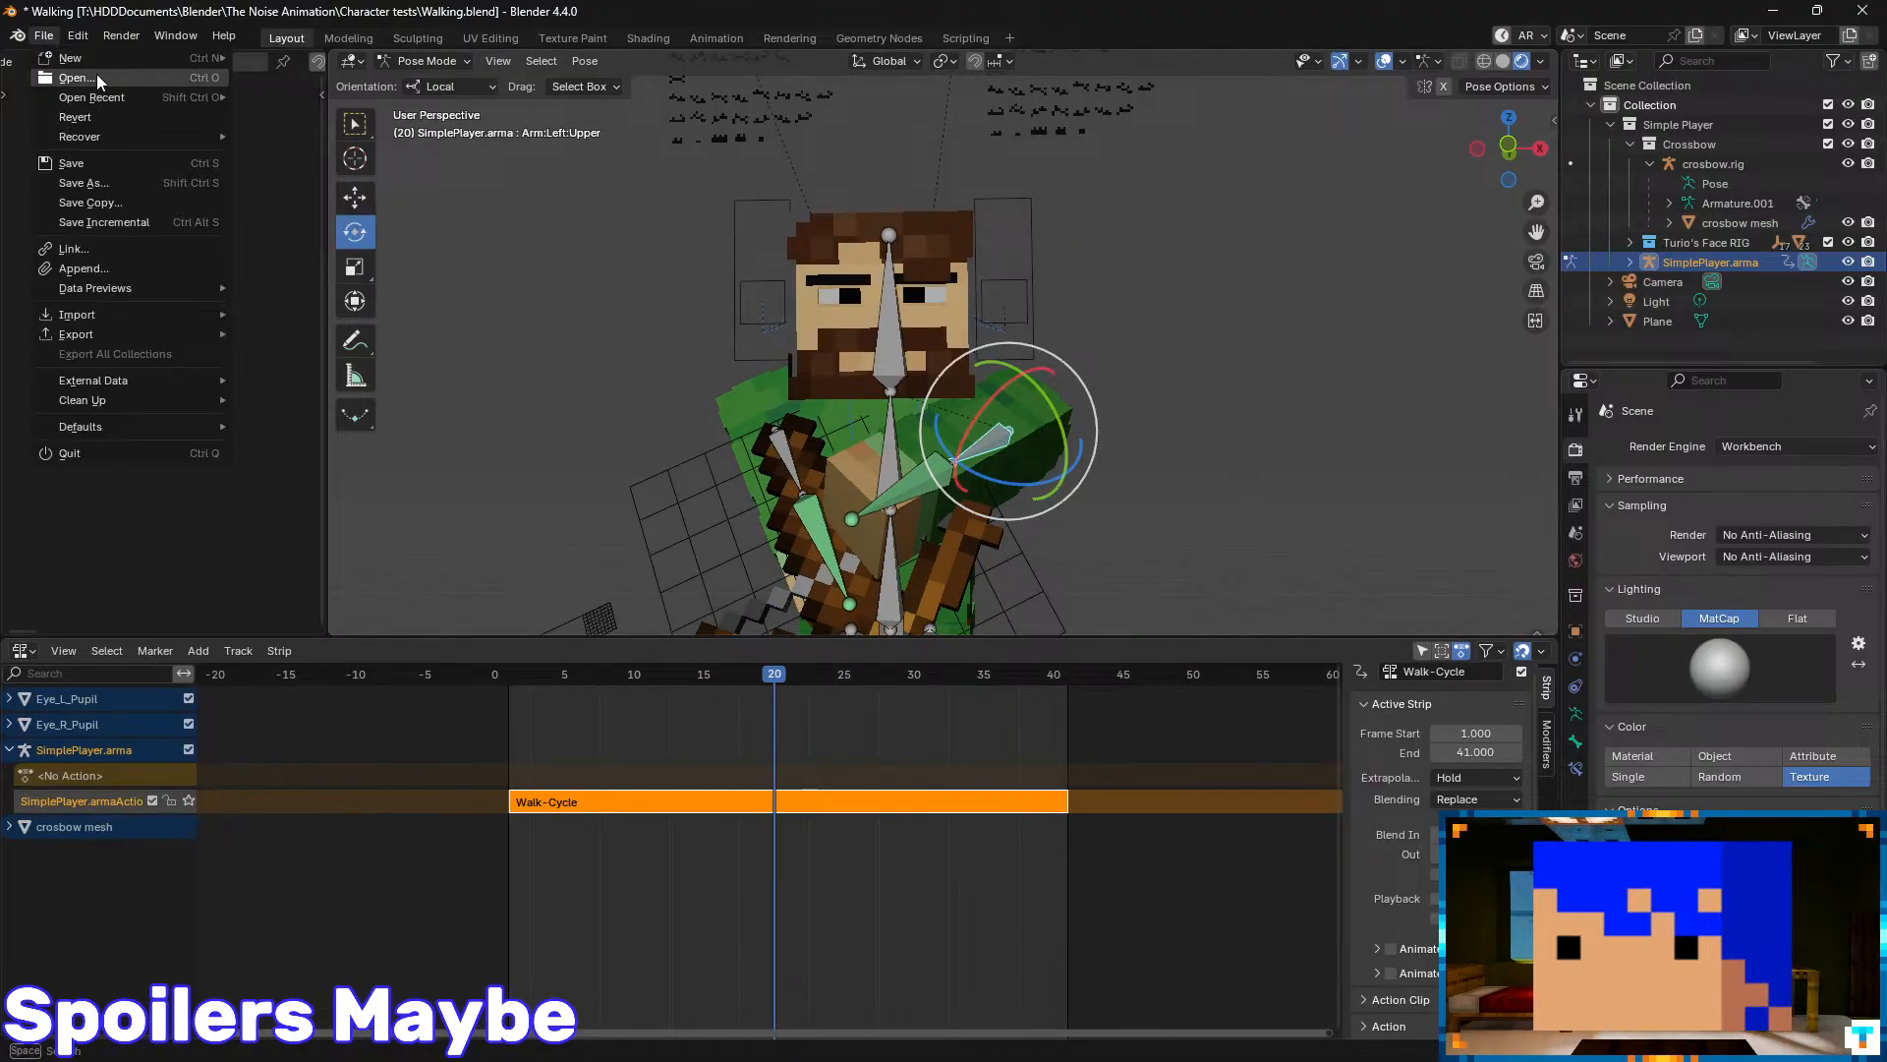
mouse_move(202, 96)
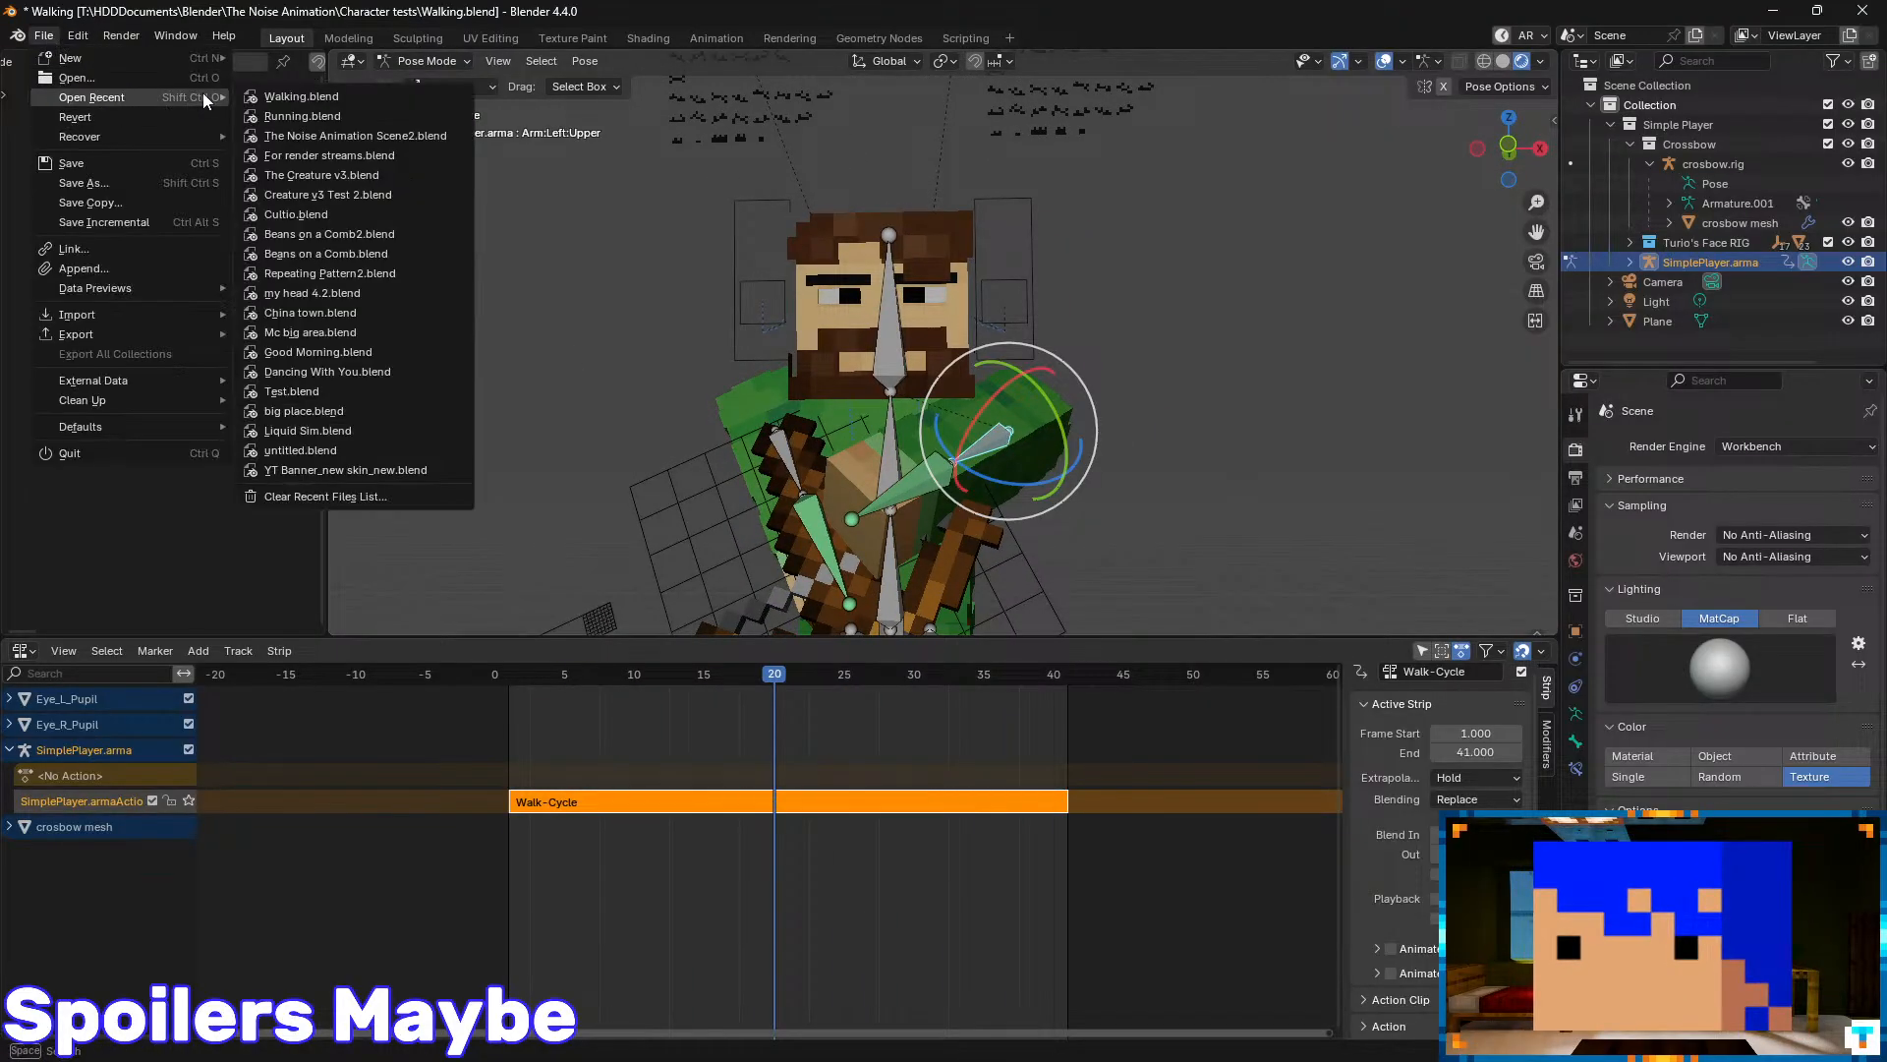
left_click(315, 116)
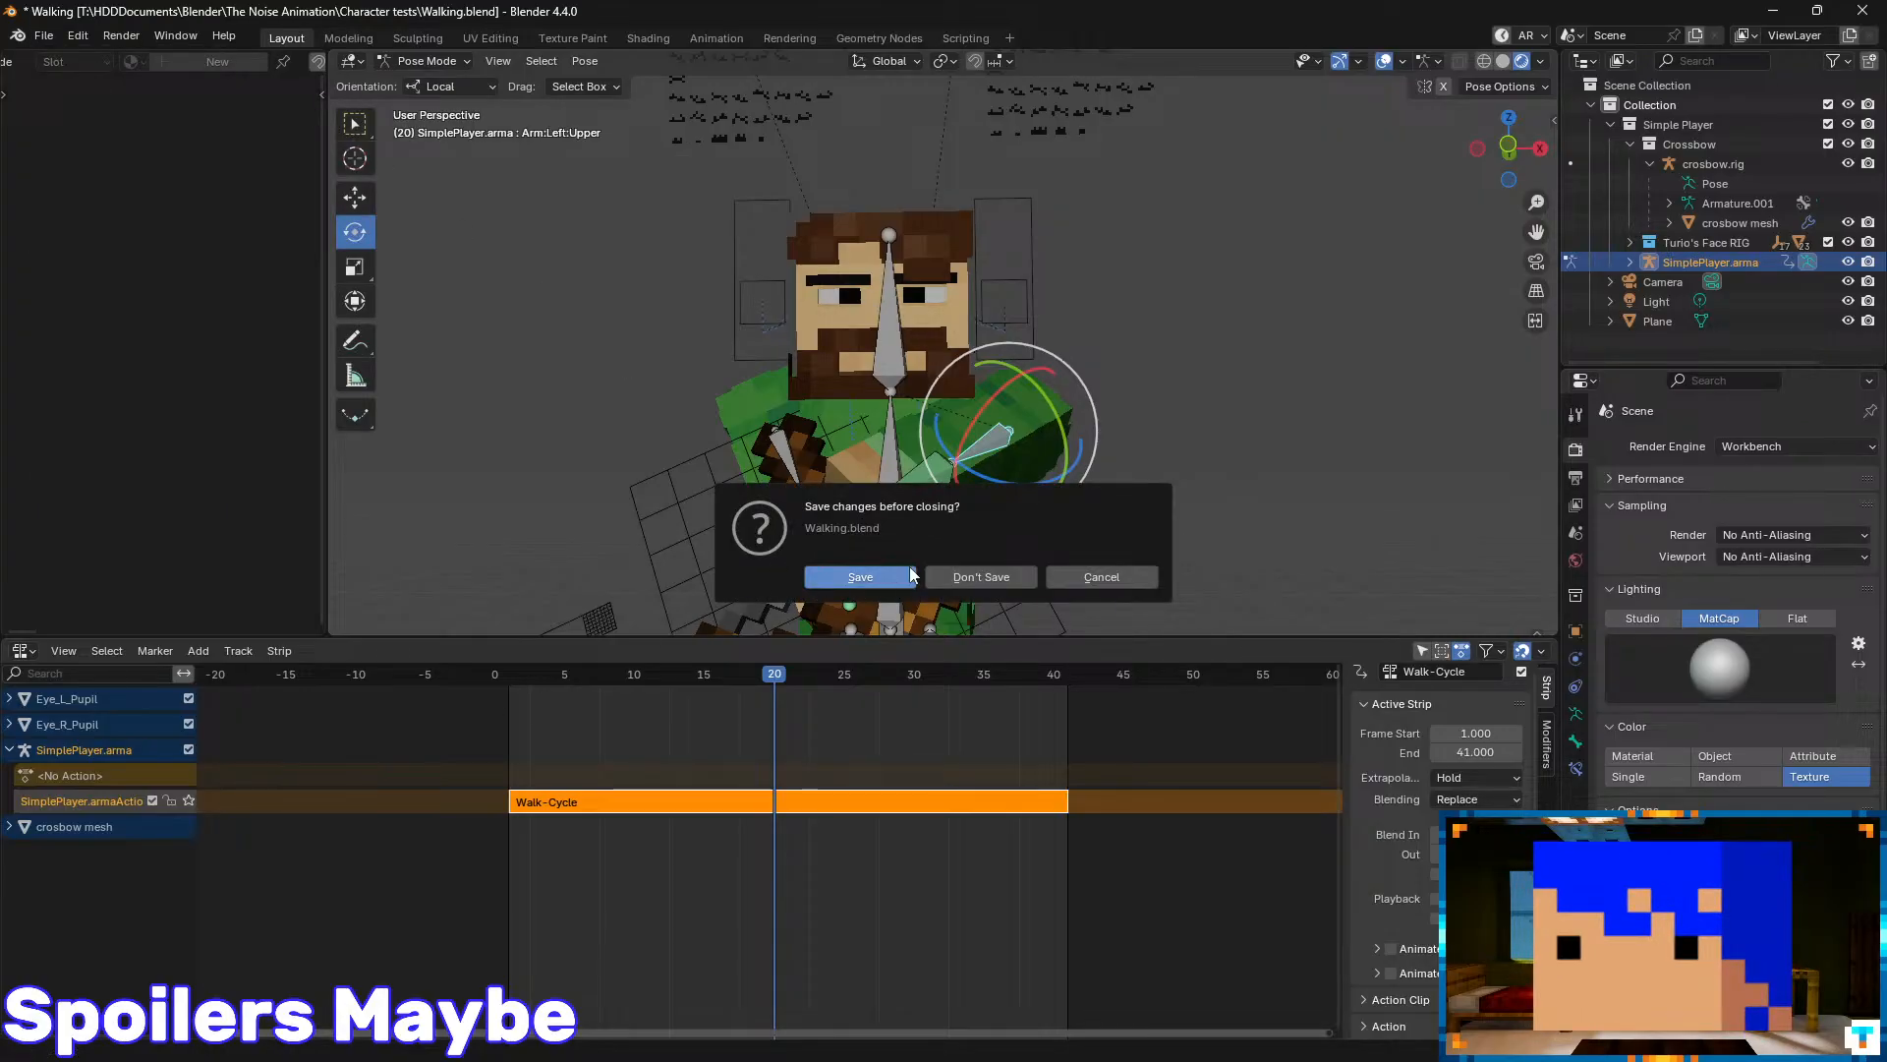
left_click(965, 580)
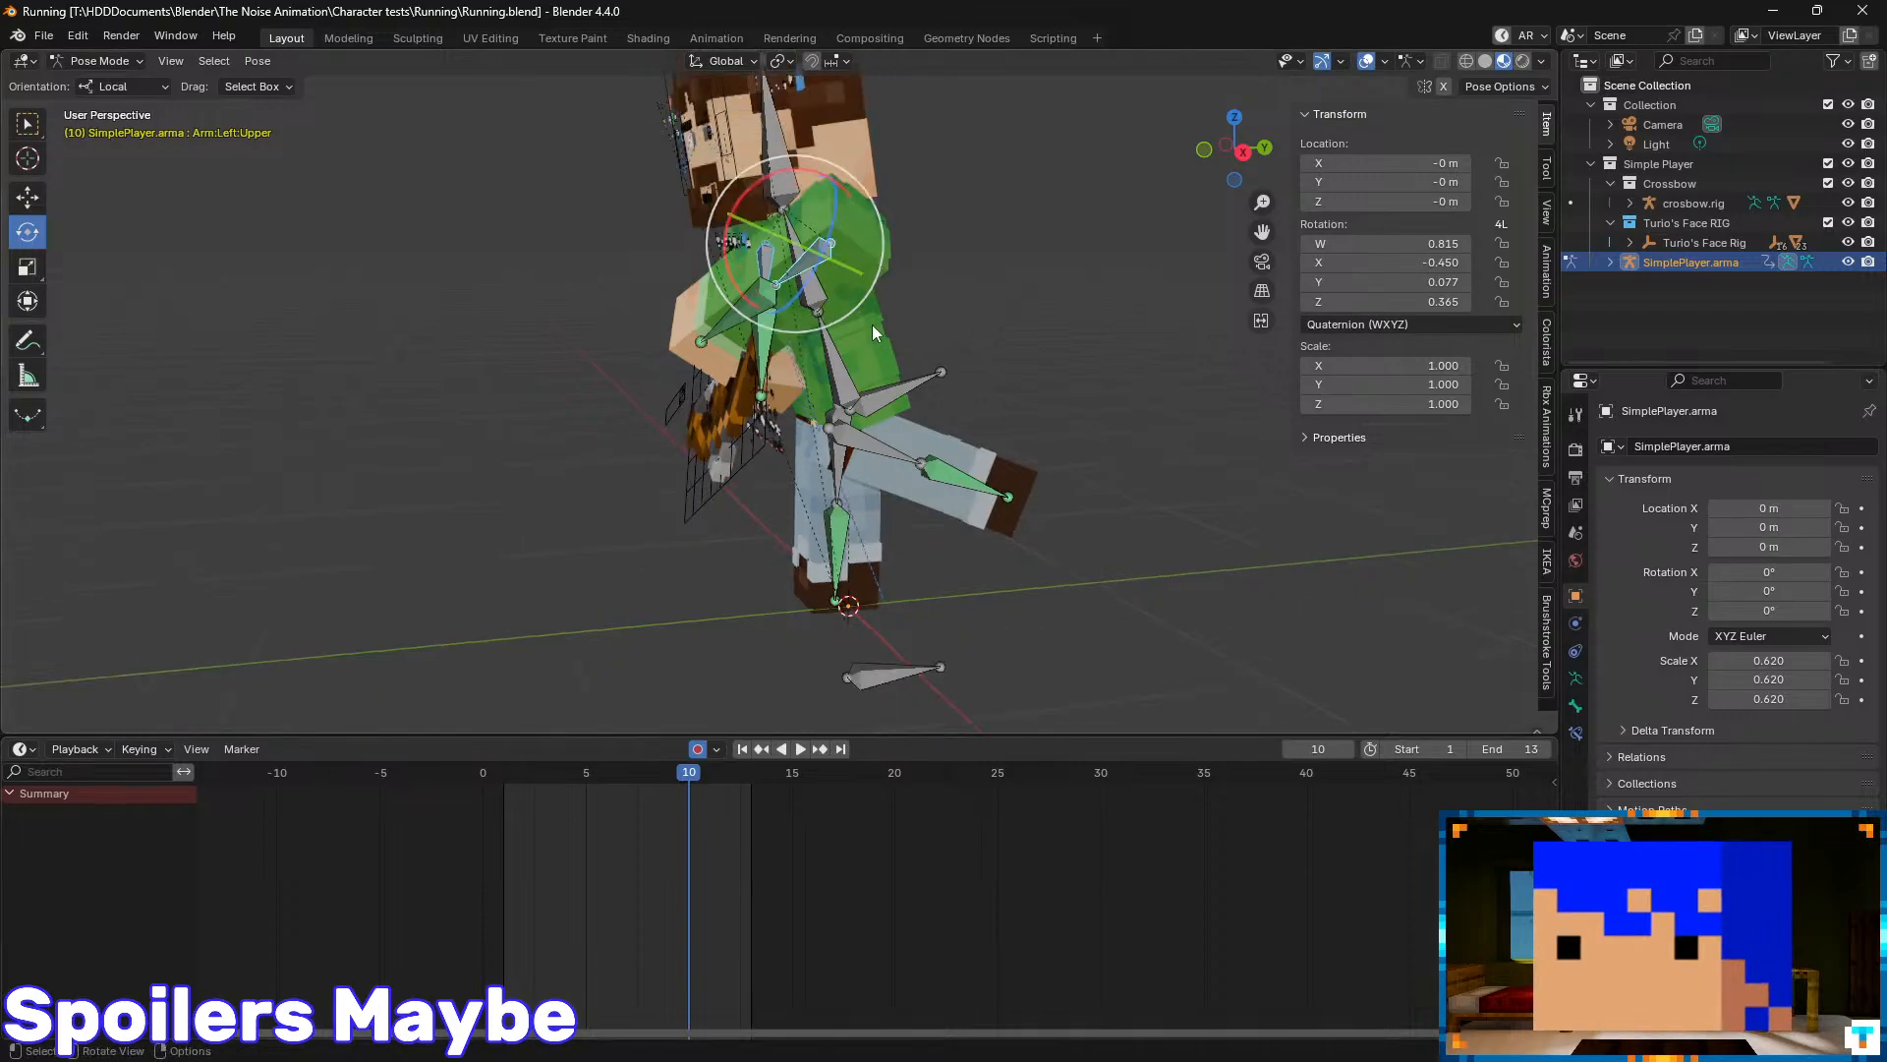
- Insert a Rotation keyframe for both upper arm bones at frame 1
middle_click_drag(871, 325, 787, 413)
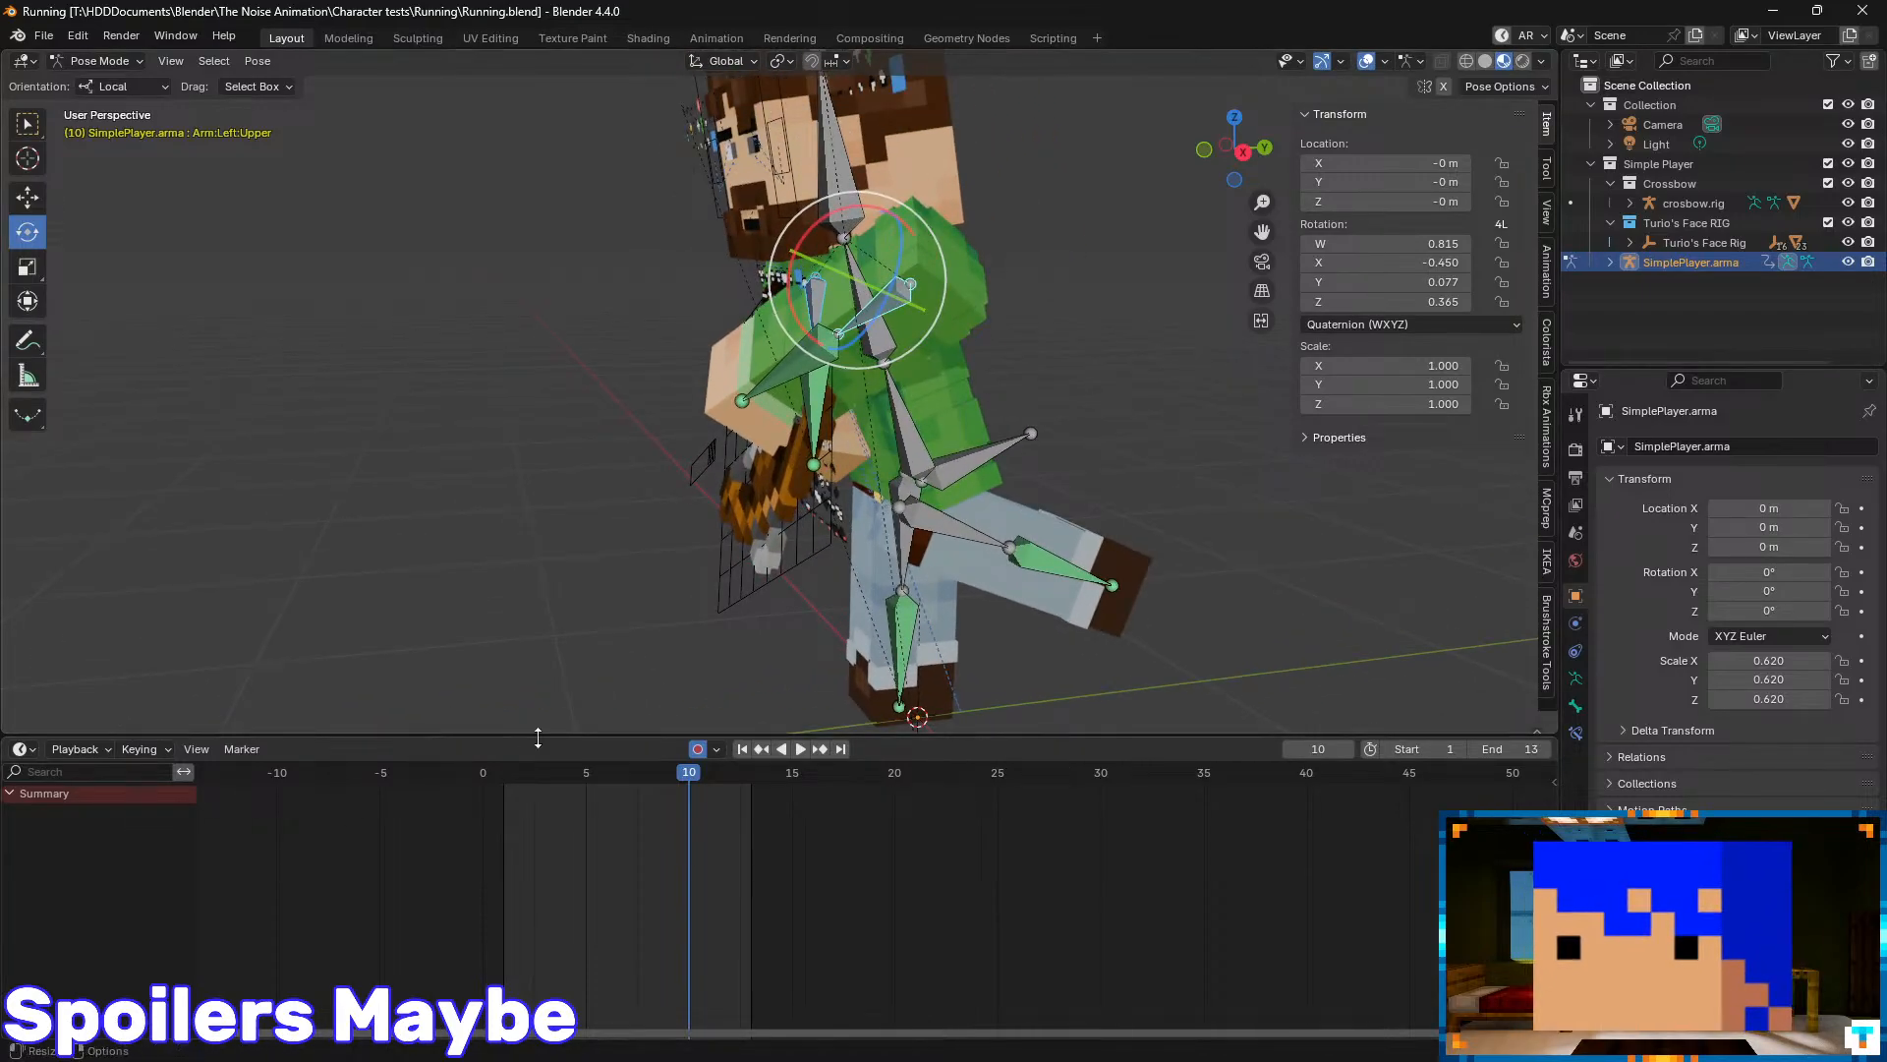
left_click_drag(604, 766, 511, 764)
middle_click_drag(546, 416, 562, 415)
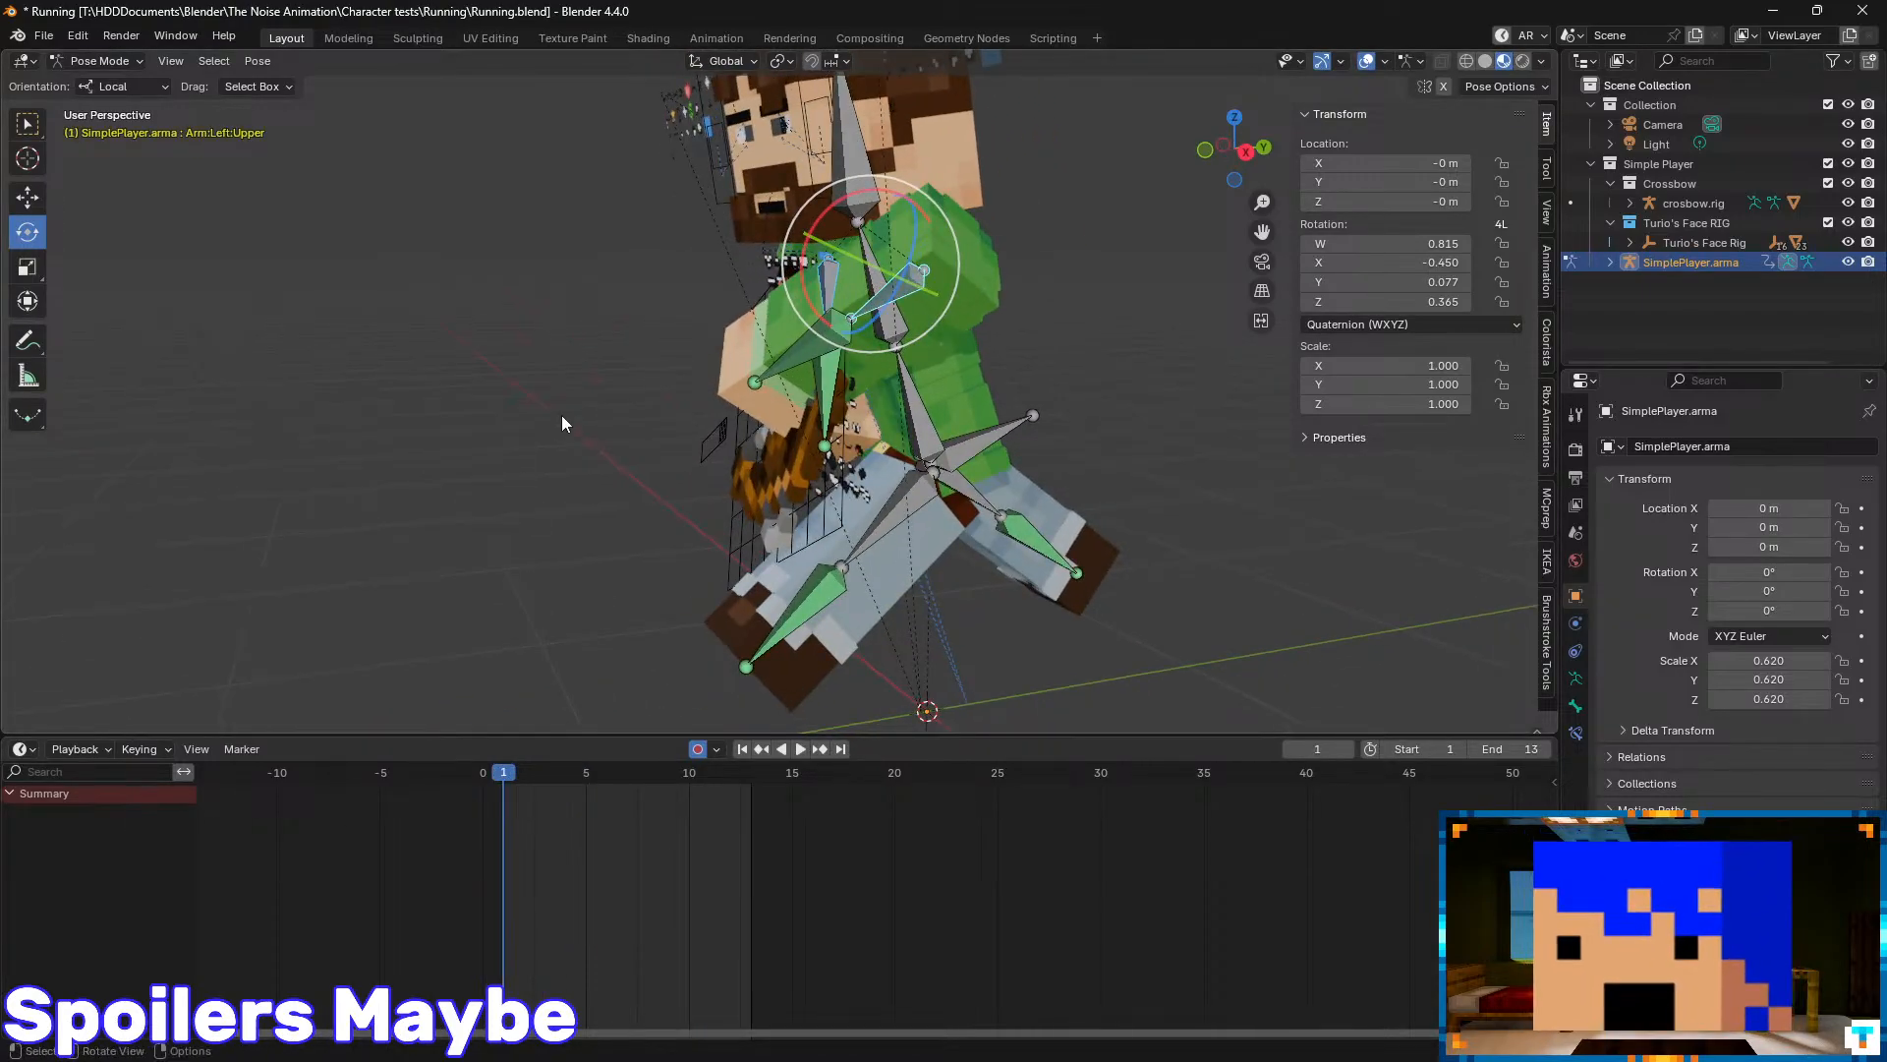
key("k")
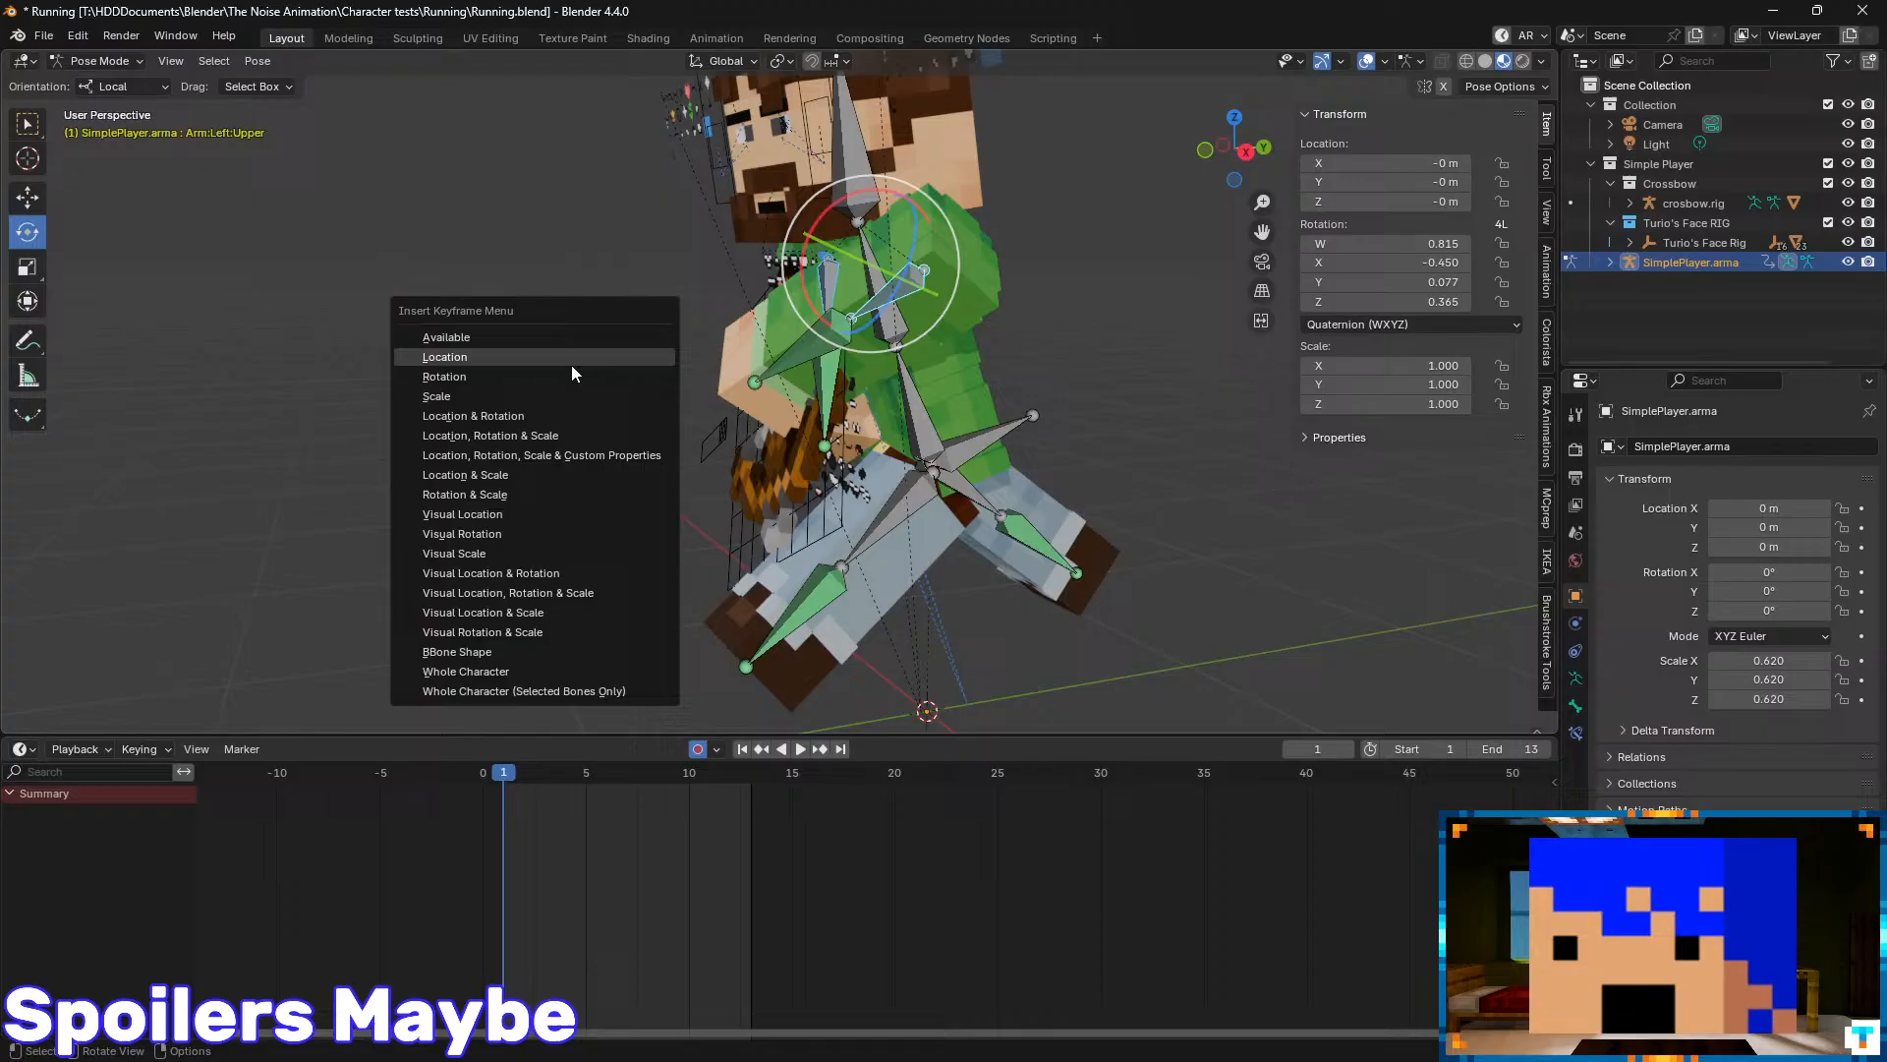
left_click(492, 375)
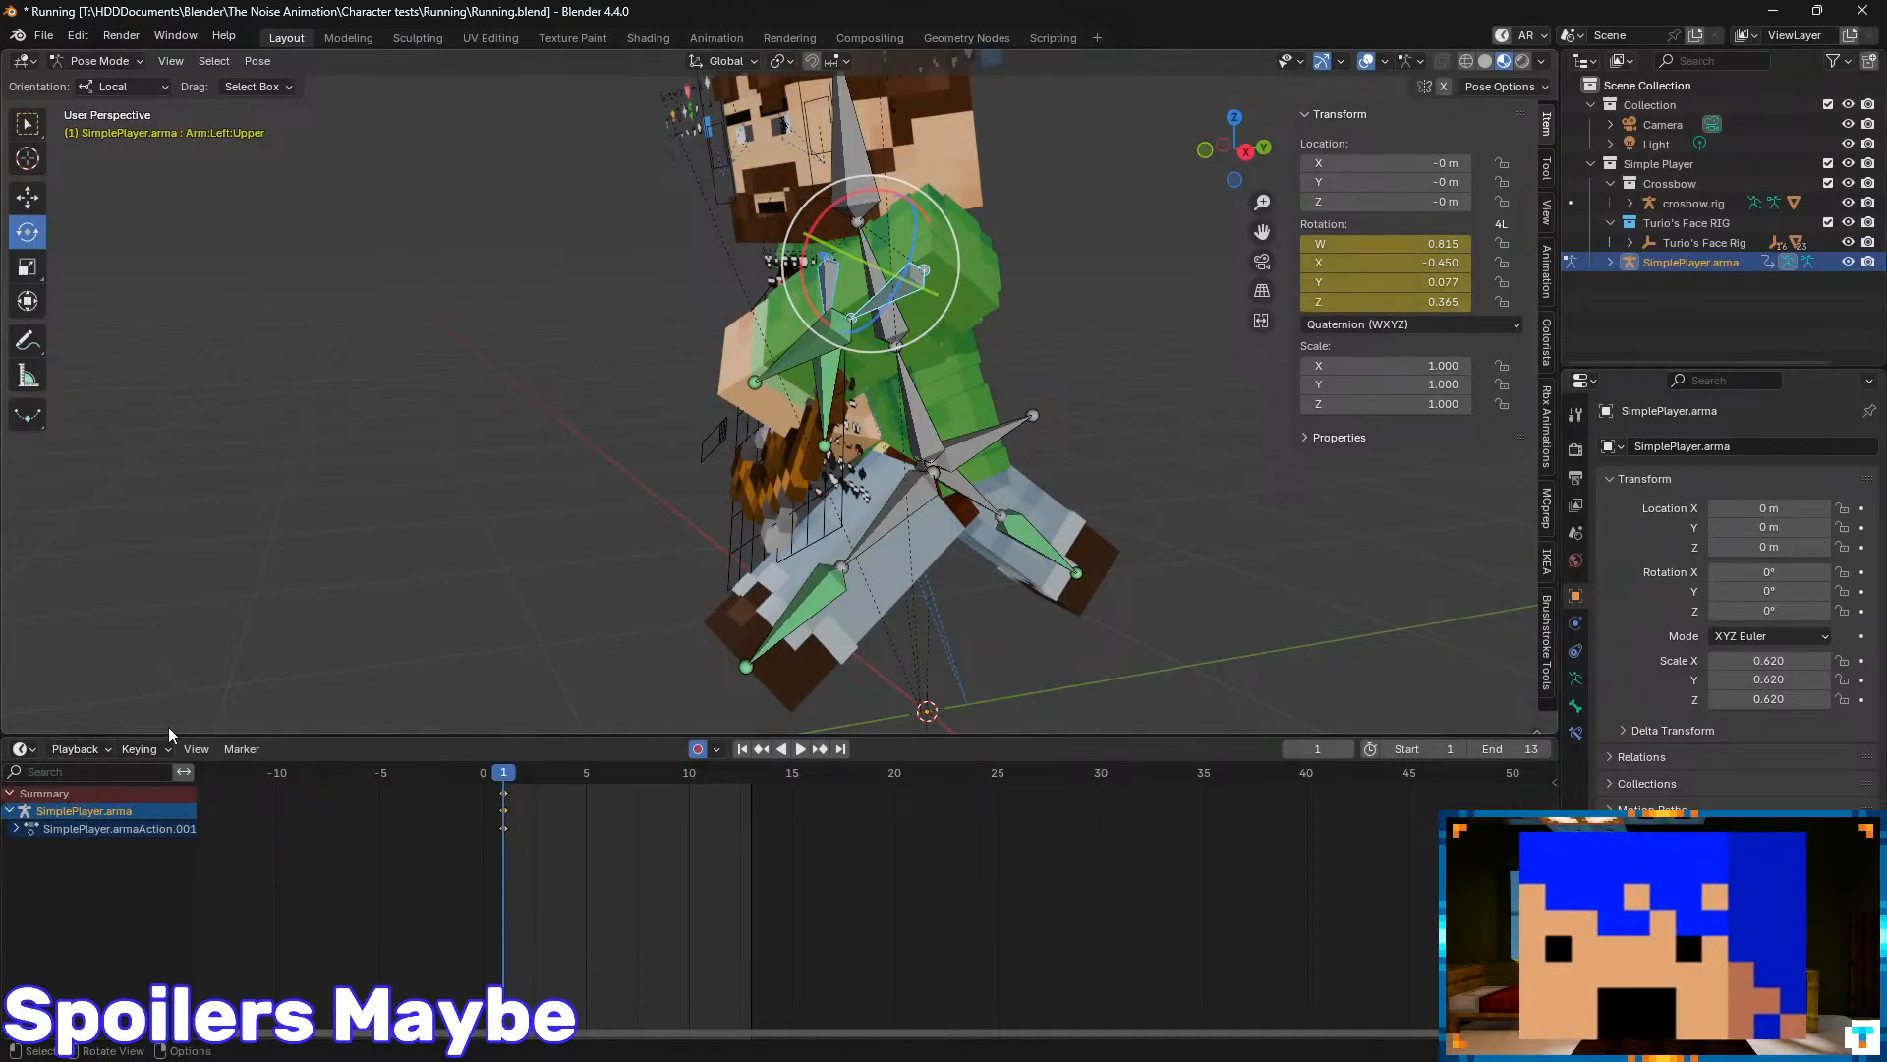
- Look over the upper arm animation in the Graph Editor and Drivers editor, and leave the Timeline area as a Dope Sheet
left_click(18, 749)
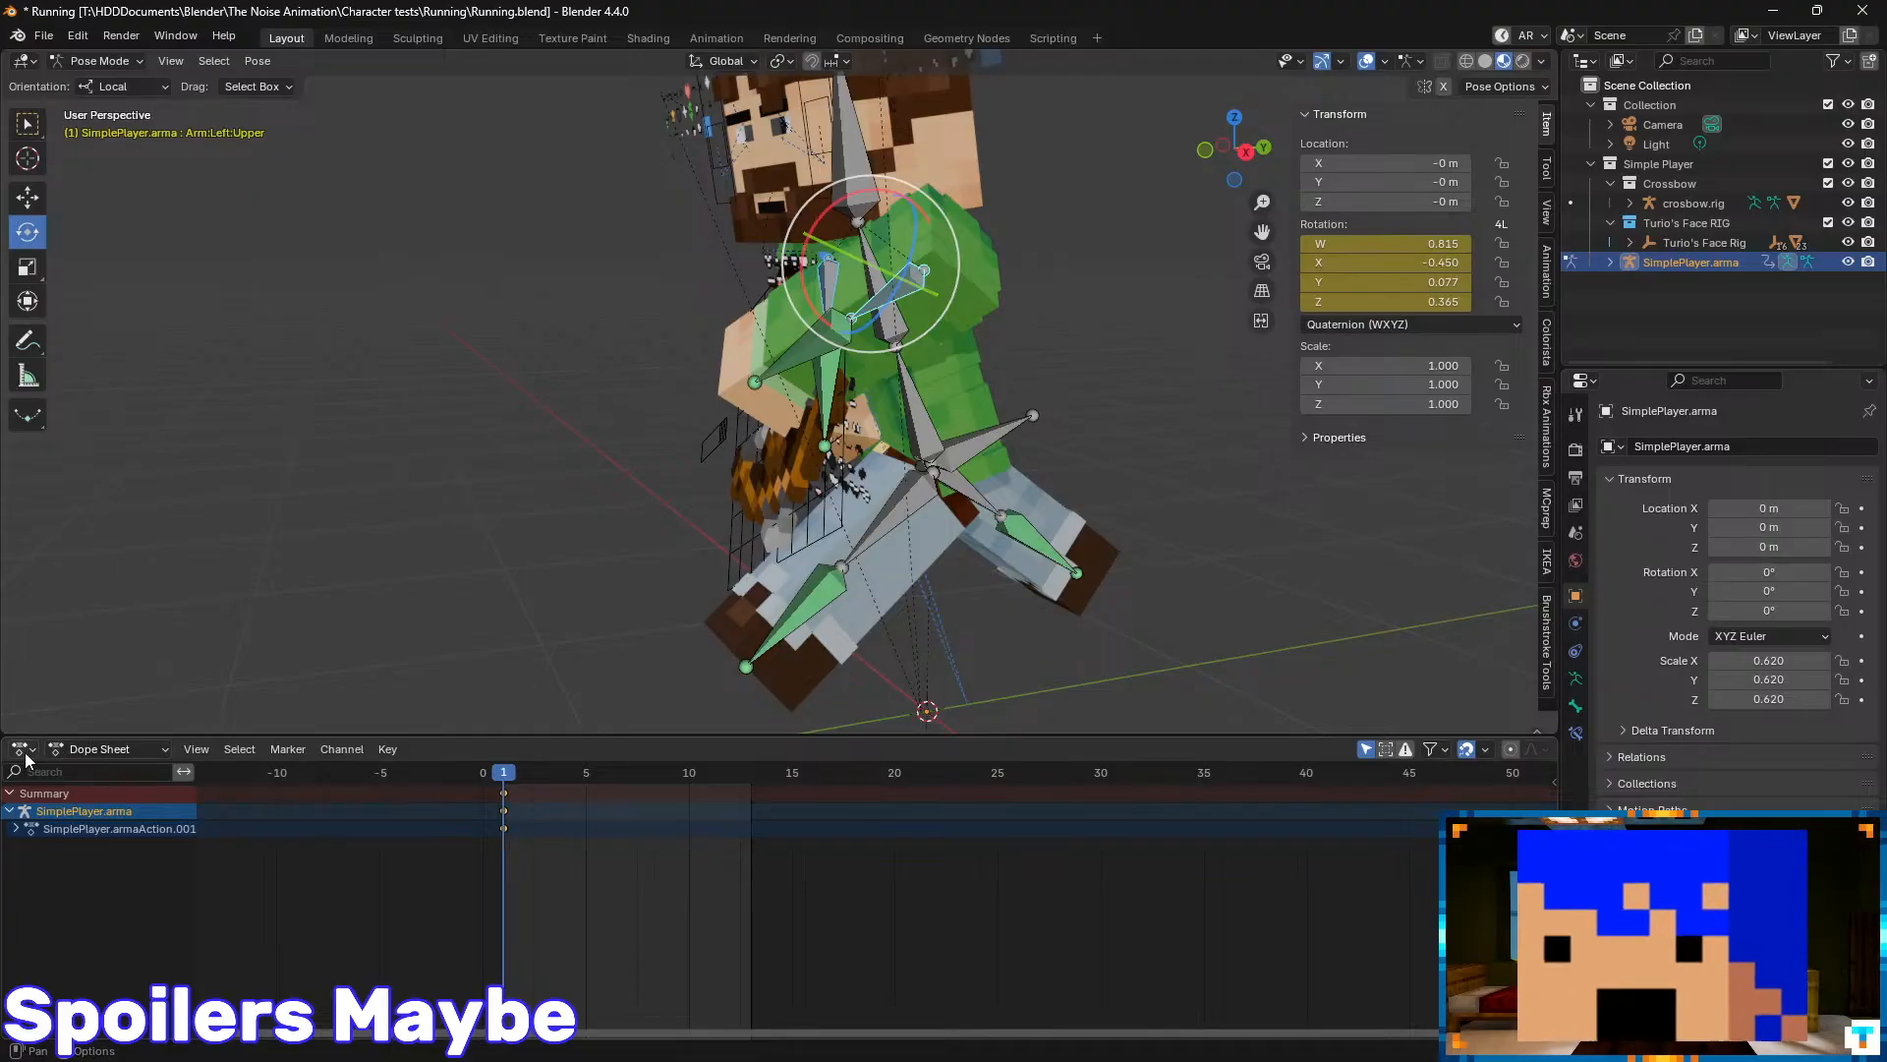
left_click(26, 752)
left_click(280, 845)
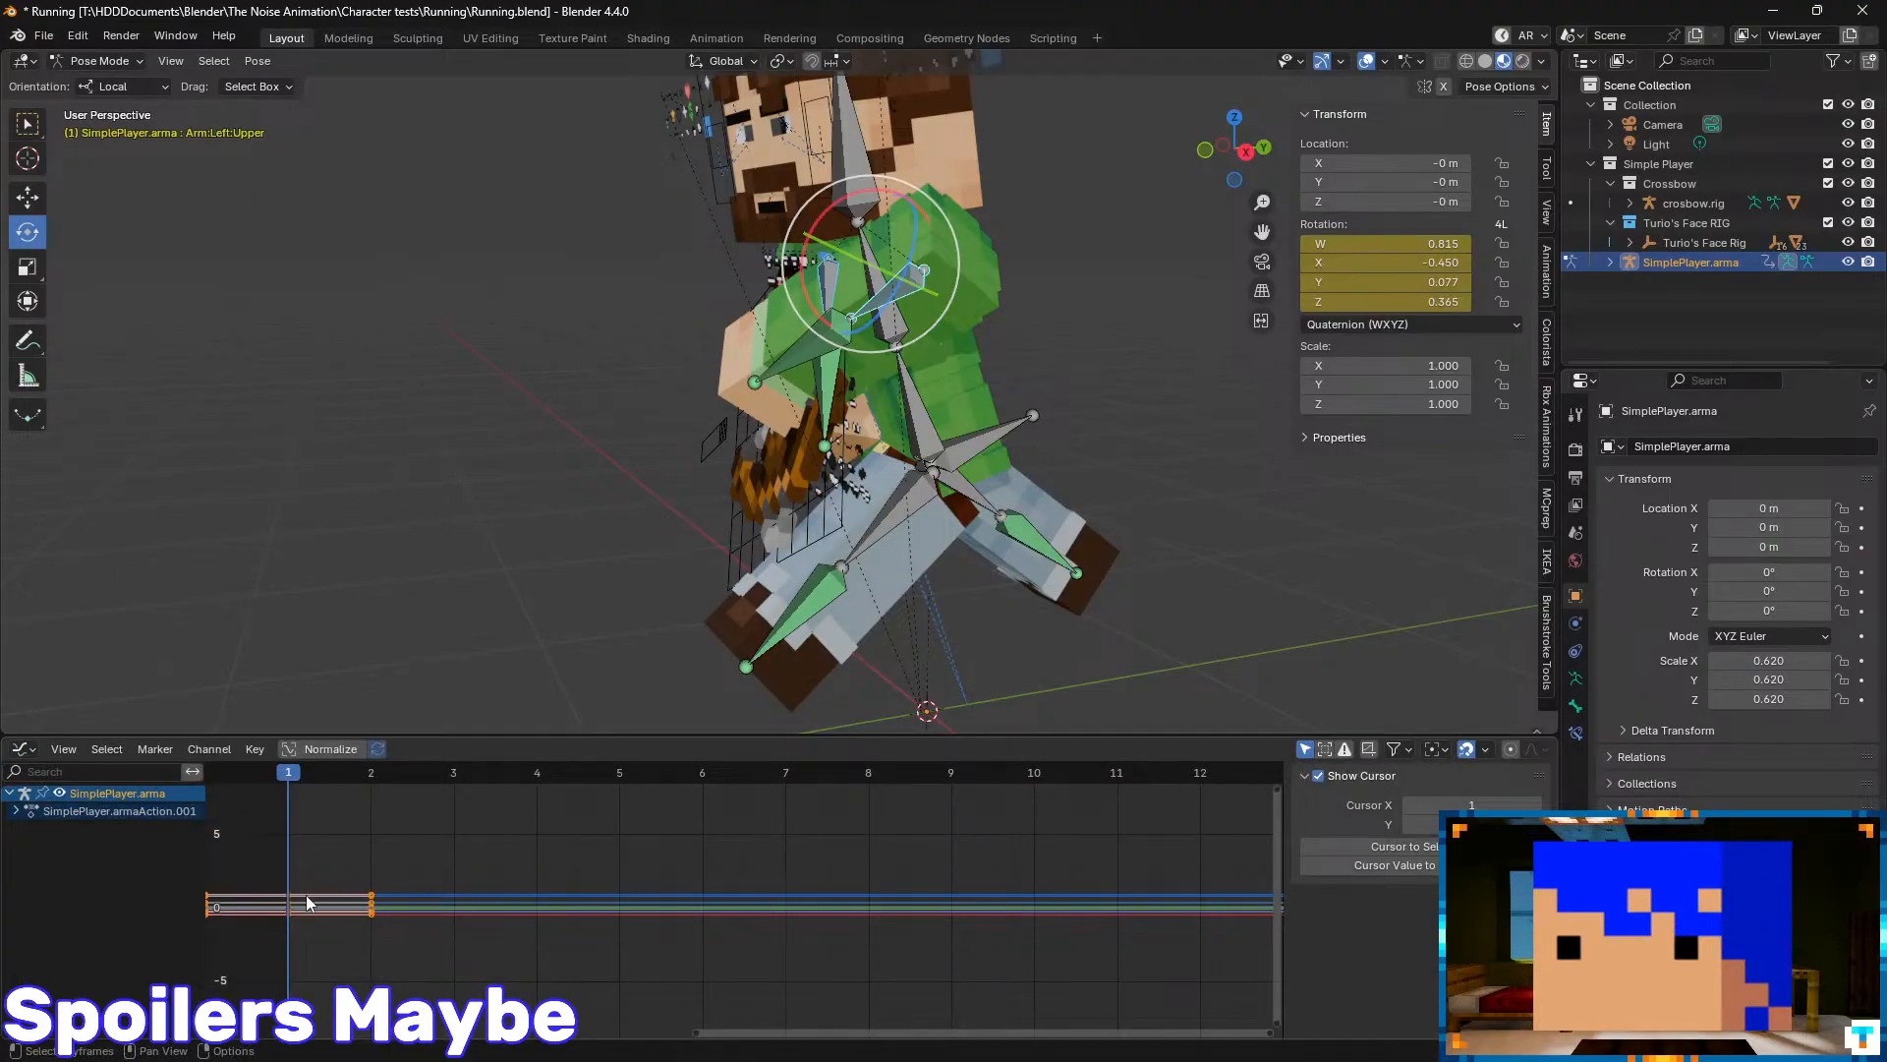
left_click(26, 752)
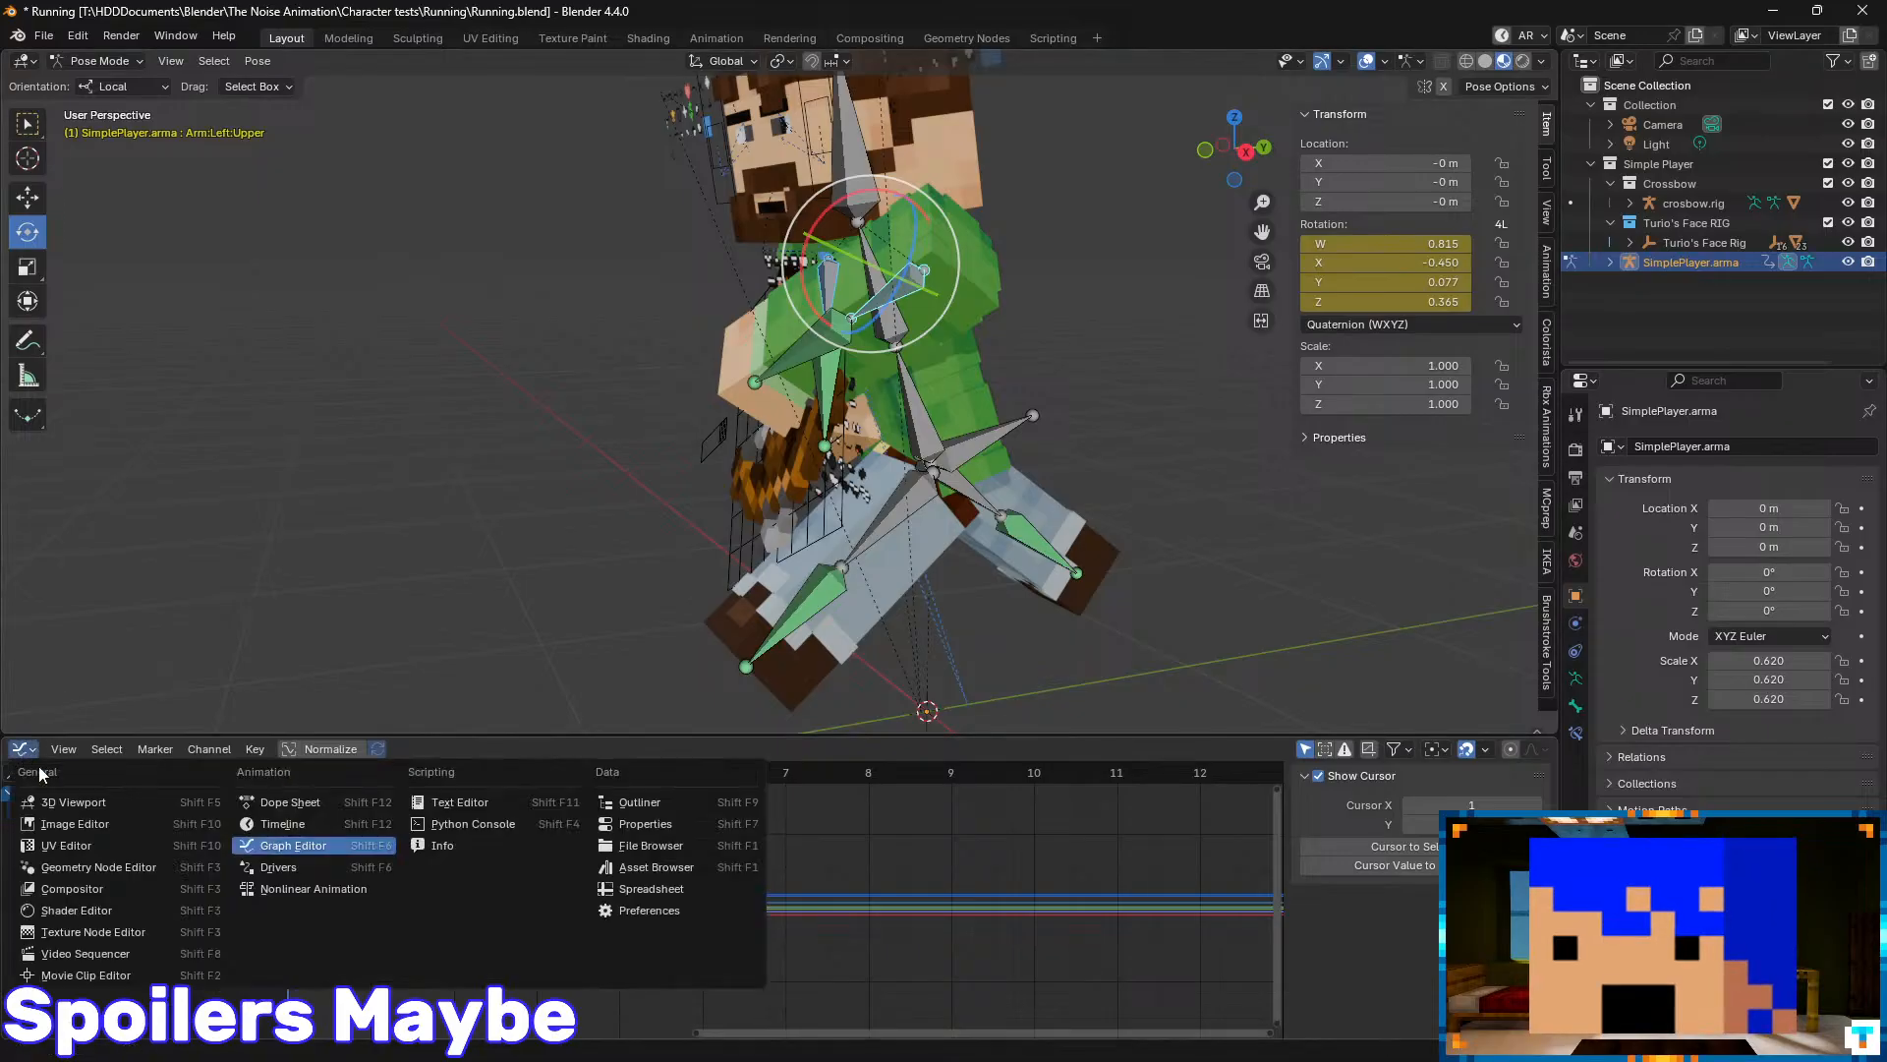
left_click(285, 867)
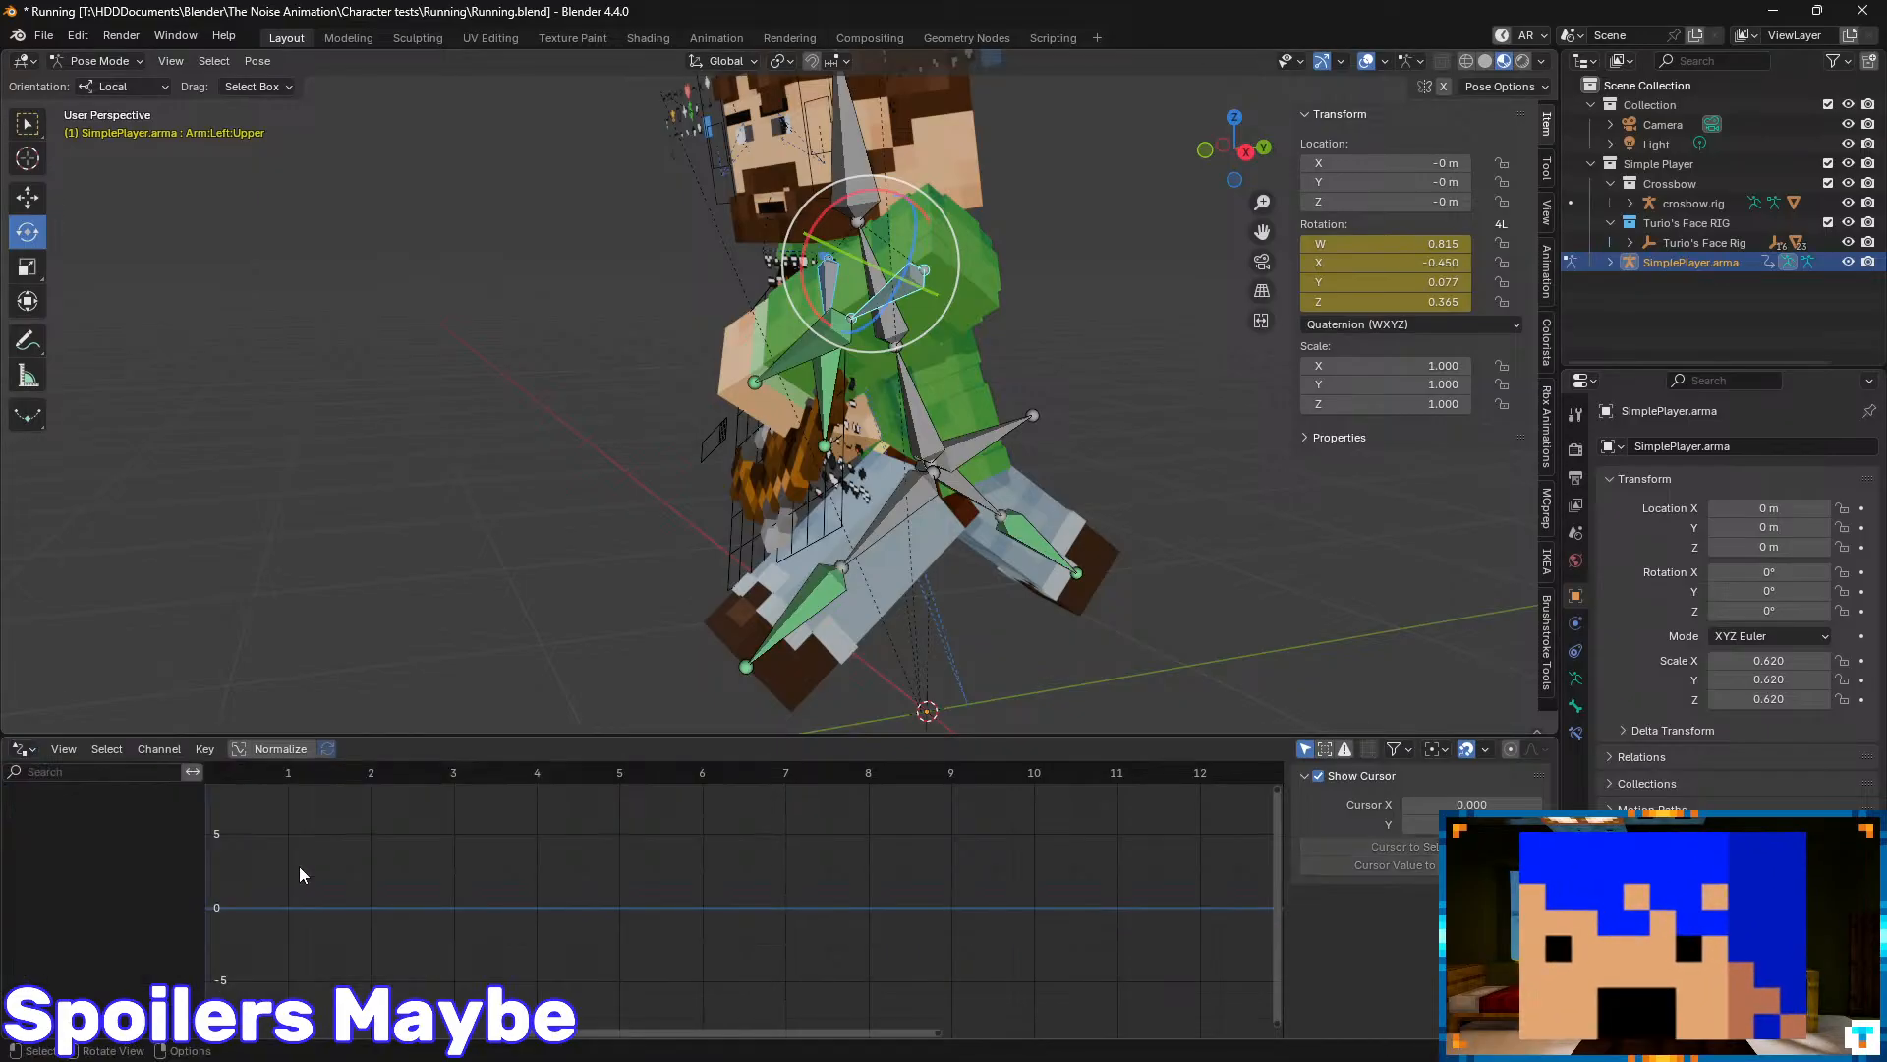
left_click(27, 754)
left_click(315, 805)
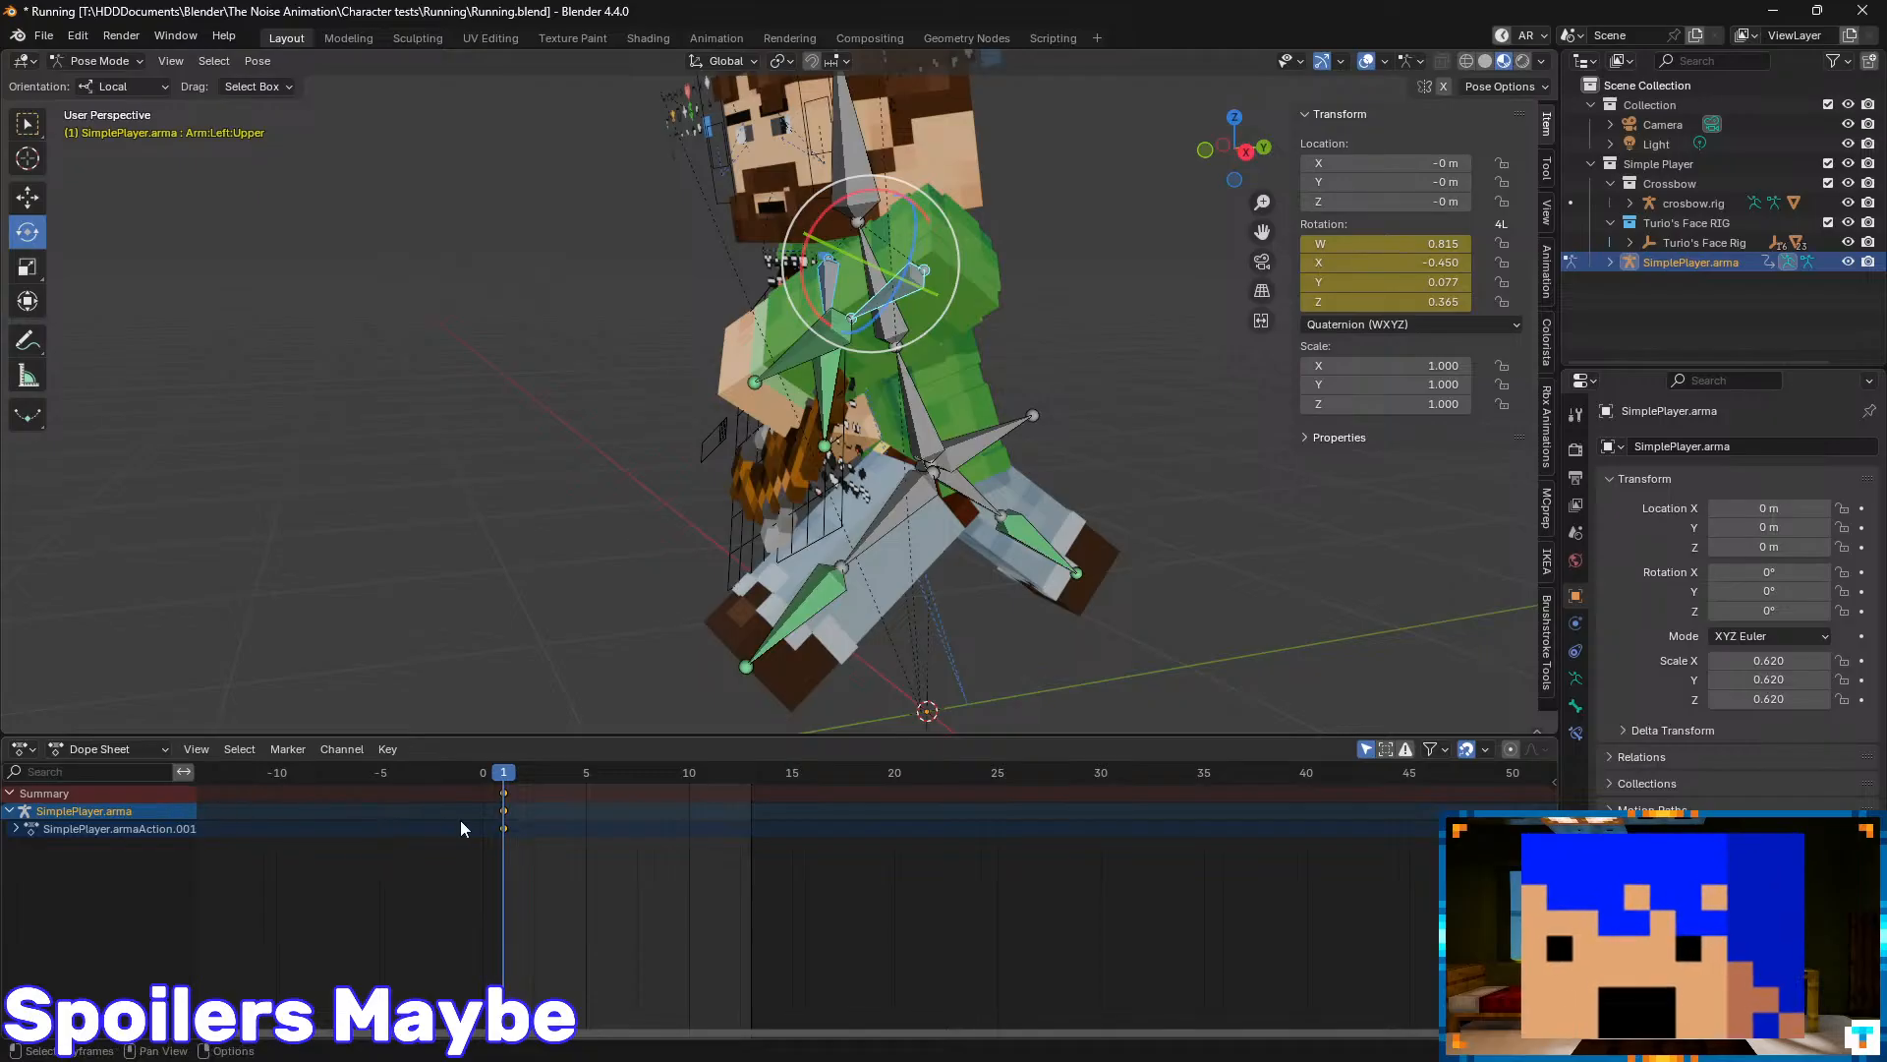
- Select only the left upper arm bone and show the Dope Sheet's sidebar
left_click_drag(528, 798, 474, 858)
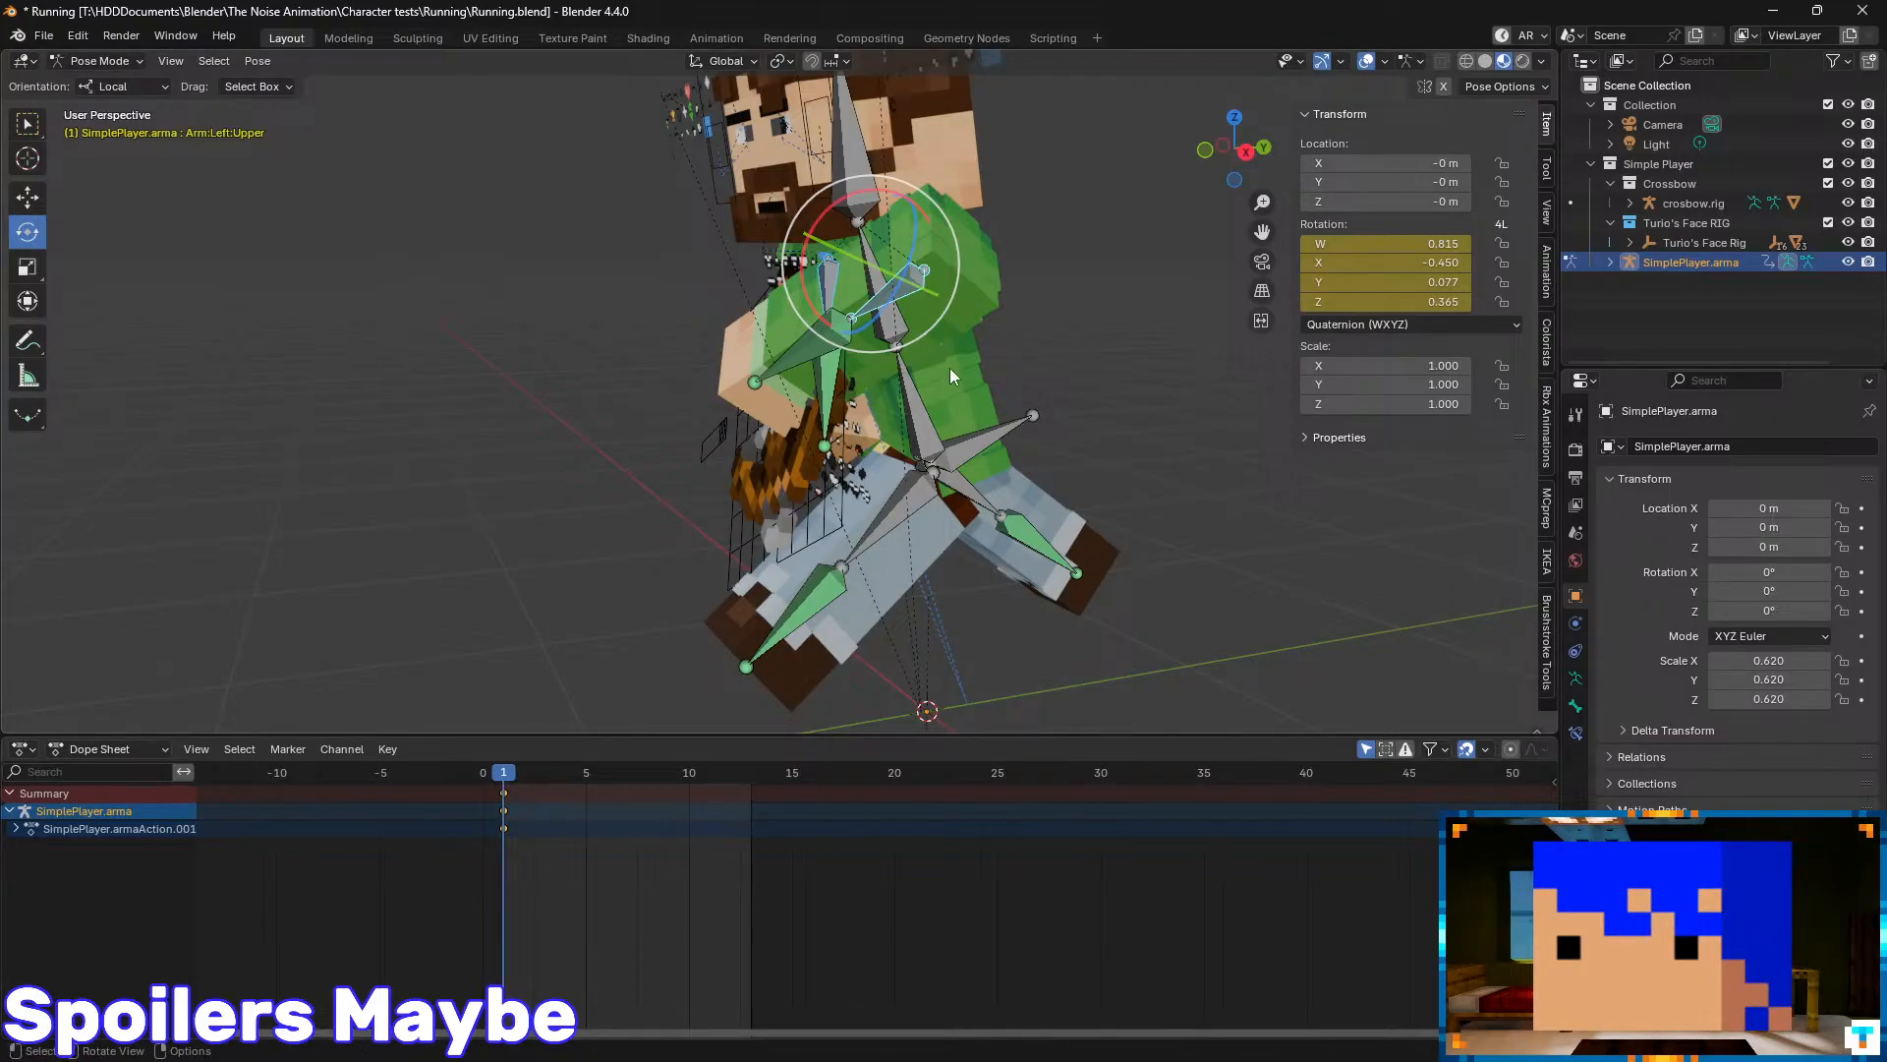
left_click(947, 256)
left_click(911, 279)
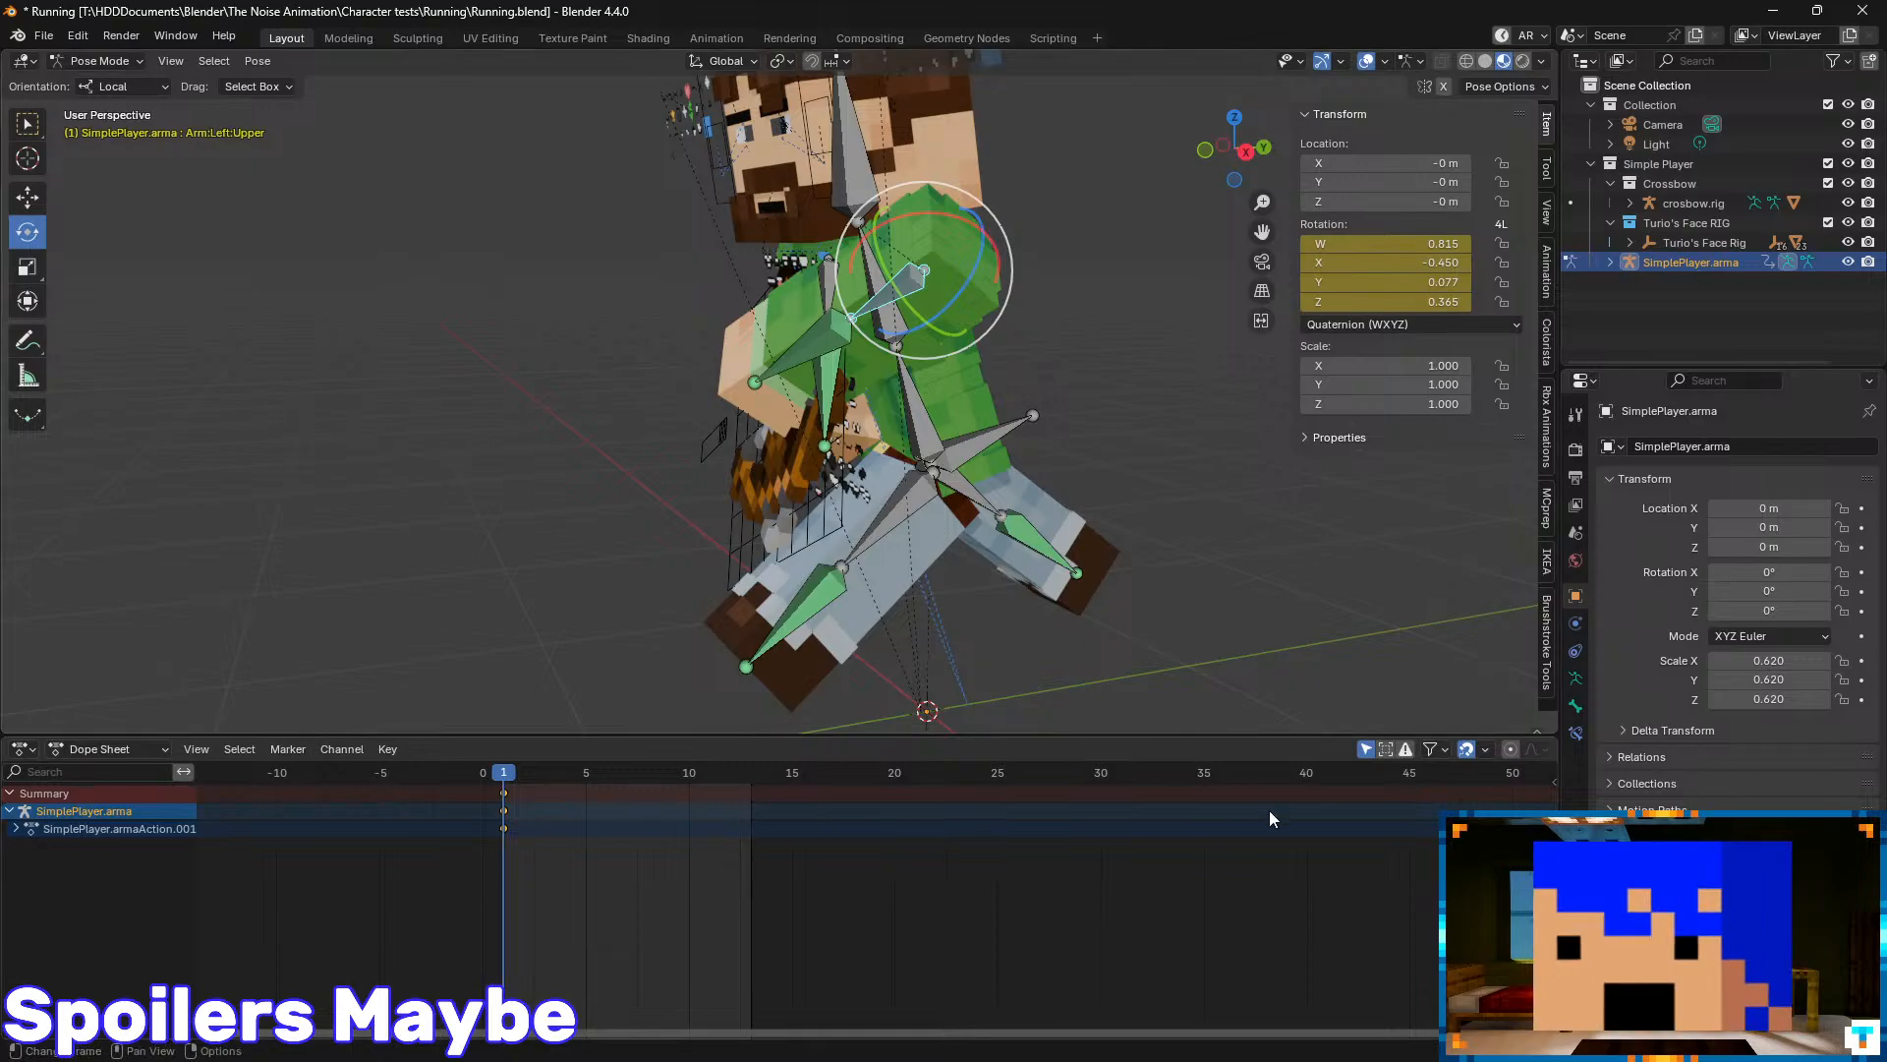
left_click(1553, 783)
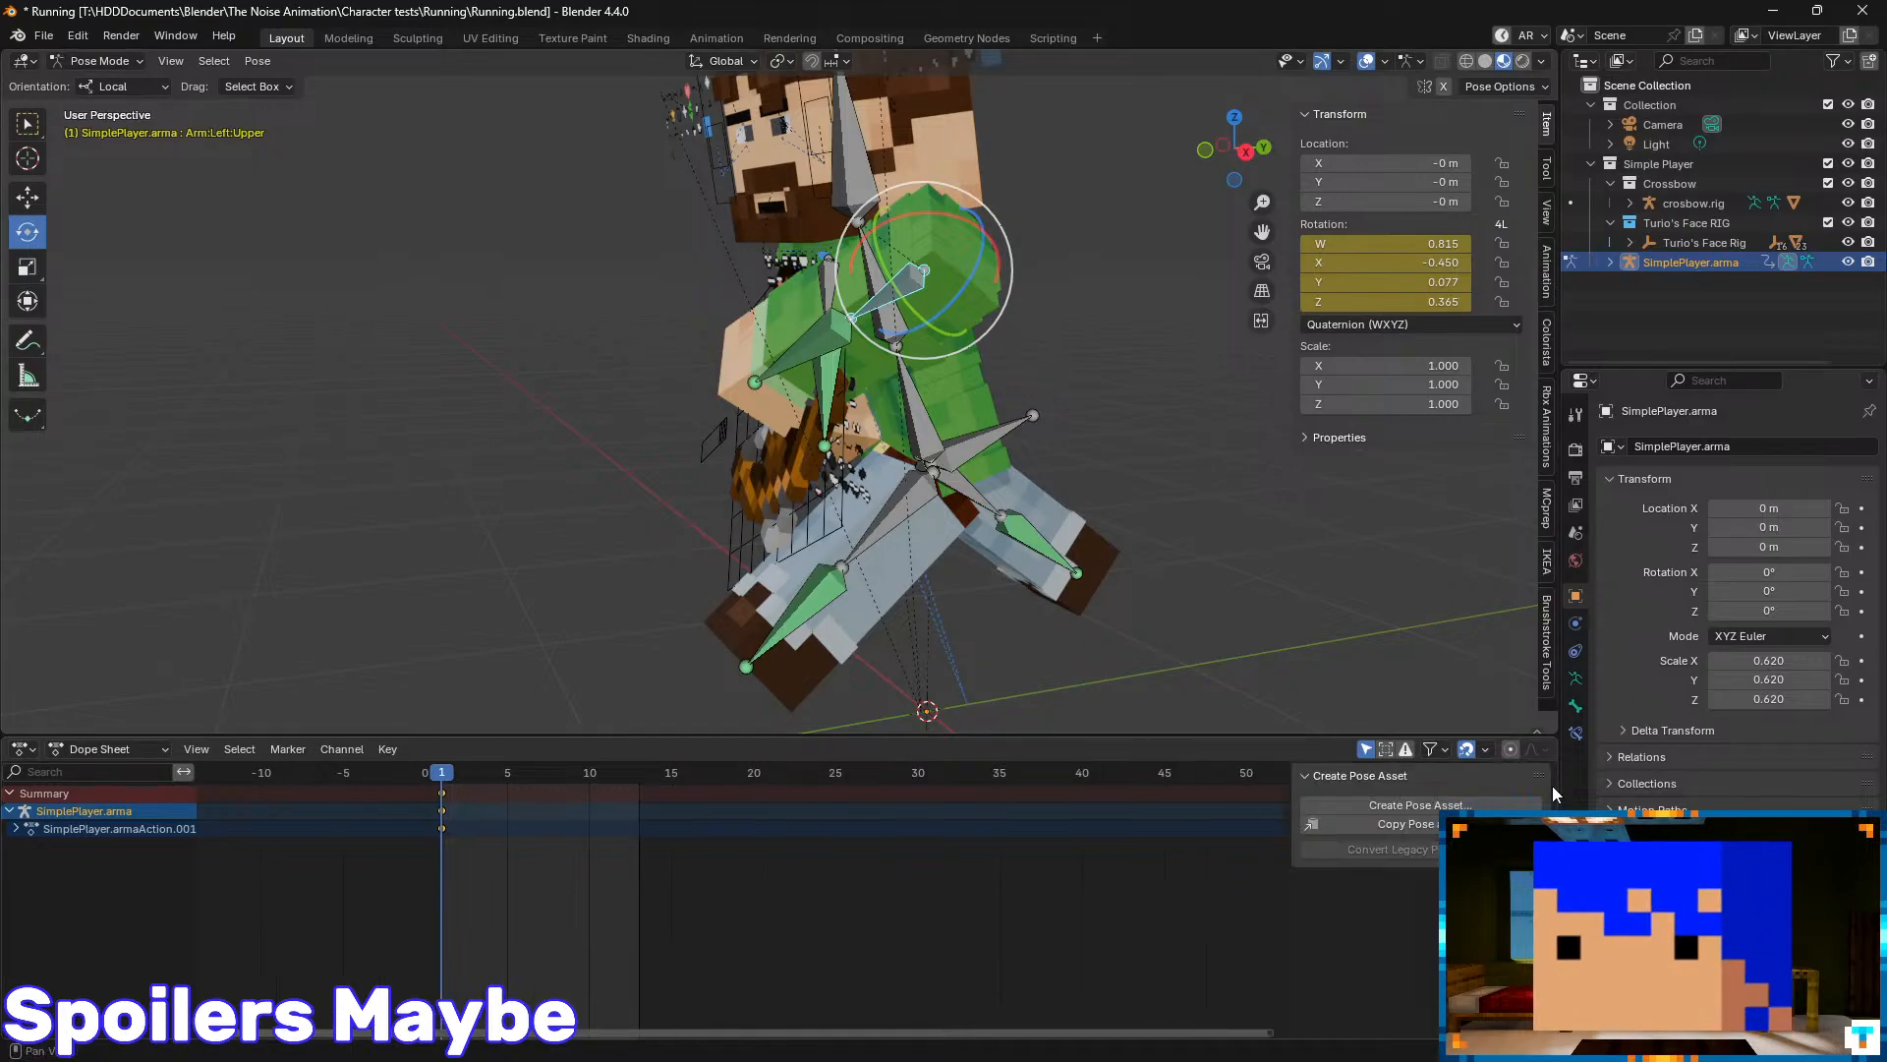
- Switch the Dope Sheet area to the Graph Editor after a brief look at the Timeline
left_click(25, 751)
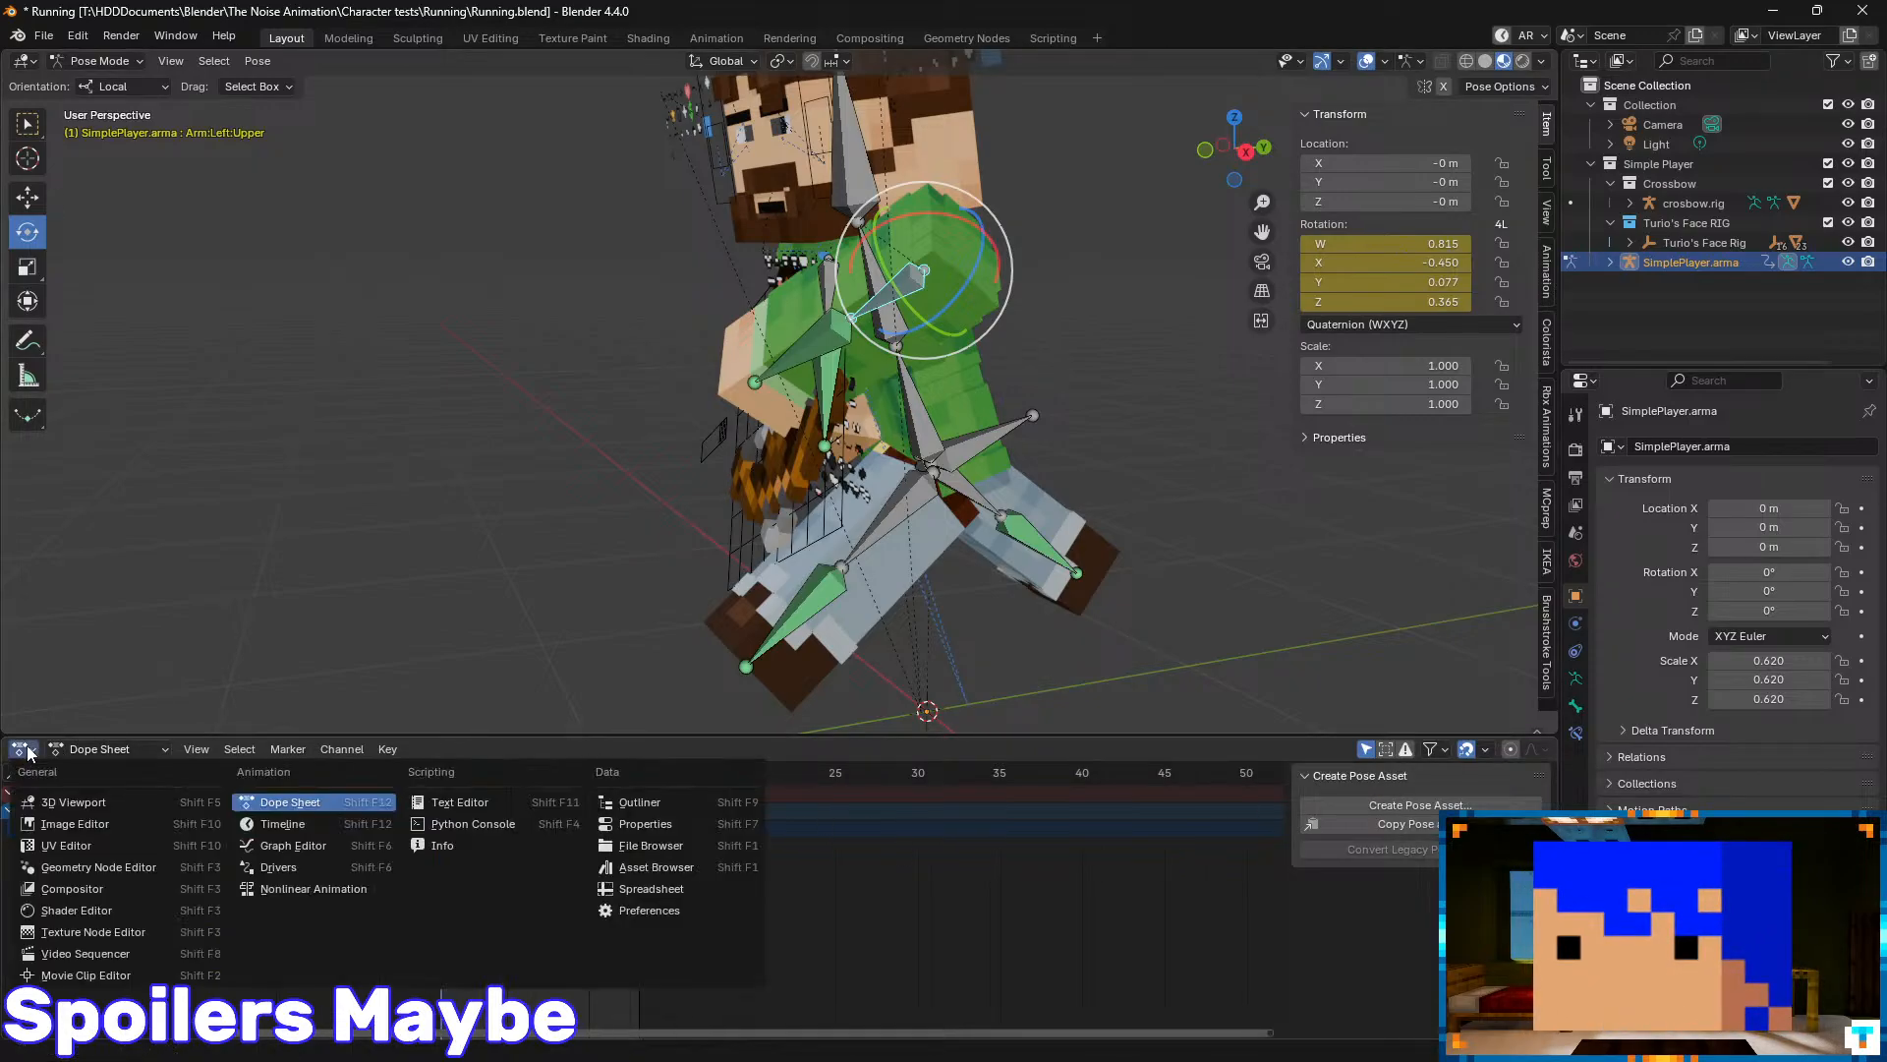
mouse_move(81, 749)
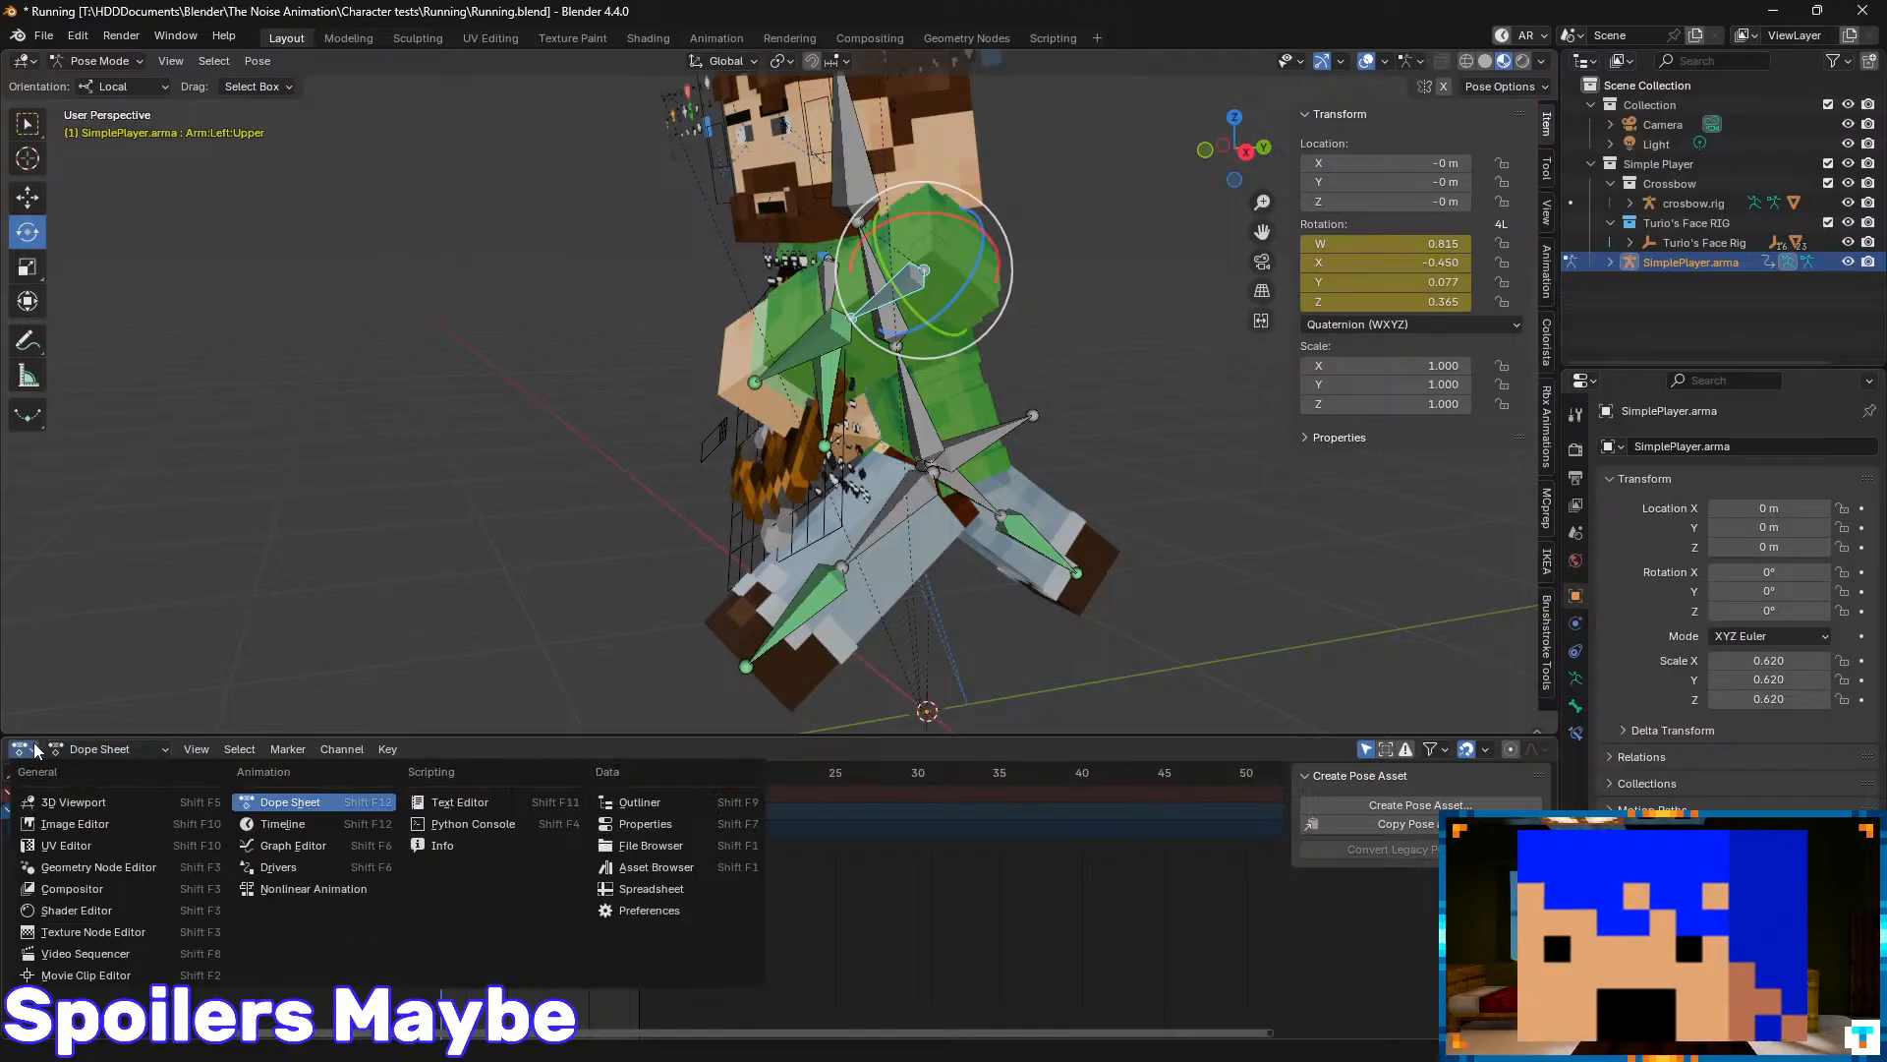
left_click(307, 820)
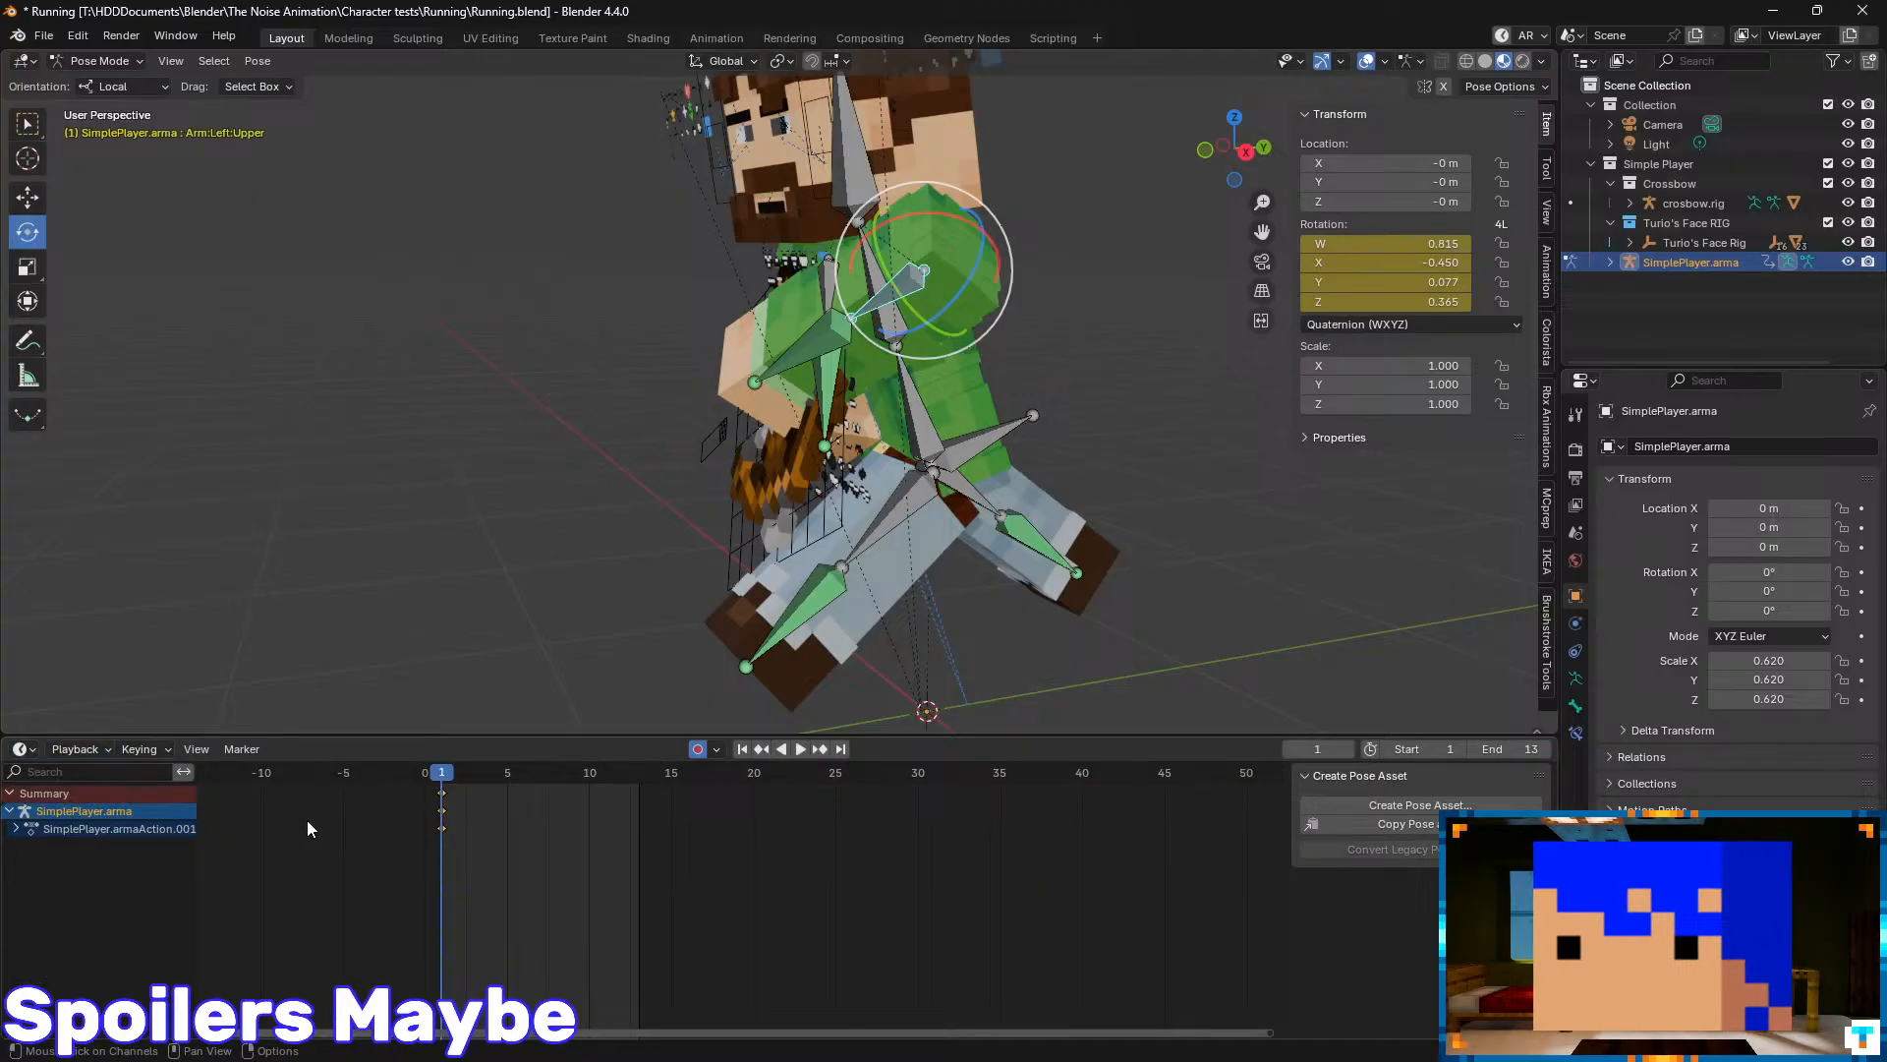
left_click(19, 749)
left_click(351, 845)
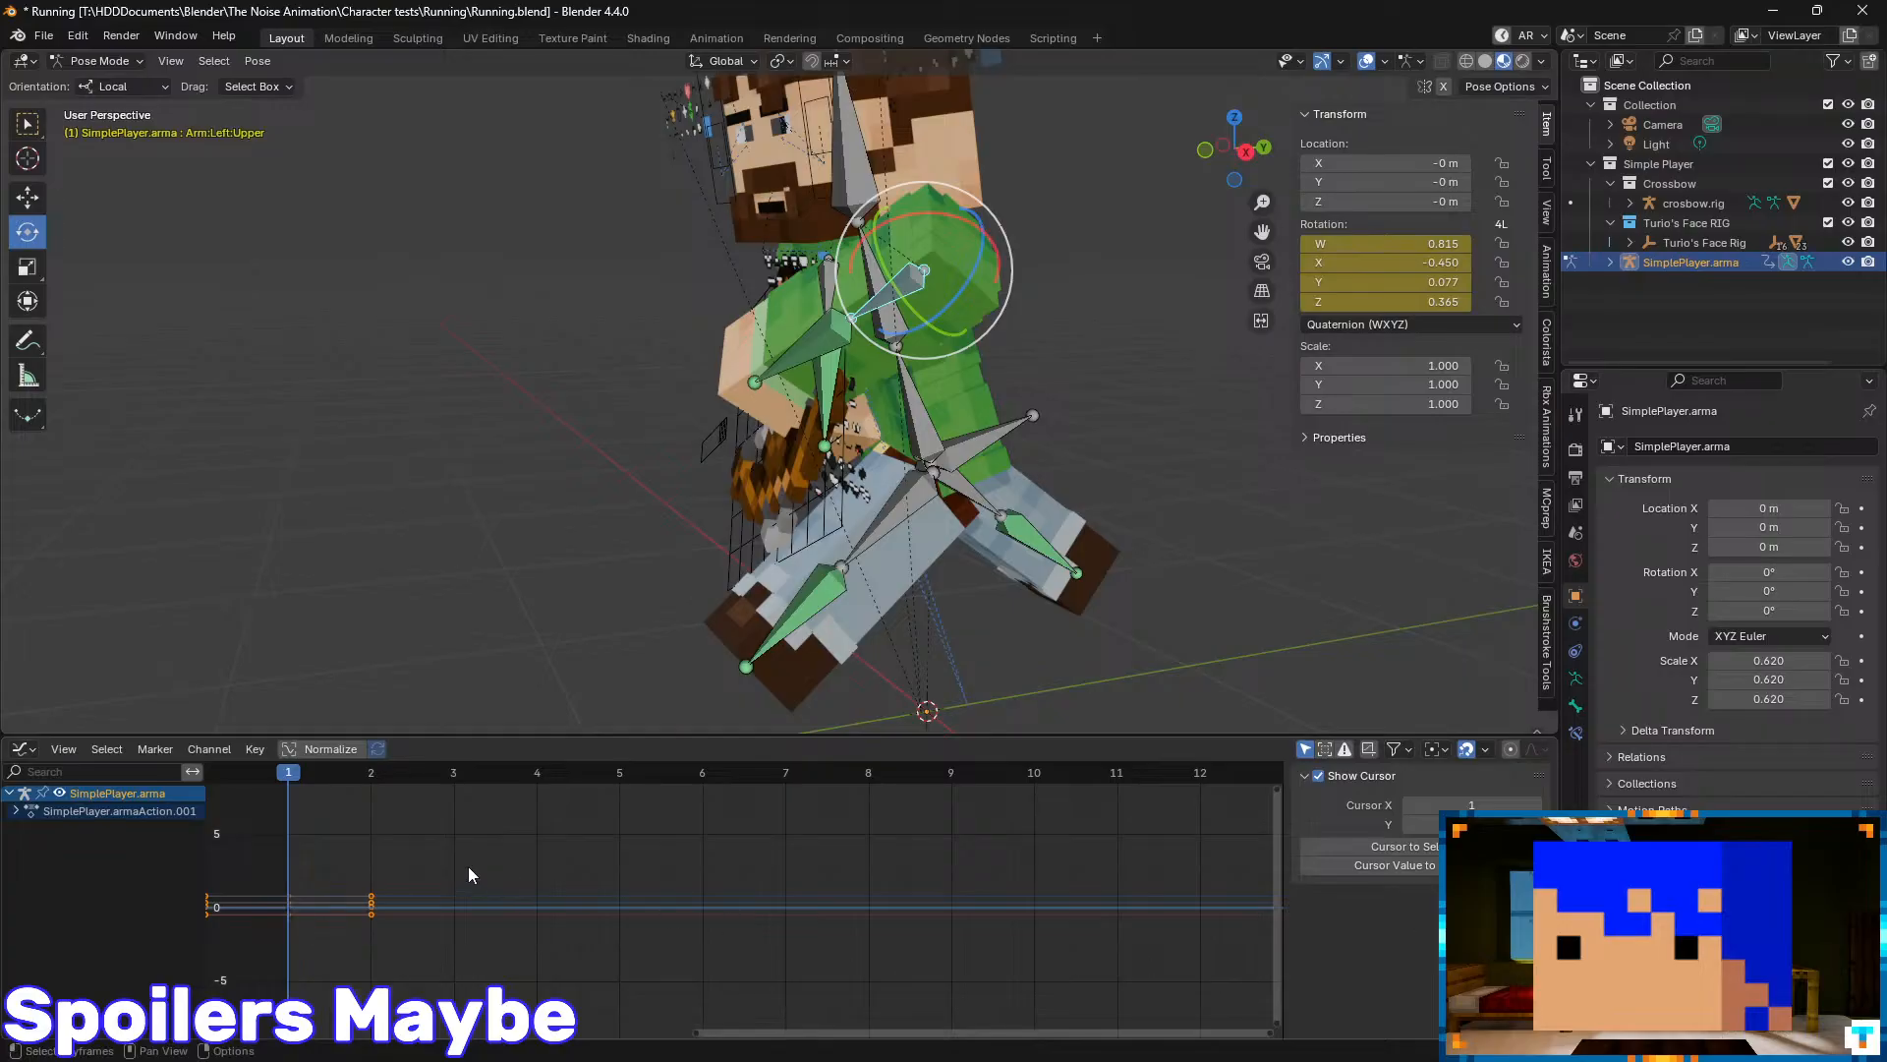
right_click(351, 882)
left_click(146, 747)
mouse_move(204, 746)
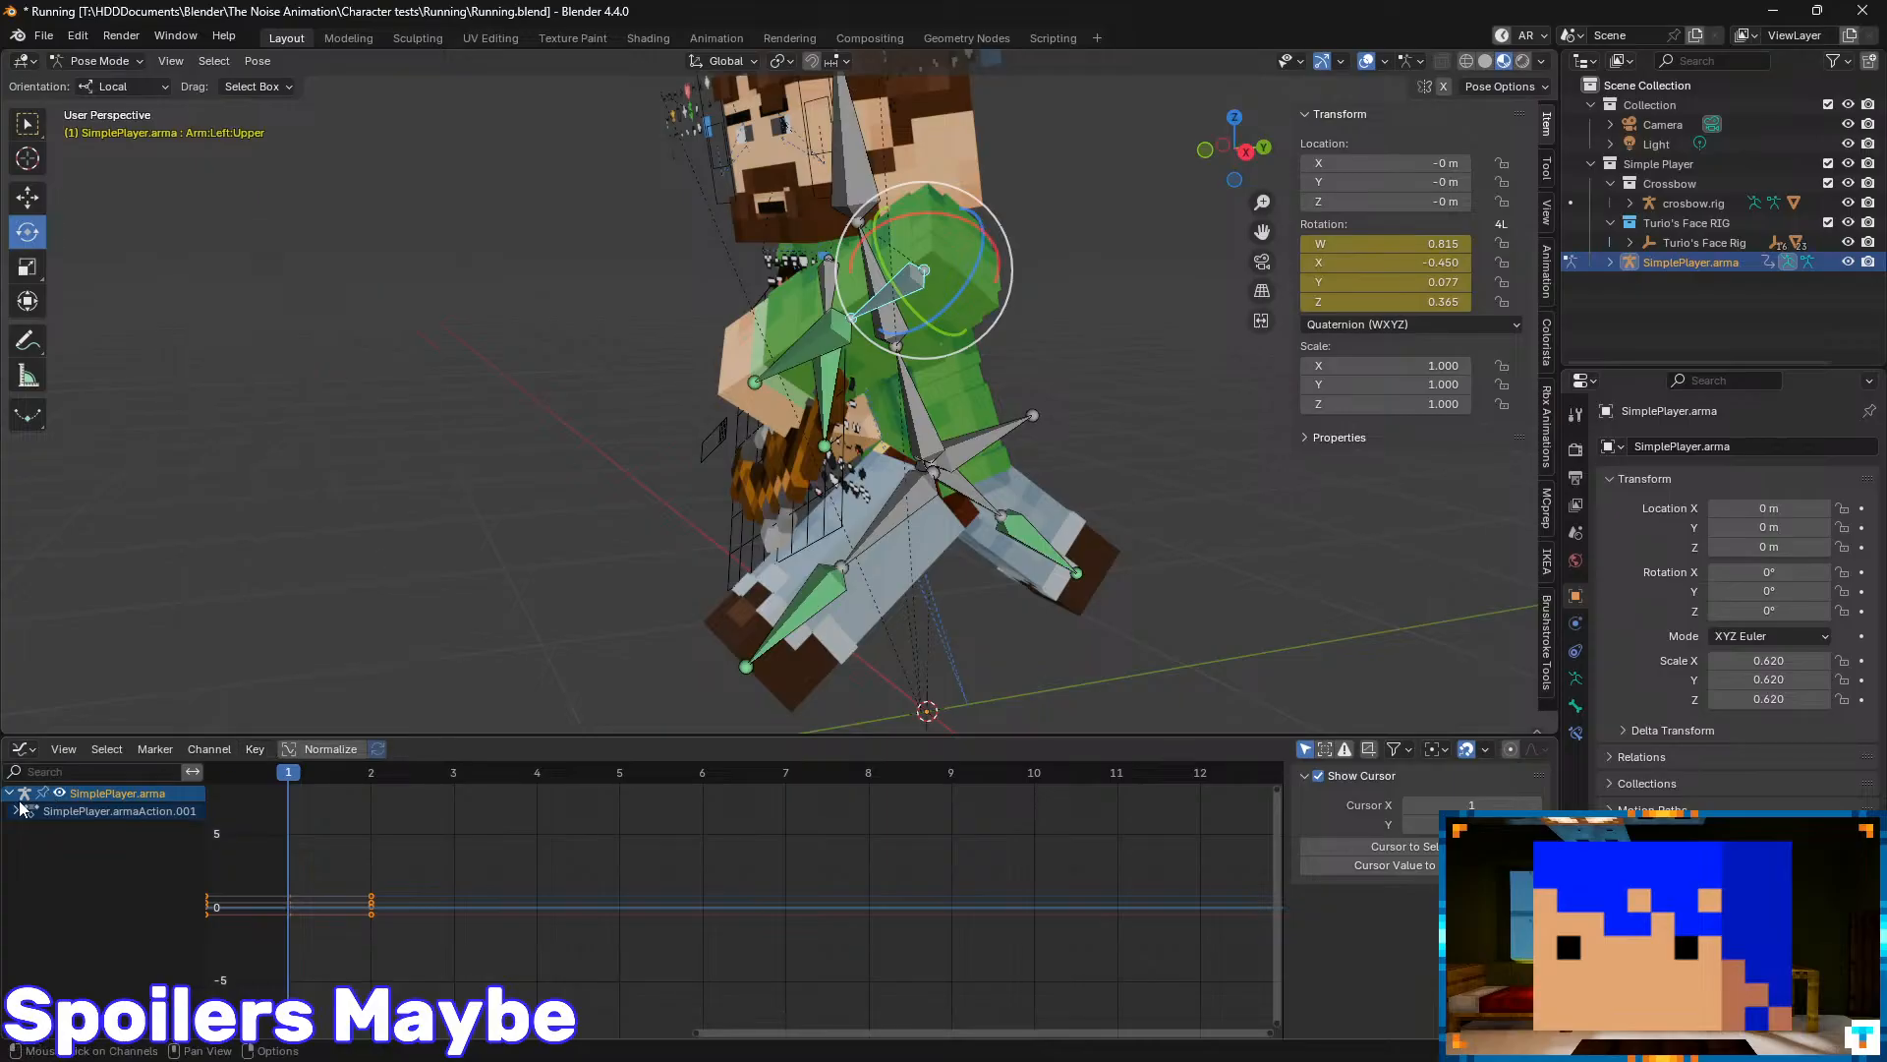
- Expand the left upper arm's channels in the Graph Editor and examine its quaternion rotation curves and their keyframes
left_click(32, 828)
left_click(80, 859)
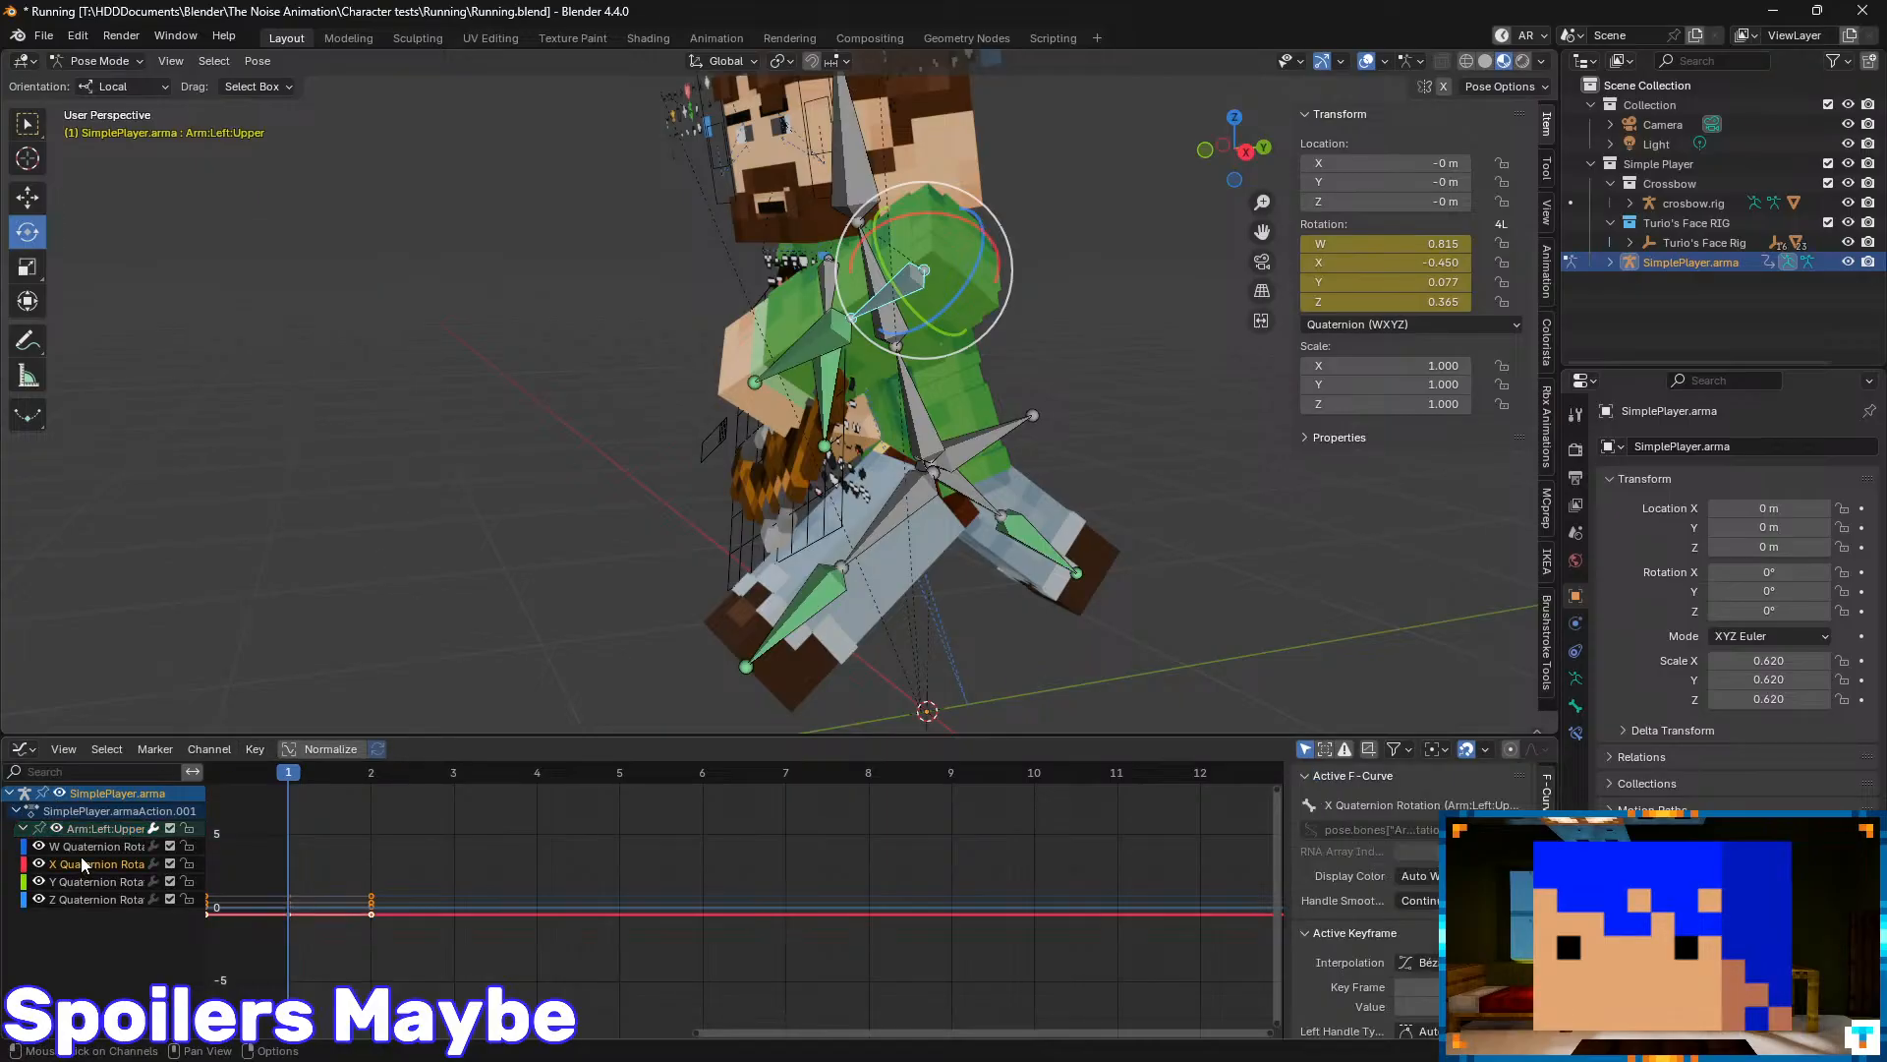
left_click(85, 882)
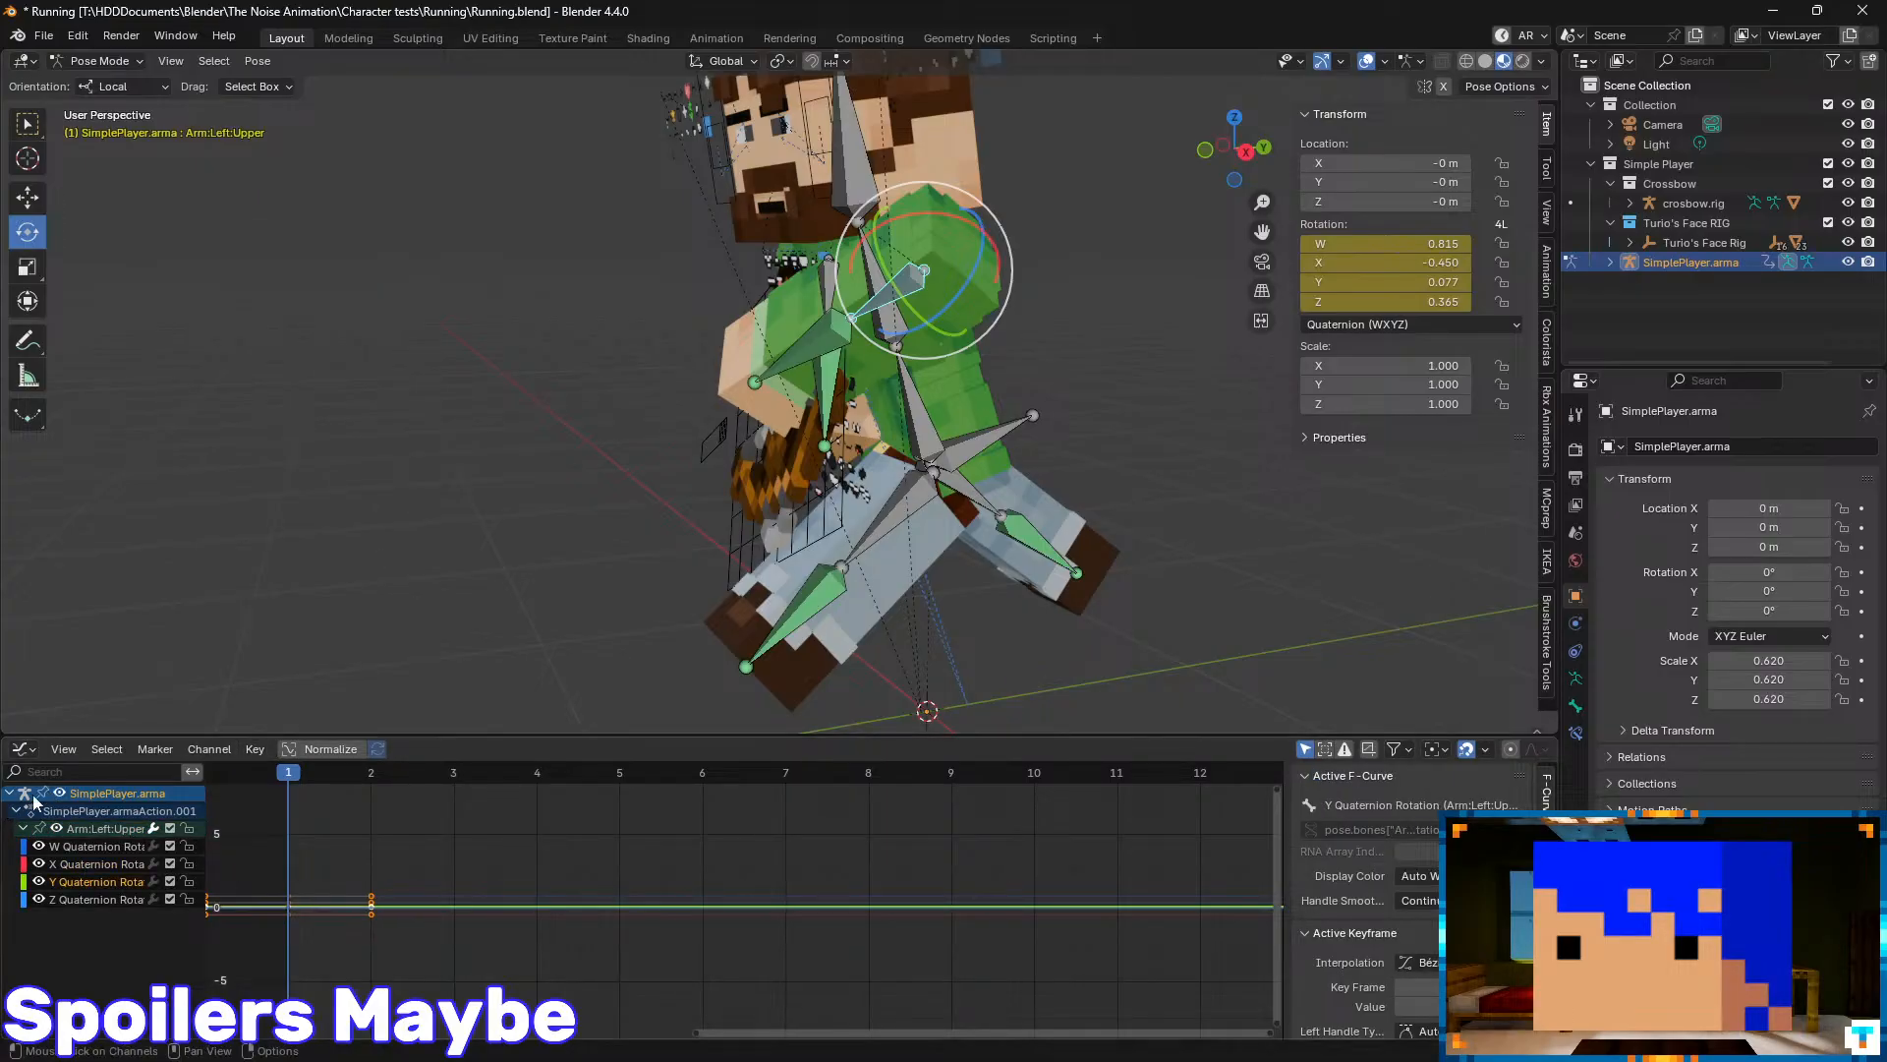
left_click(92, 811)
left_click(102, 823)
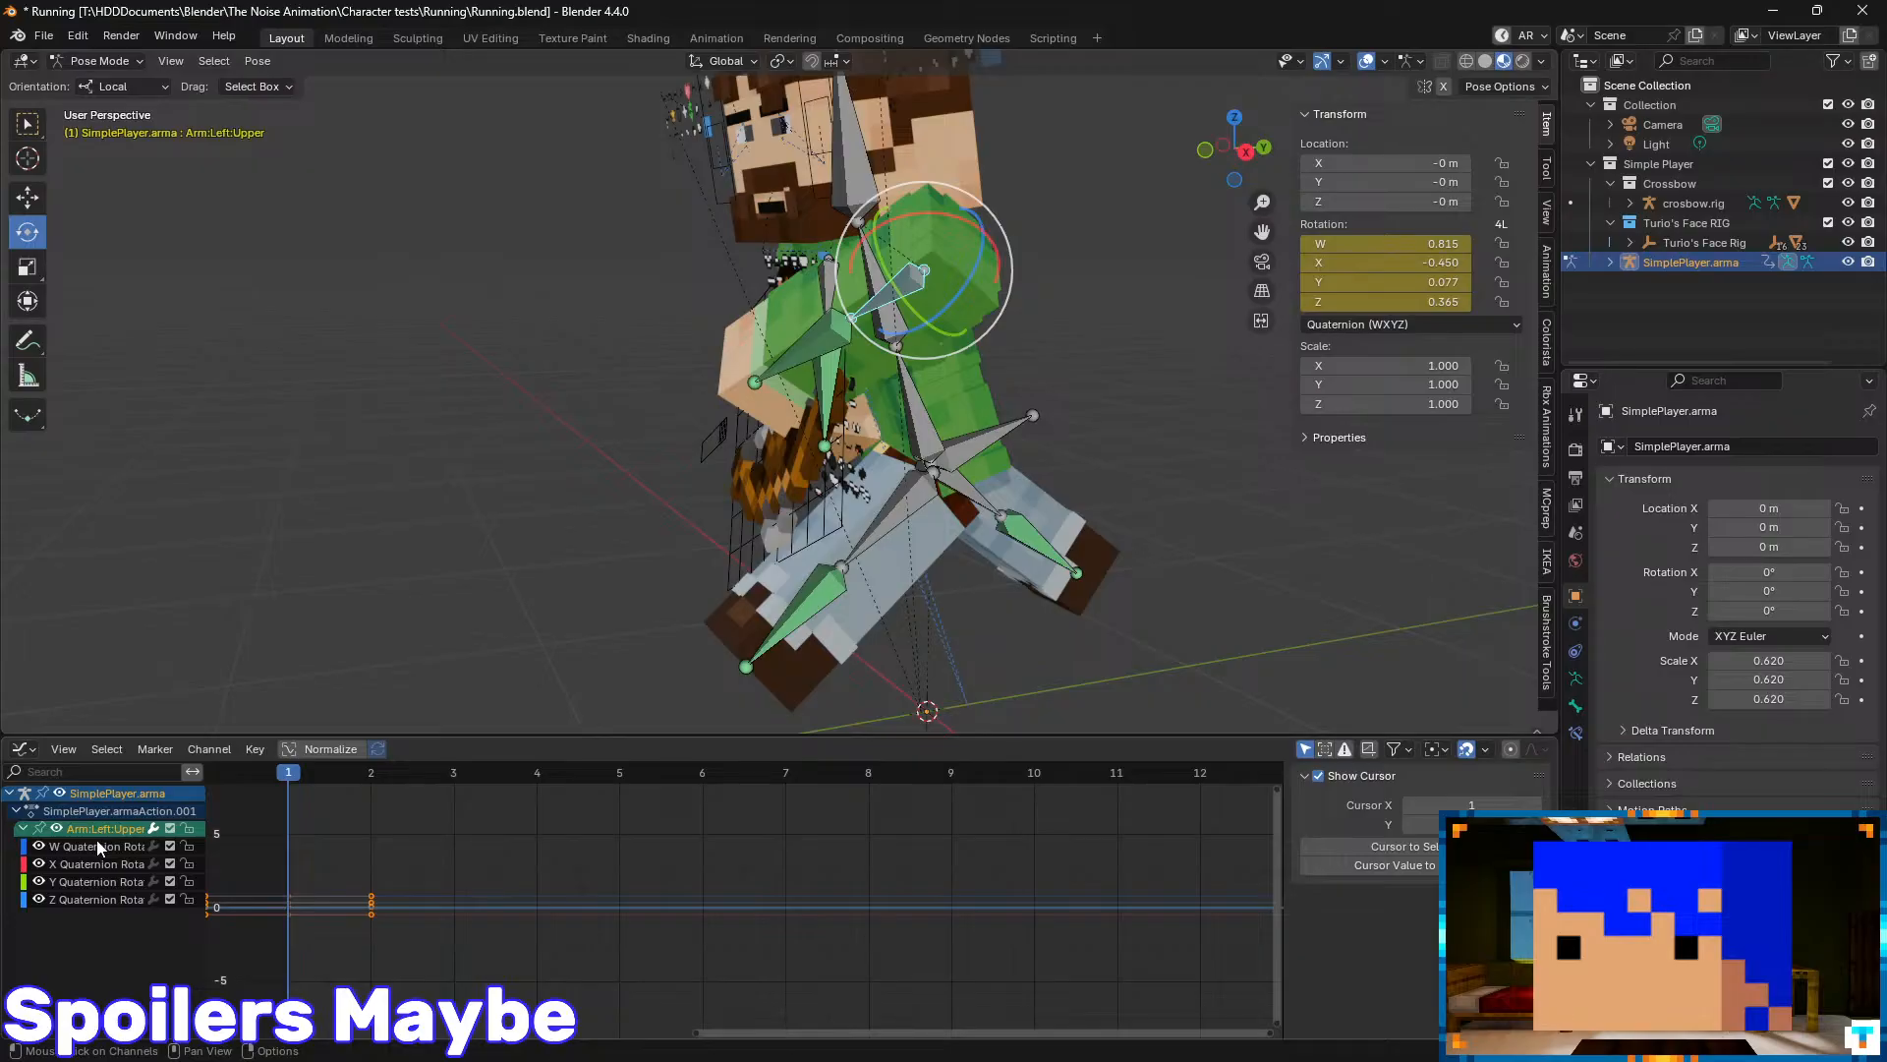
left_click(97, 843)
left_click_drag(423, 874, 338, 945)
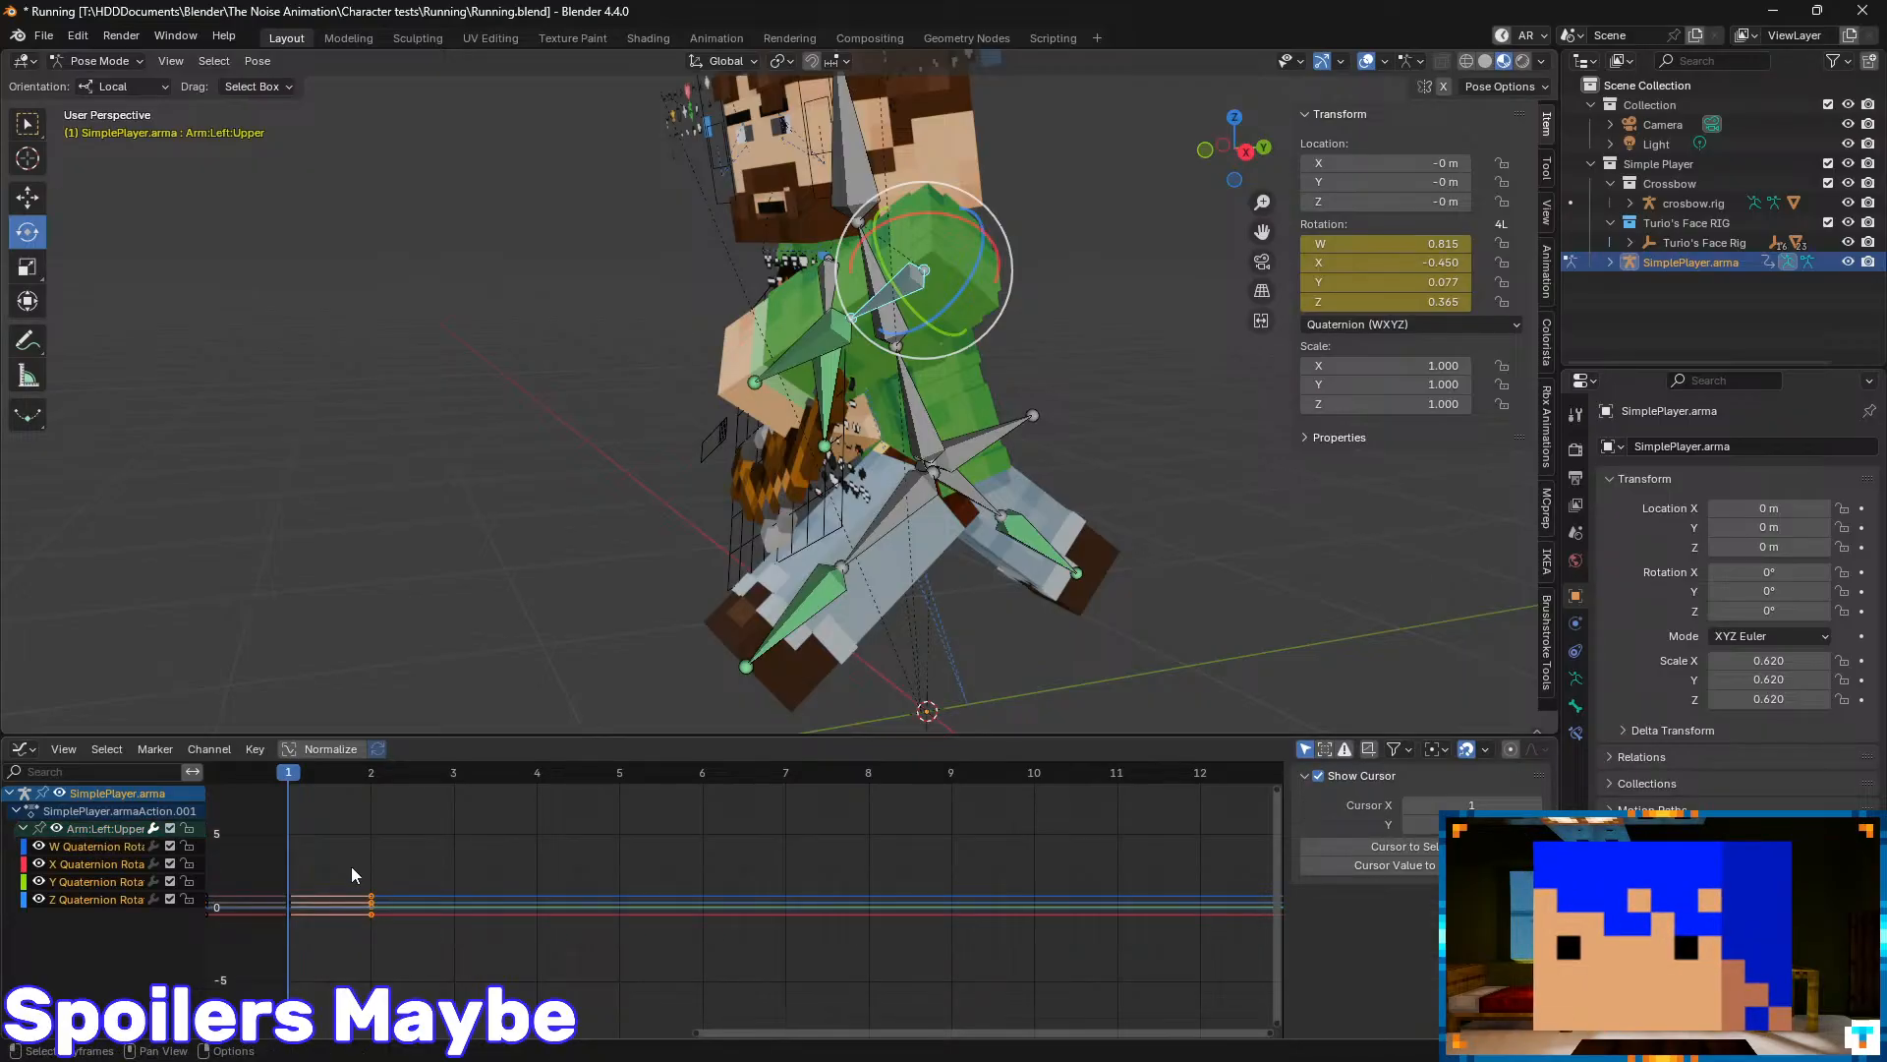
left_click_drag(351, 868, 240, 946)
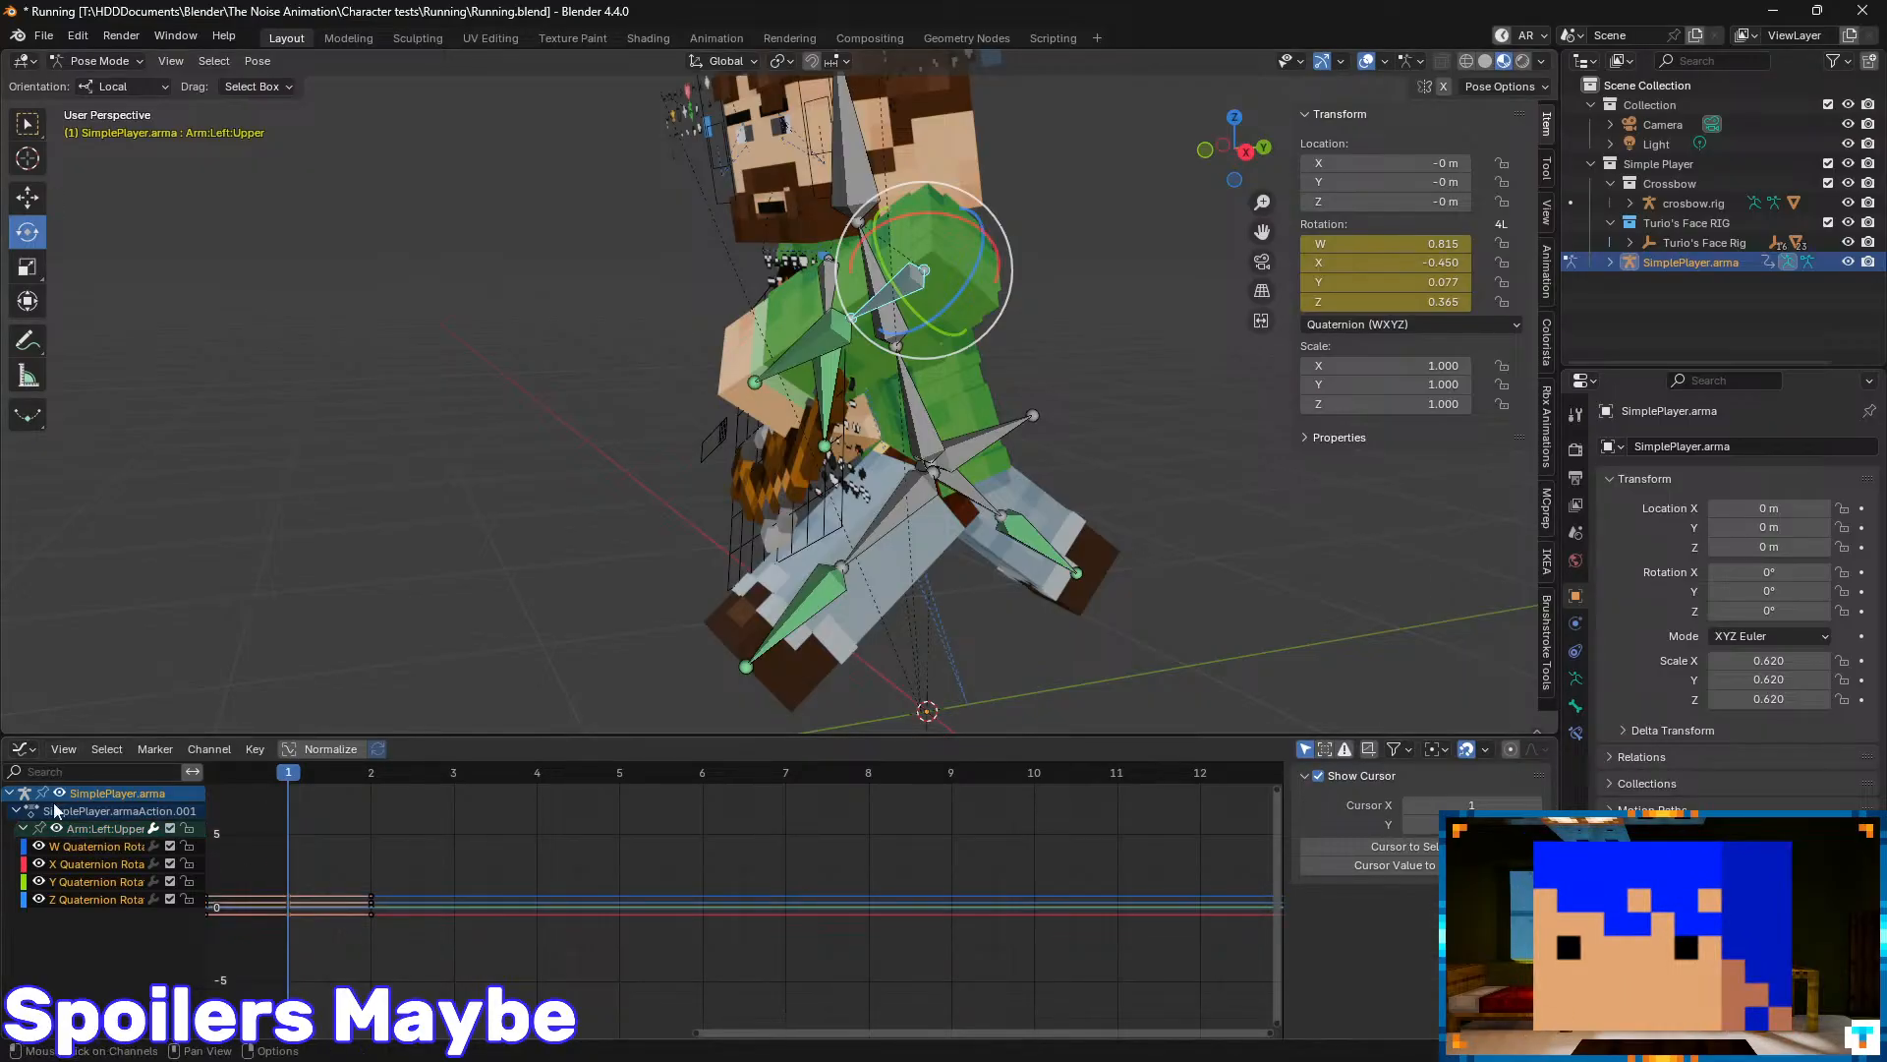
- Select the left upper arm's X Quaternion Rotation curve and bring up its modifier settings and the available modifier types
left_click(99, 864)
scroll(1327, 876, "down", 3)
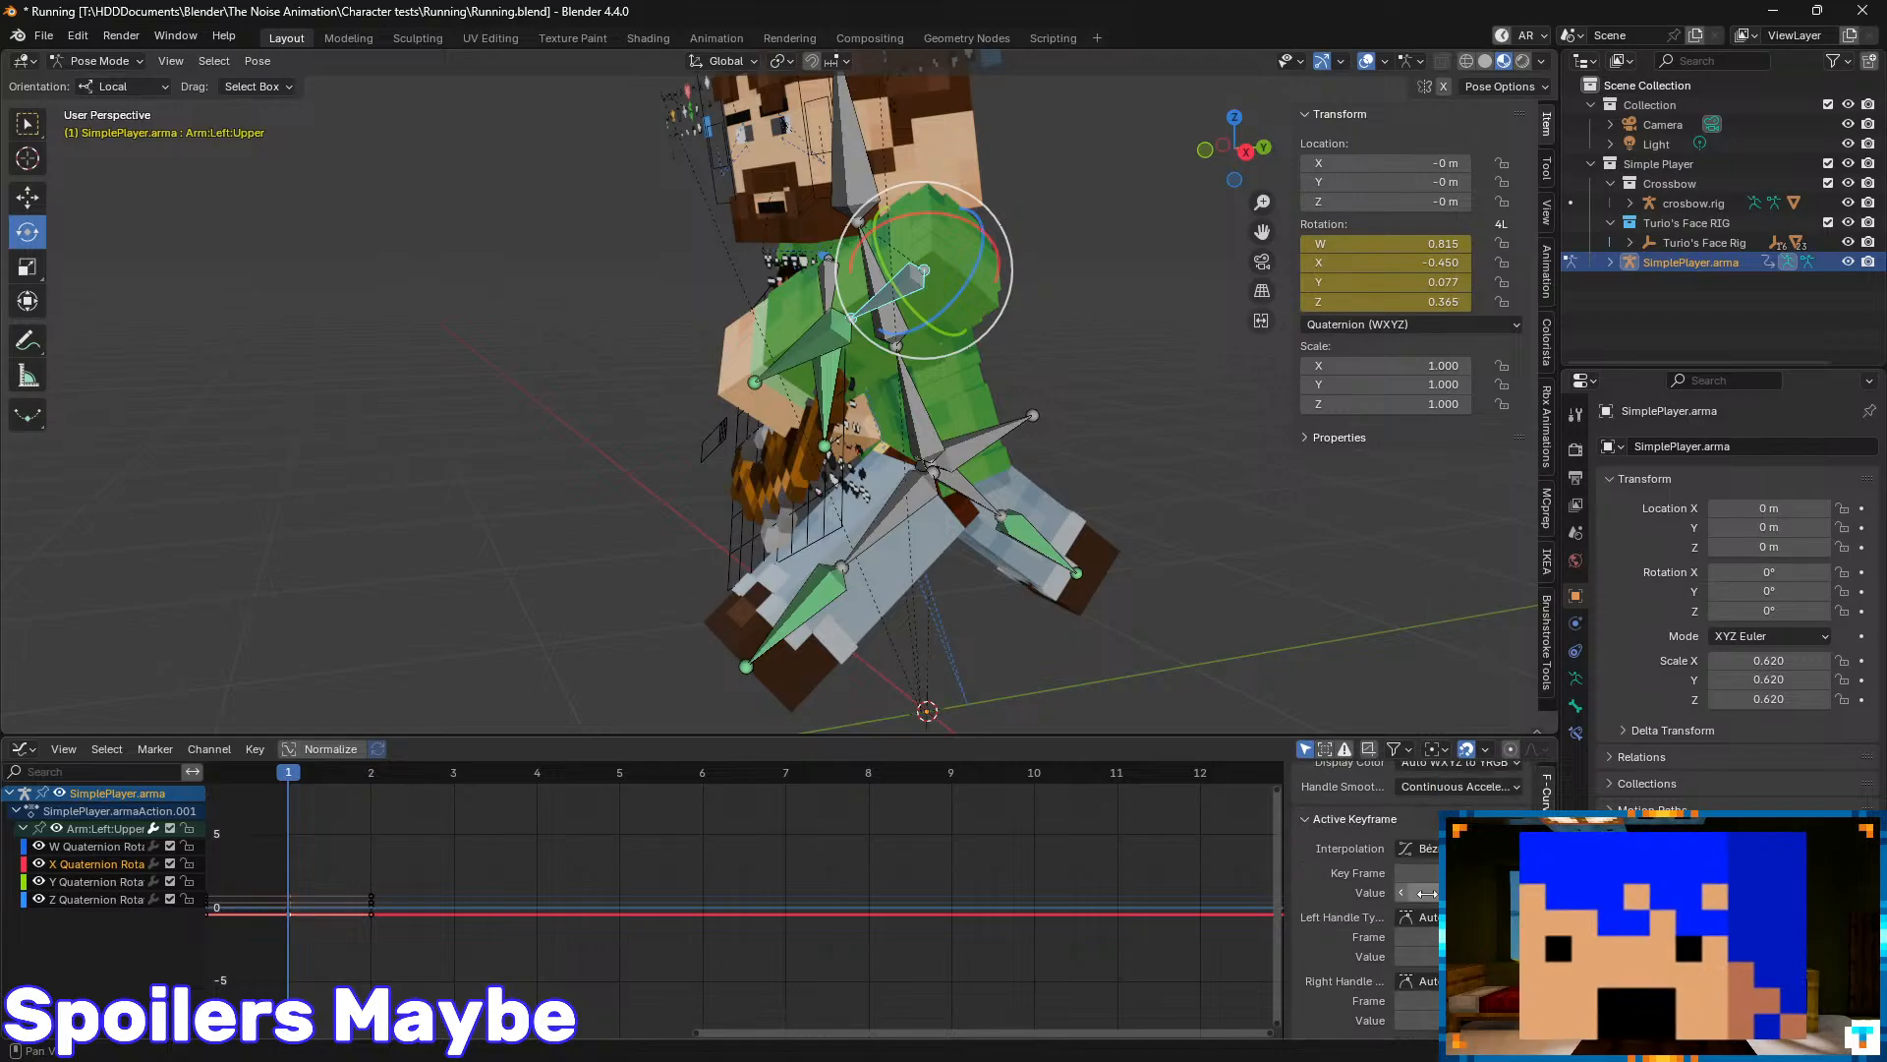
scroll(1327, 876, "up", 3)
left_click(1546, 857)
left_click(1386, 778)
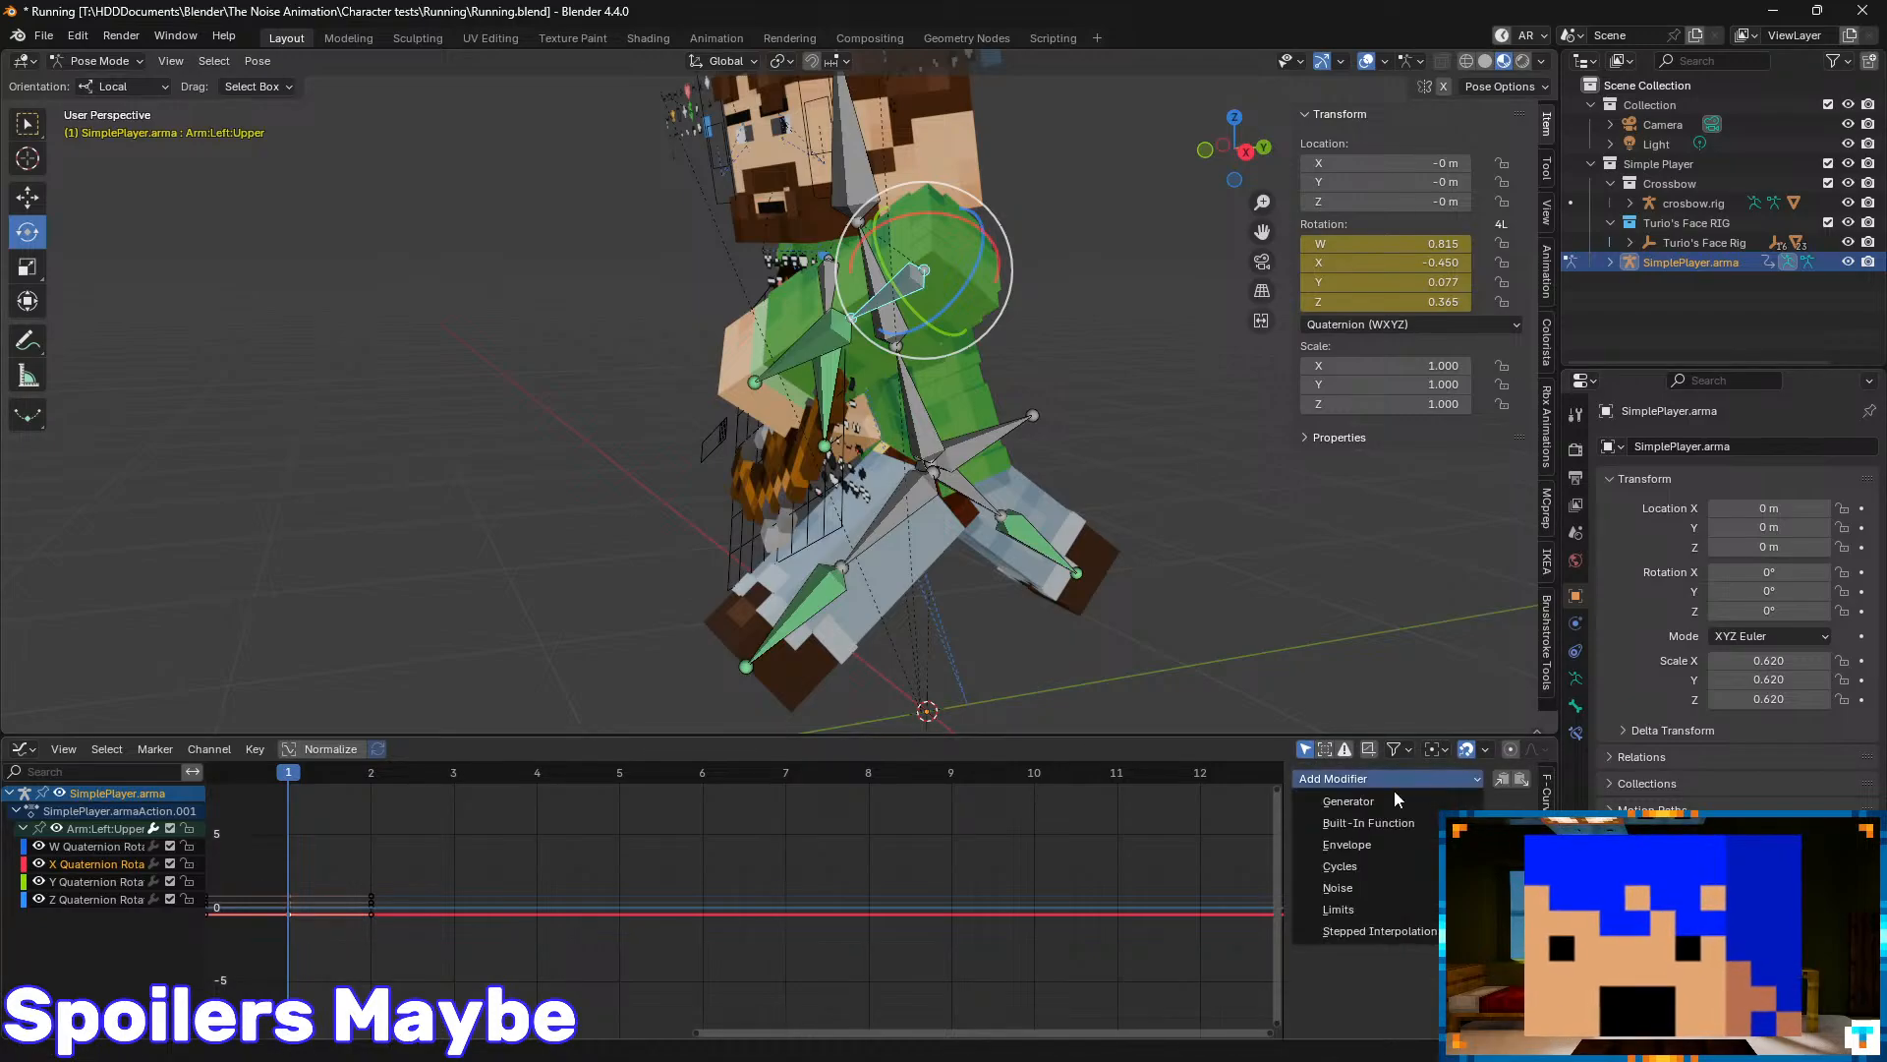
- Inspect the left upper arm's rotation channels in the Dope Sheet, and return to the Graph Editor with X Quaternion Rotation selected
left_click(23, 749)
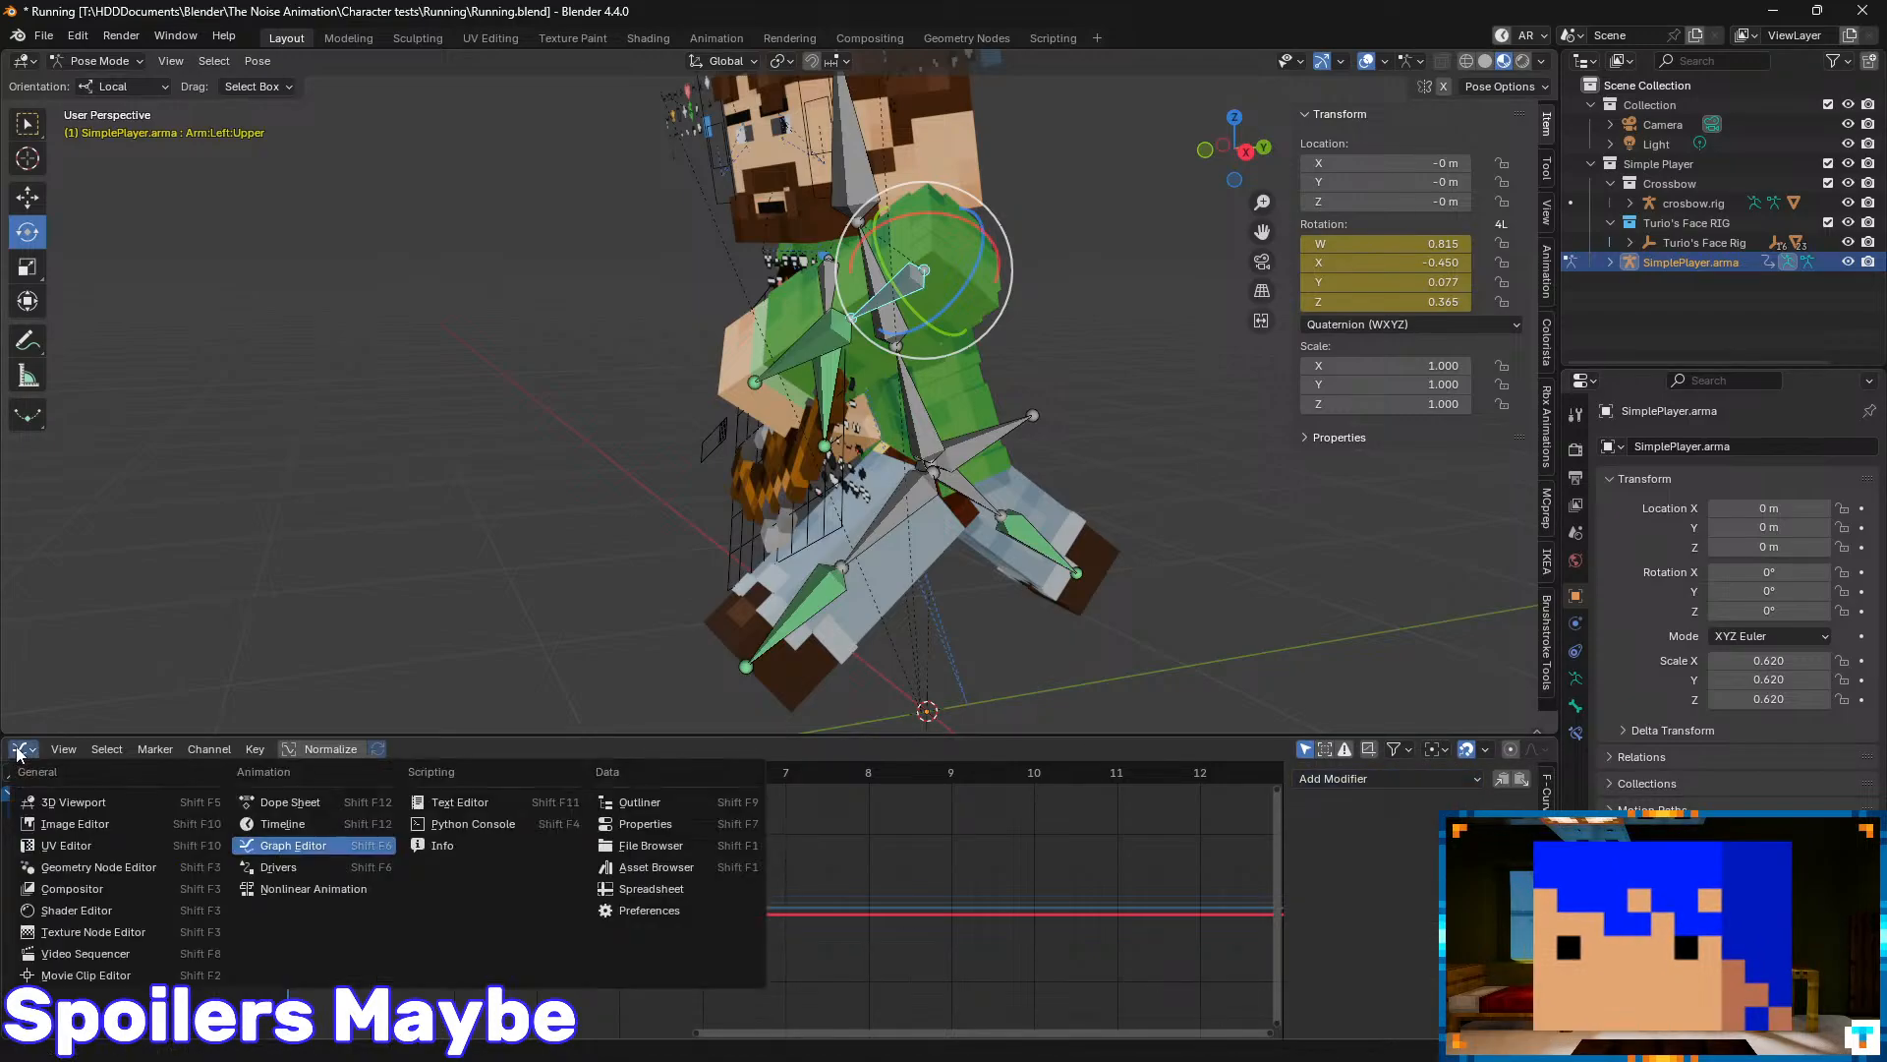
left_click(307, 800)
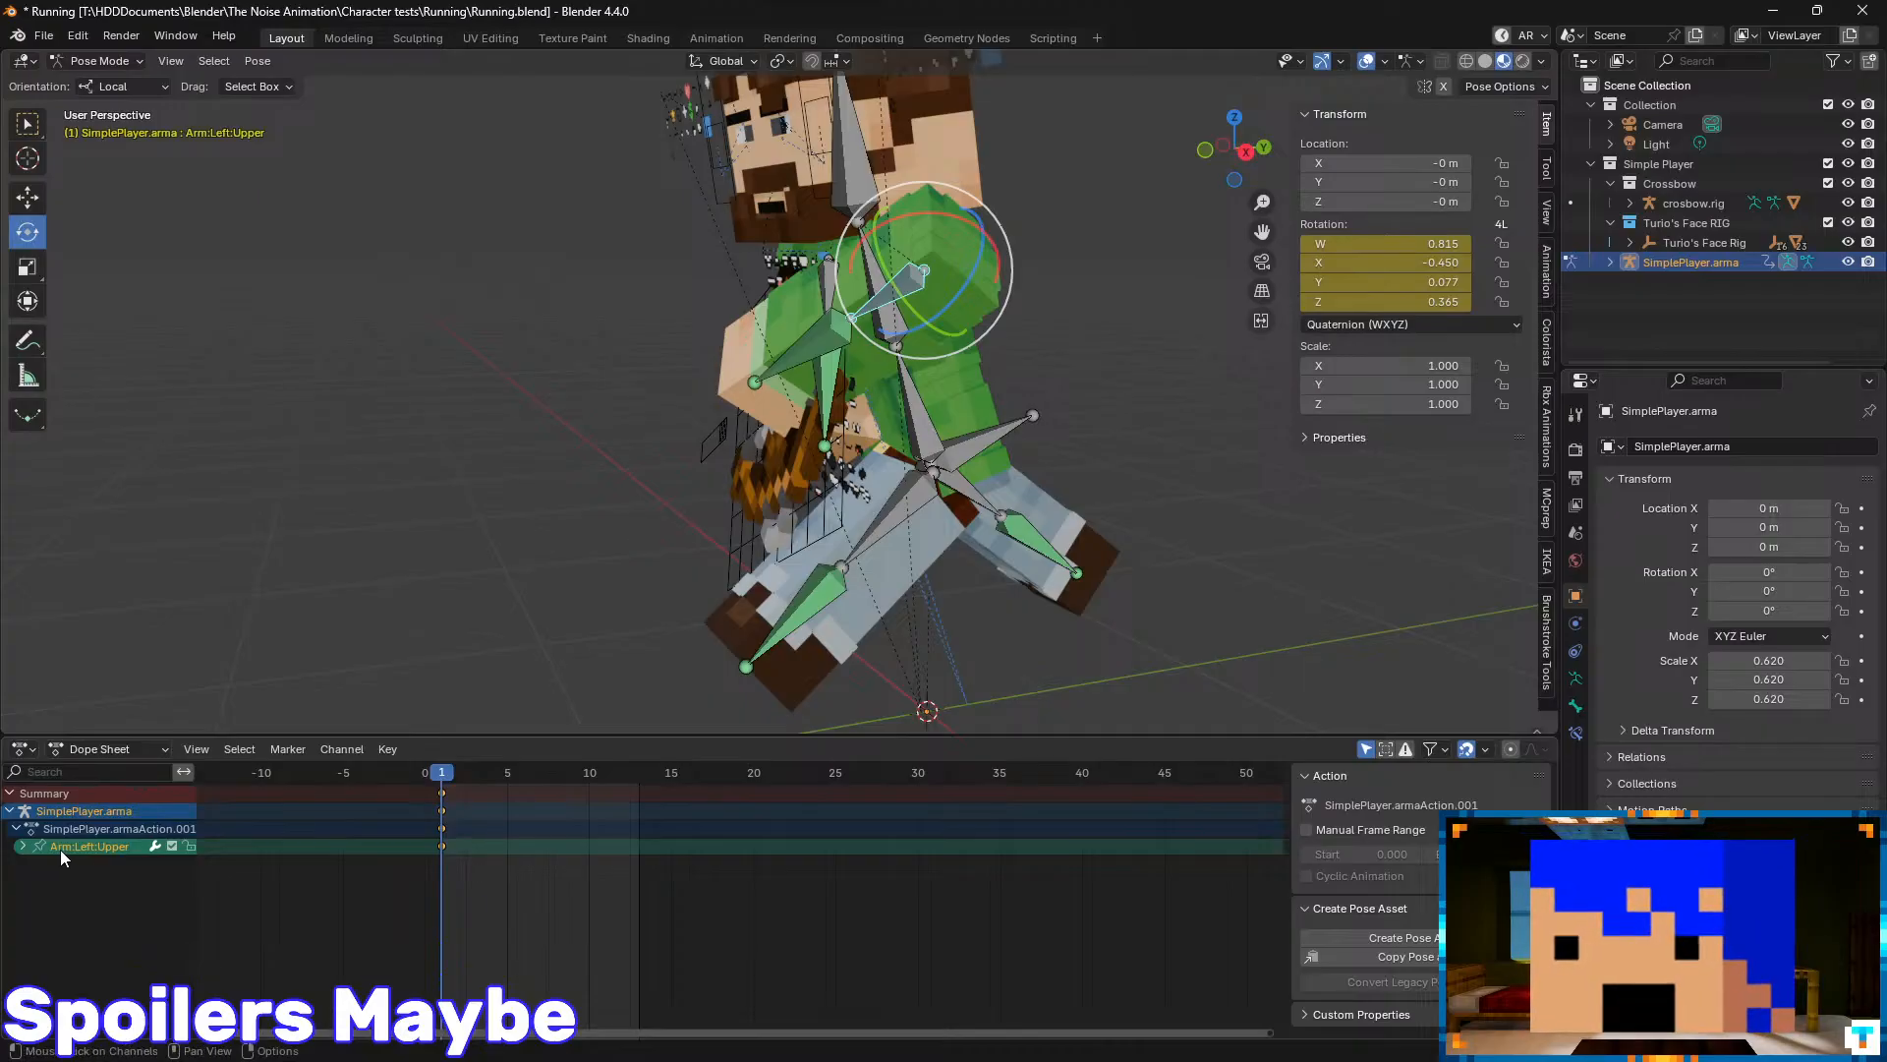
left_click(24, 845)
left_click(97, 879)
left_click(94, 862)
left_click(94, 882)
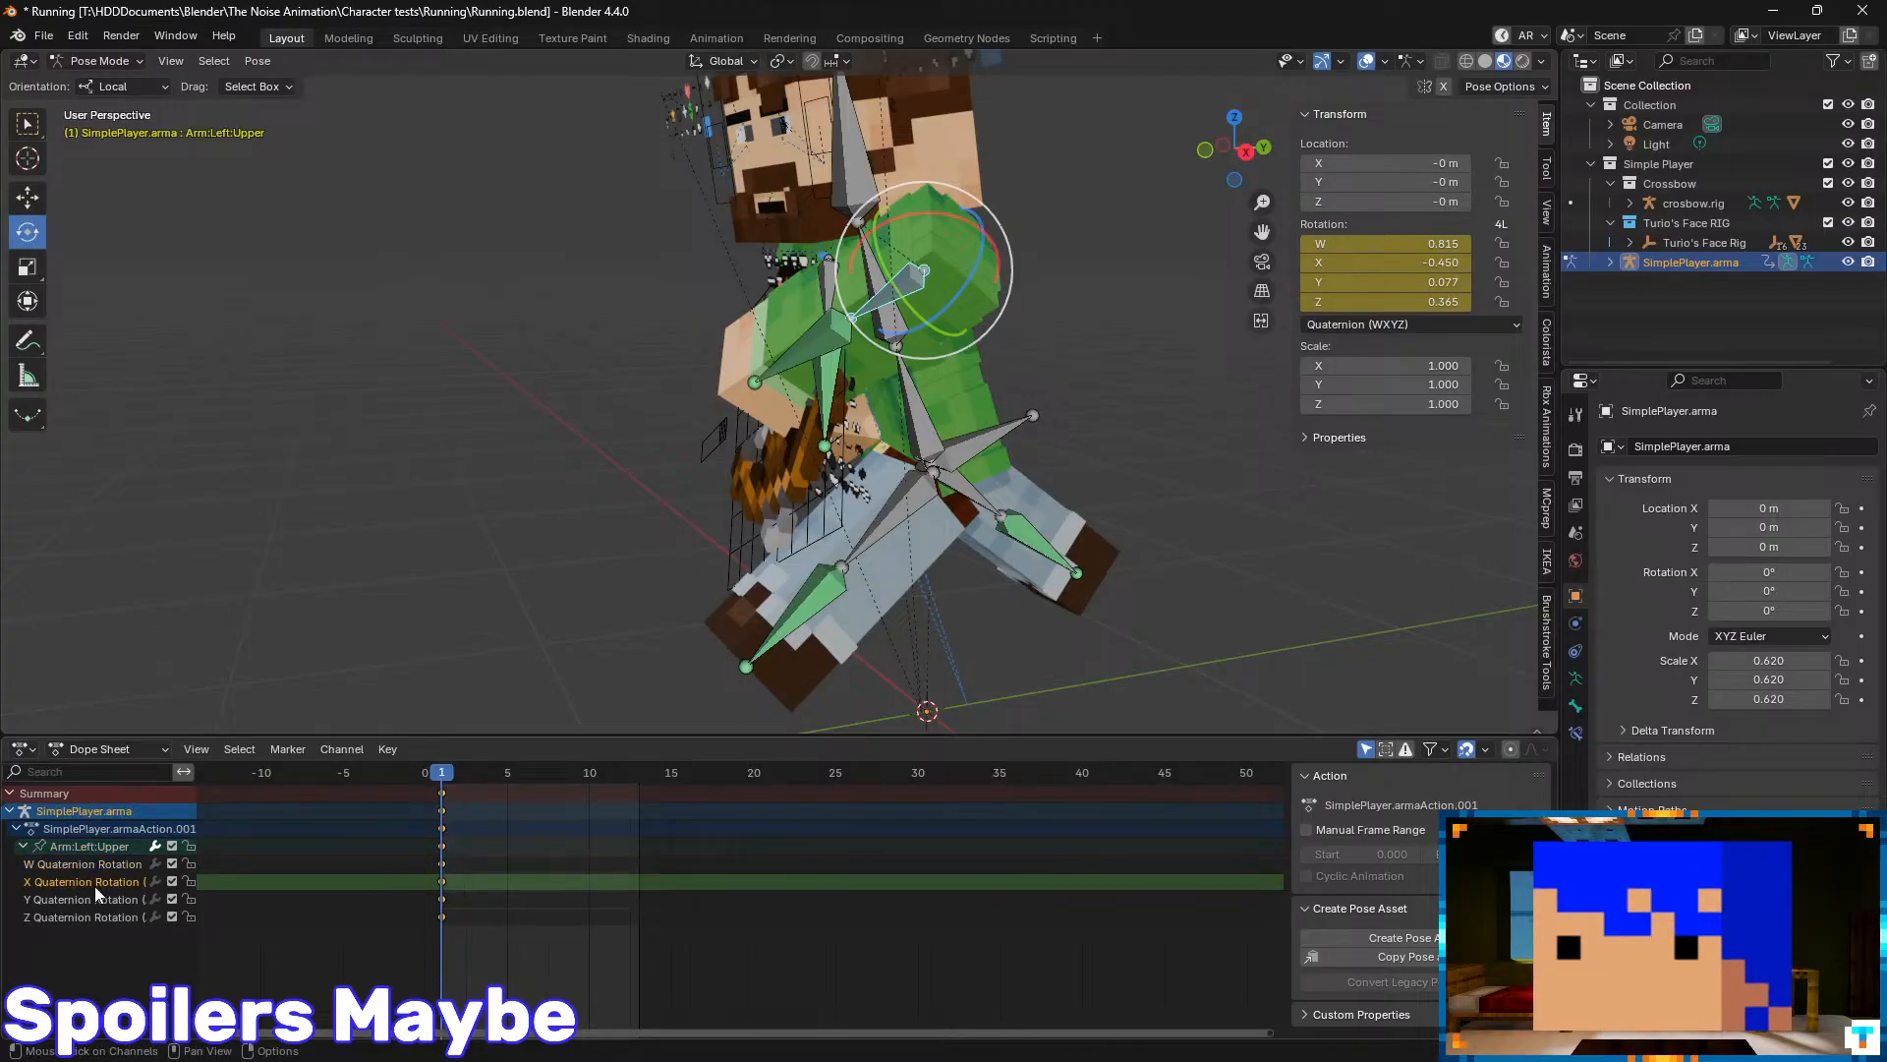
left_click(23, 749)
left_click(311, 846)
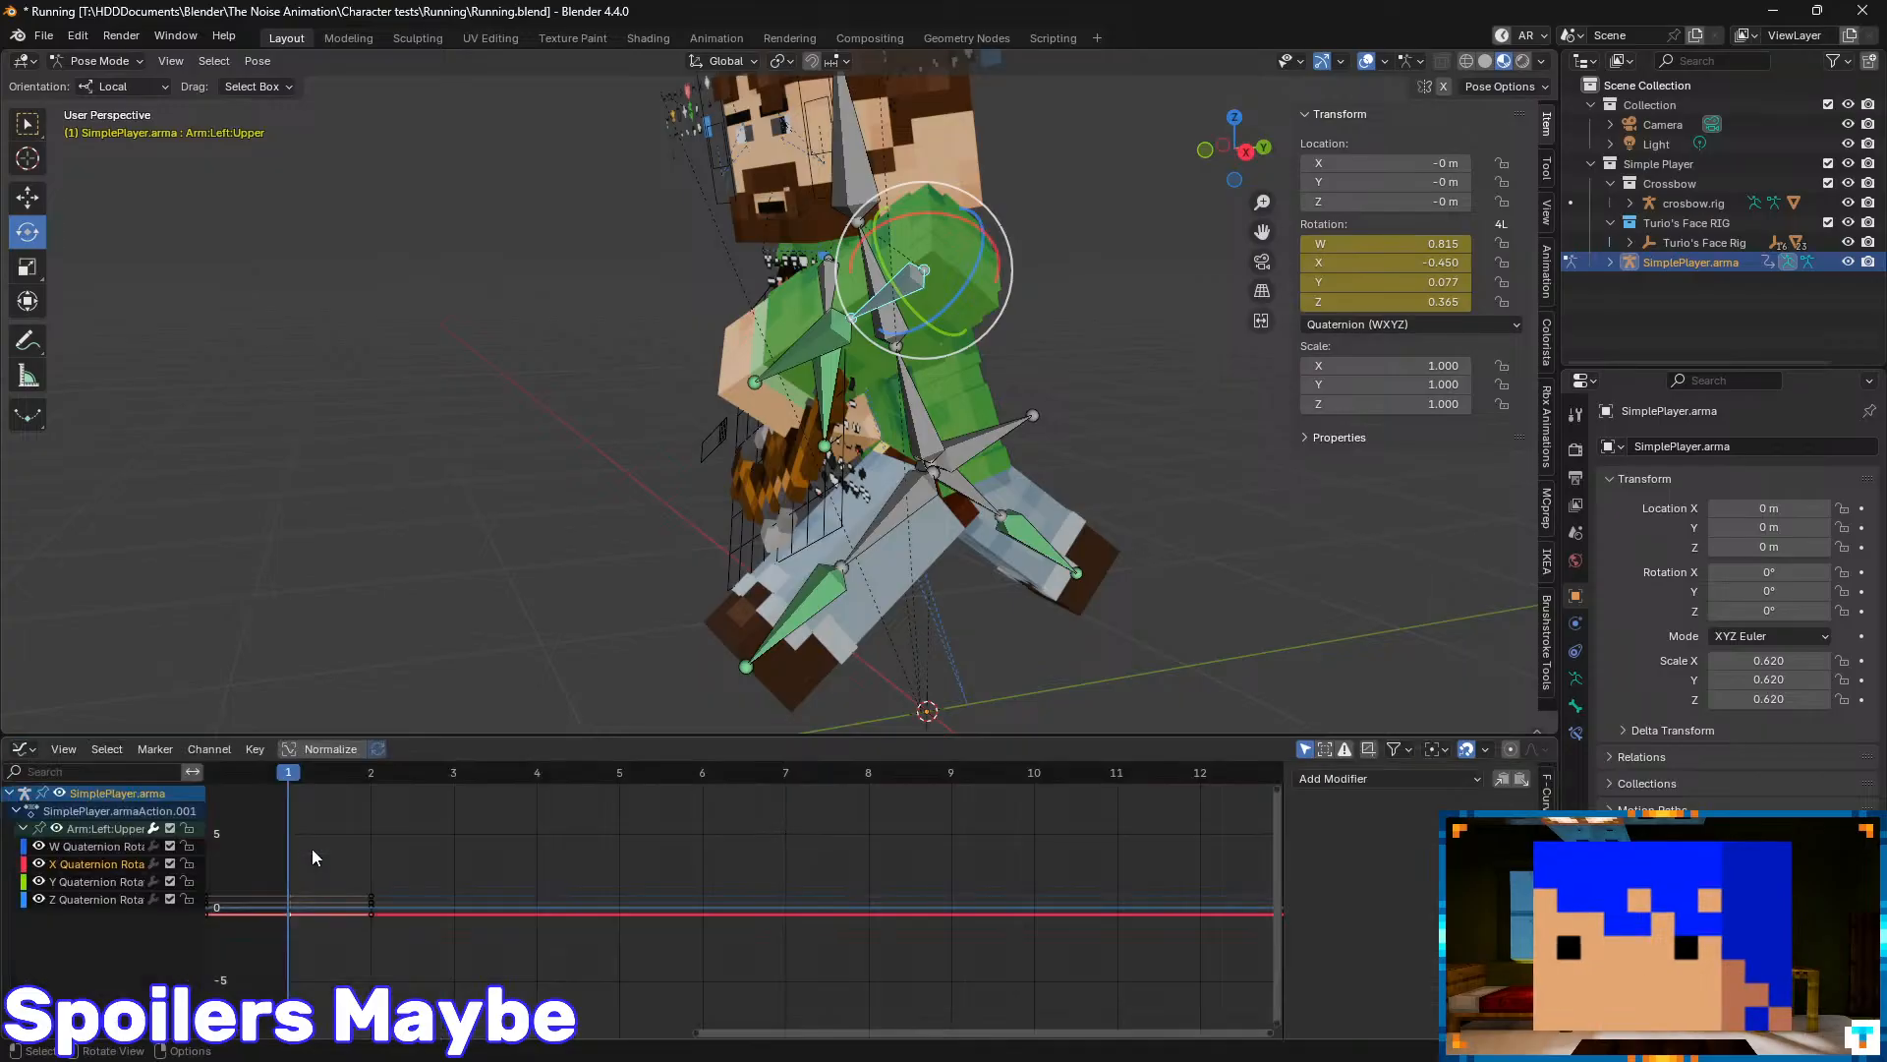
- Look at the Drivers and Nonlinear Animation editors, and return to the Graph Editor
left_click(18, 752)
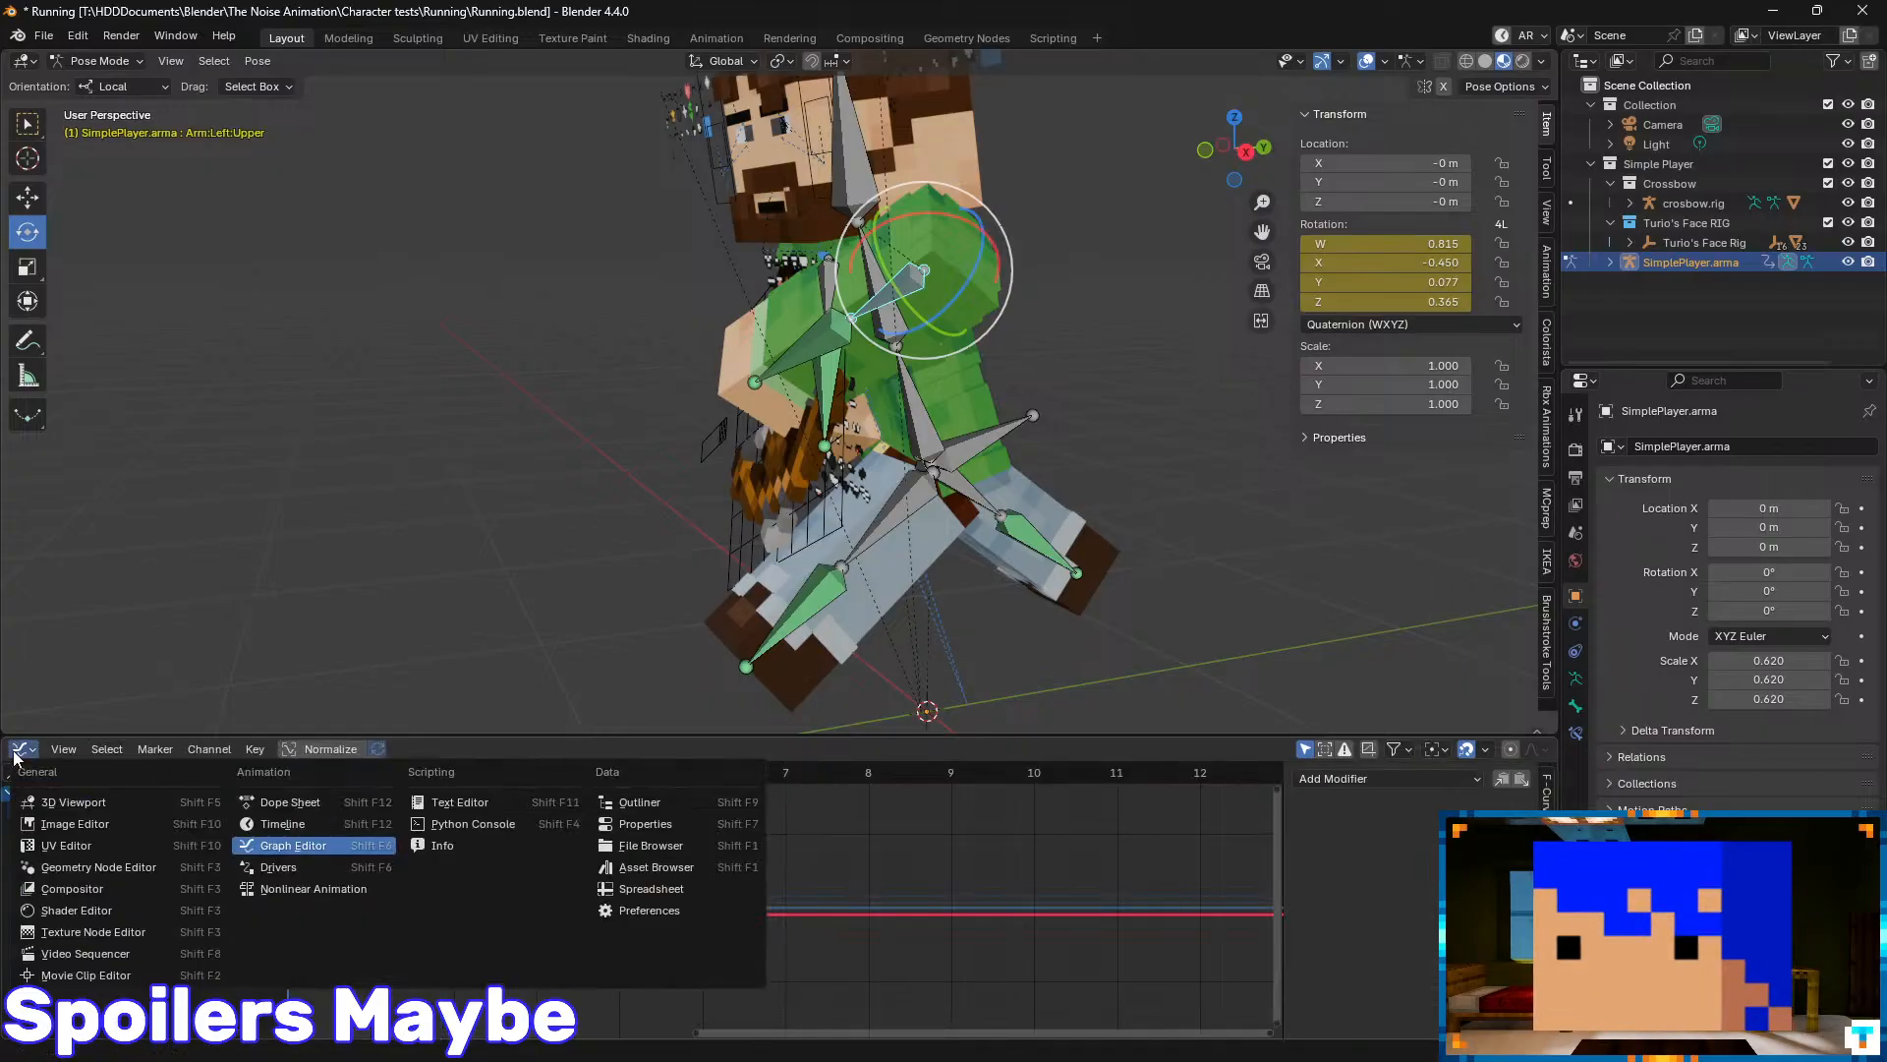
left_click(295, 868)
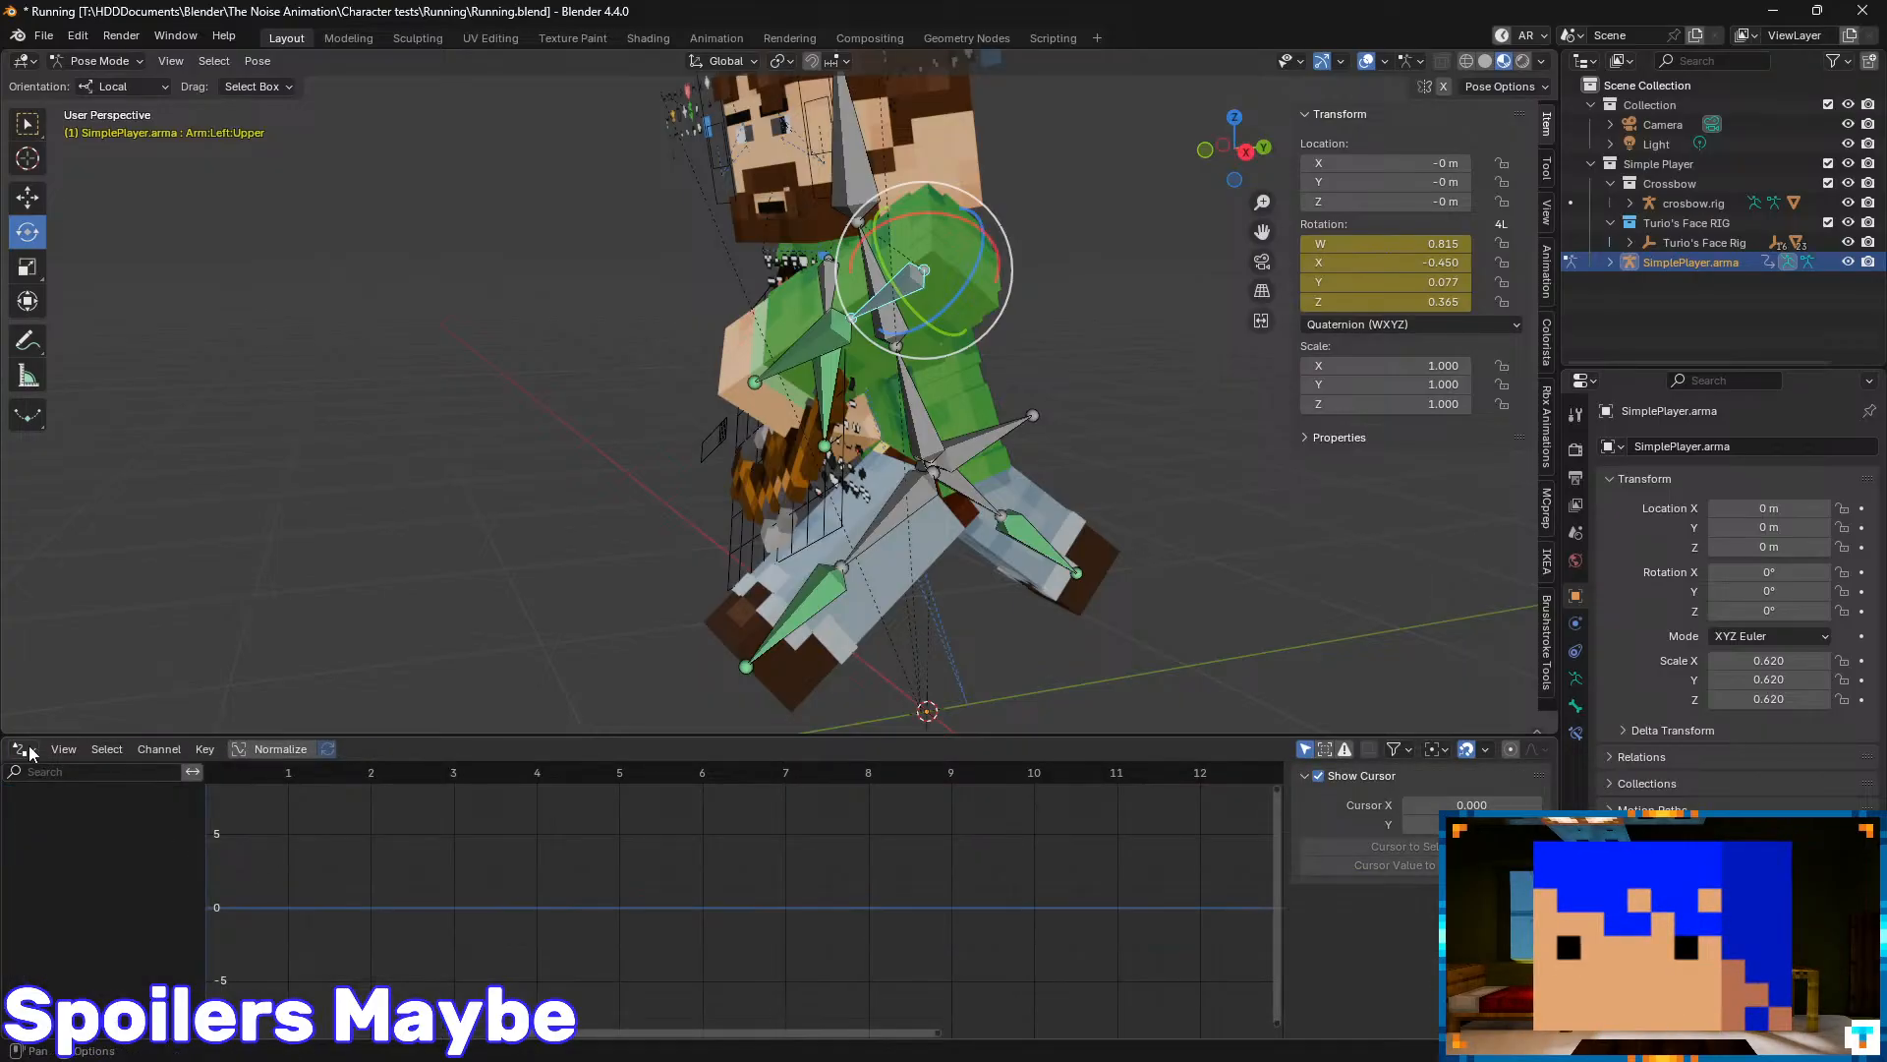
left_click(22, 749)
left_click(286, 888)
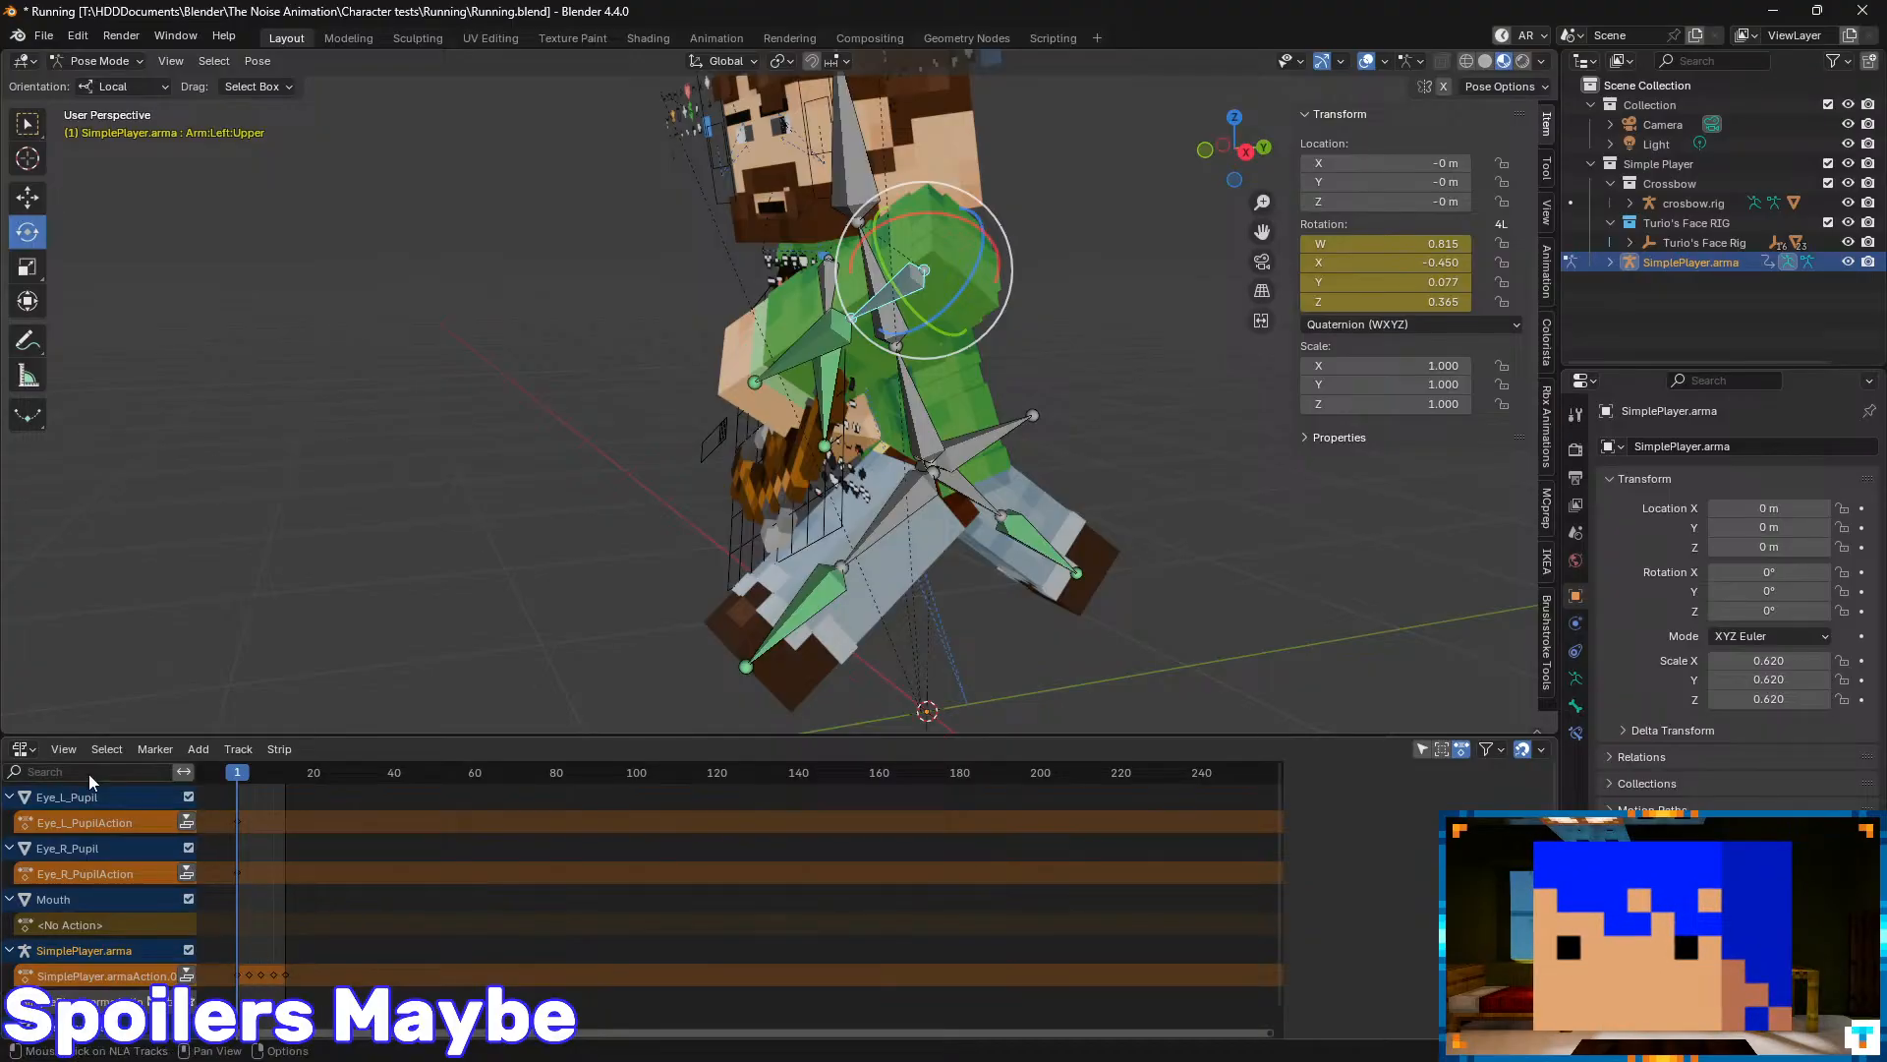
left_click(22, 750)
left_click(305, 846)
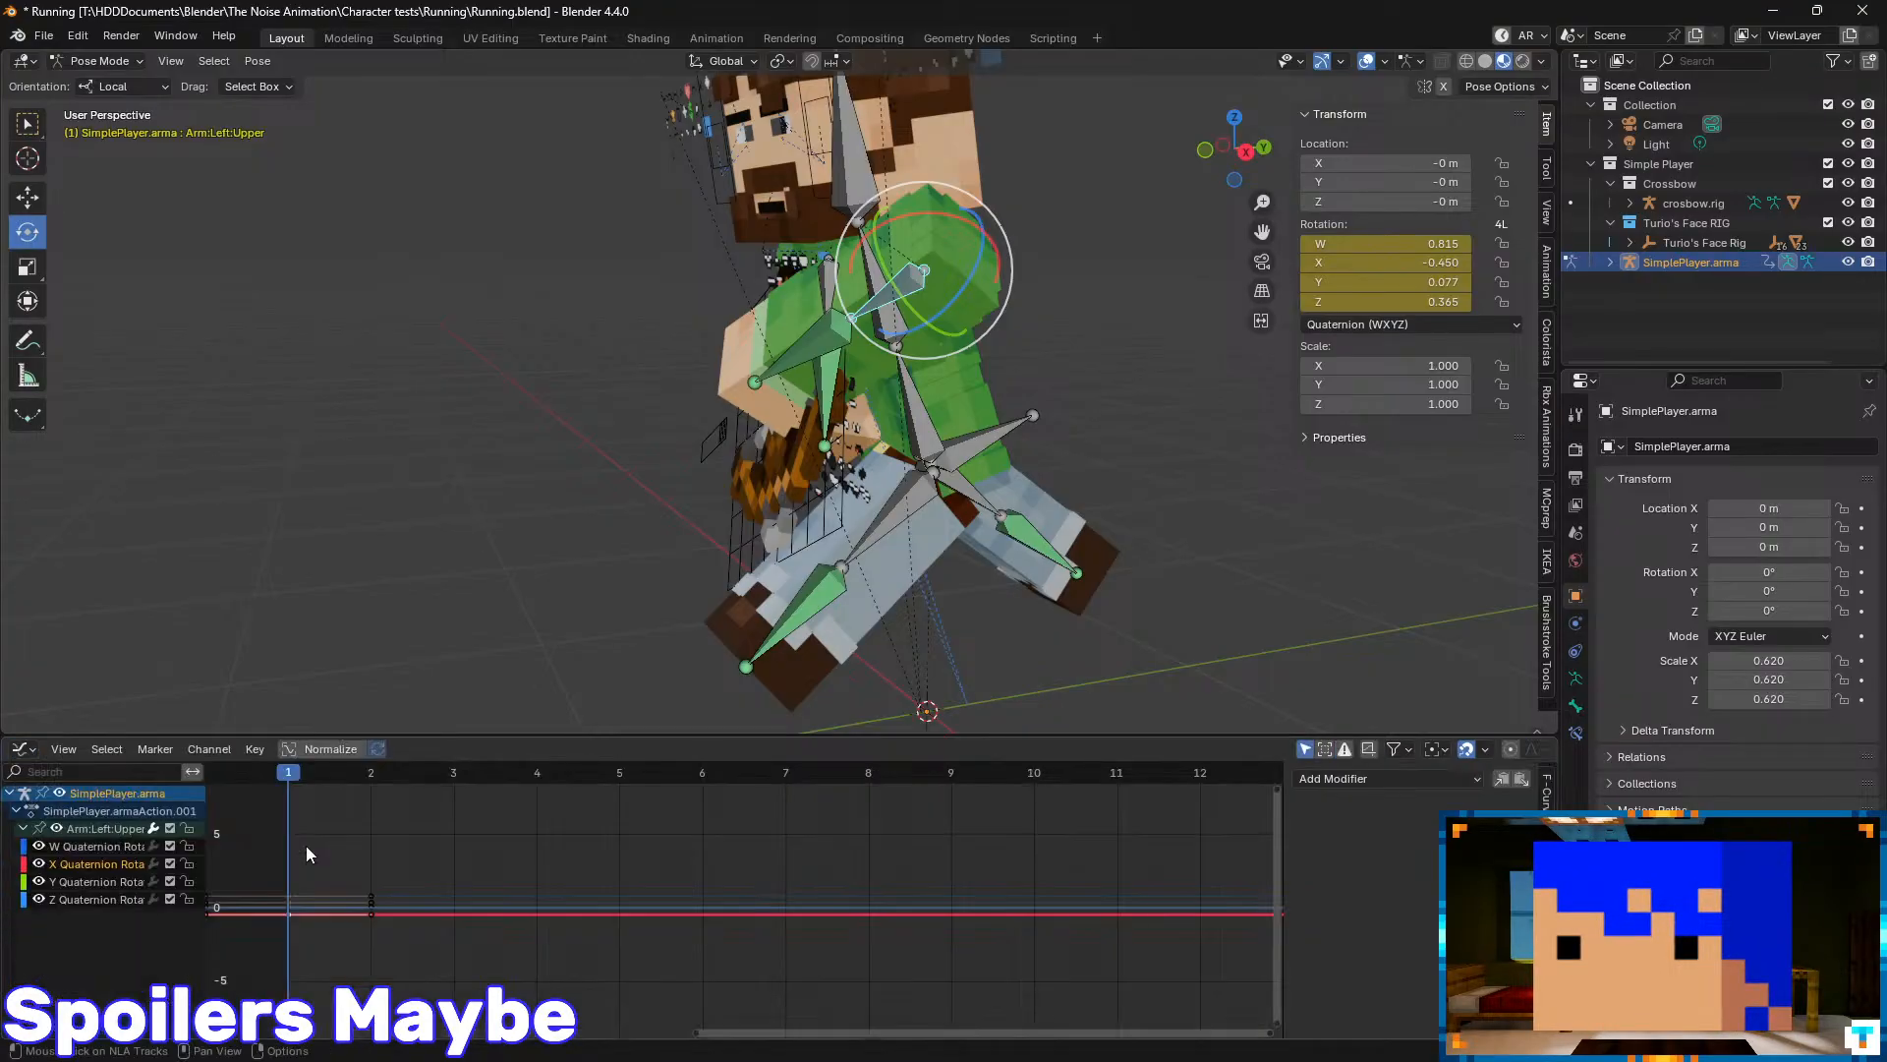
- Compare the left upper arm's Z, W and X quaternion rotation curves by selecting them one after another
left_click(302, 910)
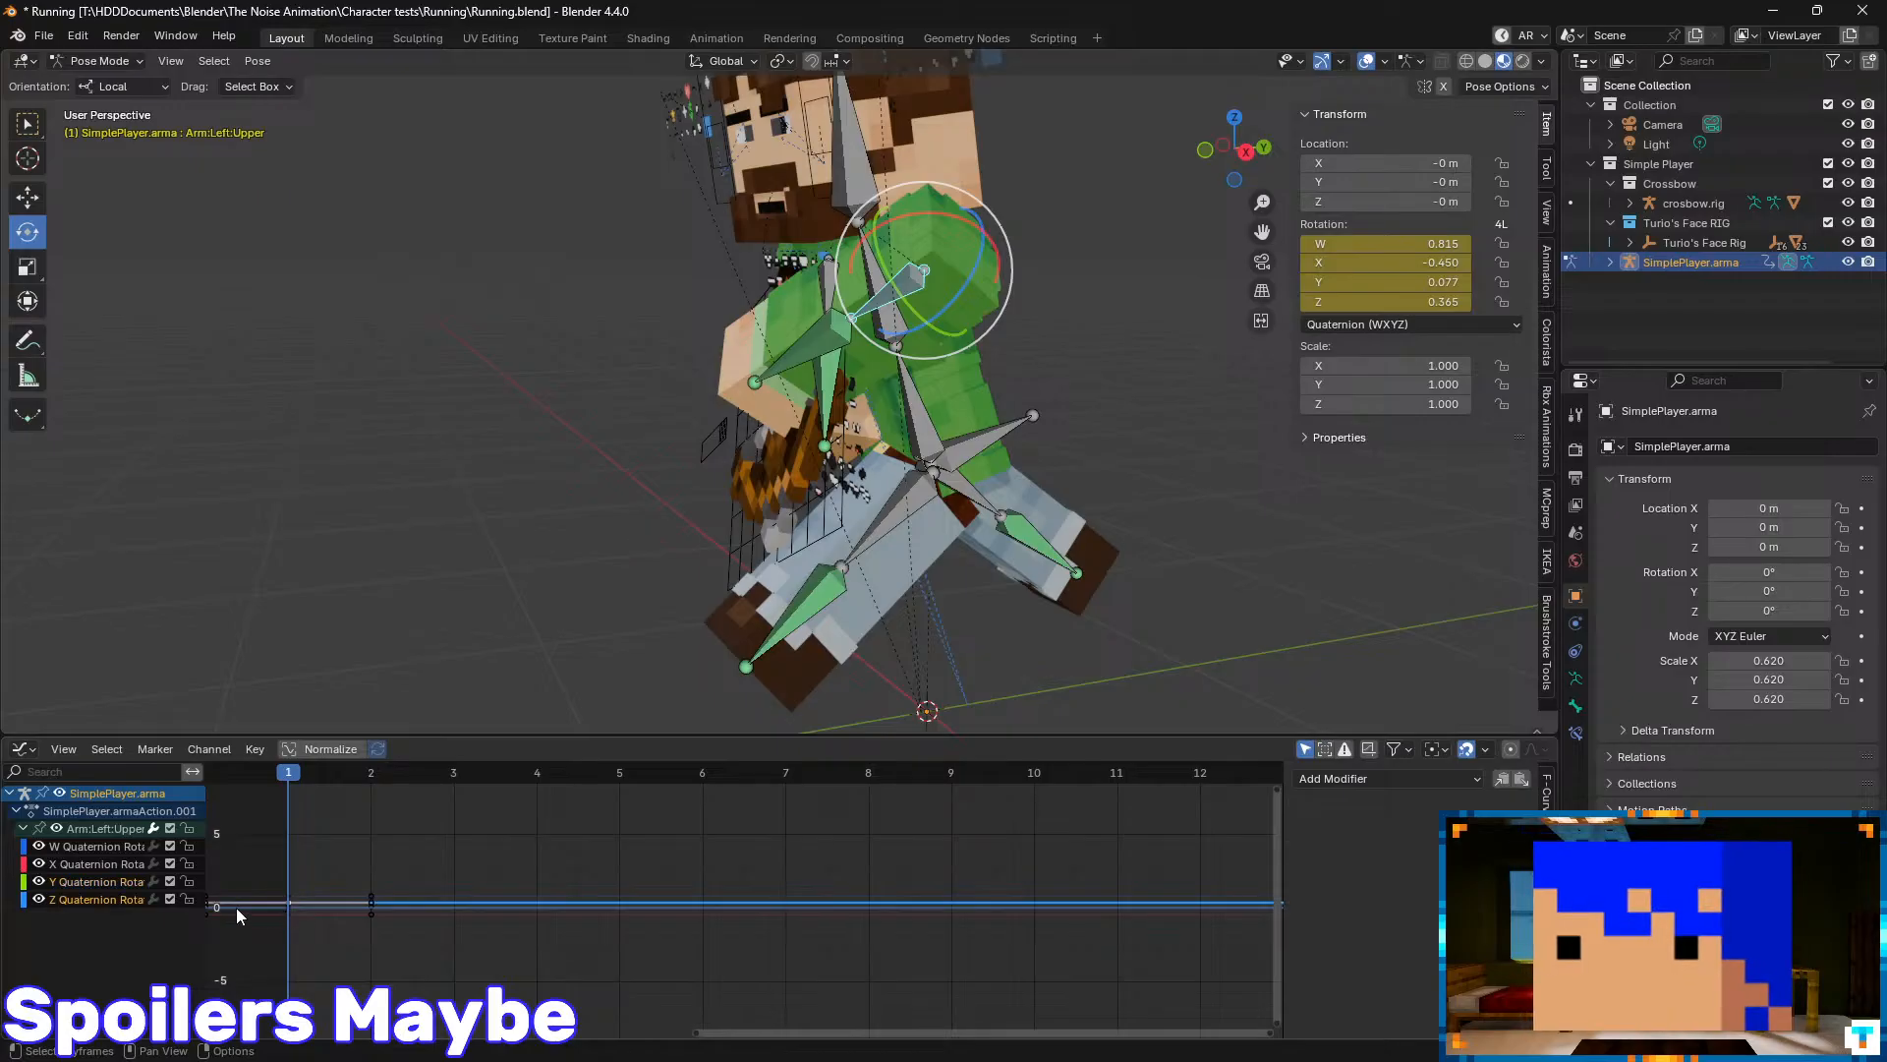
left_click(66, 868)
left_click(69, 876)
left_click(97, 852)
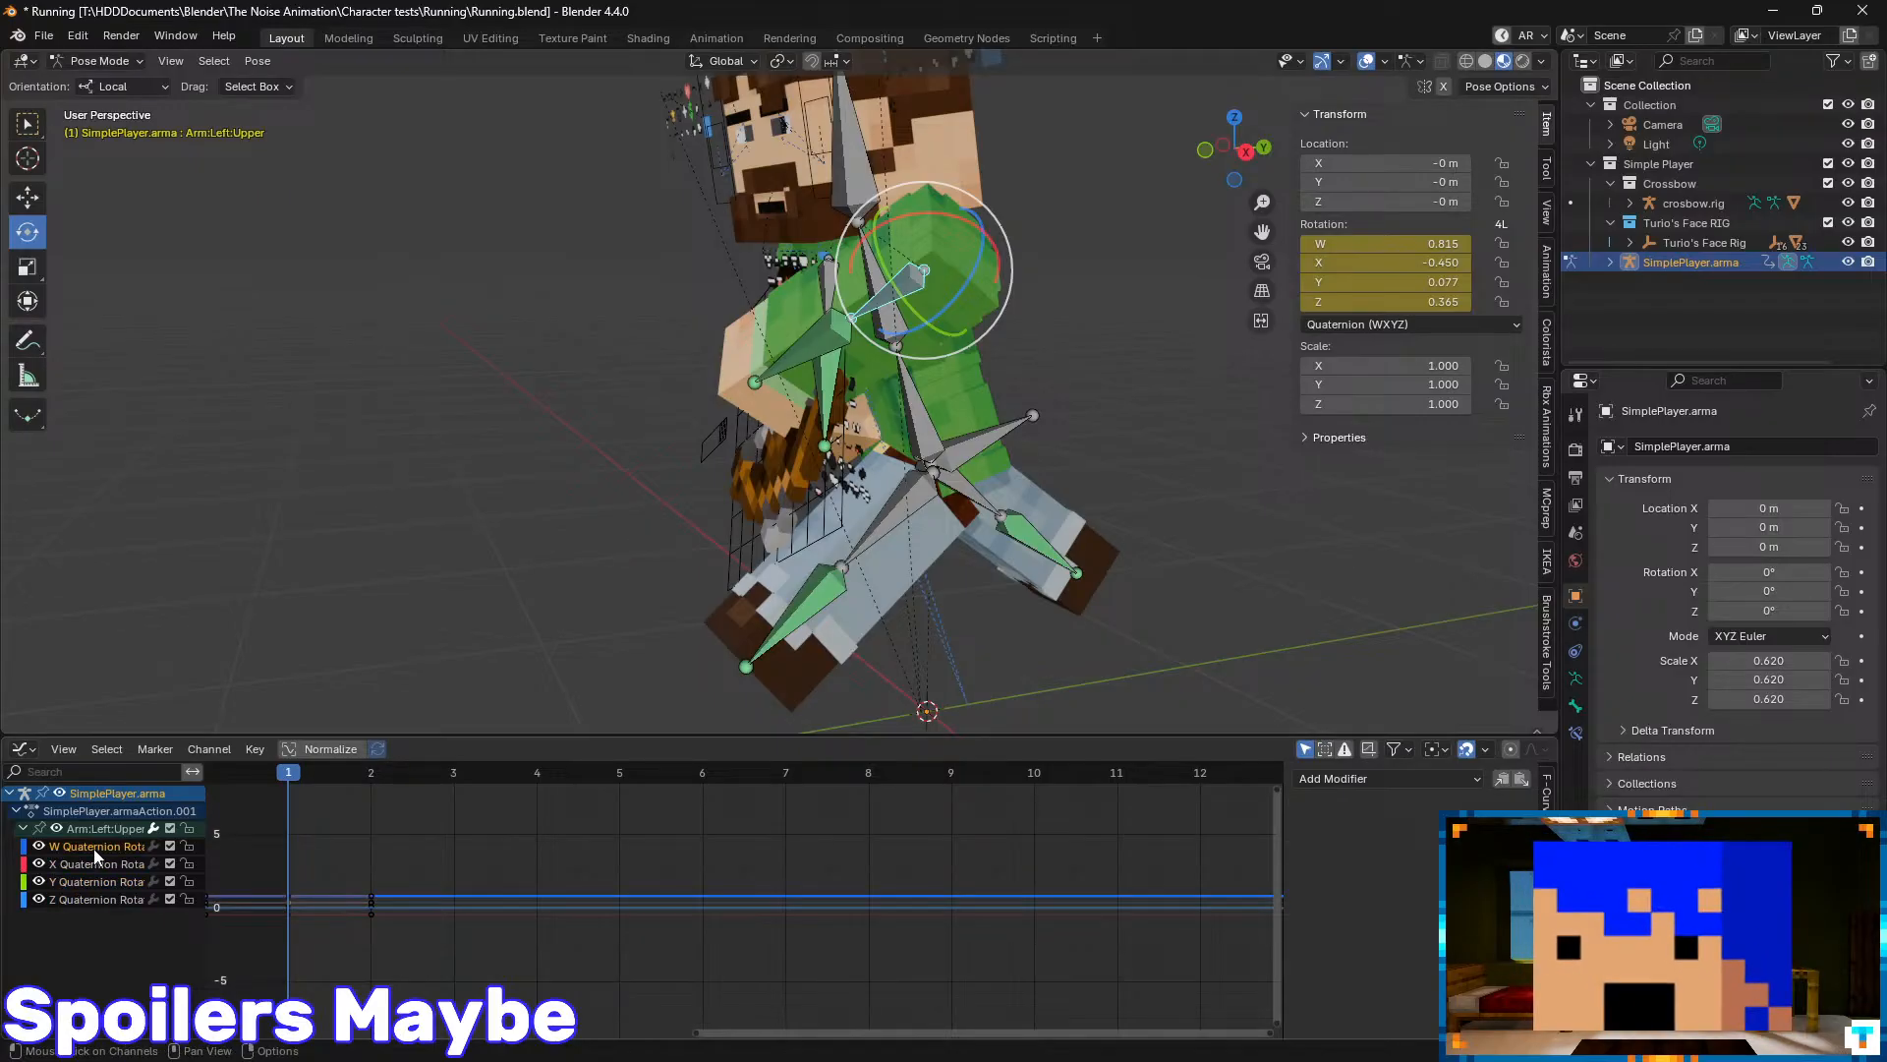
left_click(90, 865)
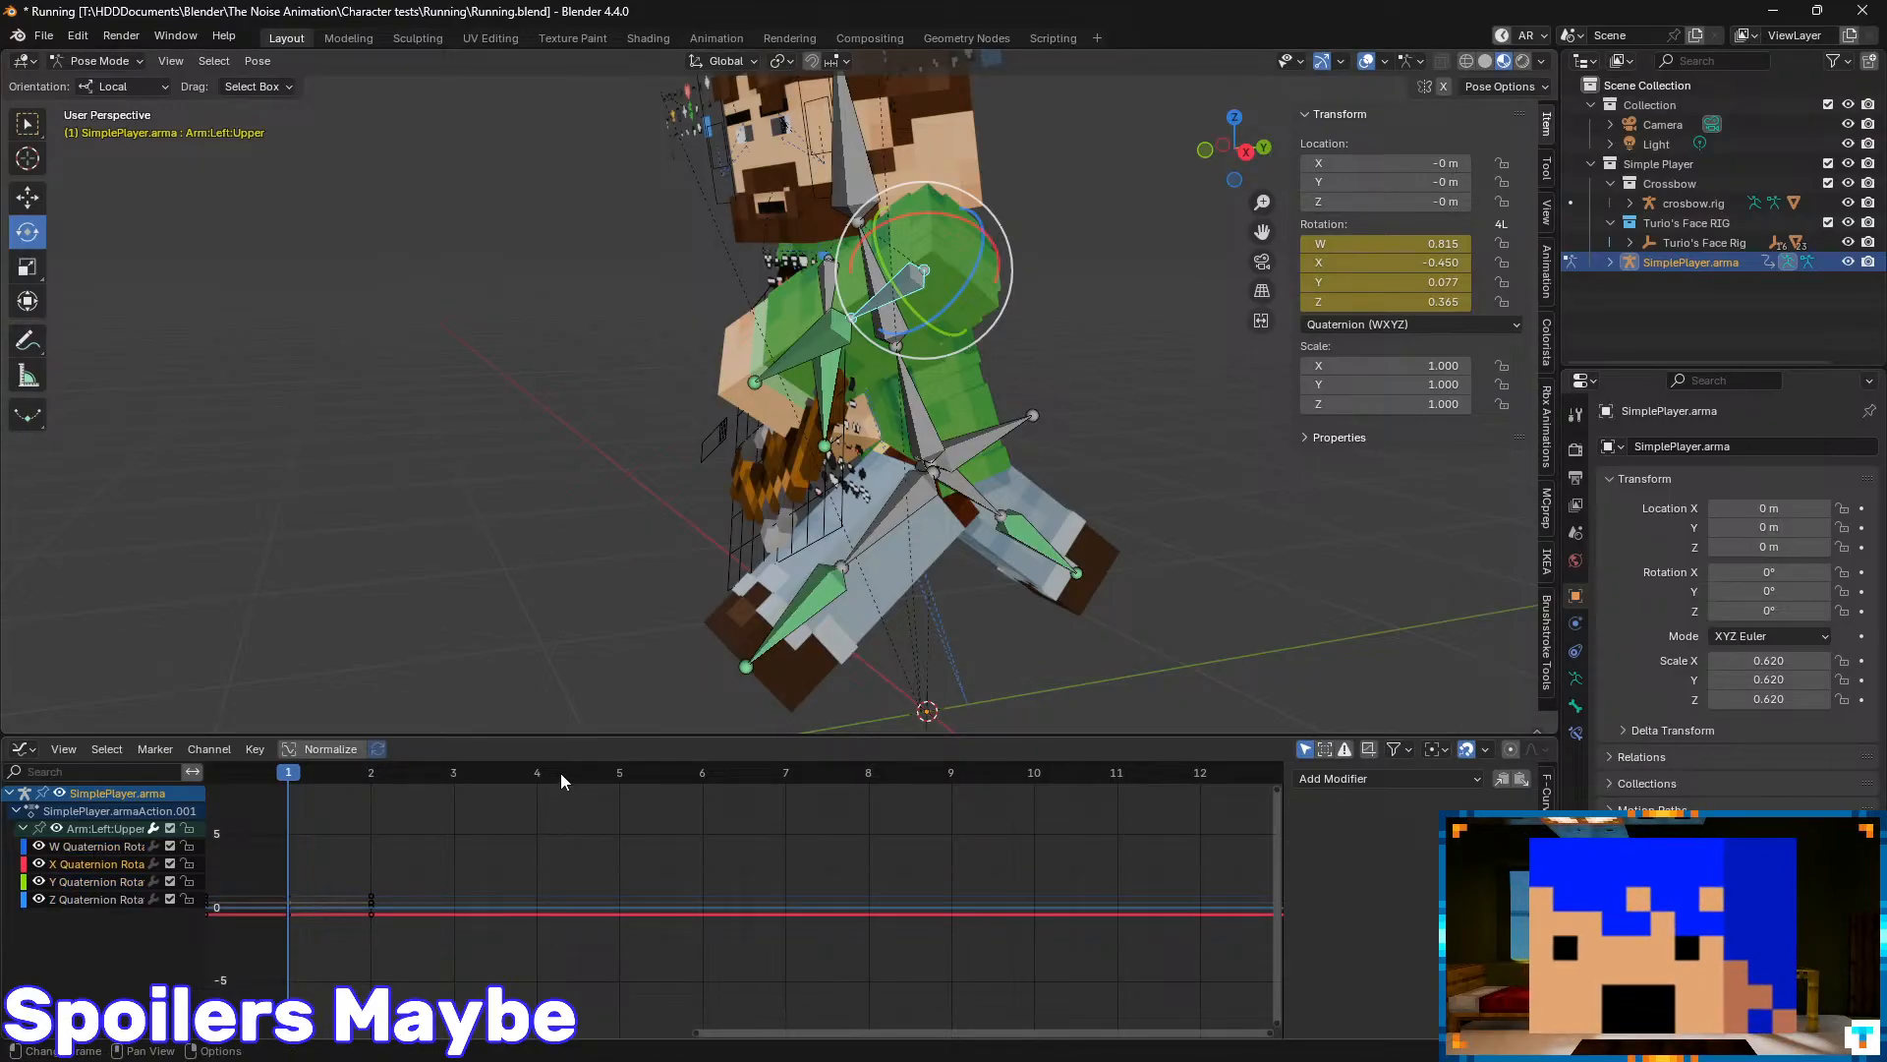
- Try rotating the left upper arm bone and changing its W rotation, undoing each test
left_click_drag(941, 212, 1002, 239)
key("ctrl+z")
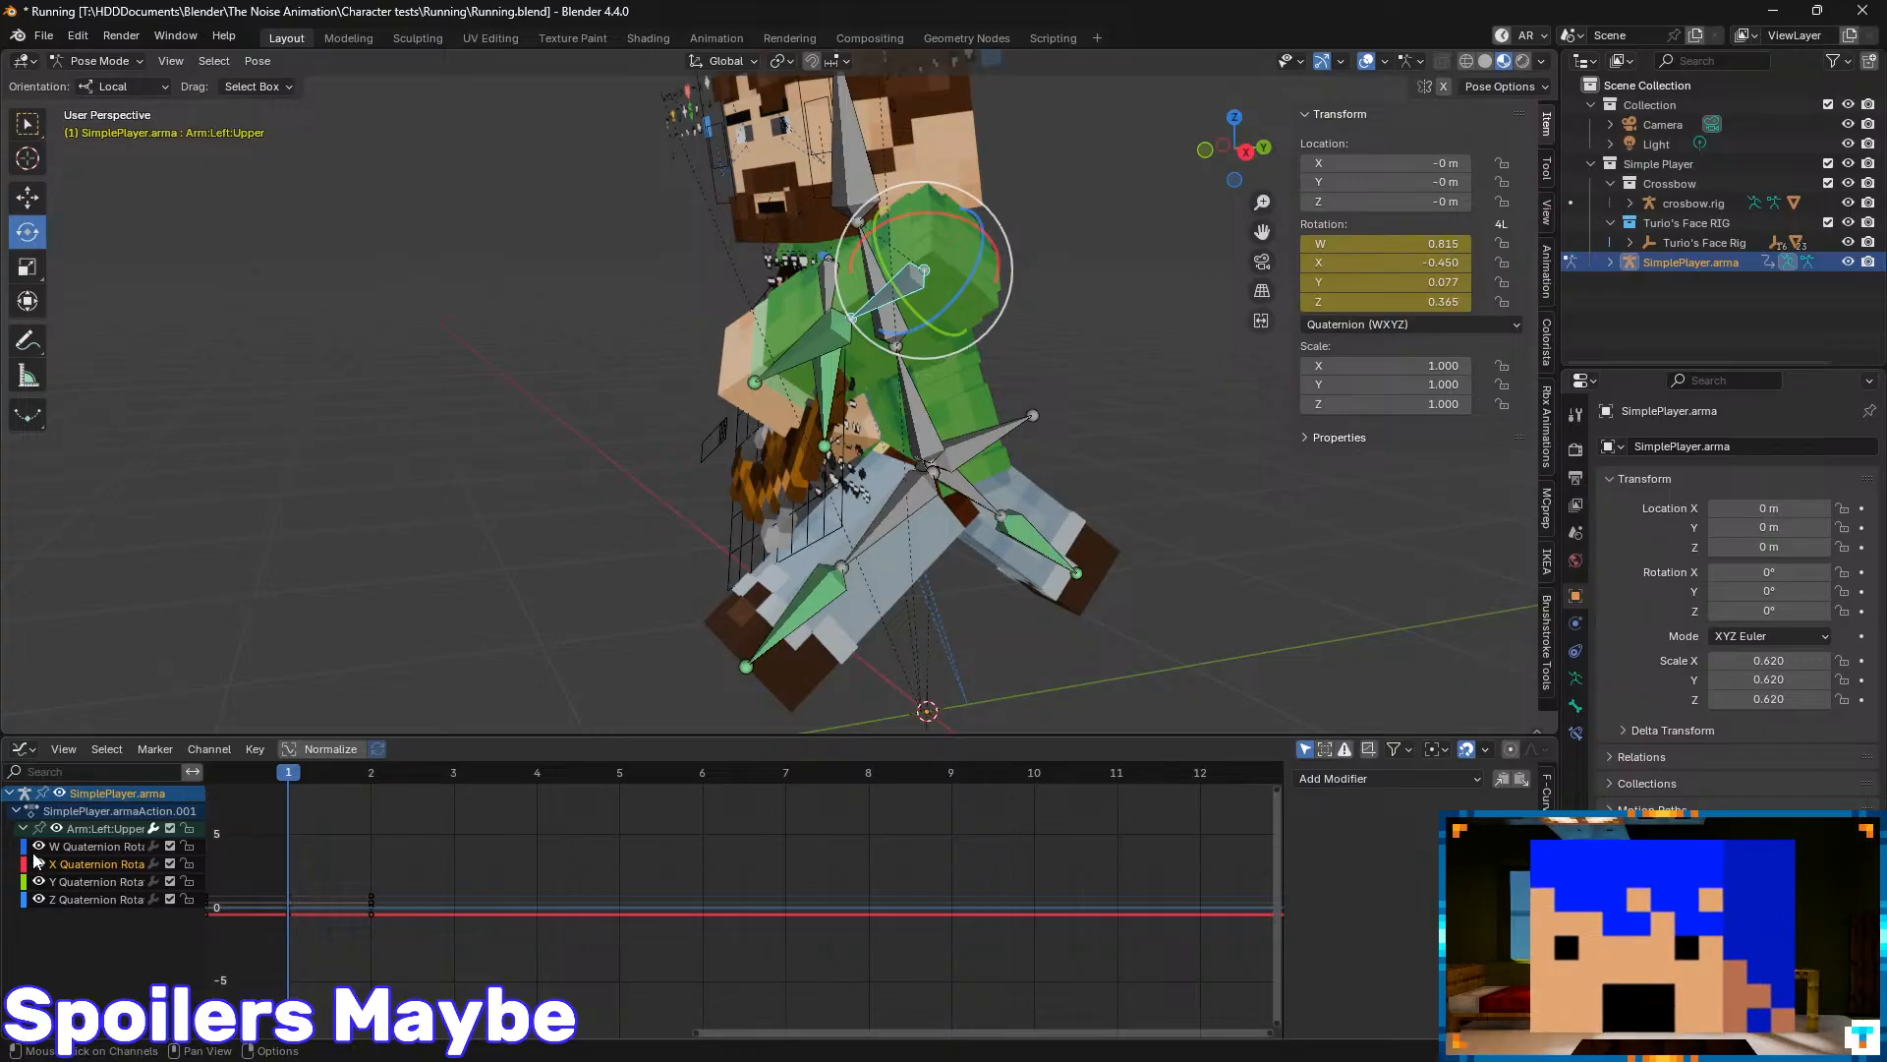
left_click_drag(1376, 243, 1327, 244)
key("ctrl+z")
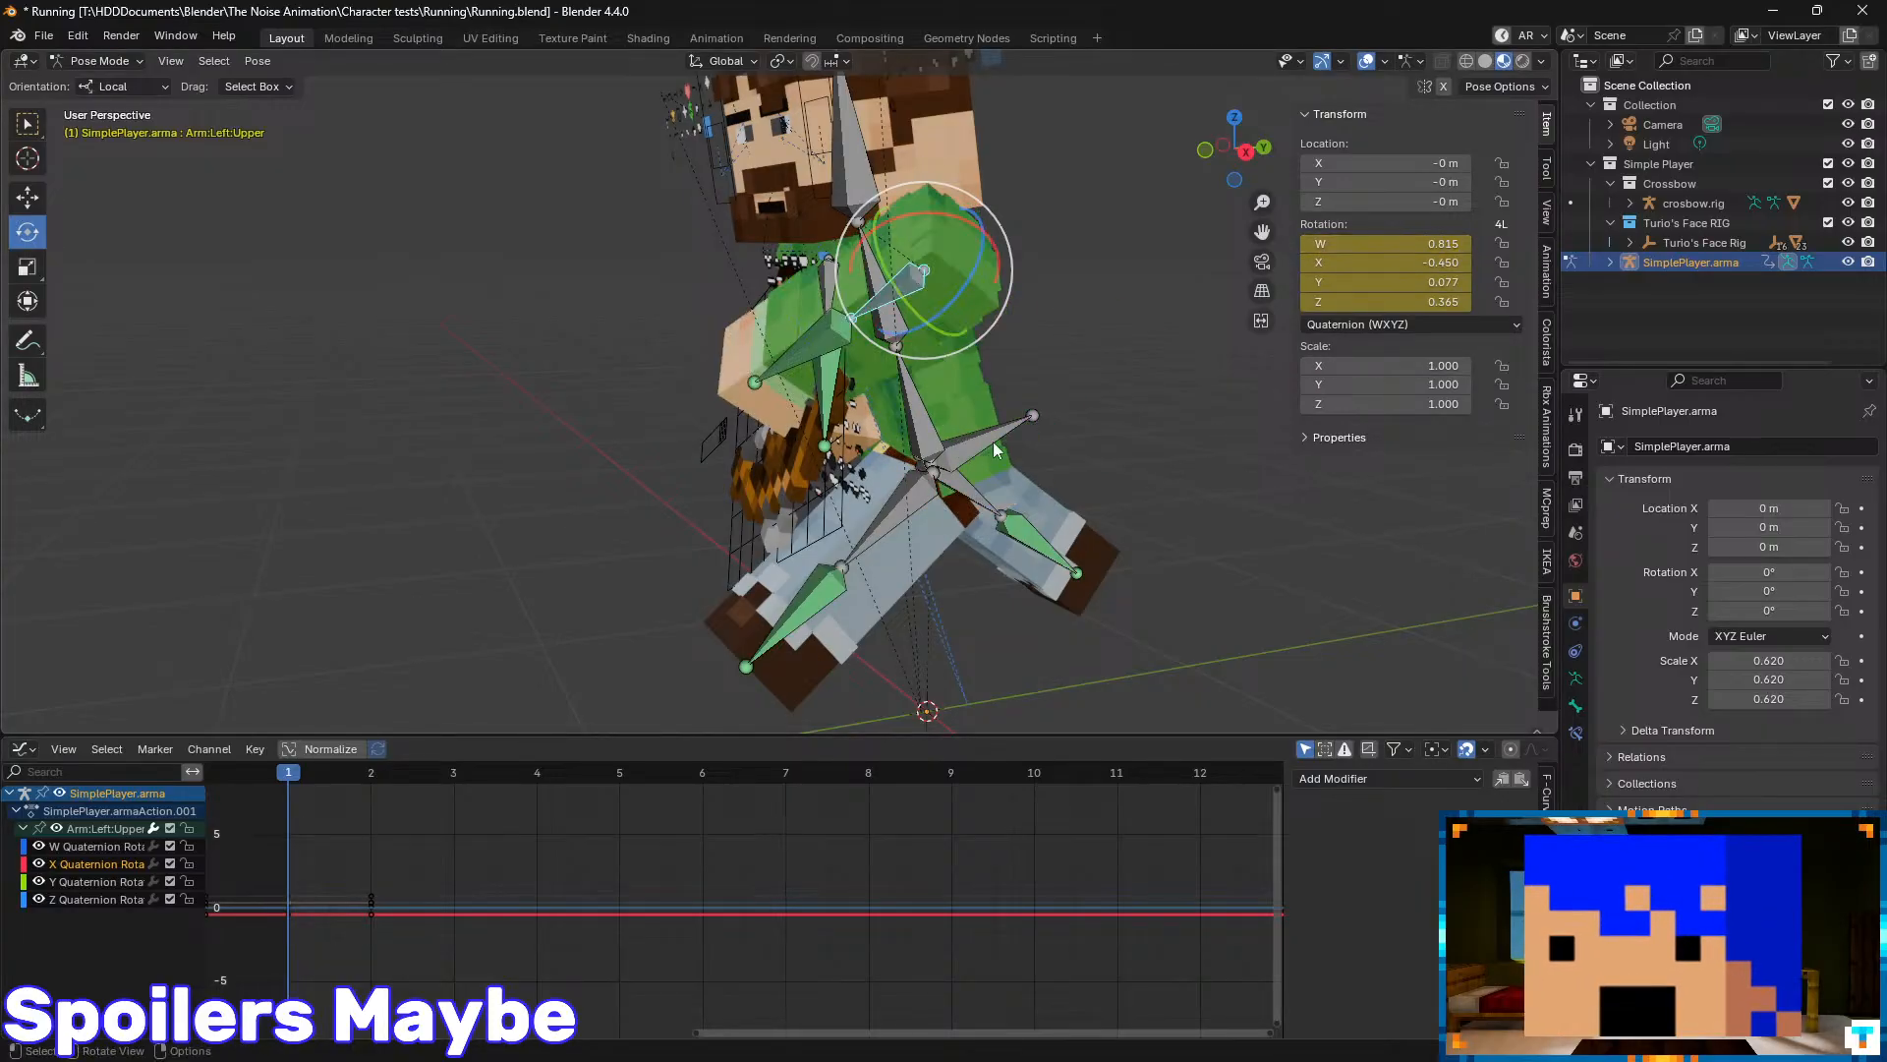
- Lock and disable the left upper arm's W Quaternion Rotation channel
left_click(186, 845)
left_click(170, 845)
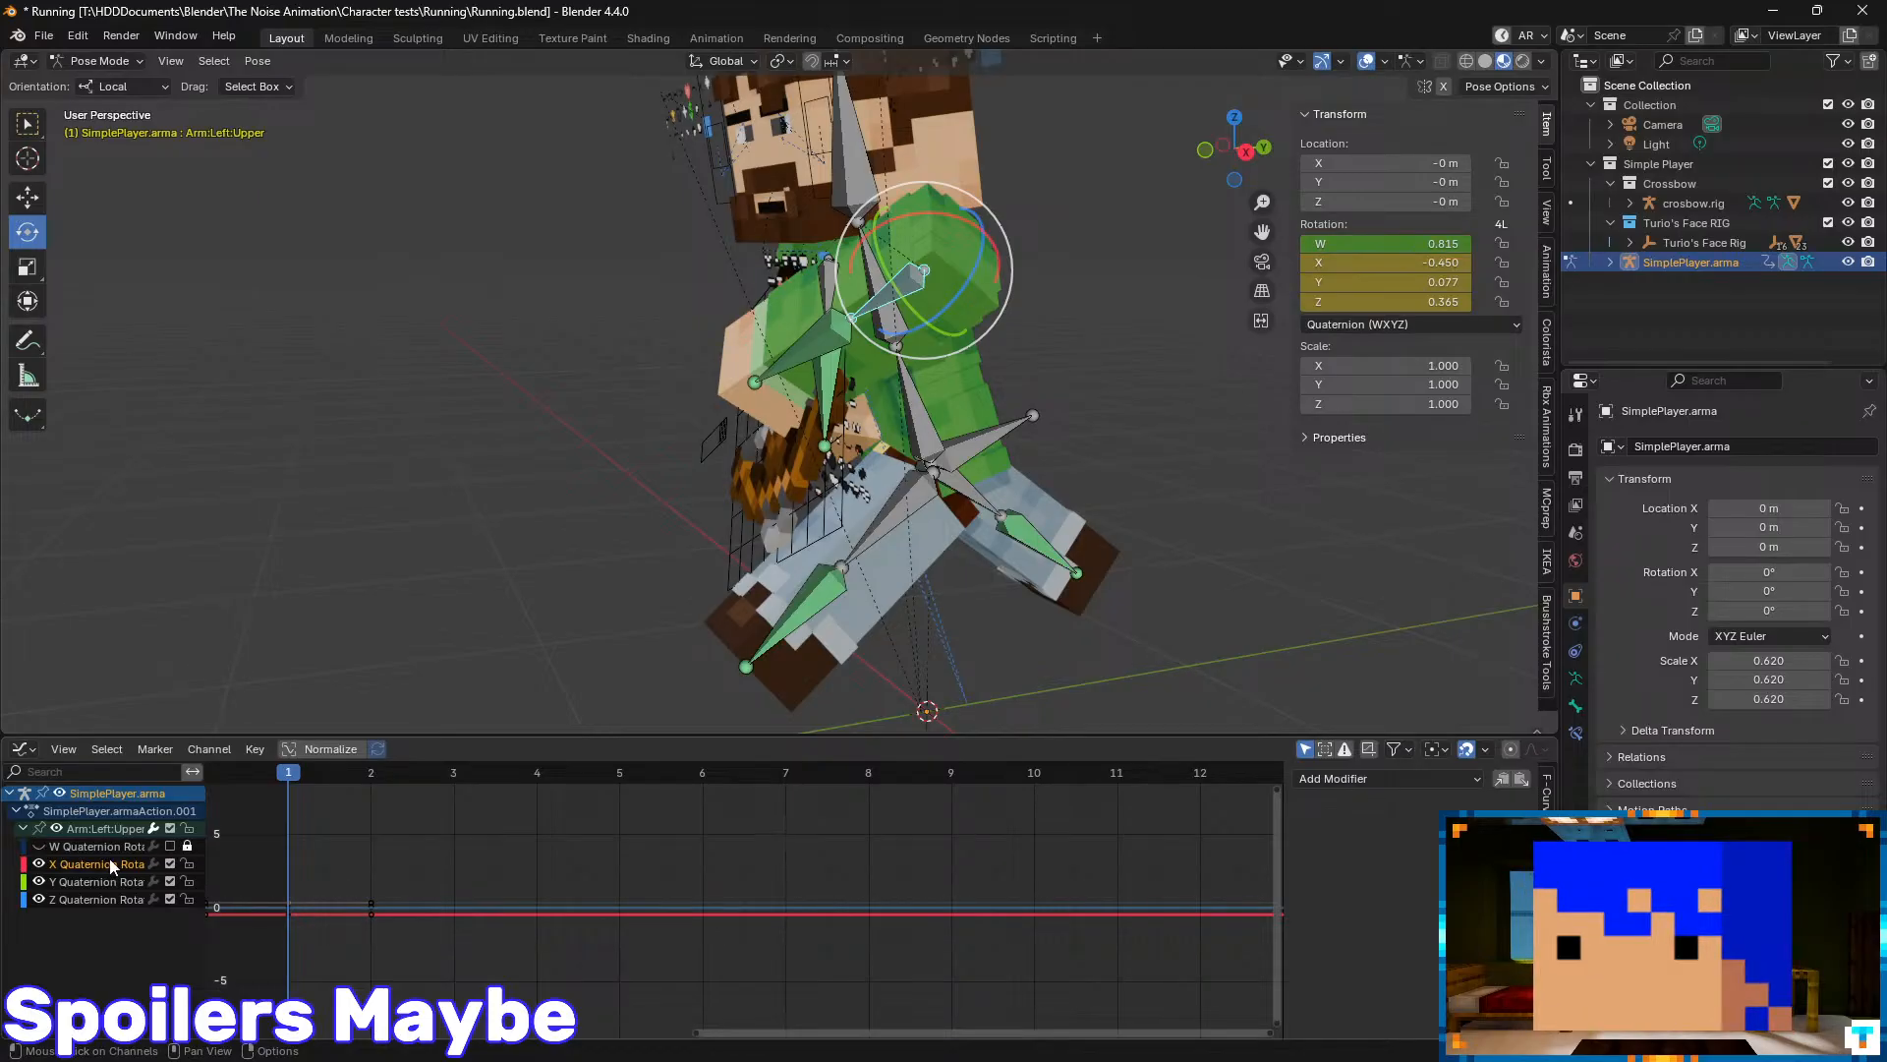
- Test the effect of the left upper arm's Y and Z rotation values on the pose, undoing each change
left_click(98, 880)
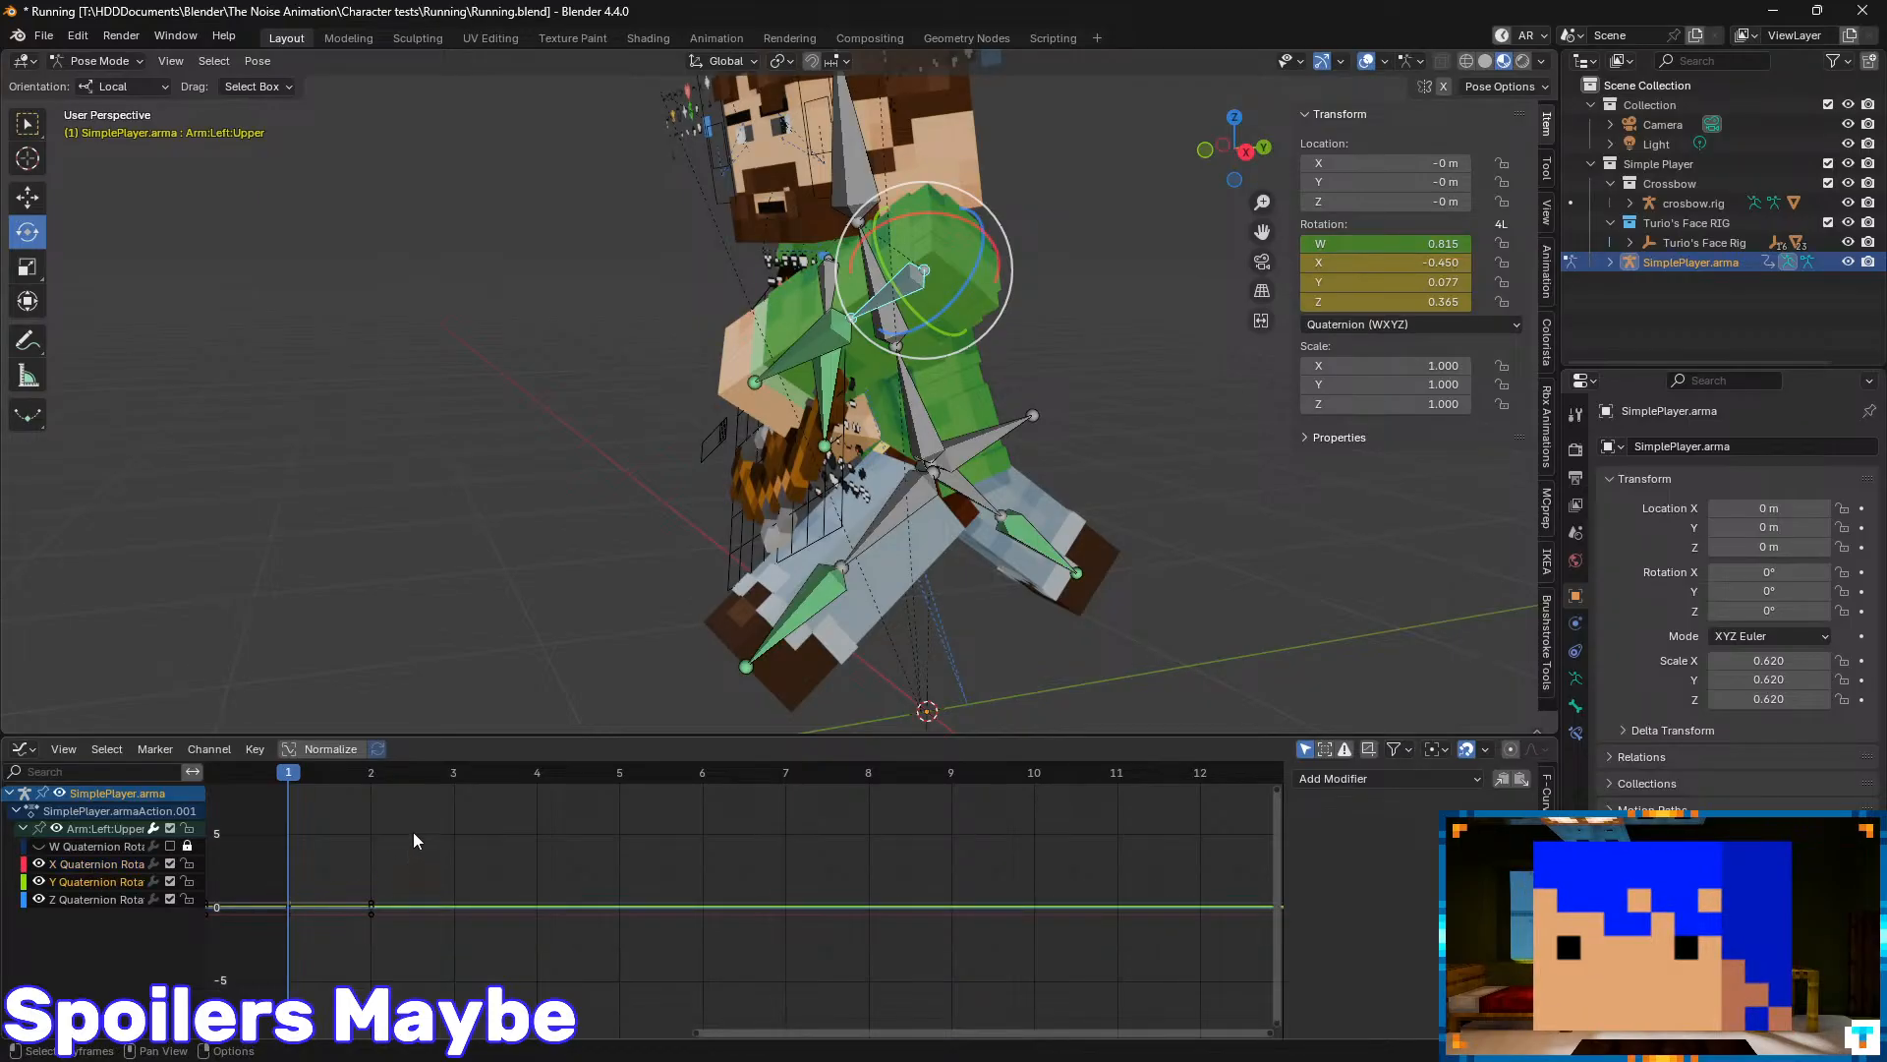
left_click_drag(1361, 282, 1503, 282)
key("ctrl+z")
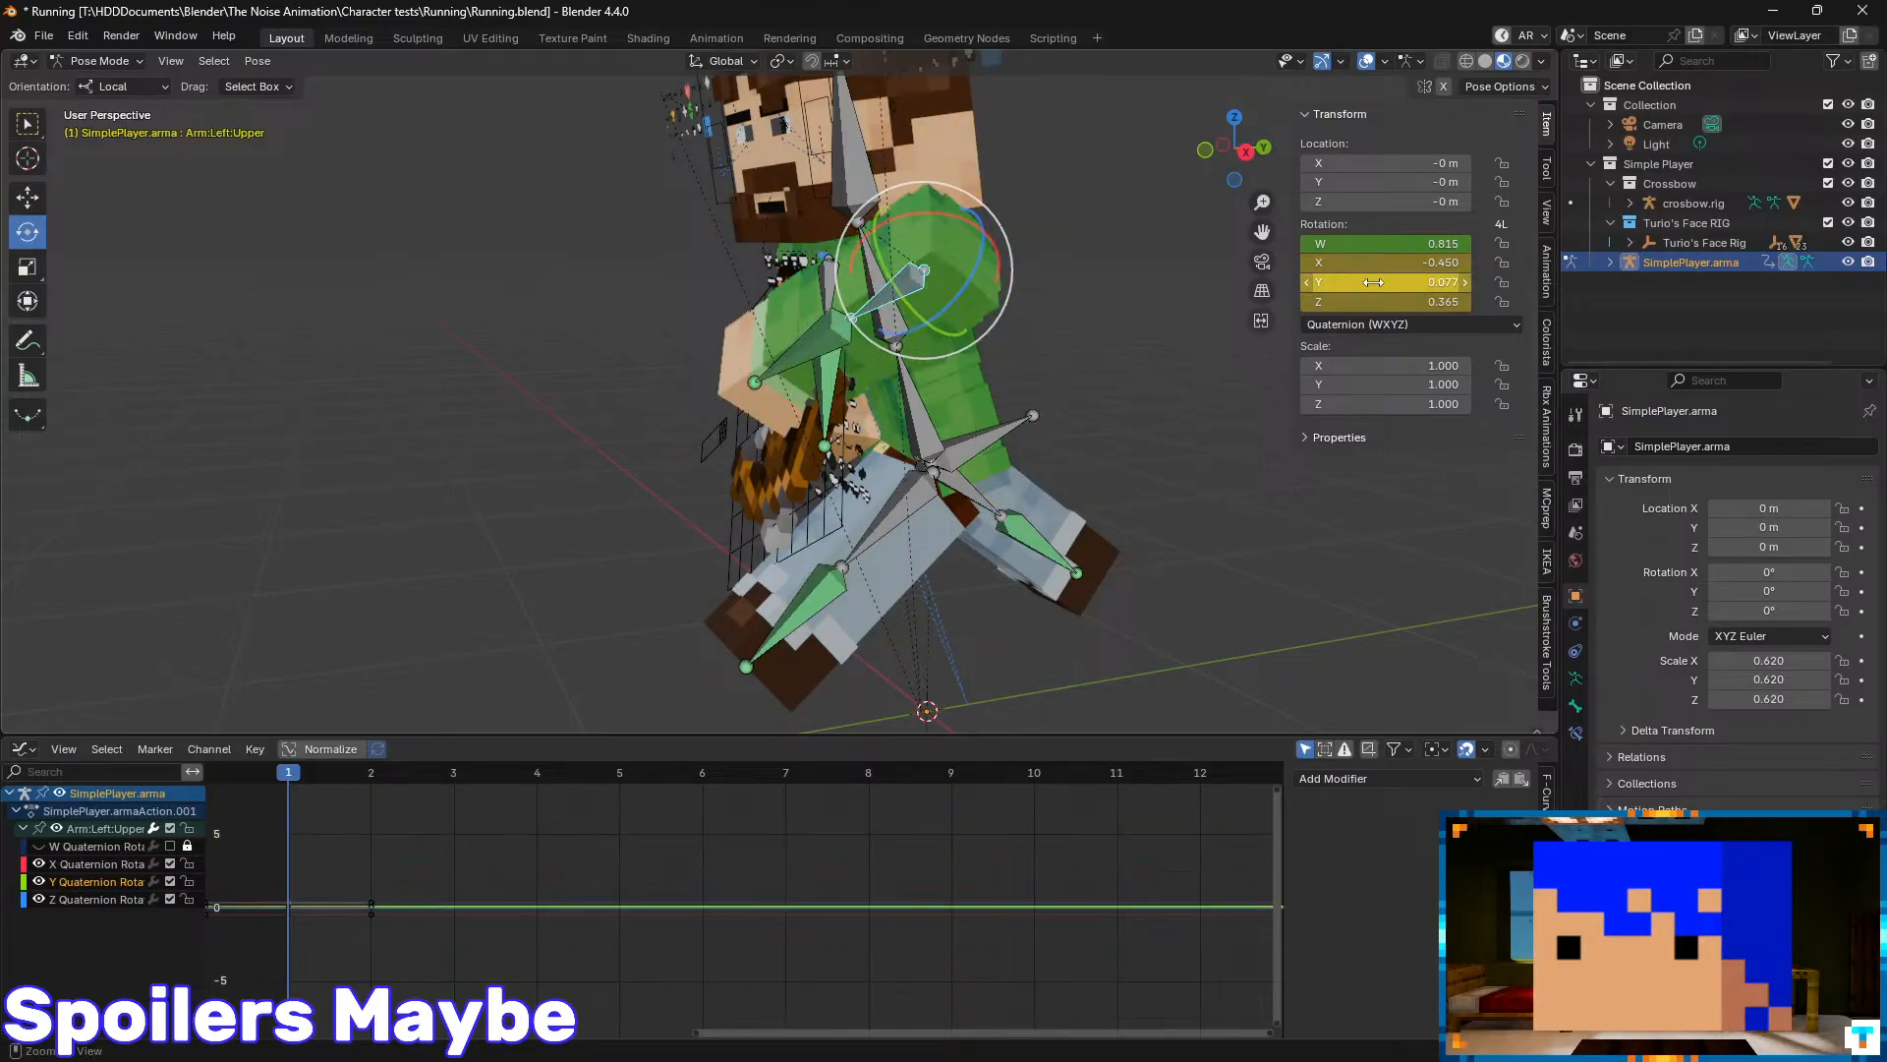
left_click_drag(1369, 302, 1392, 266)
key("ctrl+z")
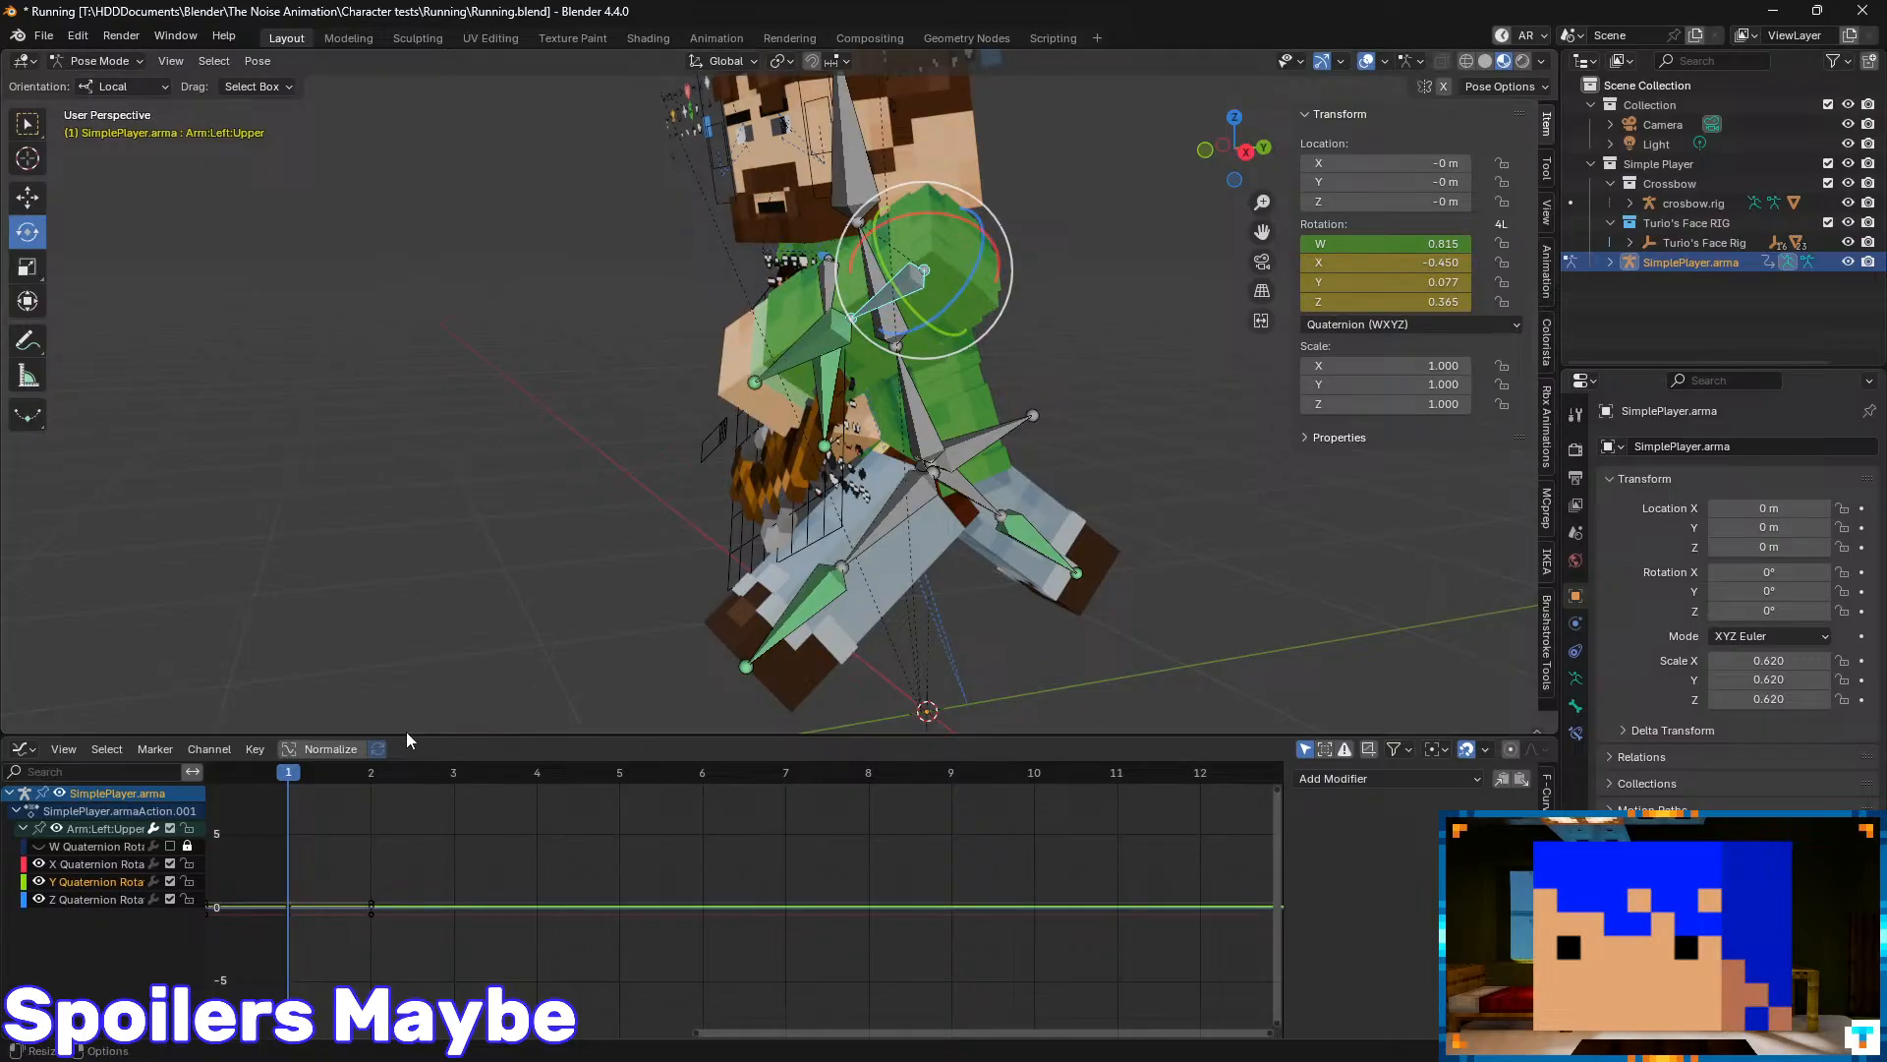
- Add a Cycles modifier to the left upper arm's X Quaternion Rotation curve
left_click(85, 864)
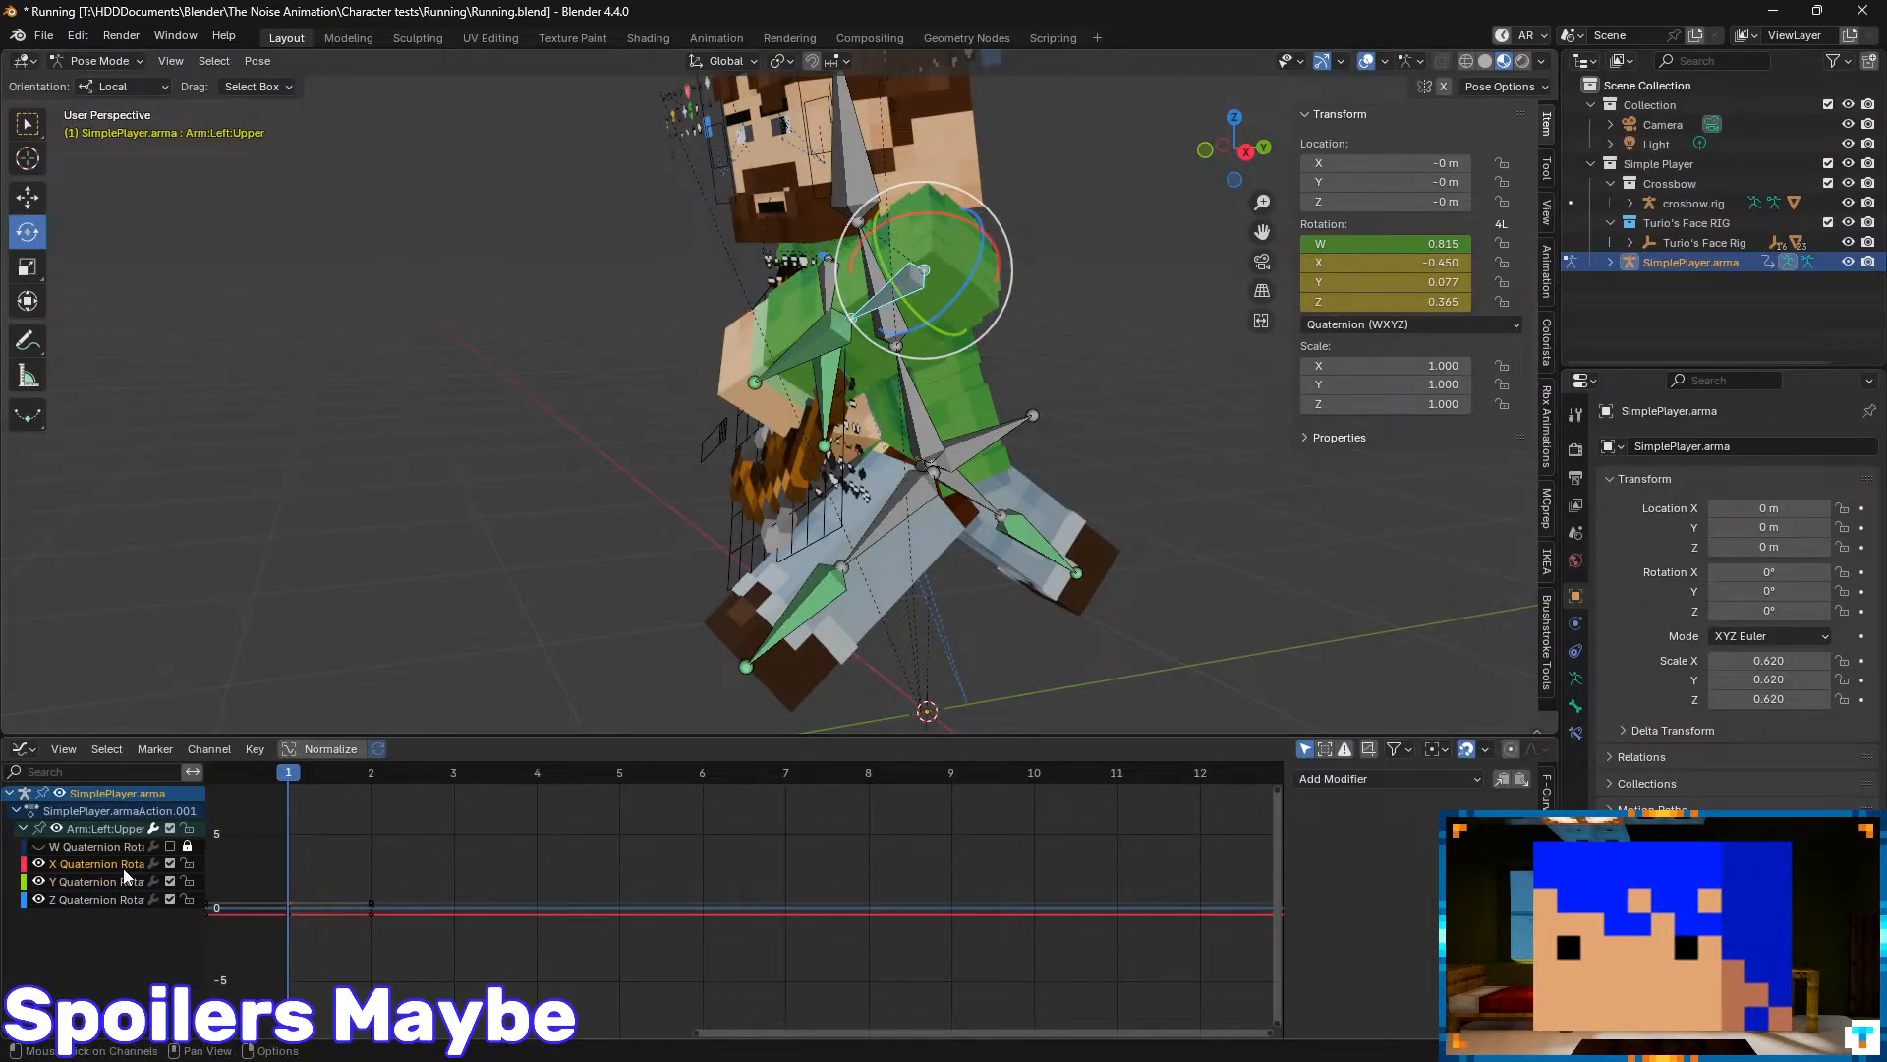
left_click(1381, 778)
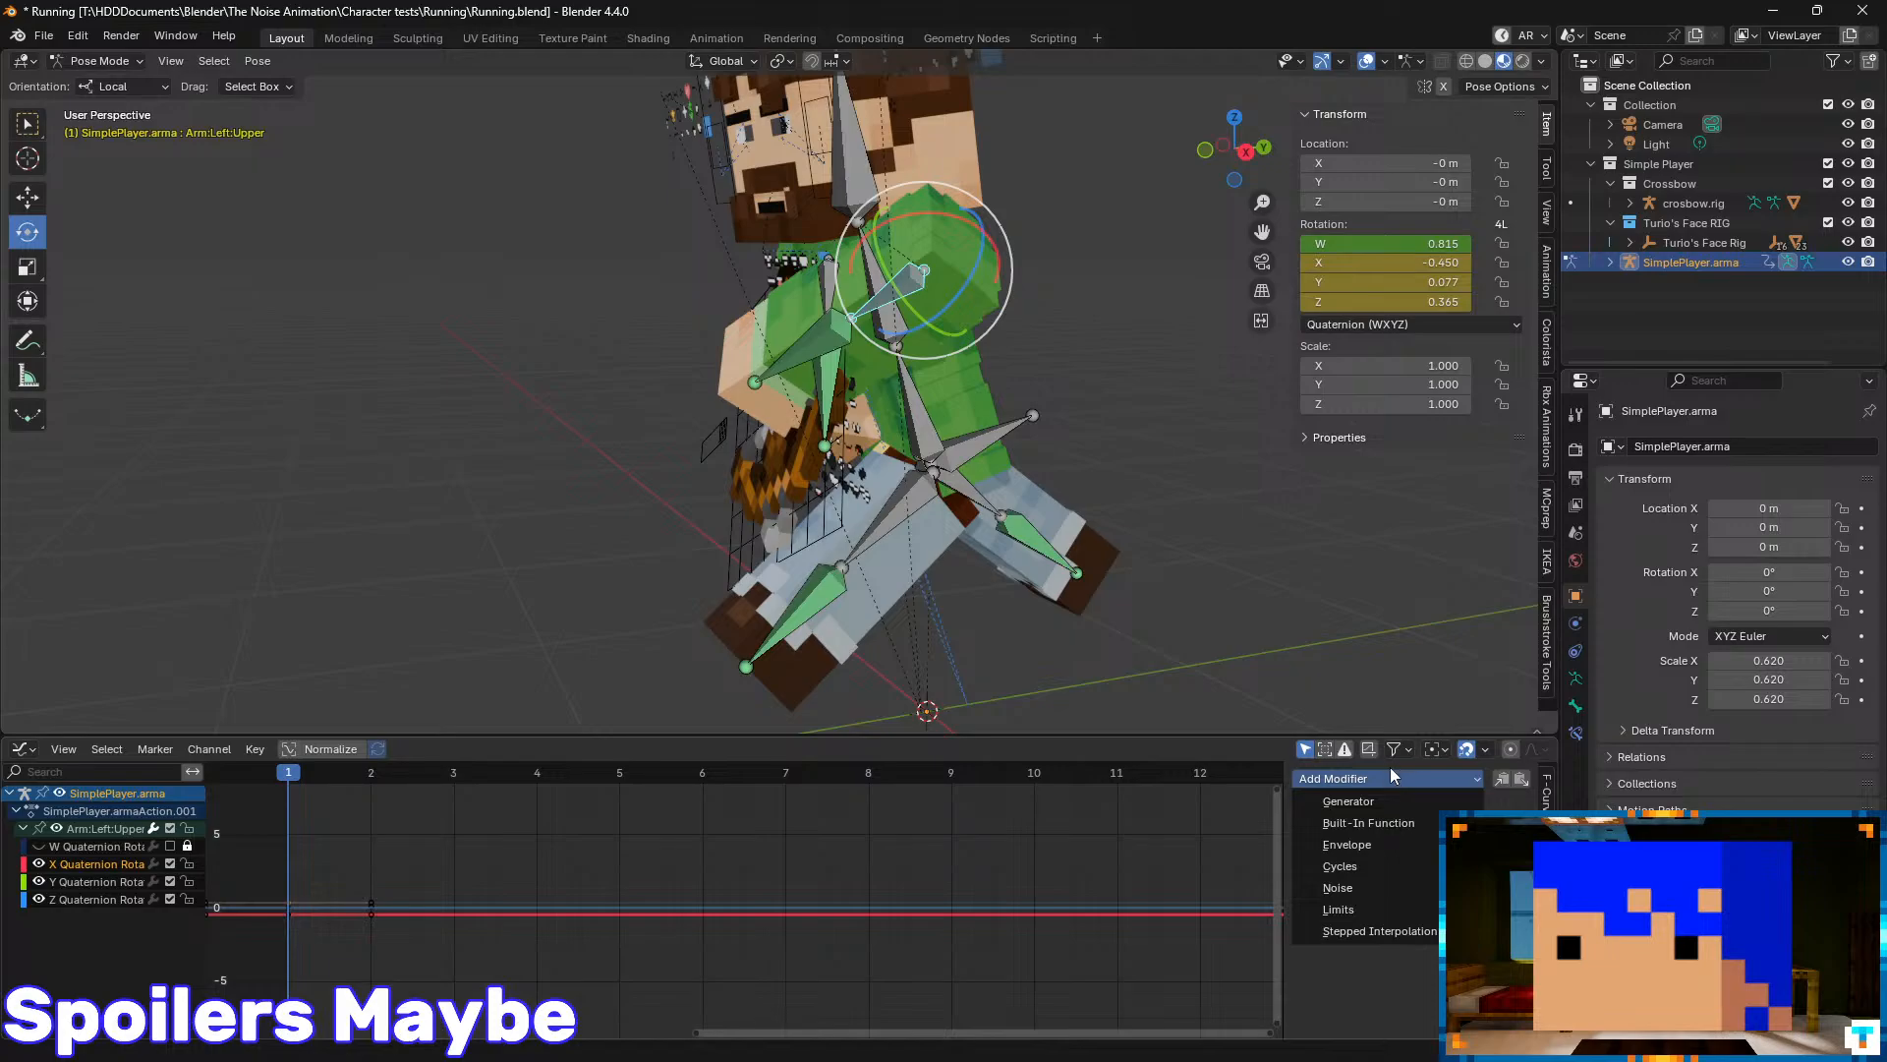
left_click(1372, 871)
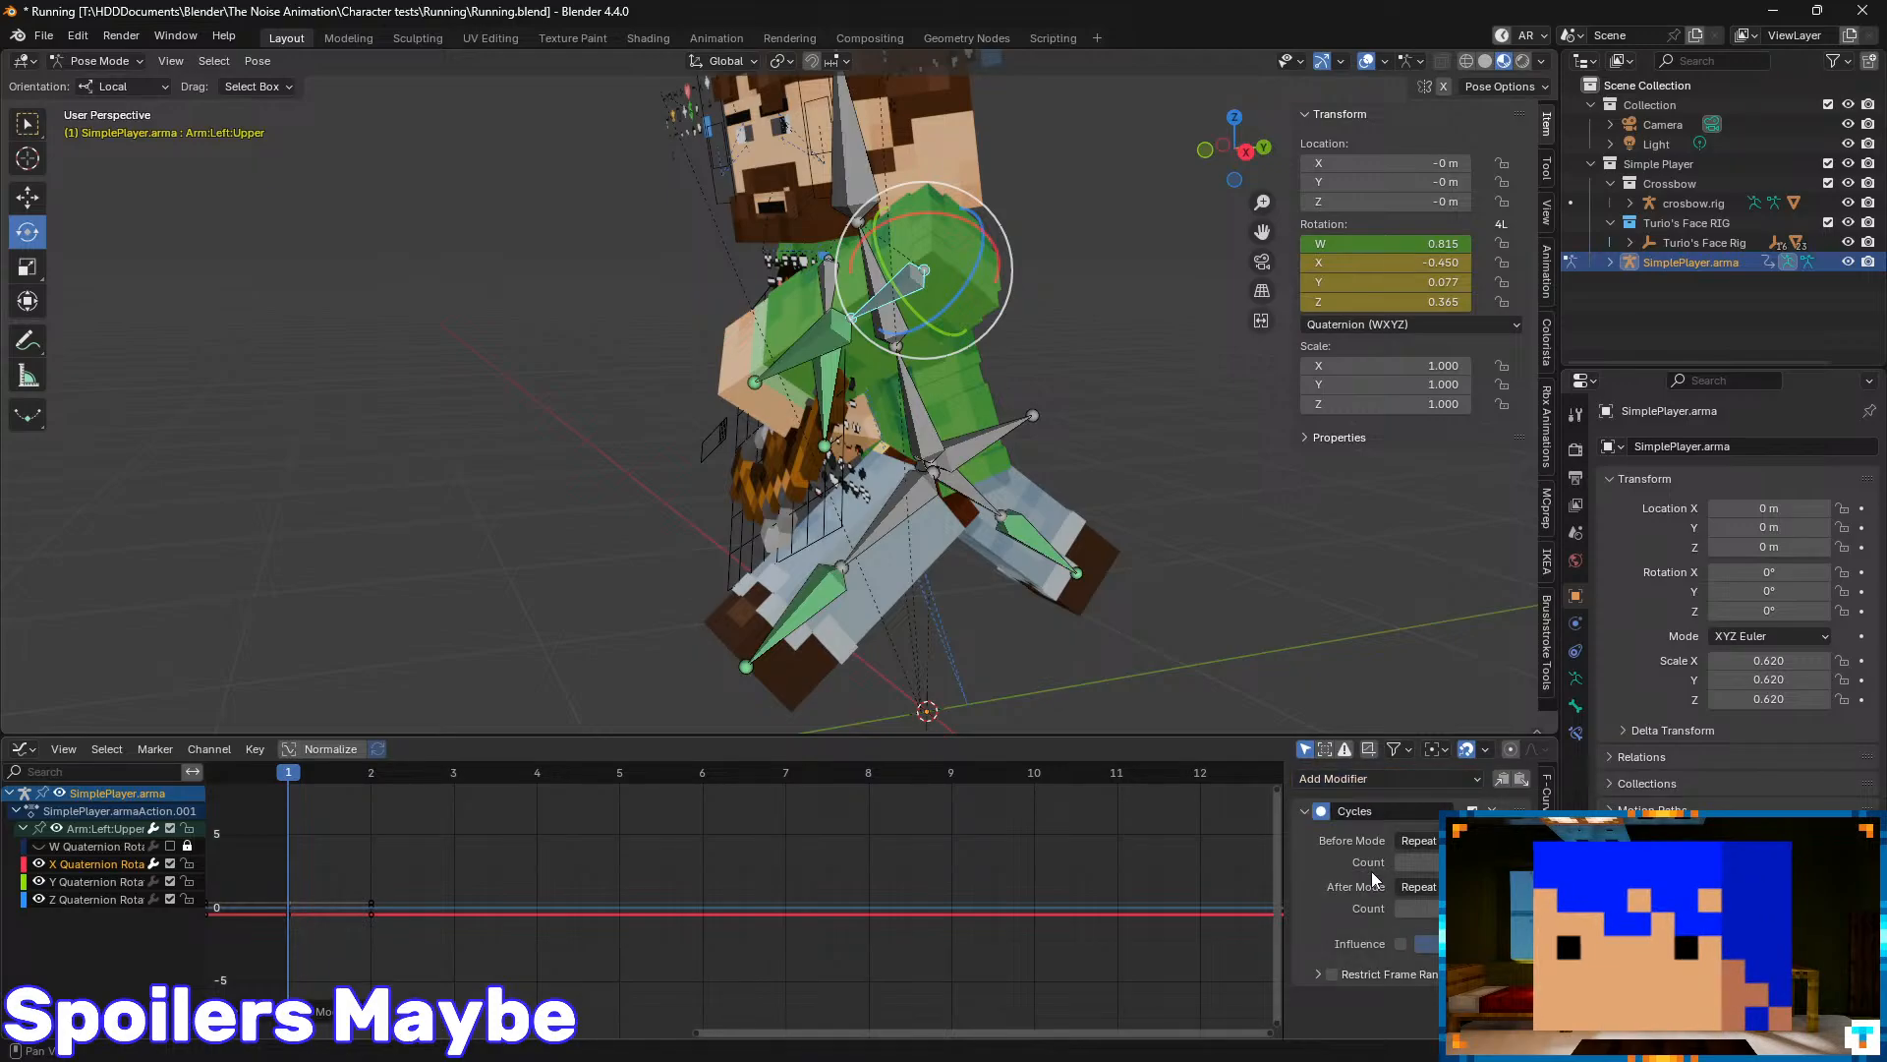
- Preview the run animation from frame 1 and remove the Cycles modifier from the left upper arm's X Quaternion Rotation curve
key("space")
key("space")
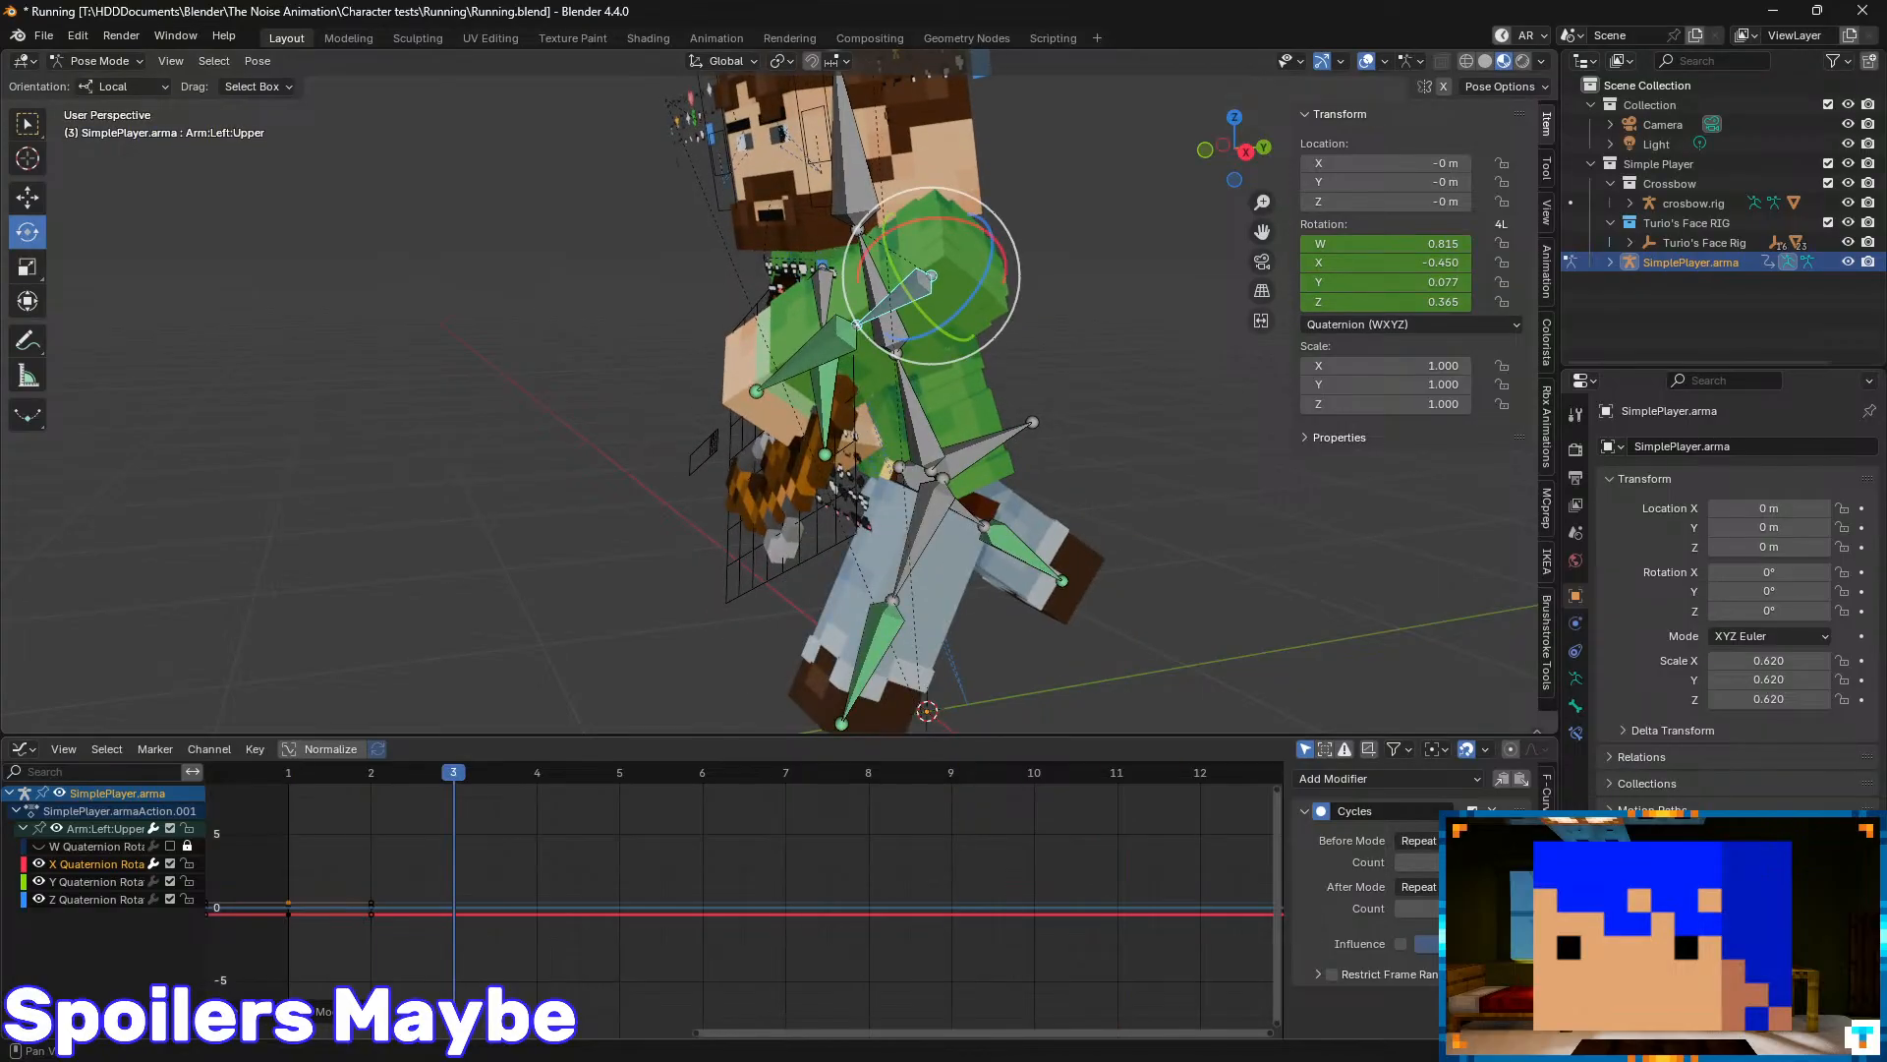
left_click(310, 770)
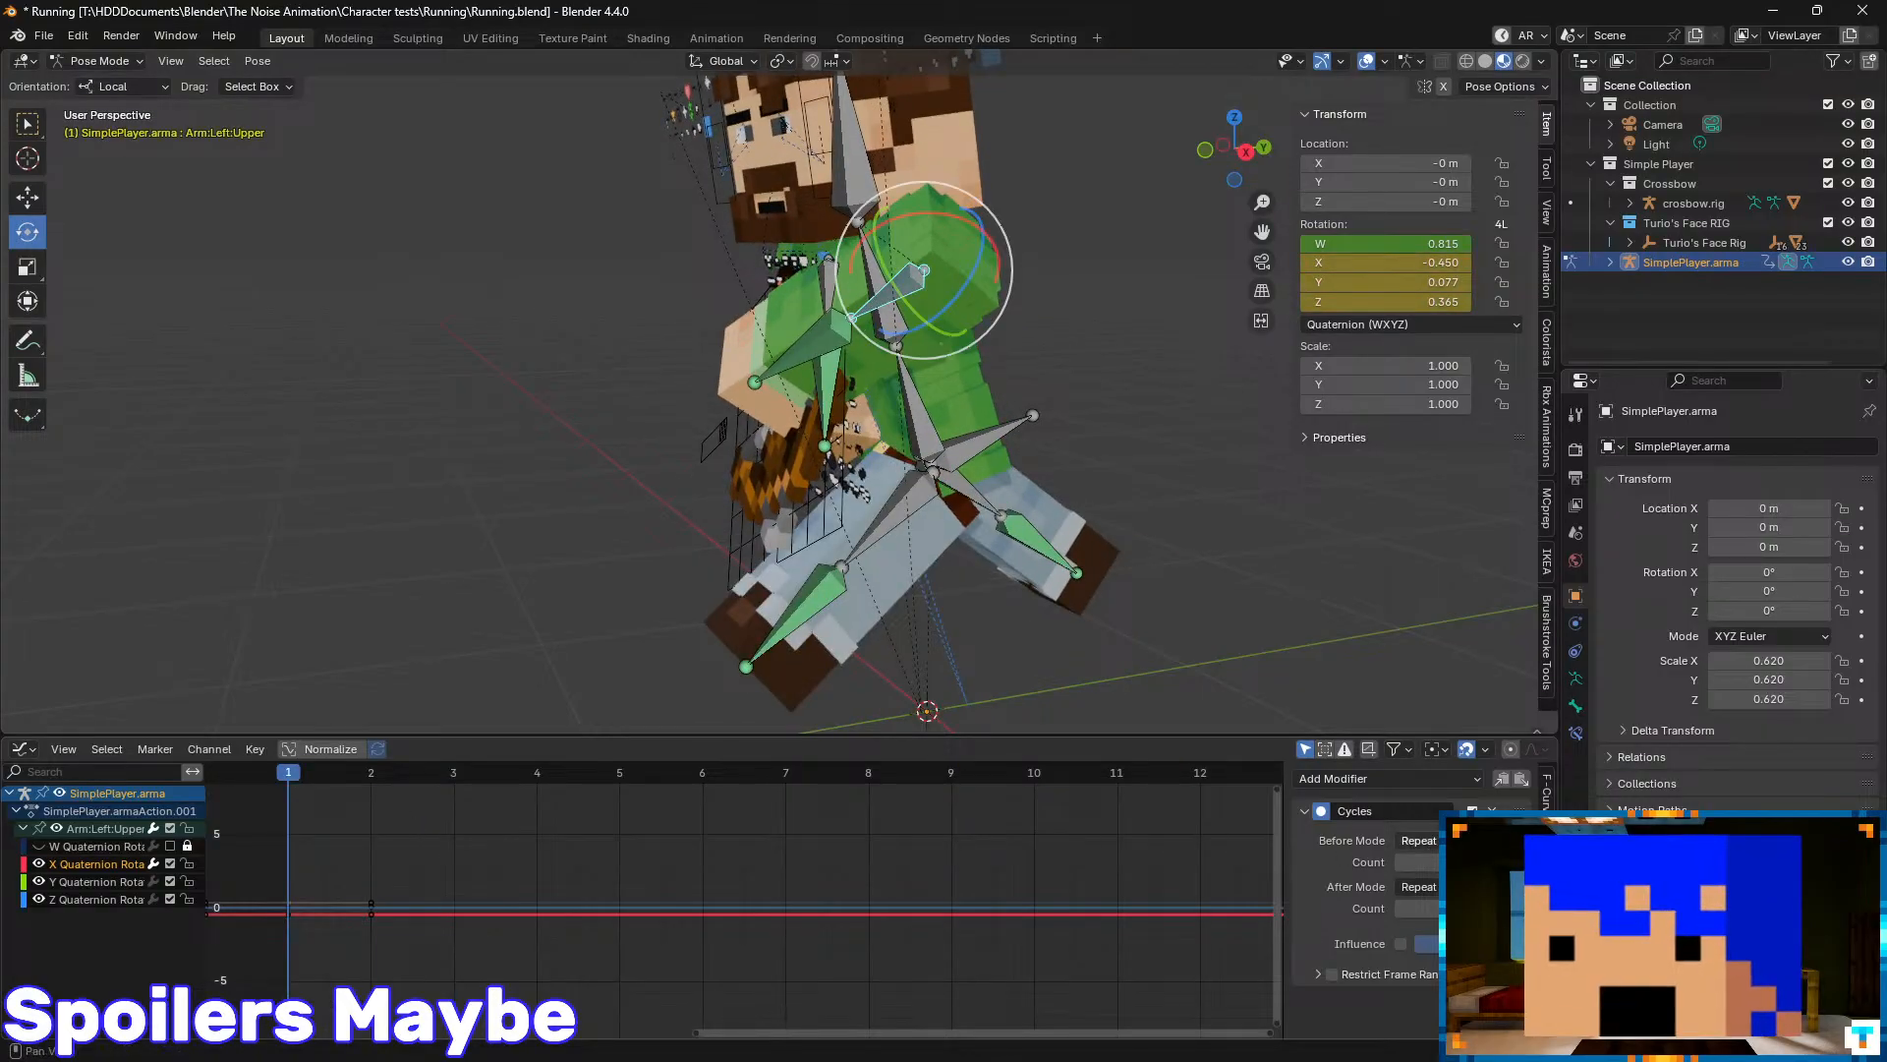
left_click(1492, 809)
- Try a Built-In Function modifier set to Sine on the left upper arm's X Quaternion Rotation curve and play the animation
left_click(1450, 776)
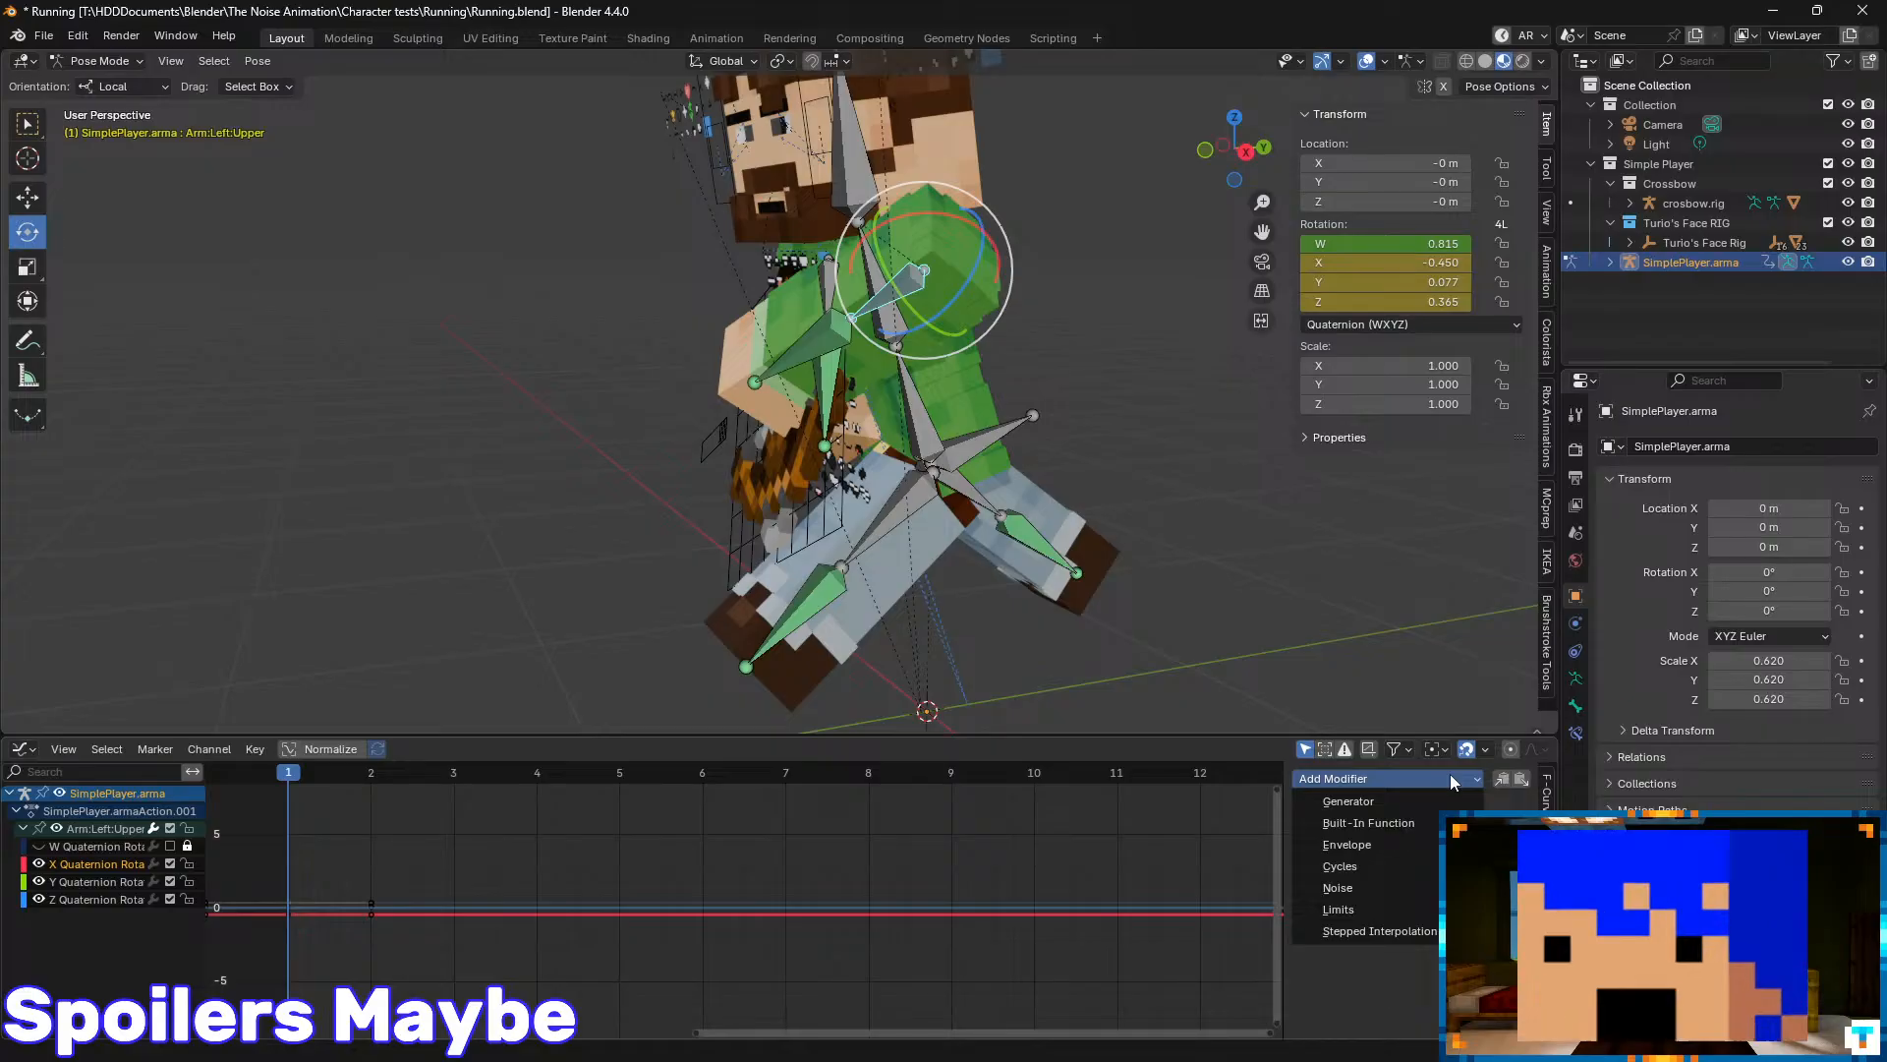
left_click(1402, 828)
key("space")
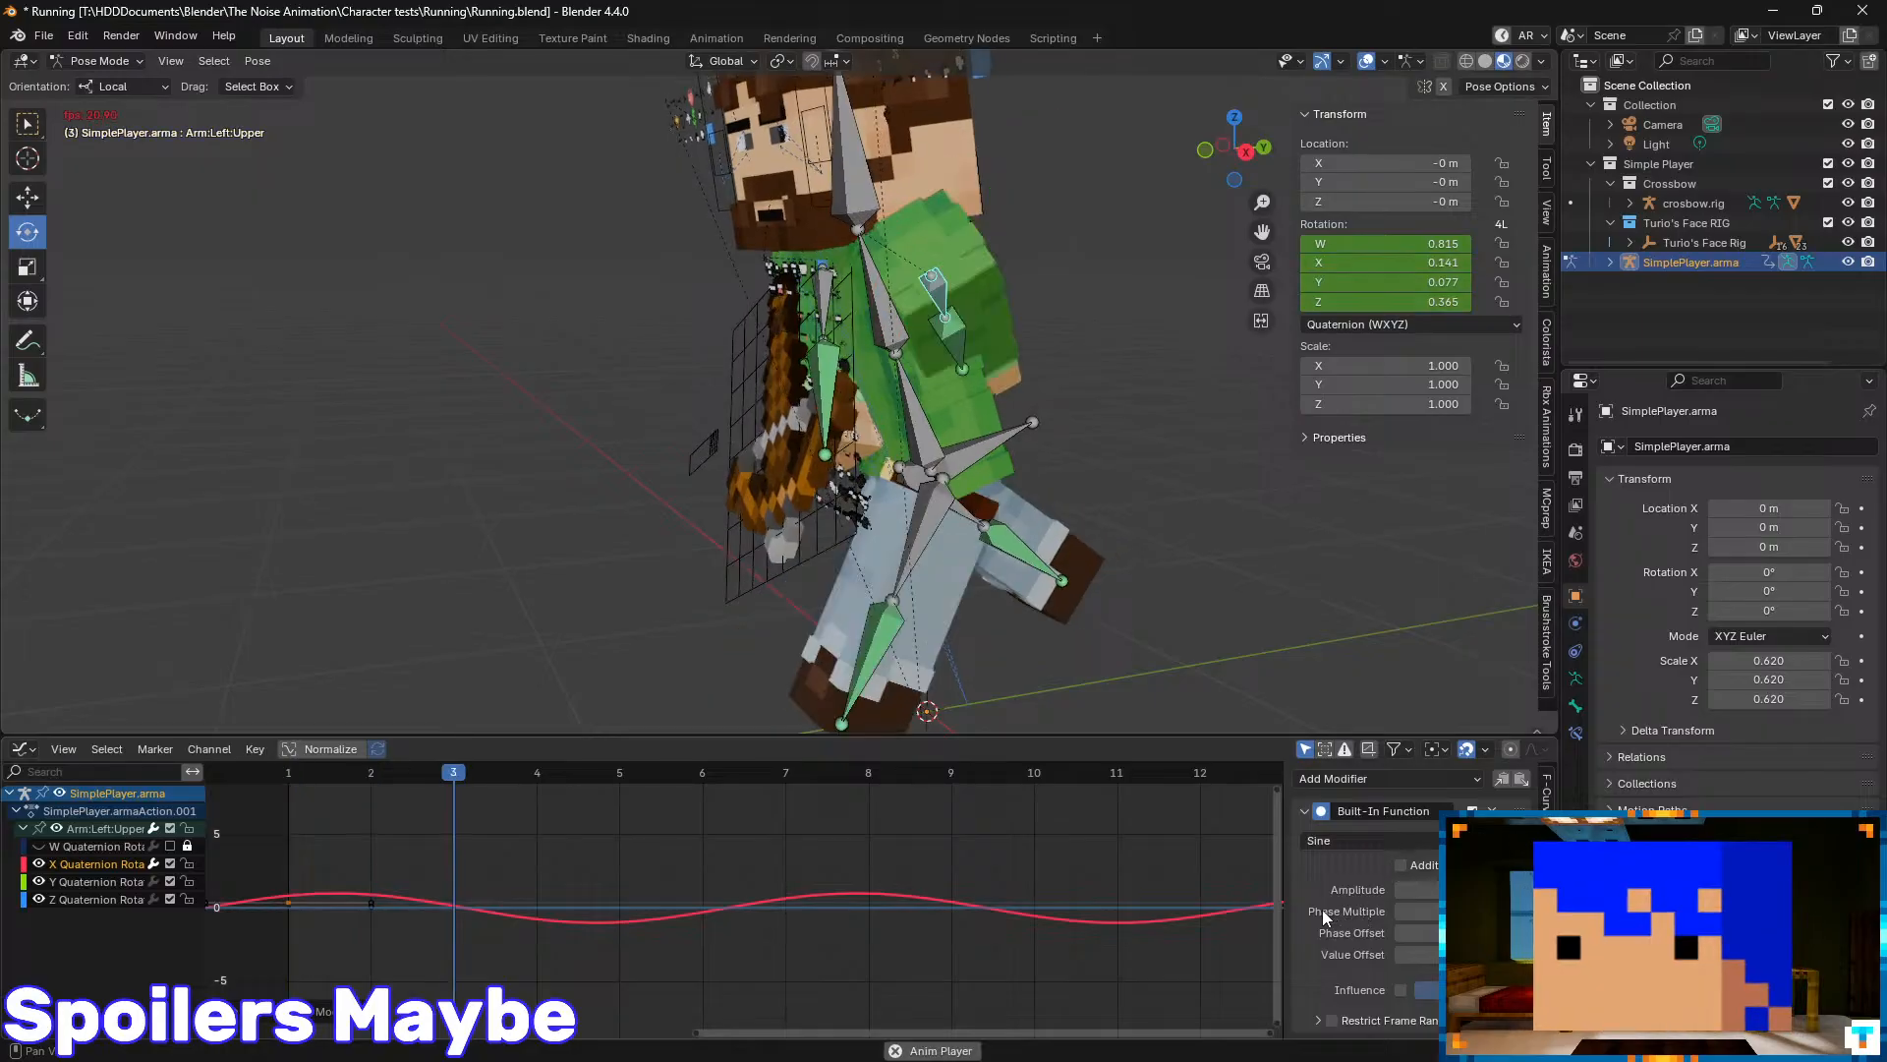
key("space")
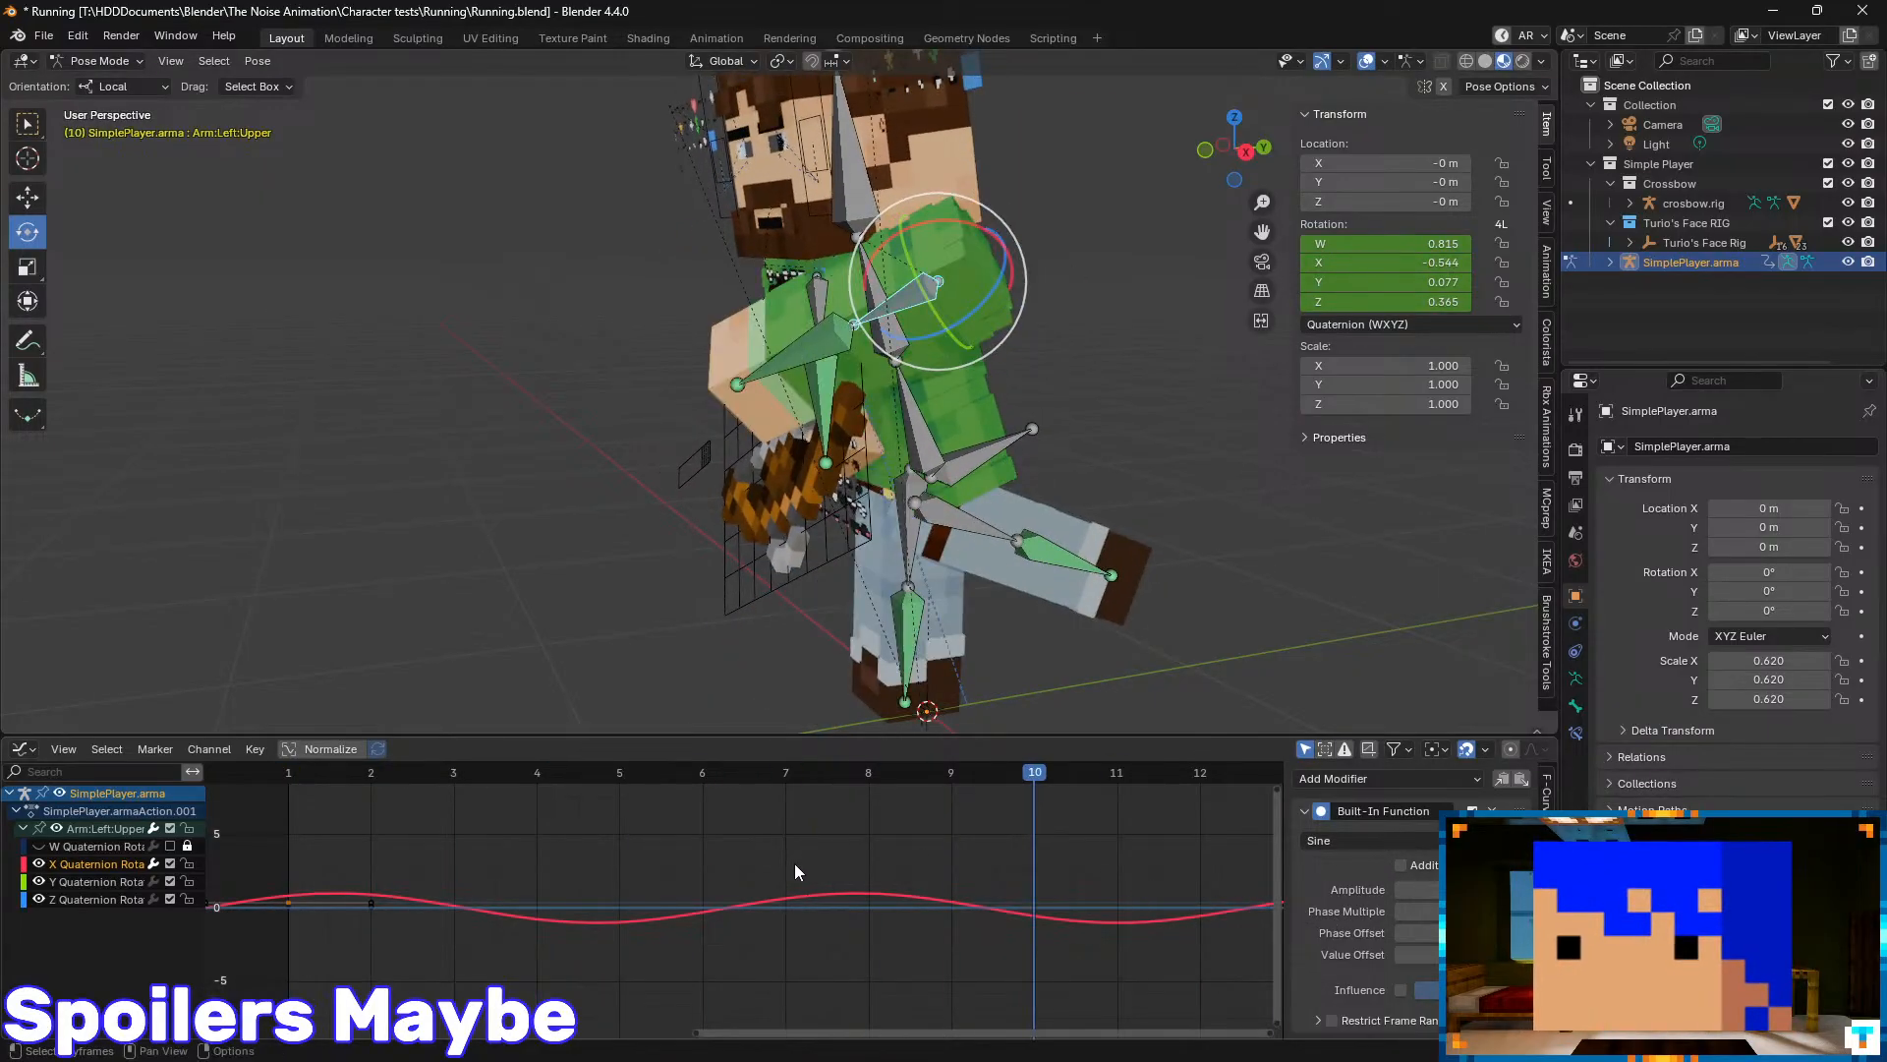
key("space")
scroll(741, 878, "down", 4)
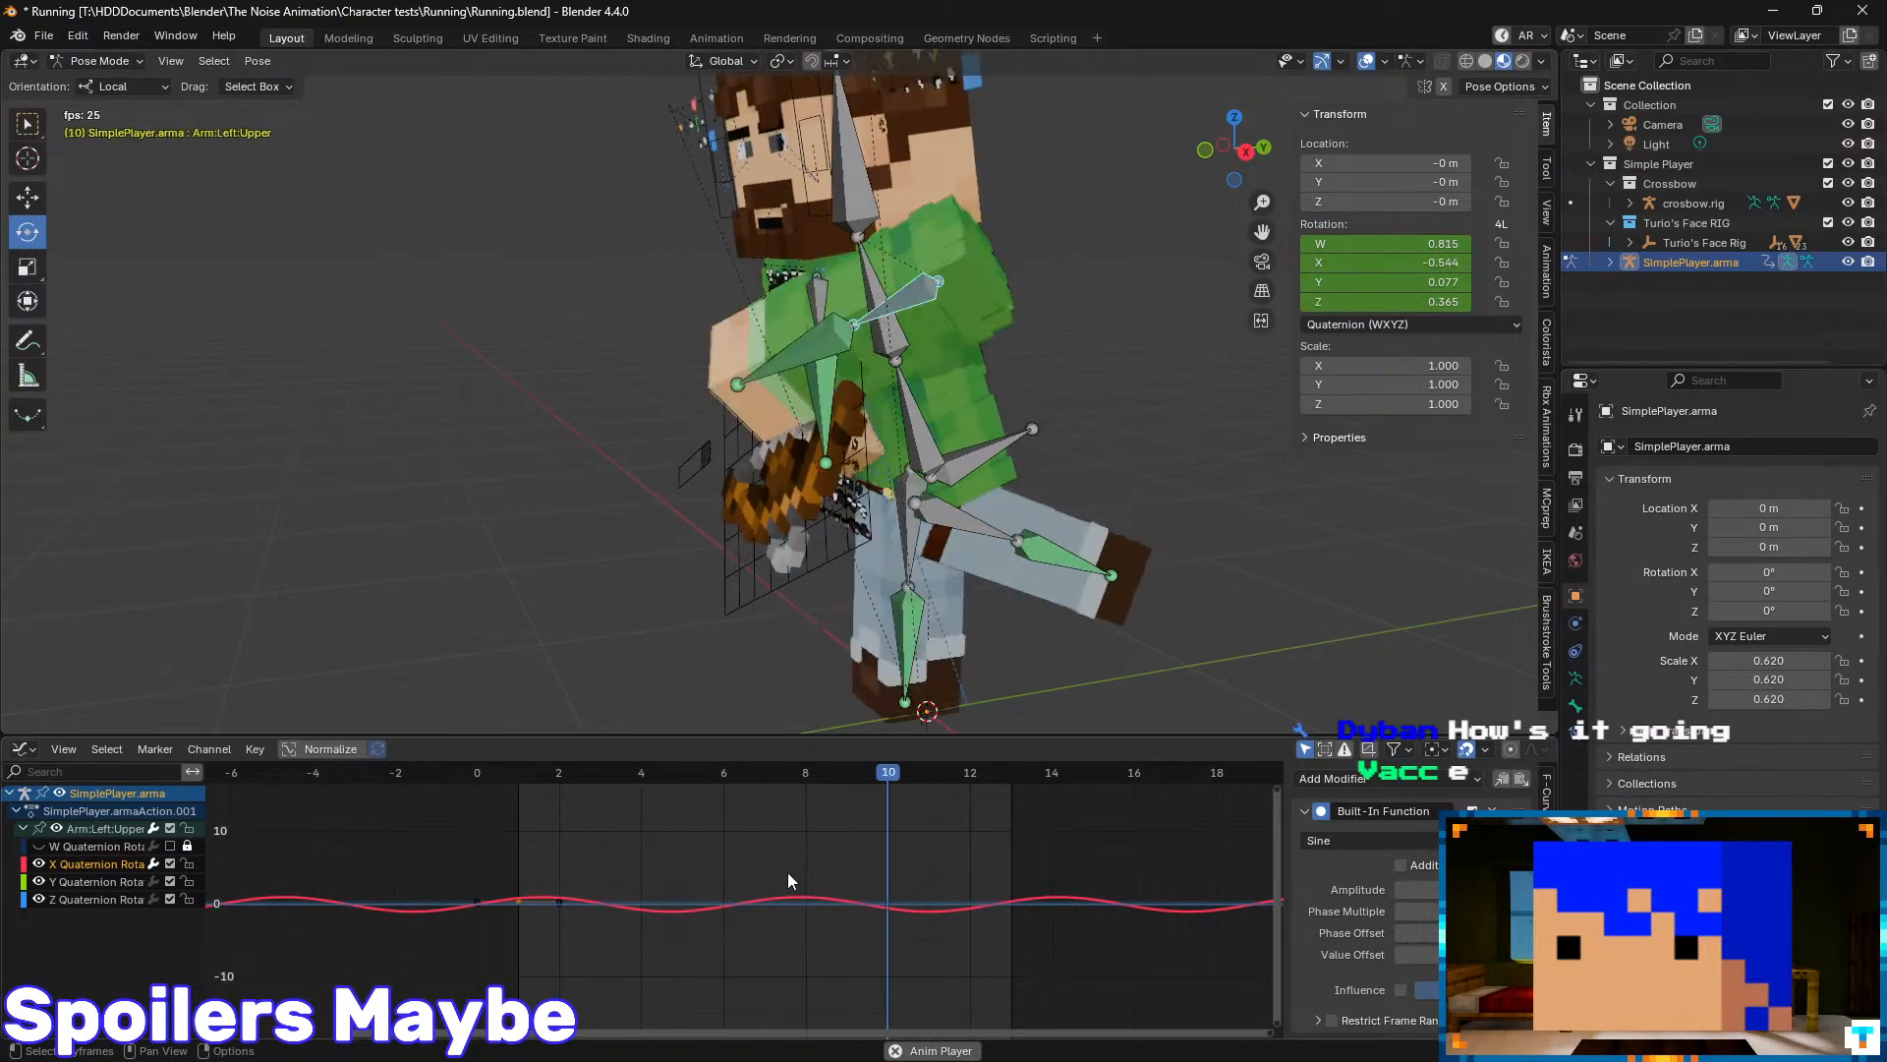
key("space")
- Try the Cosine function in the Built-In Function modifier and play back the left arm's swing
left_click(1378, 840)
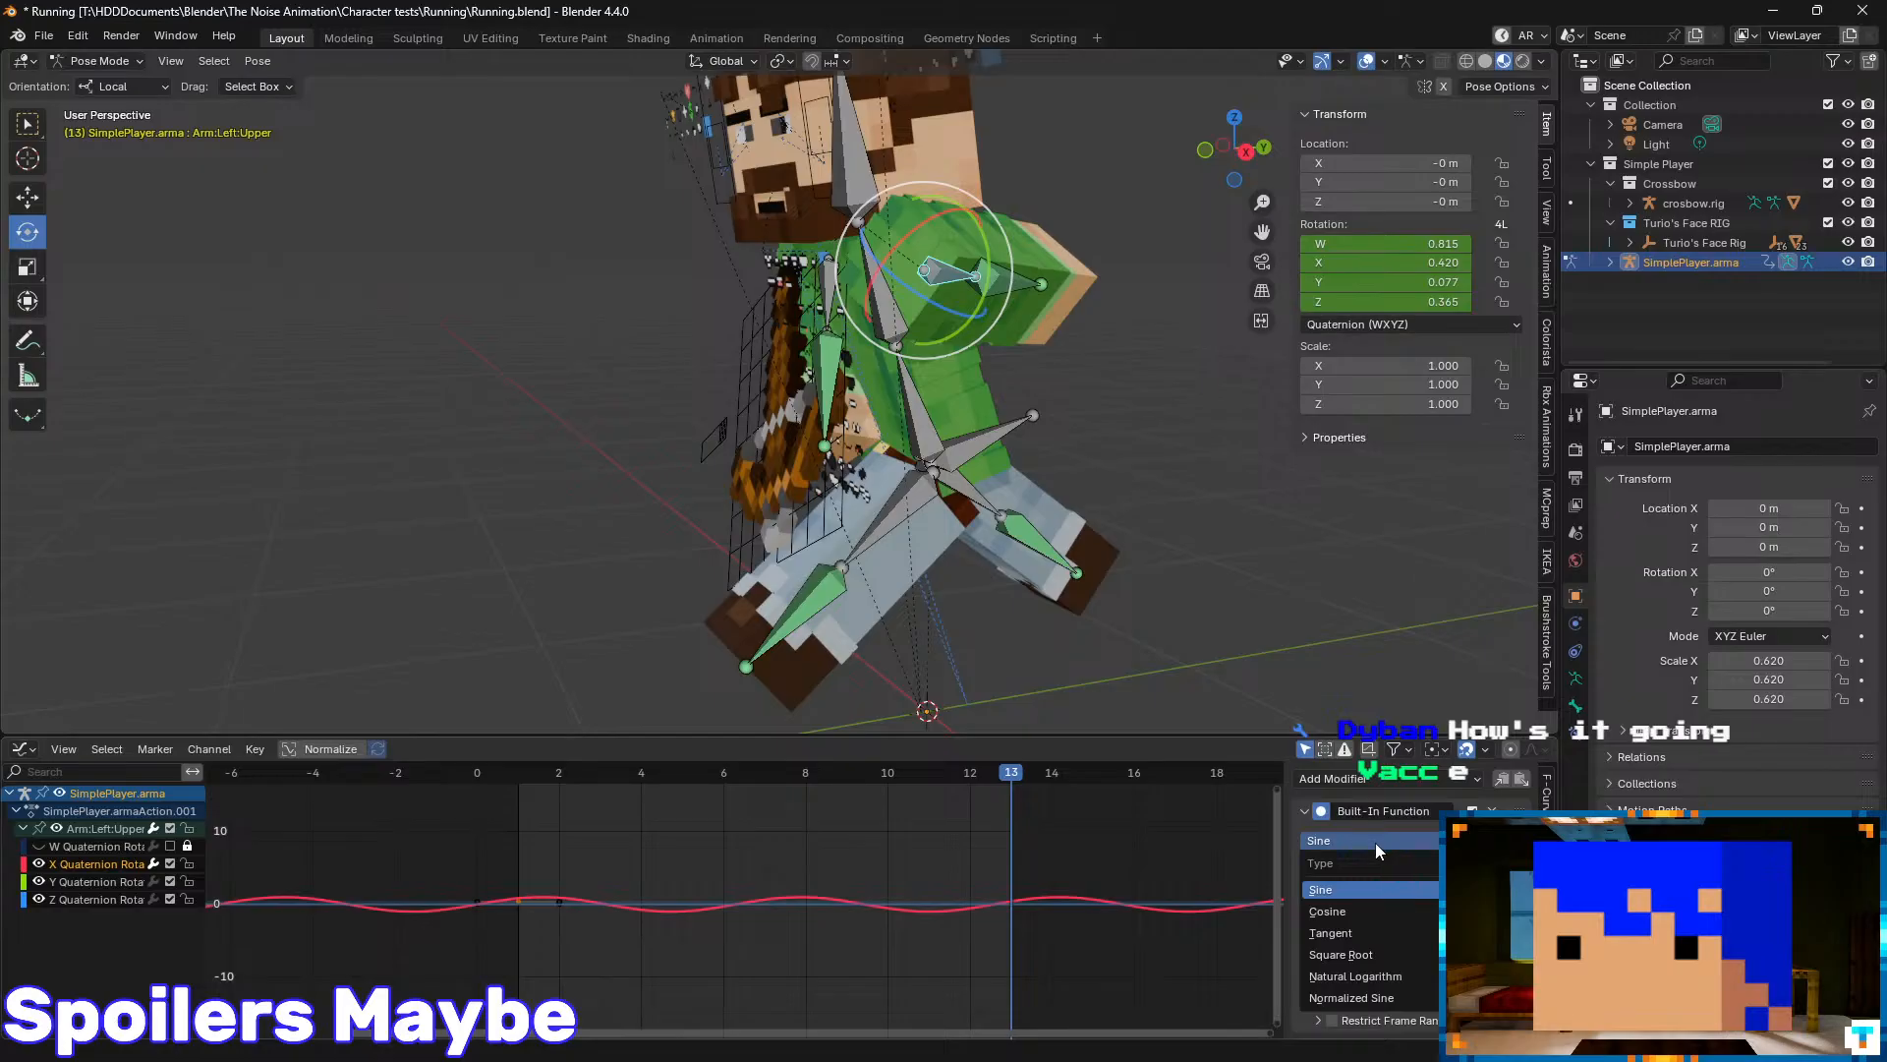
left_click(1372, 912)
key("space")
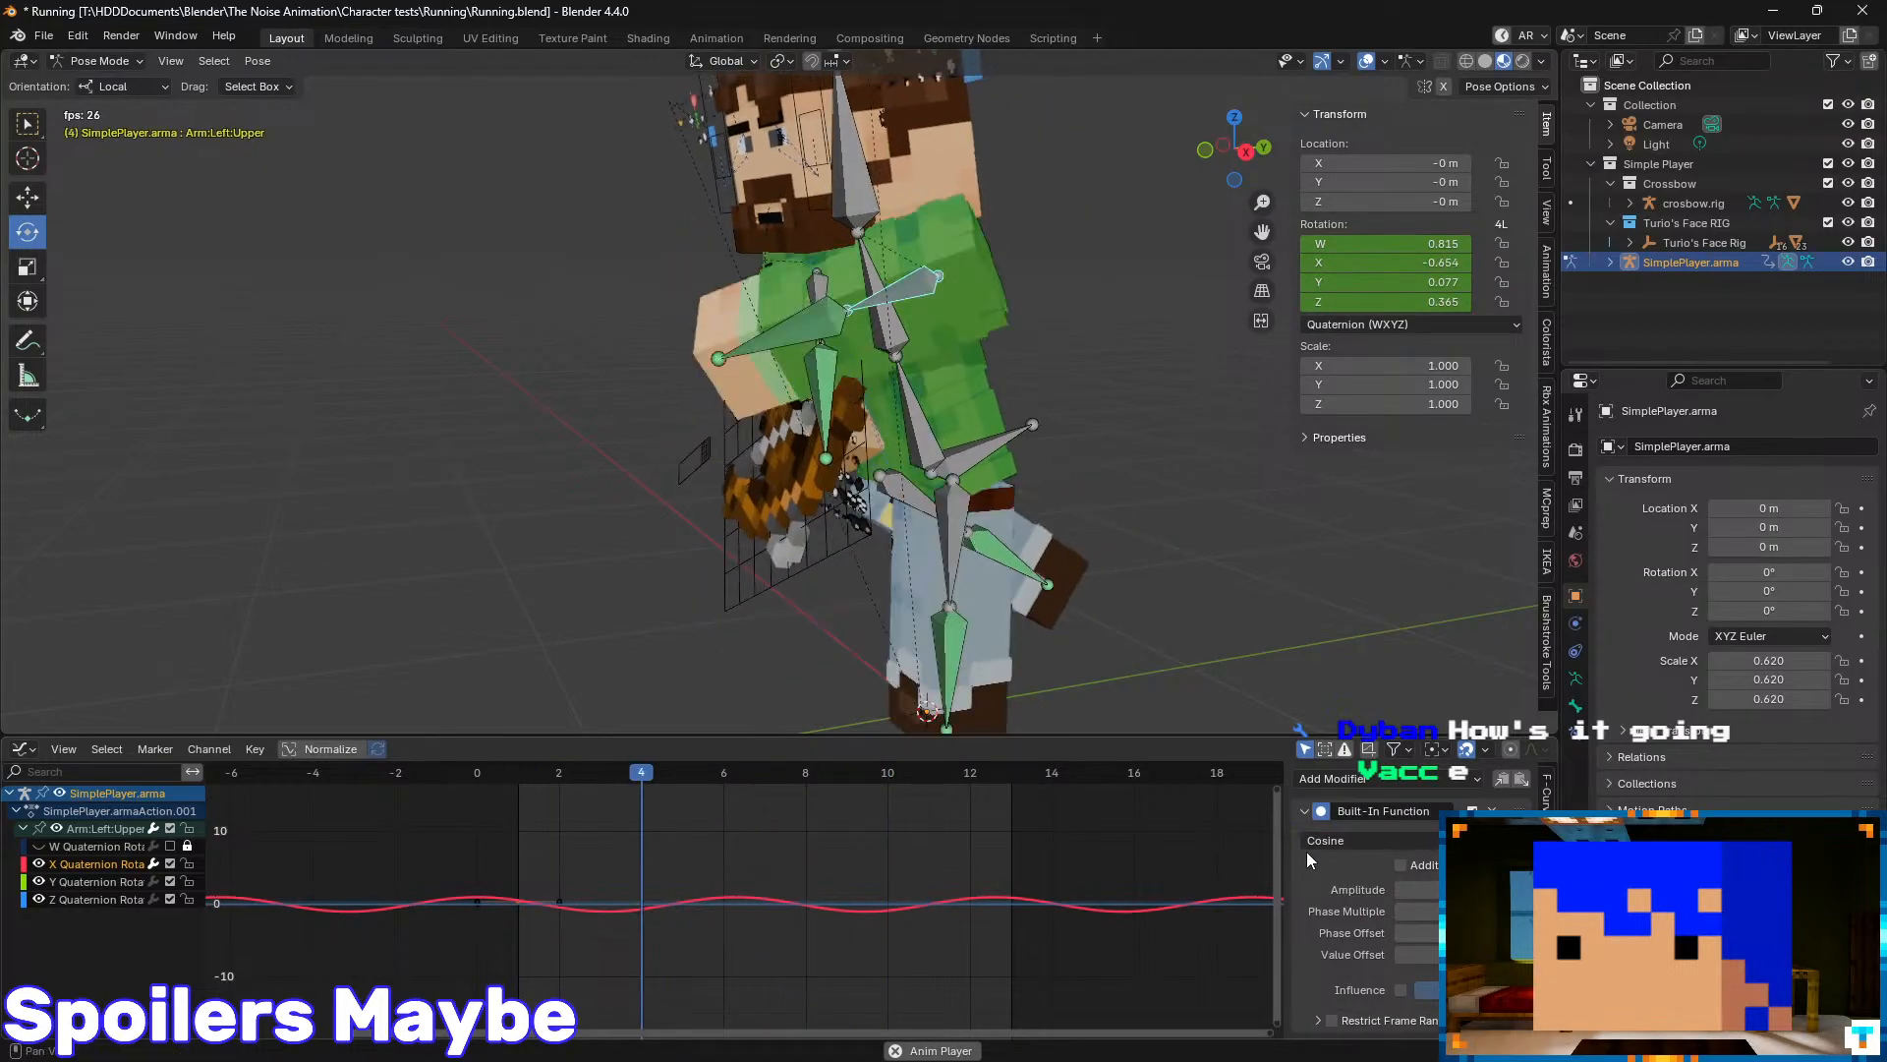
key("space")
key("space")
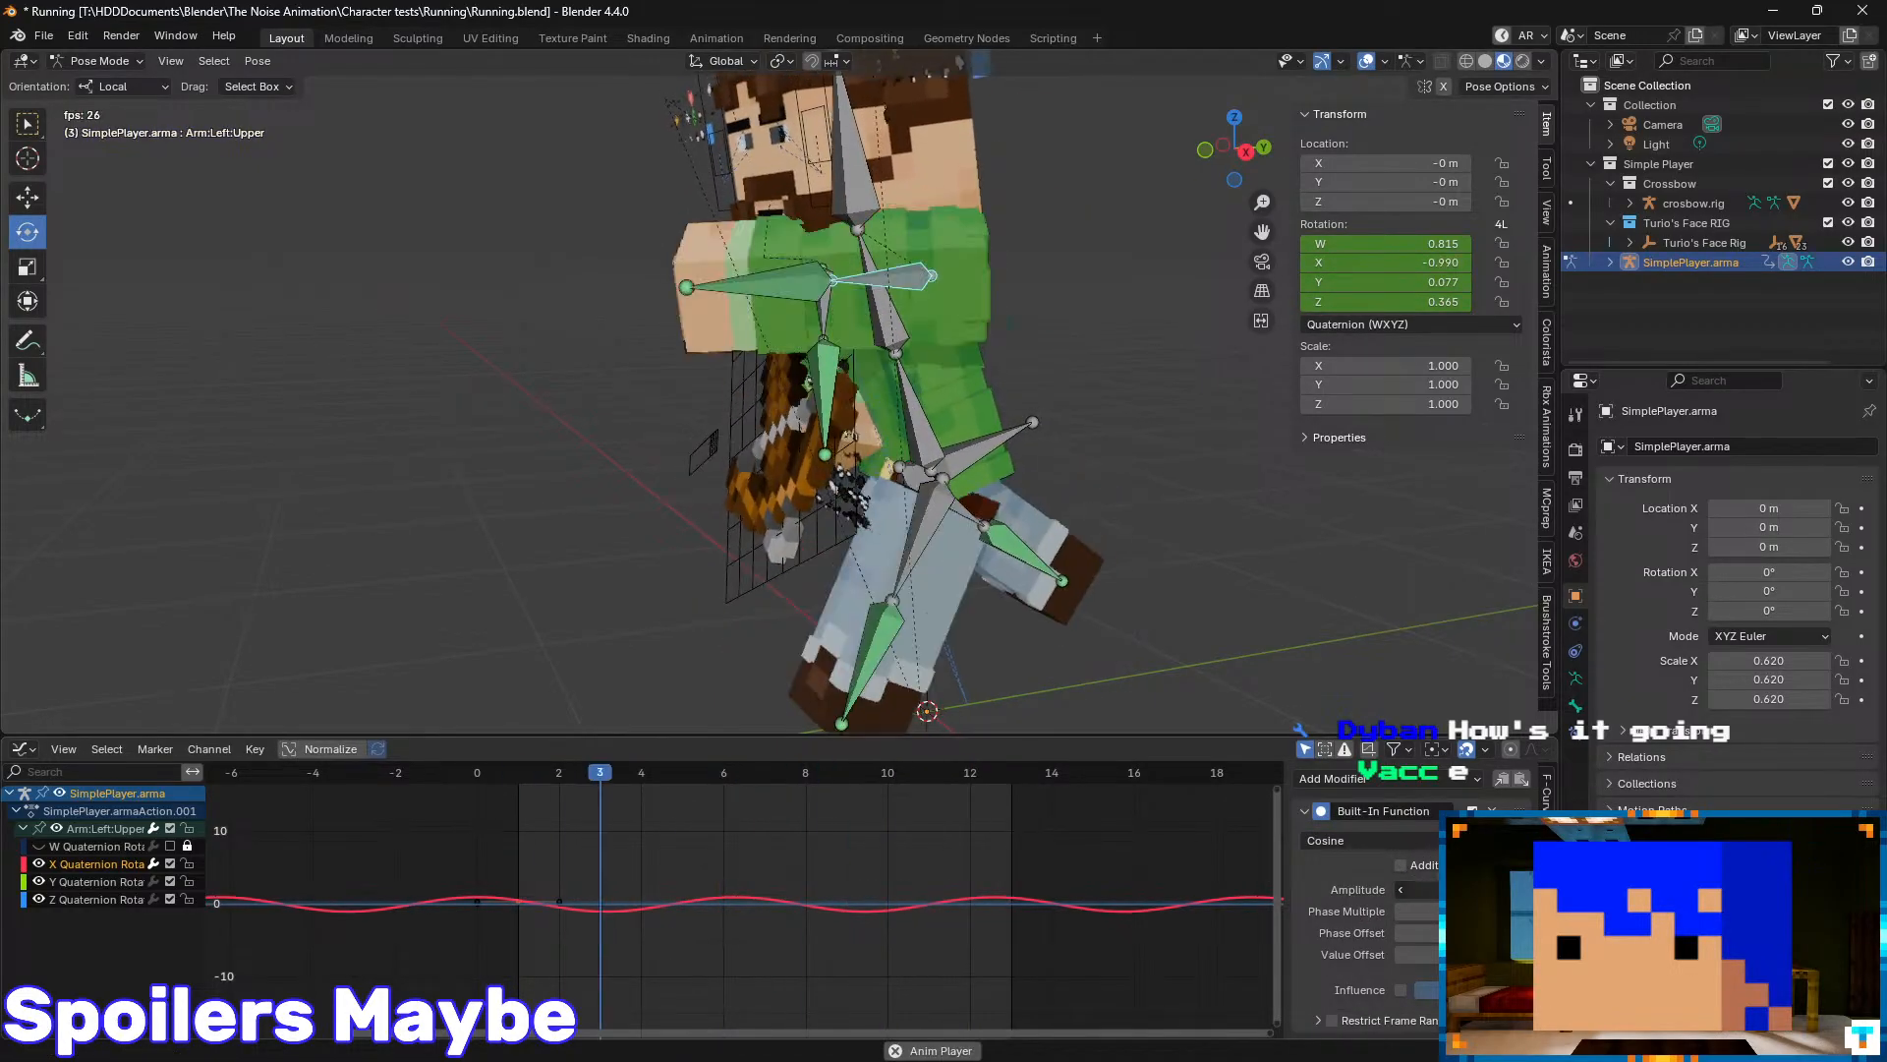
- Try different amplitude and phase multiplier values for the Cosine function, and remove the Built-In Function modifier
mouse_move(1423, 886)
left_mouse_down()
mouse_move(1395, 886)
mouse_move(1422, 886)
left_mouse_up()
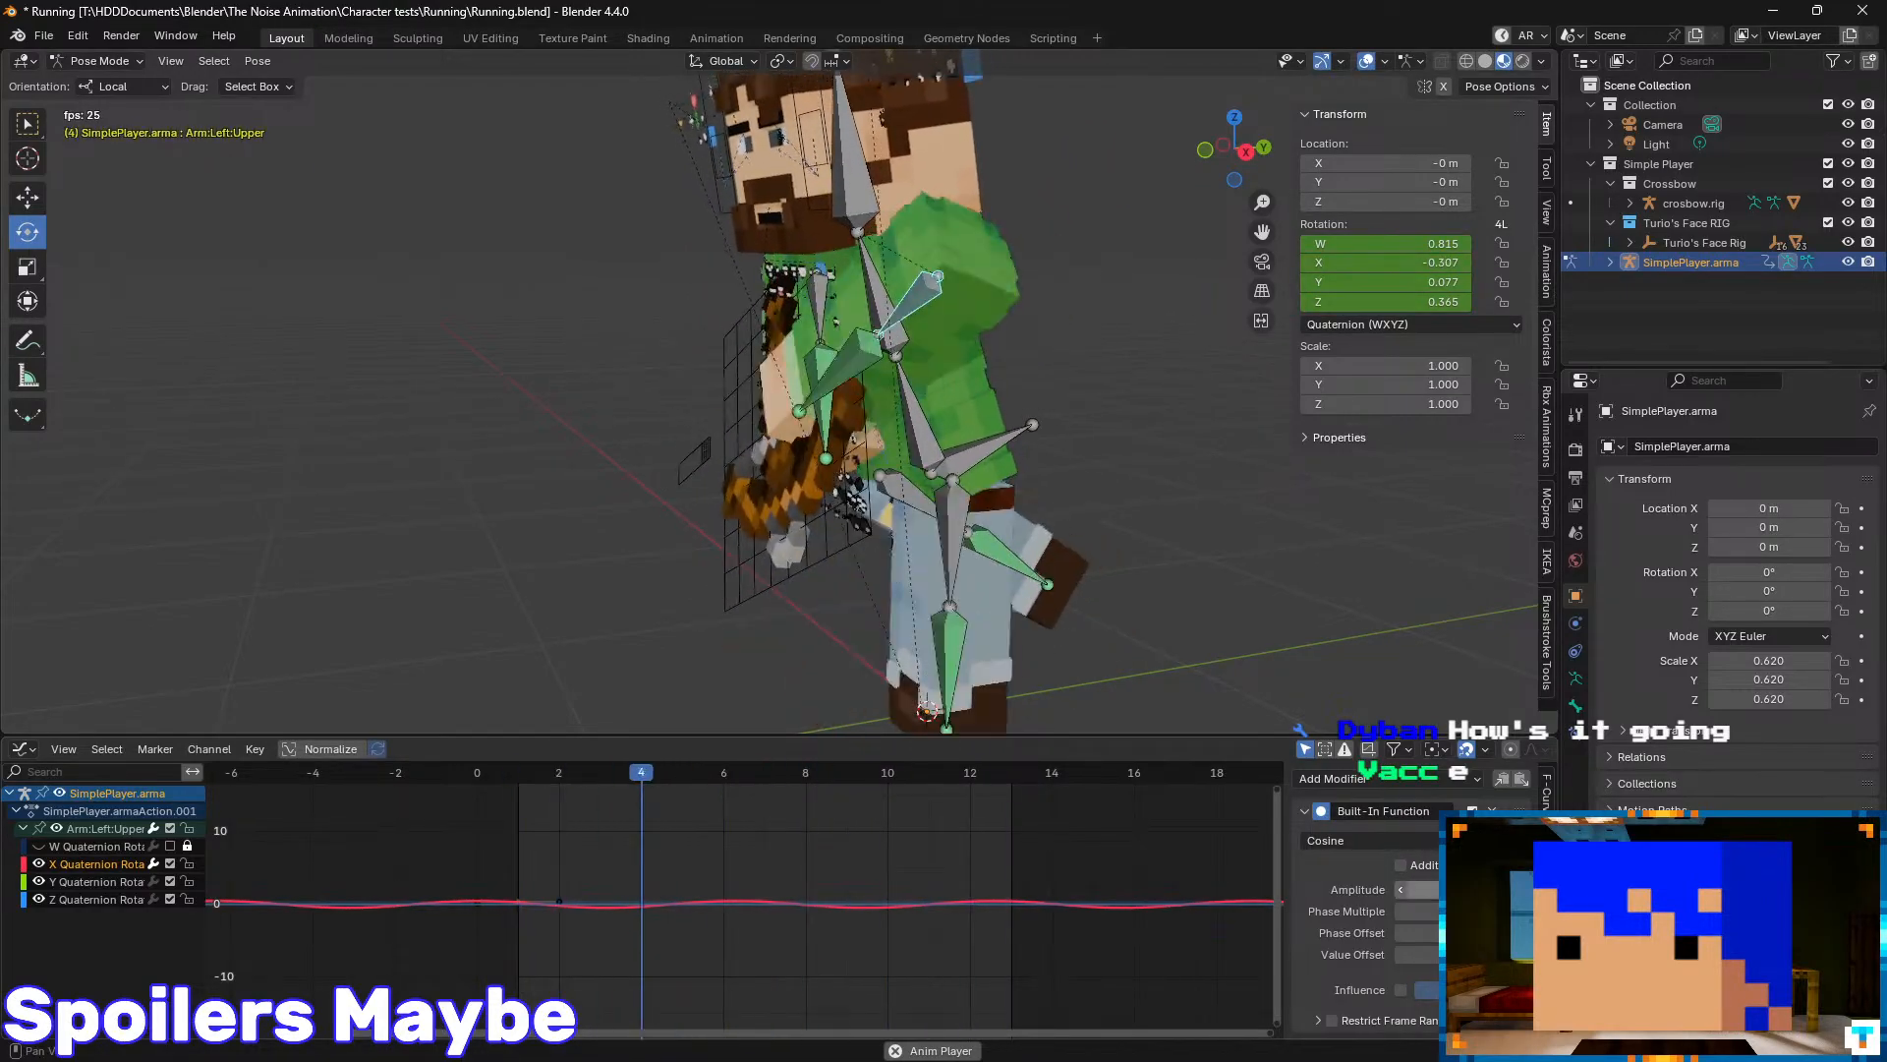
left_click_drag(1424, 911, 1464, 911)
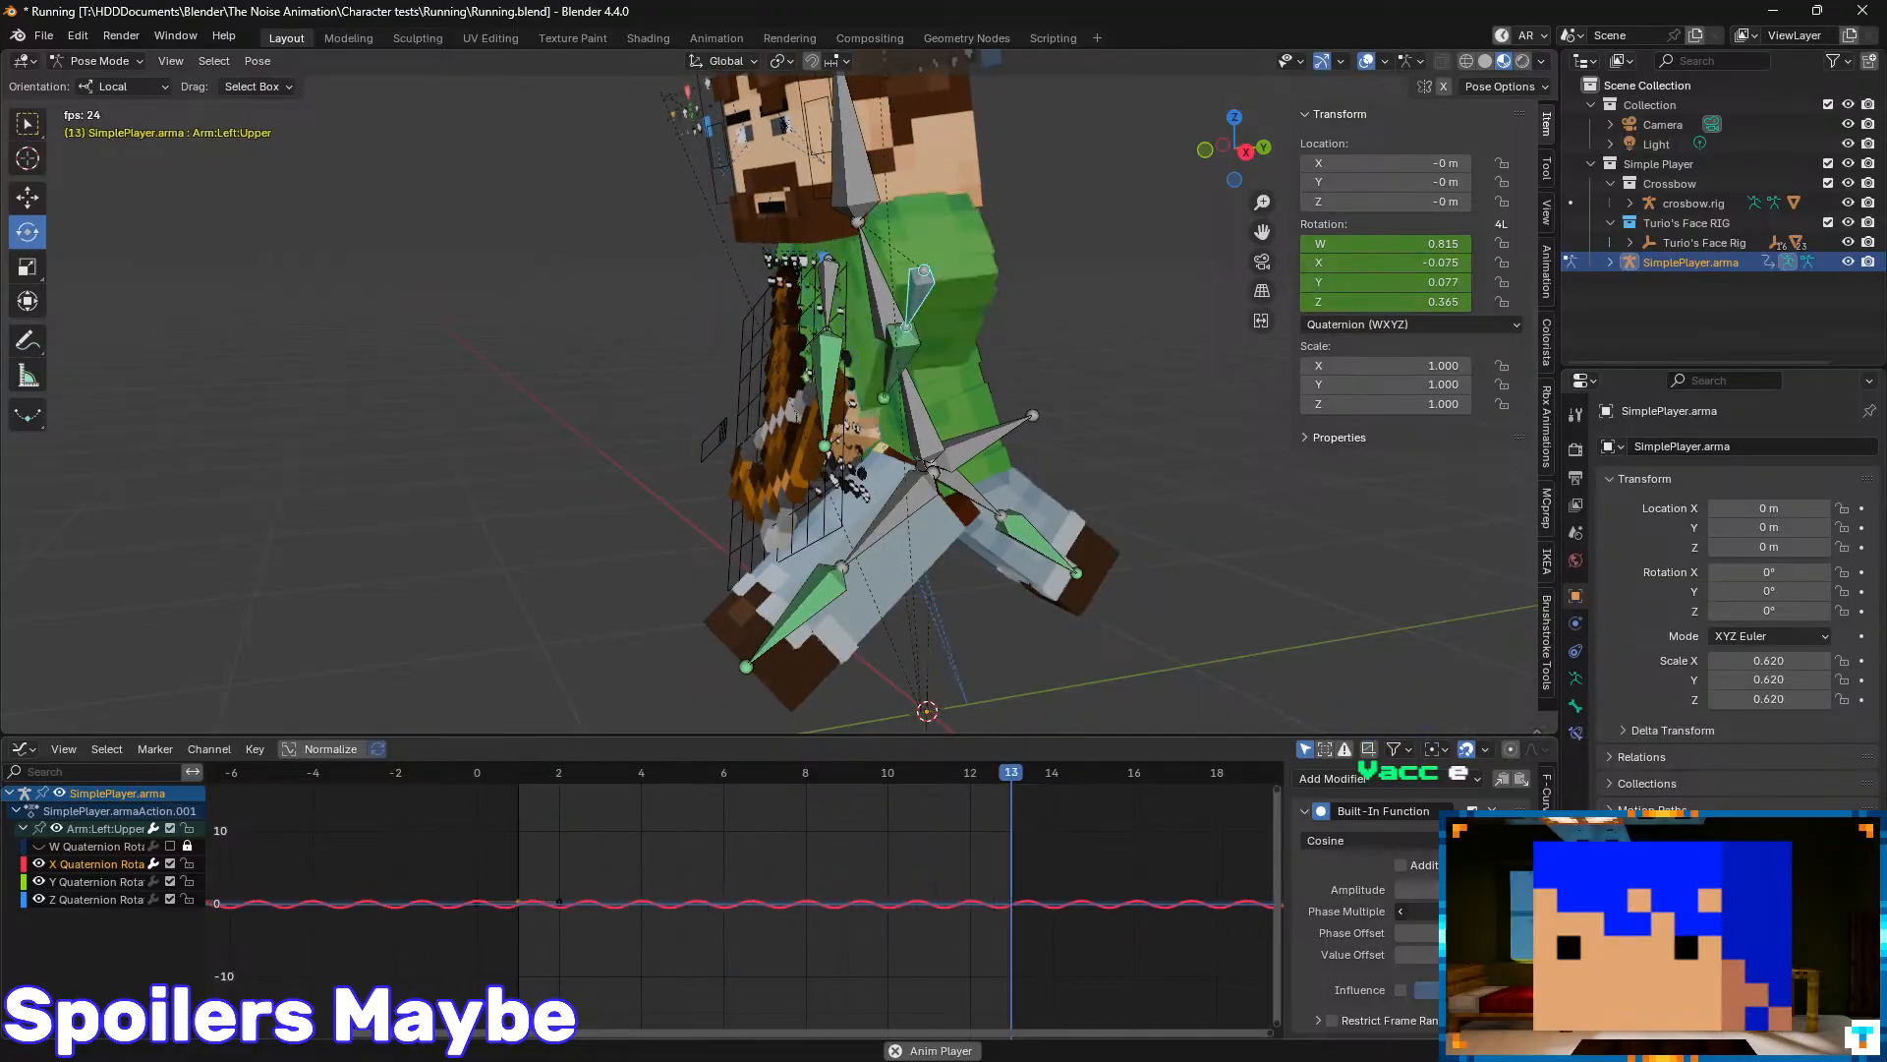
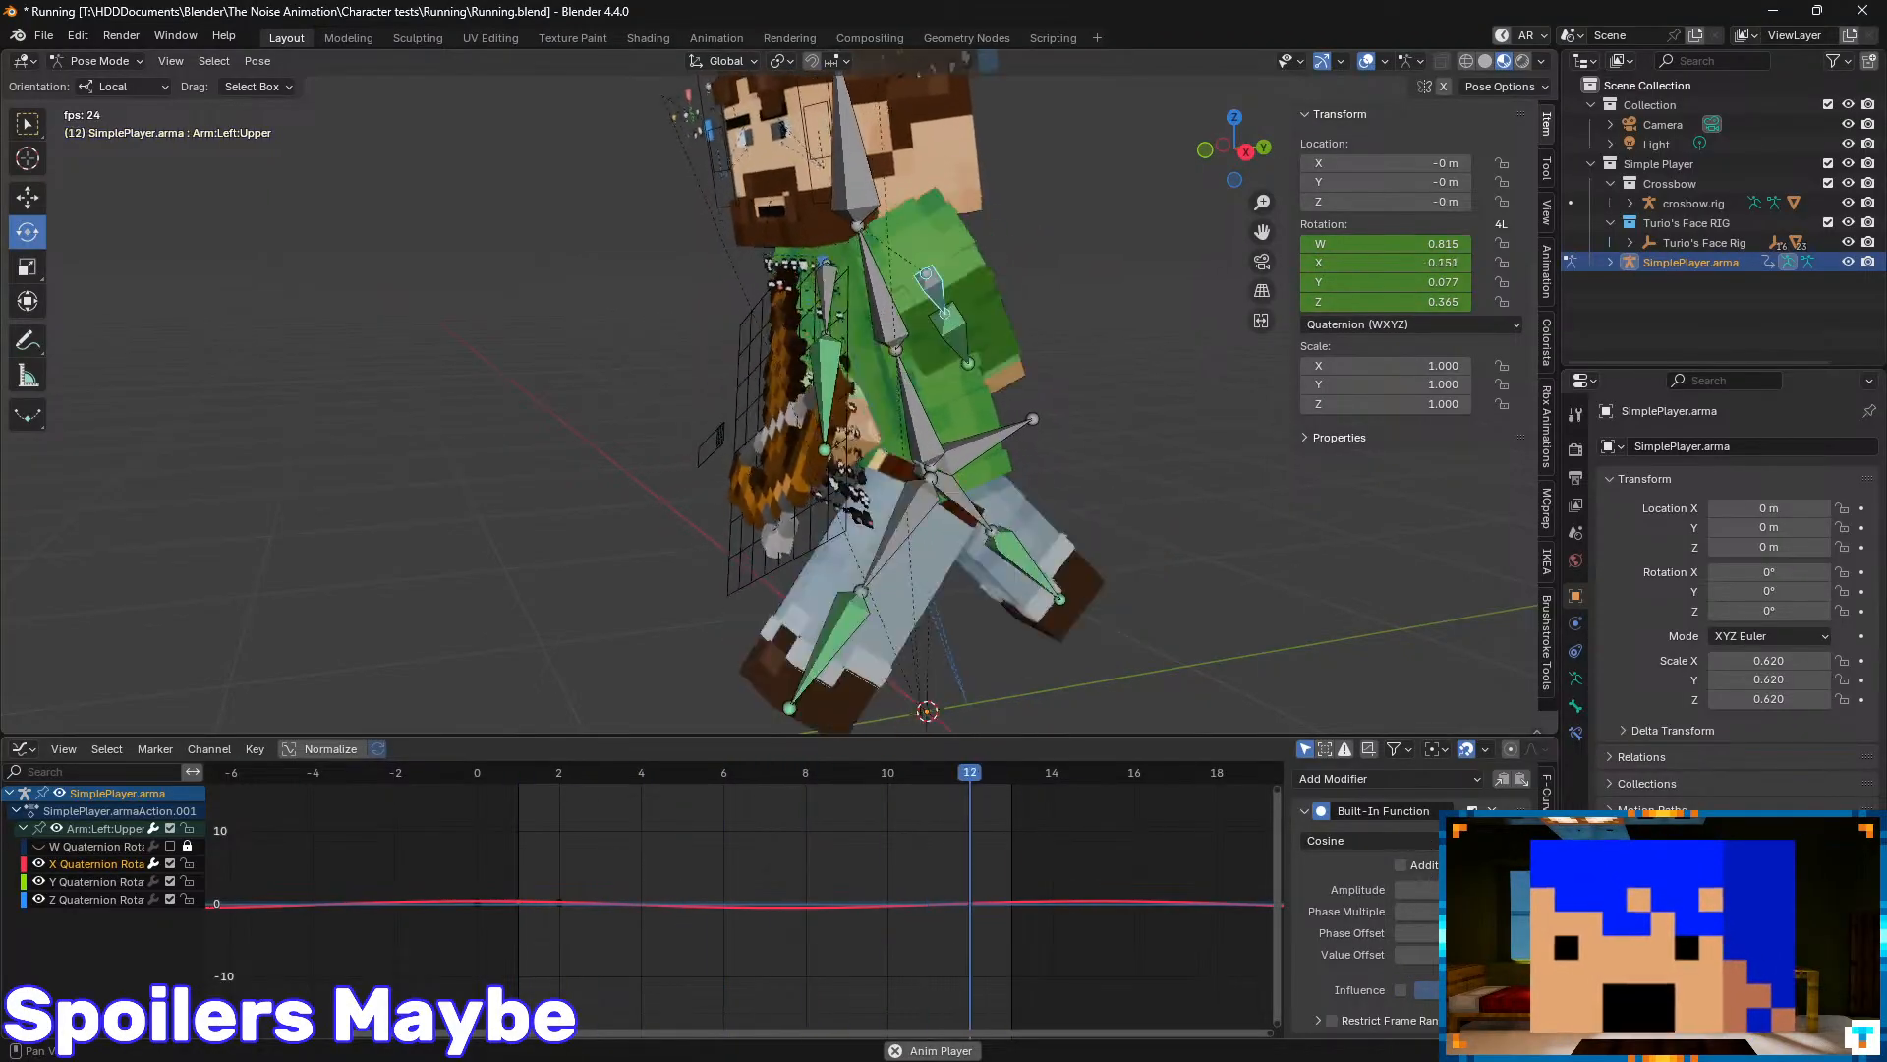
left_click(1492, 811)
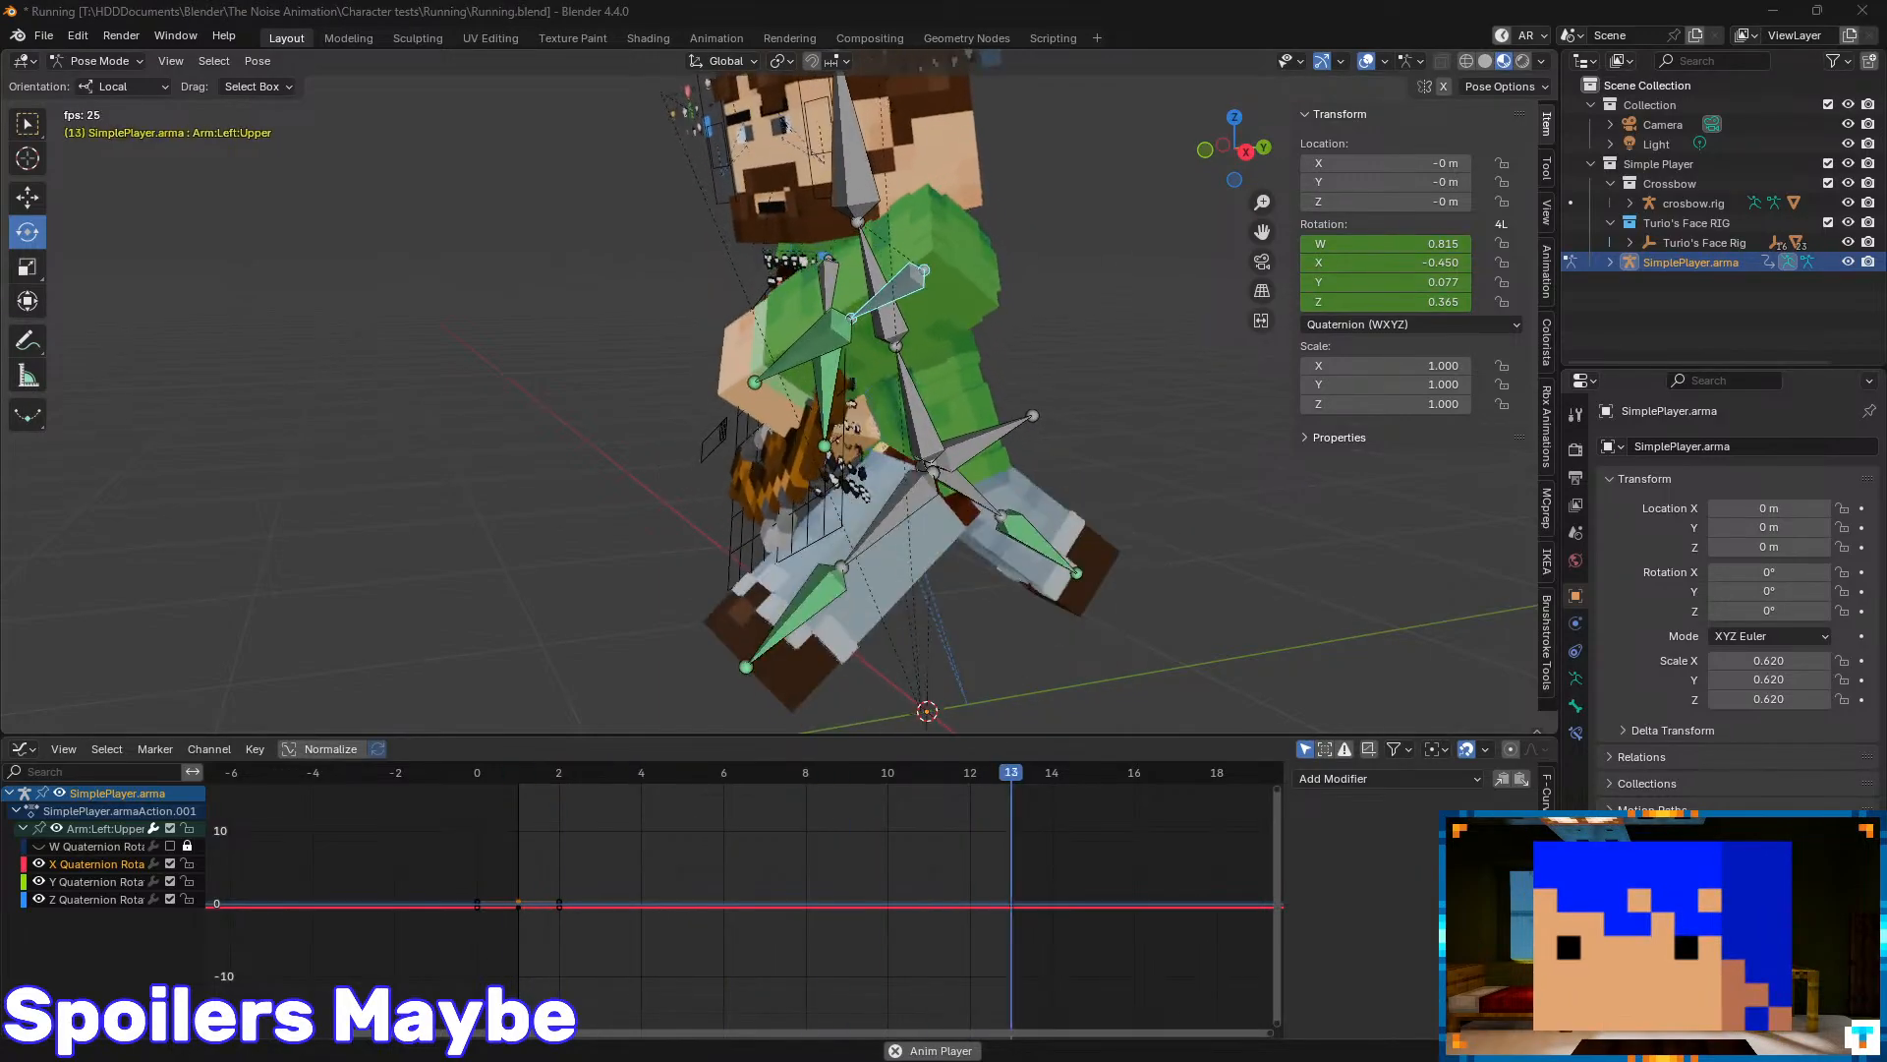
- Add a Noise modifier to the left upper arm's X Quaternion Rotation curve and check the arm's motion from the side and front
left_click(1413, 777)
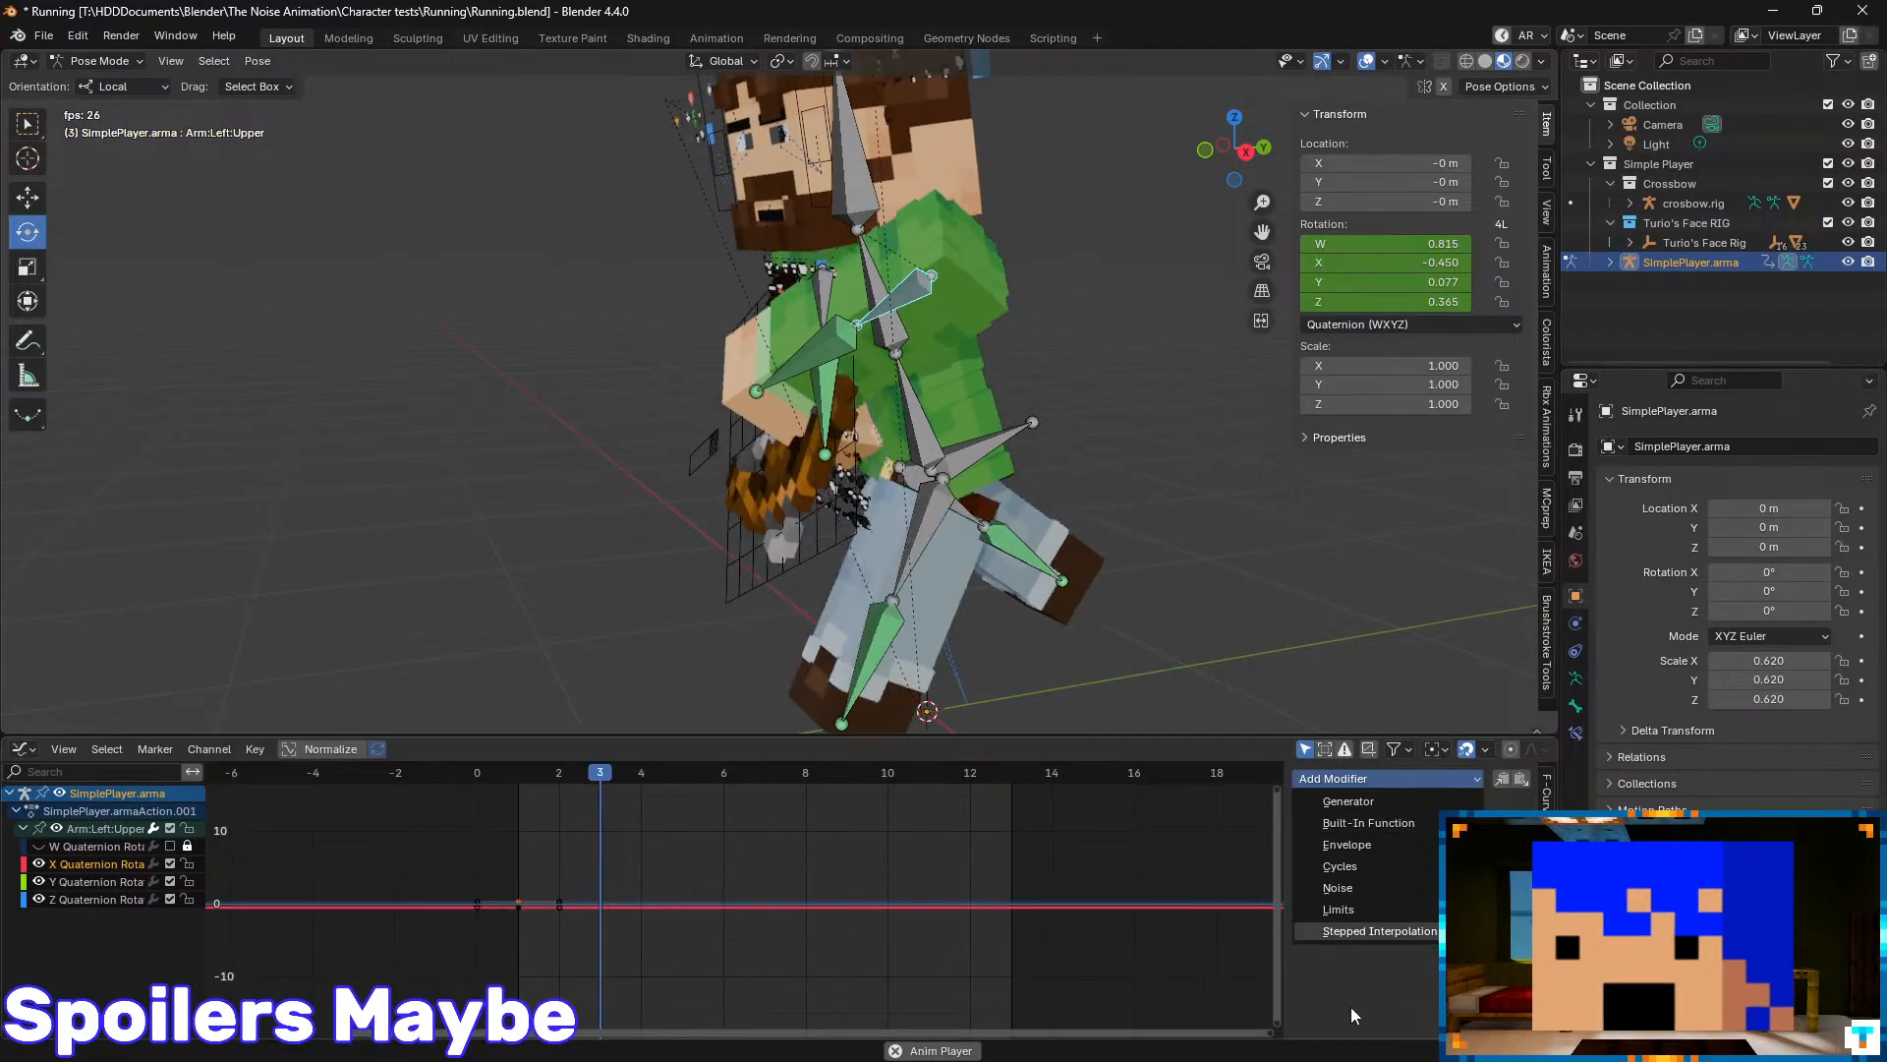
left_click(1392, 782)
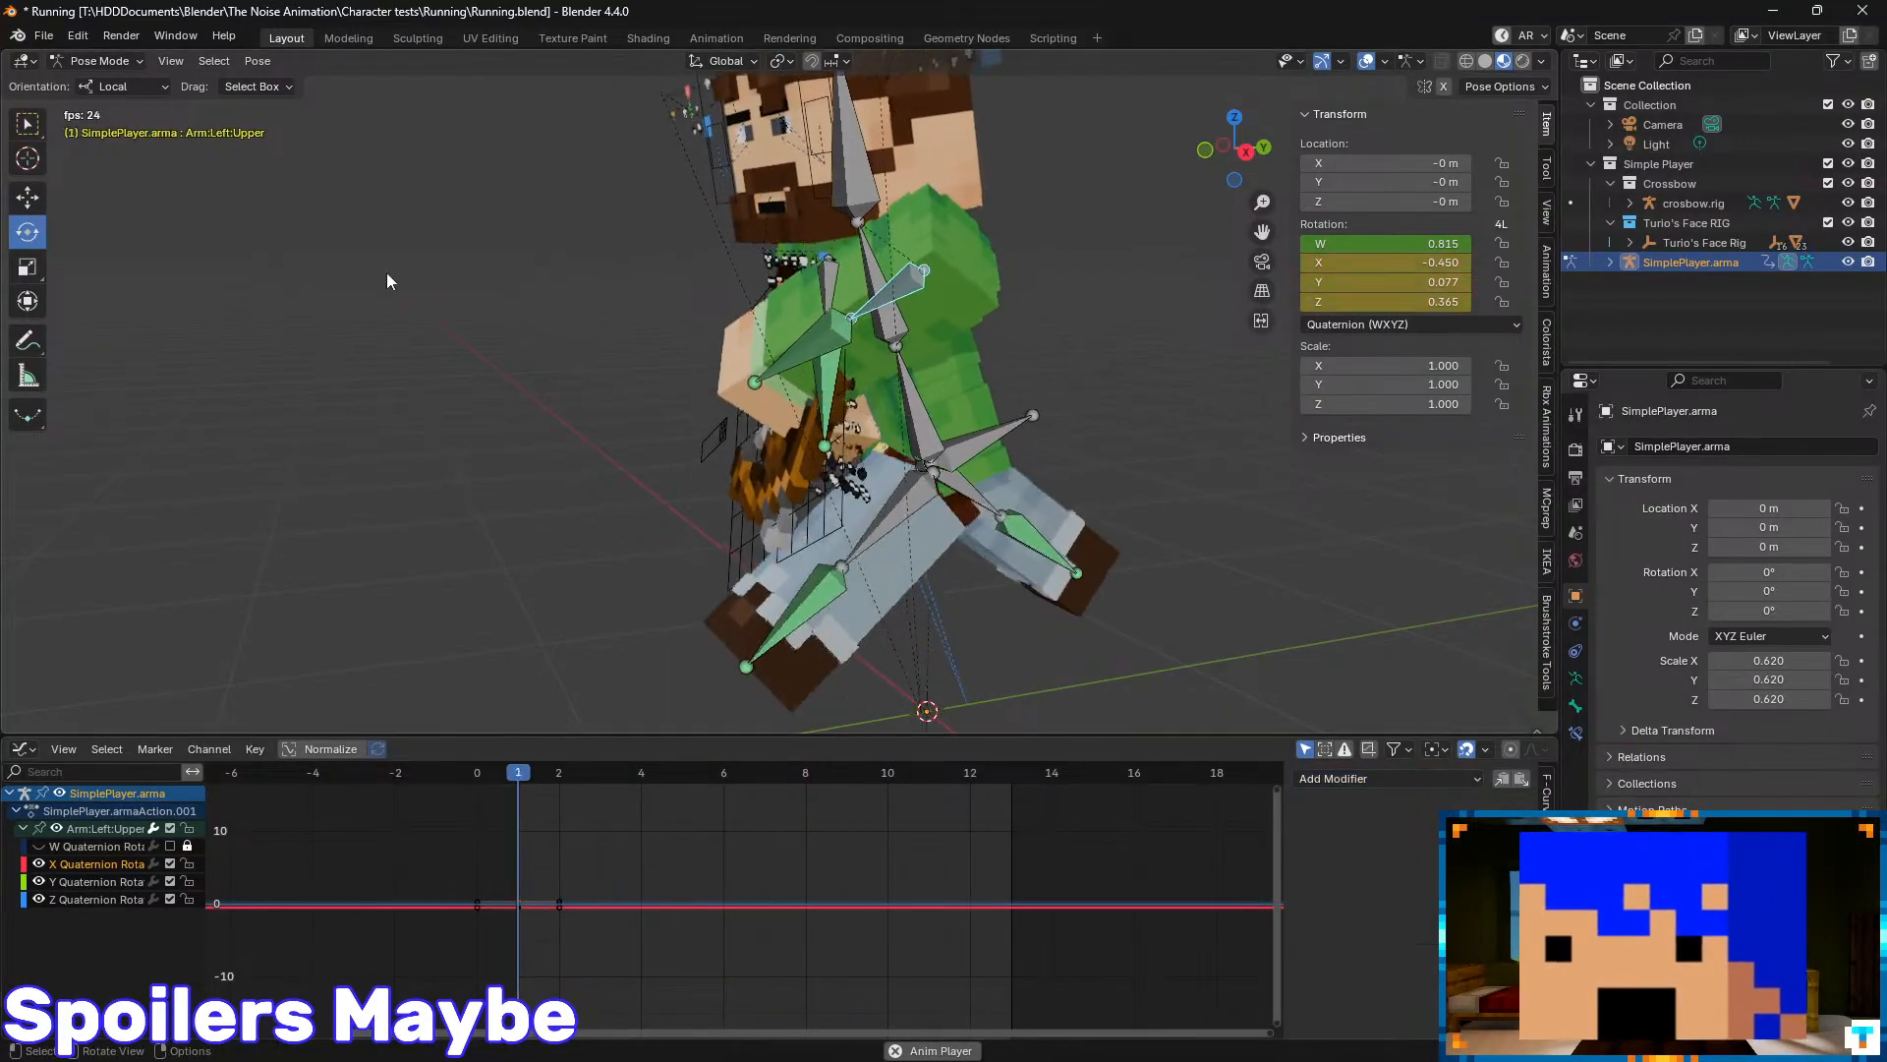
left_click(1409, 780)
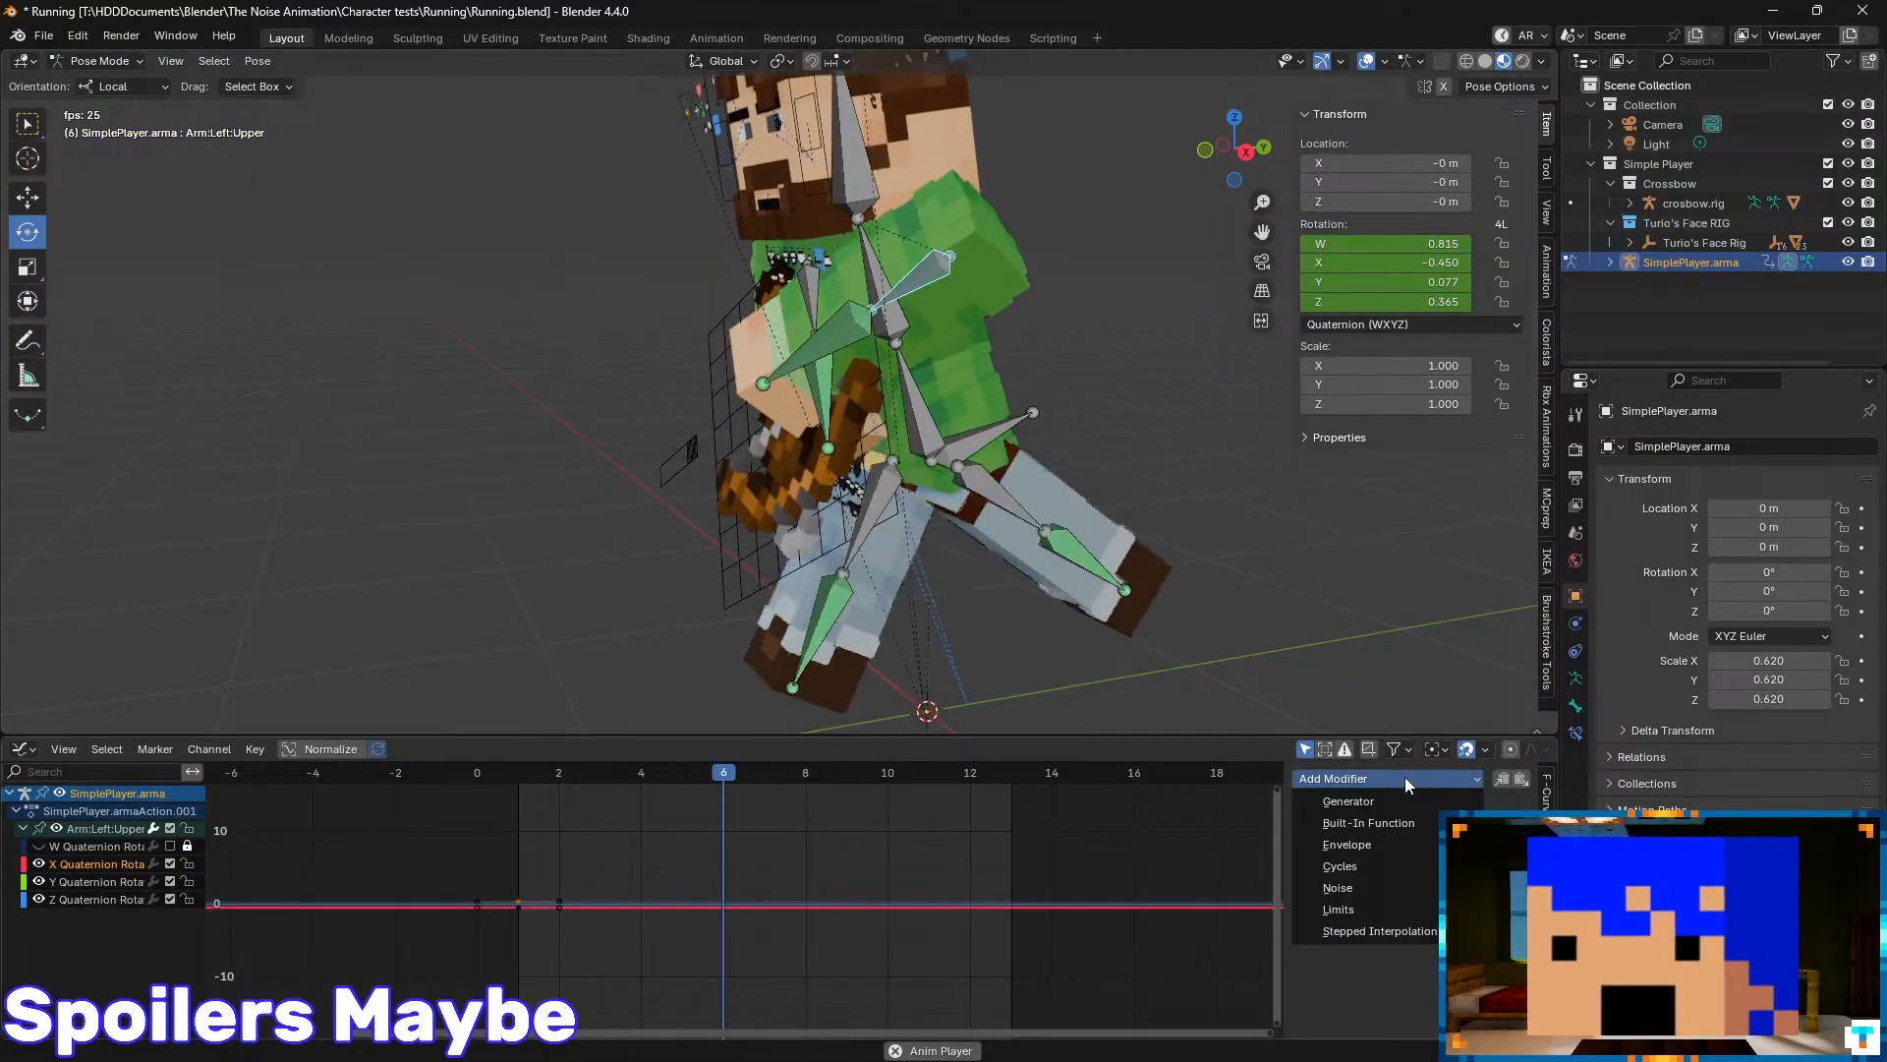
left_click(1364, 887)
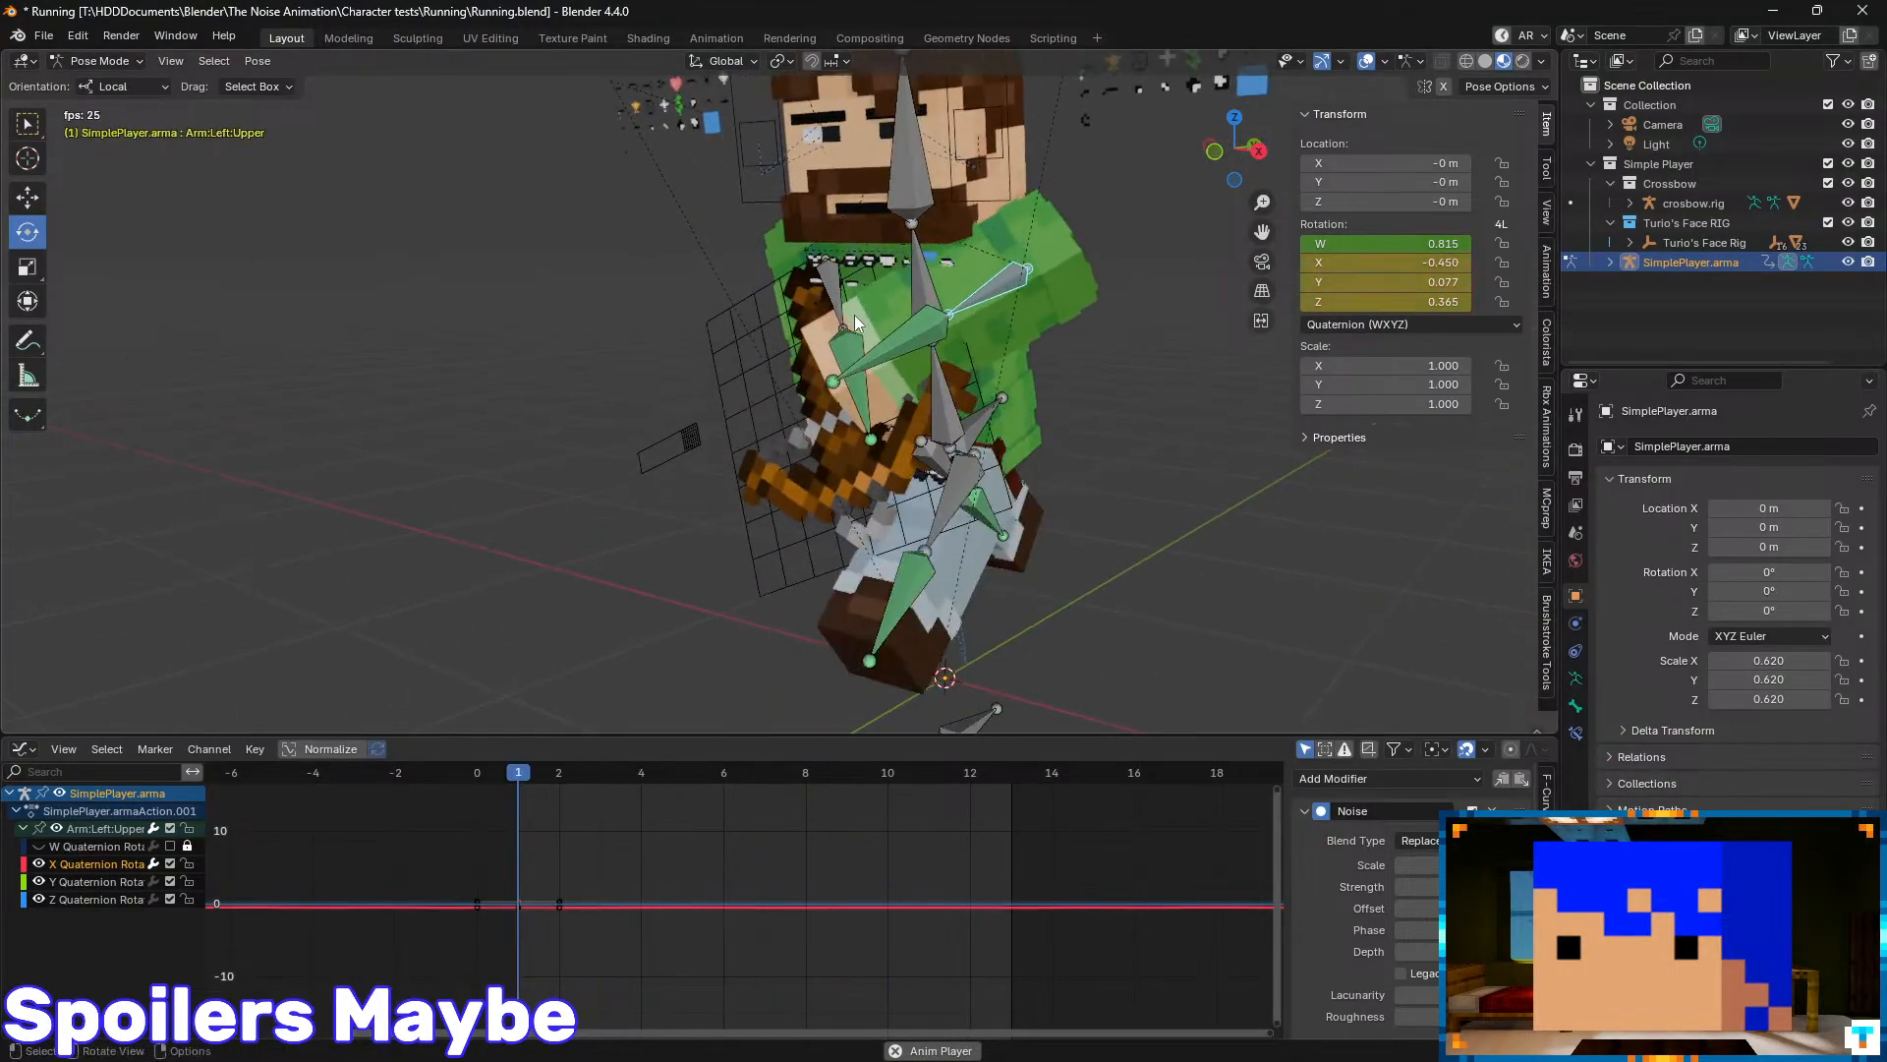
middle_click_drag(1155, 470, 1534, 944)
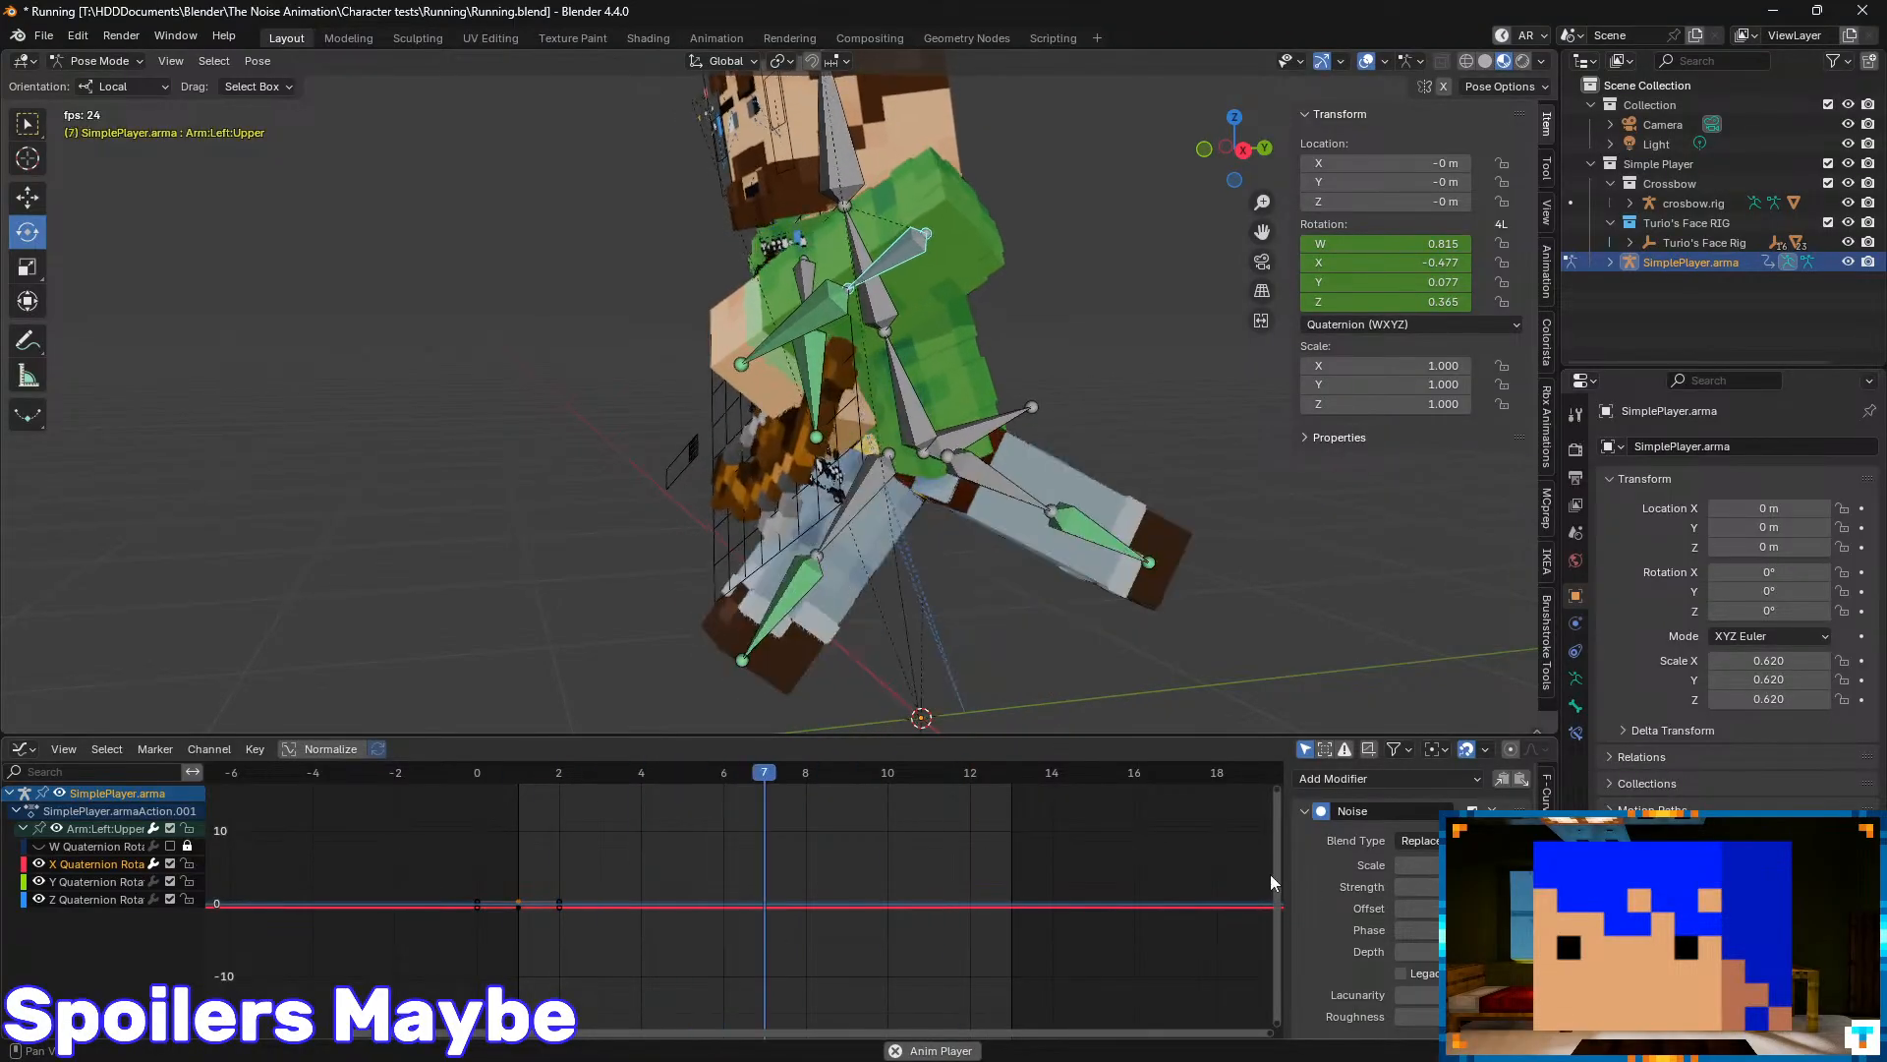
middle_click_drag(941, 476, 1094, 413)
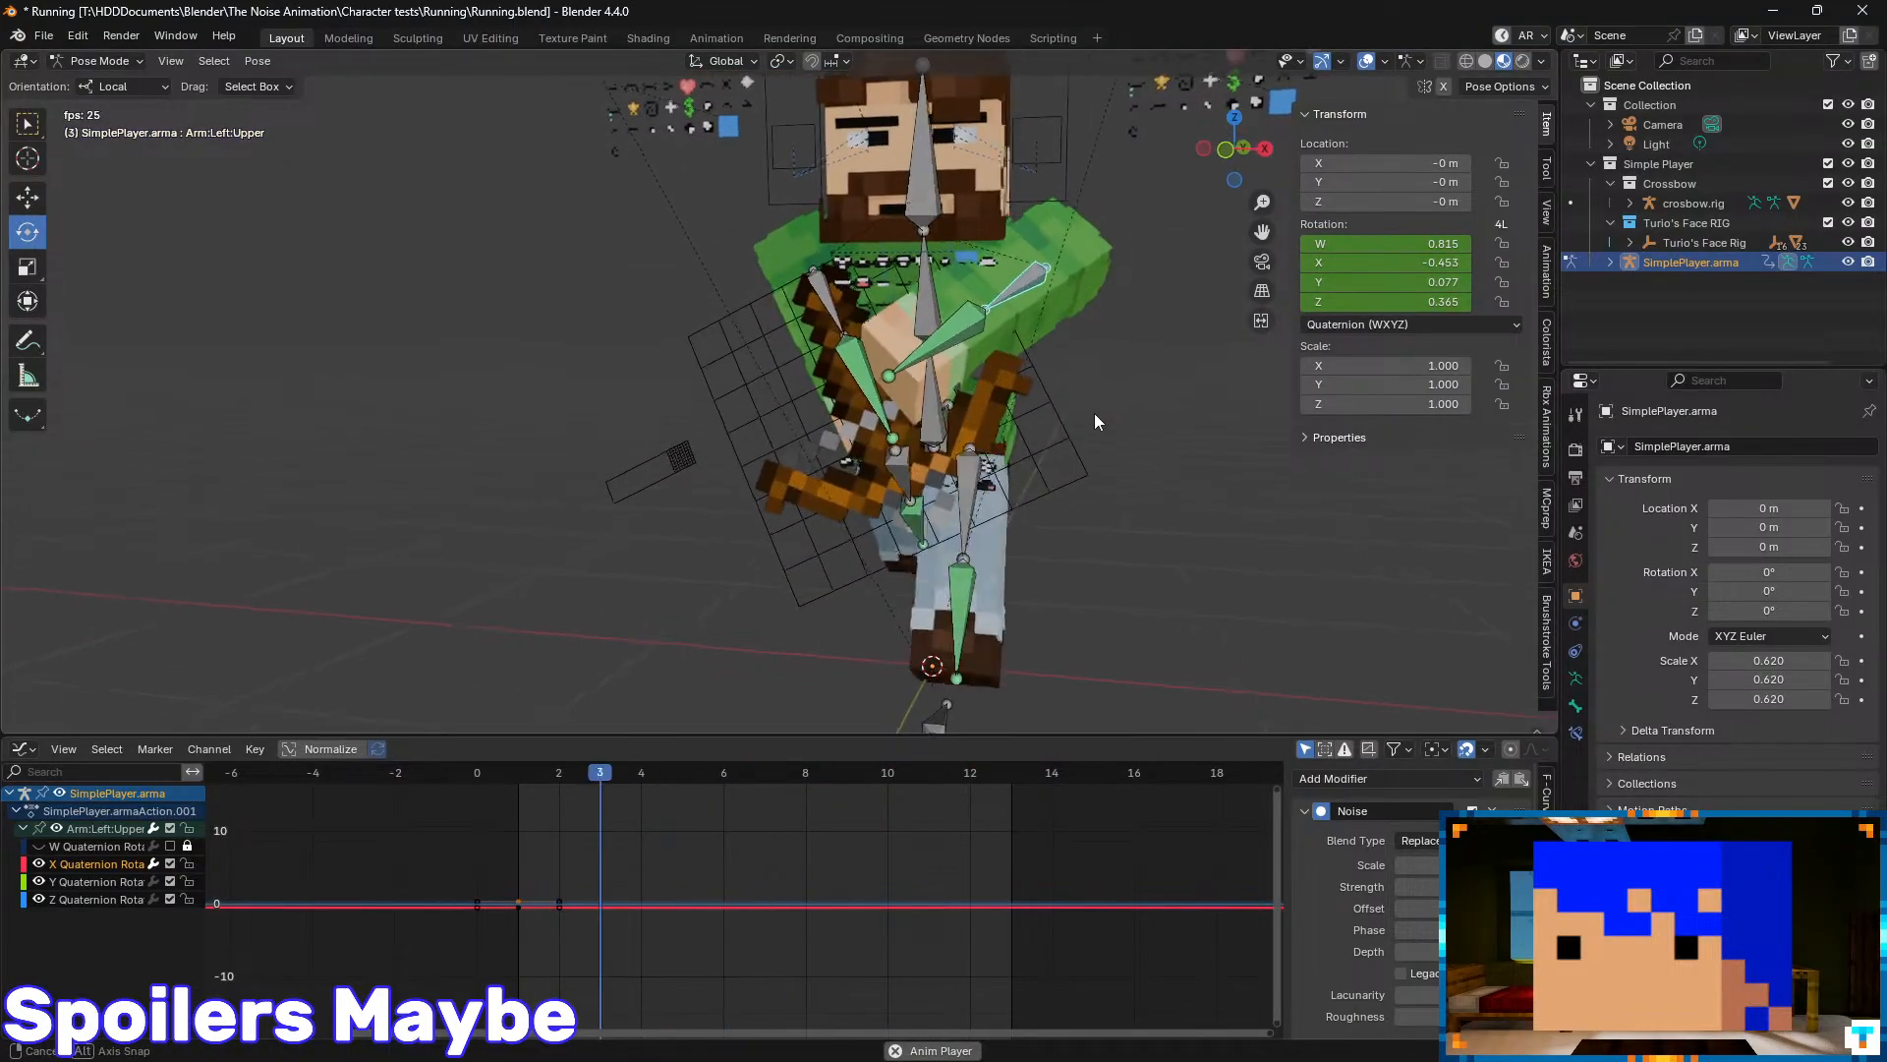
- Add a Noise modifier to the right upper arm's X Quaternion Rotation curve
left_click(831, 285)
left_click(26, 829)
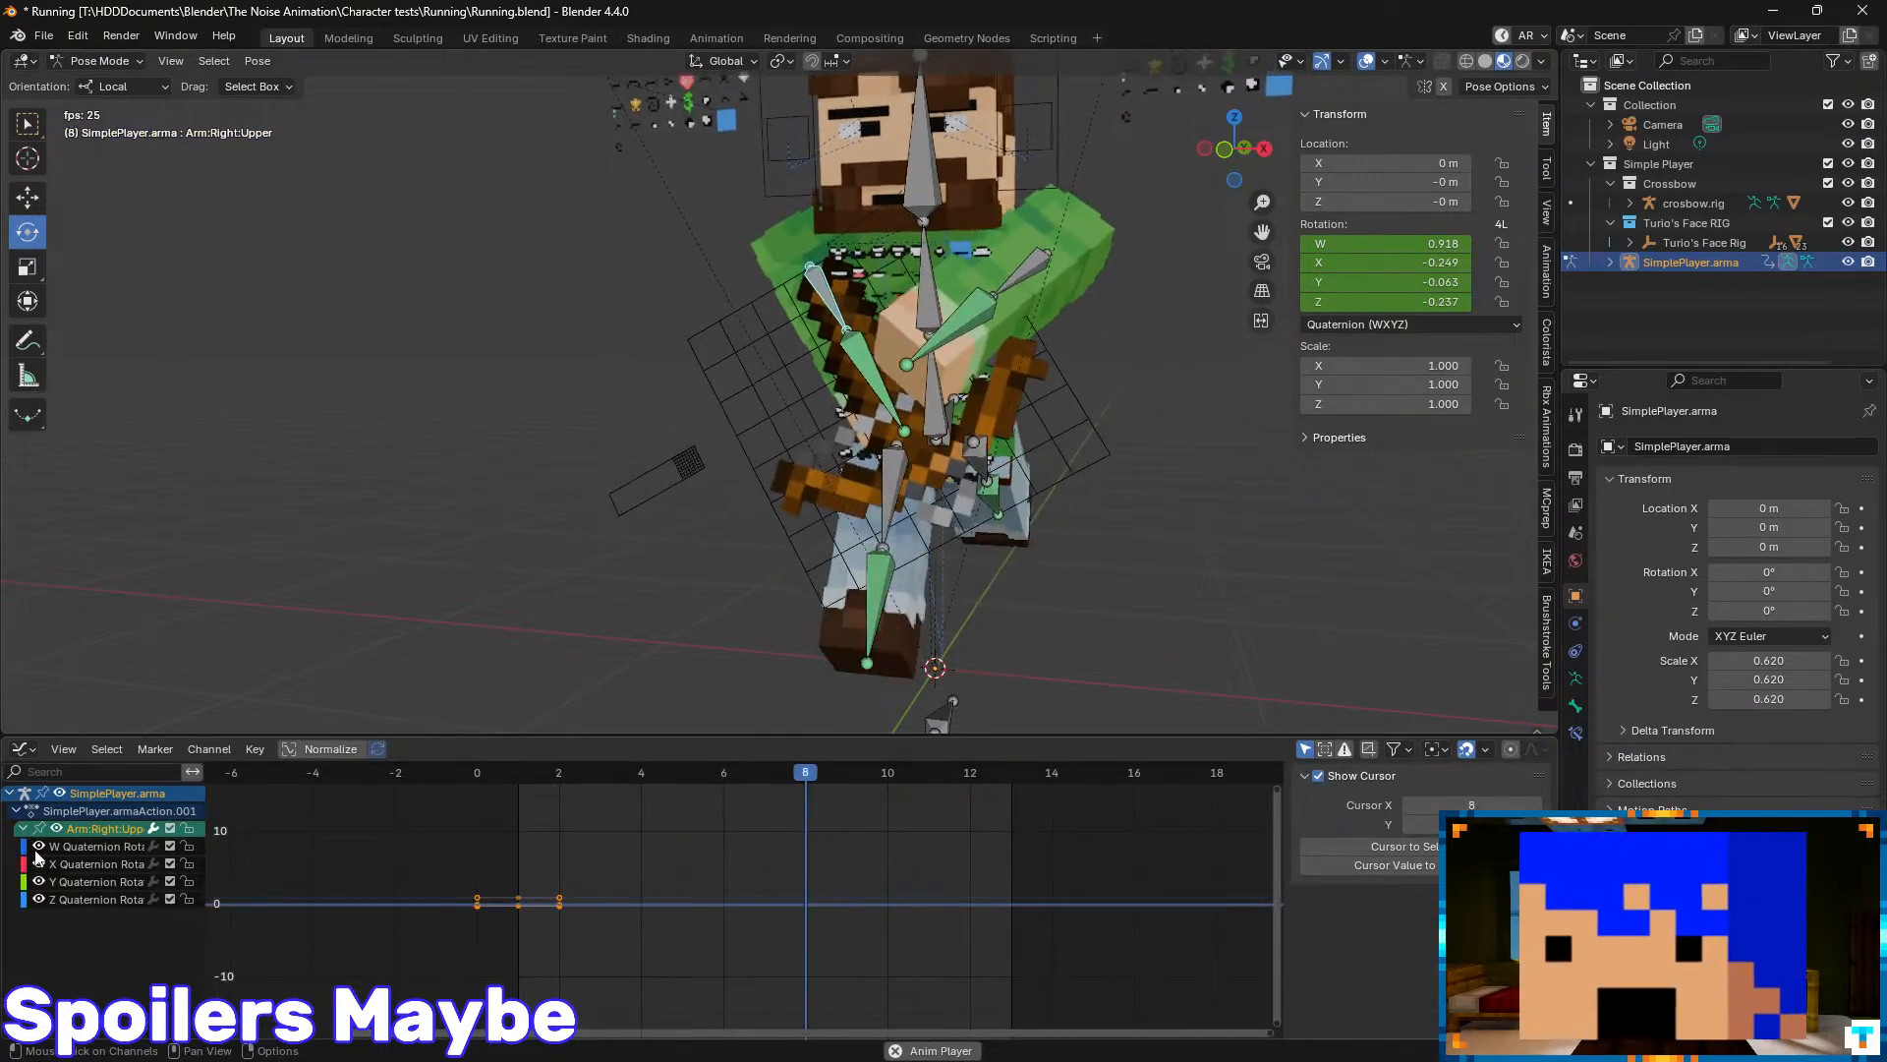
left_click(1534, 773)
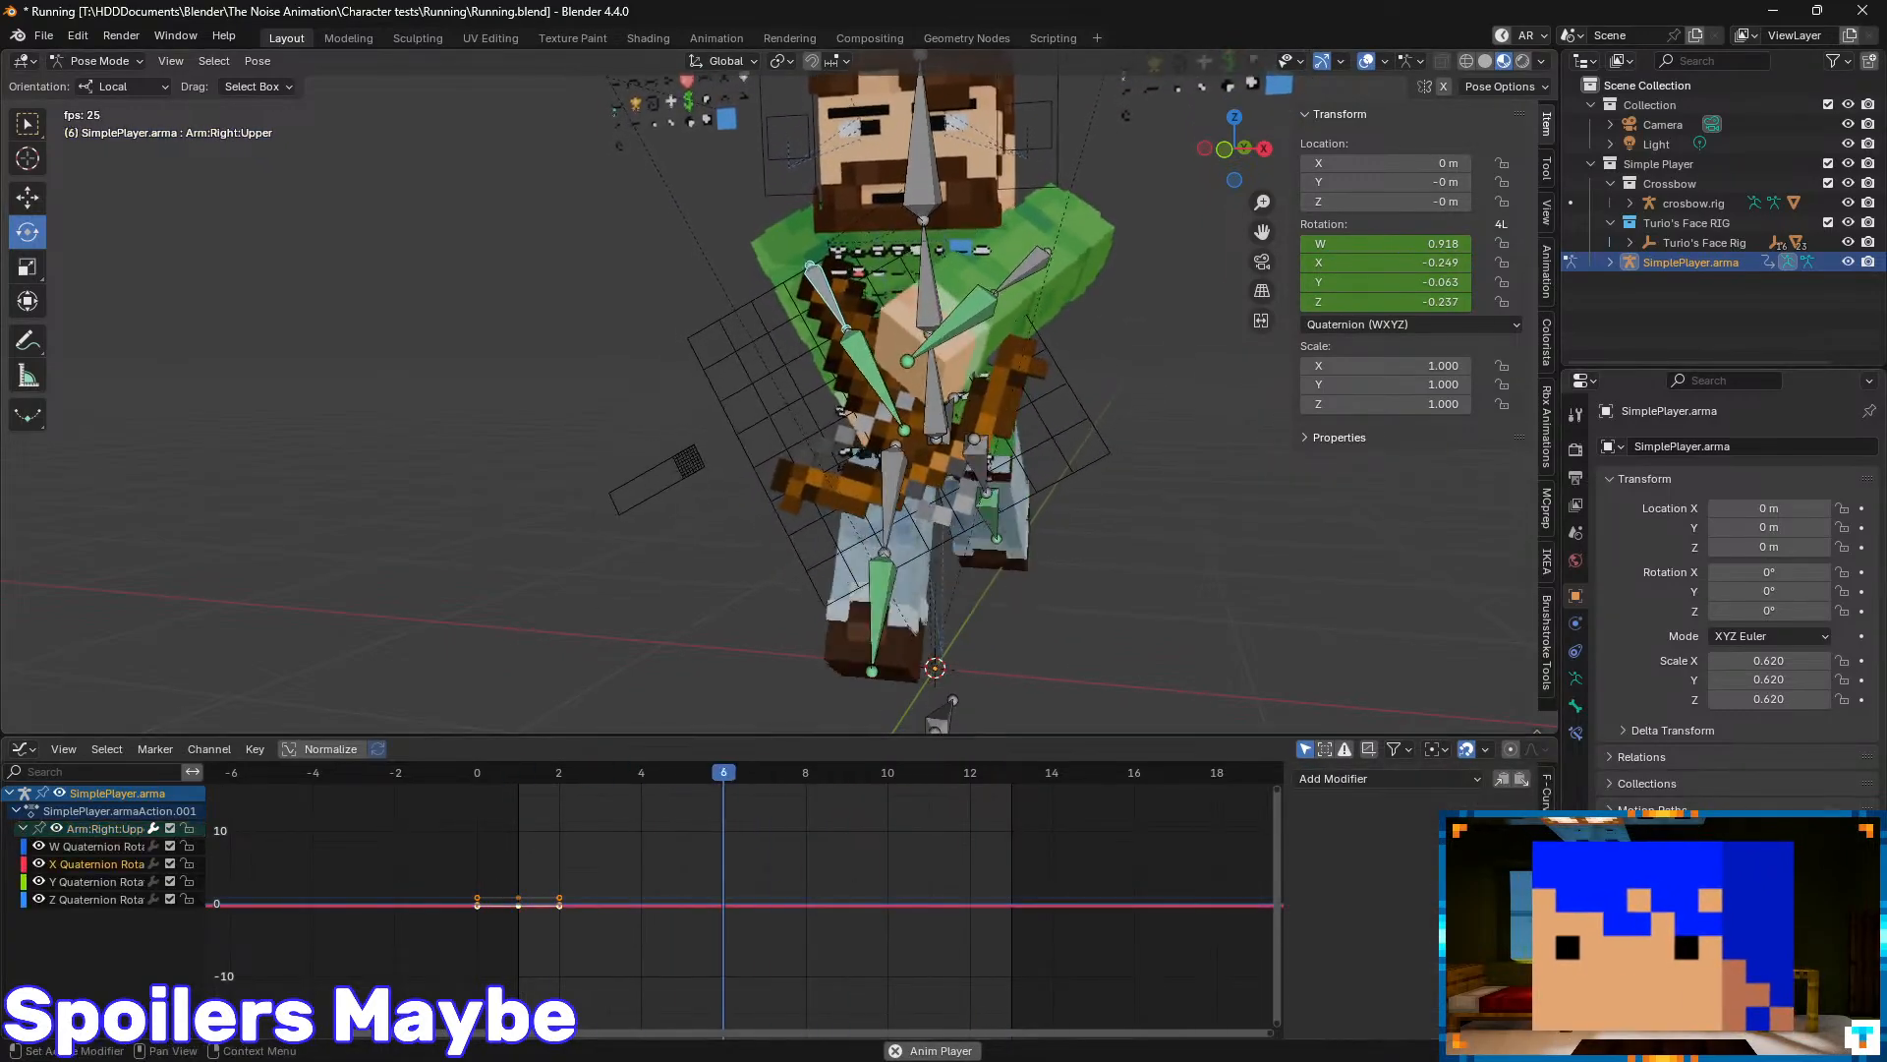
left_click(1429, 777)
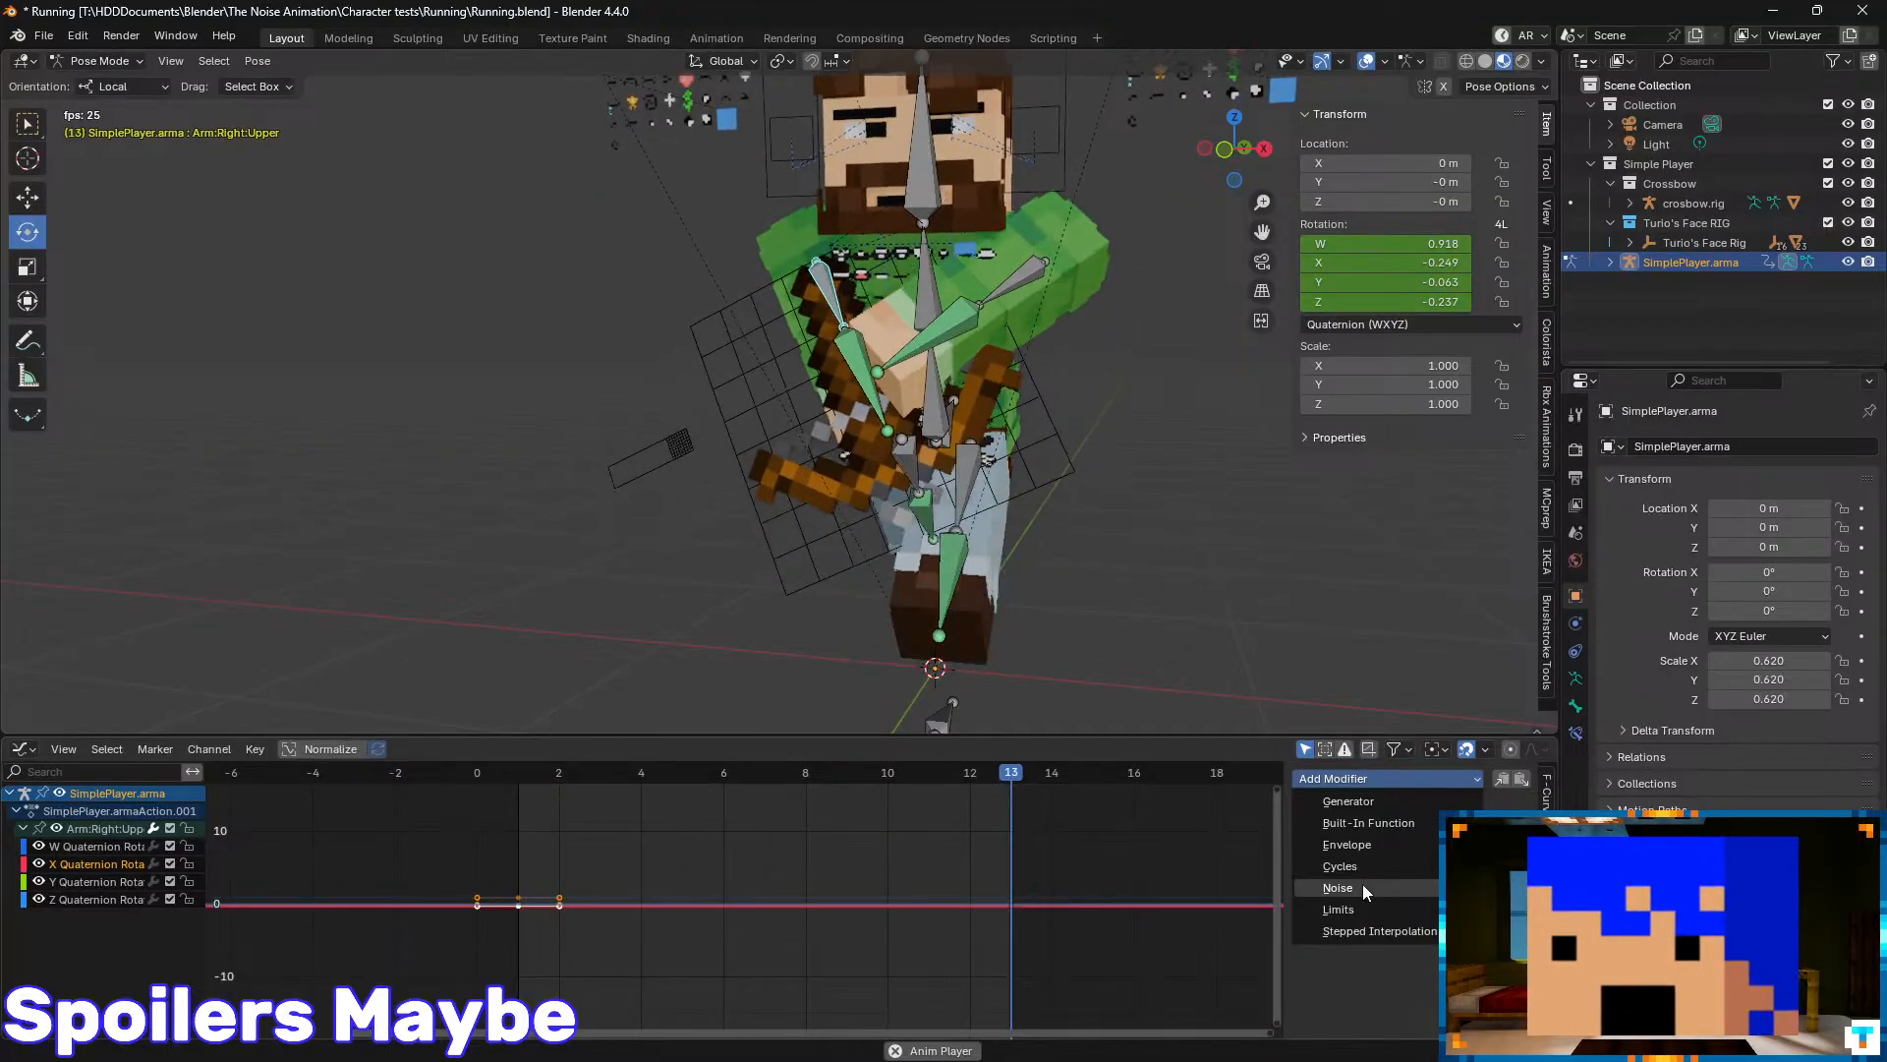
left_click(1362, 882)
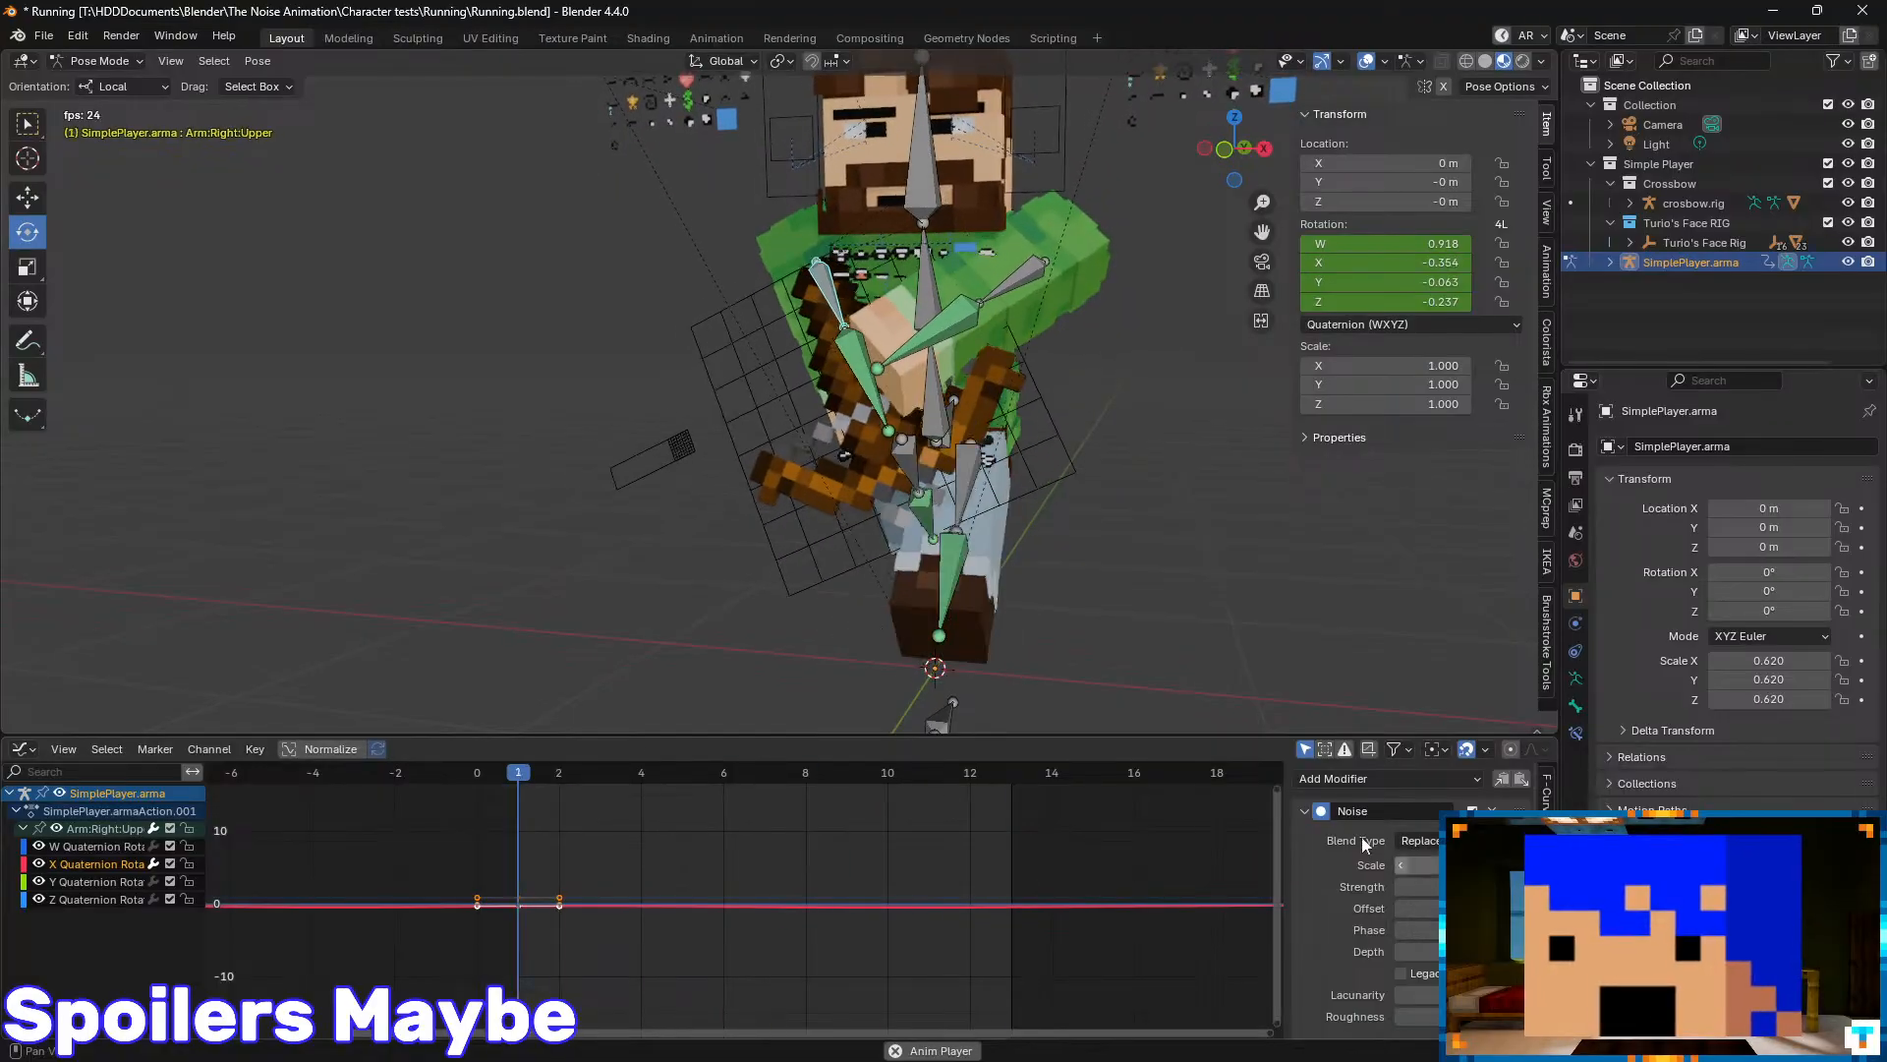
- Review the looping run with both arms' noise from several angles and save the file
middle_click_drag(1172, 450, 1091, 432)
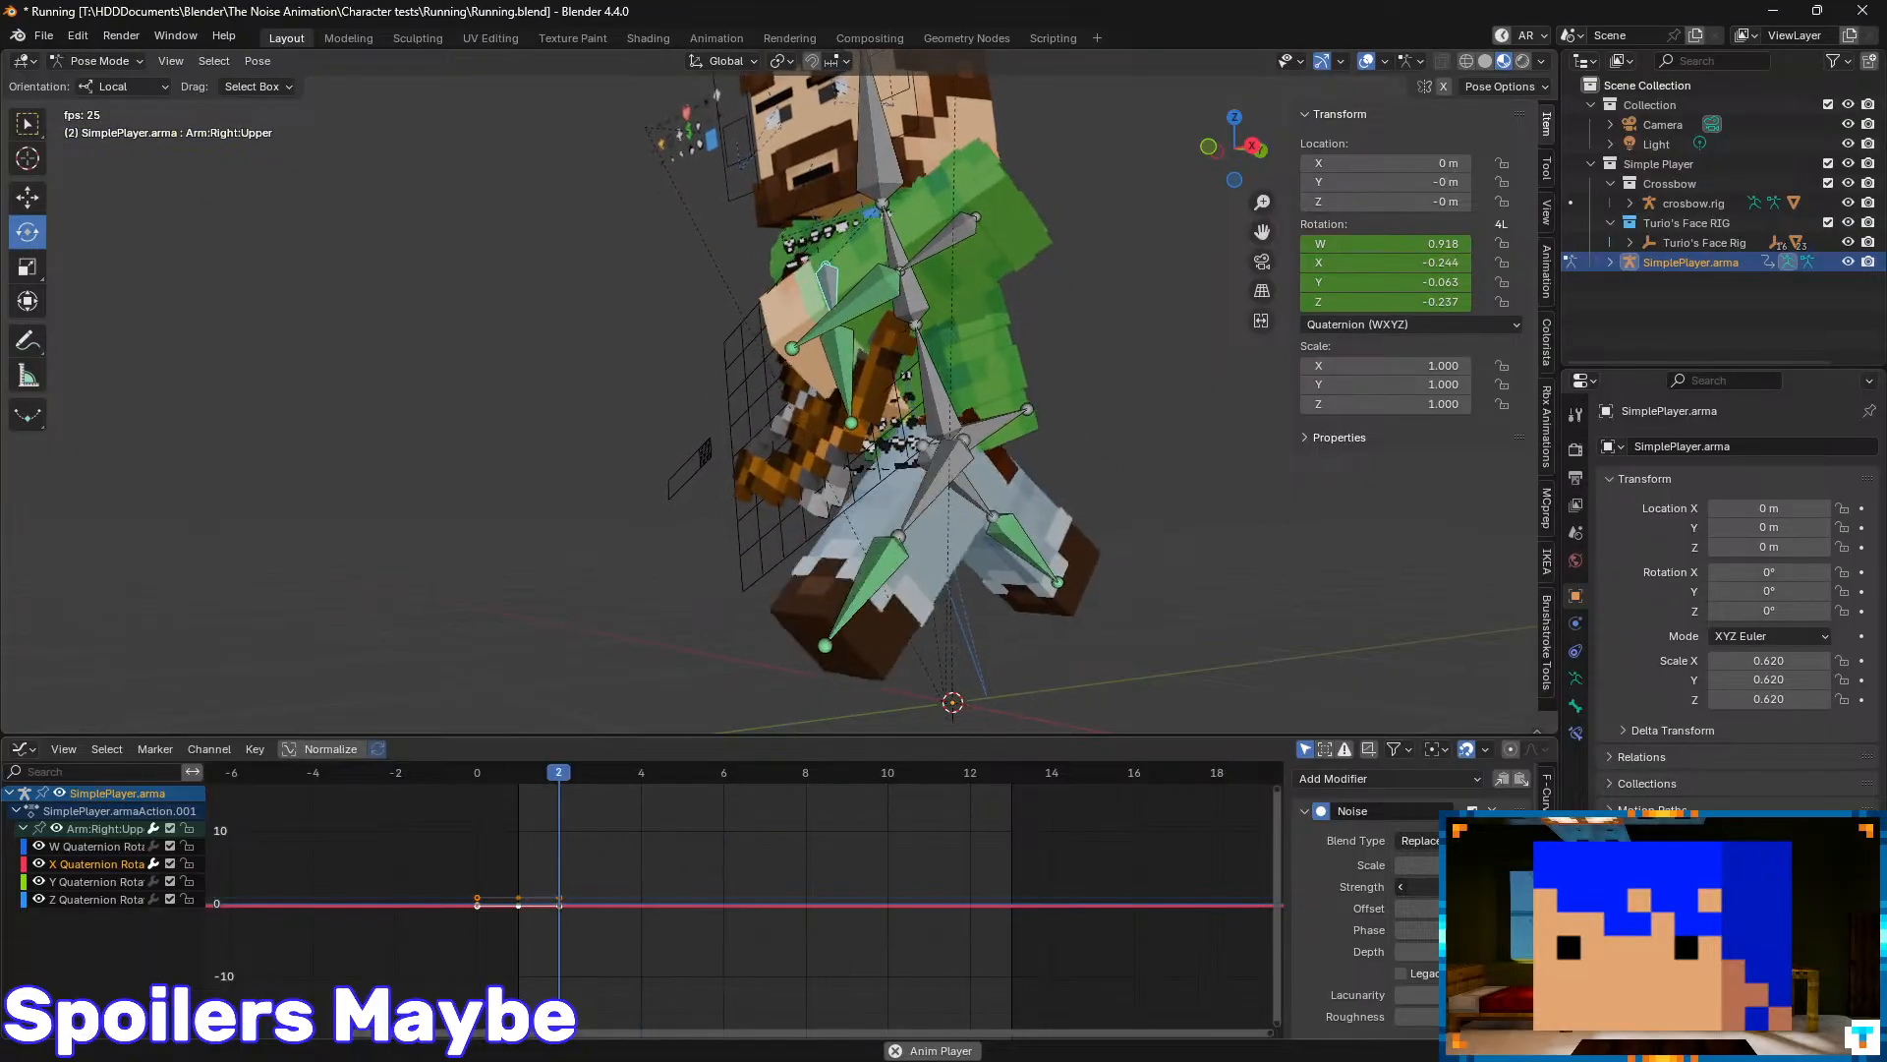
middle_click_drag(841, 491, 900, 357)
key("ctrl+s")
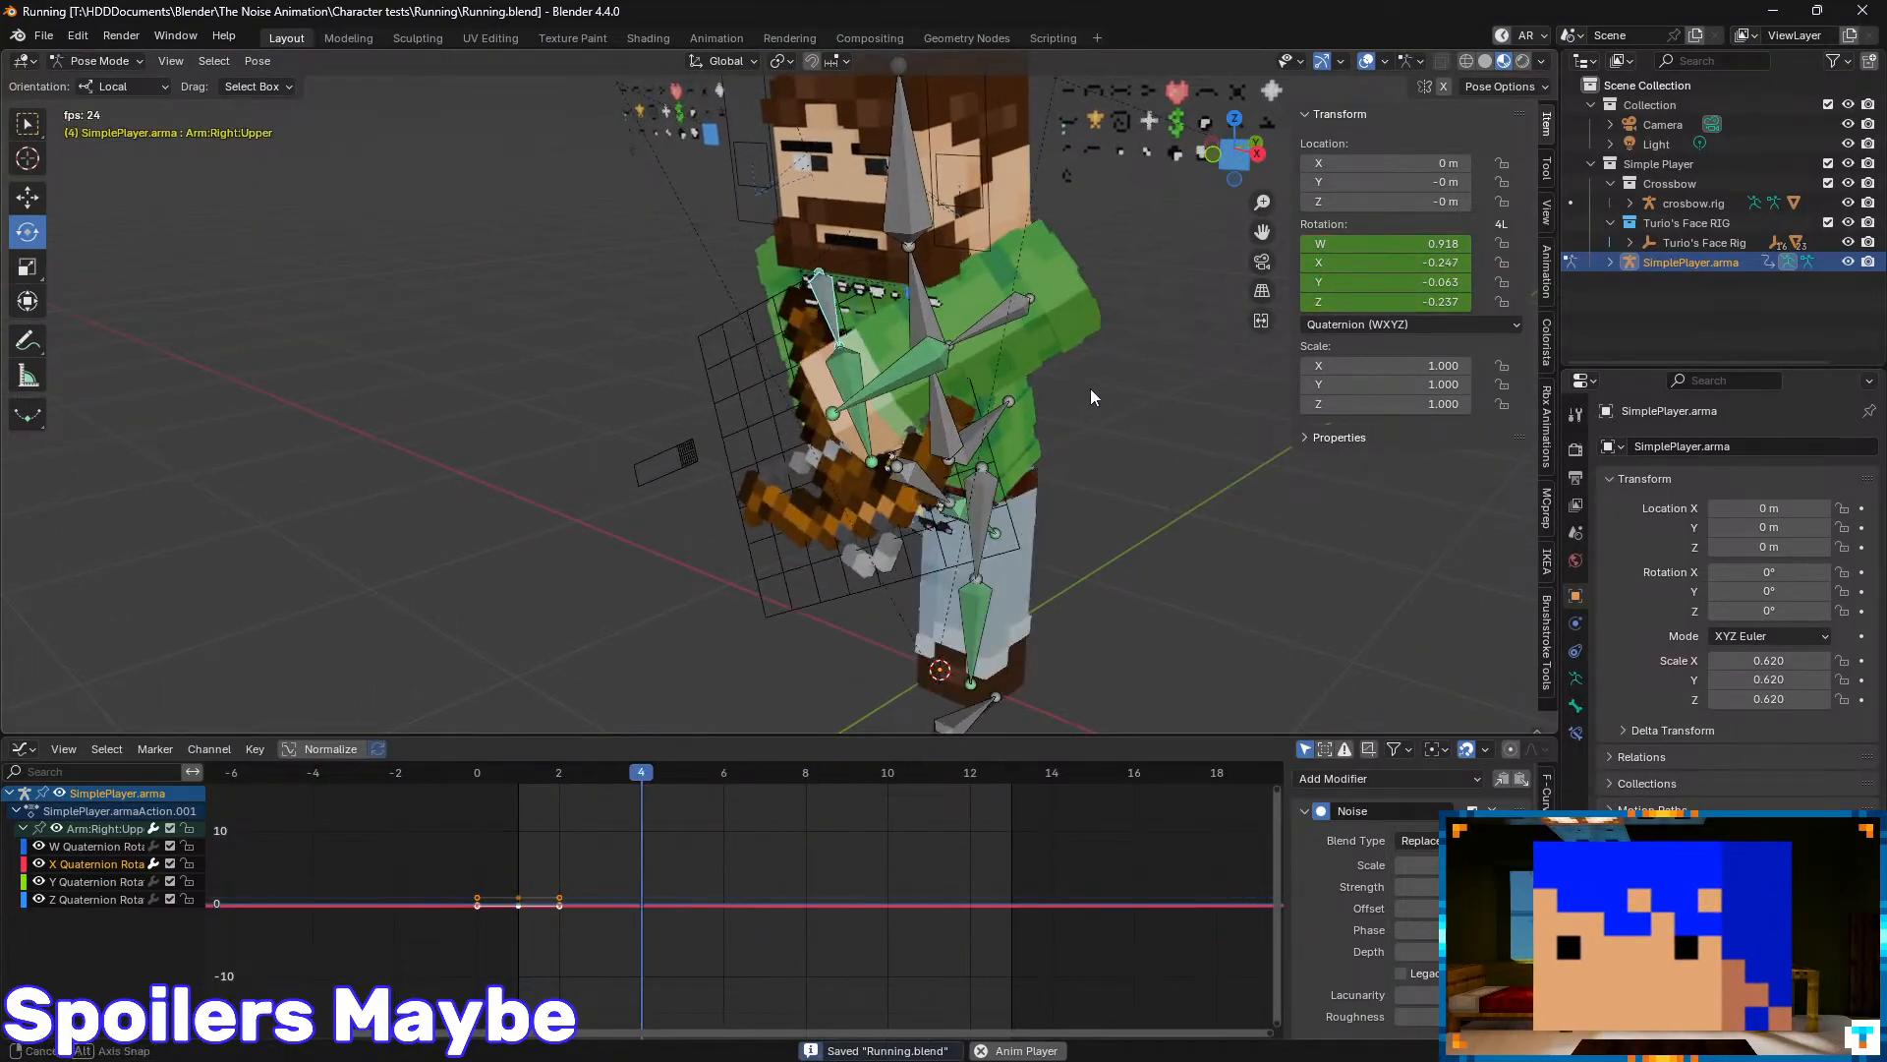
middle_click_drag(1089, 387, 952, 344)
scroll(952, 344, "down", 4)
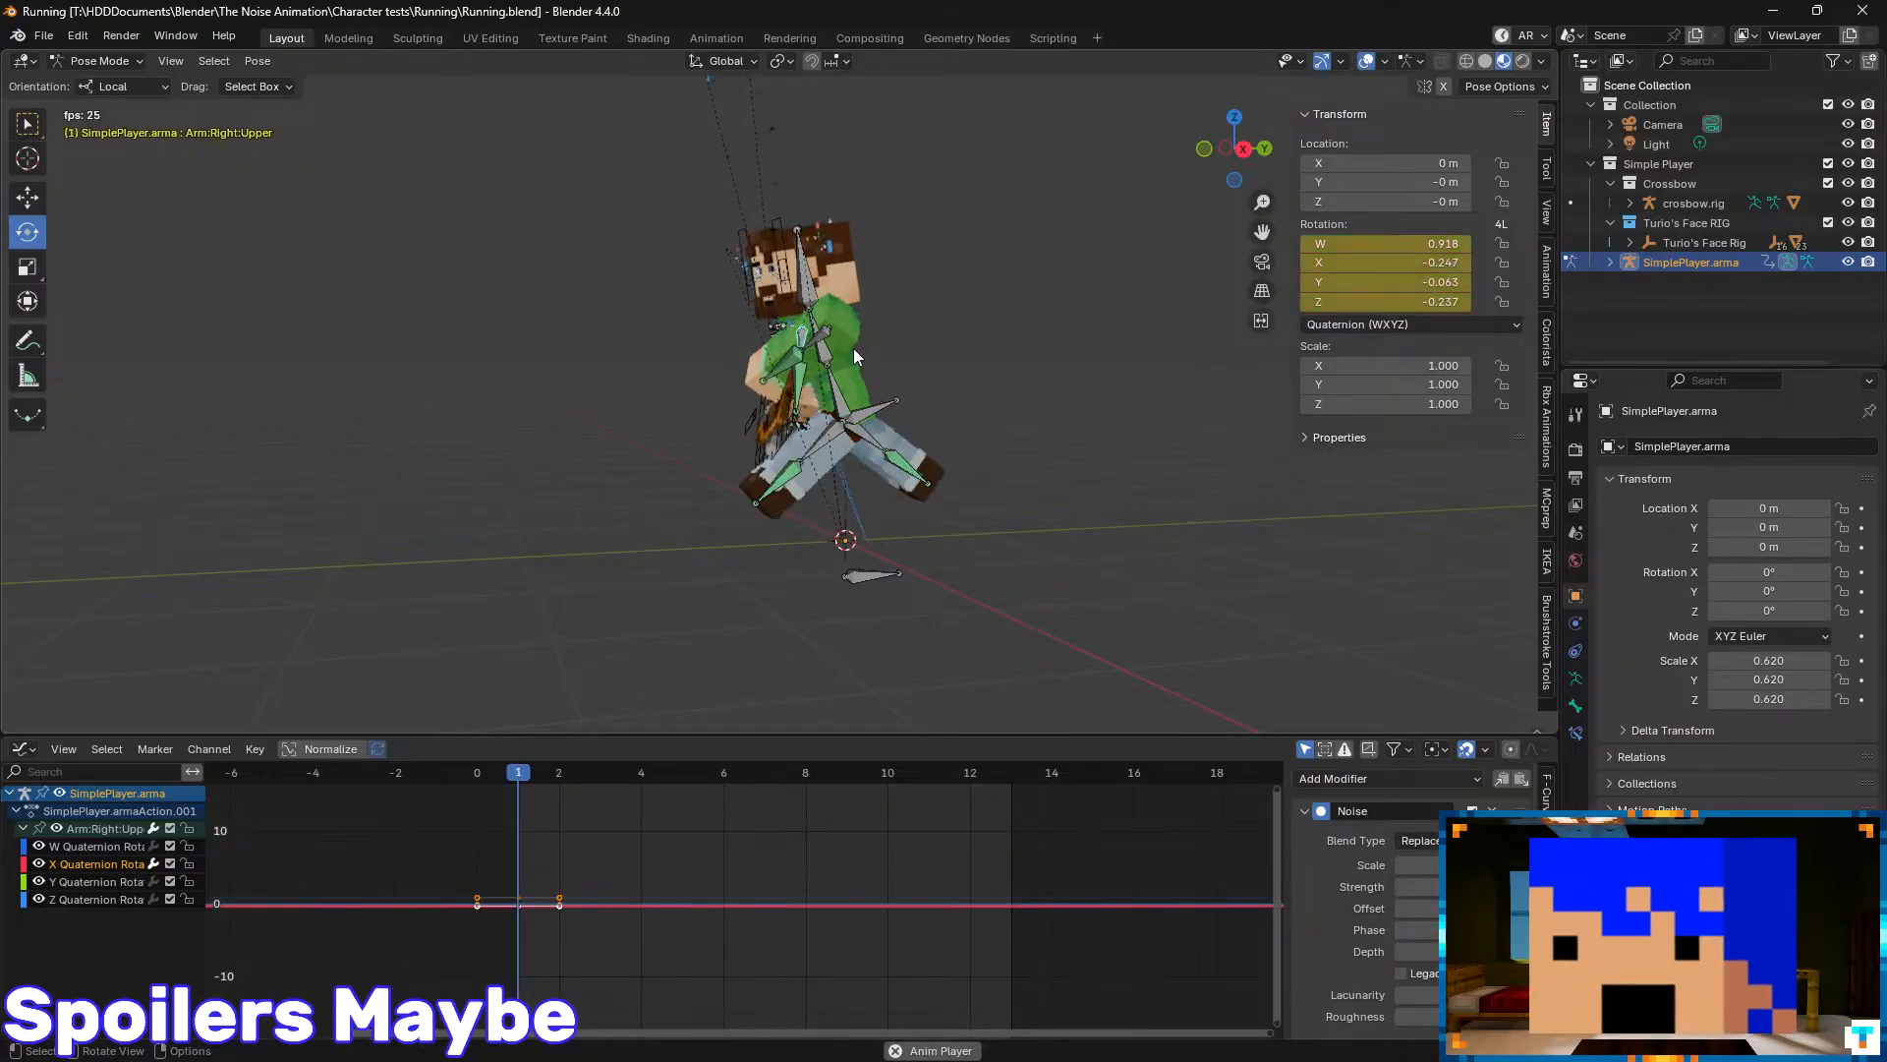
scroll(840, 342, "up", 3)
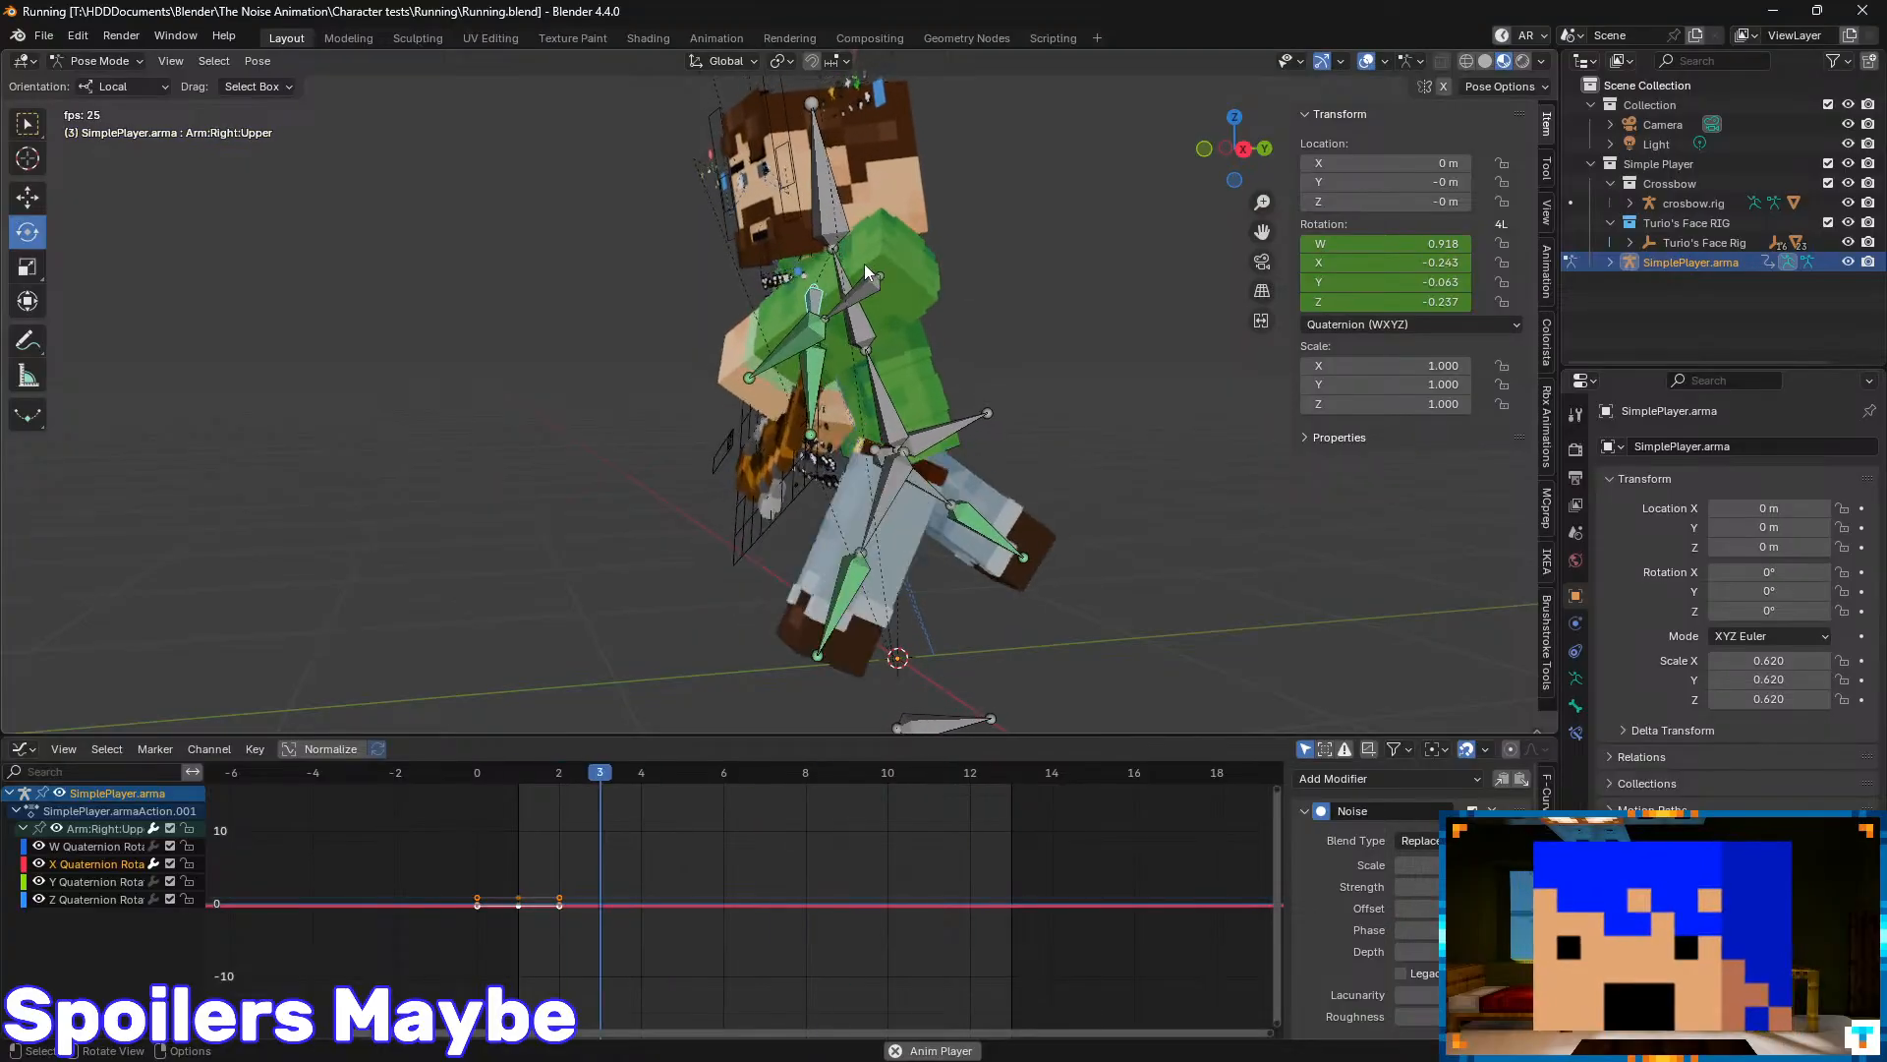
mouse_move(853, 349)
middle_mouse_down()
mouse_move(965, 362)
mouse_move(885, 358)
mouse_move(864, 362)
mouse_move(905, 385)
mouse_move(842, 381)
mouse_move(842, 335)
mouse_move(883, 338)
middle_mouse_up()
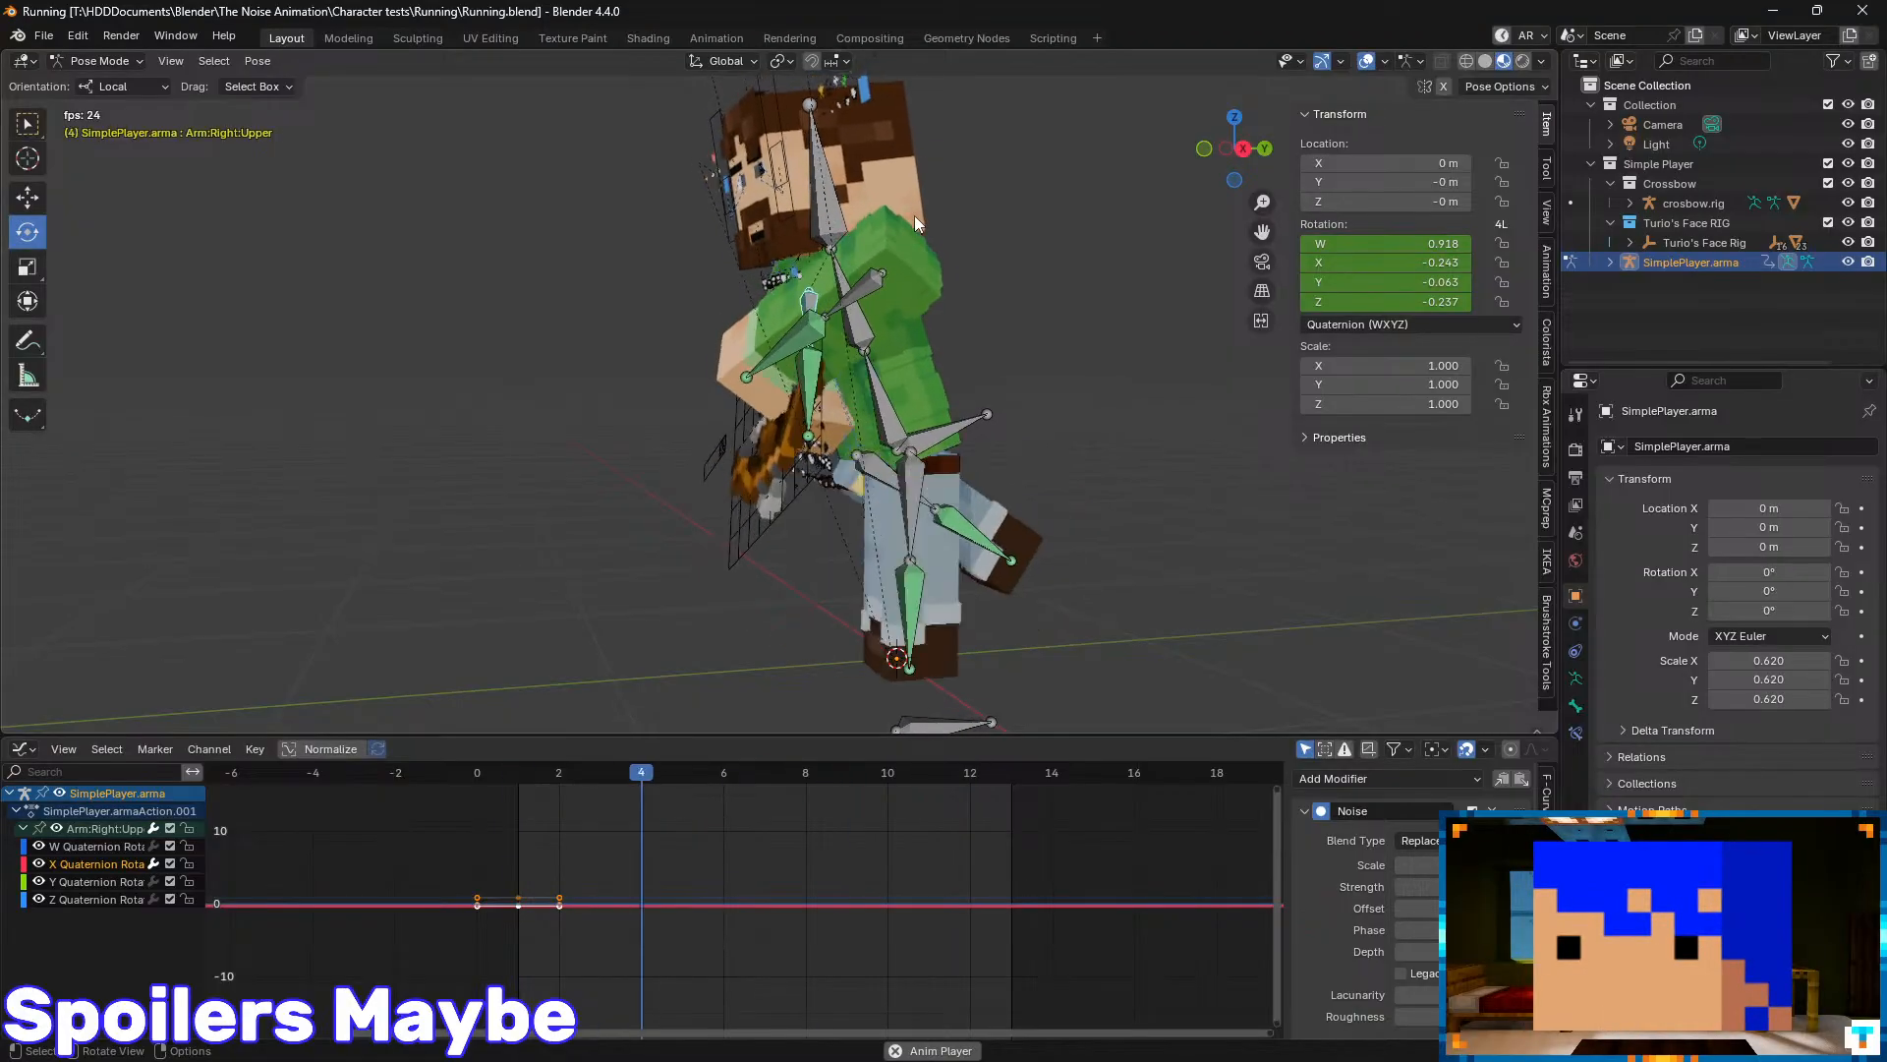
key("ctrl+s")
mouse_move(964, 310)
middle_mouse_down()
mouse_move(820, 281)
mouse_move(934, 324)
middle_mouse_up()
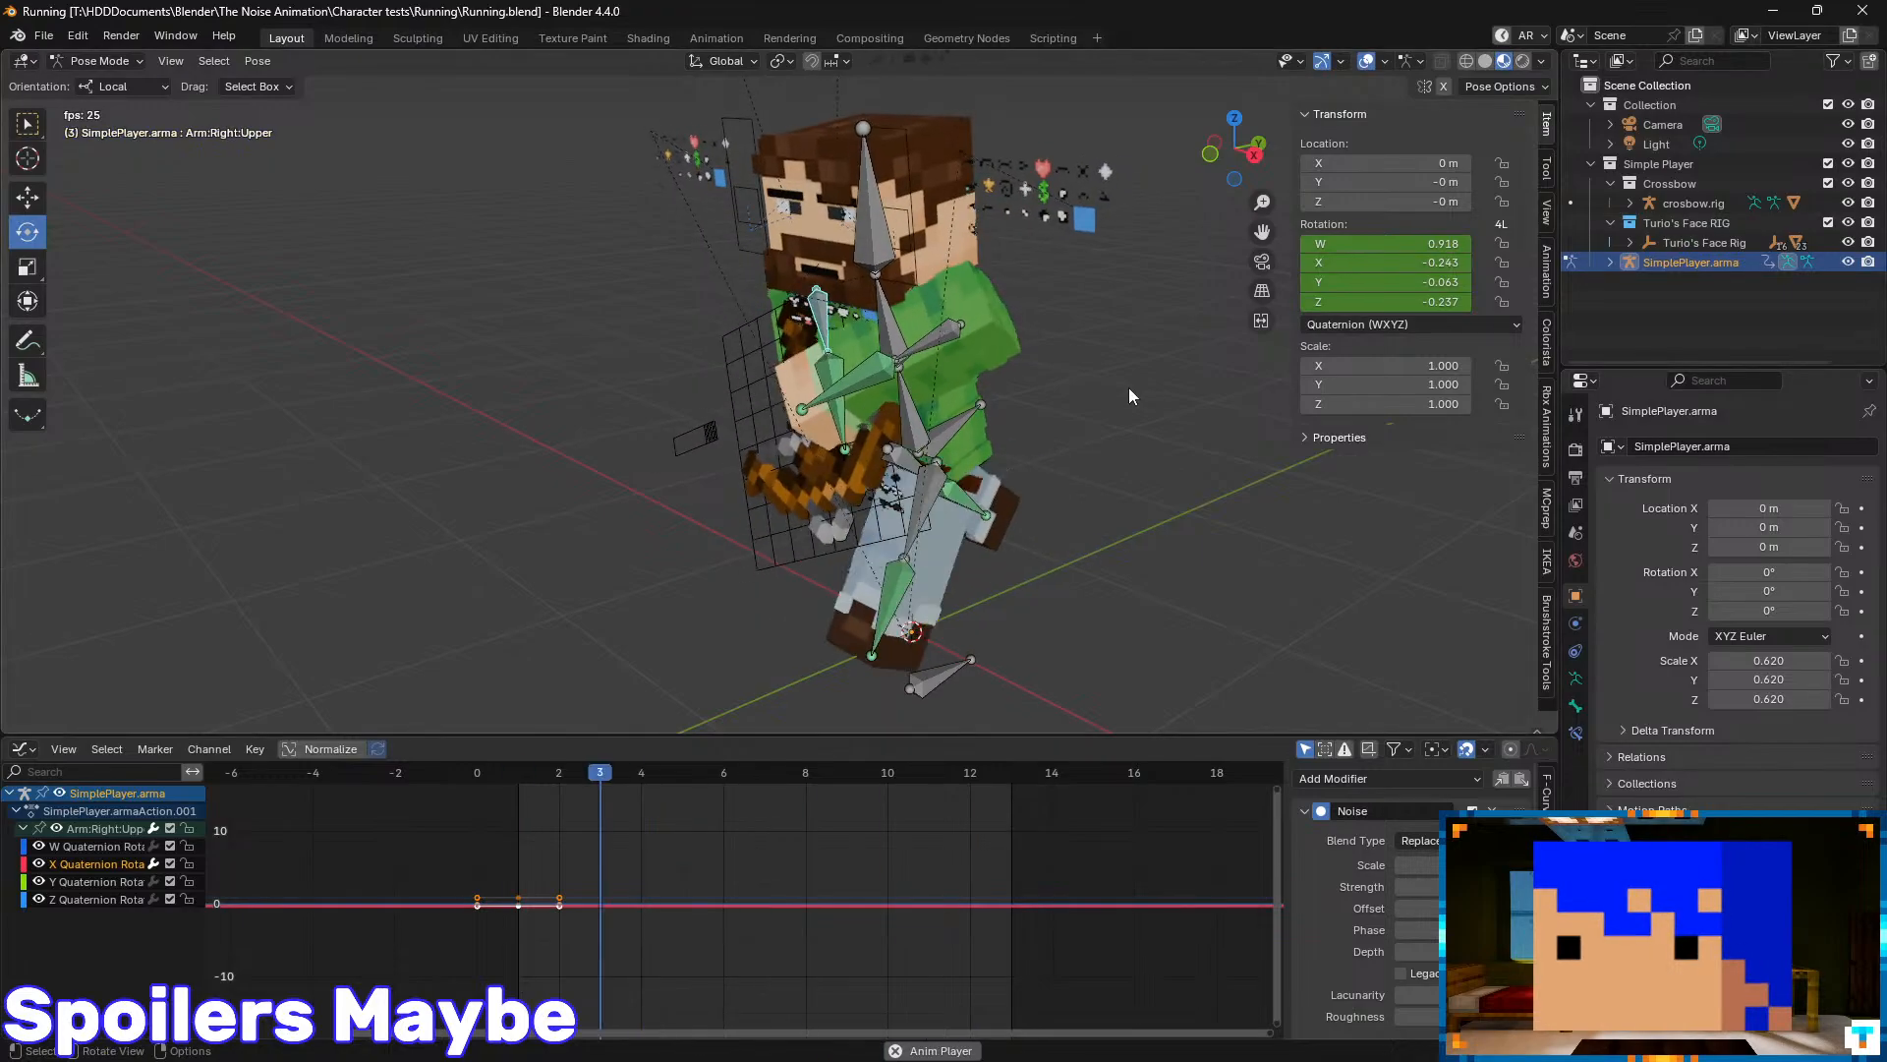
- Switch from Pose Mode to Object Mode and expand the face rig's hierarchy to select the Mouth object
key("ctrl+Tab")
left_click(1612, 220)
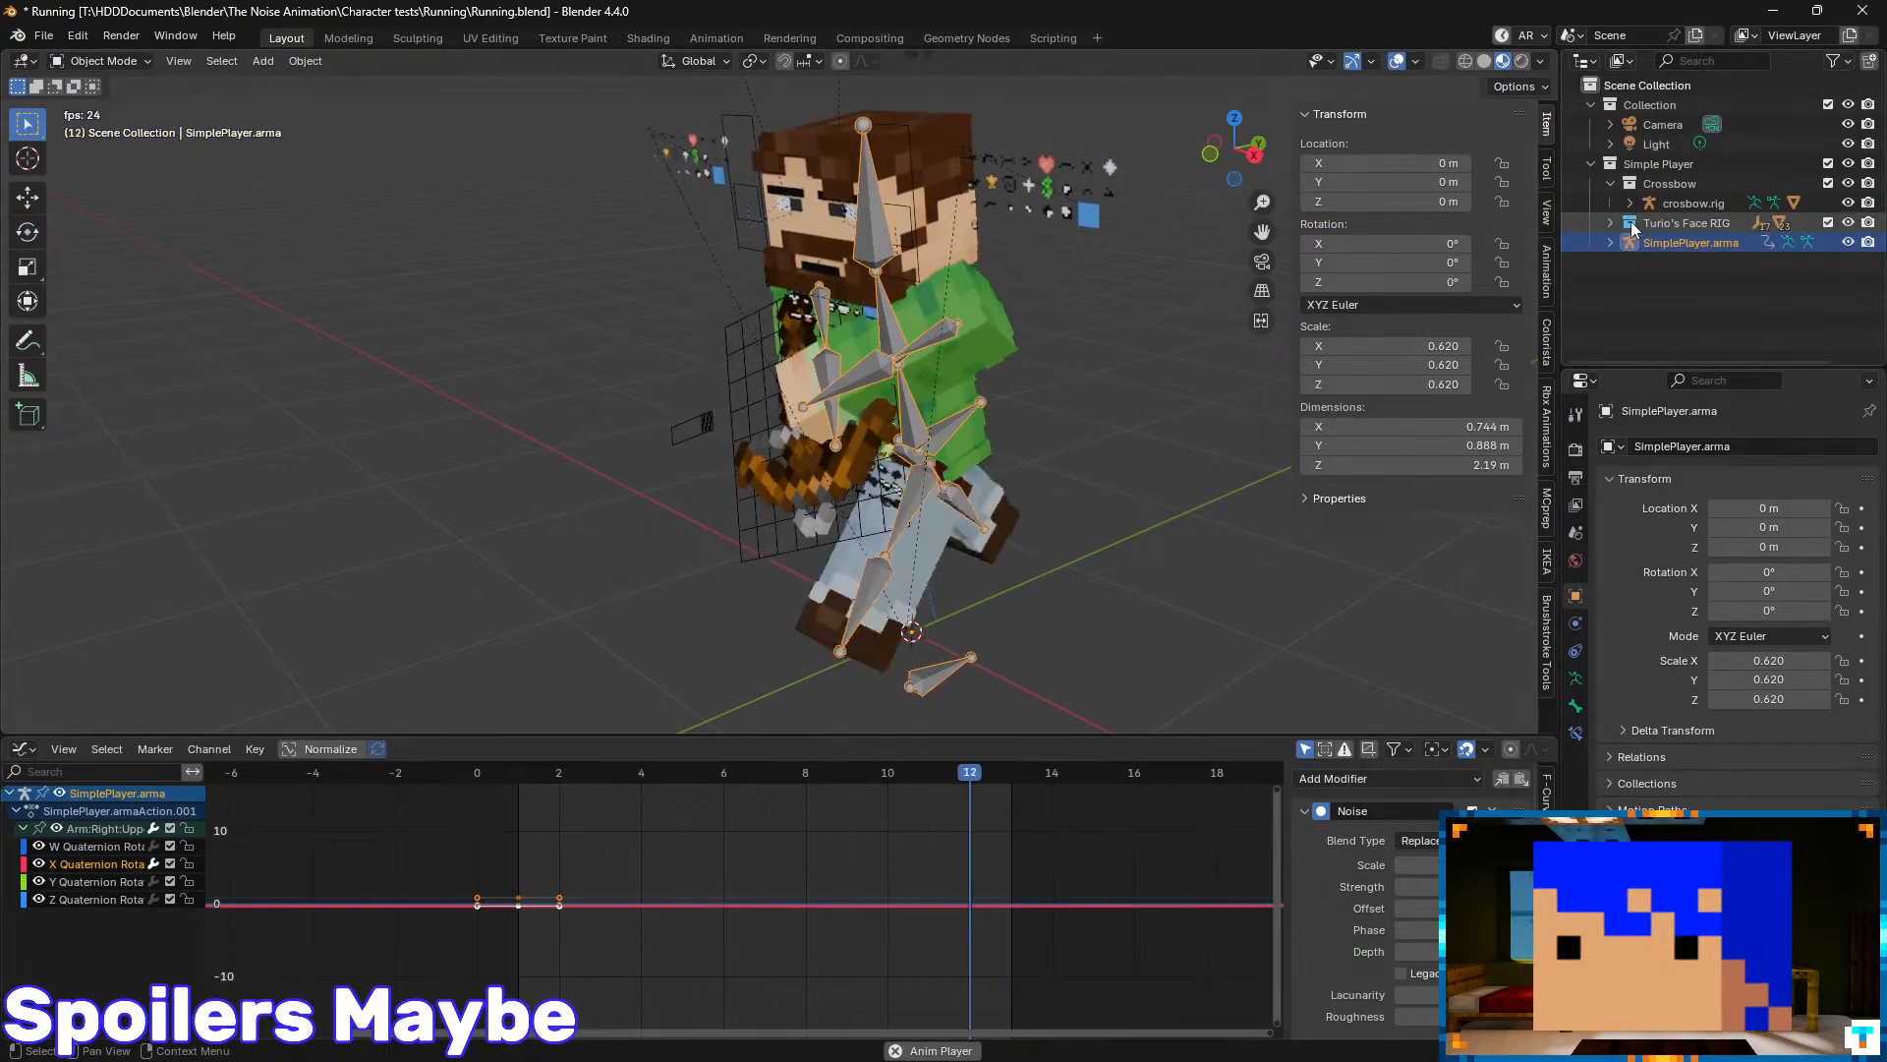
left_click(1614, 226)
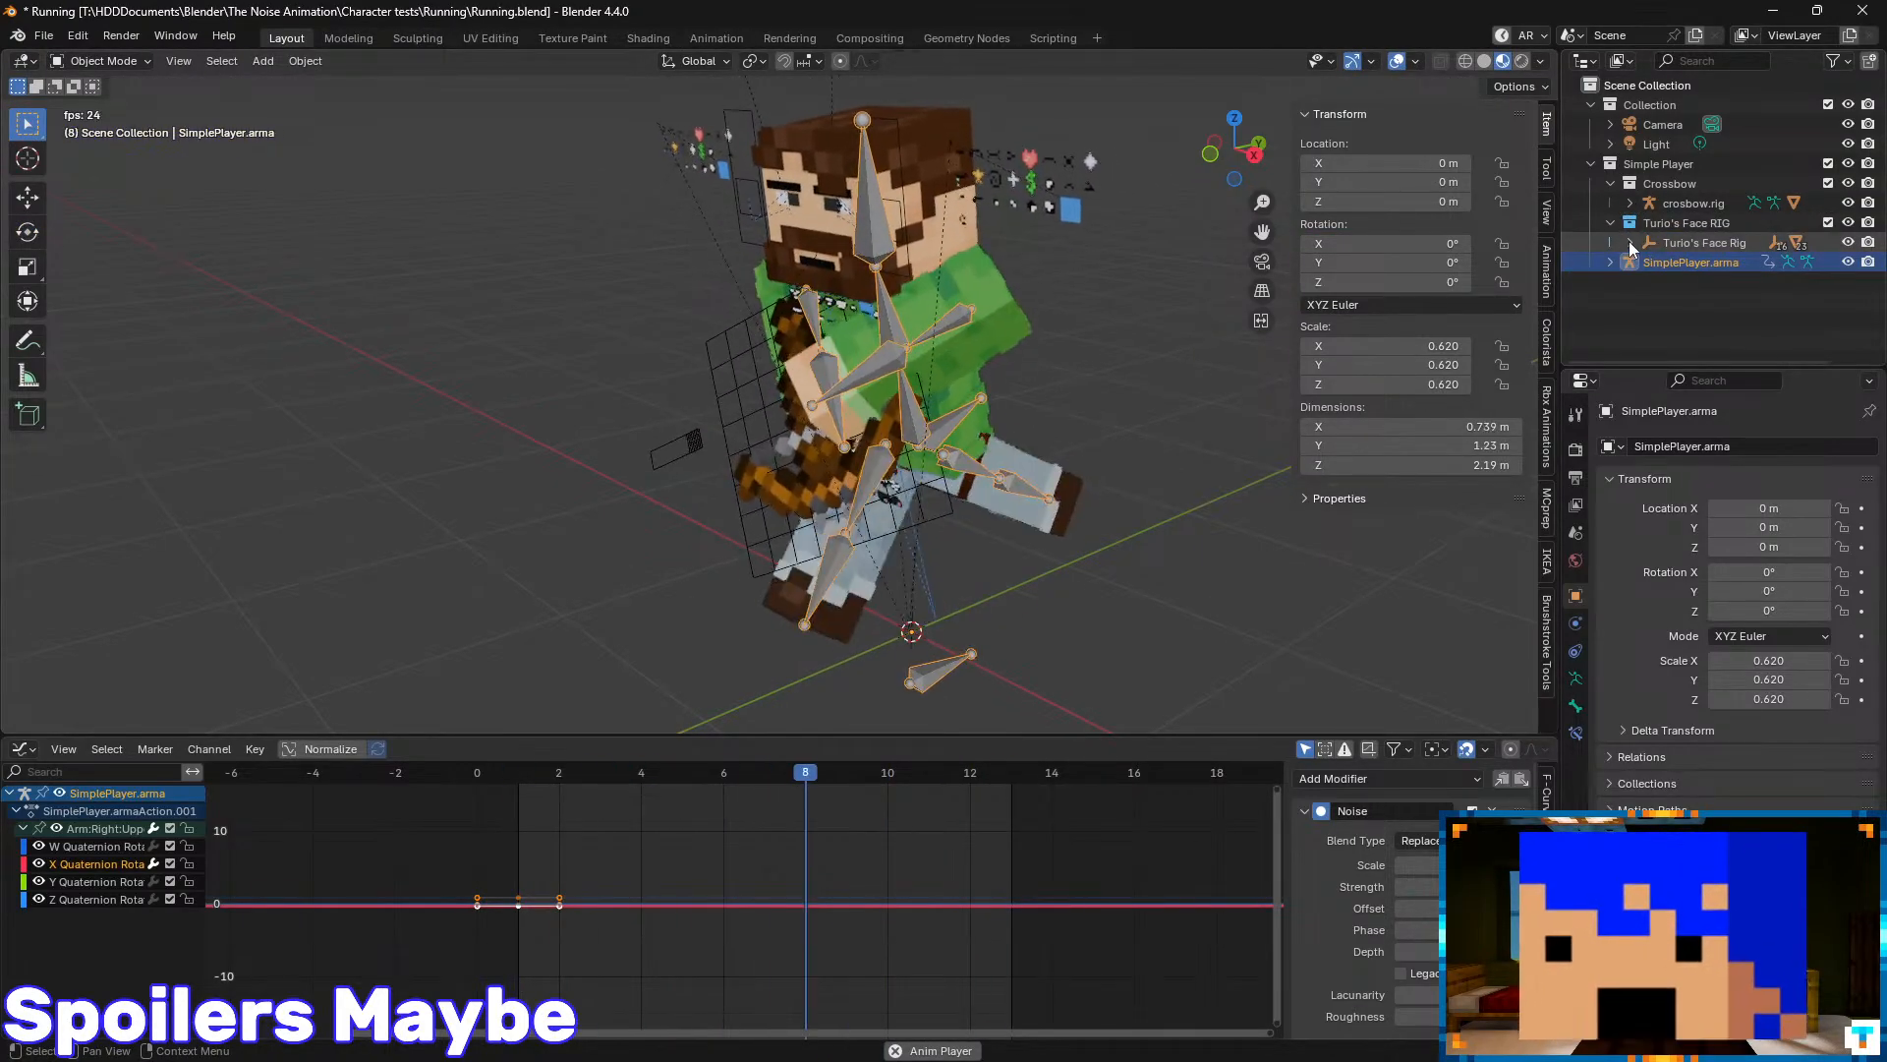
left_click(1629, 241)
scroll(1635, 241, "down", 2)
left_click(1699, 325)
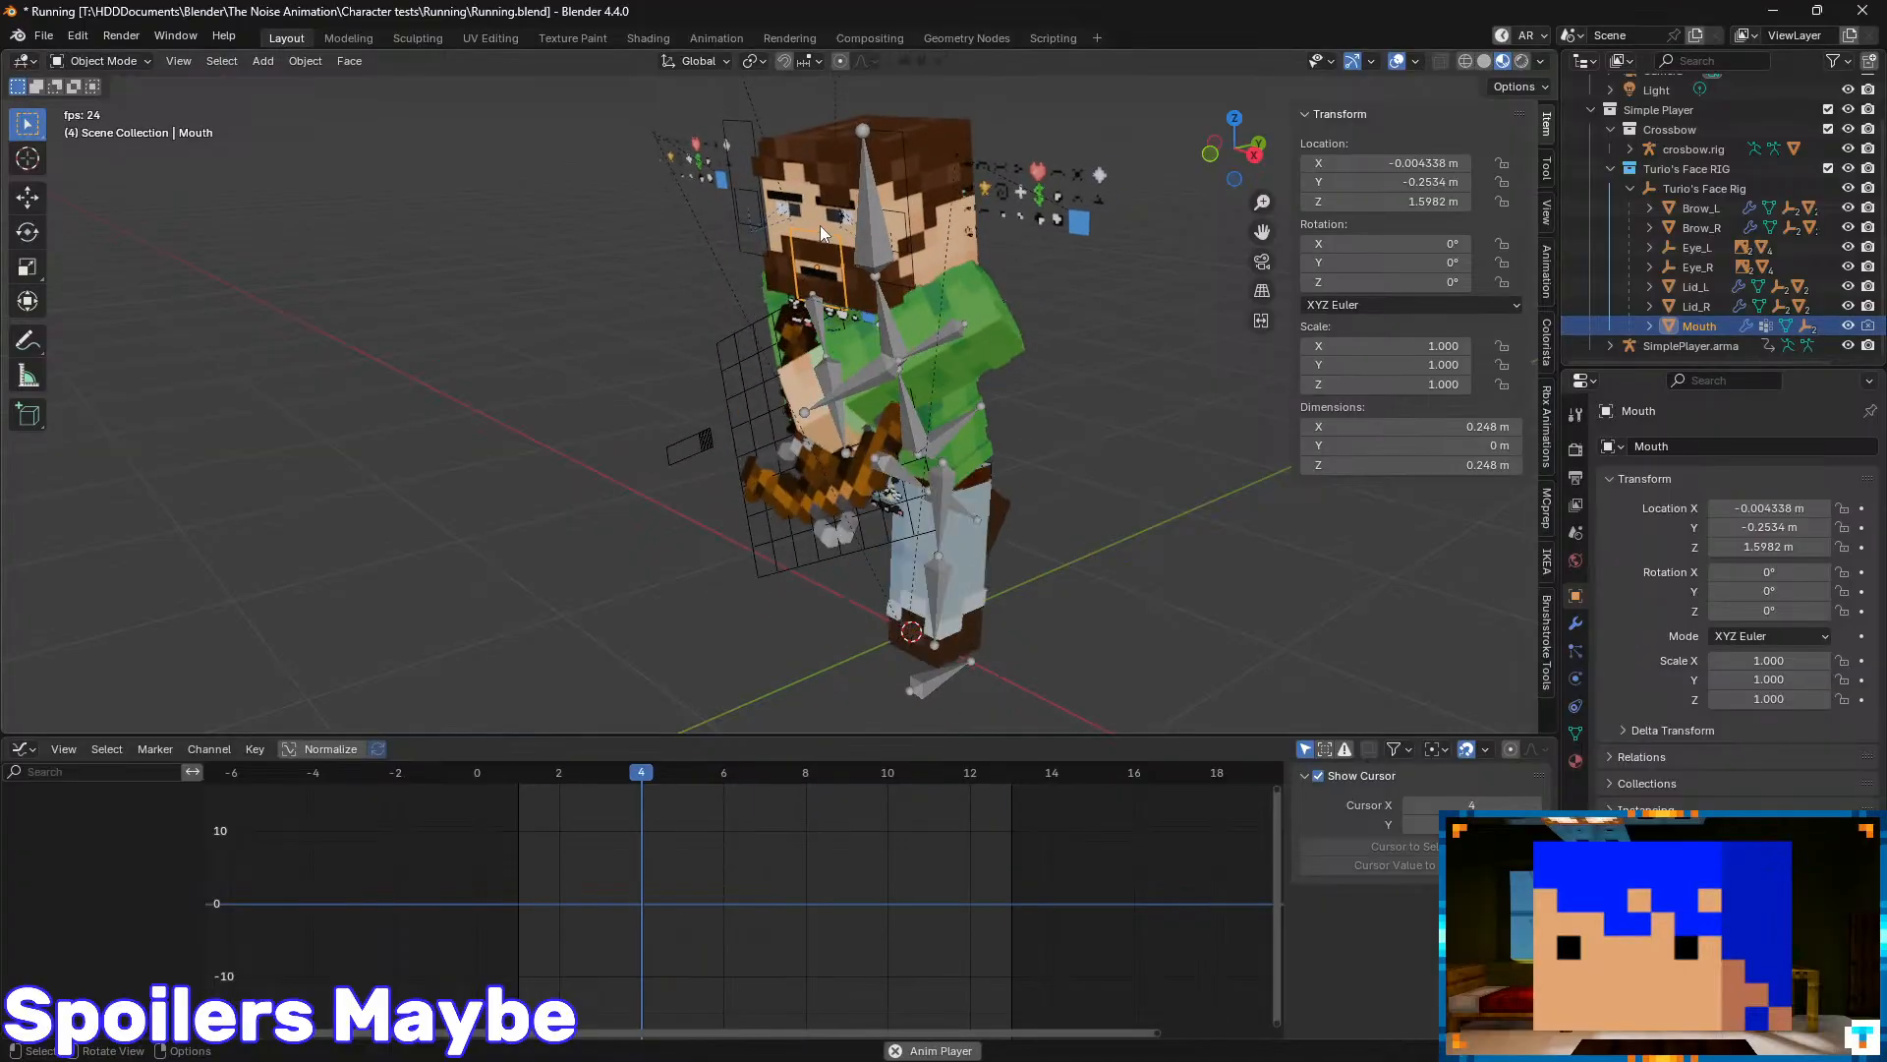
- Select the left brow object Brow_L and activate the Move tool for it
left_click(1683, 208)
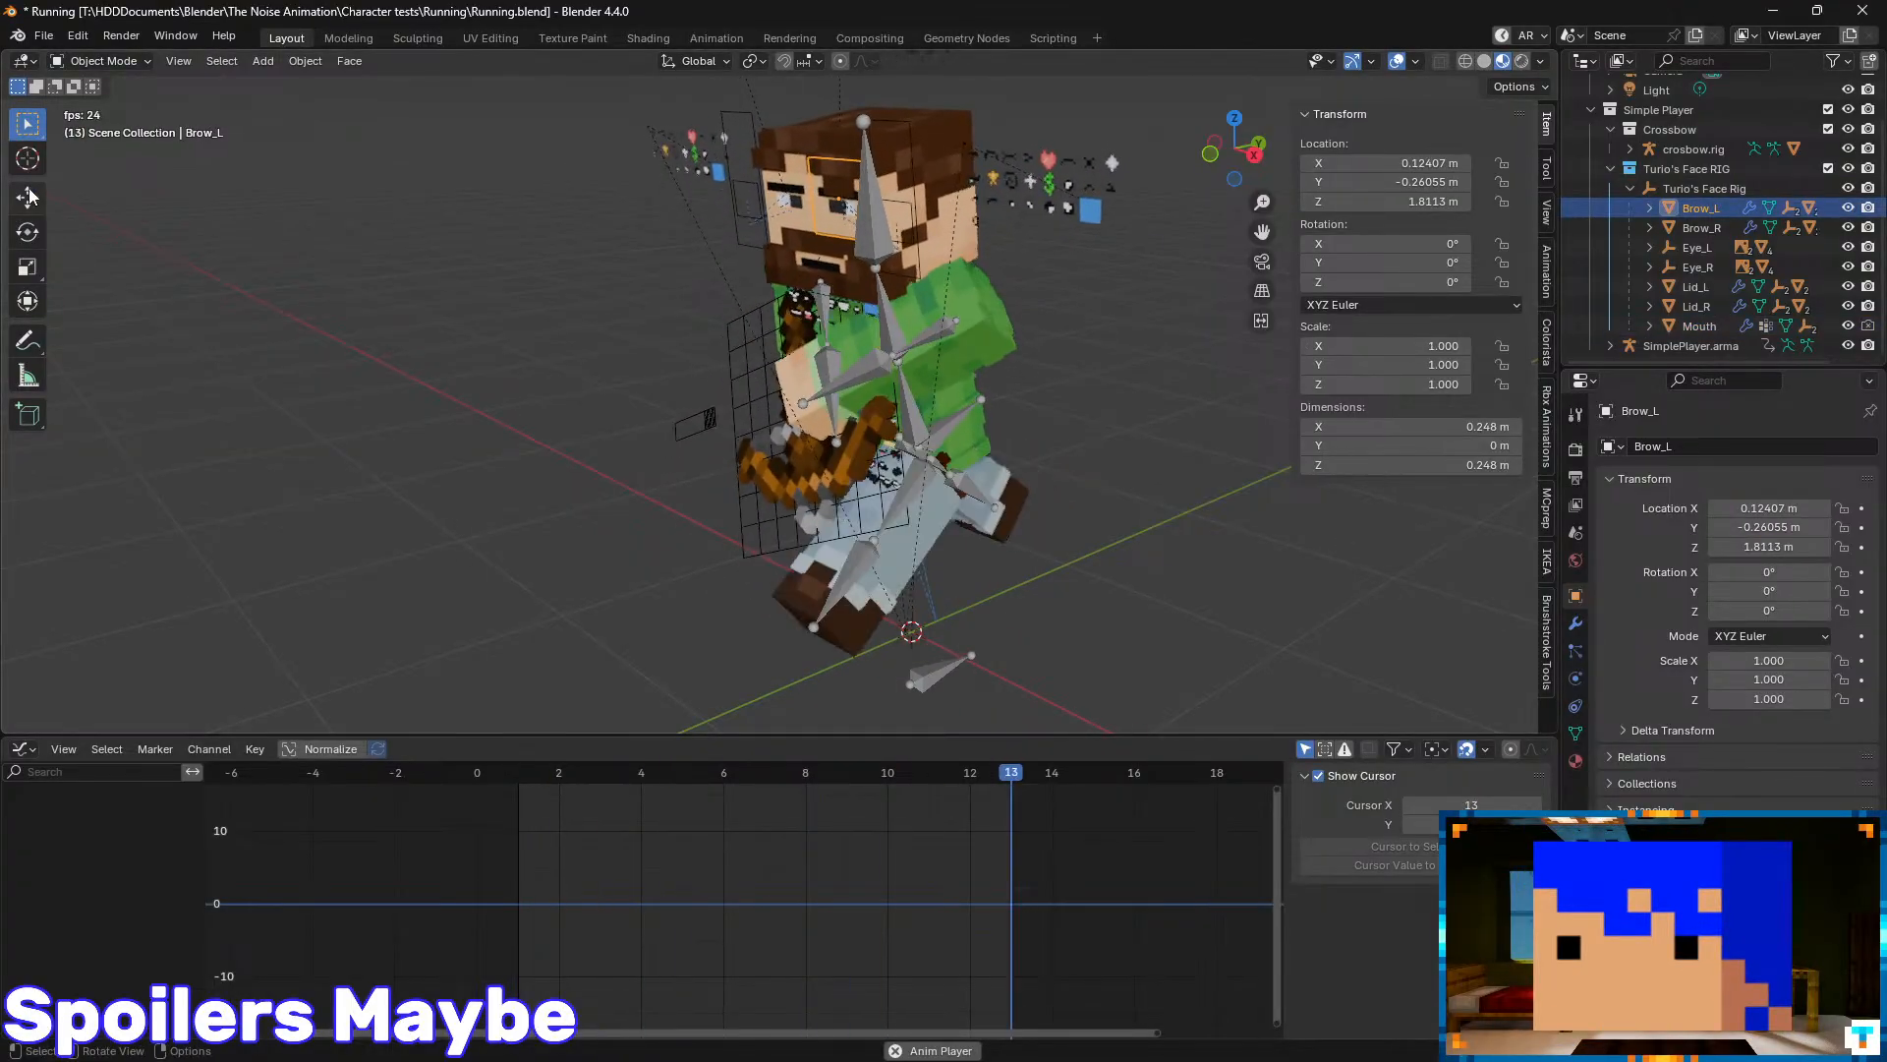
key("shift+space")
key("g")
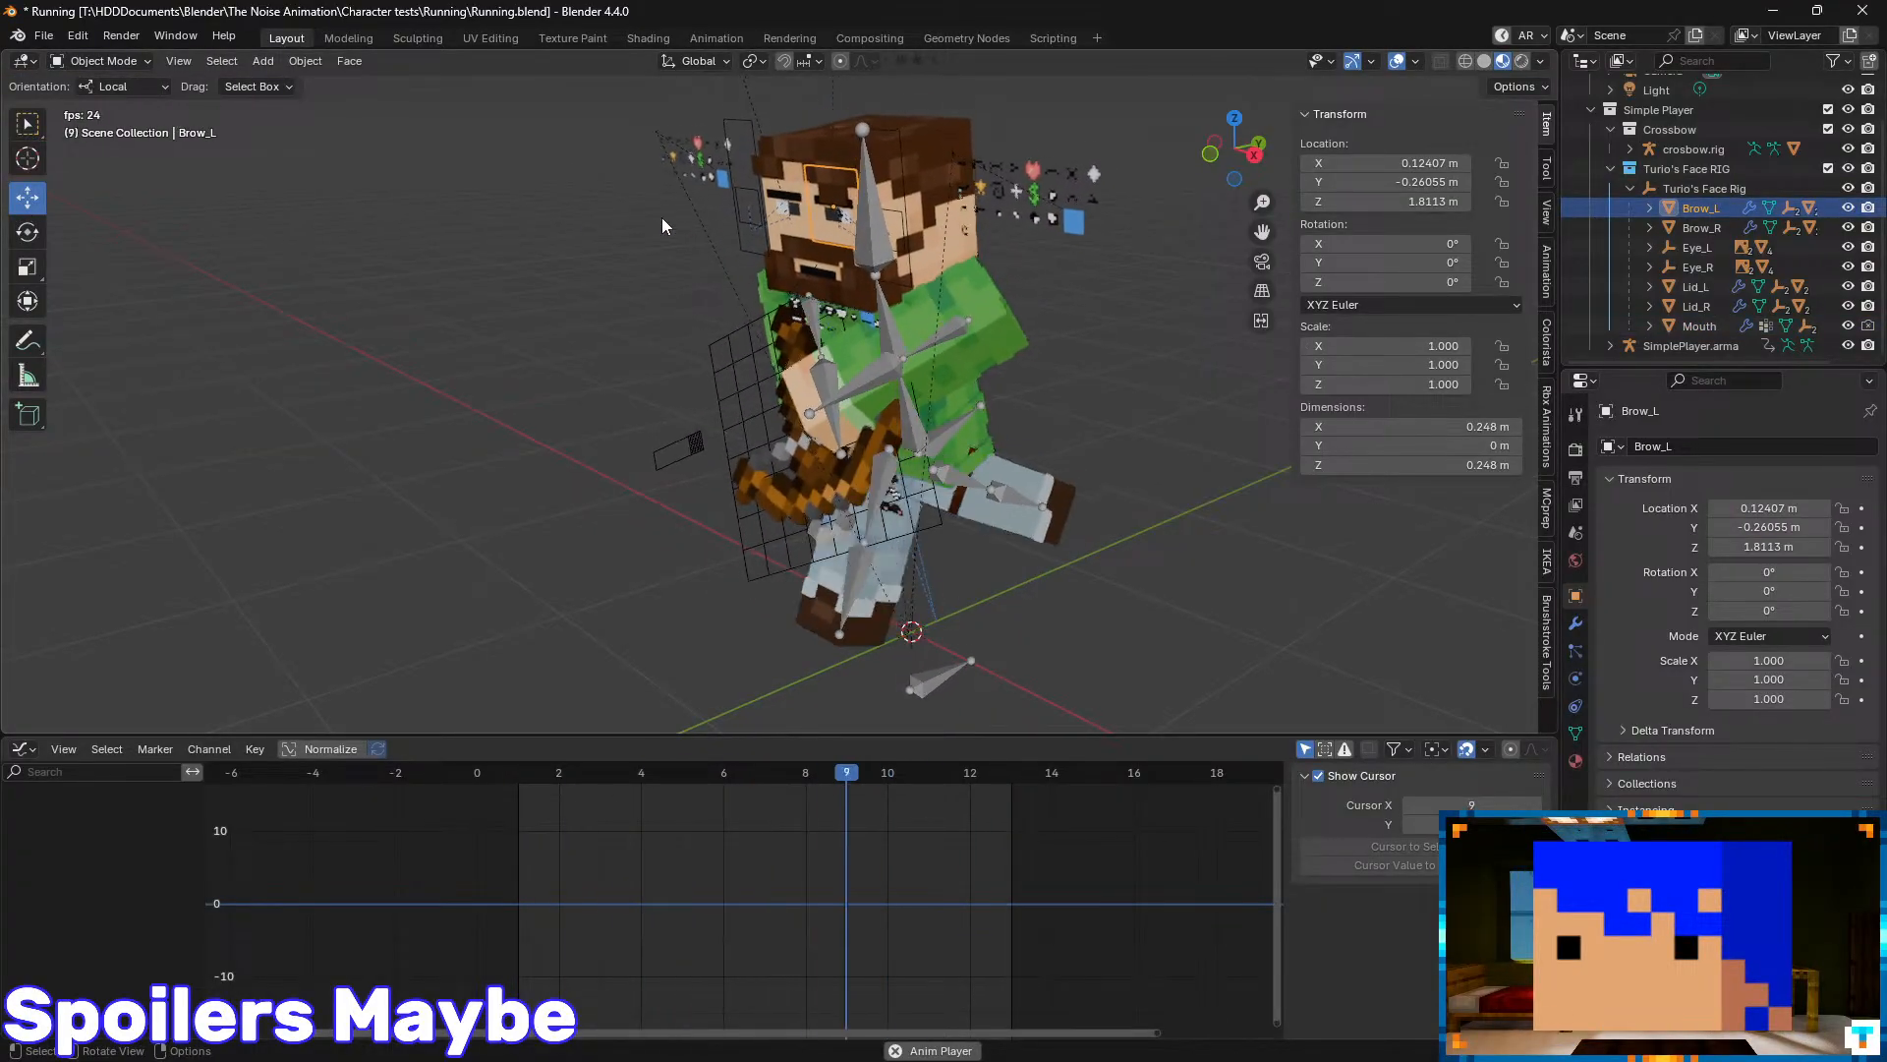
middle_click_drag(767, 201, 853, 191)
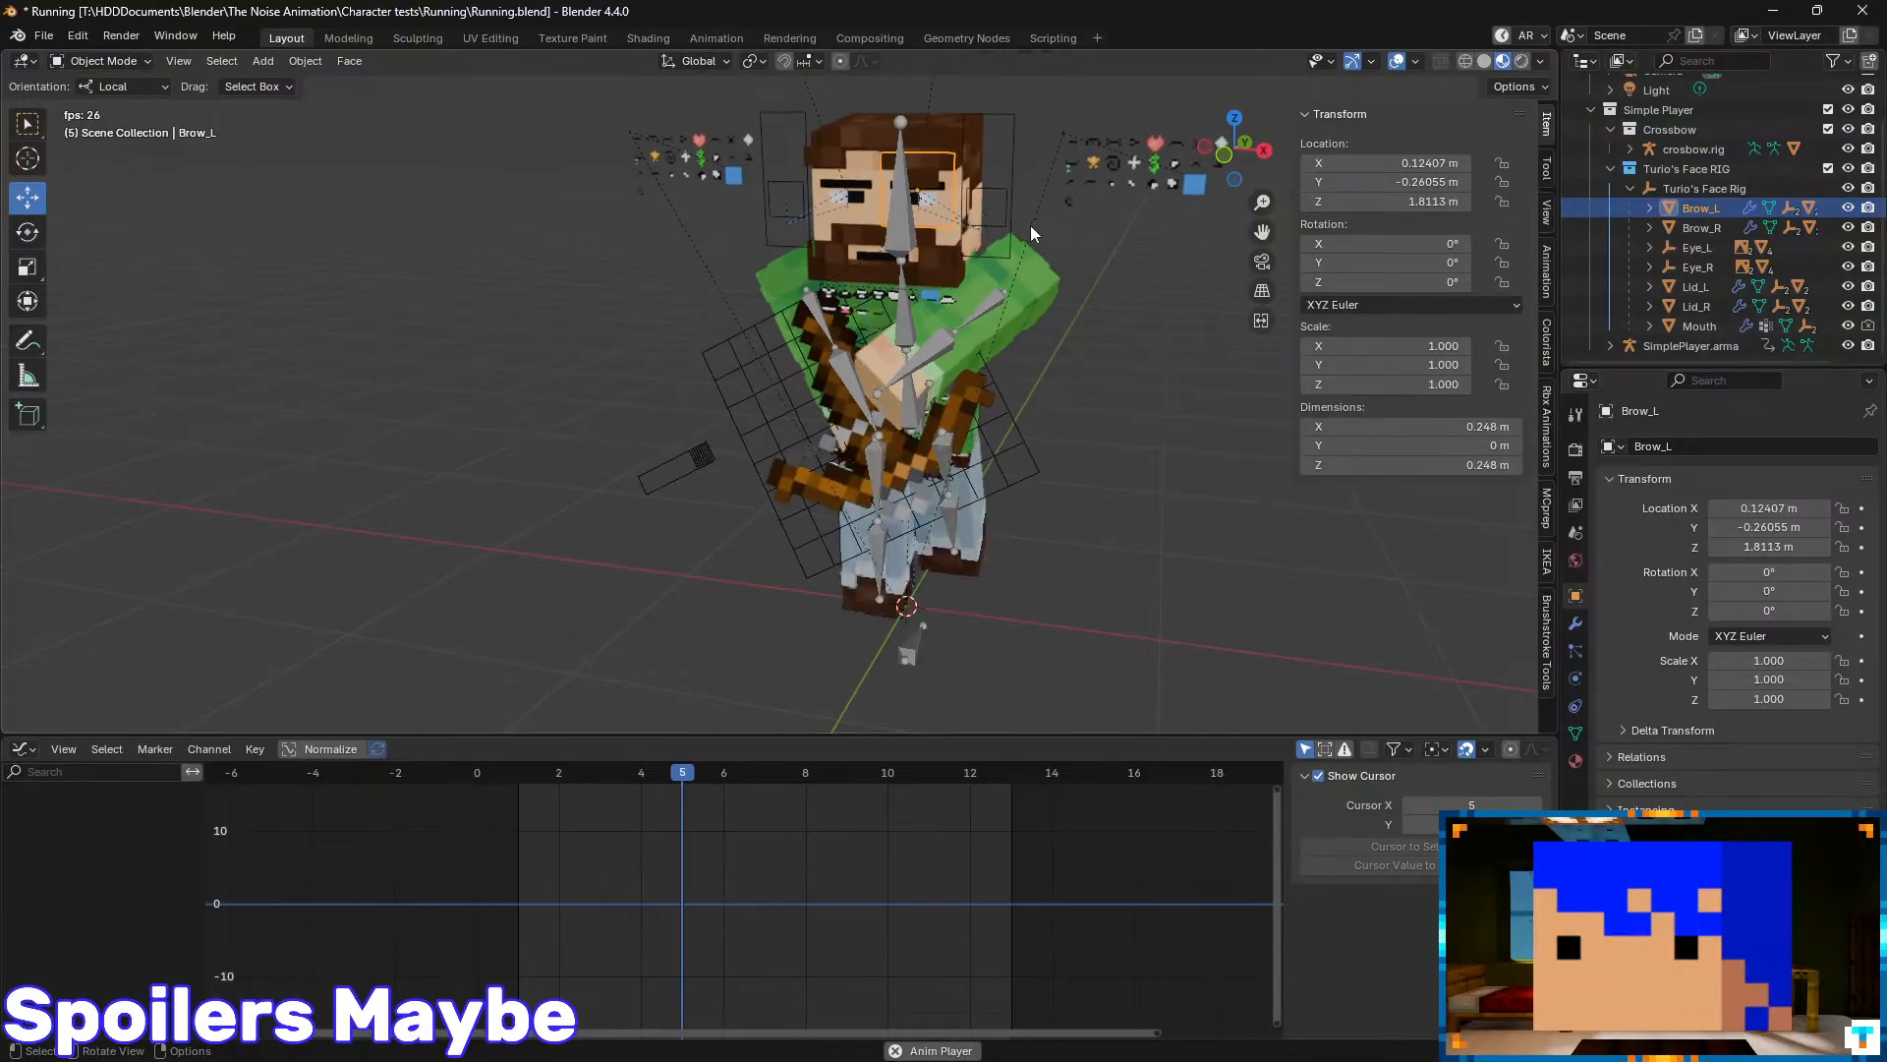
- Stop the playback, switch the Graph Editor area to the Timeline and return to frame 1
key("Escape")
left_click(24, 749)
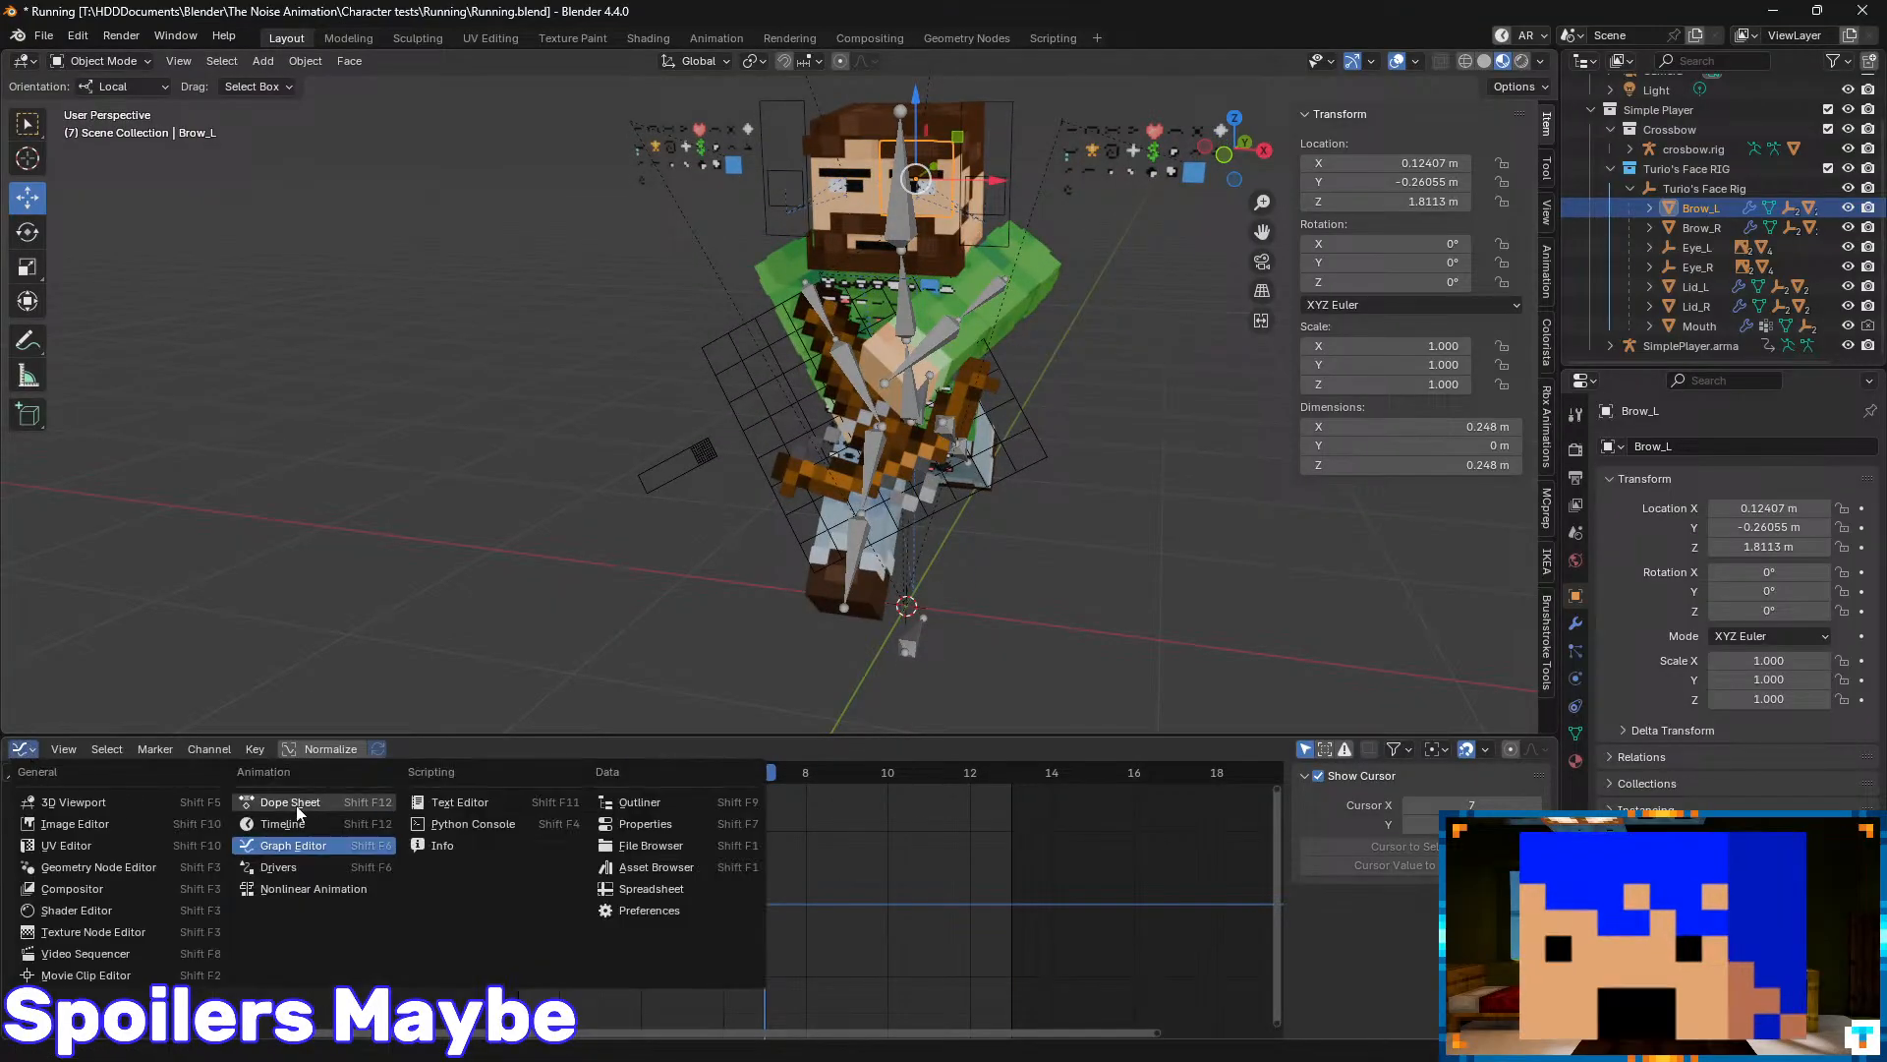
left_click(304, 818)
left_click(744, 749)
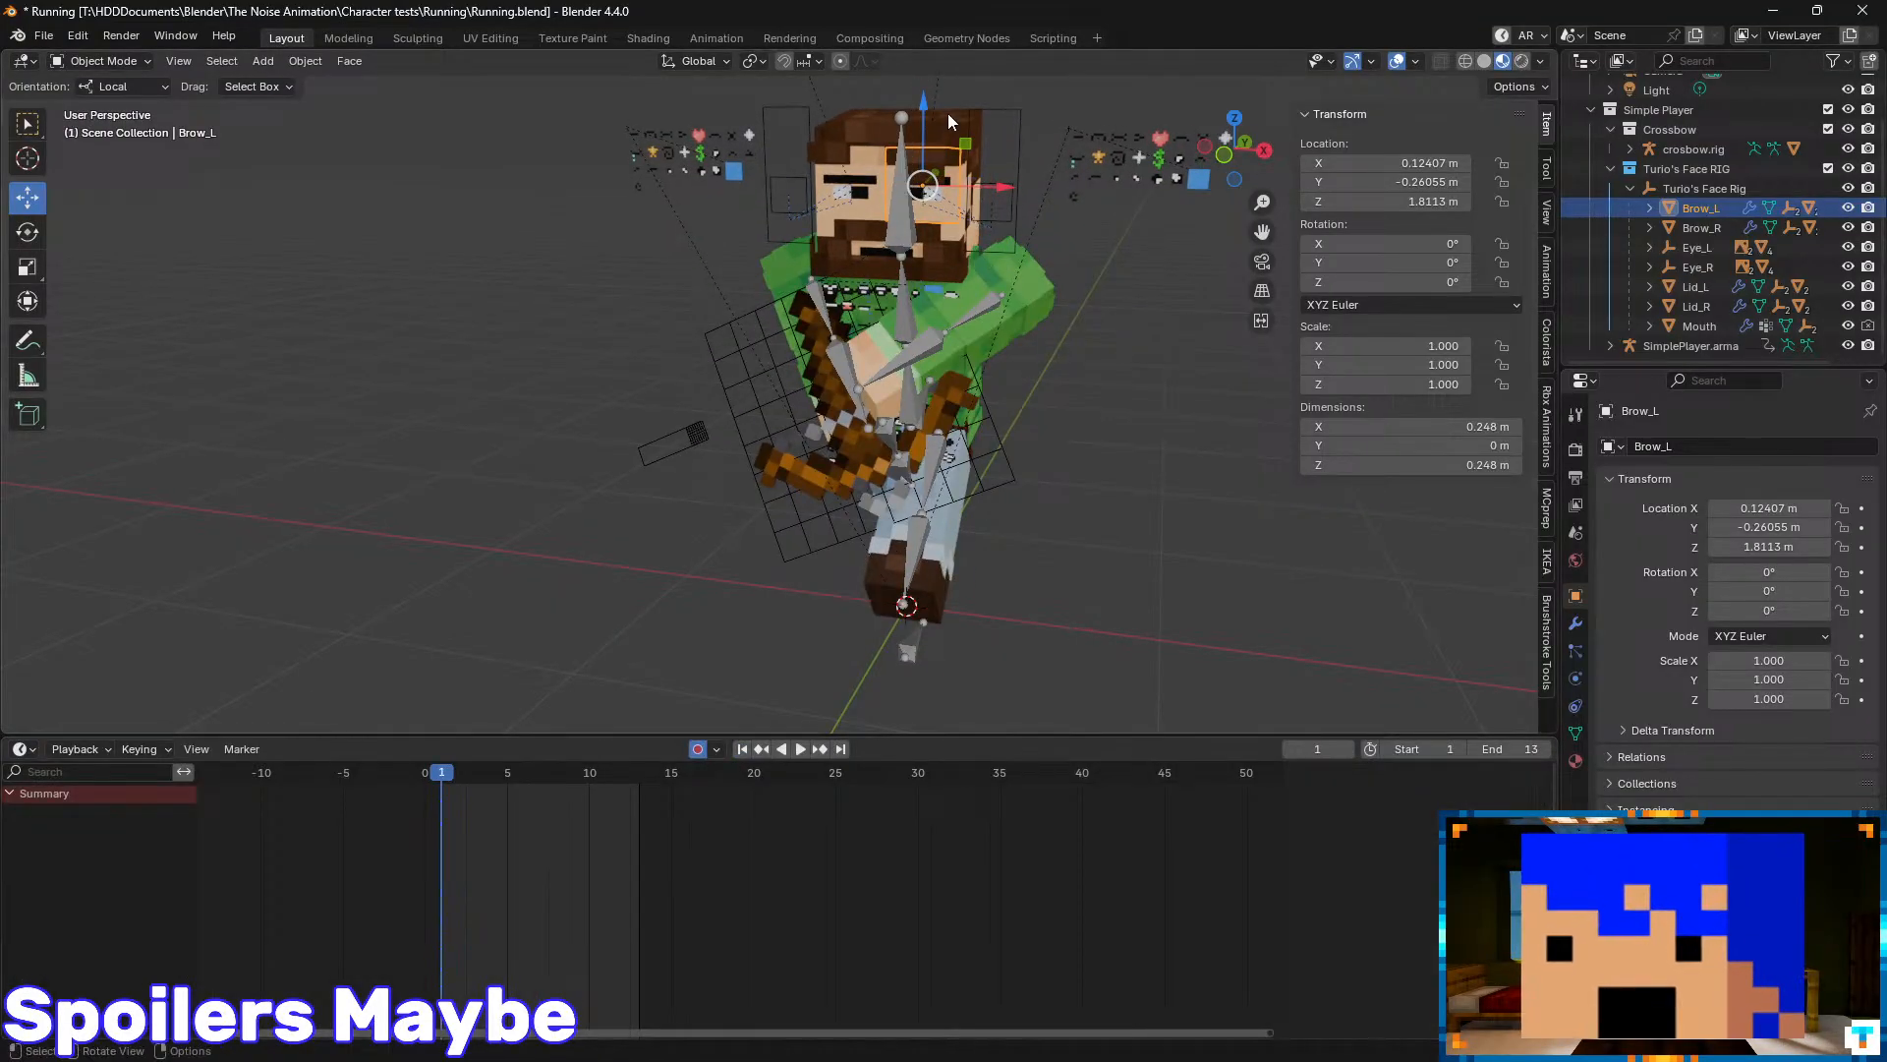
- Add Brow_R to the selection and raise both brows along Z to about 1.827 m at frame 1
scroll(947, 114, "up", 8)
scroll(959, 167, "down", 4)
middle_click_drag(841, 390, 836, 388, "shift")
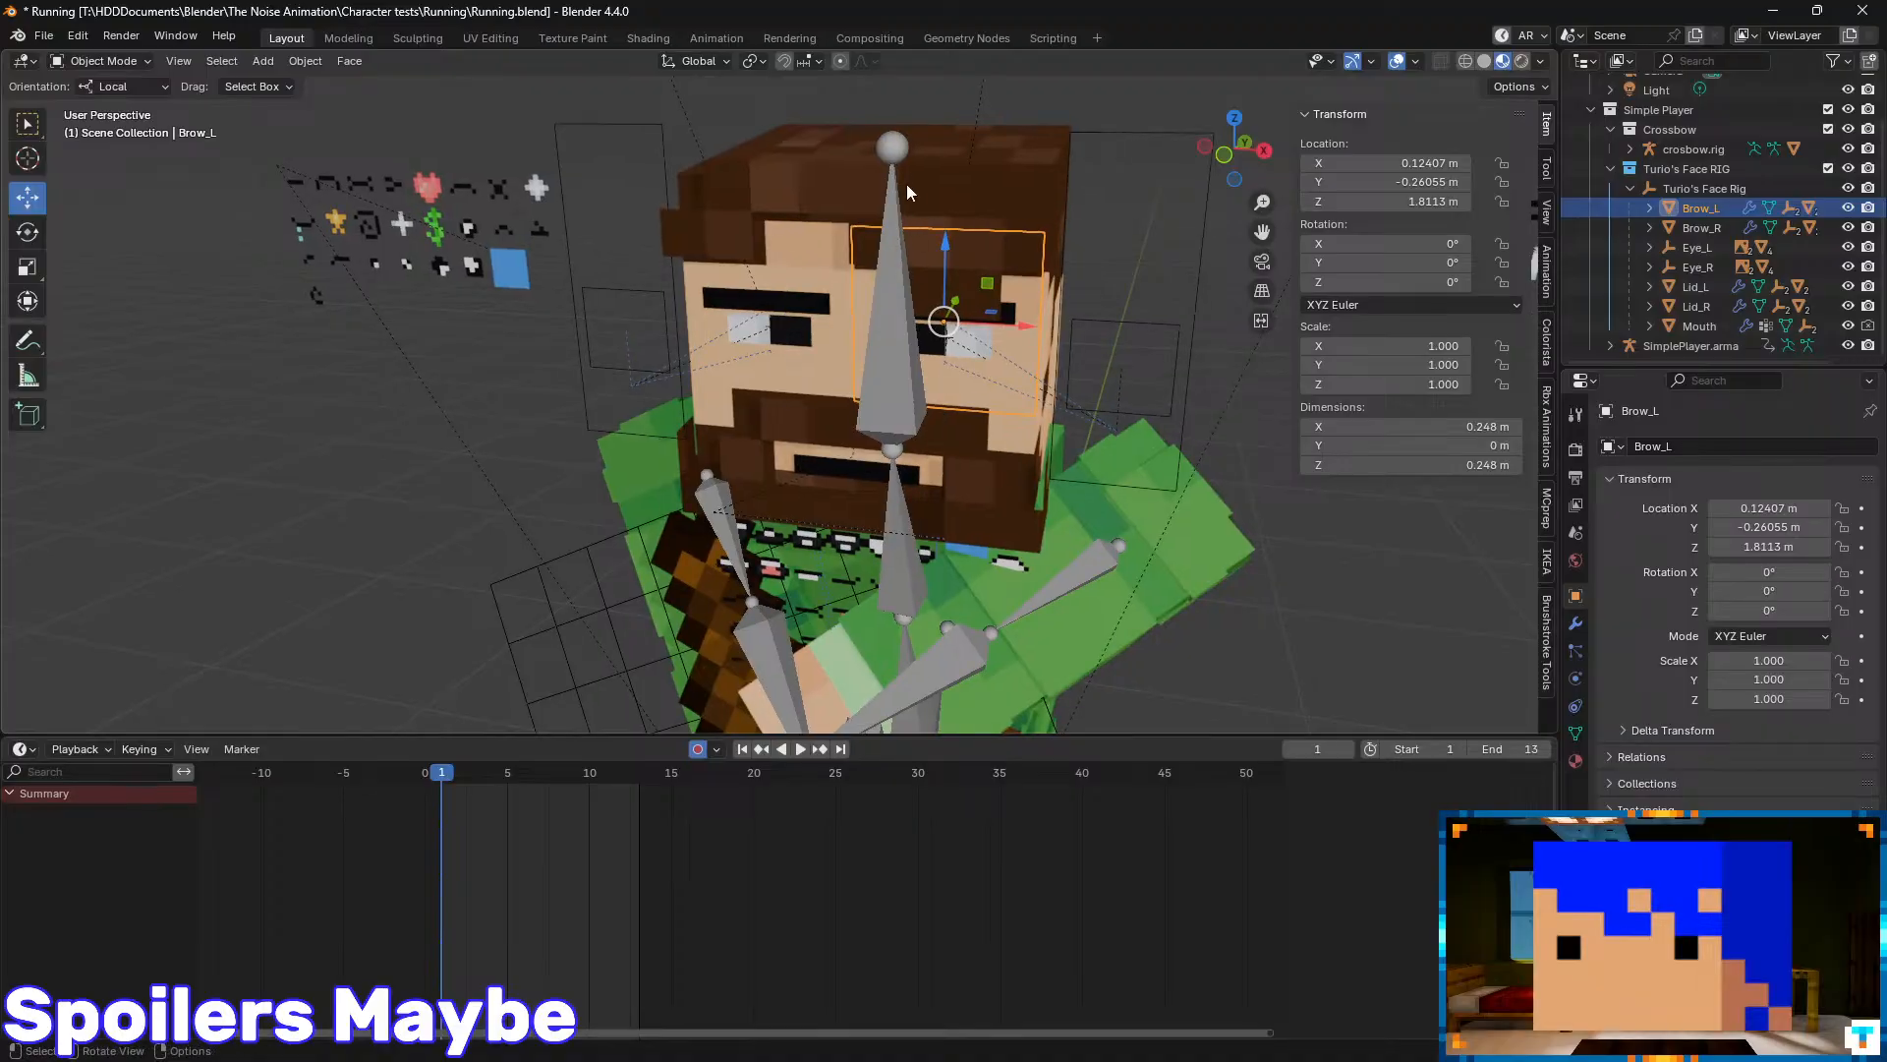
left_click_drag(942, 236, 943, 236)
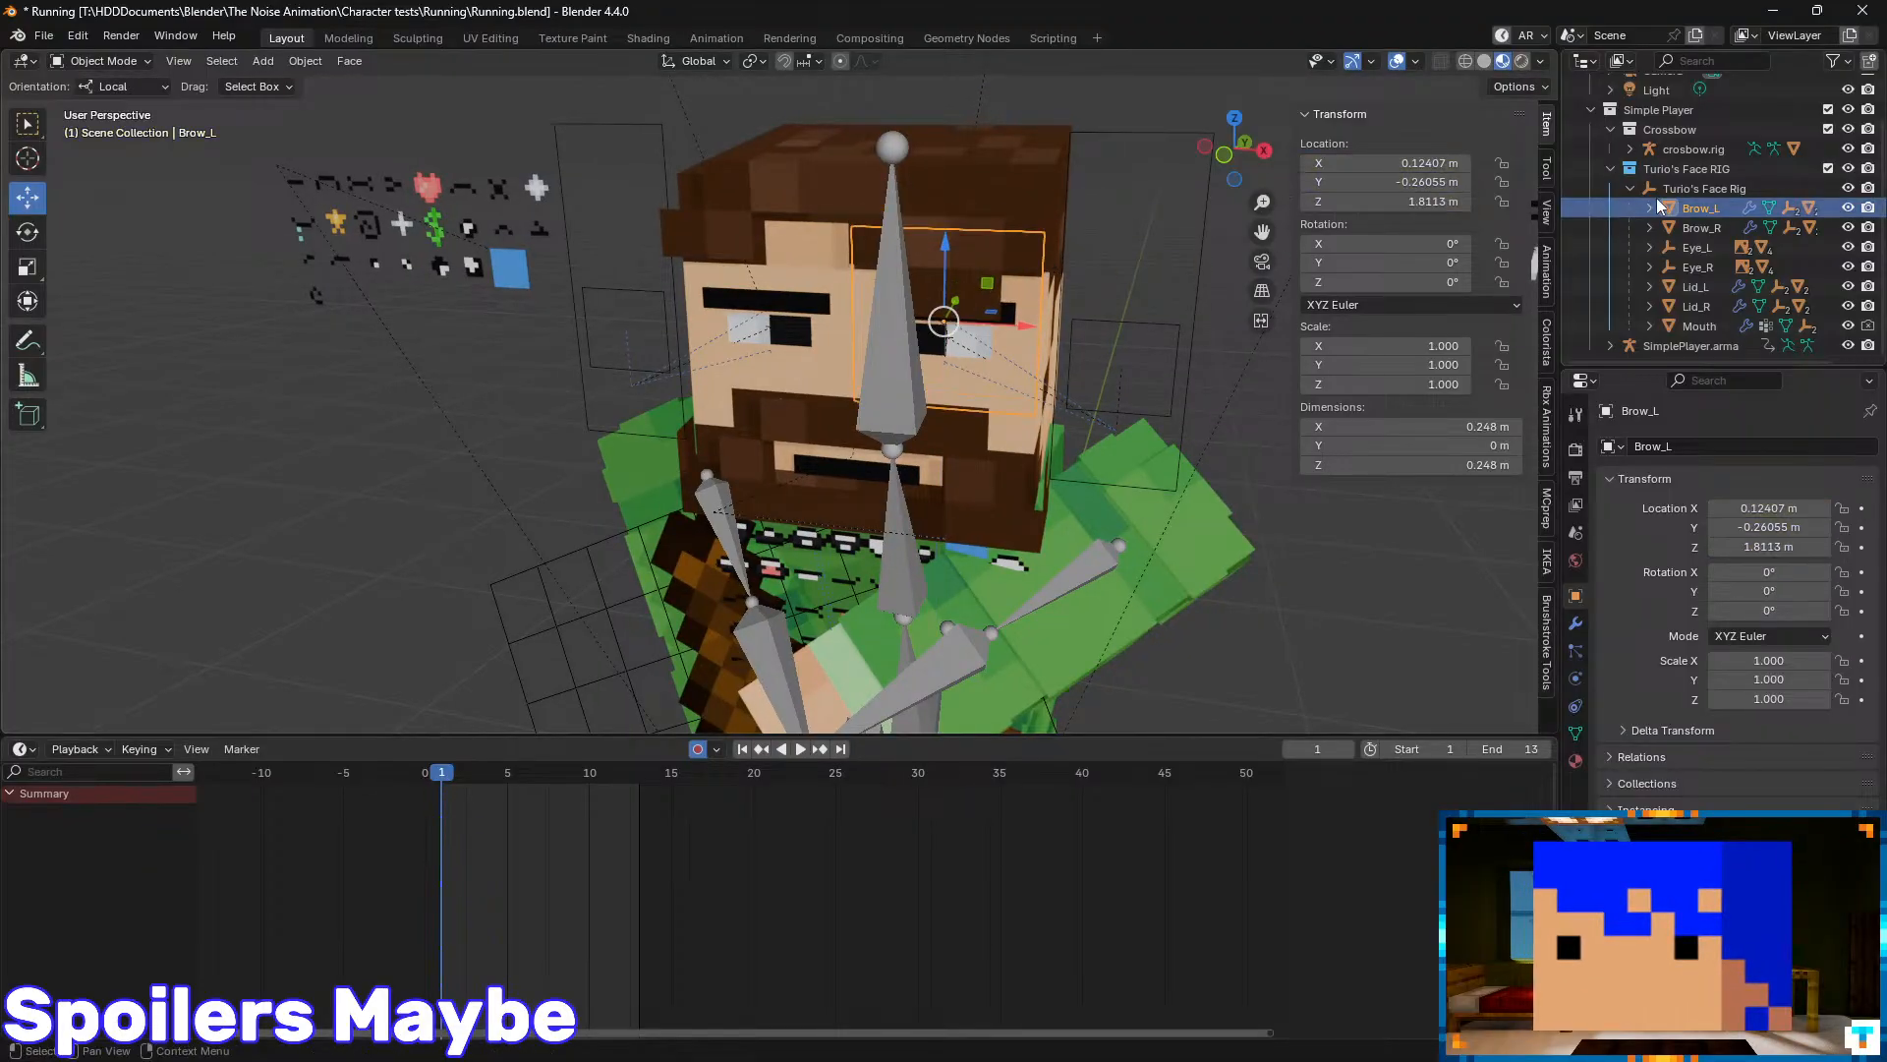
left_click(1720, 226, "shift")
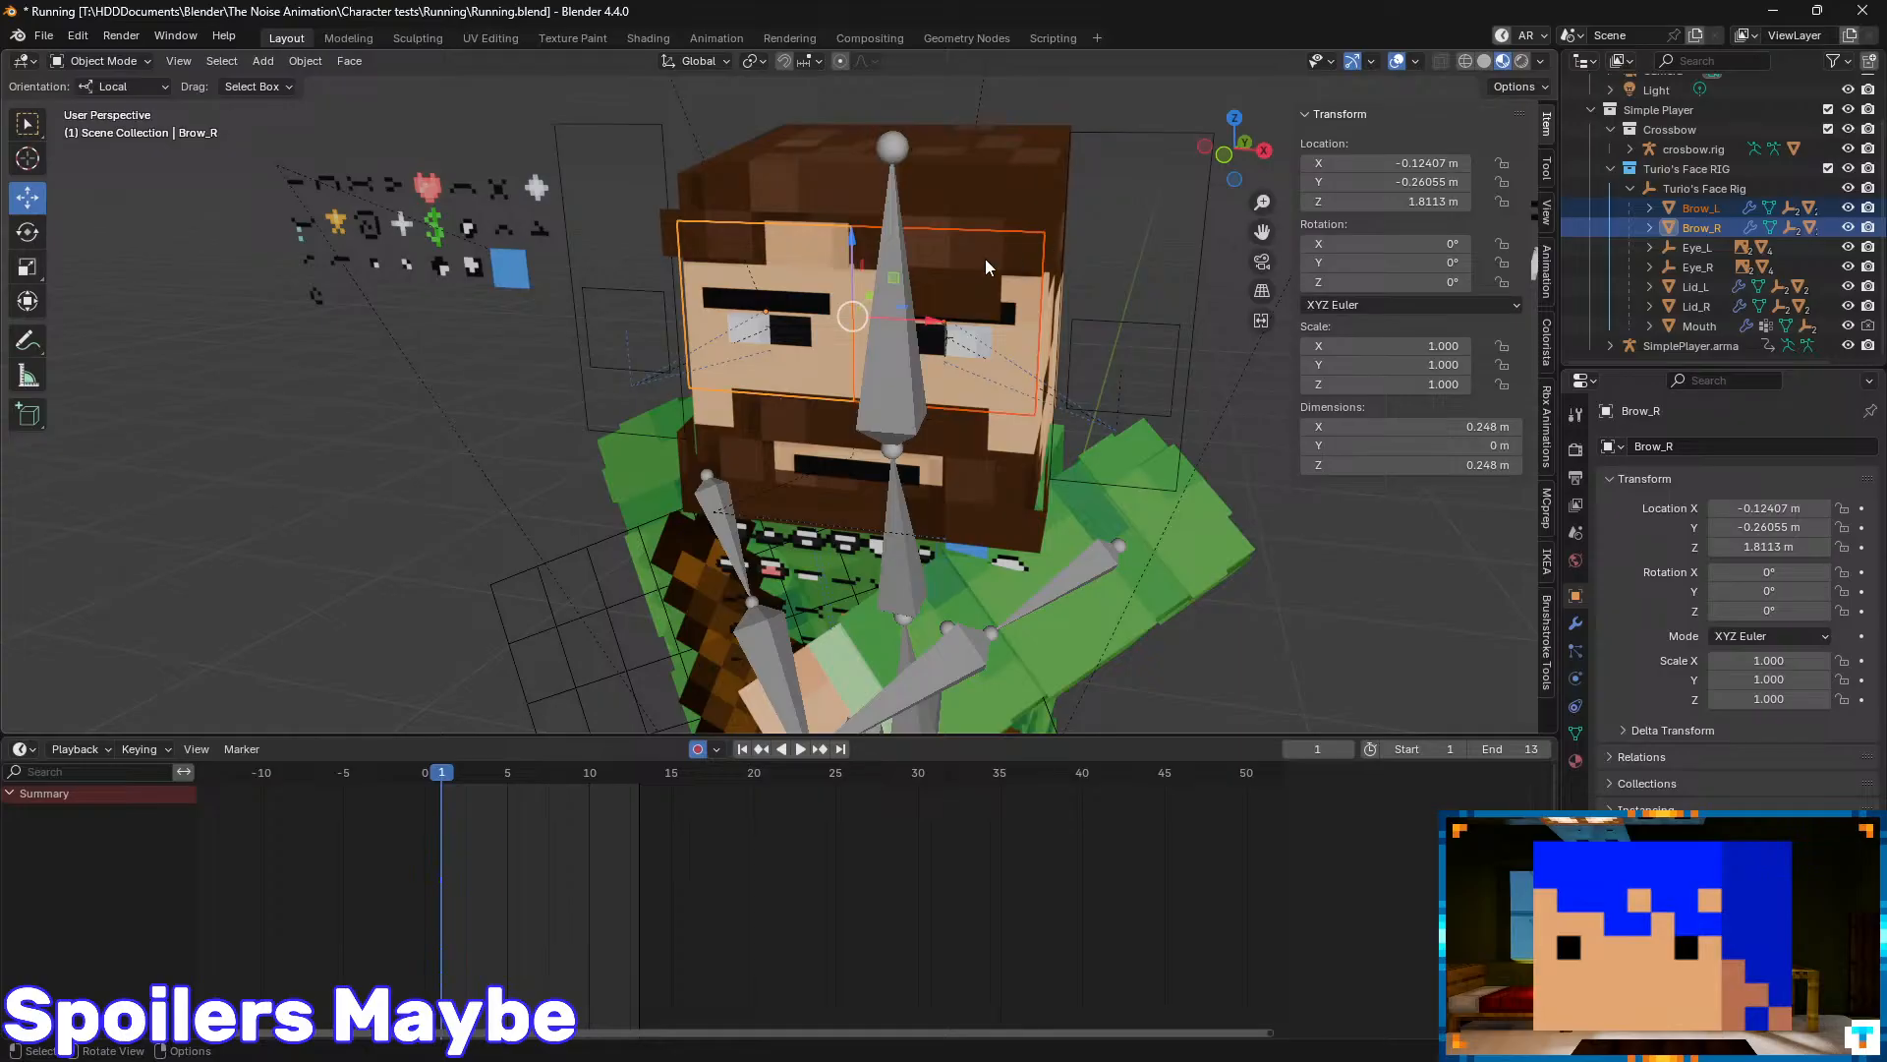
left_click(847, 249)
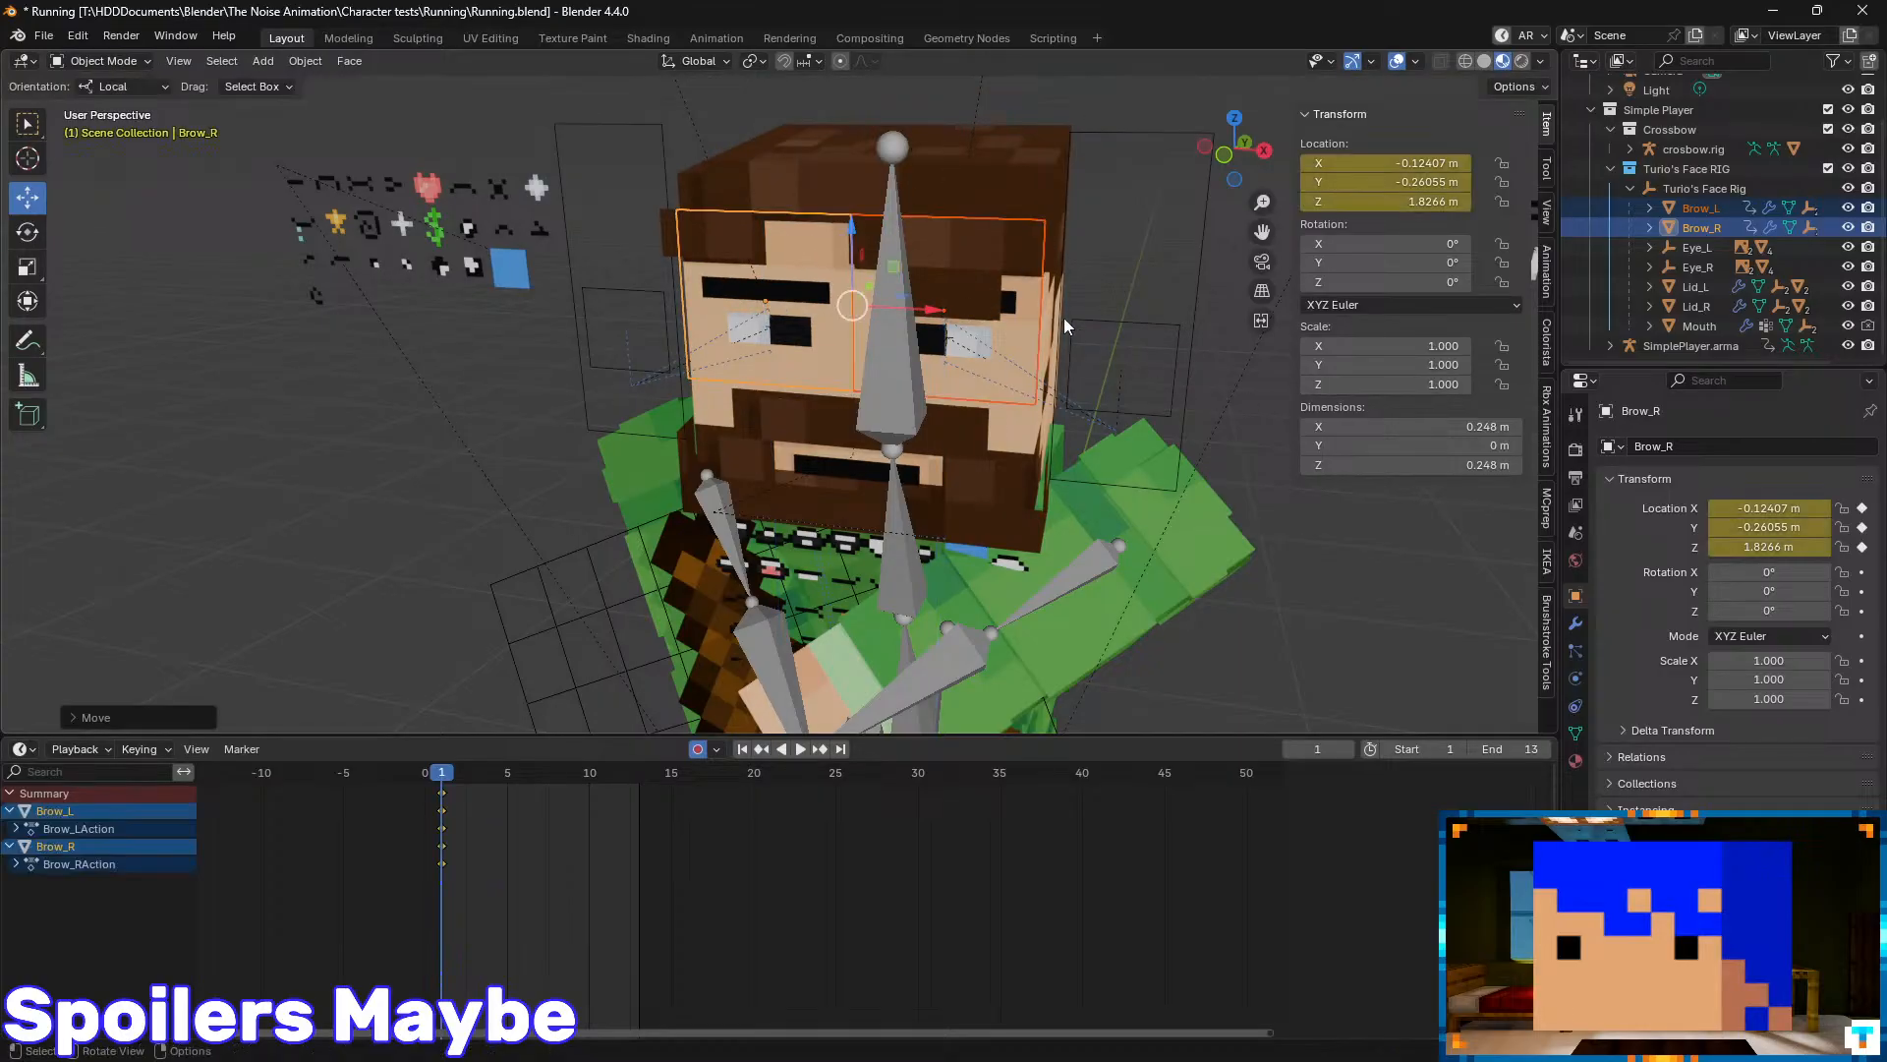
- Select the left and right lid controllers and lower them together to about -0.425 m in Y
left_click(1121, 324)
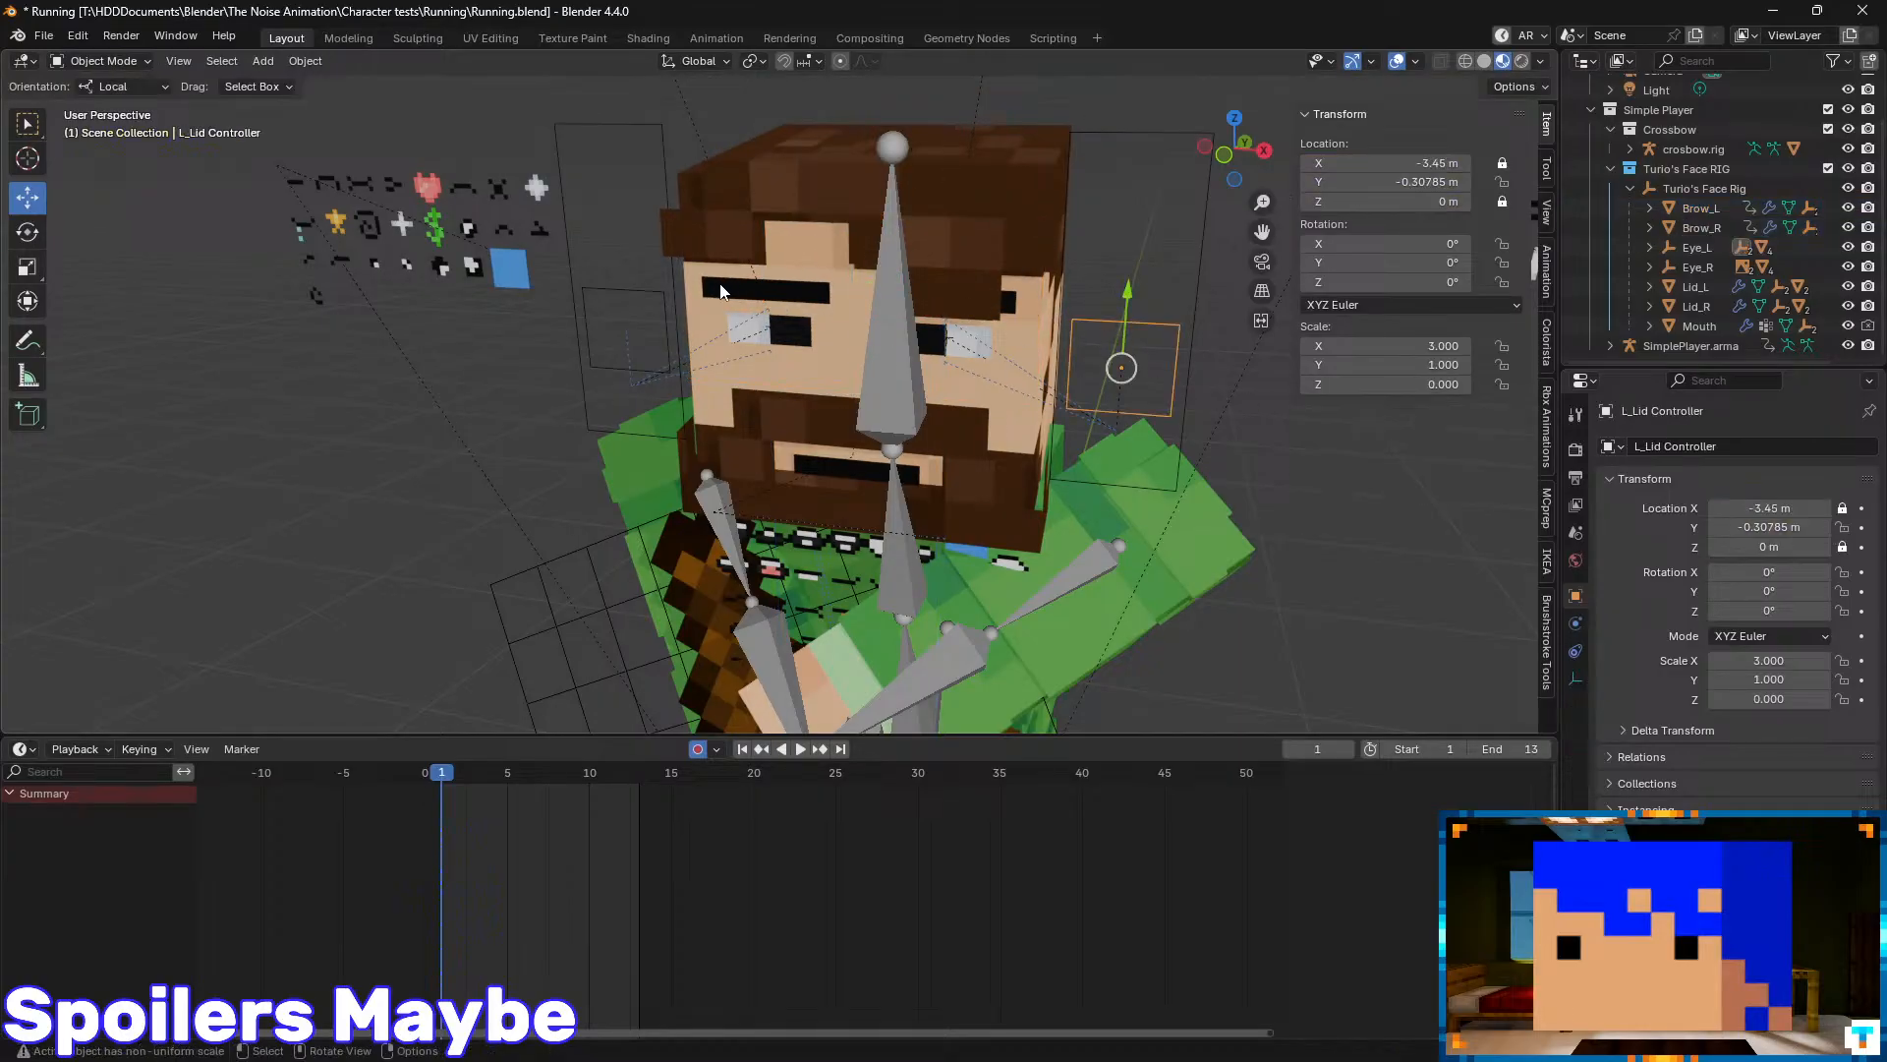
left_click(644, 293, "shift")
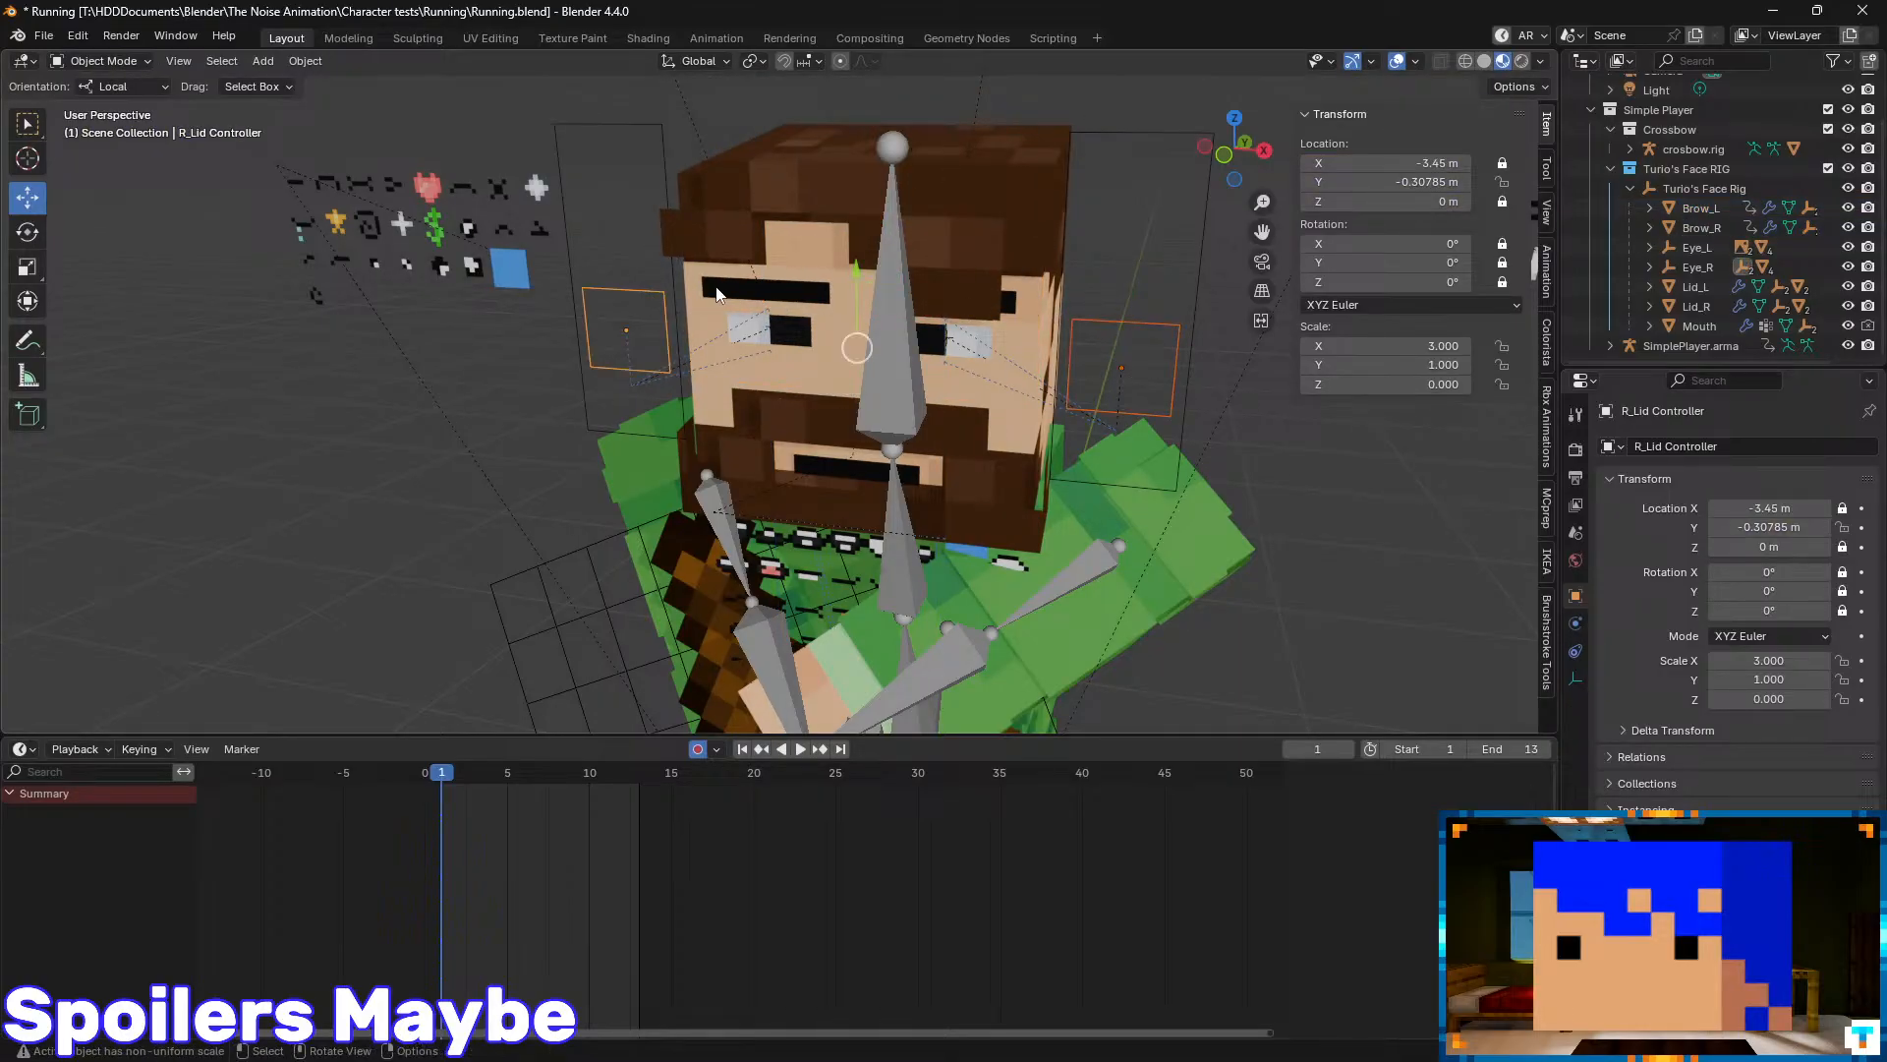
left_click(858, 319)
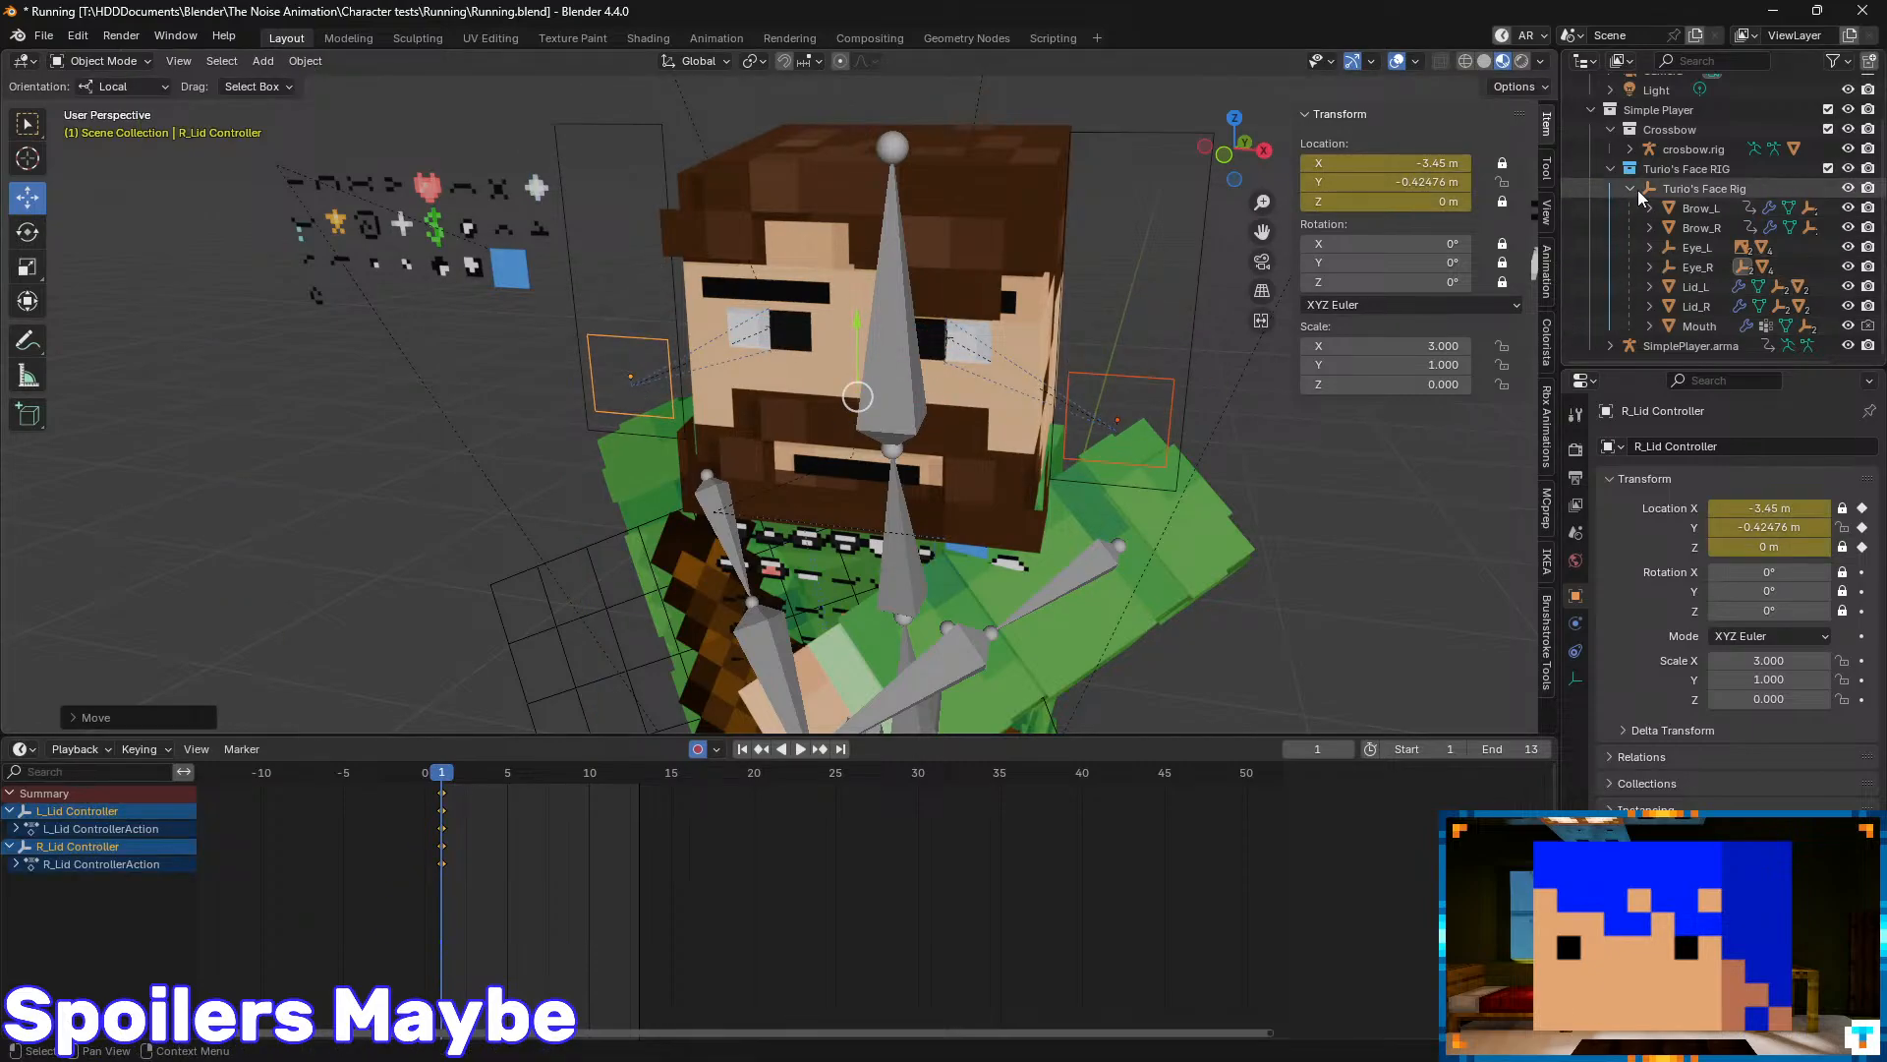
- Expand the Eye_L and Eye_R hierarchies, select both pupils and scale them down to 0.700
left_click(1692, 326)
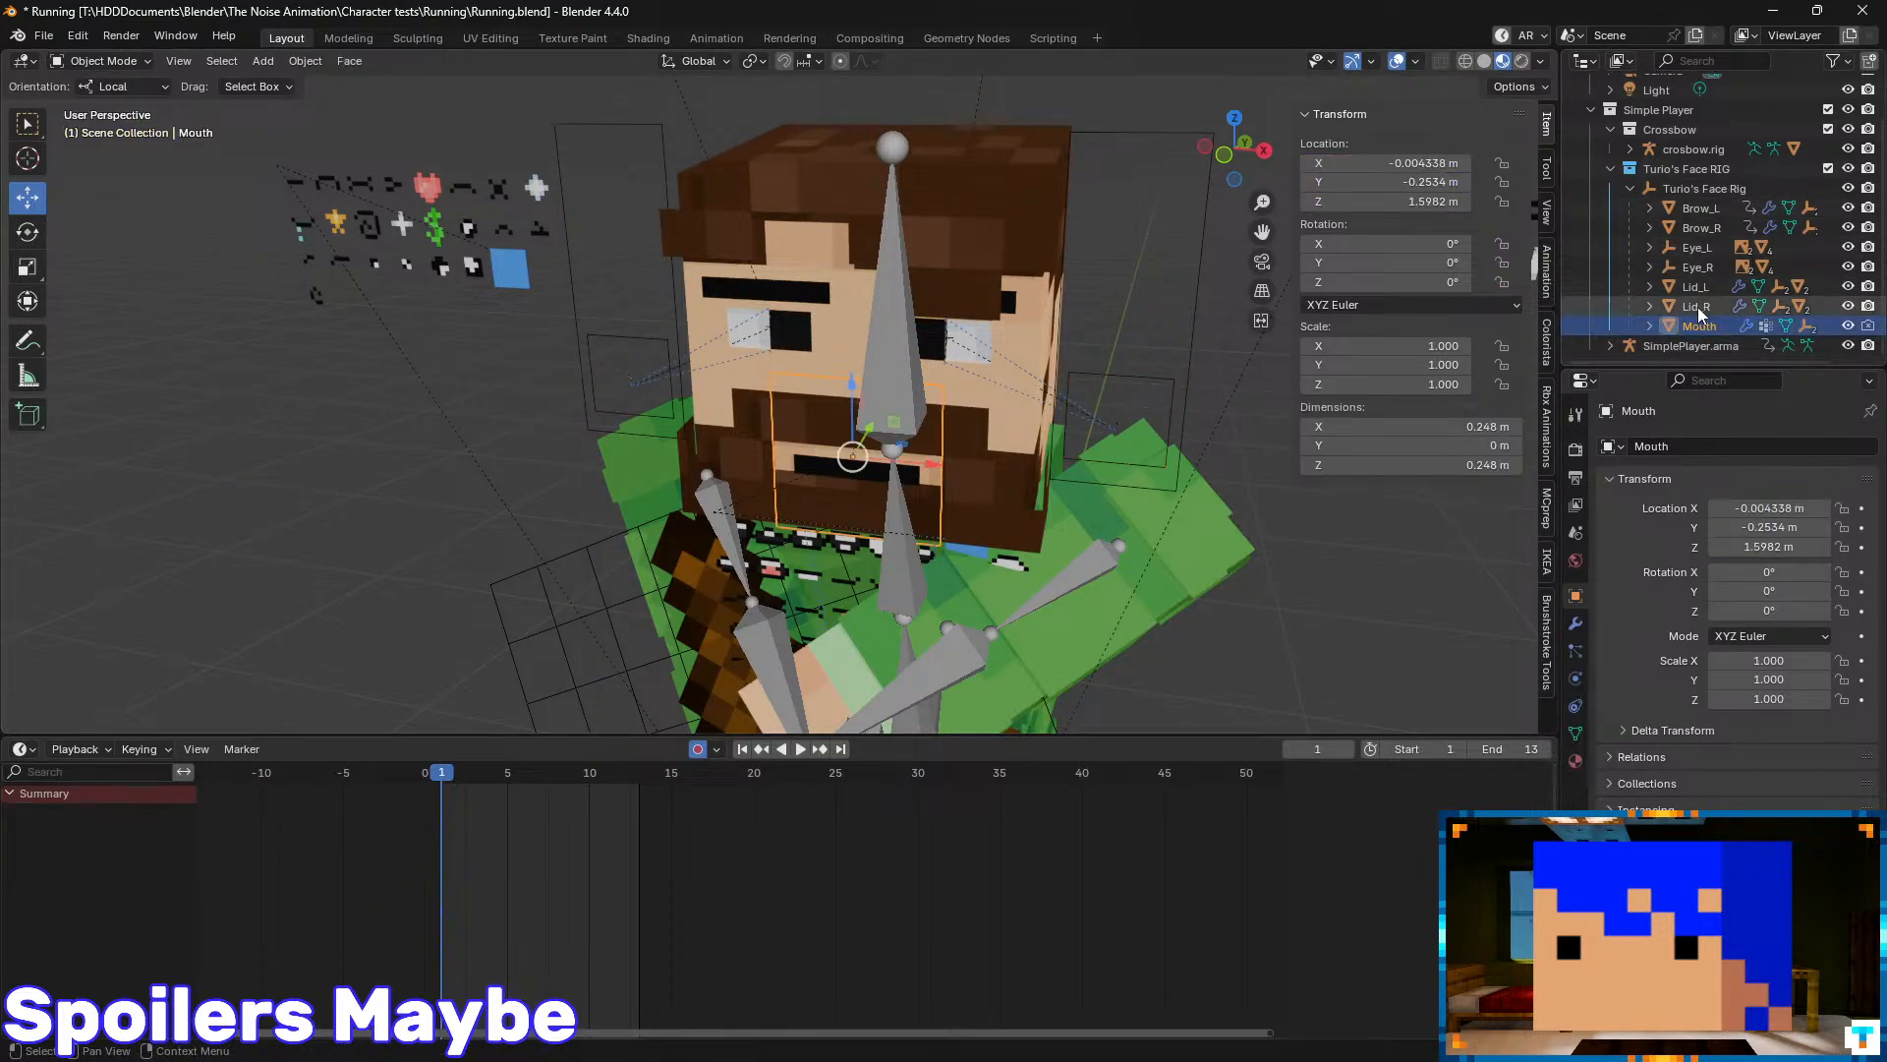
left_click(1693, 286)
left_click(1649, 246)
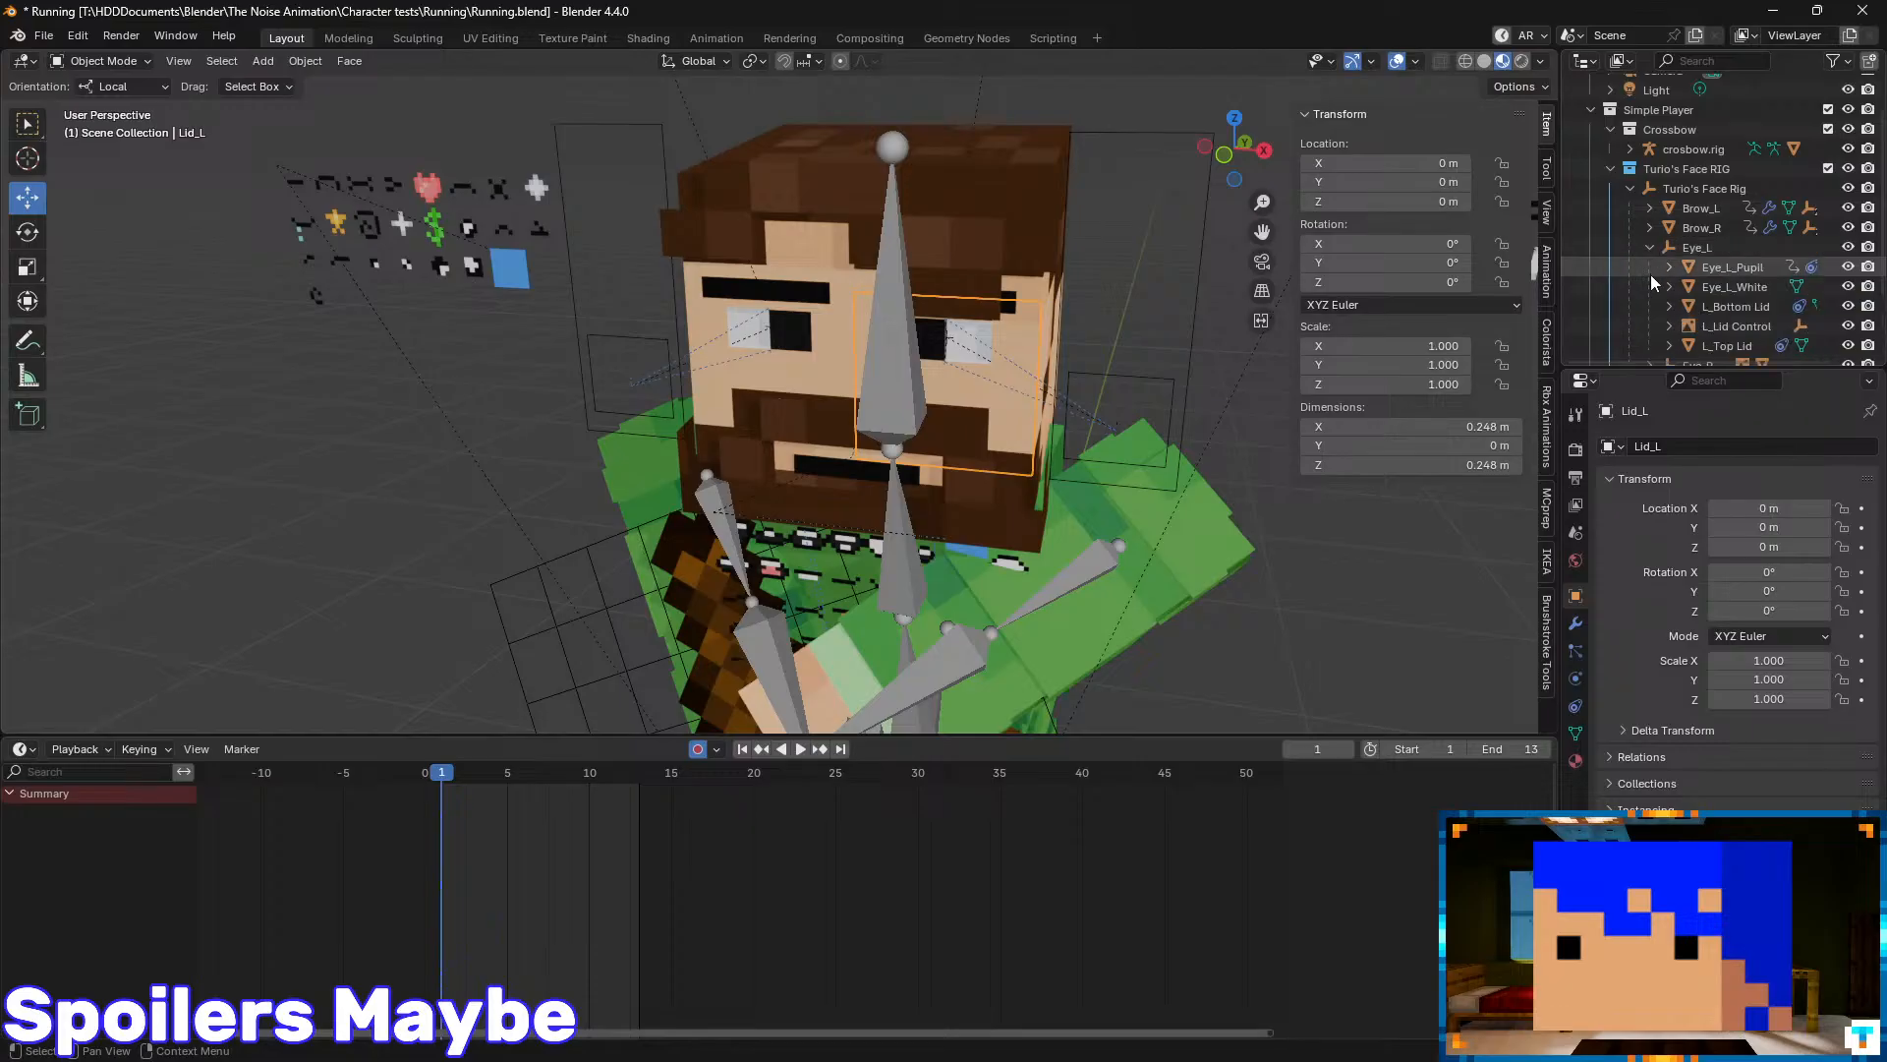
scroll(1686, 265, "down", 1)
left_click(1650, 287)
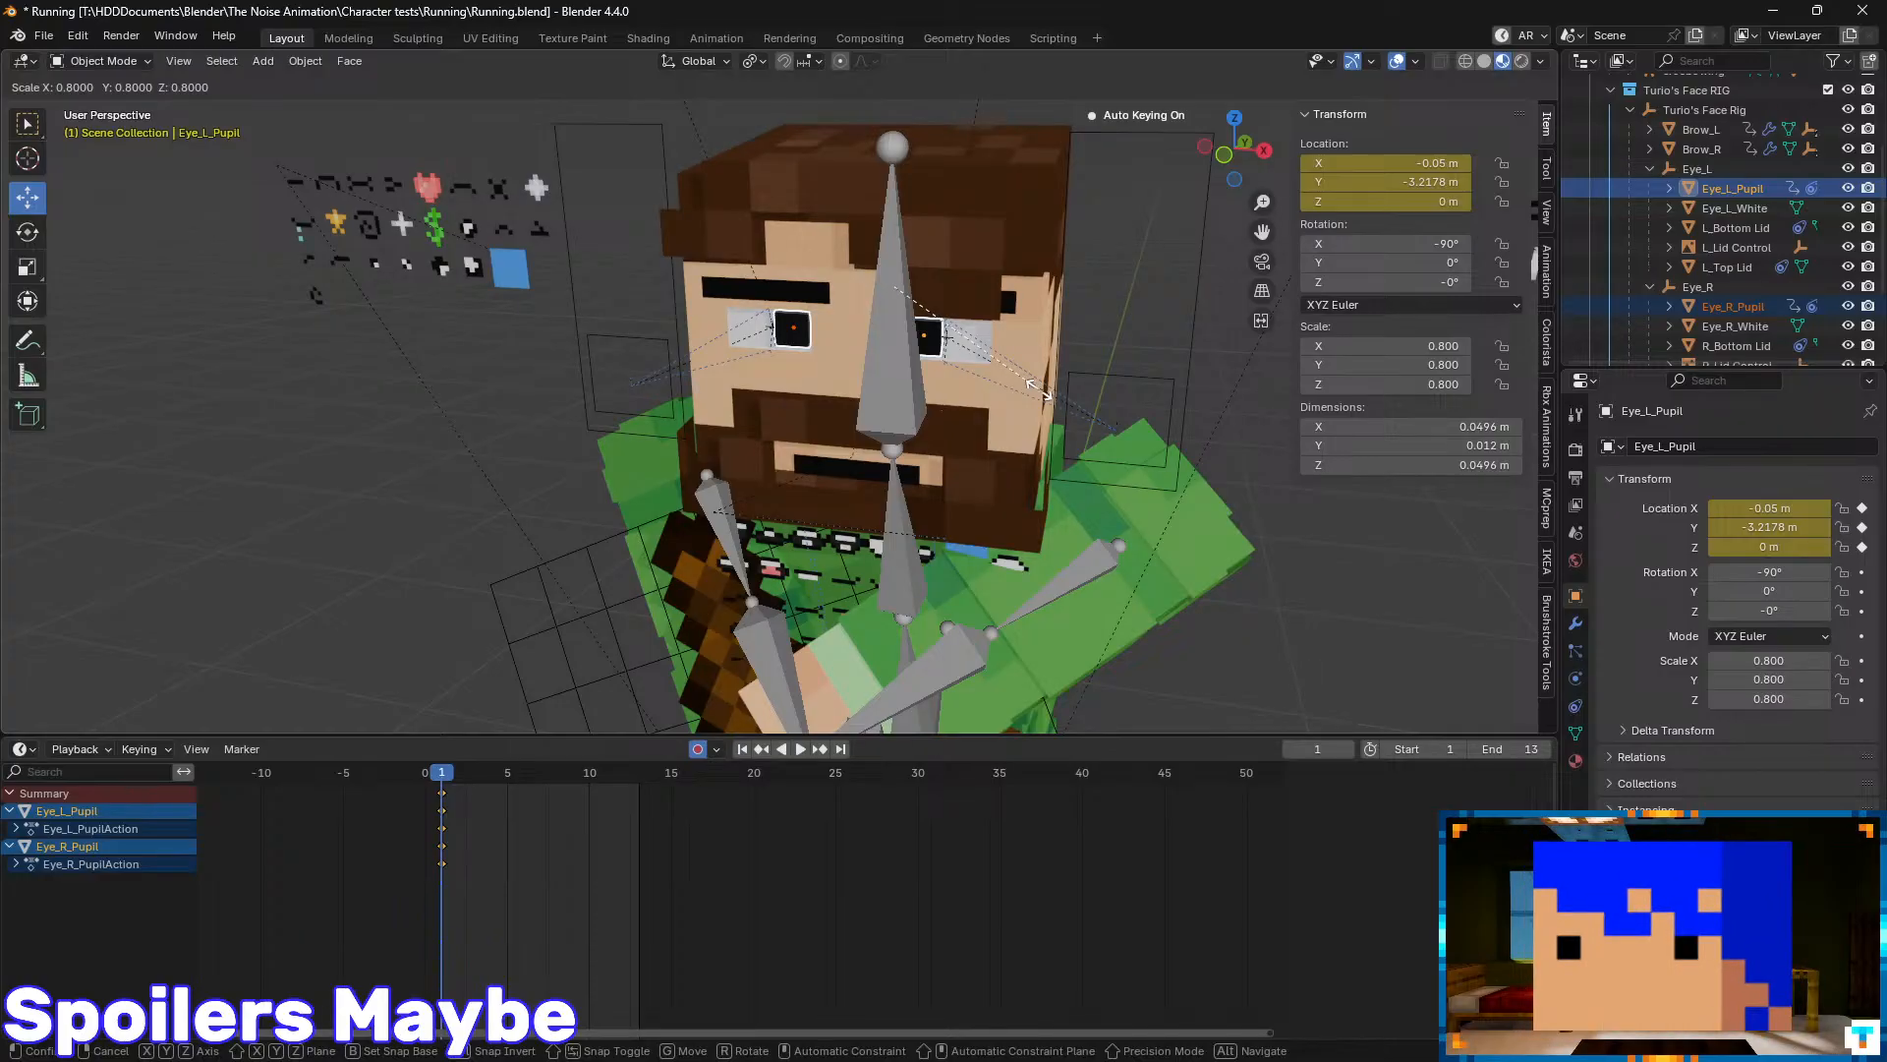
left_click(1029, 387)
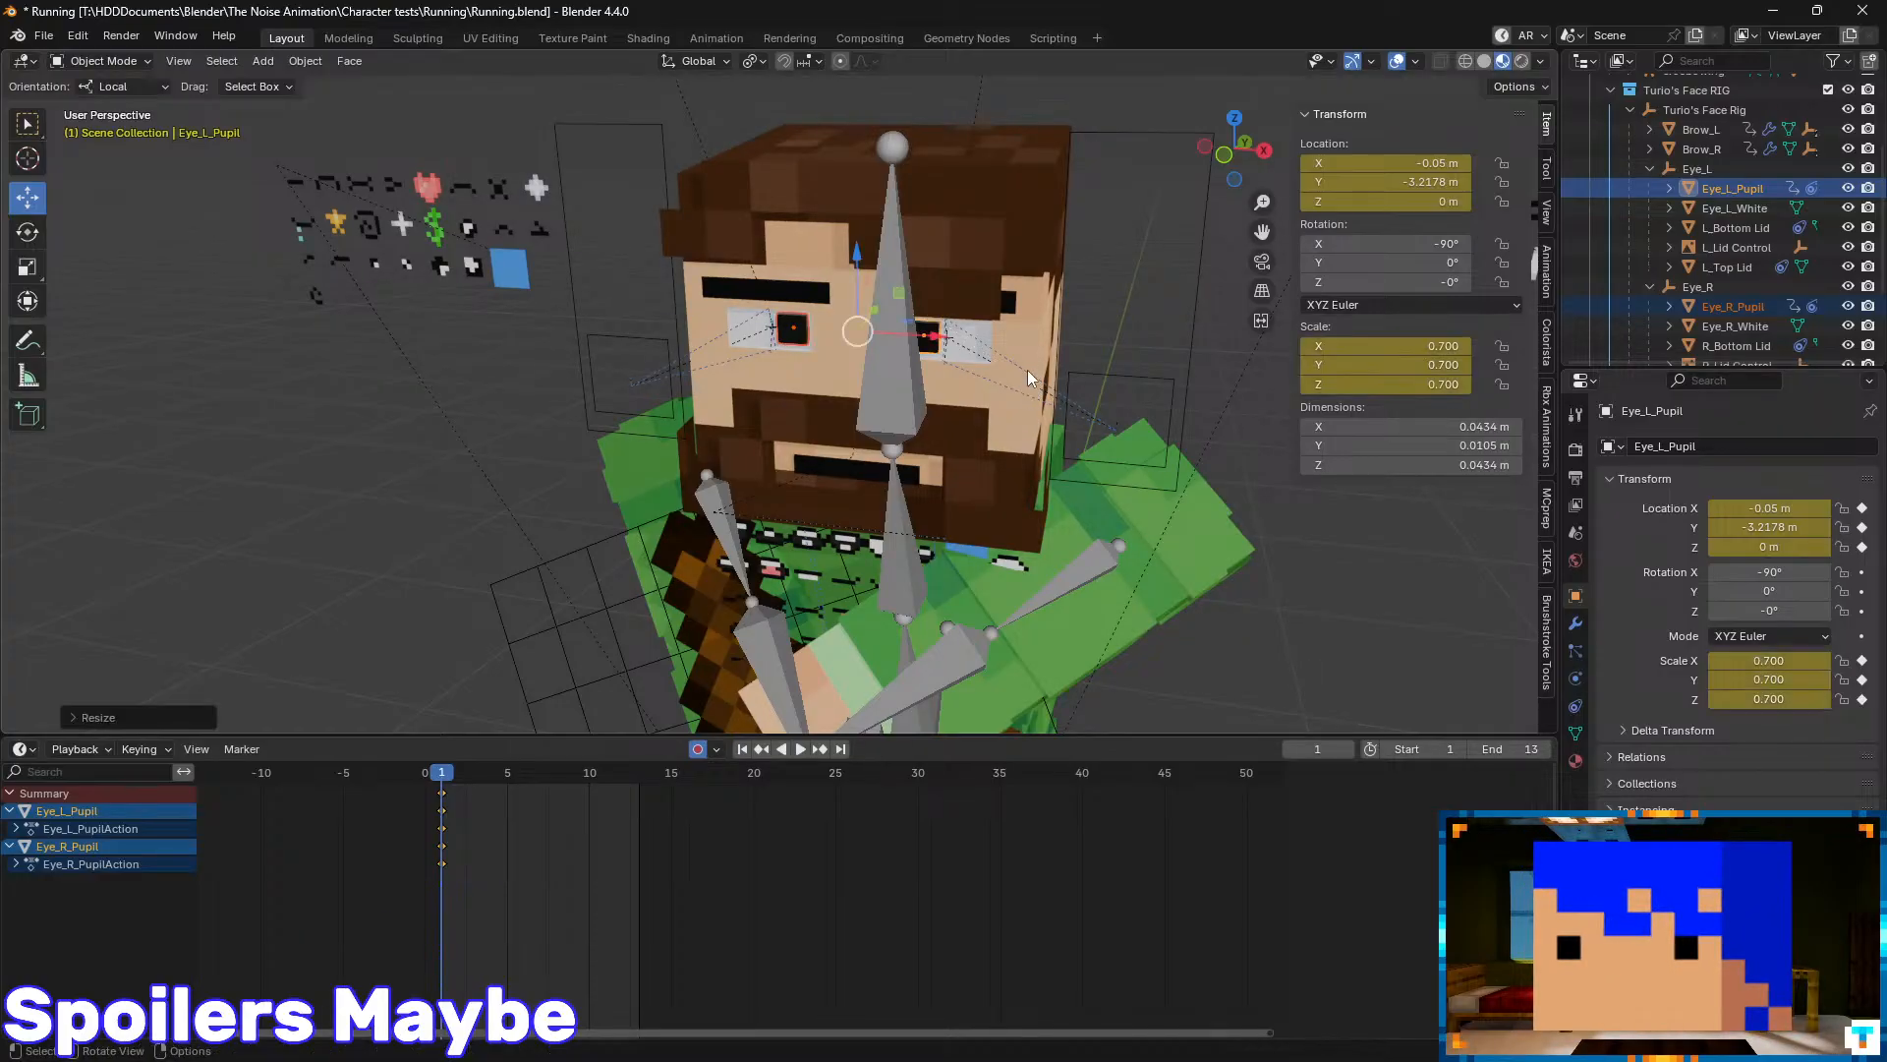
- Play the run with the new facial expression, save the file and inspect the face from the front and side
middle_click_drag(1028, 370, 958, 316)
key("space")
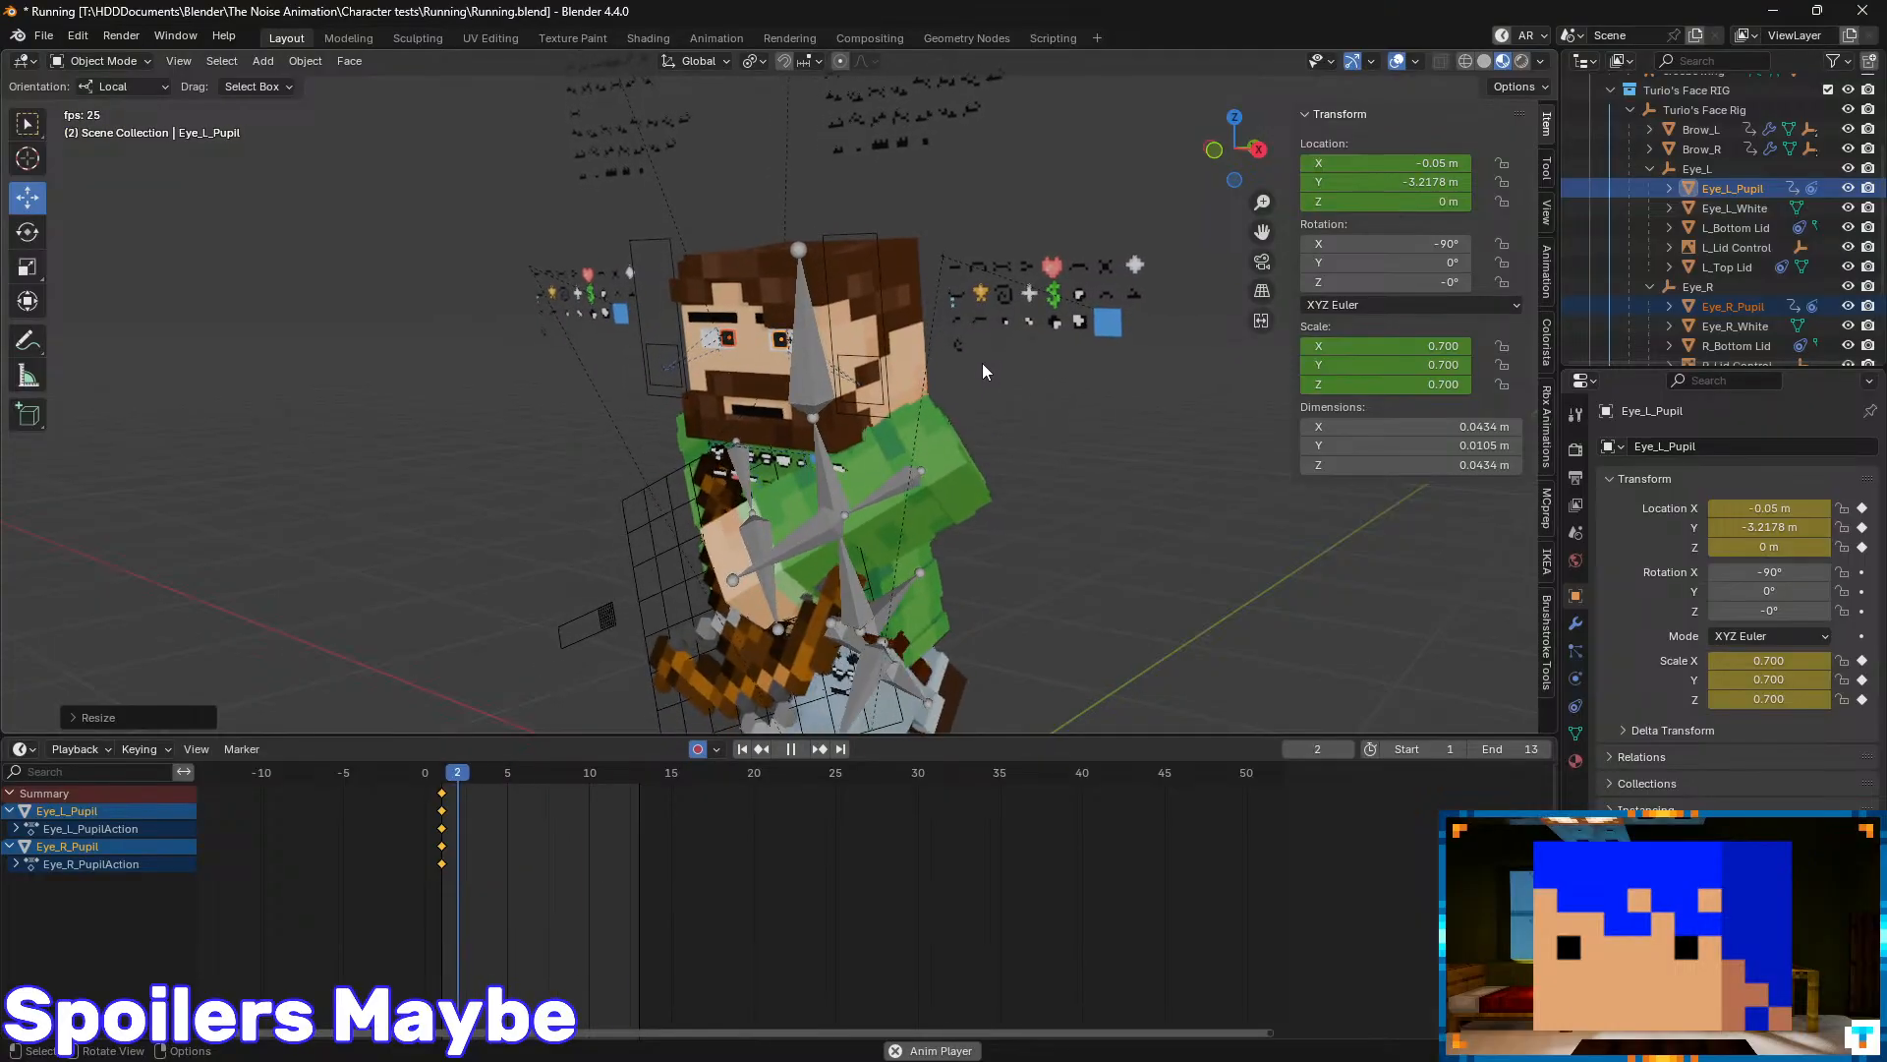
key("ctrl+s")
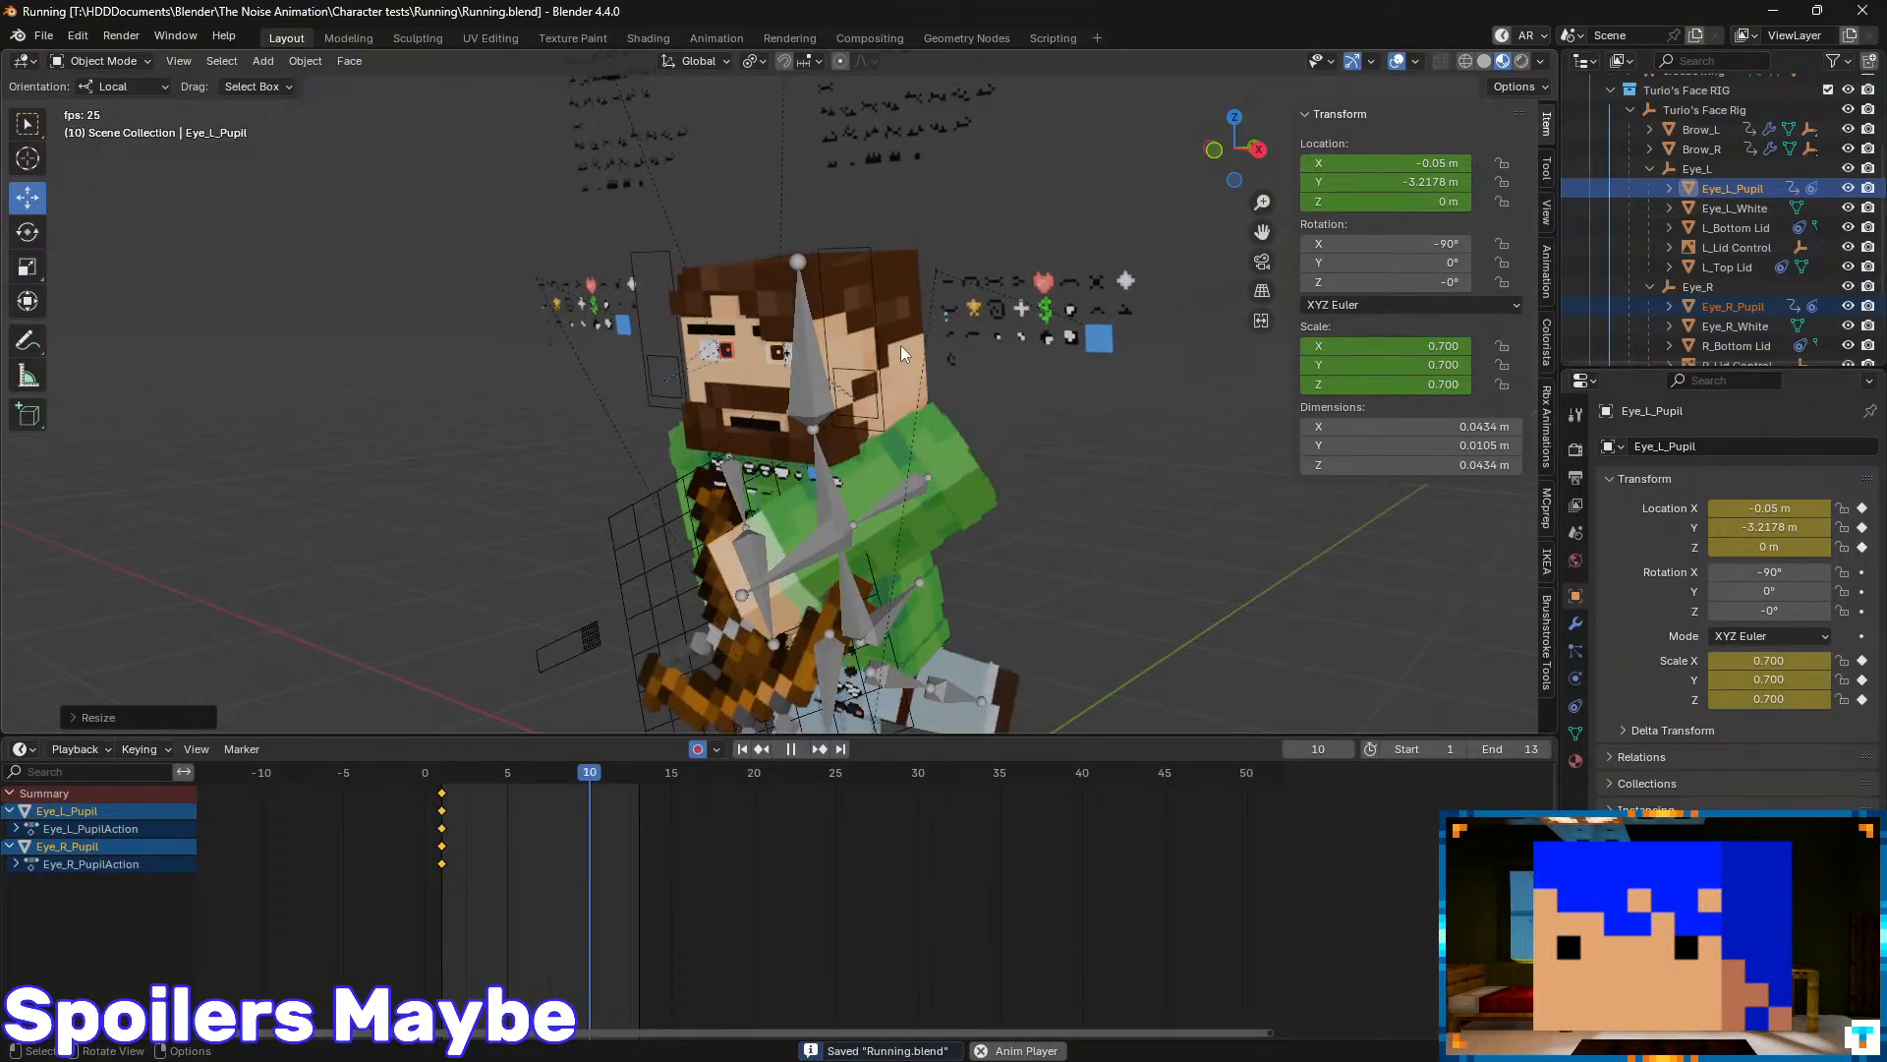
key("space")
scroll(693, 281, "up", 5)
scroll(745, 332, "down", 5)
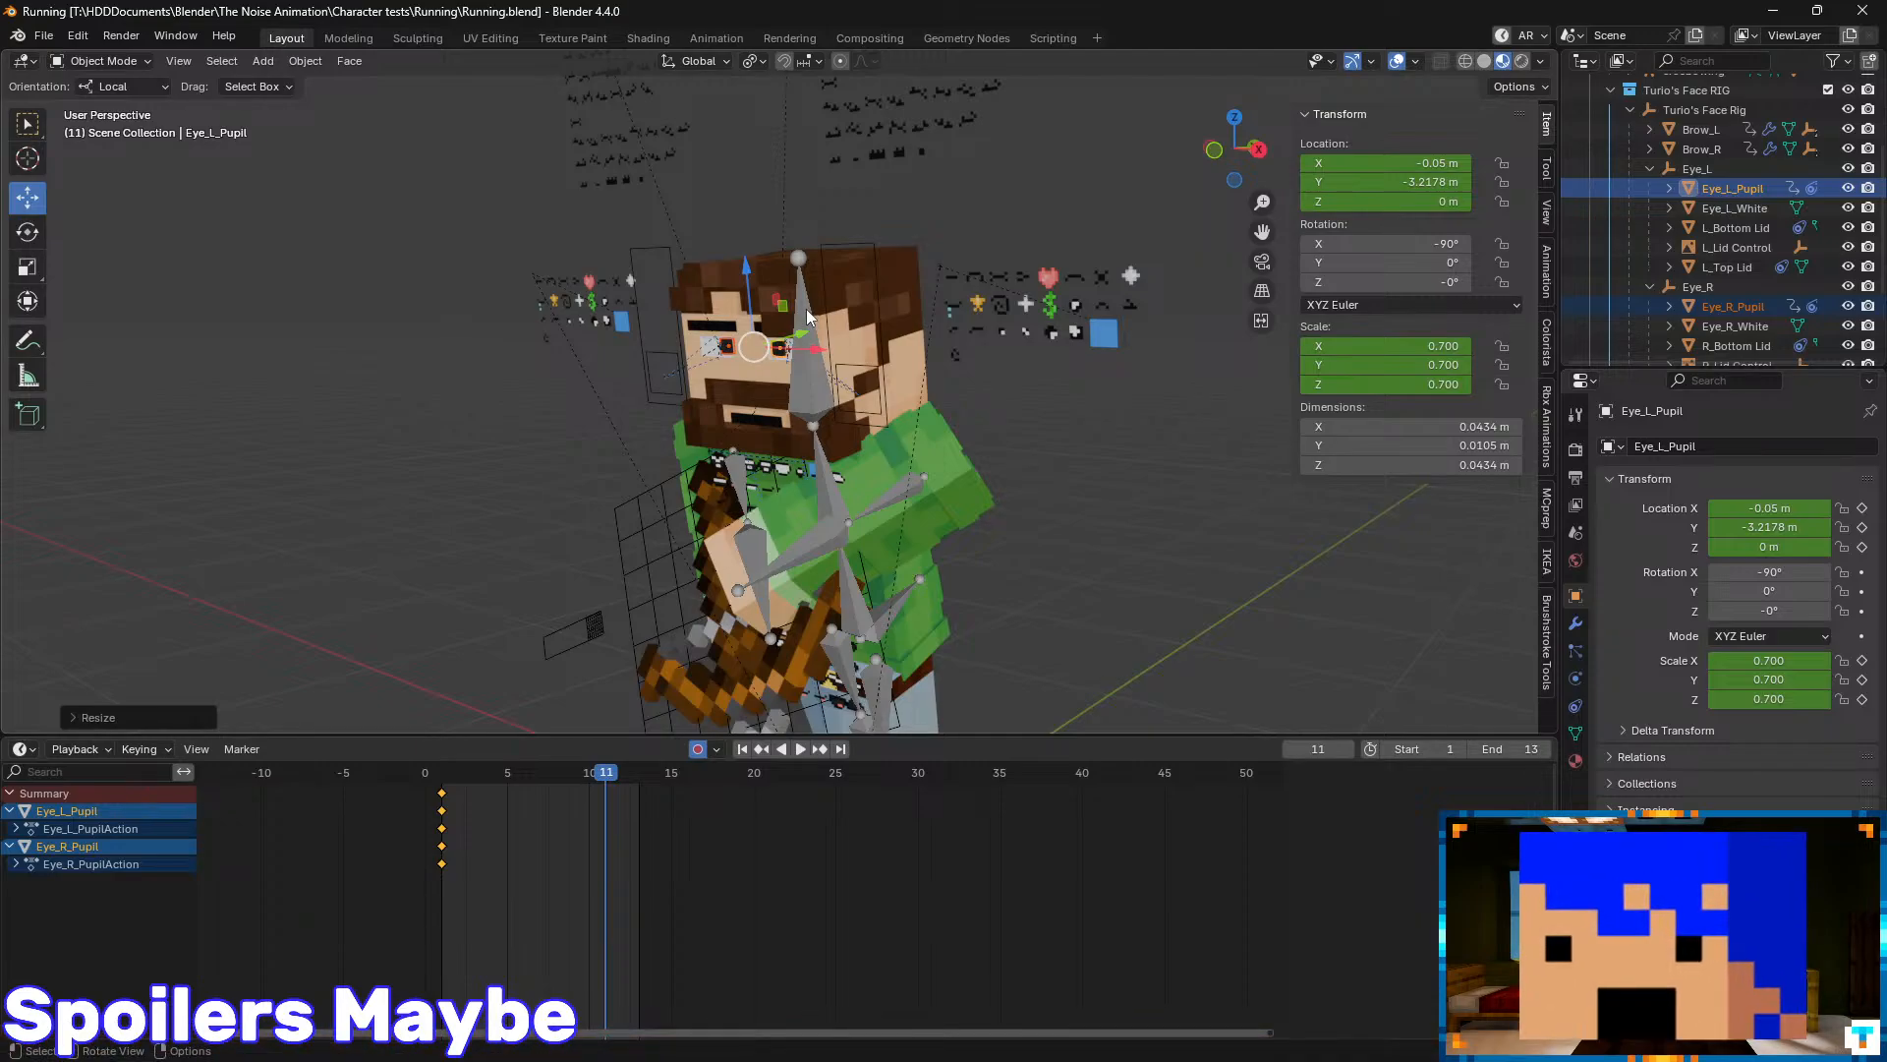
middle_click_drag(784, 433, 812, 428)
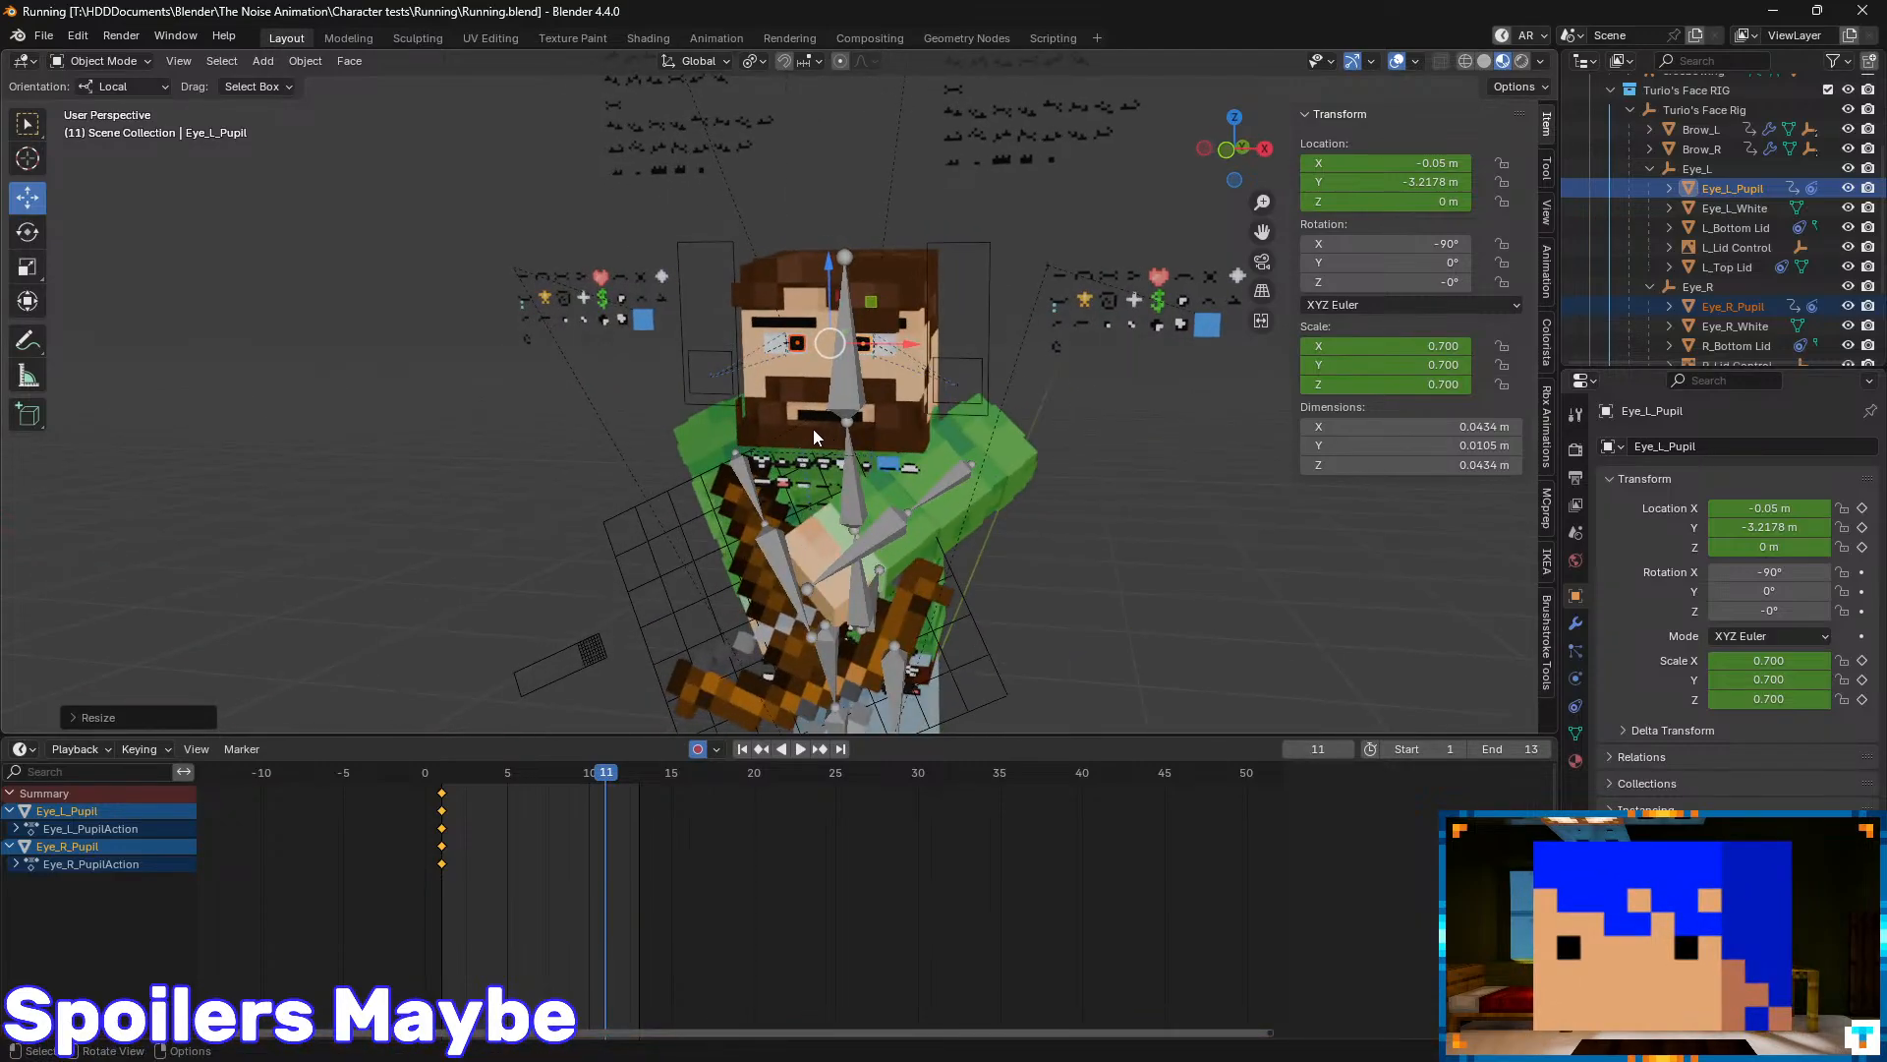
middle_click_drag(1010, 381, 917, 505)
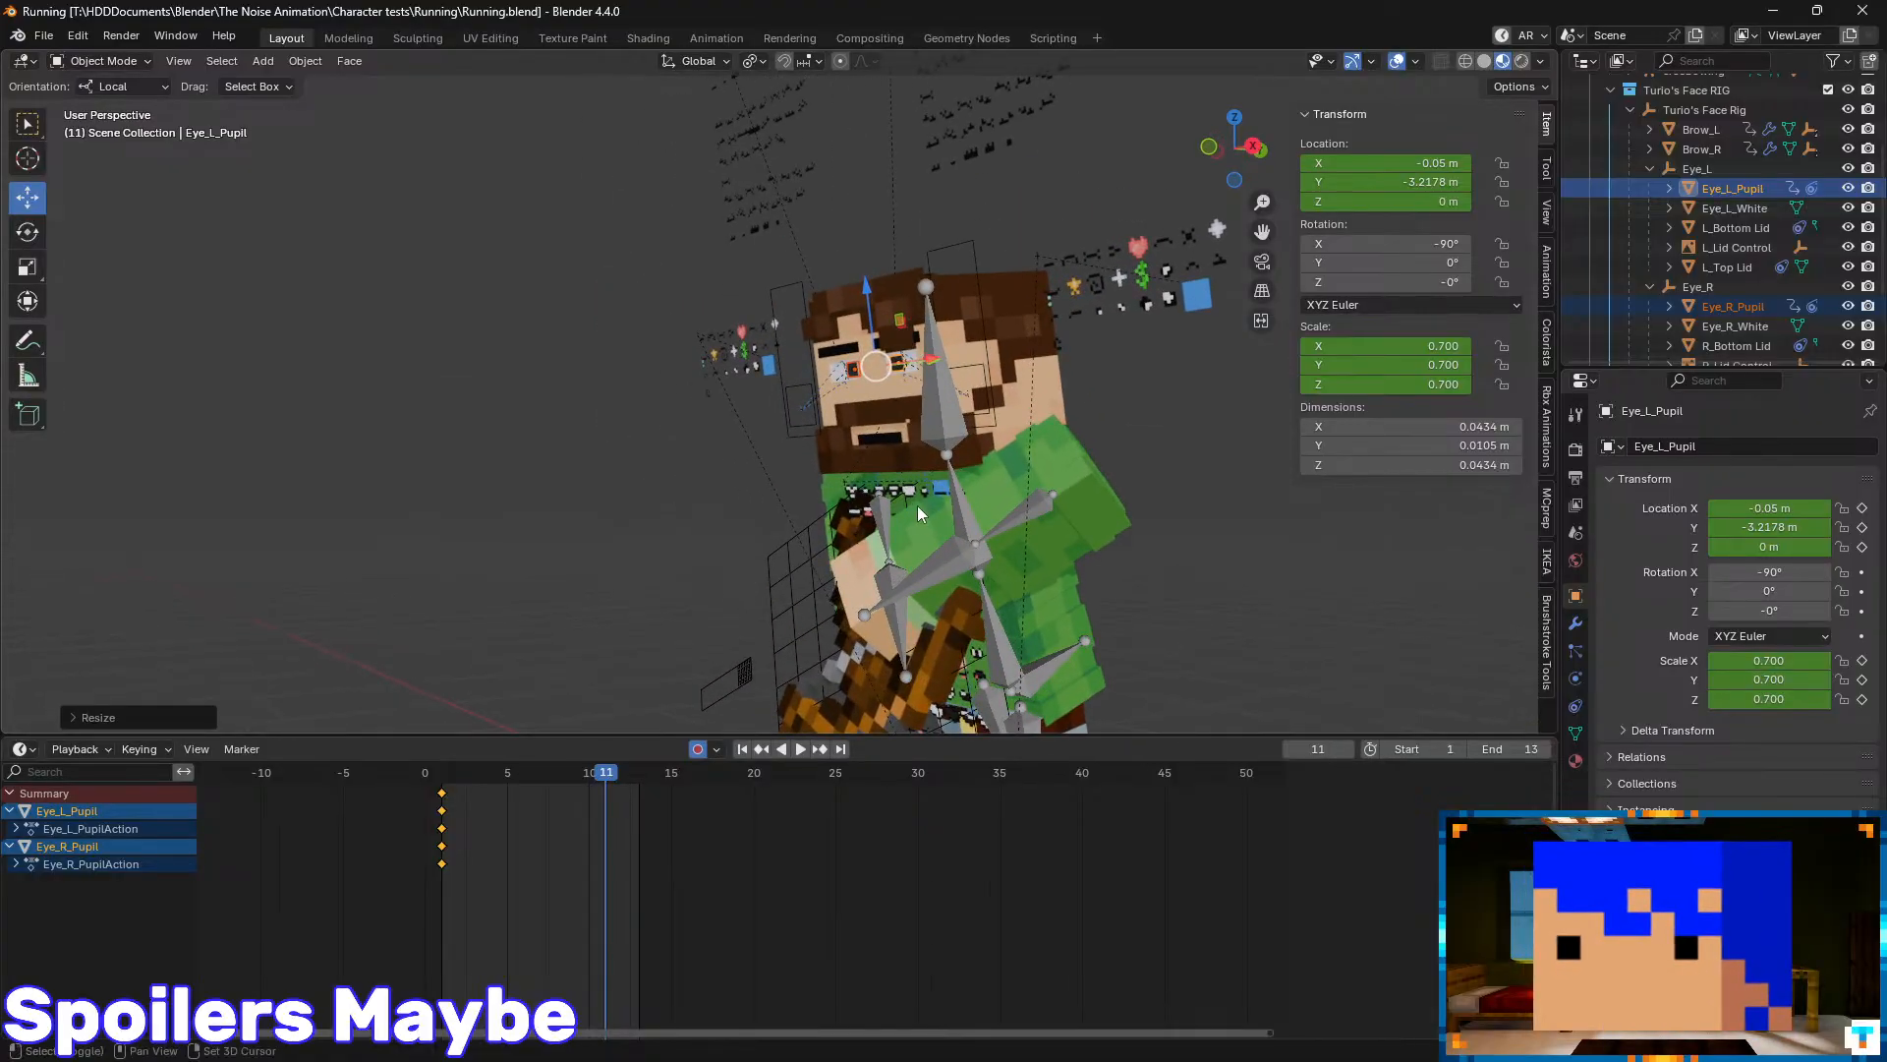
- Open the recent file The Noise Animation Scene2.blend and examine the character's eyes up close
left_click(45, 37)
mouse_move(140, 94)
left_click(364, 135)
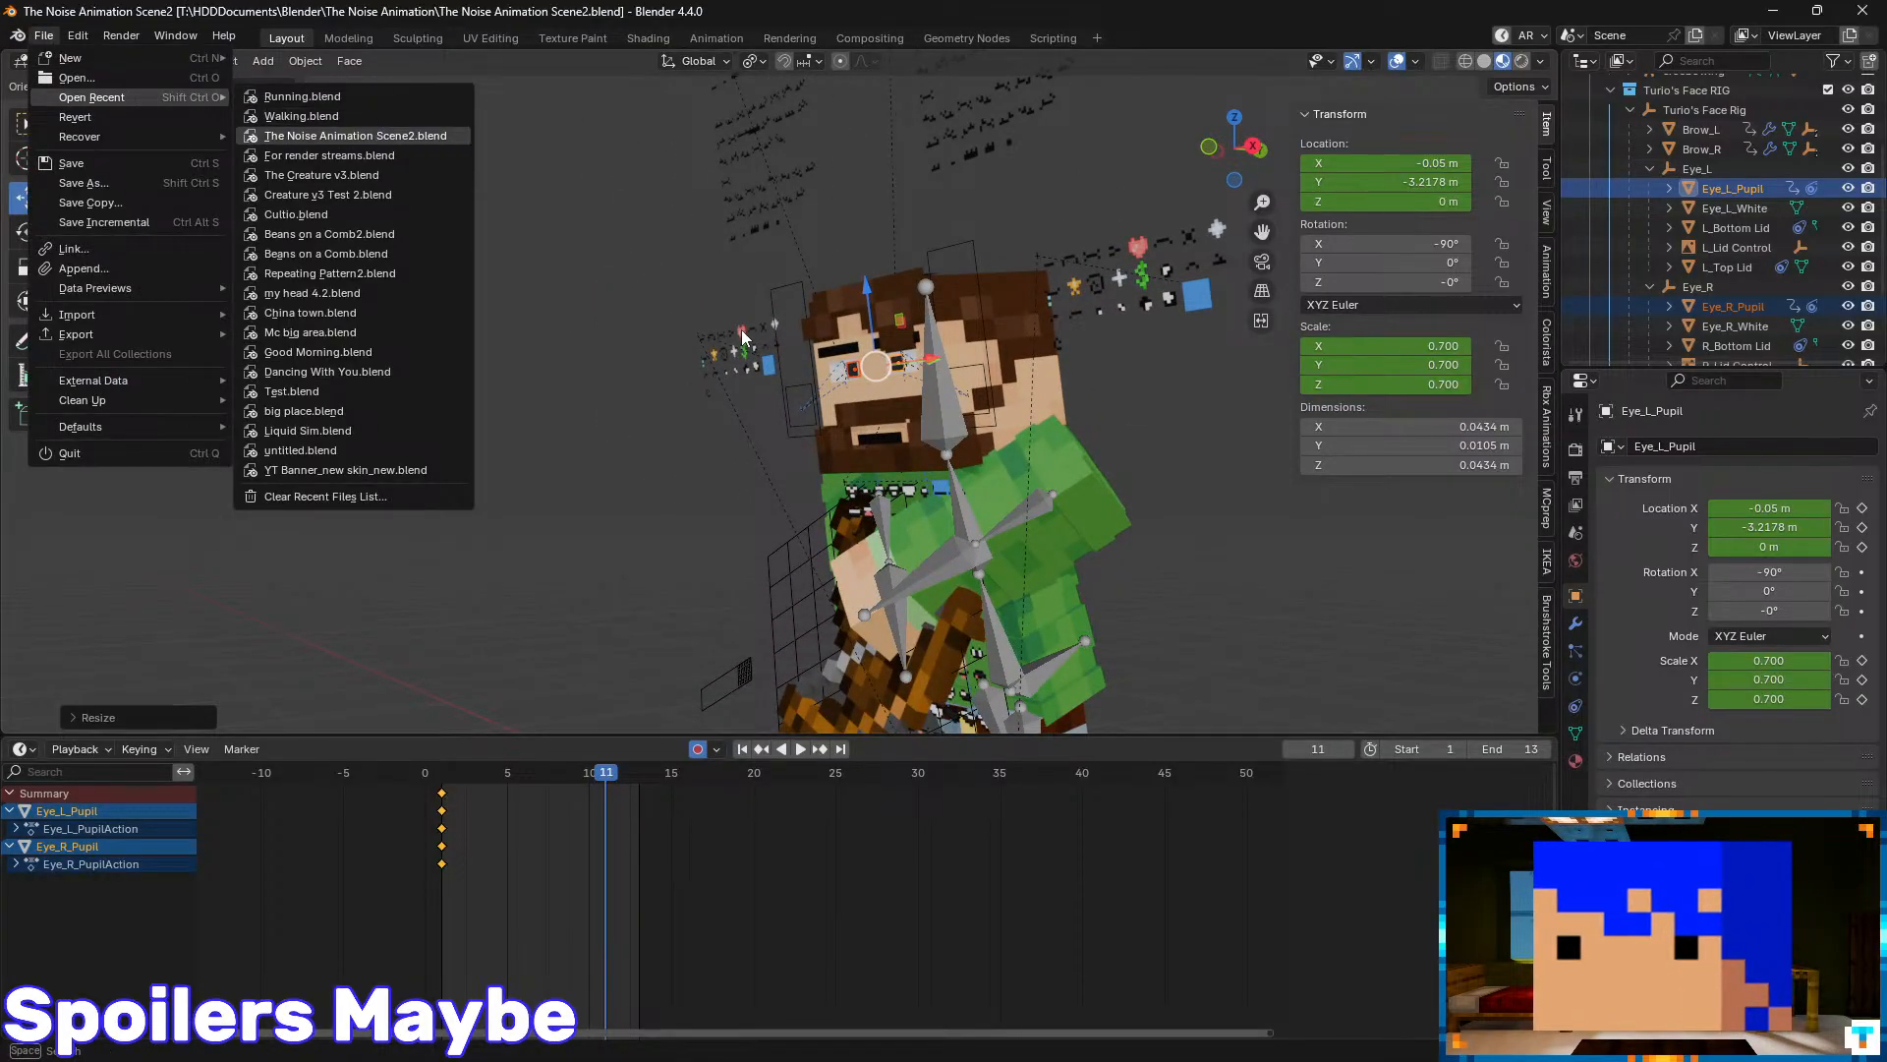
scroll(725, 405, "up", 10)
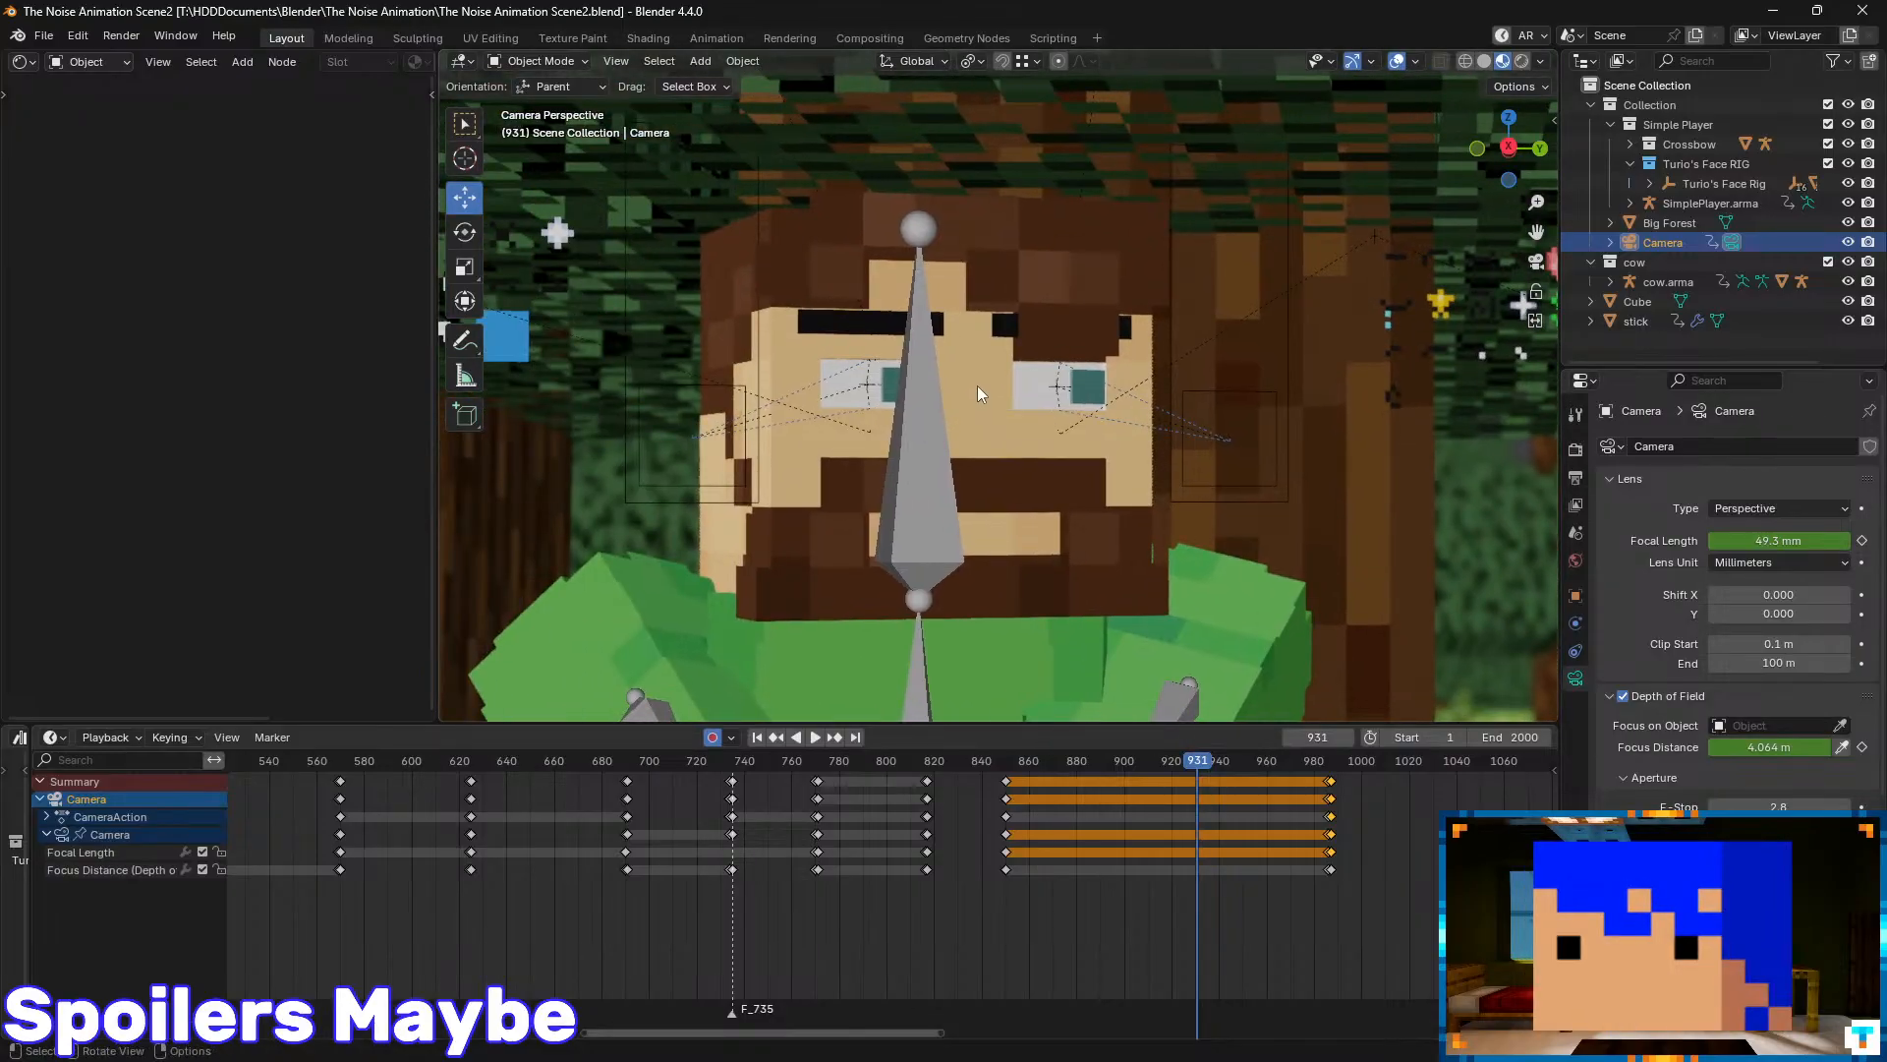
left_click(1241, 378)
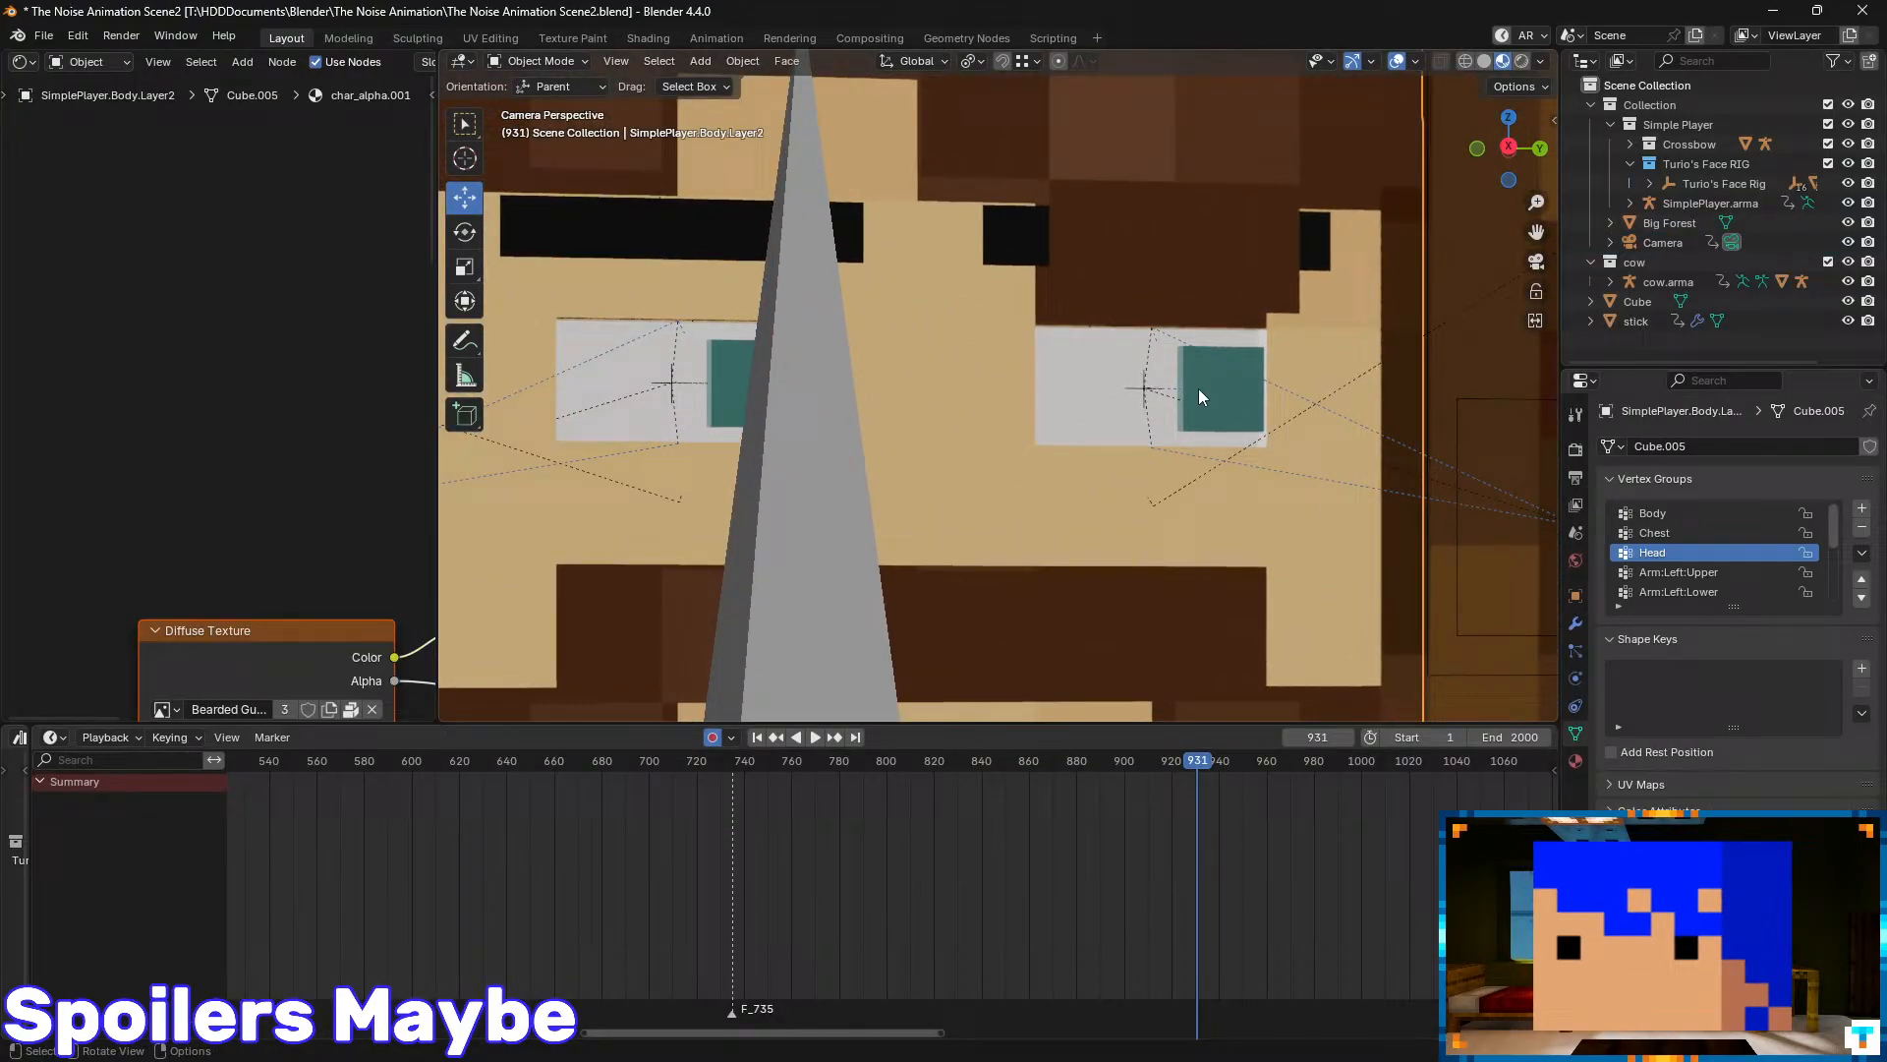
scroll(1197, 387, "down", 10)
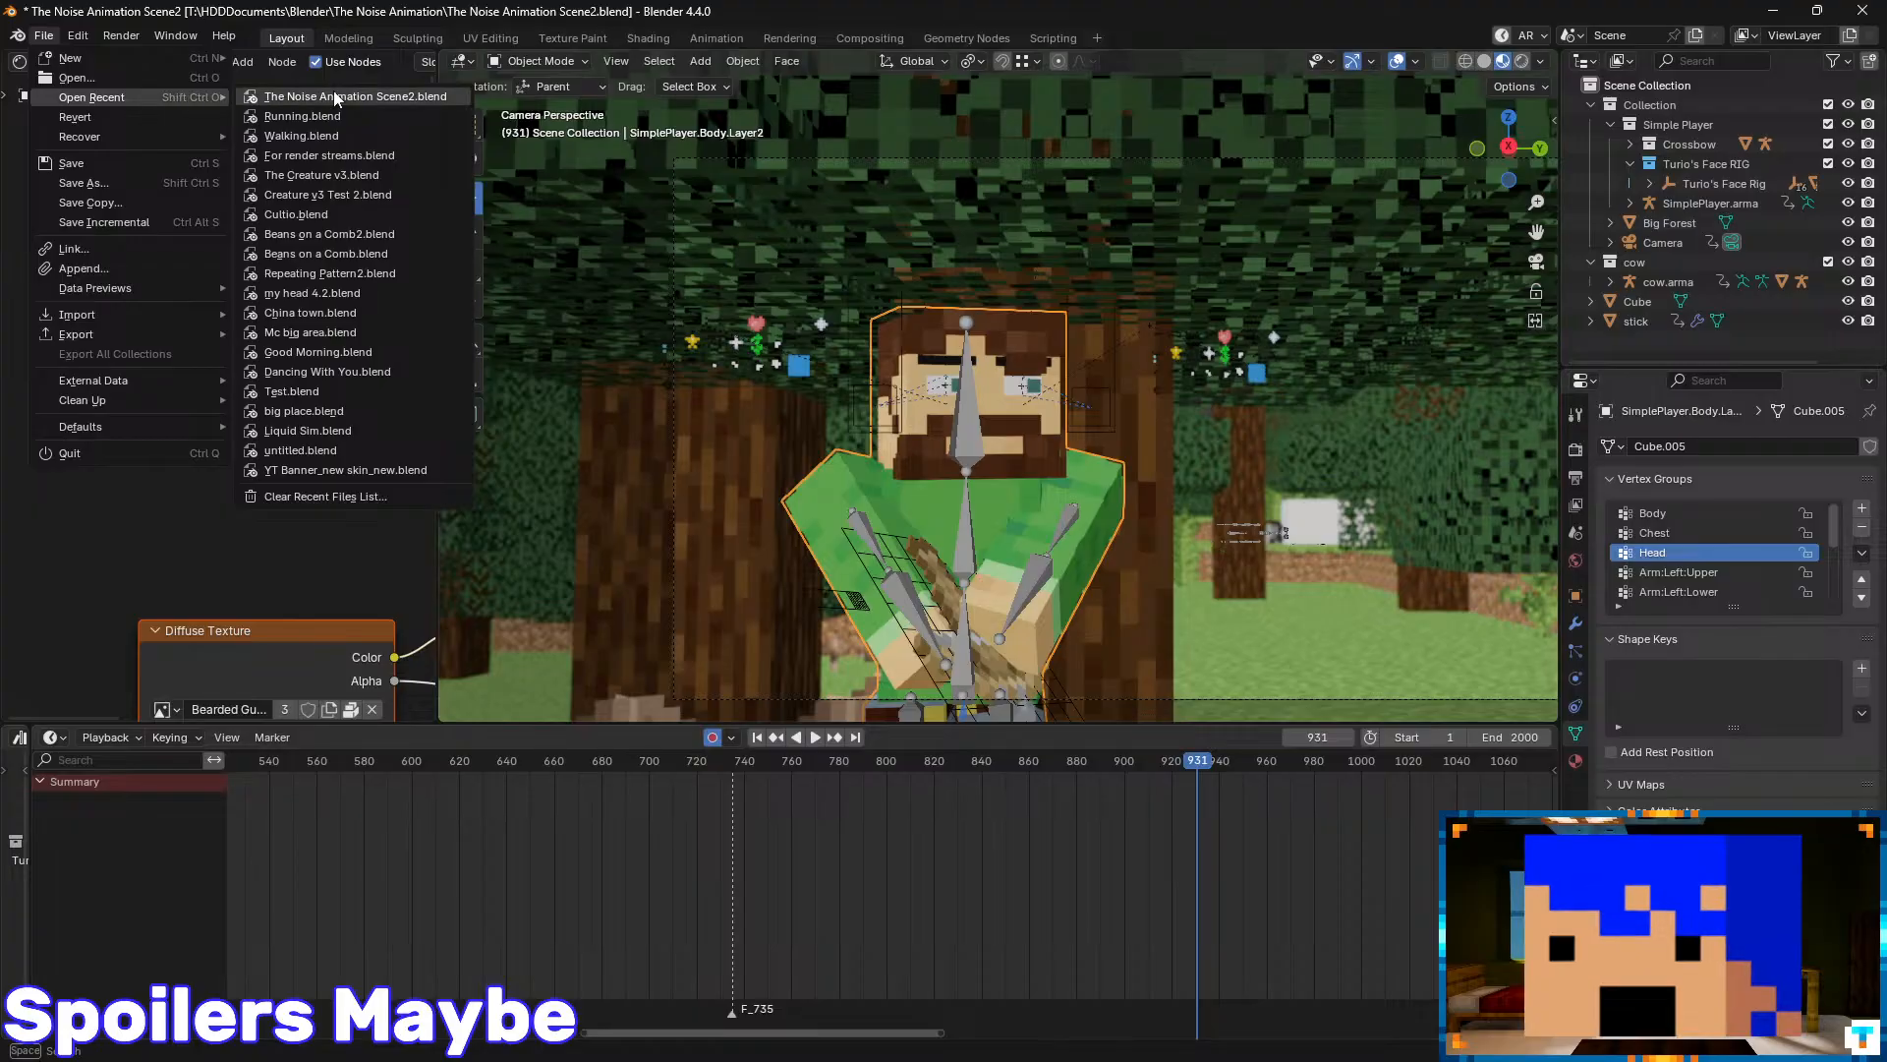
- Reopen the recent file Running.blend in place of the forest scene and view the whole character
left_click(334, 108)
left_click(981, 577)
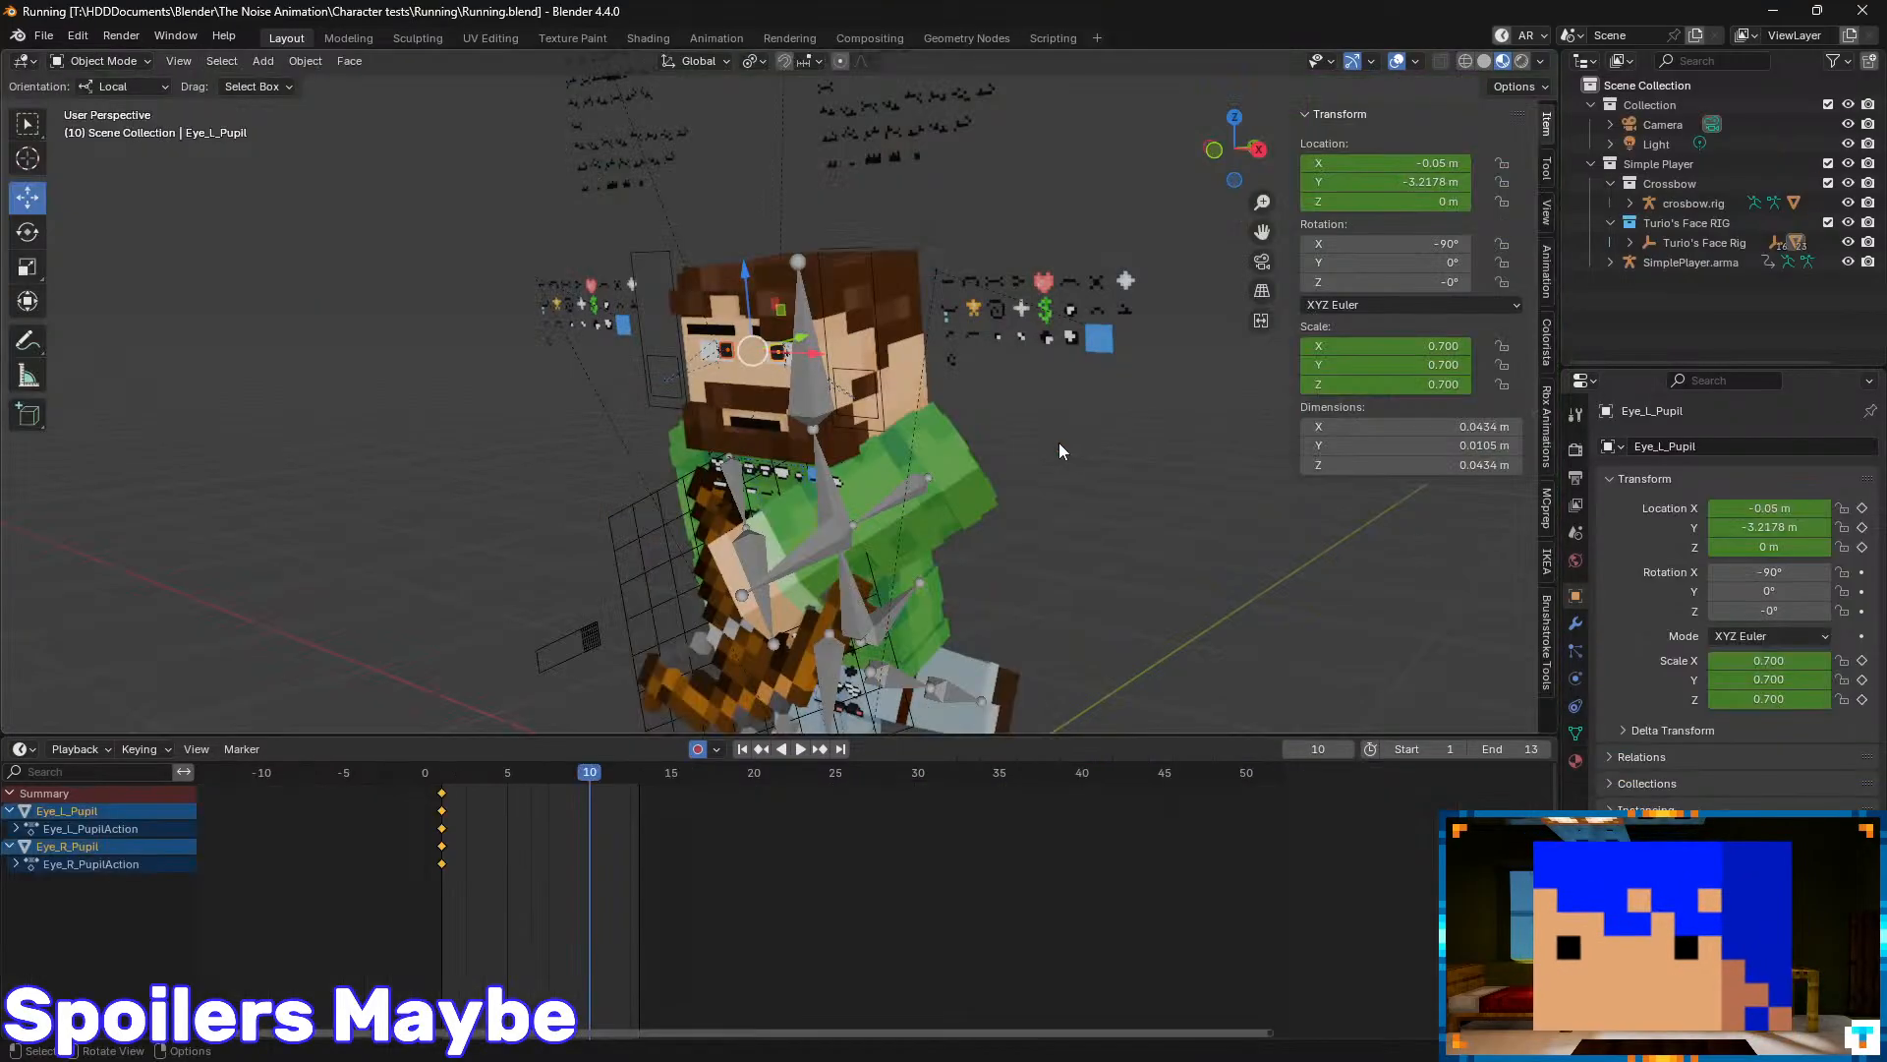
scroll(786, 377, "down", 3)
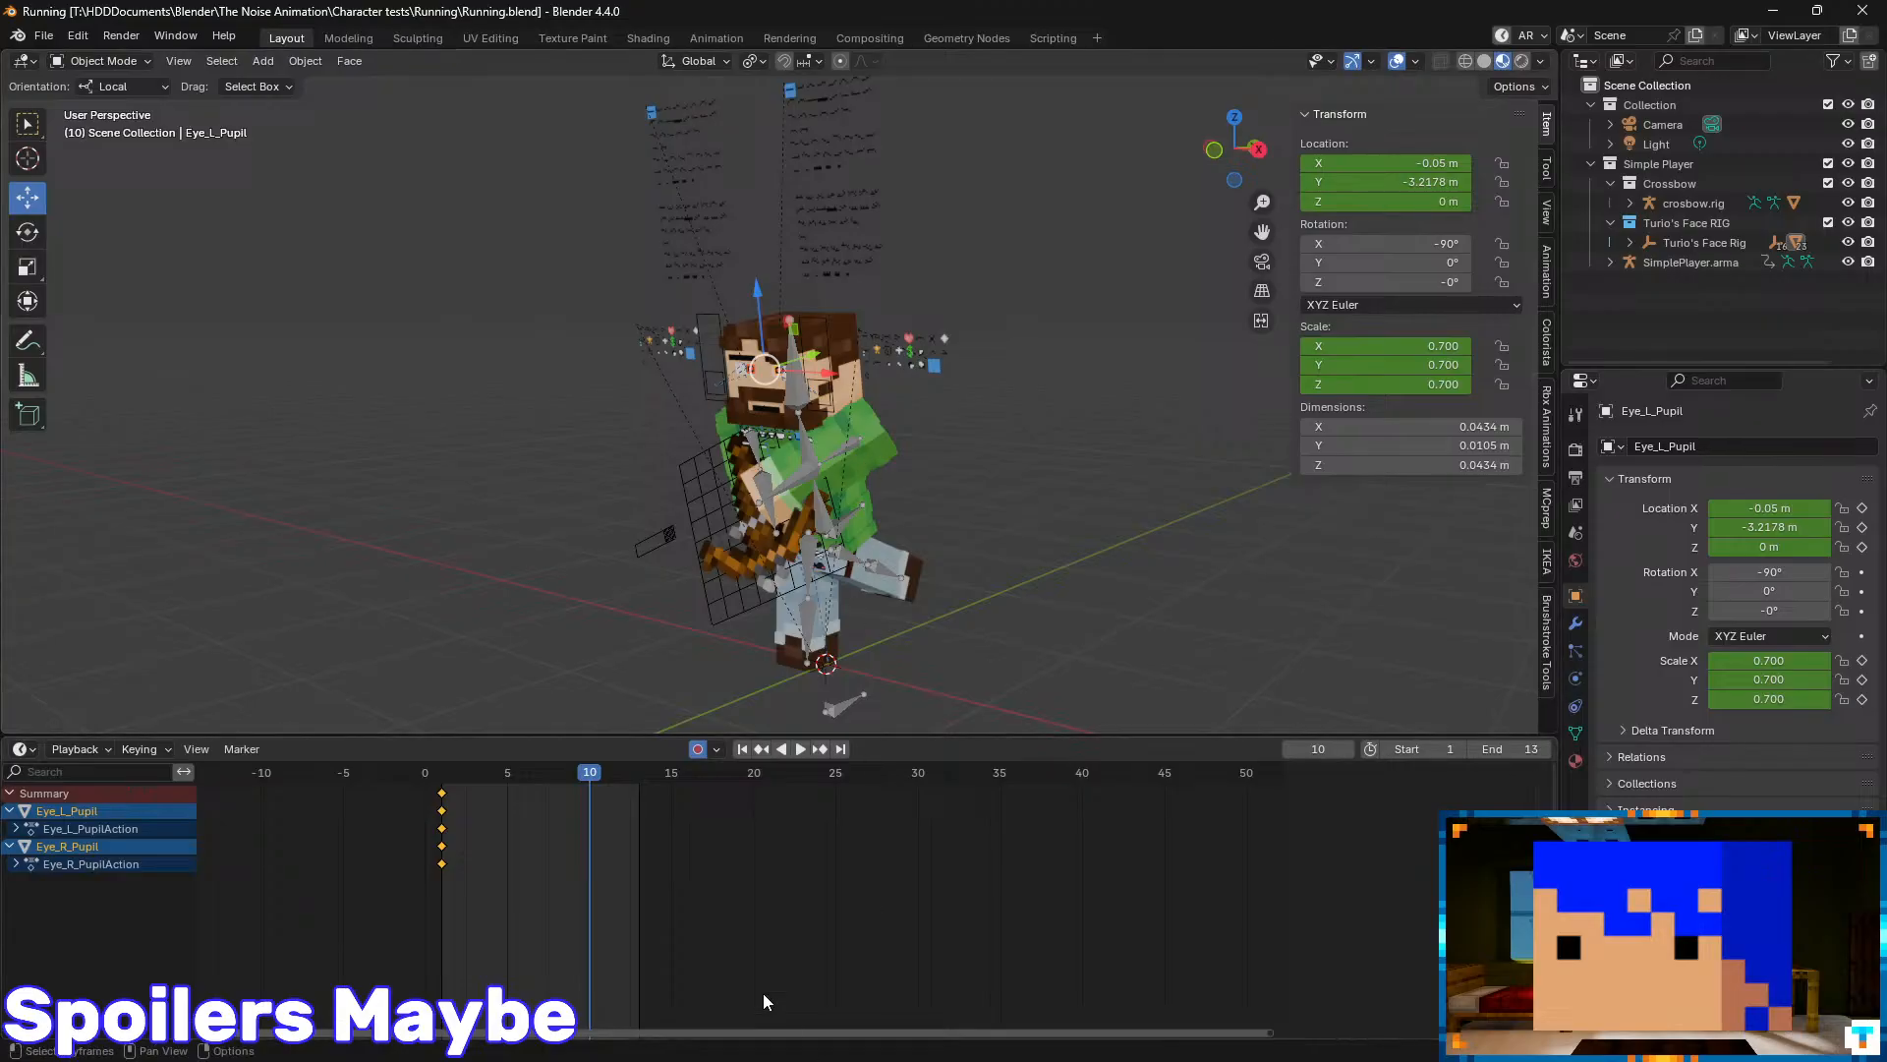
- Launch Aseprite from the Windows search and maximize its window
key("super")
type("as")
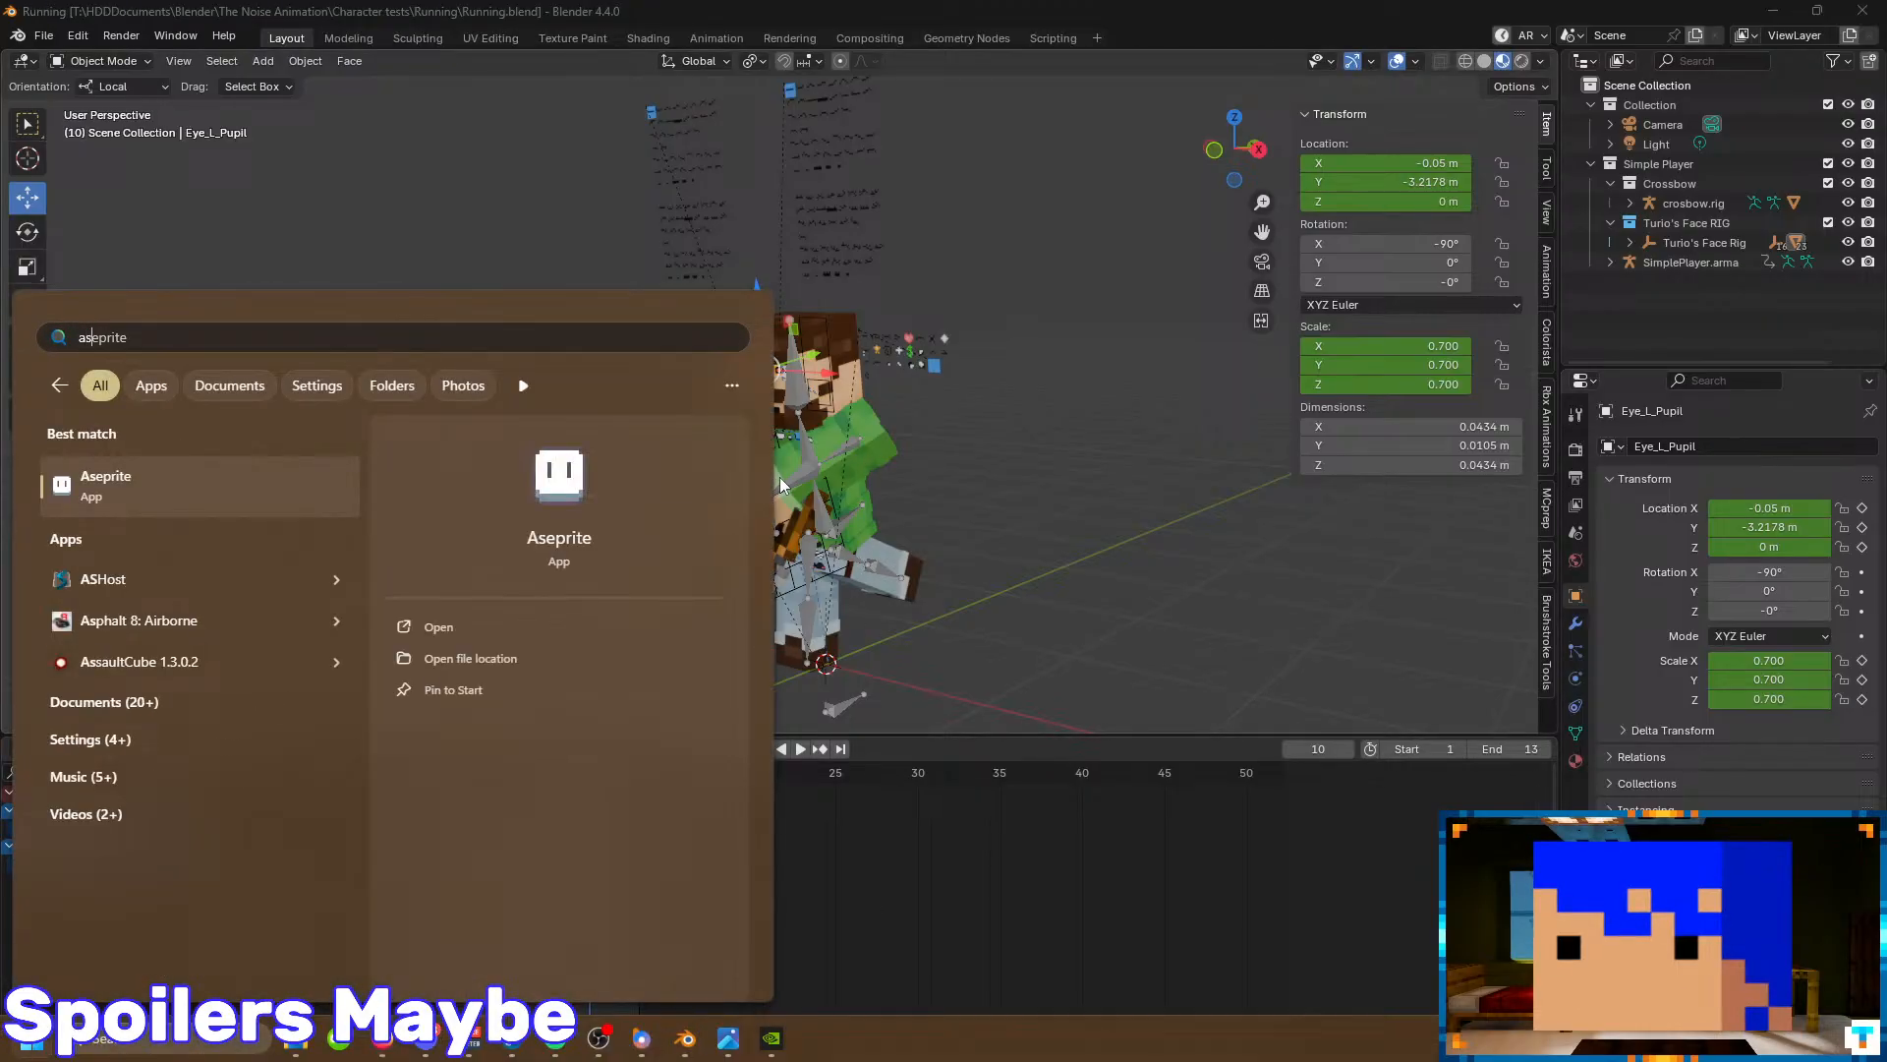
key("Return")
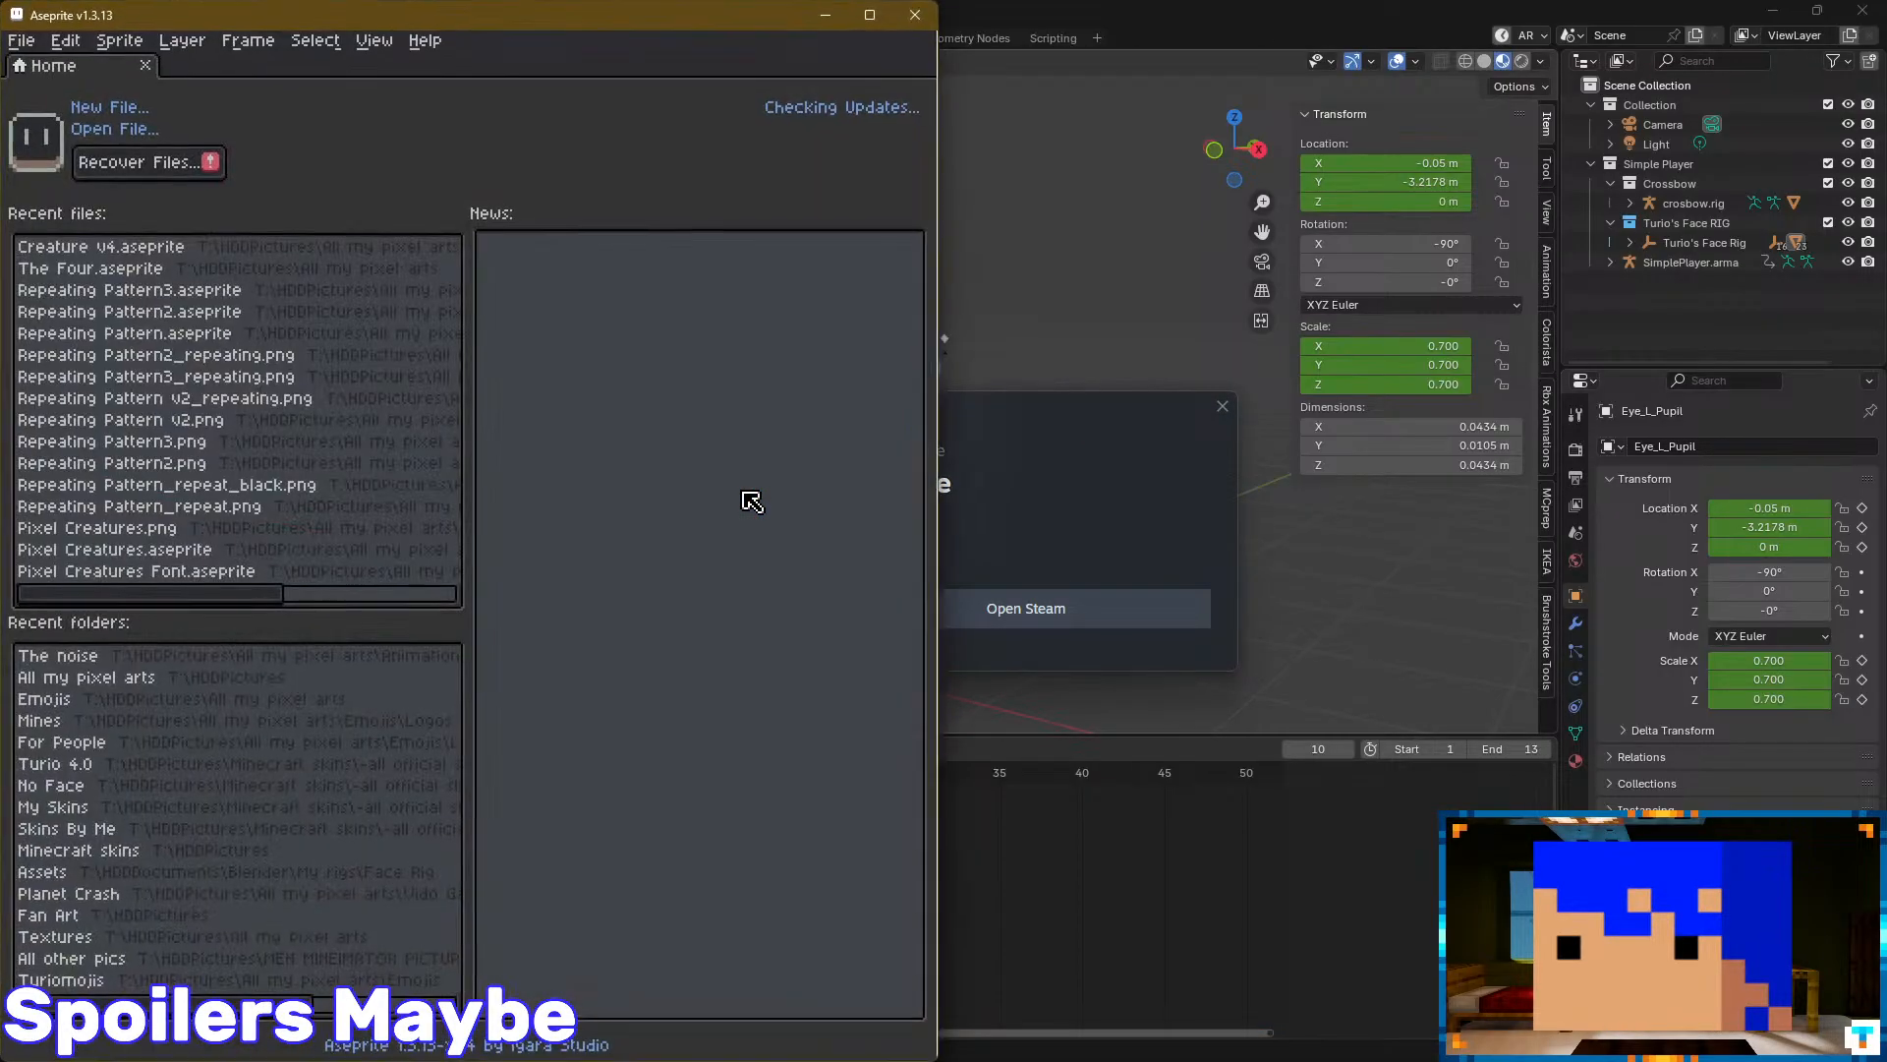
left_click(853, 21)
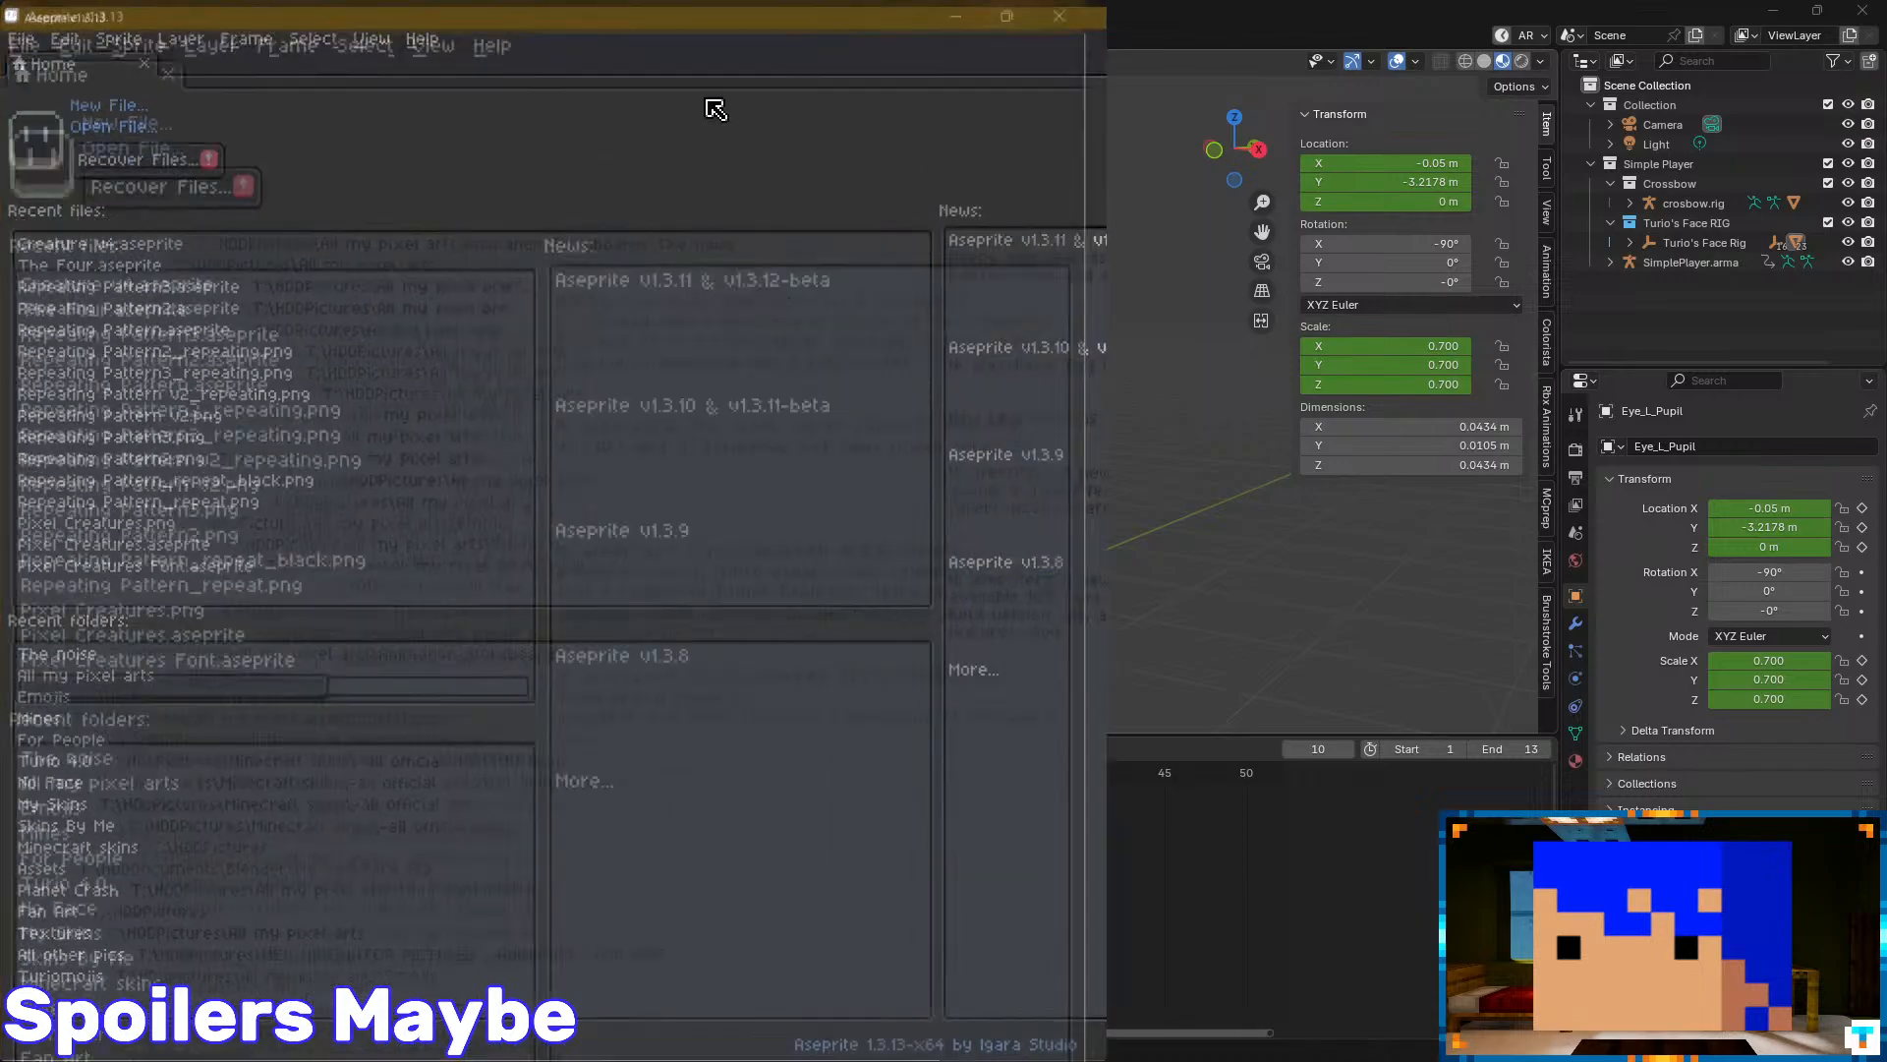
- Browse the Pictures folder in File Explorer to locate the folder with the Minecraft skins
left_click(296, 1040)
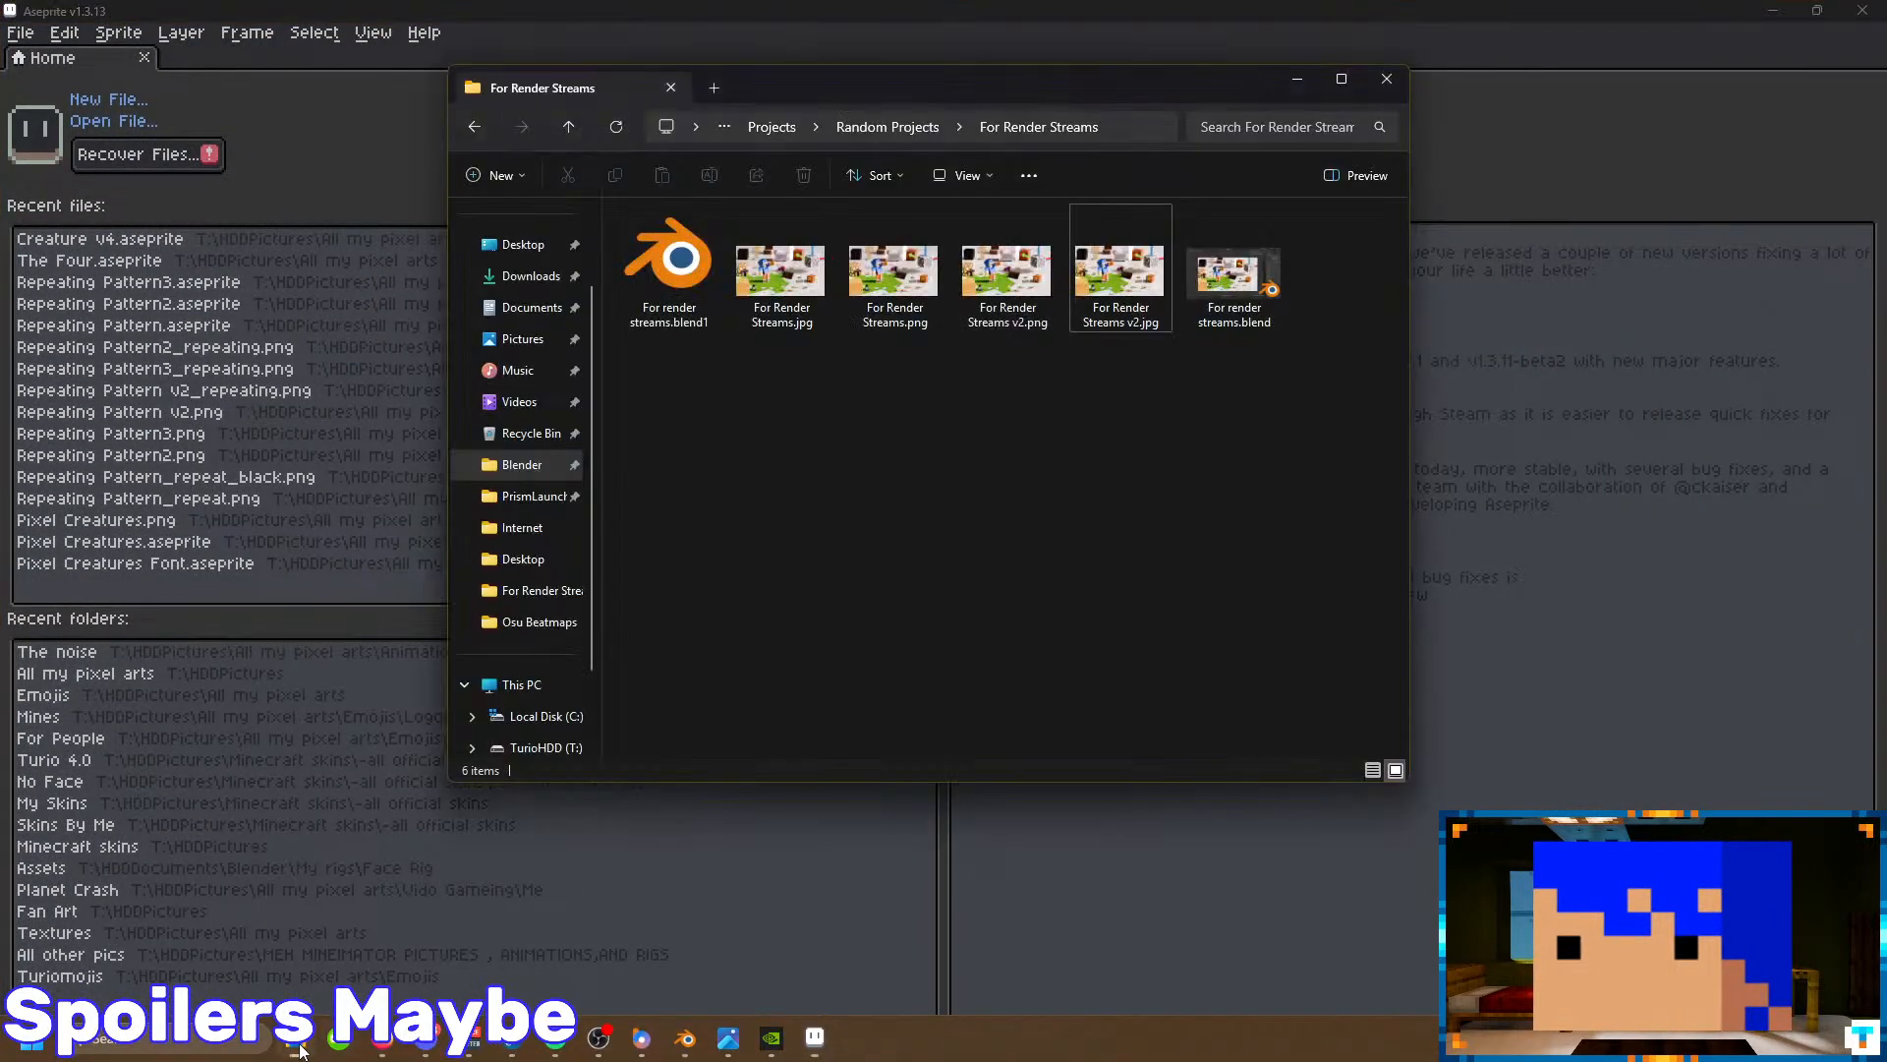
left_click(536, 346)
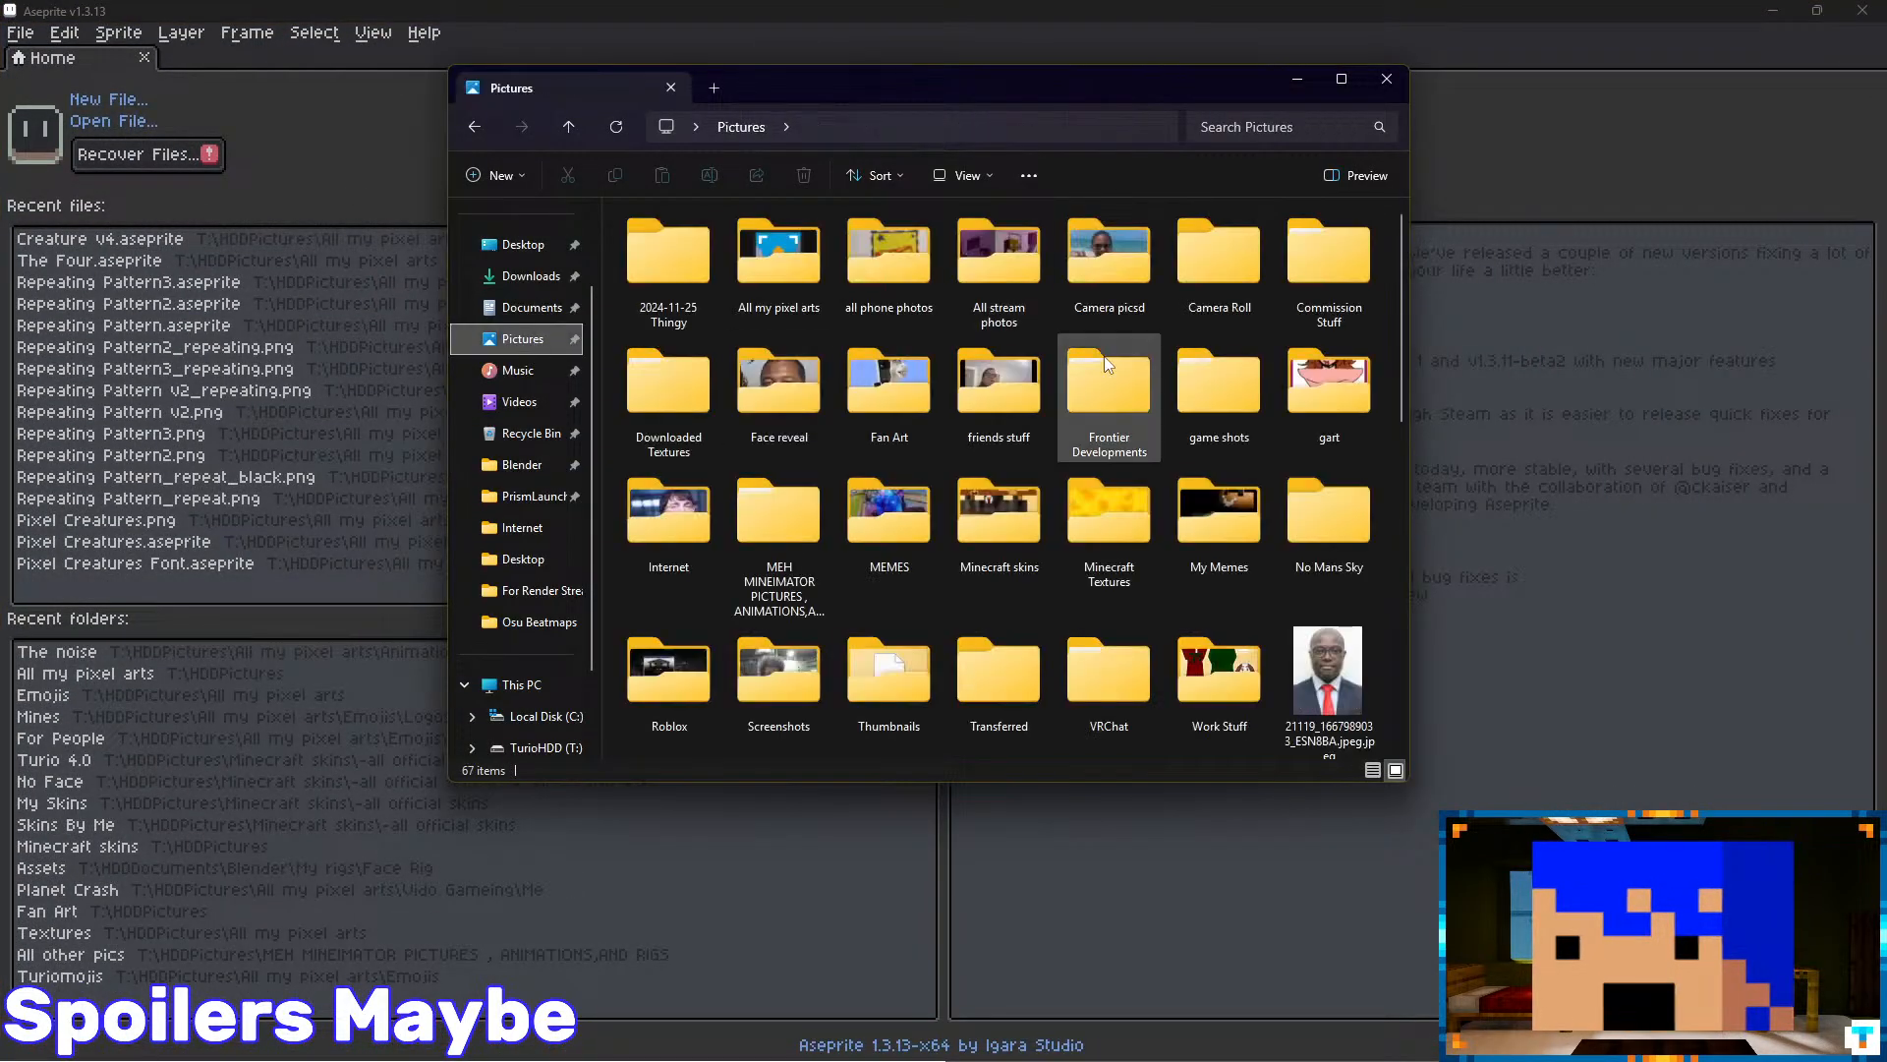
double_click(789, 252)
left_click(569, 128)
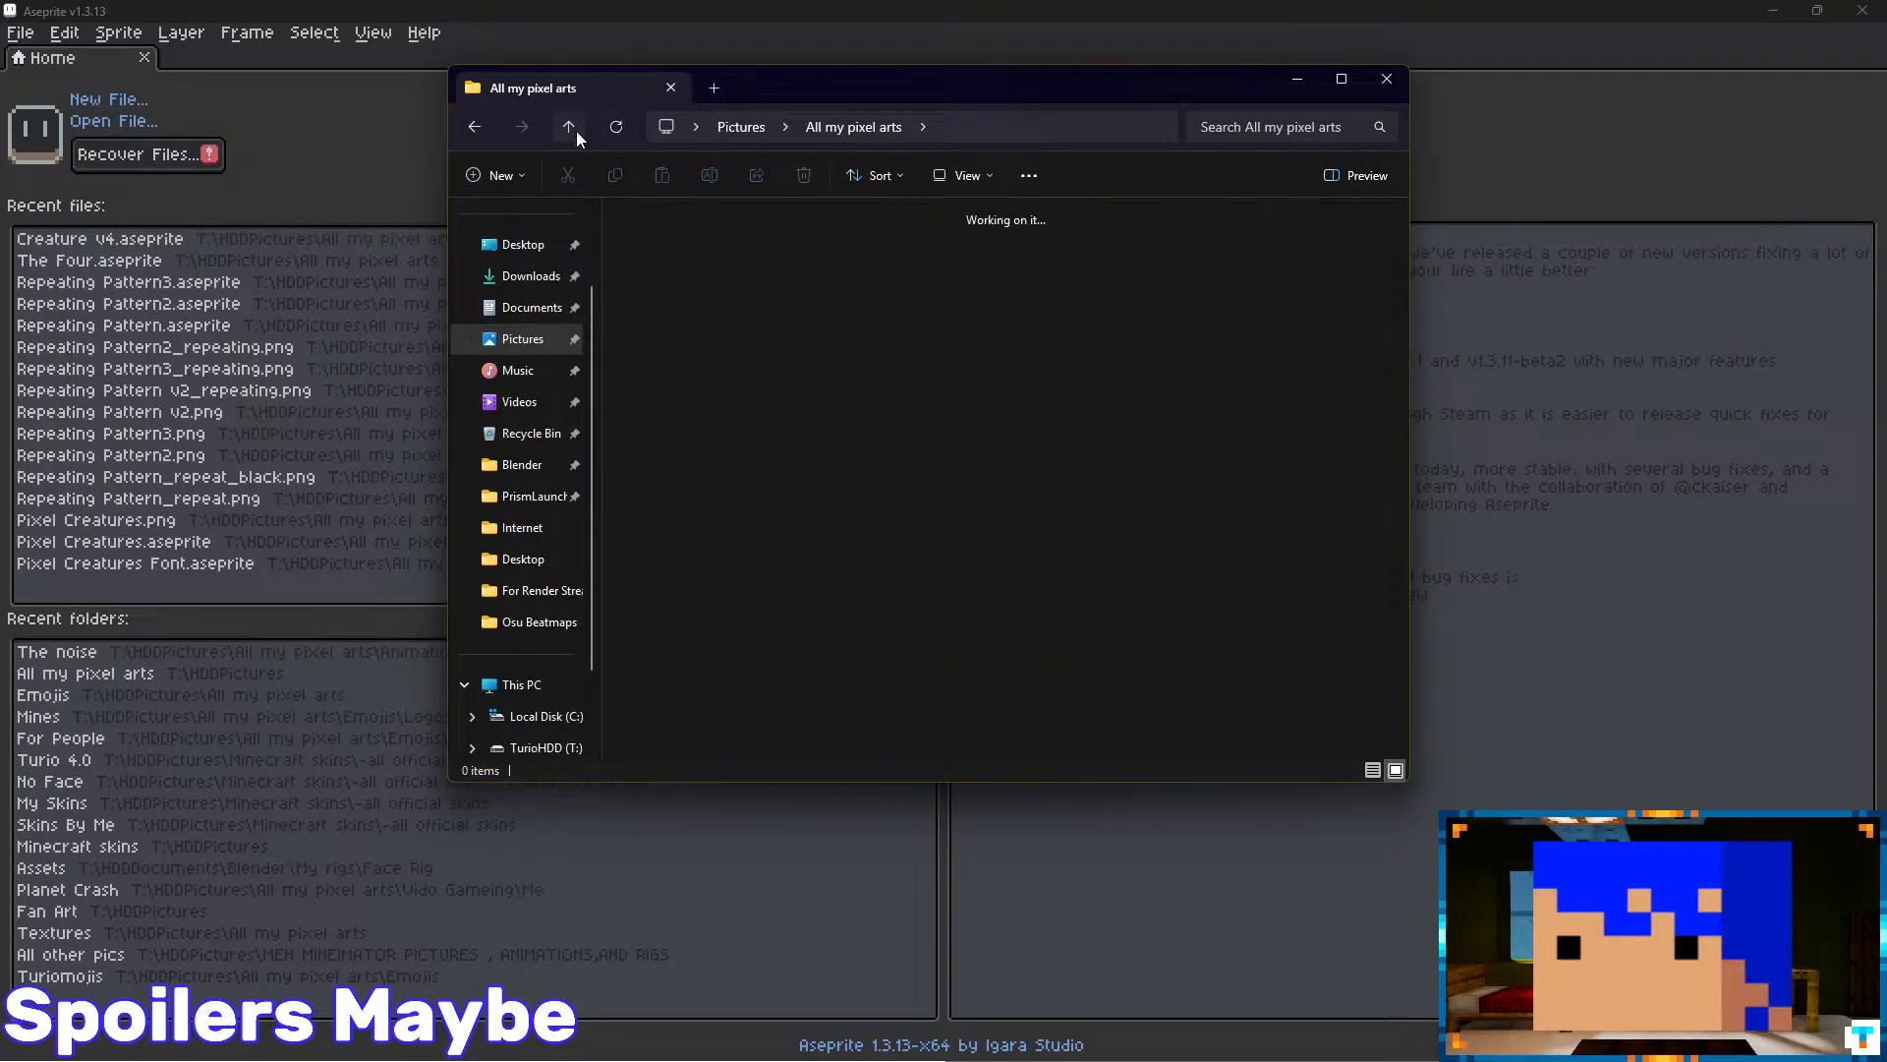
scroll(1036, 374, "down", 6)
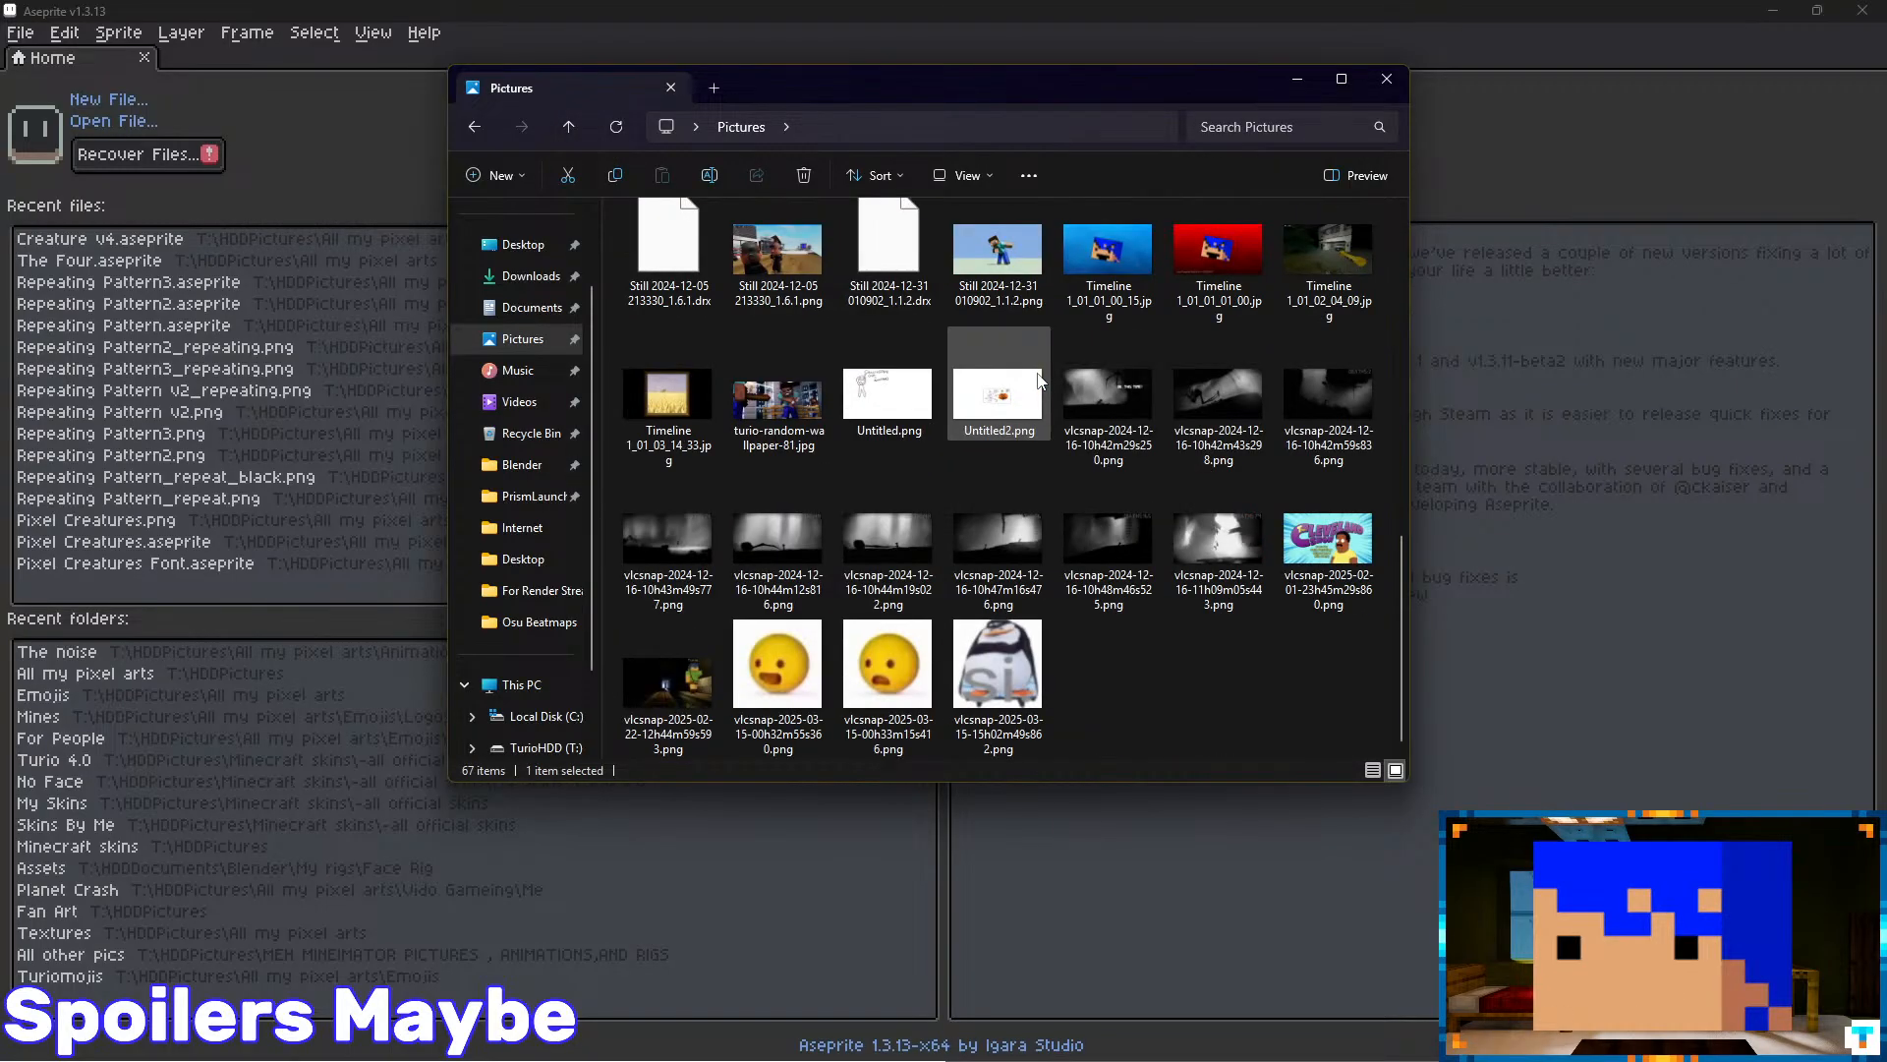
scroll(1036, 370, "up", 2)
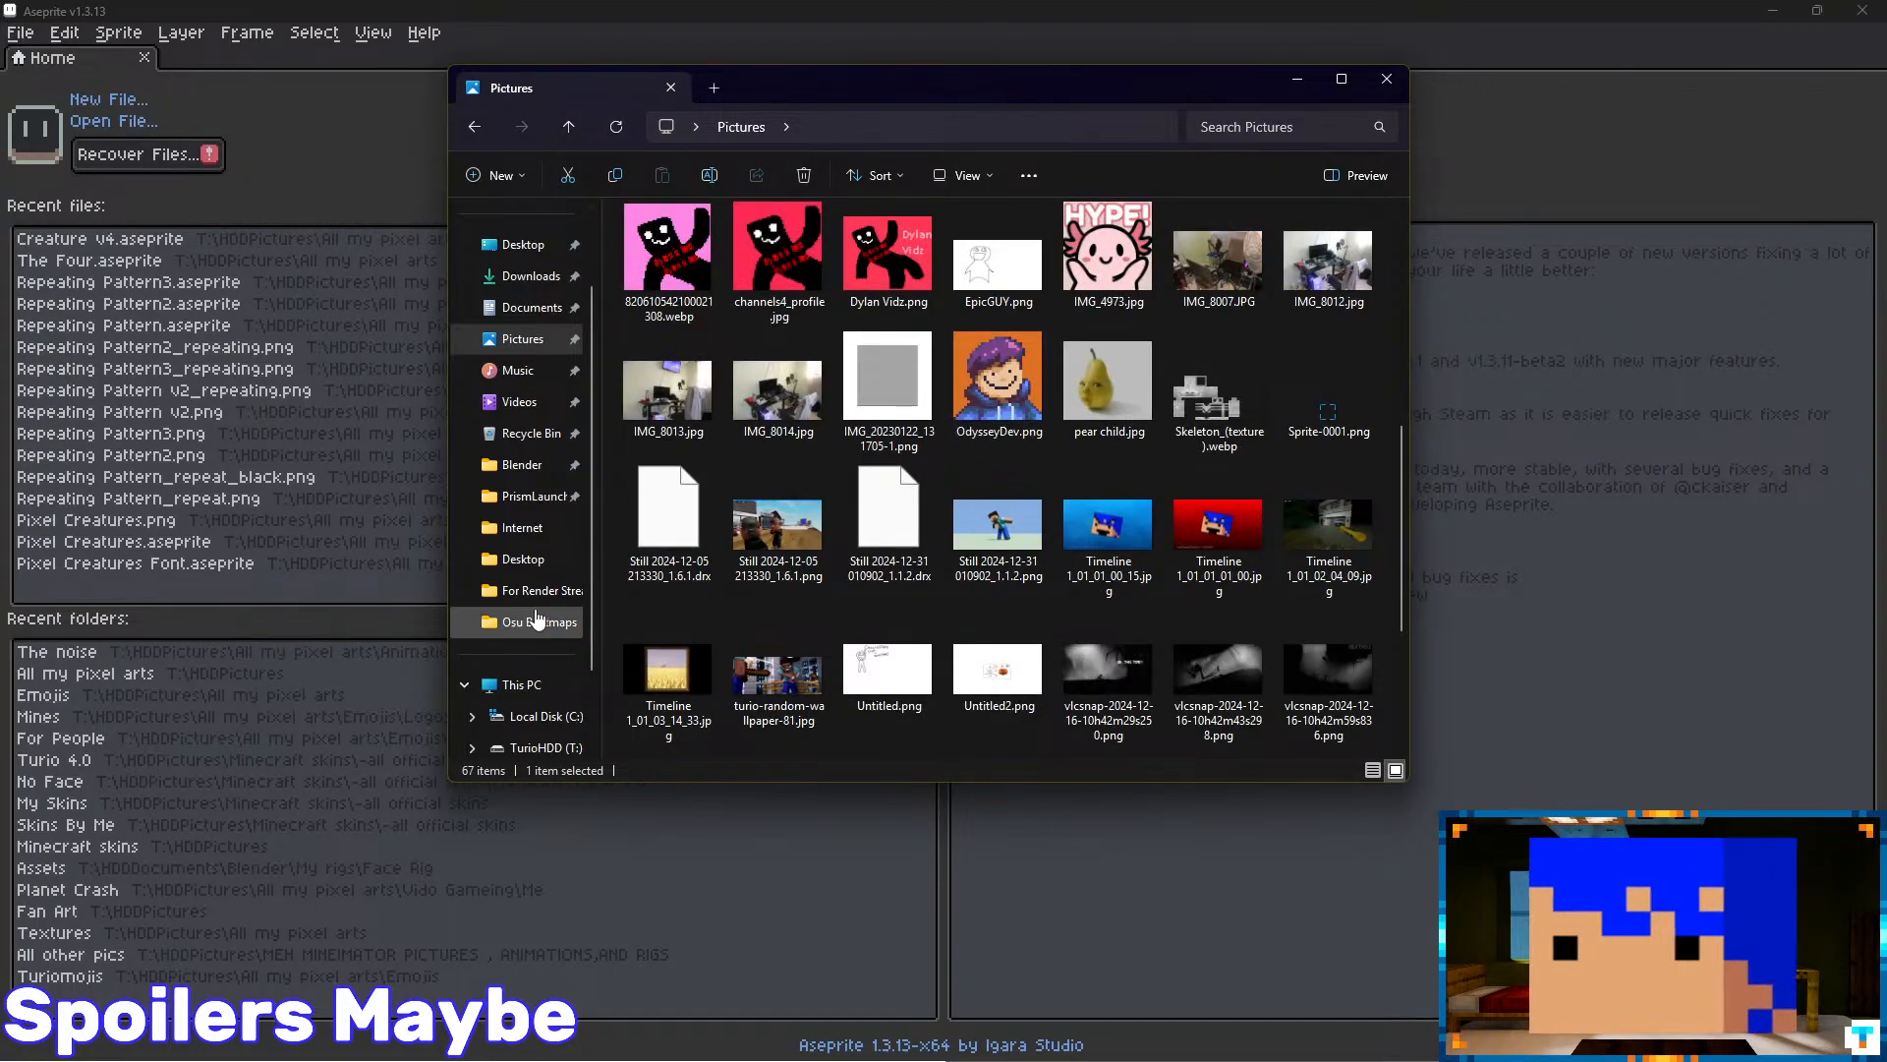
scroll(953, 382, "up", 4)
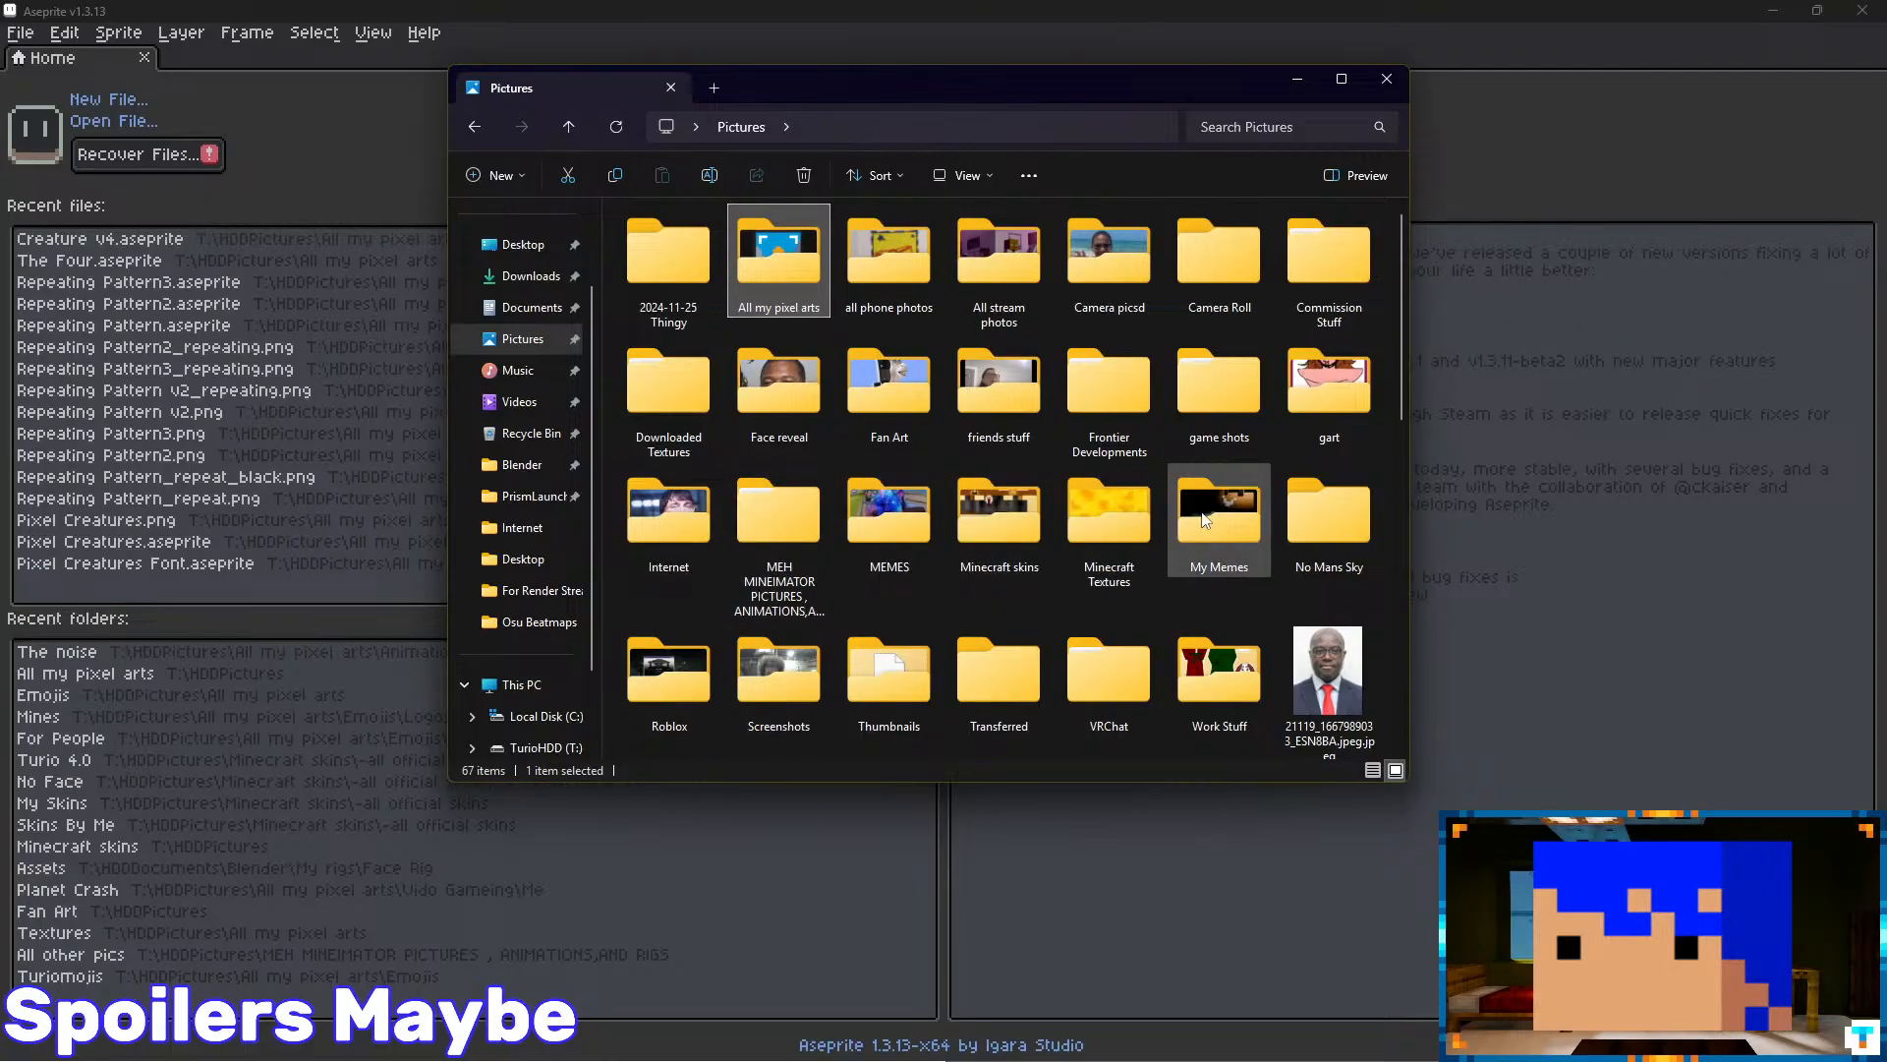
- Open Bearded Guy.png from Minecraft skins, -all official skins, Skins By Me in Aseprite
double_click(973, 514)
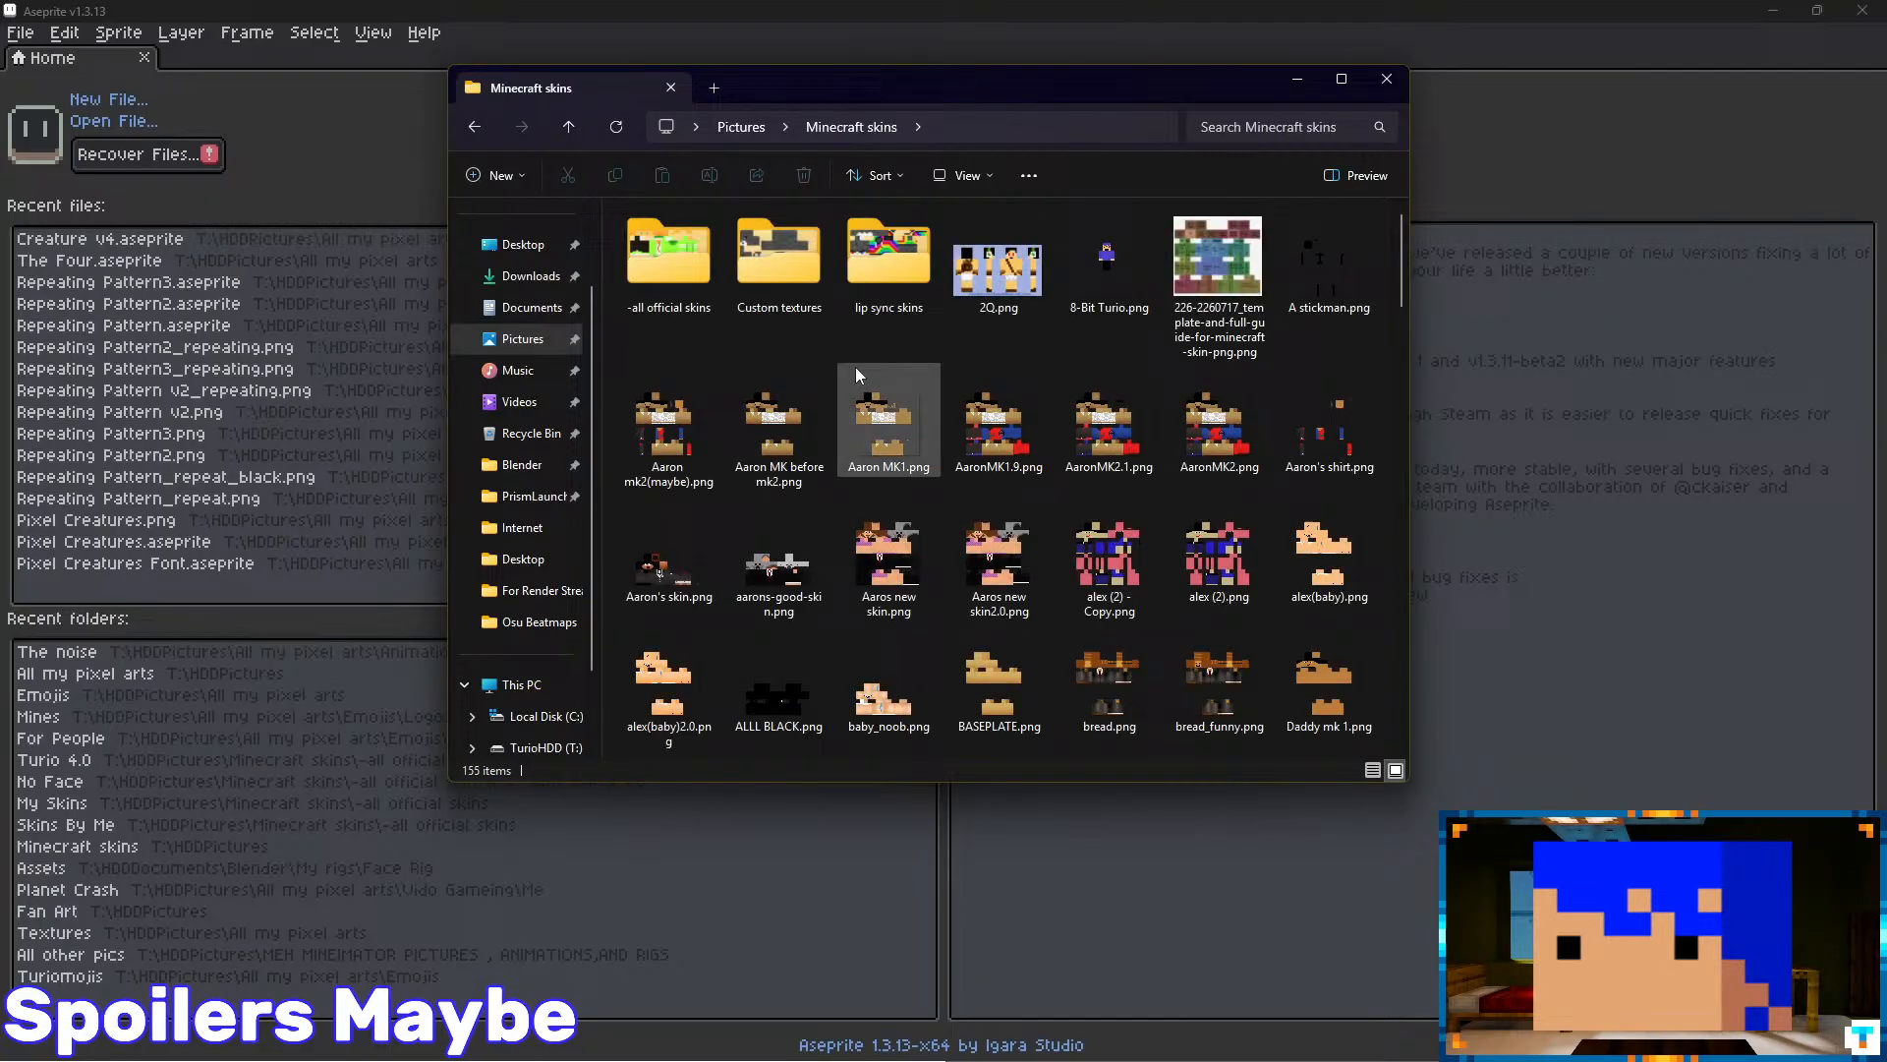
double_click(681, 256)
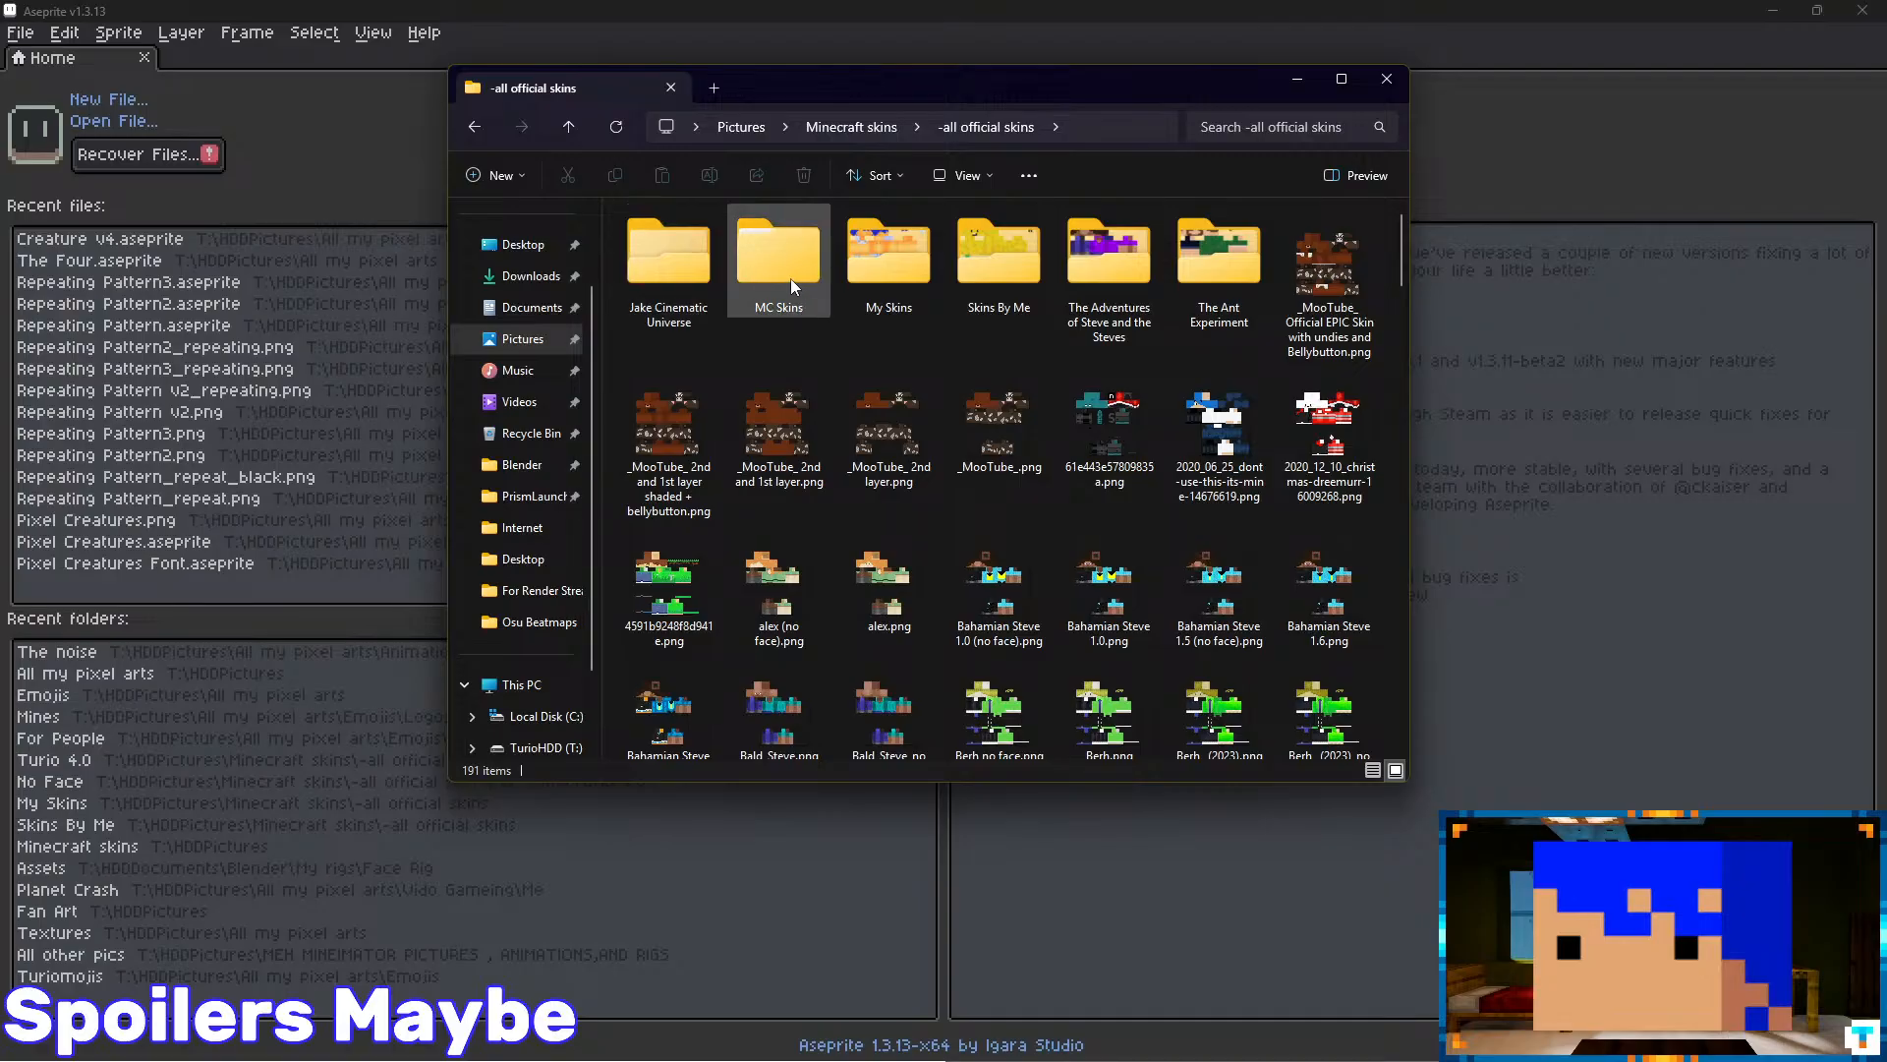
double_click(998, 257)
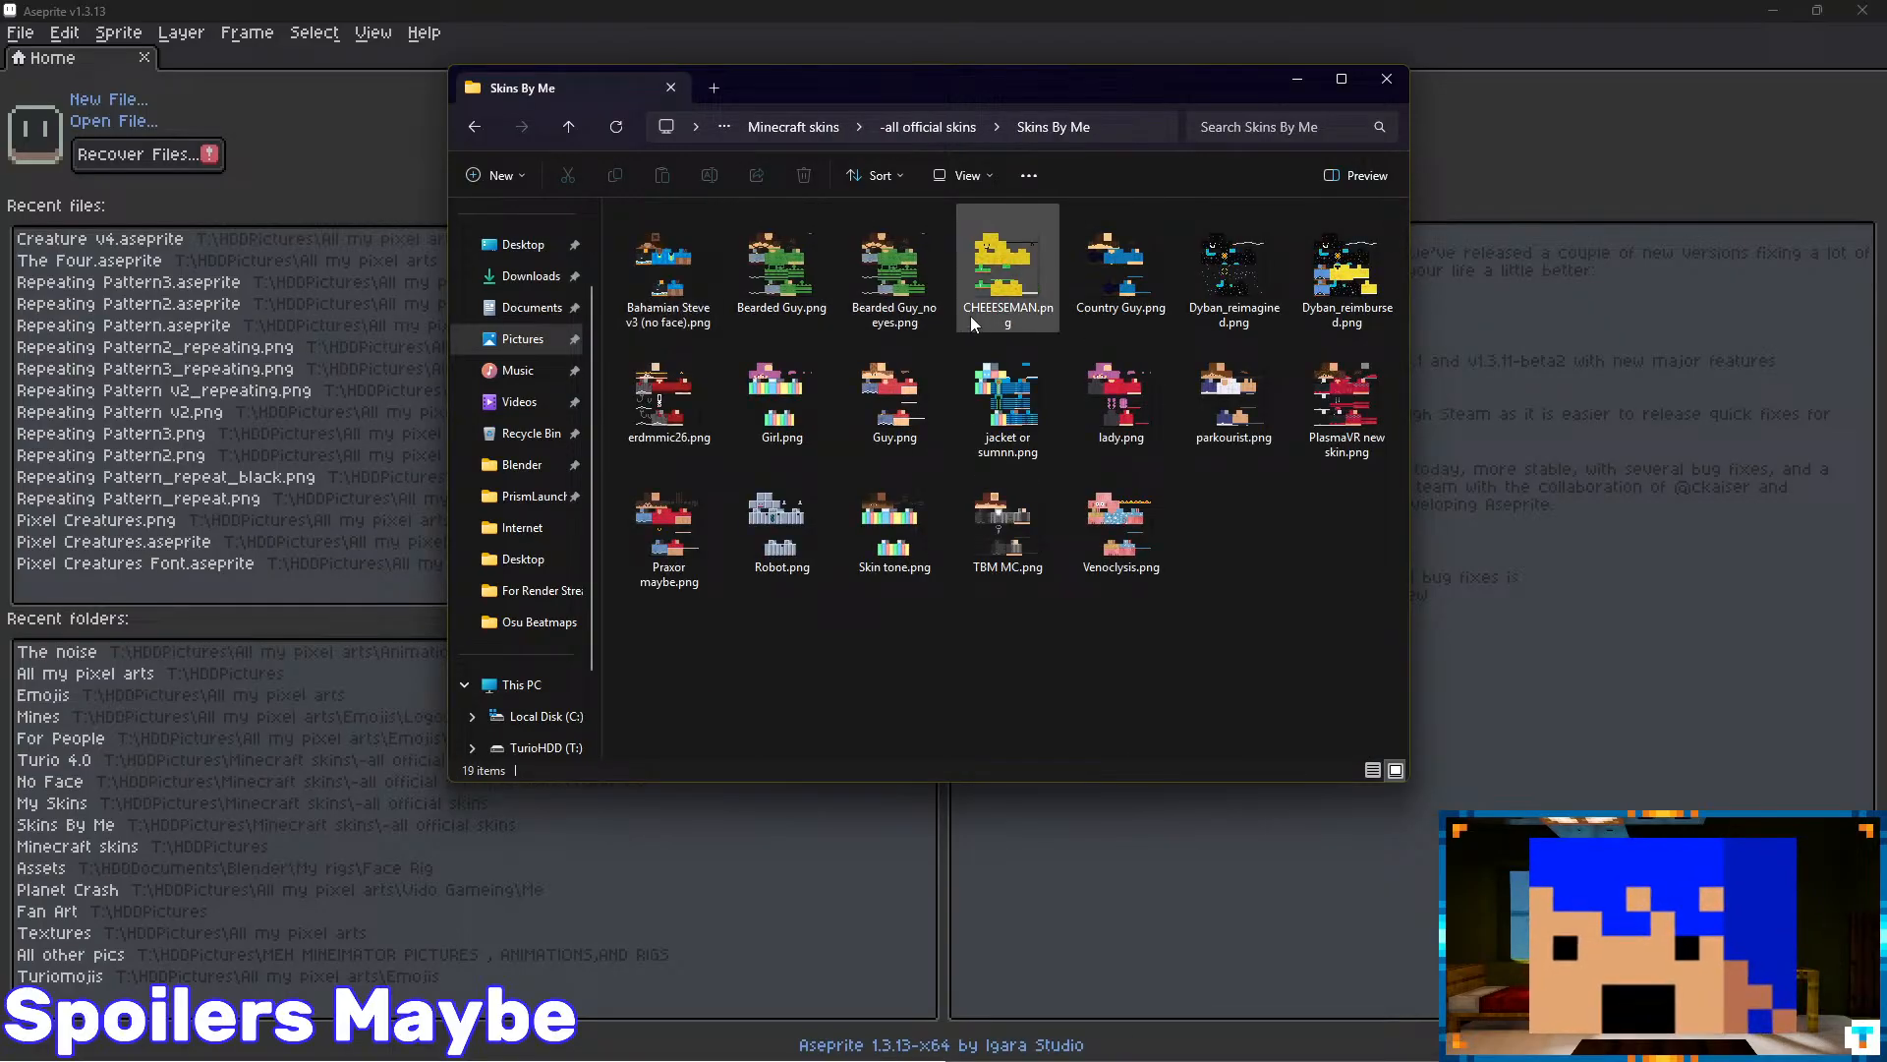
double_click(782, 265)
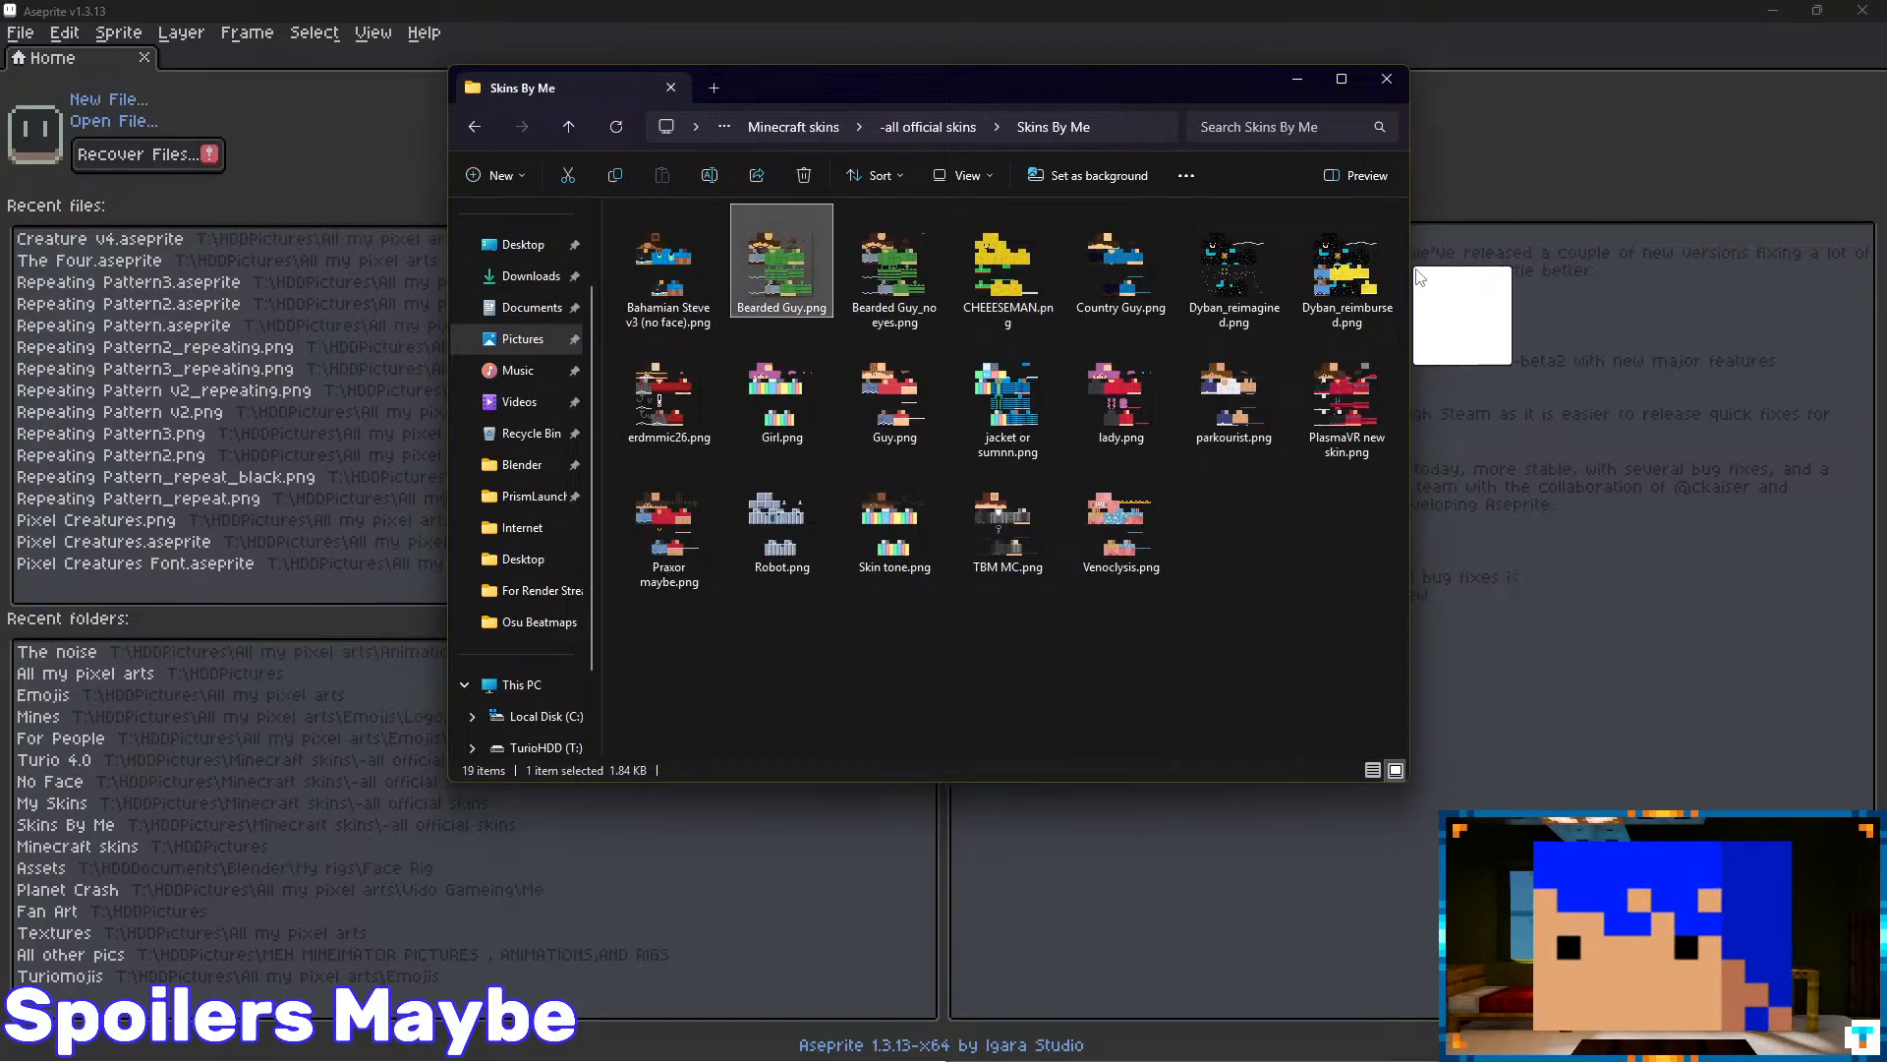
- Sample the teal pupil colour from the skin's face and copy its hex code 51908F
scroll(837, 536, "up", 5)
scroll(837, 536, "up", 4)
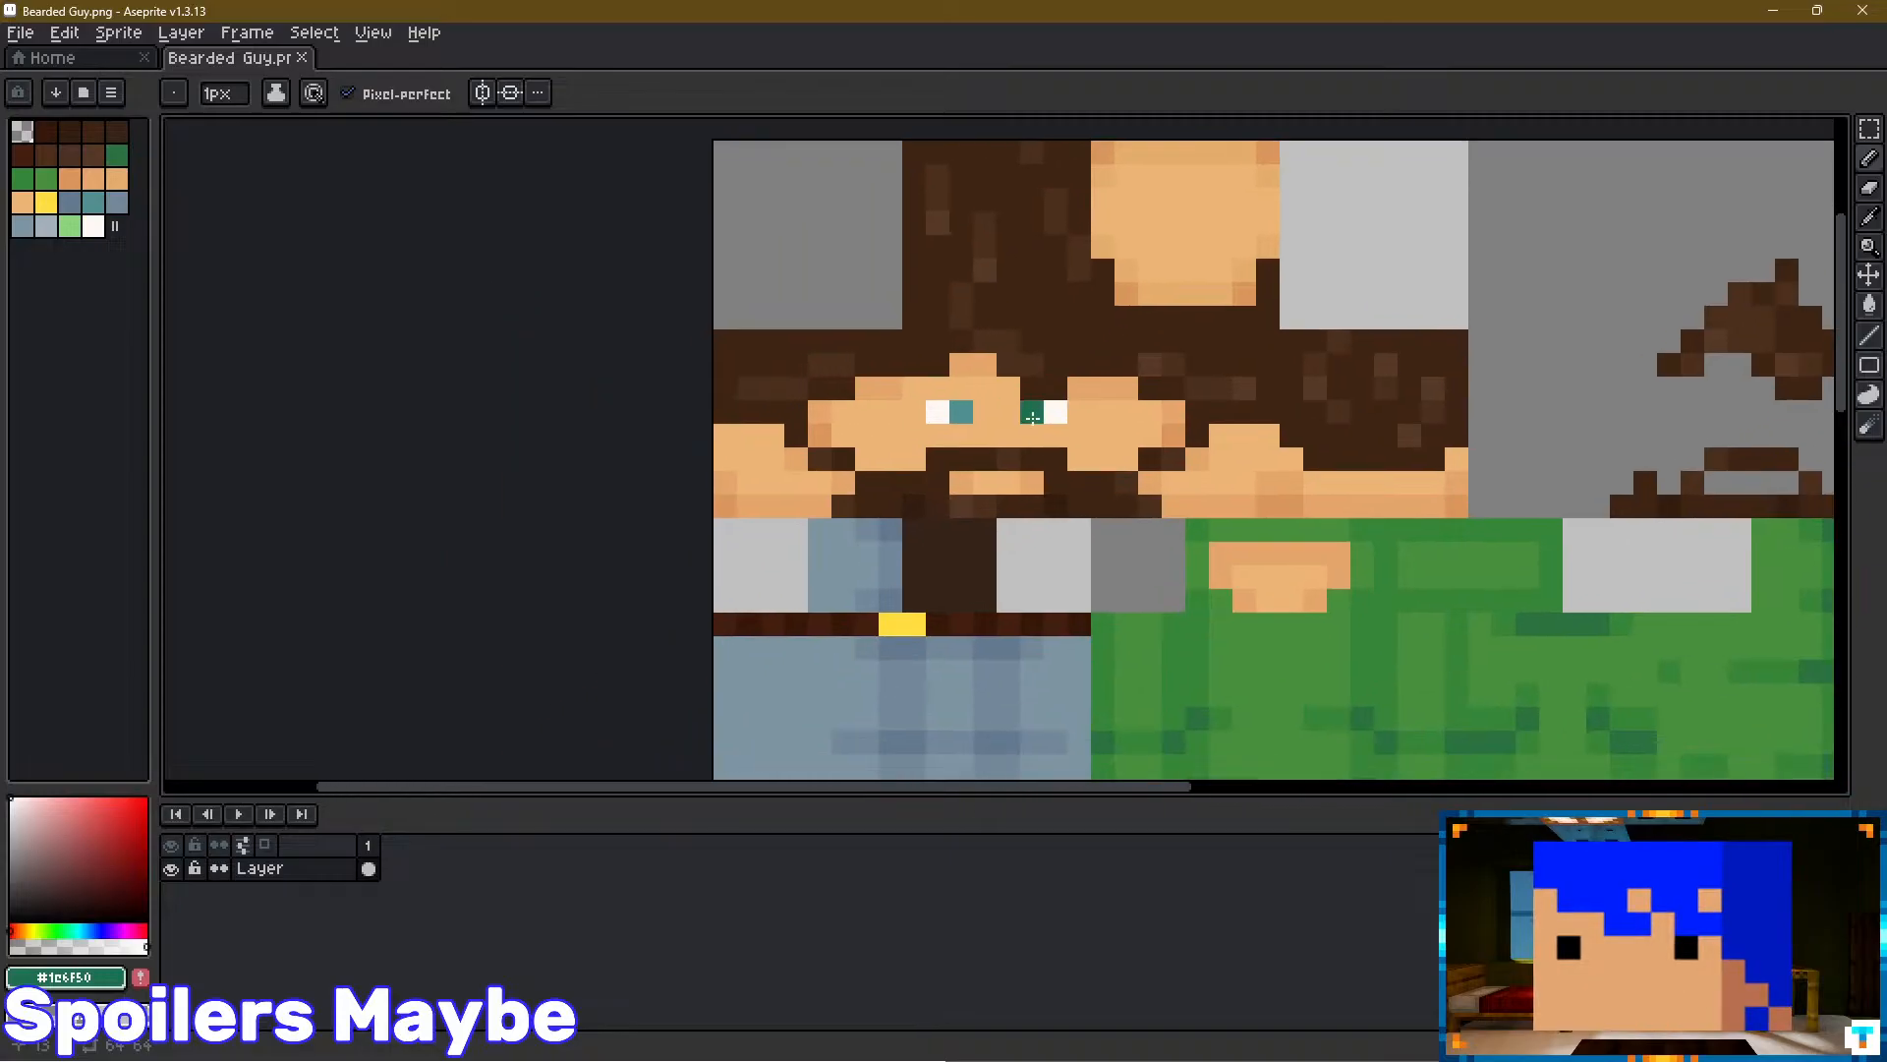
key("alt")
left_click(1053, 388, "alt")
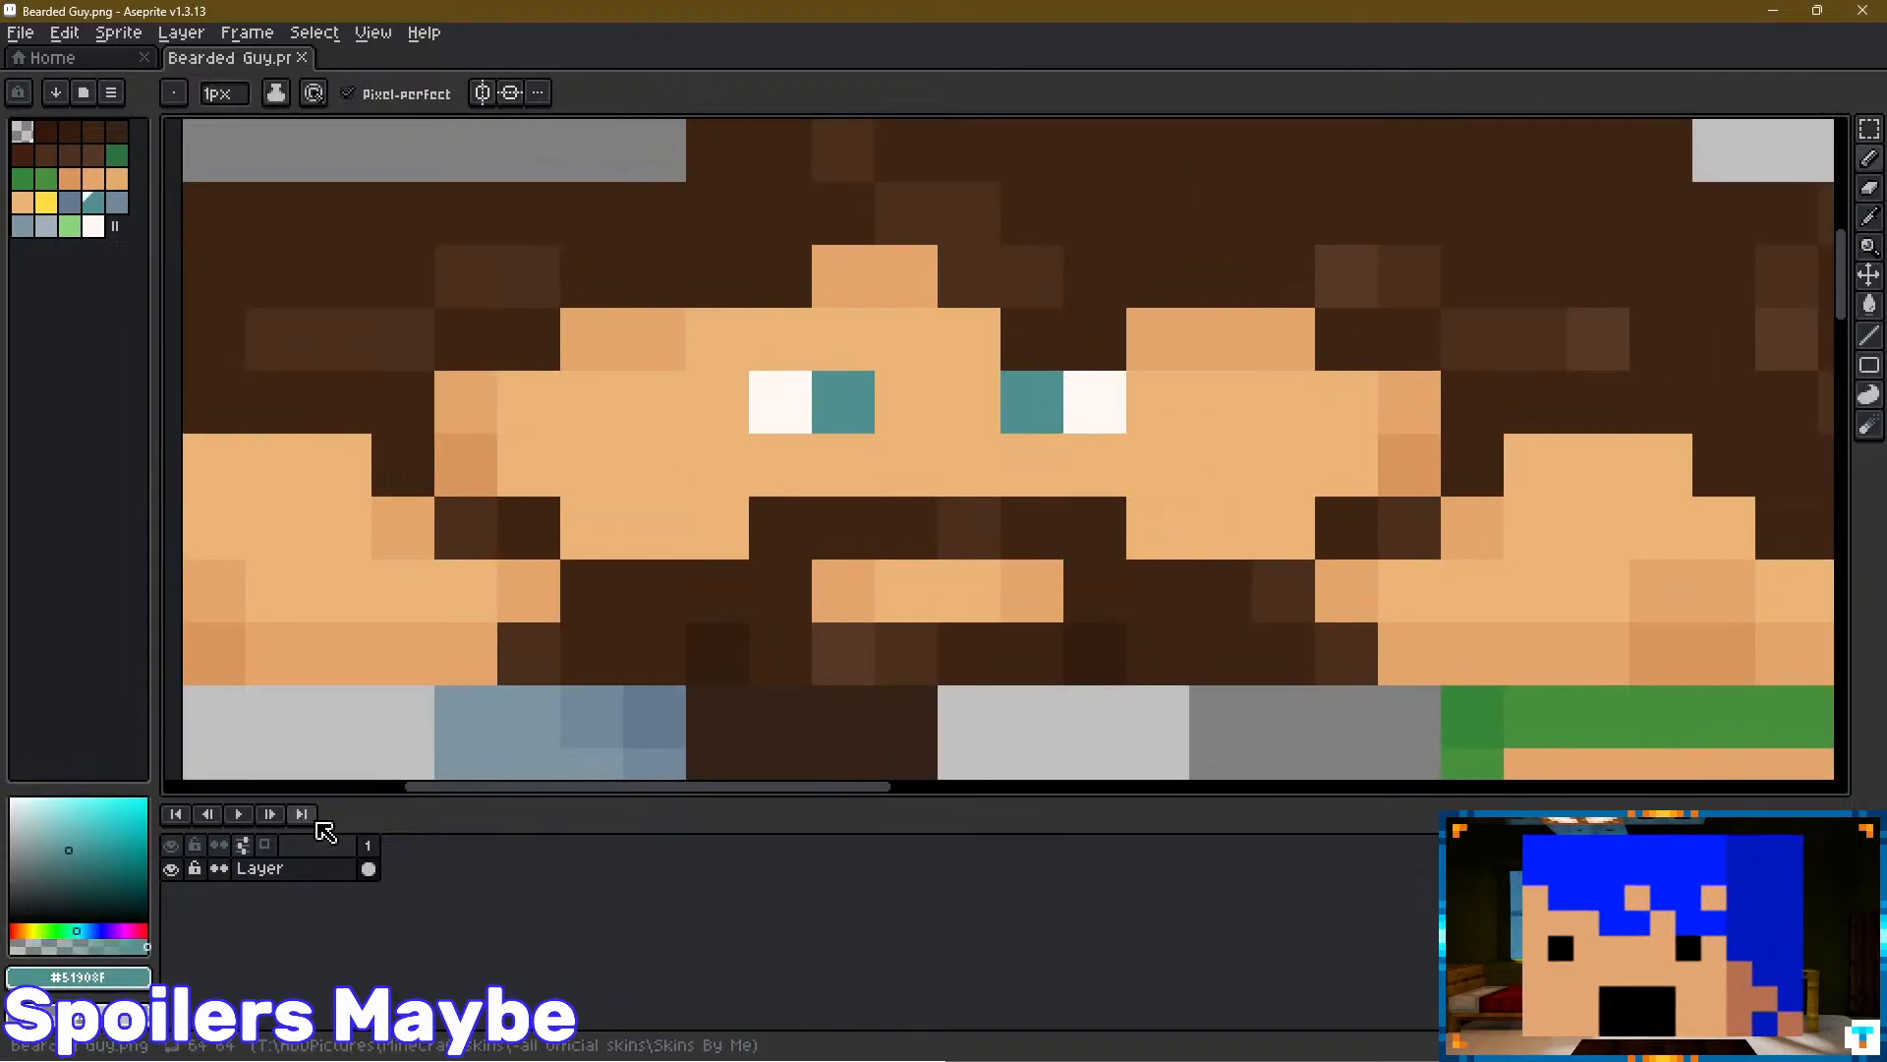
left_click(100, 978)
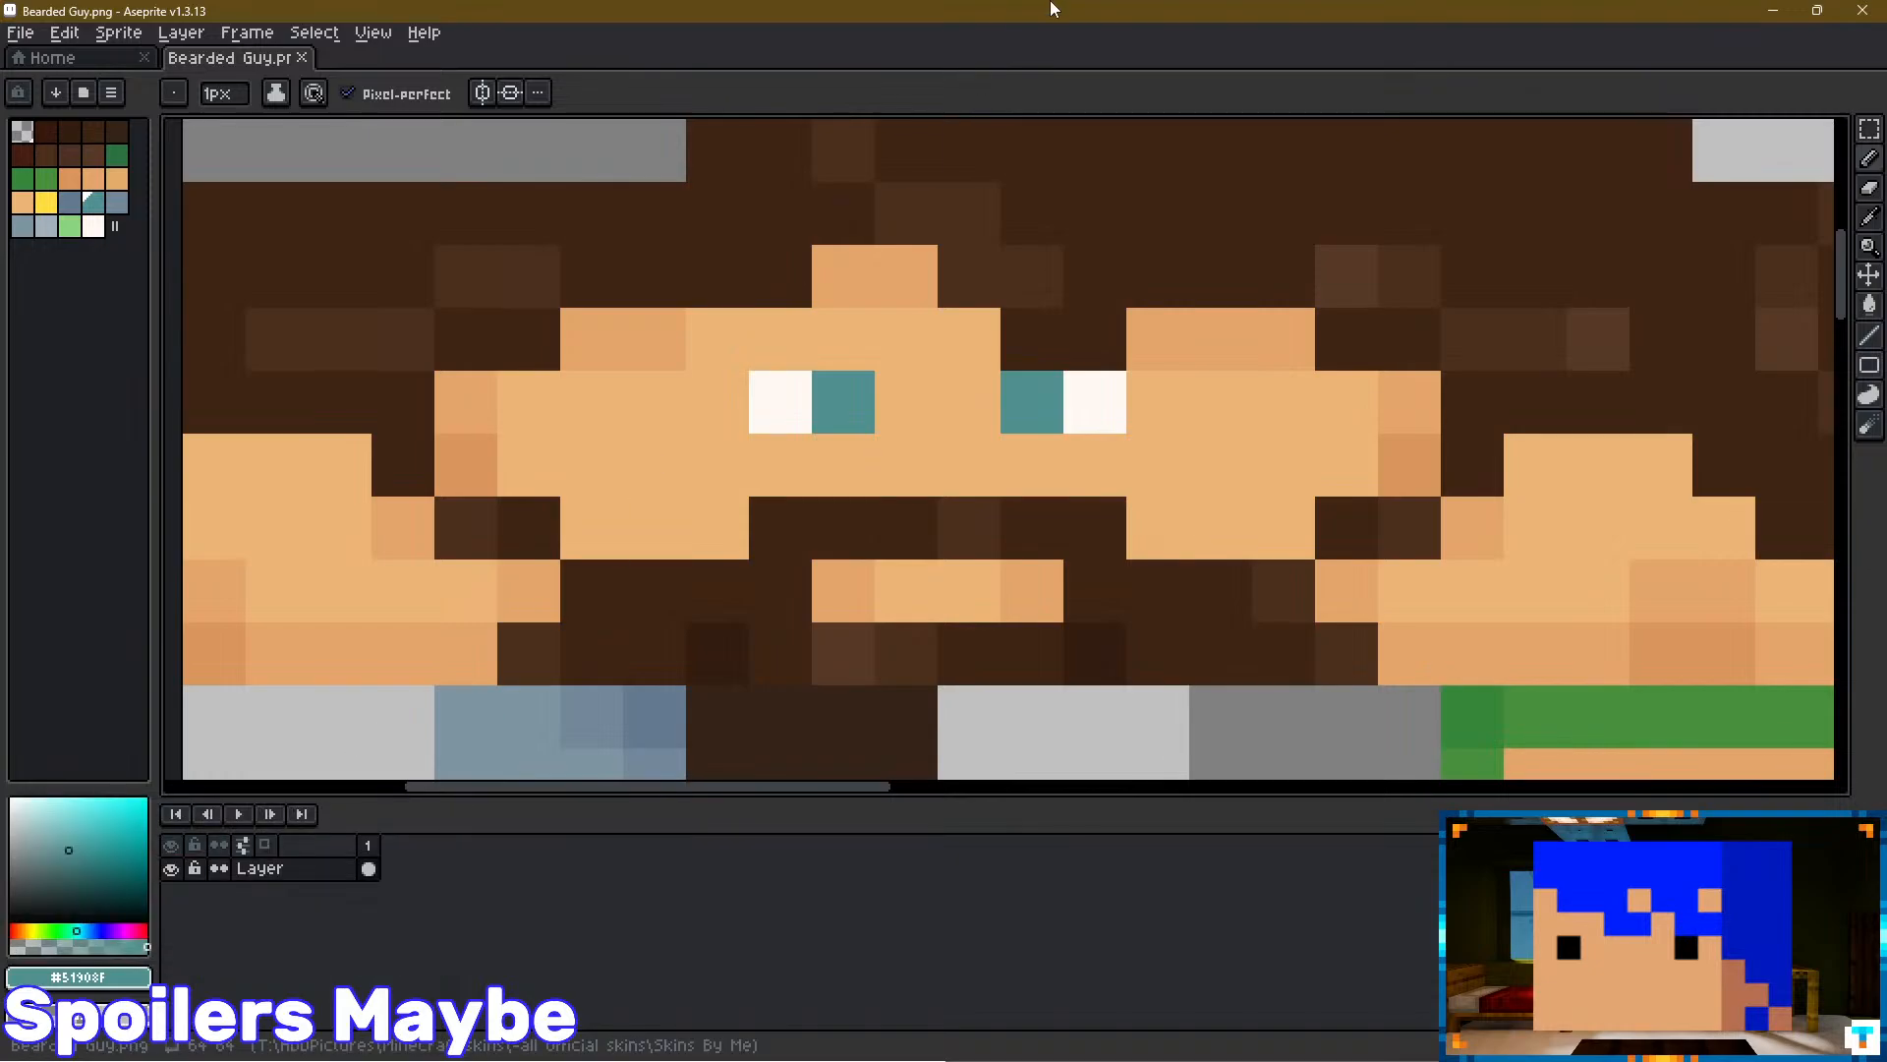
- Switch back to Blender, split the 3D viewport and turn the new area into a Shader Editor
left_click(737, 1039)
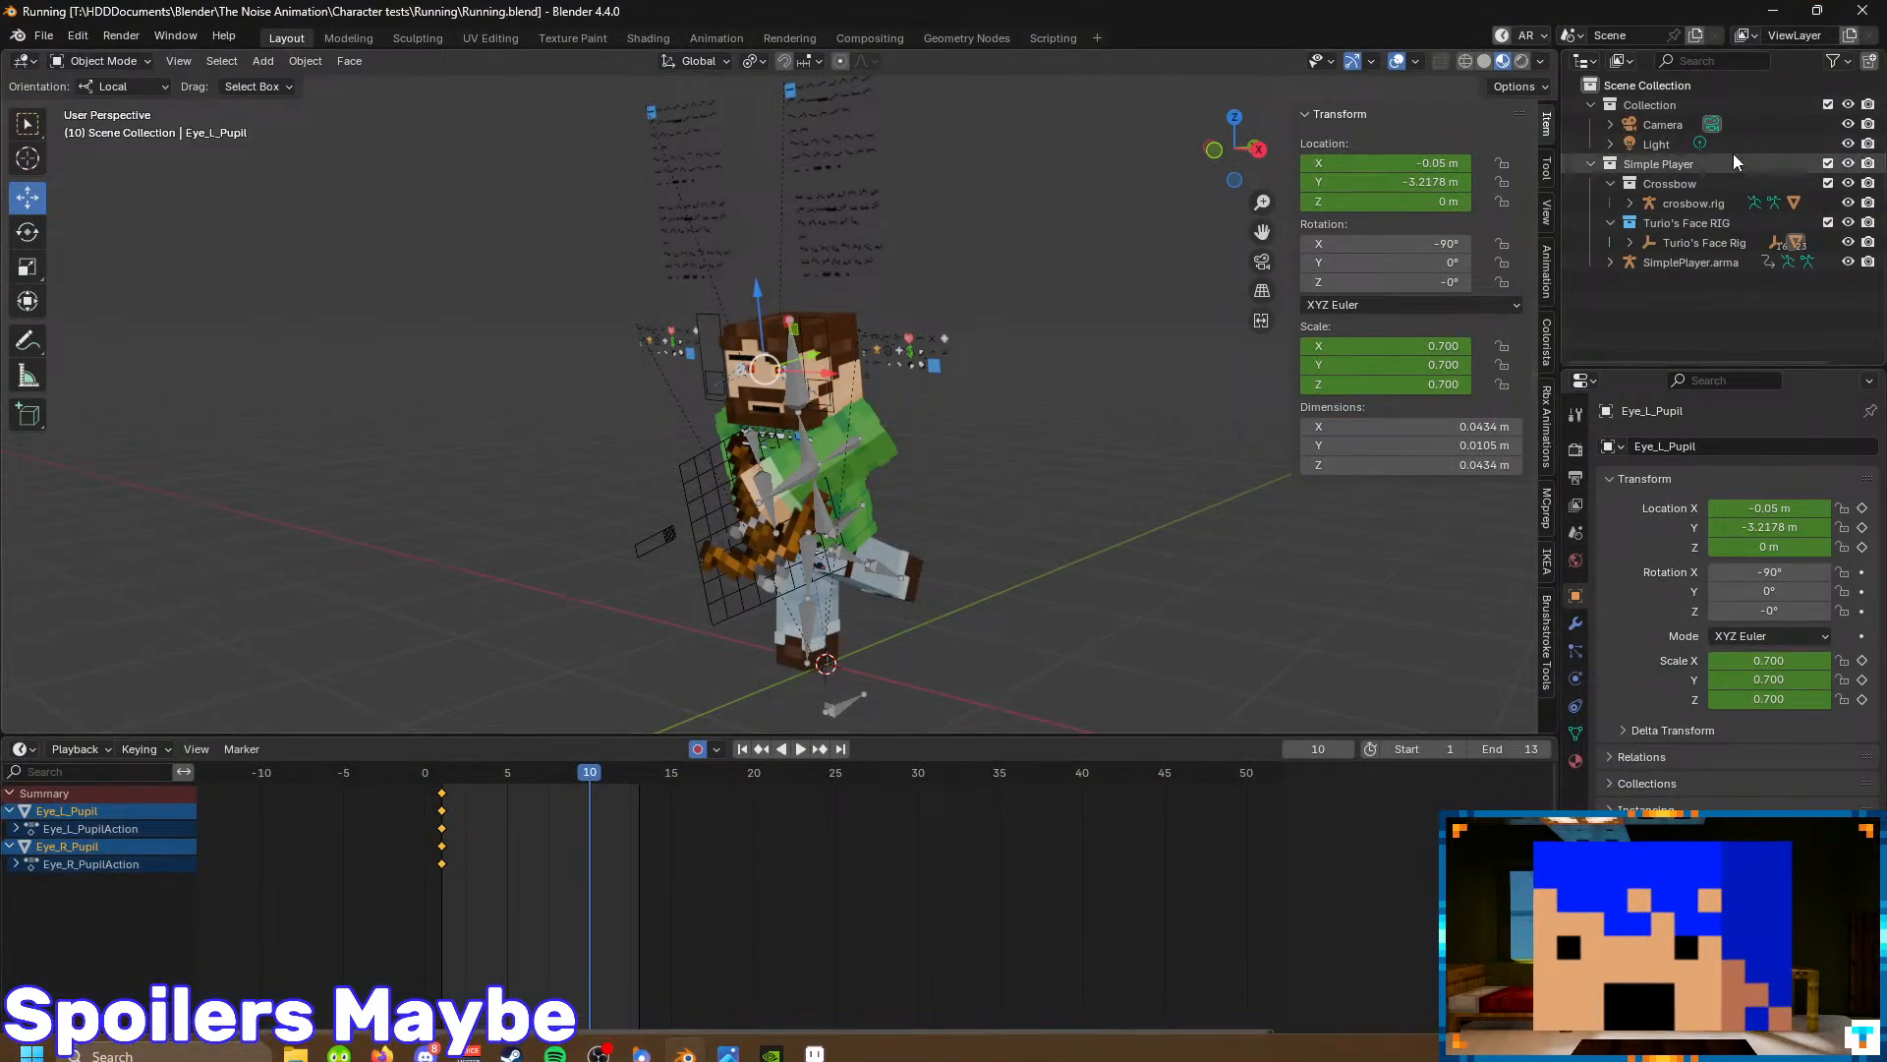
left_click_drag(3, 57, 681, 91)
left_click(26, 62)
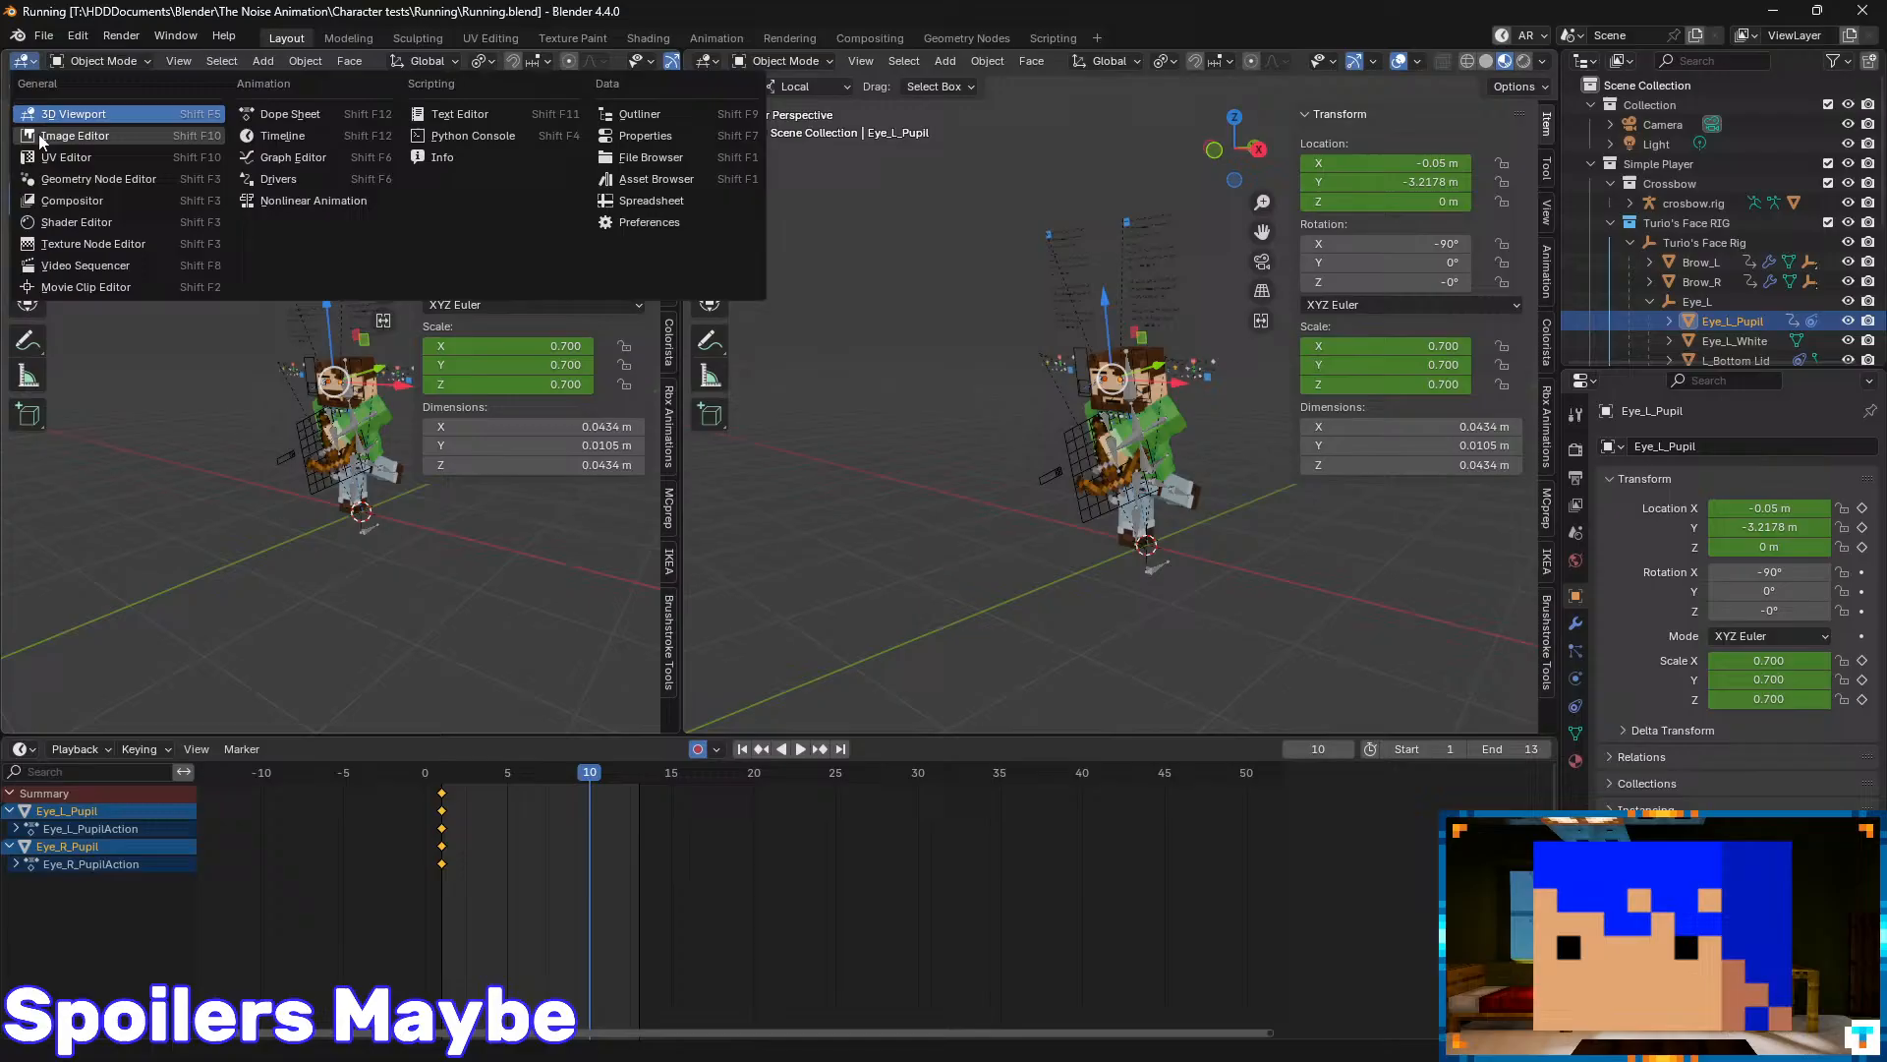
left_click(75, 222)
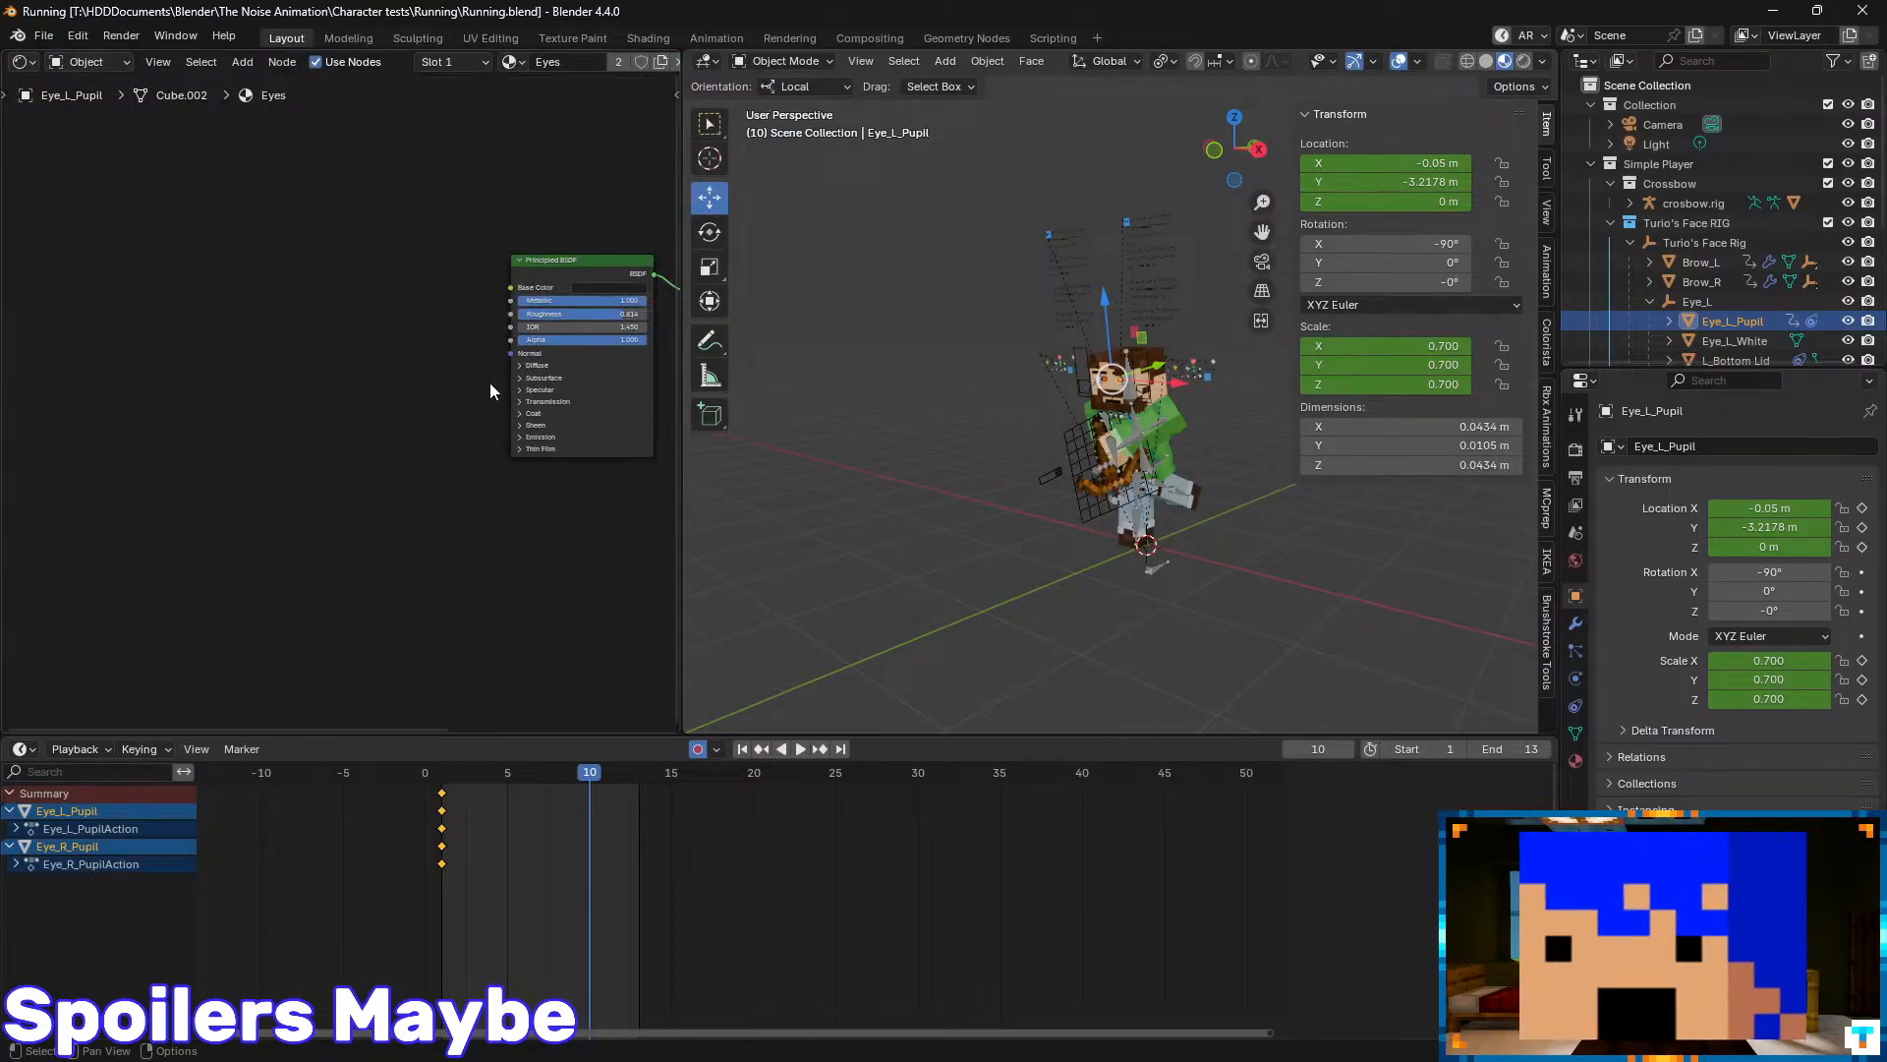
- Set the Base Color of the Eyes material's Principled BSDF to hex 51908F
scroll(489, 381, "down", 3)
middle_click_drag(517, 376, 338, 372)
scroll(339, 385, "up", 7)
middle_click_drag(439, 182, 378, 258)
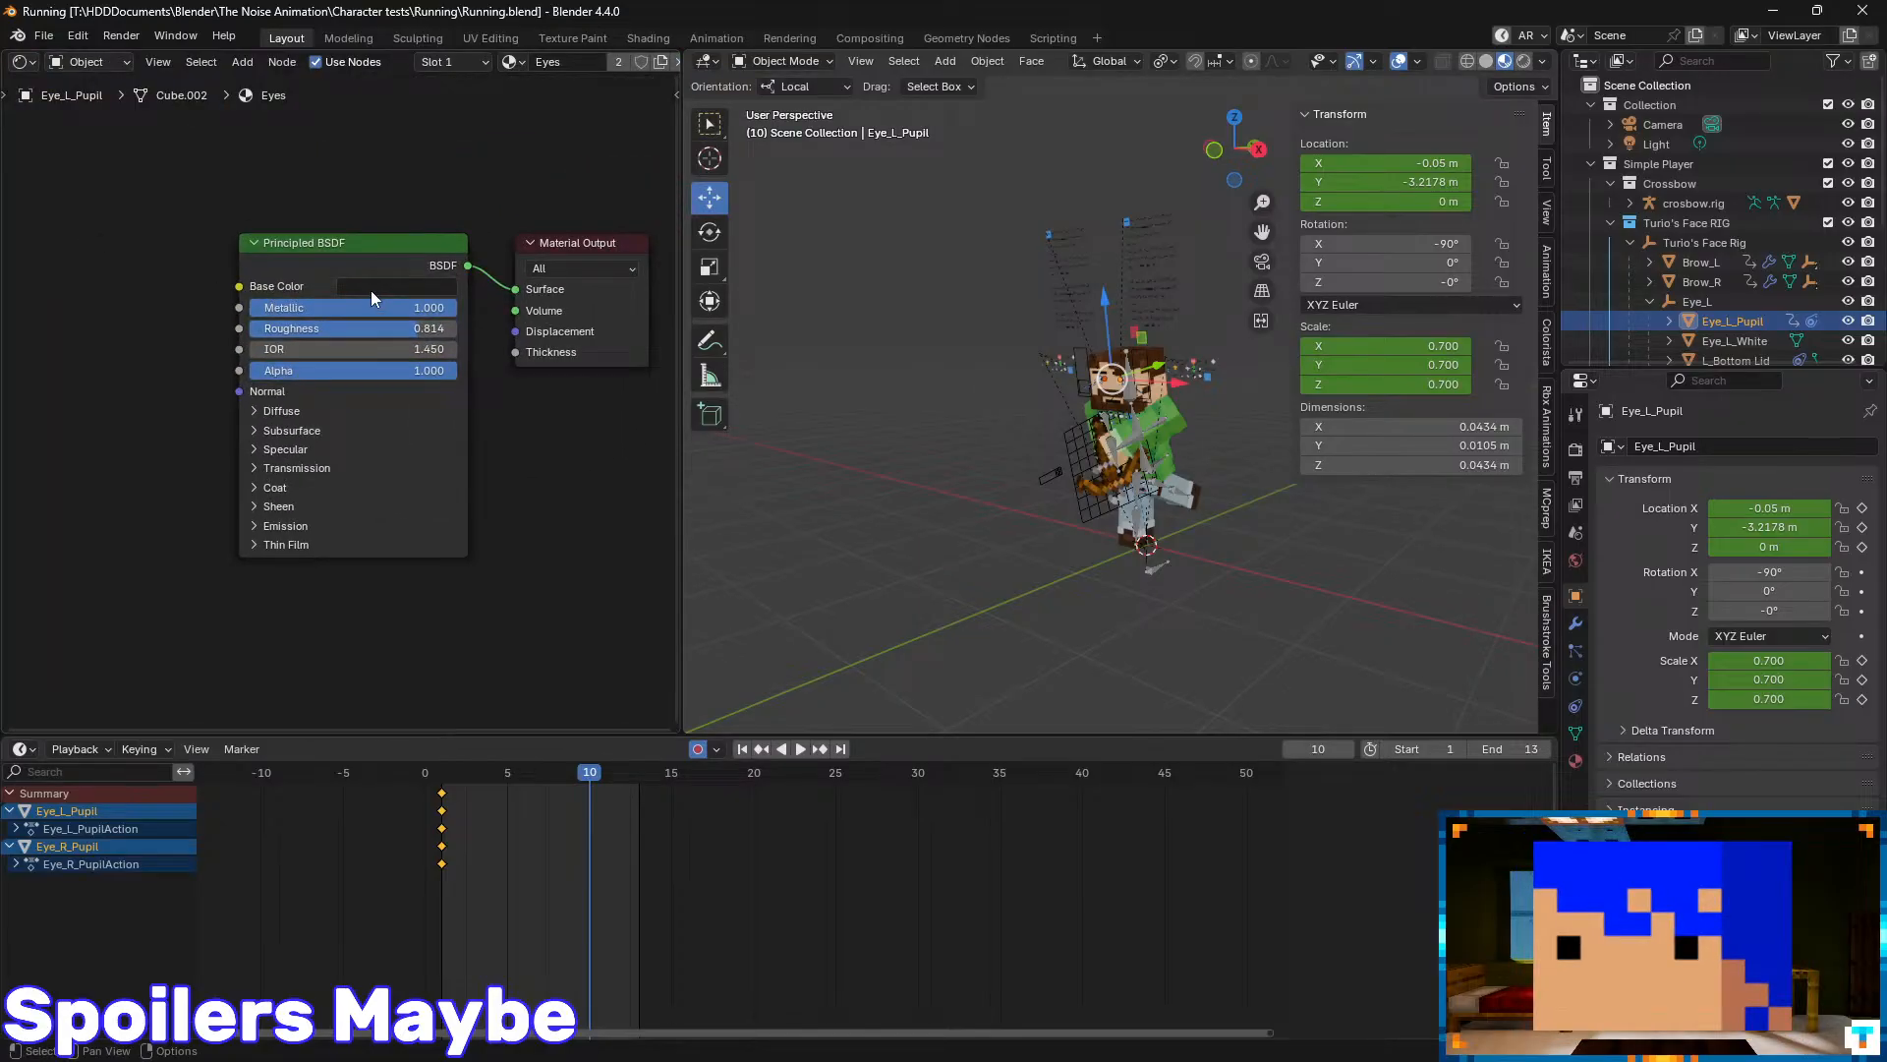
left_click(371, 292)
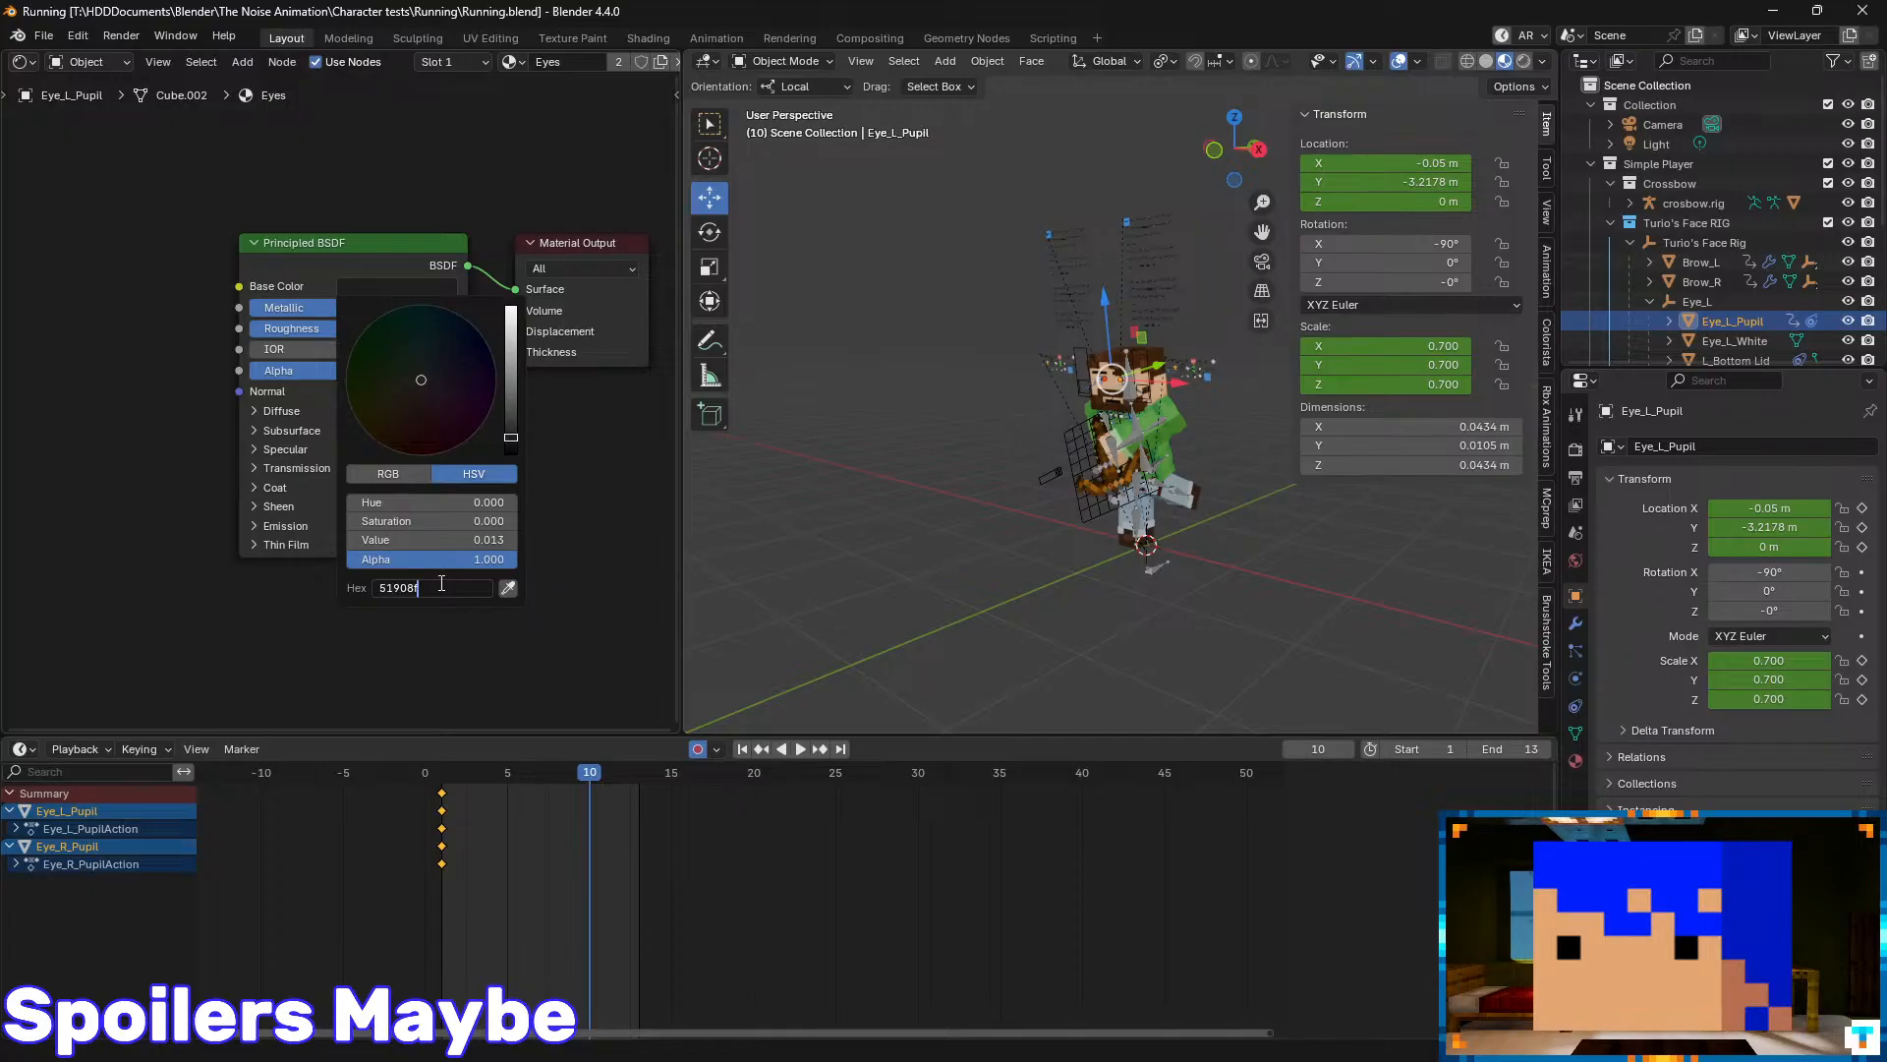
key("Return")
- Check the recoloured eyes up close, close the Shader Editor area and save Running.blend
scroll(1183, 394, "up", 11)
scroll(1122, 393, "down", 4)
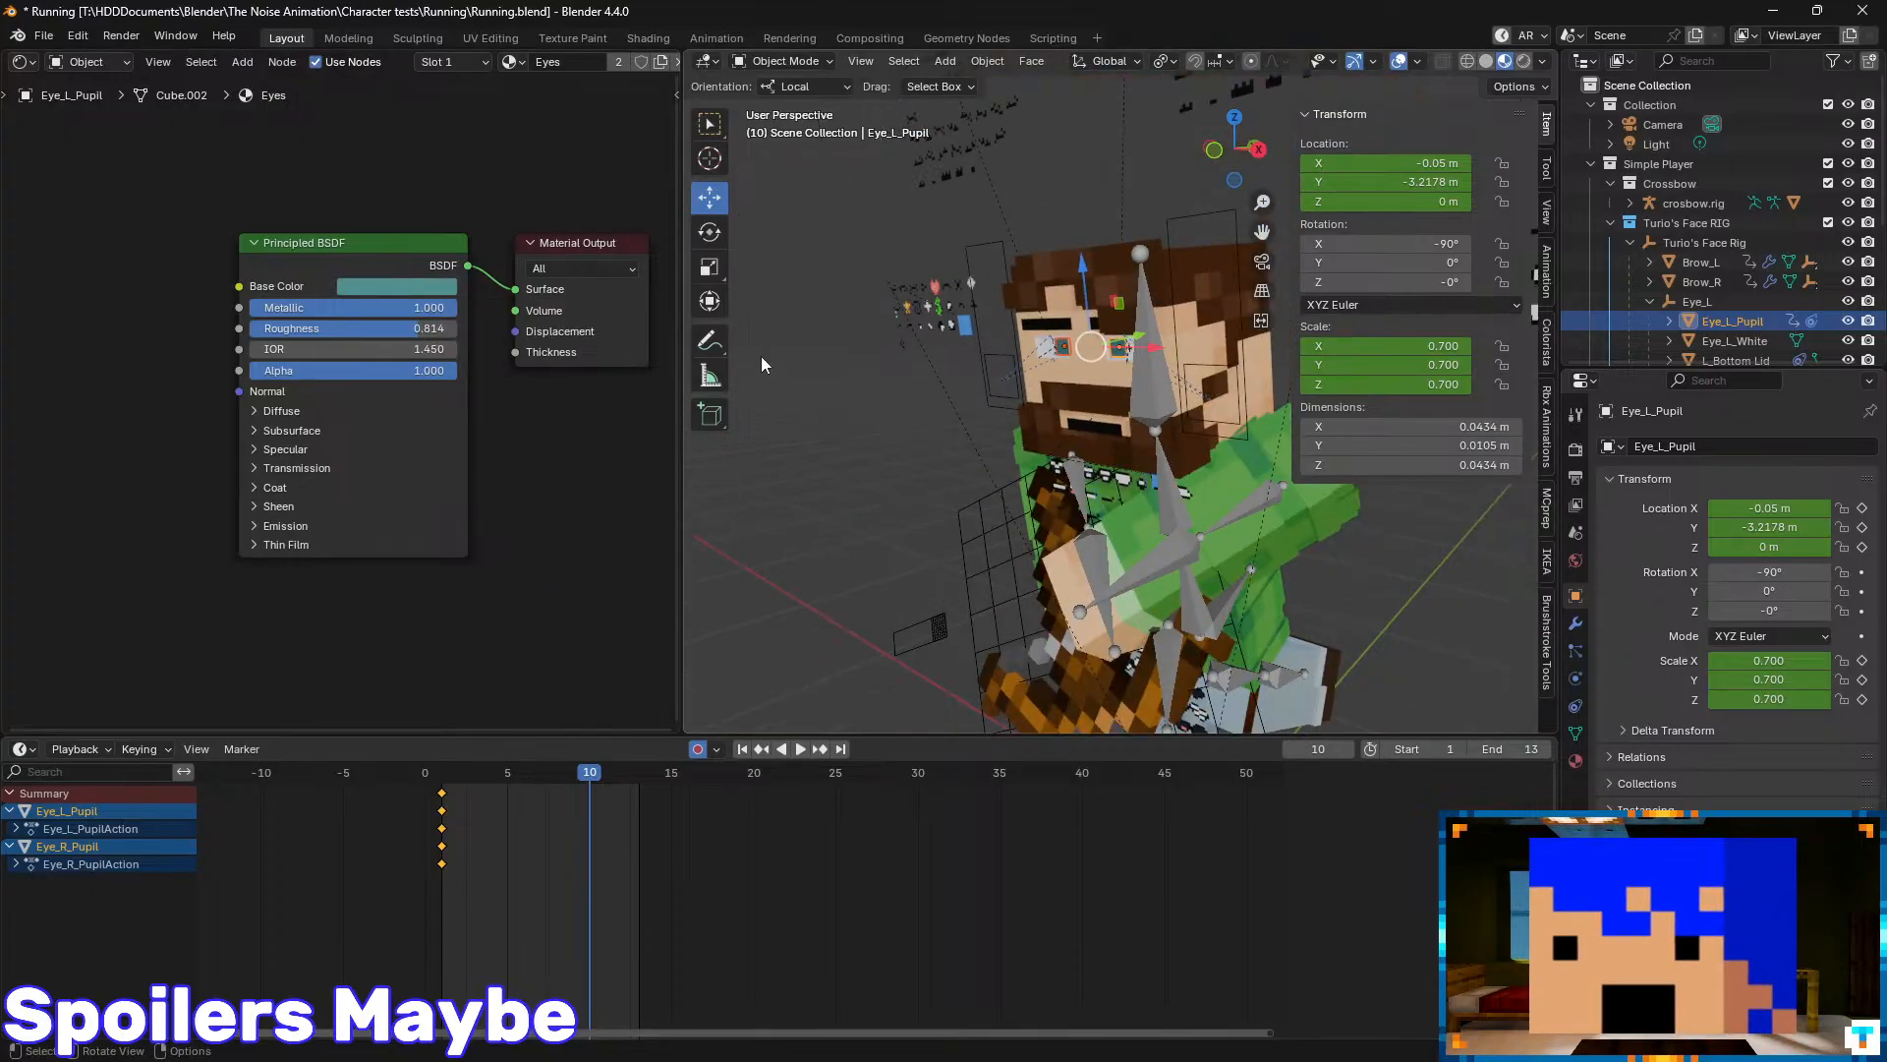
left_click_drag(676, 349, 298, 381)
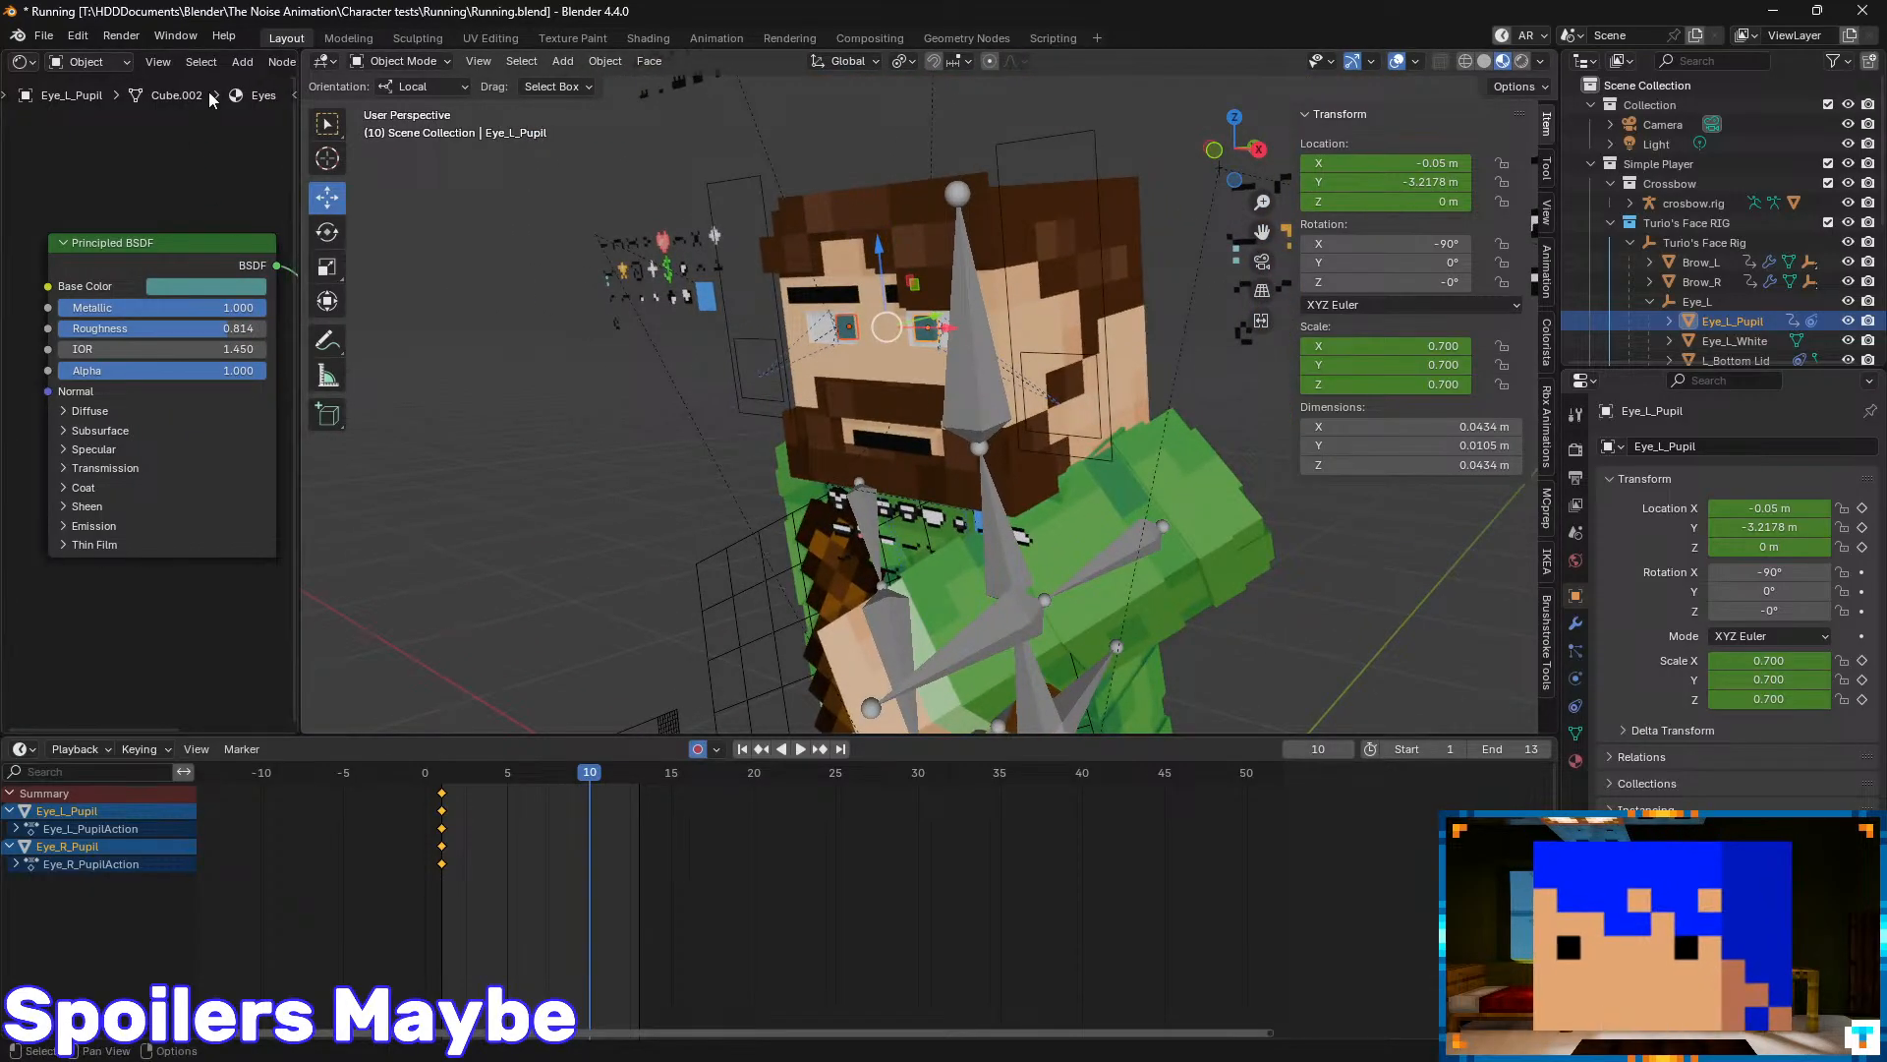
mouse_move(202, 128)
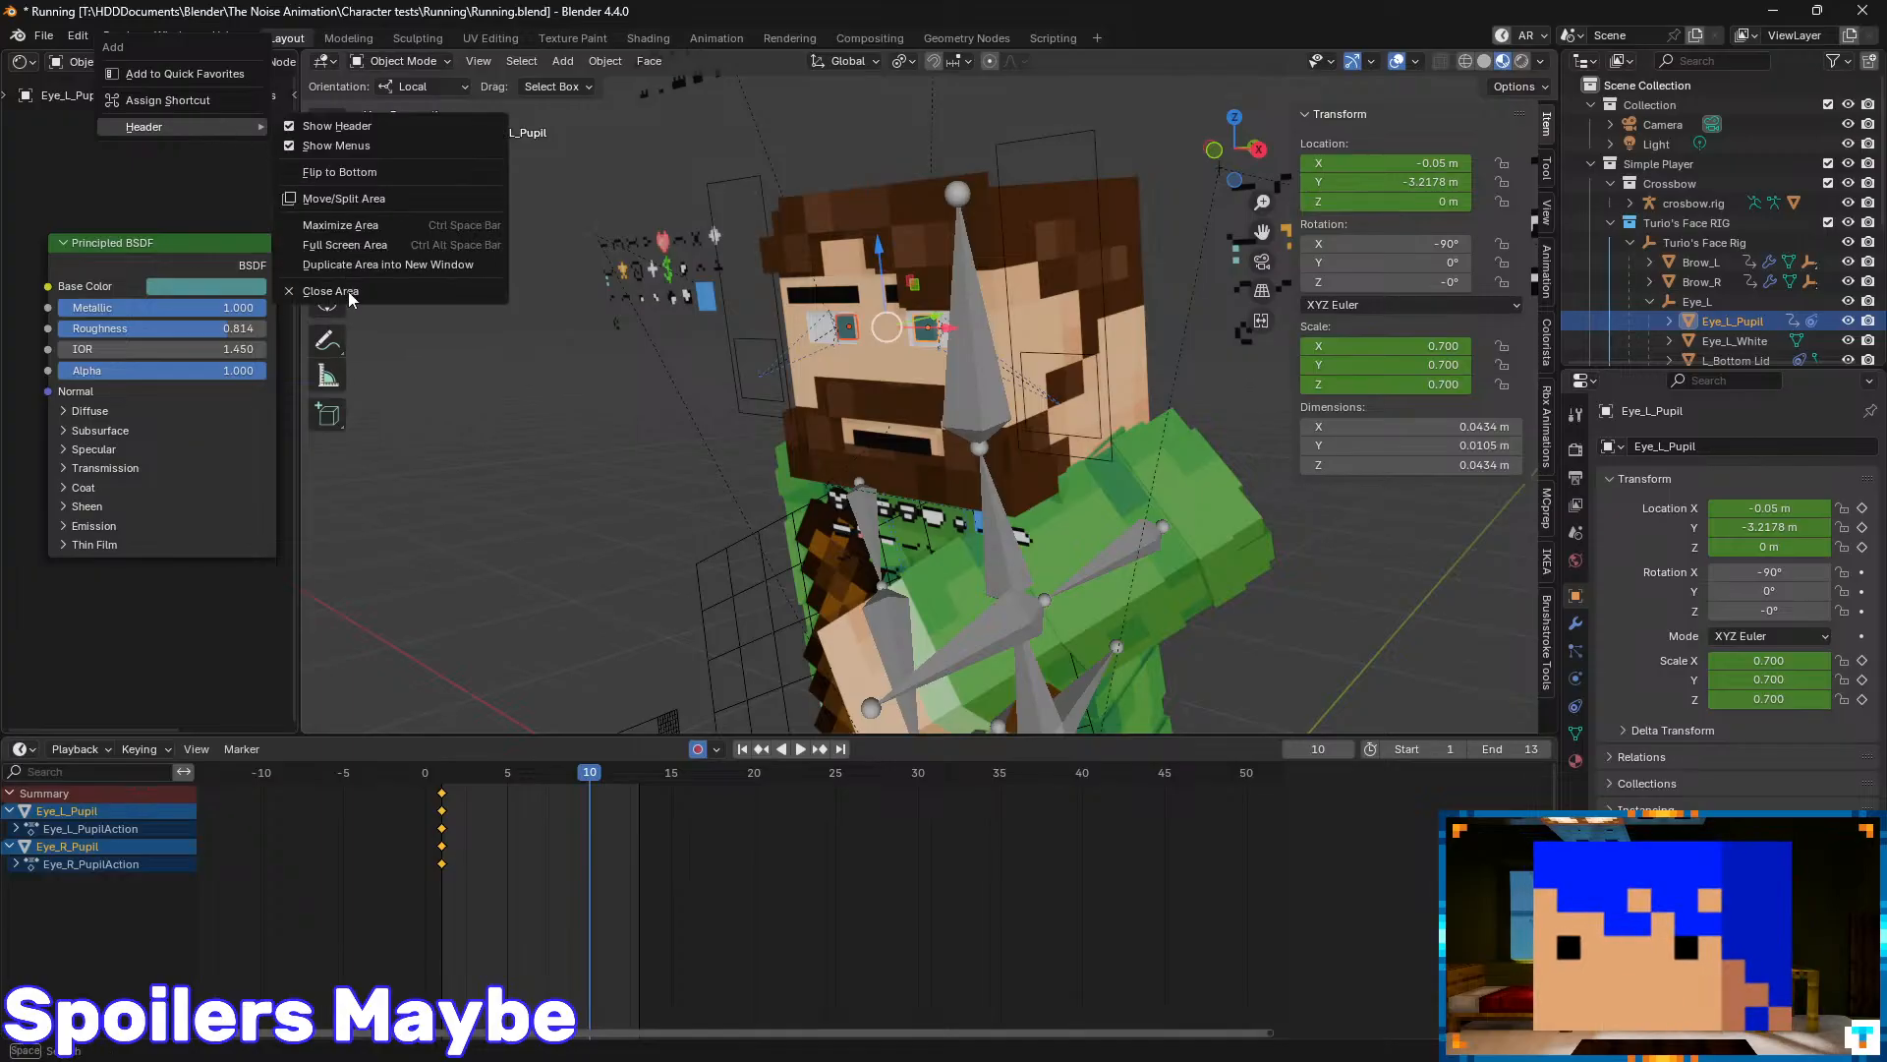
left_click(383, 295)
scroll(881, 372, "down", 3)
key("ctrl+s")
- Play the run cycle while viewing the whole character from the side
scroll(916, 370, "down", 3)
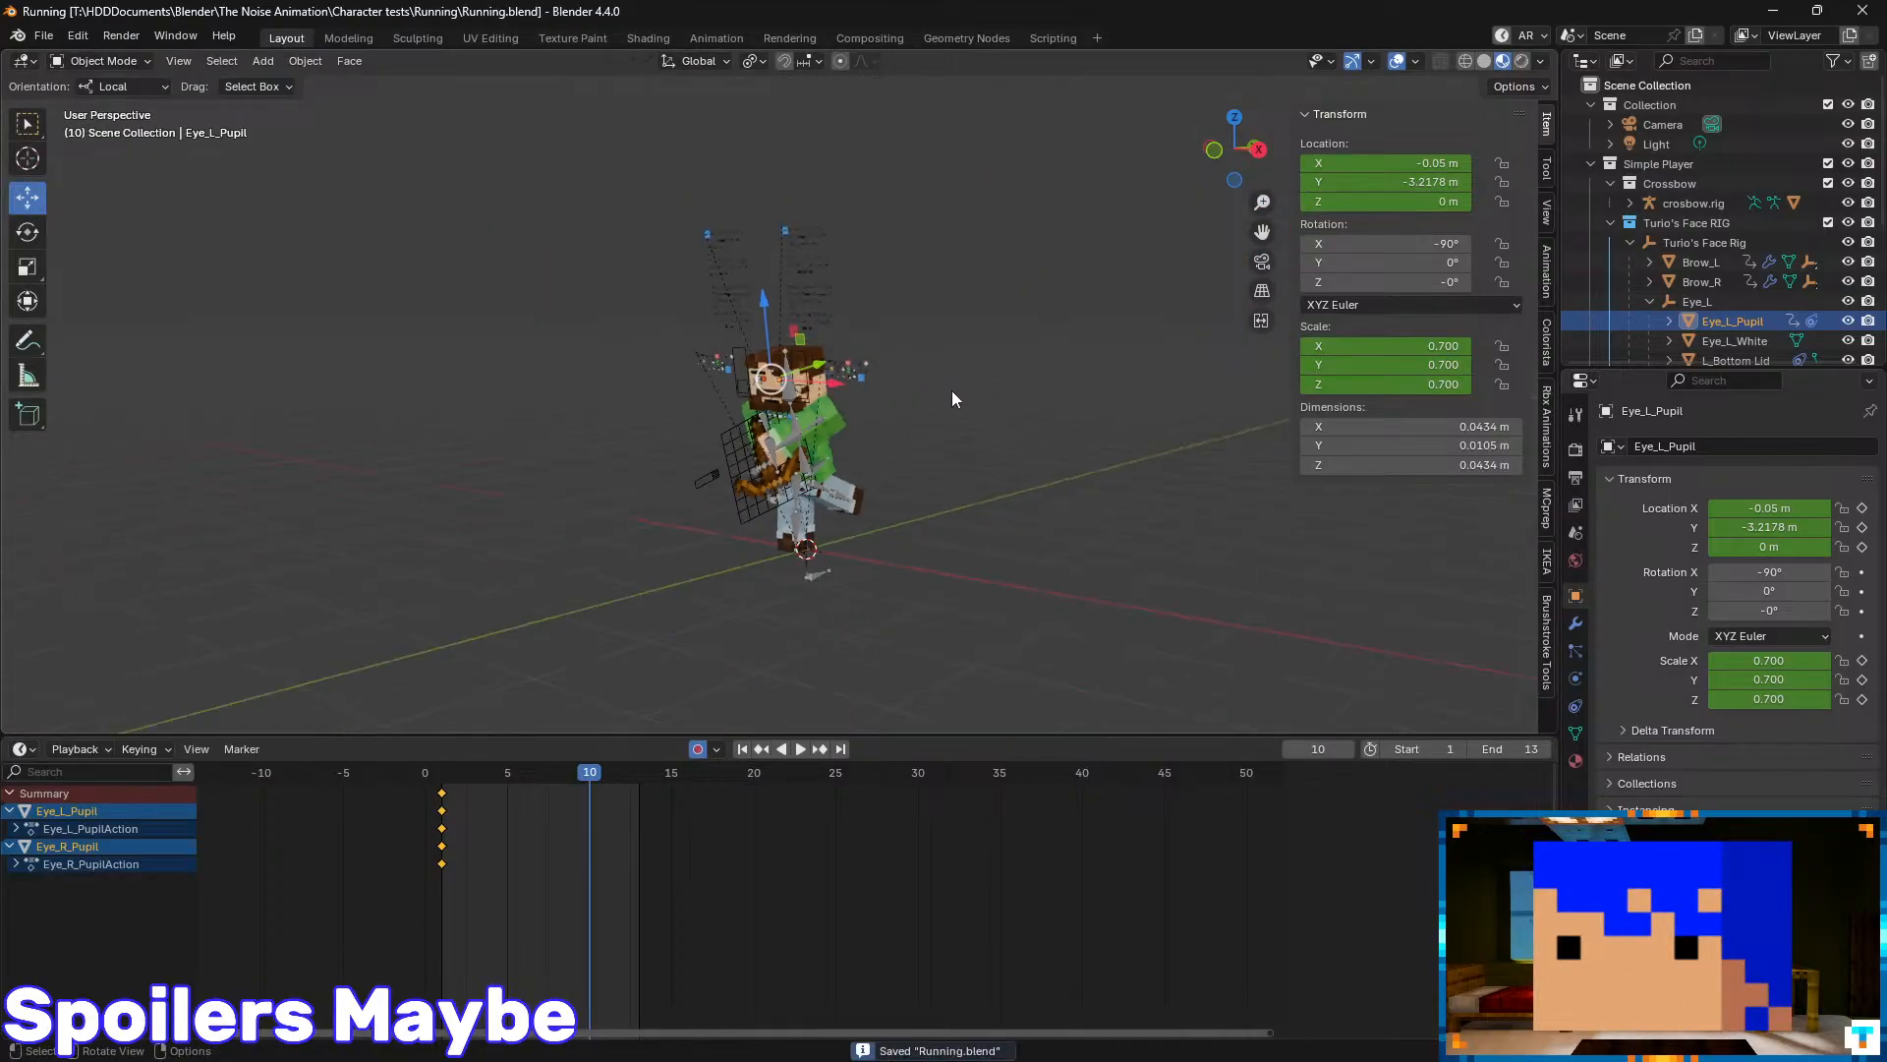
middle_click_drag(951, 391, 942, 401)
scroll(853, 417, "up", 2)
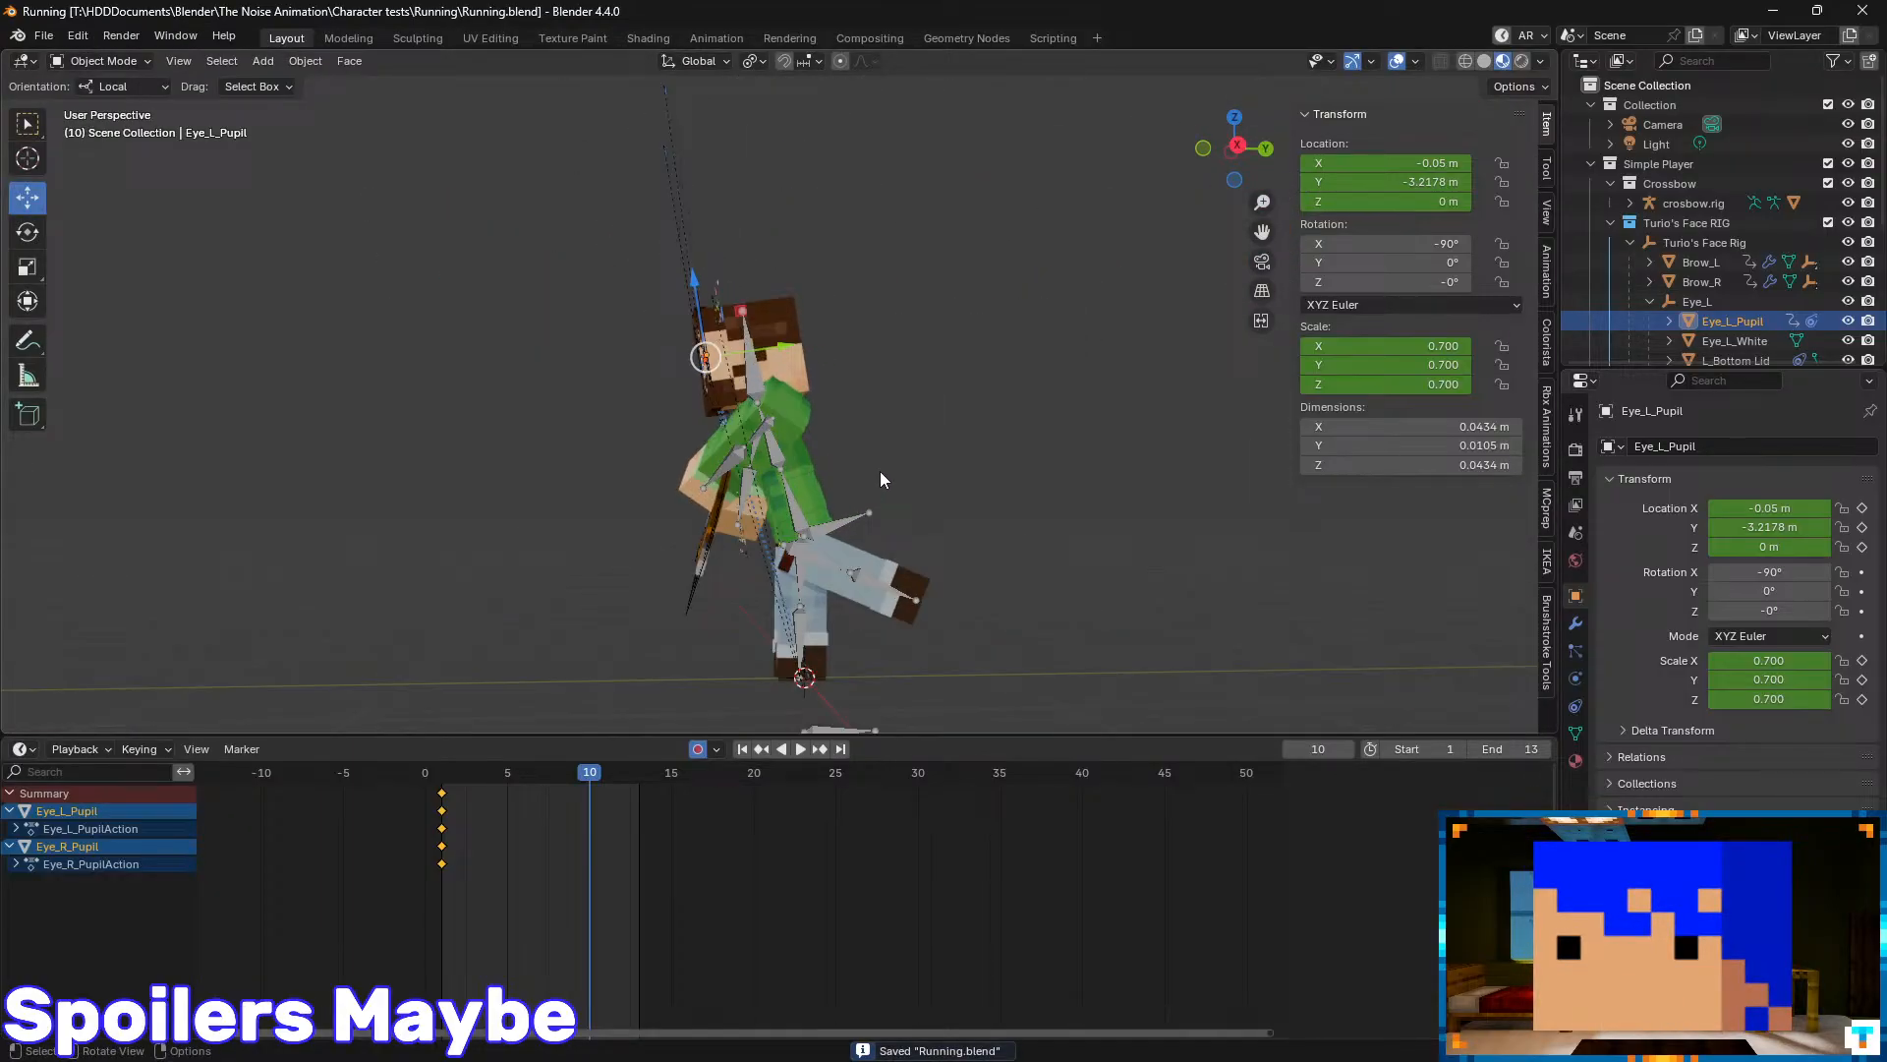
key("space")
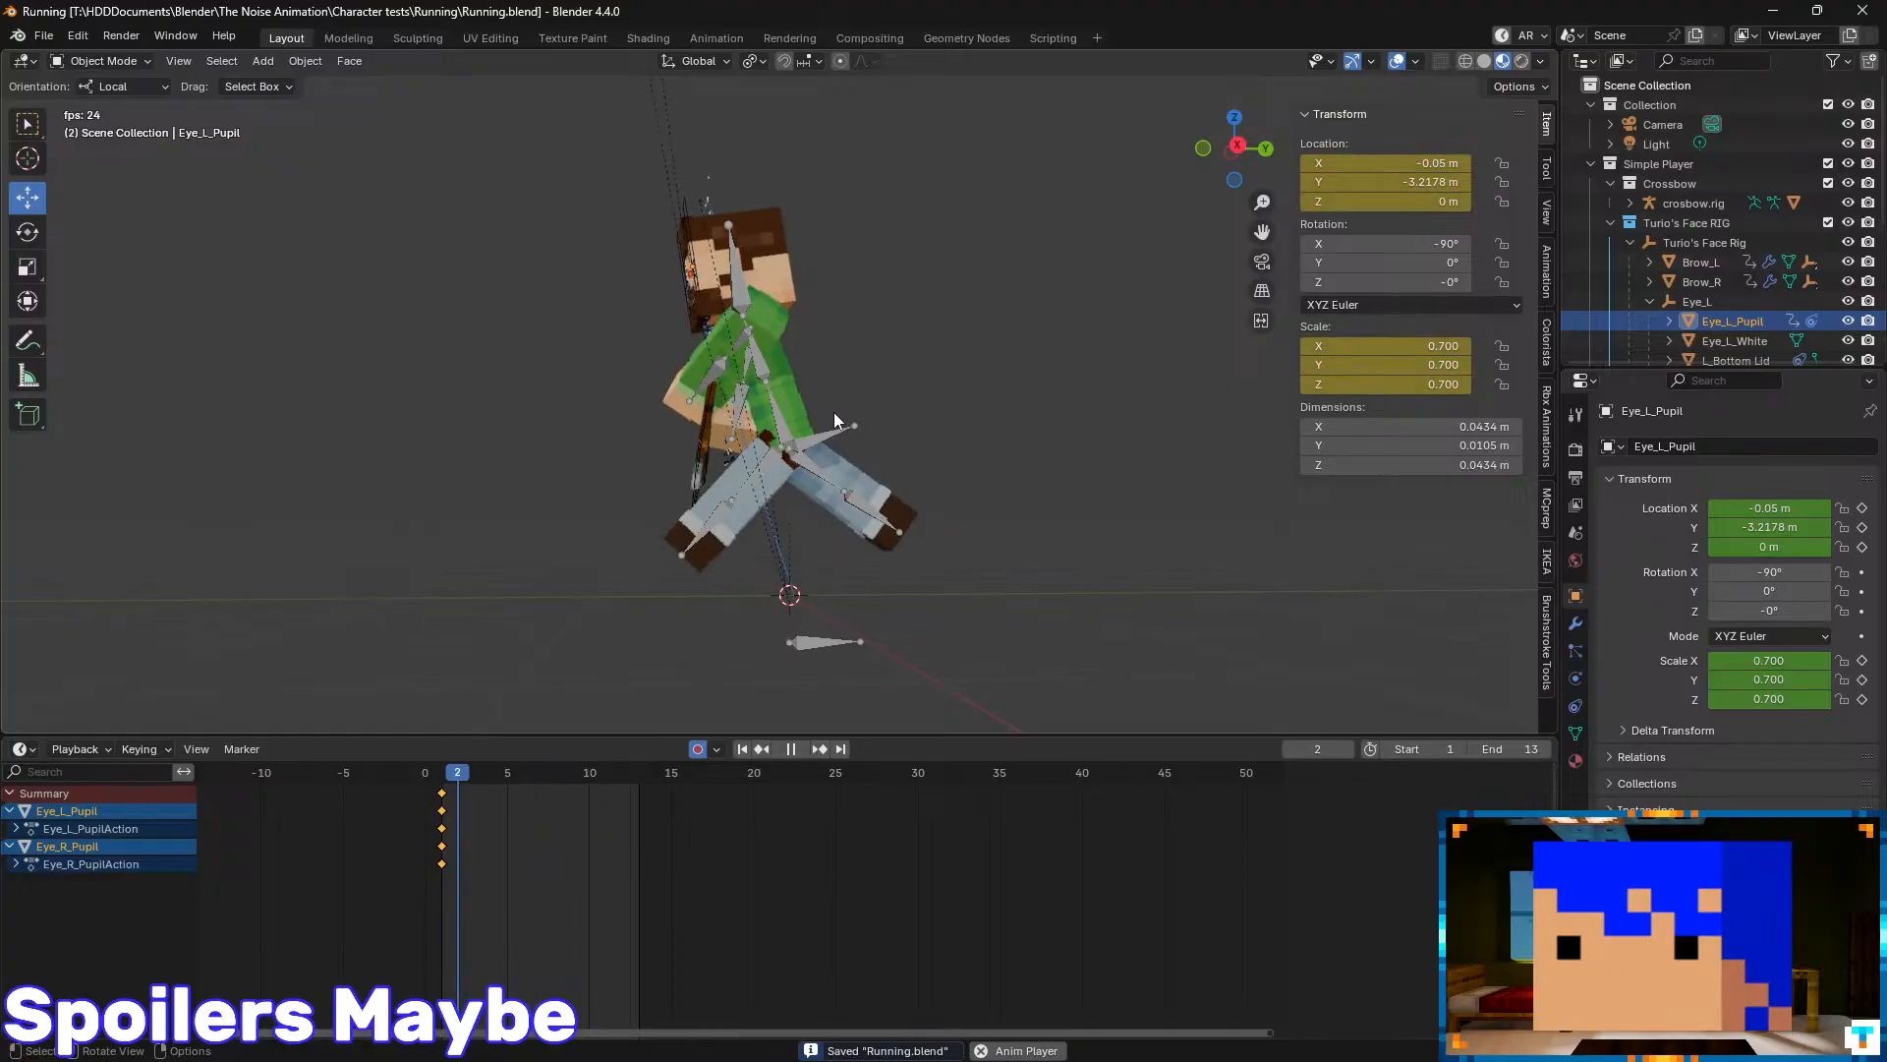
key("space")
- Enter Pose Mode on the player armature, rotate the Body bone slightly backward at frame 1 and play the run
left_click(839, 430)
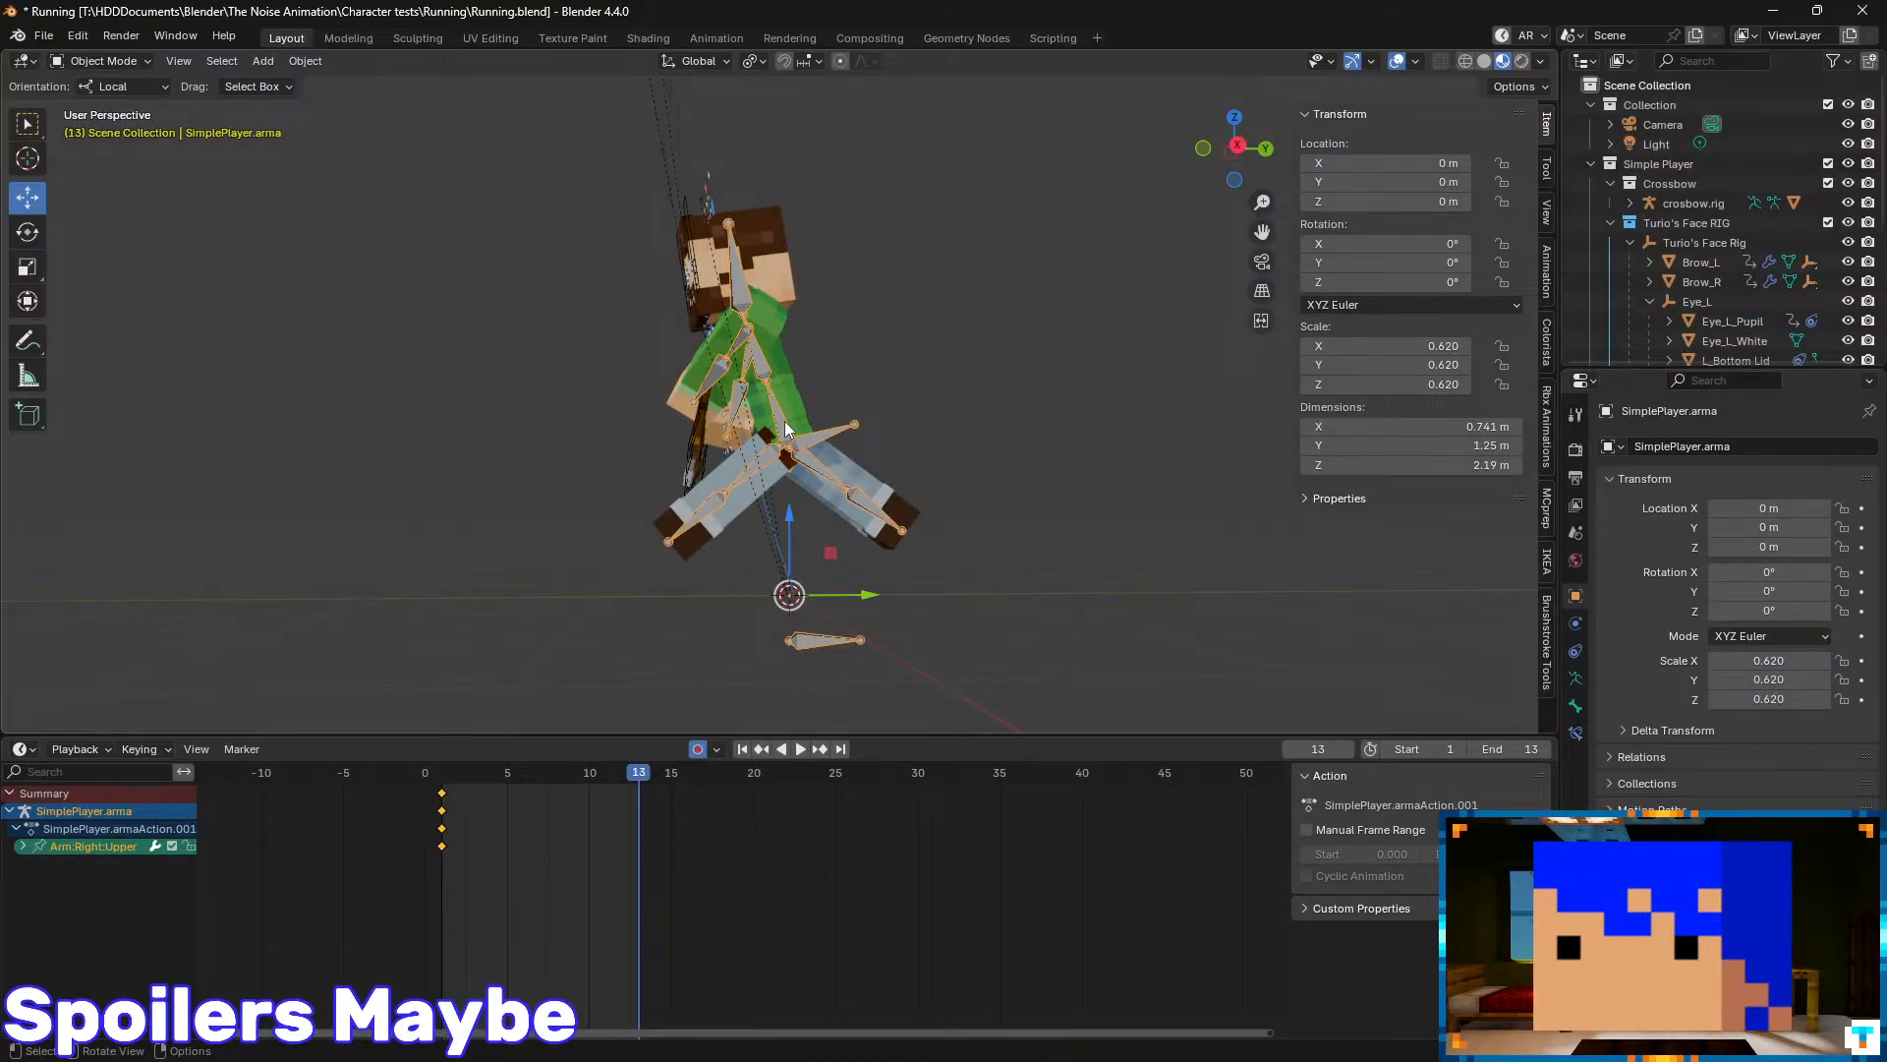
key("shift+space")
key("ctrl+Tab")
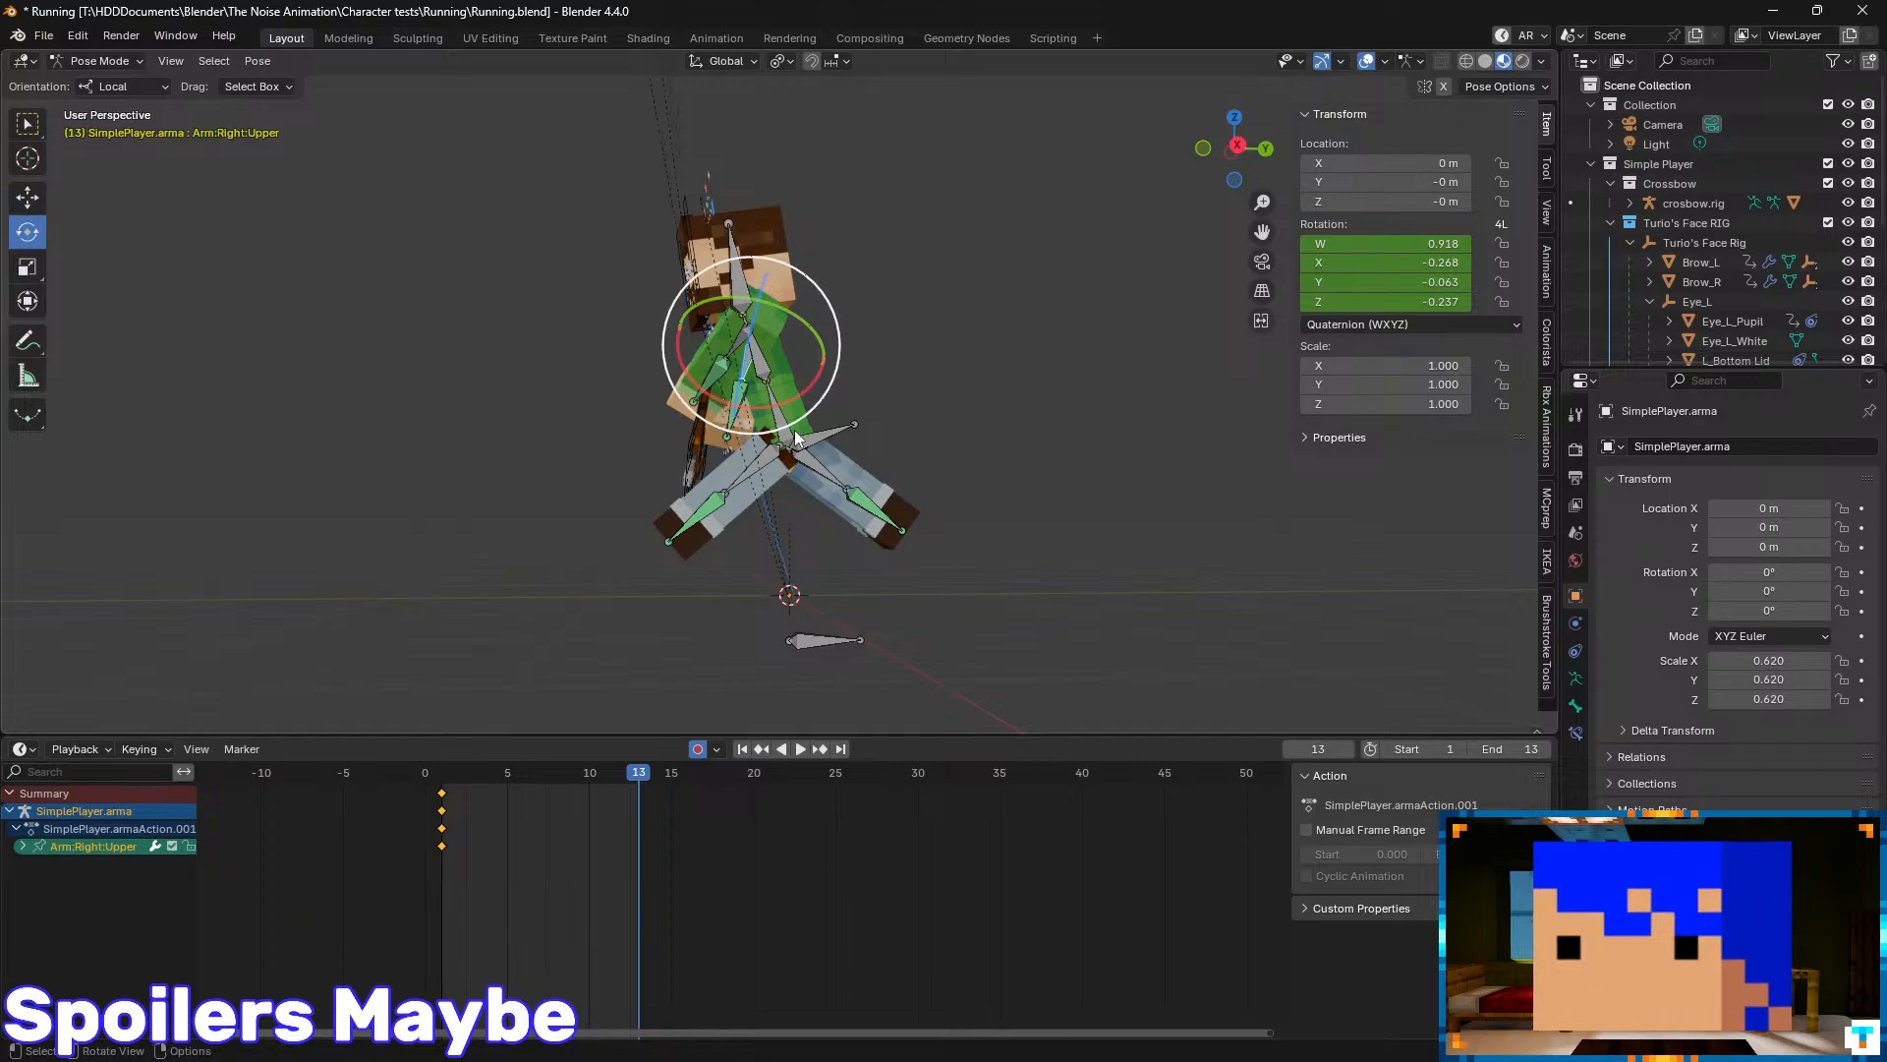
left_click(818, 448)
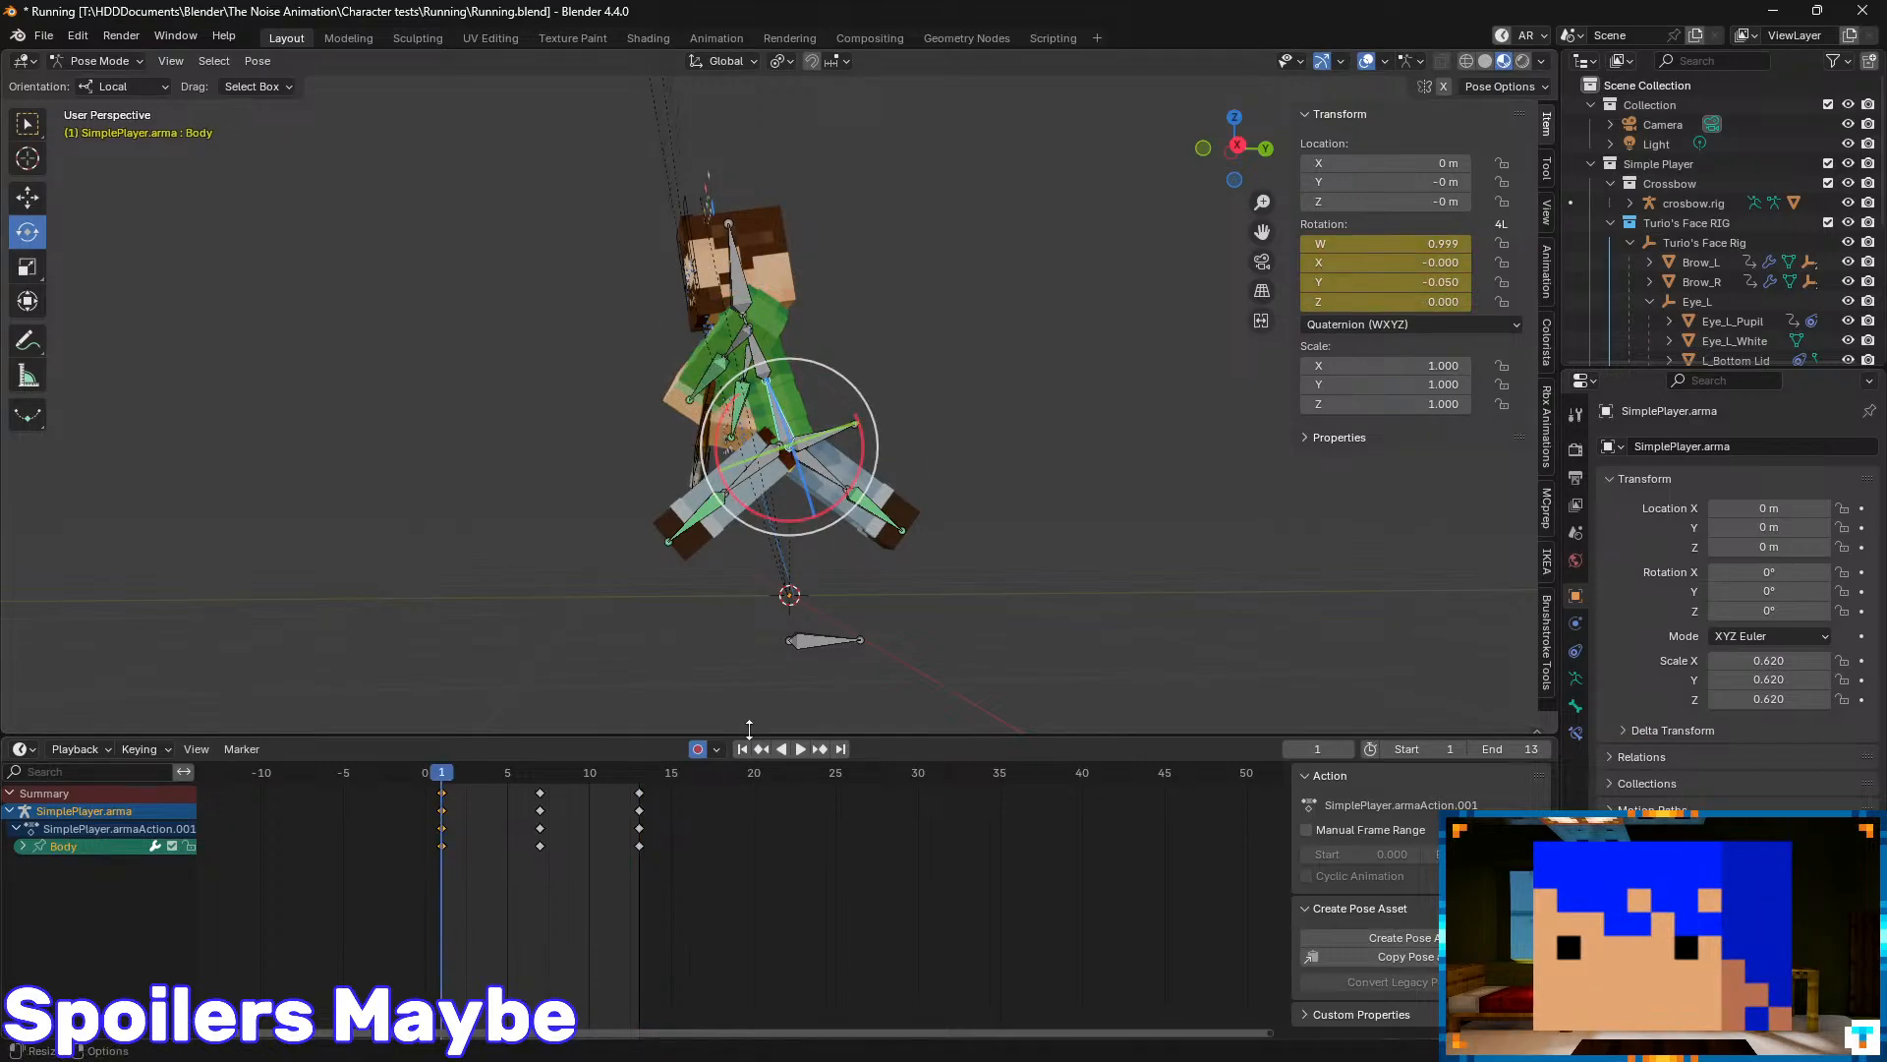
left_click_drag(850, 501, 839, 509)
middle_click_drag(912, 303, 979, 279)
key("space")
key("space")
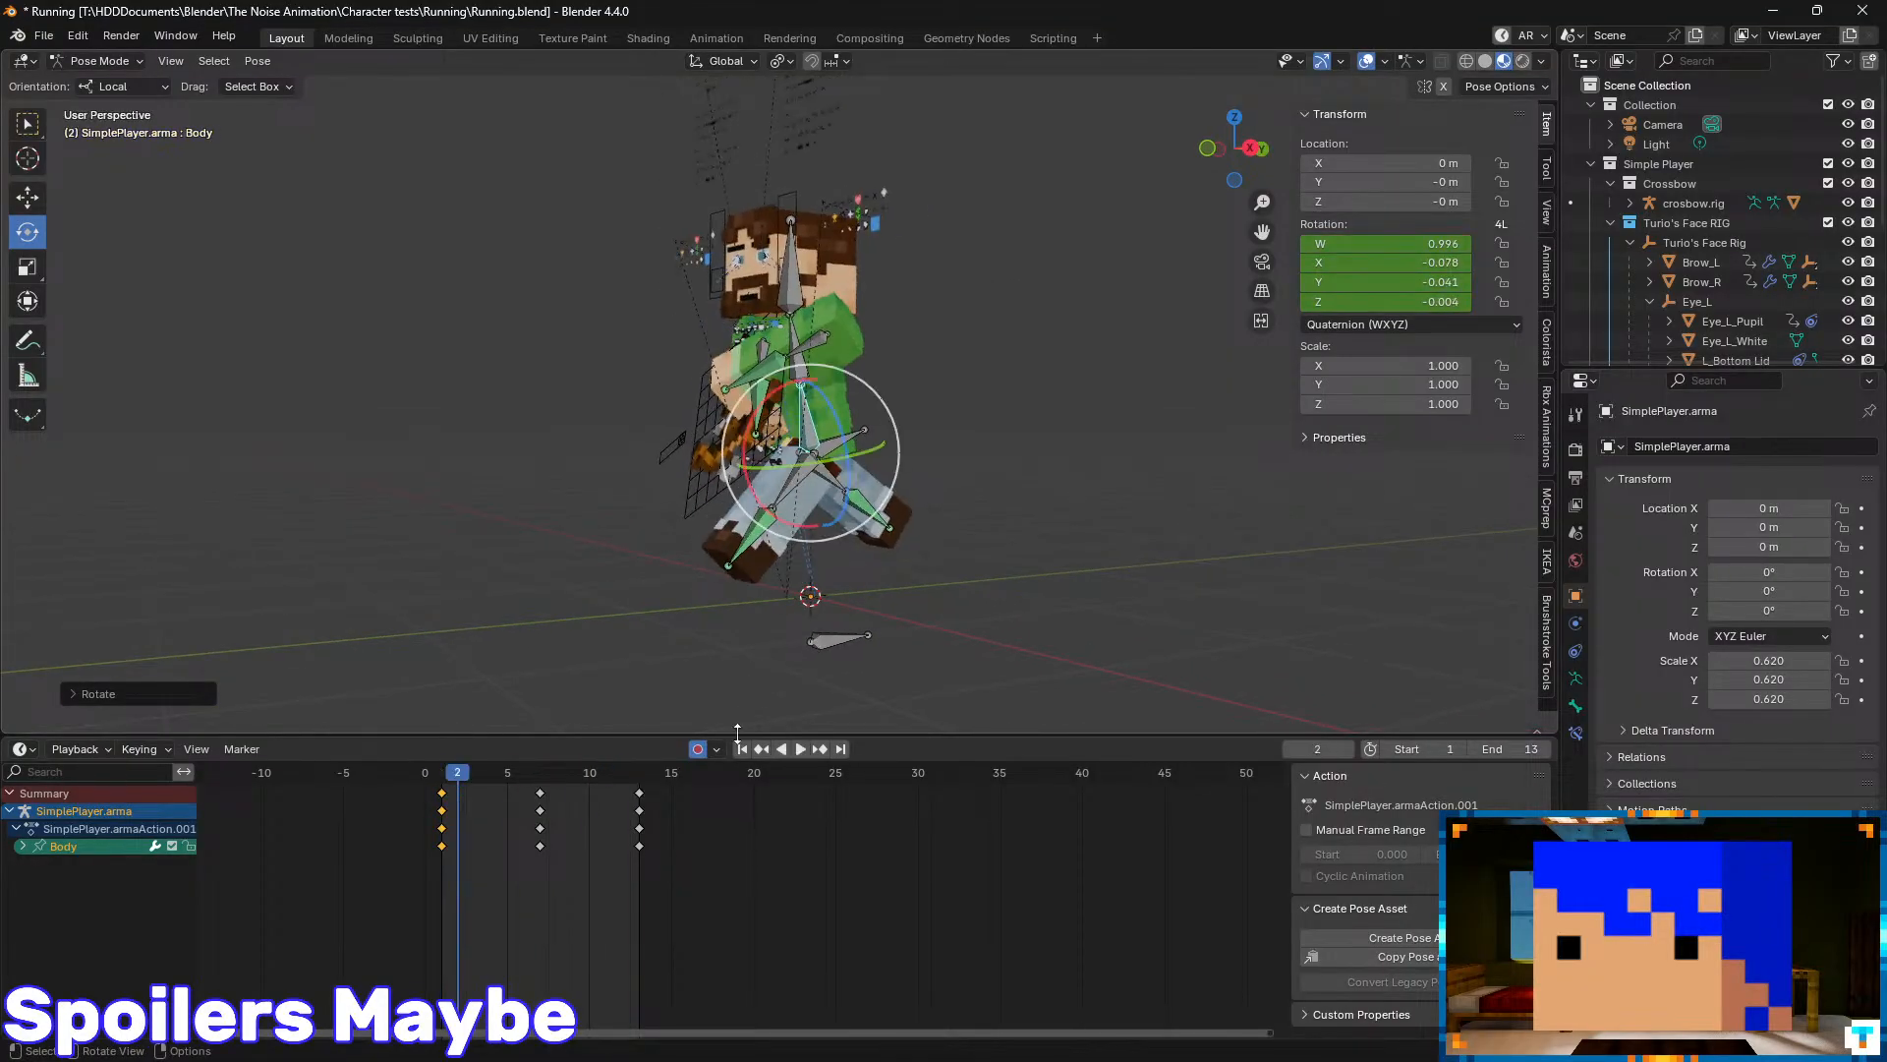
- Rotate the Body bone slightly backward at the frame 7 keyframe, to a quaternion X of about -0.064
key("Down")
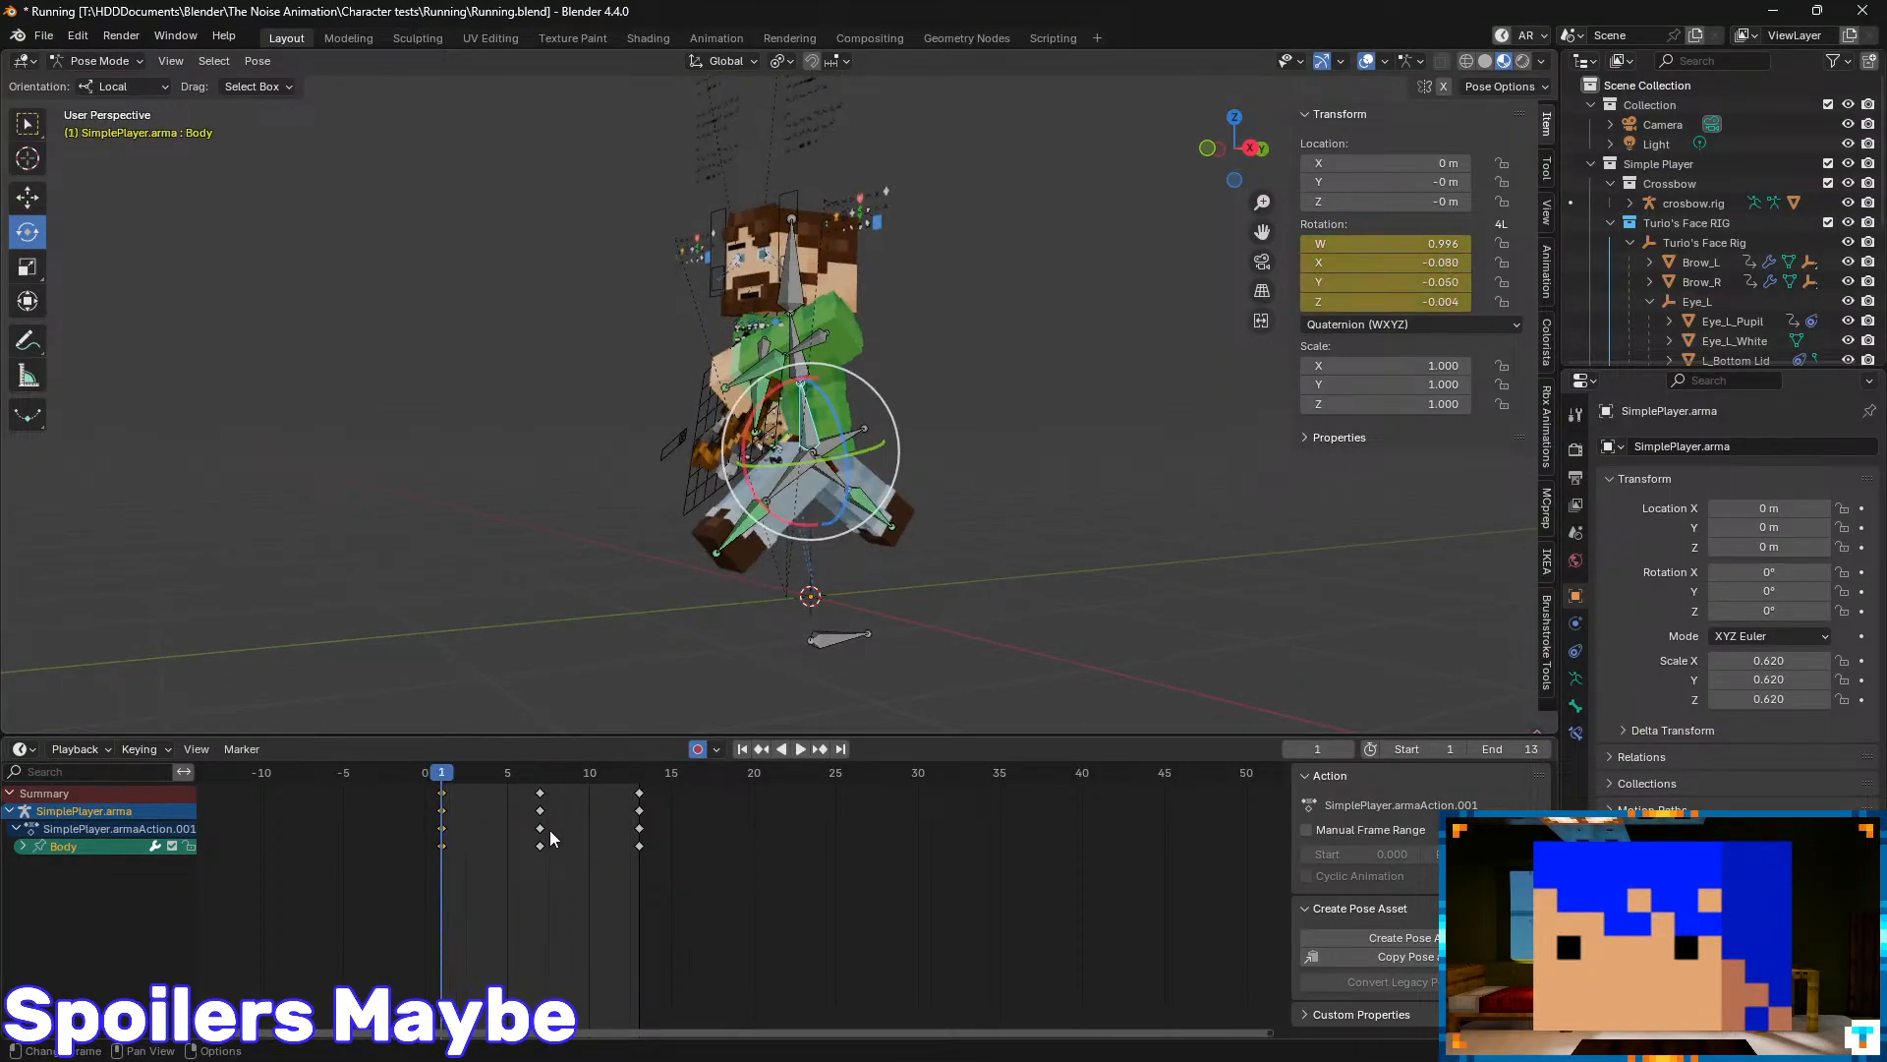
key("Up")
scroll(910, 413, "up", 4)
middle_click_drag(910, 413, 835, 431)
left_click_drag(844, 533, 842, 534)
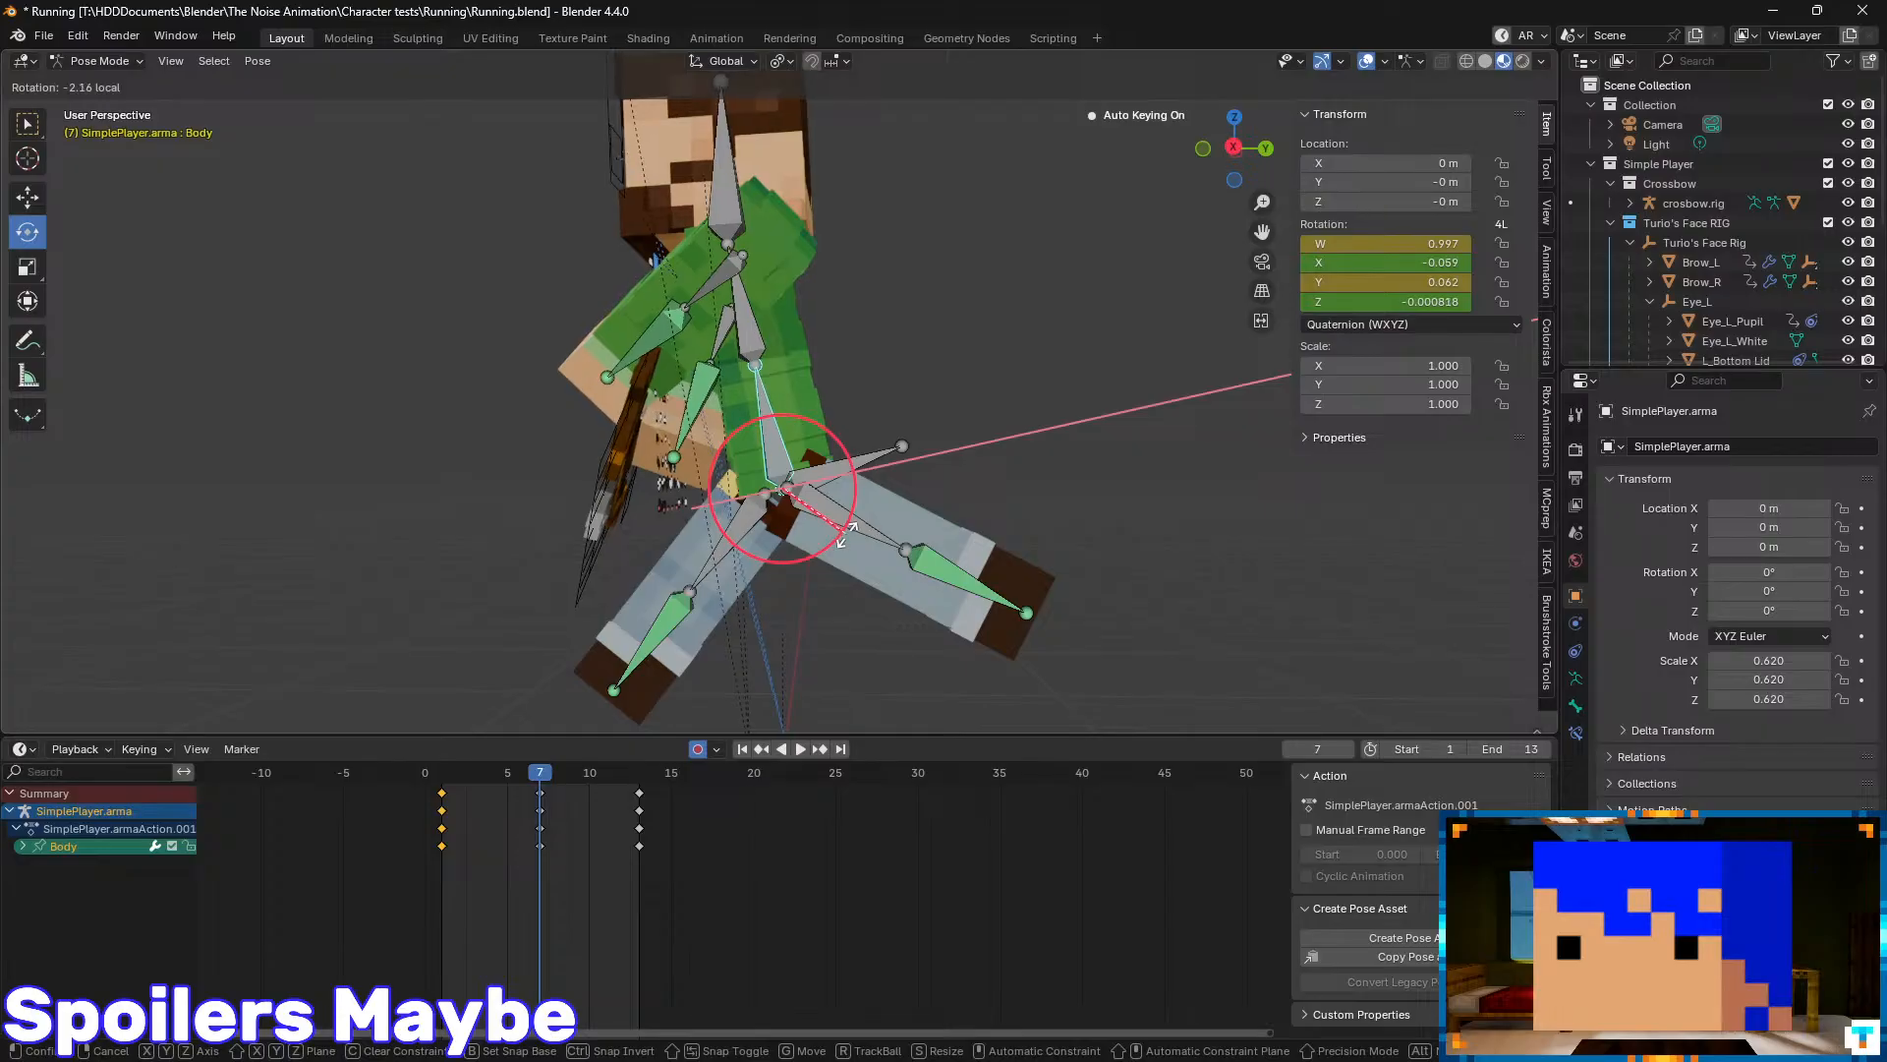
left_click_drag(842, 534, 843, 534)
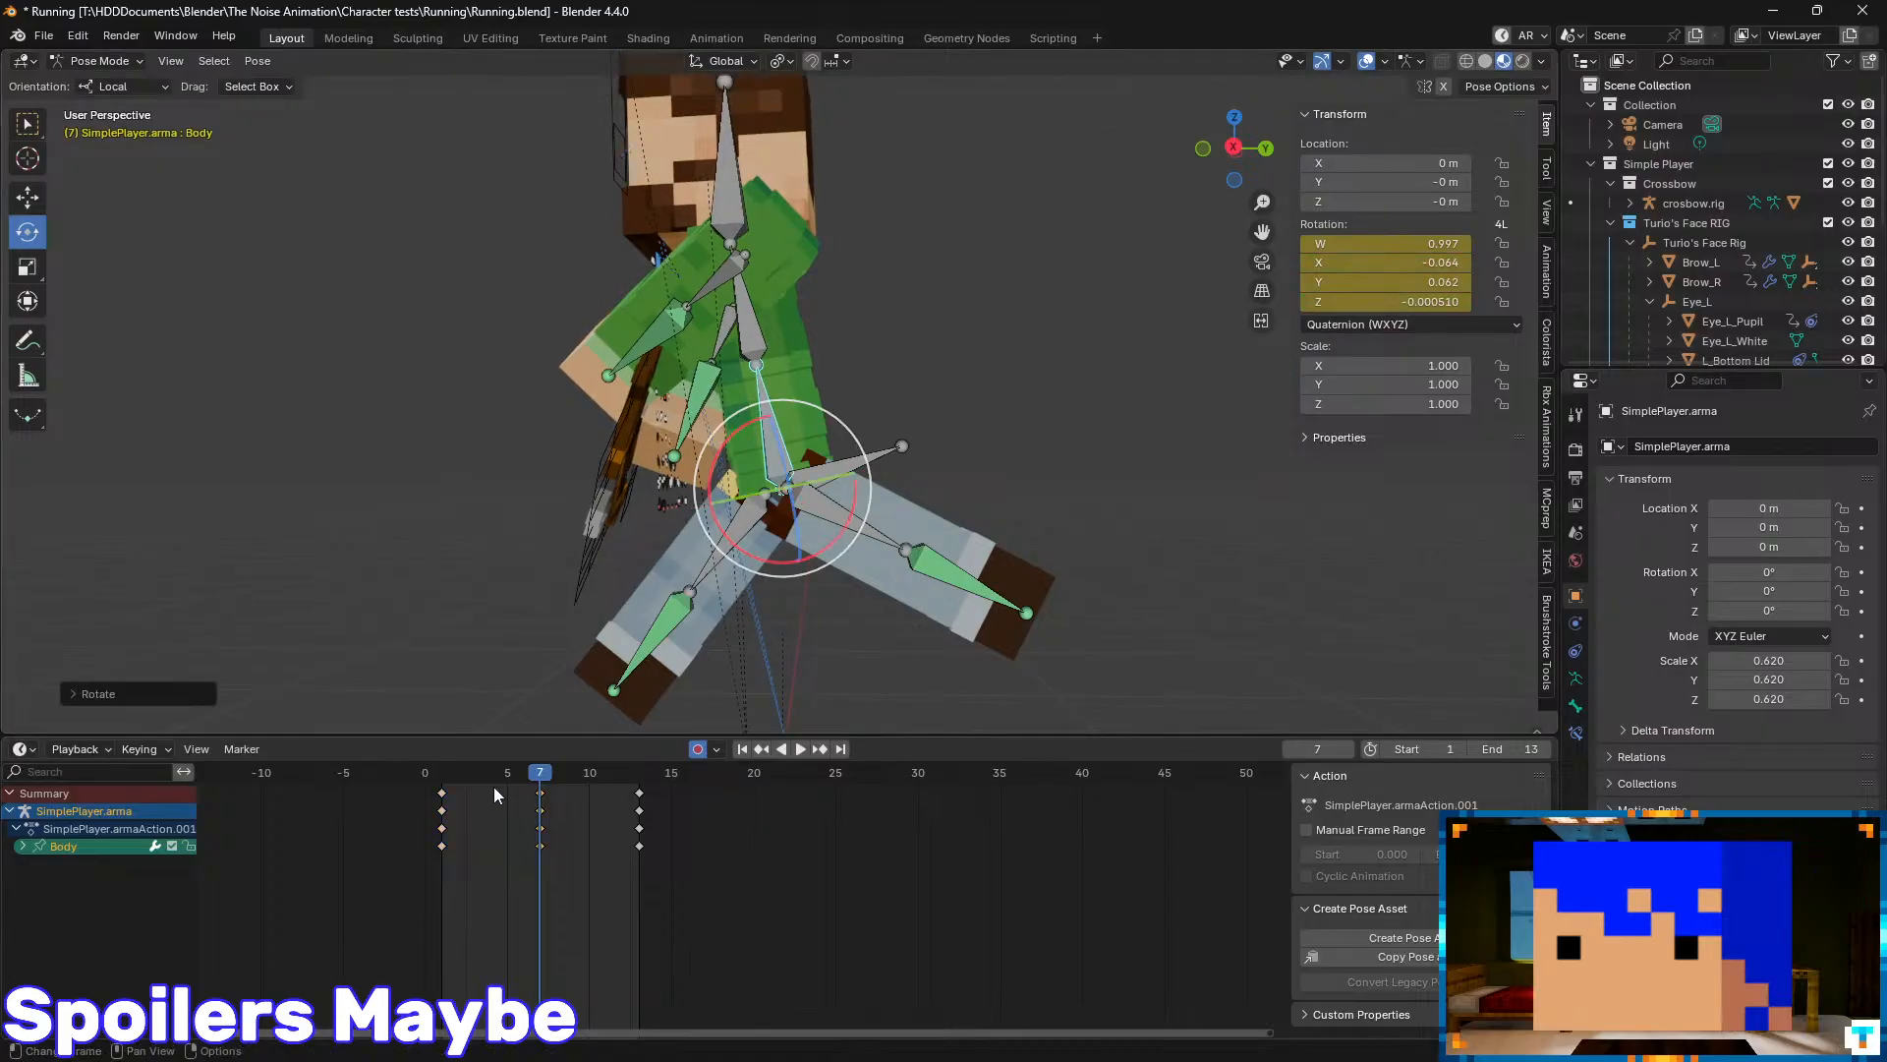
- Copy the Body bone's frame 1 keyframes to frame 13 so the loop matches
left_click(447, 790)
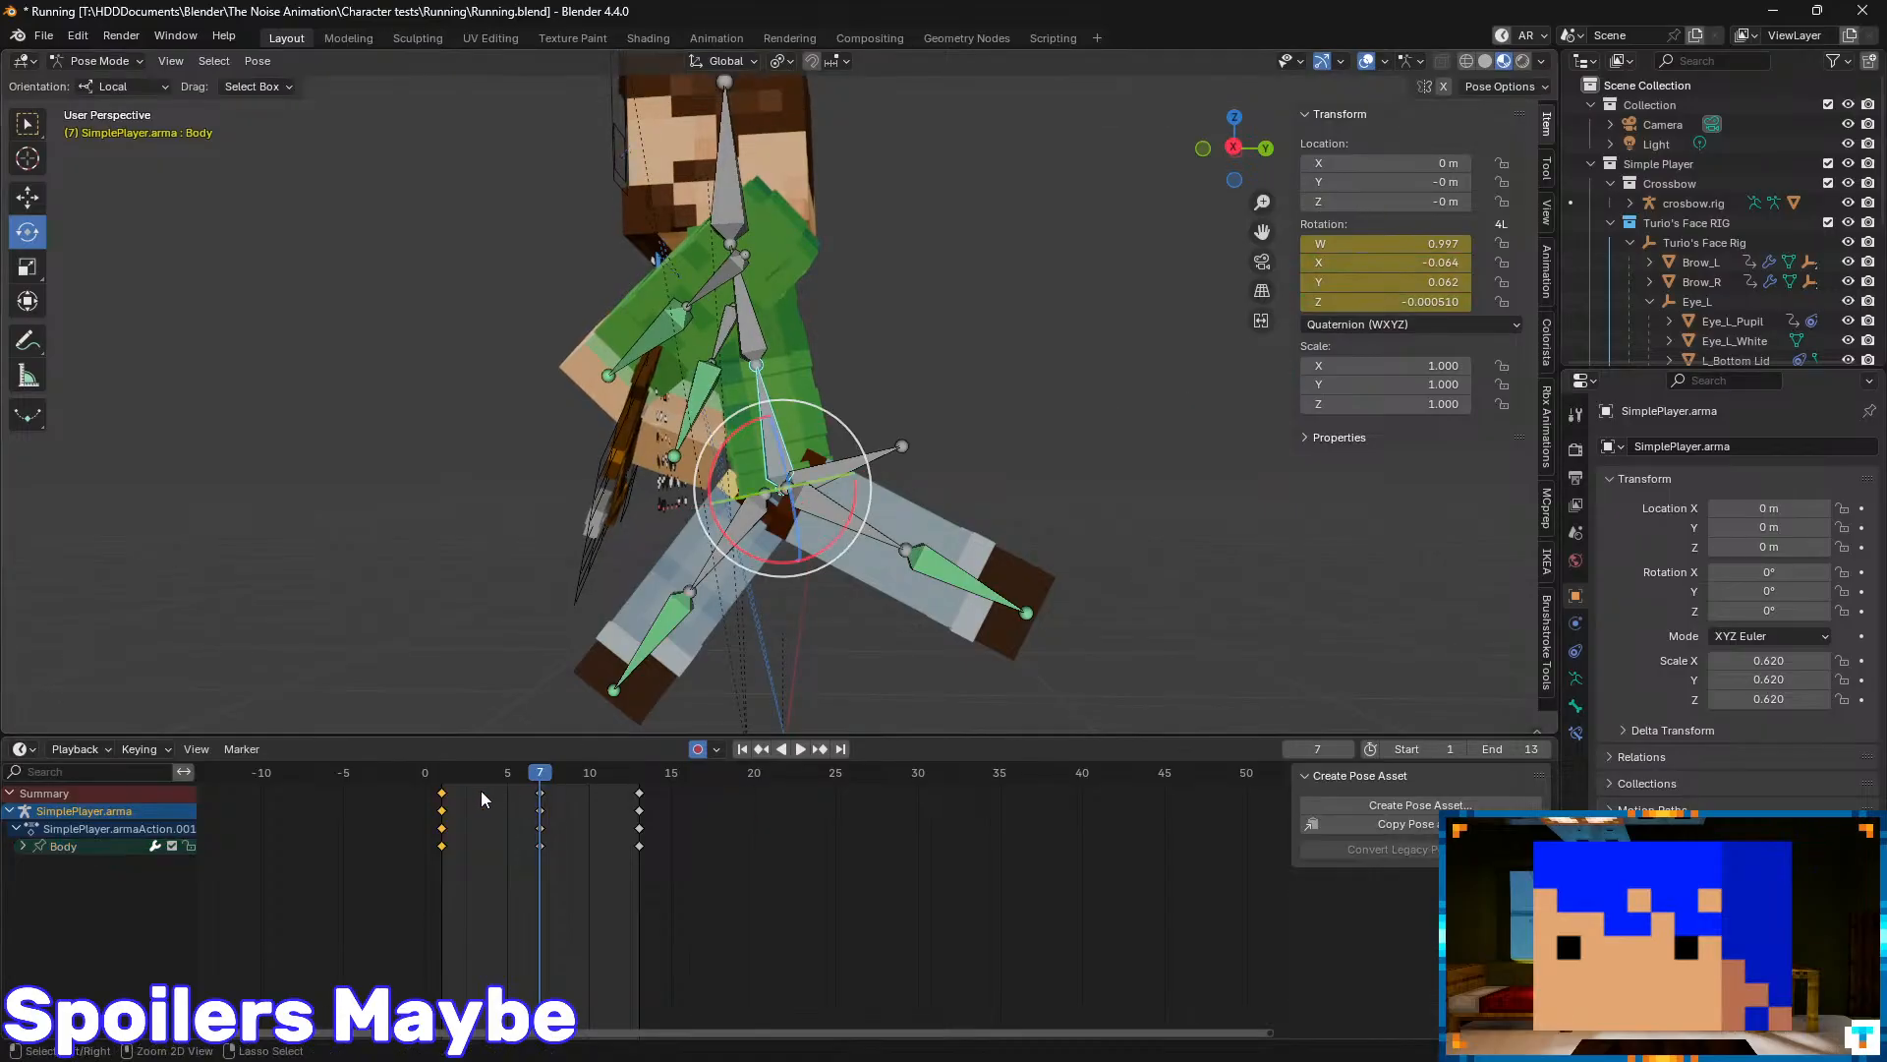
left_click(641, 778)
key("ctrl+v")
scroll(881, 476, "down", 3)
- Play the run with the adjusted body tilt from a slightly angled side view and stop at frame 7
key("space")
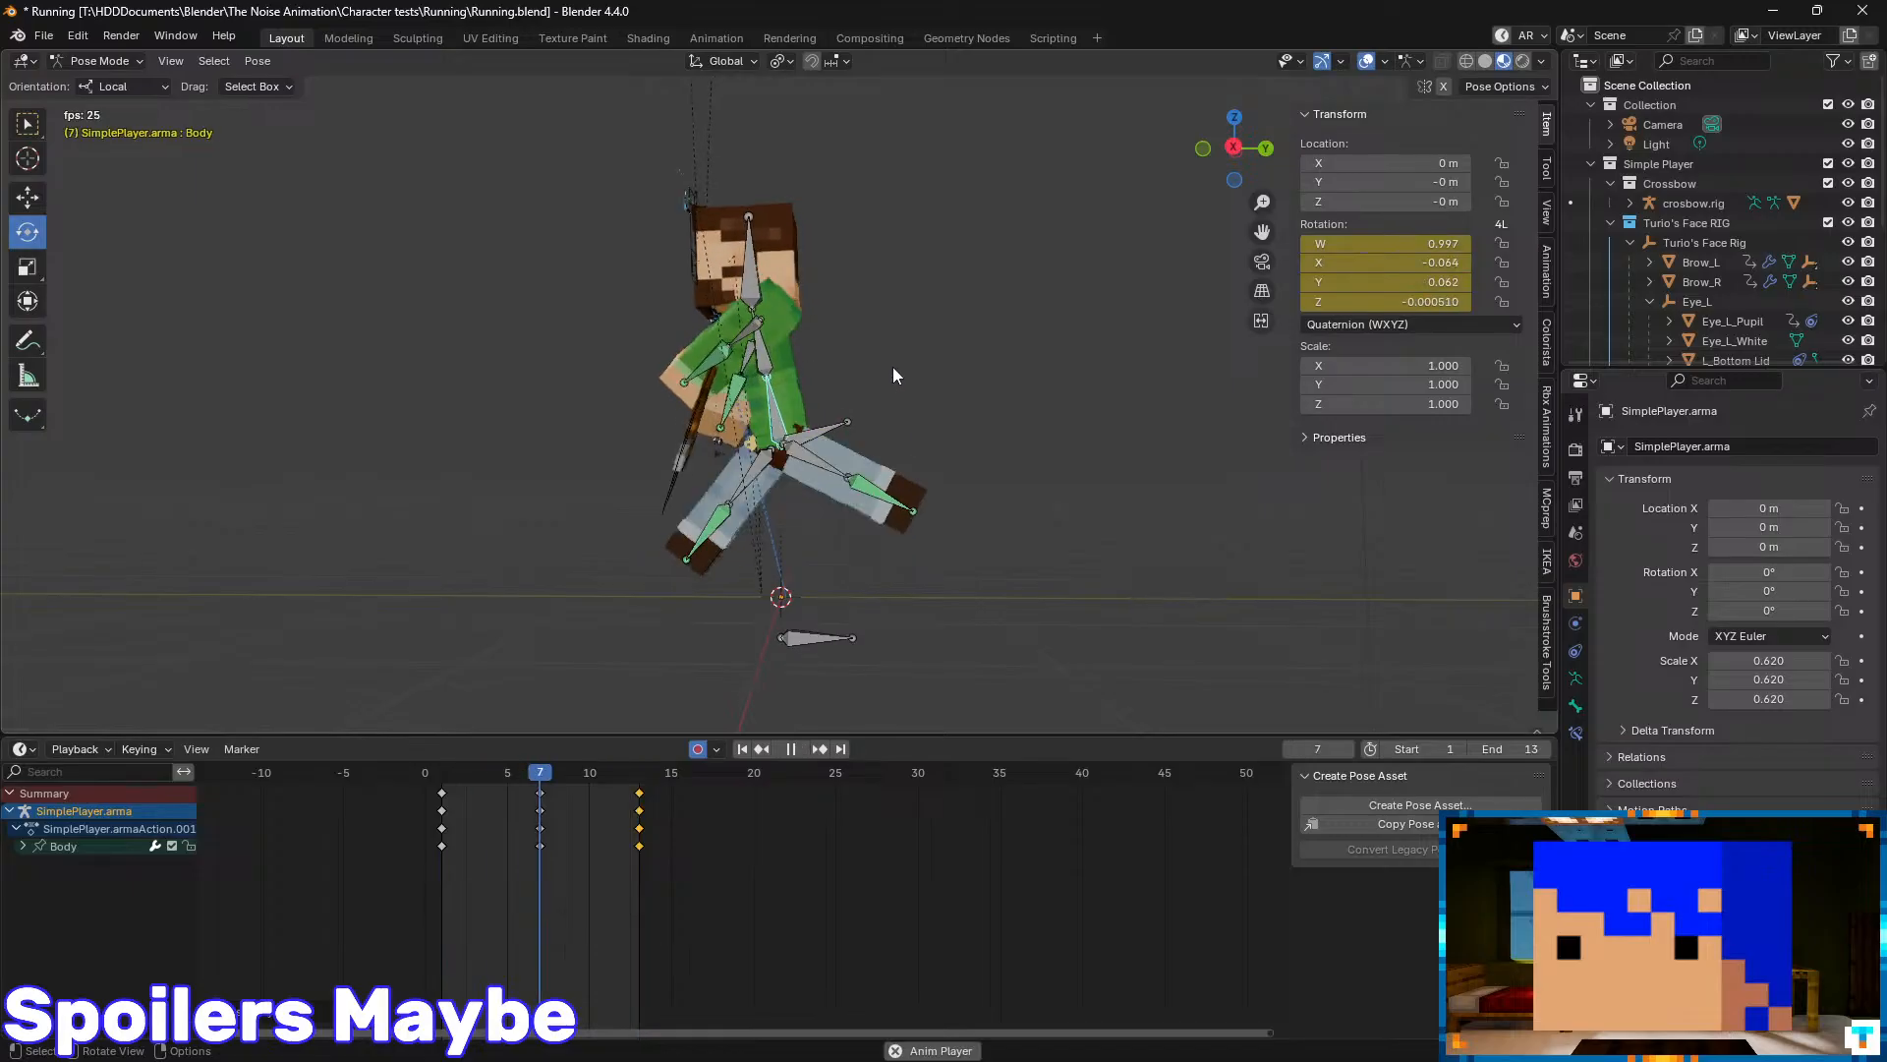
mouse_move(892, 367)
middle_mouse_down()
mouse_move(1011, 397)
mouse_move(897, 334)
mouse_move(909, 356)
middle_mouse_up()
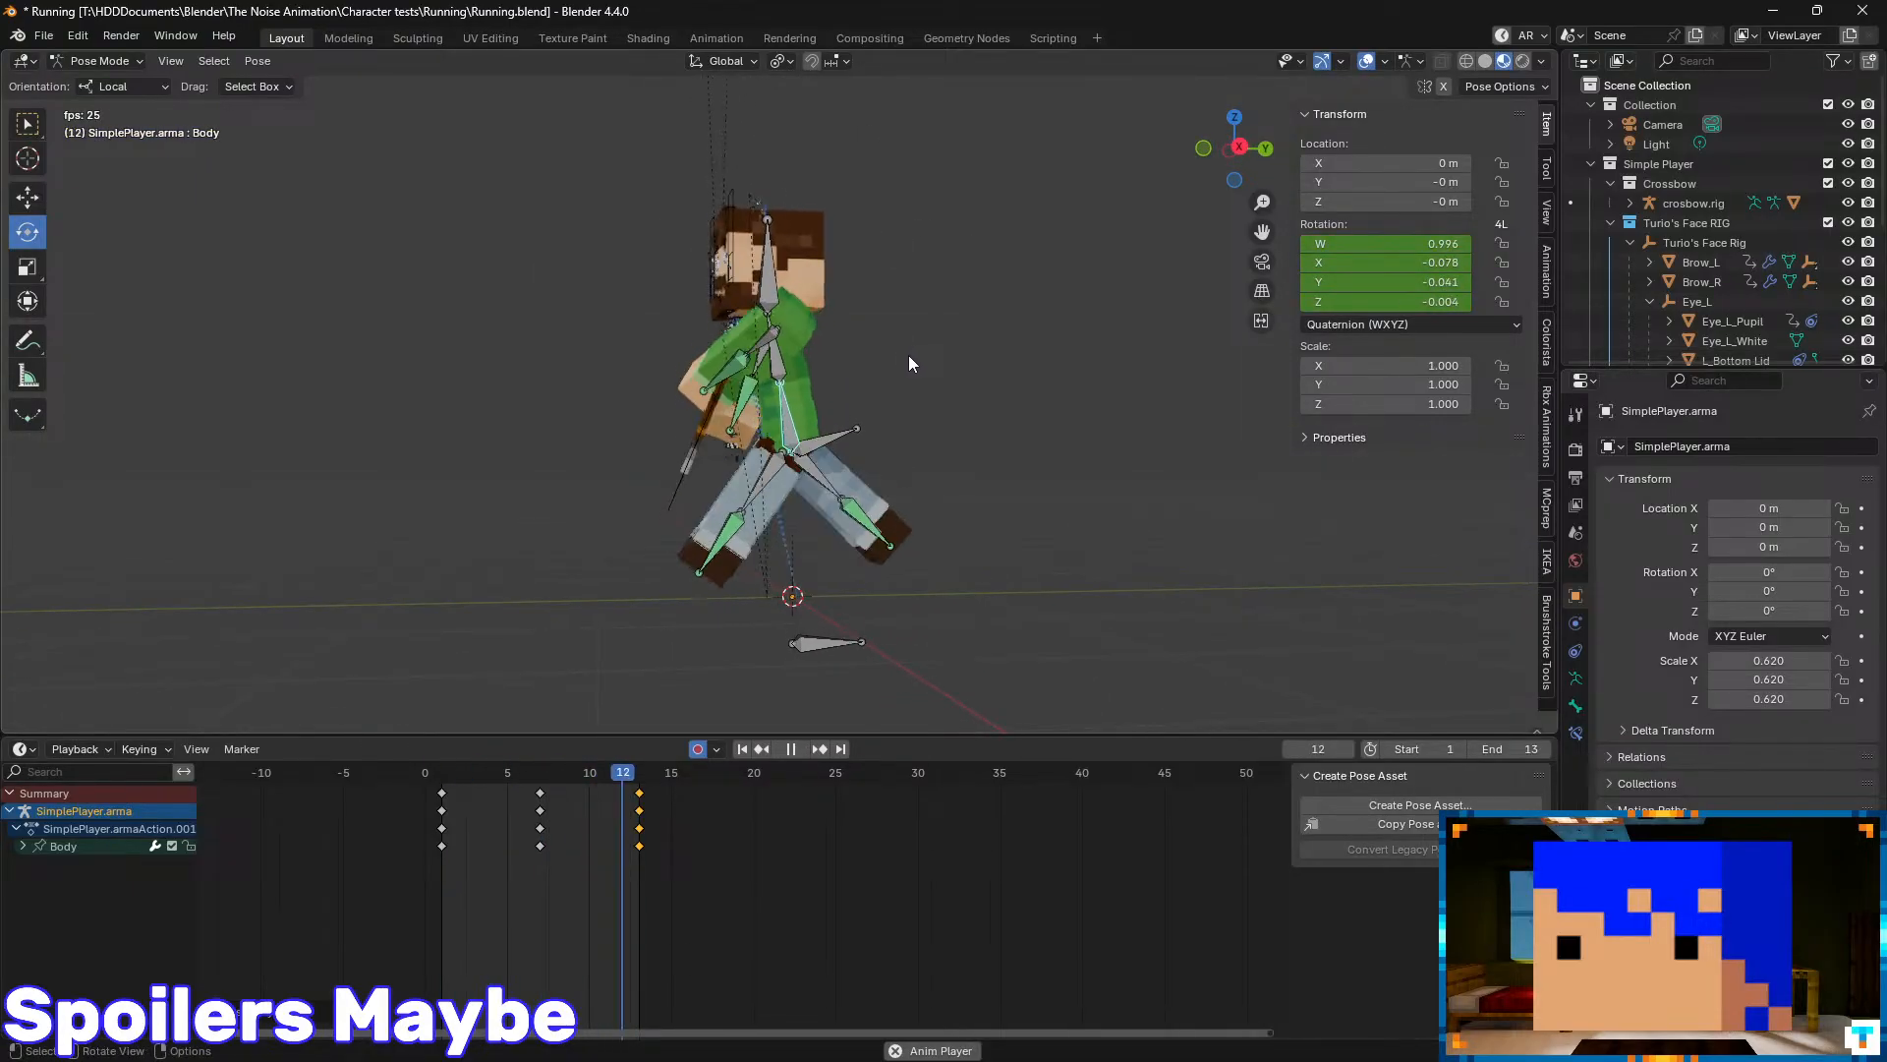
key("space")
key("Down")
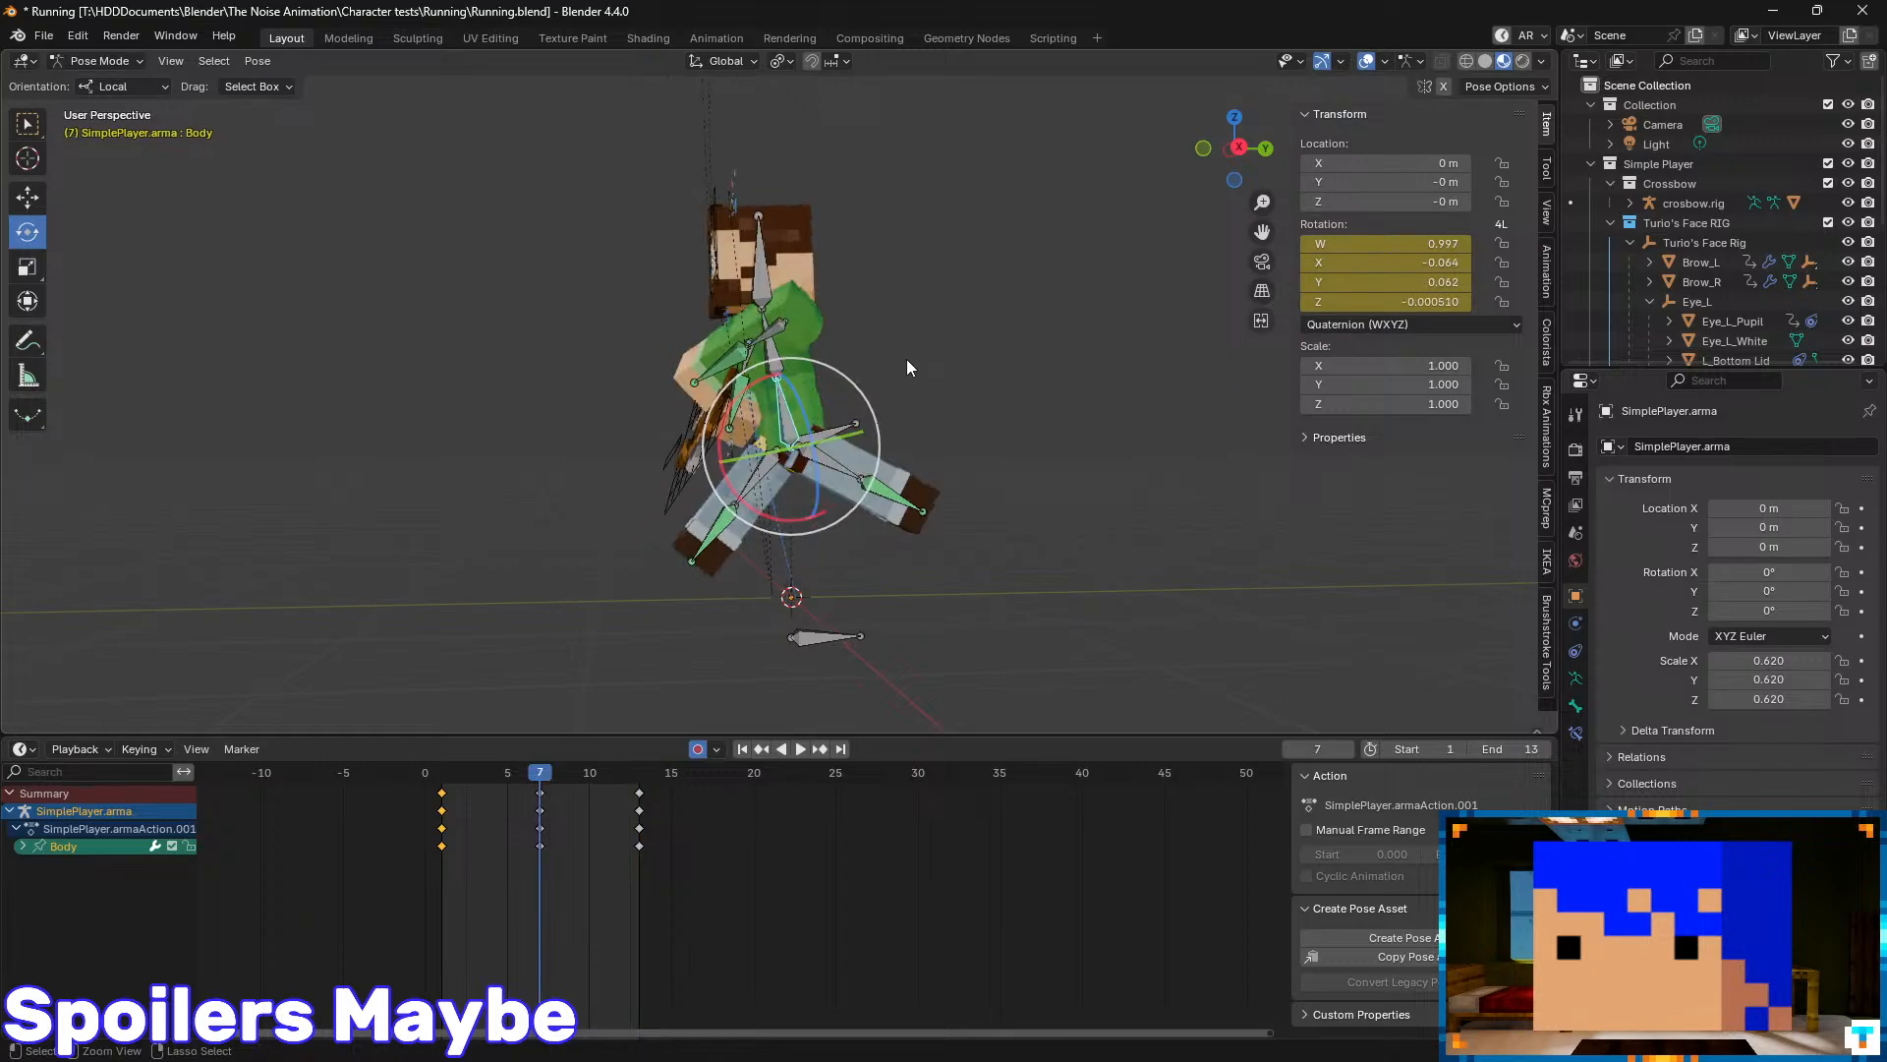
- Play the run from frame 1 and compare the Body bone's tilt at the frame 1 and frame 7 keyframes
left_click(443, 775)
key("space")
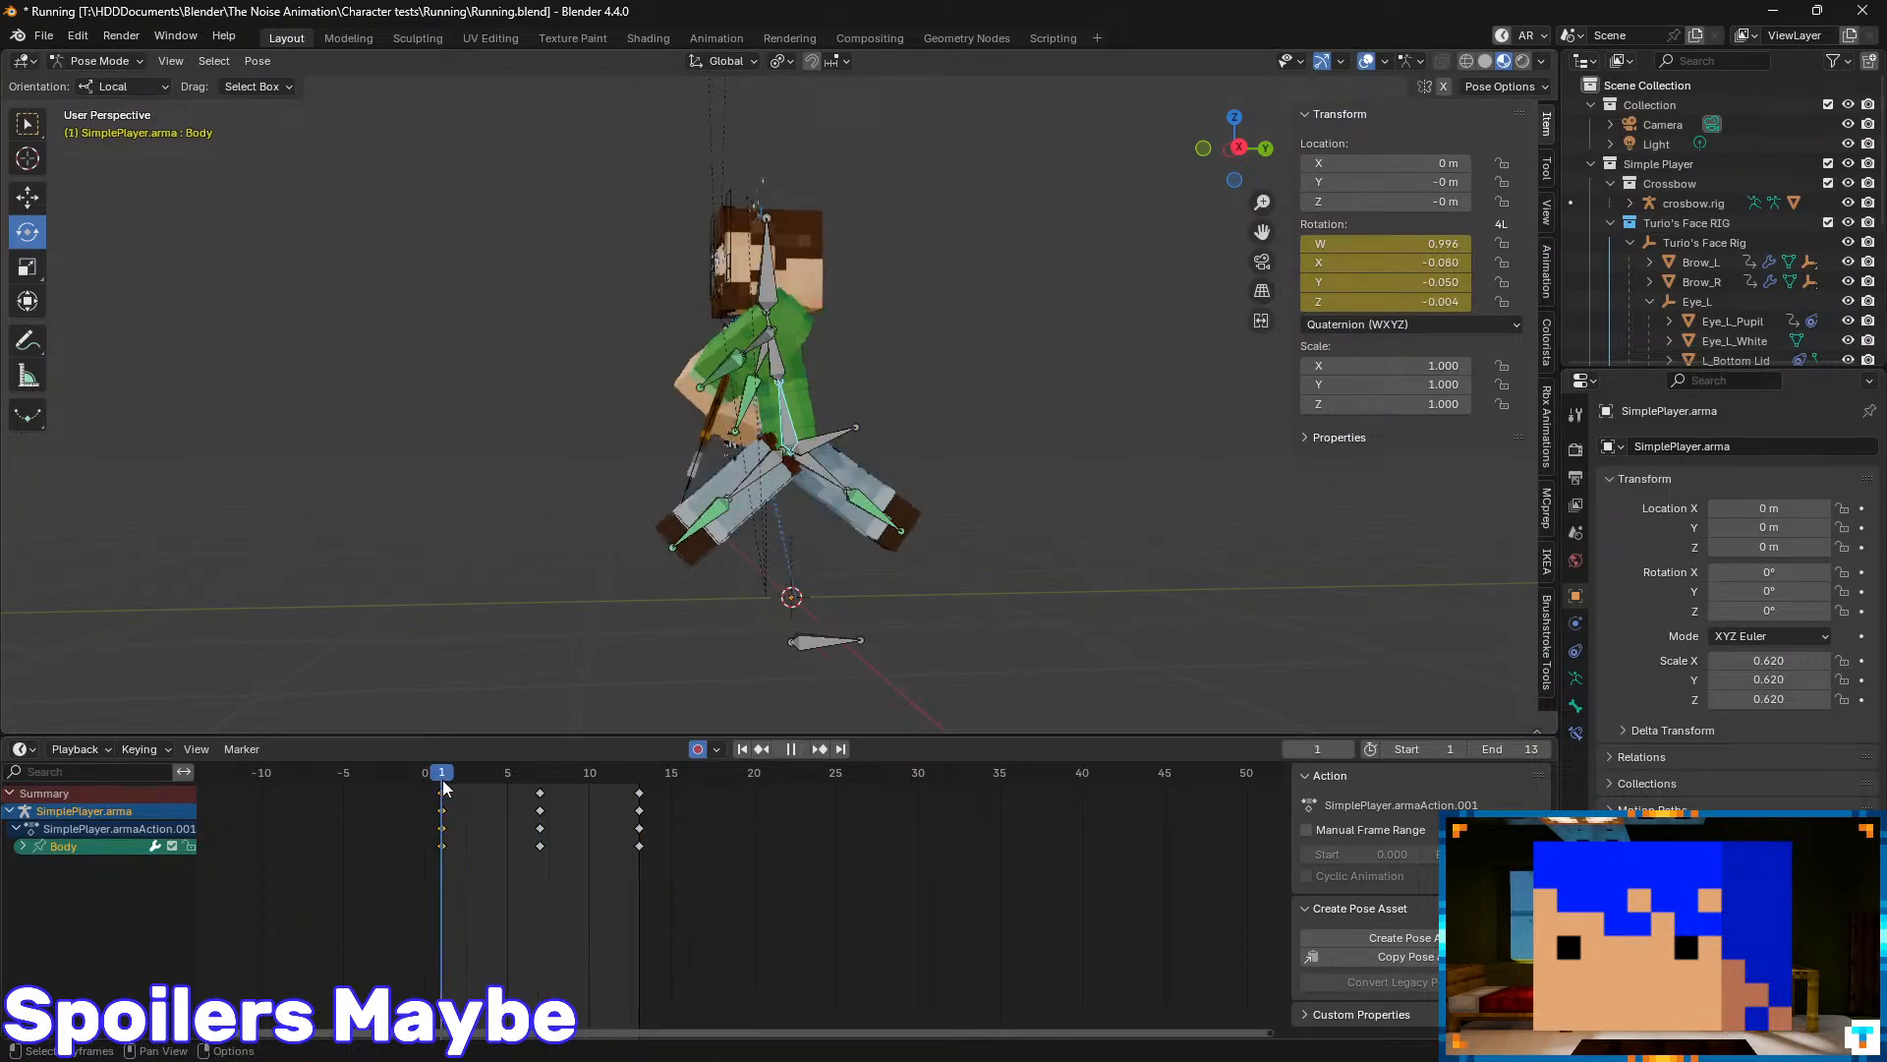
left_click(442, 793)
key("Up")
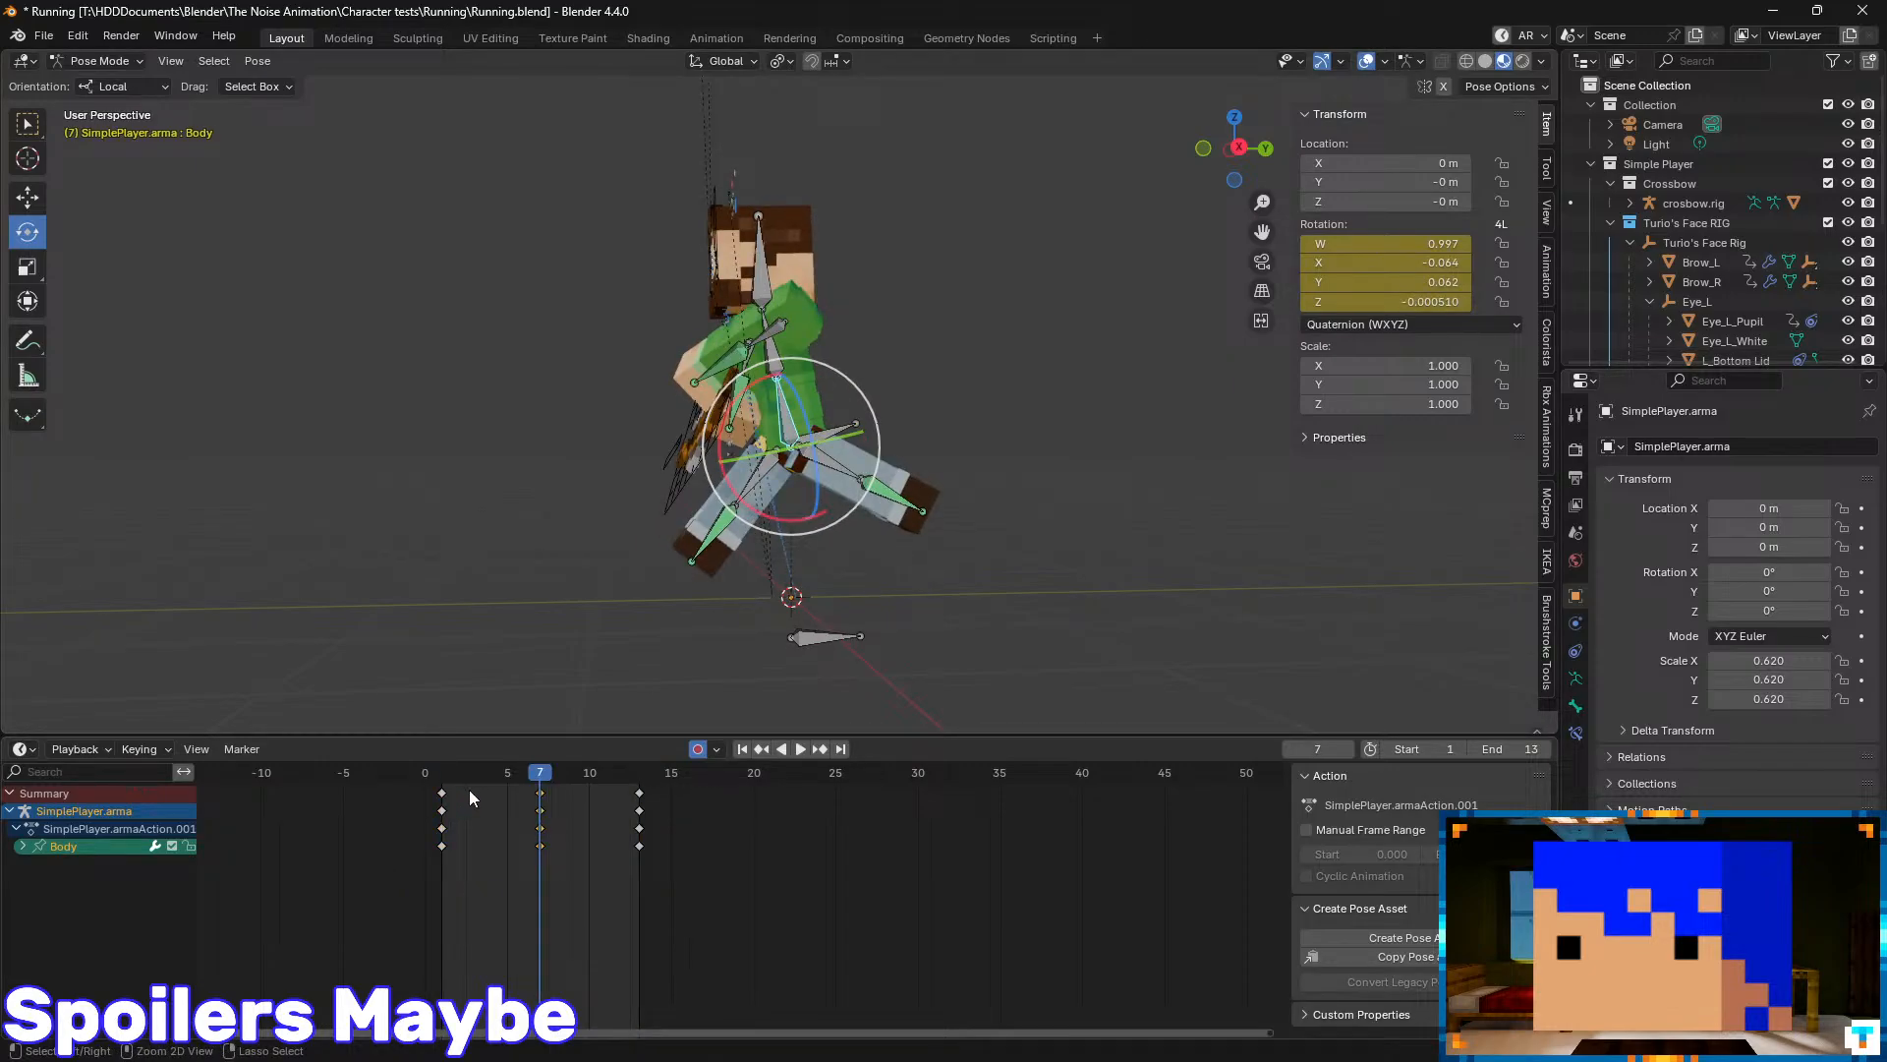
key("space")
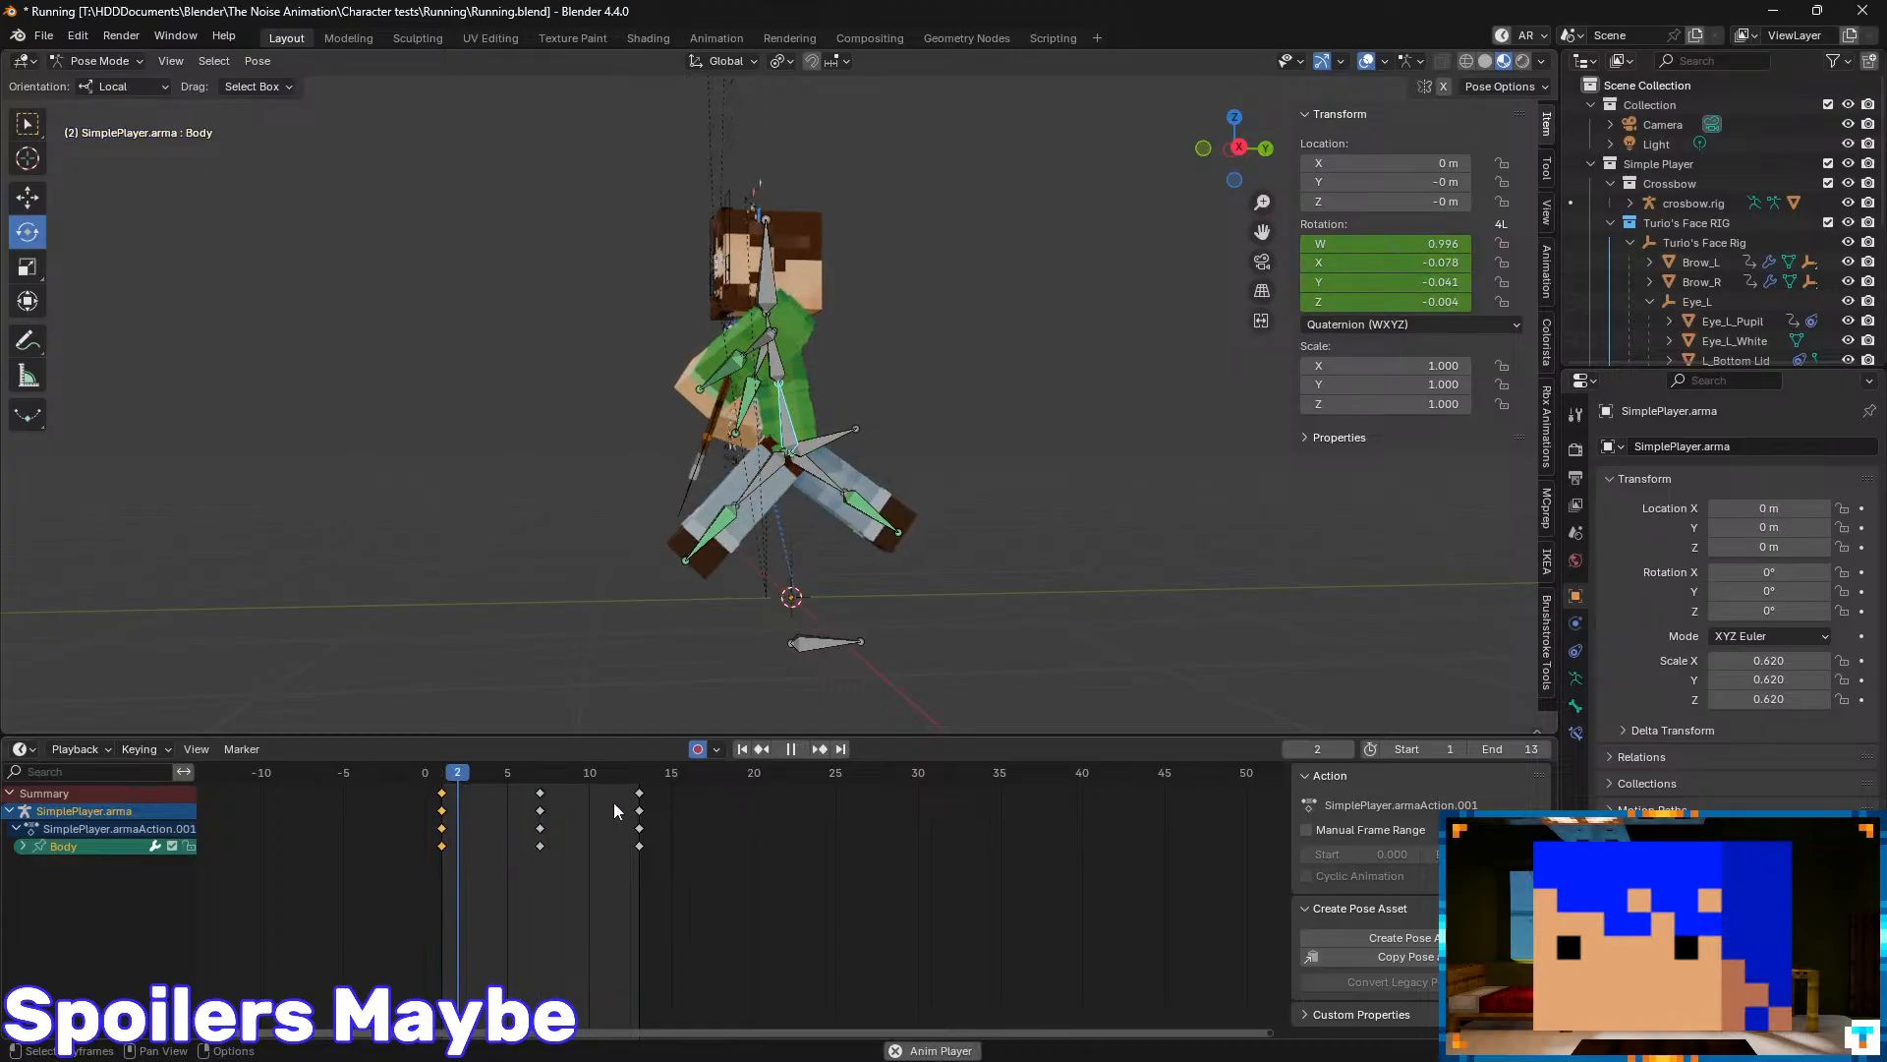
- Undo the Body bone's added backward tilt, replay the run and save the file
key("space")
key("Down")
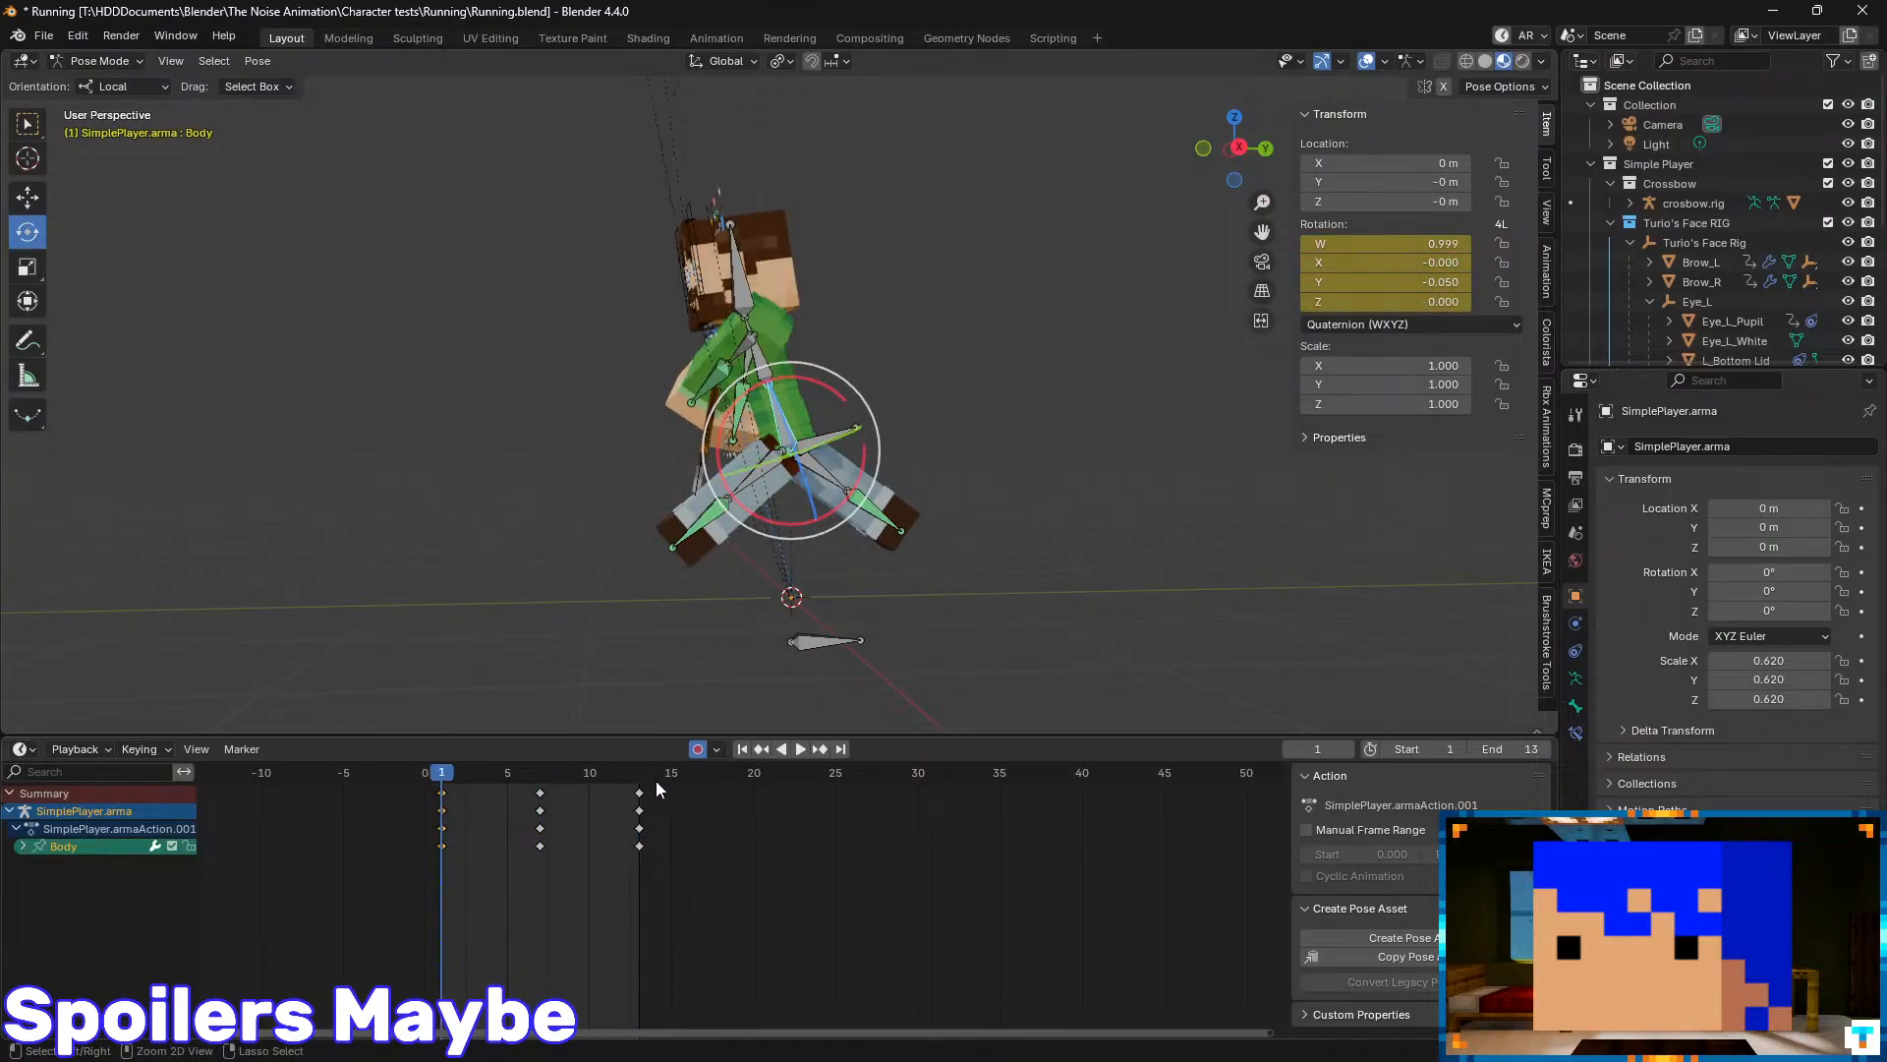
key("space")
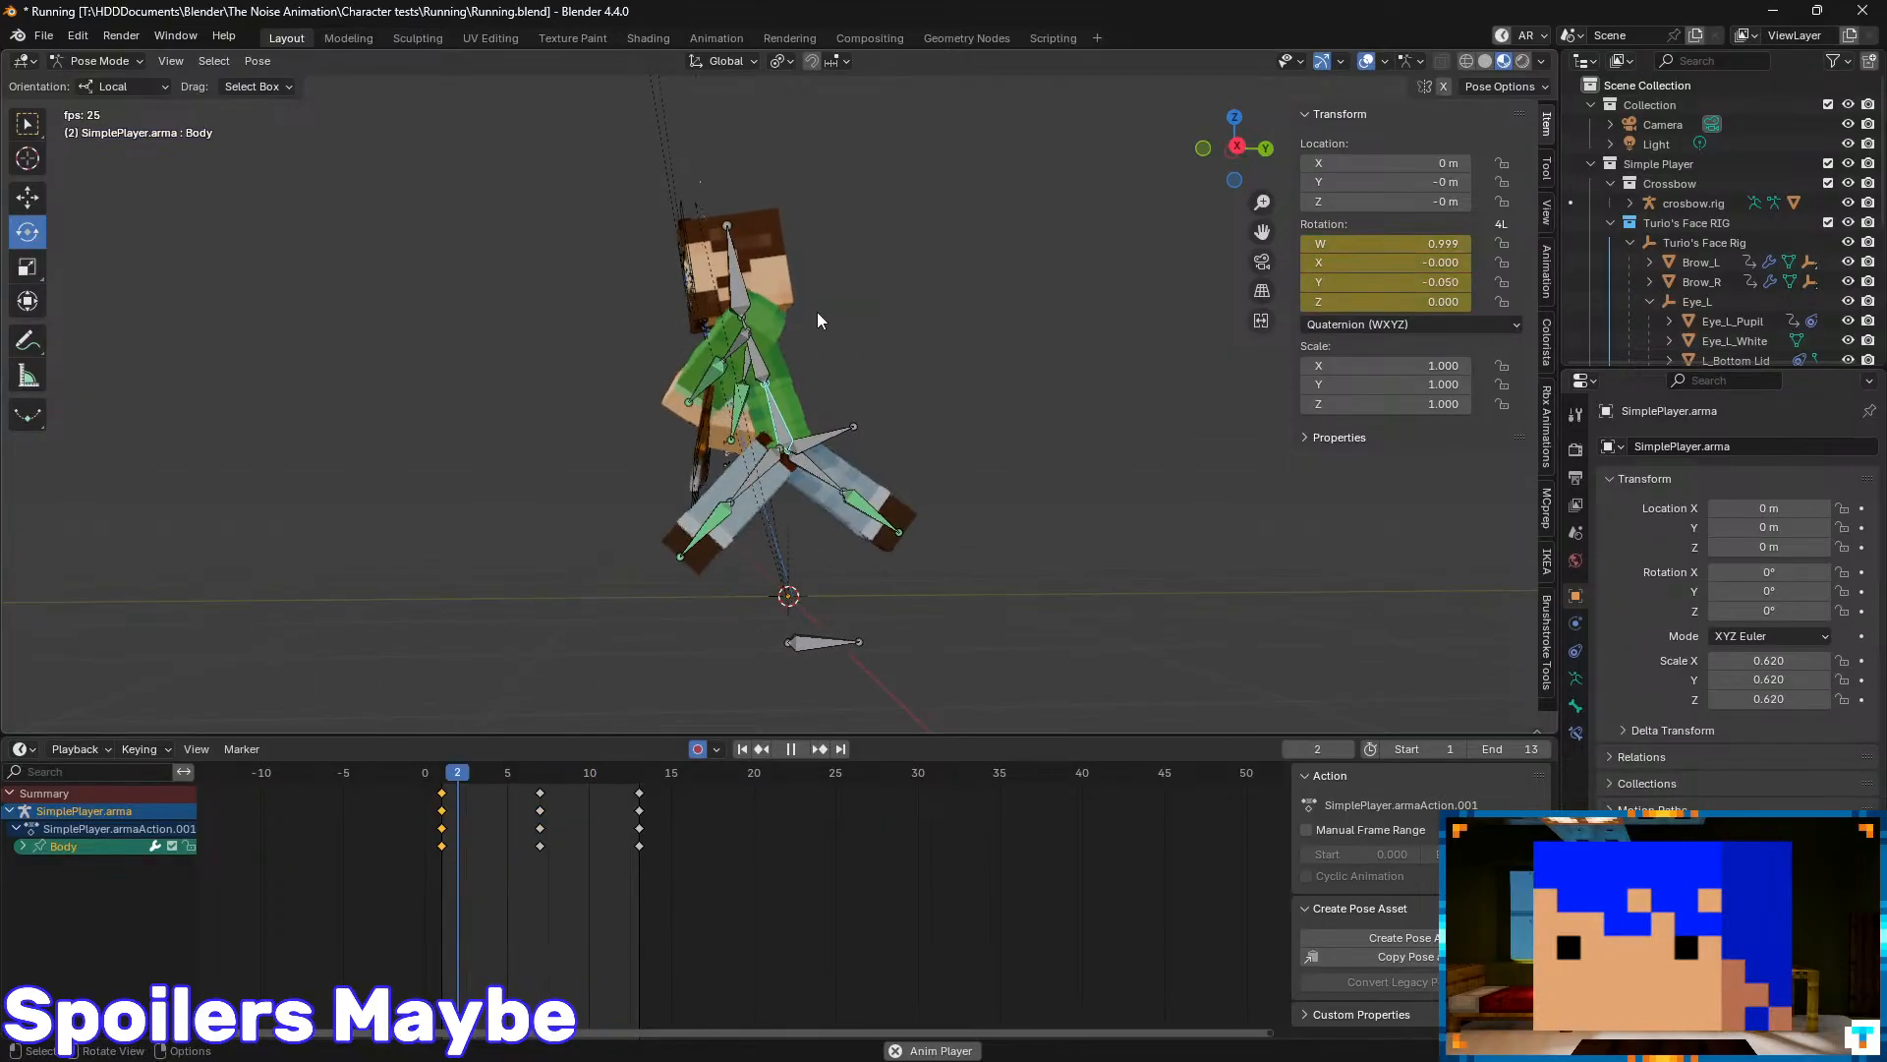
key("ctrl+s")
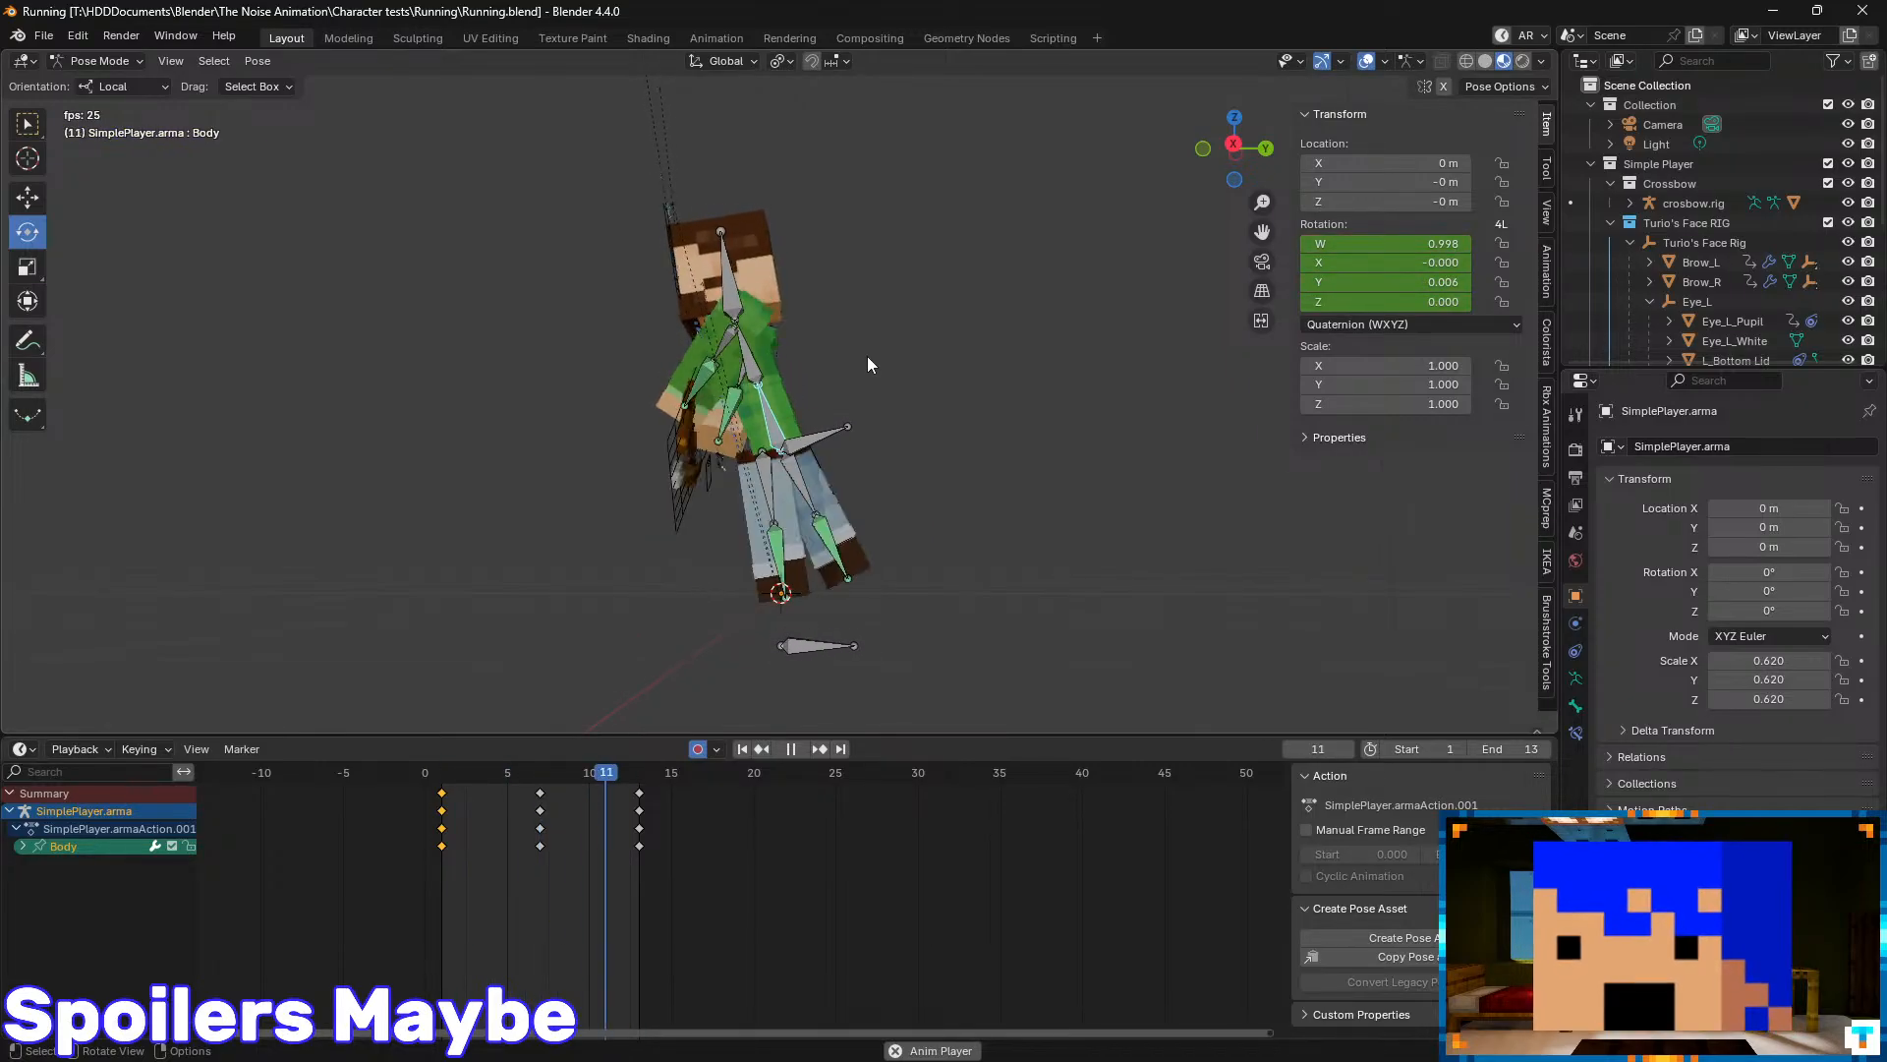
key("ctrl+s")
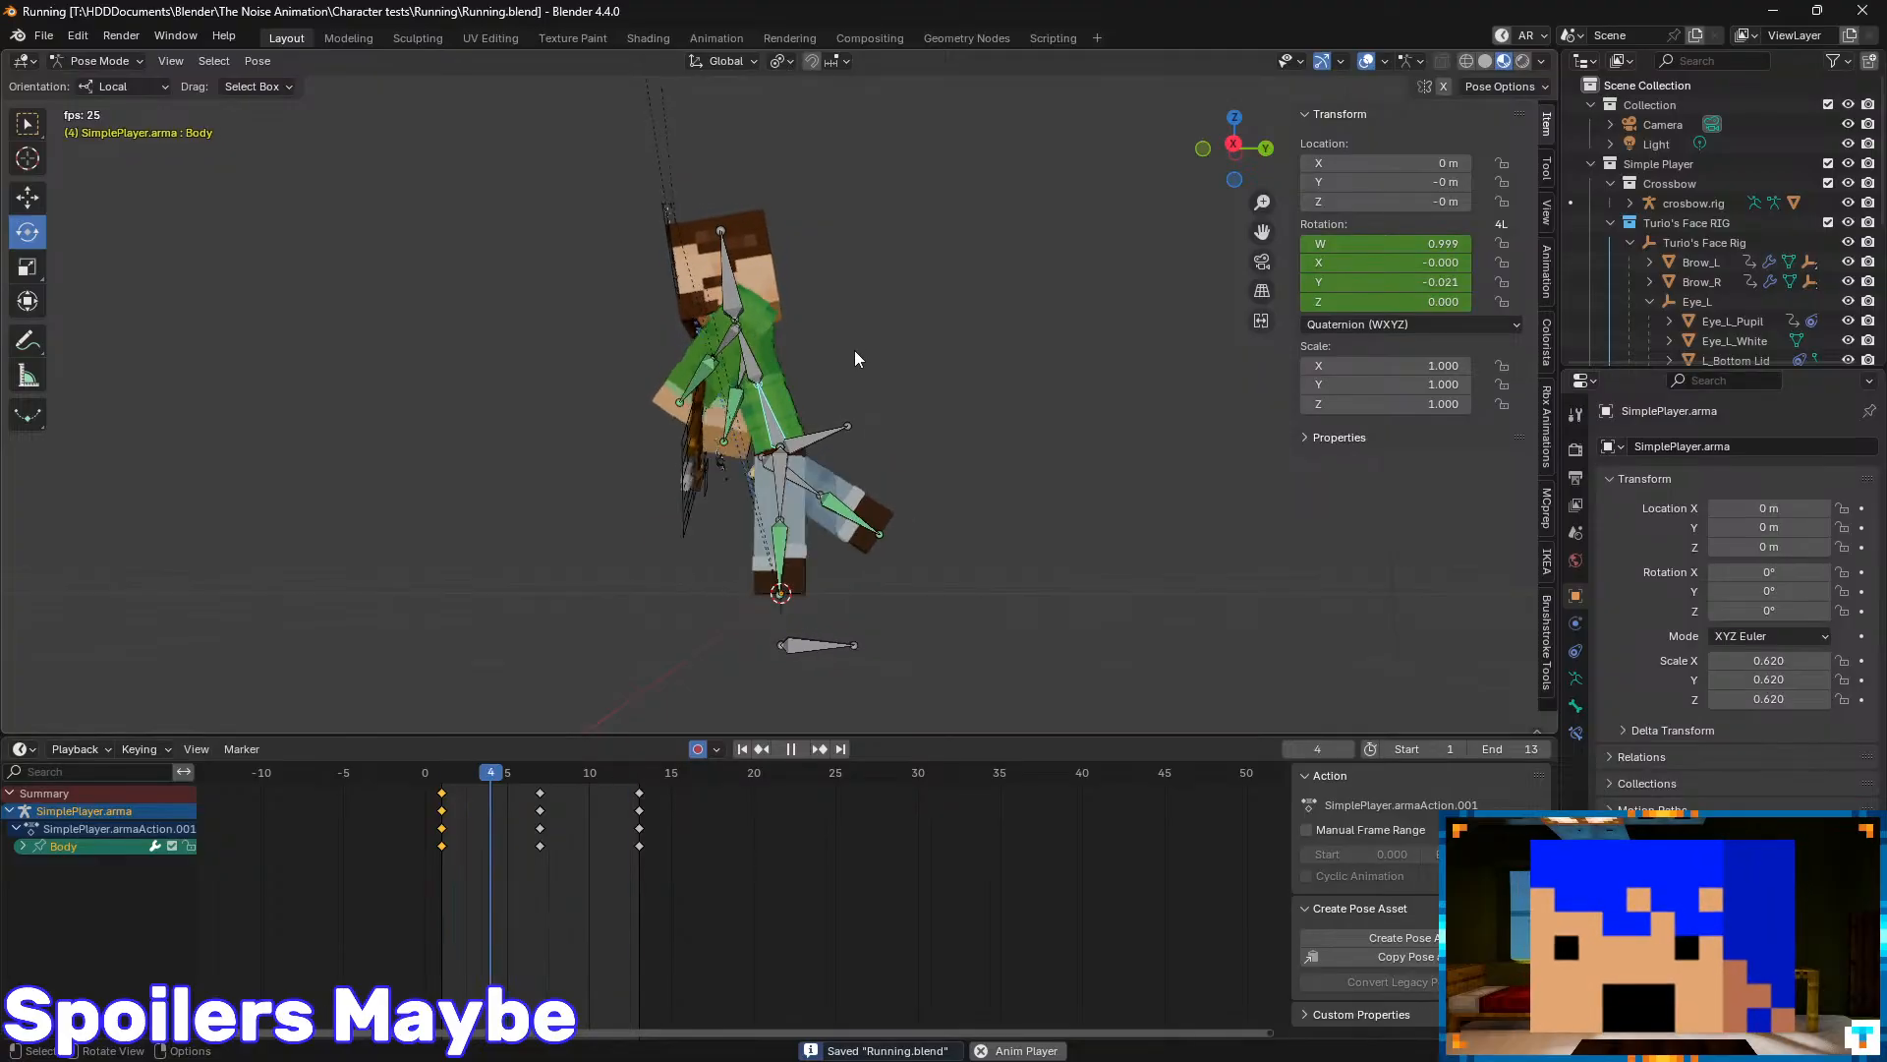
- Examine the looping run up close, from the exact side view and from angled front views, and save the file
scroll(829, 368, "up", 5)
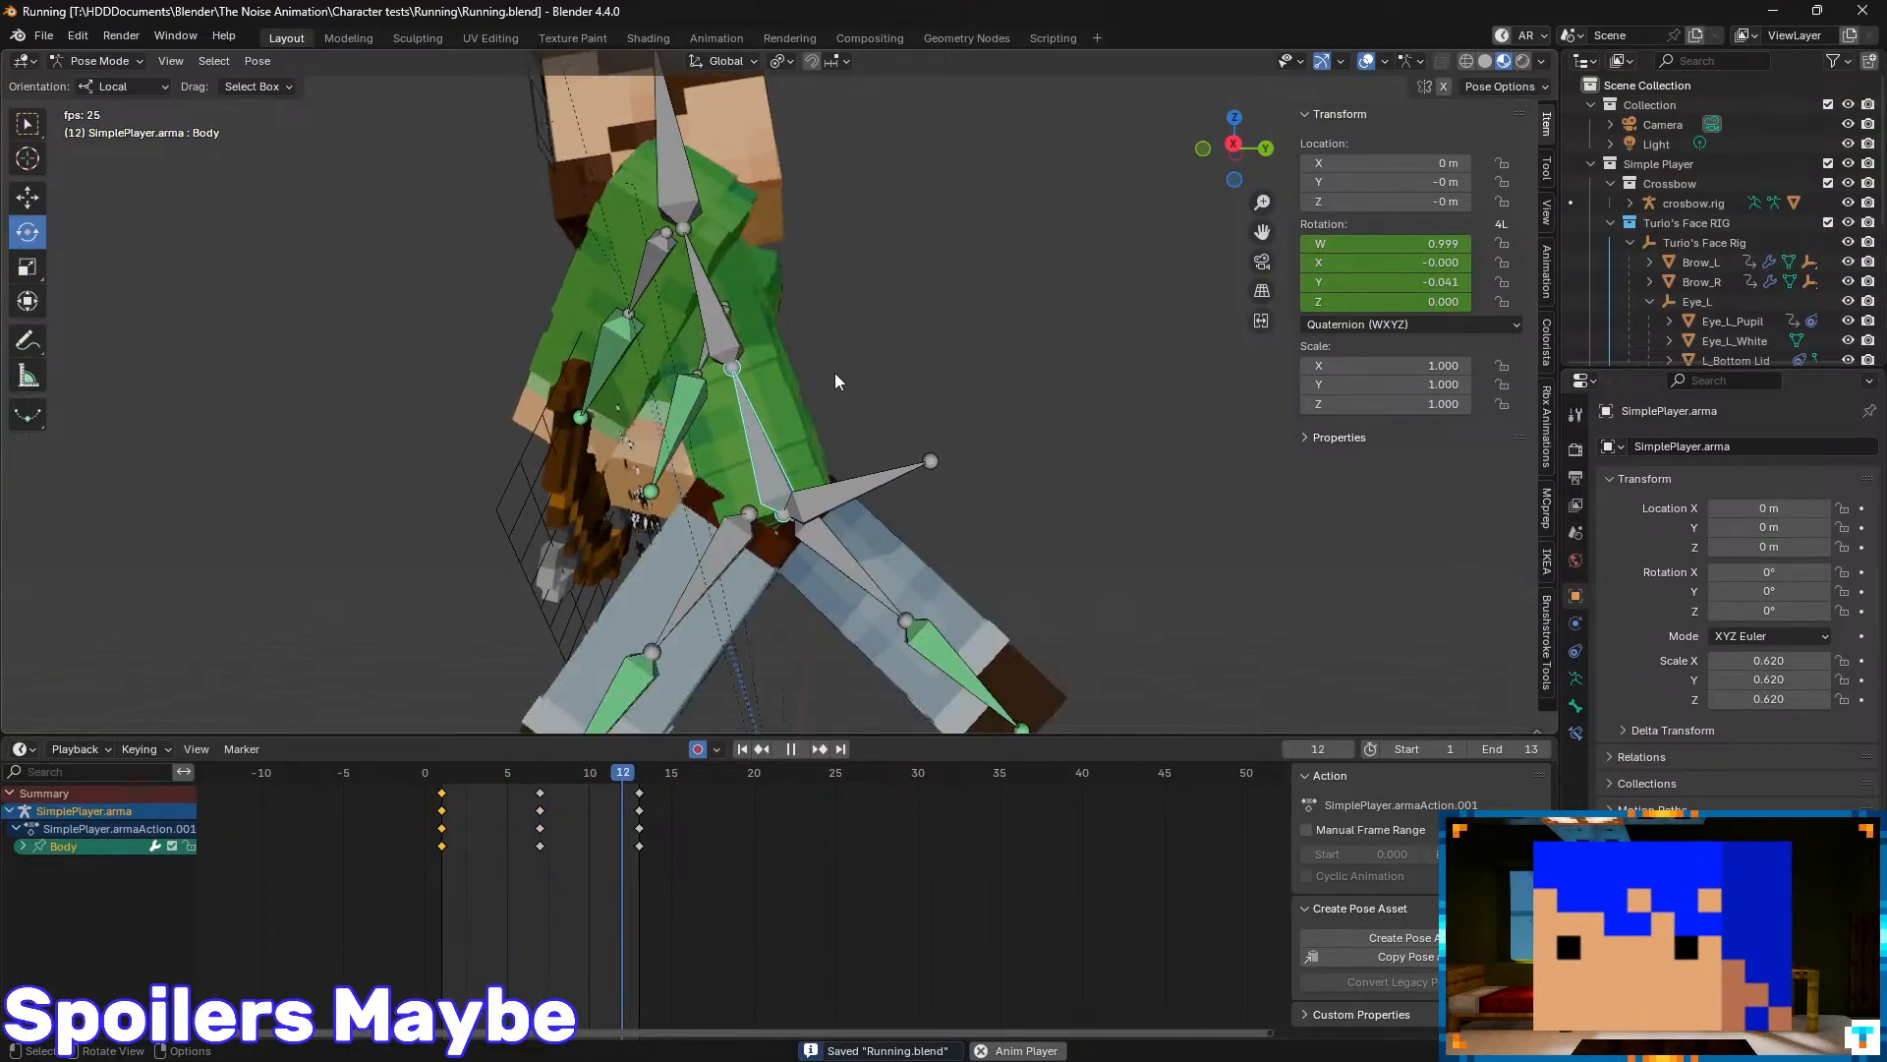
scroll(838, 373, "down", 6)
middle_click_drag(887, 388, 910, 421)
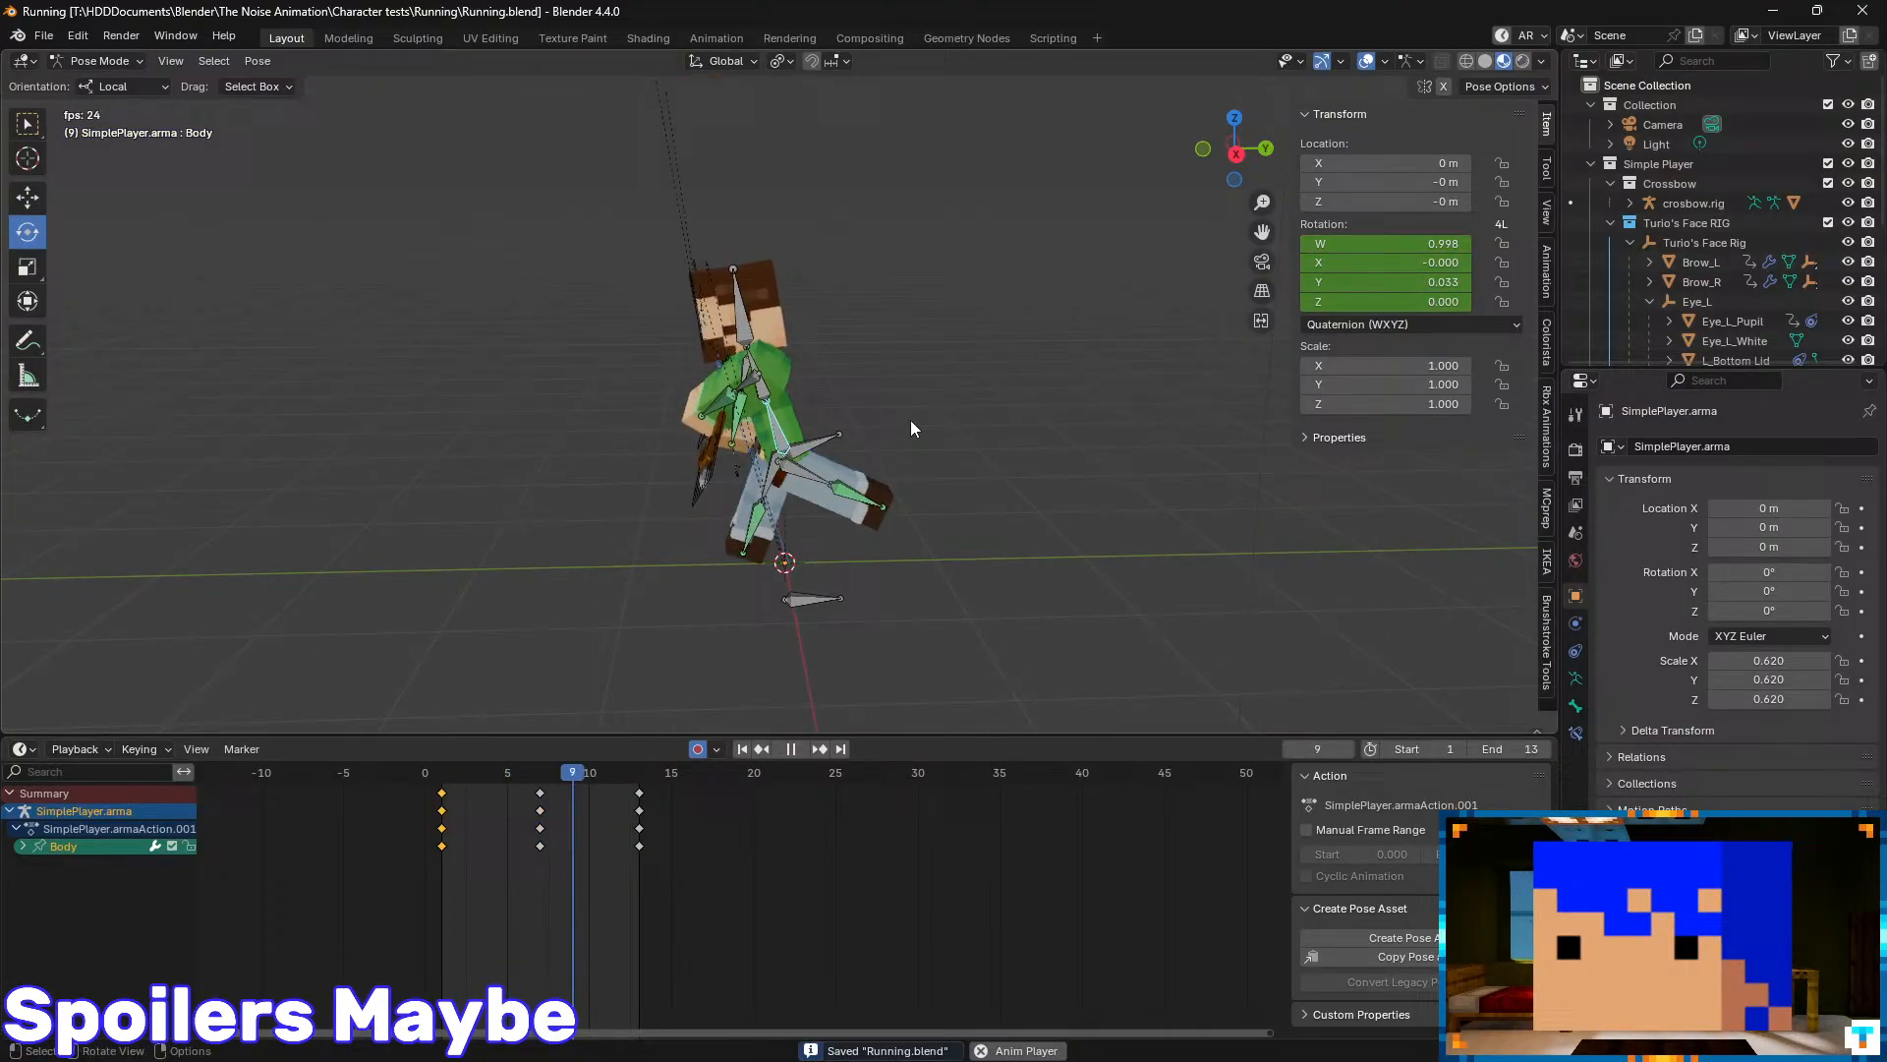
left_click(1235, 159)
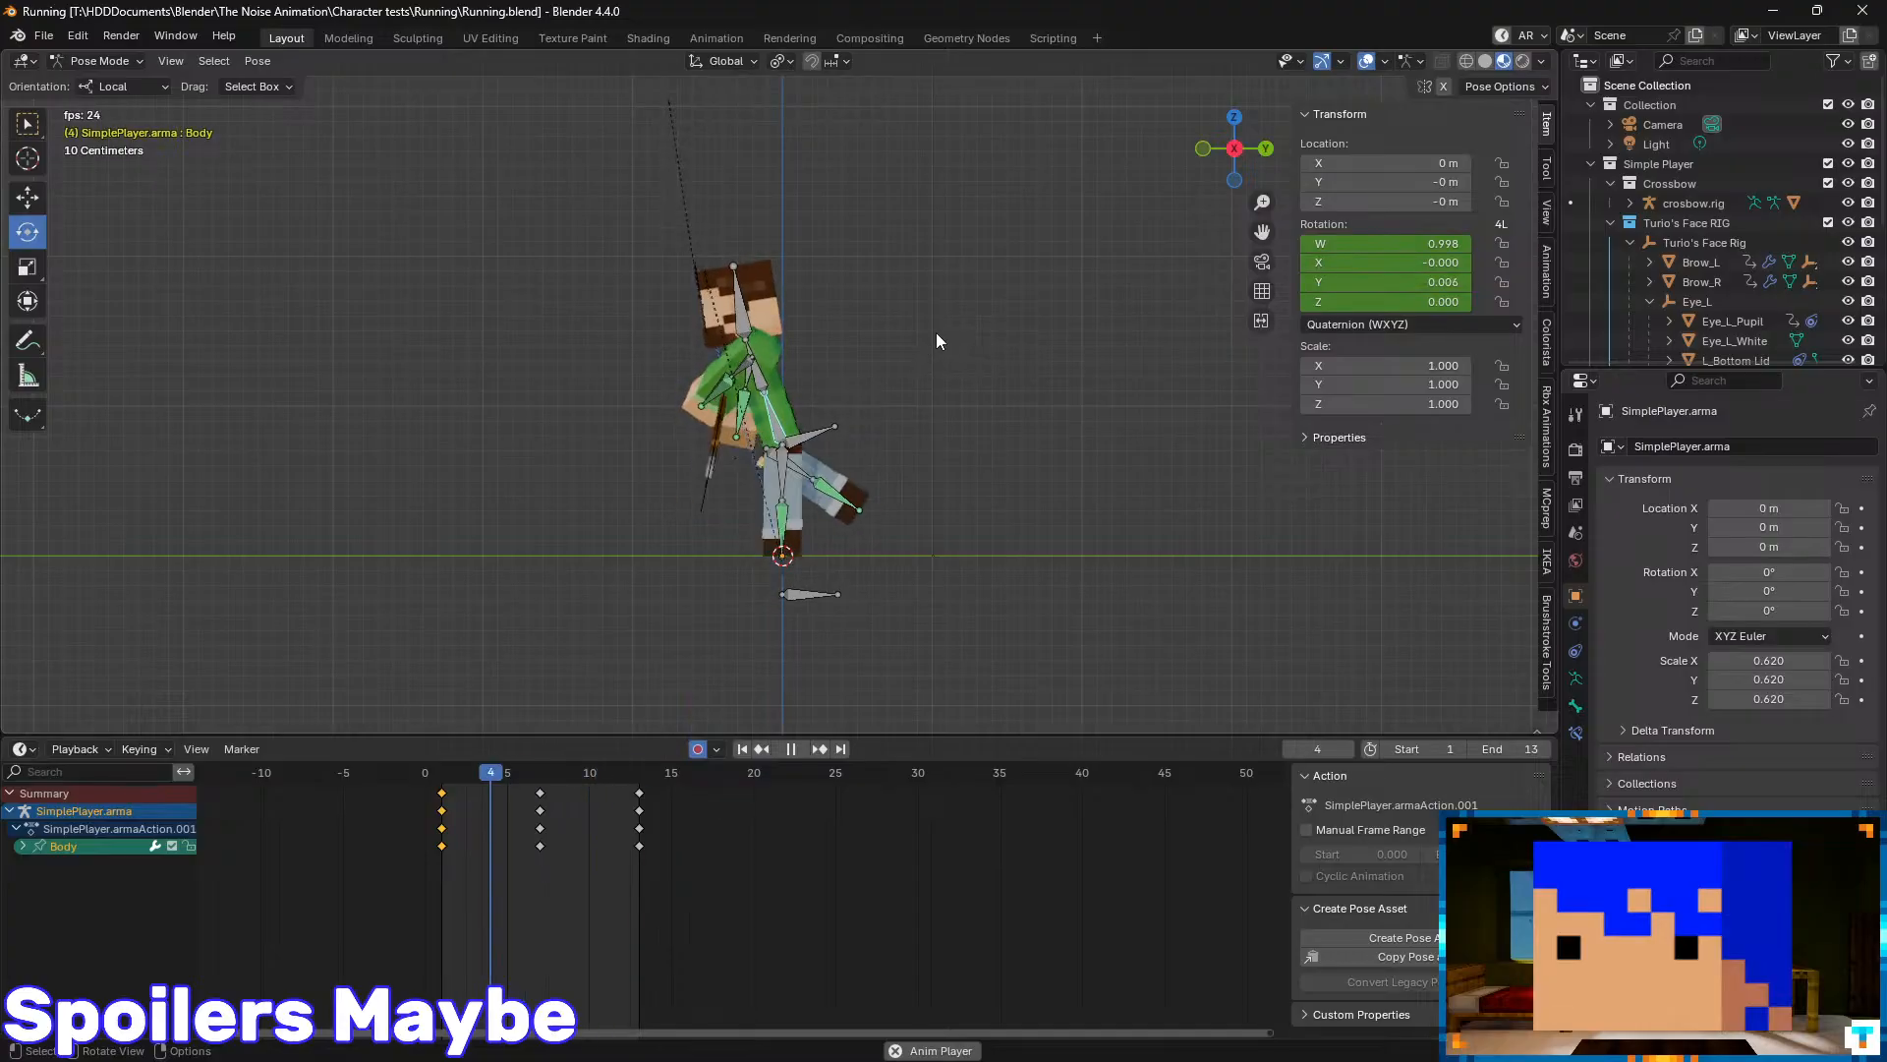
key("ctrl+s")
scroll(811, 339, "up", 3)
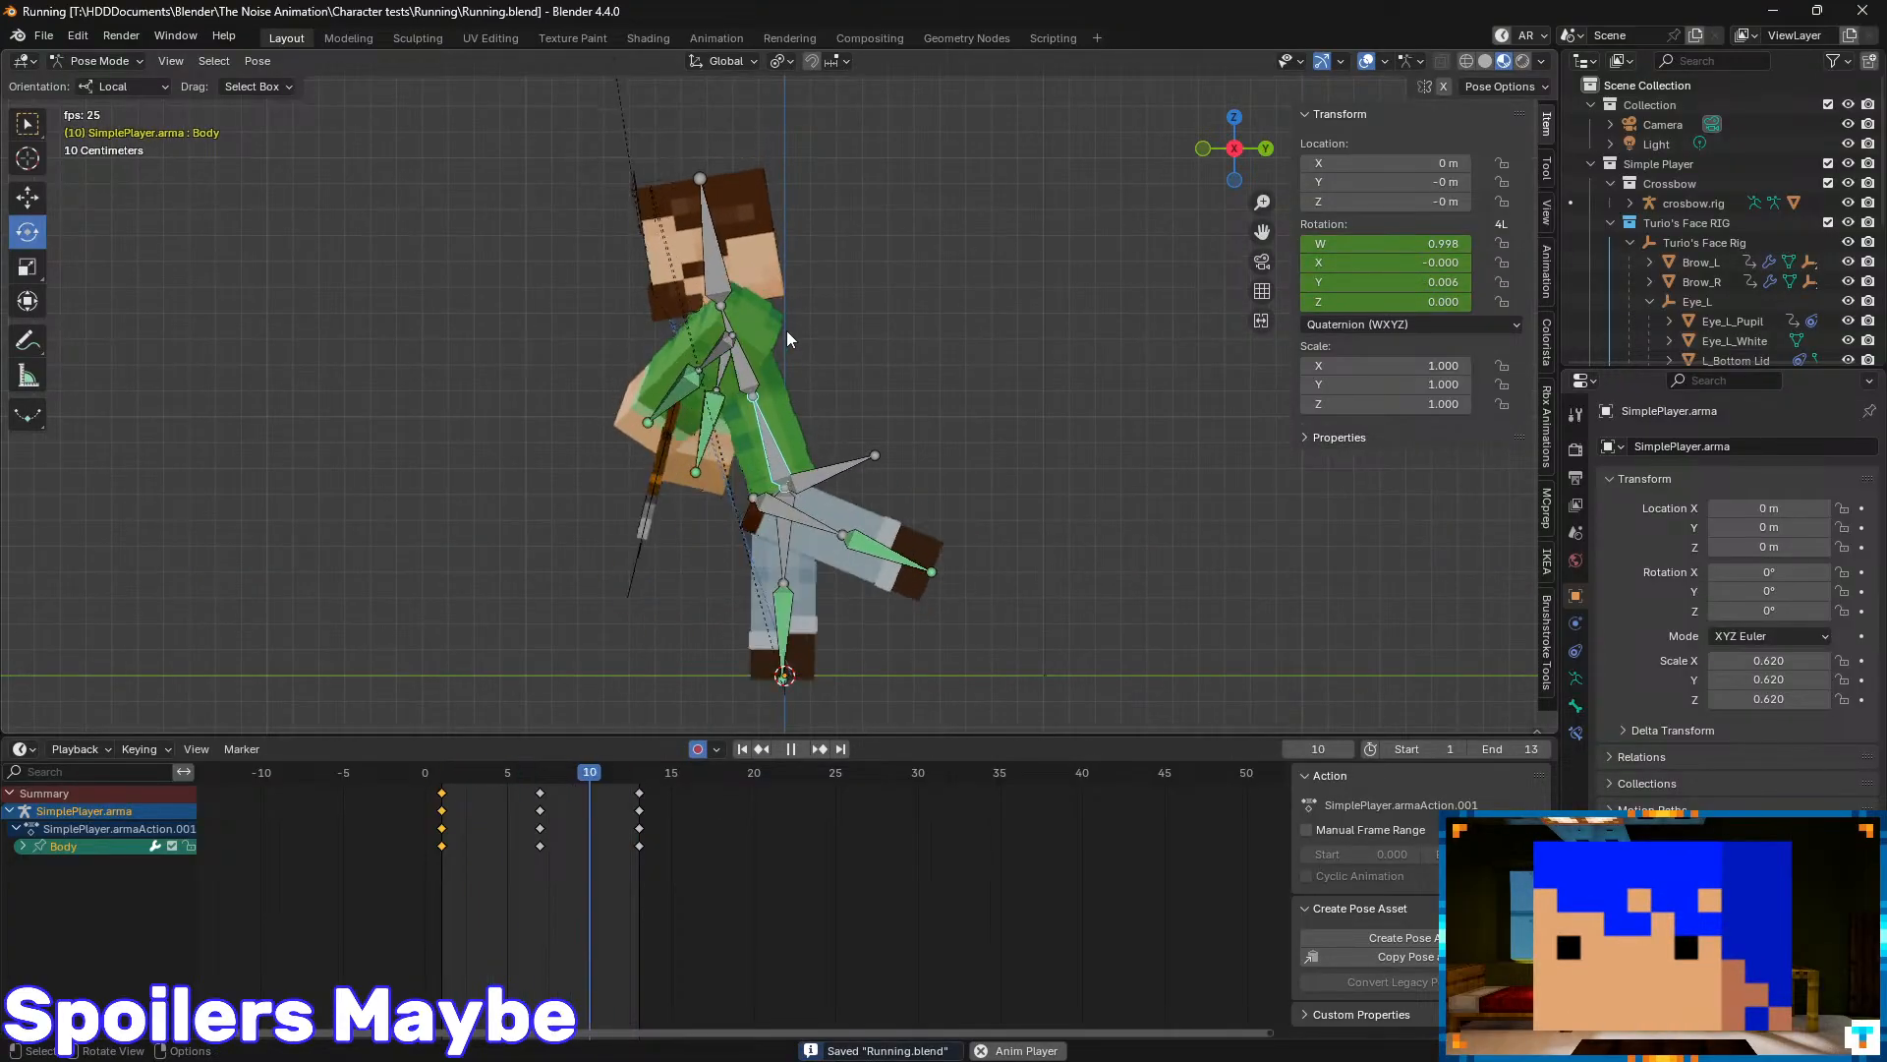
middle_click_drag(794, 345, 995, 334)
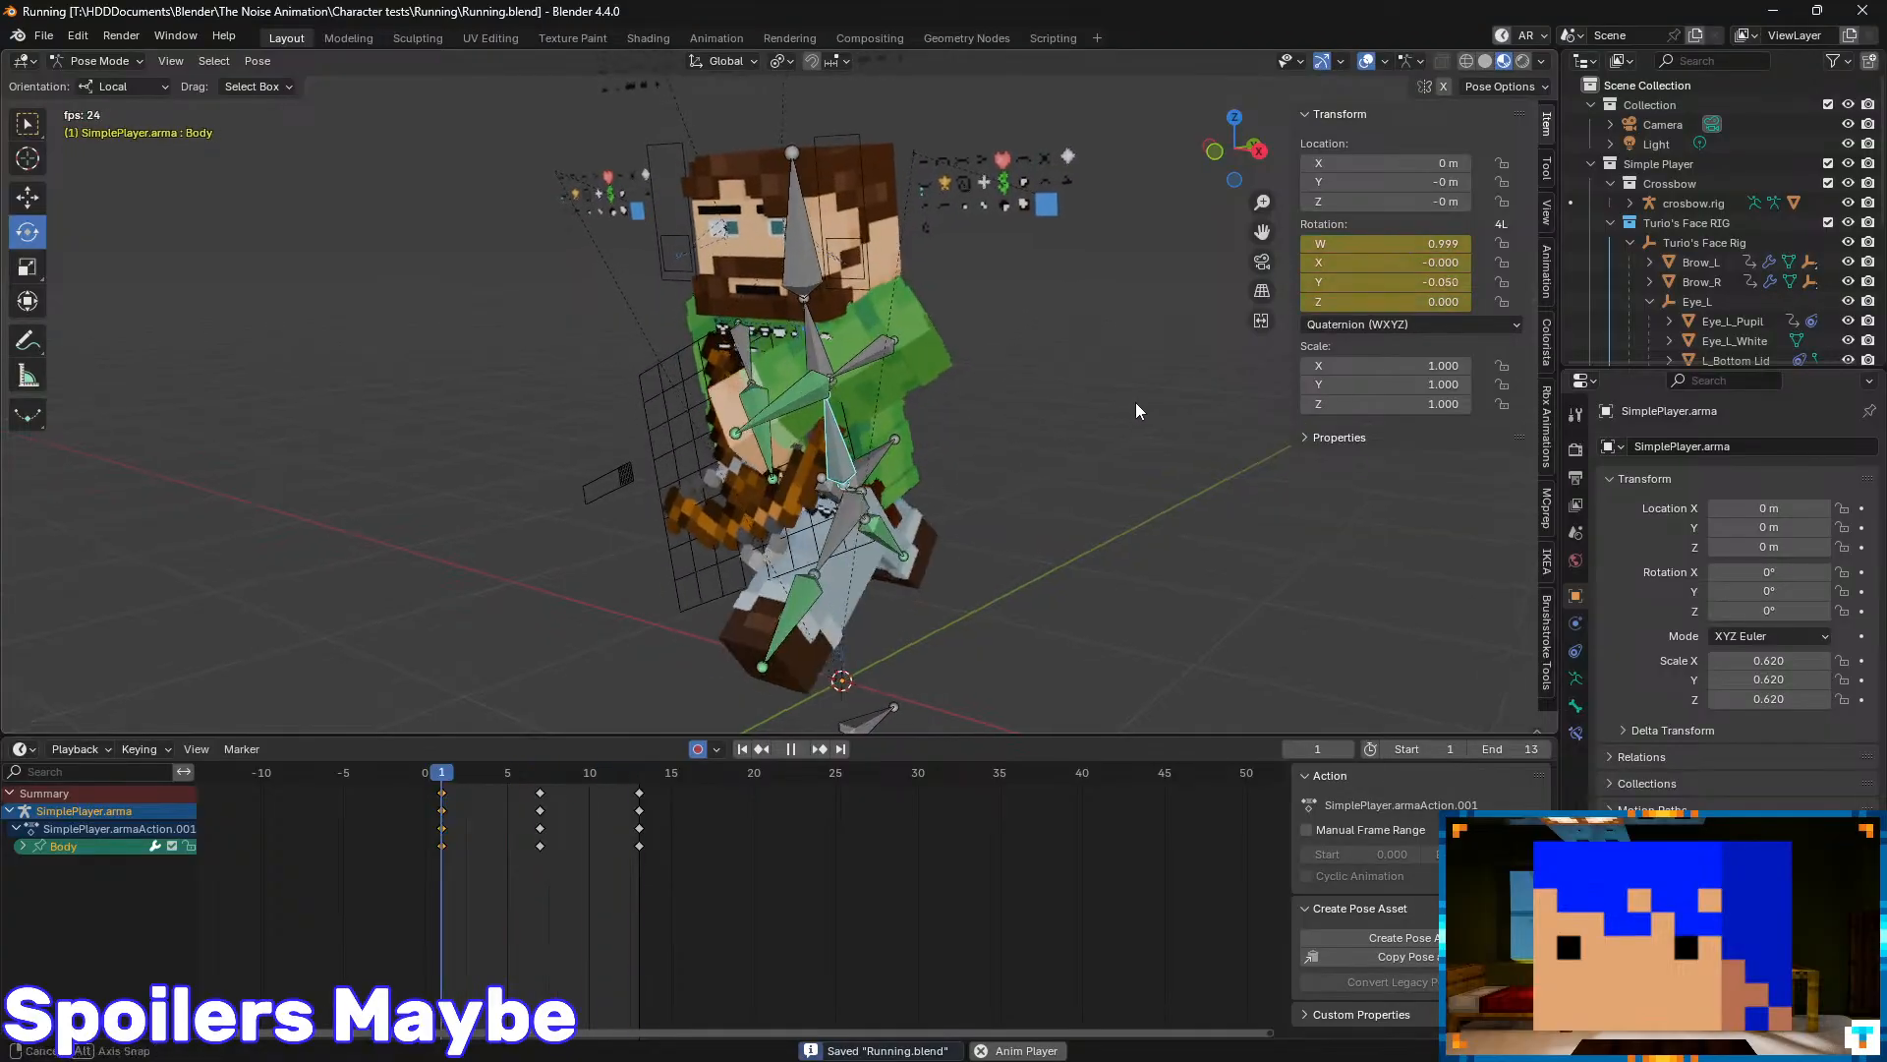
middle_click_drag(1138, 403, 959, 409)
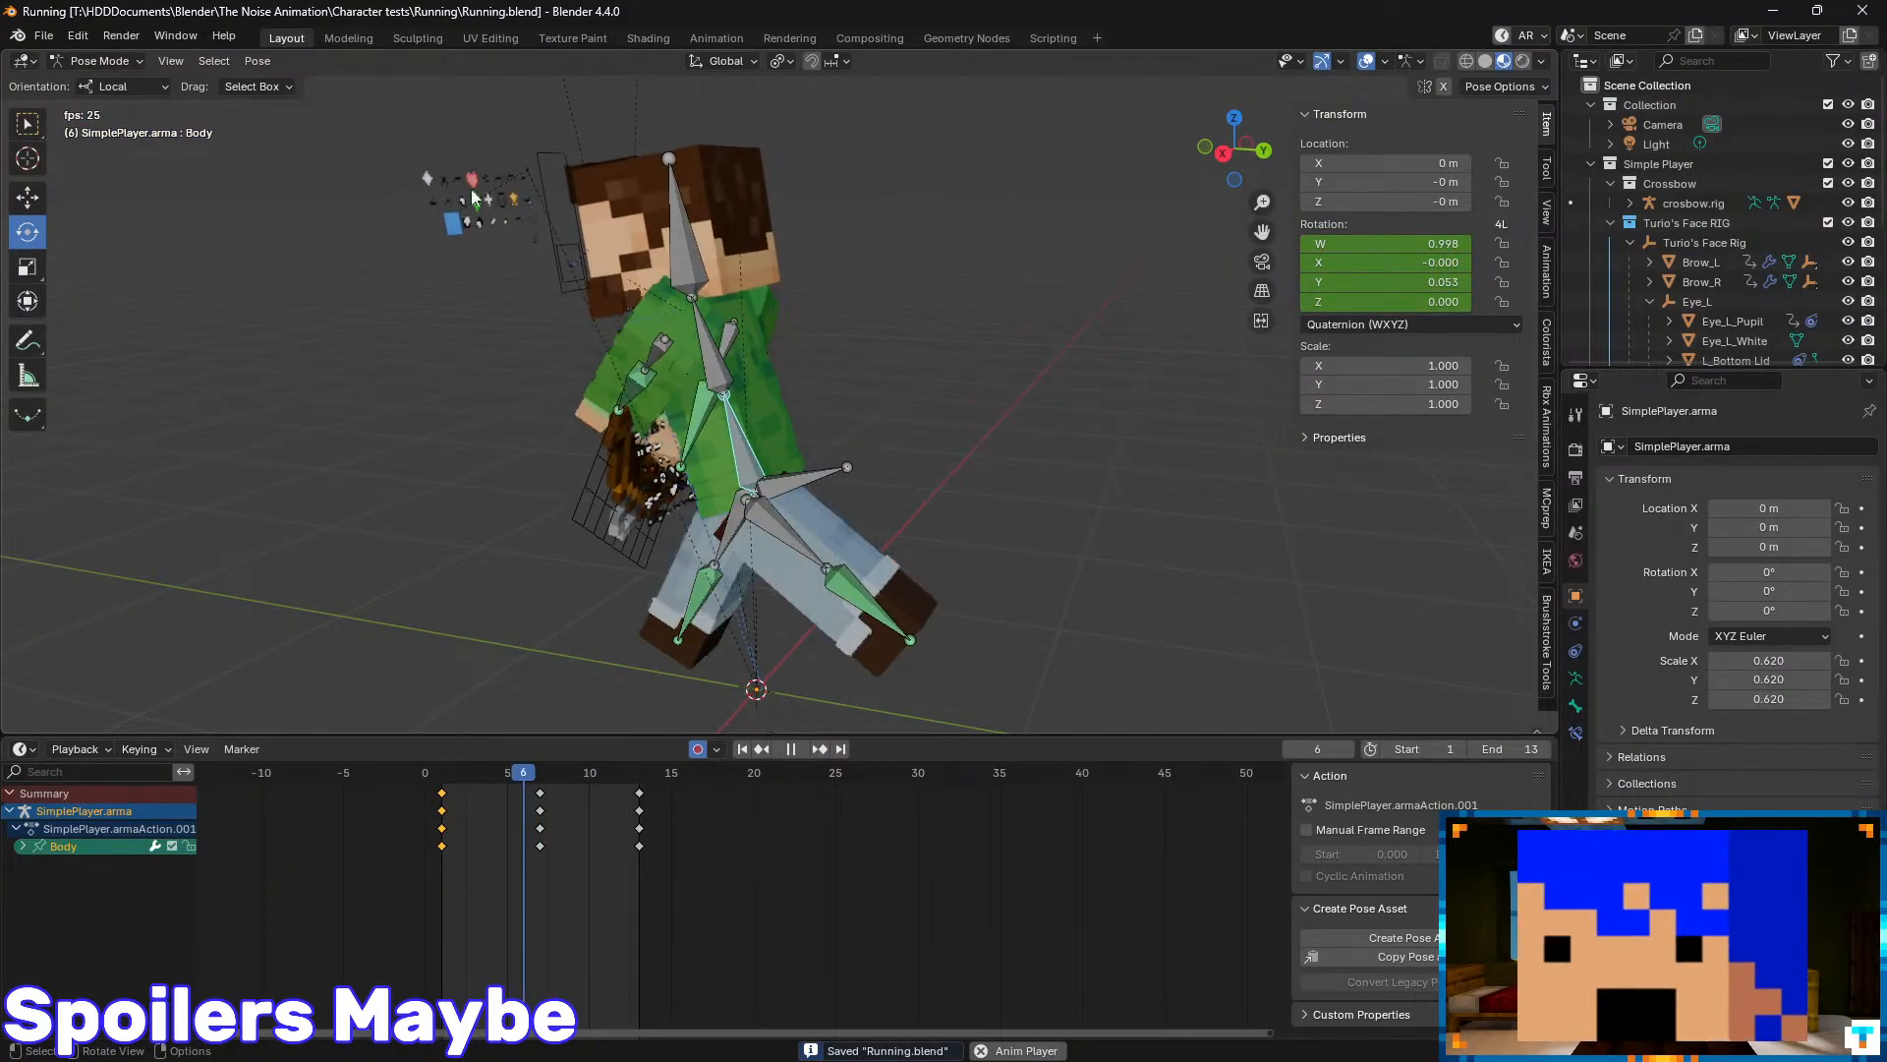
- Stop the run at frame 1, save it and open the recent file The Noise Animation Scene2.blend
left_click(45, 36)
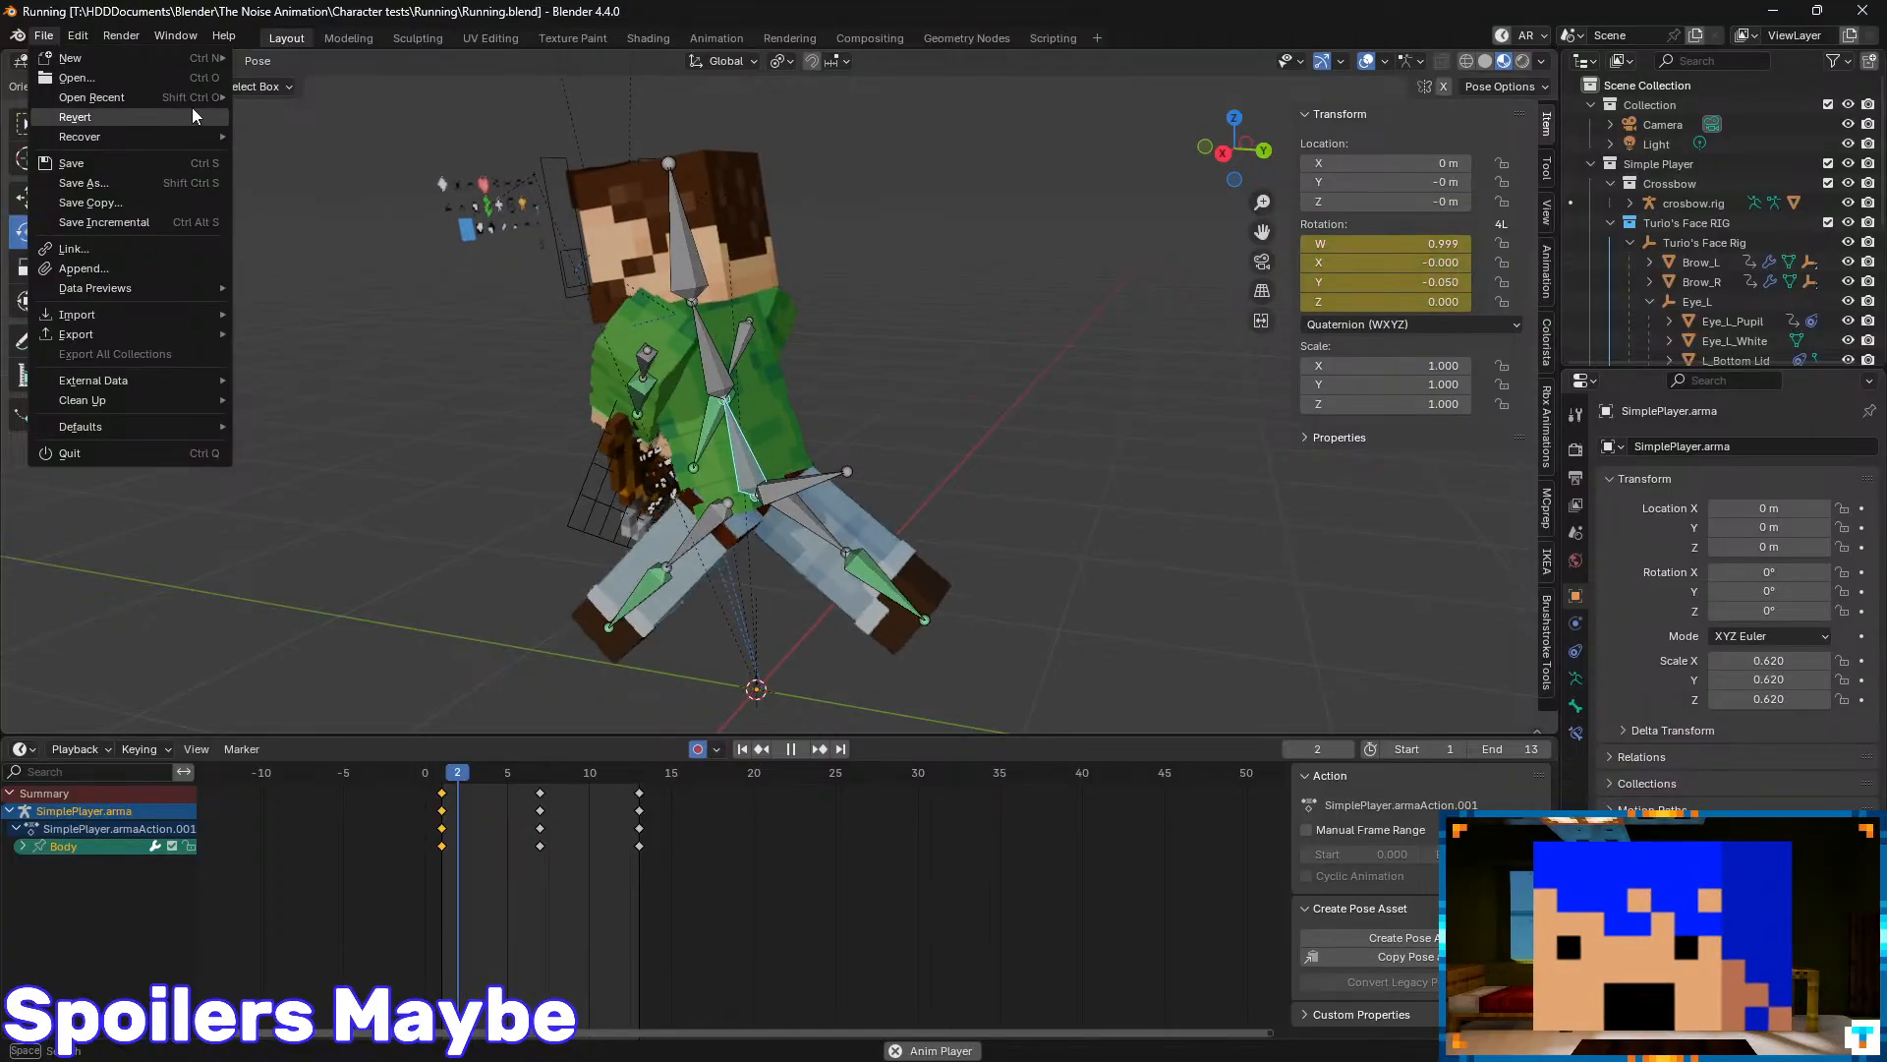
mouse_move(209, 100)
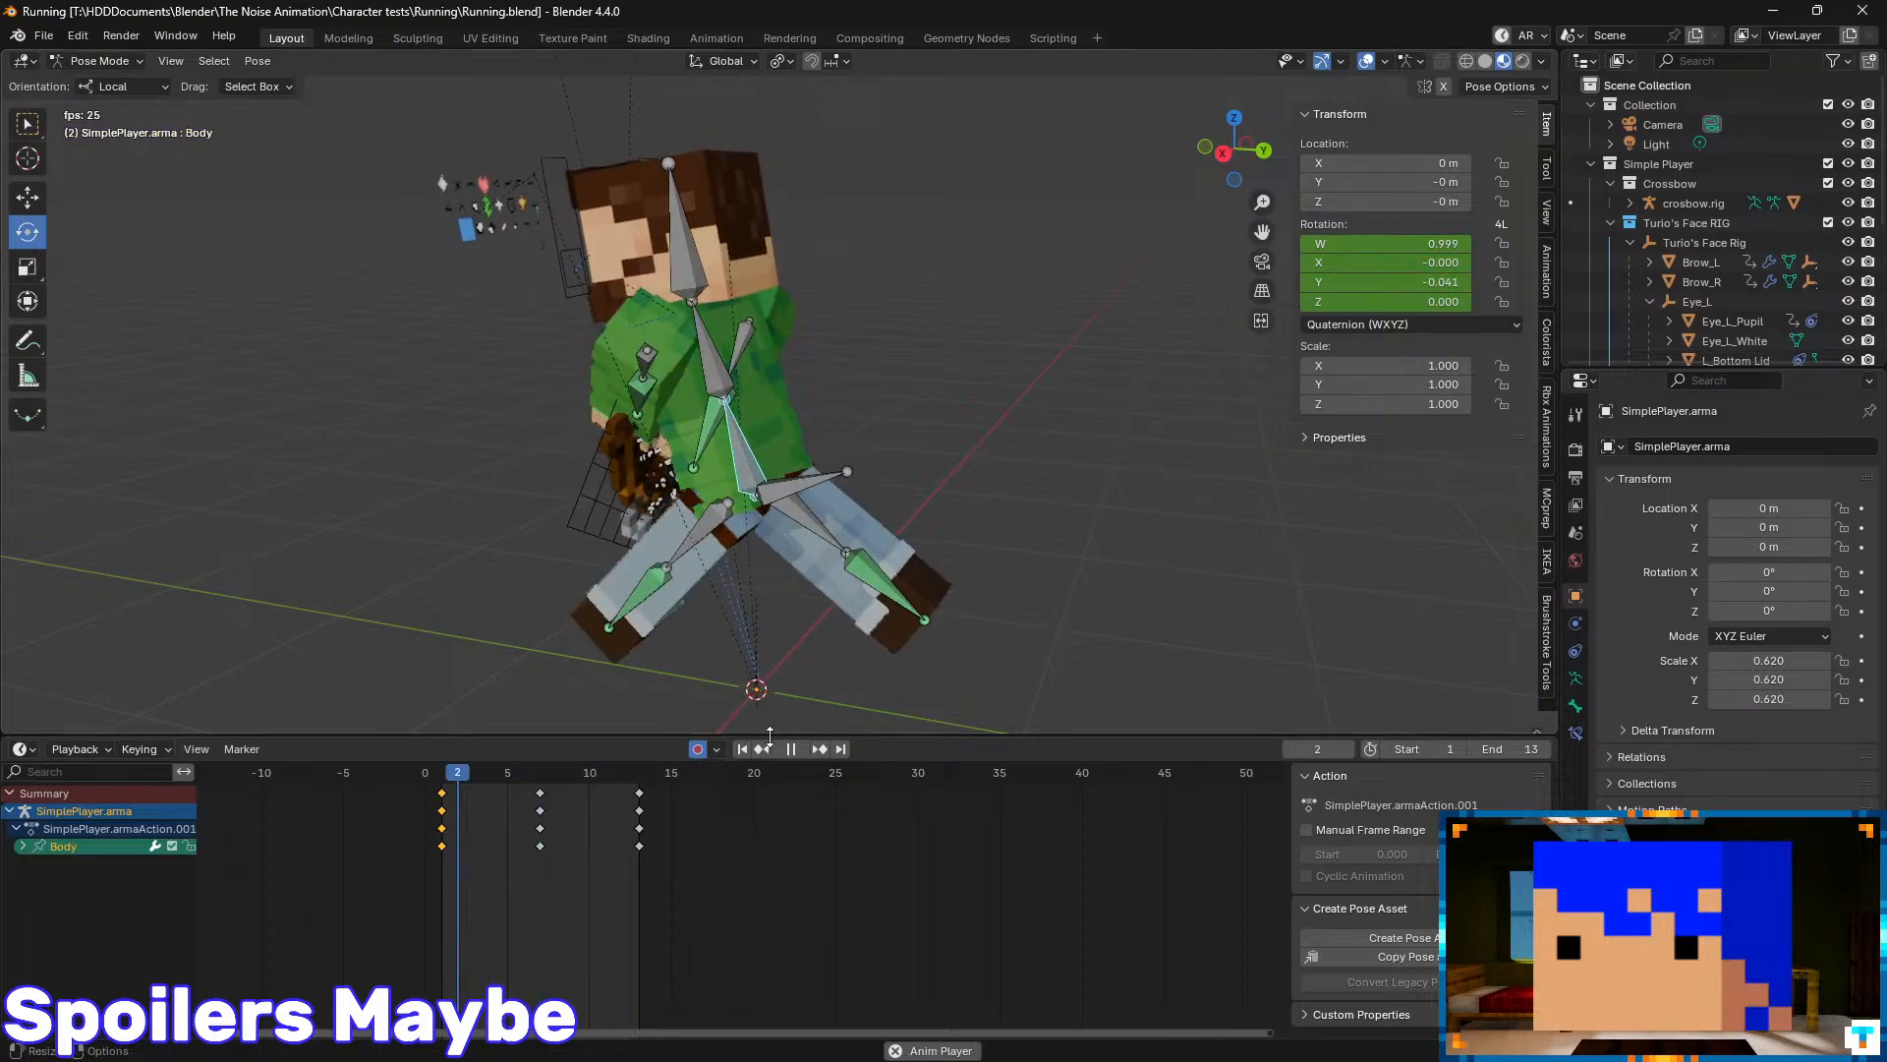
left_click(743, 748)
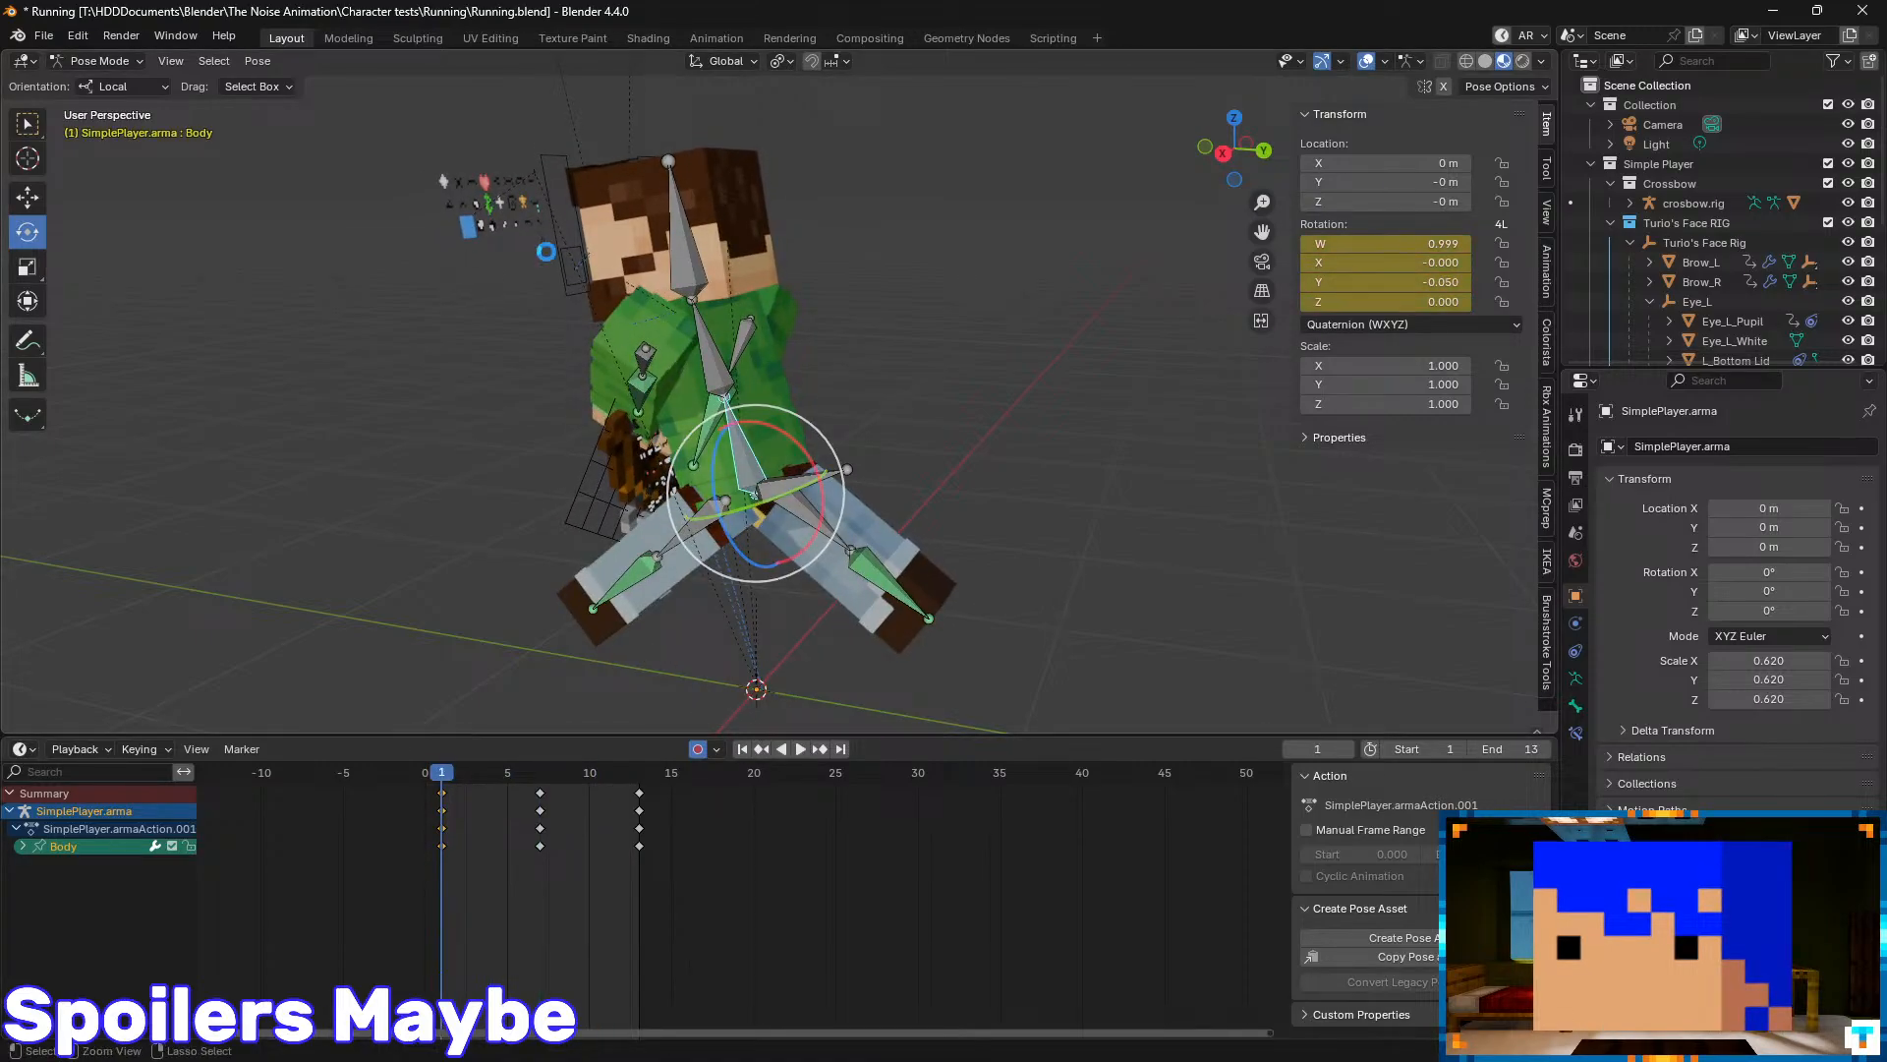
key("ctrl+s")
left_click(43, 35)
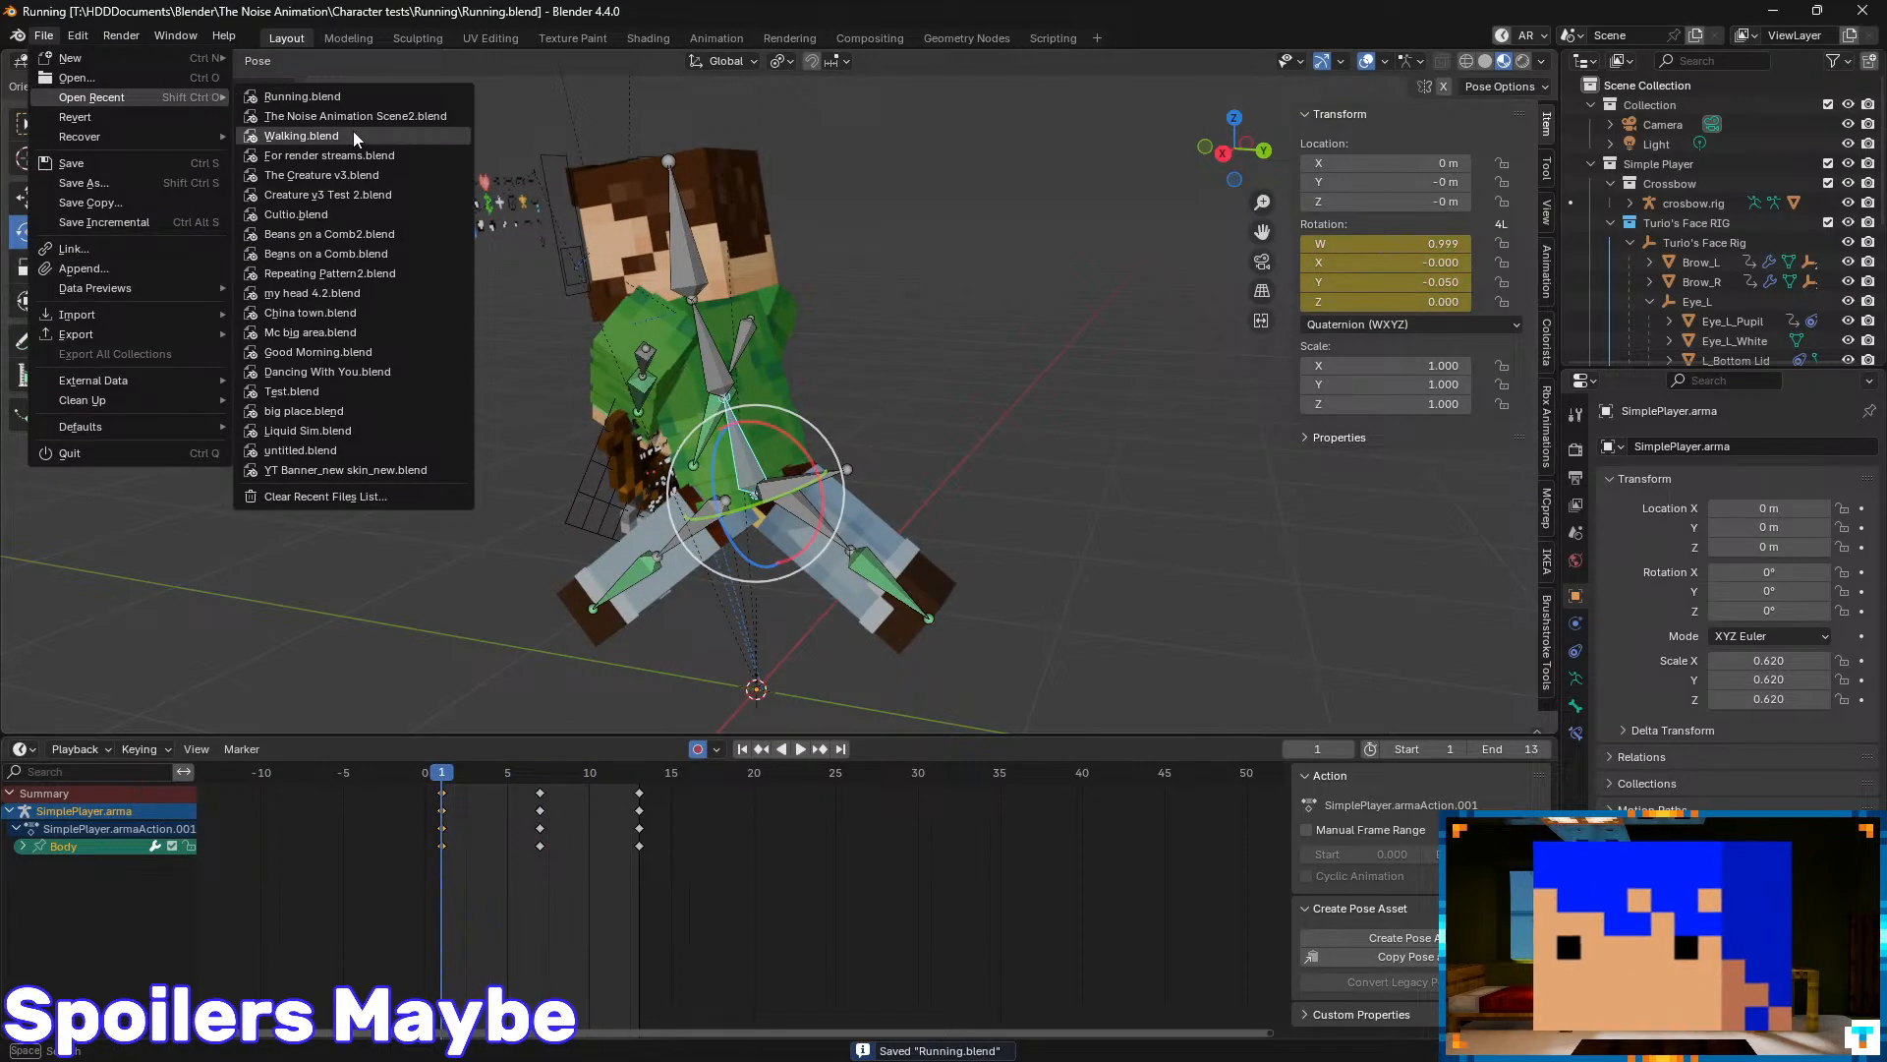
left_click(350, 117)
- Play the camera shot of the player's foot coming down on the stick, up to about frame 770
left_click_drag(970, 769, 798, 770)
key("space")
key("Escape")
key("space")
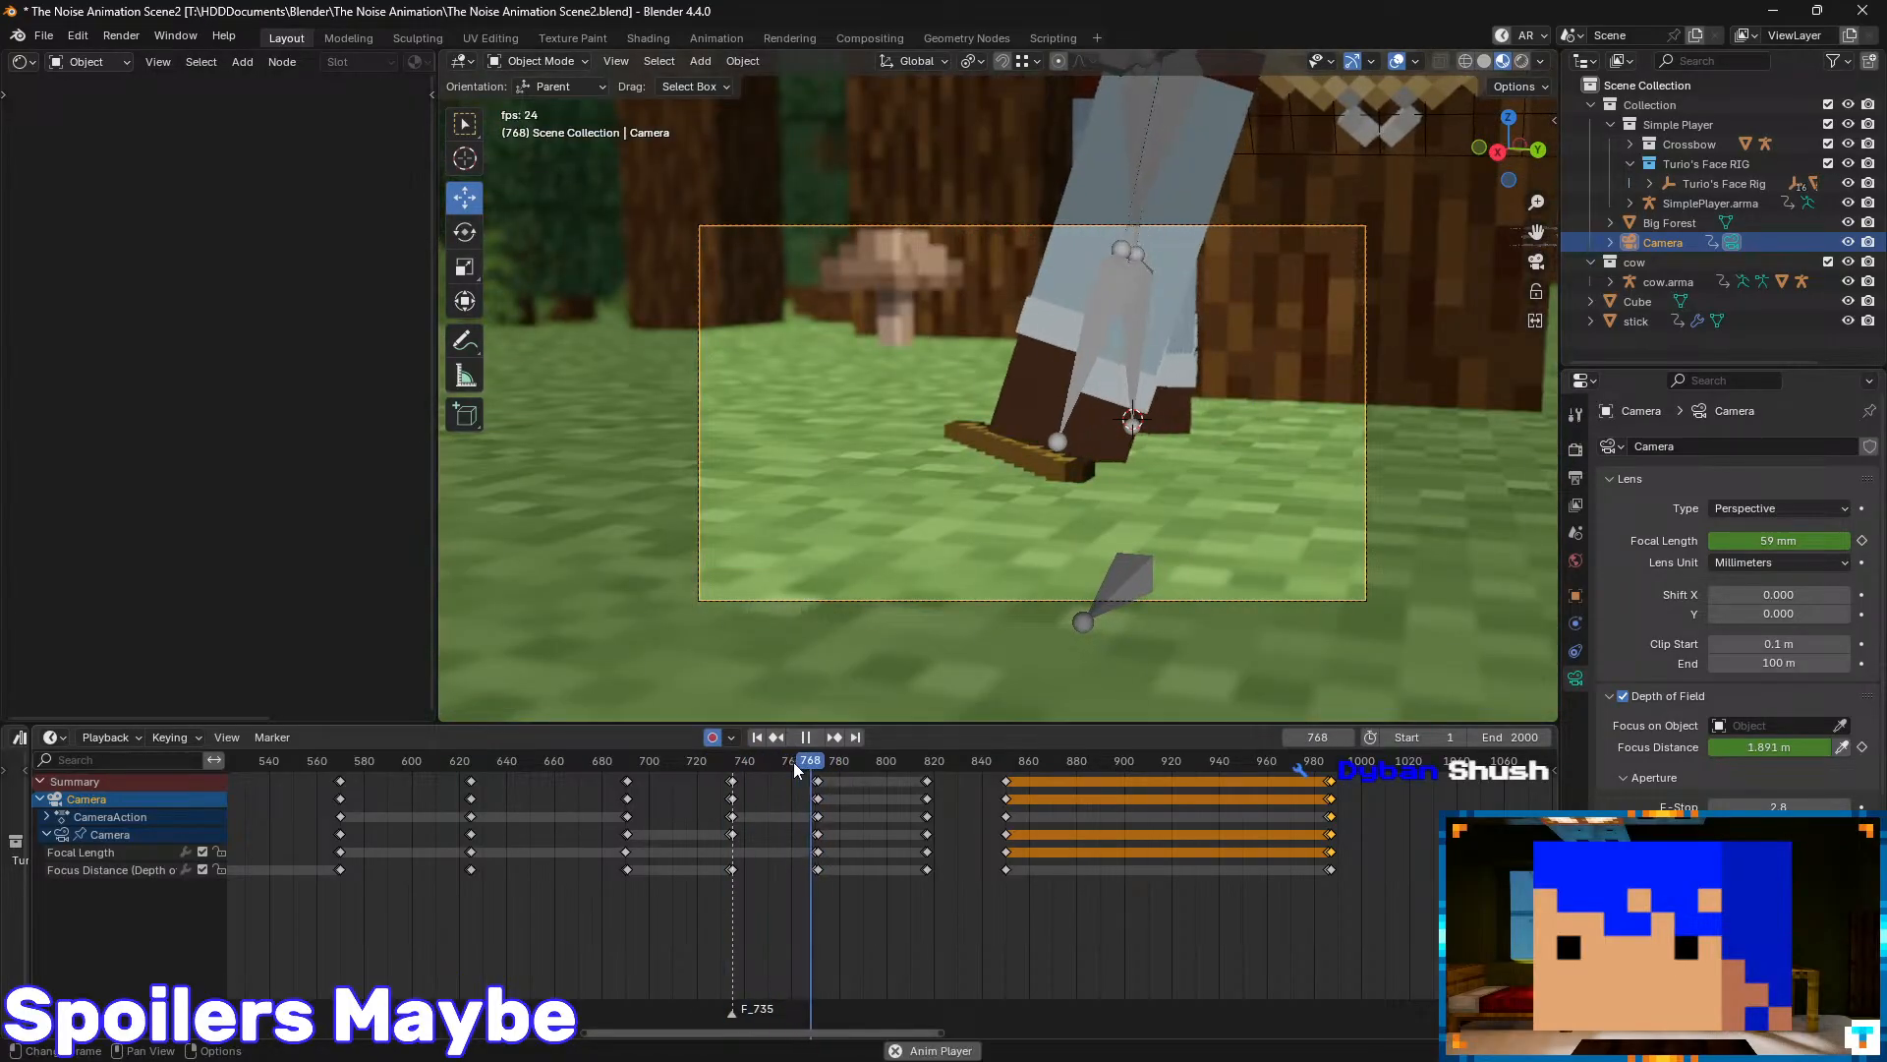
- Go to frame 735 and select the player armature's upper right leg bone in Pose Mode
left_click(1165, 146)
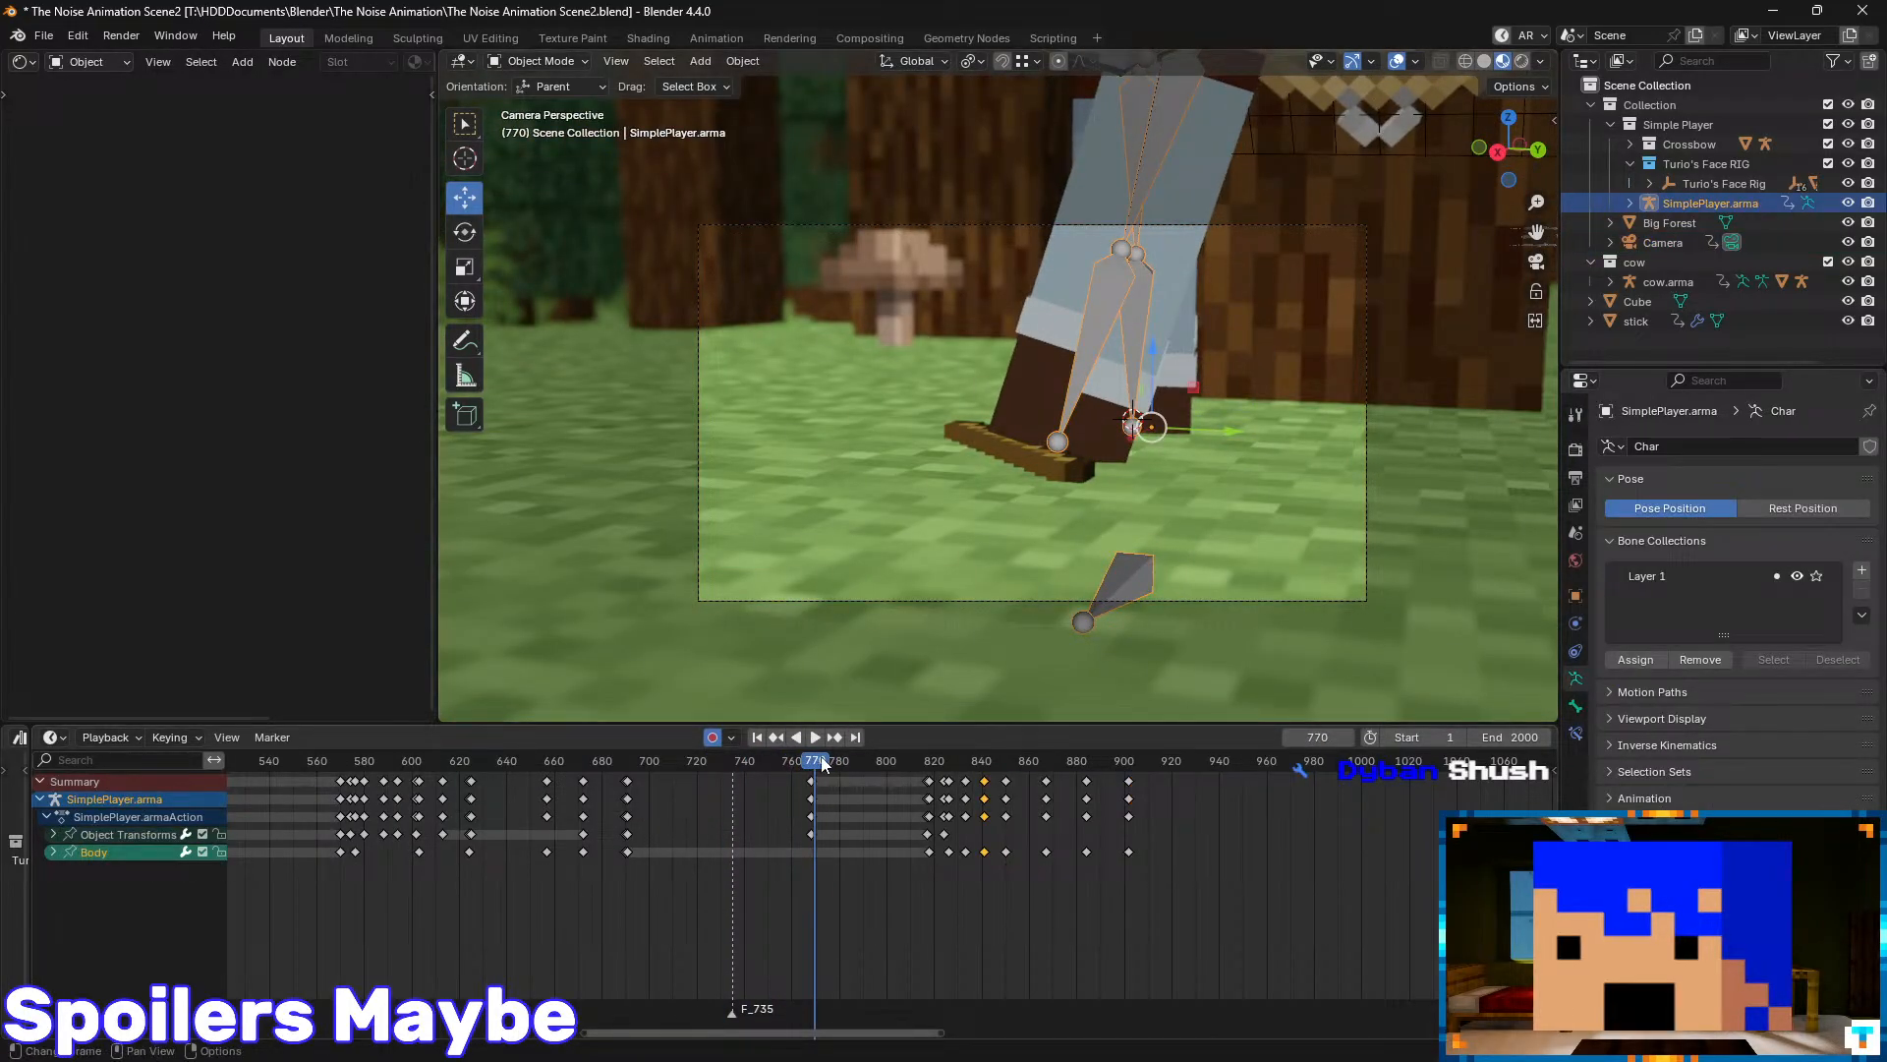
left_click_drag(820, 759, 732, 764)
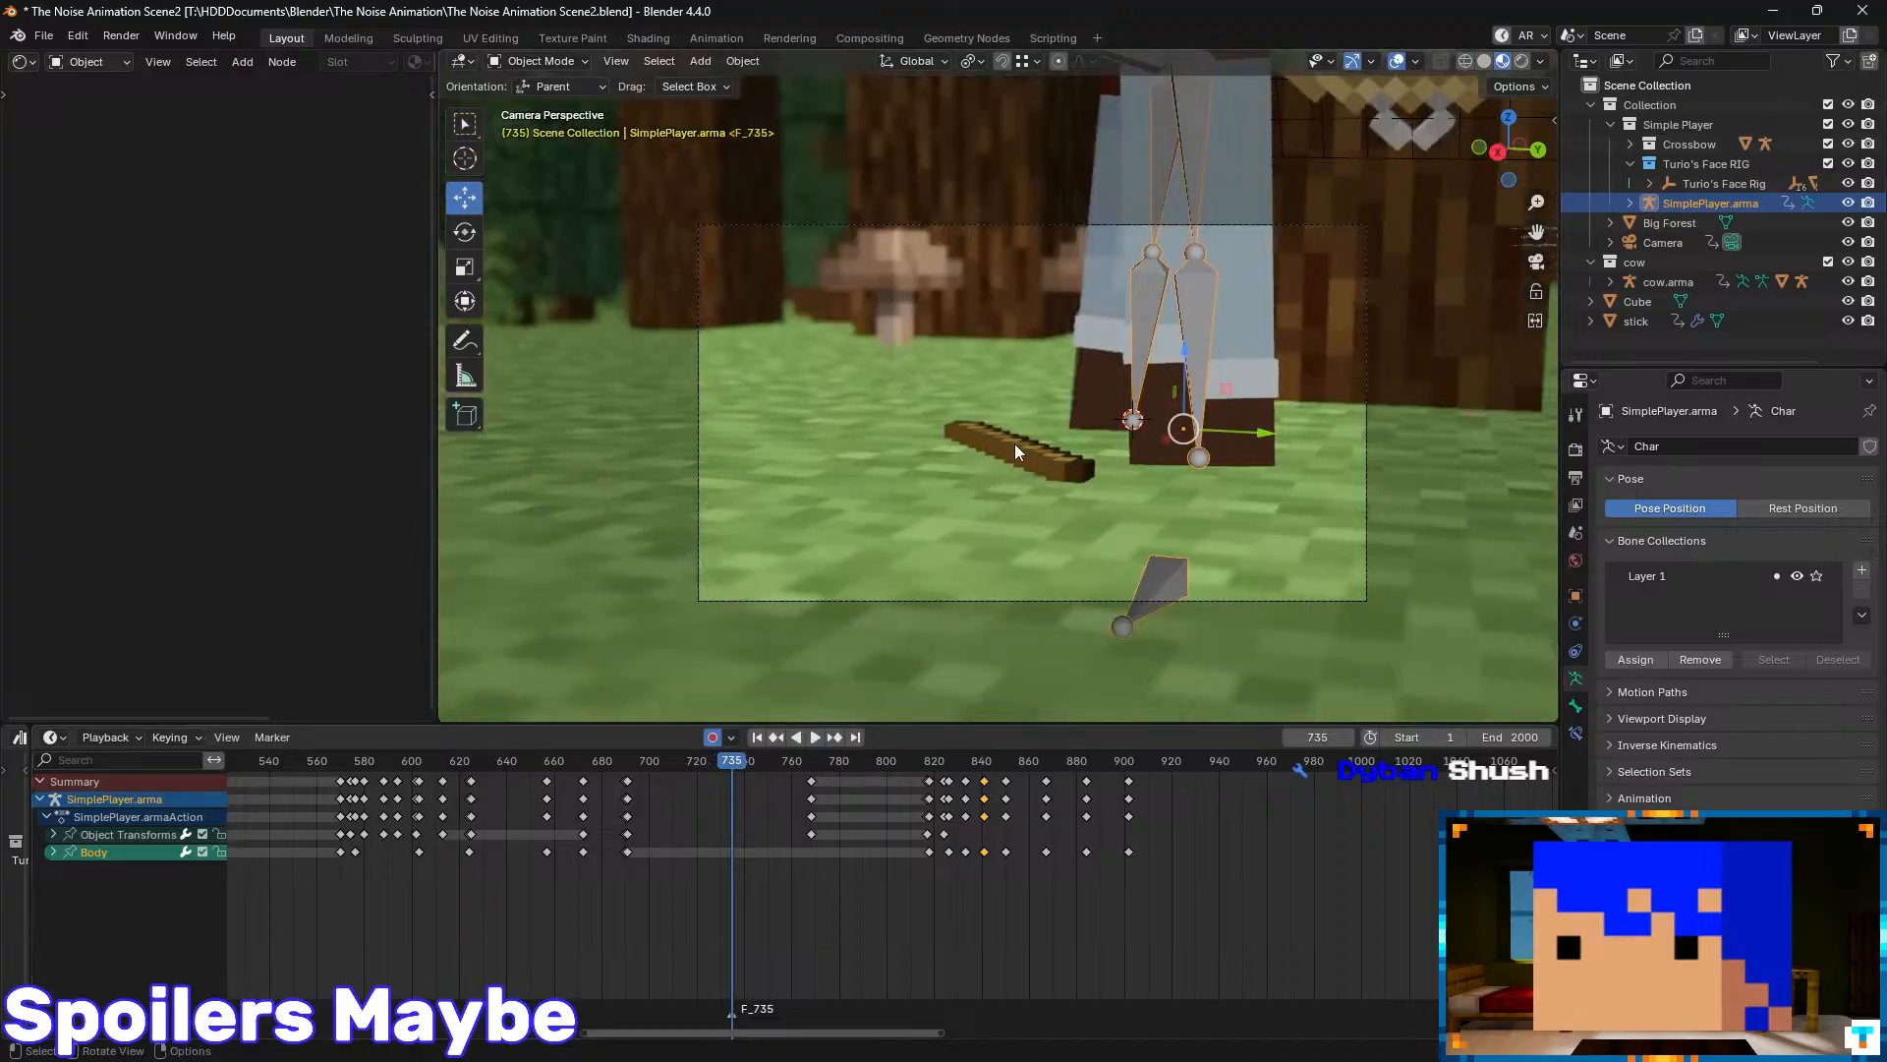
key("ctrl+Tab")
left_click(1199, 168)
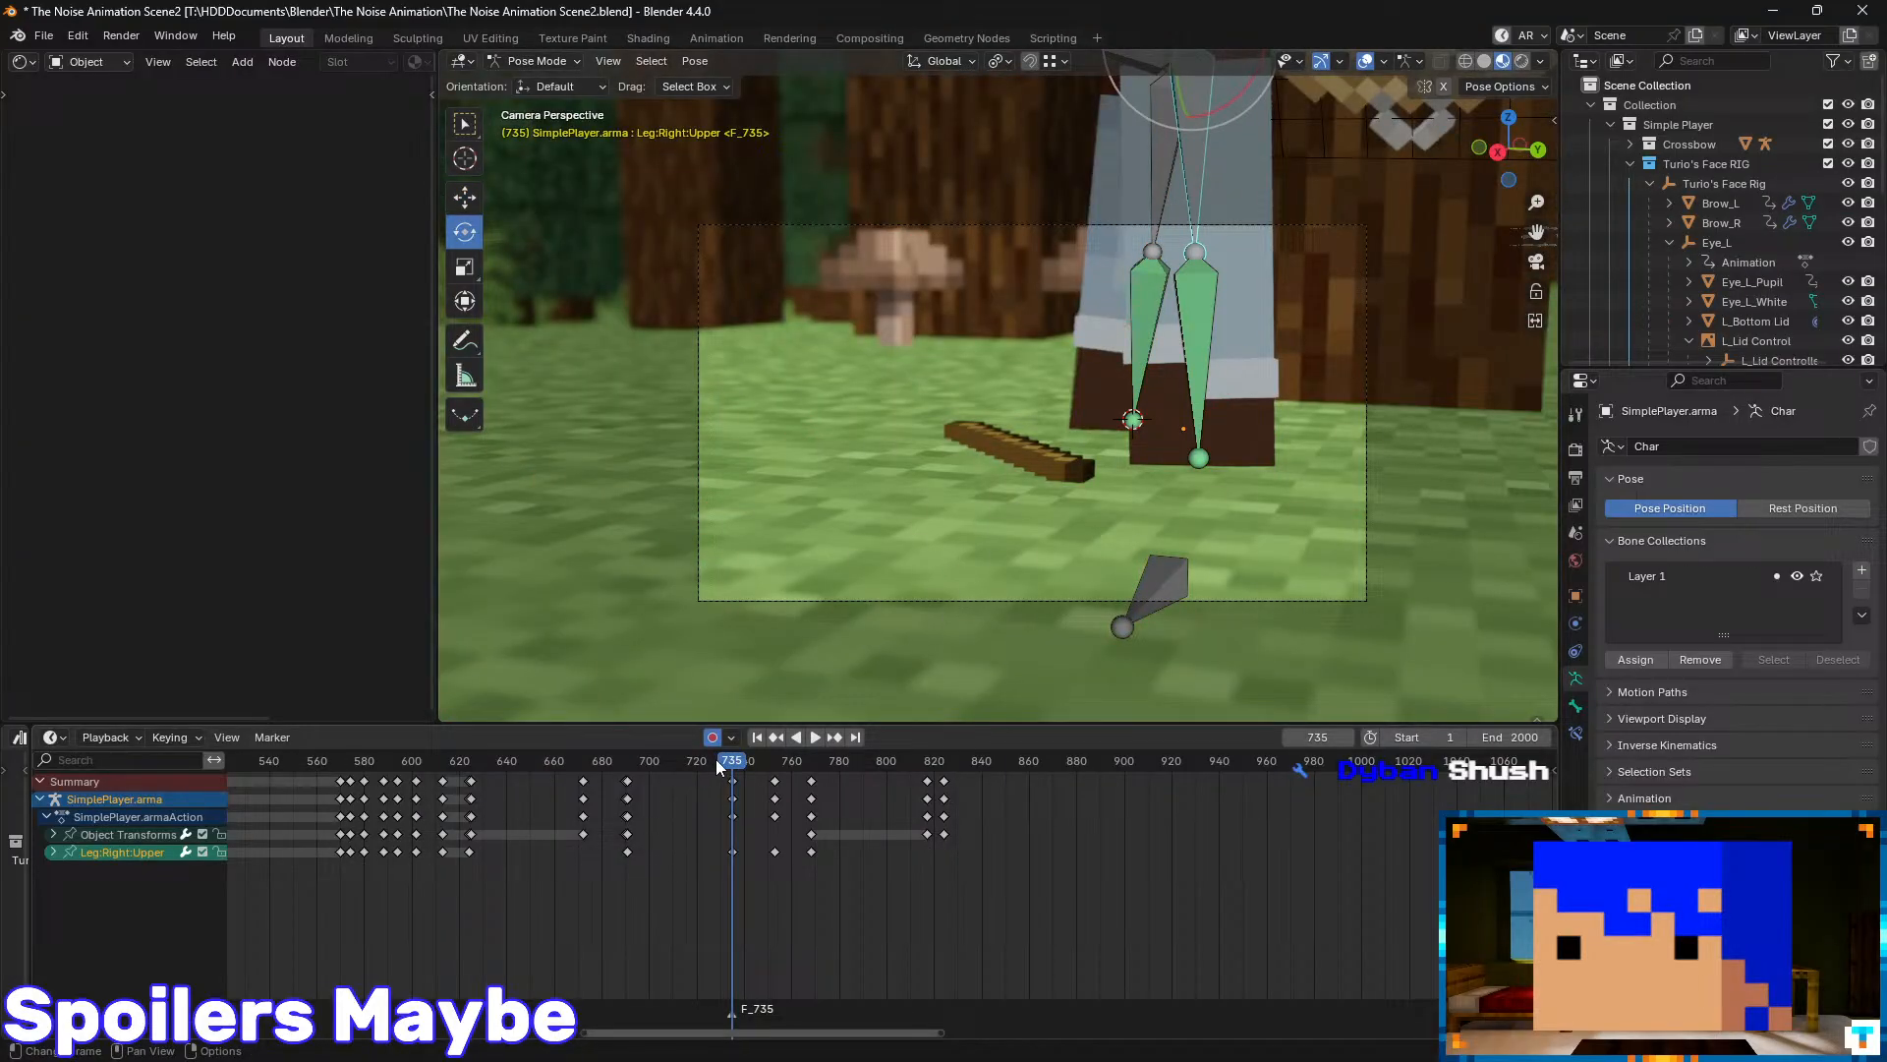
- Play the right leg's step onto the stick between frame 735 and about frame 769 to review its timing
key("space")
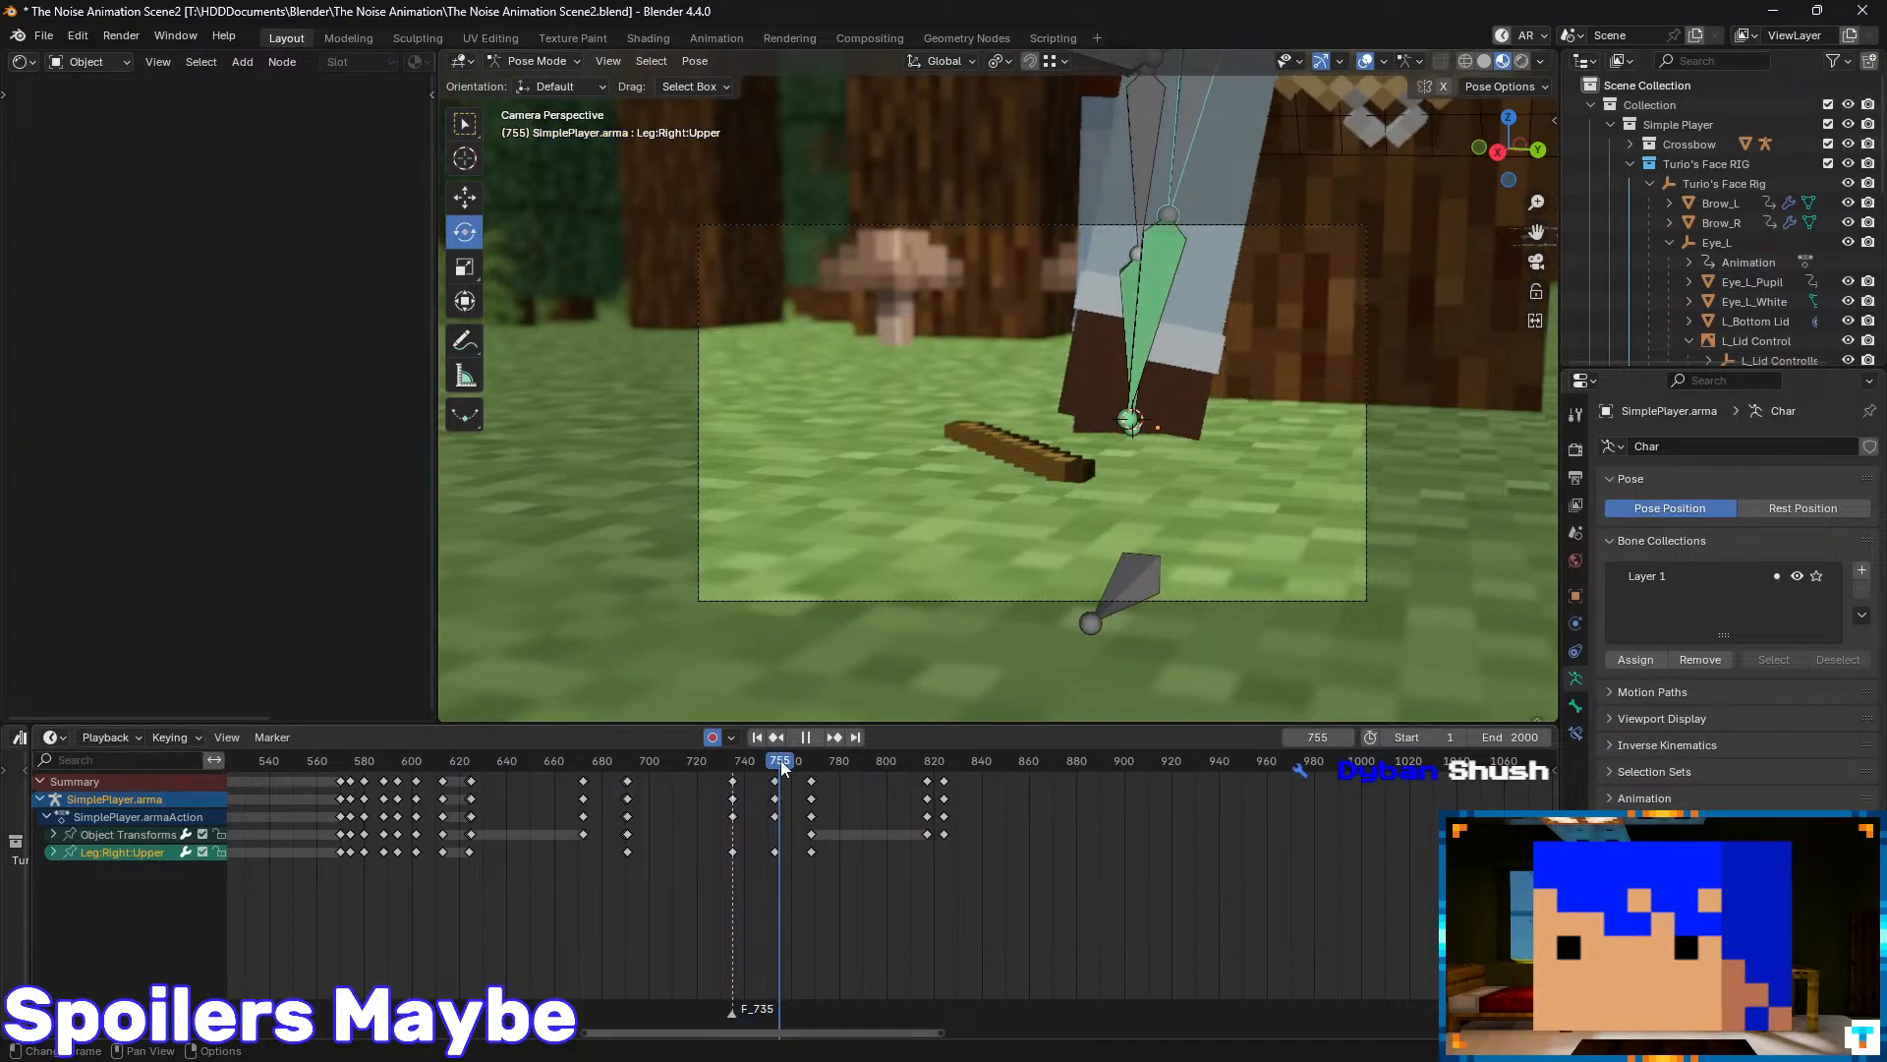
middle_click_drag(796, 834, 750, 789)
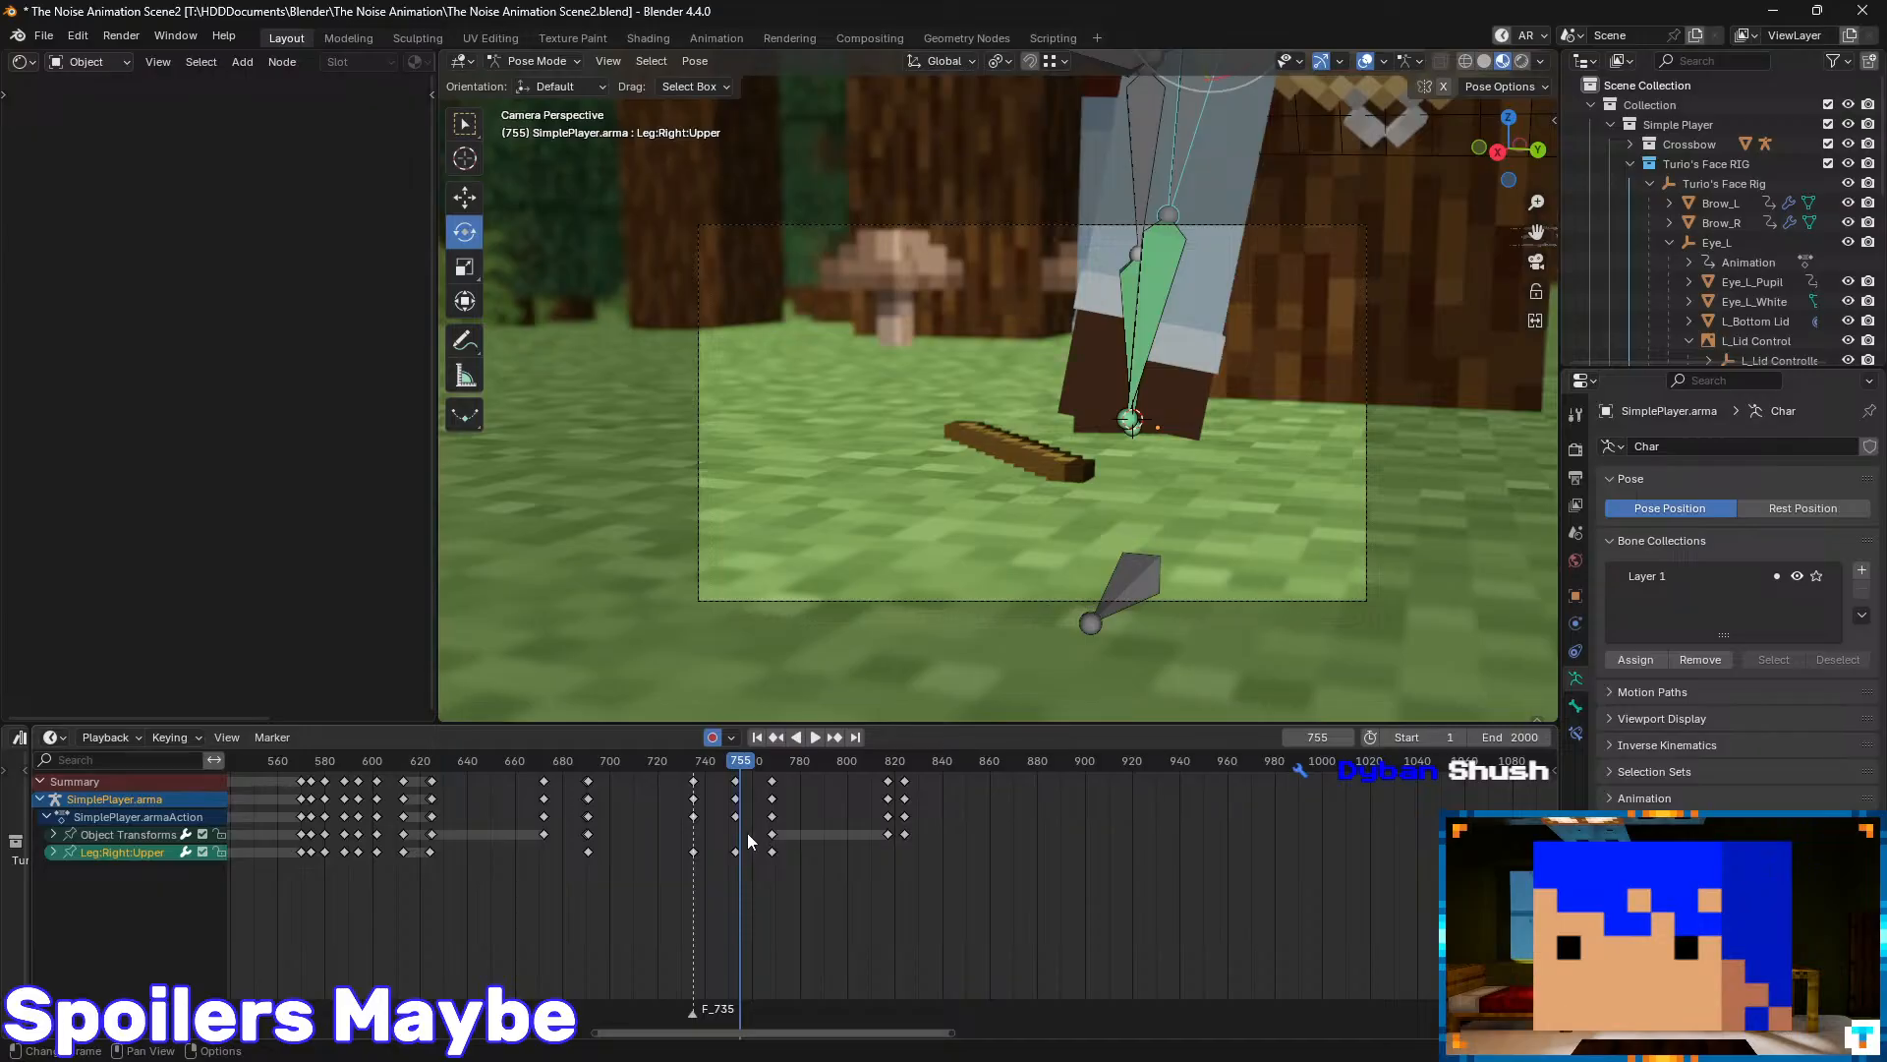
scroll(780, 831, "up", 6)
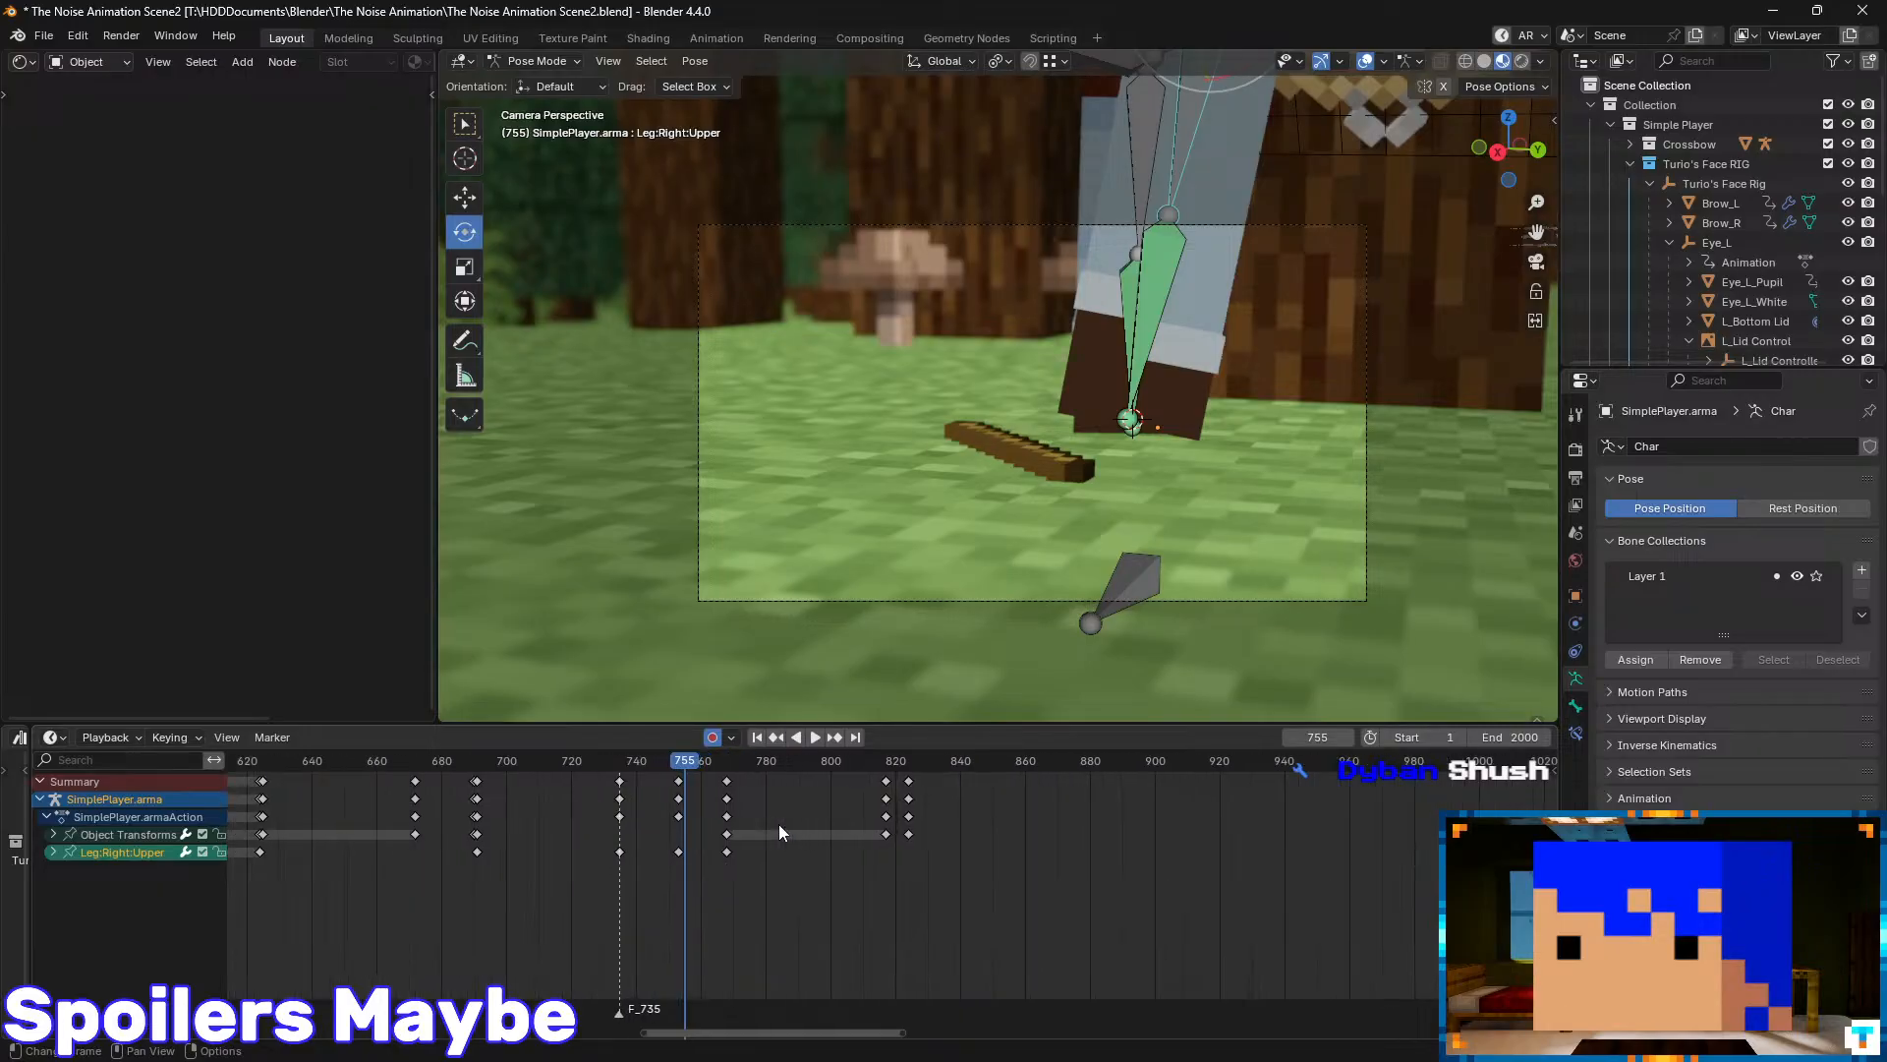
middle_click_drag(584, 838, 717, 812)
left_click_drag(696, 766, 598, 772)
key("space")
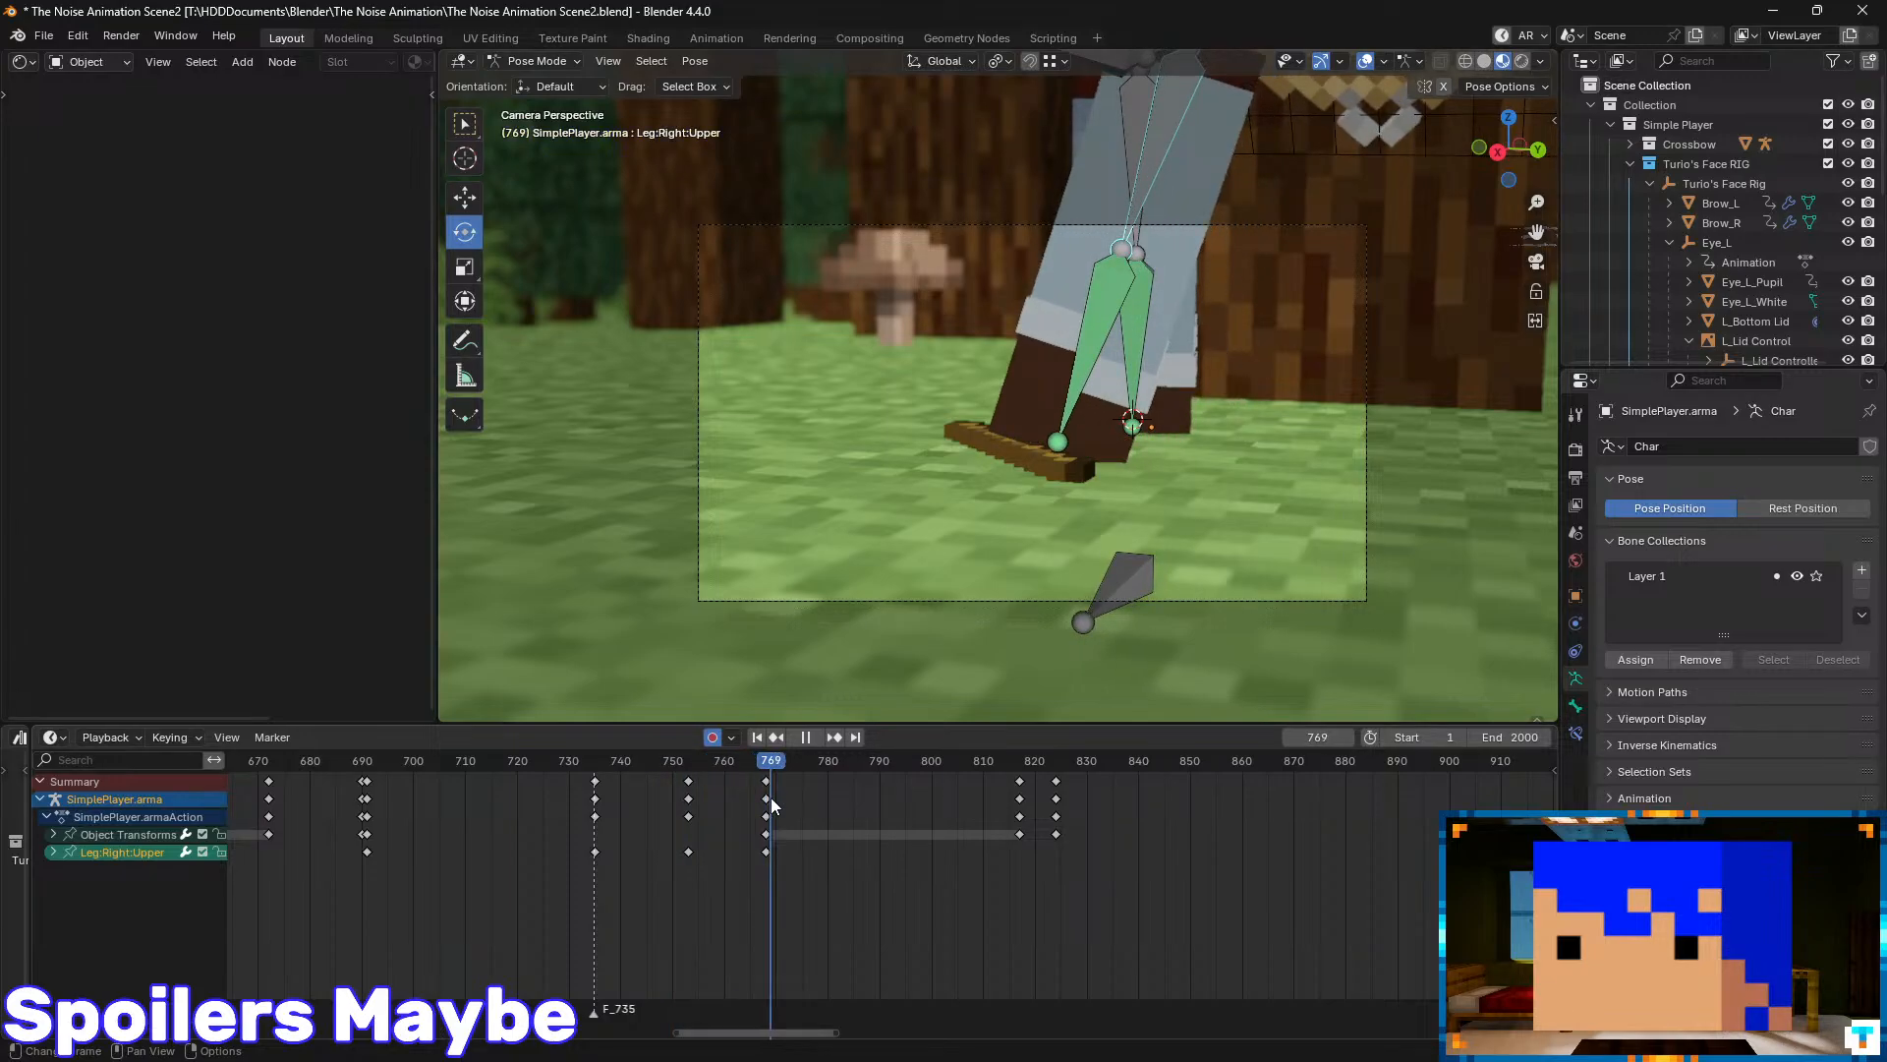
key("space")
- Try Cubic interpolation on the upper right leg's frame 753 keyframe and replay the step from frame 735
left_click_drag(770, 804, 688, 806)
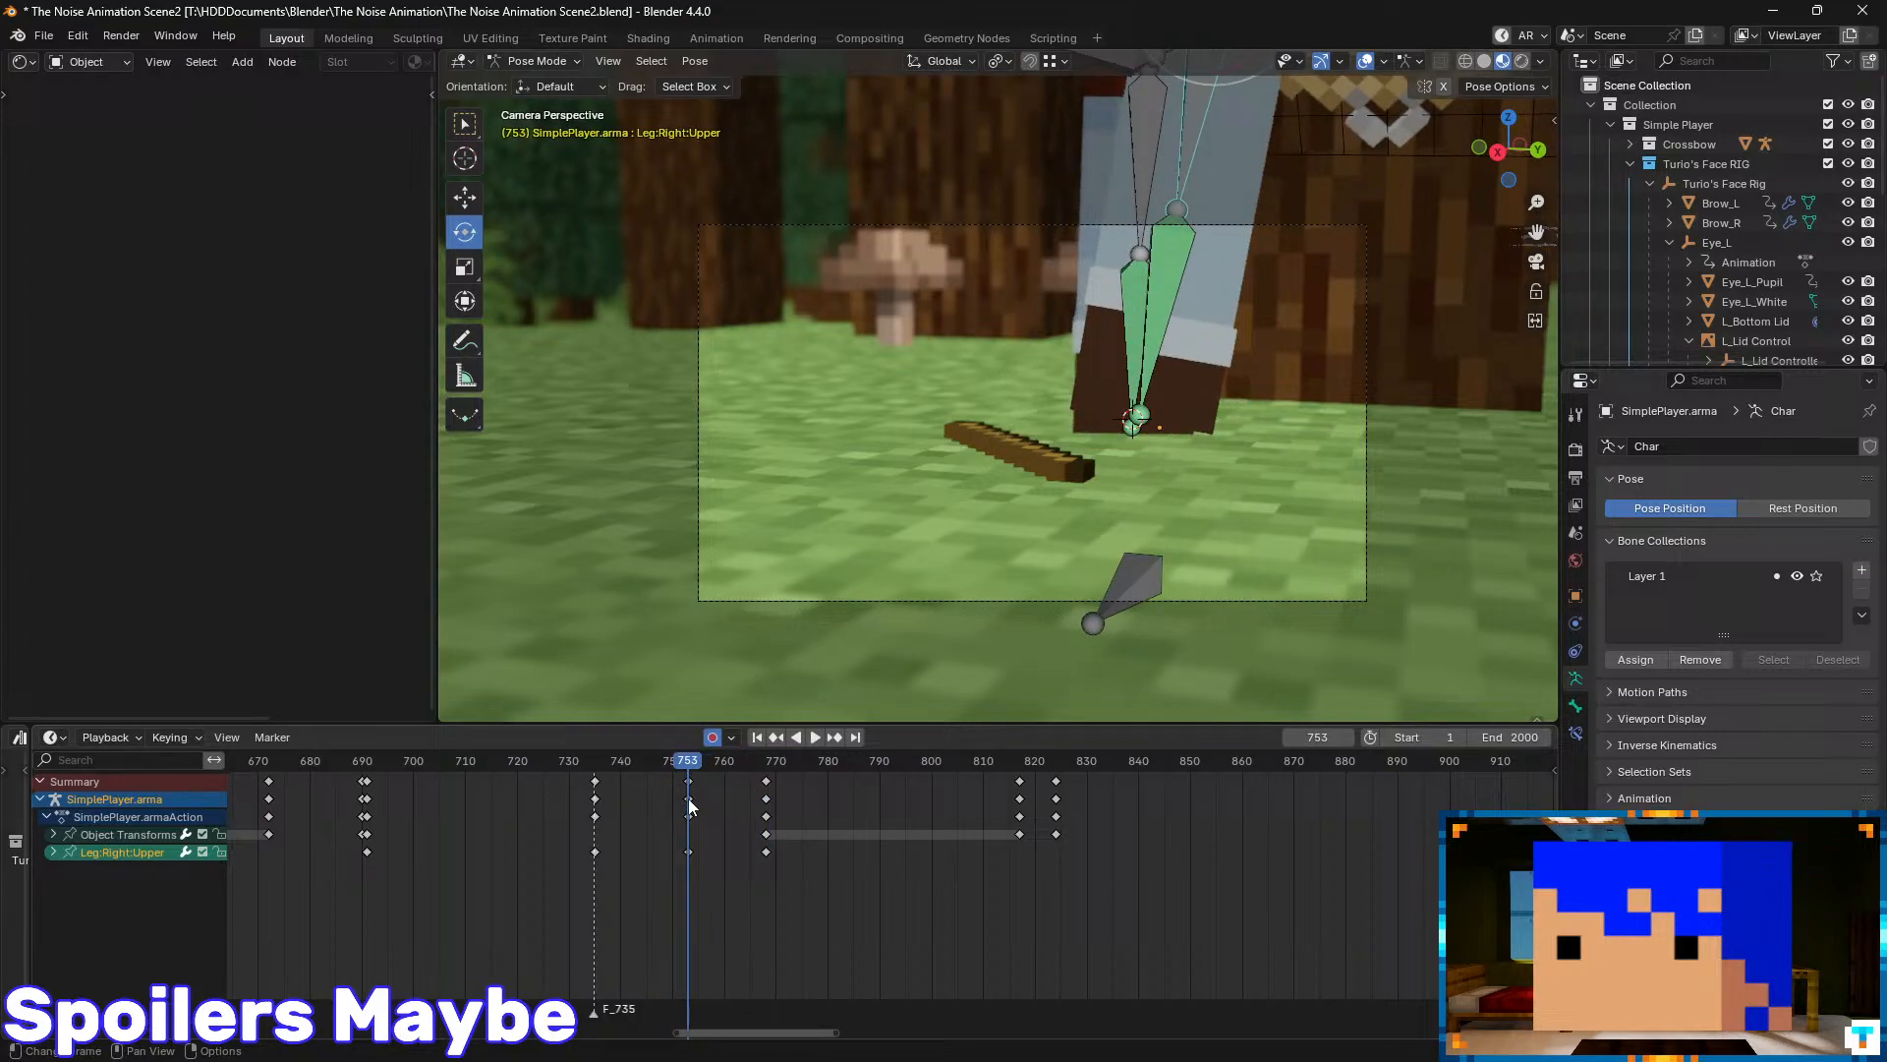
right_click(692, 853)
mouse_move(692, 852)
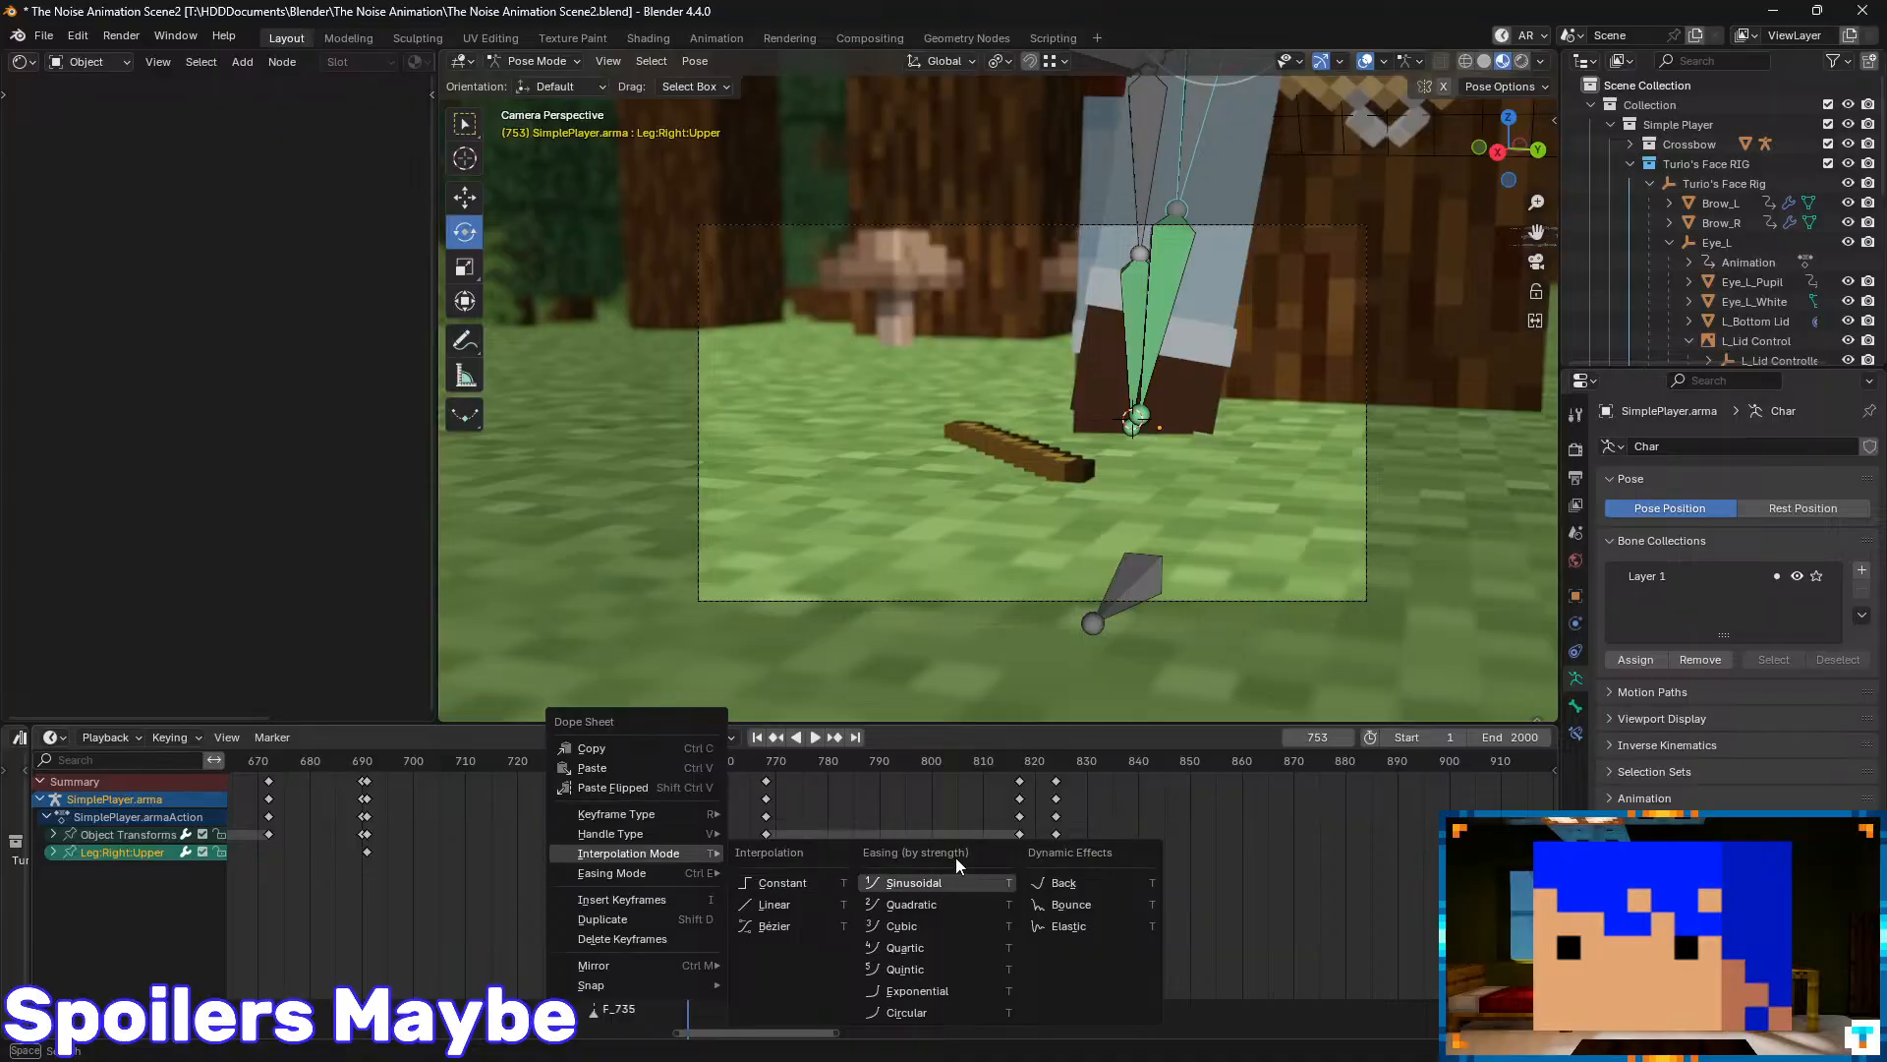
left_click(930, 928)
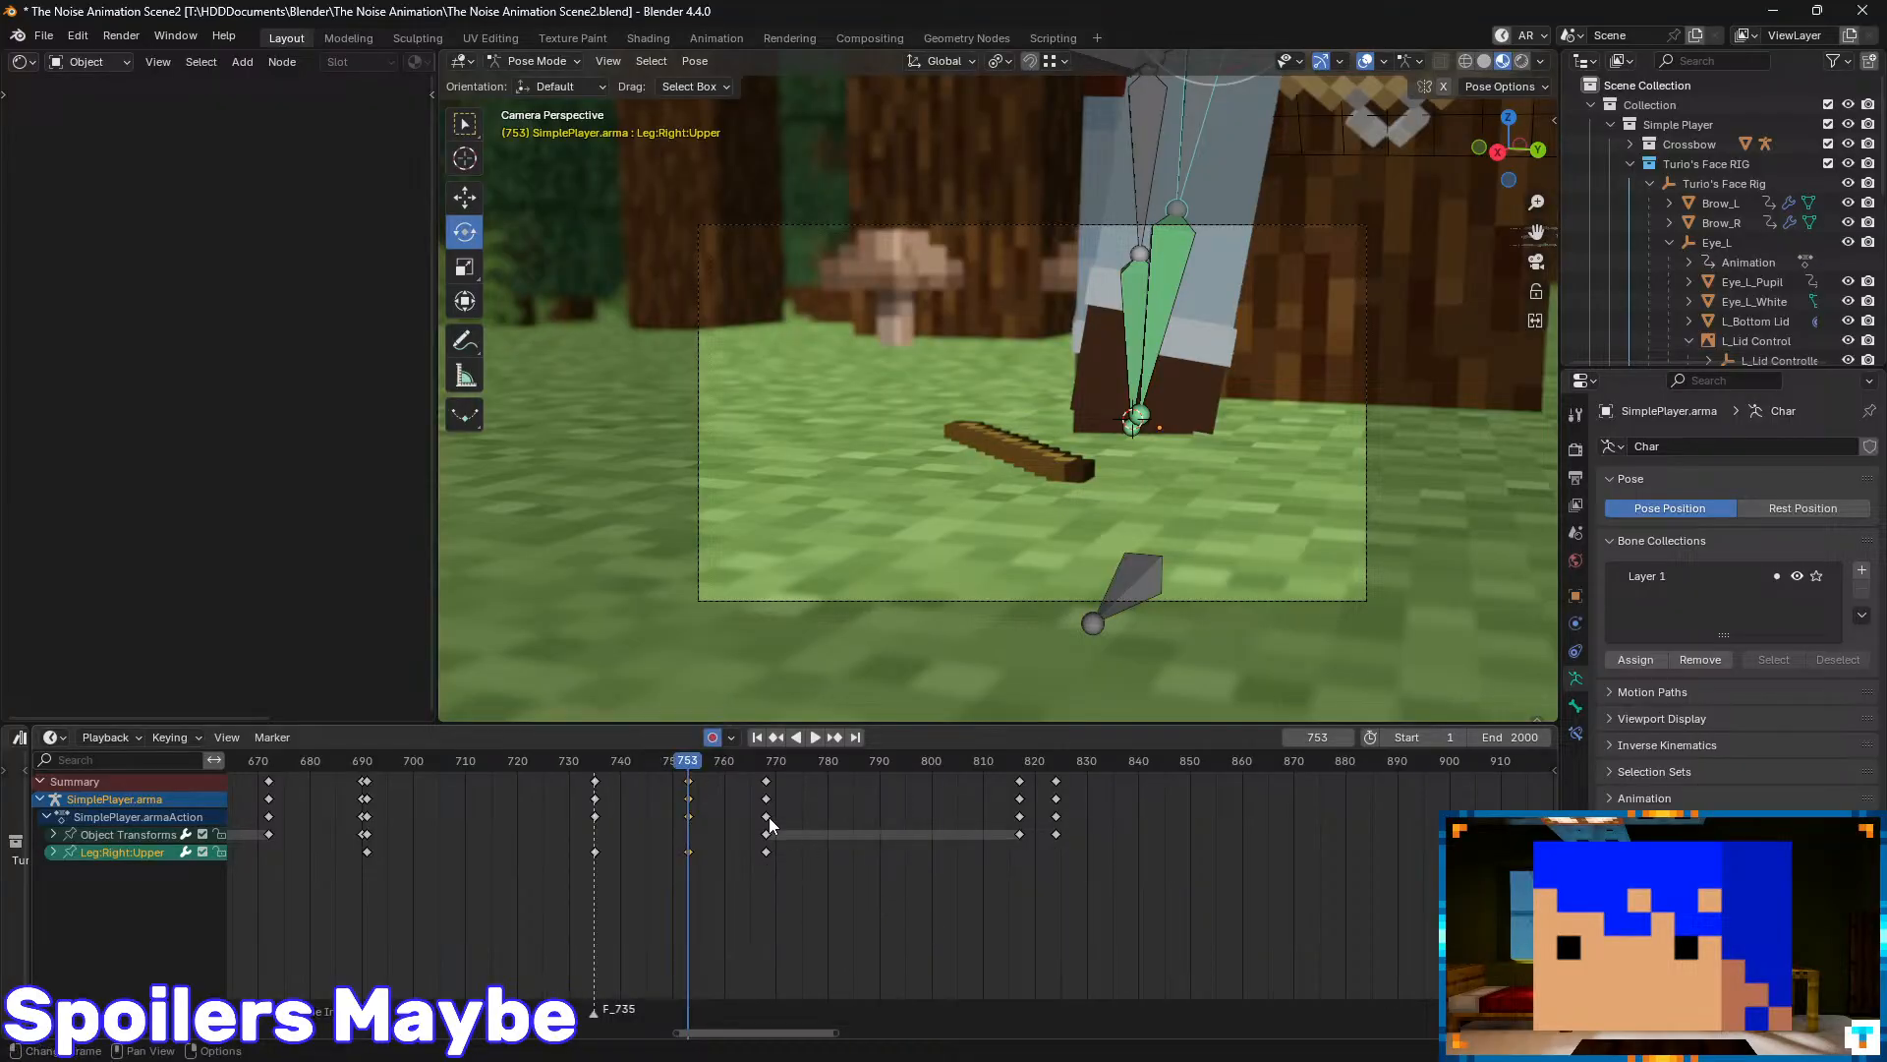
left_click_drag(688, 765, 641, 804)
key("space")
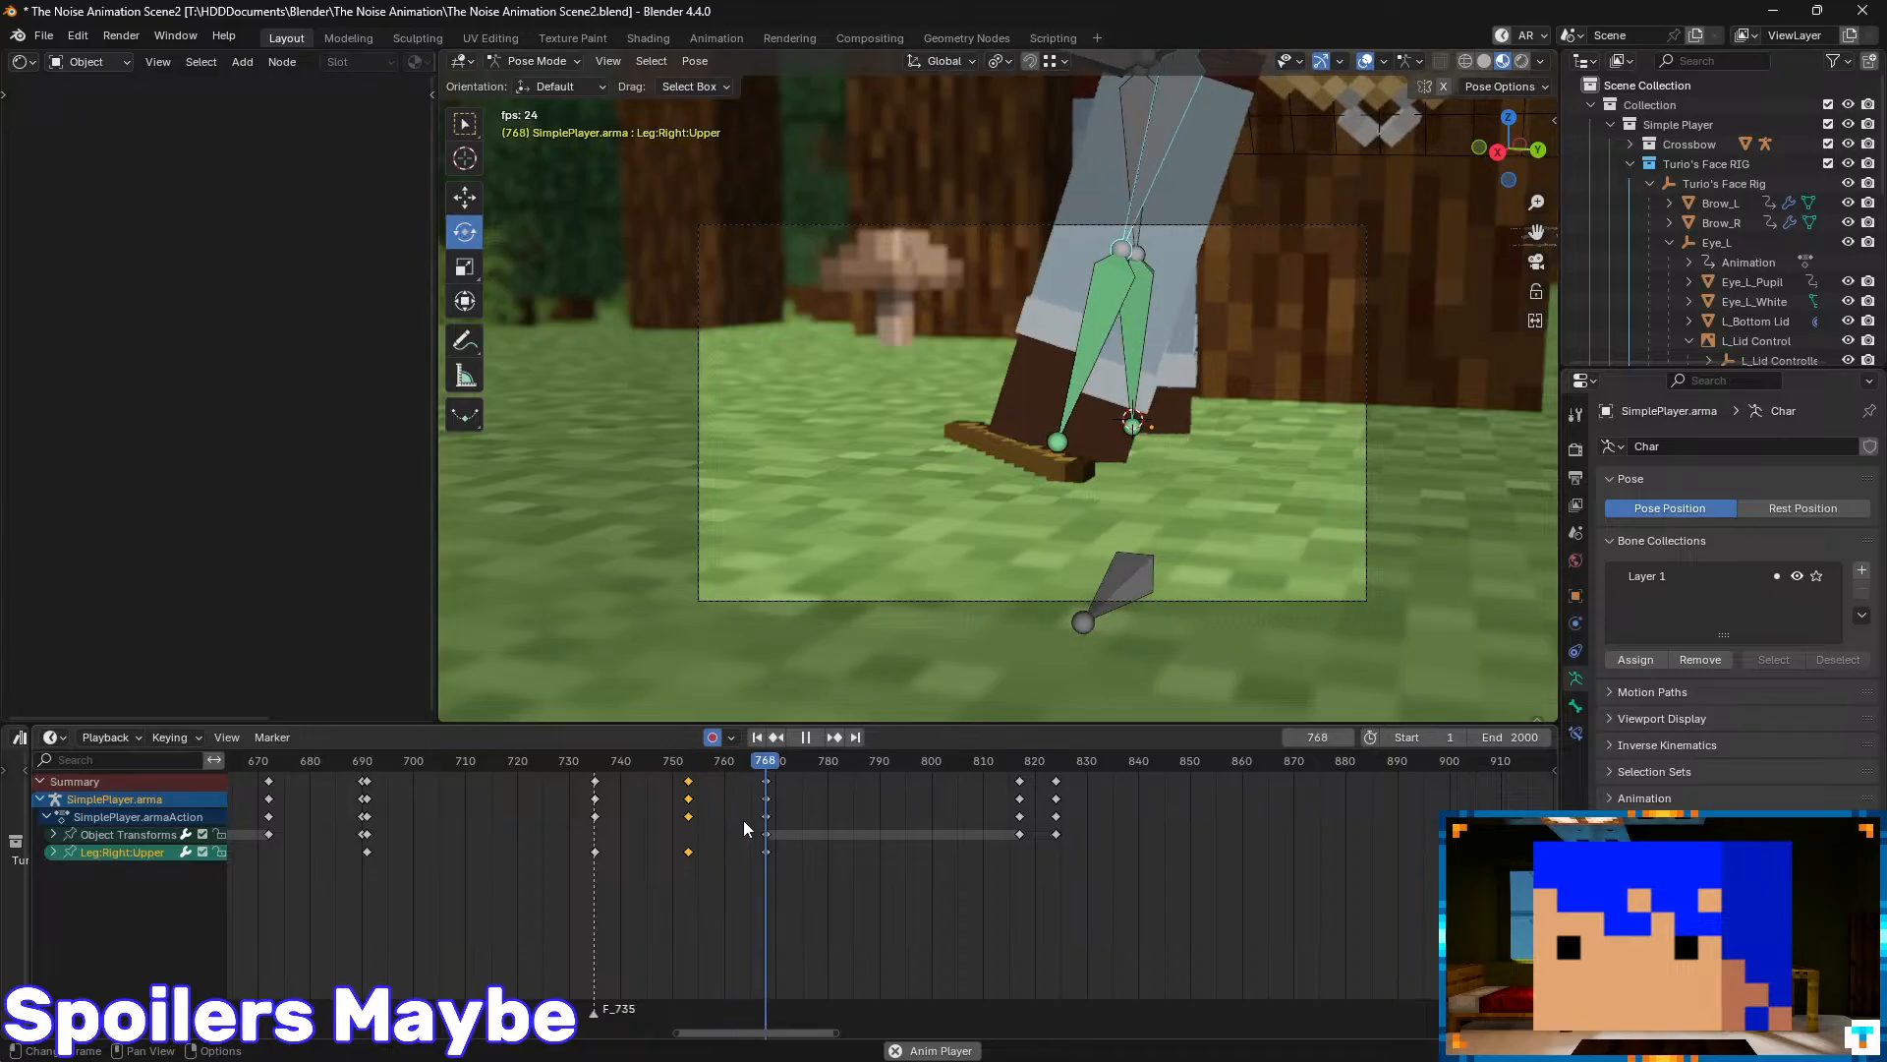
key("space")
left_click(595, 763)
key("space")
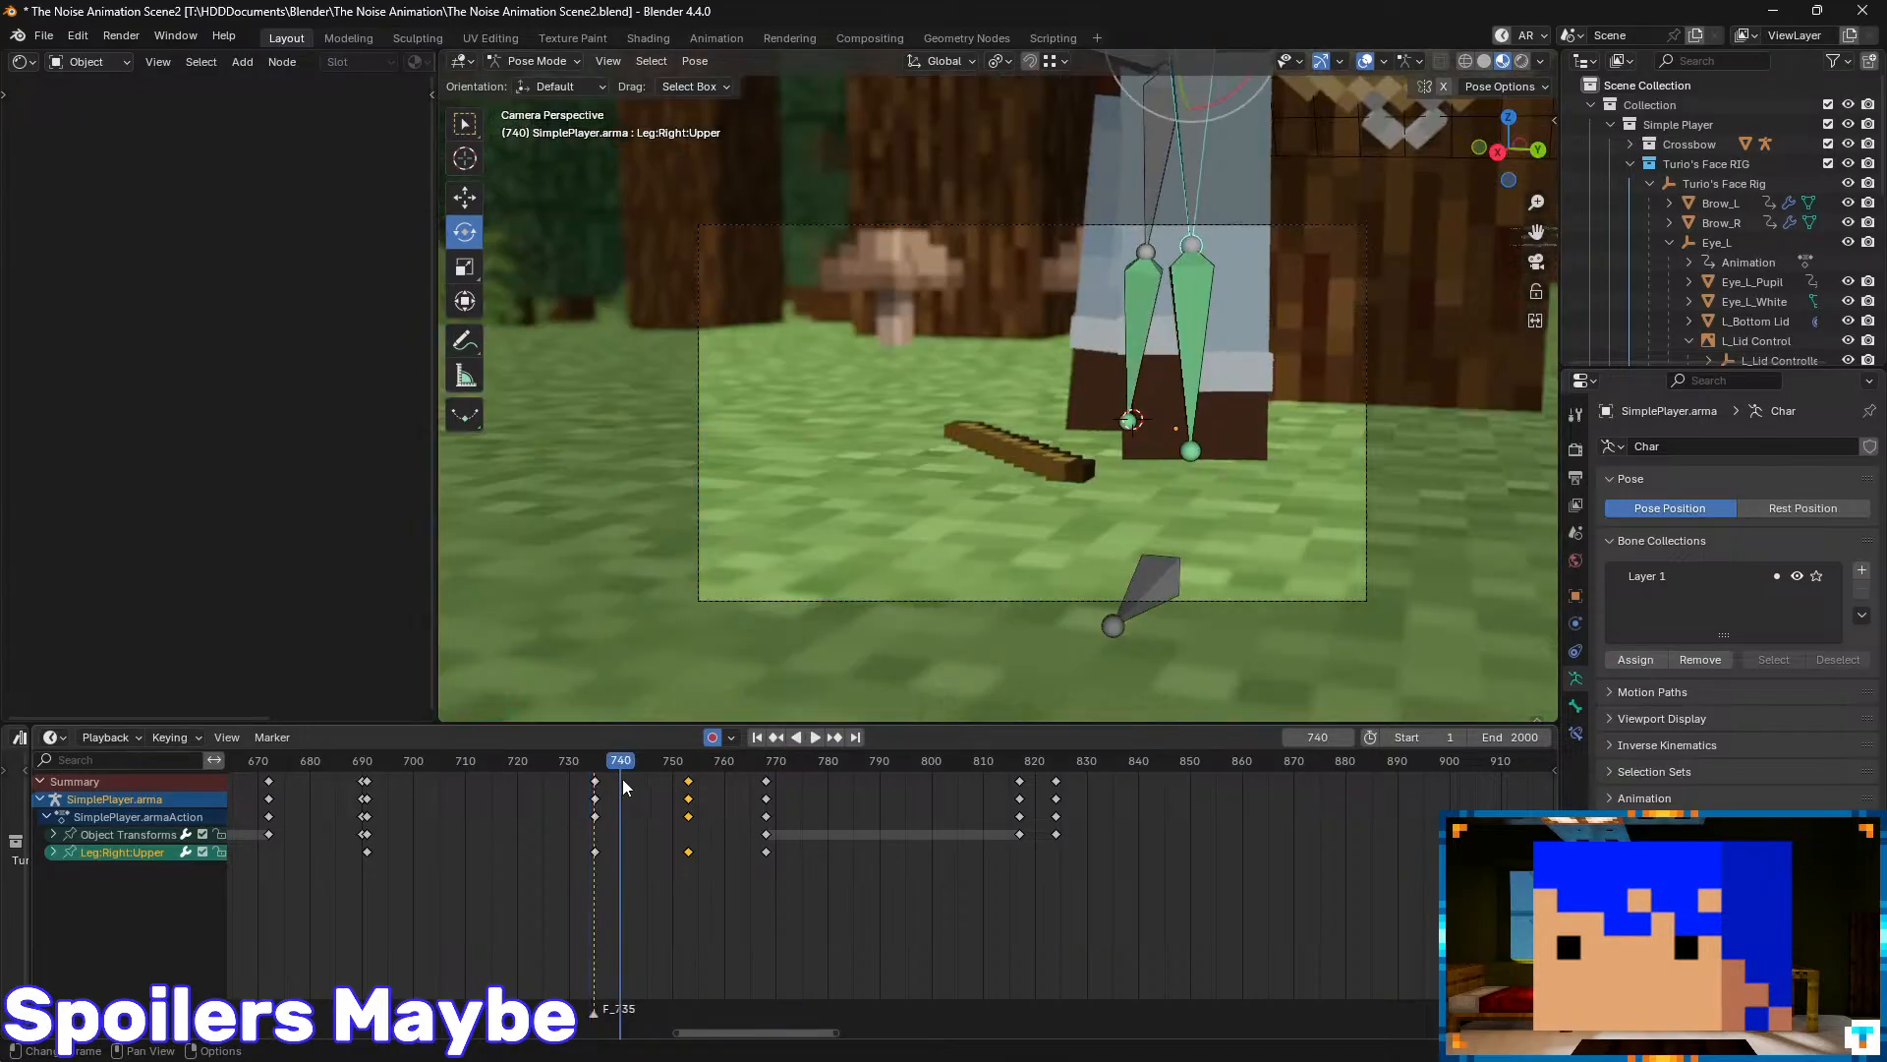
key("space")
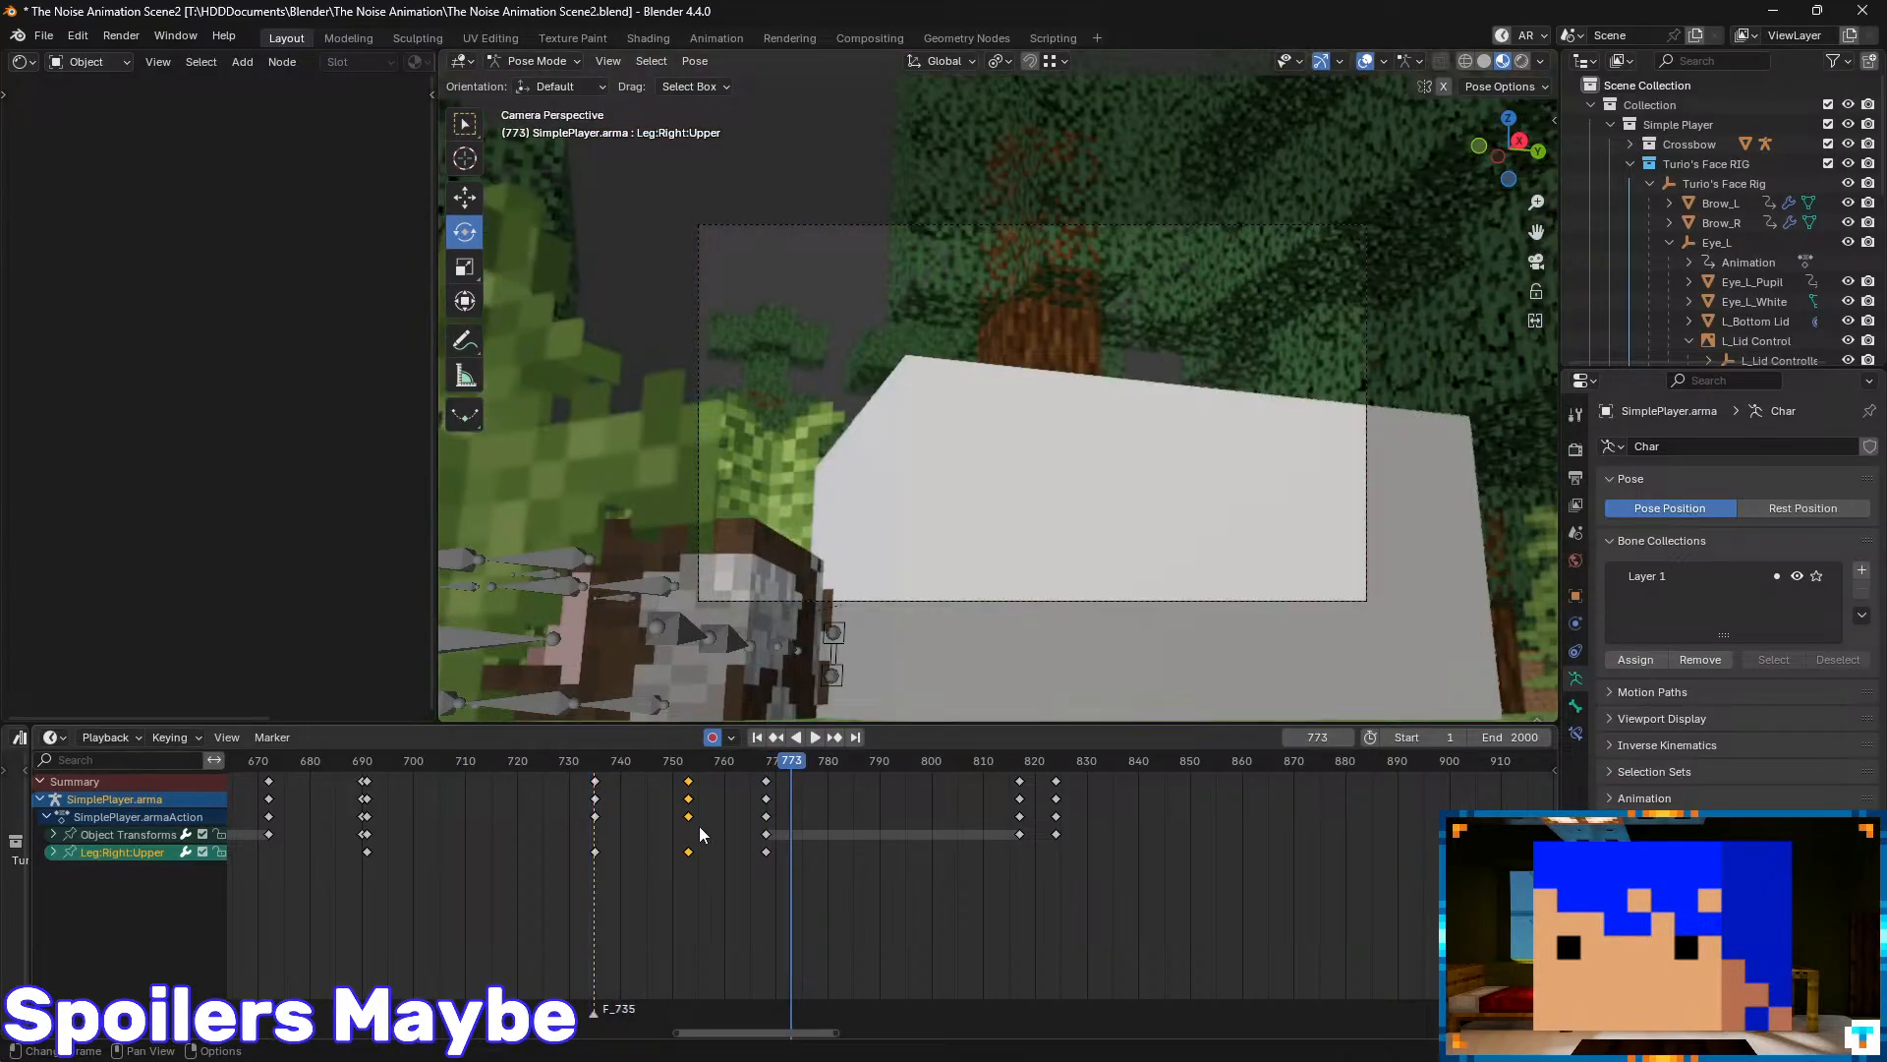
- Set the upper right leg's frame 753 keyframe to Sinusoidal interpolation and replay the step from frame 735
right_click(690, 853)
mouse_move(688, 853)
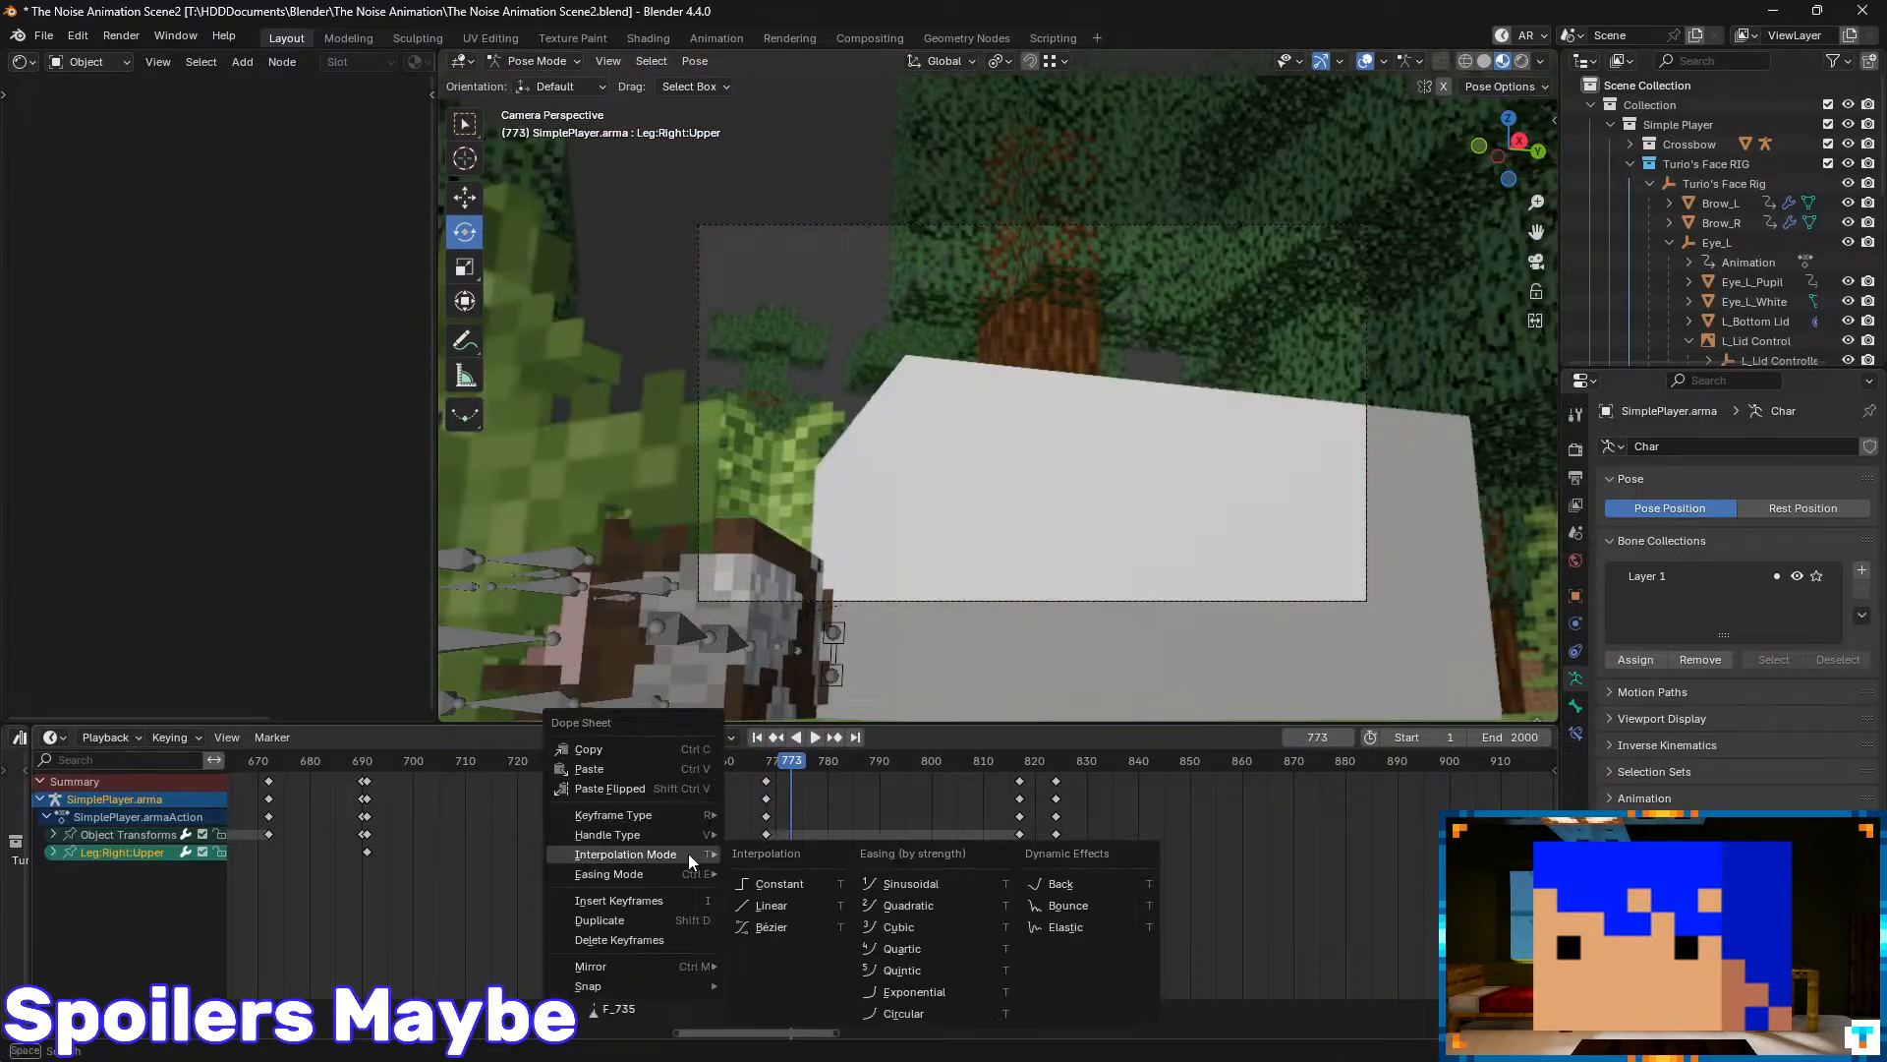
left_click(914, 883)
left_click(595, 762)
key("space")
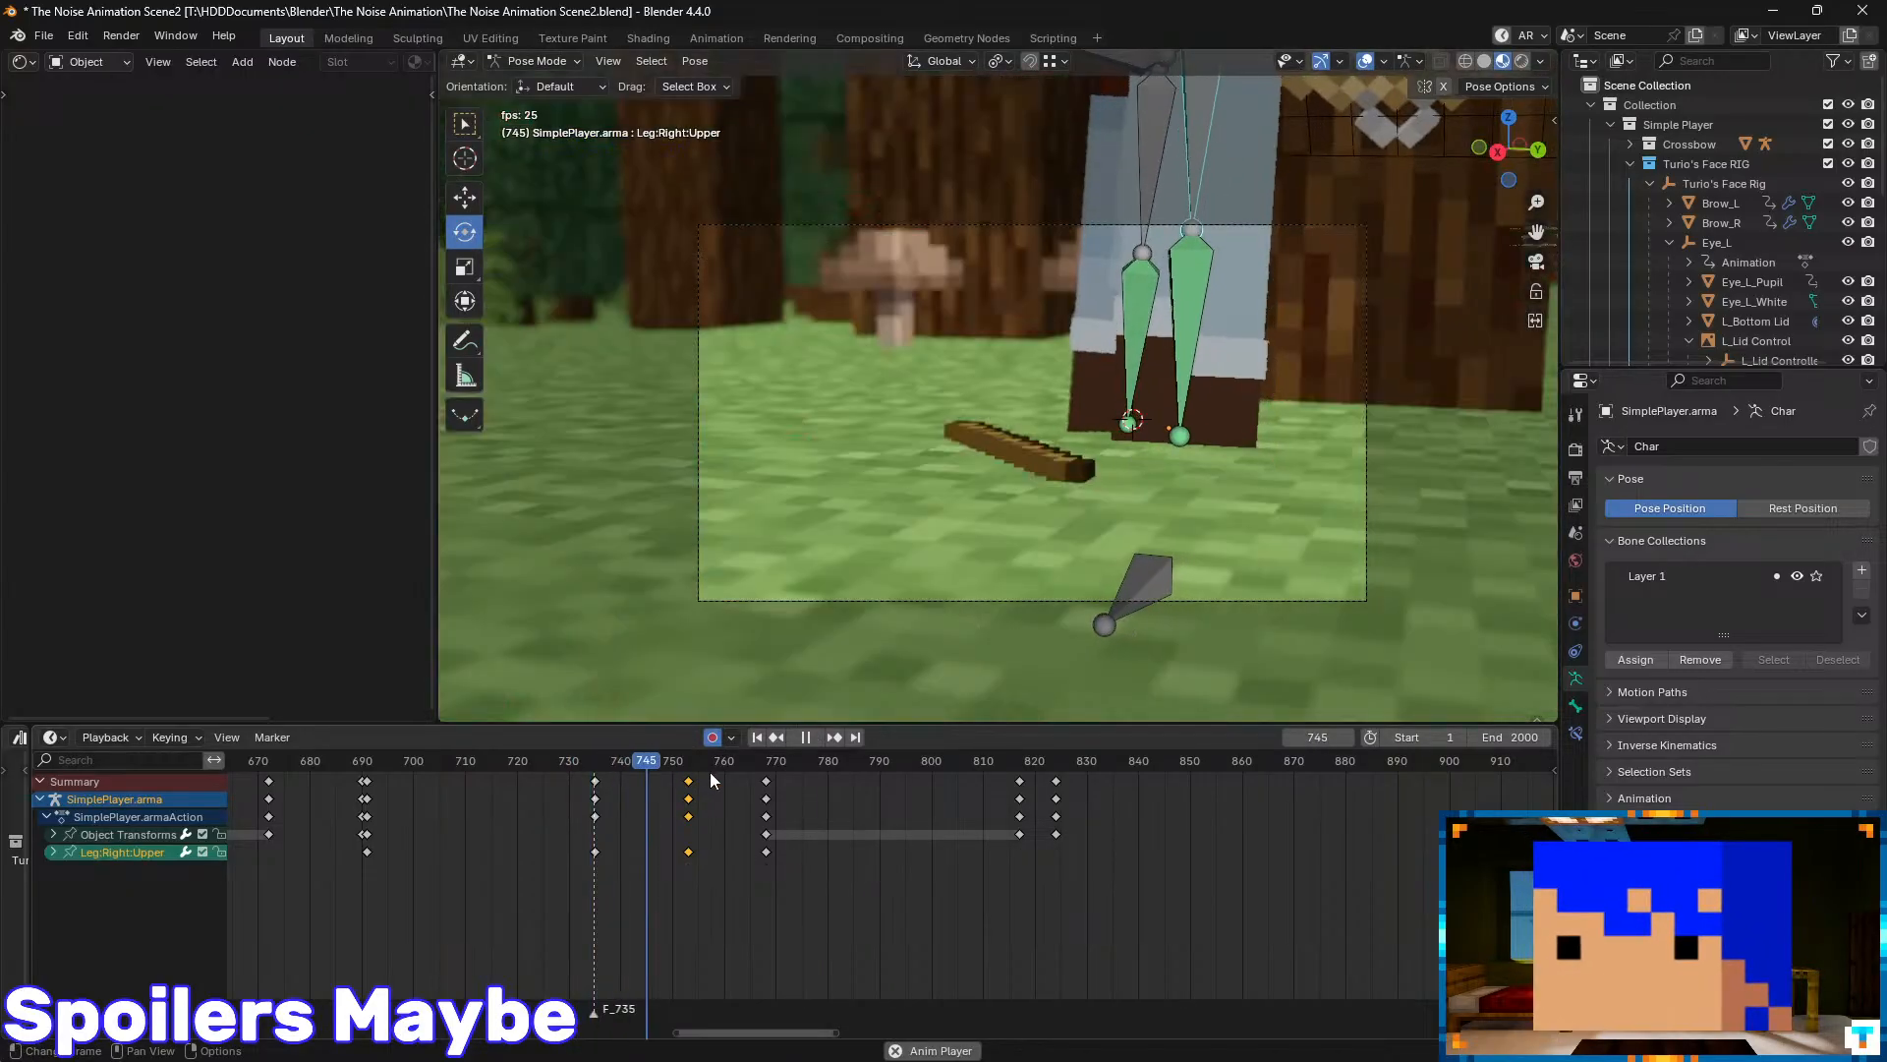
key("space")
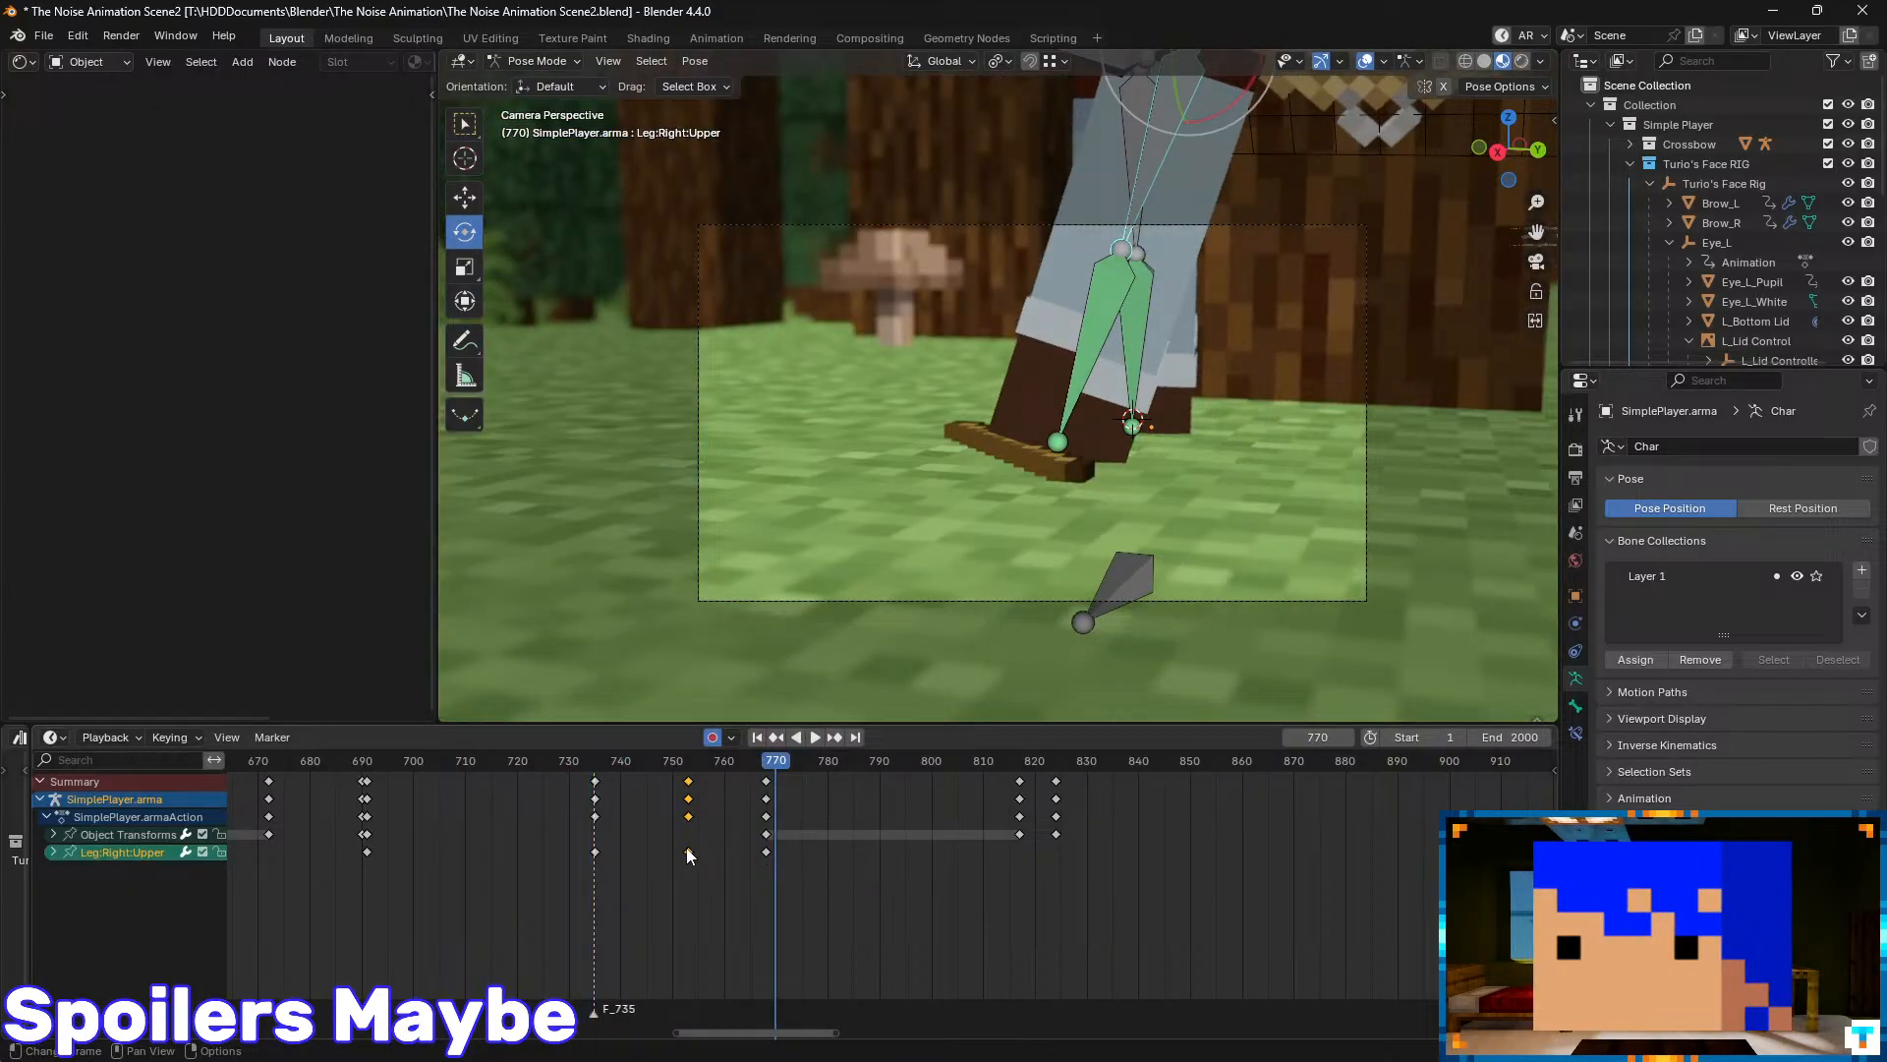
- Set the upper right leg's frame 753 keyframe to Linear interpolation, replay the step from about frame 737, and save the file
right_click(687, 851)
mouse_move(687, 851)
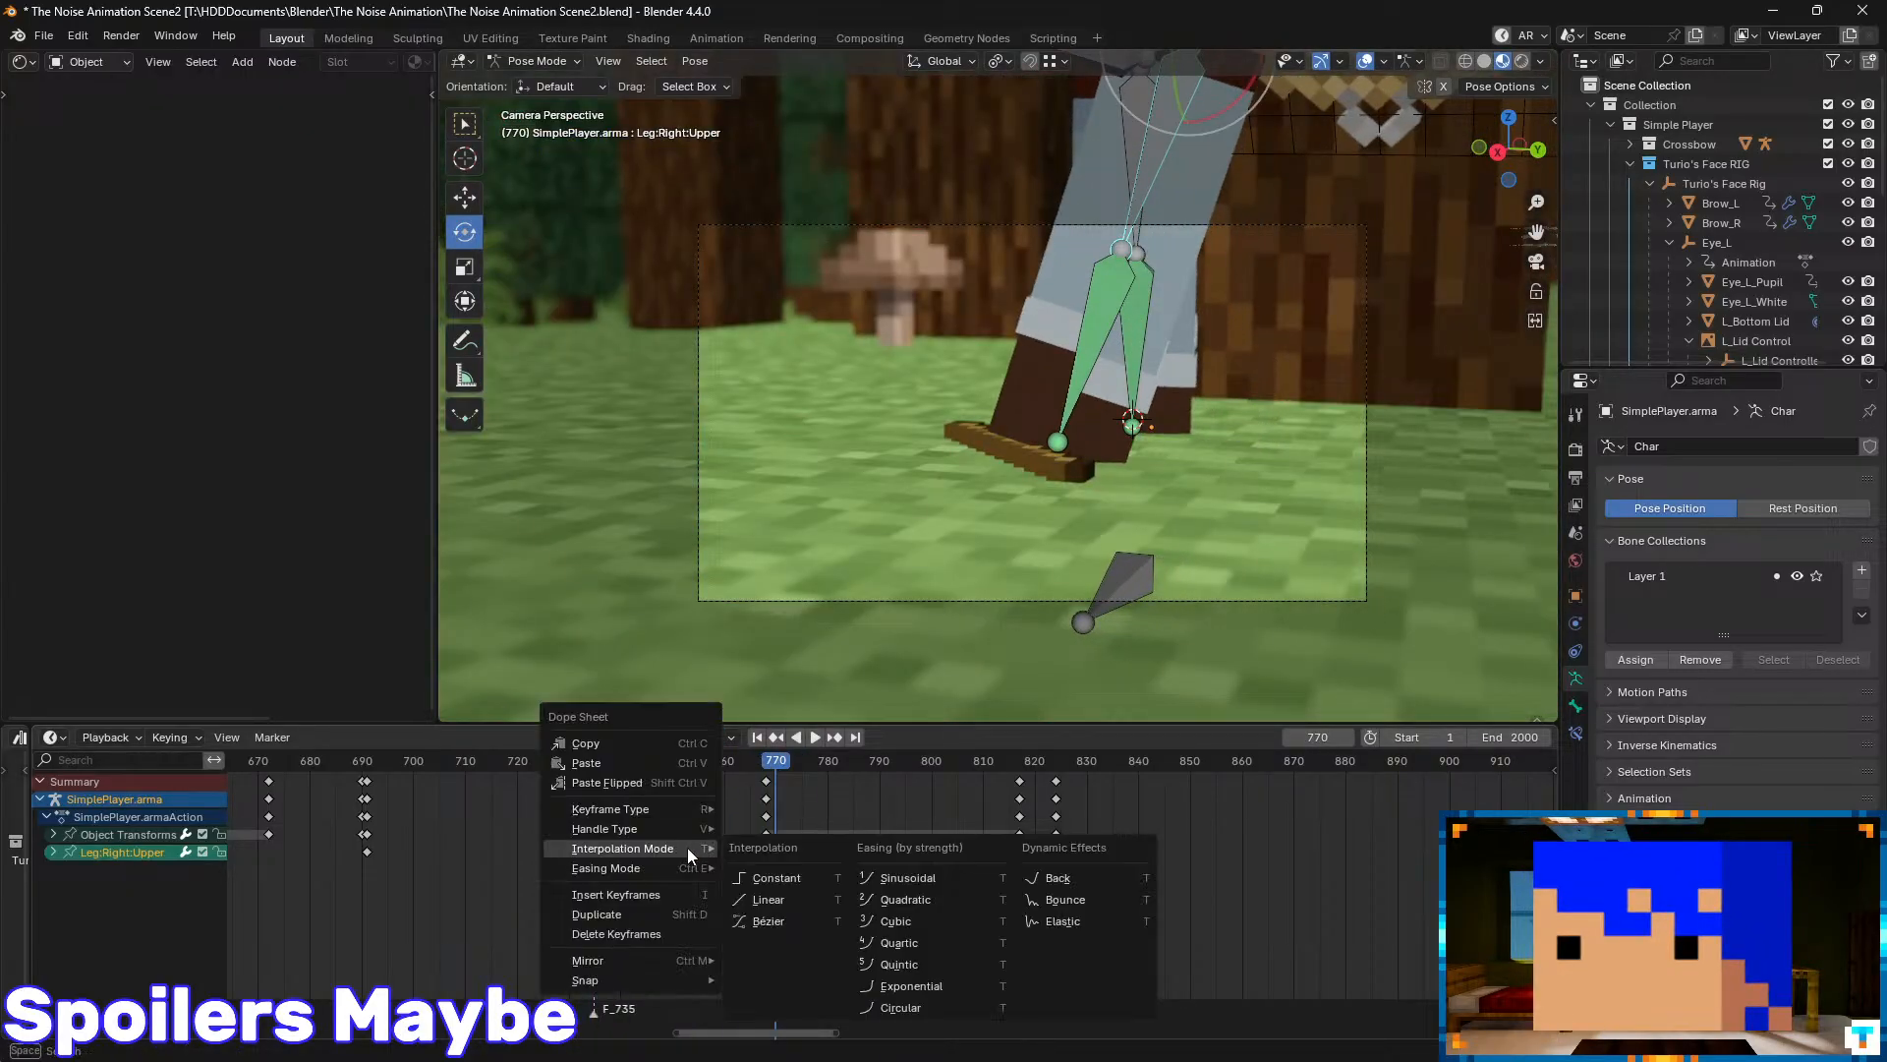
left_click(788, 905)
left_click(605, 765)
key("space")
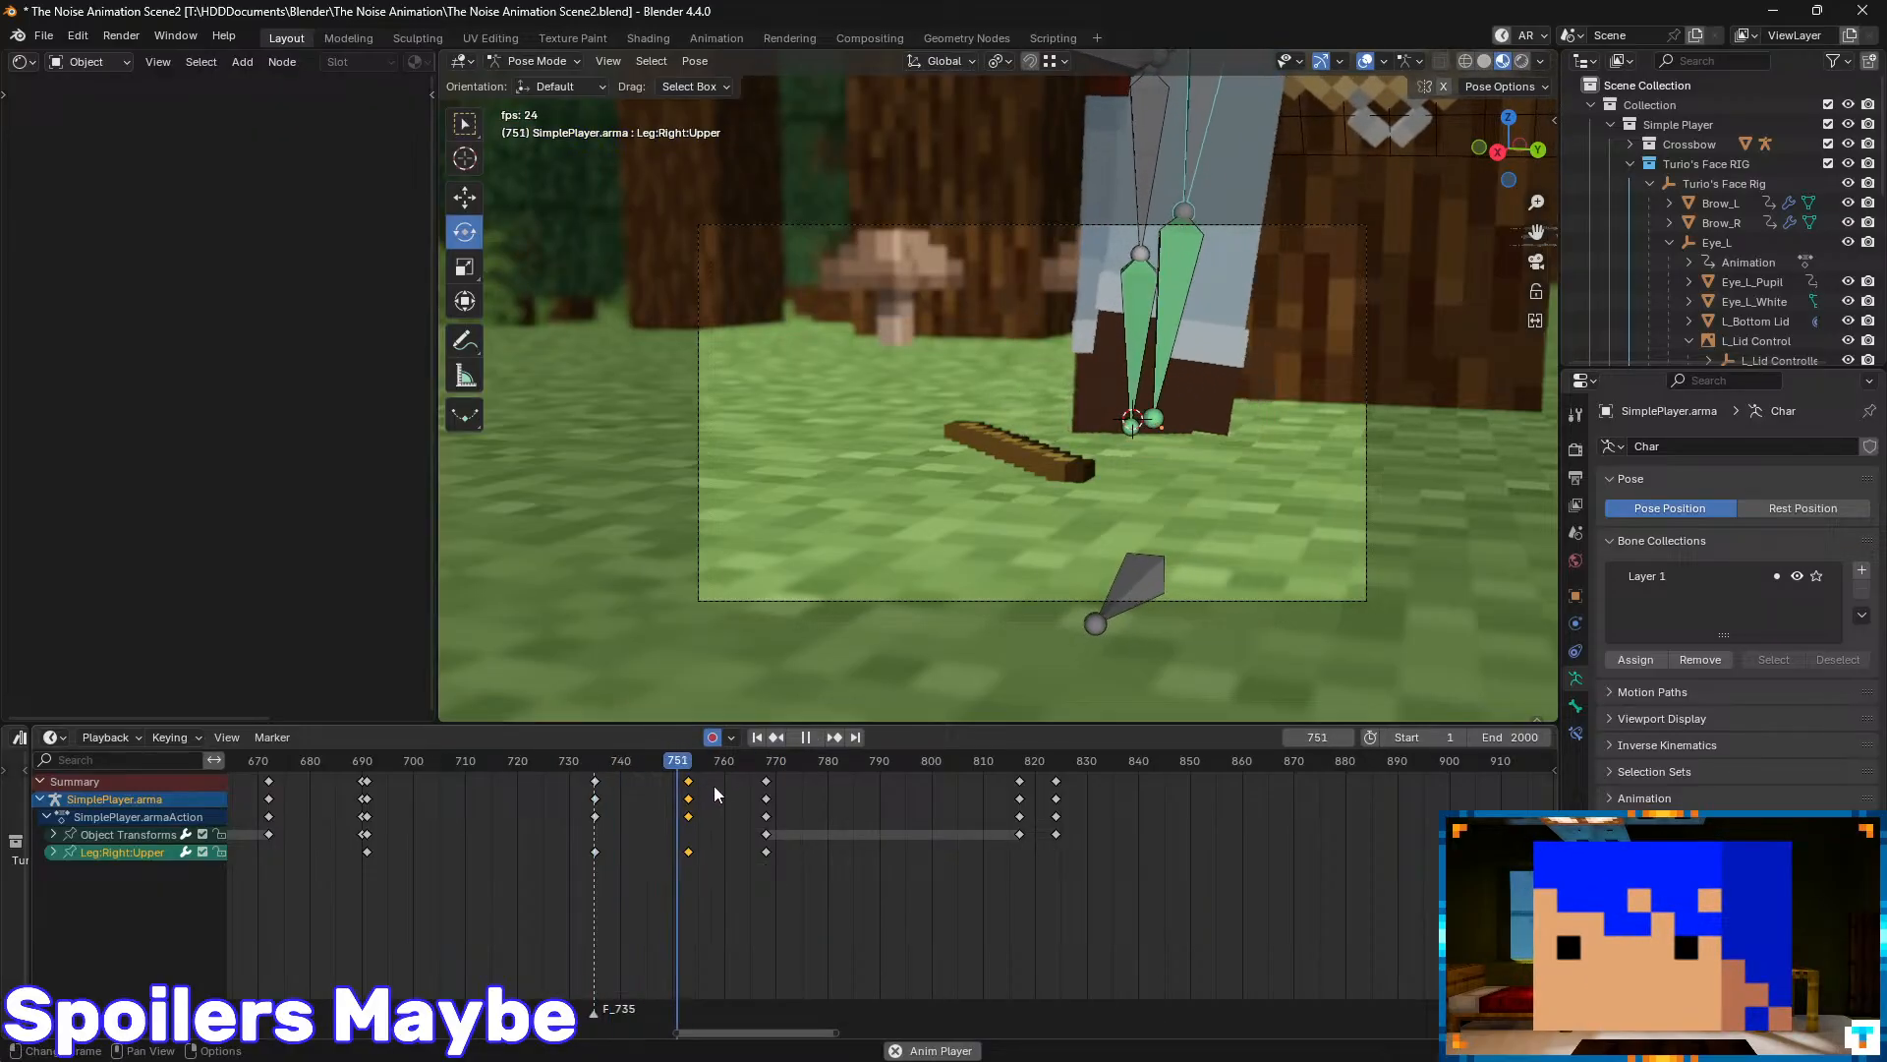
key("space")
key("ctrl+s")
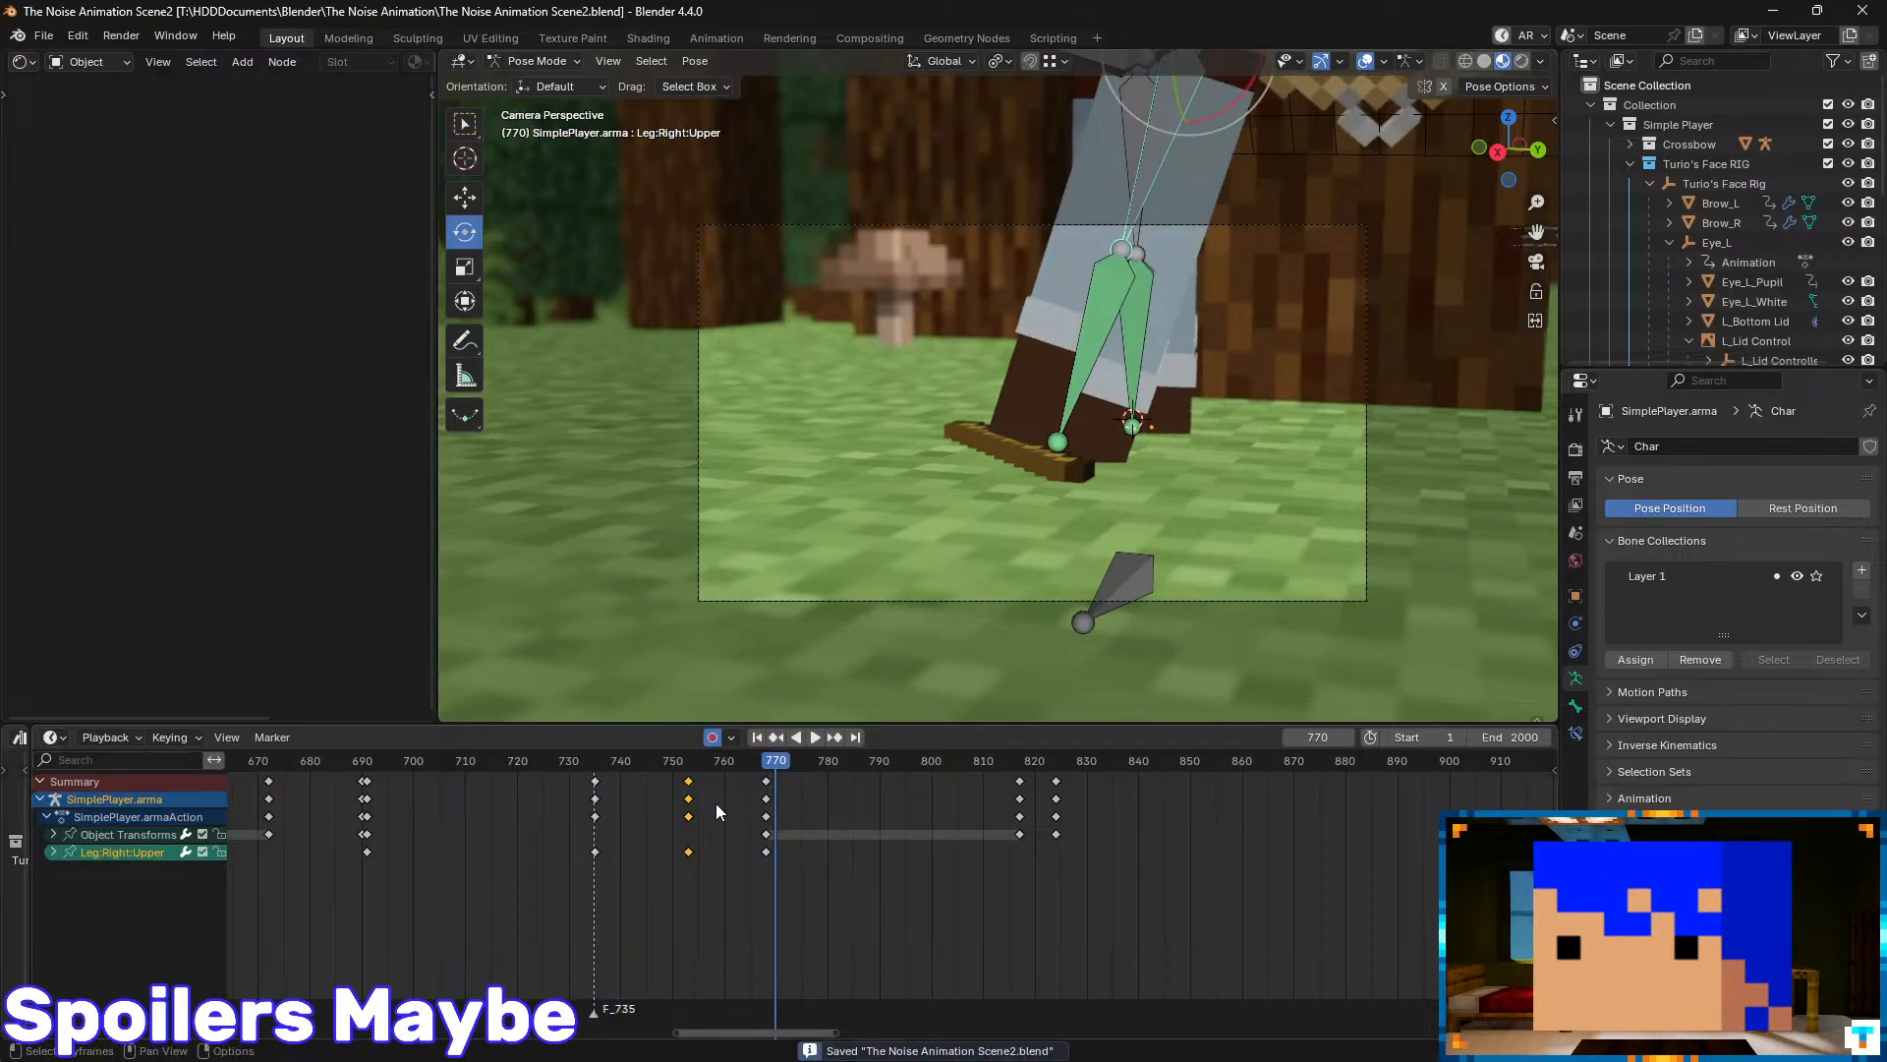
- Move the upper right leg's frame 768 keyframe to frame 761
left_click(697, 763)
key("space")
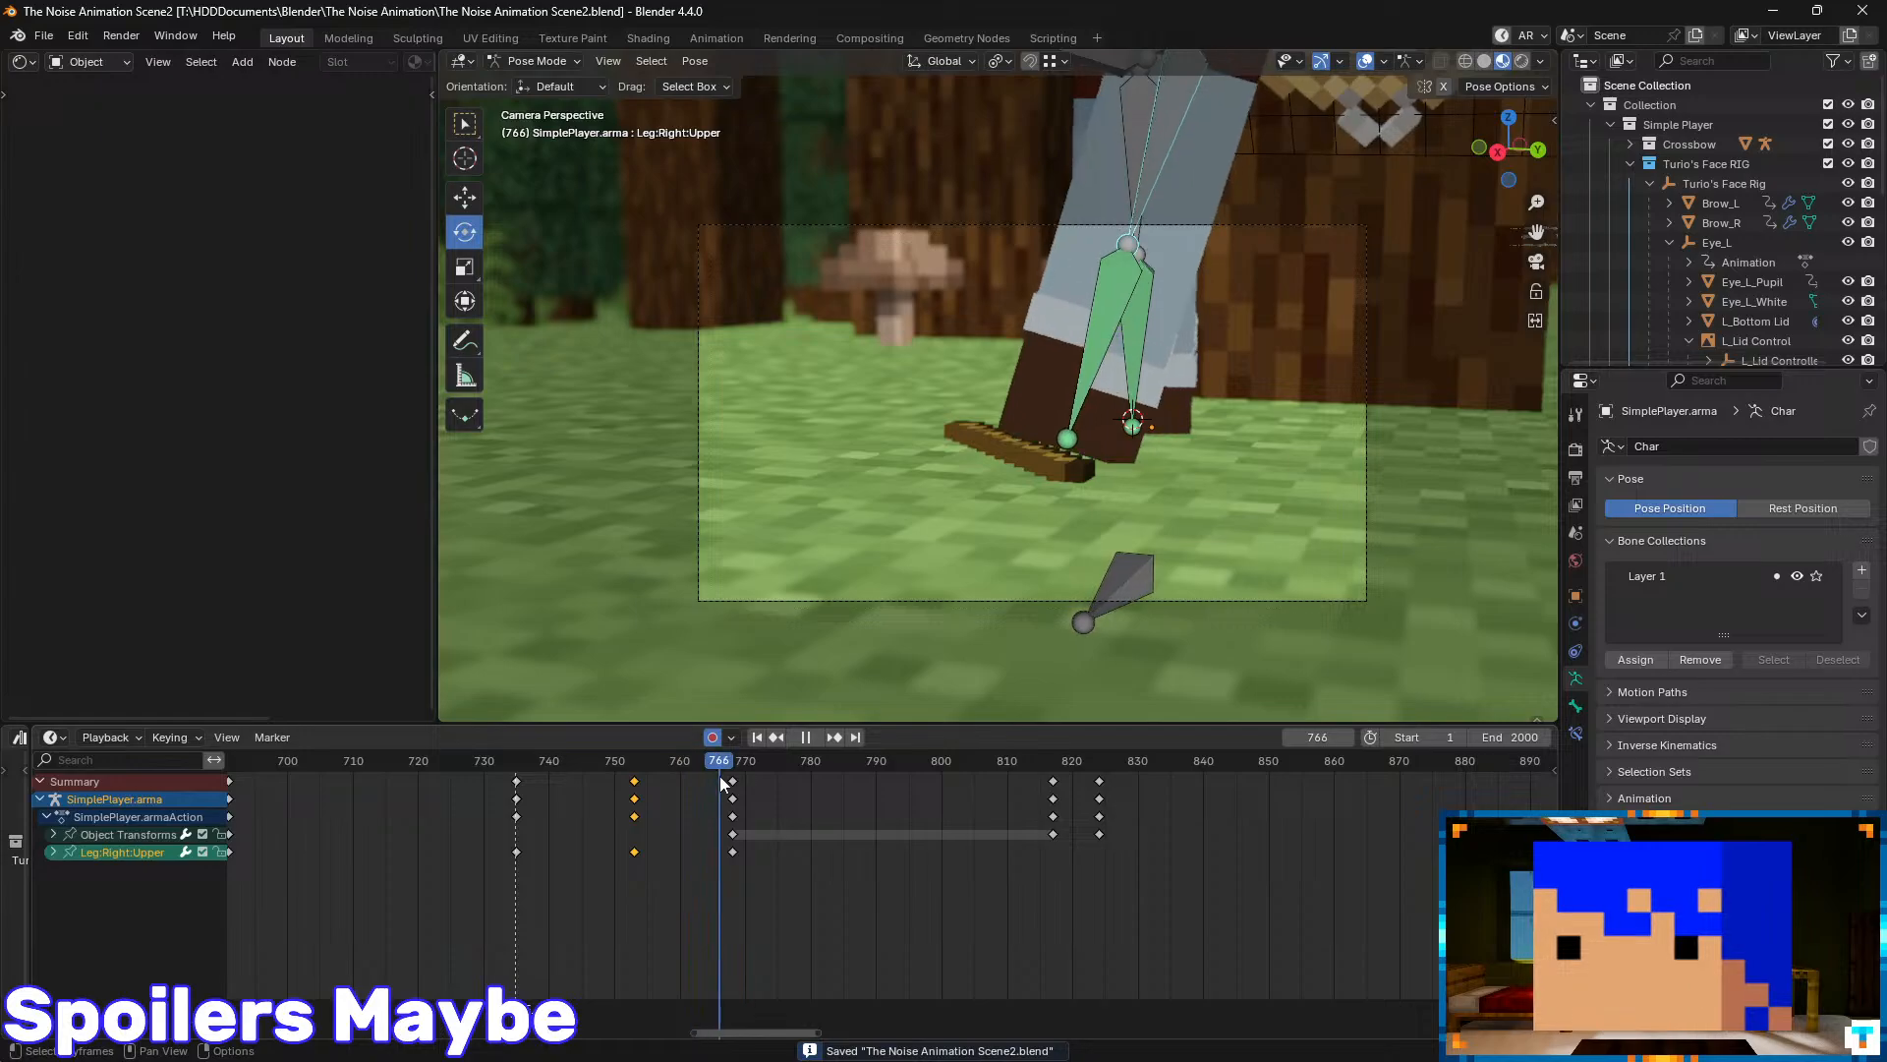
mouse_move(719, 776)
left_mouse_down()
mouse_move(757, 775)
mouse_move(733, 776)
left_mouse_up()
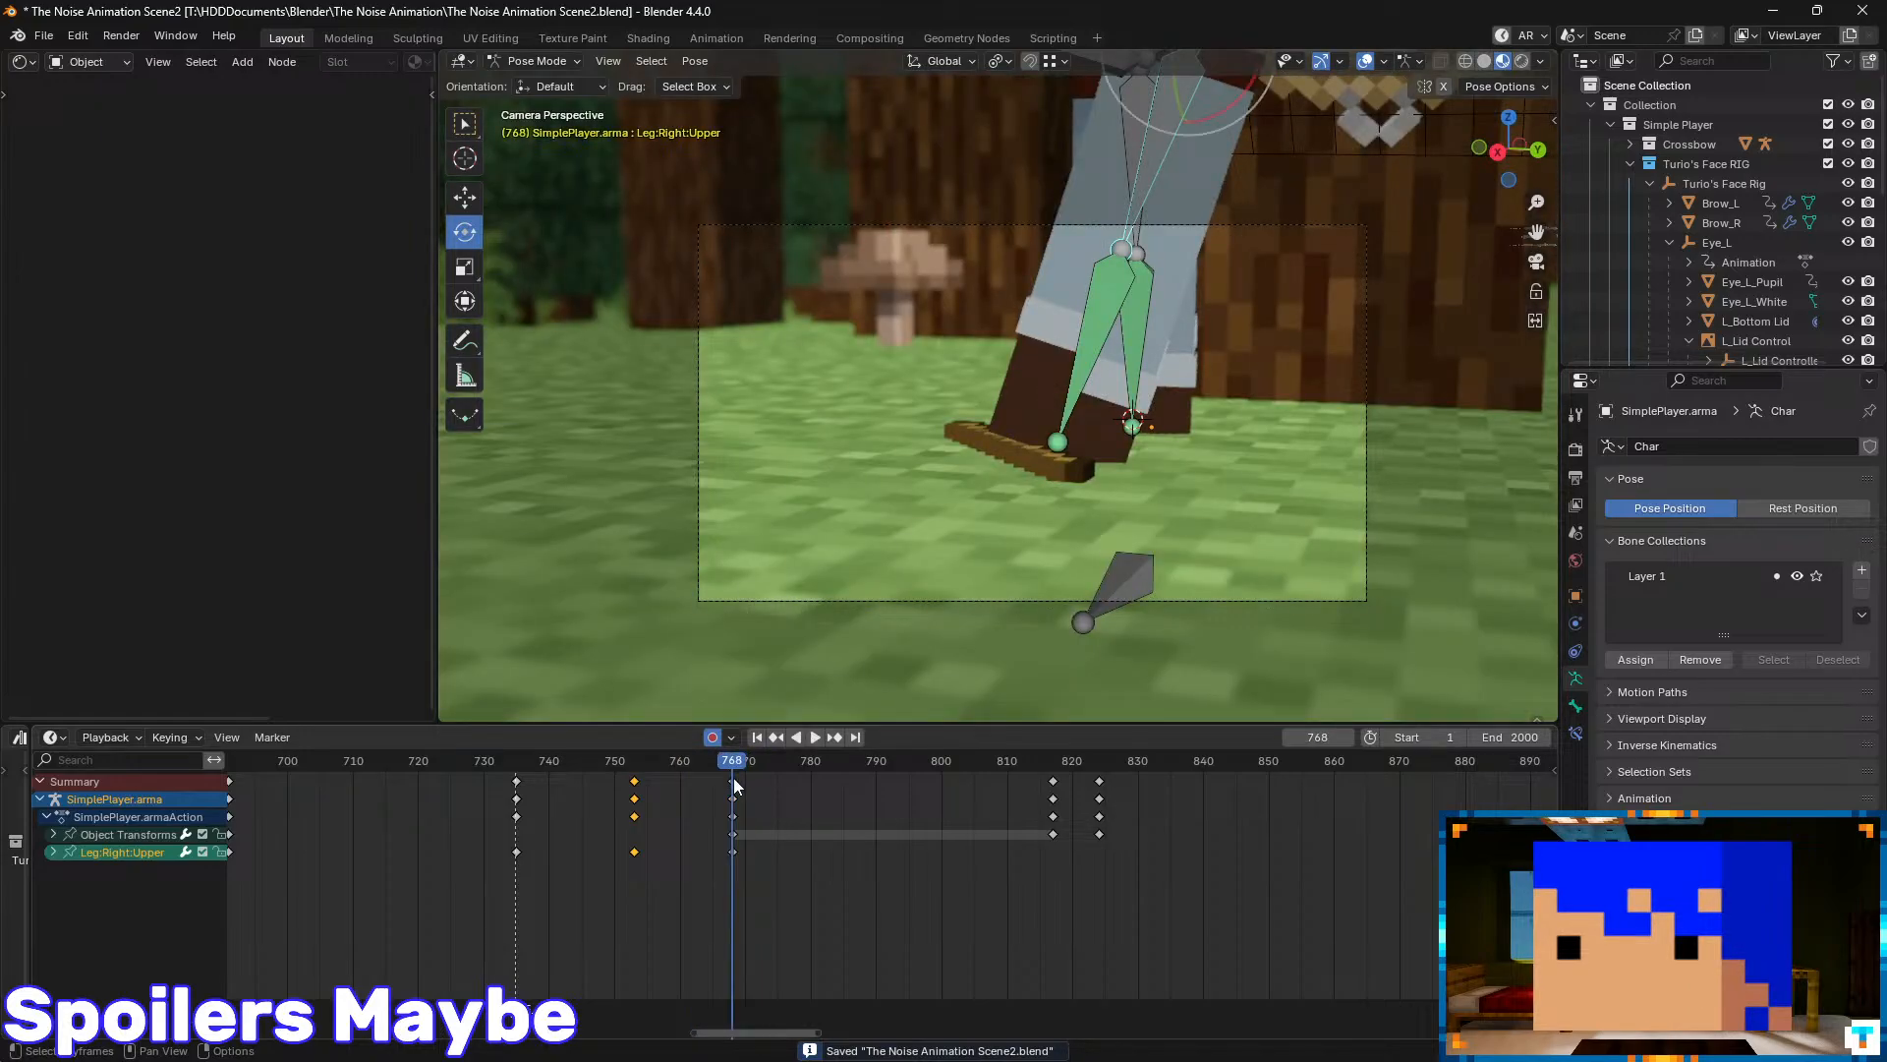
key("shift+d")
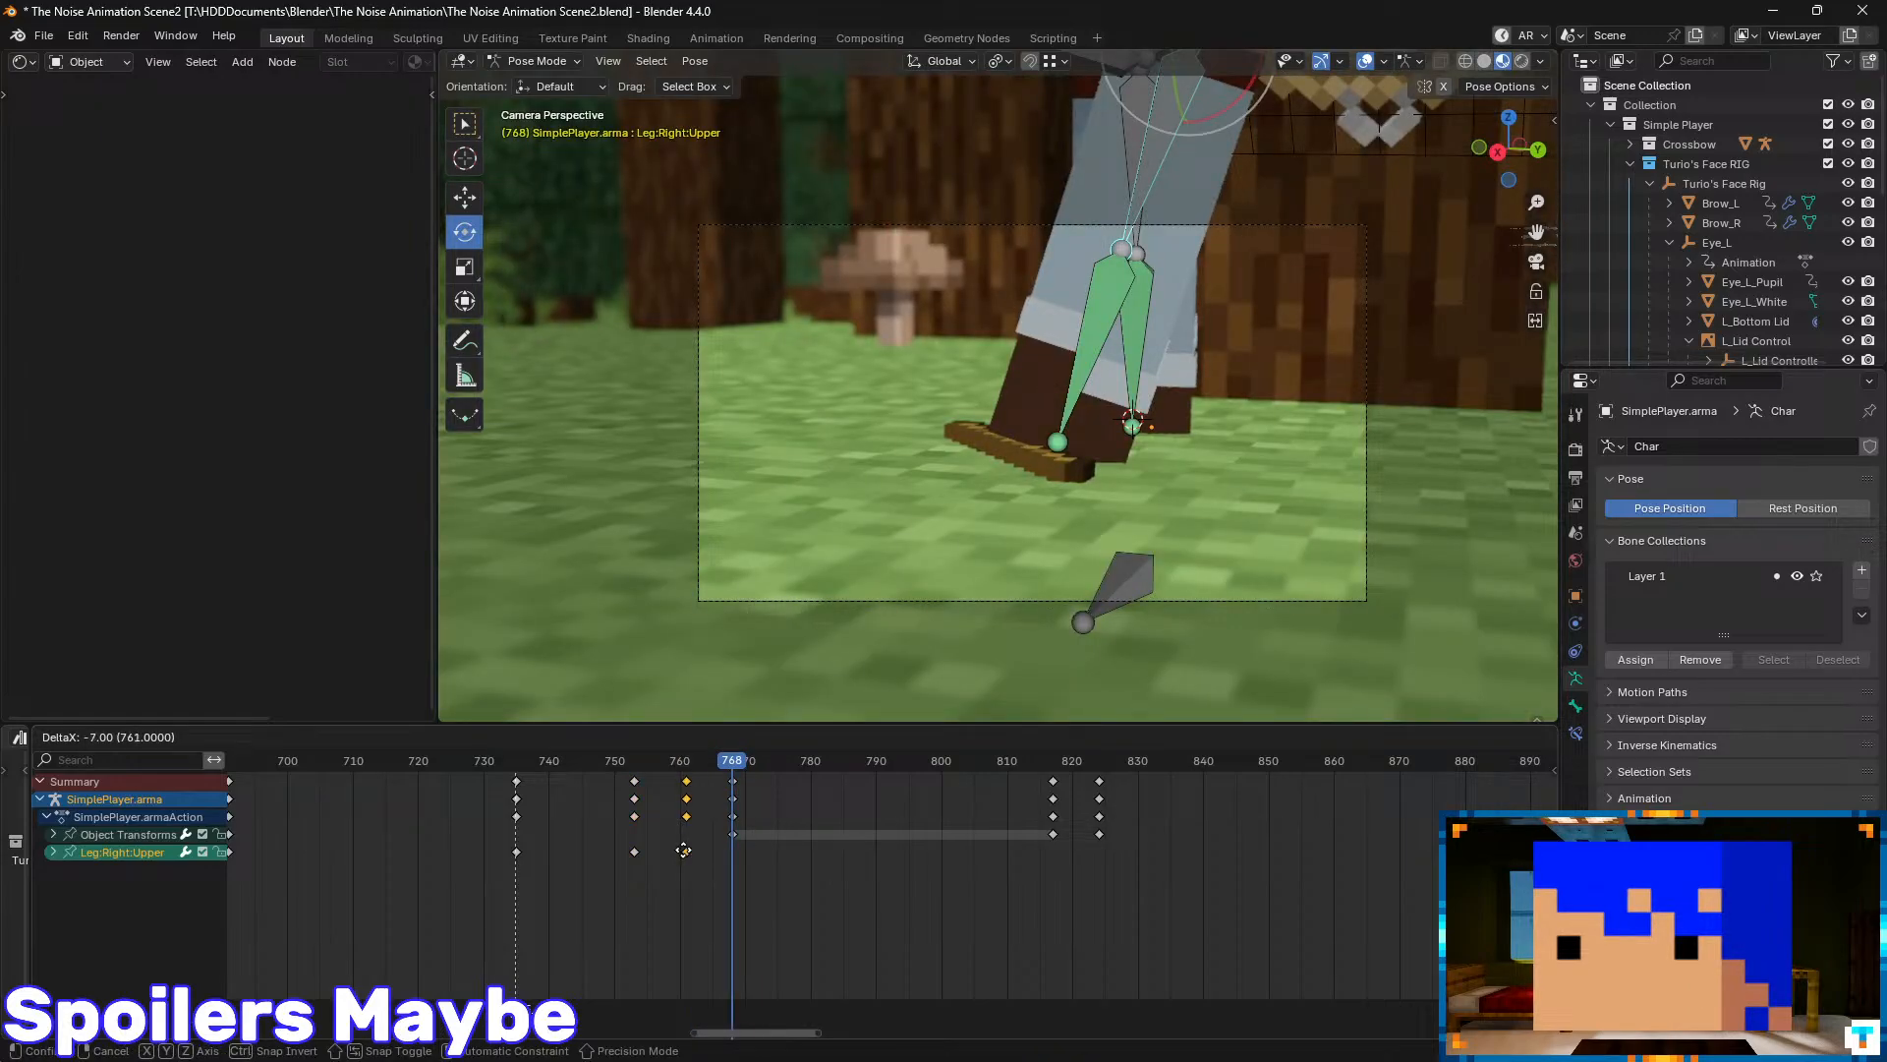
left_click(688, 853)
- Replay the leg's step onto the stick from about frame 733, and again from about frame 751, to review the earlier landing
left_click_drag(709, 759, 502, 794)
key("space")
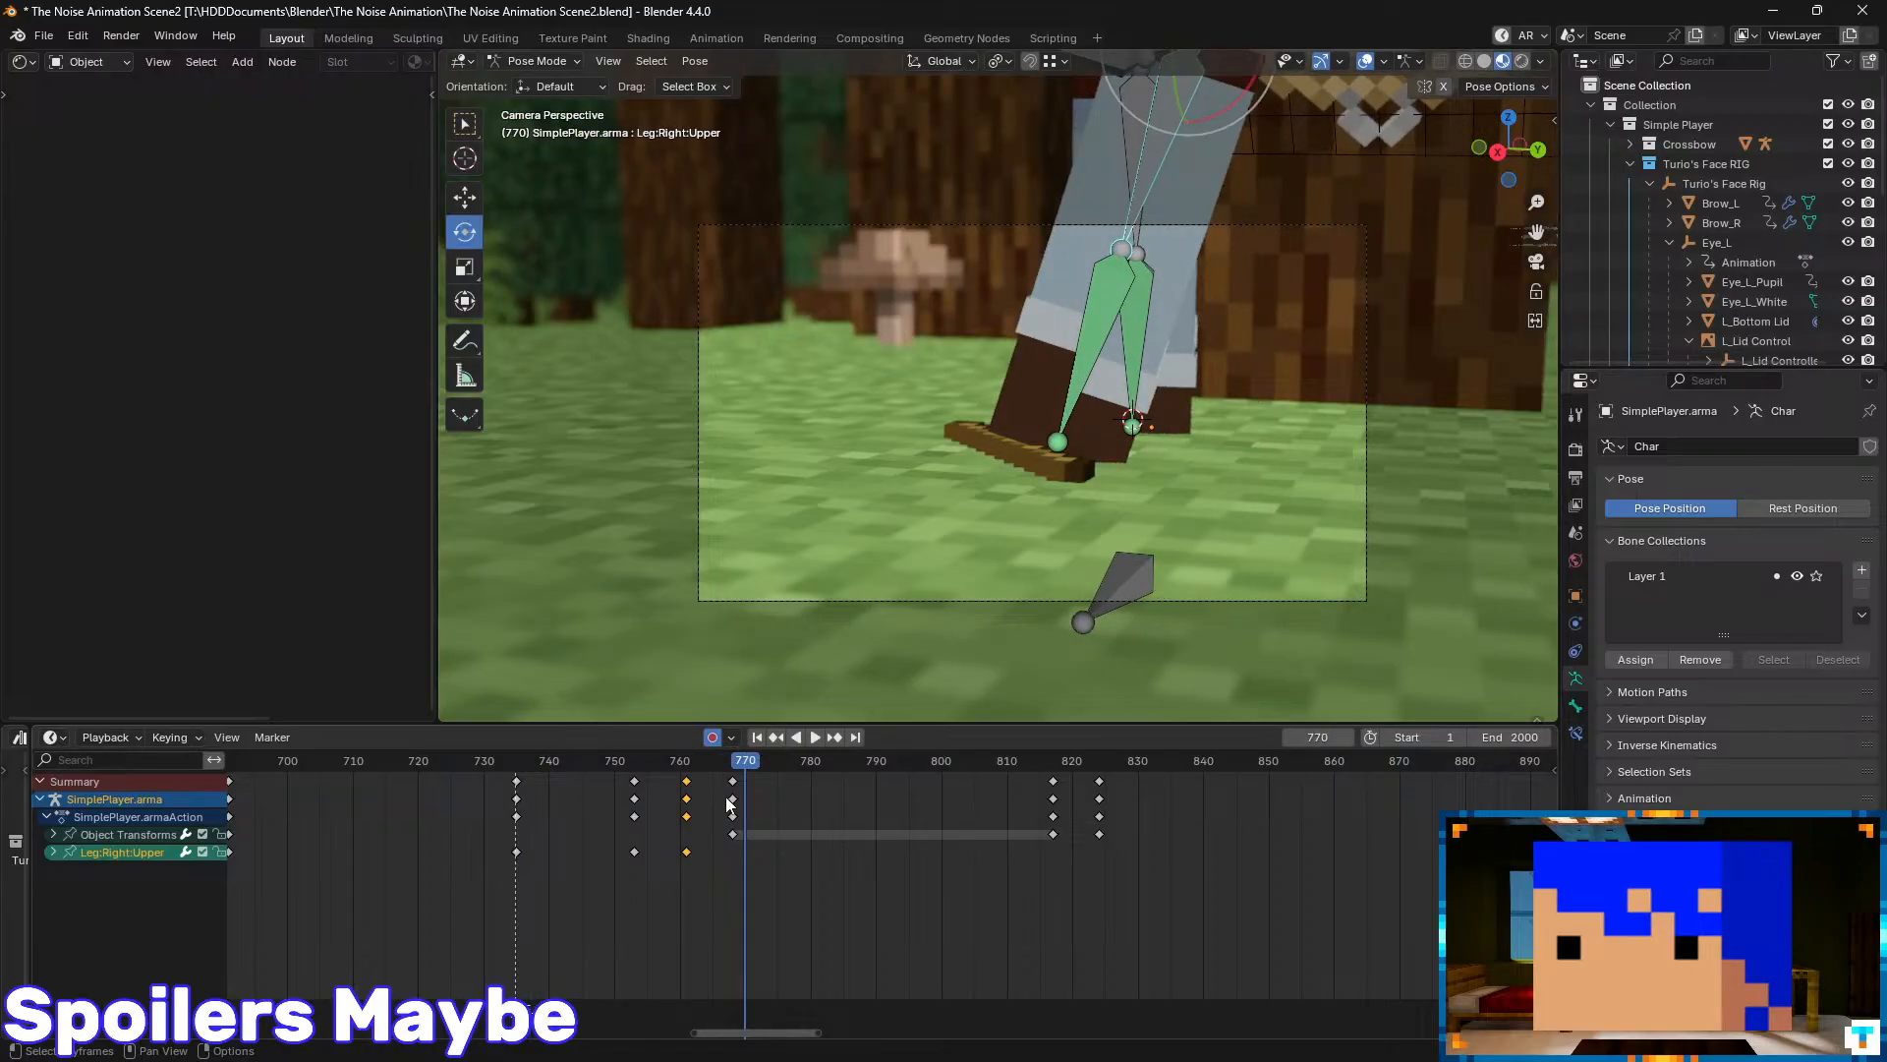
key("space")
left_click_drag(740, 767, 621, 775)
key("space")
- Place the 3D cursor at the right foot bone's tip on frame 761 and advance to frame 770 to compare the foot's position
scroll(1207, 352, "up", 6)
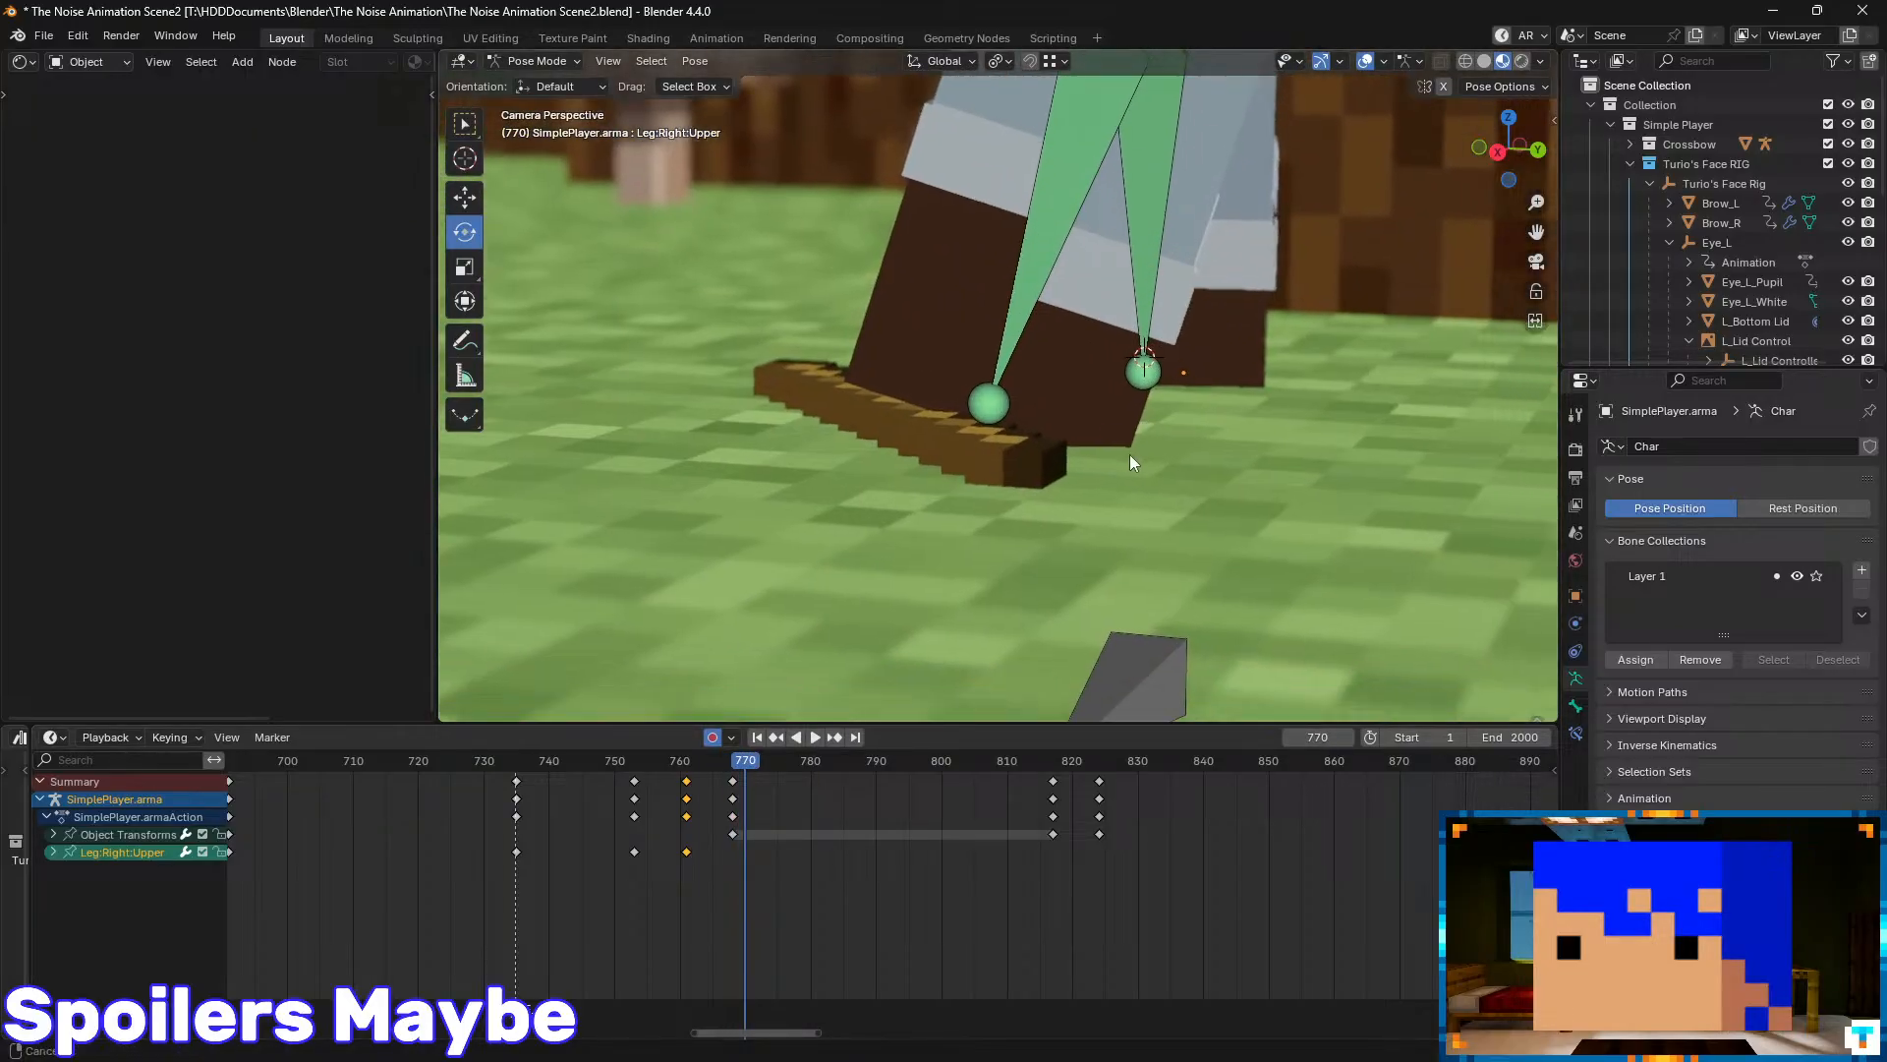
scroll(1062, 356, "up", 5)
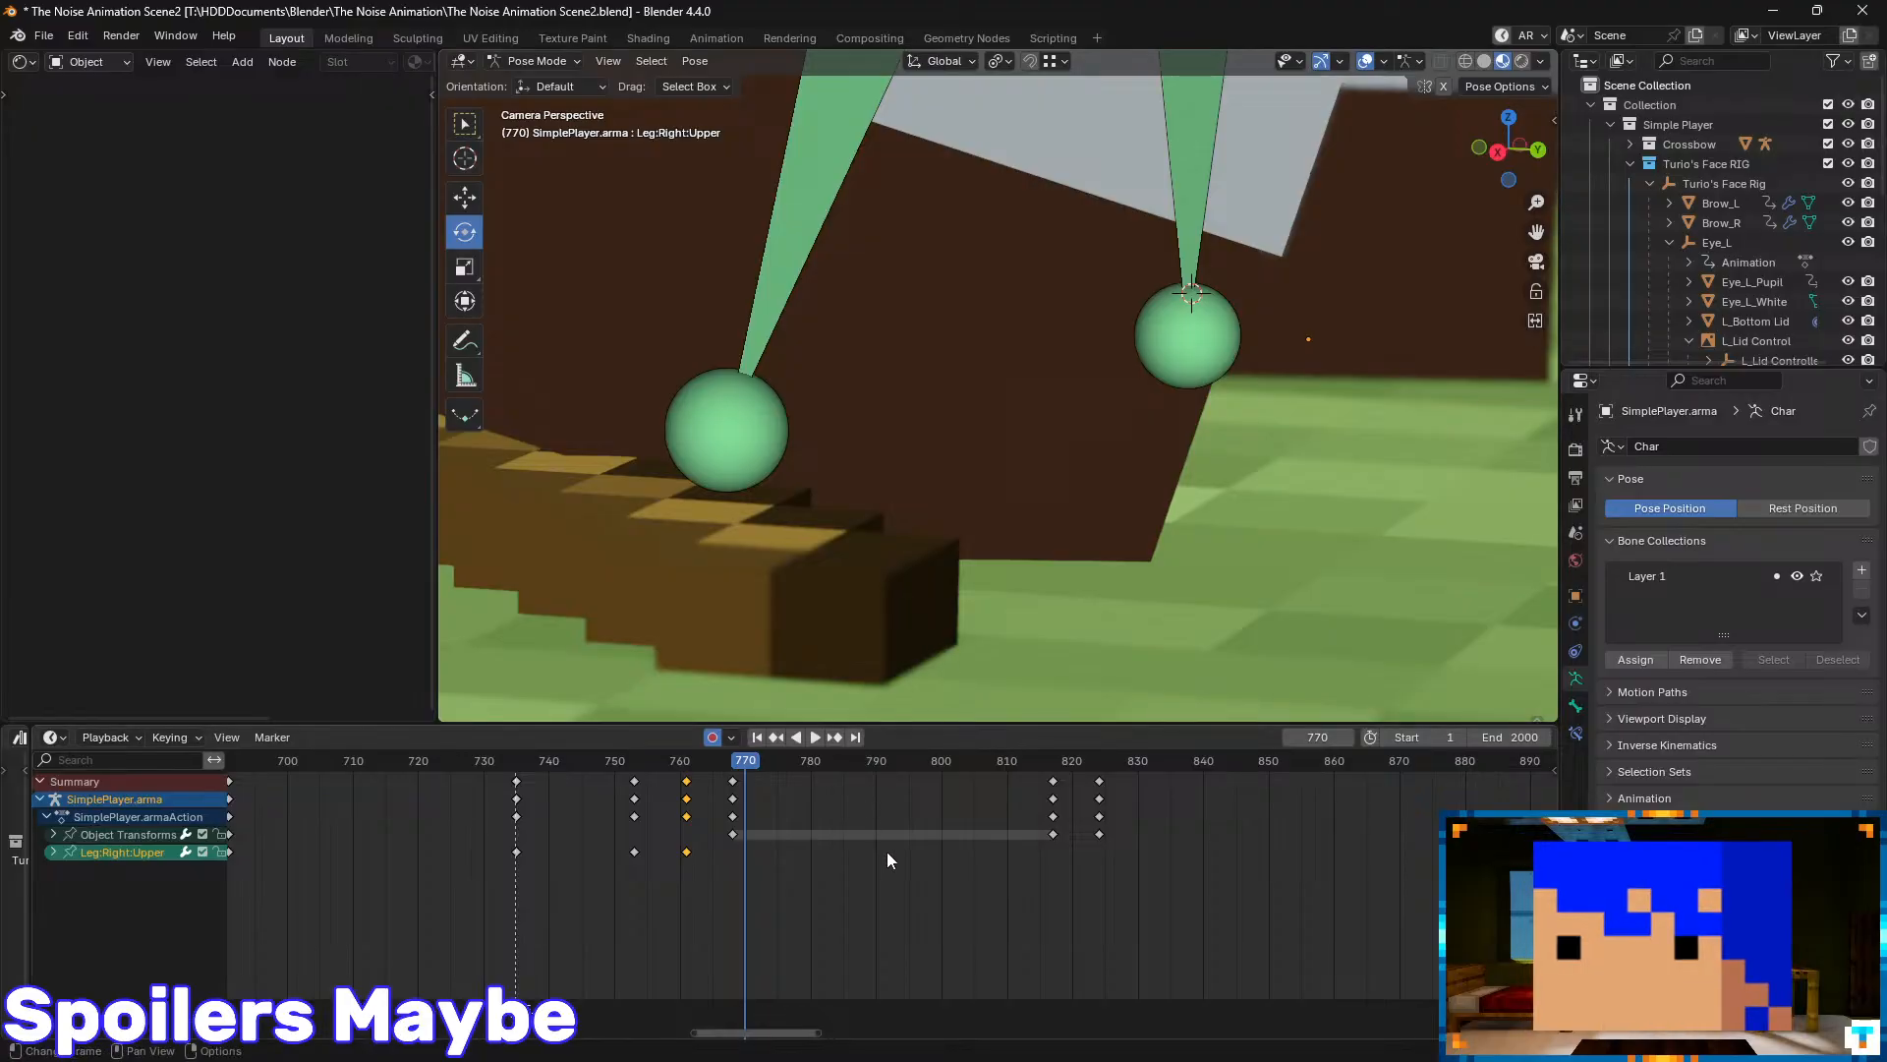
key("Down")
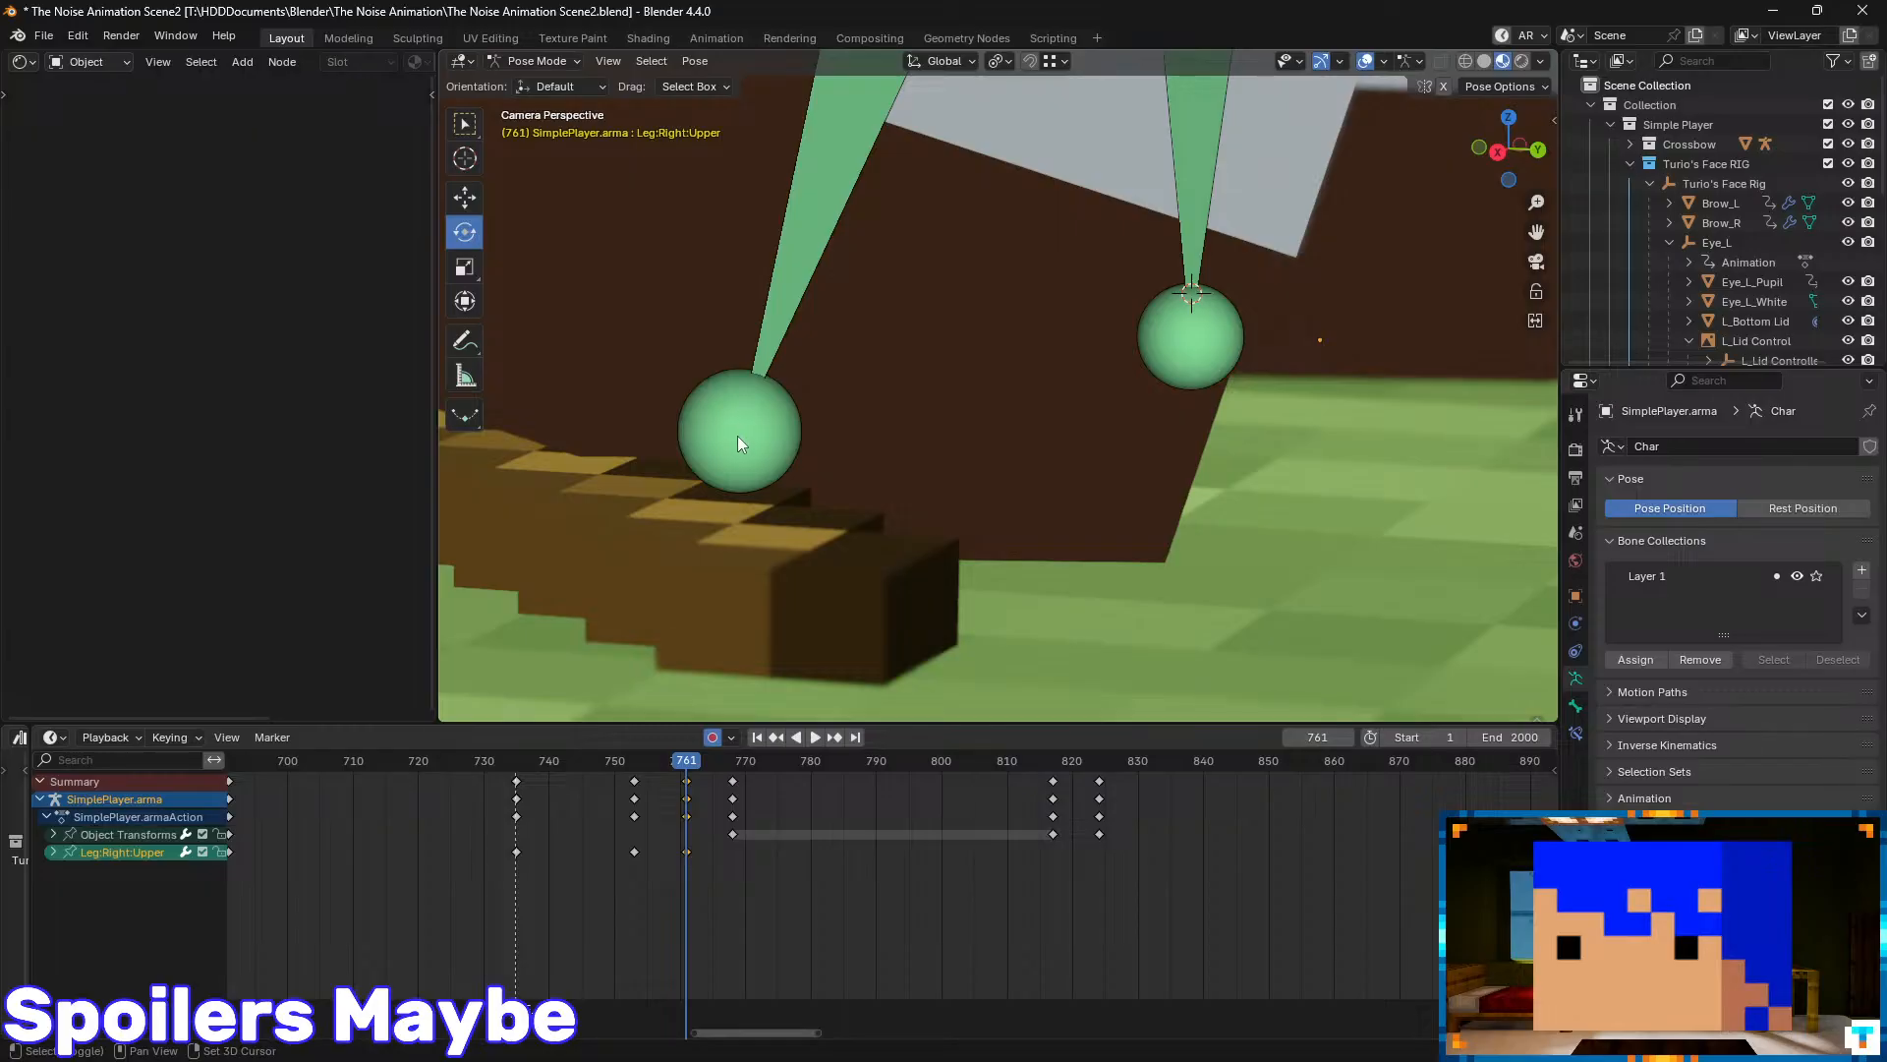
scroll(749, 451, "down", 5)
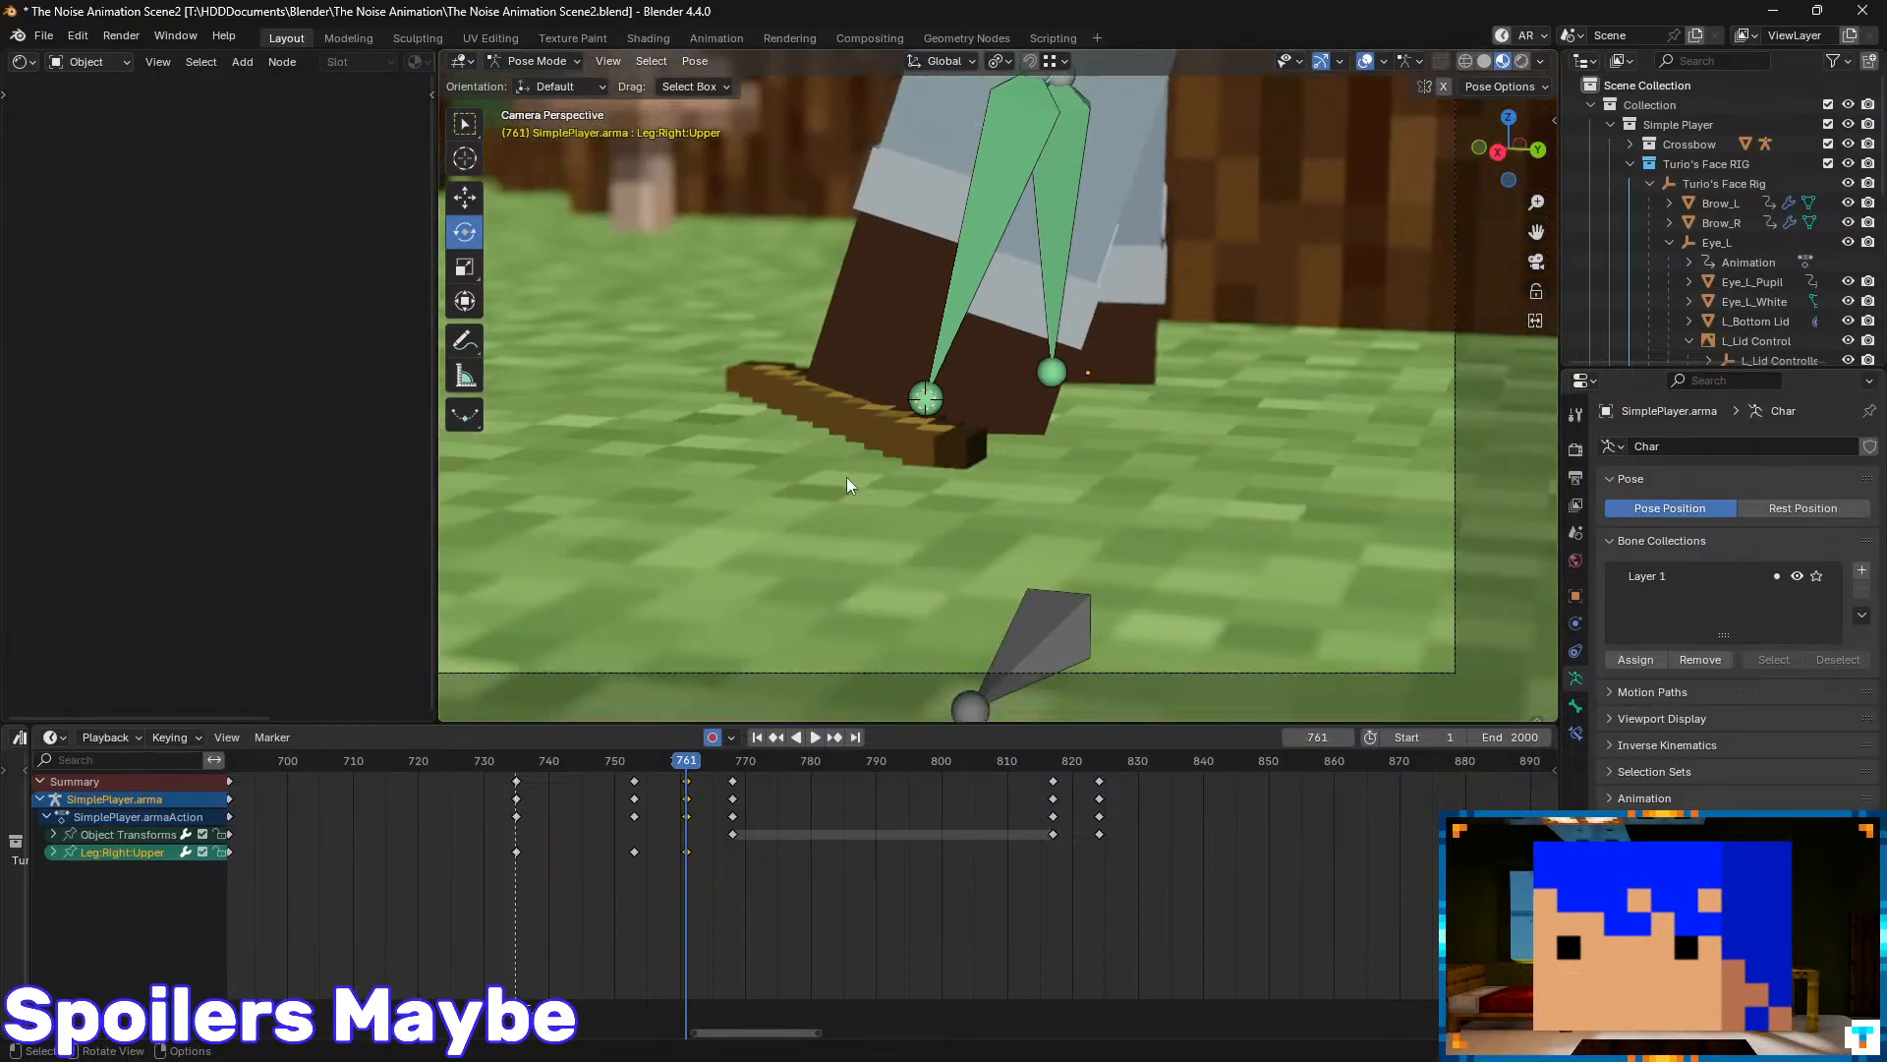
key("i")
key("Right")
key("Right")
key("Right")
key("Right")
key("Right")
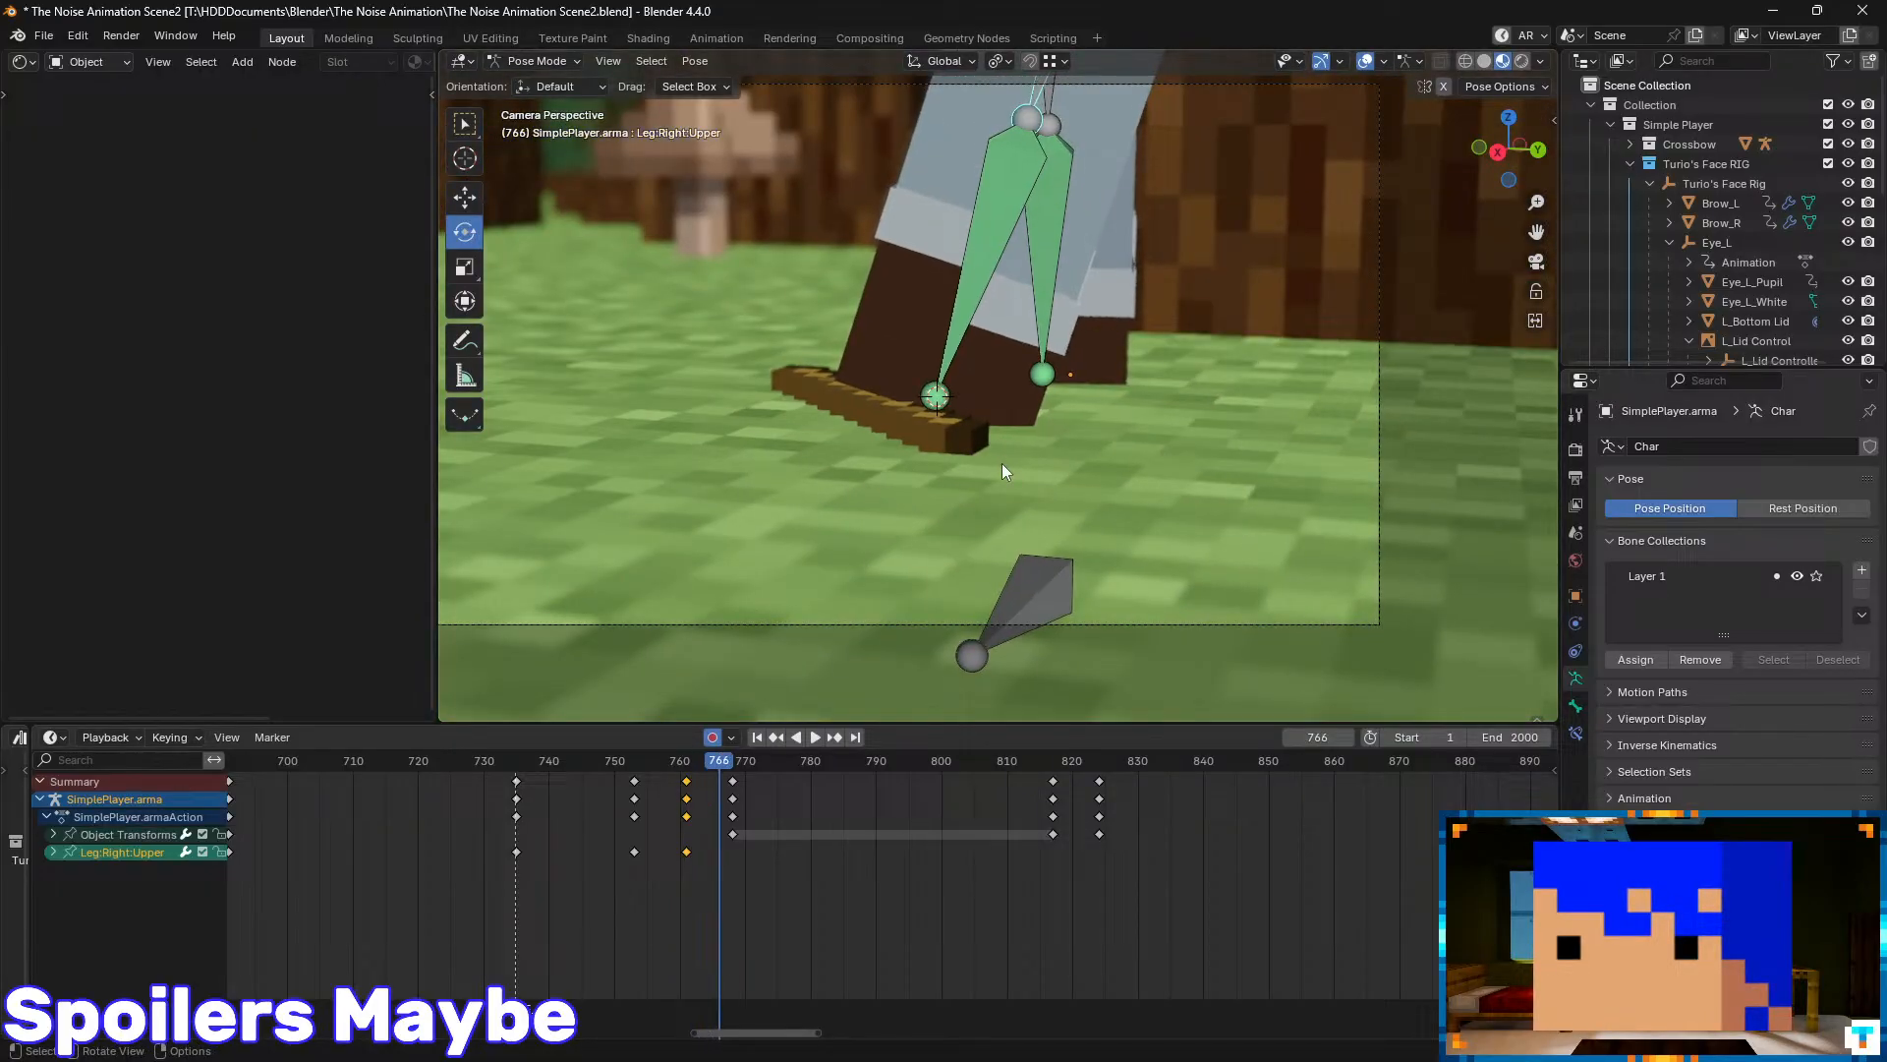
key("Right")
key("Left")
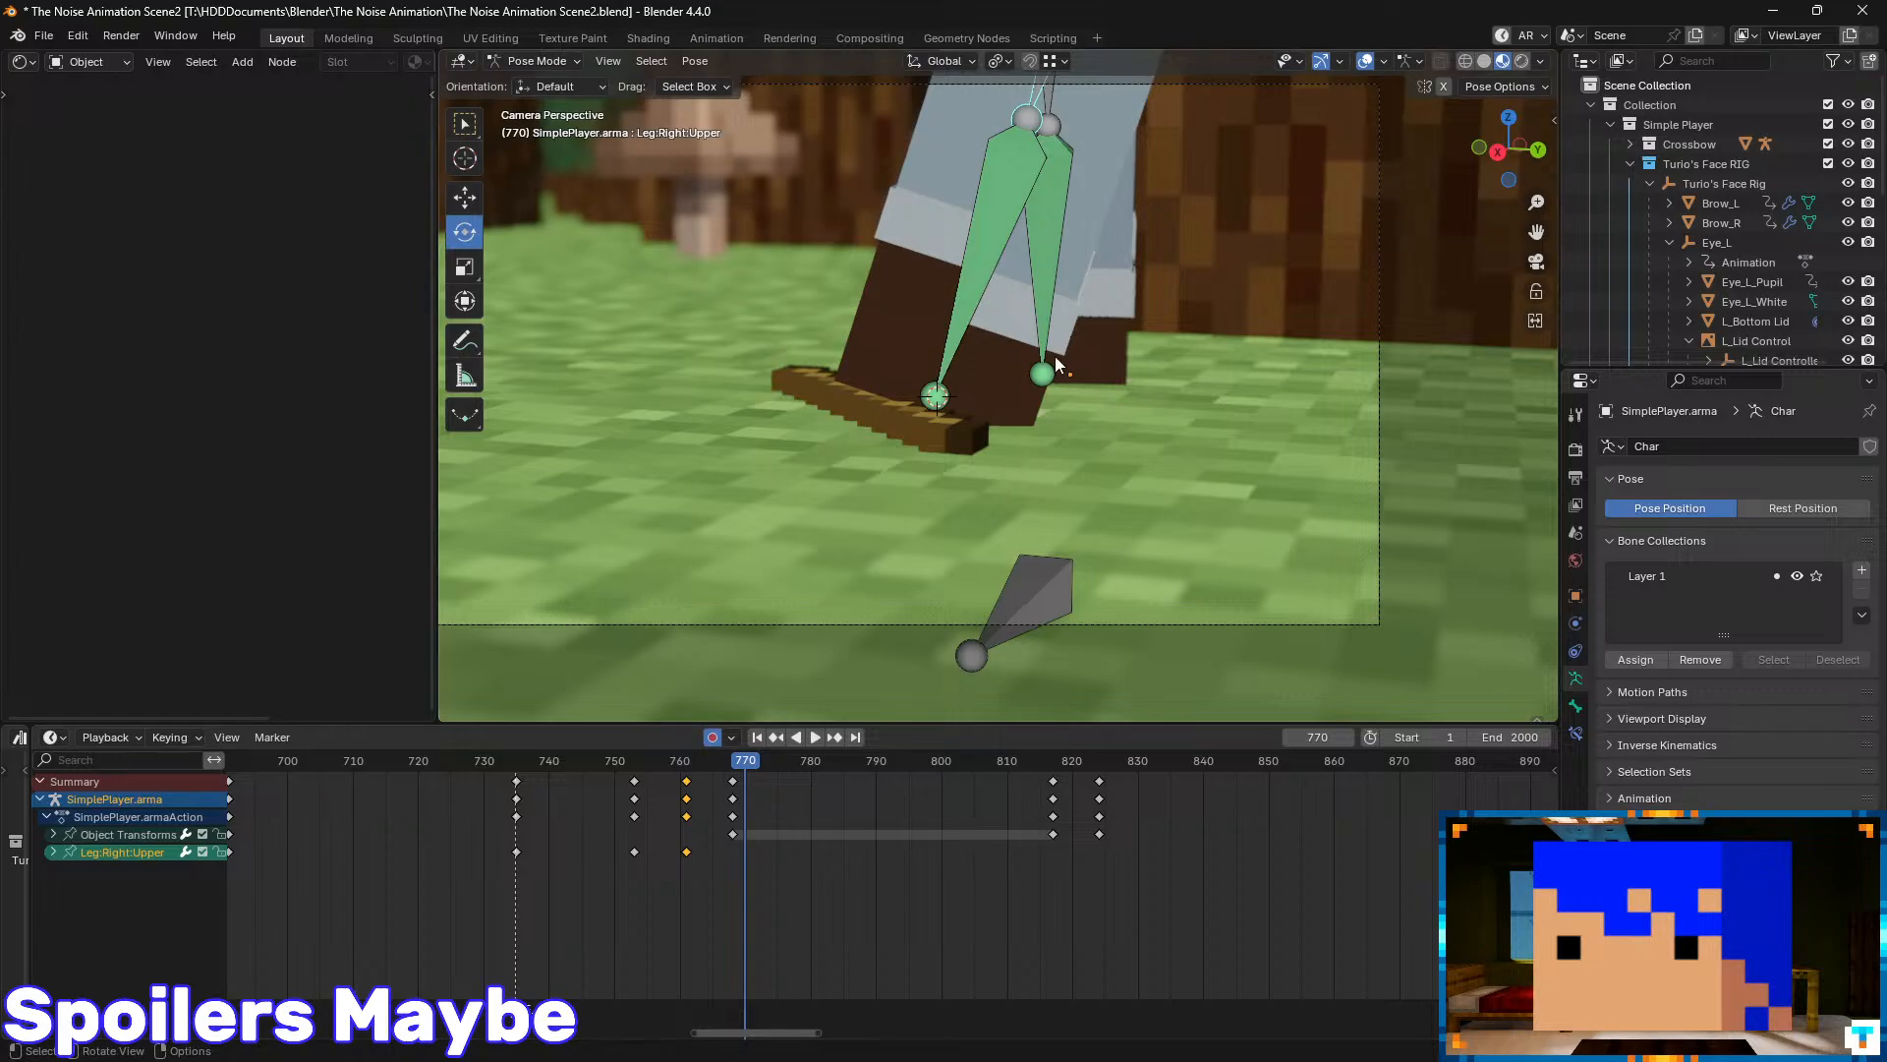
- Set the rotation orientation to Local, rotate the upper right leg bone slightly at frame 770, and save the file
middle_click_drag(1058, 332, 1007, 540, "shift")
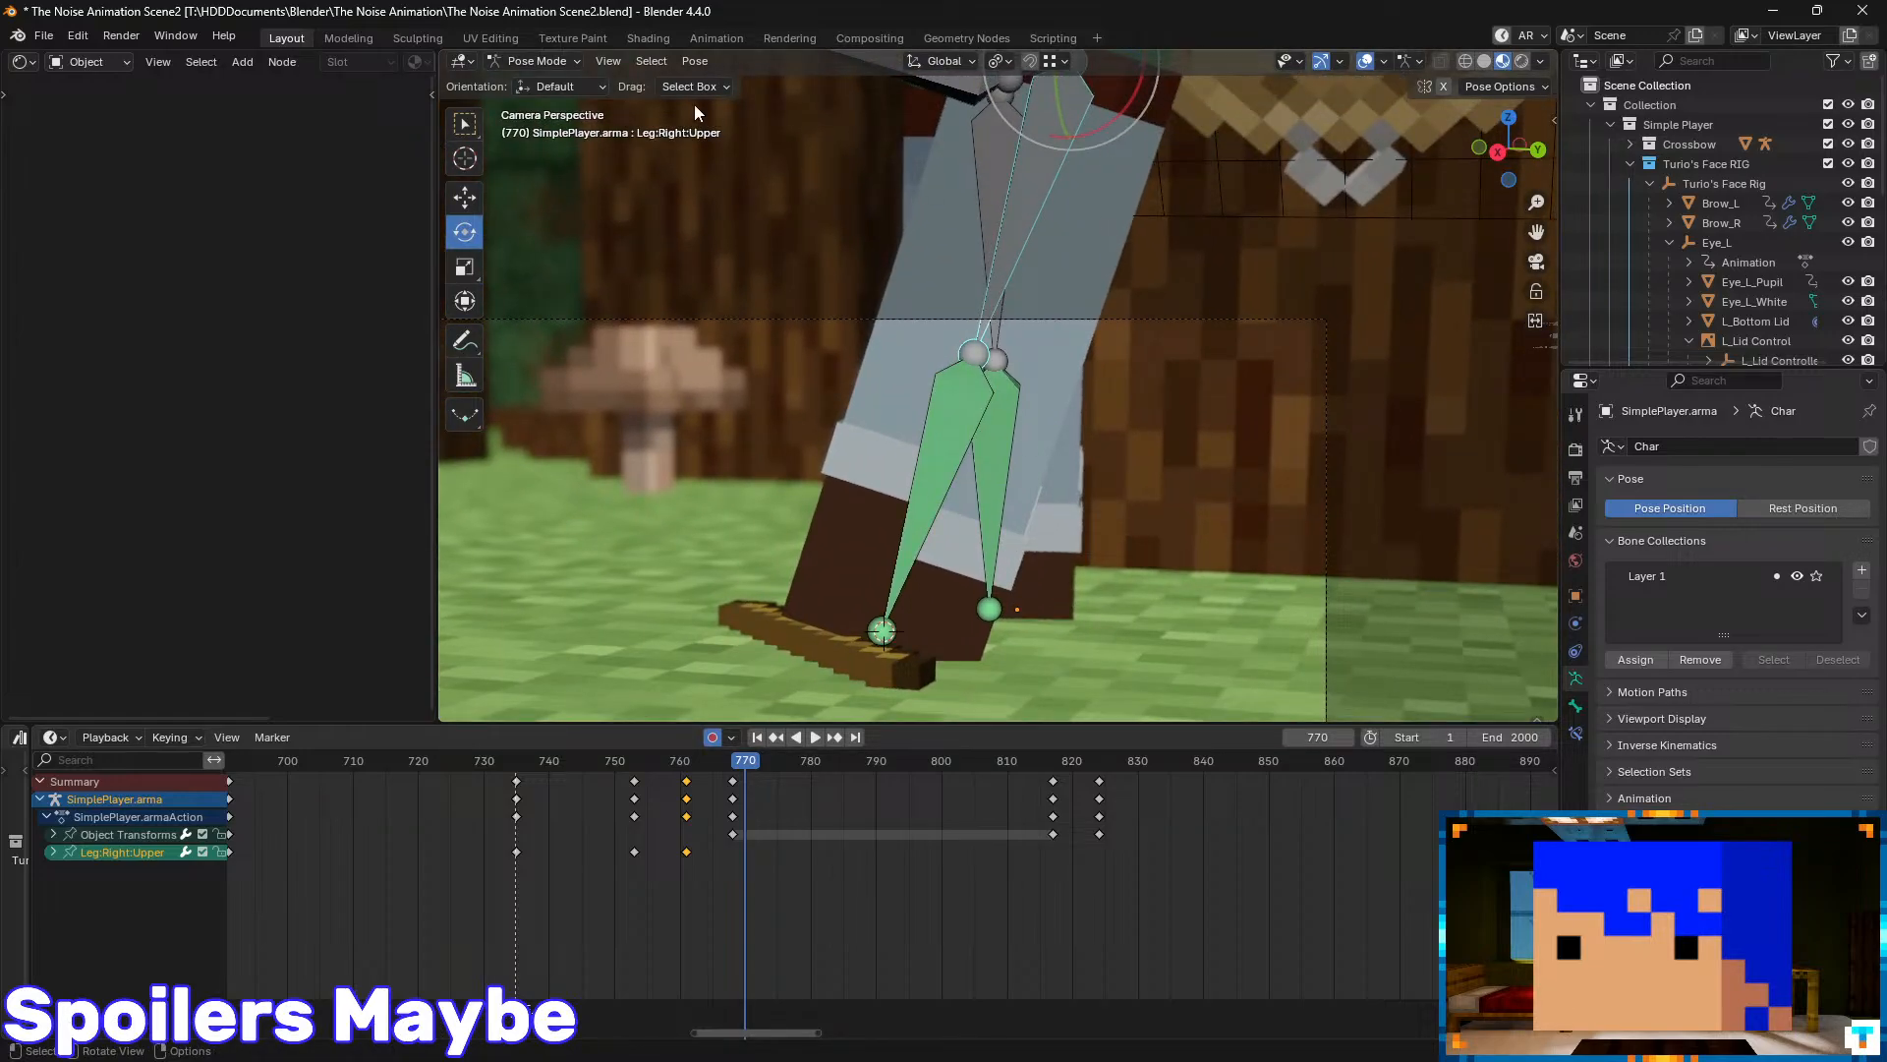
left_click(561, 86)
left_click_drag(1095, 132, 983, 78)
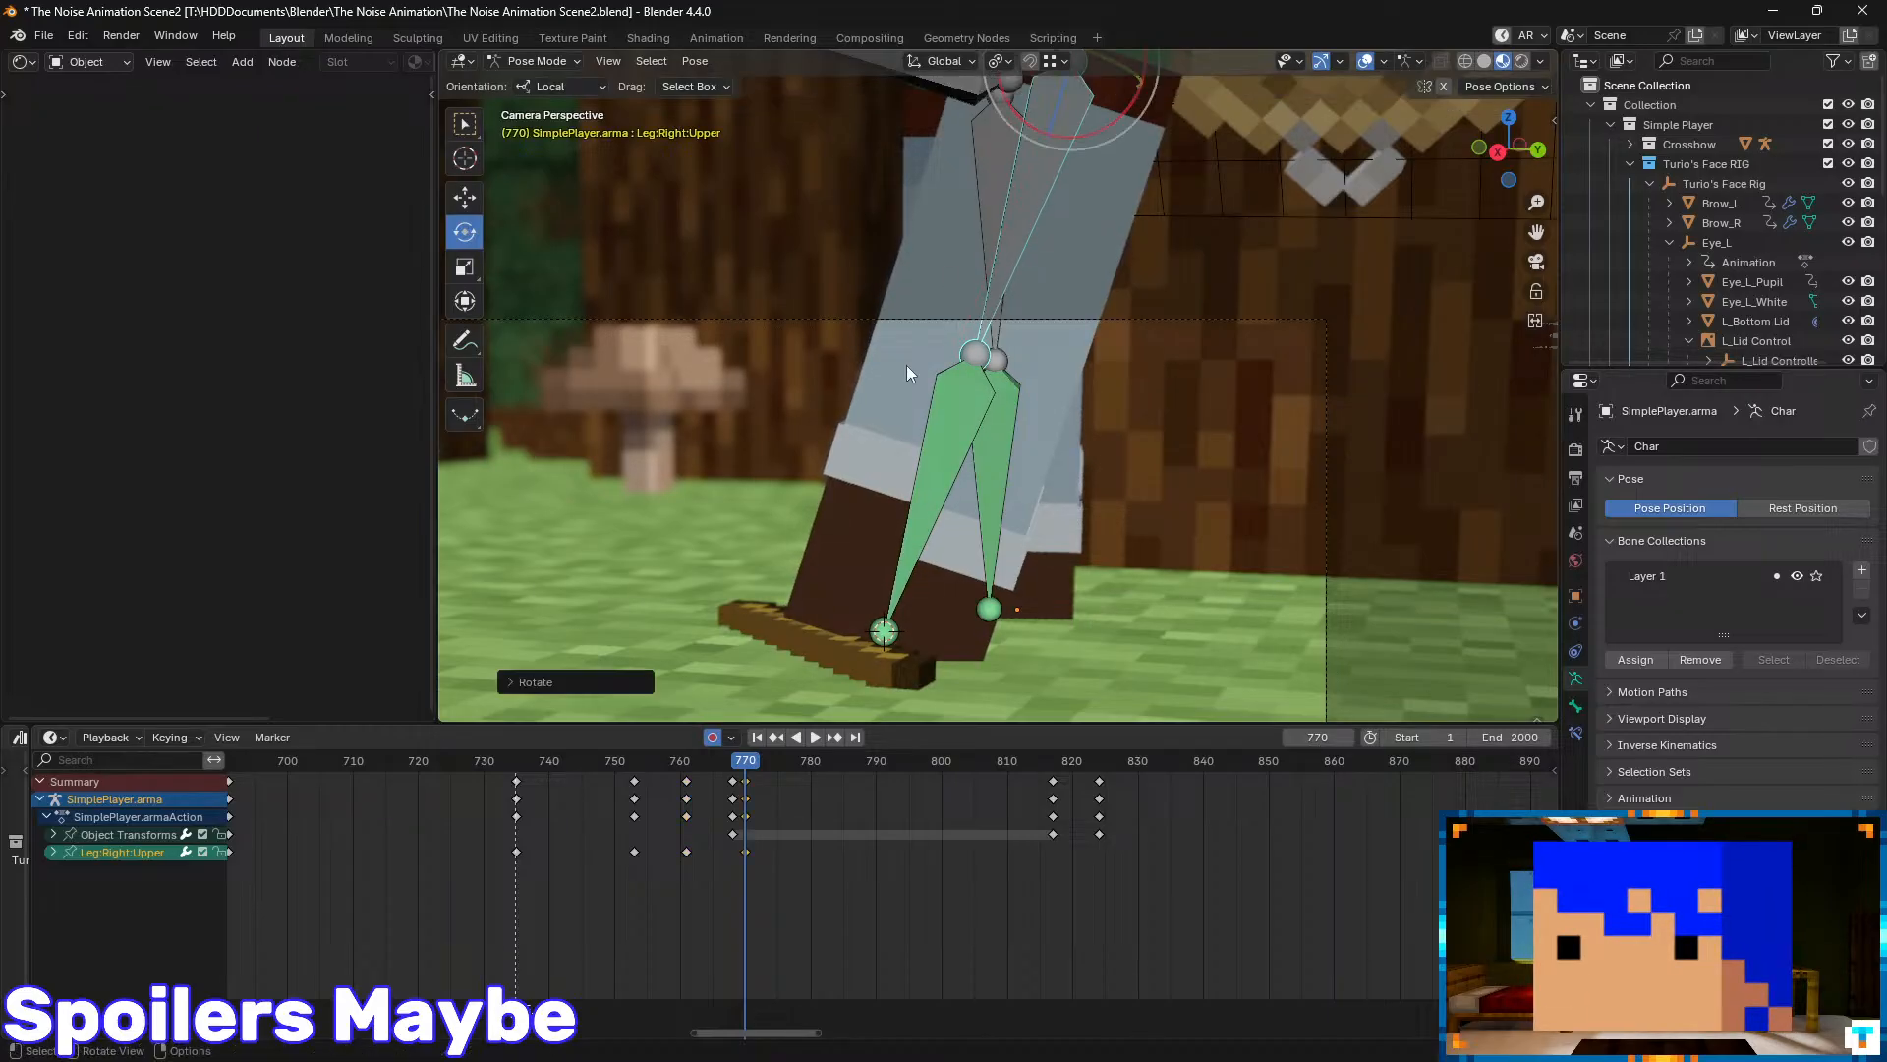
mouse_move(587, 1040)
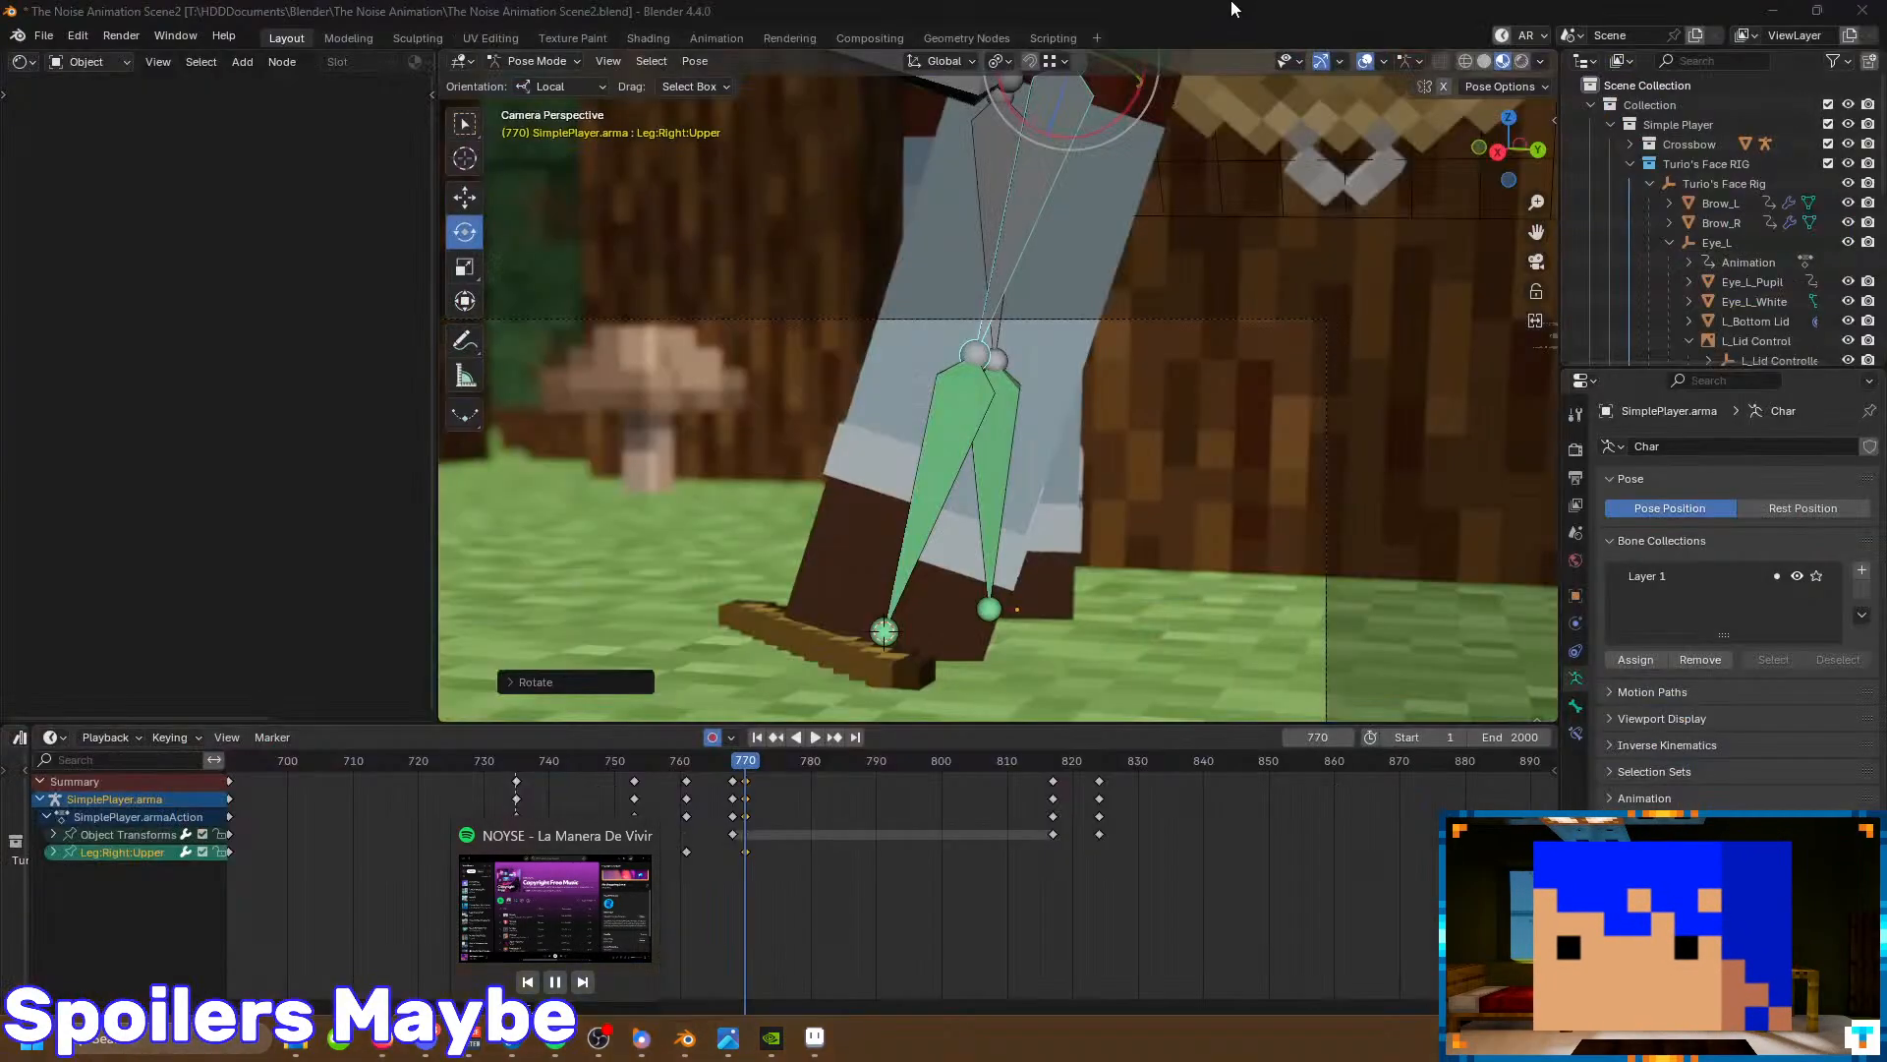
left_click(1239, 11)
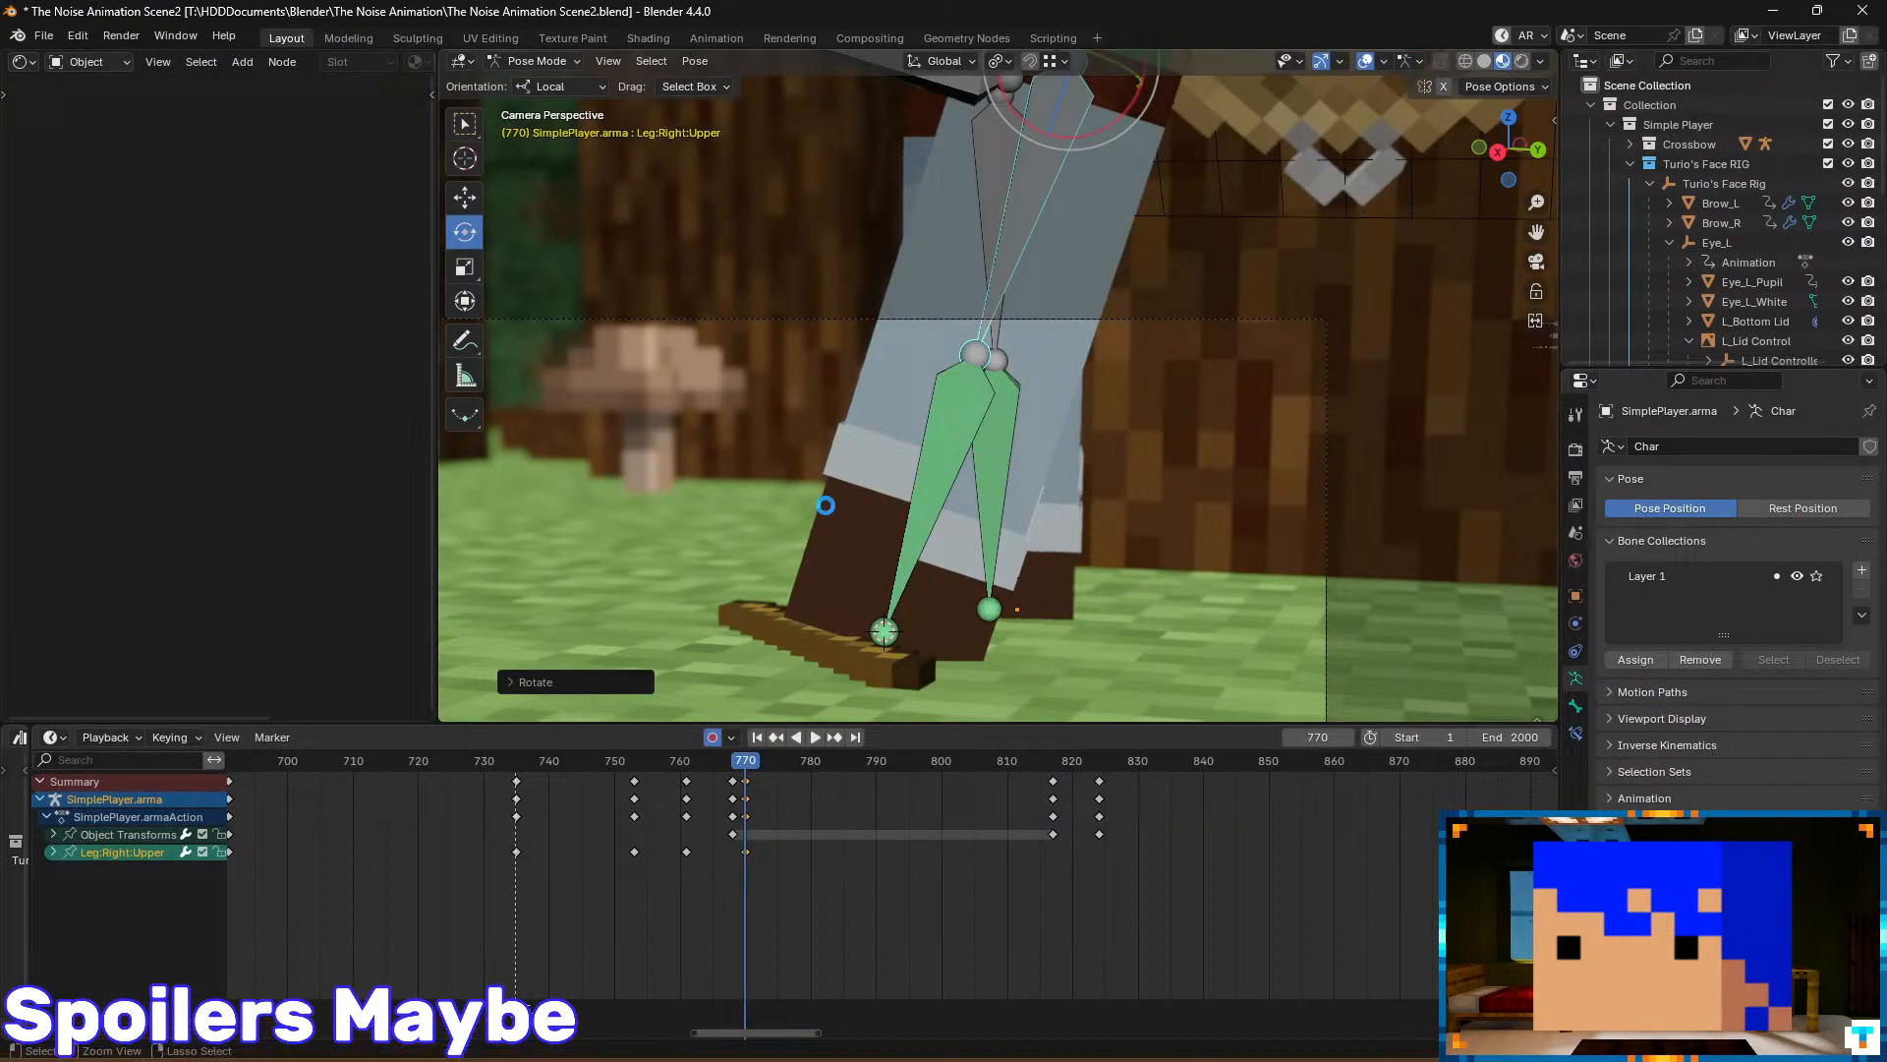
key("ctrl+s")
- Replay the leg's landing on the stick from frame 753 and return to frame 761 to check its pose
left_click(746, 798)
key("Down")
key("Down")
key("Down")
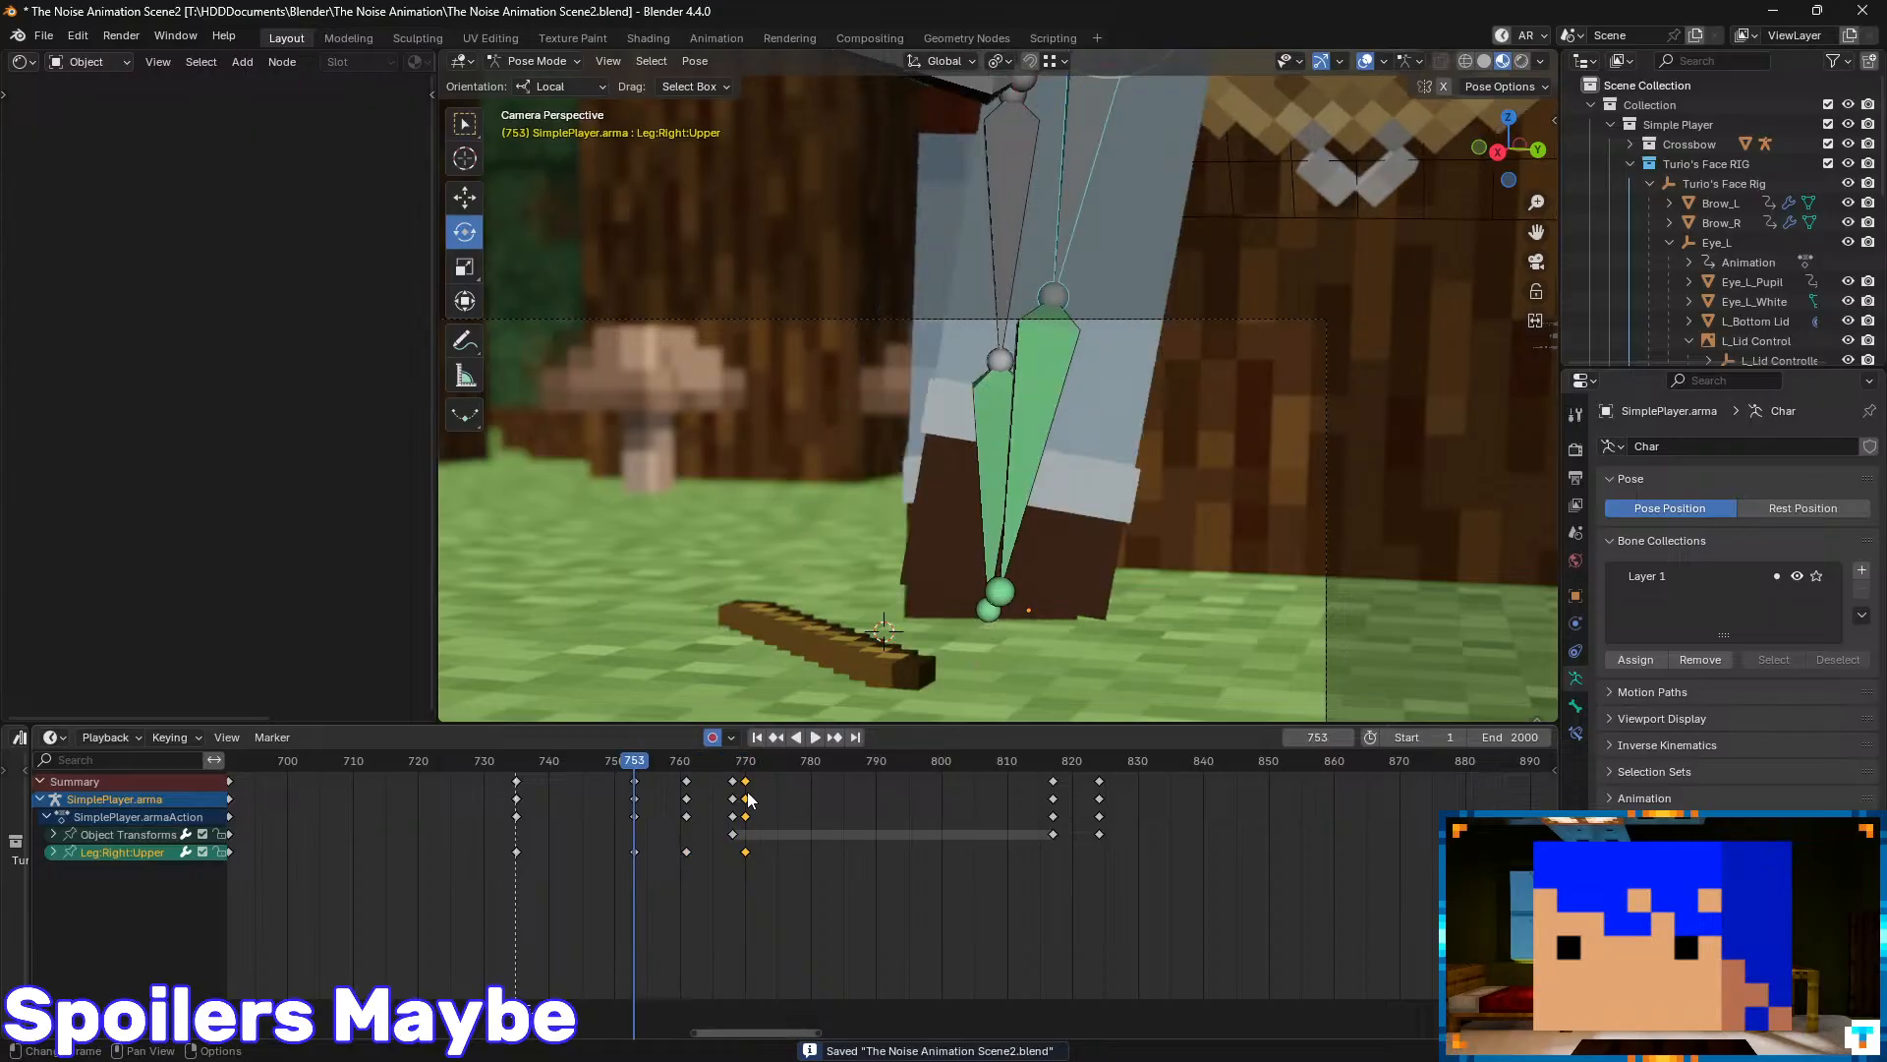
key("space")
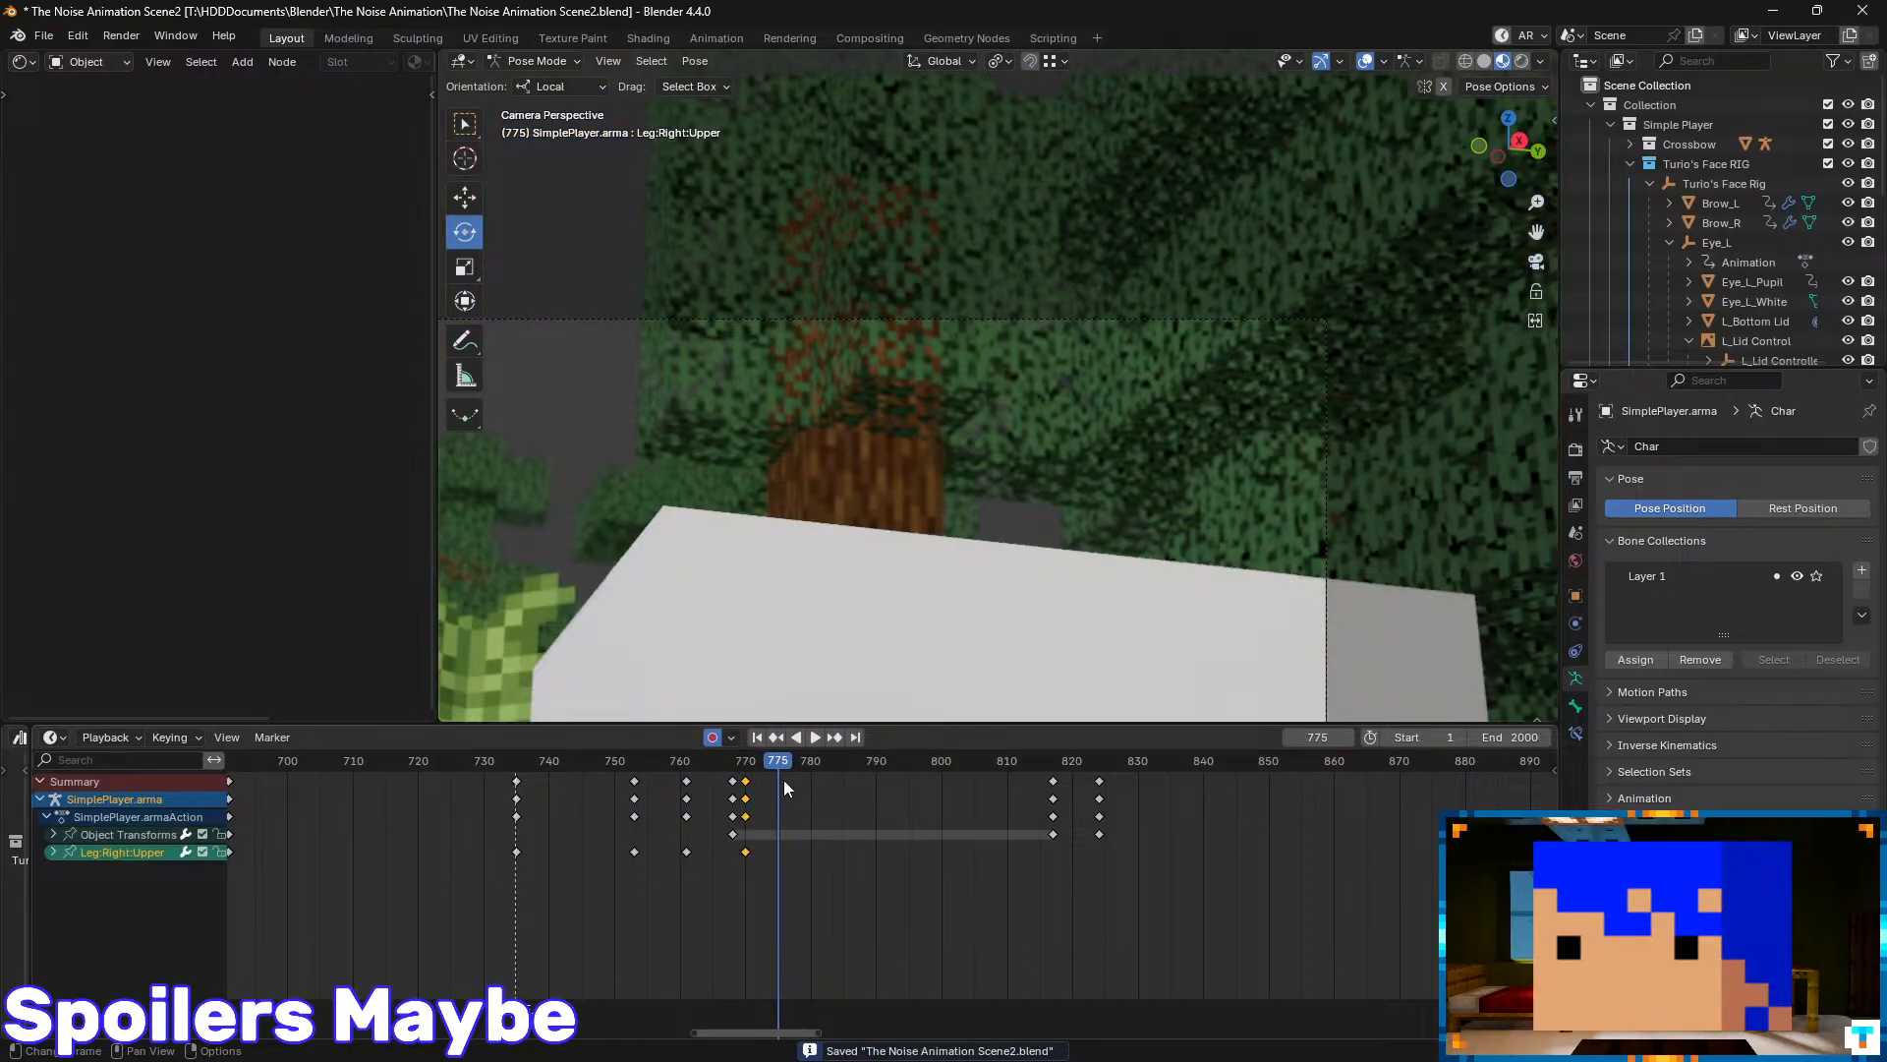
key("Down")
key("Down")
key("Down")
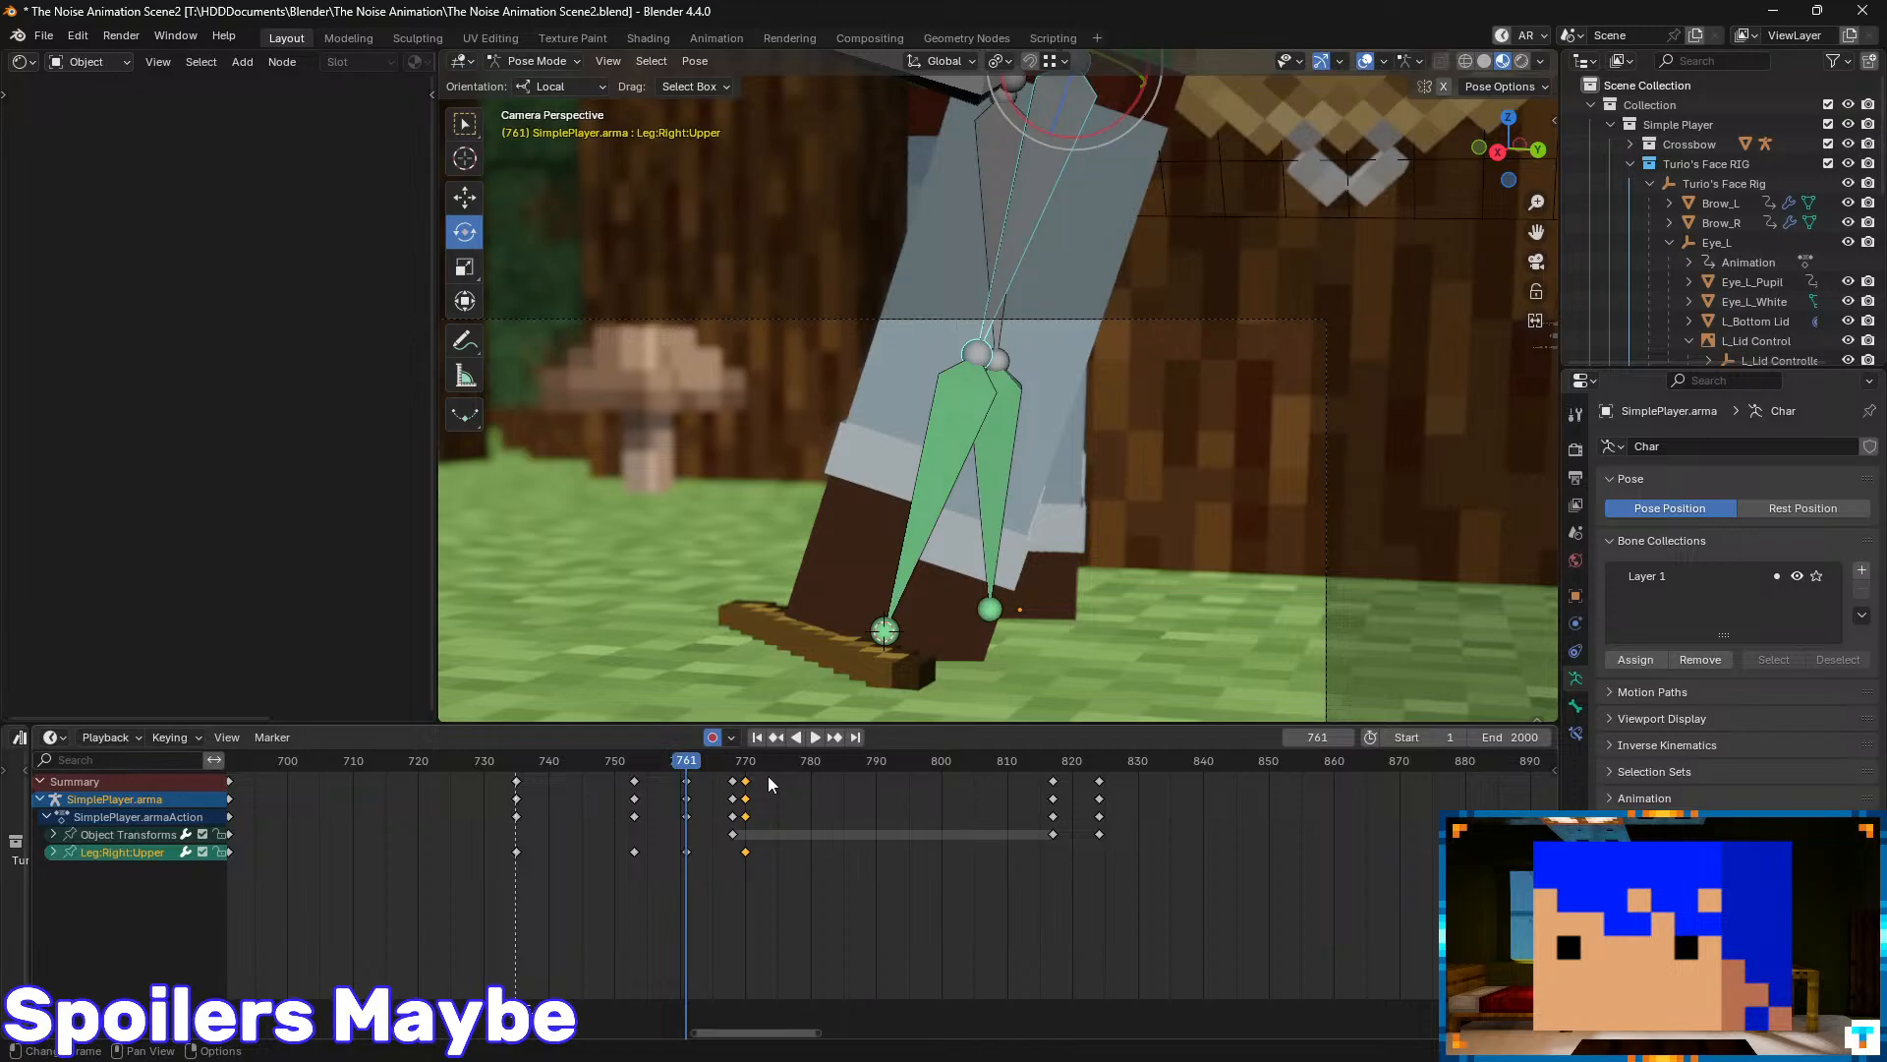
- Rotate the upper right leg bone slightly again at frame 770 and compare the pose with frames 768 and 761
key("Up")
key("Up")
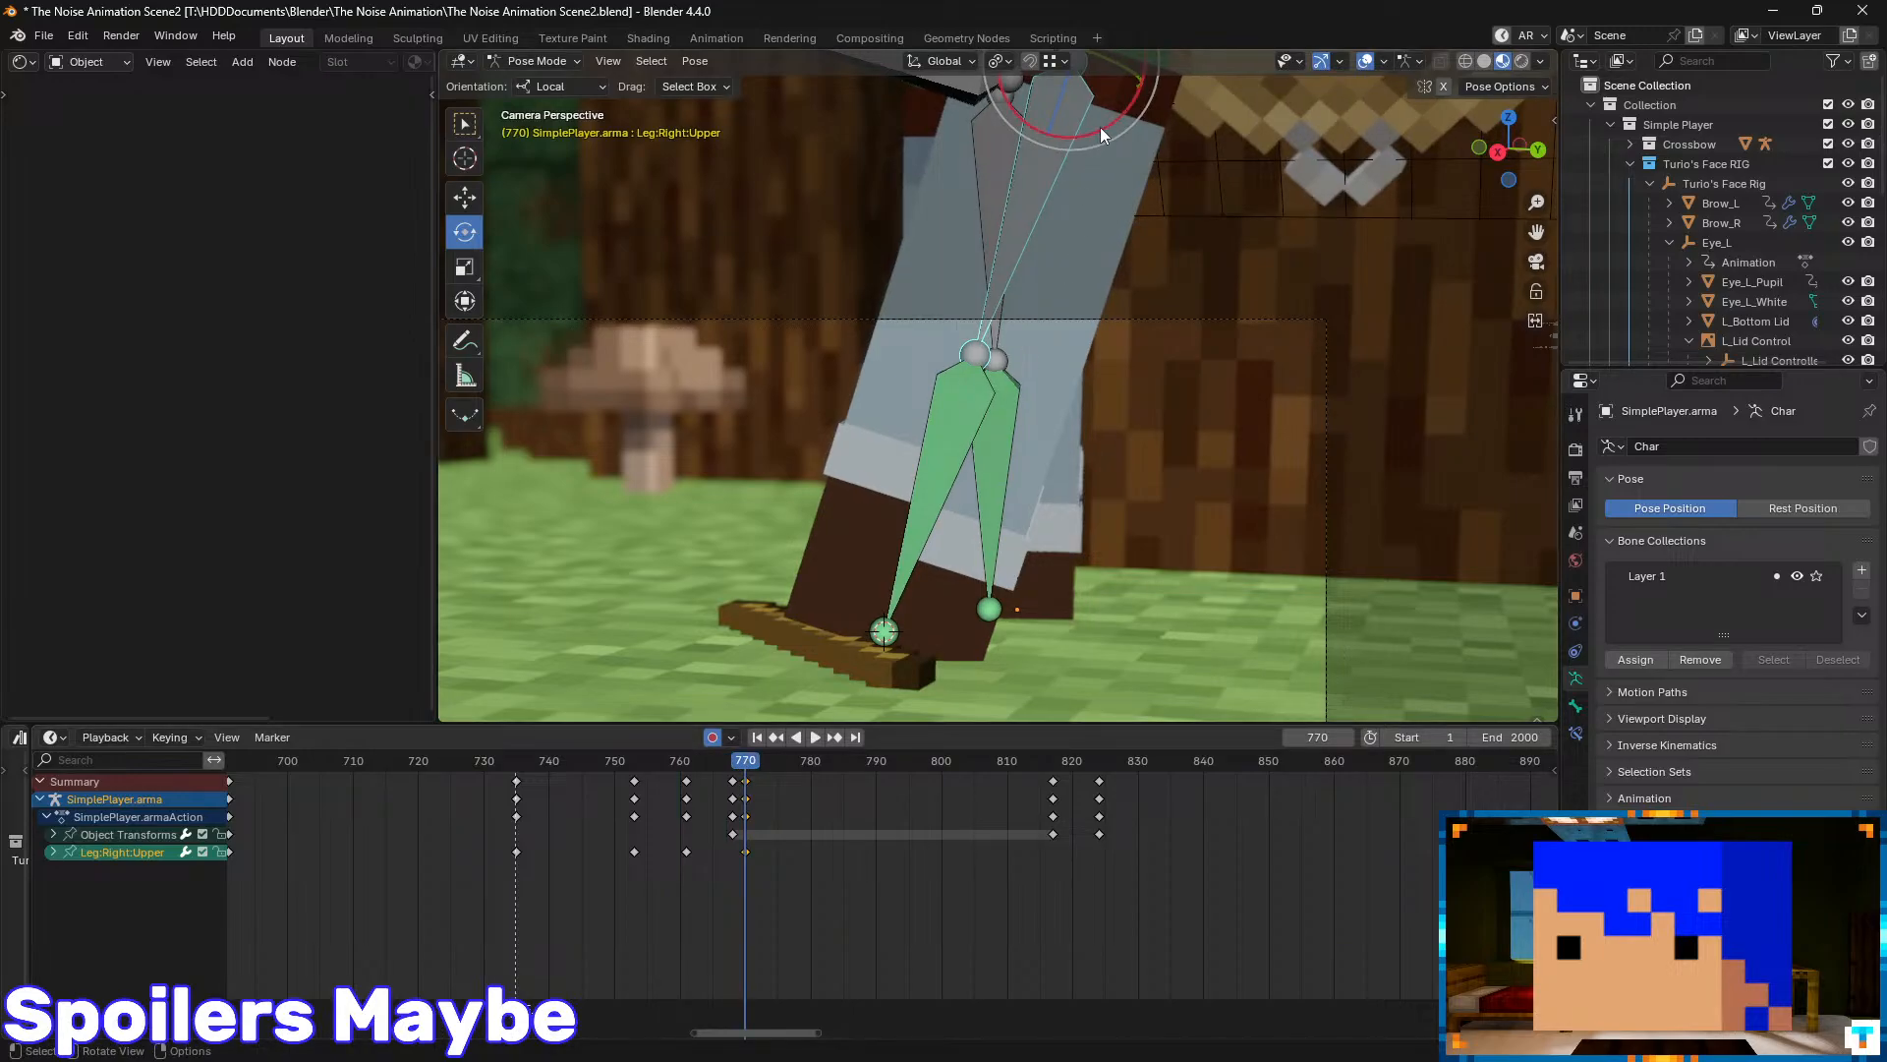
left_click_drag(1103, 128, 1104, 150)
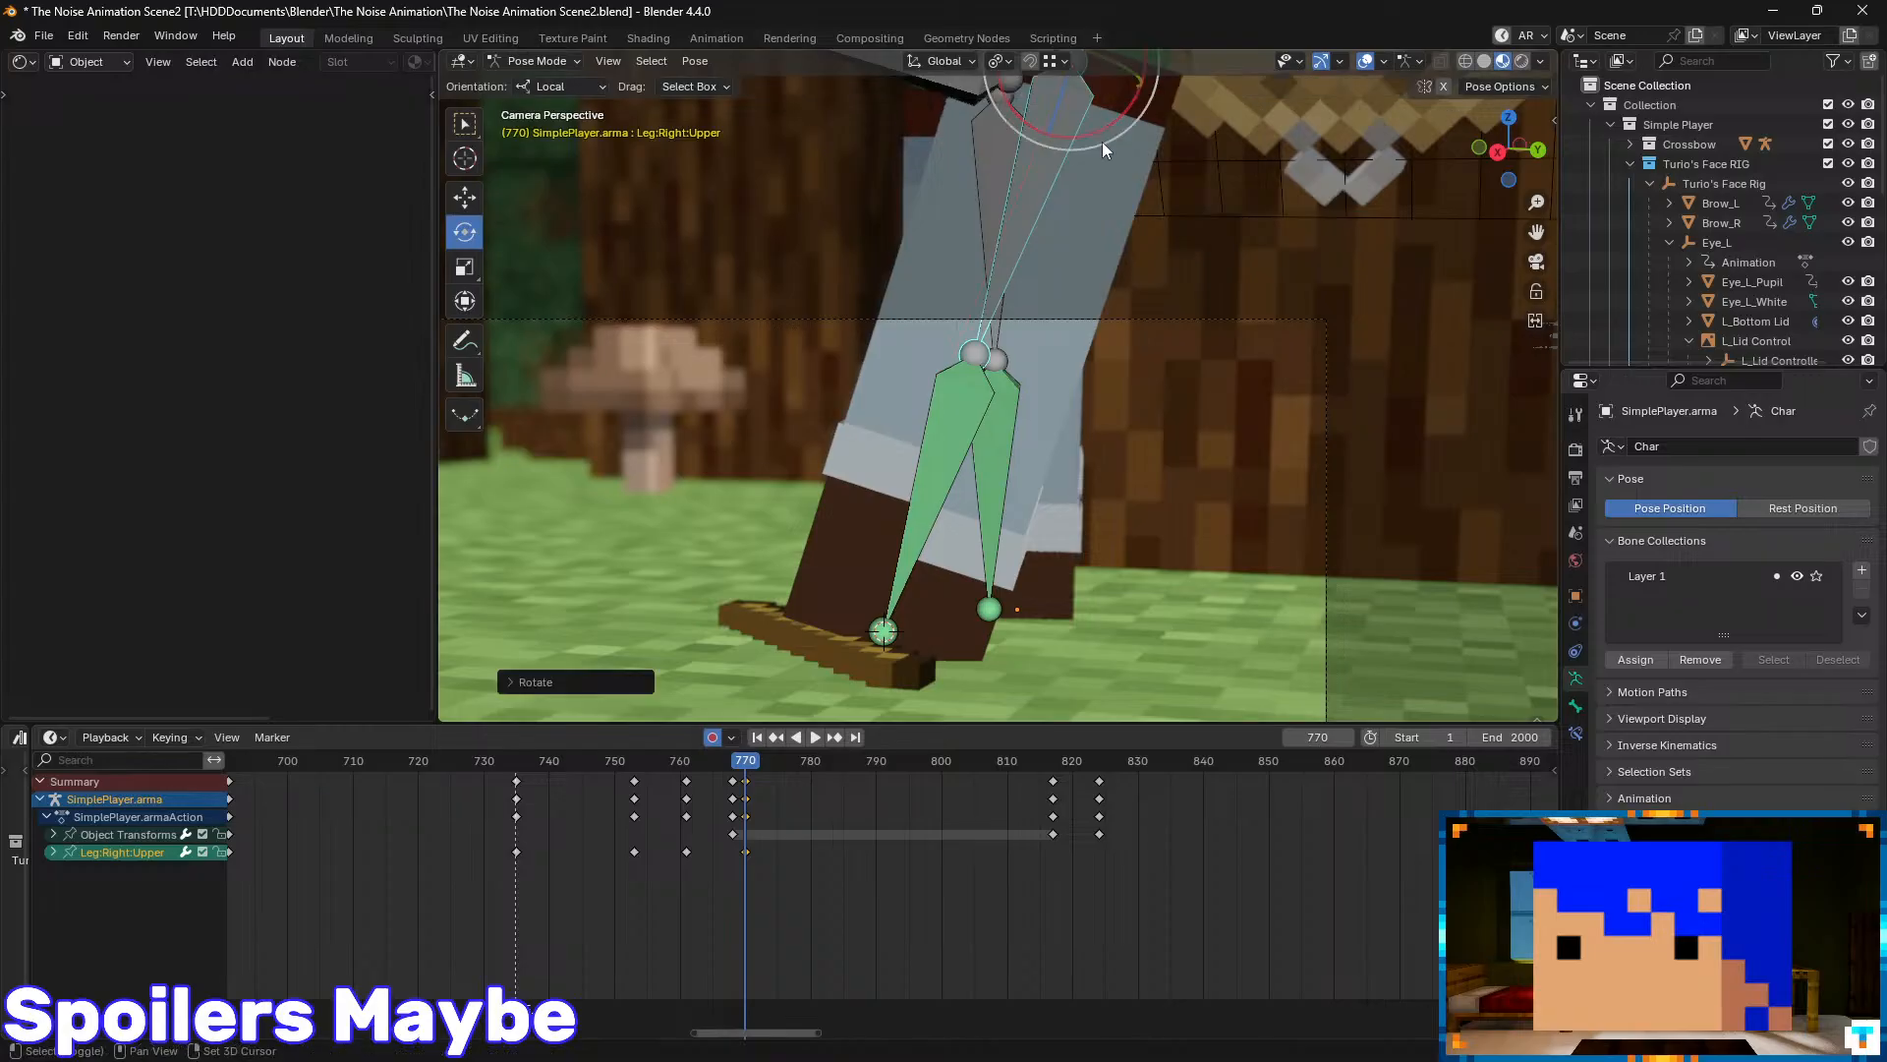
key("Down")
key("Down")
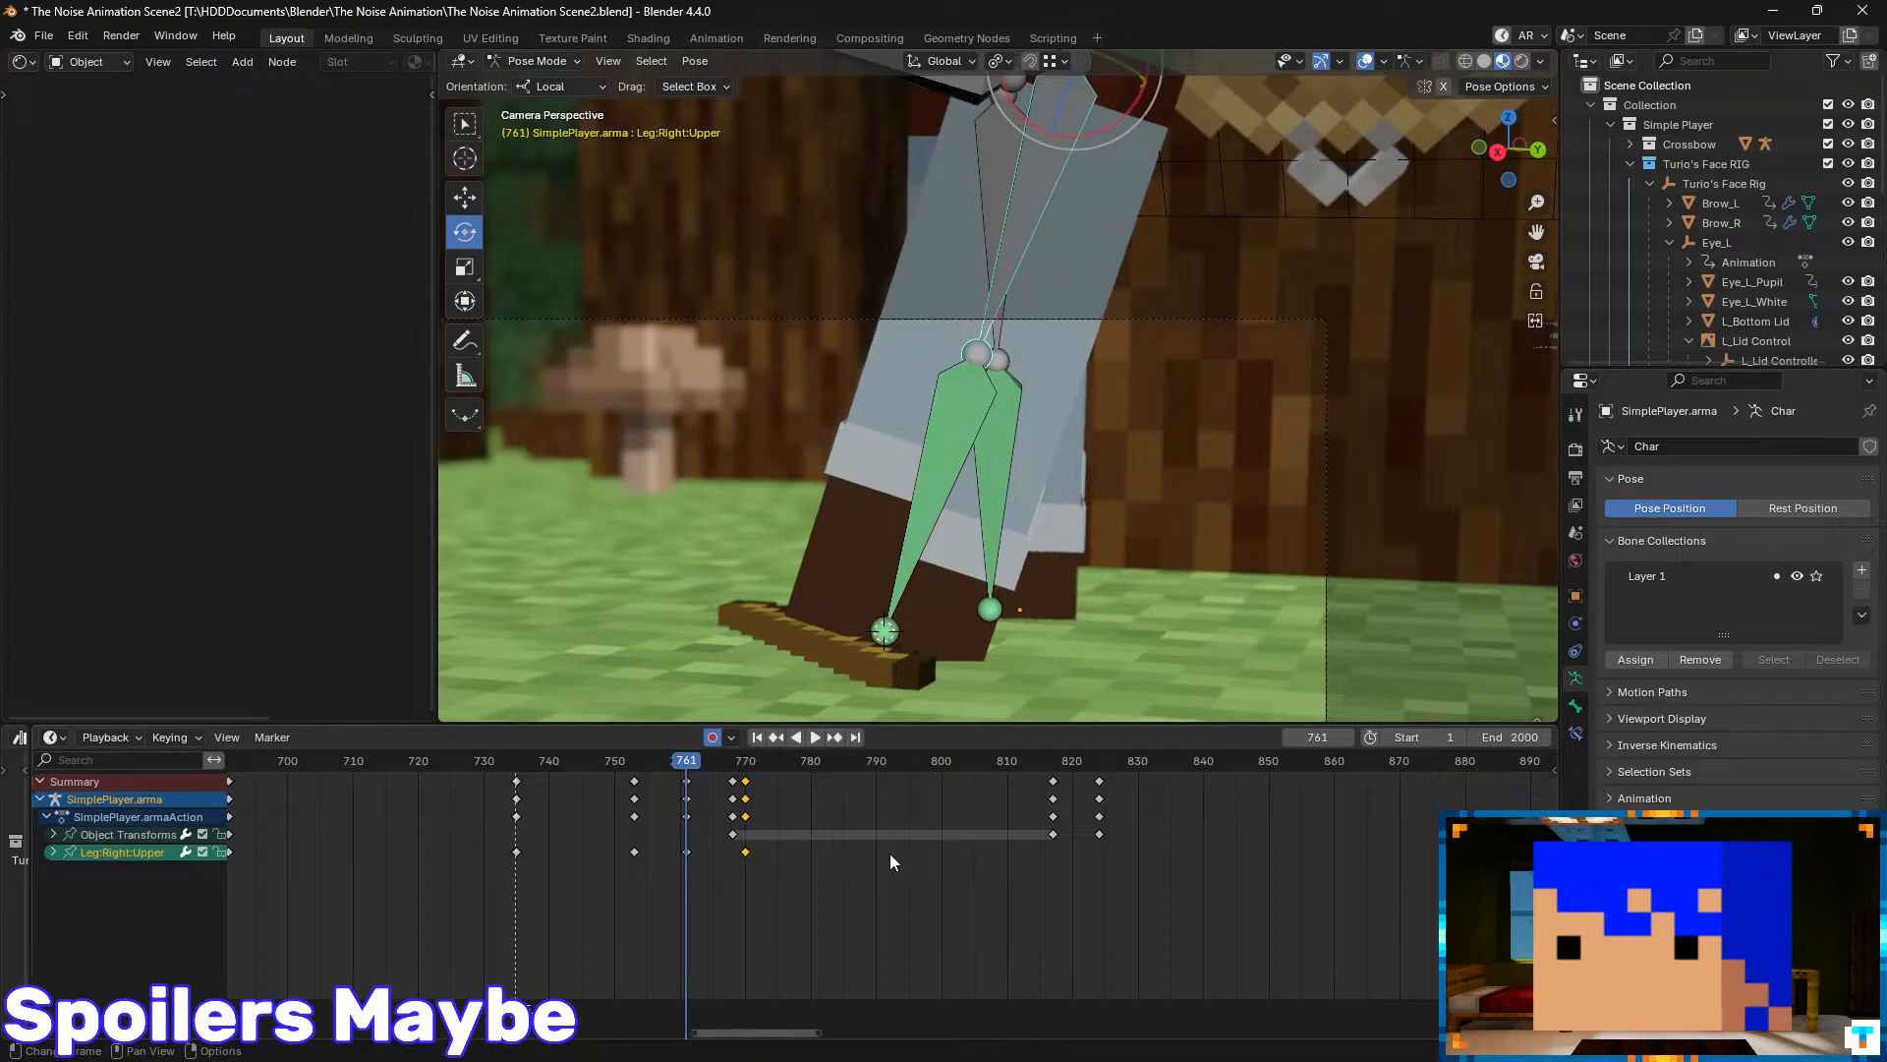
key("Up")
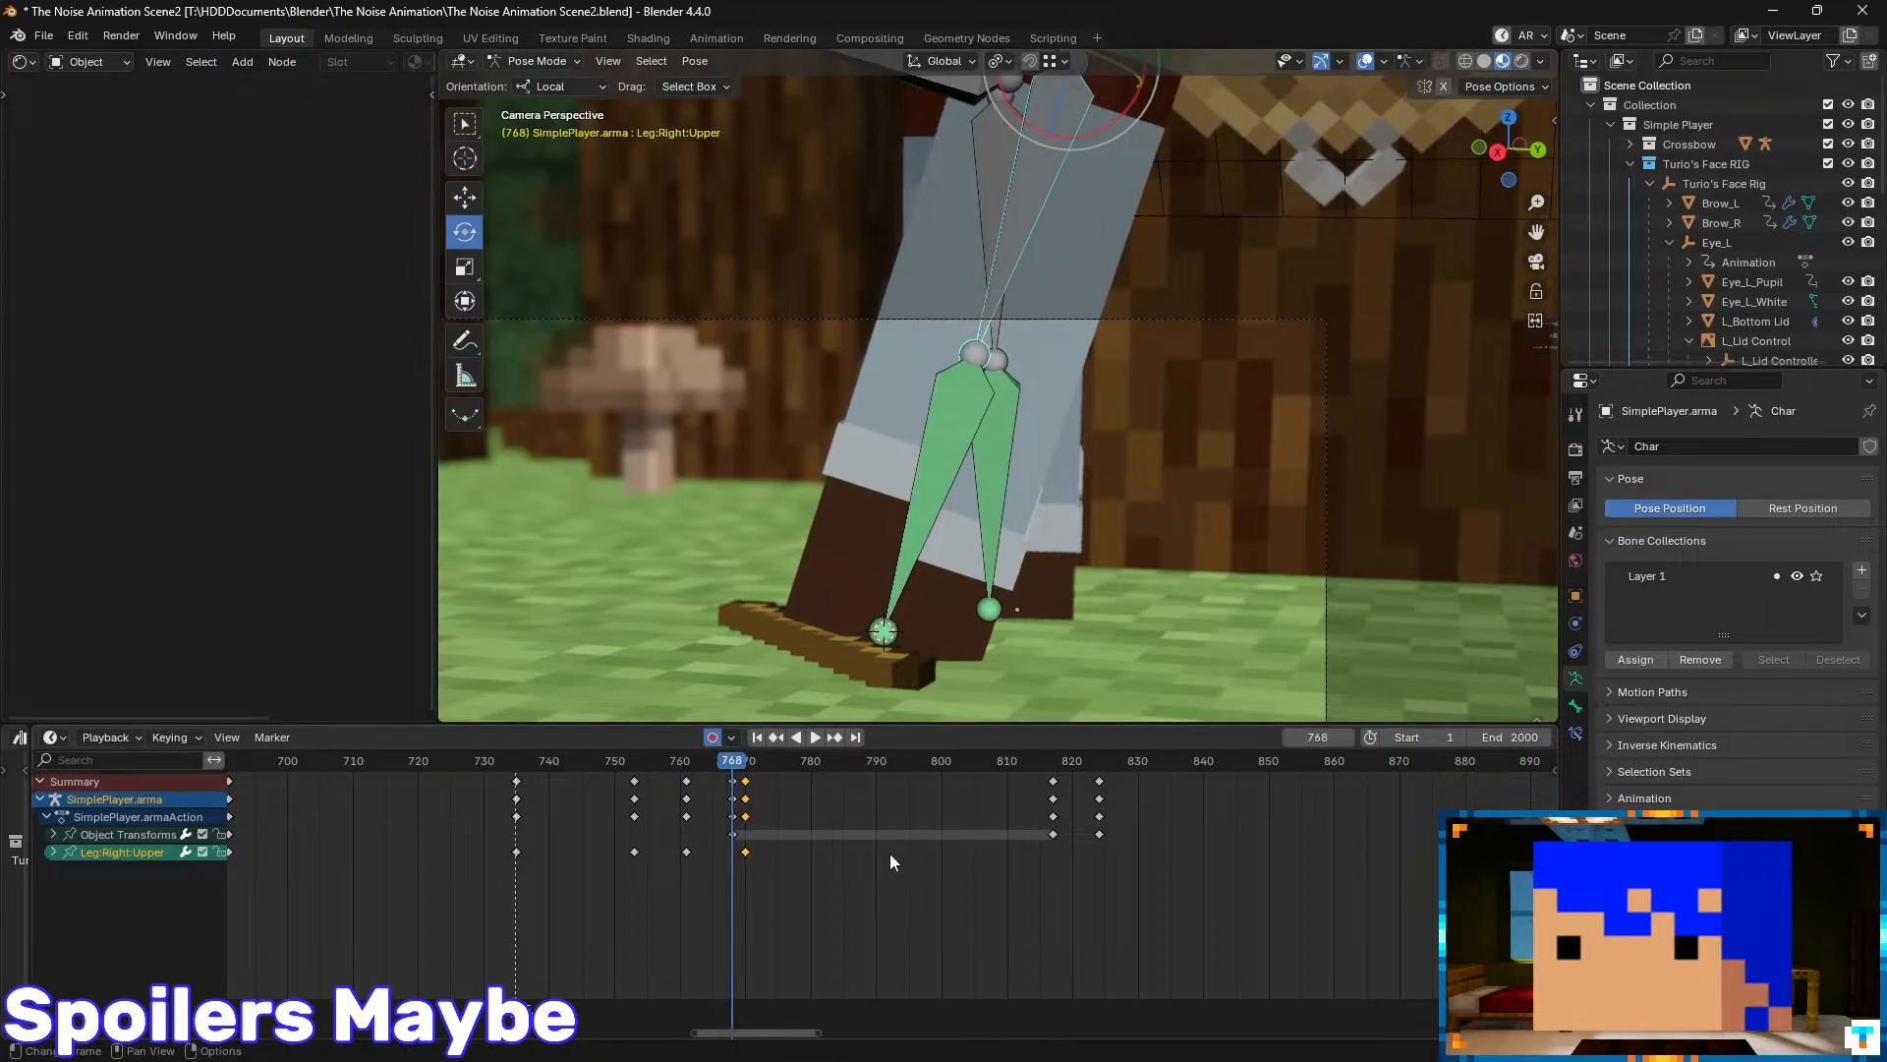
key("Down")
right_click(835, 861)
mouse_move(836, 861)
left_click(1013, 735)
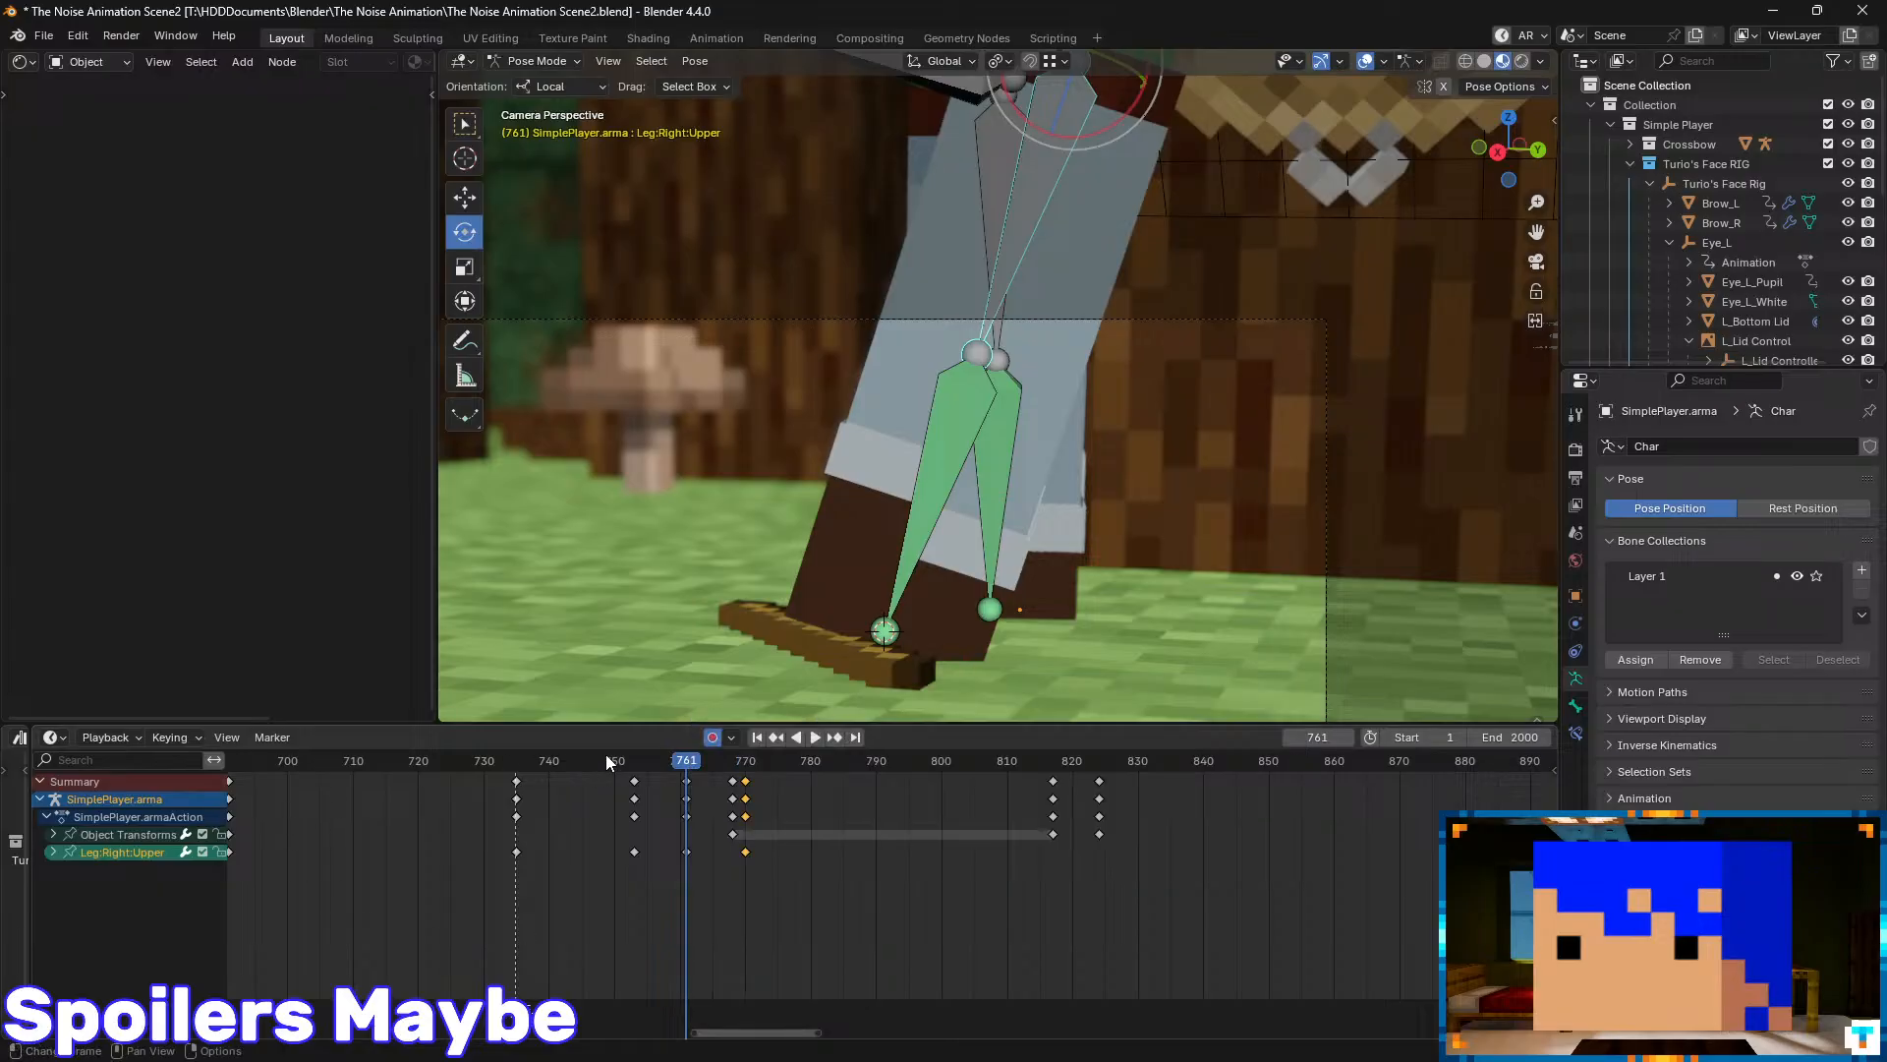
- Replay the leg's step from about frame 745 and save the file
left_click_drag(673, 758, 578, 759)
key("space")
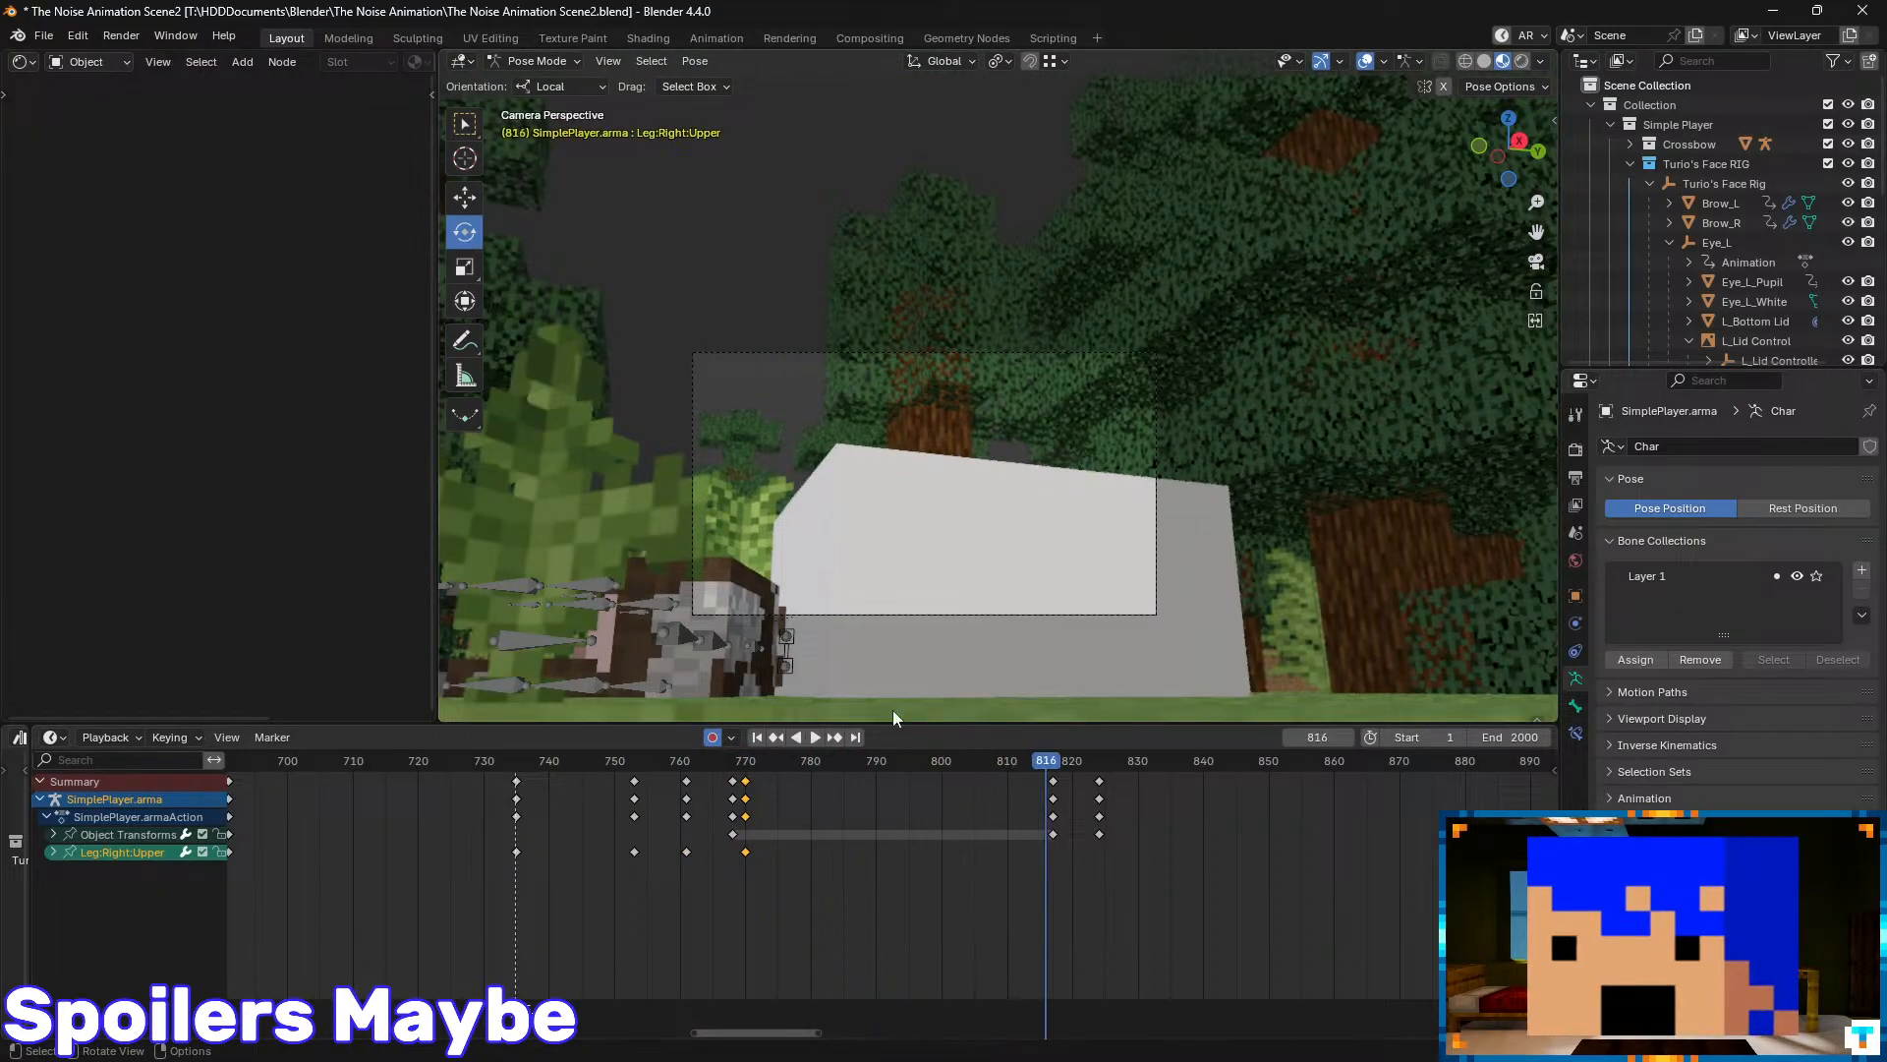
key("Escape")
key("space")
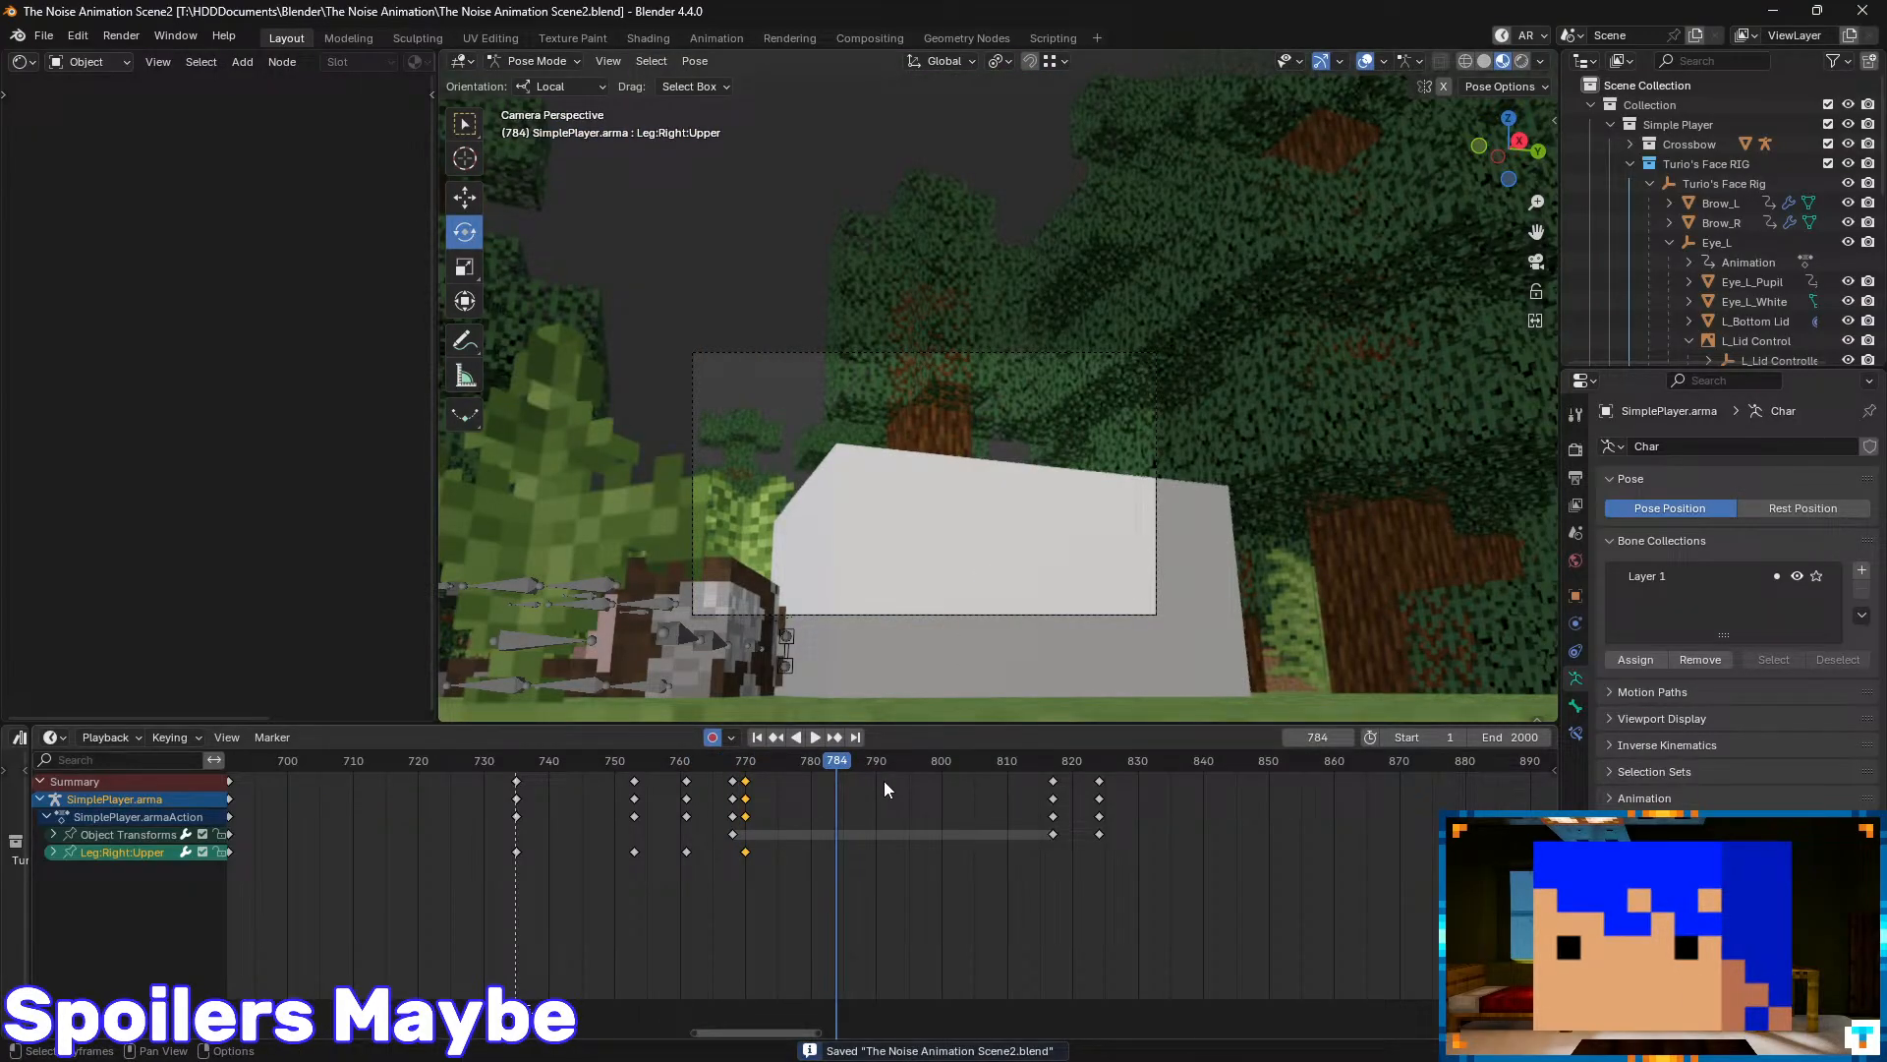
- Play the scene from frame 621 through frame 855 to review the leg's step in context
left_click_drag(776, 763, 528, 762)
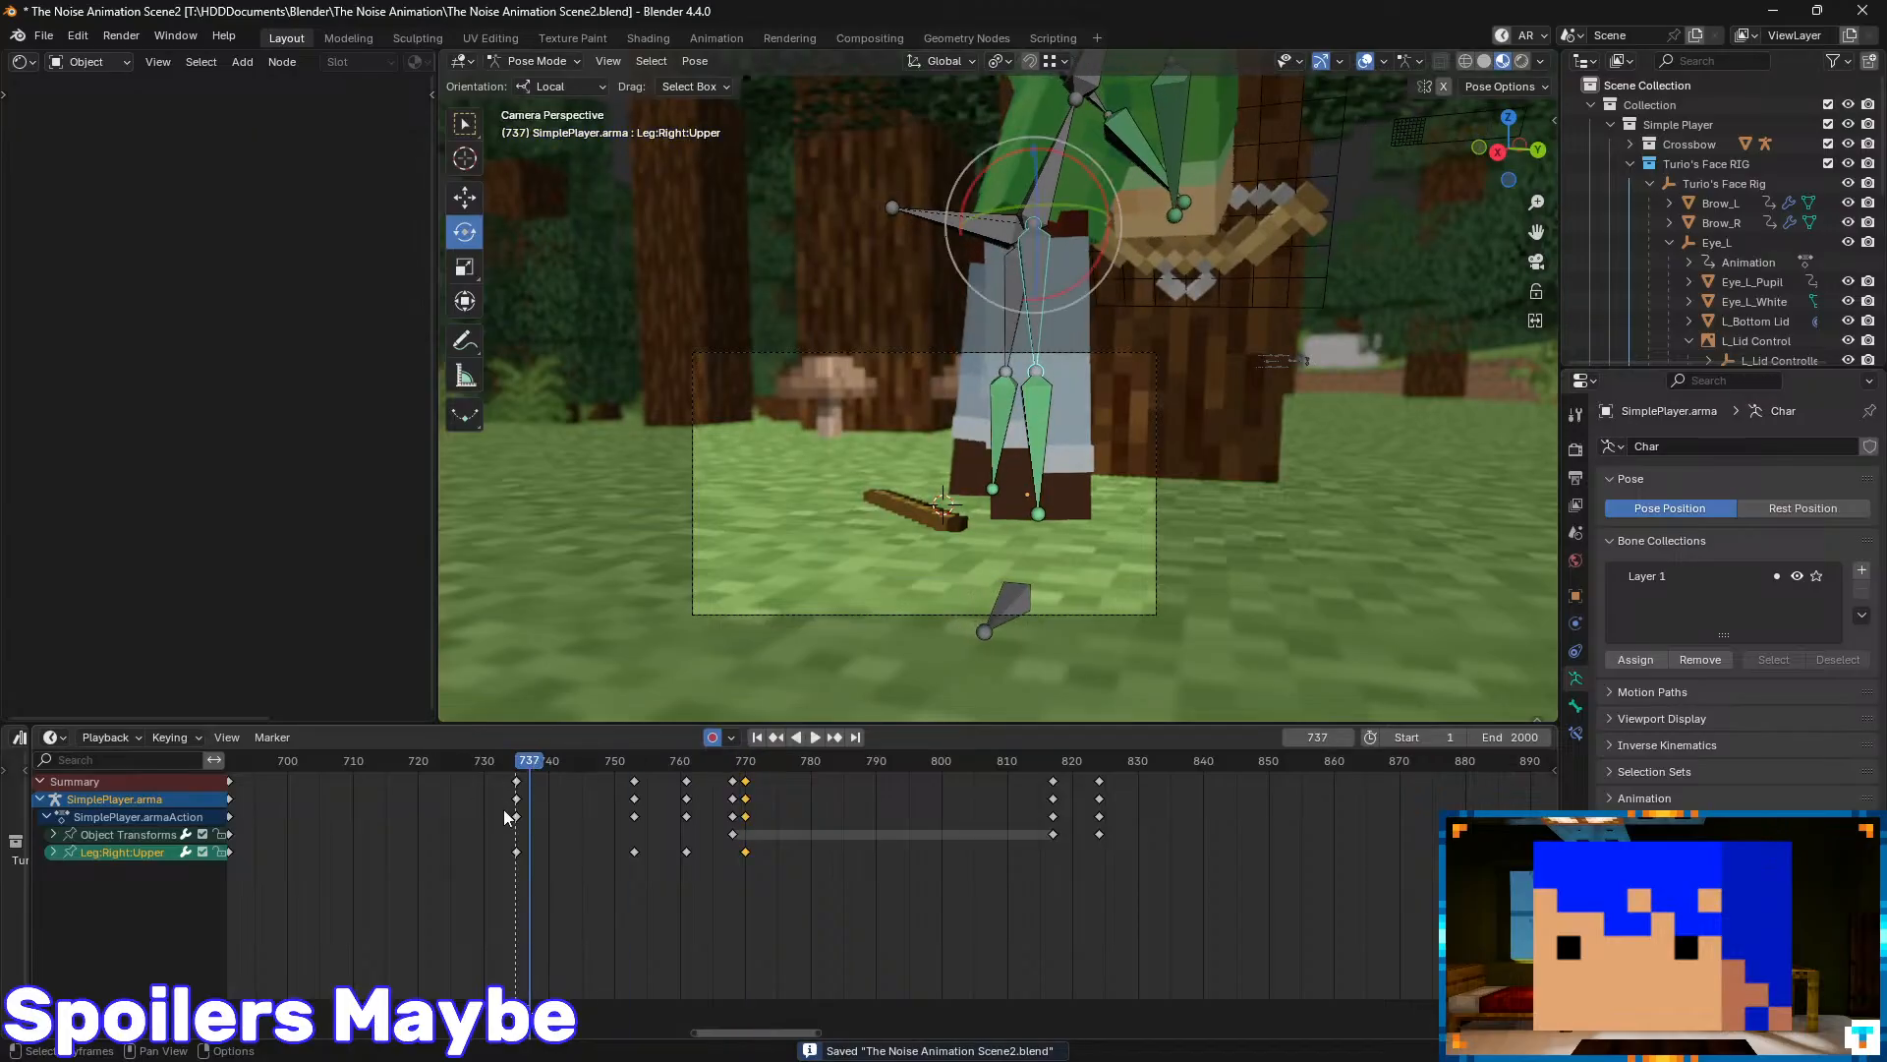
middle_click_drag(401, 818, 1012, 801)
left_click_drag(1051, 762, 383, 767)
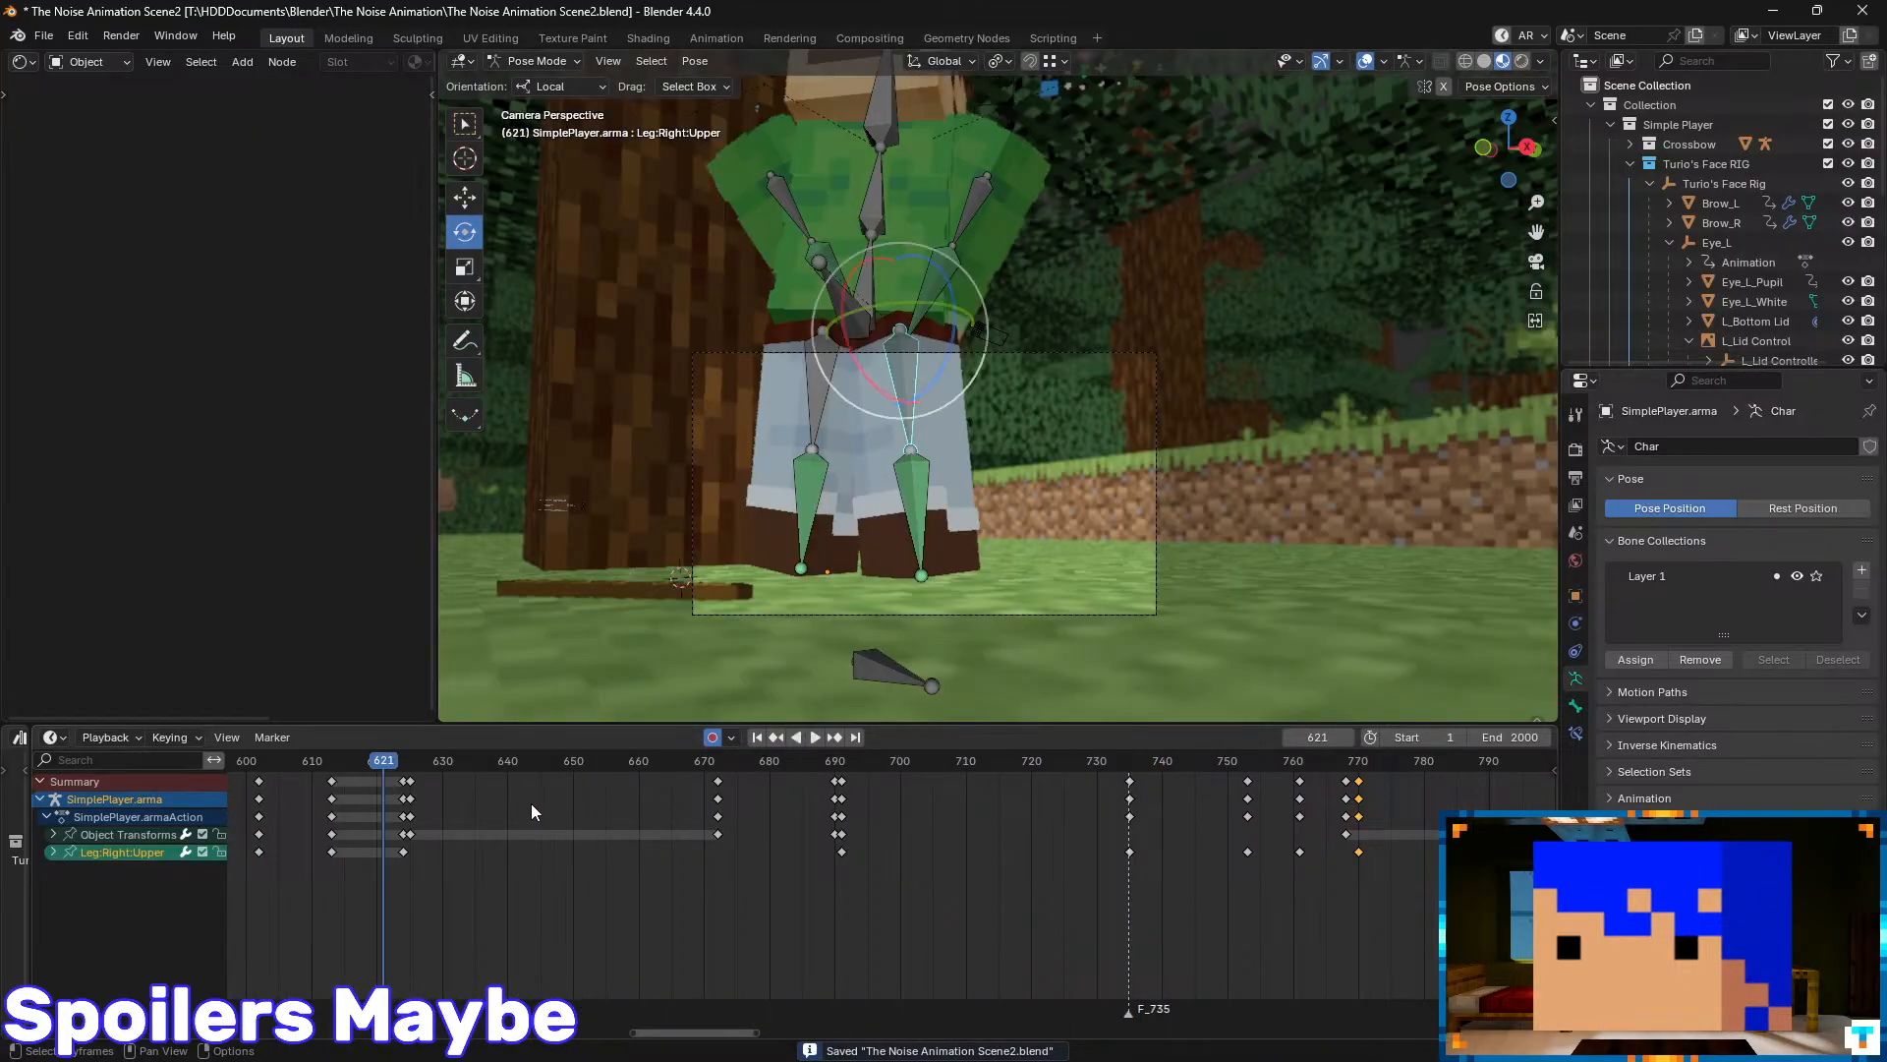
key("space")
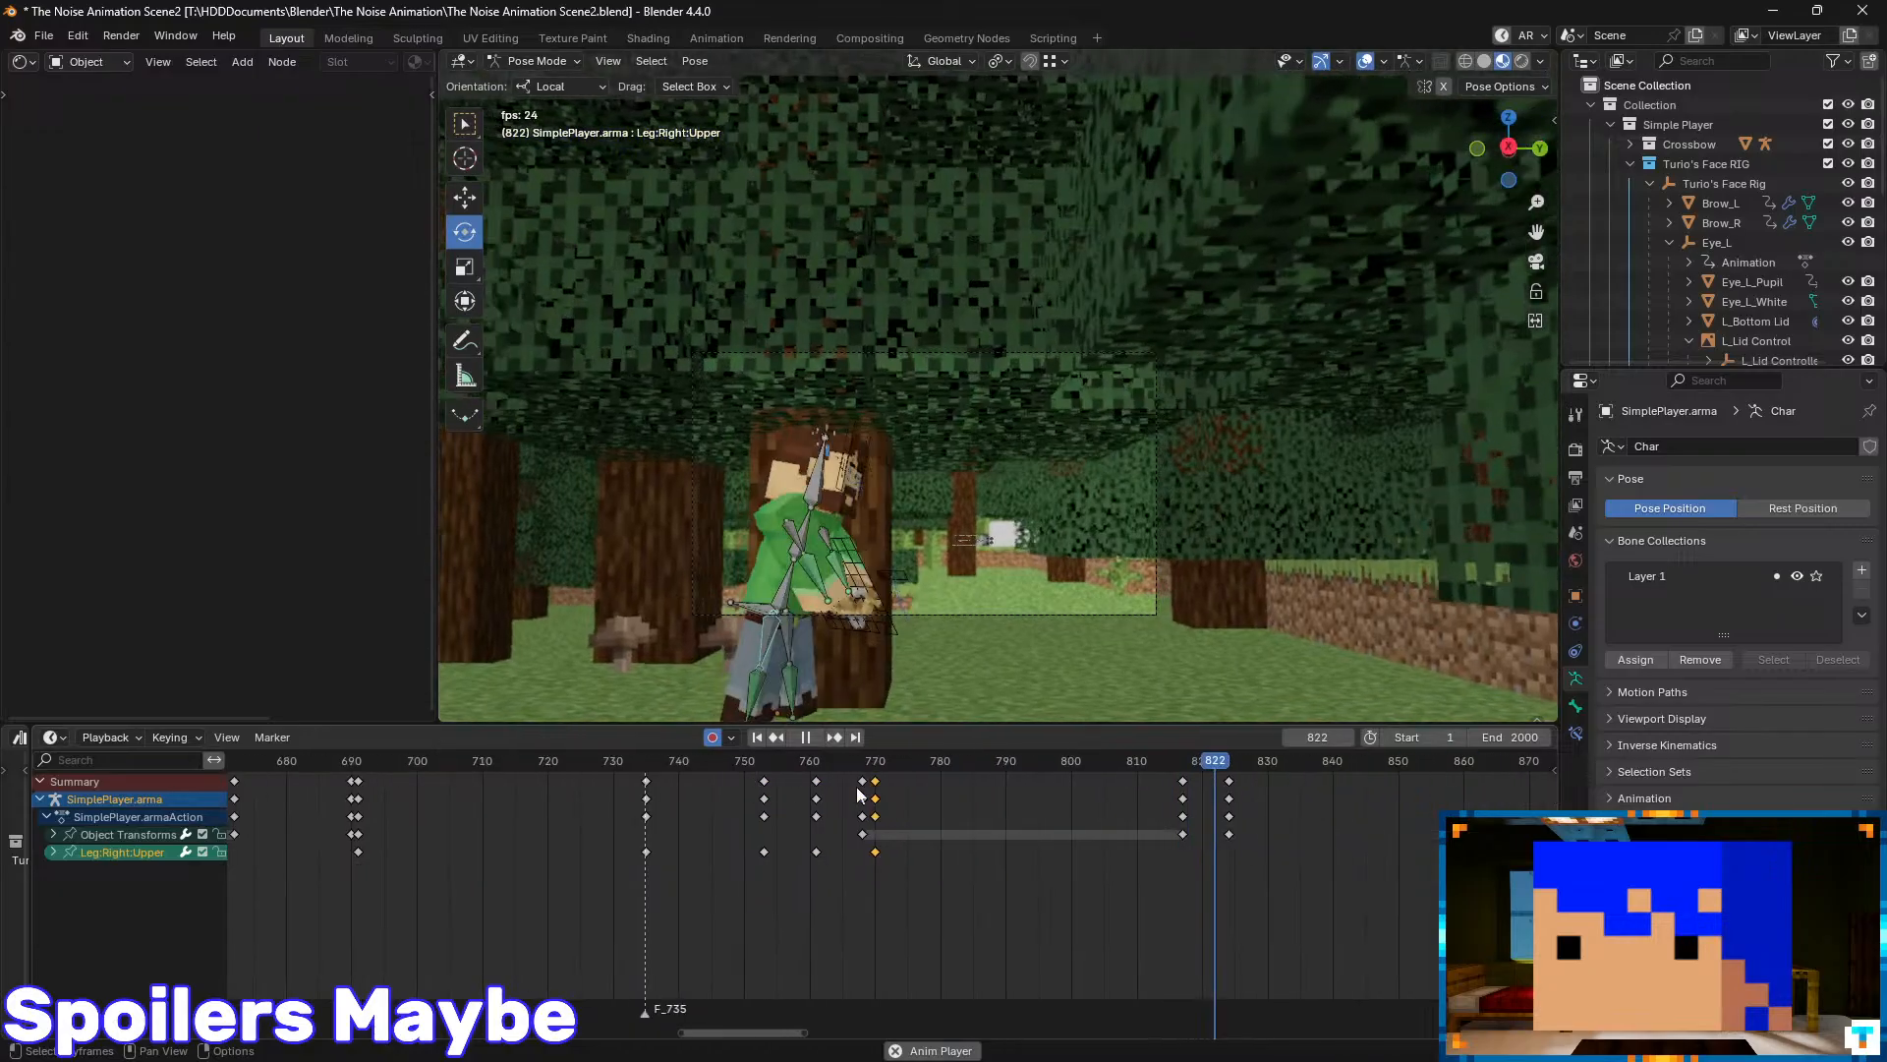
key("space")
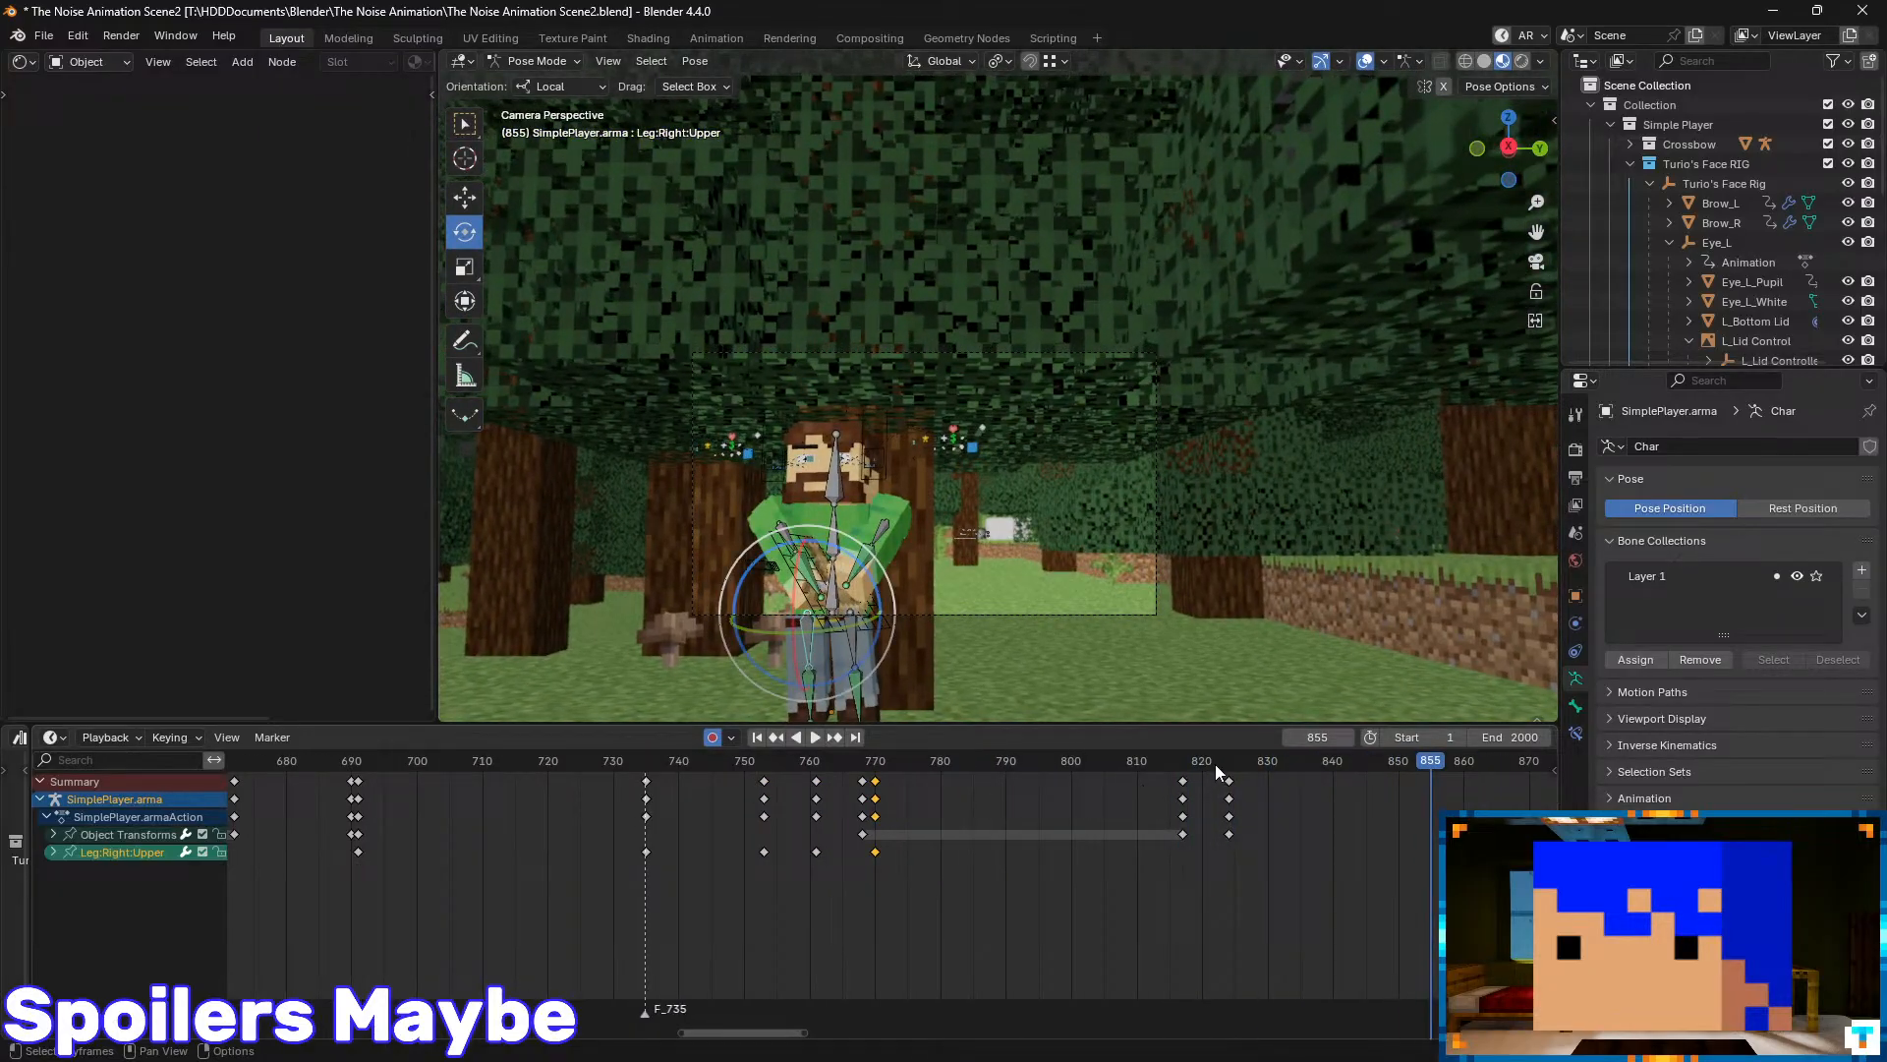
- Play the character's close-up from frame 839 to frame 895, and return the playhead to frame 714
left_click_drag(1225, 758, 1317, 748)
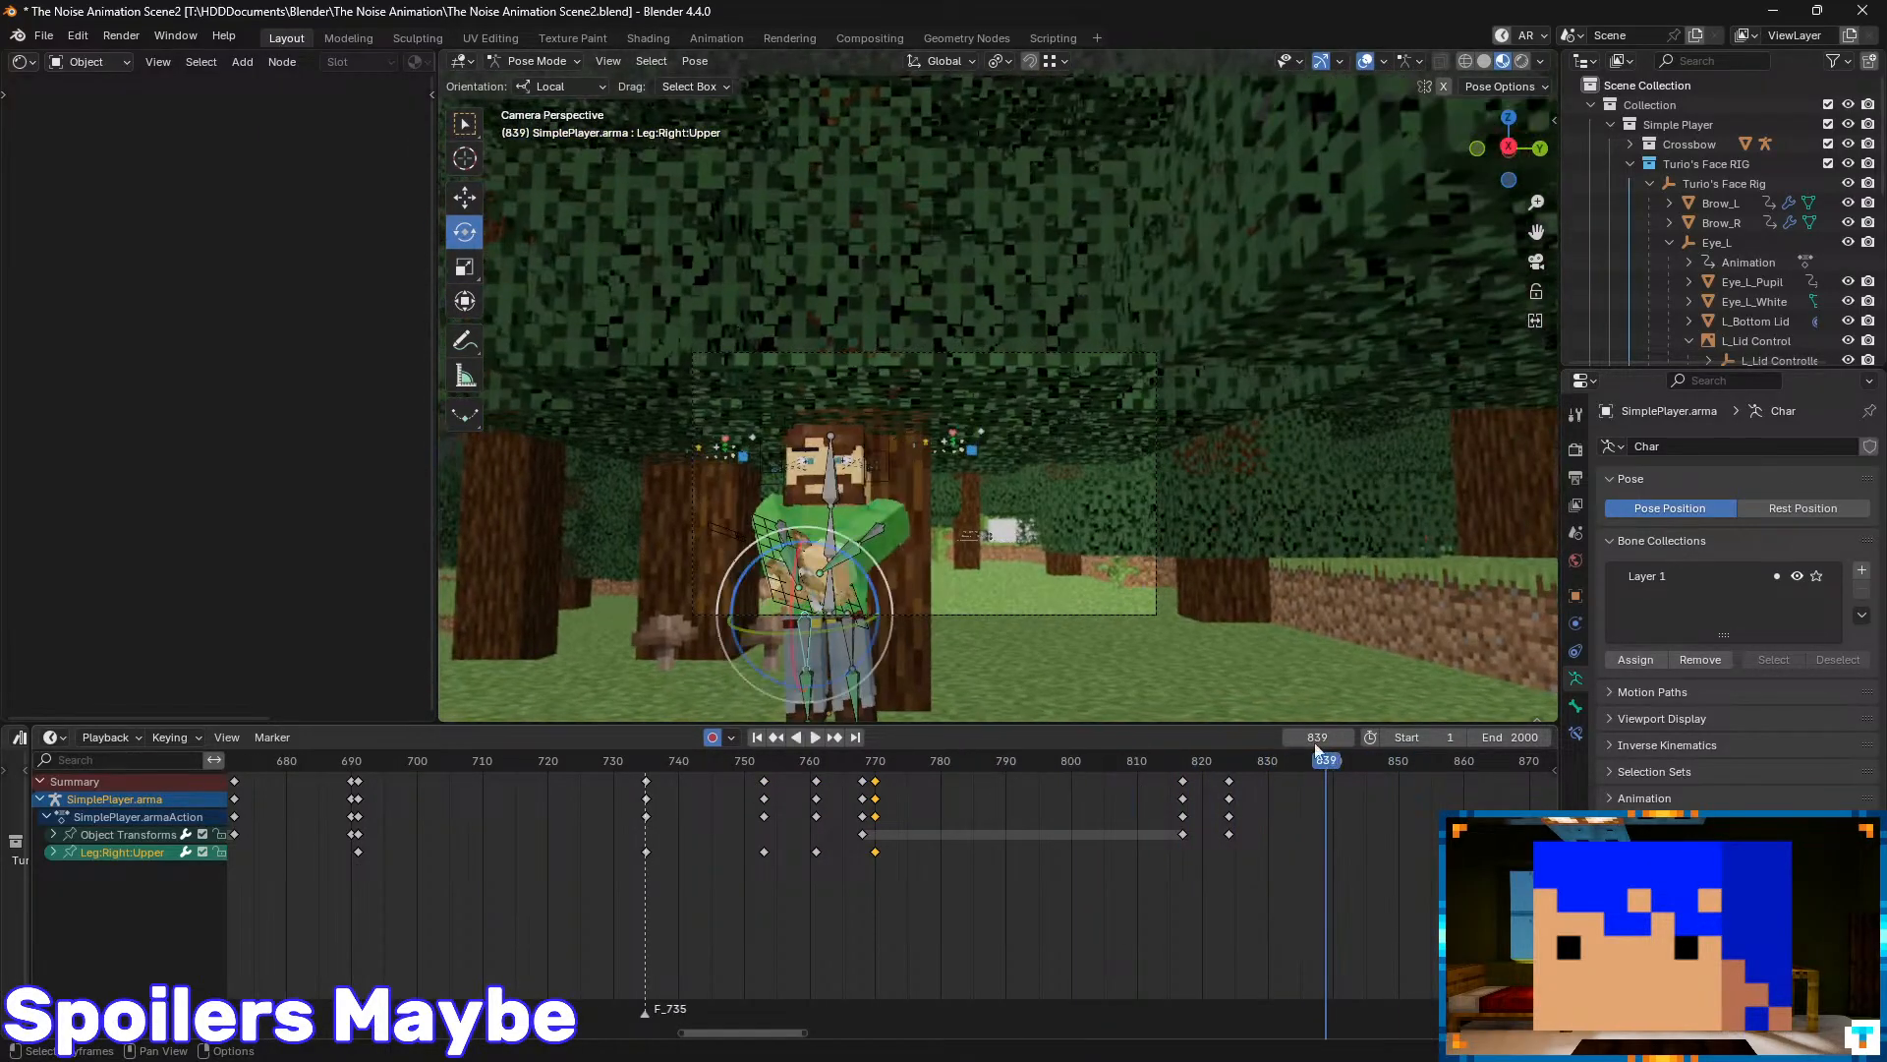
key("space")
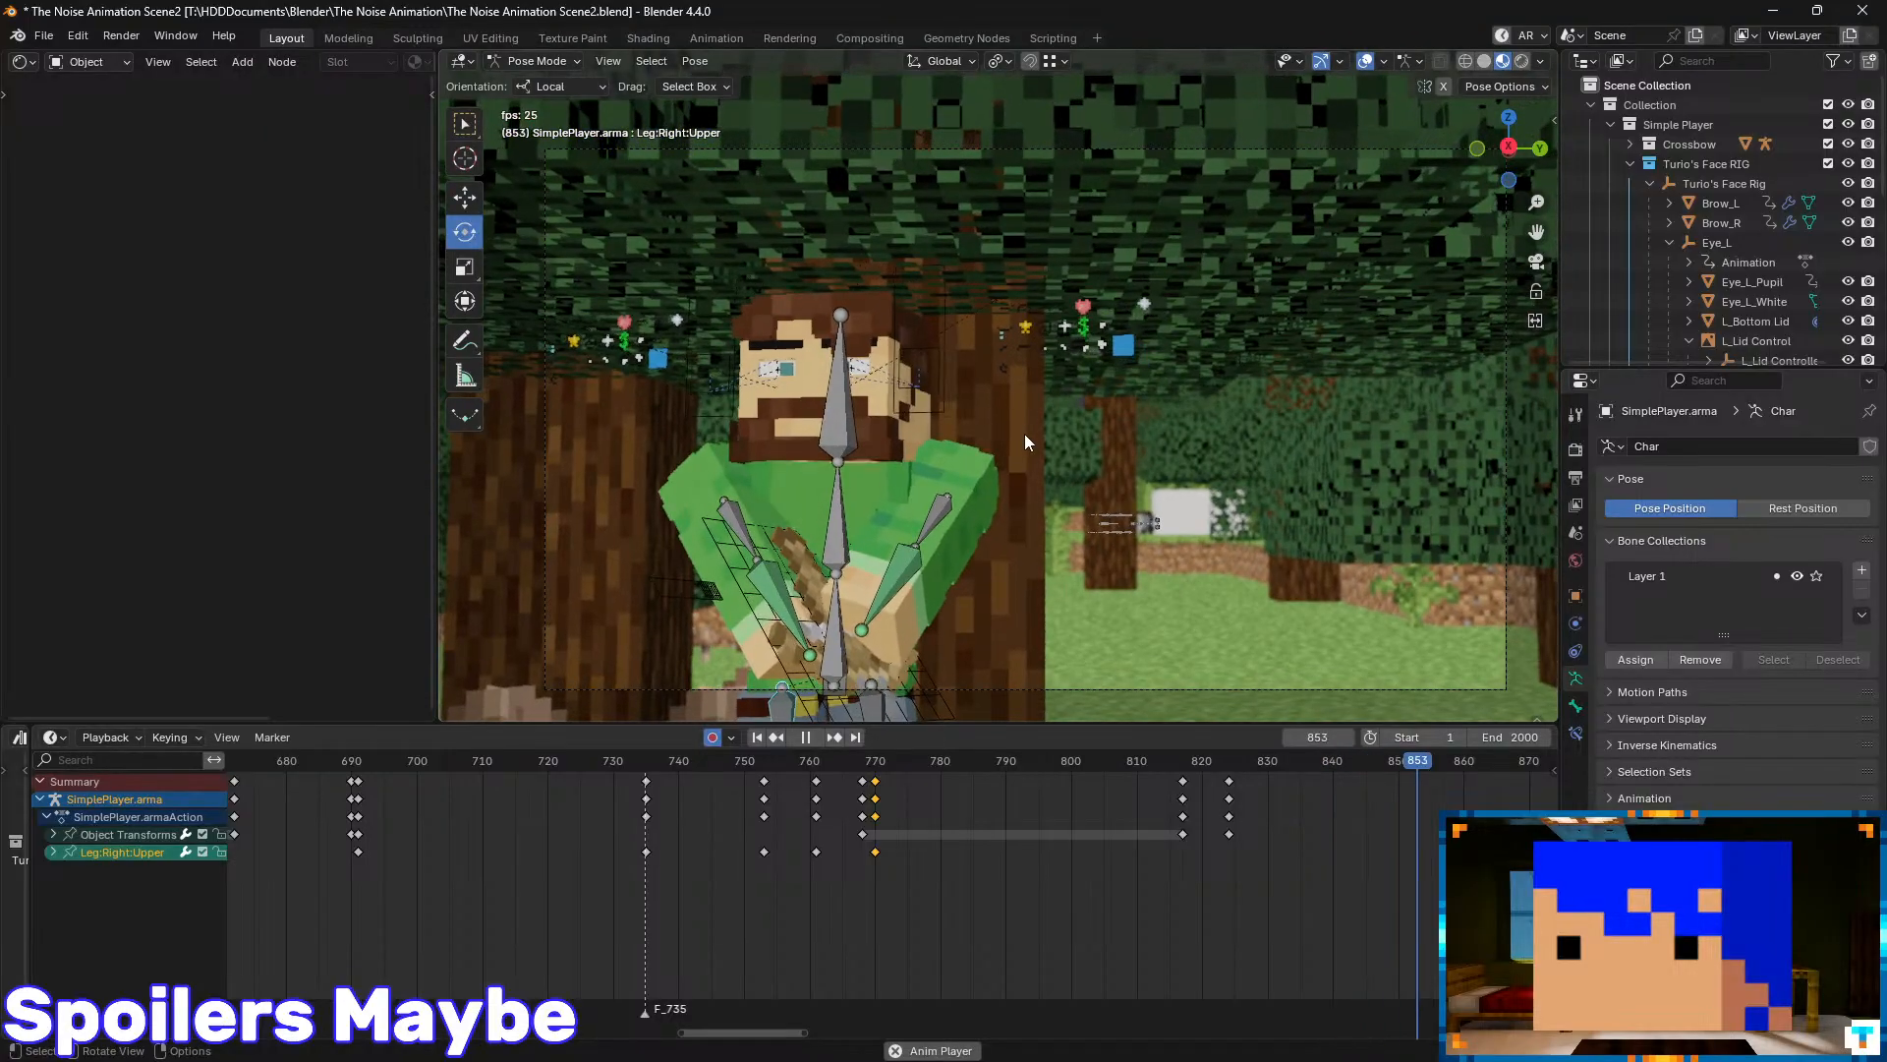
key("space")
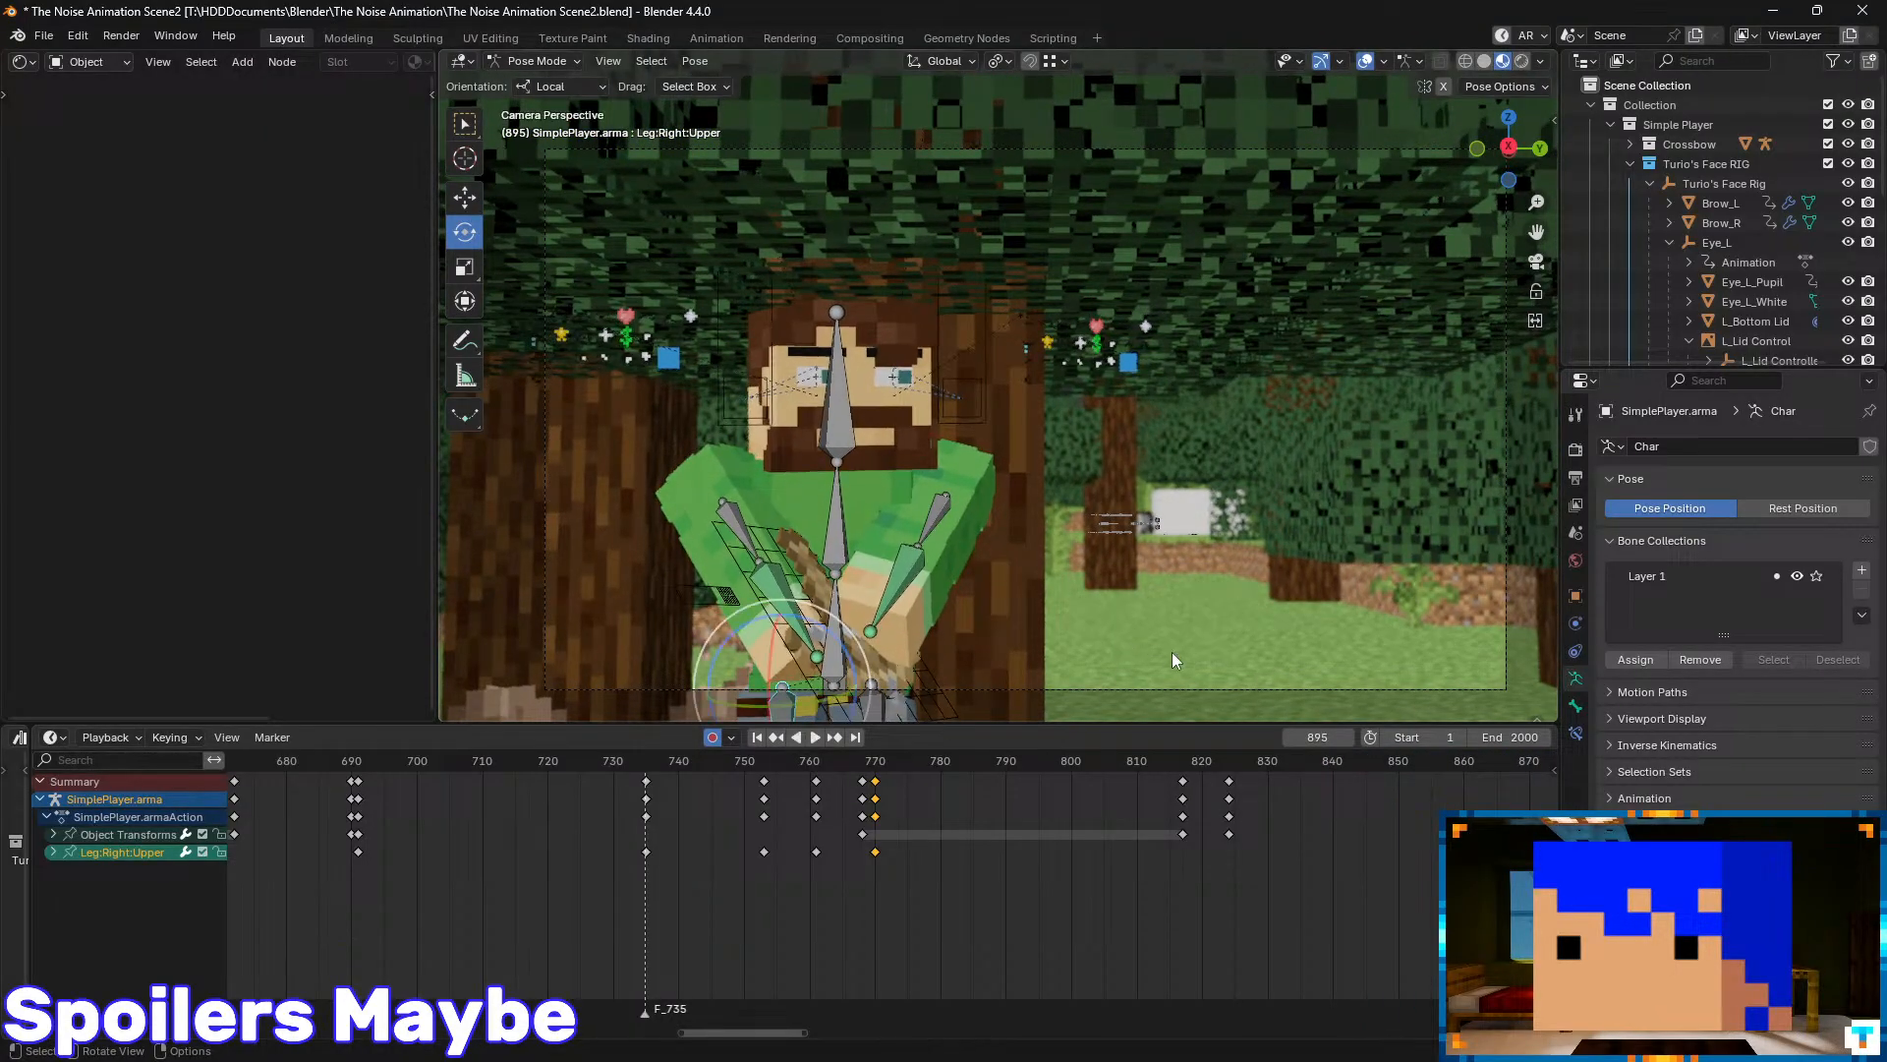
left_click_drag(1250, 758, 508, 765)
middle_click_drag(599, 799, 1075, 747)
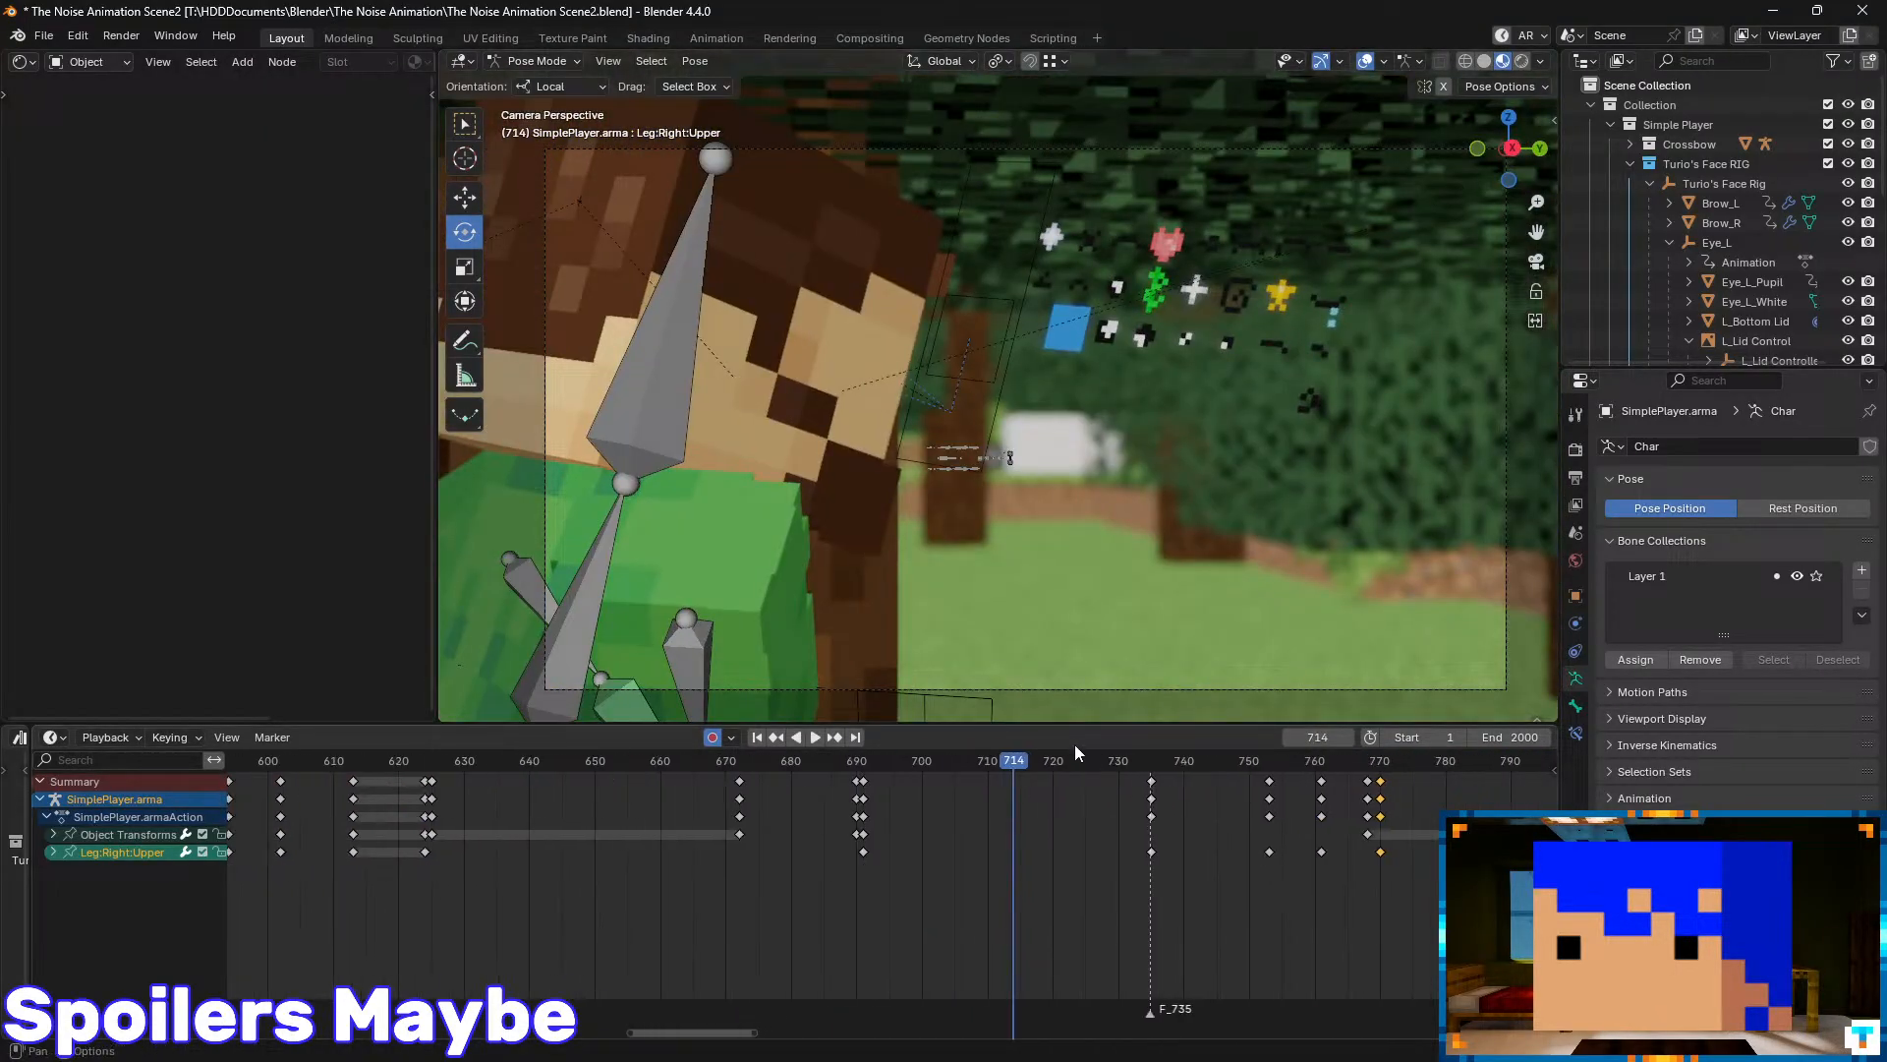
- Scrub back from frame 714 to frame 646 and save the file
left_click_drag(1006, 765, 537, 759)
middle_click_drag(528, 772, 997, 788)
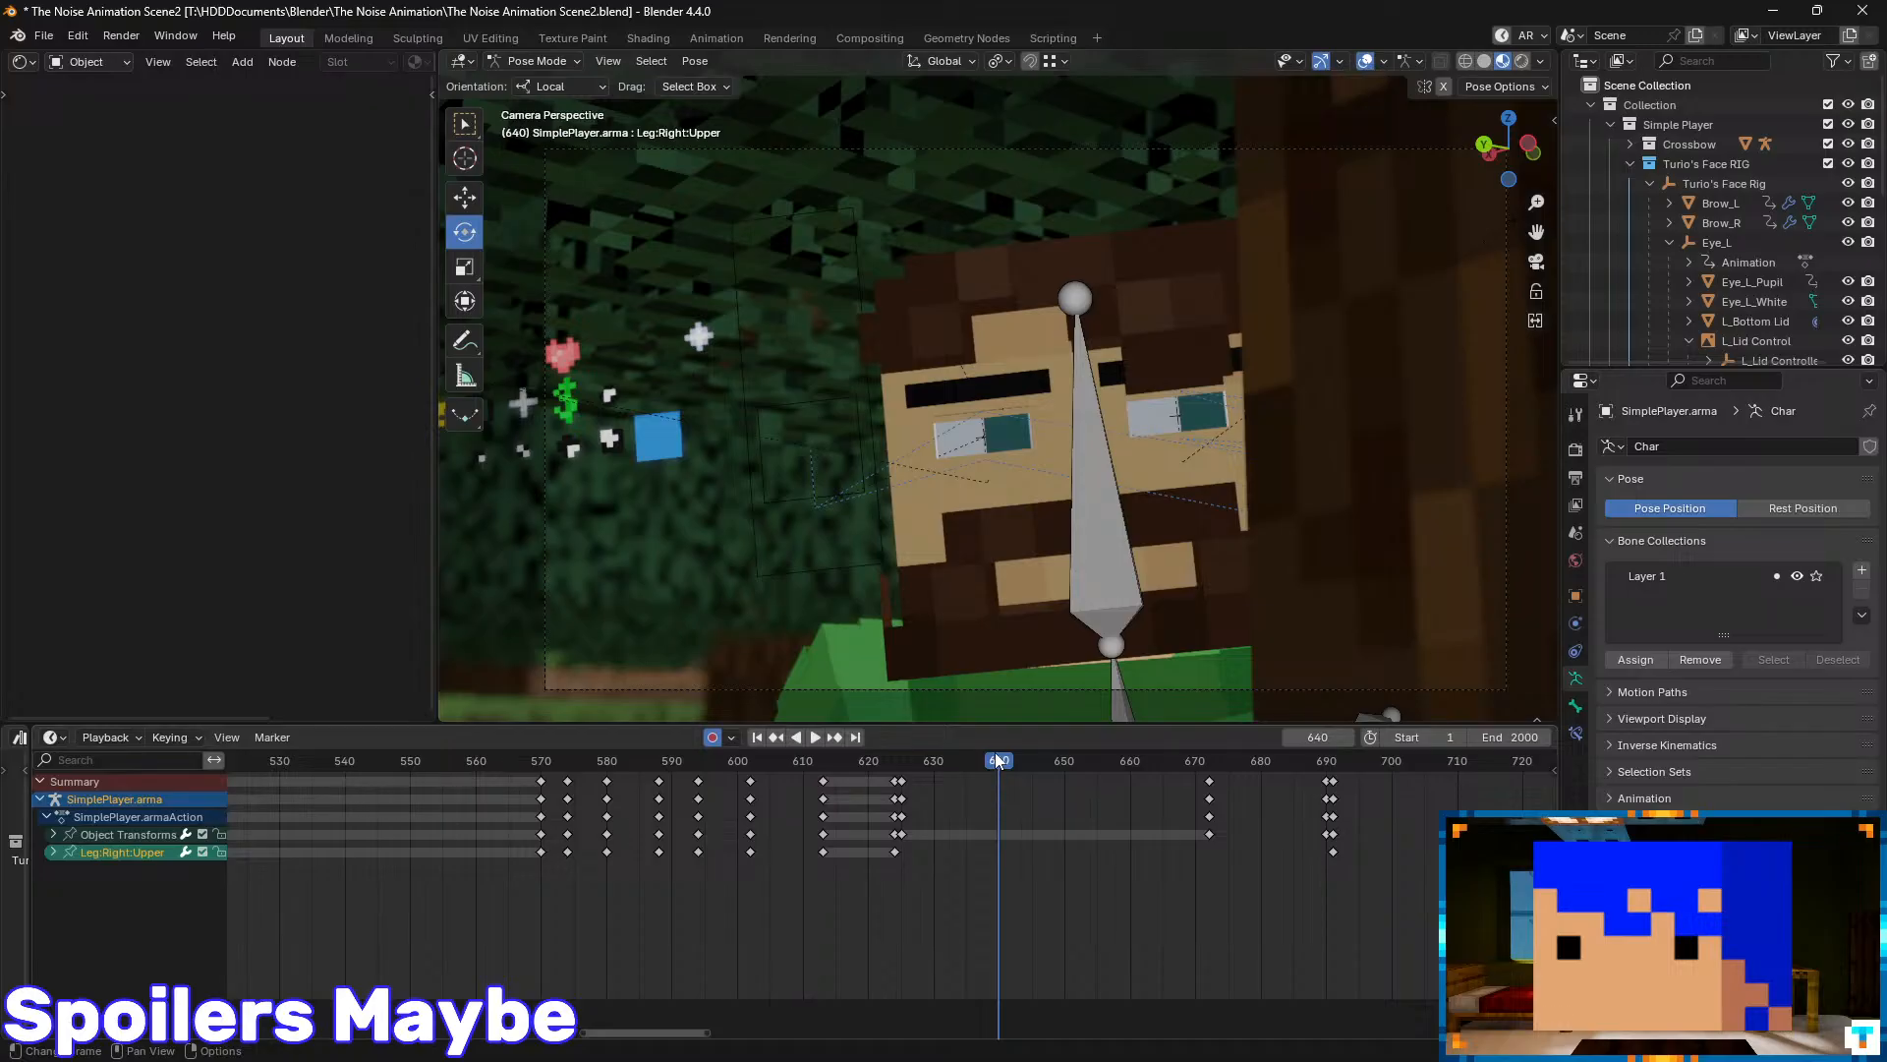
left_click_drag(995, 755, 1004, 797)
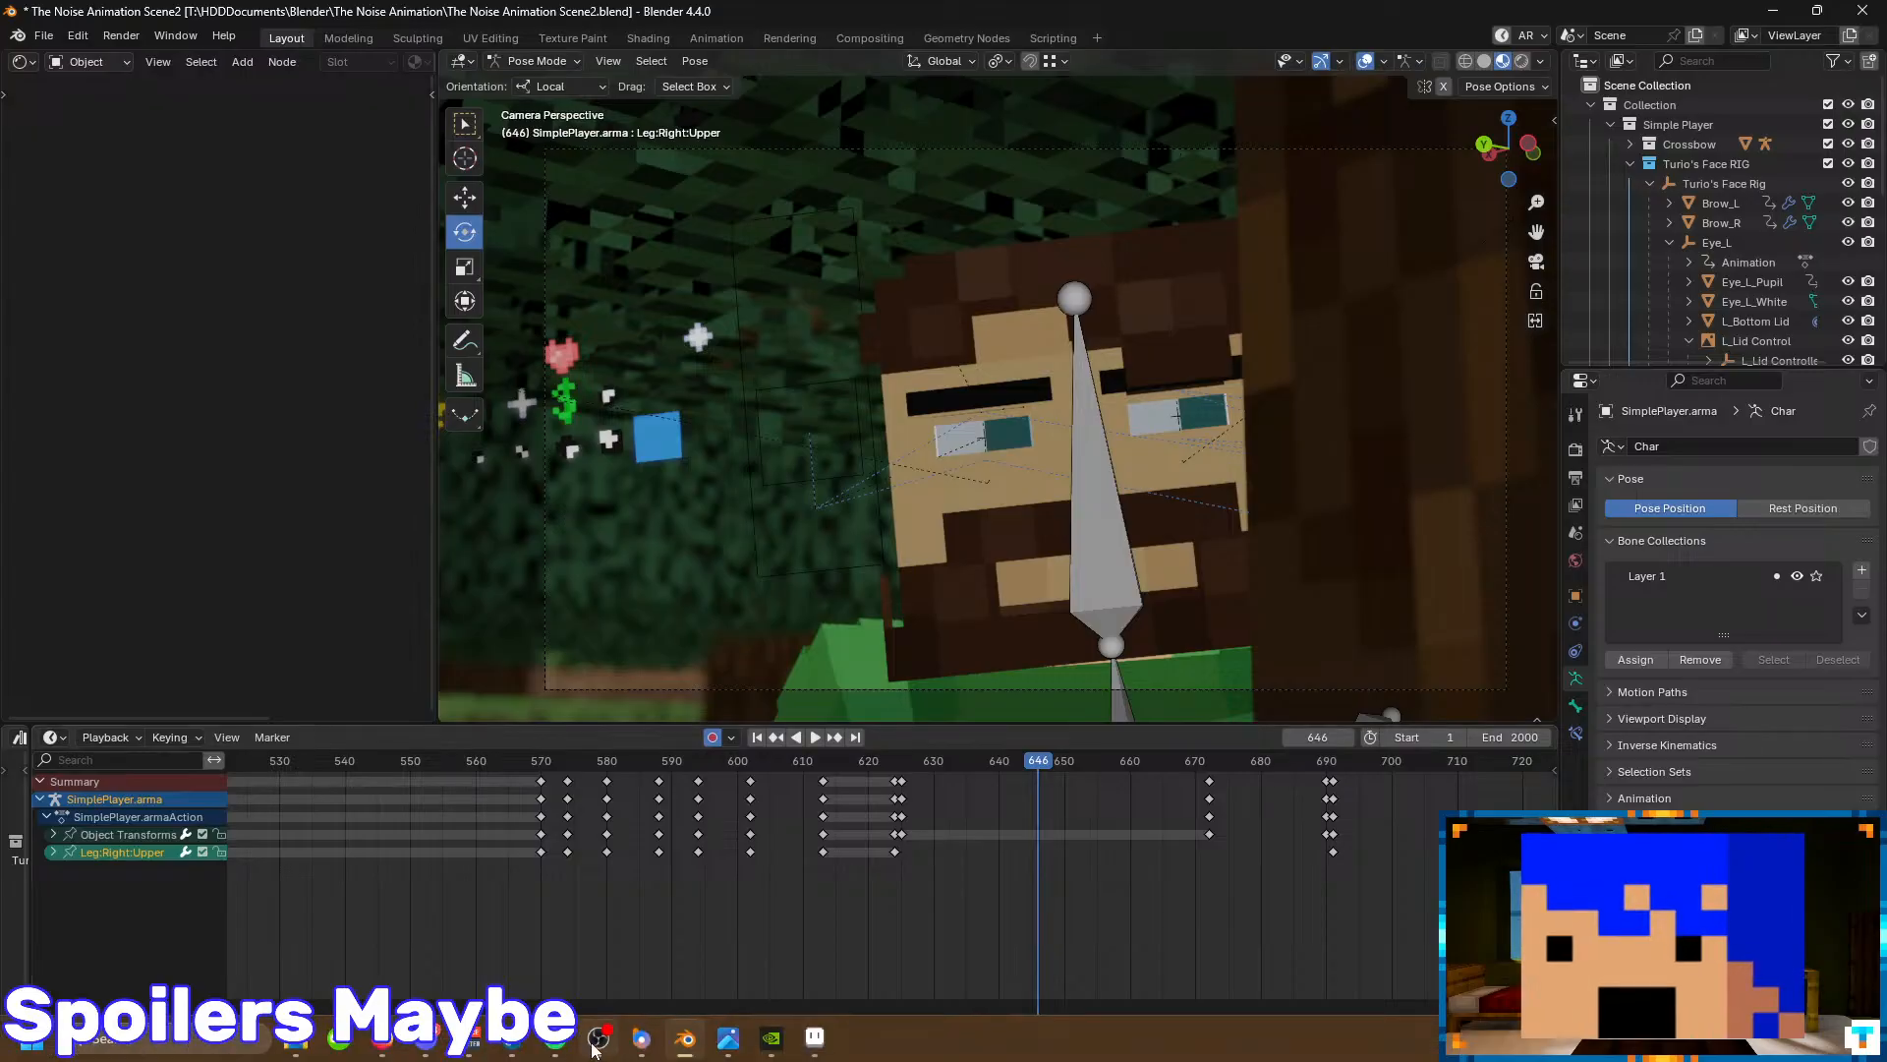
mouse_move(556, 1042)
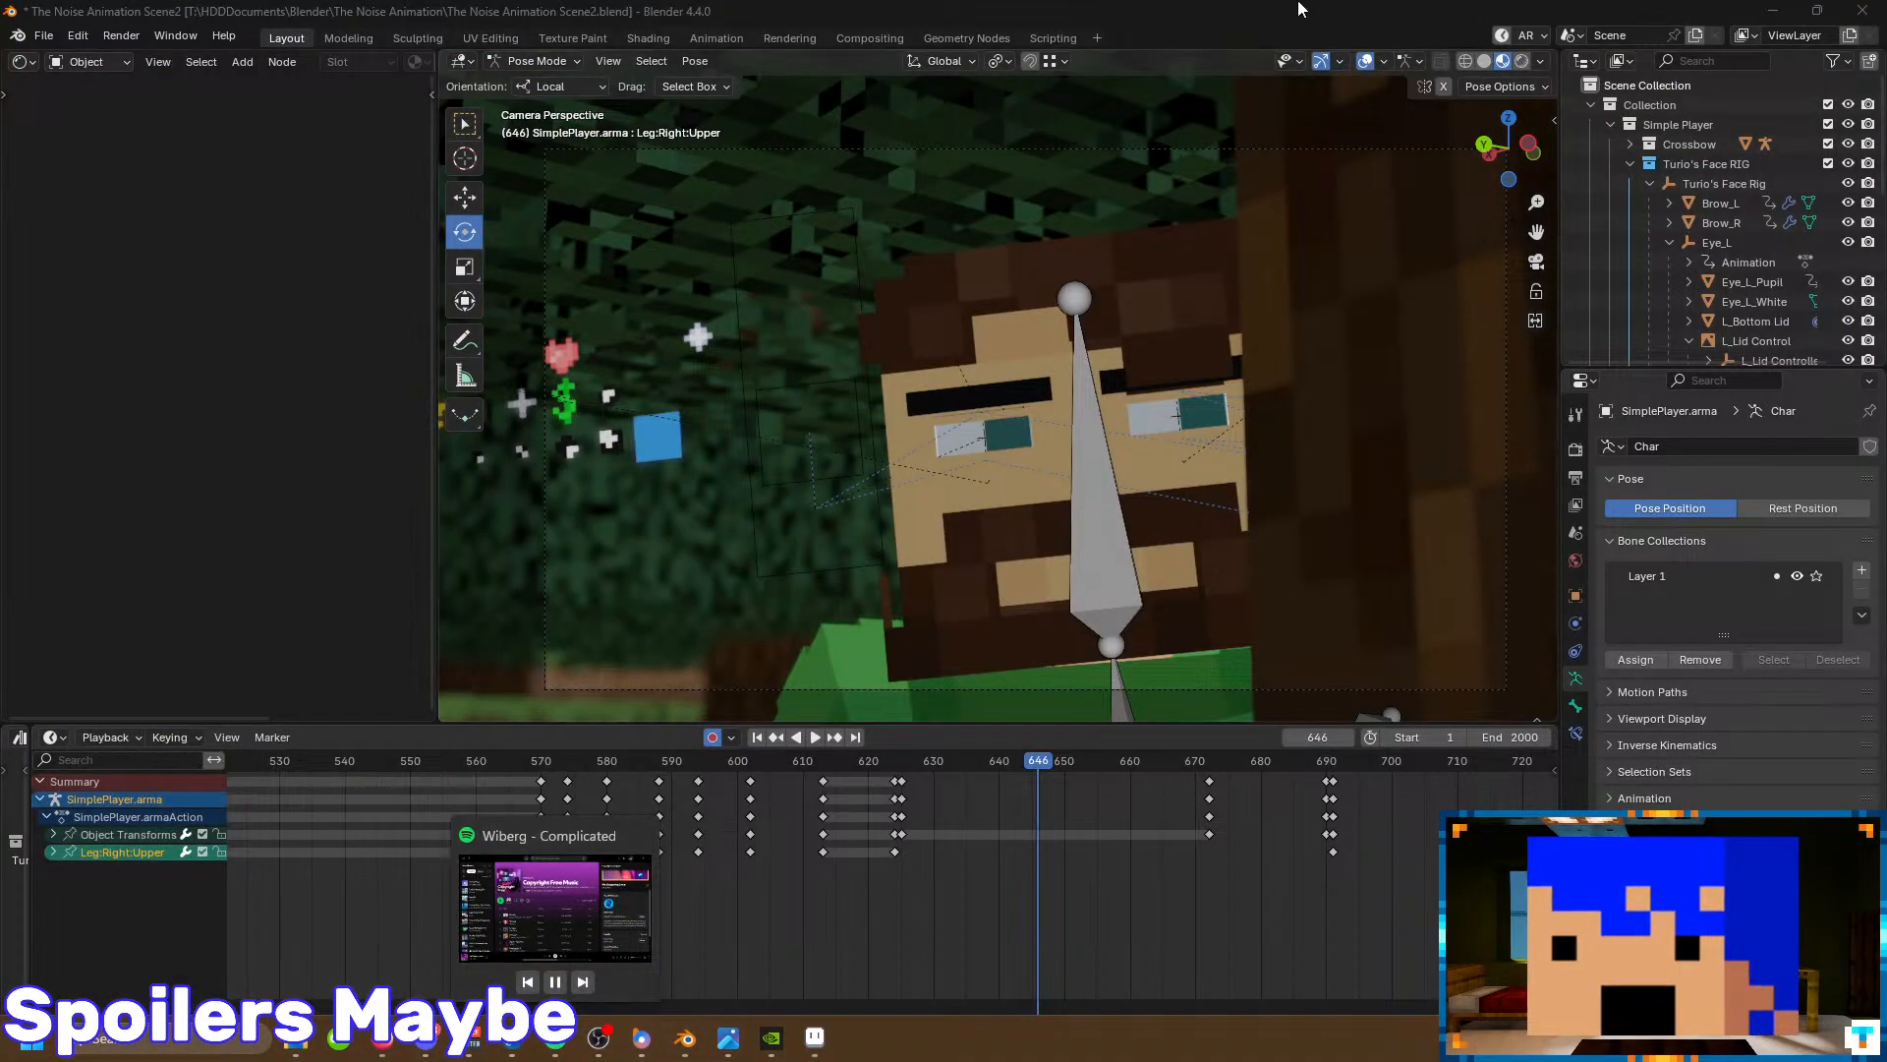
key("ctrl+s")
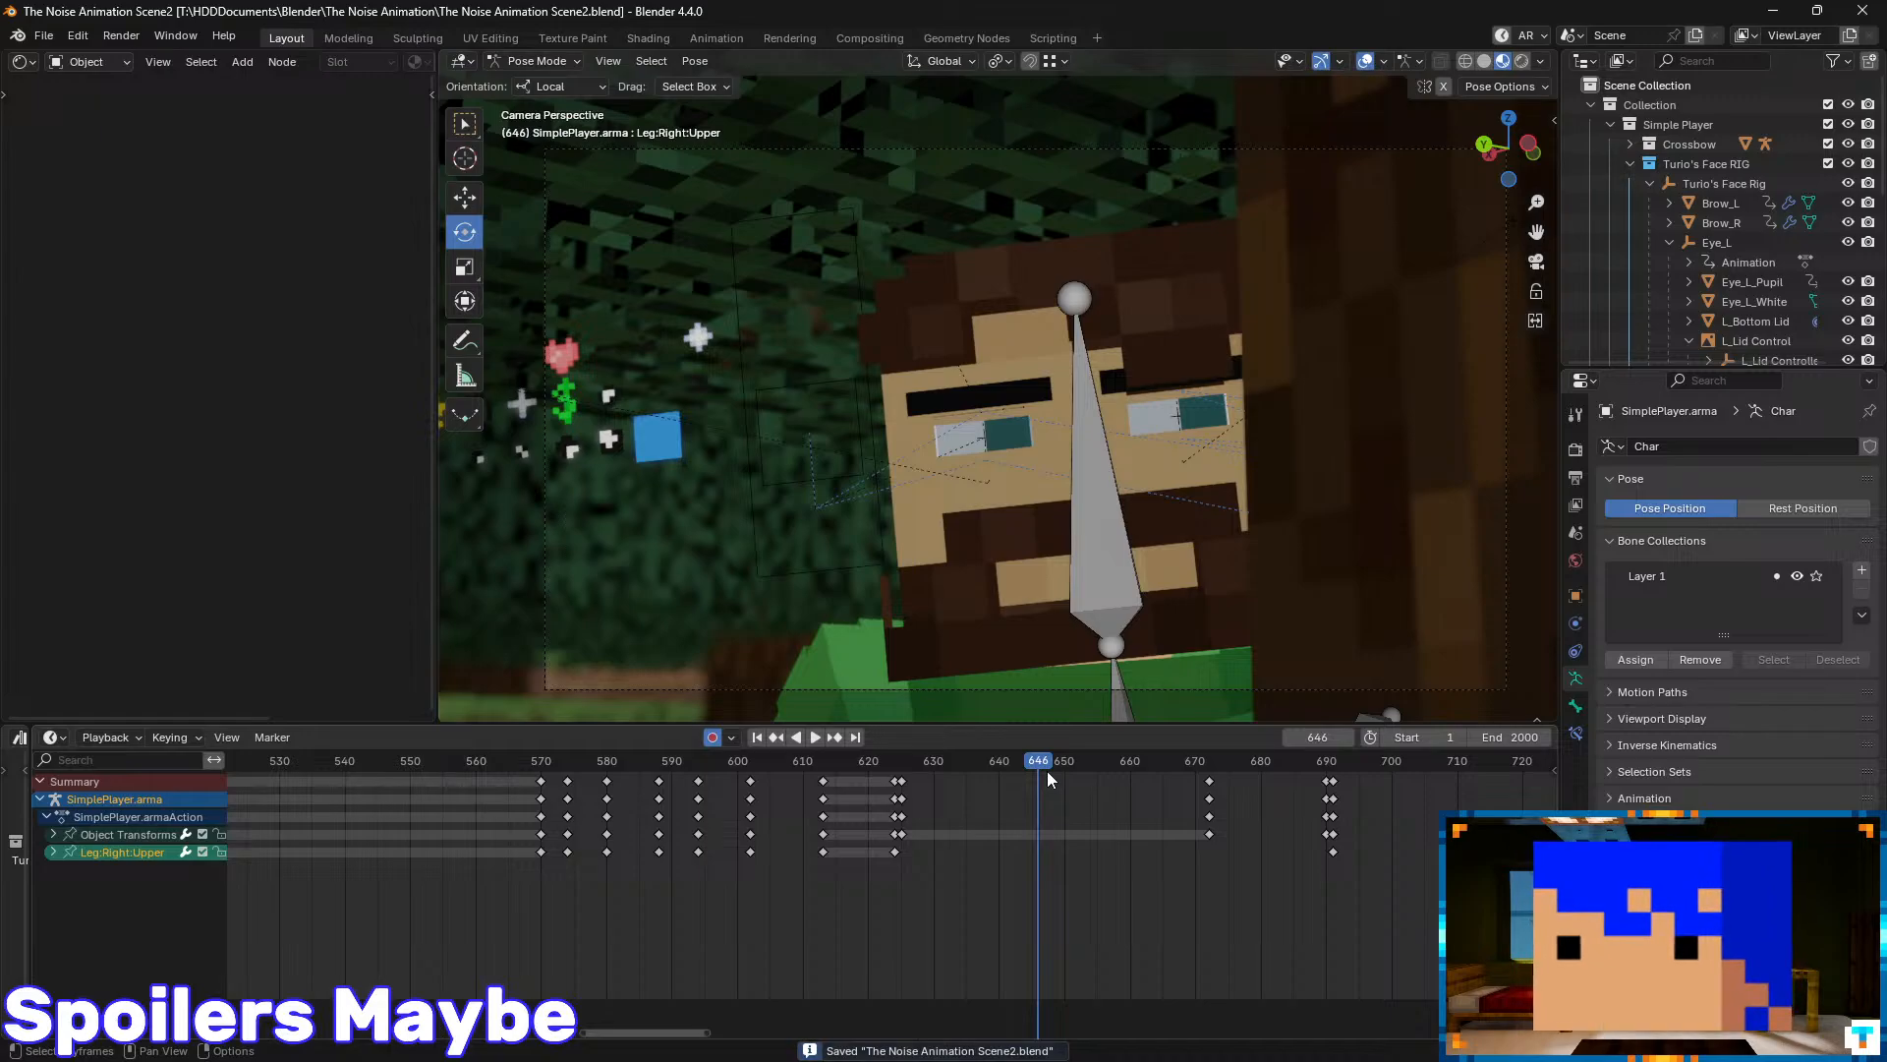
- Scrub back through the earlier shots from frame 646 to the feet close-up at frame 293, pausing at frame 545
left_click_drag(1040, 761, 358, 861)
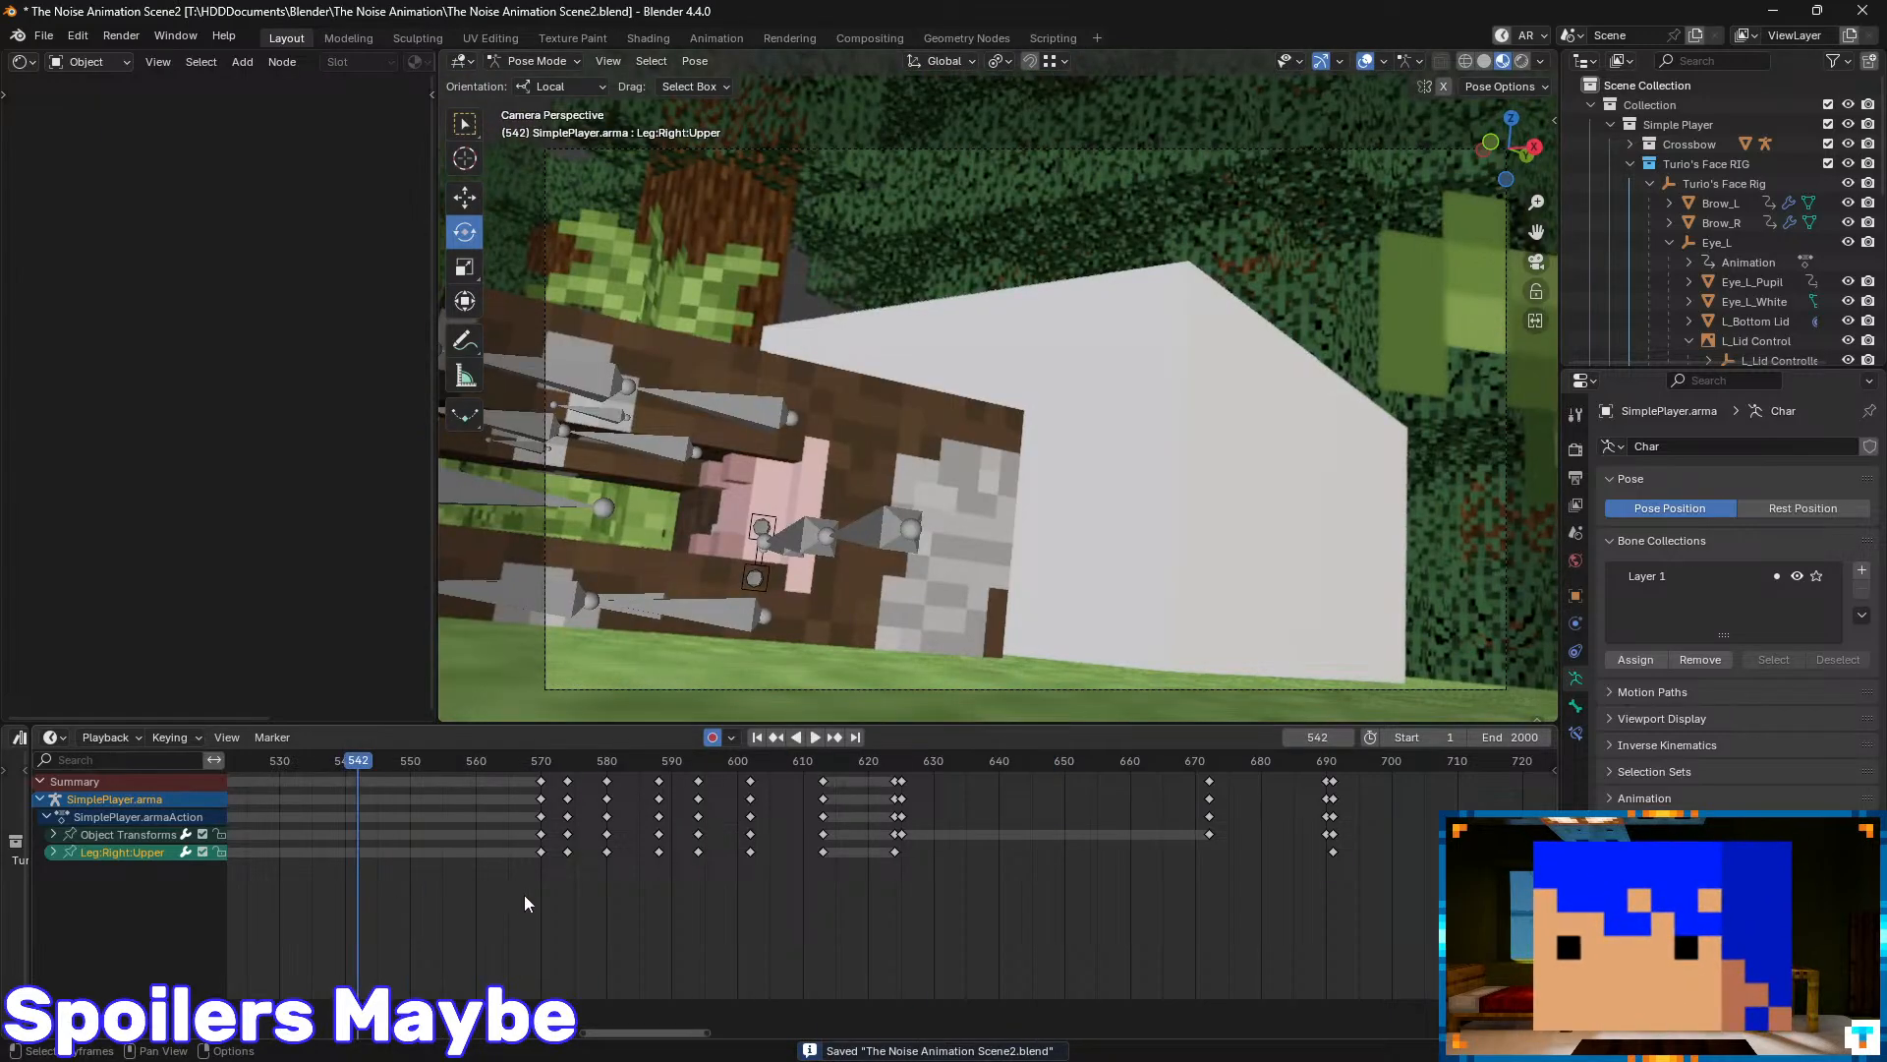
middle_click_drag(539, 897, 1142, 920)
scroll(869, 876, "left", 3, "ctrl")
key("Right")
key("Right")
key("Right")
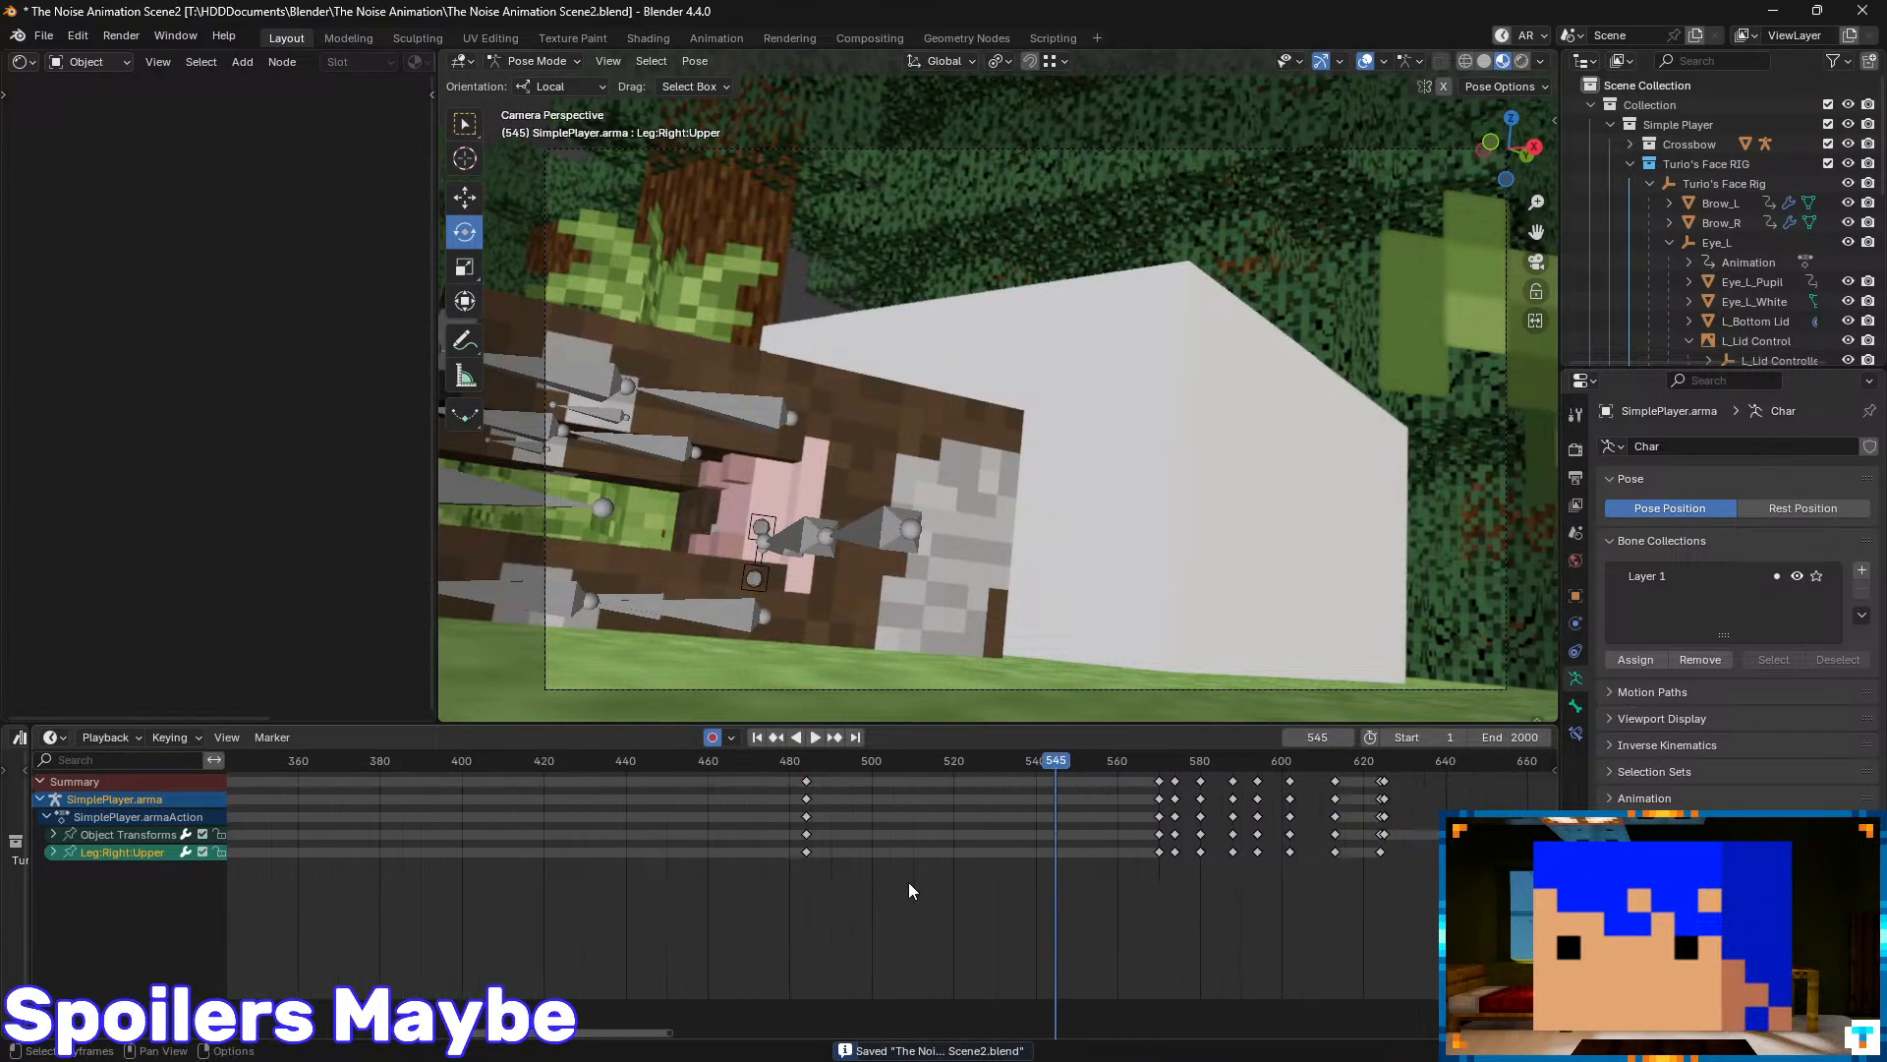
scroll(908, 881, "down", 4)
left_click_drag(1024, 763, 258, 831)
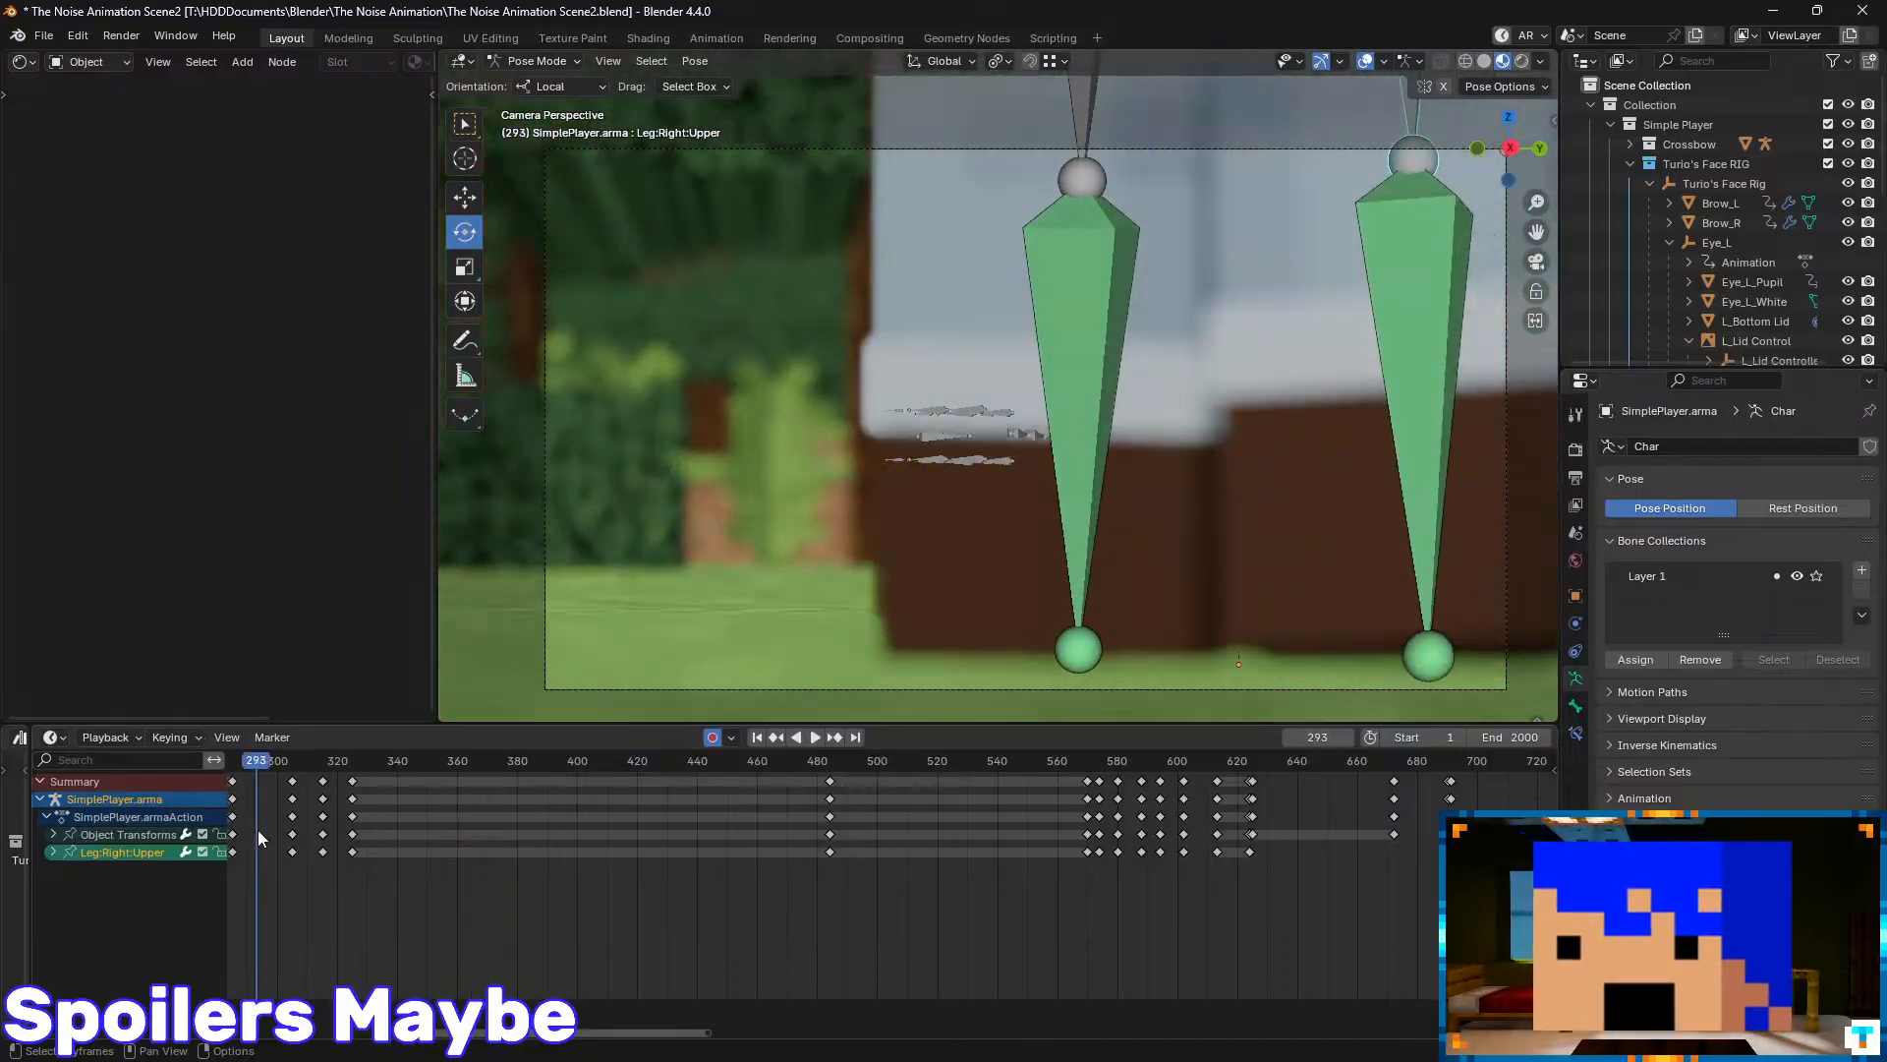
- Play the feet close-up around frame 290 and park the playhead at frame 315
middle_click_drag(323, 828, 999, 783)
key("space")
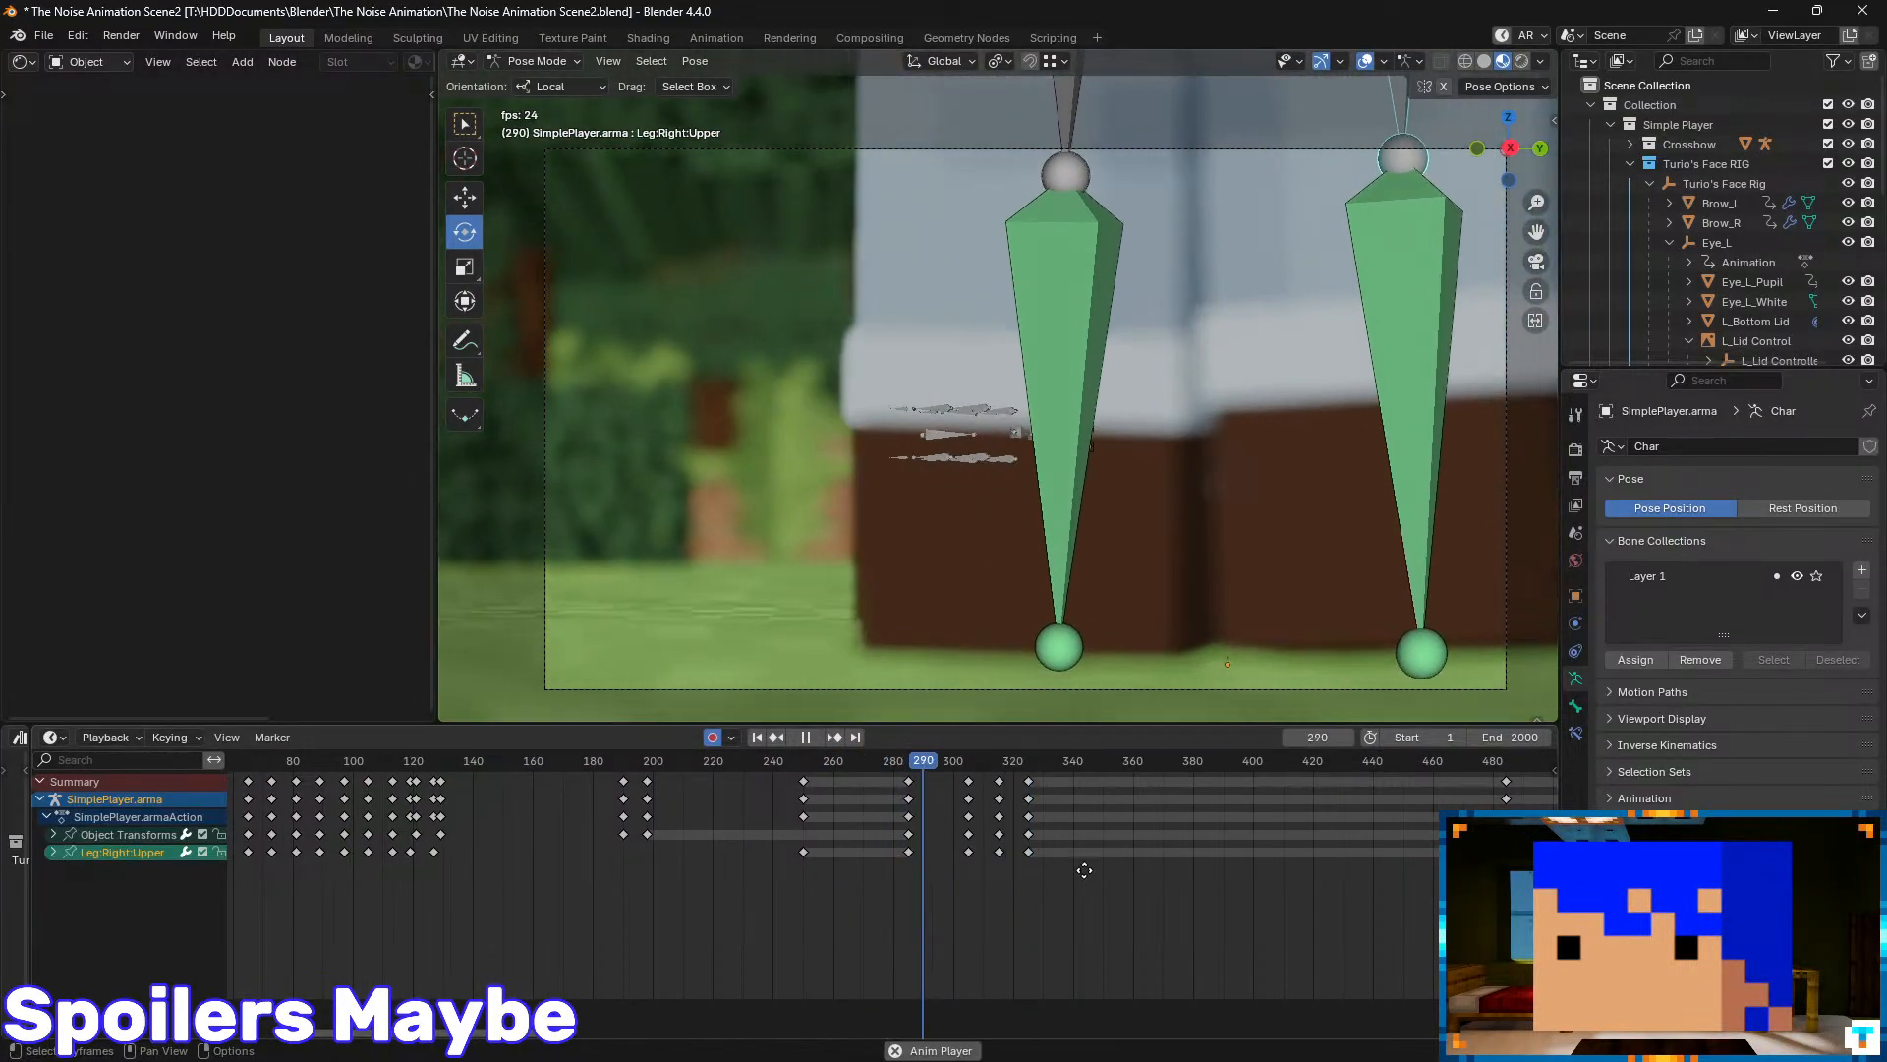
mouse_move(986, 765)
left_mouse_down()
mouse_move(922, 762)
mouse_move(958, 774)
left_mouse_up()
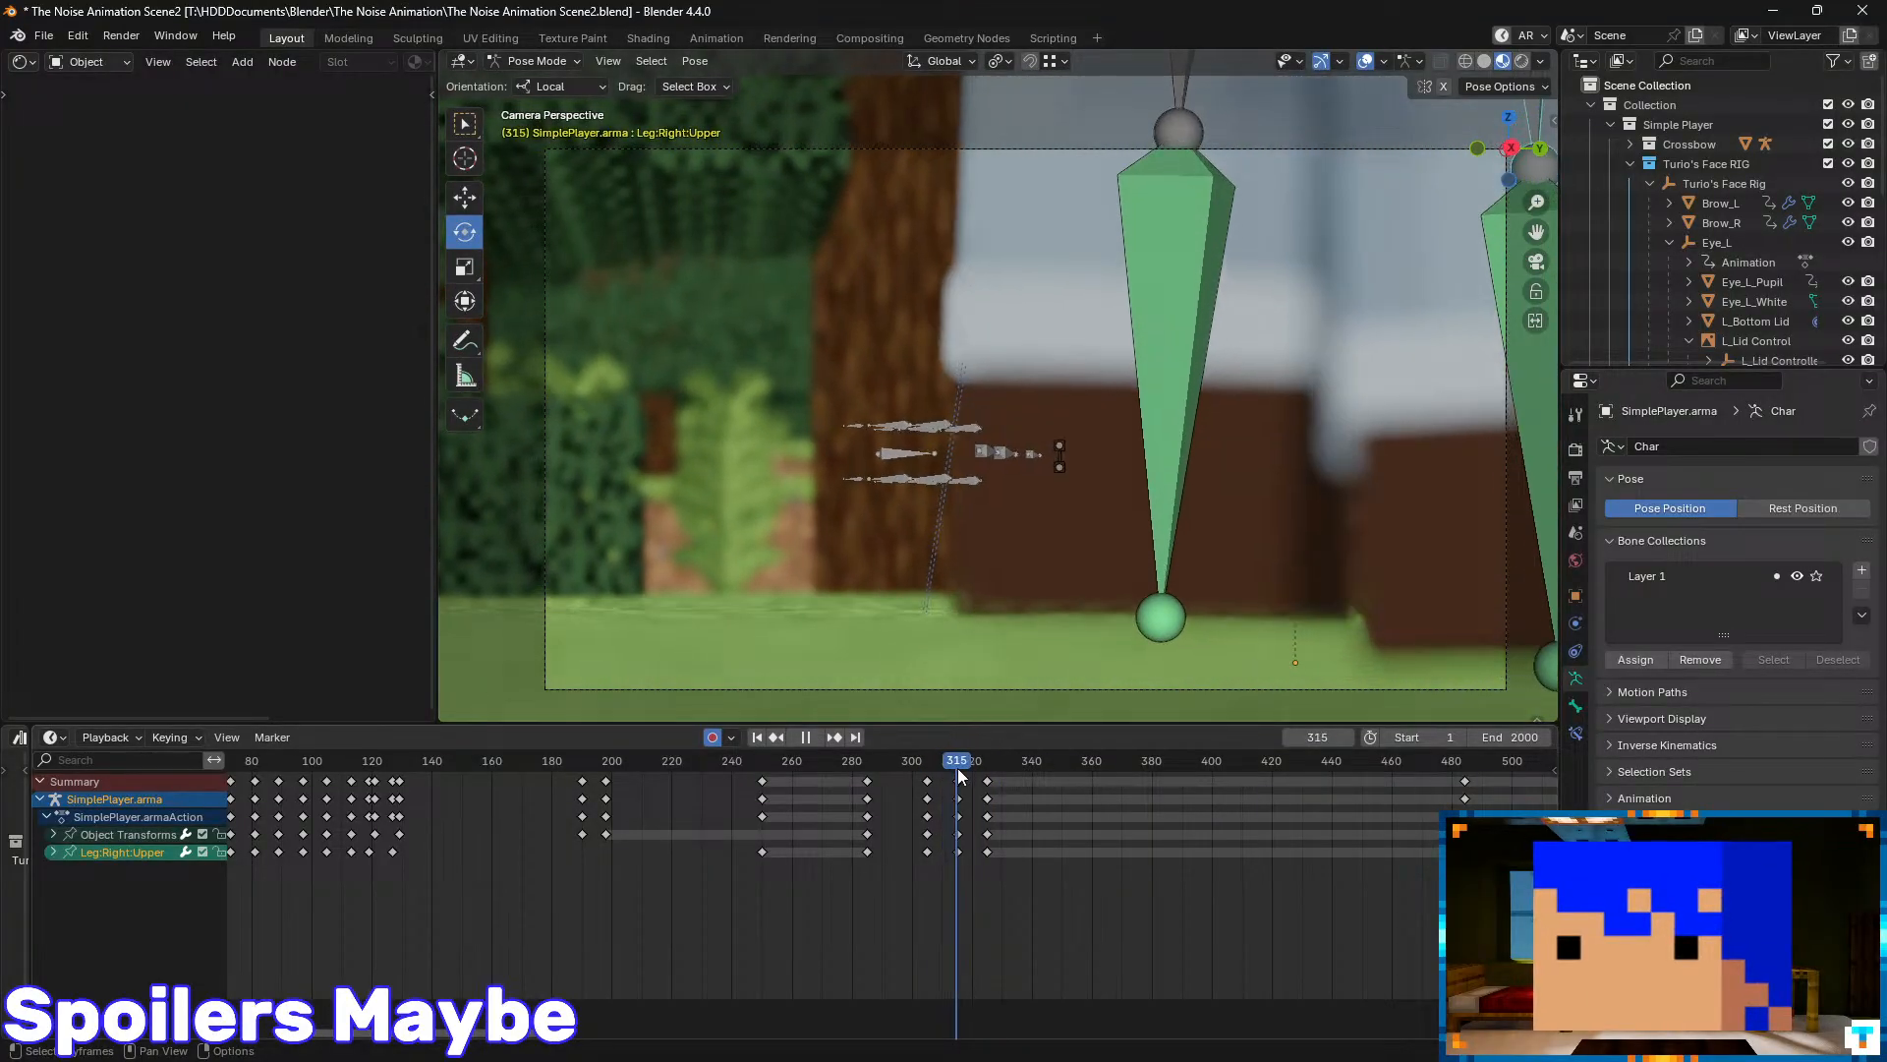
- Select the upper left leg bone at frame 315 and save the file
scroll(1120, 246, "down", 3)
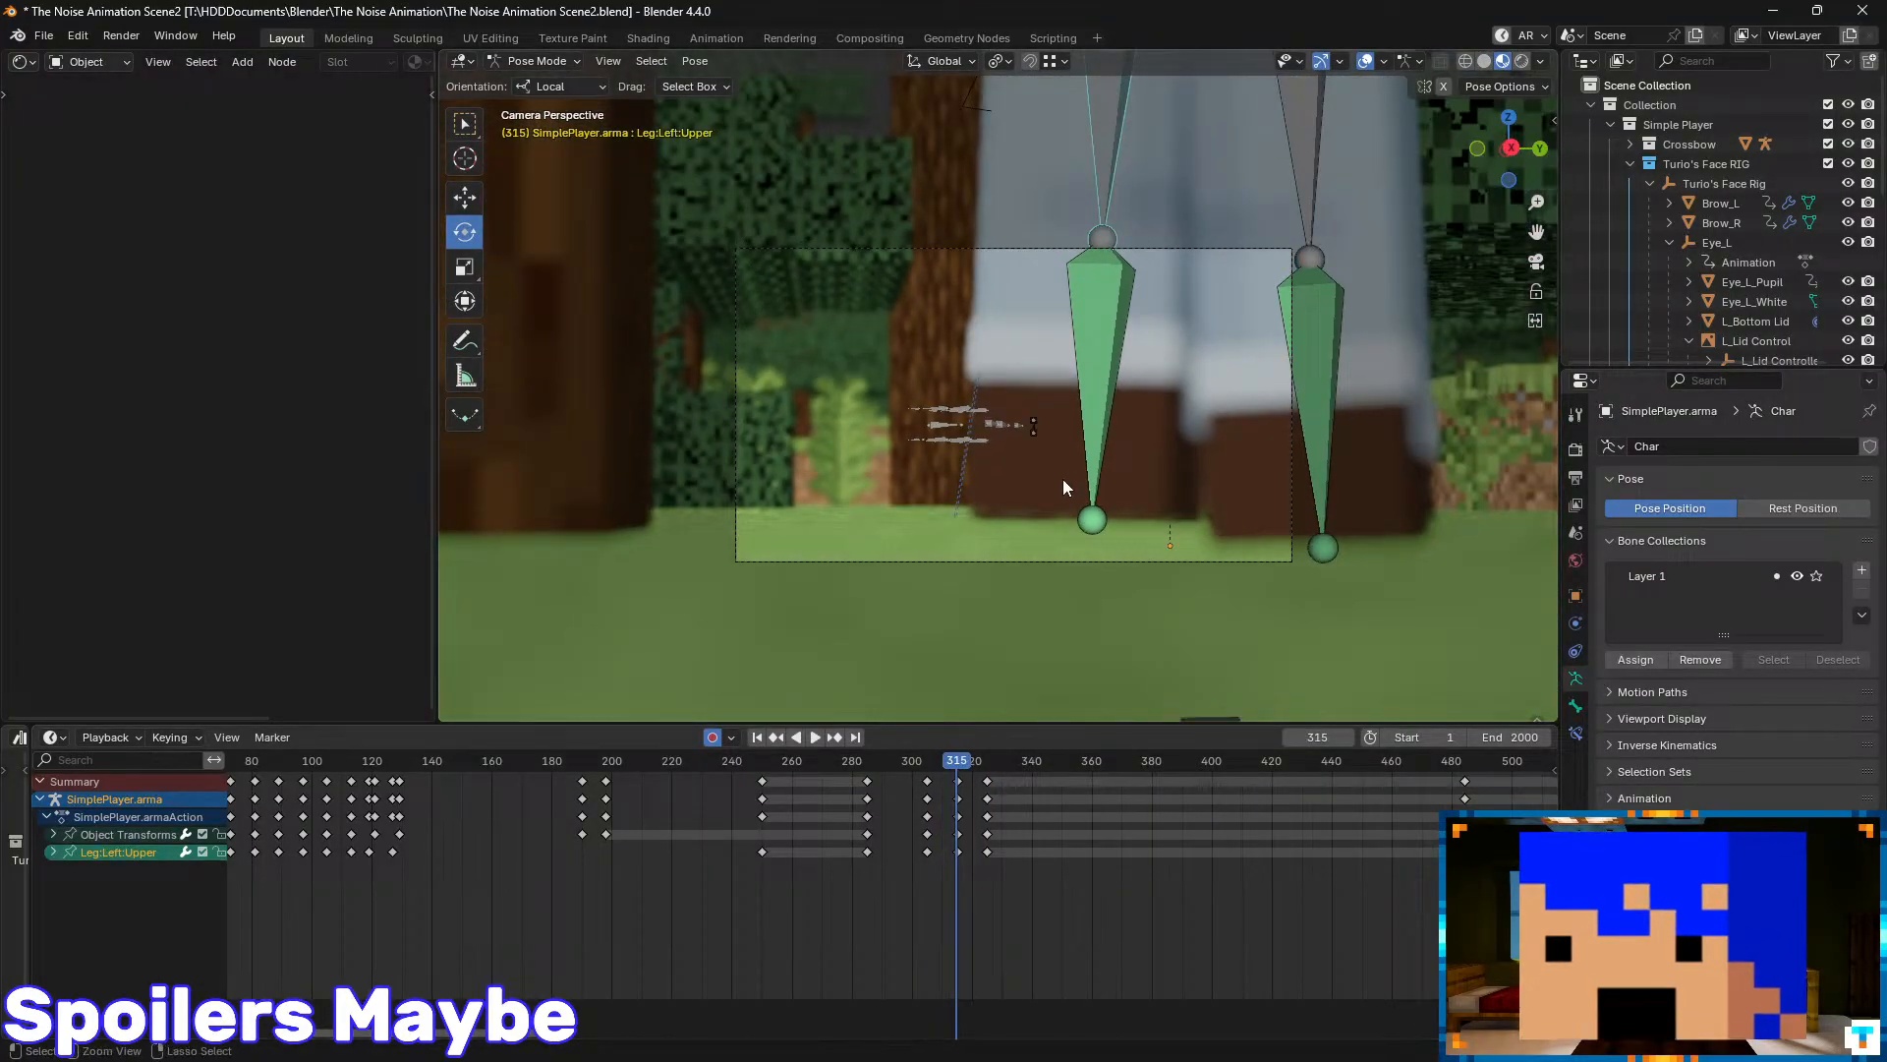
key("ctrl+s")
scroll(1001, 793, "up", 3)
- Play the left leg's step from frame 315 and return the playhead to that frame
middle_click_drag(1019, 792, 865, 767)
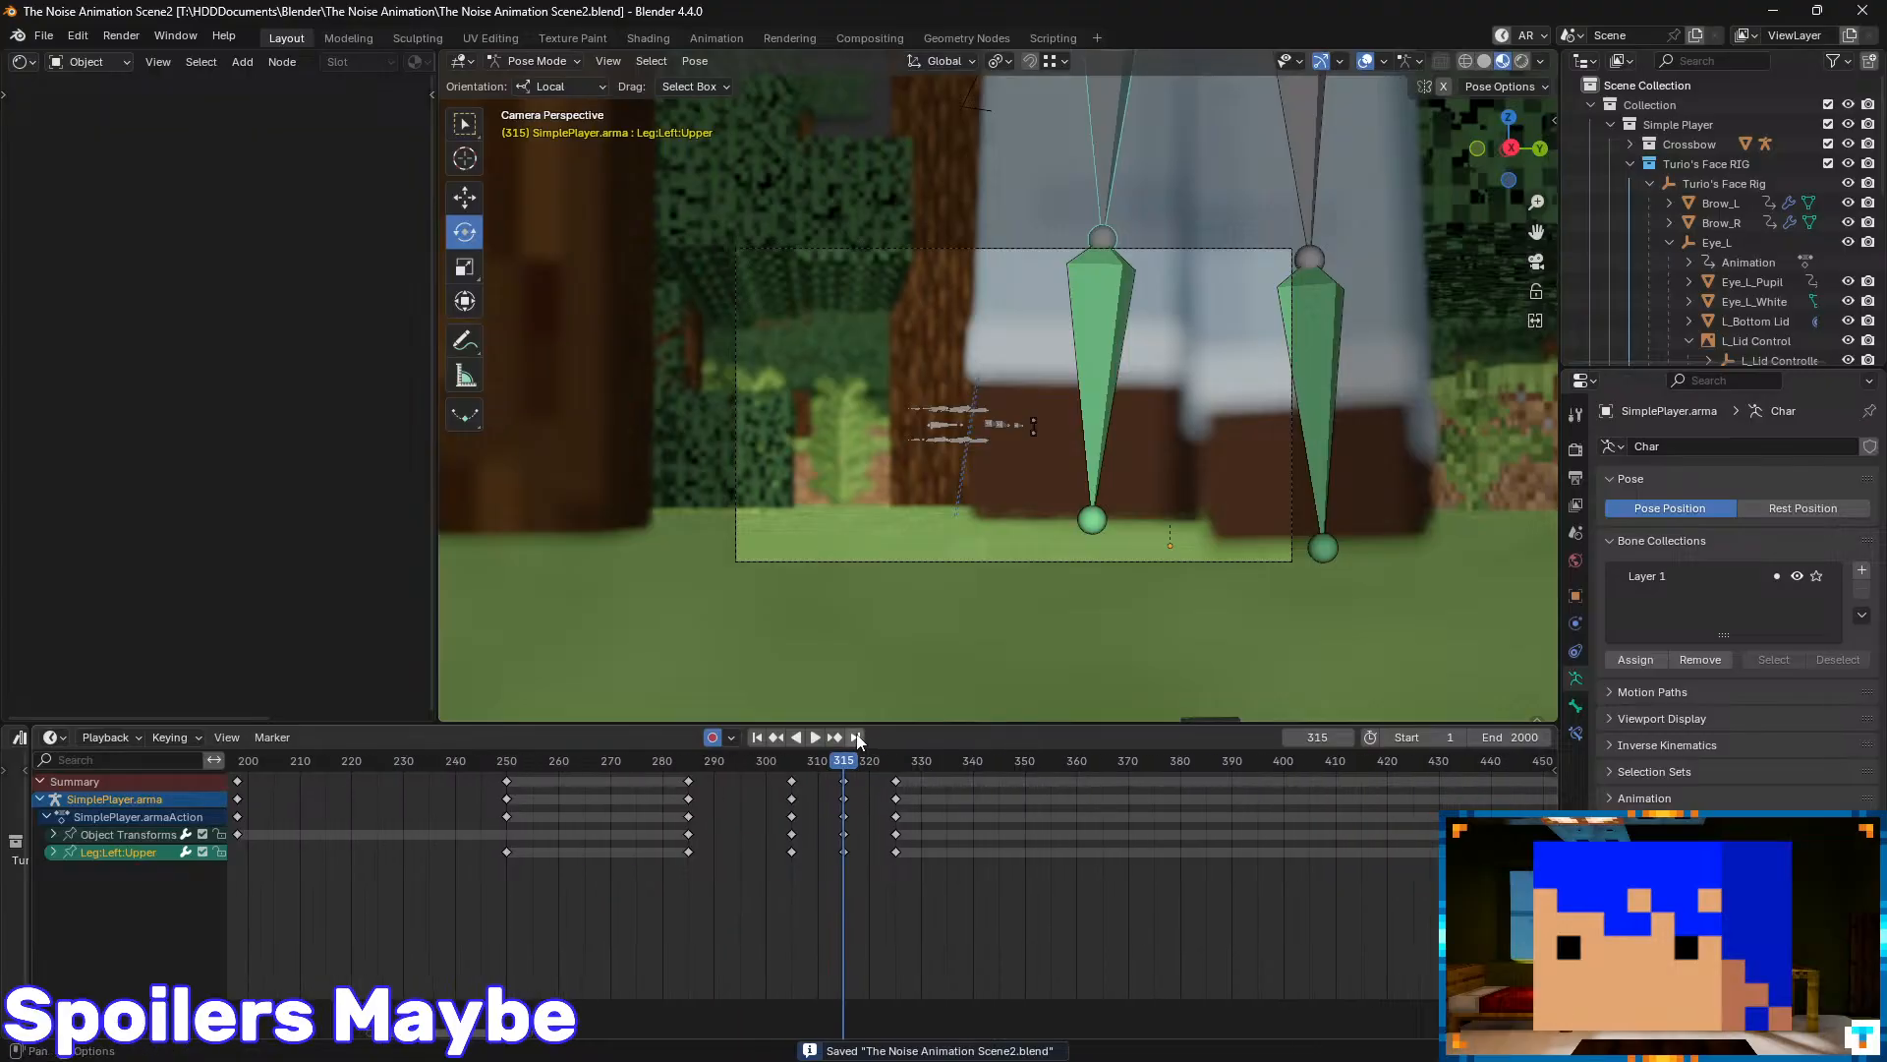
key("space")
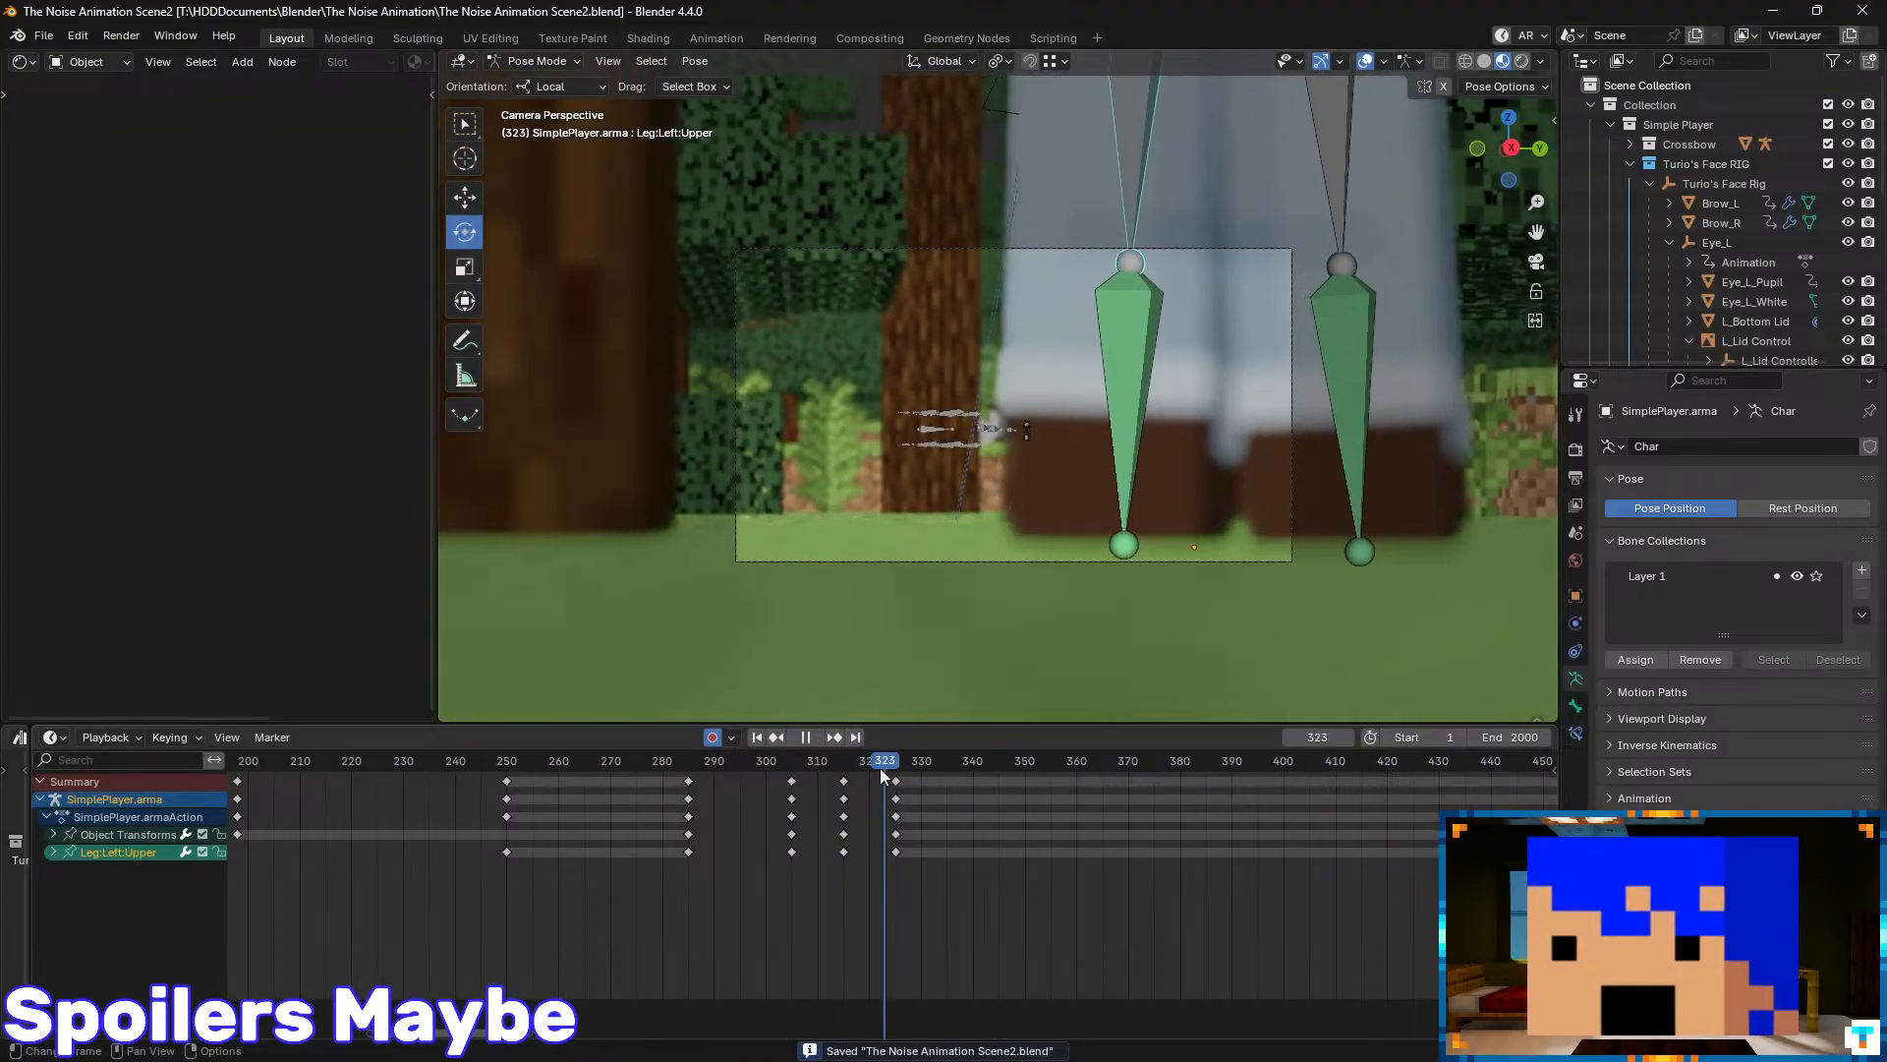
left_click(846, 770)
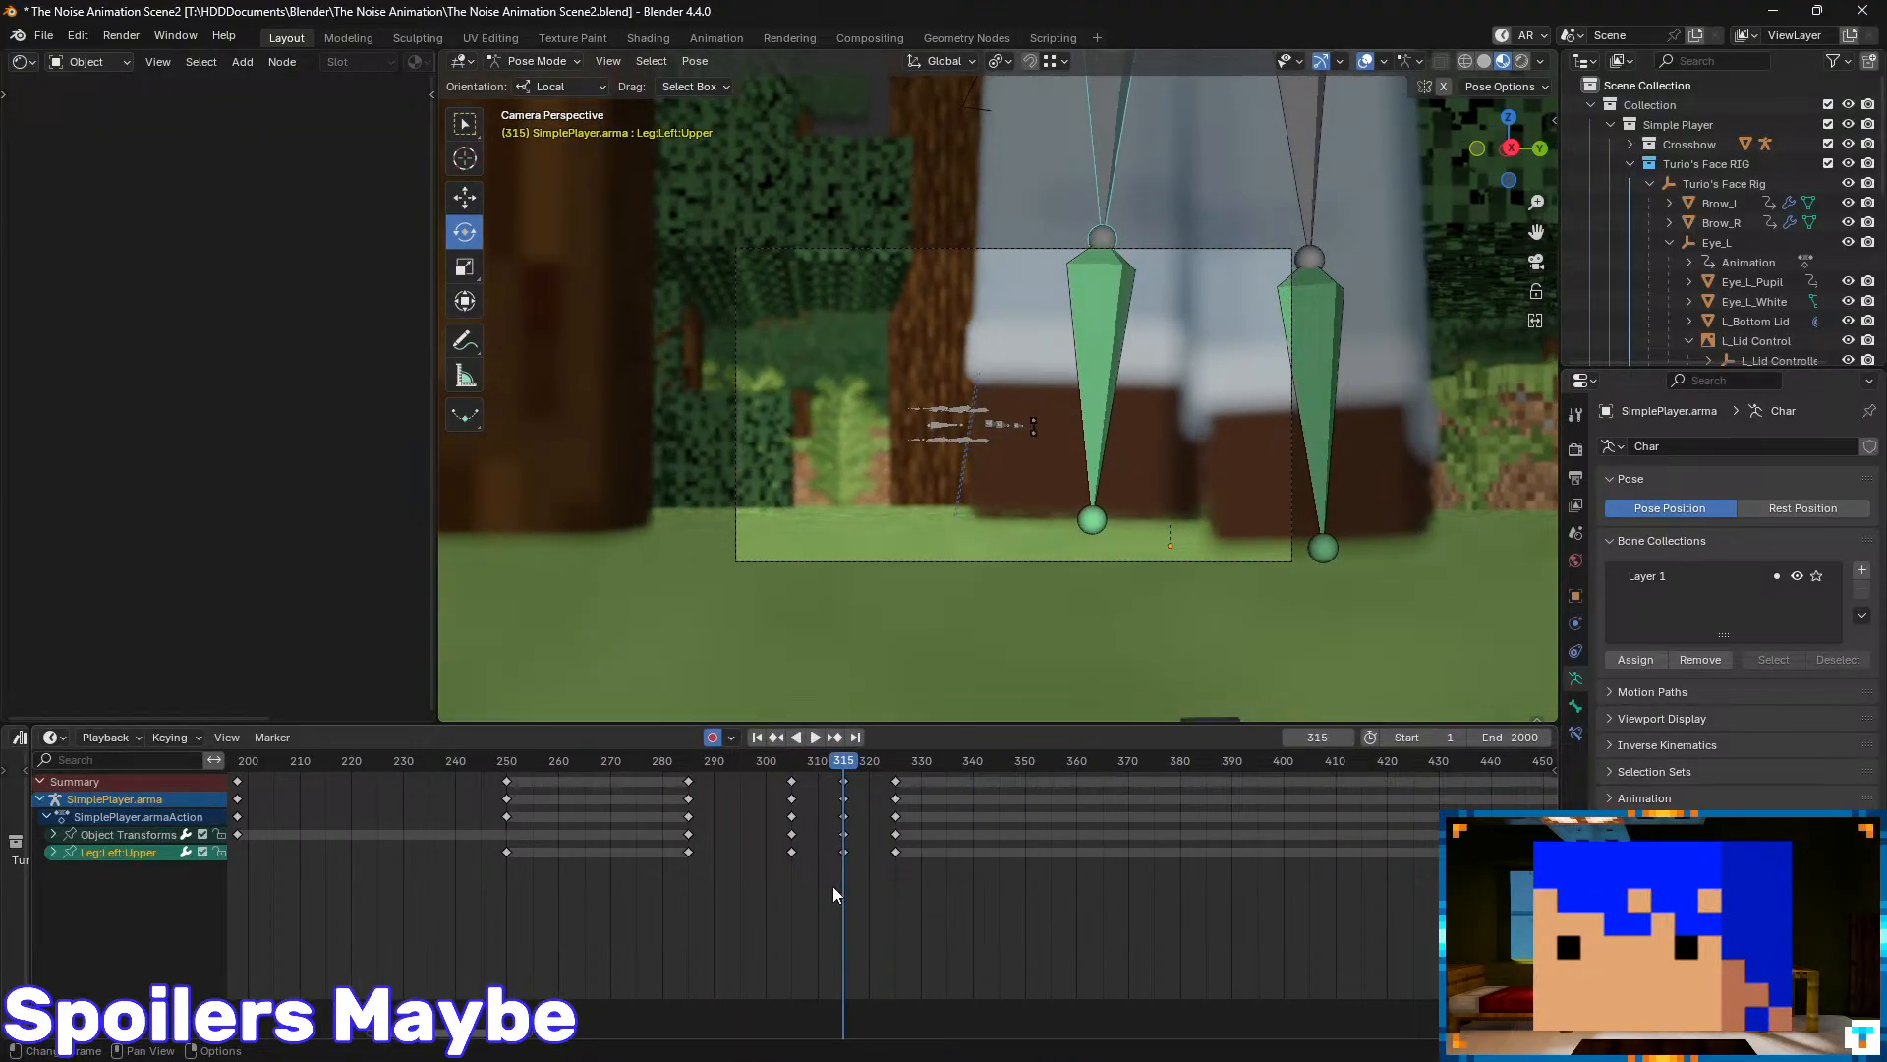
- Set the upper left leg's keyframe at frame 315 to Linear interpolation and replay the step
right_click(840, 853)
mouse_move(841, 853)
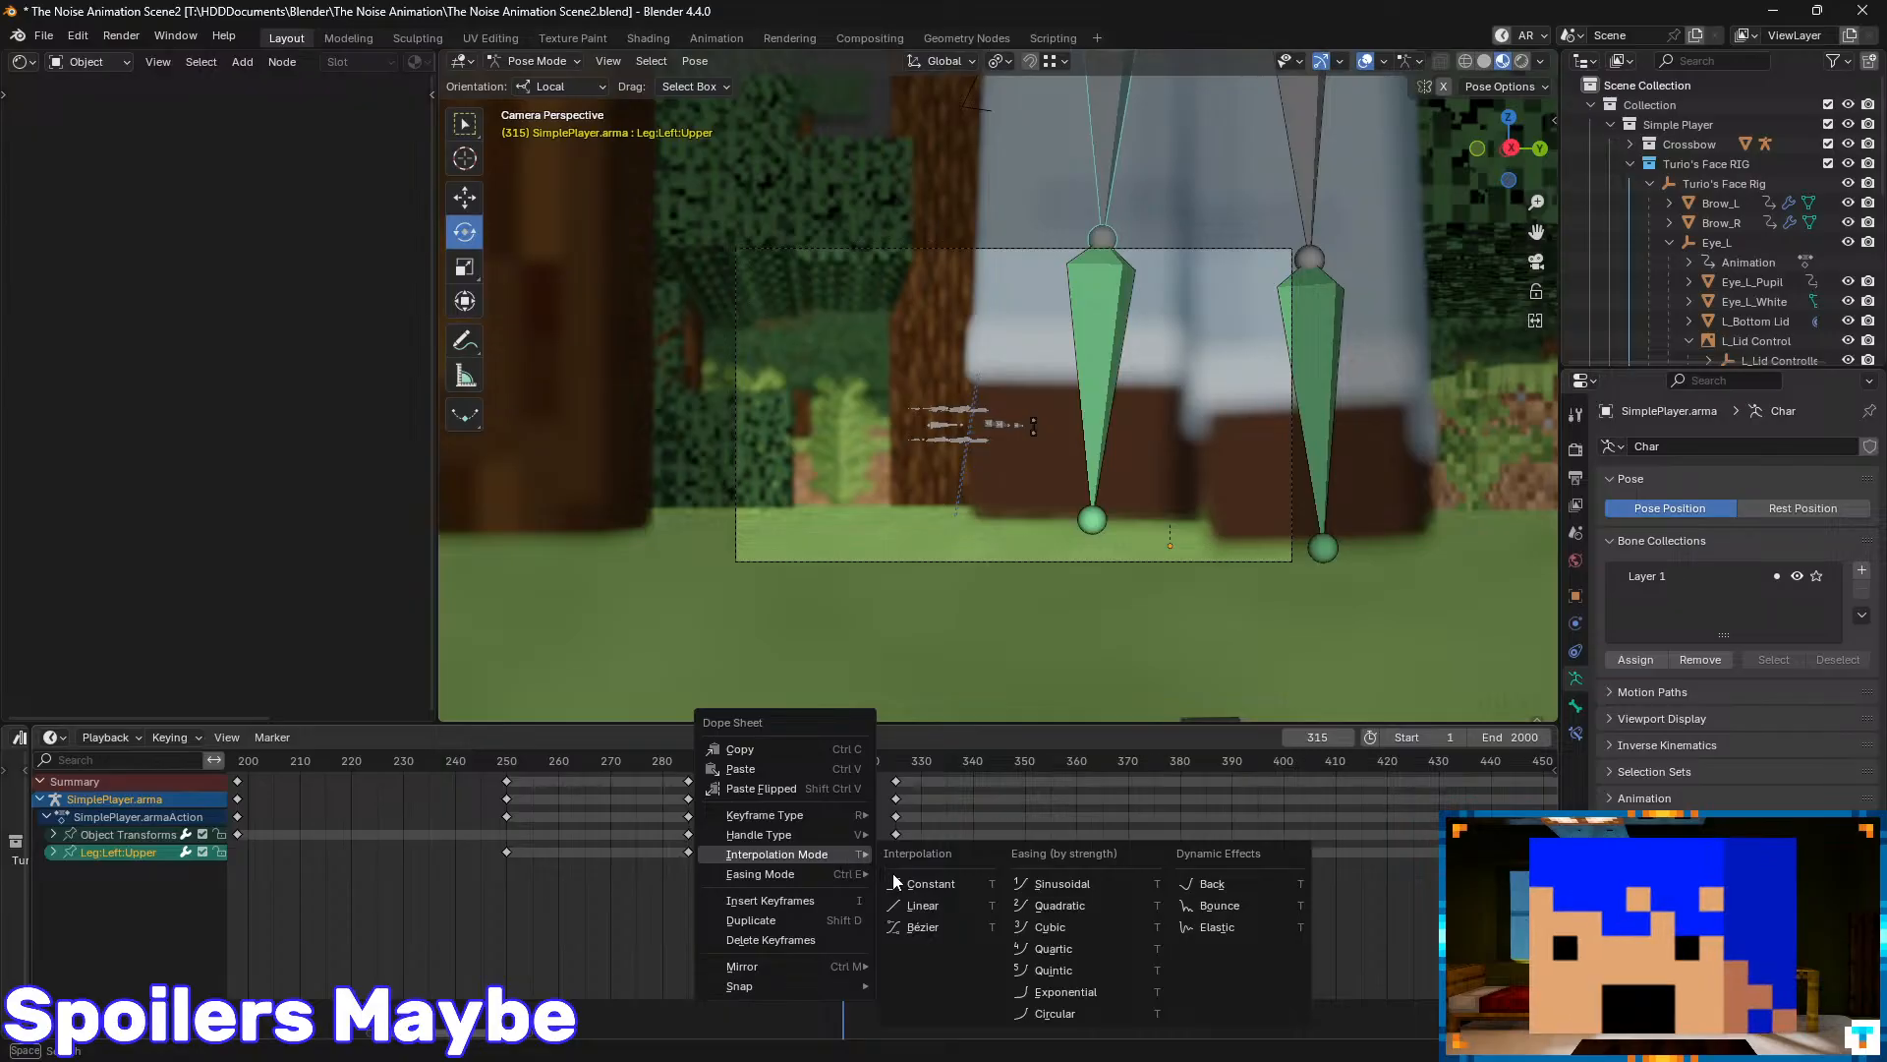
left_click(923, 905)
mouse_move(843, 758)
left_mouse_down()
mouse_move(801, 772)
mouse_move(864, 763)
mouse_move(833, 764)
mouse_move(864, 767)
mouse_move(847, 777)
left_mouse_up()
key("space")
key("space")
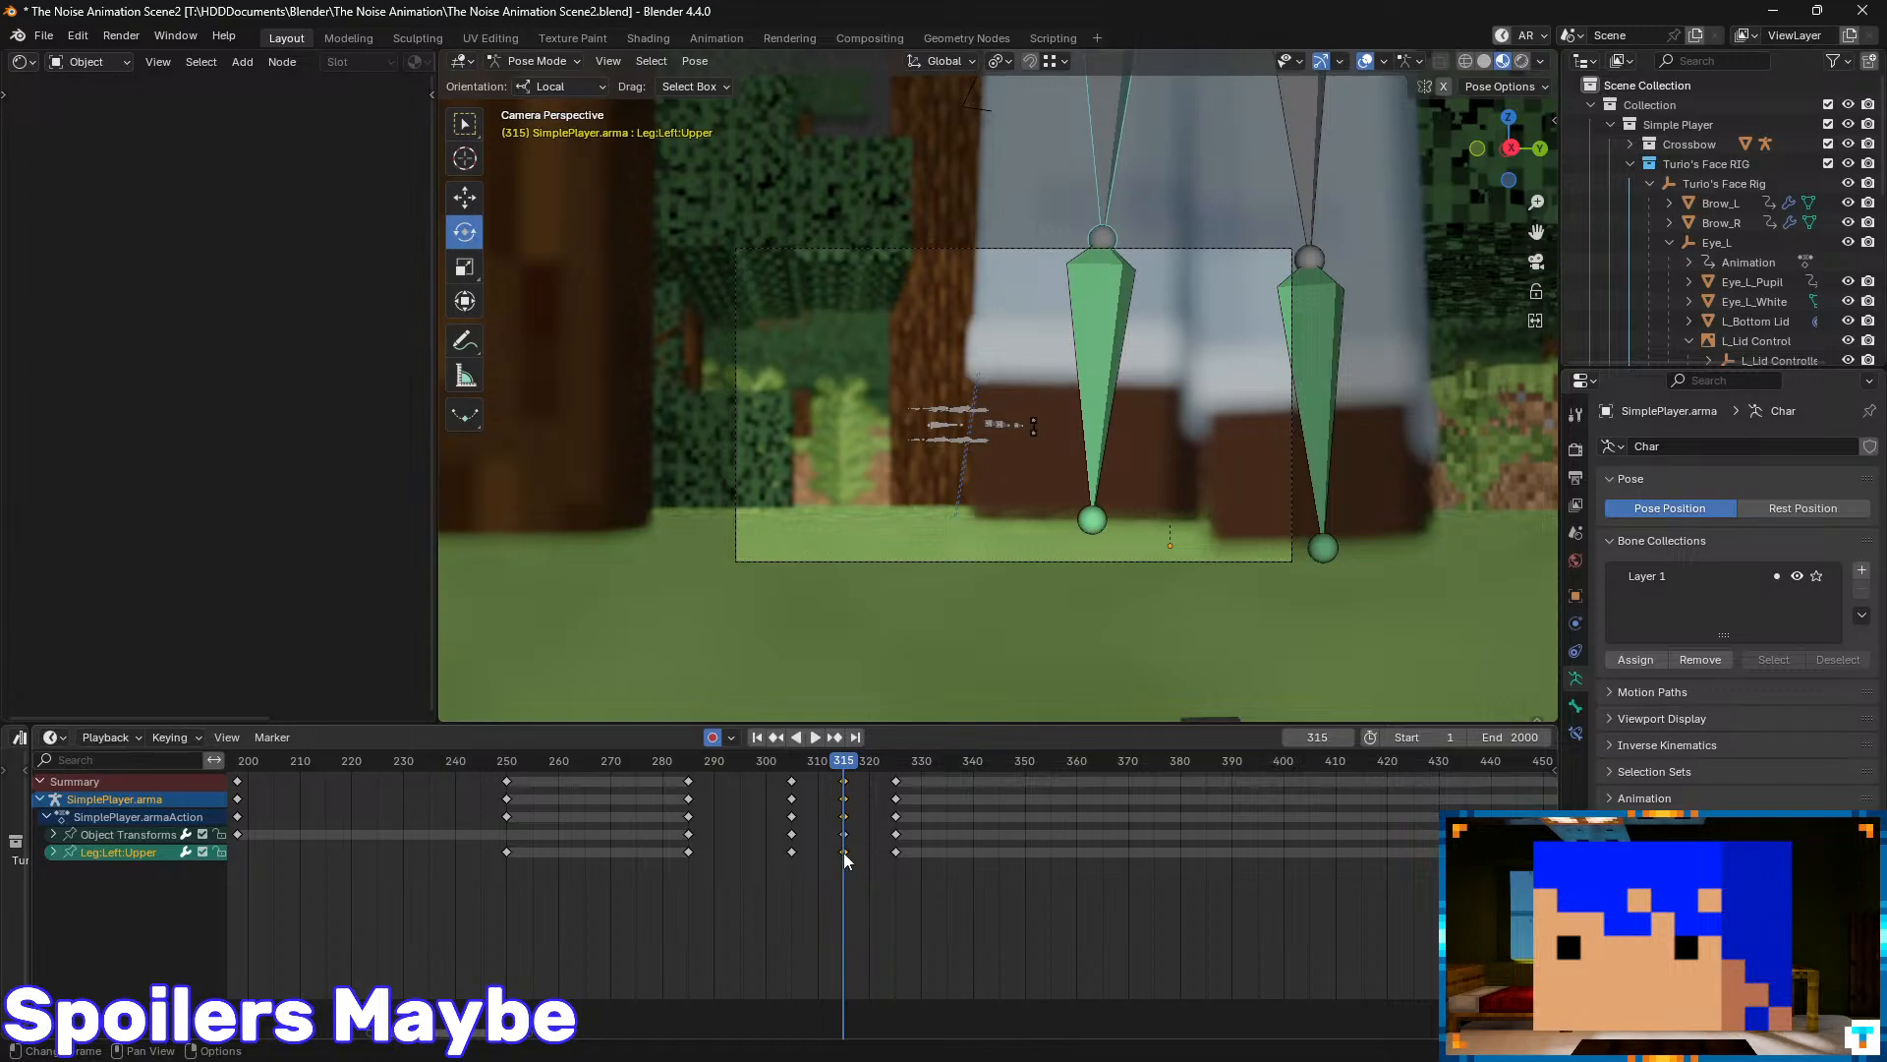
- Set the easing mode of the upper left leg's keyframe at frame 315 to Ease Out and scrub back to frame 305
right_click(844, 852)
mouse_move(845, 870)
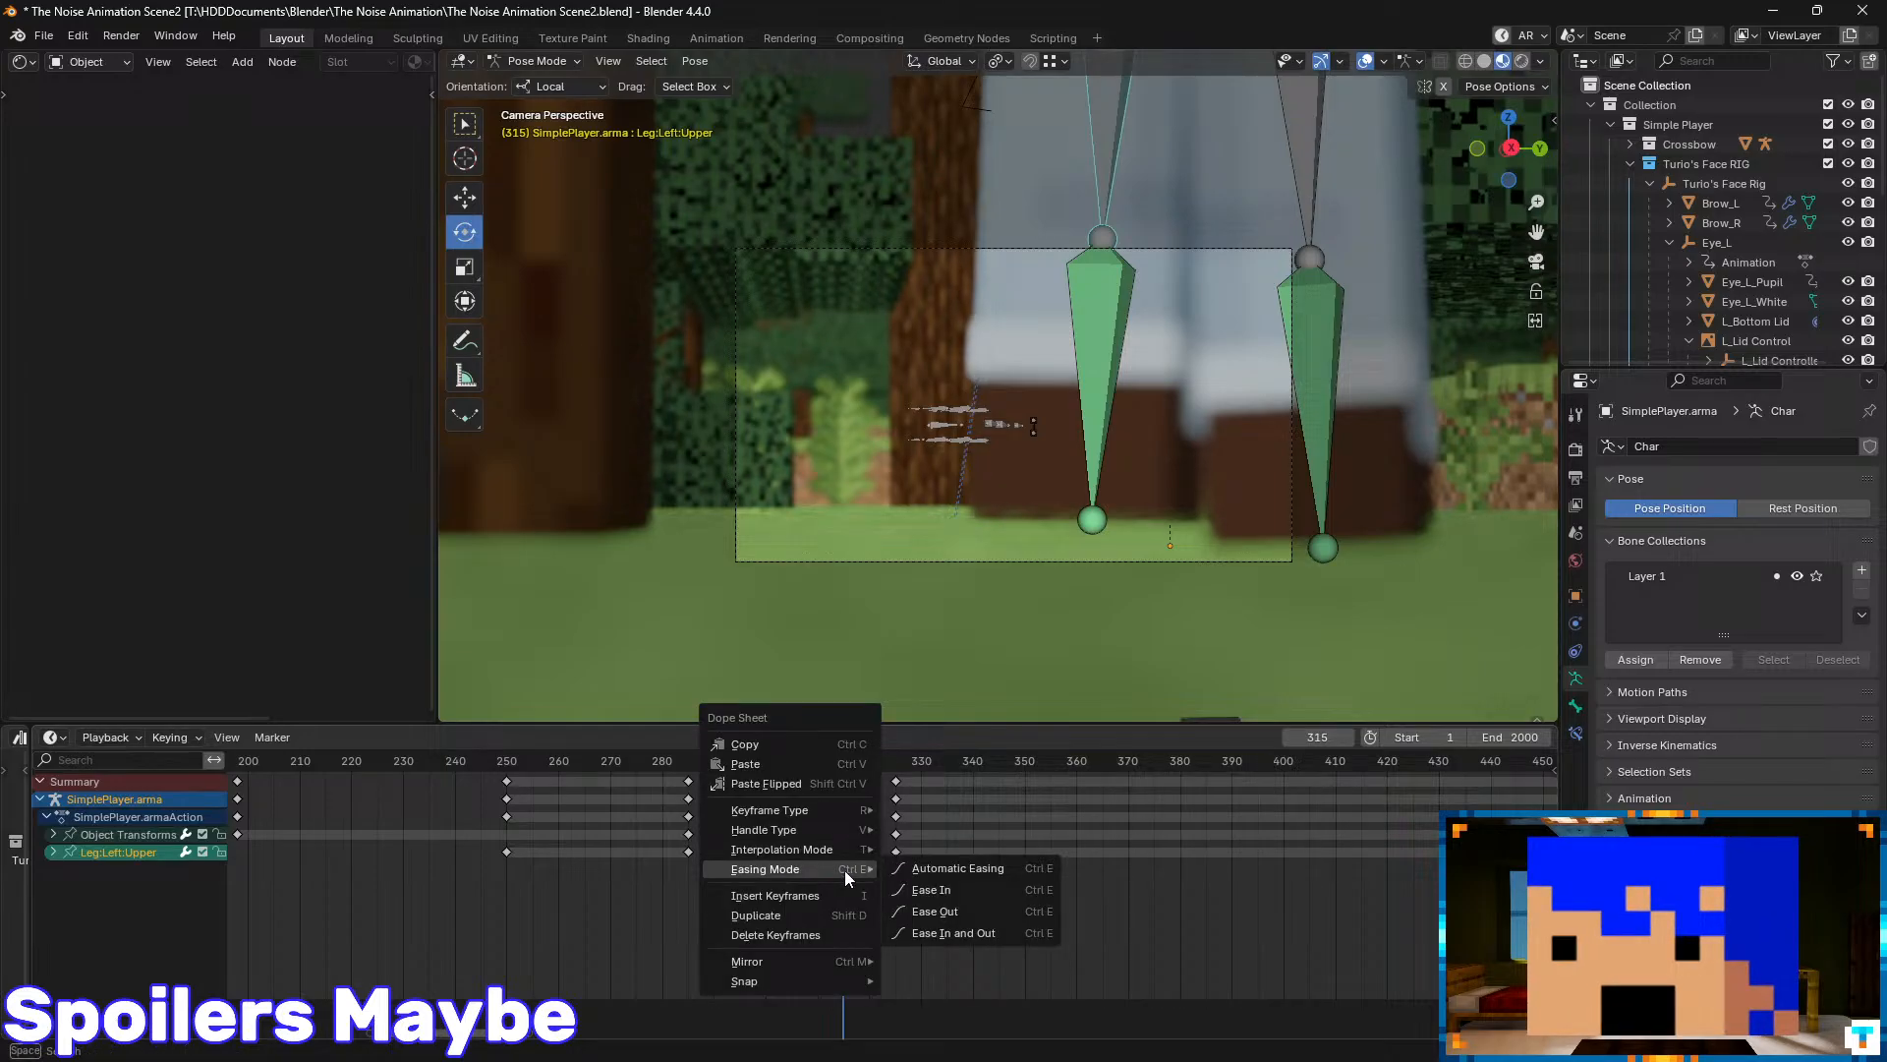
left_click(933, 913)
left_click_drag(852, 759, 789, 771)
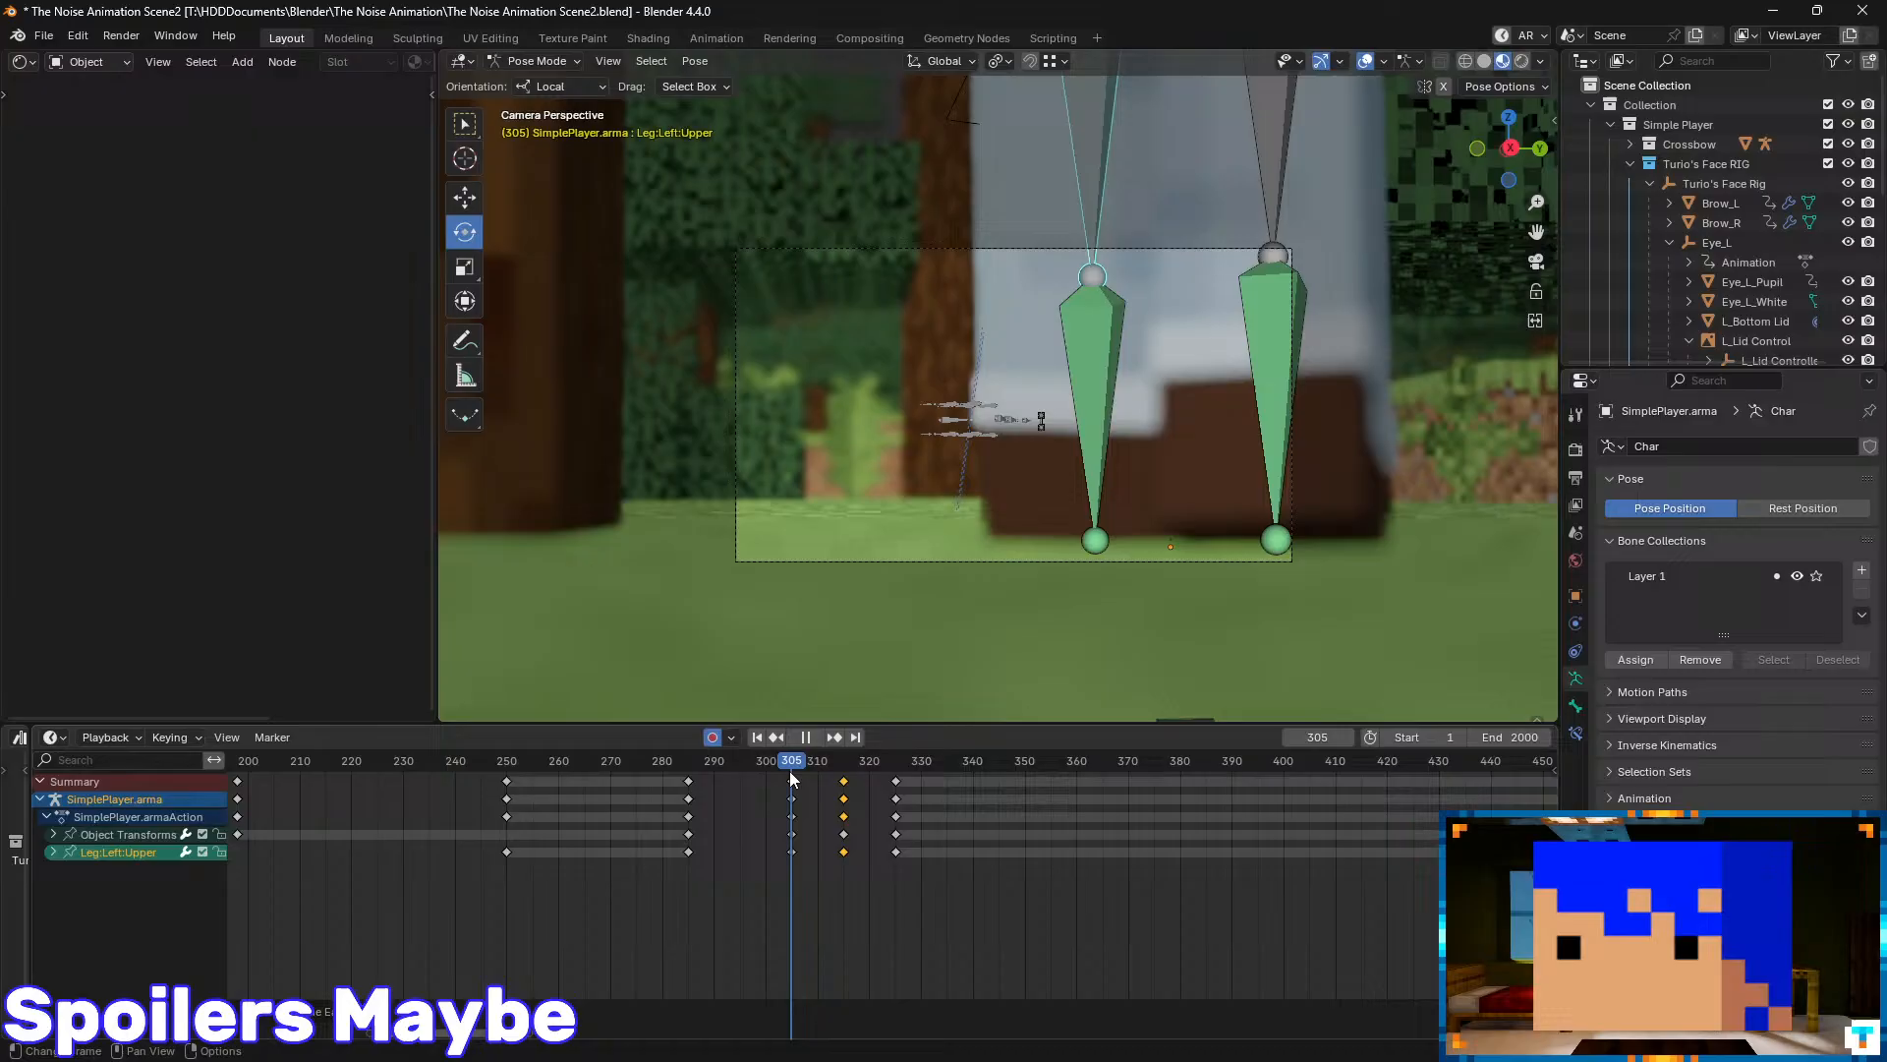
- Change the easing mode of the upper left leg's keyframe at frame 305 and replay from there
right_click(792, 852)
mouse_move(792, 852)
left_click(851, 878)
key("space")
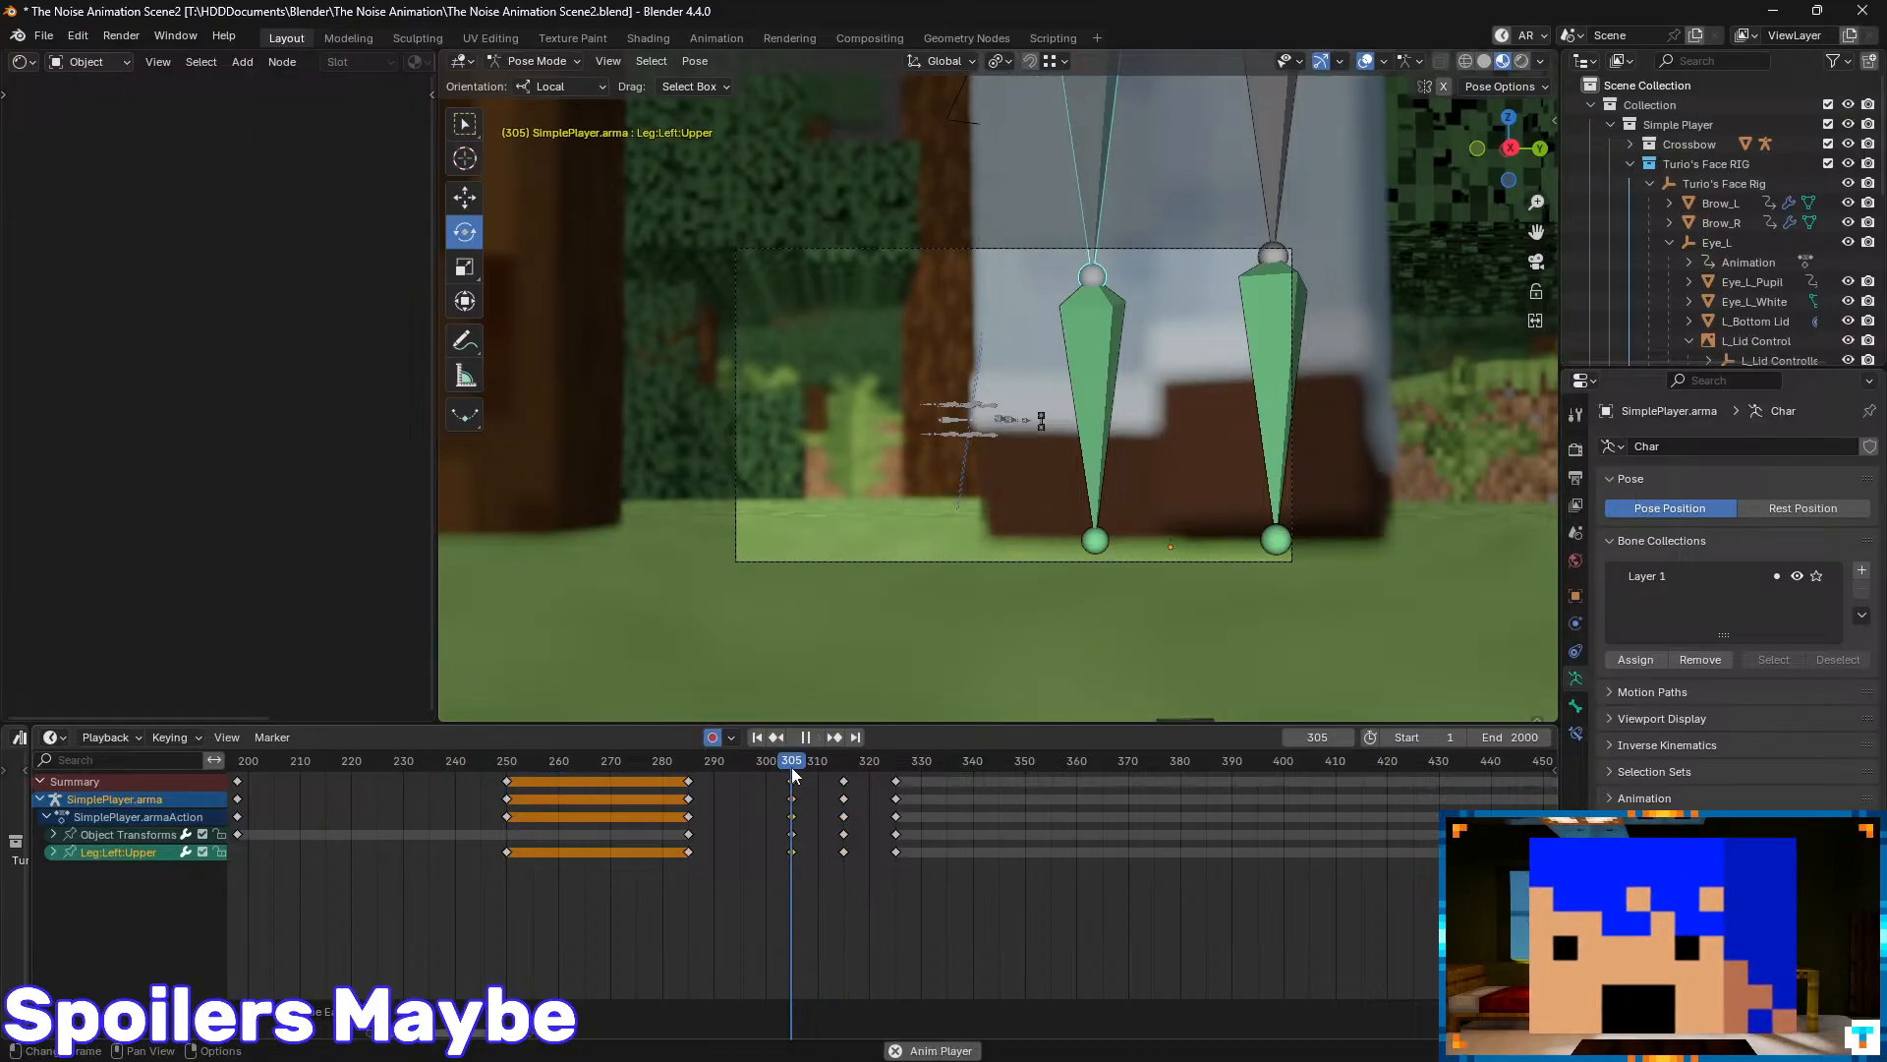
key("Escape")
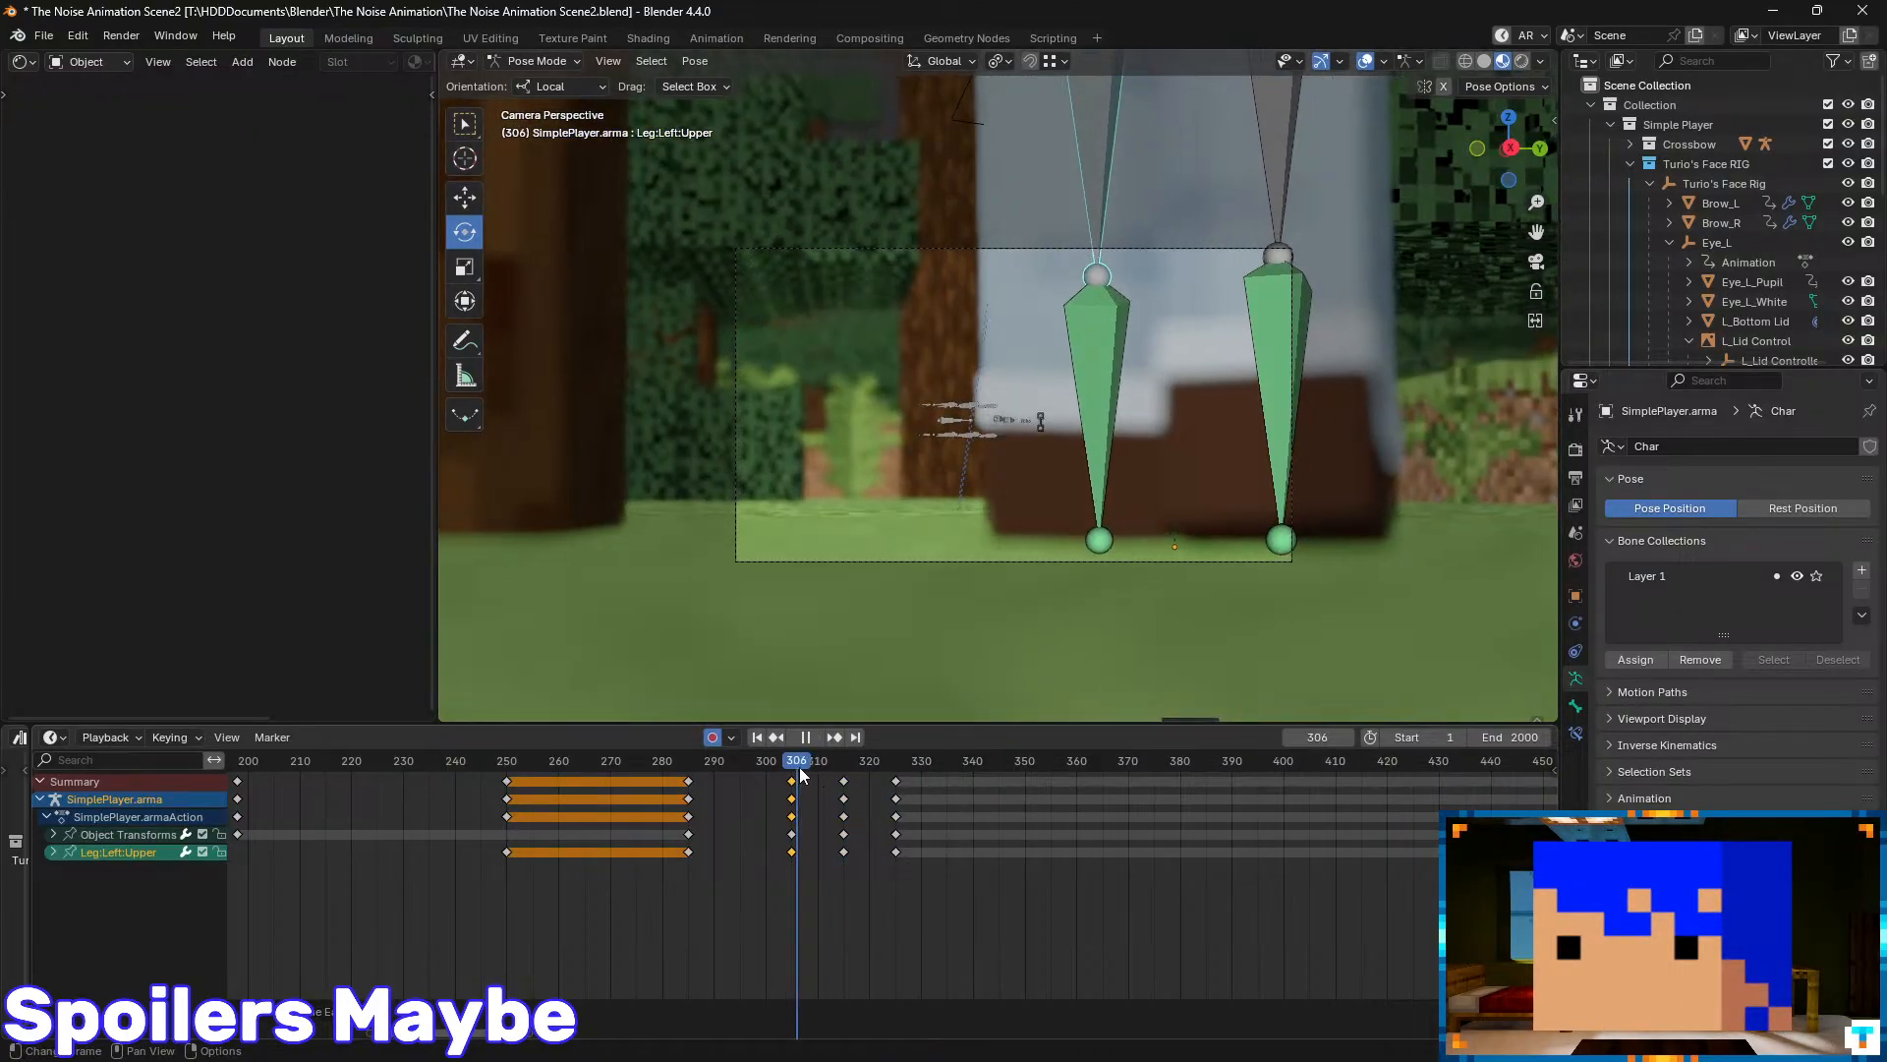
- Set the upper left leg's keyframes at frames 305 and 315 to Sinusoidal interpolation and replay the motion
key("b")
left_click_drag(841, 859, 787, 851)
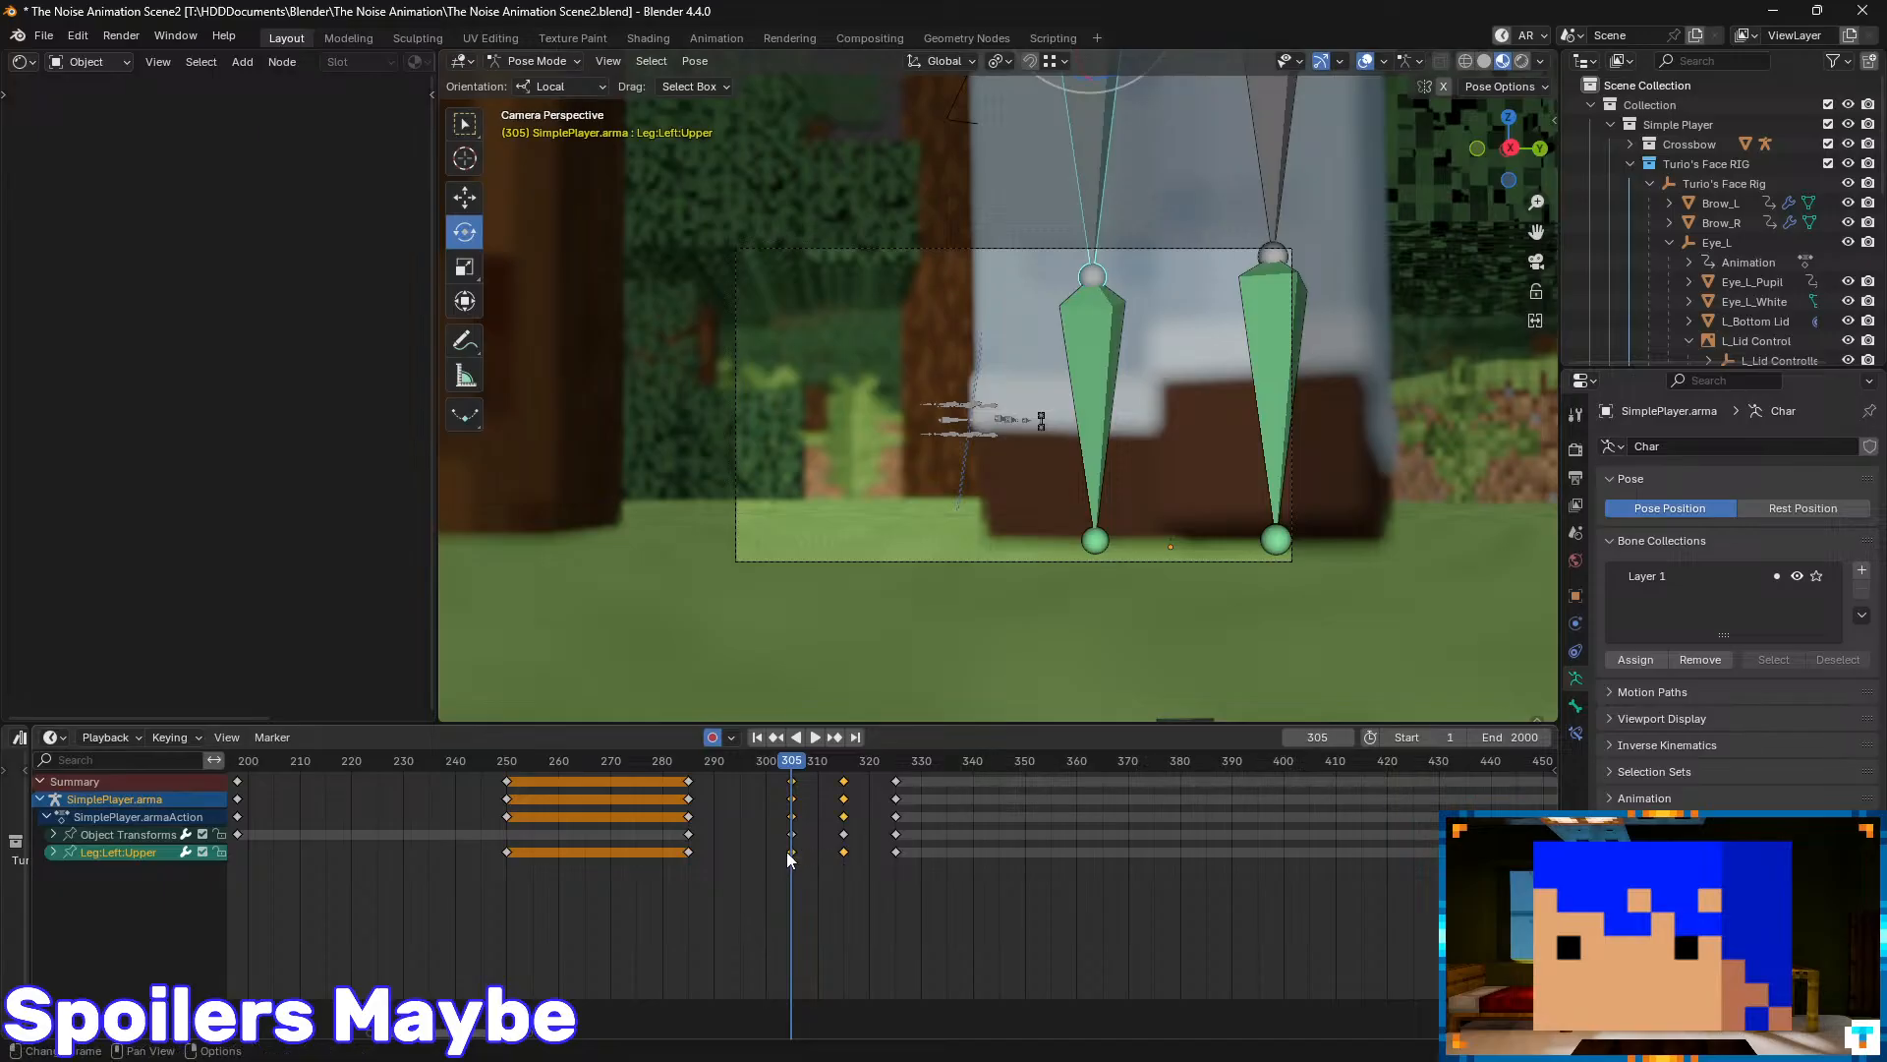
right_click(786, 851)
mouse_move(808, 853)
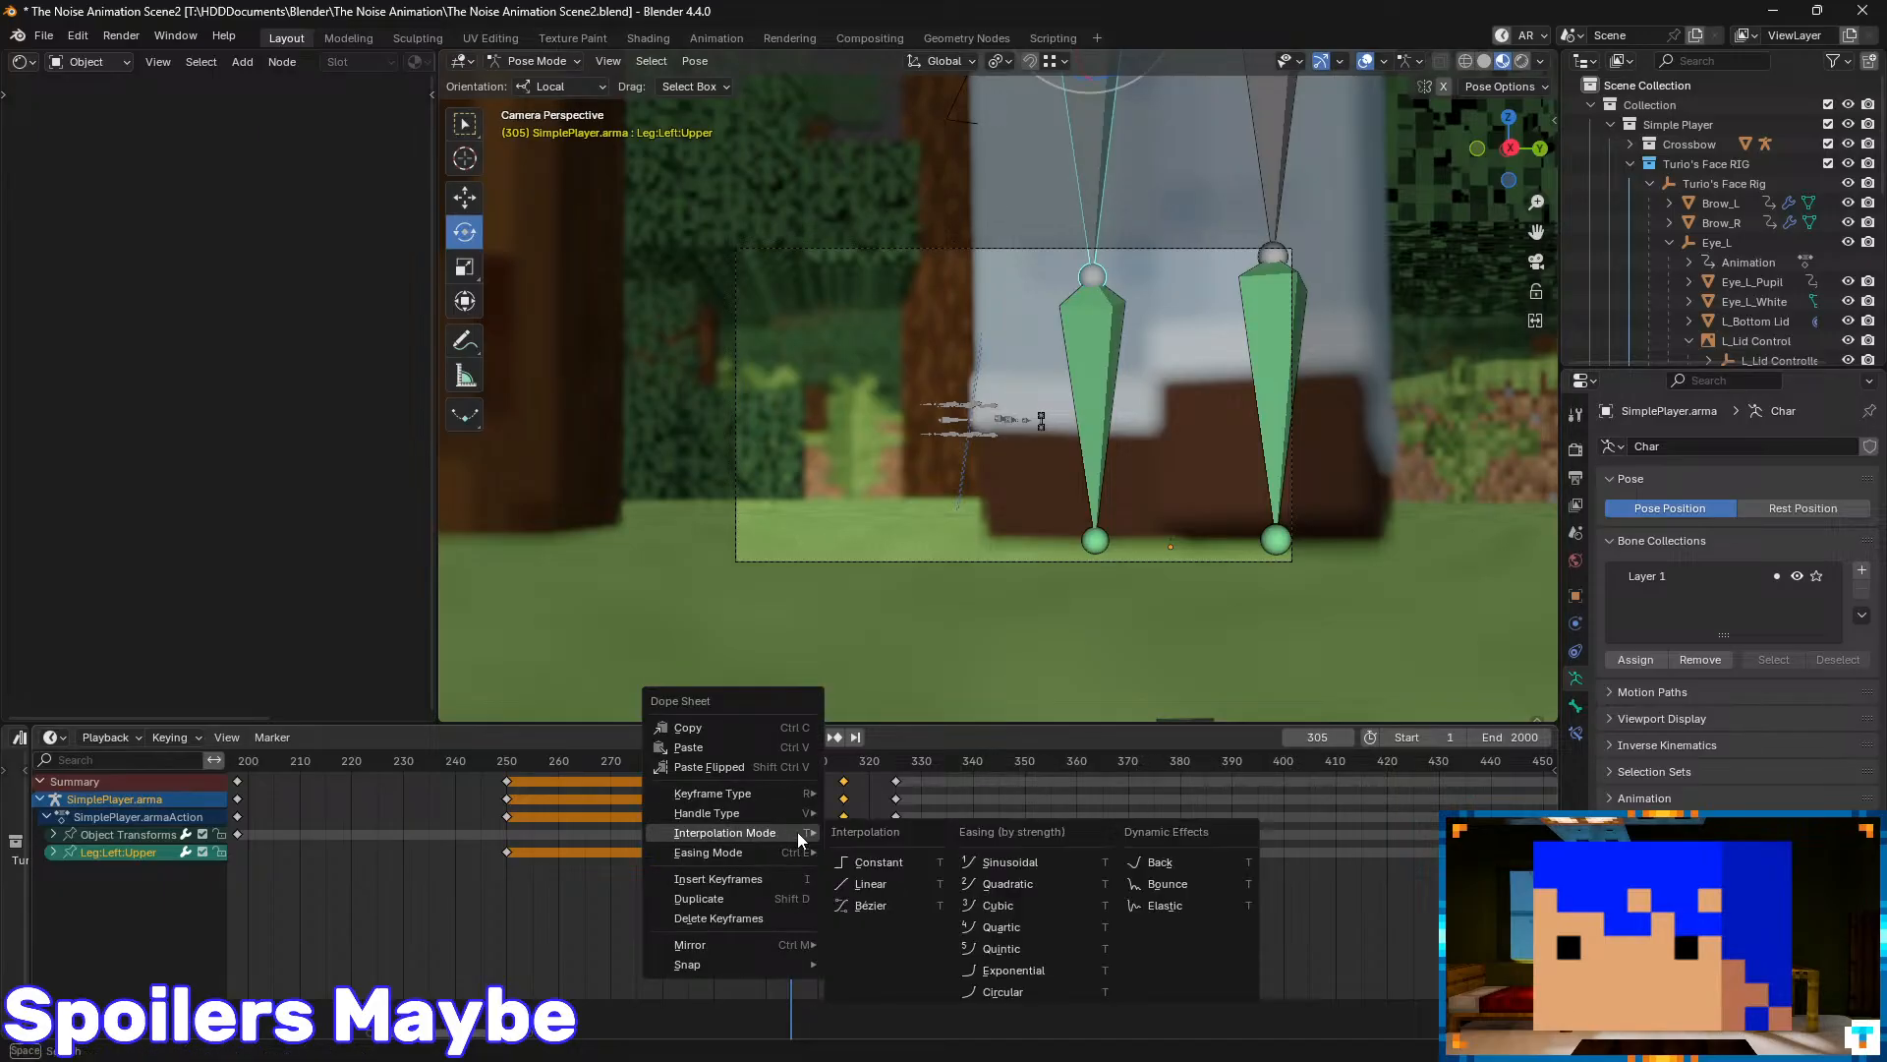
left_click(989, 863)
key("space")
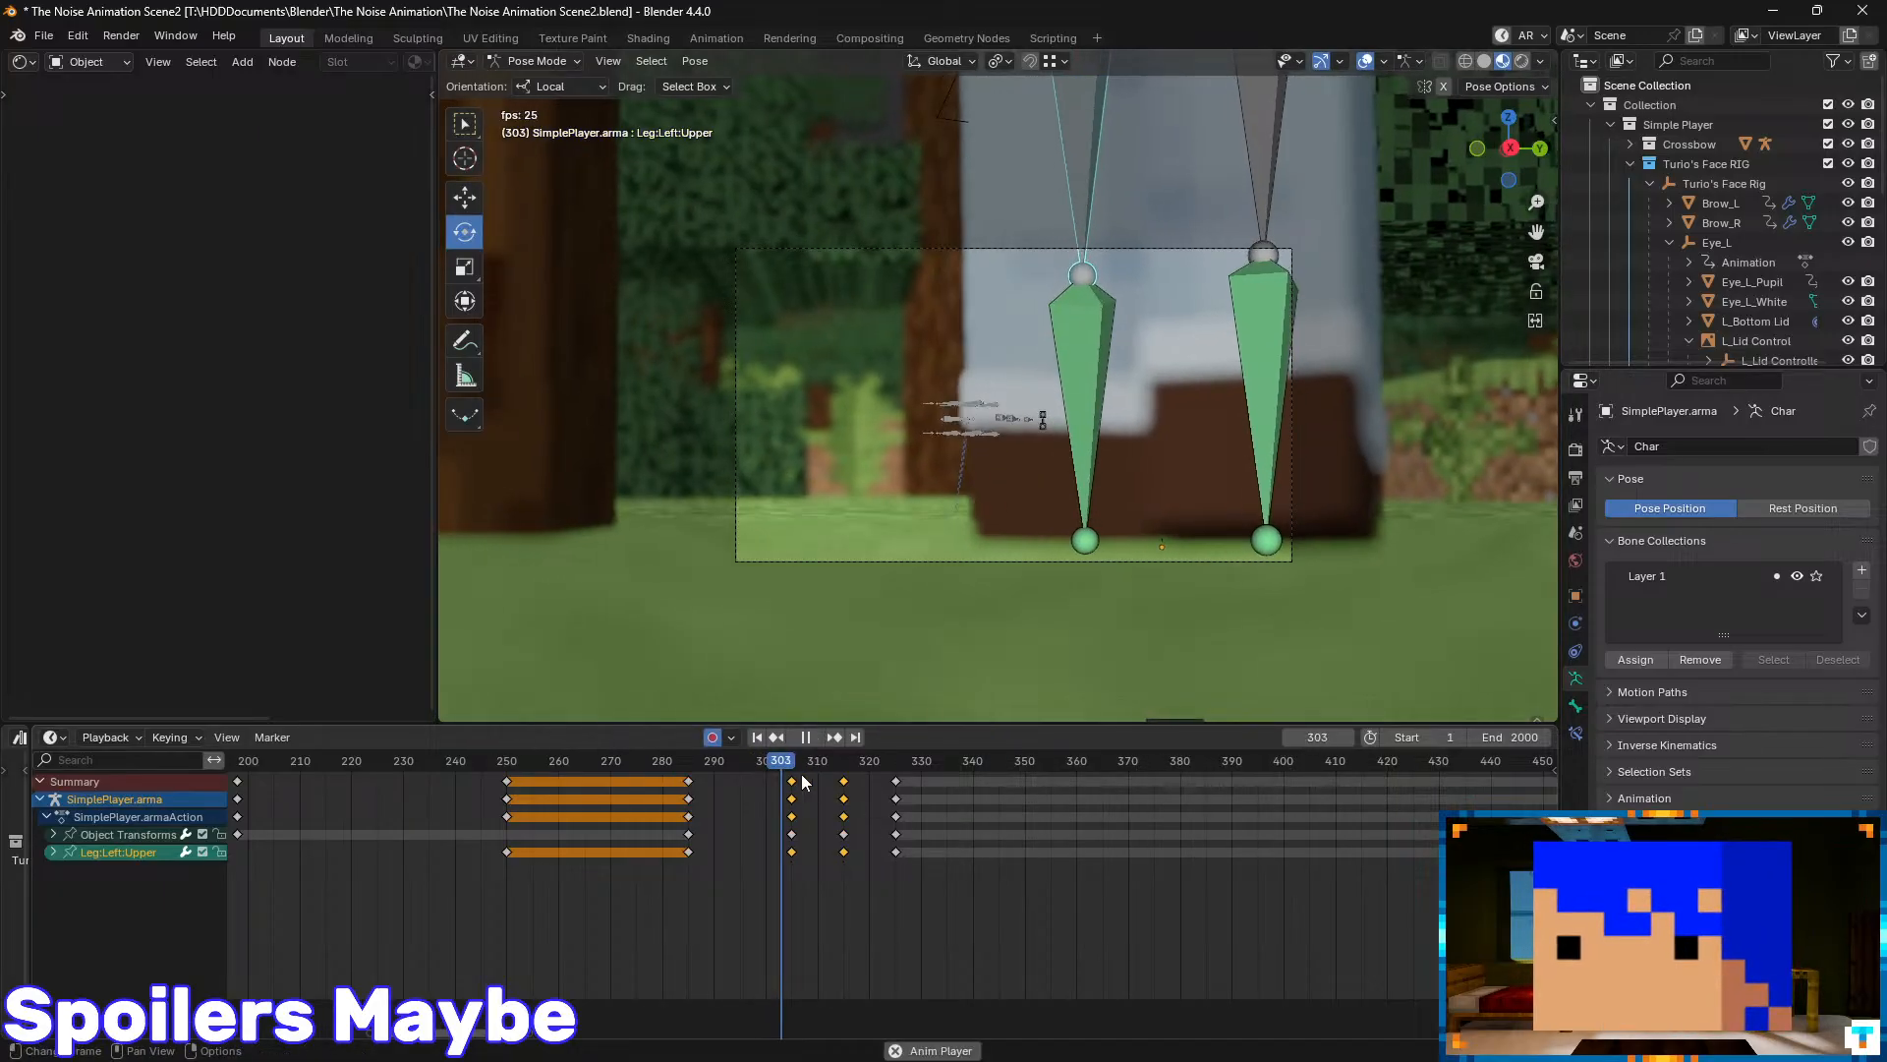
key("space")
- Try moving the upper left leg's keyframe at frame 325 to frame 329, replay the motion, and undo the move
mouse_move(871, 764)
left_mouse_down()
mouse_move(770, 780)
mouse_move(893, 774)
left_mouse_up()
left_click(894, 852, "ctrl")
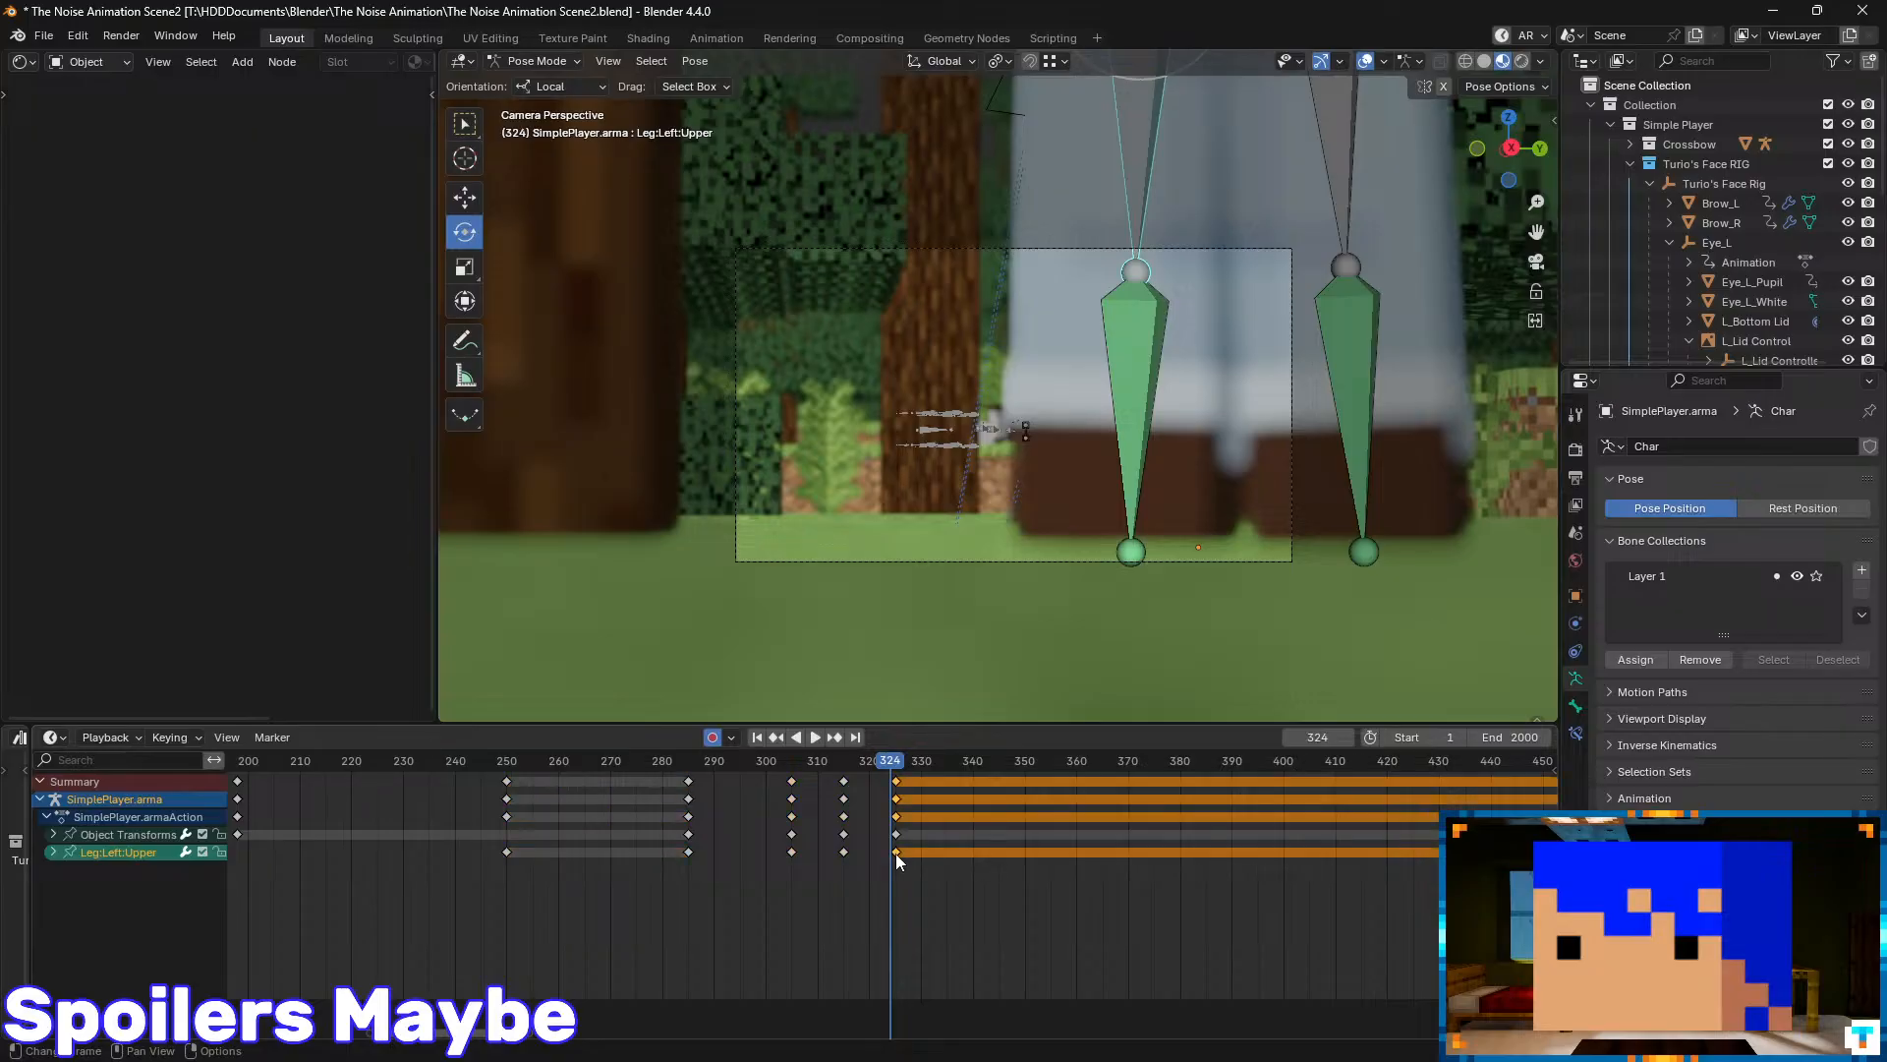
key("g")
left_click(921, 855)
left_click_drag(886, 763, 778, 772)
key("space")
key("space")
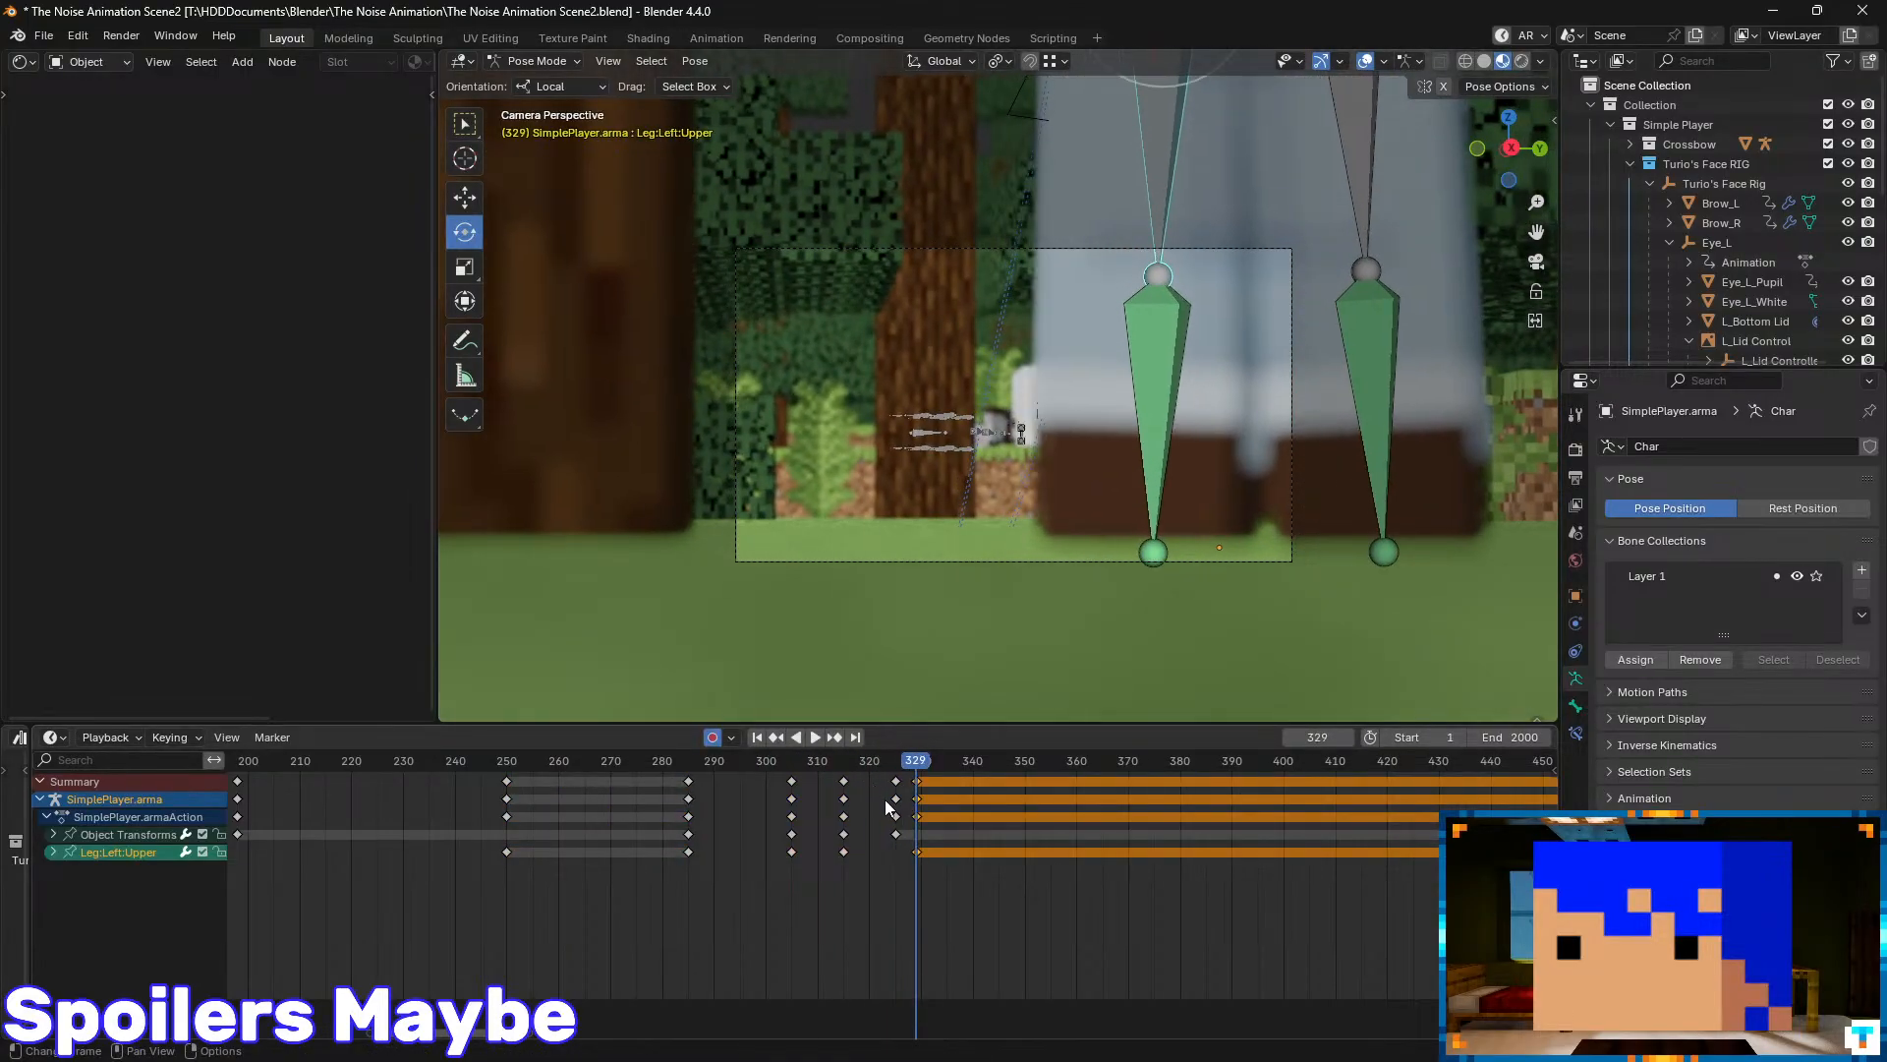
key("ctrl+z")
key("ctrl+z")
- Set only the upper left leg's keyframe at frame 315 to Sinusoidal interpolation and scrub back to that frame
left_click(846, 852)
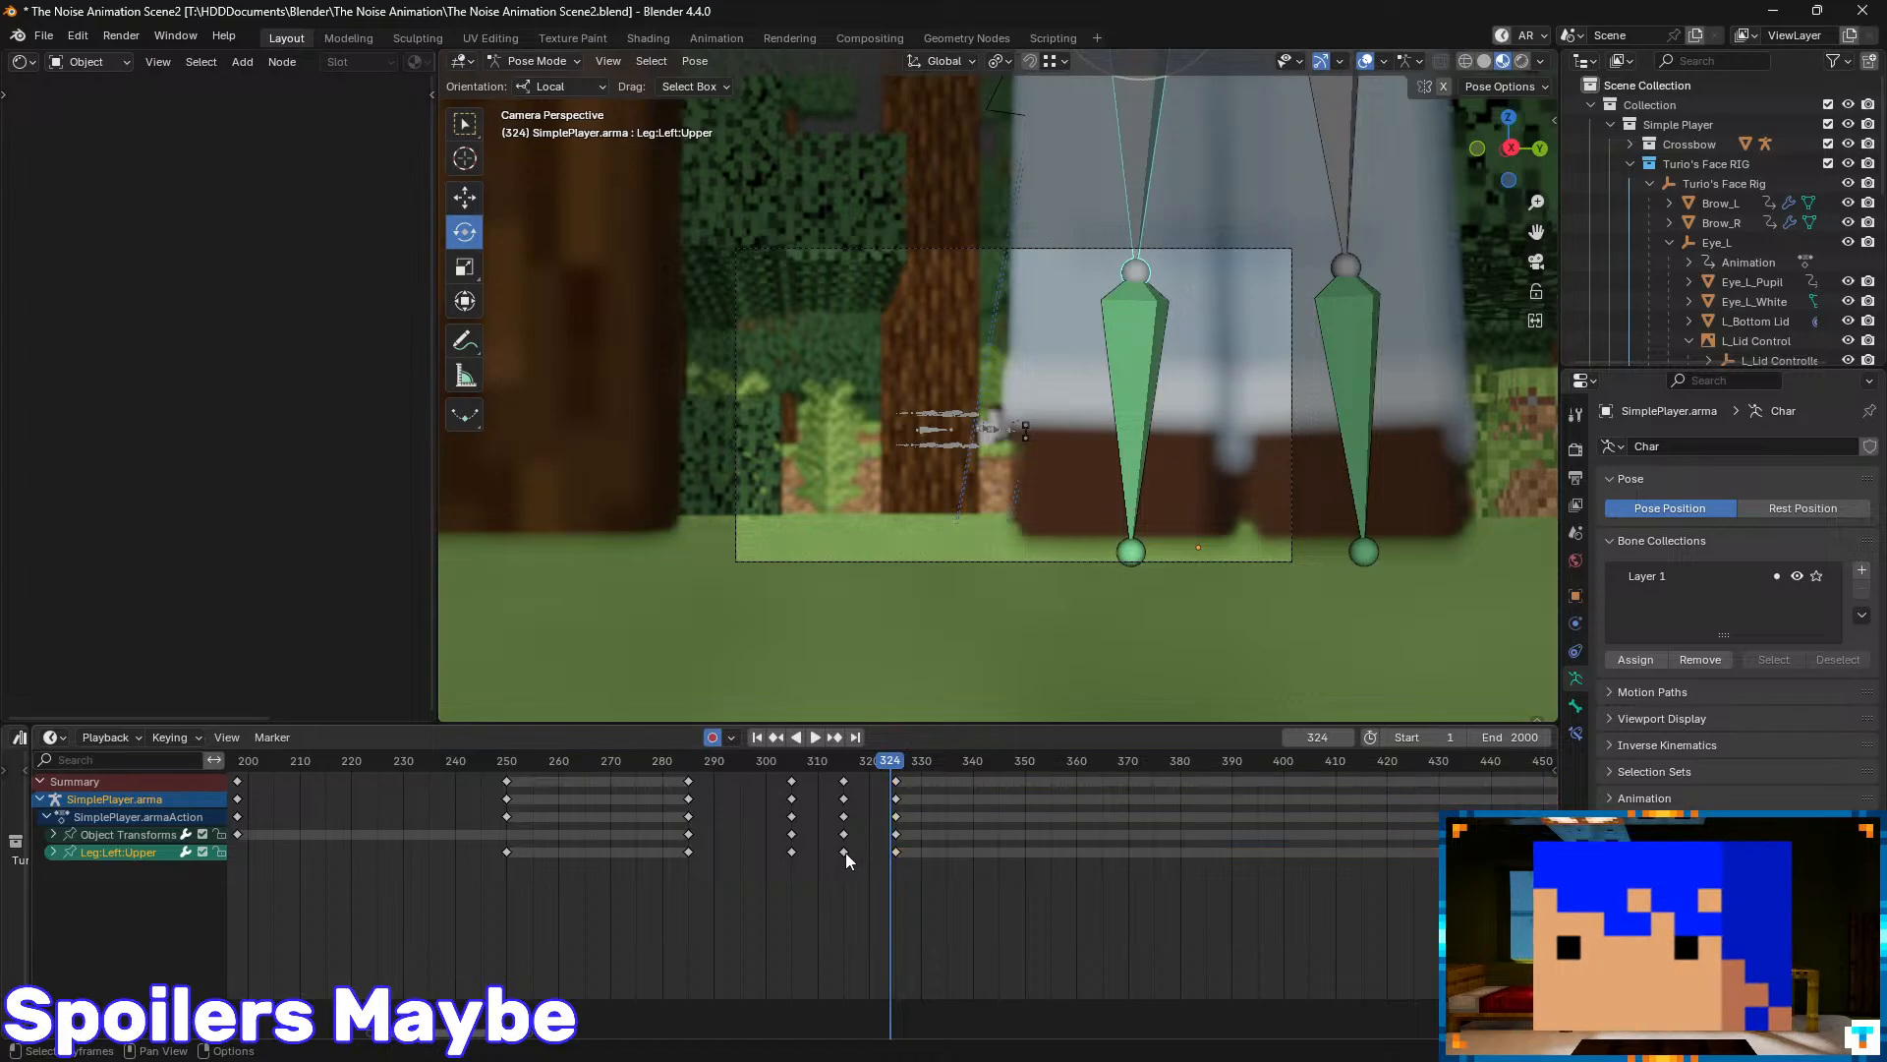
right_click(845, 852)
mouse_move(845, 852)
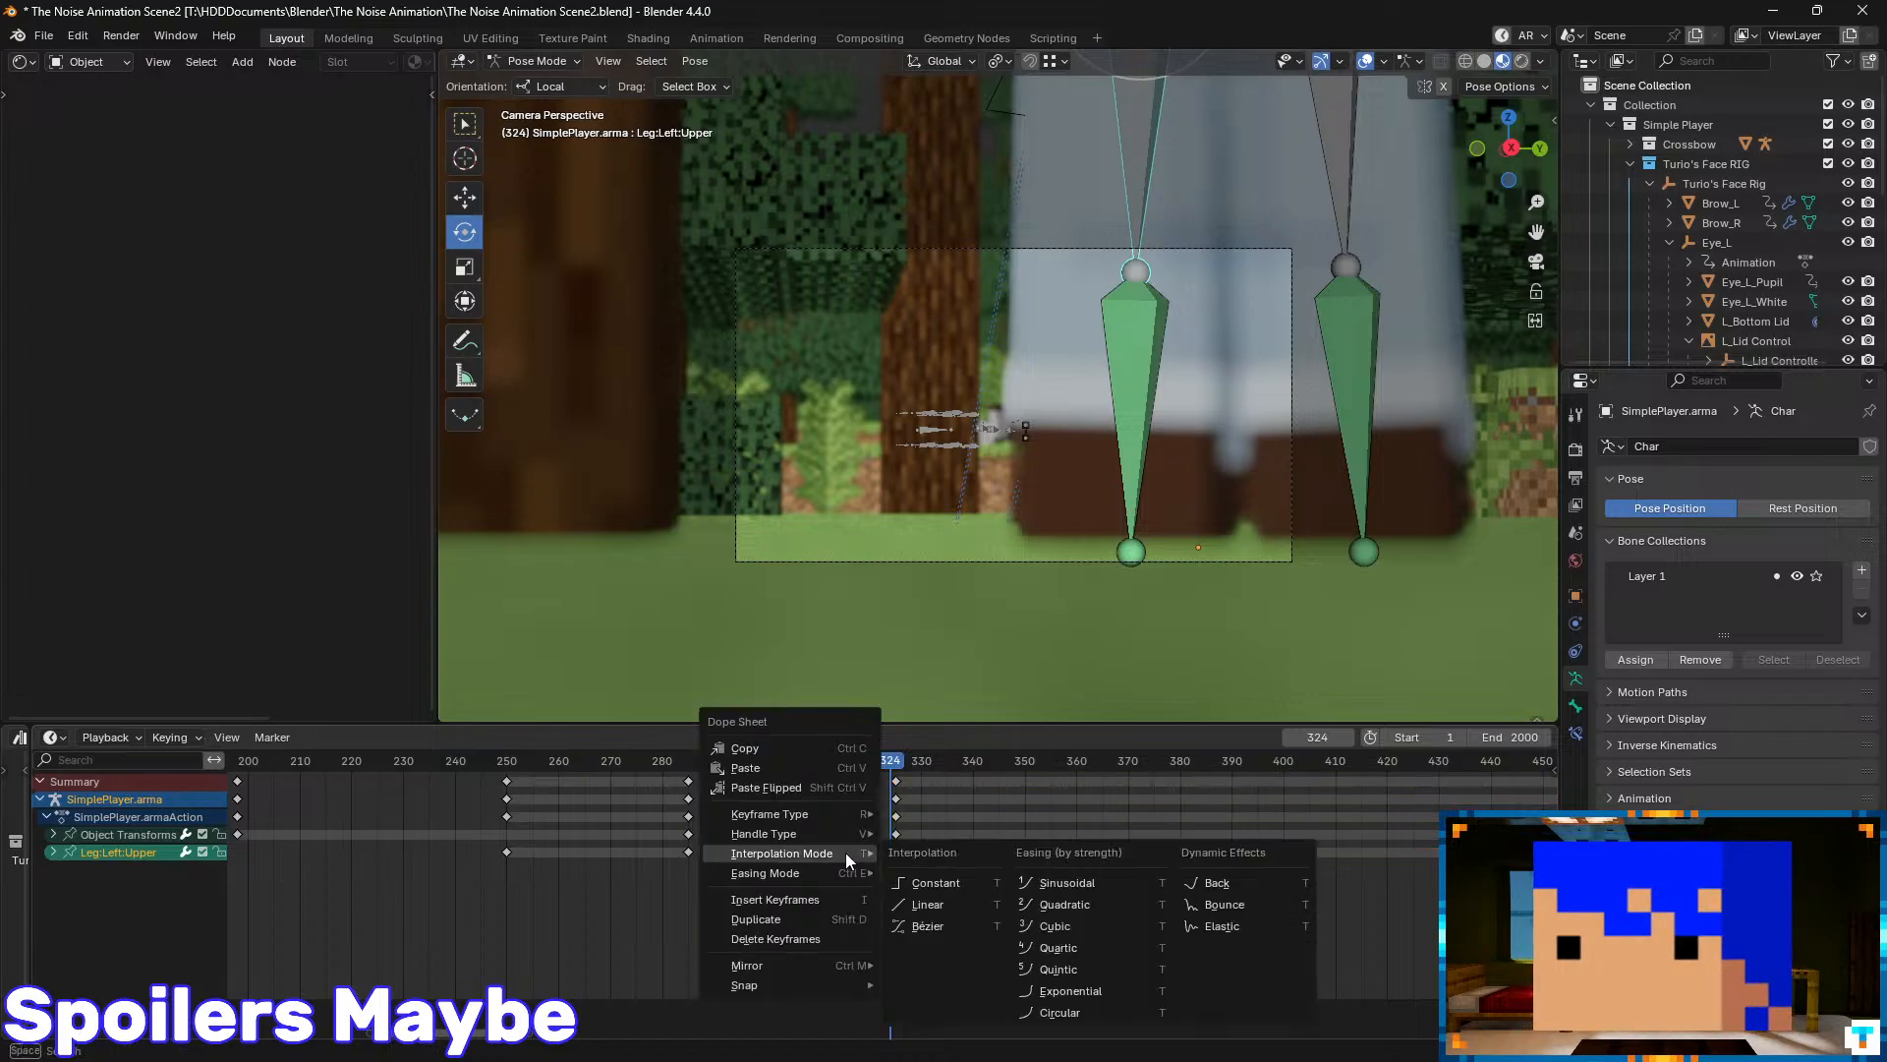
left_click(1057, 884)
mouse_move(875, 765)
left_mouse_down()
mouse_move(772, 774)
mouse_move(861, 781)
mouse_move(827, 783)
mouse_move(845, 784)
left_mouse_up()
- Give the upper left leg's keyframe at frame 305 Sinusoidal interpolation and check the motion up to frame 315
left_click(794, 852, "ctrl")
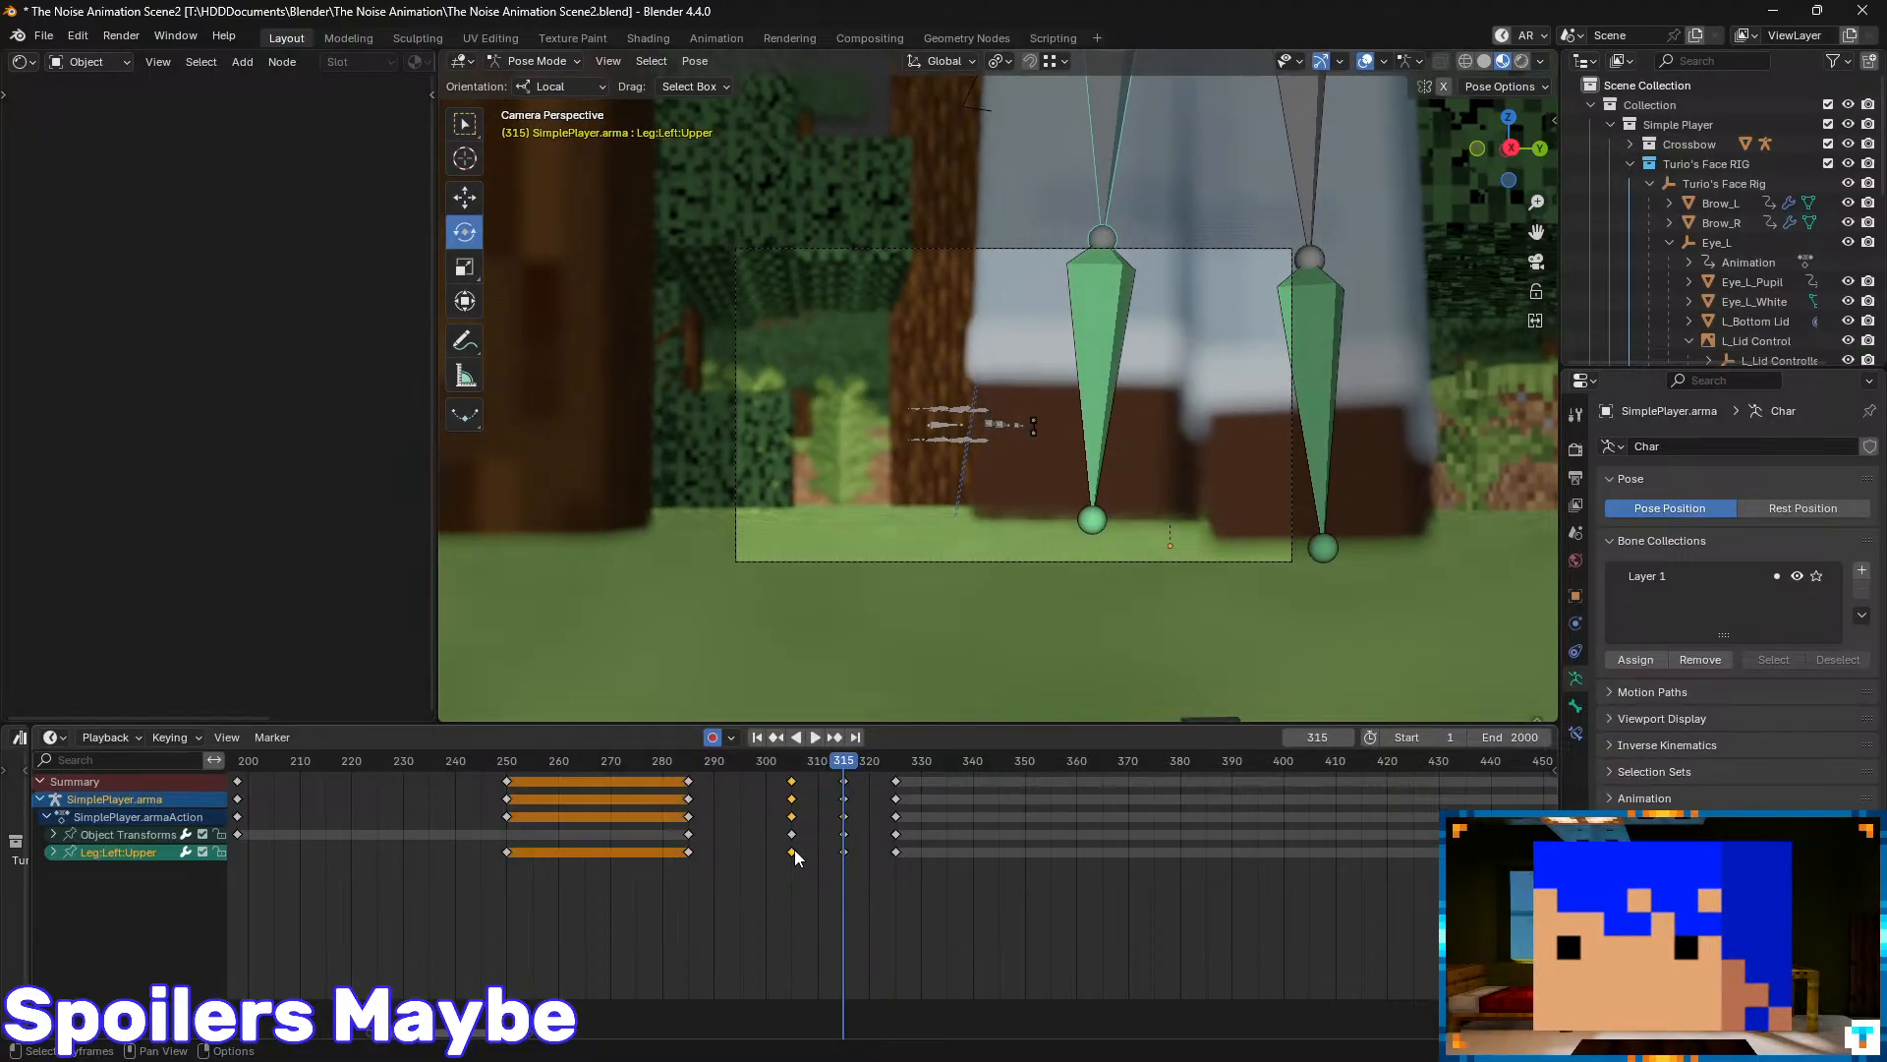
right_click(794, 850)
mouse_move(794, 849)
left_click(983, 883)
mouse_move(846, 762)
left_mouse_down()
mouse_move(792, 767)
mouse_move(859, 759)
mouse_move(817, 766)
mouse_move(865, 768)
mouse_move(844, 782)
left_mouse_up()
- Switch the upper left leg's keyframe at frame 315 back to Linear interpolation and check the motion around it
left_click(844, 852)
right_click(843, 852)
mouse_move(843, 852)
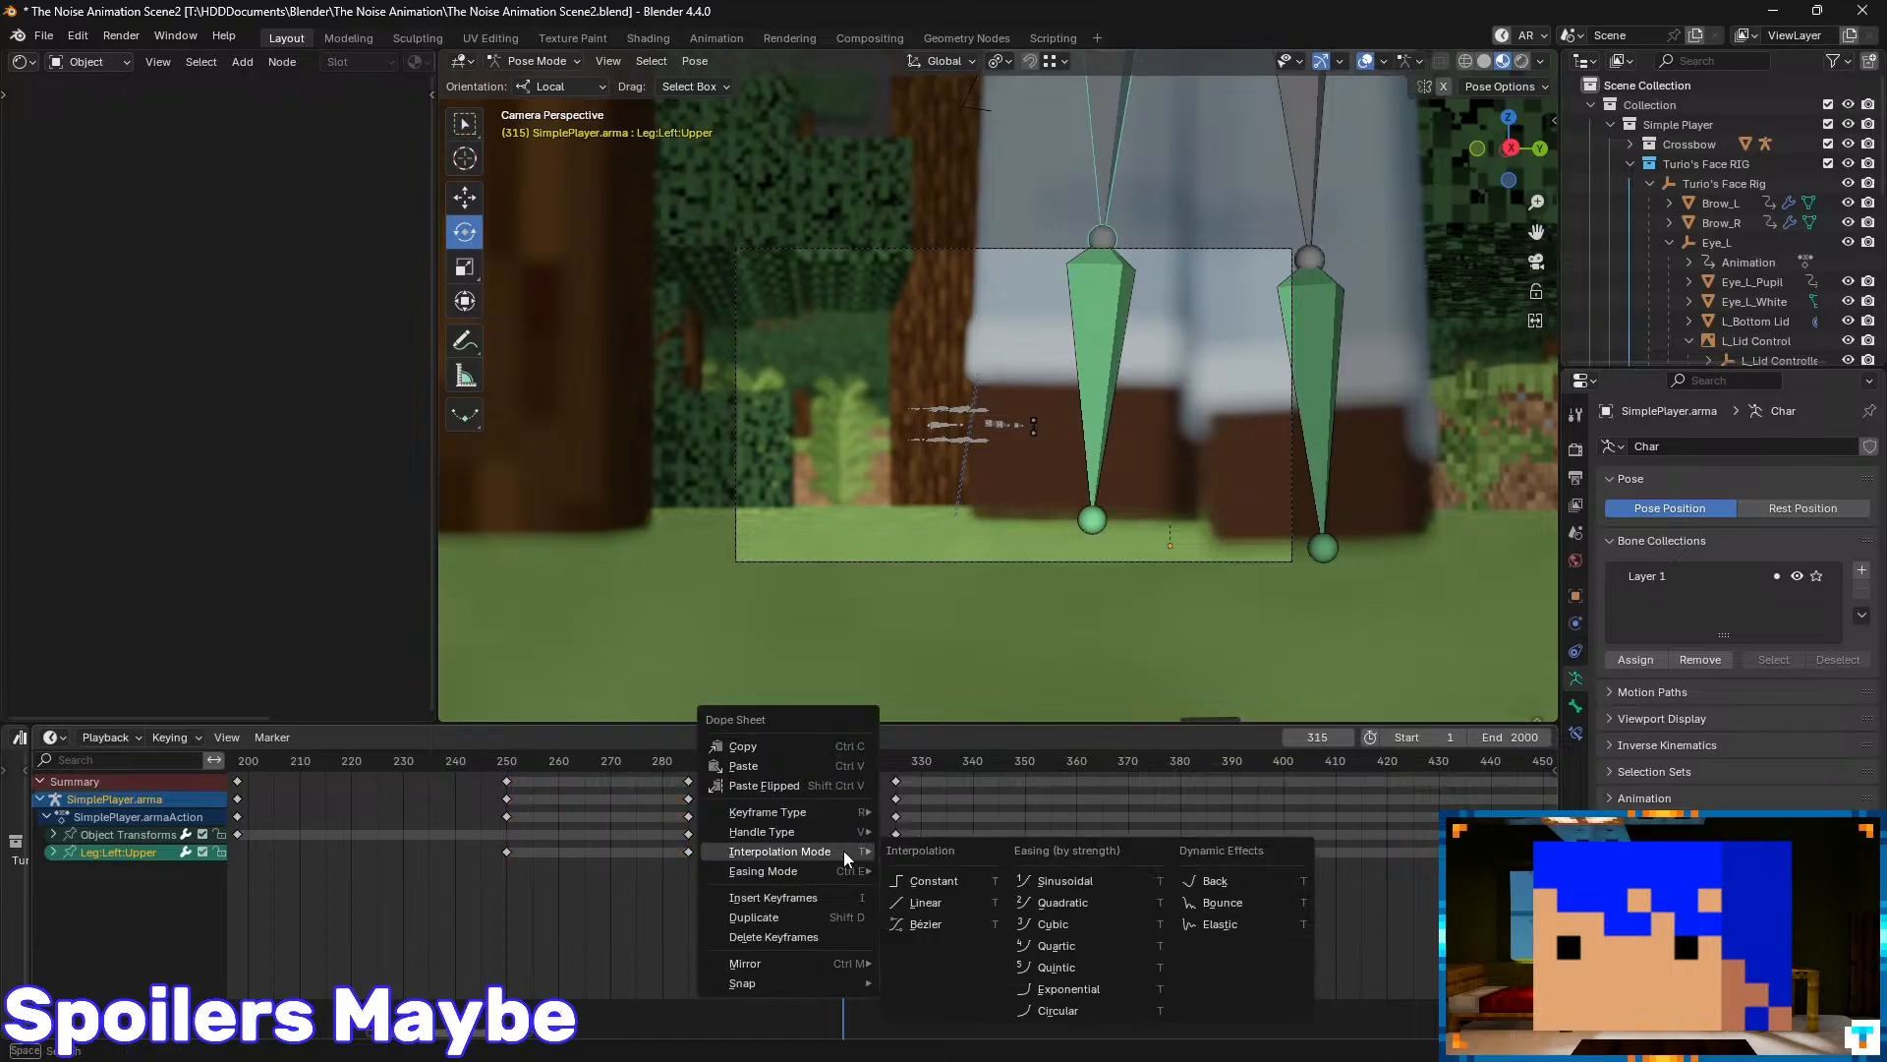
left_click(921, 900)
mouse_move(843, 761)
left_mouse_down()
mouse_move(793, 767)
mouse_move(866, 770)
mouse_move(829, 778)
mouse_move(845, 783)
left_mouse_up()
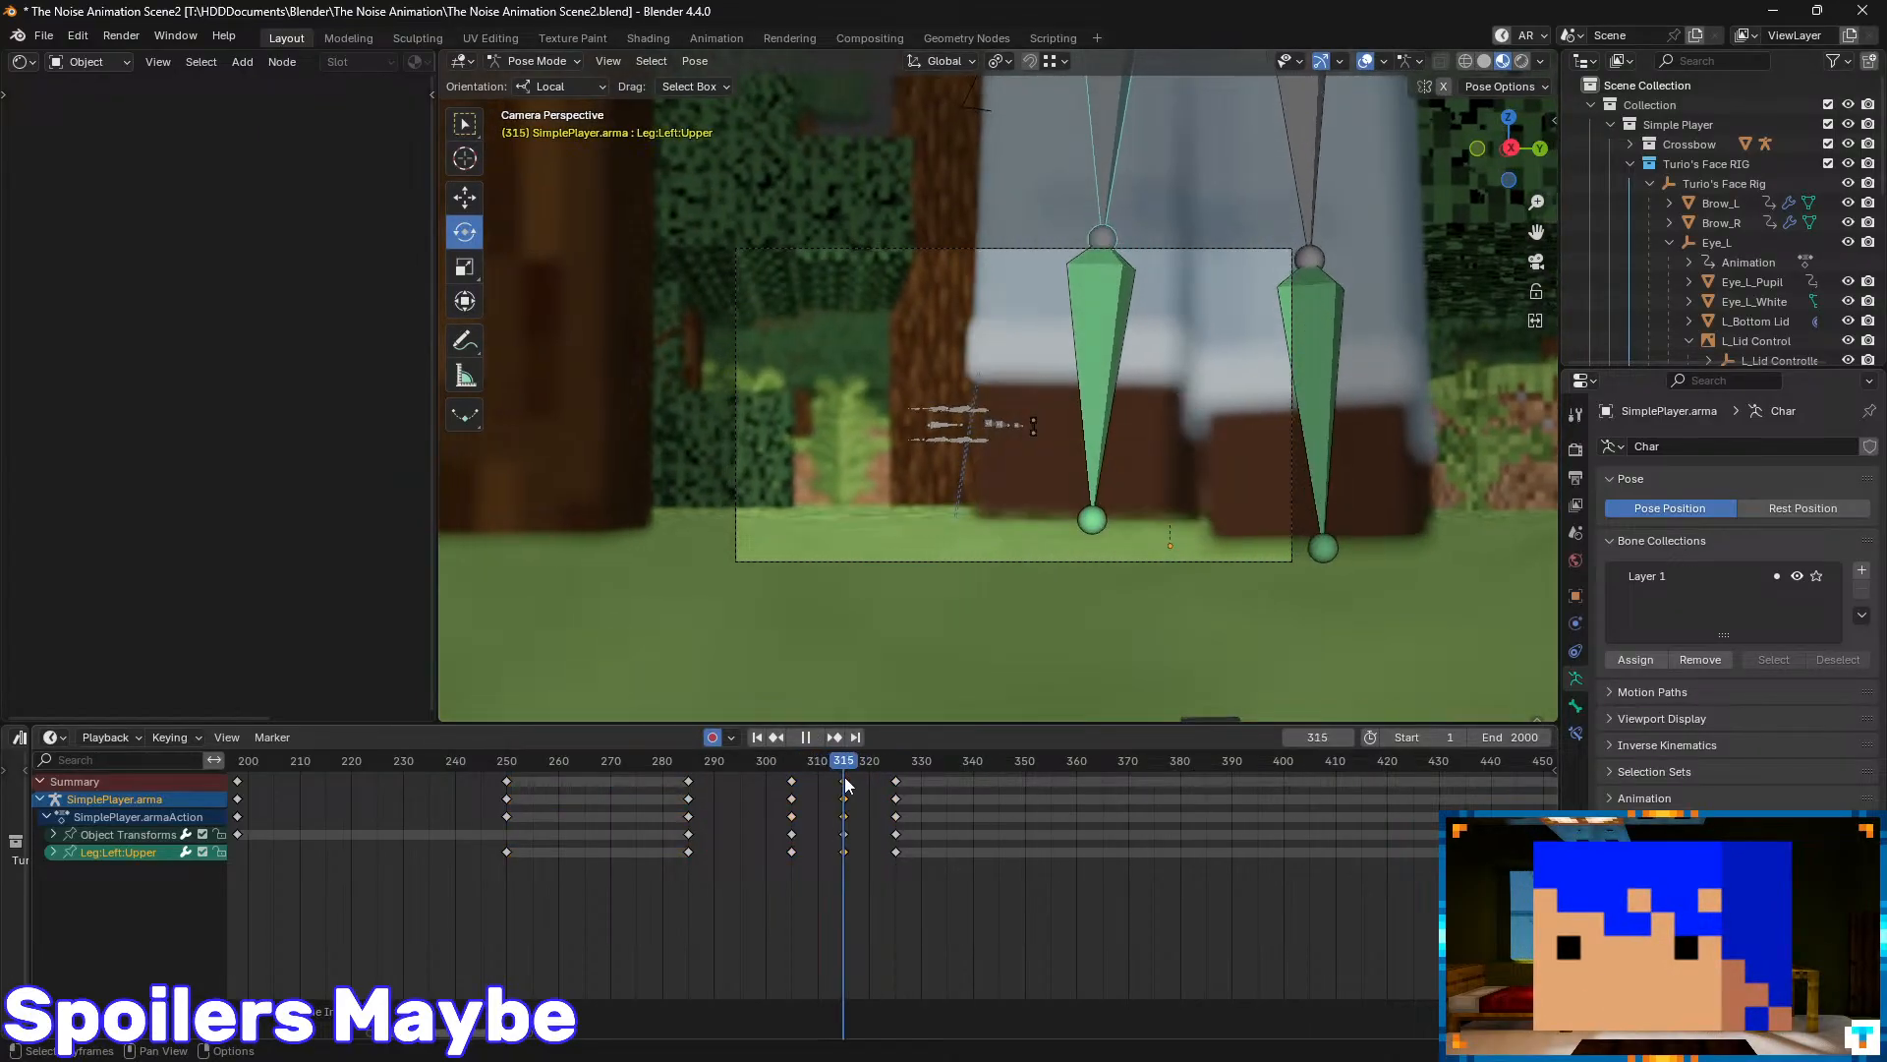
- Set the easing mode of the upper left leg's keyframe at frame 305 to Automatic Easing and scrub to frame 315
right_click(792, 851)
mouse_move(798, 871)
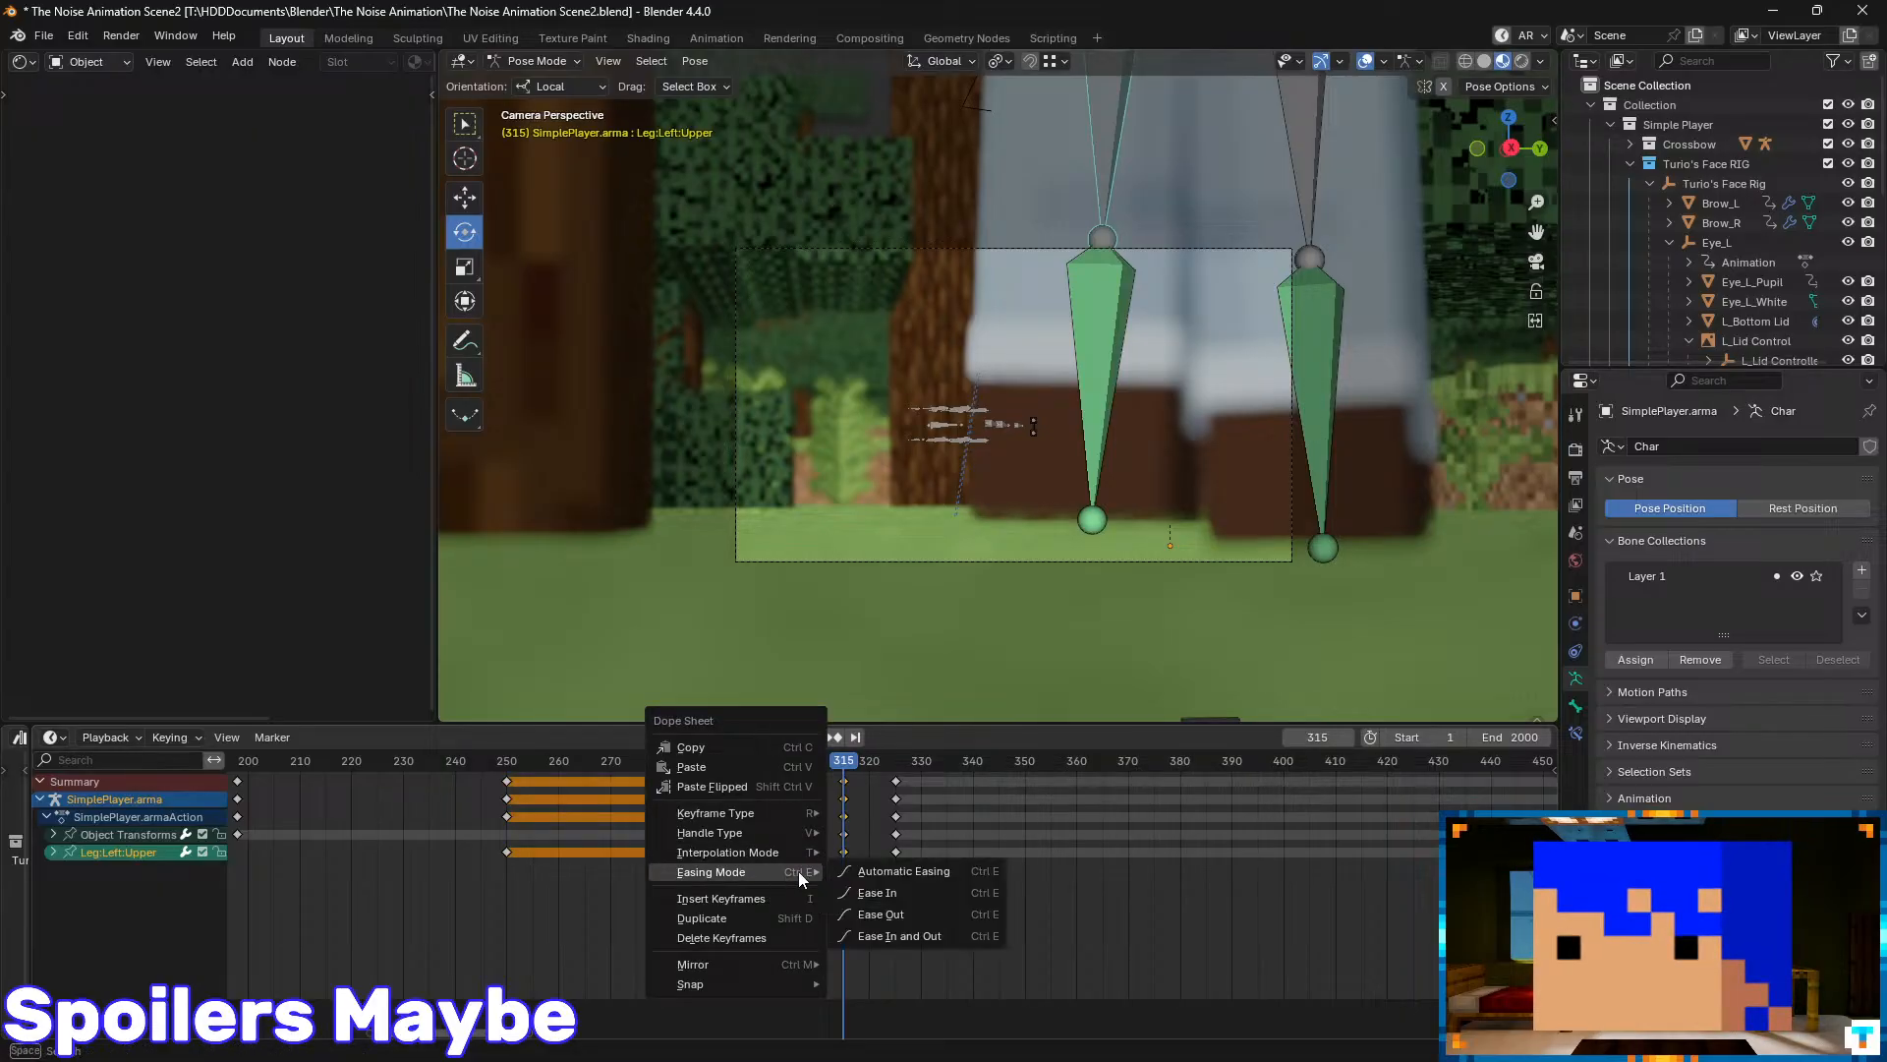
left_click(902, 871)
mouse_move(830, 759)
left_mouse_down()
mouse_move(804, 770)
mouse_move(842, 767)
left_mouse_up()
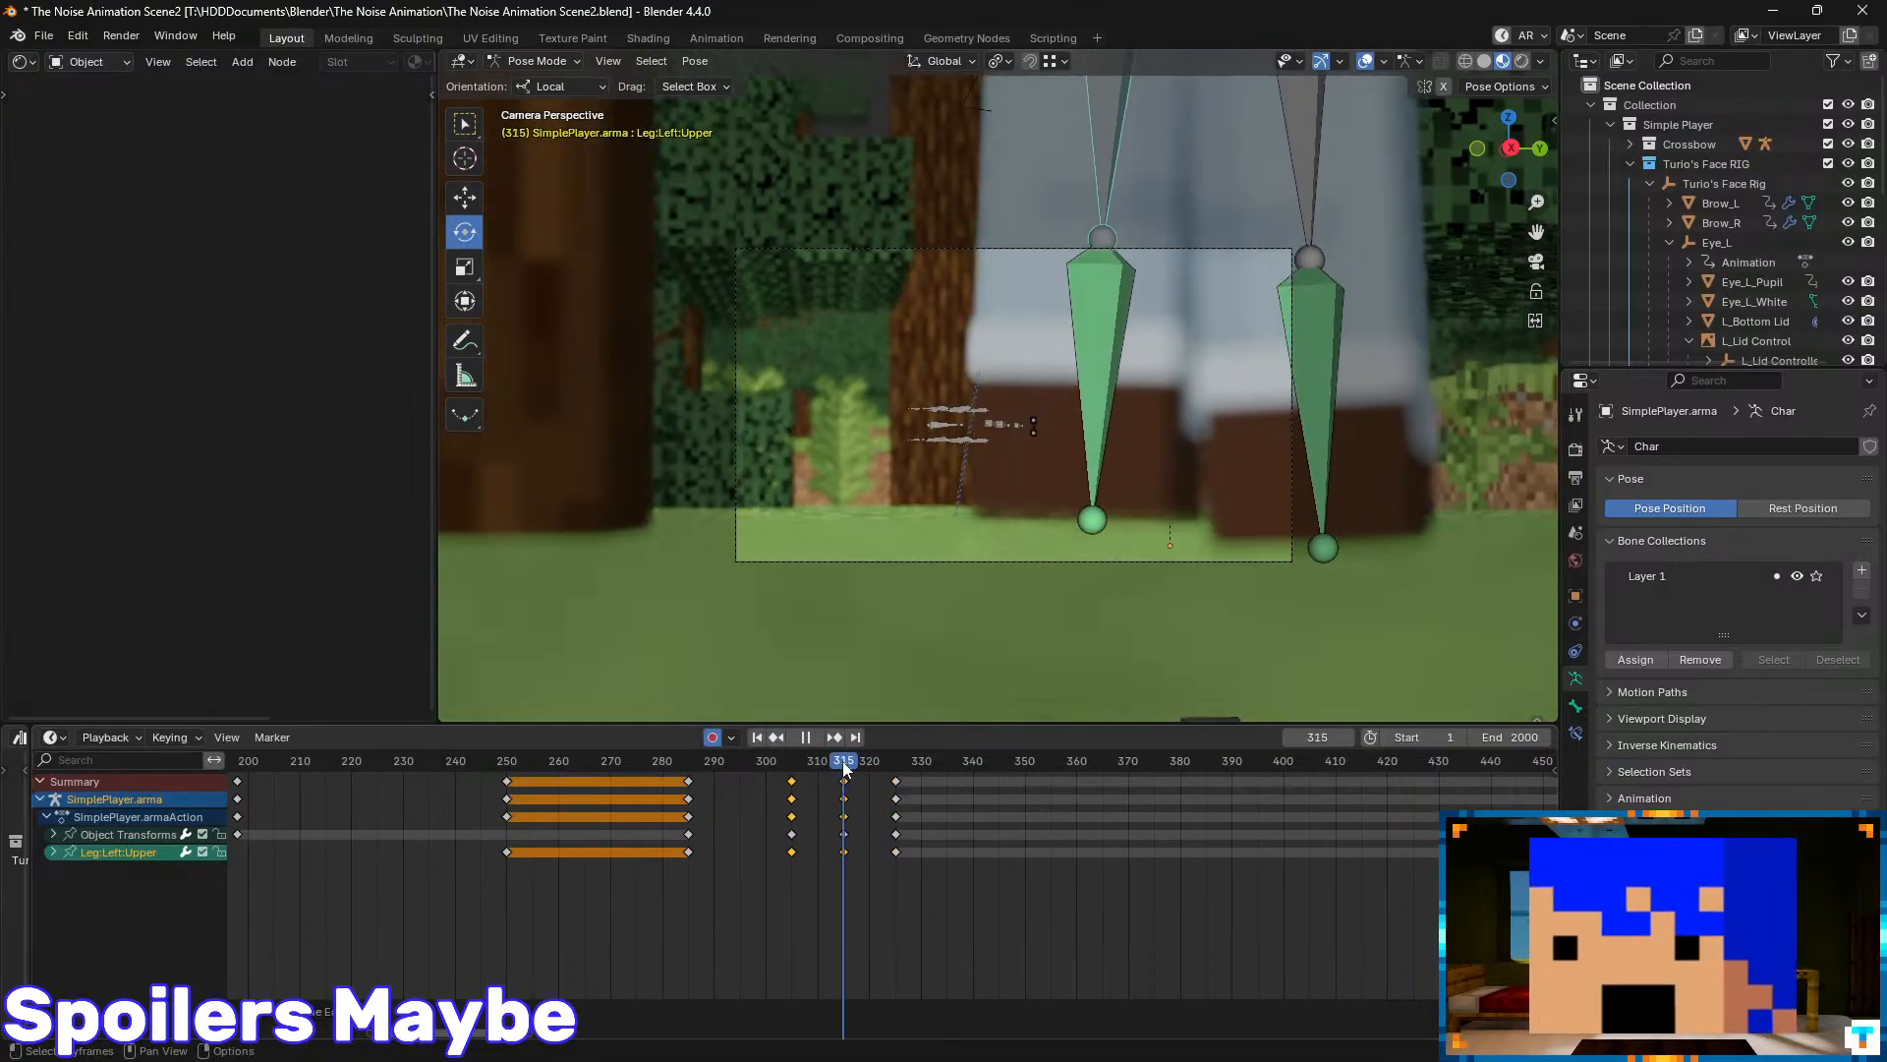
- Change the interpolation mode of the upper left leg's keyframes at frames 305 and 315 and replay the shot through frame 384
right_click(843, 851)
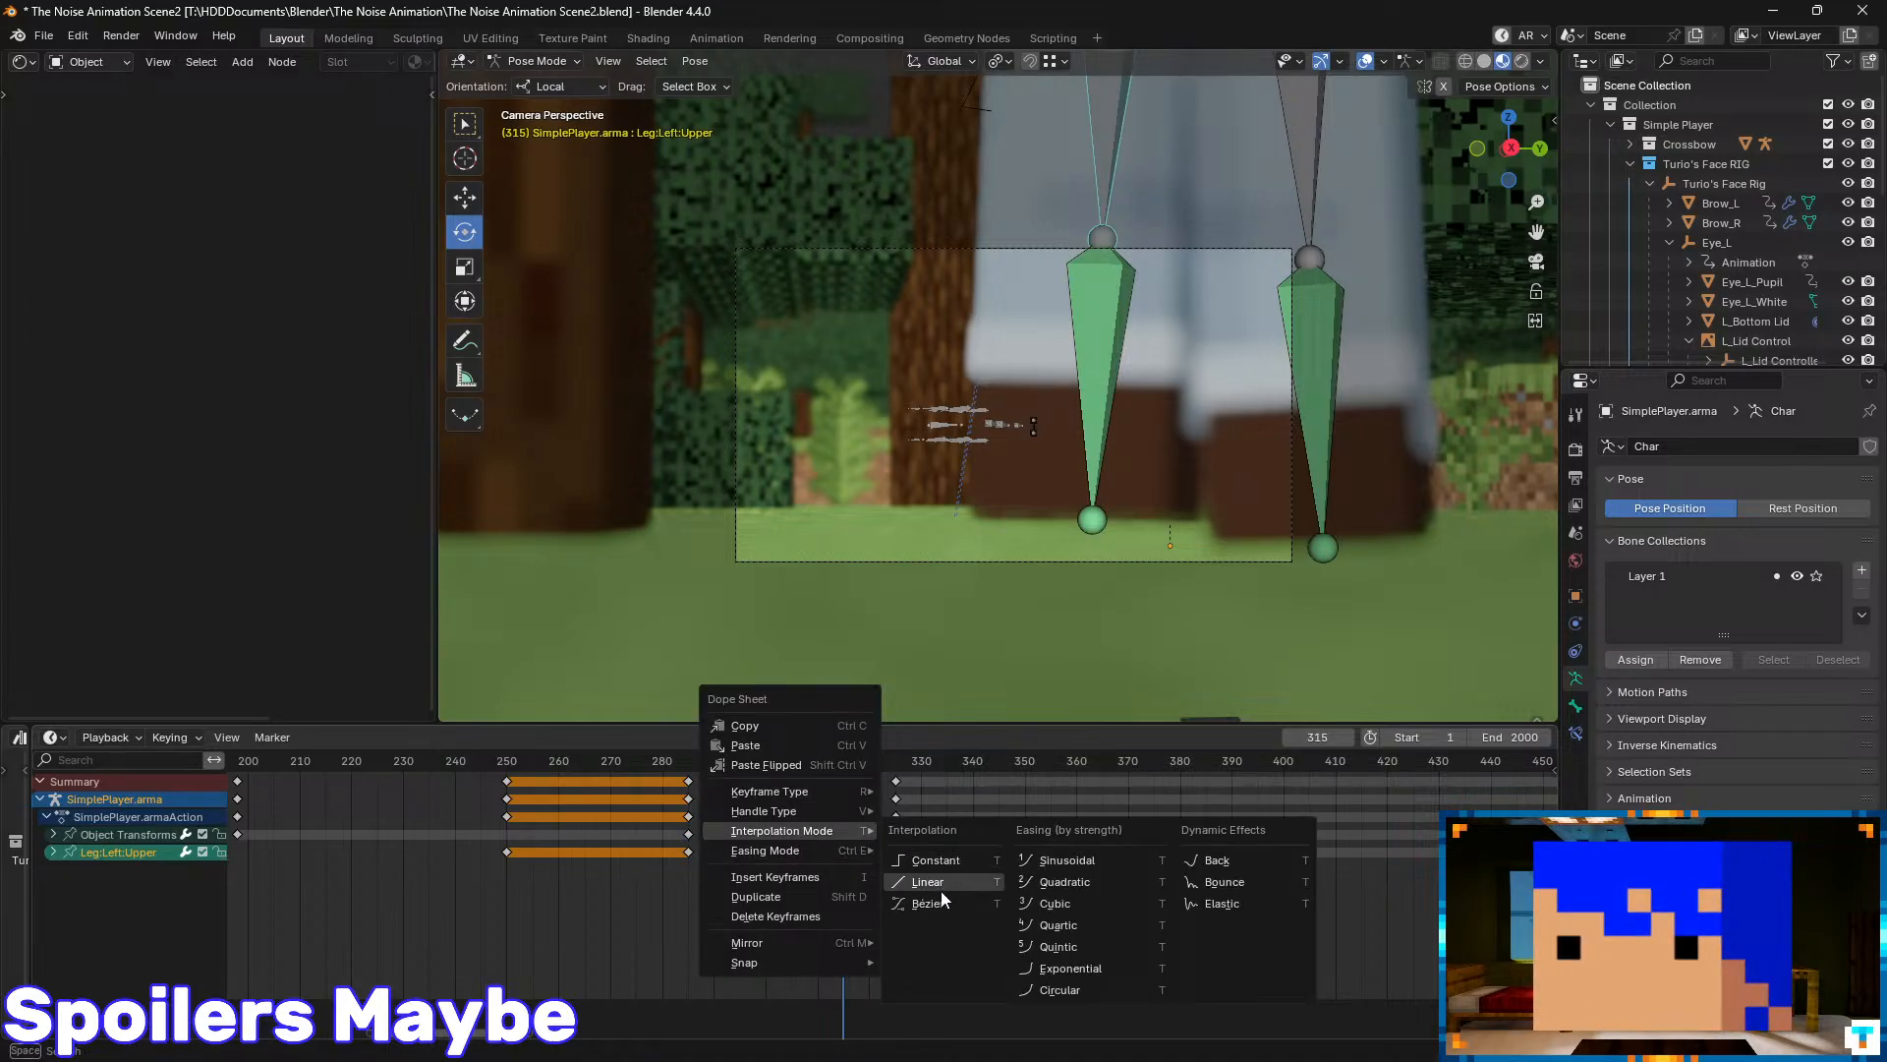
left_click(913, 858)
key("space")
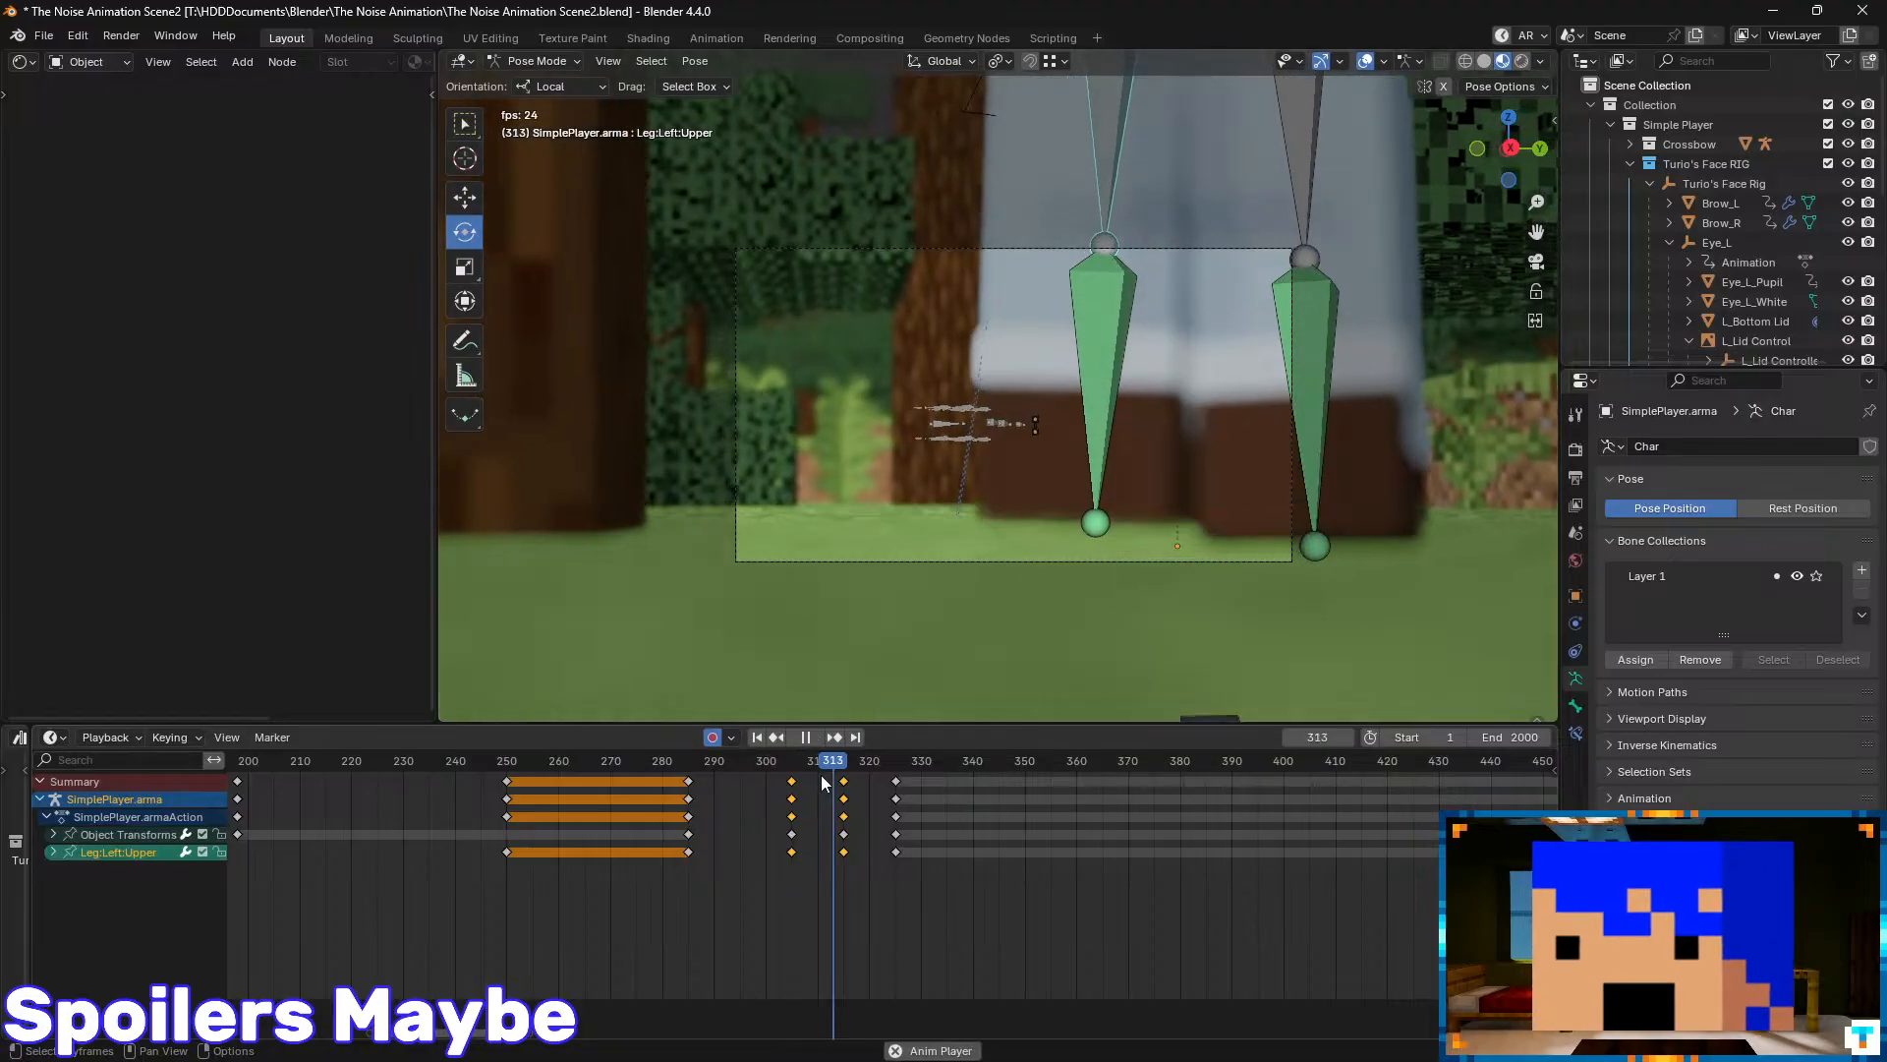
left_click_drag(883, 765, 788, 773)
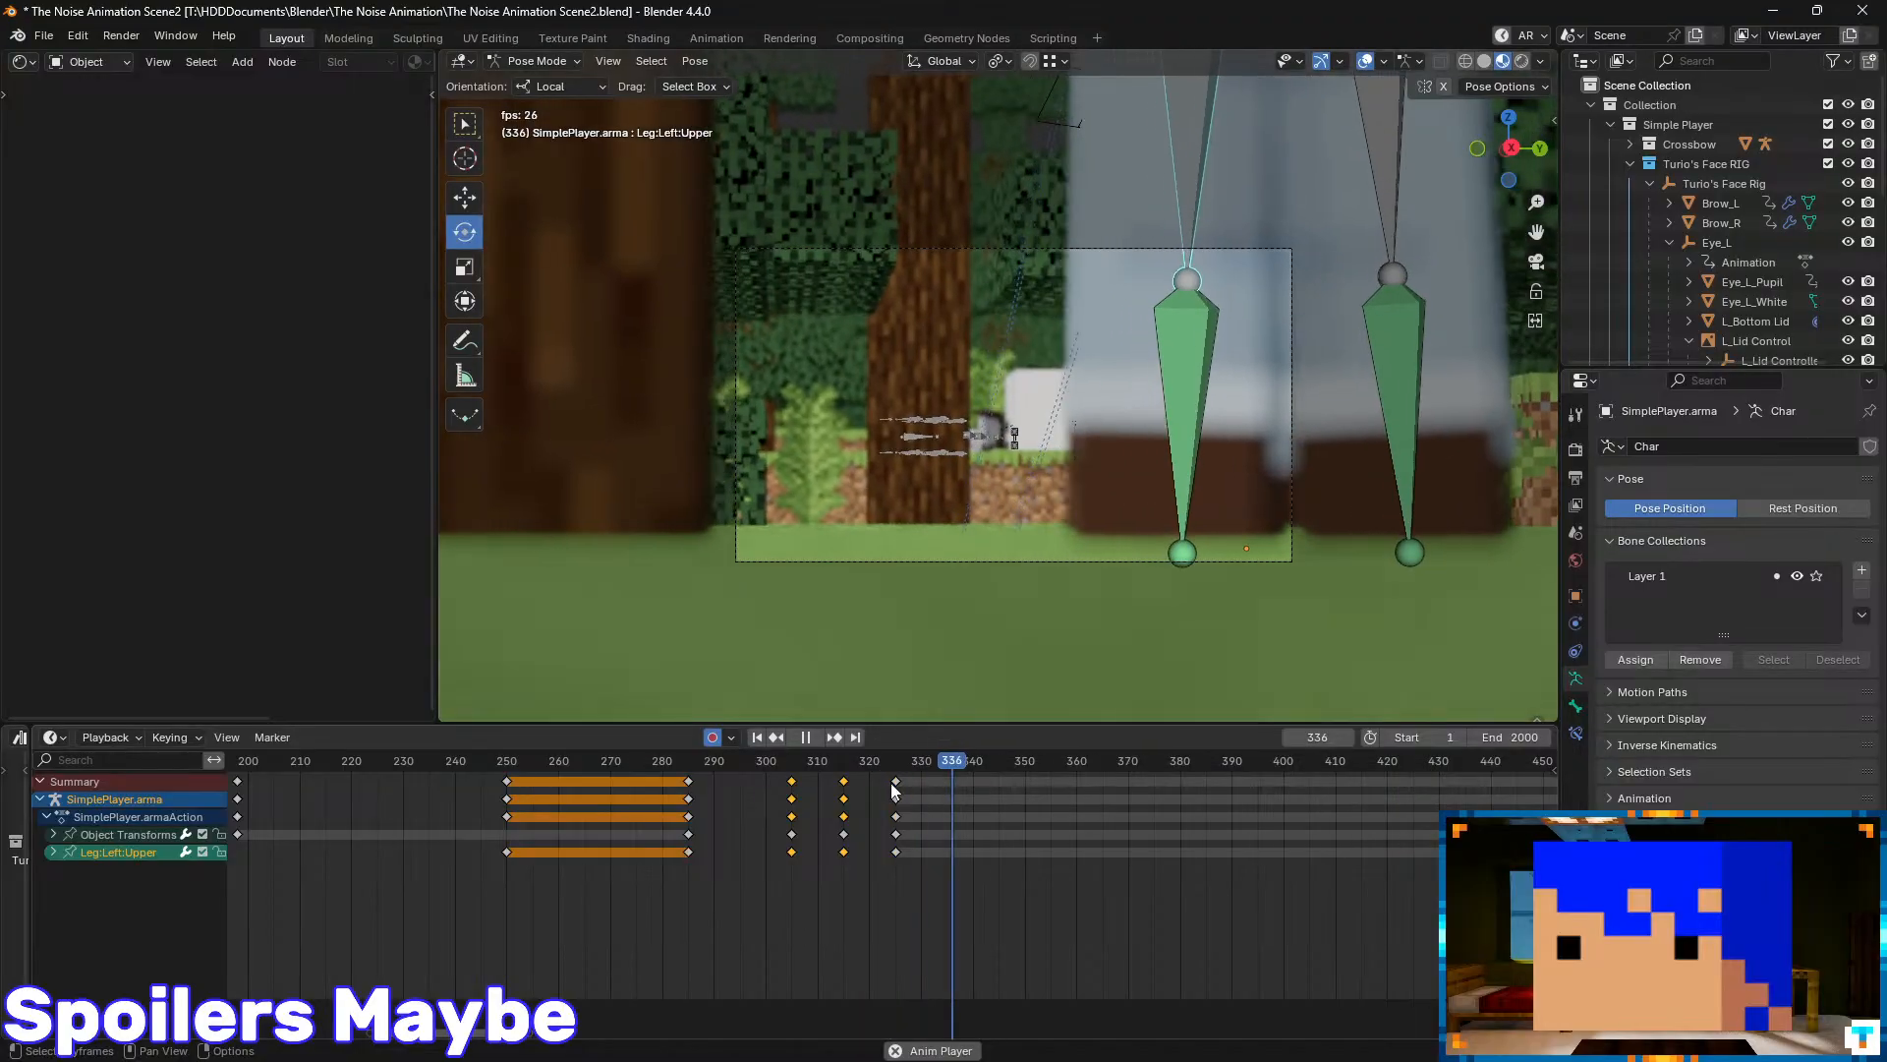
middle_click_drag(1118, 798, 947, 794)
scroll(949, 794, "up", 1)
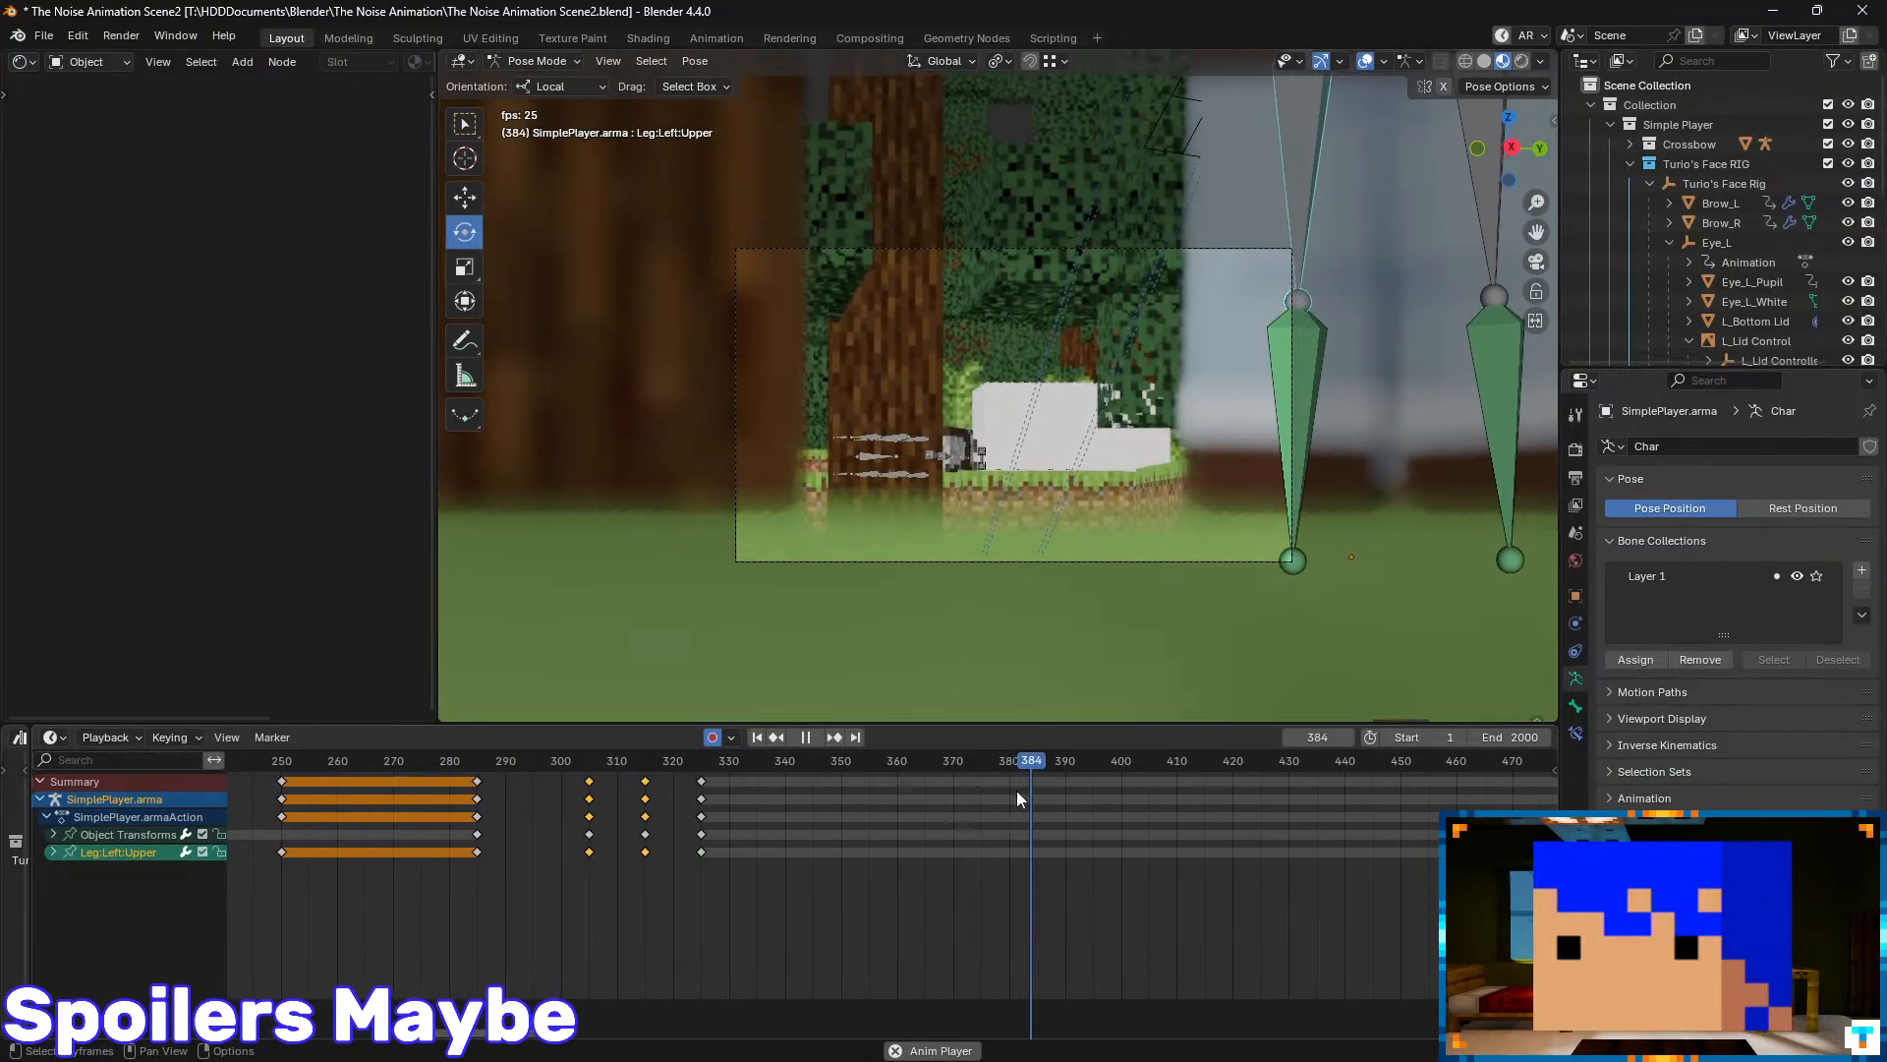
- Save the file, and review the face close-up by replaying it up to frame 217 and scrubbing back to frame 199
key("space")
key("ctrl+s")
middle_click_drag(1095, 849, 1272, 841)
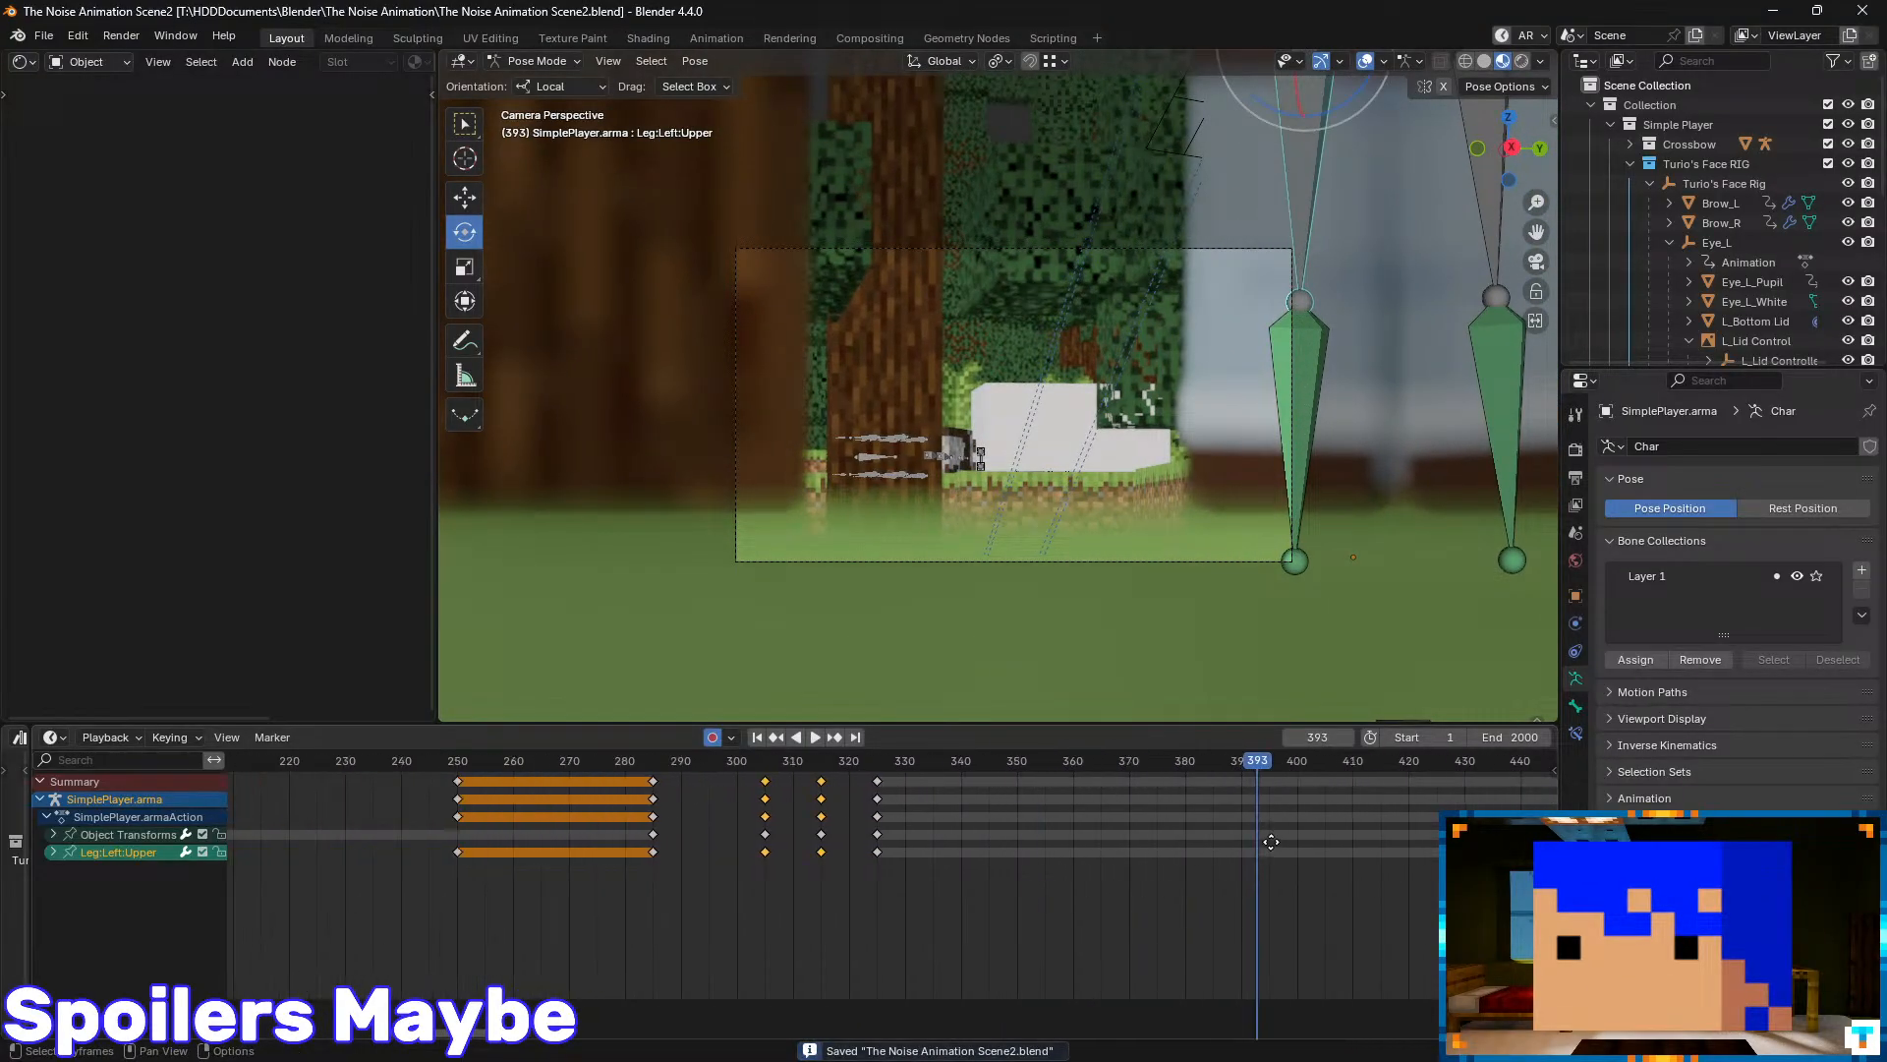
middle_click_drag(918, 814, 1058, 806)
left_click_drag(1042, 759, 546, 780)
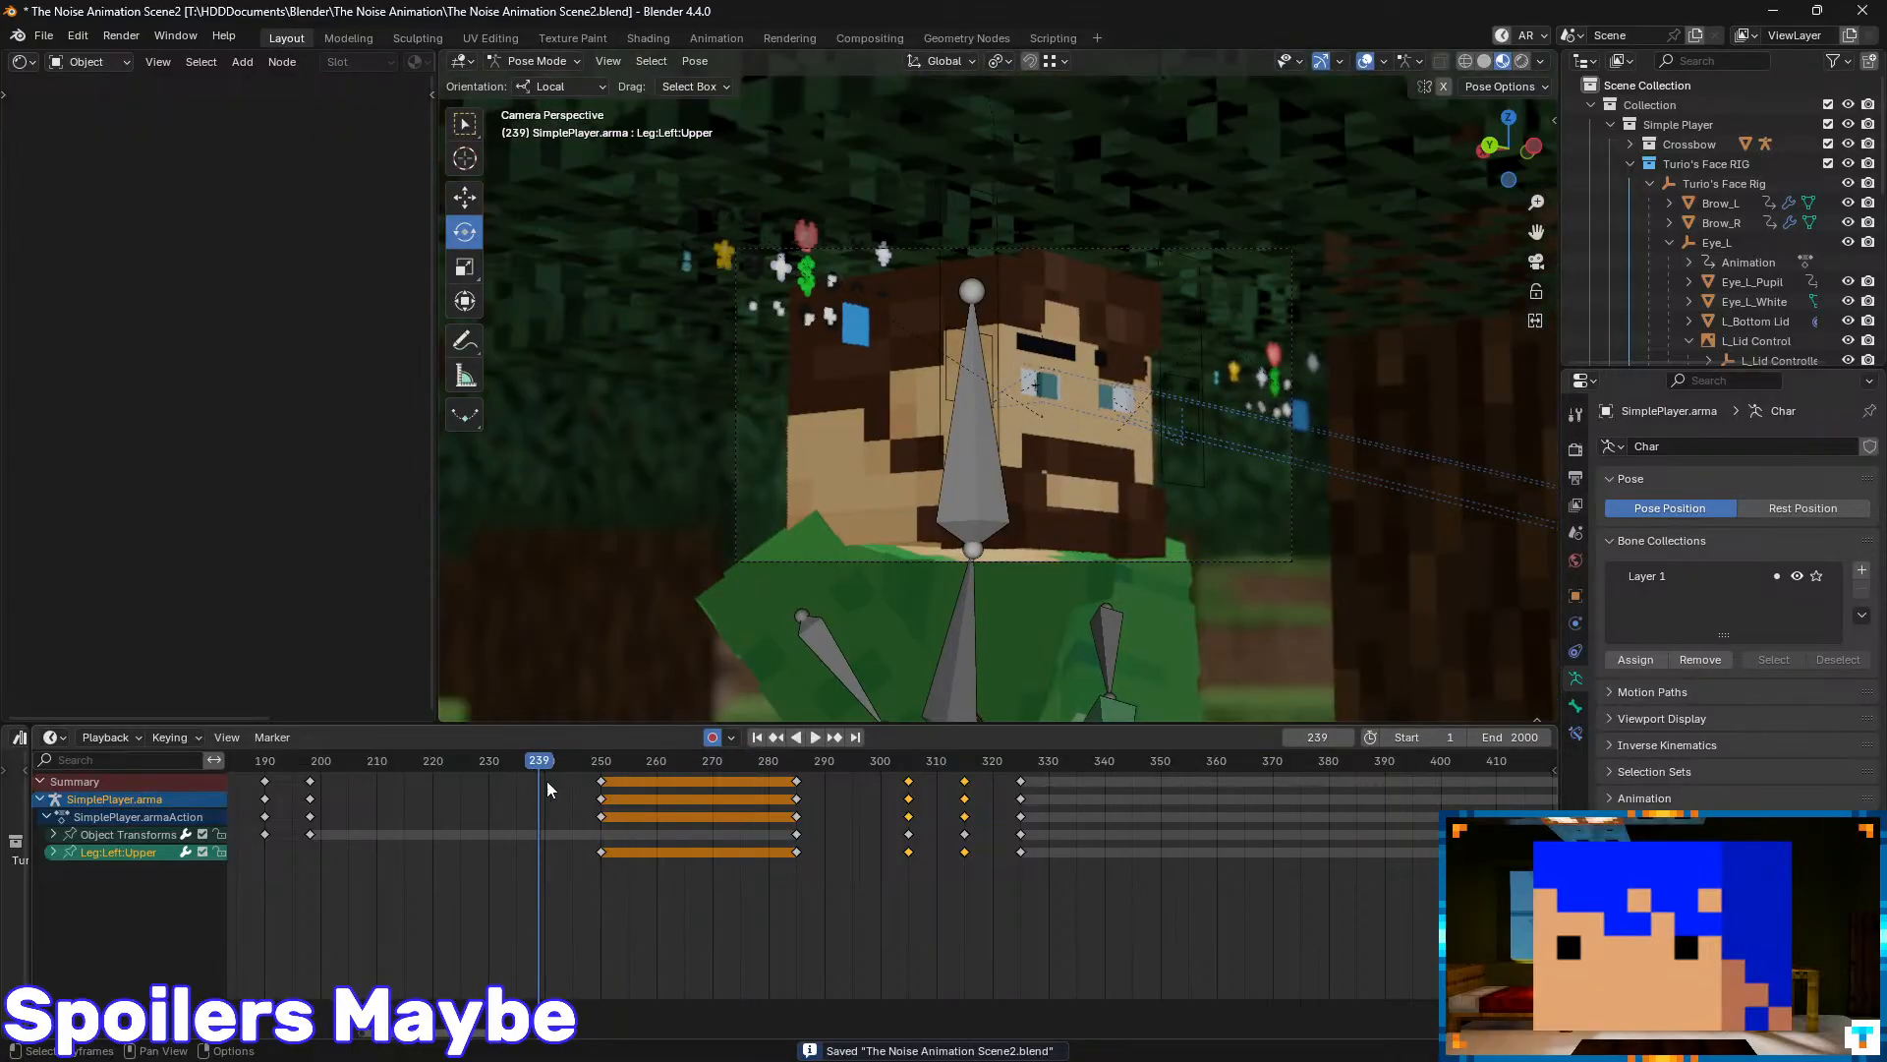
middle_click_drag(547, 780, 971, 765)
left_click_drag(971, 765, 658, 784)
key("space")
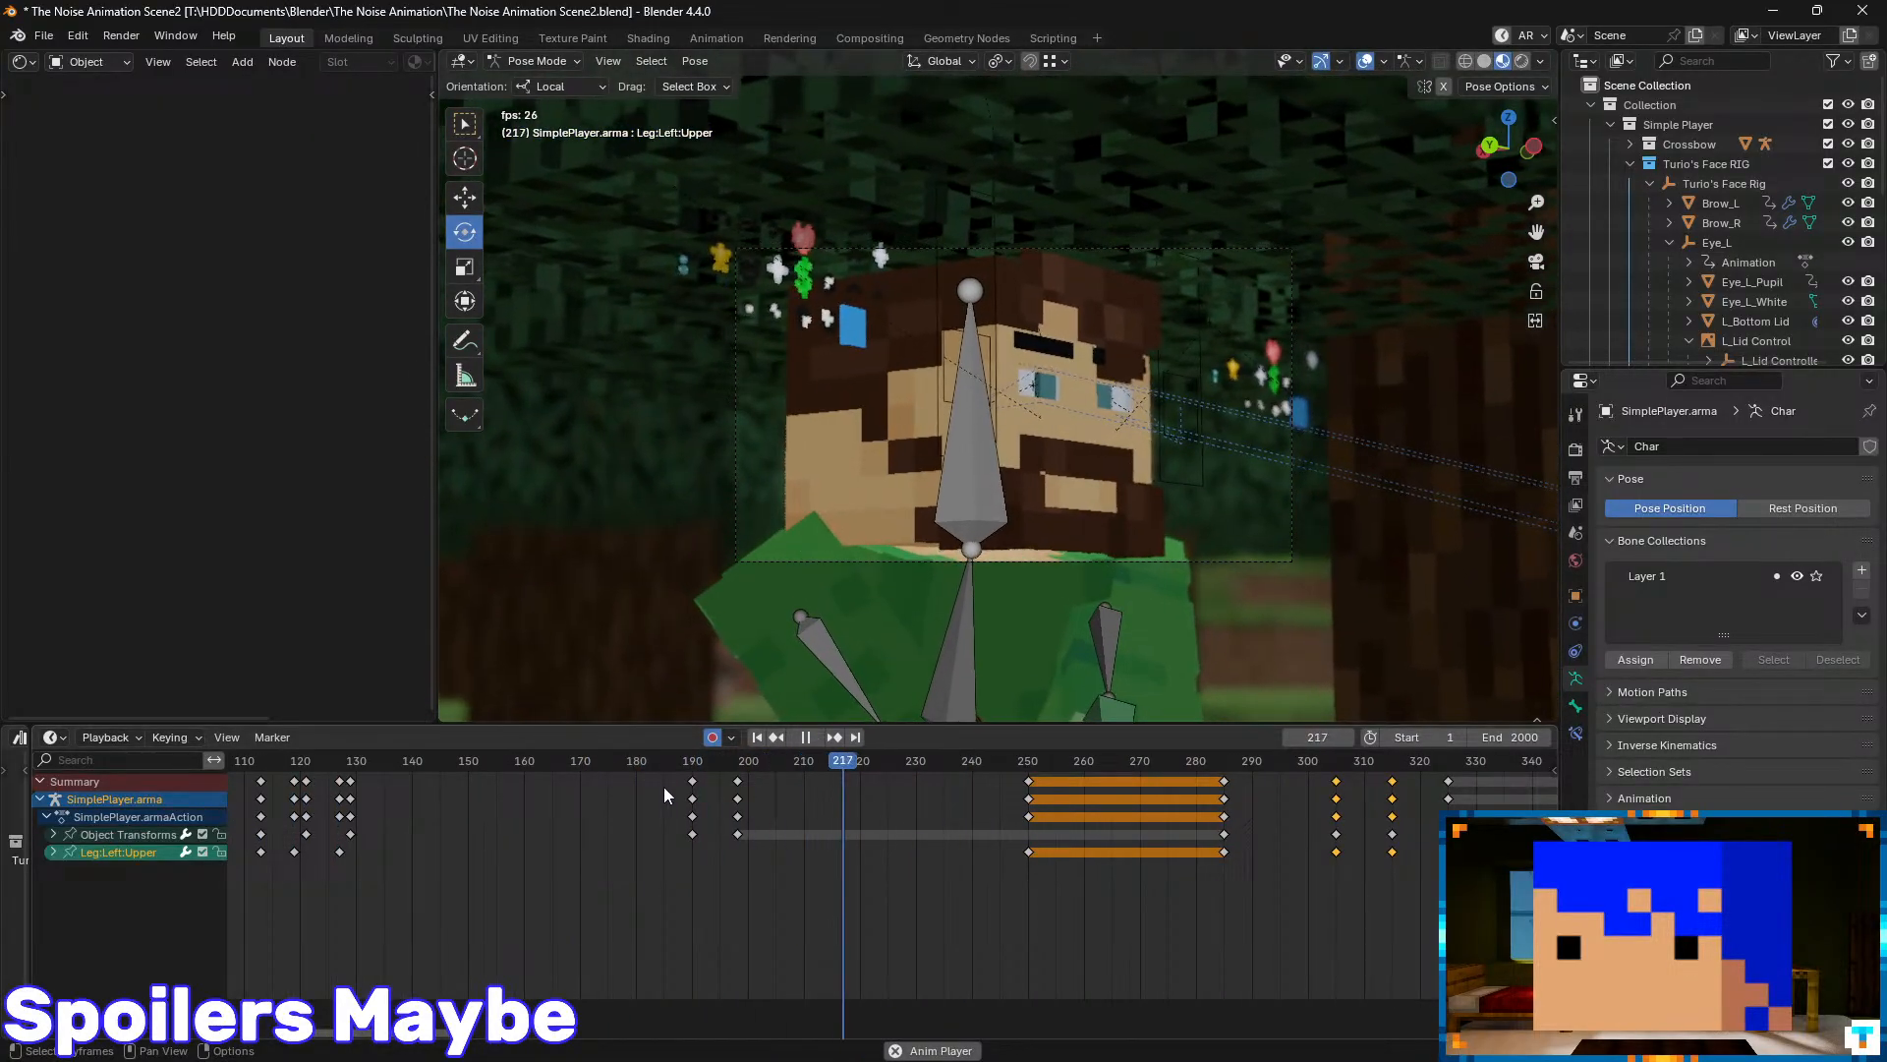
key("space")
left_click_drag(773, 767, 741, 804)
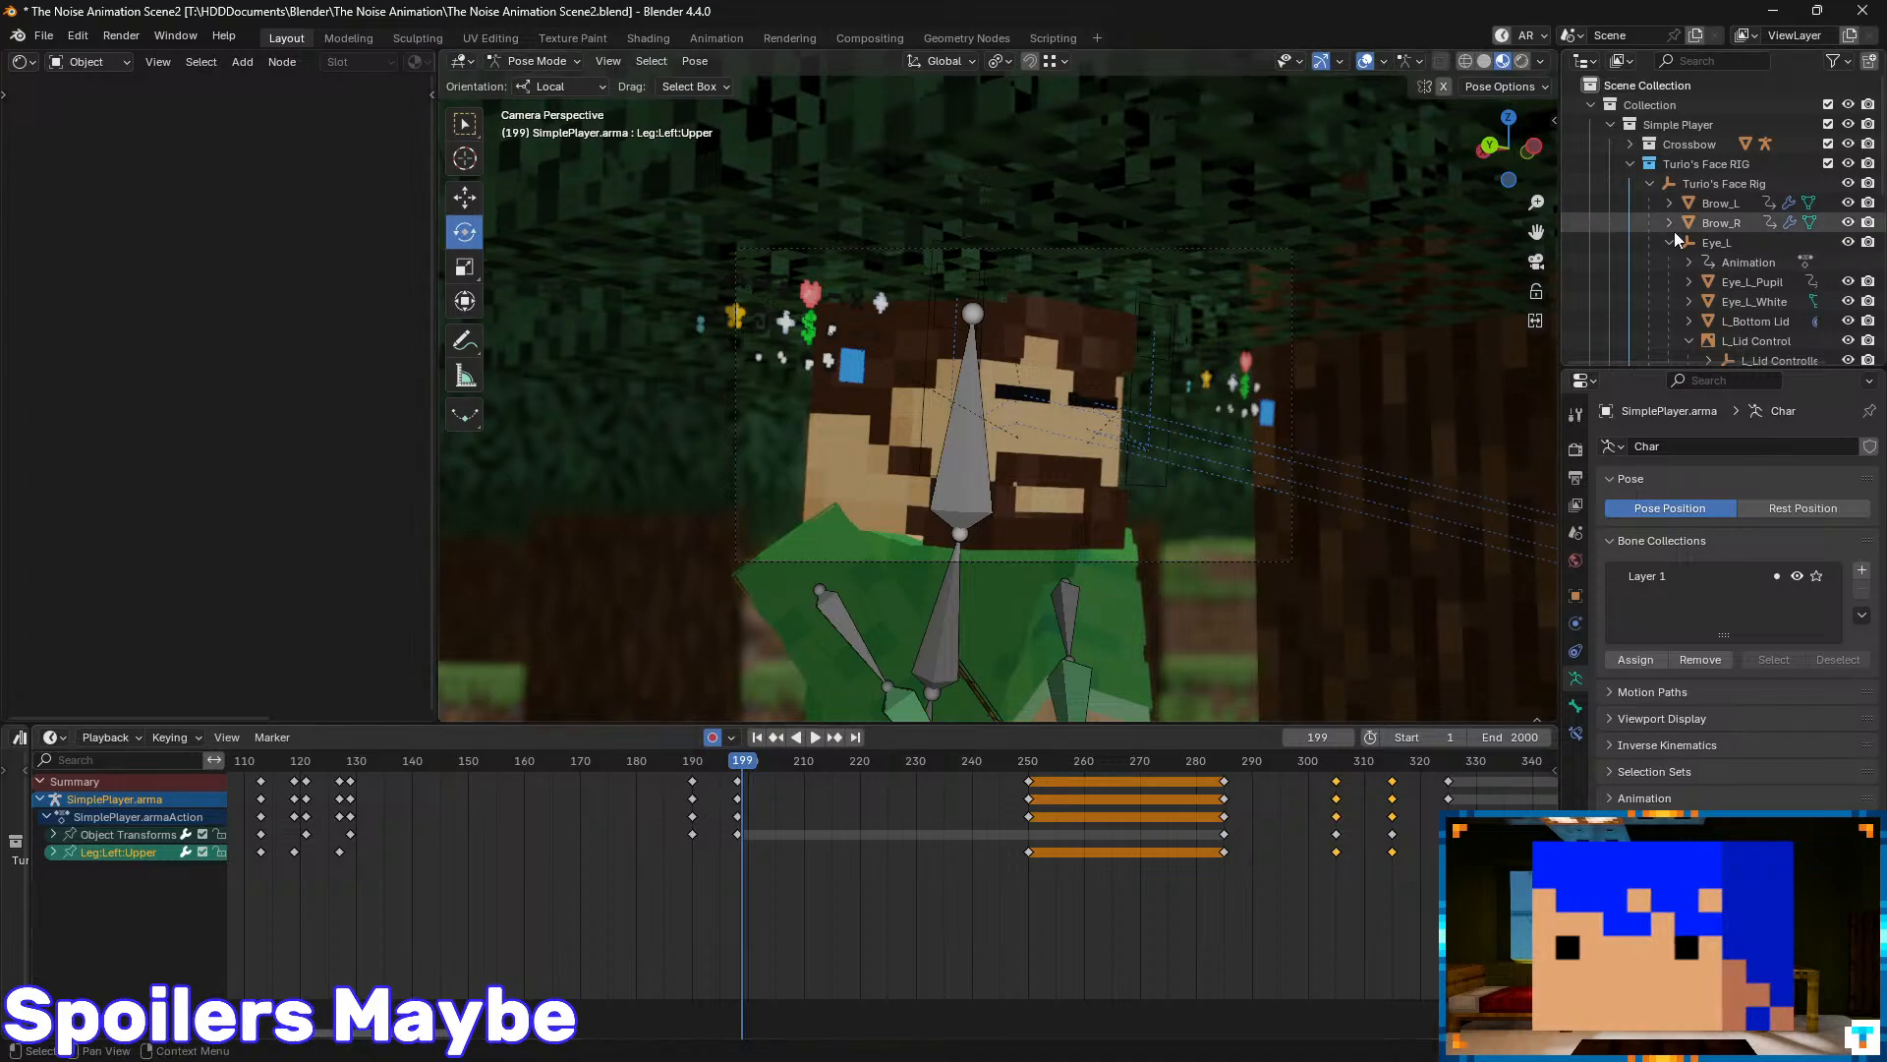
- Select both eyebrow objects, Brow_L and Brow_R, of Turio's Face Rig
left_click(1728, 205)
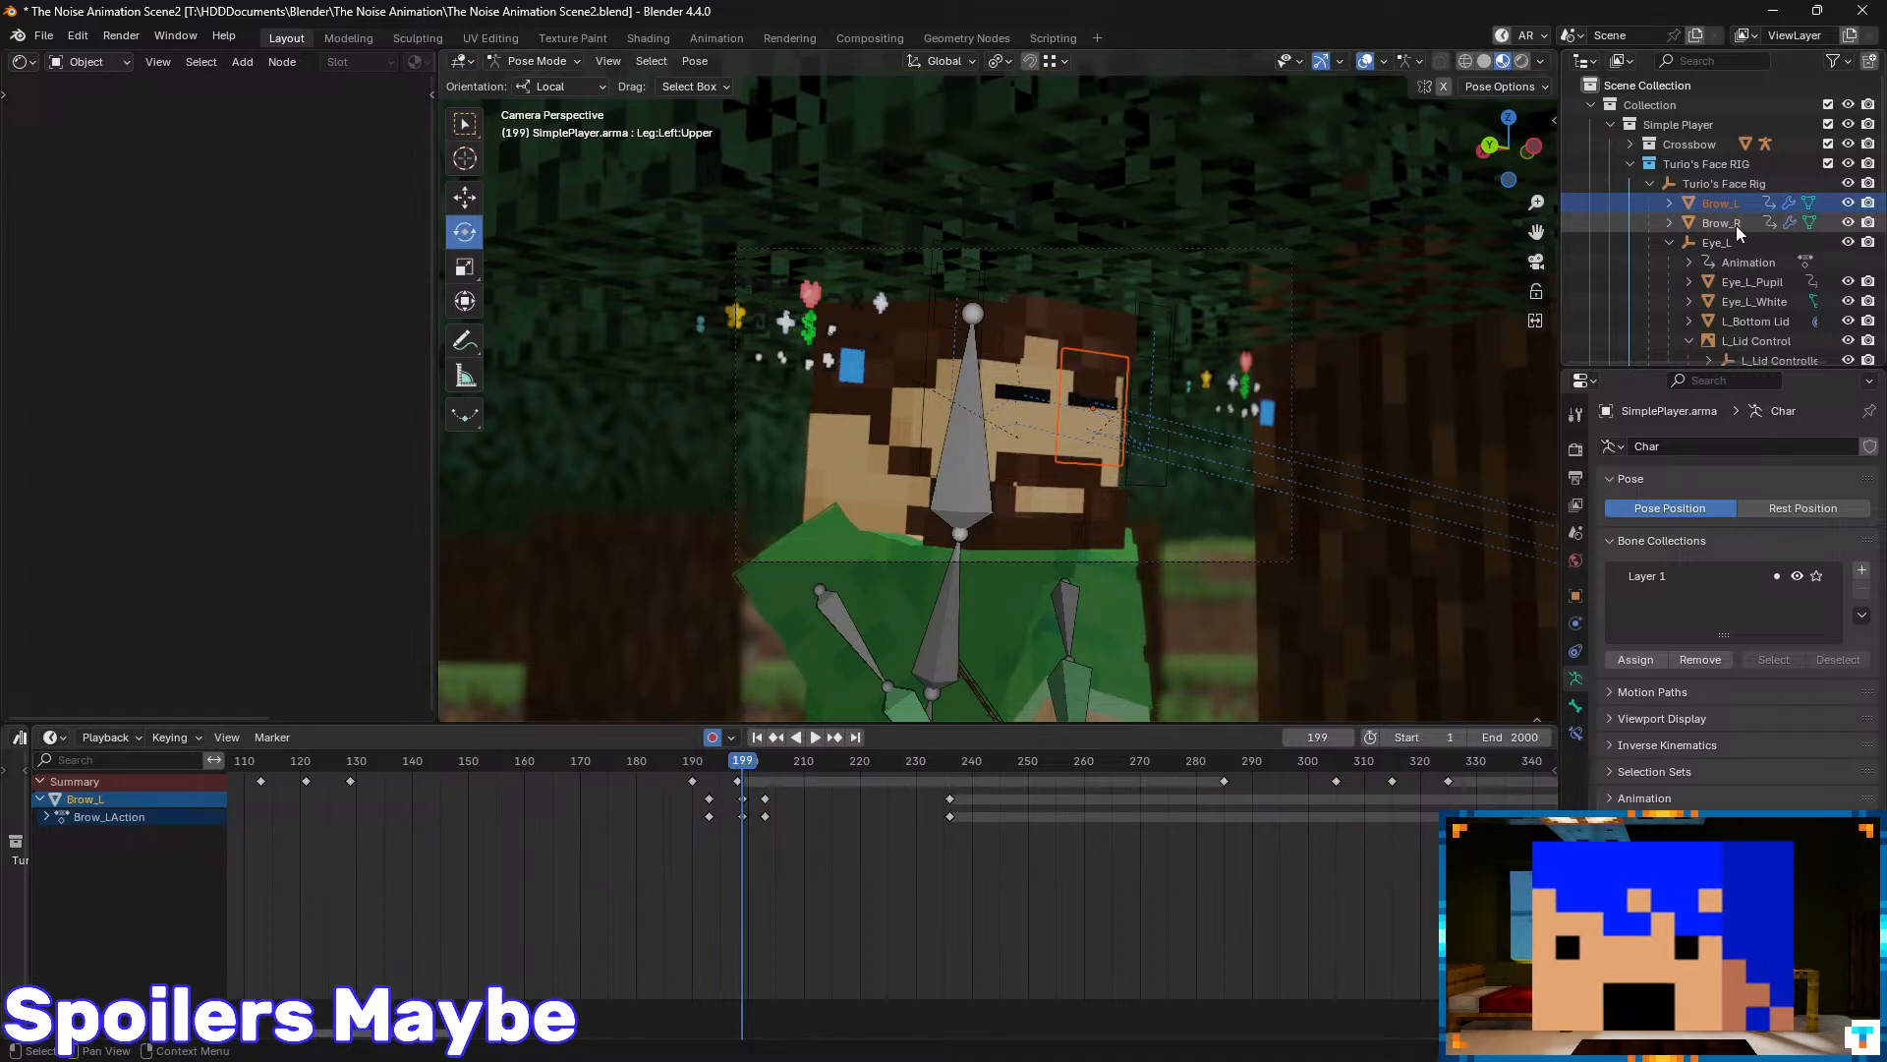
left_click(1735, 226)
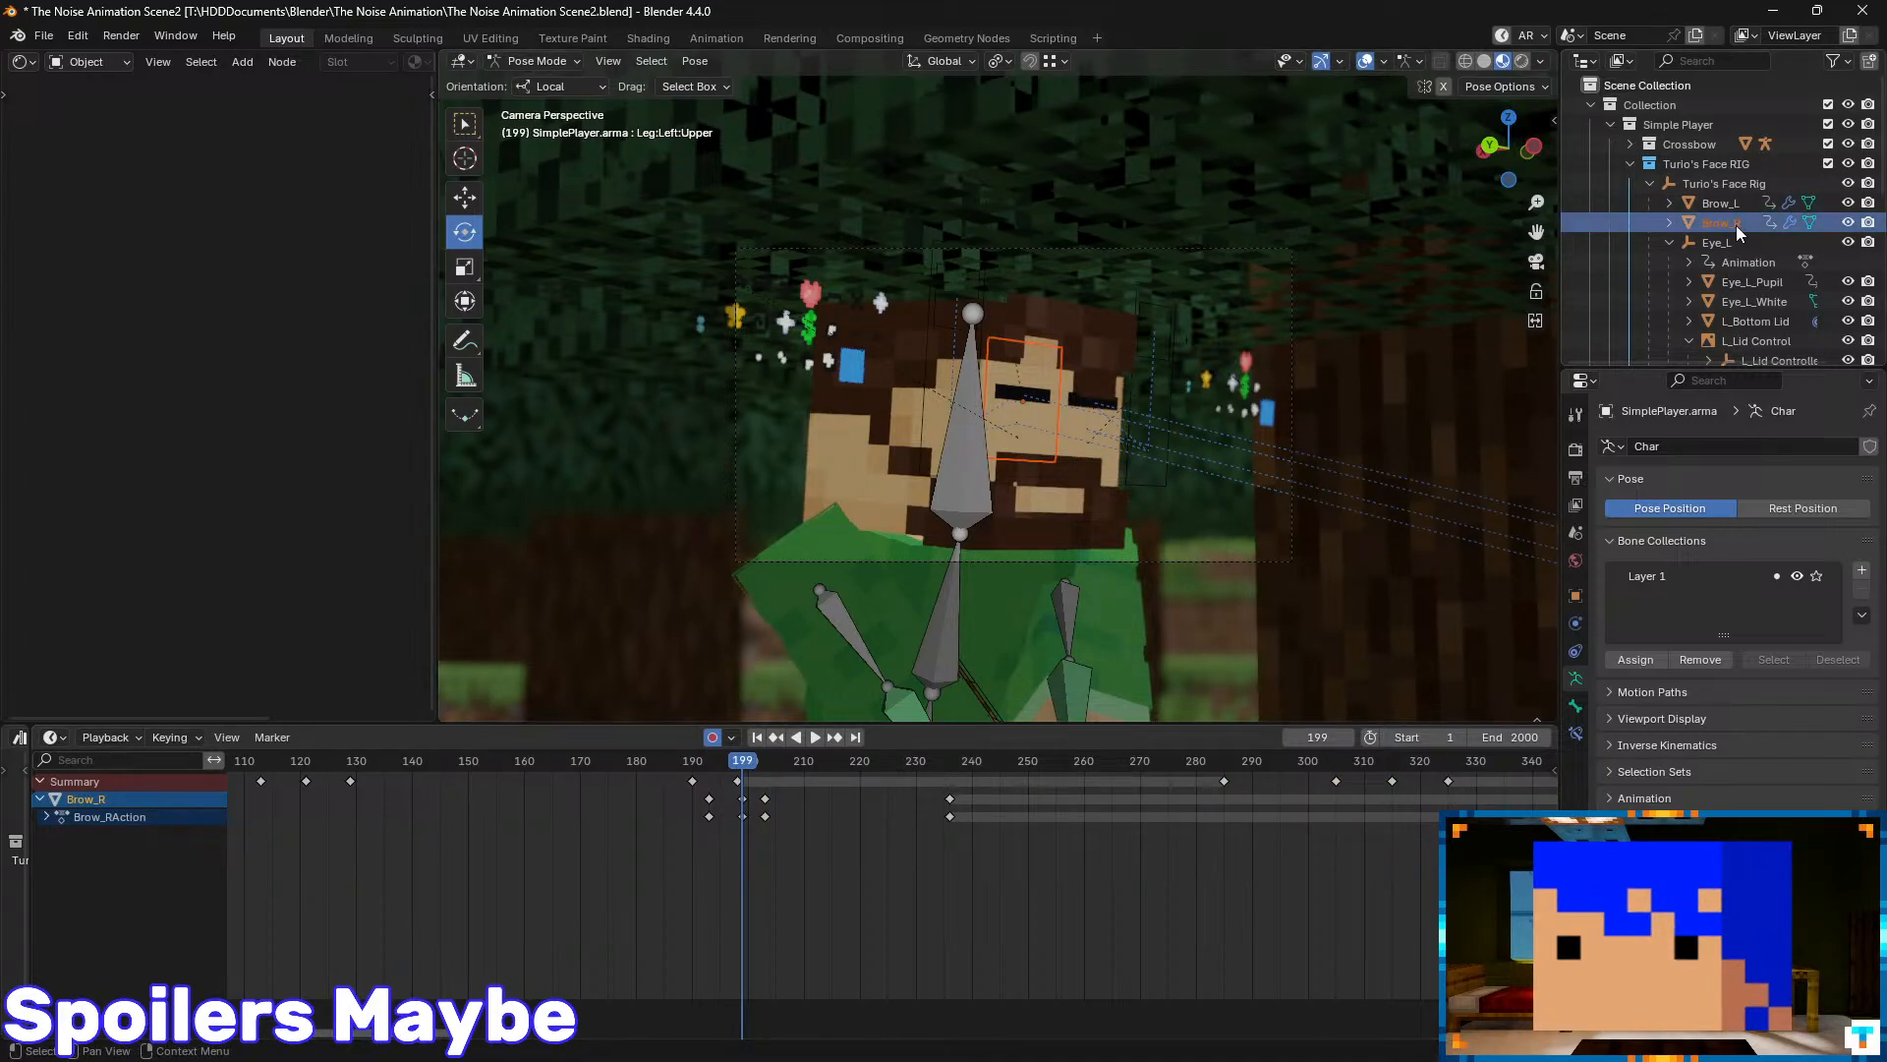
left_click(1736, 202, "ctrl")
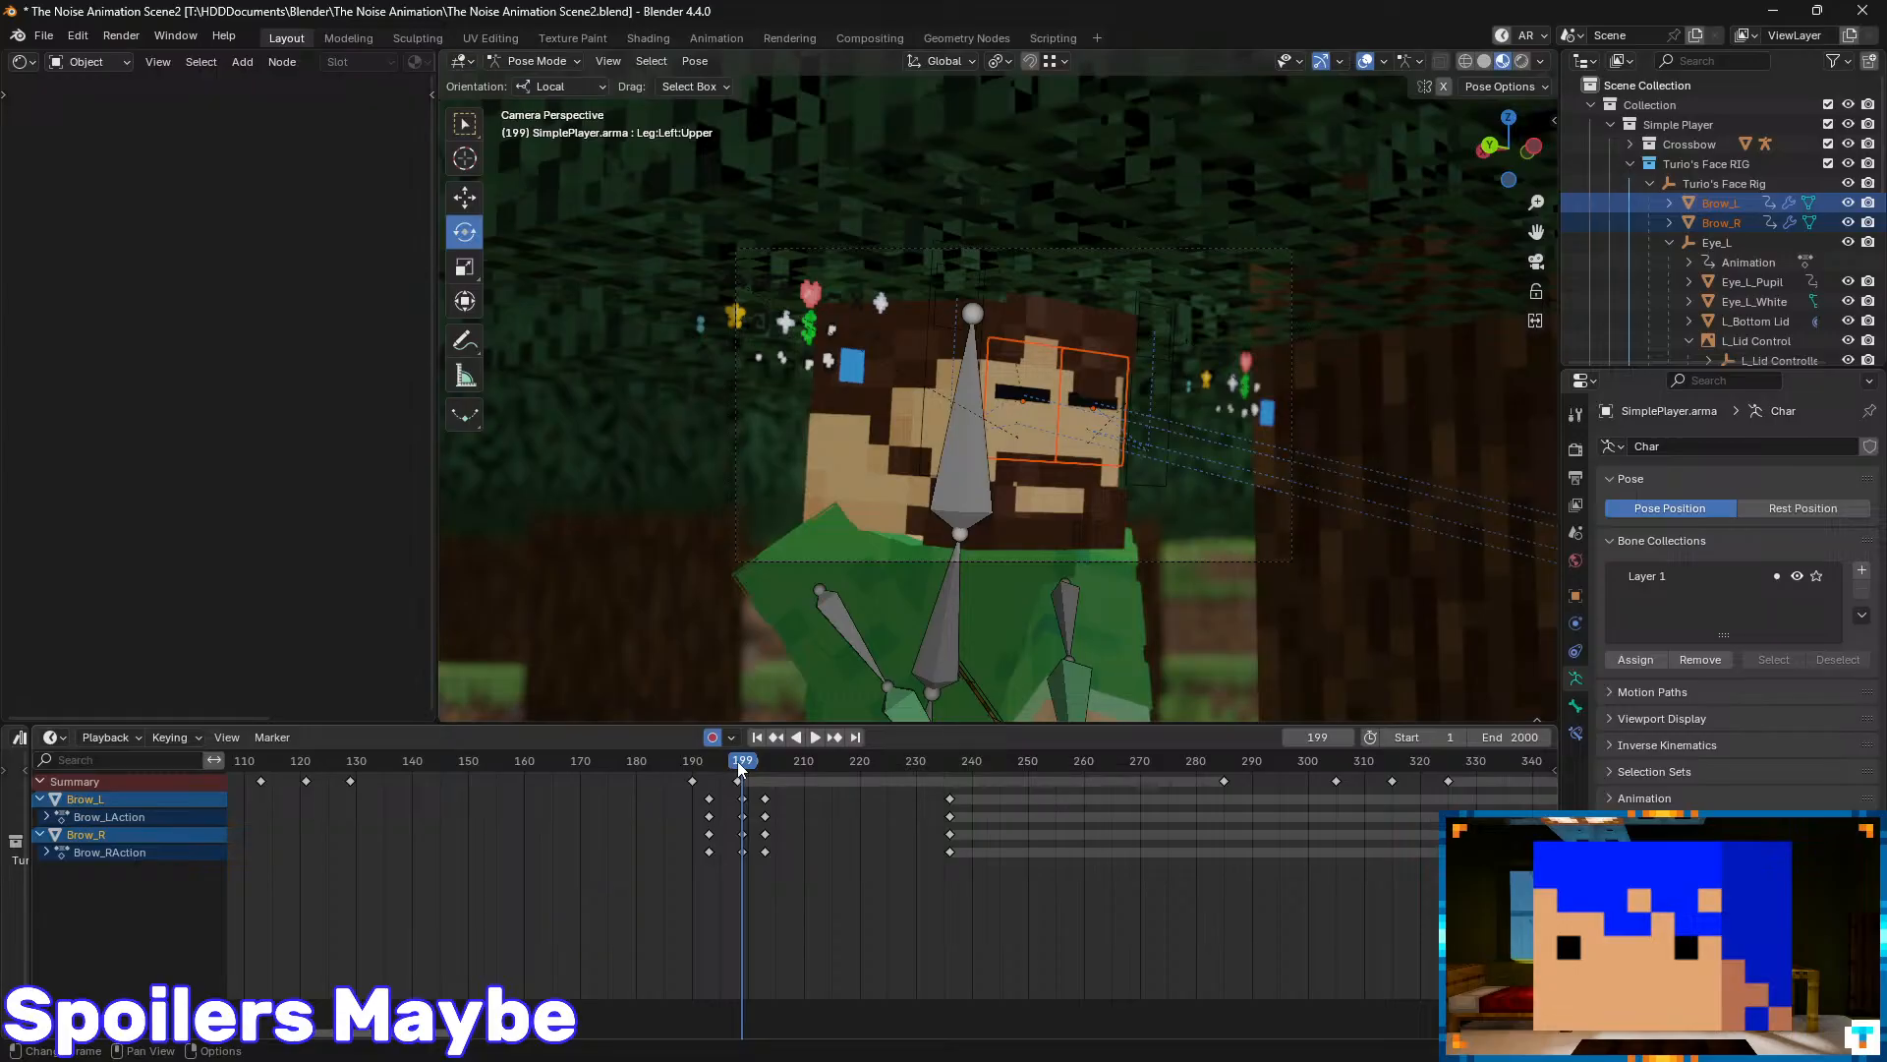
- Replay the eyebrow motion around frame 199 and select both brows' keyframes at frame 193
left_click_drag(740, 767, 687, 771)
key("space")
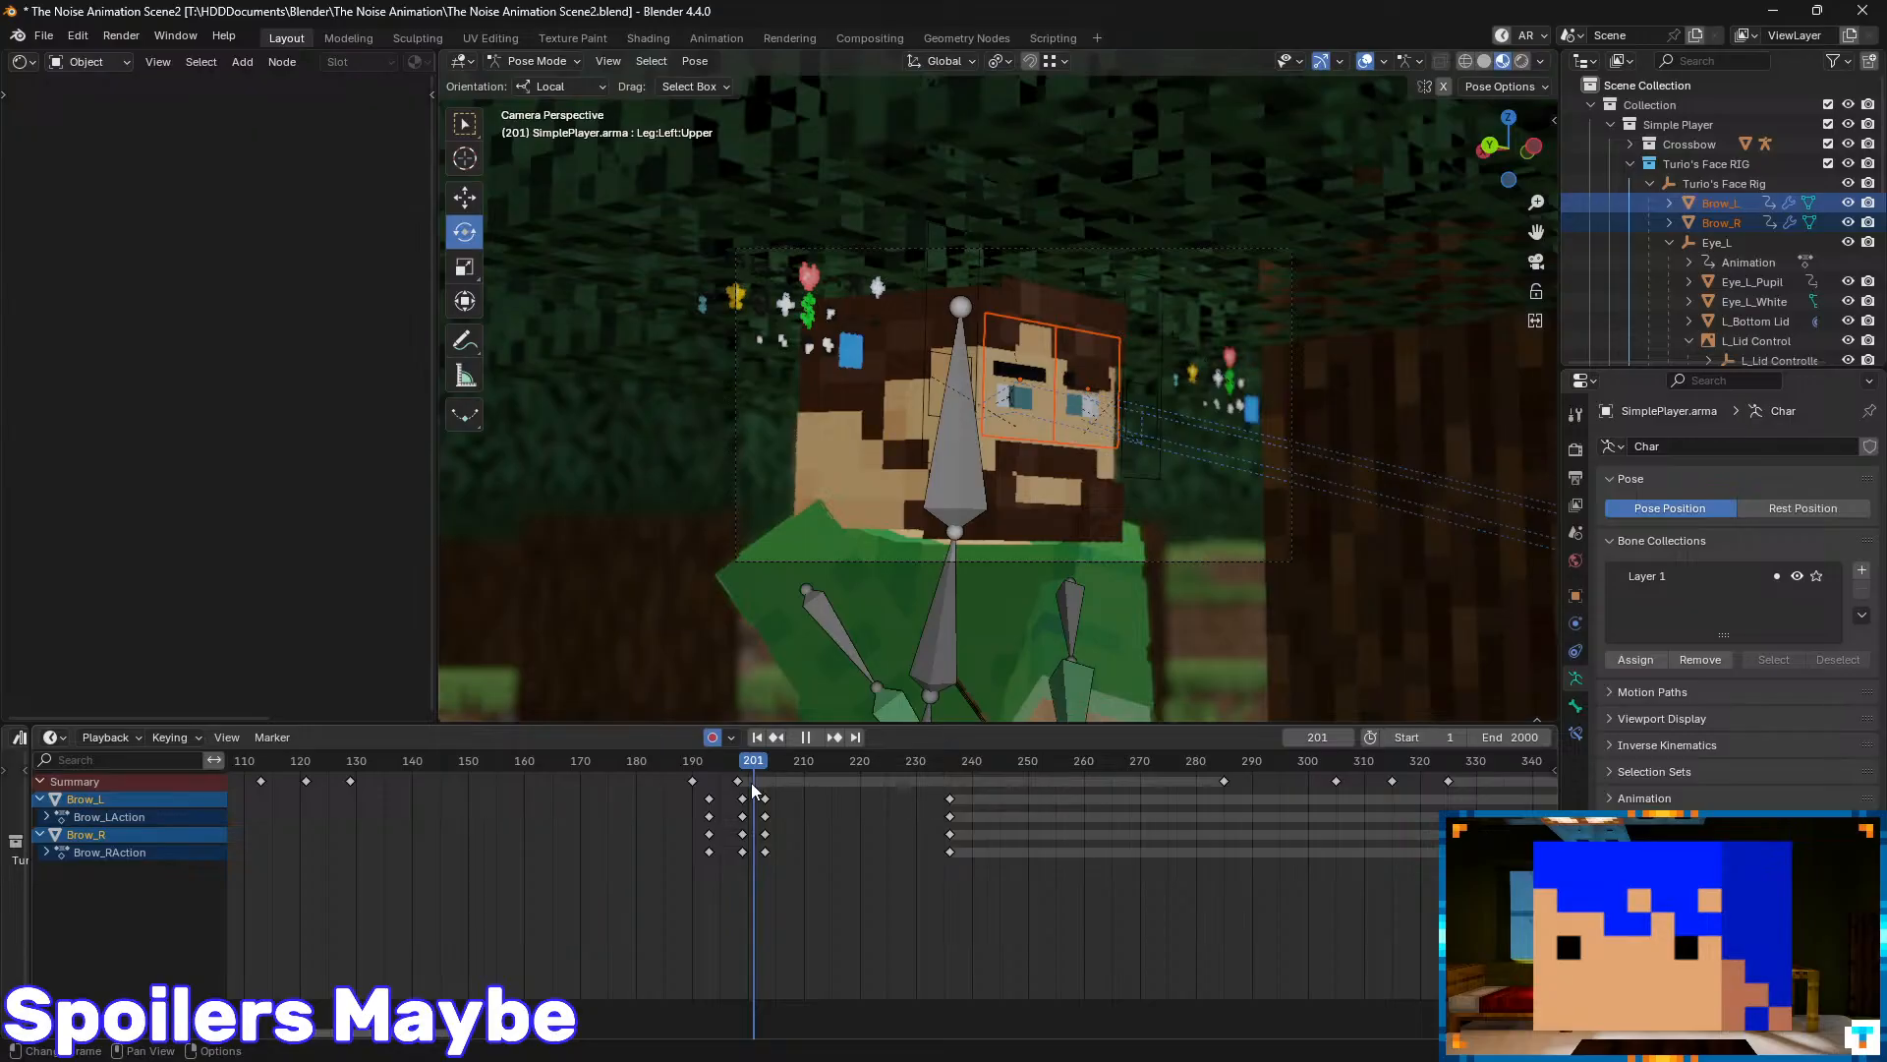
left_click_drag(753, 790, 745, 791)
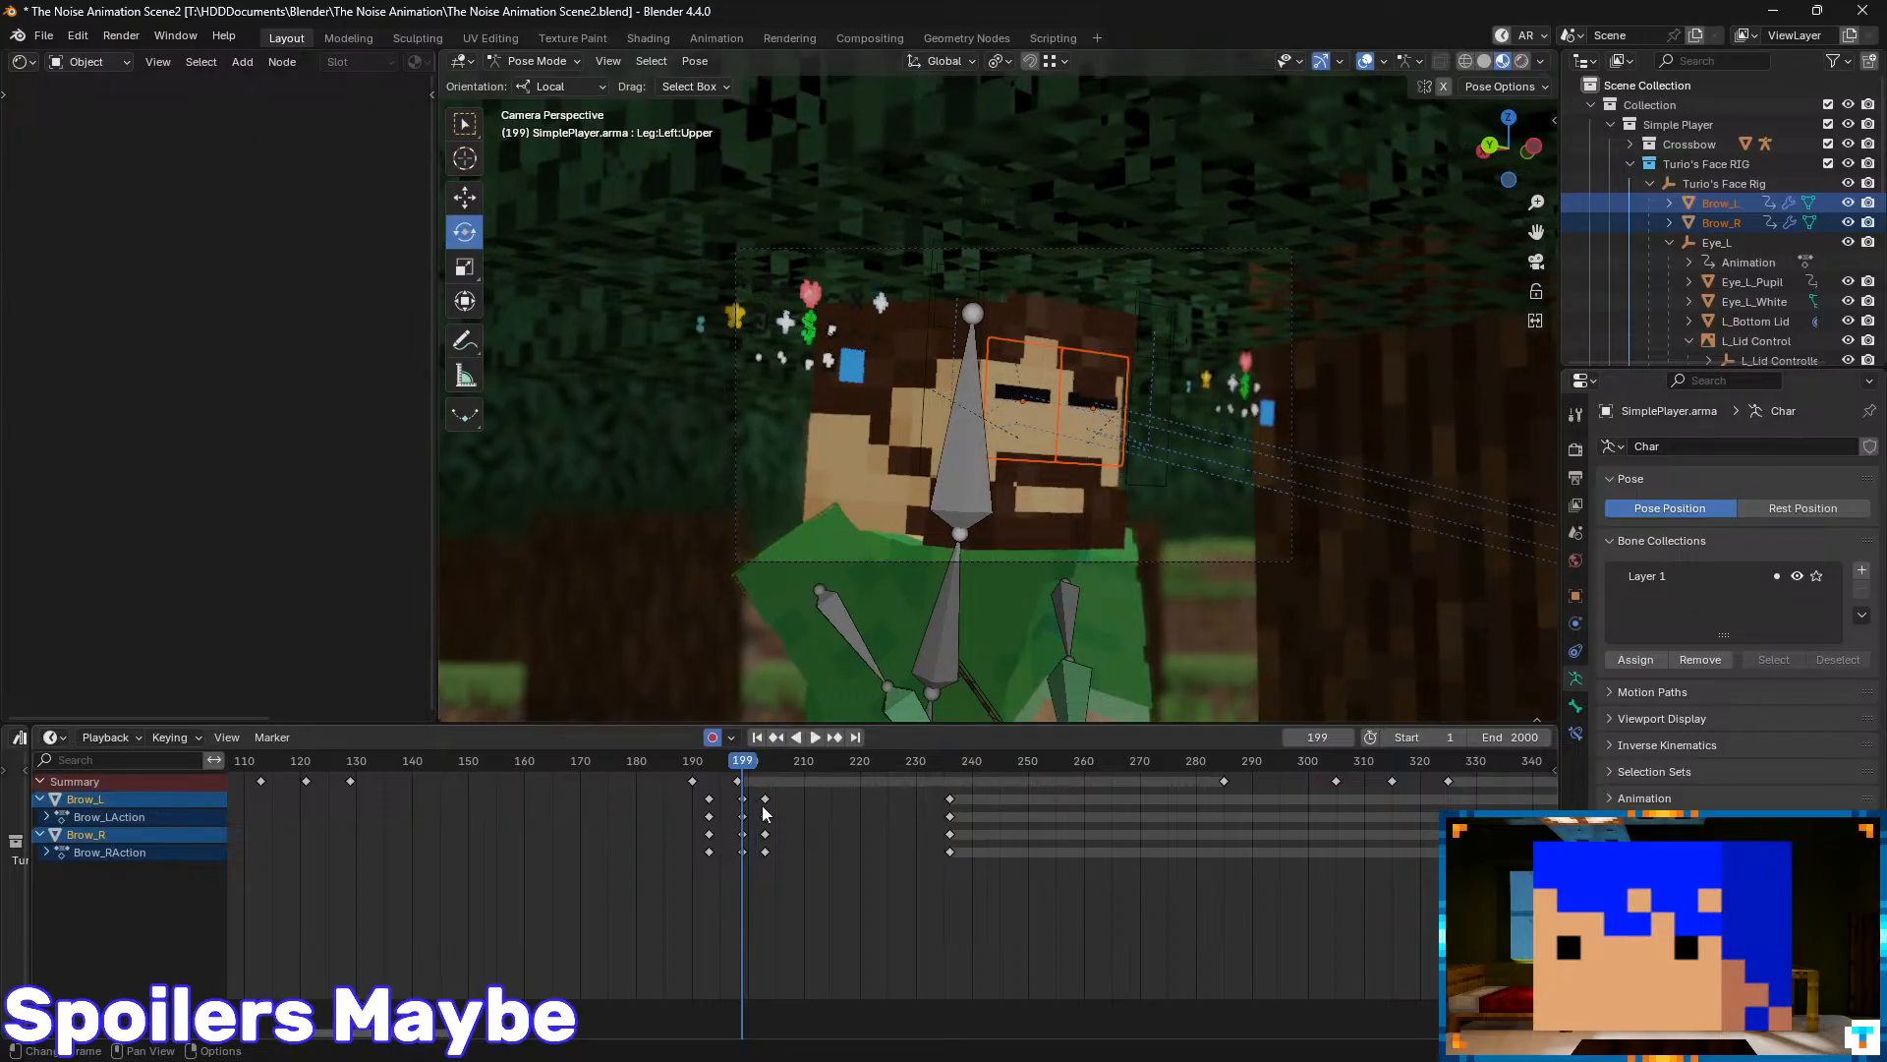
scroll(782, 832, "up", 10)
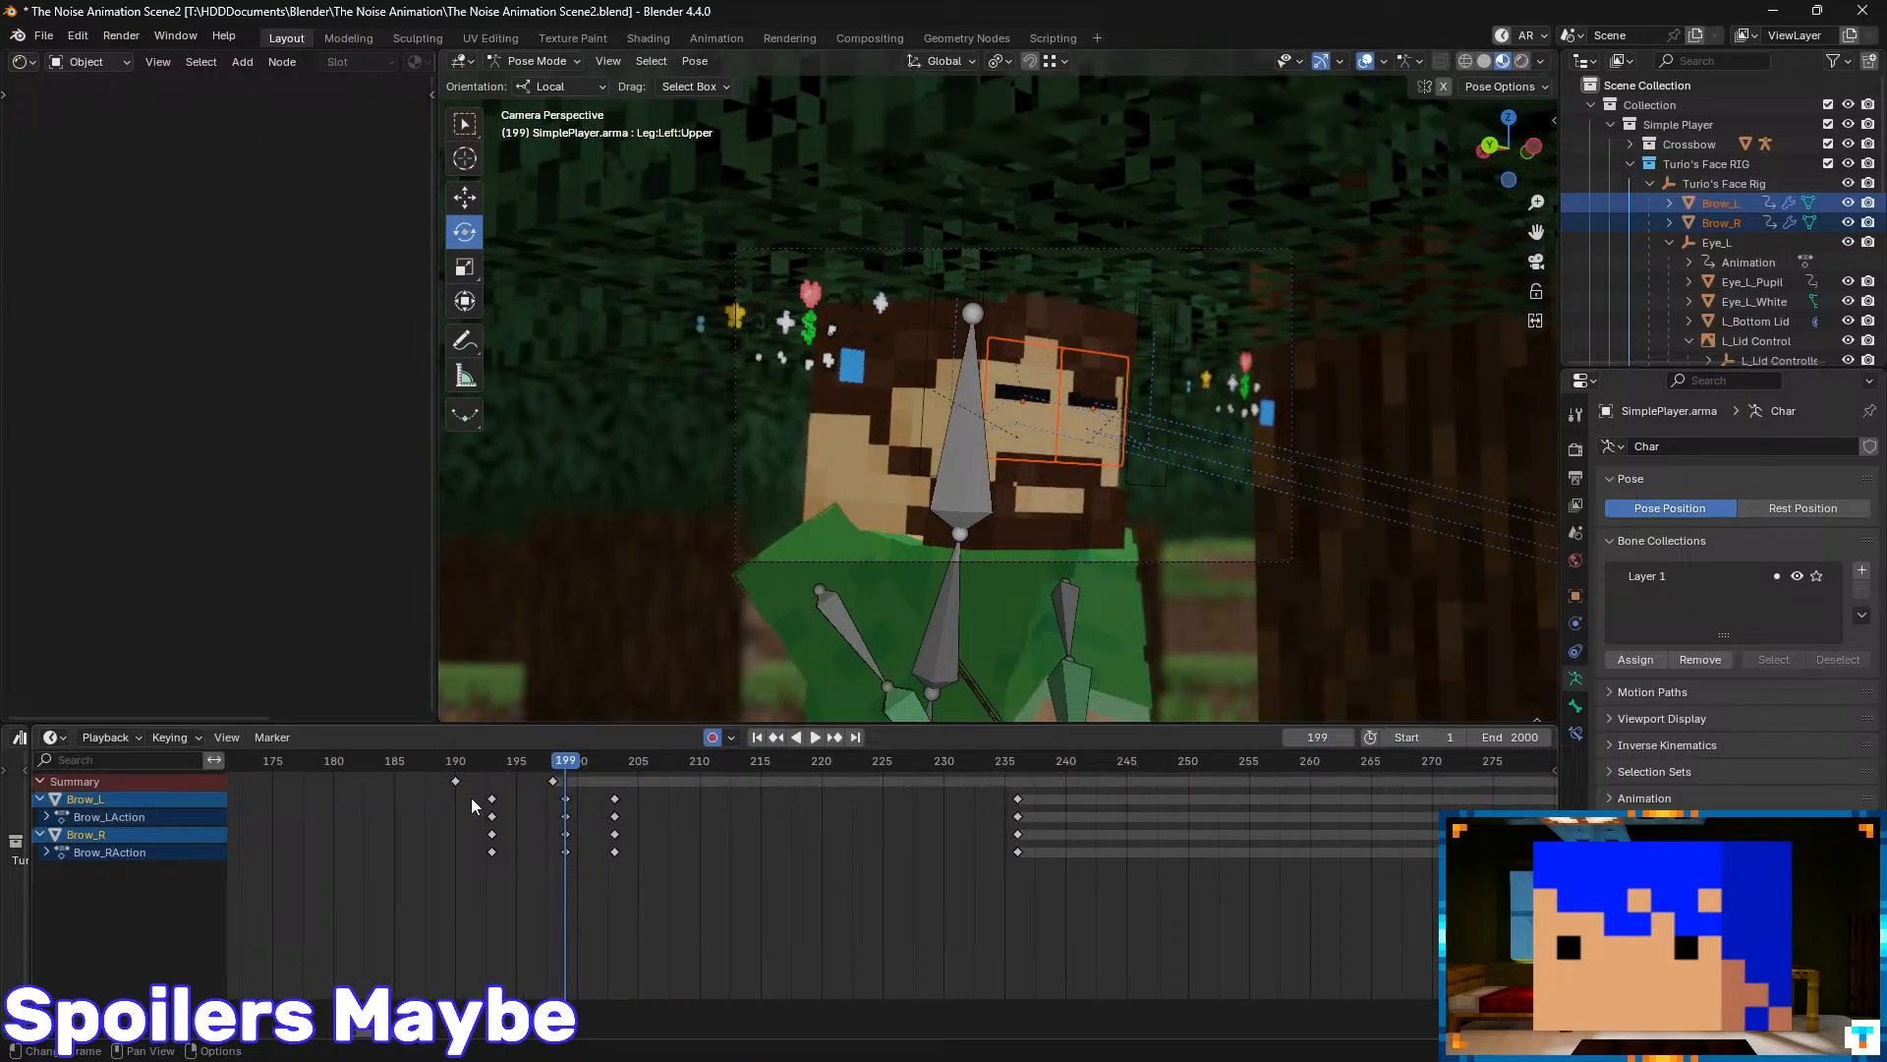
left_click_drag(476, 792, 519, 863)
- Look at the brow animation in the Dope Sheet and Nonlinear Animation editors, and return to the Timeline
left_click(51, 737)
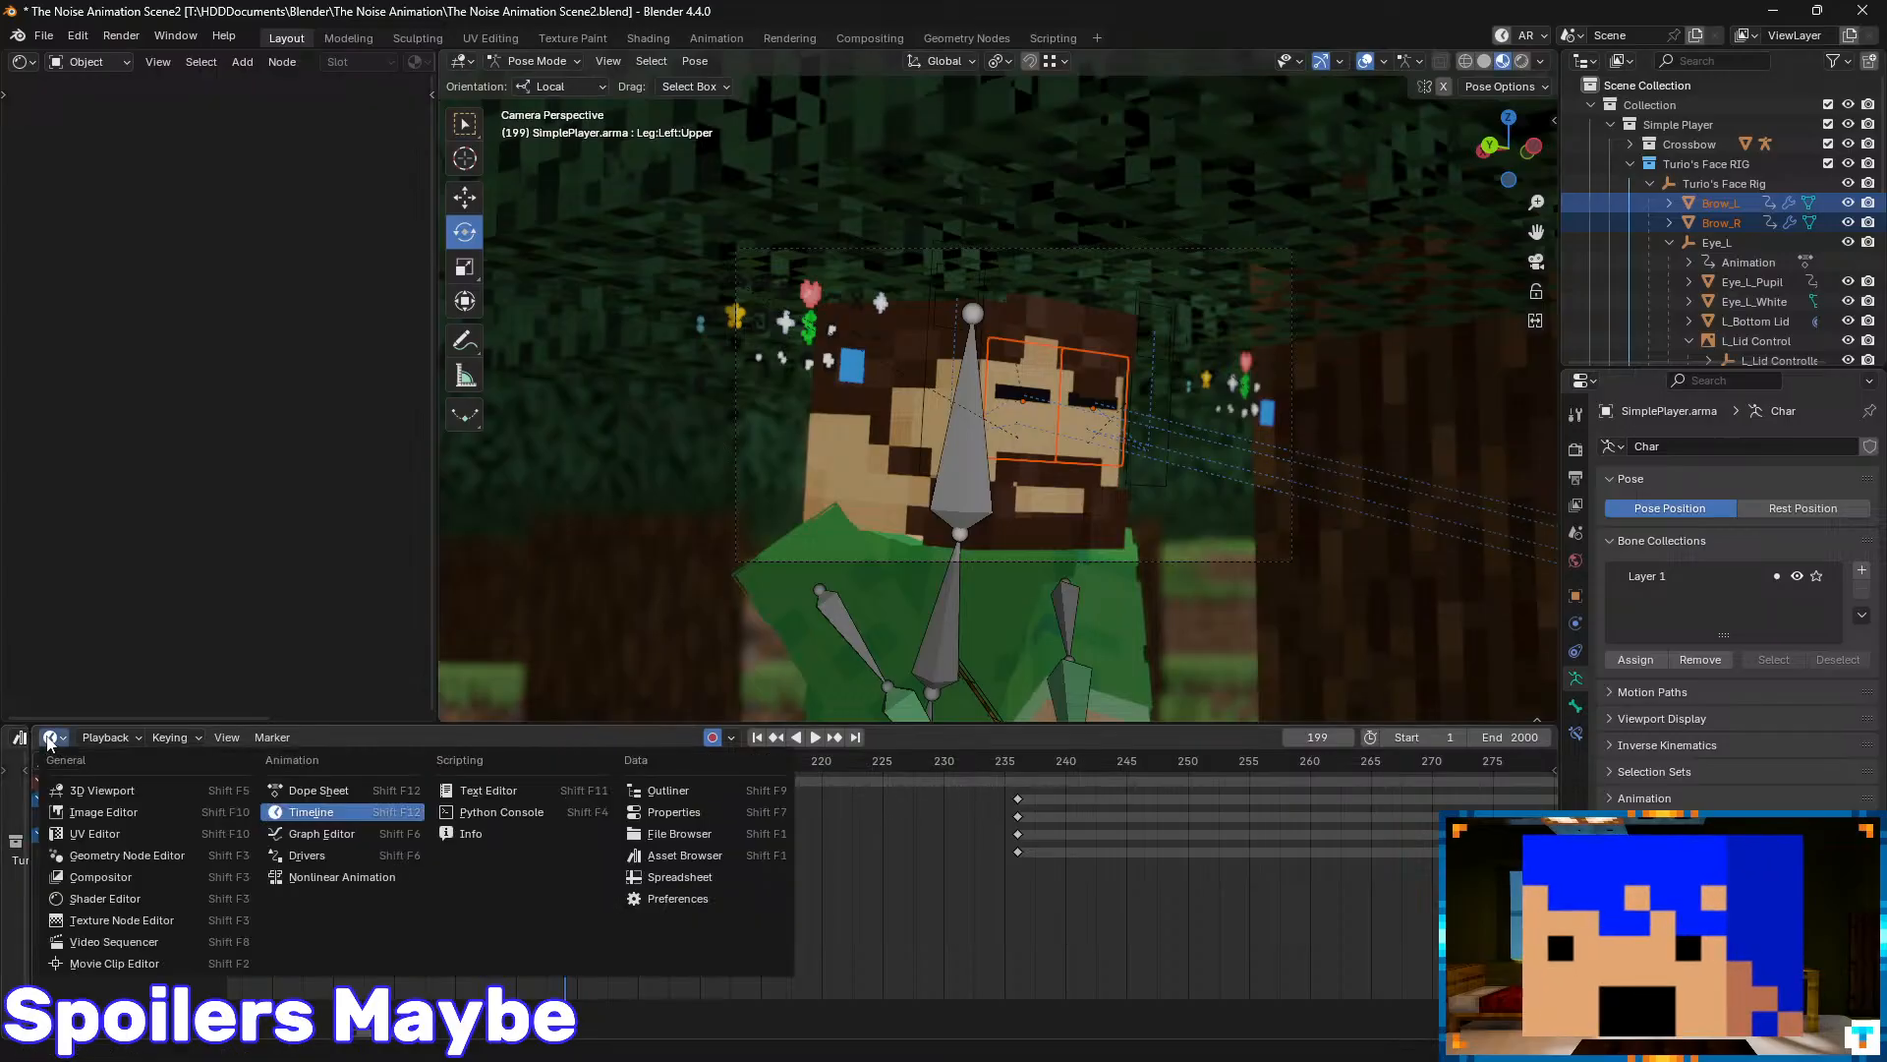
left_click(305, 790)
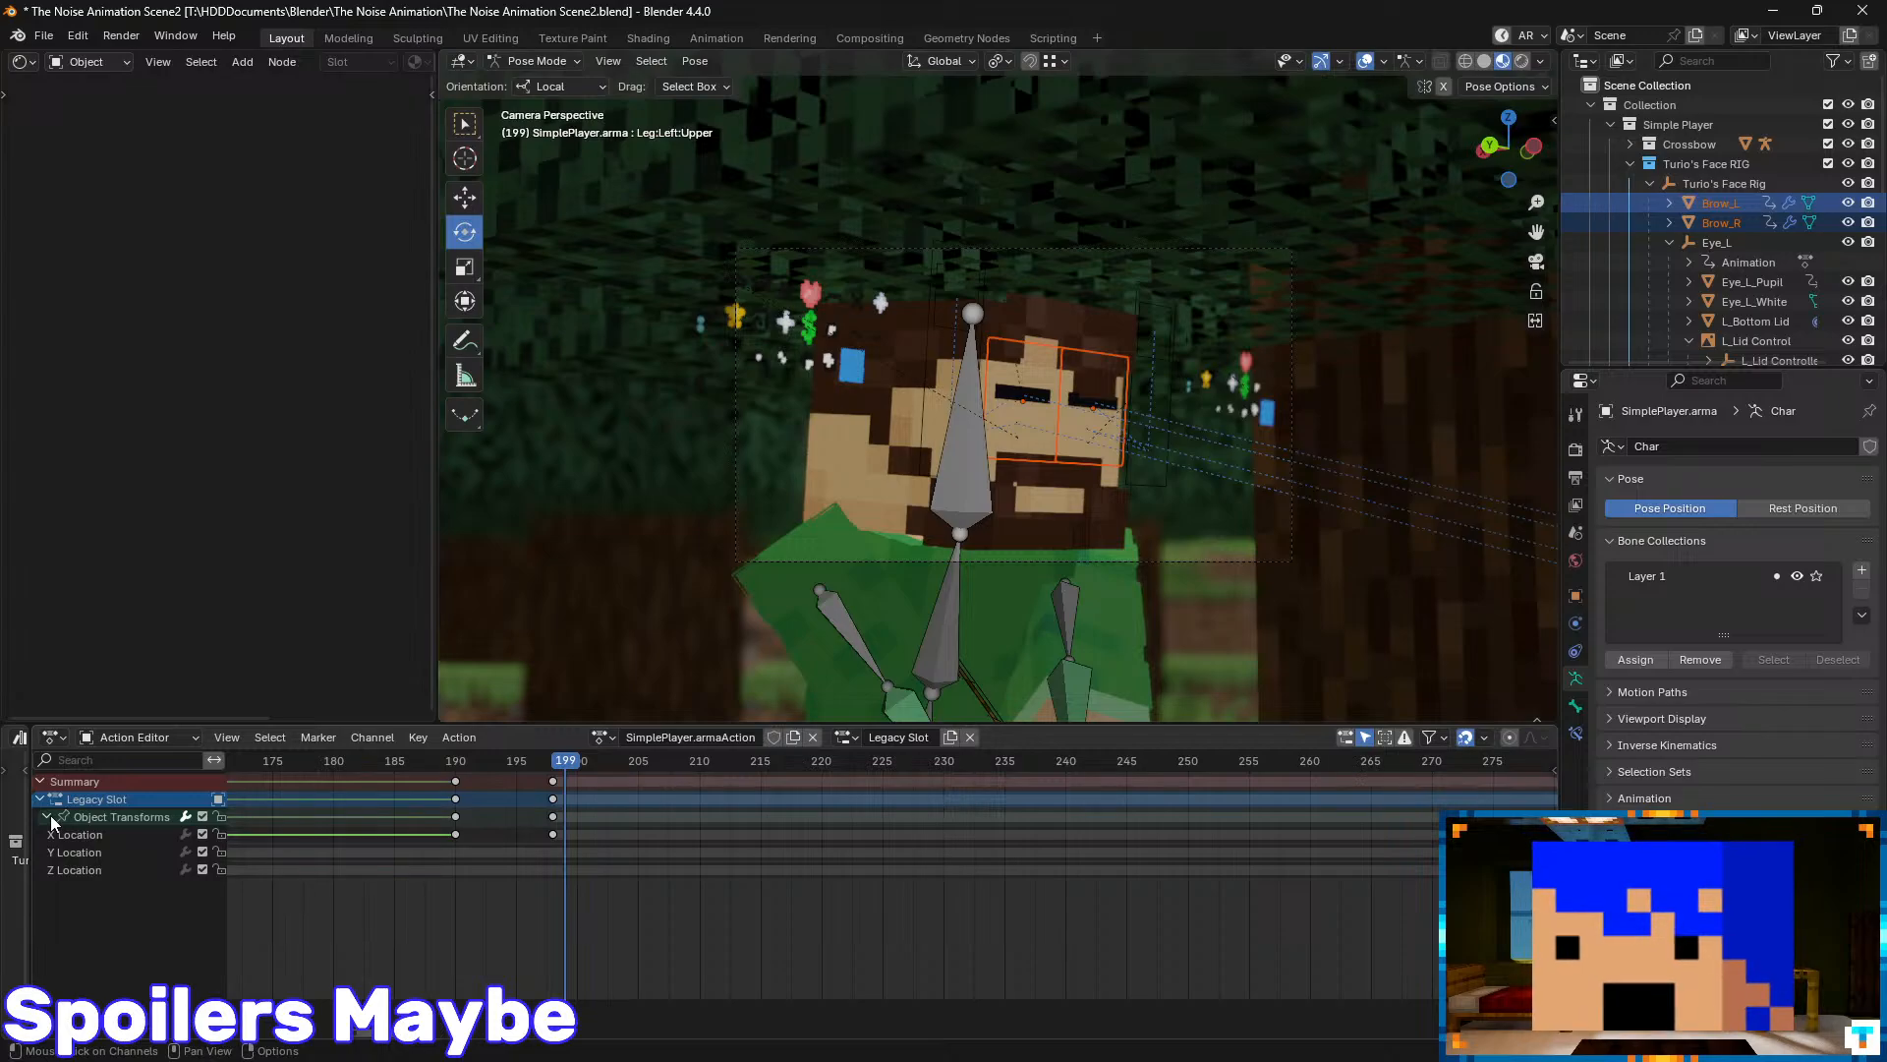
left_click(55, 736)
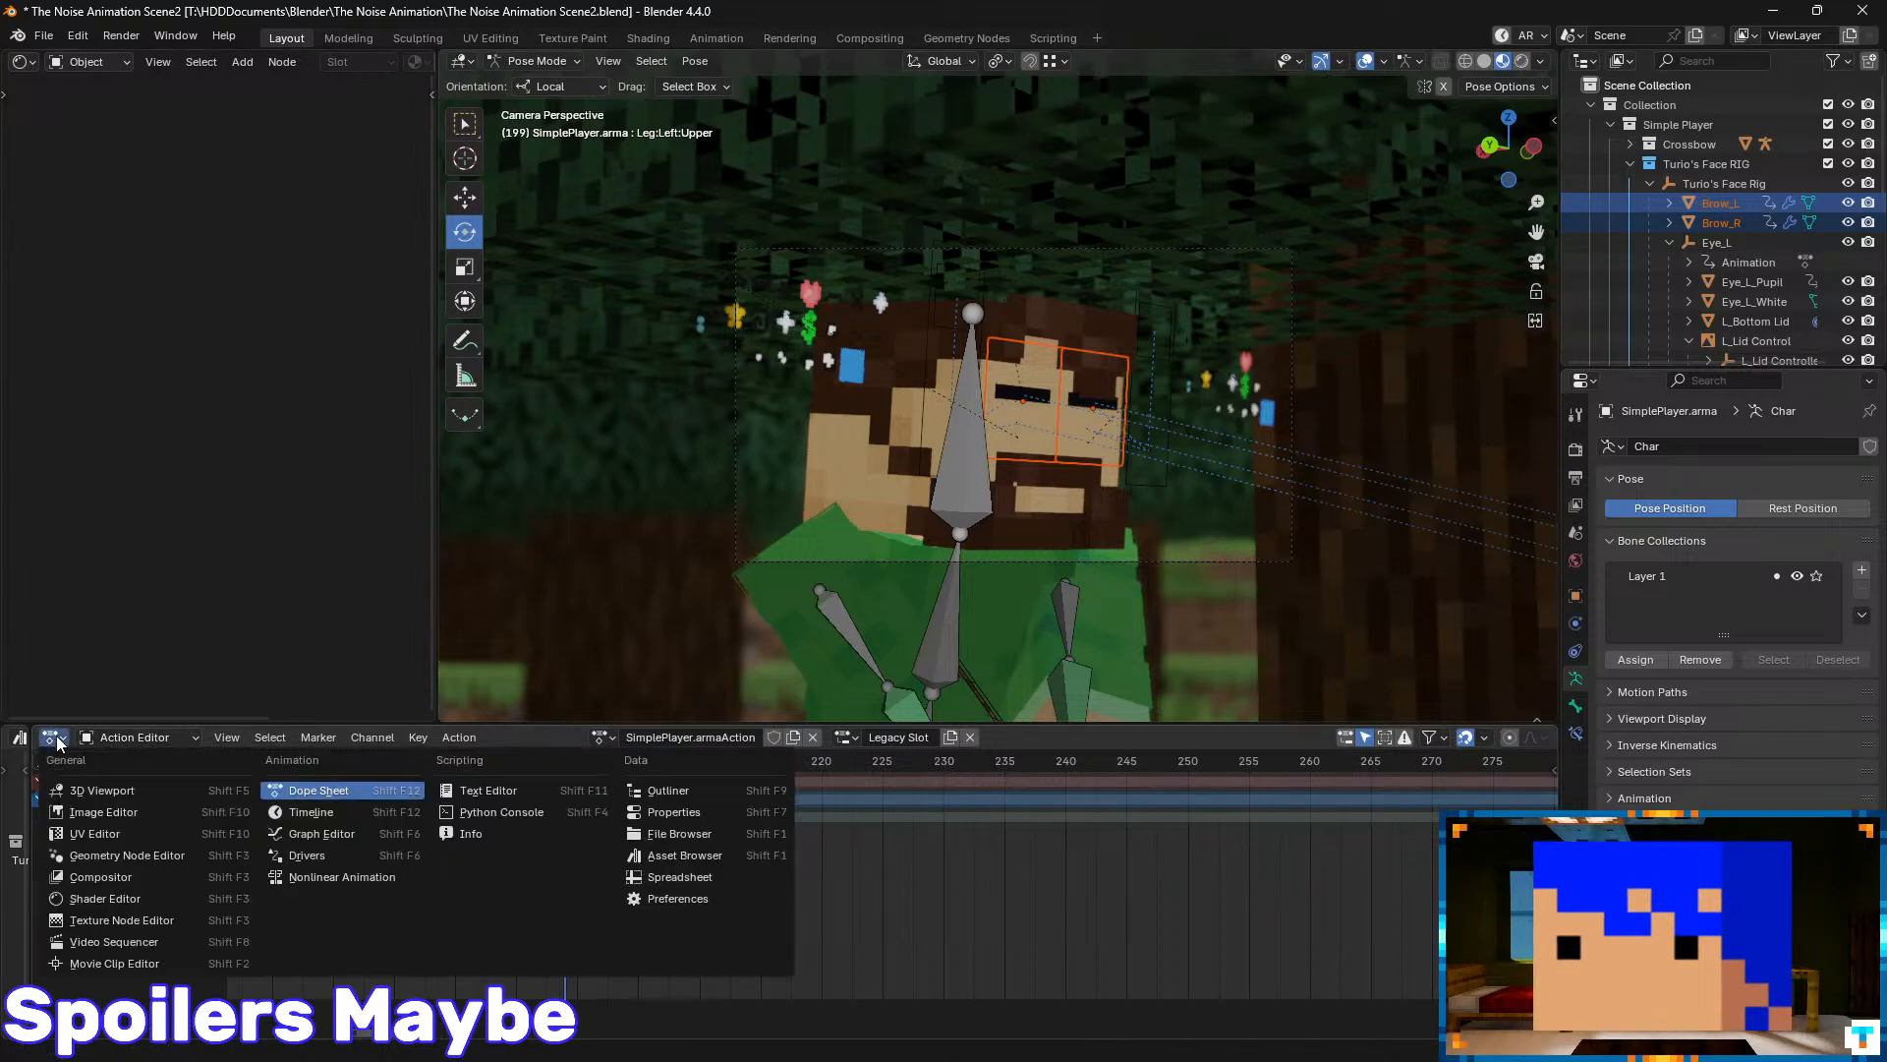
left_click(320, 877)
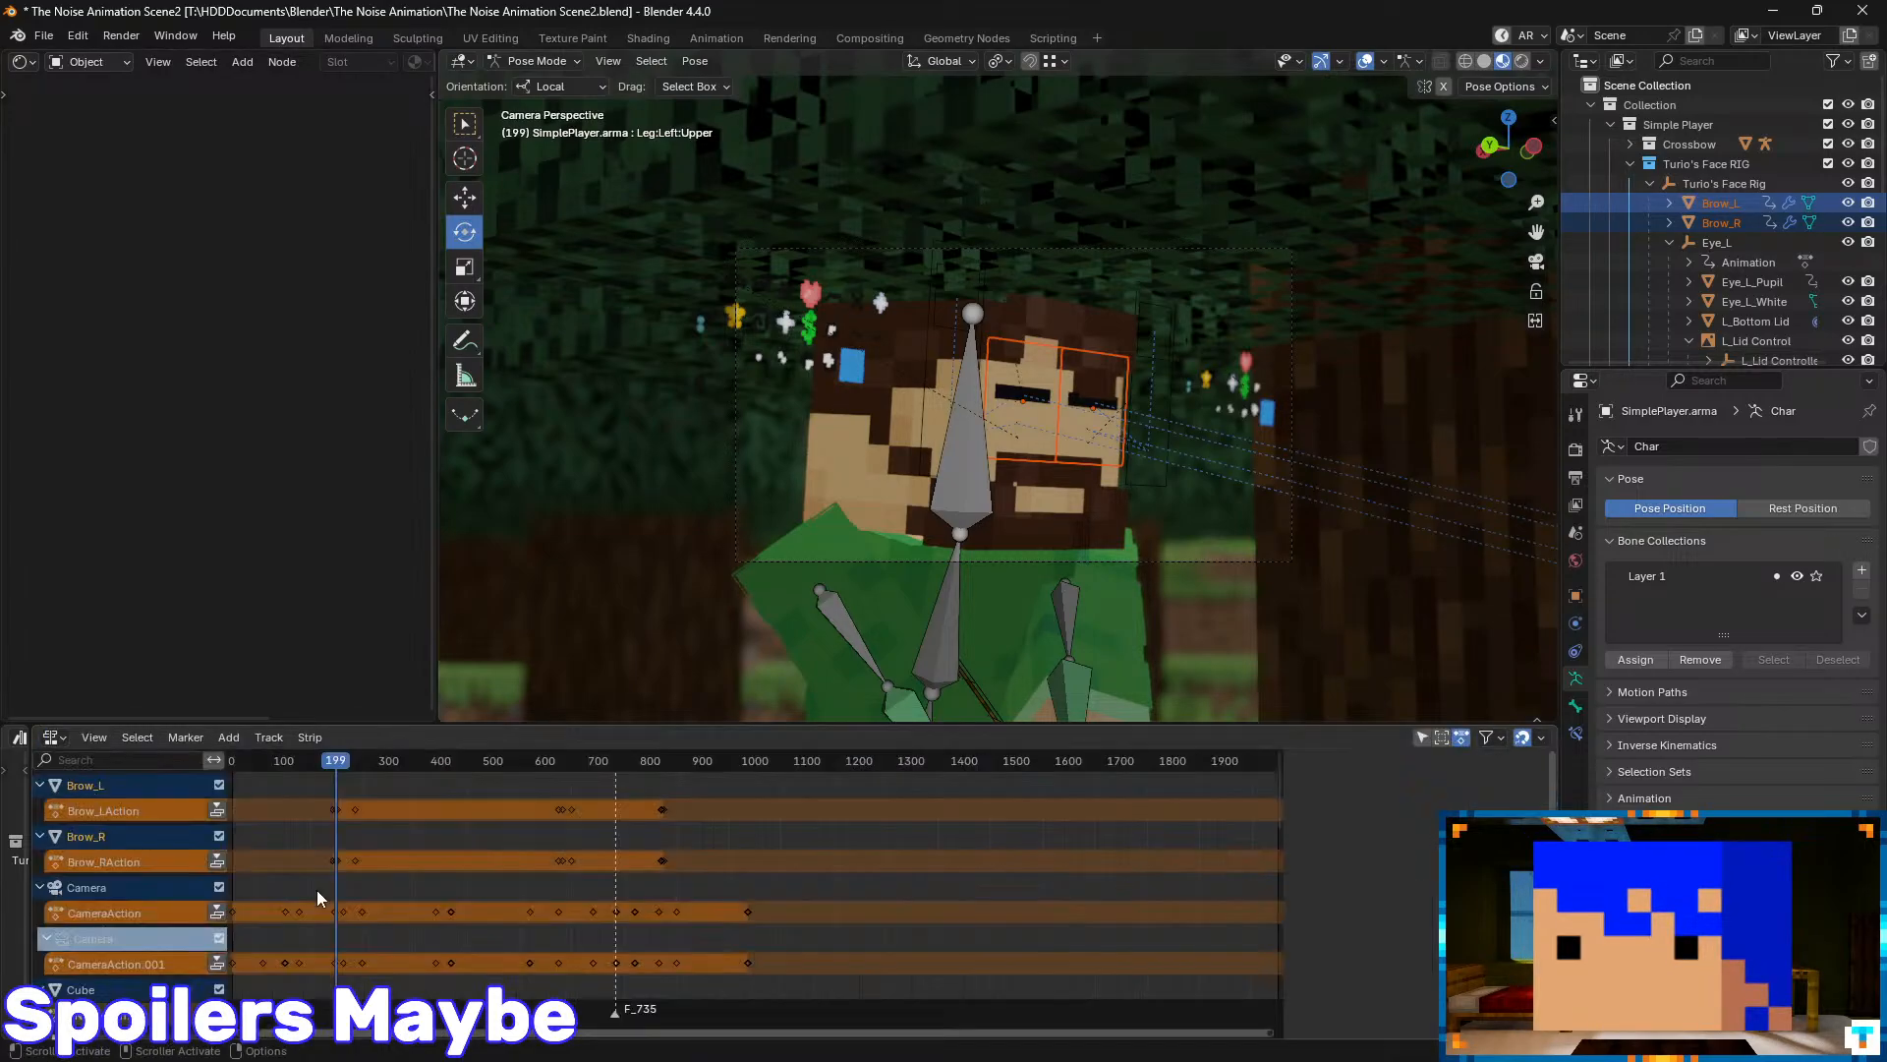
left_click(55, 736)
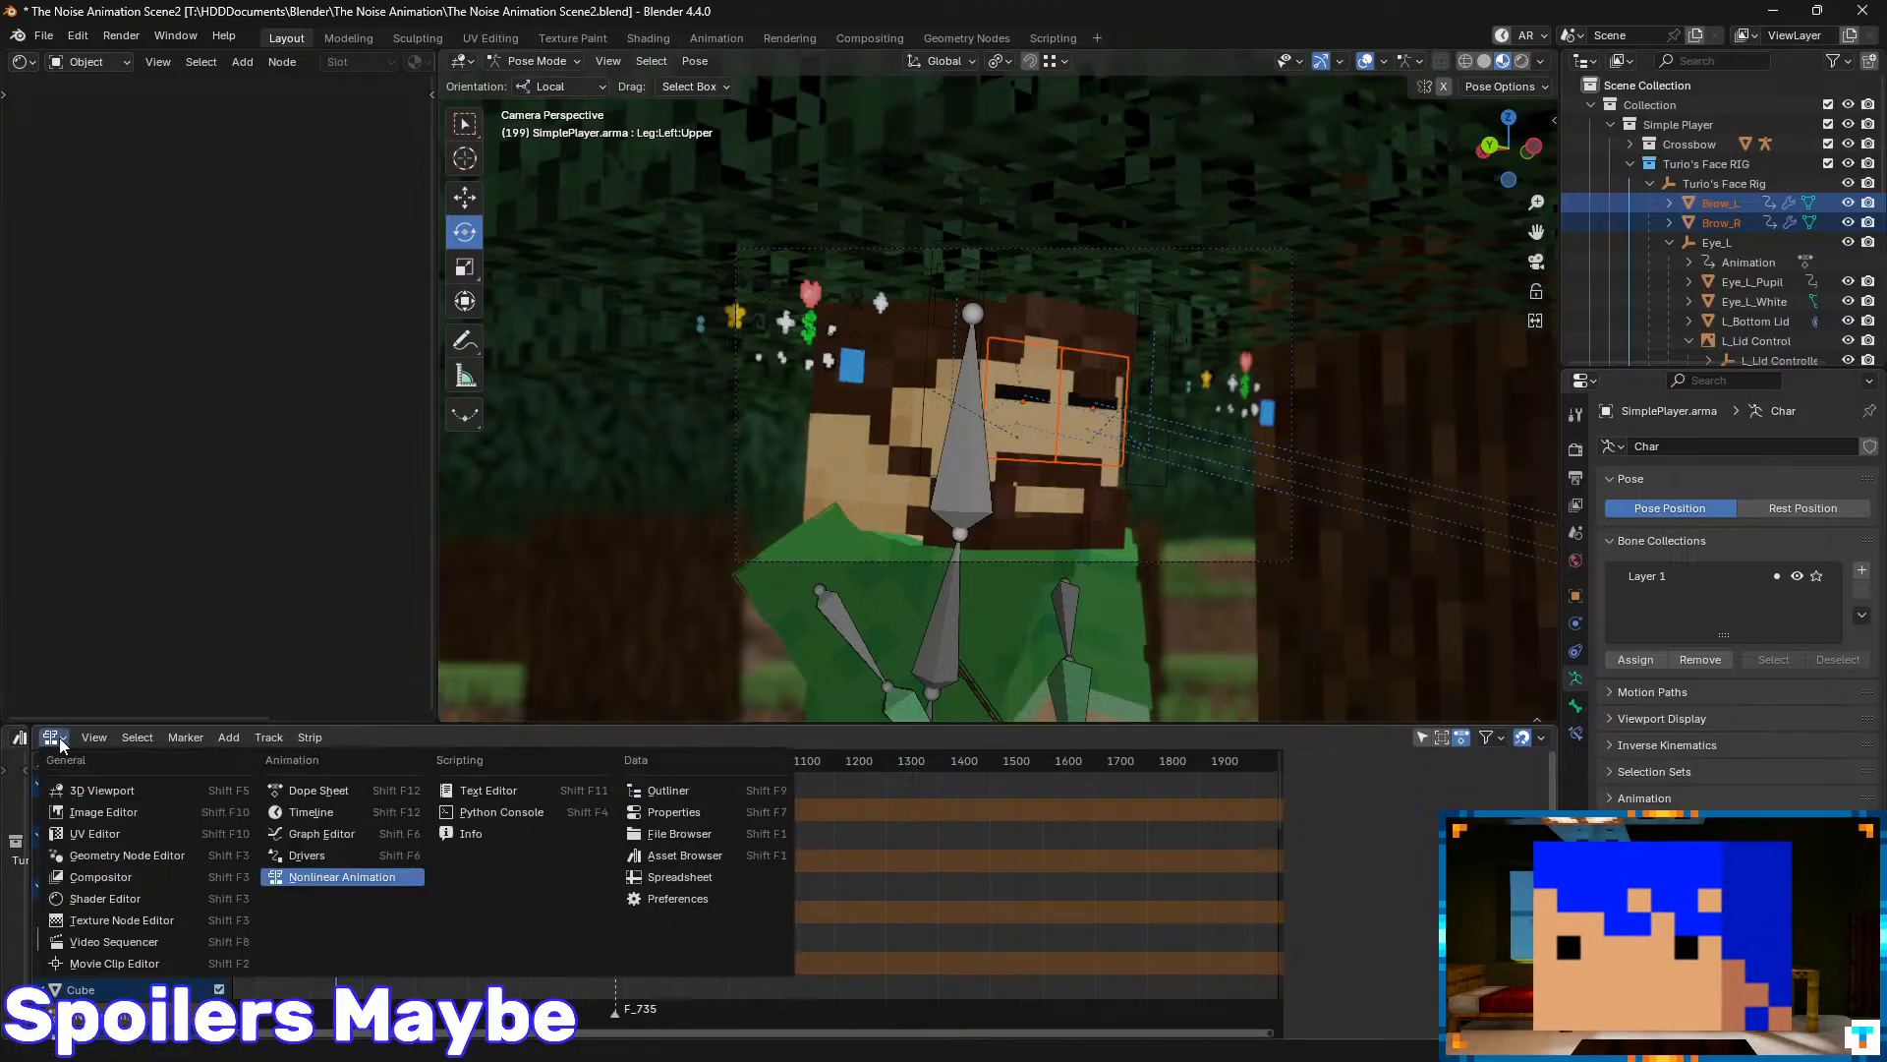
left_click(319, 814)
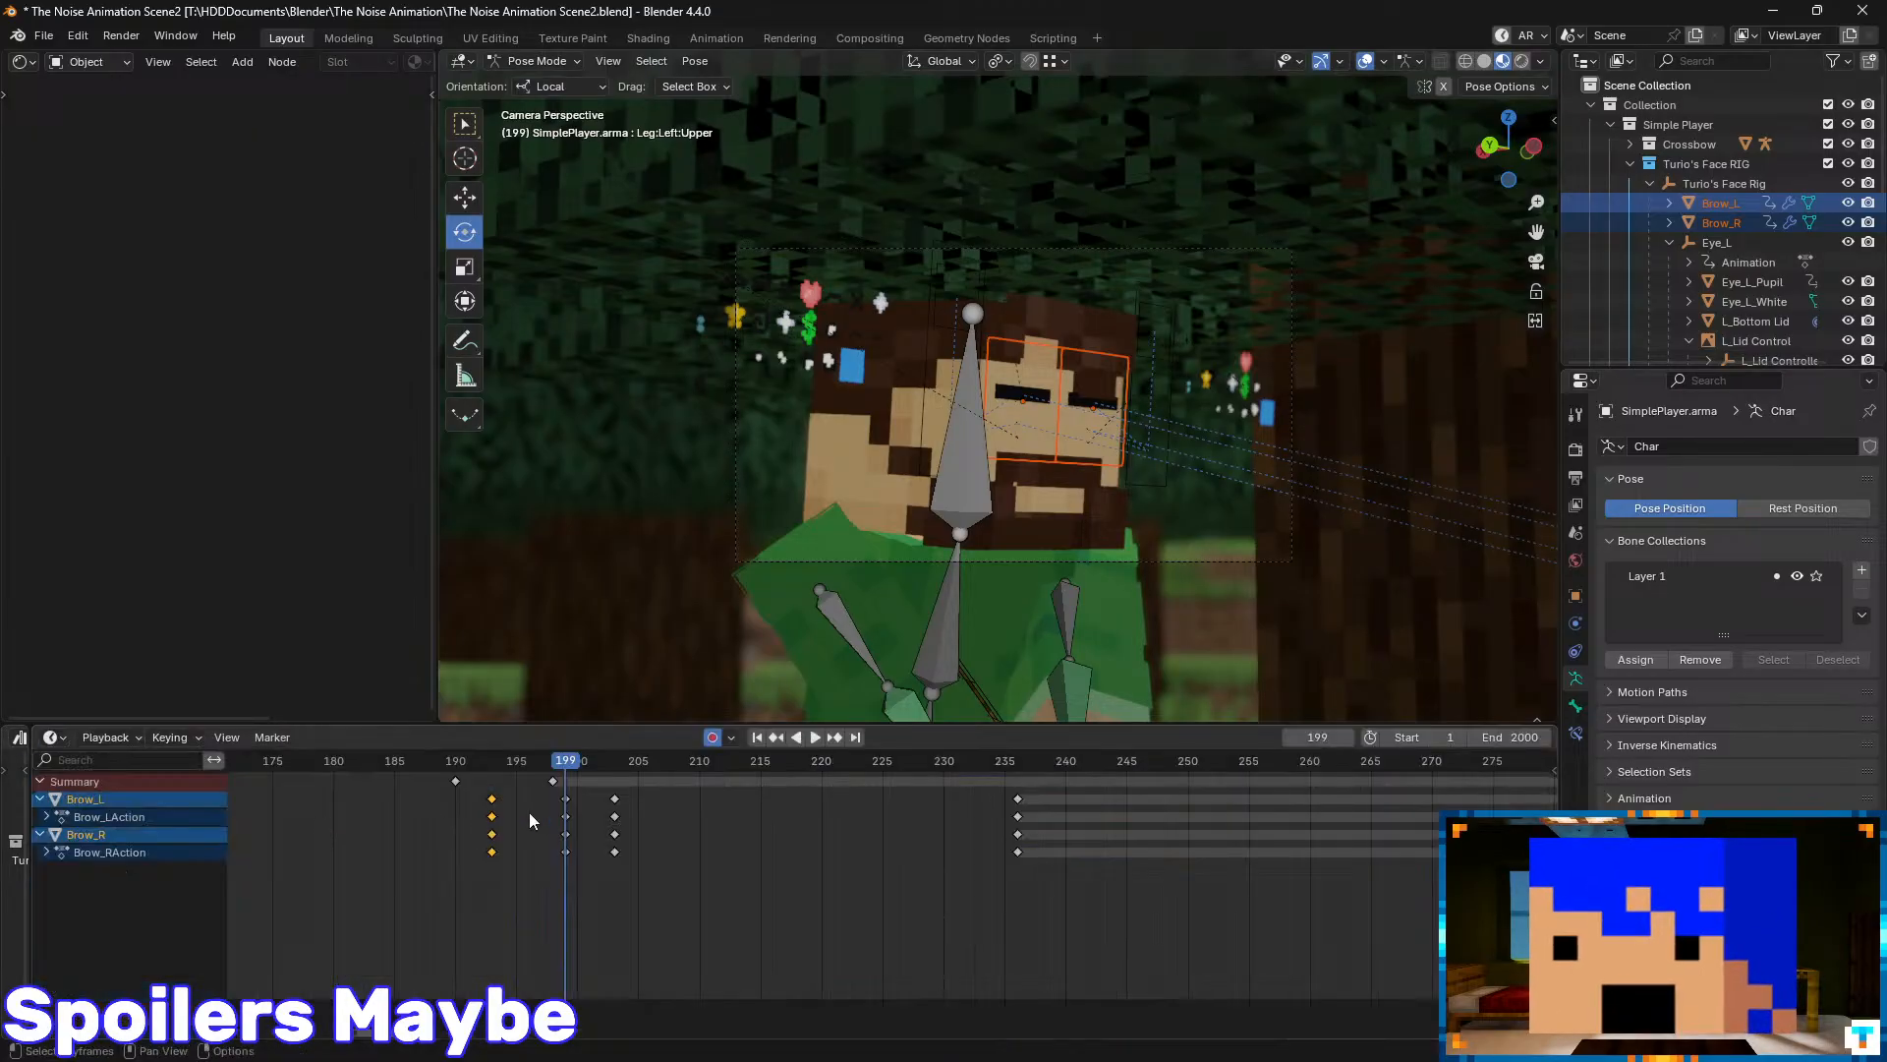
left_click(45, 817)
left_click(44, 816)
left_click(43, 817)
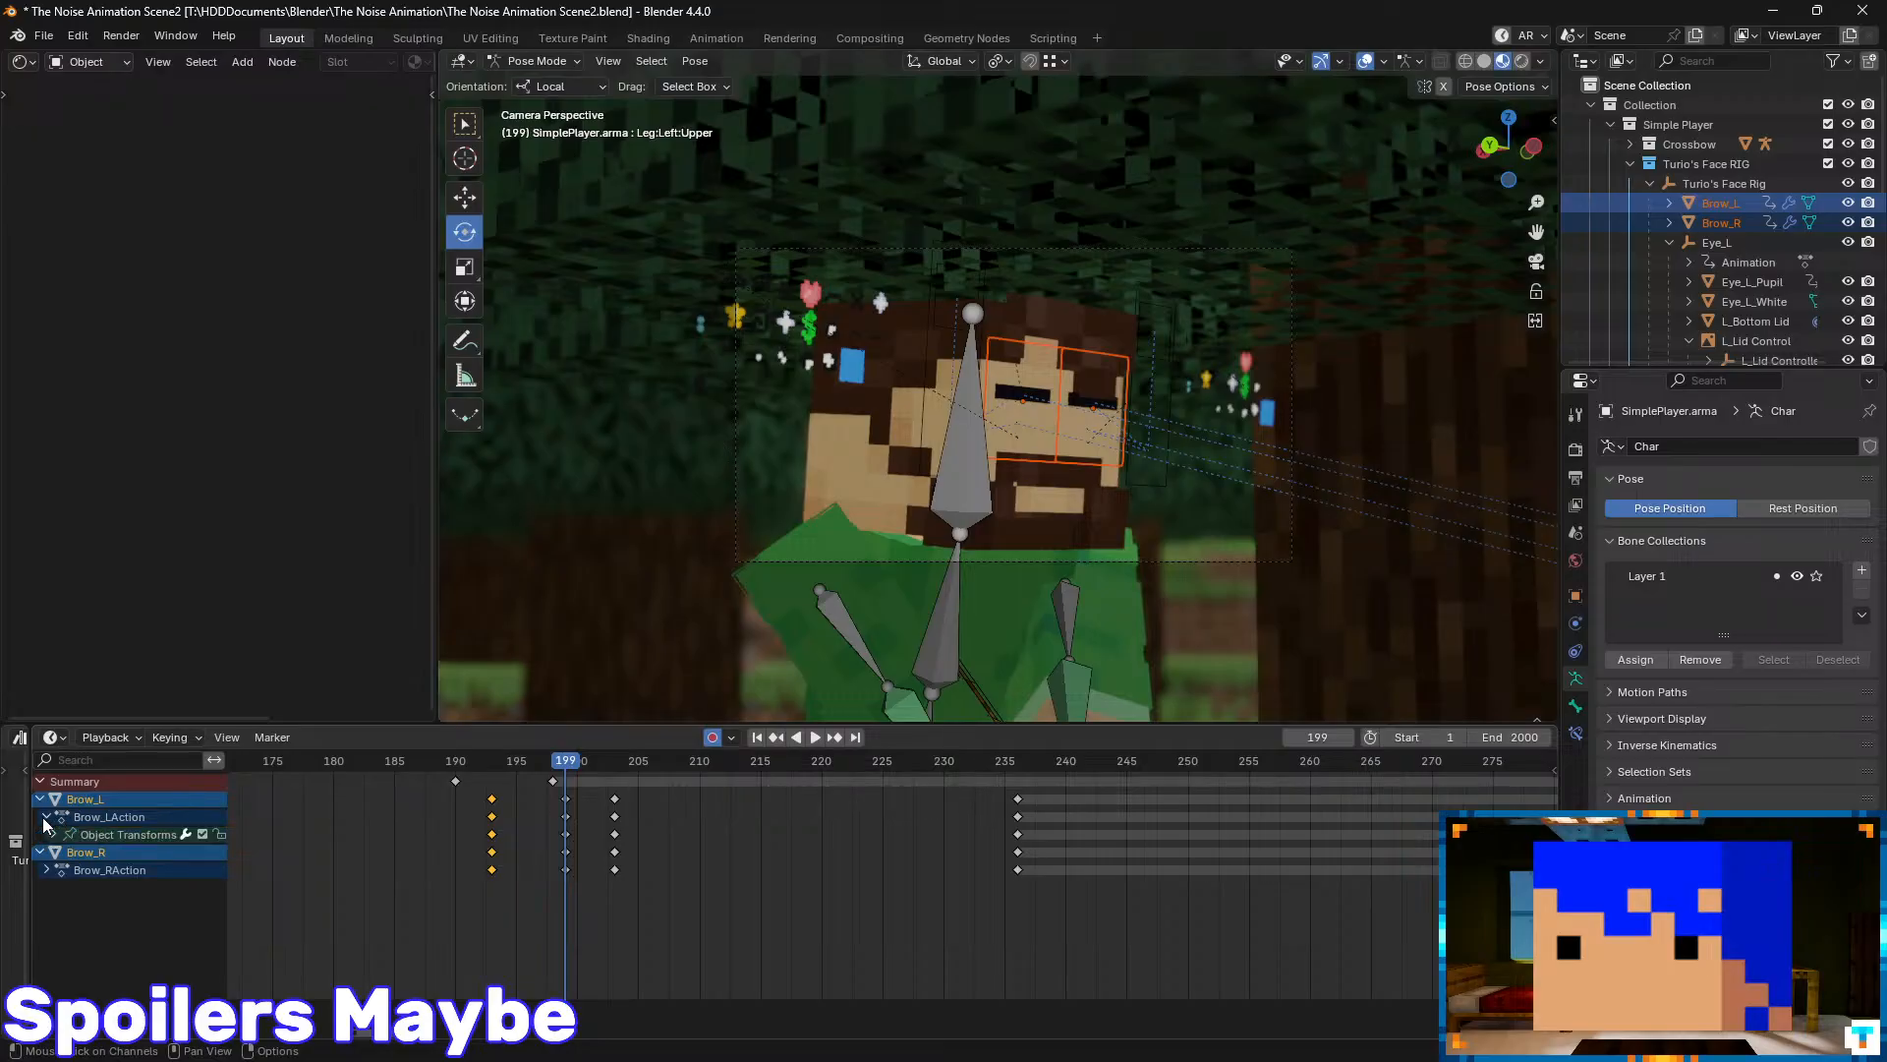
left_click(43, 817)
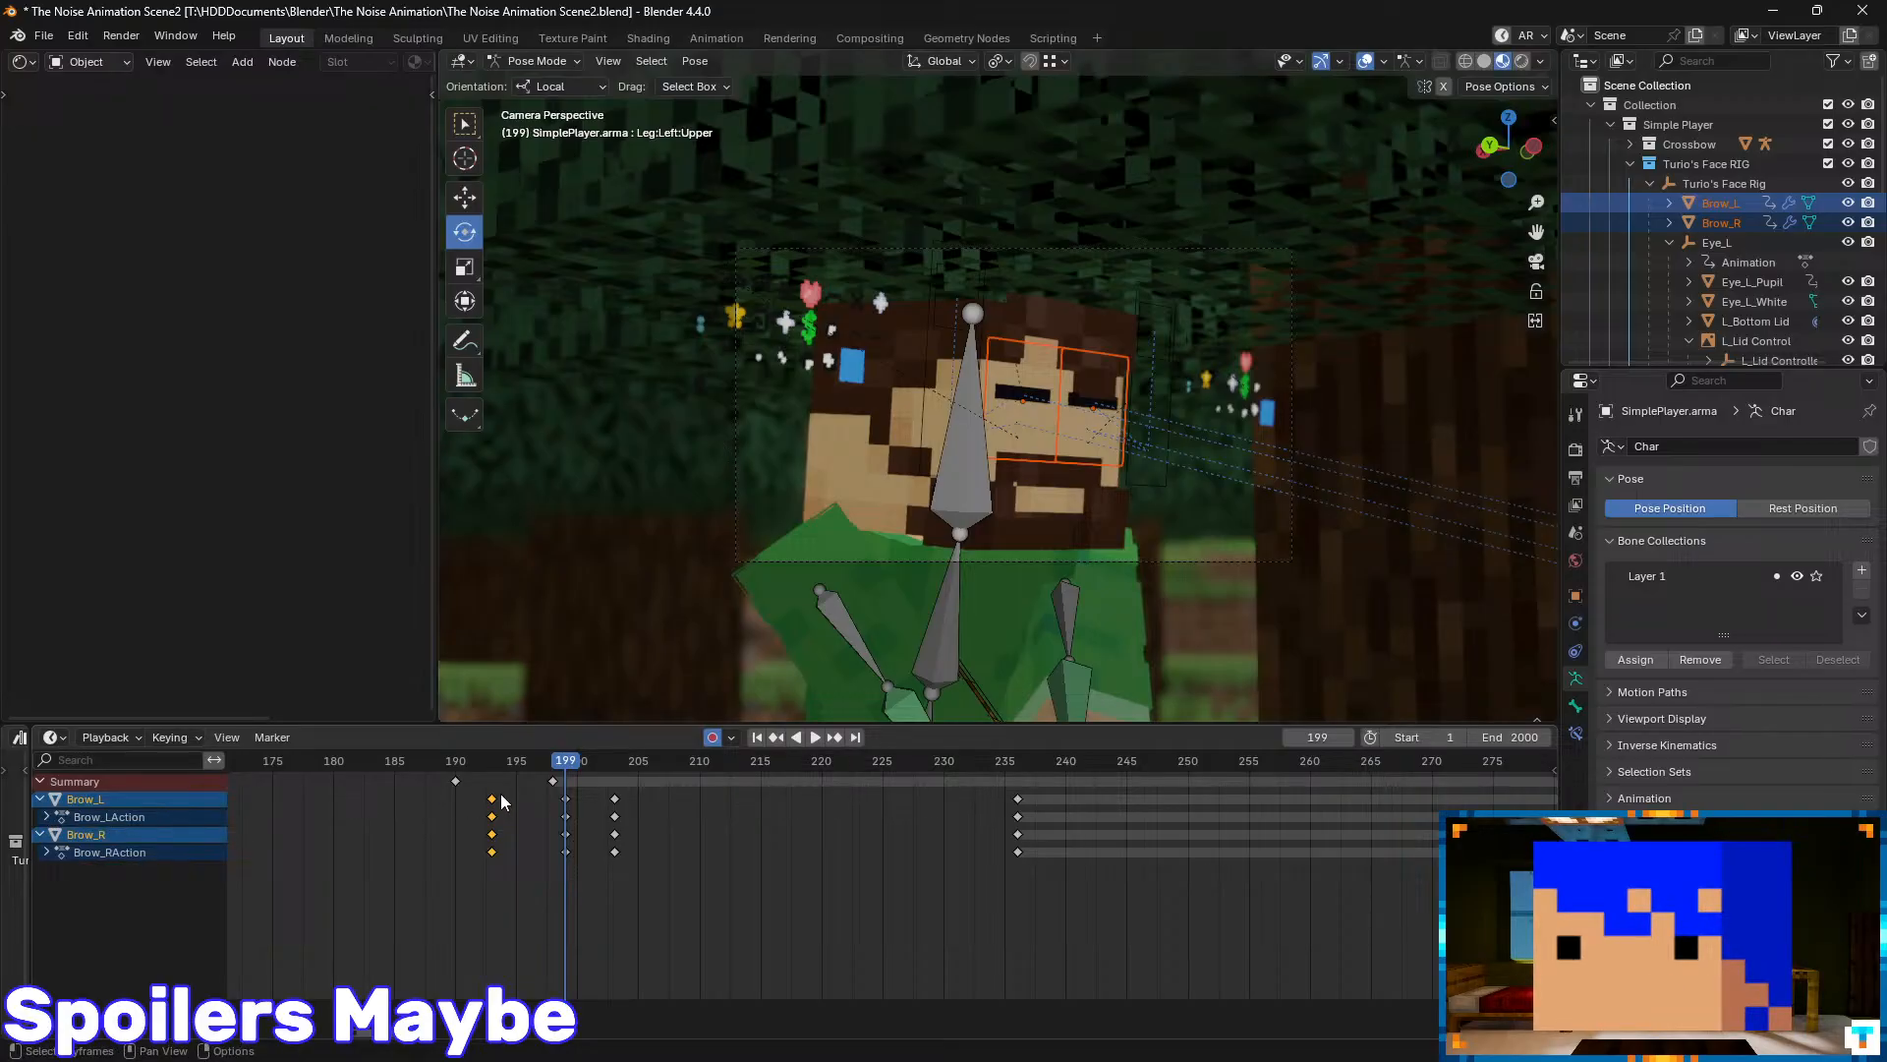
- Add both brows' keyframes at frames 199 and 203 to the selection and turn off Auto Keying
left_click(552, 781)
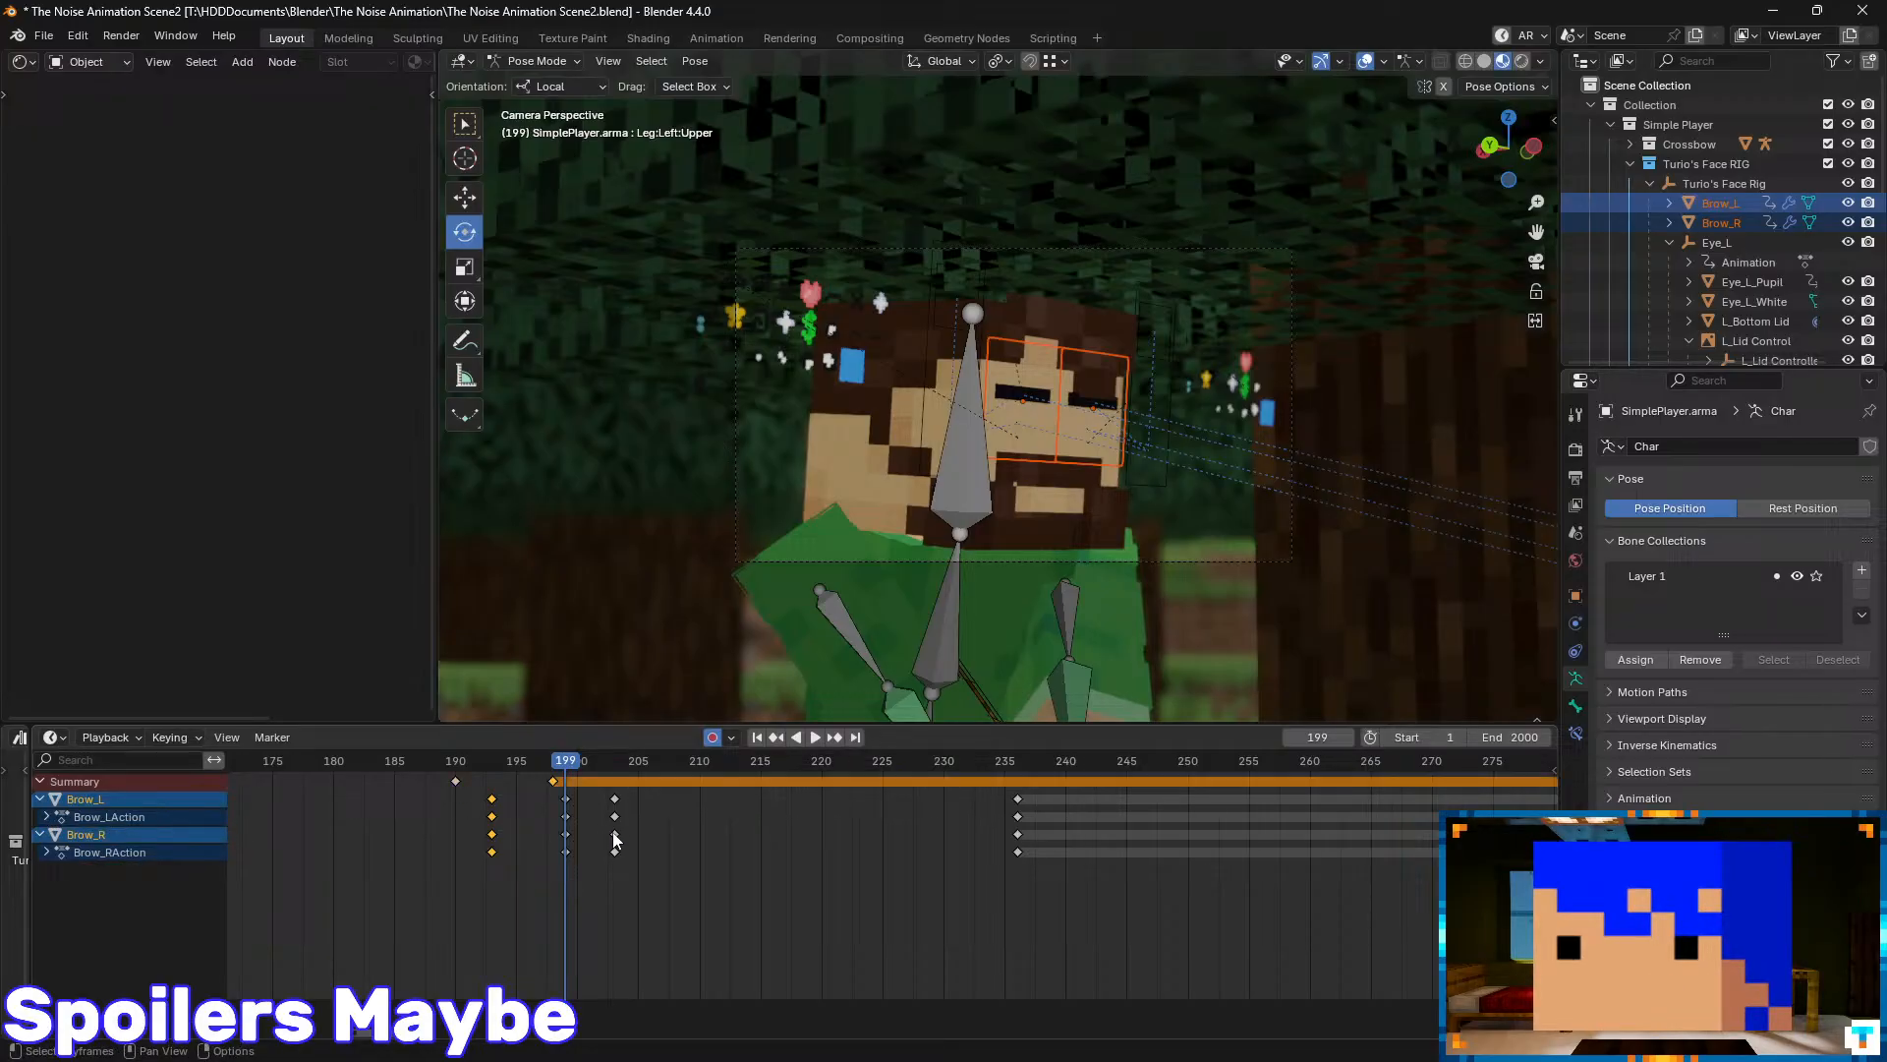
left_click(613, 852)
left_click(566, 800, "shift")
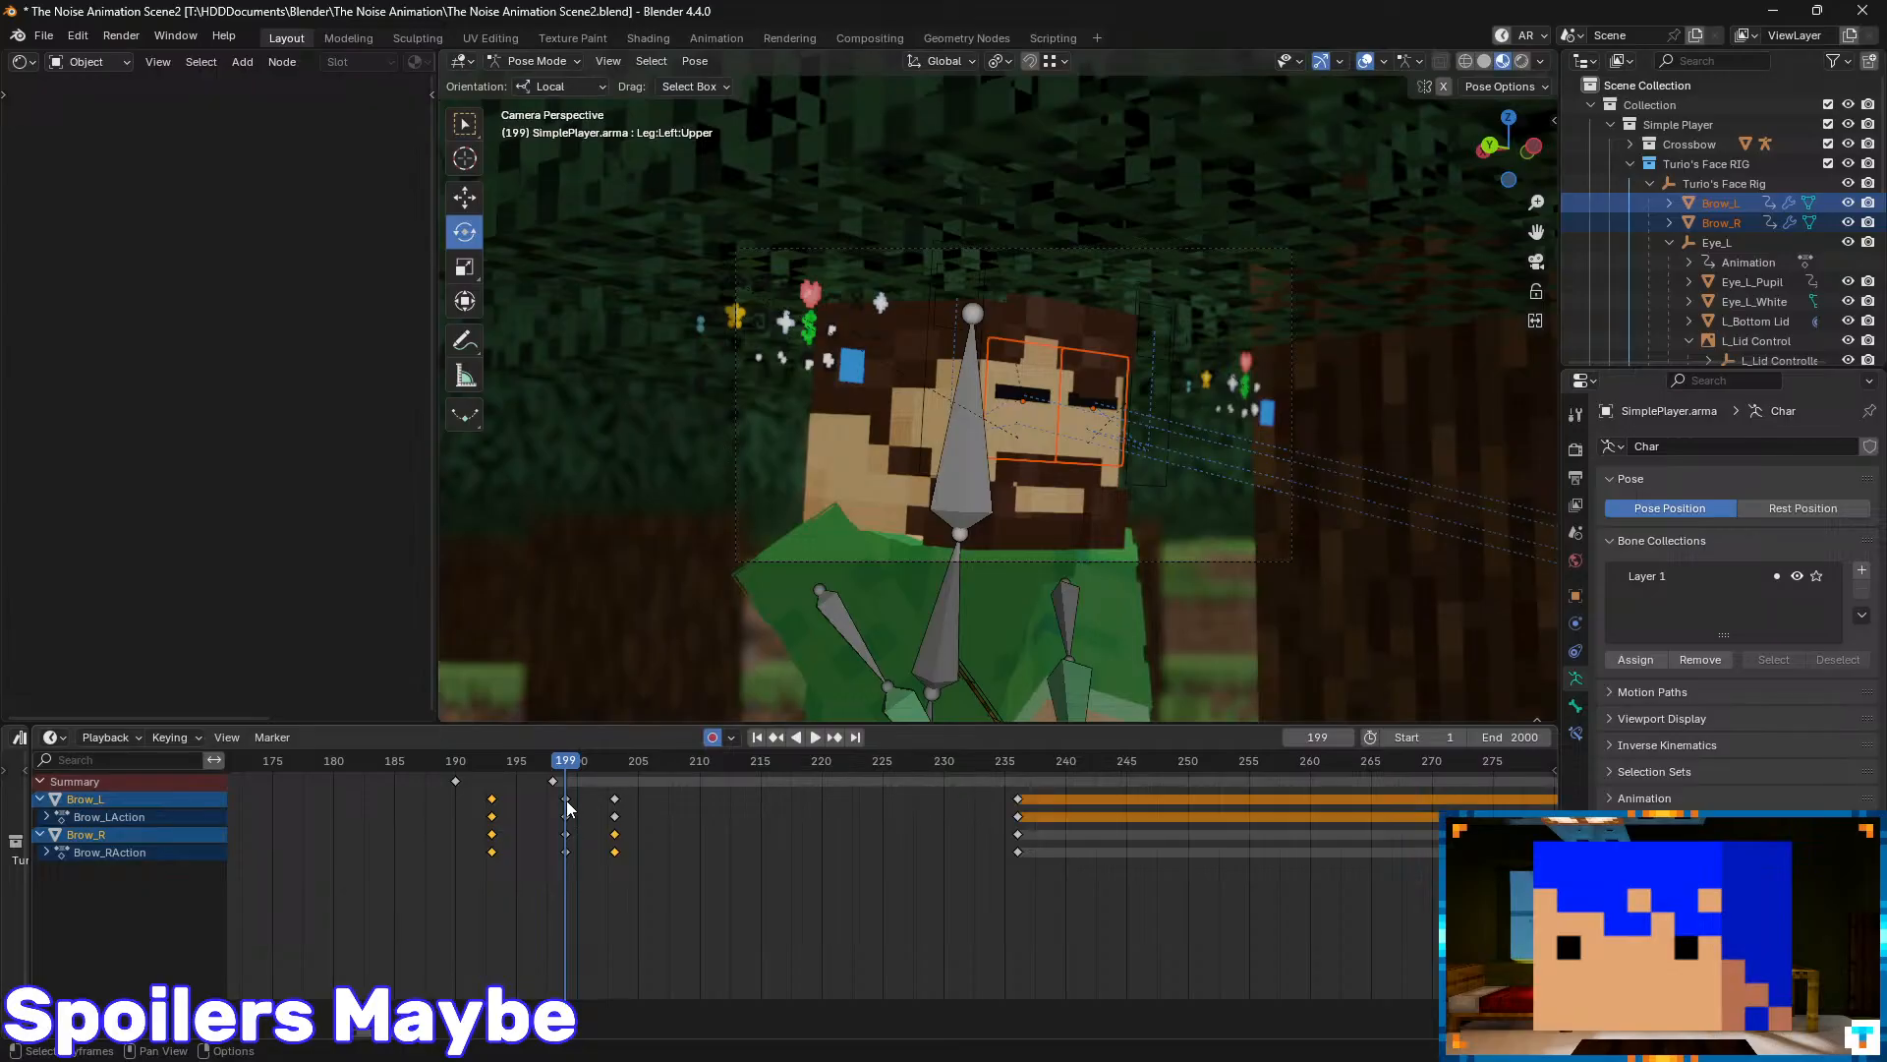
right_click(383, 822)
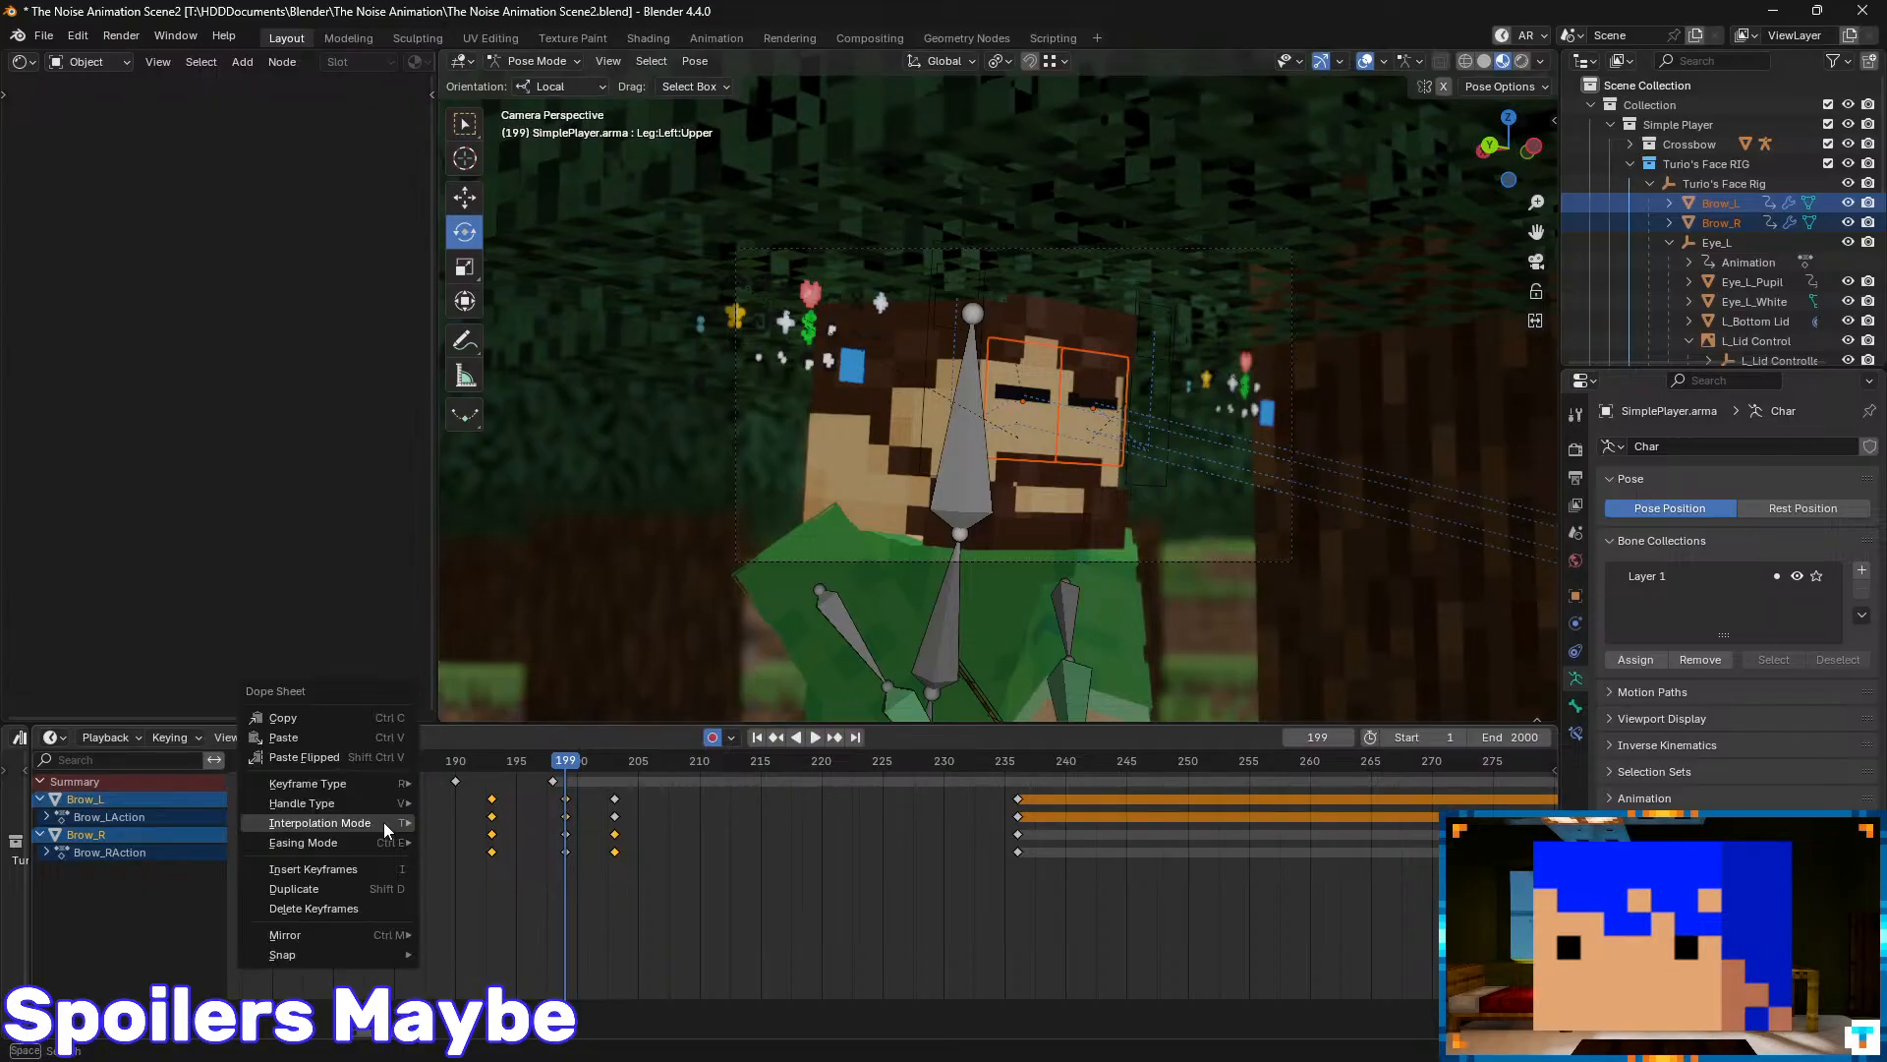
left_click(711, 739)
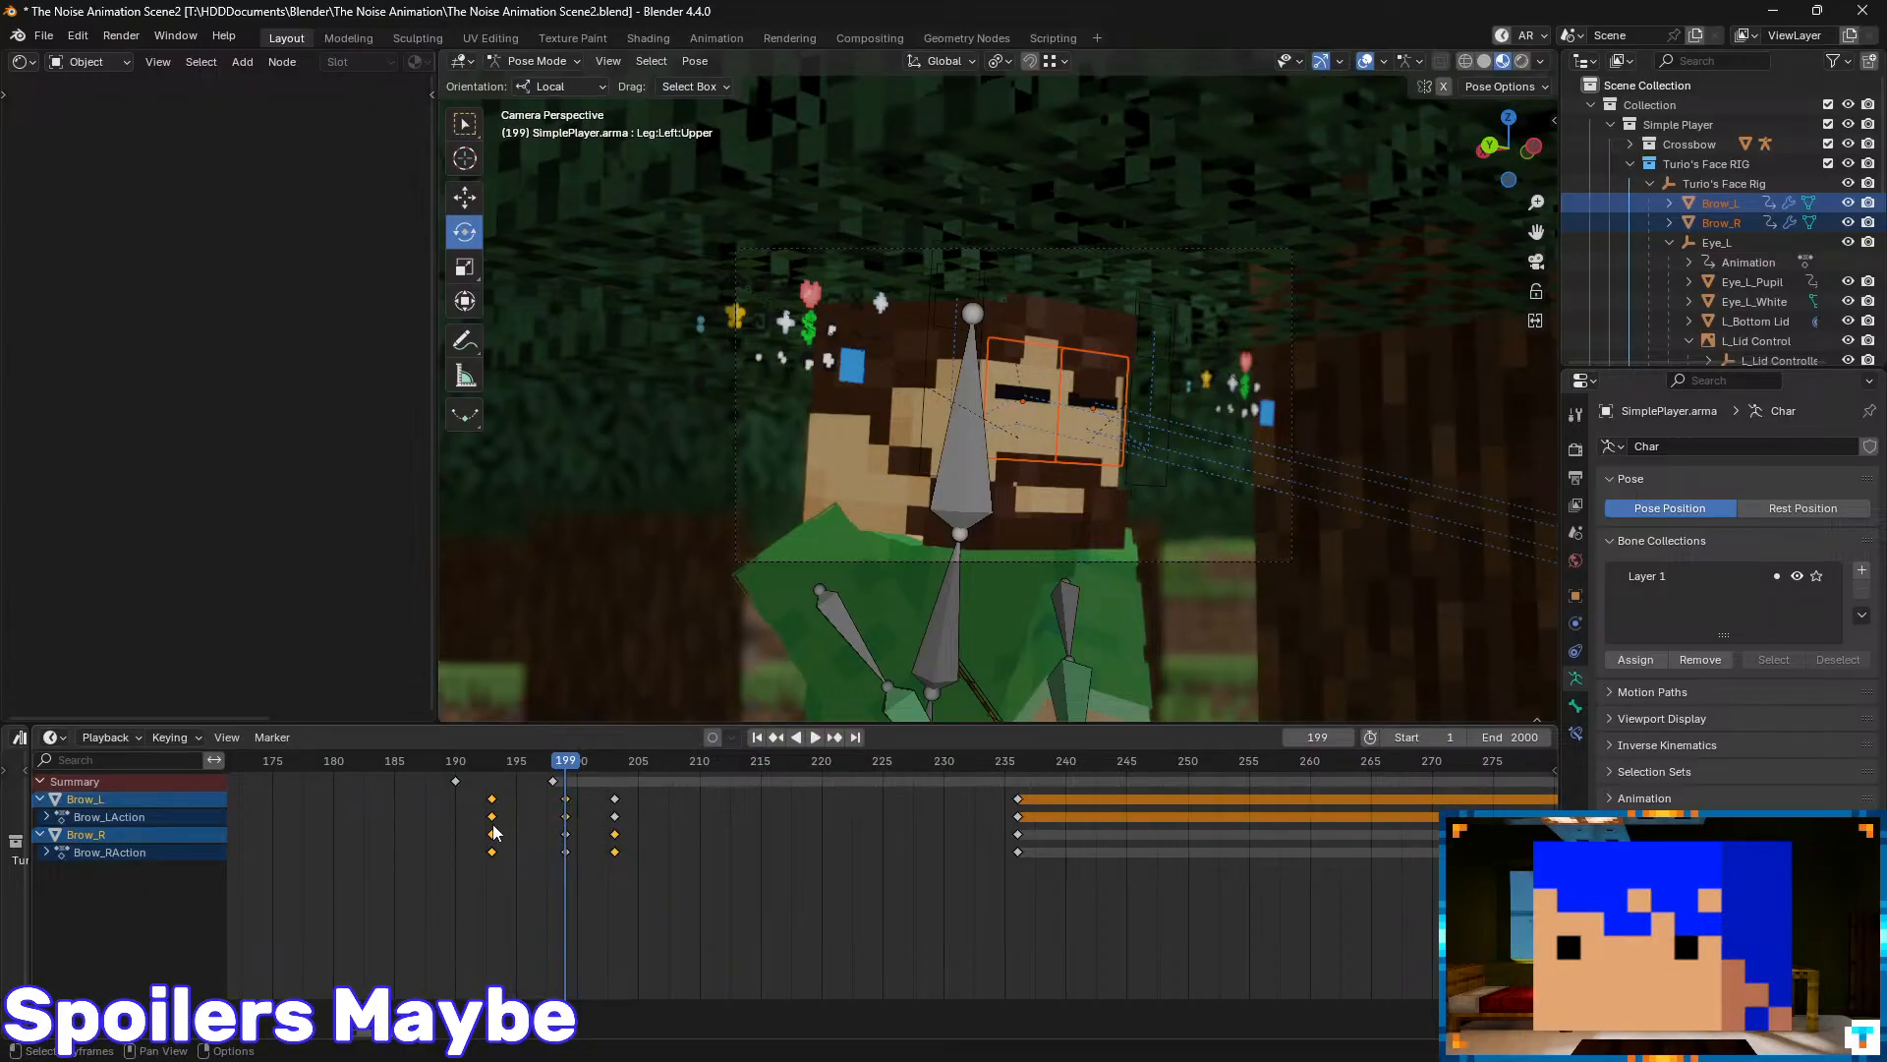
left_click(615, 816, "shift")
left_click(565, 847, "shift")
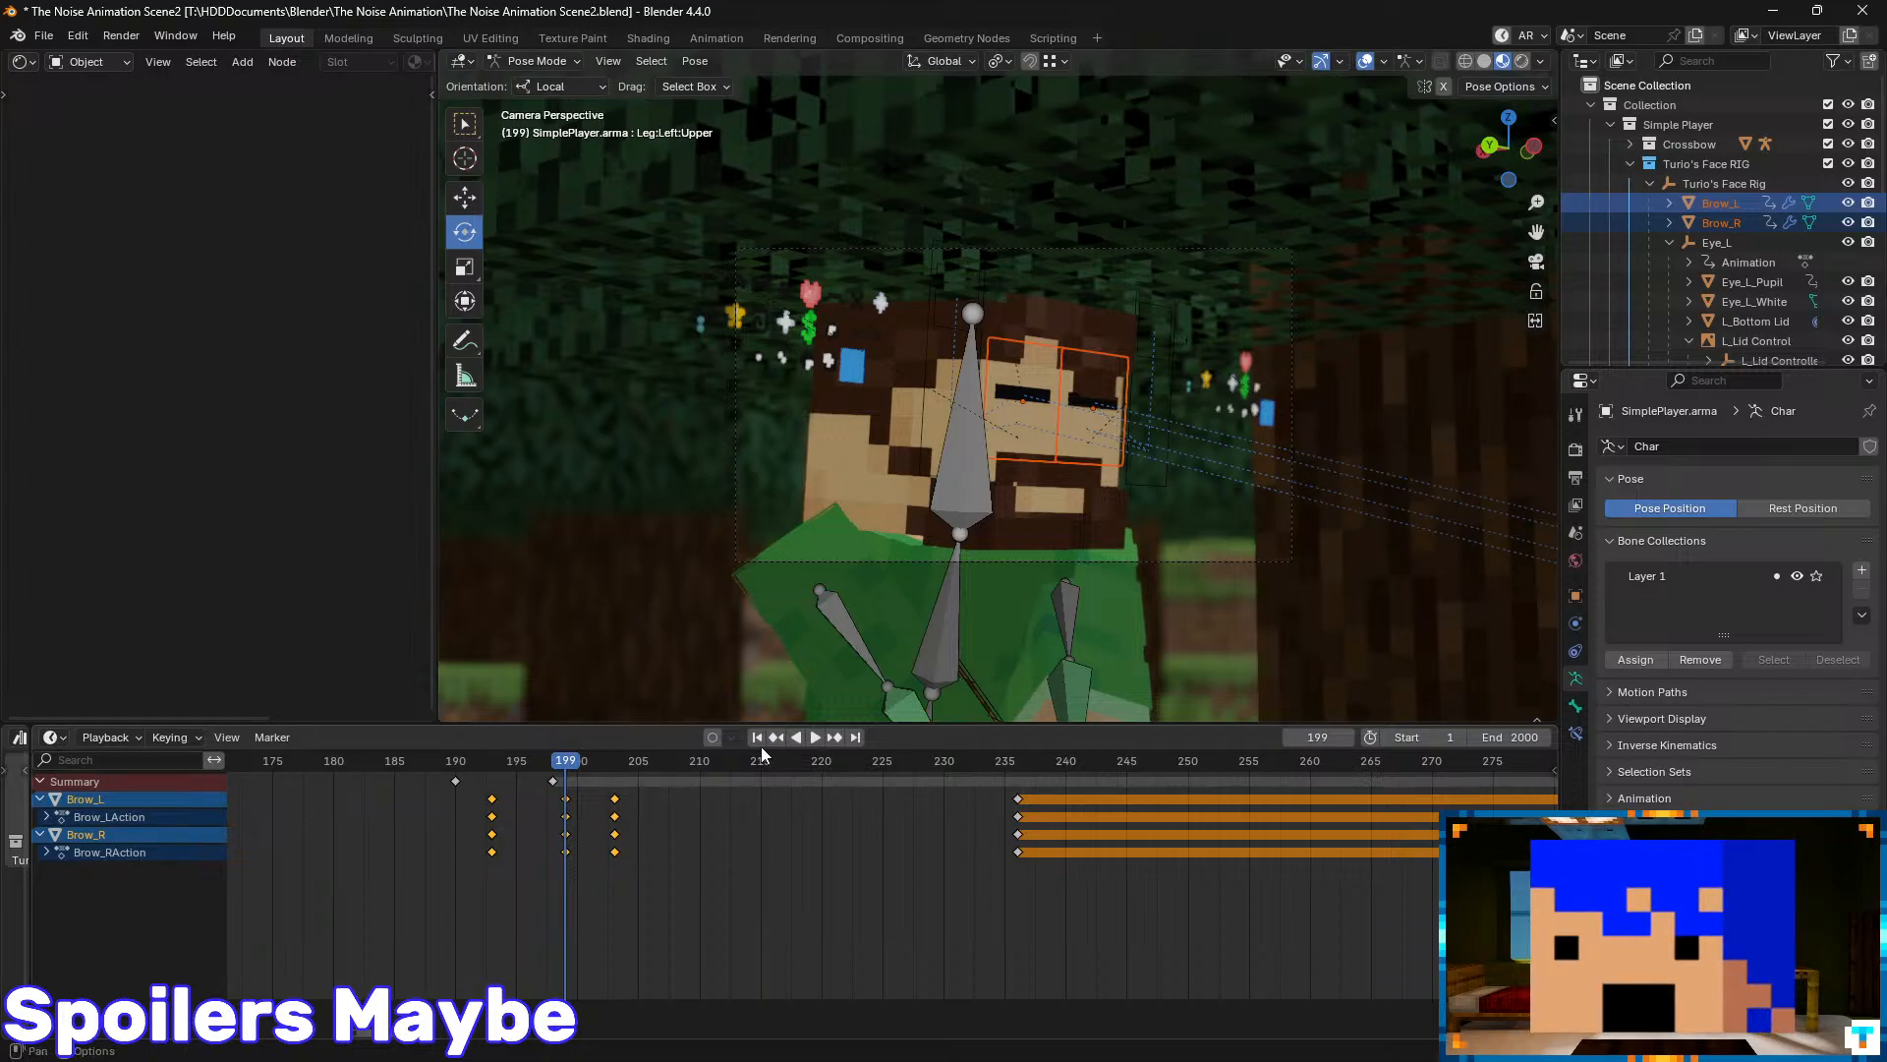
- Save the file and replay the eyebrow motion from frame 187 to frame 198
left_click_drag(528, 763, 424, 778)
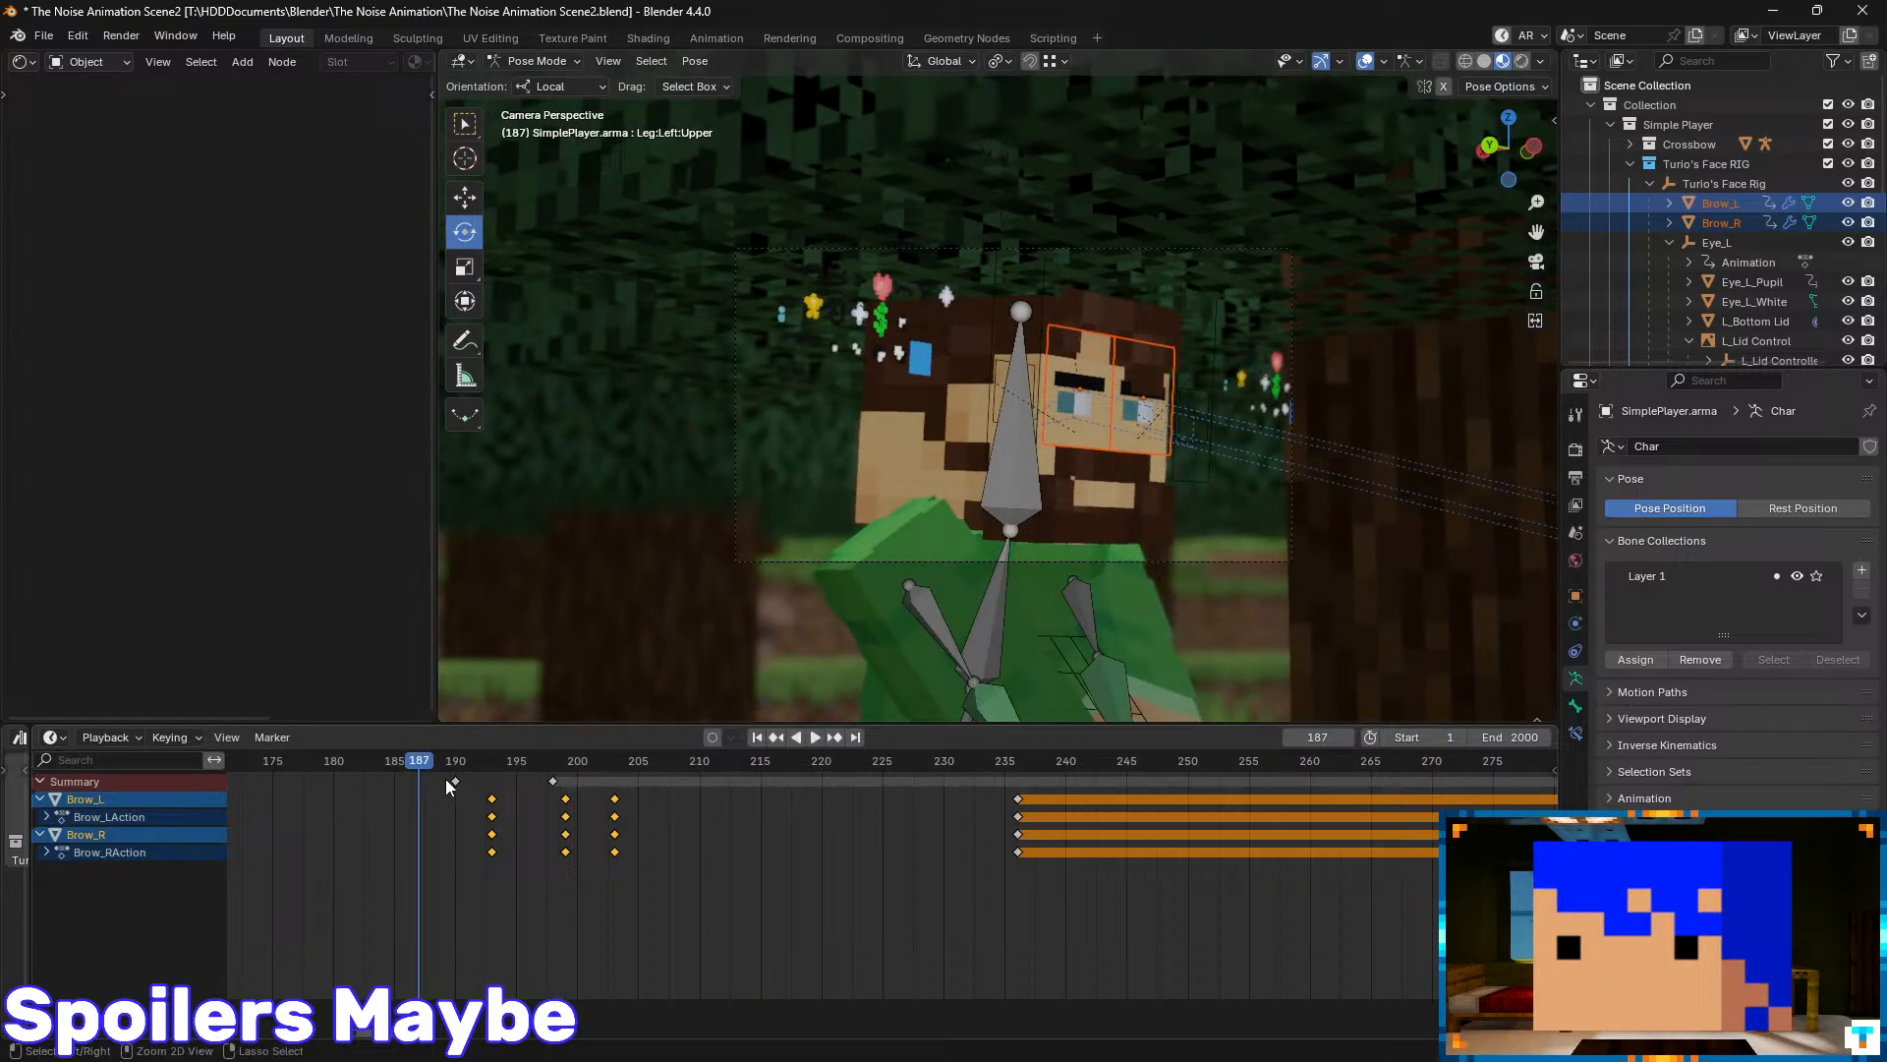
key("ctrl+s")
key("space")
key("space")
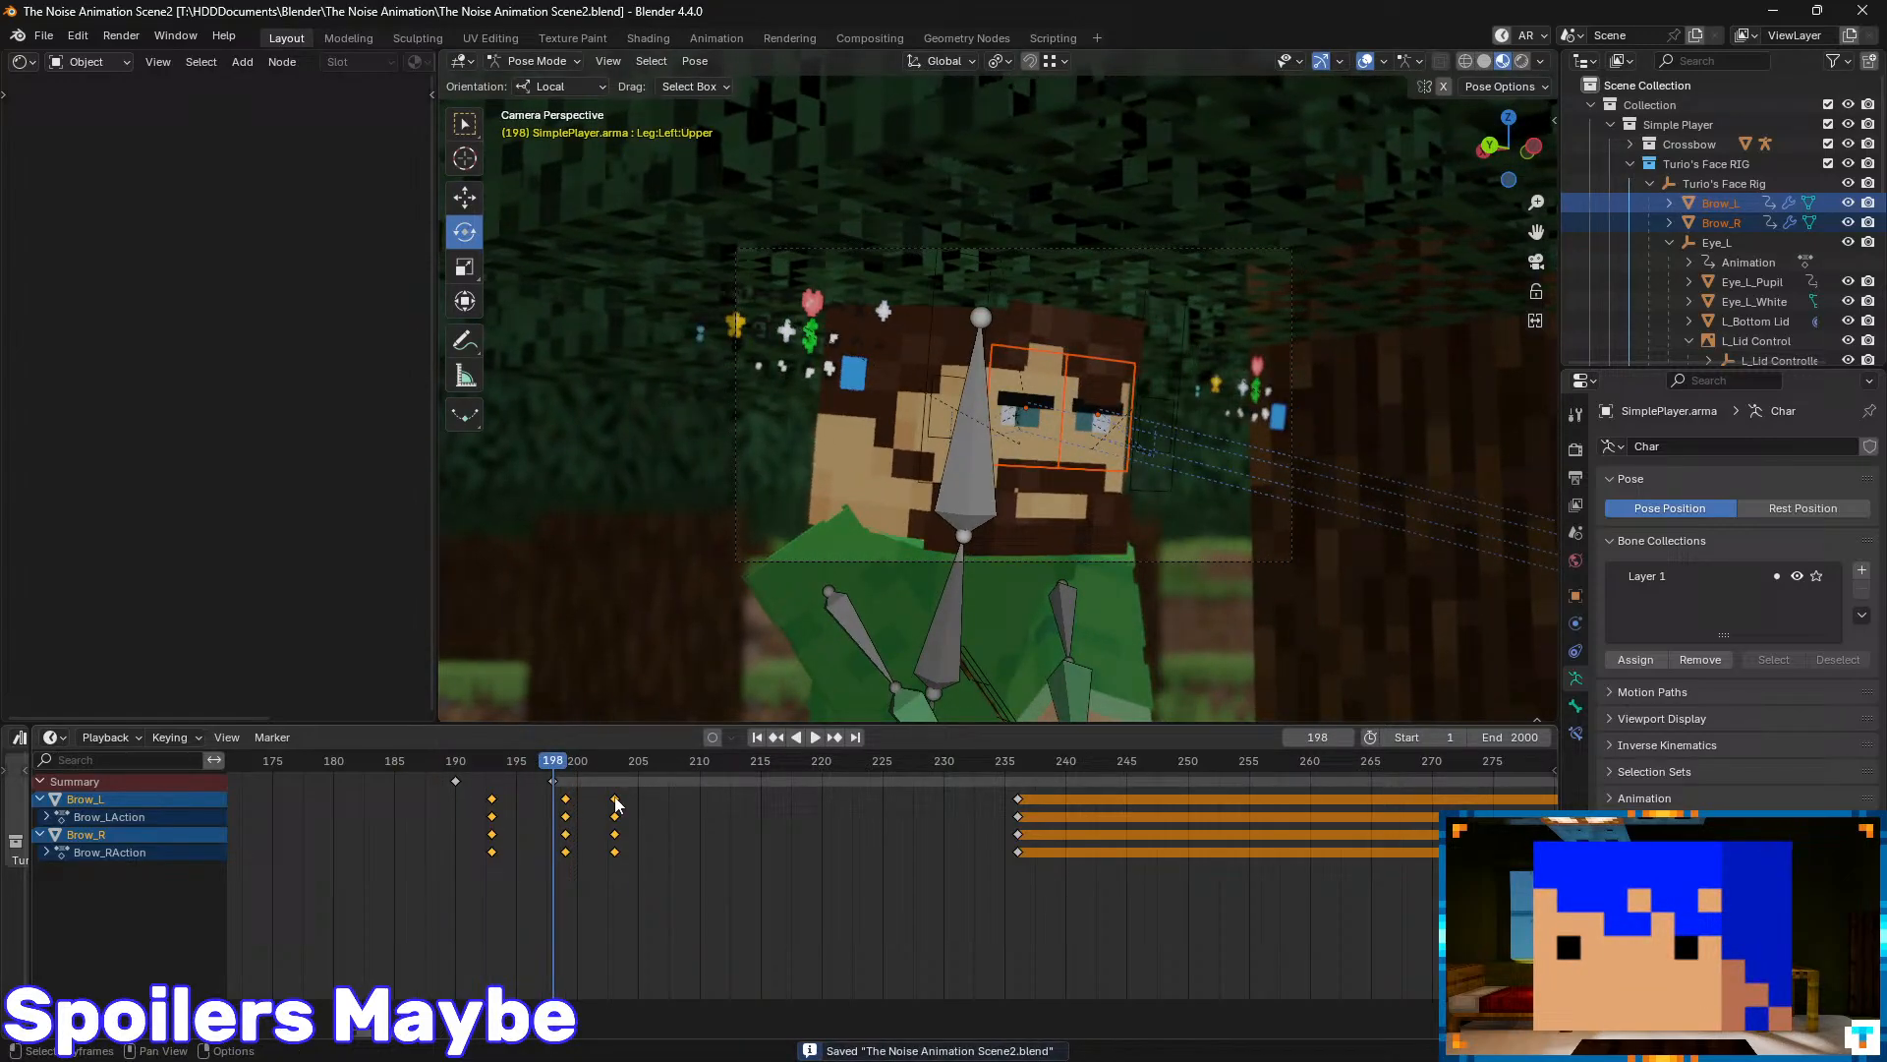
- Save the file again and reload The Noise Animation Scene2 from the recently opened files
left_click(494, 798)
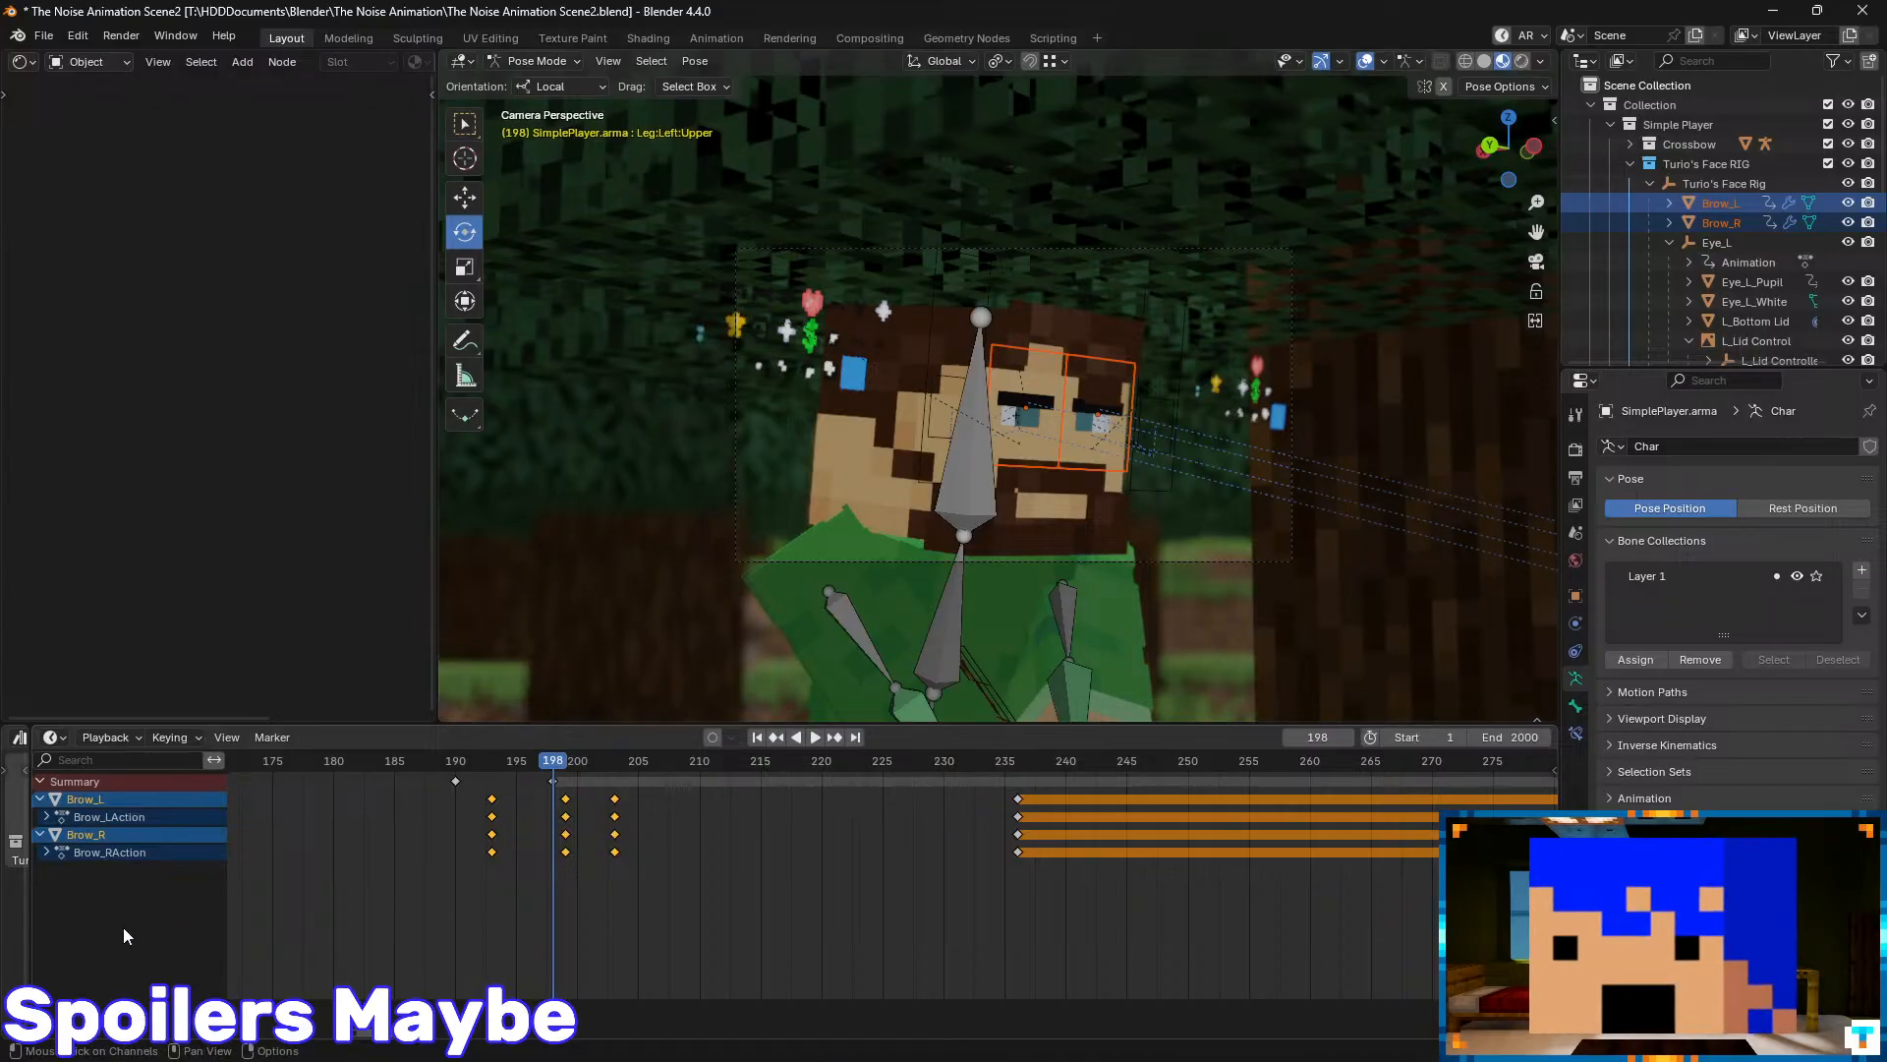
key("ctrl+s")
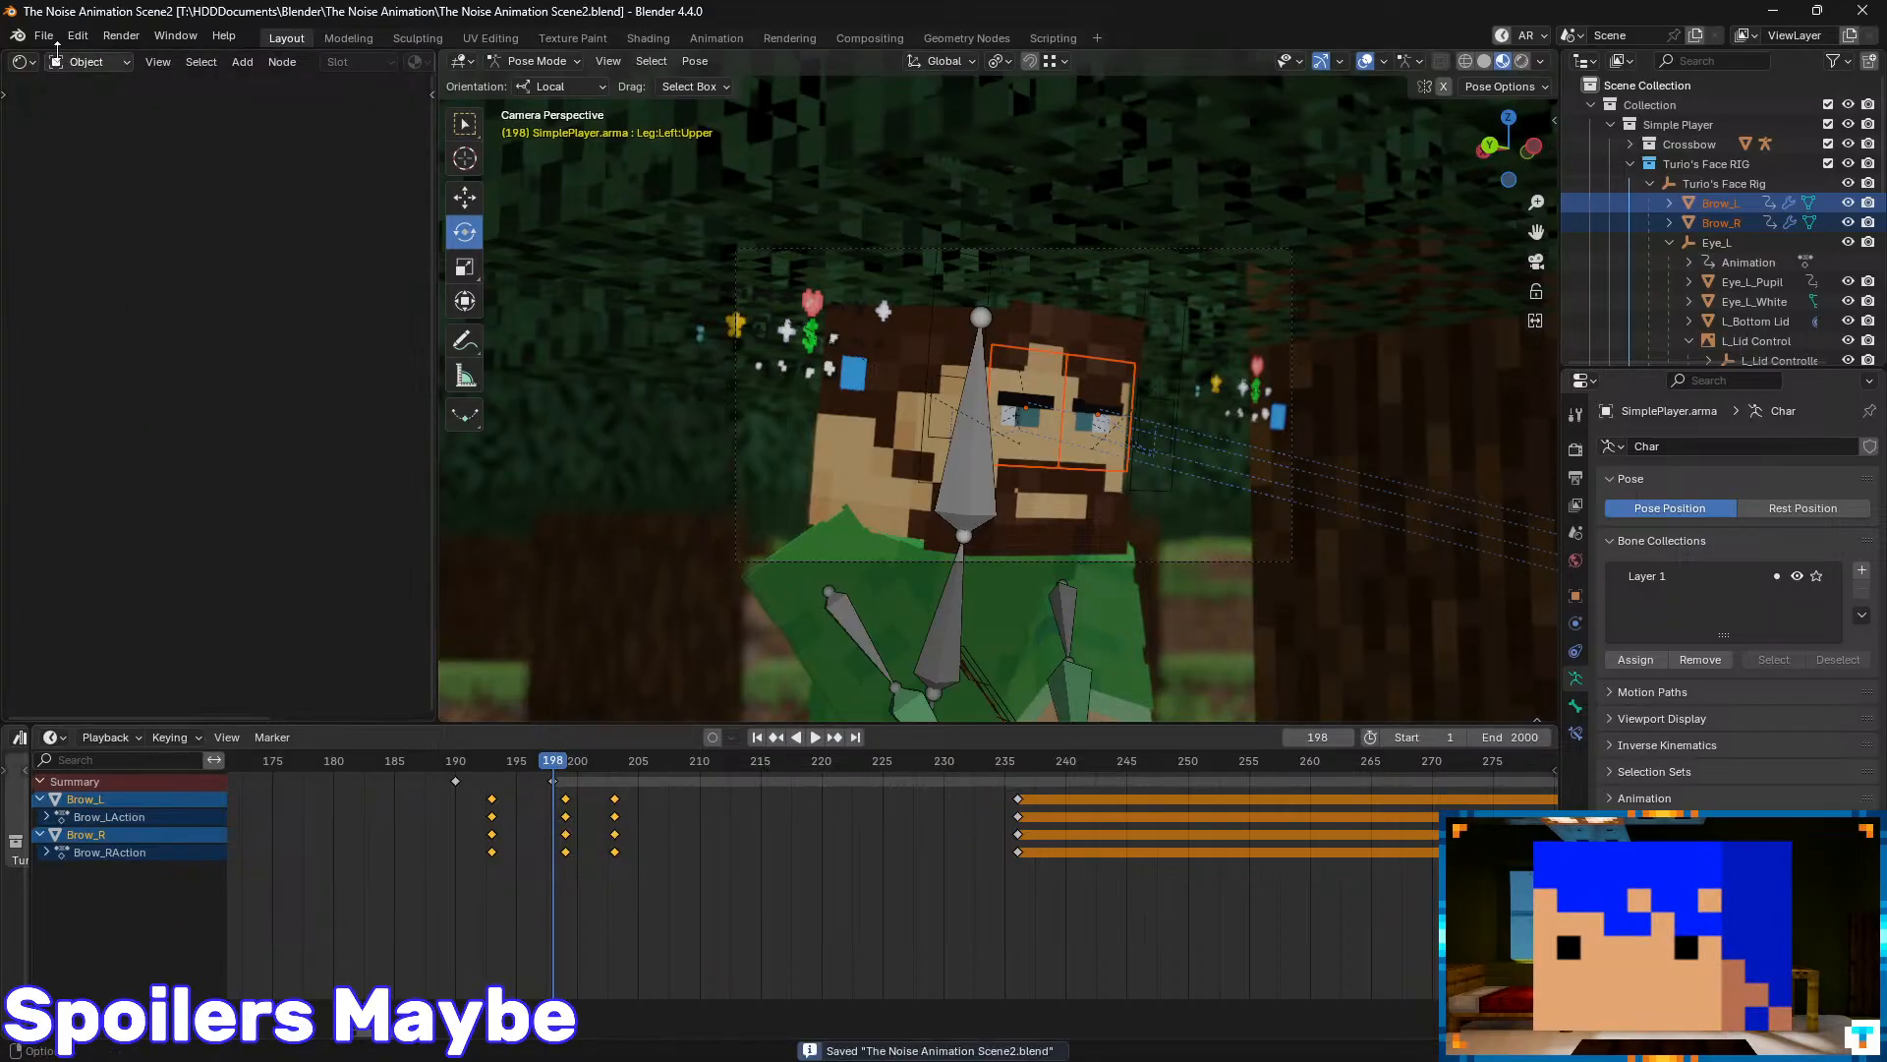
left_click(43, 36)
mouse_move(163, 93)
left_click(356, 85)
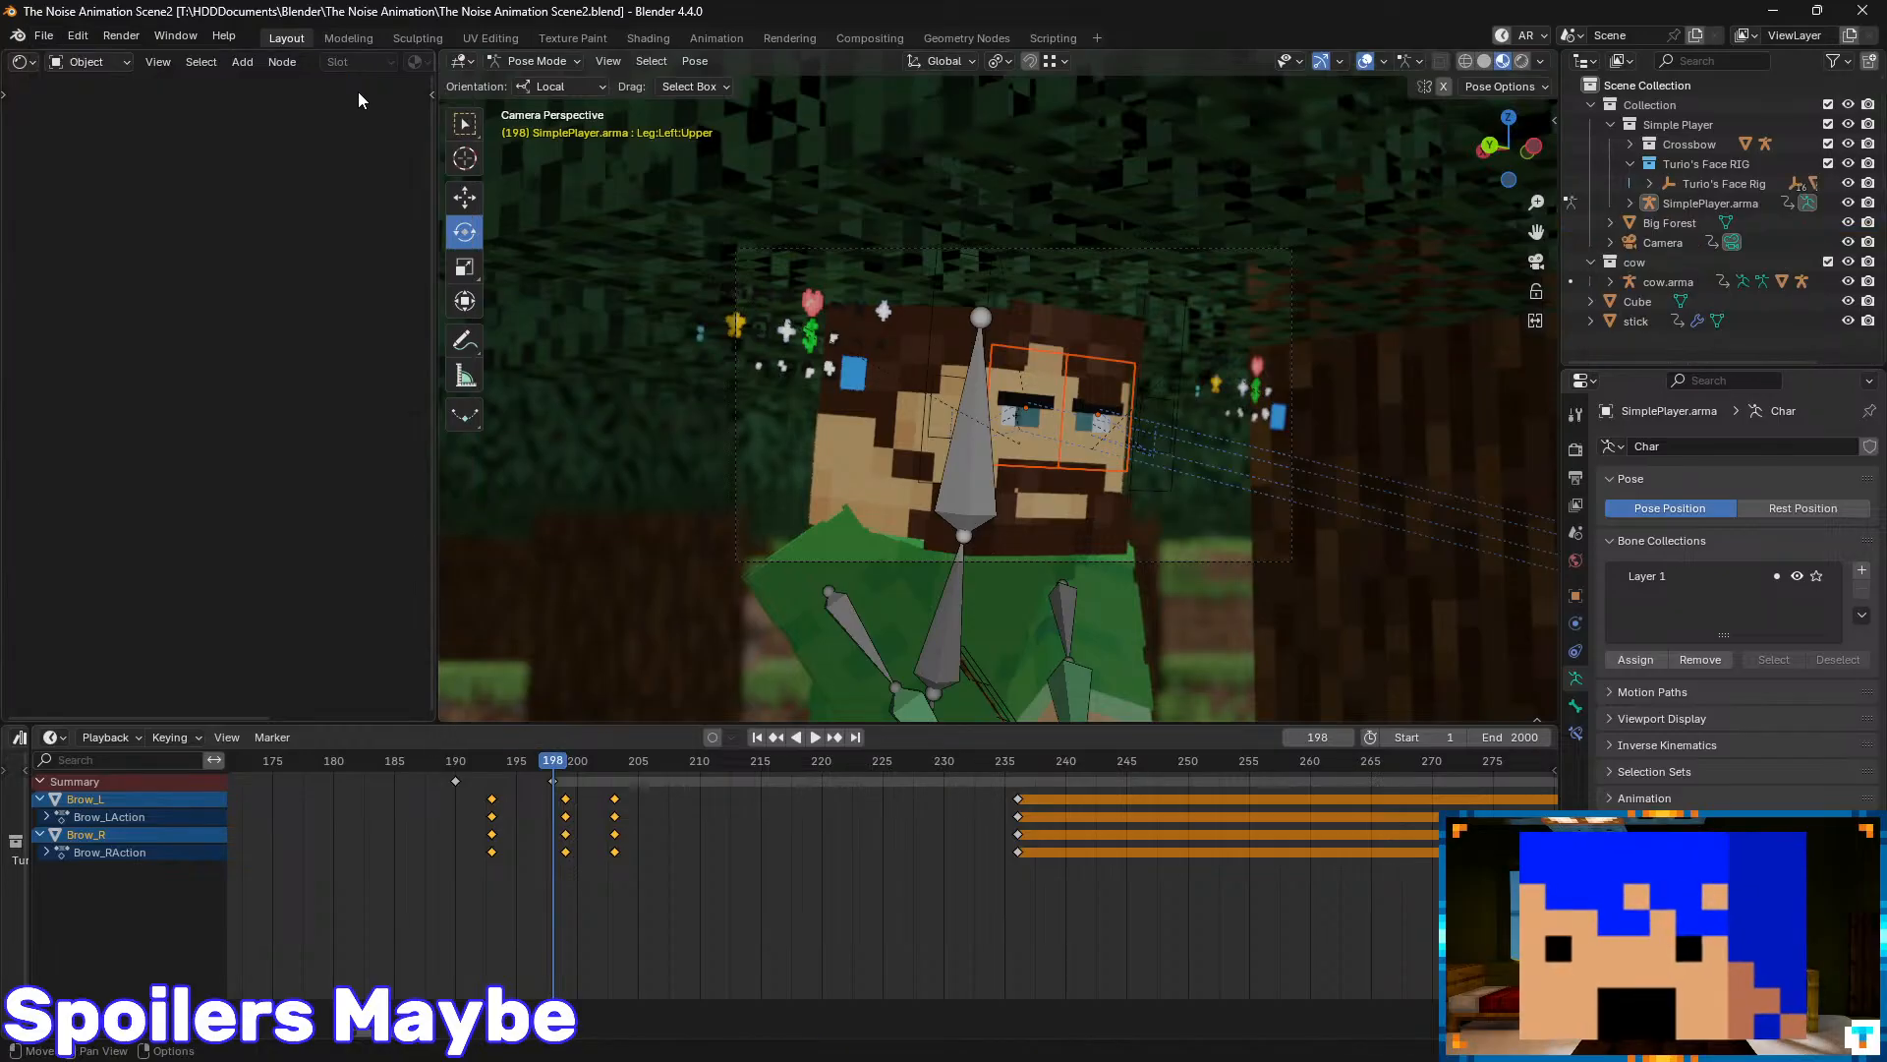
left_click(541, 853)
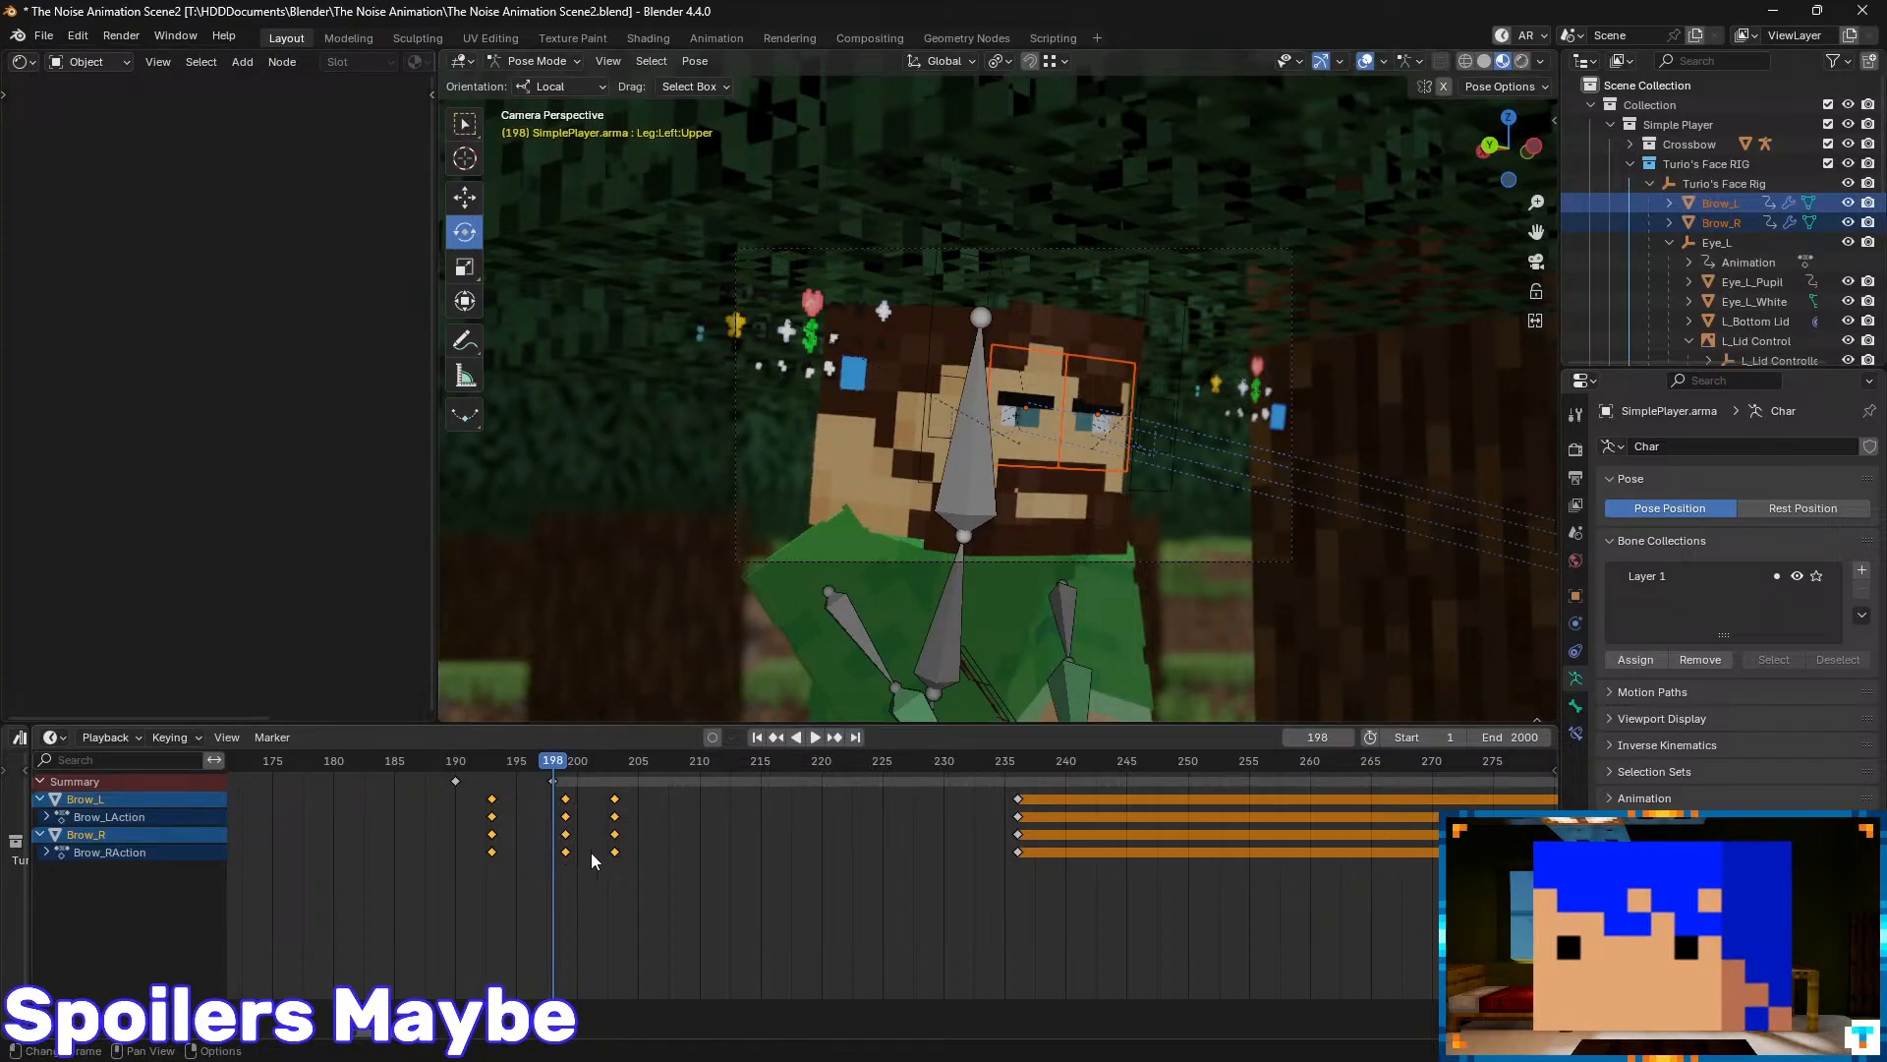
- Compare the keyframes of Brow_L and Brow_R individually, ending with Brow_L selected
left_click(1726, 204)
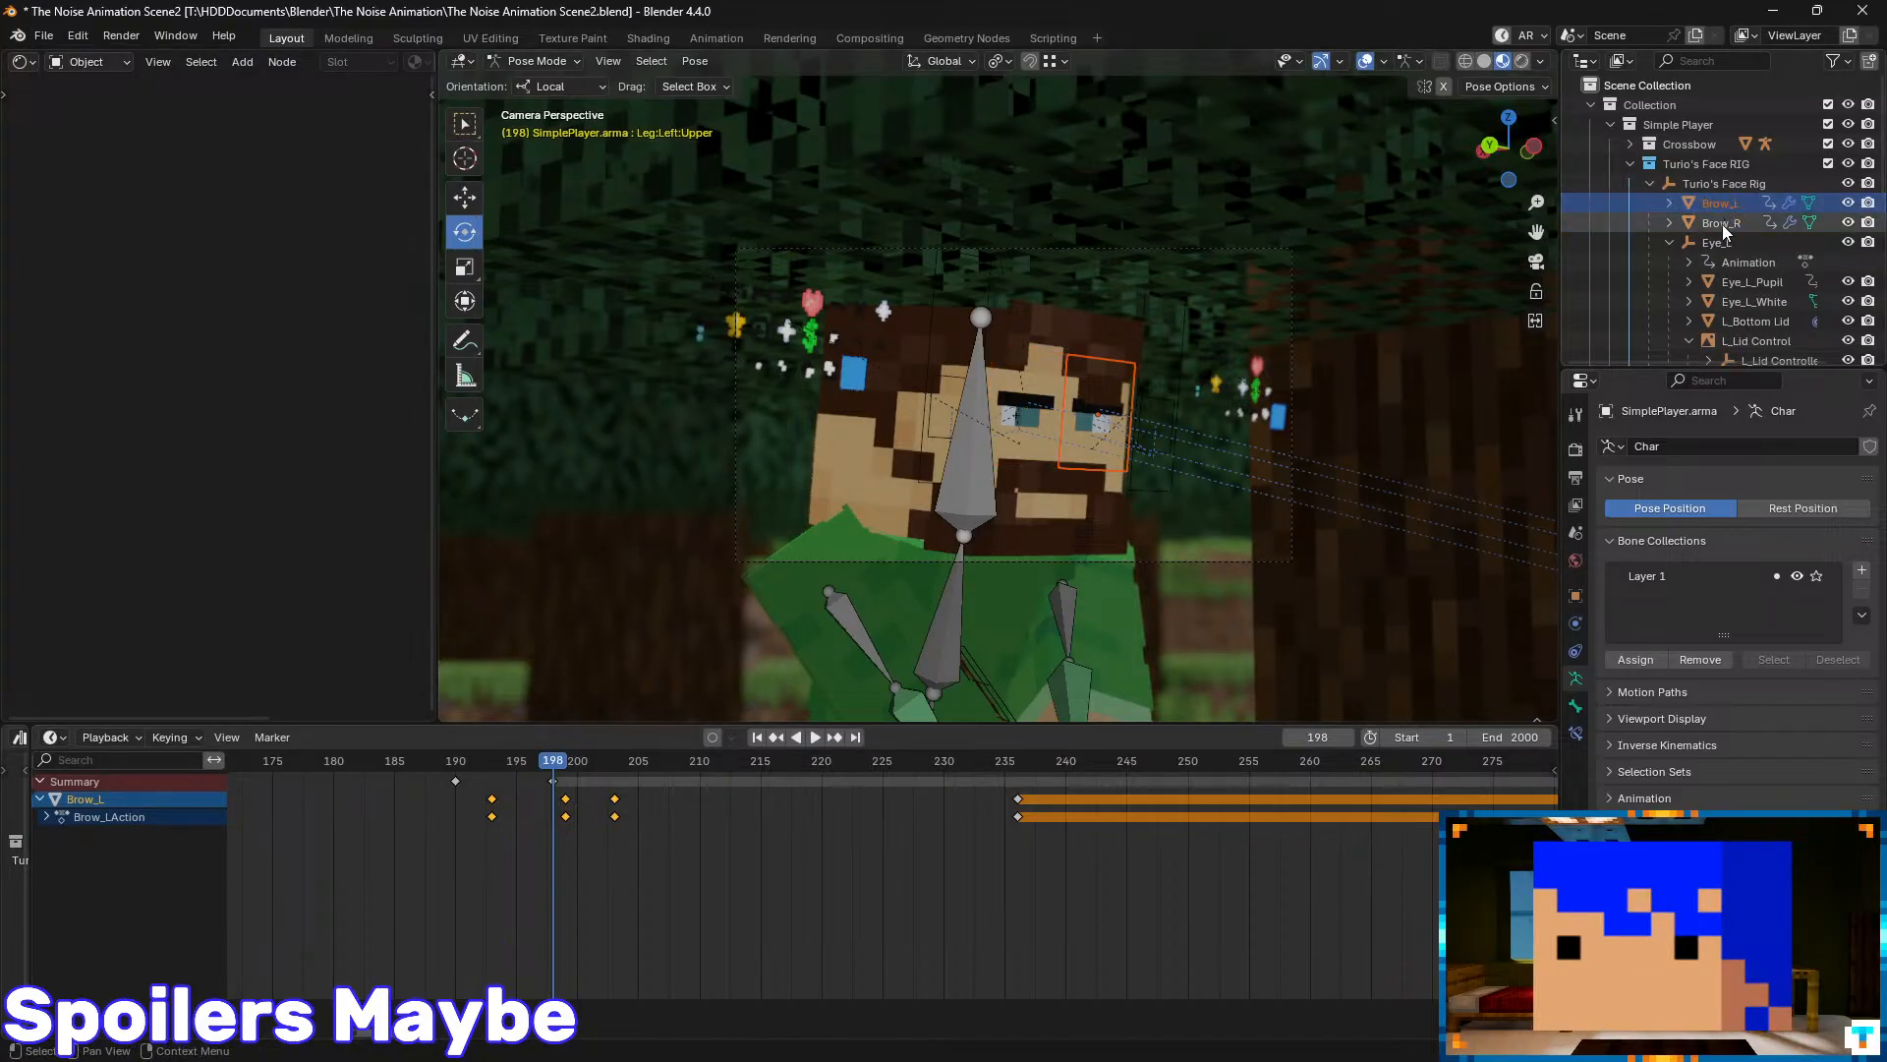
left_click(1735, 257)
left_click(1724, 216)
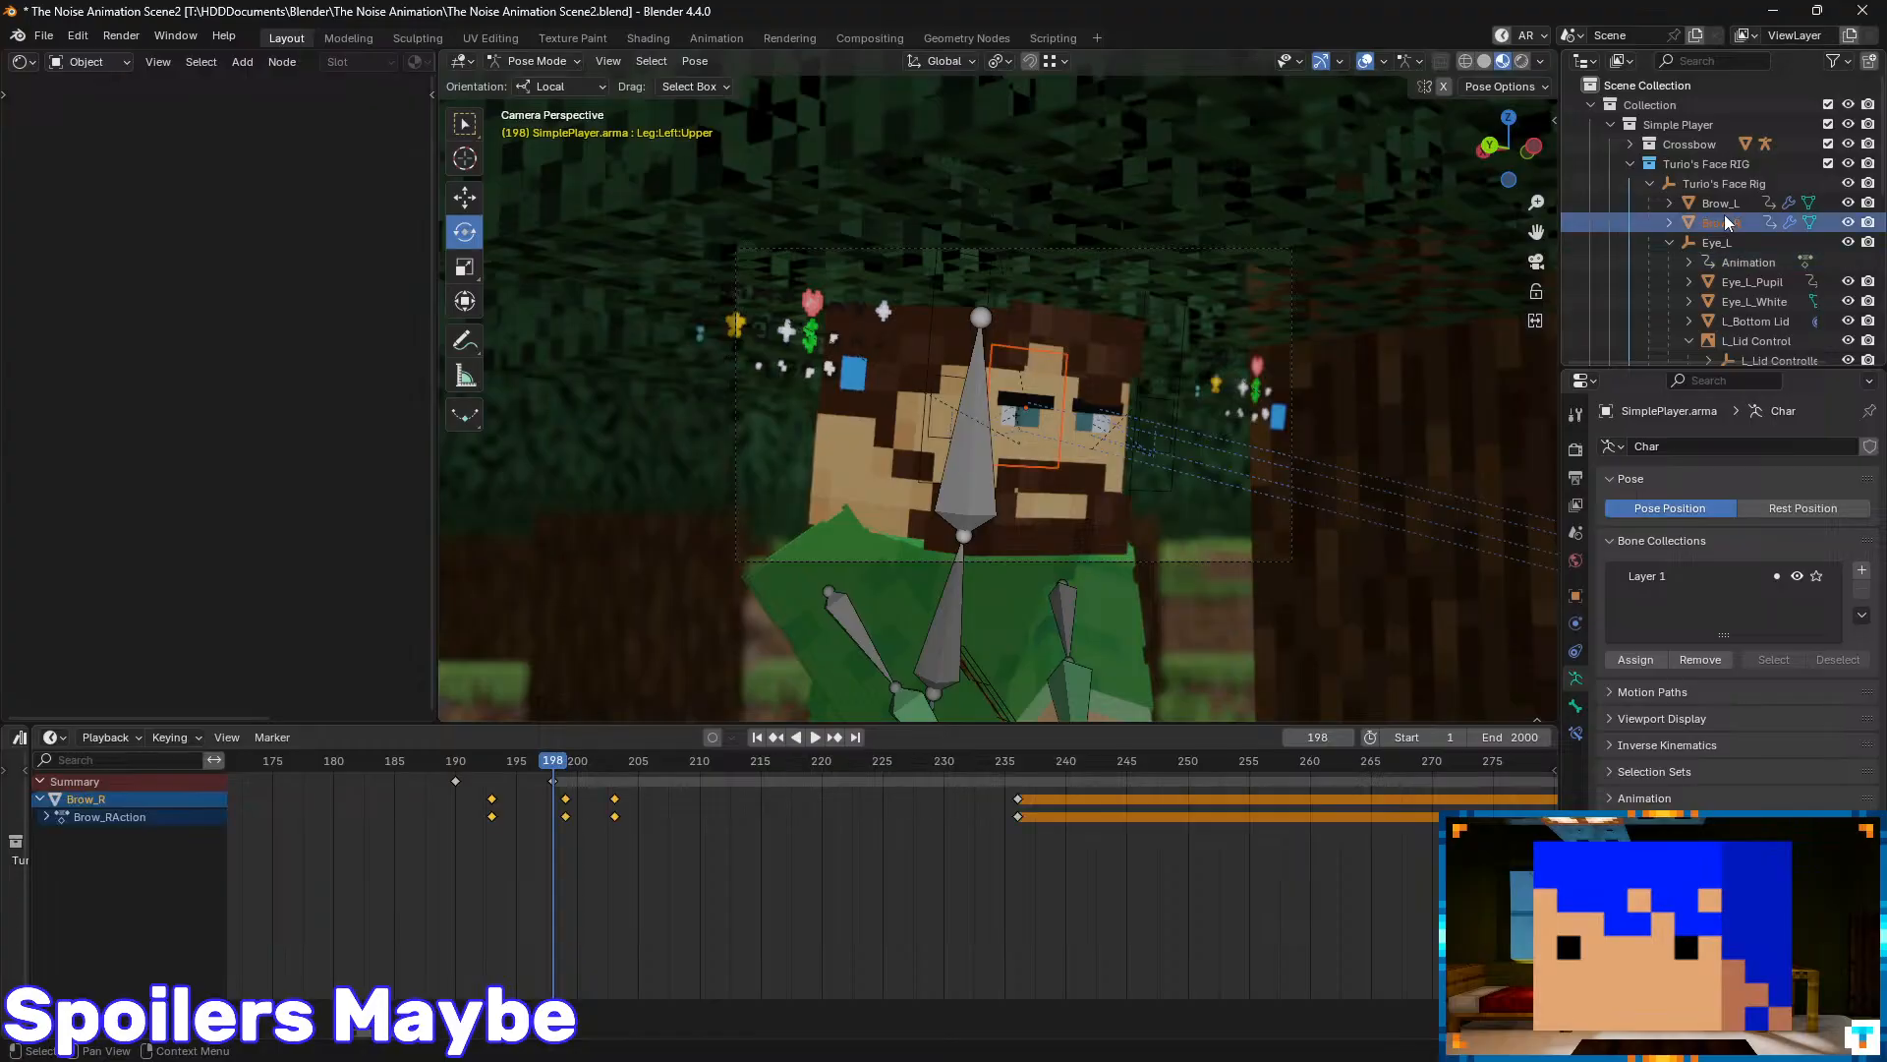
left_click(1722, 202)
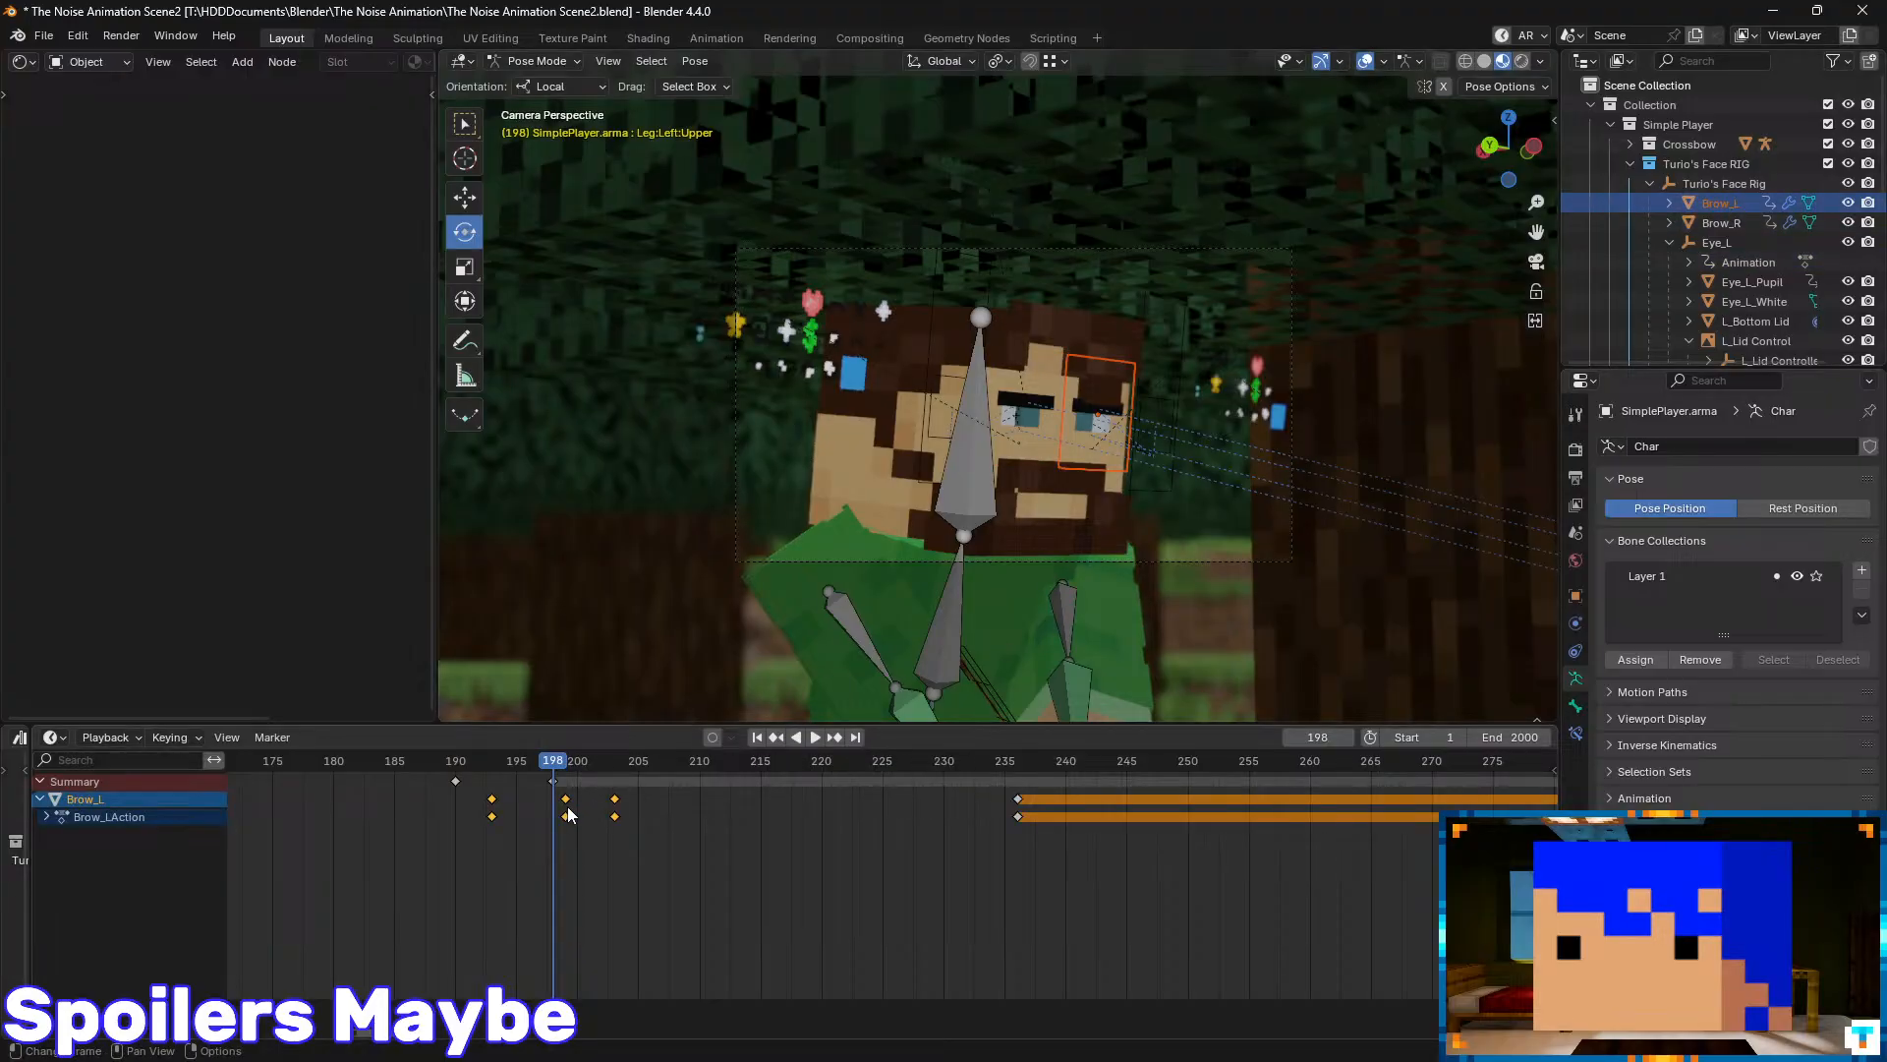
- Open Running.blend without saving the scene's changes, and go back to The Noise Animation Scene2.blend
left_click(43, 35)
mouse_move(150, 96)
left_click(328, 117)
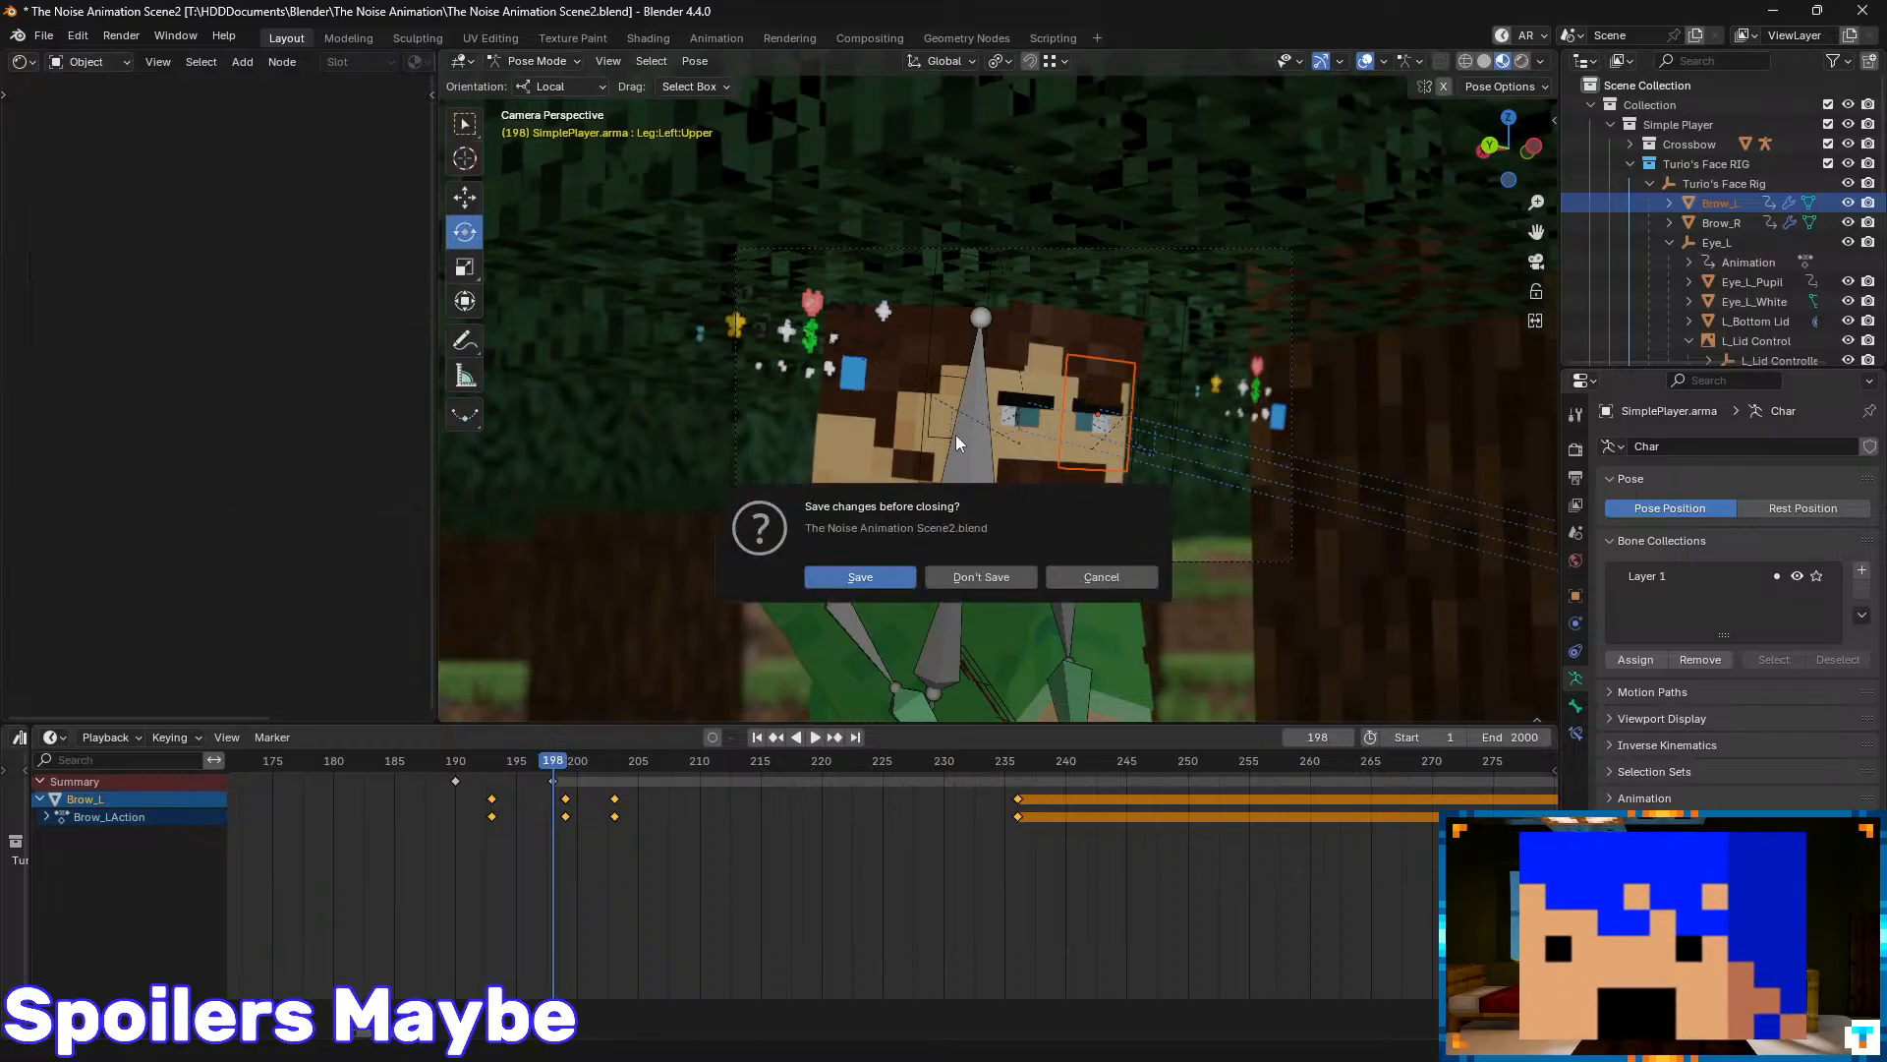
left_click(977, 573)
left_click(43, 35)
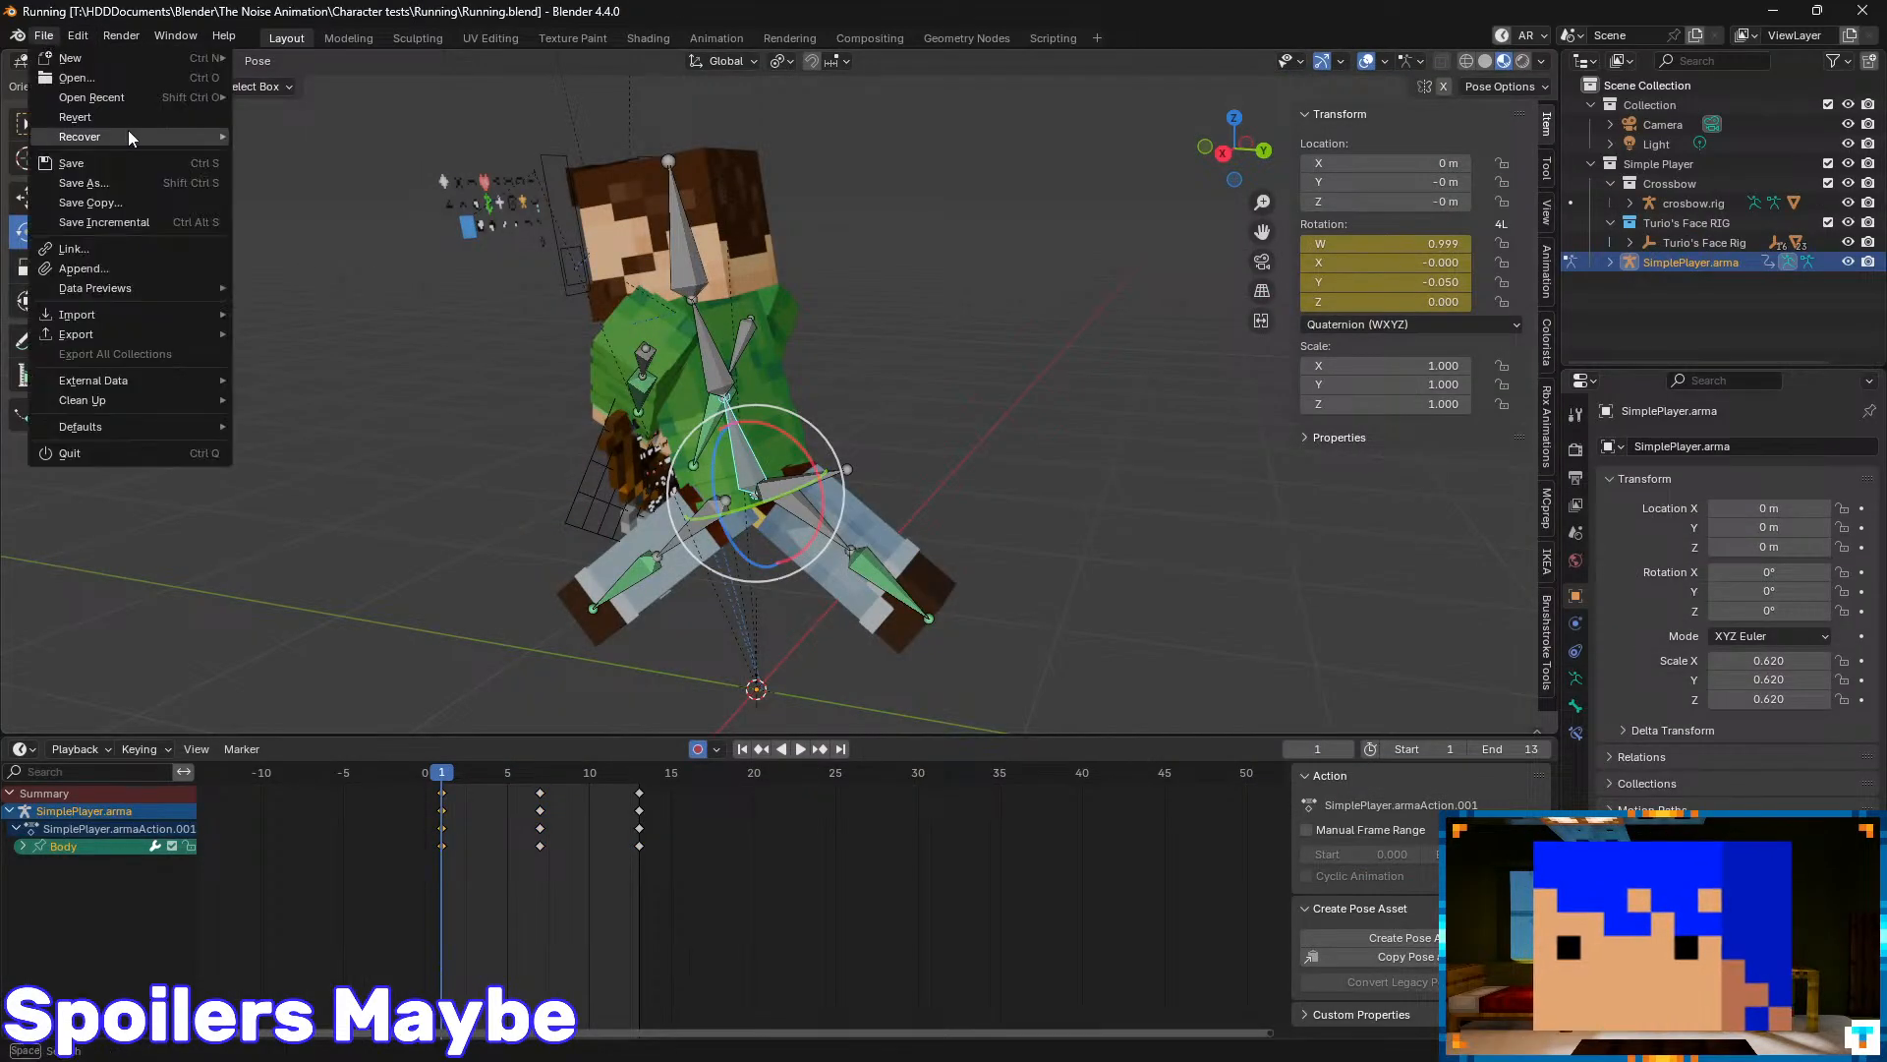
mouse_move(198, 96)
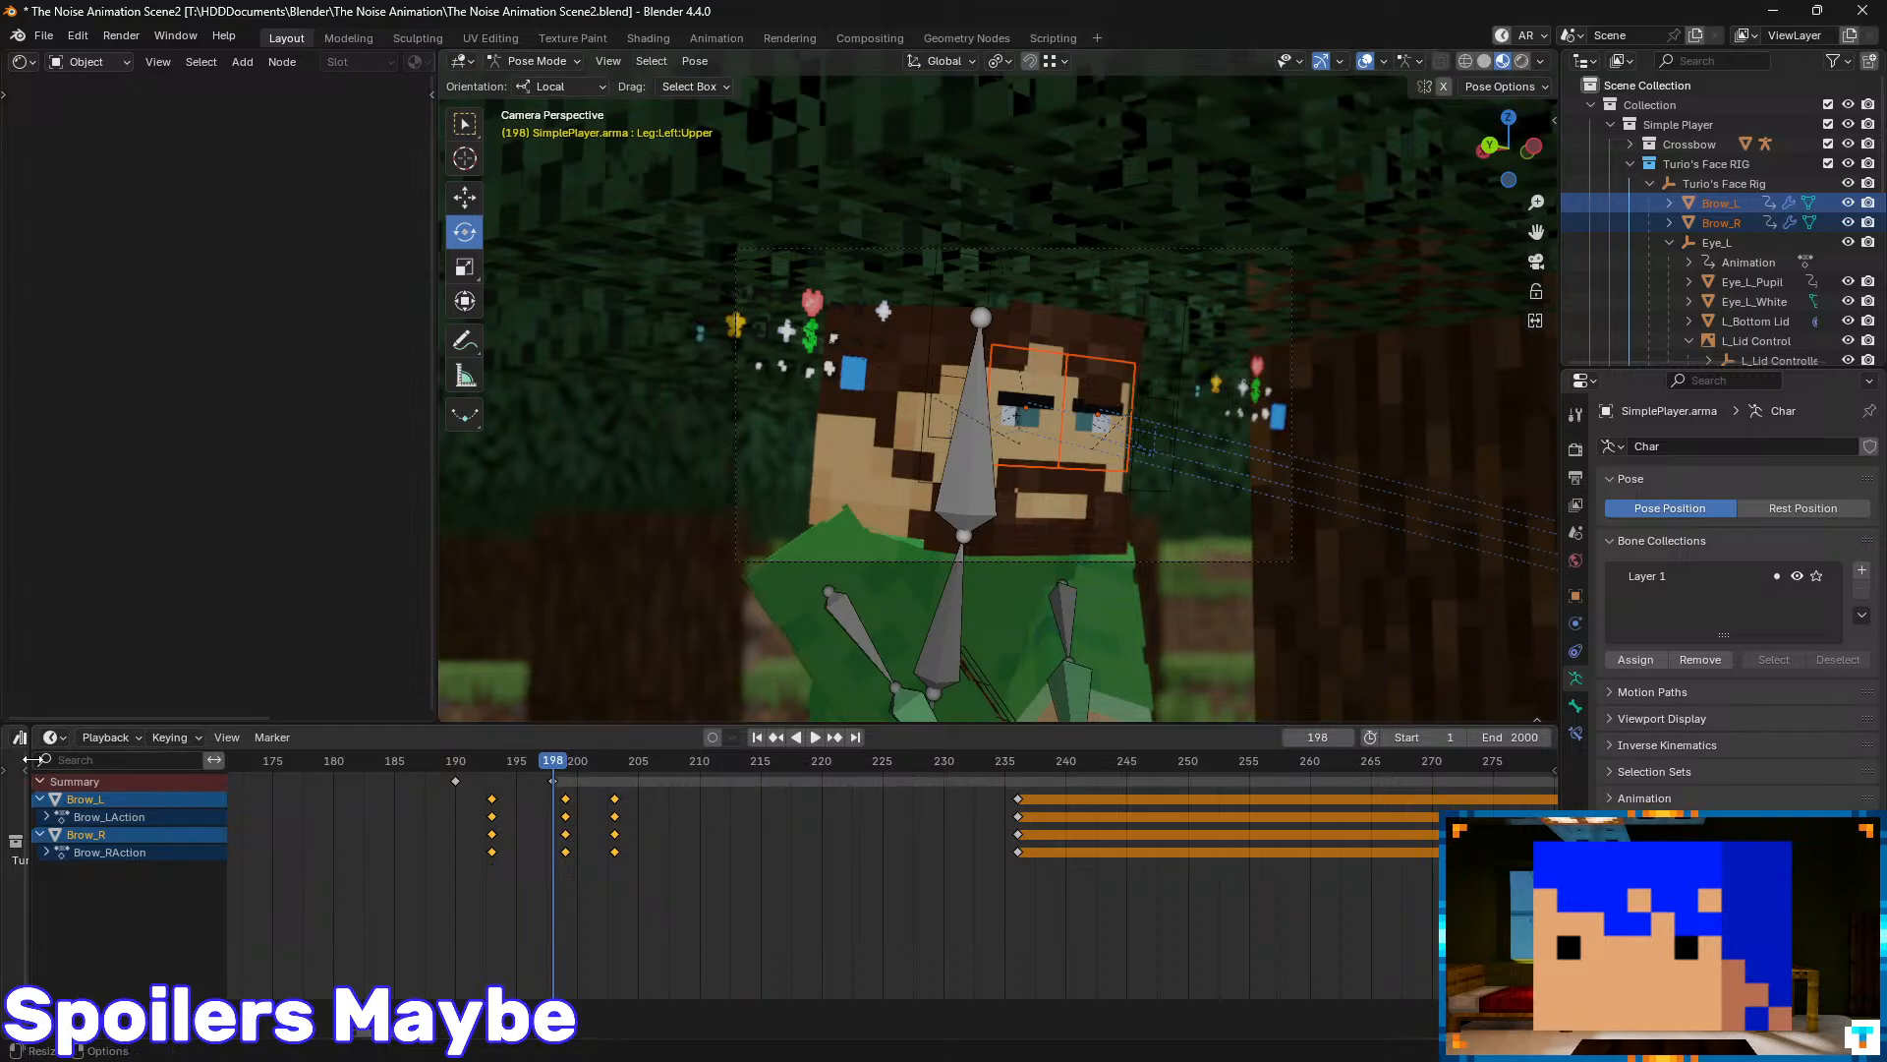
- Switch the timeline area to the Dope Sheet to show the armature's action
left_click(59, 739)
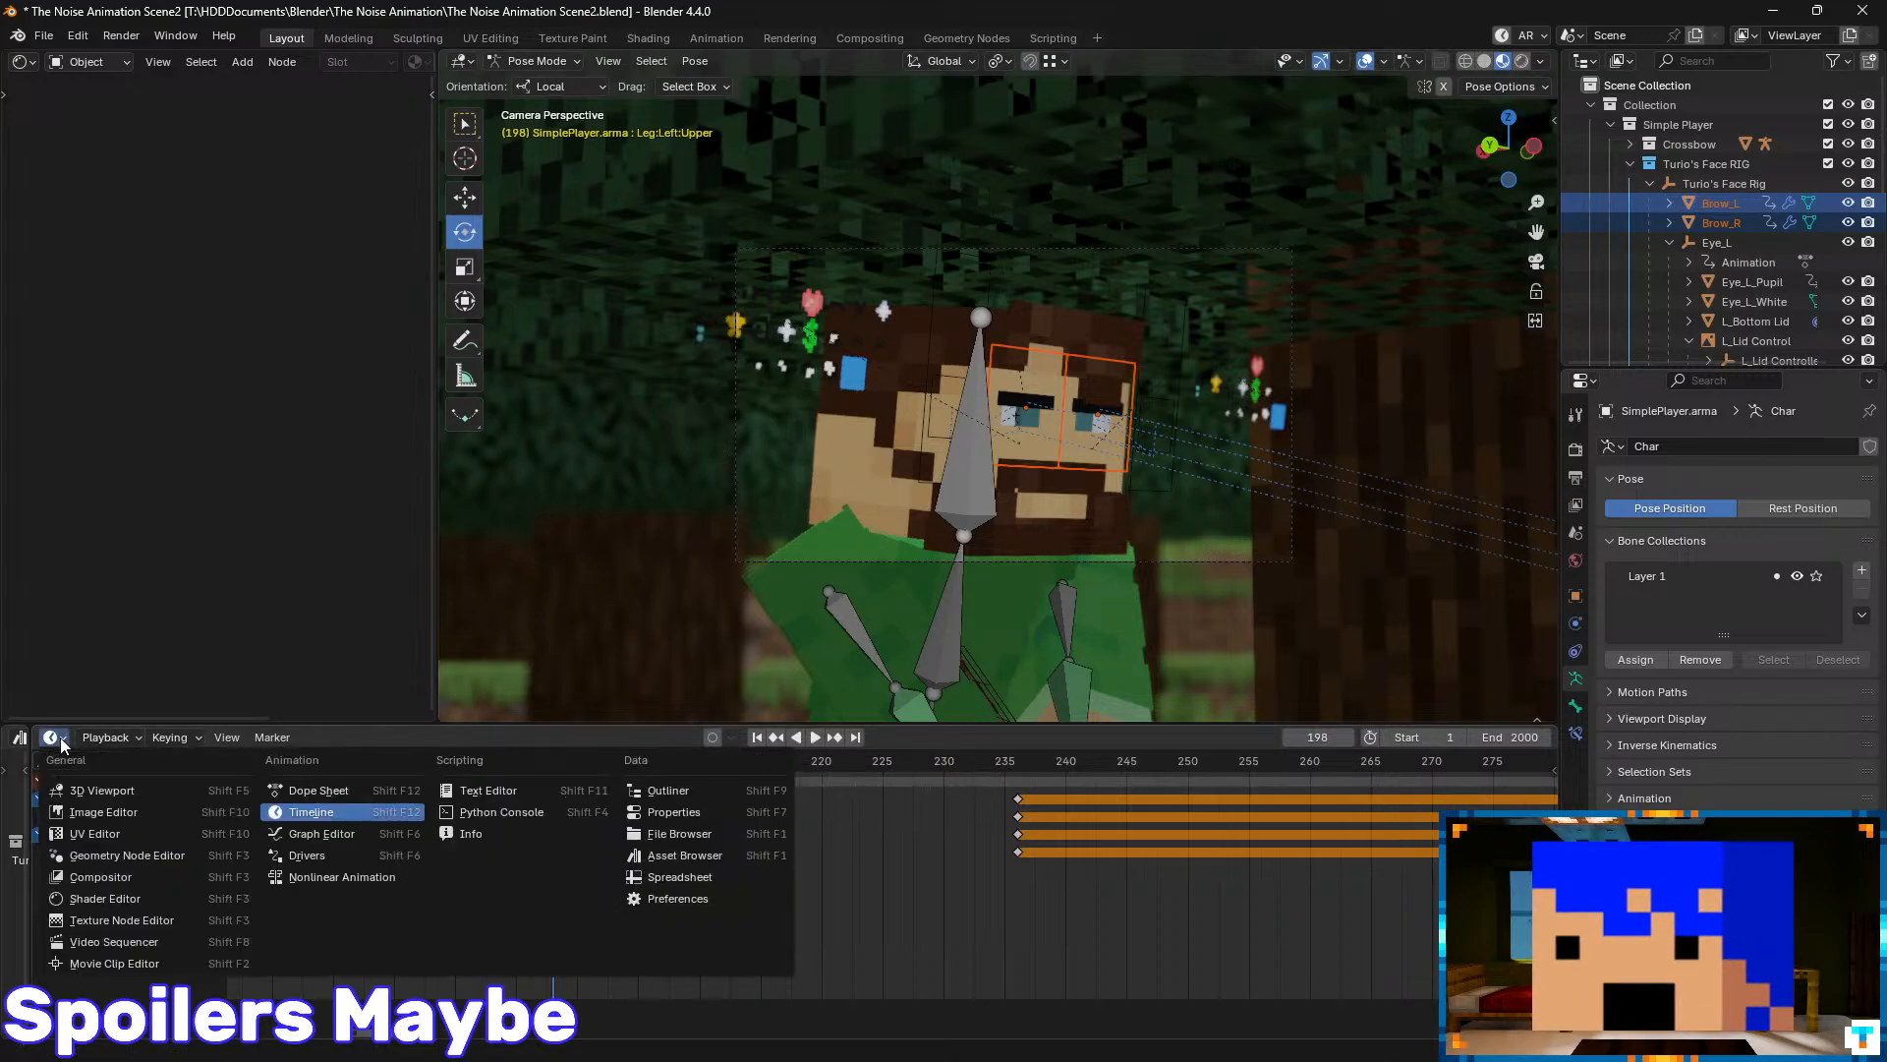
left_click(314, 811)
left_click(51, 738)
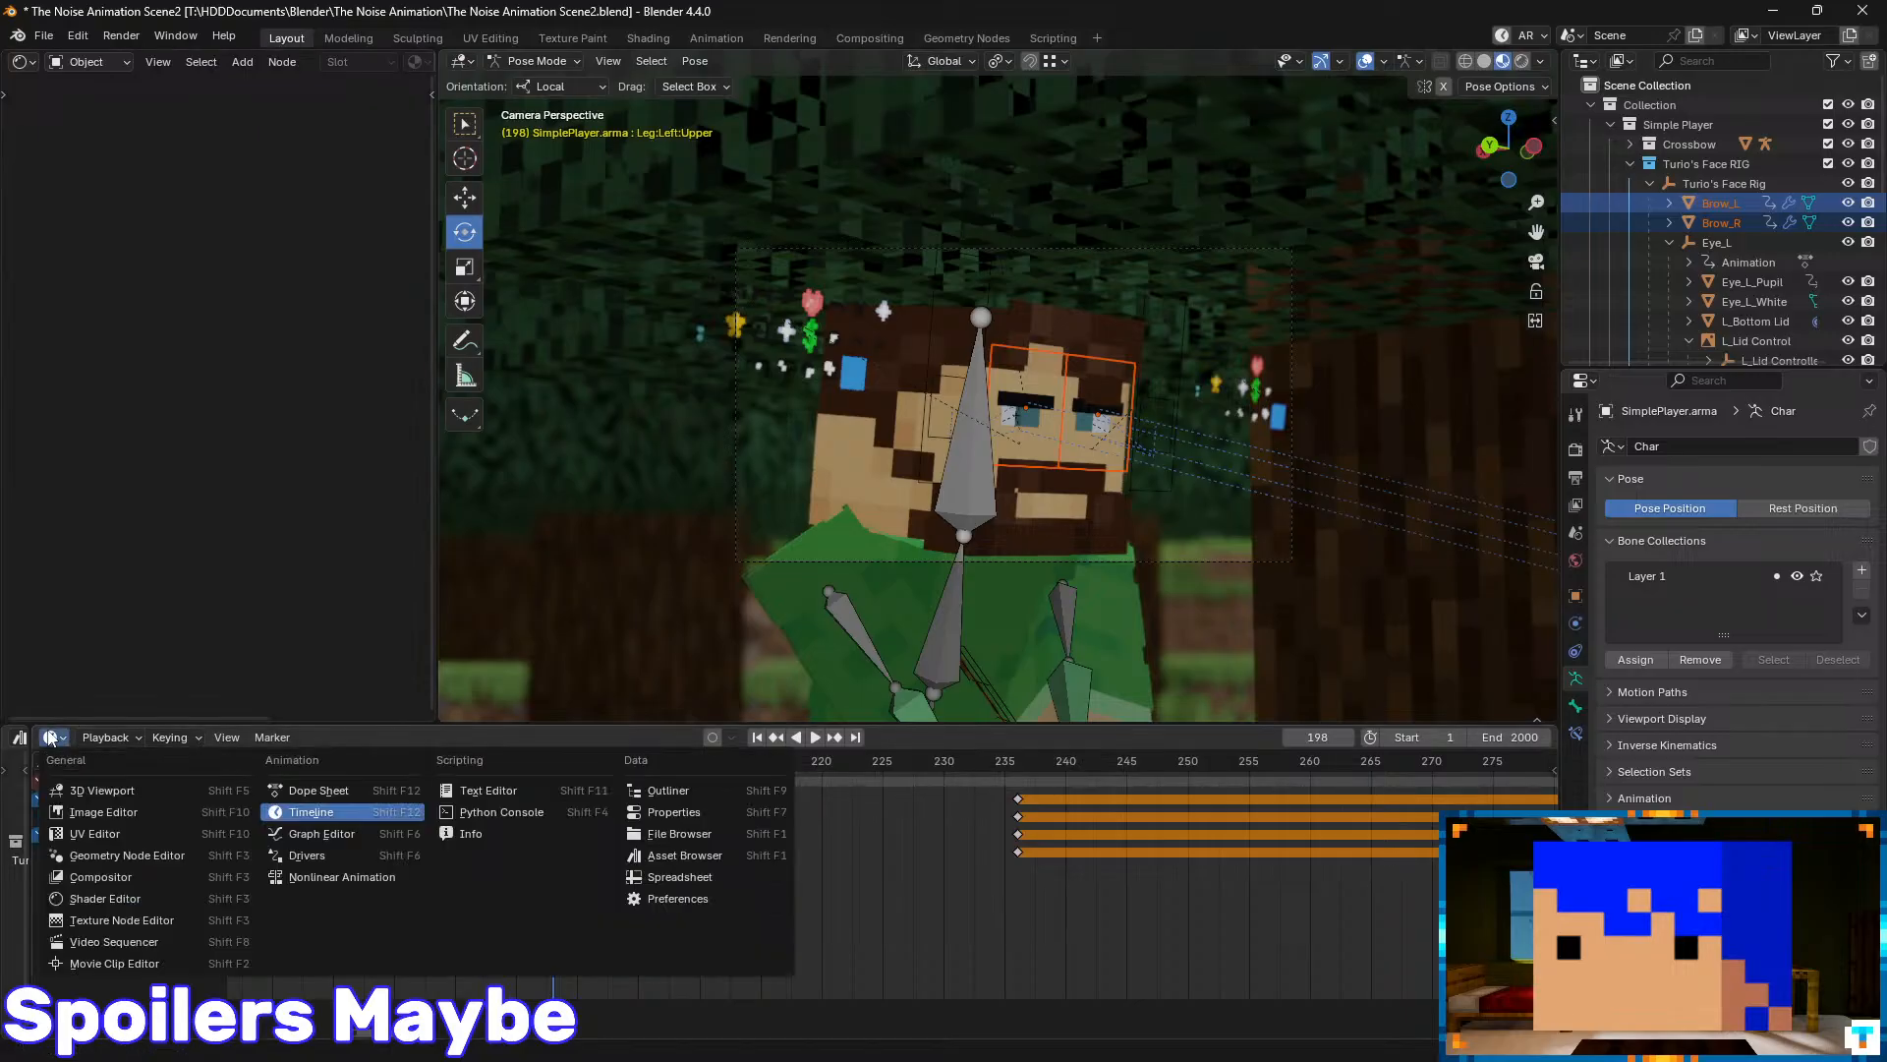
left_click(332, 794)
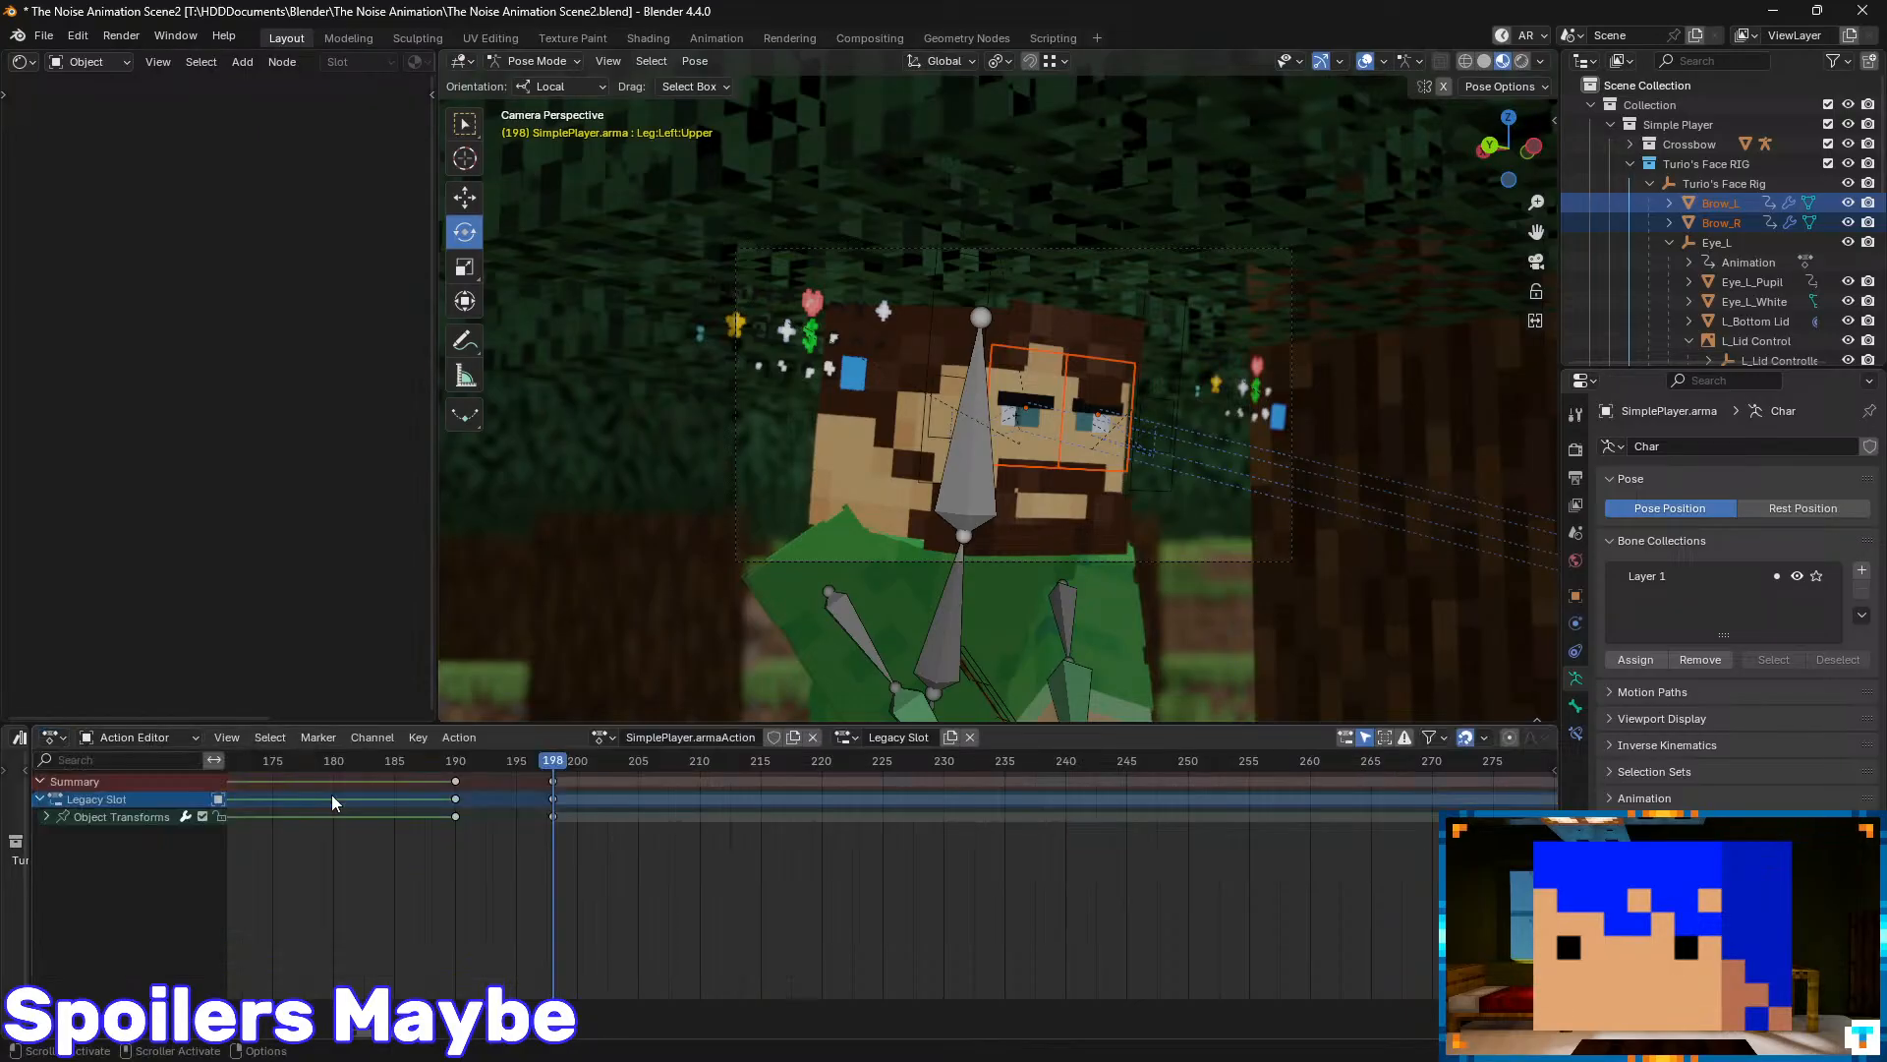
- Inspect the SimplePlayer.armaAction keyframes around frames 190 and 191, the list of actions, and the object transform channels
left_click(455, 816)
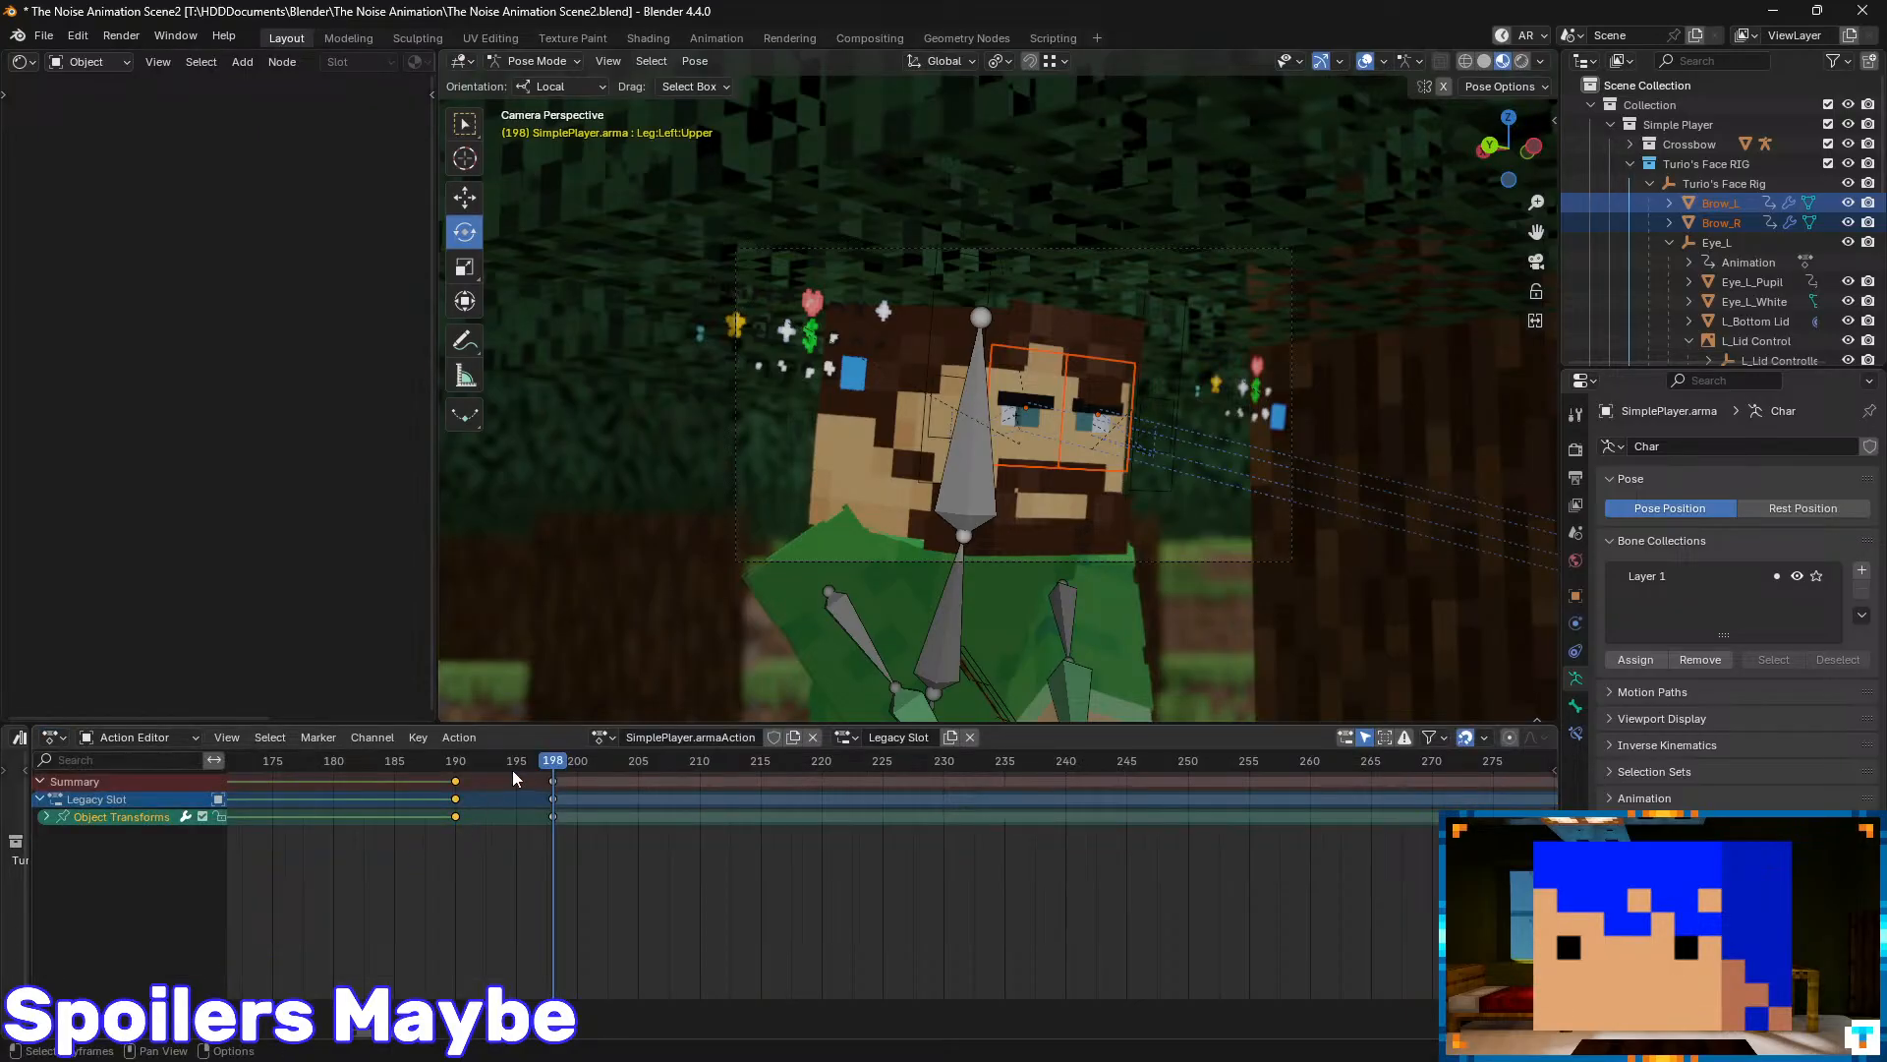
left_click_drag(538, 759, 462, 759)
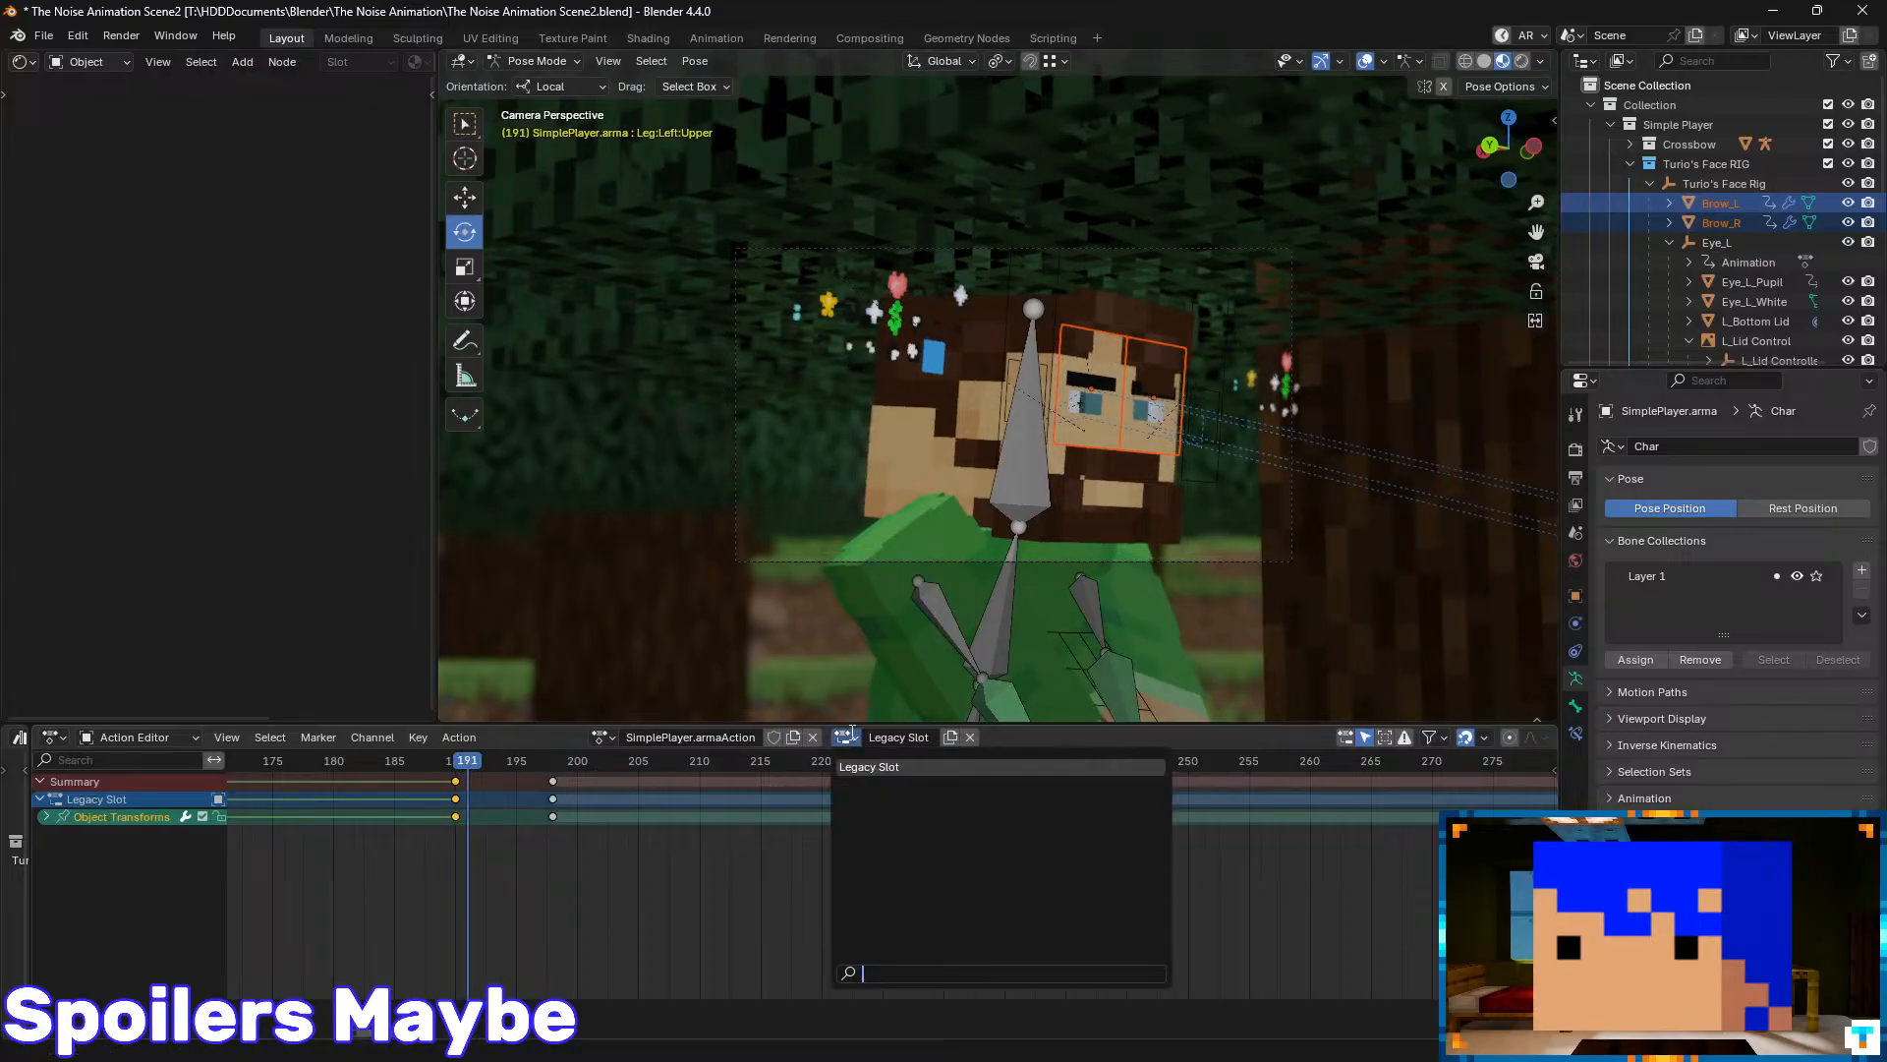
left_click(601, 738)
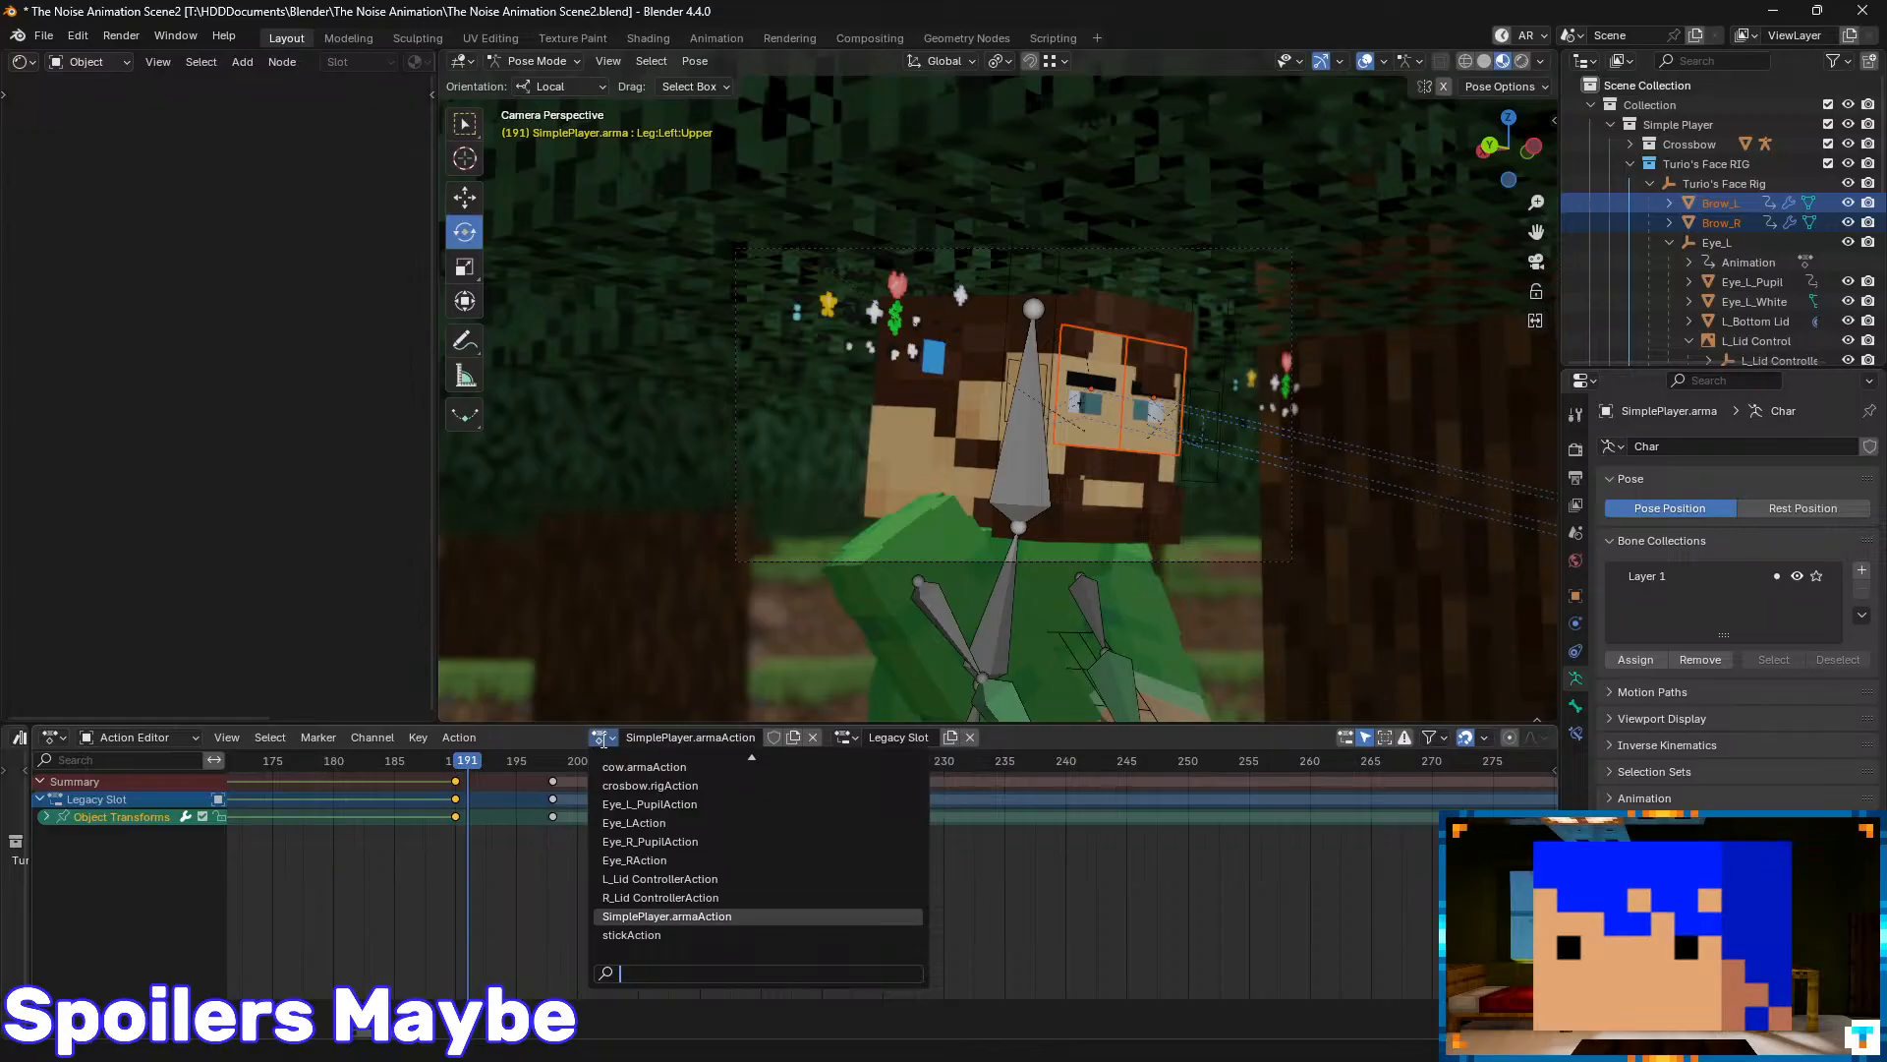
left_click(604, 740)
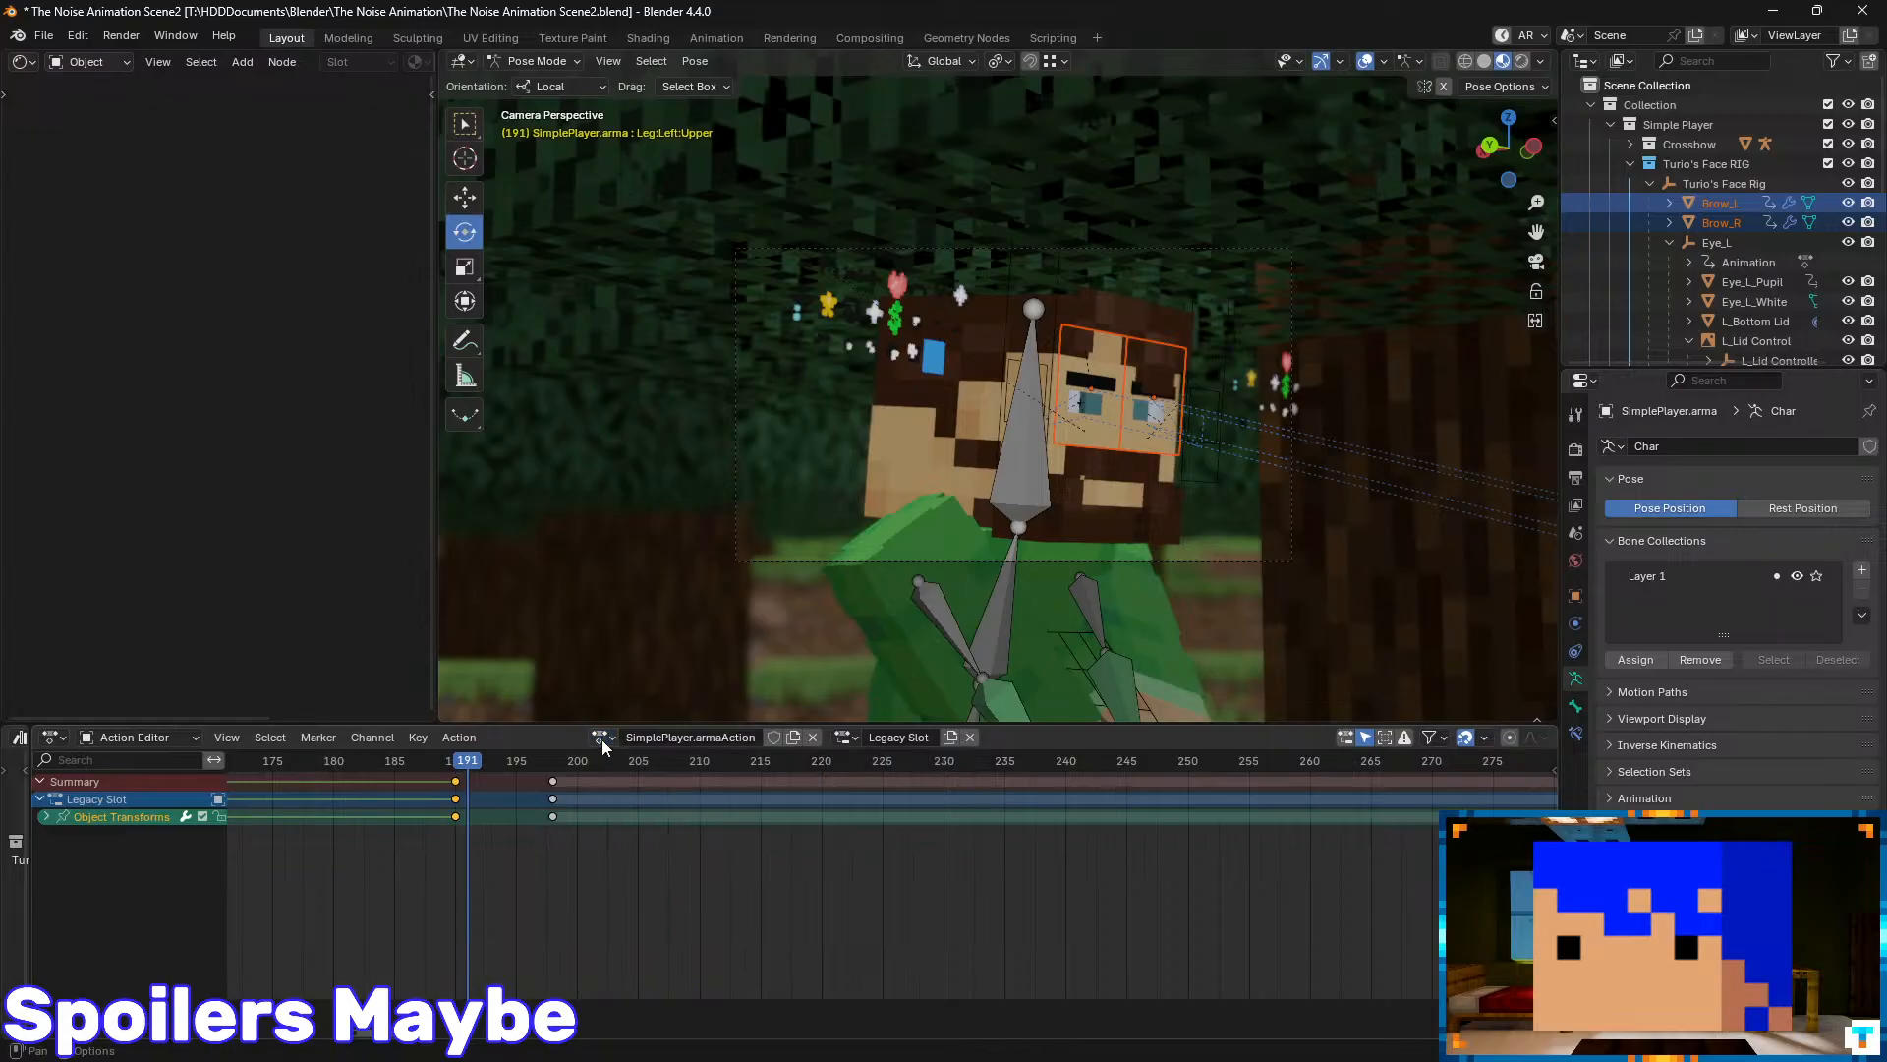
left_click(46, 817)
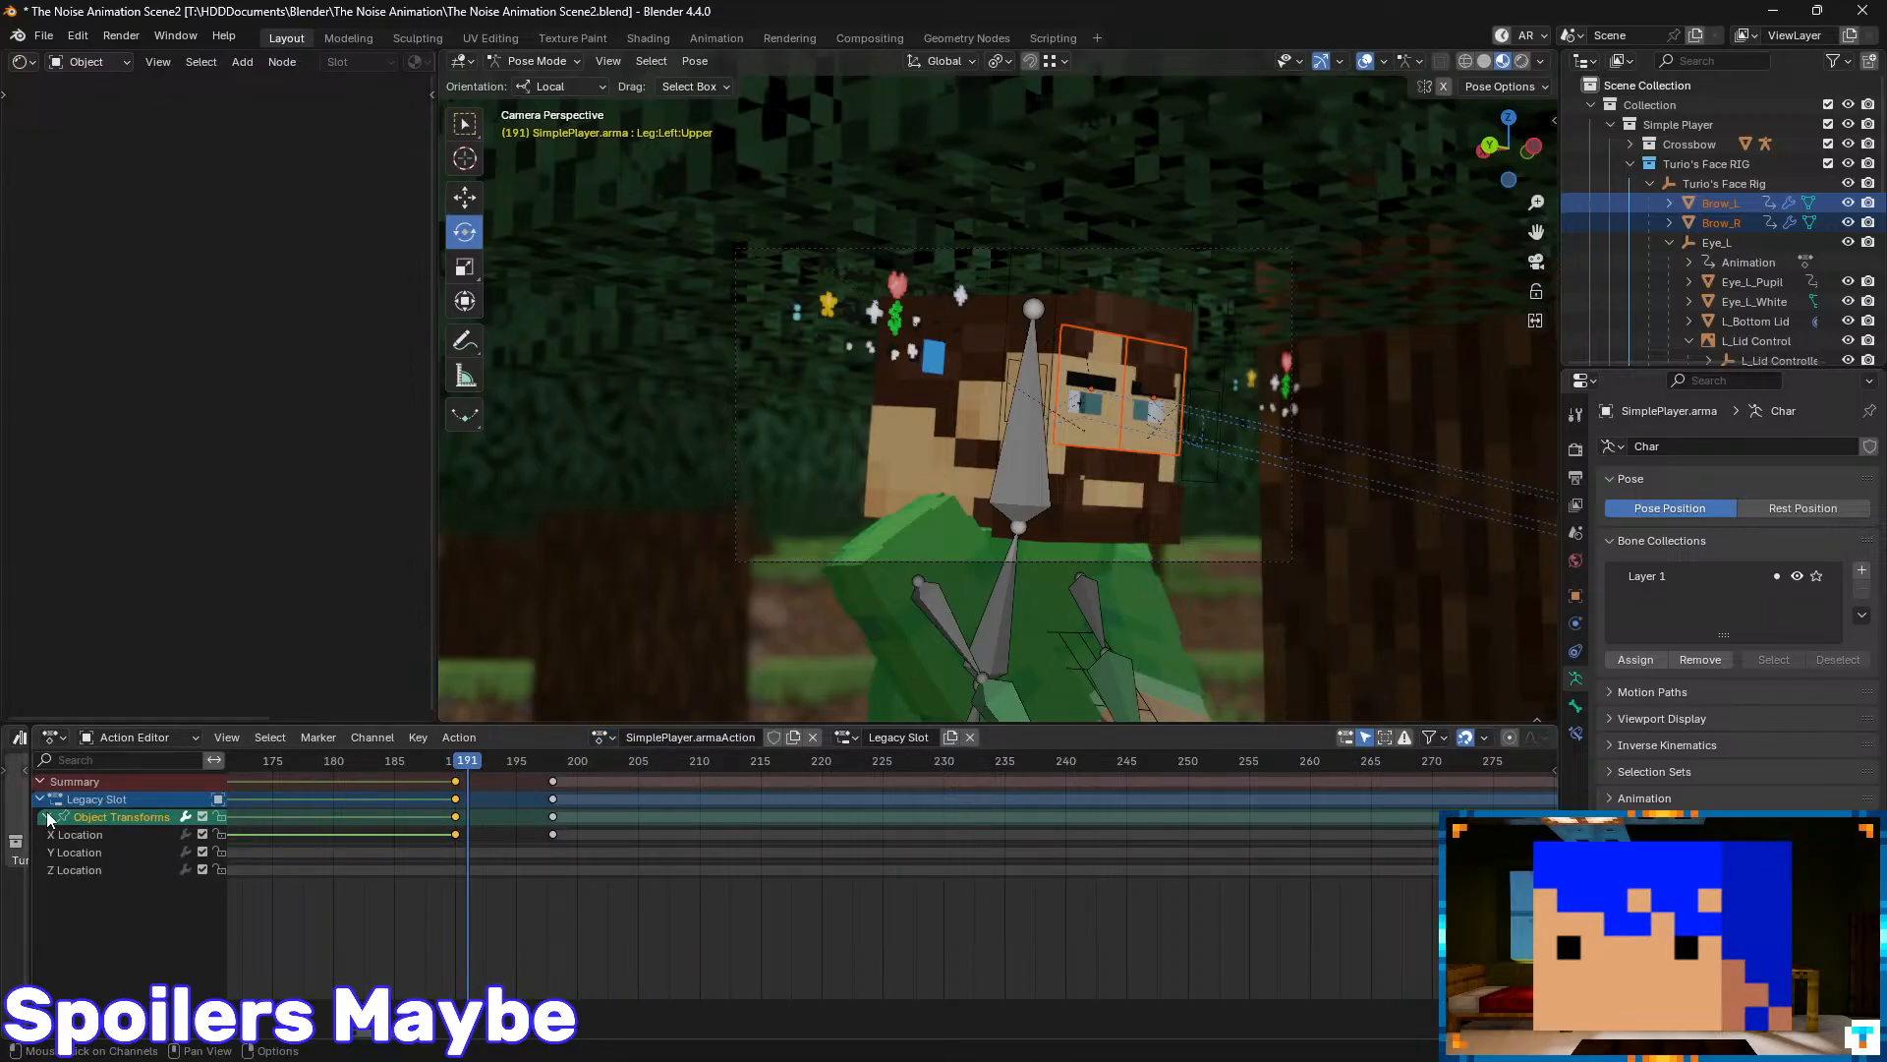
- Return the area to the Timeline and select the summary keyframes at frames 190 and 198 in turn
left_click(55, 738)
left_click(311, 812)
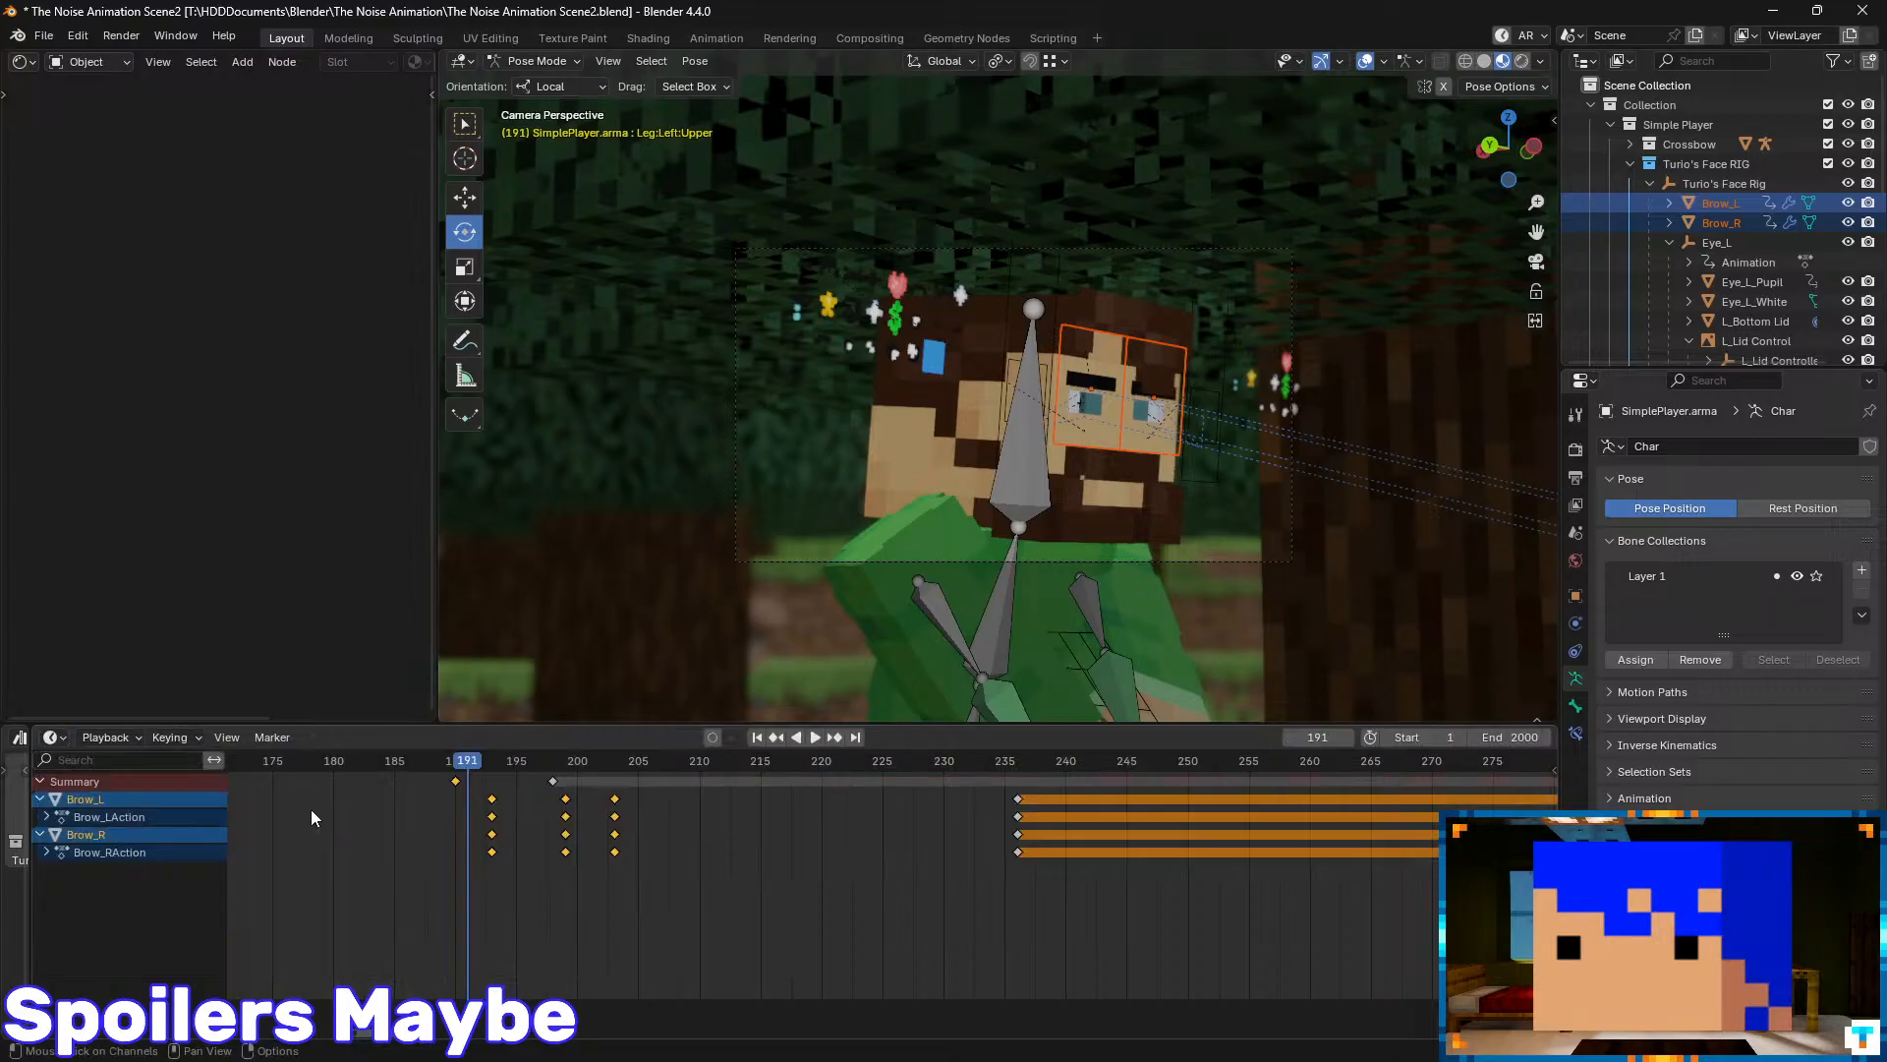
left_click(553, 783)
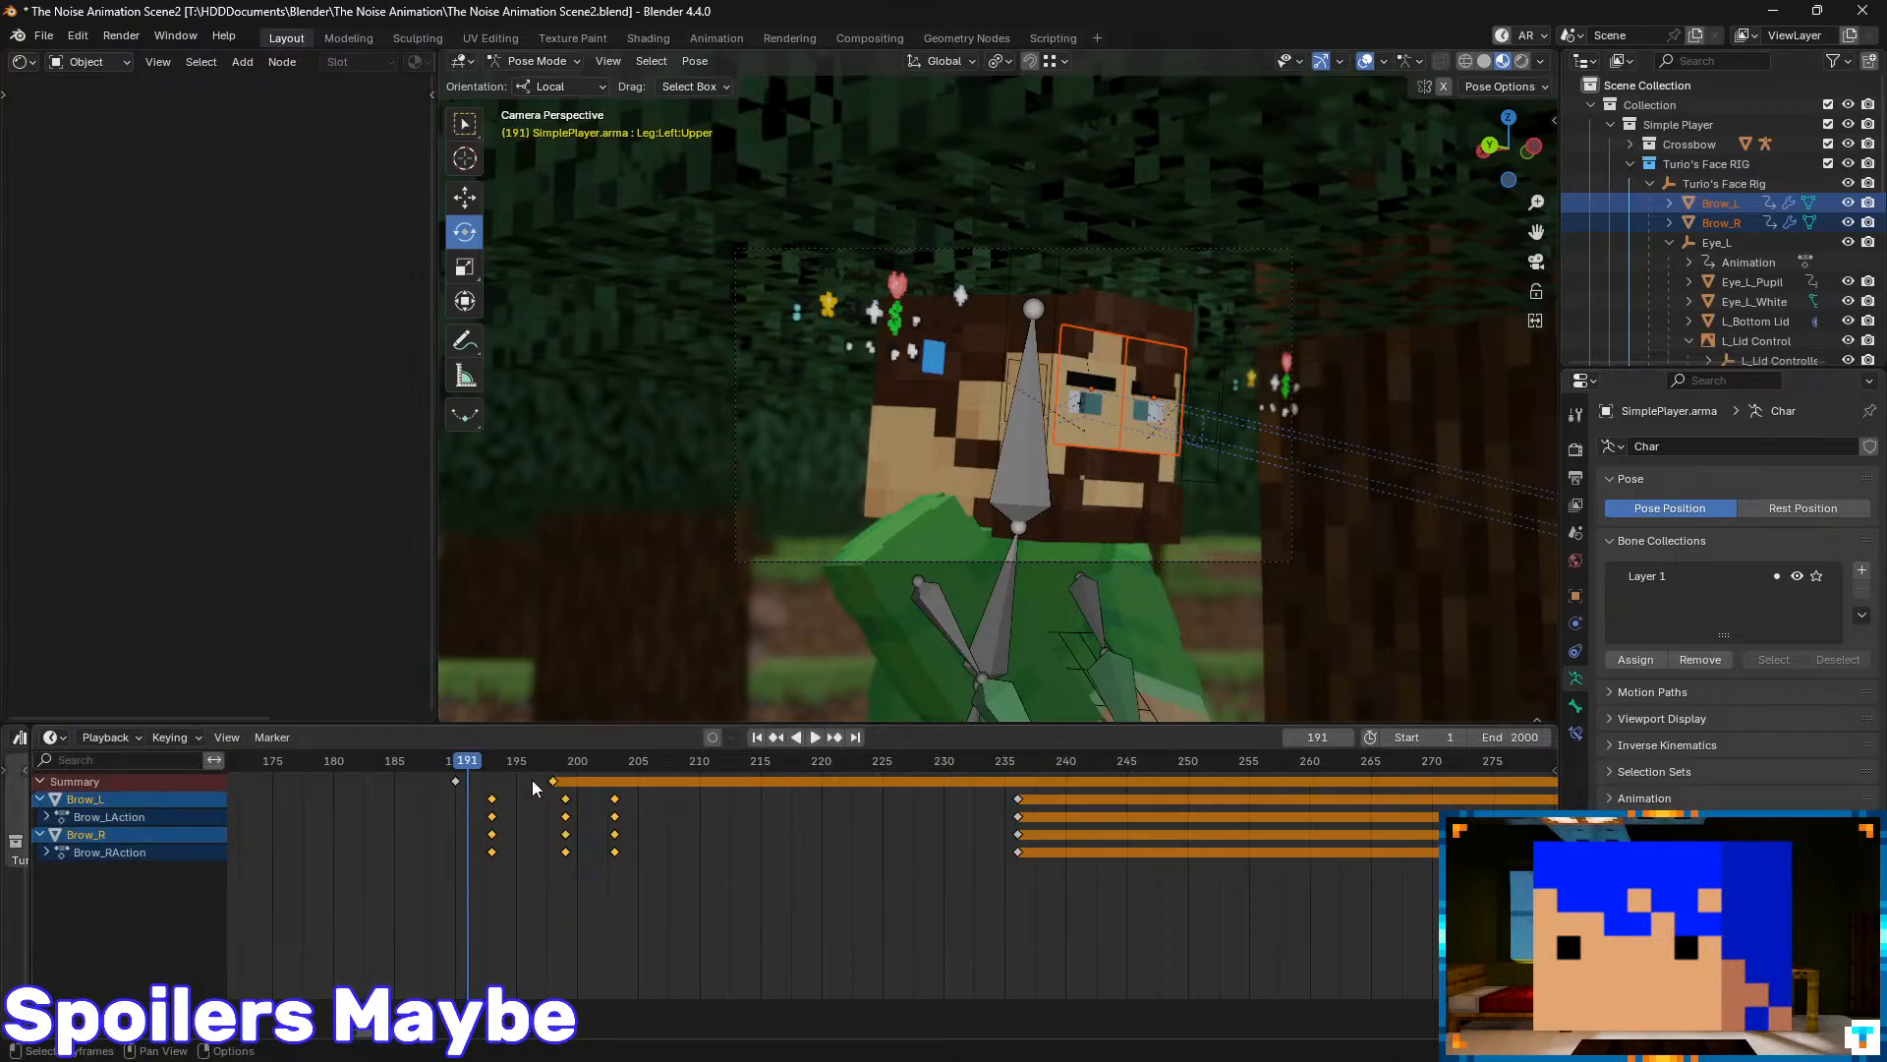
left_click(456, 783)
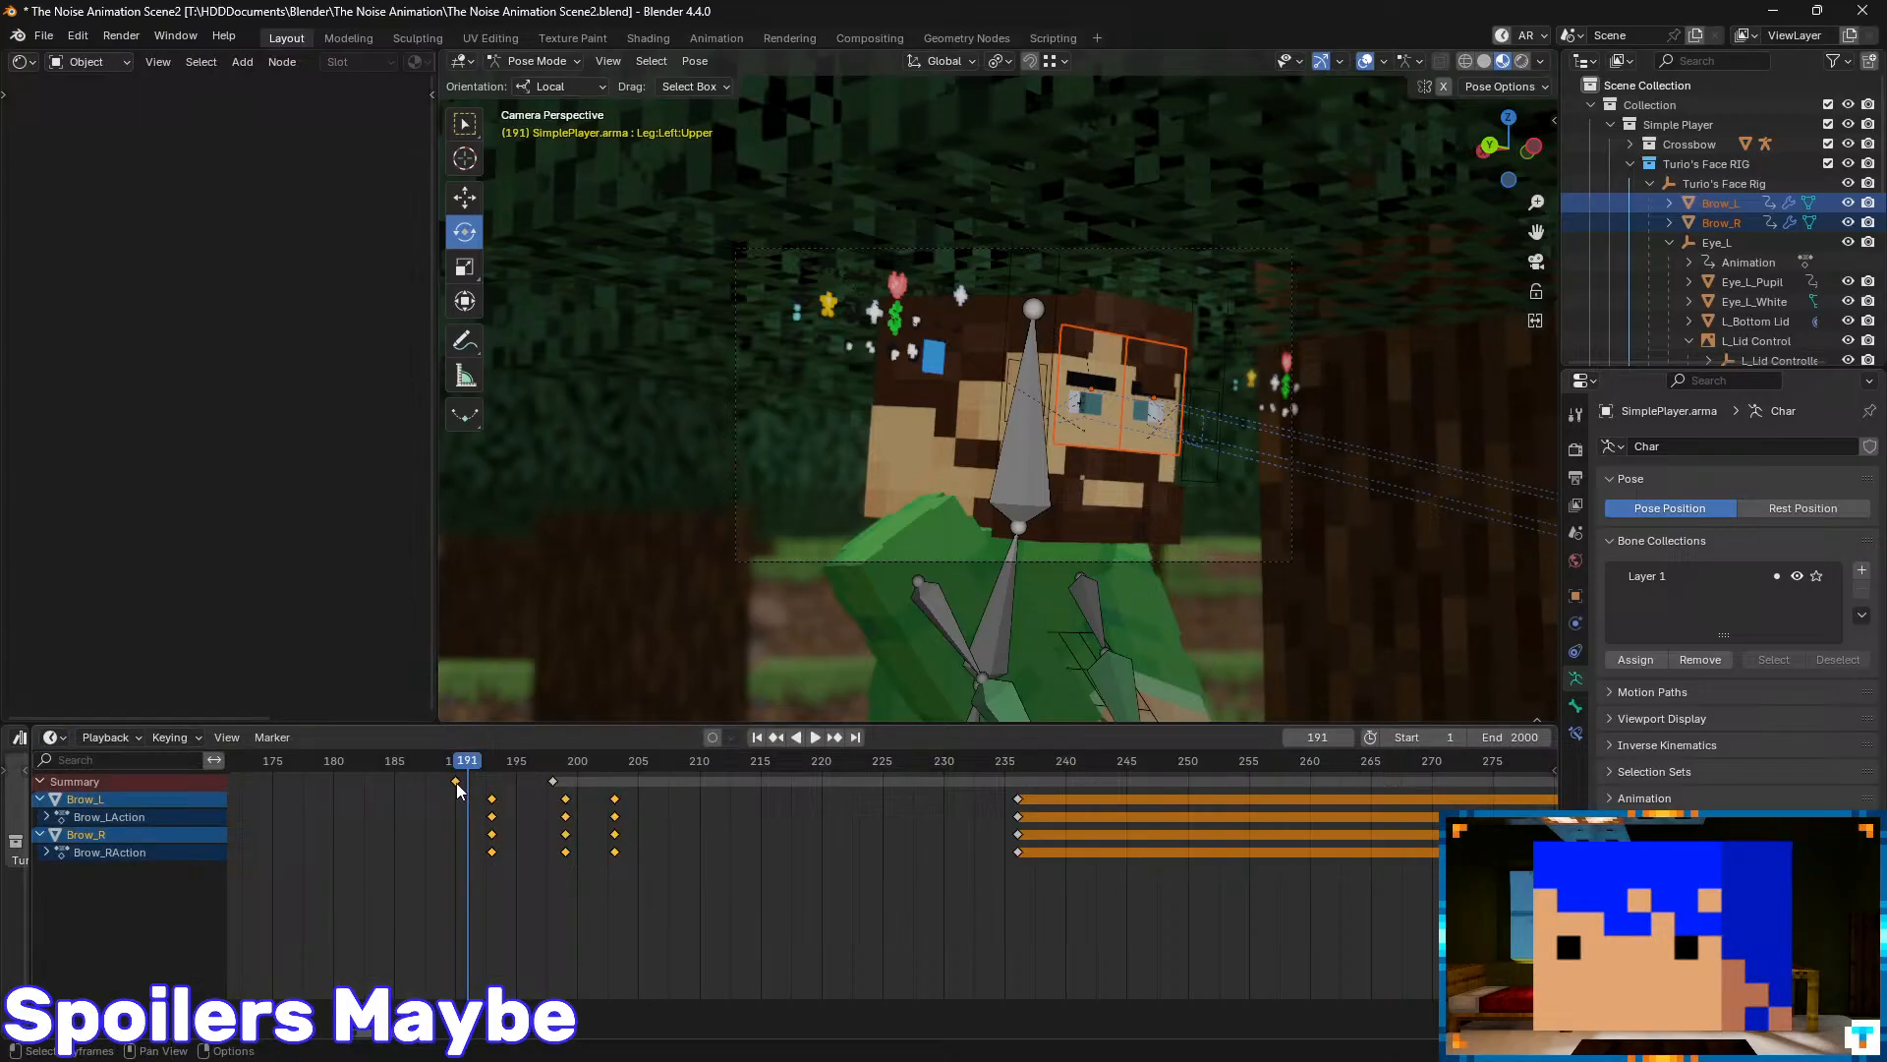
left_click(553, 782)
- Collapse the Brow_L and Brow_R channels and check the timeline's view and playback options
left_click(41, 800)
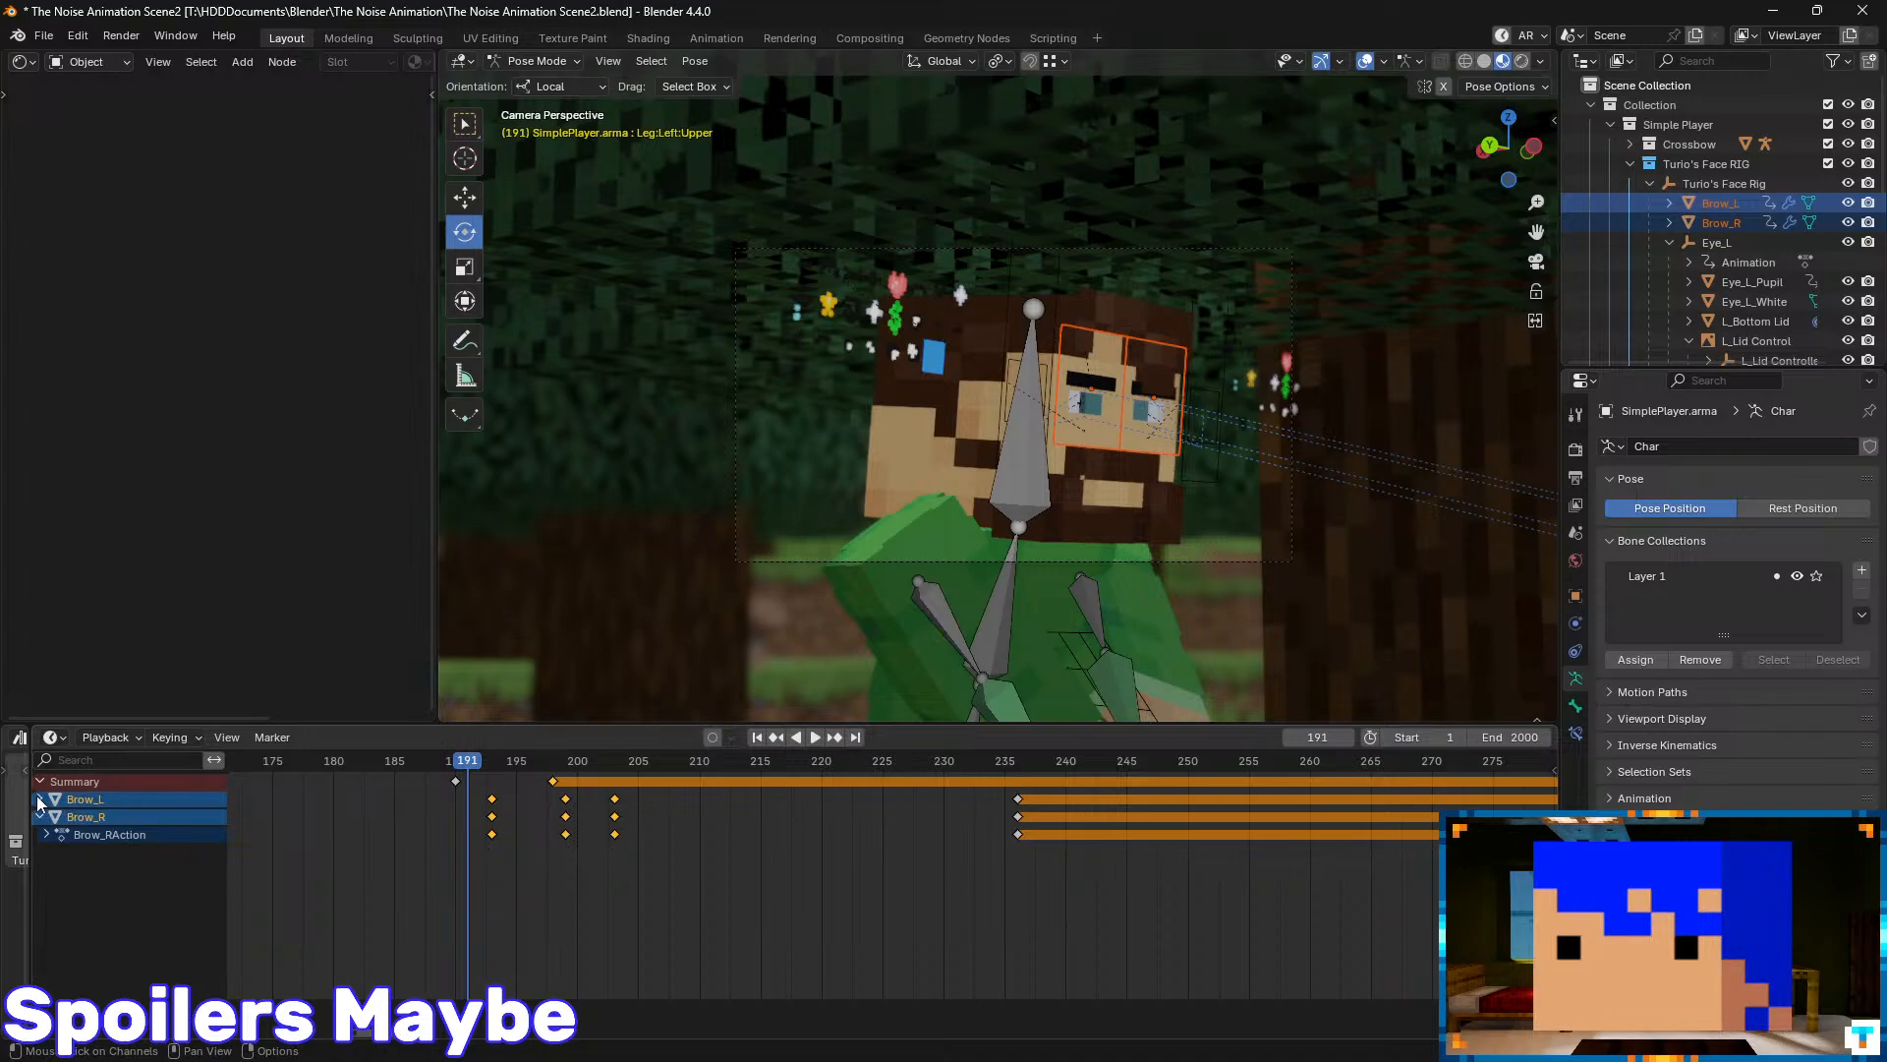
left_click(41, 818)
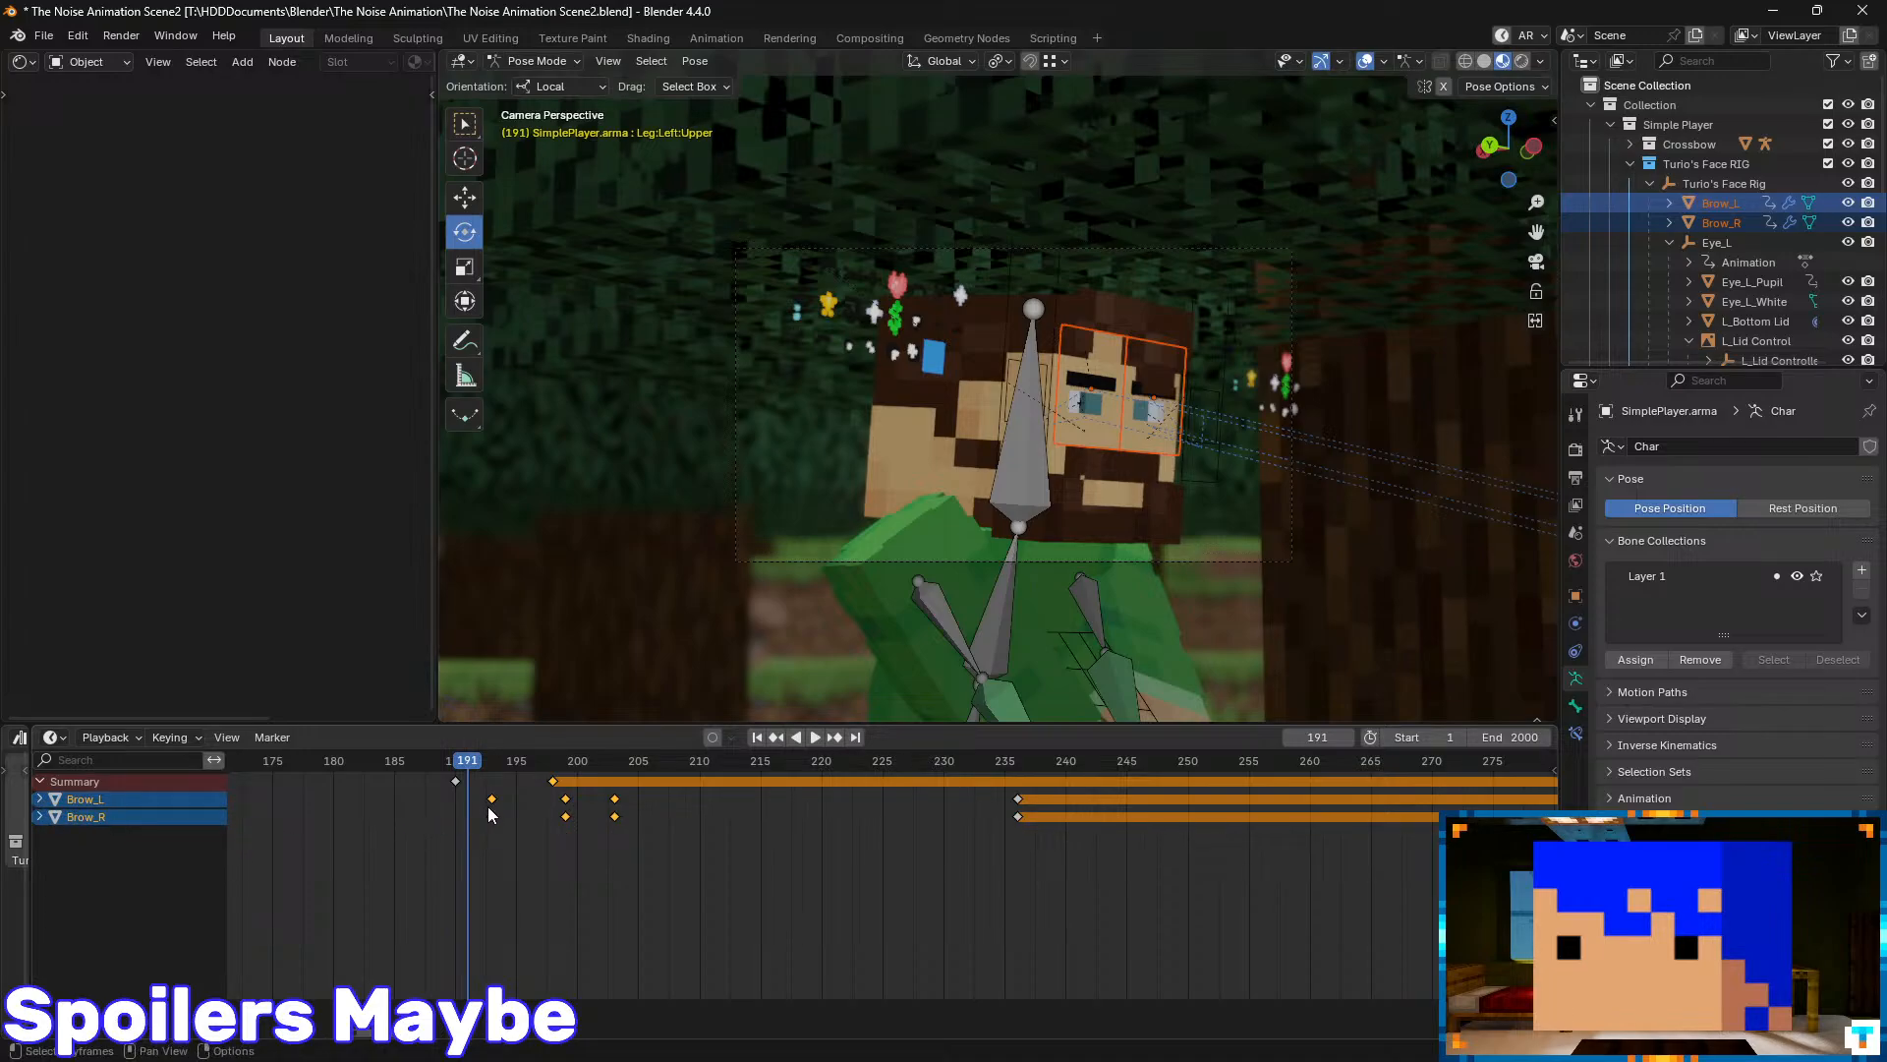
left_click(1018, 799)
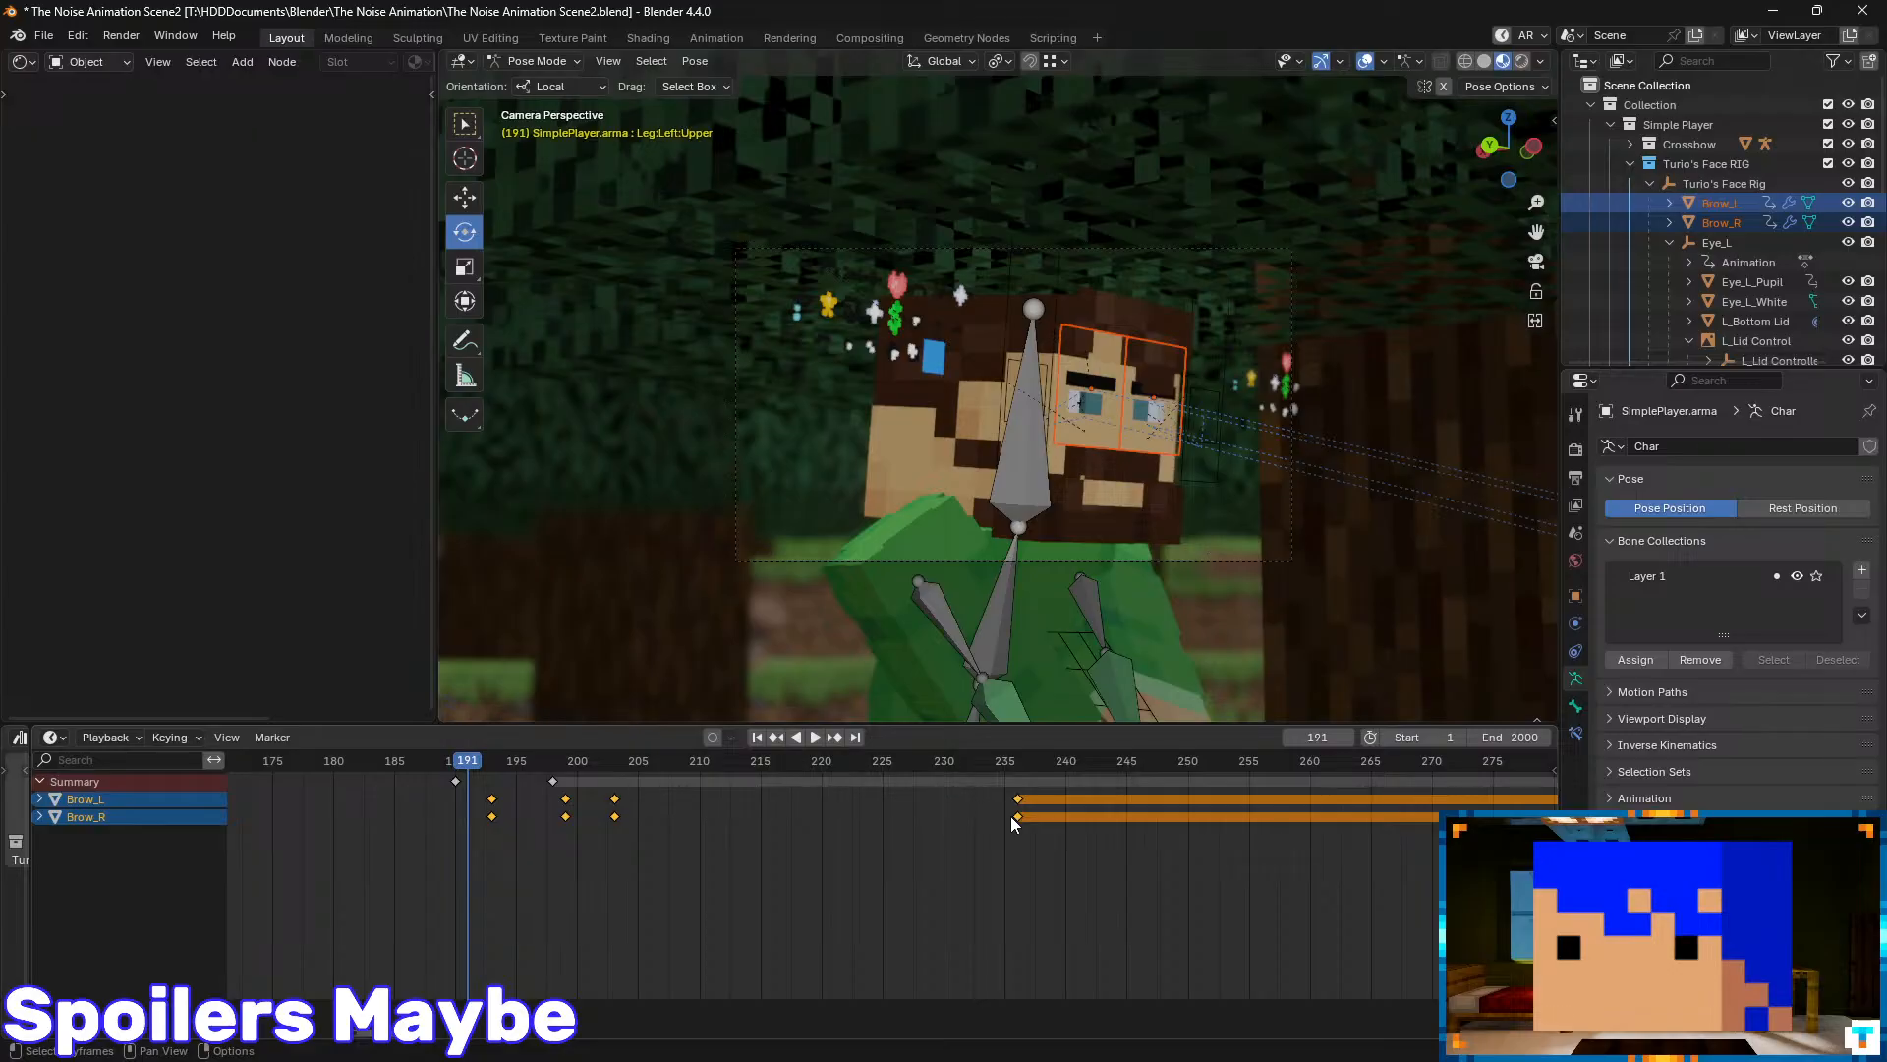
right_click(859, 840)
left_click(225, 737)
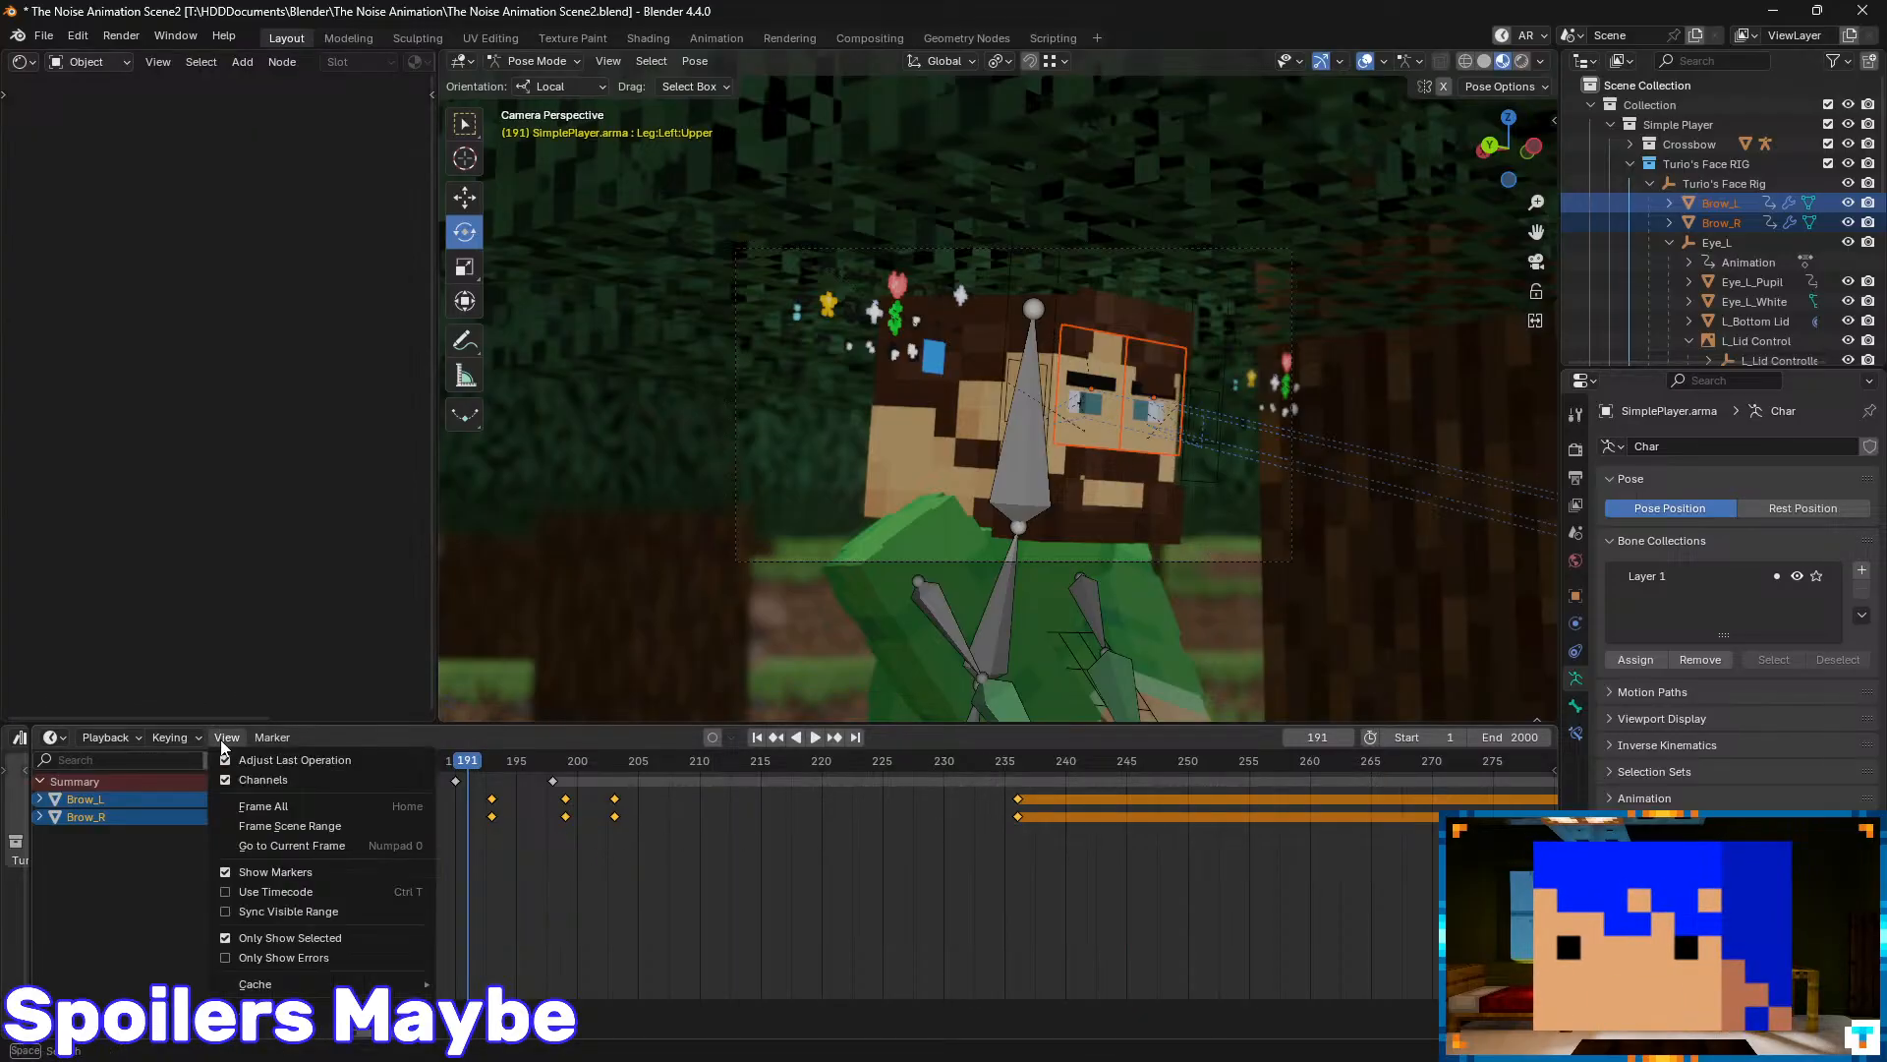
mouse_move(164, 743)
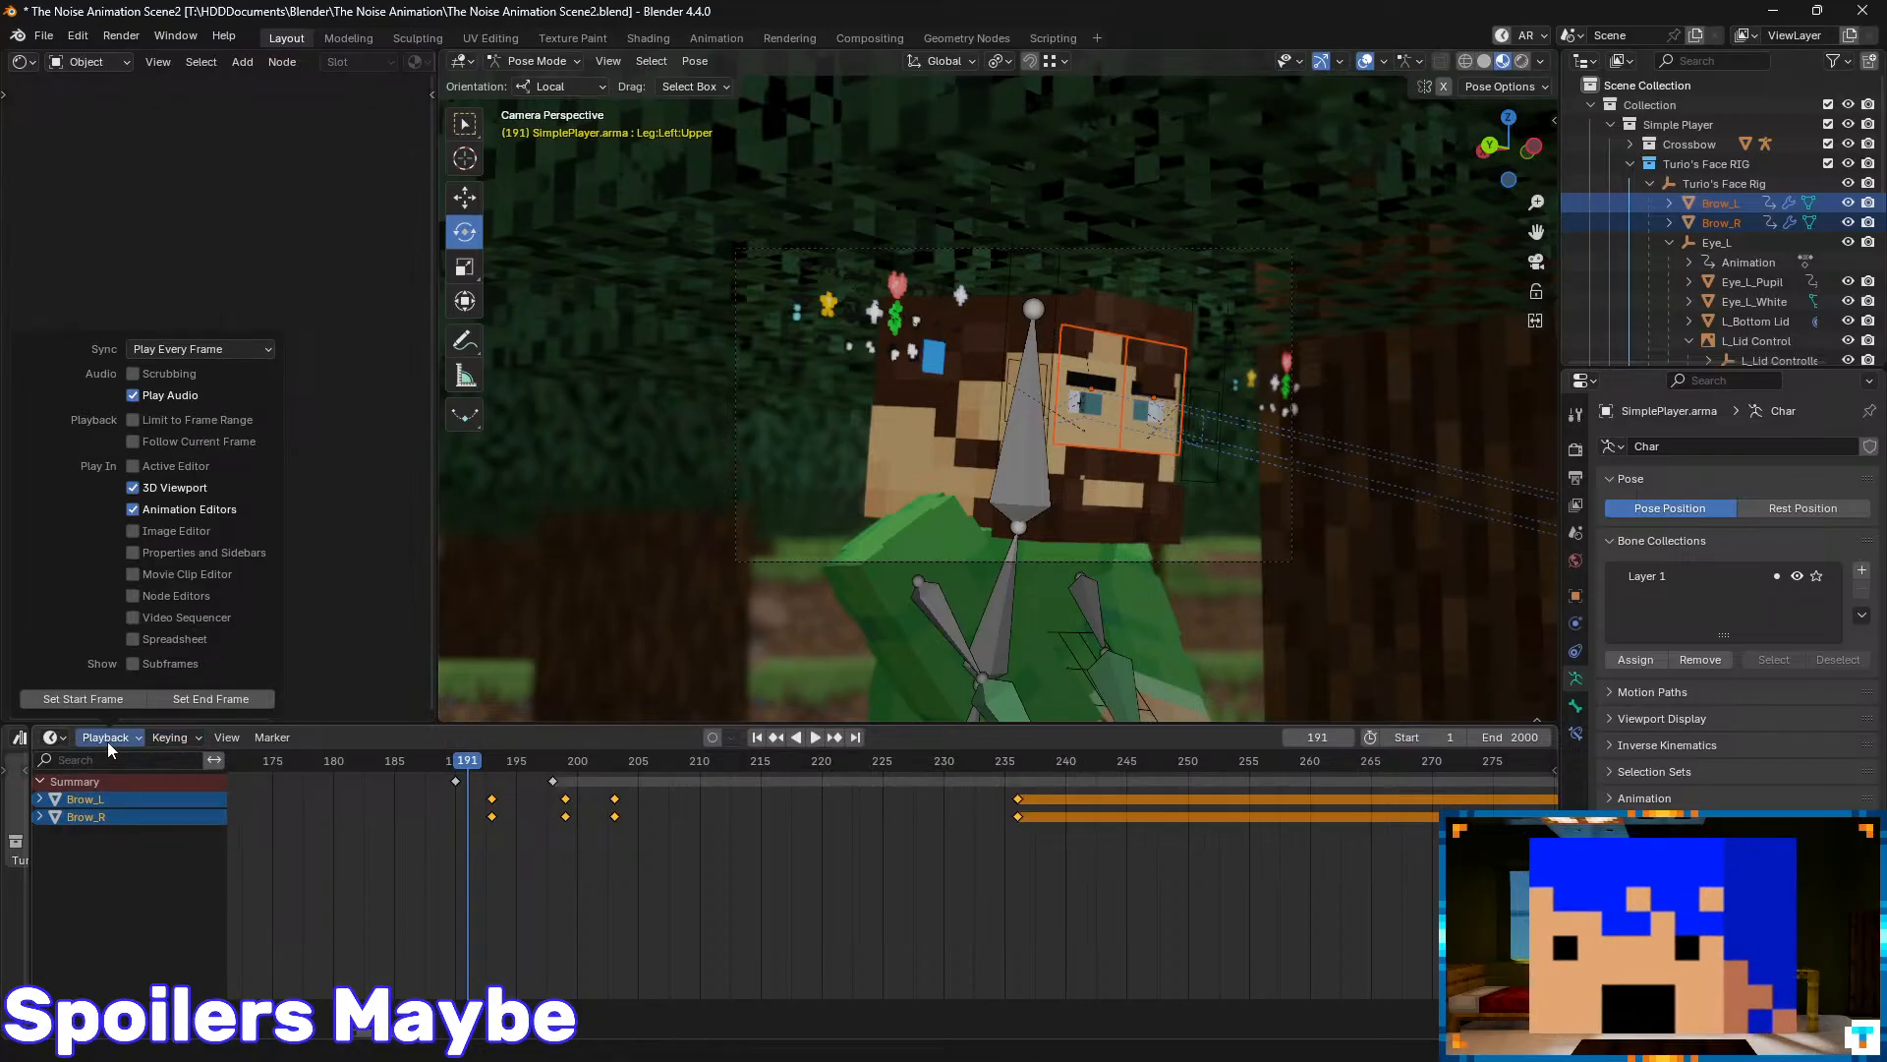
- Scrub the animation to frame 203 and step back to frame 200 to check the brow poses
left_click_drag(472, 760, 614, 770)
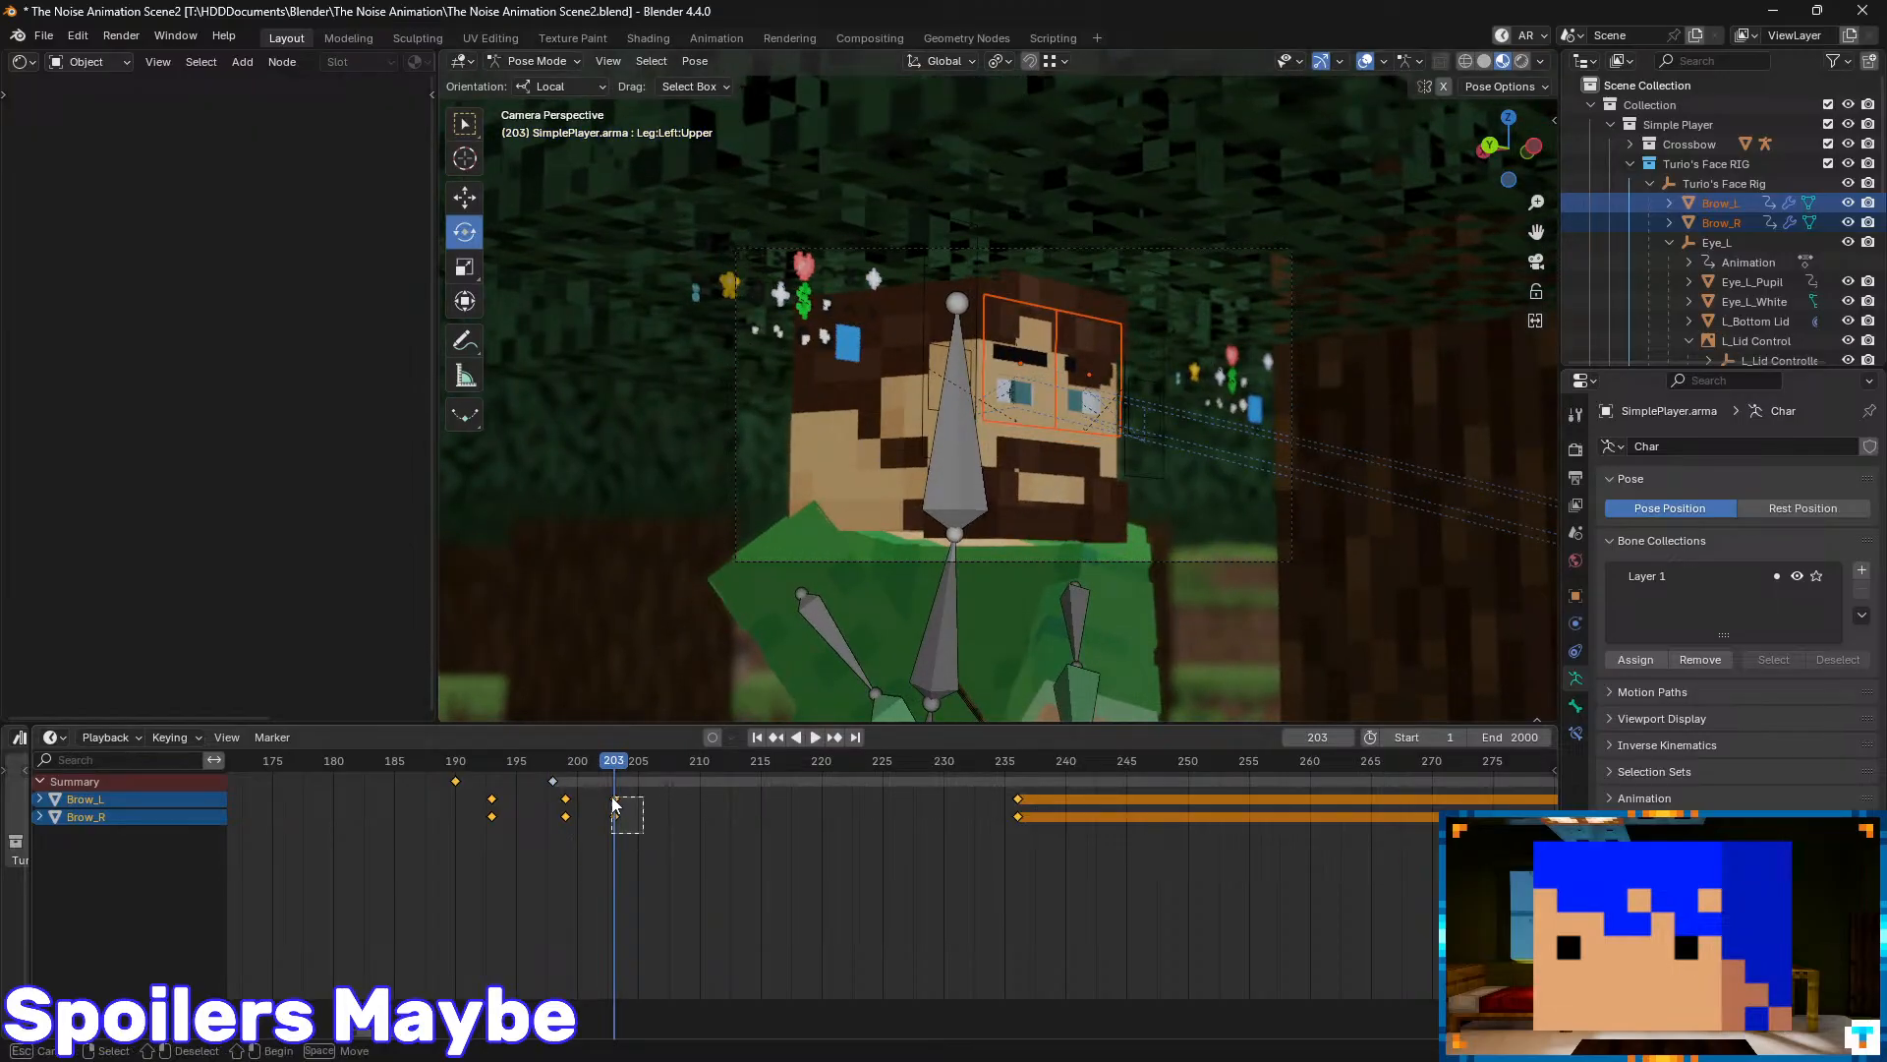
key("Left")
key("Left")
key("Left")
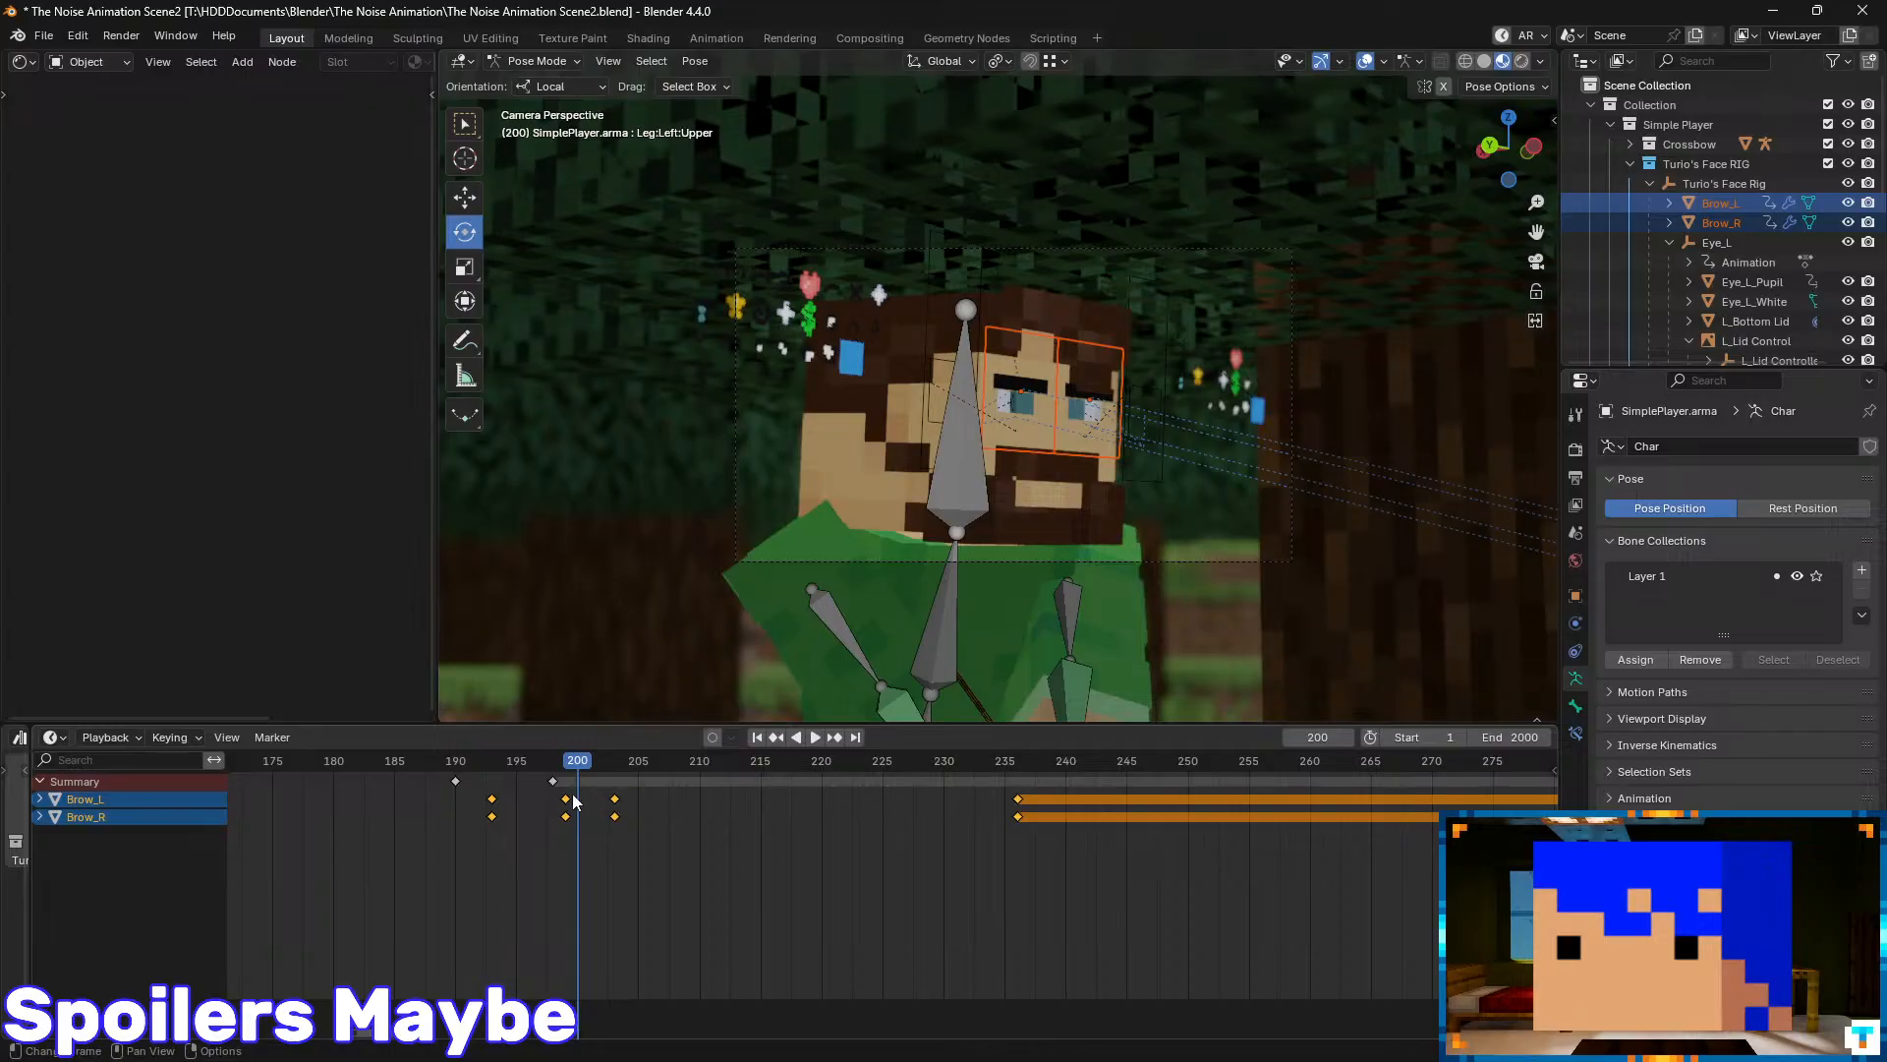
- Expand the Brow_L and Brow_R channels down to Brow_L's object transforms and unprotect the channels
left_click(41, 799)
left_click(43, 834)
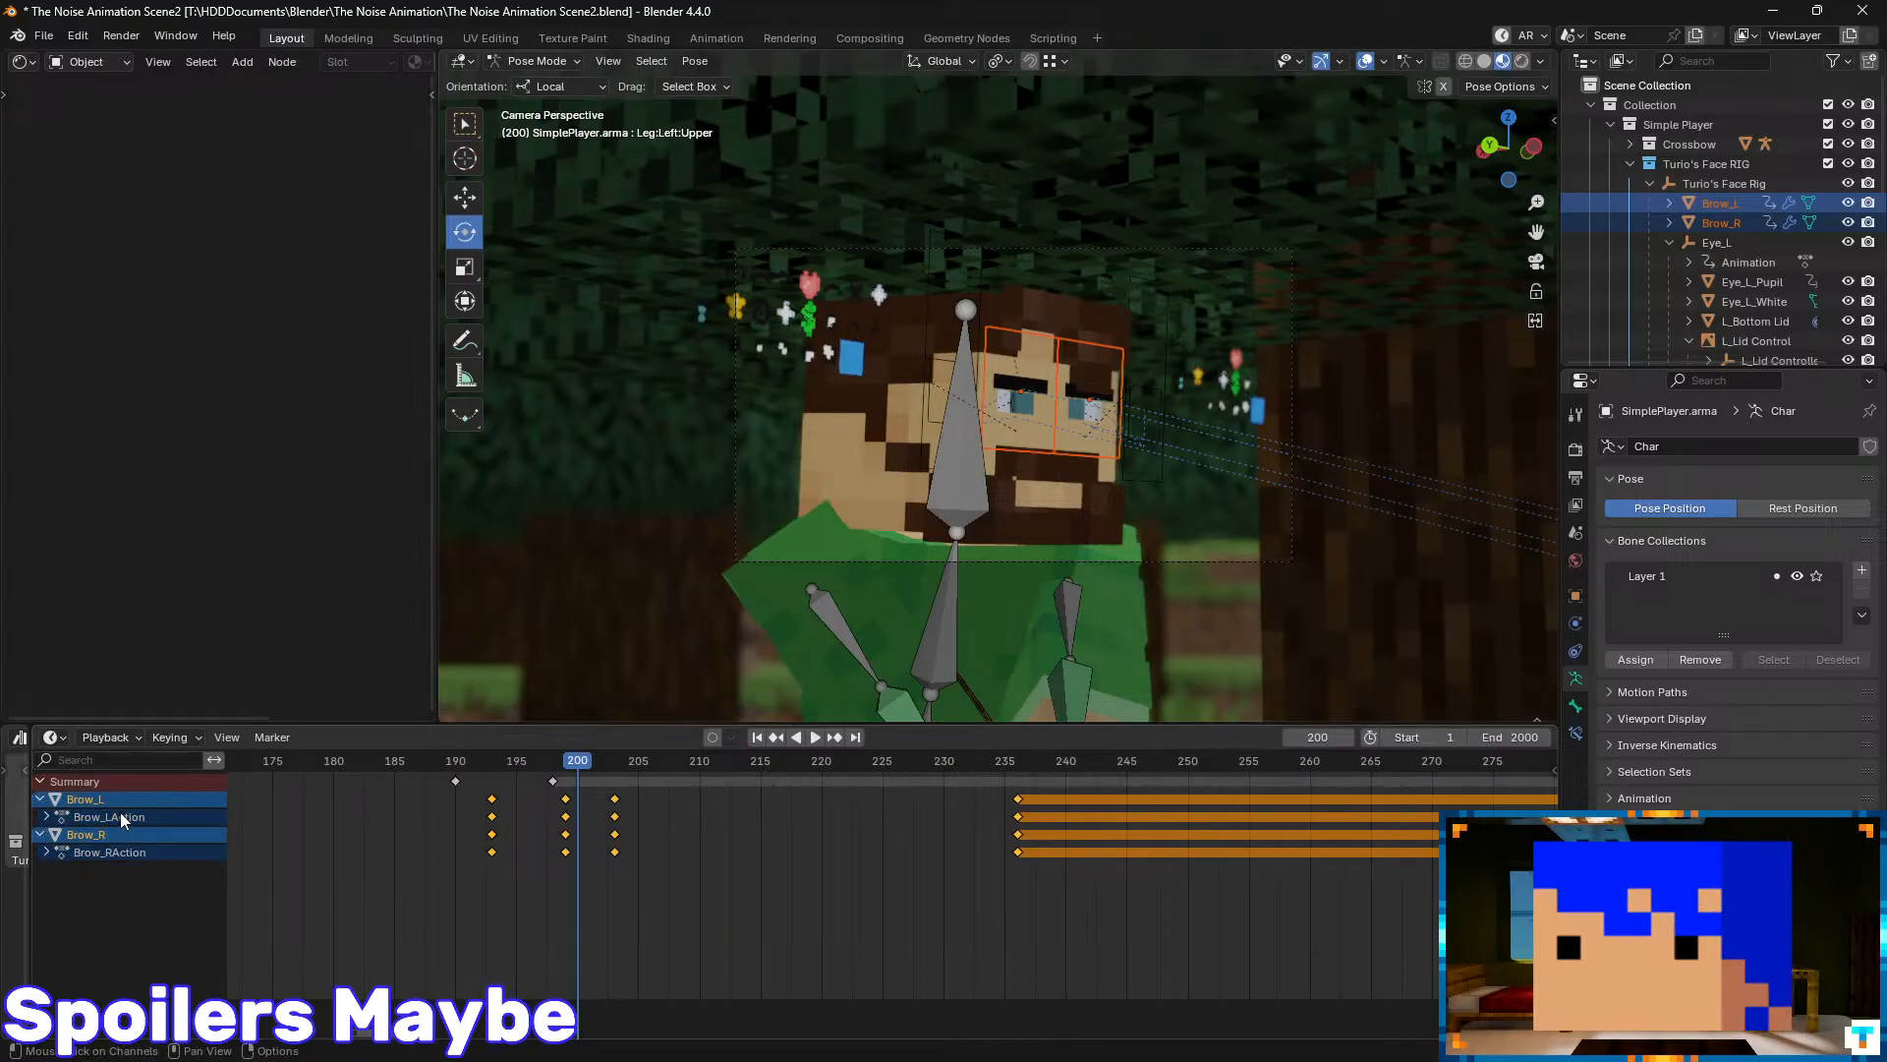
left_click(46, 817)
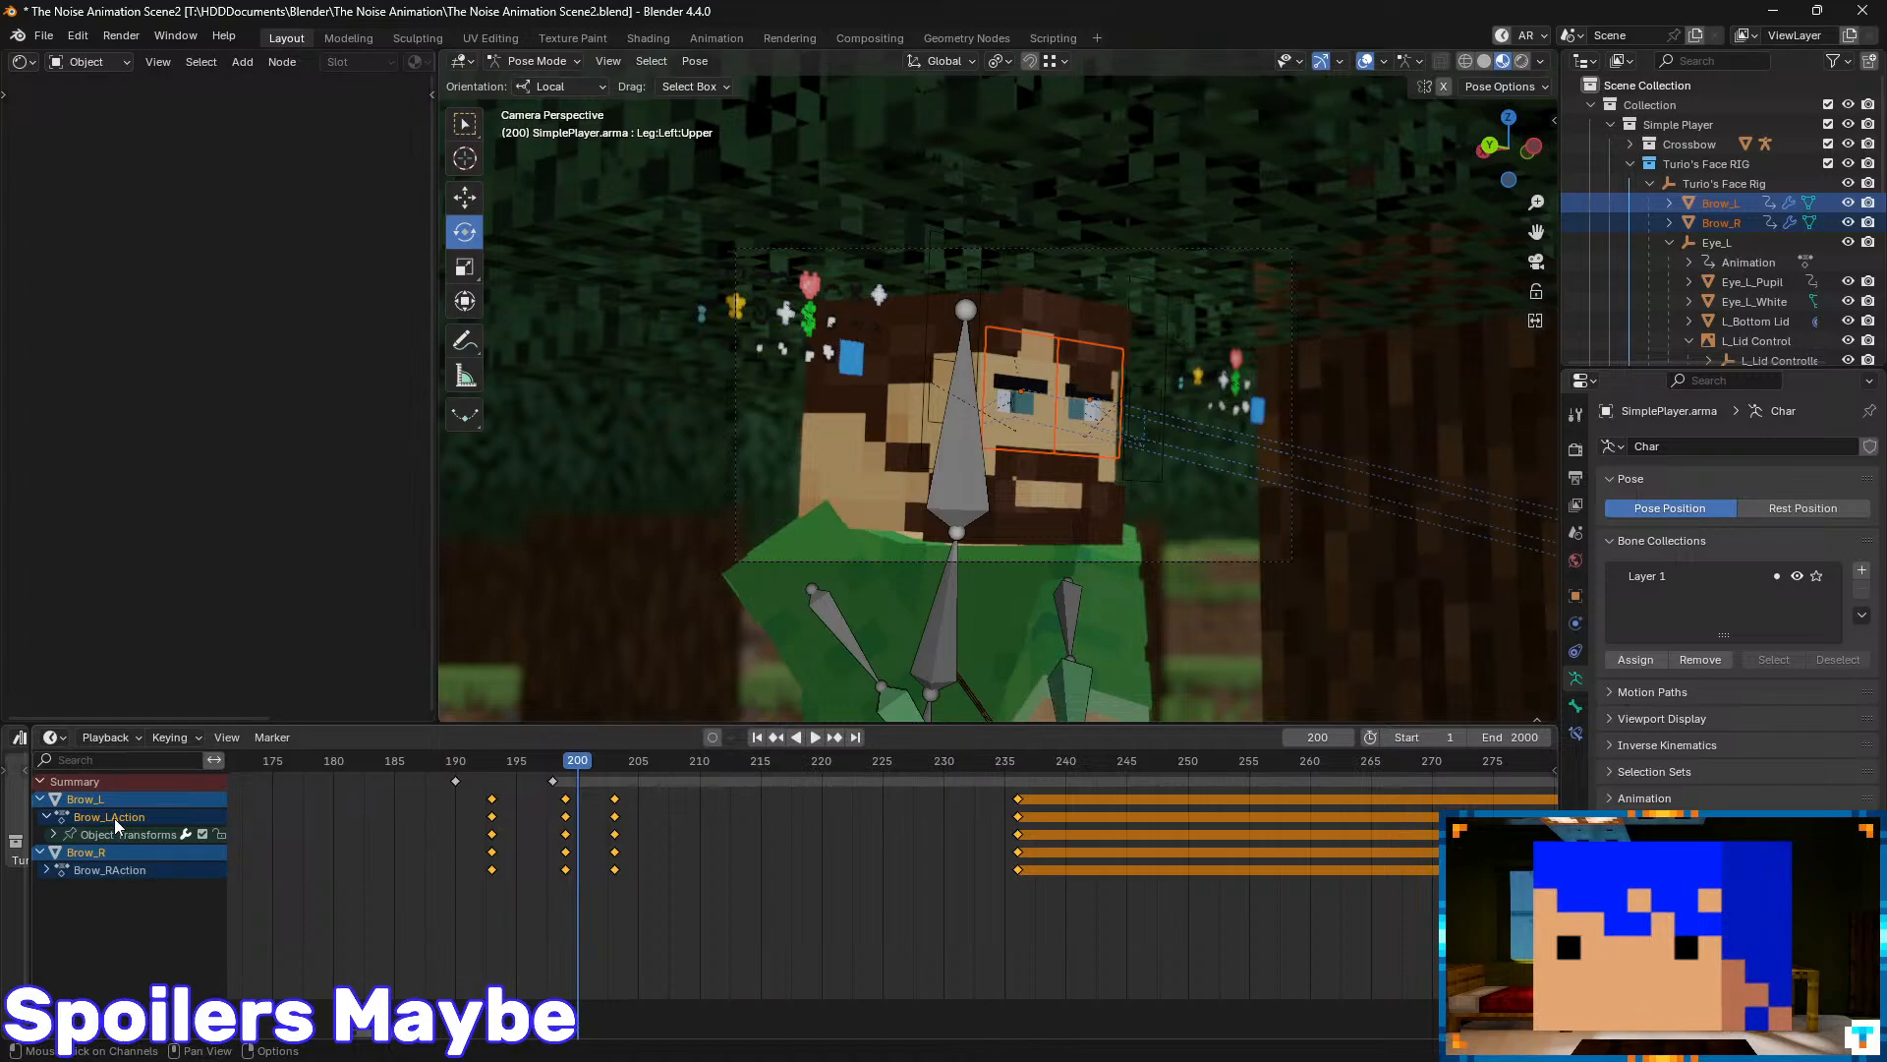
right_click(139, 829)
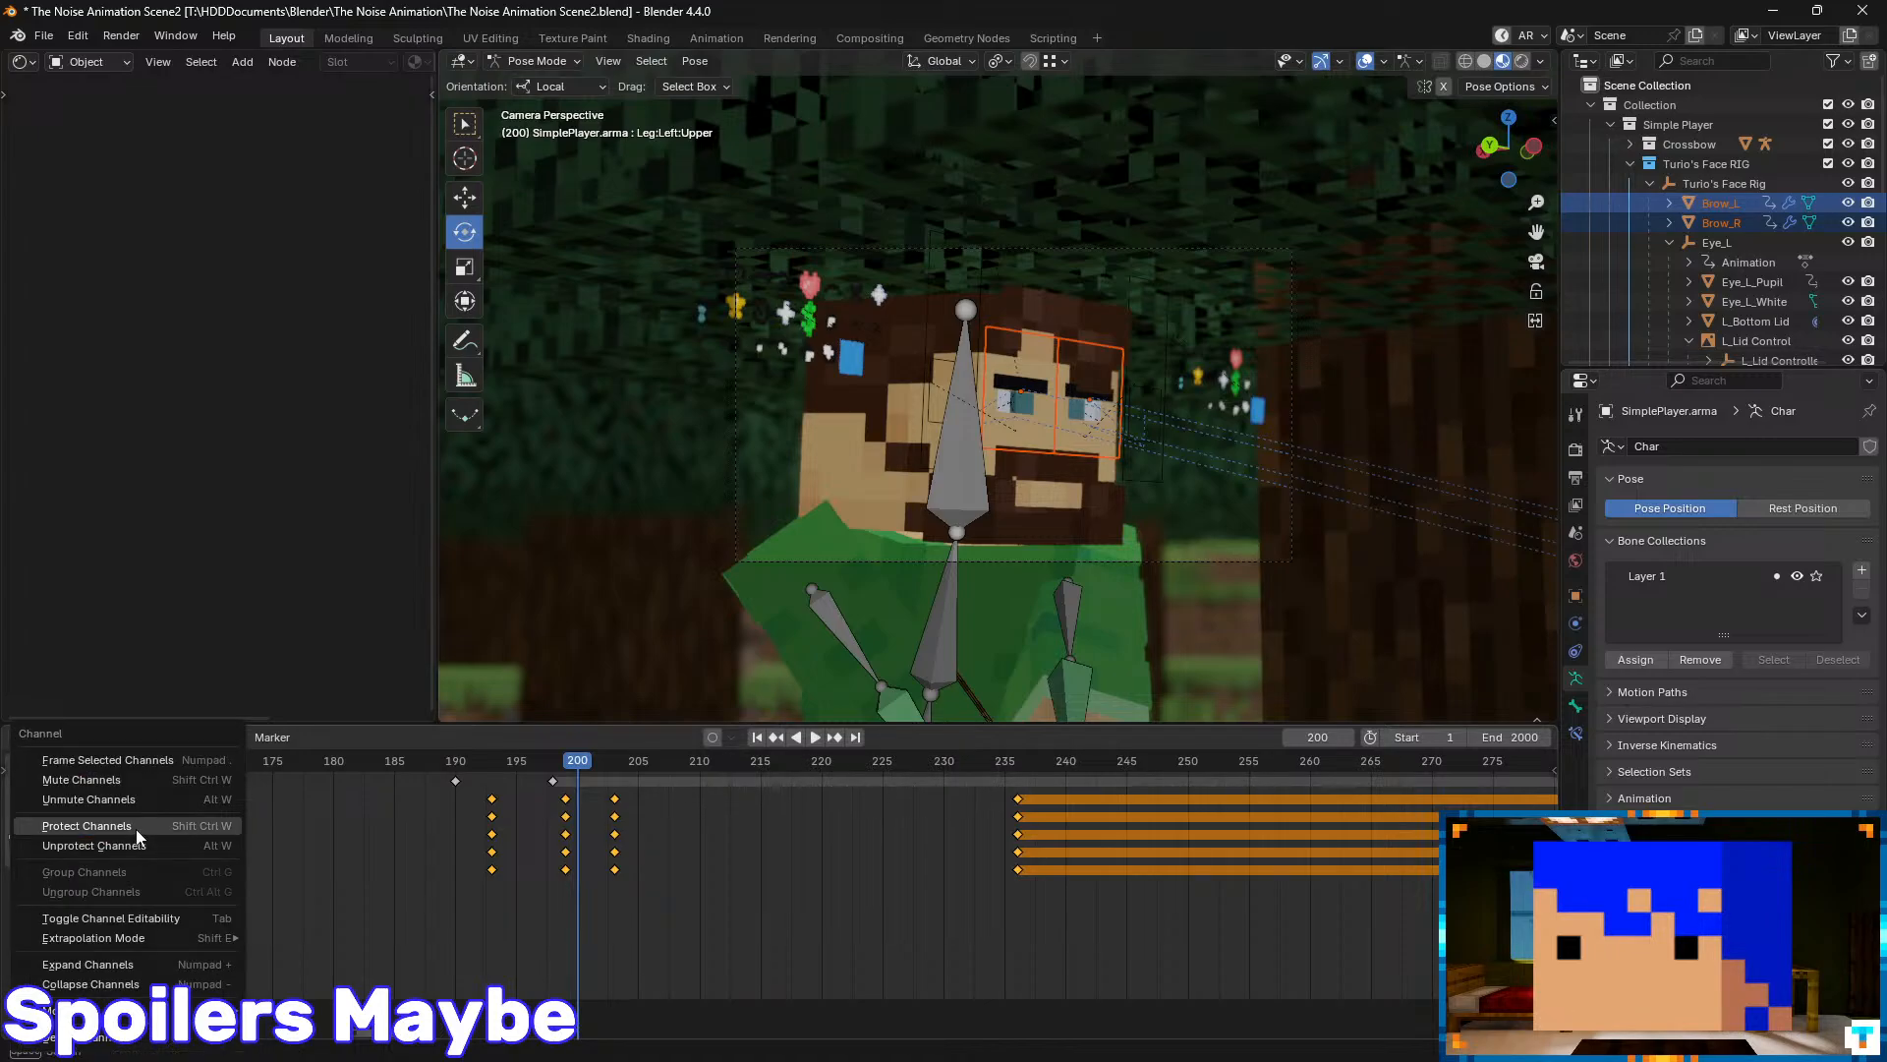
left_click(139, 845)
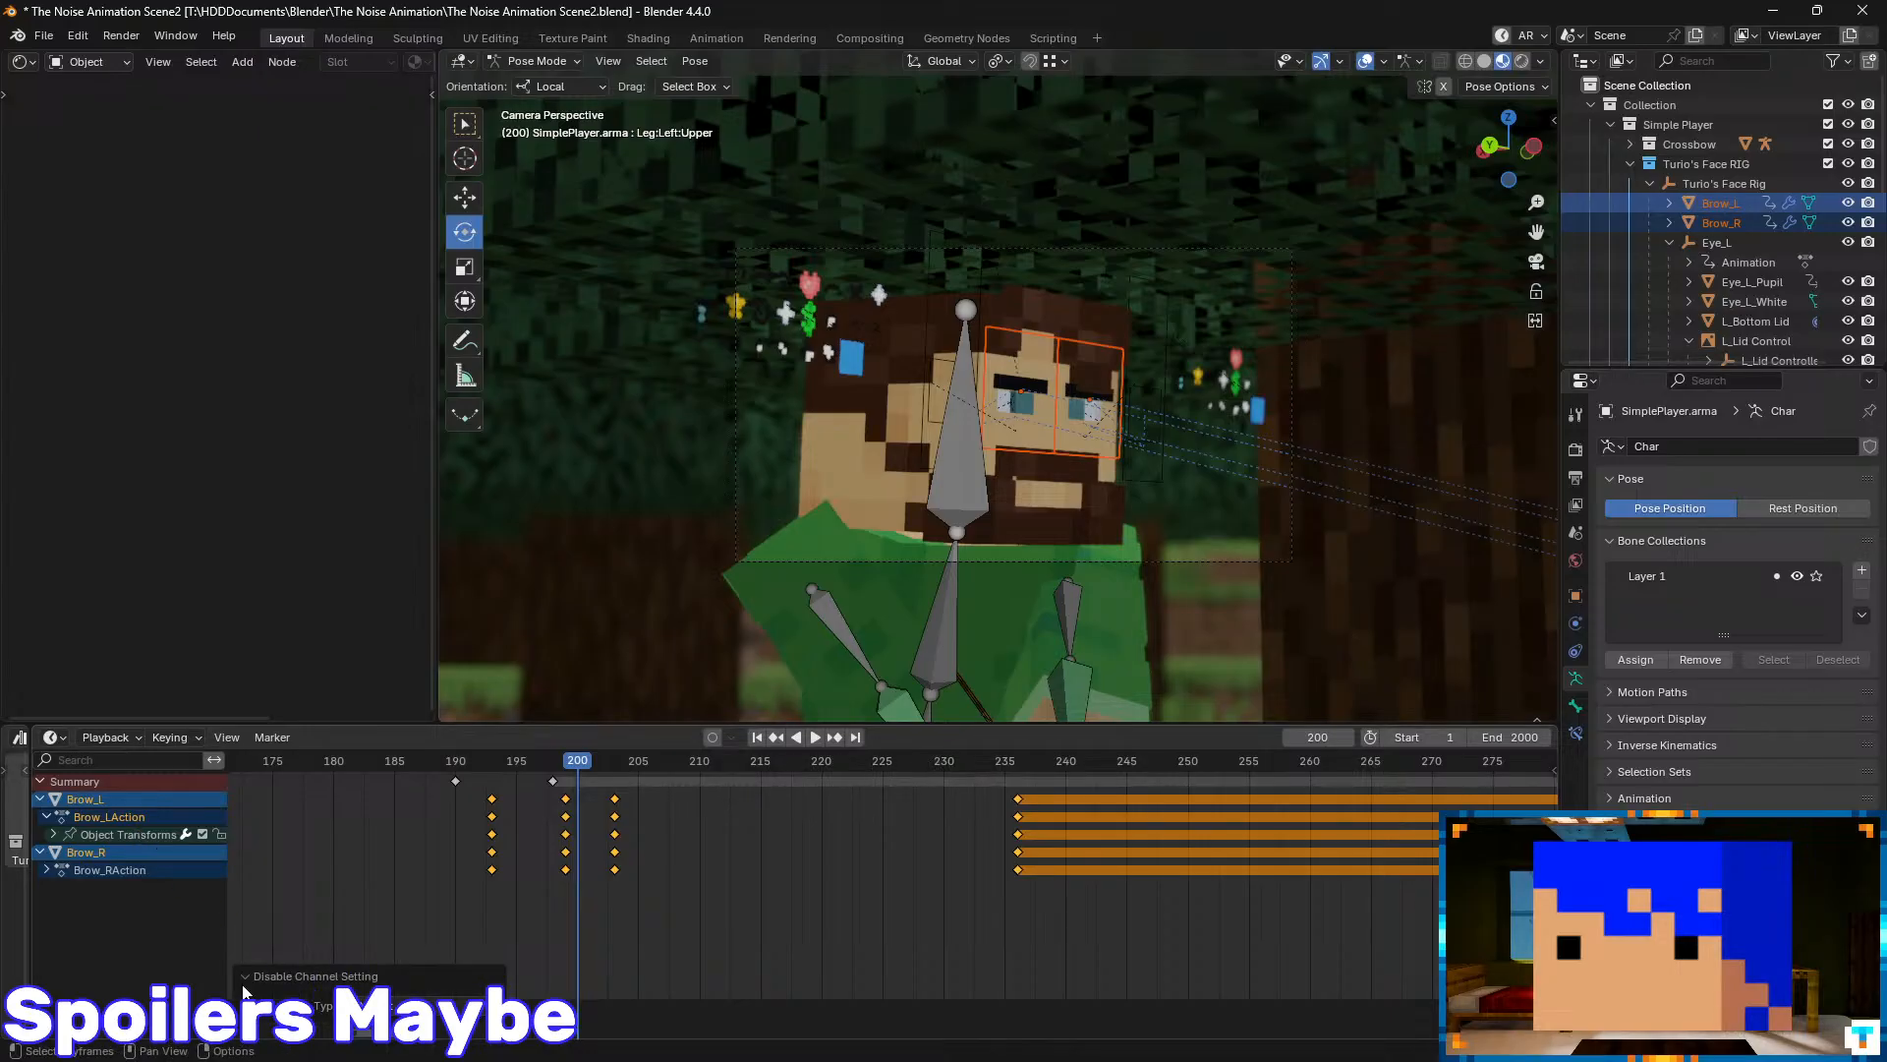
- Compare the keyframes of Brow_R and the left eye's pupil, and make Brow_L the selected object
left_click(162, 867)
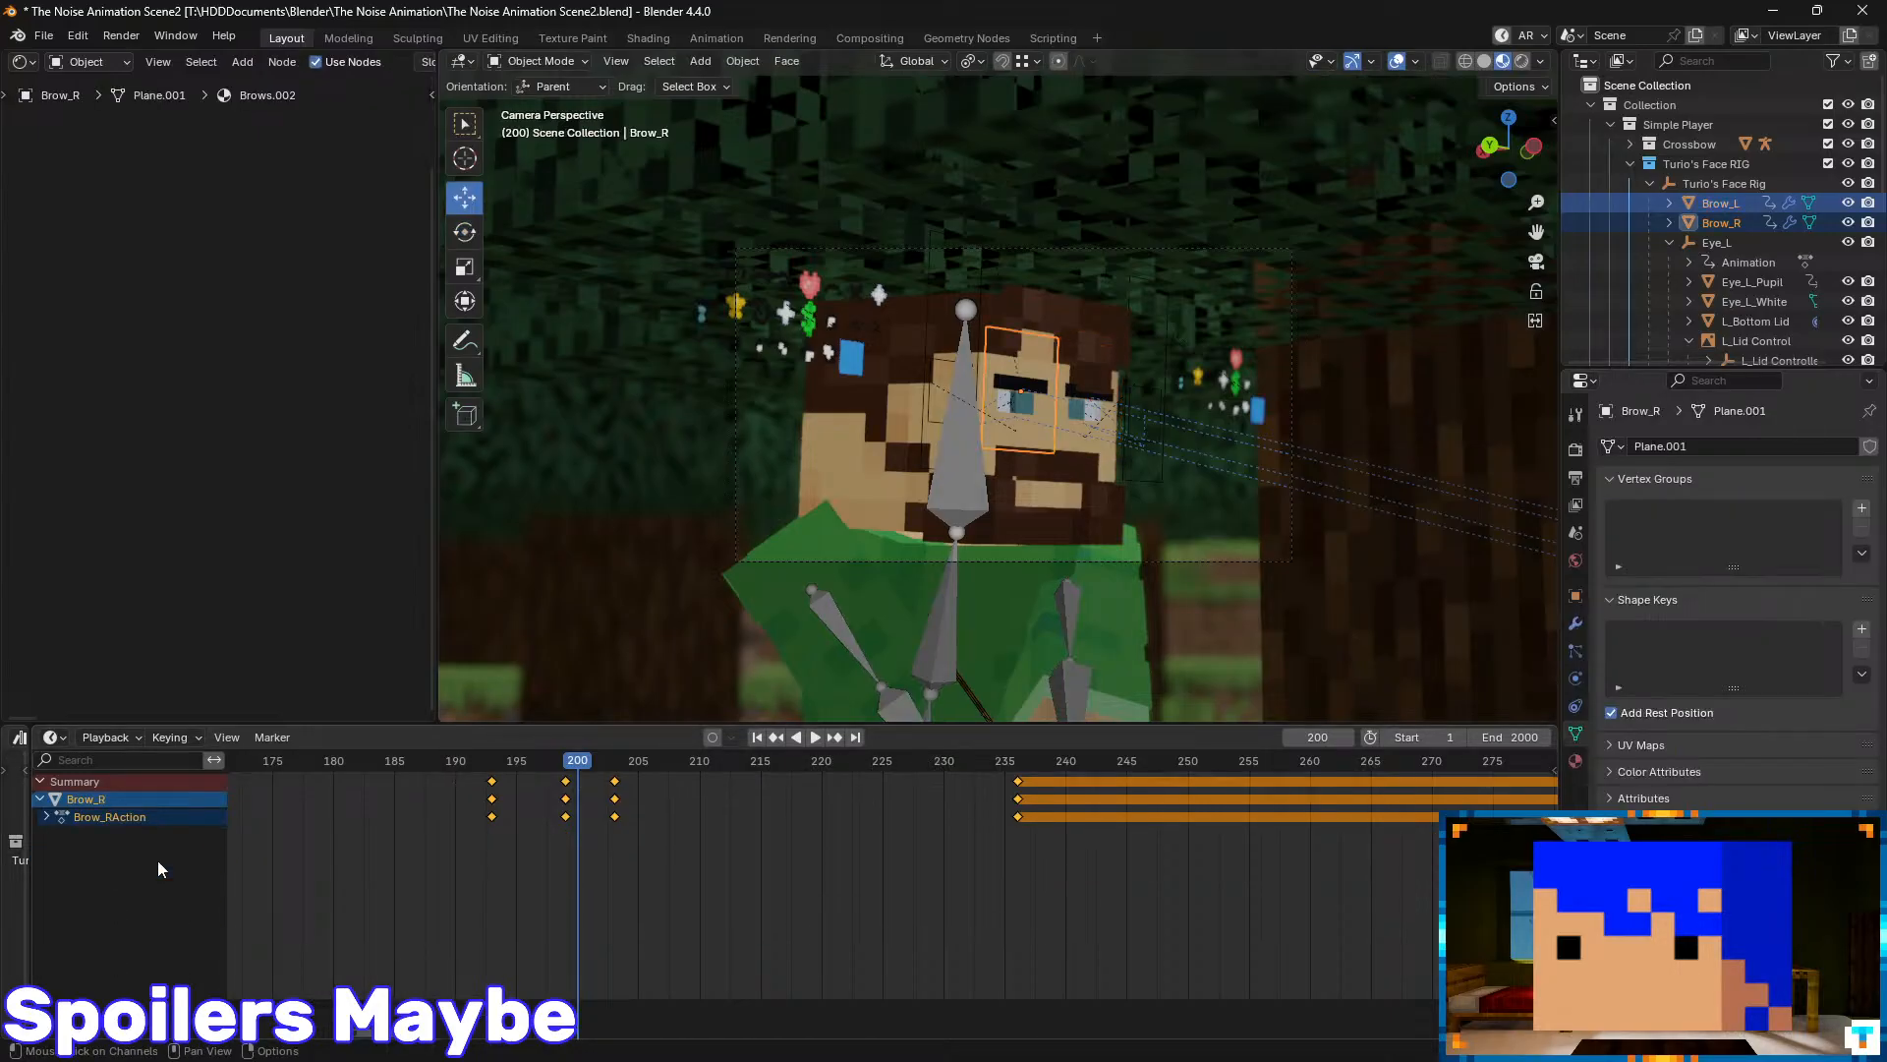
left_click(1740, 246)
left_click(1742, 285)
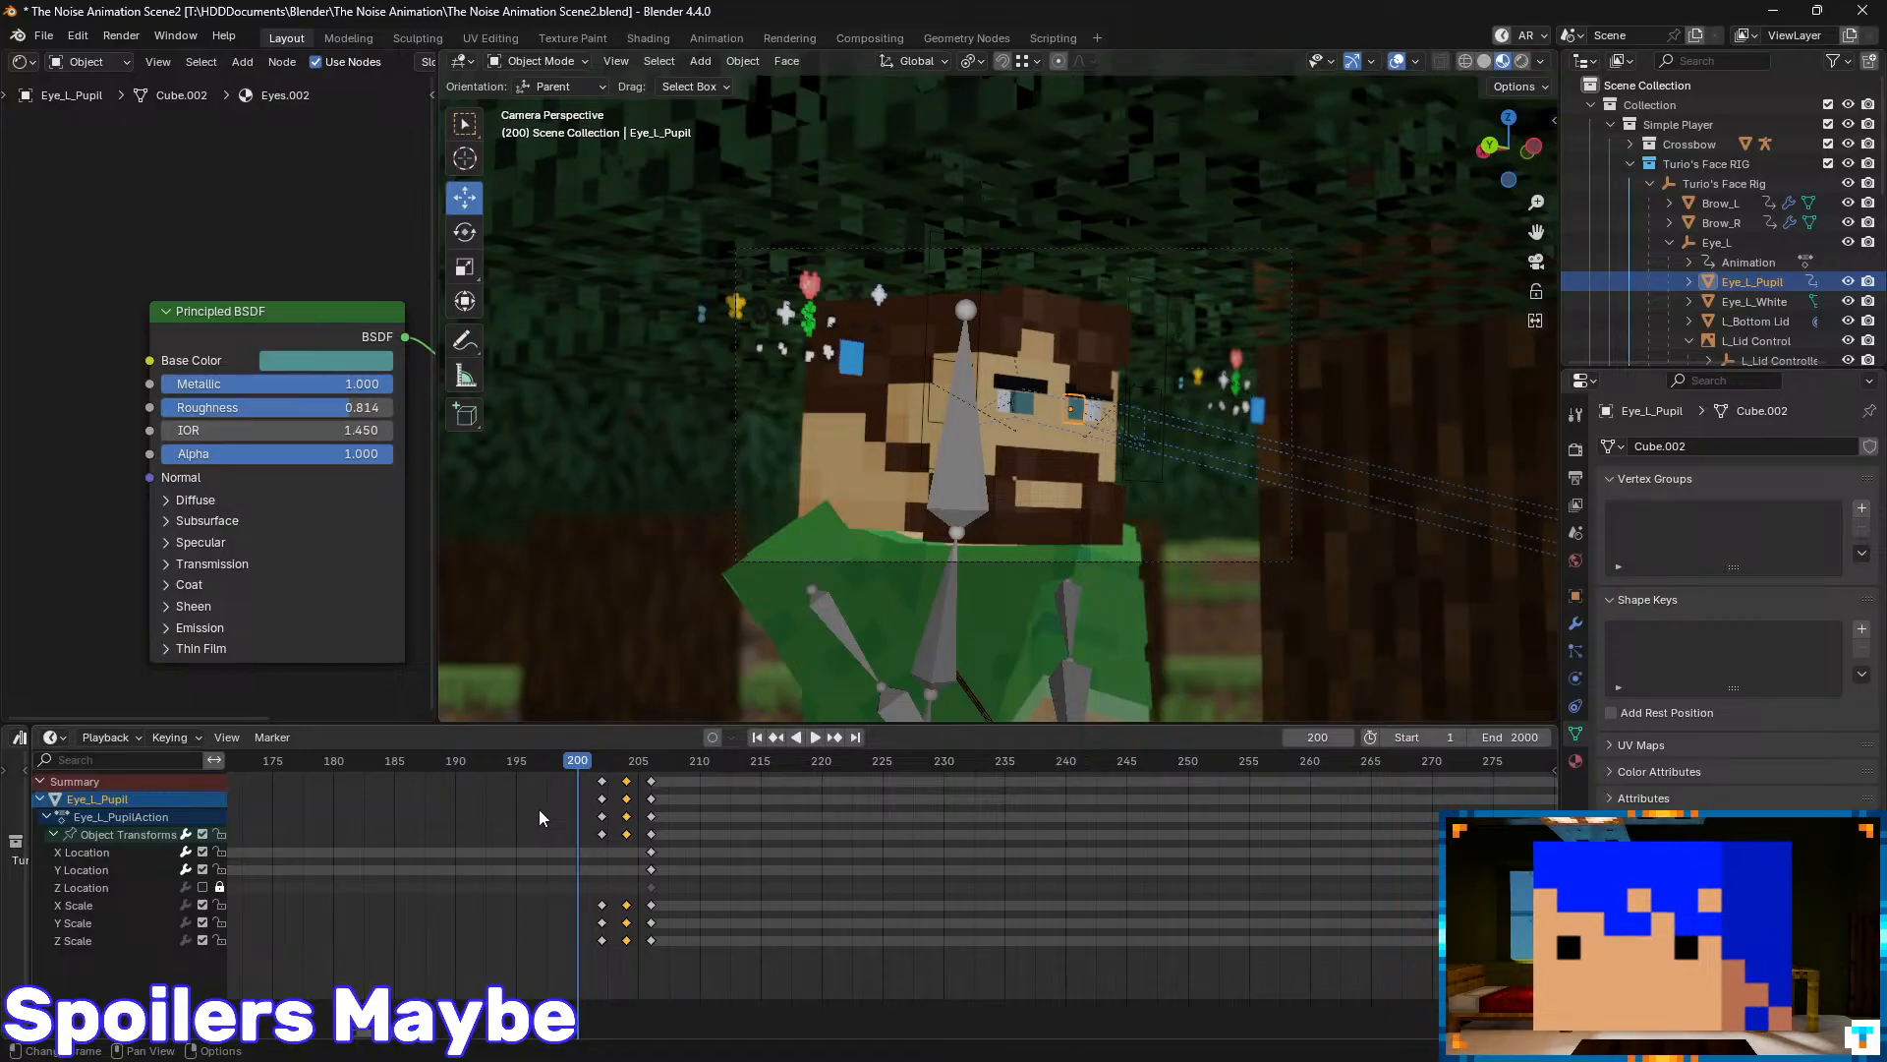
left_click(48, 818)
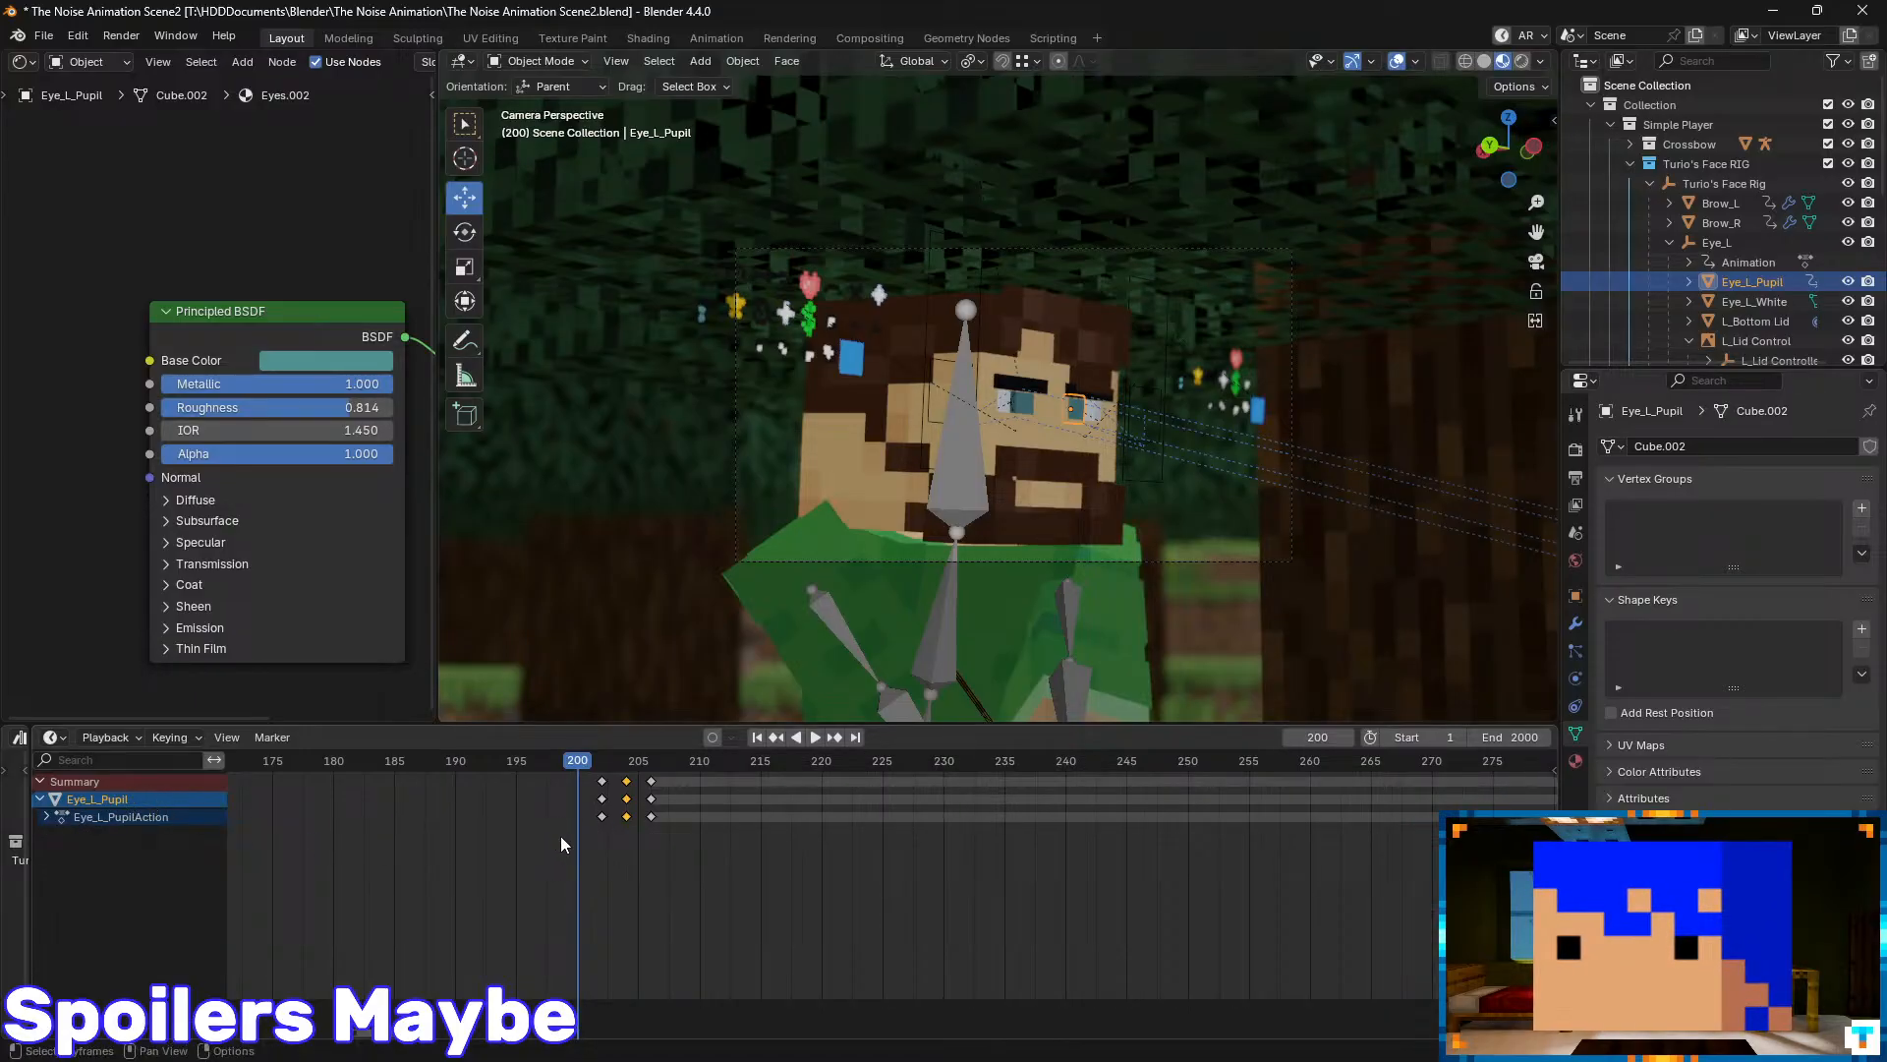
left_click(1726, 200)
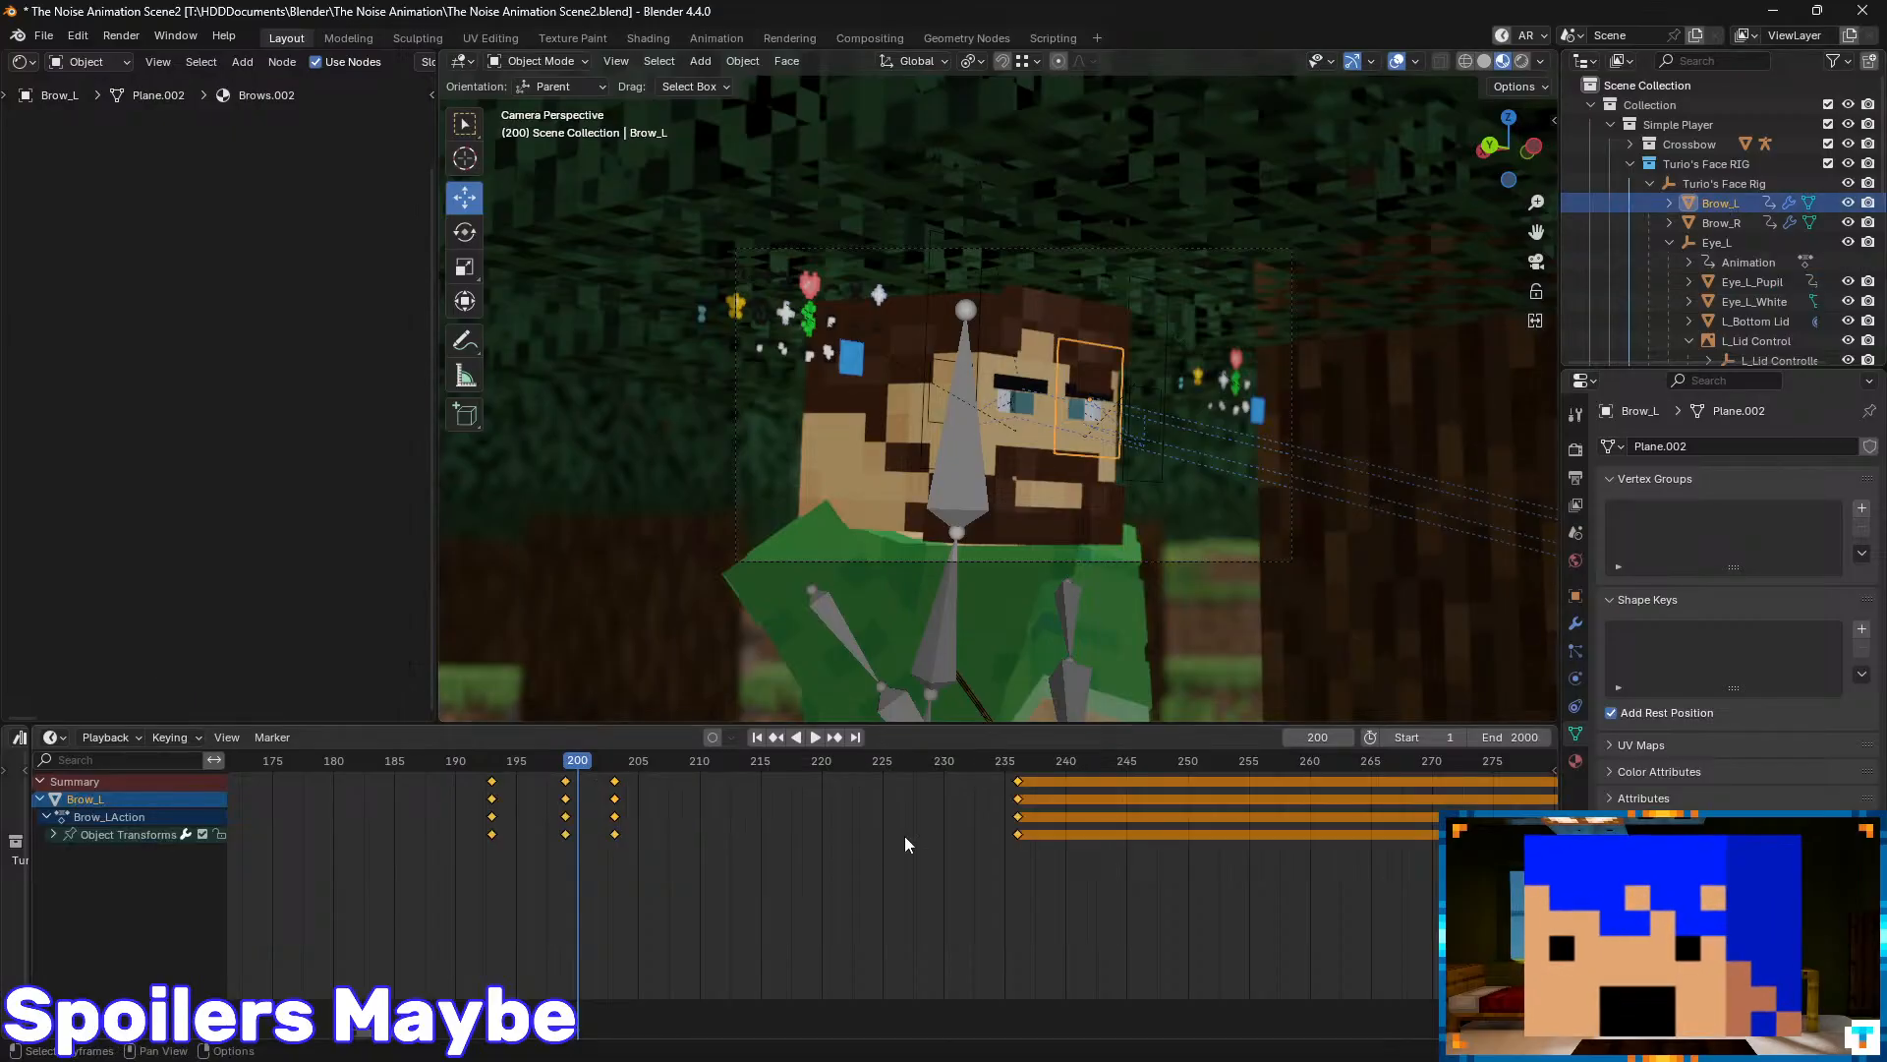
- Select only Brow_L's keyframes at frame 193 and preview the brow motion from there to frame 199
left_click(512, 807)
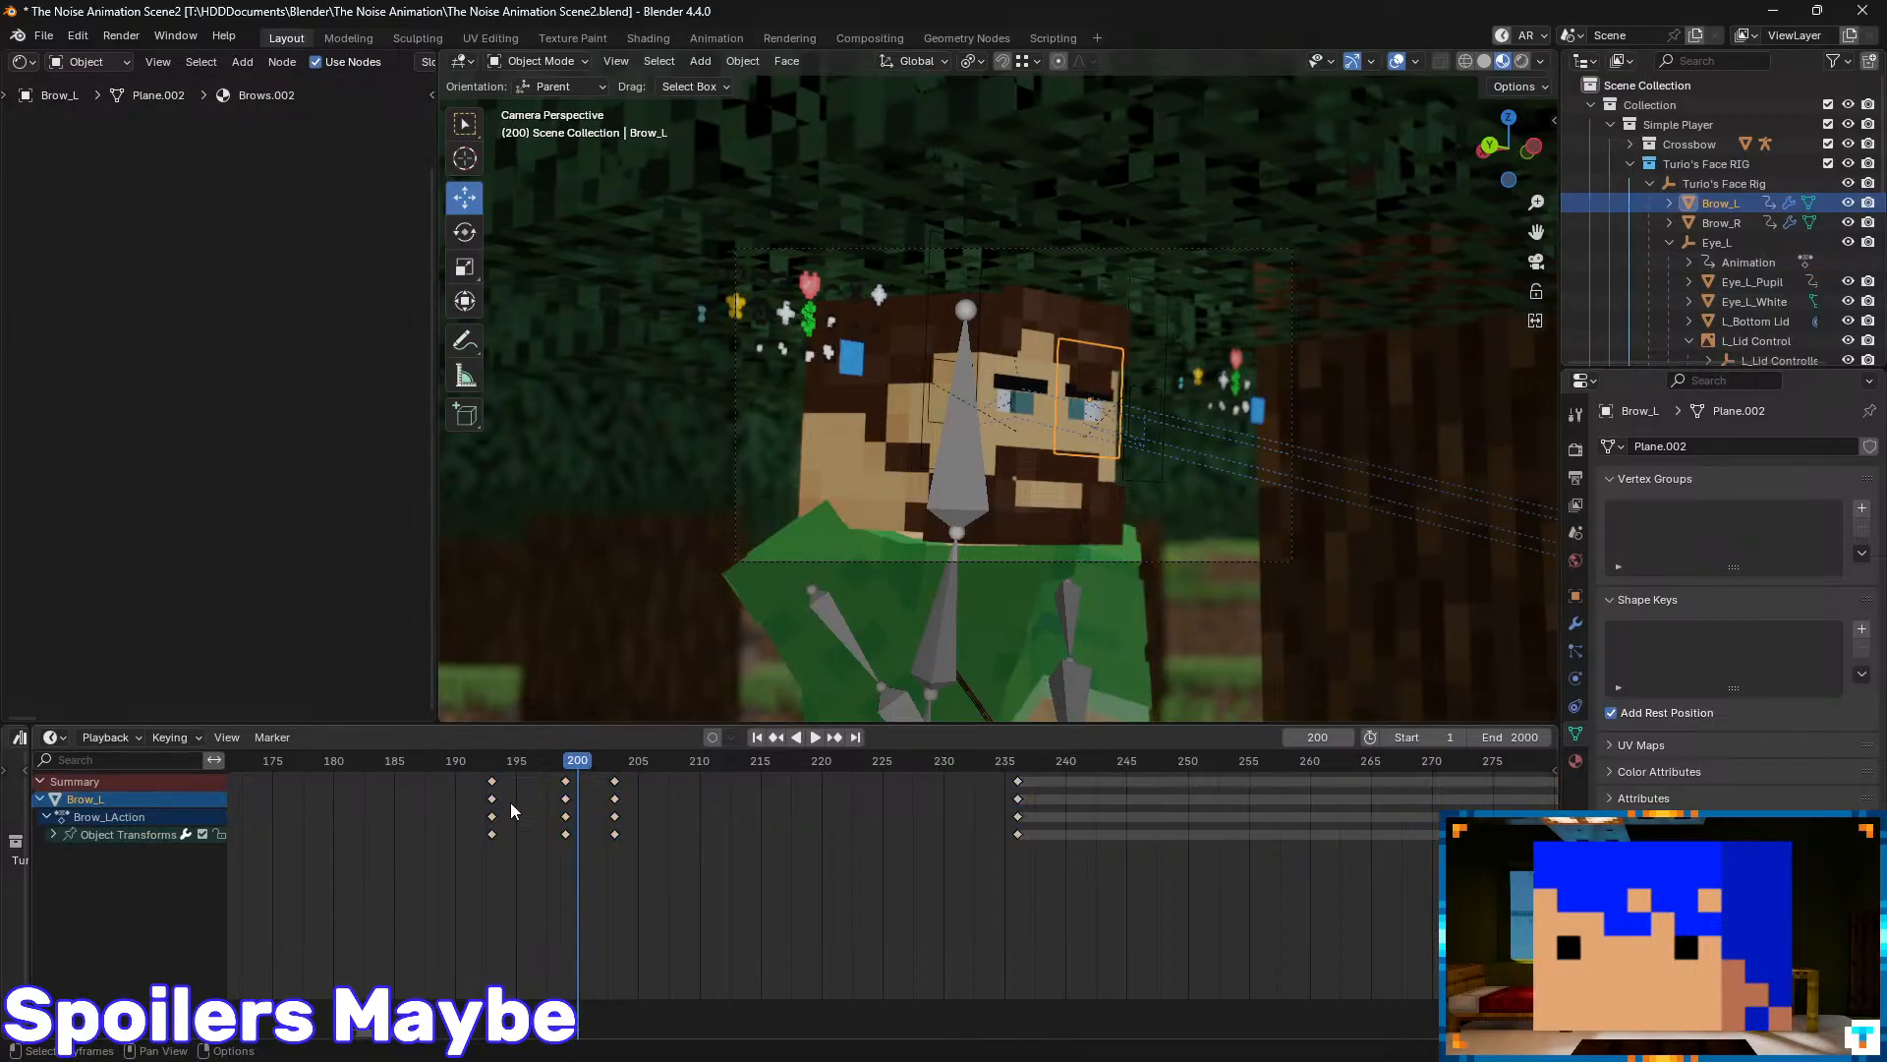
key("a")
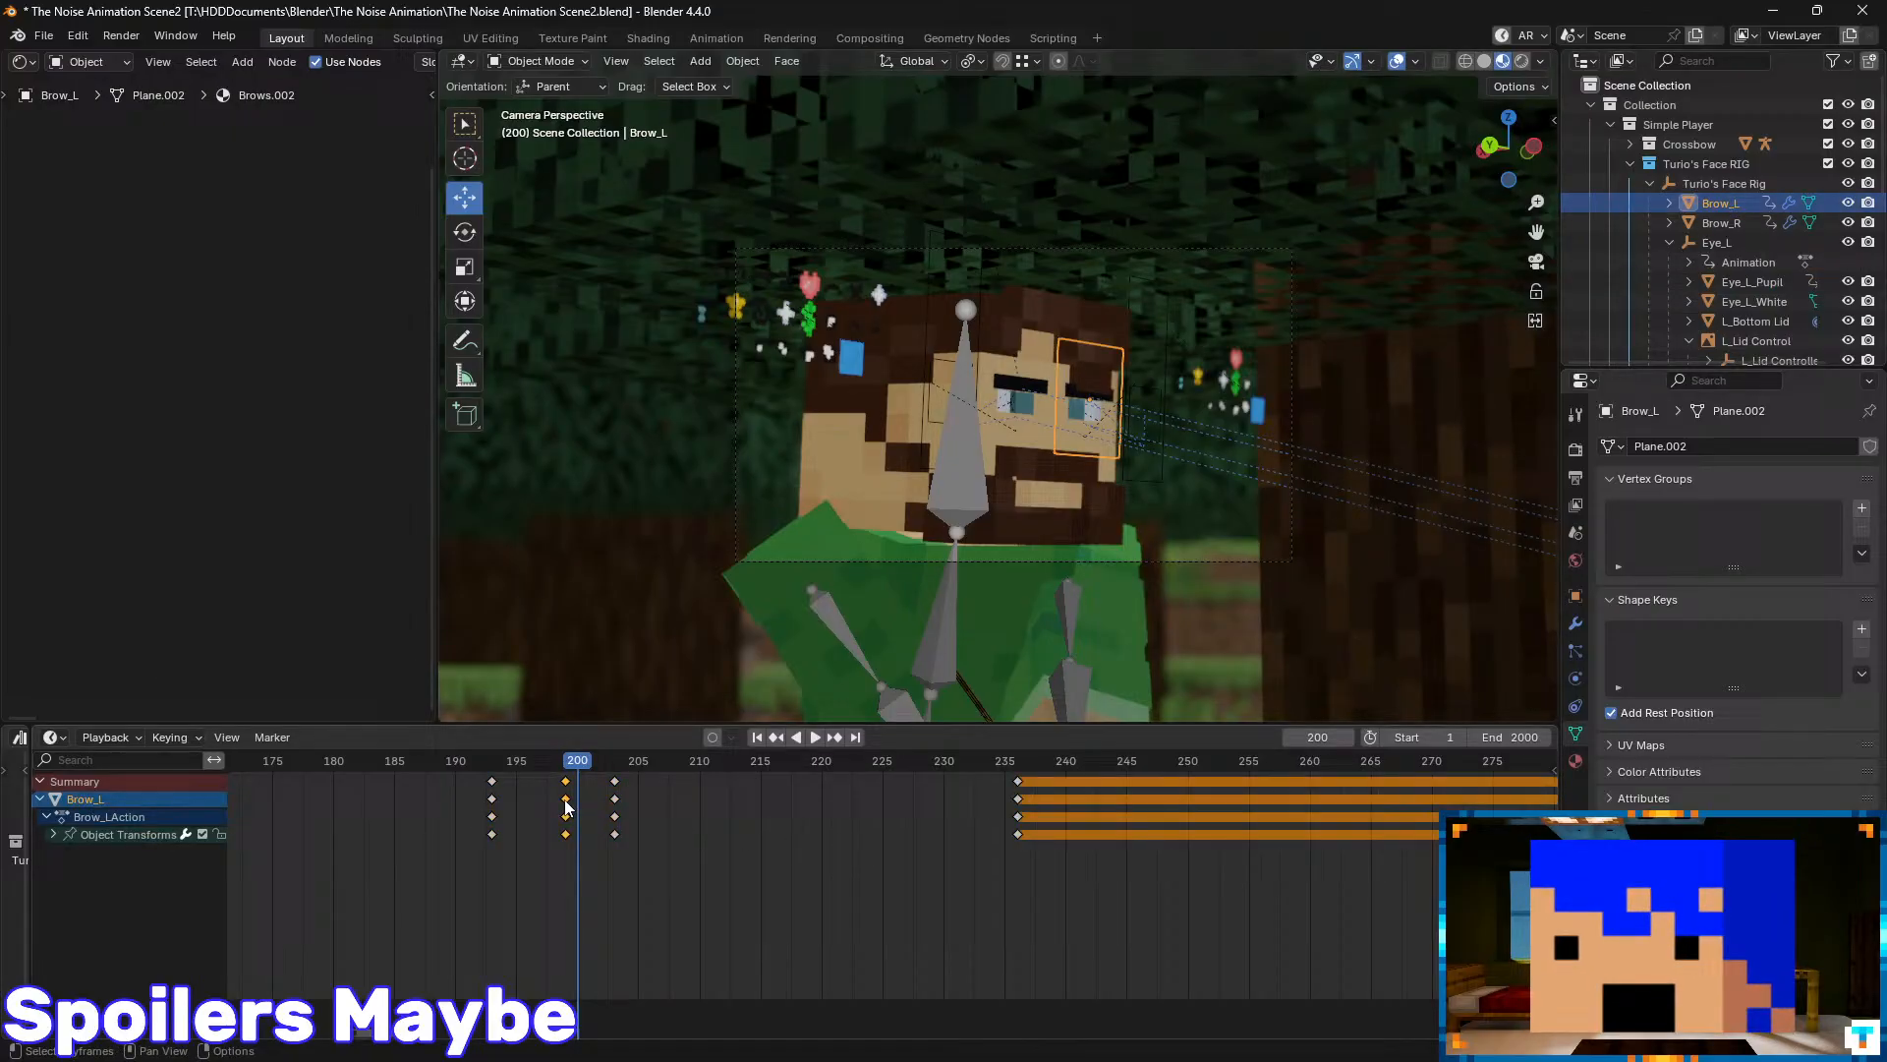
left_click(493, 781)
left_click_drag(574, 768, 497, 768)
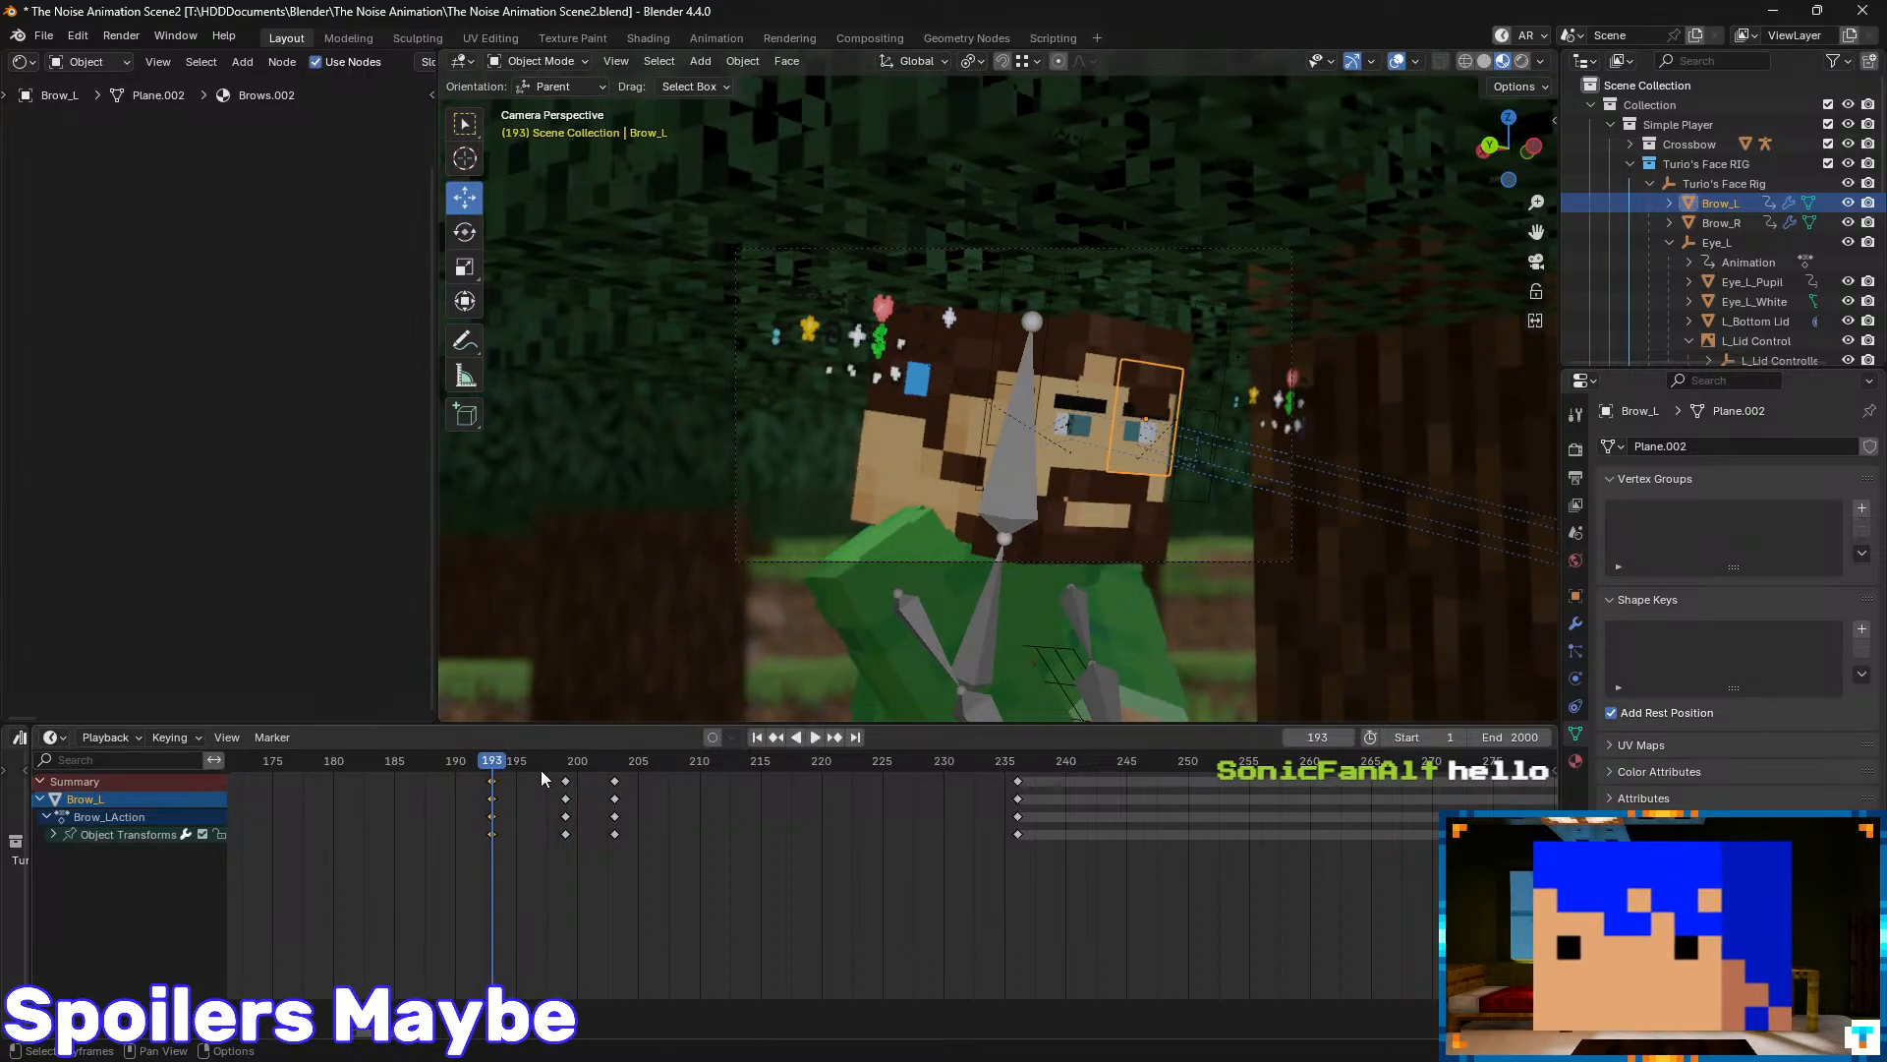
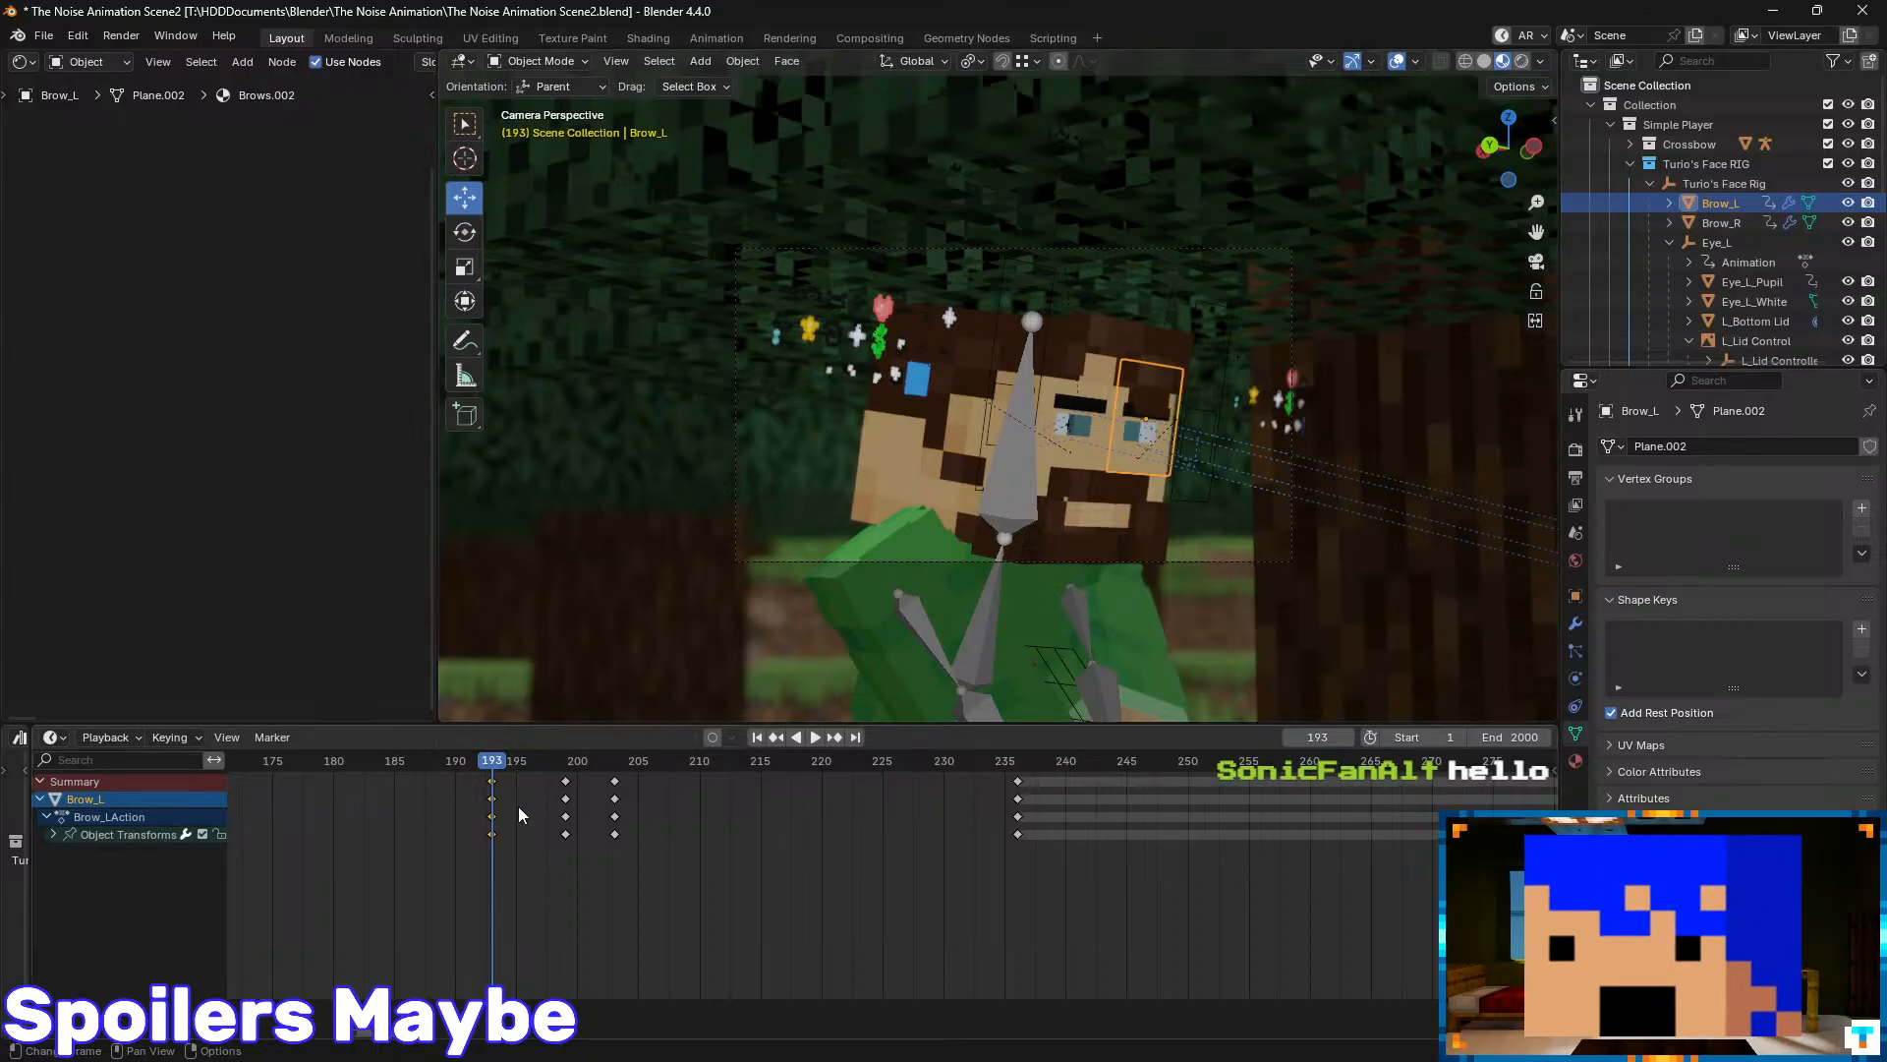
key("space")
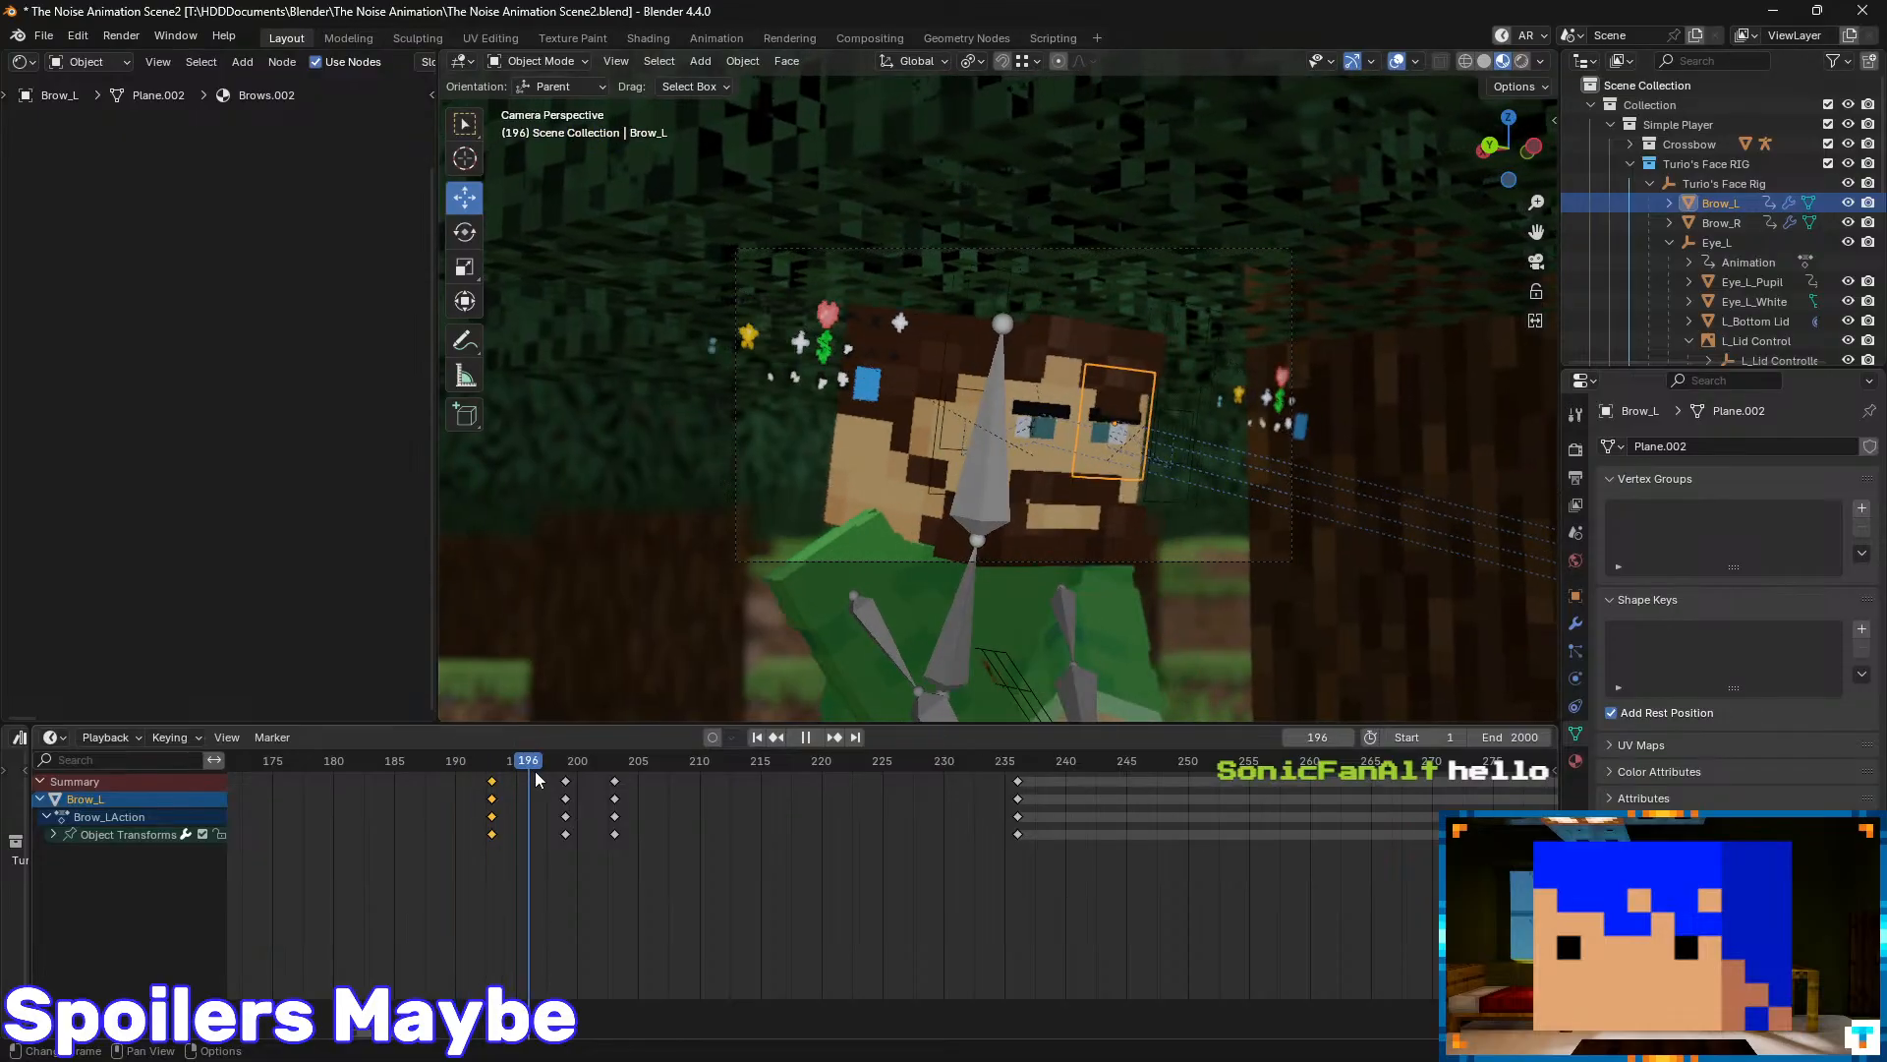
left_click_drag(535, 771, 566, 782)
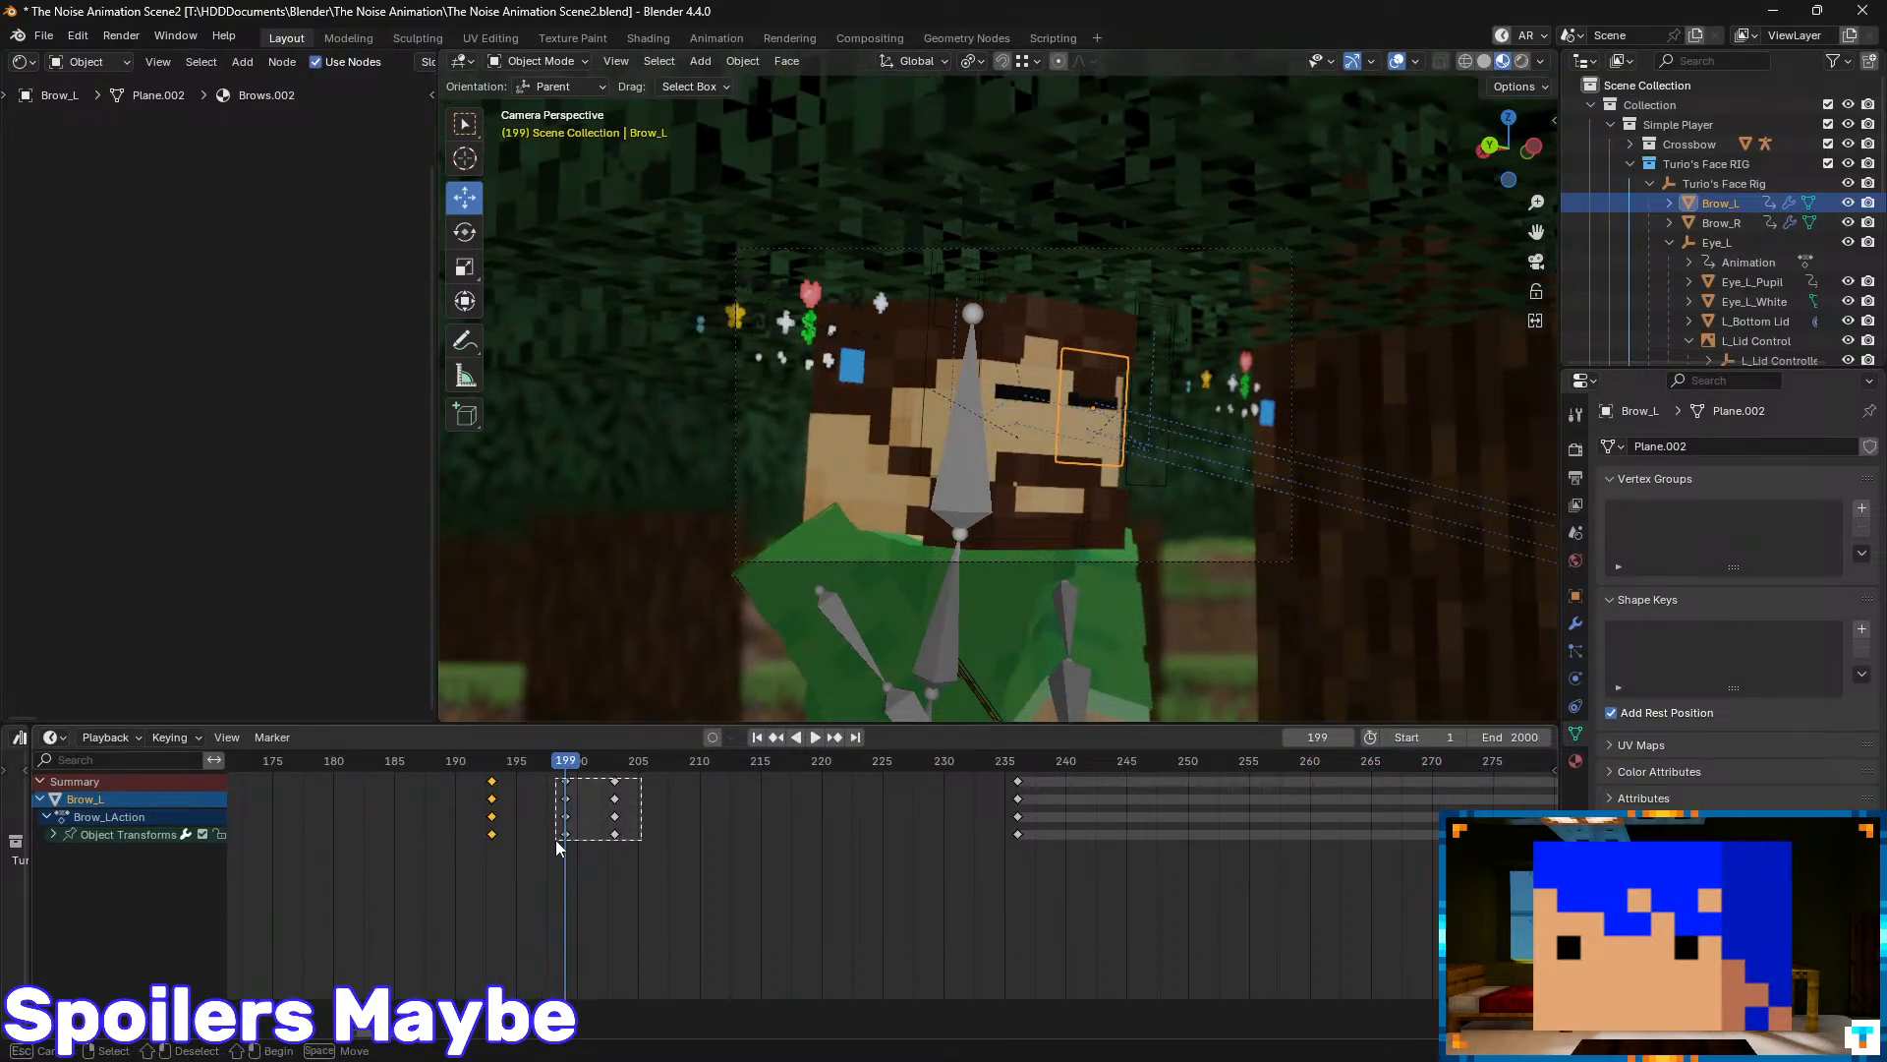
- Try shifting Brow_L's keyframes from frame 199 onward two frames earlier, and undo the shift
key("bracketright")
key("g")
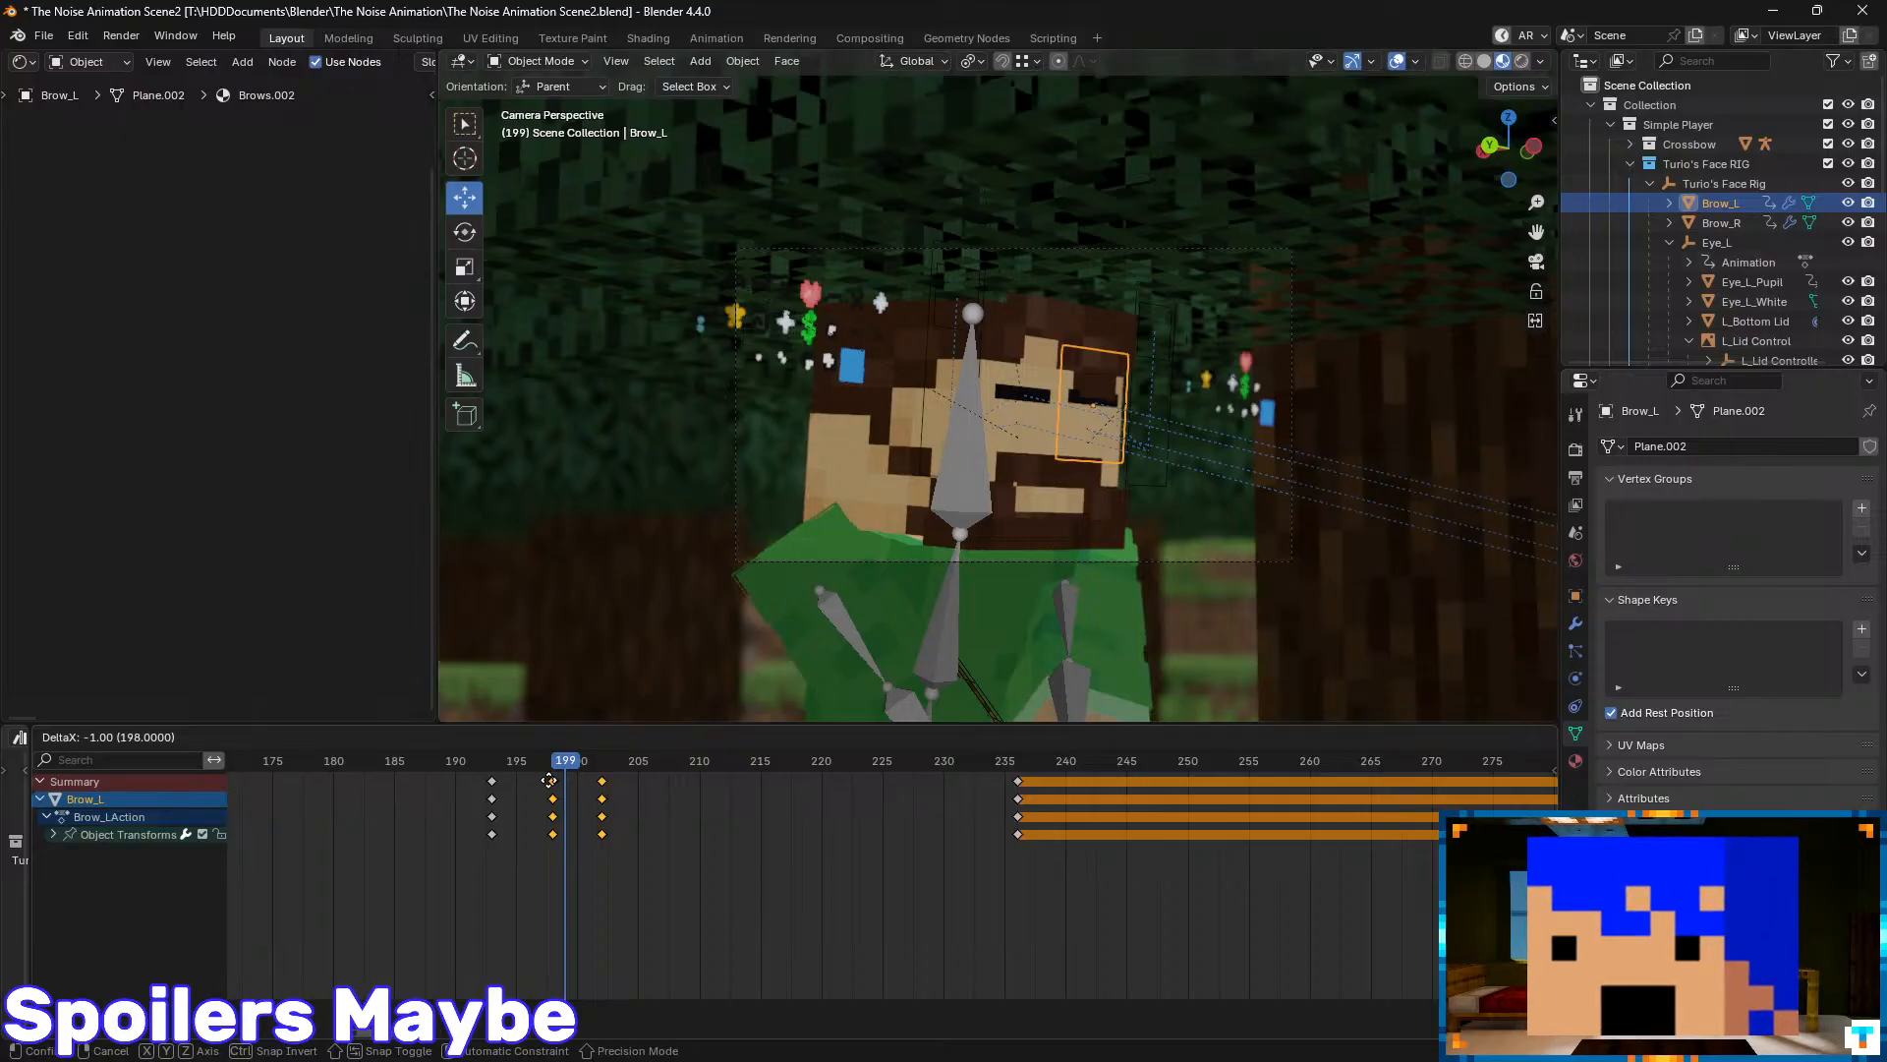
left_click(540, 782)
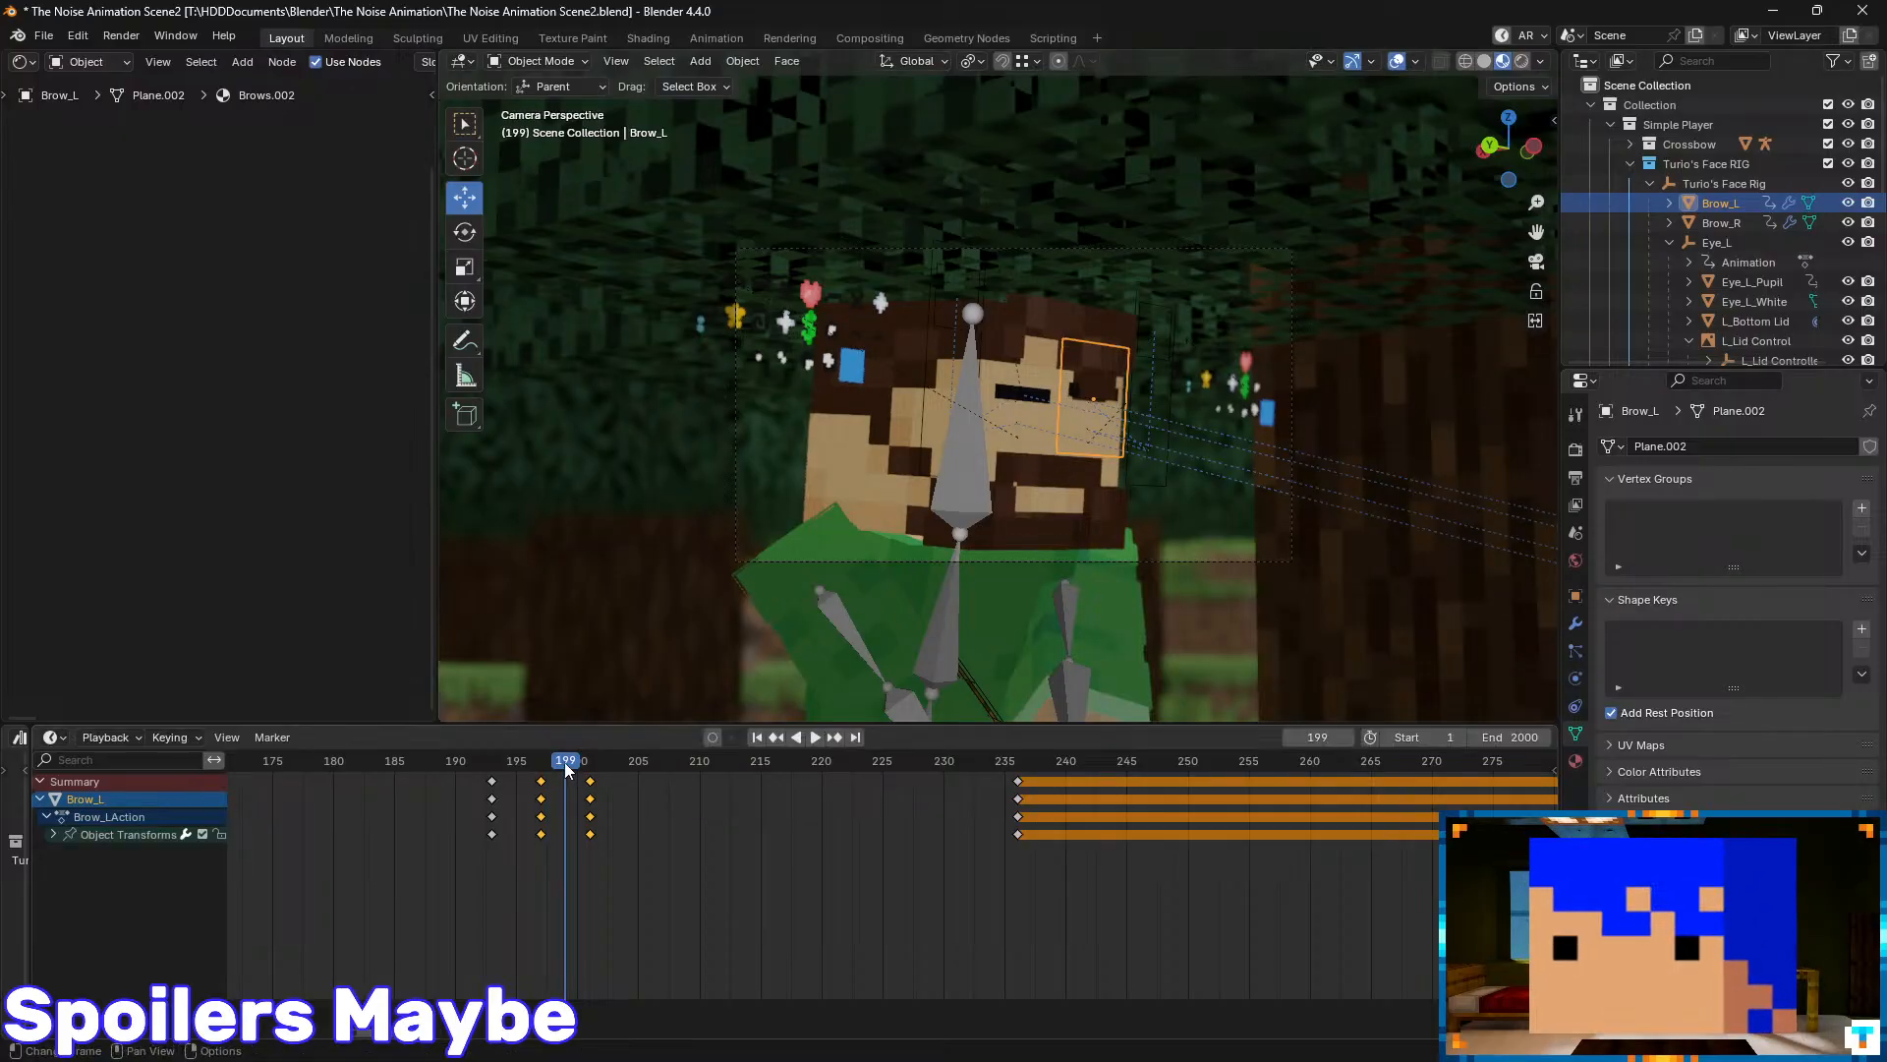
left_click_drag(553, 765, 555, 766)
key("ctrl+z")
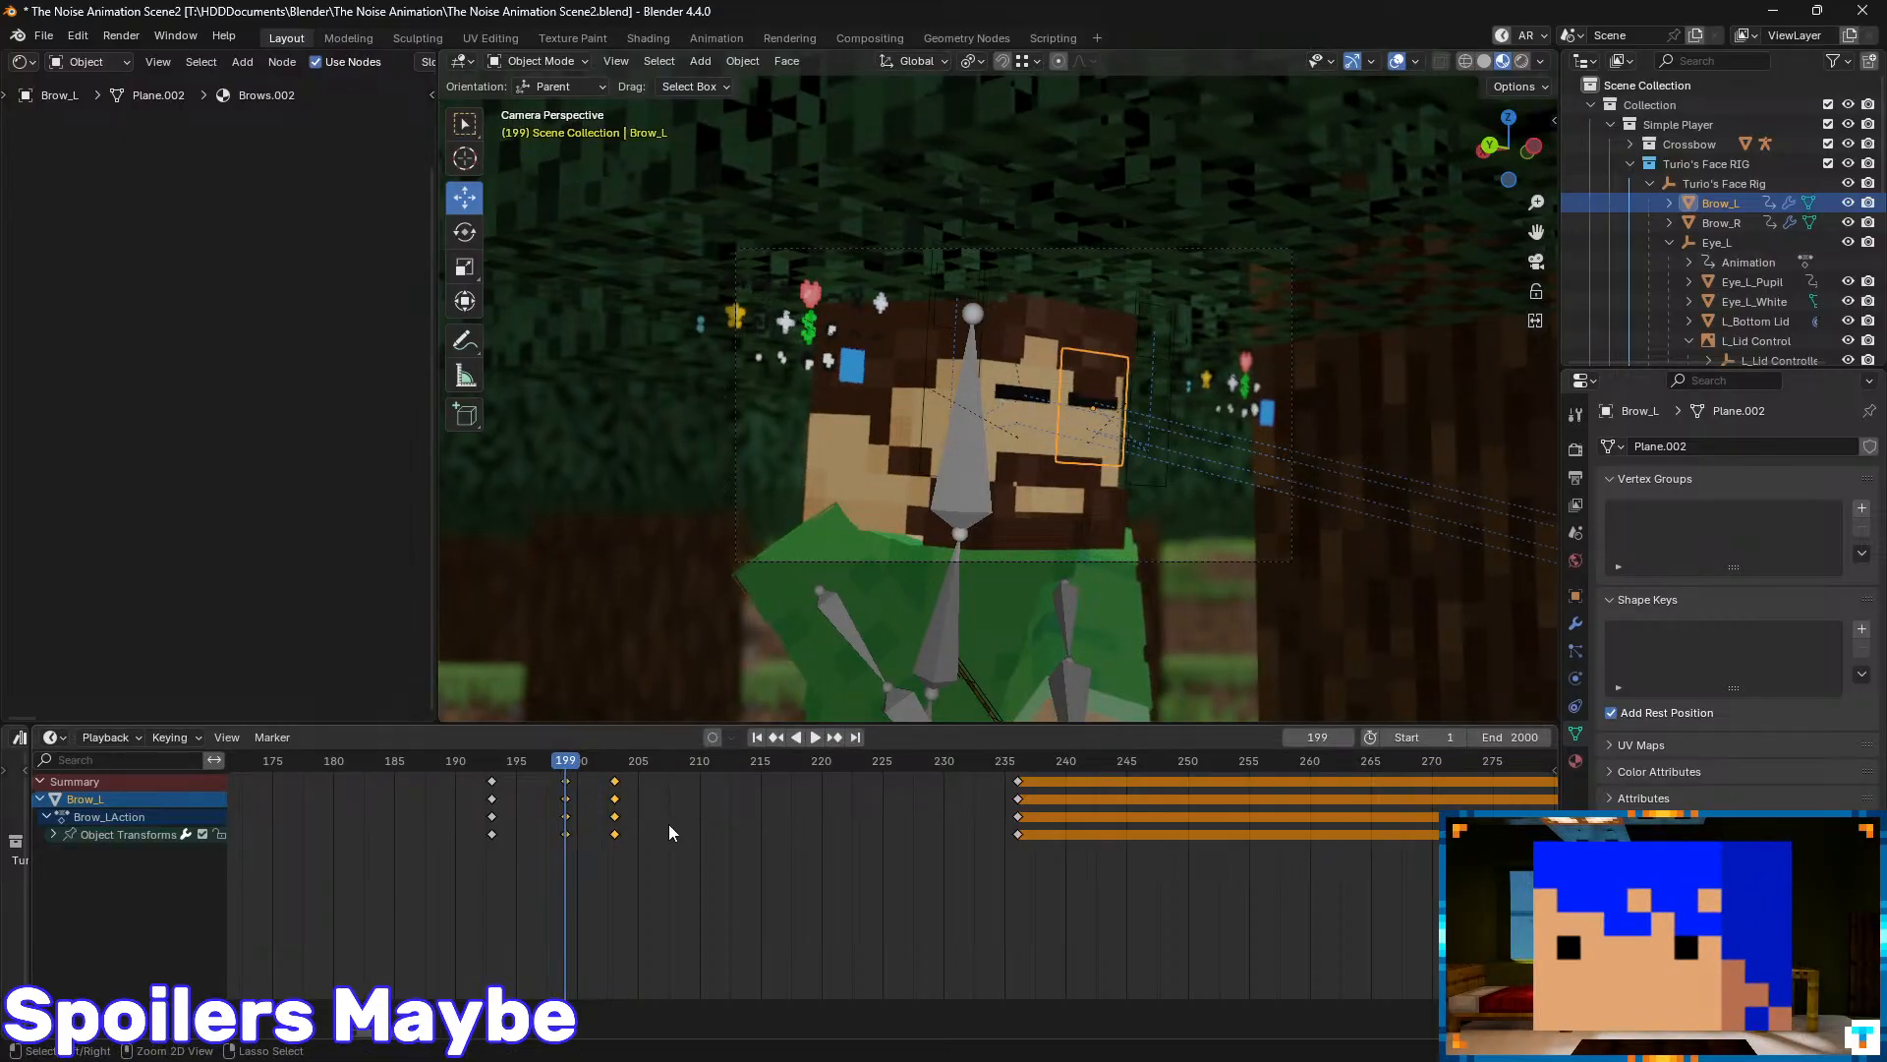
- Select Brow_R and Brow_L together so both brows' keyframes can be edited at once
left_click(1715, 226)
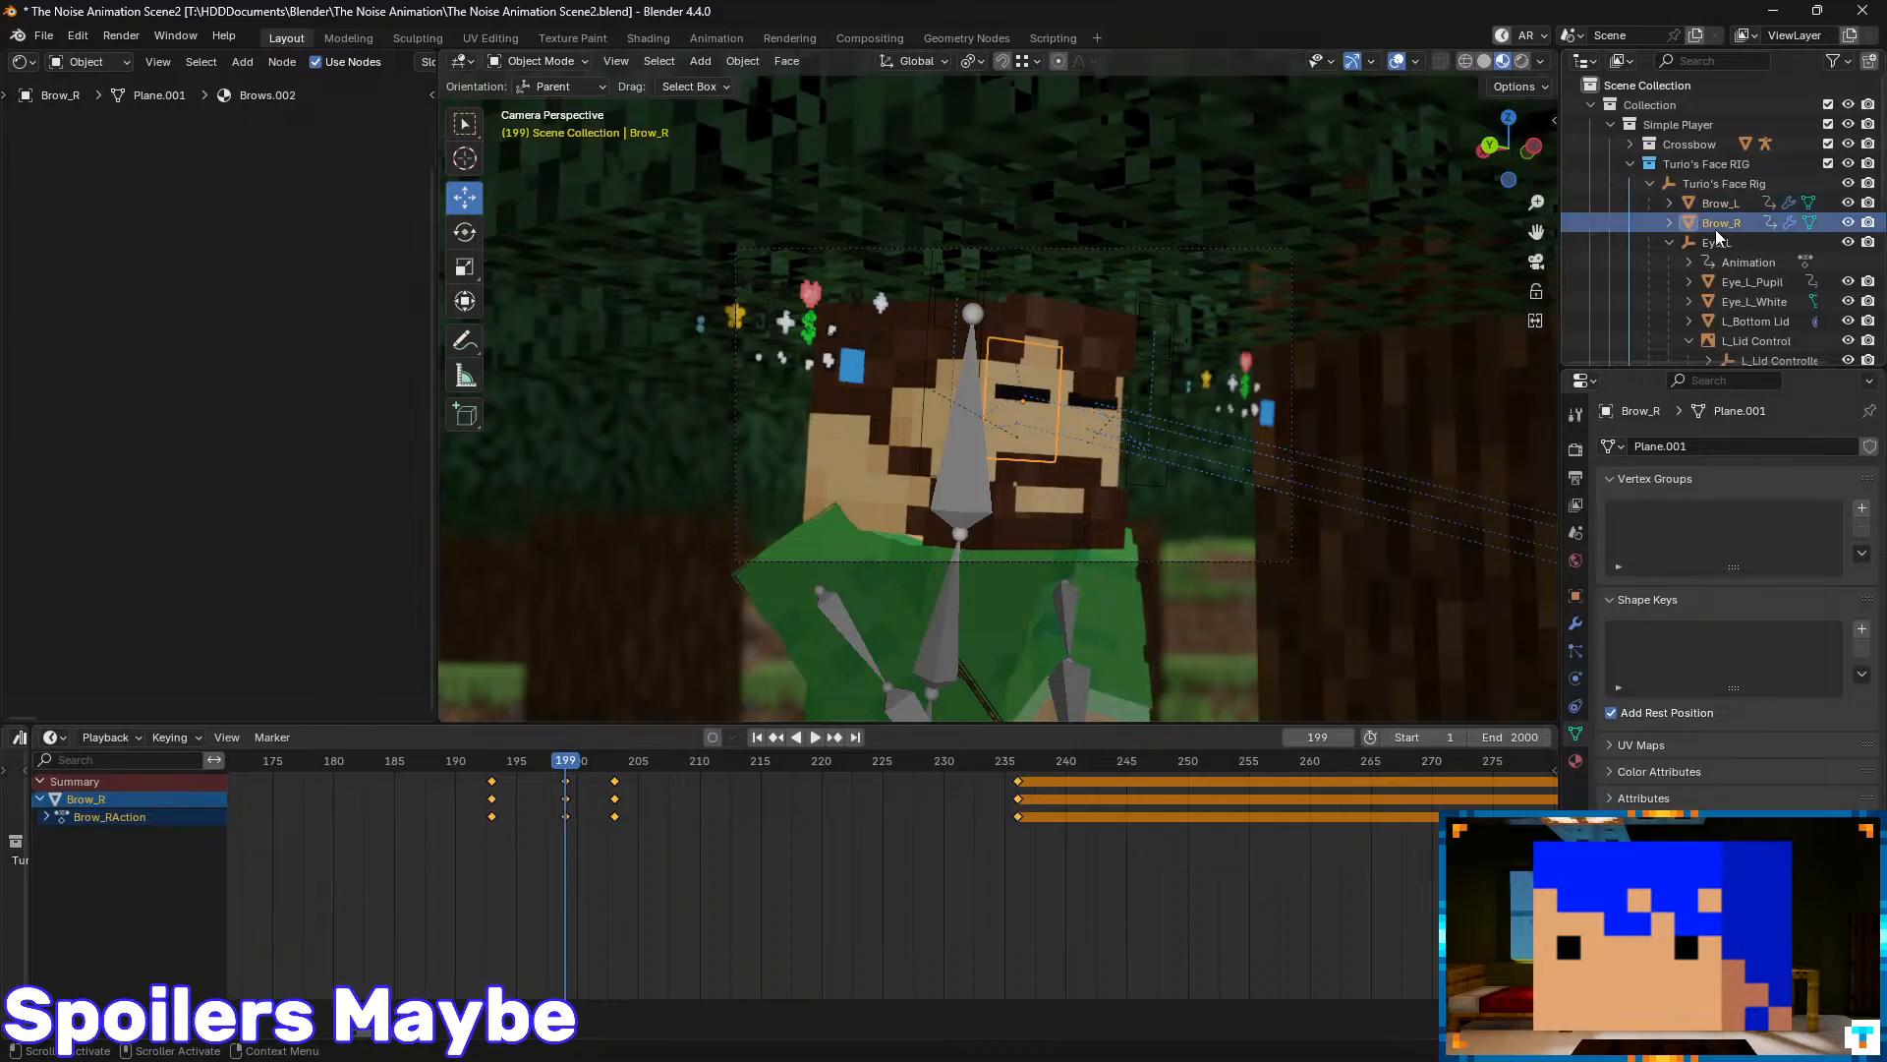
left_click(1722, 202, "ctrl")
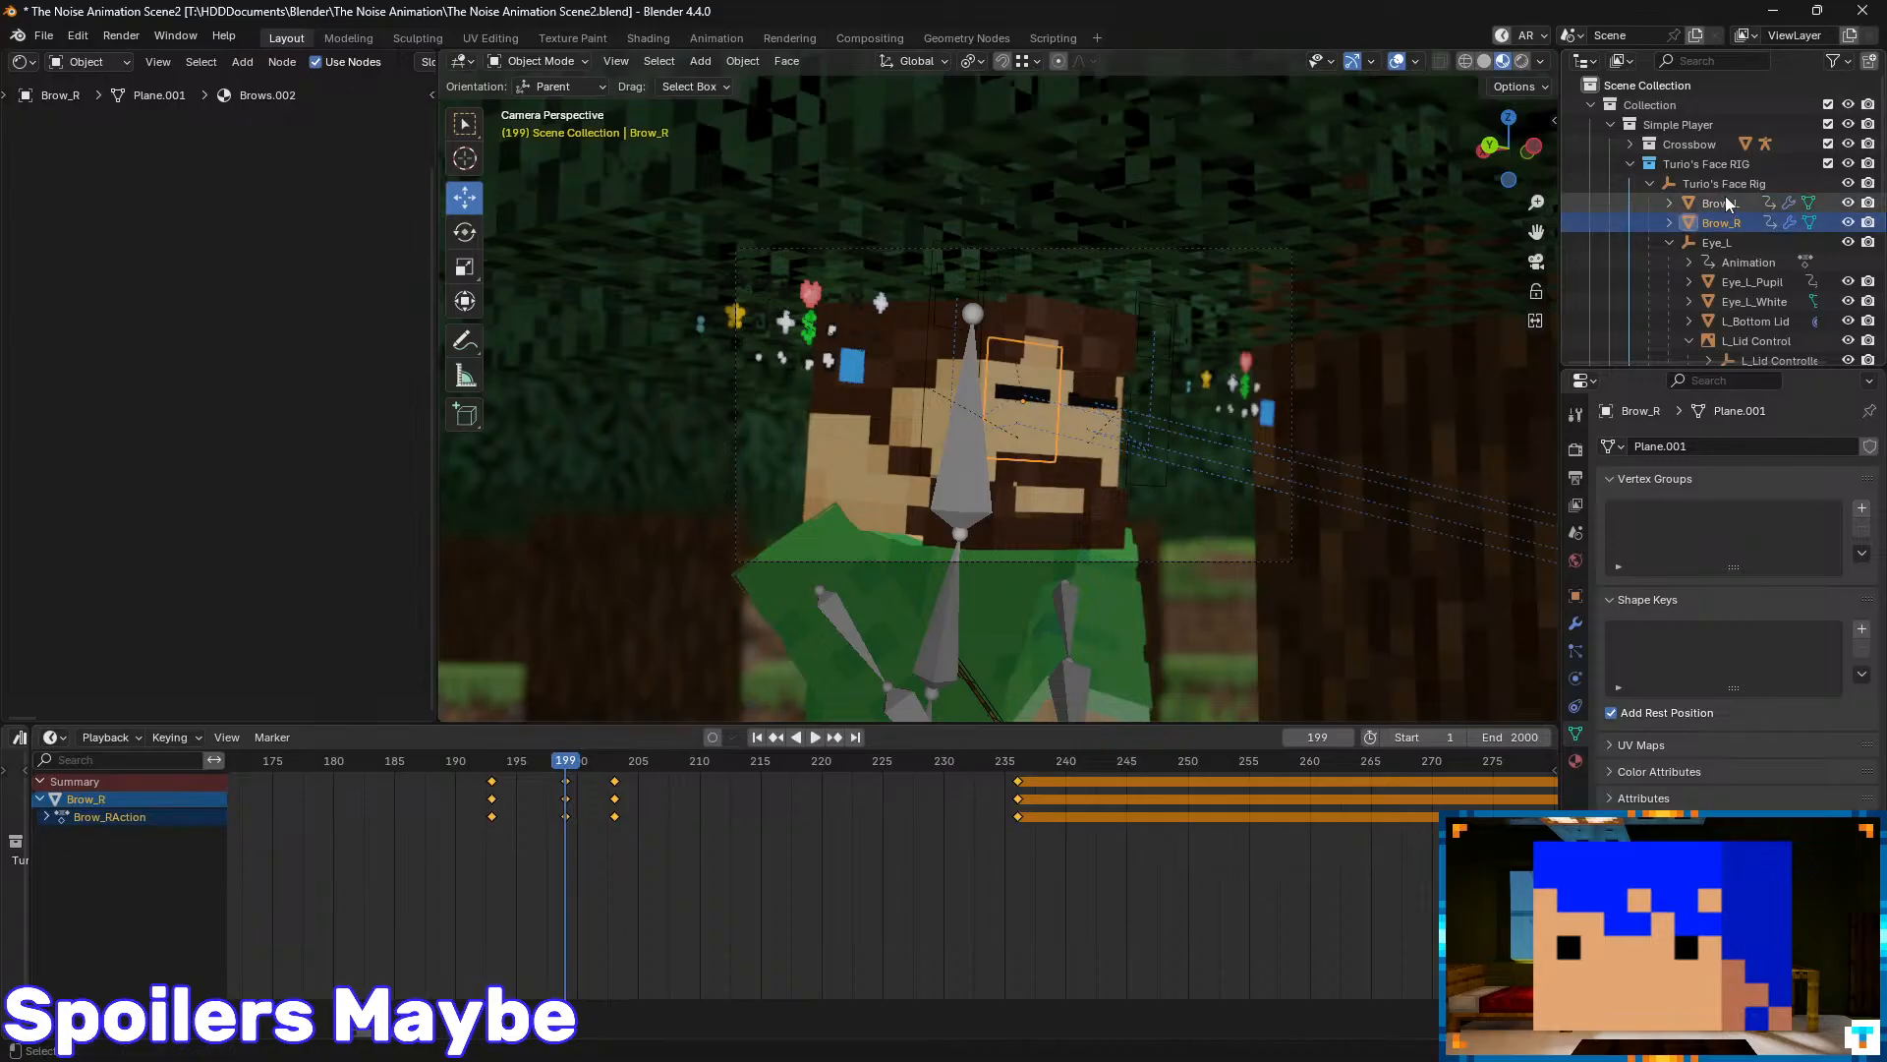
left_click(636, 855)
- Try shifting both brows' keyframes from frame 199 onward two frames earlier, preview the timing, and undo it
left_click_drag(641, 879, 544, 781)
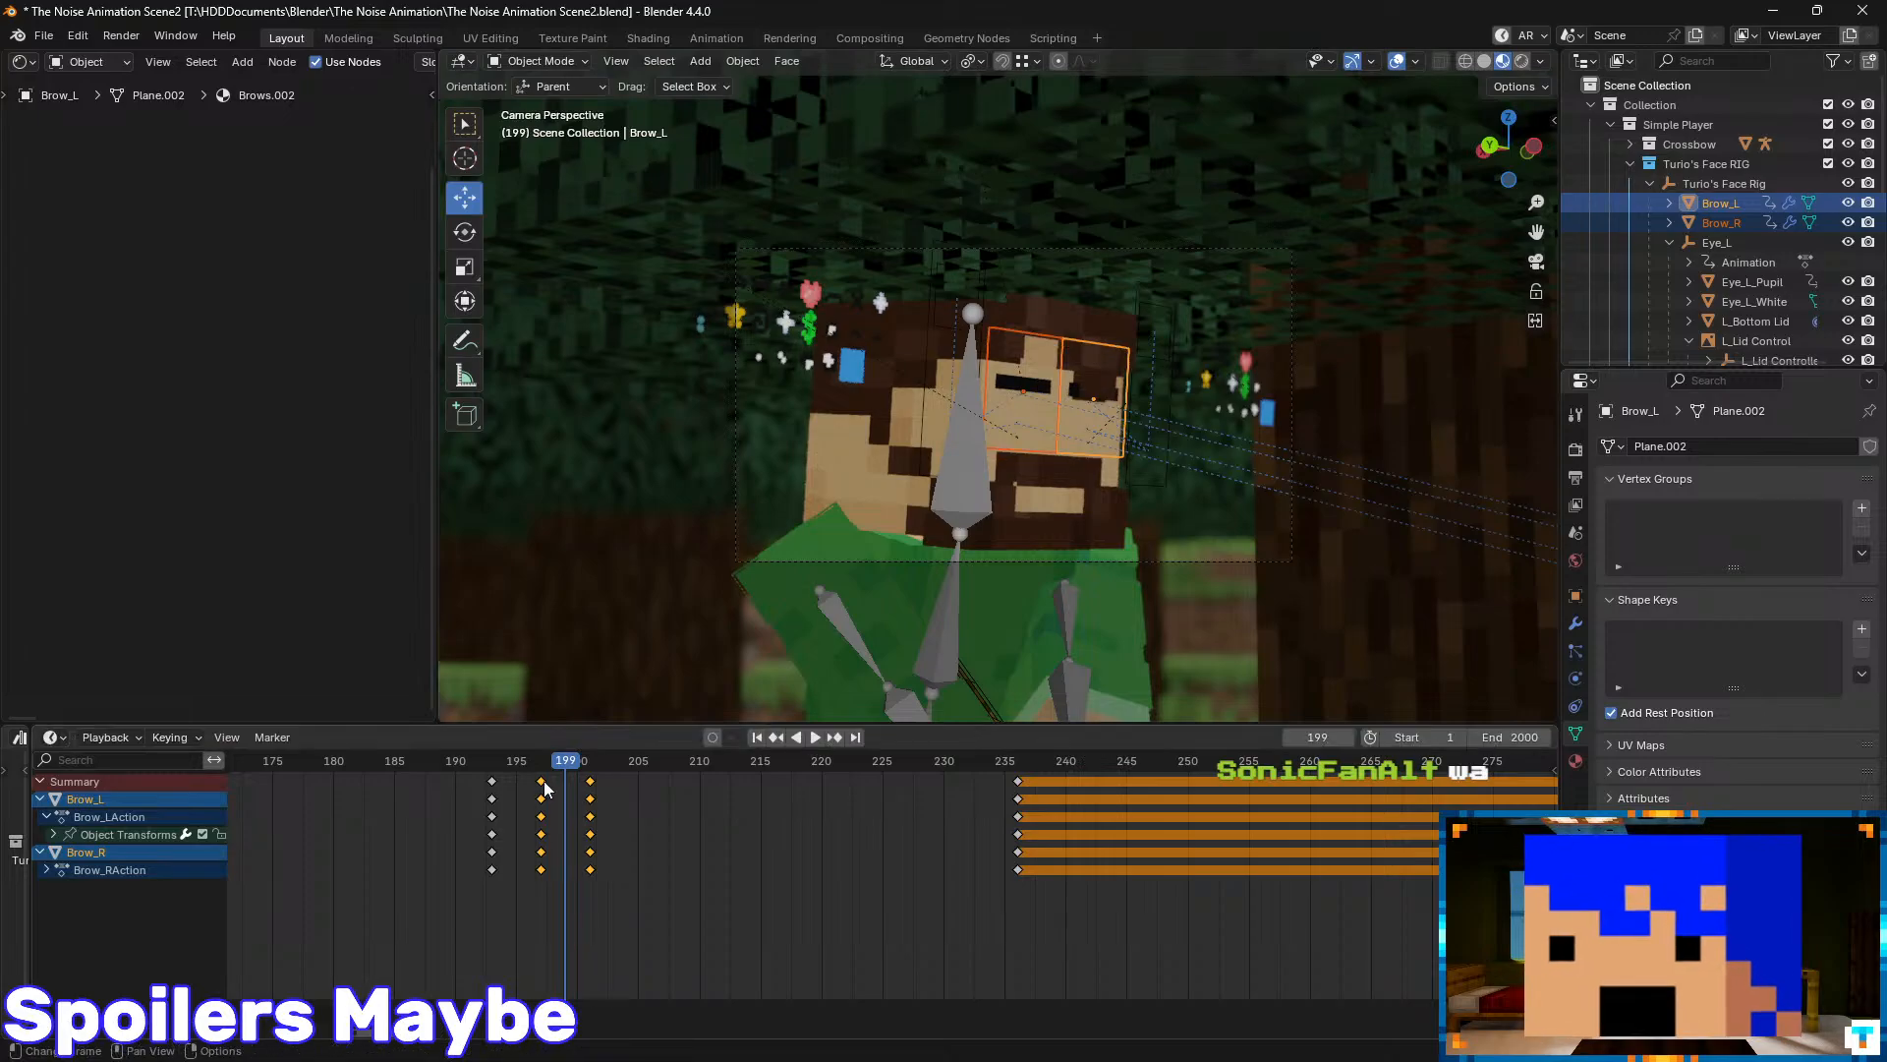
key("space")
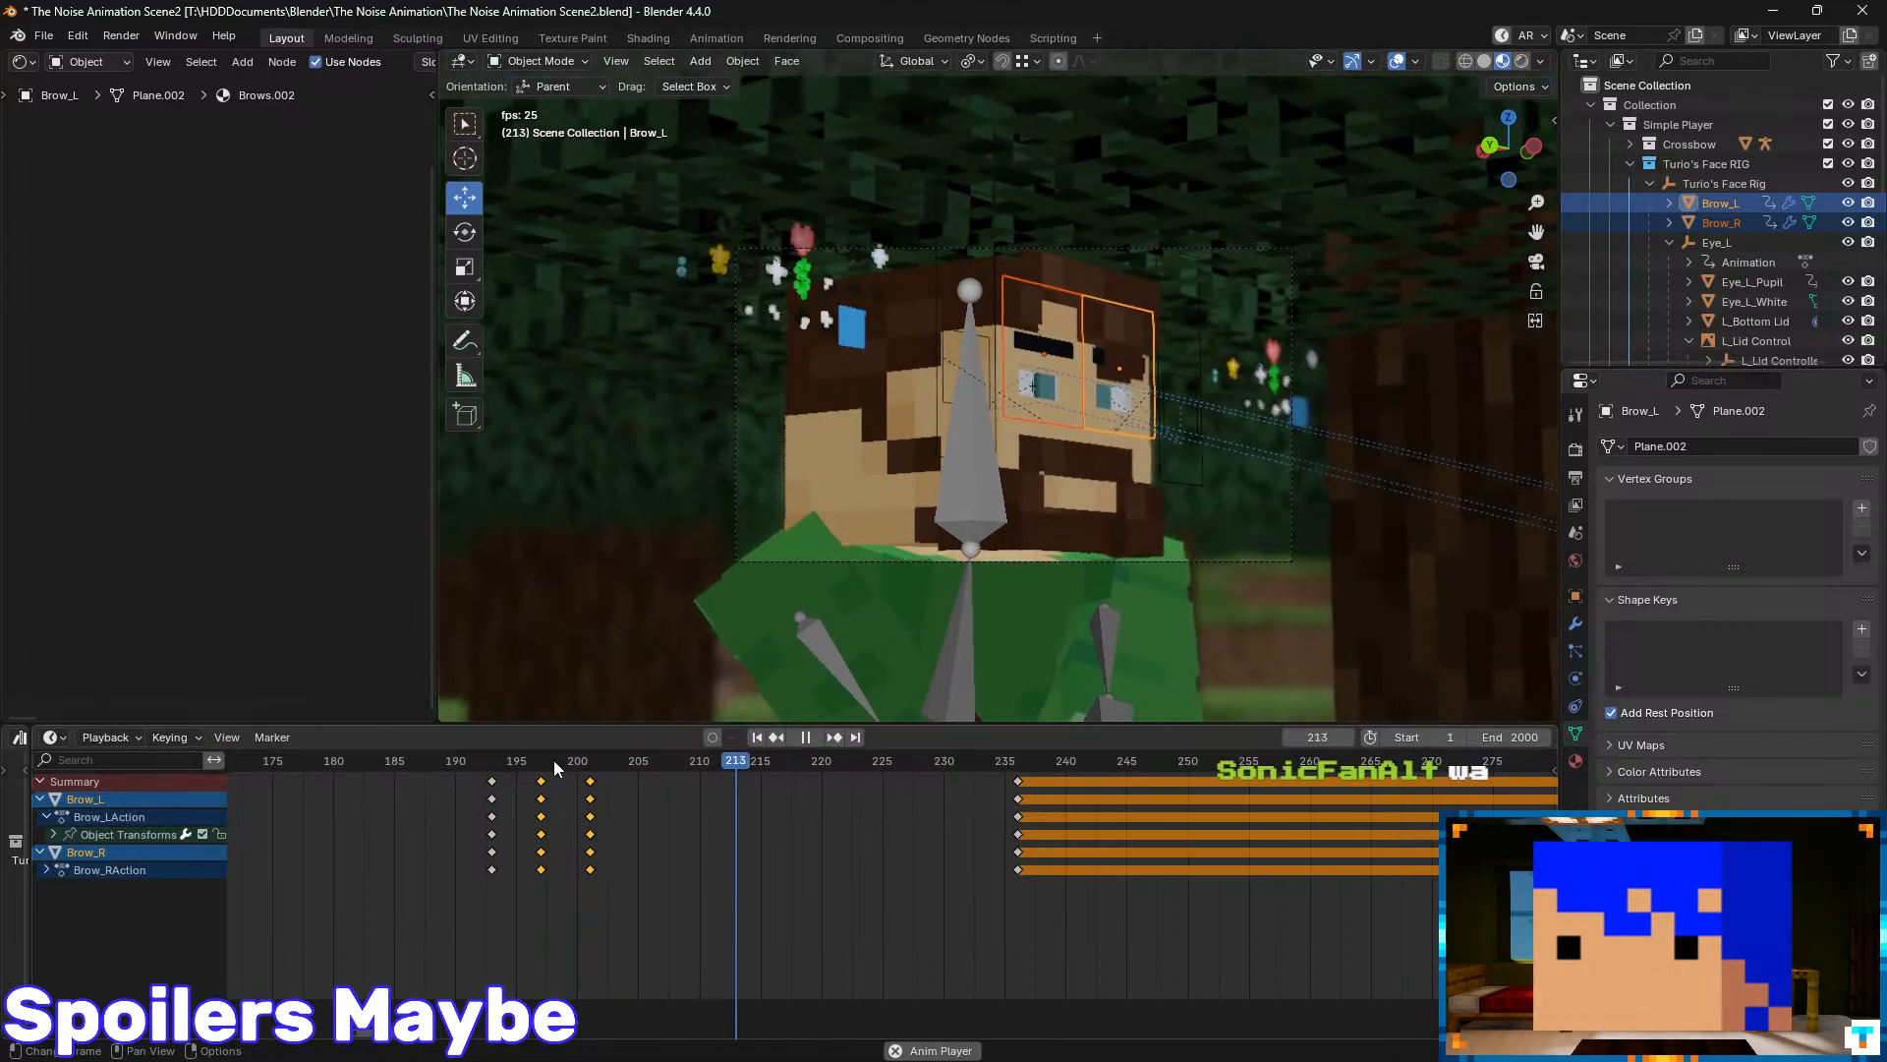
left_click_drag(629, 759, 563, 767)
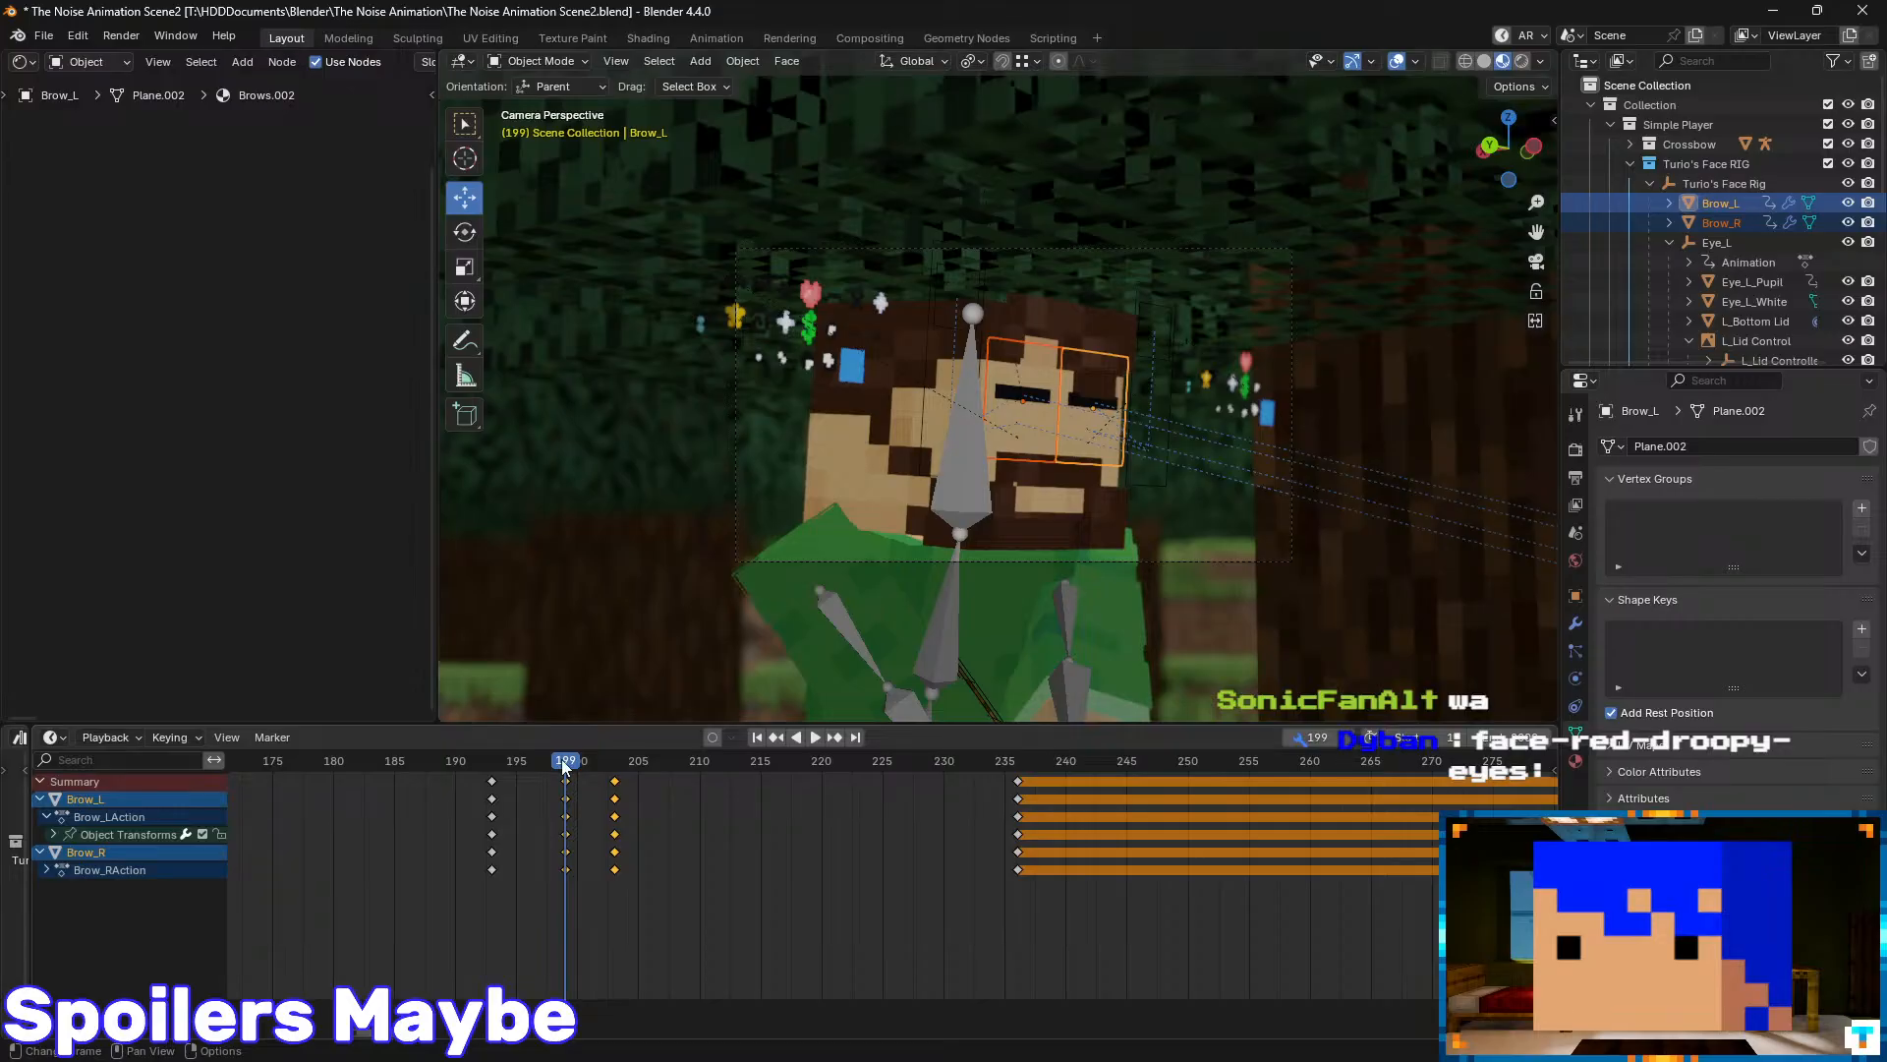
key("space")
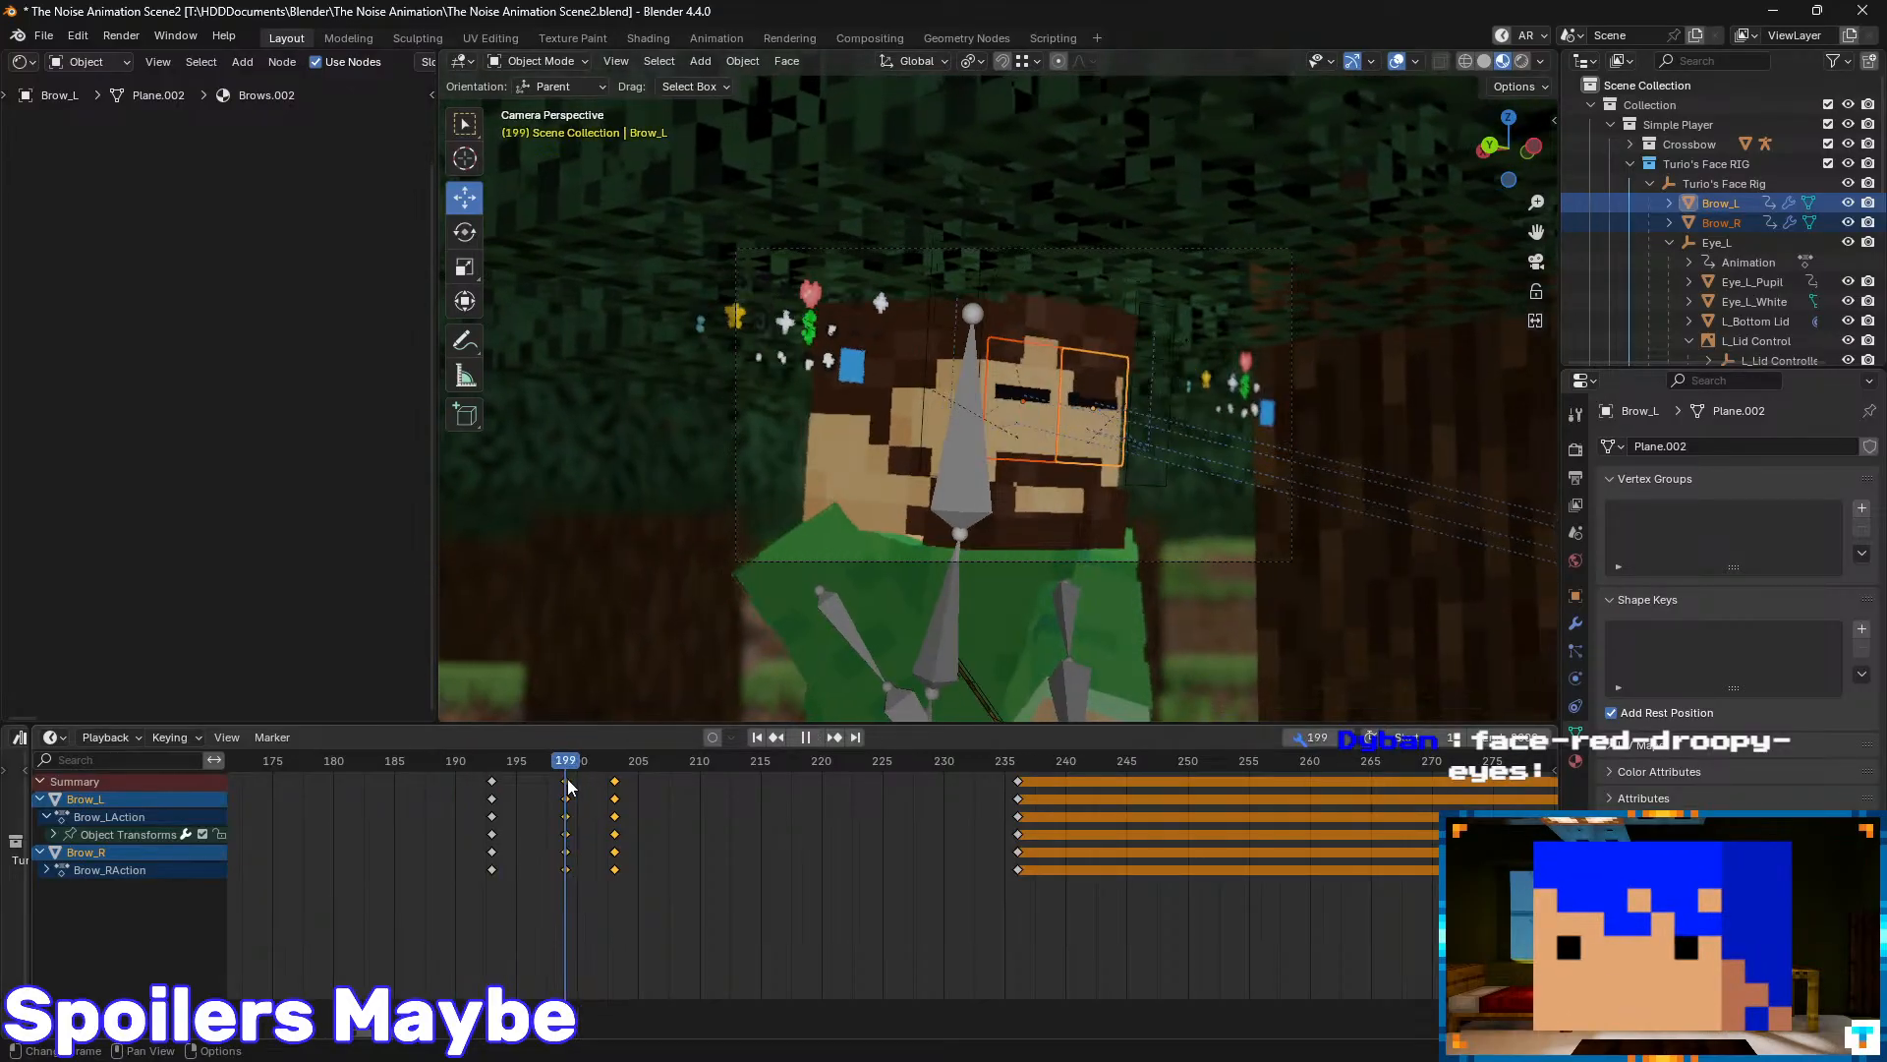
key("space")
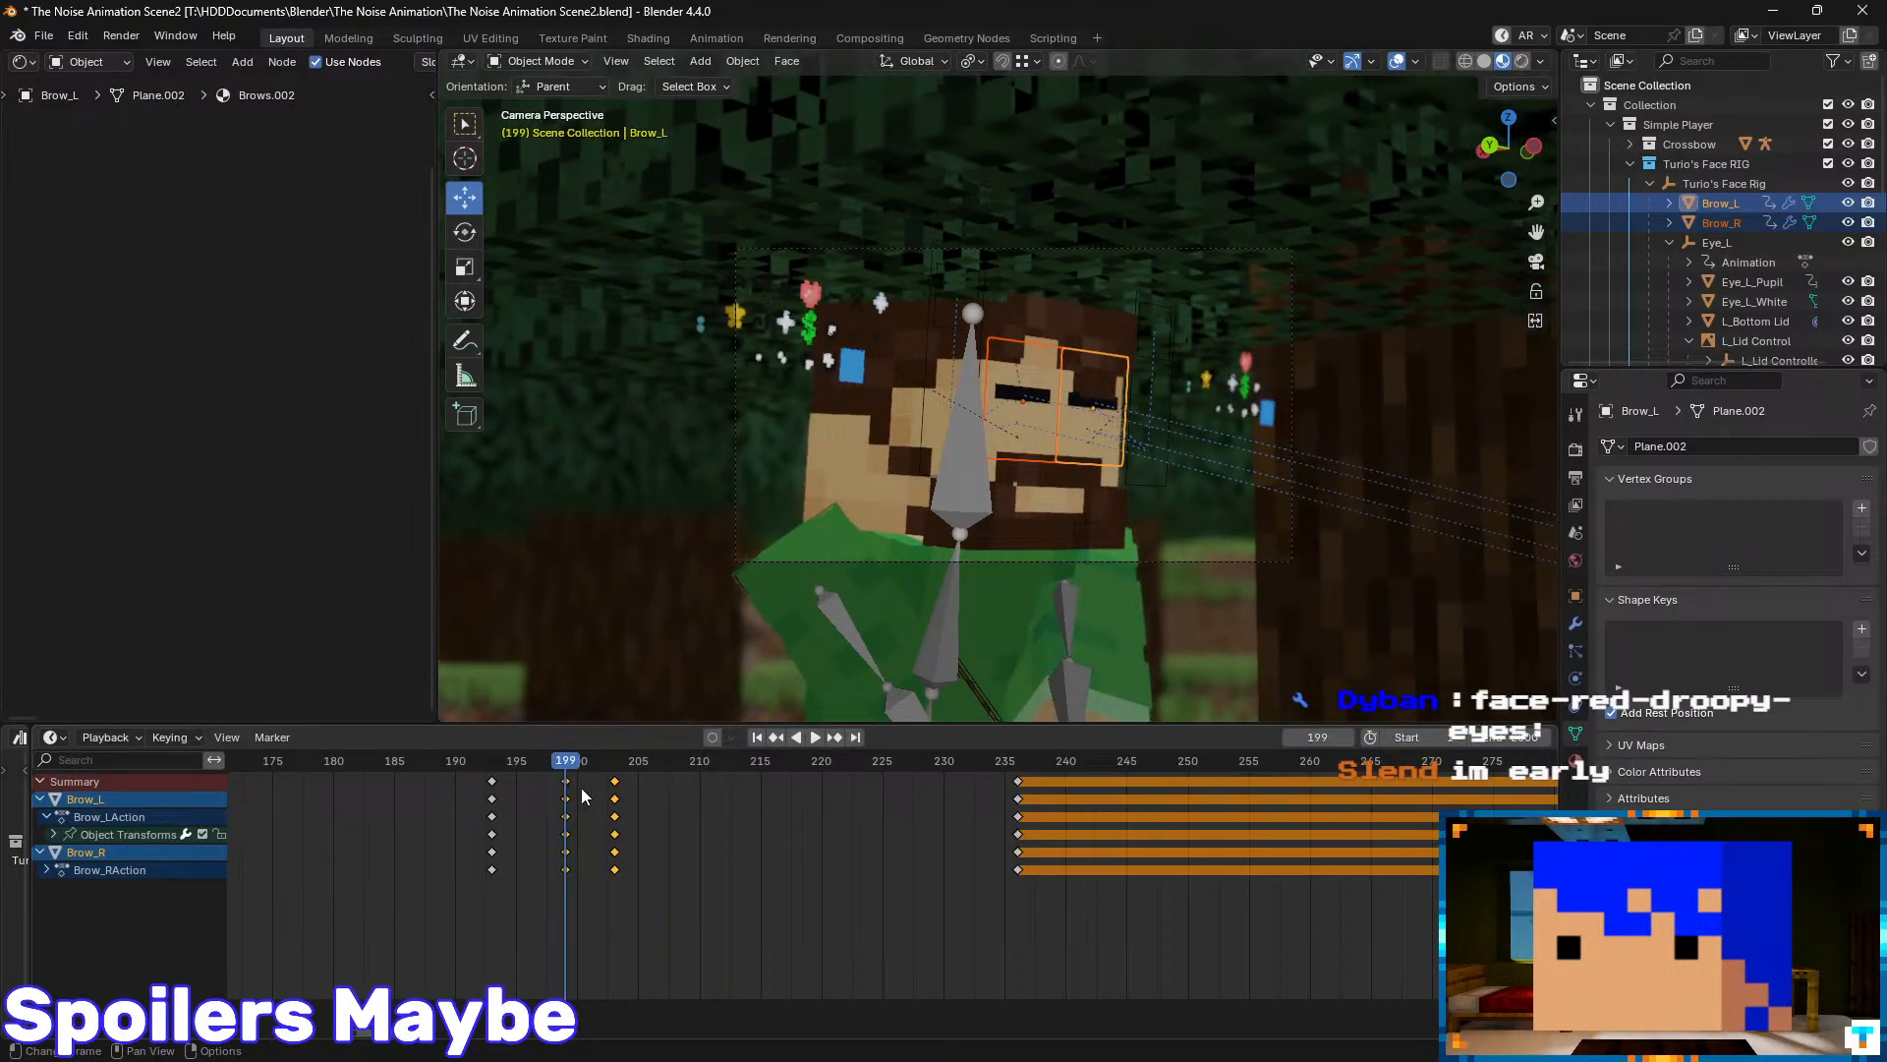
- Clear the keyframe selection and set the transform orientation to Local
left_click(581, 782)
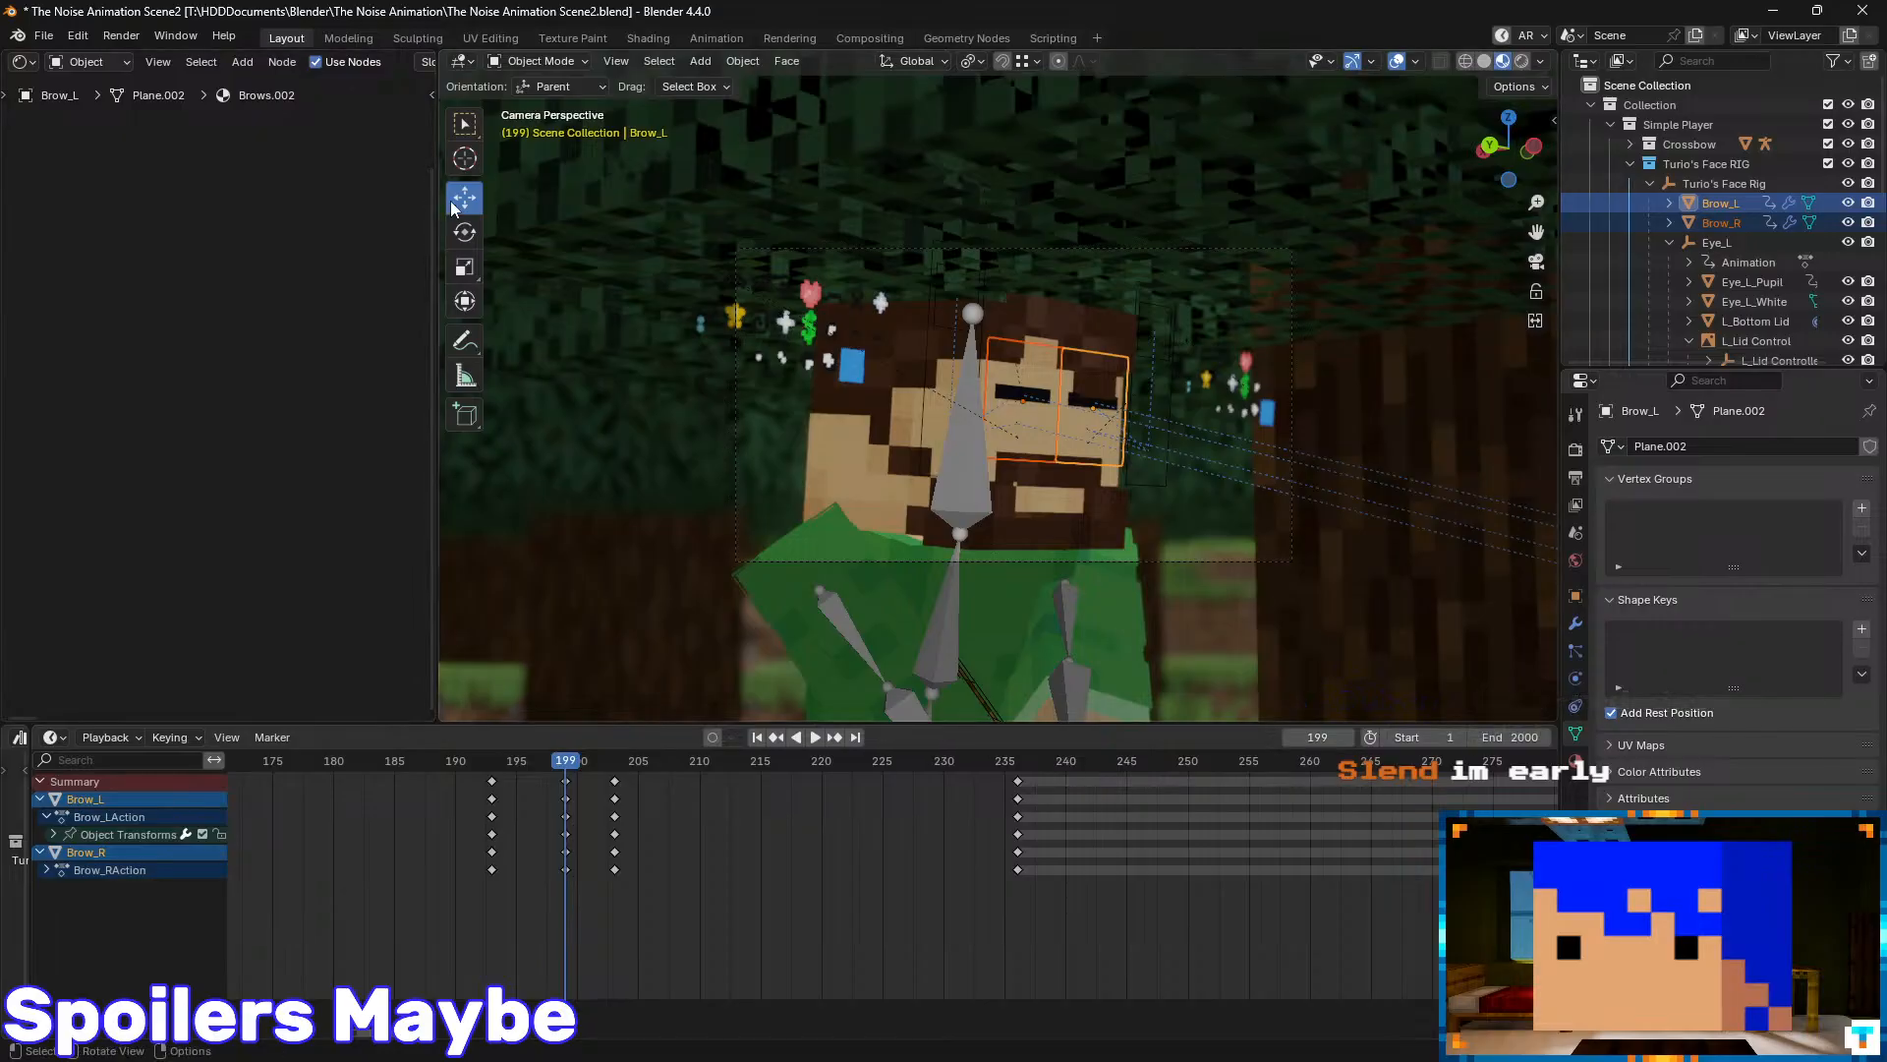
left_click(576, 88)
left_click(566, 160)
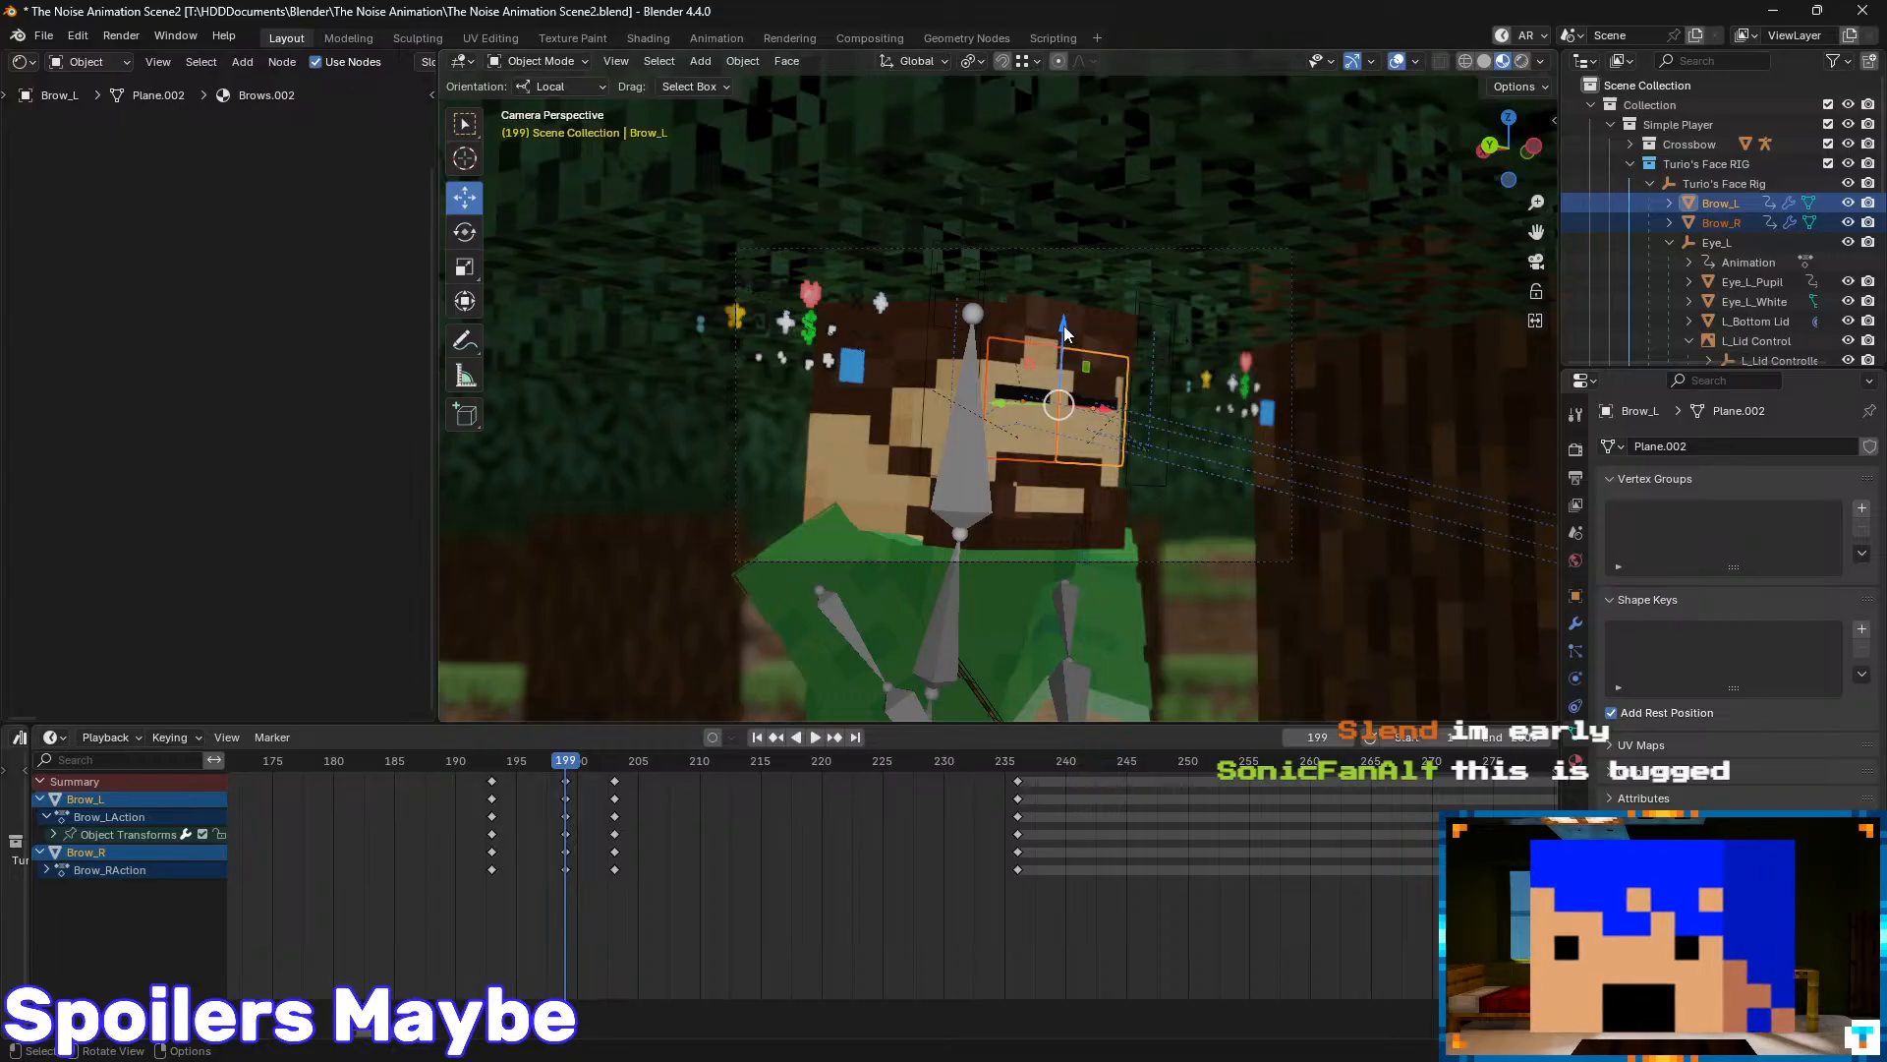
- Try a lower brow position at frame 199, and turn on auto keying and save the scene file
left_click_drag(1063, 327, 1064, 340)
mouse_move(566, 767)
left_mouse_down()
mouse_move(474, 770)
mouse_move(566, 763)
left_mouse_up()
left_click(714, 738)
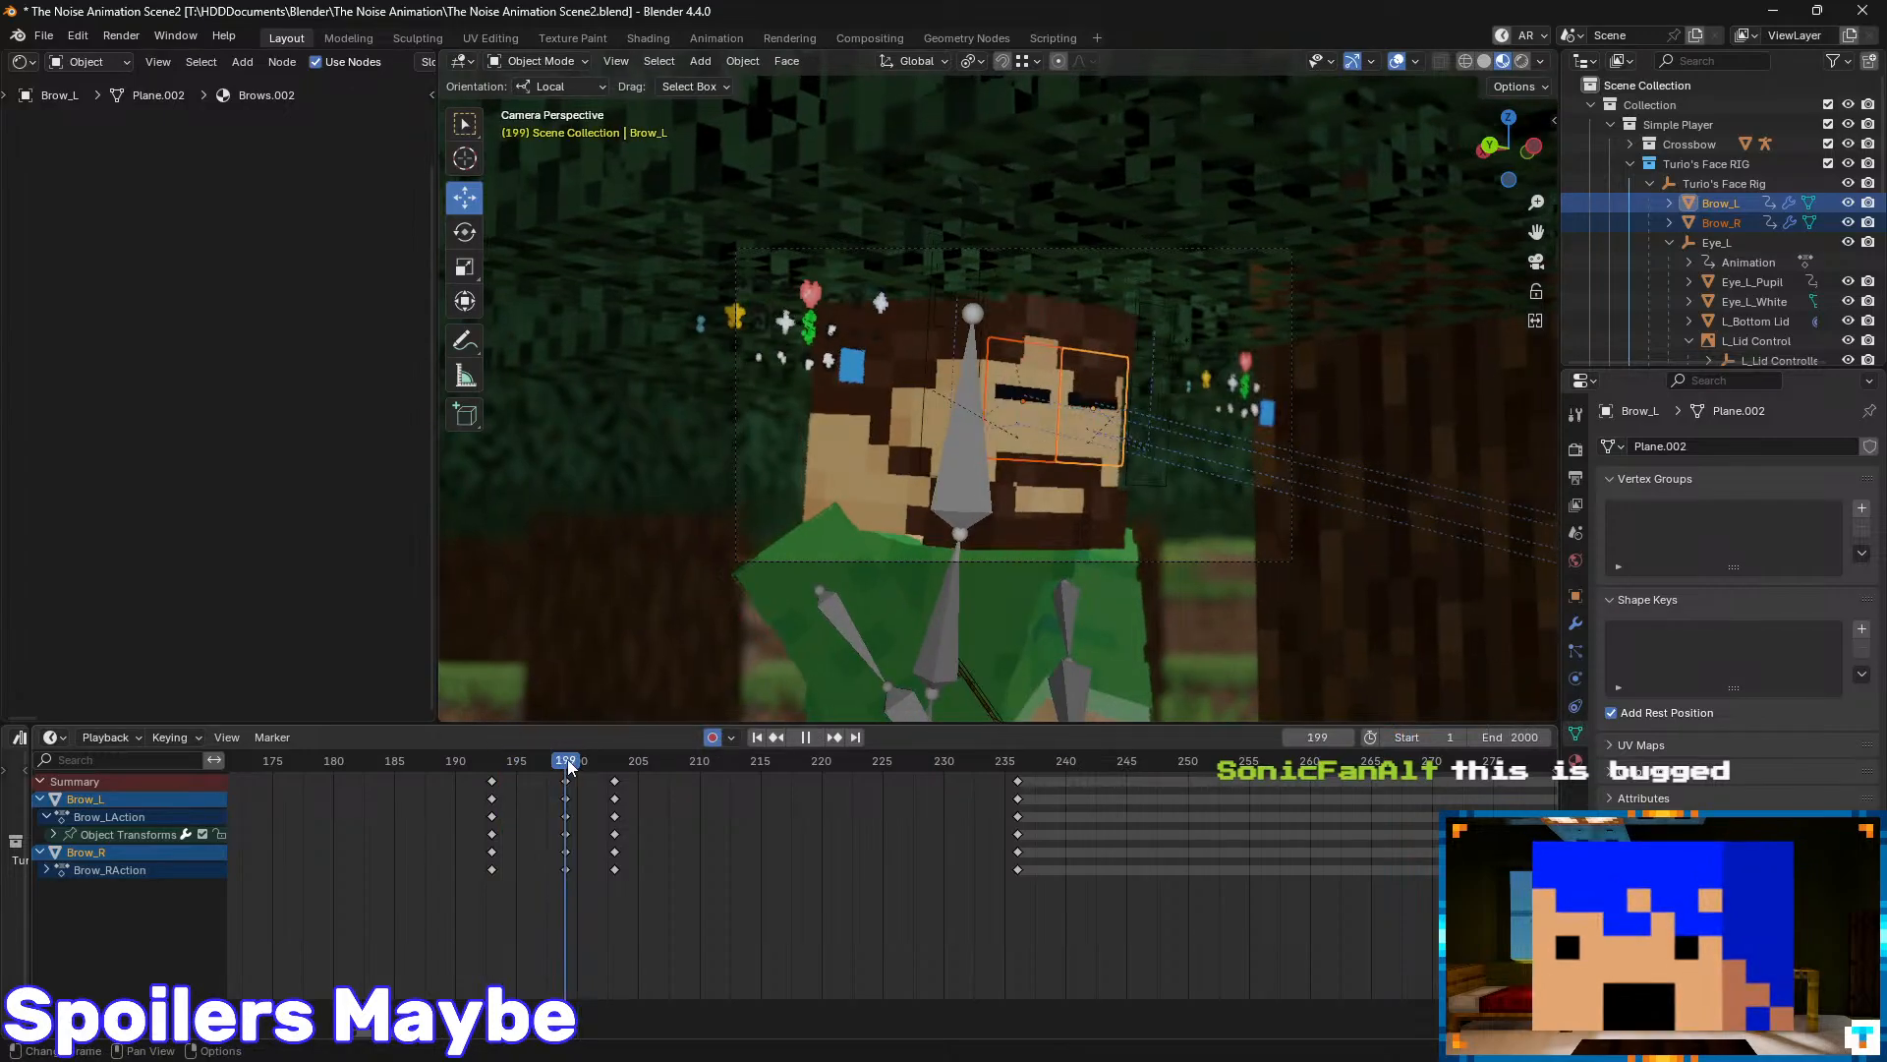
key("ctrl+s")
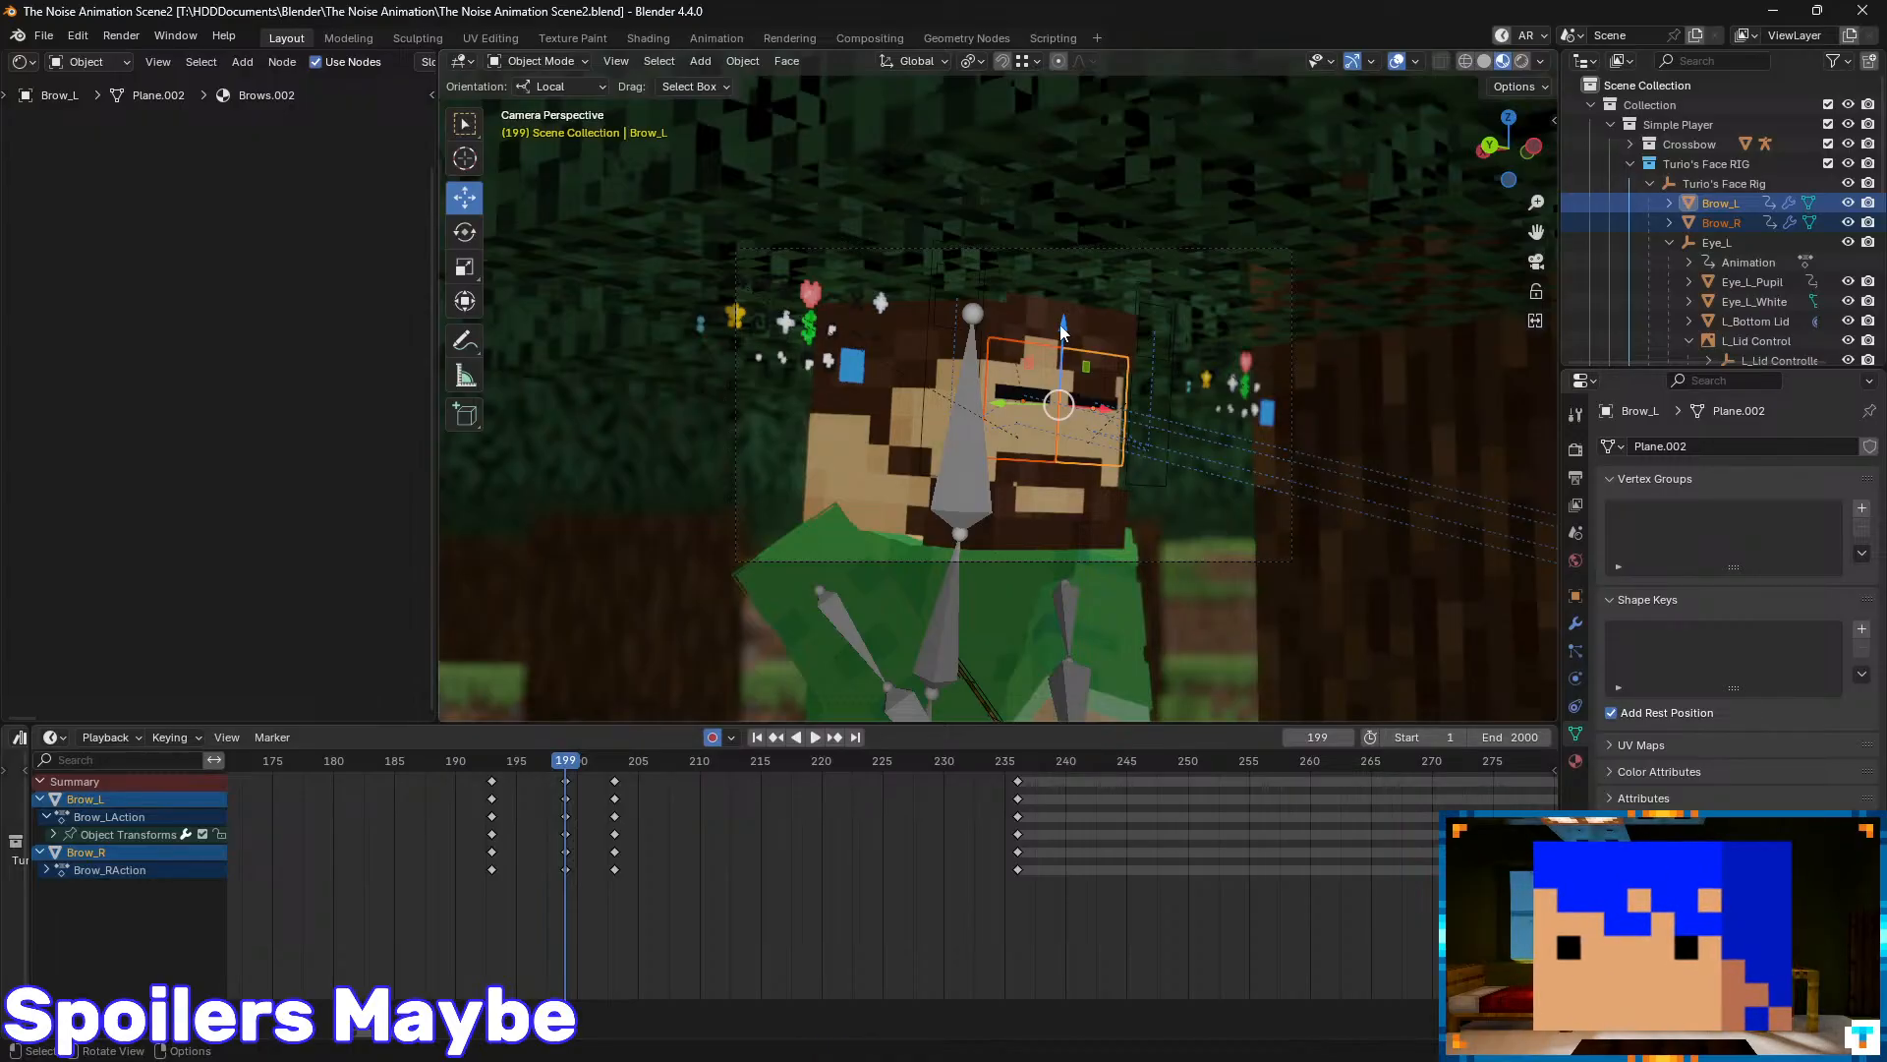
- Lower both brows along their local Z axis over the closed eyes at frame 199, and save the file
key("g")
key("z")
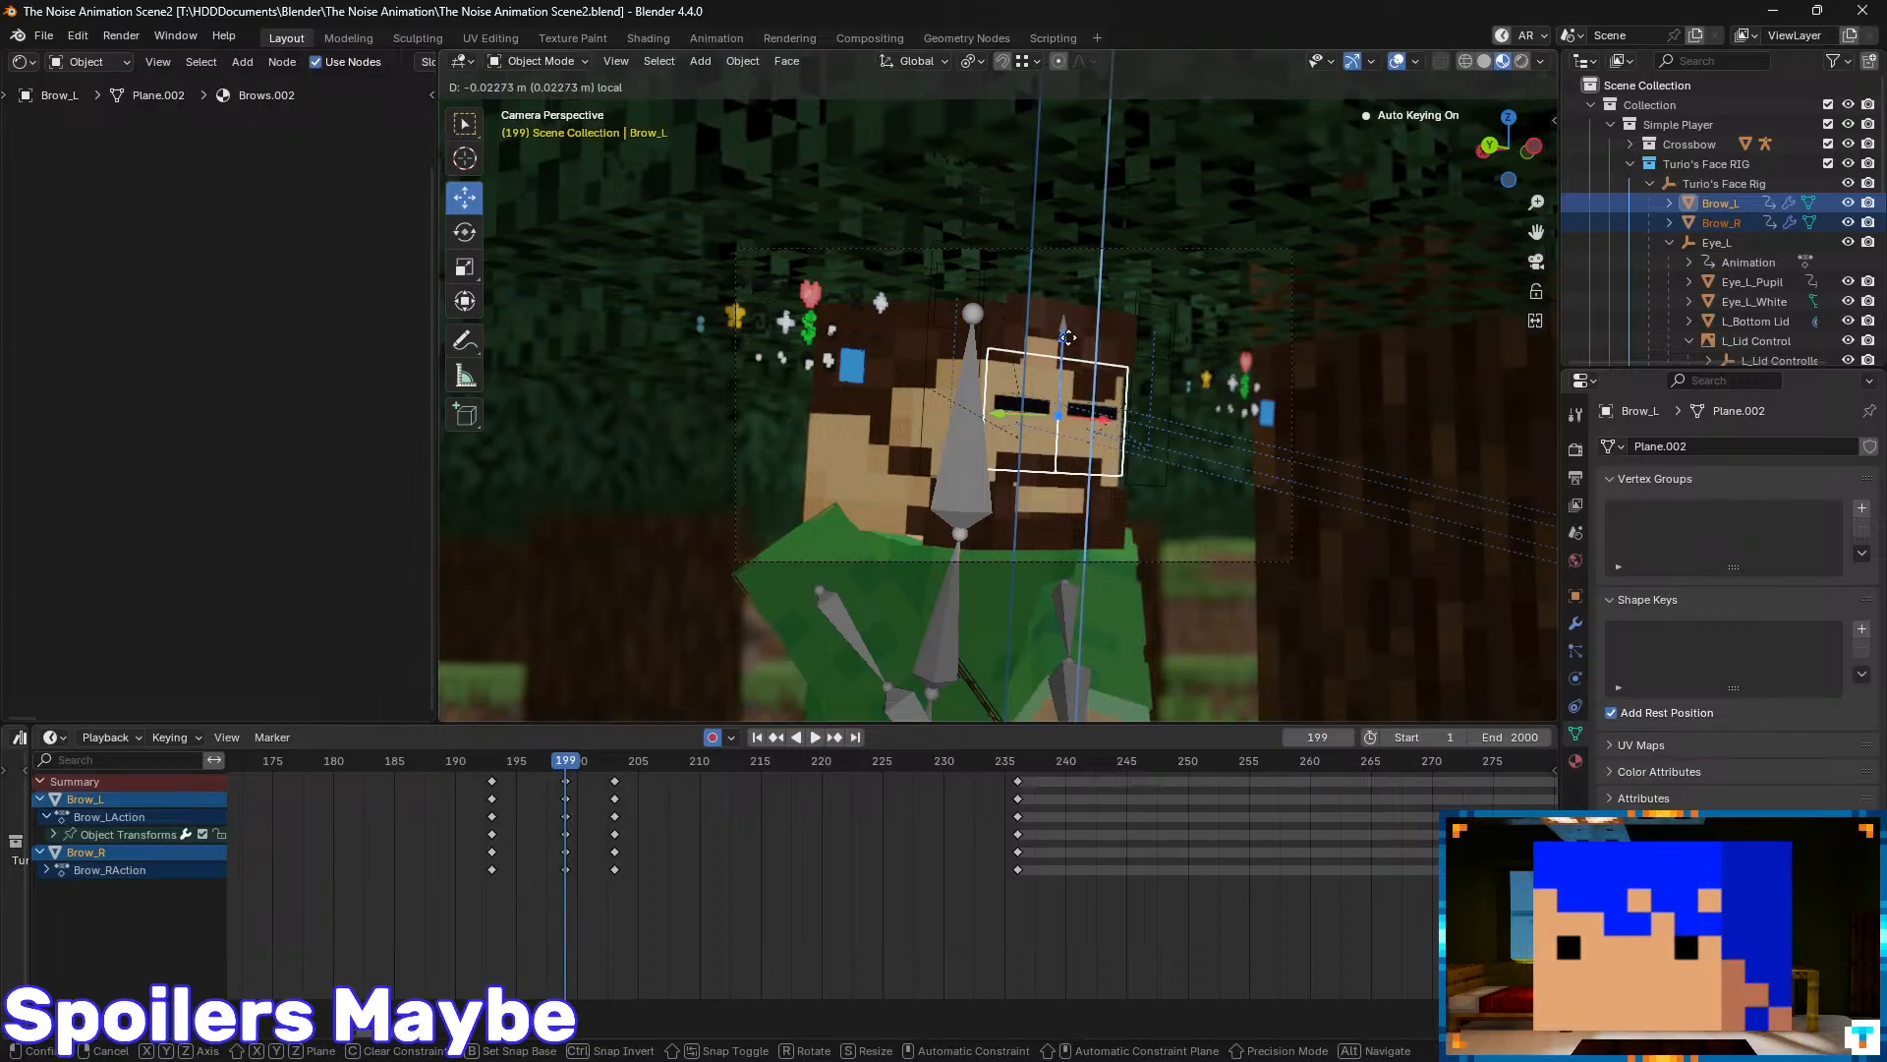
left_click(1067, 339)
key("ctrl+s")
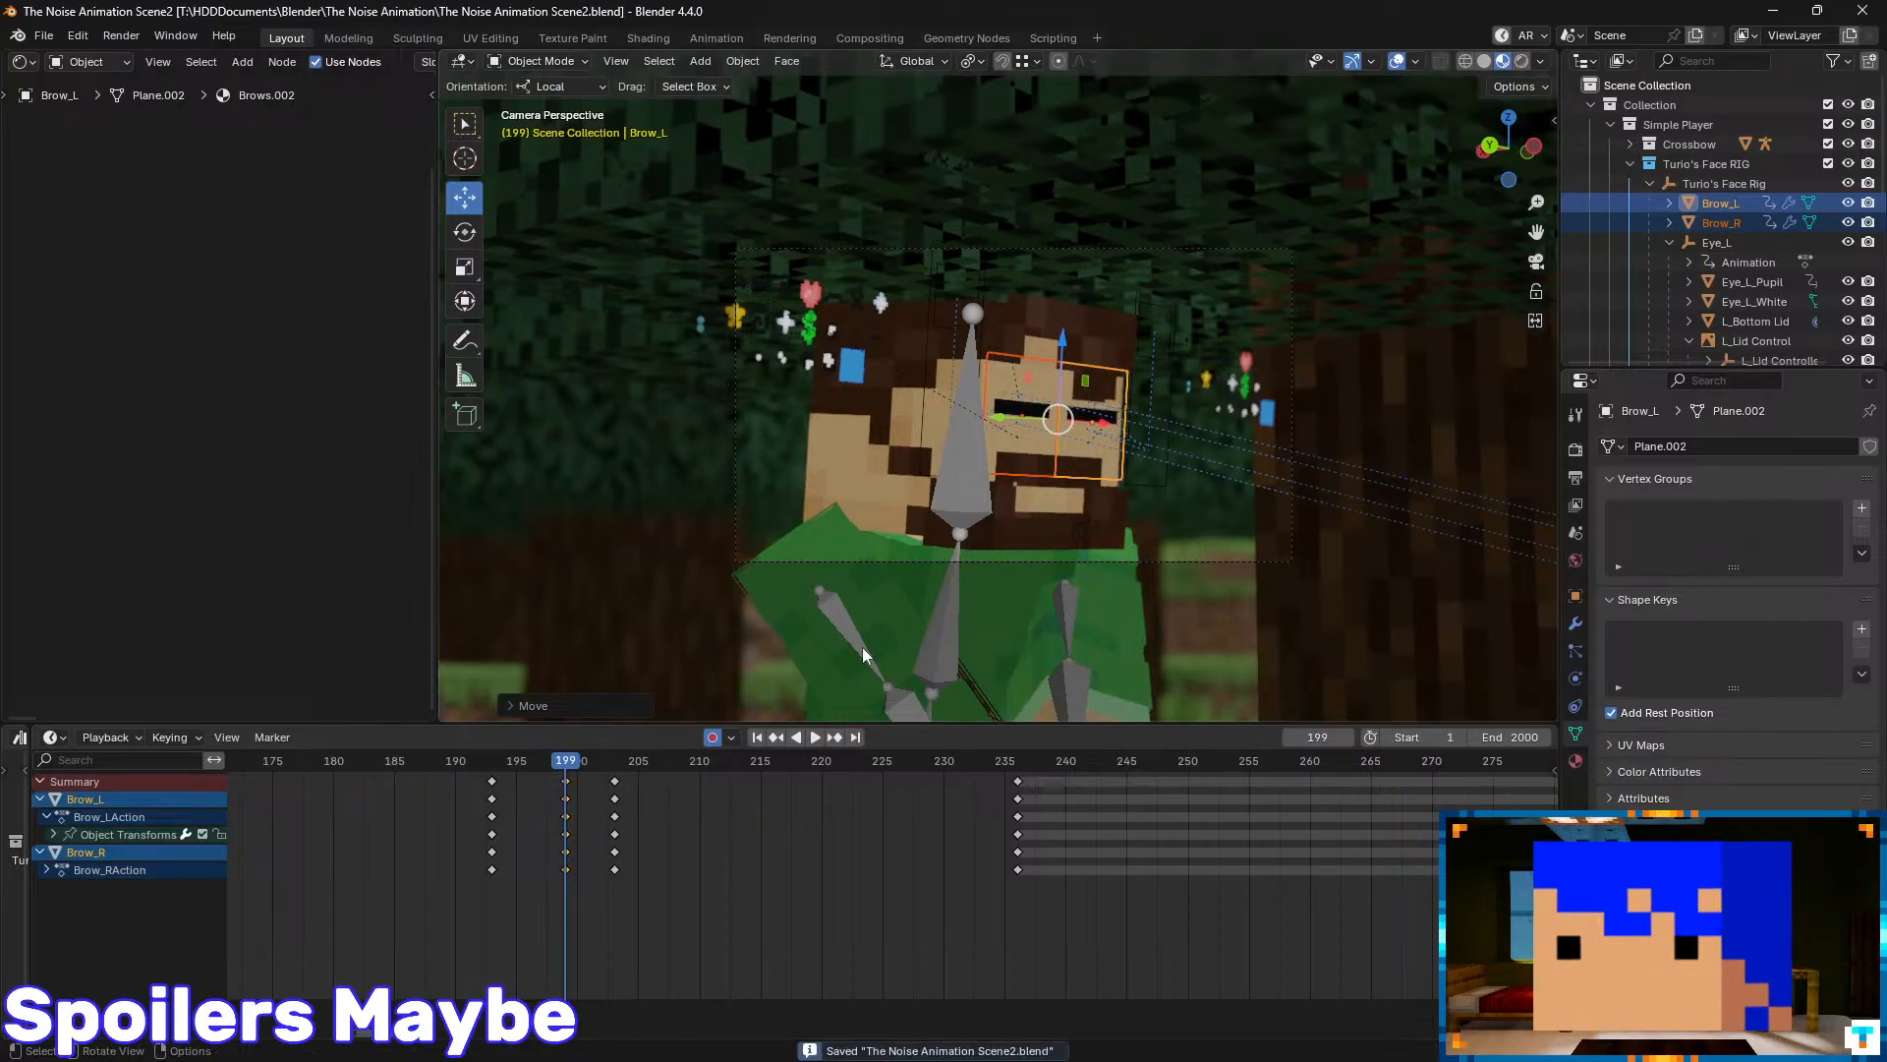
- Play on to frame 203 and raise both brows slightly along their local Z axis there
key("space")
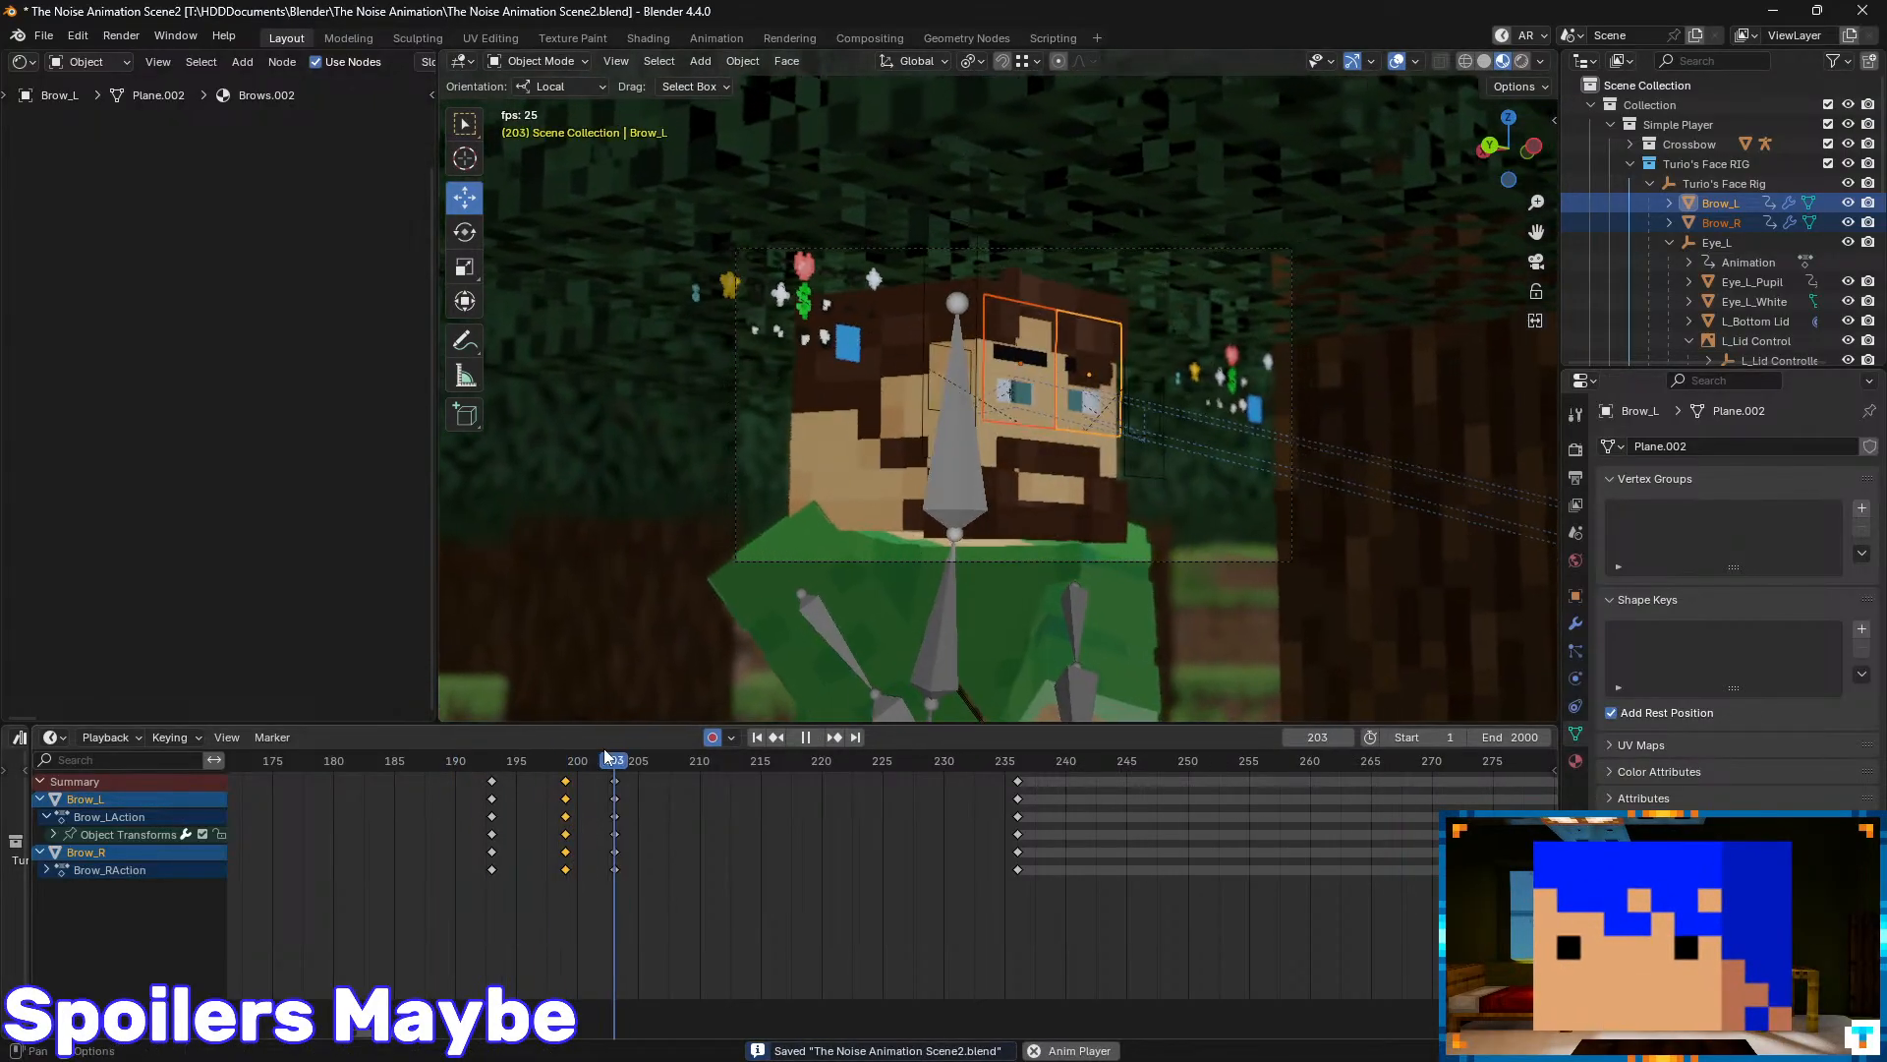
mouse_move(589, 763)
left_mouse_down()
mouse_move(539, 763)
mouse_move(688, 768)
mouse_move(556, 775)
mouse_move(610, 769)
left_mouse_up()
key("g")
key("z")
key("z")
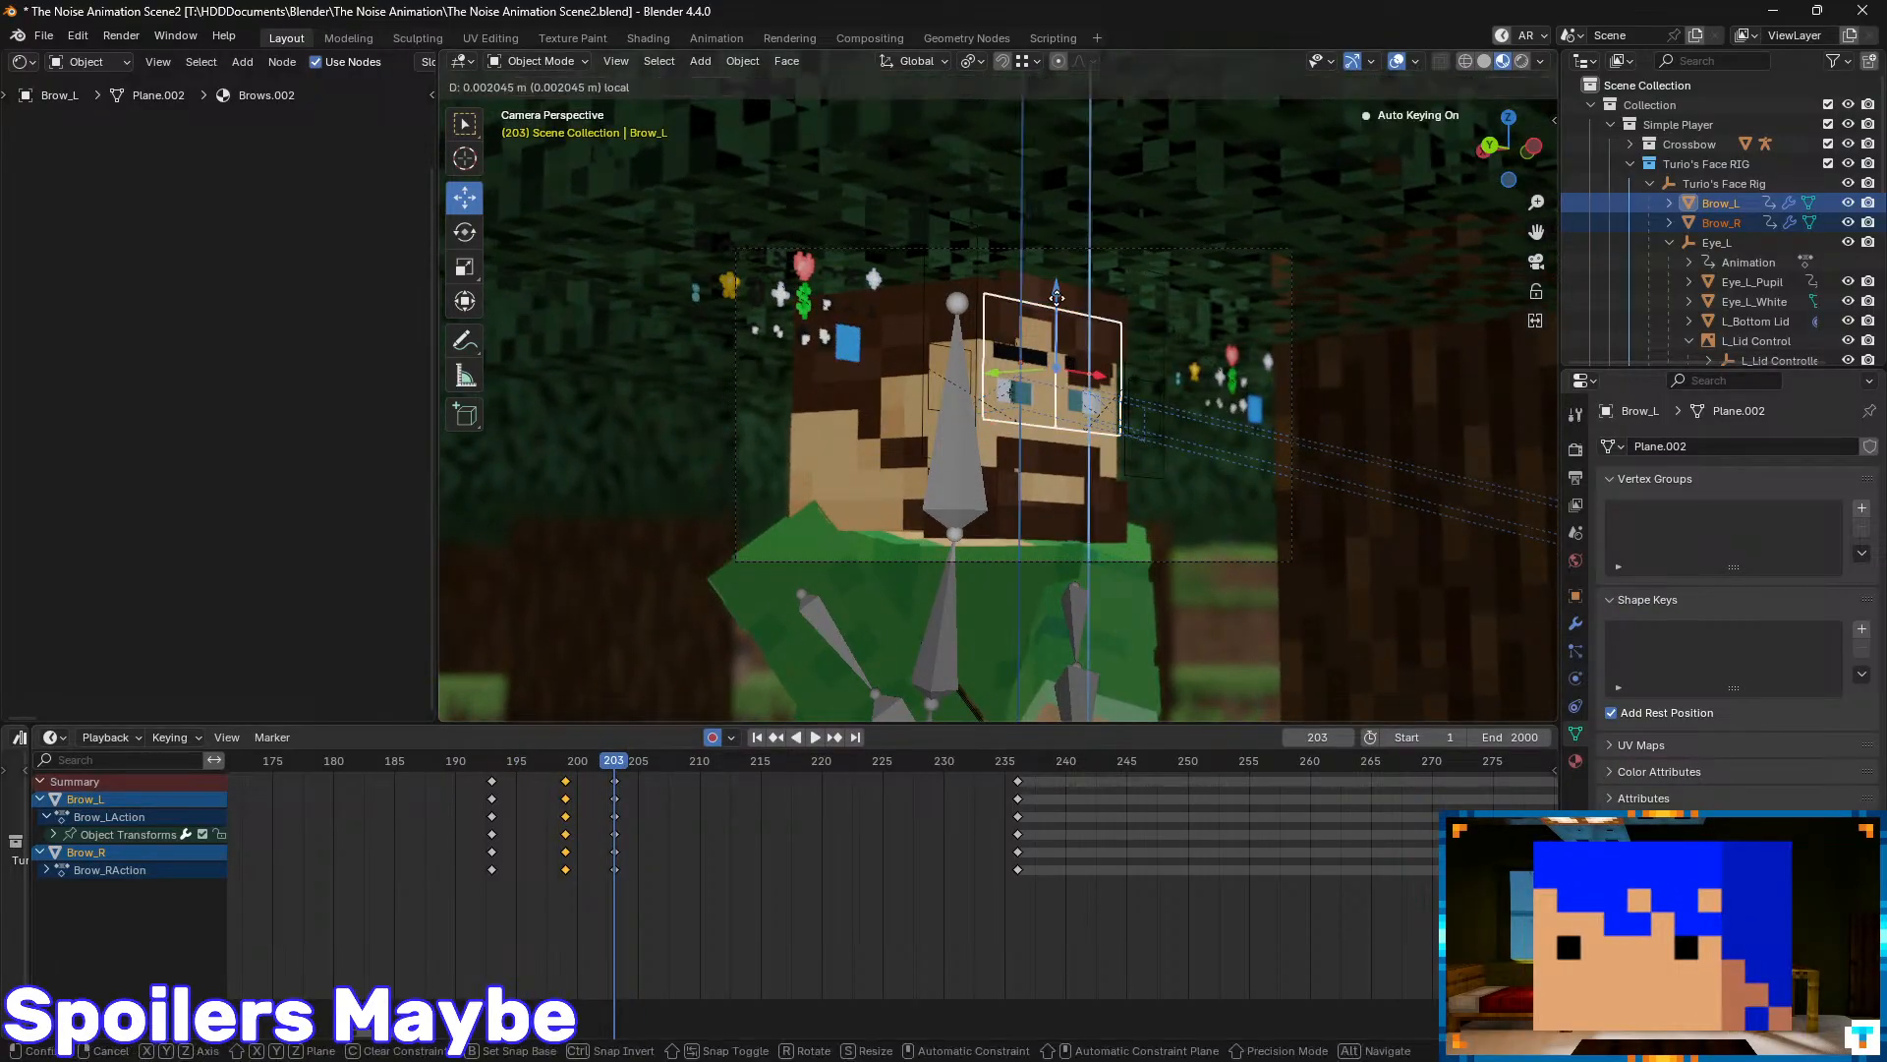
left_click(1057, 295)
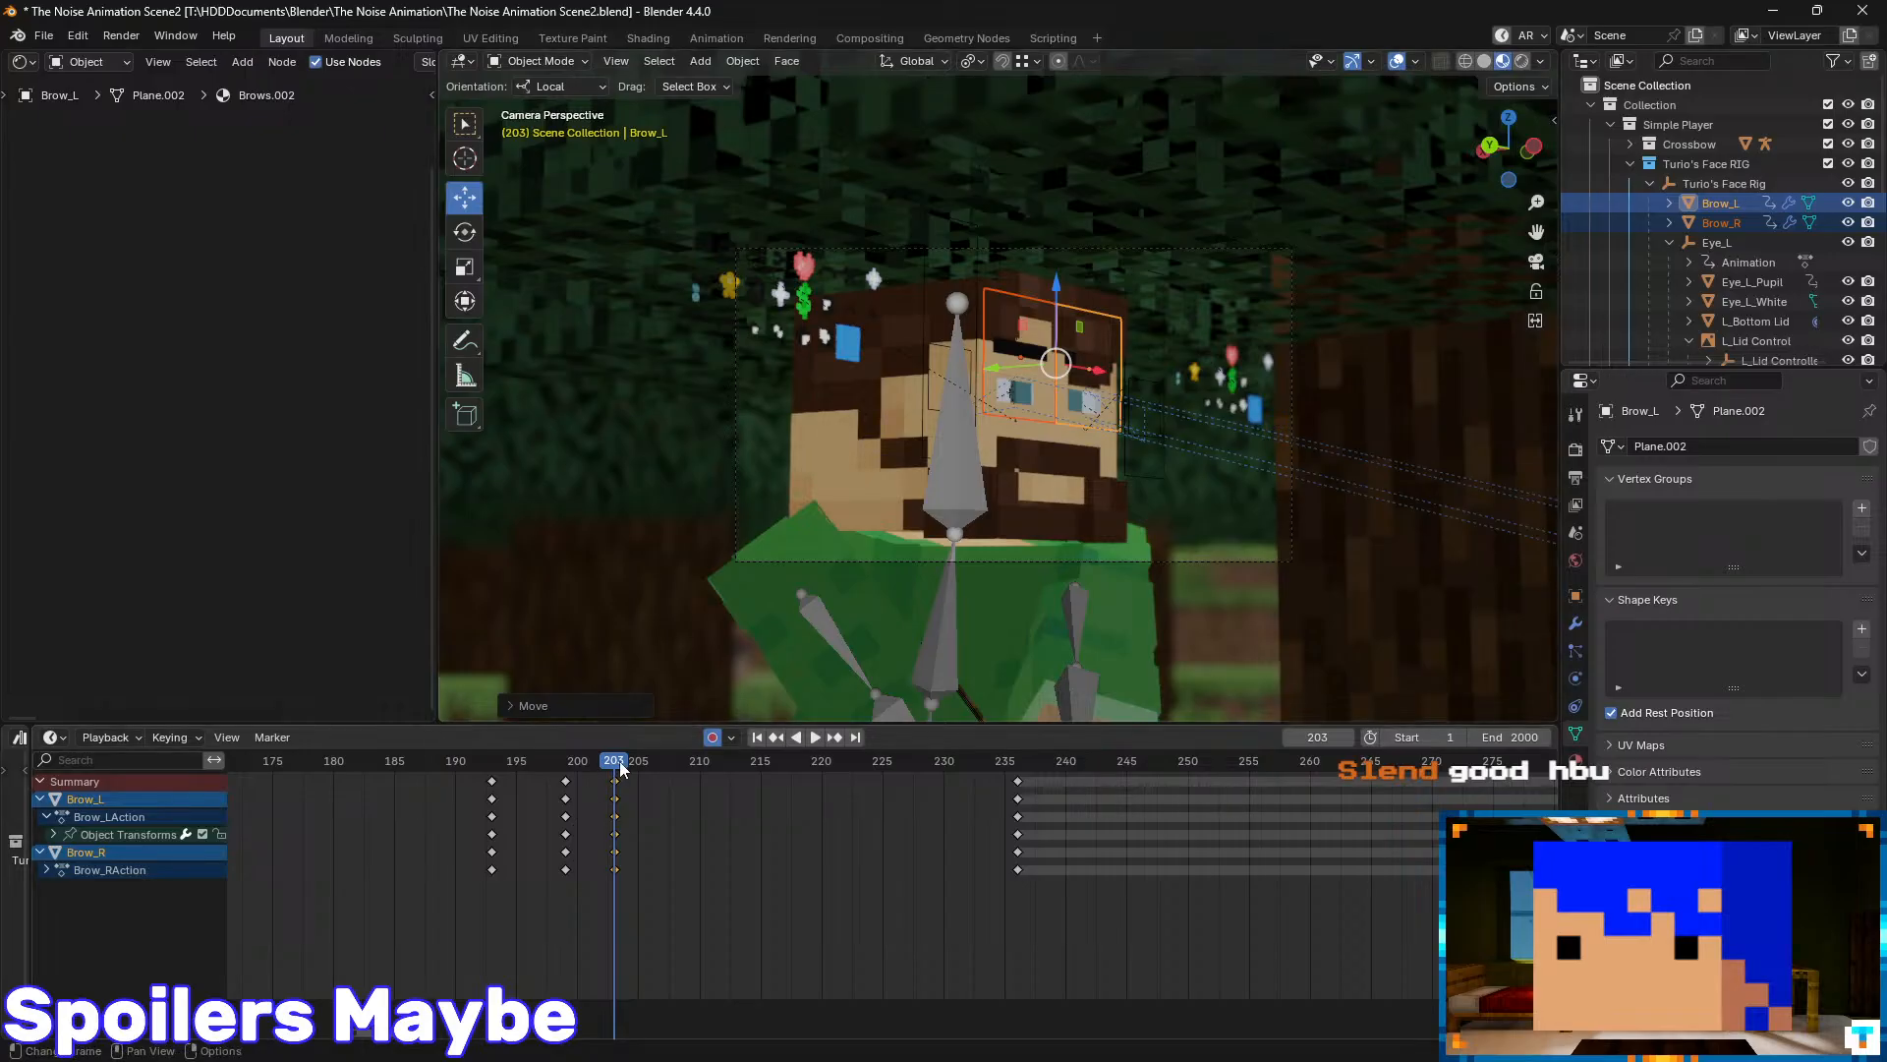
- Key both brows slightly lower at frame 207, and preview the brow motion and save the file
left_click_drag(620, 770, 663, 765)
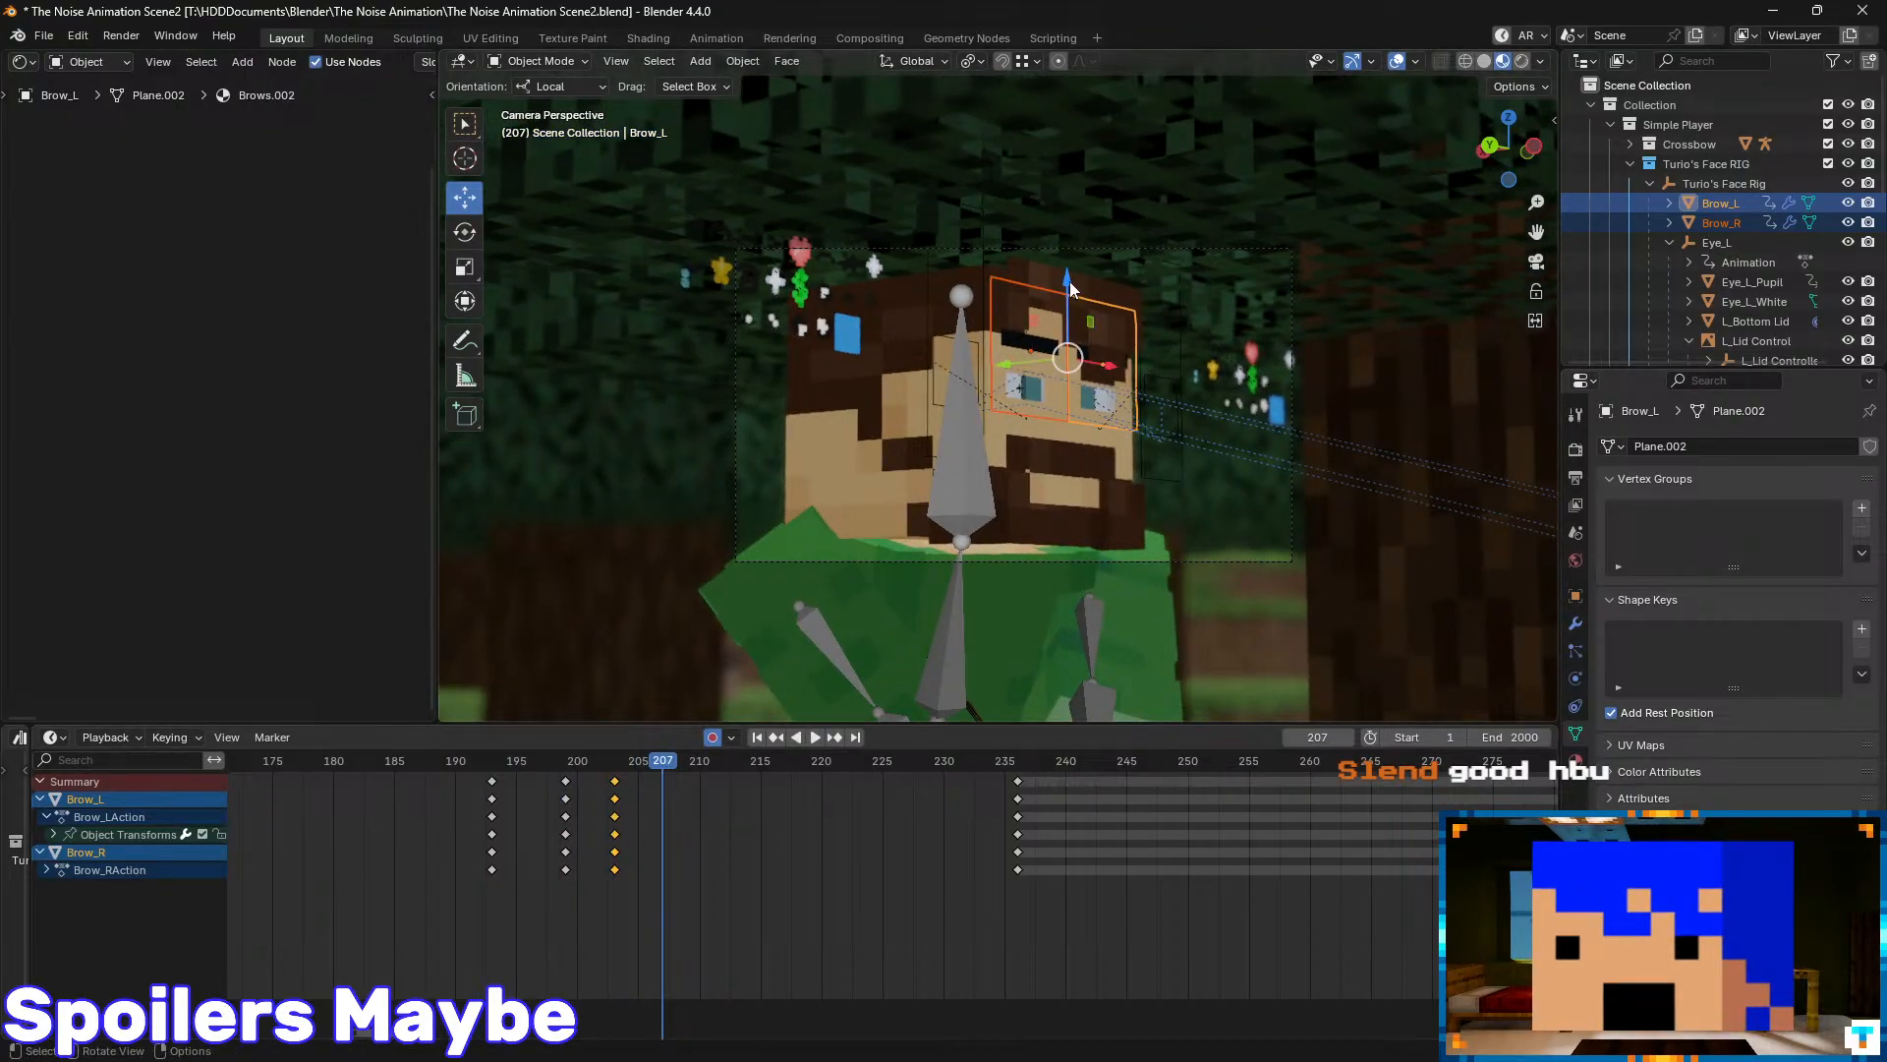
left_click_drag(1069, 281, 1072, 292)
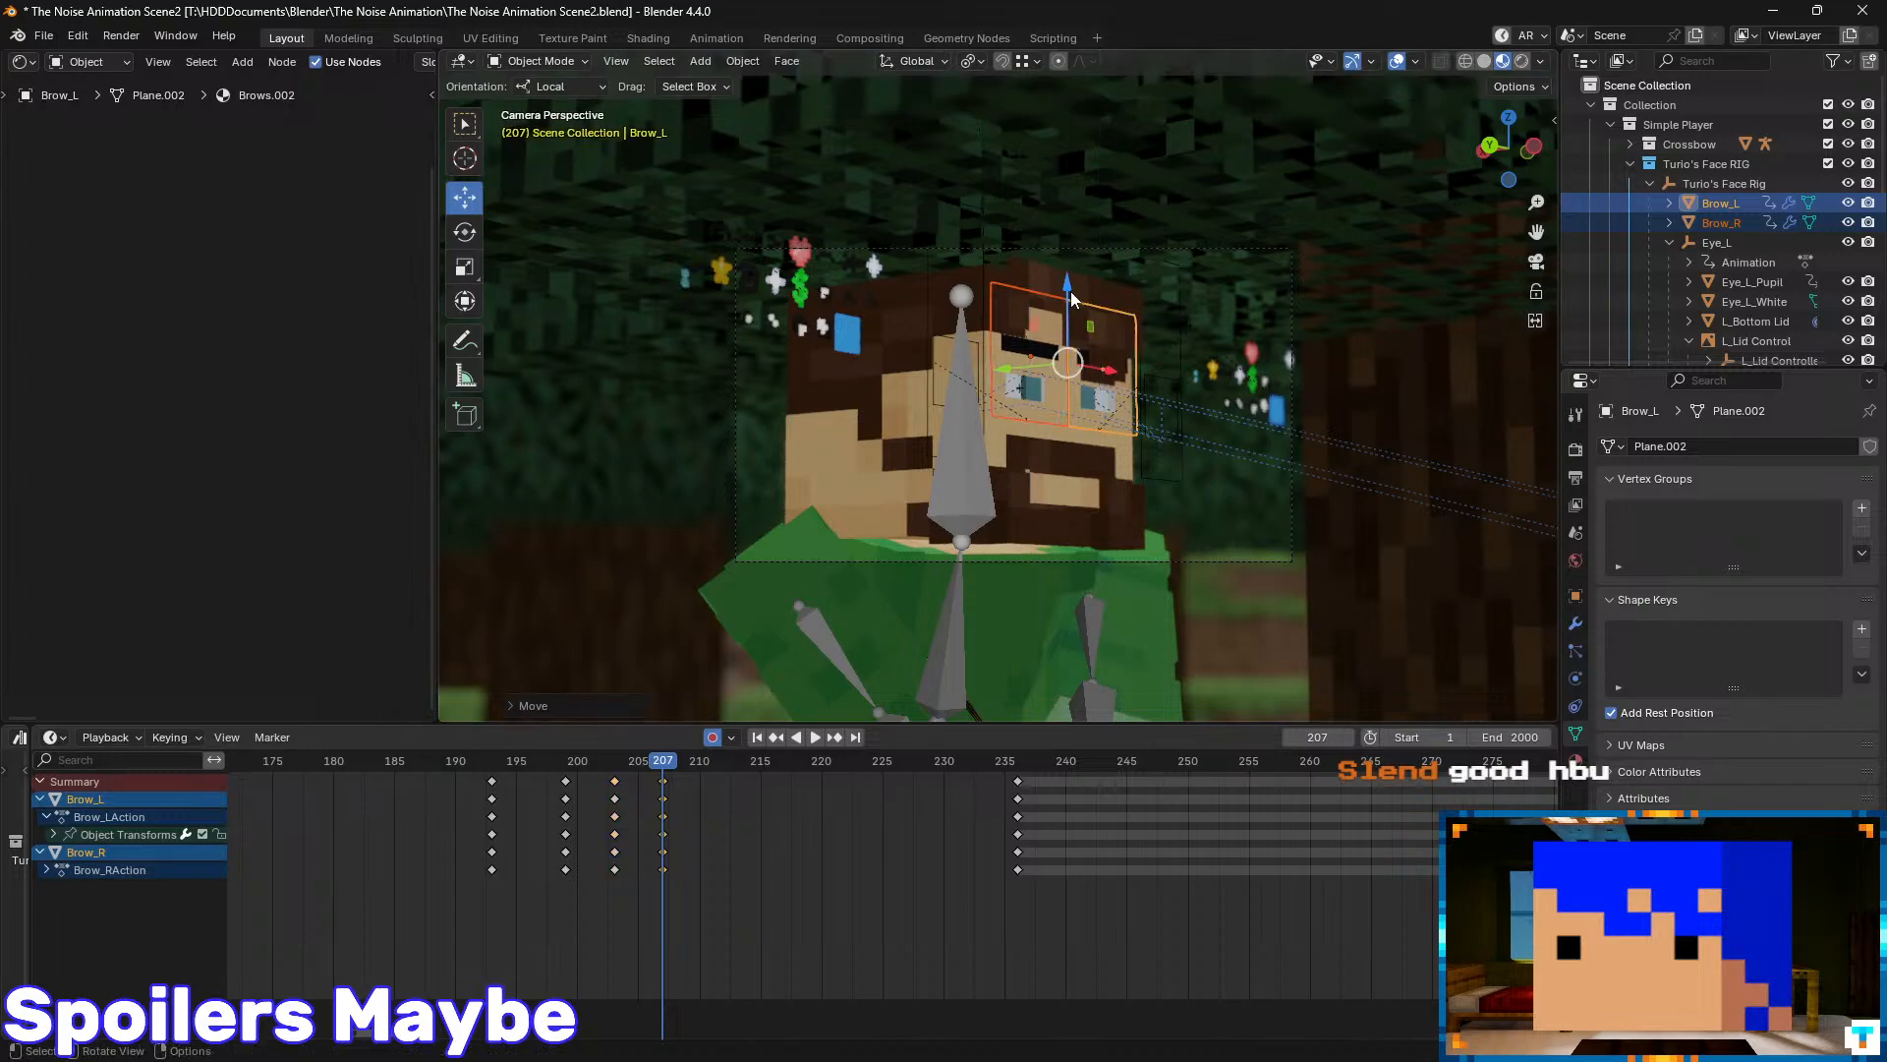
left_click_drag(638, 764, 467, 786)
key("space")
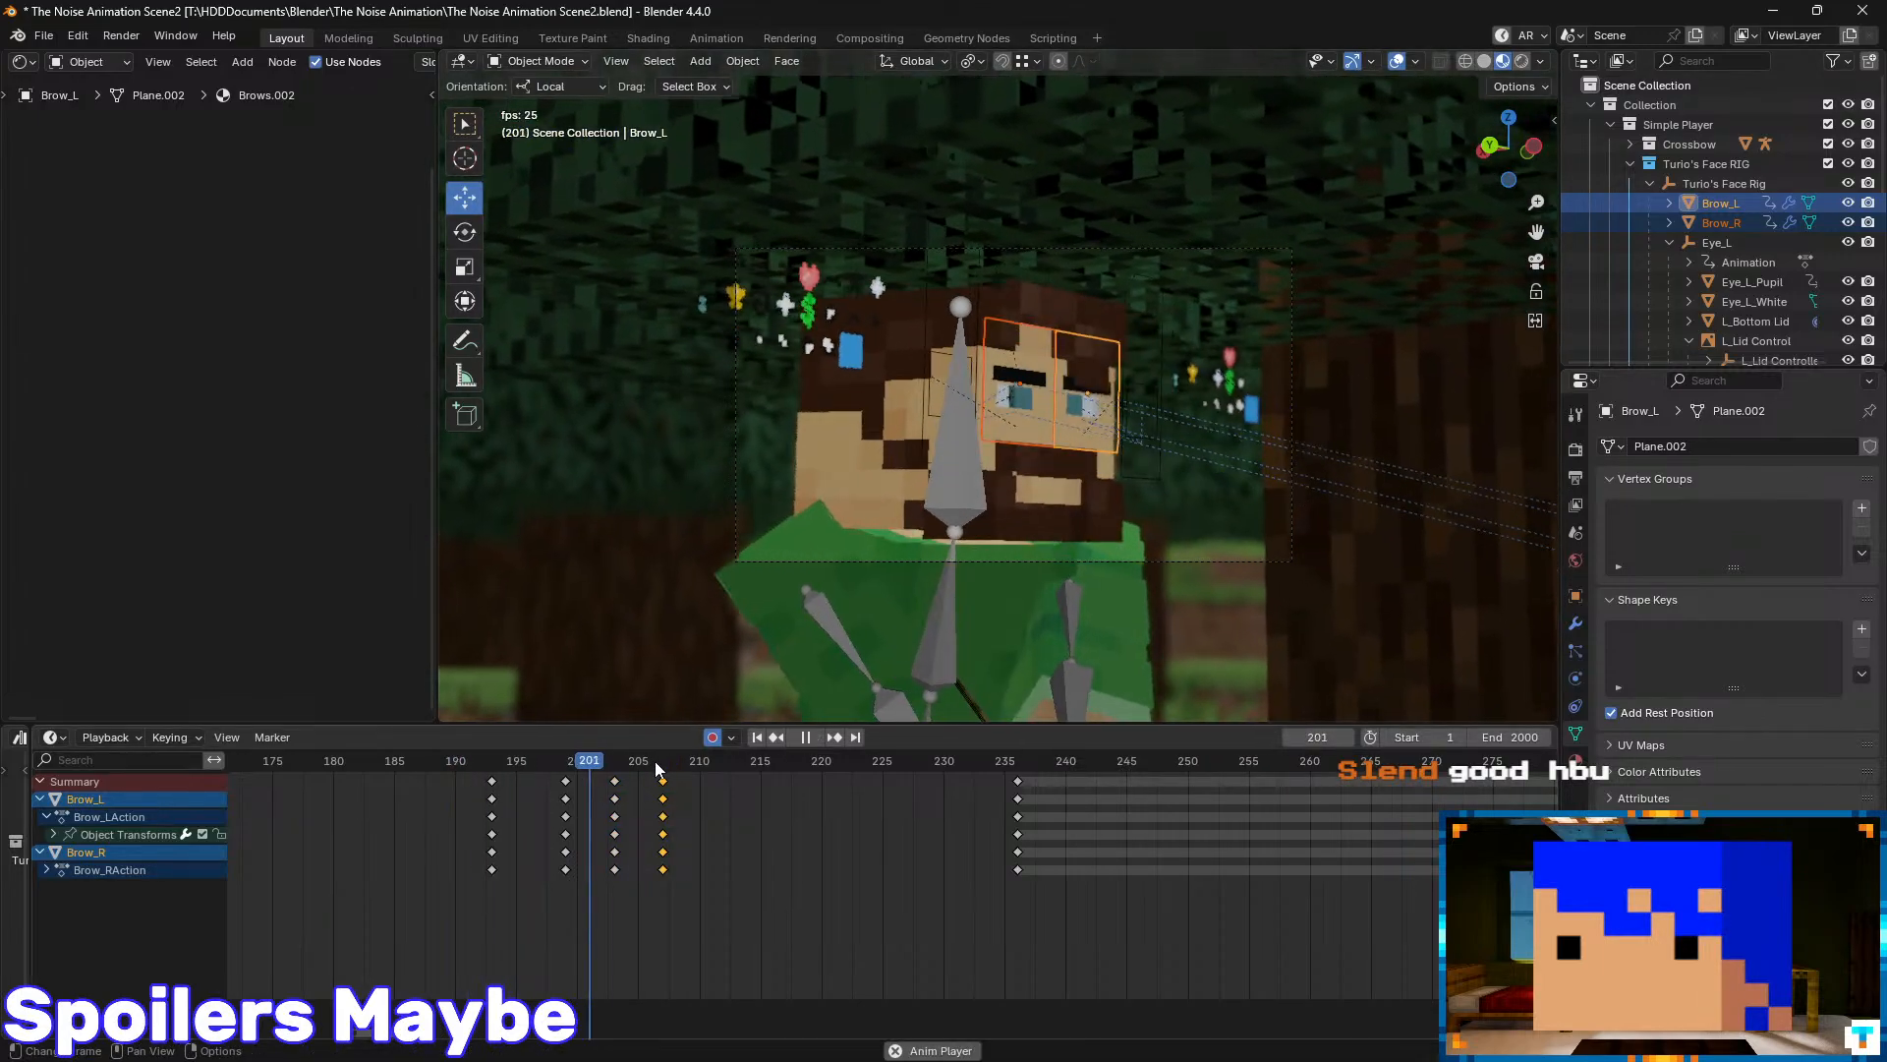
key("space")
key("ctrl+s")
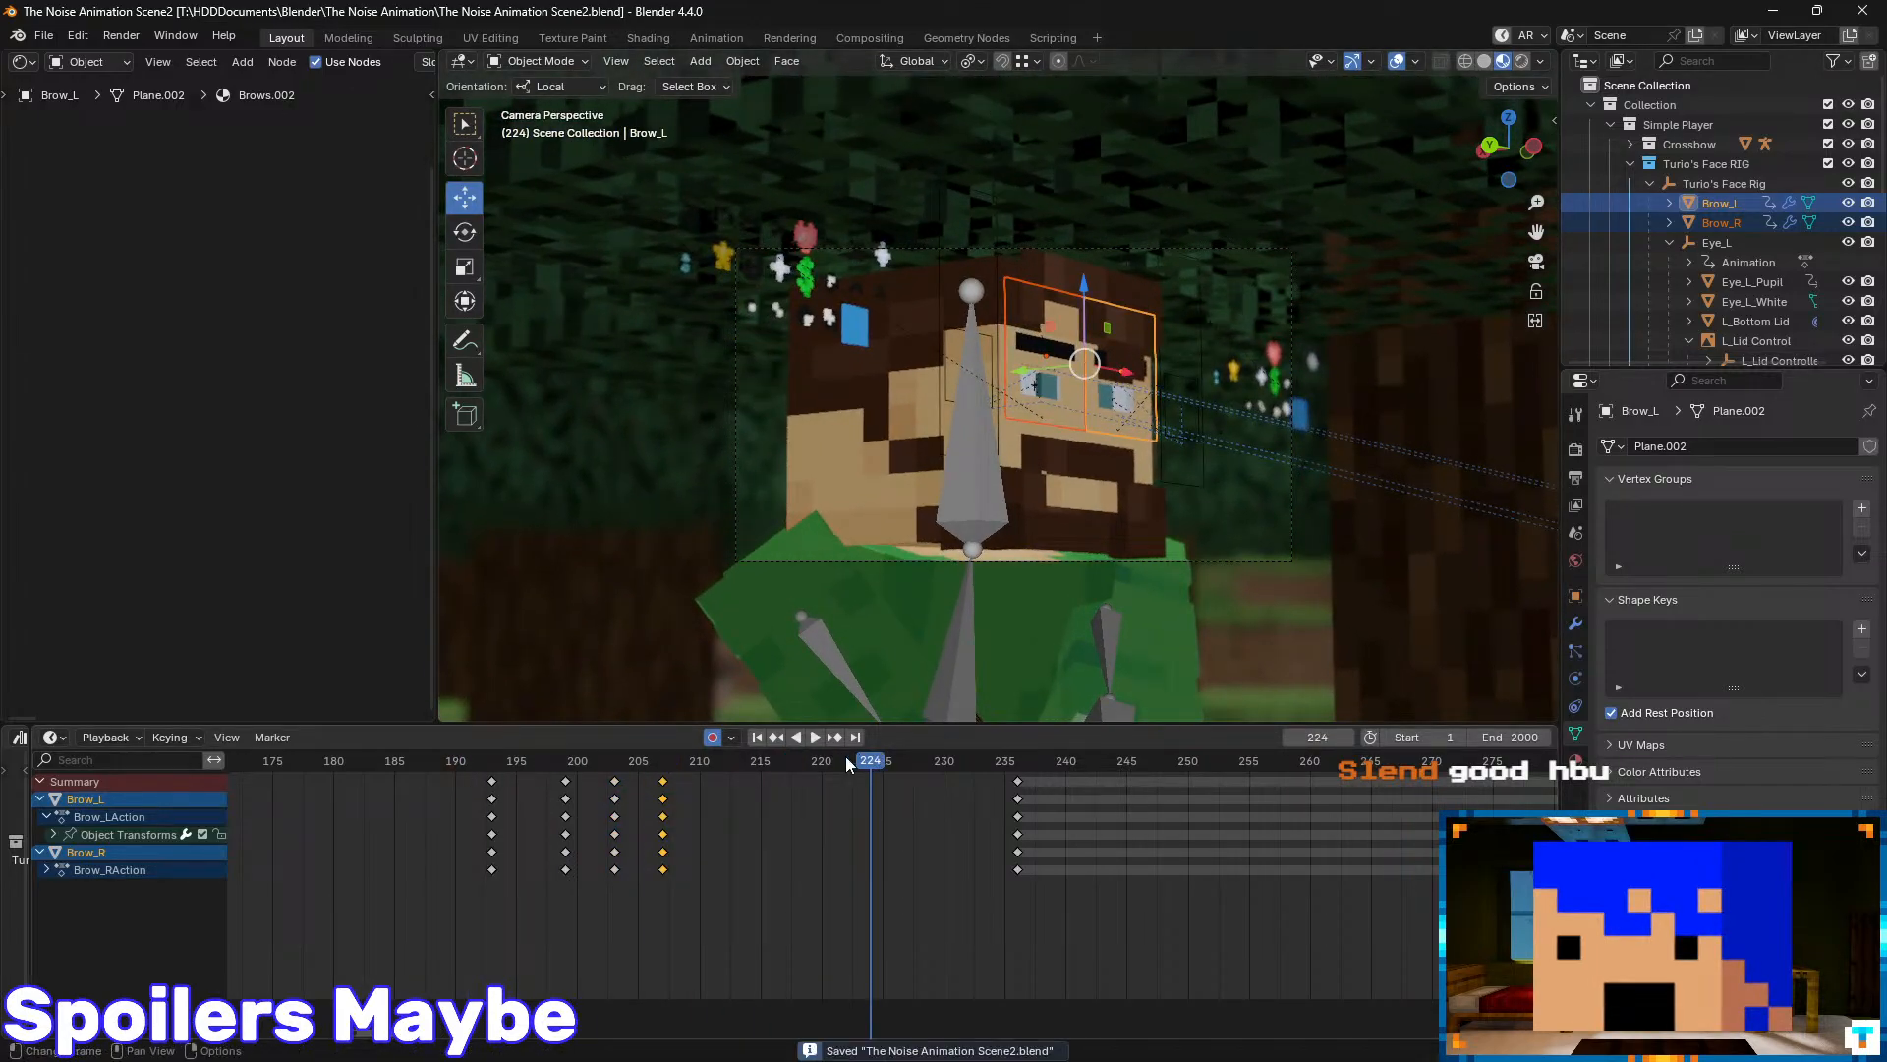
- Copy both brows' keyframes from frame 207 to frame 236 and check the playback up to the following shot
left_click(665, 781)
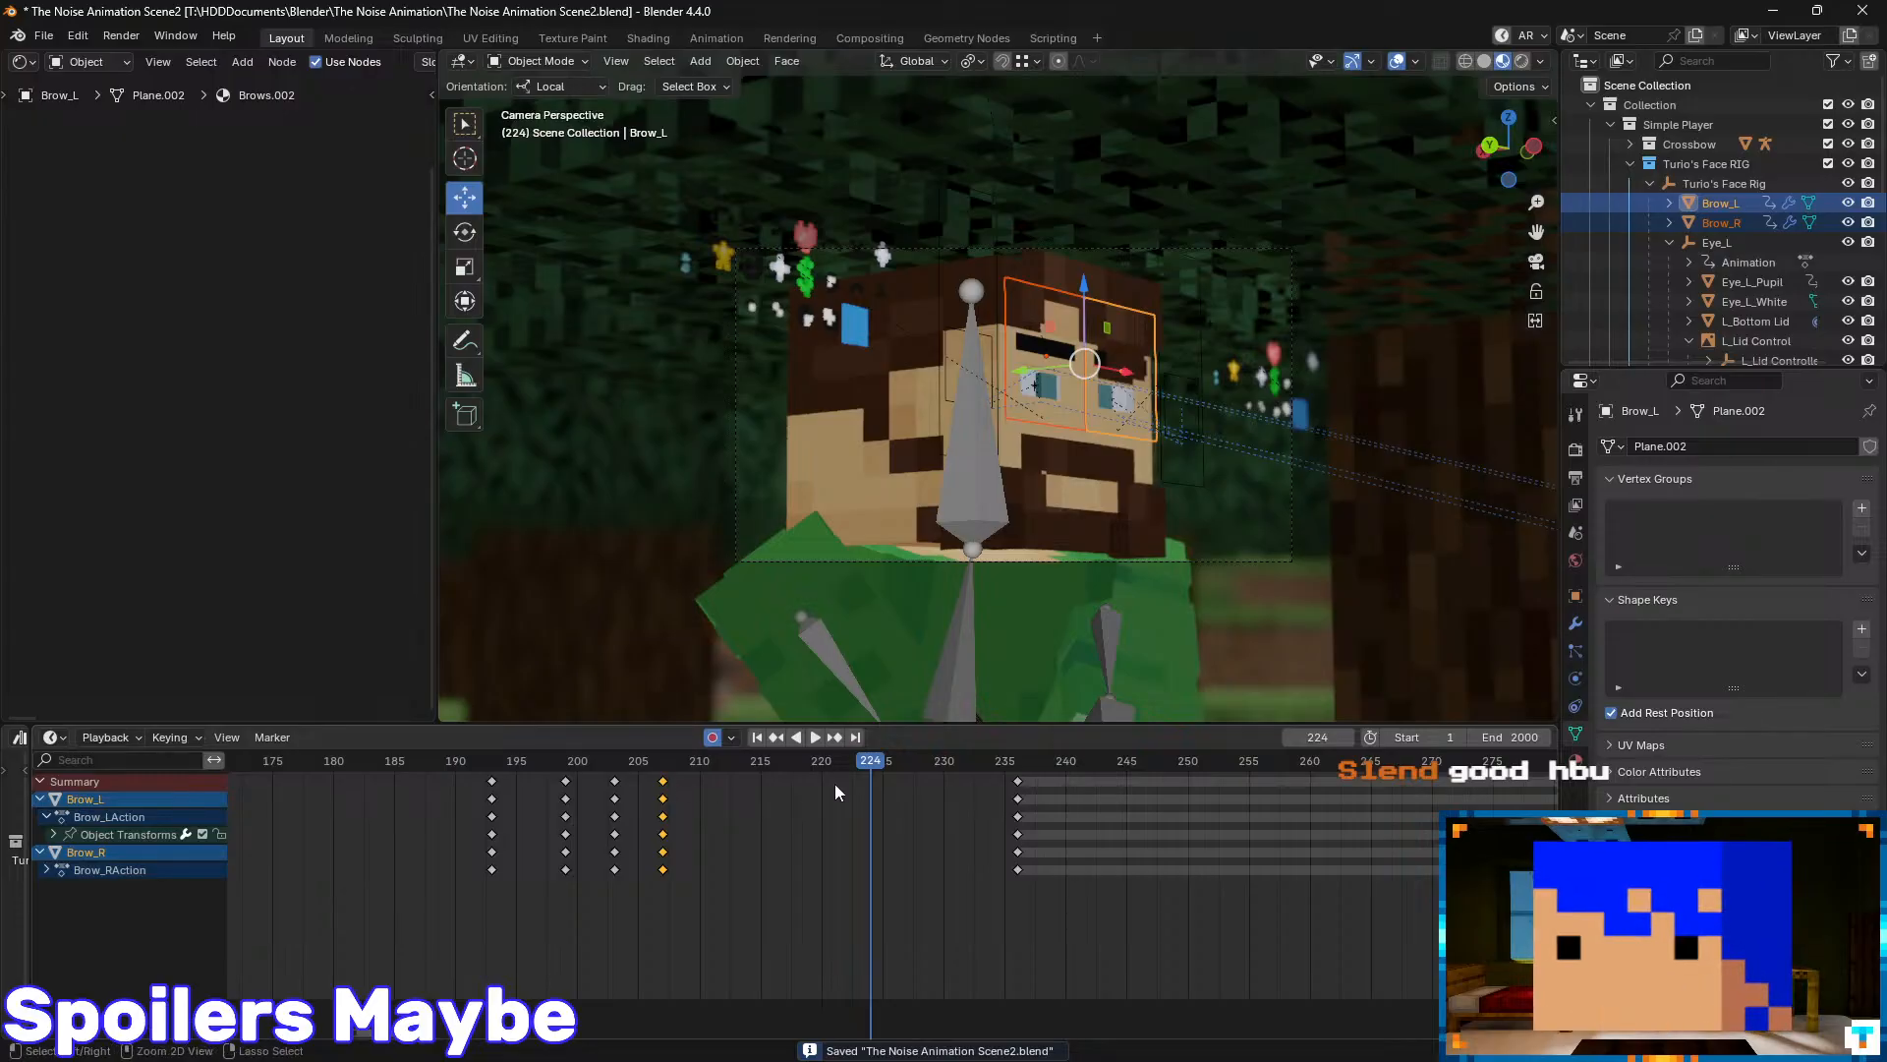
key("ctrl+c")
left_click(1021, 765)
key("ctrl+v")
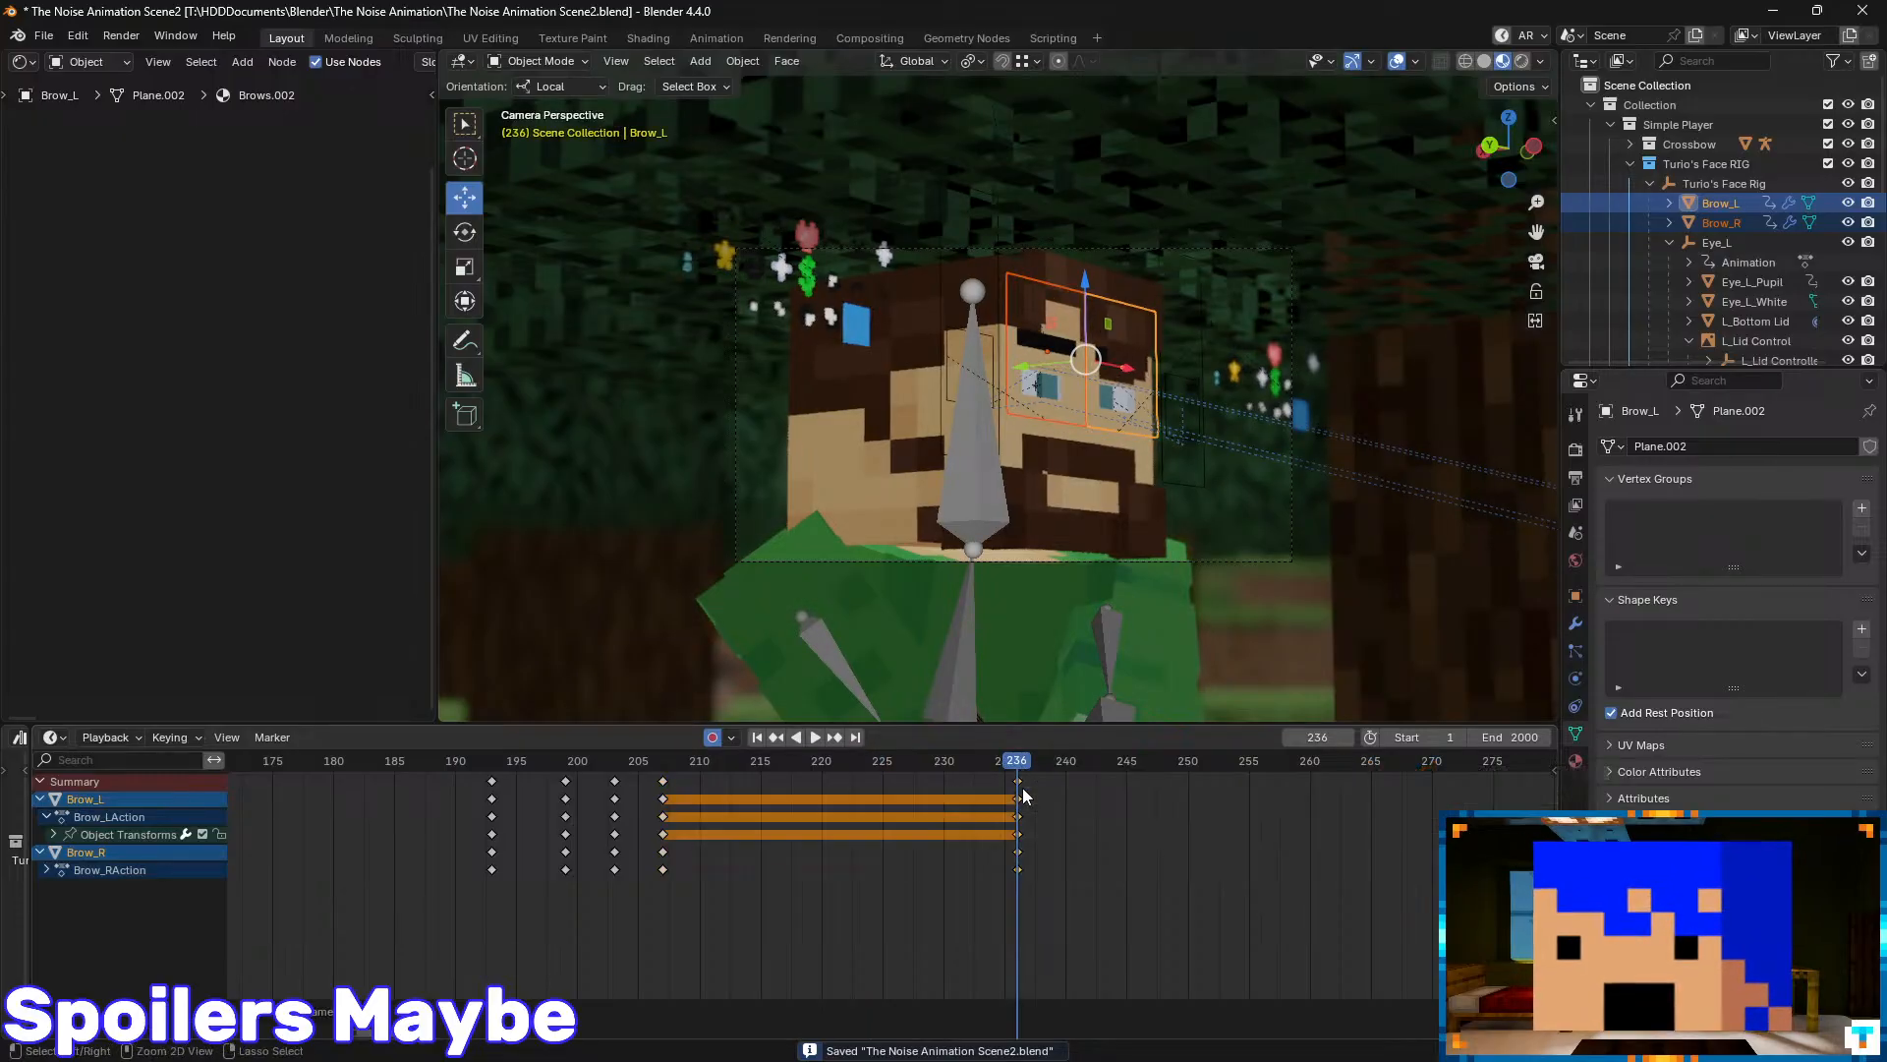
middle_click_drag(1172, 845, 908, 842)
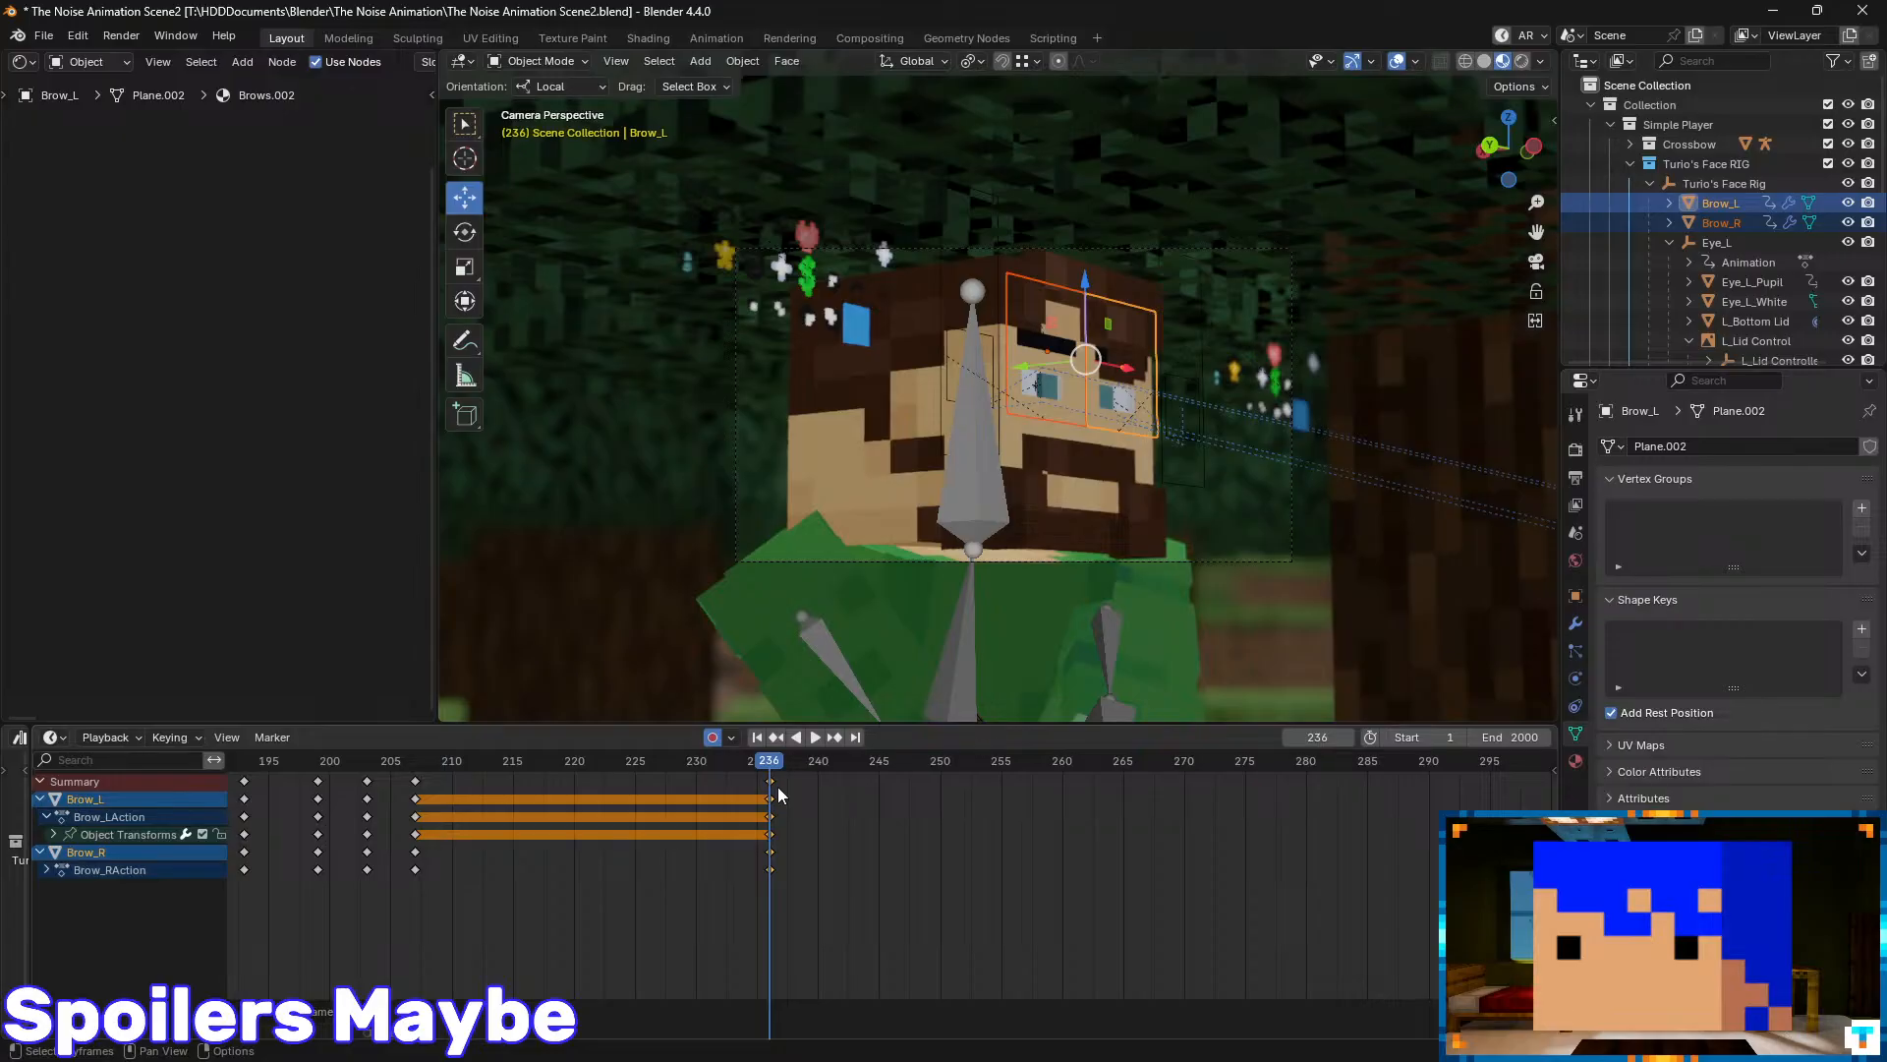
key("space")
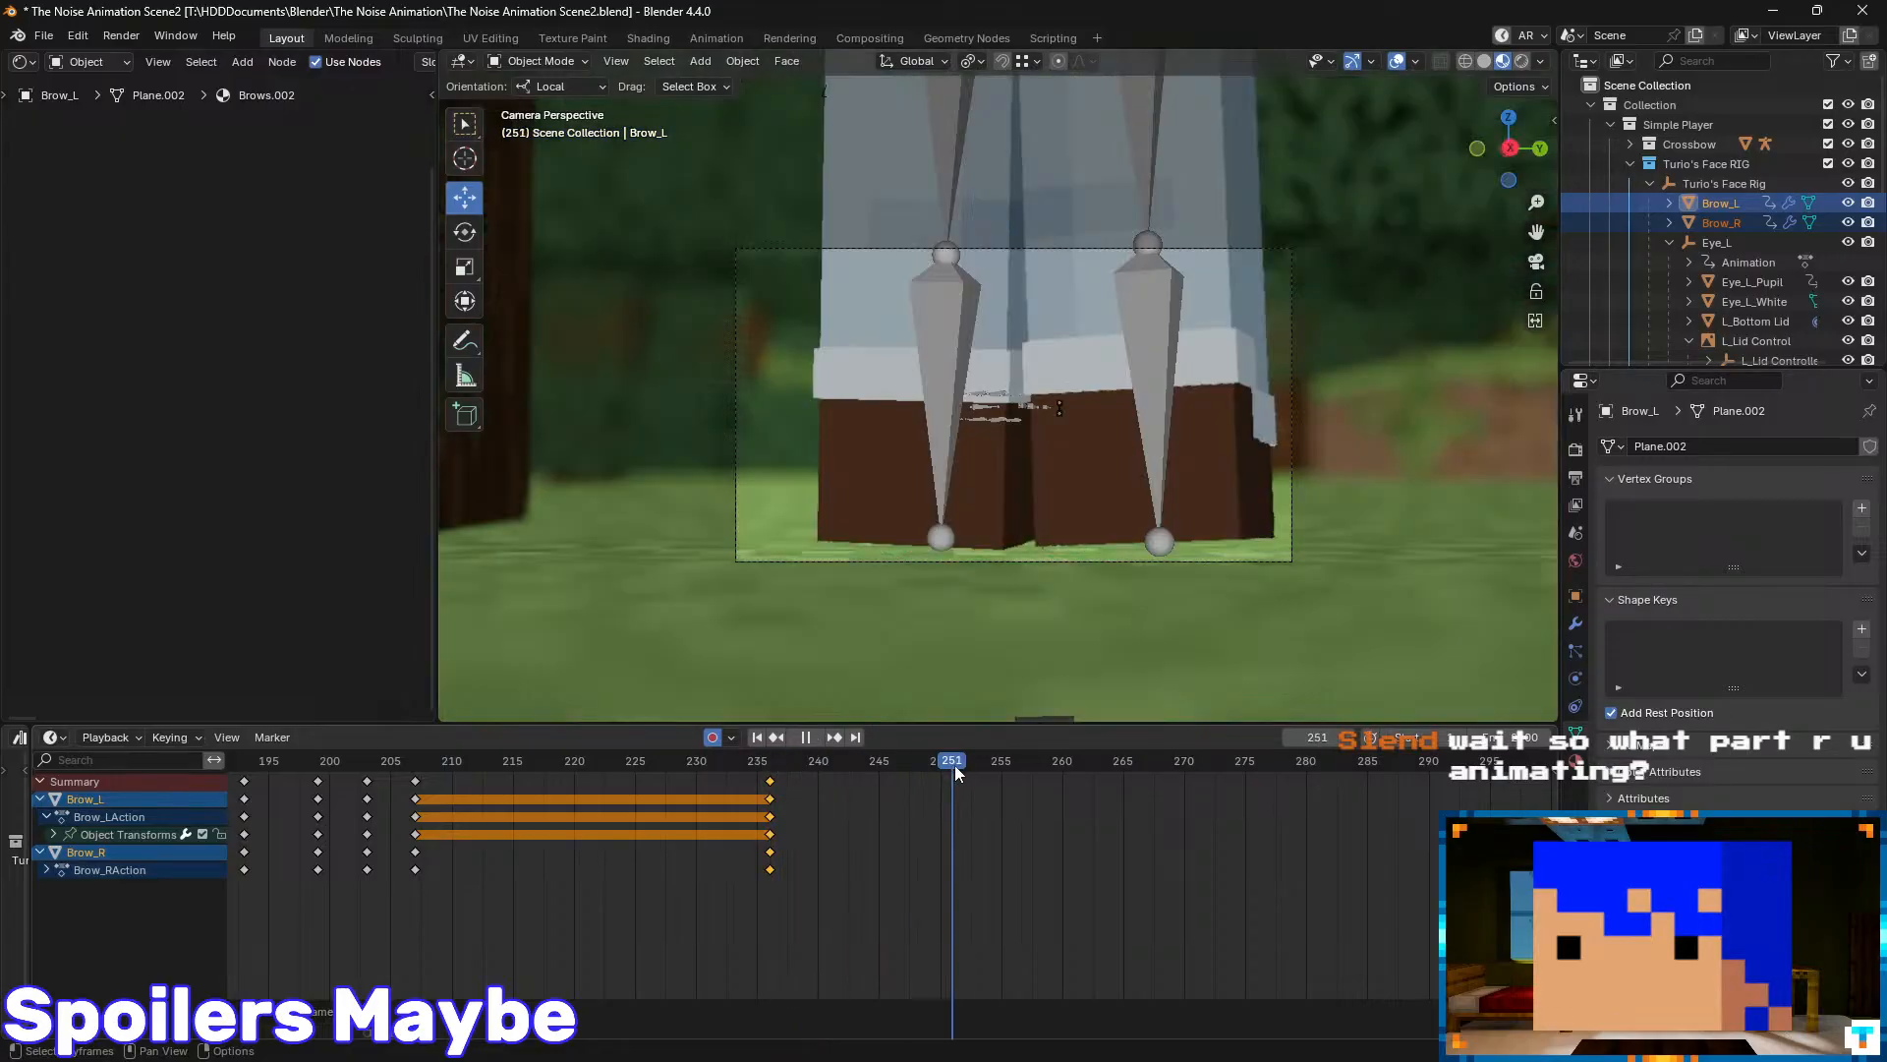
left_click_drag(986, 771, 771, 779)
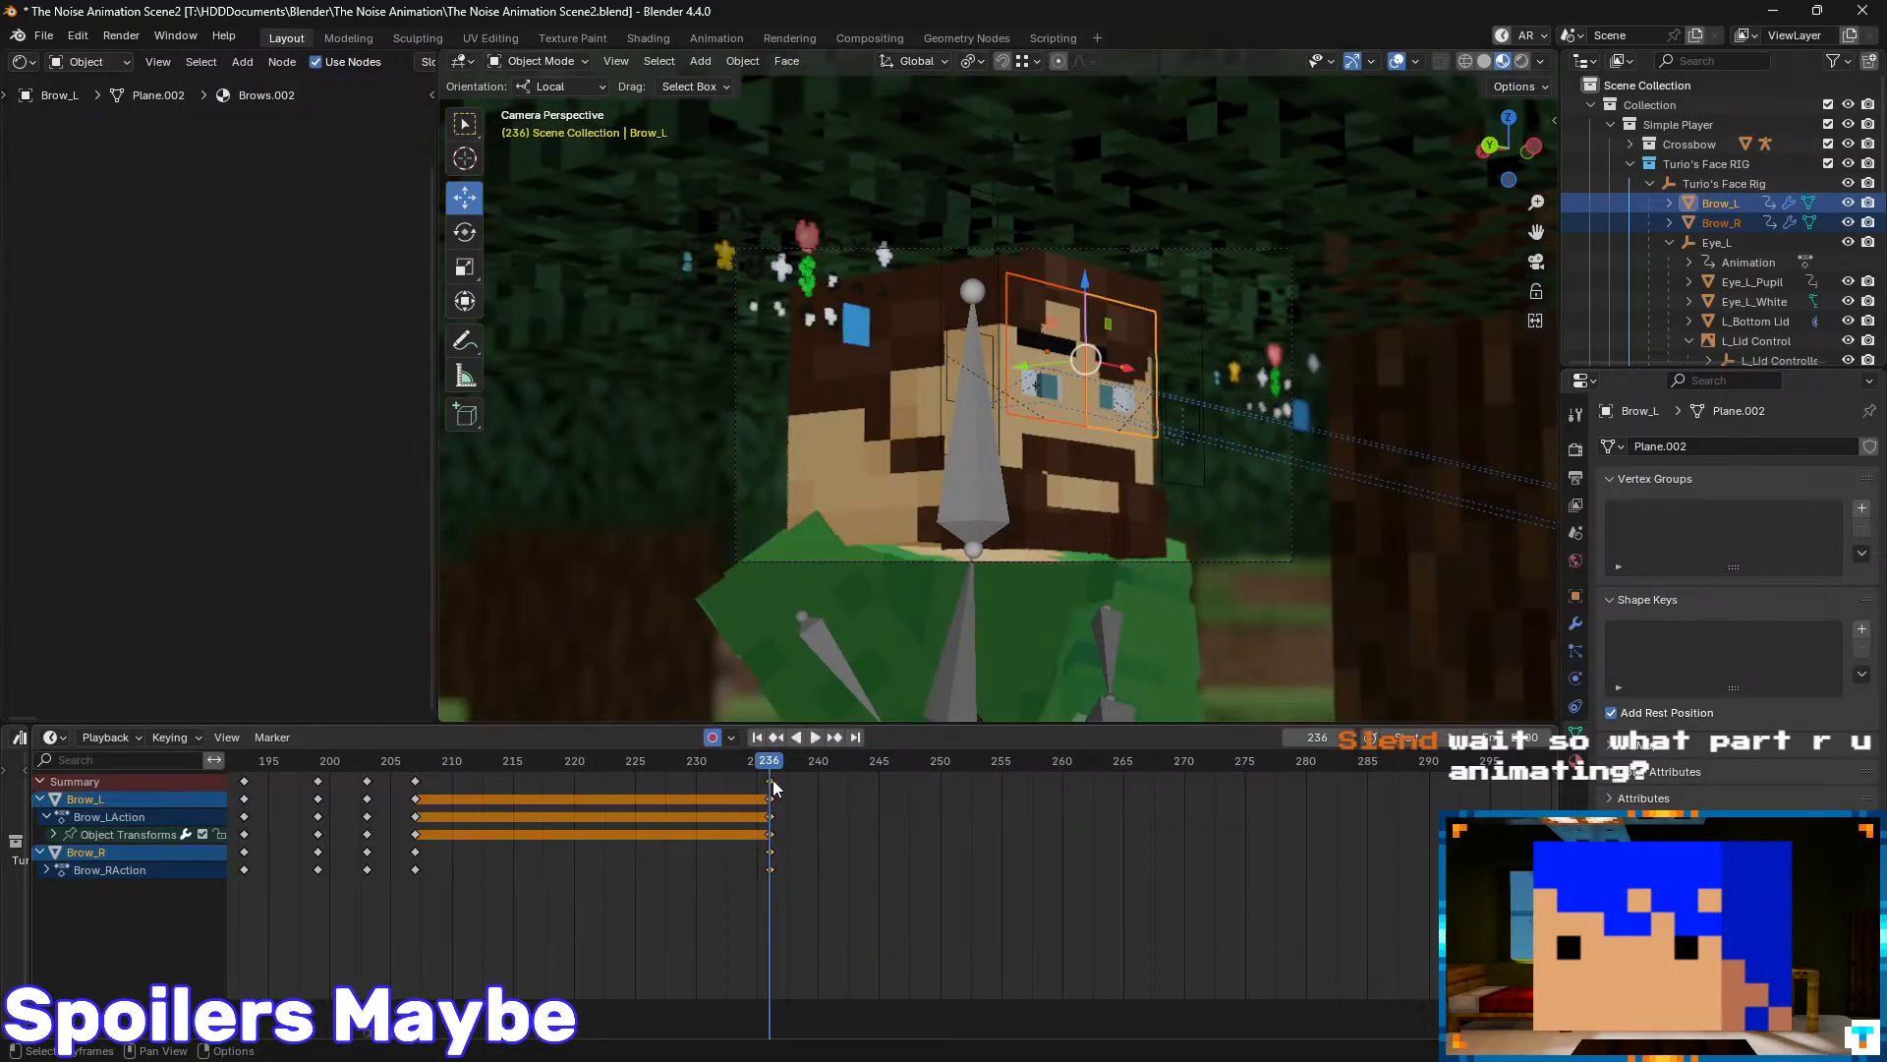
- Paste the brow keyframes at frame 625, one frame before the next brow movement, to hold the pose until there
middle_click_drag(1158, 800, 987, 798)
scroll(987, 798, "down", 14)
middle_click_drag(1253, 775, 911, 781)
scroll(1010, 800, "down", 4)
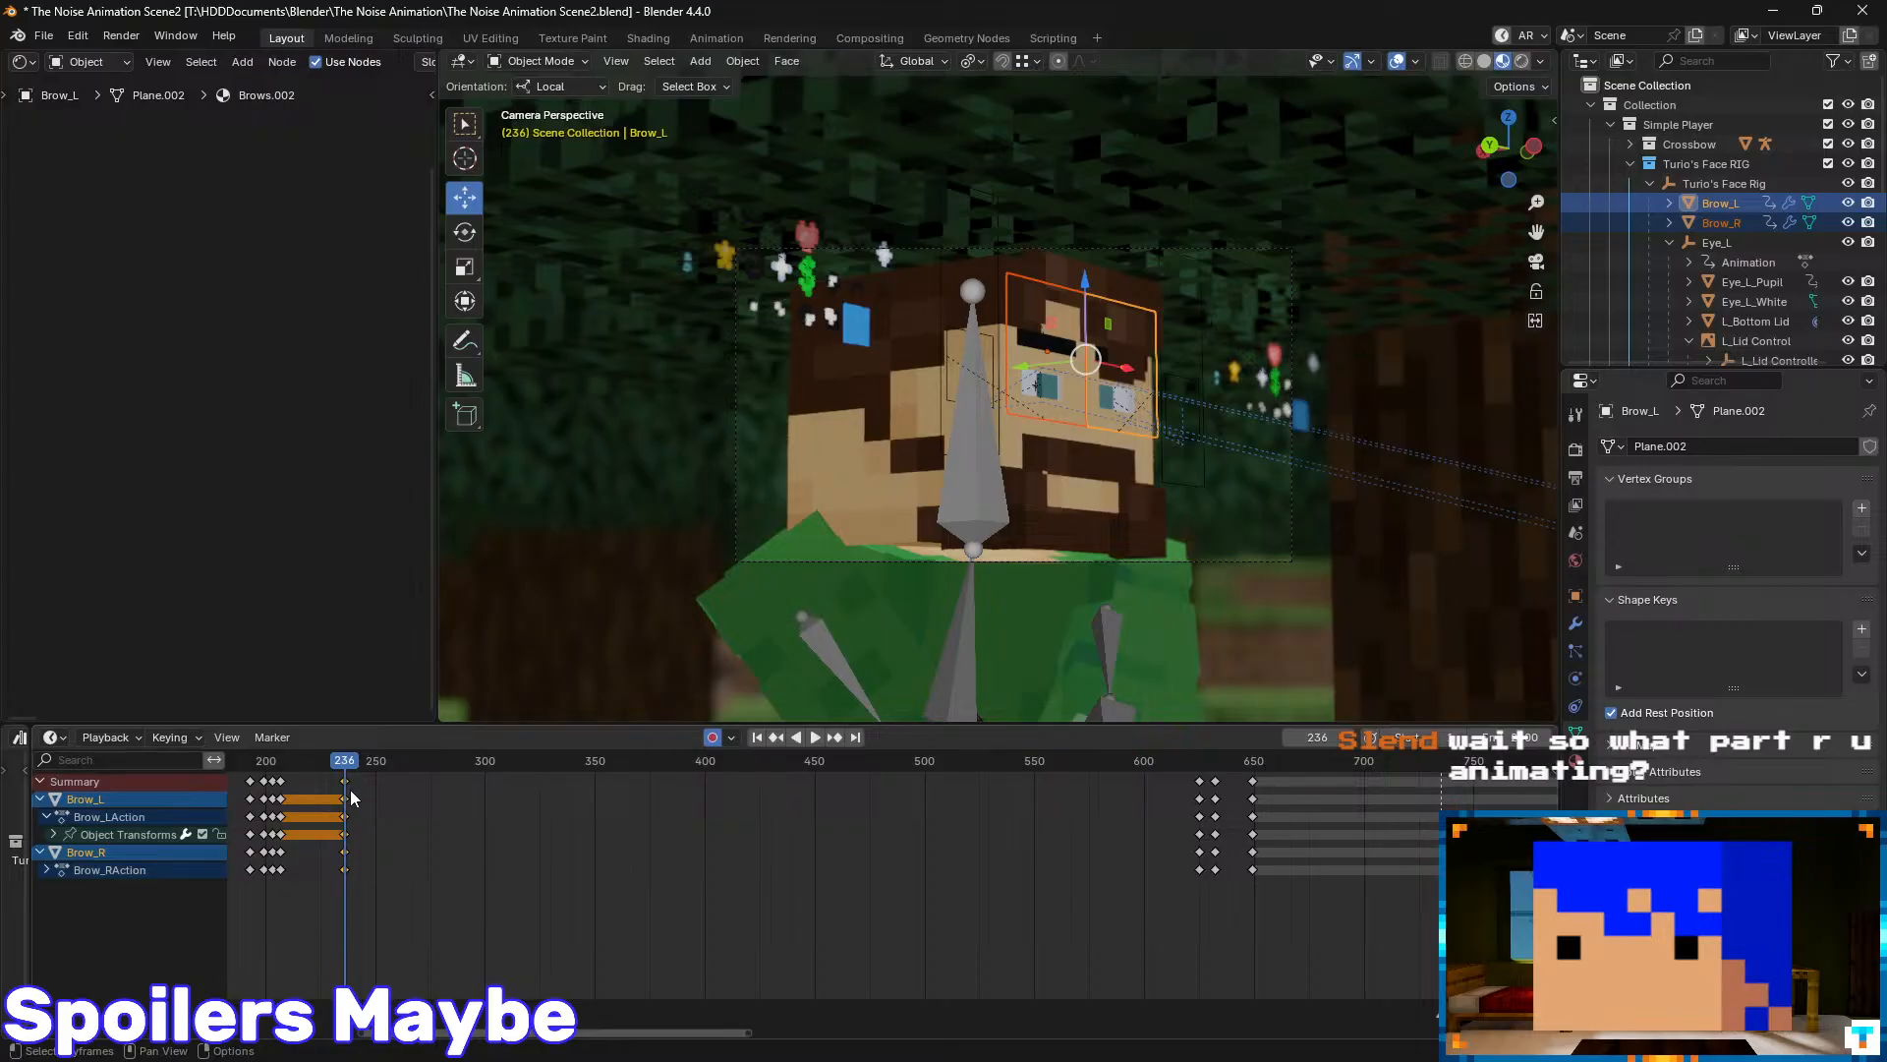
left_click(282, 781)
left_click(1203, 763)
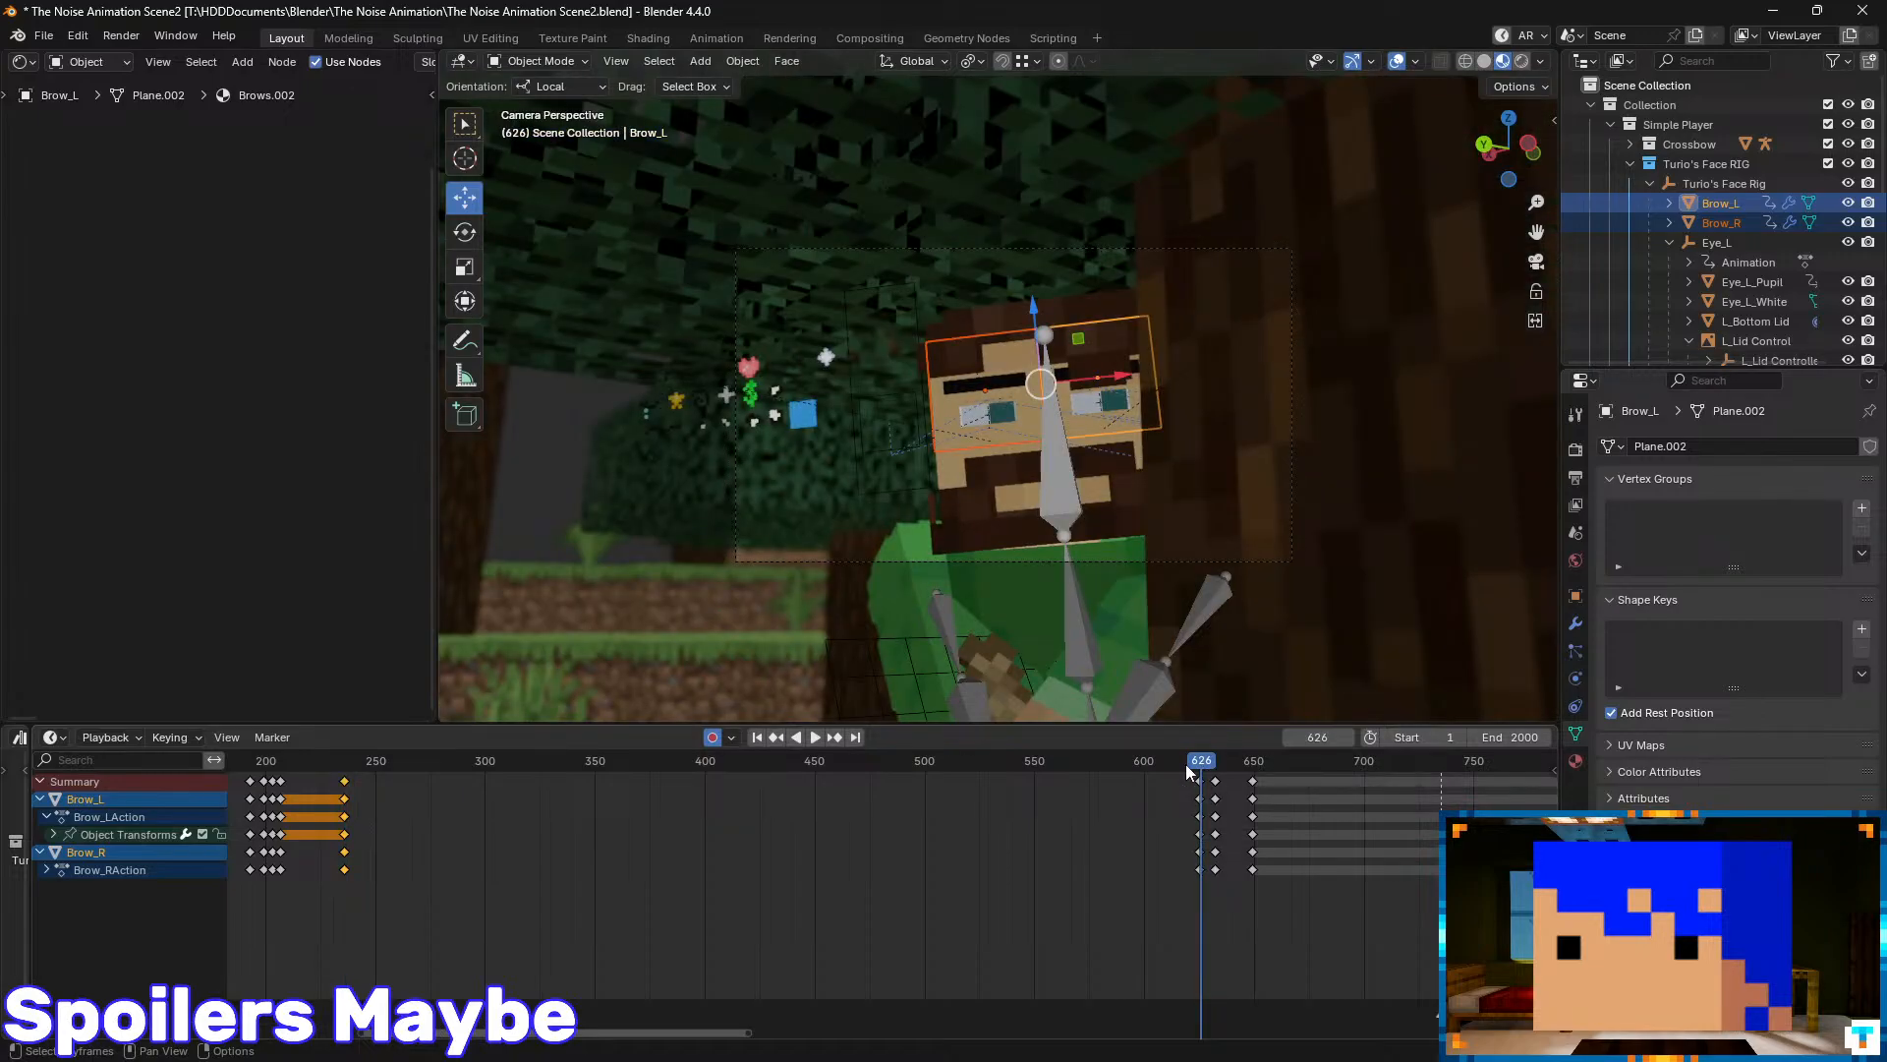
key("Left")
key("ctrl+v")
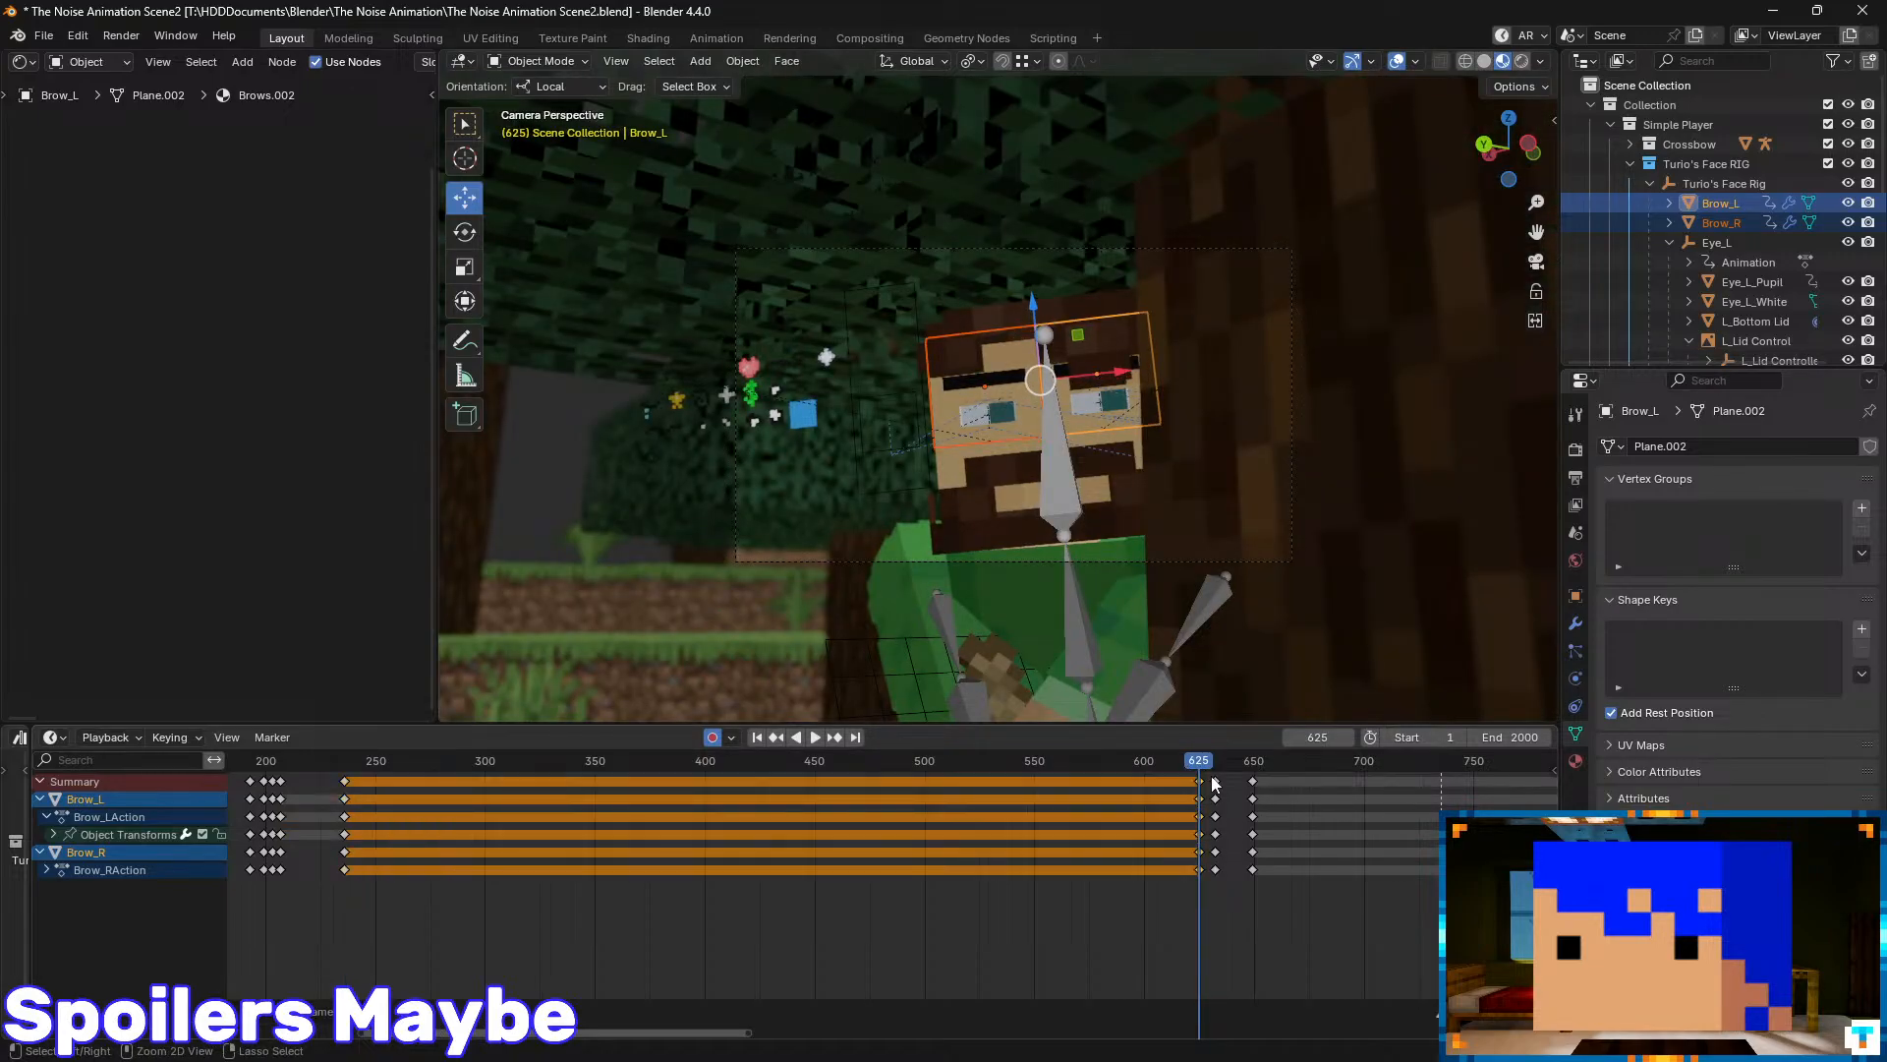
- Return to frame 207, save the scene file, and scrub on to frame 222 to check the brow pose
left_click_drag(302, 762, 281, 763)
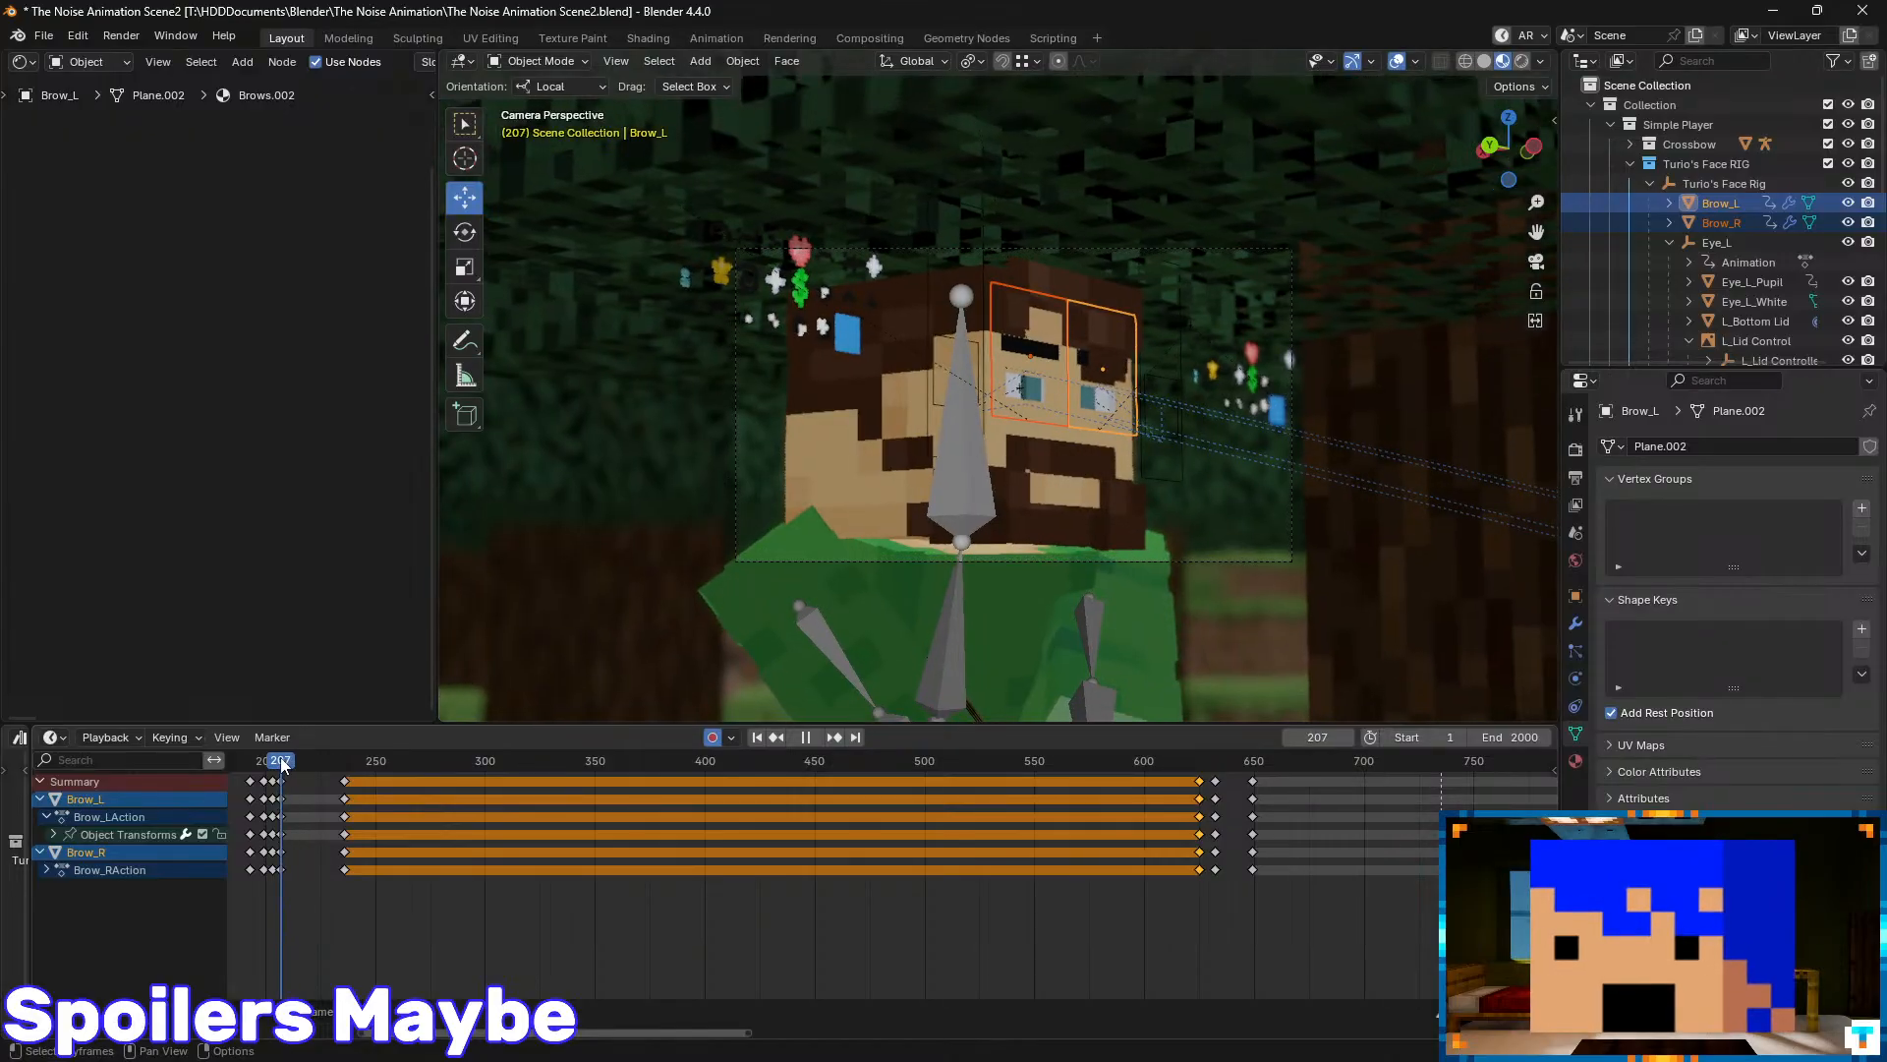
scroll(320, 816, "up", 7)
middle_click_drag(364, 822, 1258, 847)
scroll(775, 834, "up", 15)
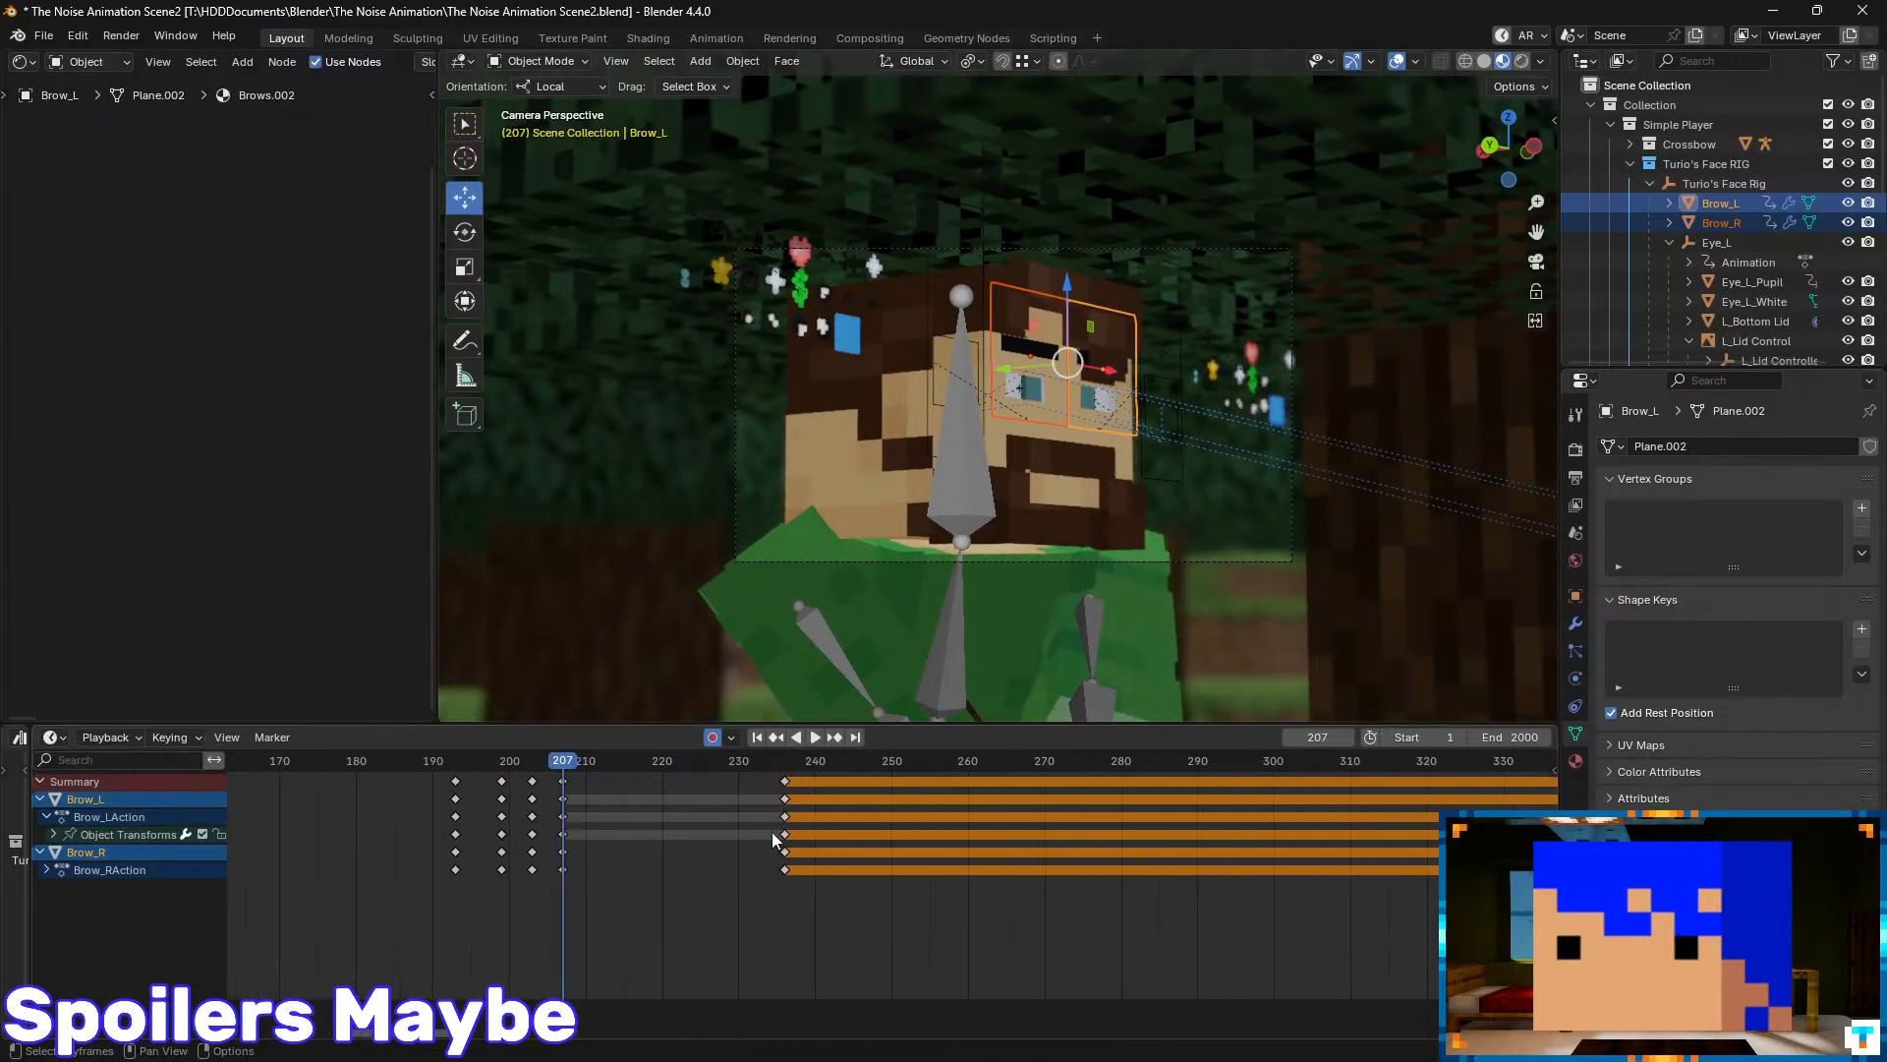
middle_click_drag(619, 824, 772, 828)
key("ctrl+s")
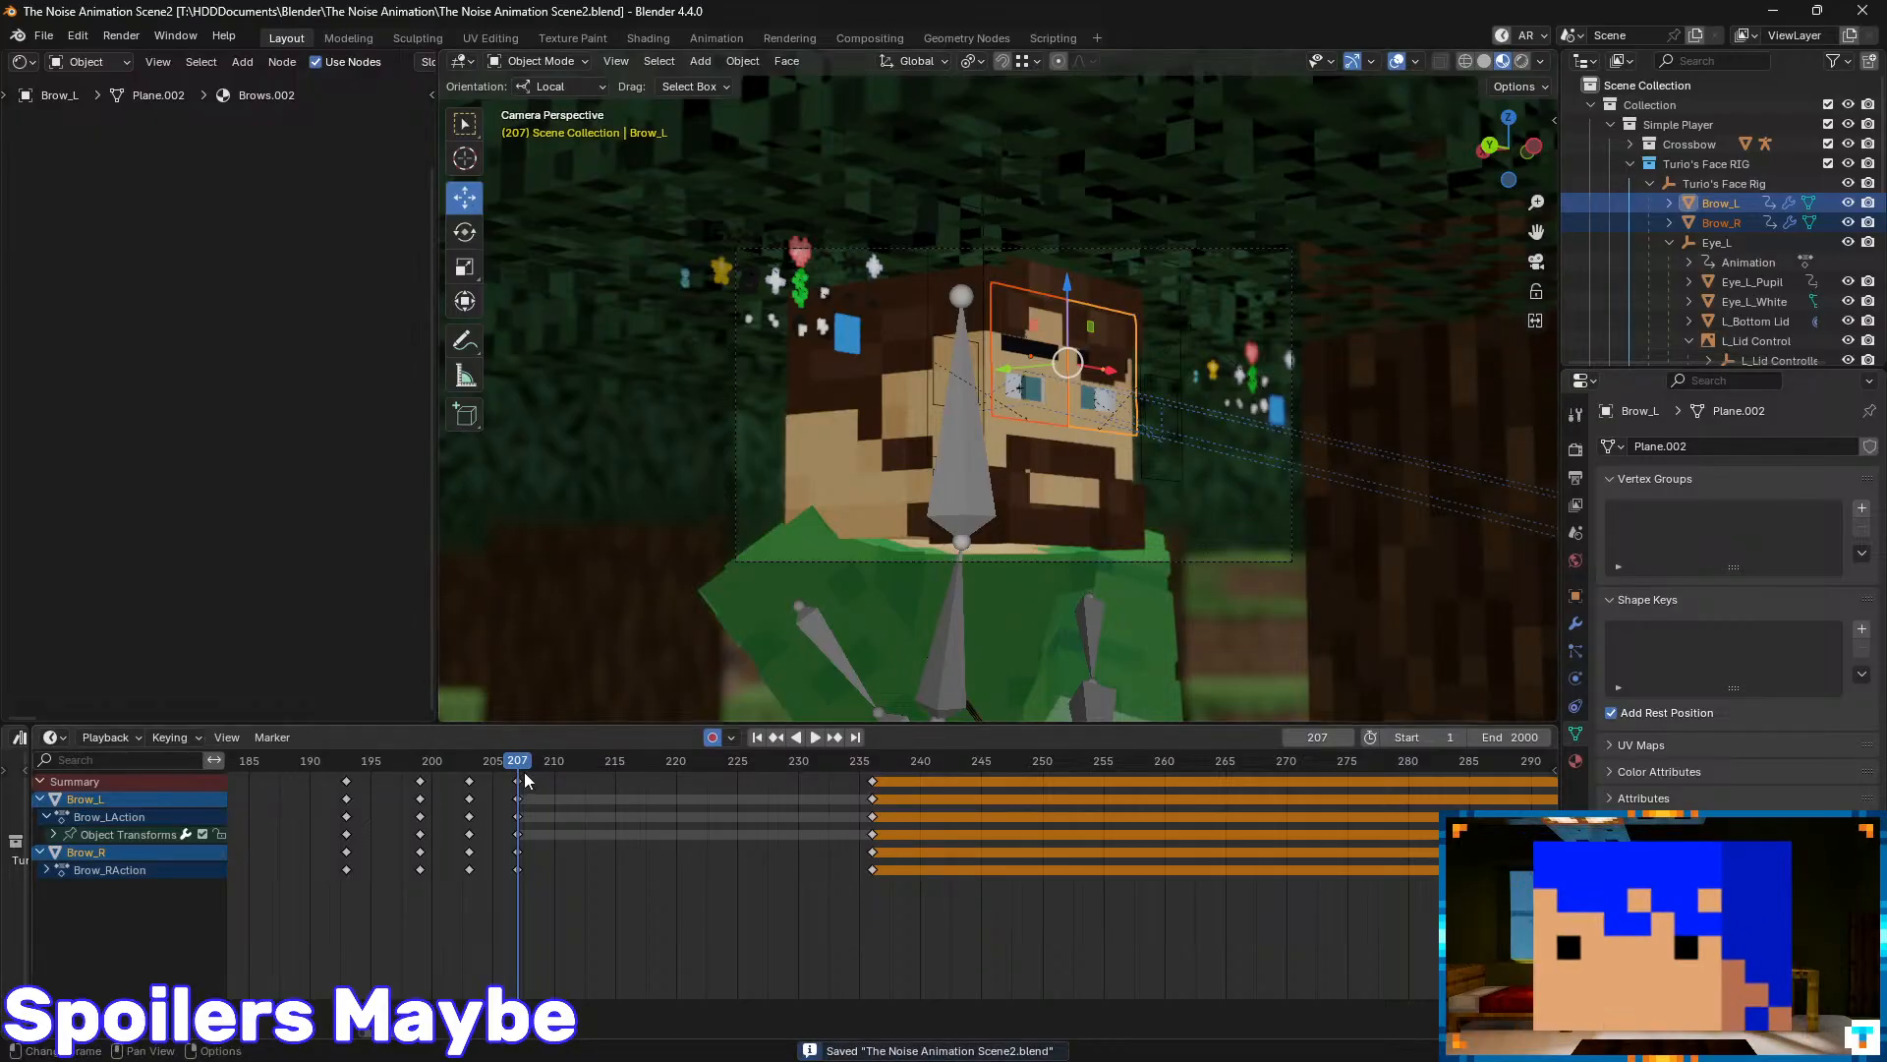
left_click_drag(521, 767, 699, 787)
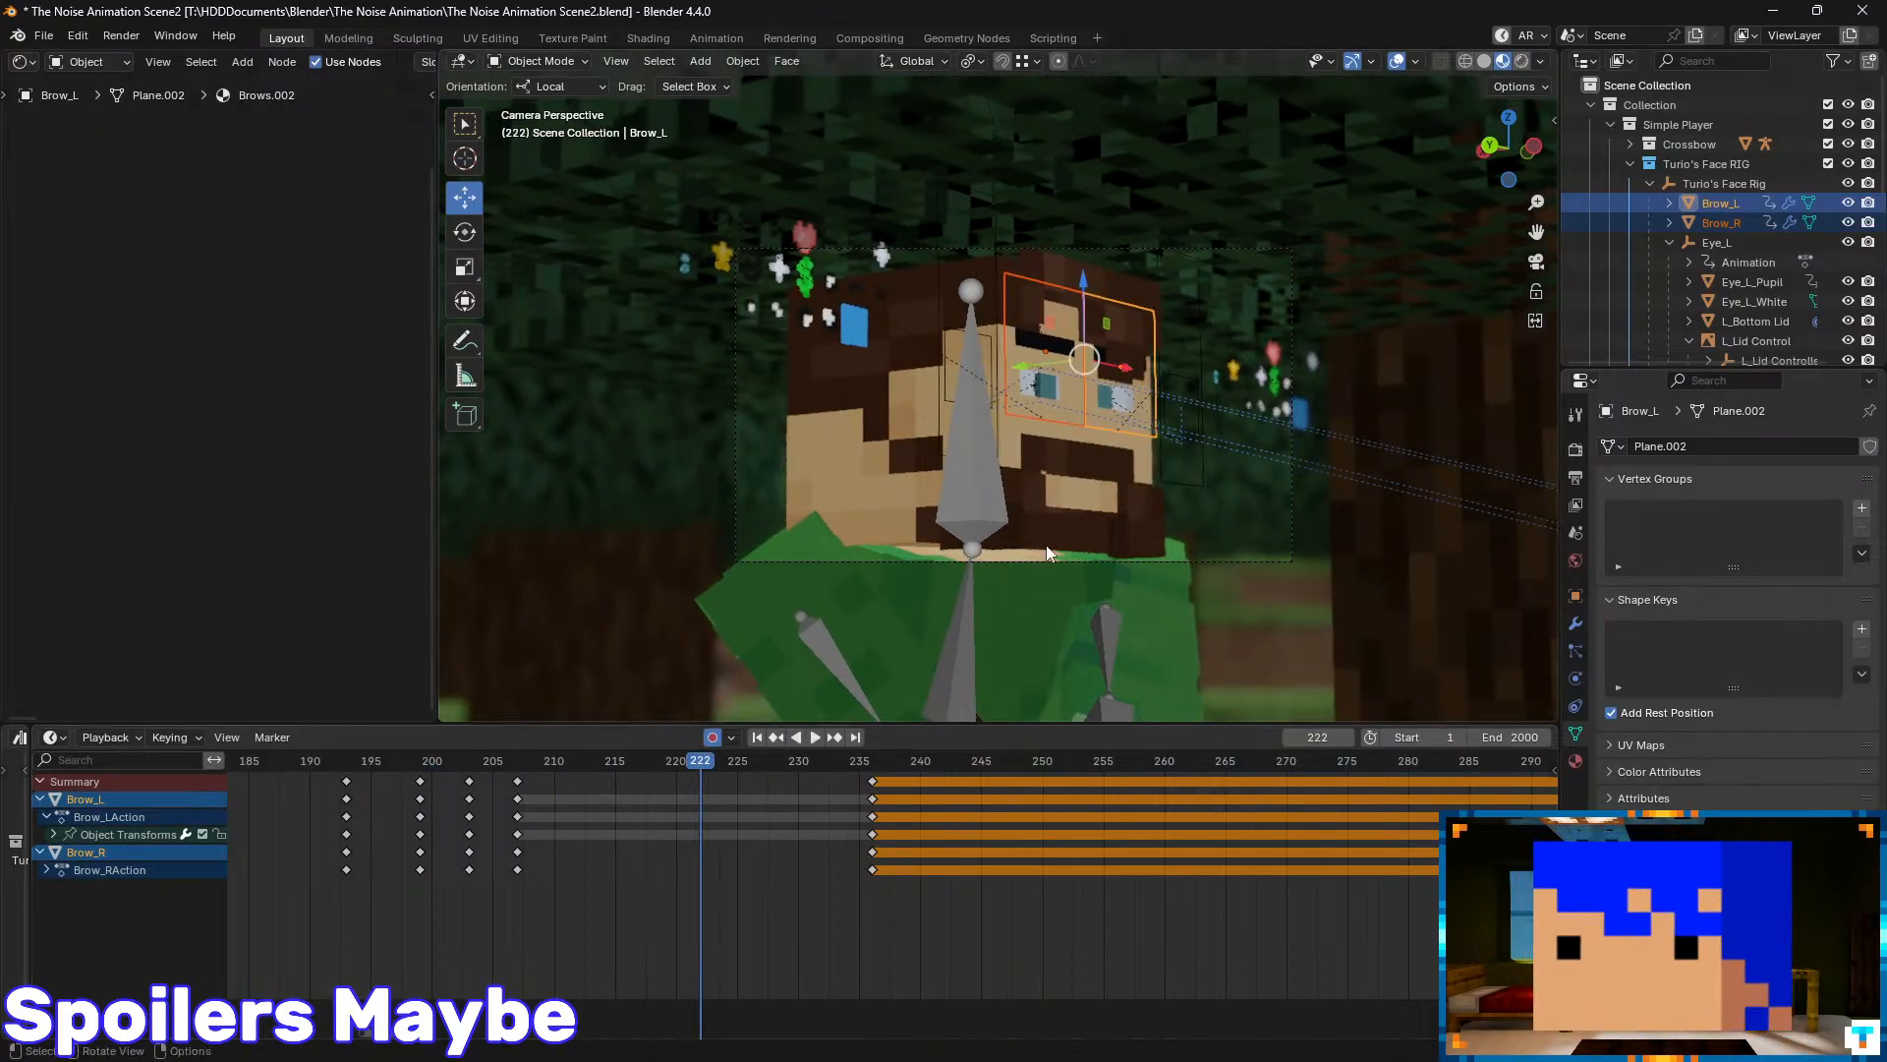
- Save the scene file and scrub through the camera view past frame 267 to frame 494 to review the following shots
middle_click_drag(1050, 554, 1109, 683)
key("ctrl+s")
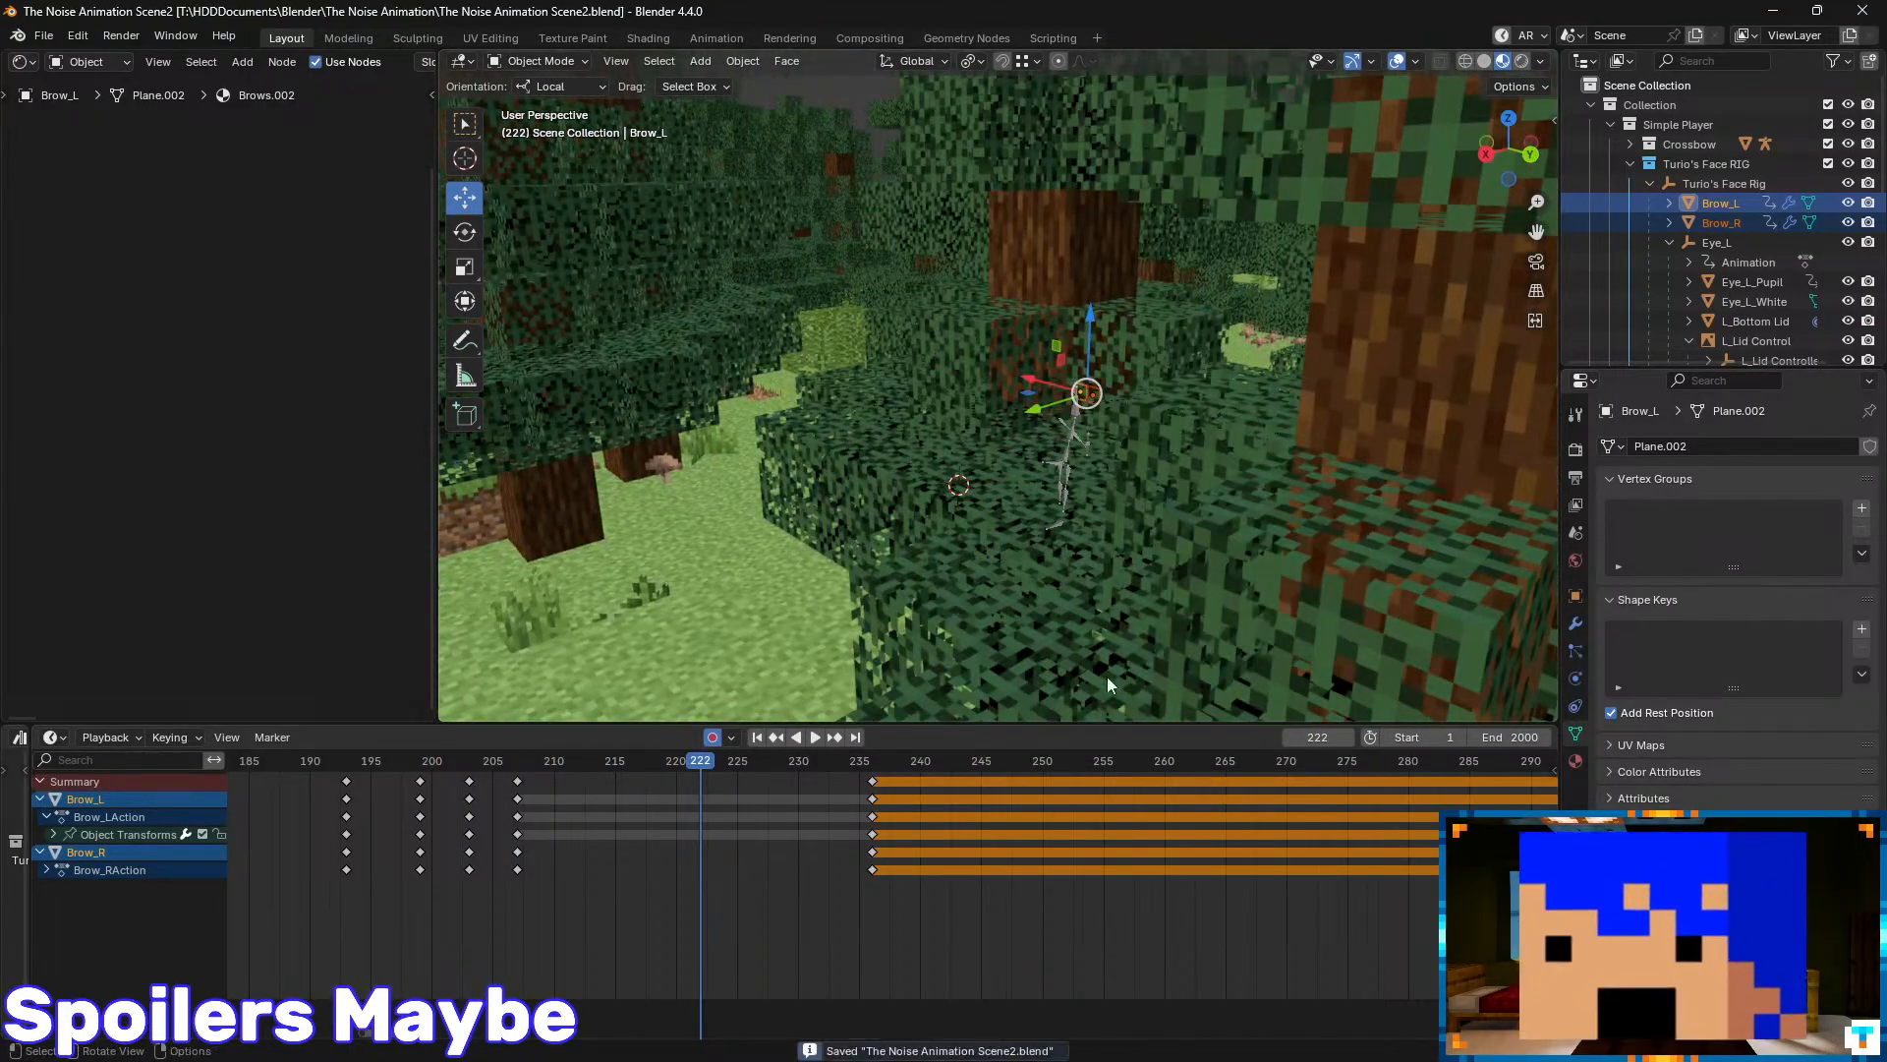
left_click_drag(714, 795, 1244, 768)
scroll(1253, 805, "down", 5)
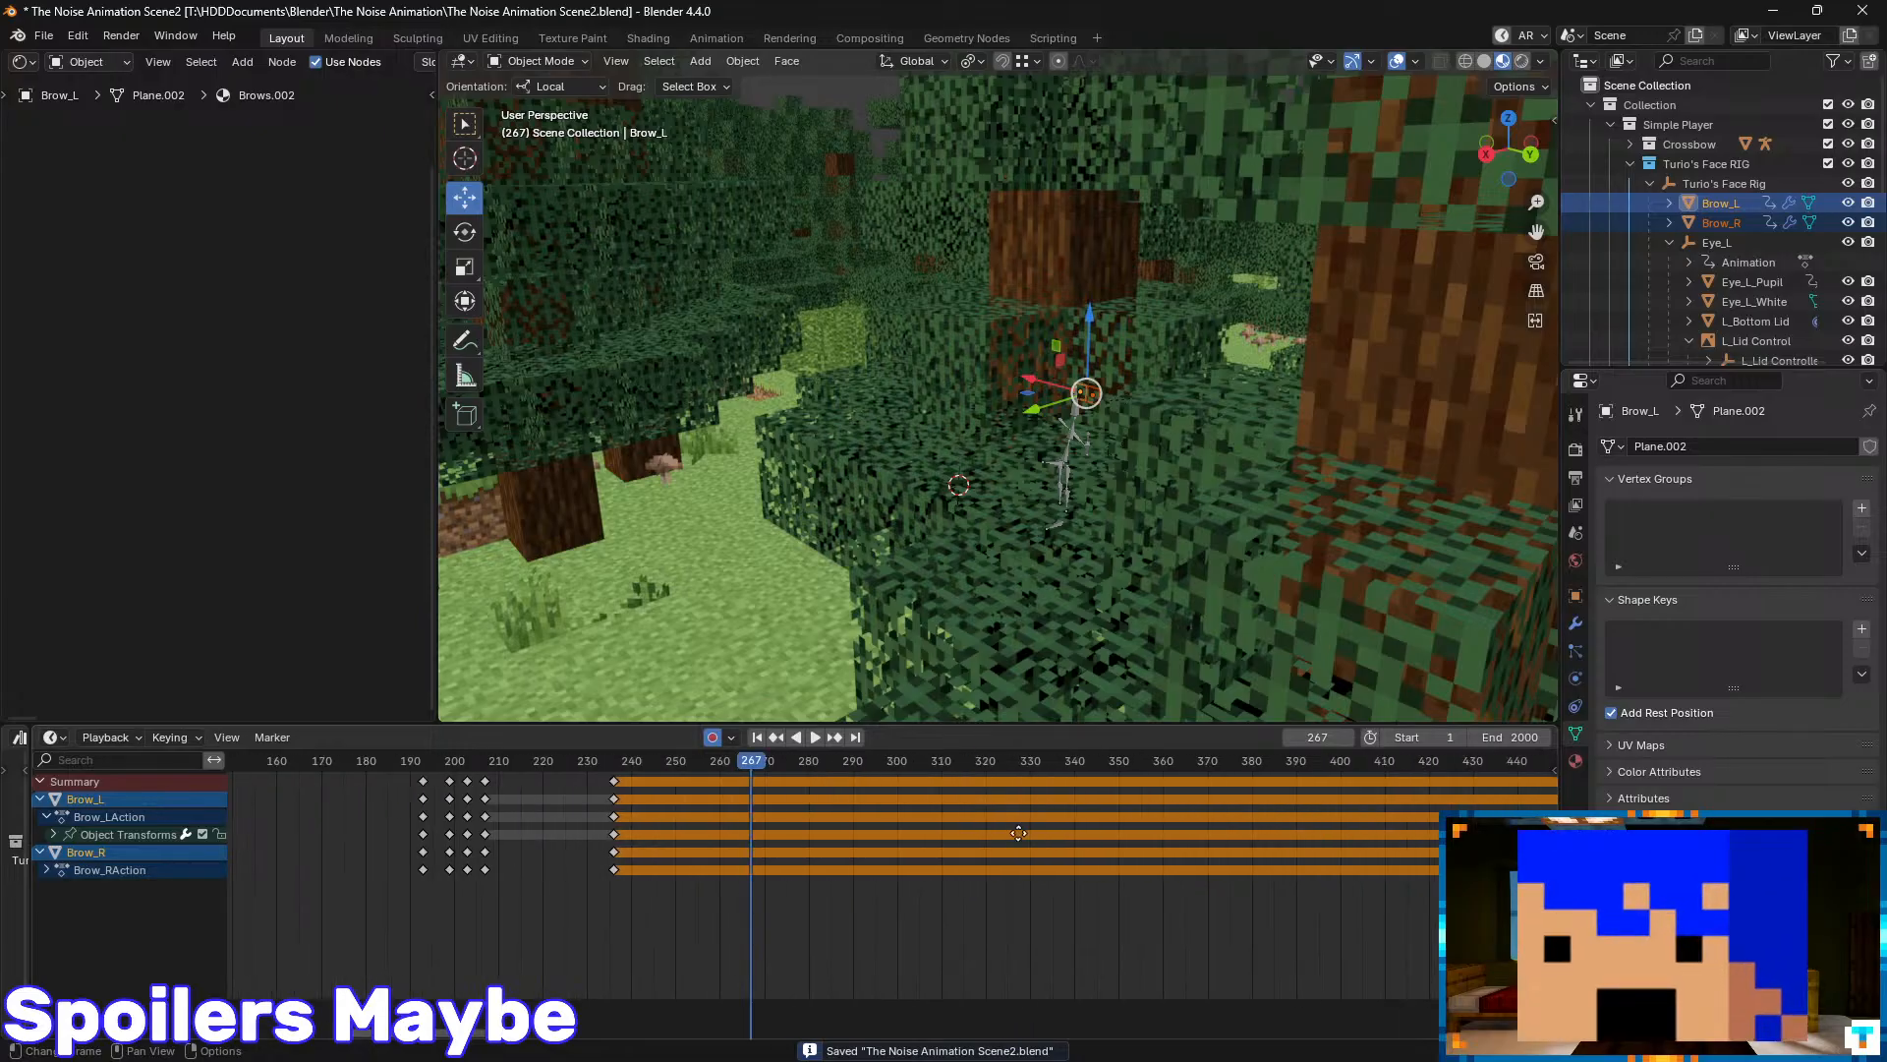
key("KP_0")
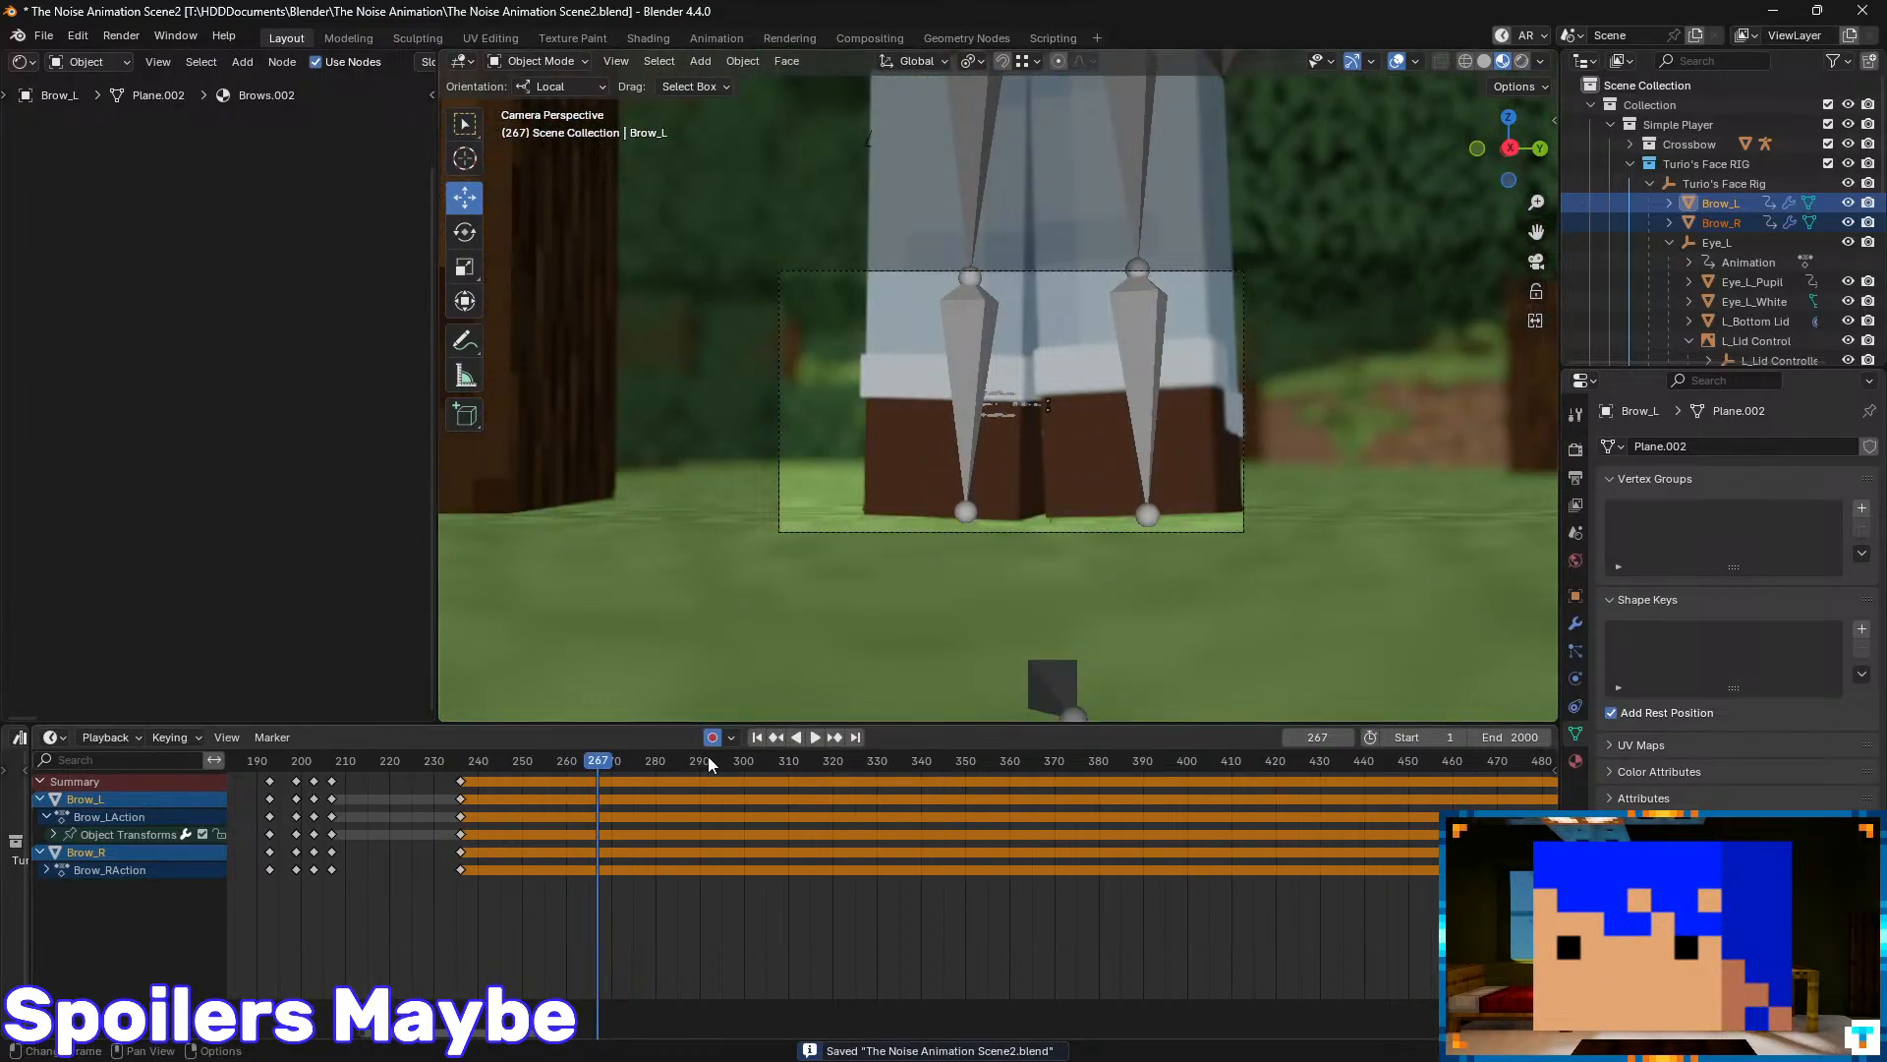
left_click_drag(708, 758, 239, 843)
key("KP_0")
scroll(884, 820, "down", 9)
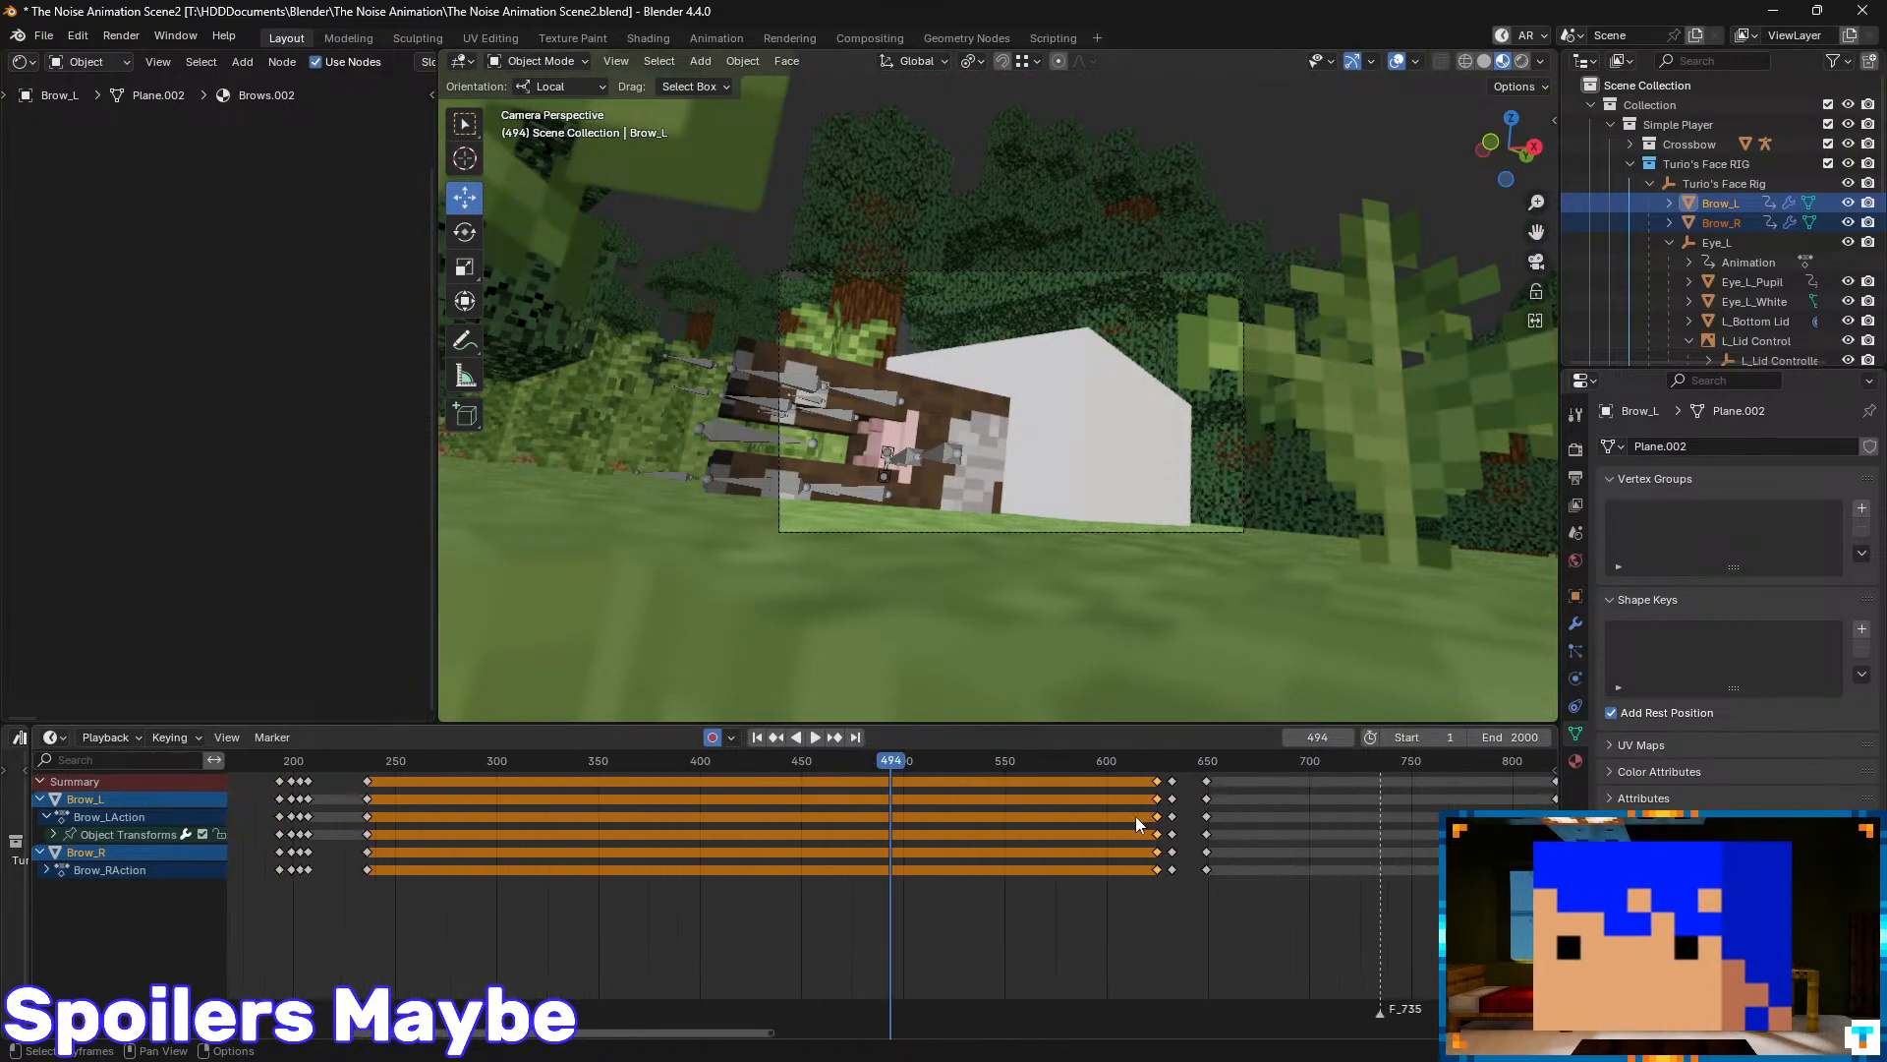
- Play the standing shot up to frame 914 to check the brows, return to frame 784 and save the scene file
scroll(1136, 818, "down", 6)
middle_click_drag(1310, 810, 817, 799)
middle_click_drag(1053, 808, 821, 807)
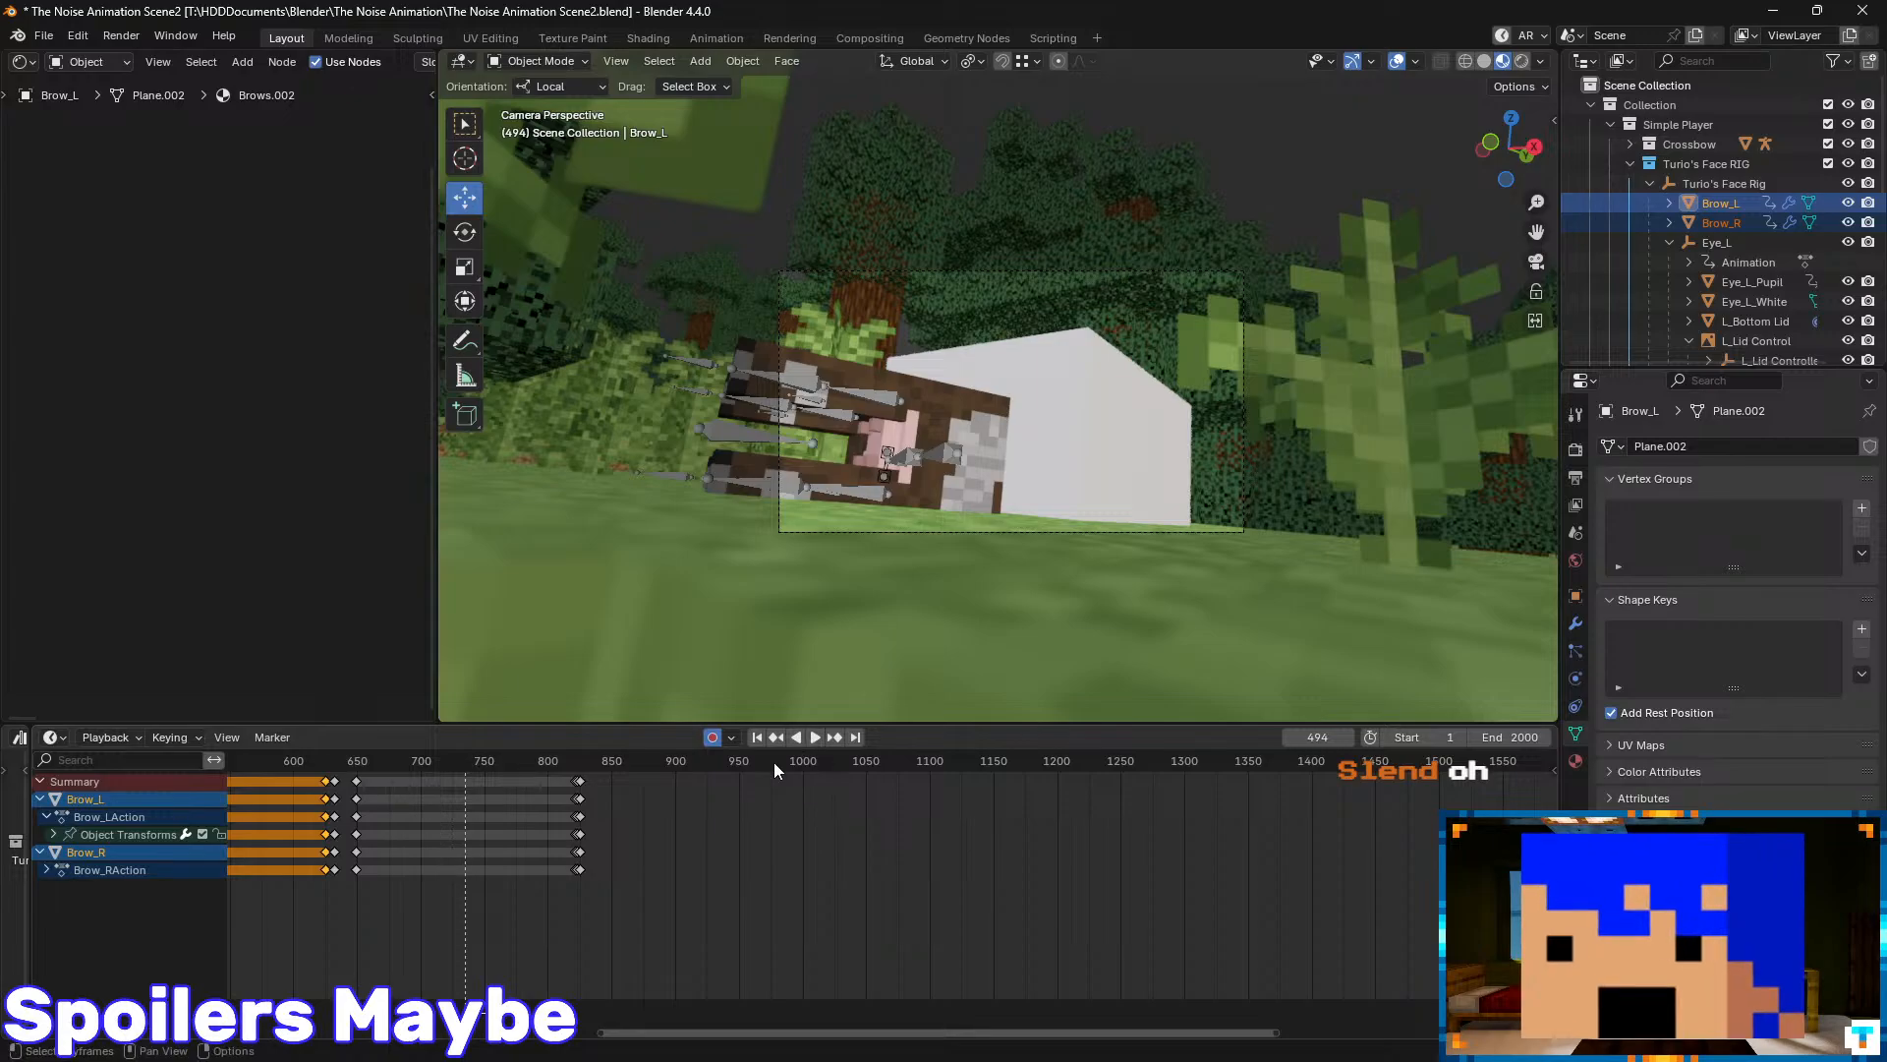
left_click_drag(852, 767, 569, 818)
key("space")
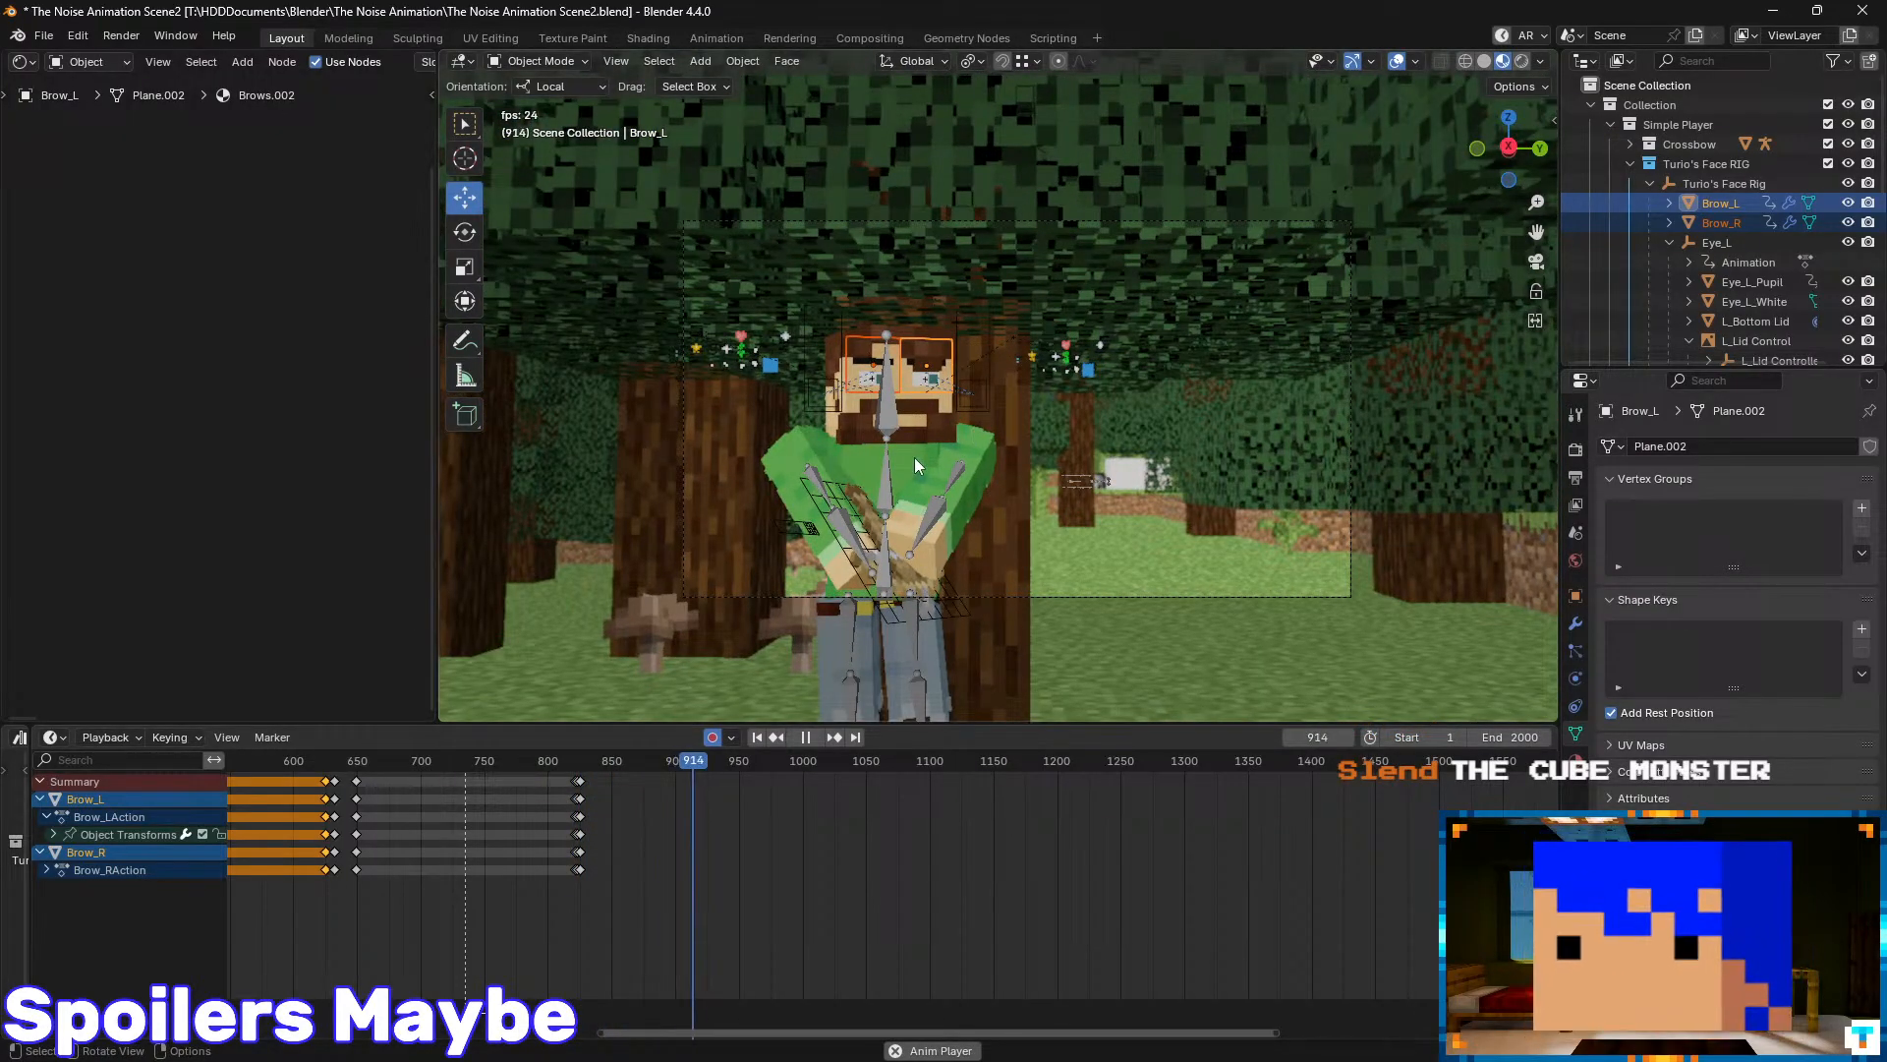
left_click_drag(446, 759, 528, 786)
key("space")
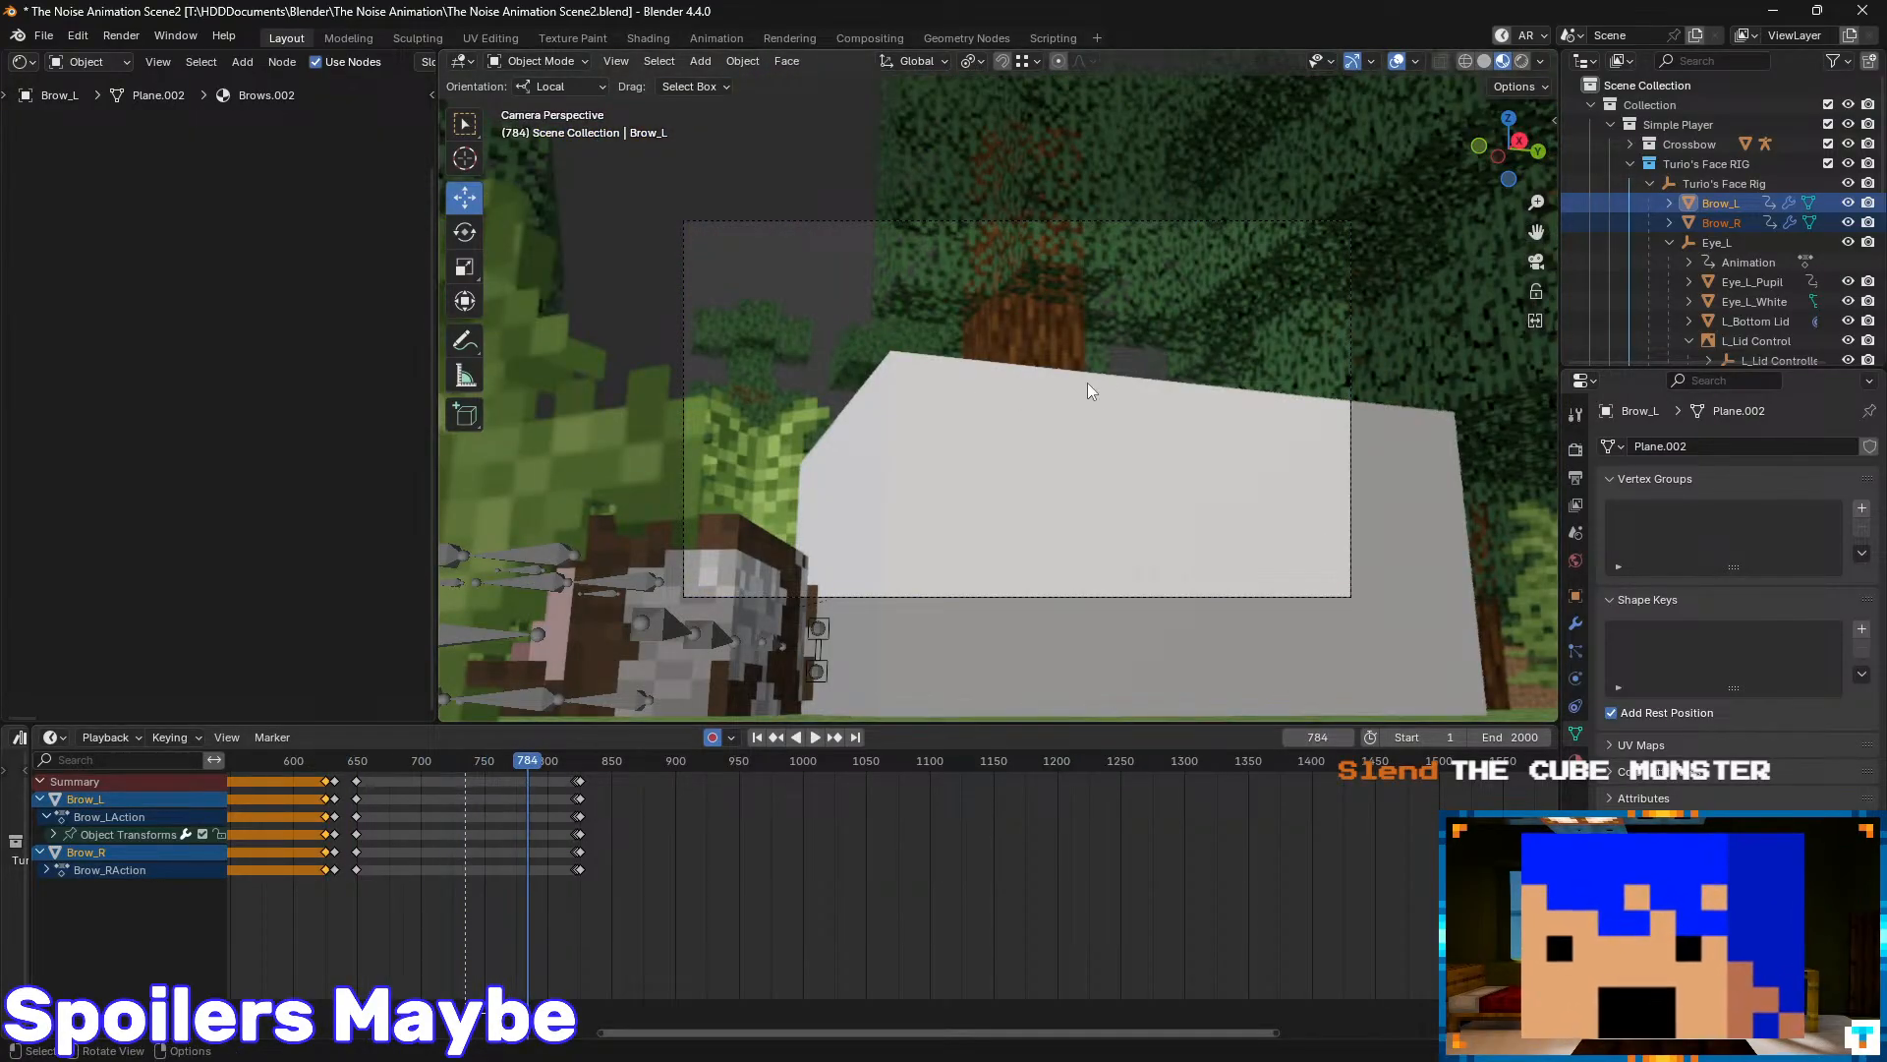
key("ctrl+s")
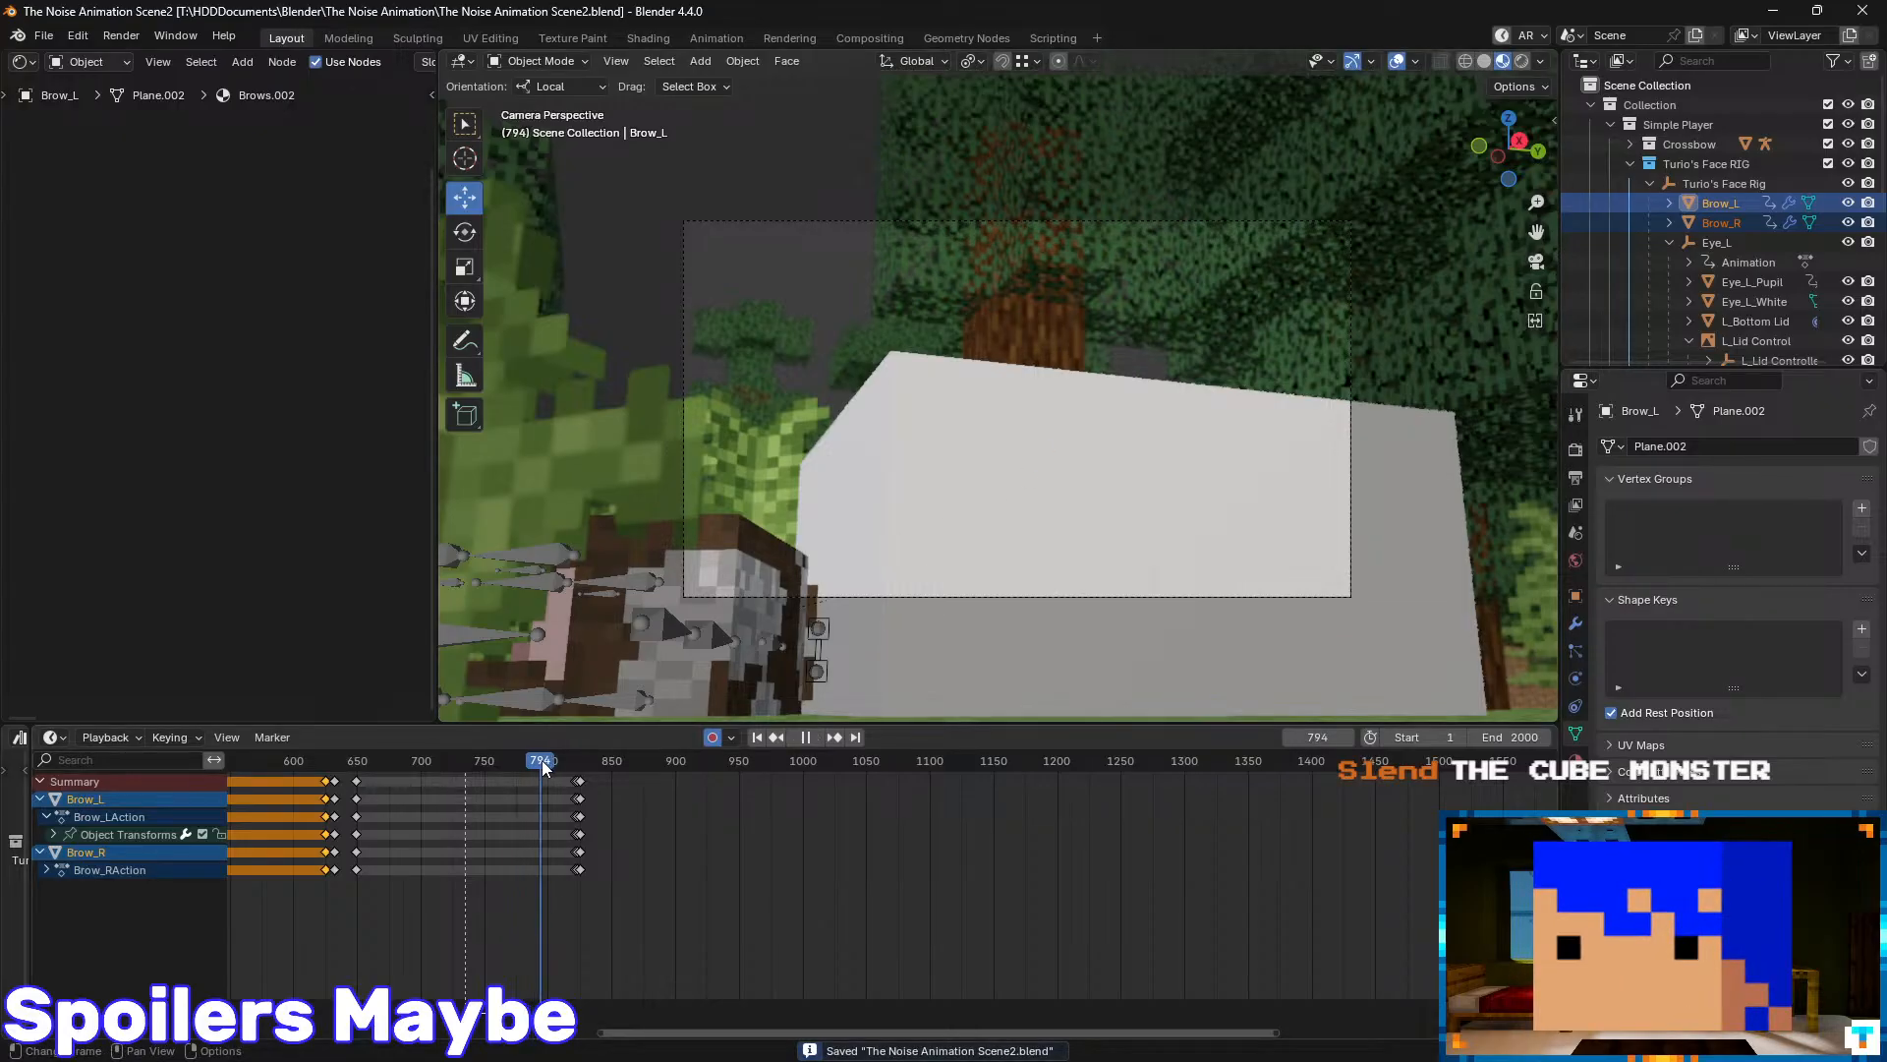
- Check the brow pose at frames 1074, 869, 825 and 1229, saving the scene file along the way
left_click_drag(545, 768, 889, 782)
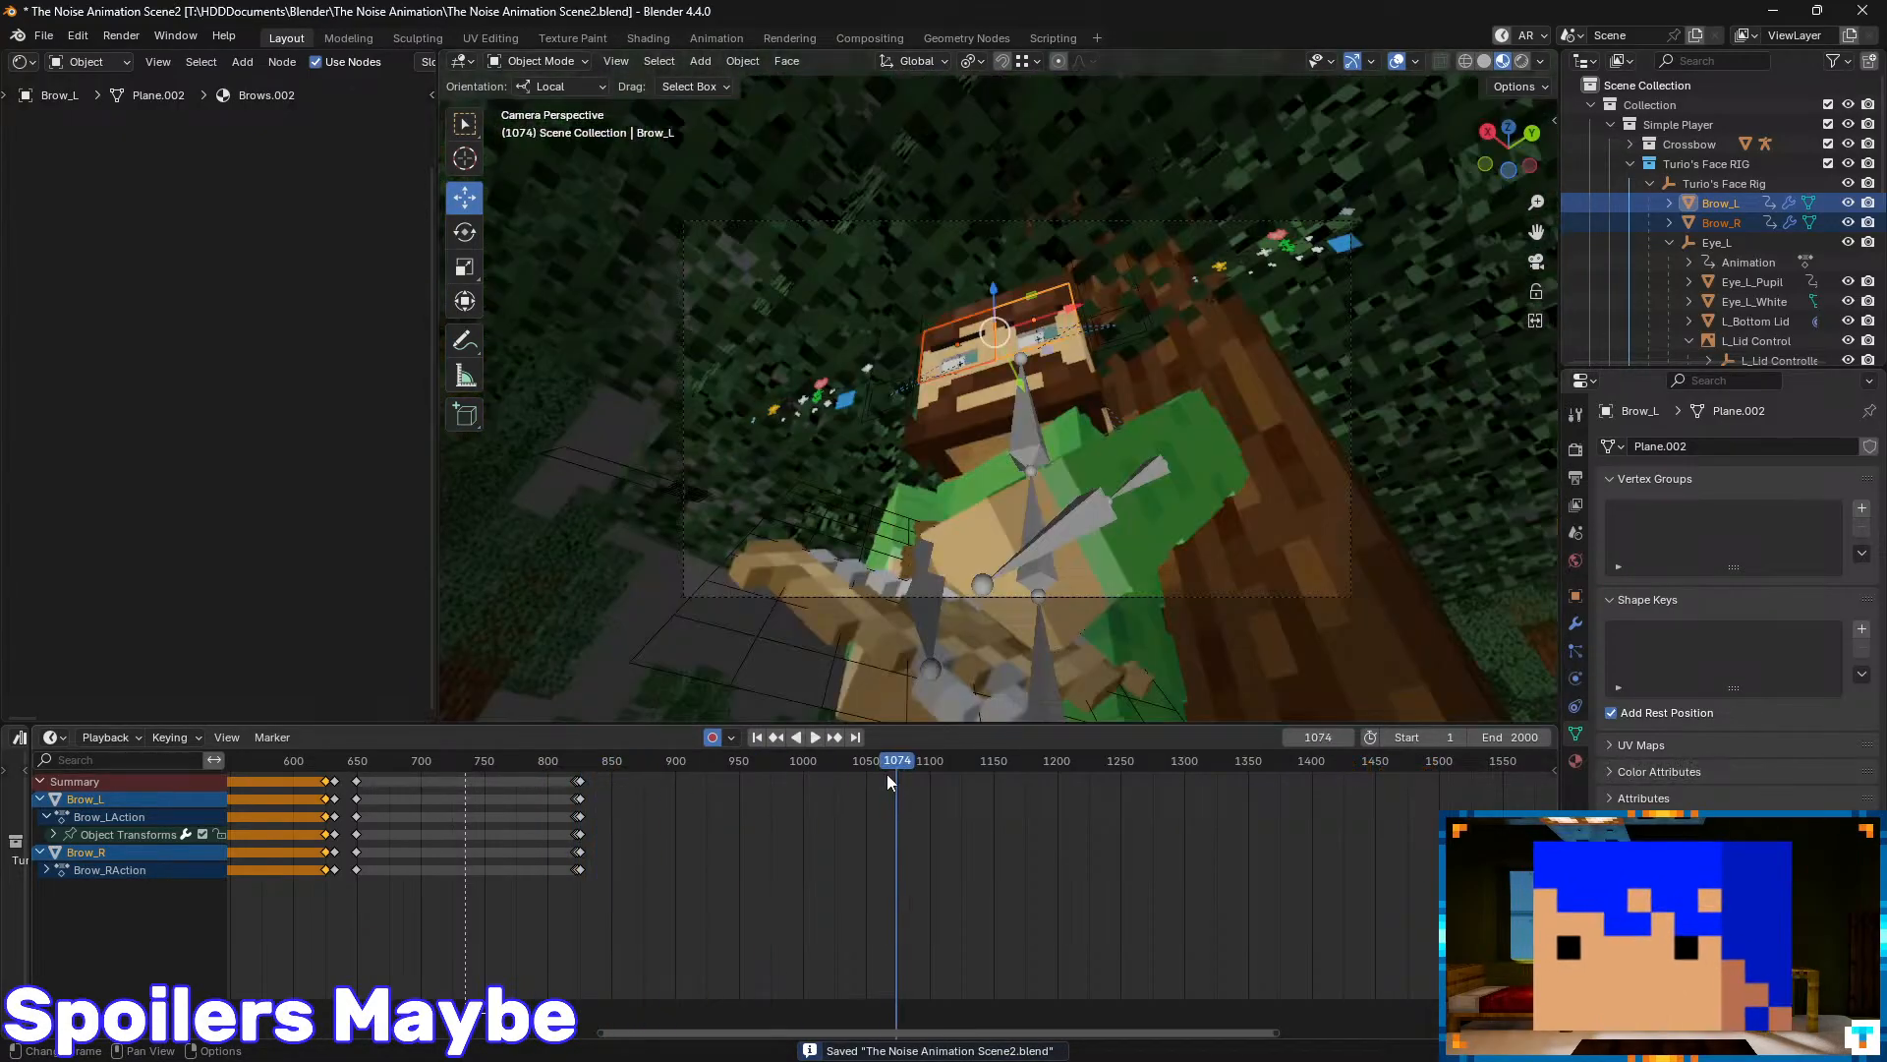
key("ctrl+s")
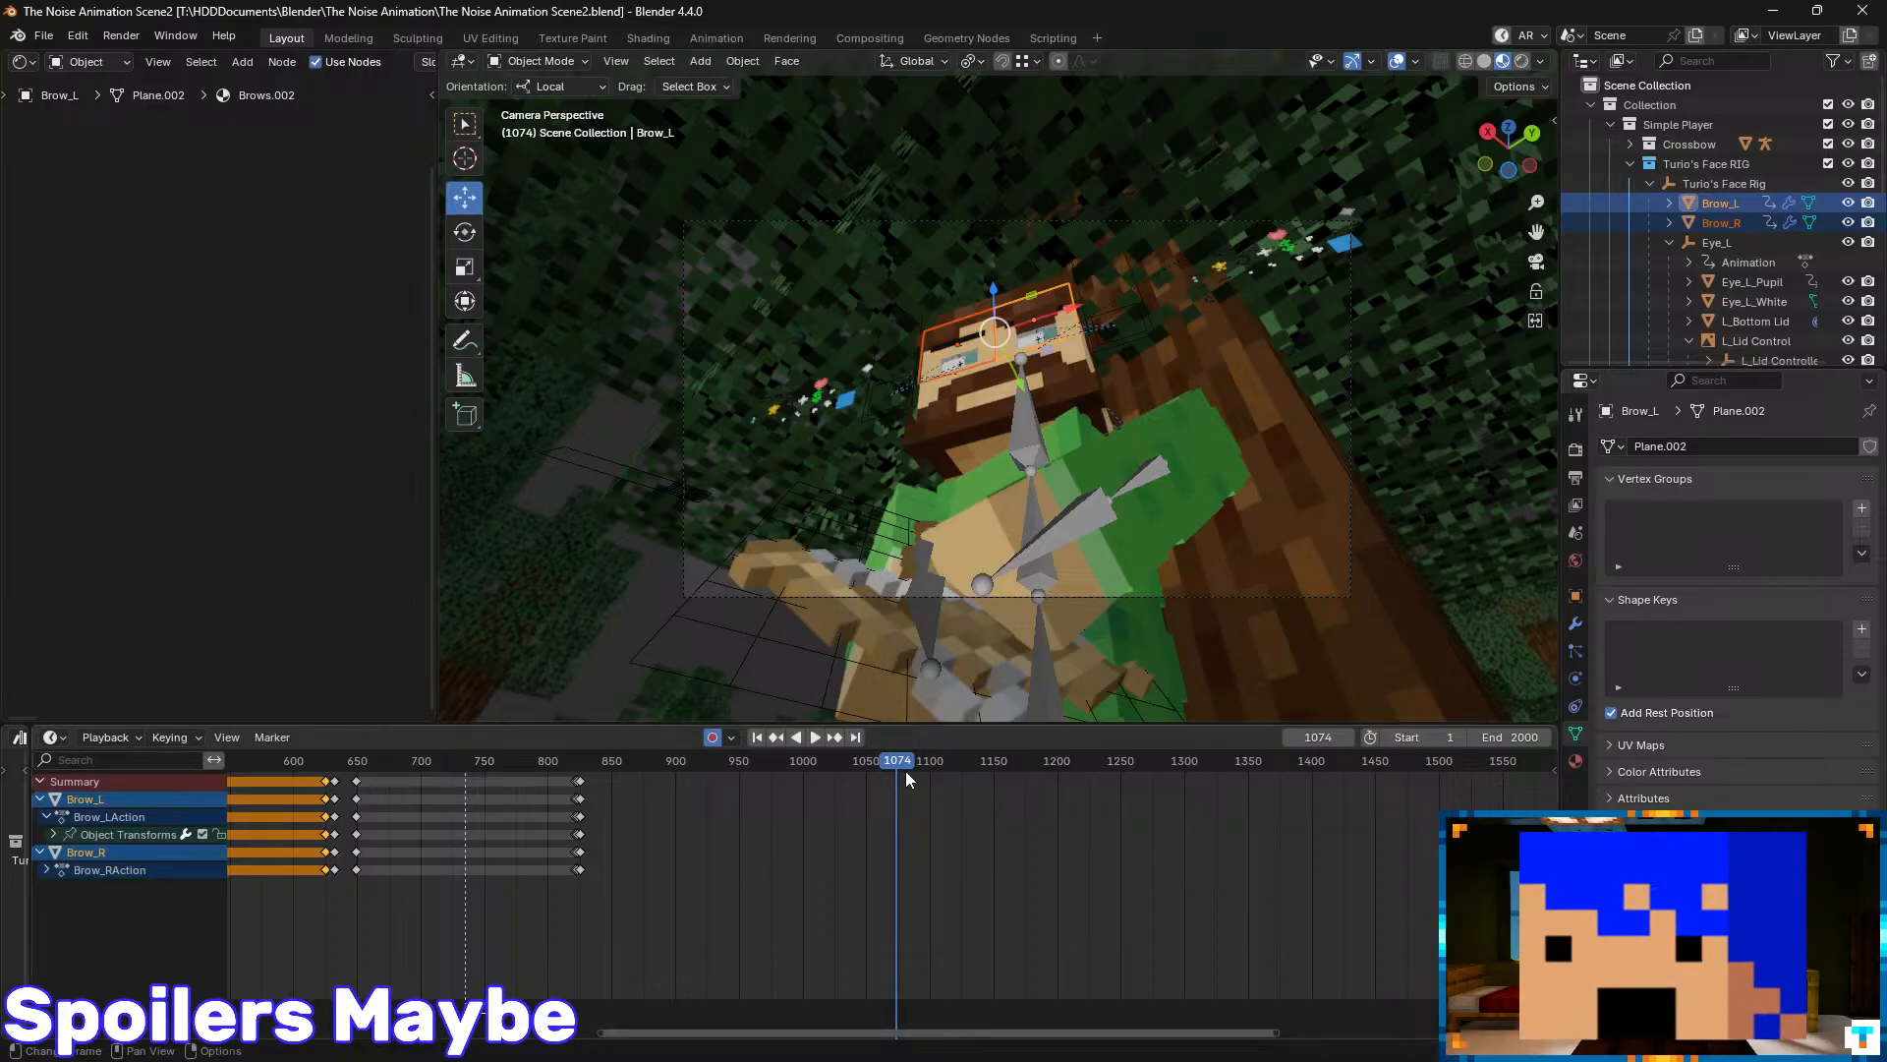
left_click_drag(896, 764, 640, 774)
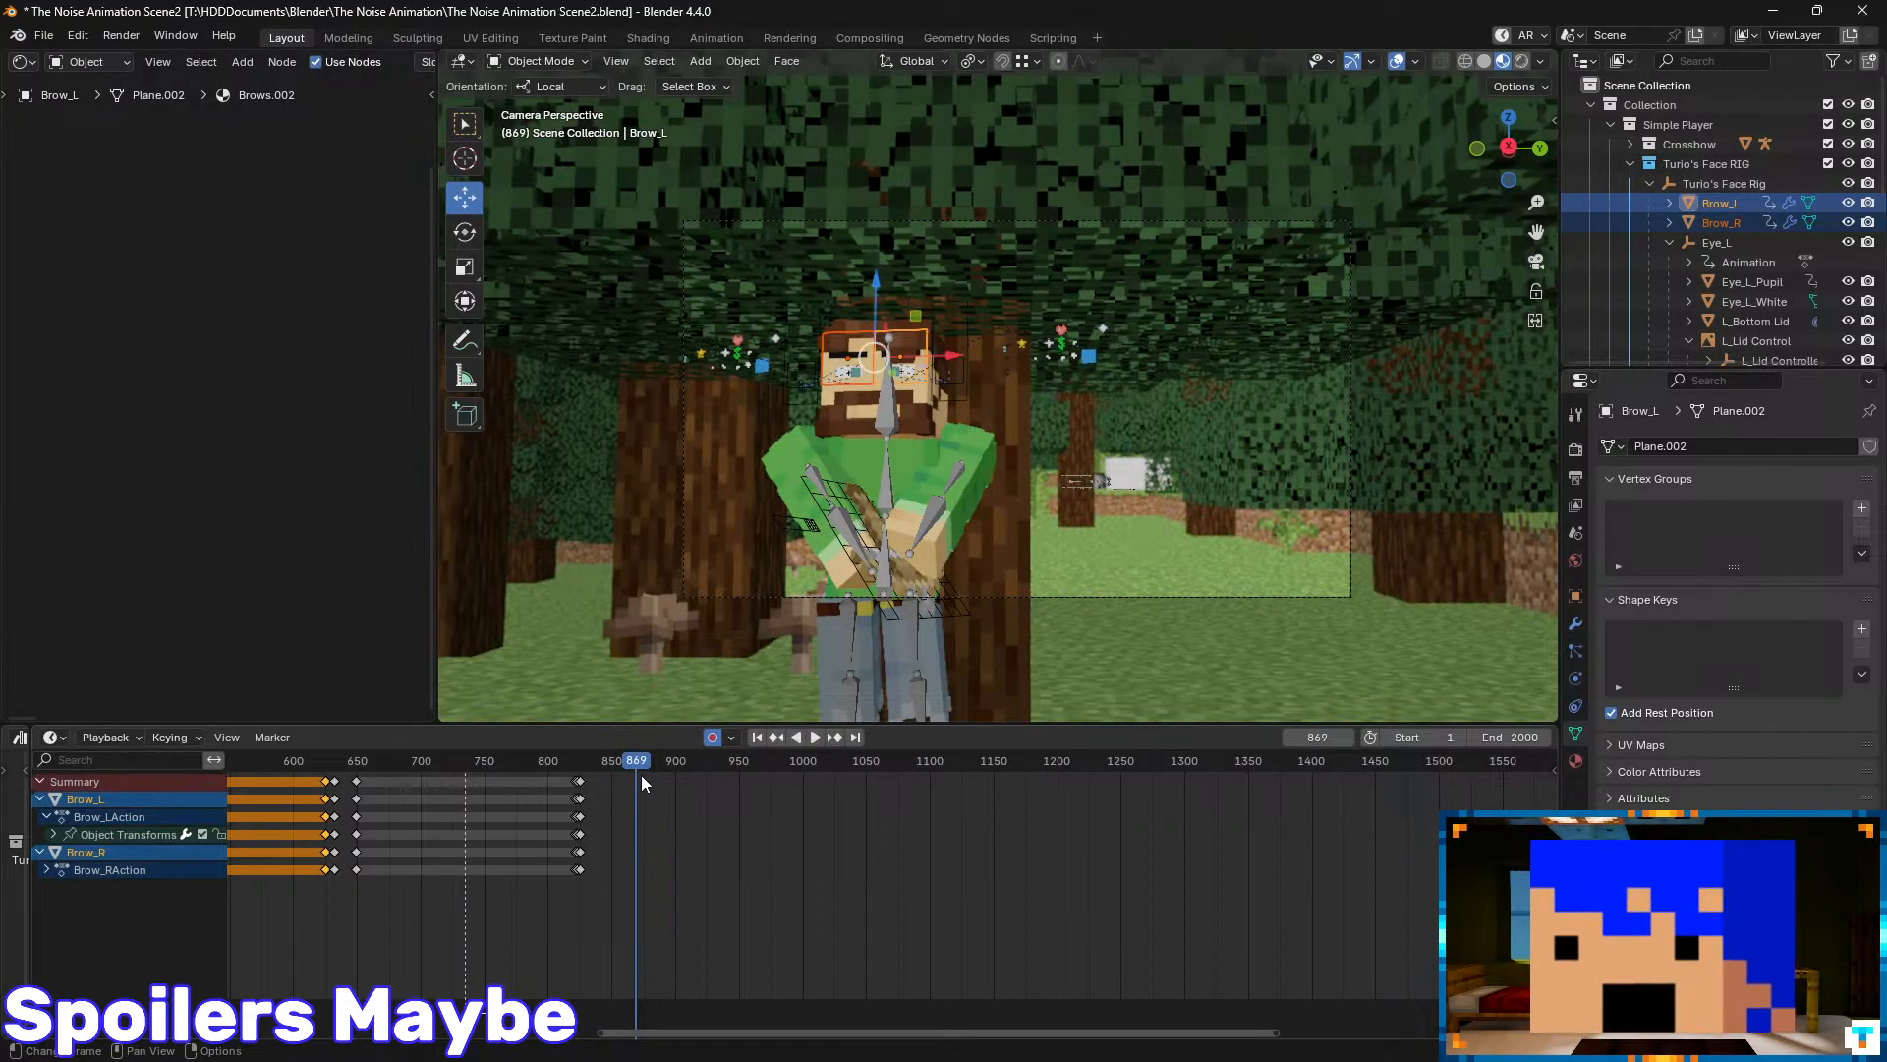
key("Down")
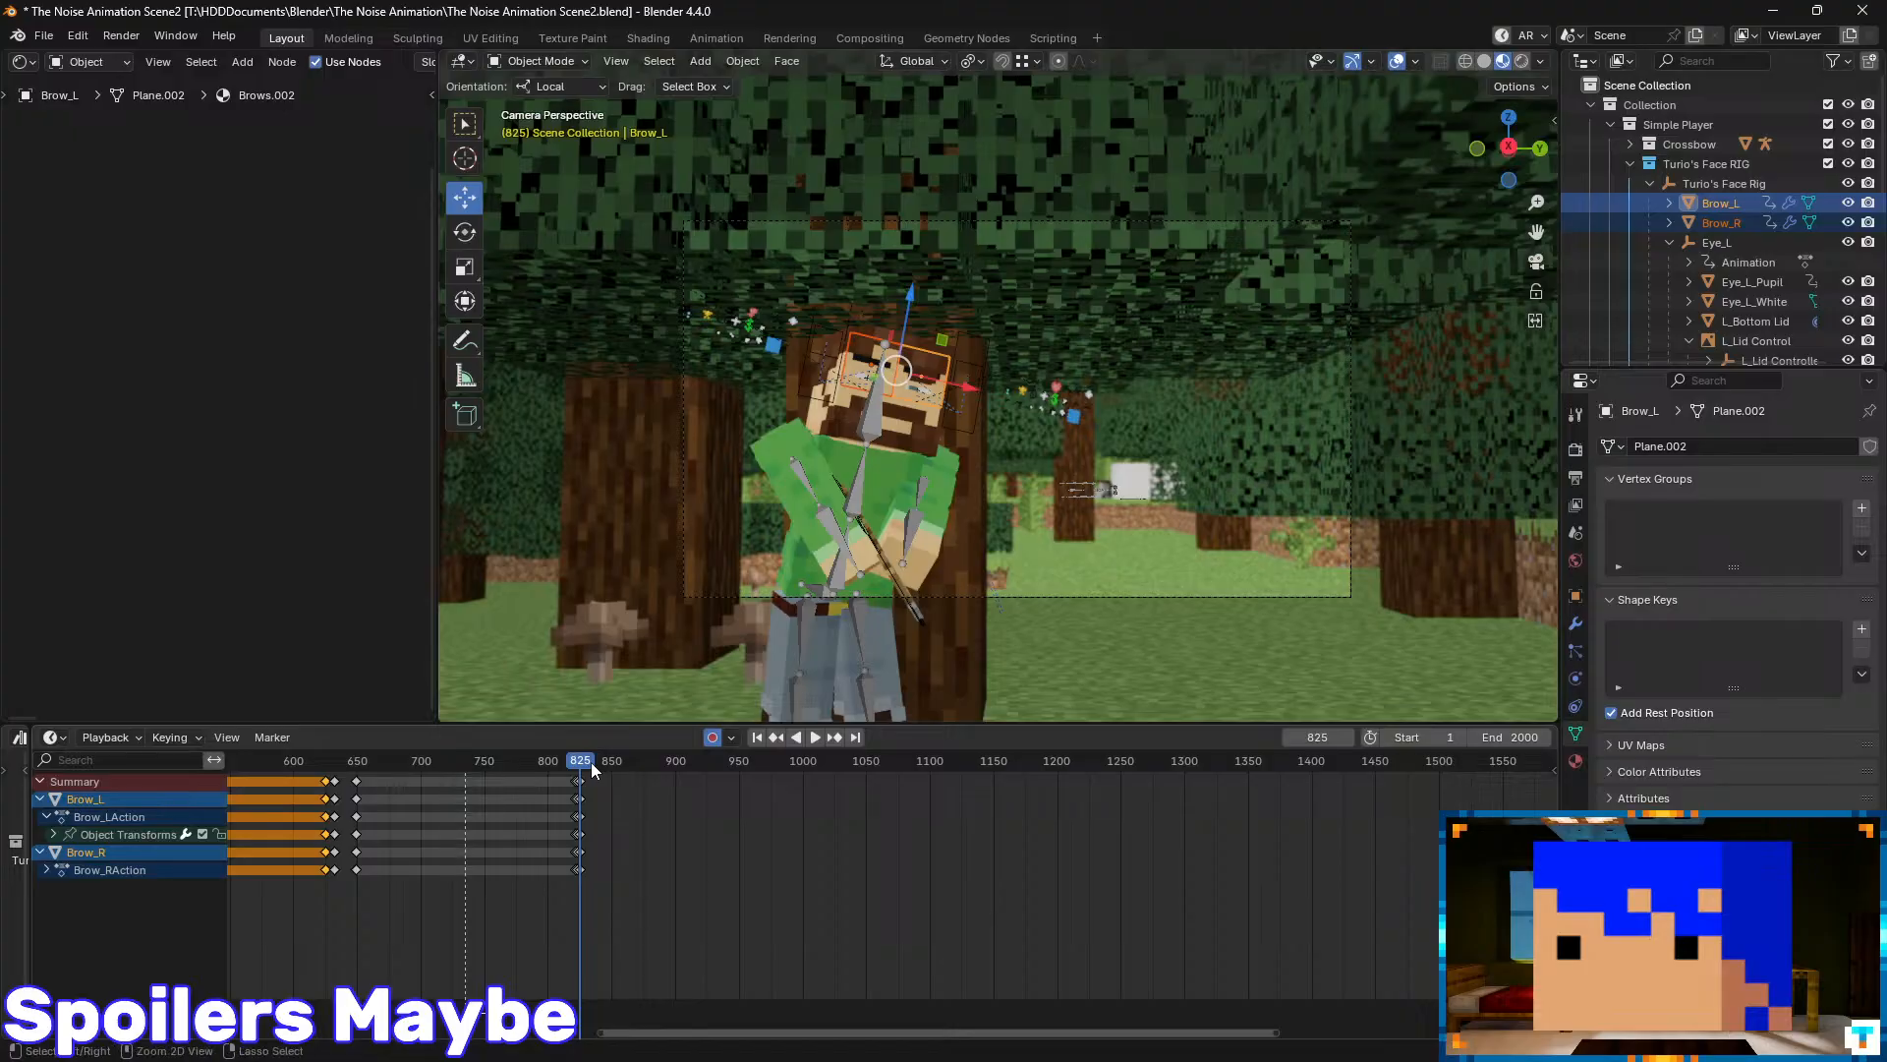
key("ctrl+s")
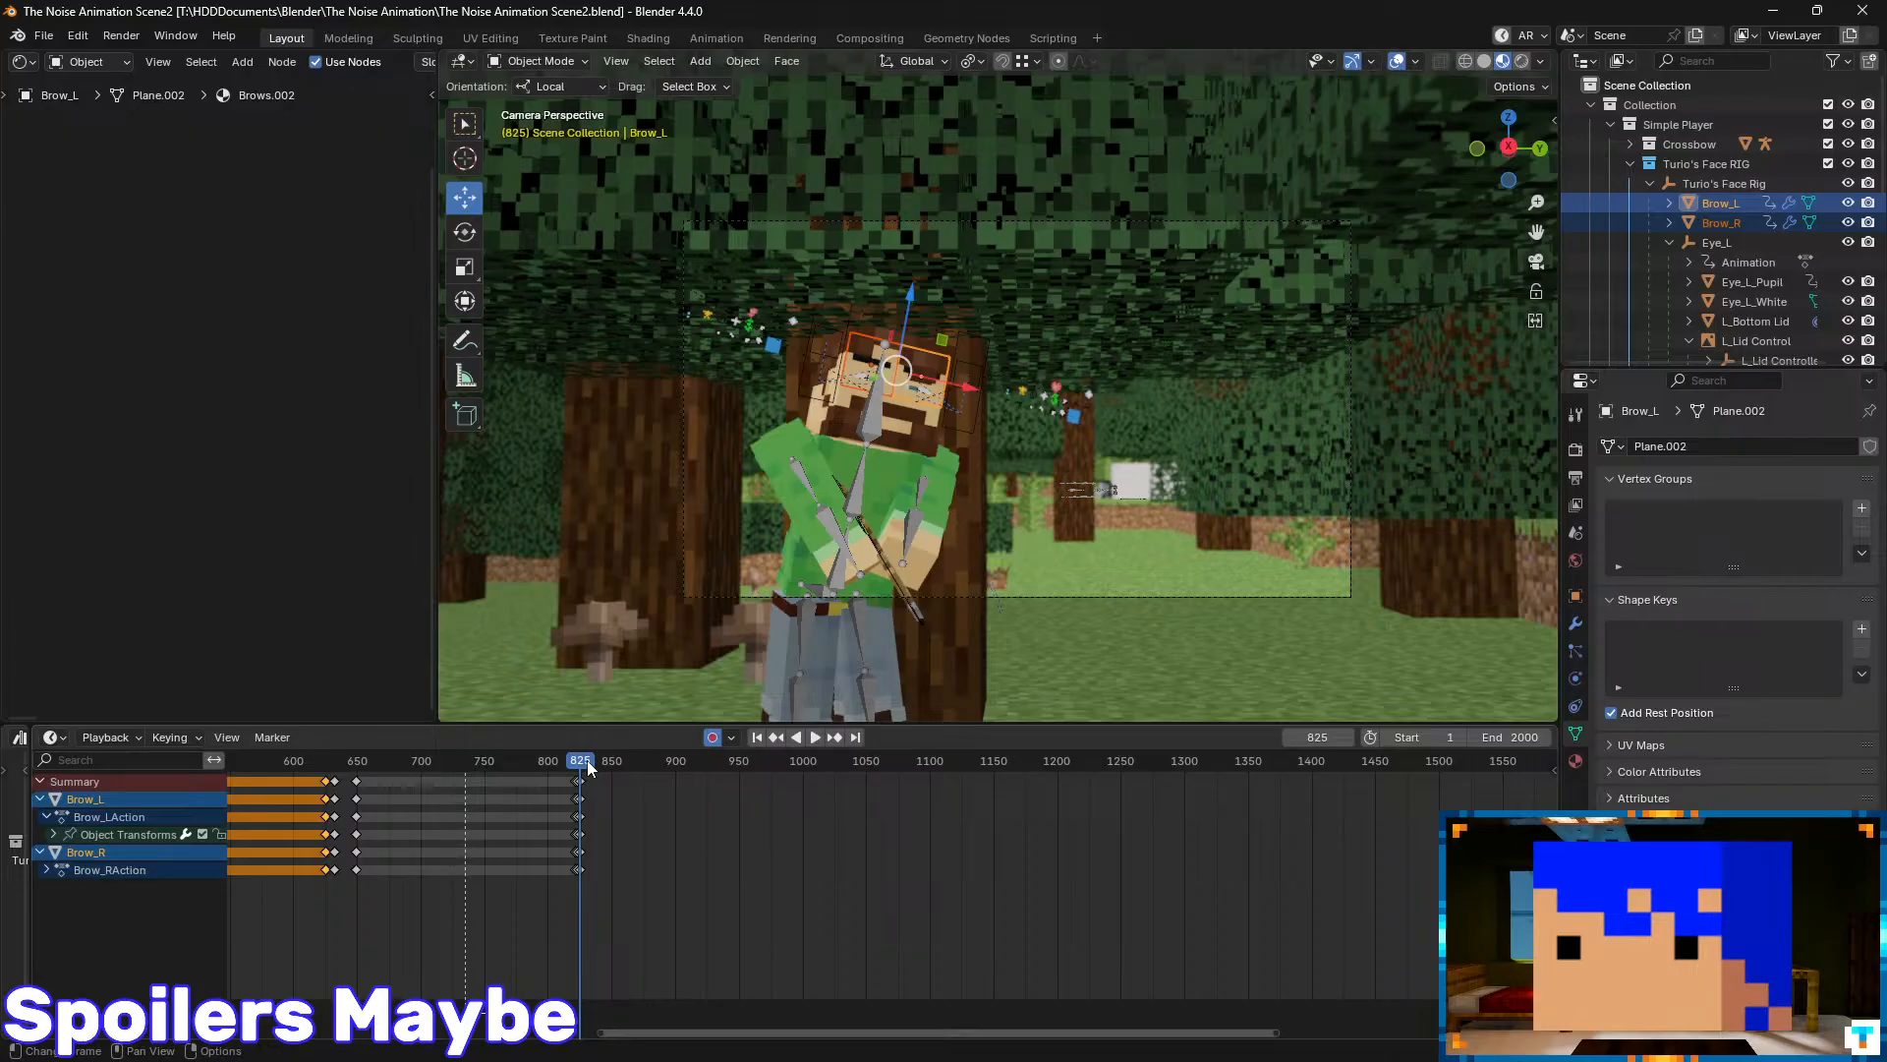
left_click_drag(587, 759, 1094, 765)
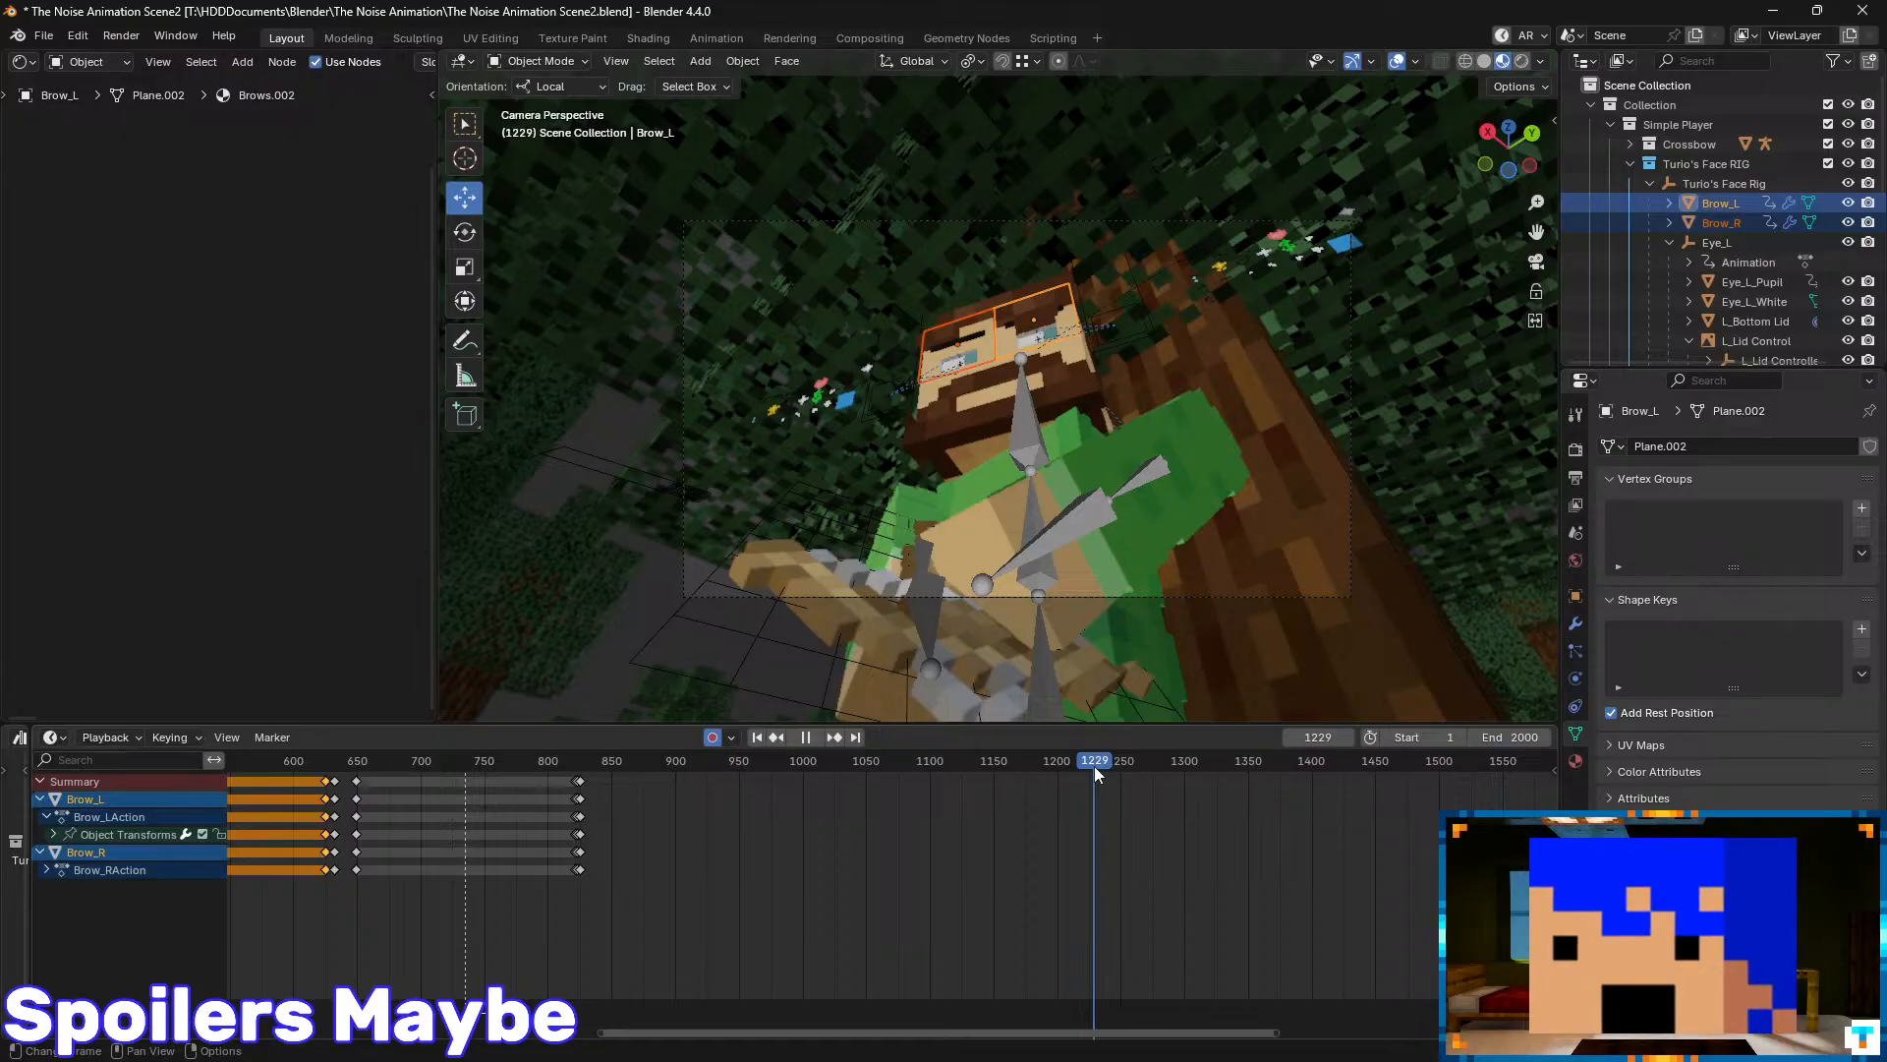
- Deselect the brow keyframes, return to frame 192 just before the first of them, and save the scene file
scroll(739, 899, "up", 6, "ctrl")
left_click(668, 763)
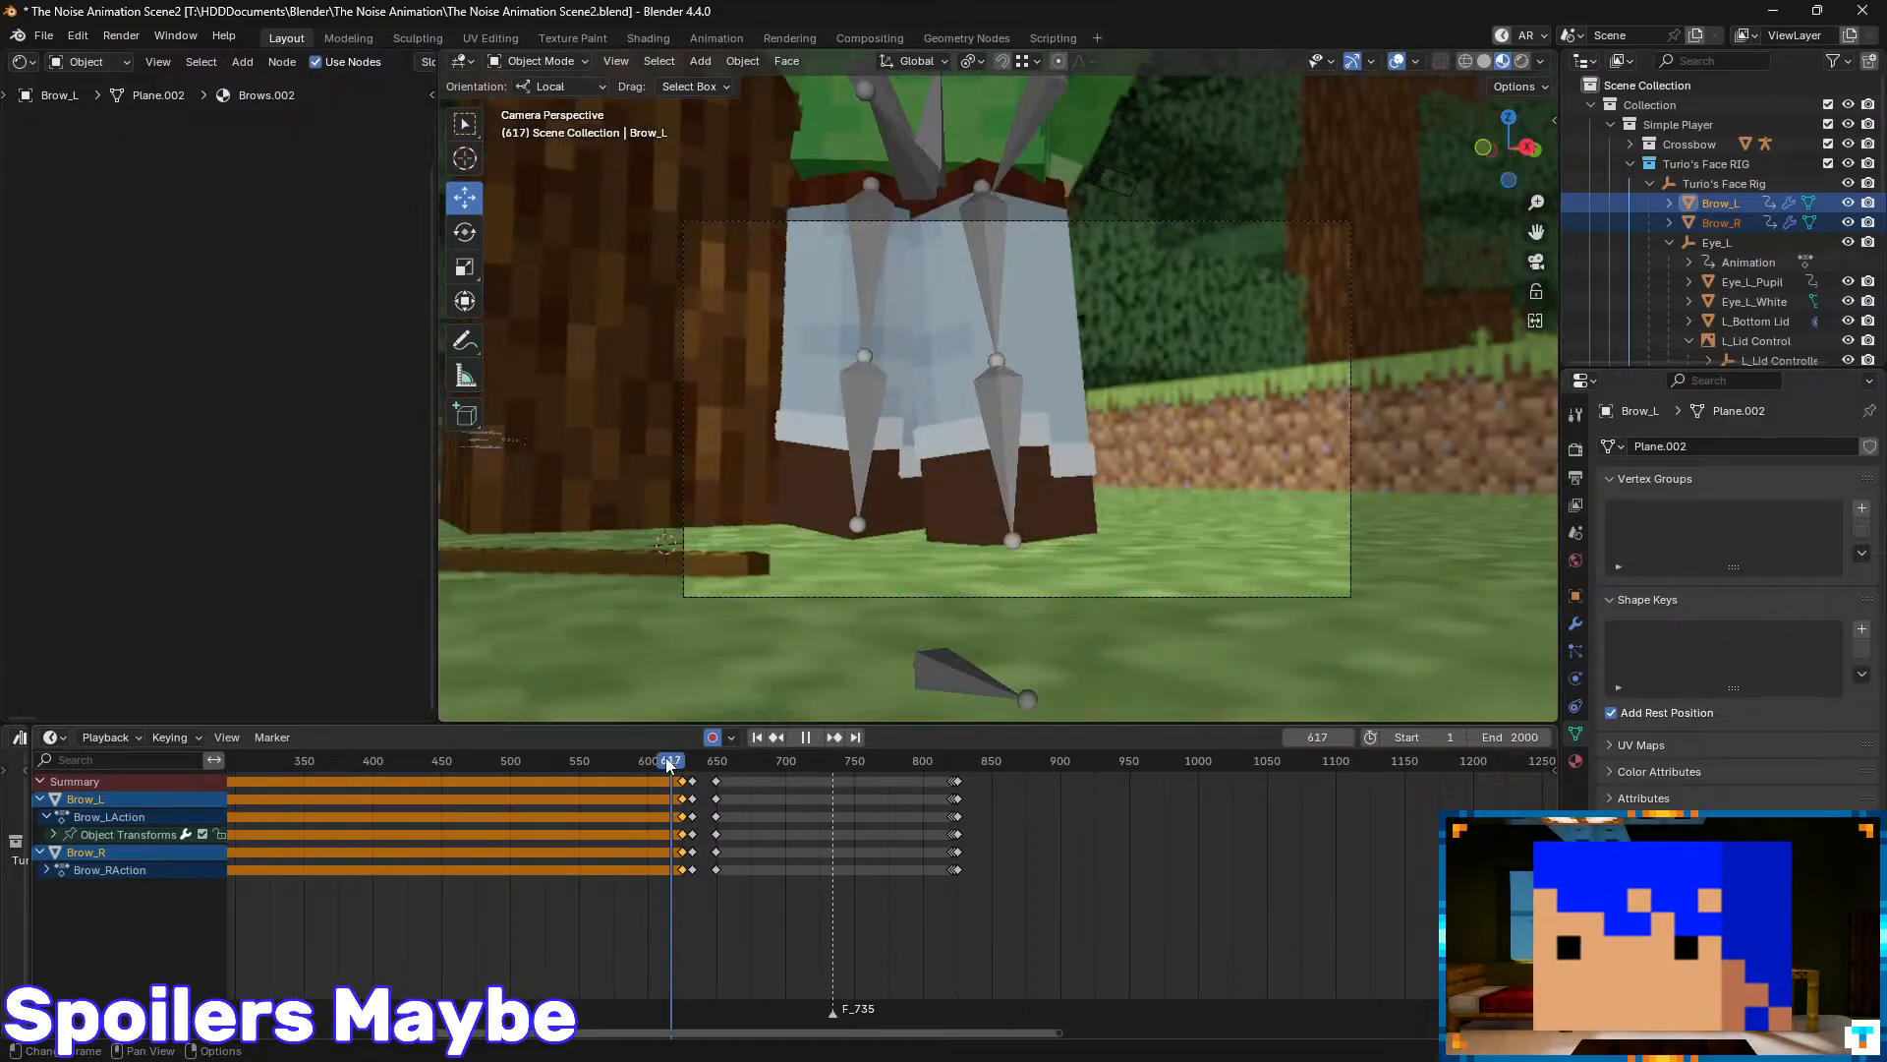
left_click_drag(668, 763, 489, 763)
left_click(707, 780)
scroll(688, 834, "up", 8, "ctrl")
left_click_drag(786, 767, 728, 777)
key("space")
key("Escape")
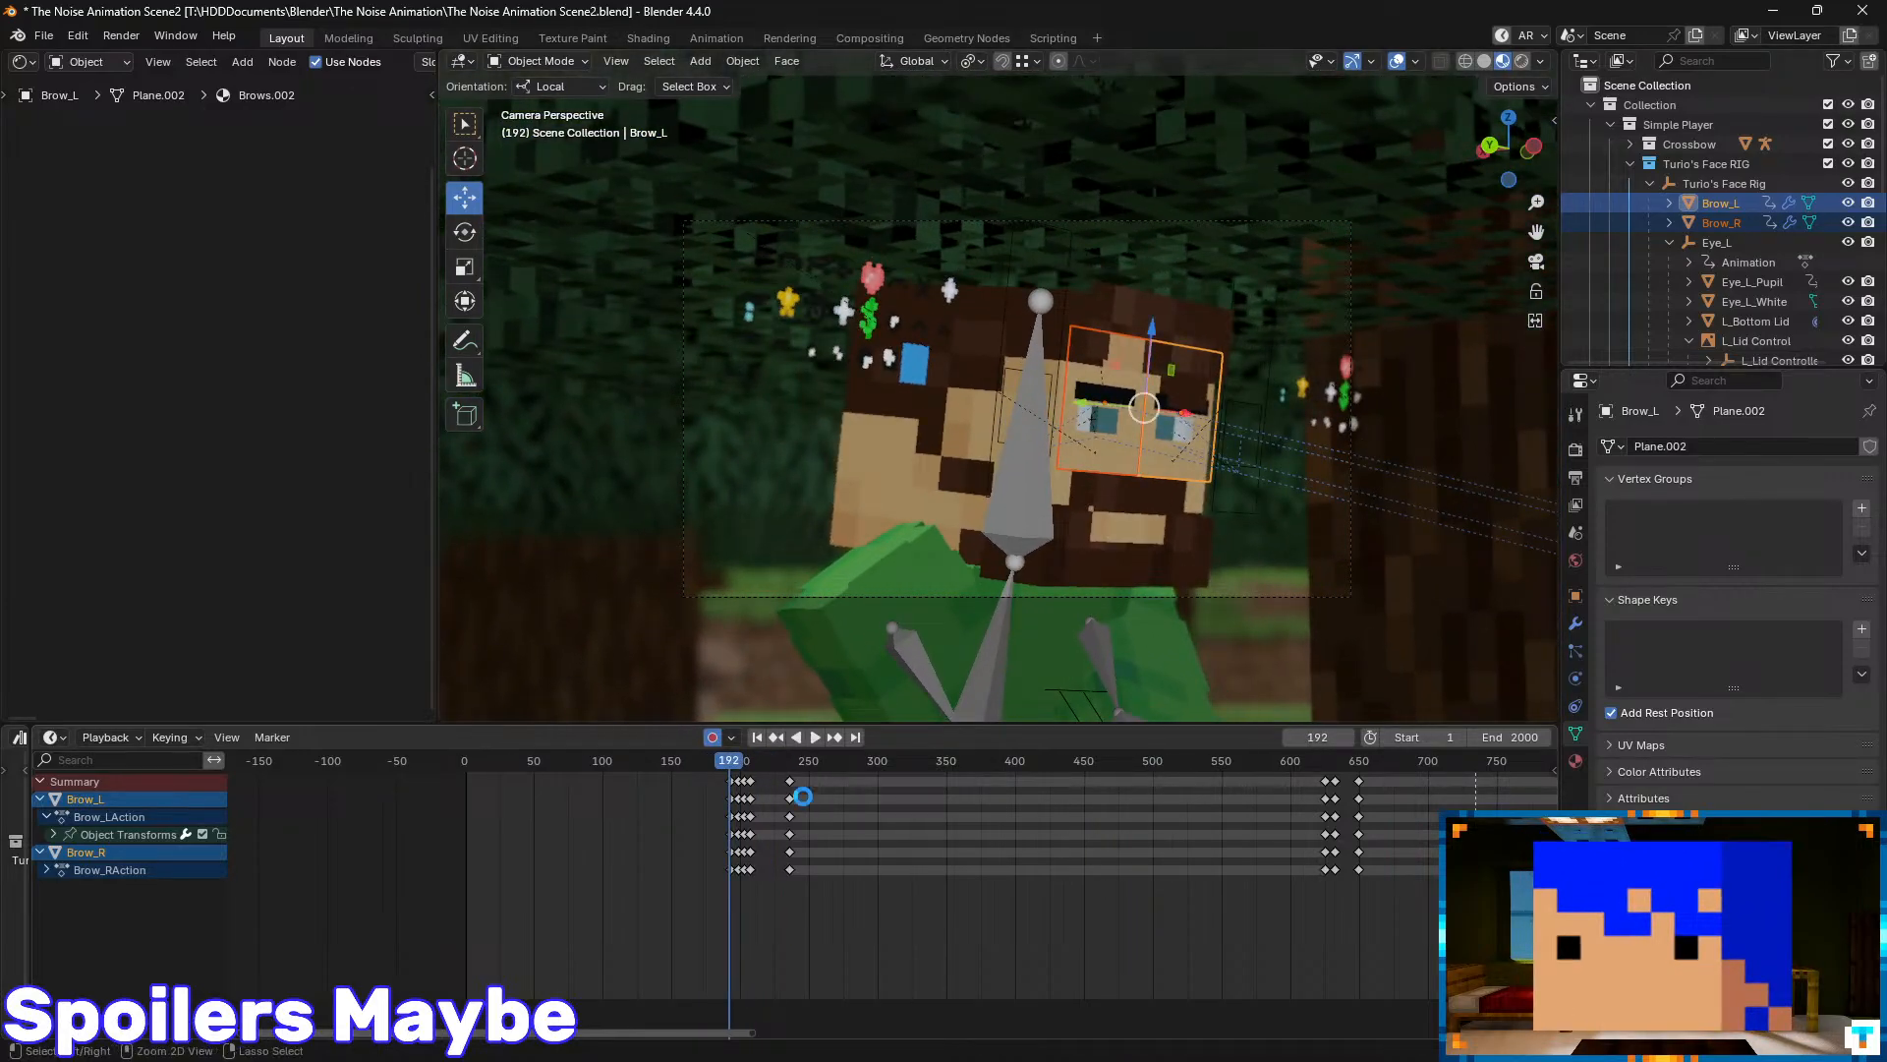
key("ctrl+s")
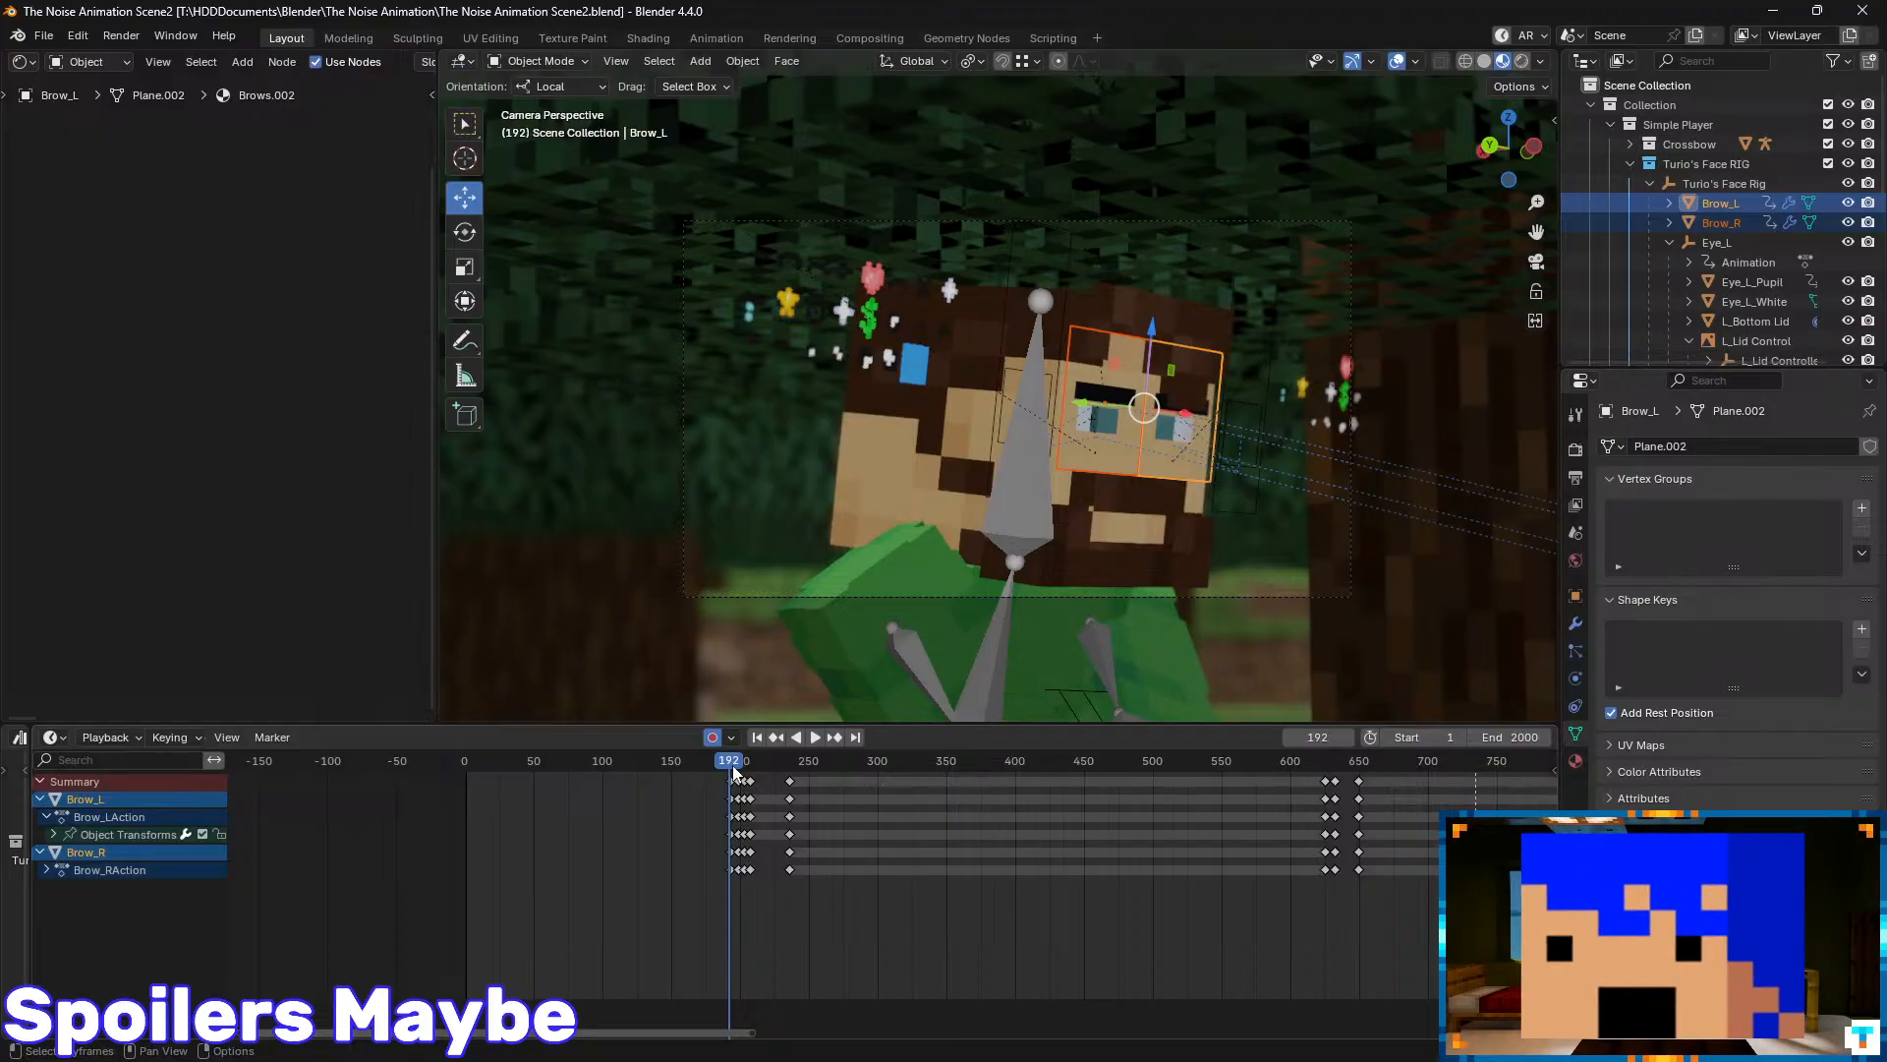
- Play the brow movement repeatedly from about frame 192 to judge its timing
scroll(783, 818, "up", 3)
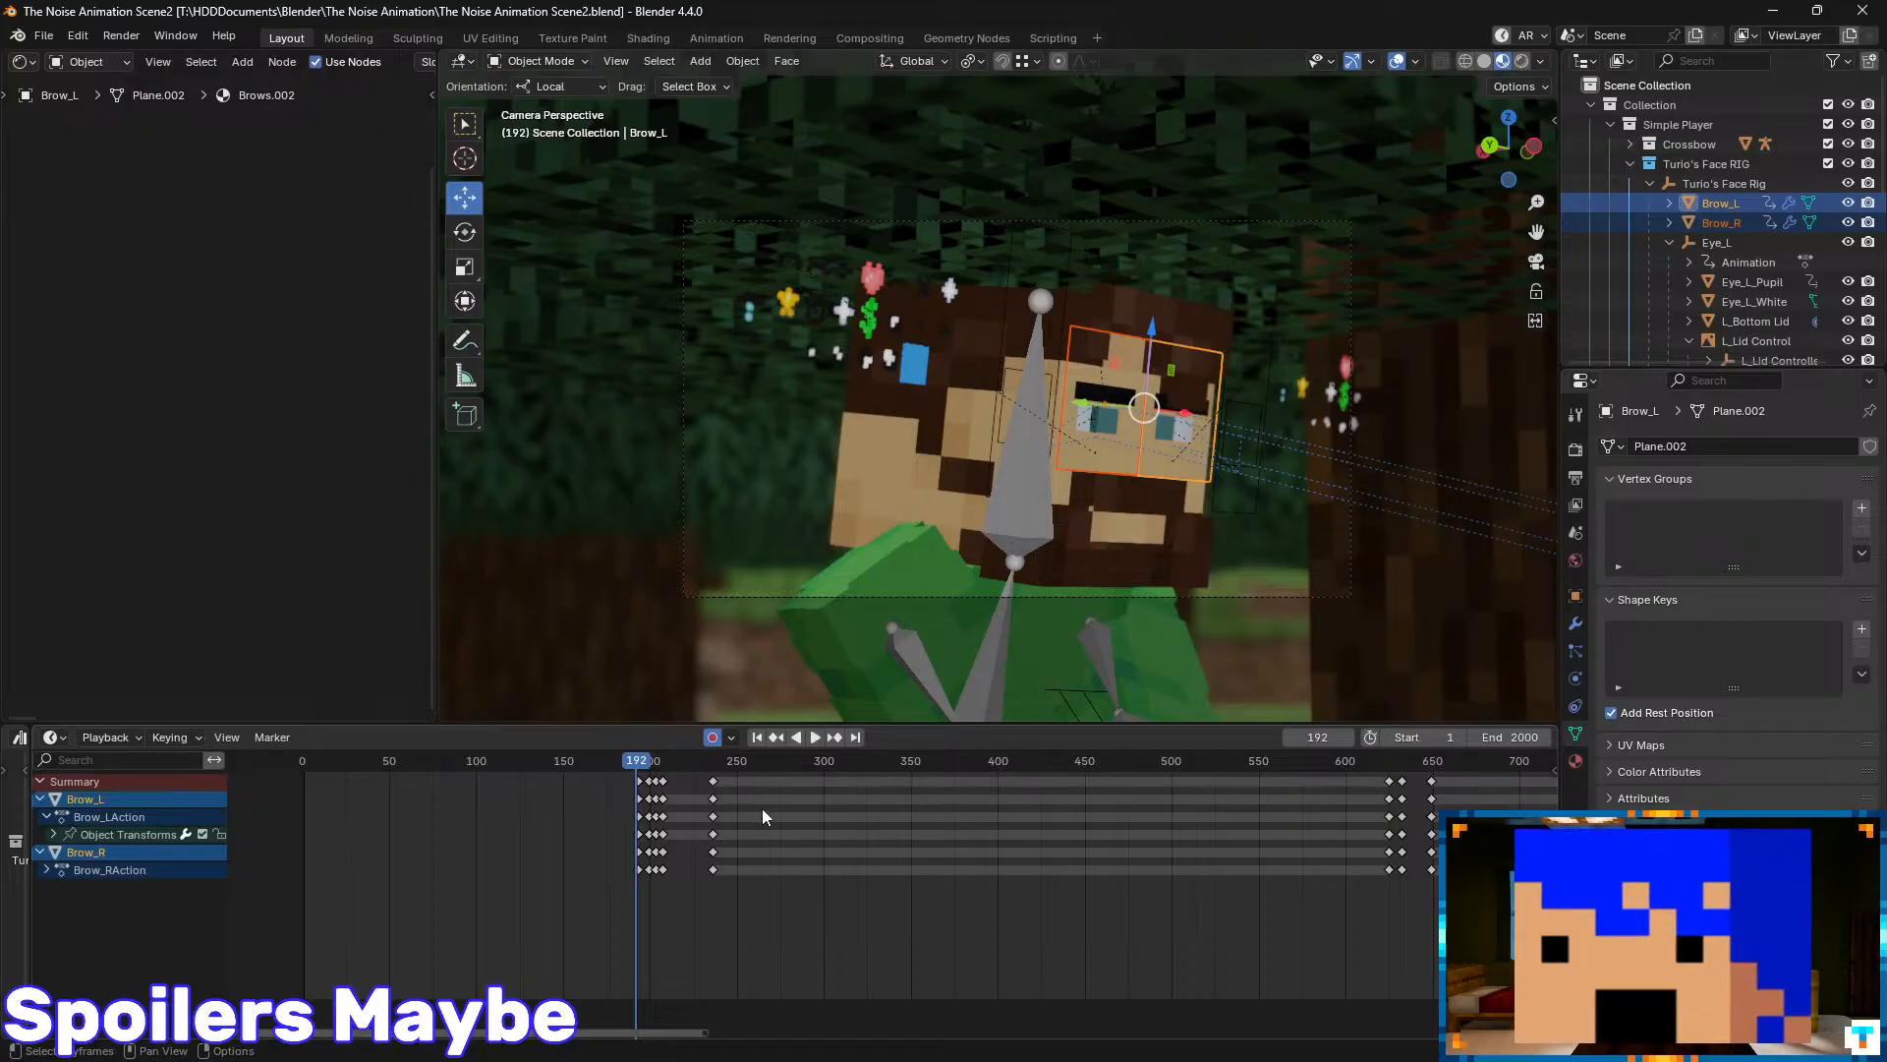
key("space")
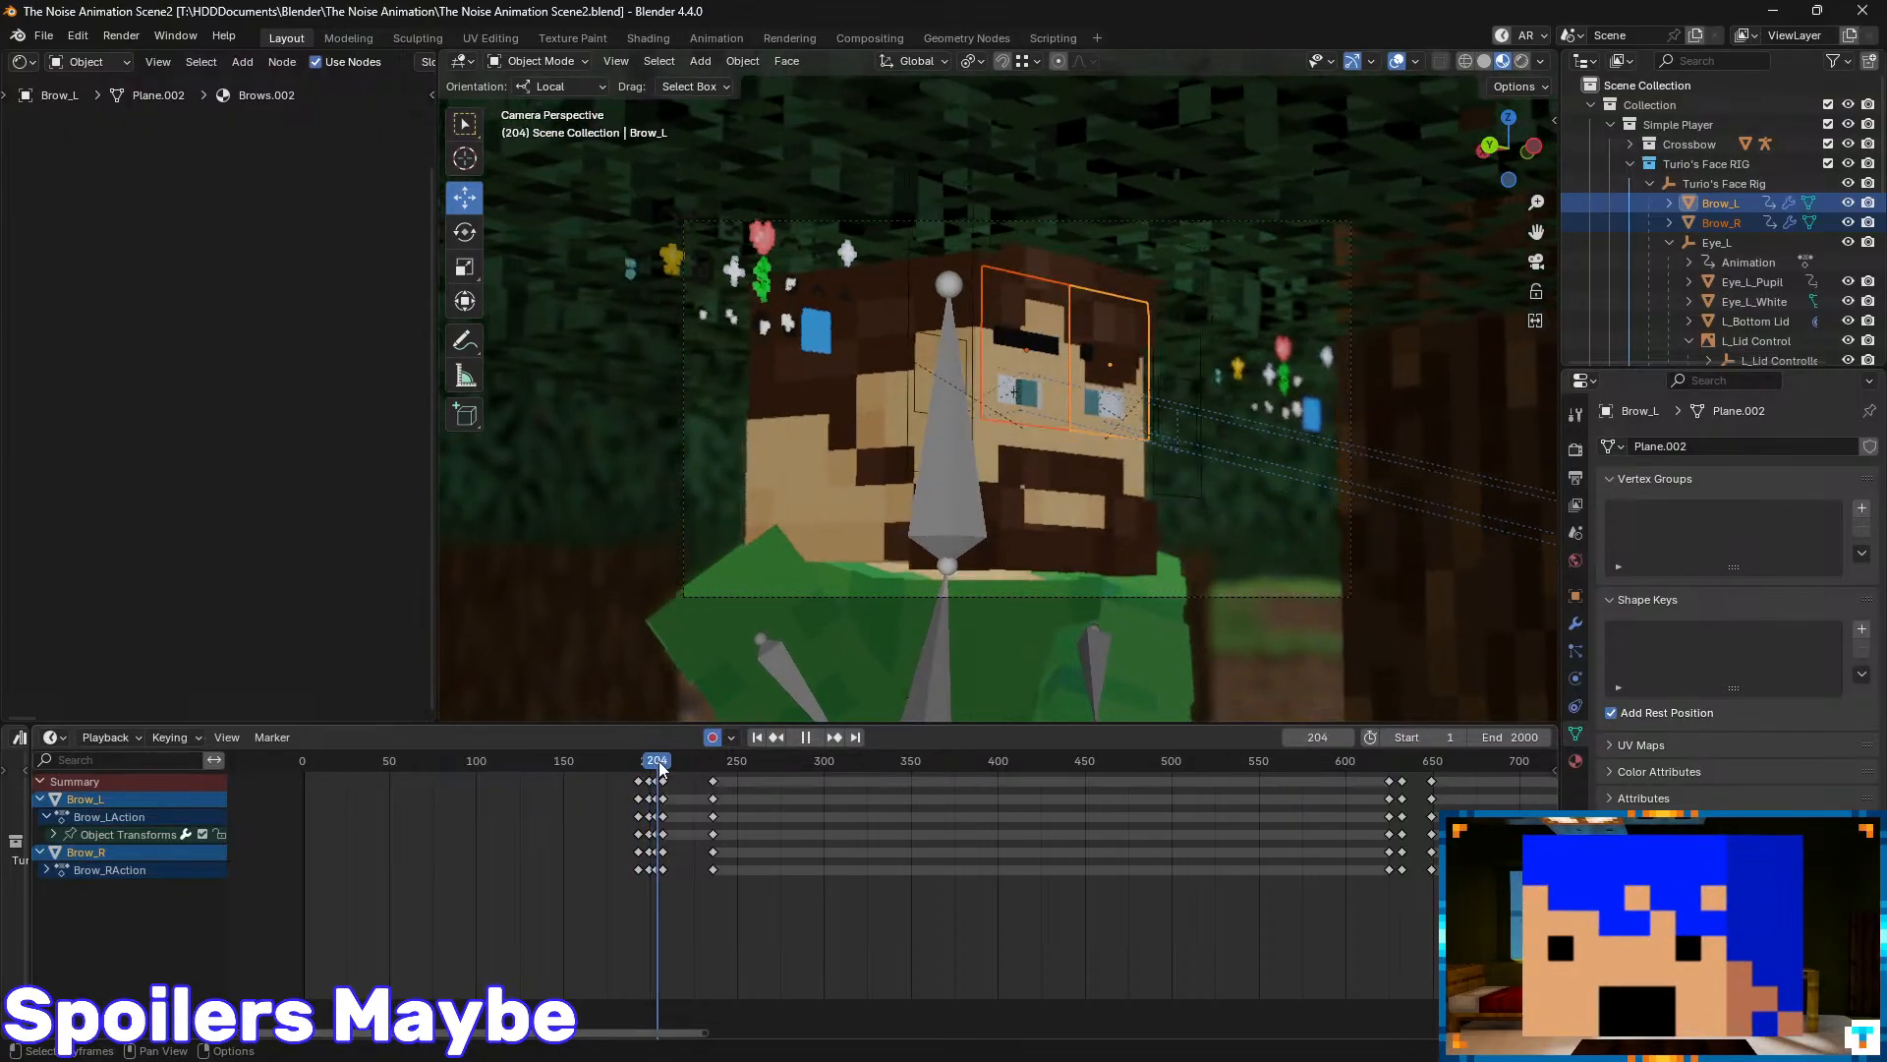
left_click_drag(701, 772, 624, 771)
key("space")
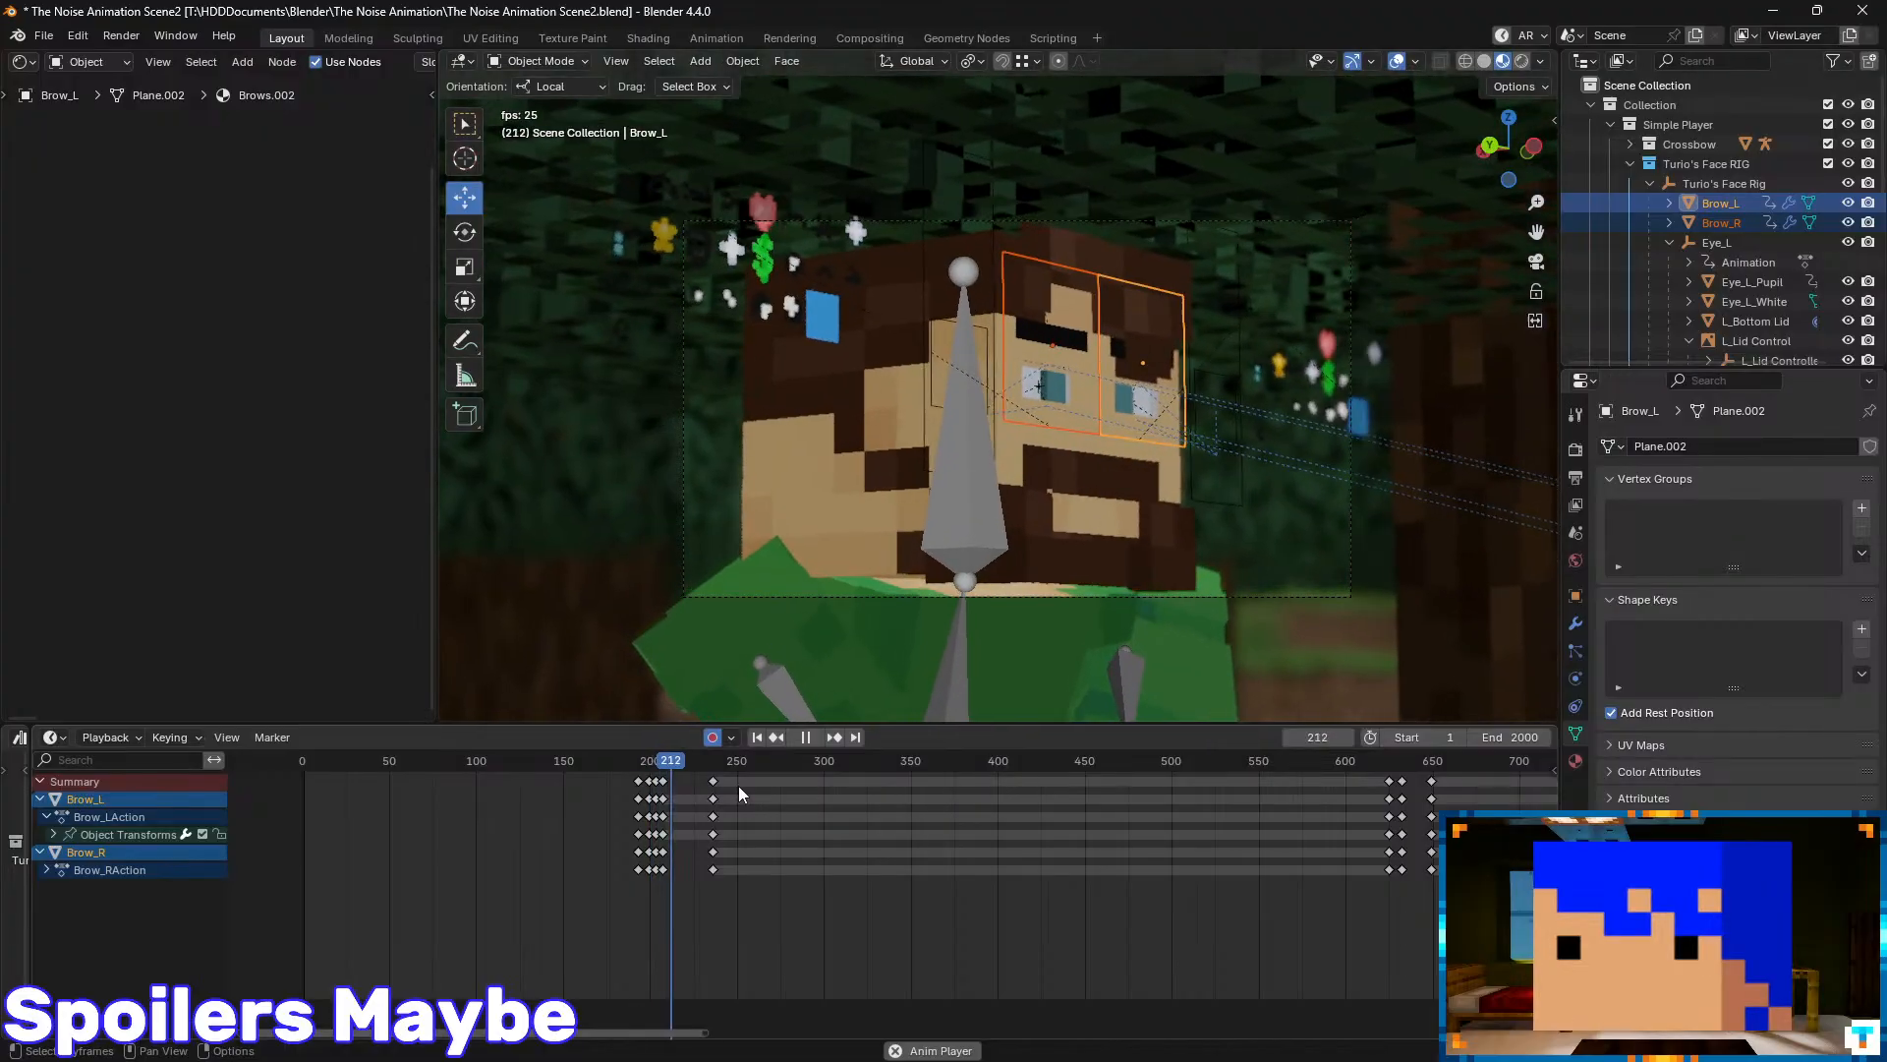
key("space")
left_click_drag(677, 763, 639, 767)
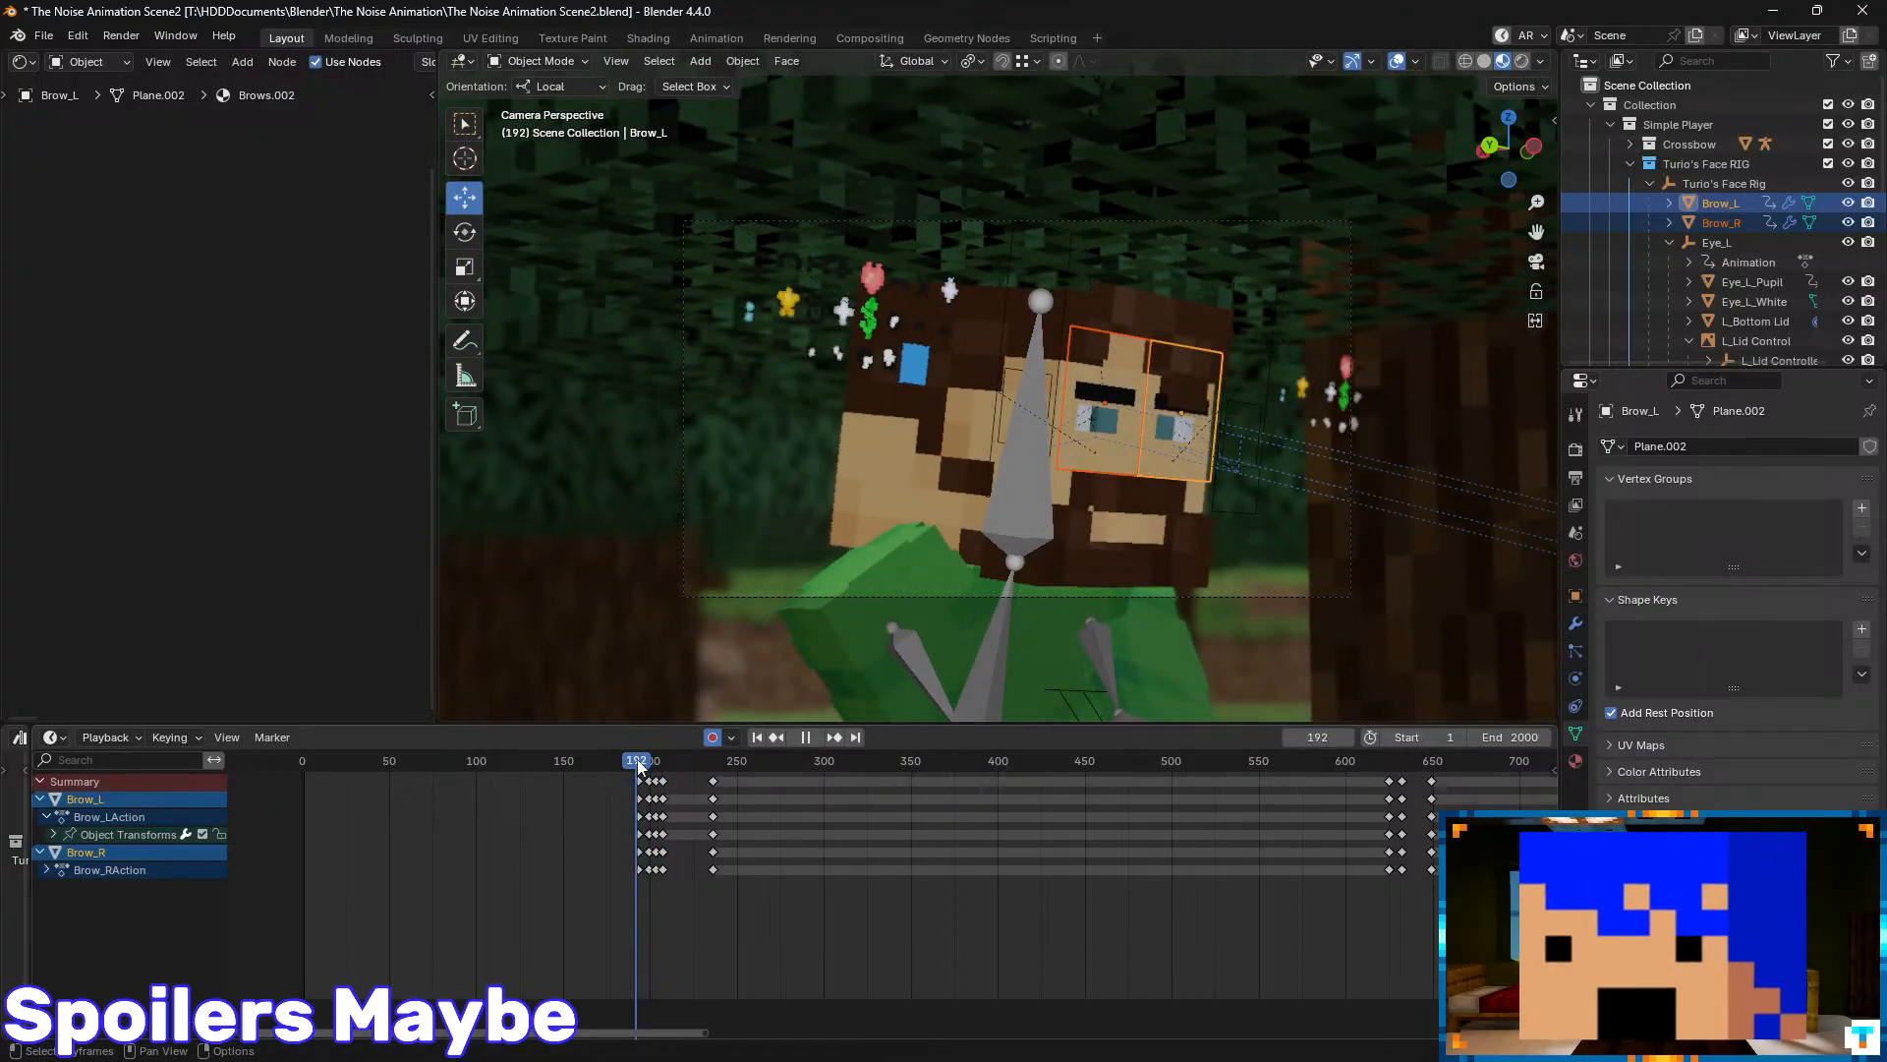
key("space")
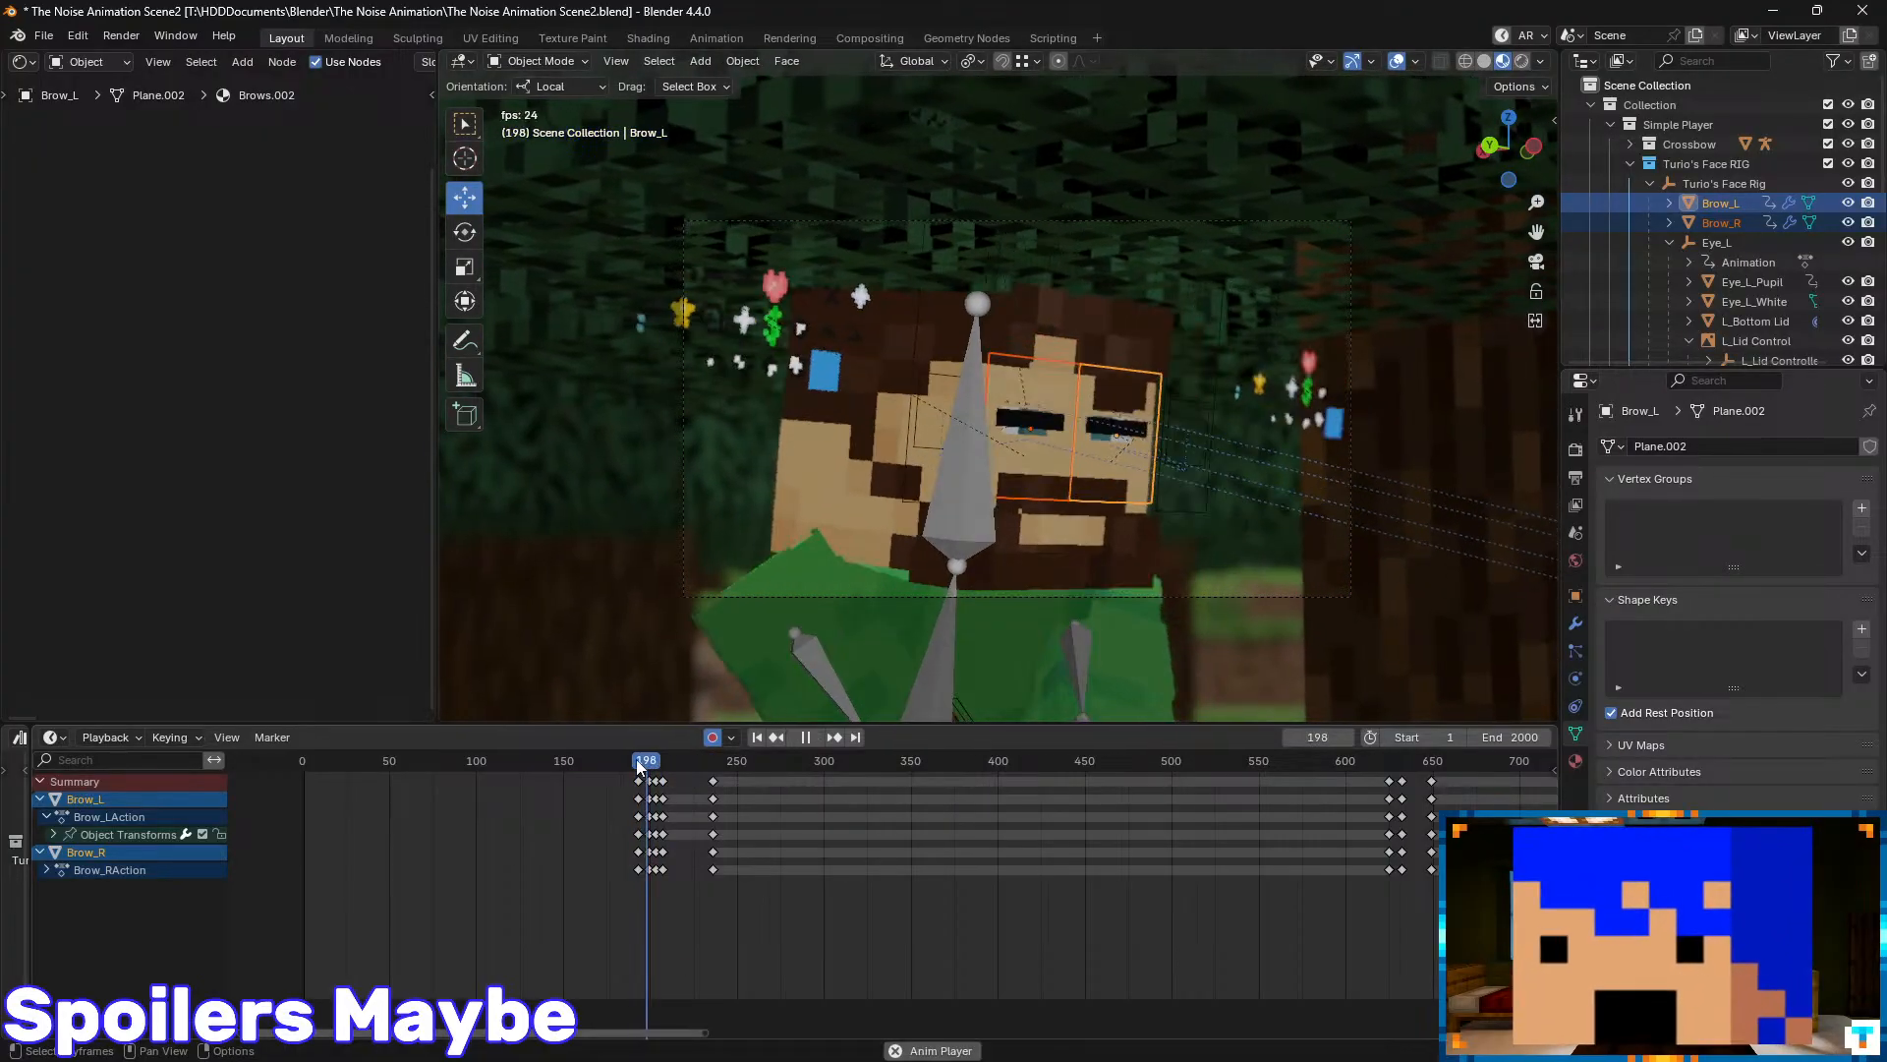
key("space")
- Inspect the eyes up close, go to frame 236 and select the Eye_L_Pupil object
scroll(1146, 345, "up", 8)
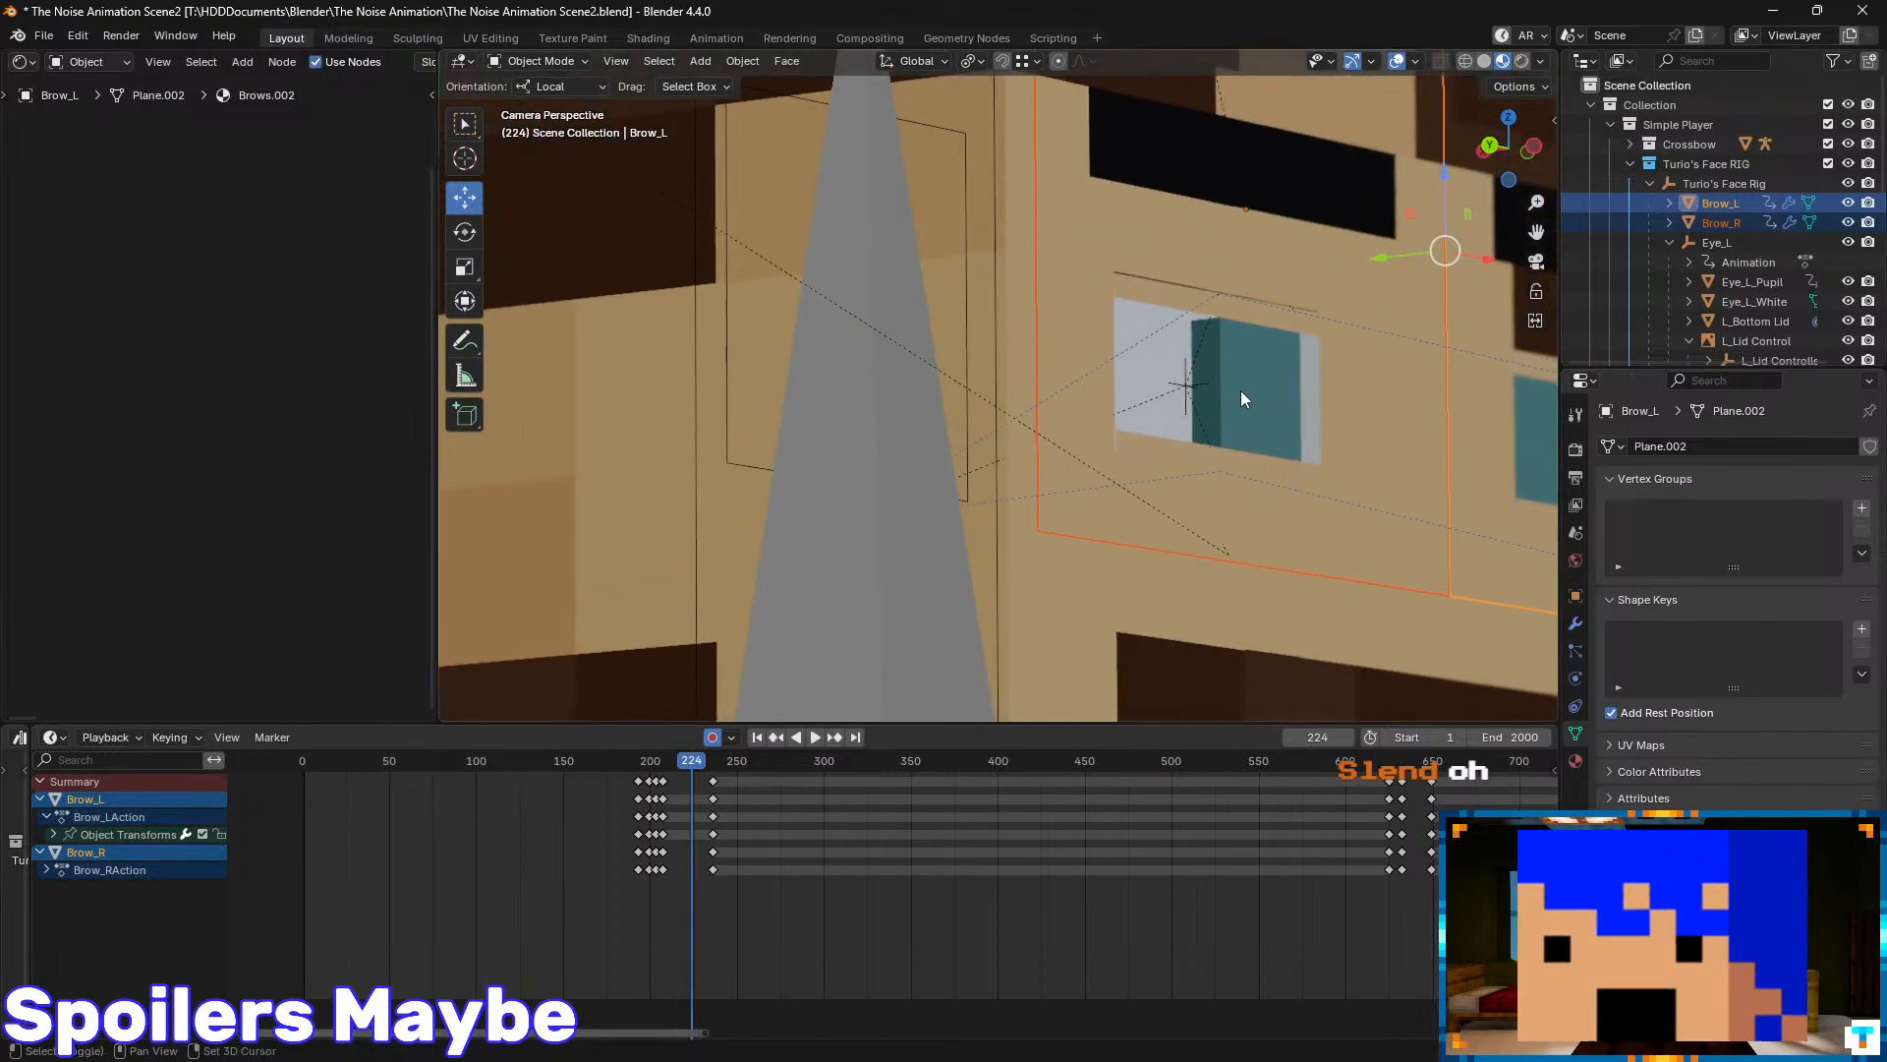
middle_click_drag(1278, 403, 961, 407, "shift")
scroll(956, 405, "up", 3)
scroll(954, 405, "up", 4)
left_click_drag(692, 763, 714, 765)
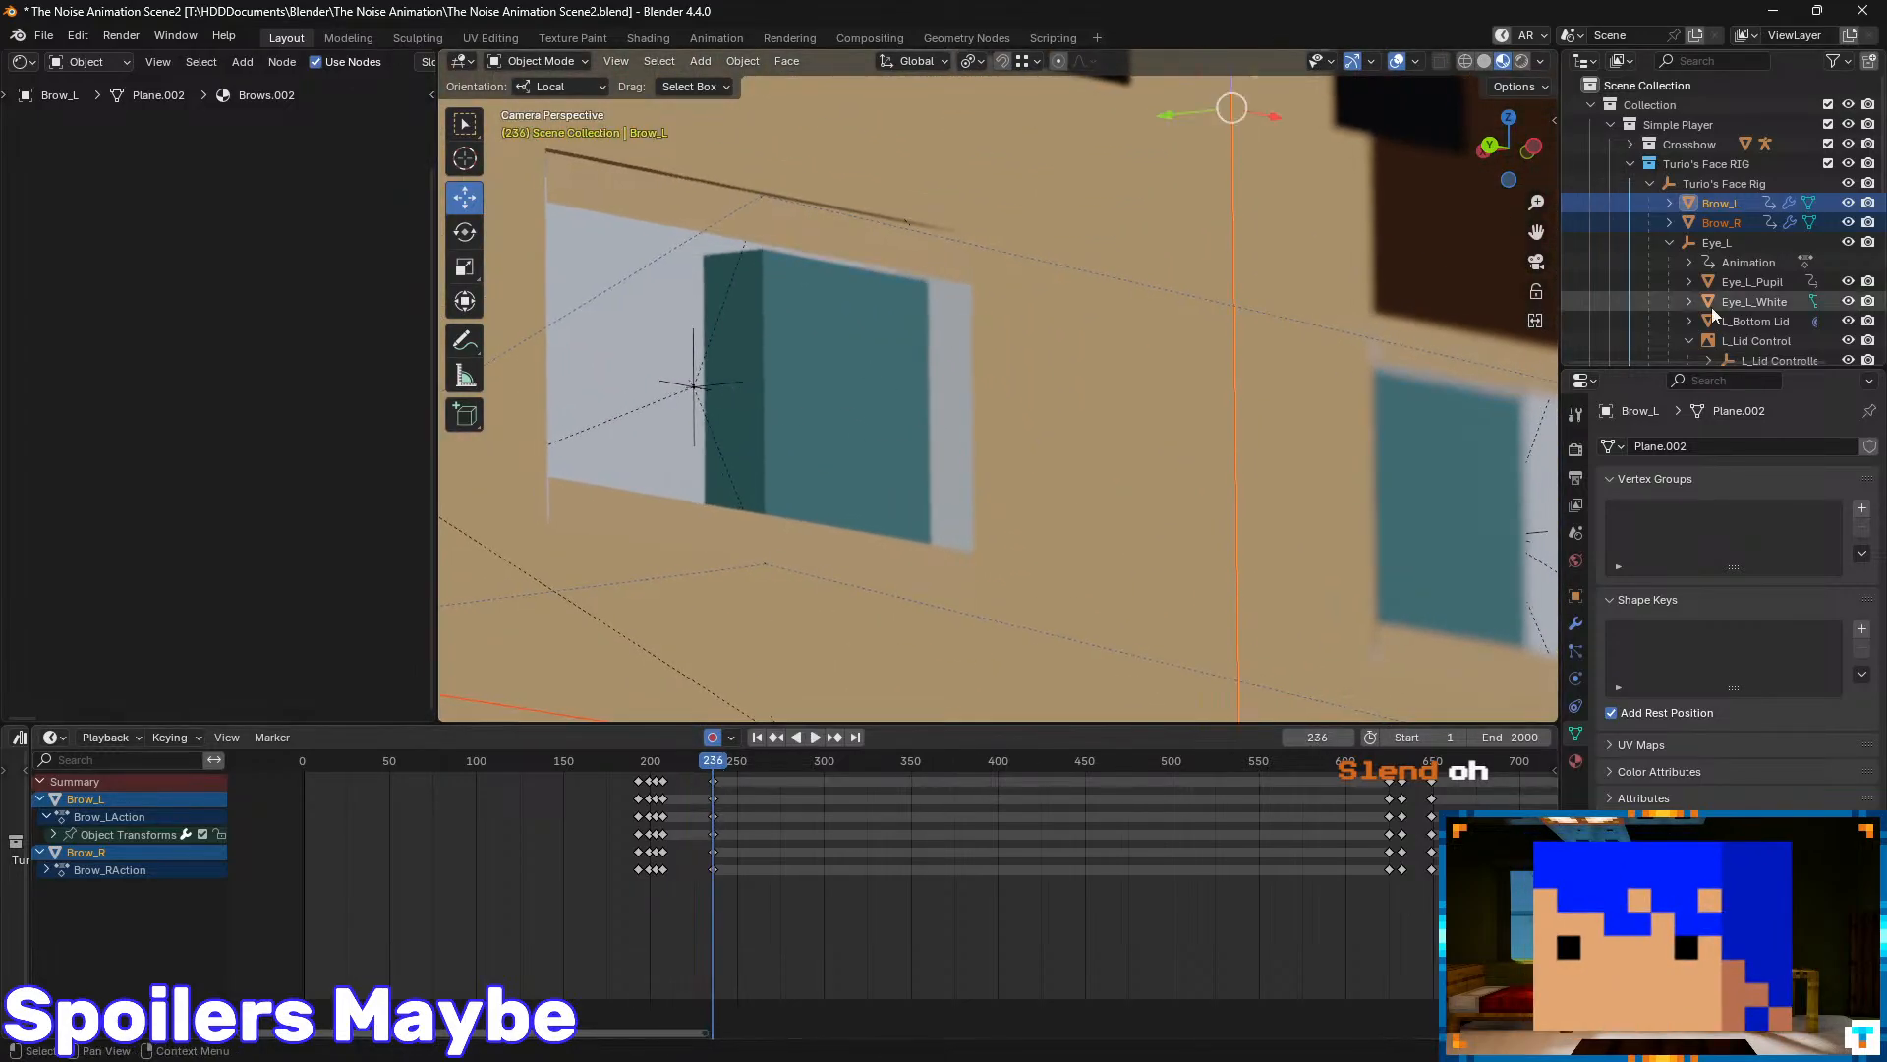
left_click(1742, 282)
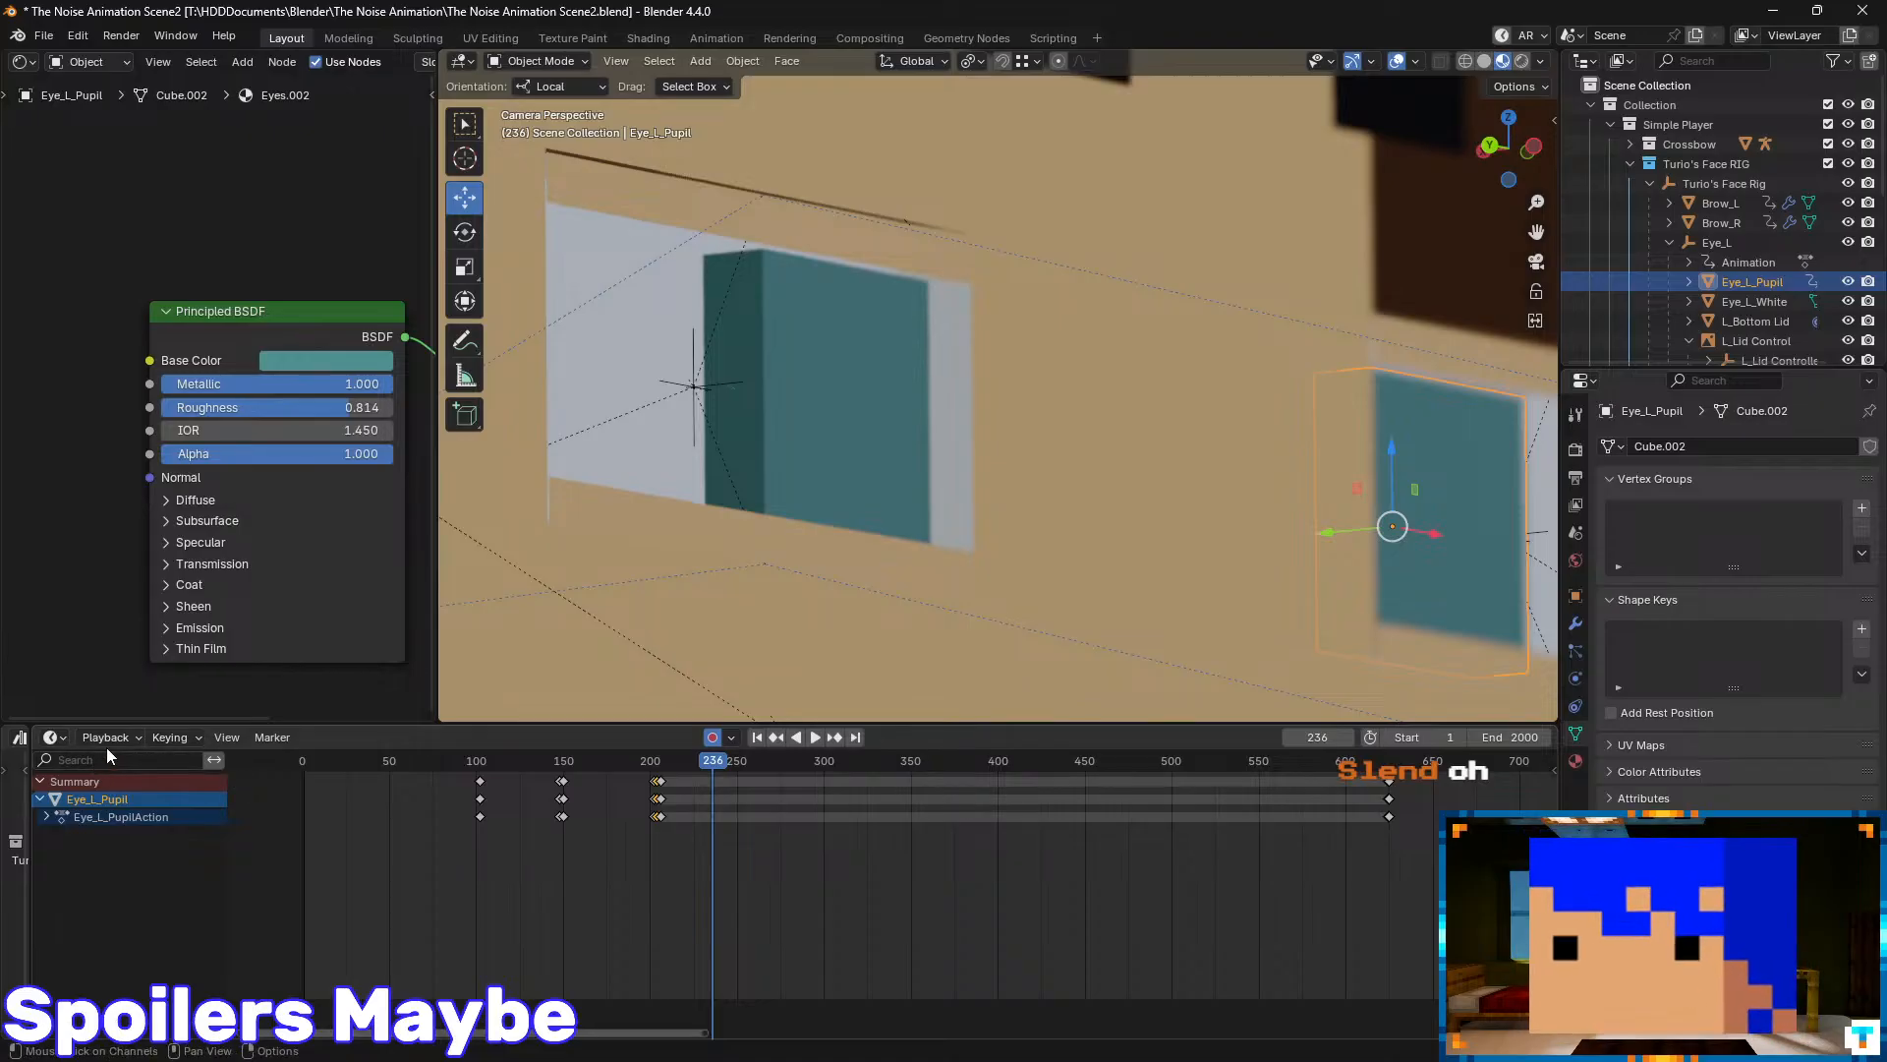
- Show the left pupil's animation in the Graph Editor and expand the Noise modifier on its X Location curve
left_click(55, 737)
left_click(59, 739)
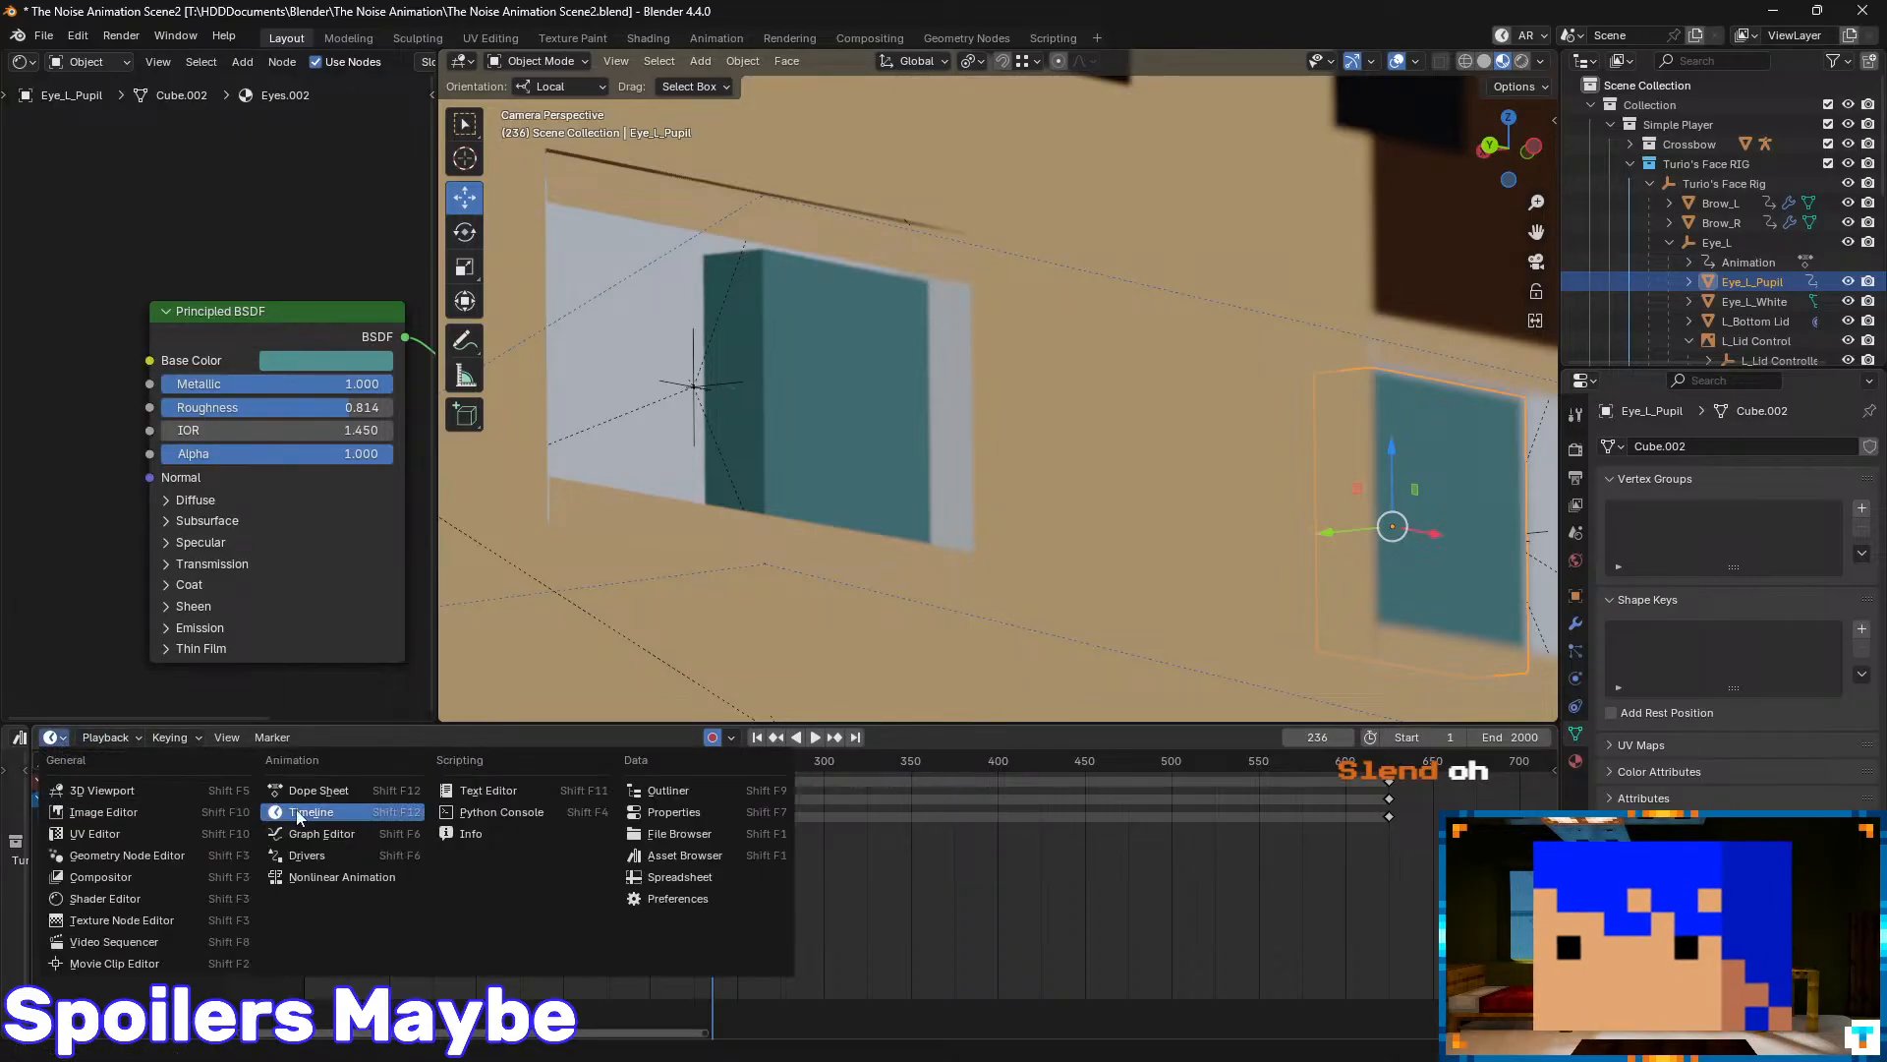
left_click(333, 796)
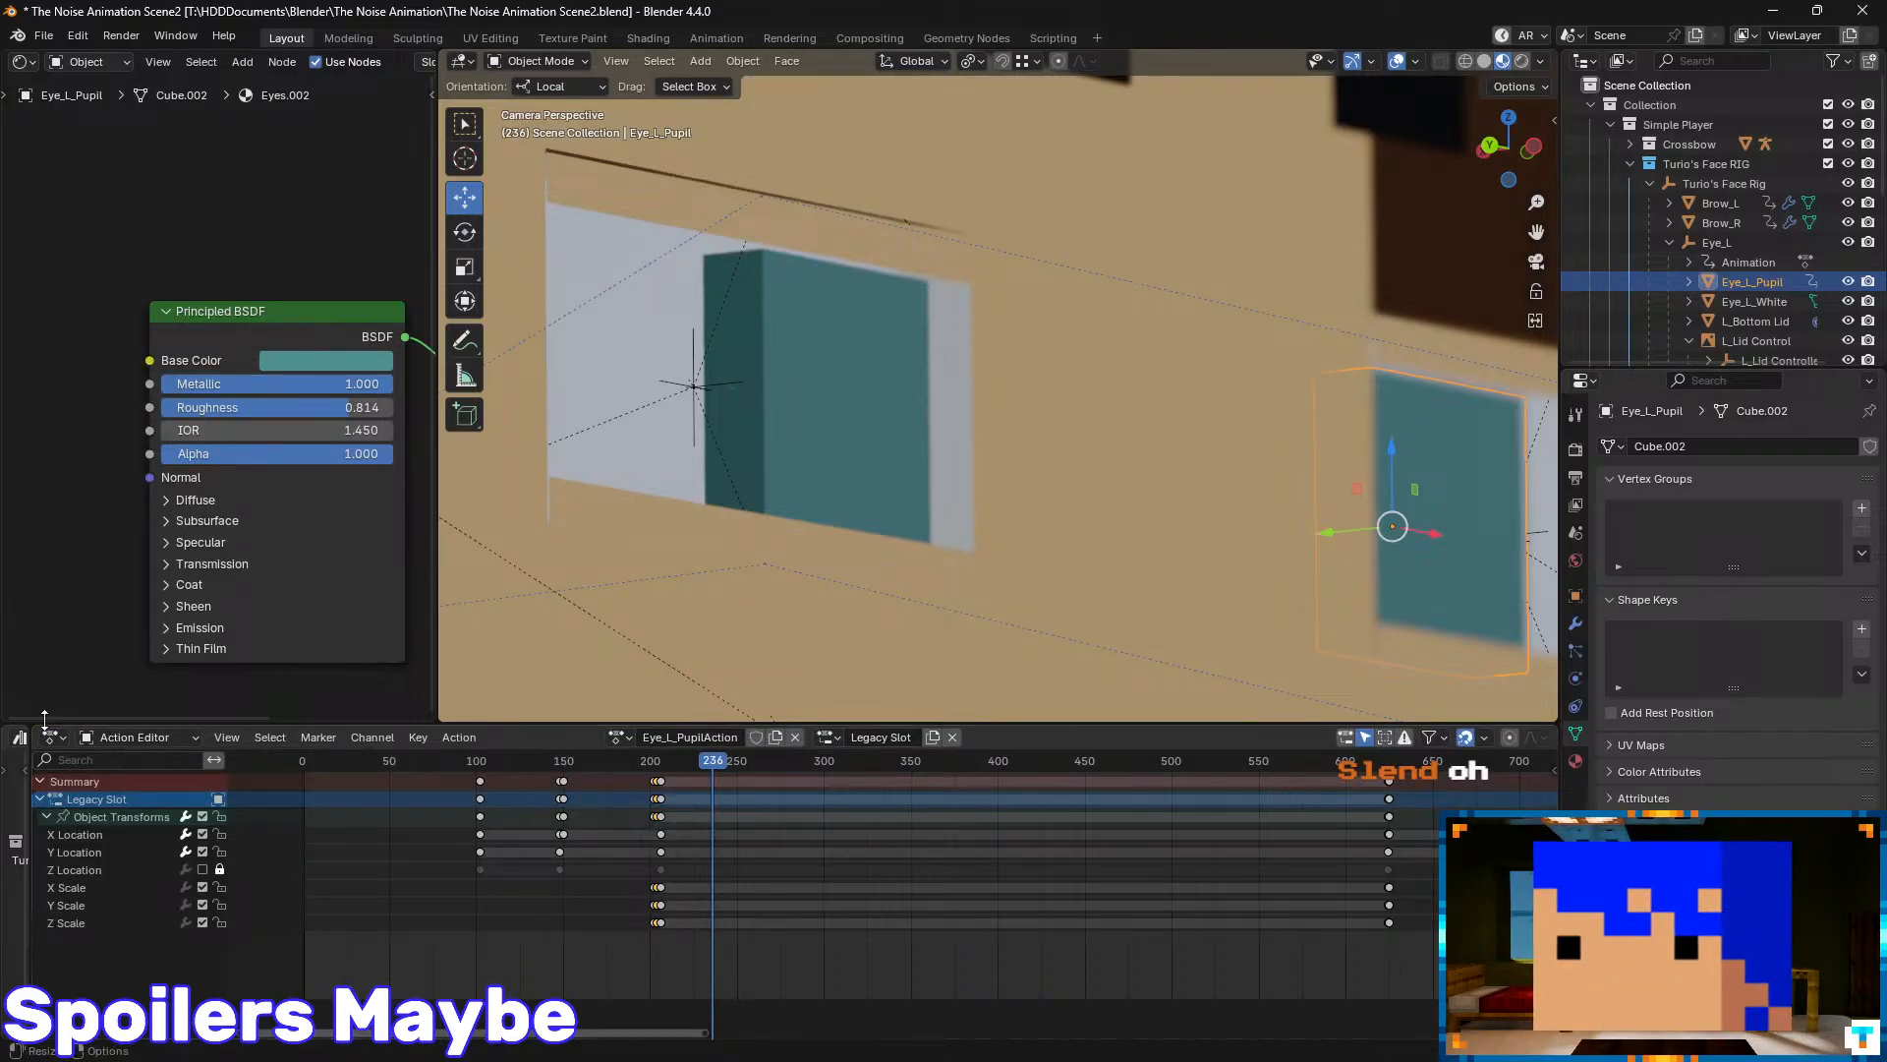
left_click(51, 738)
left_click(311, 834)
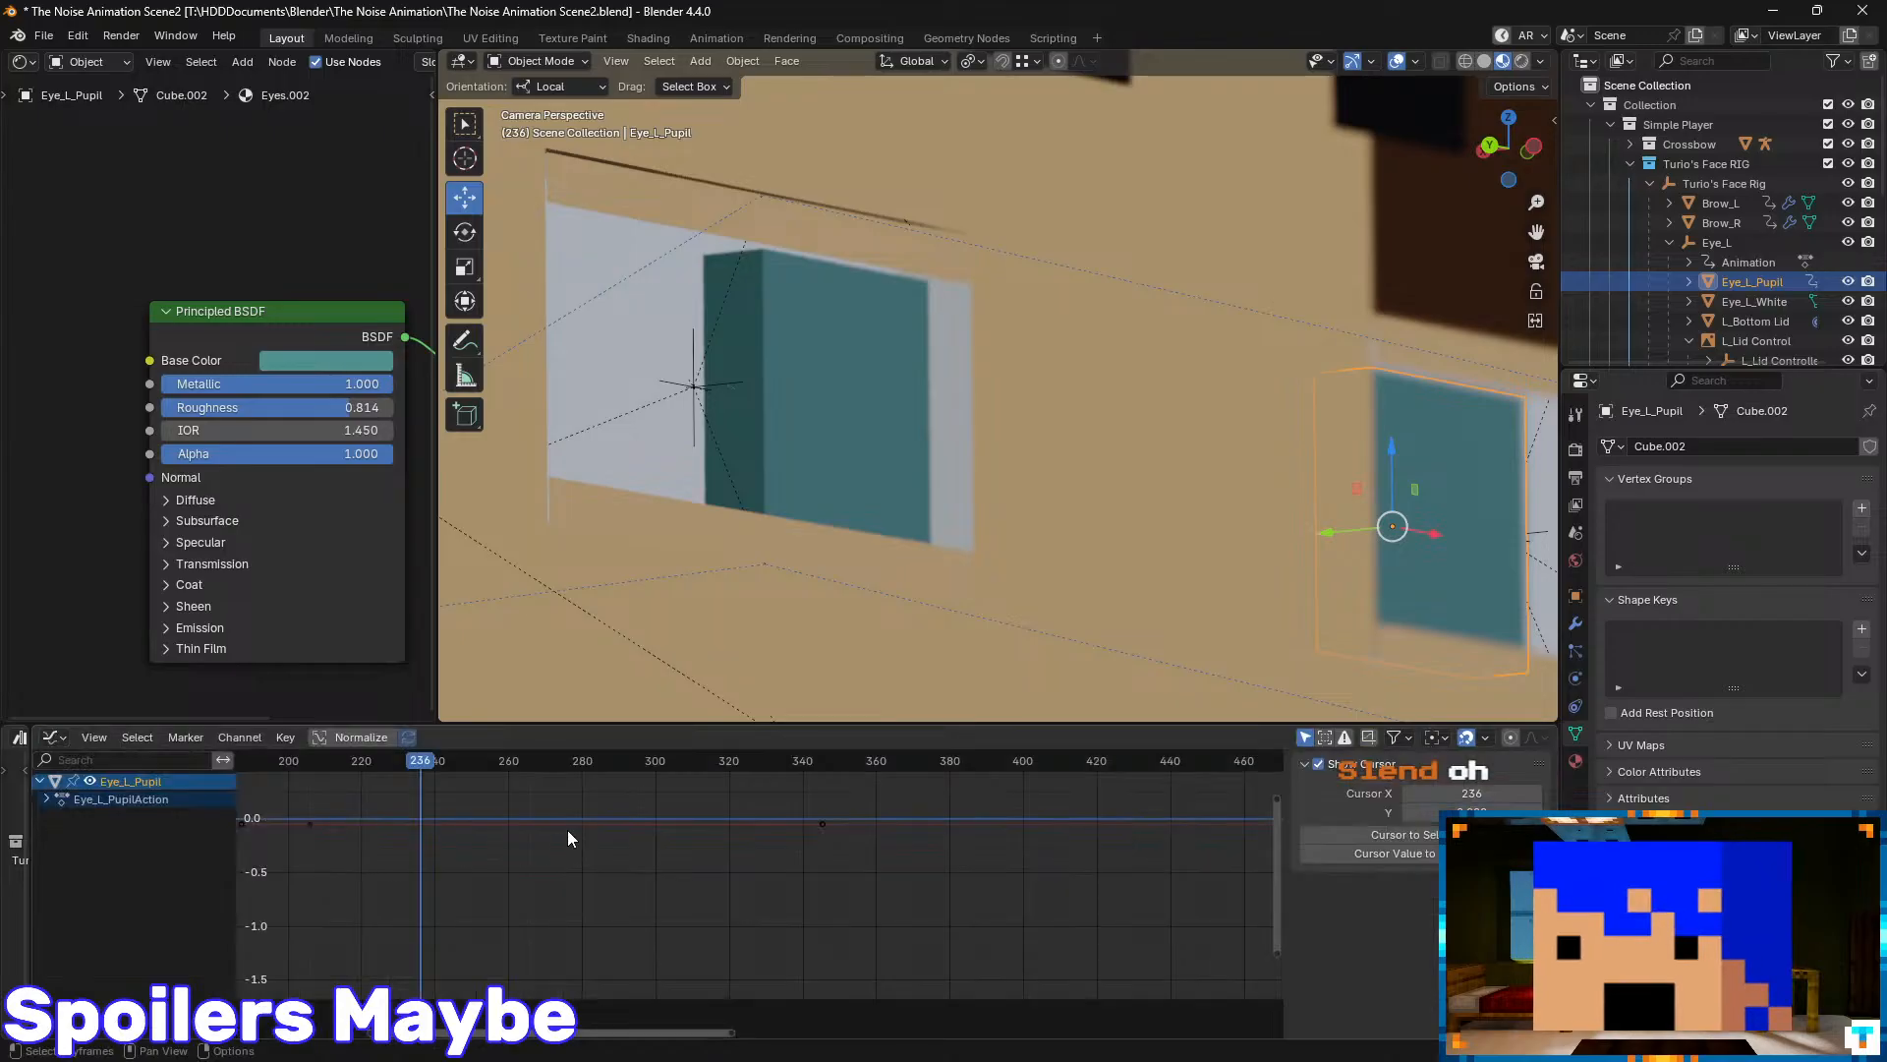
left_click(310, 824)
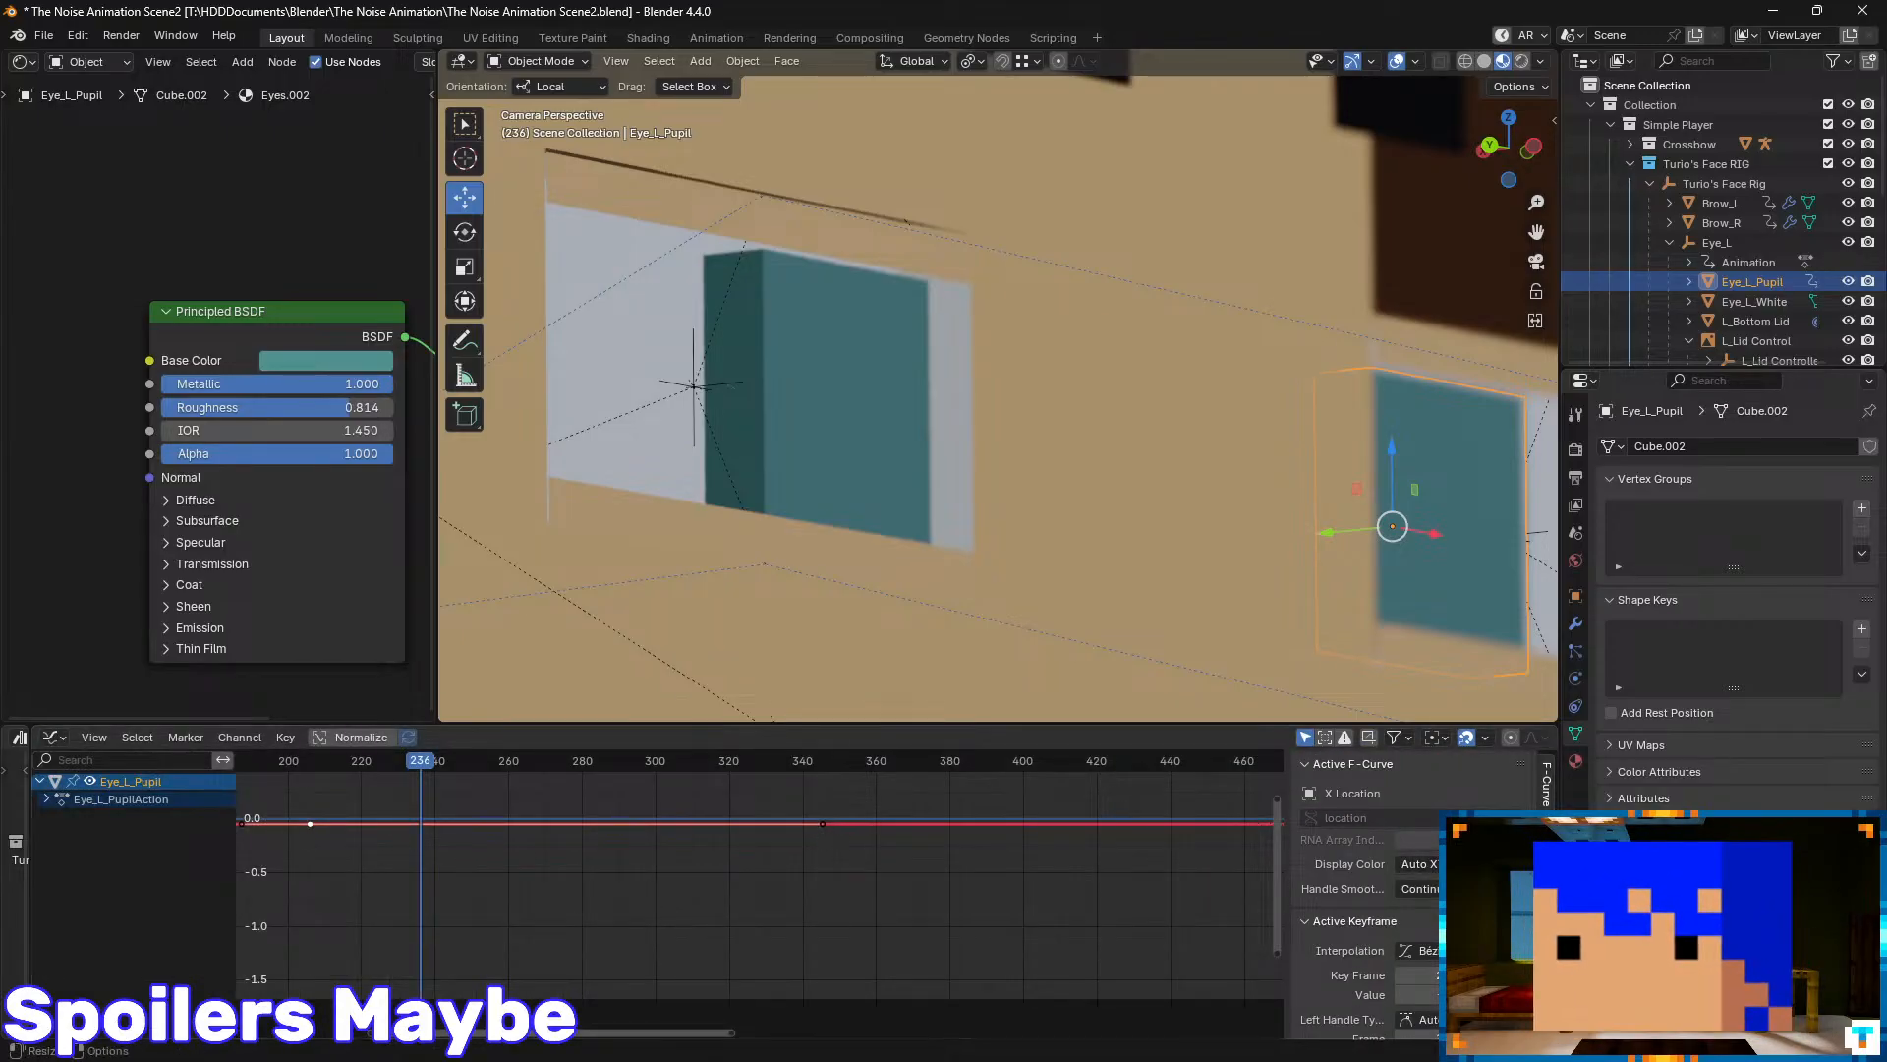
left_click(1546, 870)
left_click(1305, 799)
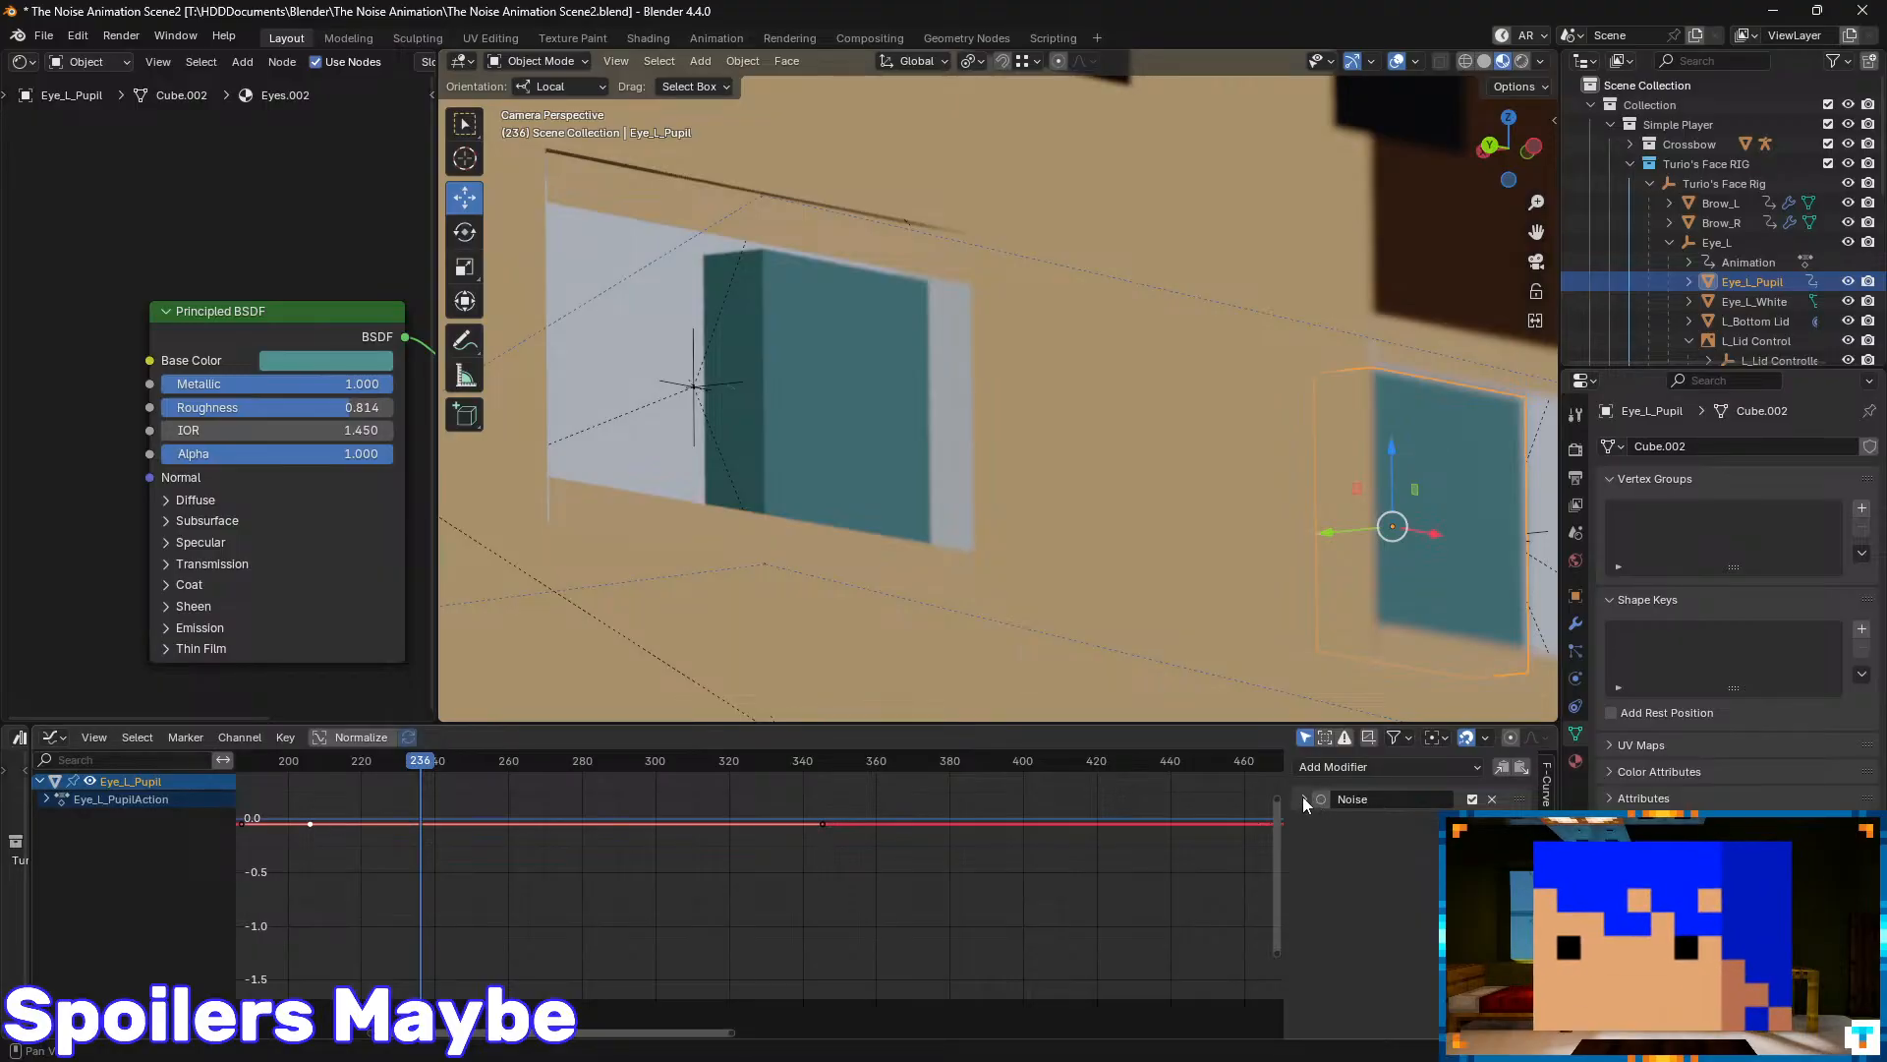
left_click(1303, 798)
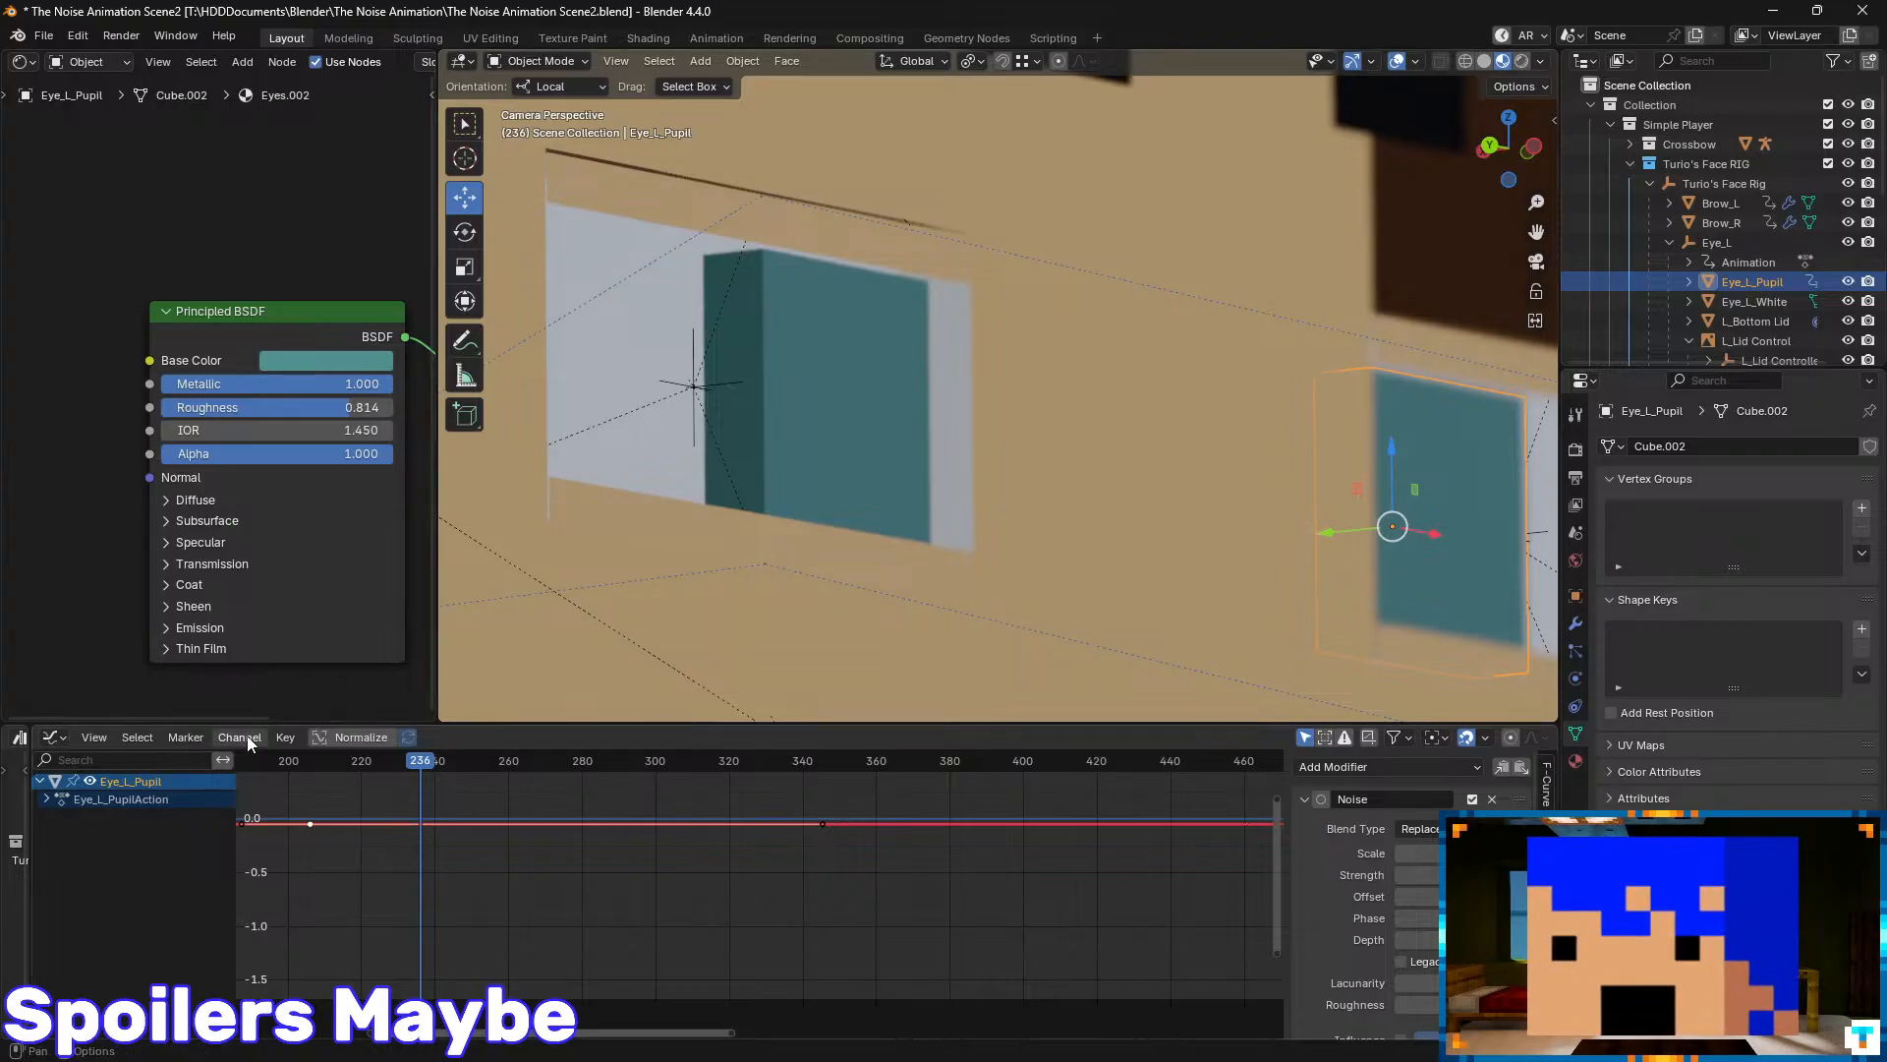
- Preview the motion, restore the Timeline, and play the shot from around frame 125 to check the eye movement
key("space")
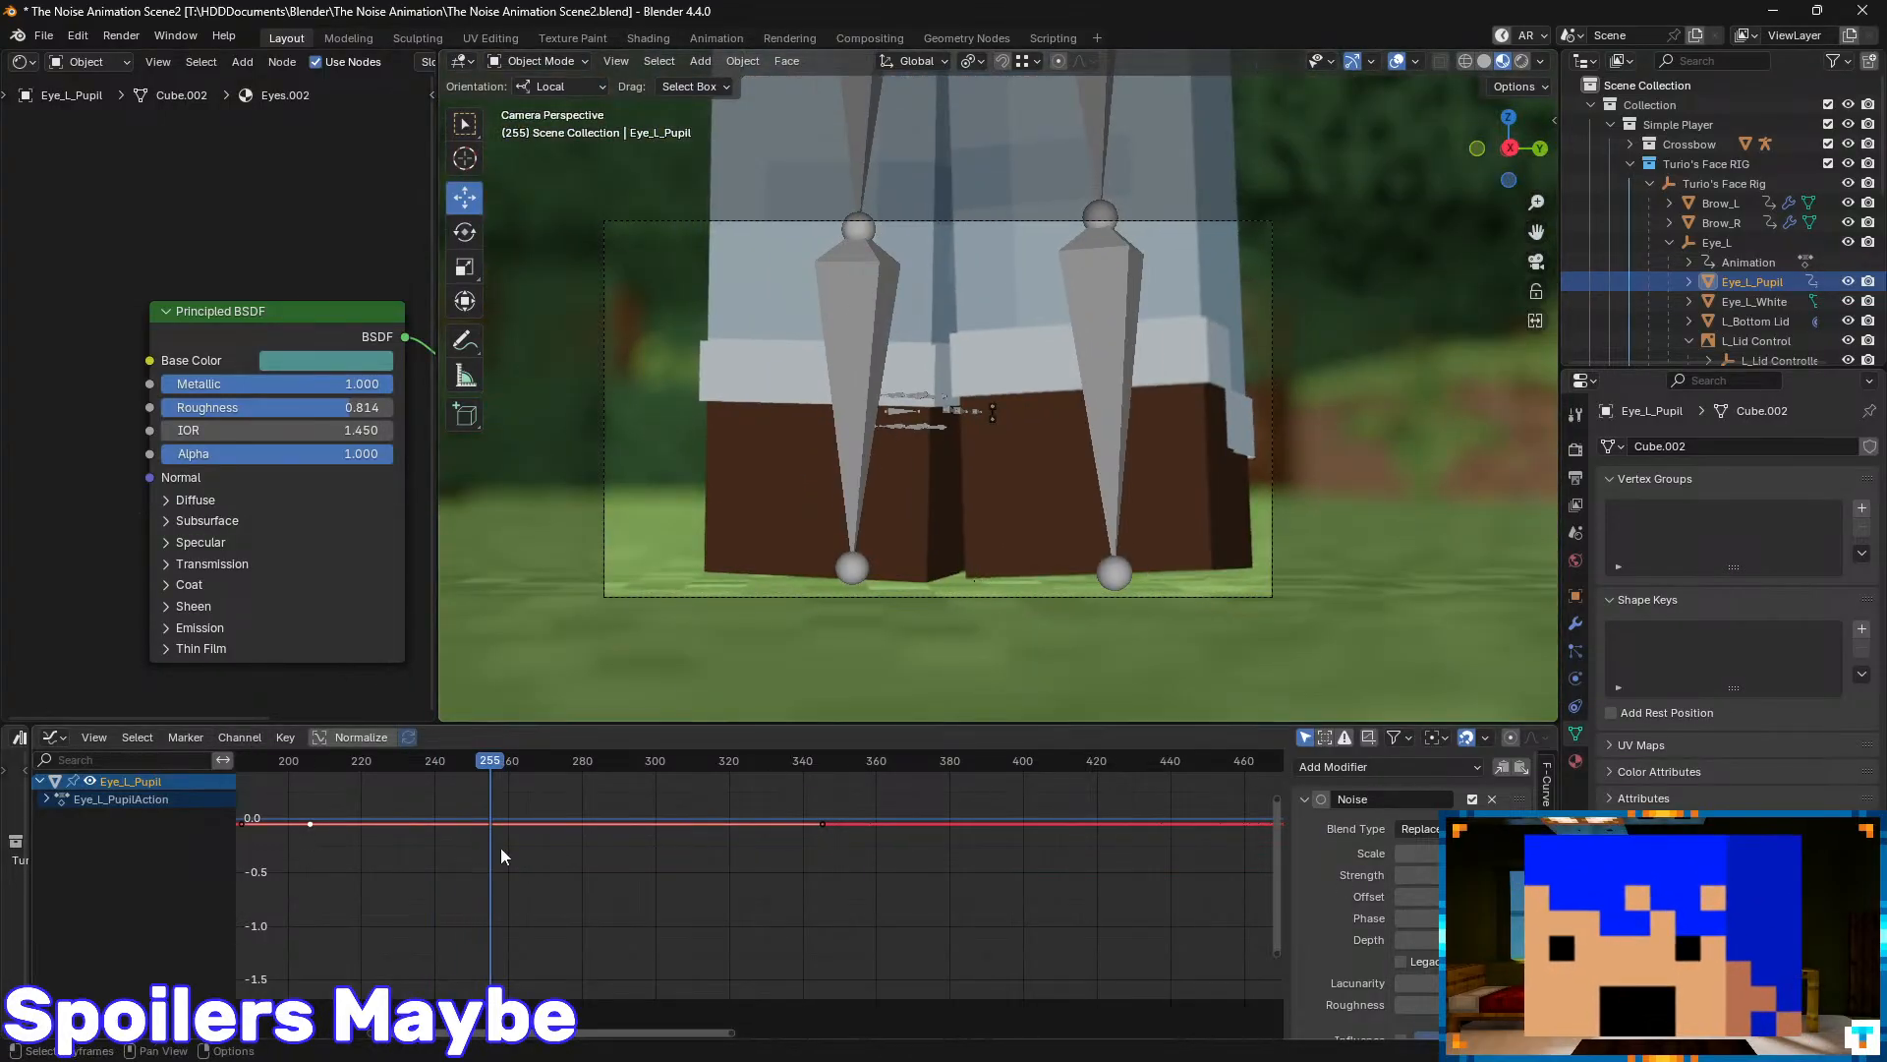
left_click(51, 738)
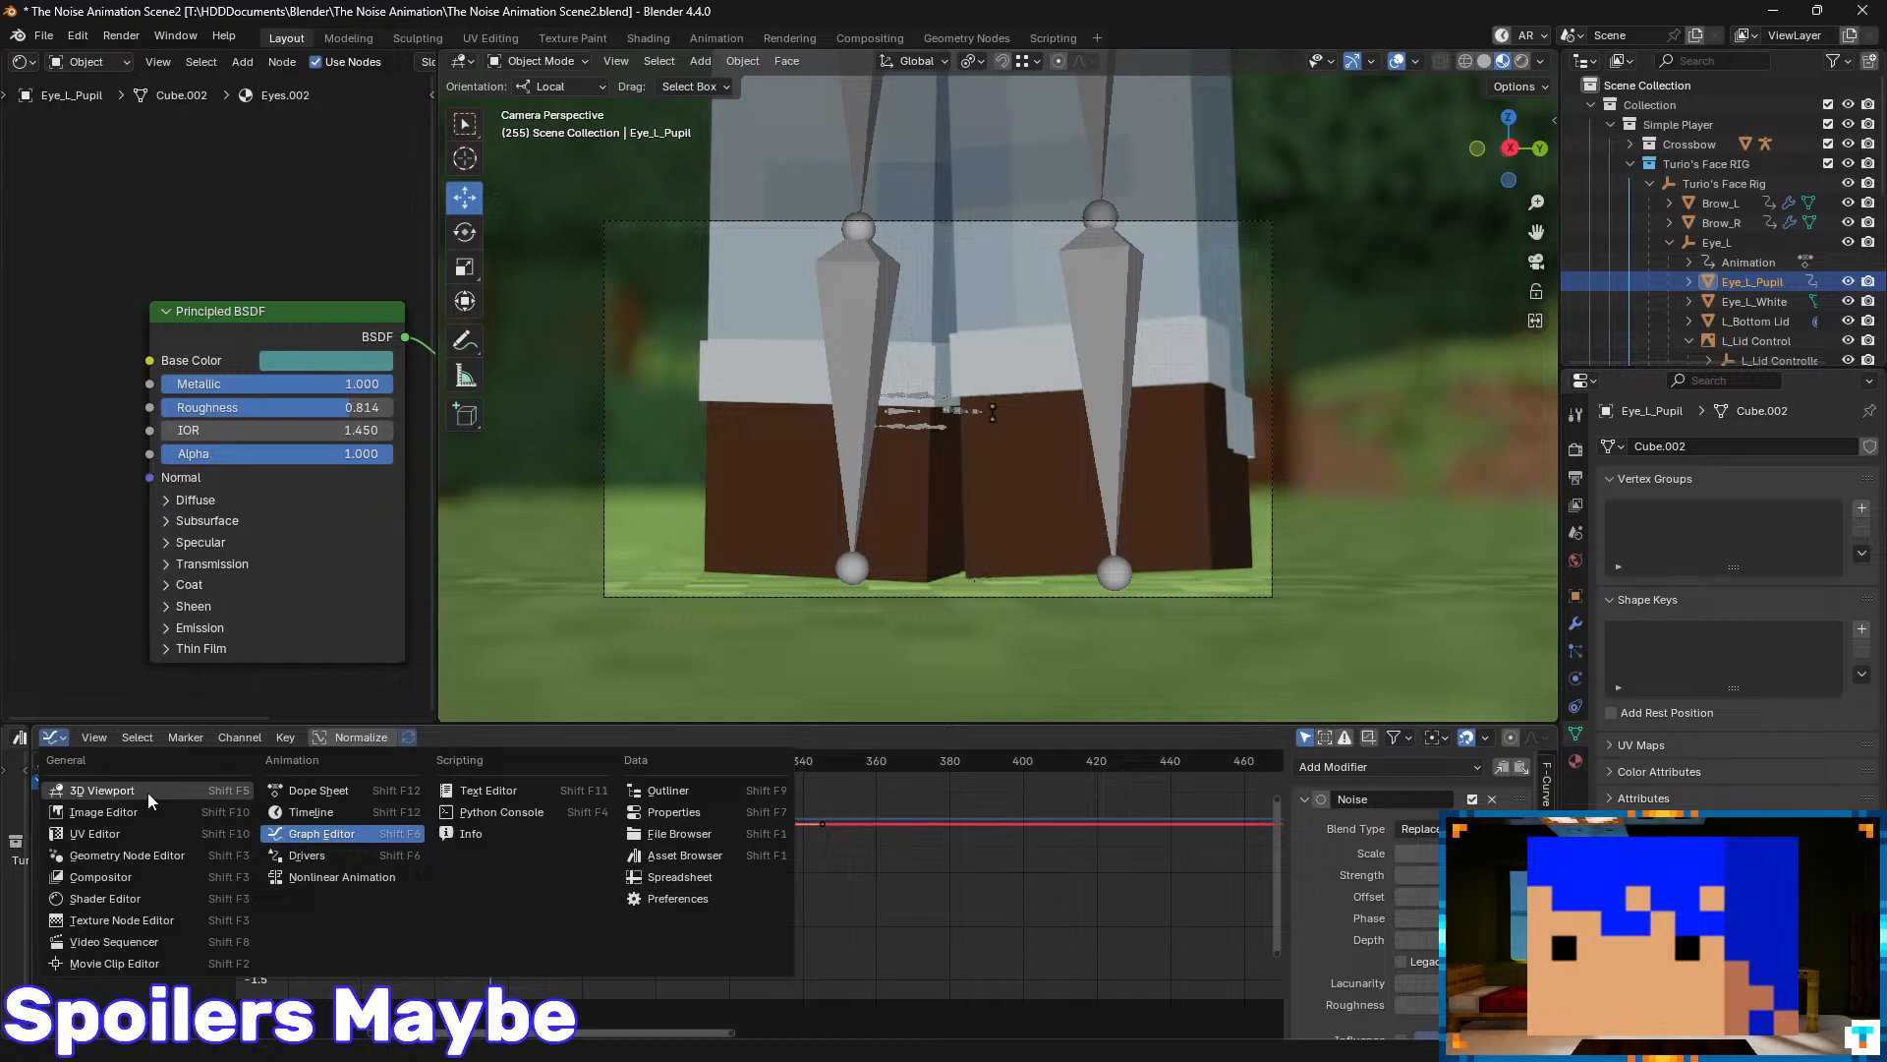
left_click(310, 812)
left_click_drag(739, 757, 529, 762)
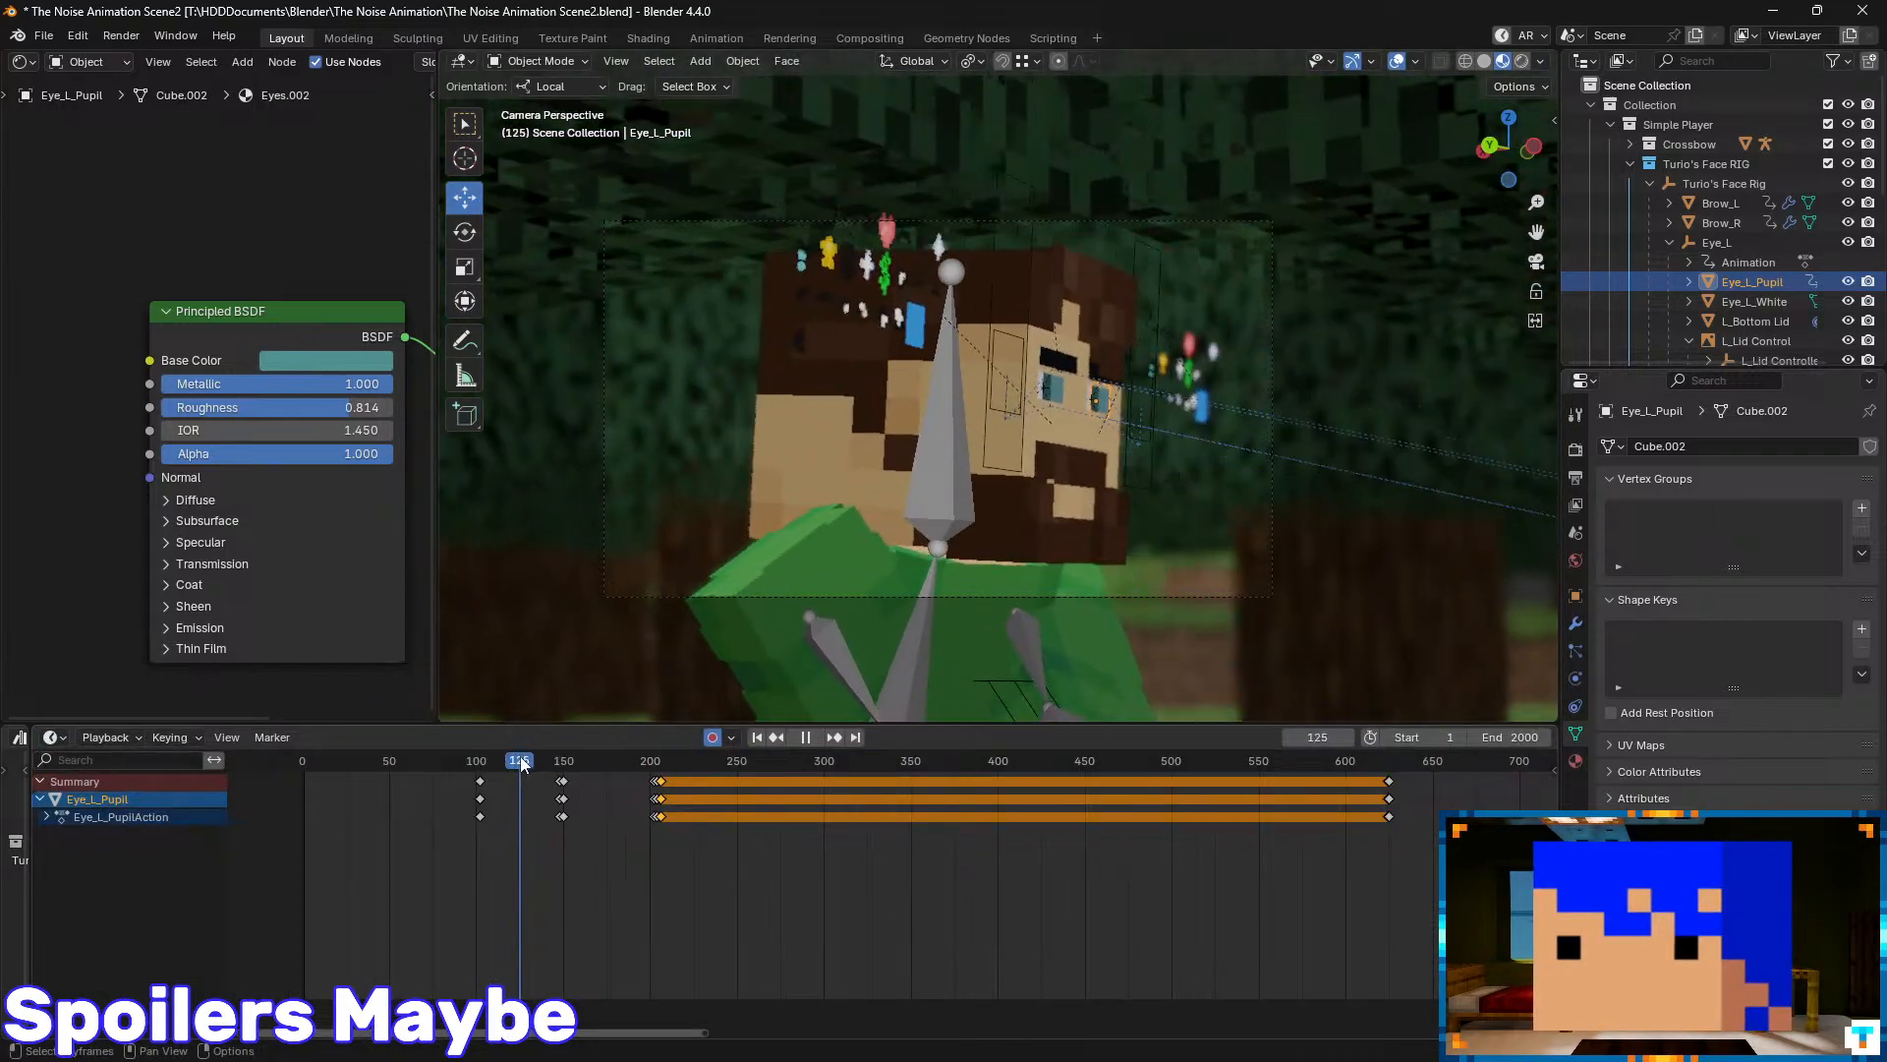
key("space")
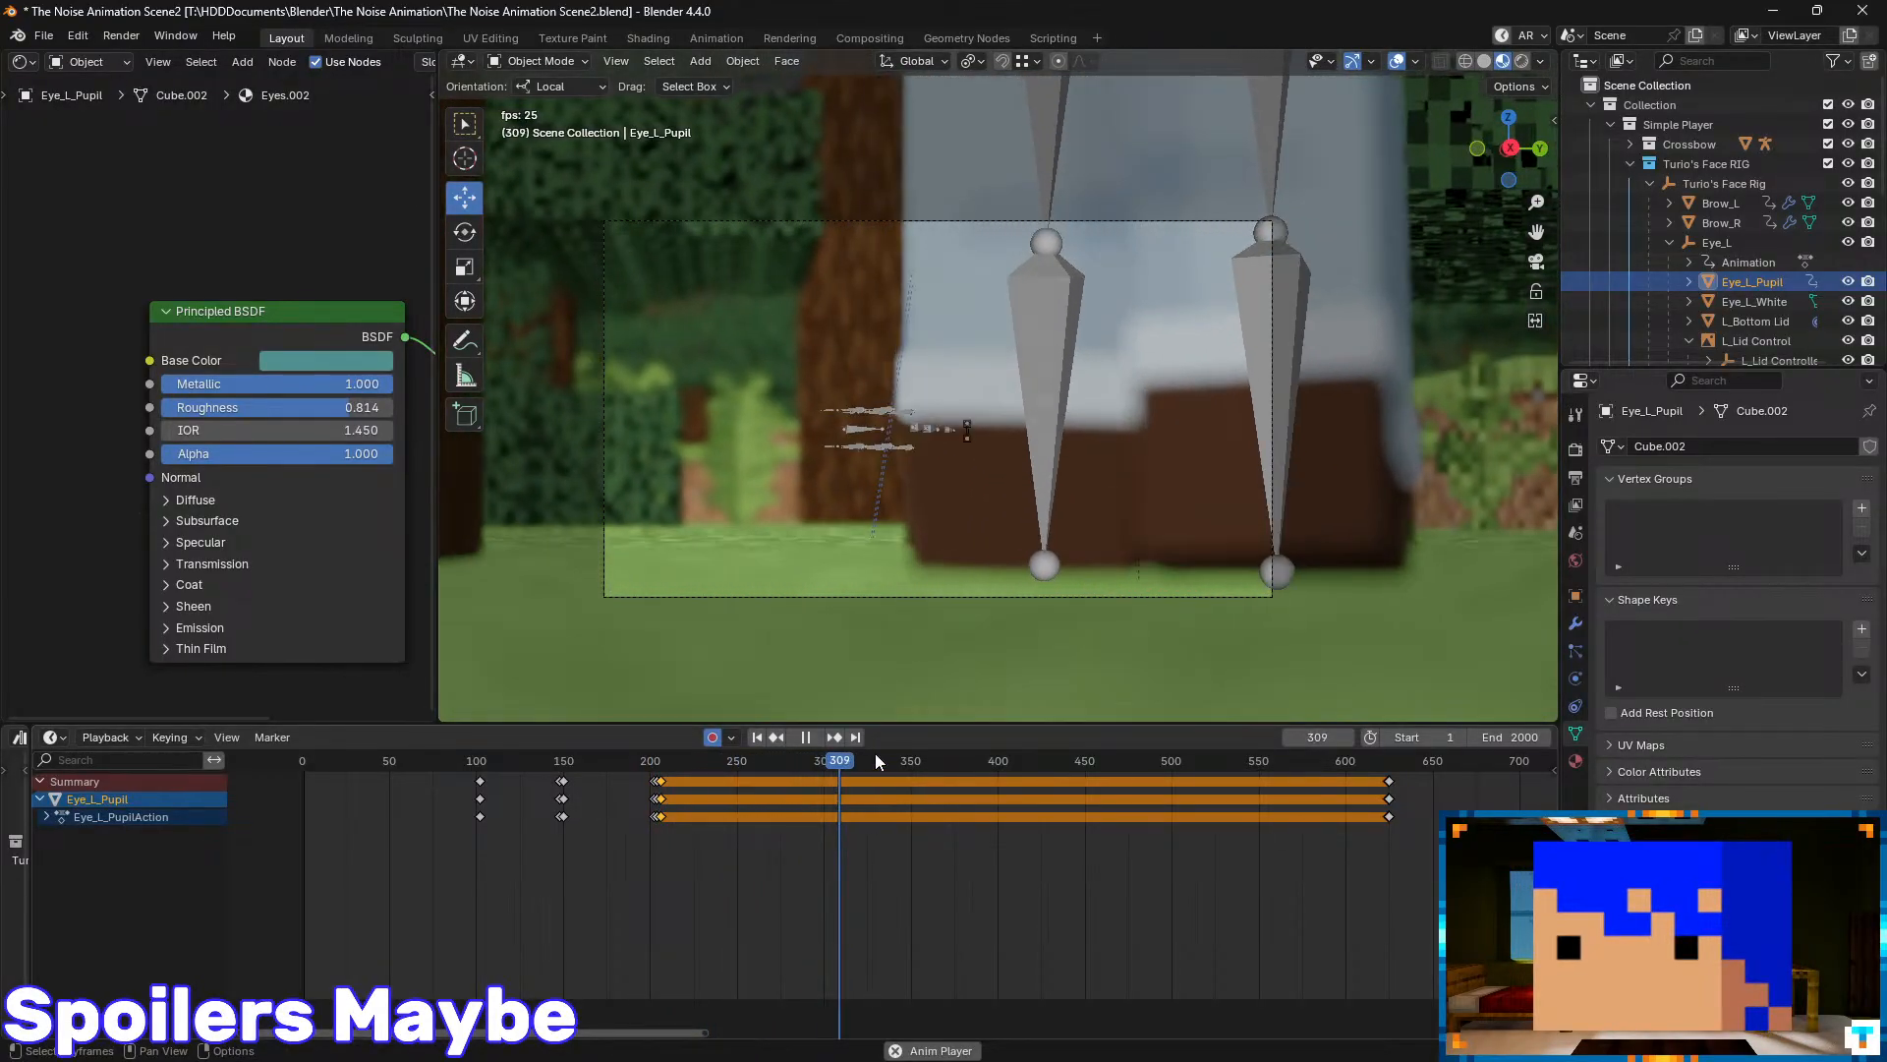
- Play and scrub through the shots from about frame 660 to 890 to check the character's facial animation
left_click_drag(882, 757, 1335, 799)
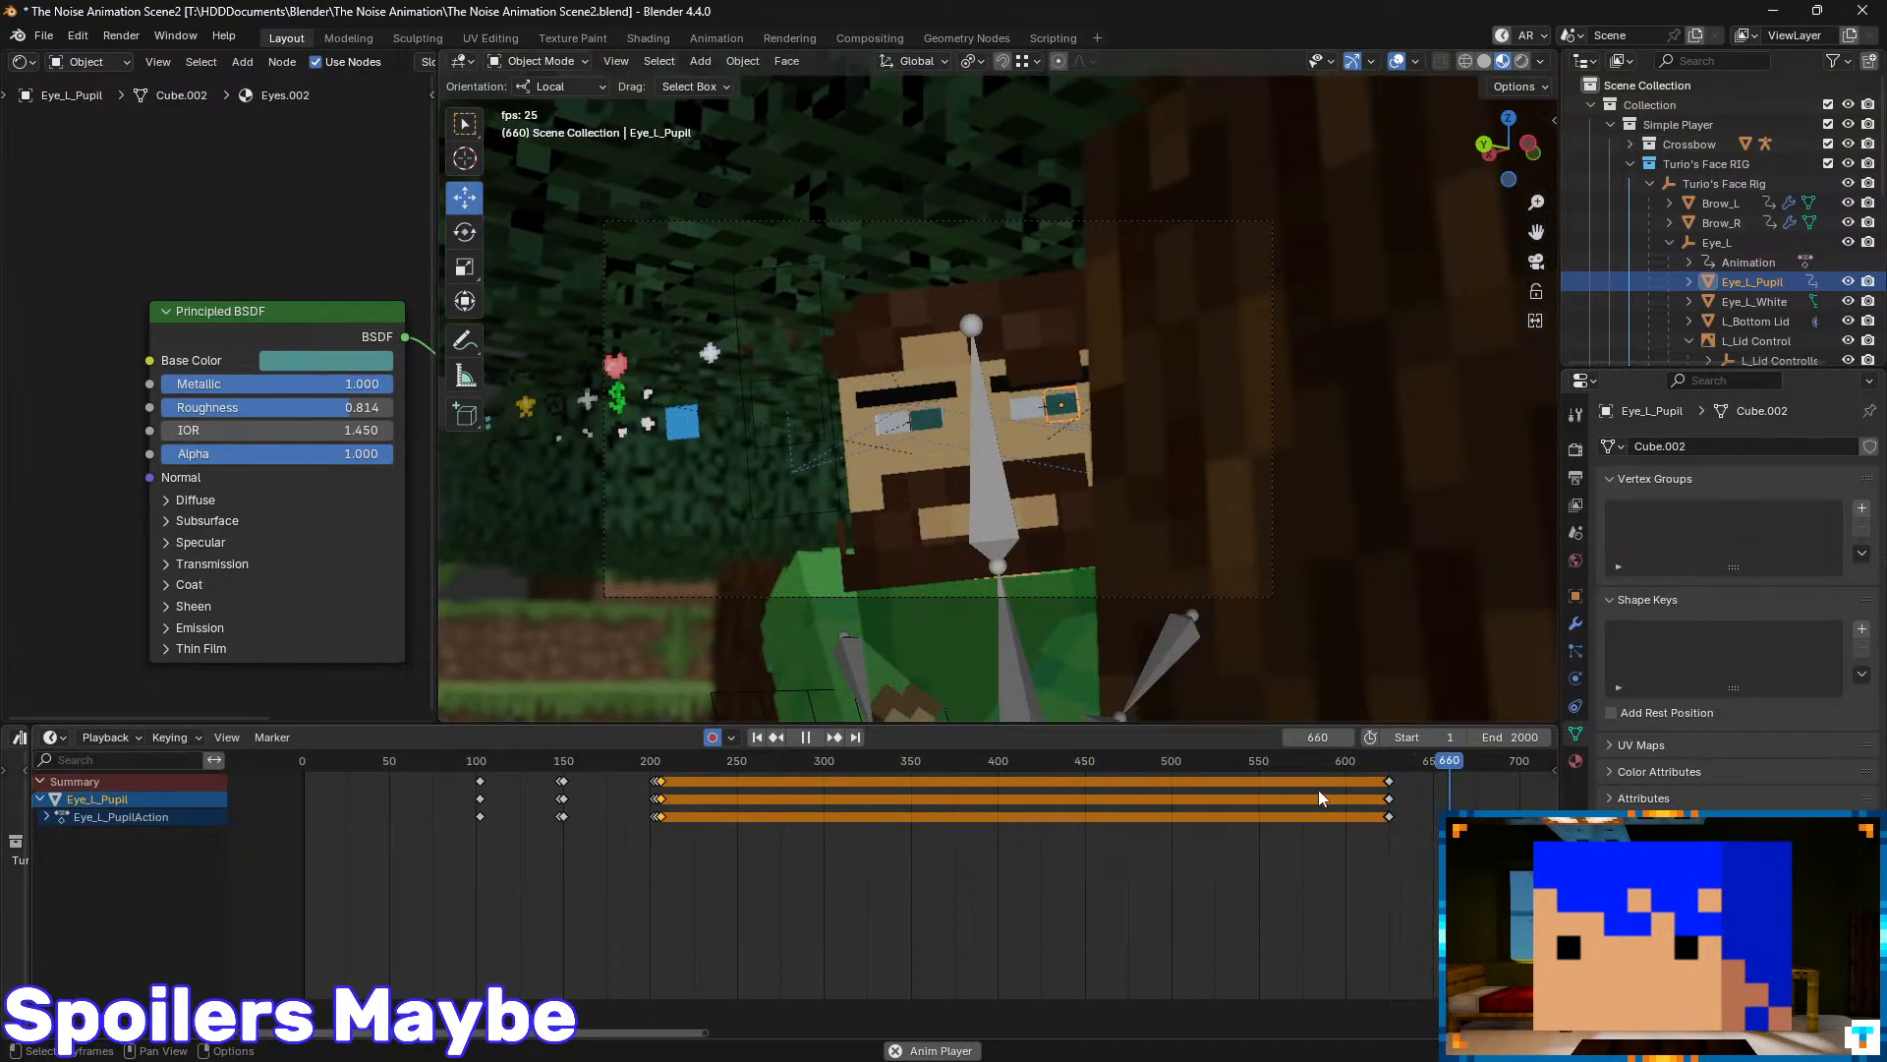
middle_click_drag(1320, 794, 852, 786)
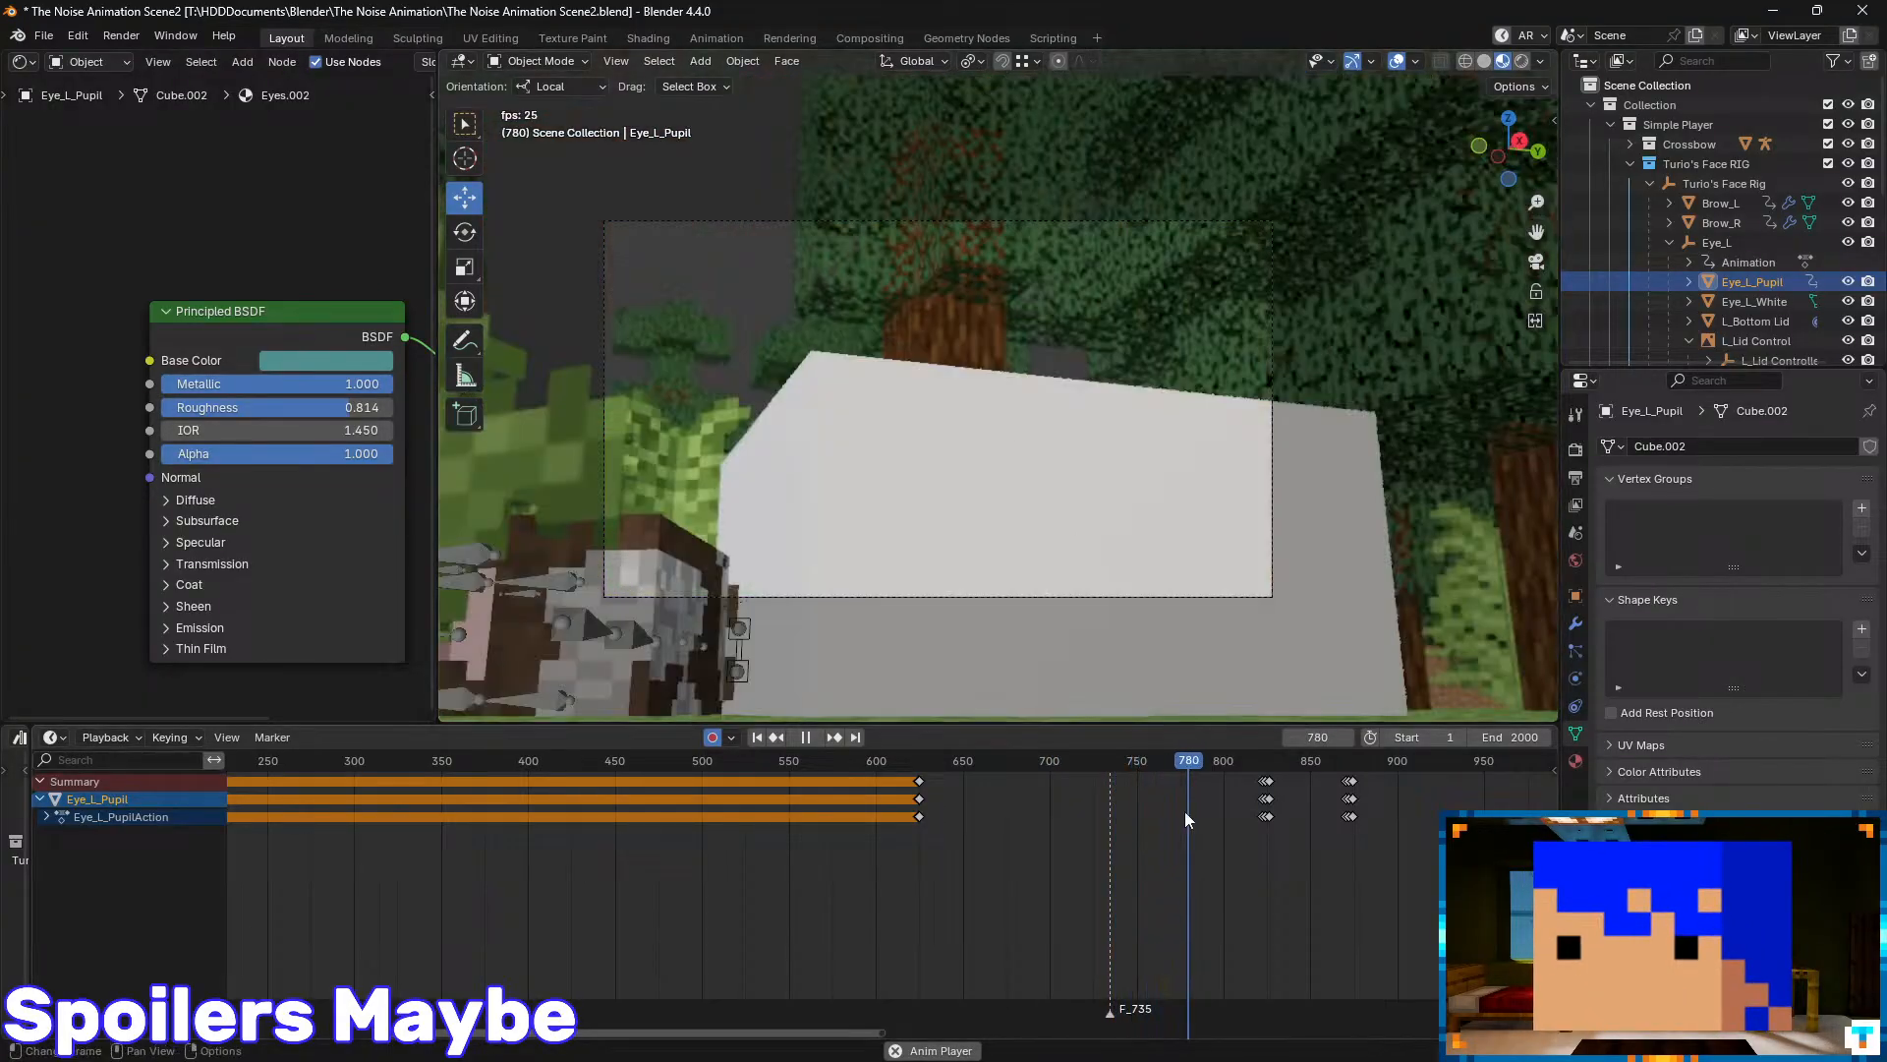
middle_click_drag(1271, 808, 1050, 808)
scroll(1100, 810, "up", 4)
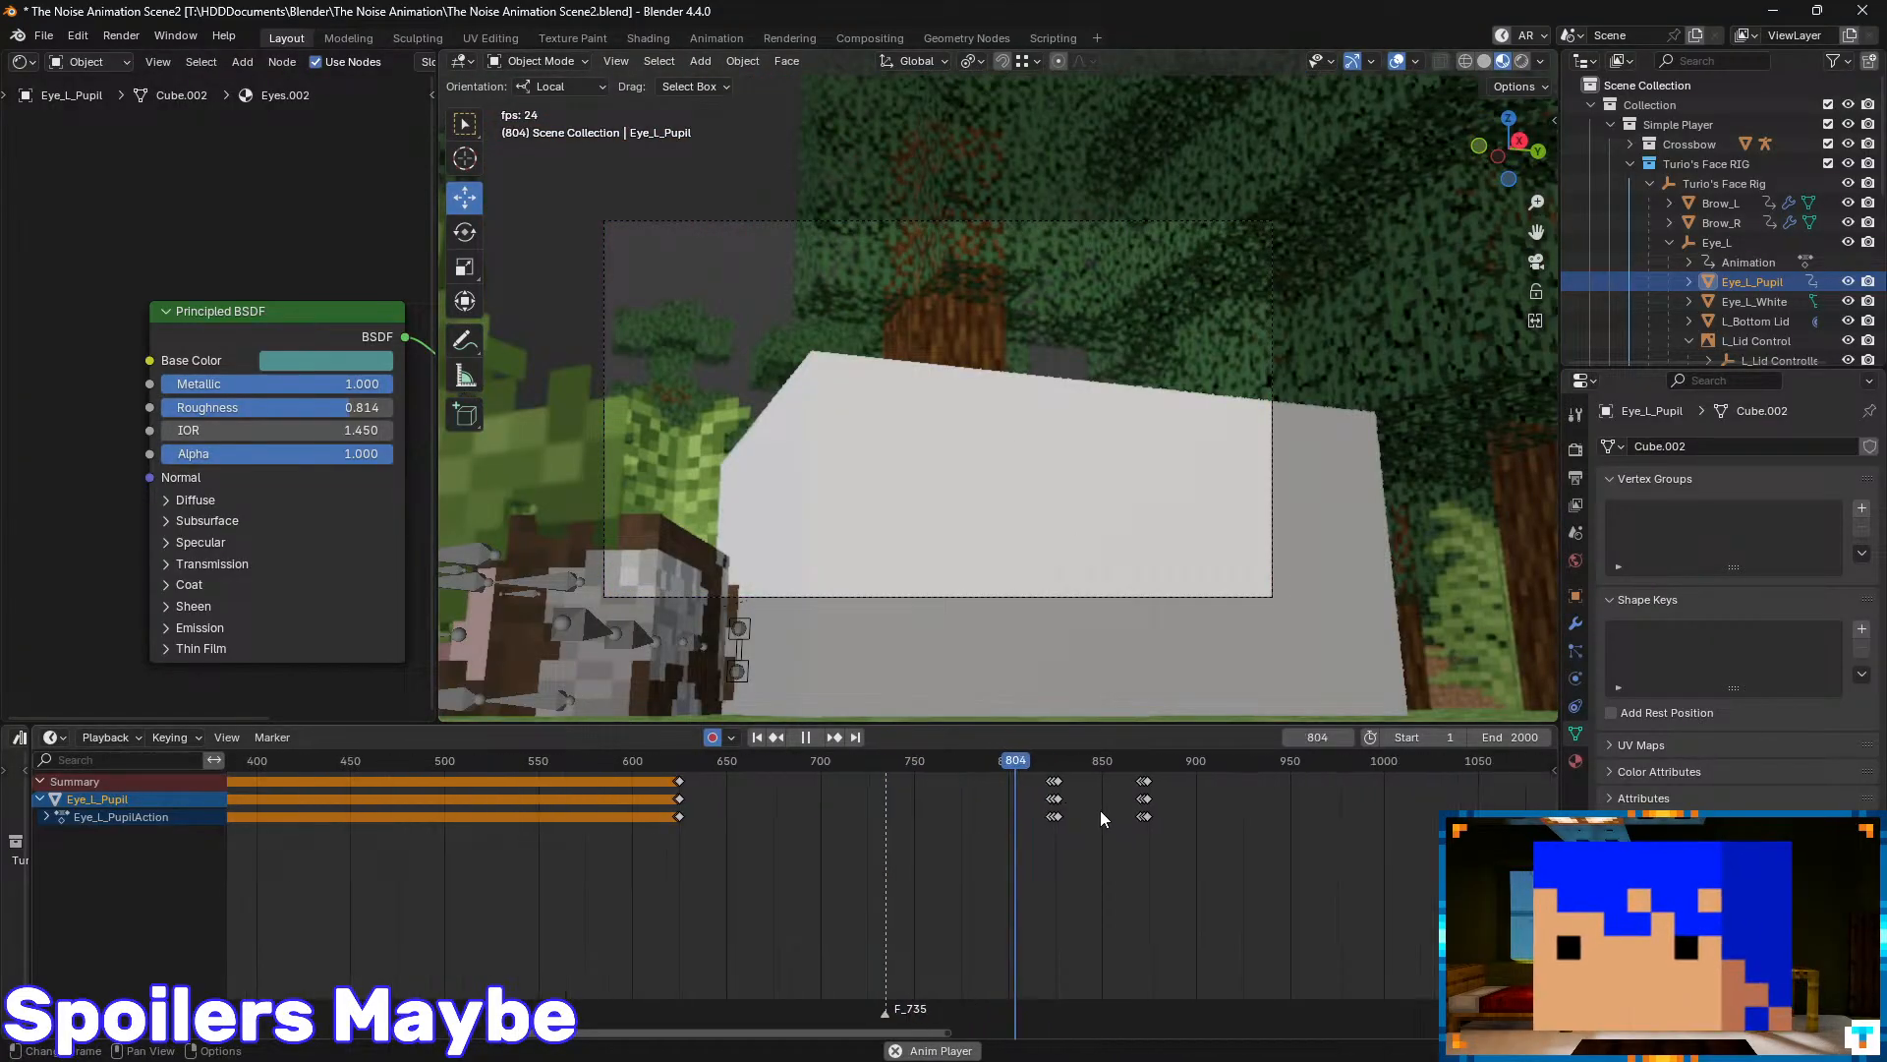
middle_click_drag(1193, 812, 934, 826)
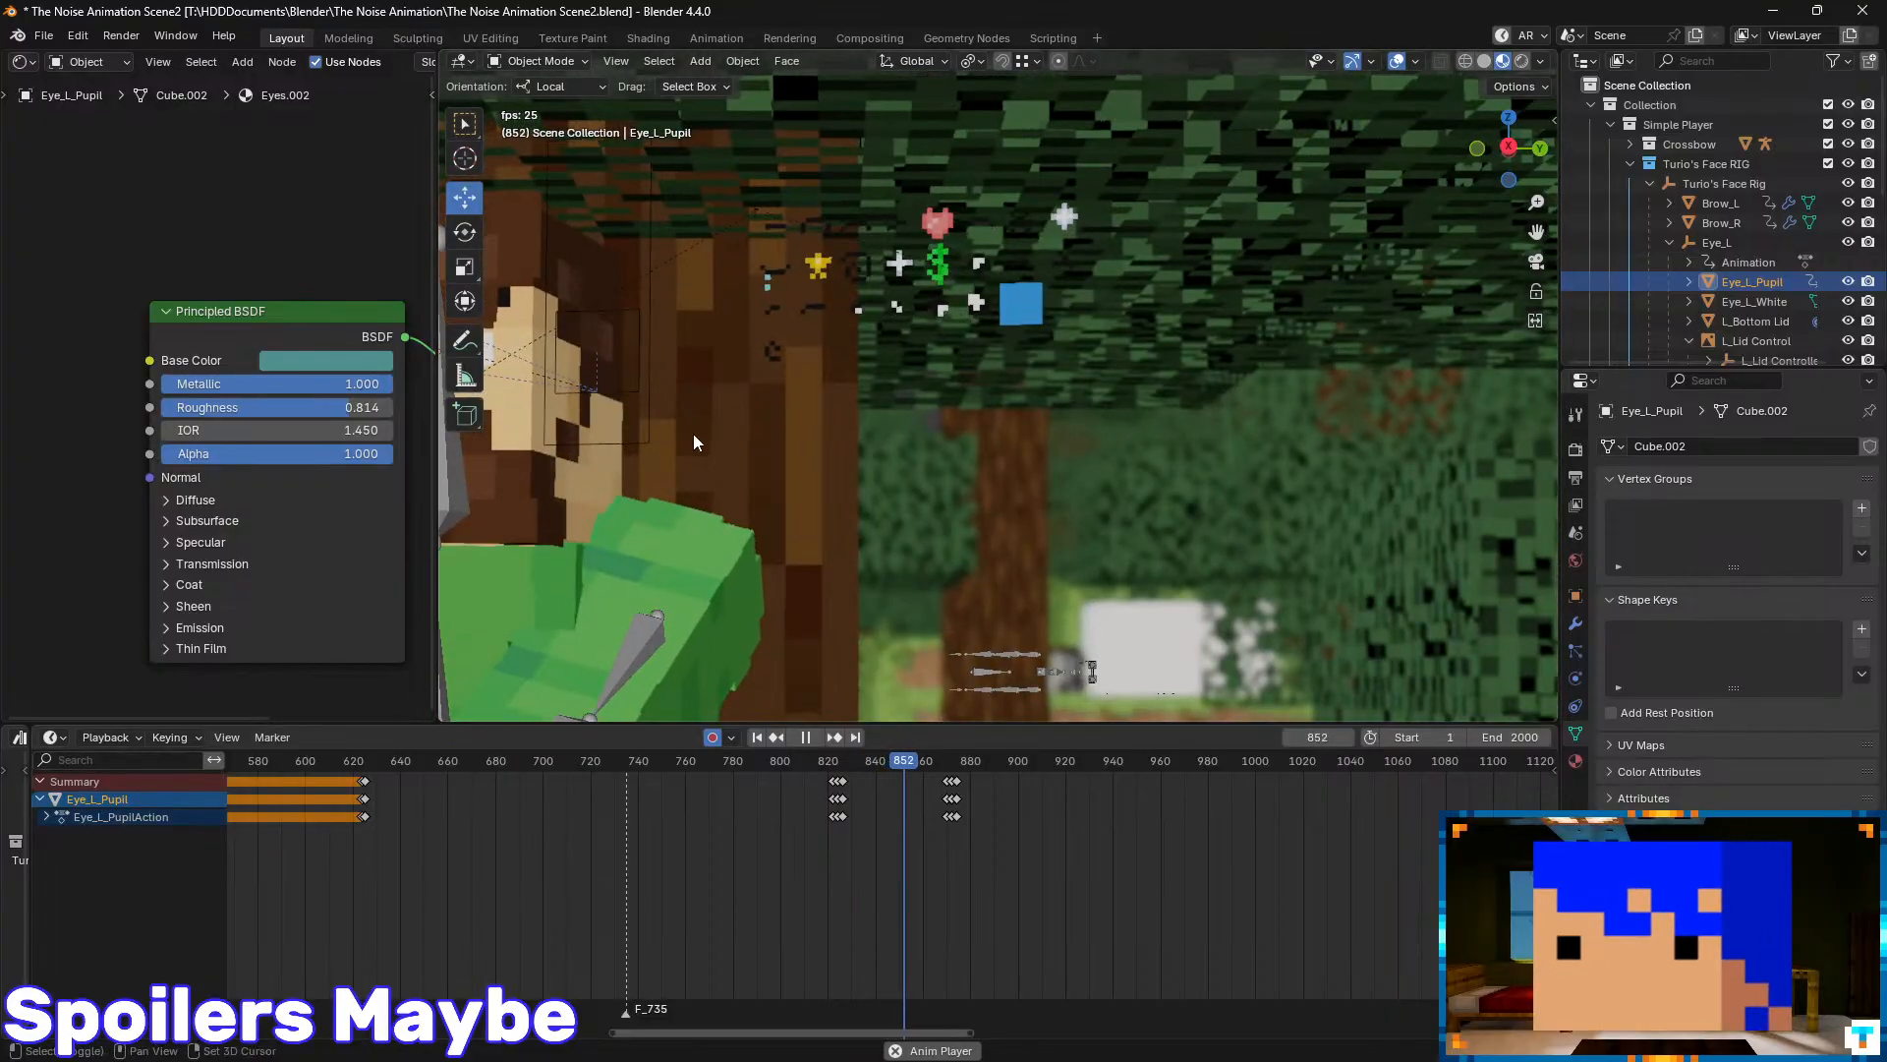
key("space")
left_click_drag(930, 760, 822, 762)
key("space")
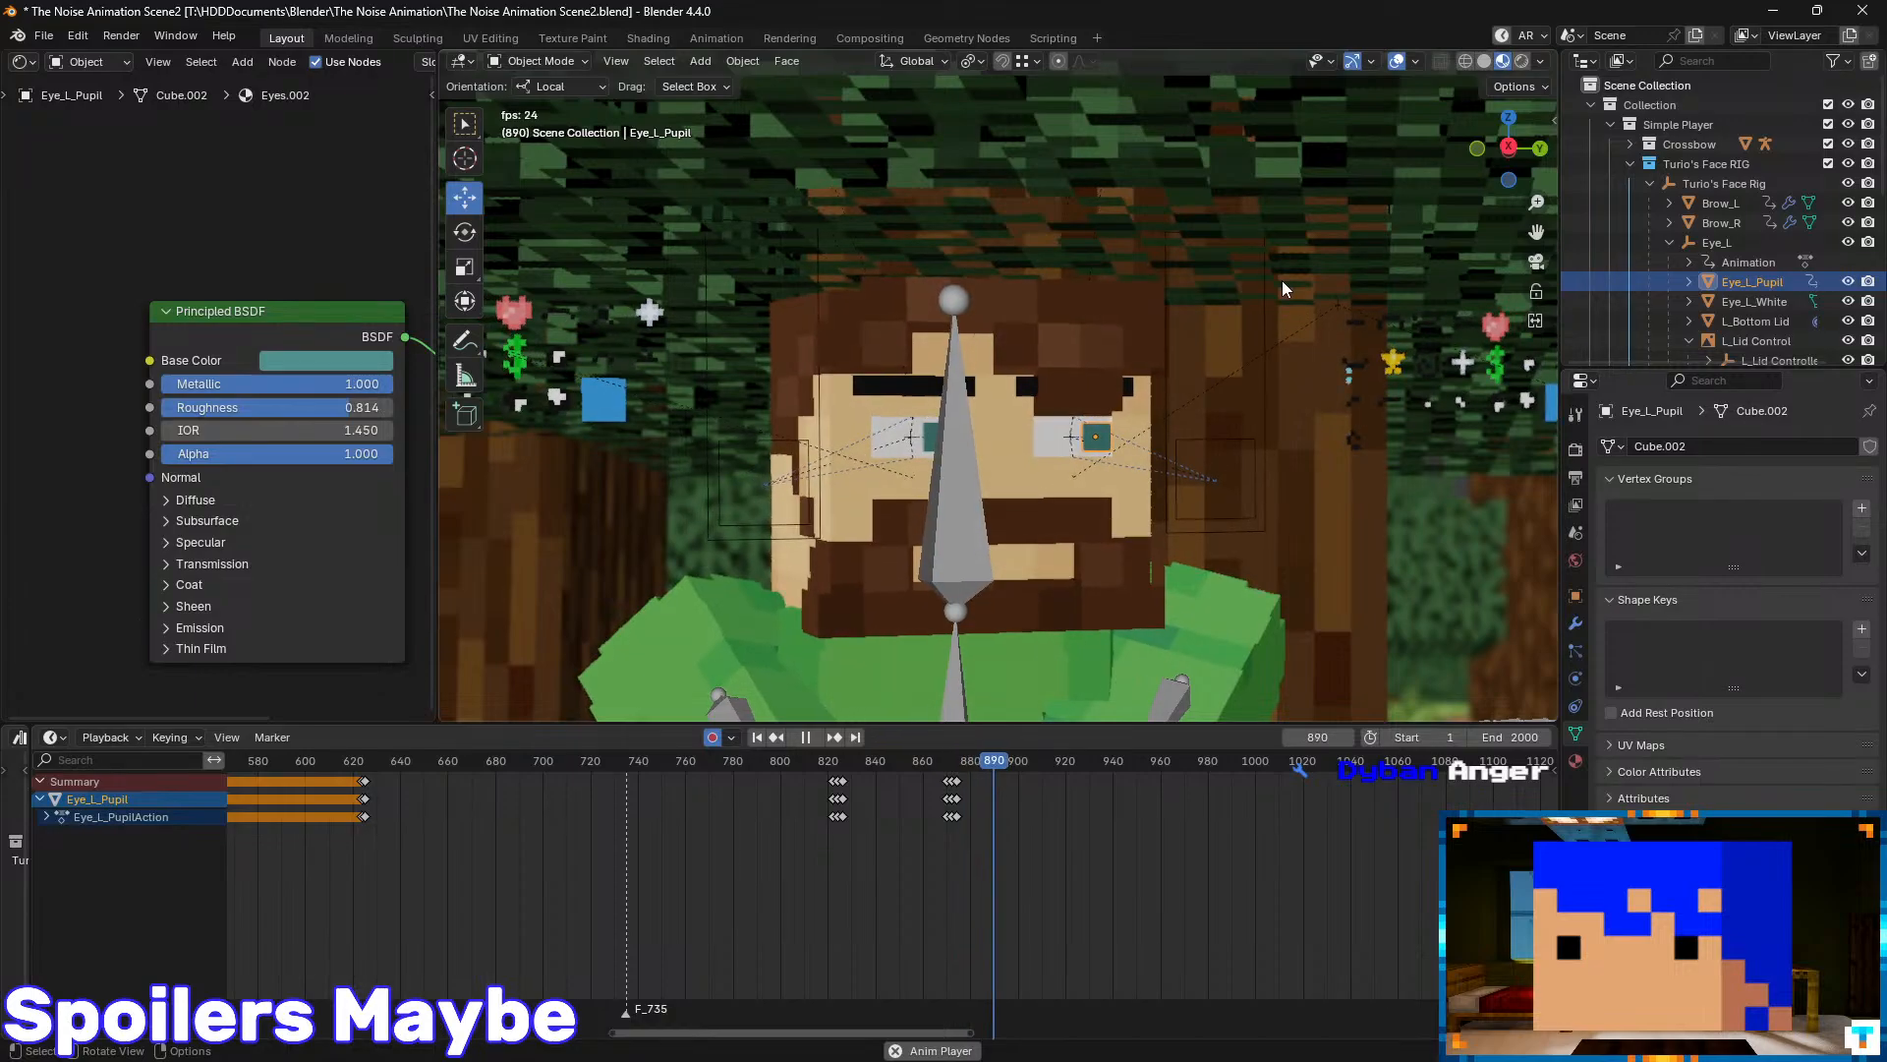
- Return to frame 839, select Brow_L and Brow_R, and play forward to stop at frame 871
key("space")
left_click_drag(949, 765, 874, 771)
left_click(1728, 204)
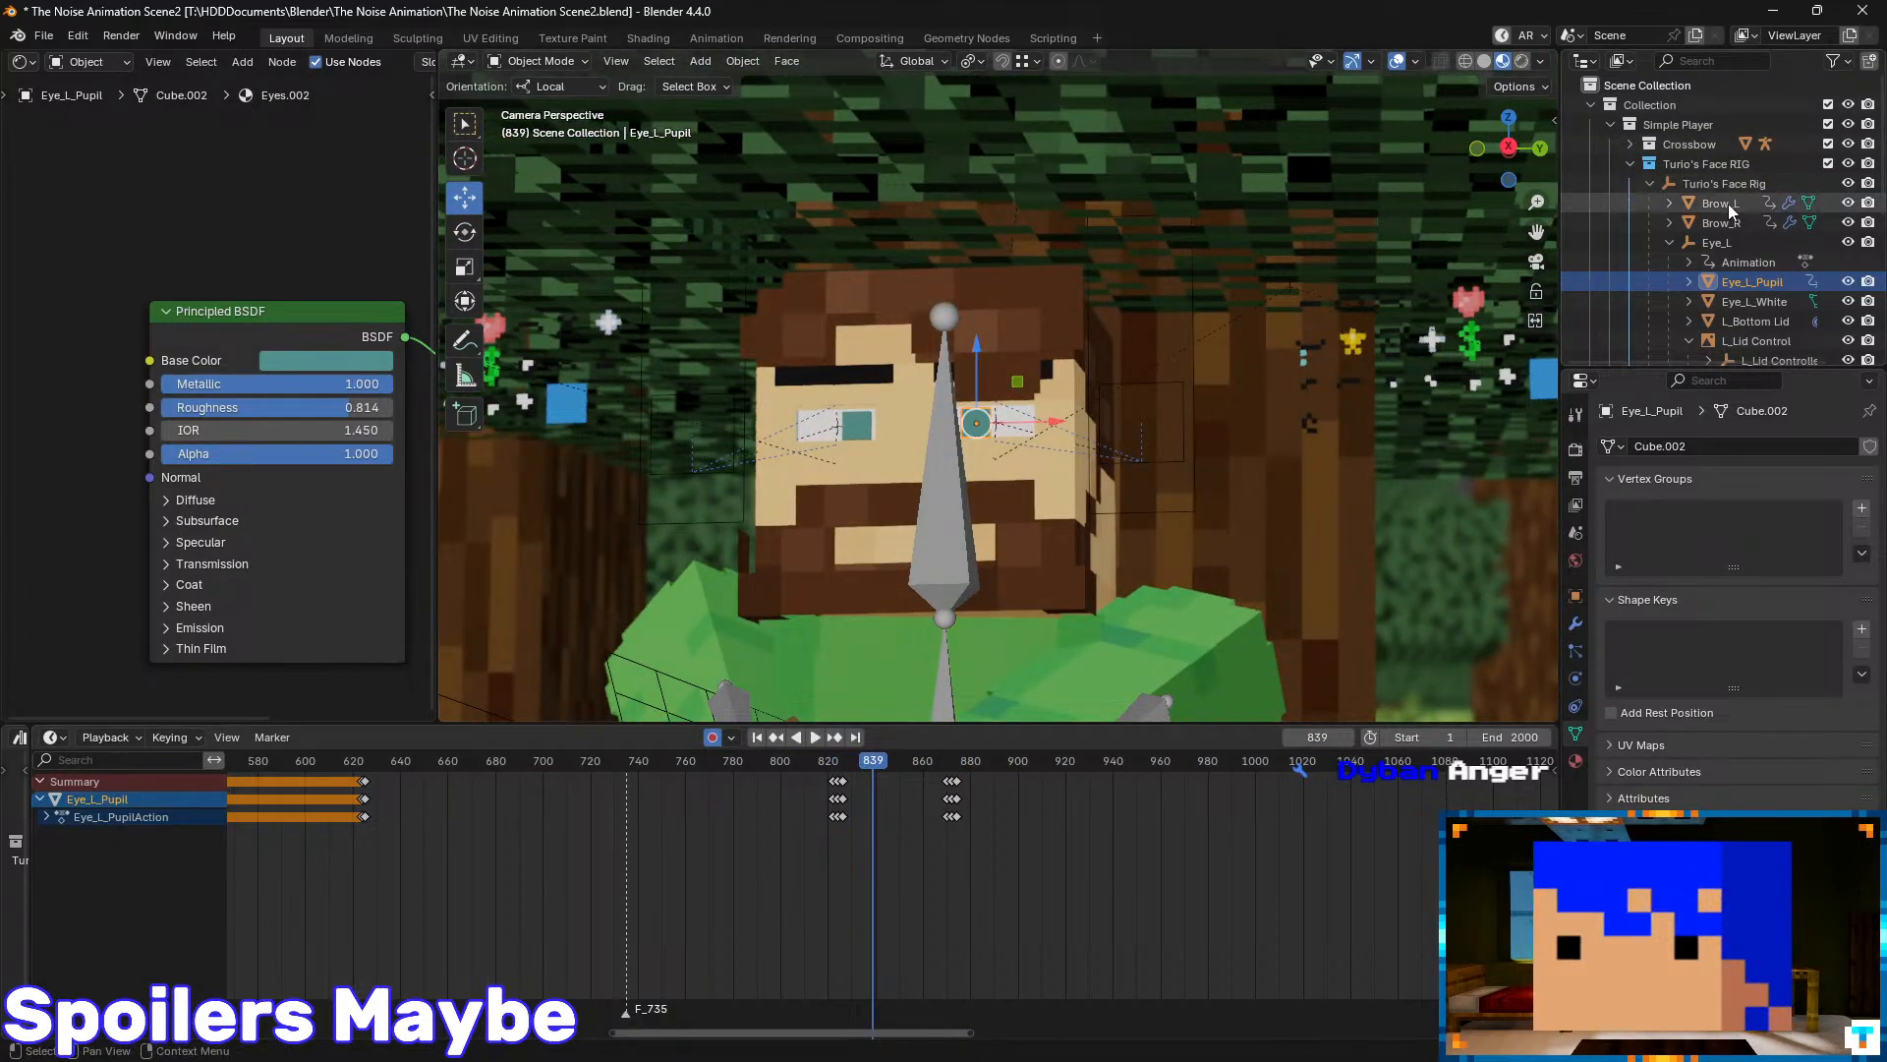
left_click(1732, 224, "ctrl")
scroll(887, 831, "up", 2)
scroll(887, 832, "up", 3)
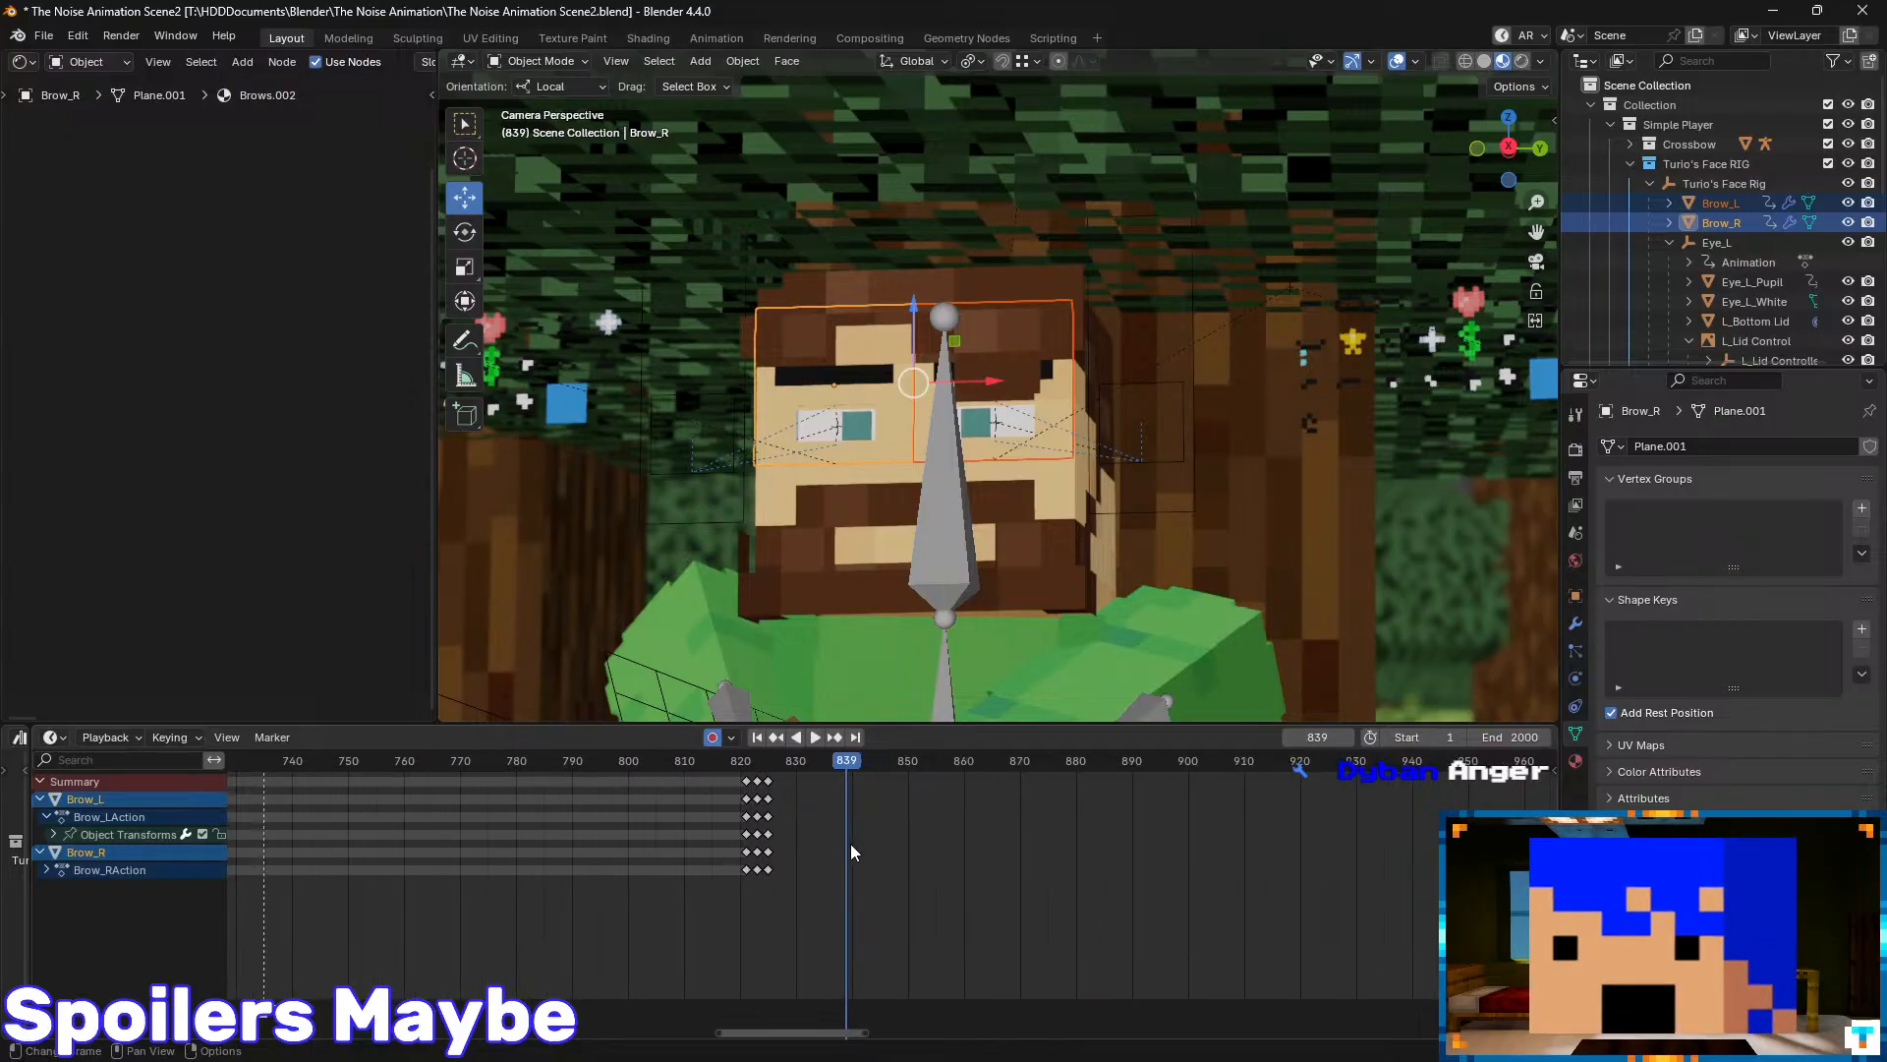
key("space")
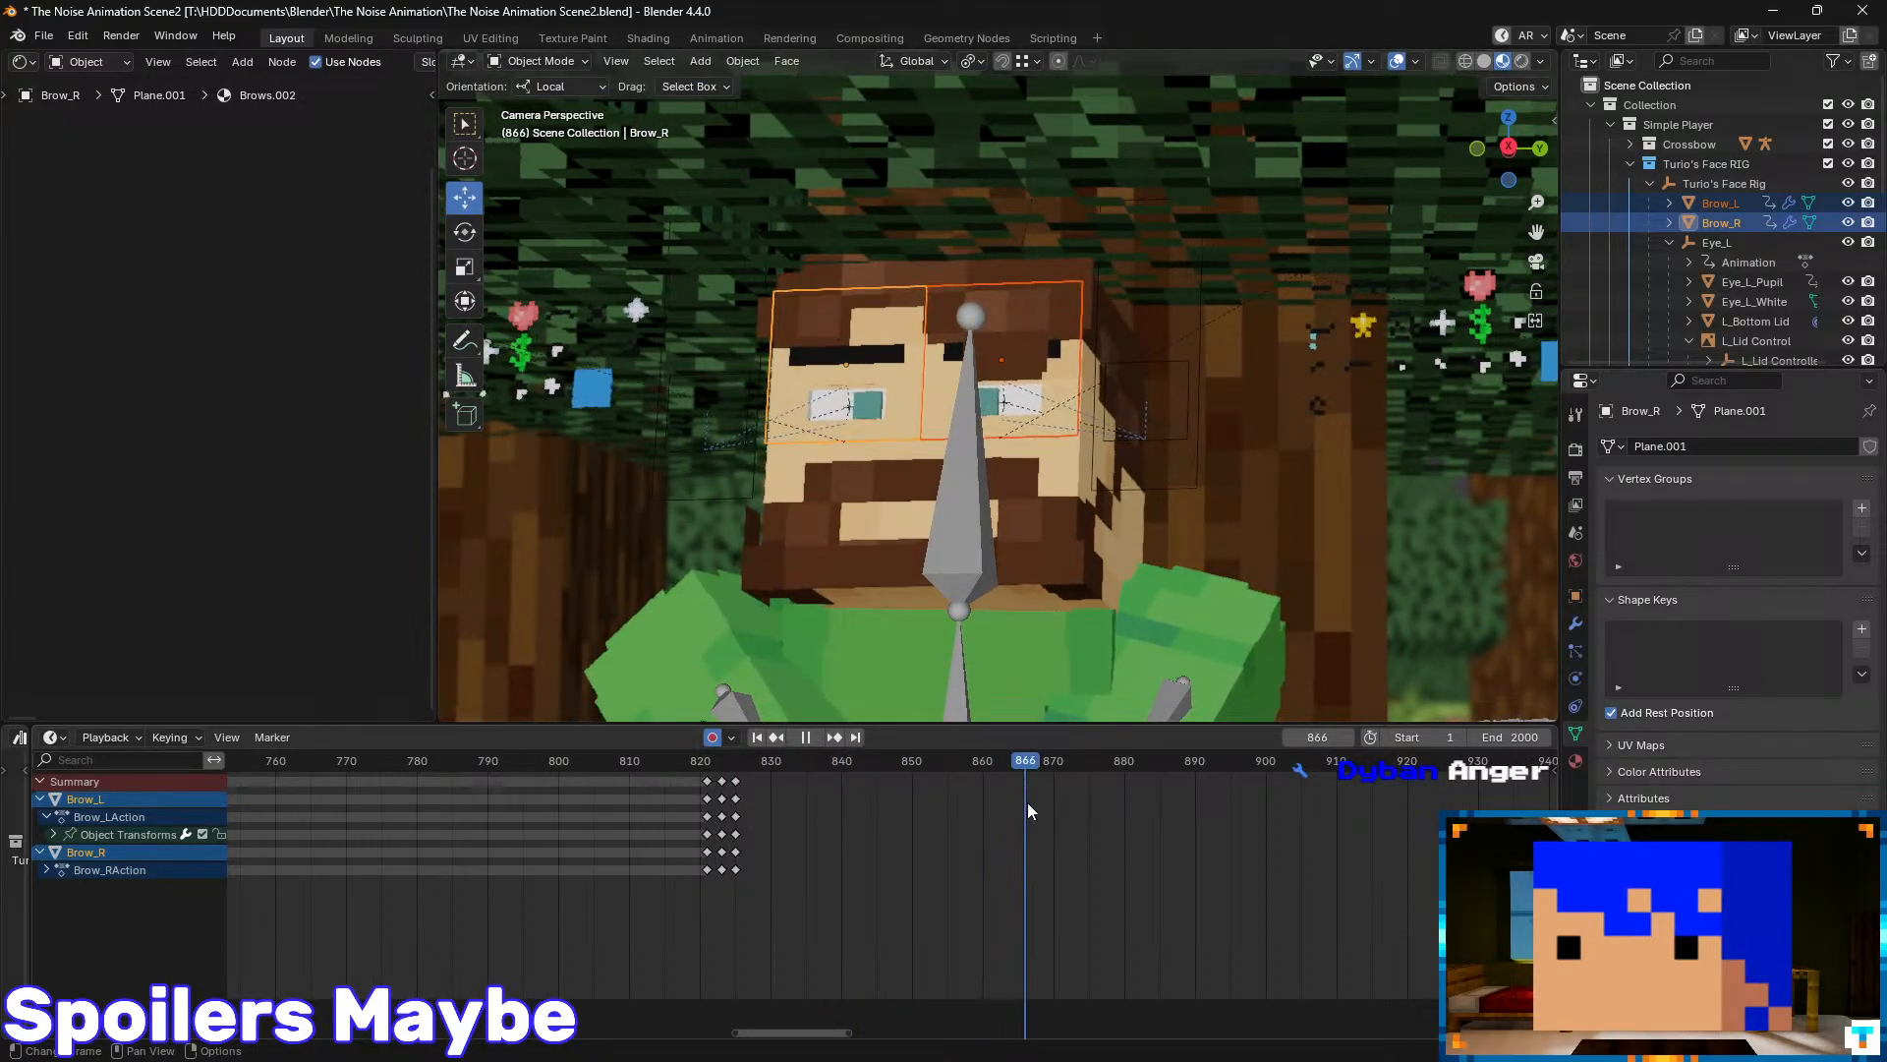
key("space")
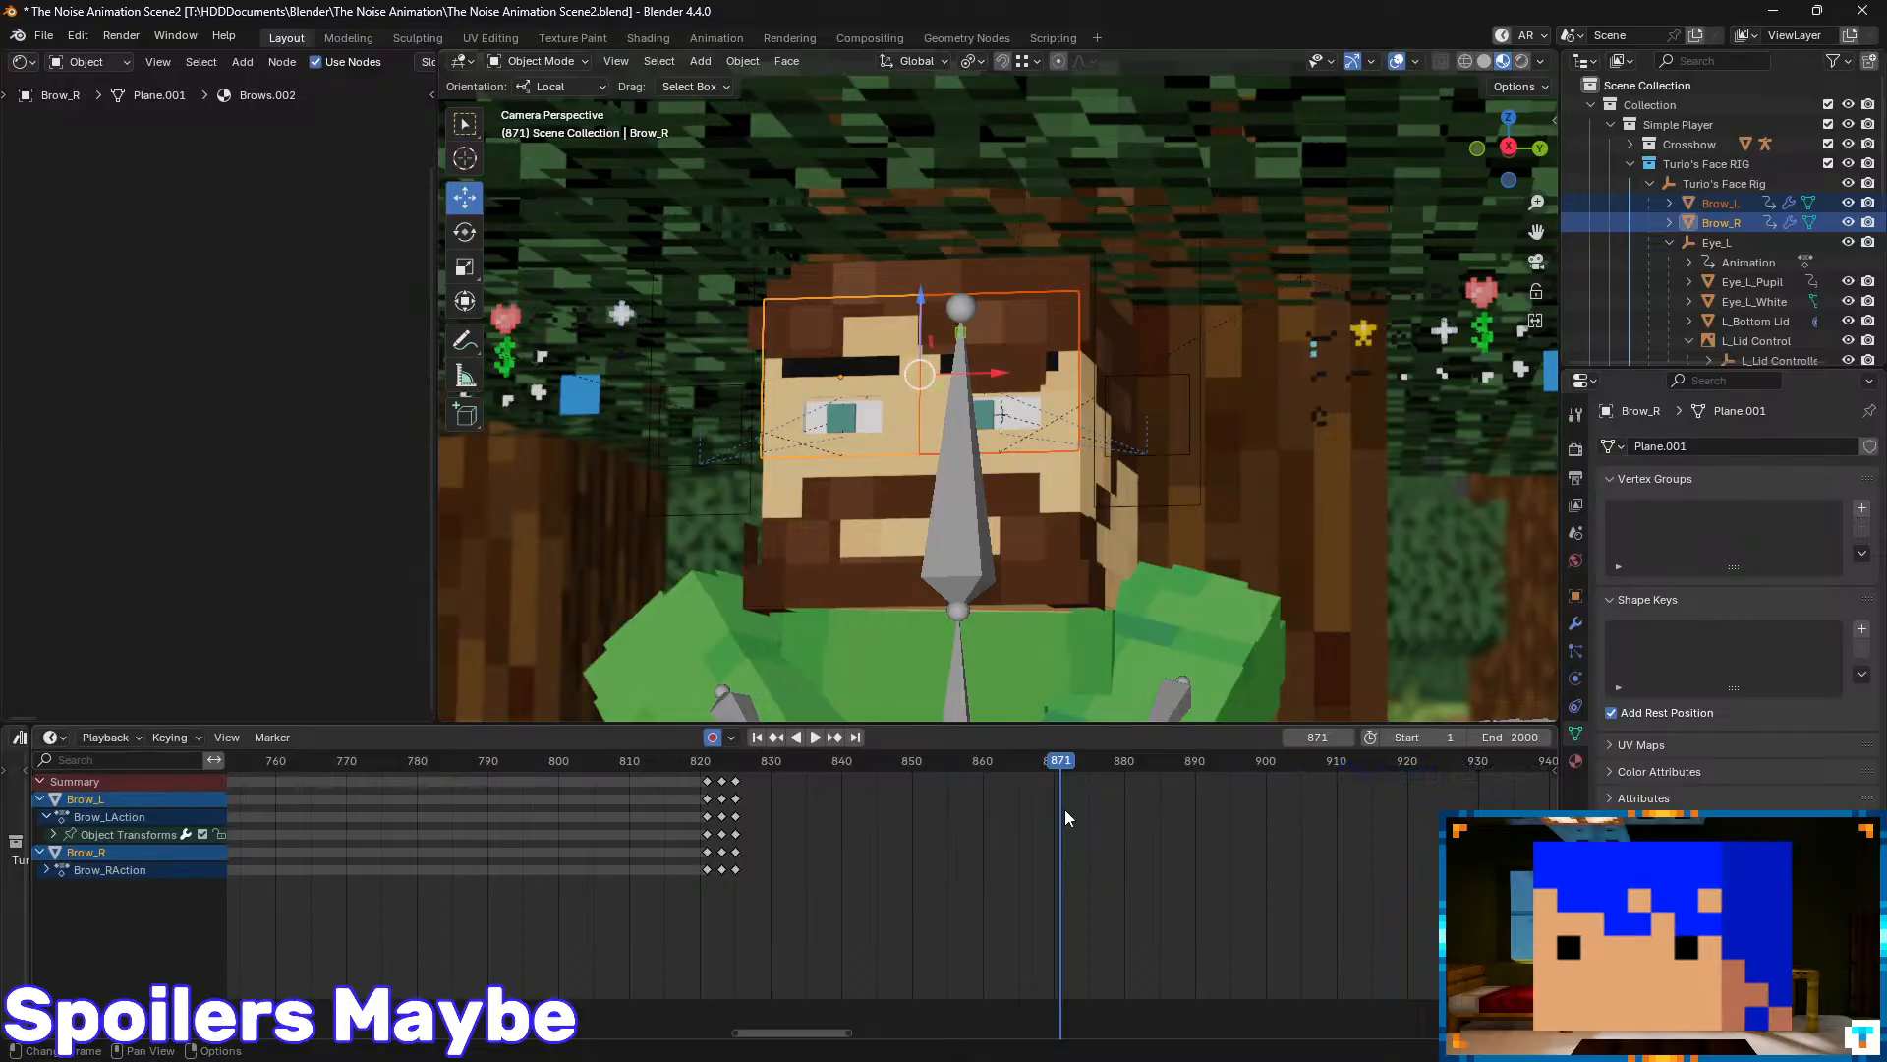
- Compare the start of the blink with the adjacent frame, save the file, and insert keyframes for both brows at frame 871
key("Right")
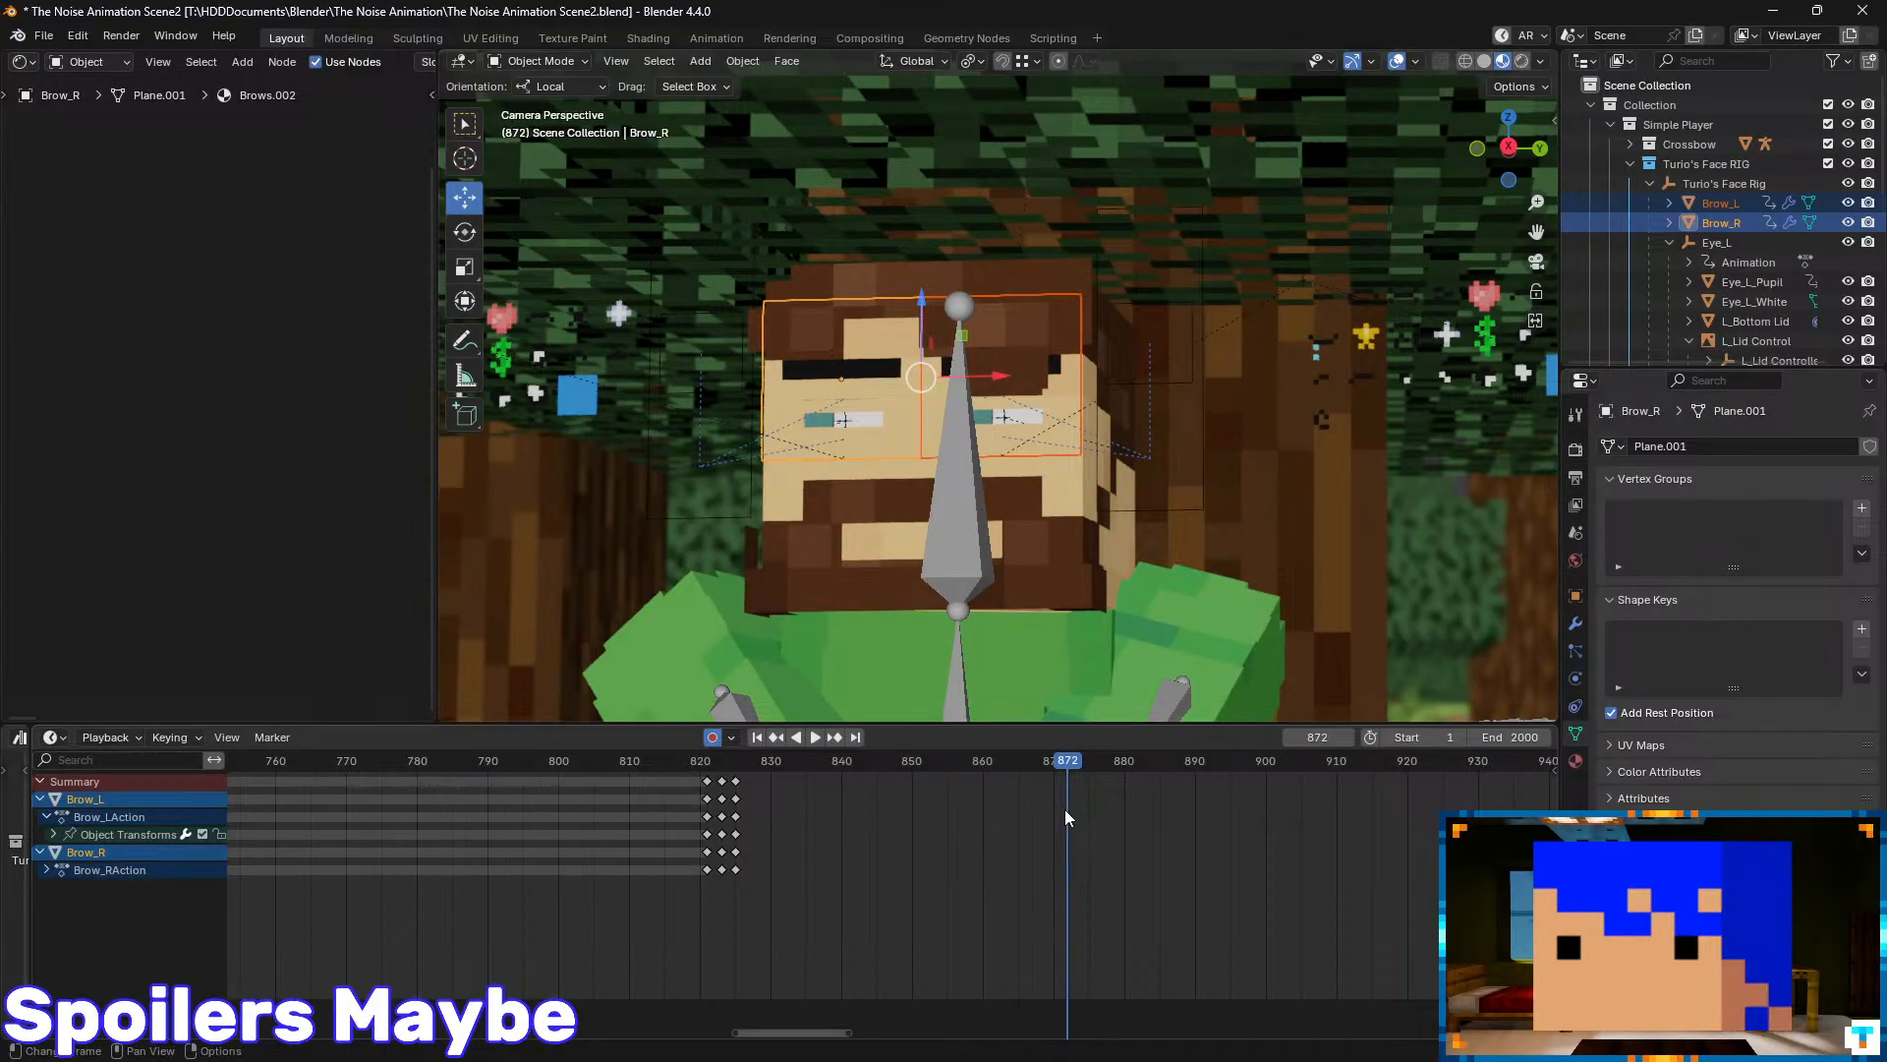
key("Left")
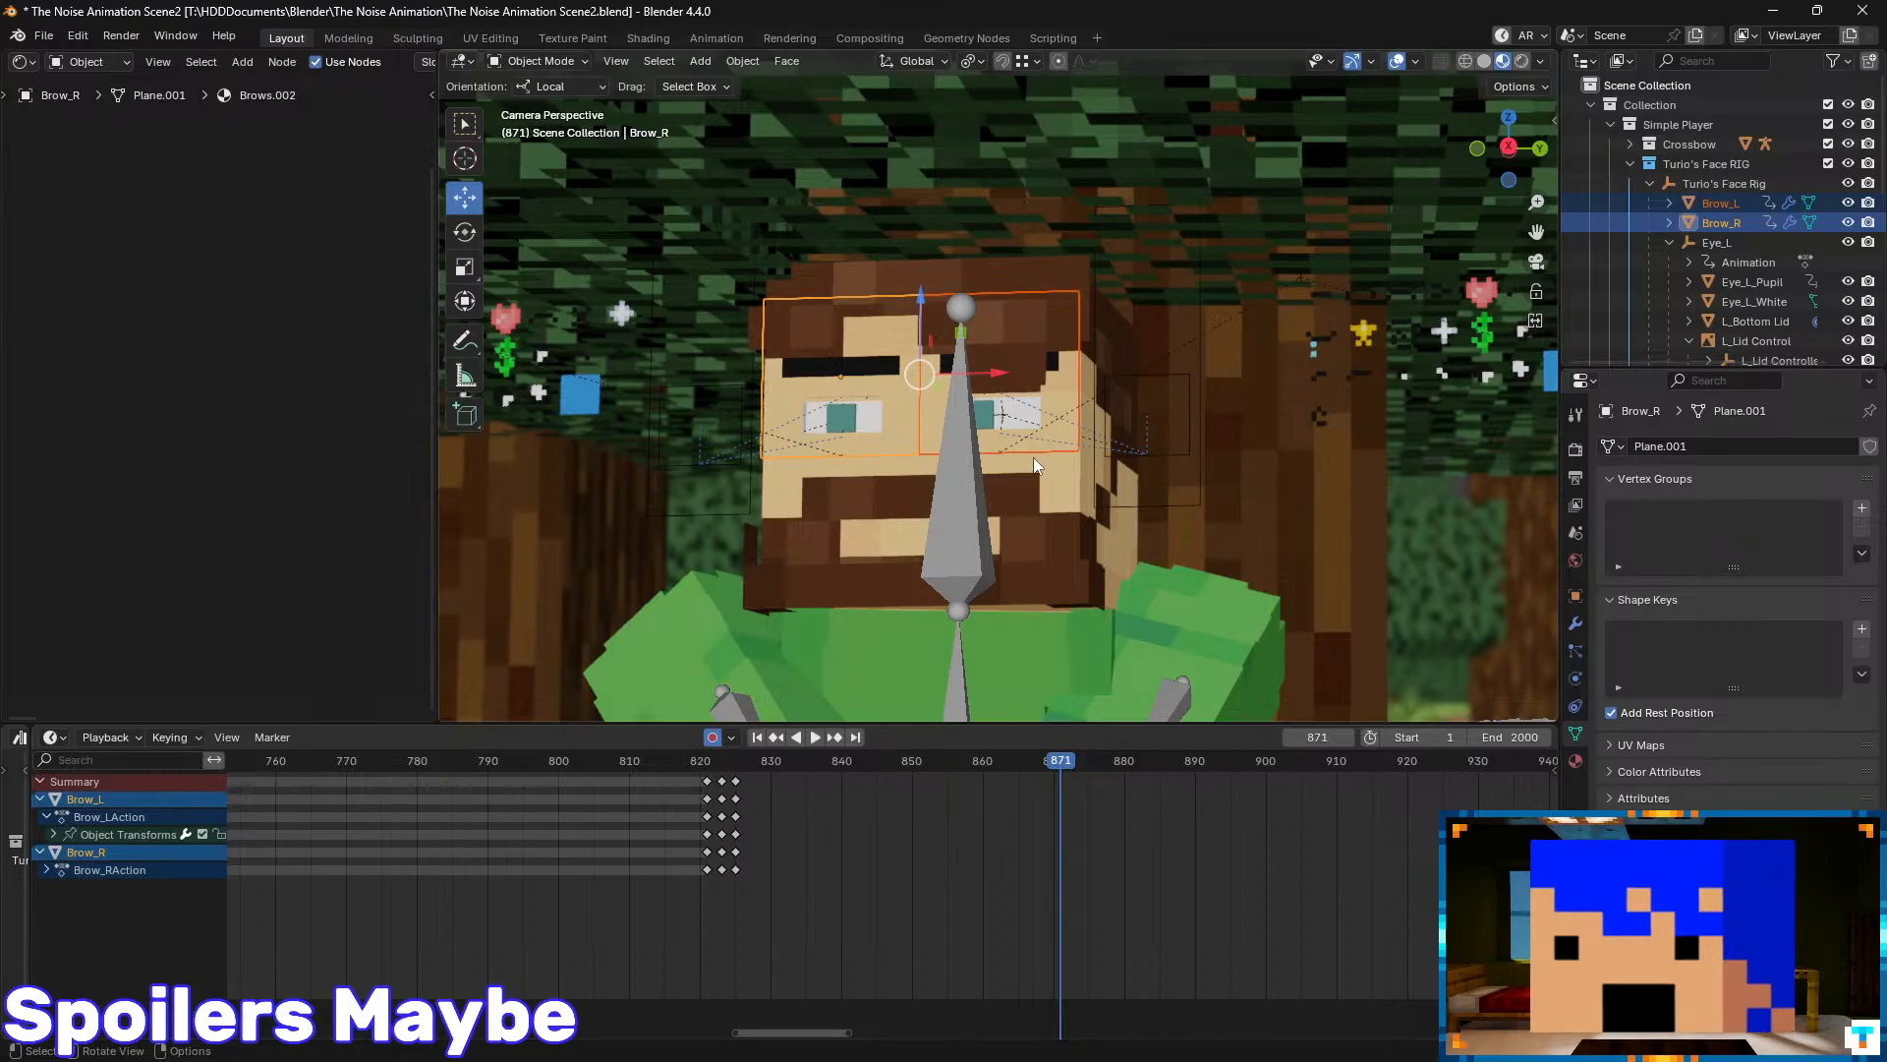
key("ctrl+s")
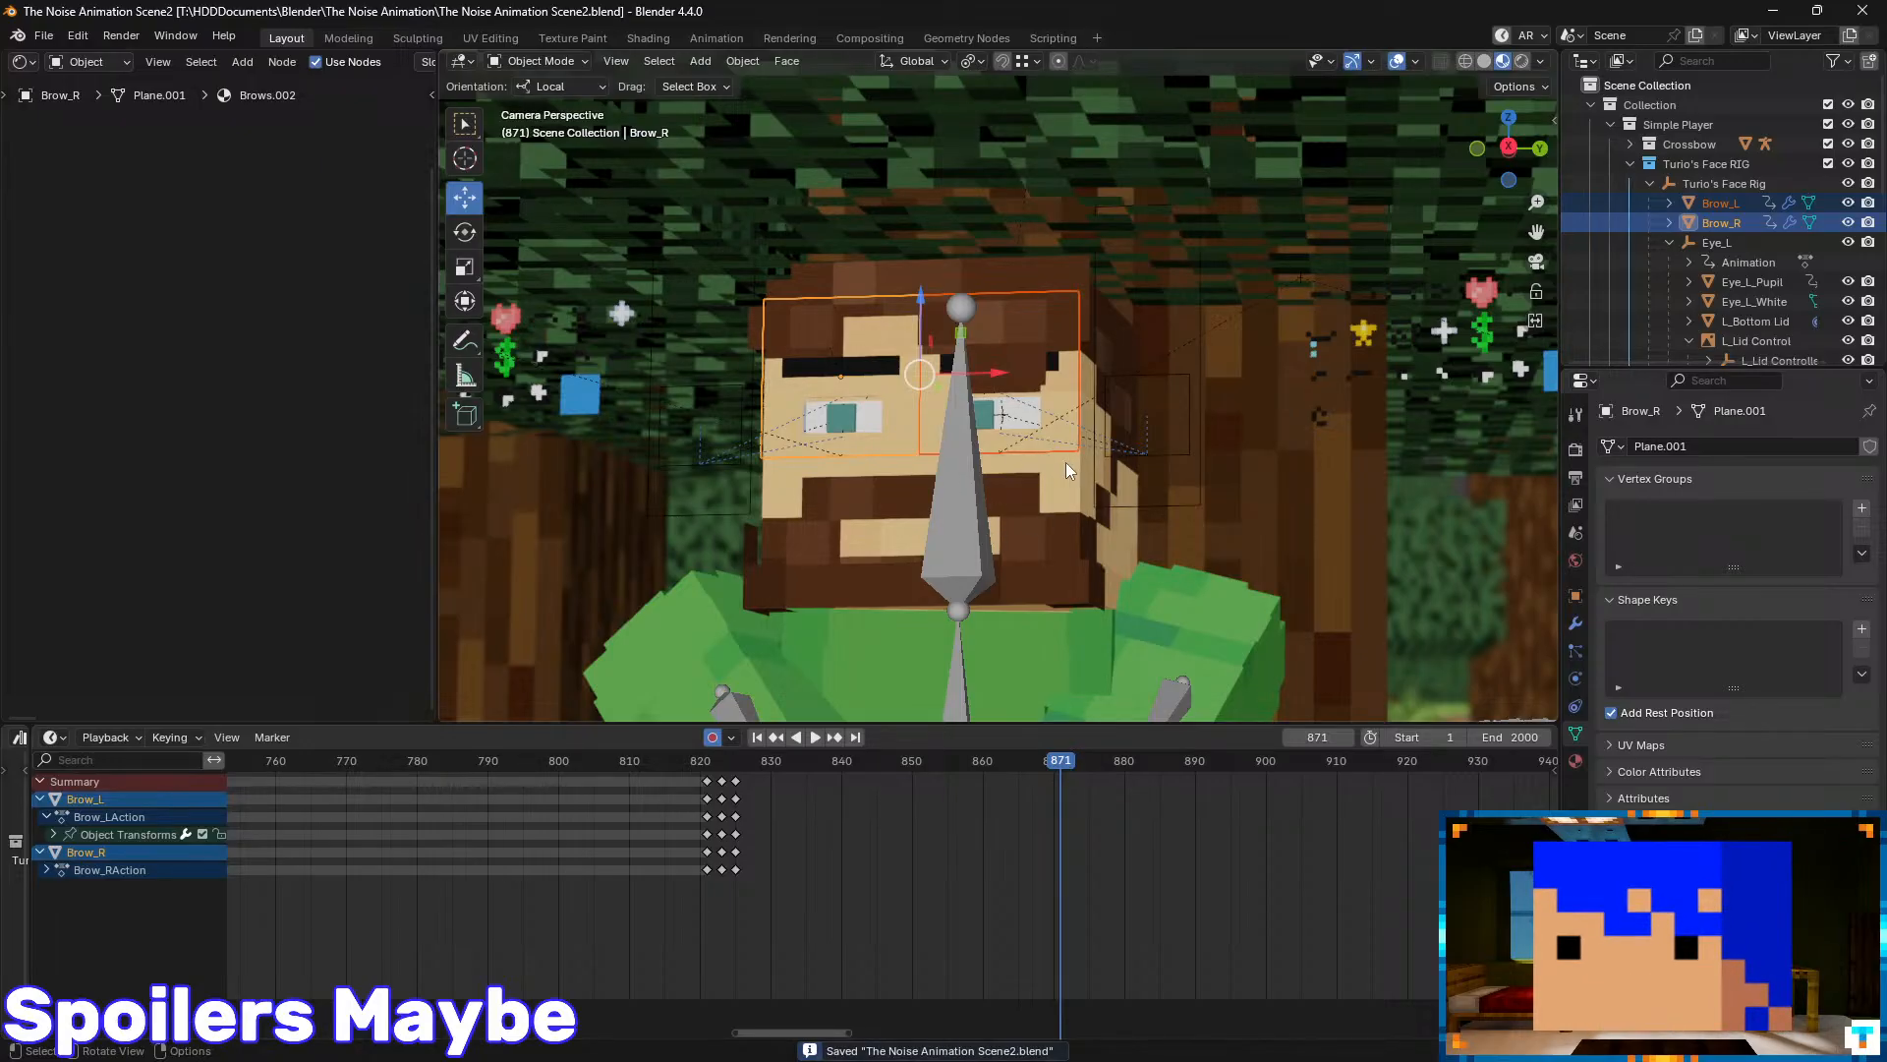
key("k")
left_click(960, 462)
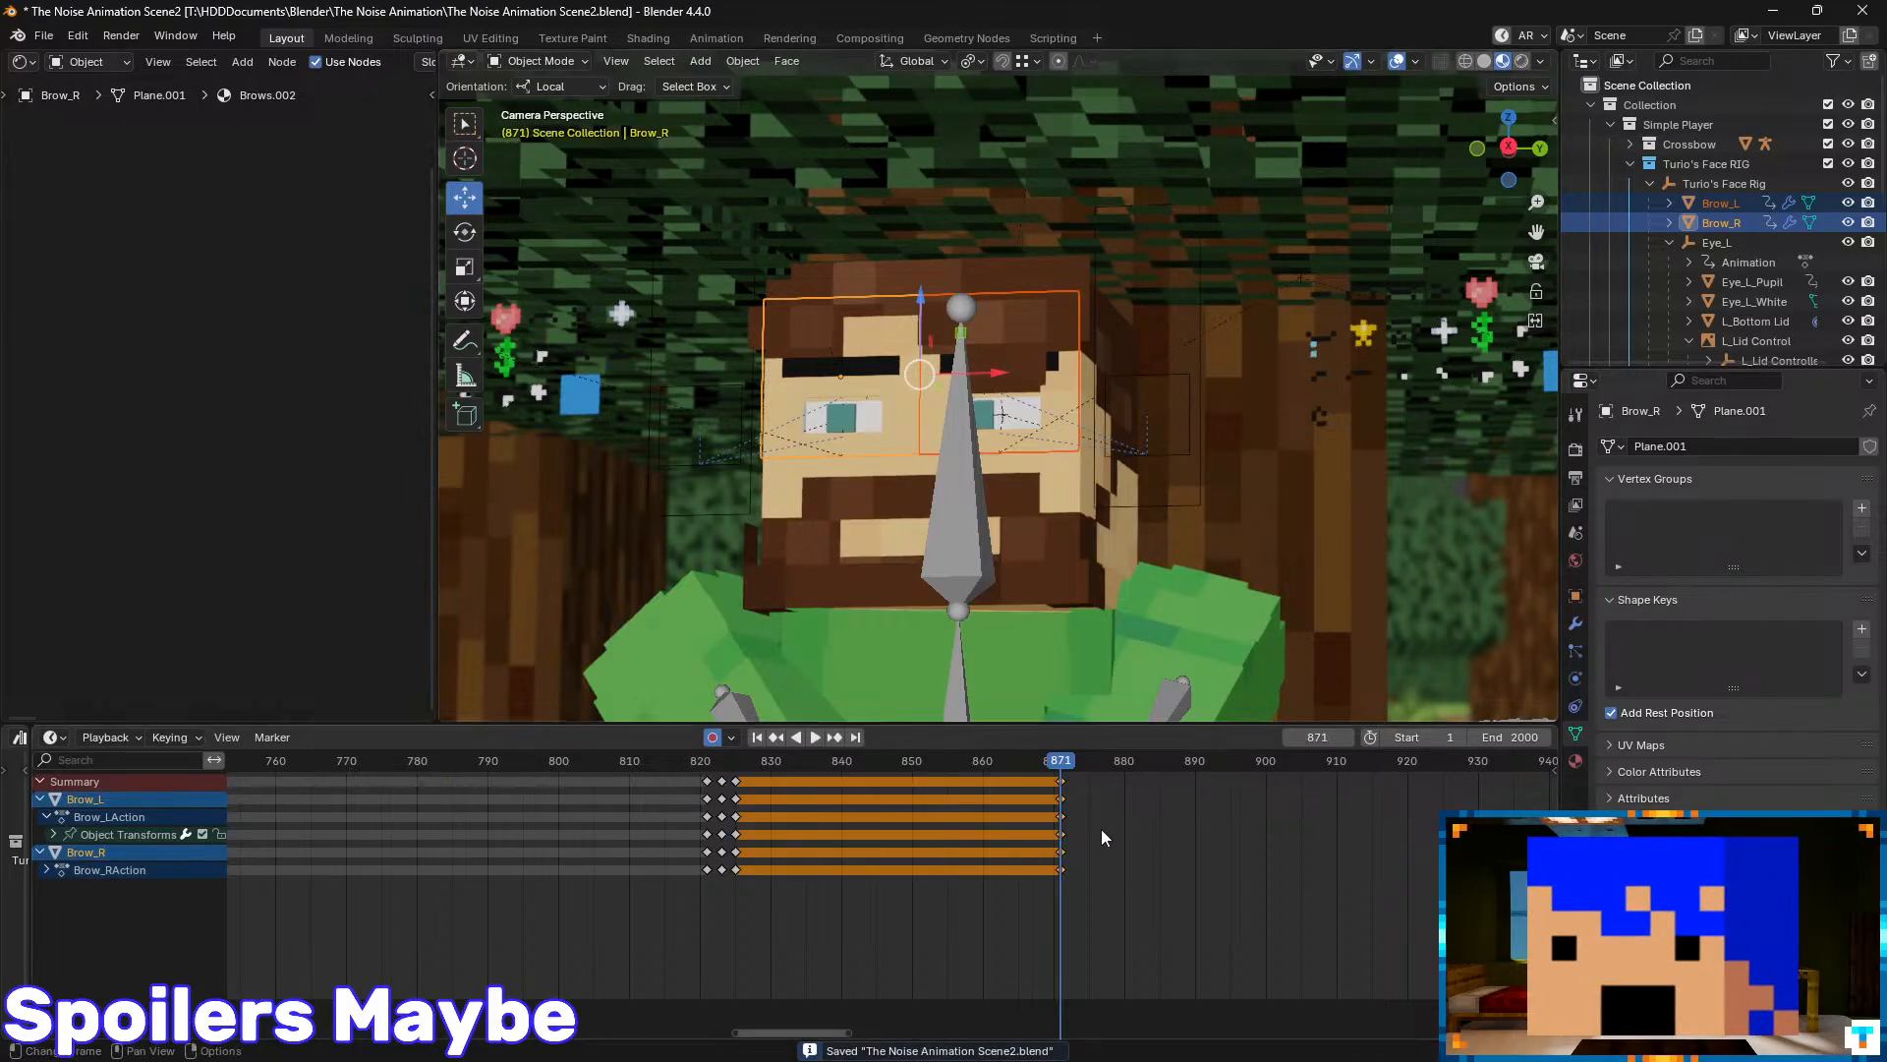
- Lower both brows at frame 874, bringing Brow_R's Z location to 1.8247 m
key("Right")
key("Right")
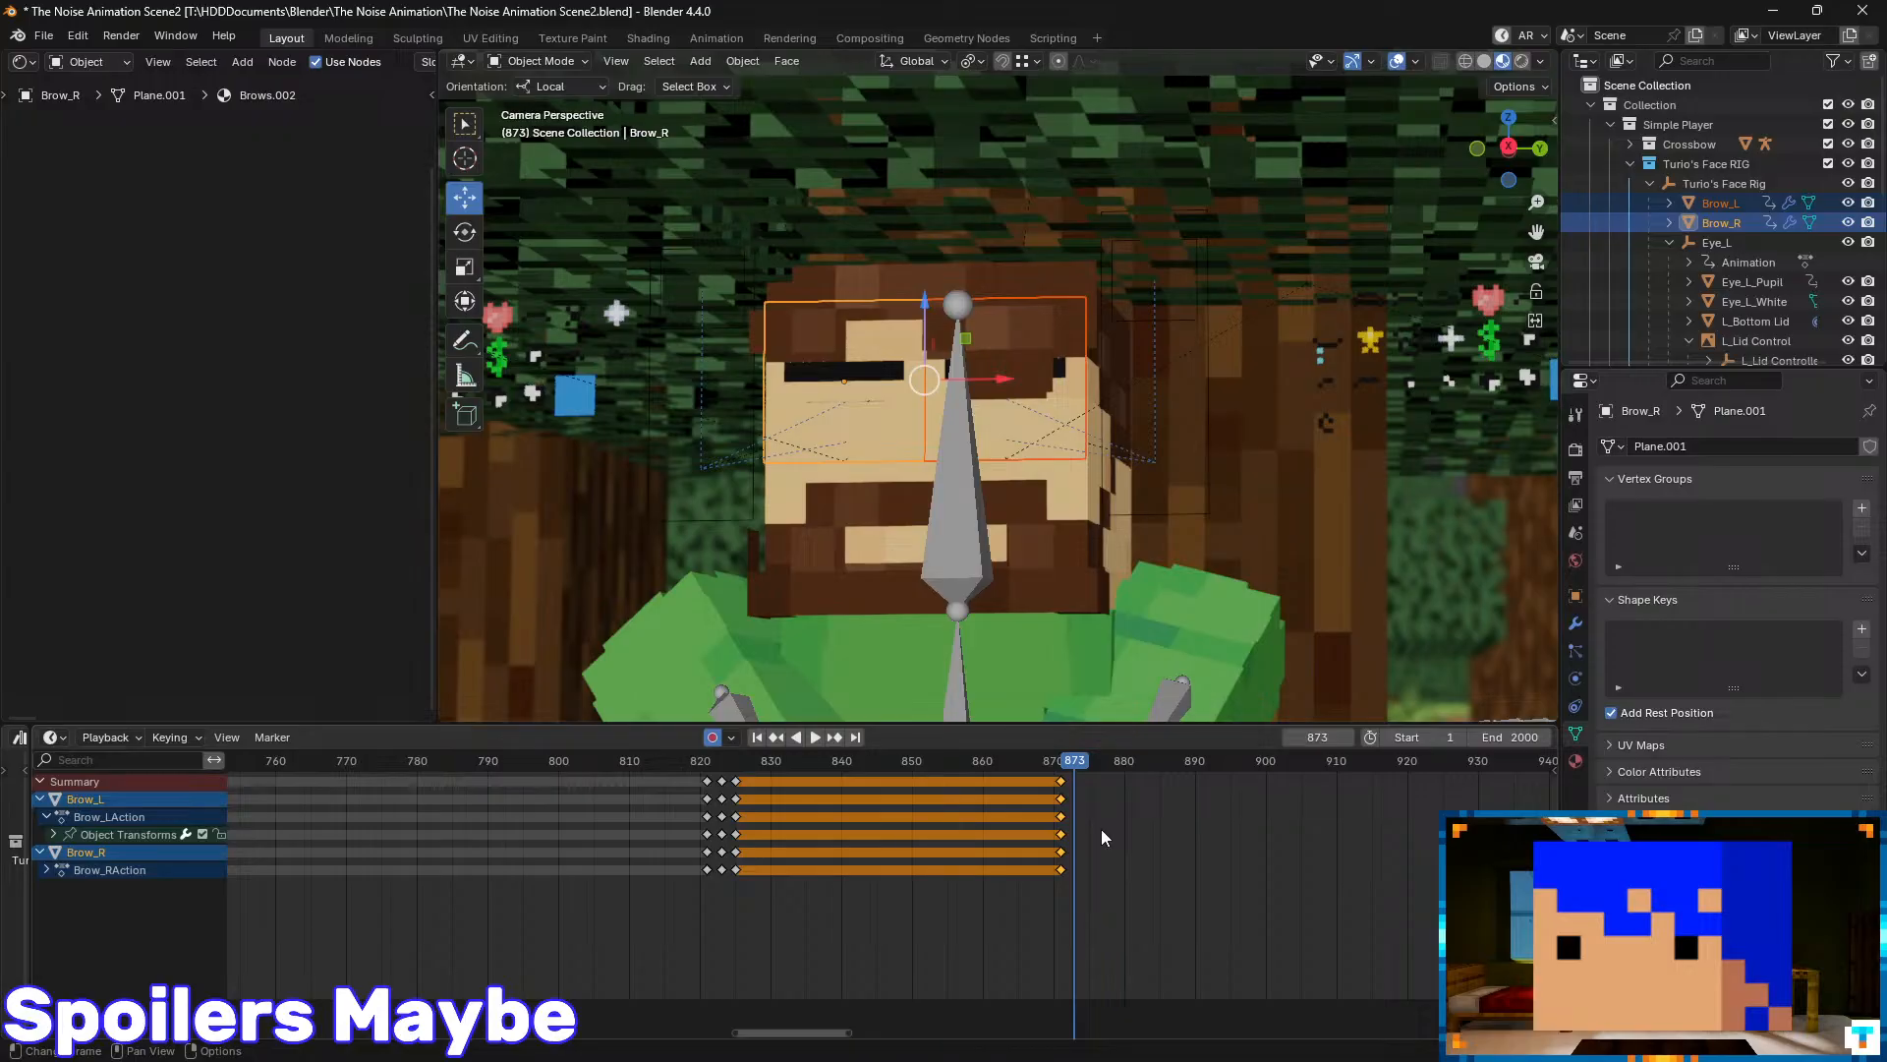
key("Right")
key("Left")
key("Right")
key("n")
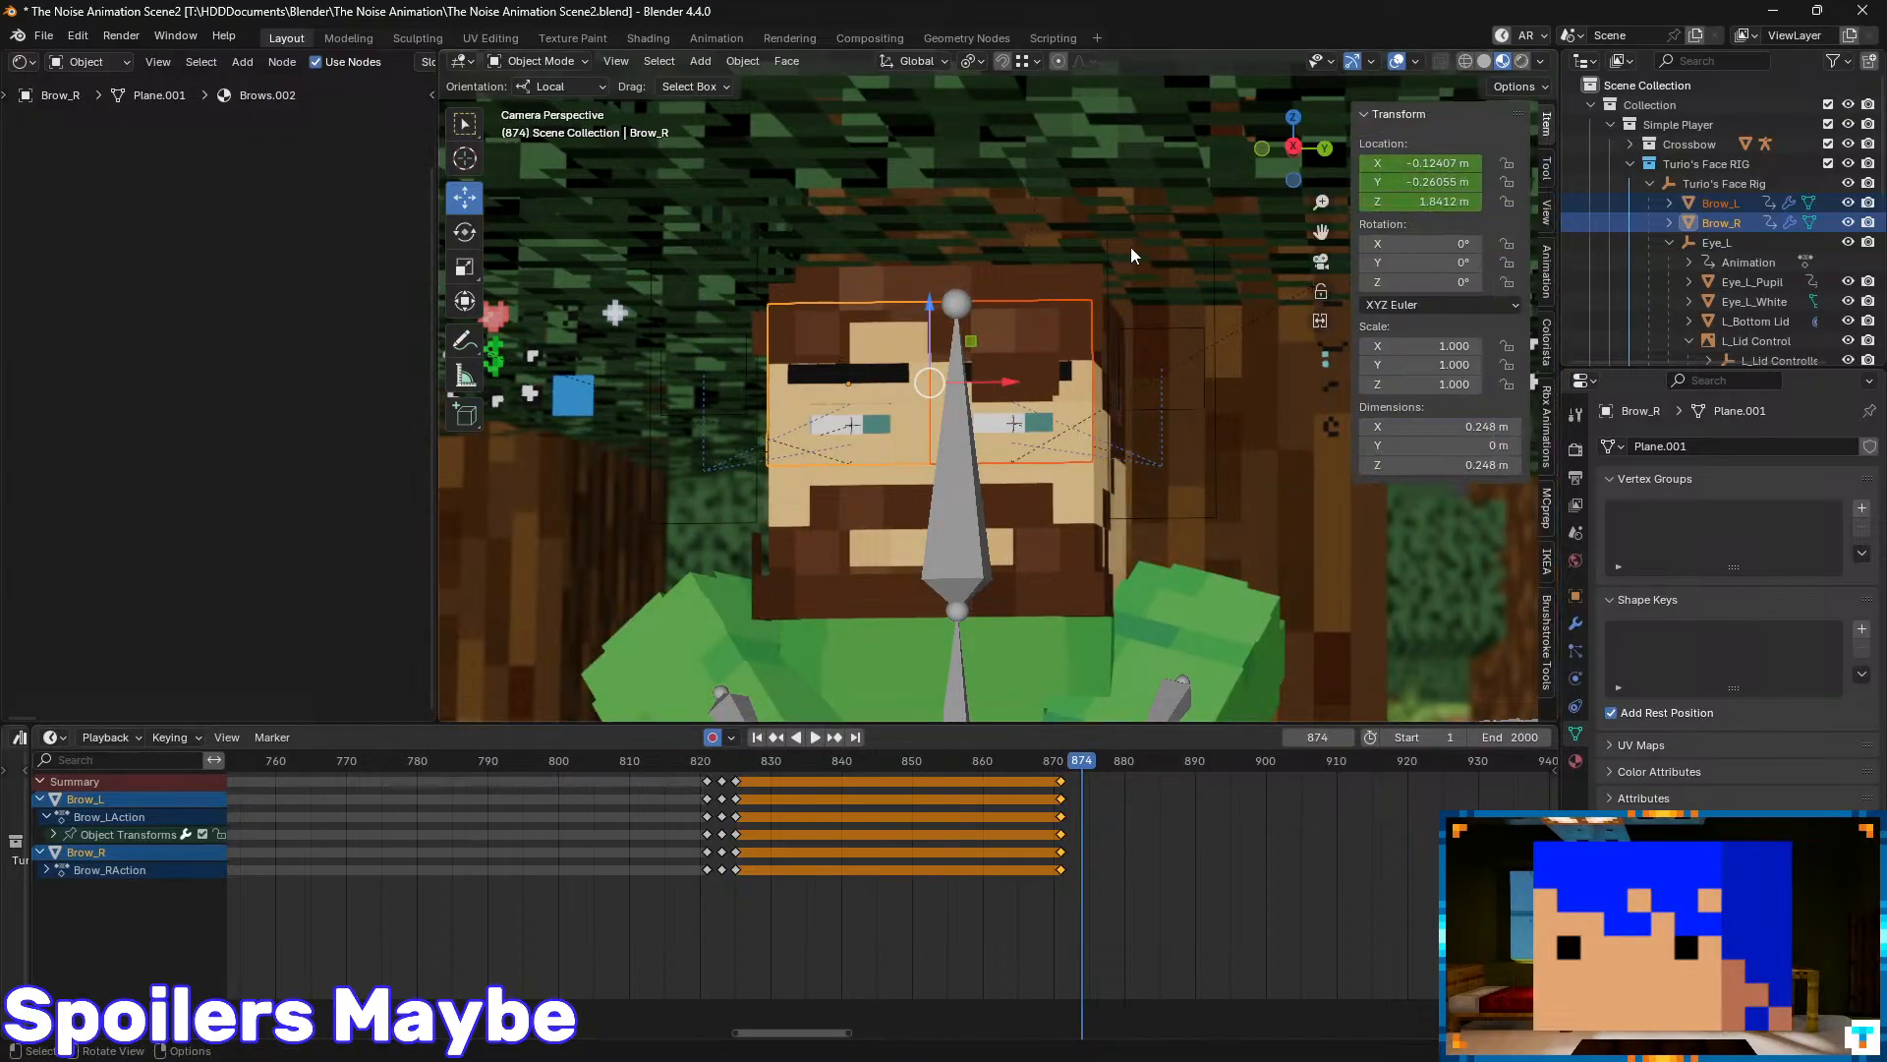
left_click_drag(931, 311, 938, 319)
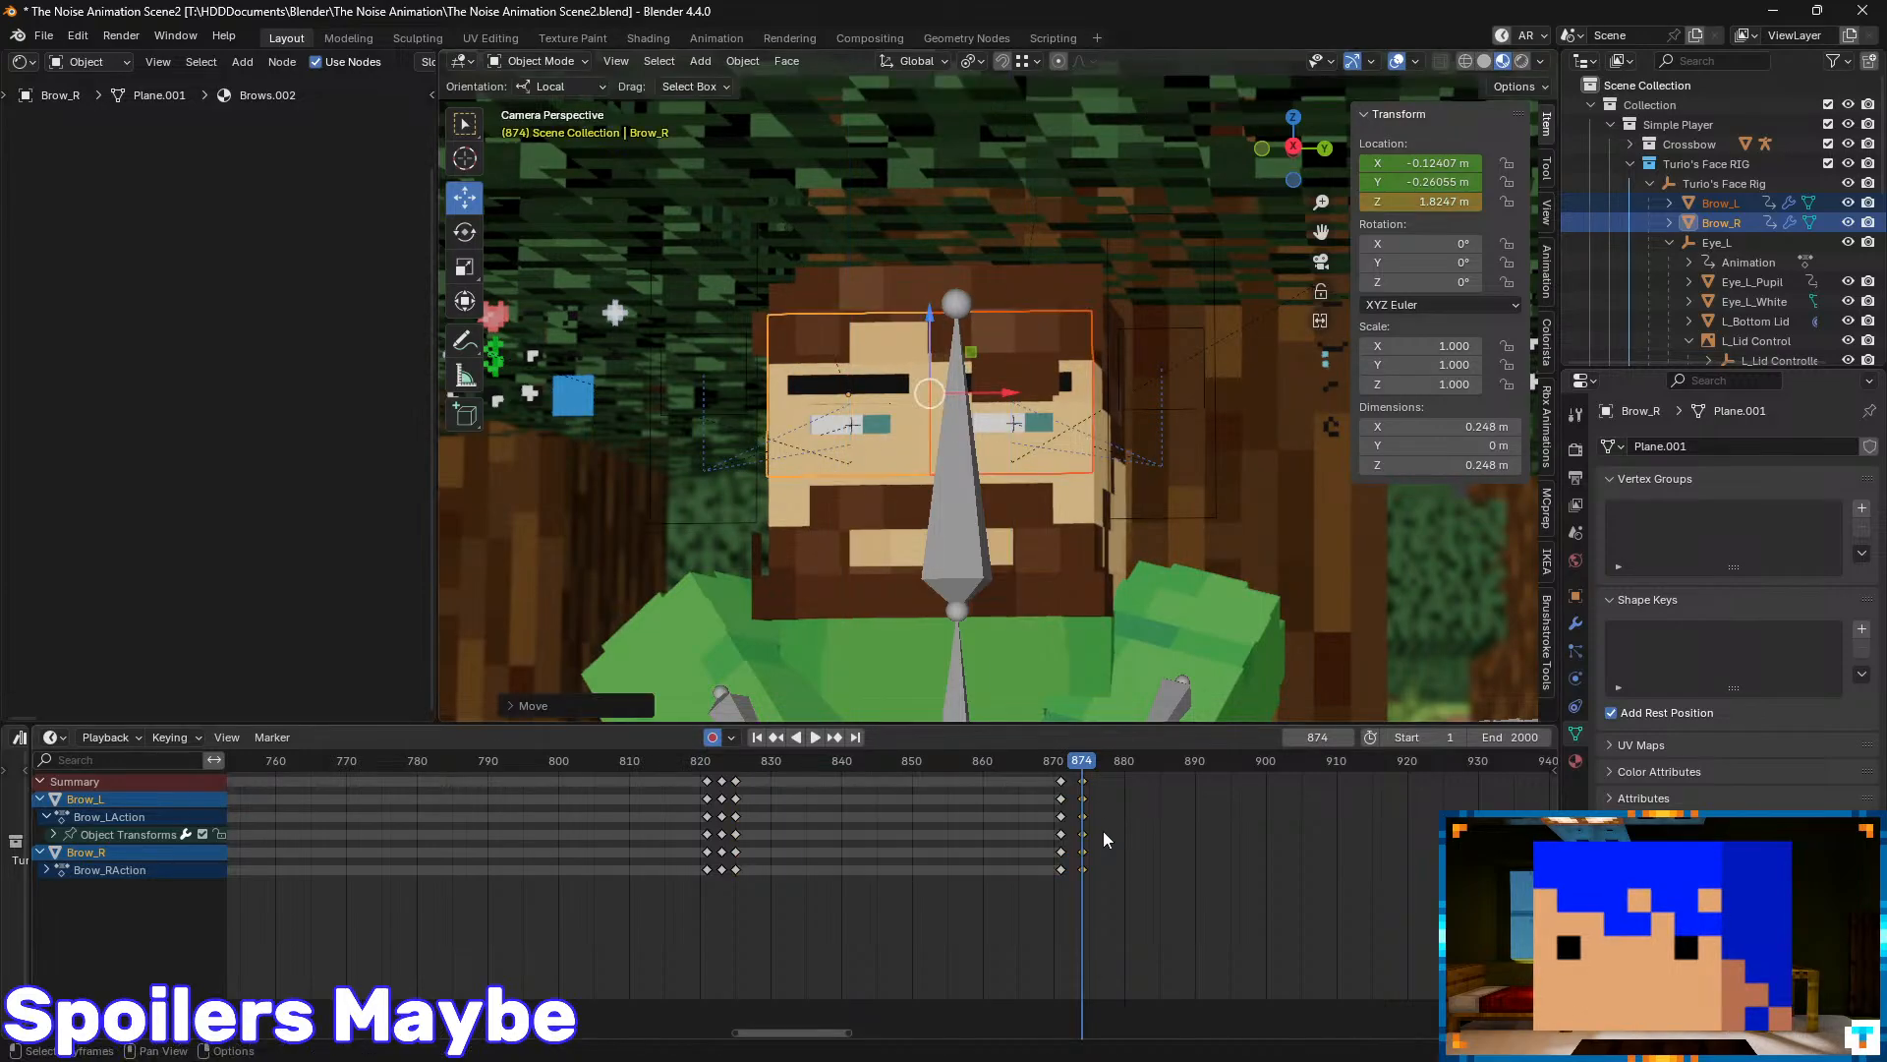
- Raise both brows at frame 877, bringing Brow_R's Z location to 1.8455 m
key("Right")
key("Right")
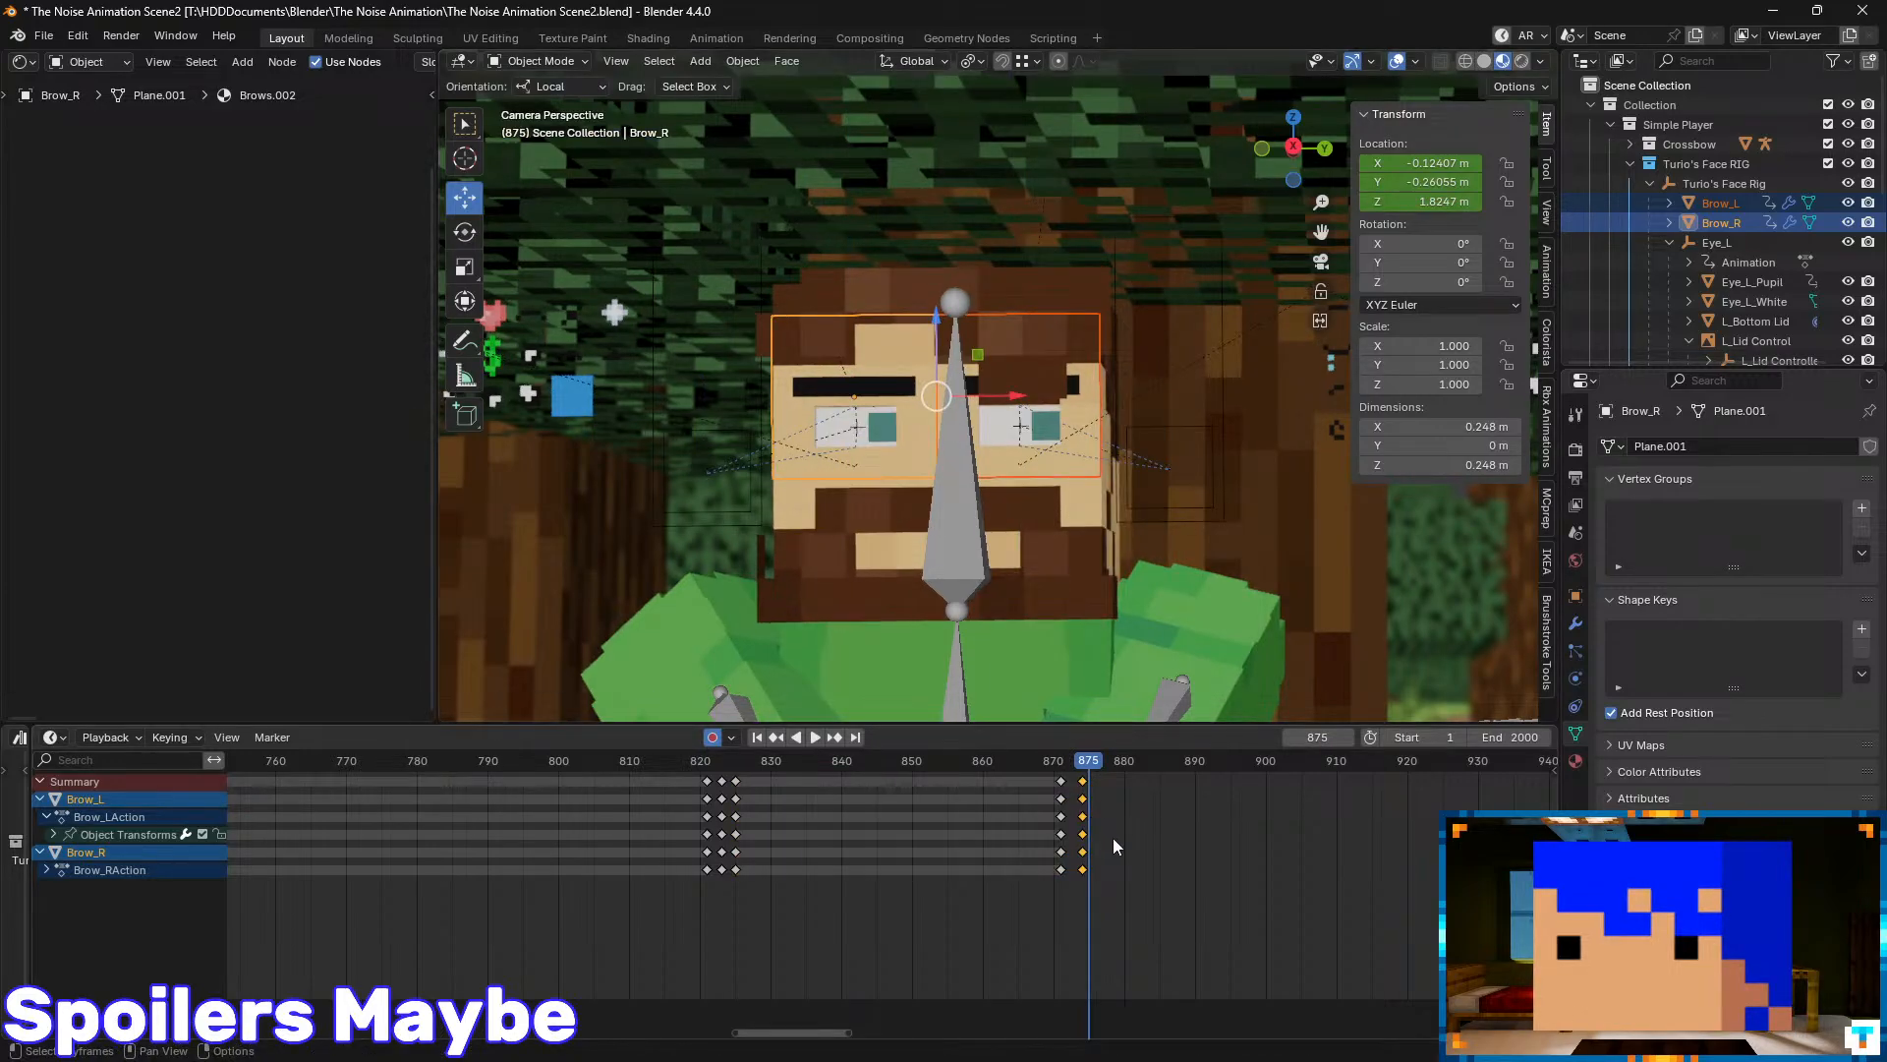
key("Right")
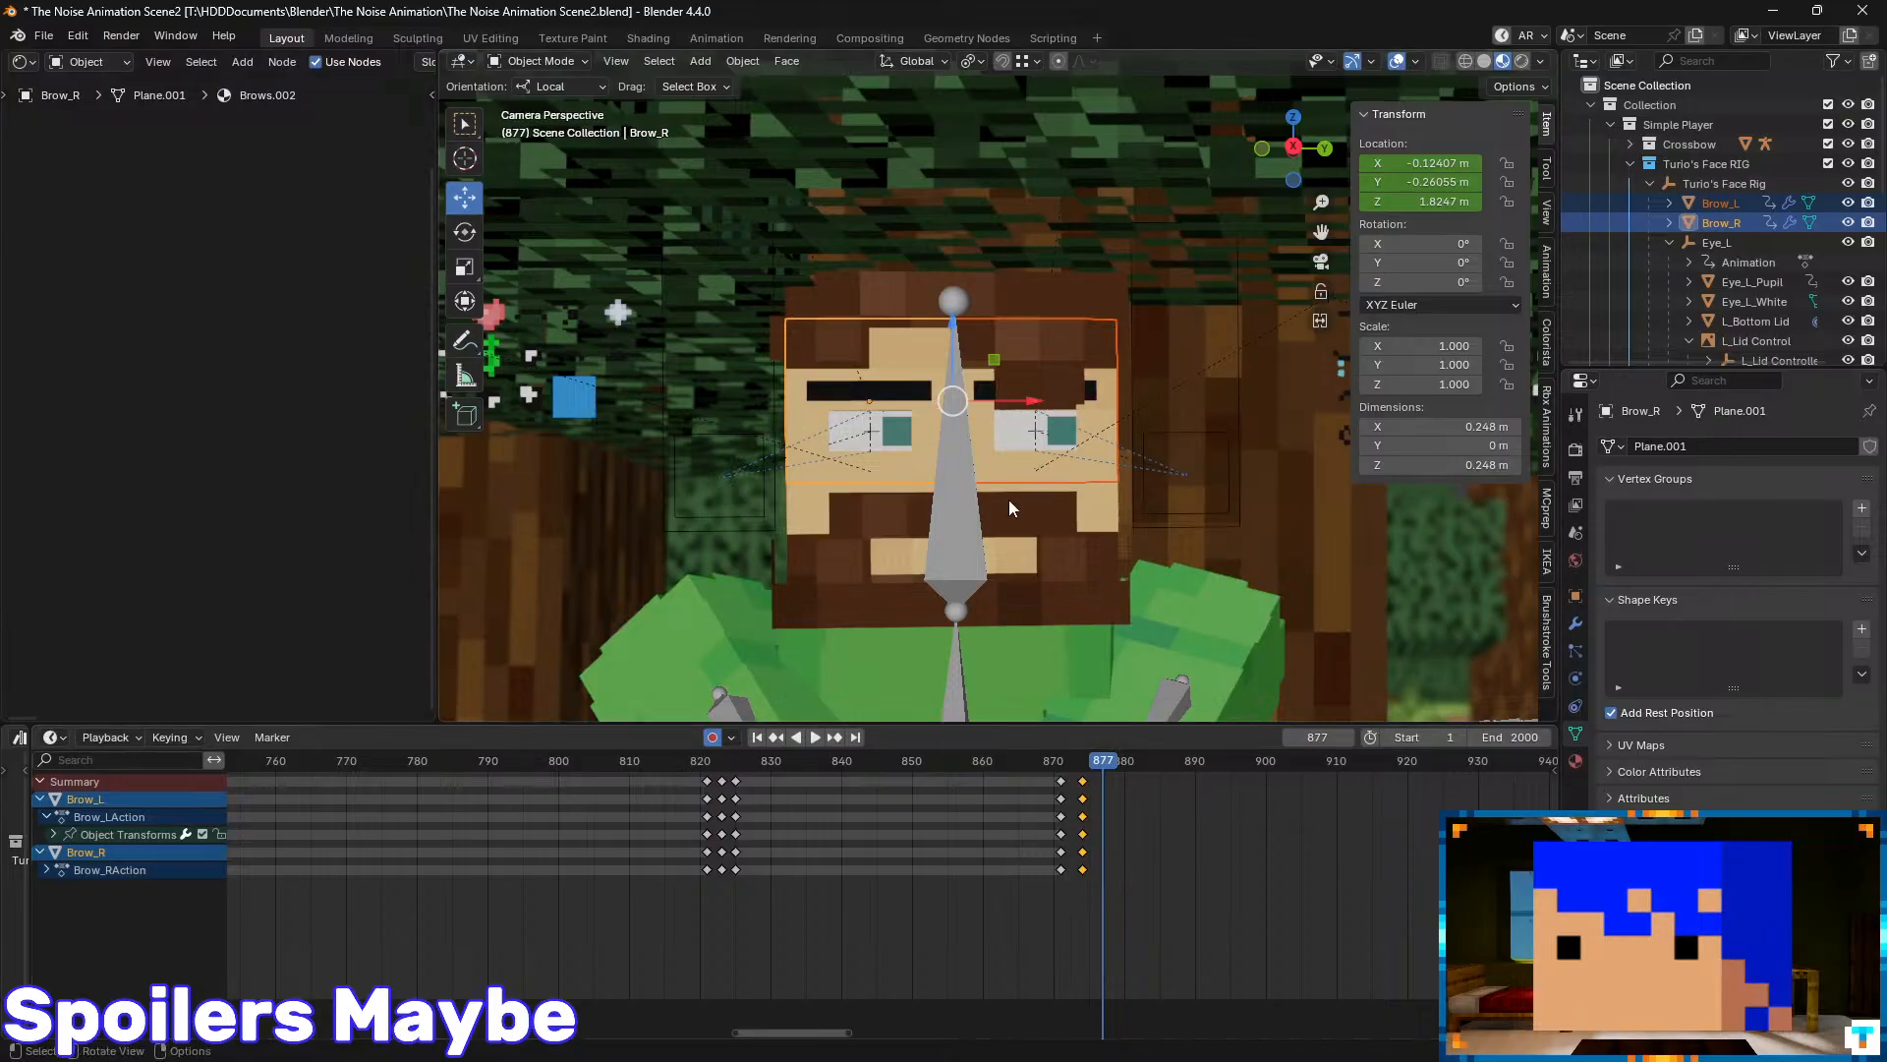
left_click_drag(943, 332, 948, 324)
- Settle both brows slightly lower at frame 879, with Brow_R's Z location at 1.8411 m, and save the file
key("Right")
key("Right")
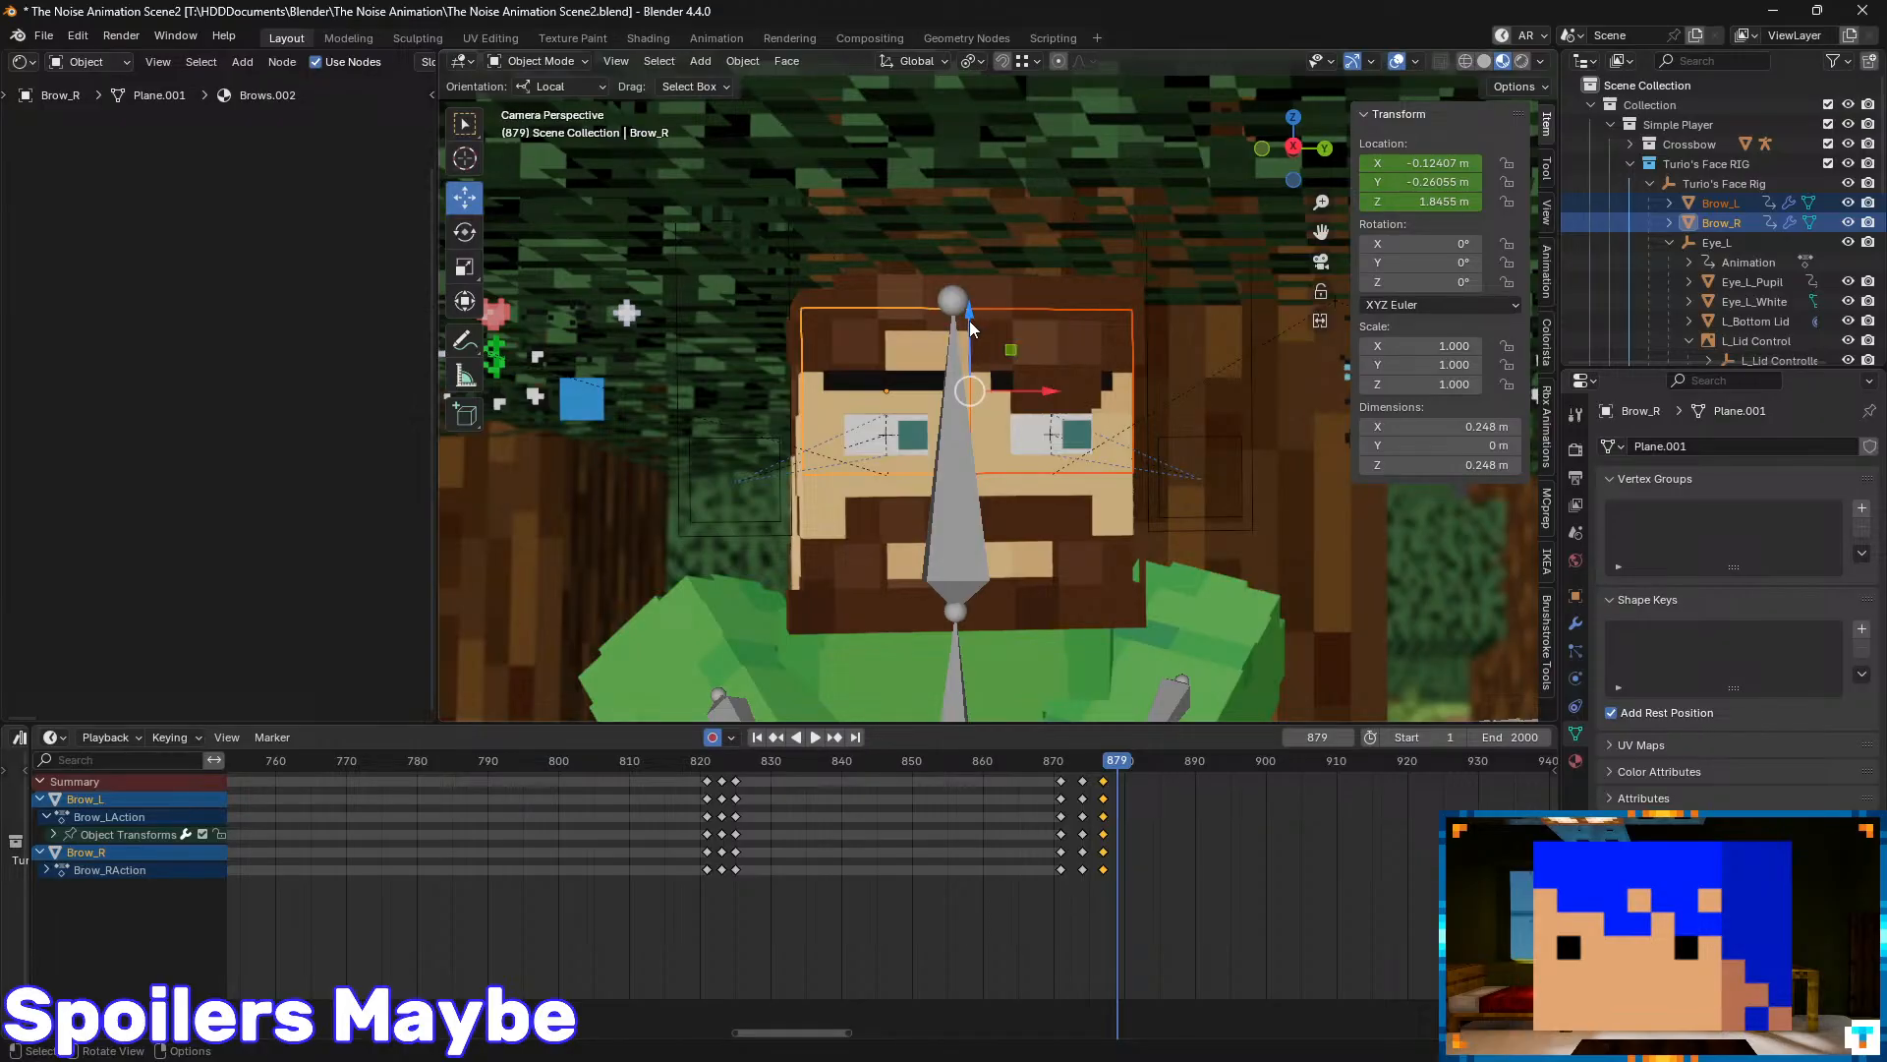
left_click_drag(970, 321, 969, 324)
key("ctrl+s")
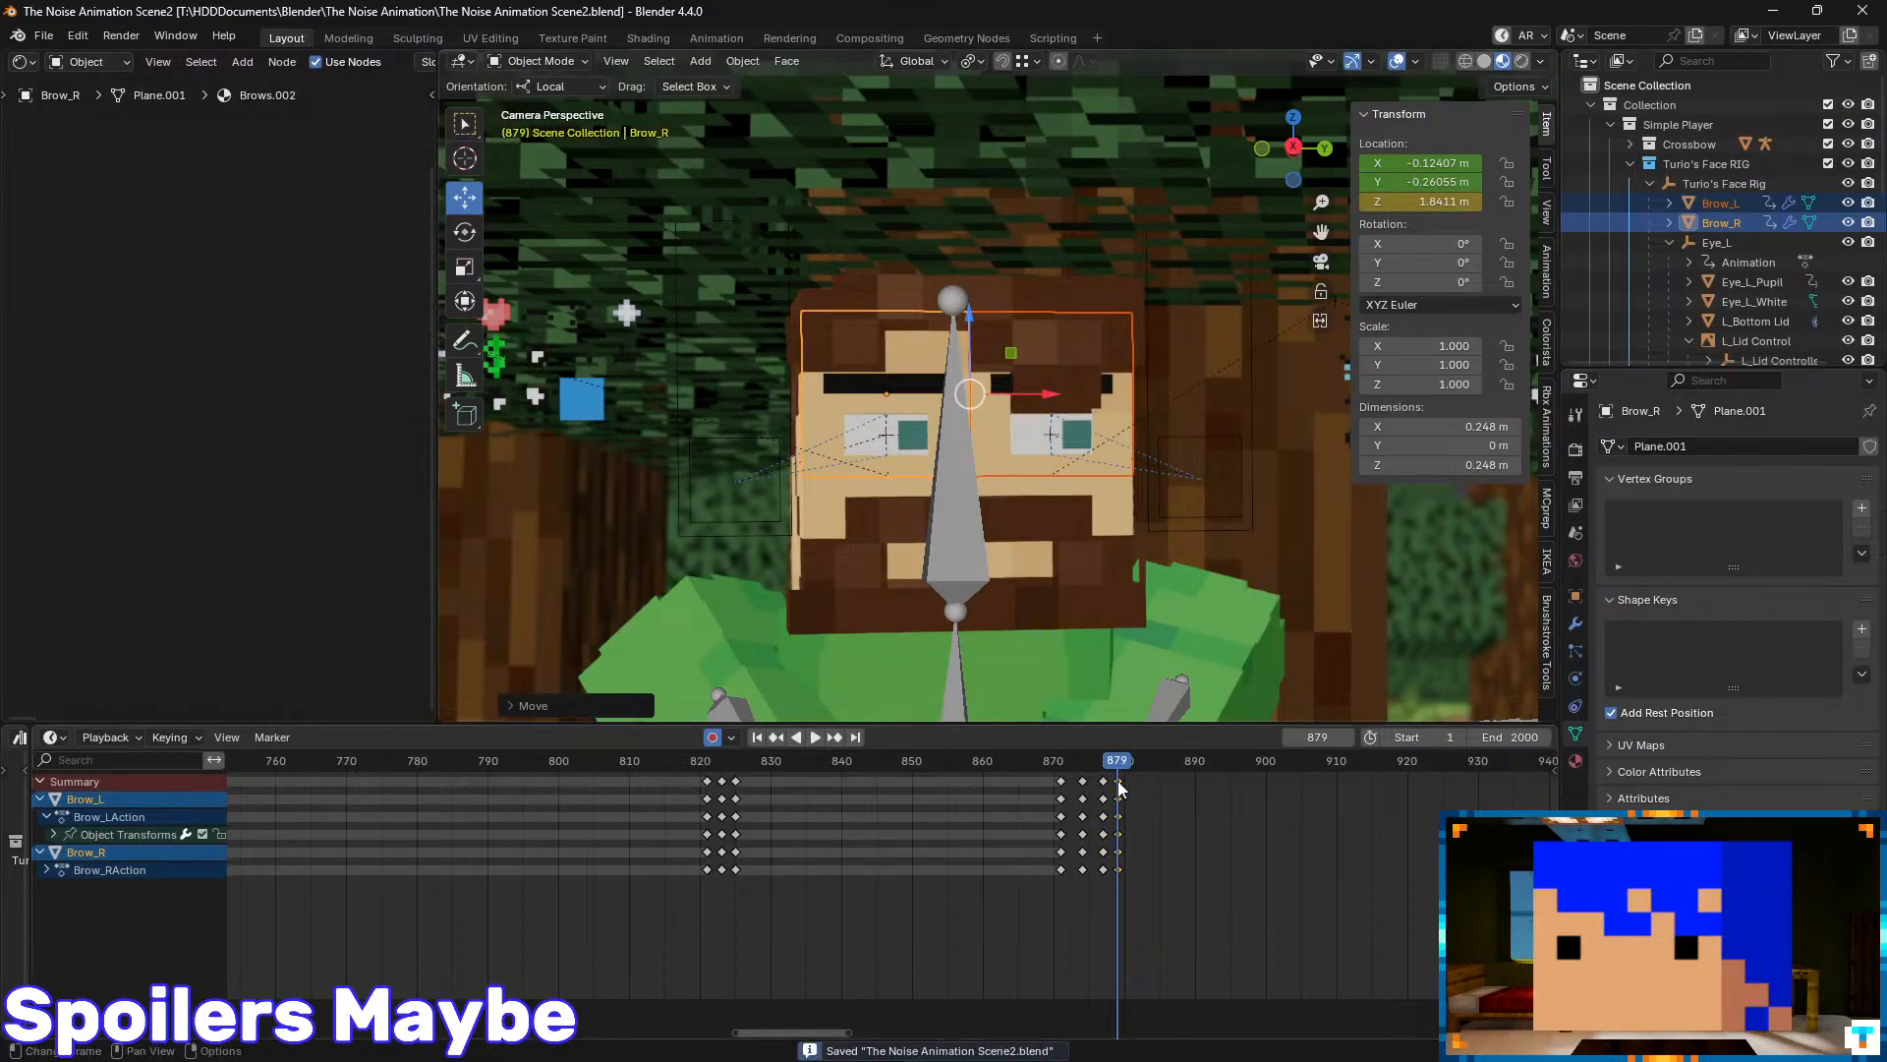
- Play the brow reaction from about frame 866 into the following shot, stop at frame 1026, and save the file
left_click_drag(1117, 780, 1032, 767)
key("space")
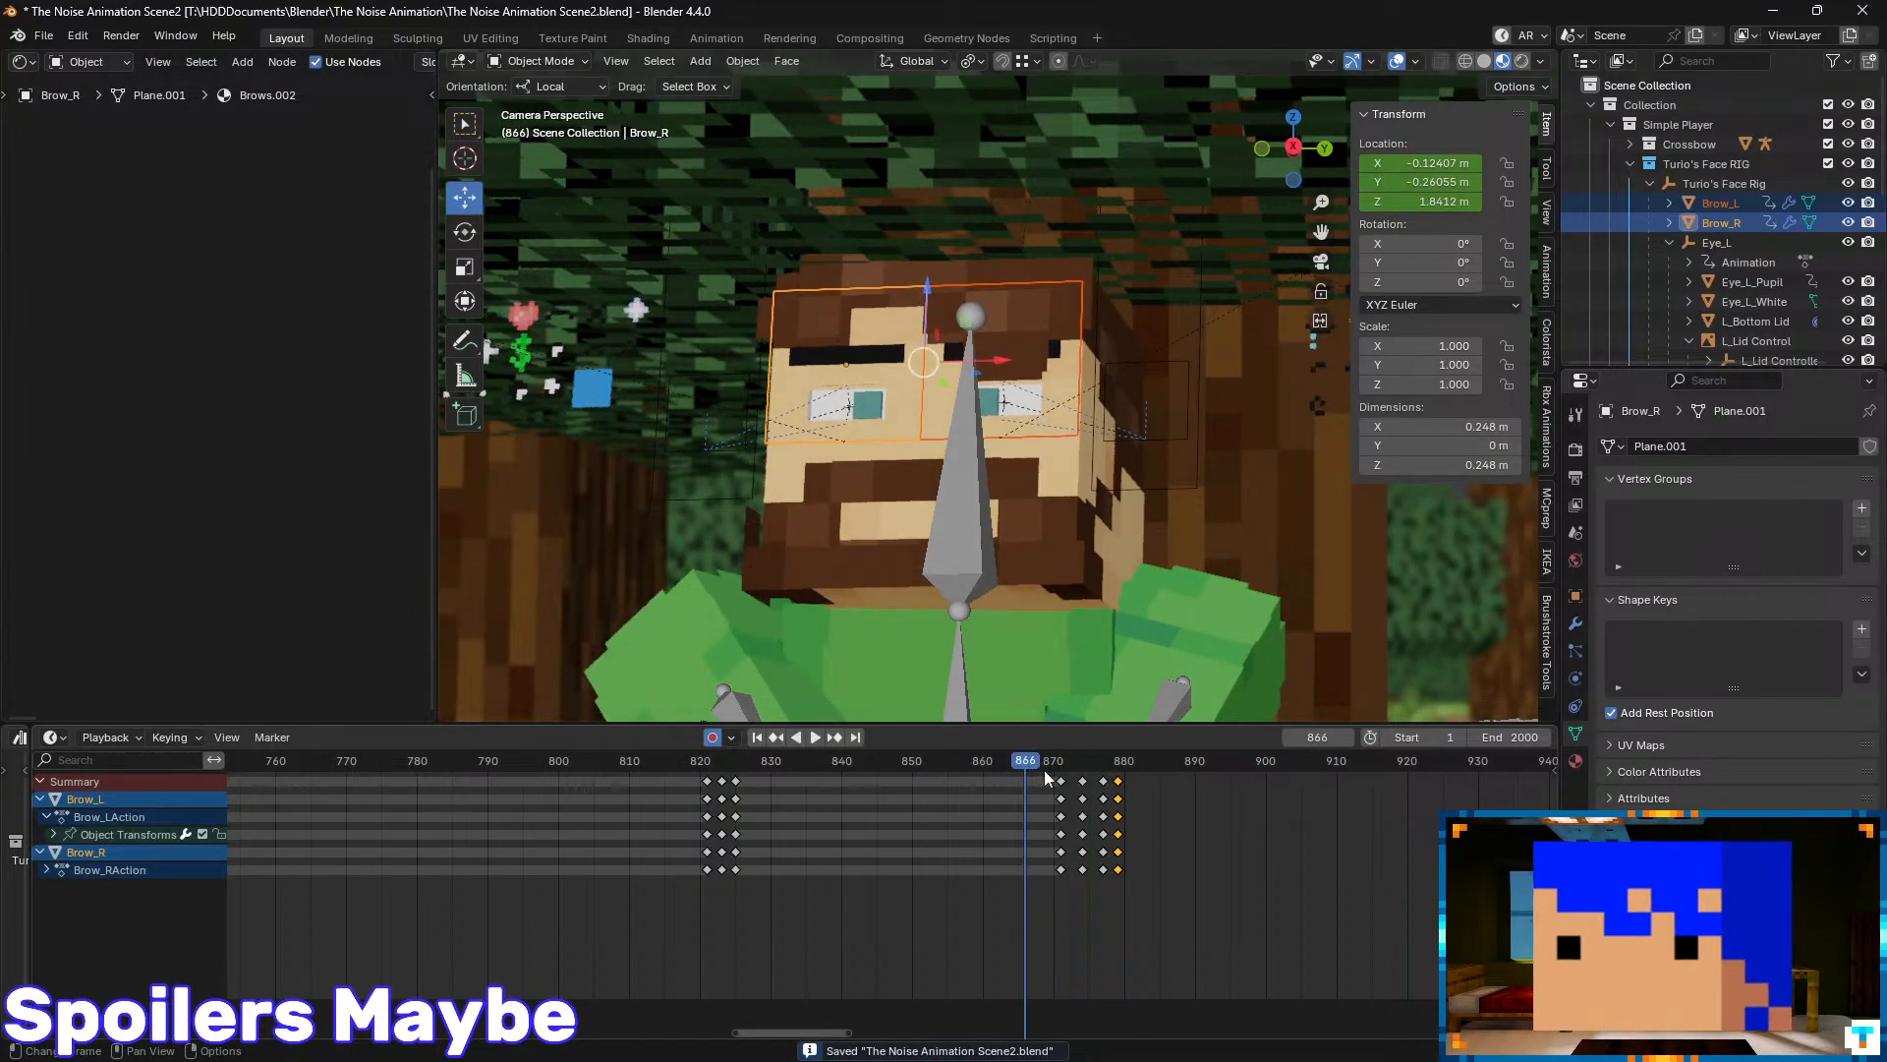
key("space")
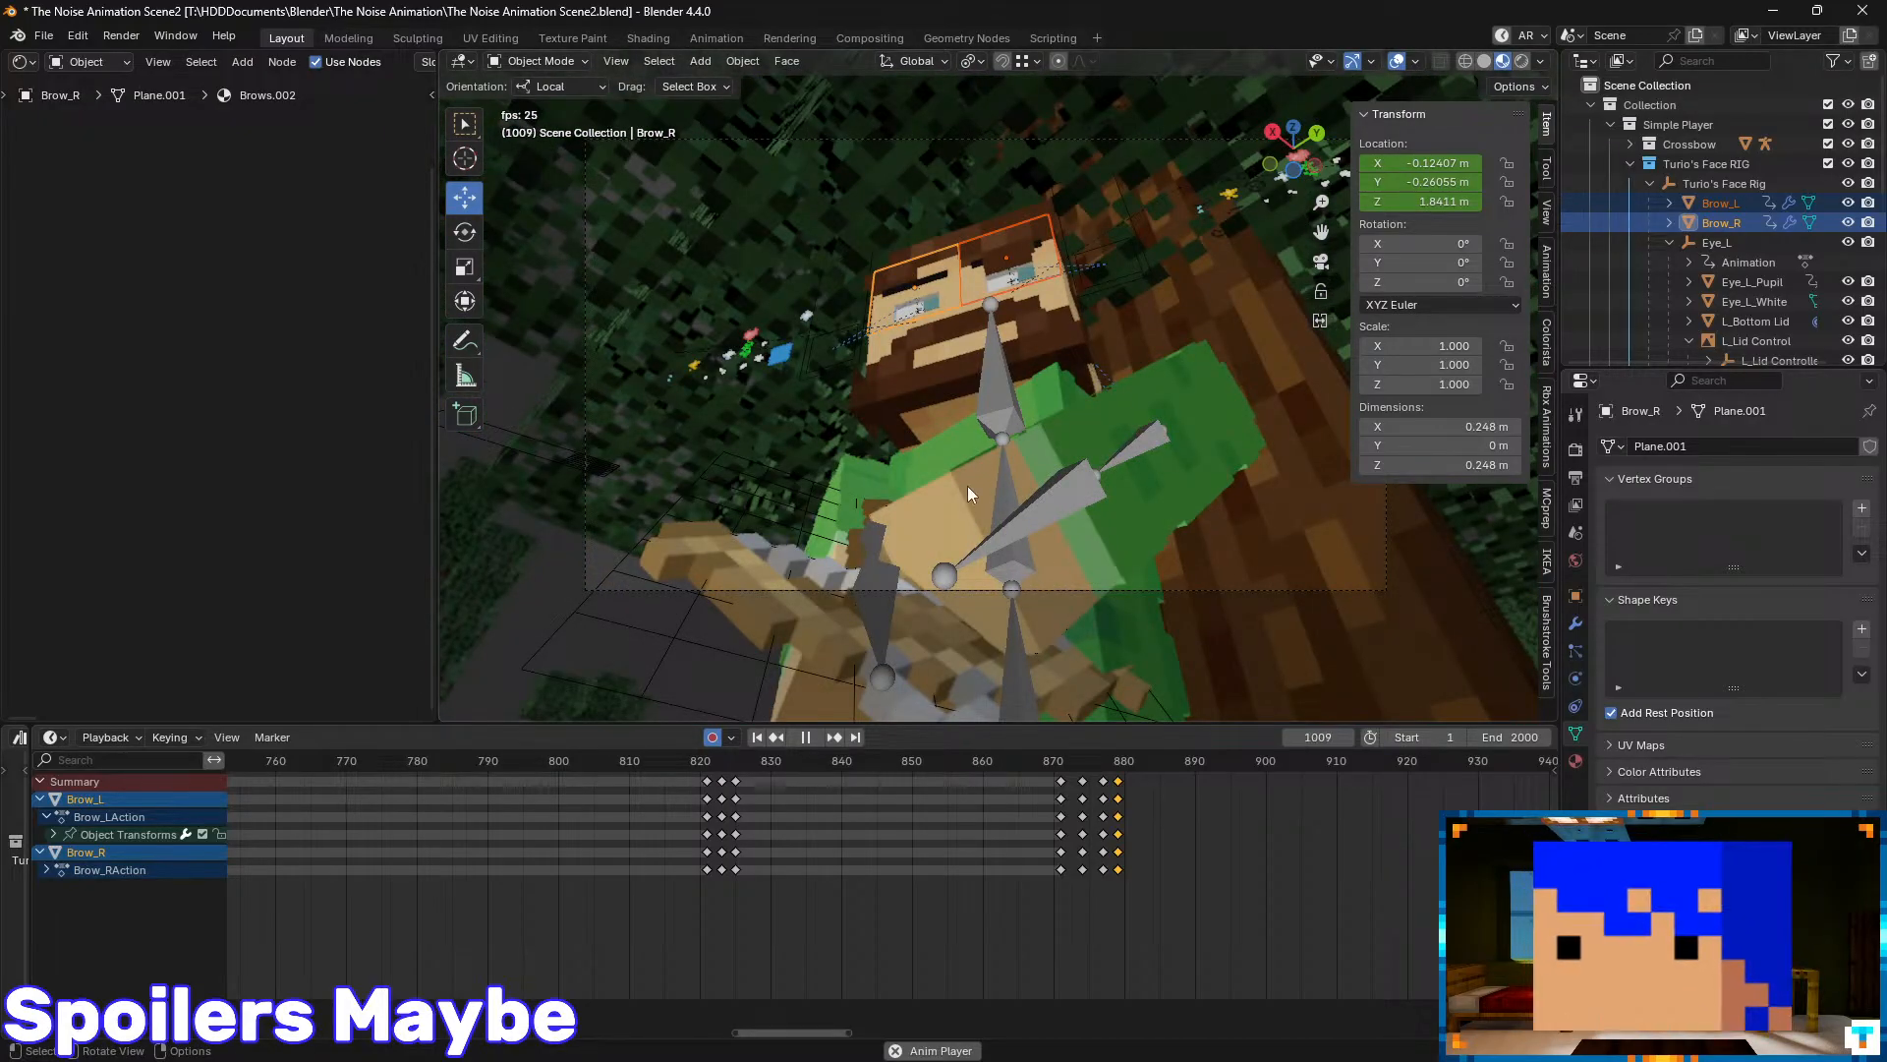
key("space")
key("ctrl+s")
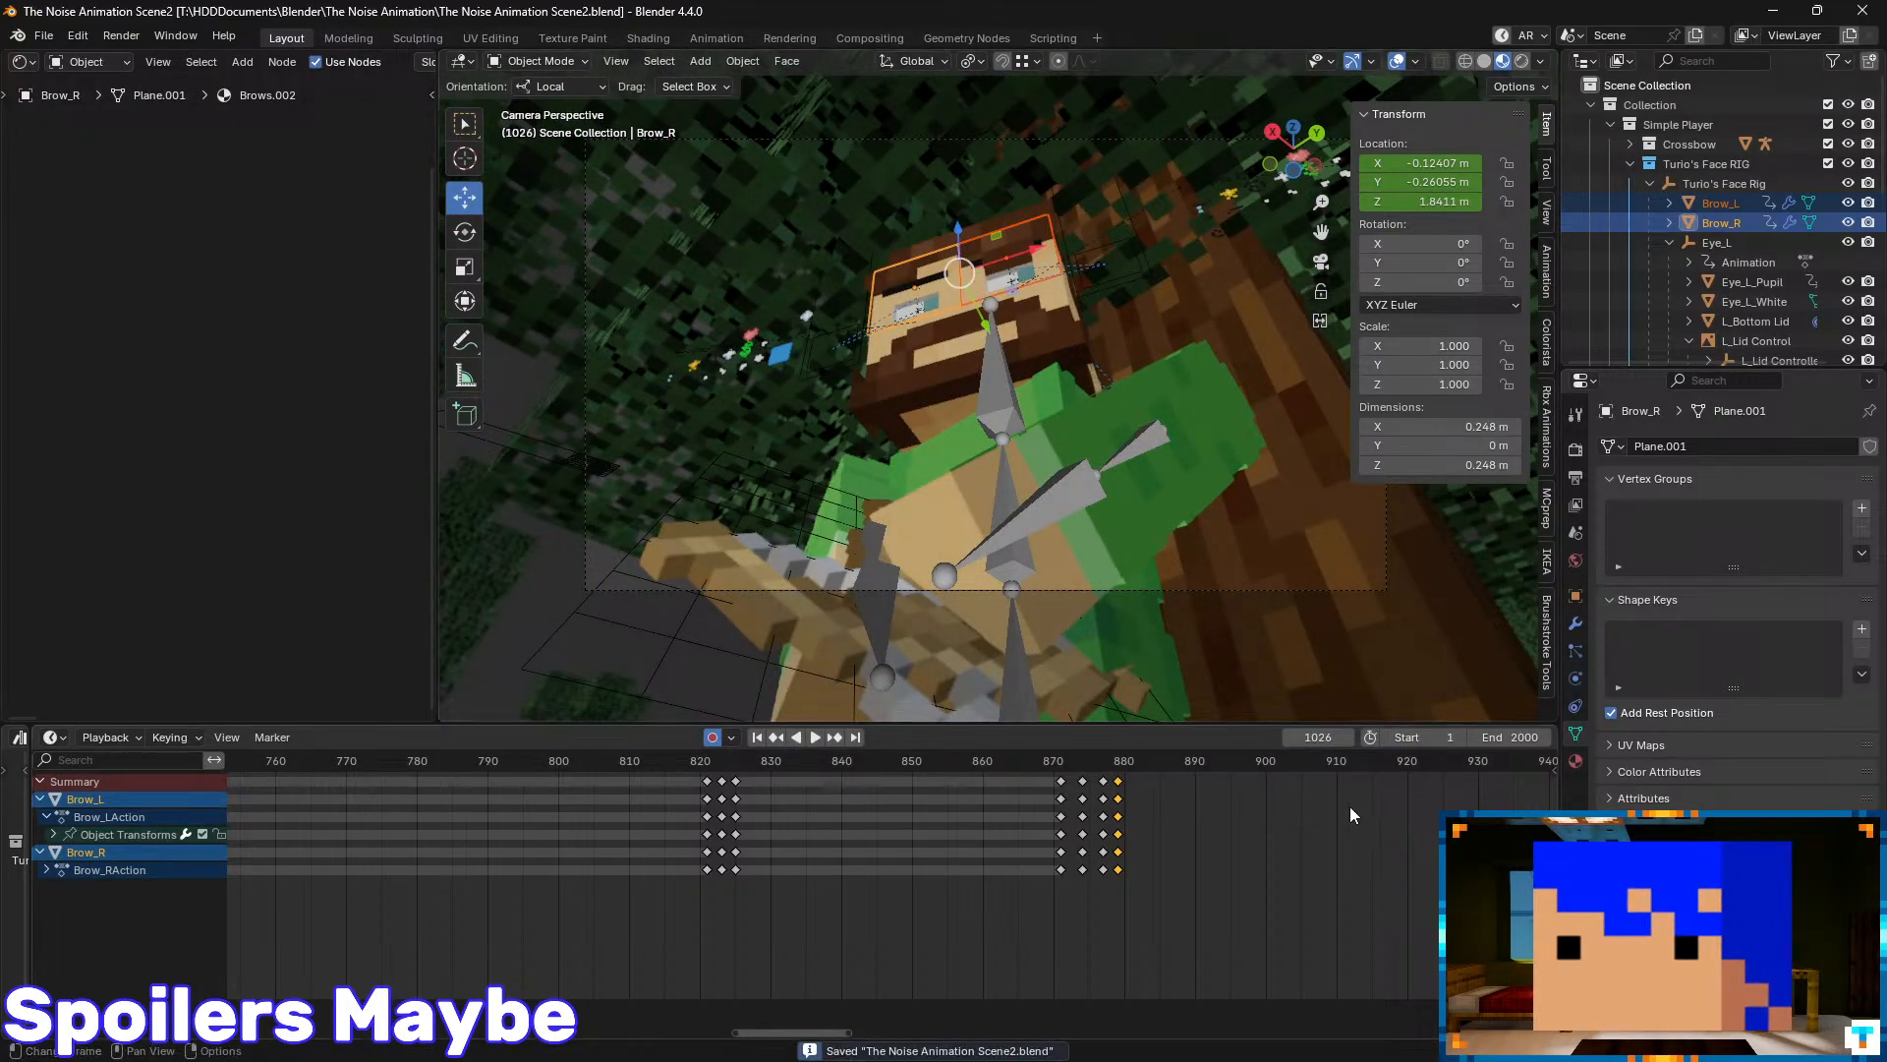
- Fly through the forest scene at frame 1026 to examine the tree trunks and open ground around the character
scroll(1425, 796, "down", 4, "ctrl")
scroll(1425, 797, "down", 5, "ctrl")
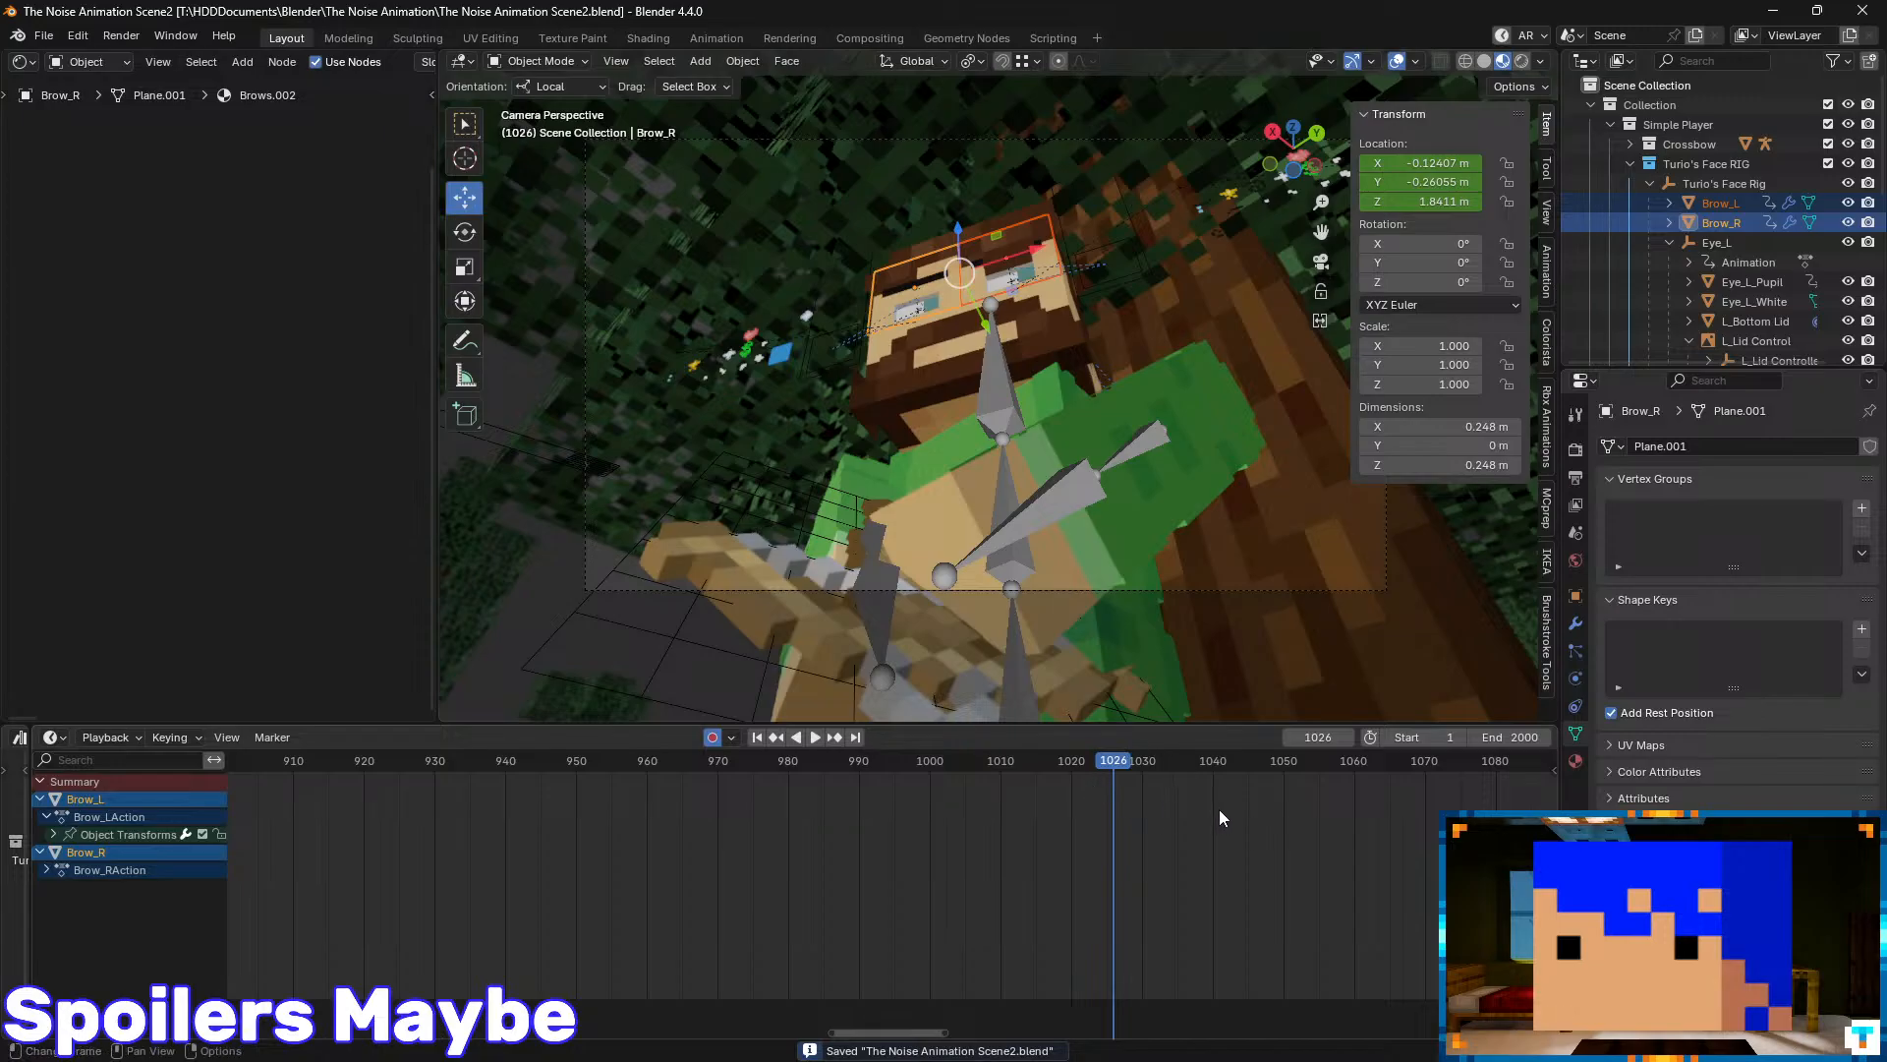
key("shift+grave")
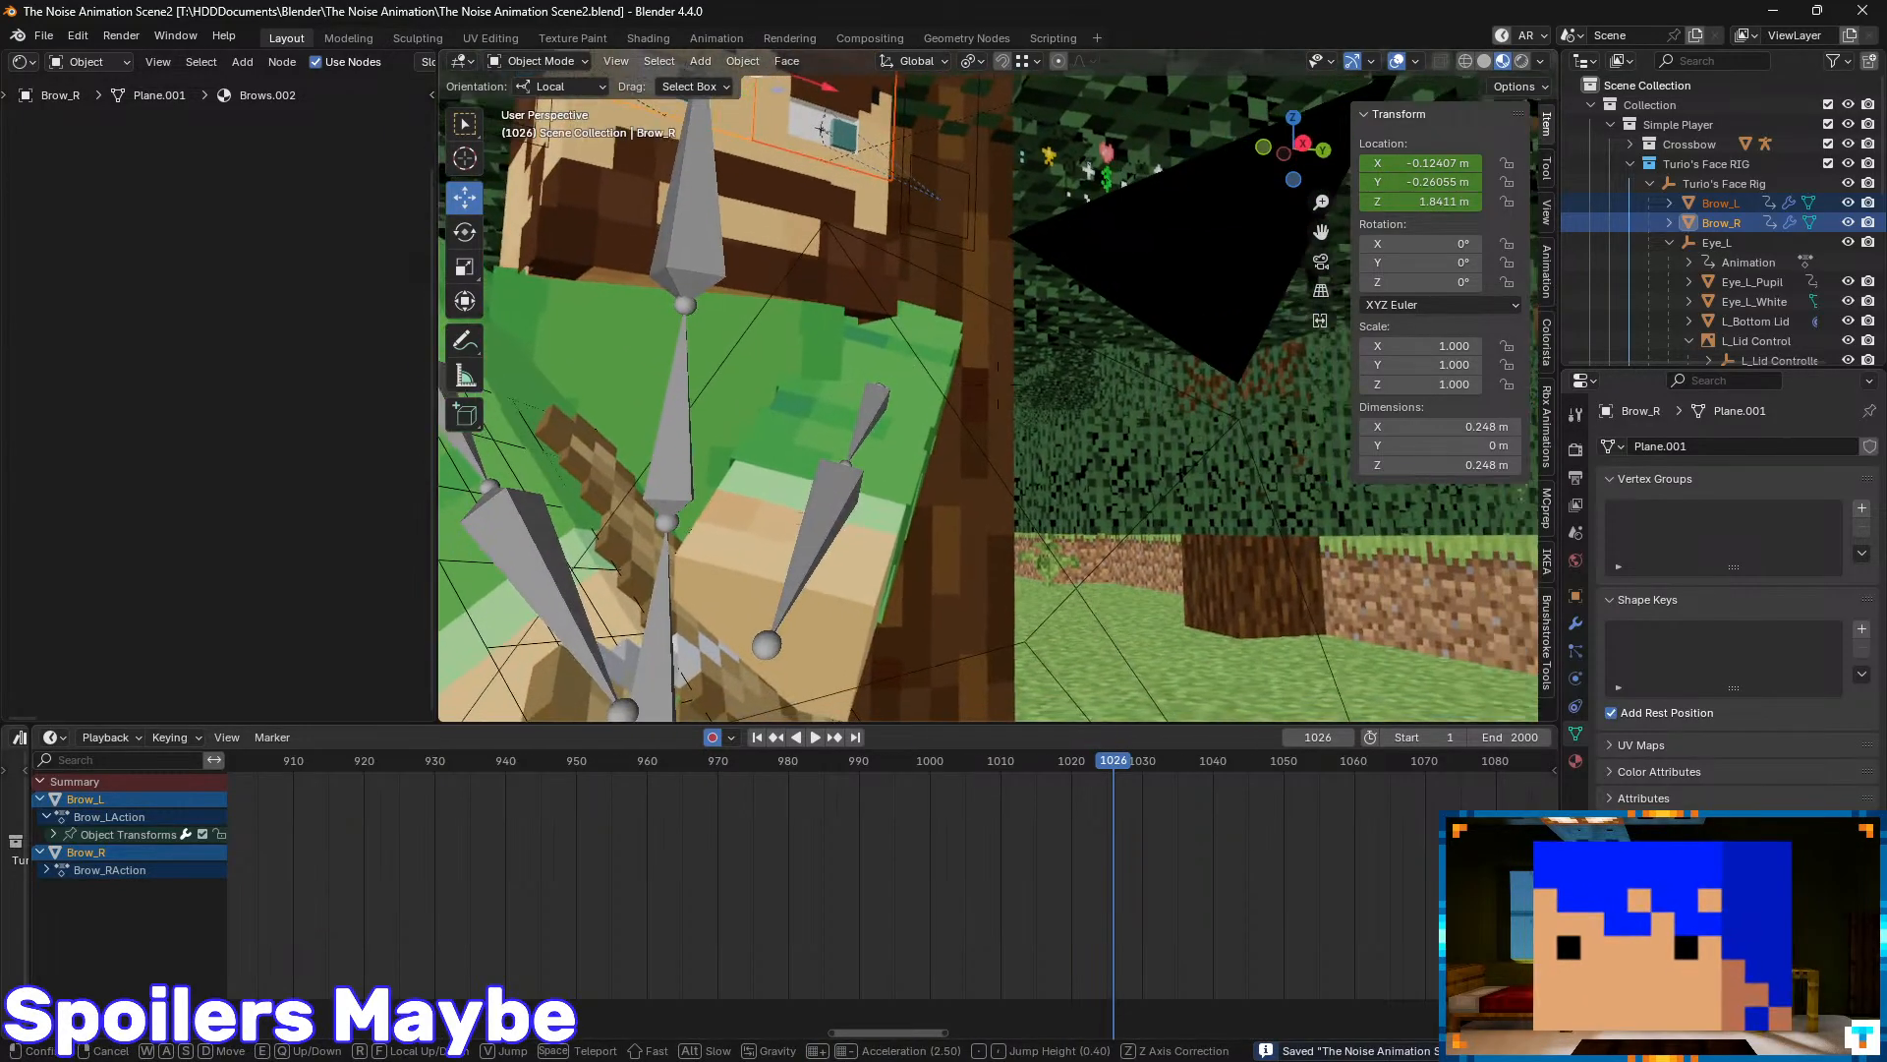
key("s")
key("a")
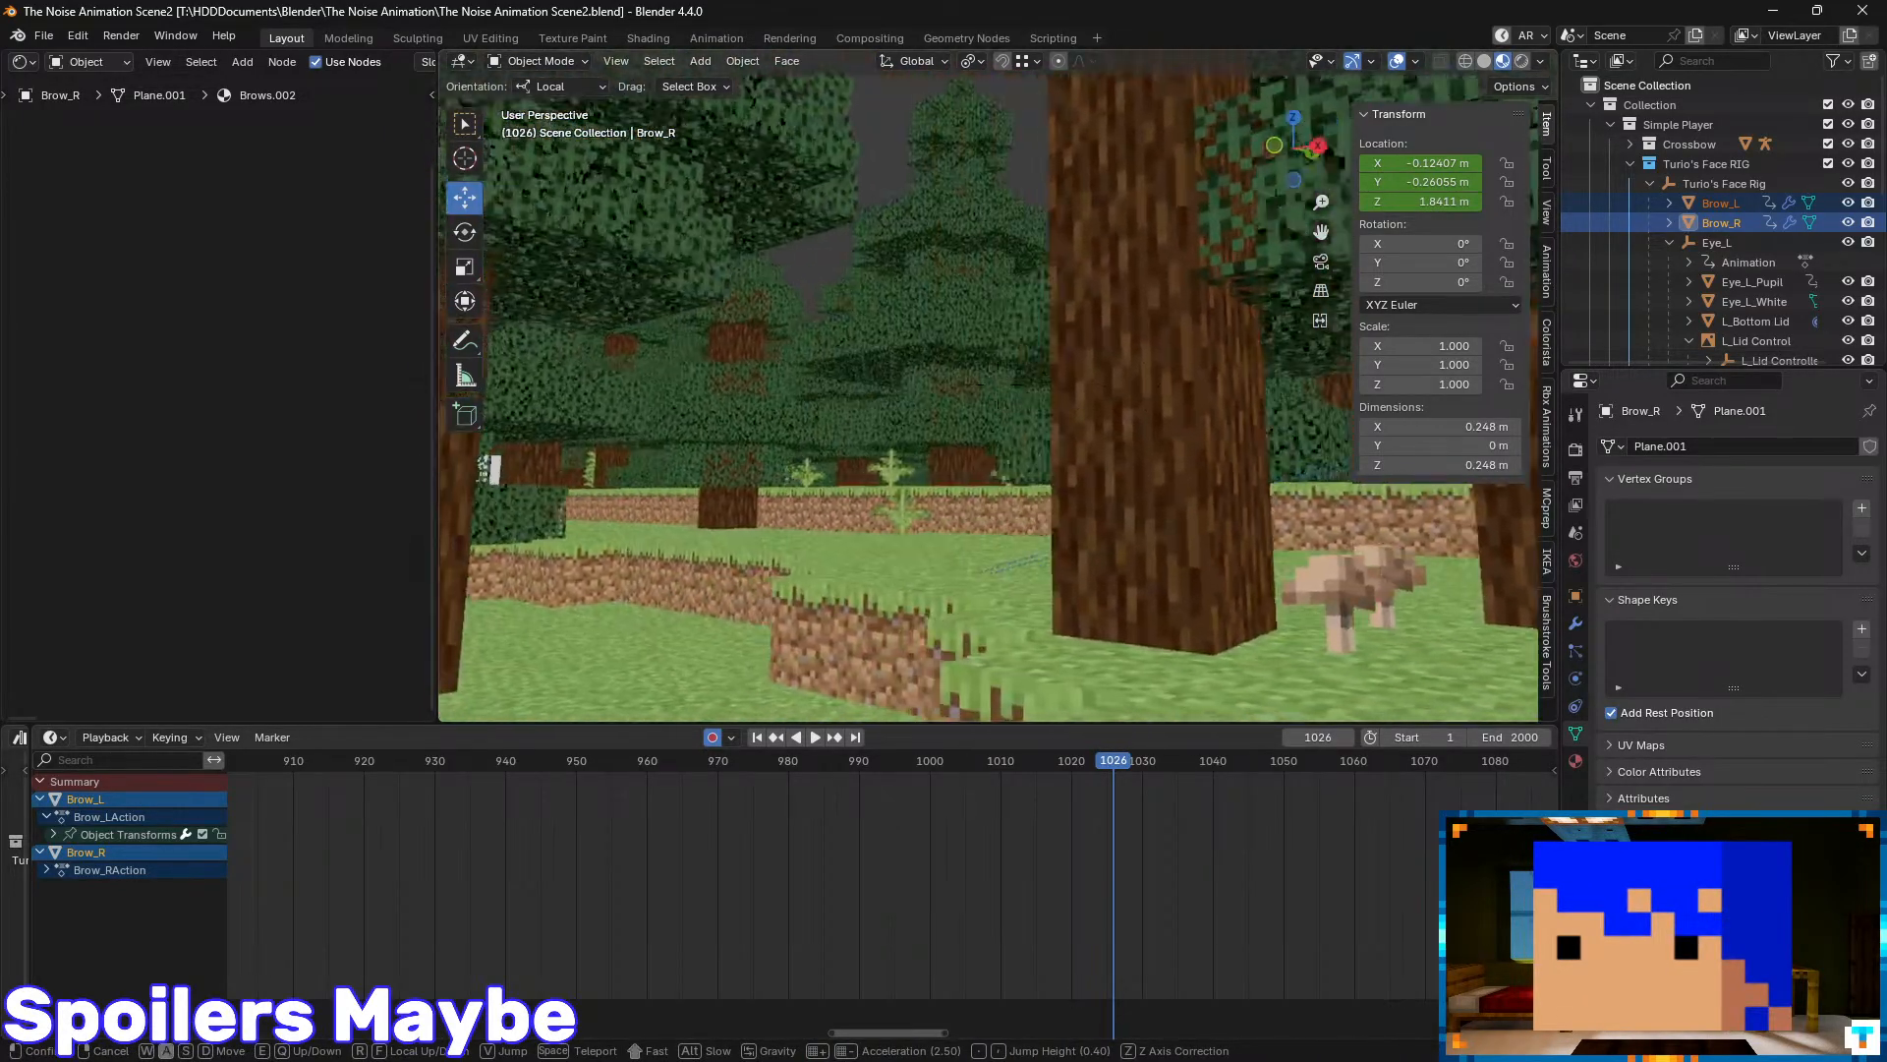
key("a")
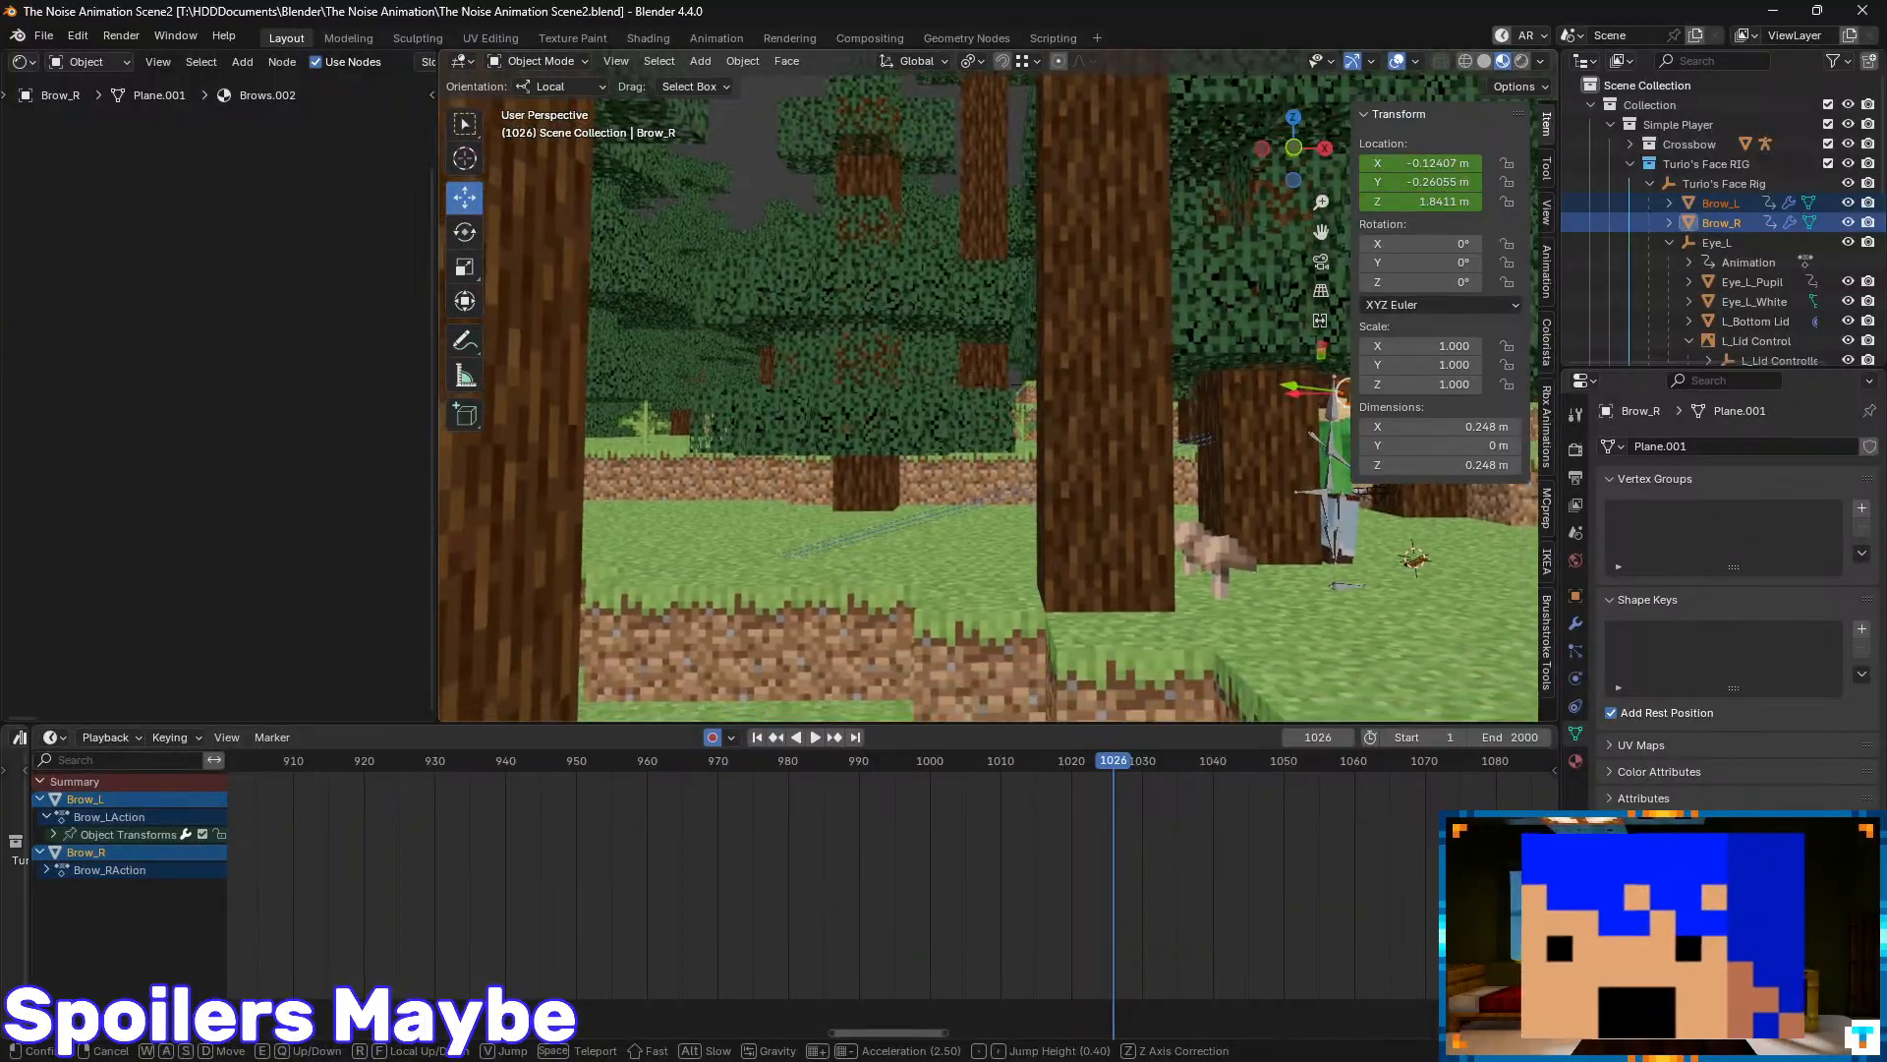
key("w")
key("a")
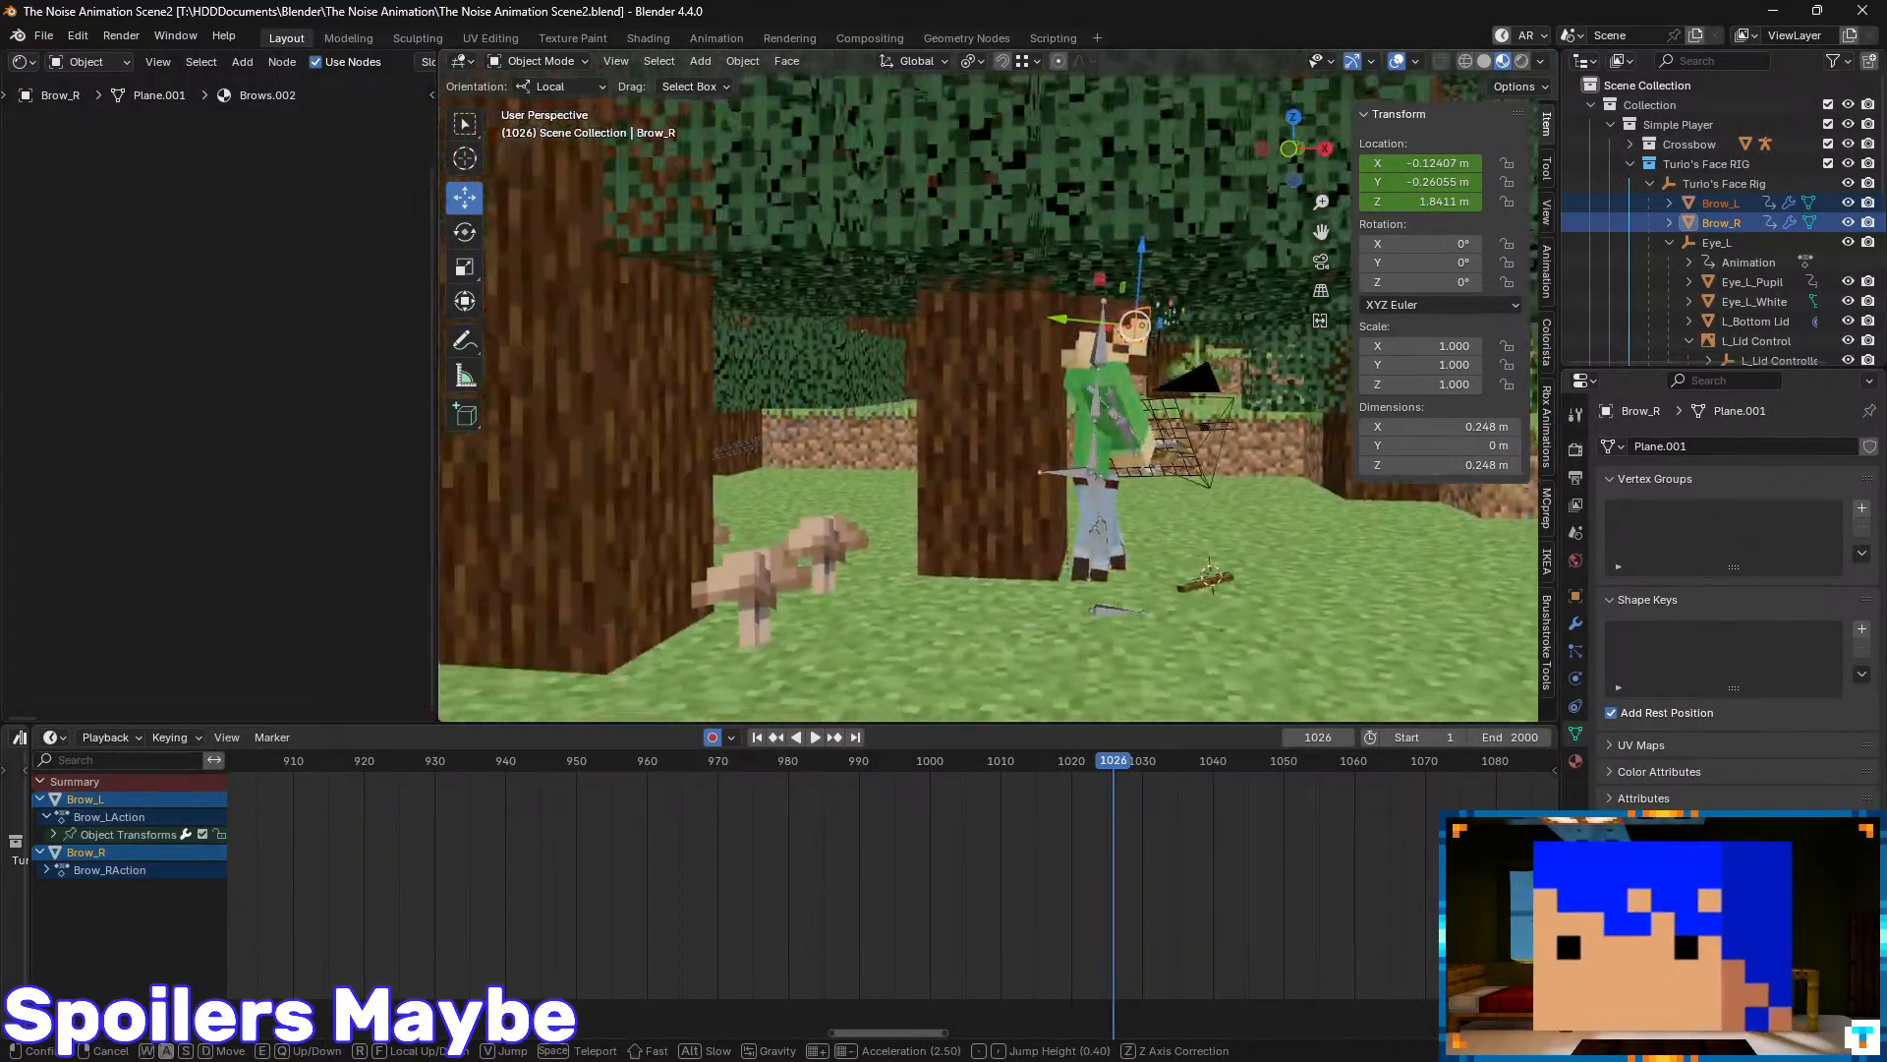
key("w")
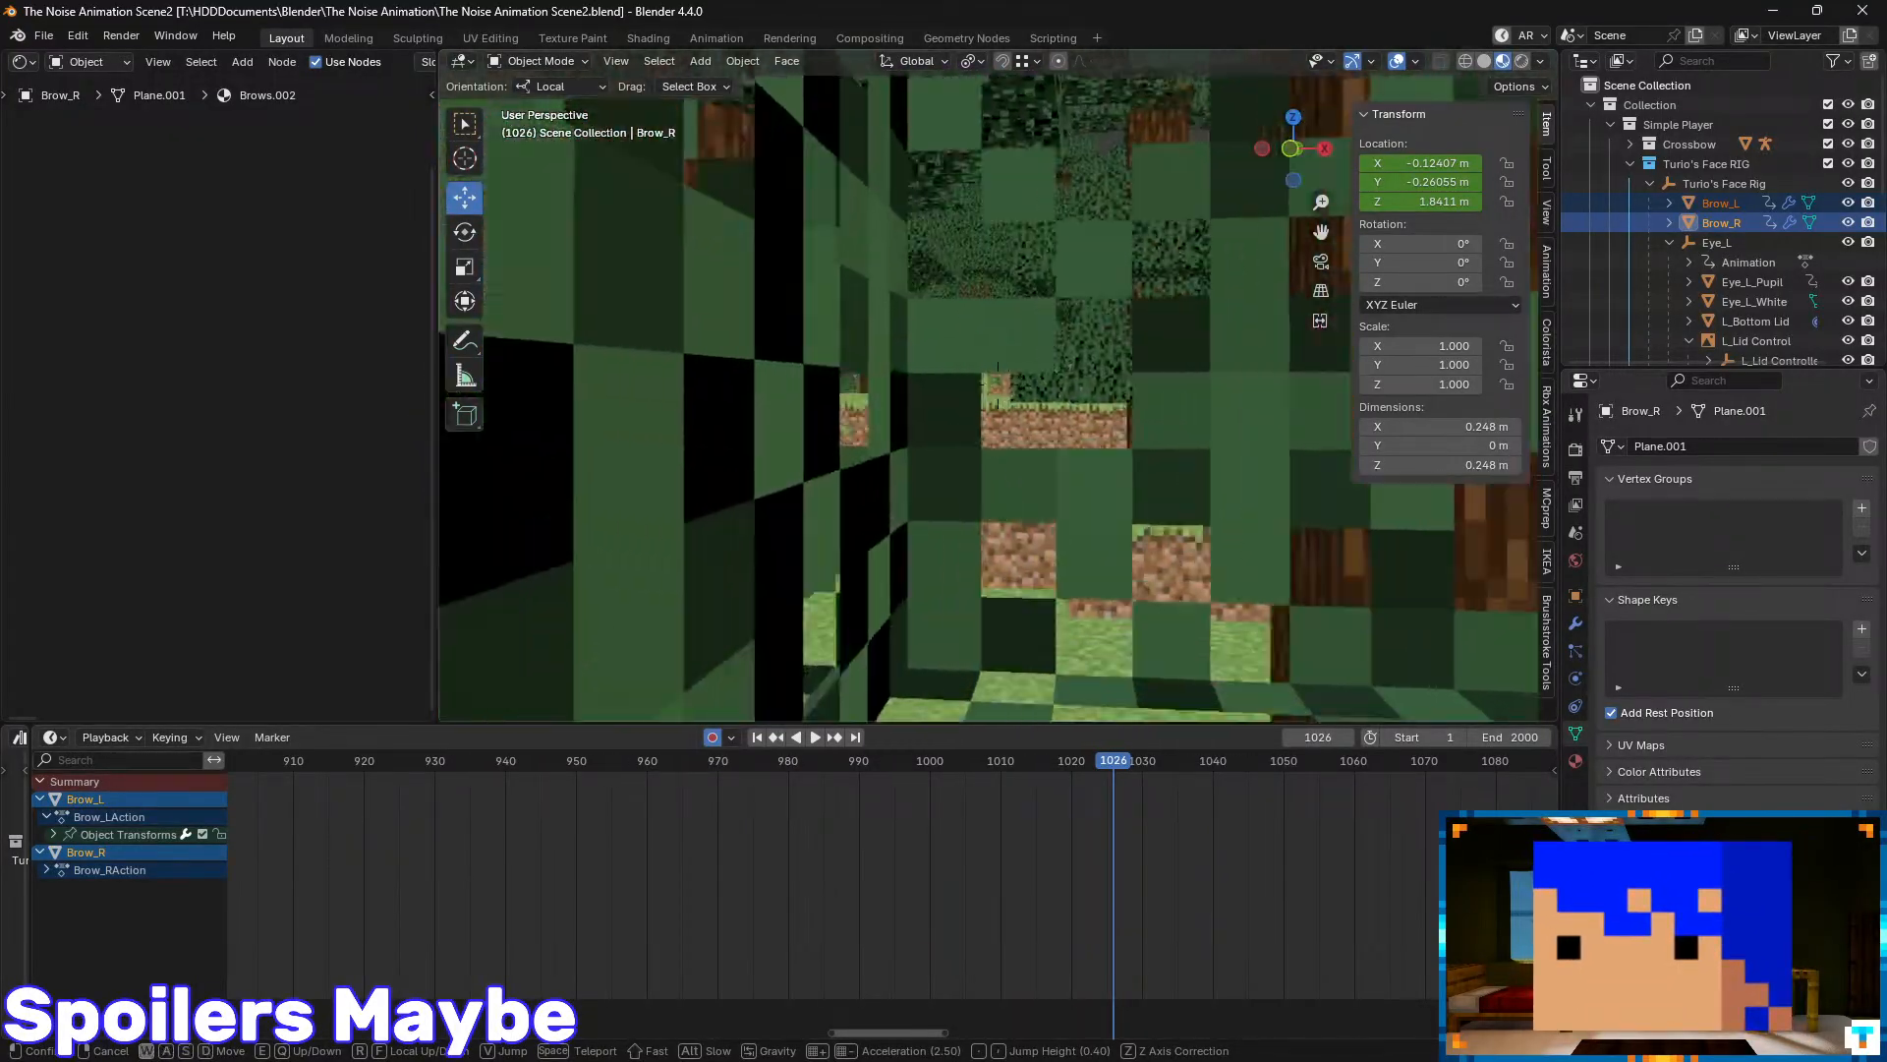
key("s")
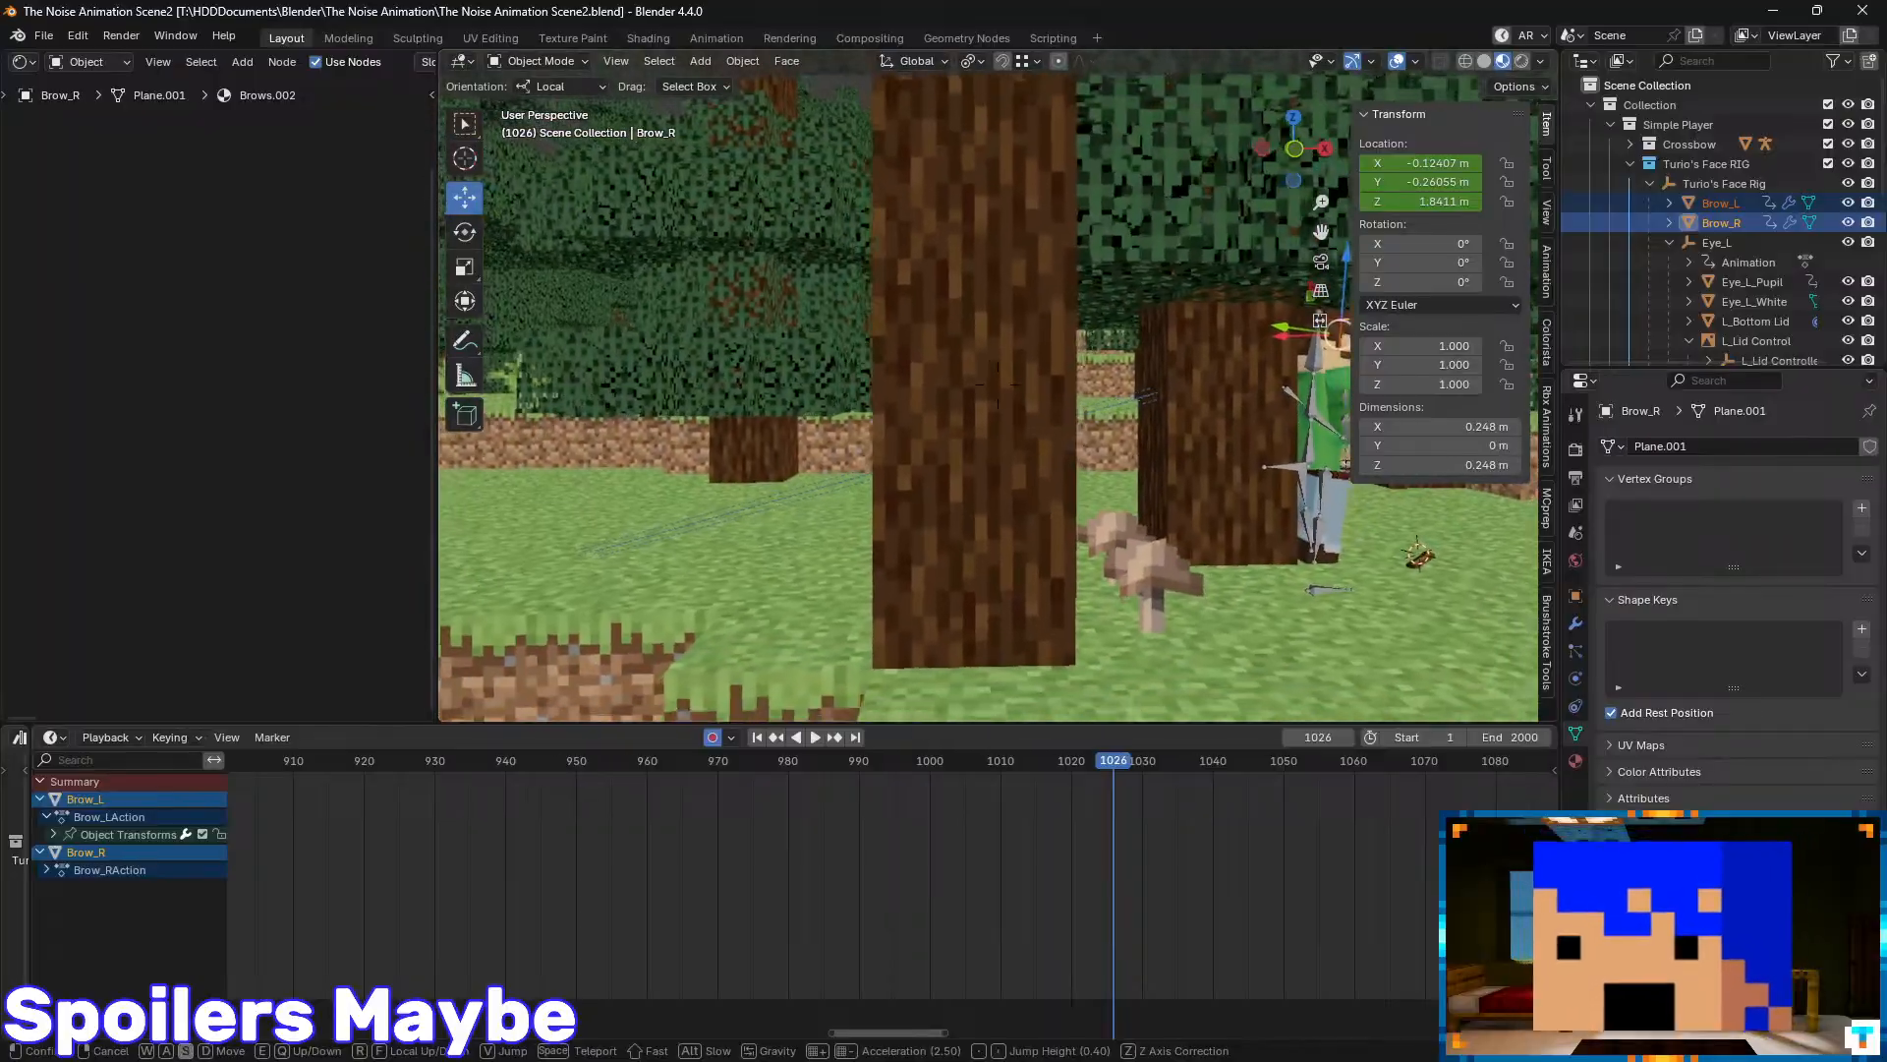
key("a")
key("w")
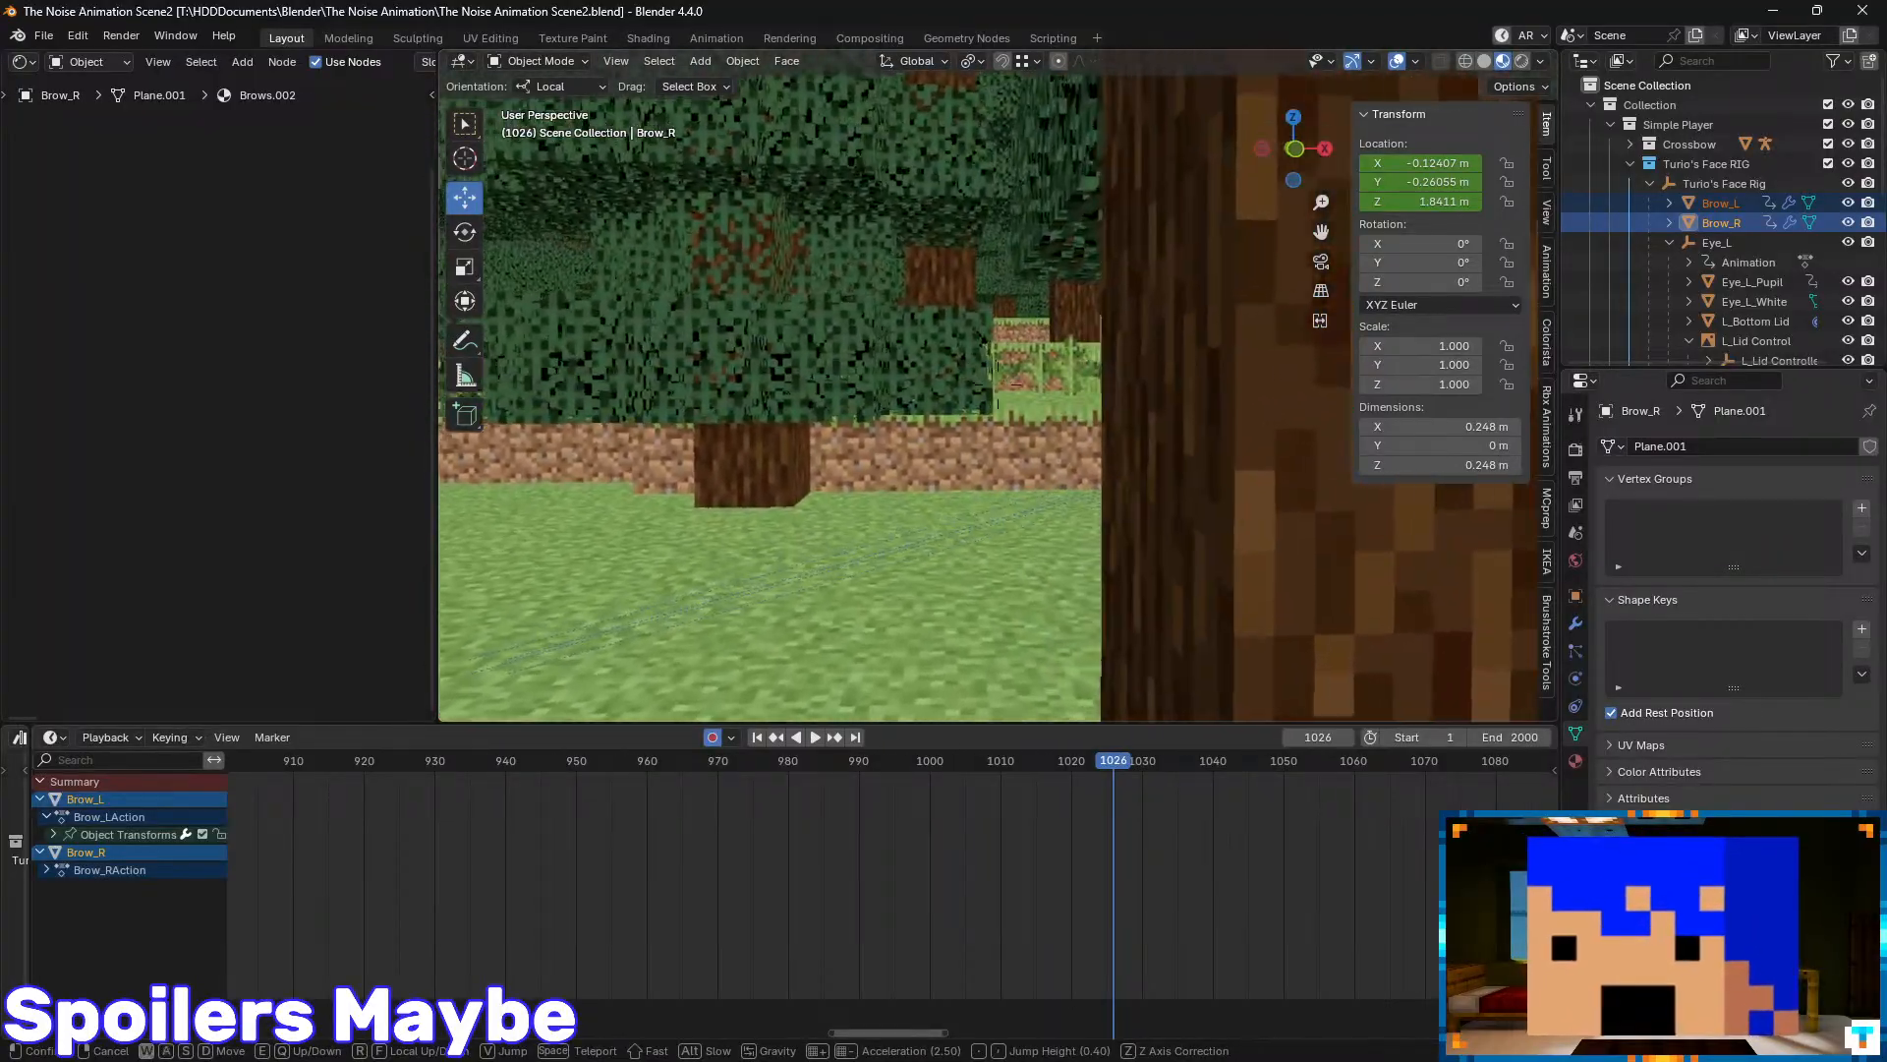
key("d")
key("s")
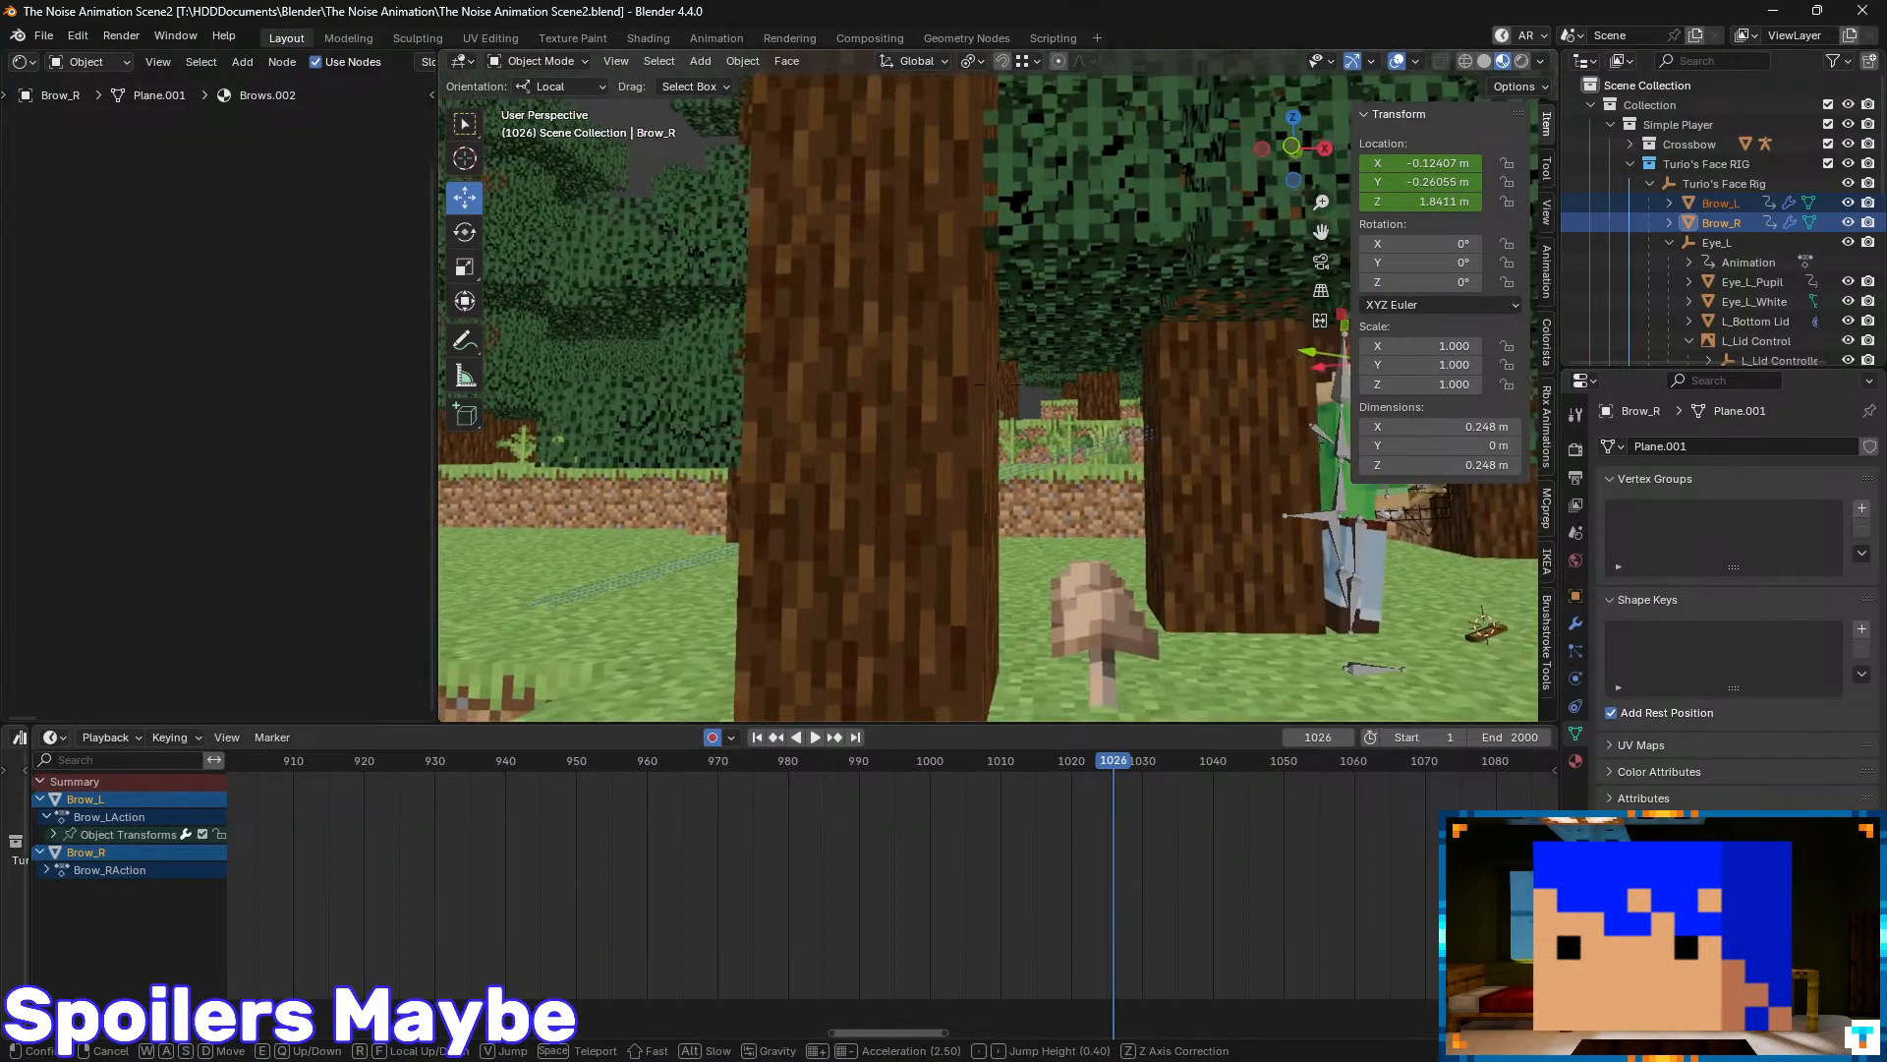
key("s")
key("a")
left_click(1148, 428)
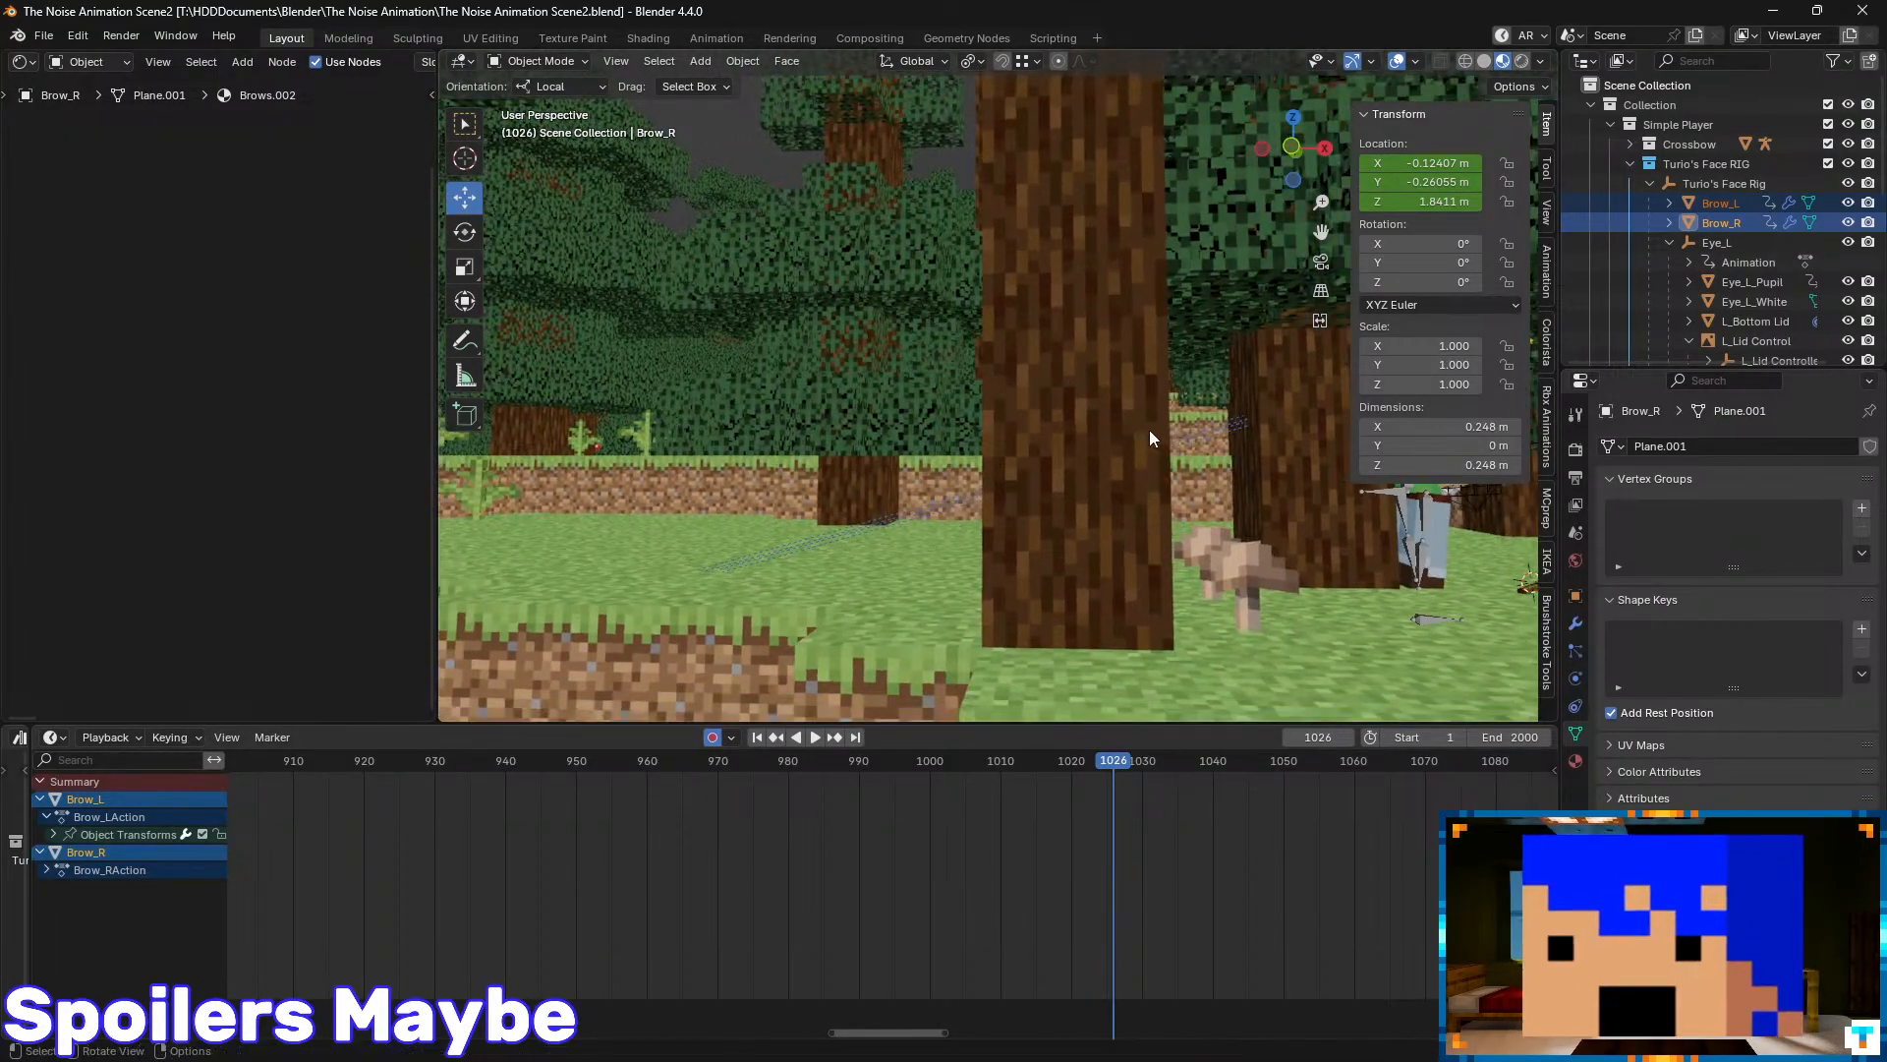
- Hide the viewport sidebar, select the Big Forest object in Solid shading and open its mesh in Edit Mode
key("n")
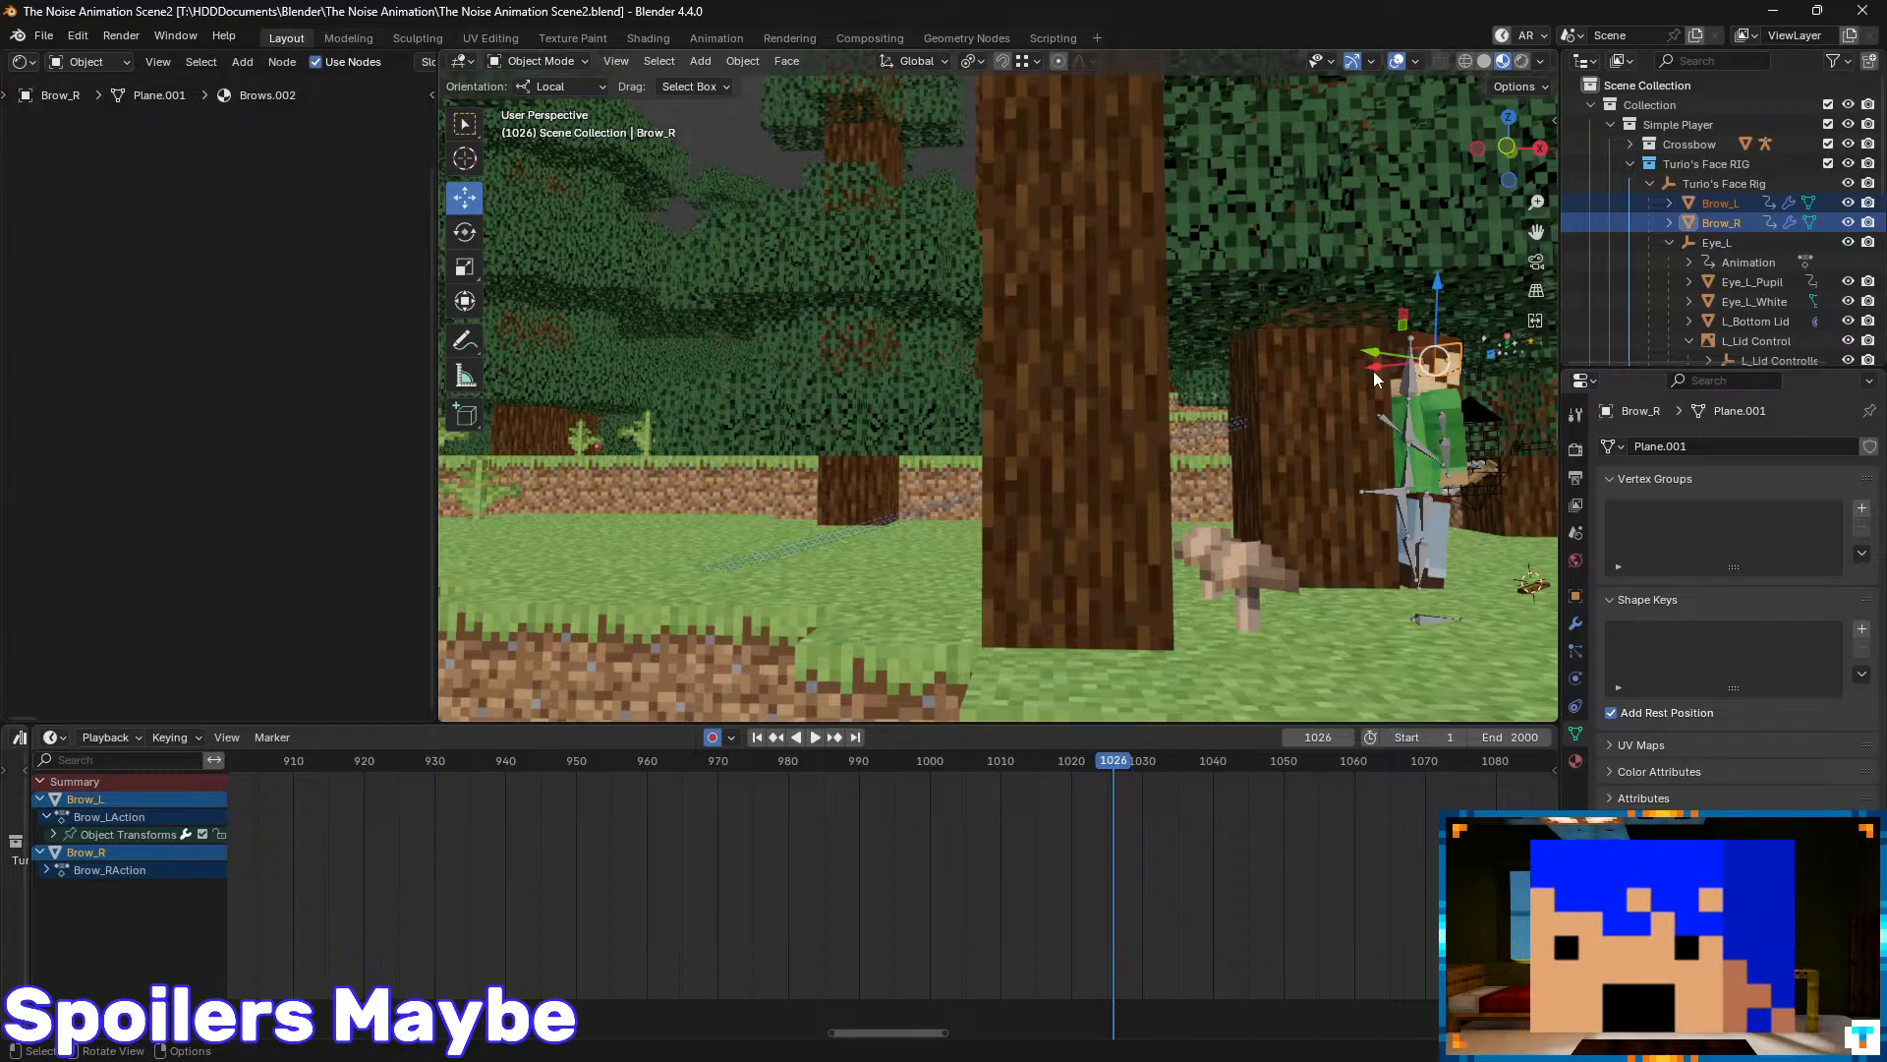
key("shift+grave")
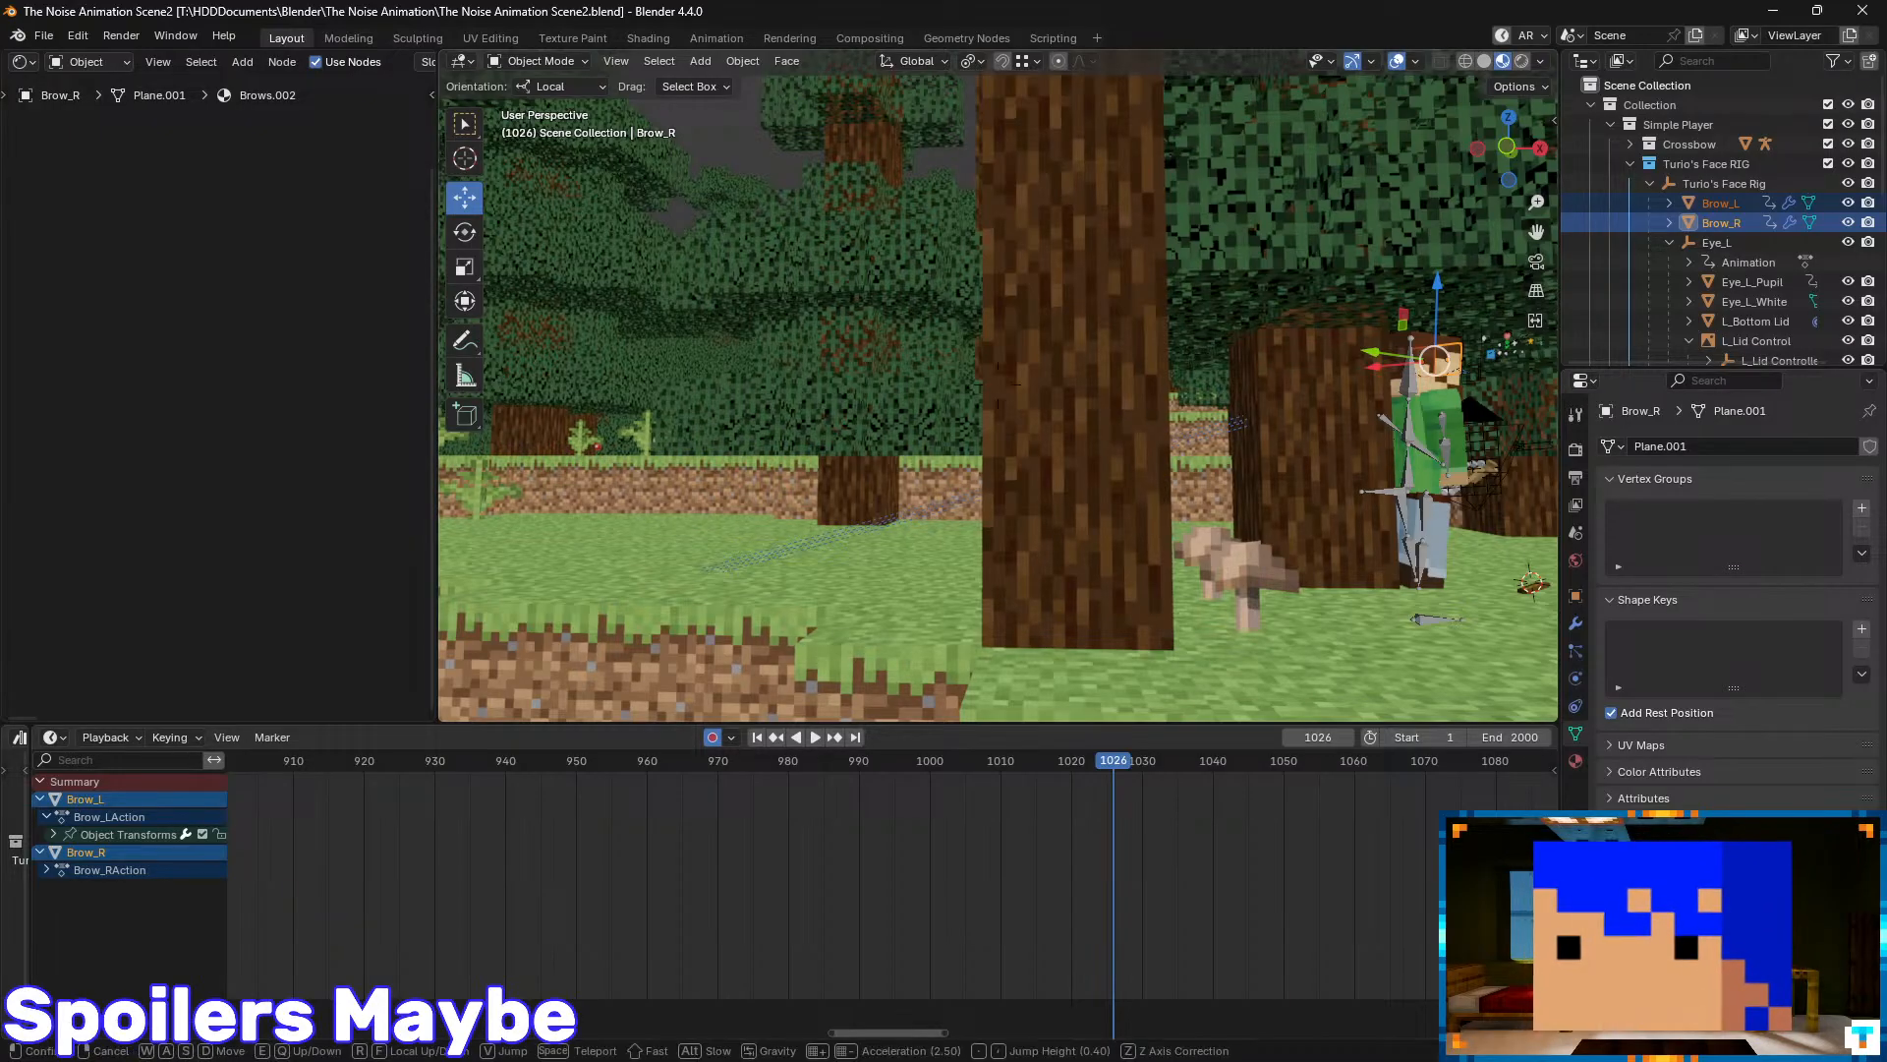
key("w")
key("s")
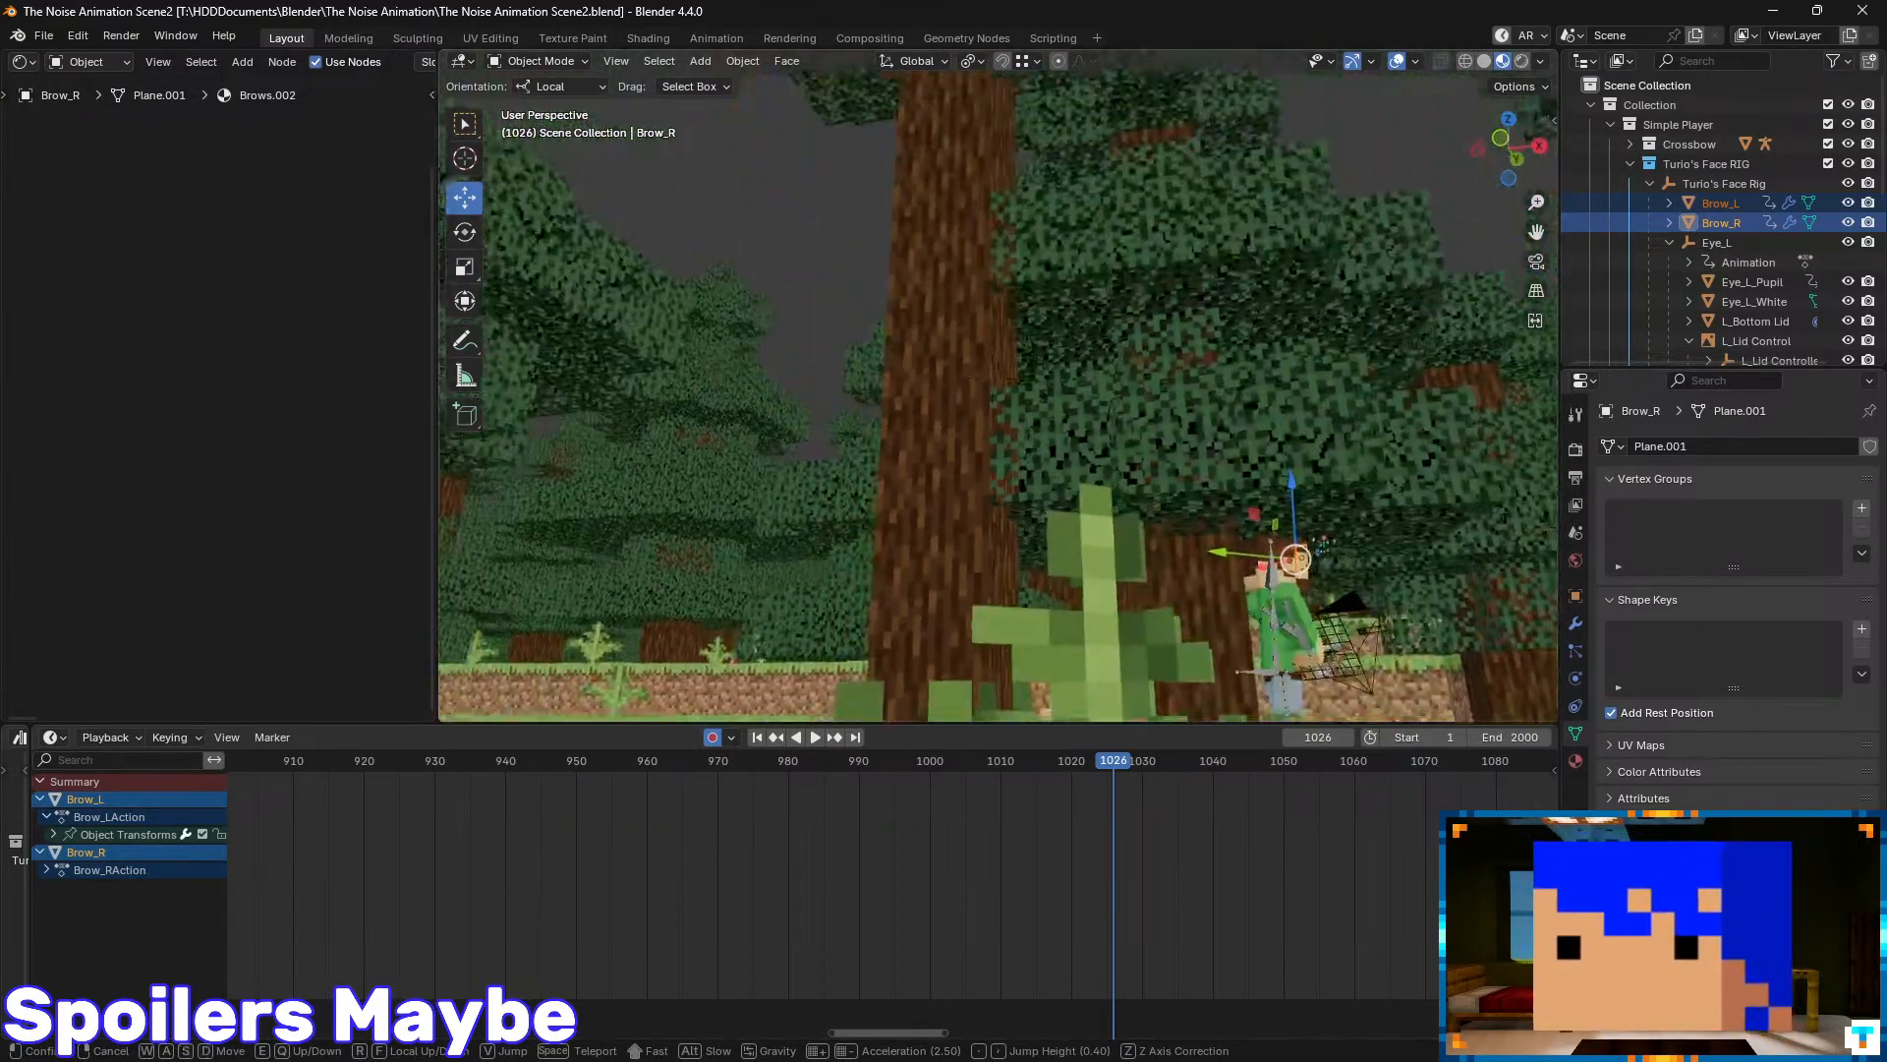
left_click(1097, 411)
left_click(1014, 421)
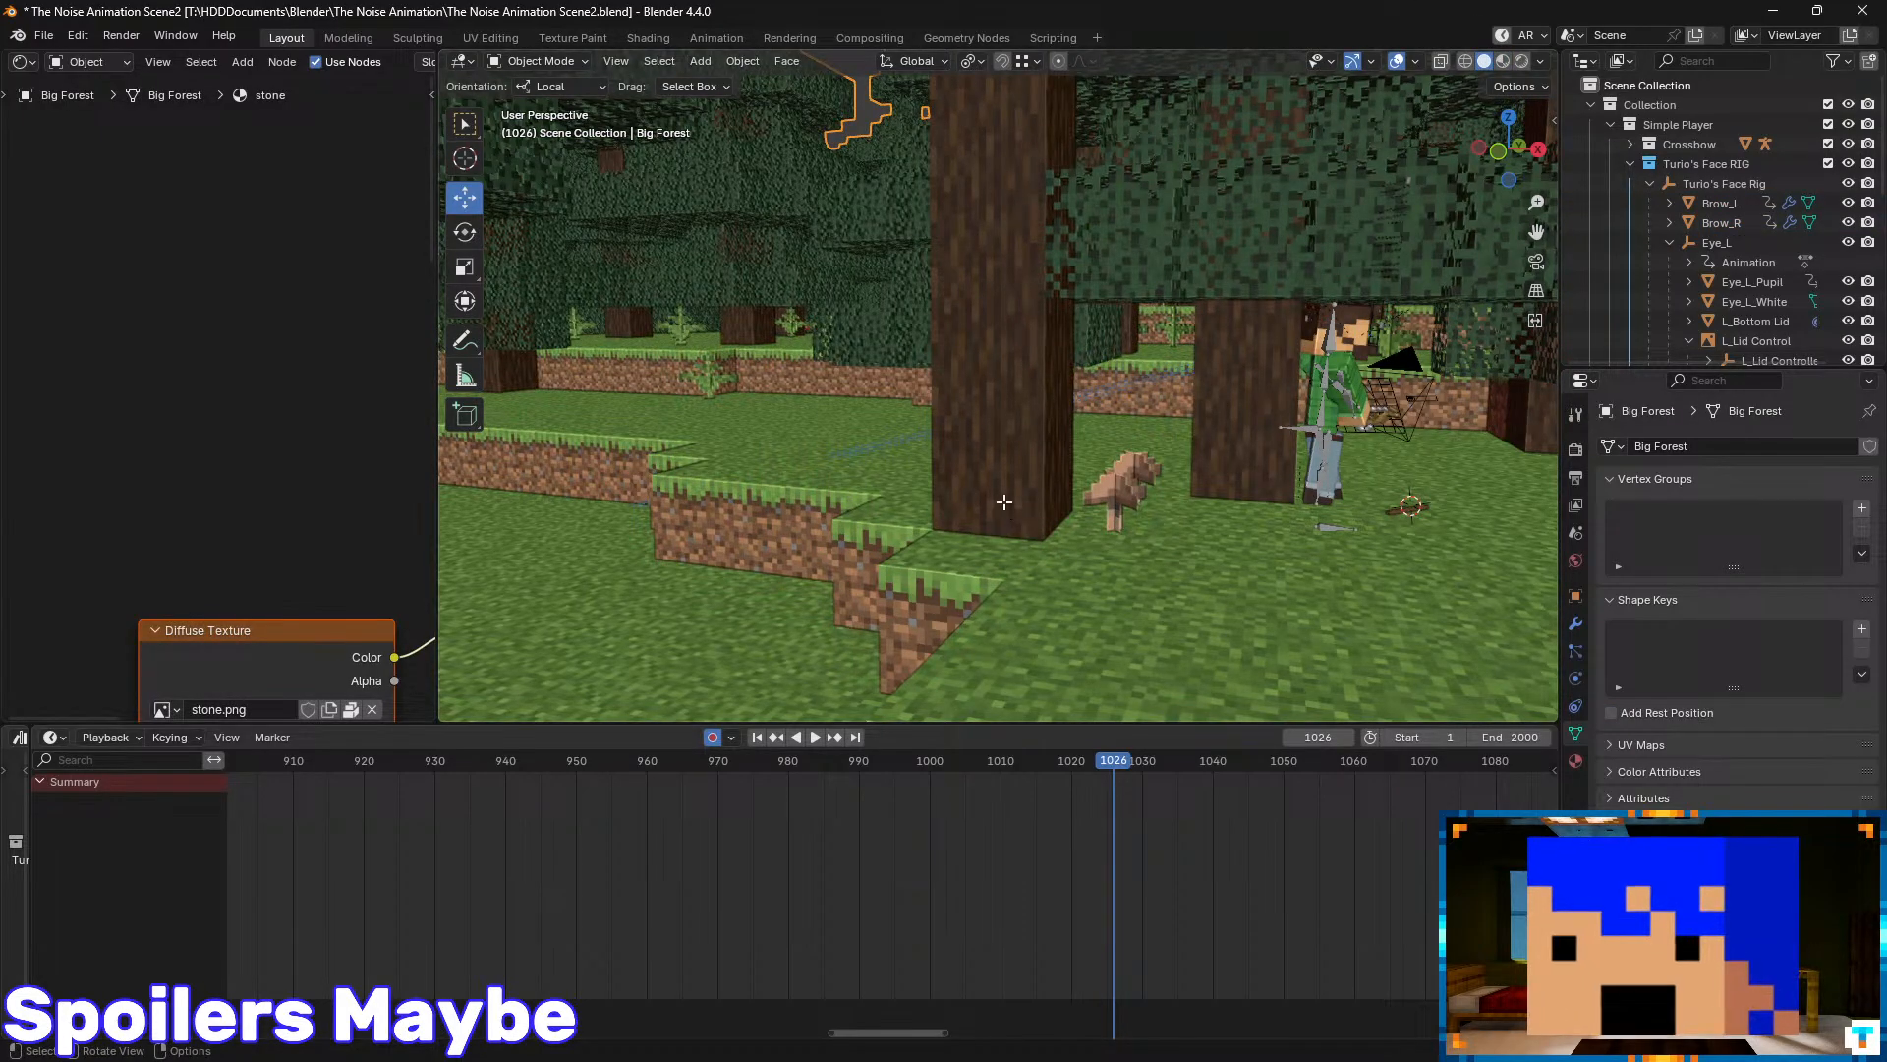
key("Tab")
- Select the front spruce log faces of the three lowest blocks on the trunk beside the brown mushroom, plus the second block's side face
left_click(995, 465)
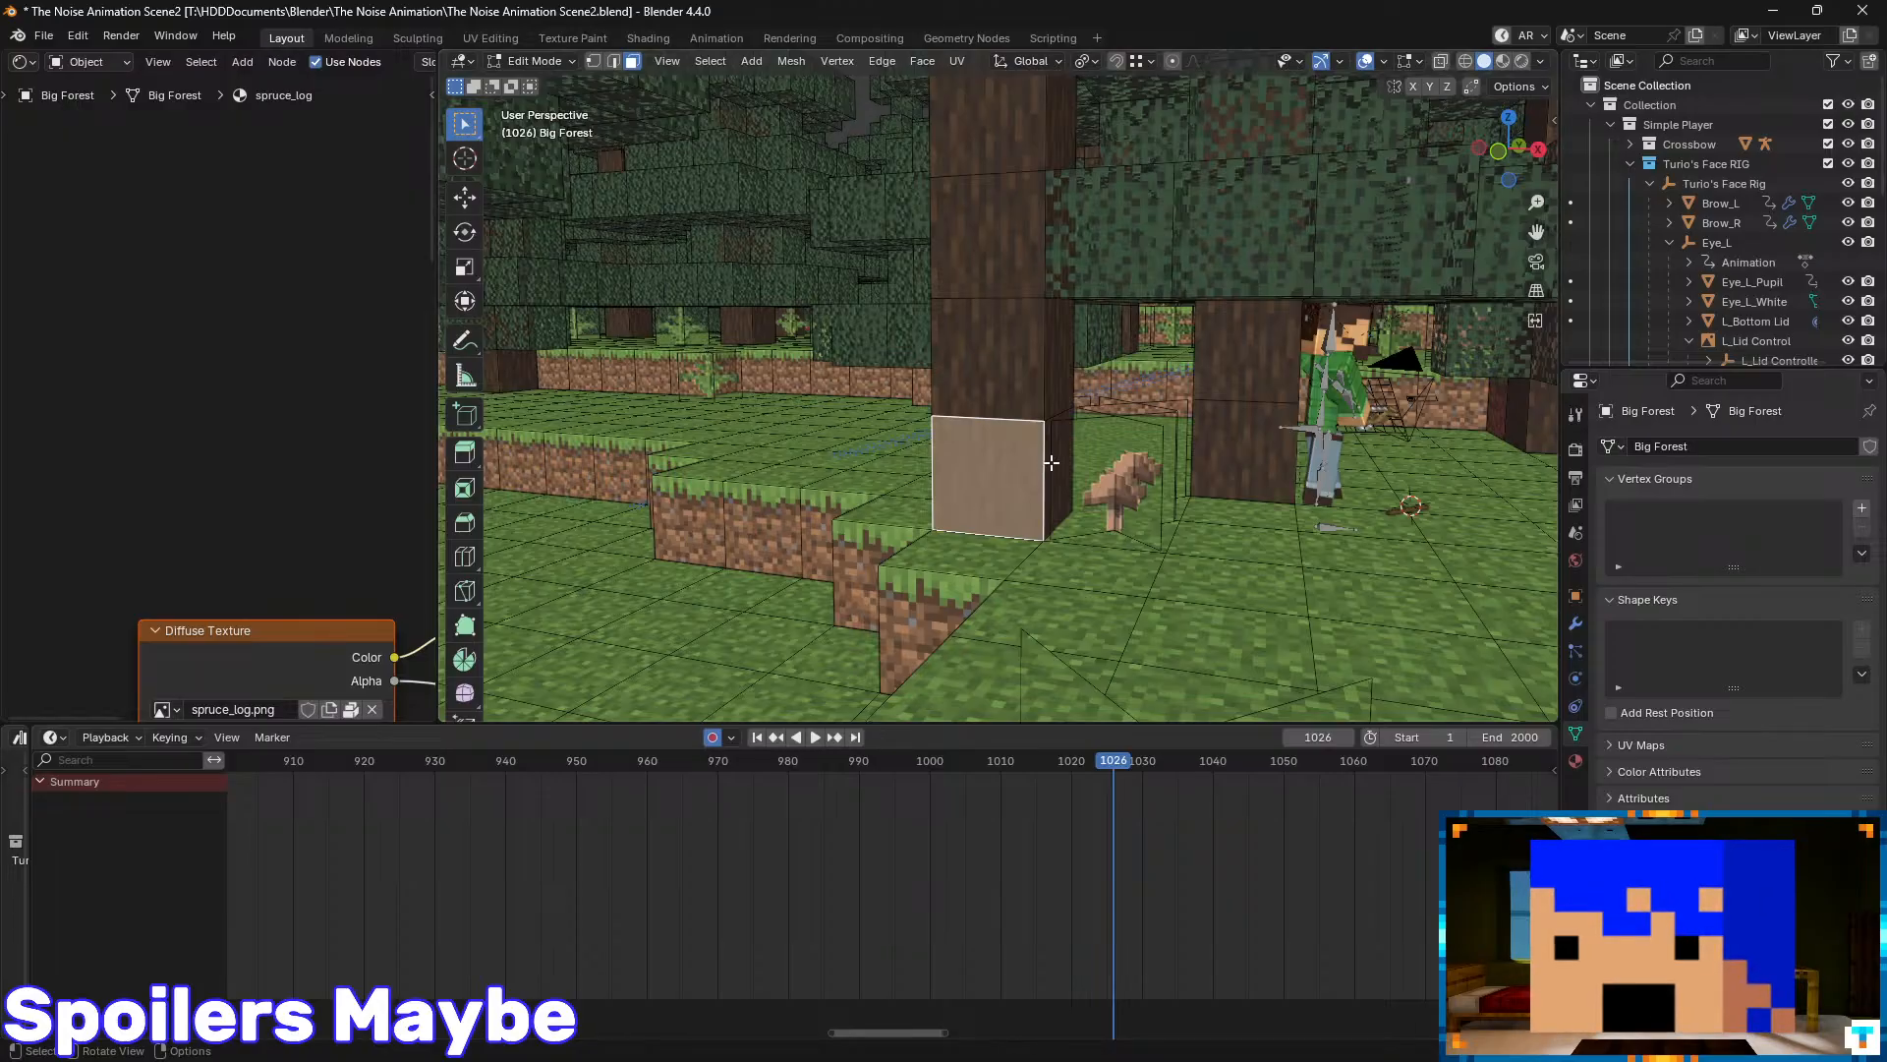
key("alt+a")
left_click(1050, 459)
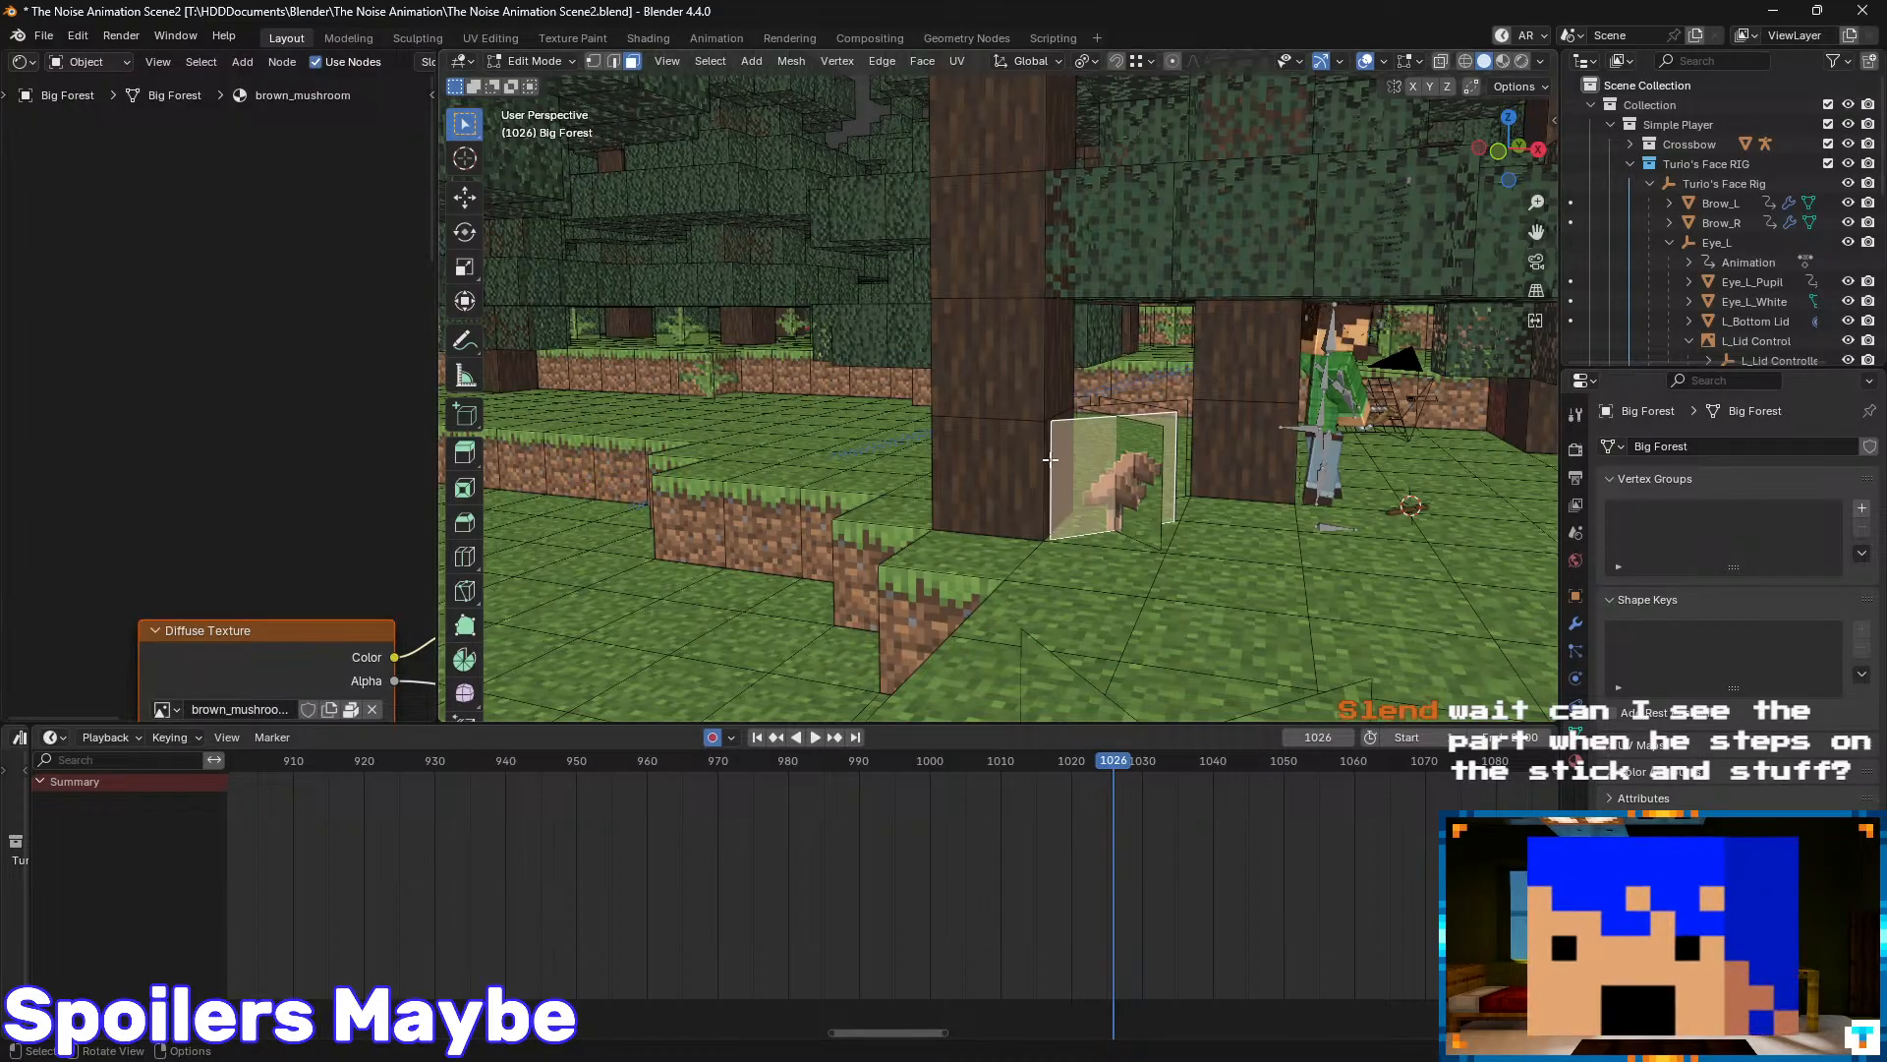
key("alt+a")
left_click(991, 472)
left_click(988, 359, "shift")
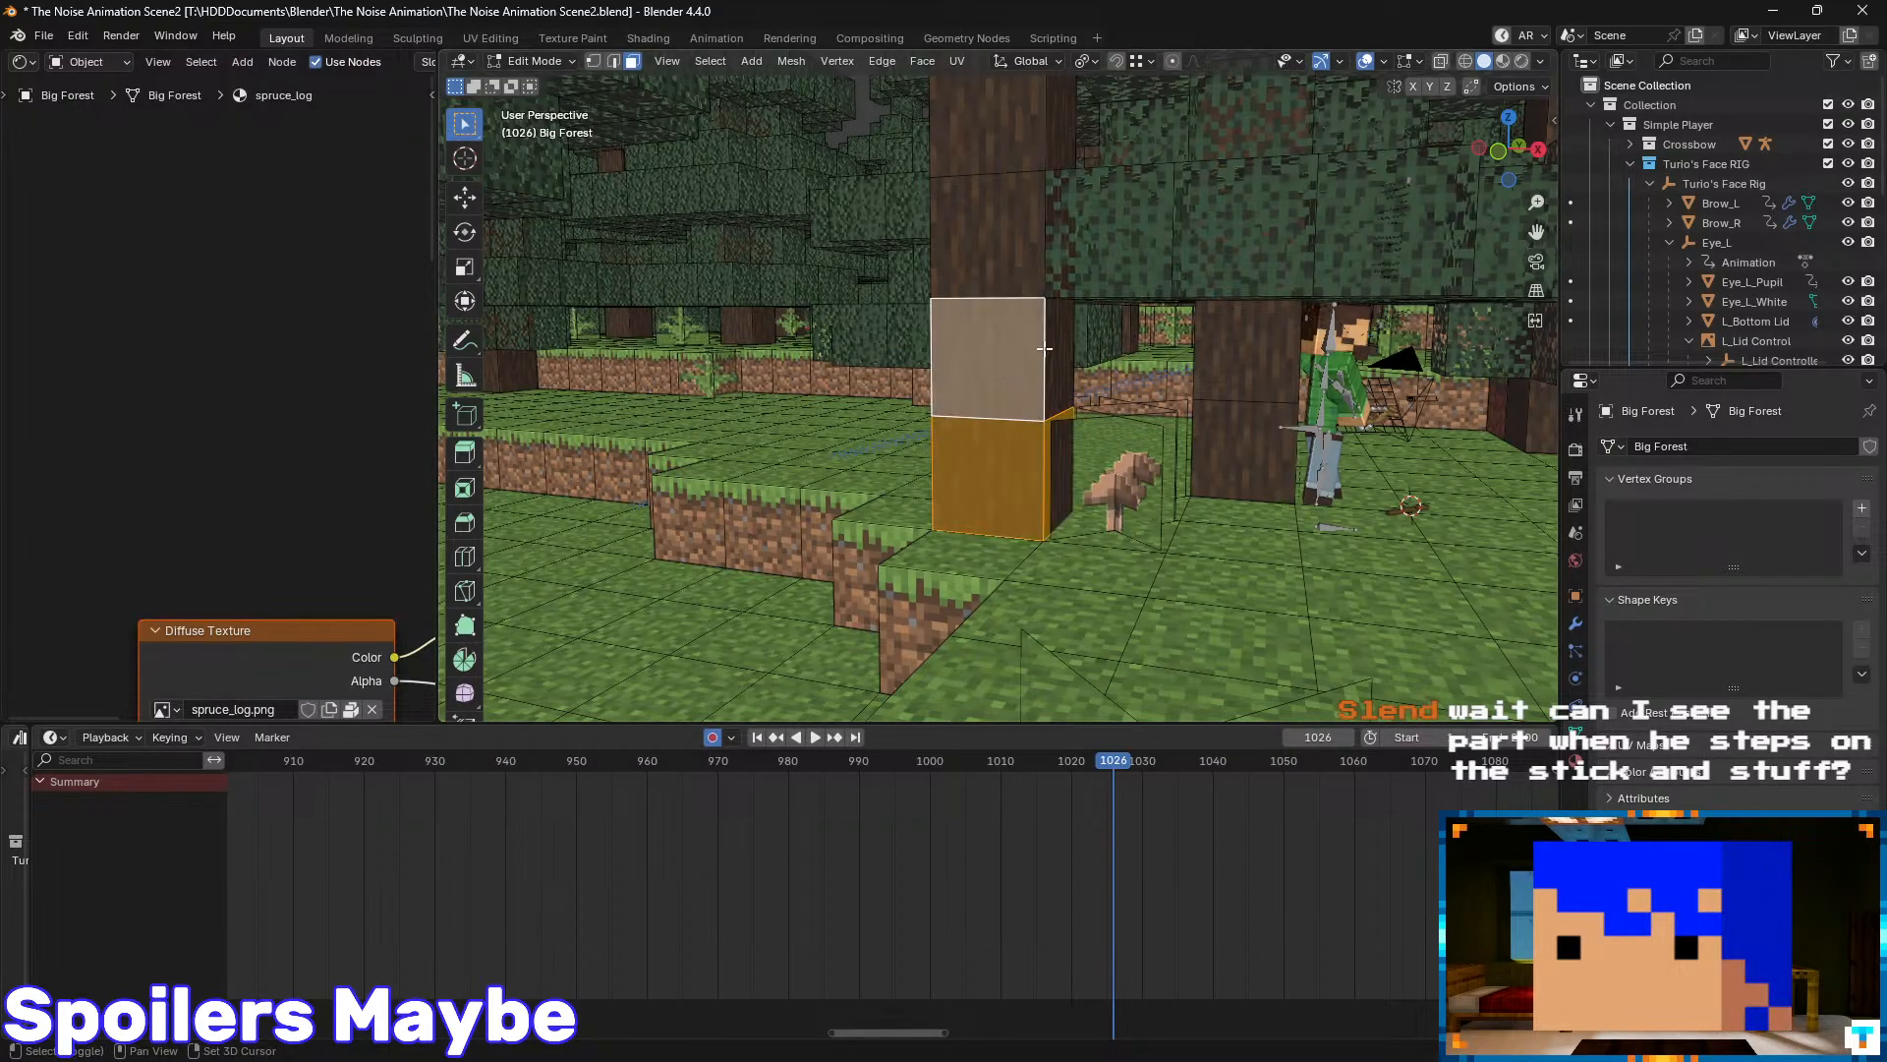
left_click(1059, 354, "shift")
left_click(1000, 271, "shift")
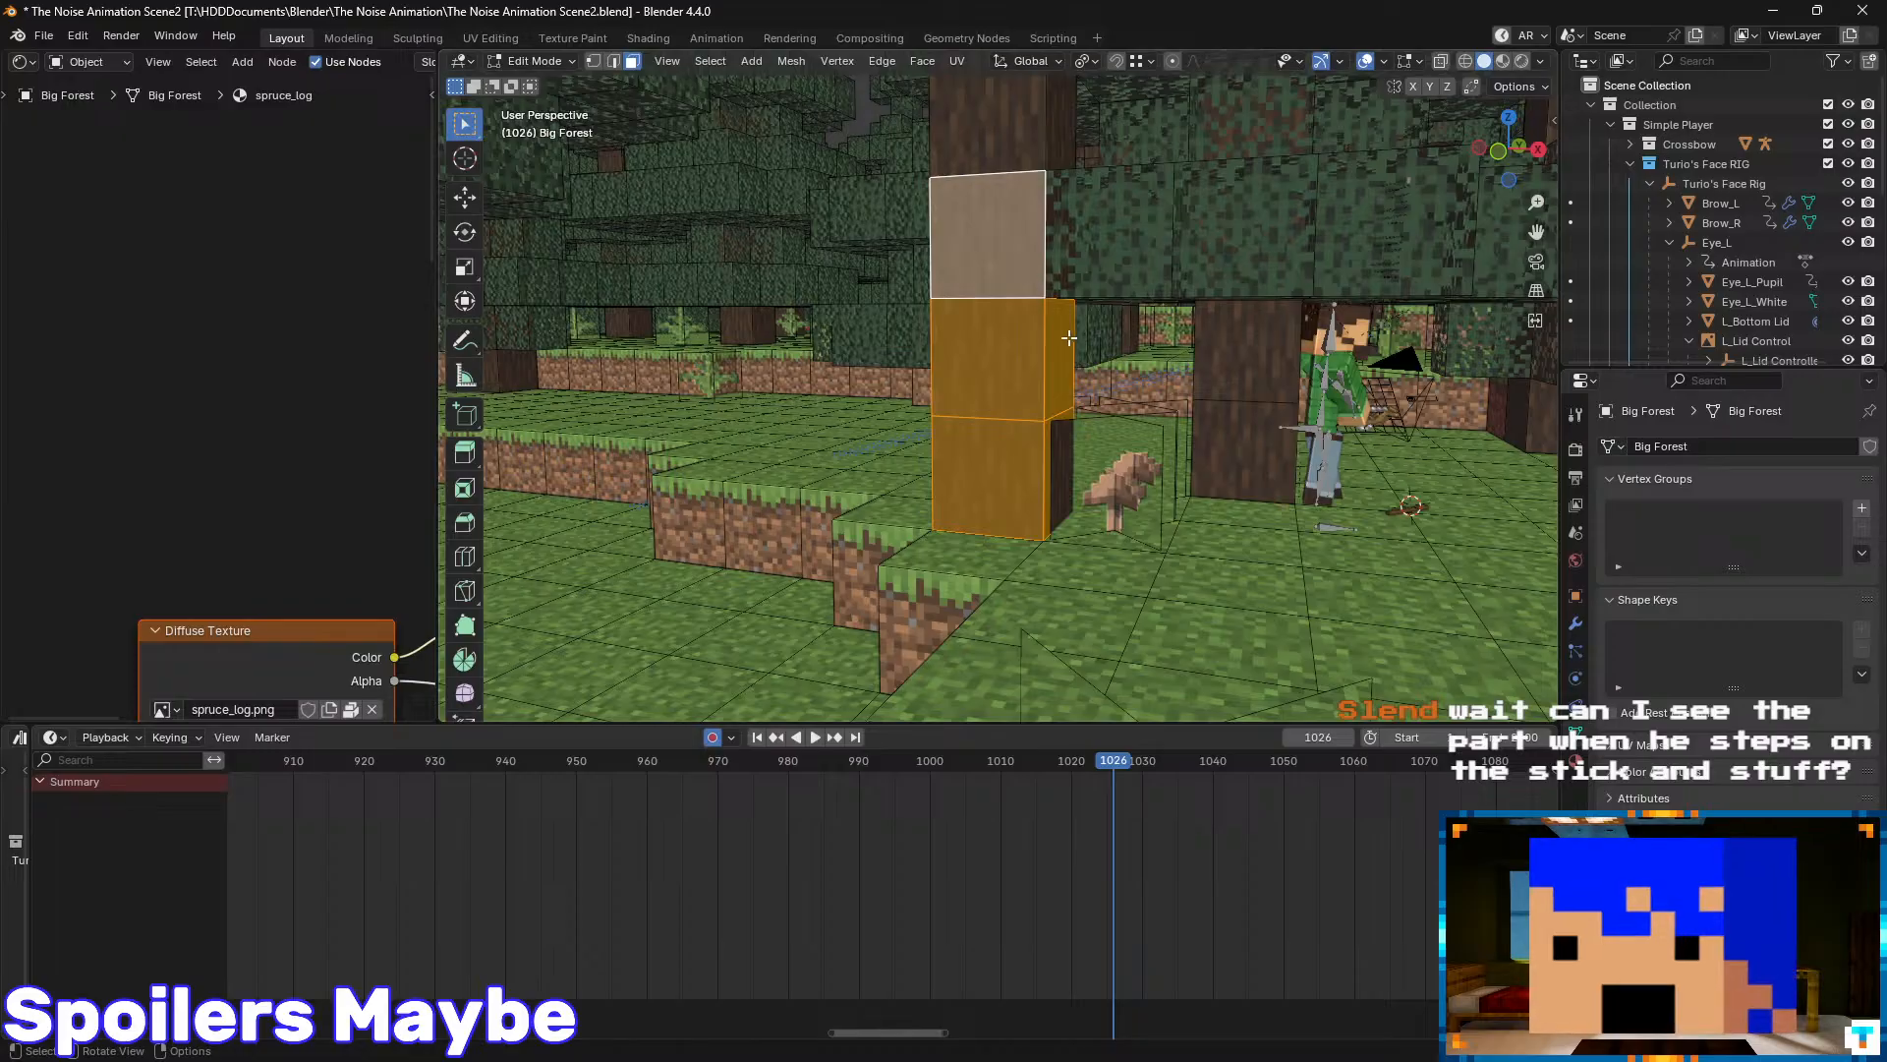
- Add the adjoining side's faces on the trunk's four lowest blocks and the fourth block's front face to the selection
key("shift+grave")
key("w")
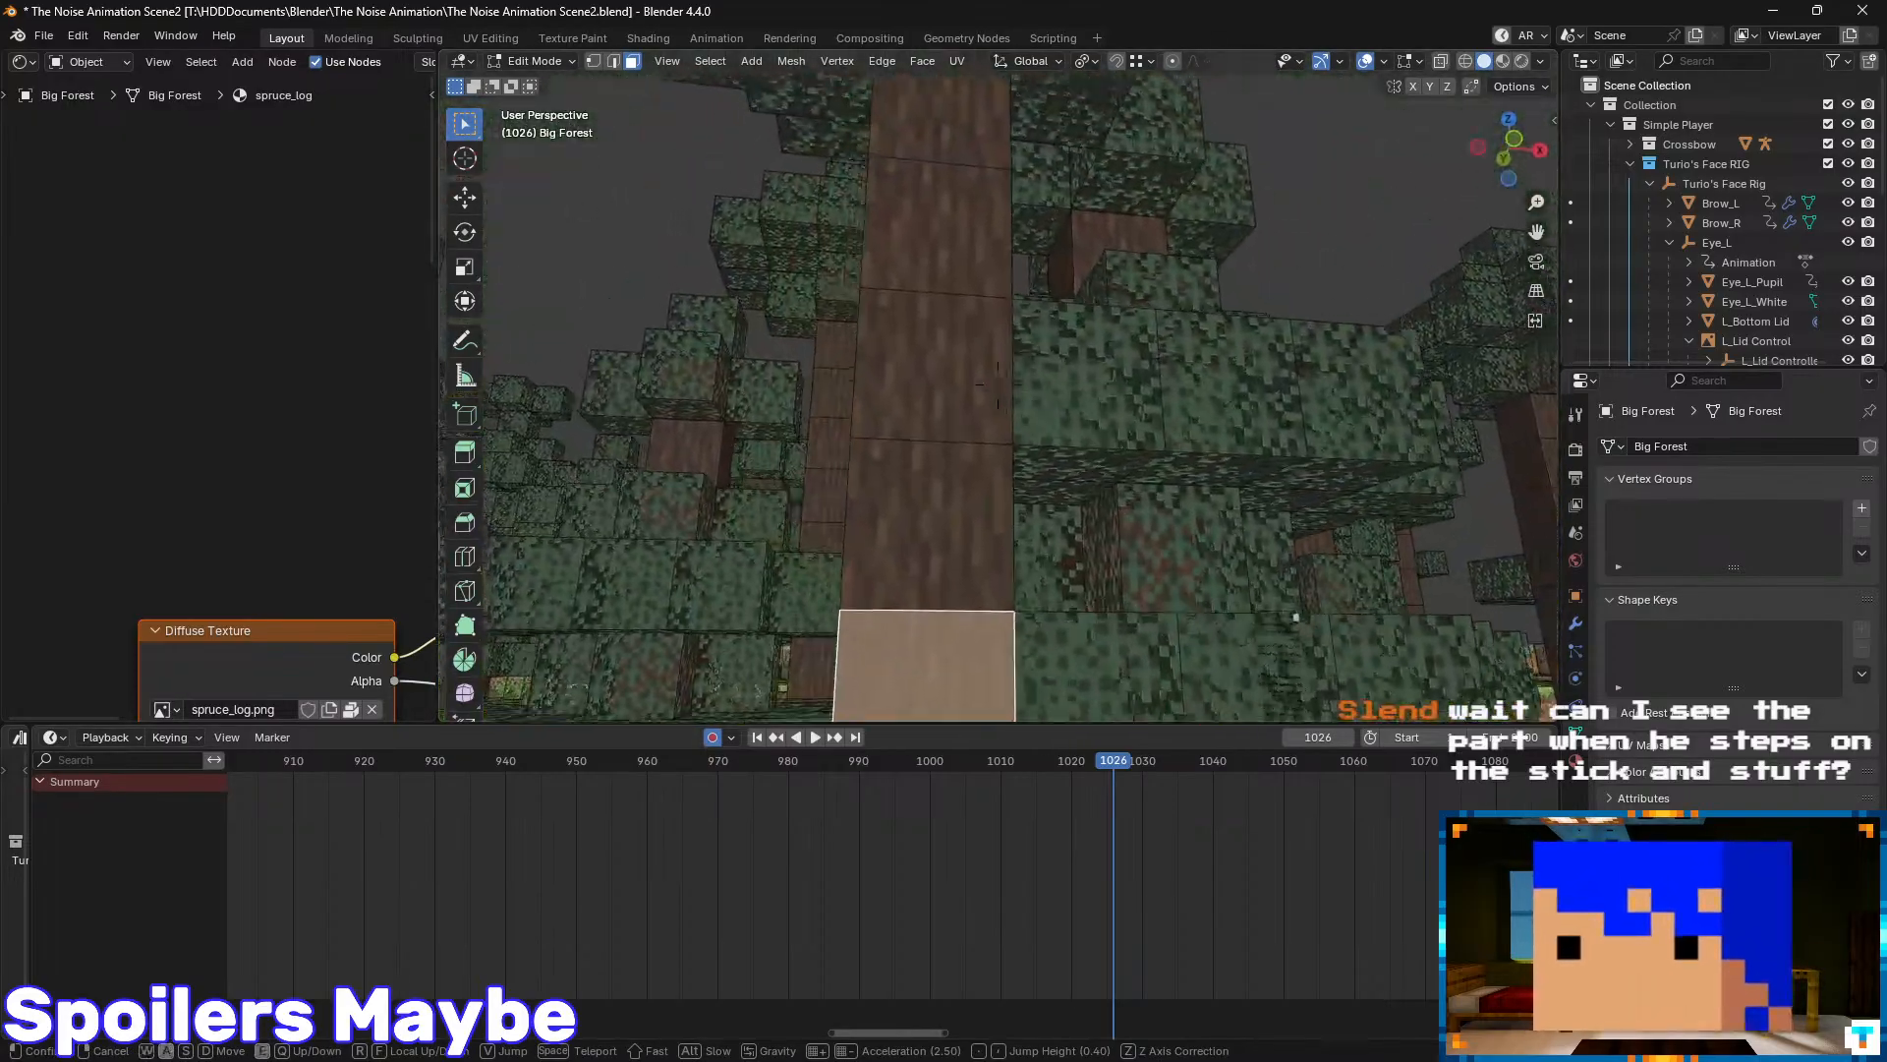
key("s")
key("w")
key("s")
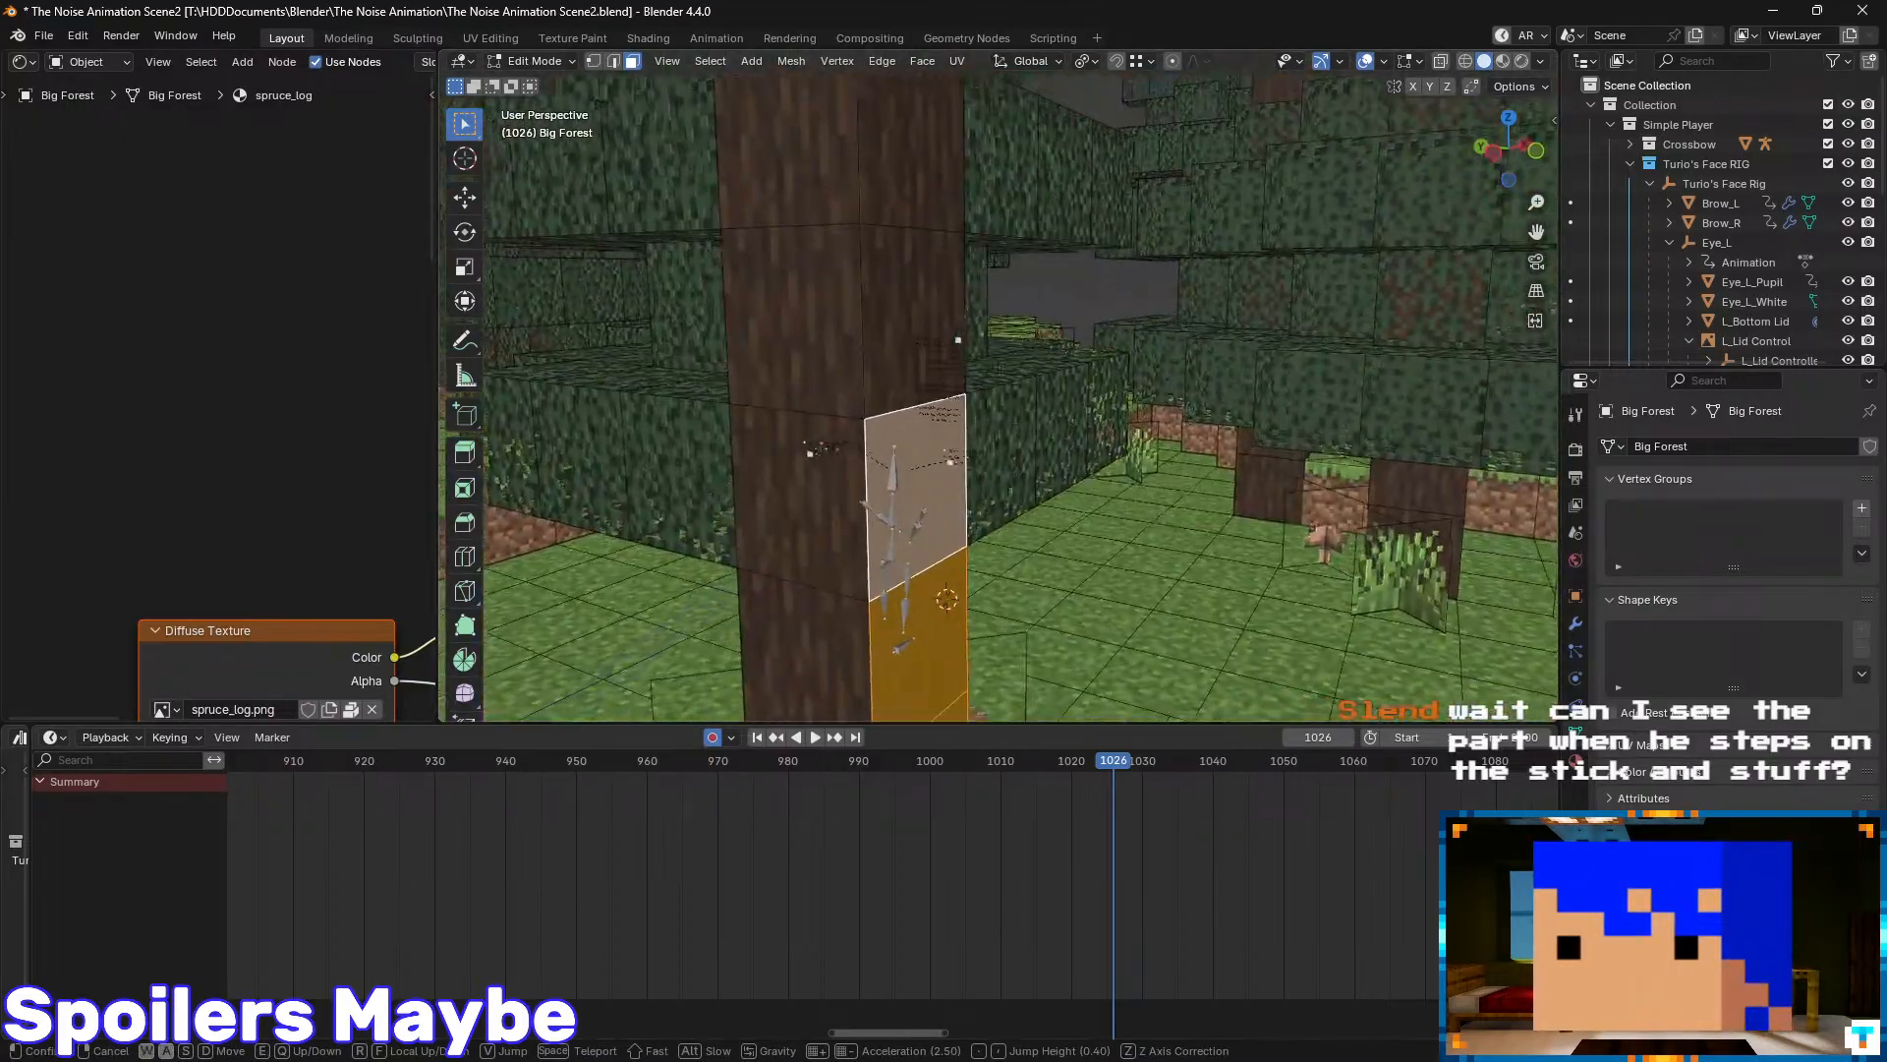
left_click(1067, 351)
left_click(936, 606, "shift")
left_click(928, 481, "shift")
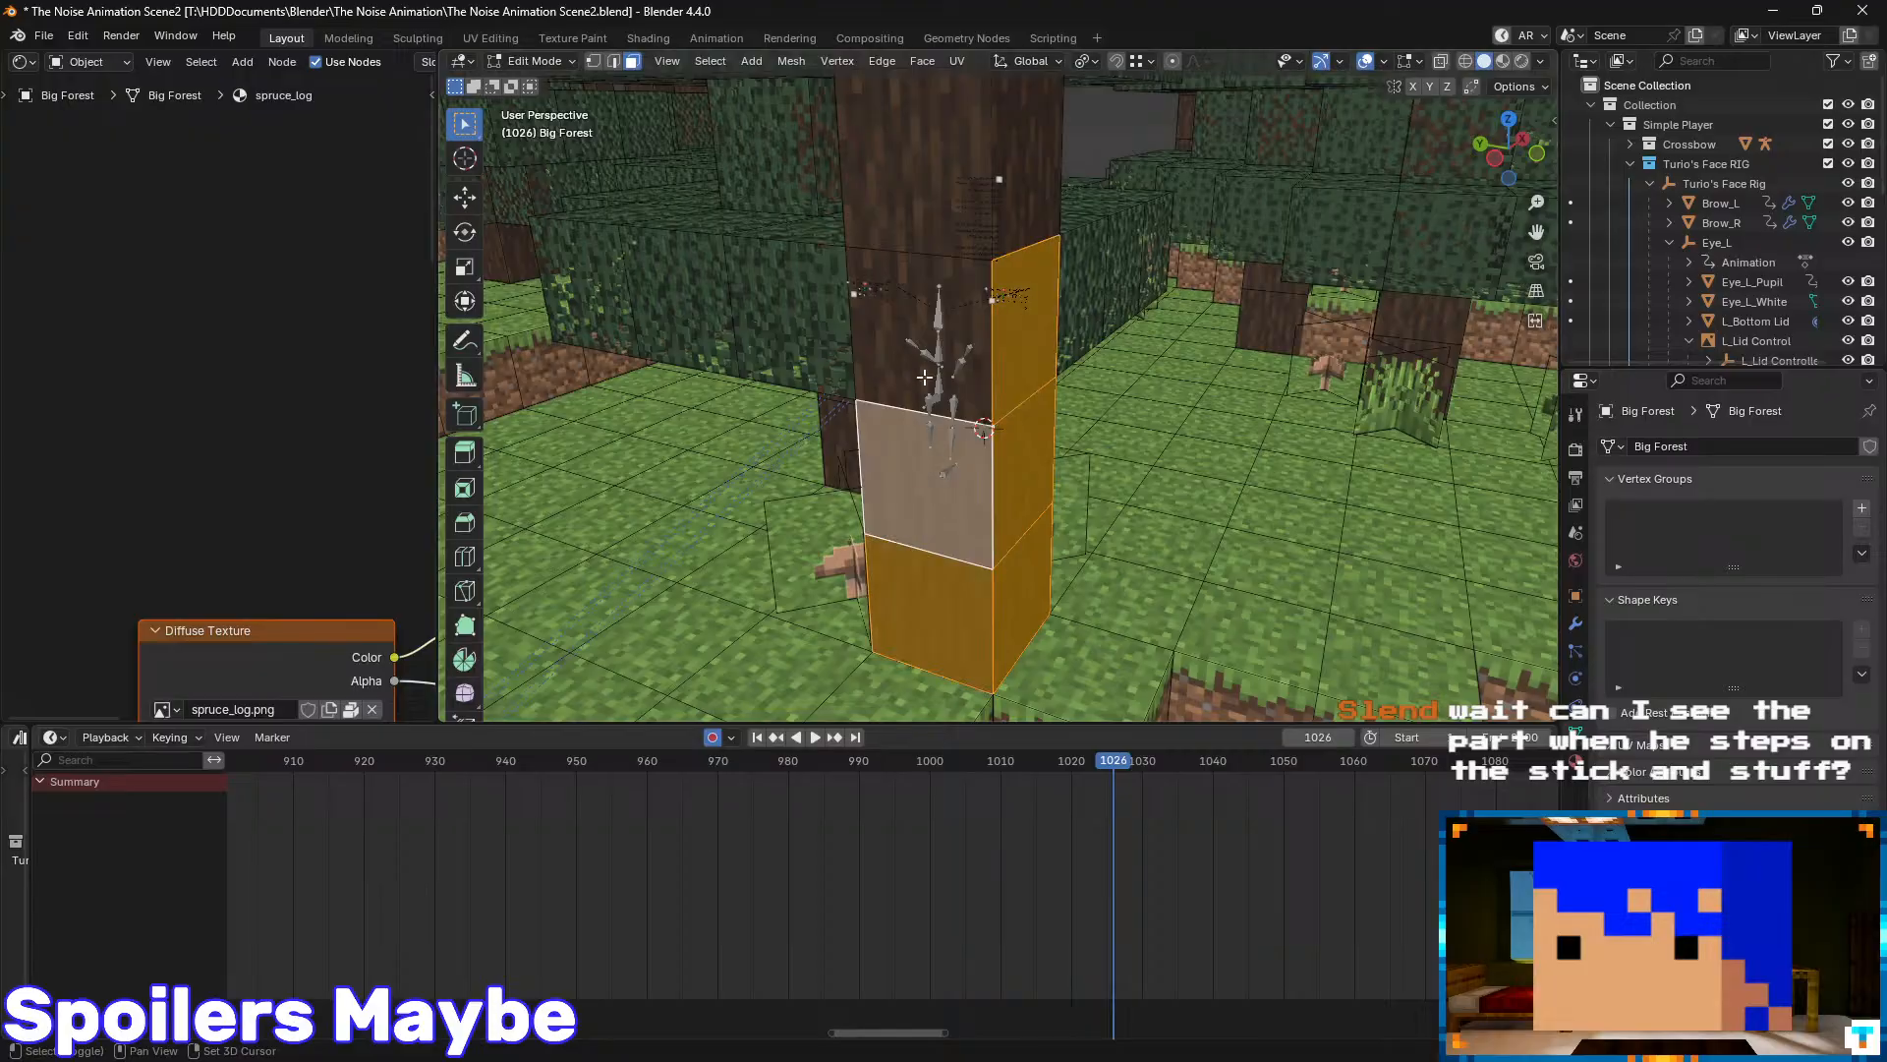
left_click(888, 352, "shift")
left_click(917, 202, "shift")
left_click(1023, 162, "shift")
- Extend the face selection further up the front of the same spruce trunk
key("shift+grave")
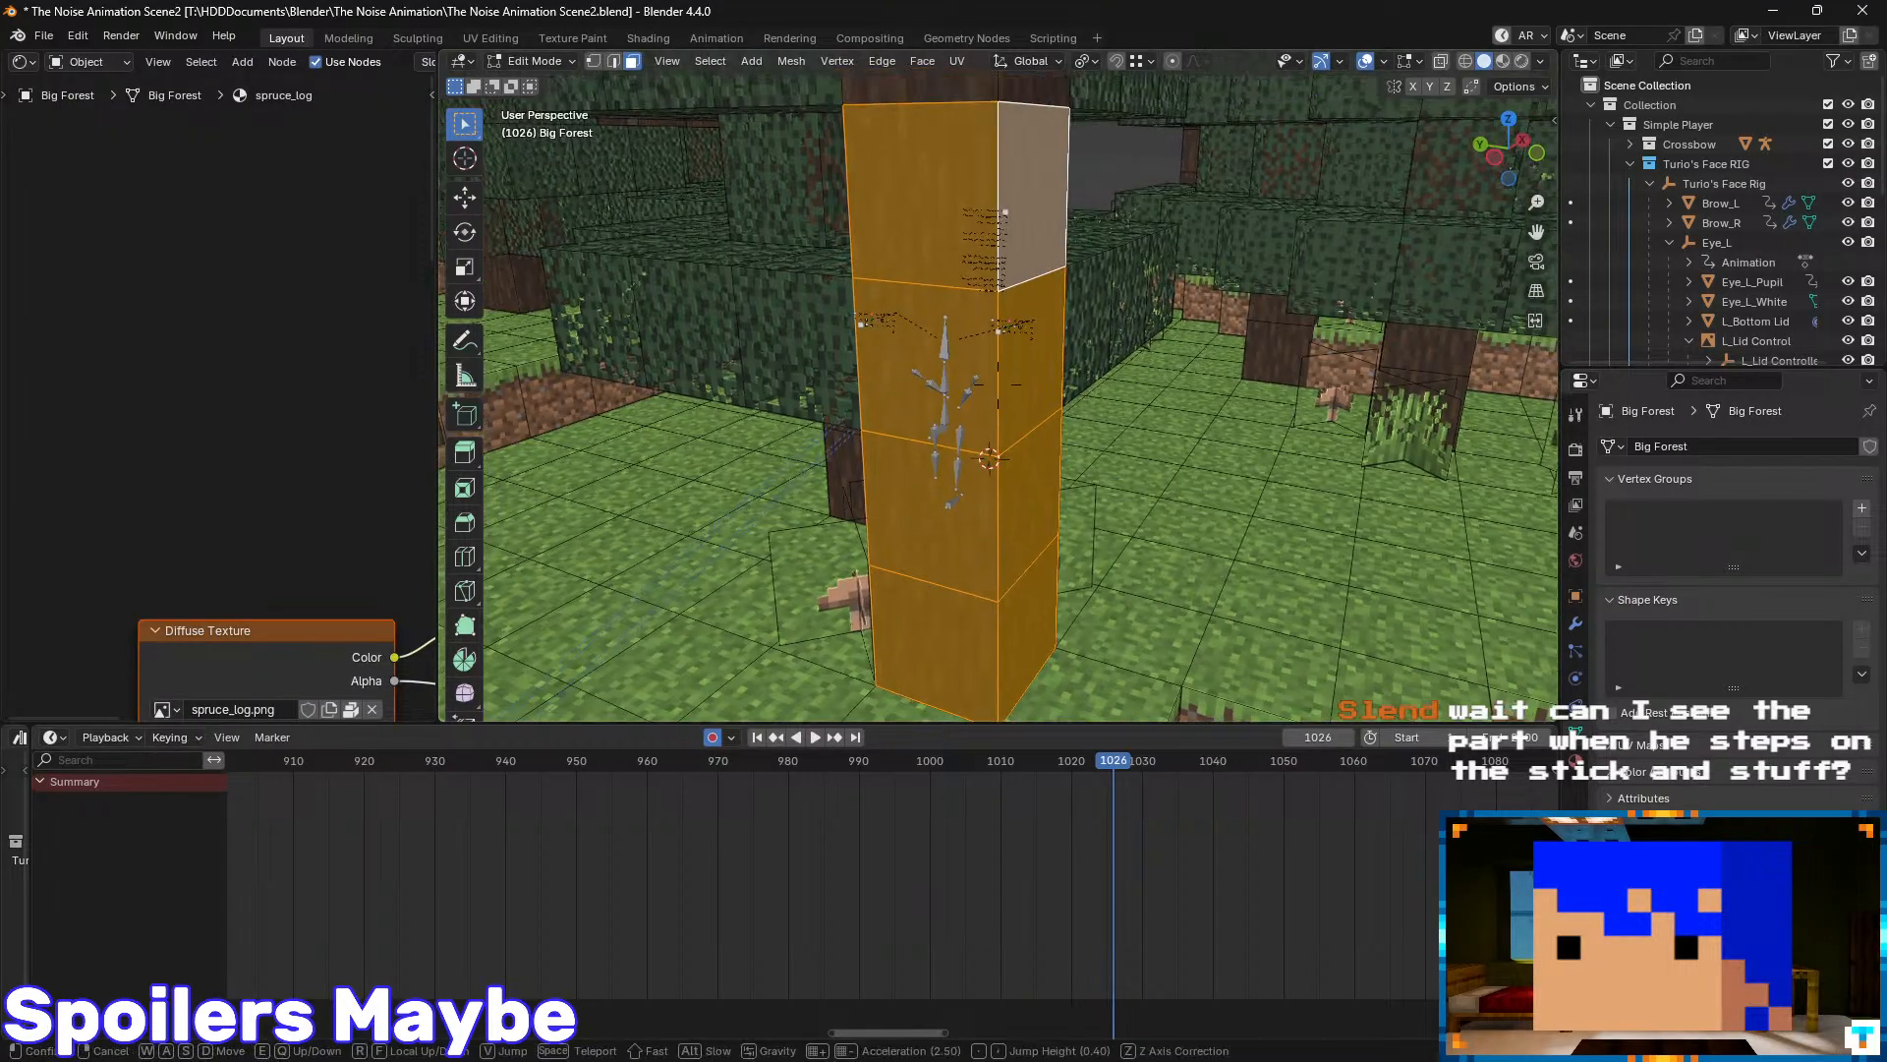
key("e")
key("s")
key("e")
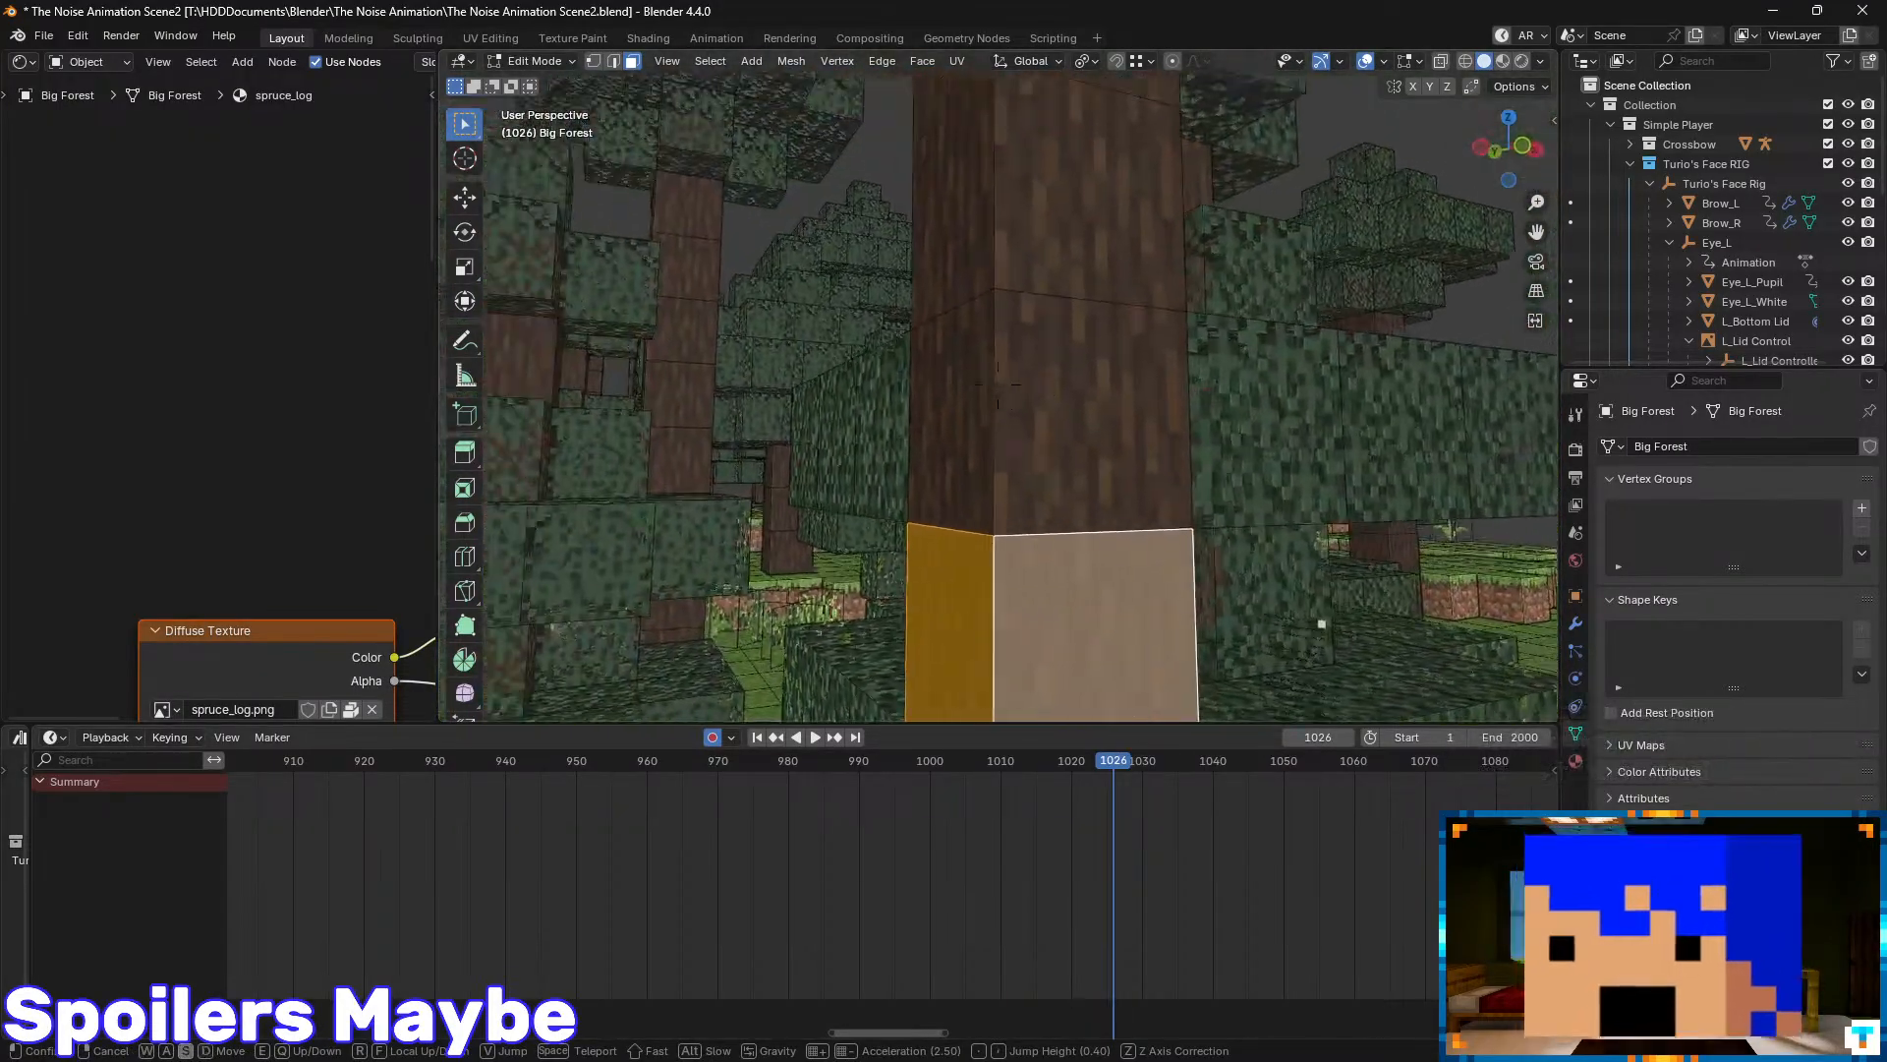
key("d")
key("e")
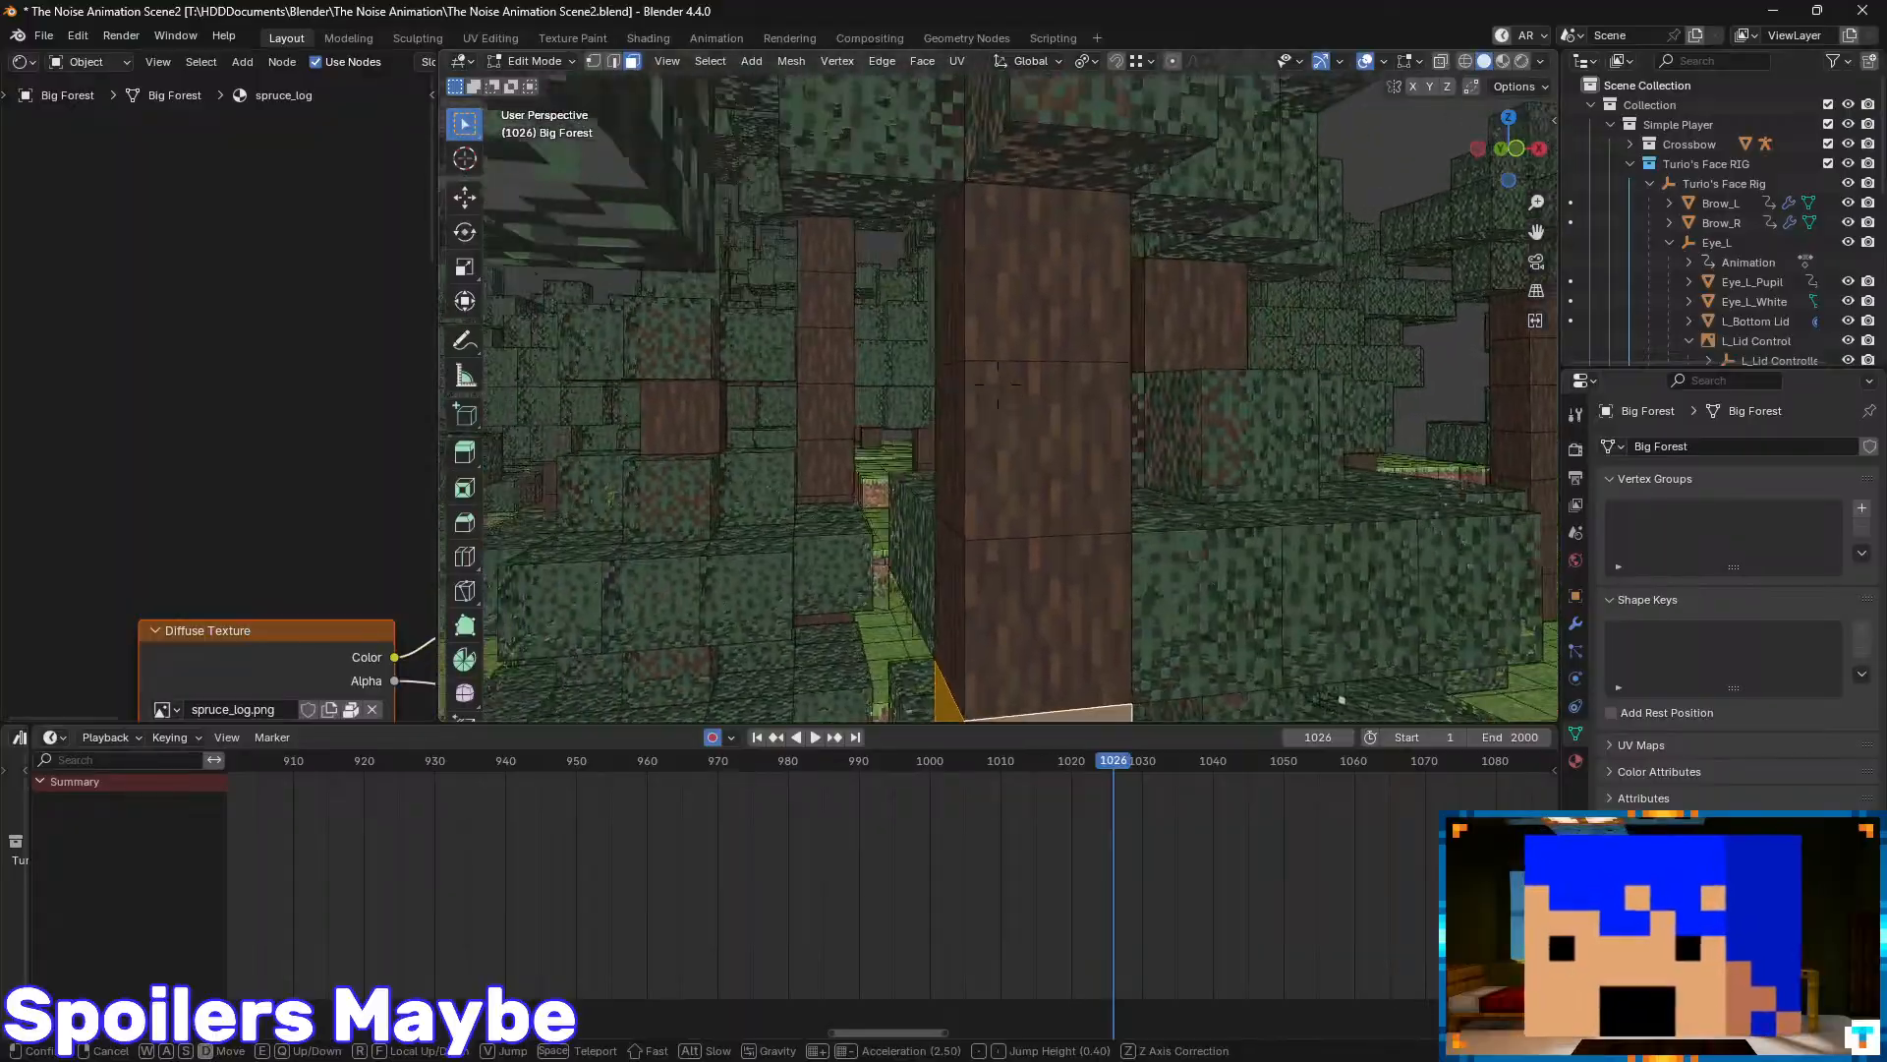
left_click(1028, 435)
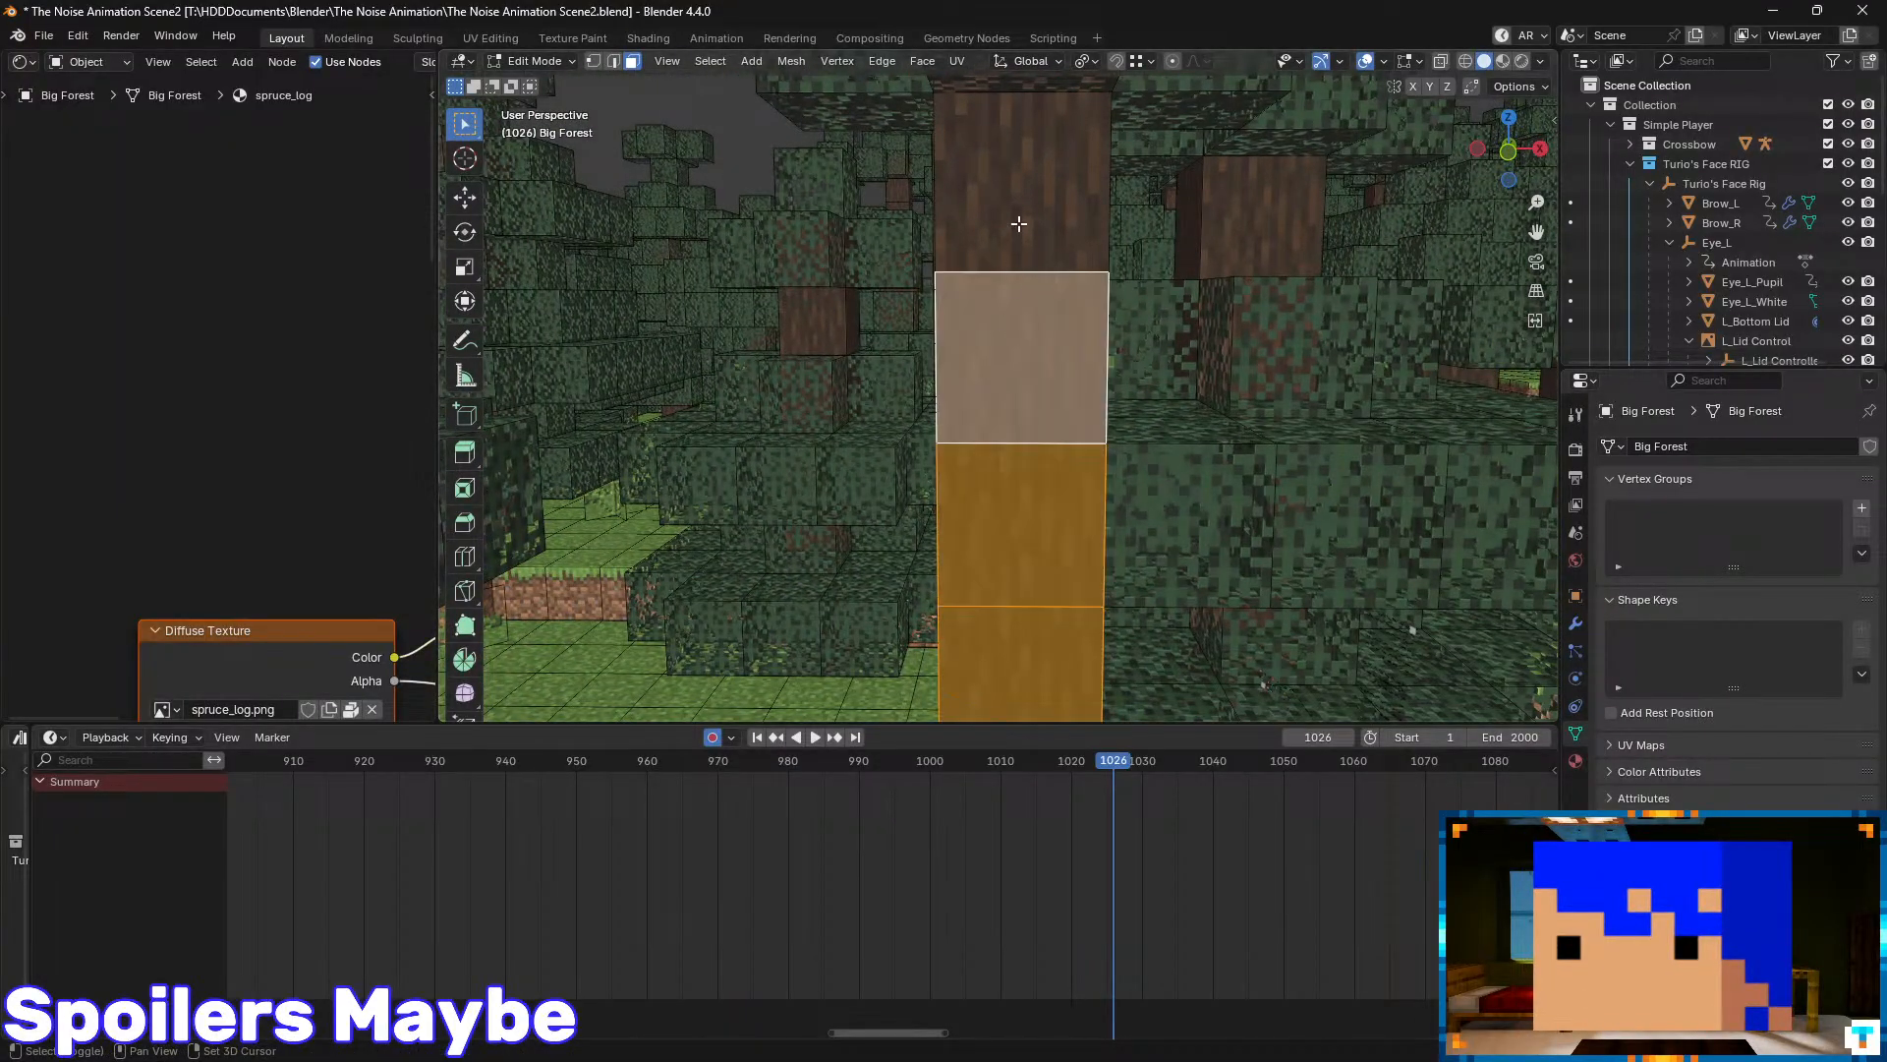
- Extend the selection up the trunk's adjoining side to the log face just beneath the leaf canopy
key("shift+grave")
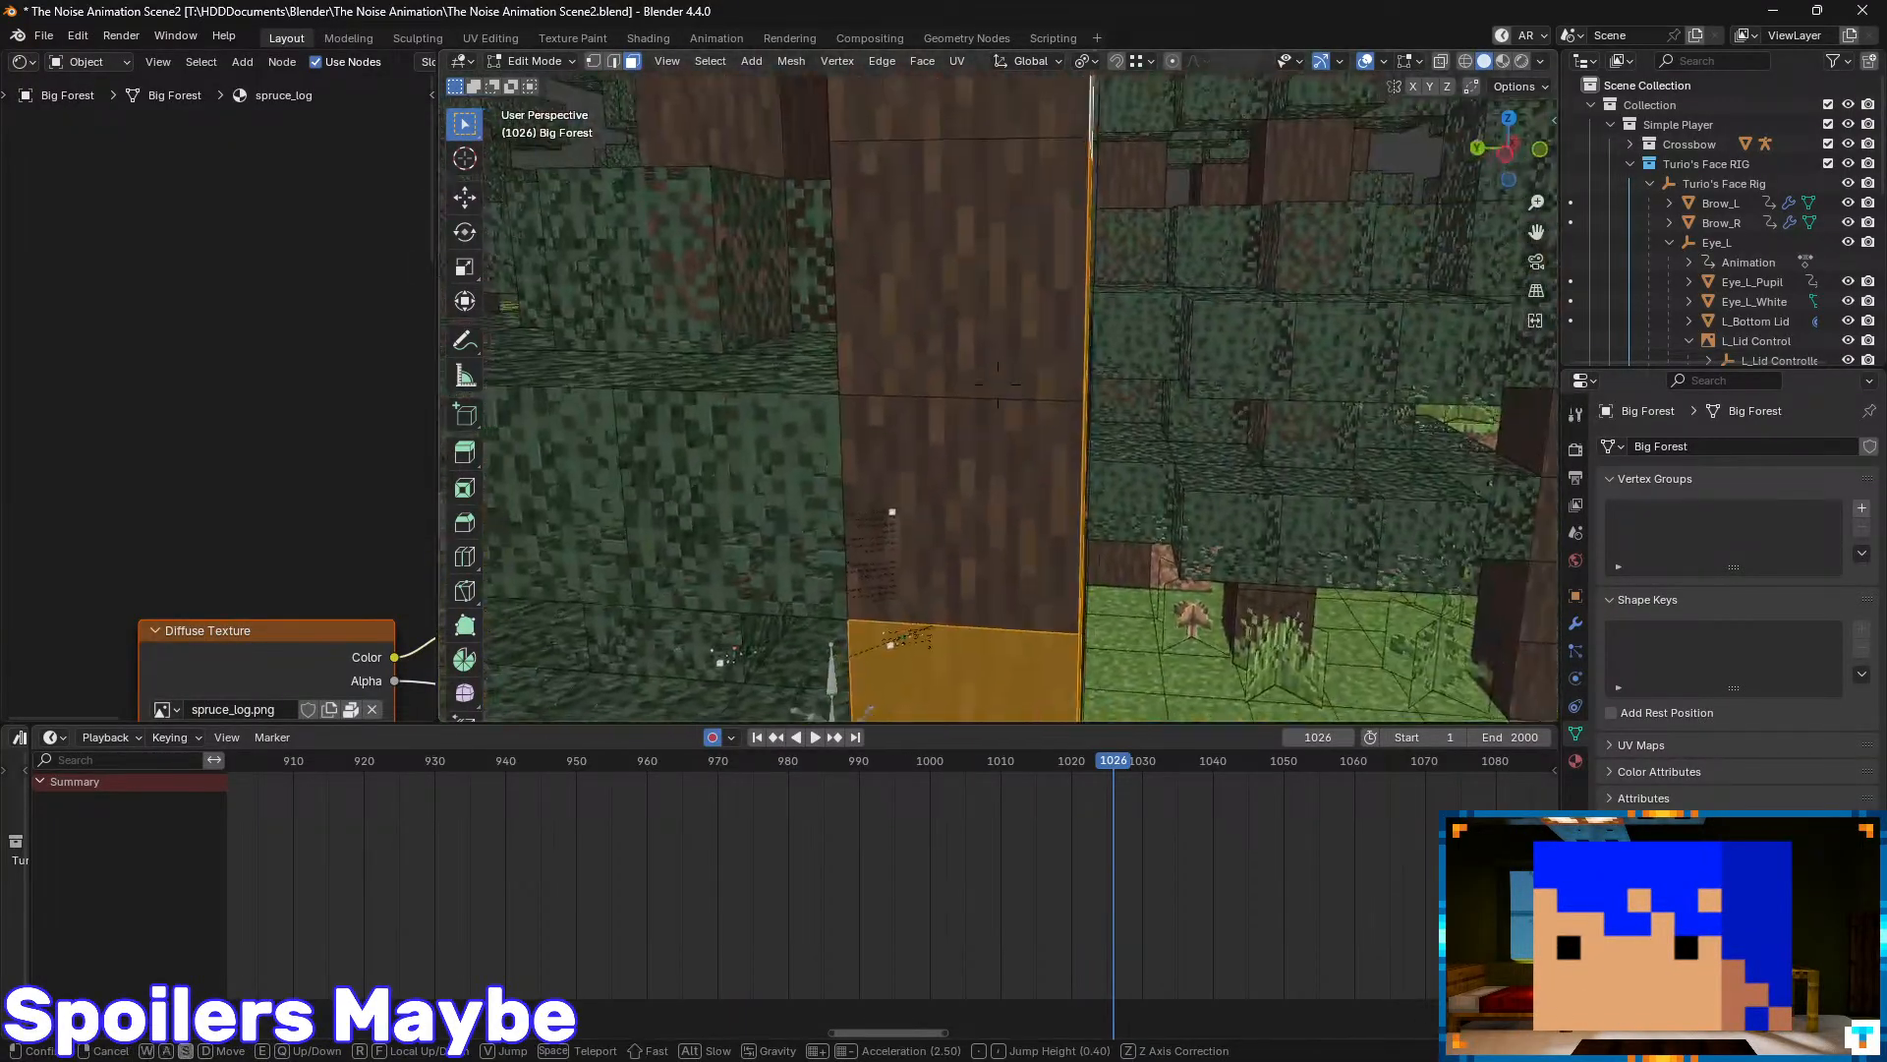
left_click(1038, 280)
key("shift+grave")
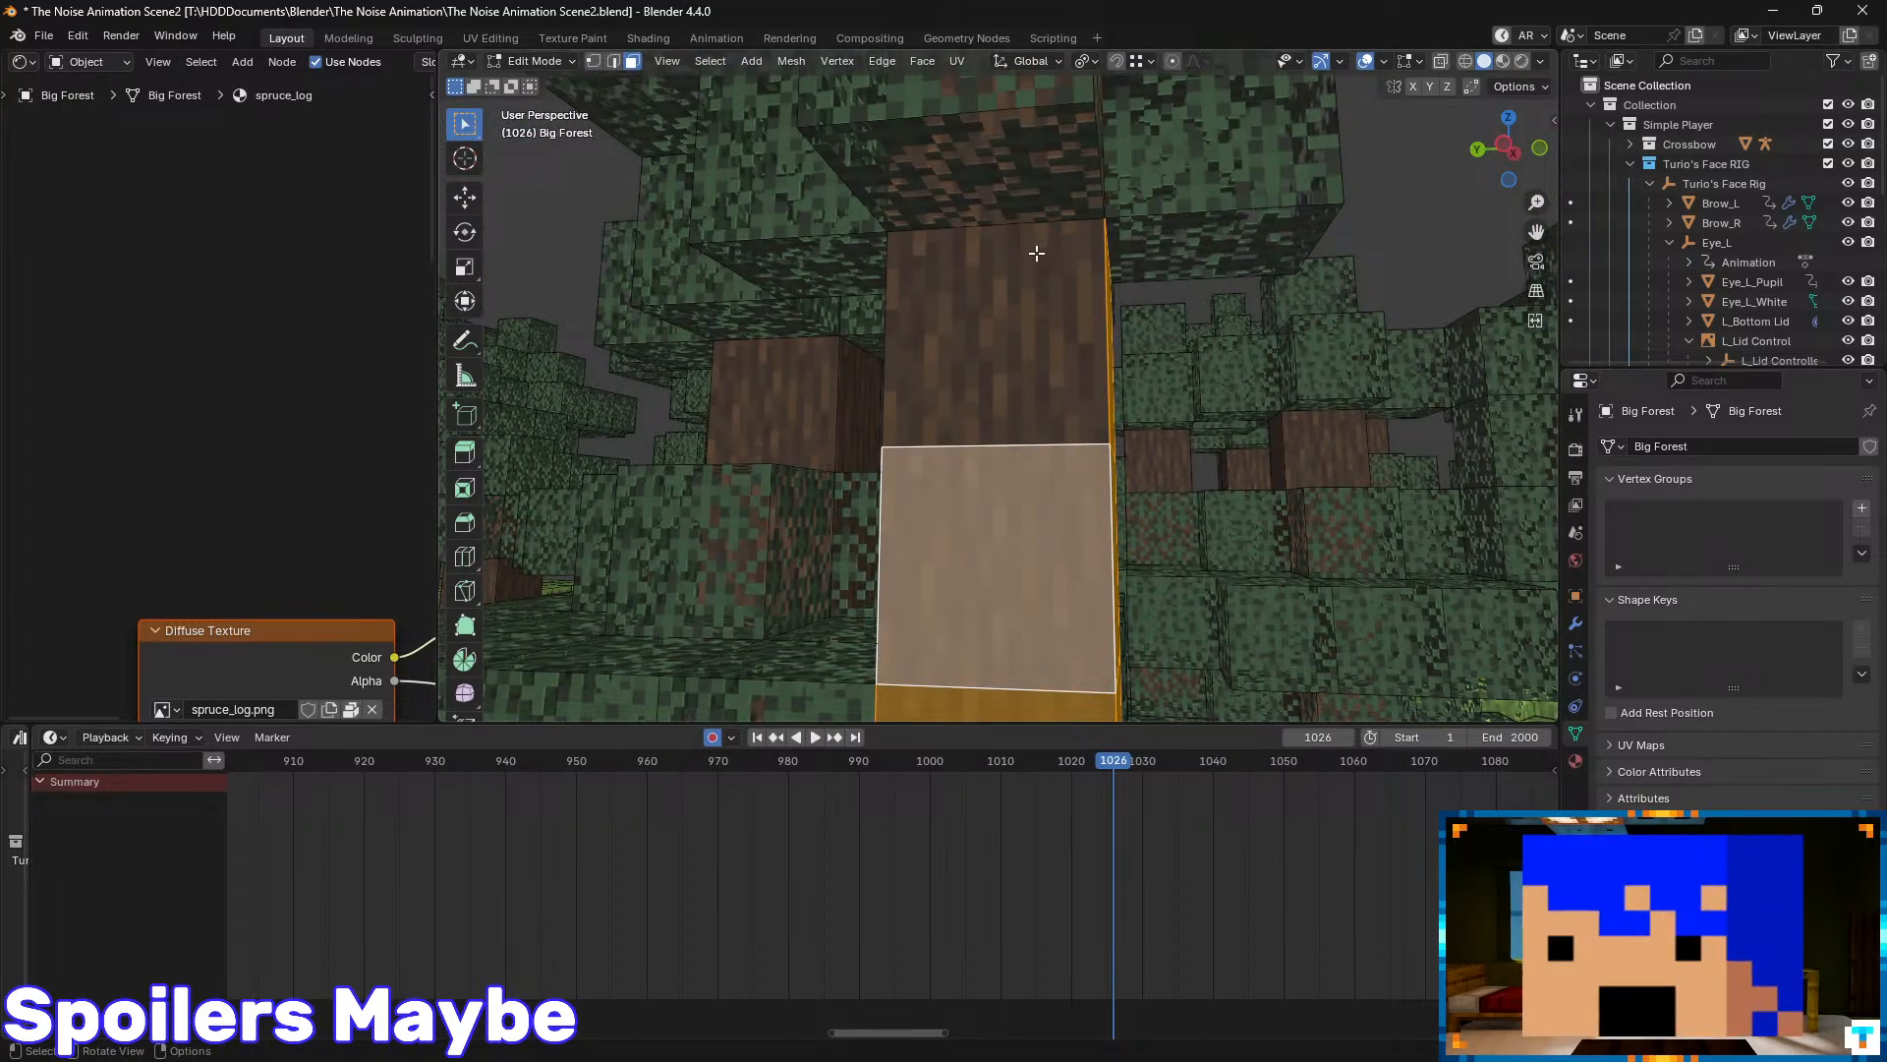
left_click(1021, 269, "shift")
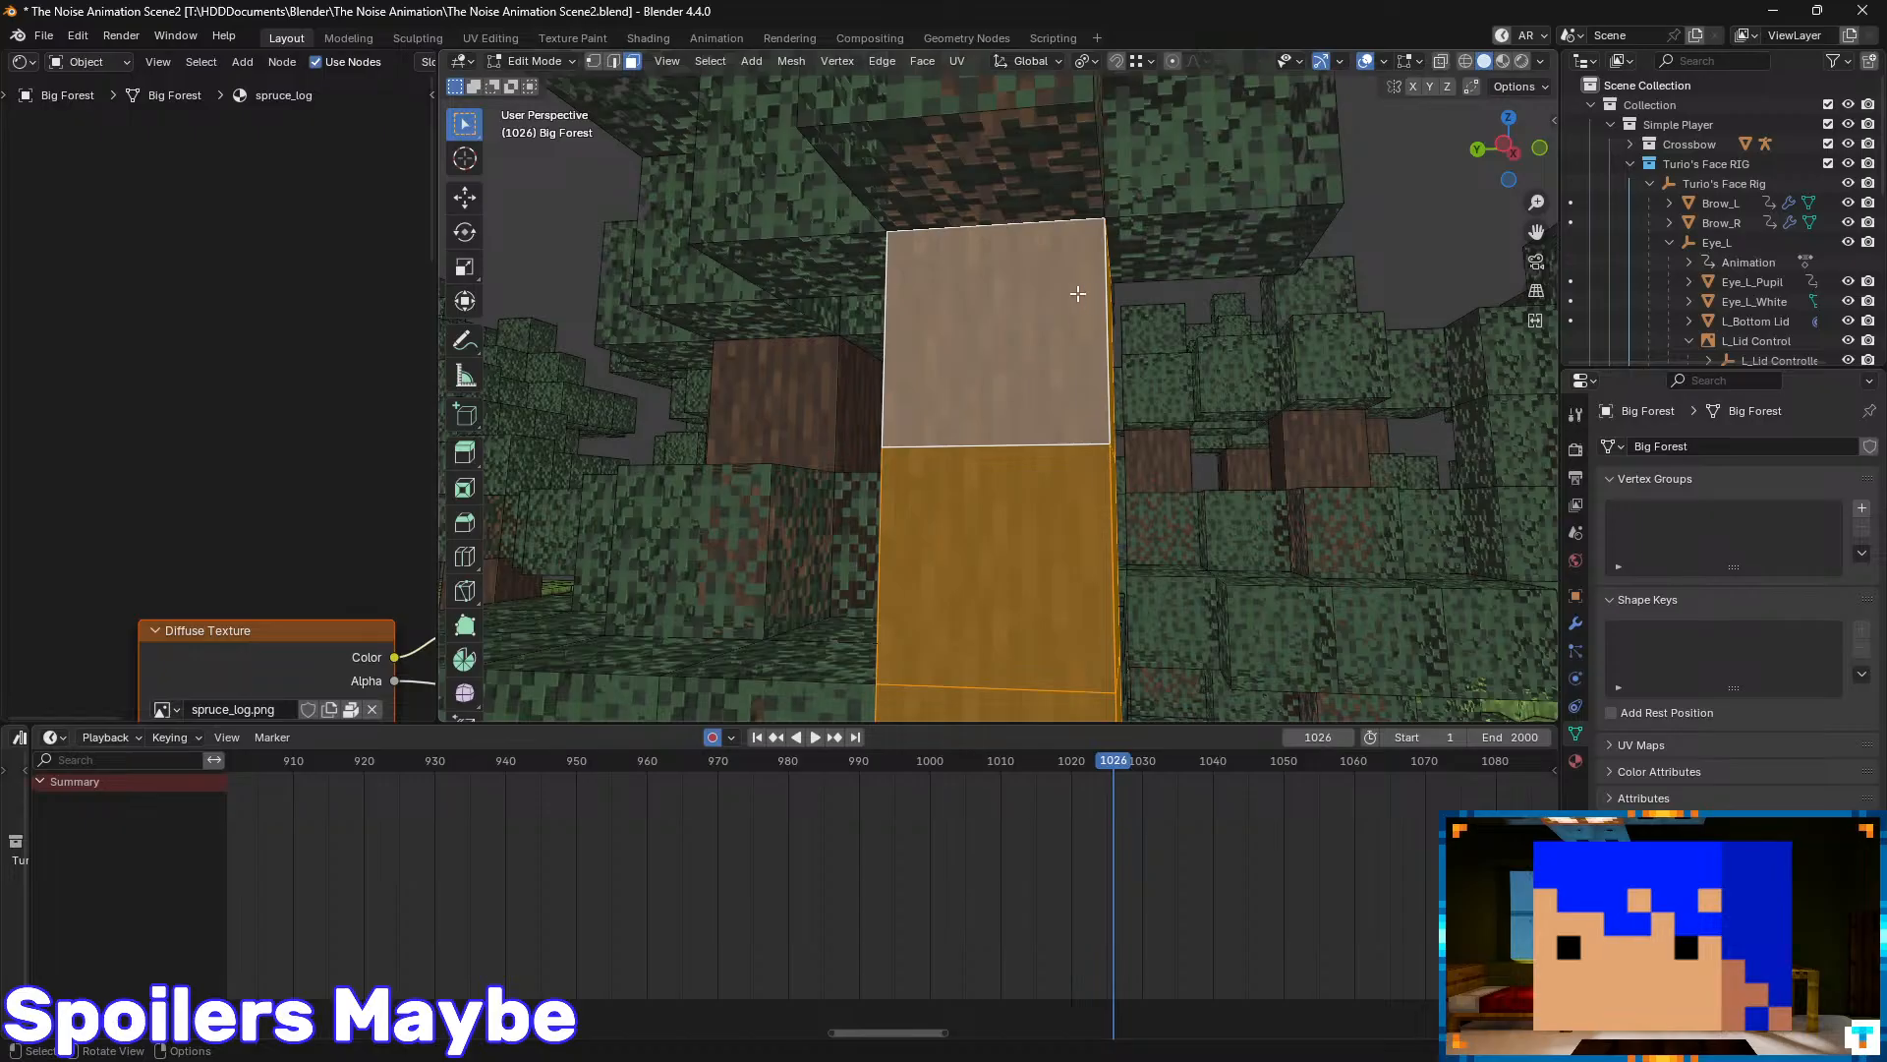
- Move around to the trunk's unselected side facing the character and add its log face just below the leaves to the selection
key("shift+grave")
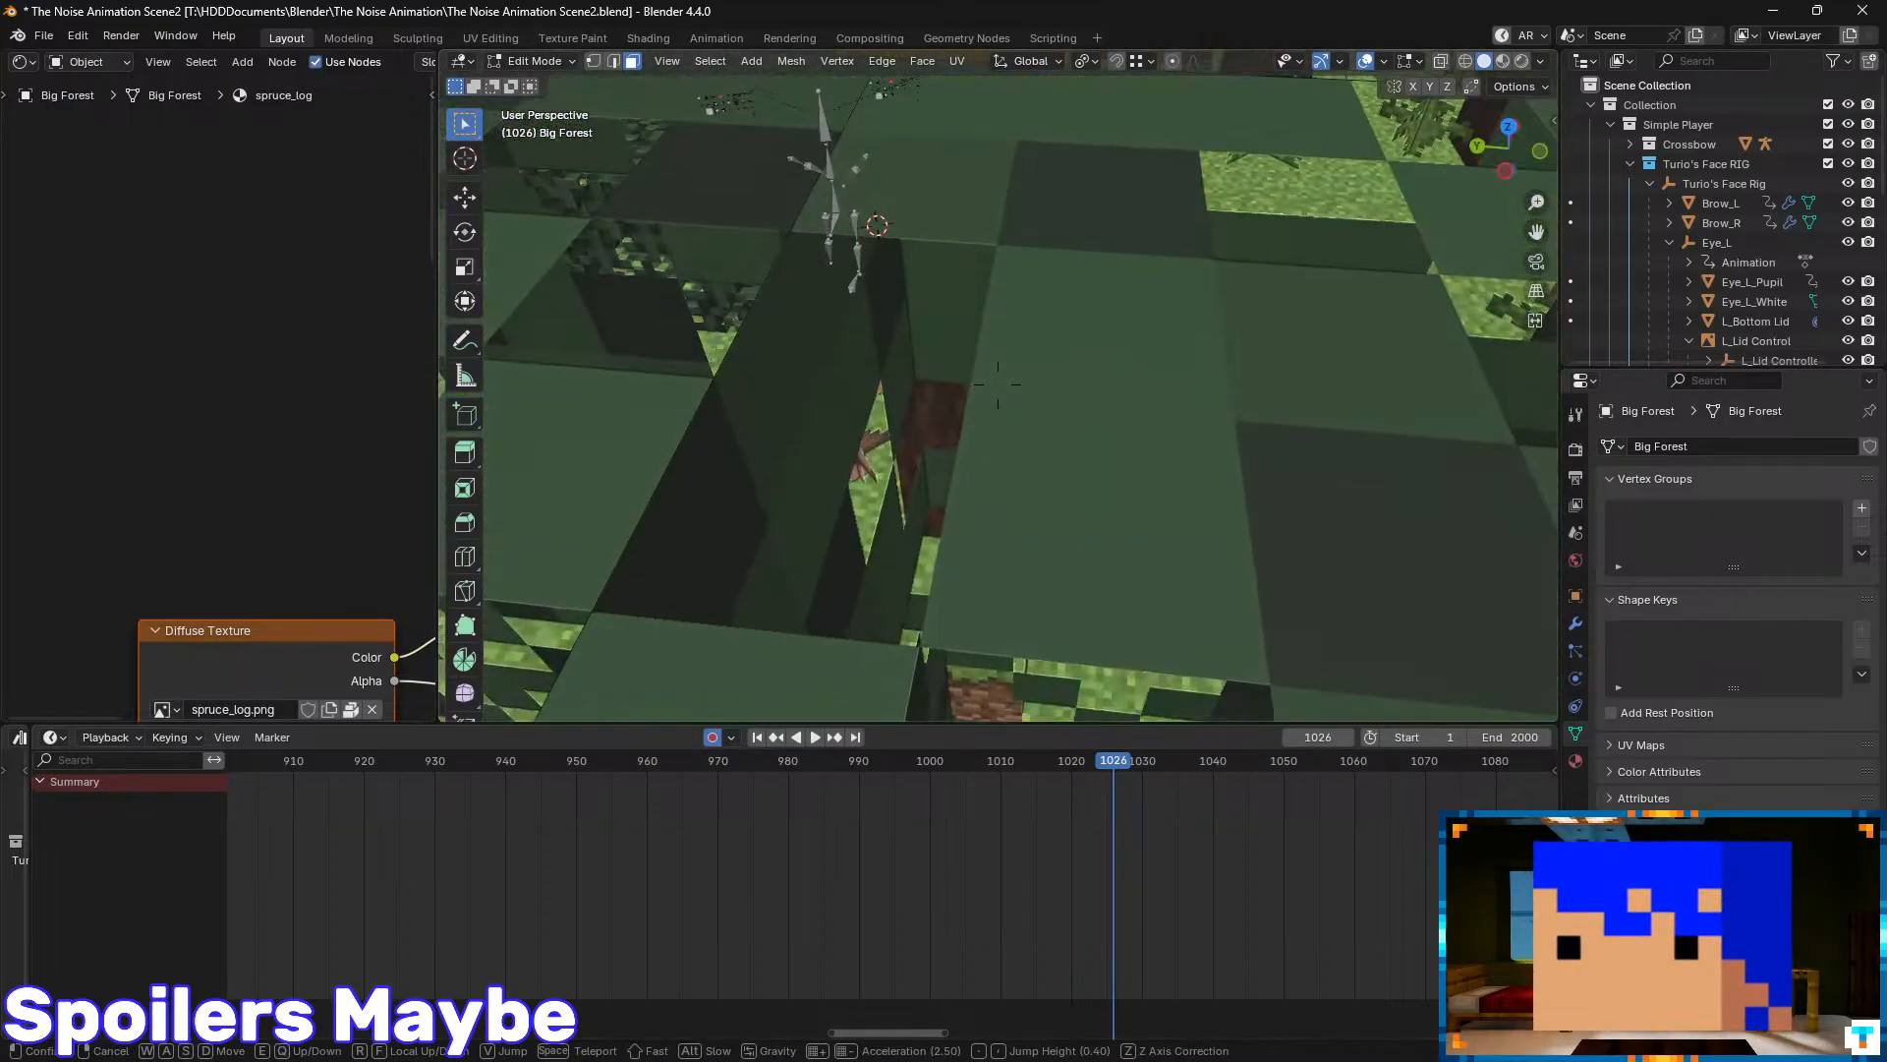
key("w")
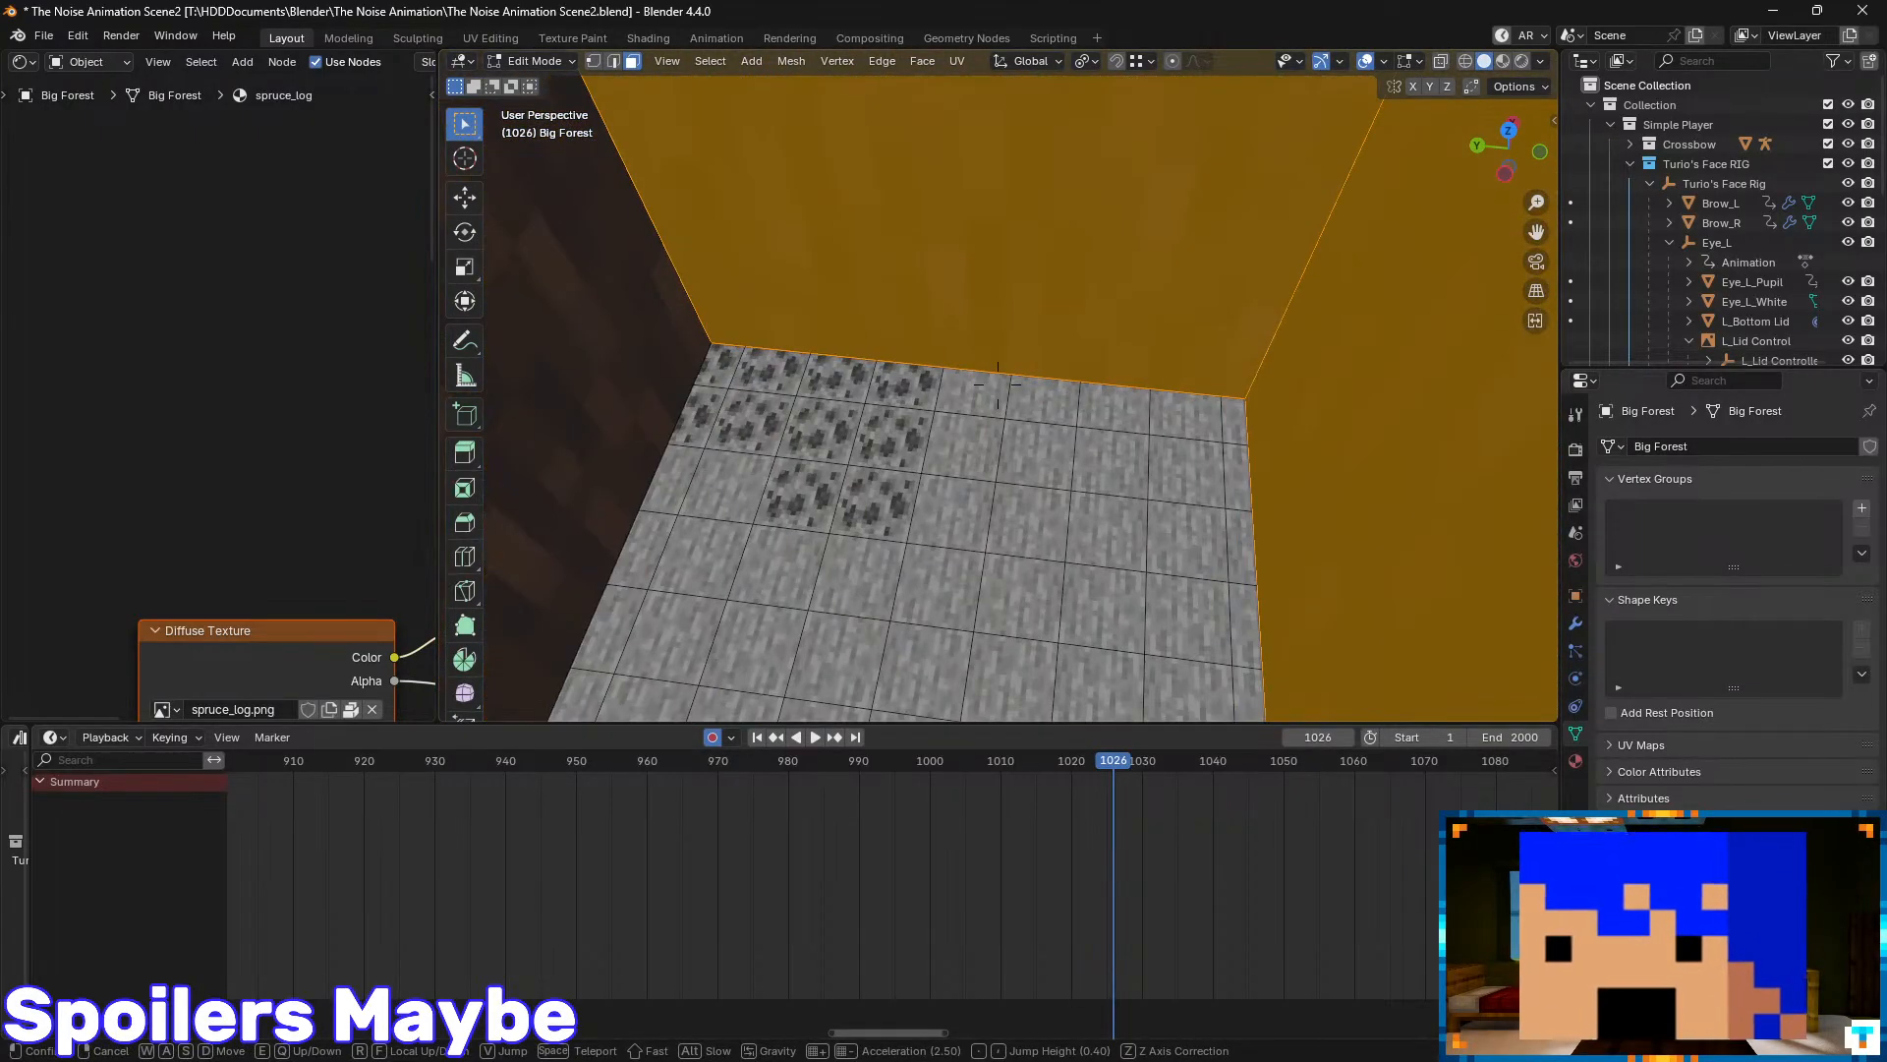
key("s")
key("s")
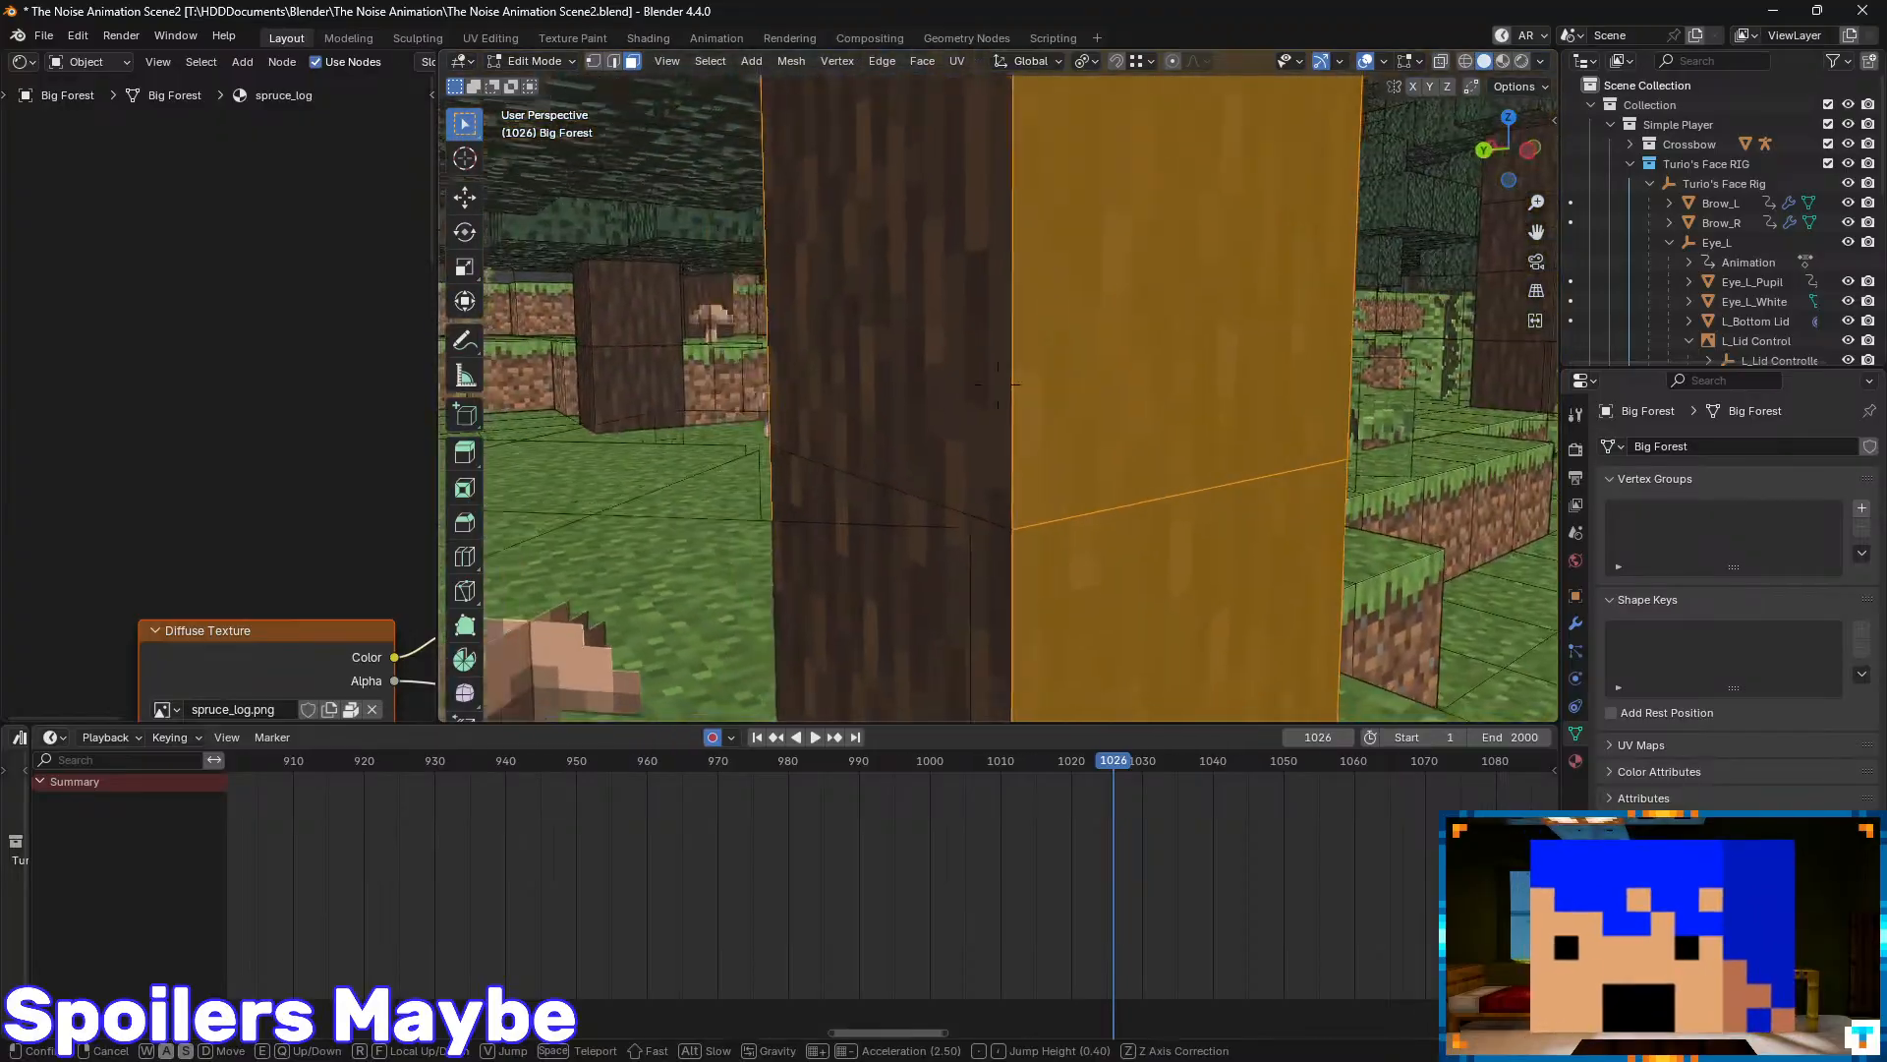
key("d")
left_click(998, 385)
left_click(1001, 534, "shift")
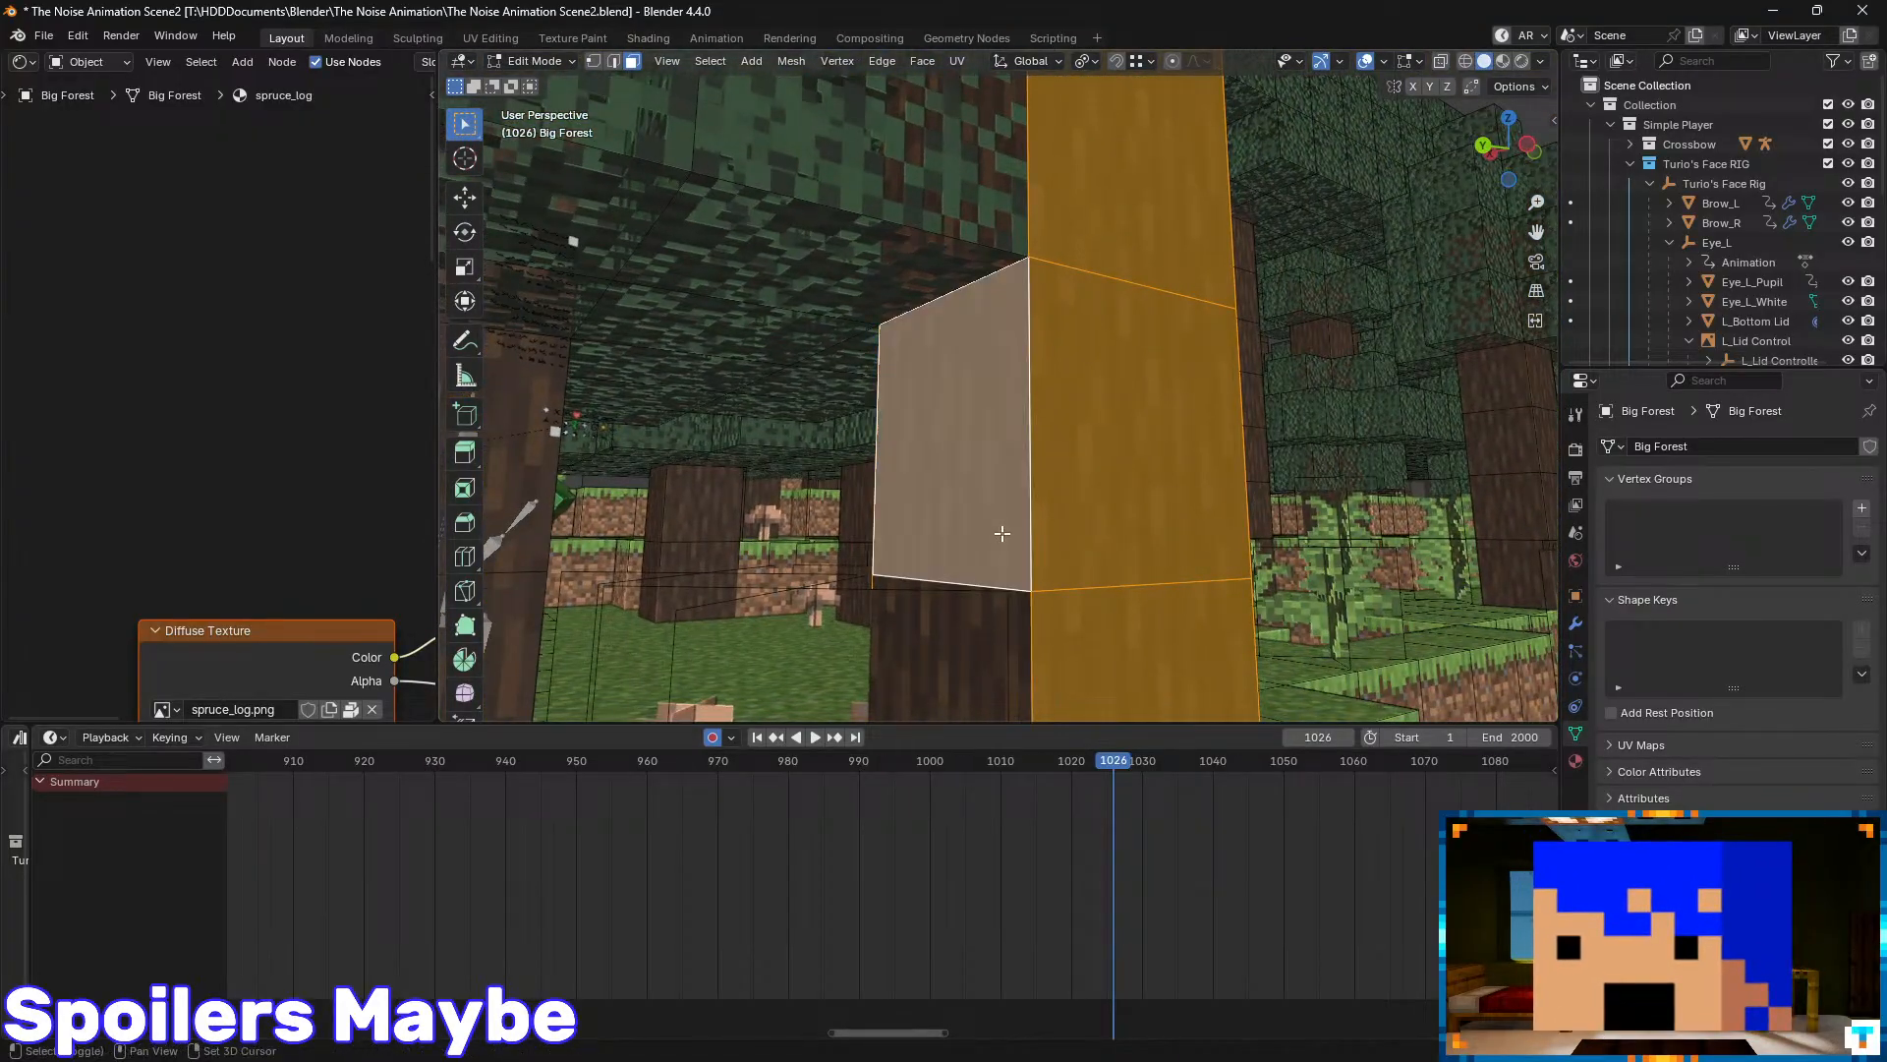
- Extend the face selection up the trunk's side facing the character, through the leaf layer to the log face just above it
key("shift+grave")
key("w")
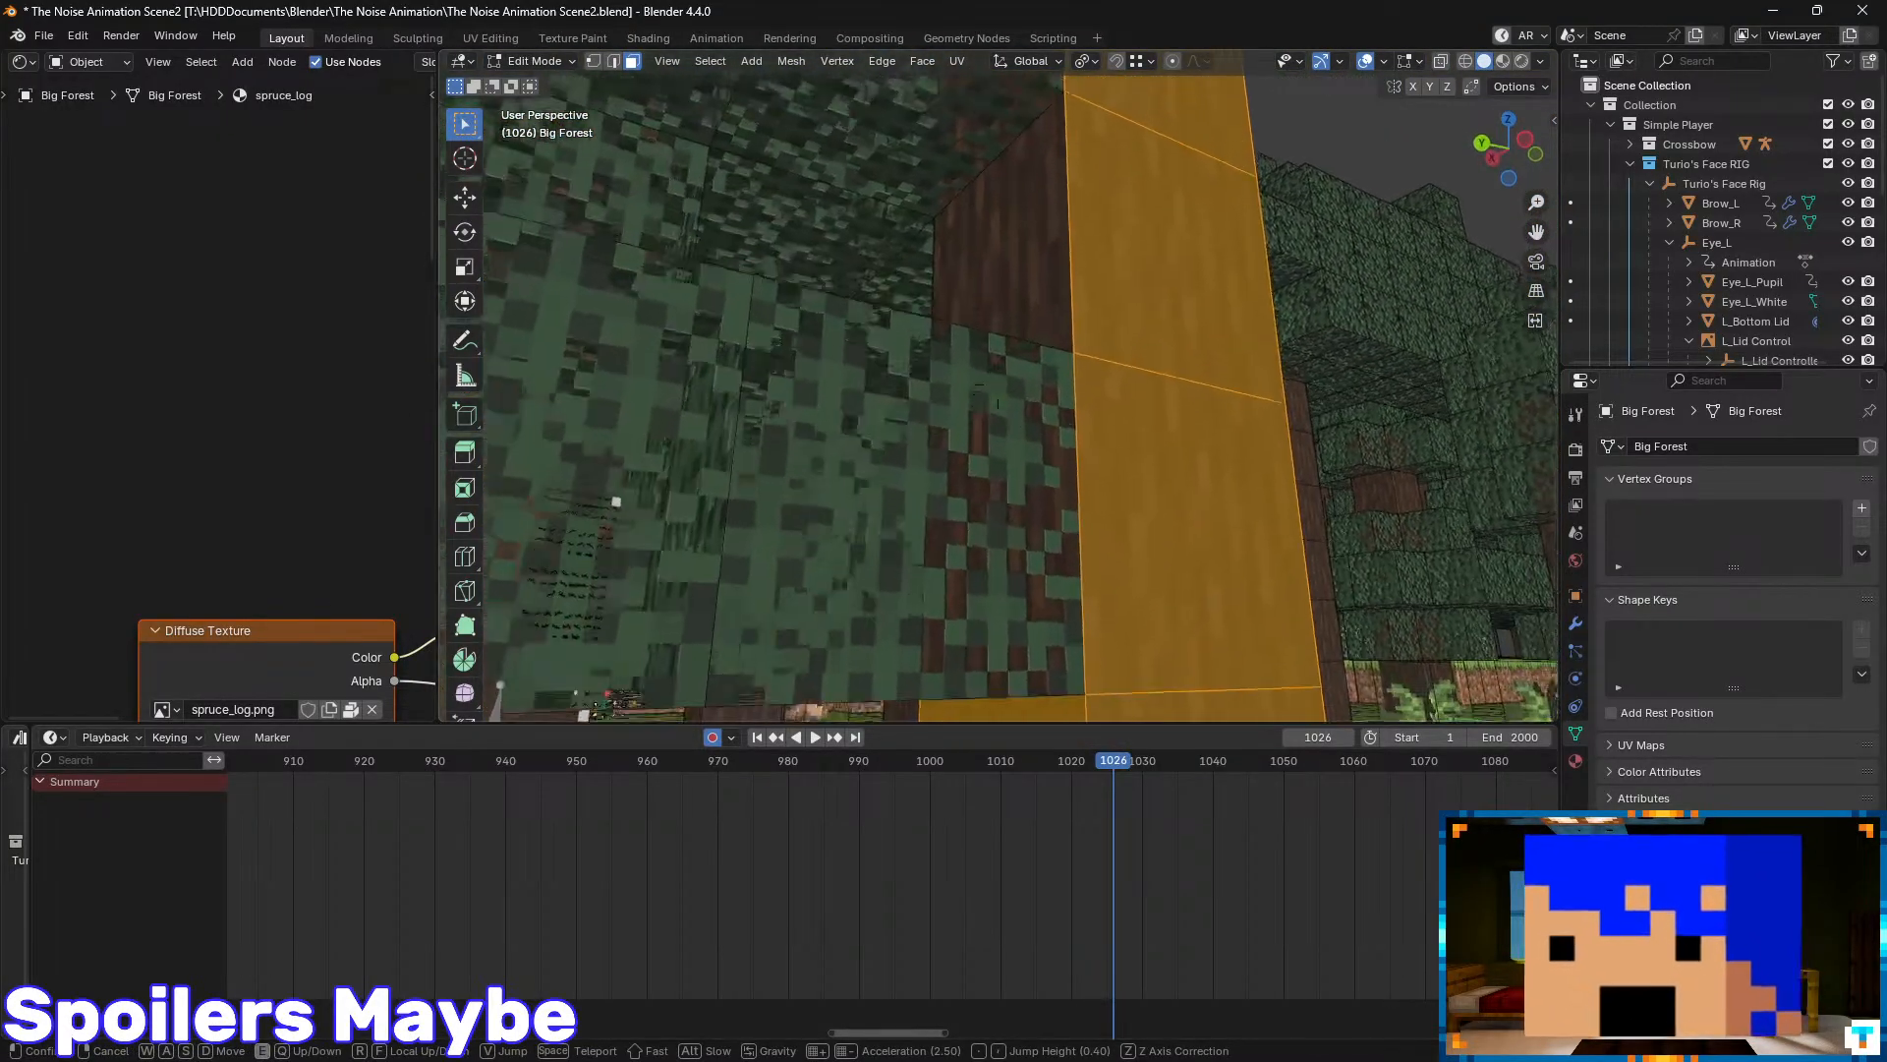
left_click(998, 385)
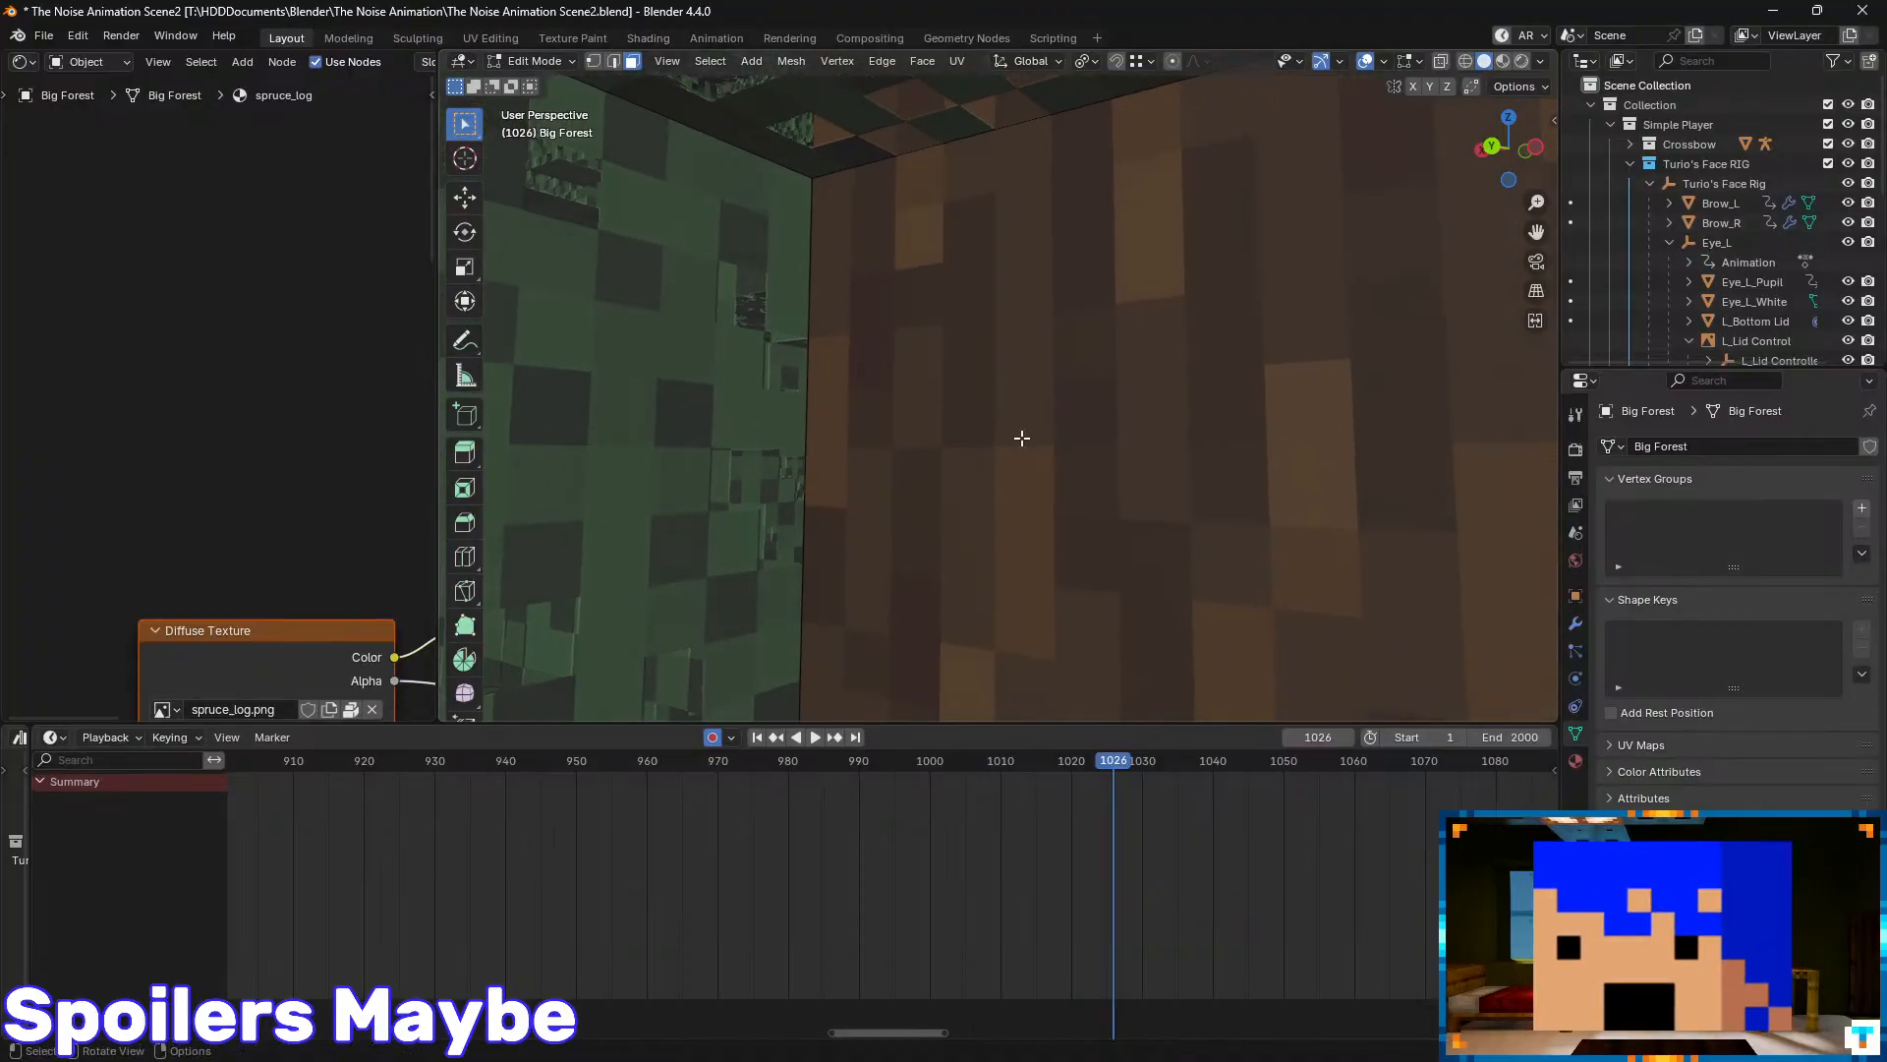
left_click(974, 367, "shift")
key("s")
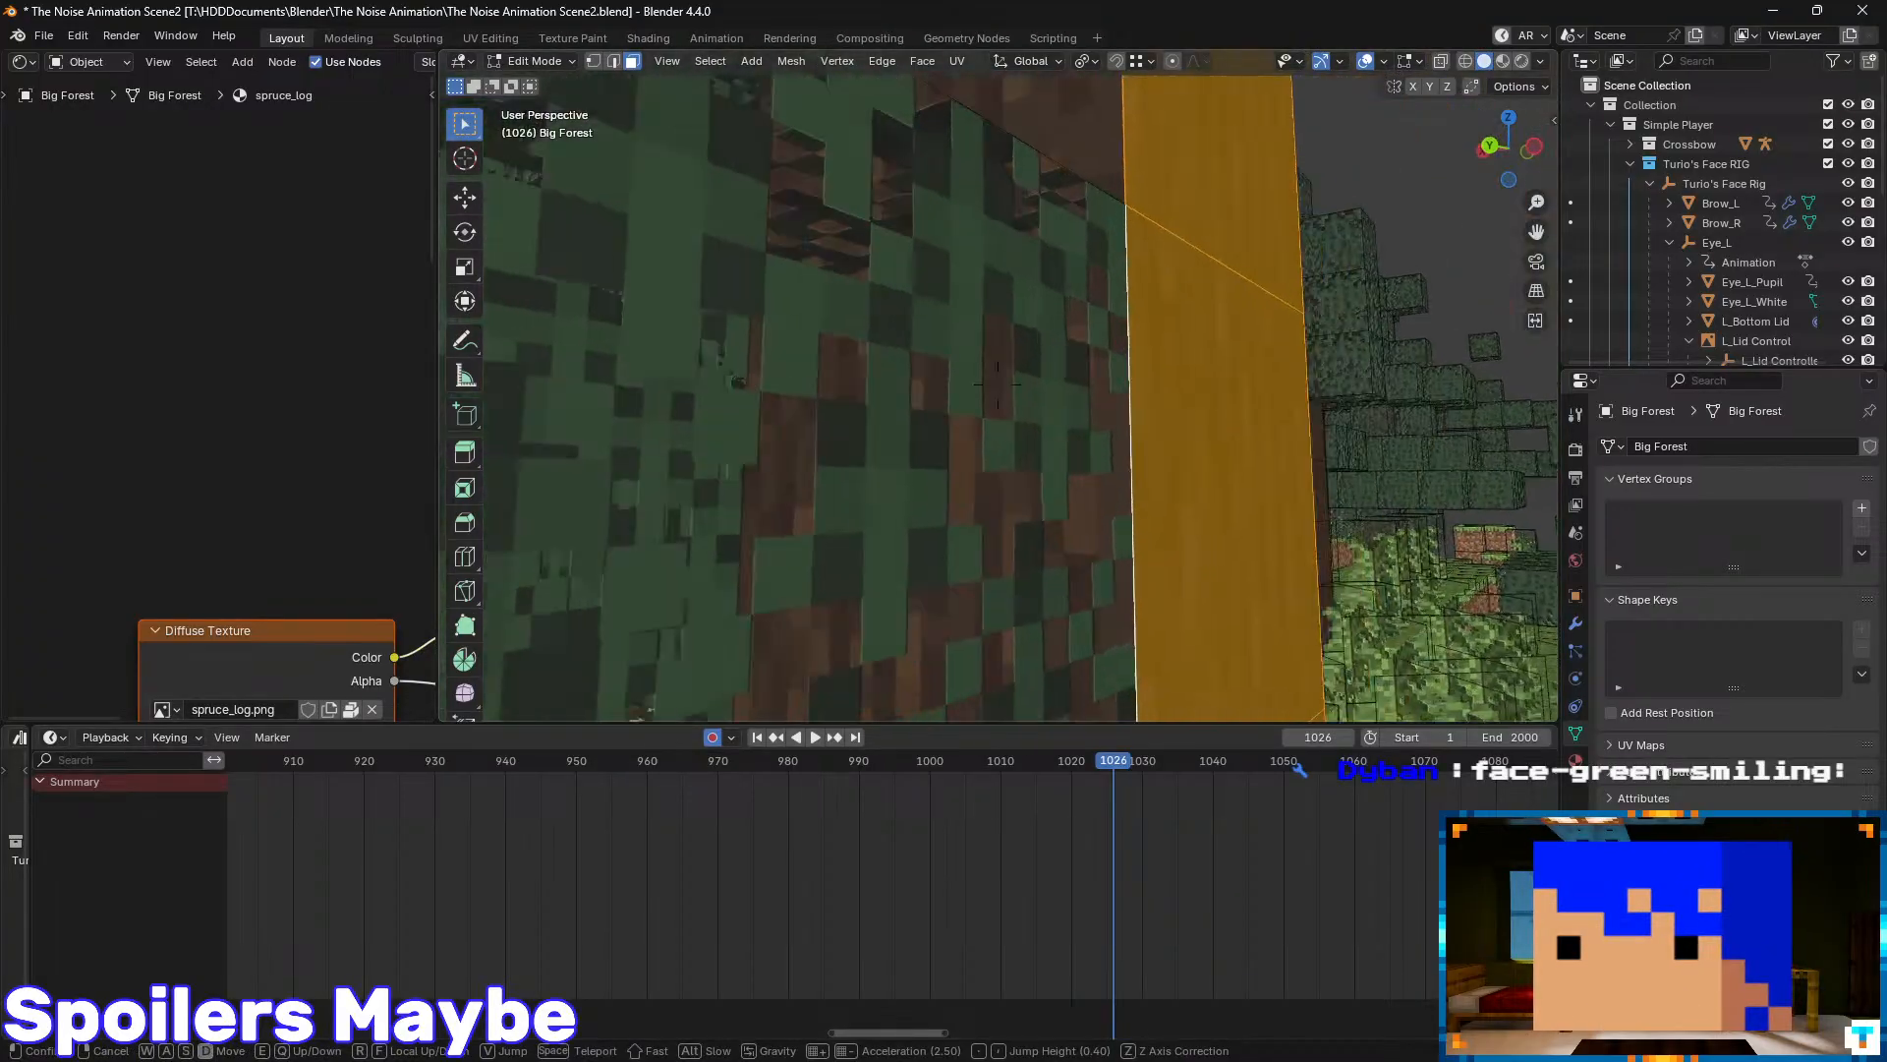
left_click(984, 391)
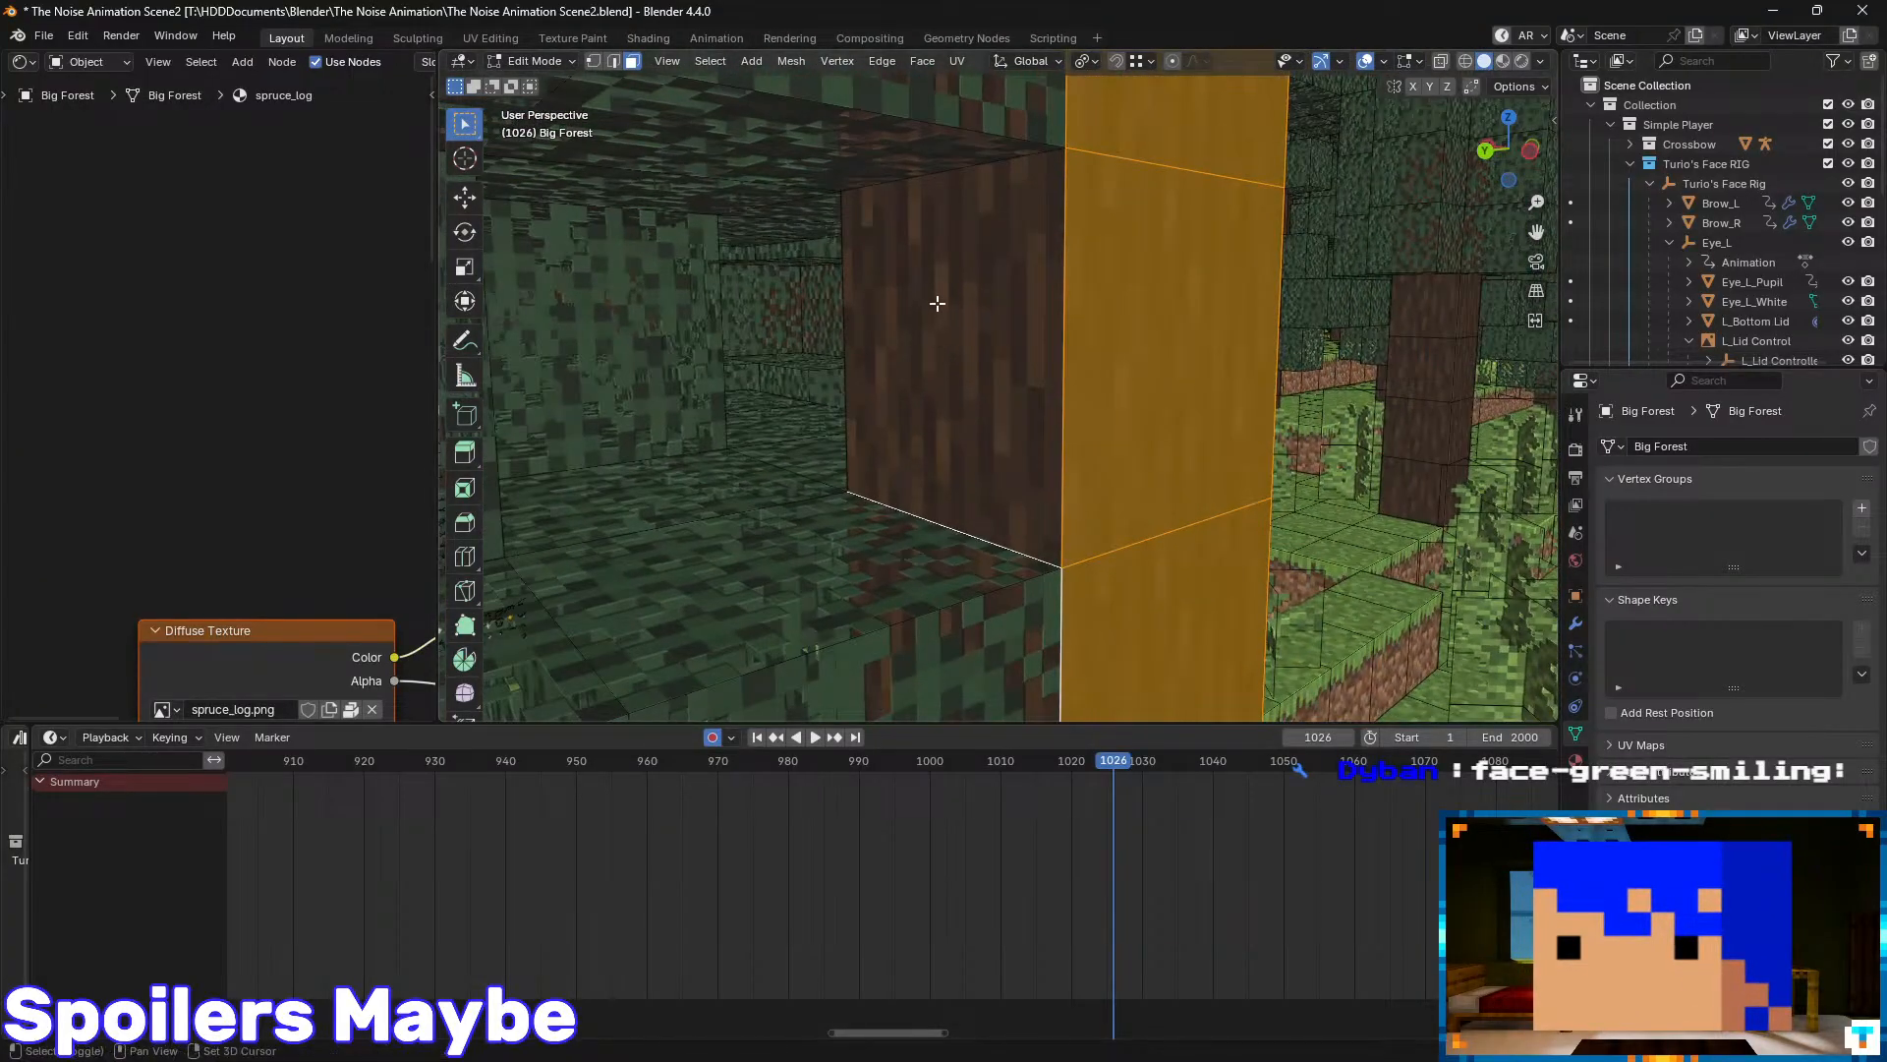
left_click(956, 334, "shift")
- Add the top log face on the same side, just beneath the upper canopy, to the selection
key("shift+grave")
key("w")
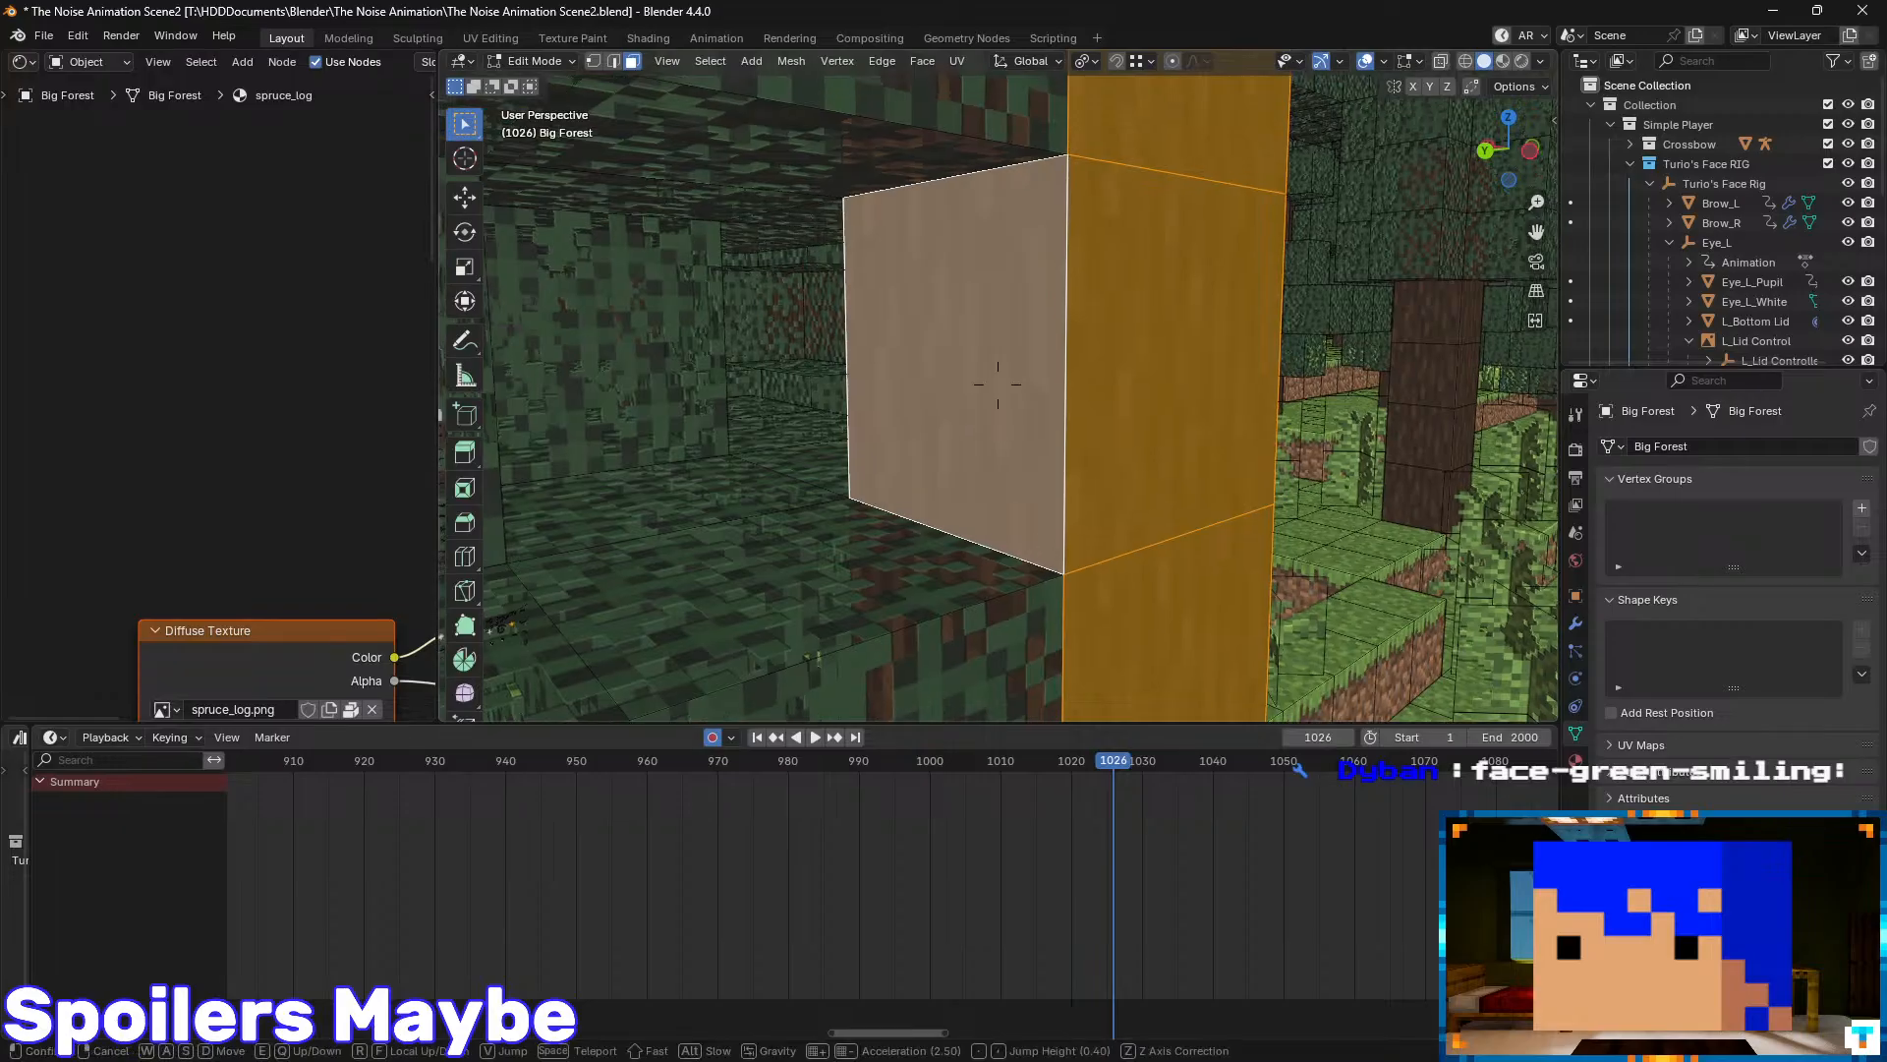
key("s")
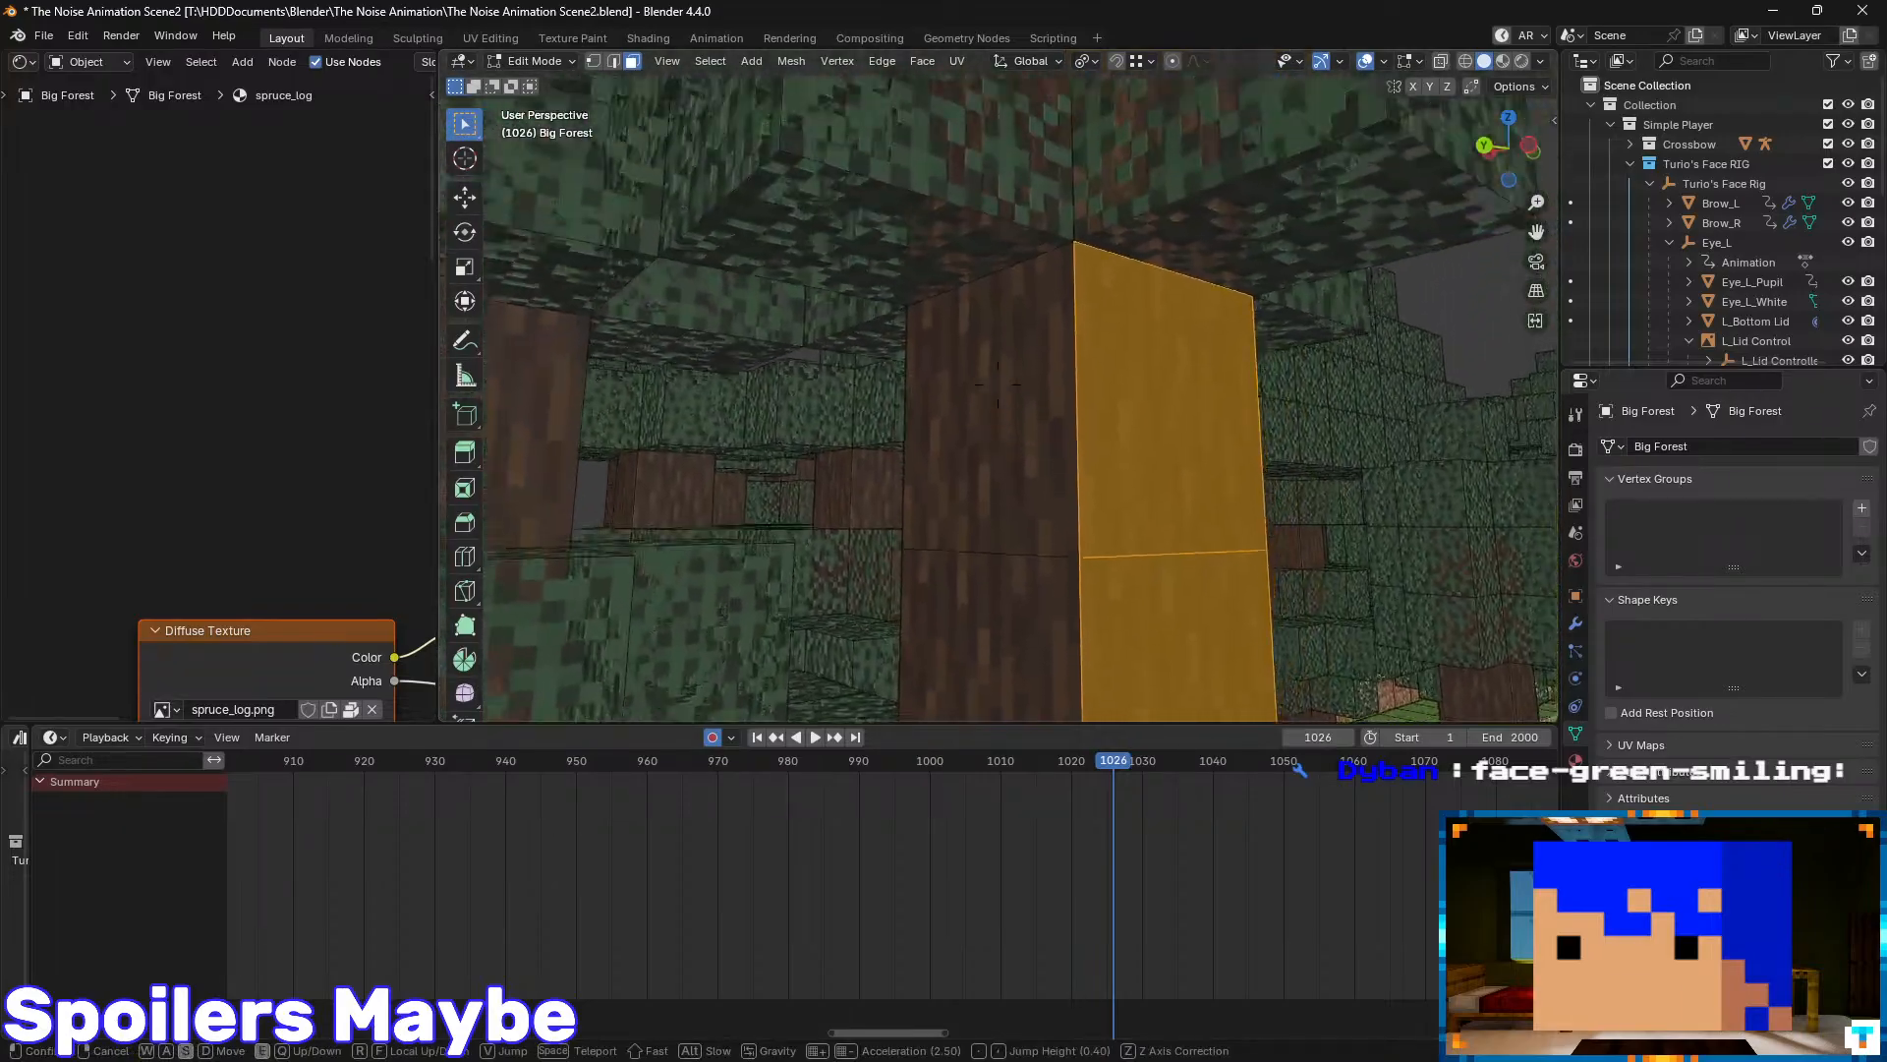
left_click(998, 386)
left_click(971, 466, "shift")
- Back away from the trunk and delete the selected spruce log faces from the Big Forest mesh
key("shift+grave")
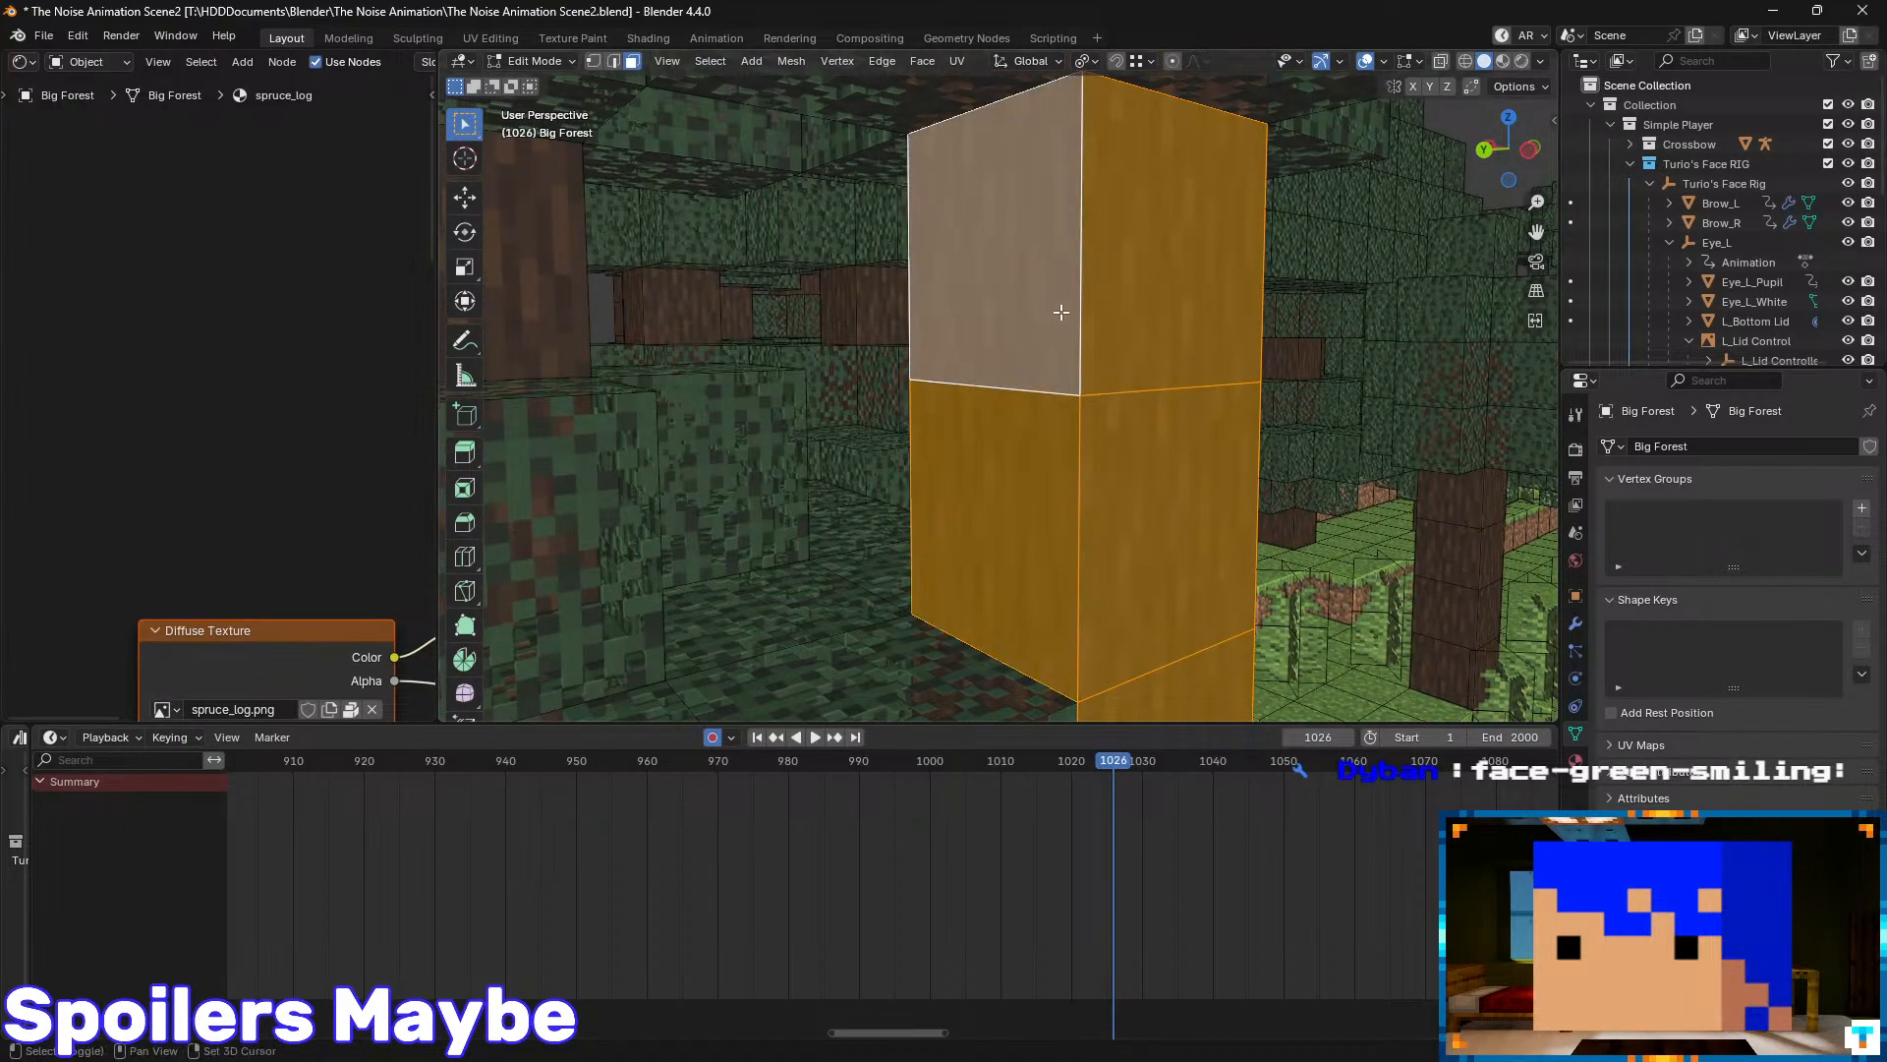
key("s")
key("d")
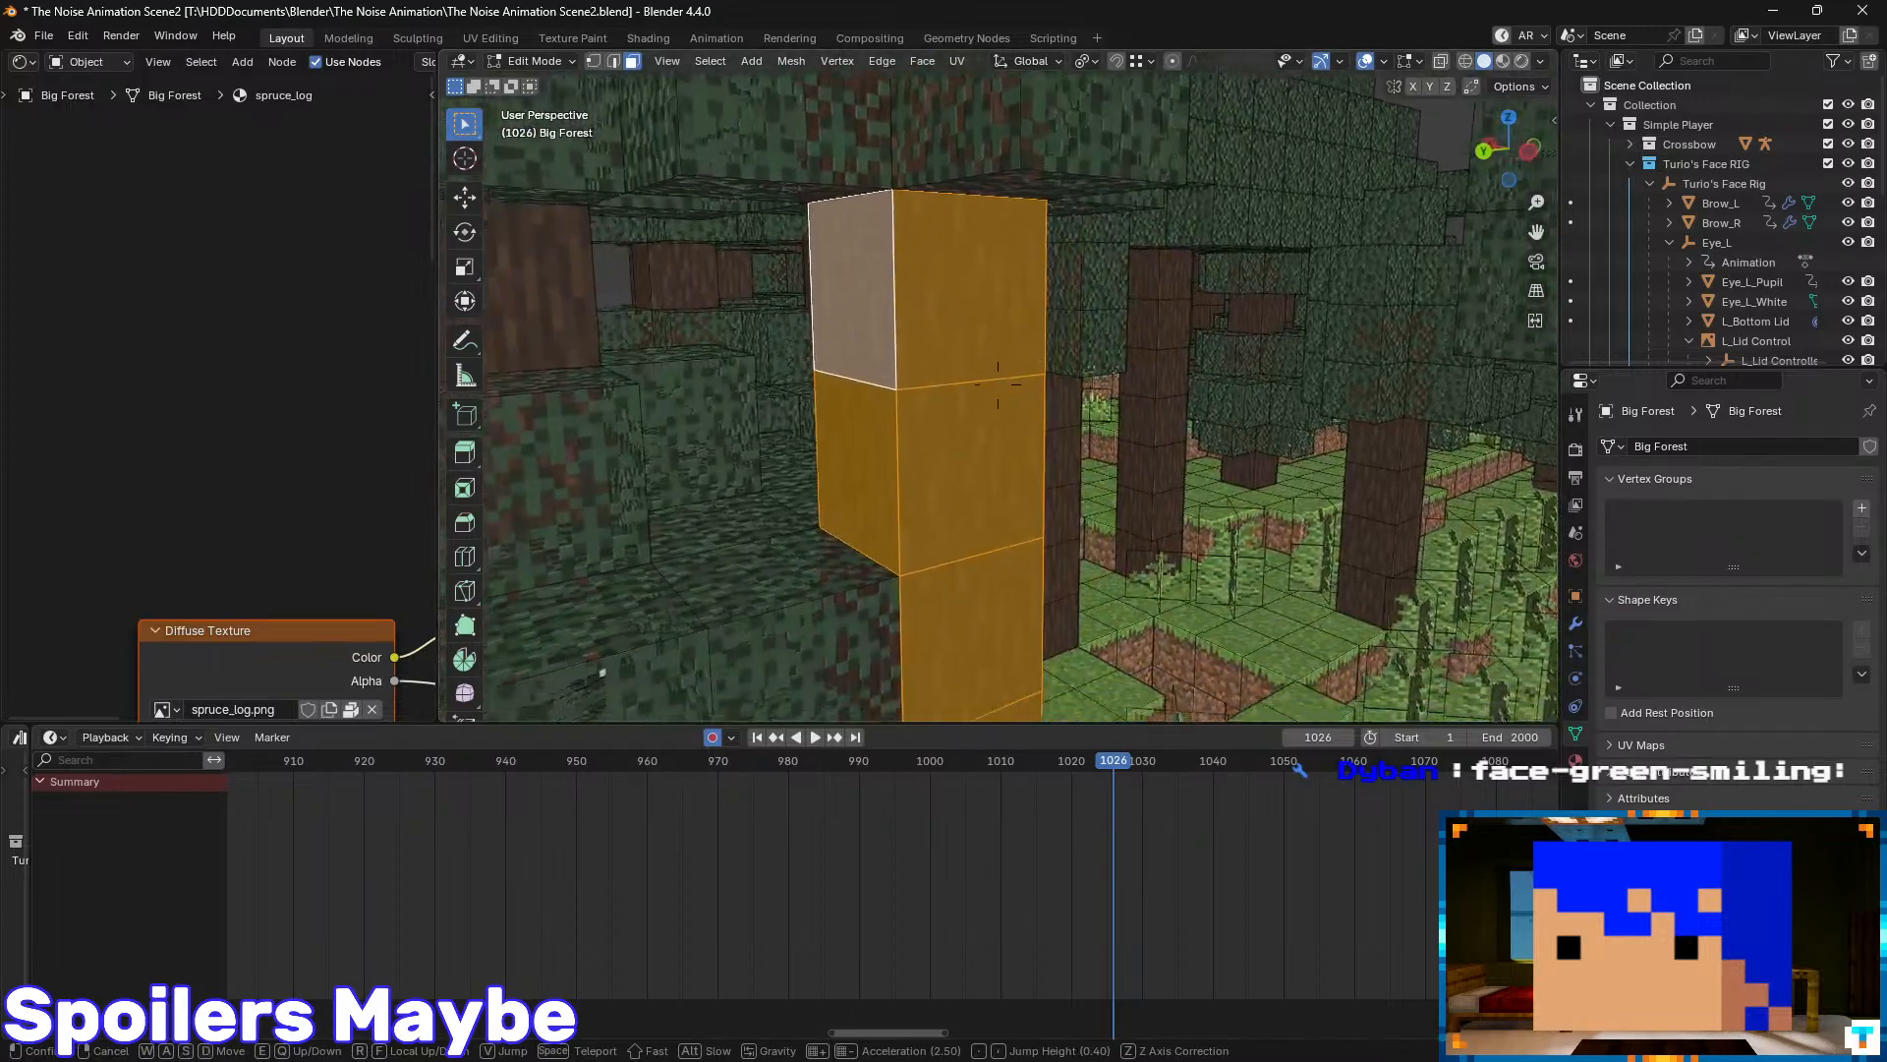
left_click(998, 386)
key("x")
left_click(965, 502)
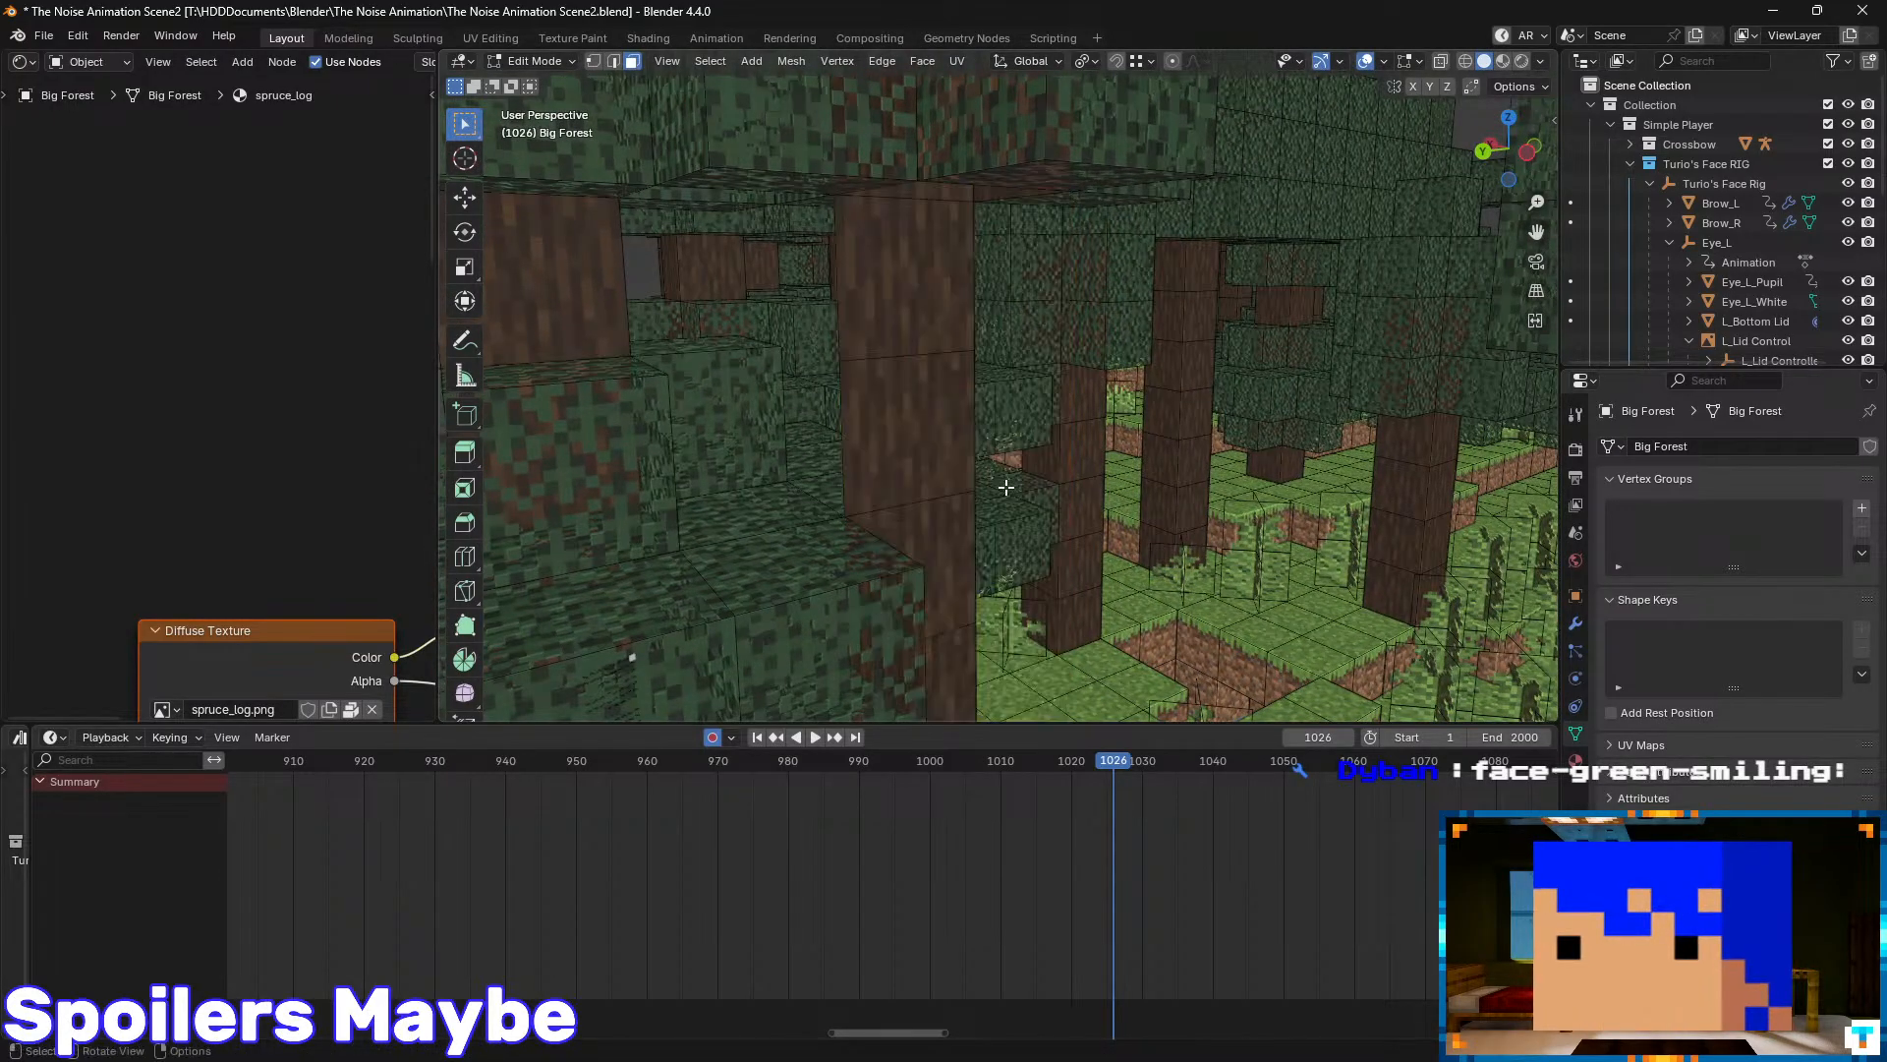
- Inspect the trunk area around the character rig, and briefly switch to Spotify to check the Copyright Free Music playlist
key("shift+grave")
key("w")
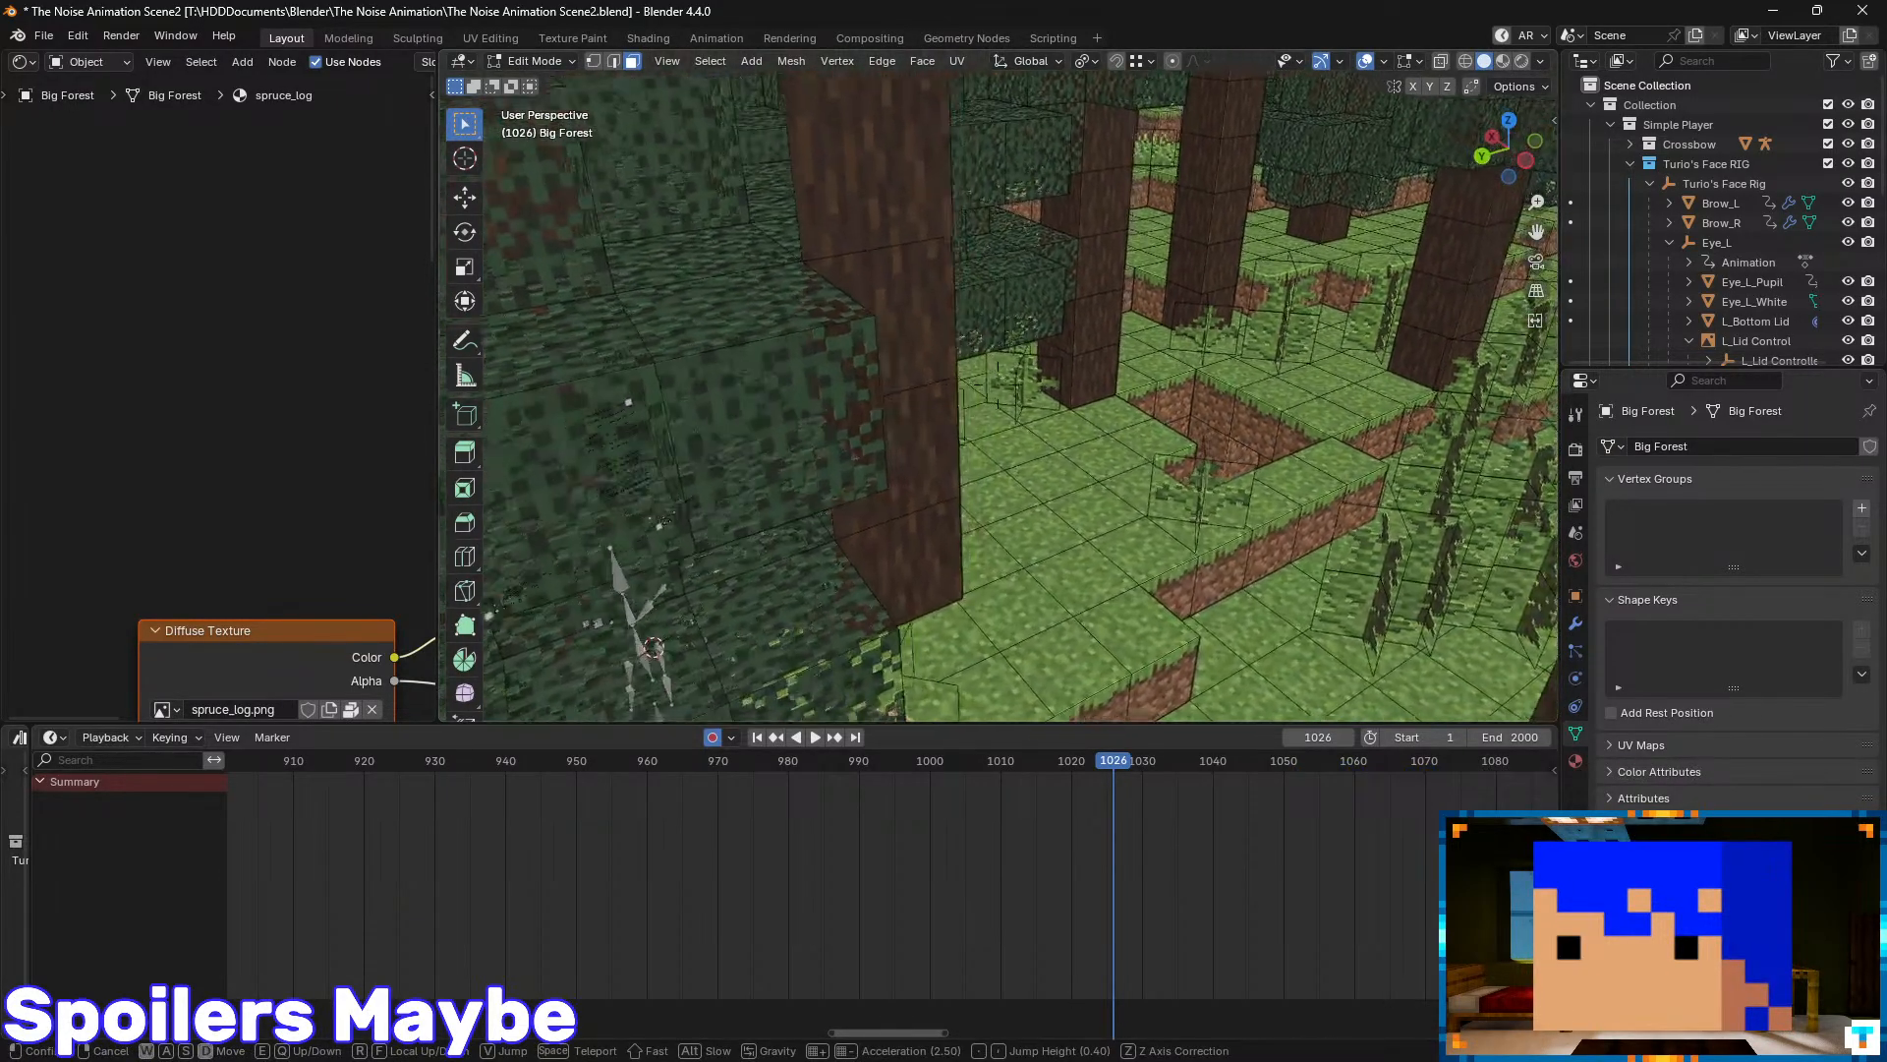
key("d")
key("w")
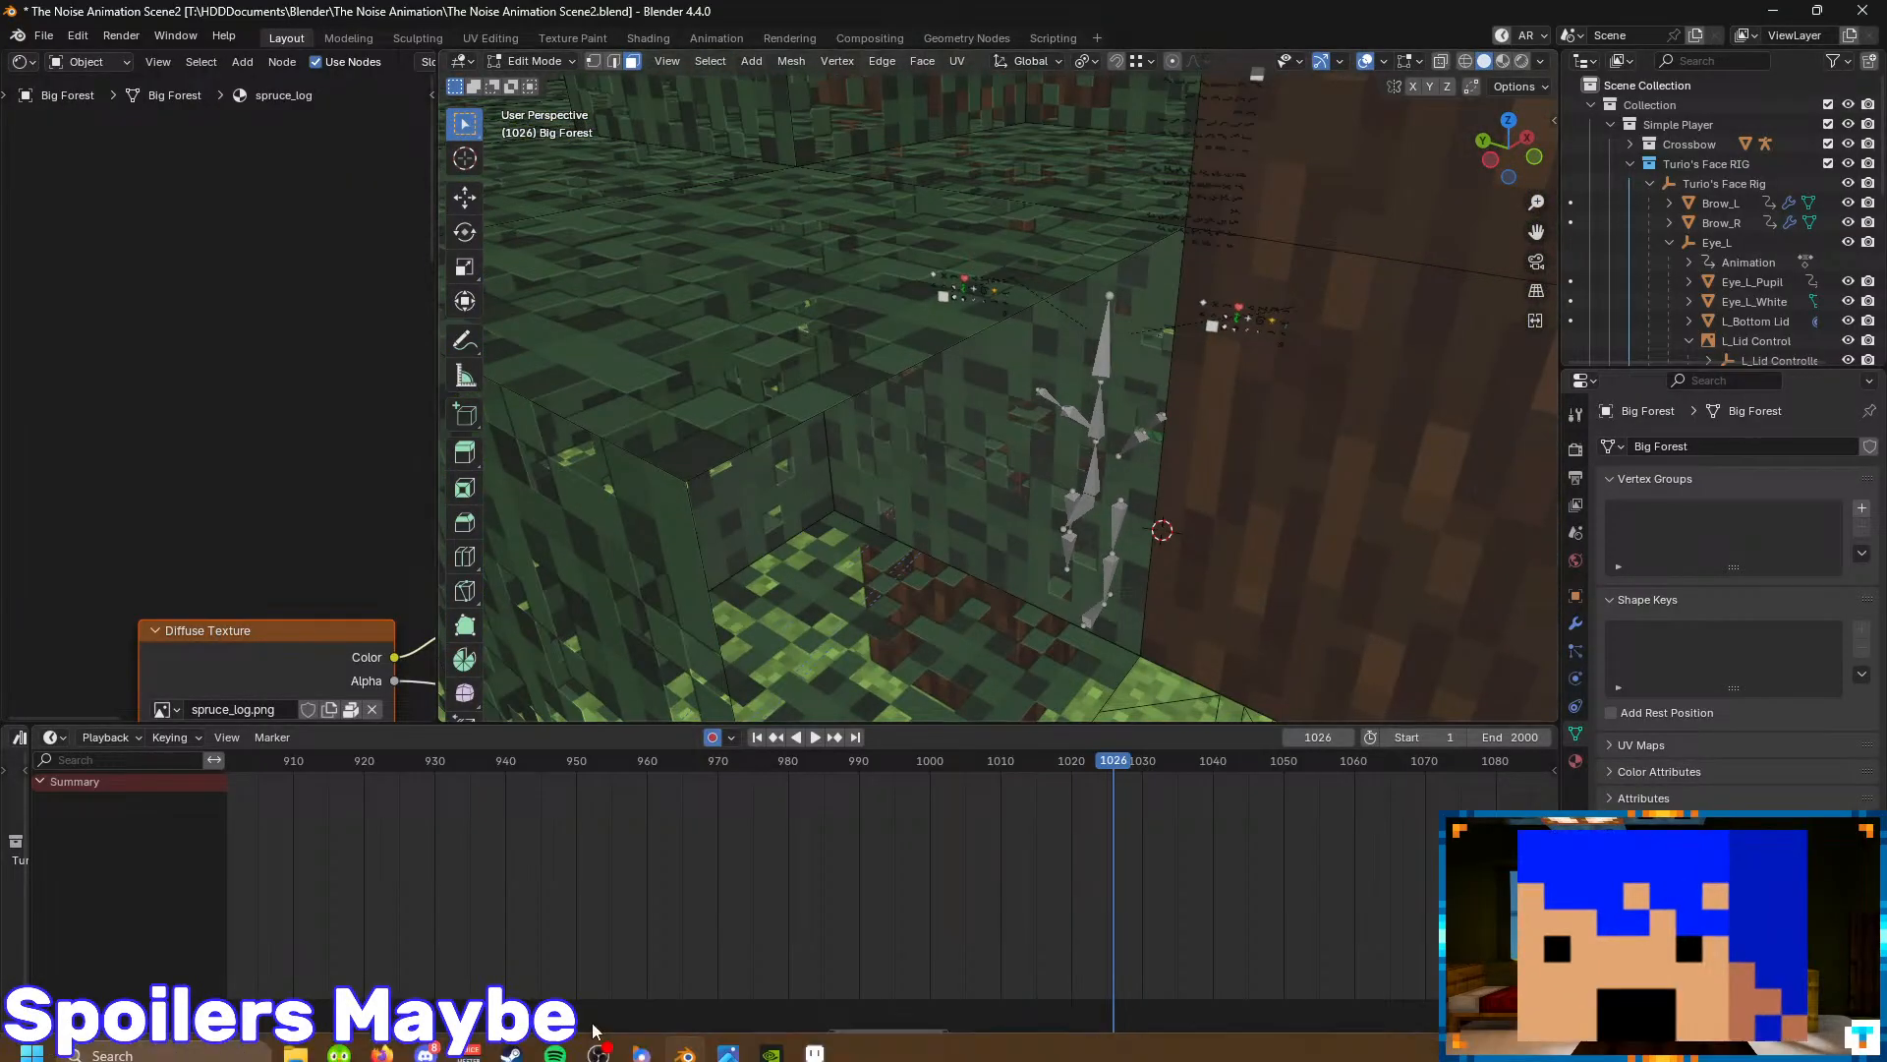
left_click(1174, 1040)
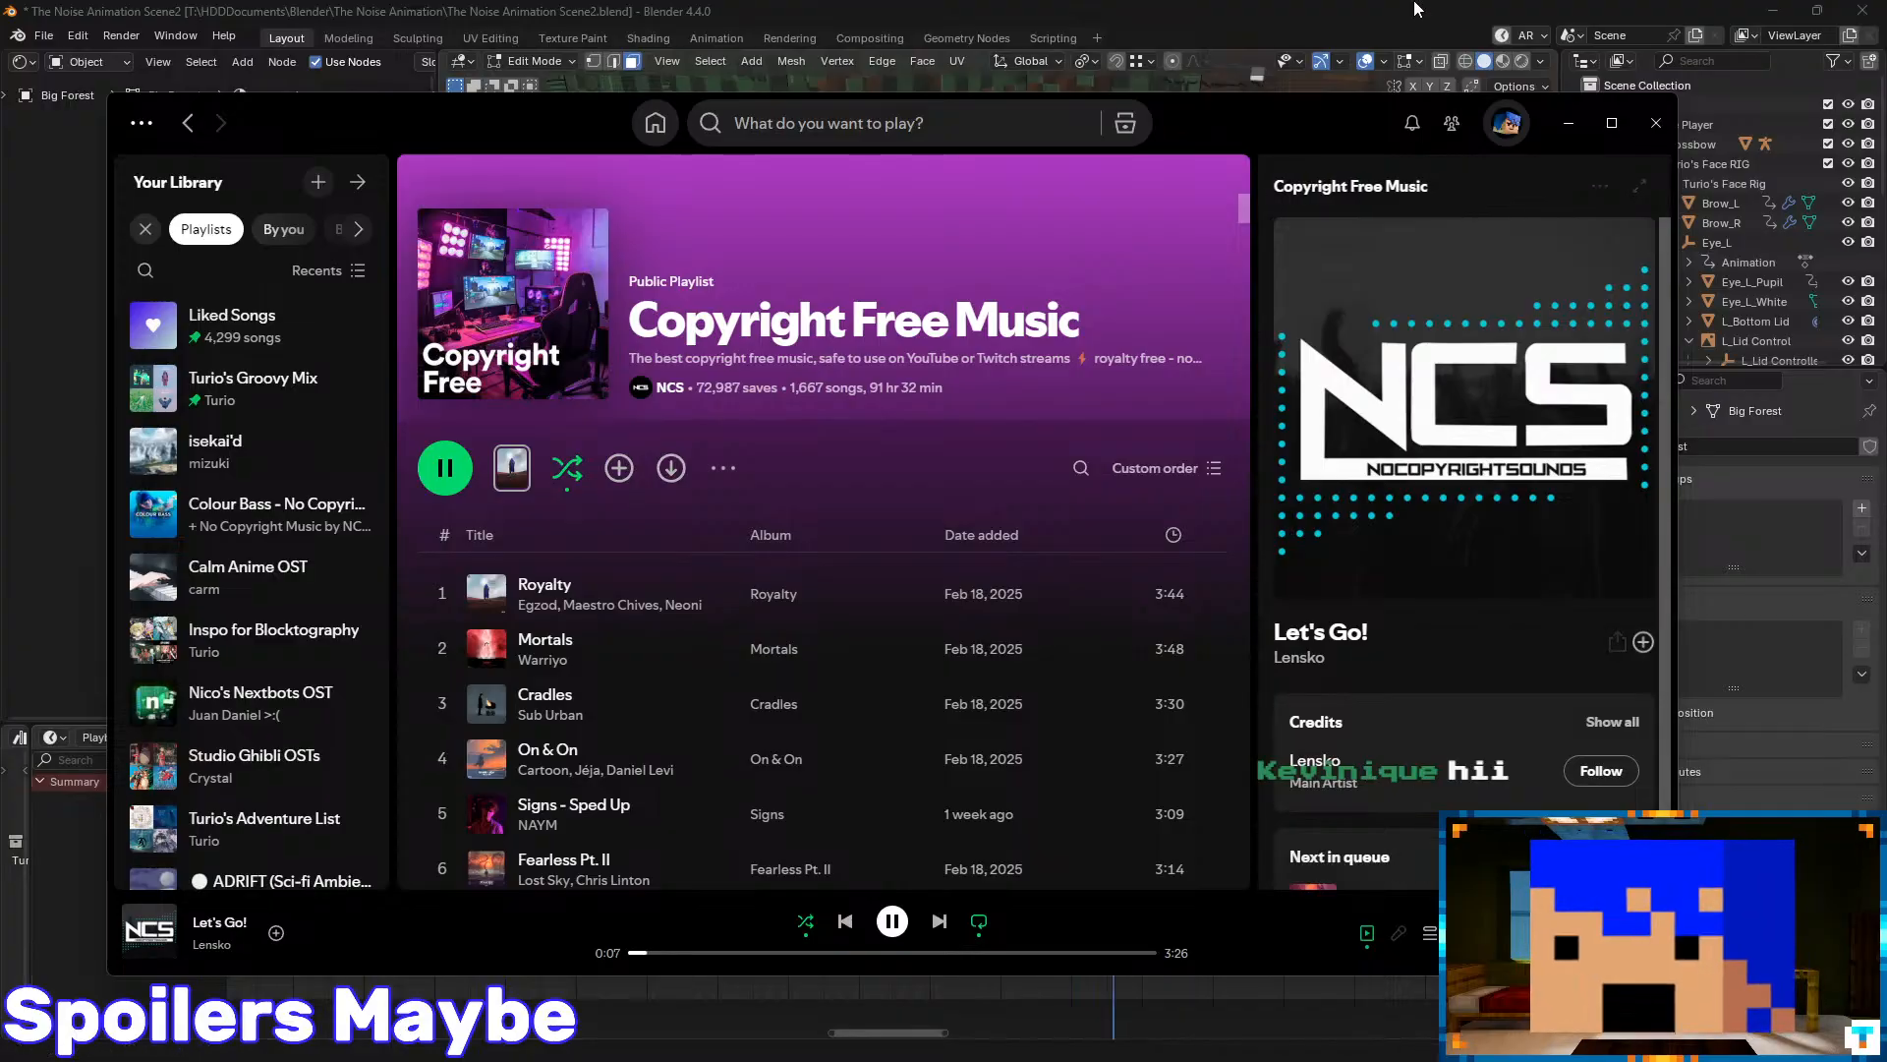
key("alt+Tab")
- Return to the camera view in Object Mode, compare rendered with material preview shading, end on material preview and save the file
key("KP_0")
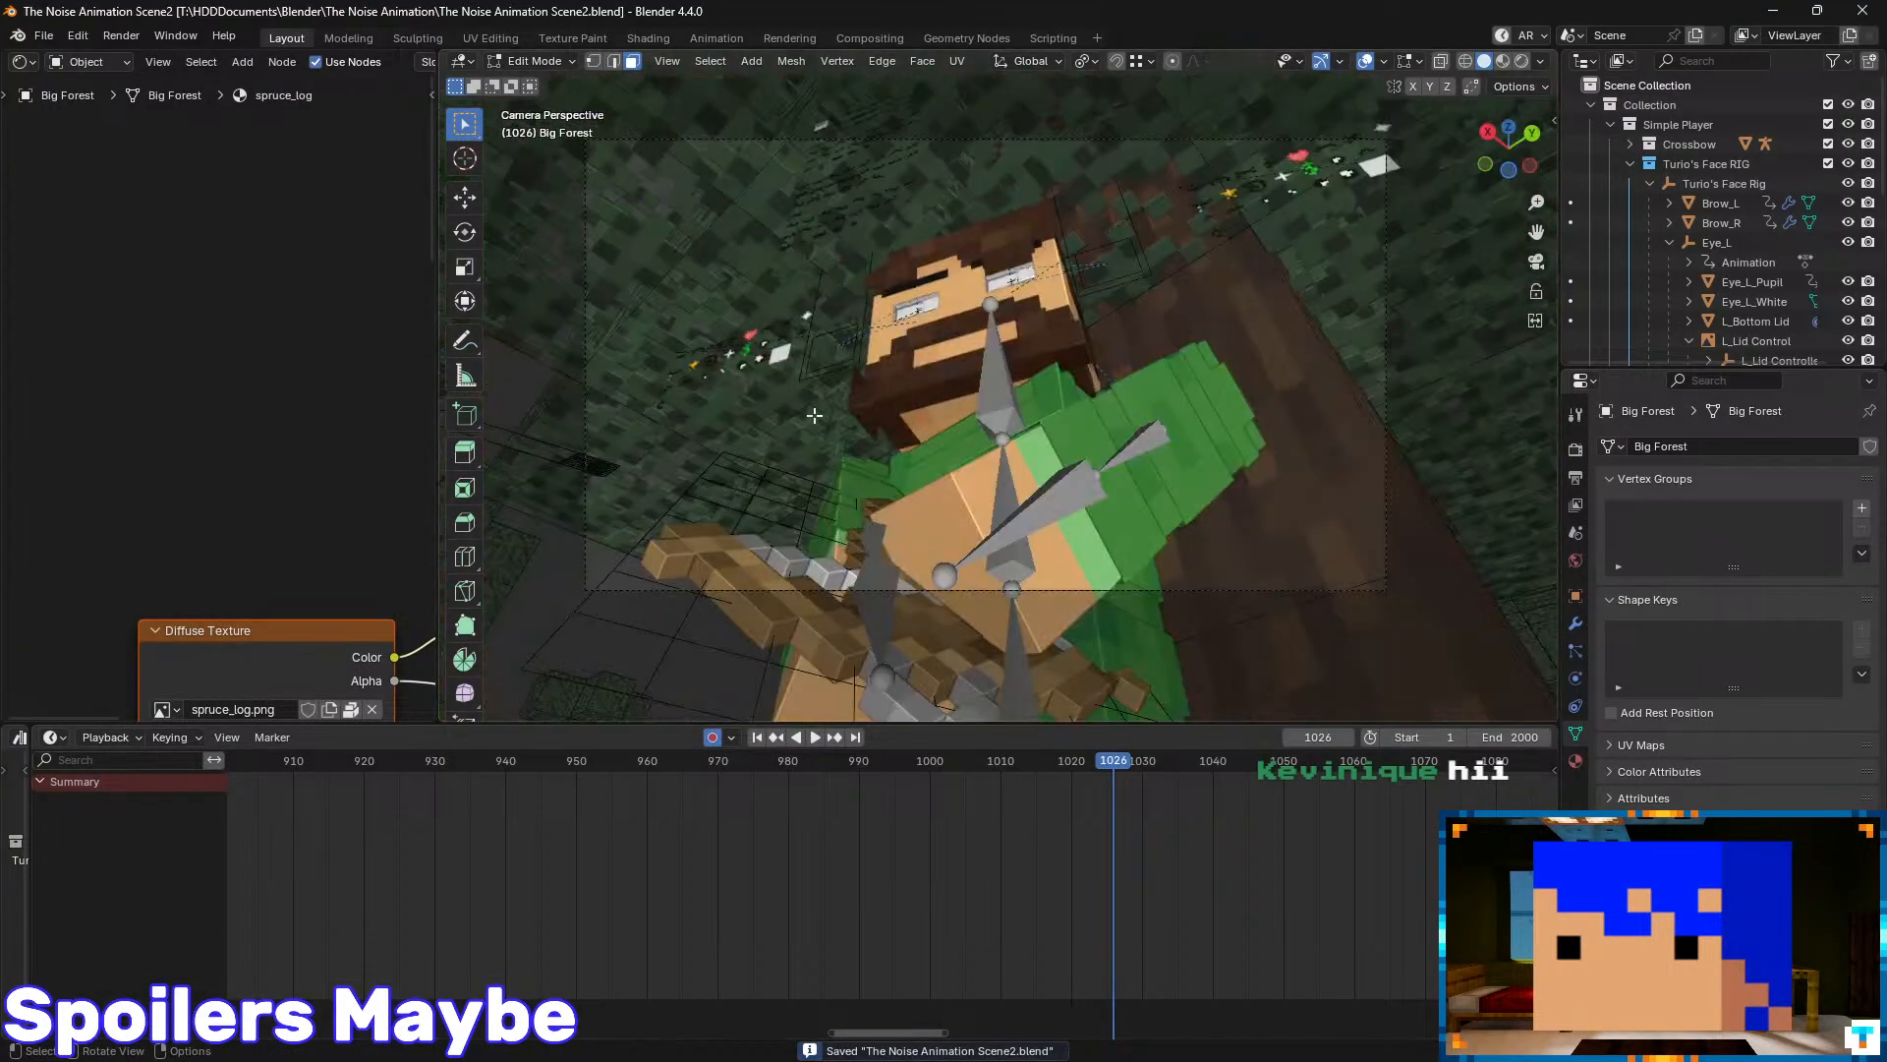
left_click(1522, 61)
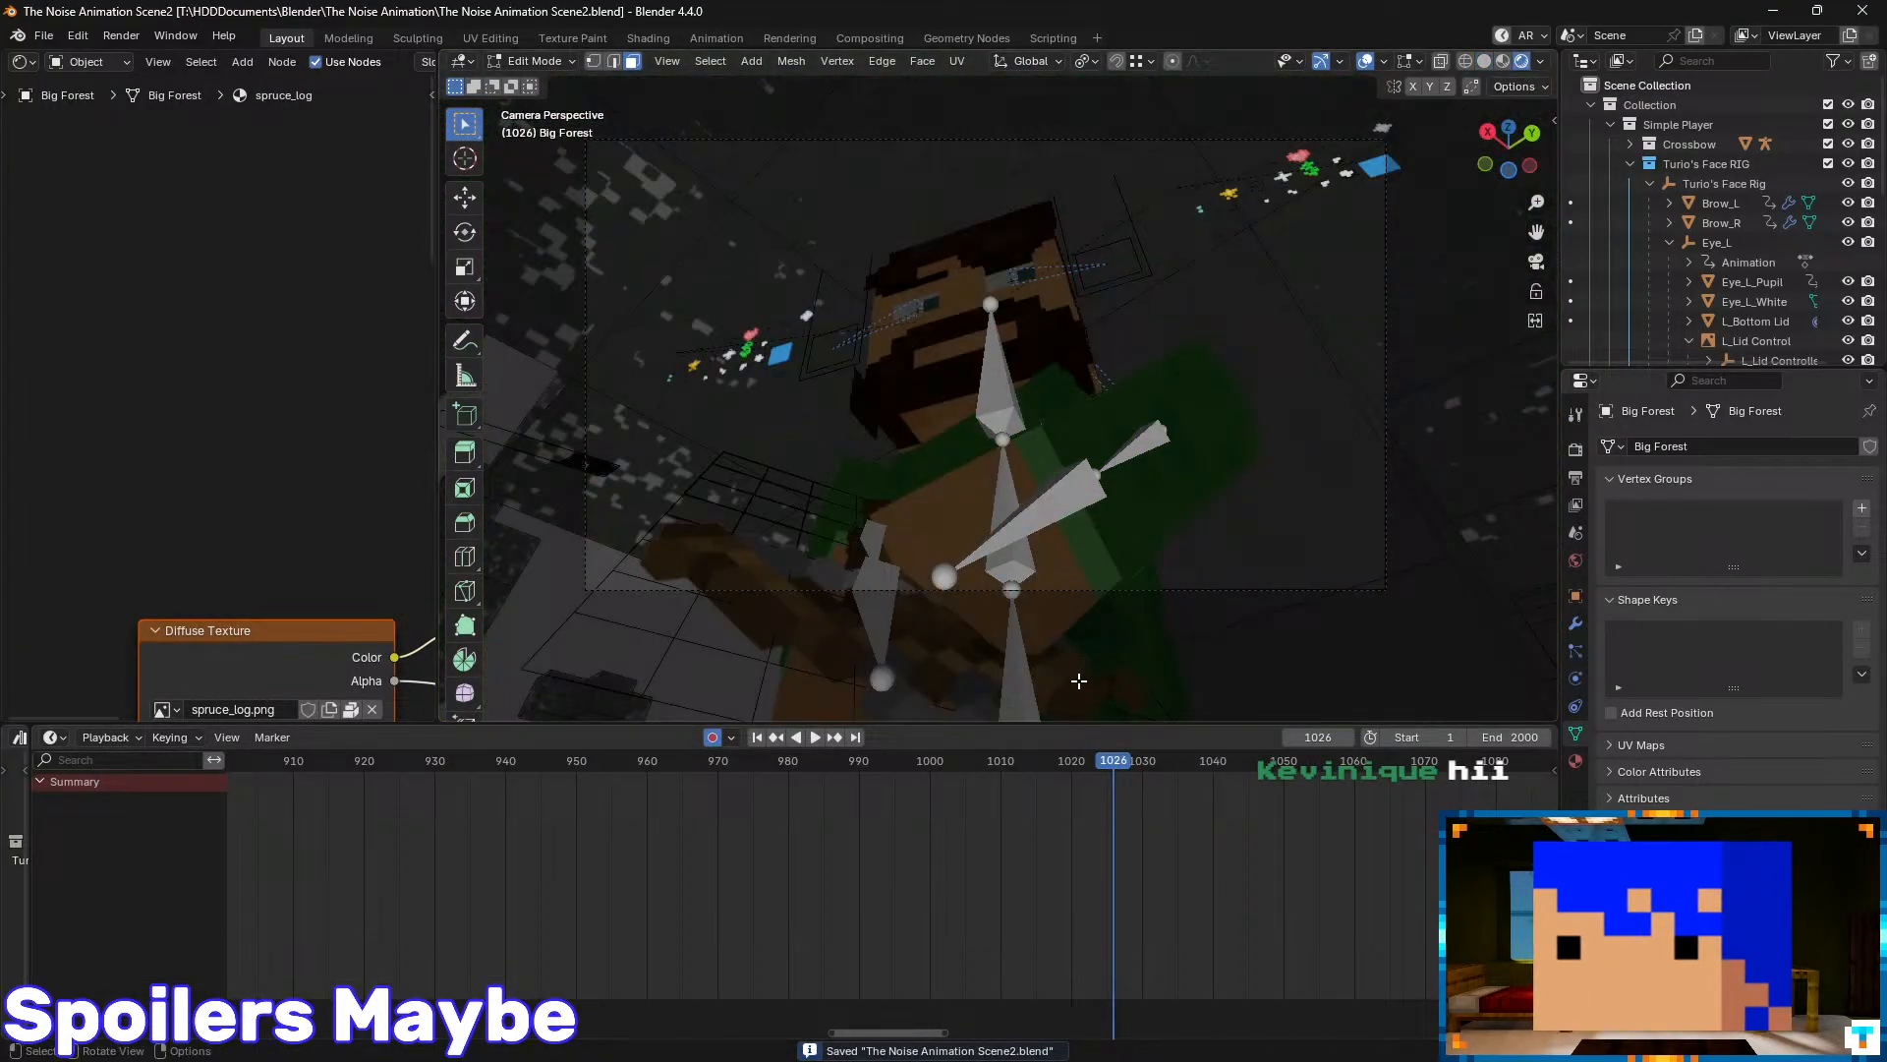
key("Tab")
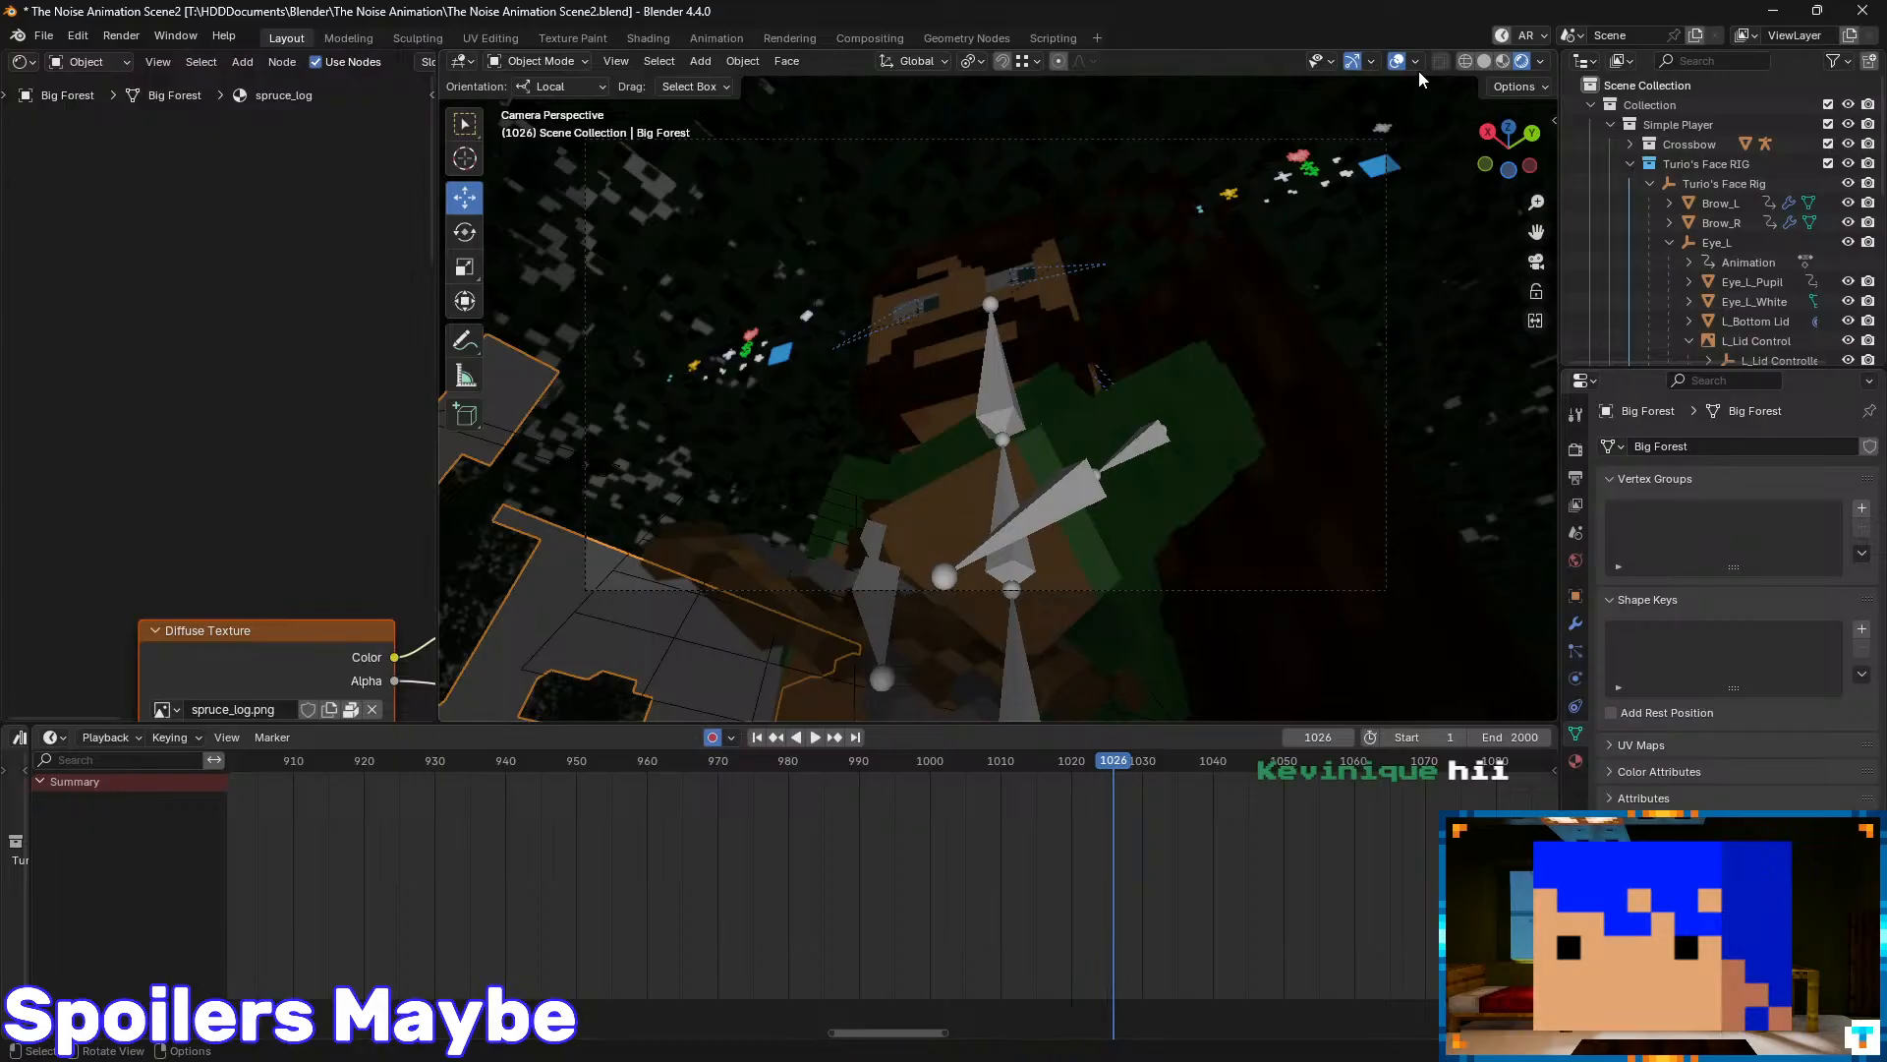
left_click(1503, 60)
key("ctrl+s")
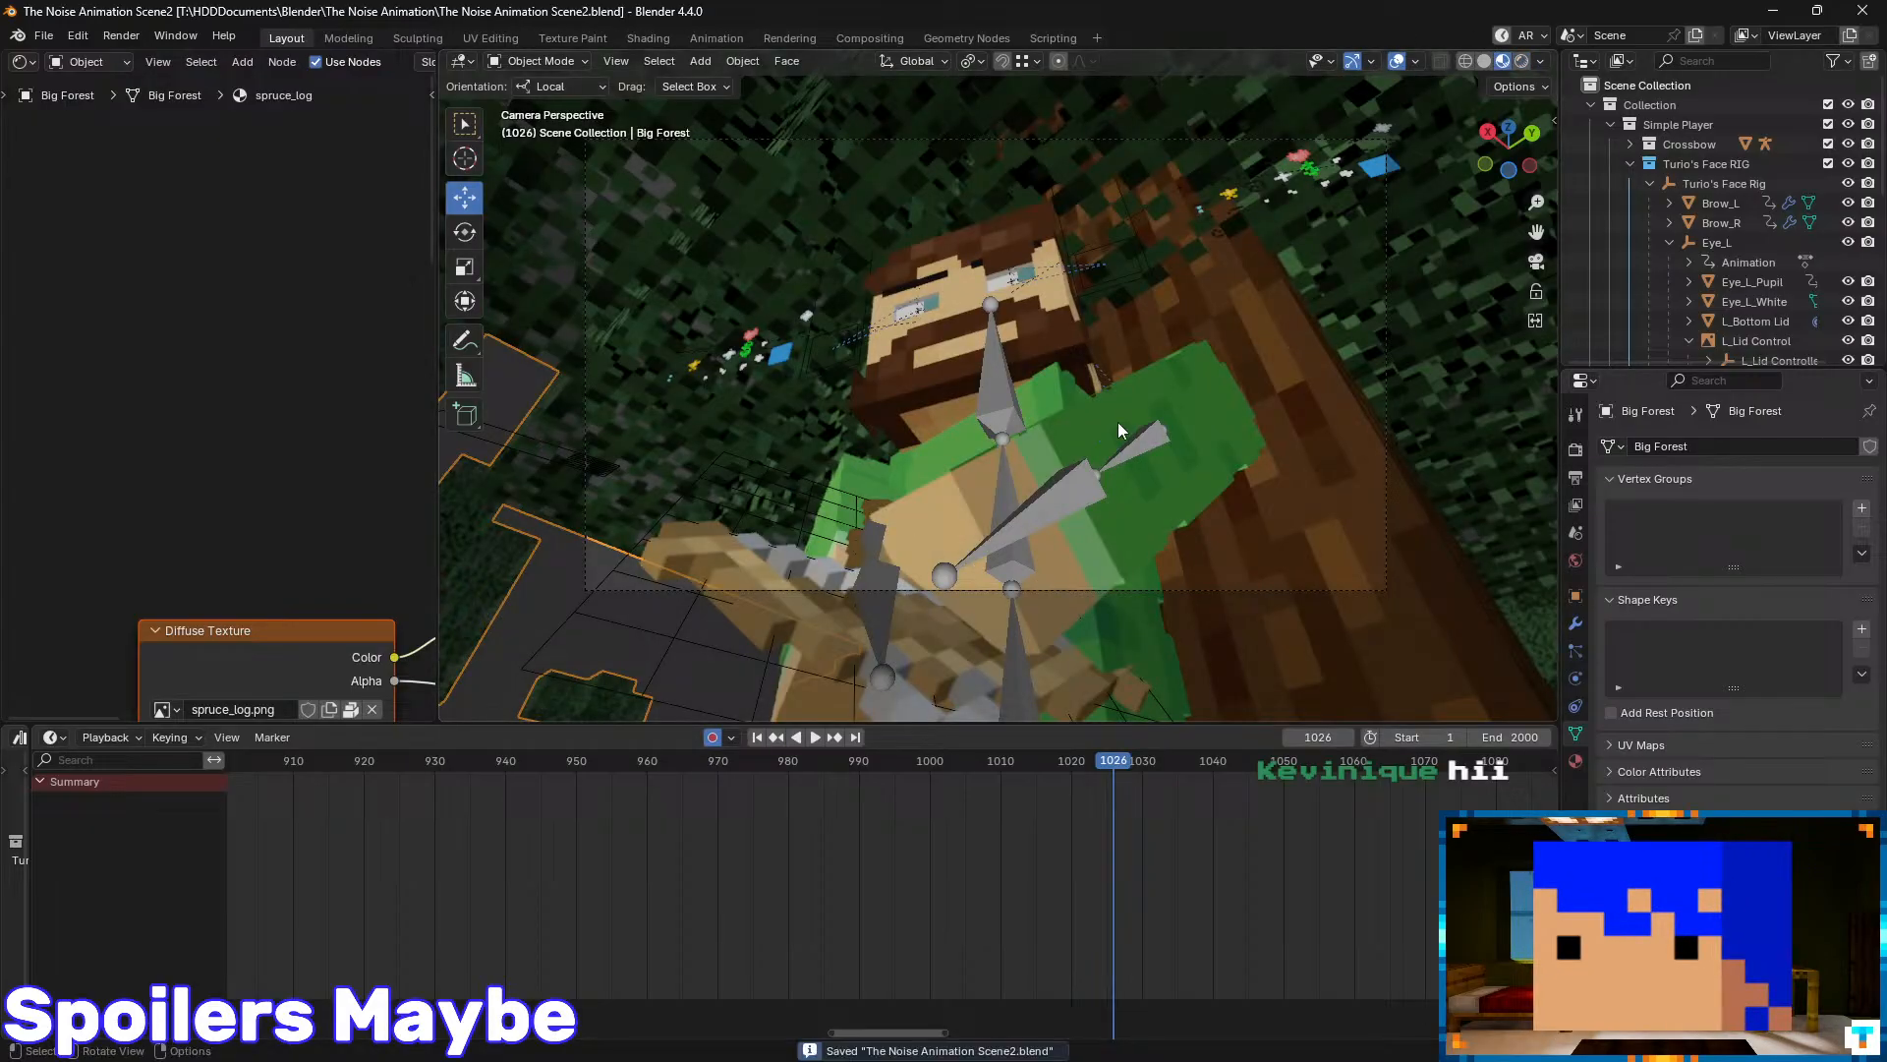
left_click(1522, 60)
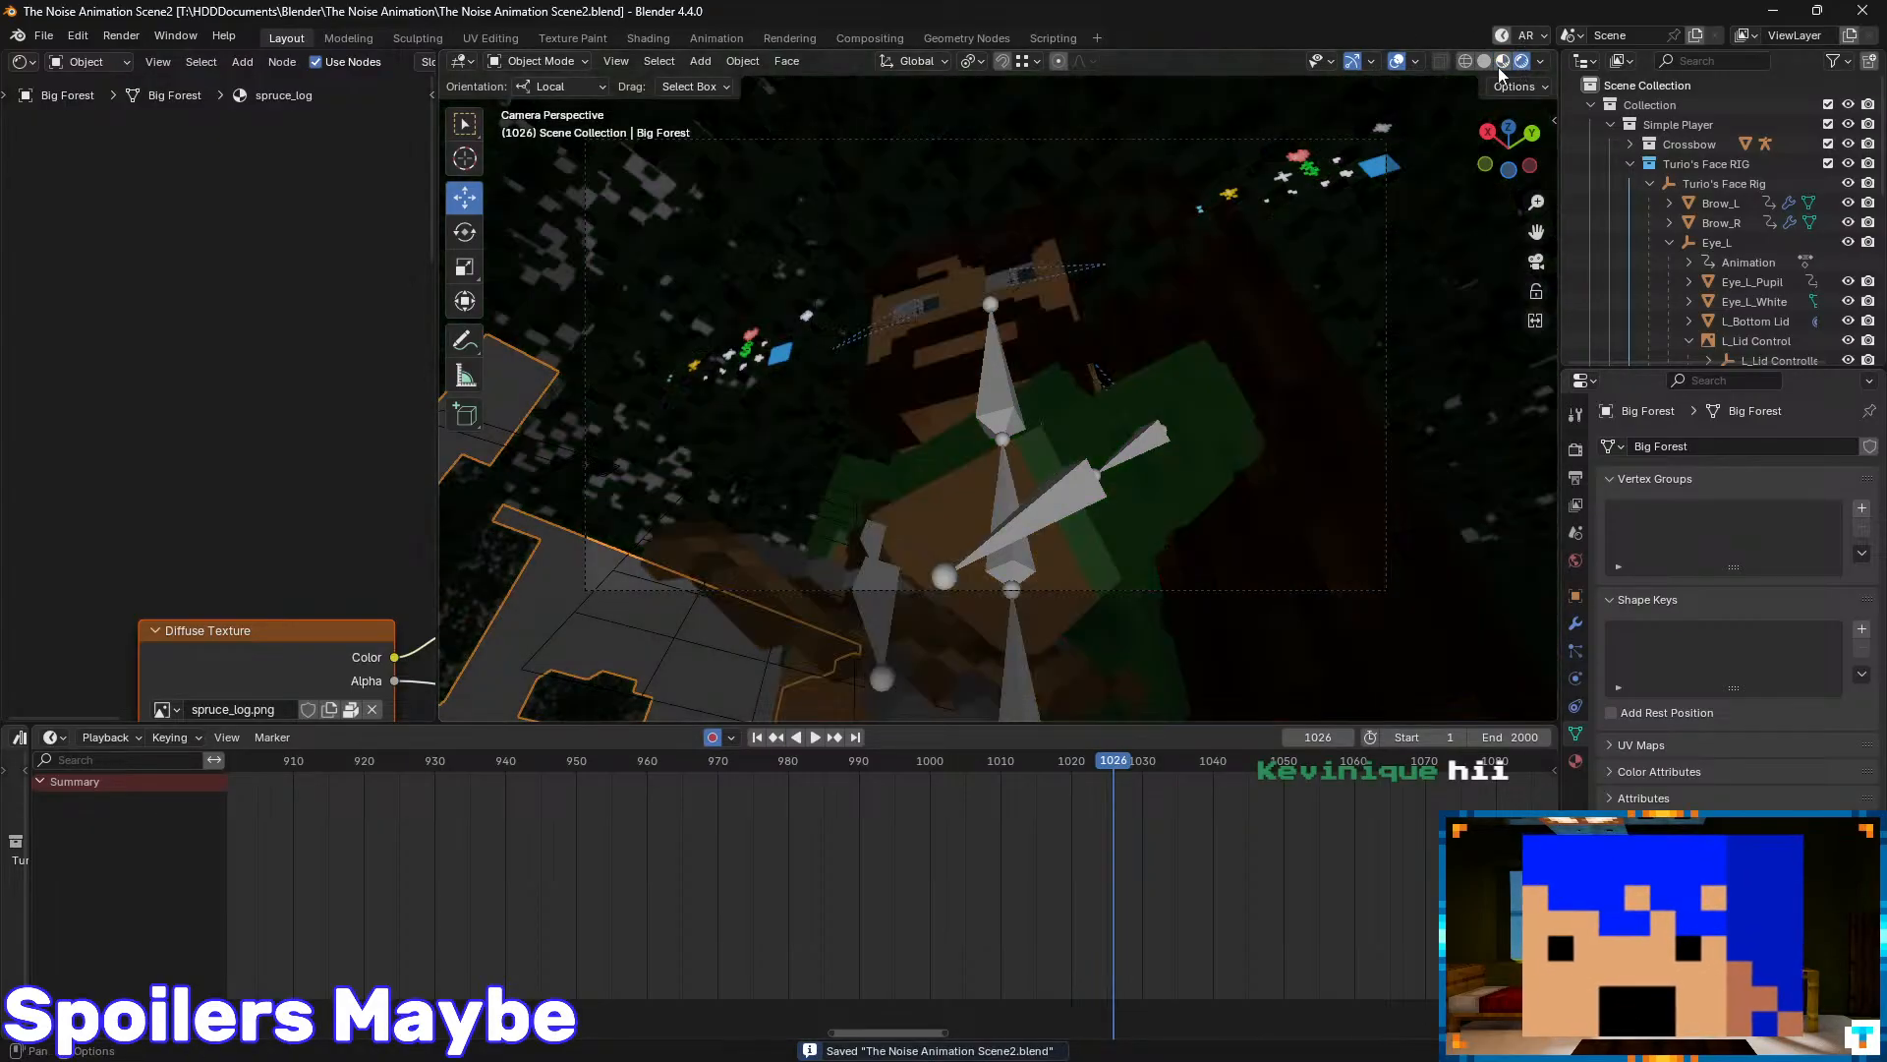
left_click(1503, 62)
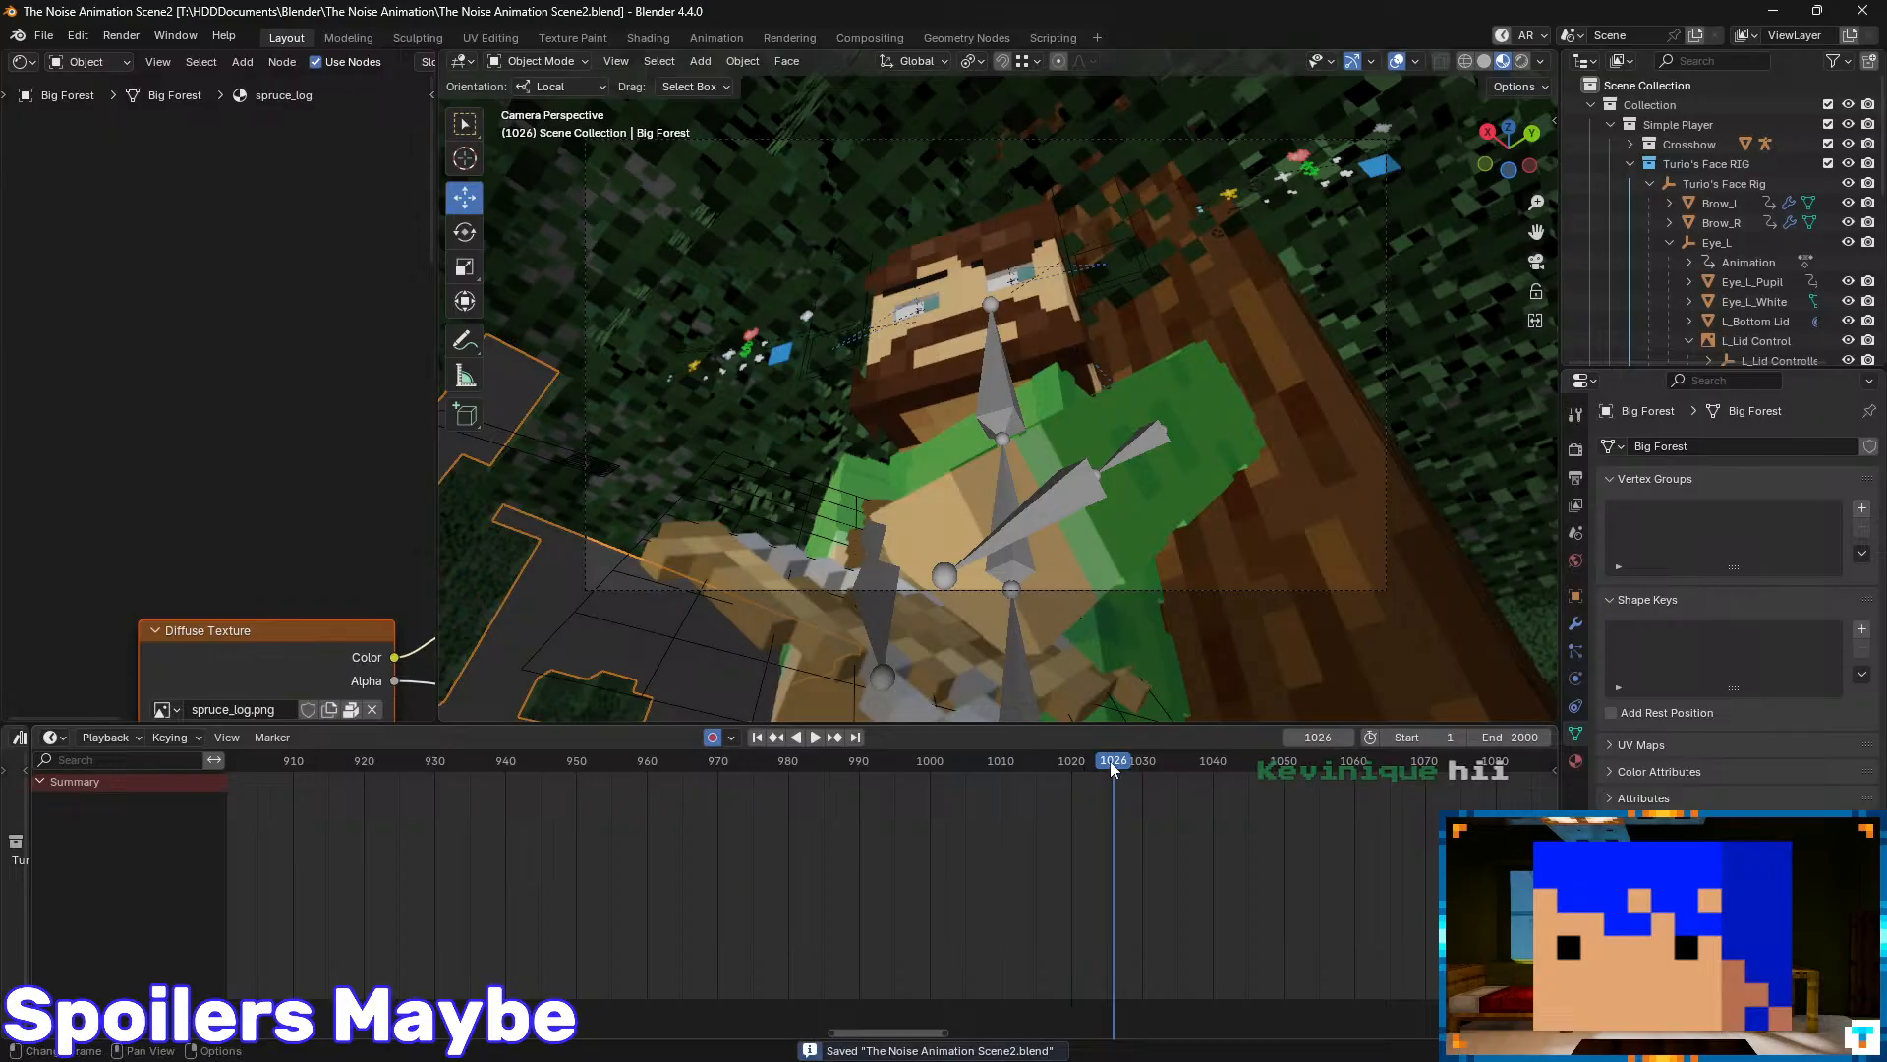
- Scrub the timeline back to the close-up of the stick on the grass at frame 744
left_click_drag(865, 798, 634, 829)
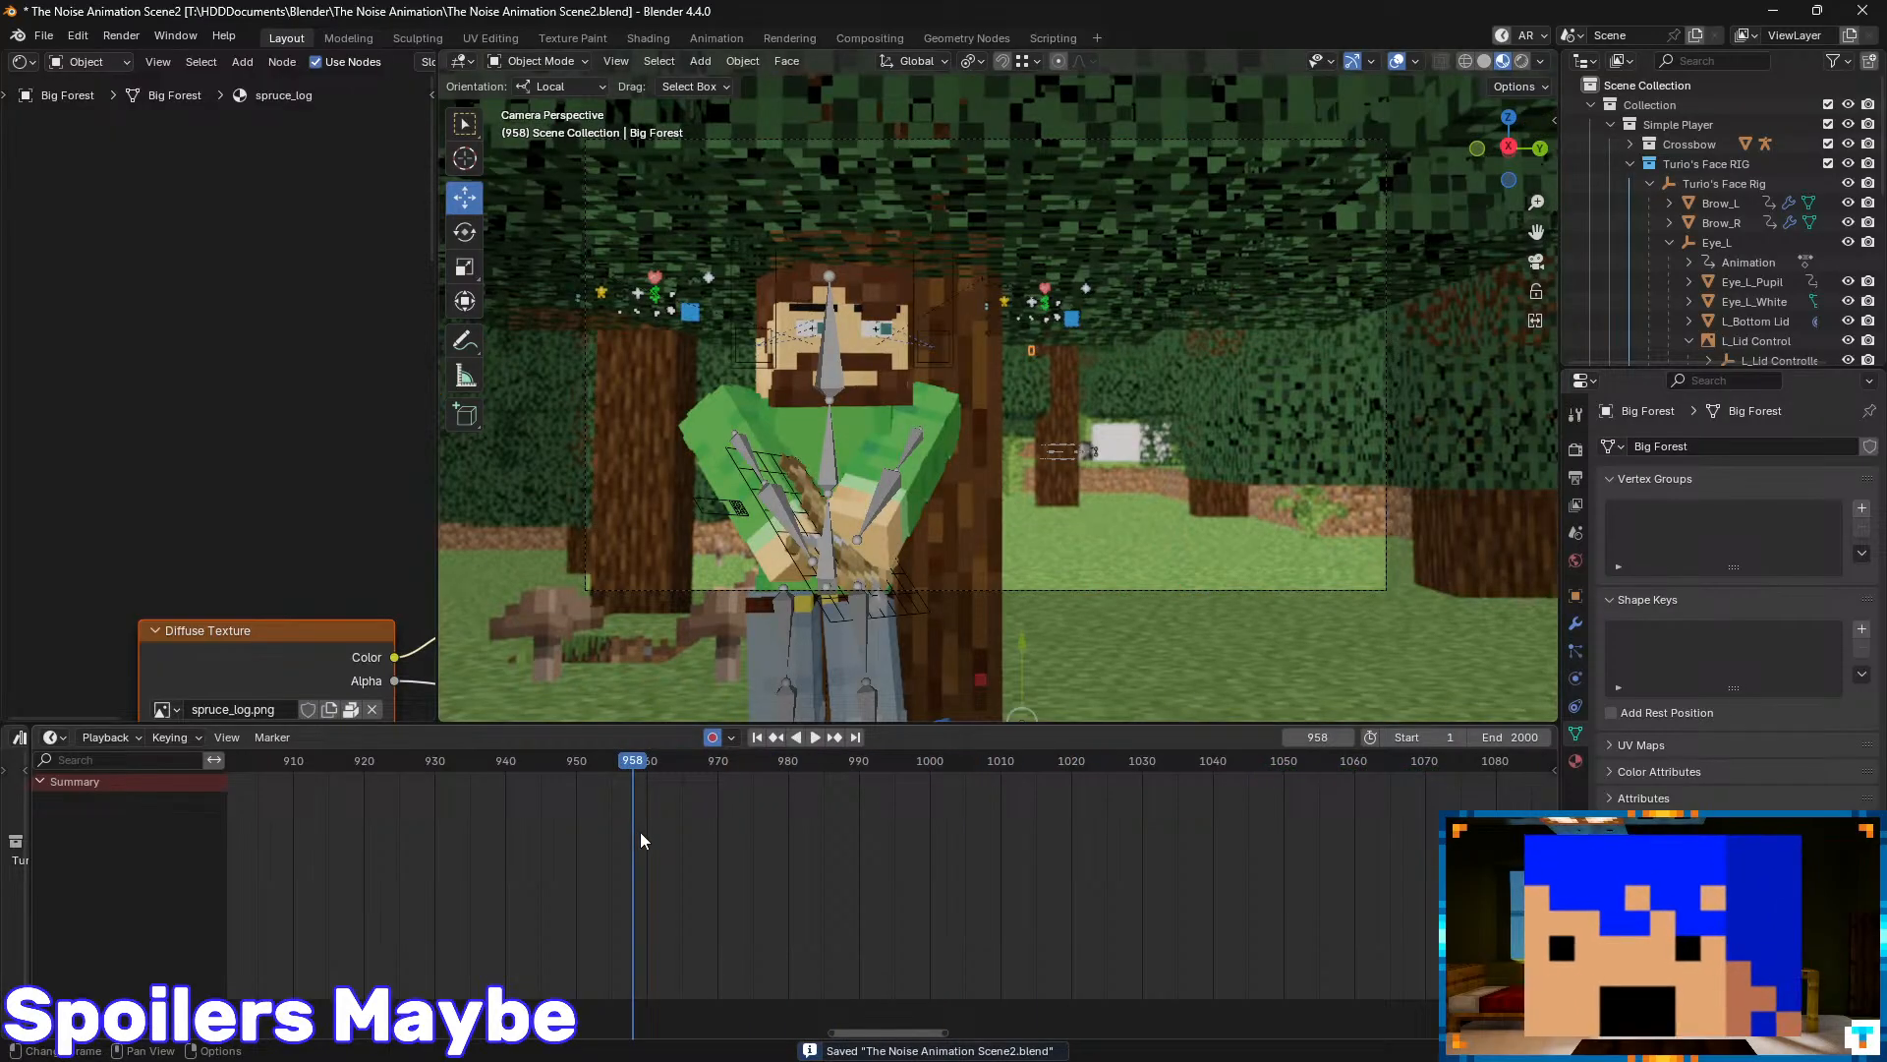
middle_click_drag(634, 833, 1214, 845)
left_click_drag(1261, 758, 506, 776)
middle_click_drag(539, 796, 1241, 780)
left_click_drag(1240, 780, 456, 763)
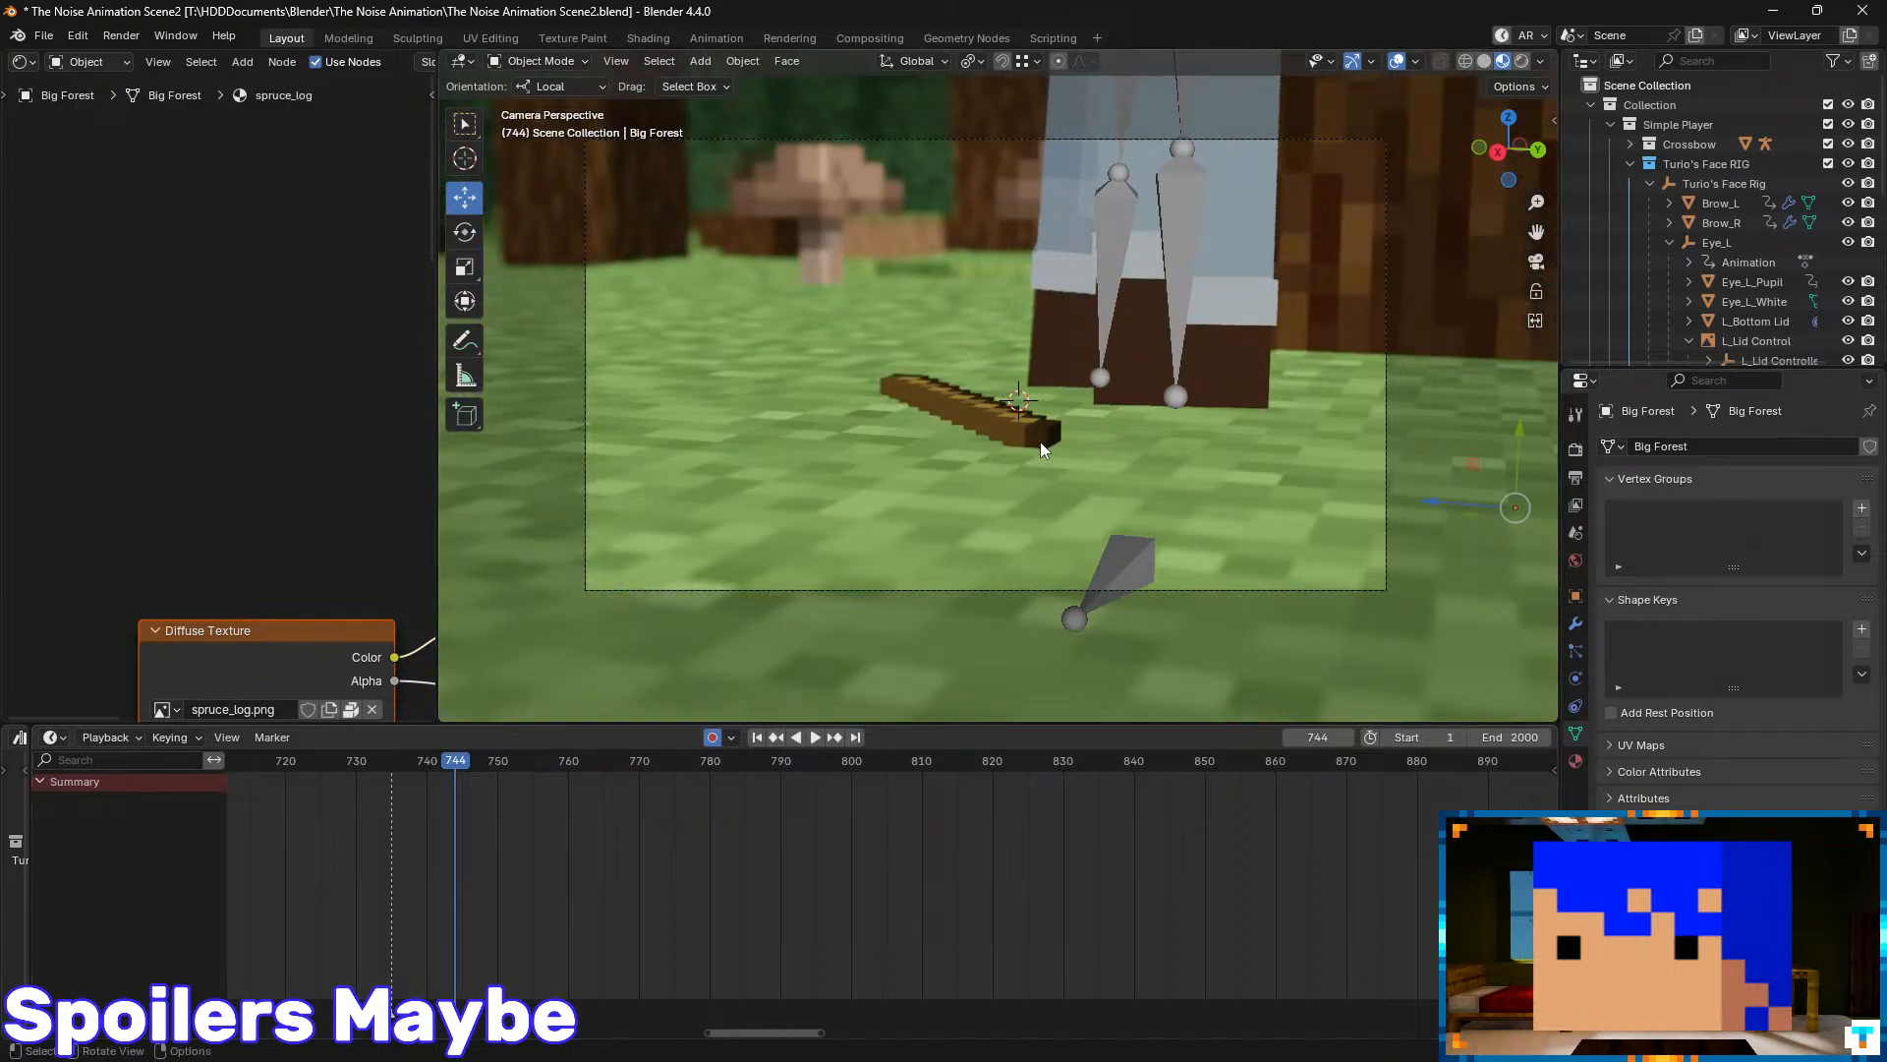
- Hide the viewport overlays and gizmos for a clean view of the stick close-up, and save the file
scroll(1039, 441, "up", 2)
left_click(1397, 65)
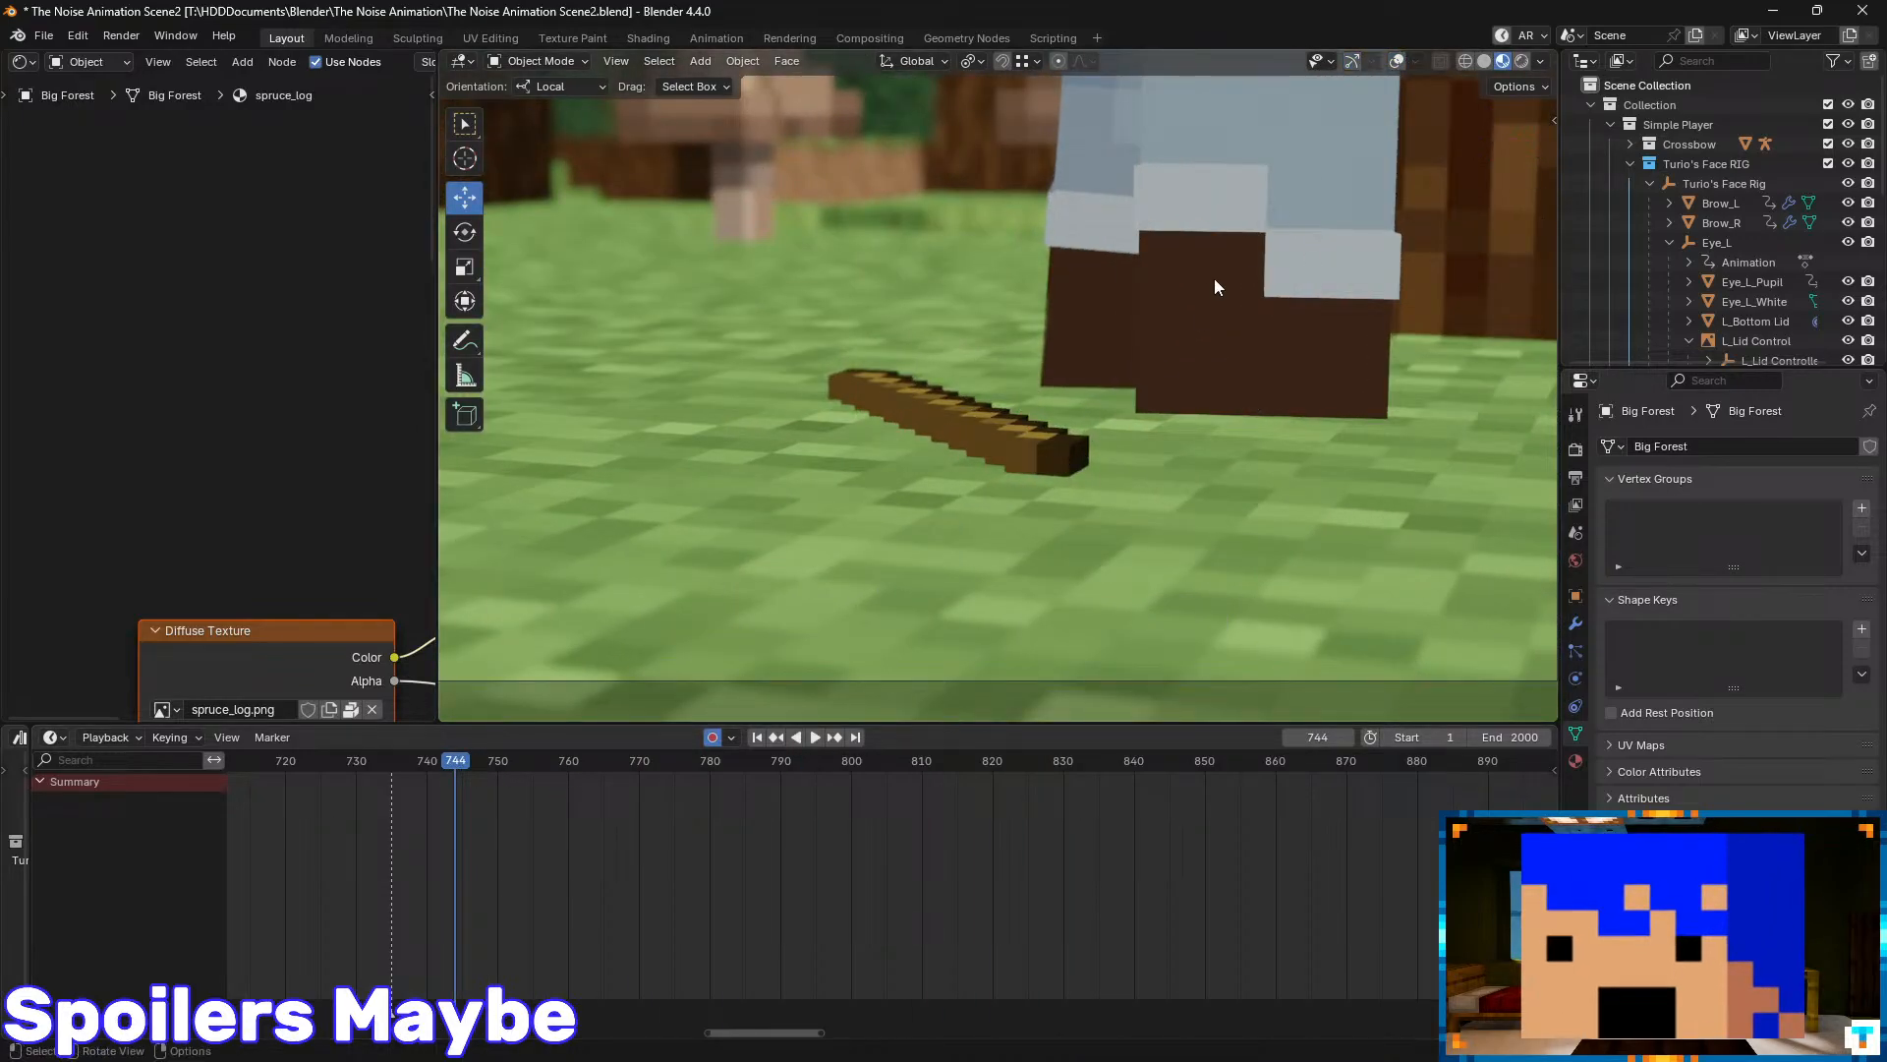
key("ctrl+s")
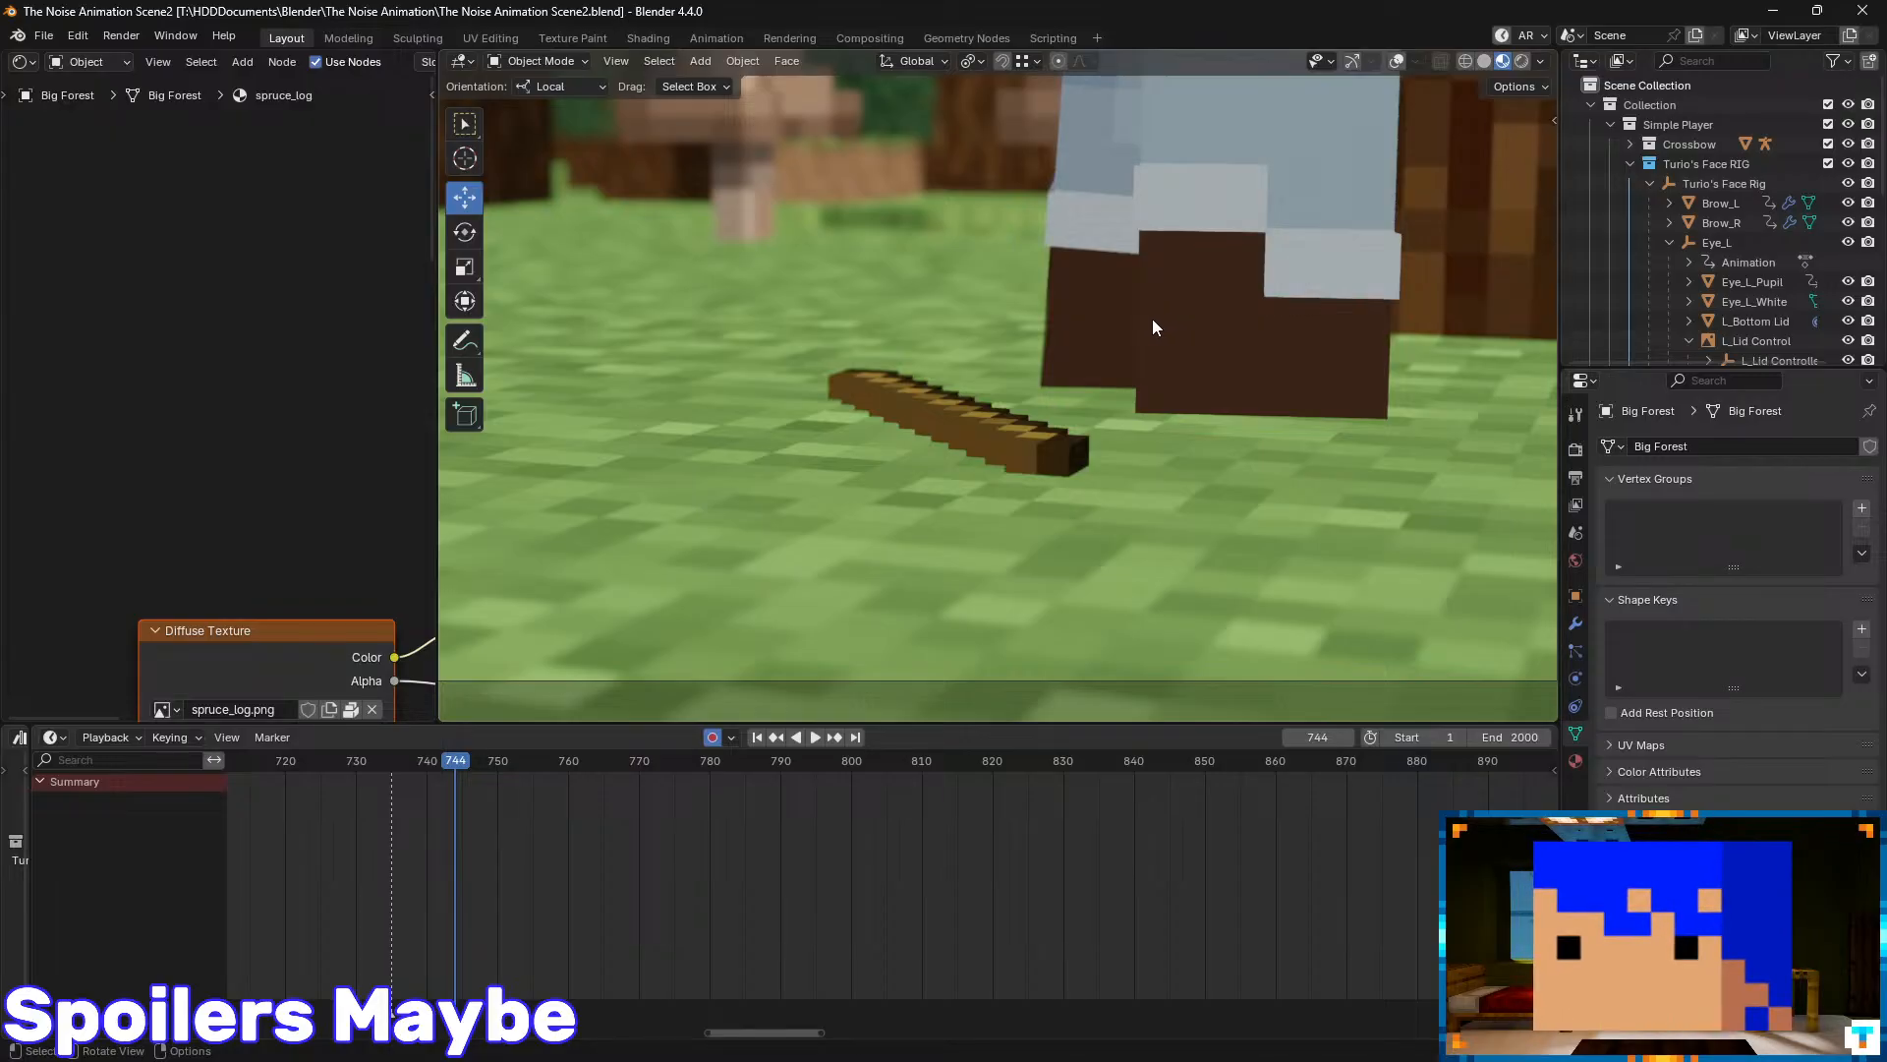
key("ctrl+s")
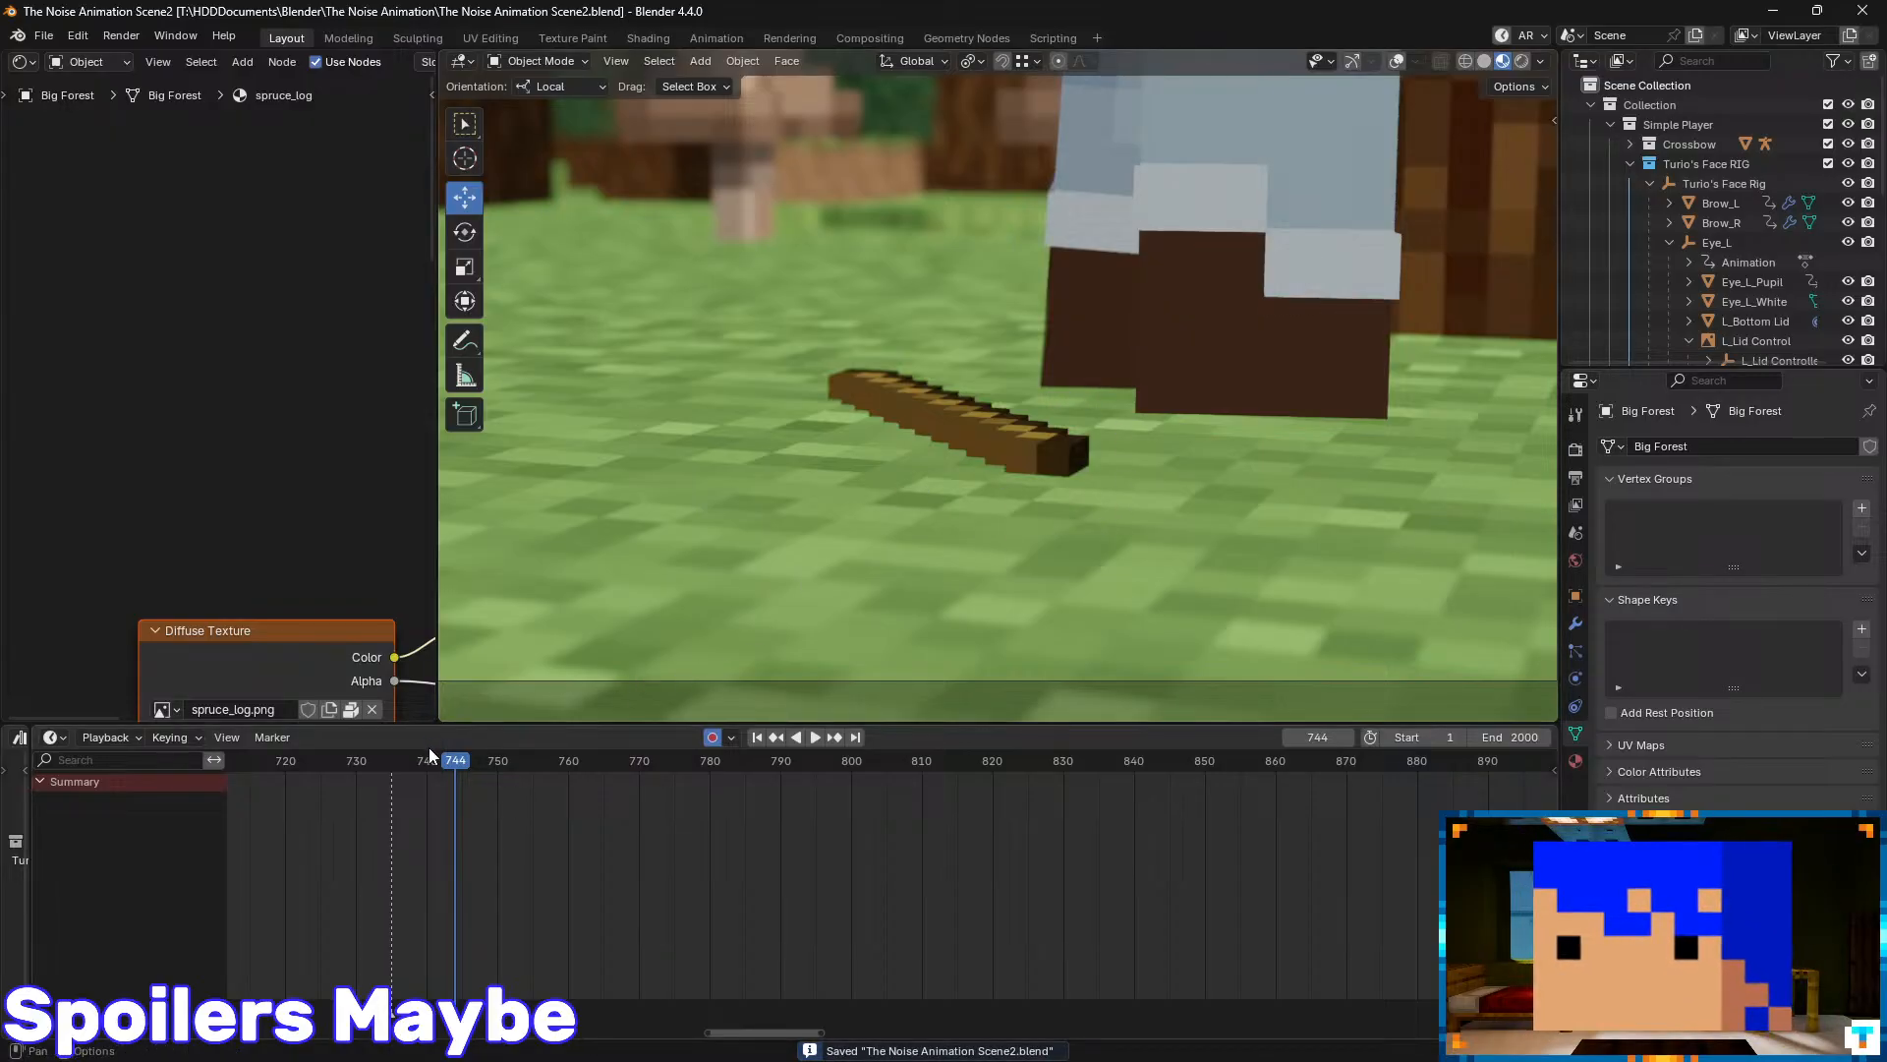
- Play back the animation repeatedly from the stick close-up at about frame 735 through to the crossed-arms shot to review it
left_click(397, 764)
key("space")
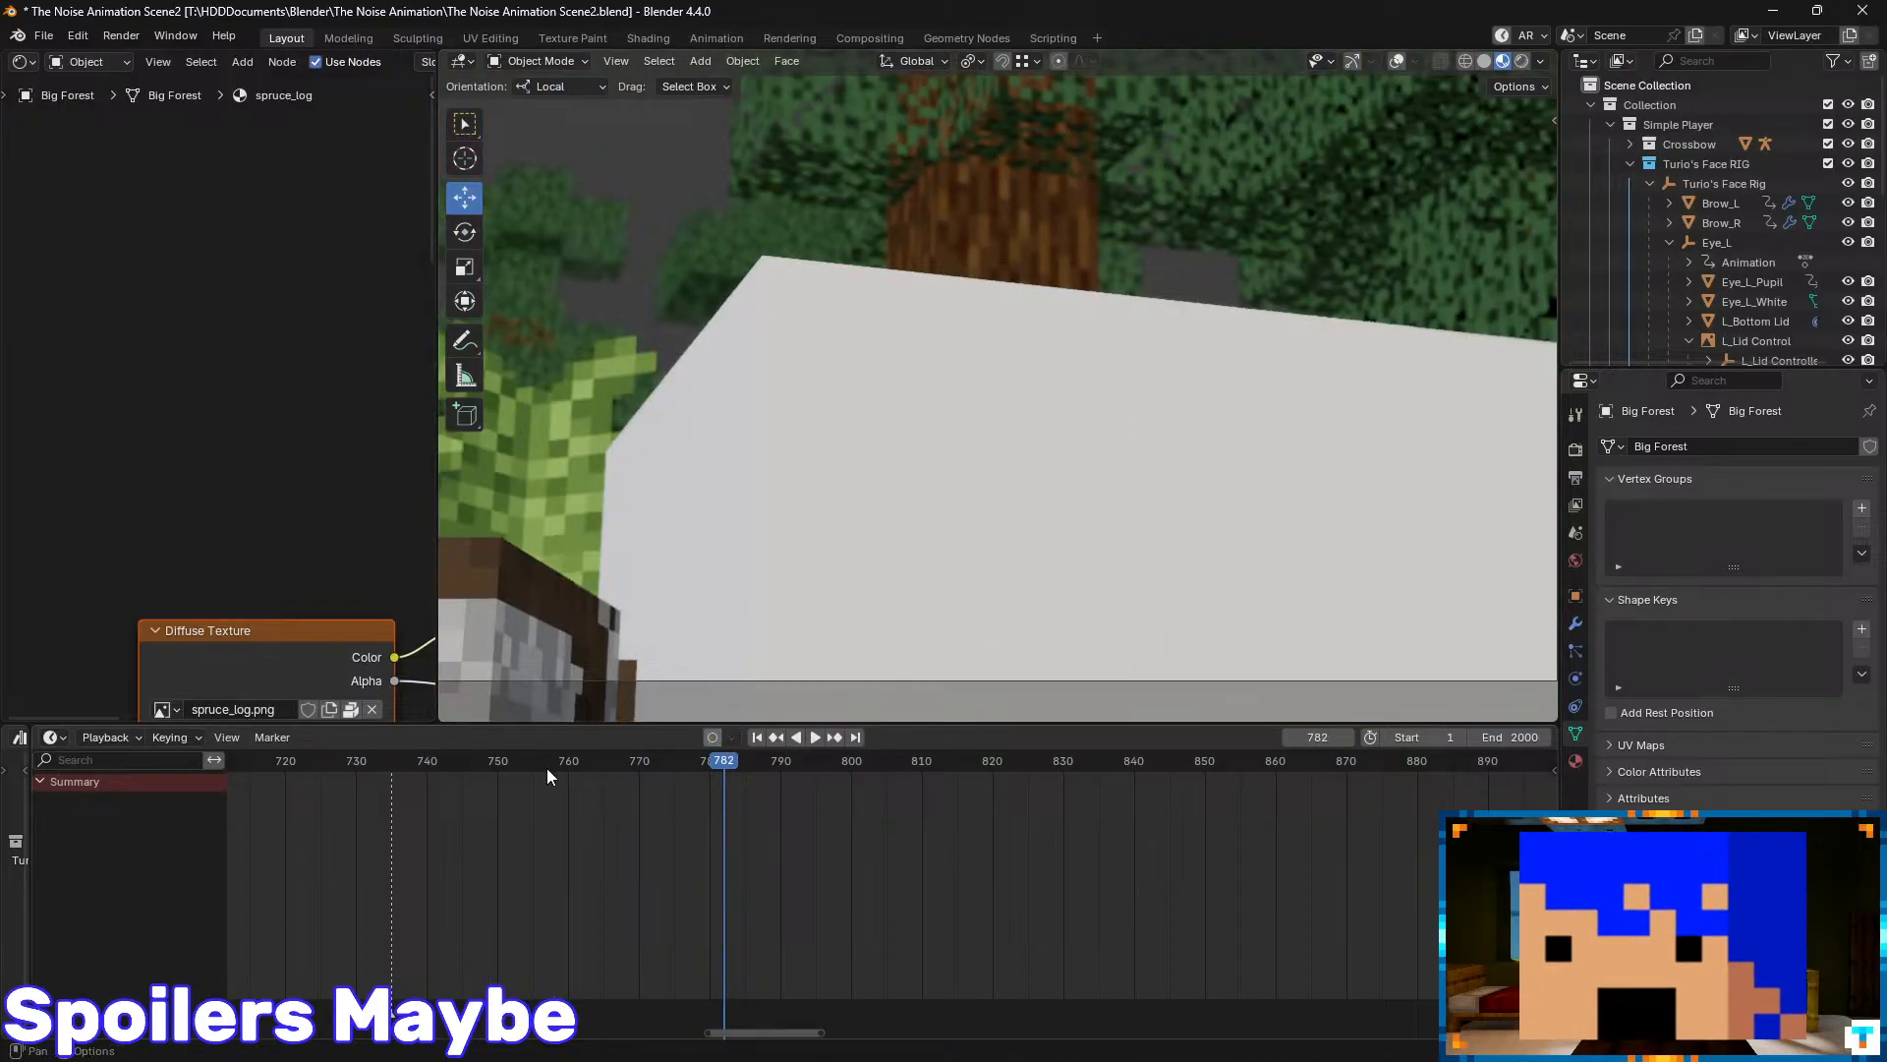
left_click_drag(708, 757, 419, 765)
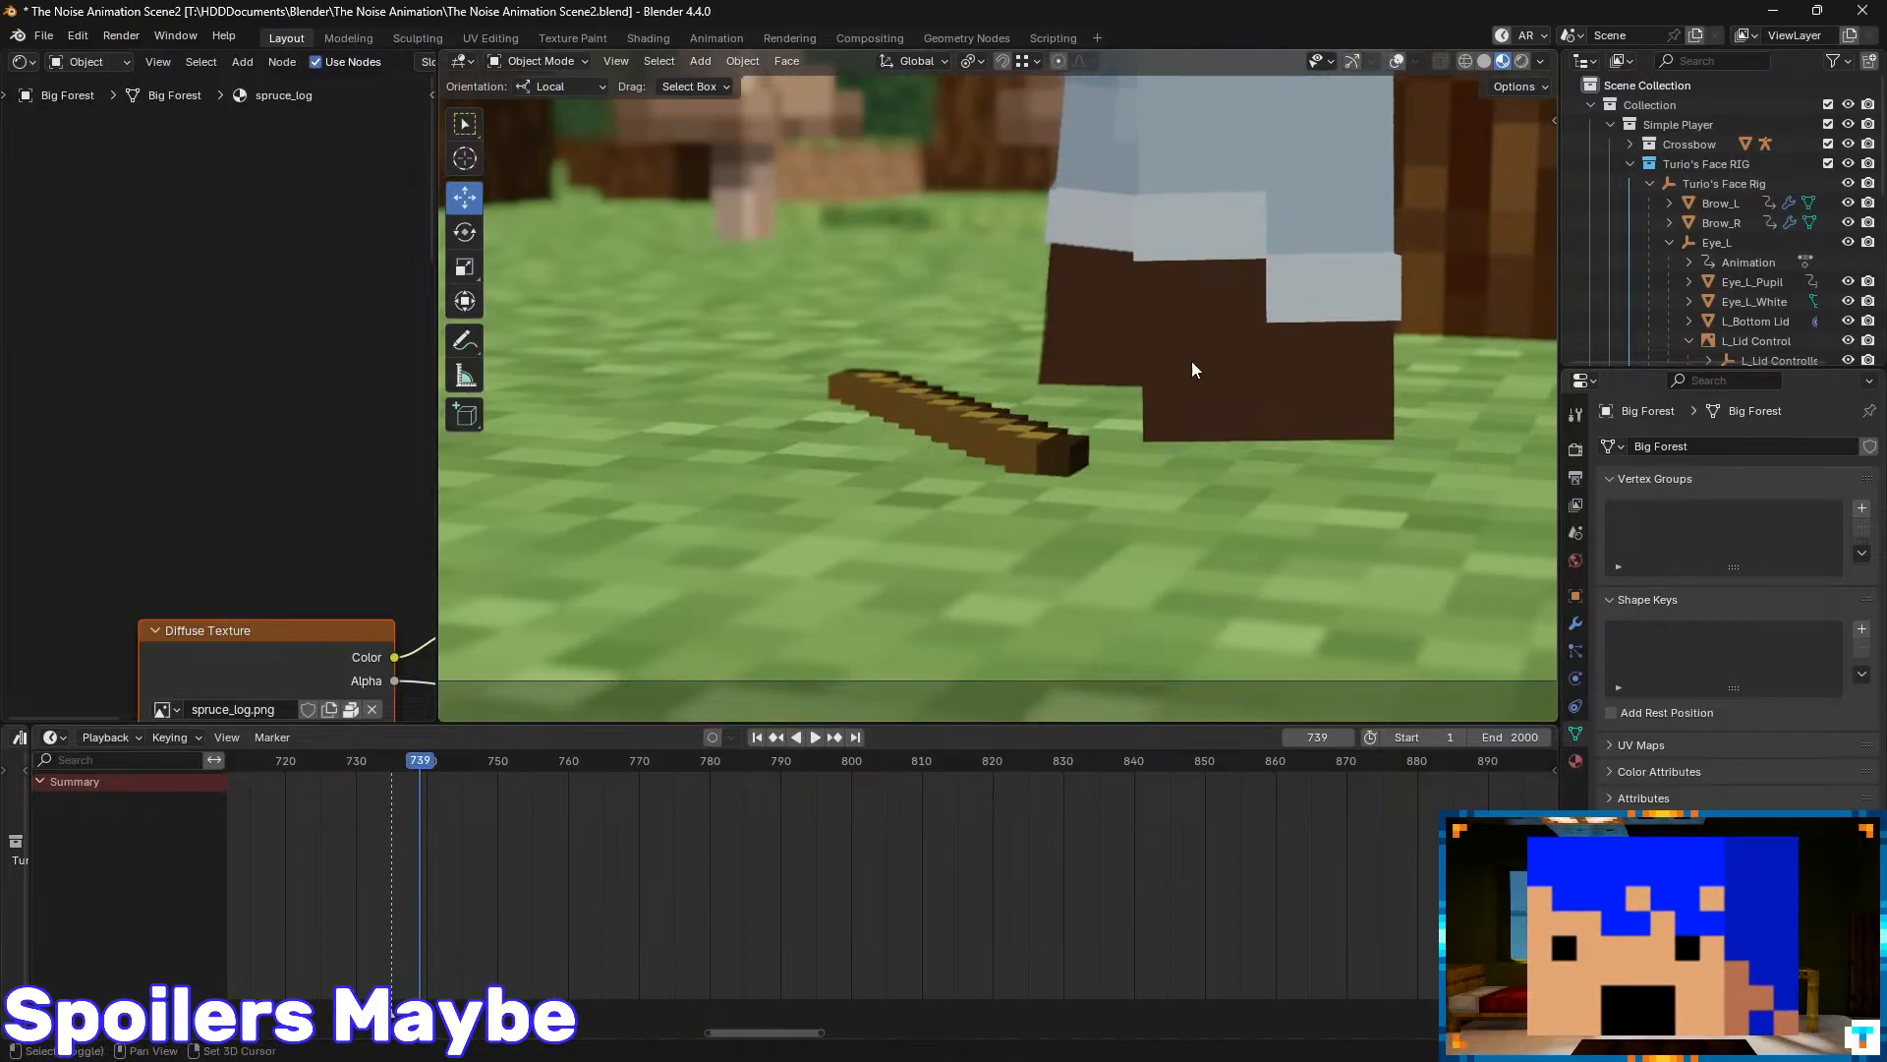
key("space")
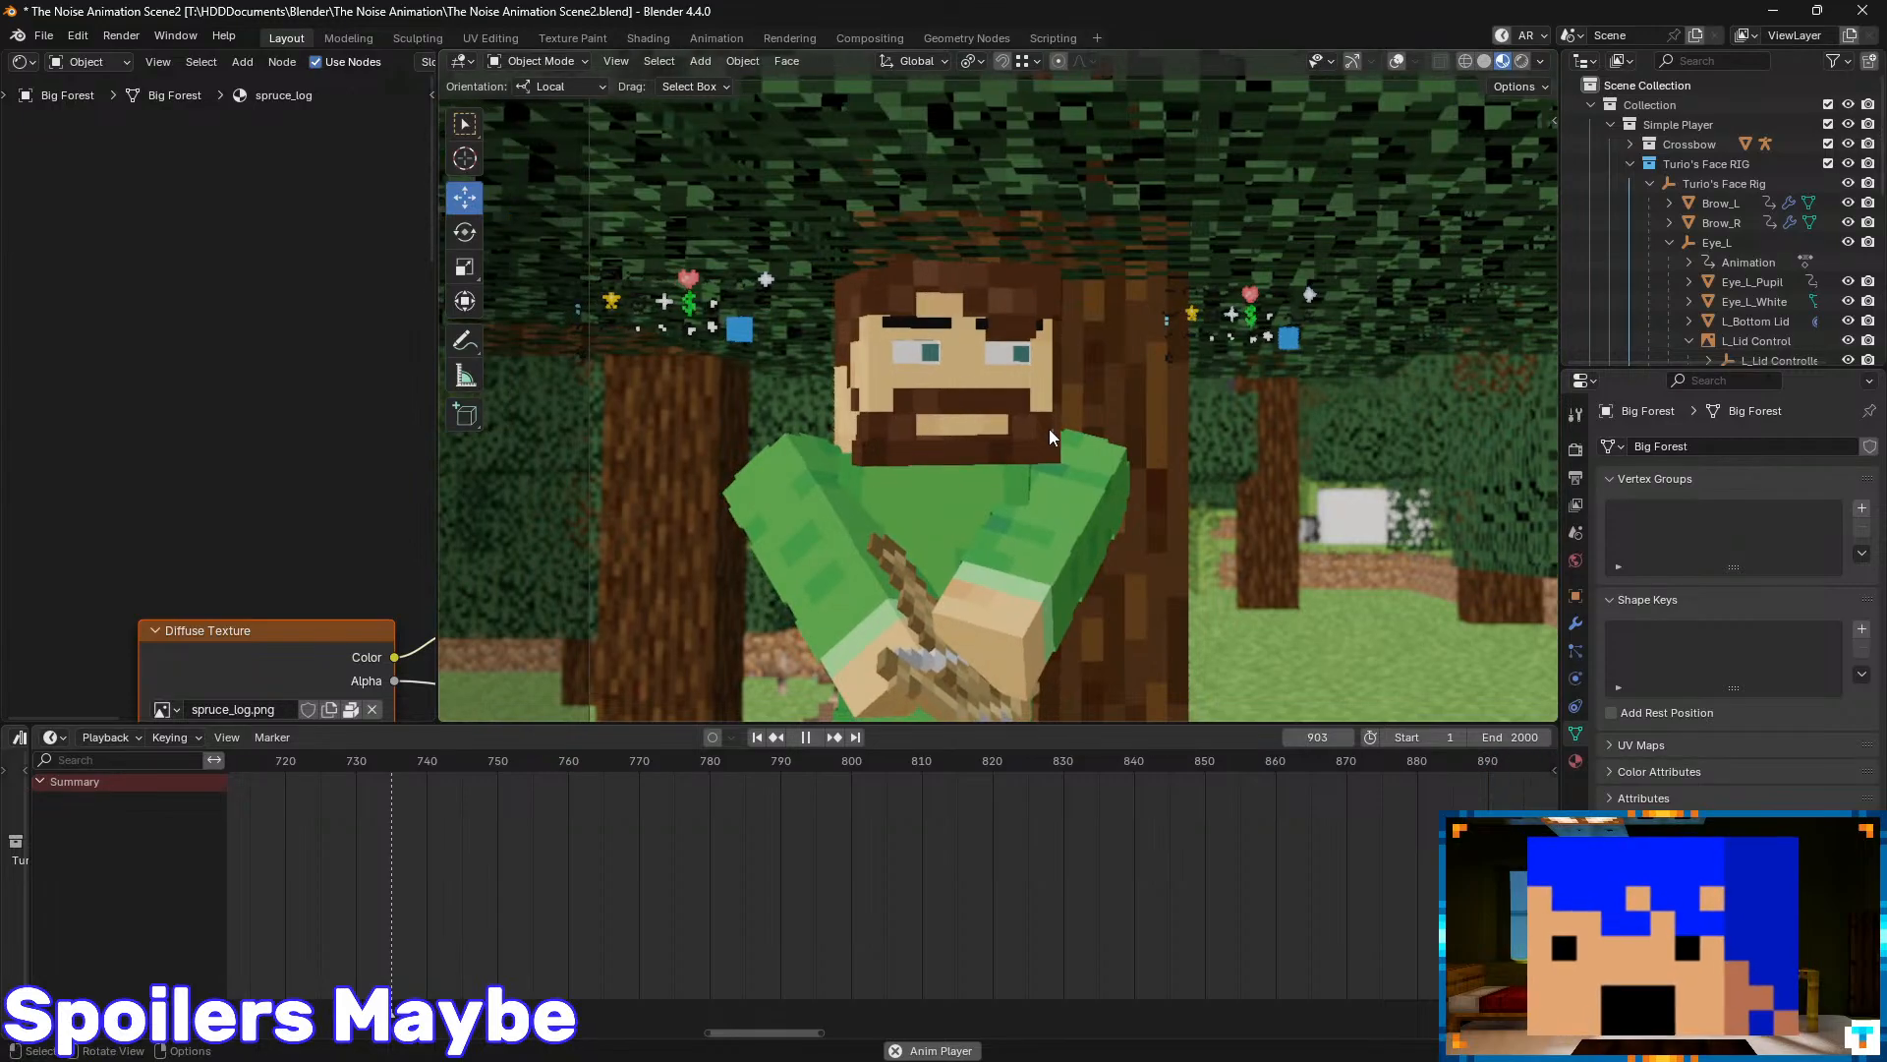
left_click_drag(977, 761, 615, 768)
key("space")
key("space")
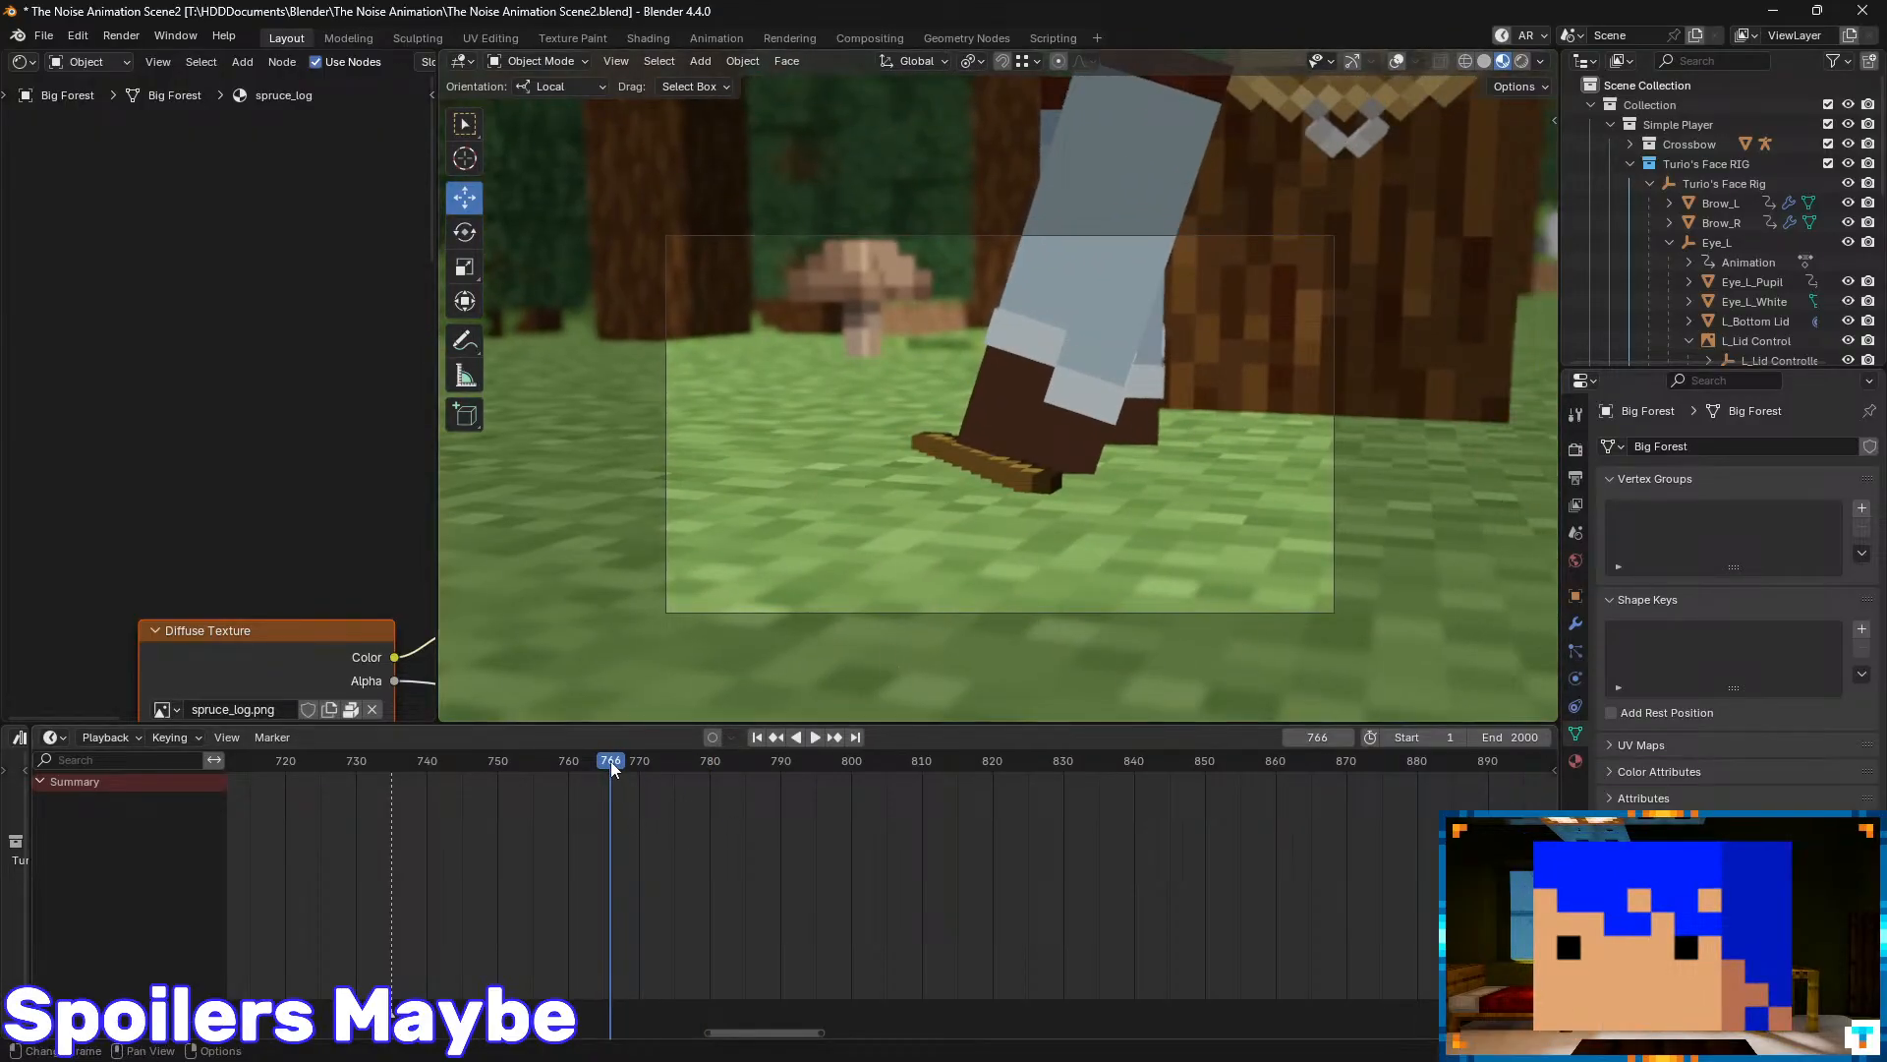
left_click_drag(610, 763, 526, 767)
key("space")
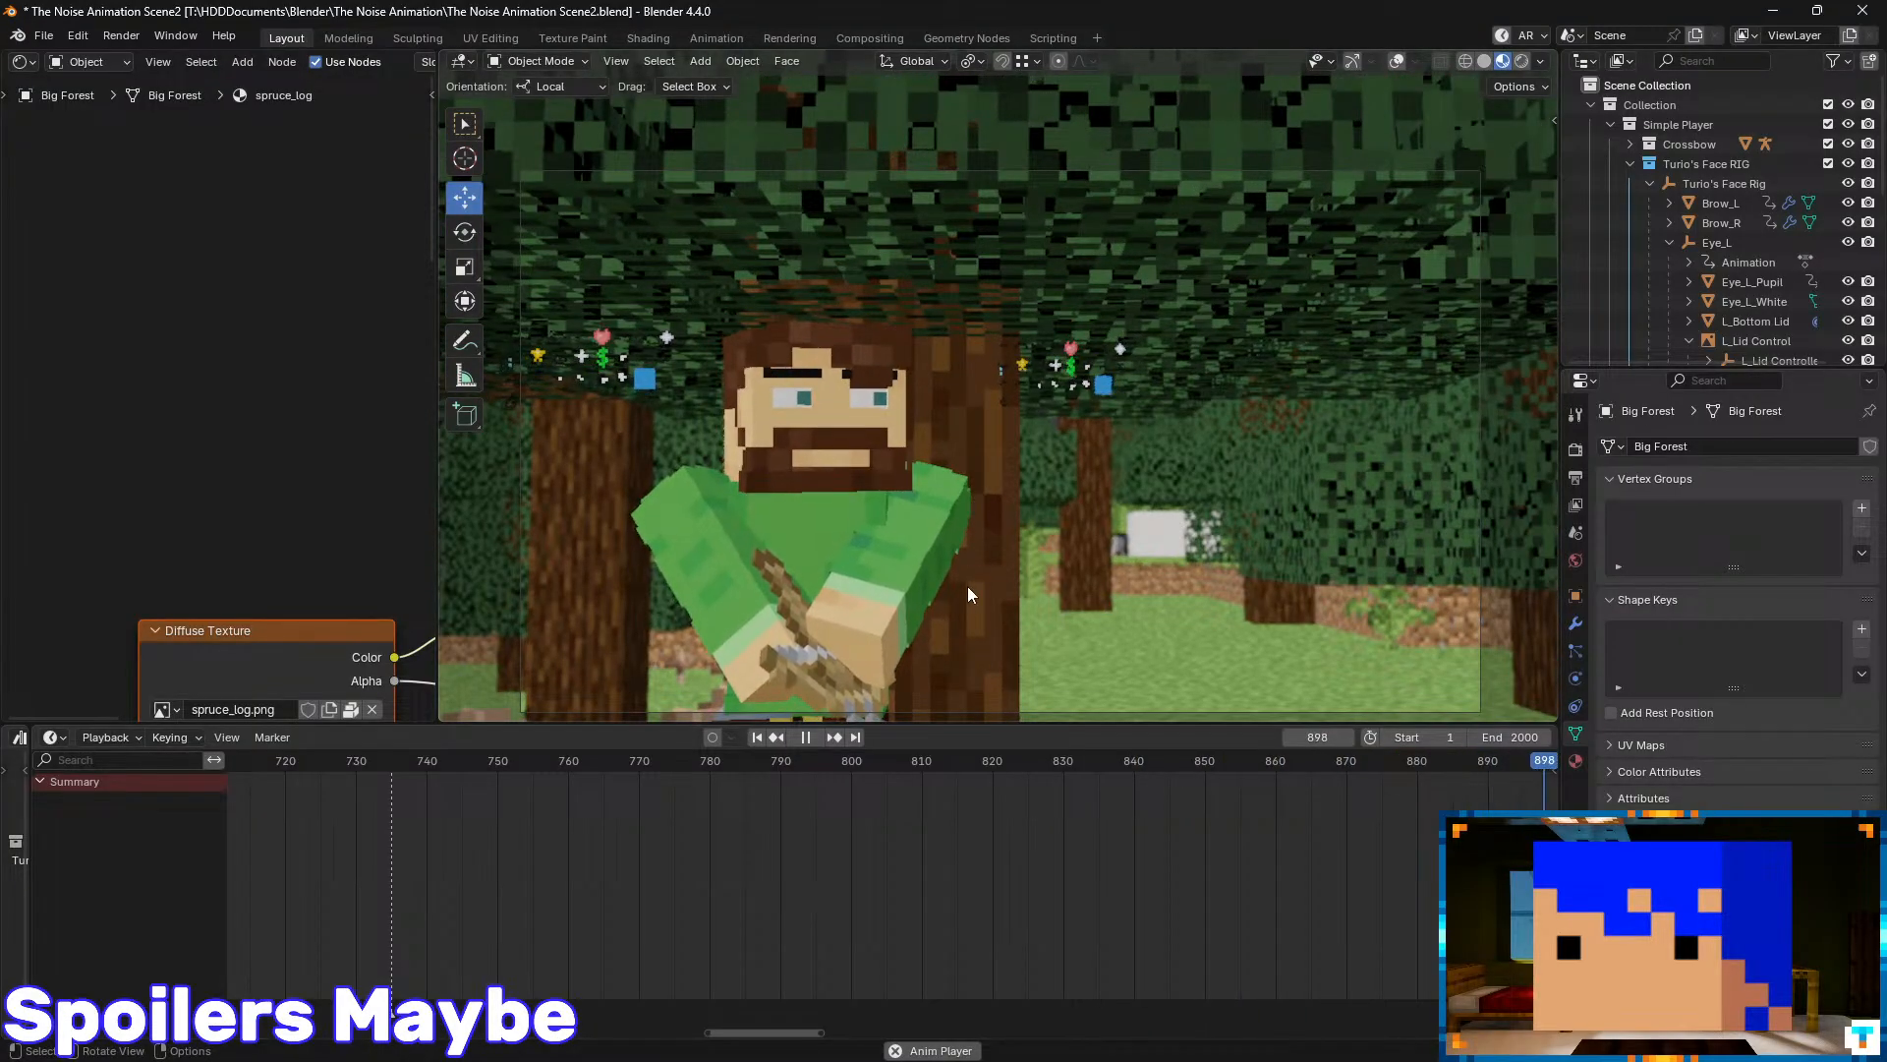
- Stop at frame 905, turn the viewport overlays and gizmos back on, and move out of the camera view to the trunk behind the character
scroll(1078, 800, "down", 3)
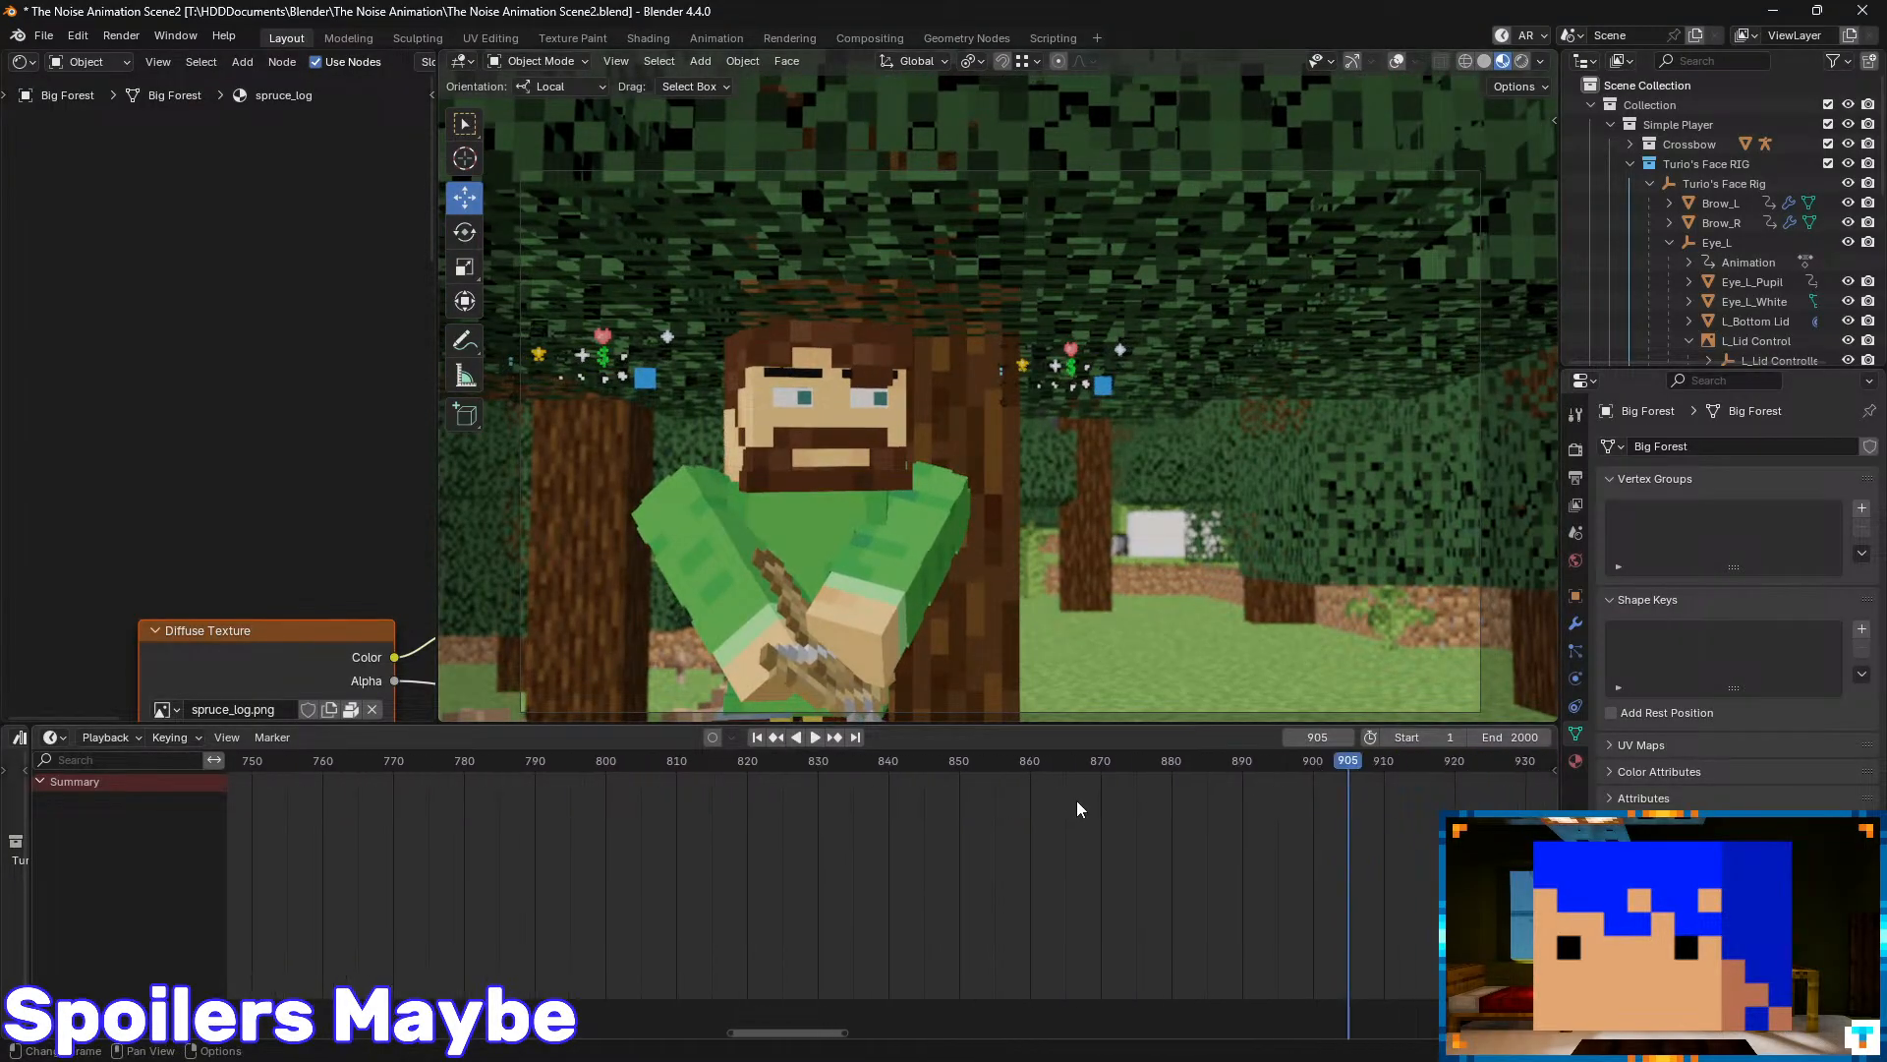
mouse_move(1011, 480)
middle_mouse_down()
mouse_move(963, 495)
mouse_move(983, 501)
middle_mouse_up()
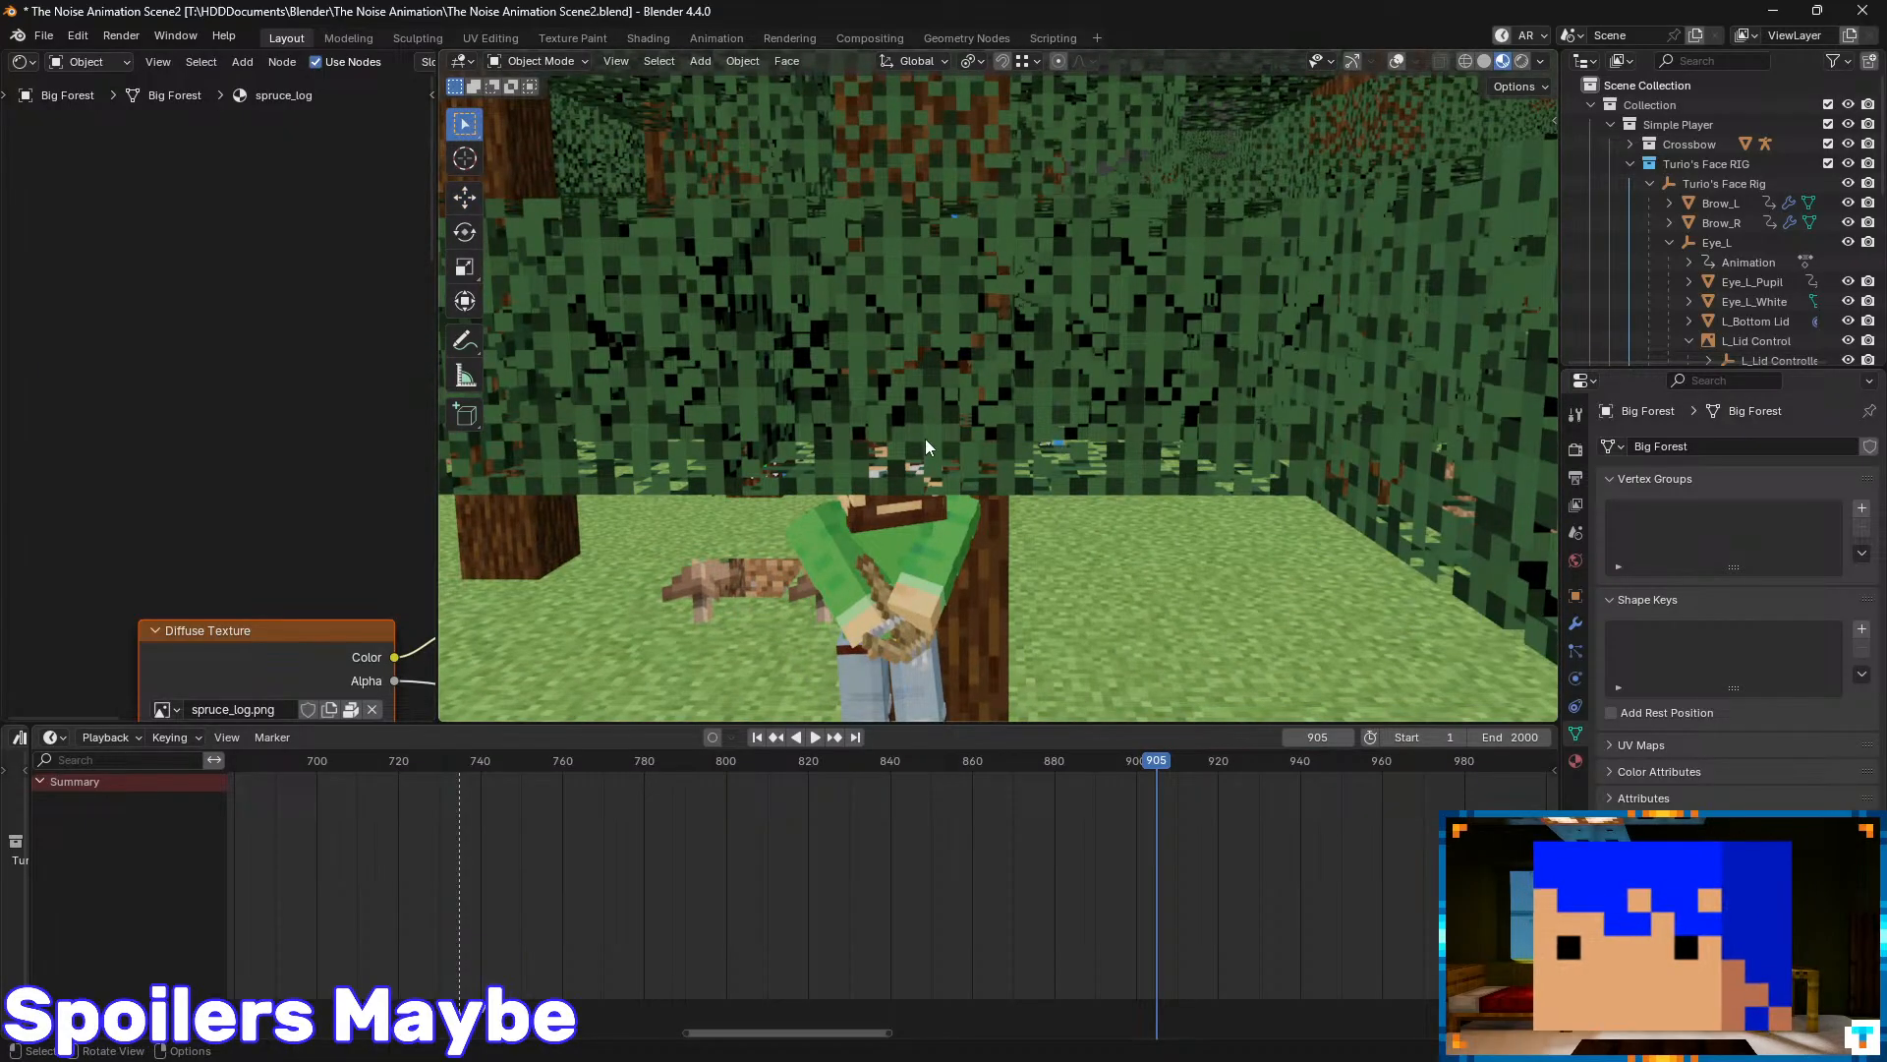
left_click(1397, 62)
left_click(1353, 63)
key("shift+grave")
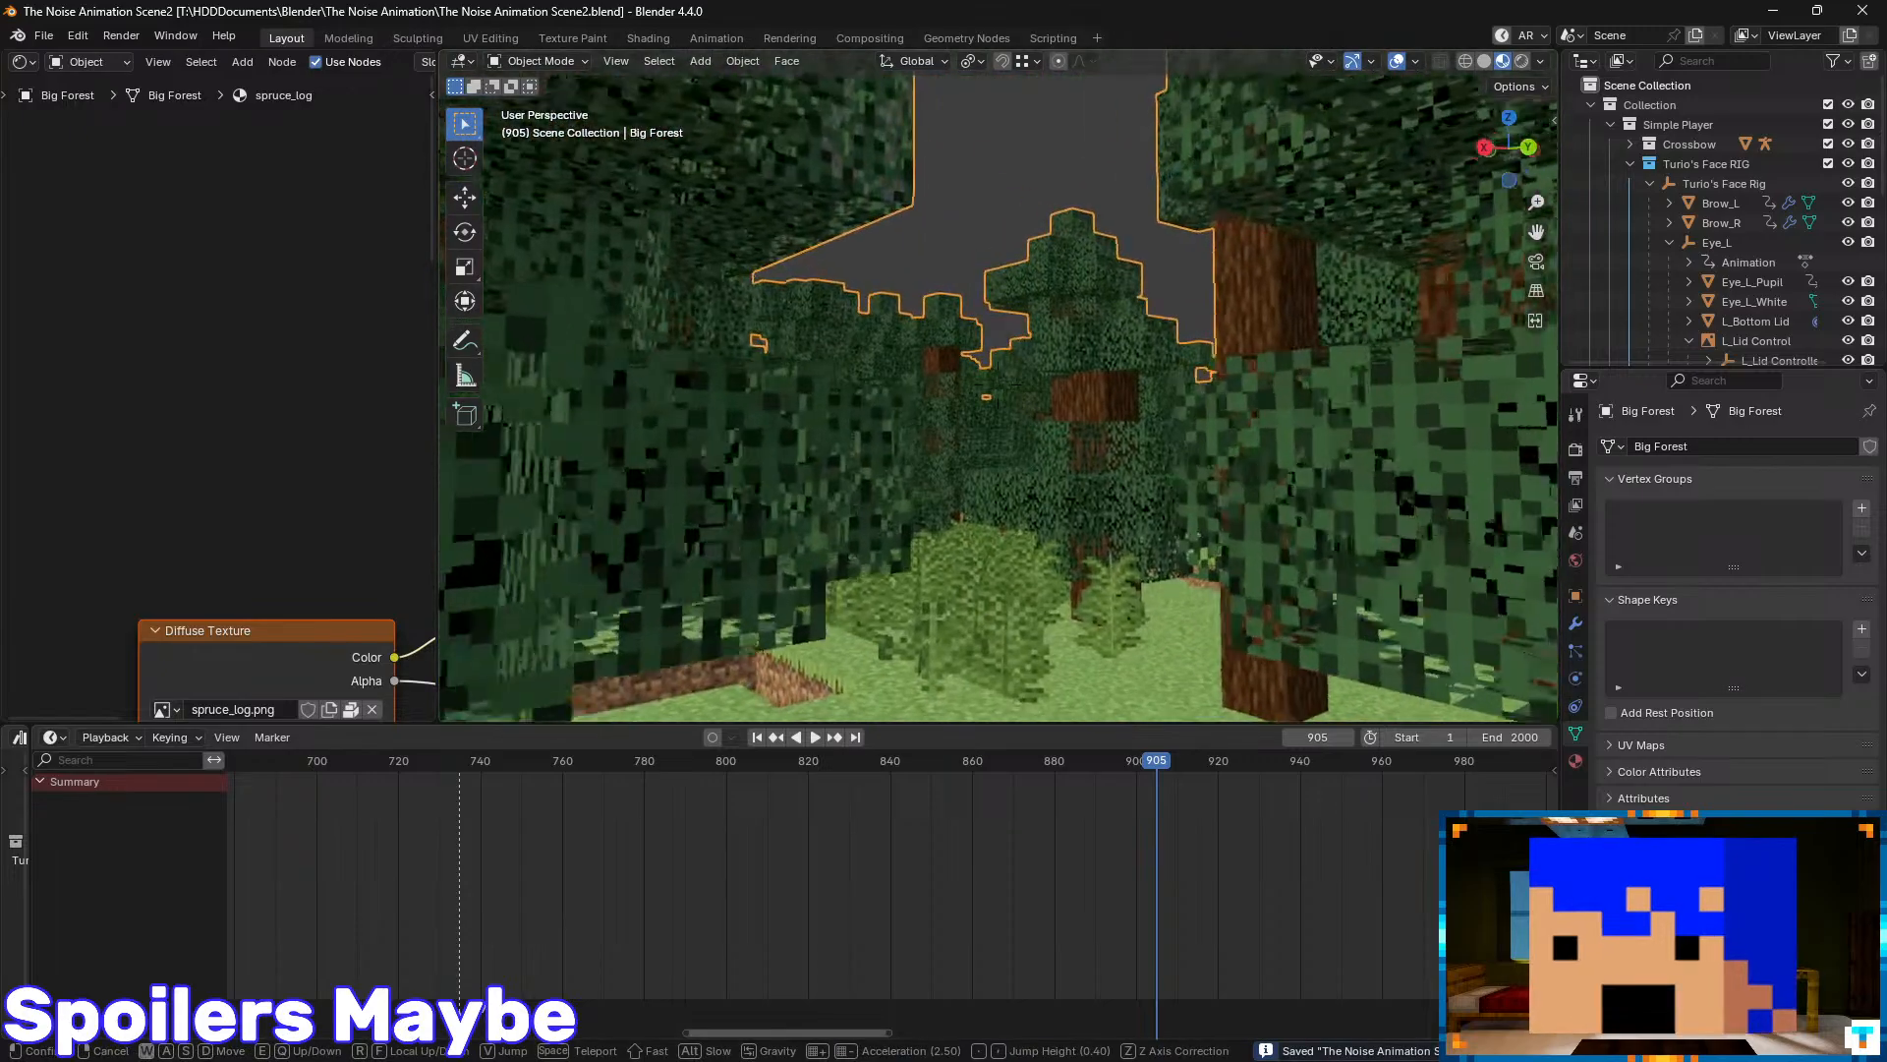
key("a")
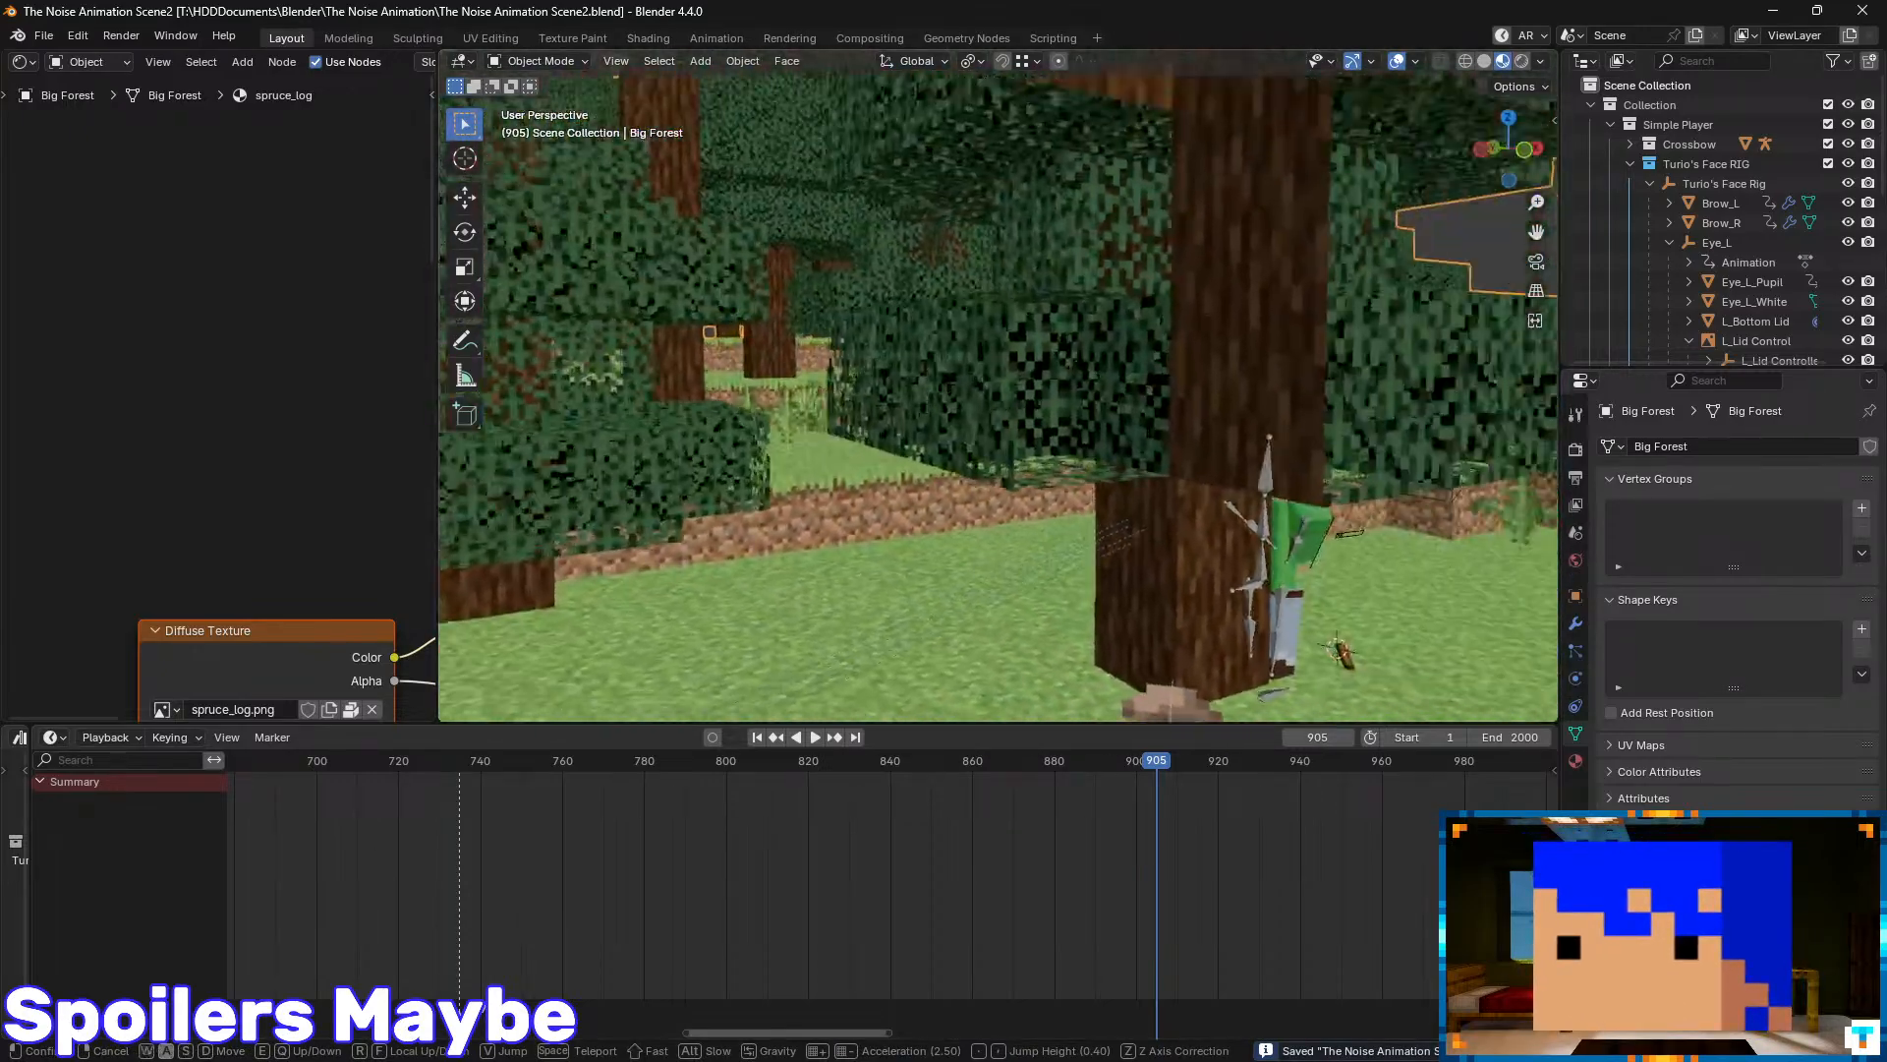
left_click(1112, 448)
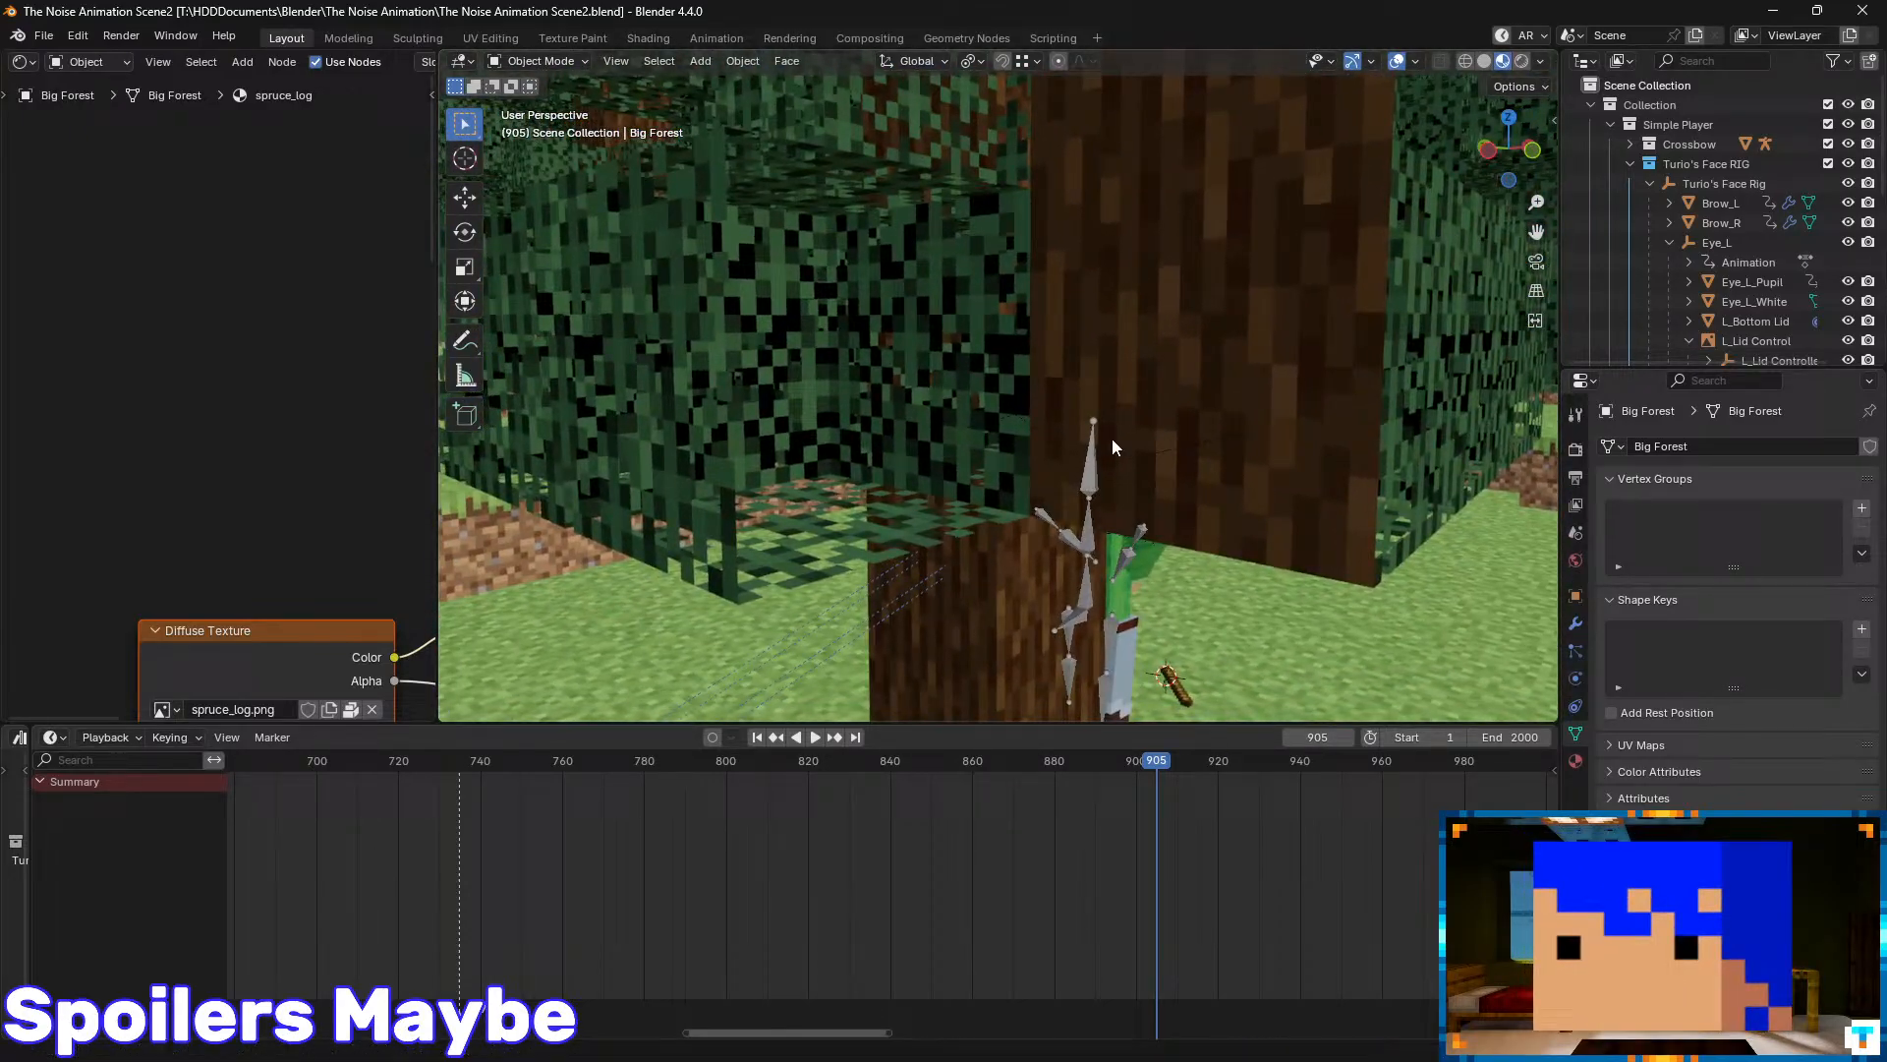
- In the Big Forest mesh, duplicate the inner spruce leaf face beside the trunk and move the copy along its local Z axis to close the leaf block's open side
key("Tab")
left_click(1022, 346)
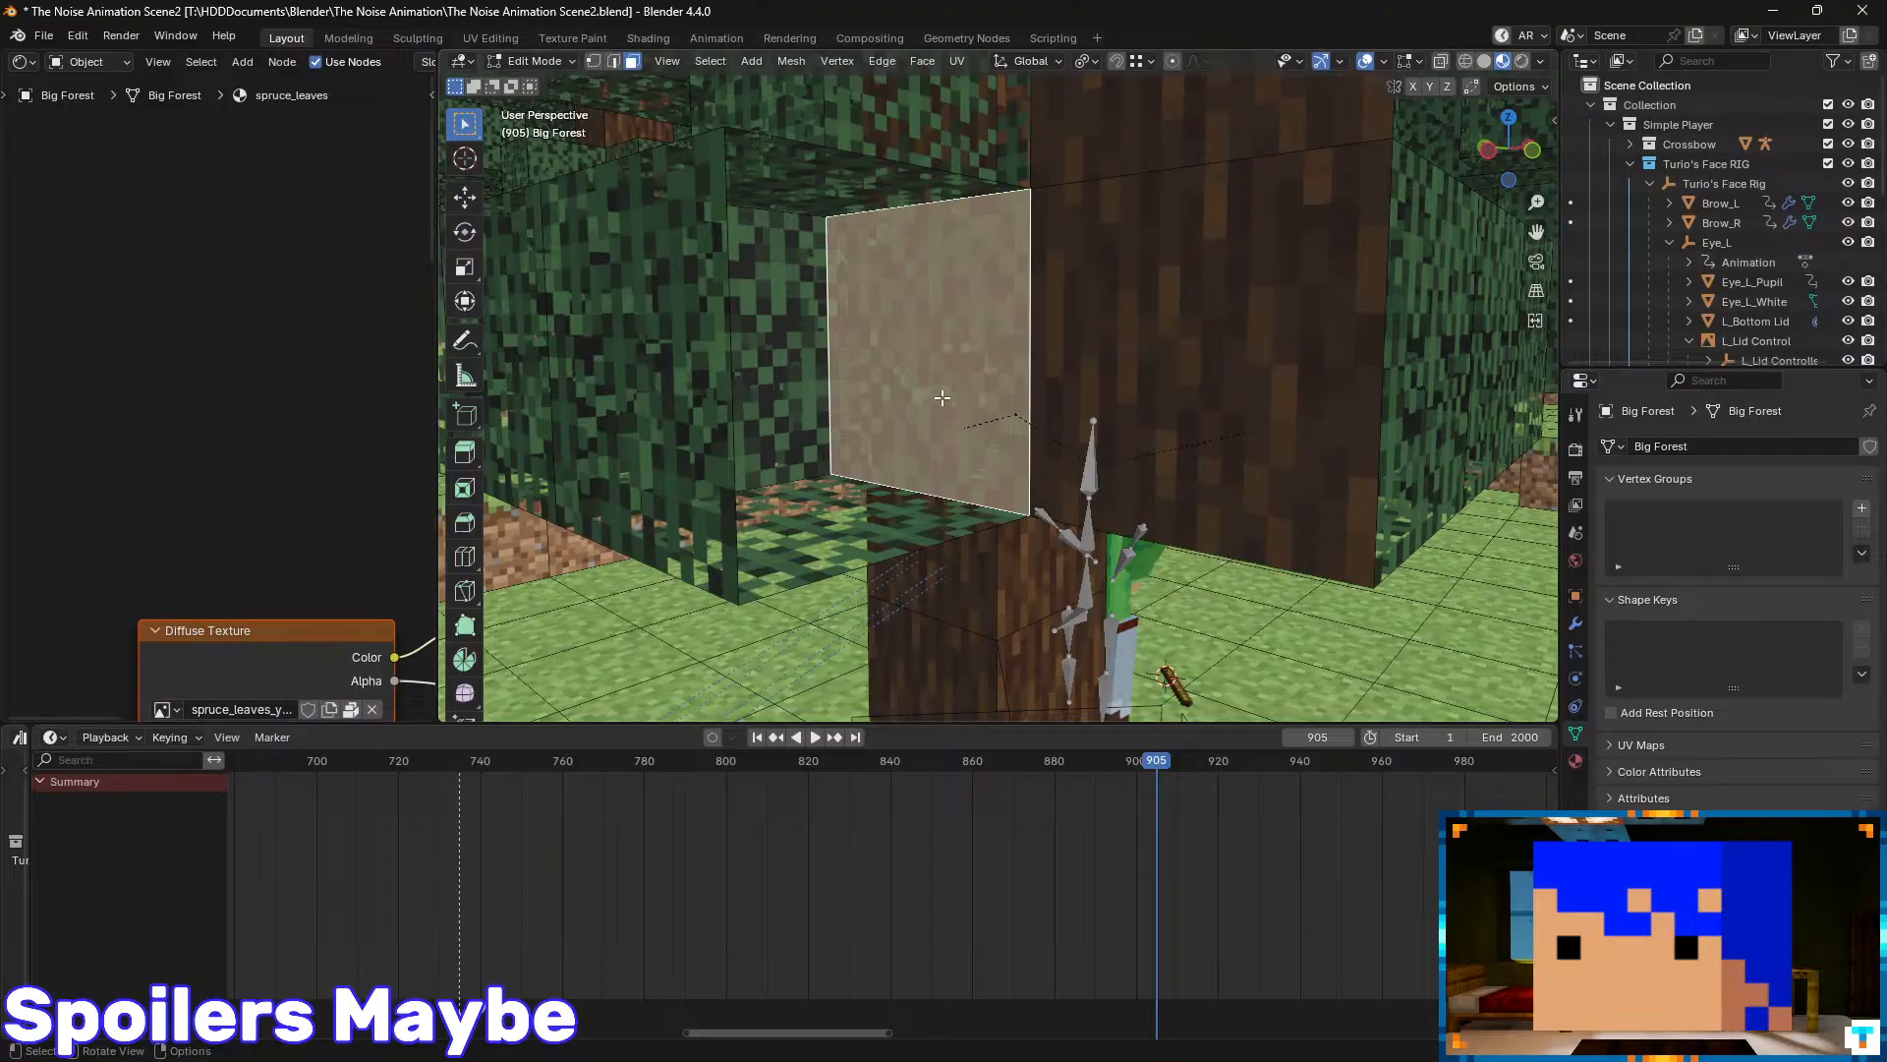
left_click(774, 372)
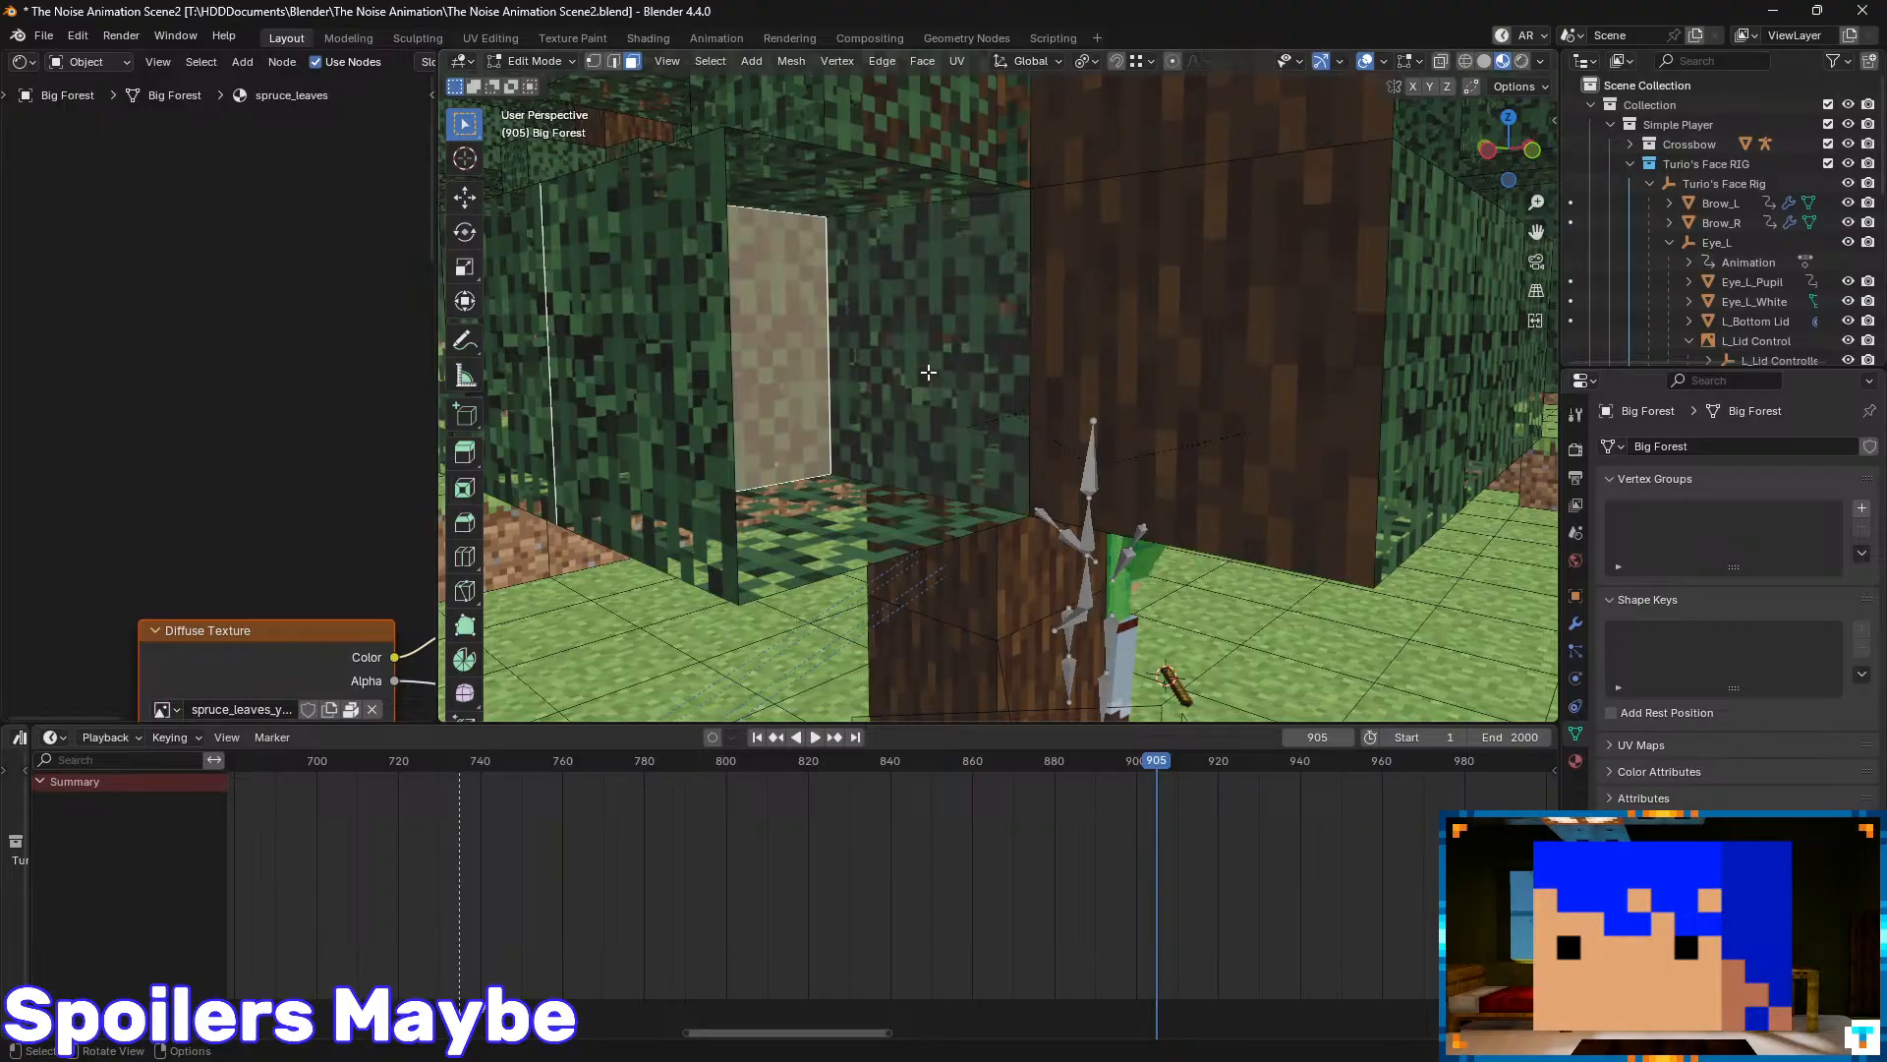
key("shift+d")
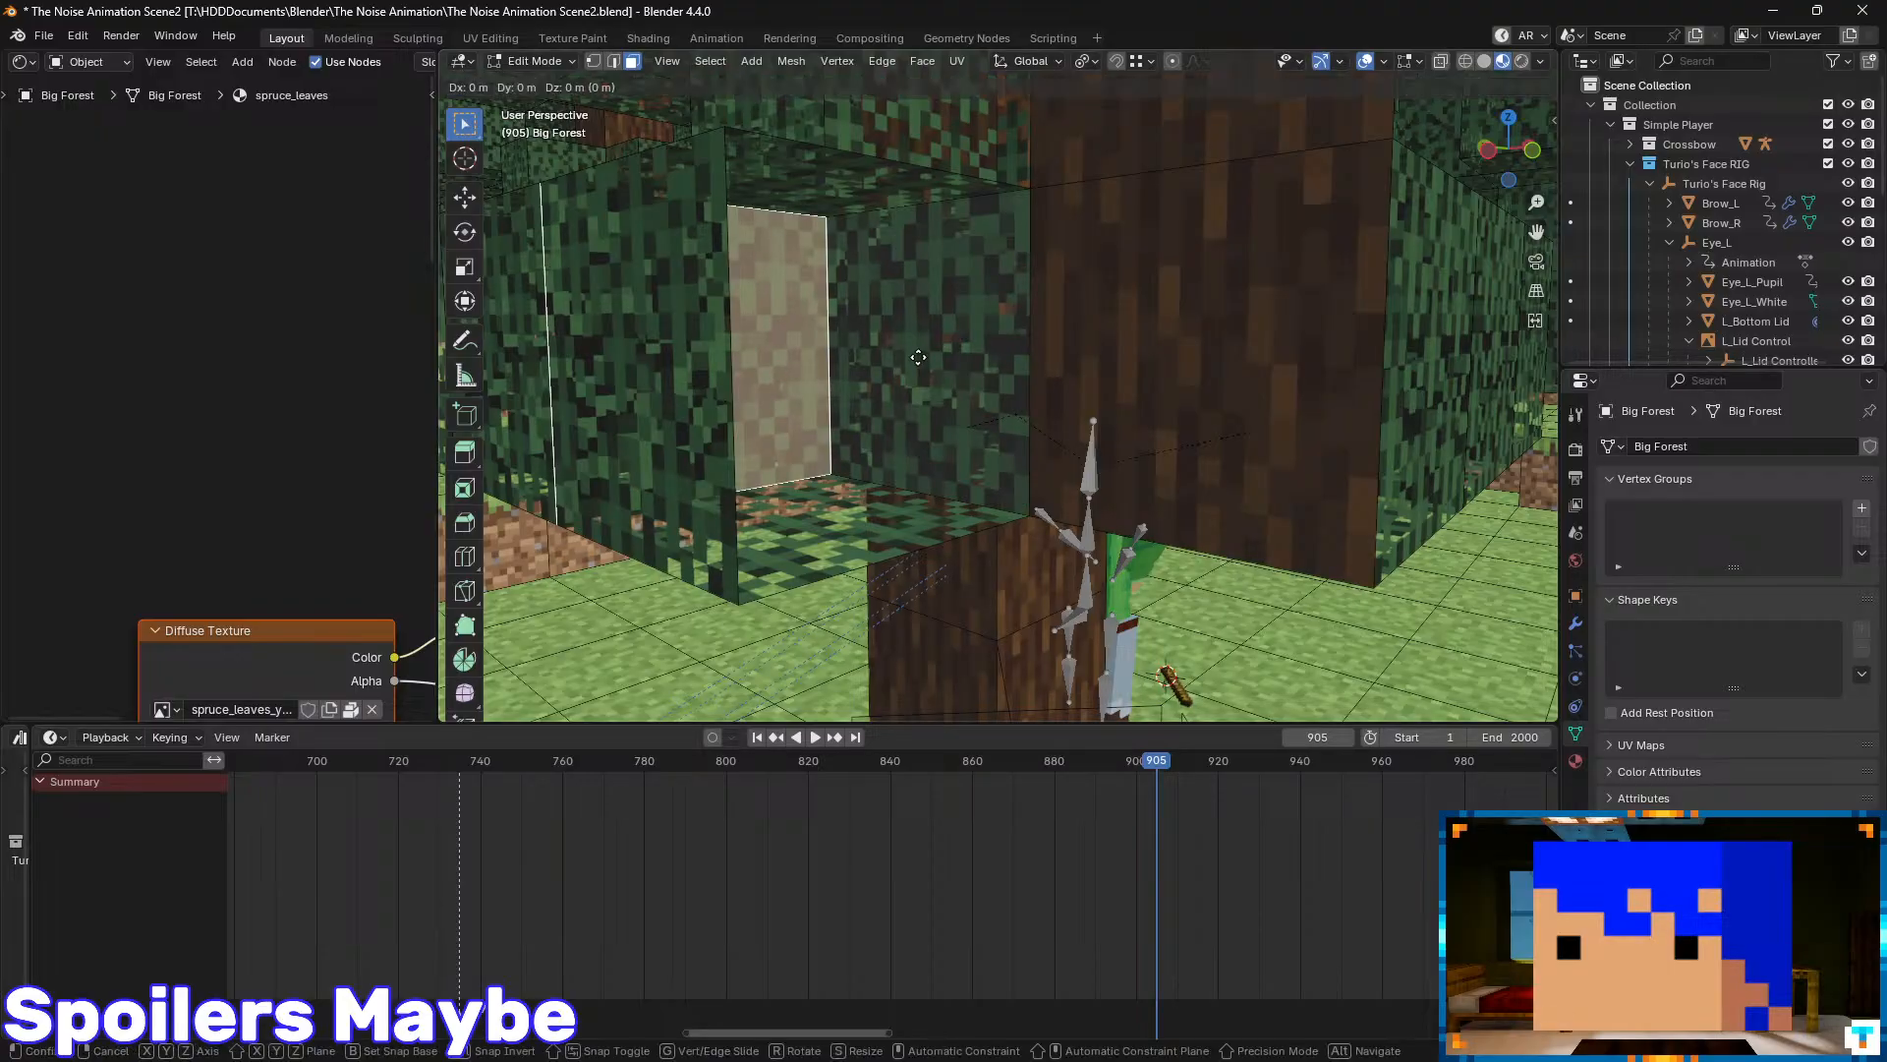
right_click(919, 357)
left_click(465, 199)
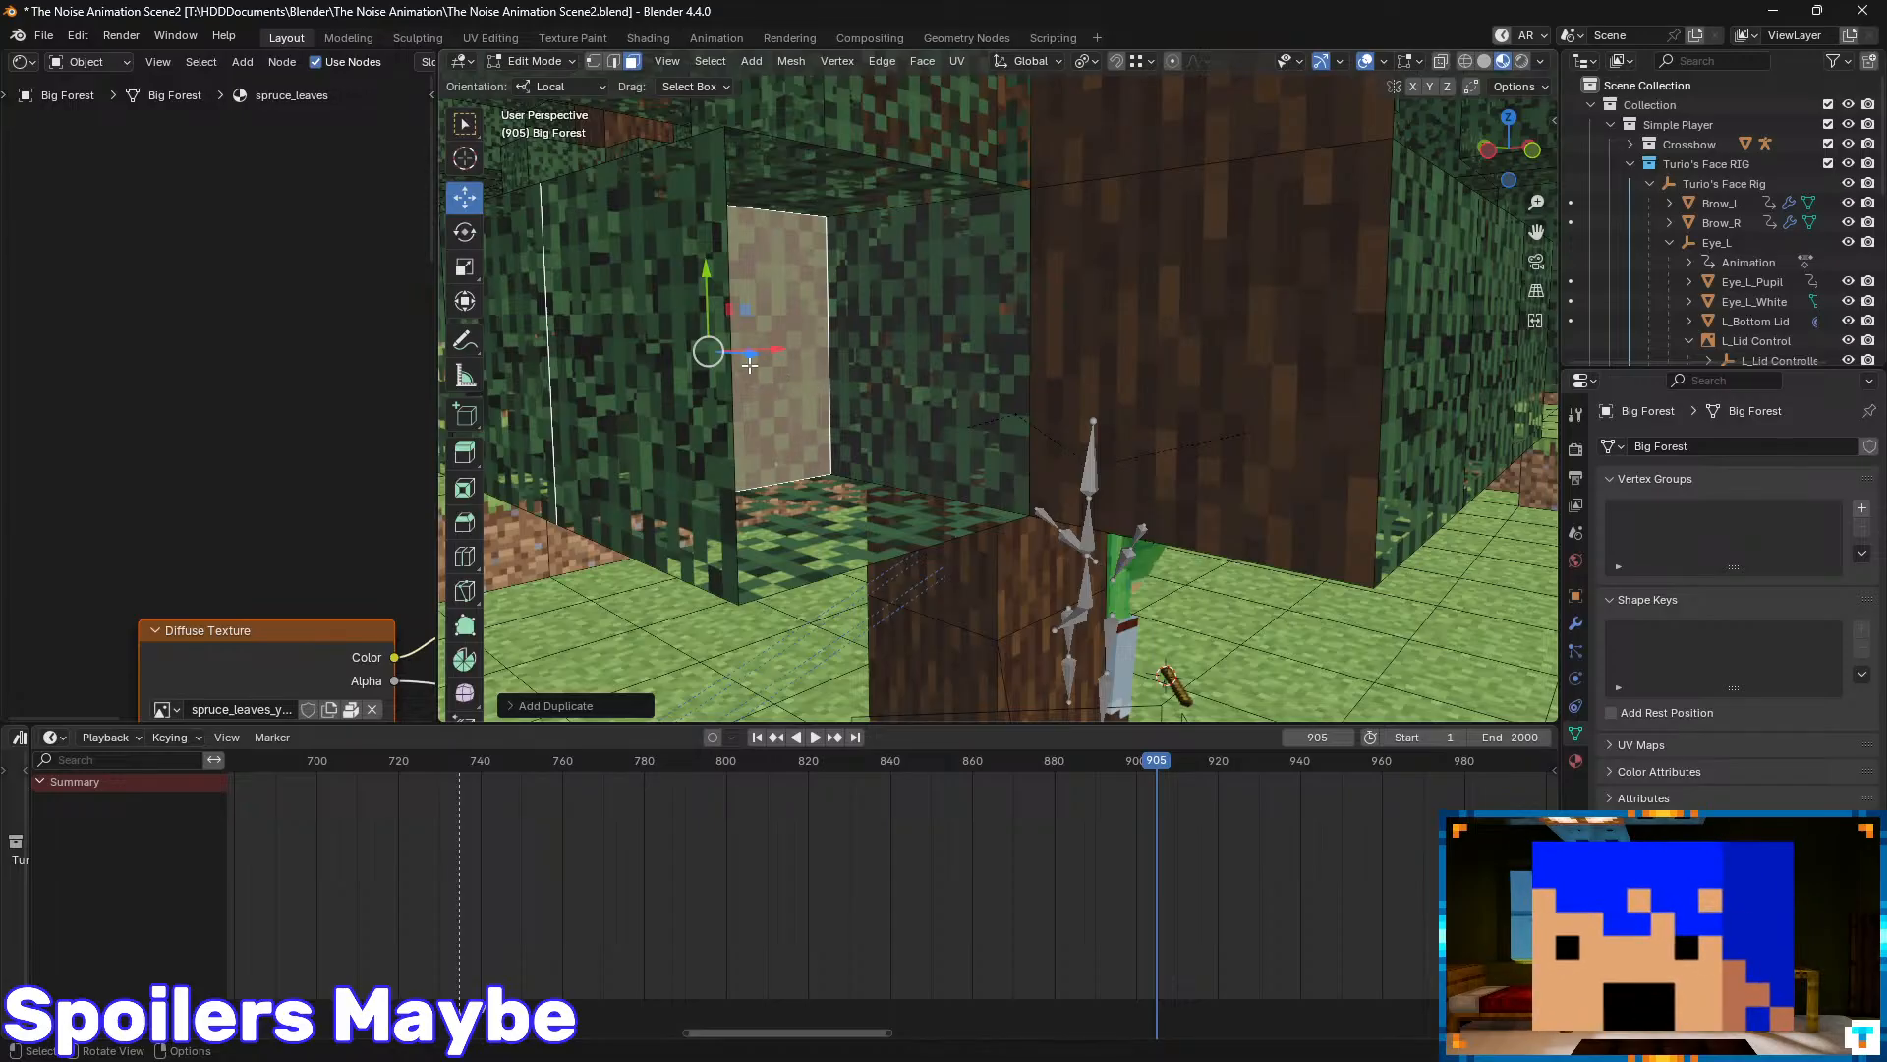
left_click_drag(749, 357, 953, 398)
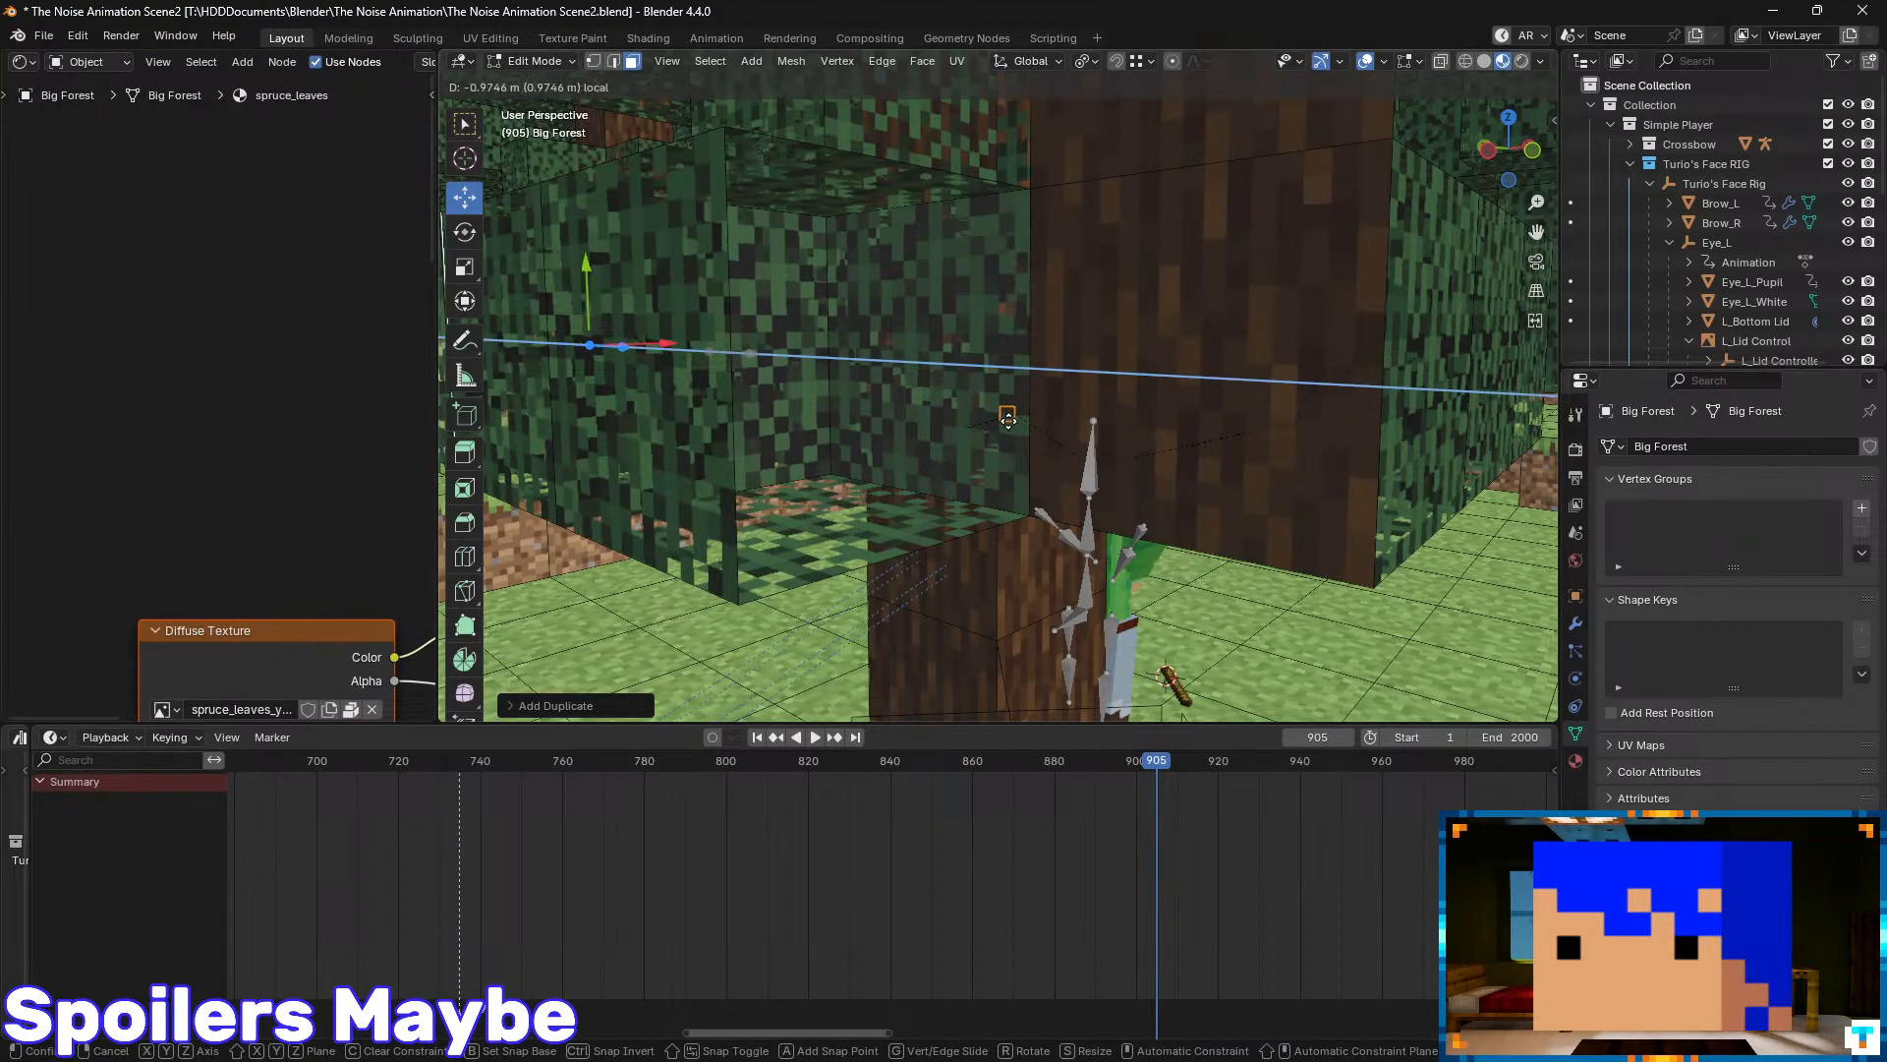
left_click_drag(1035, 507, 1014, 180)
left_click(1014, 180)
- Delete the exposed spruce log face in the leaf gap beside the tall trunk
key("shift+grave")
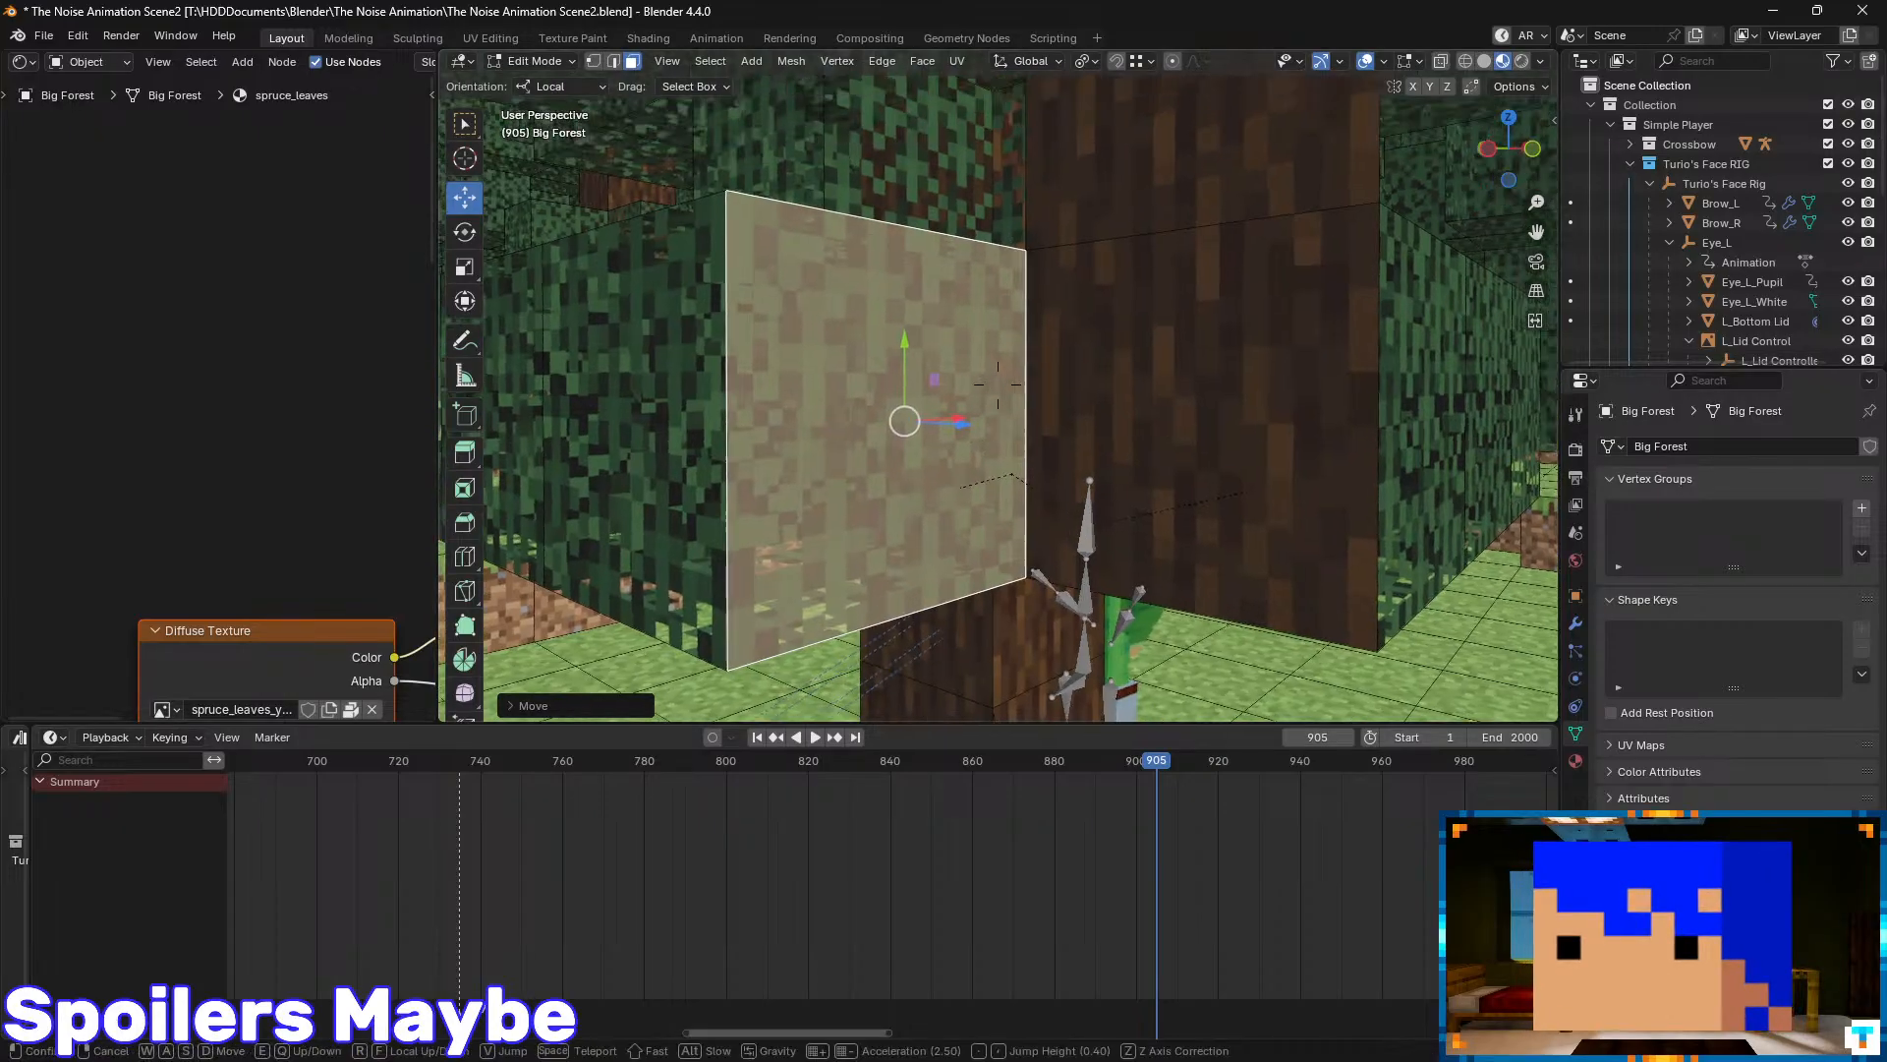
key("e")
left_click(975, 470)
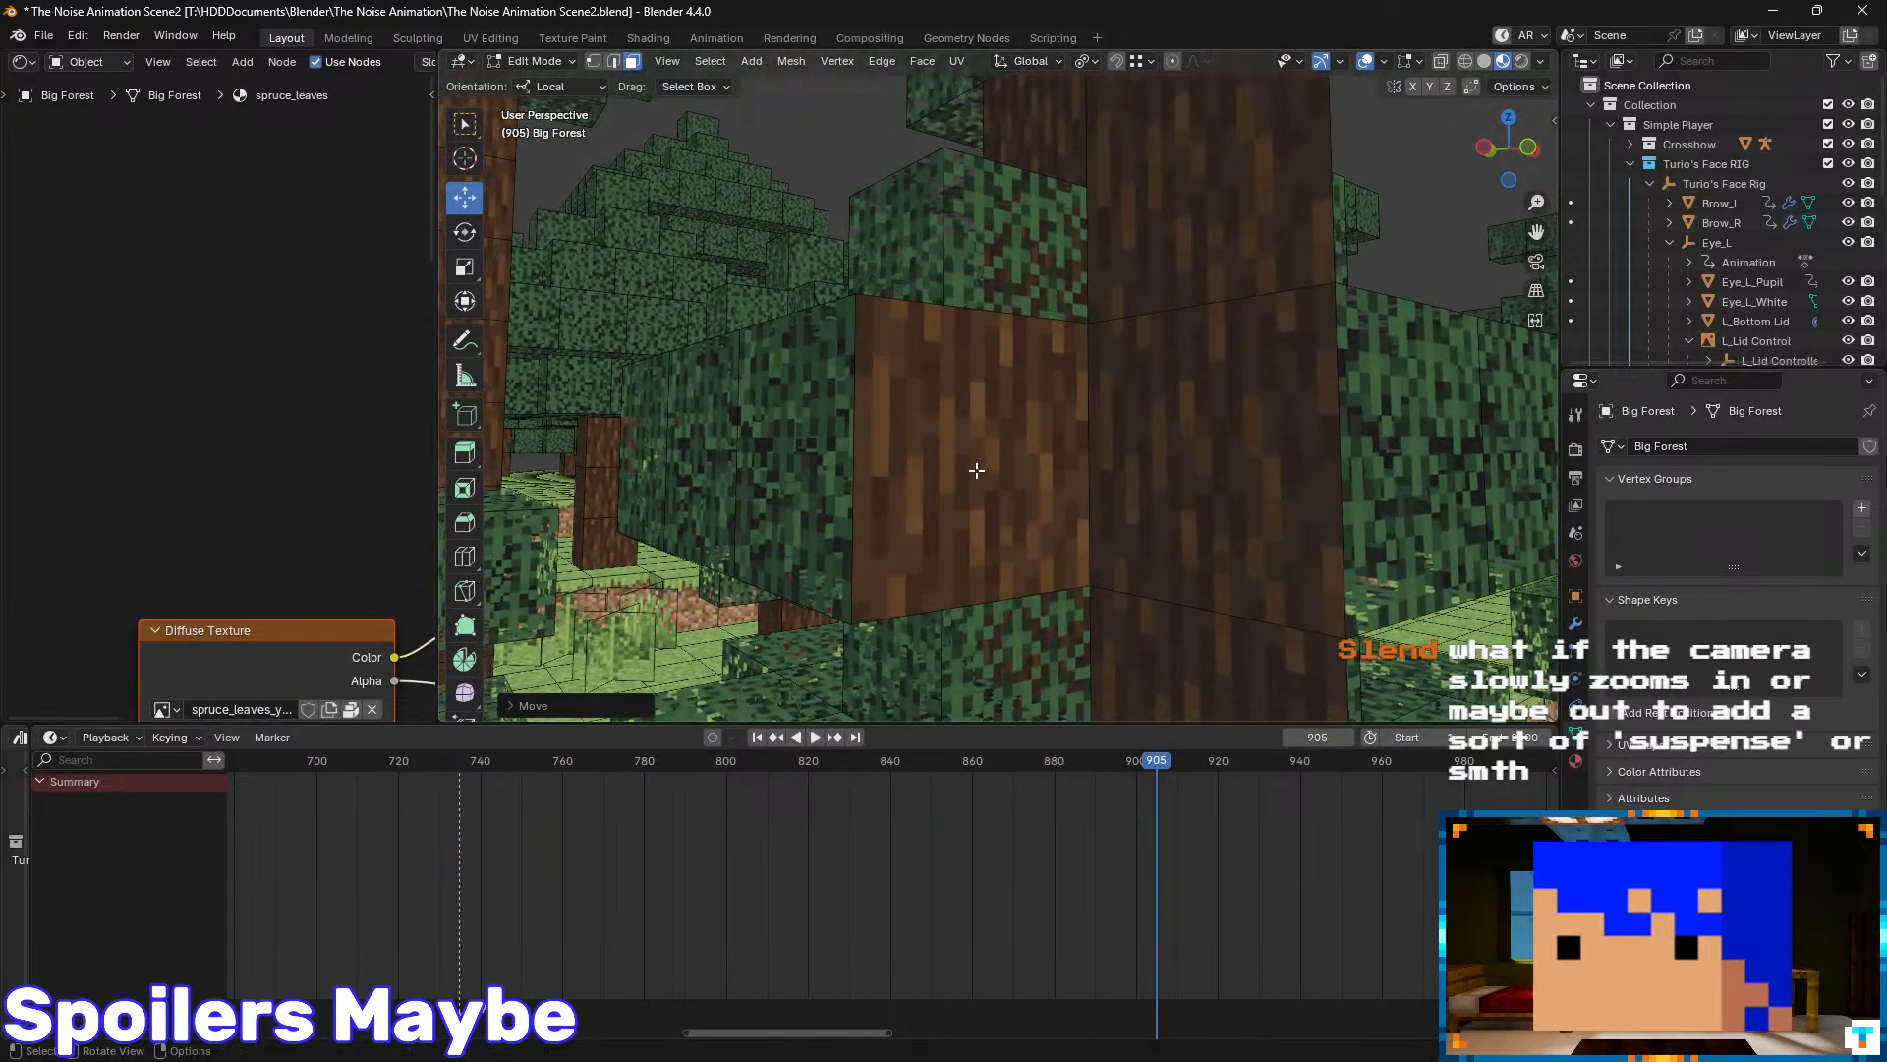
left_click(975, 477)
key("x")
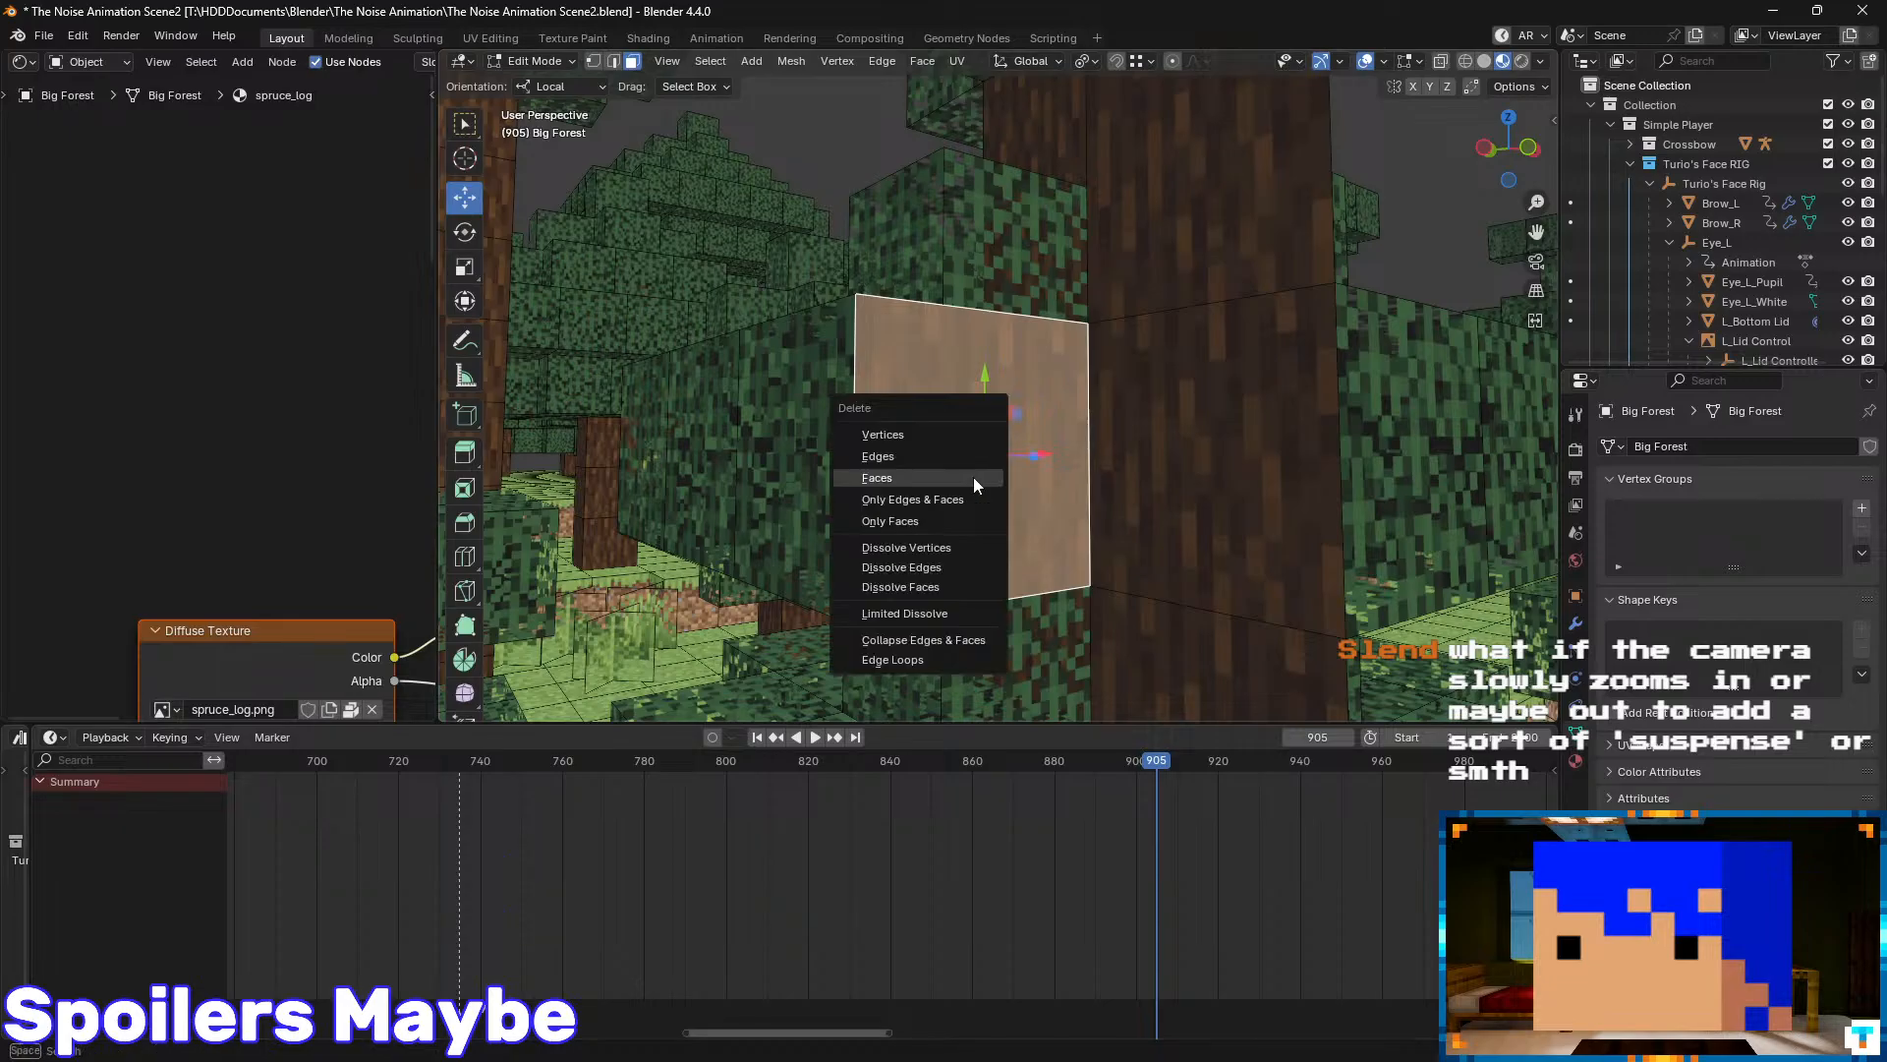
left_click(973, 476)
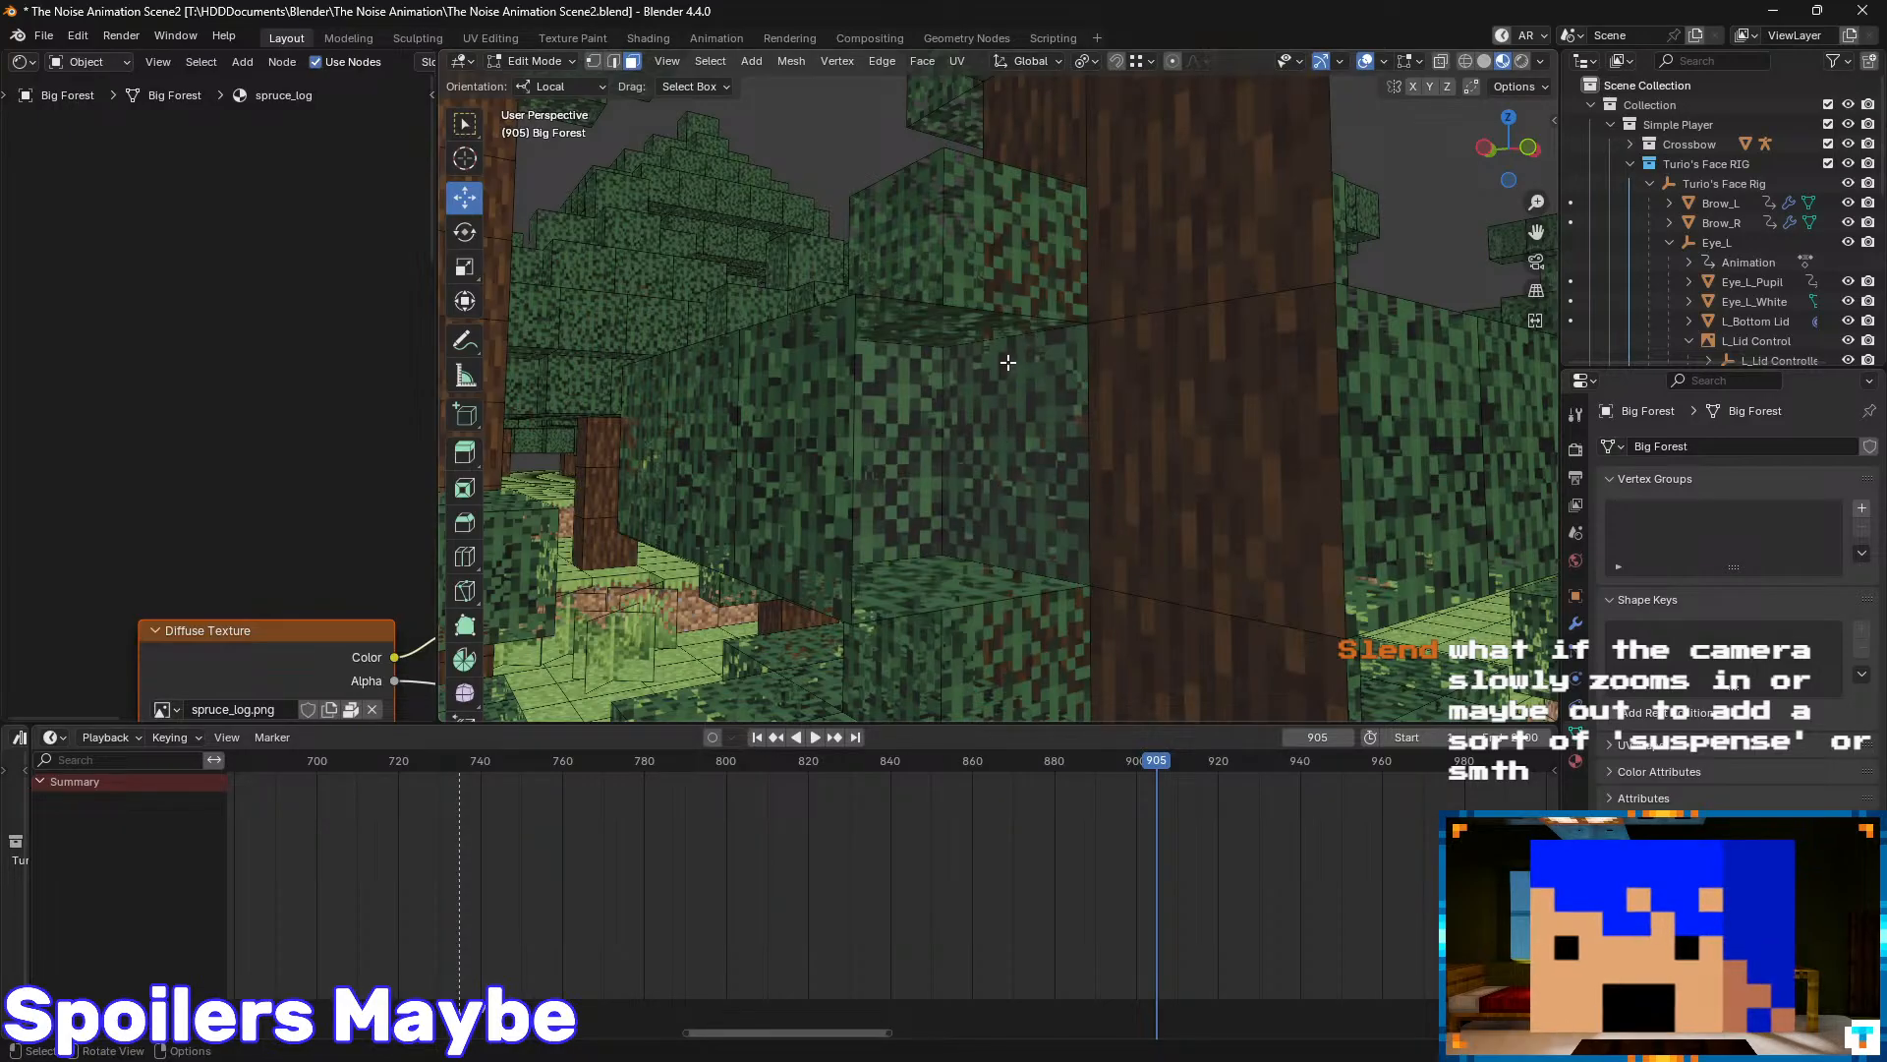
- Duplicate the grass block top face next to the grey patch by the mushrooms, leaving the copy in place
key("shift+grave")
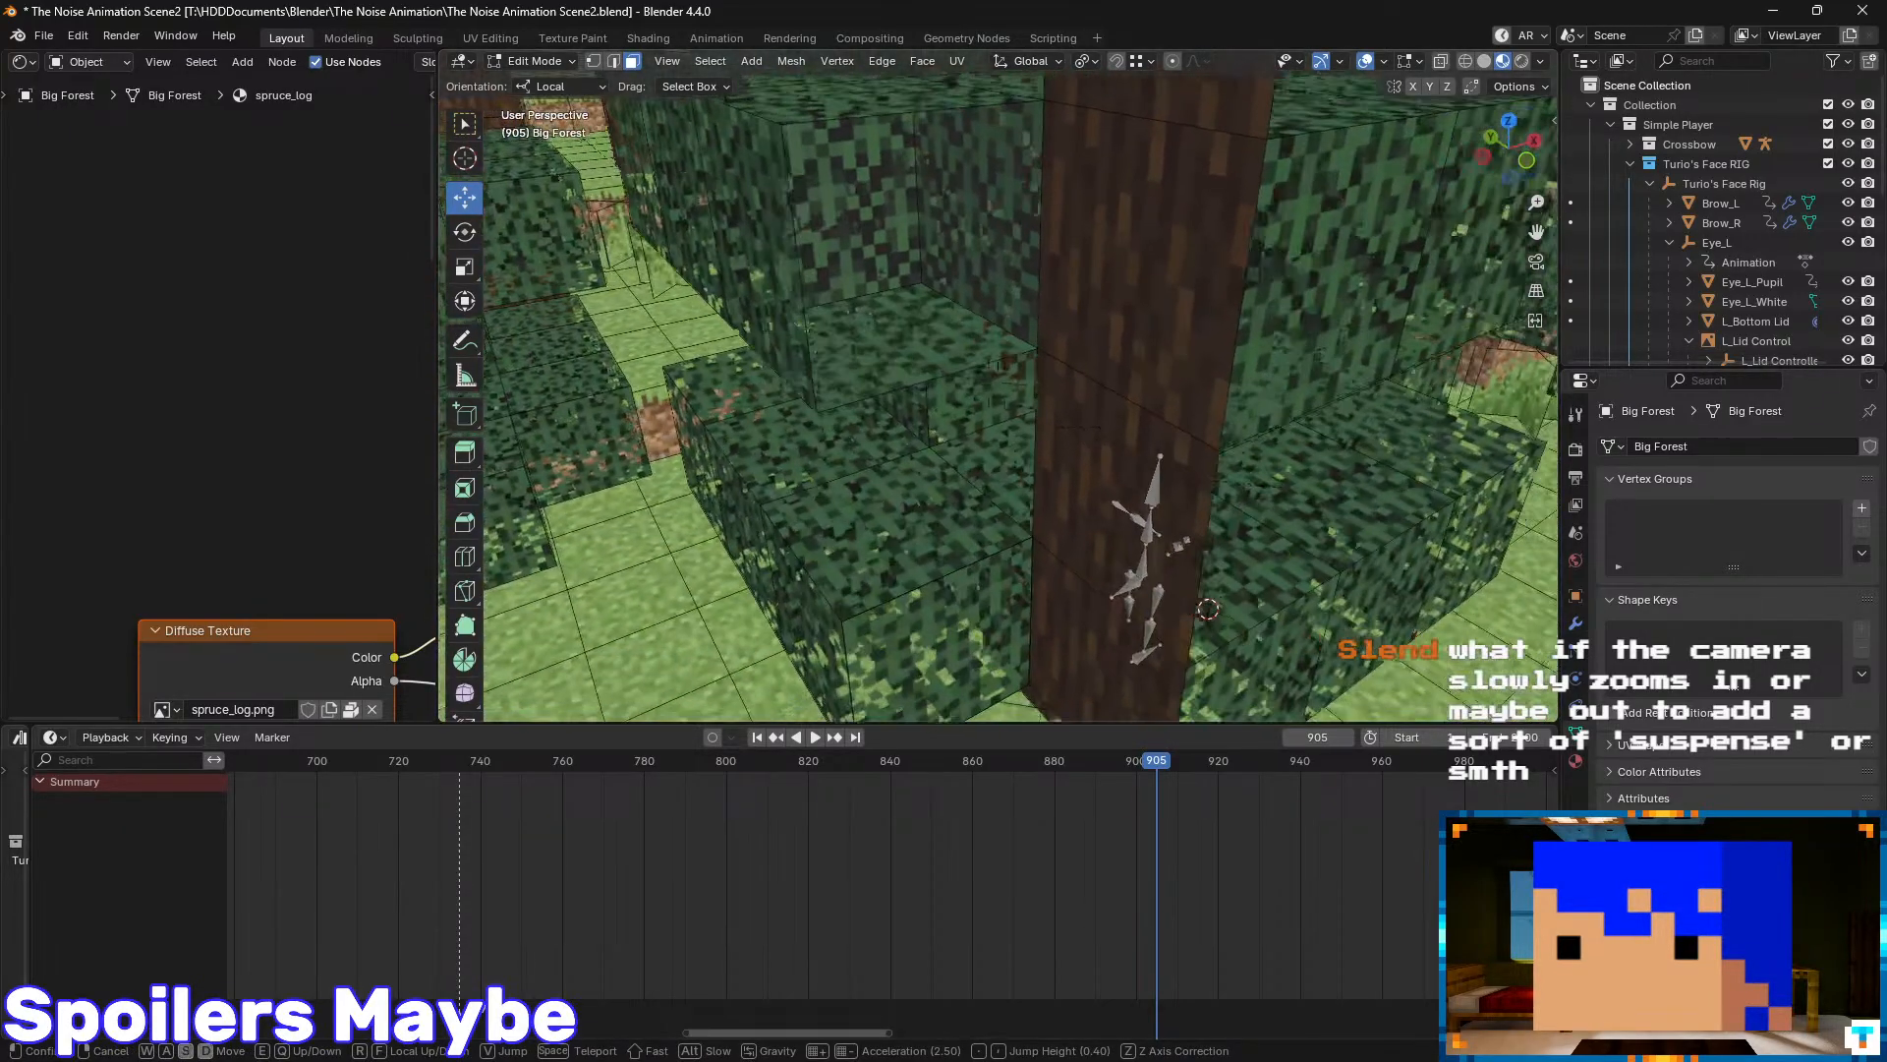
key("q")
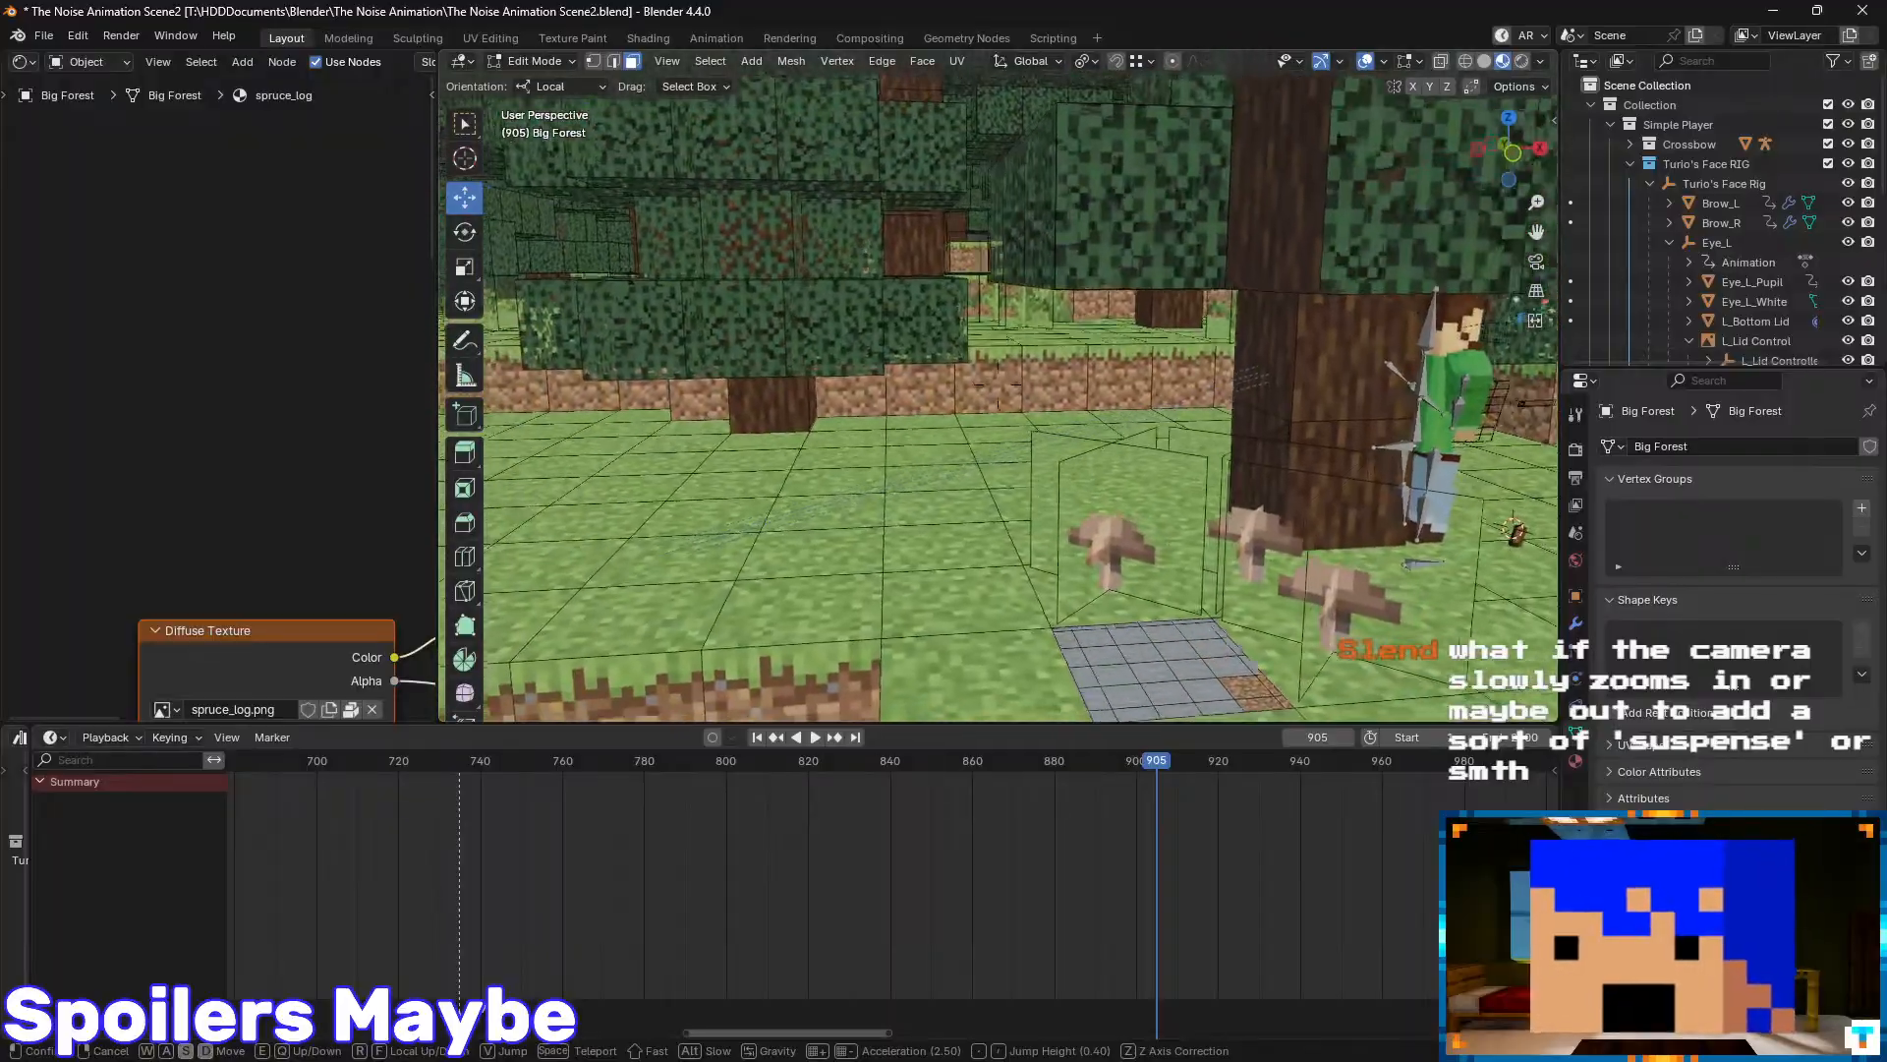
key("s")
key("w")
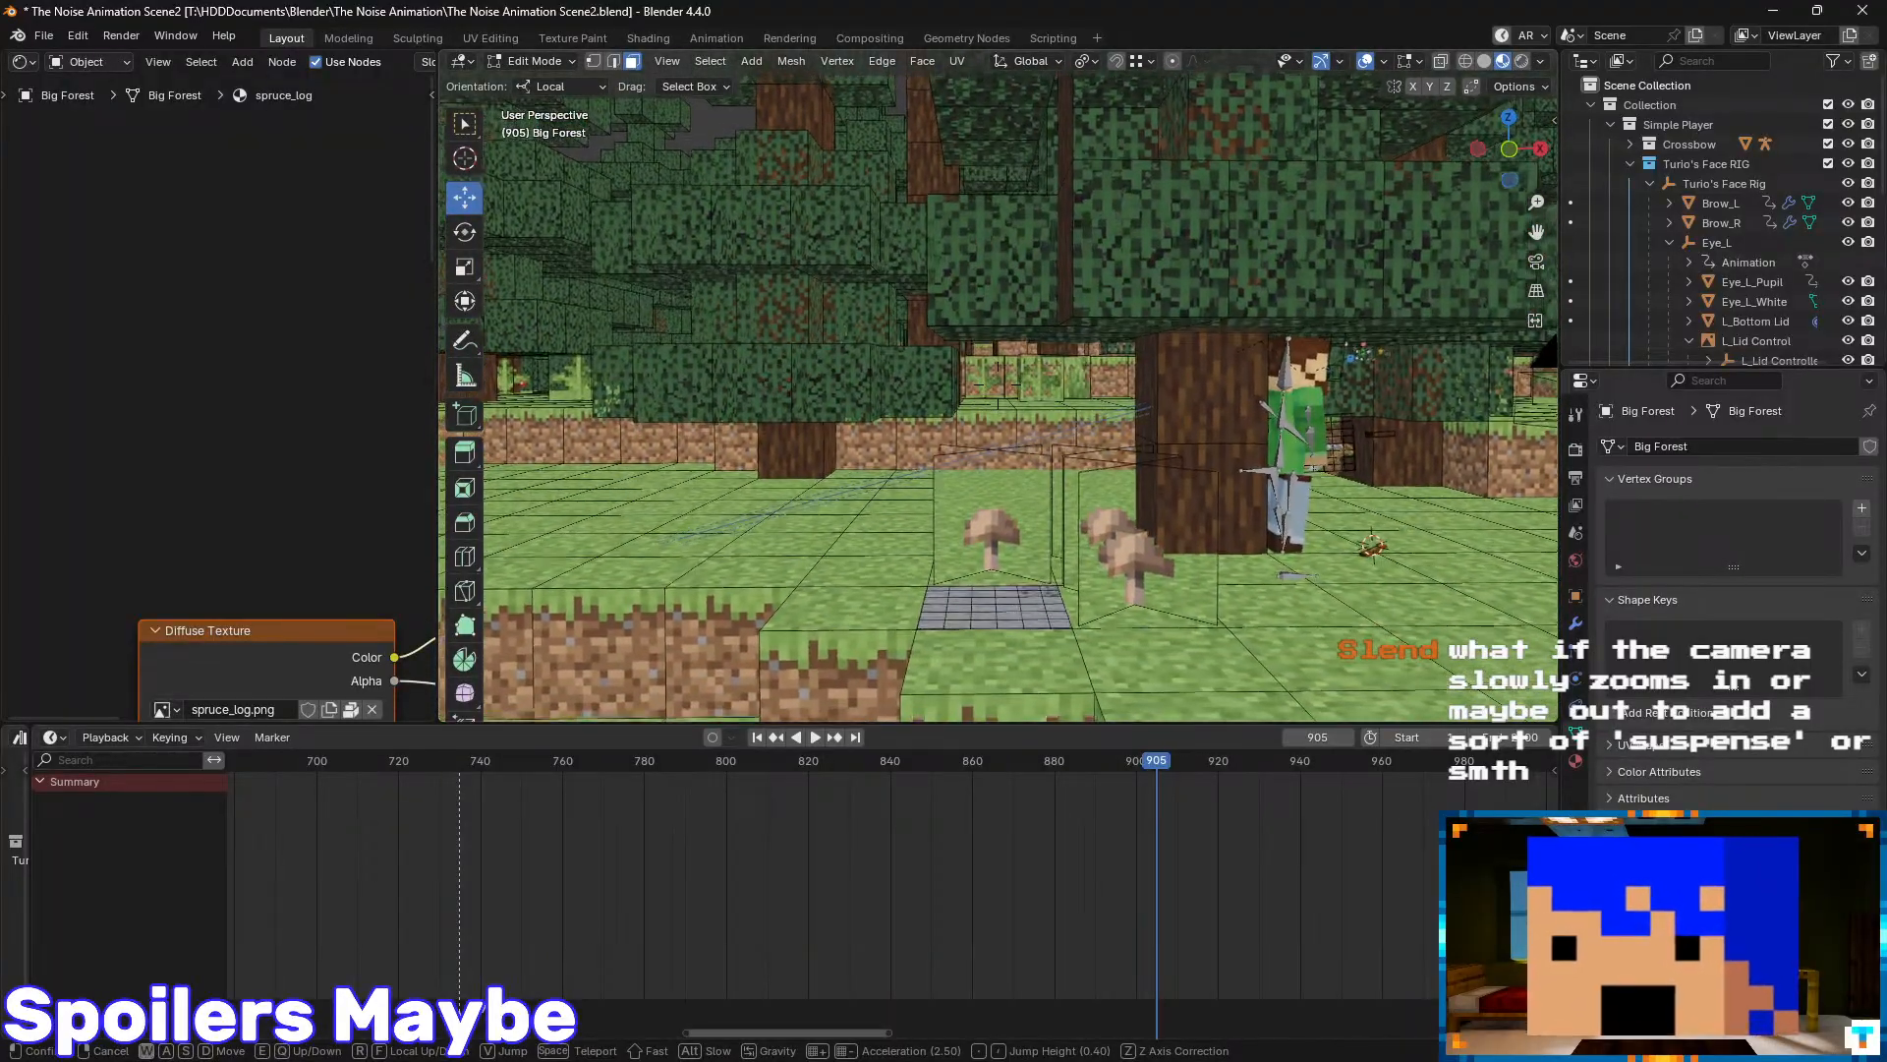
key("w")
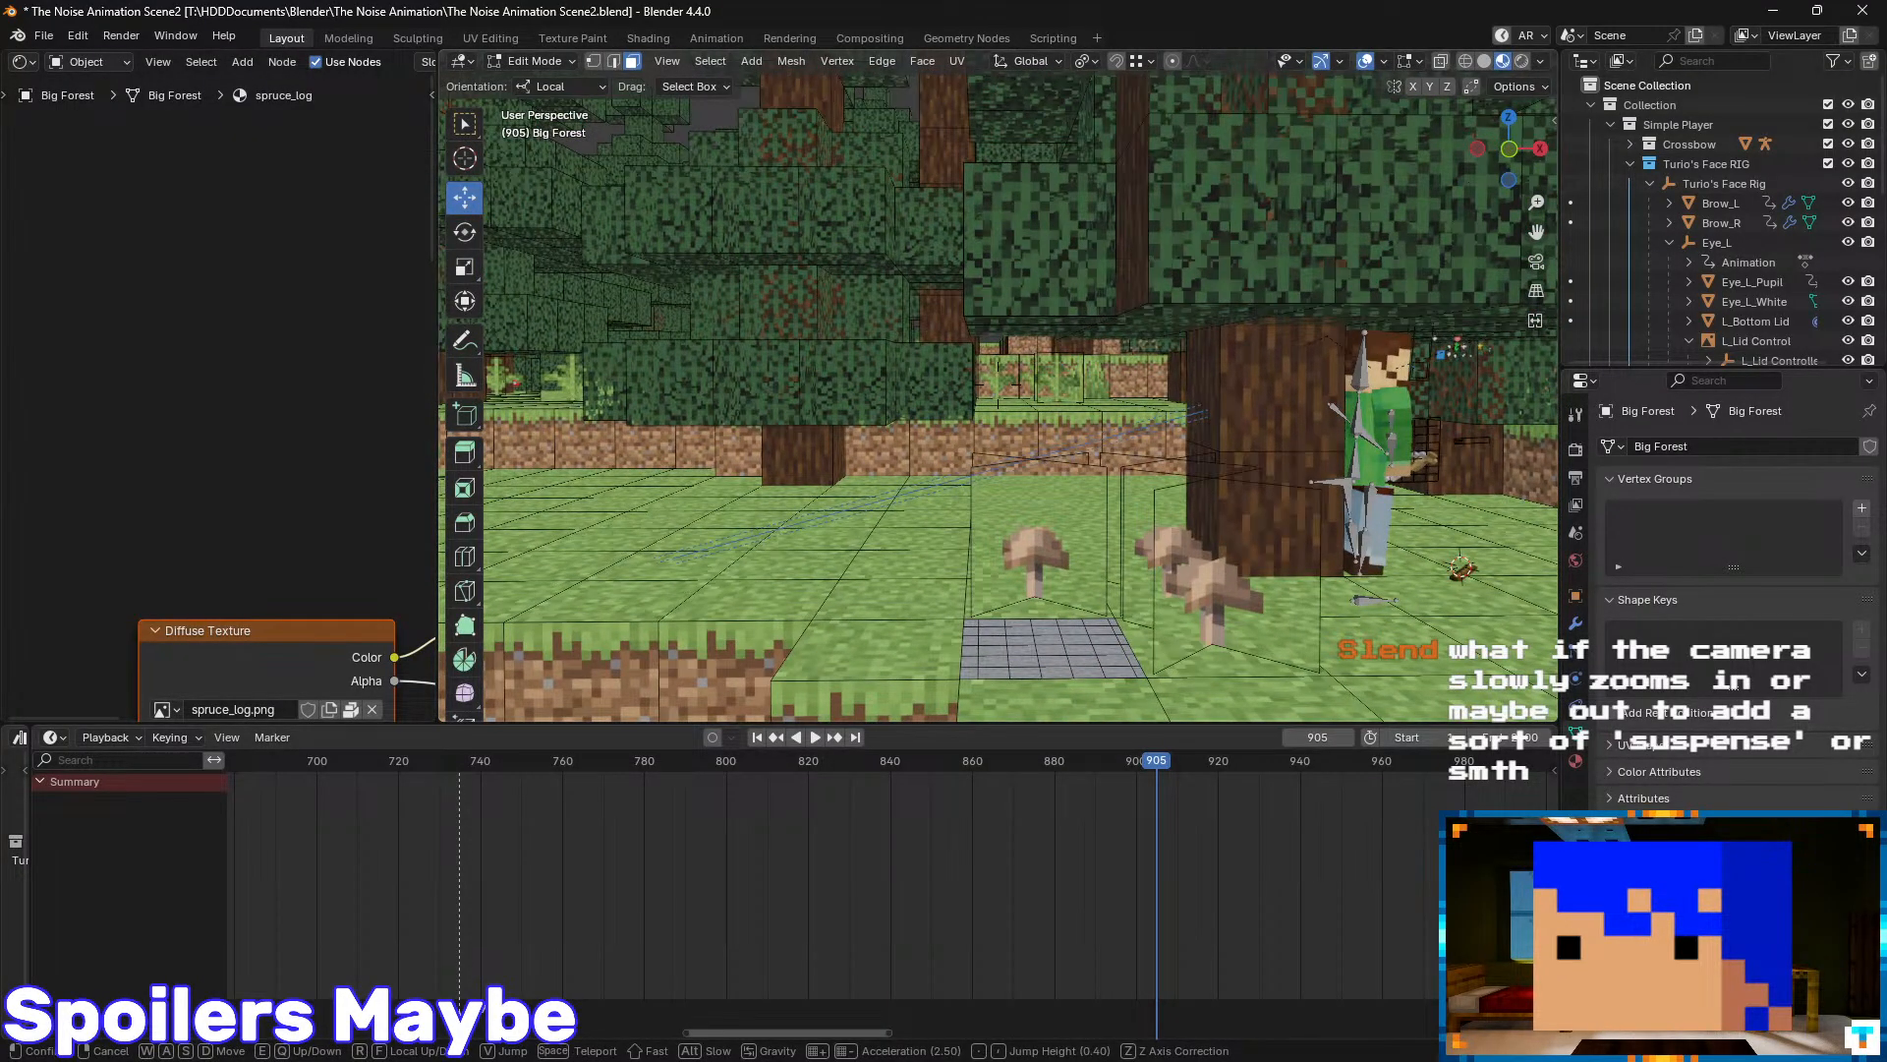
key("w")
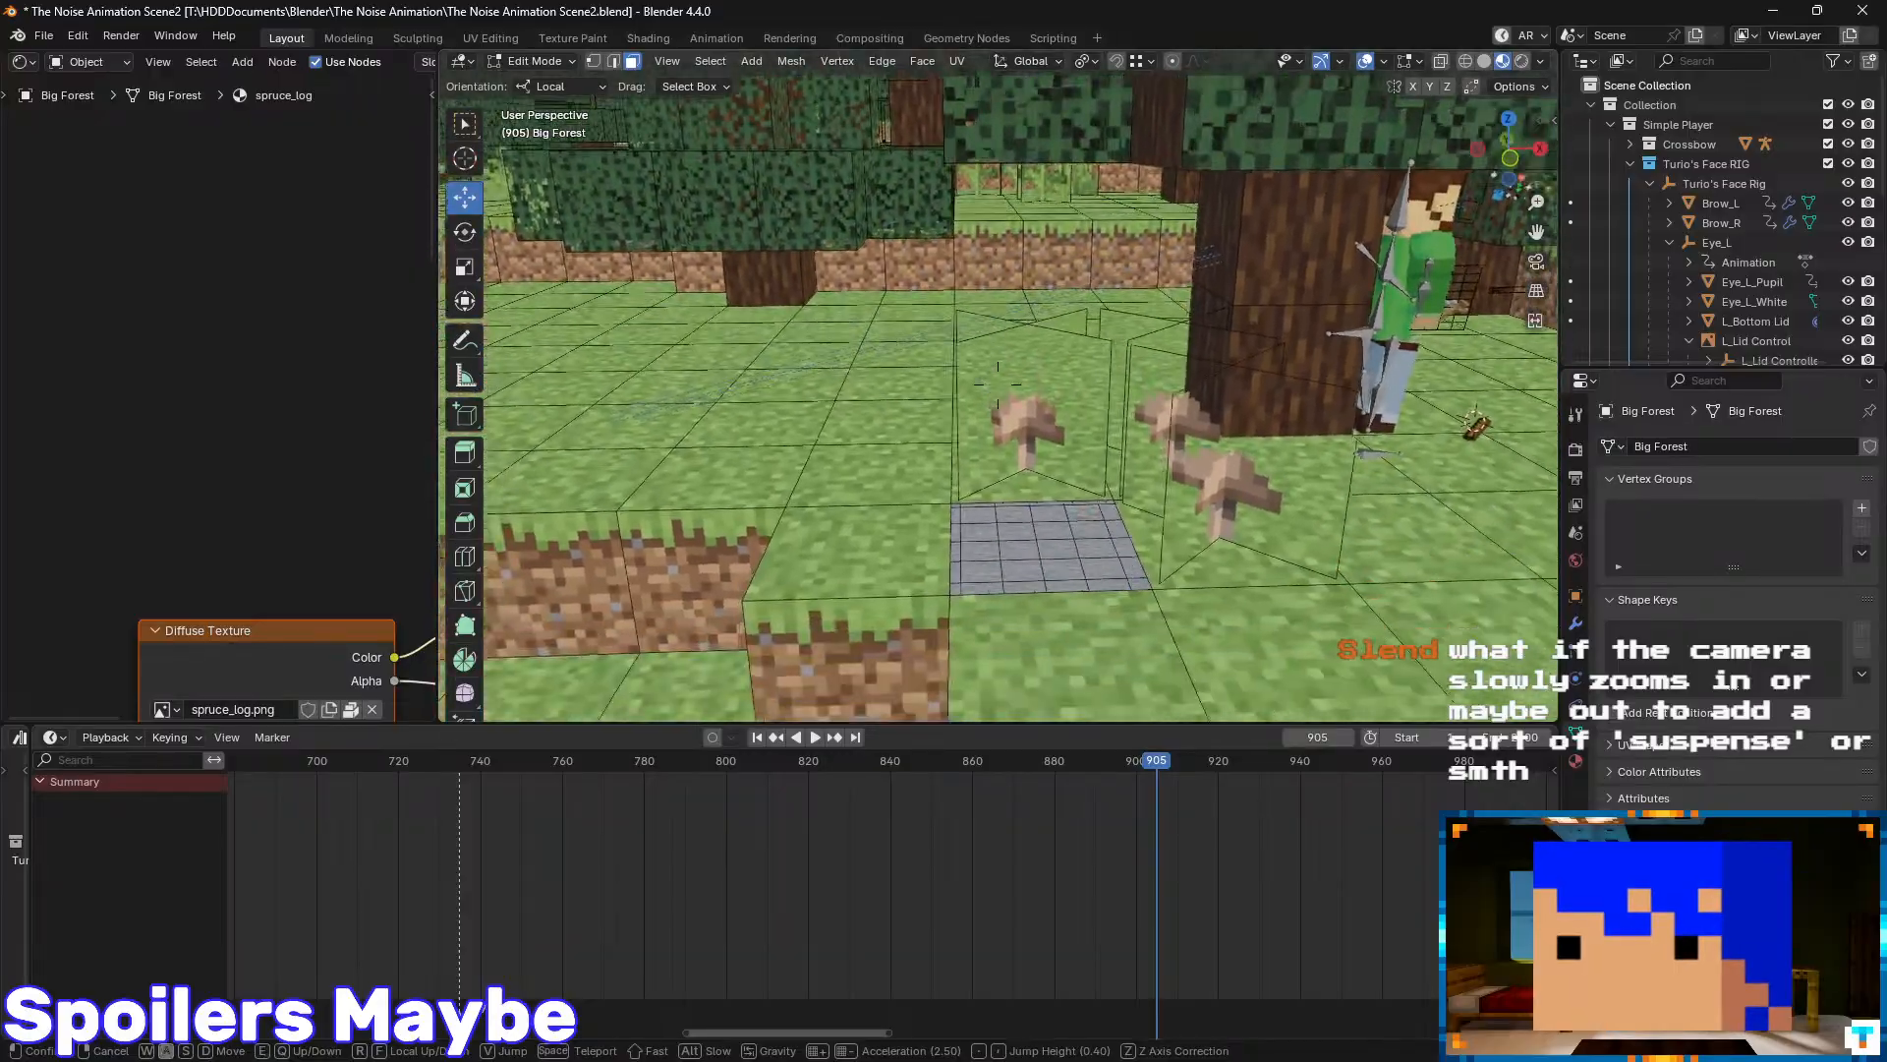
key("w")
left_click(932, 392)
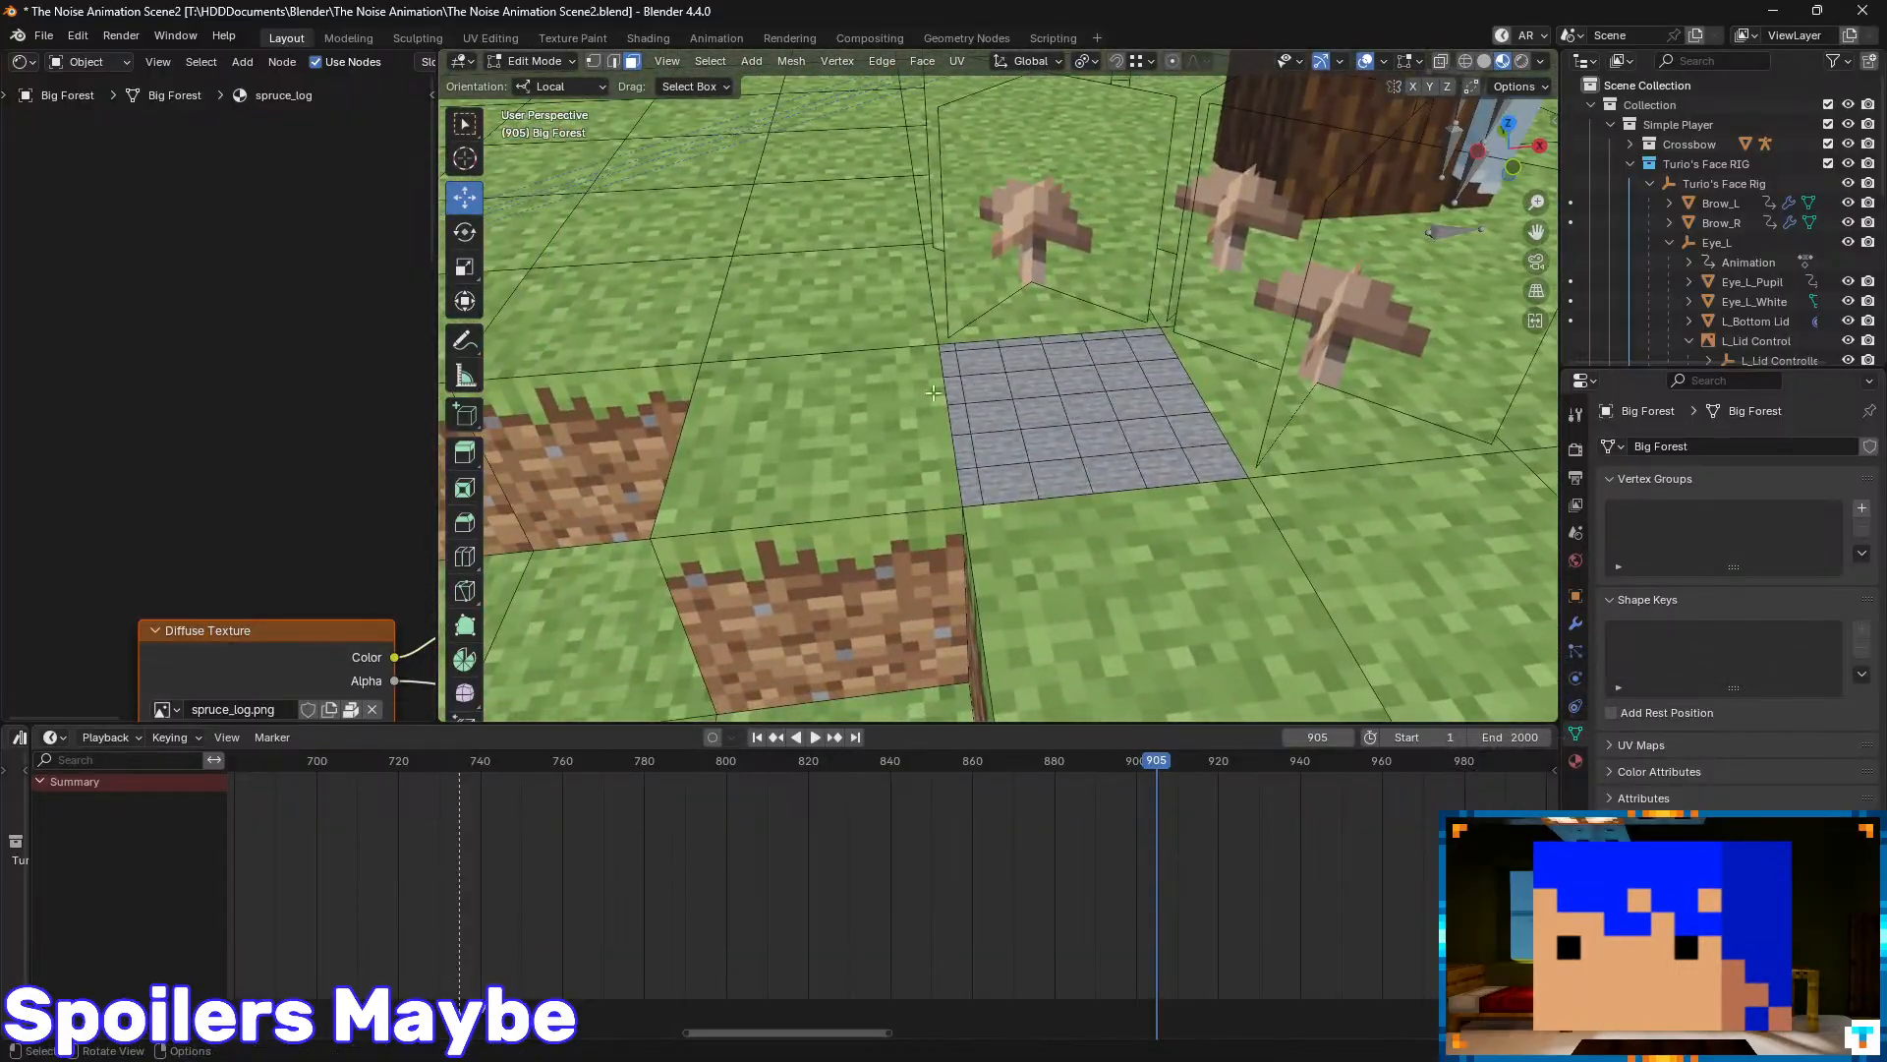
left_click(933, 392)
key("shift+d")
right_click(920, 425)
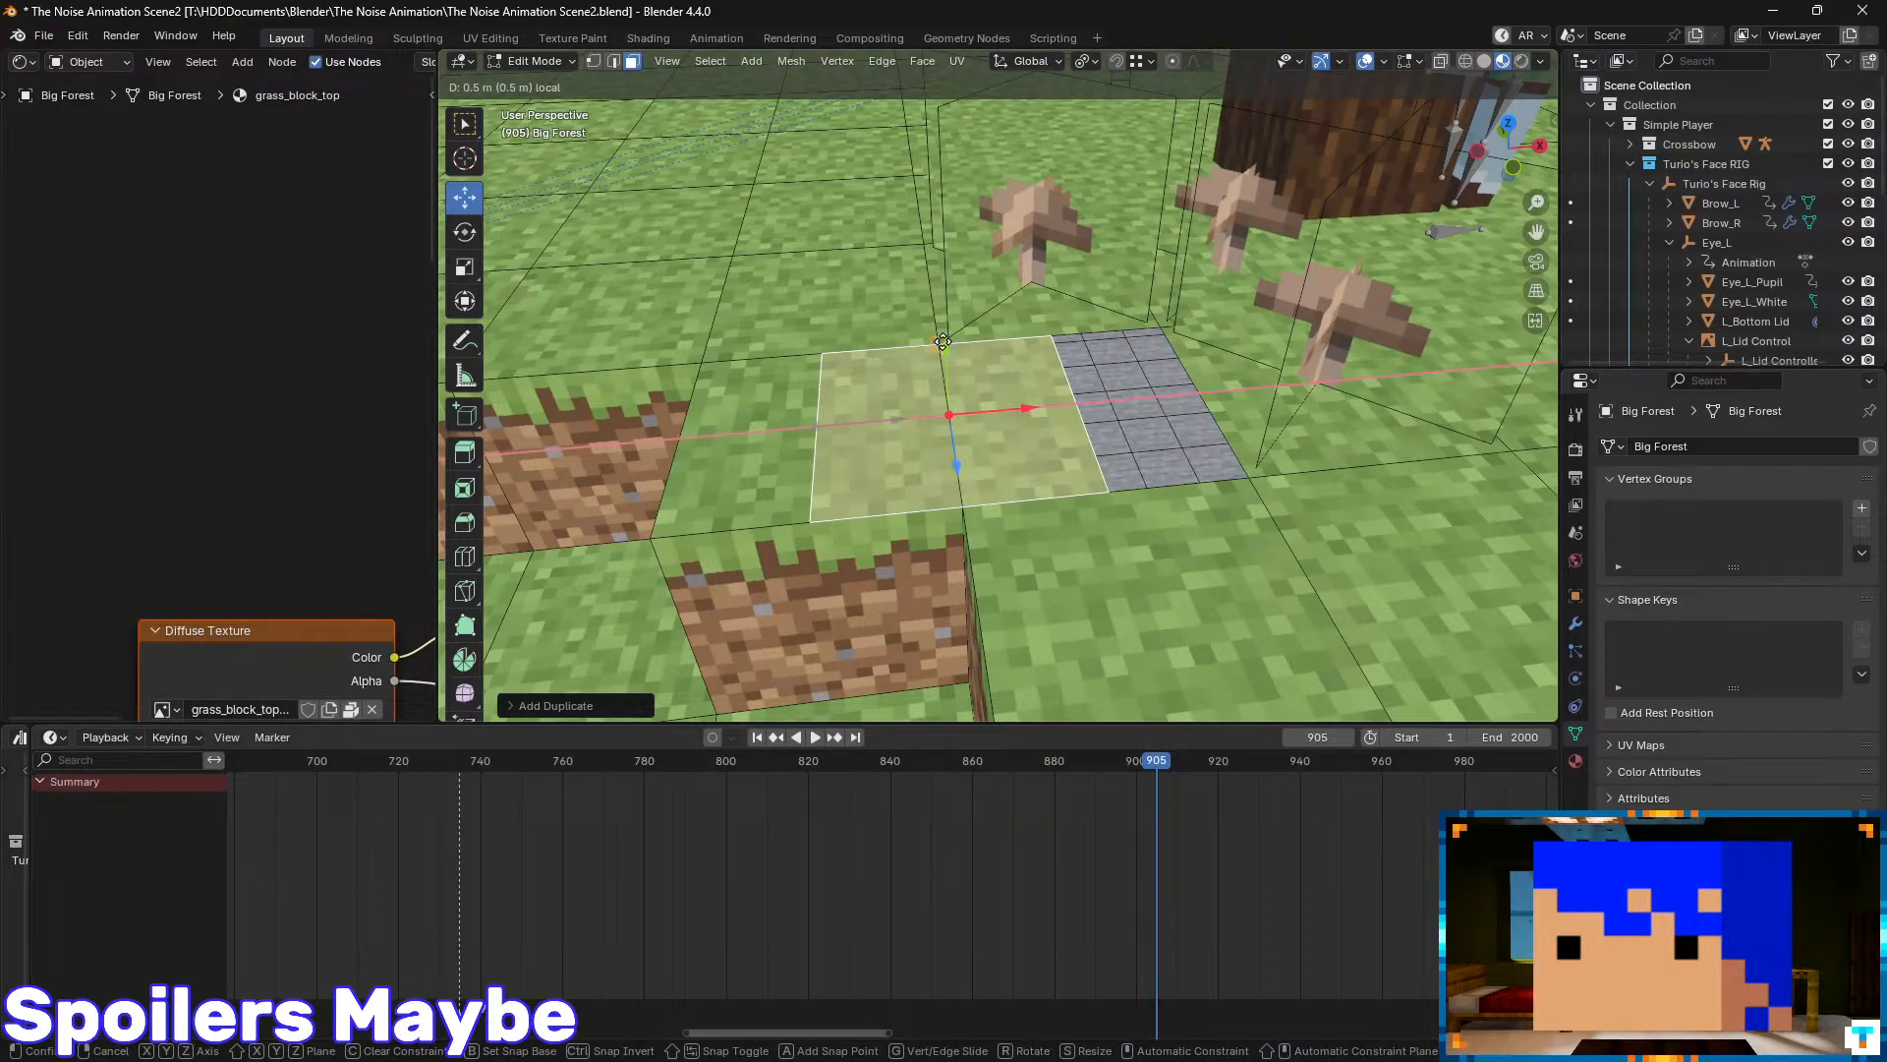
- Set snapping to edge centers and move the duplicated grass face 1 m along its local X axis to cover the grey patch
left_click(942, 341)
key("ctrl+z")
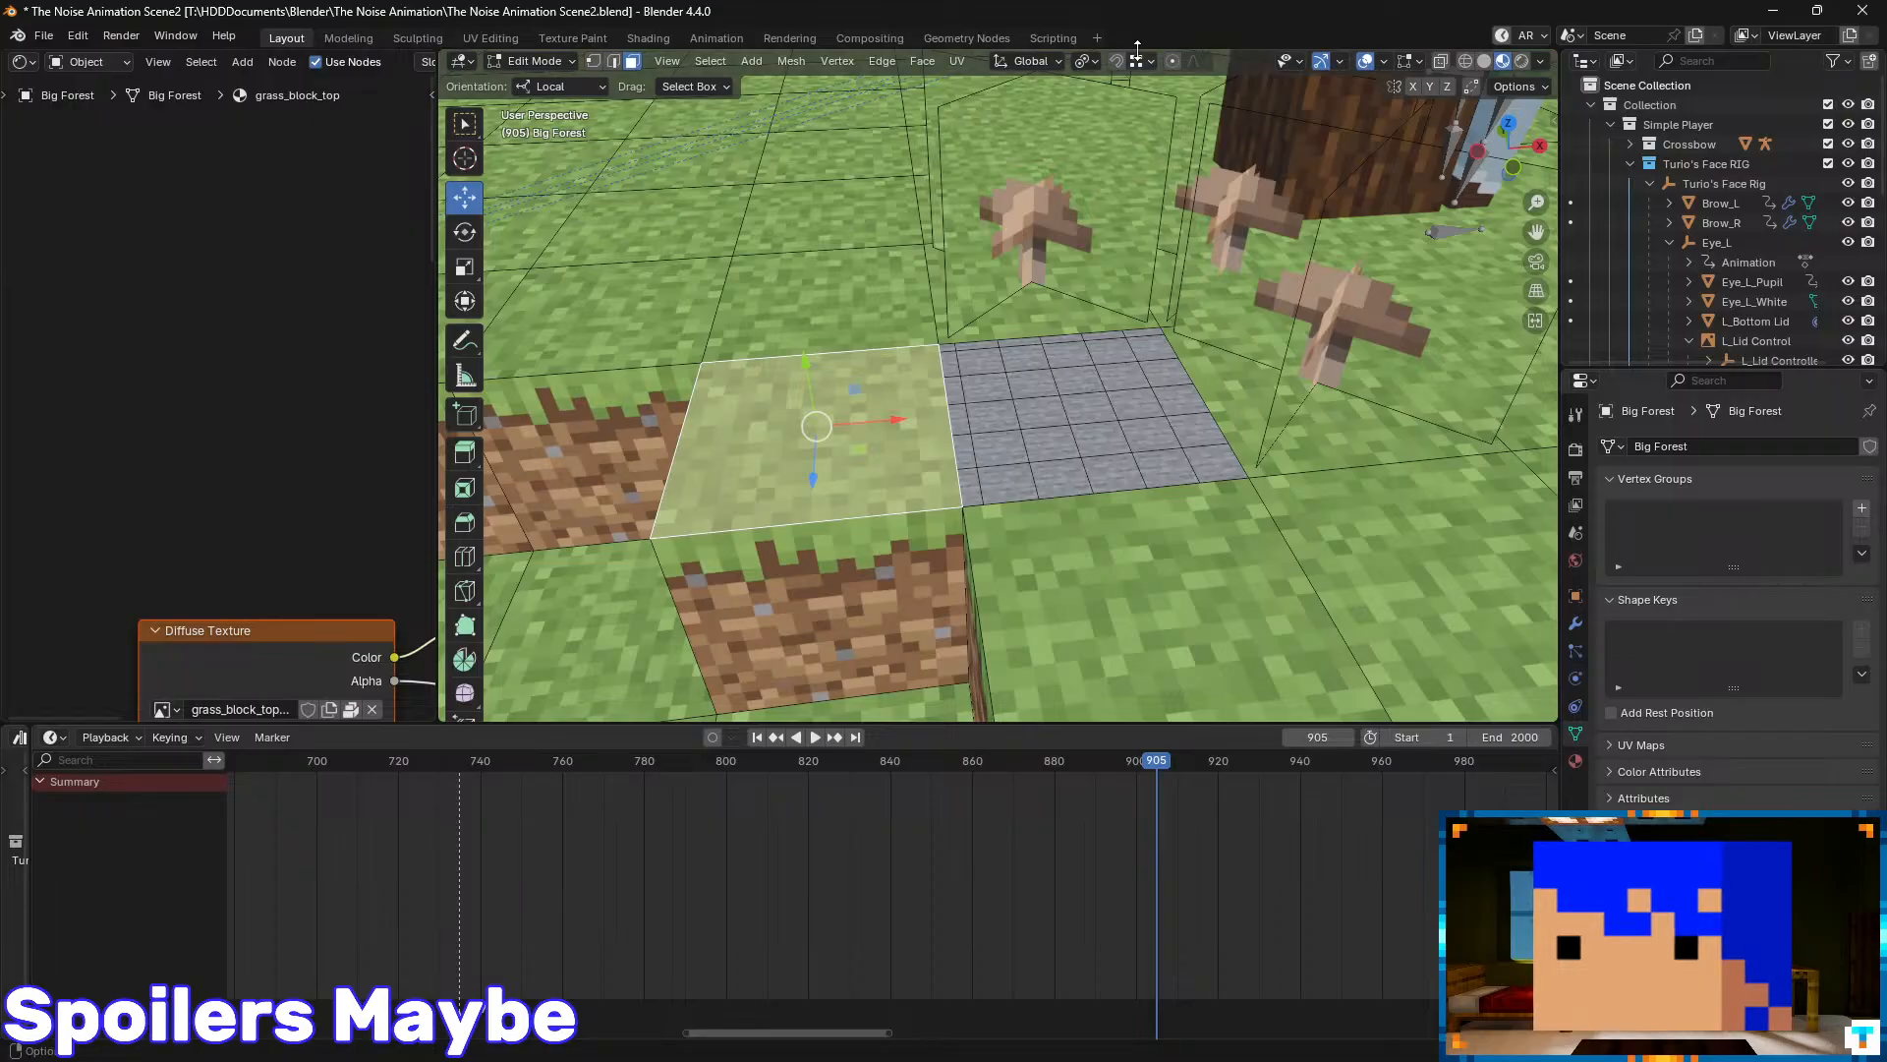
left_click(1143, 61)
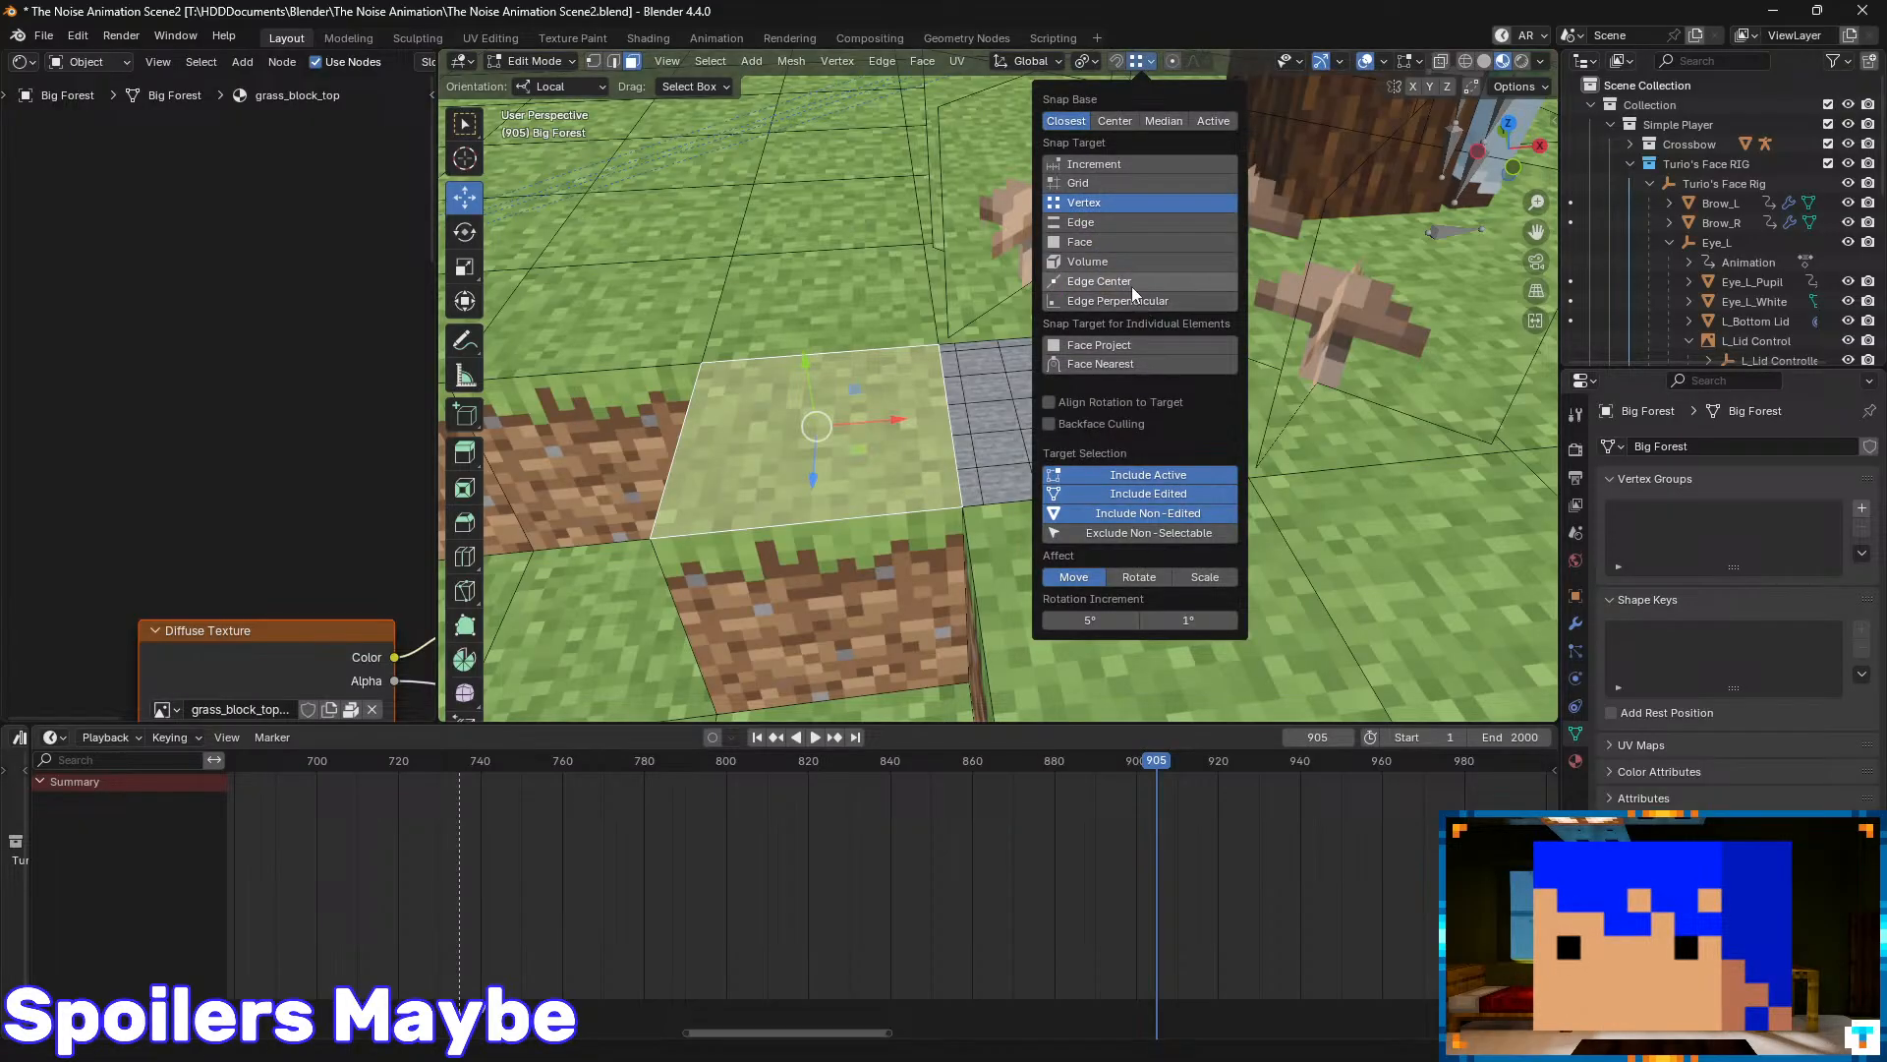
key("g")
key("x")
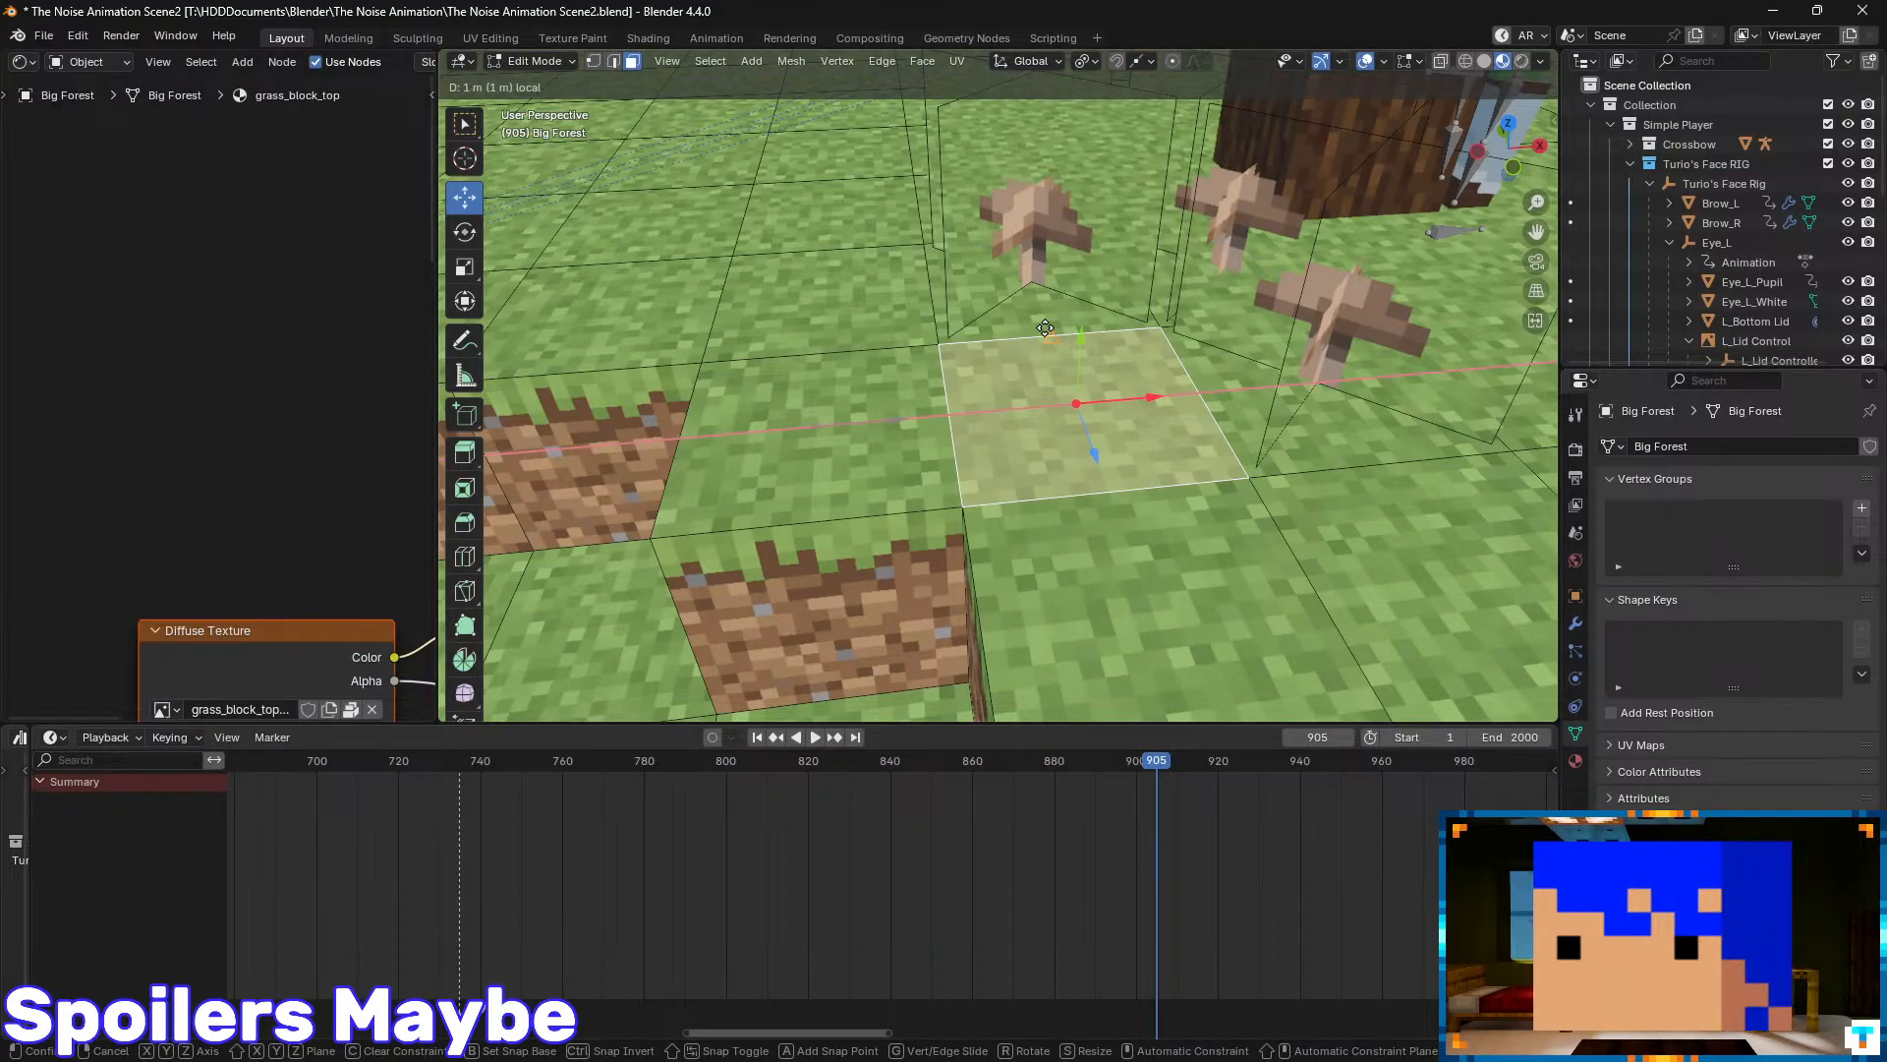
left_click(1045, 327)
- Select the column of spruce log faces on the trunk above the character and delete them
key("shift+grave")
key("s")
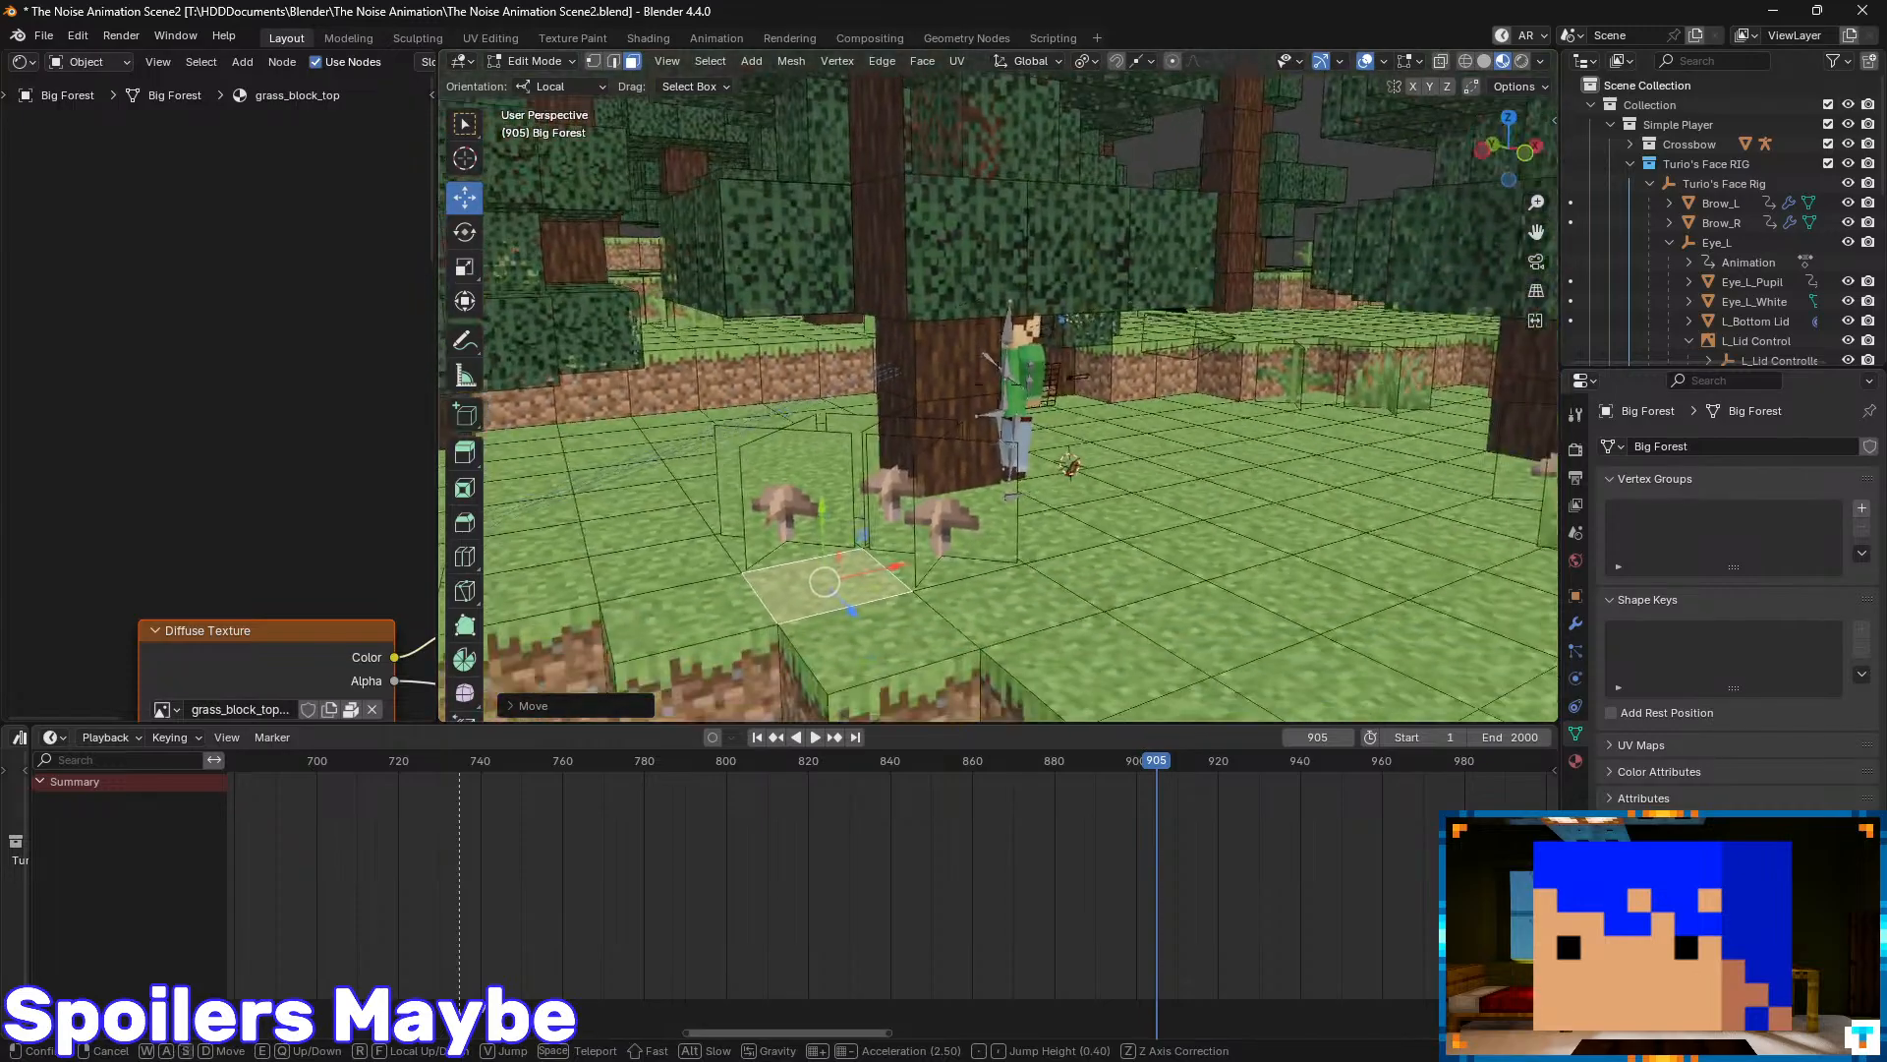
key("e")
key("d")
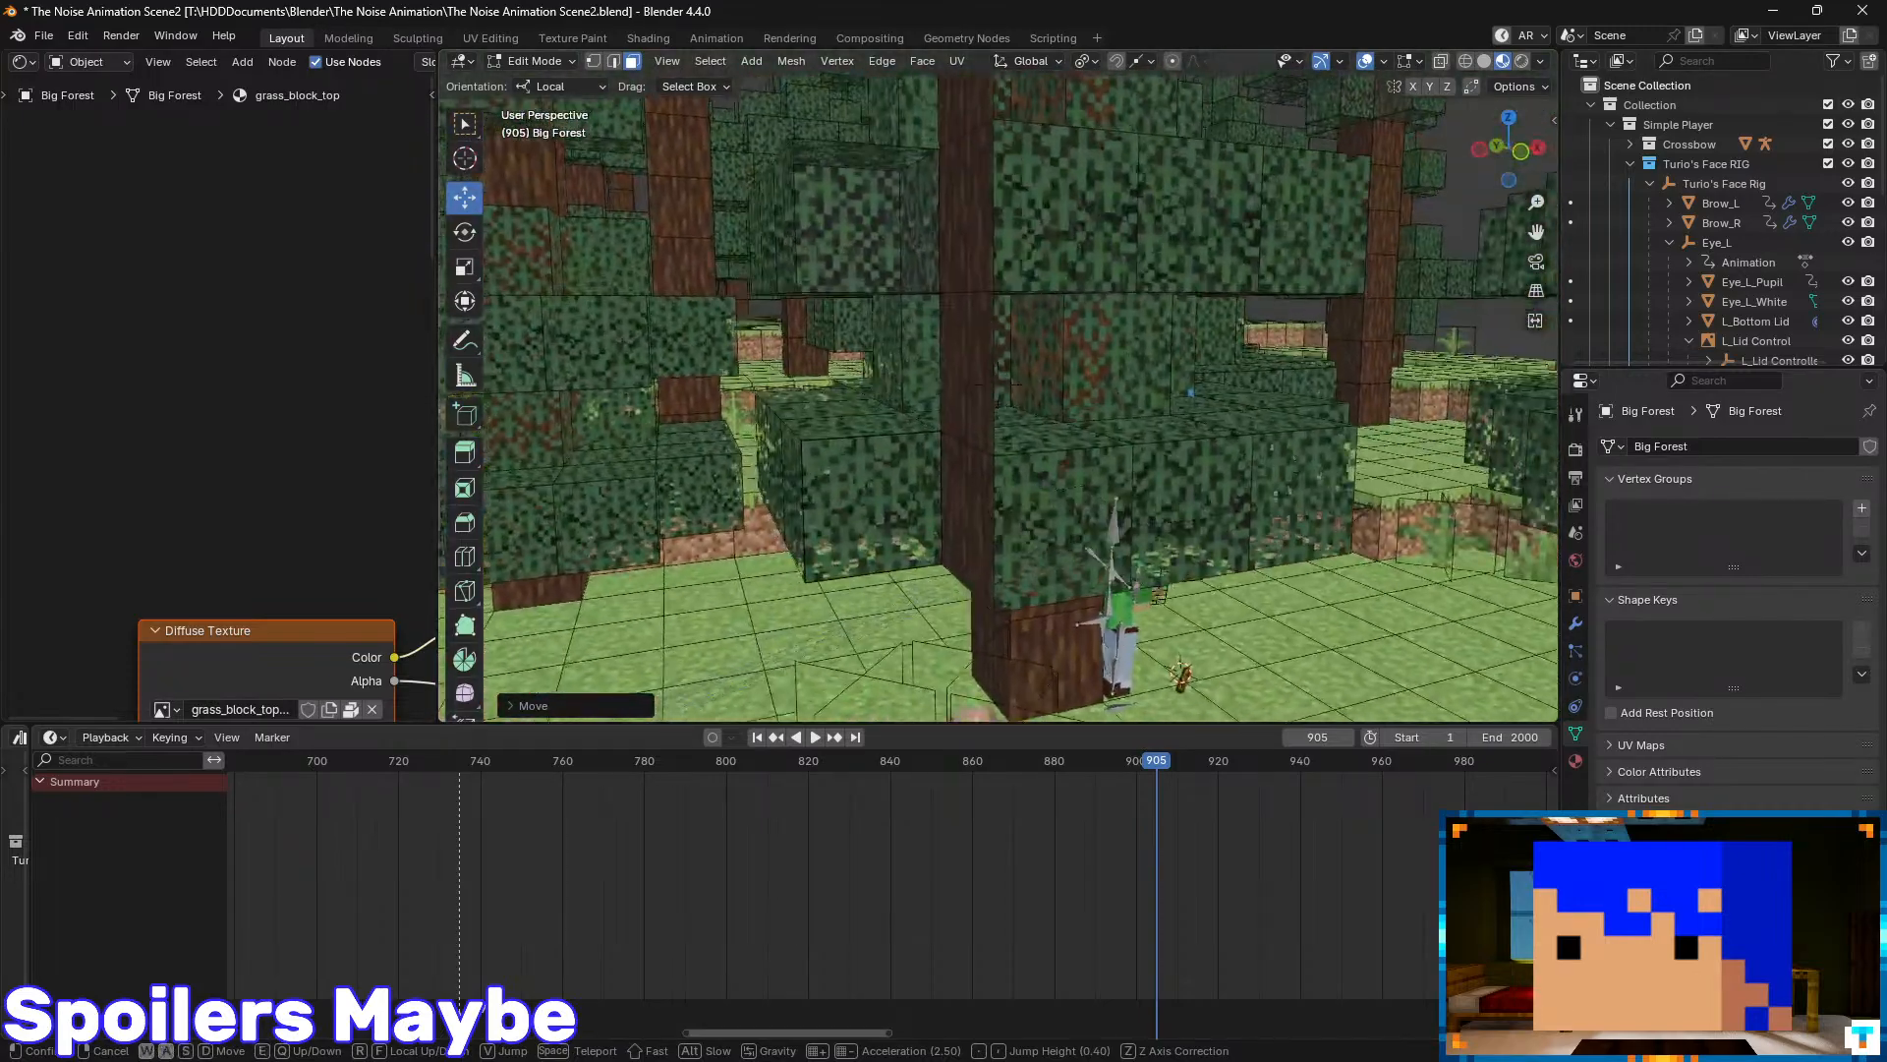
left_click(970, 362)
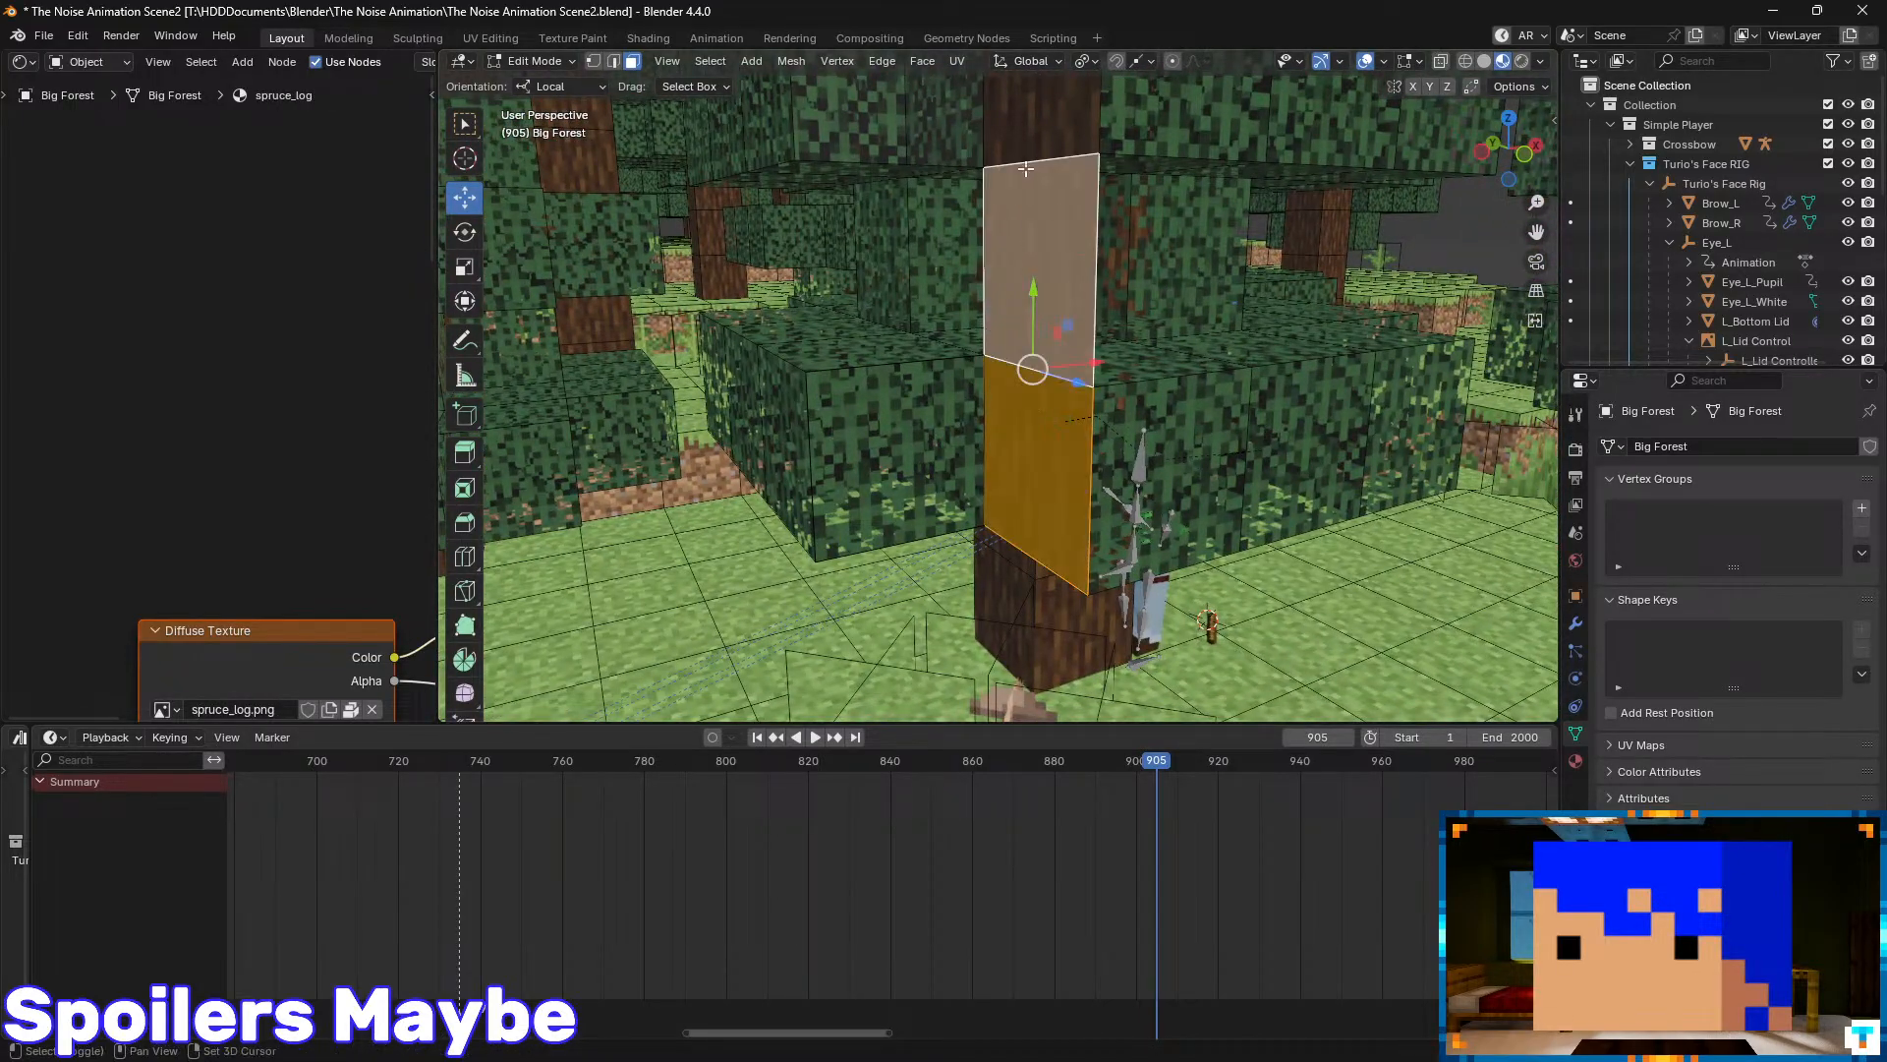
key("shift+grave")
key("w")
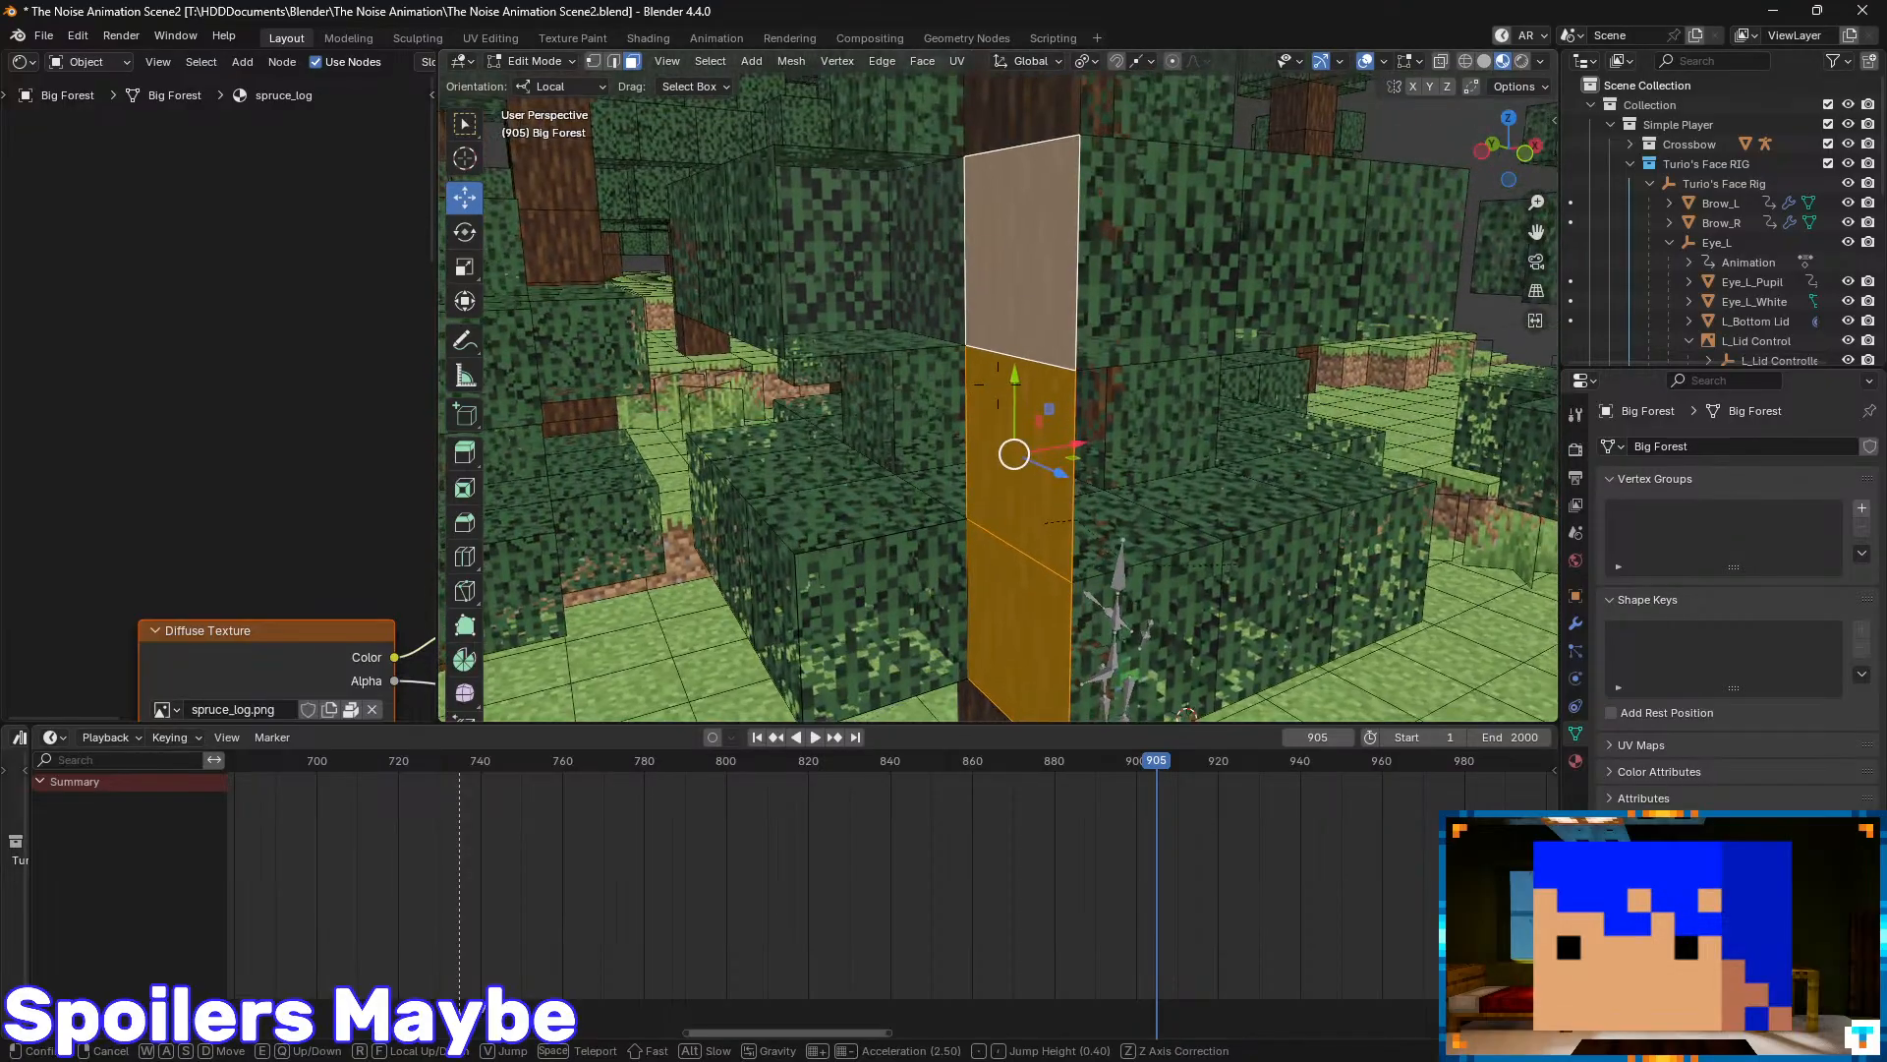
key("s")
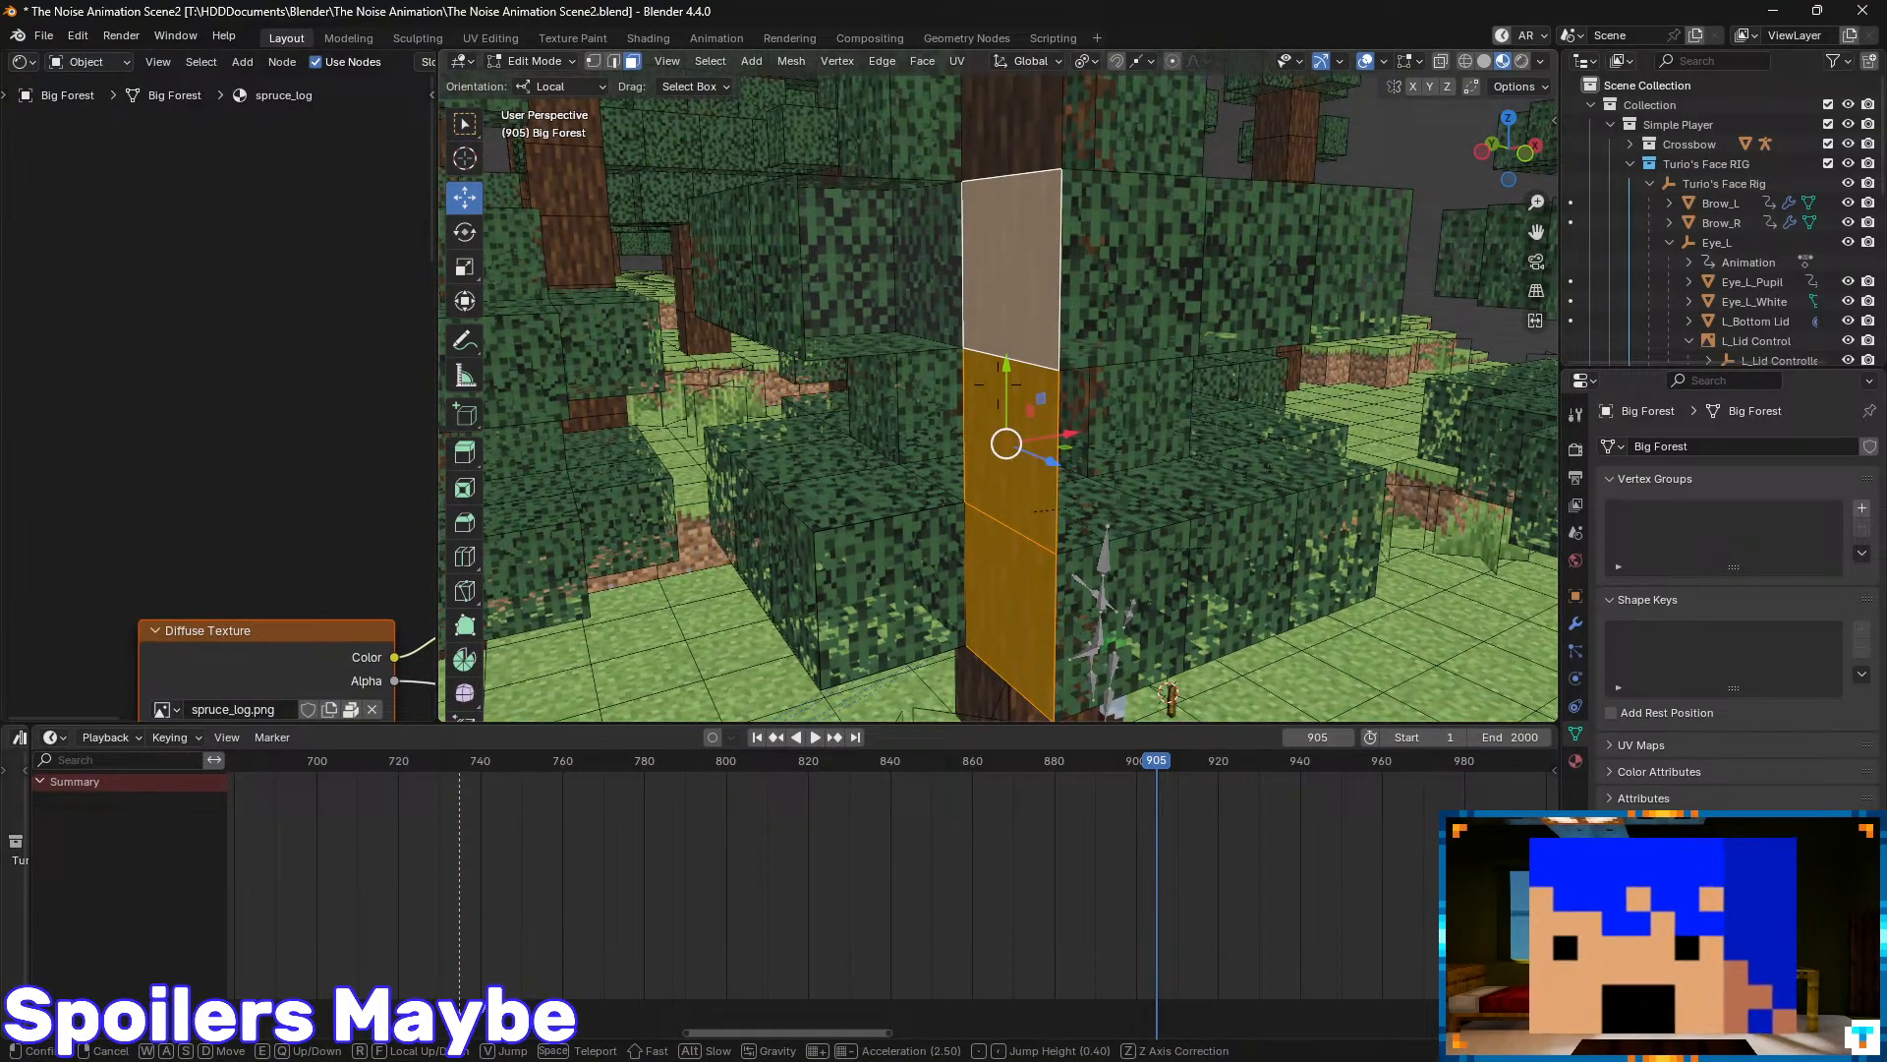
key("w")
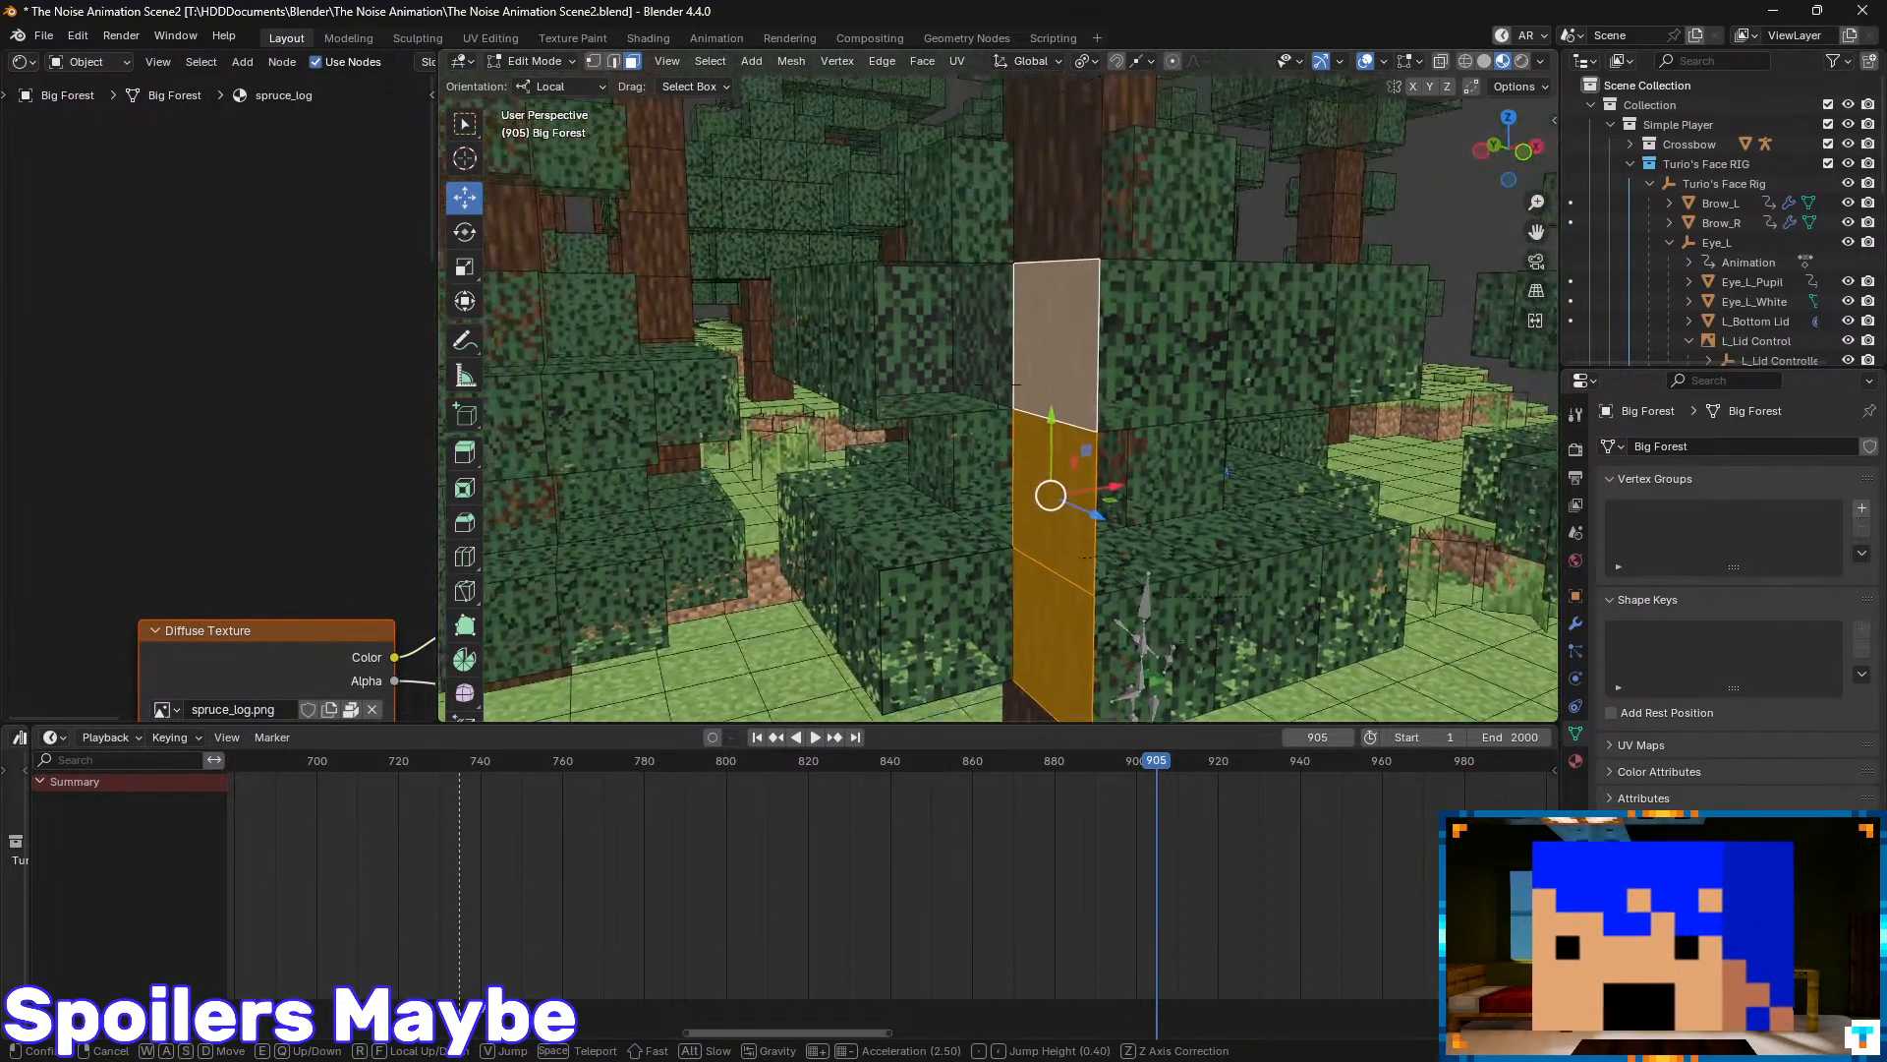
left_click(1049, 337)
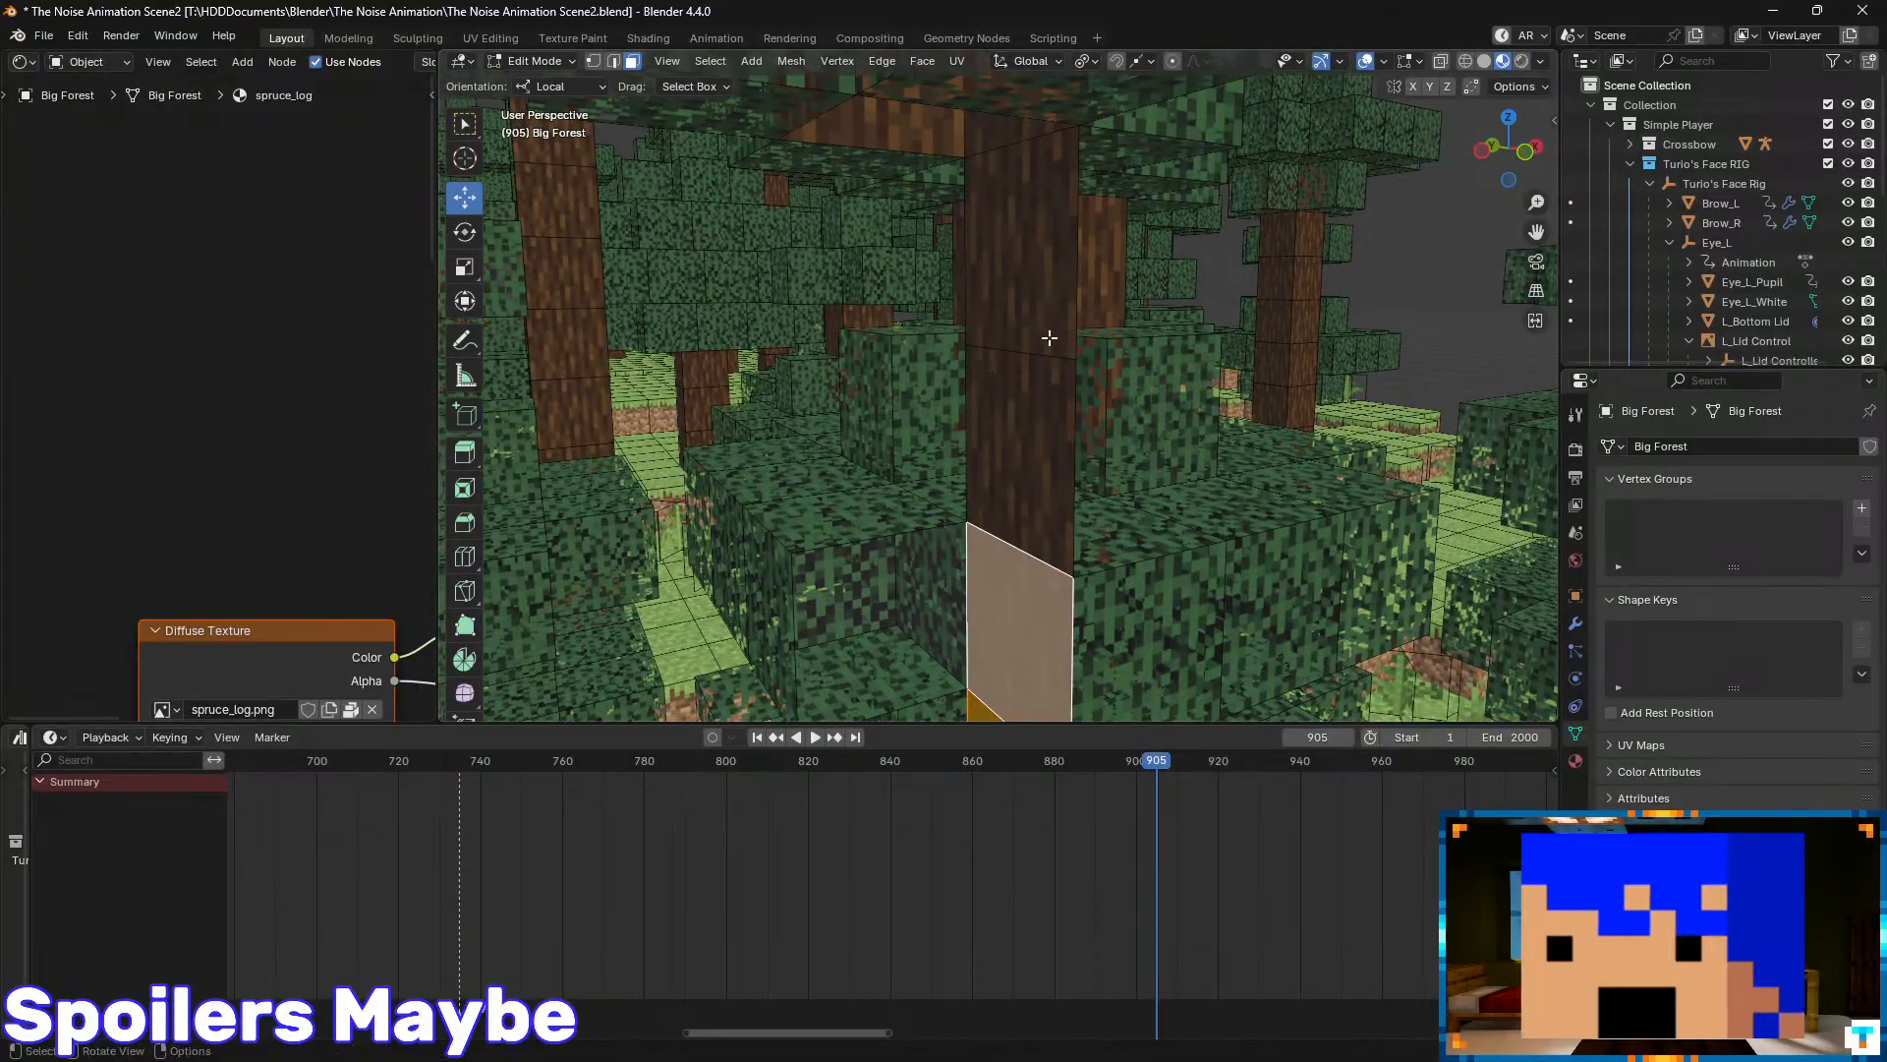
left_click(1023, 442, "shift")
left_click(1021, 318, "shift")
left_click(925, 319)
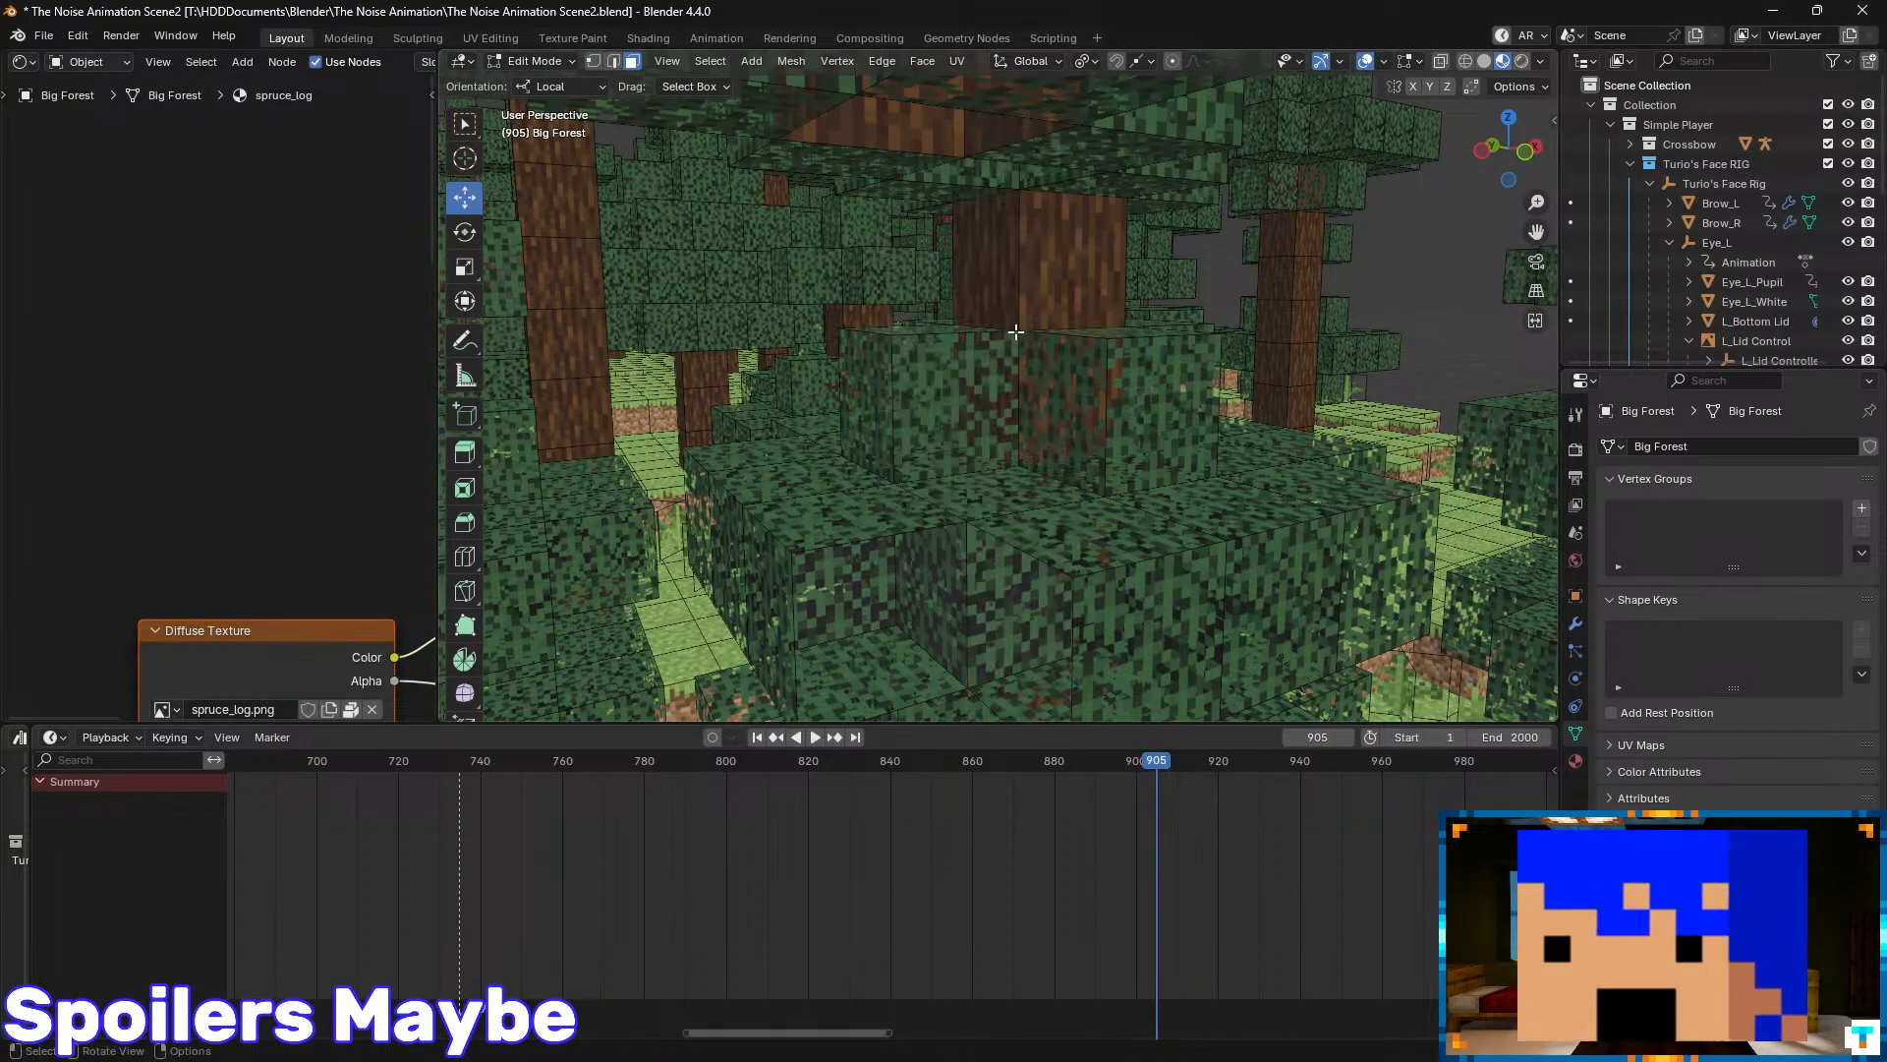
- Duplicate the inner spruce leaf face where the trunk stood and move the copy -1 m along its local X axis to fill the open side
key("shift+grave")
key("w")
key("d")
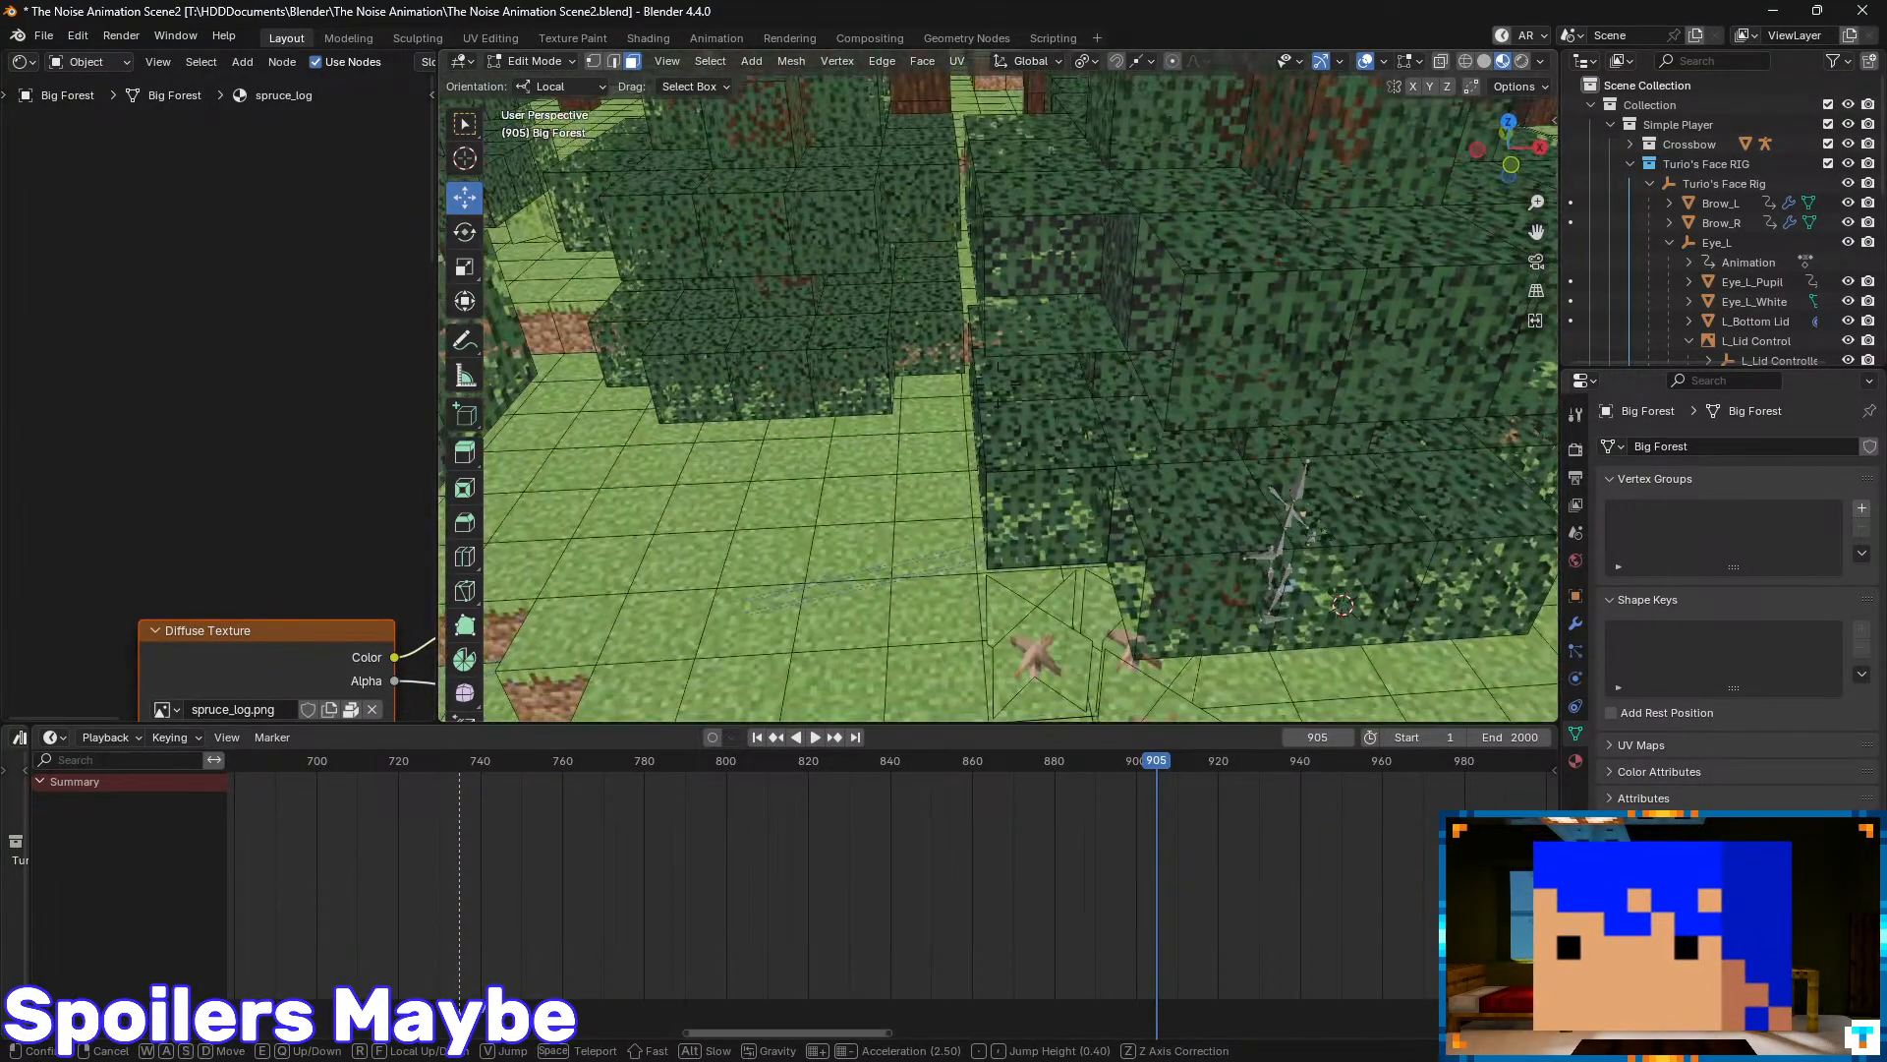
key("w")
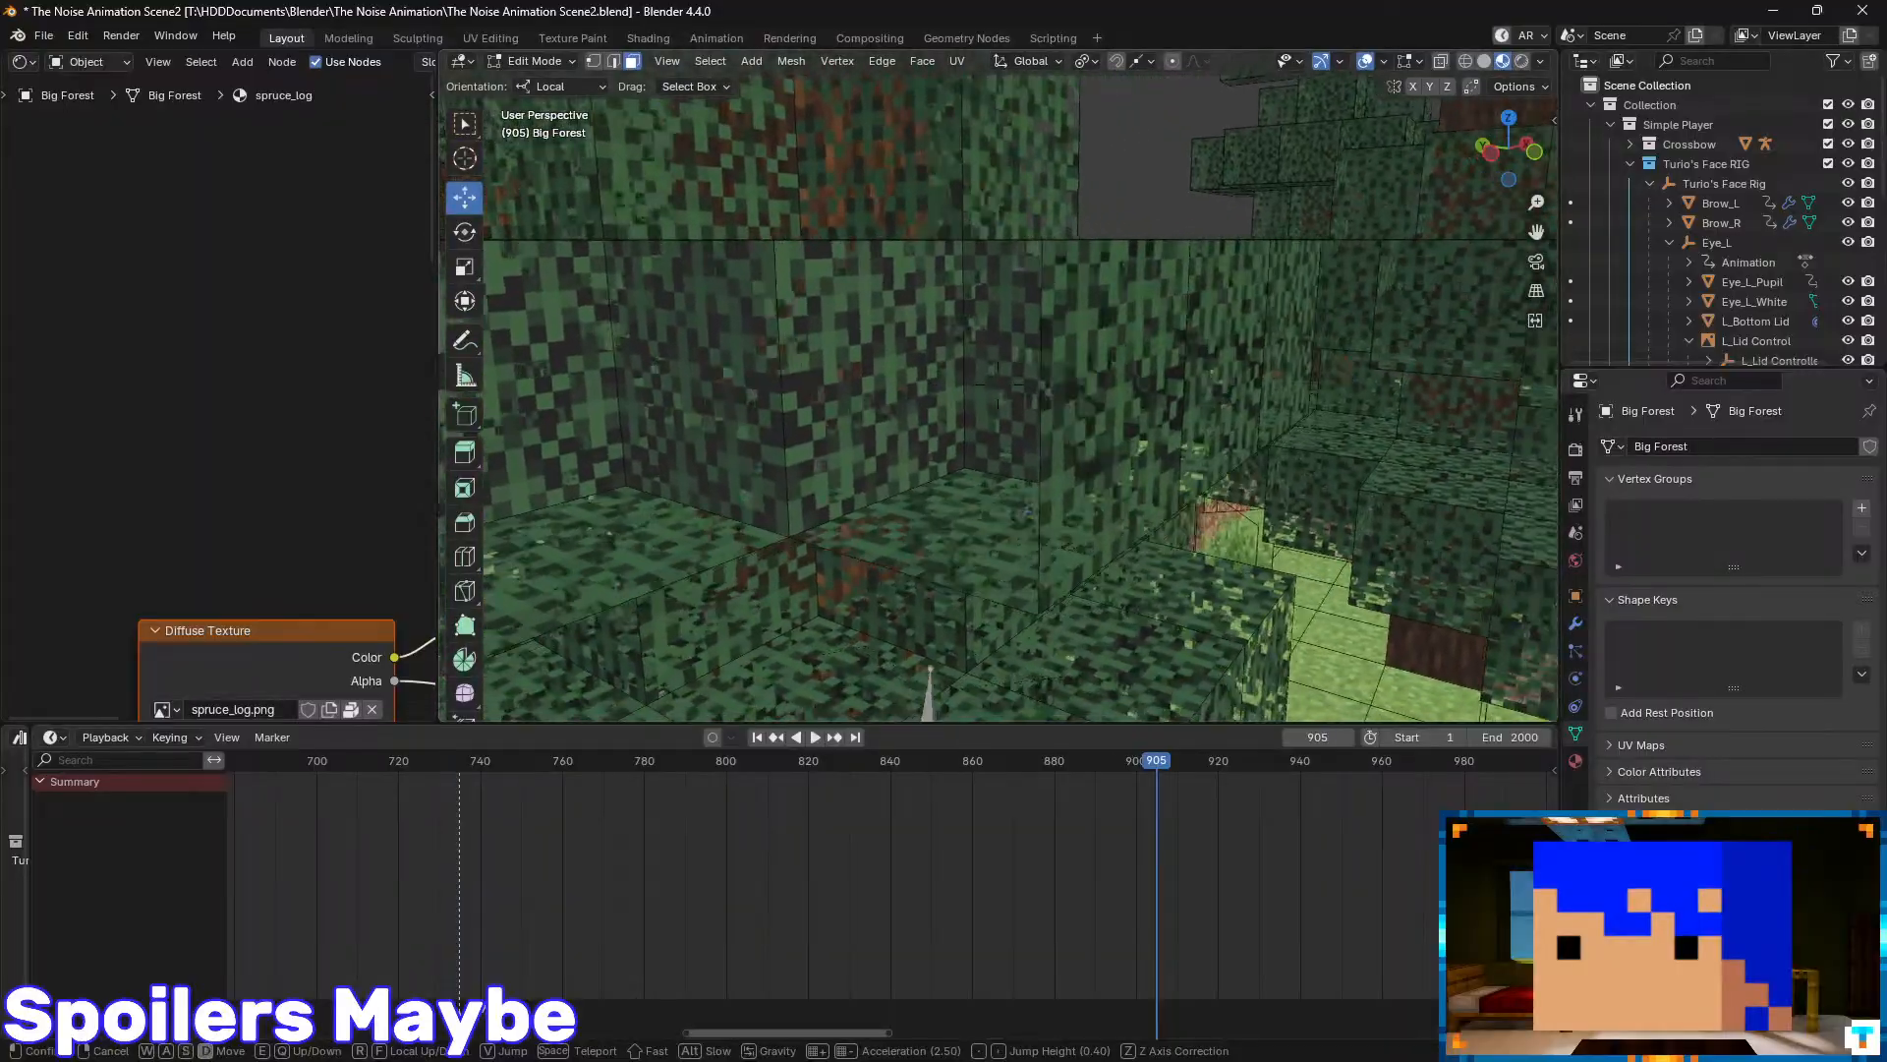
left_click(1008, 273)
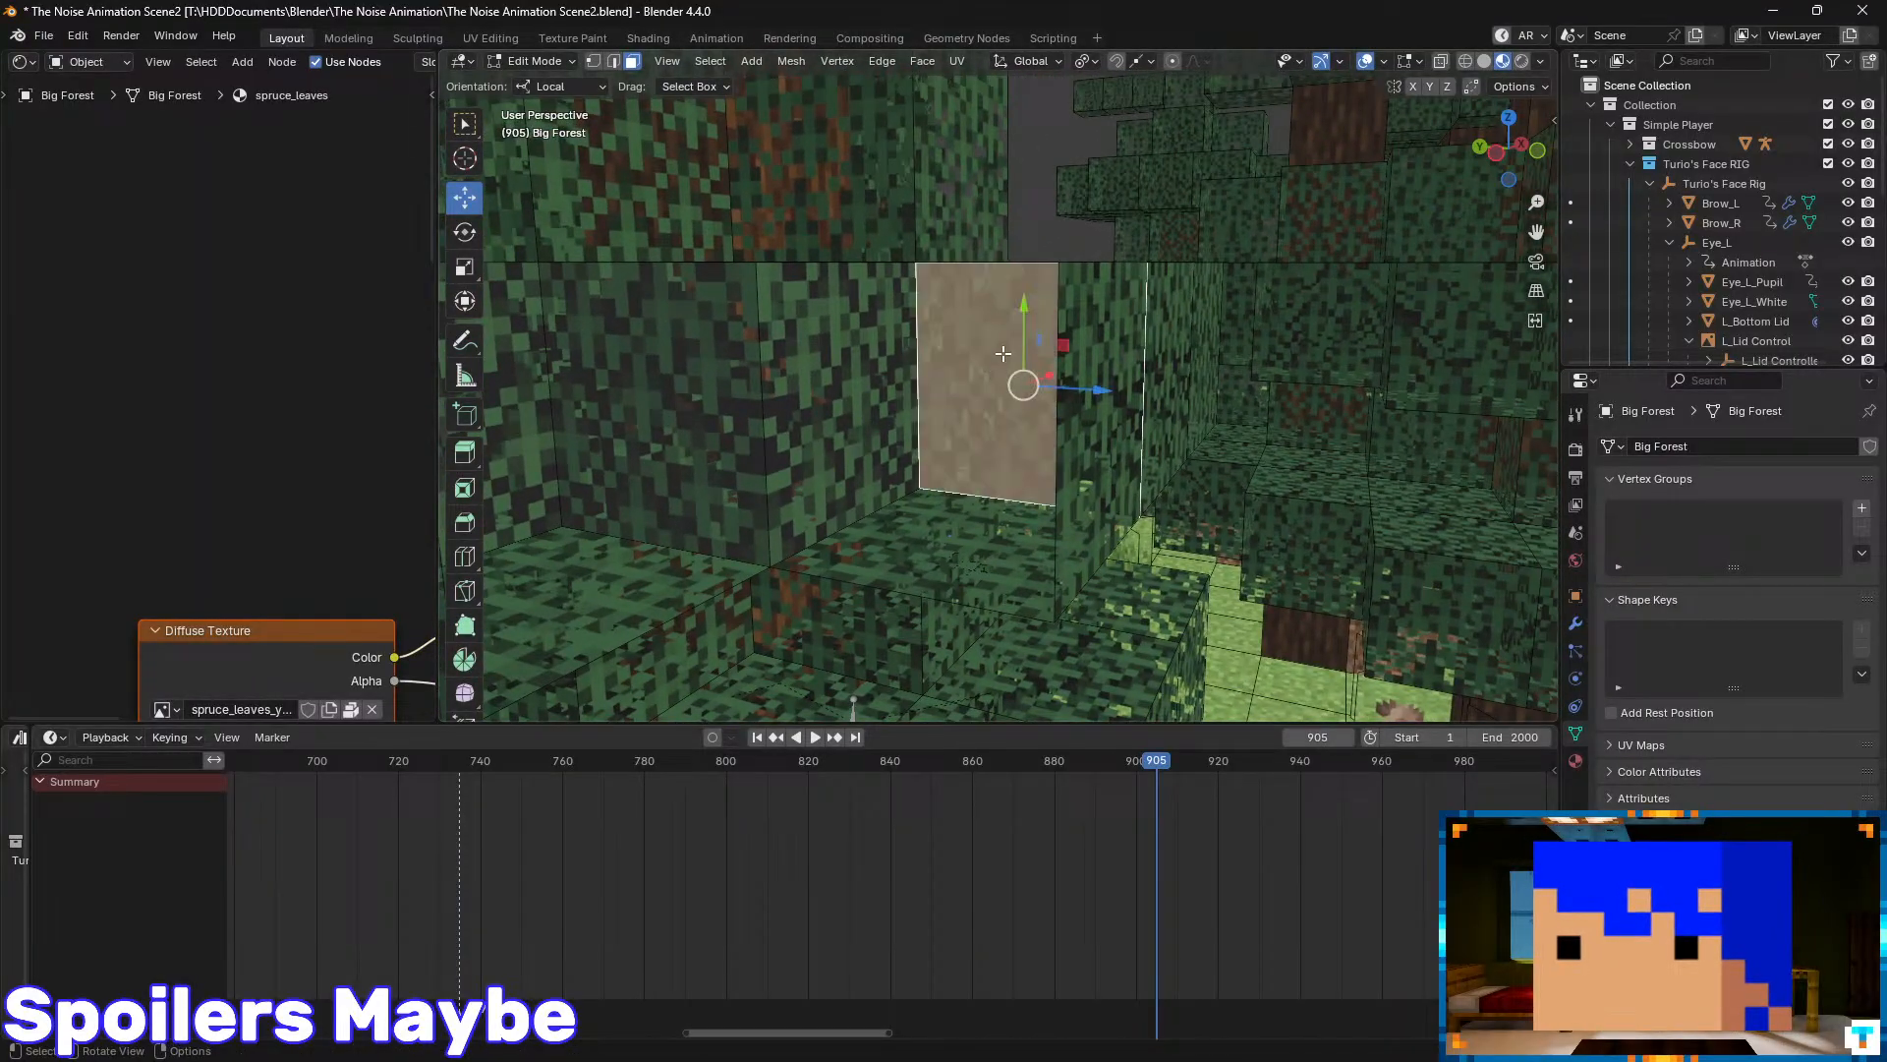
key("shift+d")
right_click(1093, 376)
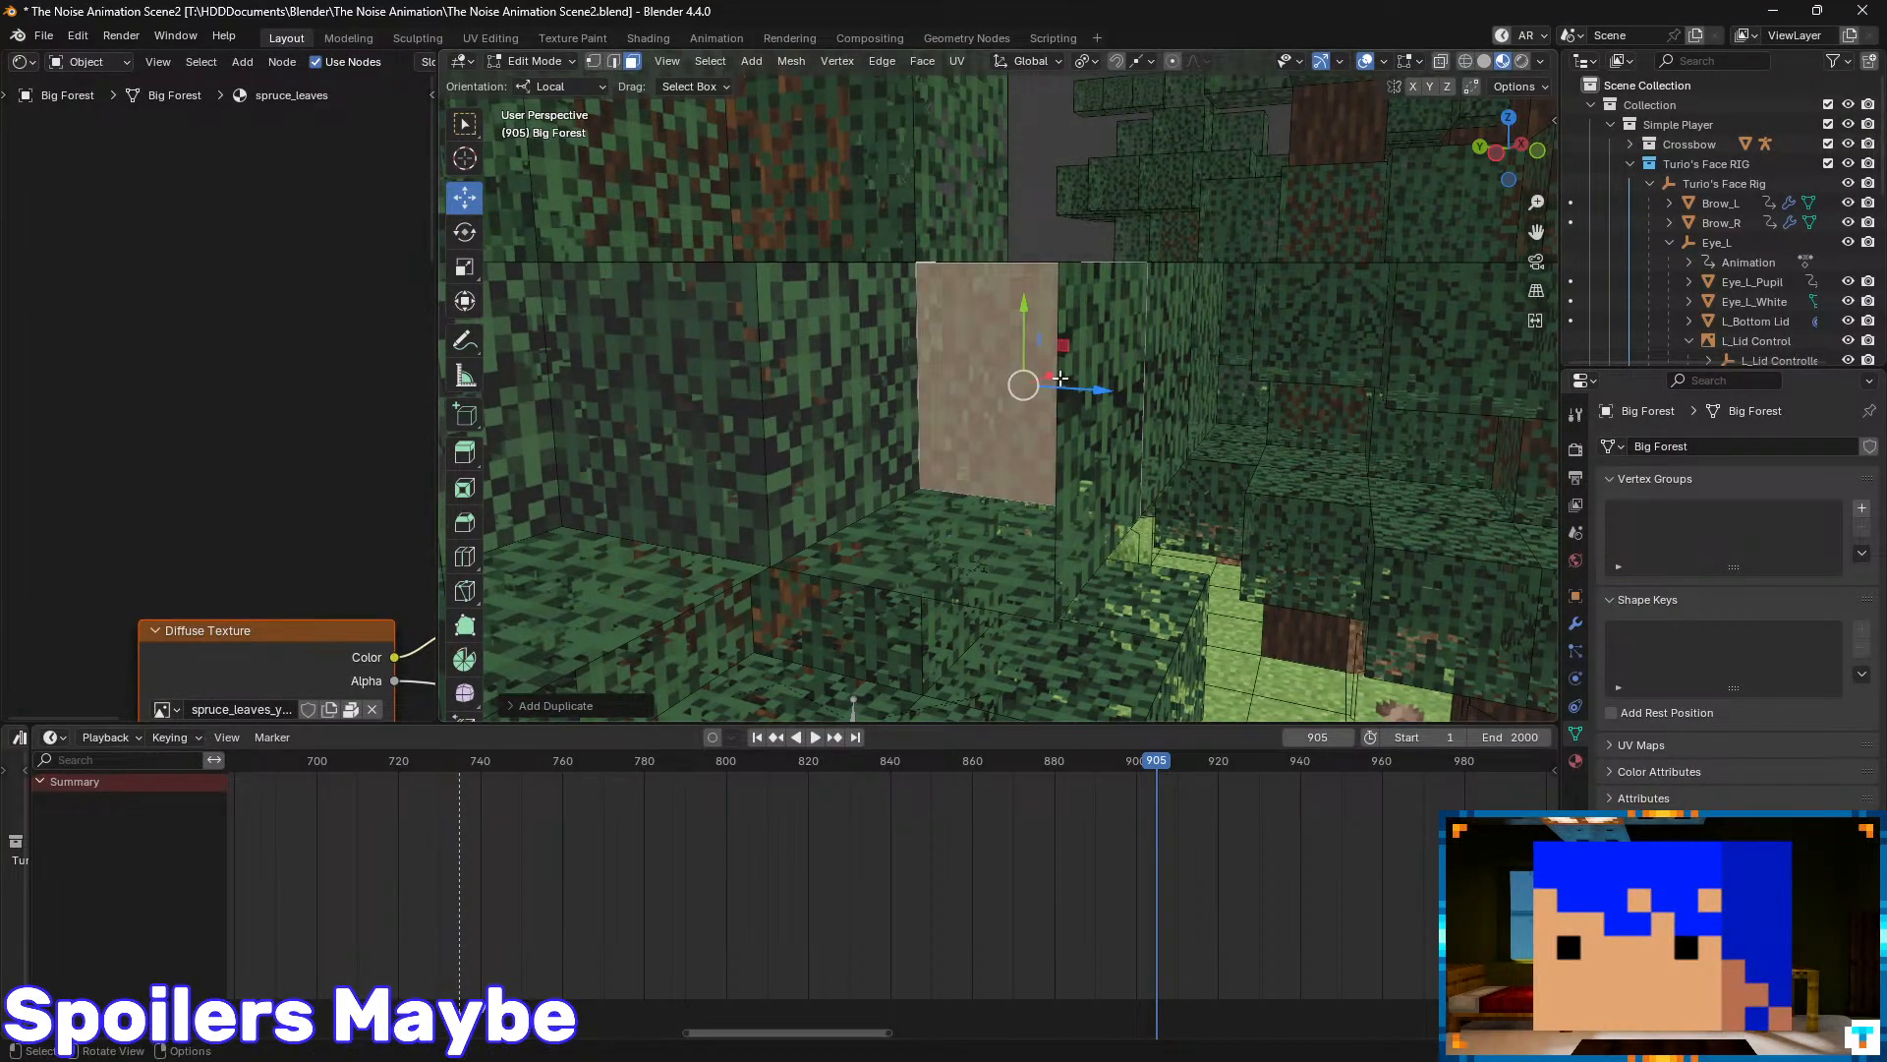
key("g")
key("x")
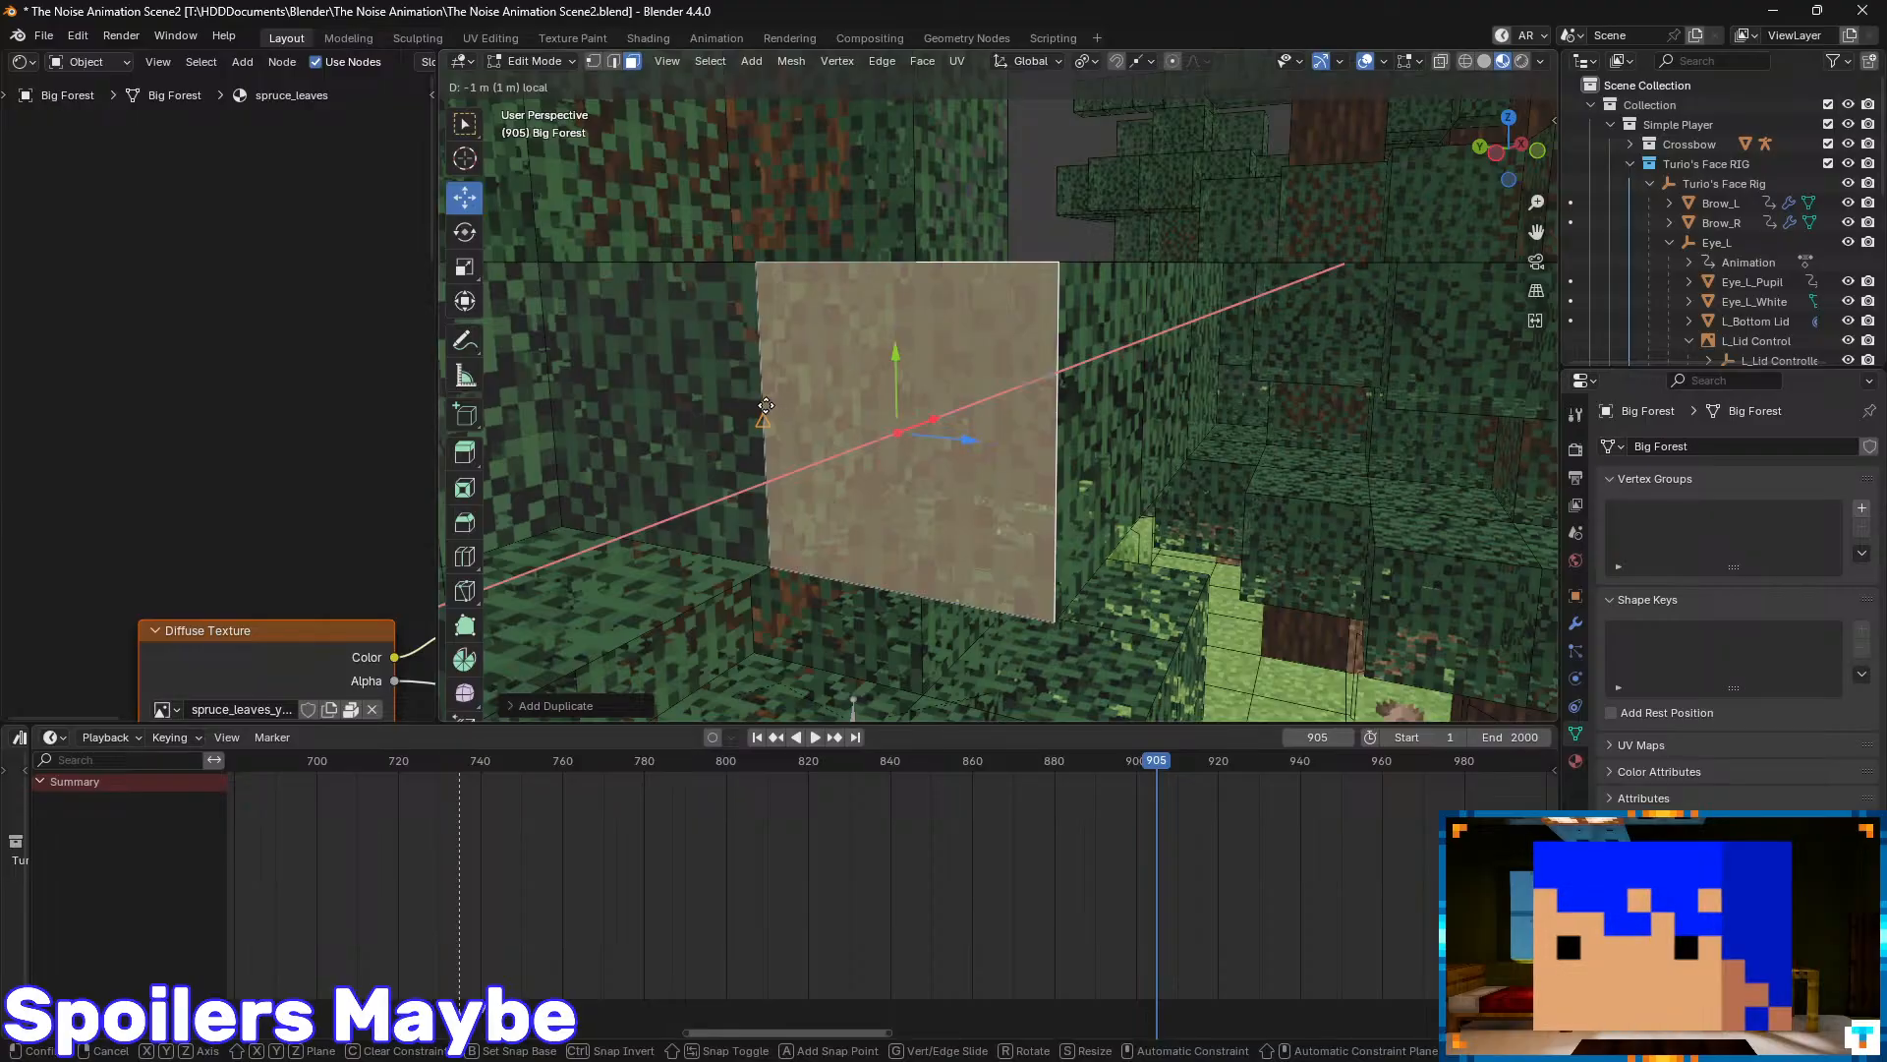
key("Return")
- Duplicate the leaf face on the adjacent open side of the tree and move the copy outward to close that gap
middle_click_drag(949, 433, 830, 430)
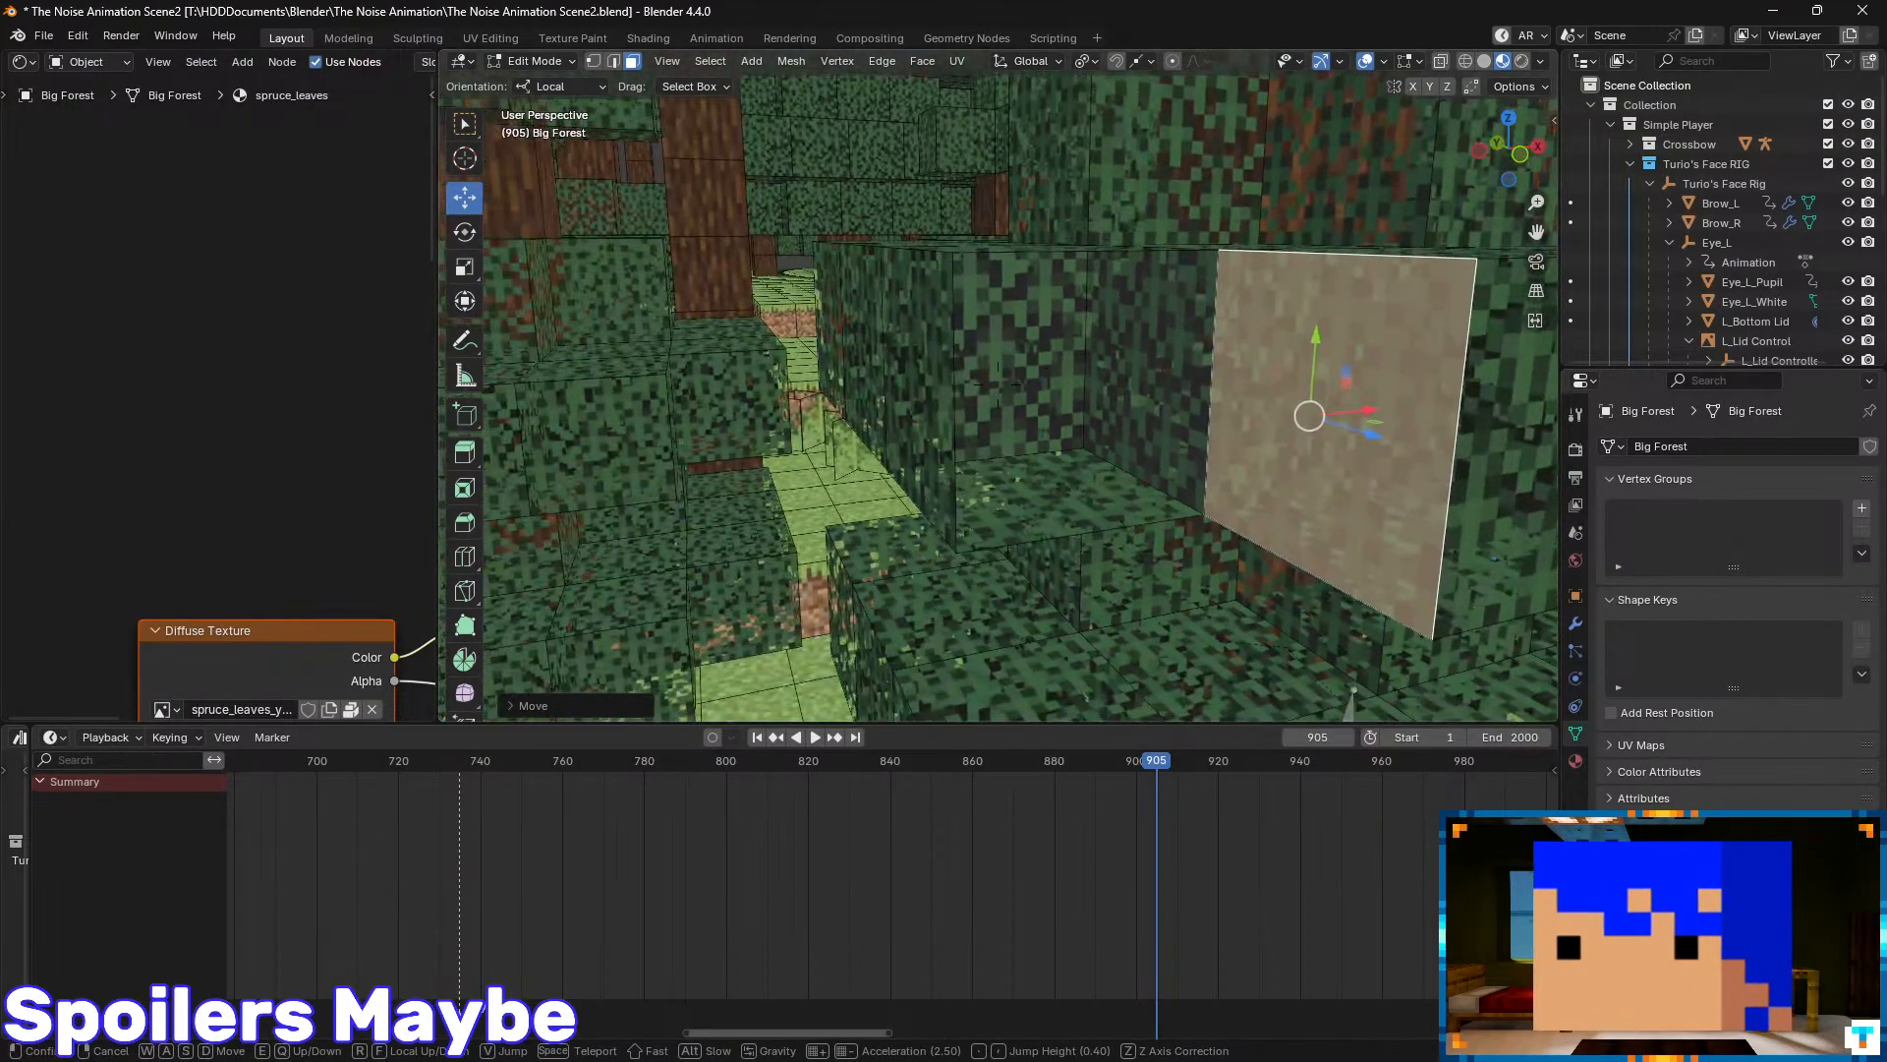
left_click(1043, 407)
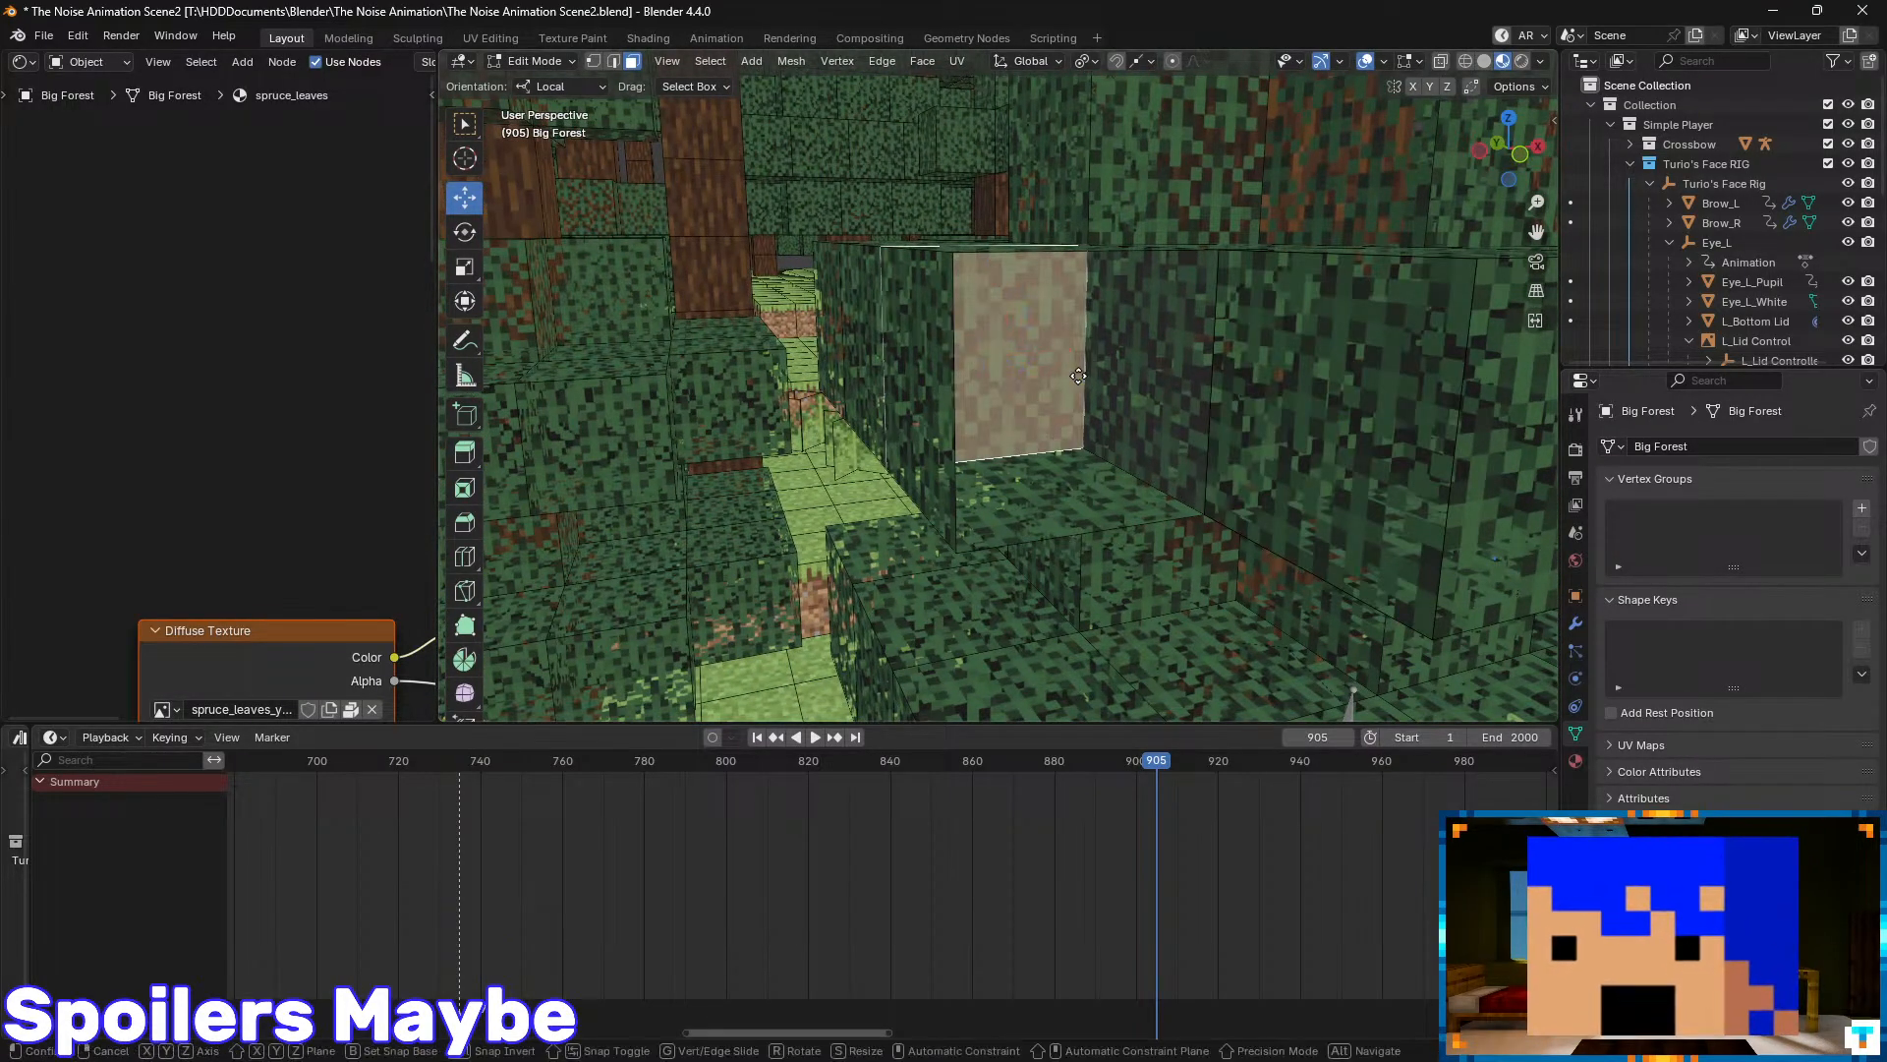
key("shift+d")
right_click(1055, 373)
left_click_drag(1021, 370, 1134, 415, "ctrl")
key("shift+grave")
key("s")
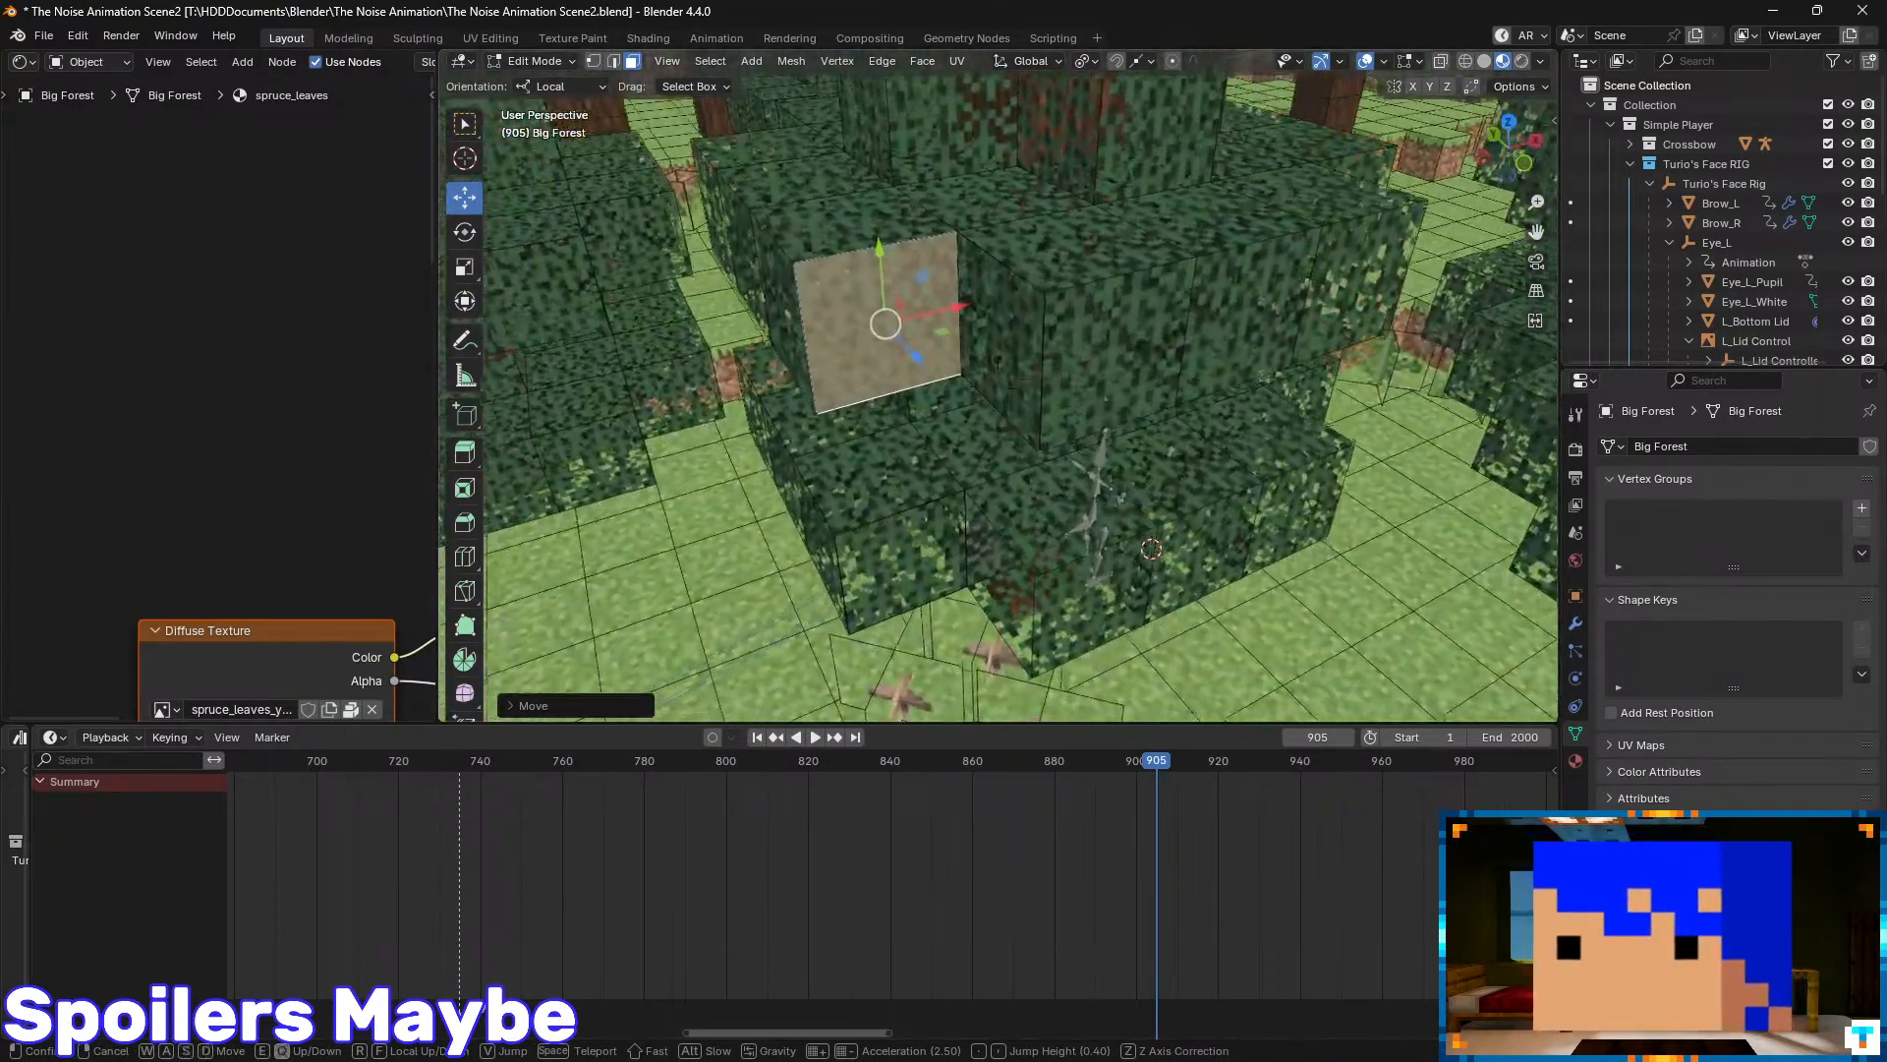
- Duplicate the leaf faces in the open inner corner beside the character and move the copies outward along local X to close the gap
key("w")
key("q")
key("w")
key("a")
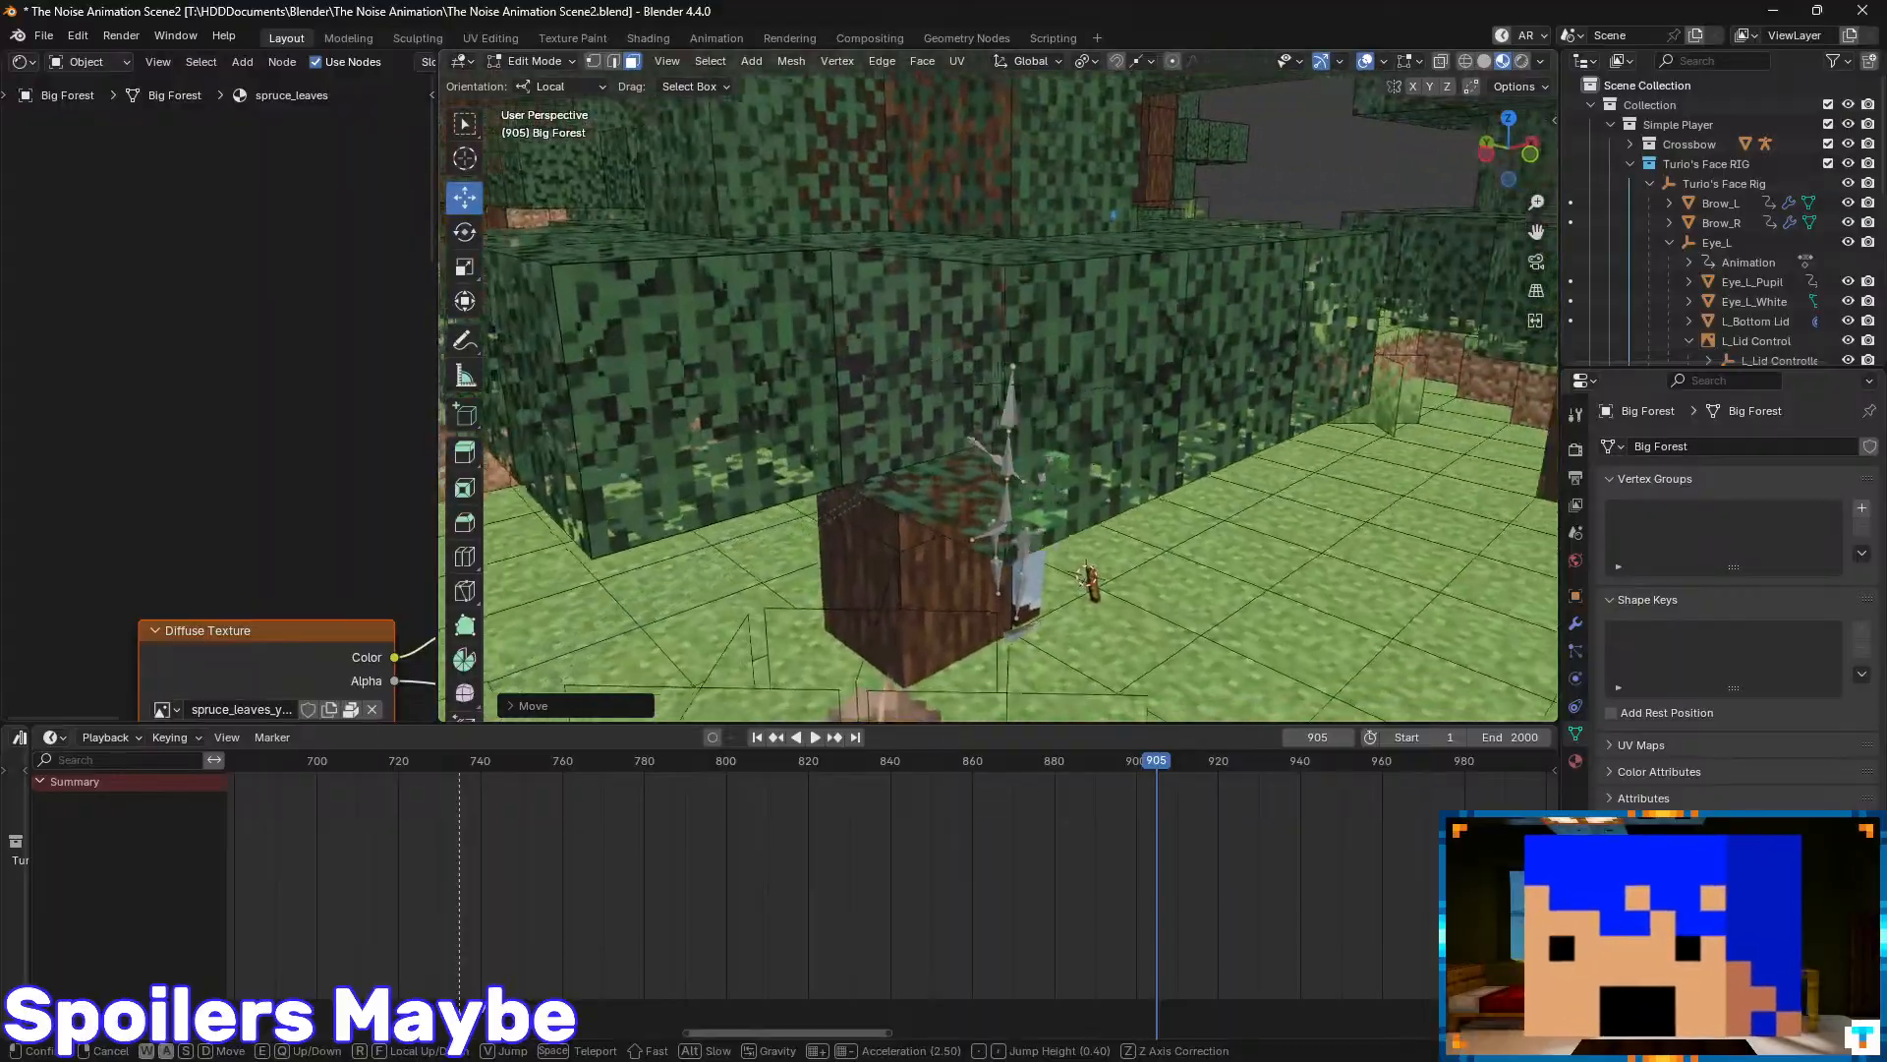
left_click(999, 385)
left_click(1042, 408)
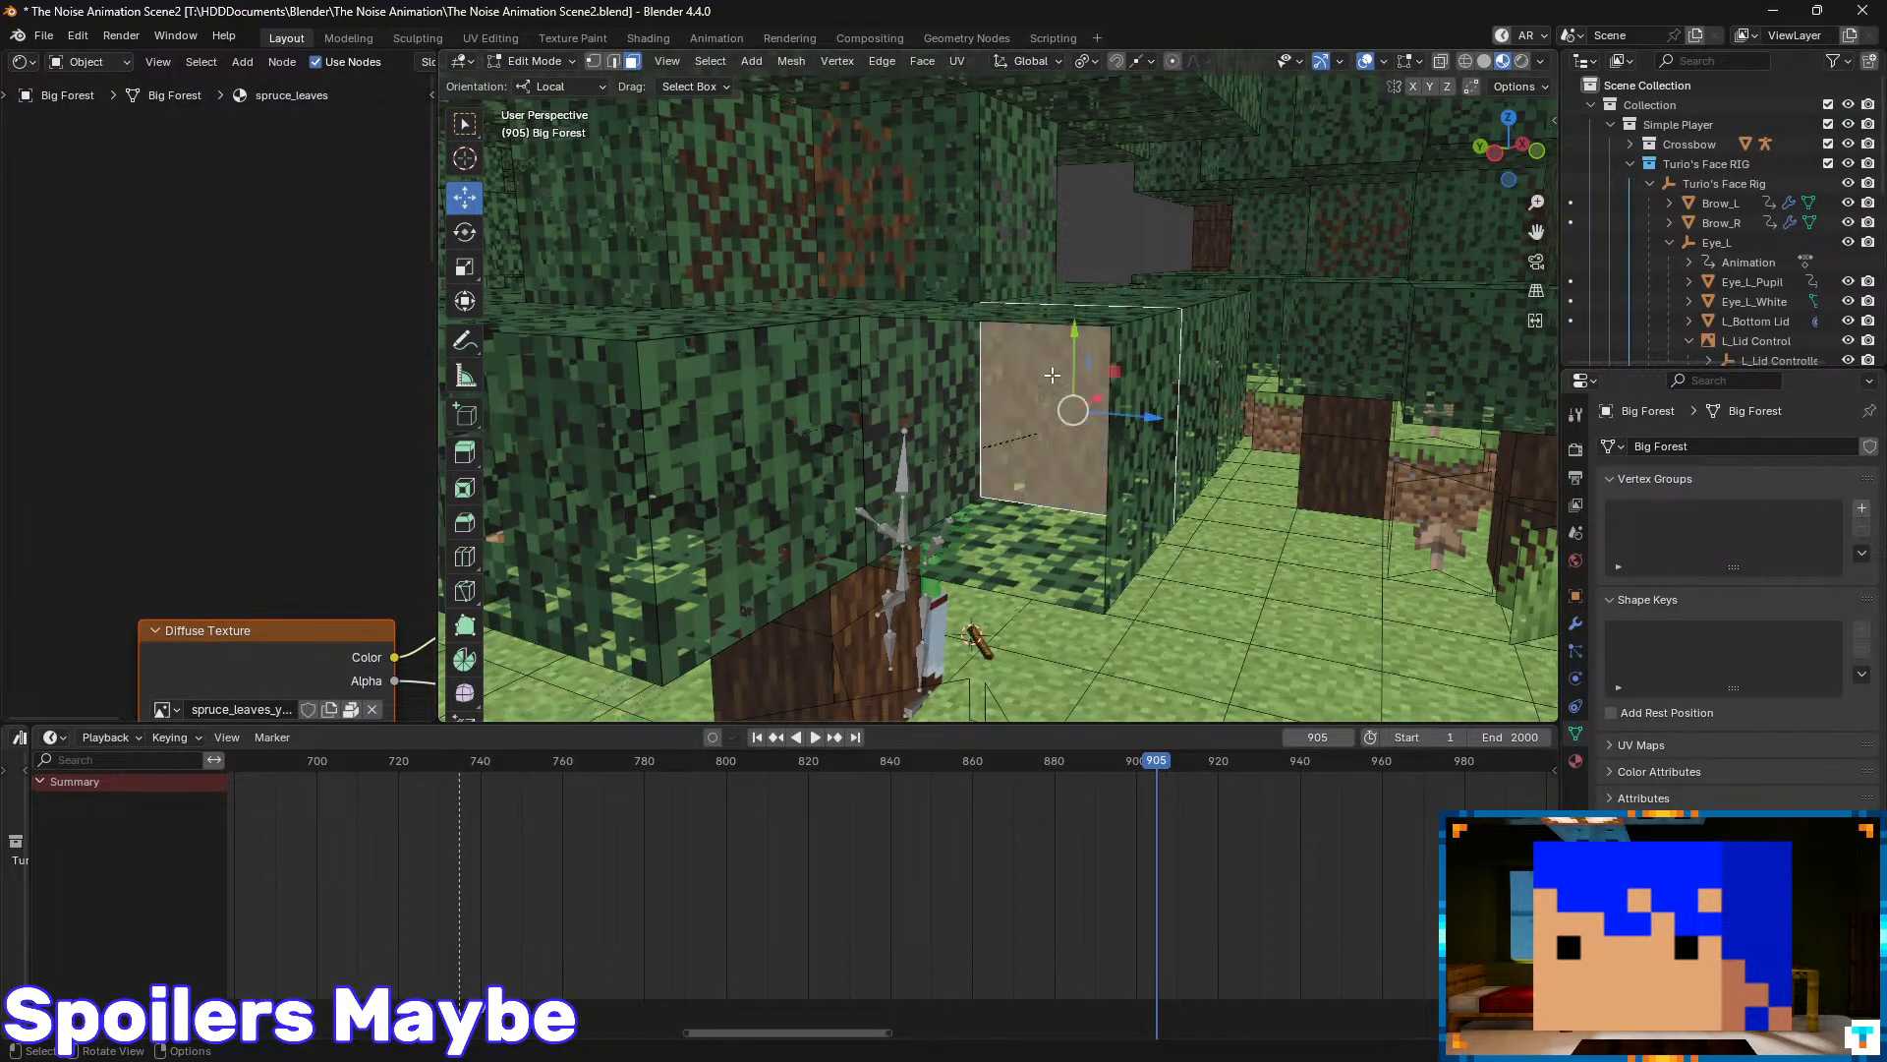
key("shift+d")
right_click(1071, 401)
key("g")
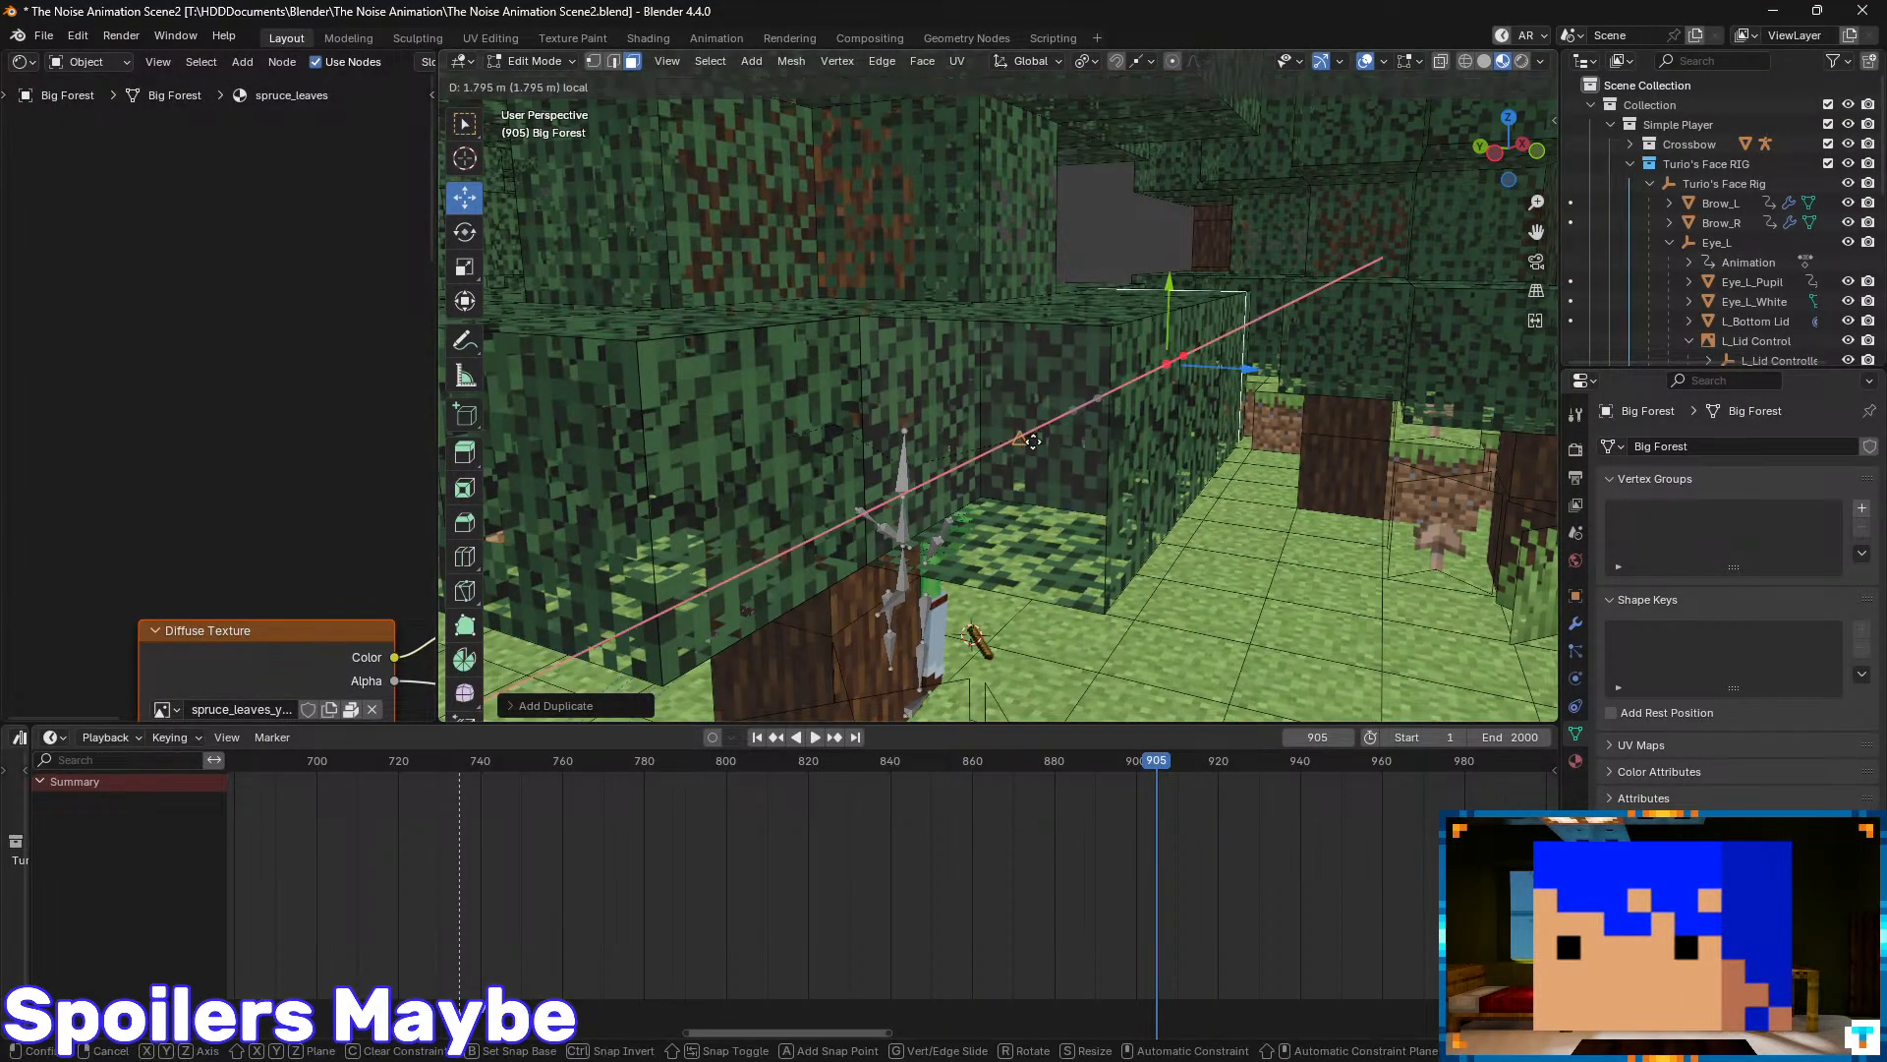
left_click(1099, 433)
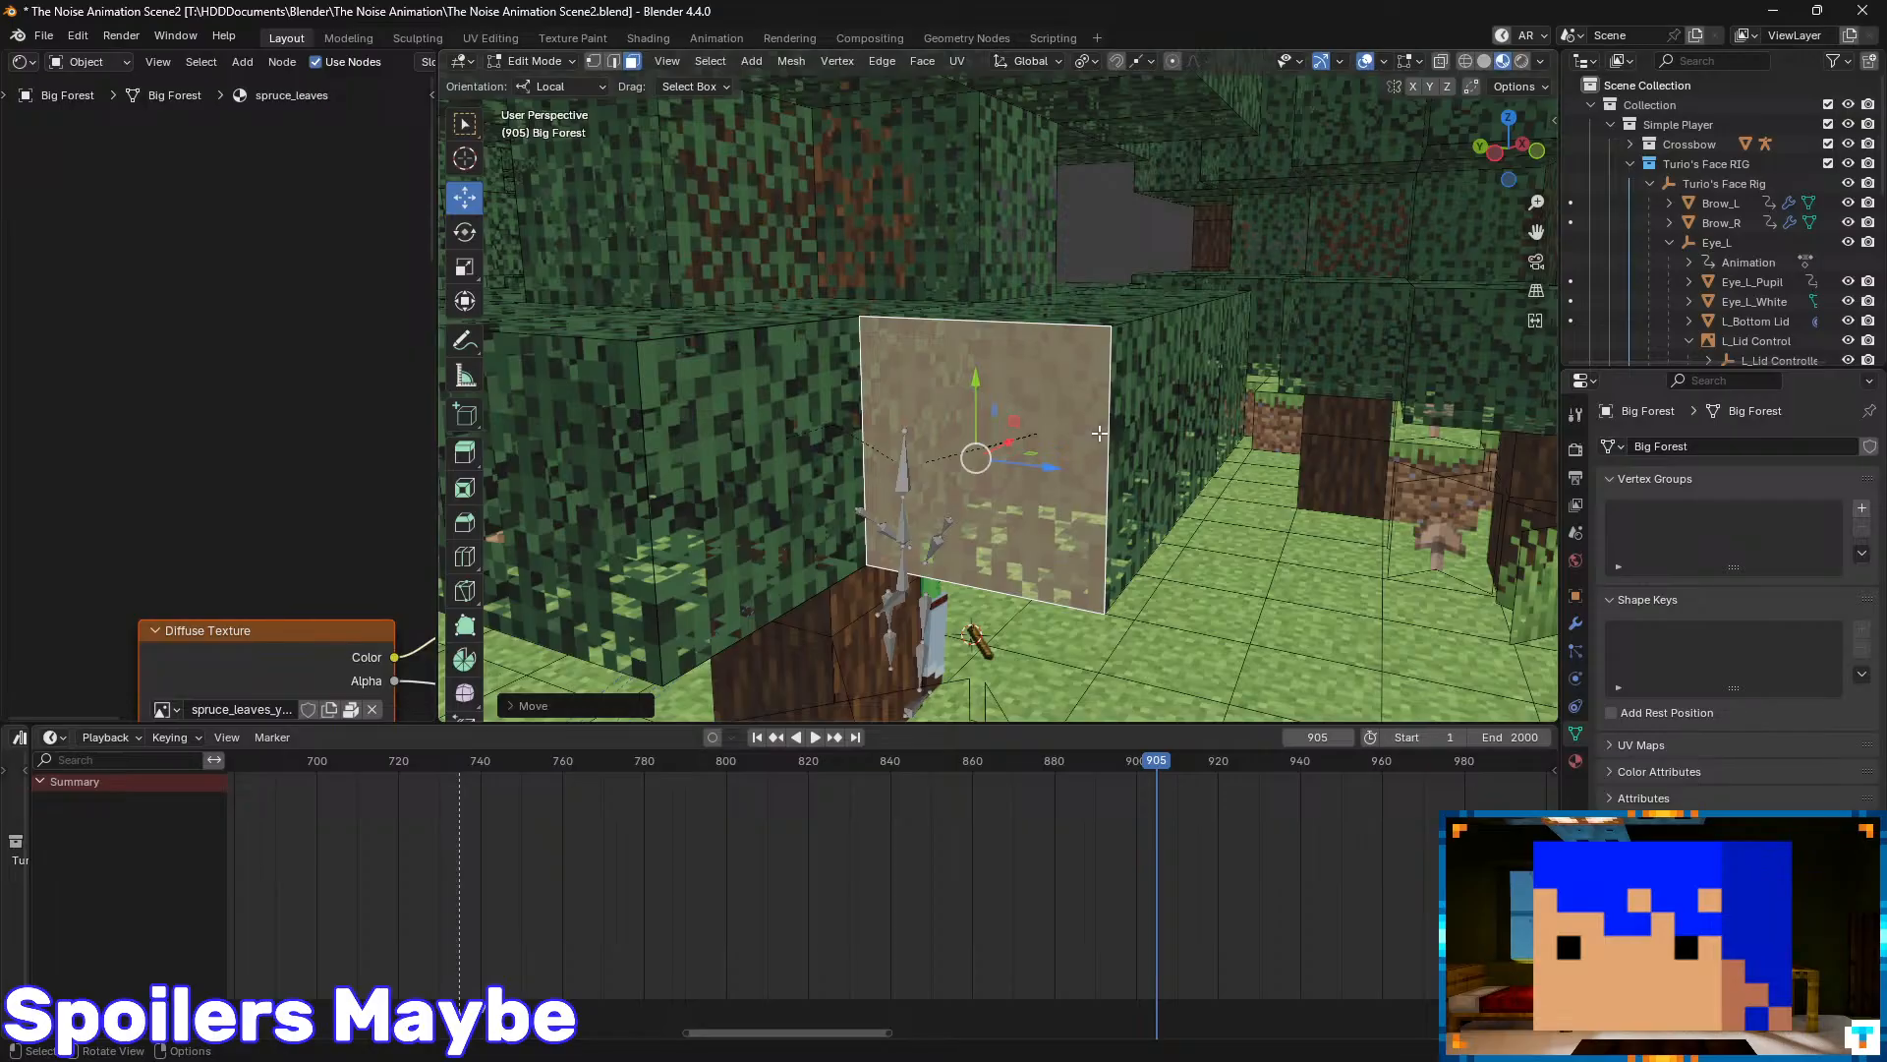
- Leave Edit Mode on the forest mesh, play back the patched shot through the camera, and save the file
key("Tab")
key("shift+grave")
key("w")
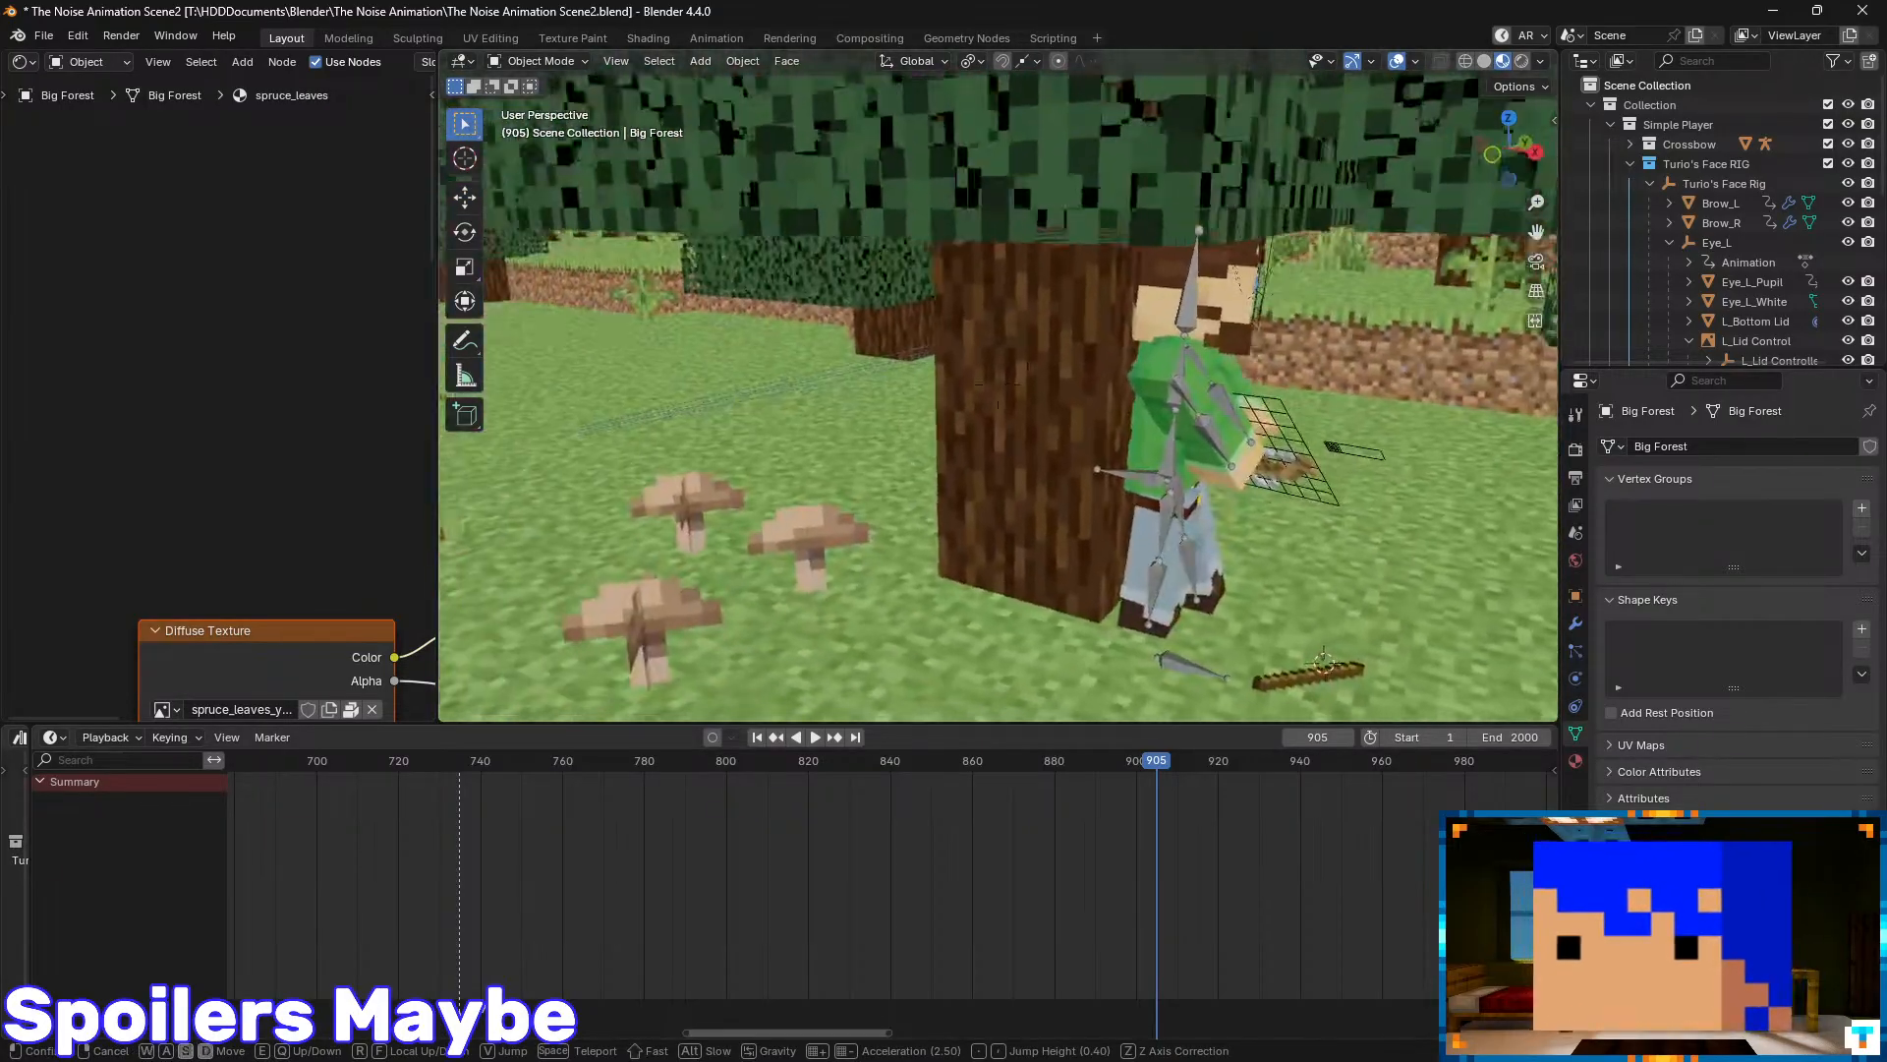
left_click(999, 384)
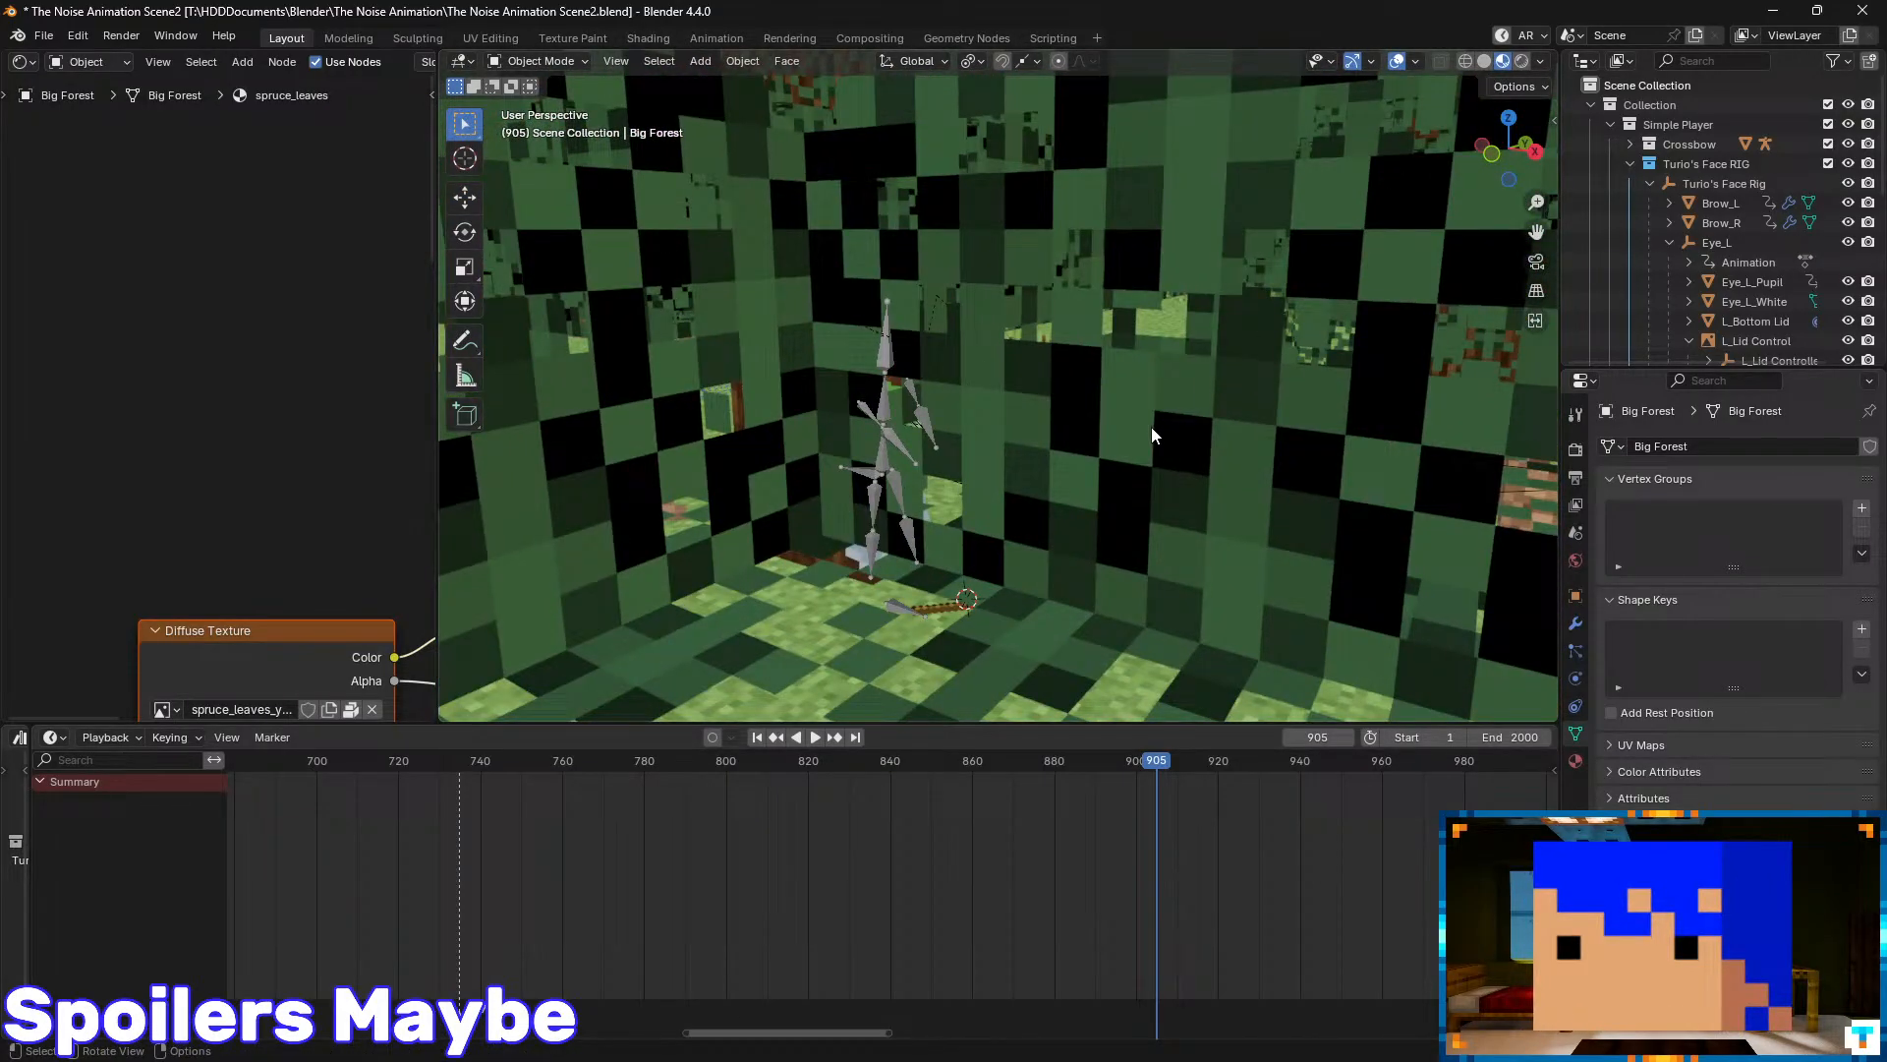
key("KP_0")
left_click_drag(1156, 765, 952, 781)
key("space")
key("space")
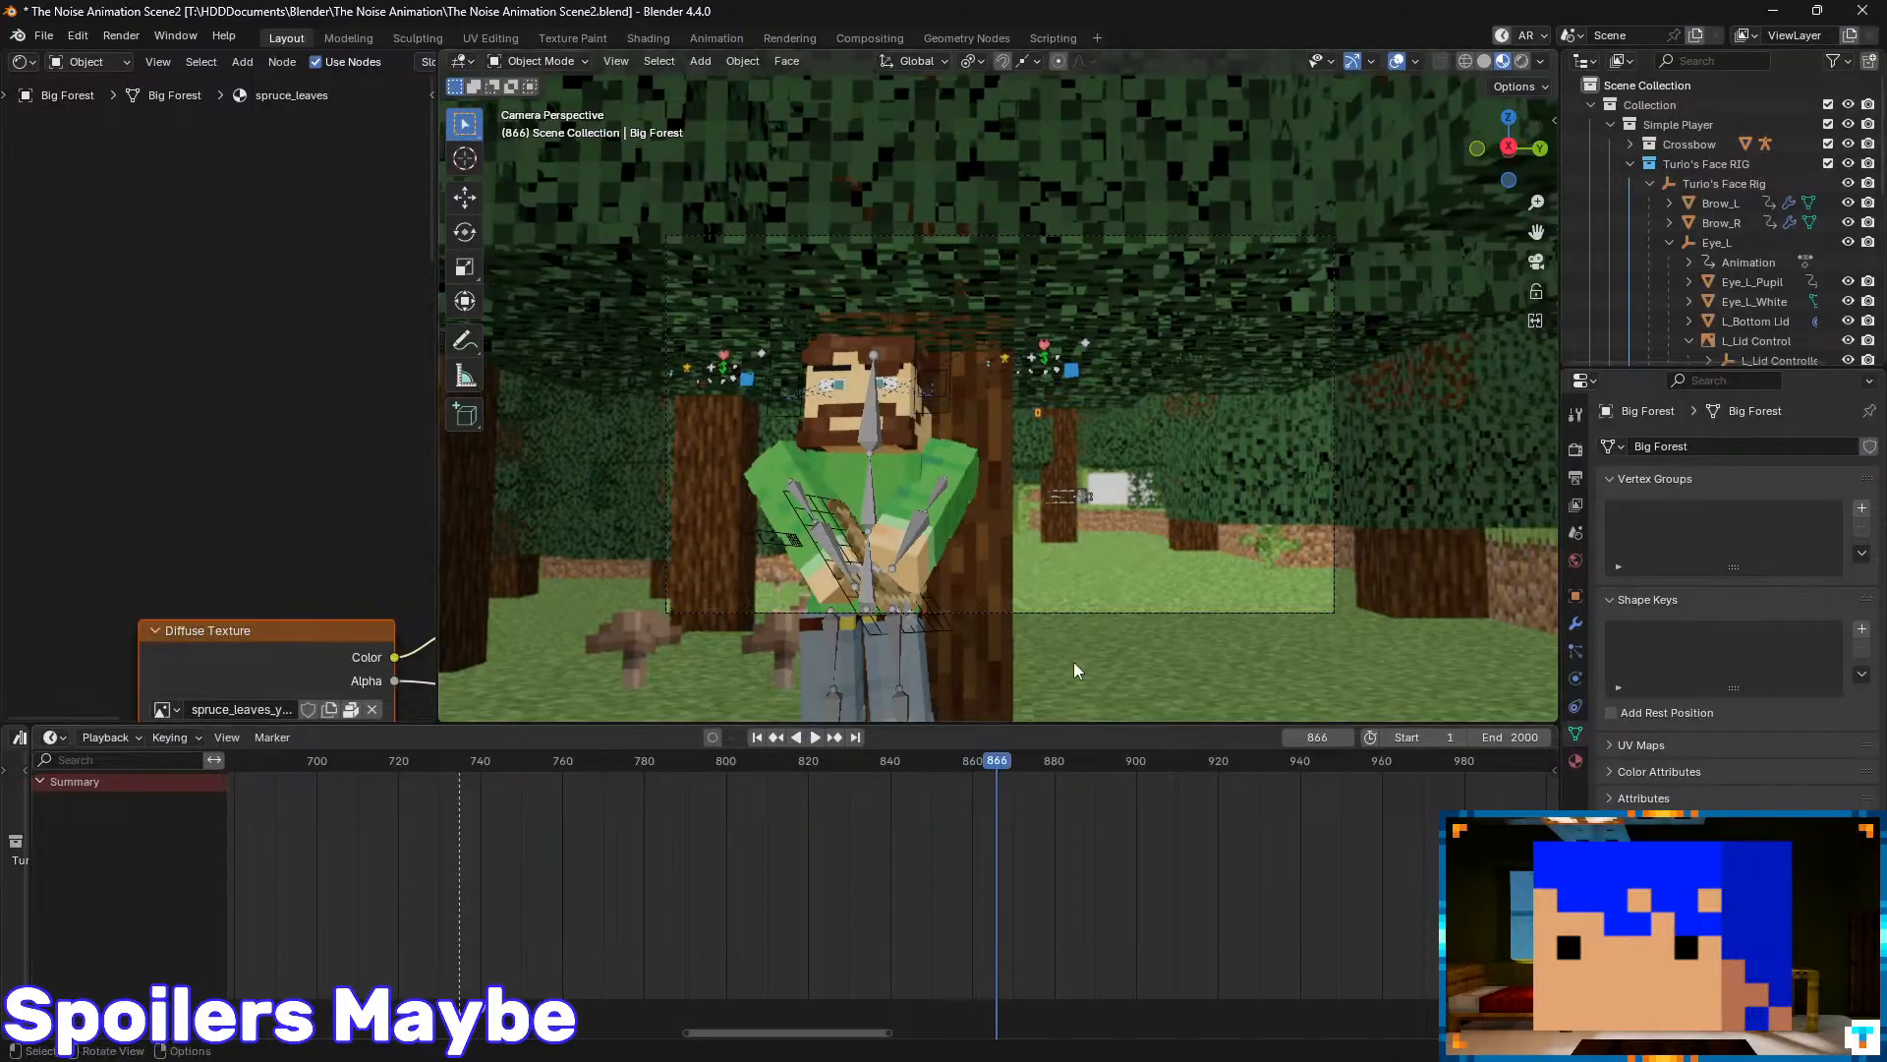
key("ctrl+s")
- Collapse the face rig hierarchy, select the Camera, and return the timeline to frame 837
left_click(1634, 161)
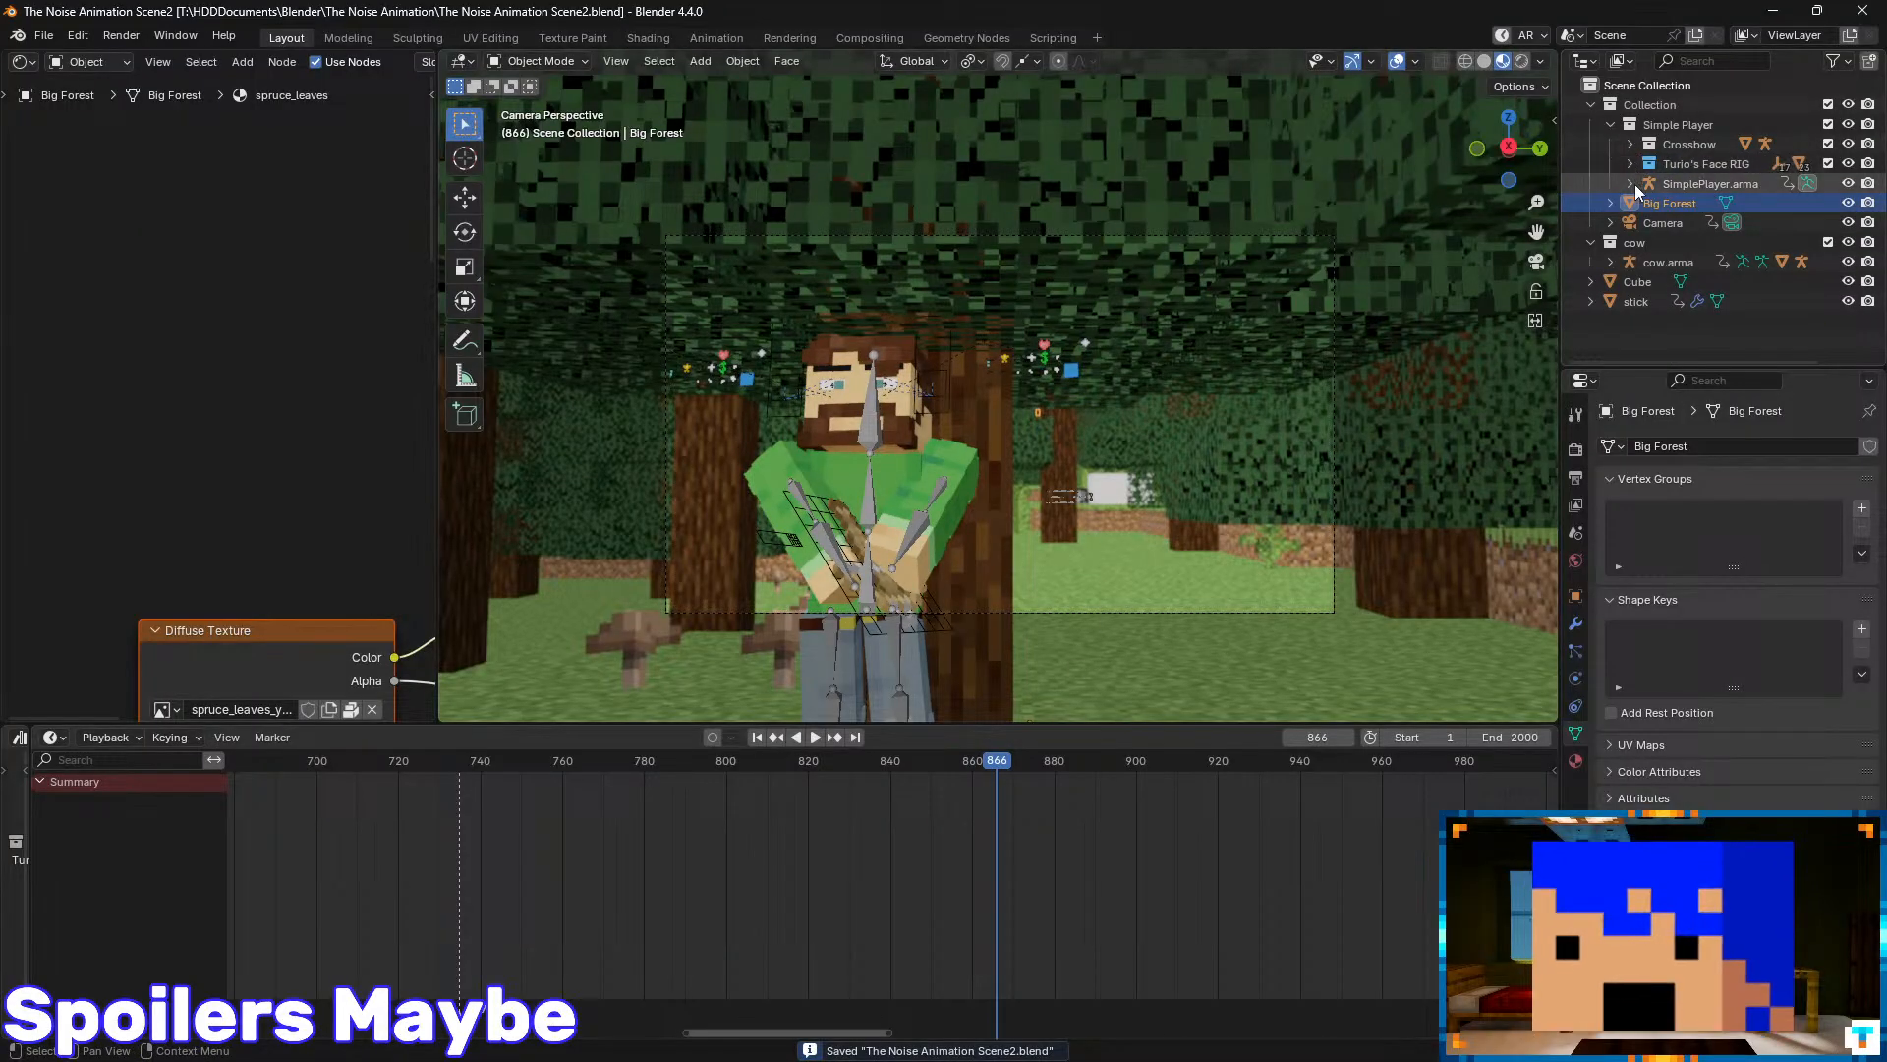
left_click(1661, 220)
left_click_drag(954, 764, 881, 782)
key("space")
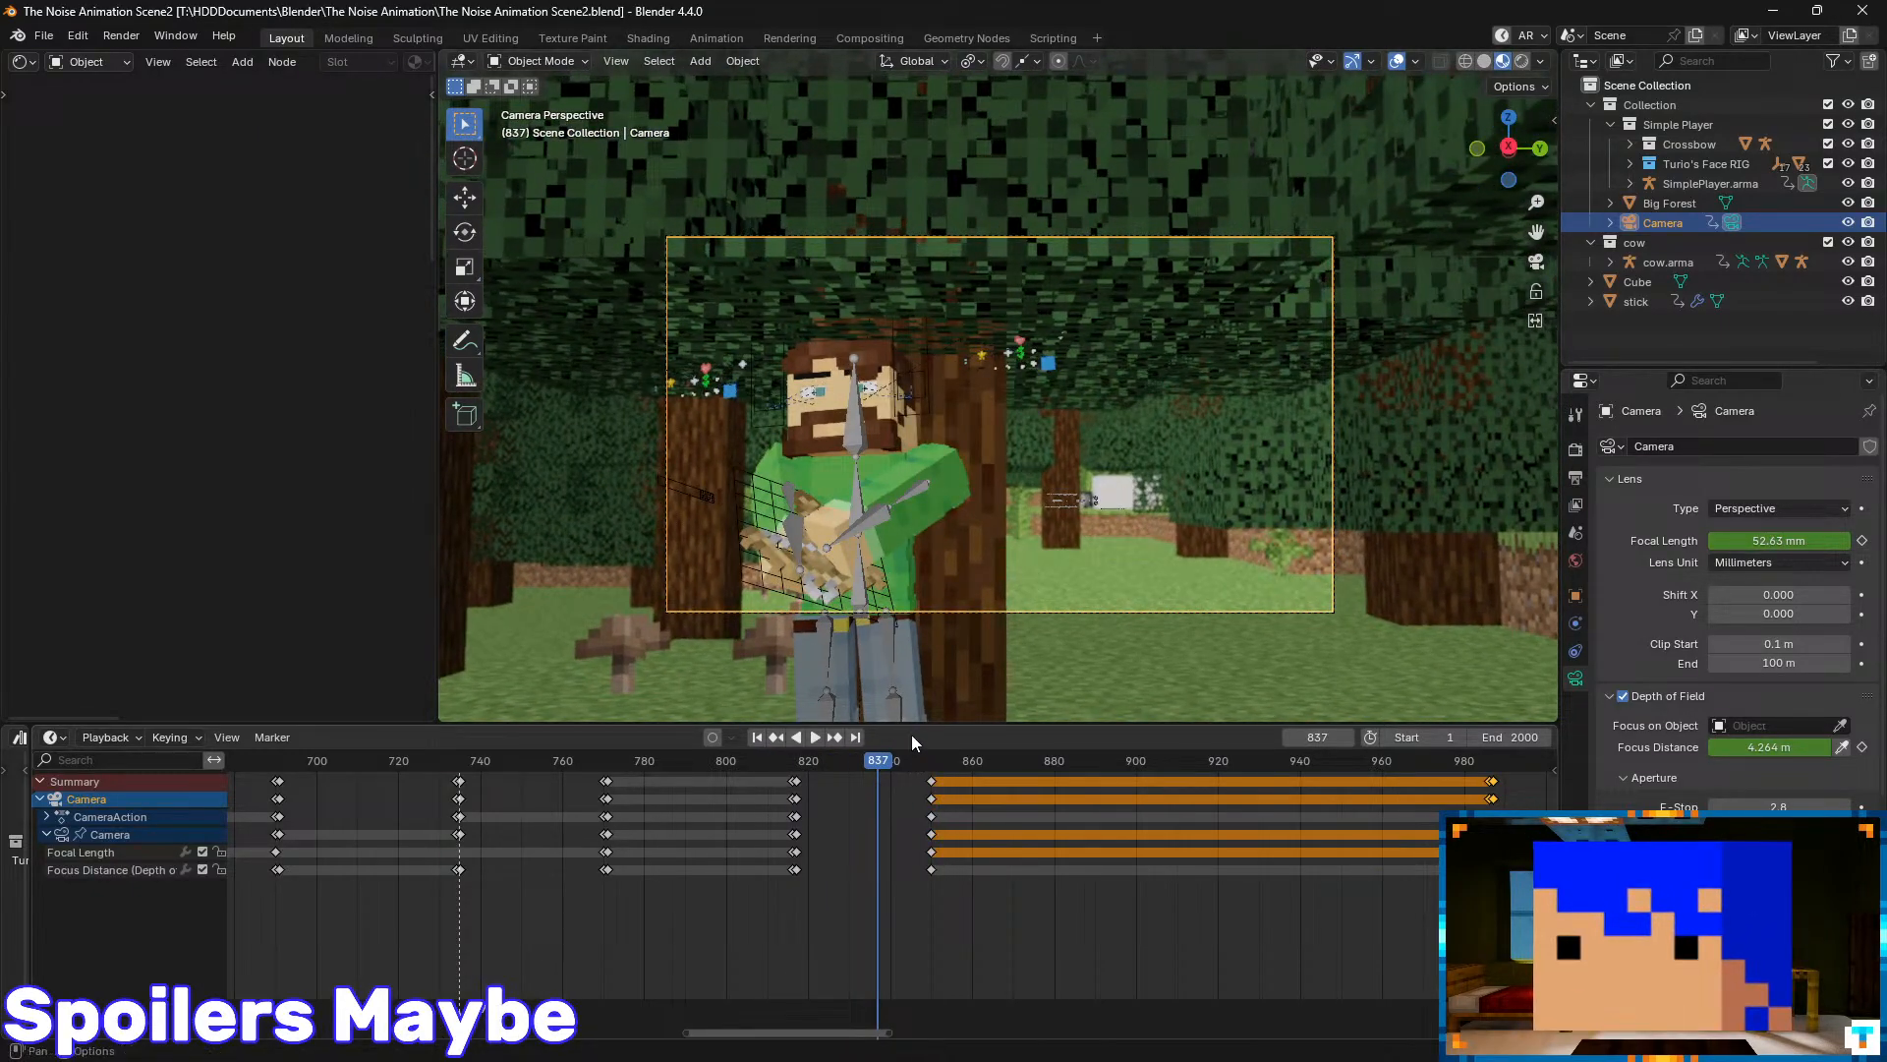
- Switch to Firefox, search Google for "the zoom where the camera gets closer and the focal lenghtyh changes", and read the expanded AI Overview
left_click(384, 1050)
left_click(1653, 22)
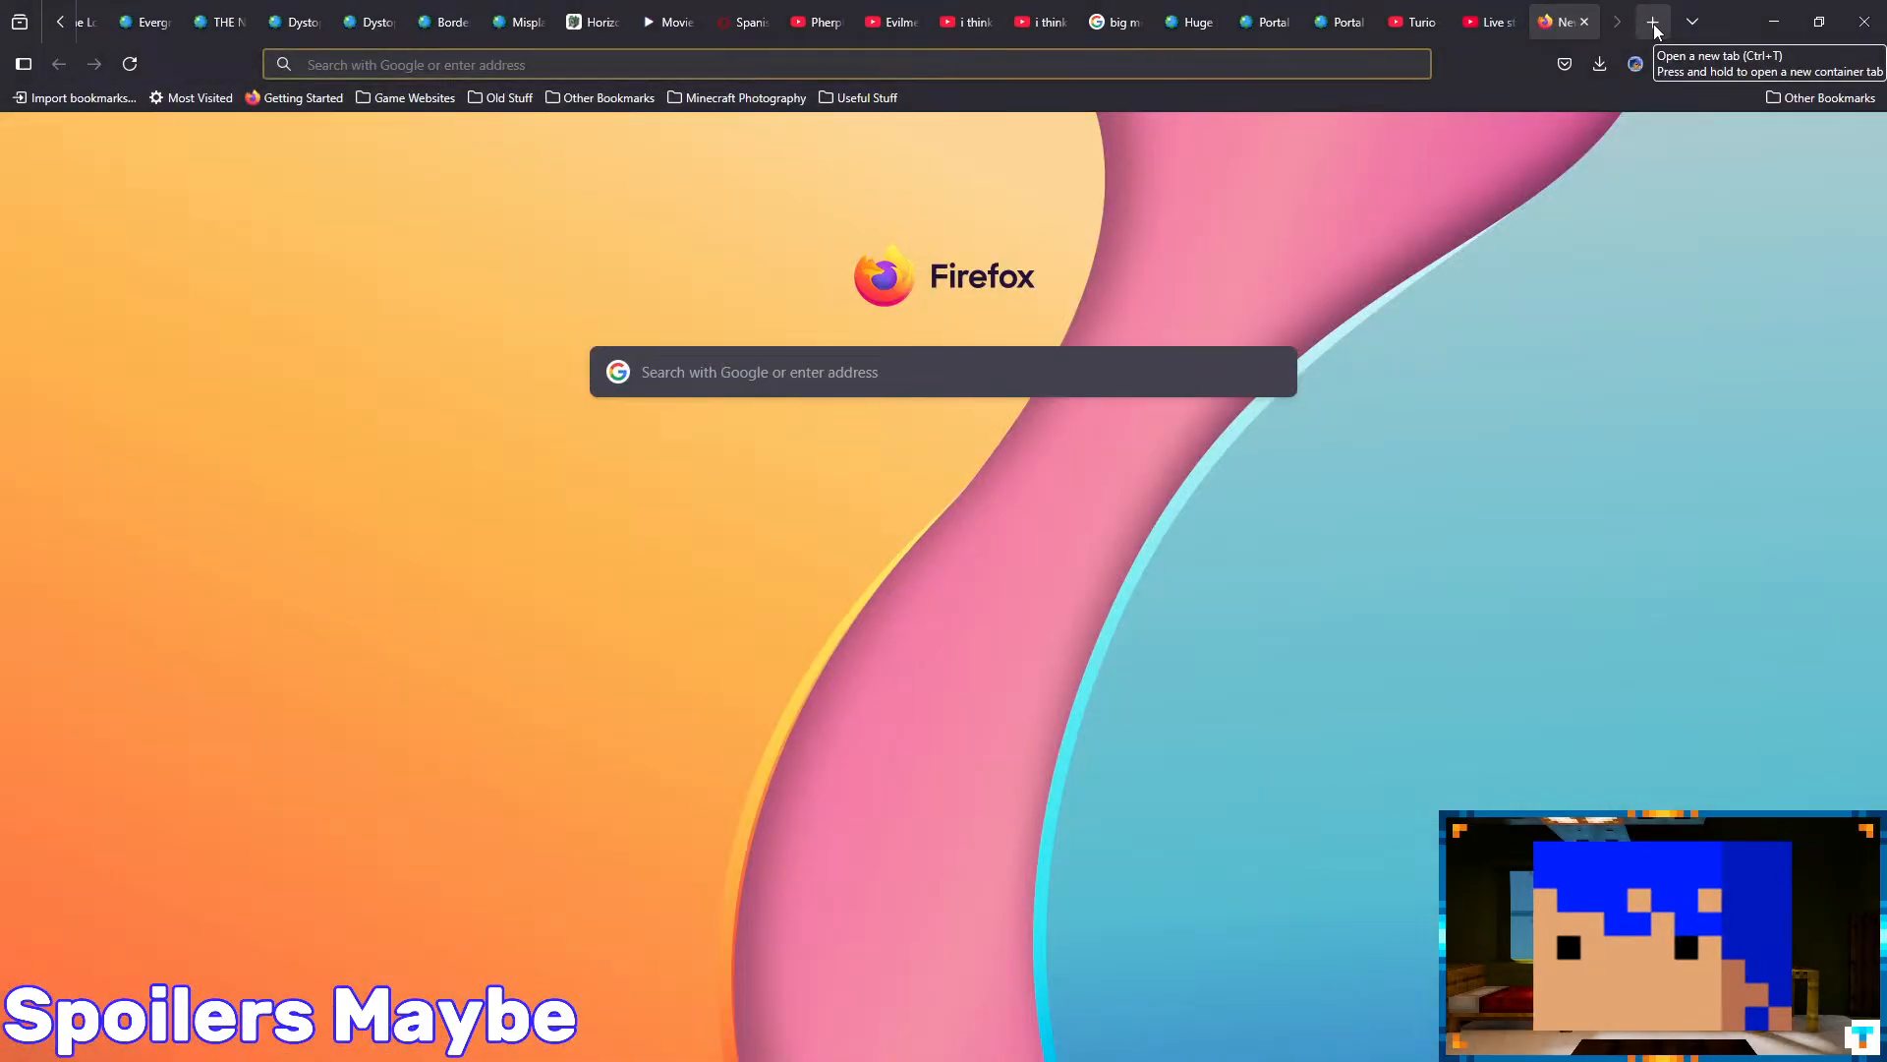
type("the zoom whe")
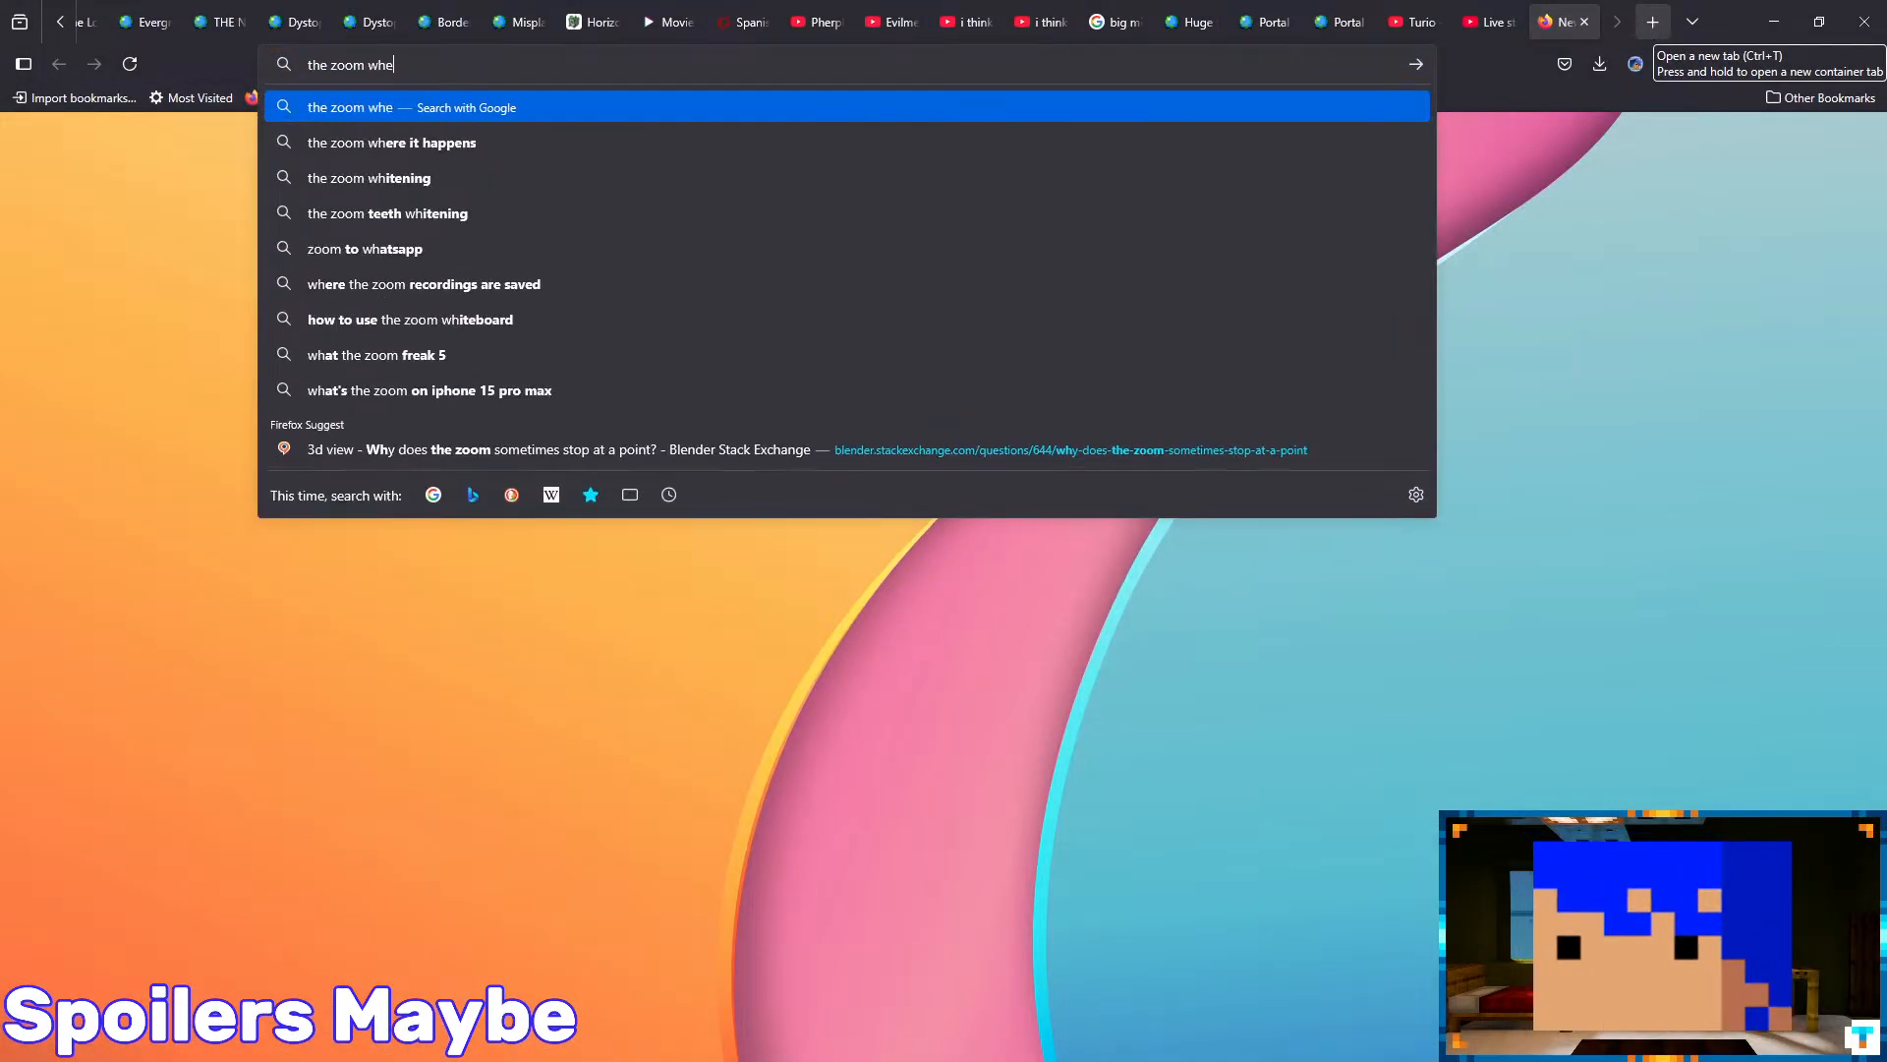
type("re")
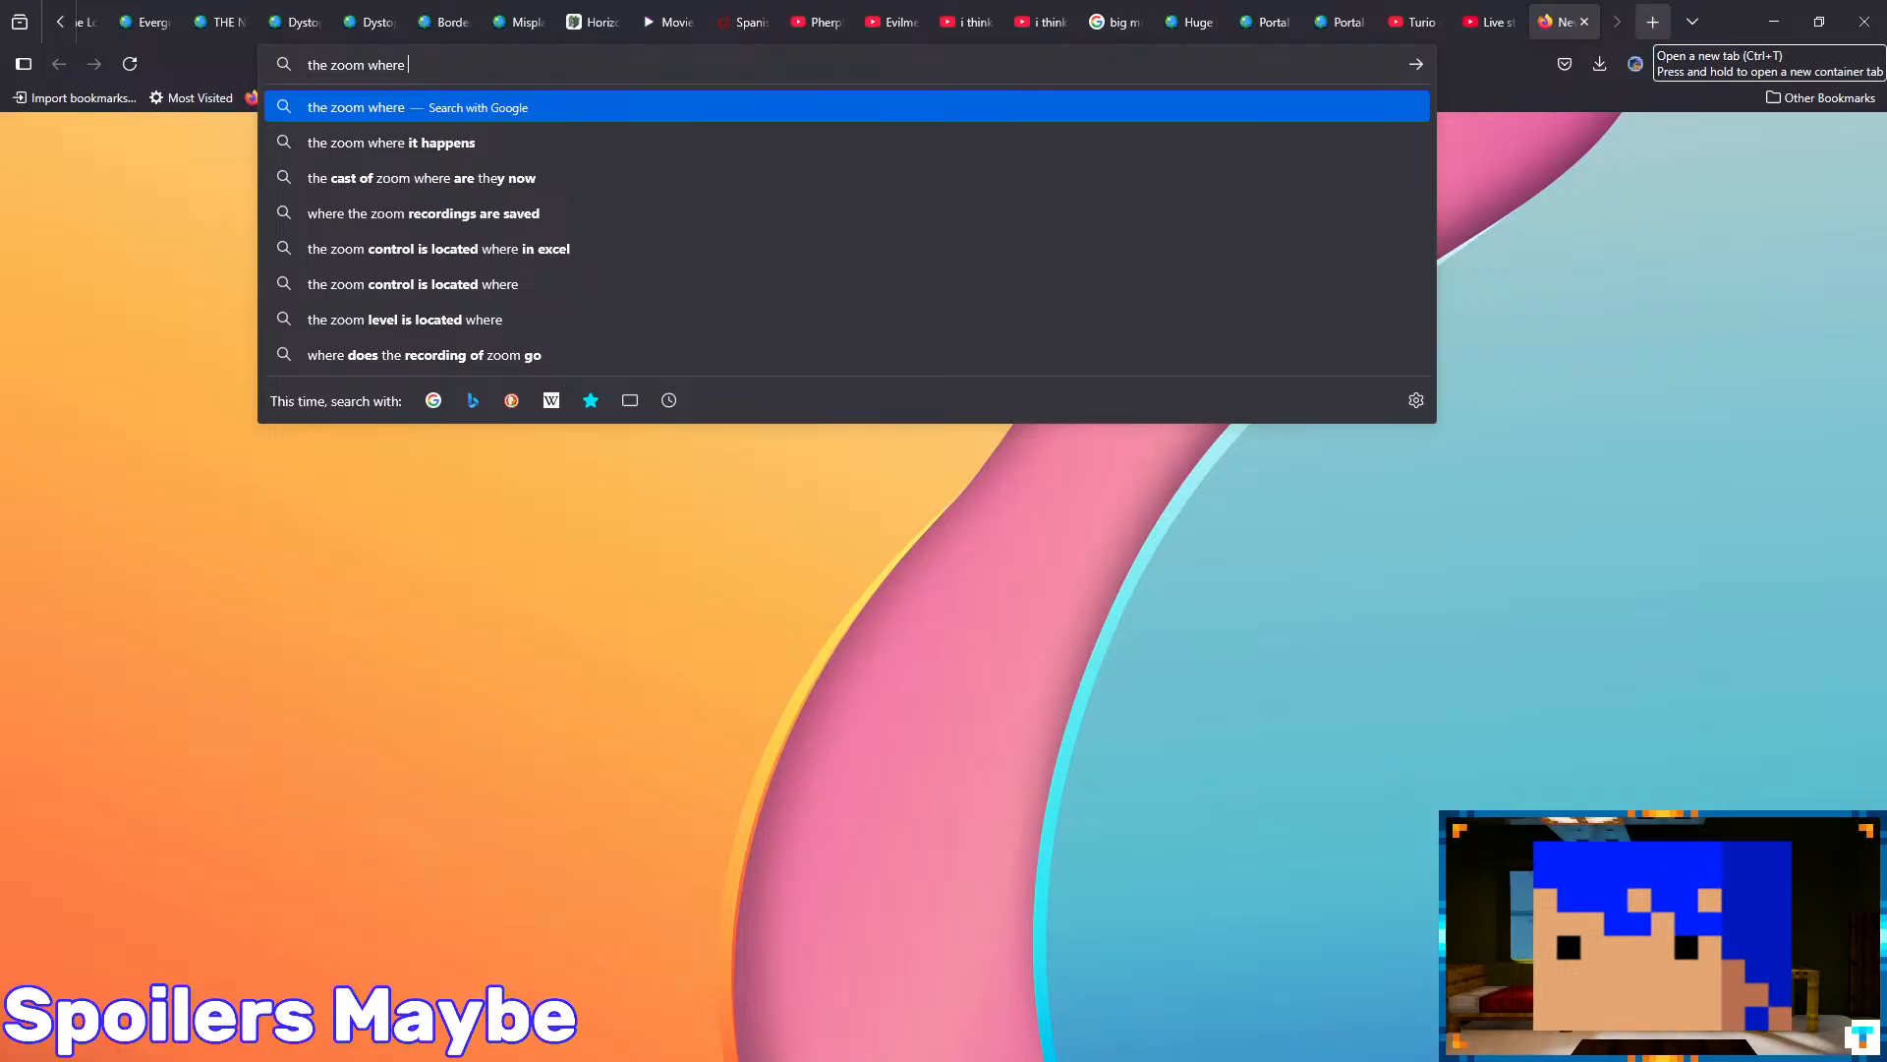
type(" the camer")
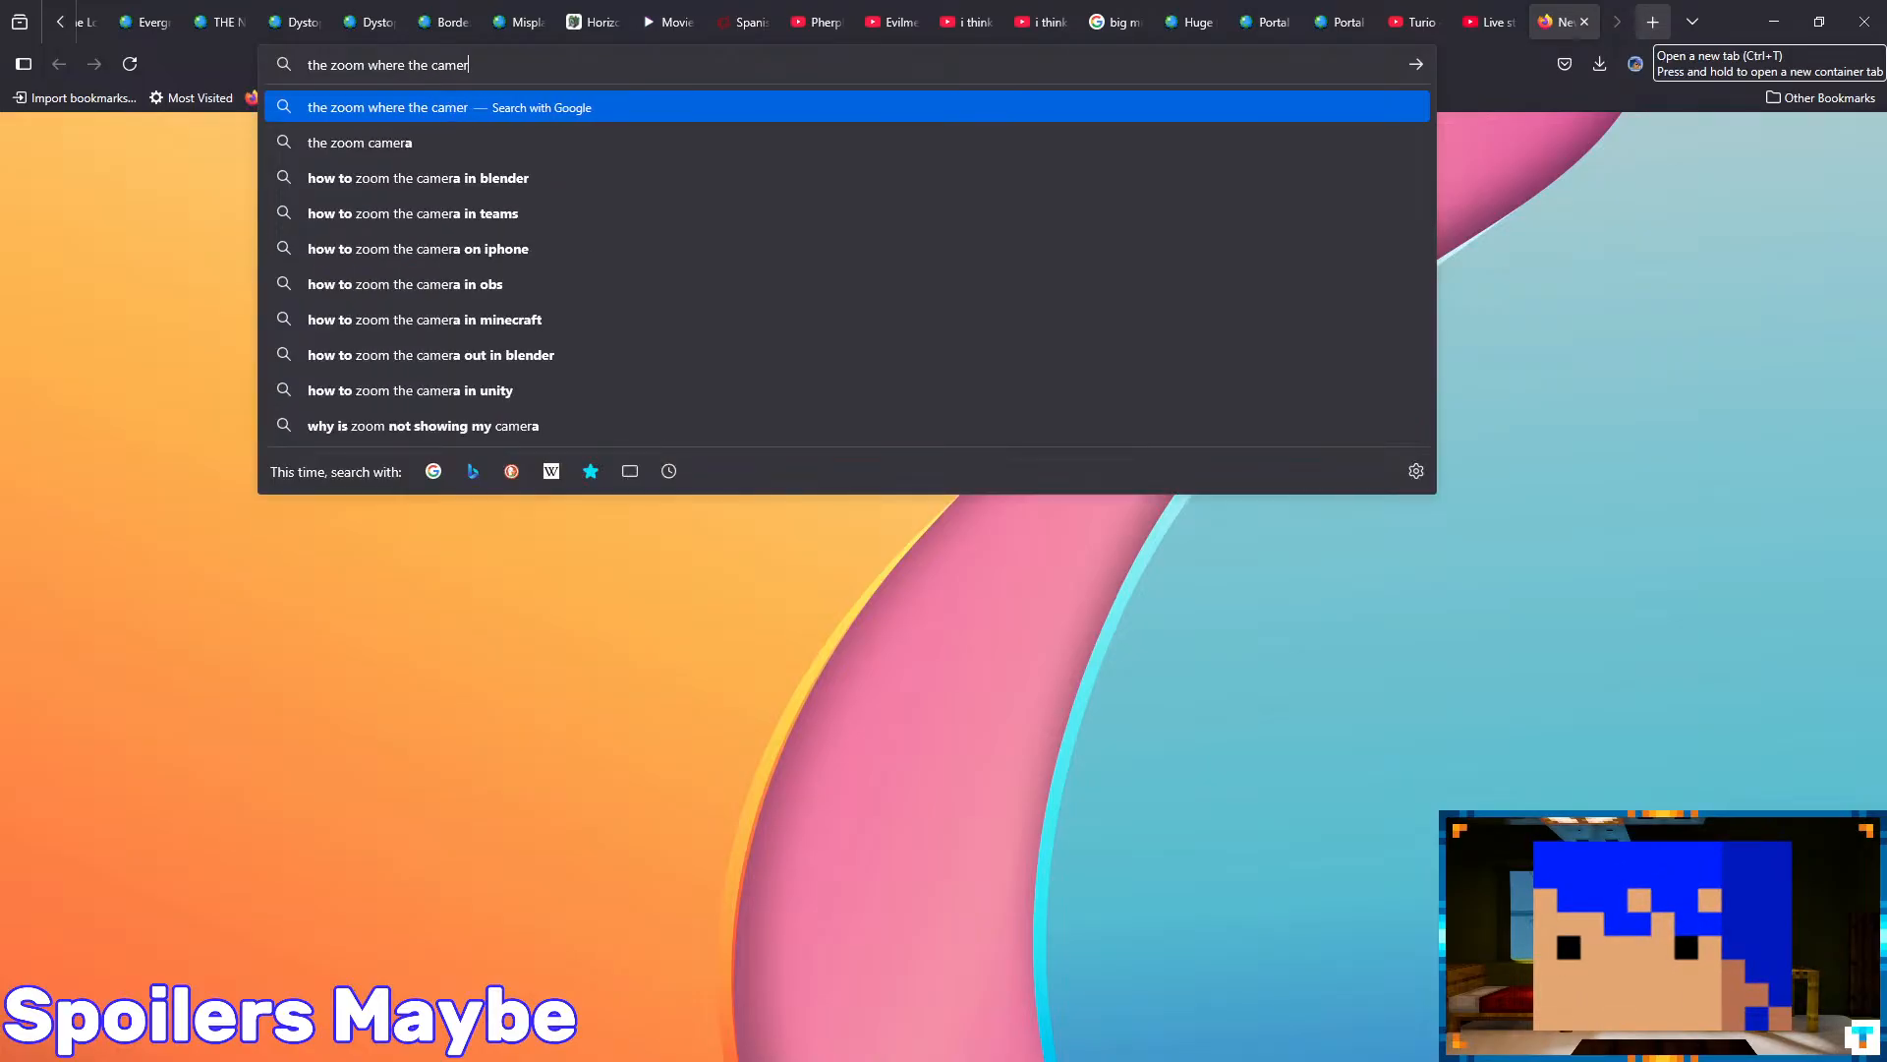
type("a")
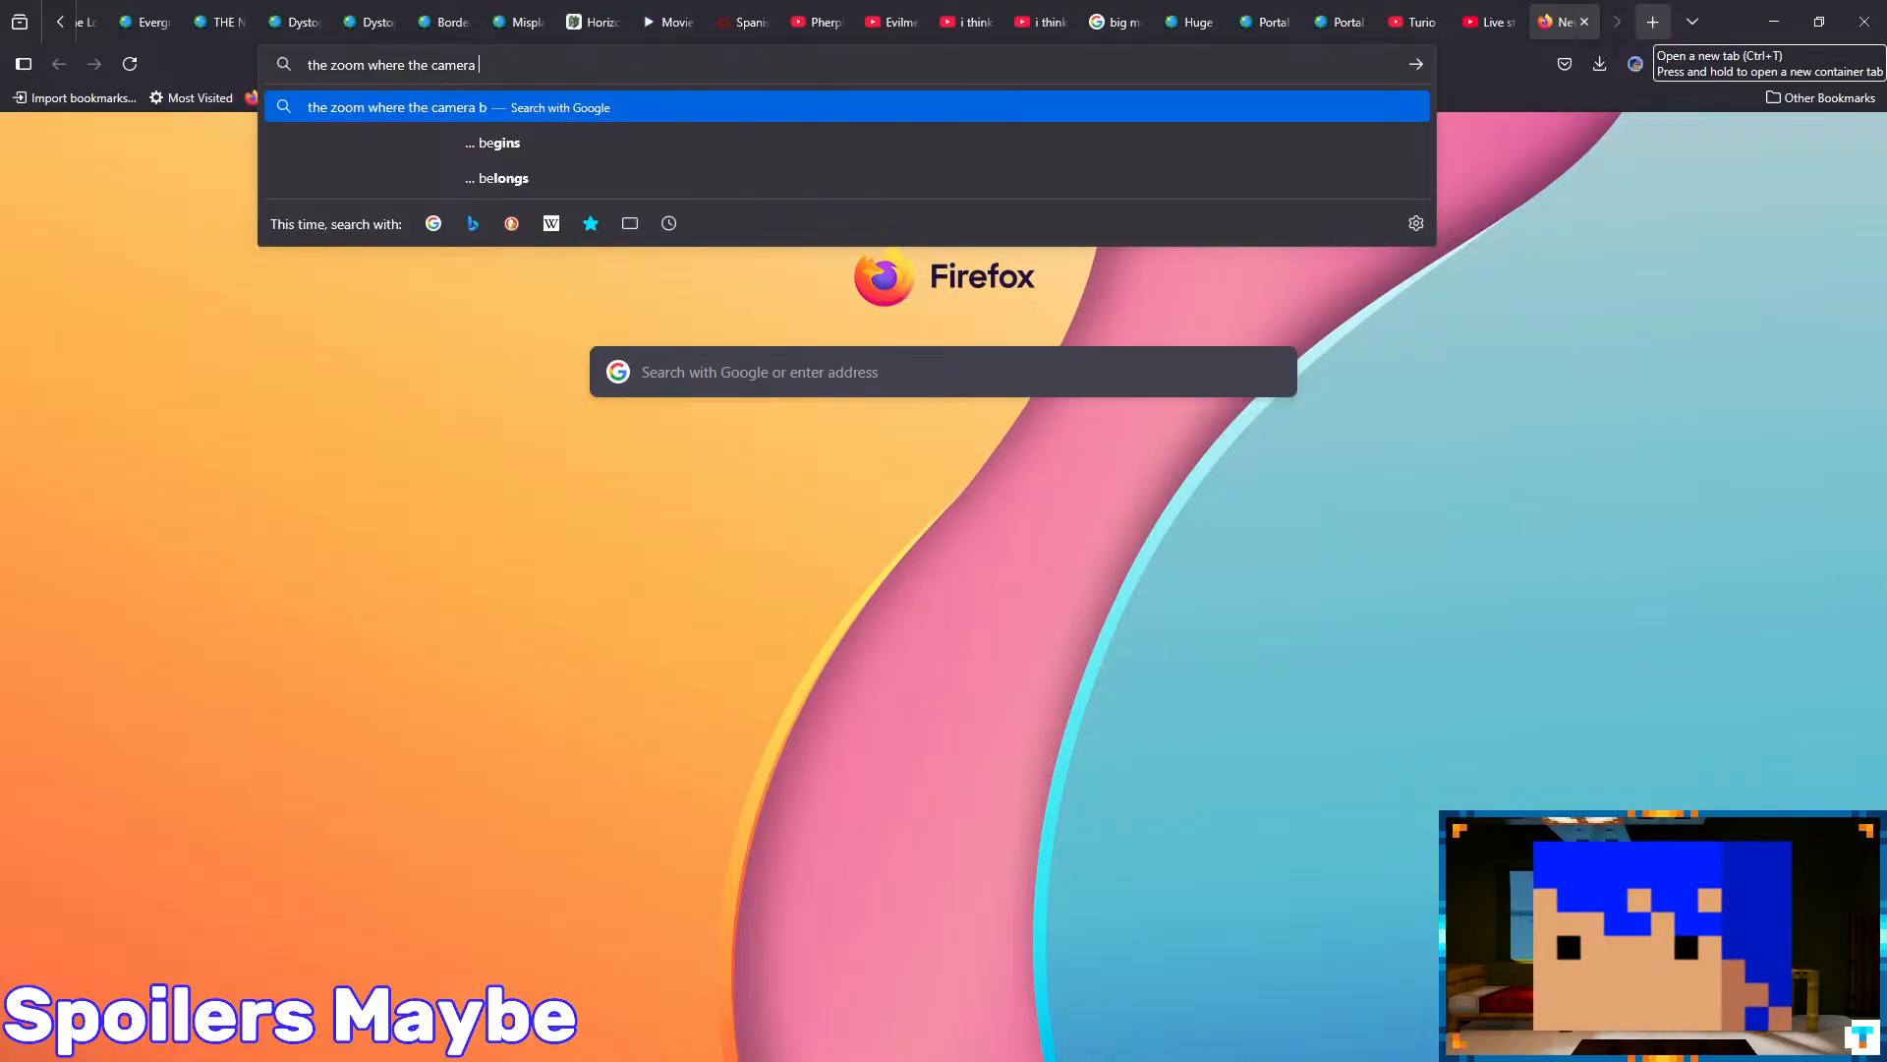
type(" begets clos")
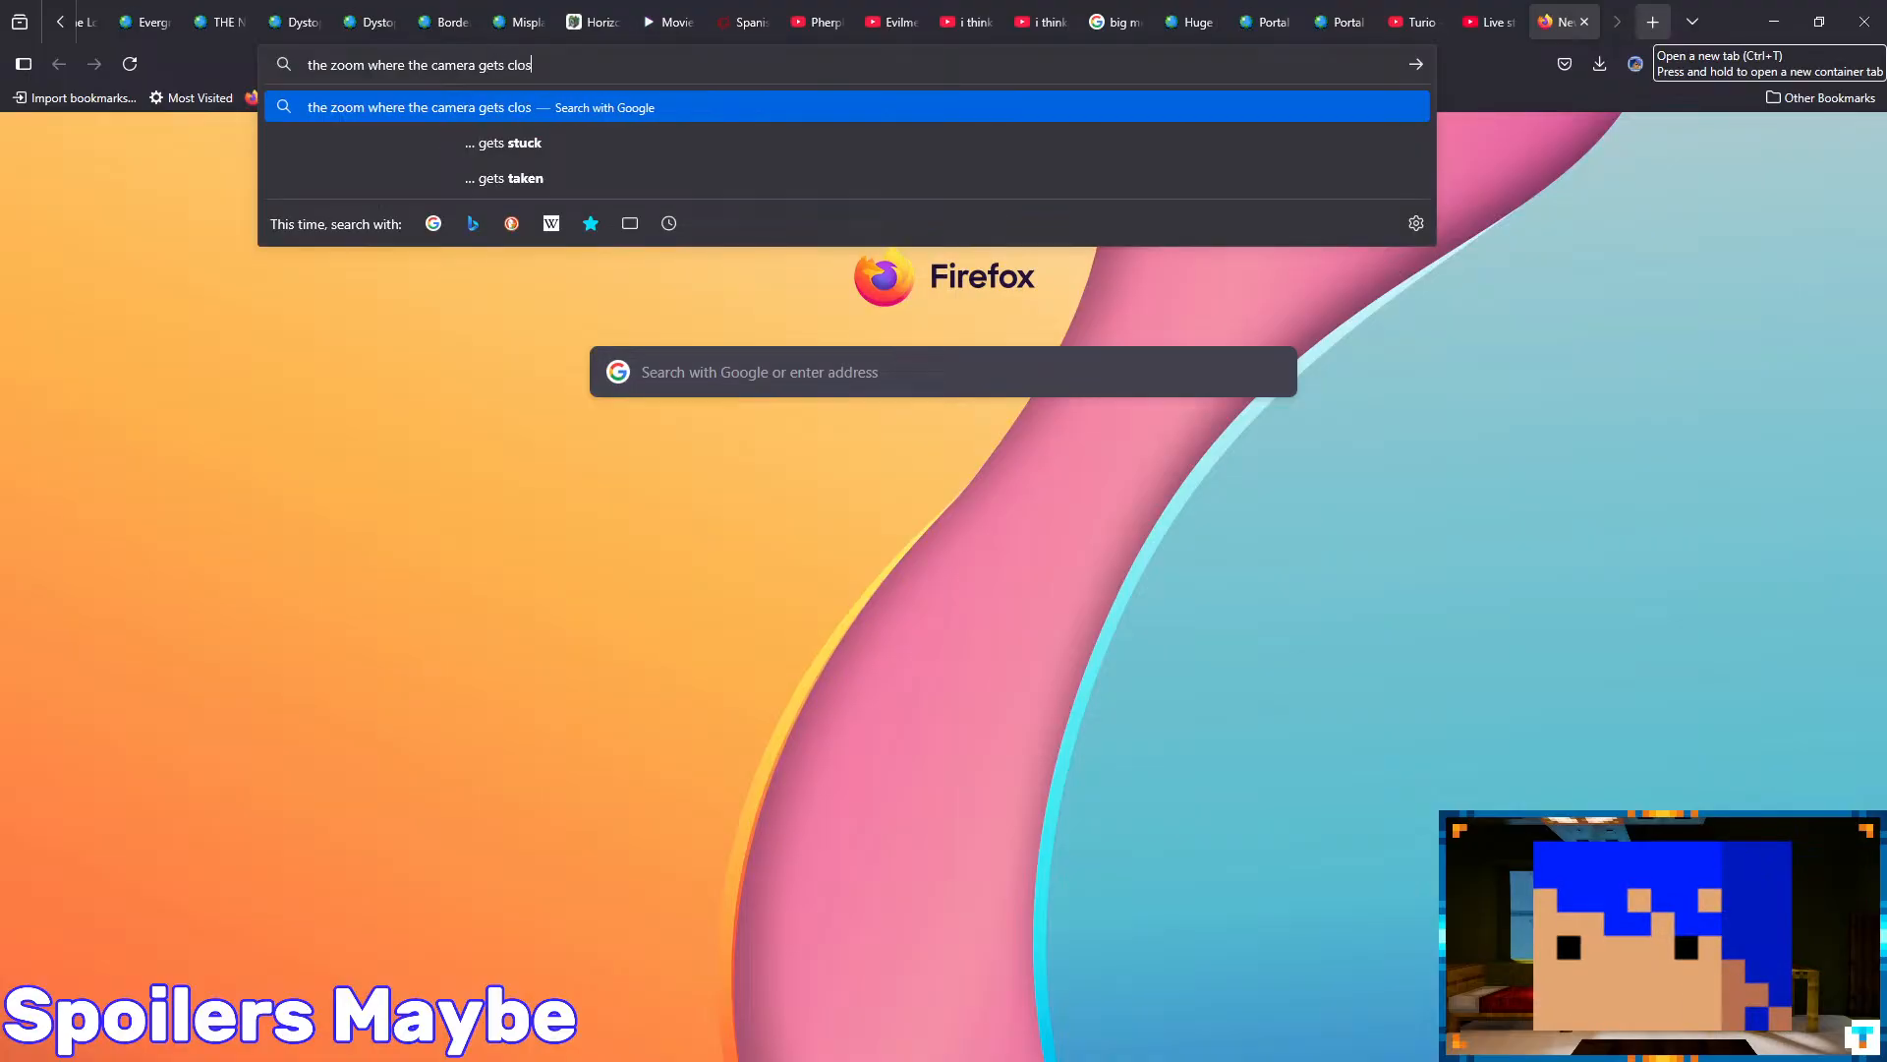
type("er and the ")
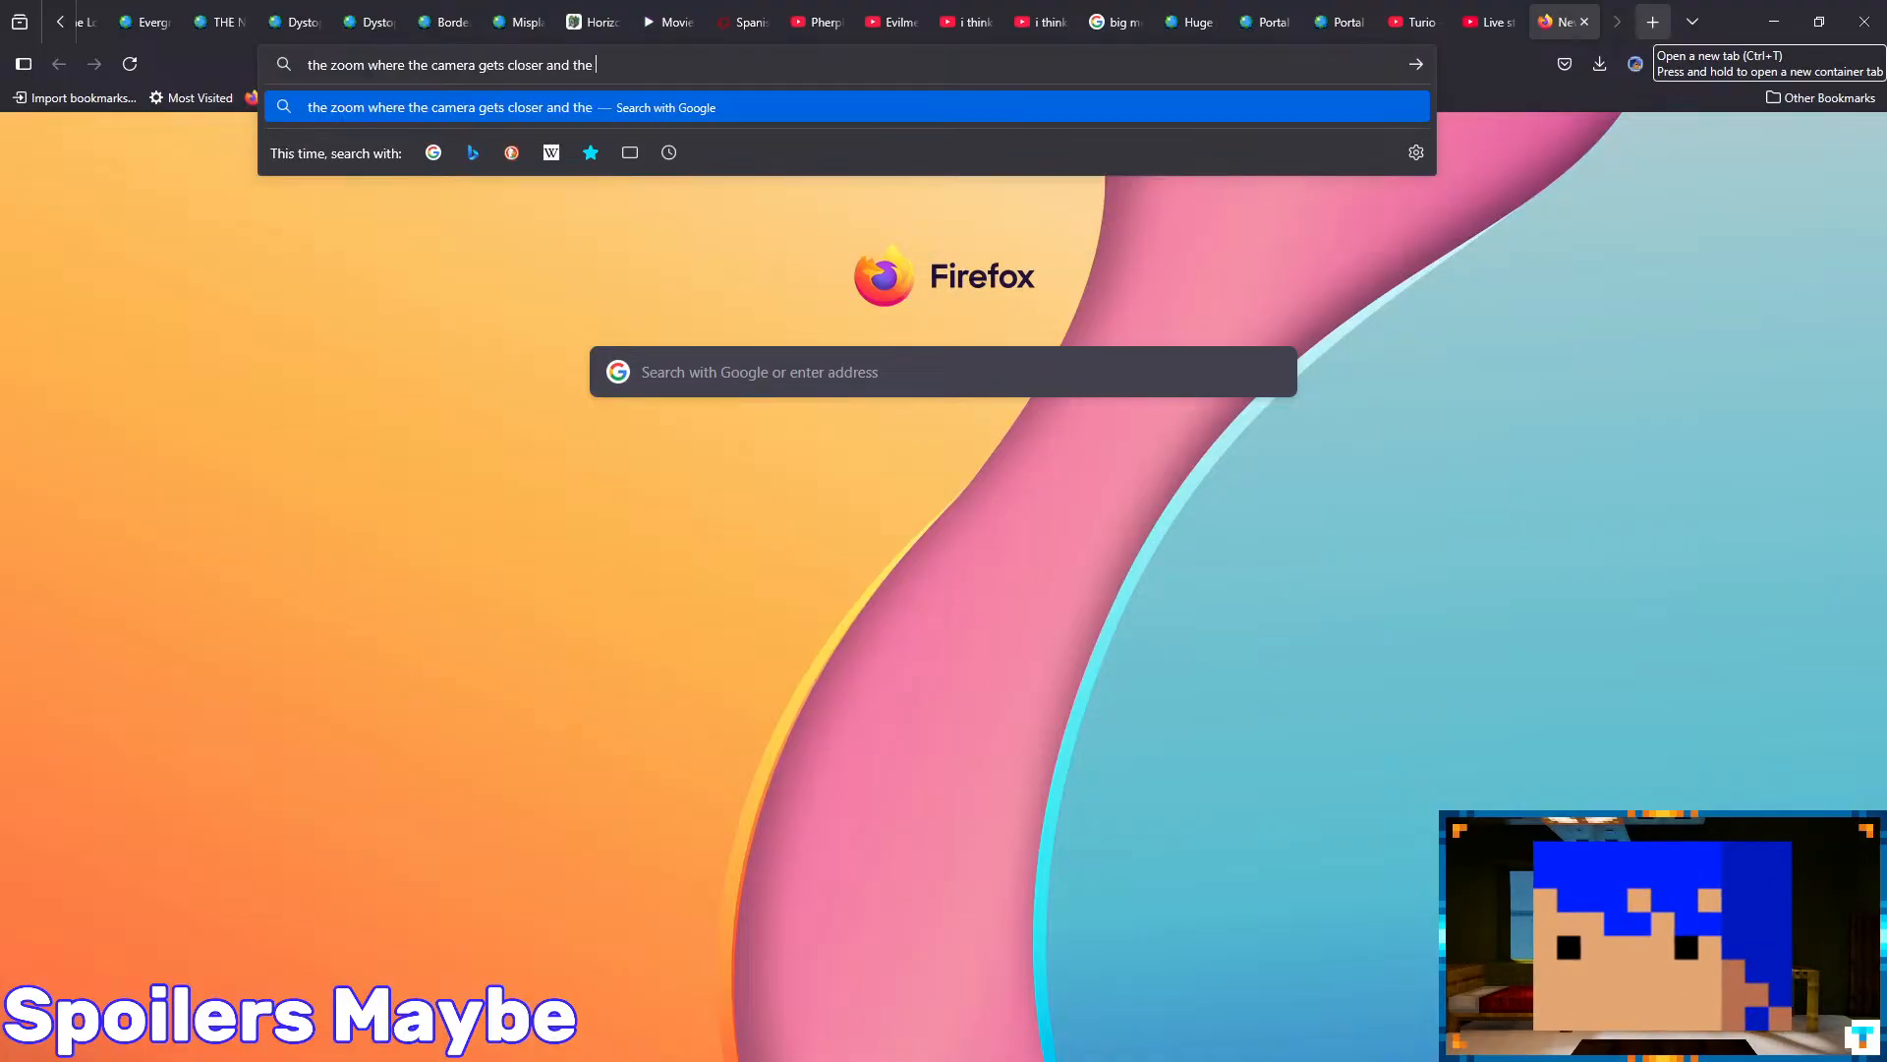
type("focal len")
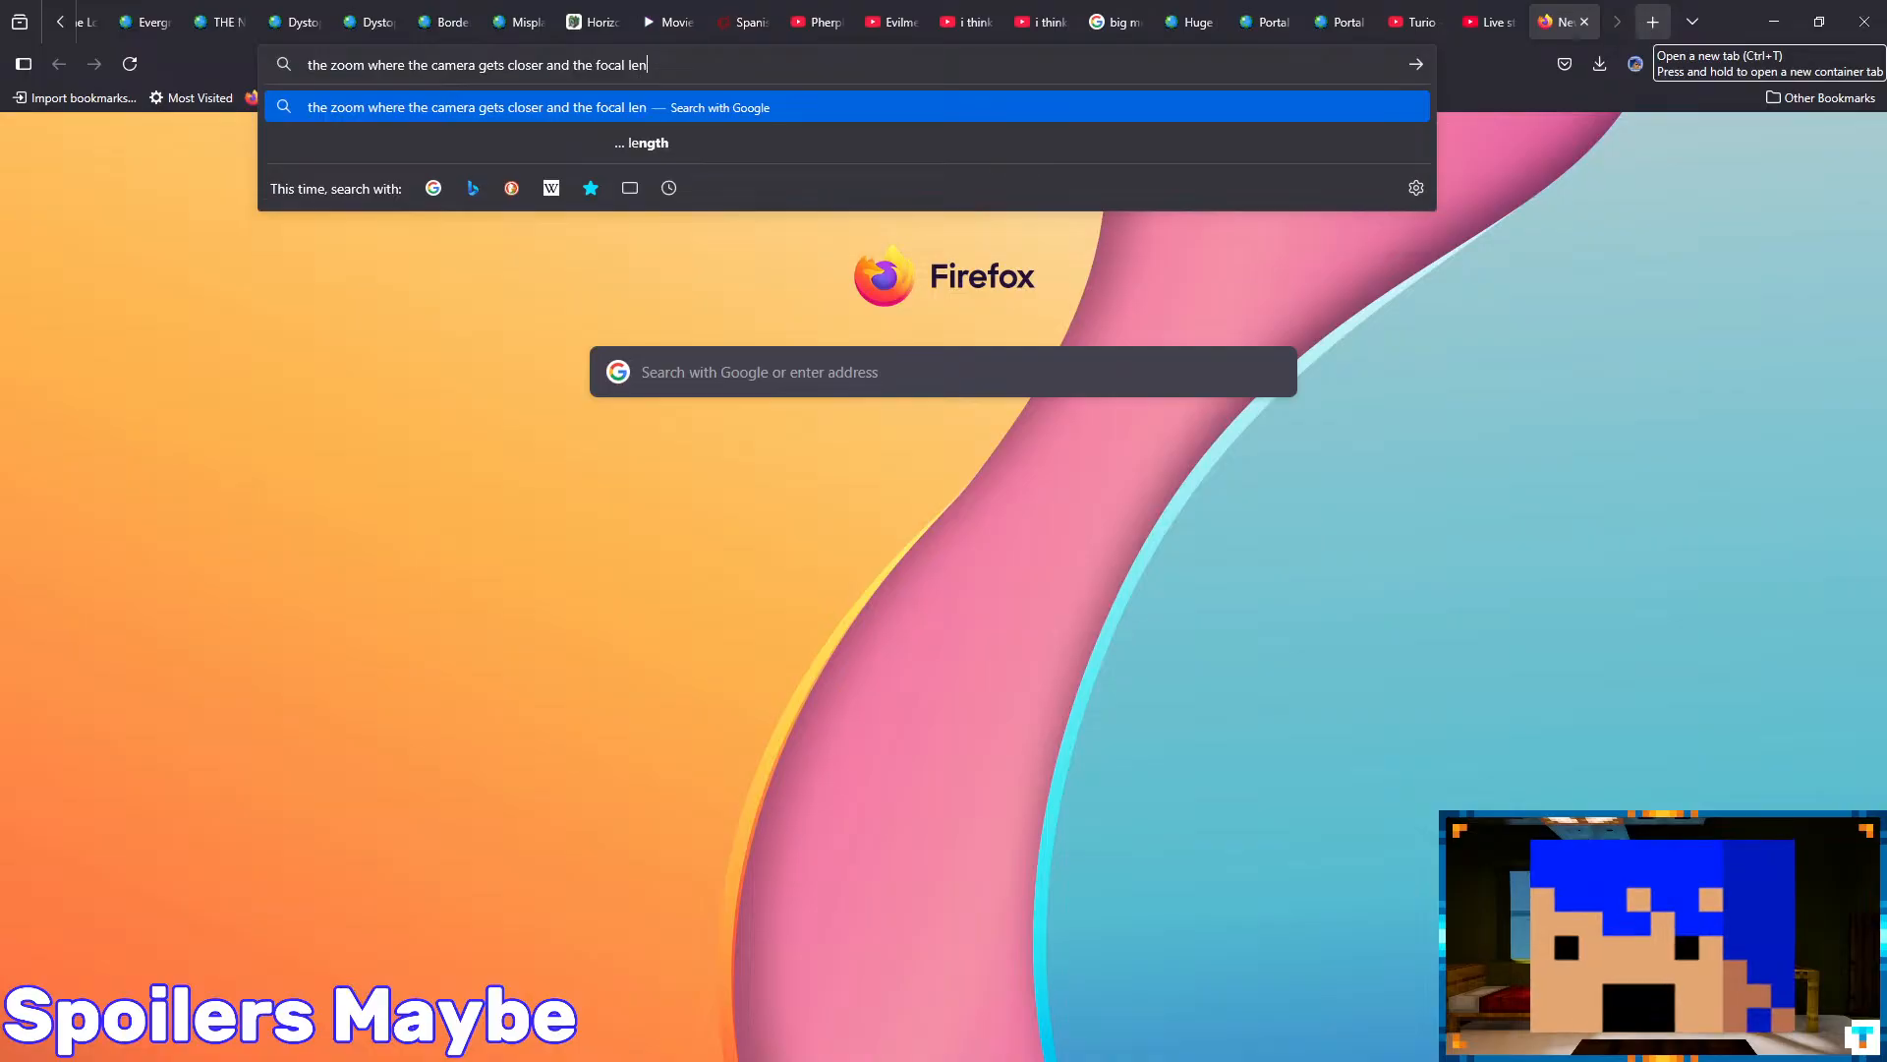
type("ghtyh ch")
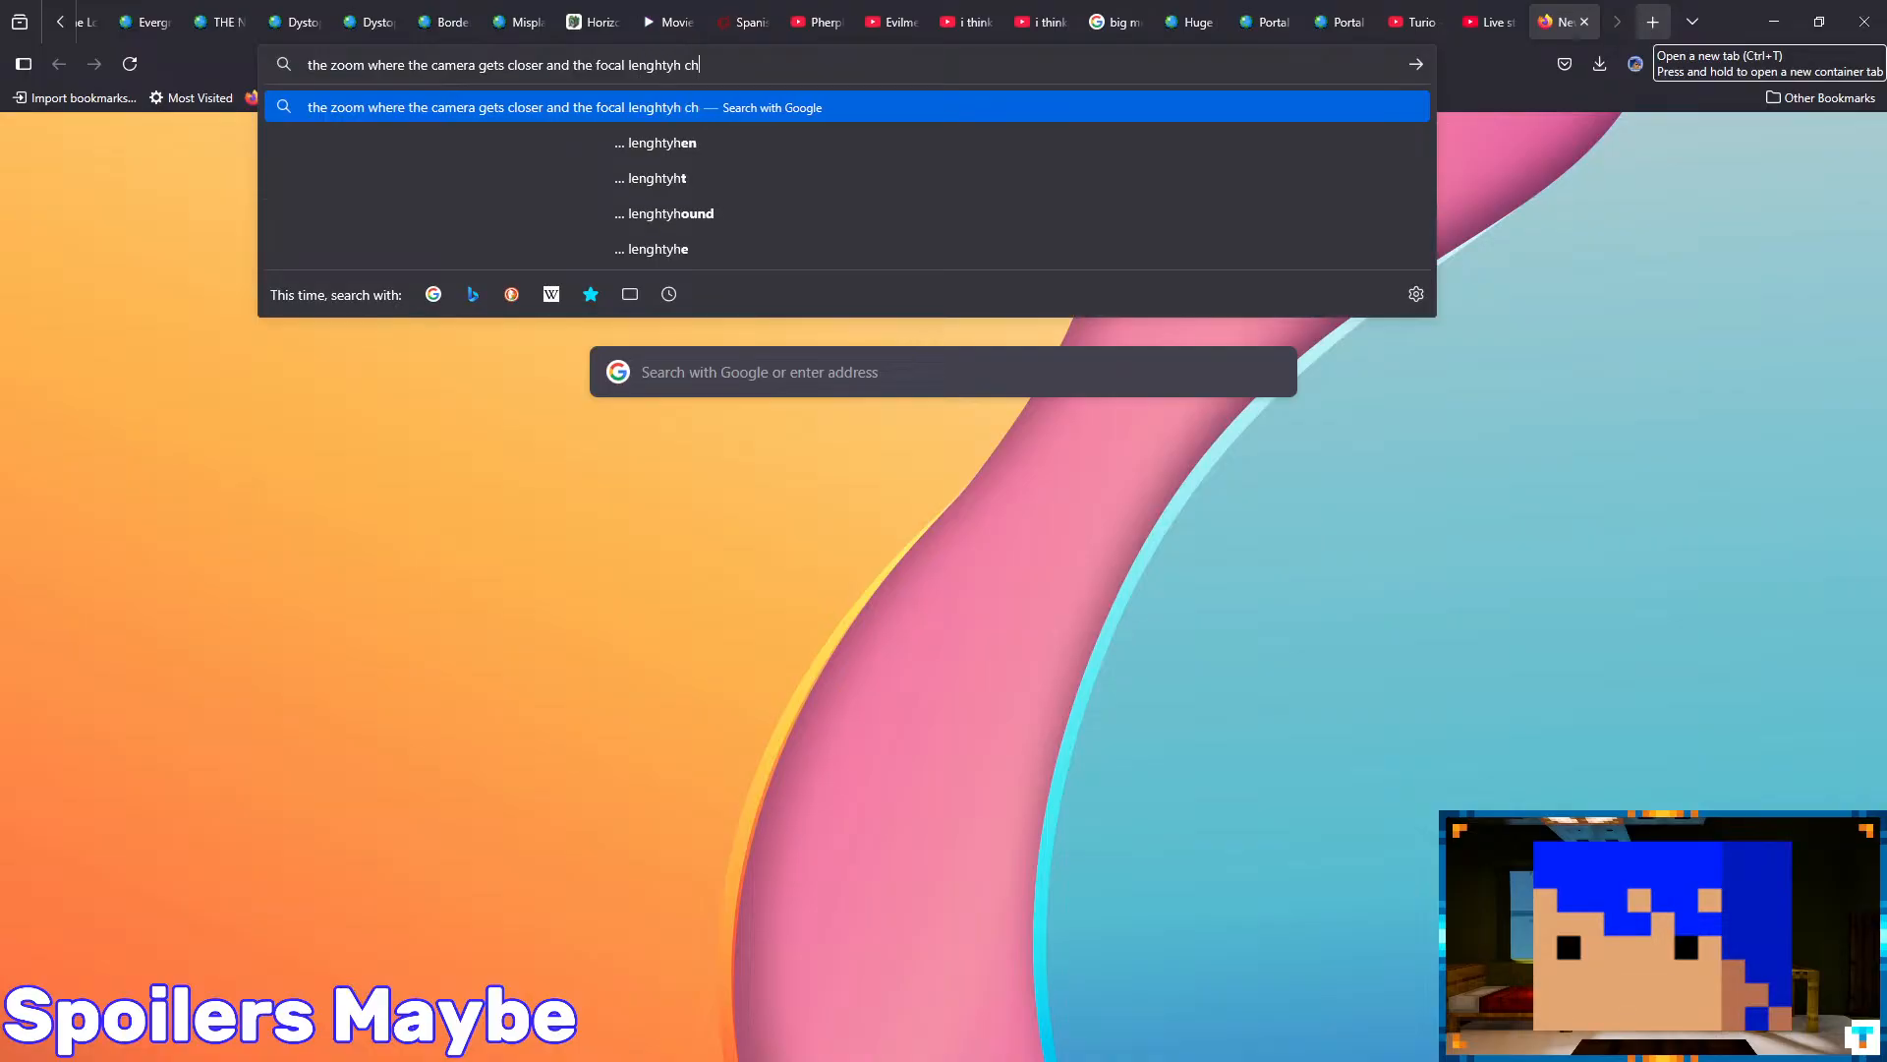
type("anges")
key("Return")
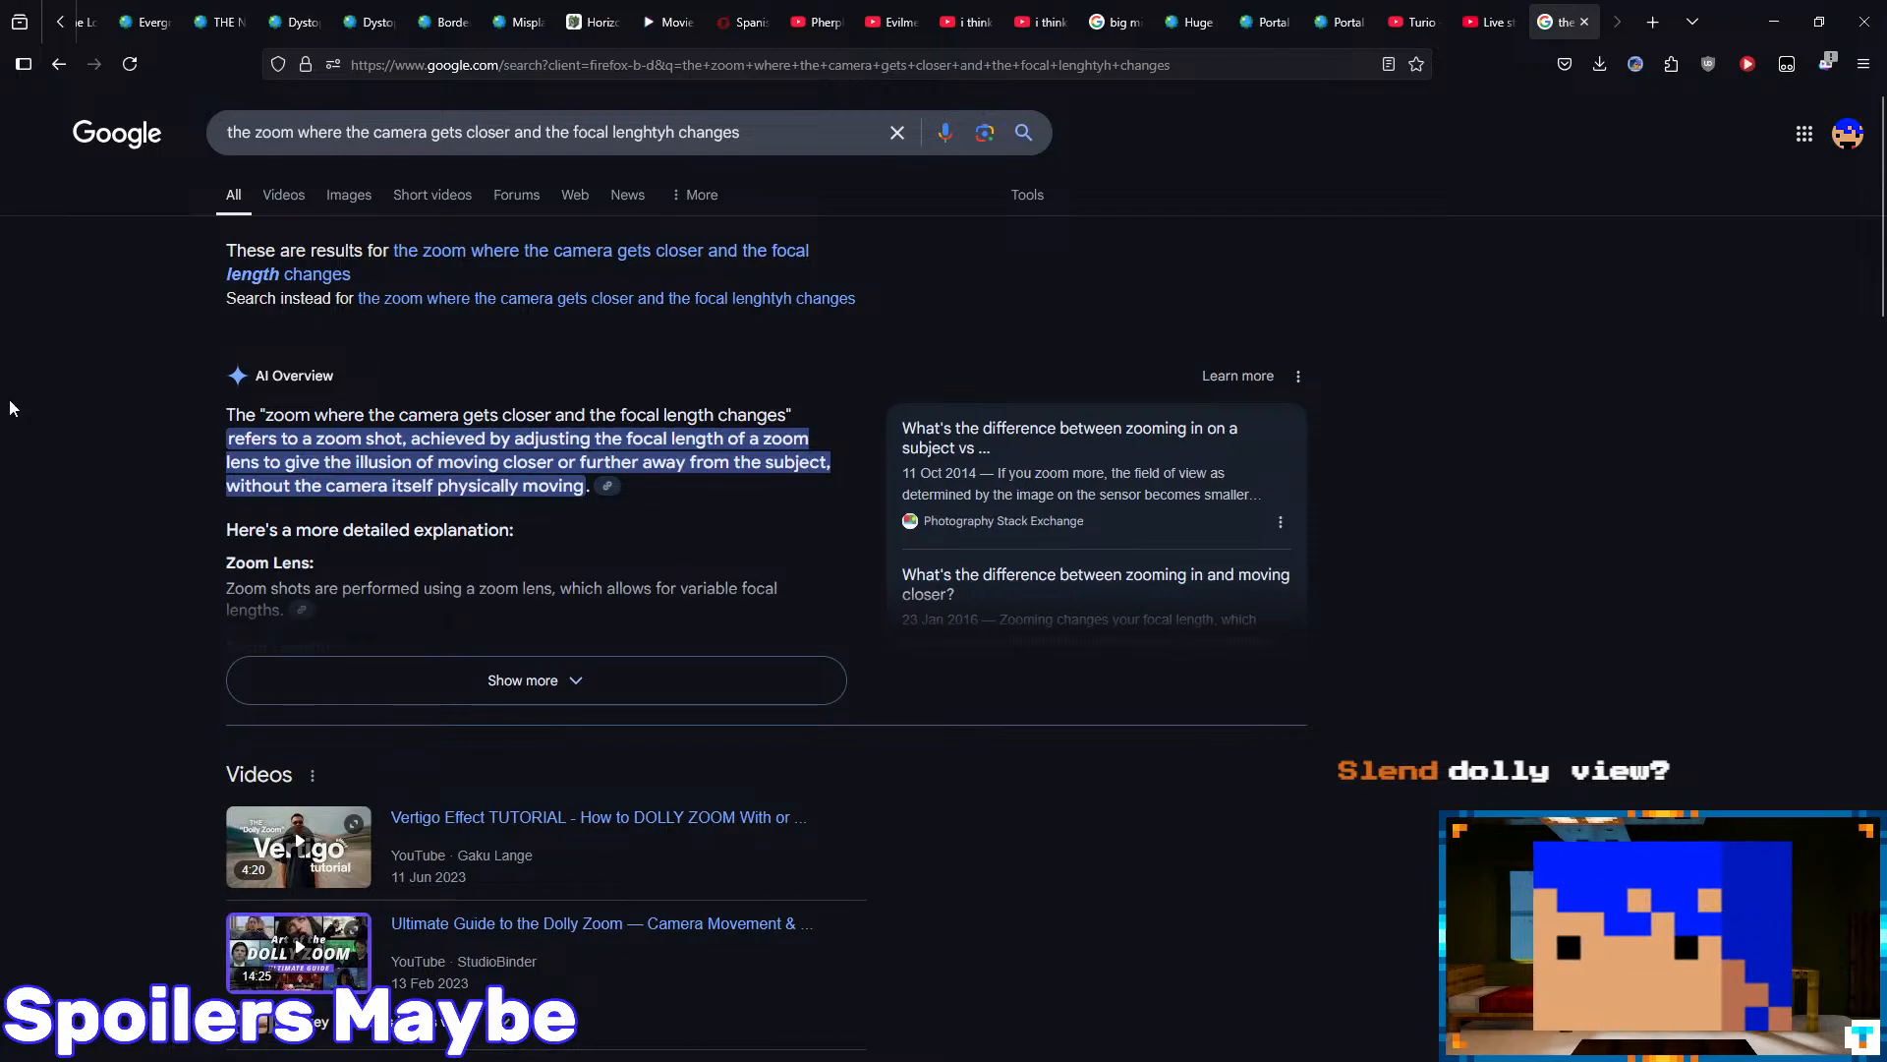
left_click(449, 678)
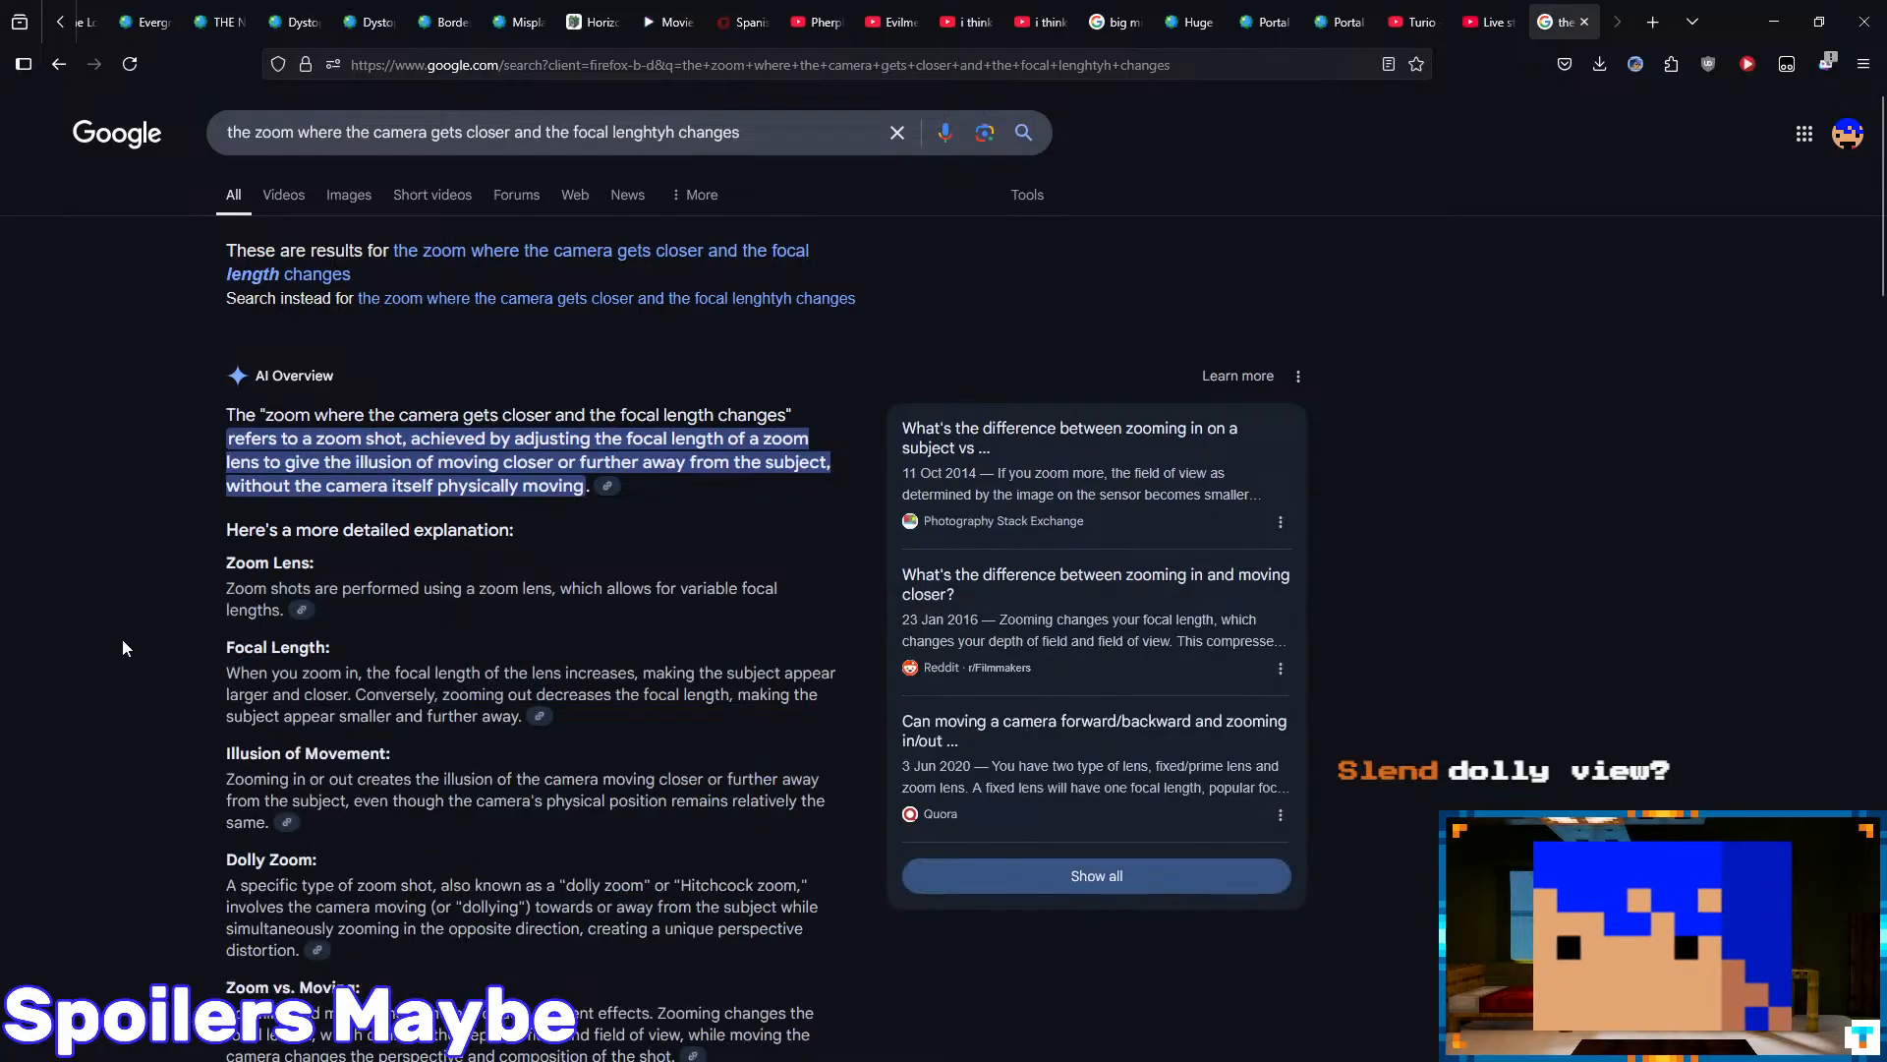
scroll(122, 590, "down", 5)
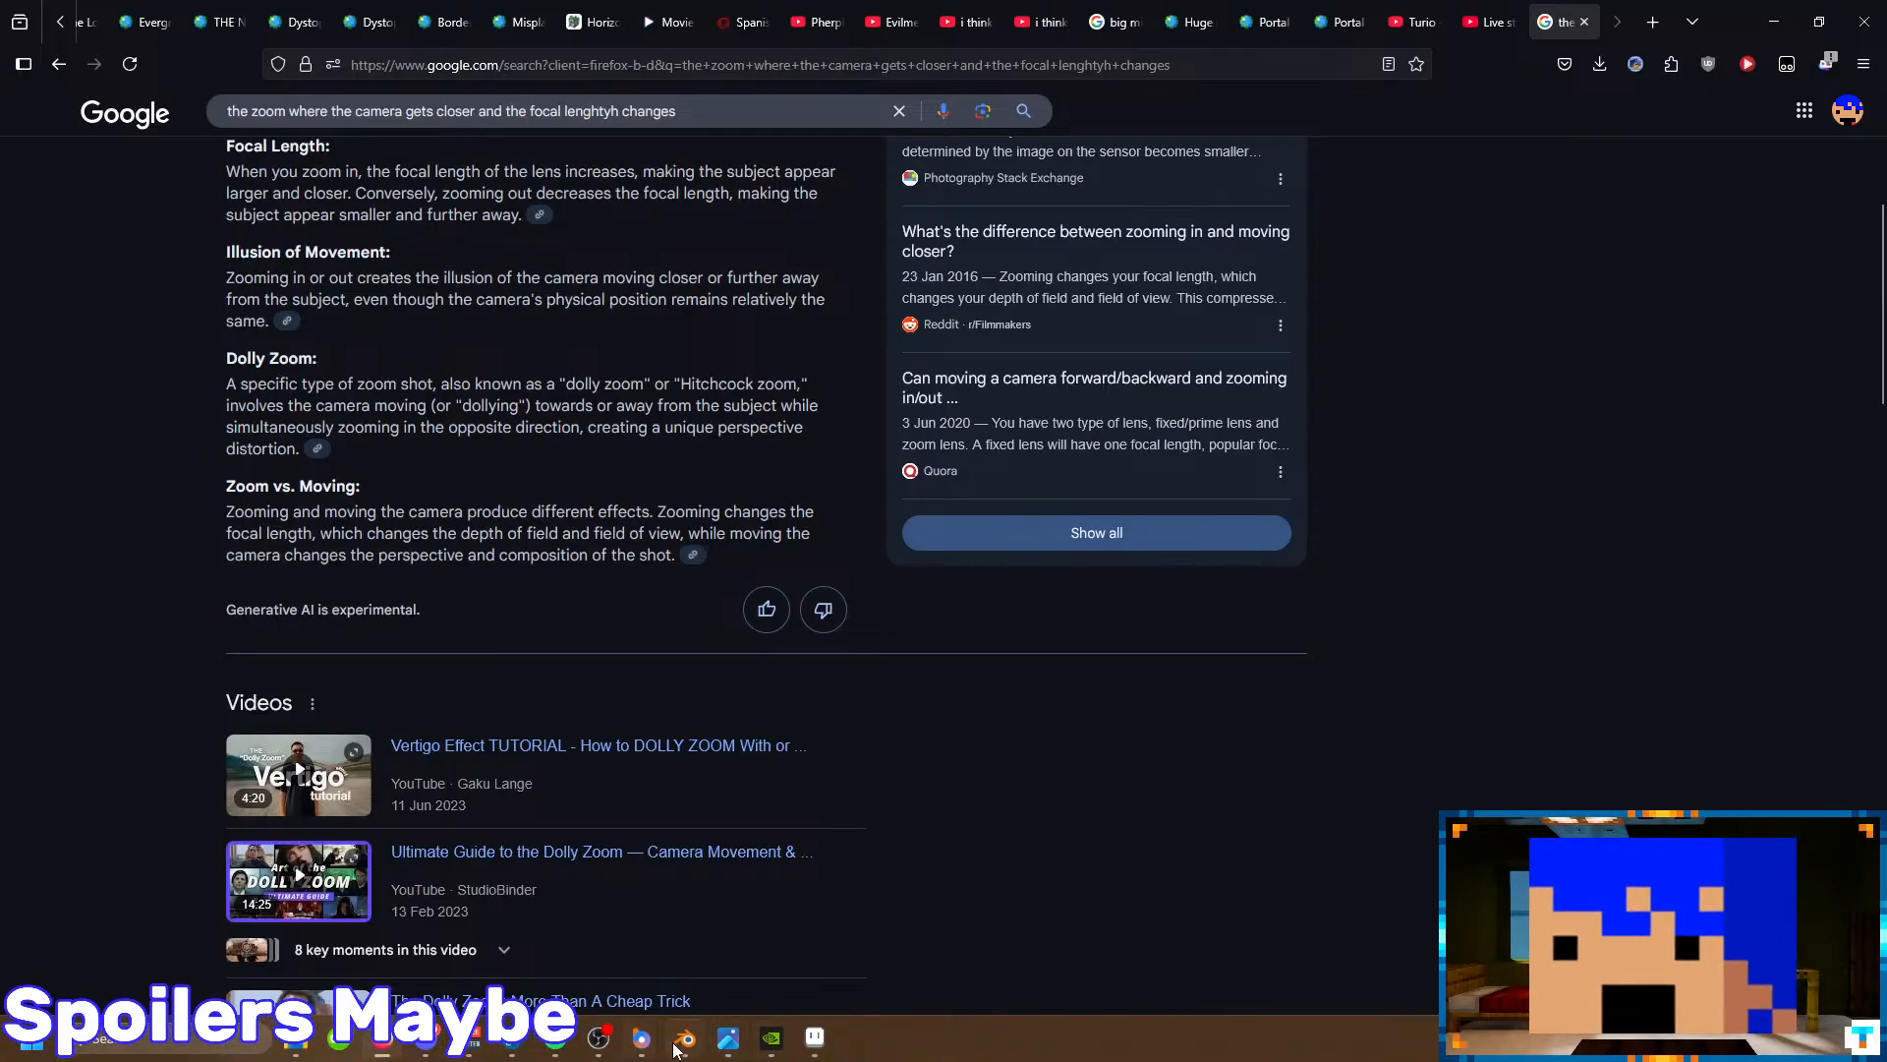
- Switch back to Blender and review the camera shot up to its closing keyframe at frame 986
left_click(685, 1038)
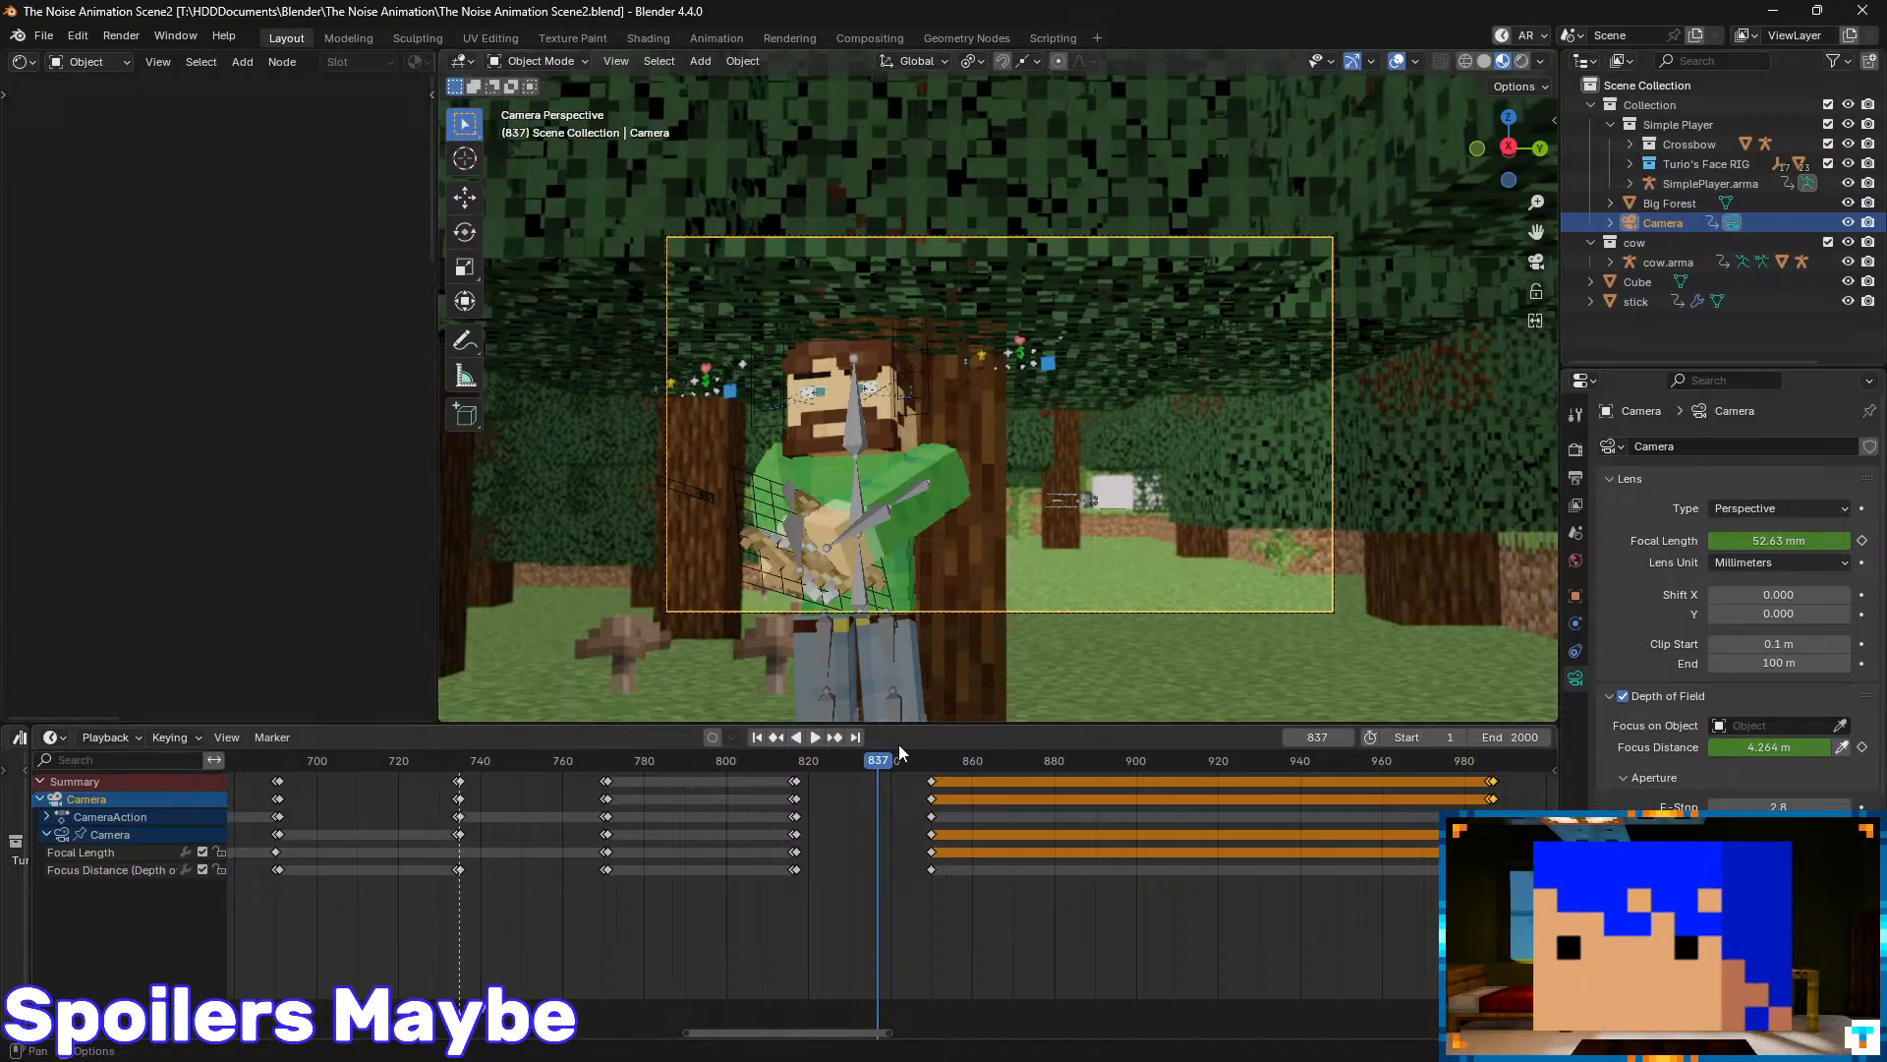
left_click_drag(872, 757, 906, 781)
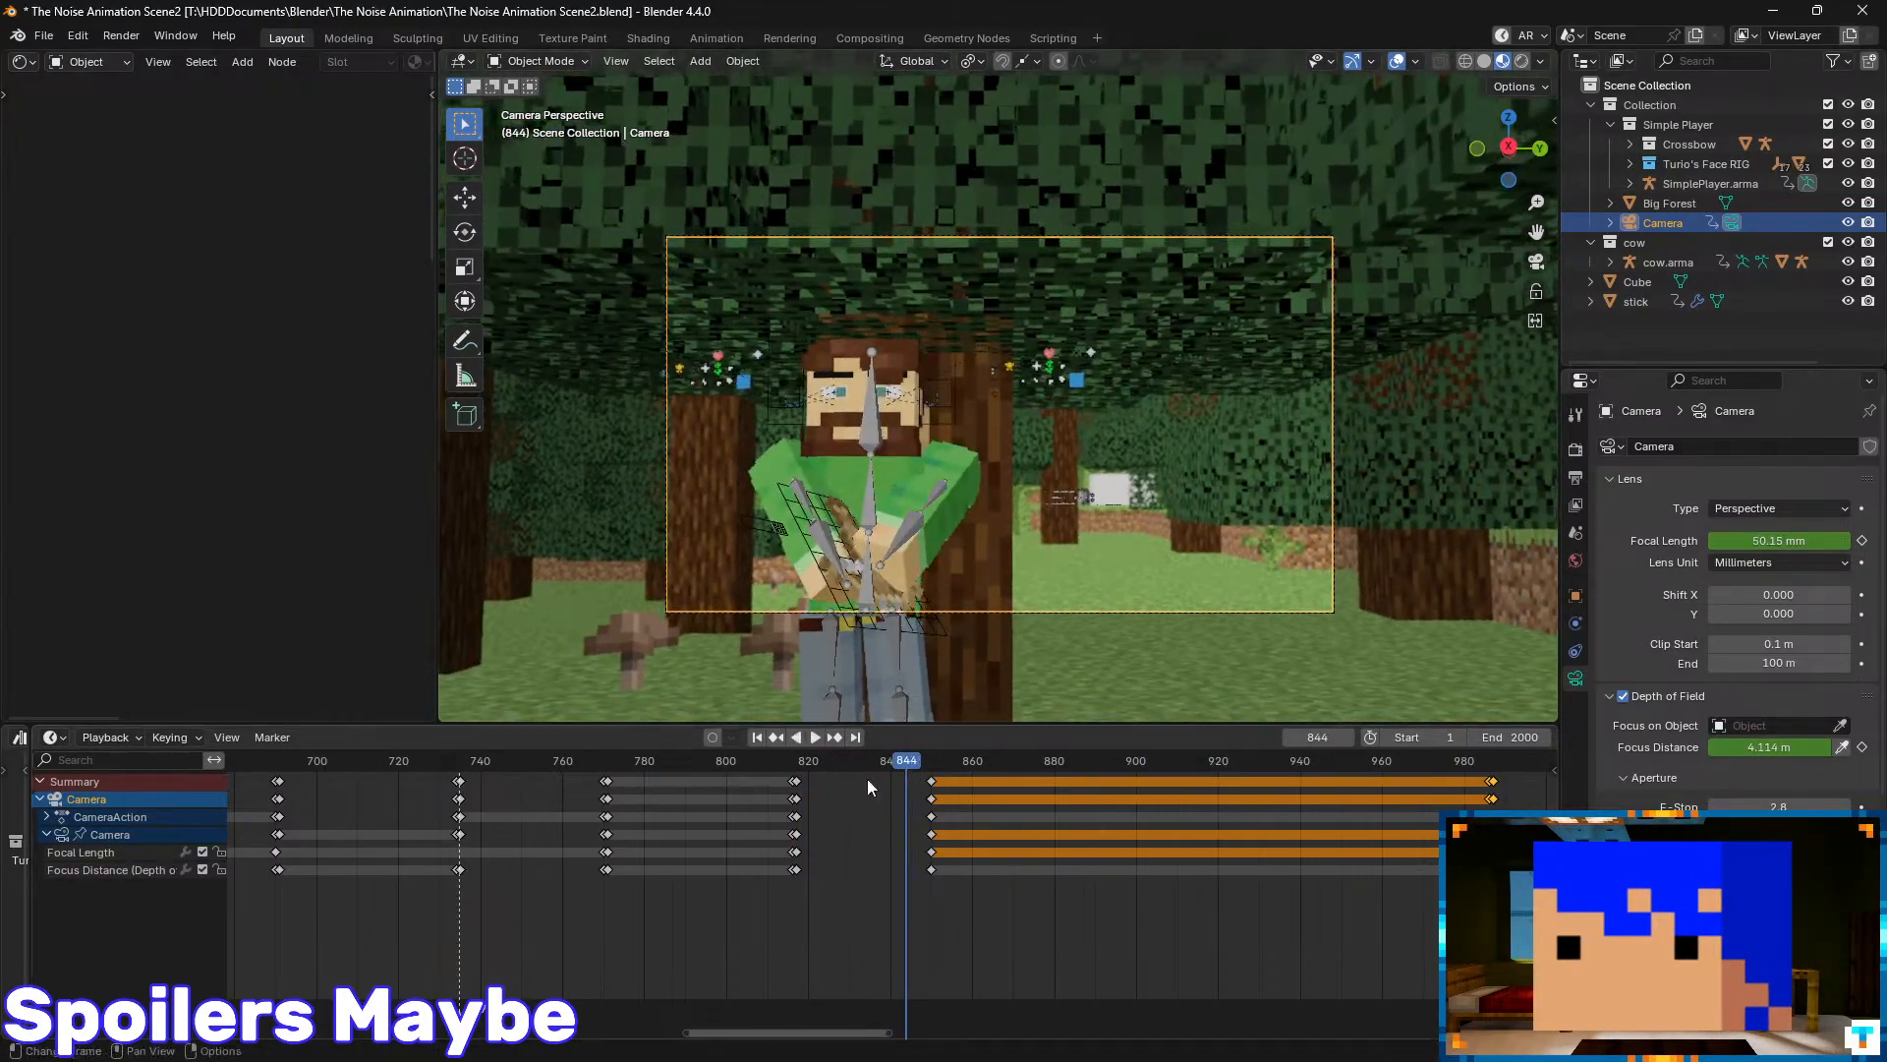
left_click(107, 860)
left_click_drag(909, 762, 1148, 770)
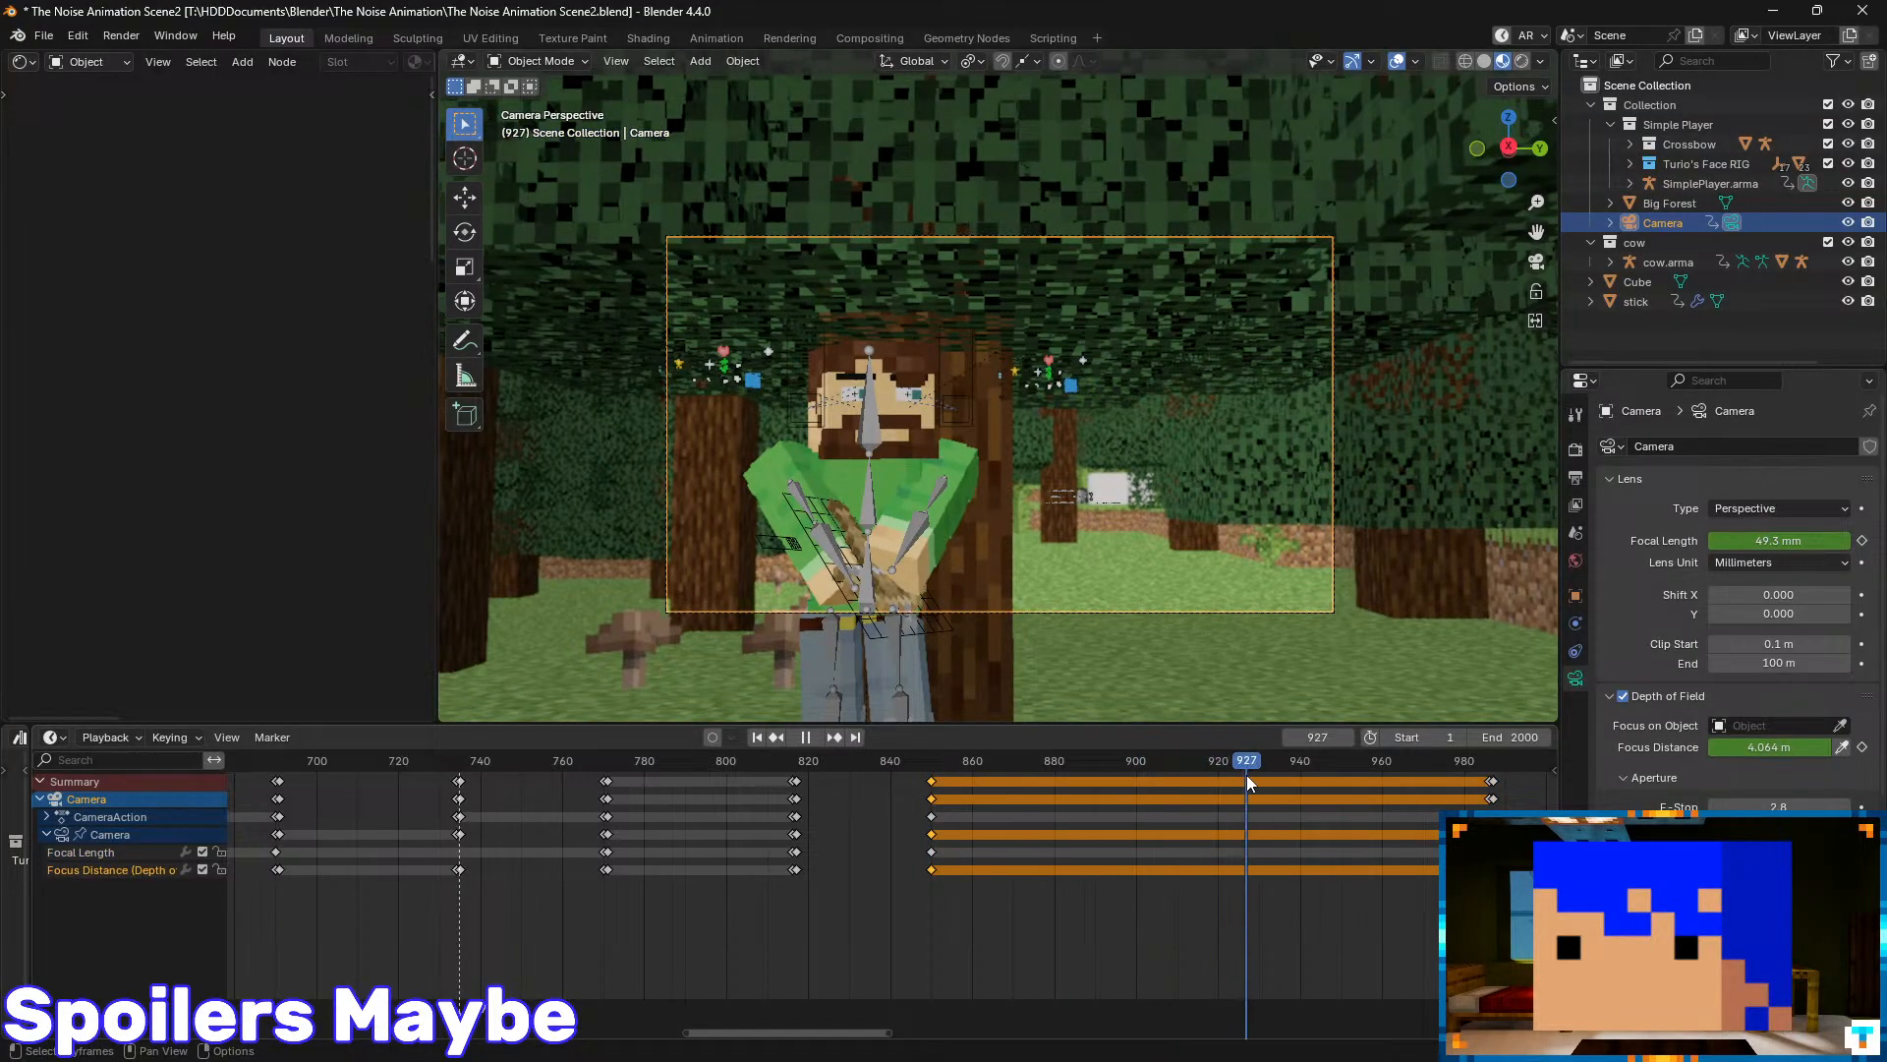
left_click_drag(1341, 774, 1501, 776)
key("Escape")
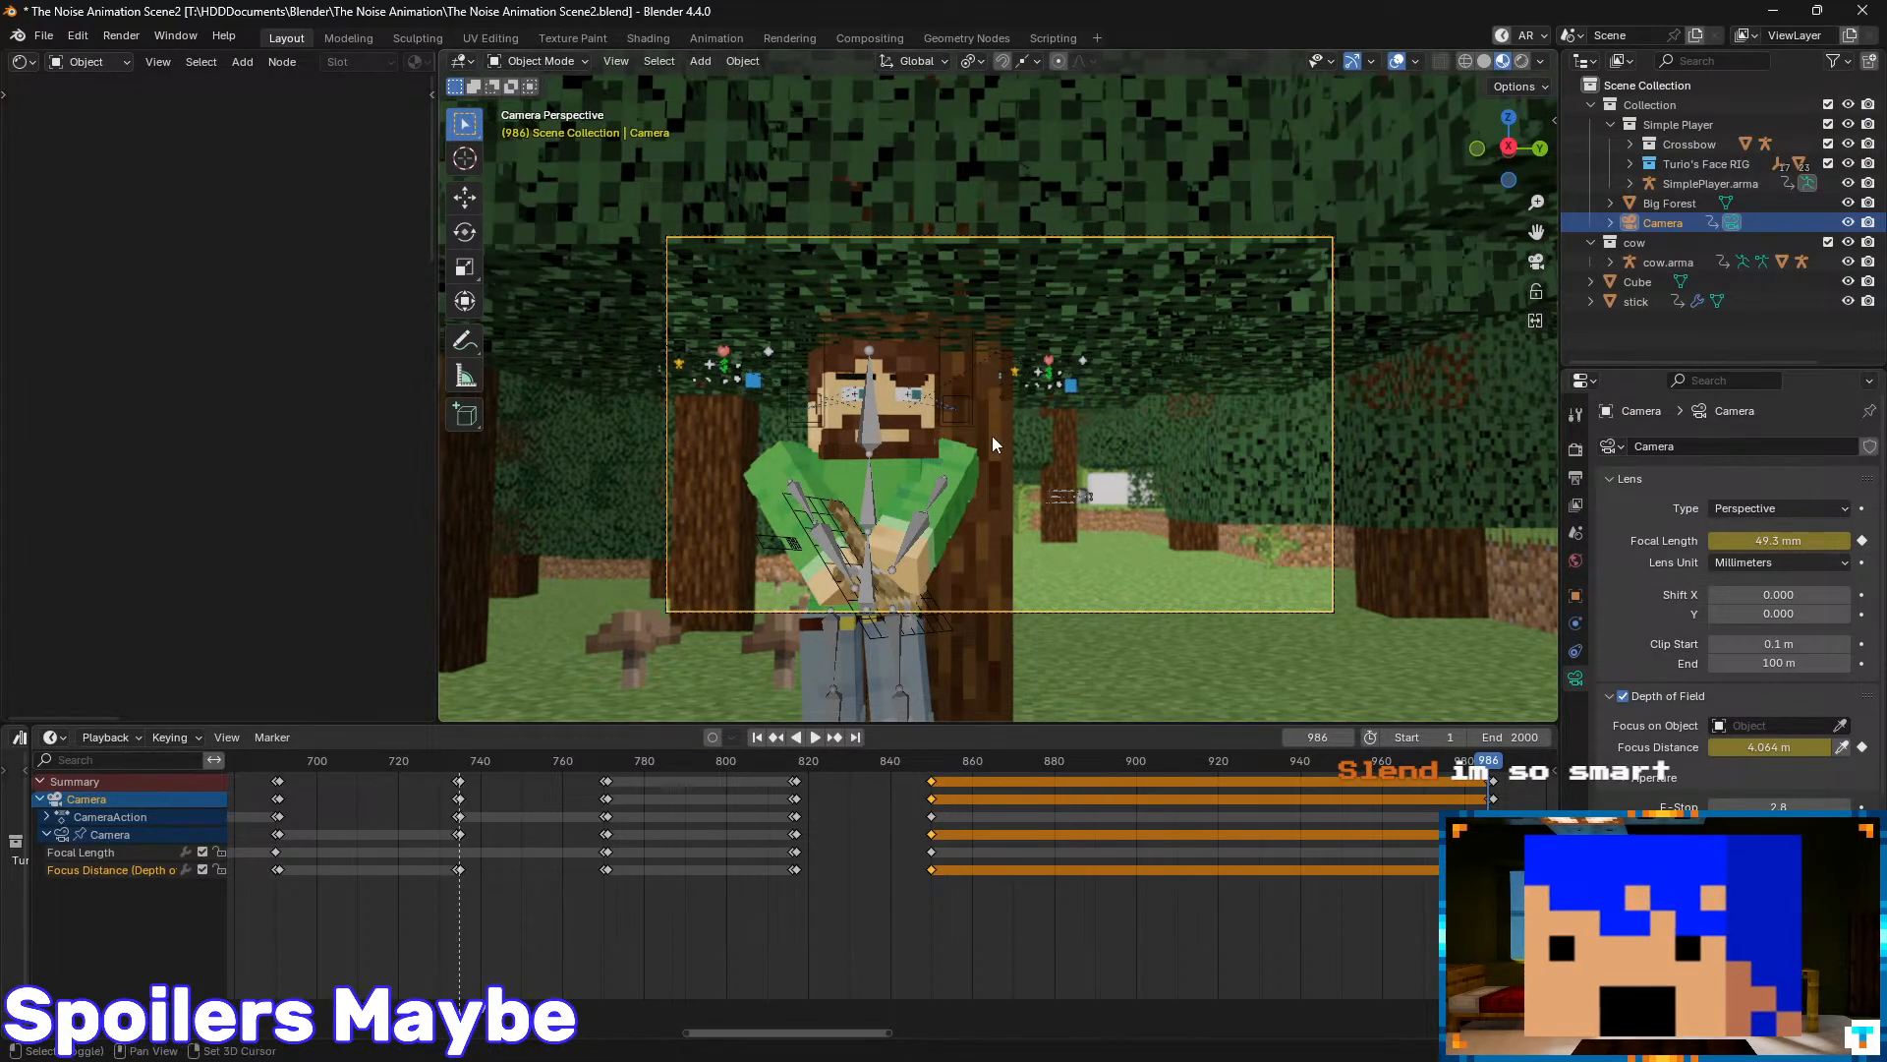
- Turn on auto keying and walk the camera slightly closer to the character at frame 986
key("shift+grave")
key("w")
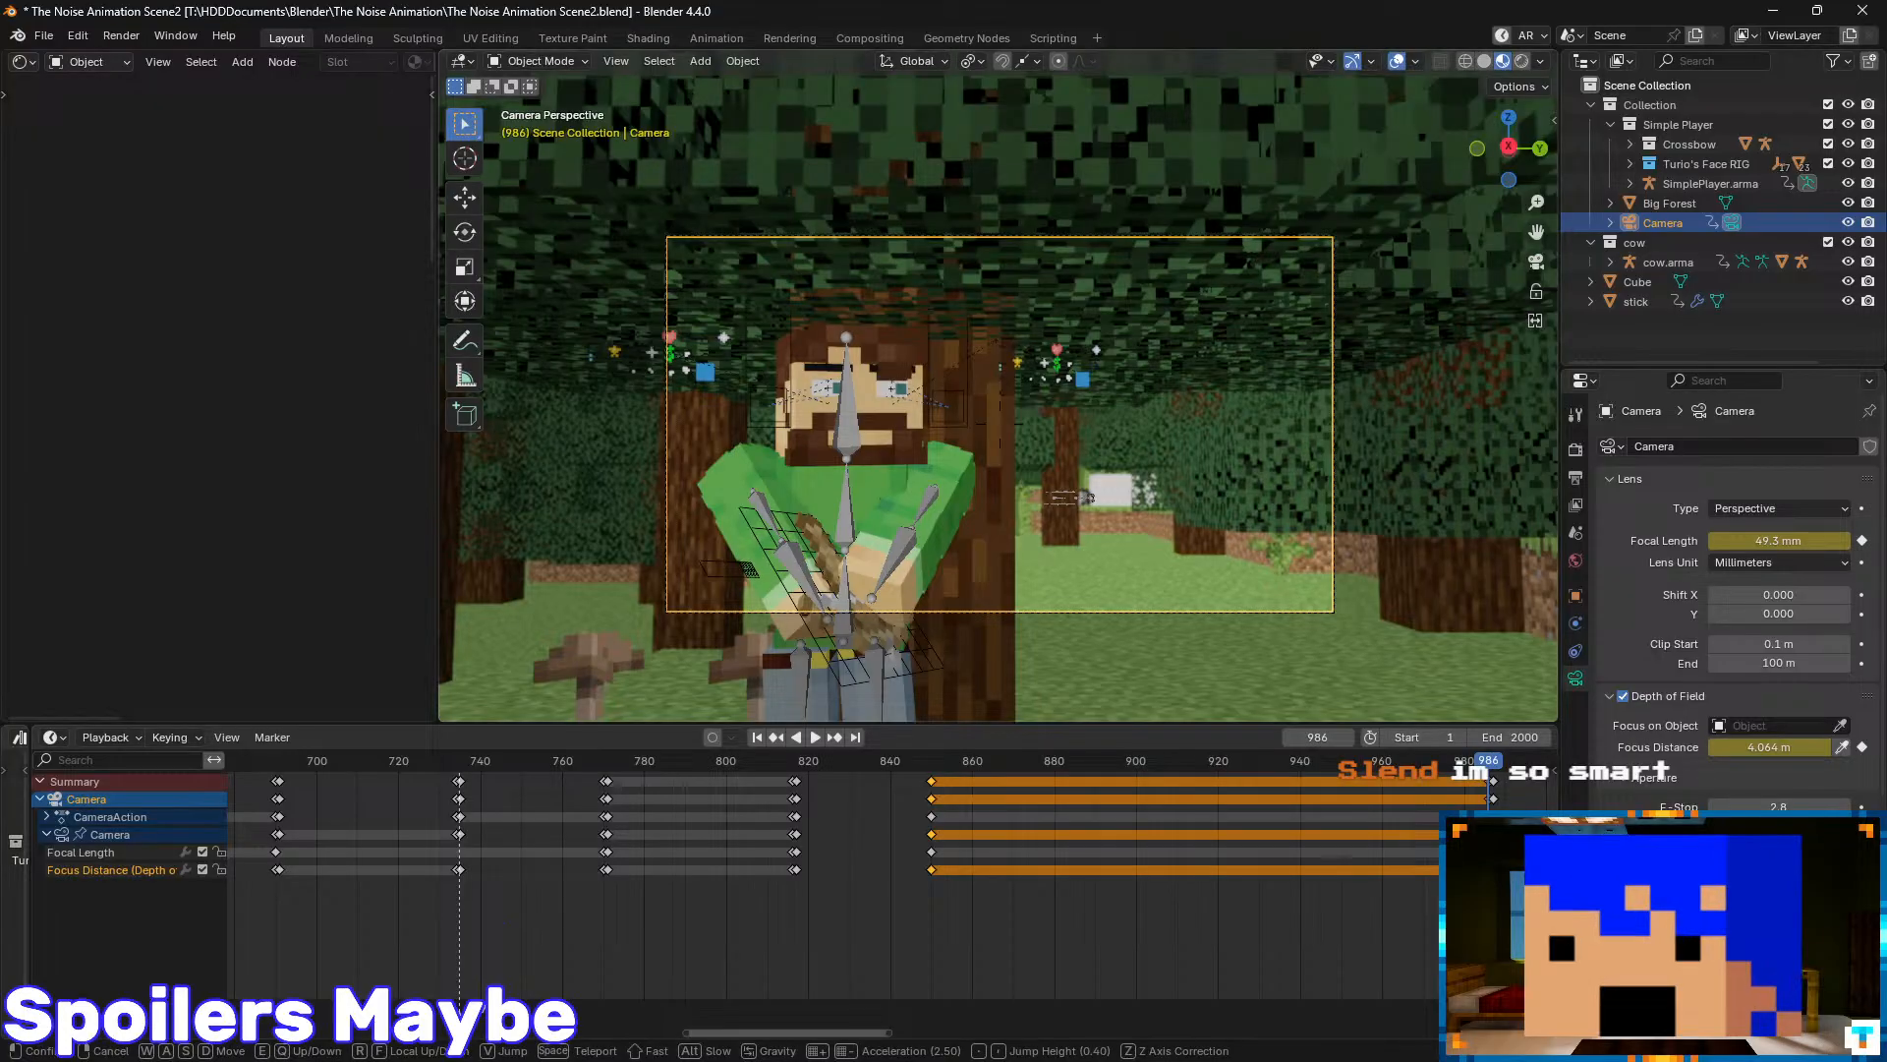
left_click(865, 588)
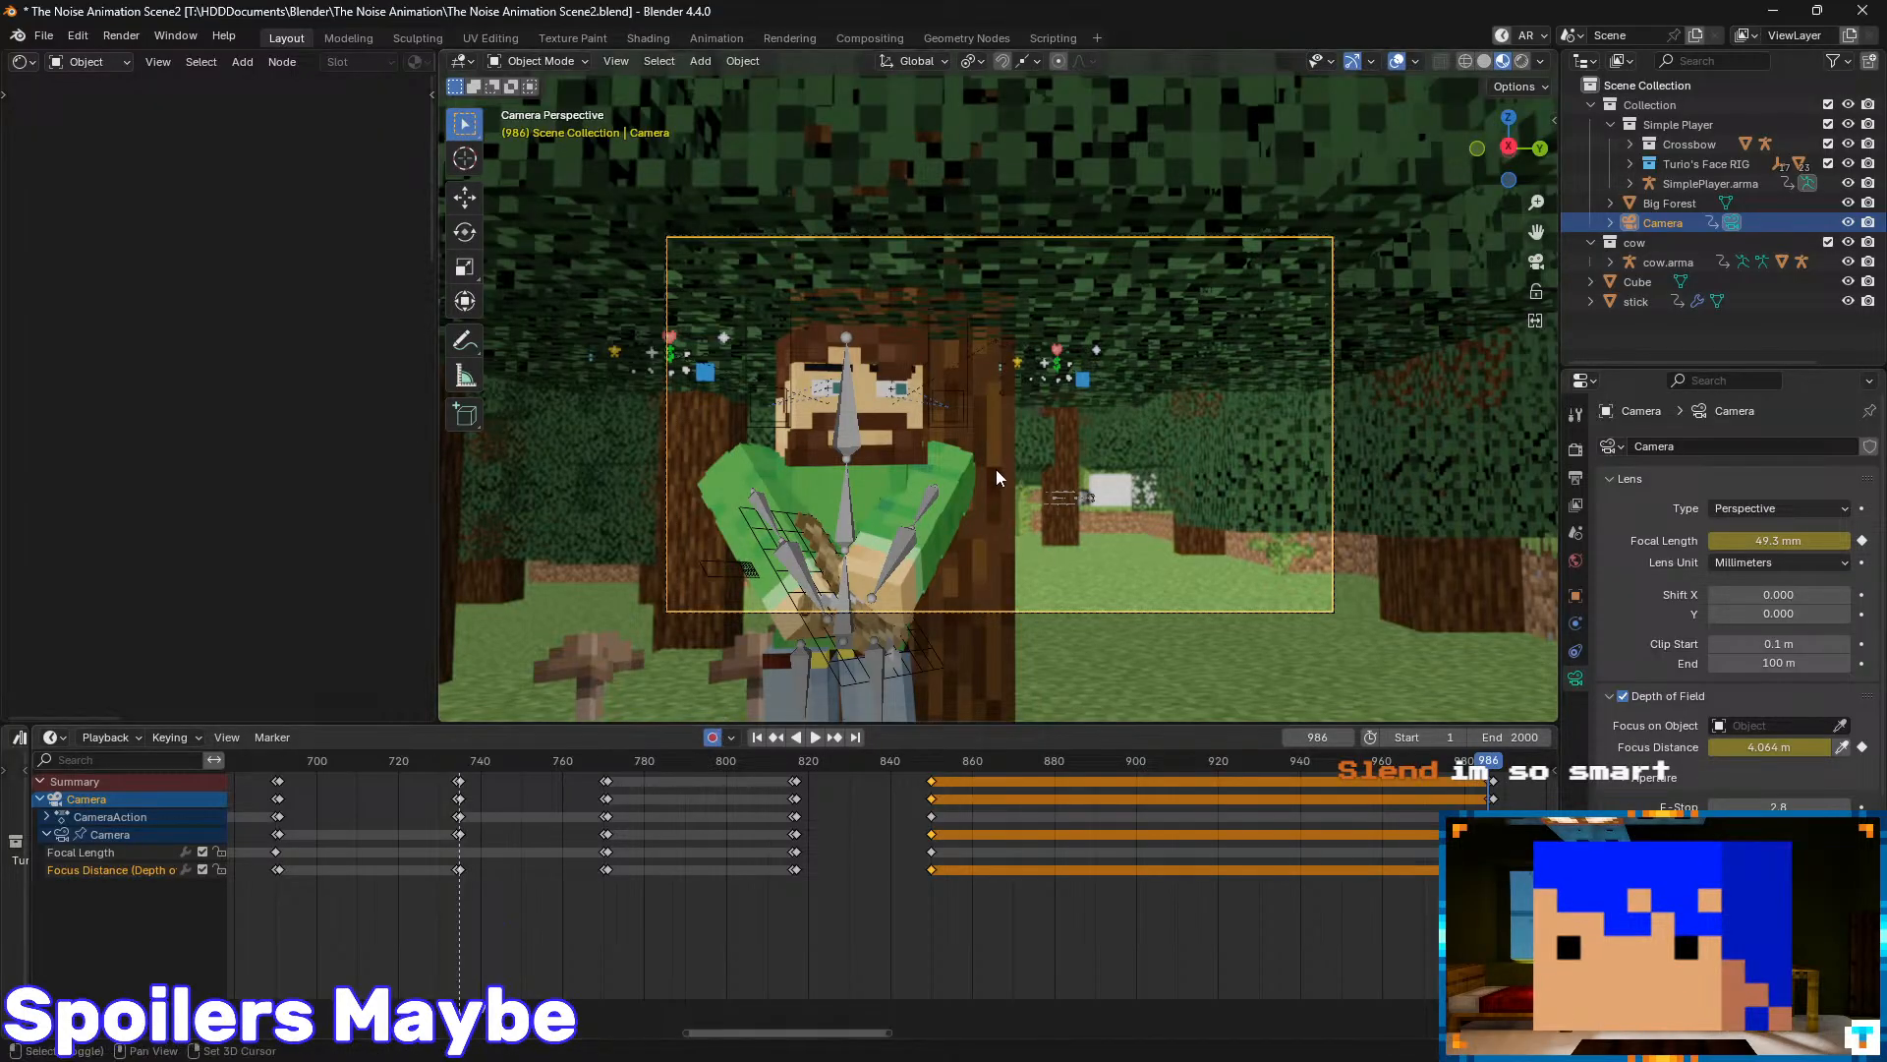
key("shift+grave")
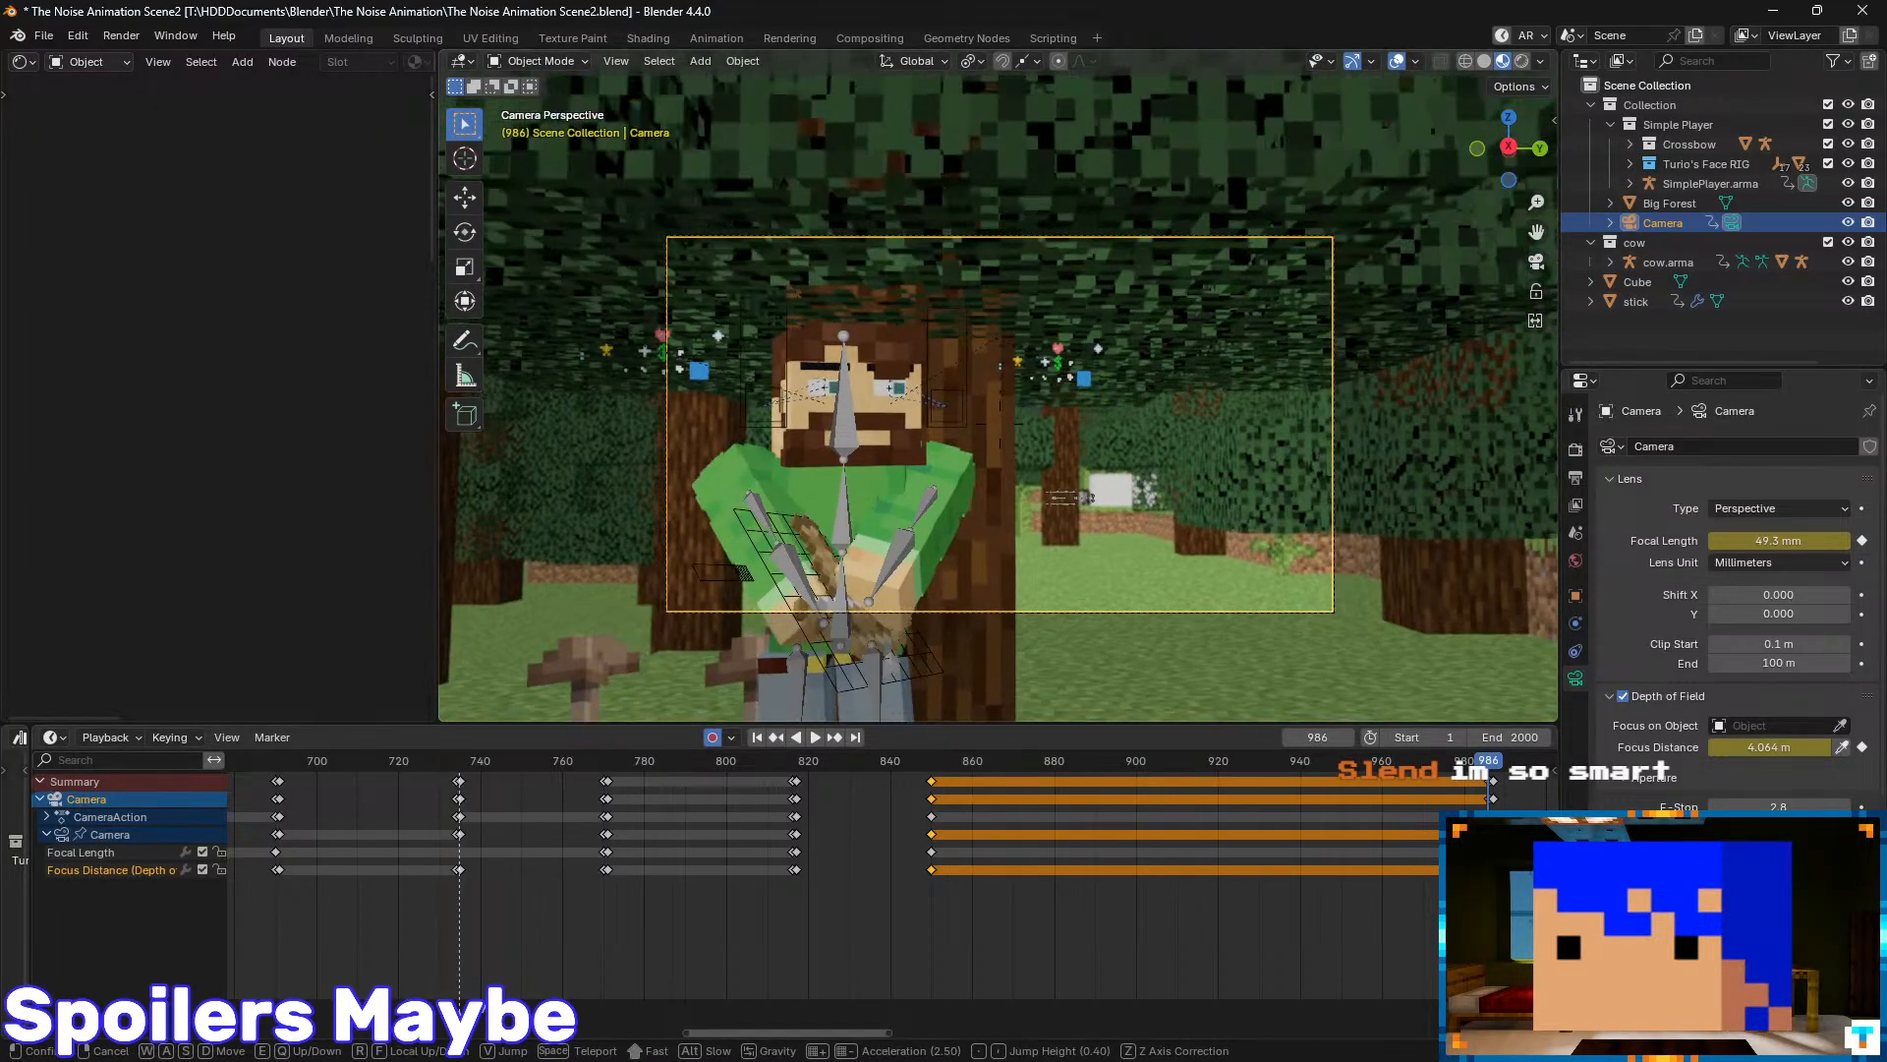
key("w")
key("s")
key("s")
key("s")
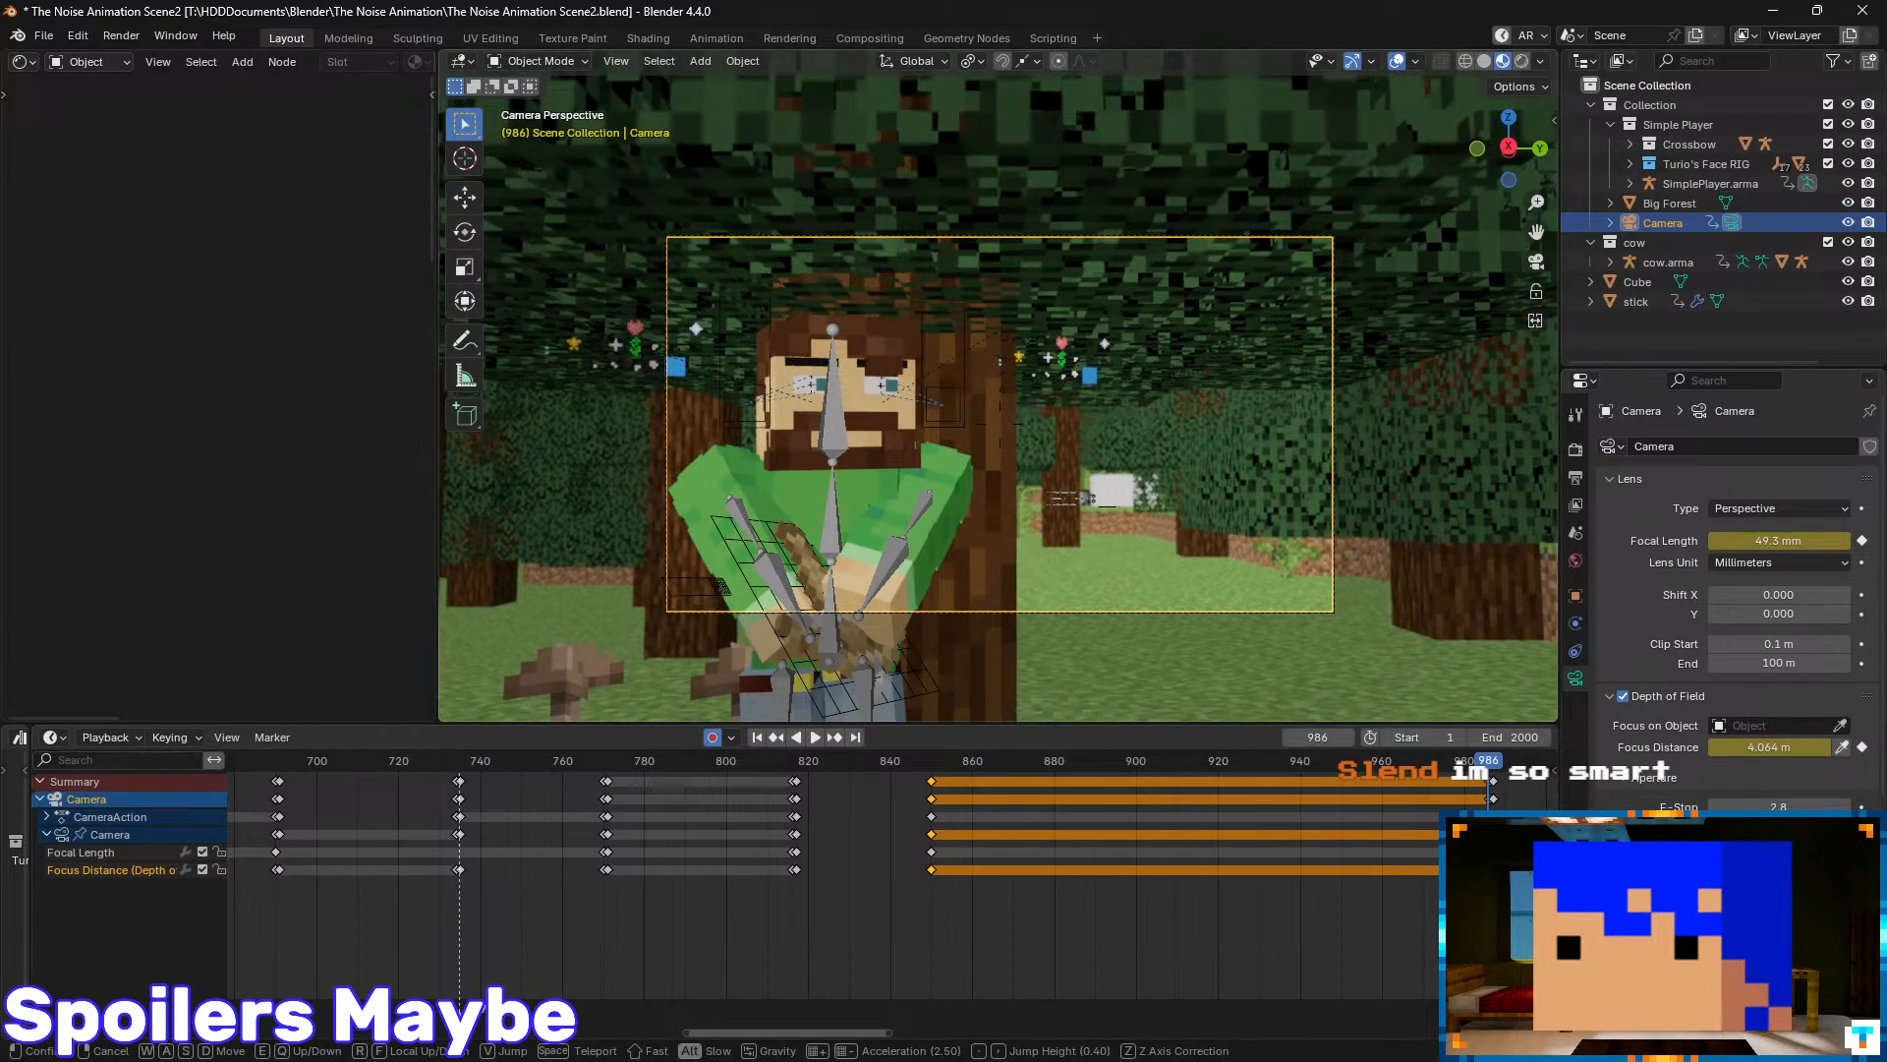
left_click(995, 469)
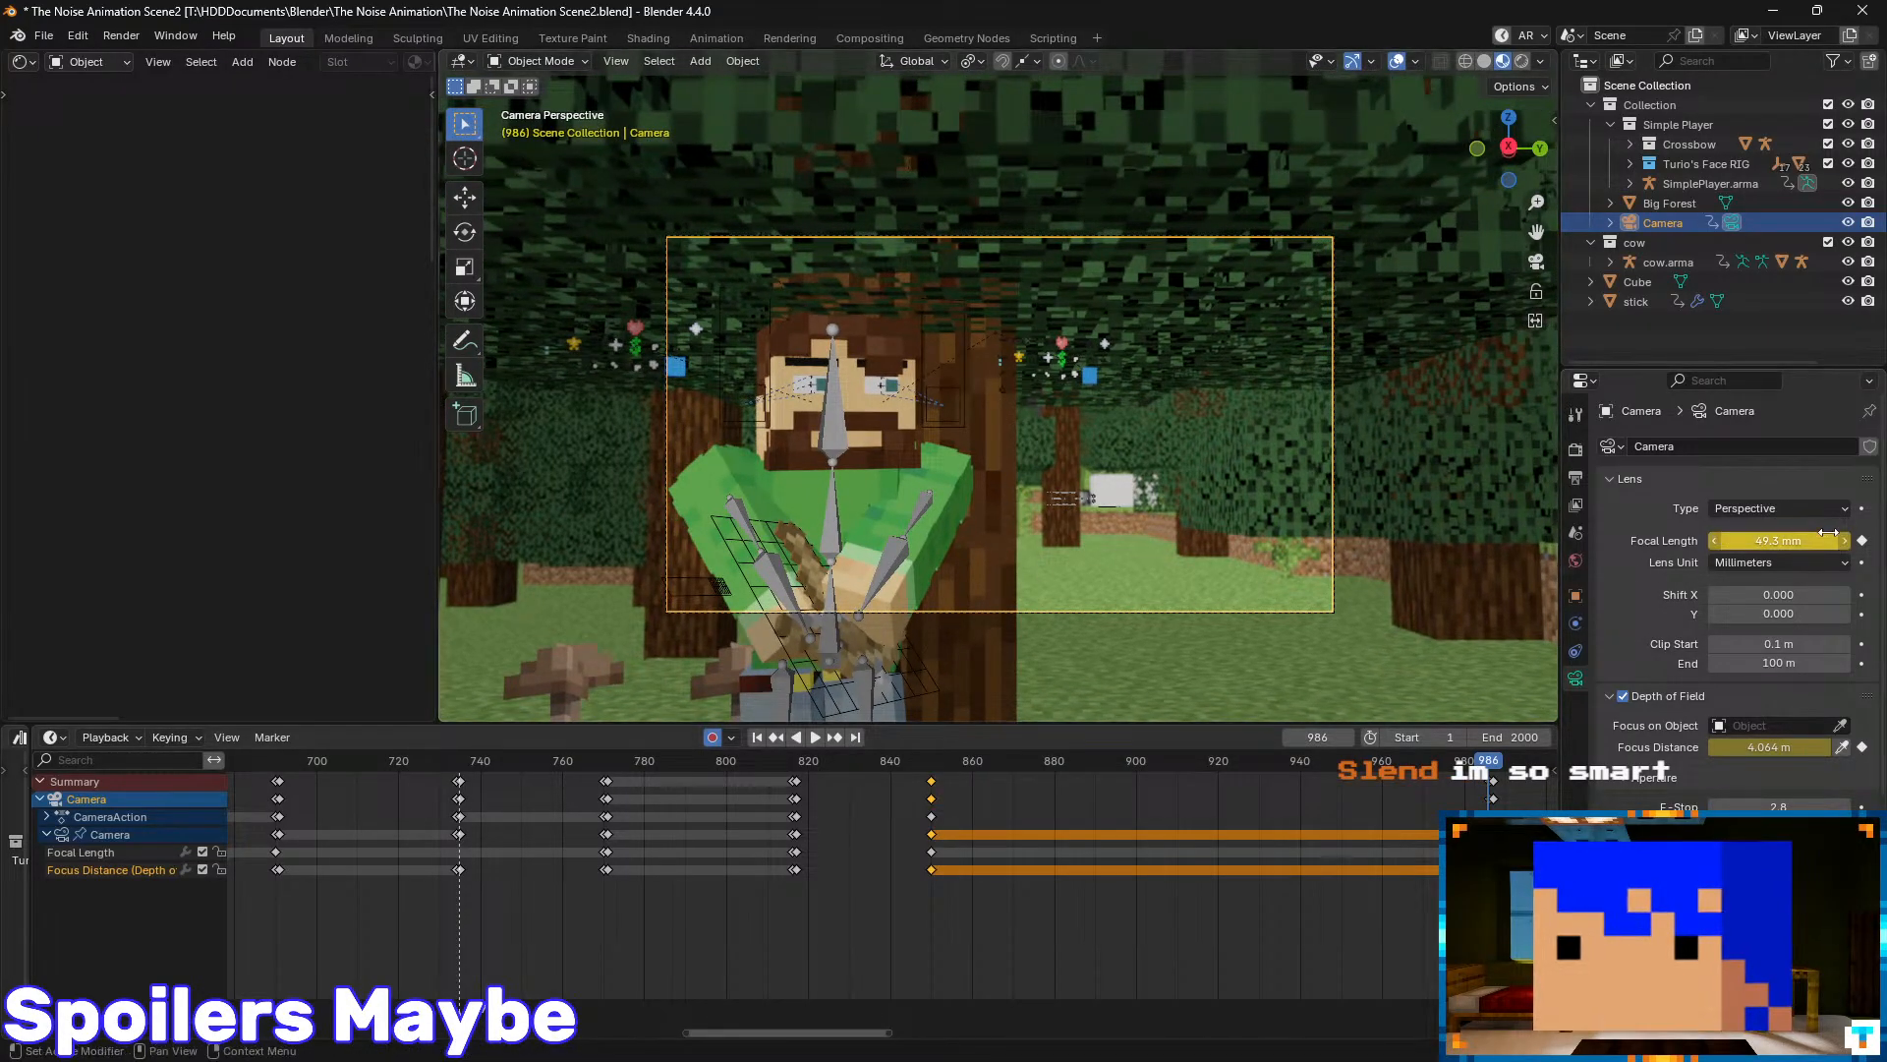
- Set the camera's focal length to 41.1 mm at frame 986 and walk the camera closer to reframe the character
left_click_drag(1817, 541, 1736, 540)
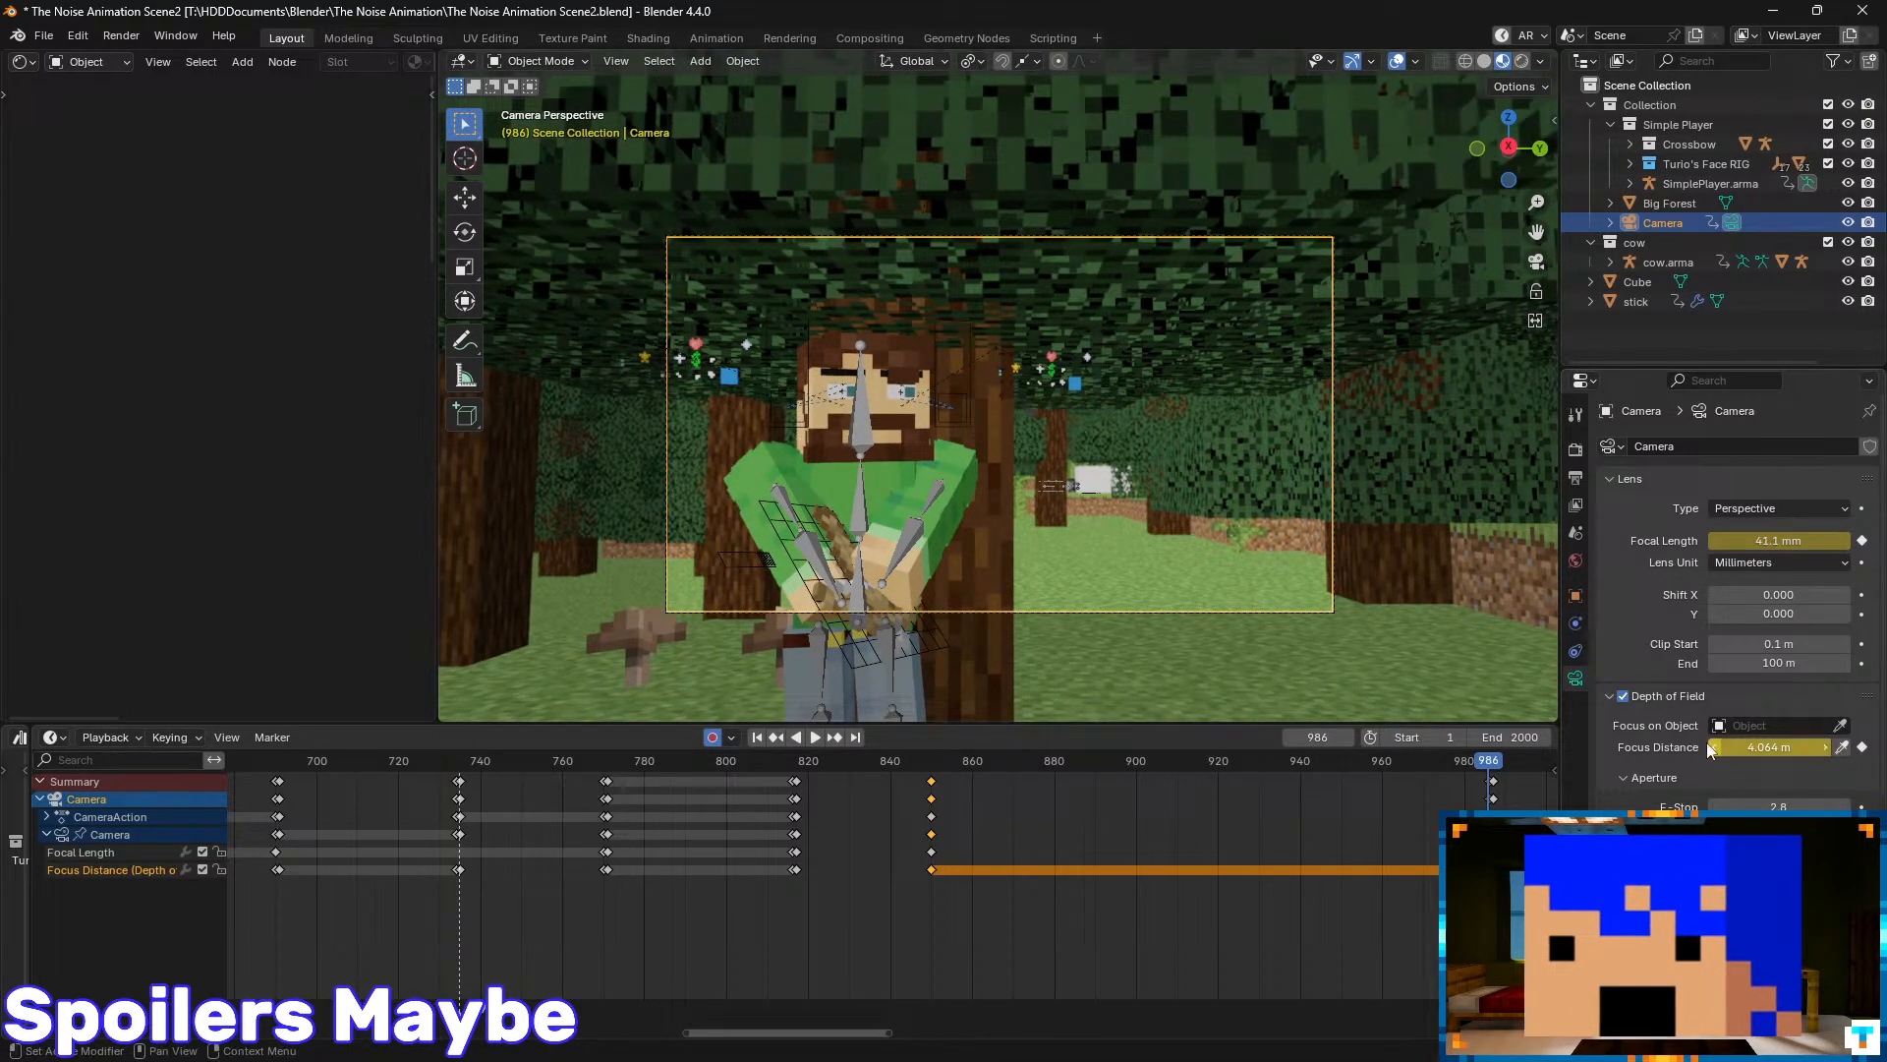
key("shift+grave")
key("w")
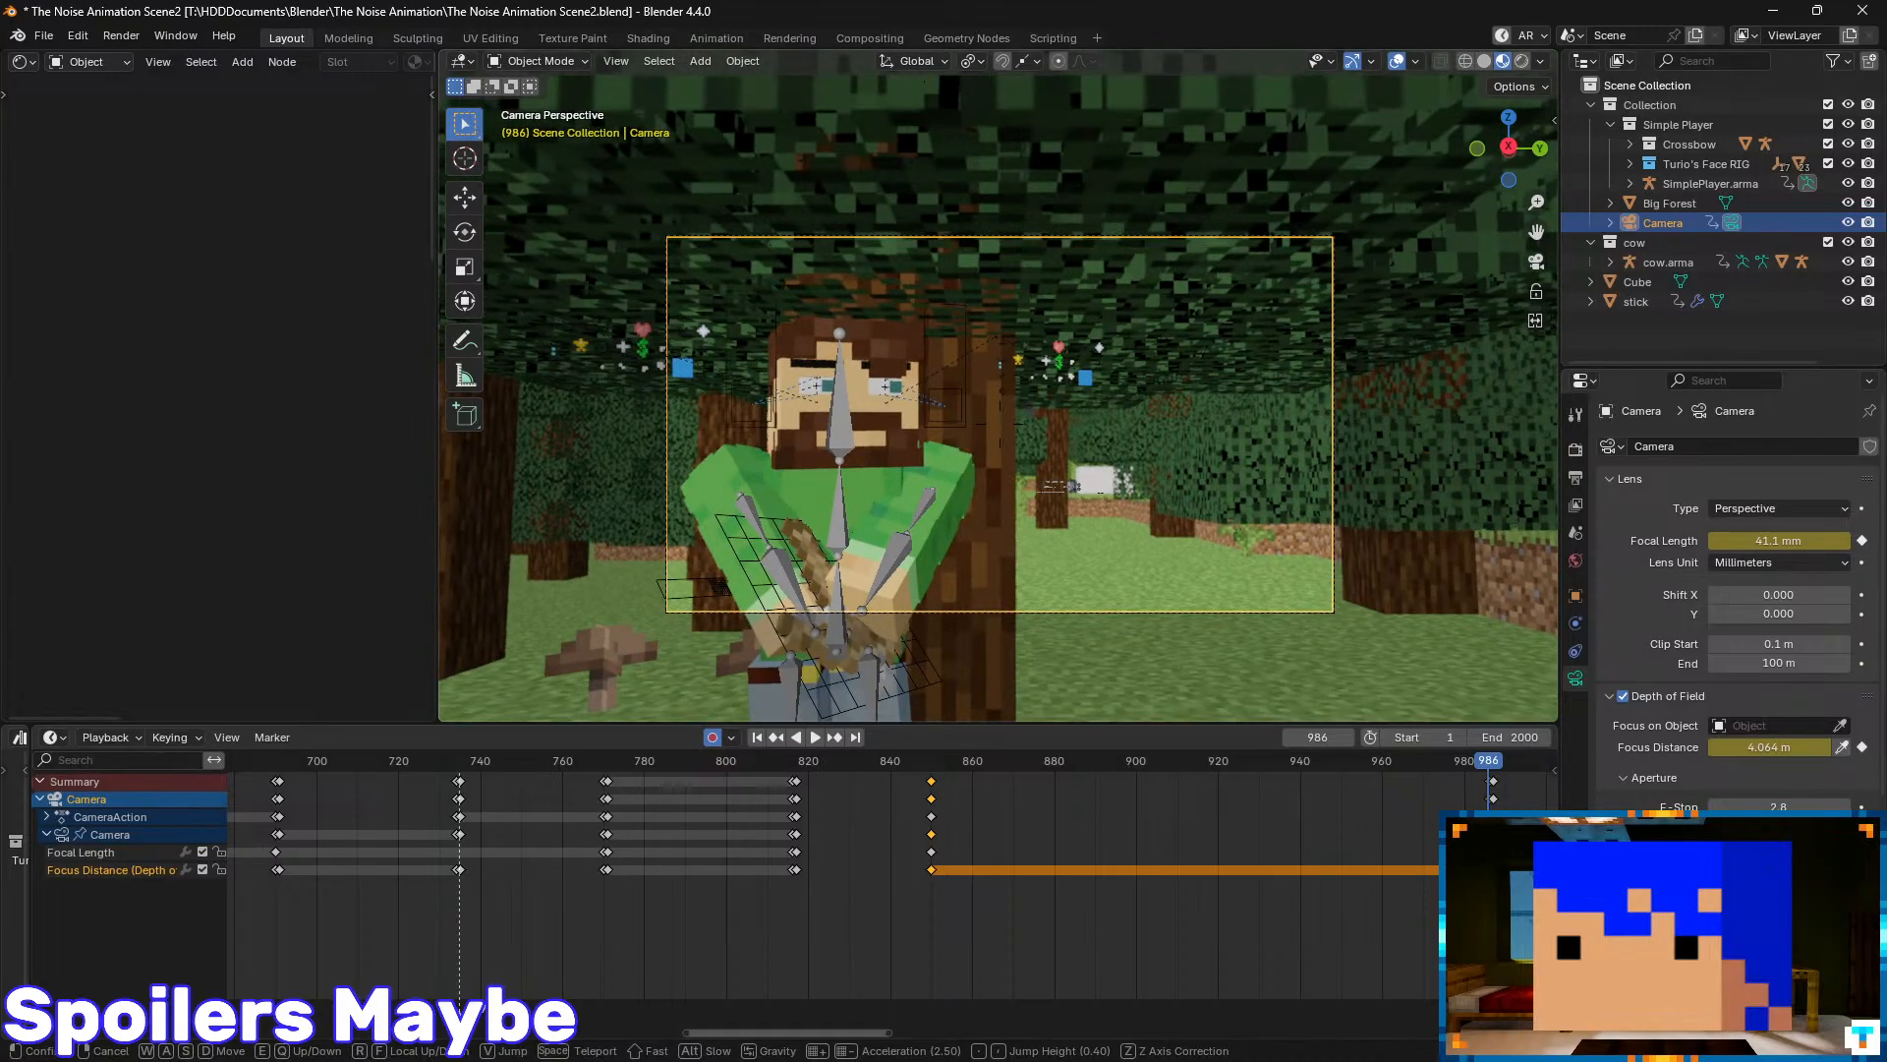
key("s")
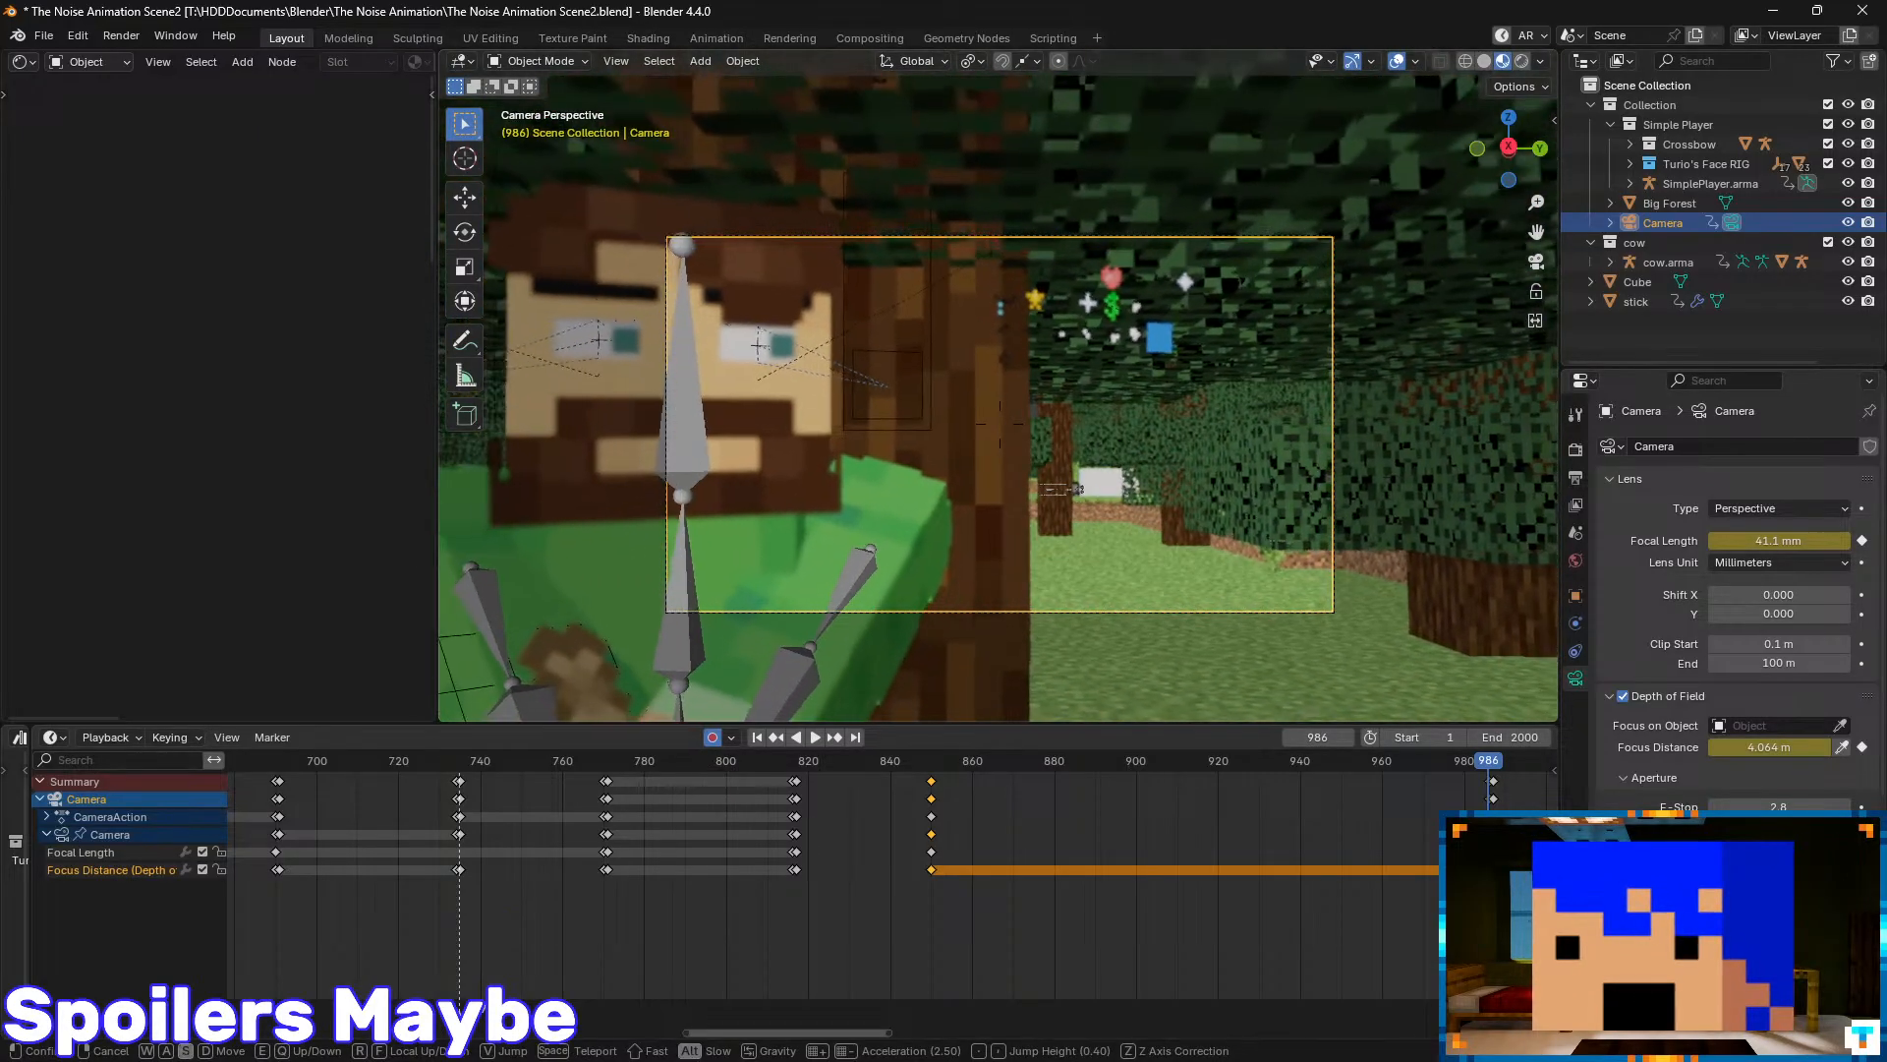
key("s")
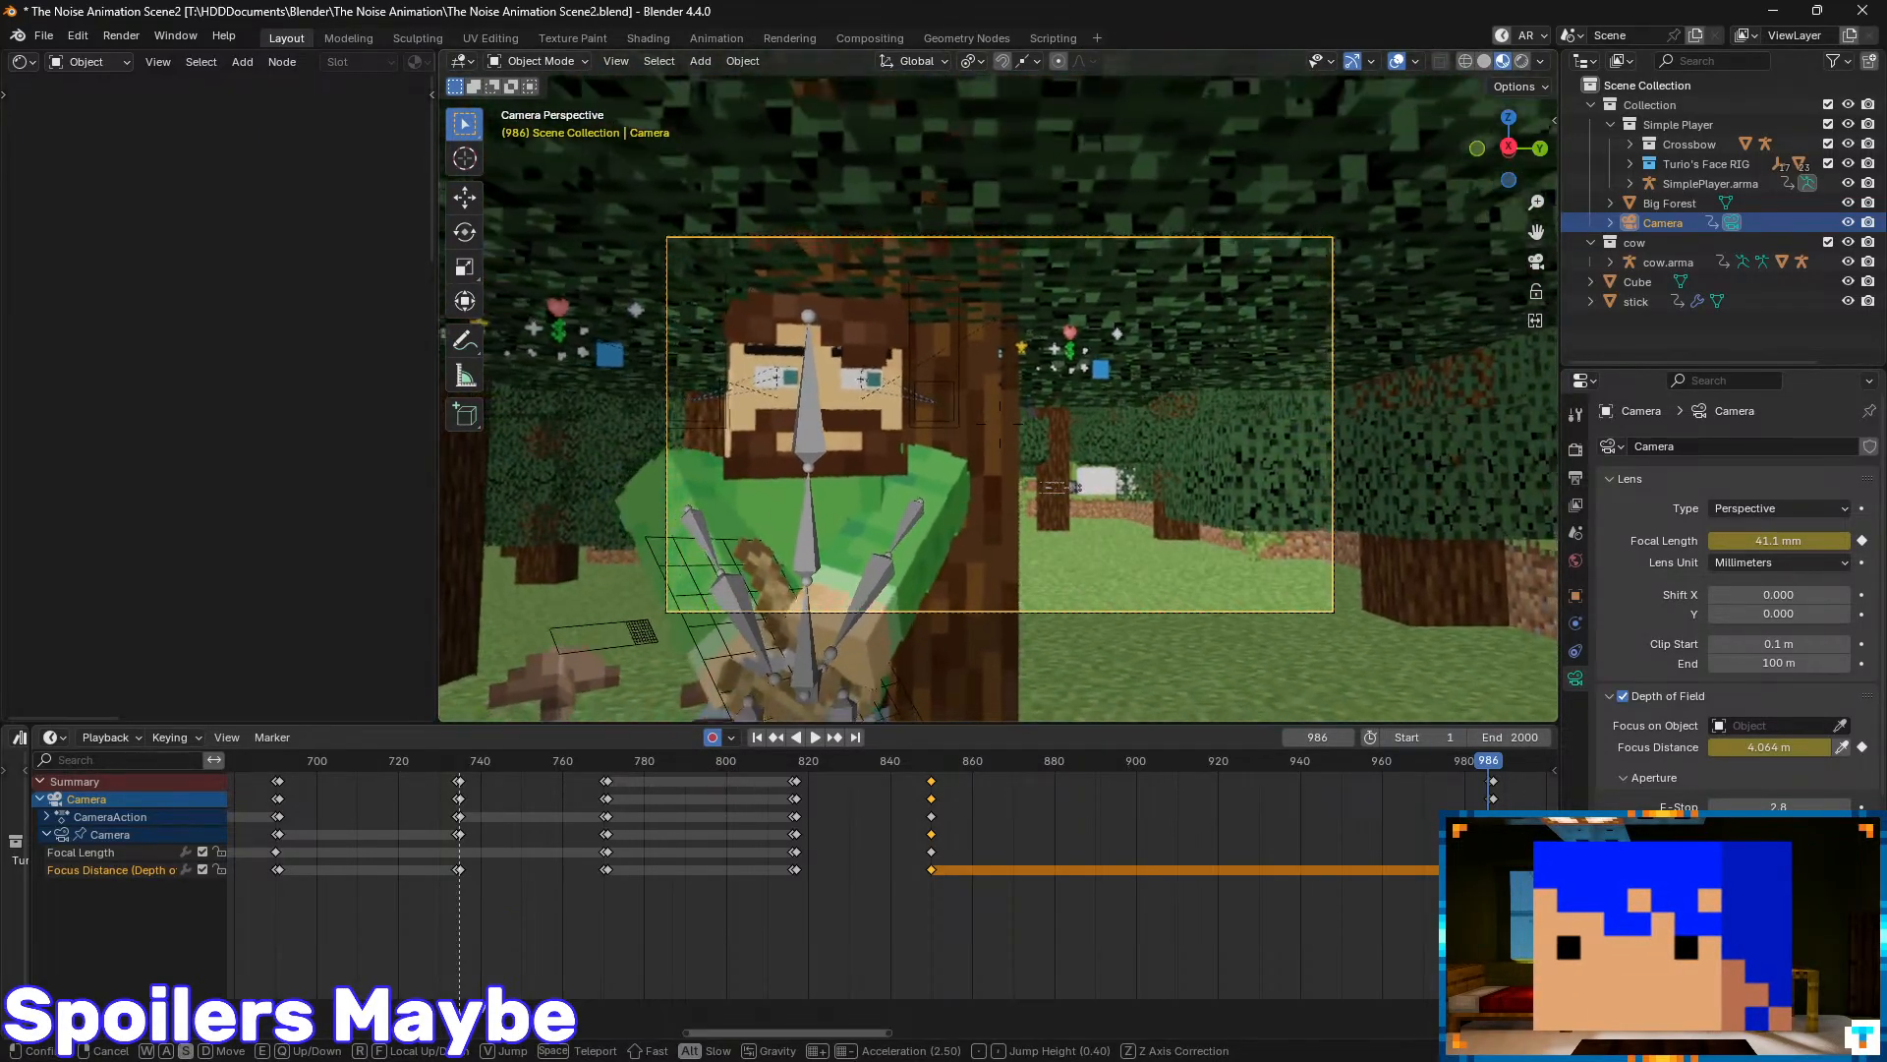
left_click(940, 433)
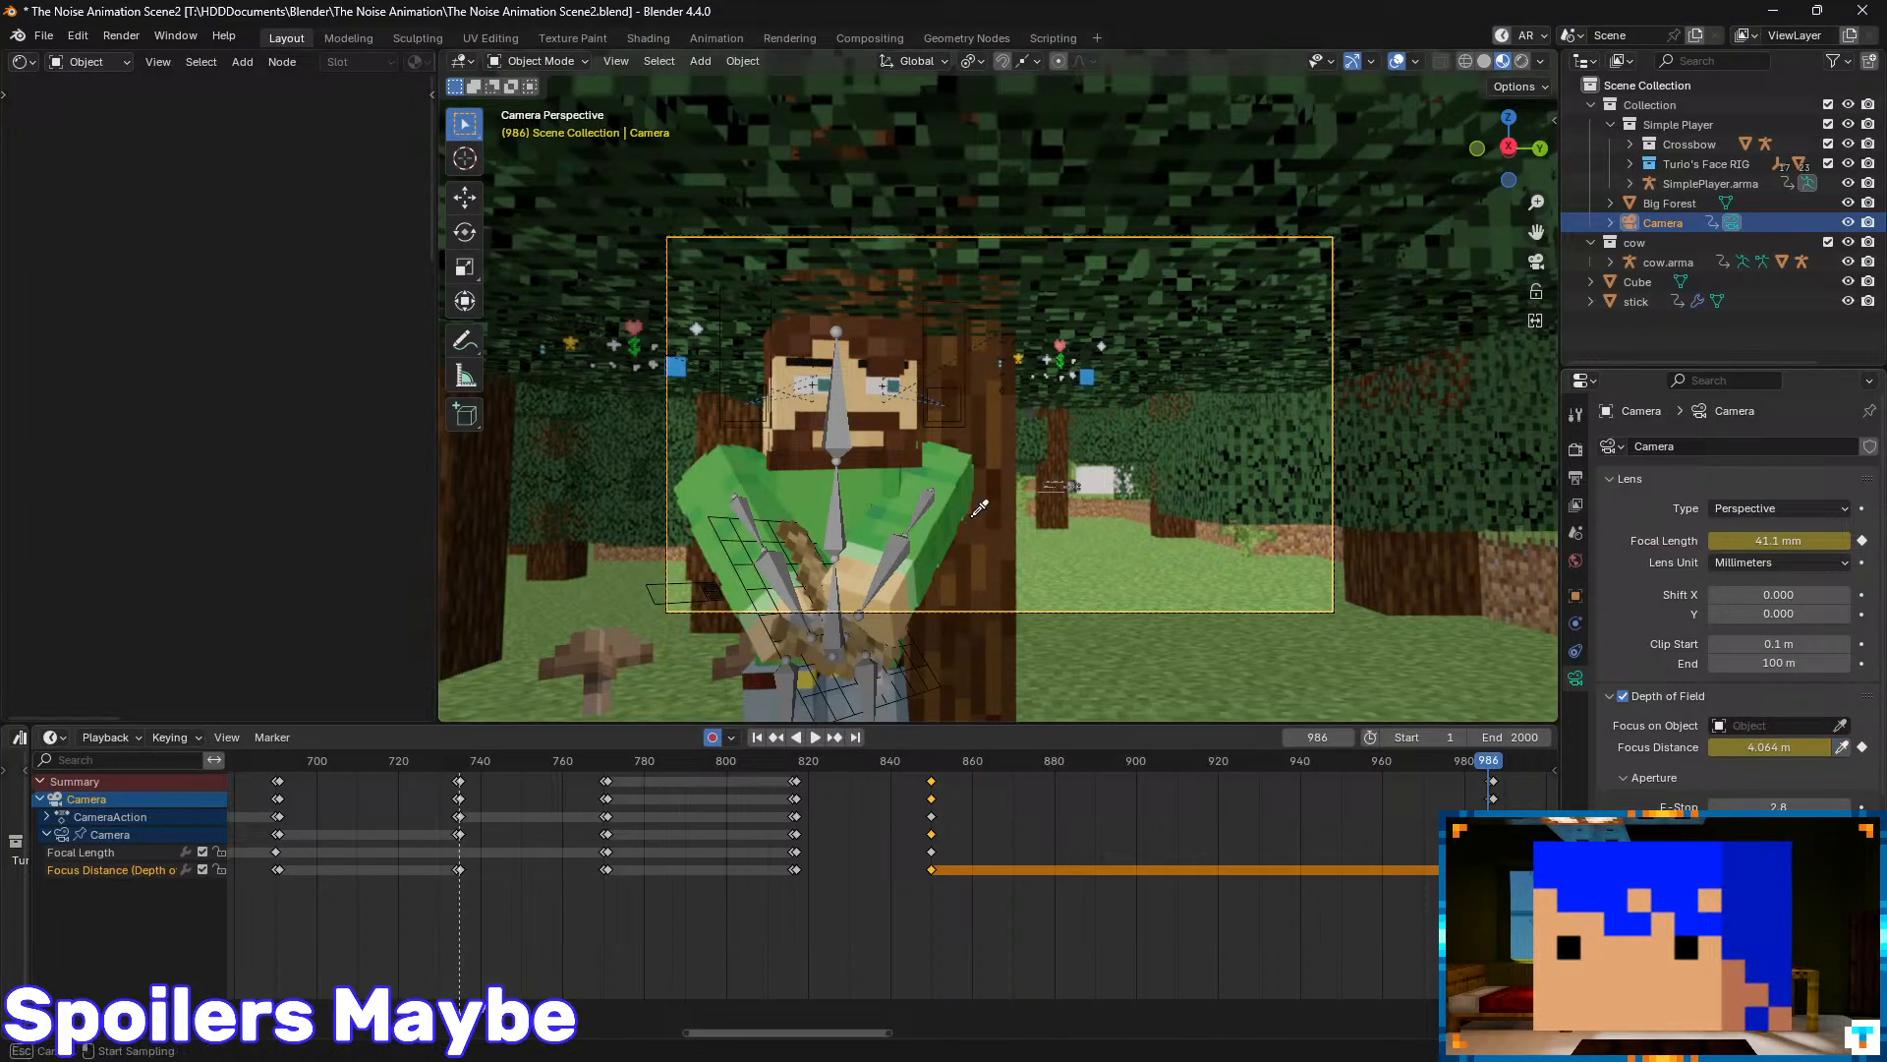
- Sample the camera's focus distance from the character, giving 2.715 m, and key it at frame 986
left_click(917, 432)
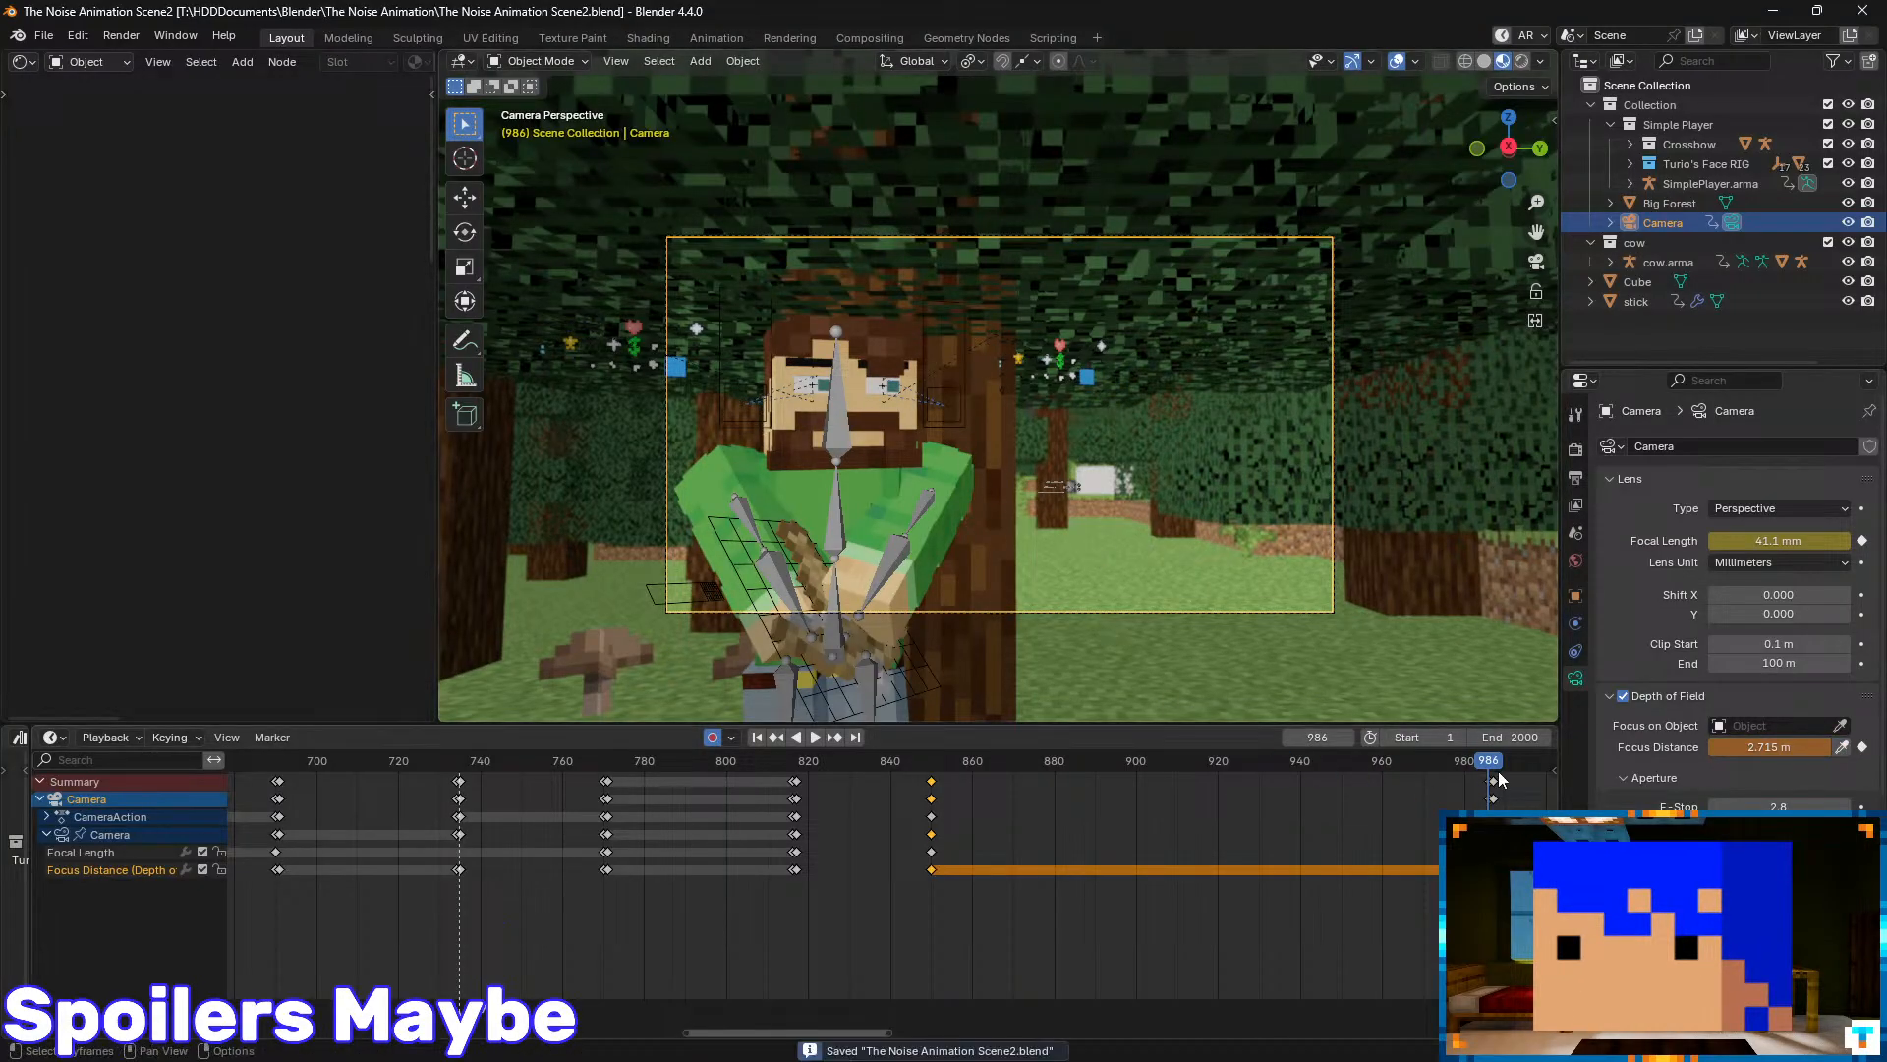
left_click(1861, 753)
left_click_drag(1494, 780, 1454, 780)
key("Up")
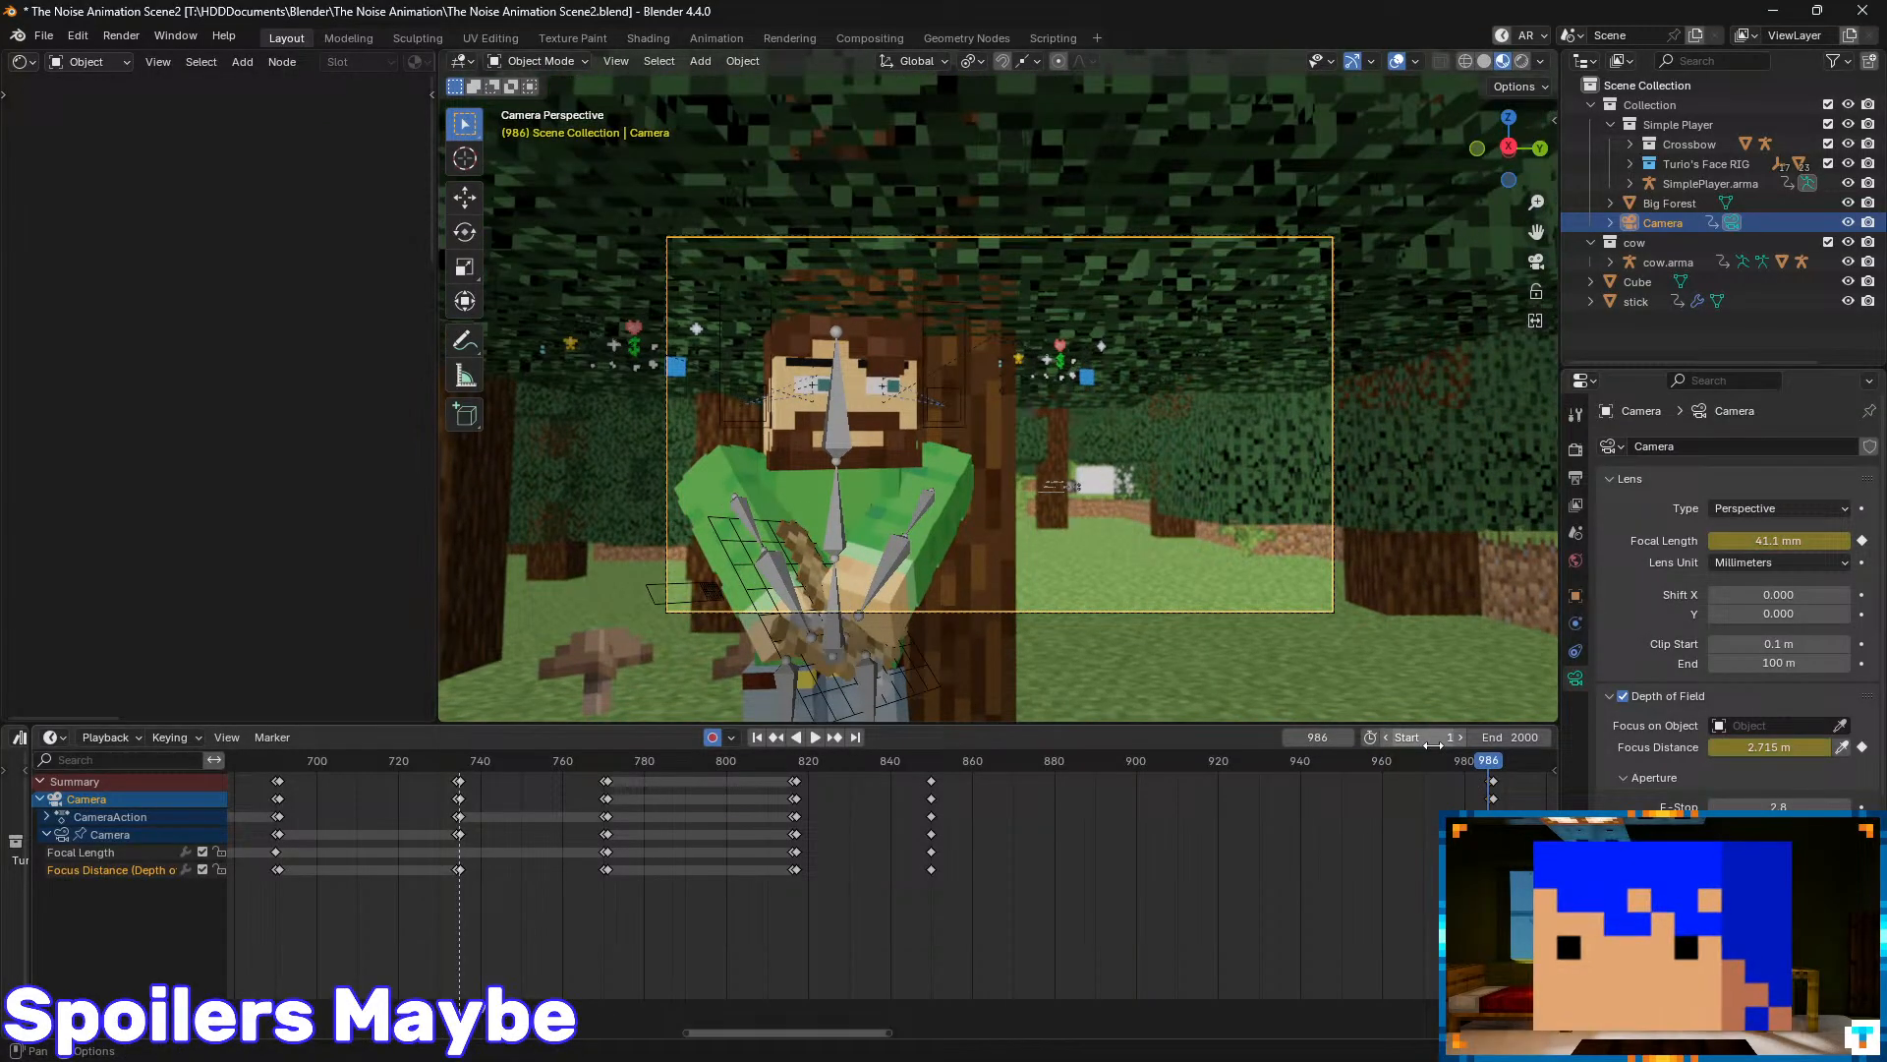
- Show the camera's transform values and compare its location between the keyframes at 850 and 986
key("n")
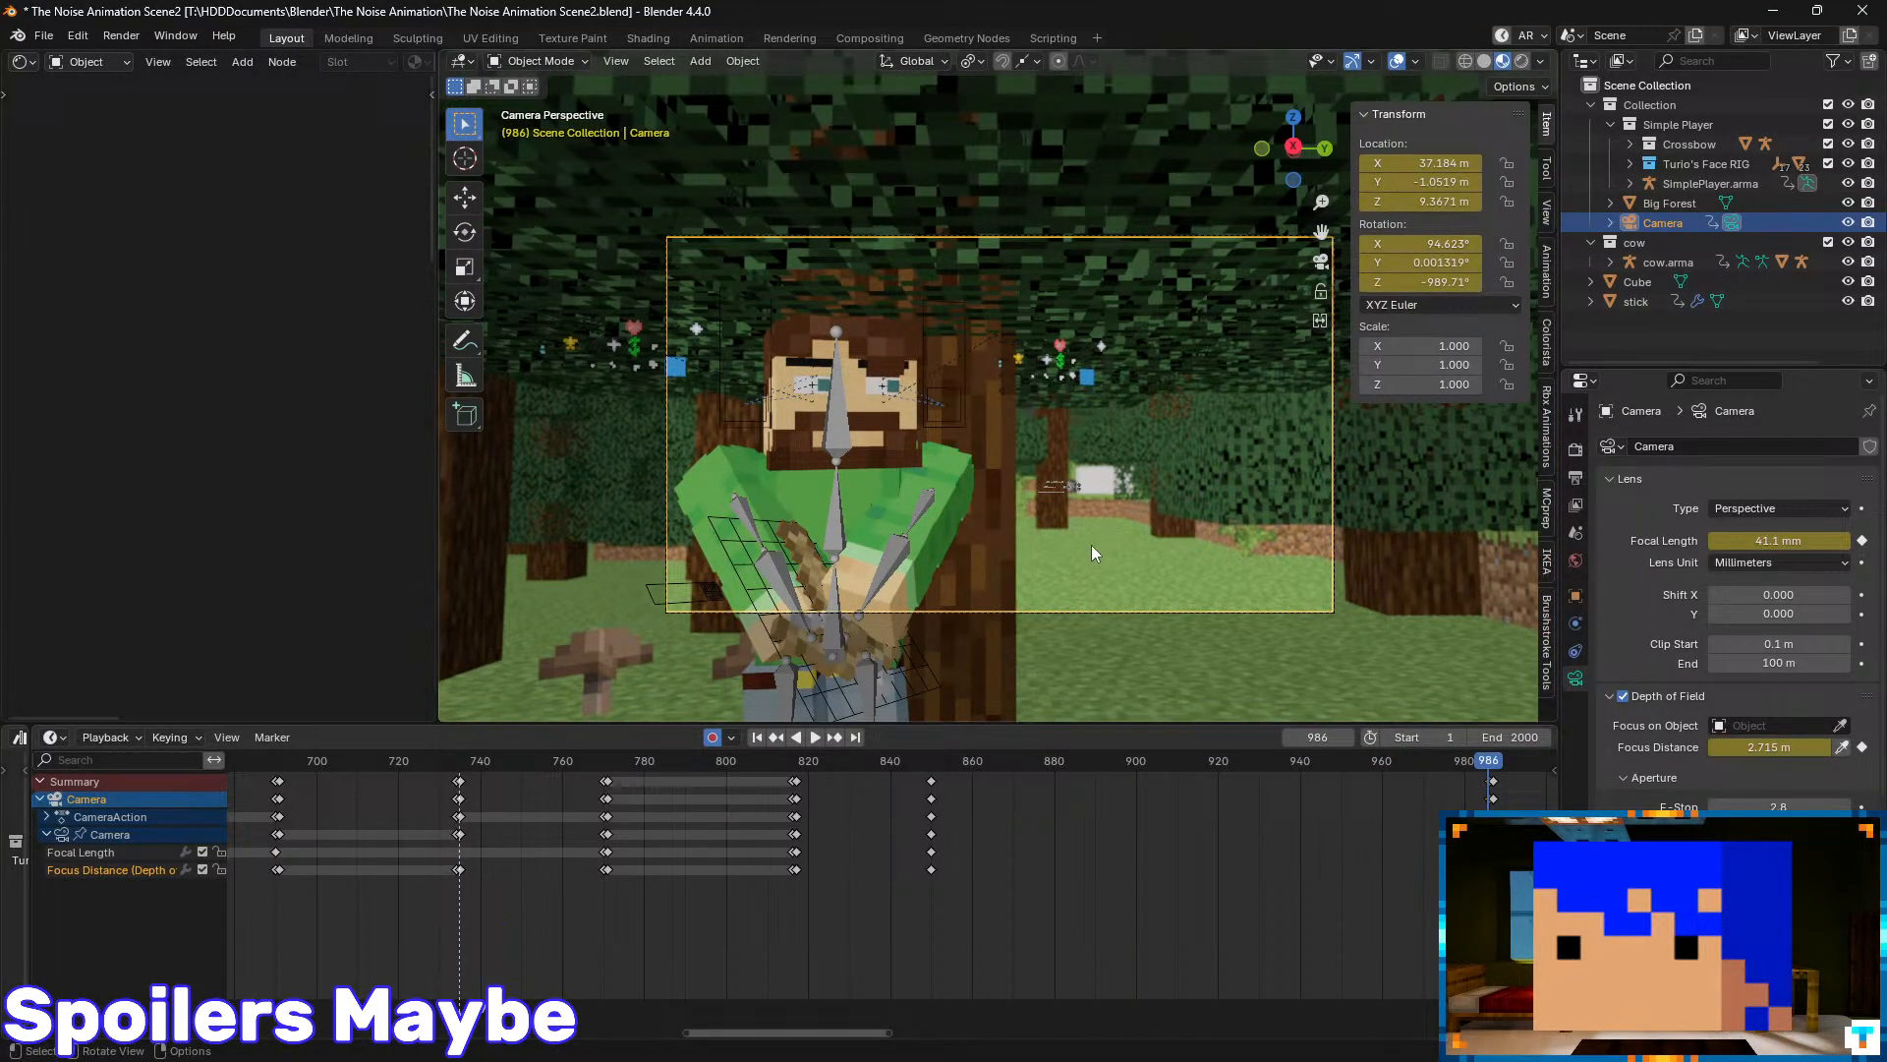
key("Down")
key("Down")
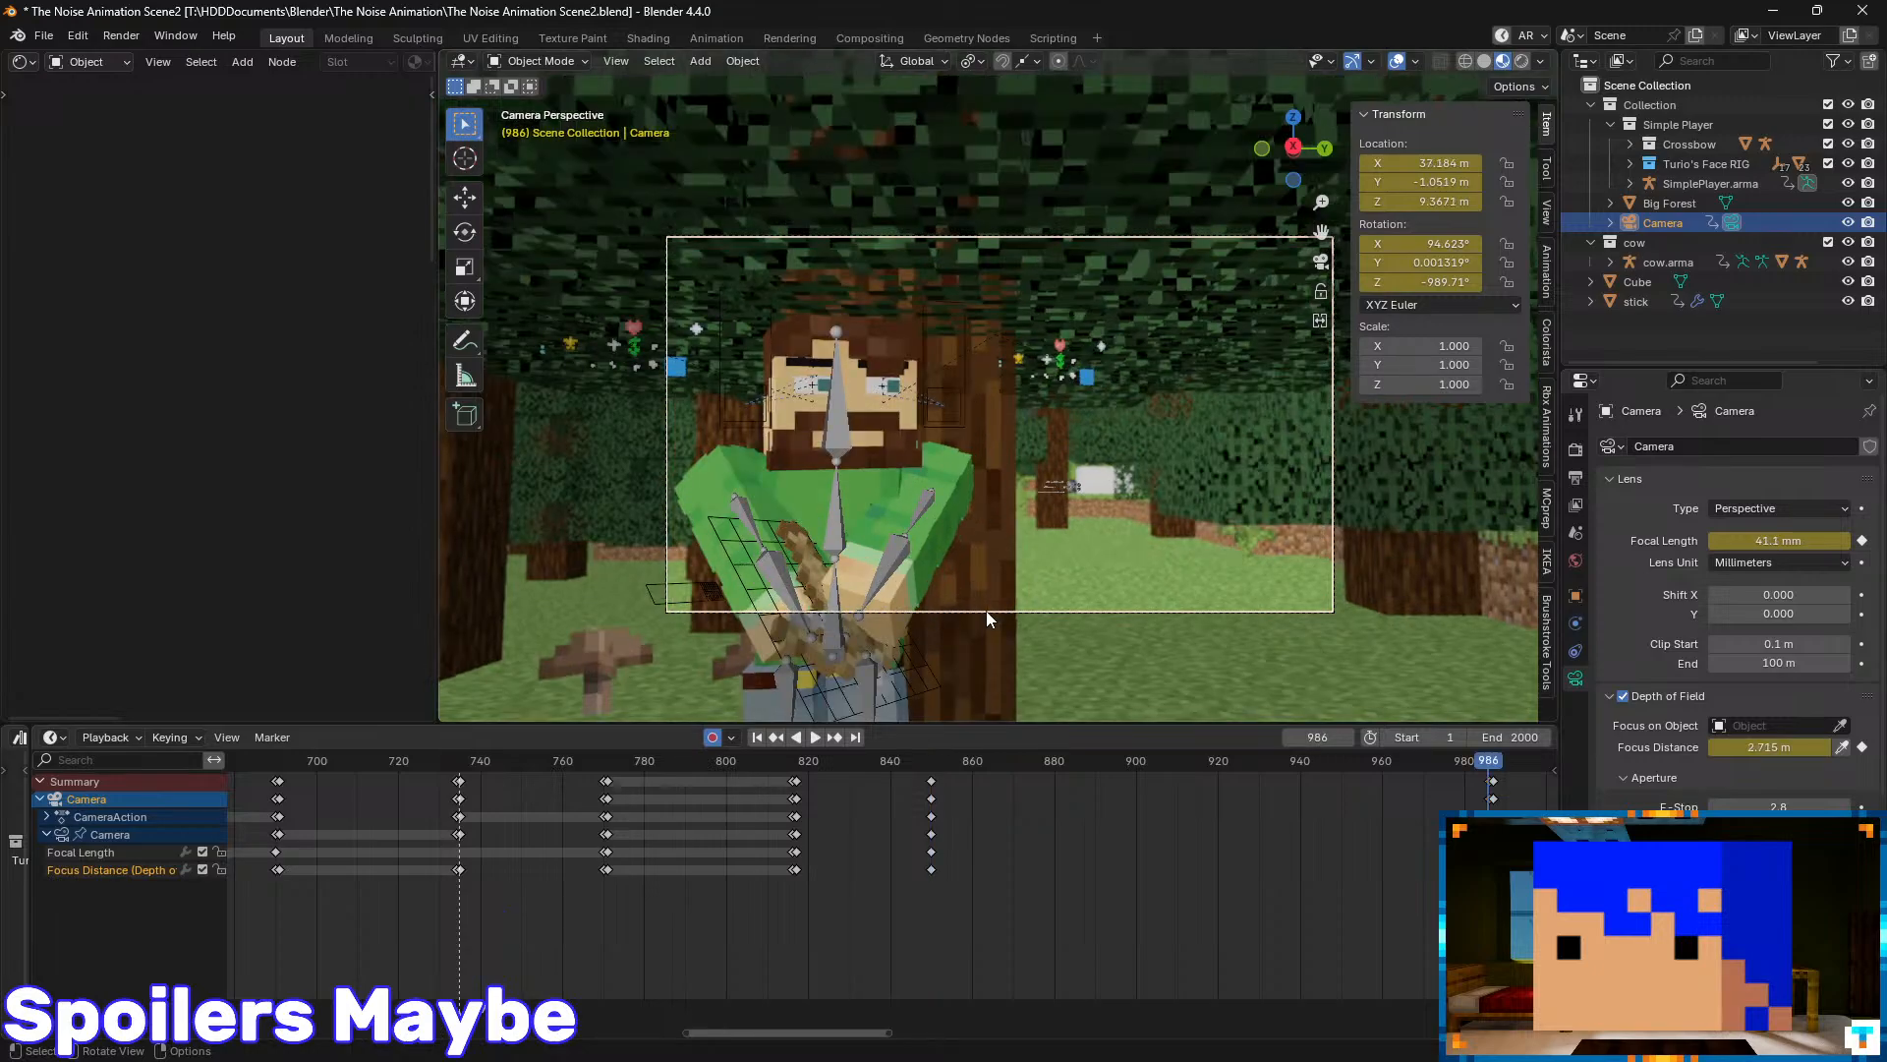
key("Up")
key("Down")
key("Up")
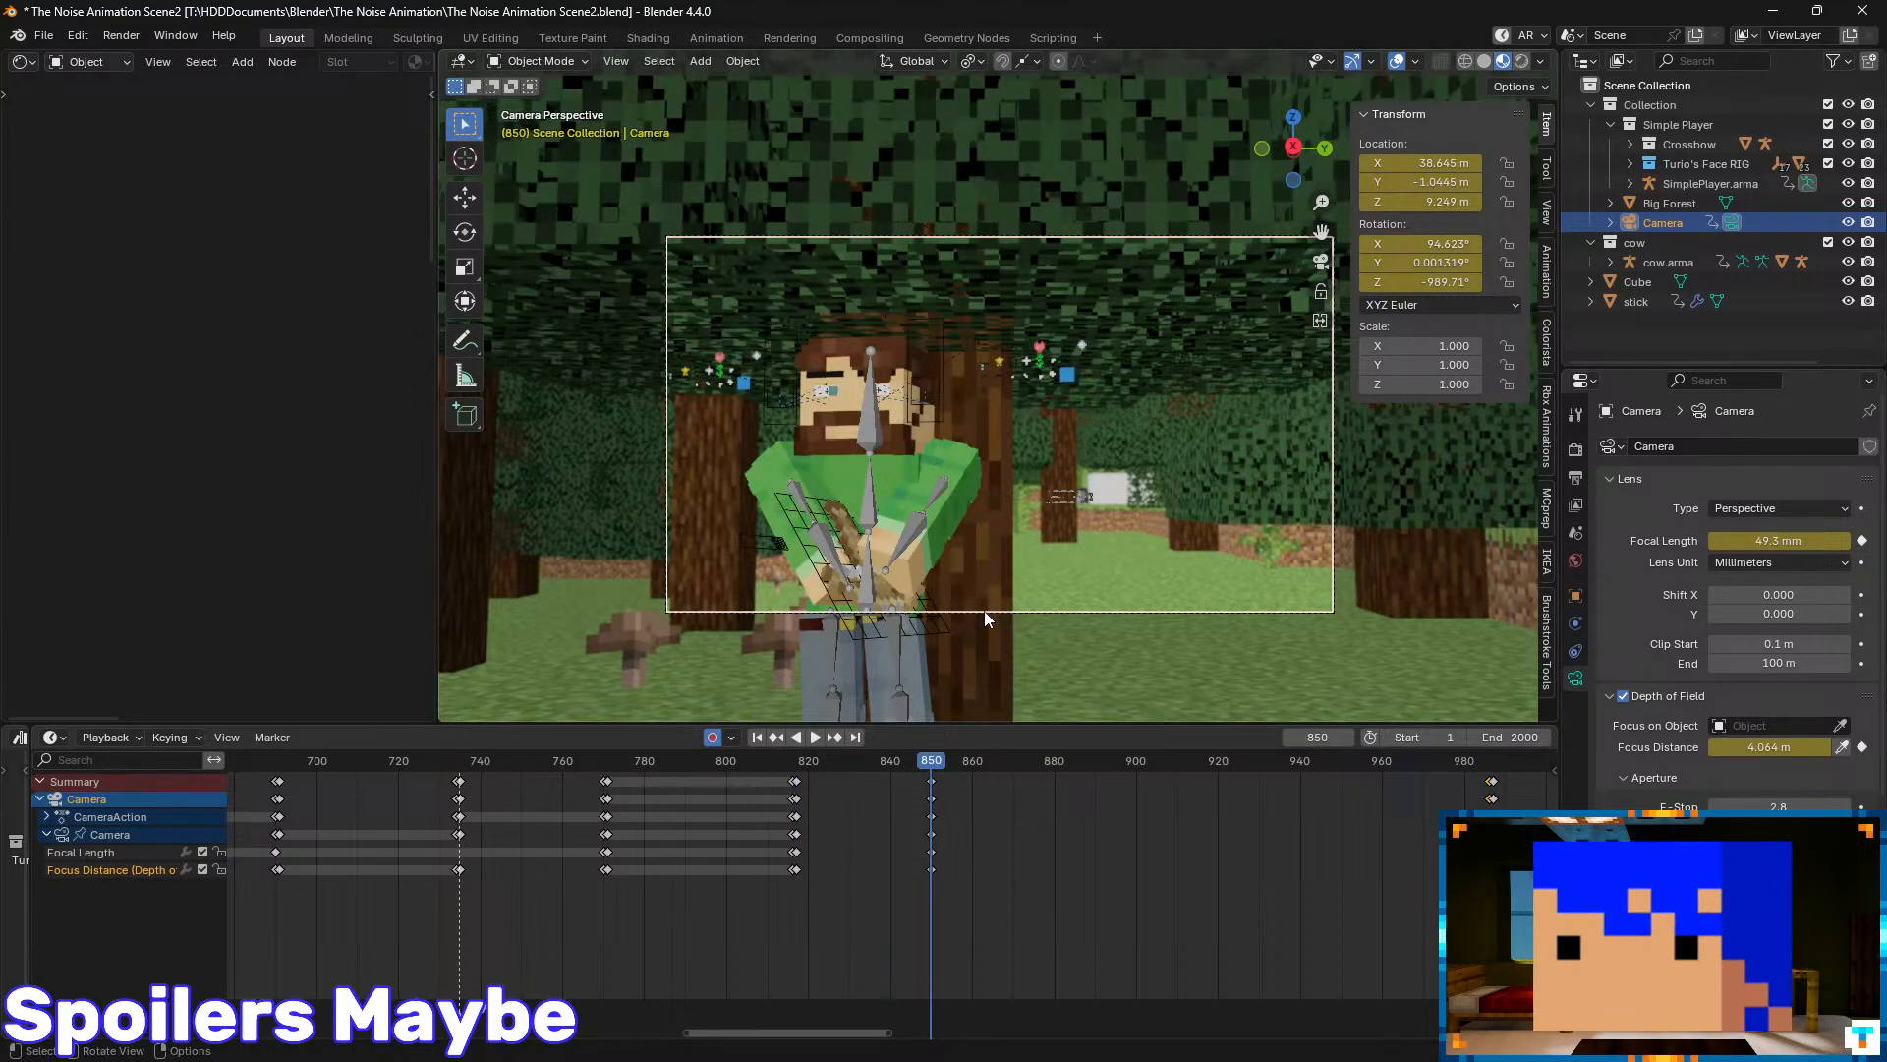
key("Down")
key("Up")
left_click(962, 620)
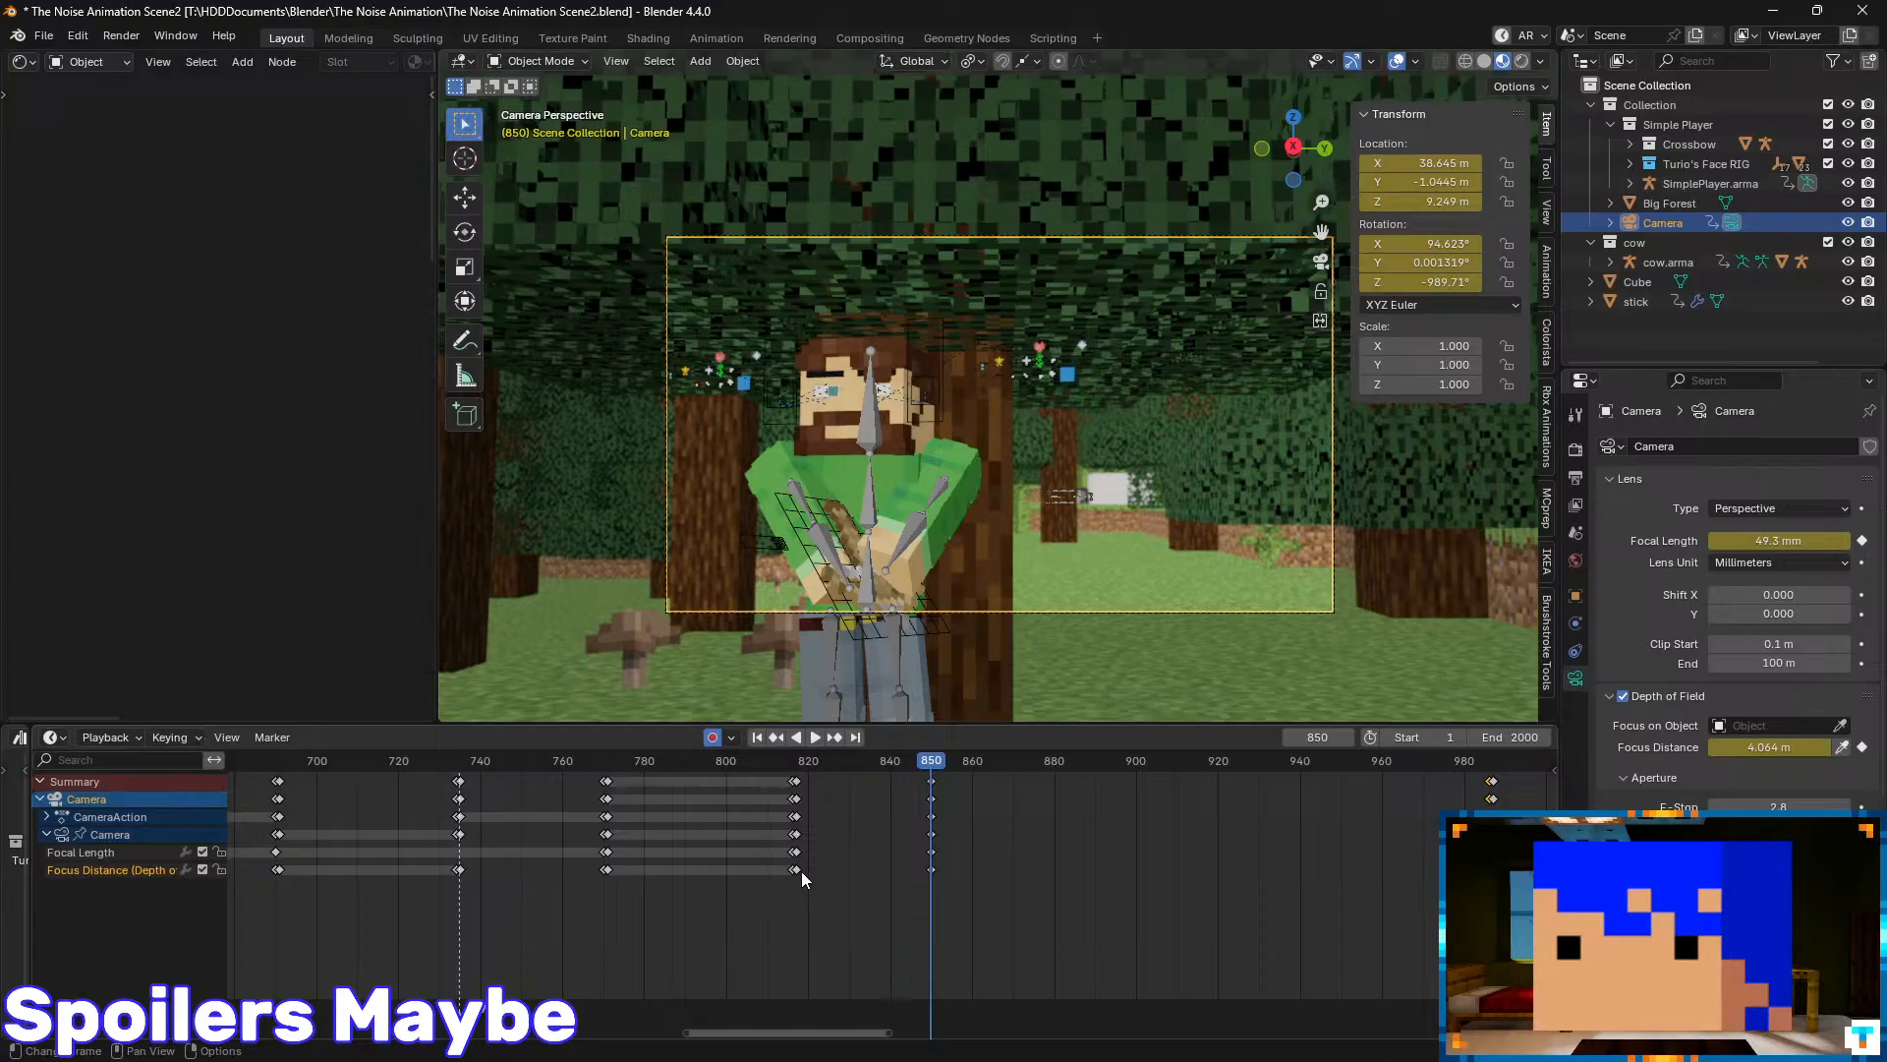
- Copy the camera's Z location of 9.15179 m from frame 817 to the keyframes at 850 and 986, and save the file
key("Down")
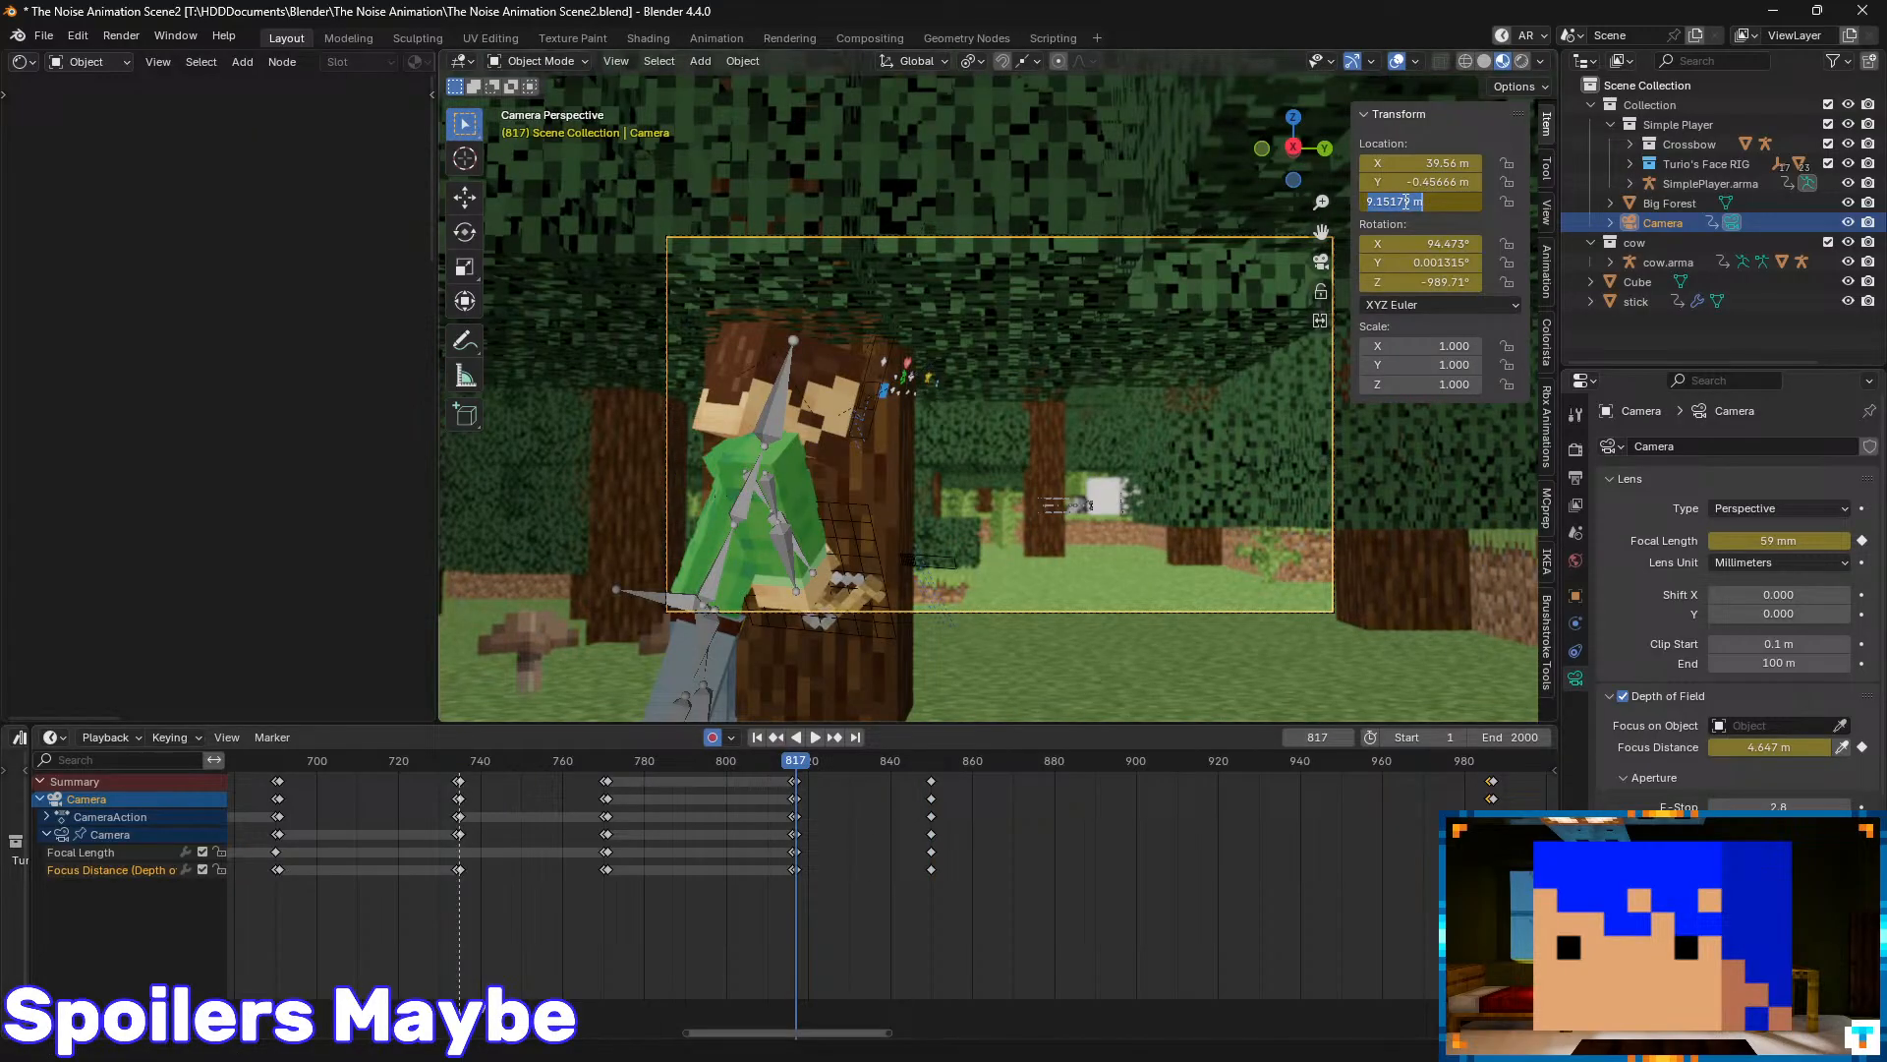
key("Up")
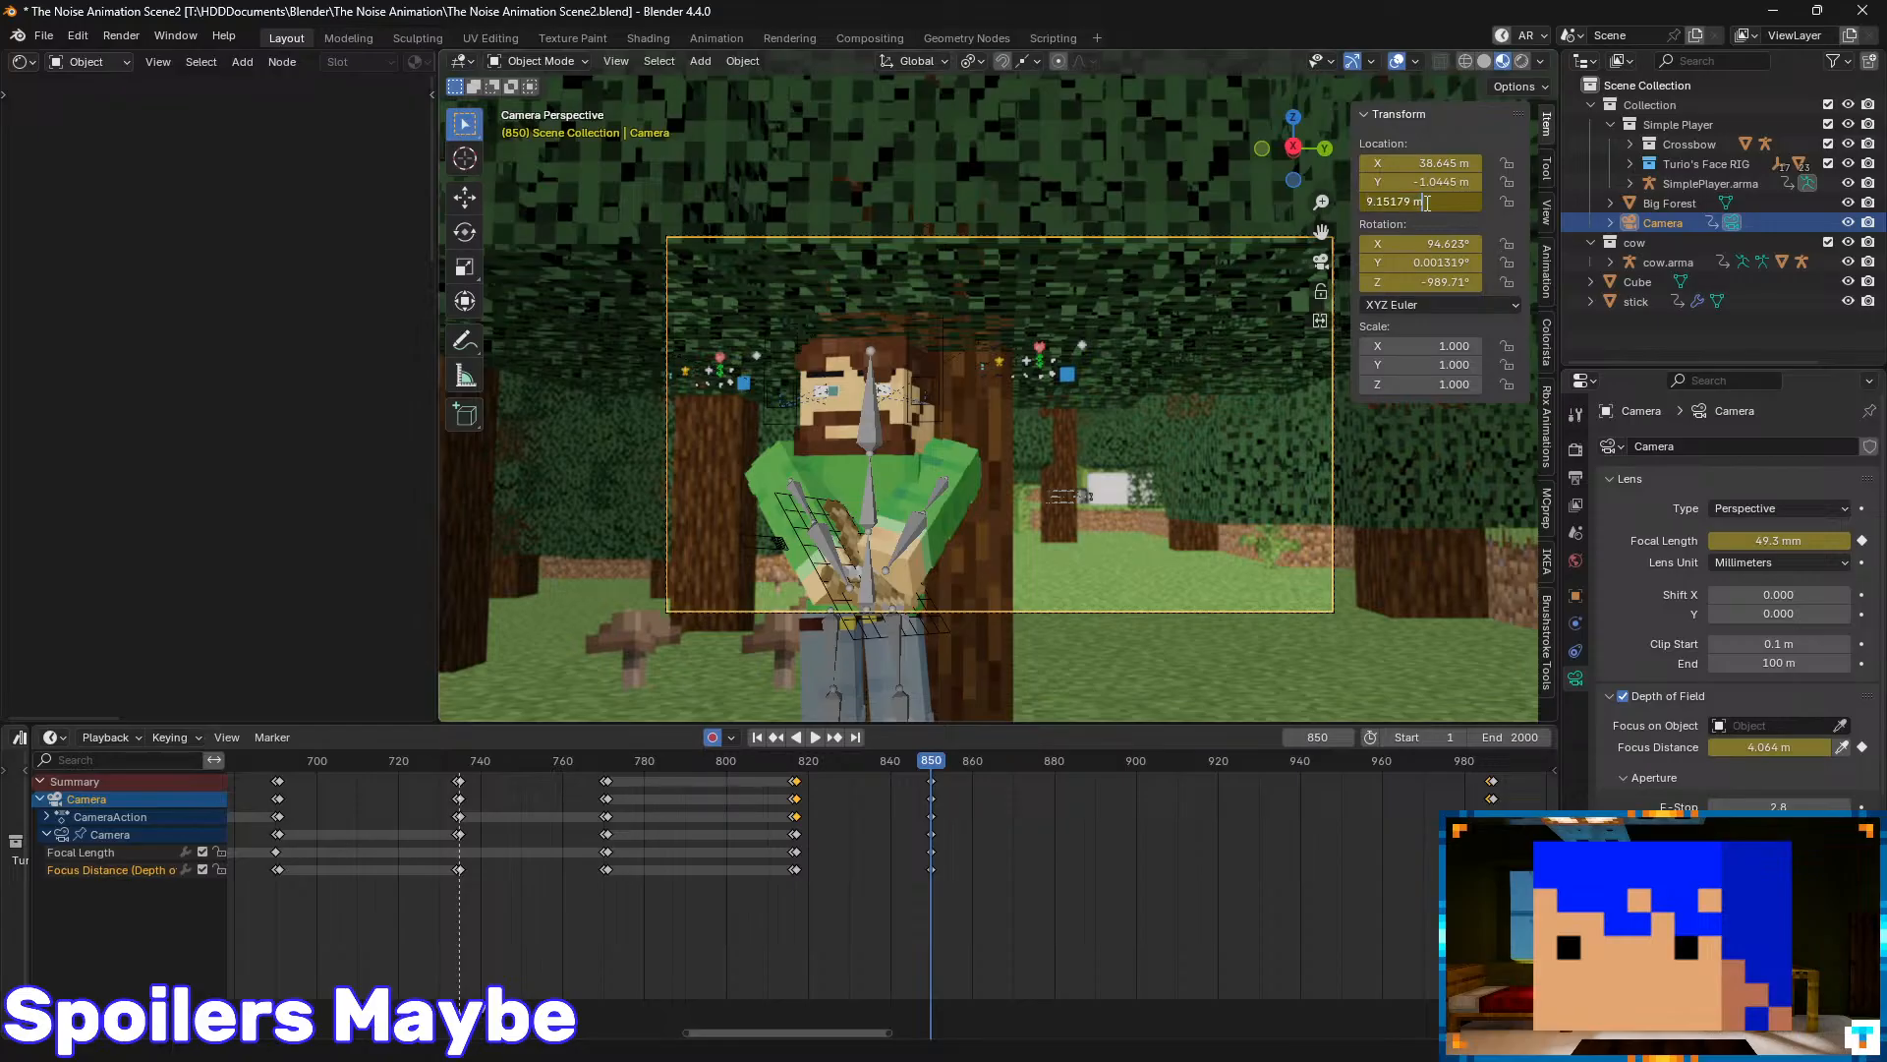
key("Return")
left_click_drag(934, 762, 1489, 774)
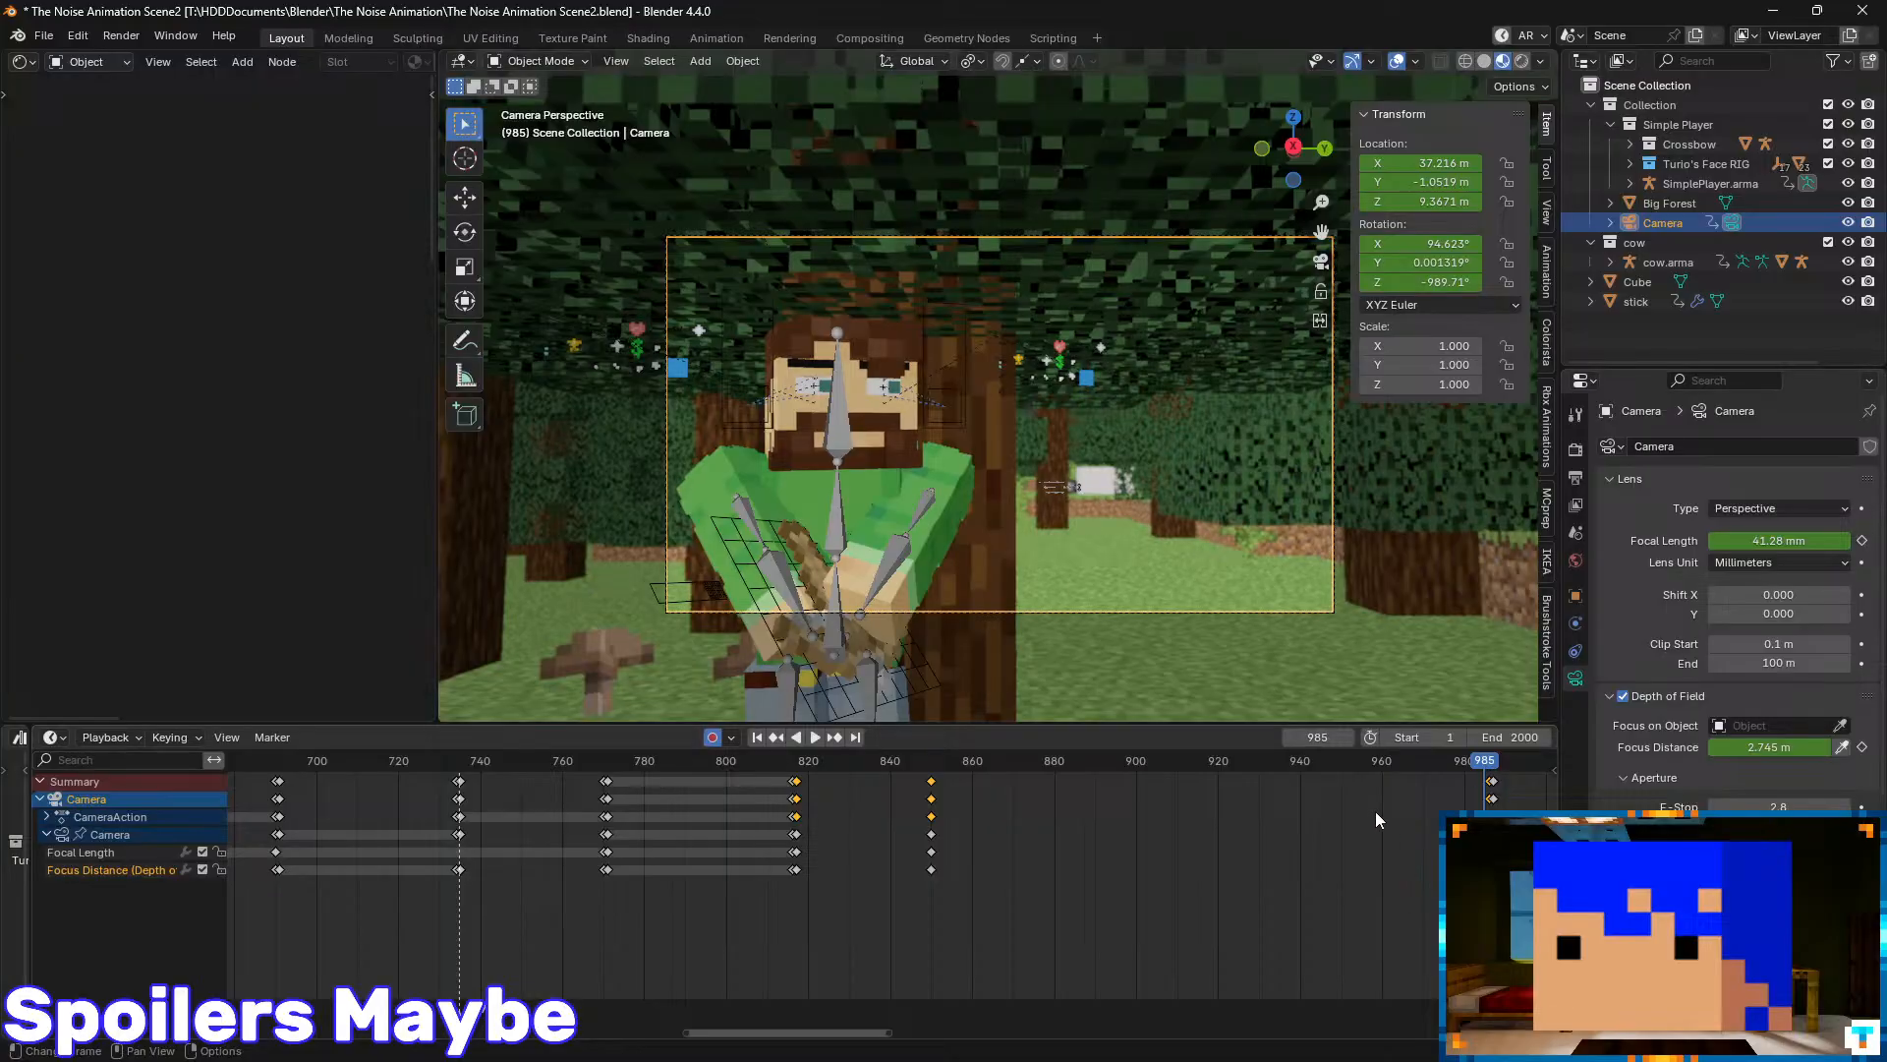
key("Right")
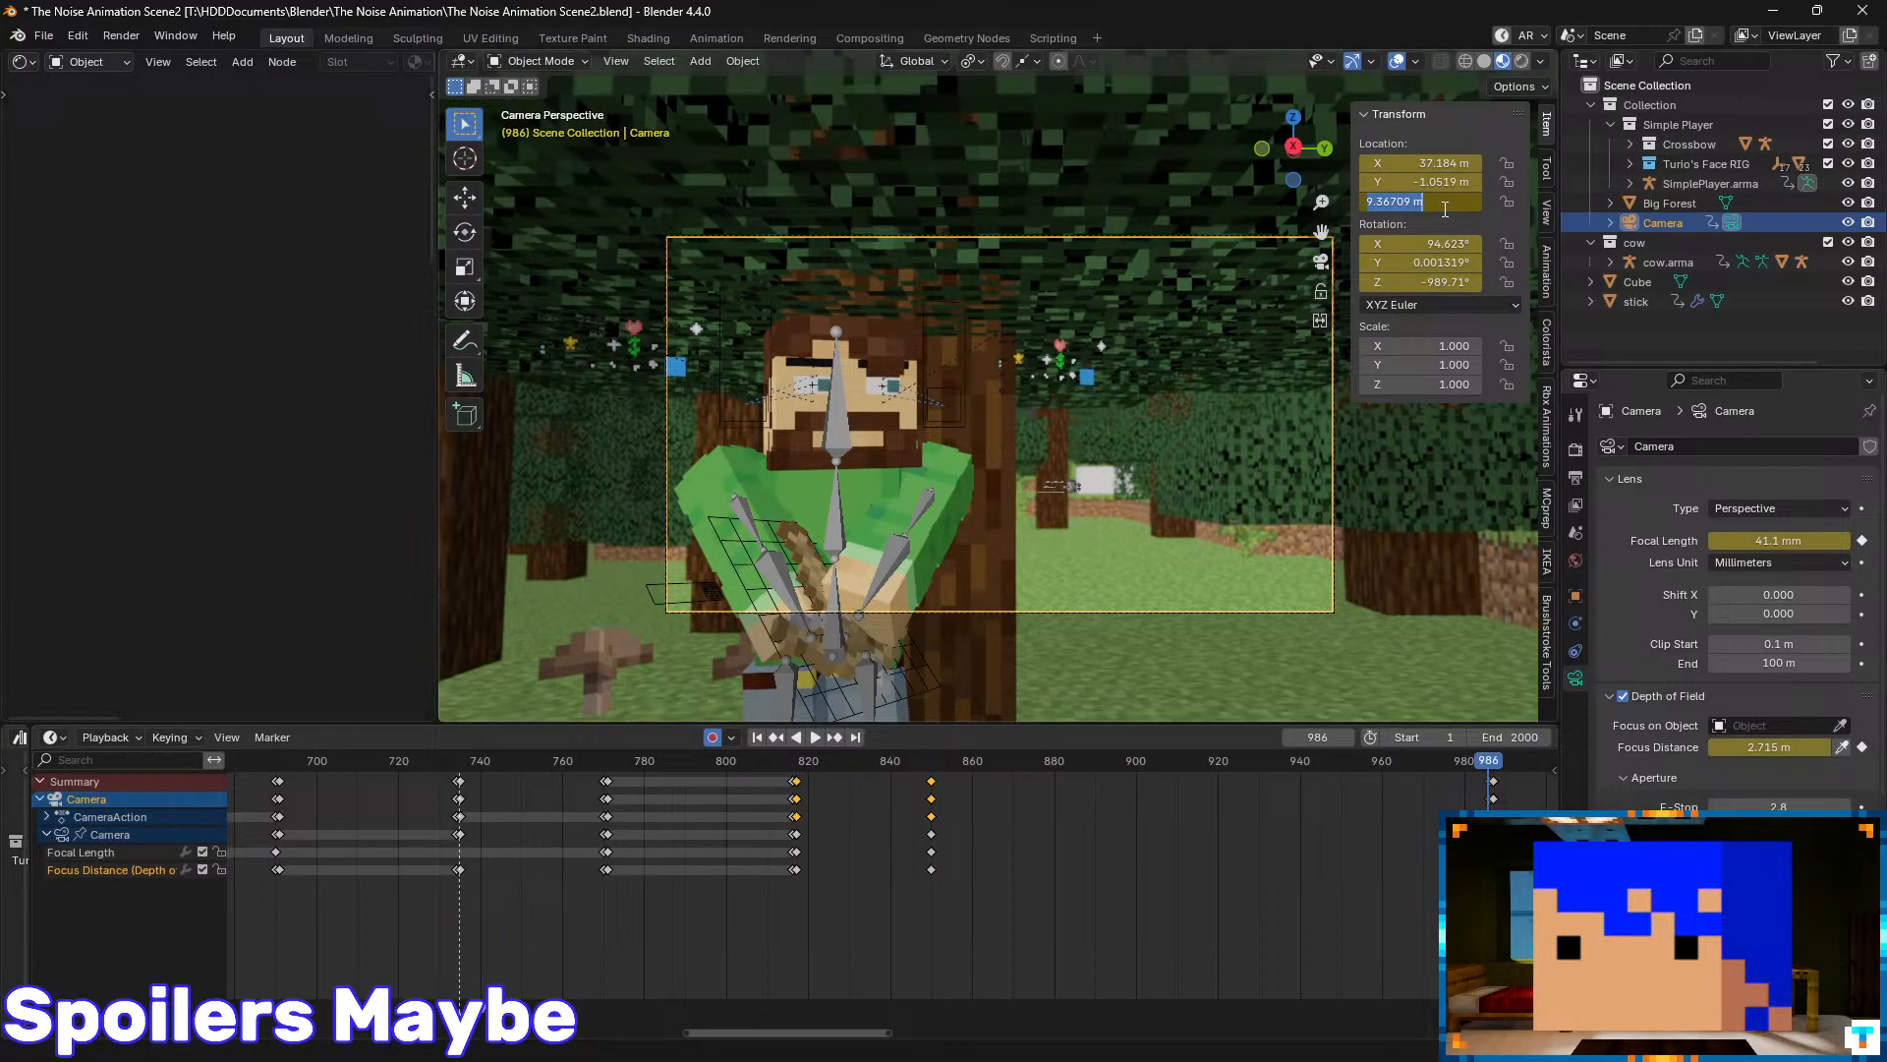
key("Return")
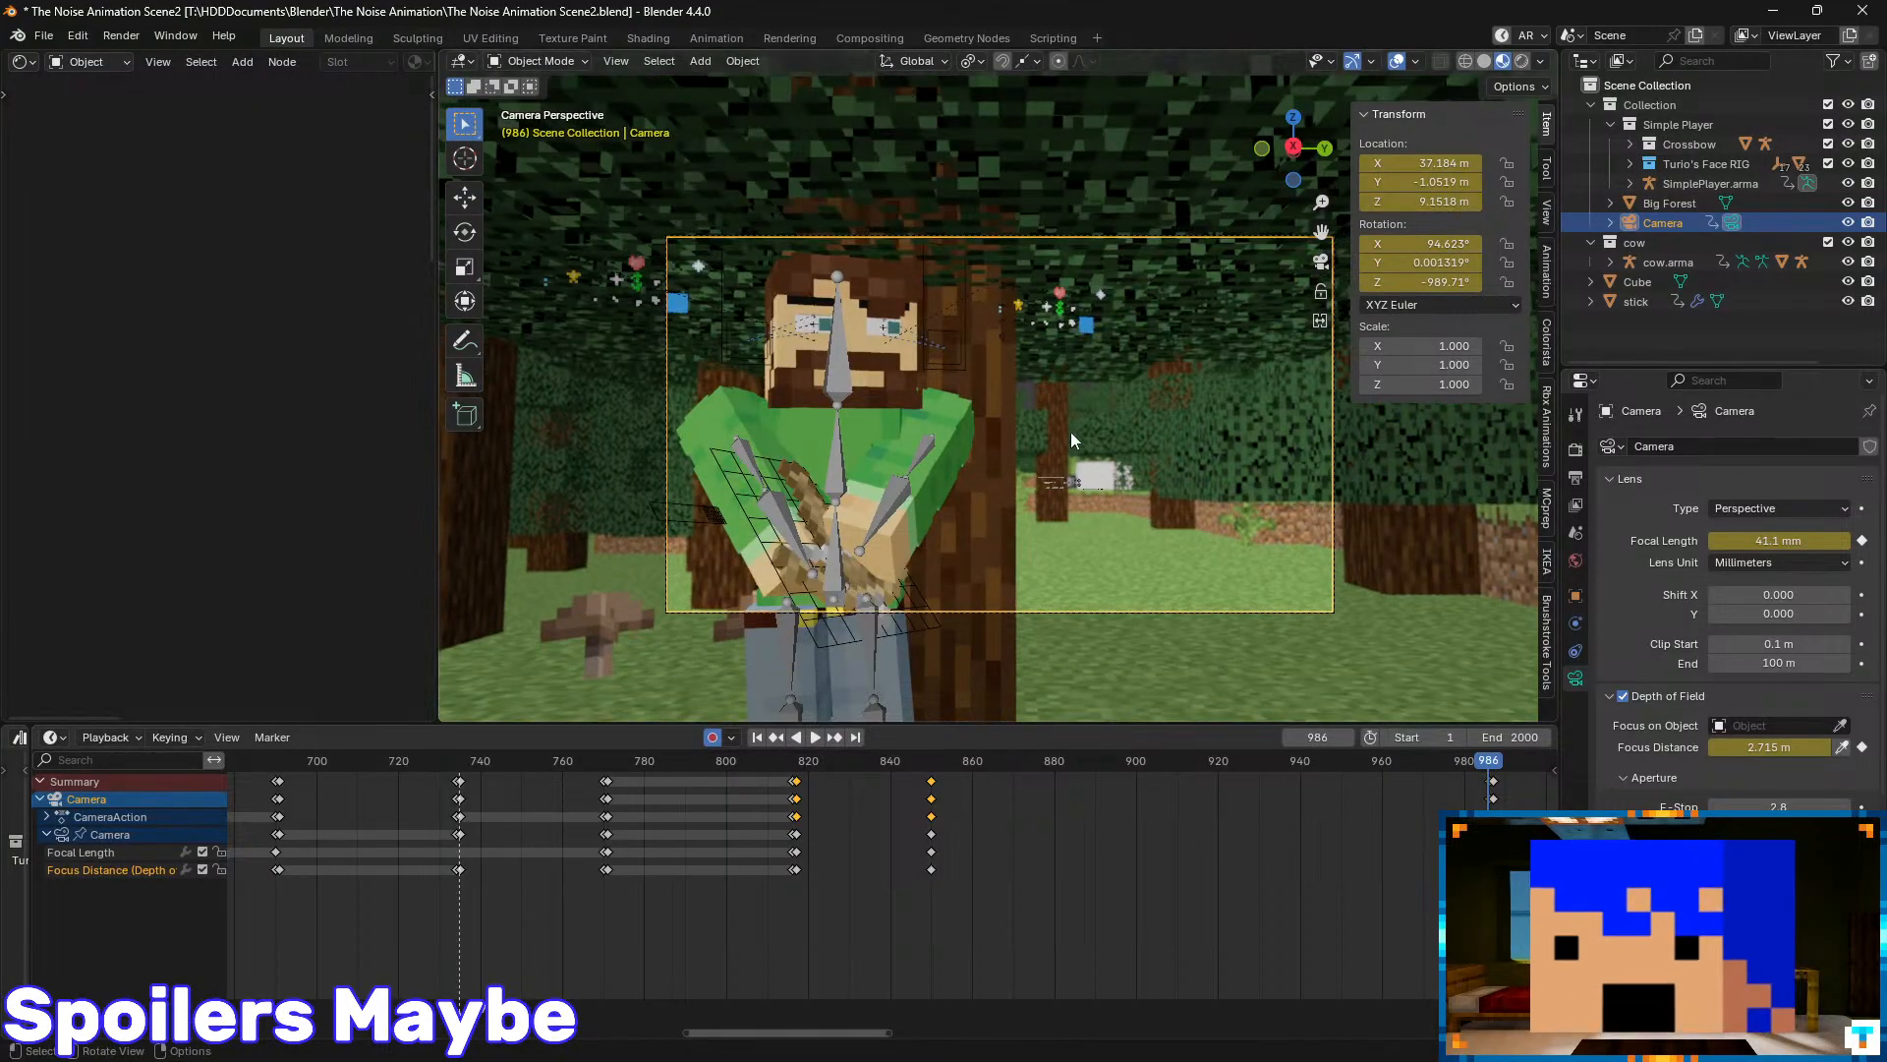
key("ctrl+s")
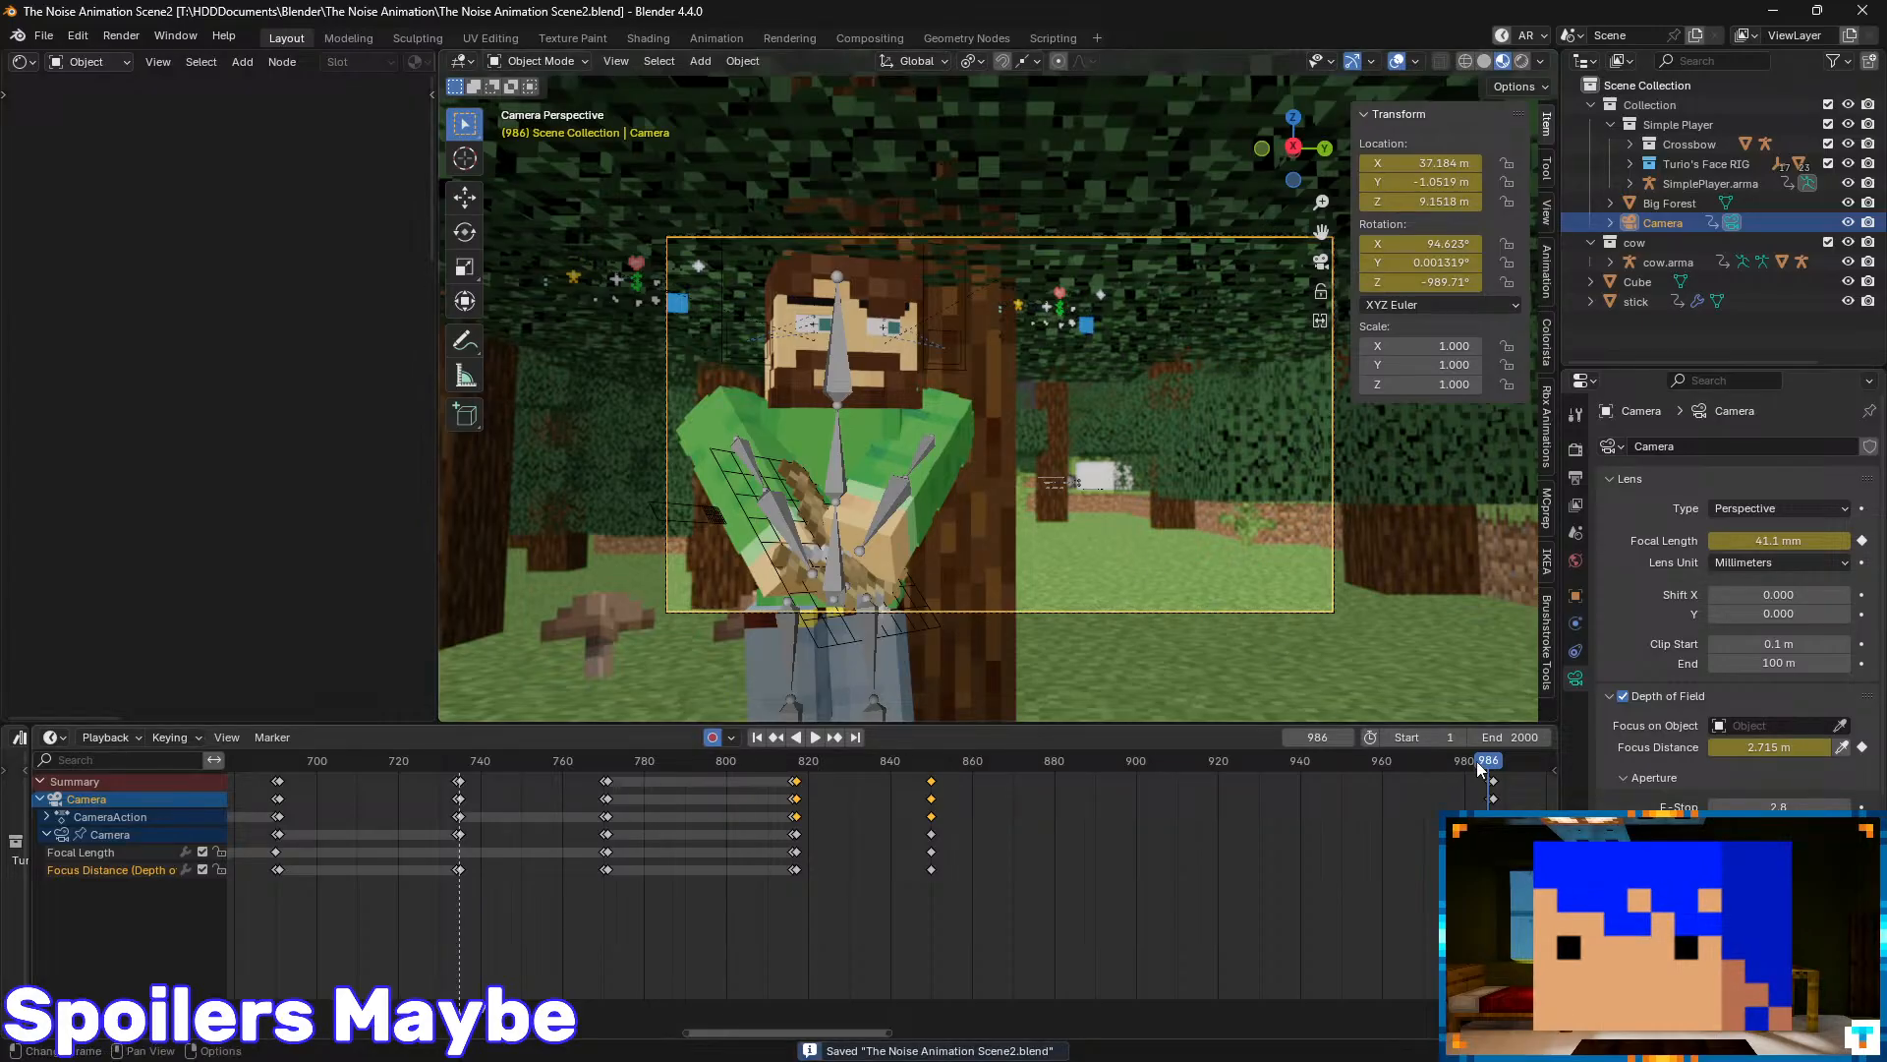
- Play back the camera shot from around frame 817 to review the push toward the character
key("Right")
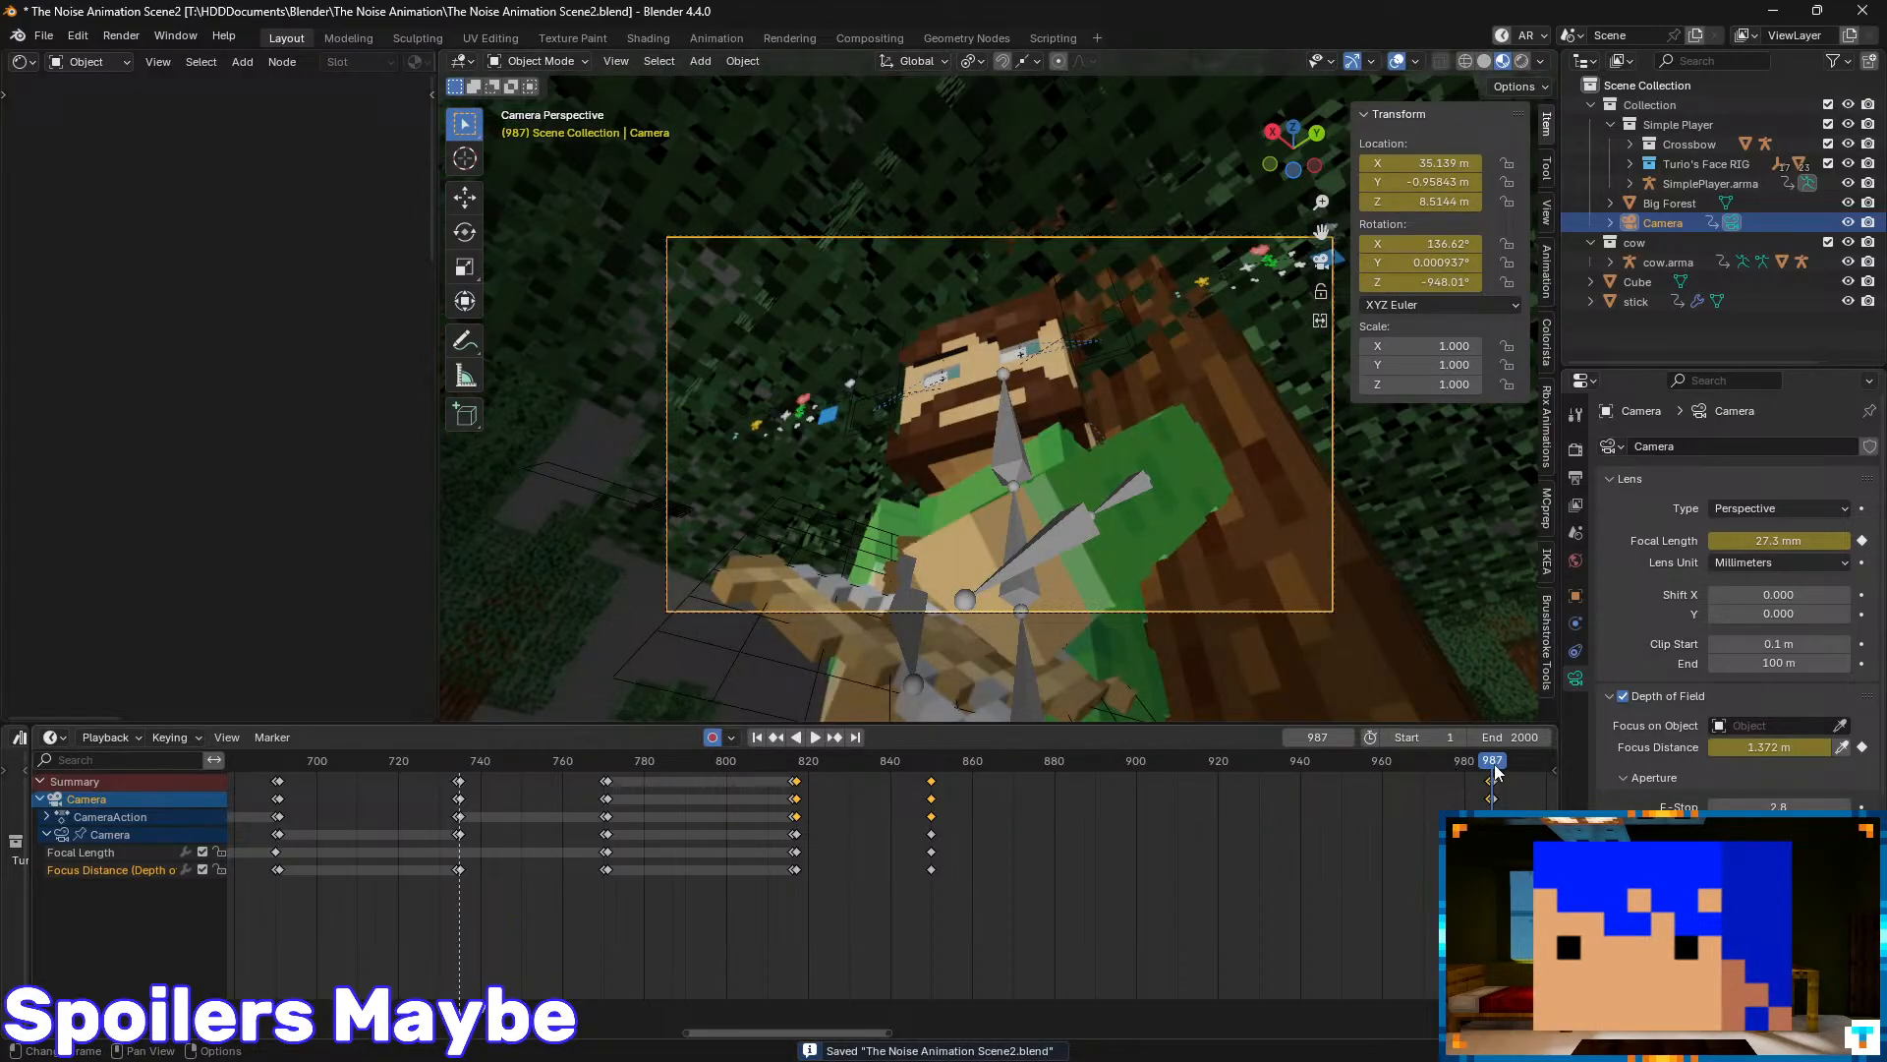
left_click_drag(1489, 764, 1005, 821)
key("space")
left_click(765, 835)
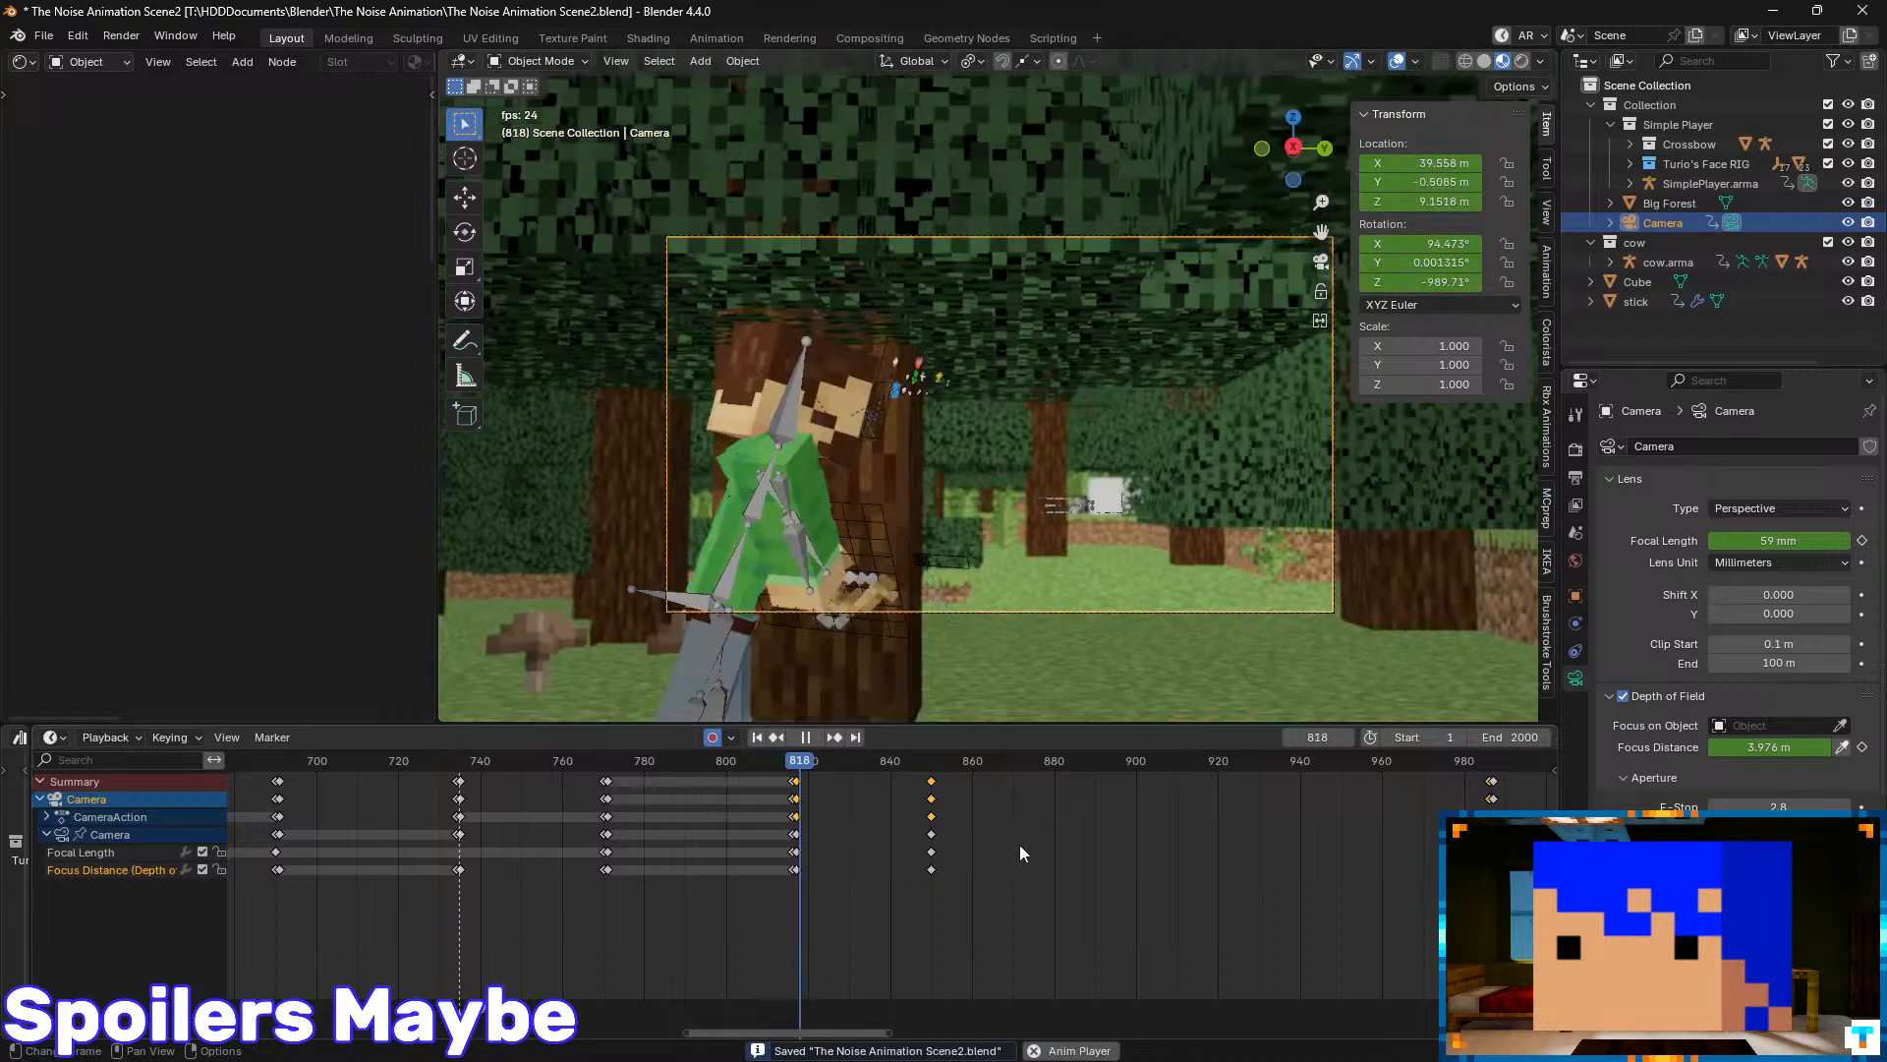
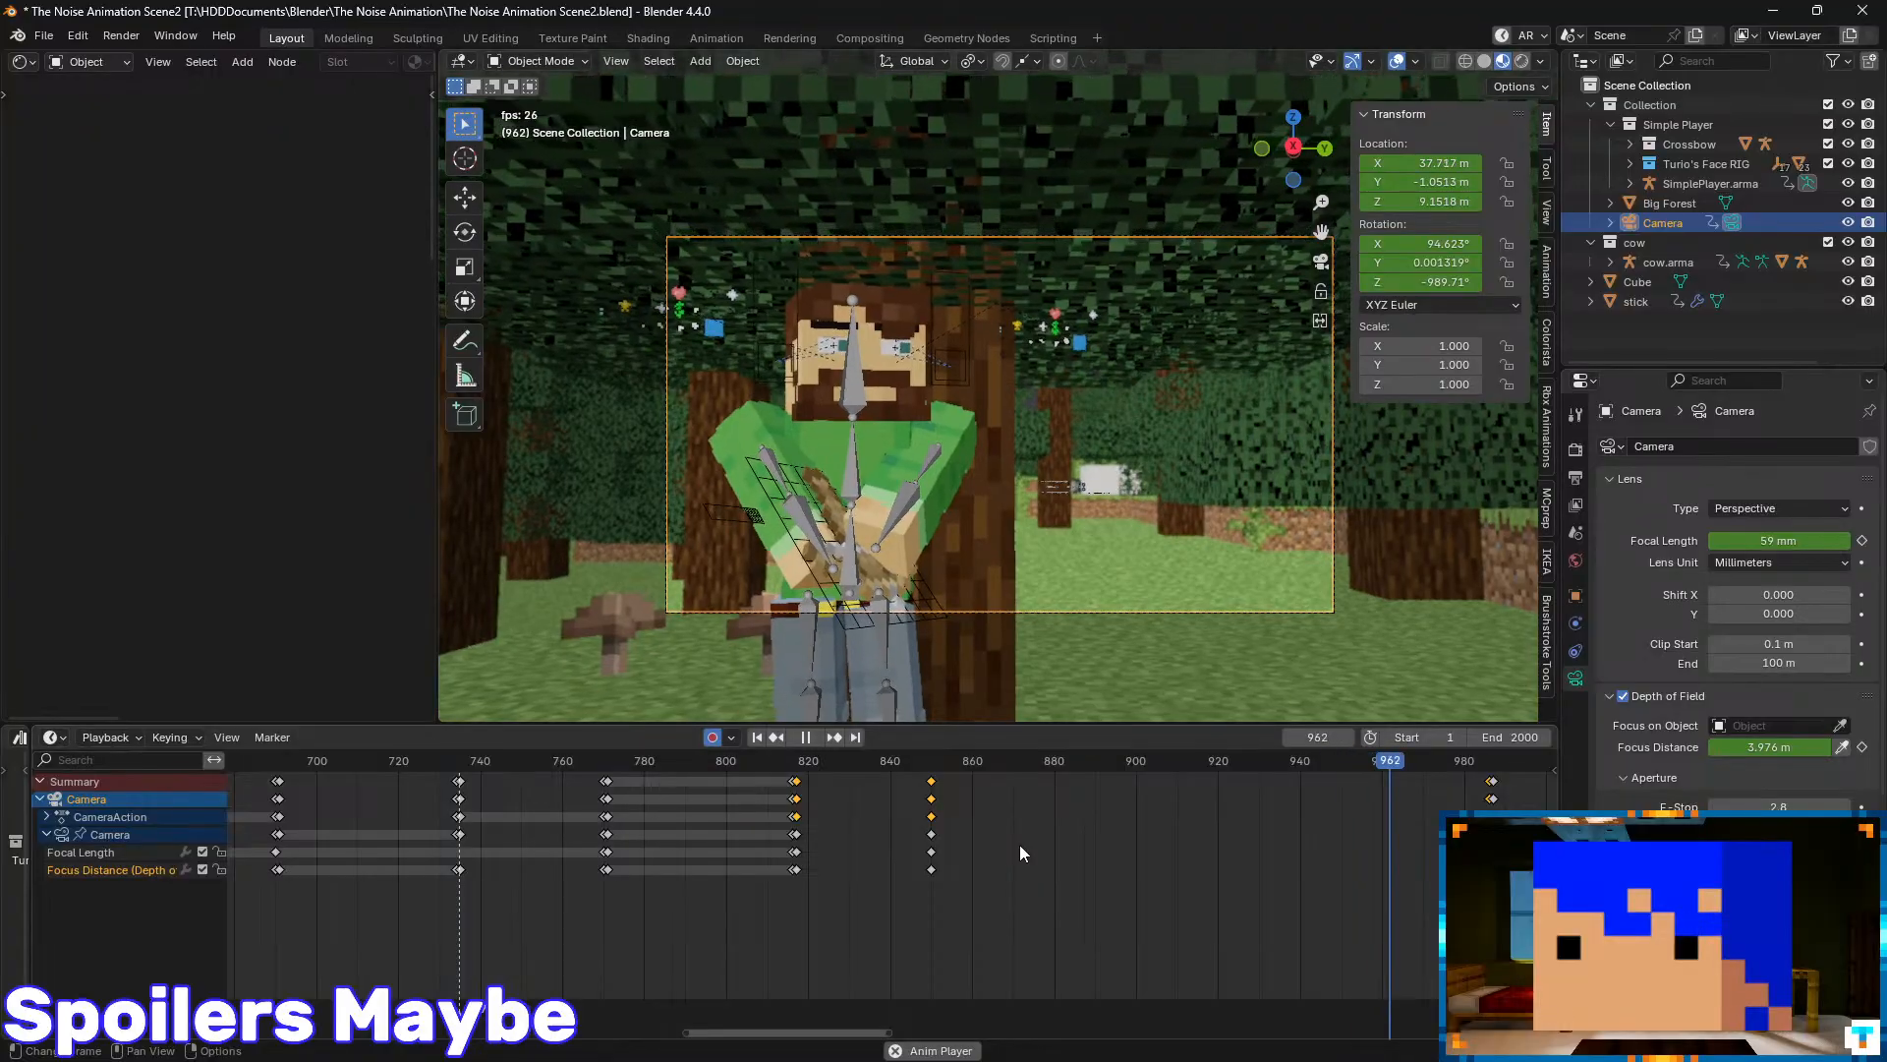
key("space")
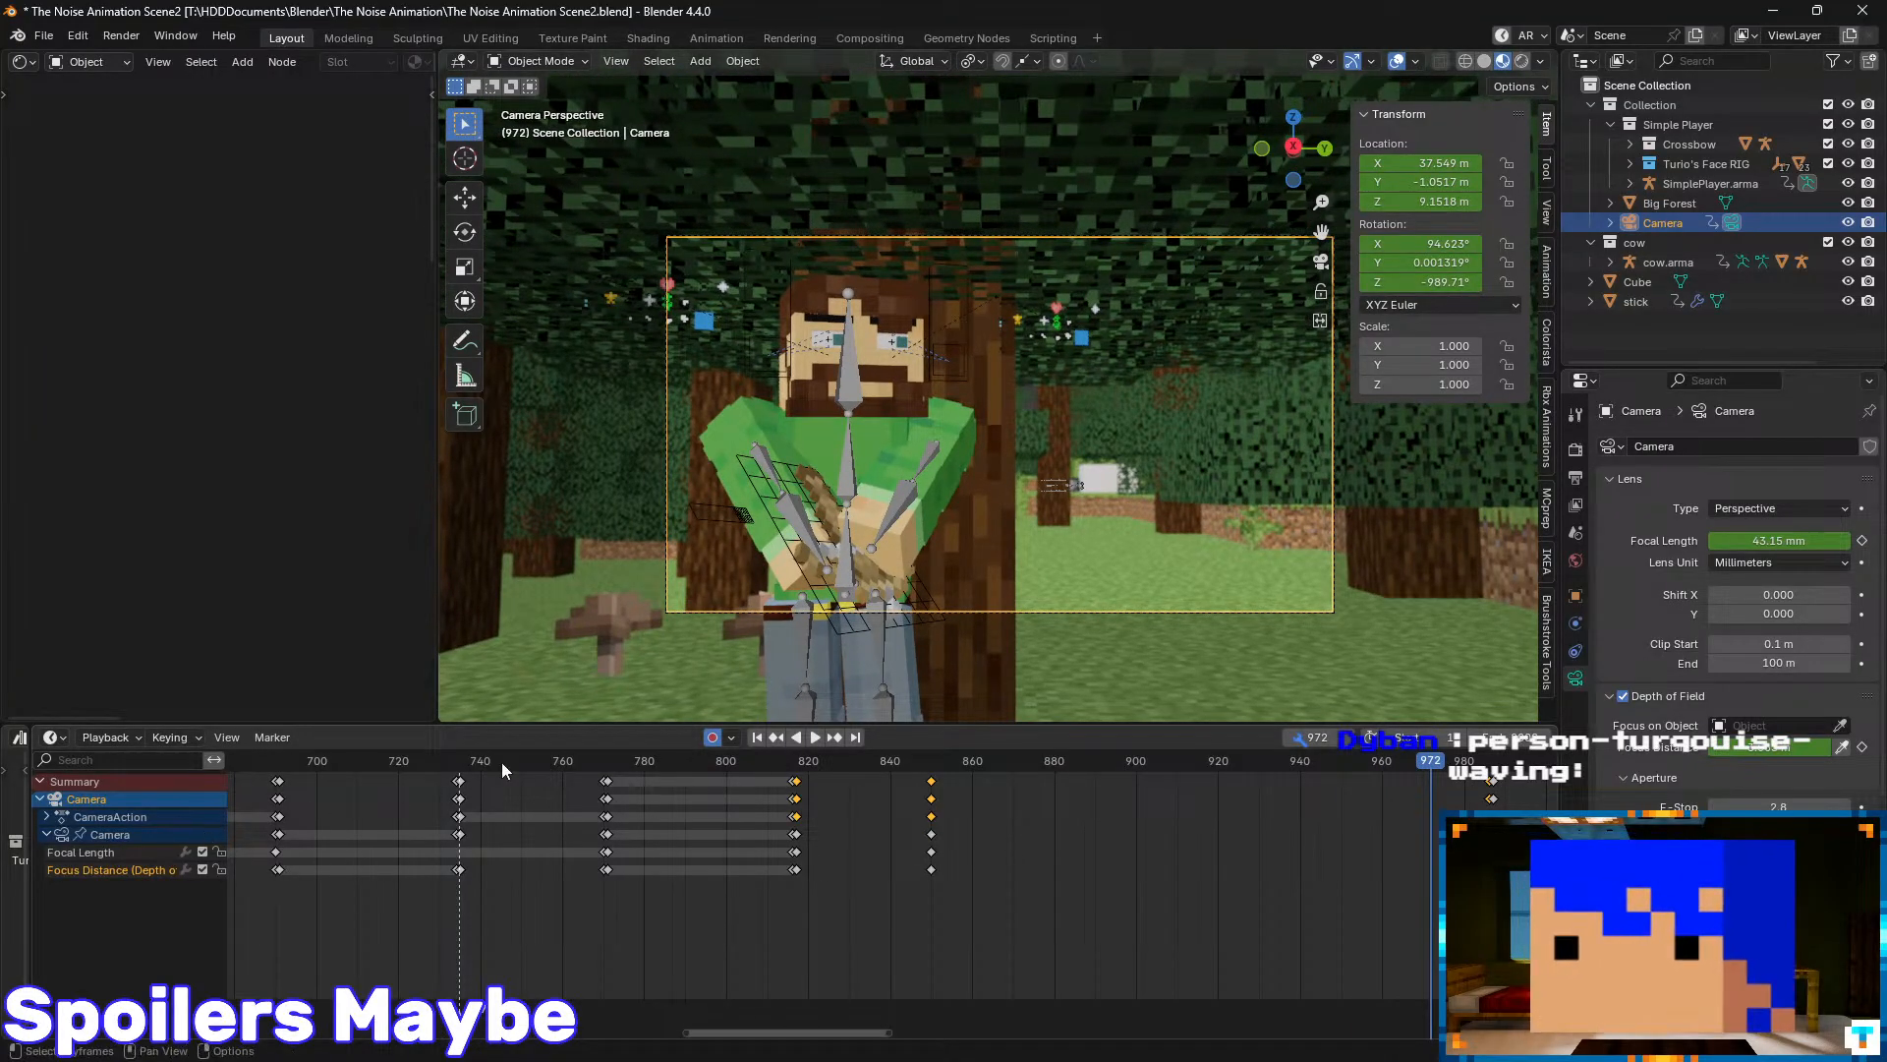
- Inspect the camera's animation curves between frames 818 and 986 in the Graph Editor, and return to the Timeline
left_click(59, 738)
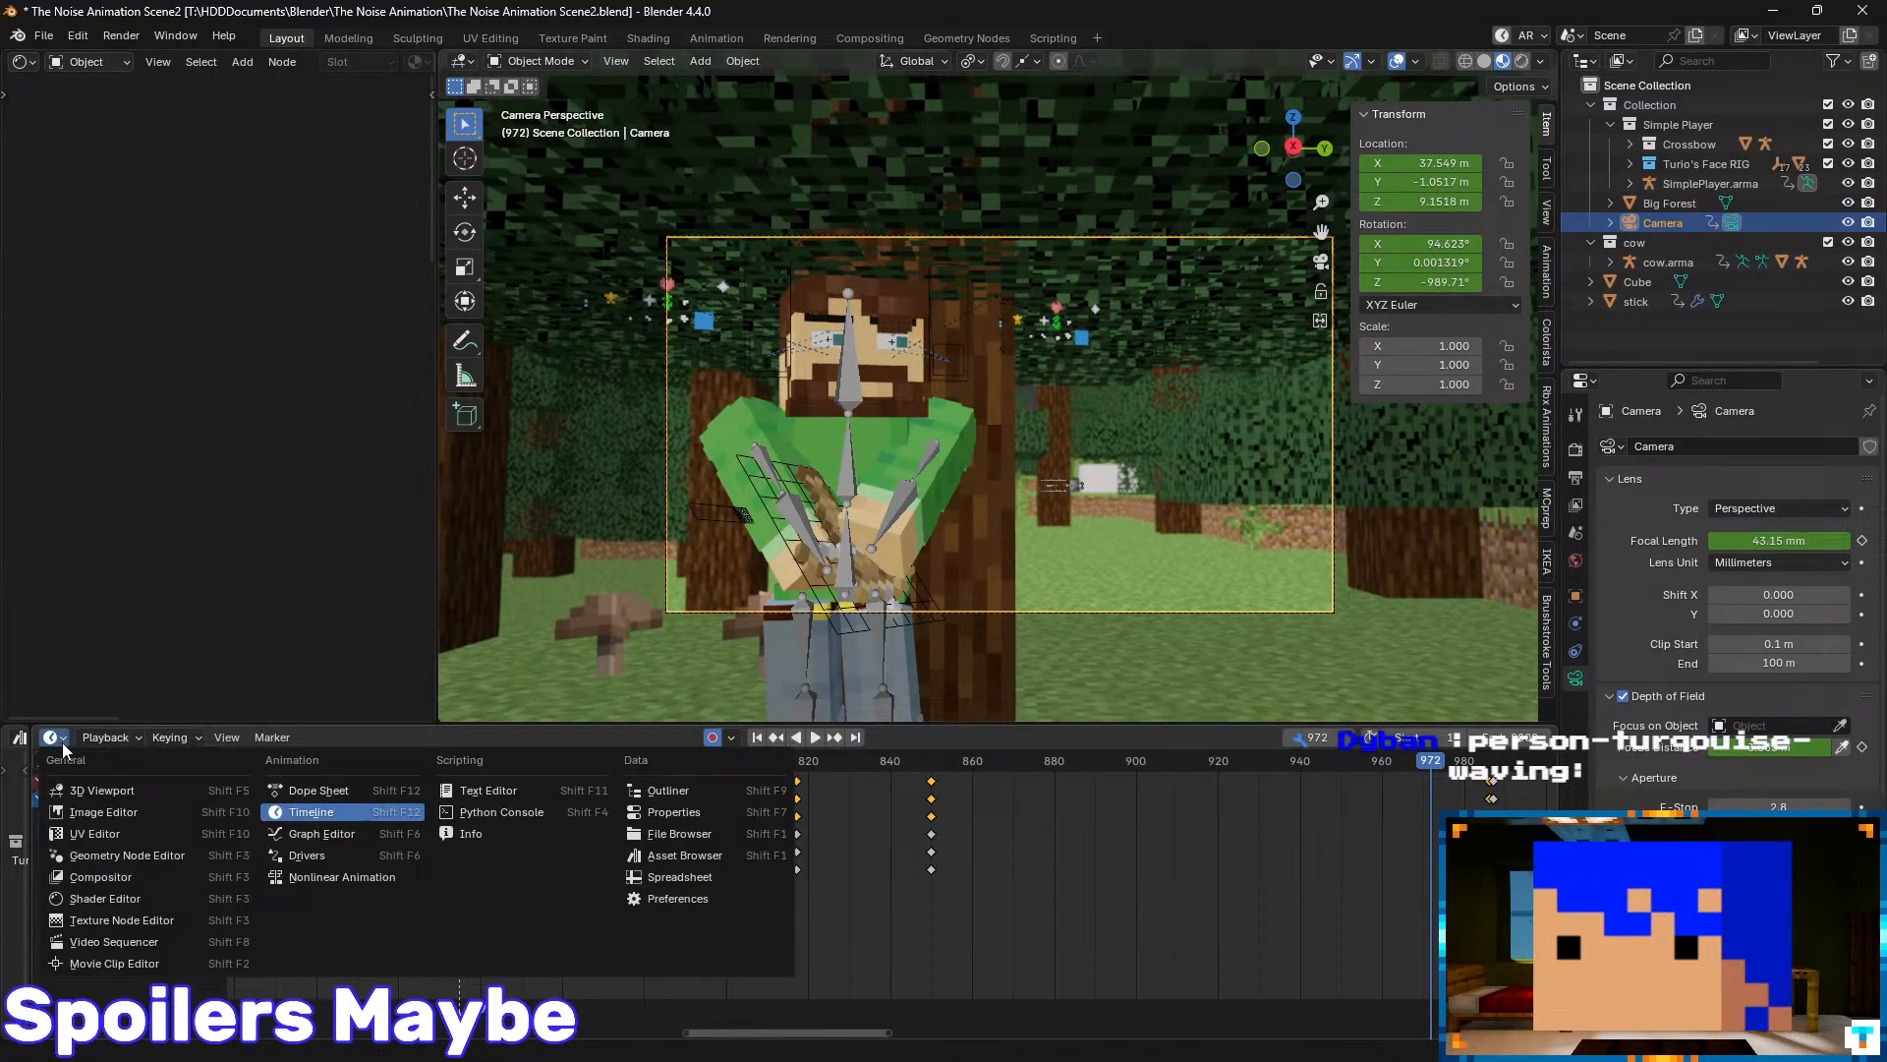
left_click(374, 836)
middle_click_drag(1074, 784, 825, 906, "ctrl")
scroll(921, 852, "up", 6)
middle_click_drag(922, 847, 865, 881)
mouse_move(829, 759)
left_mouse_down()
mouse_move(681, 782)
mouse_move(958, 818)
mouse_move(774, 782)
mouse_move(844, 787)
left_mouse_up()
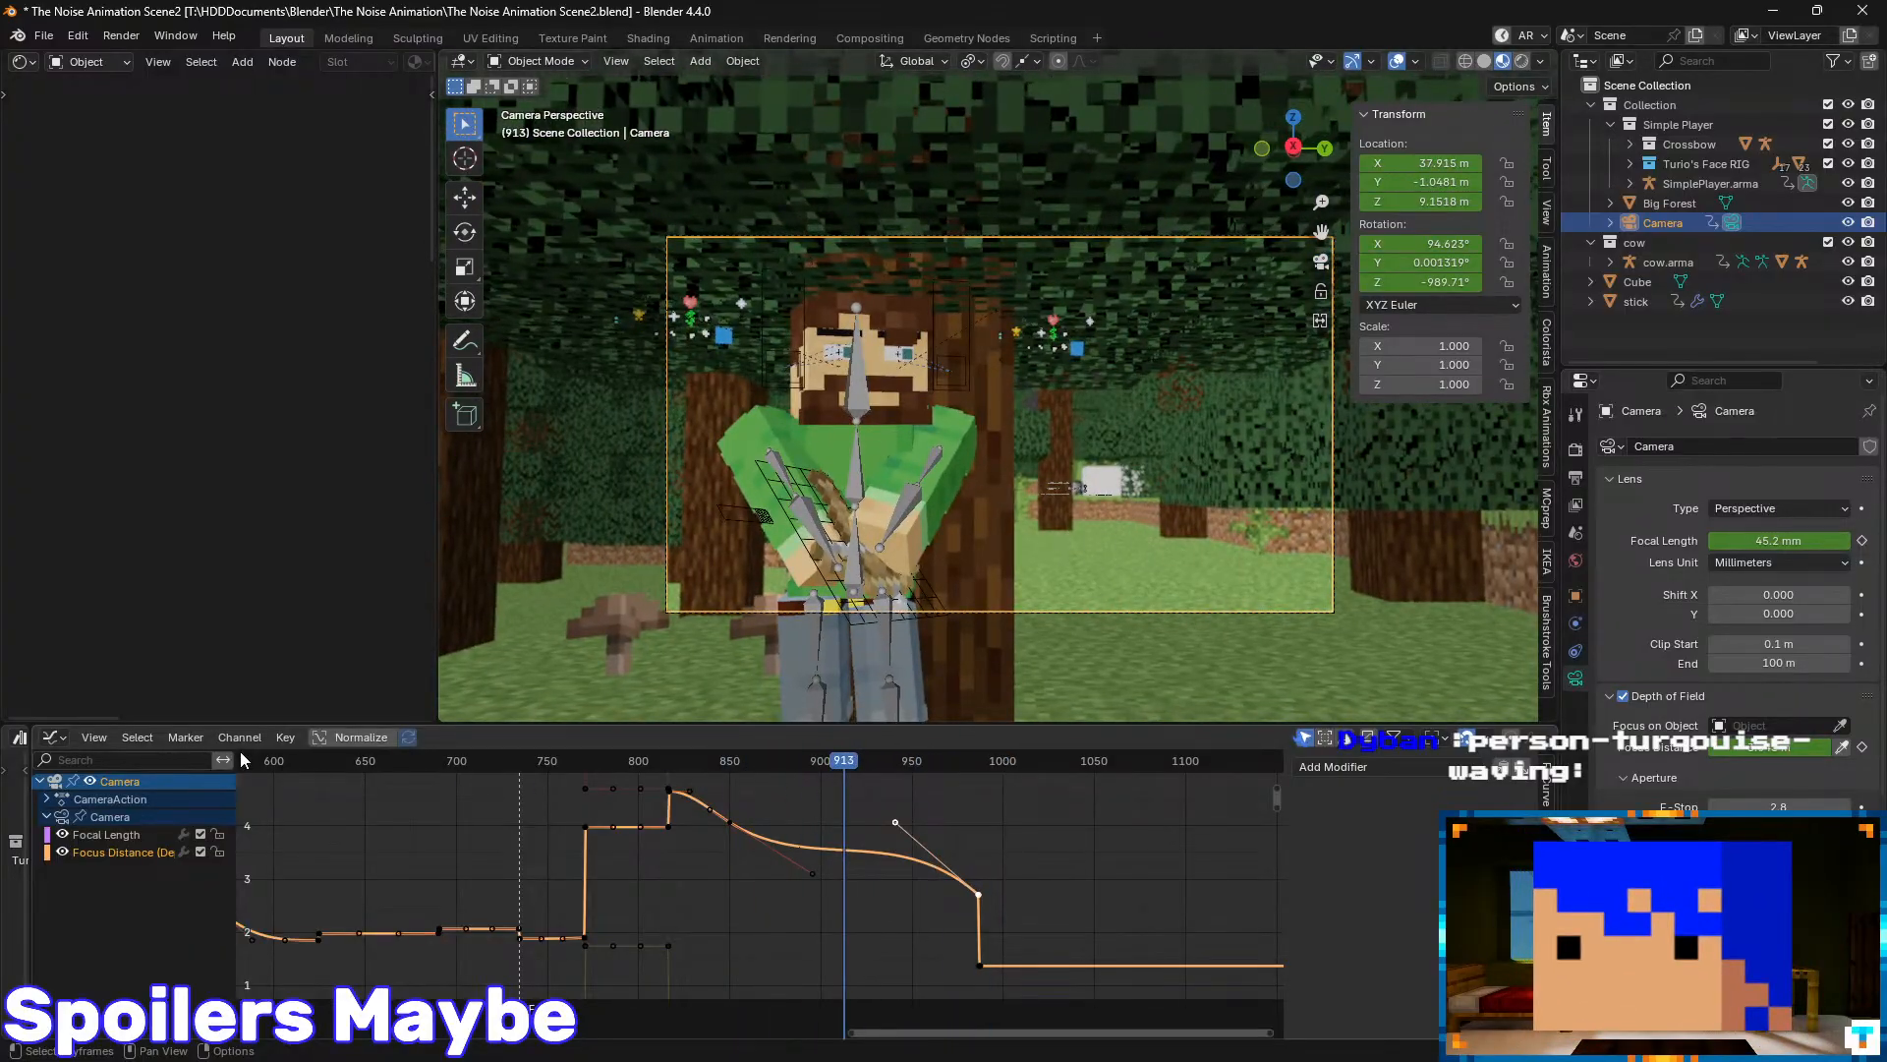
left_click(51, 736)
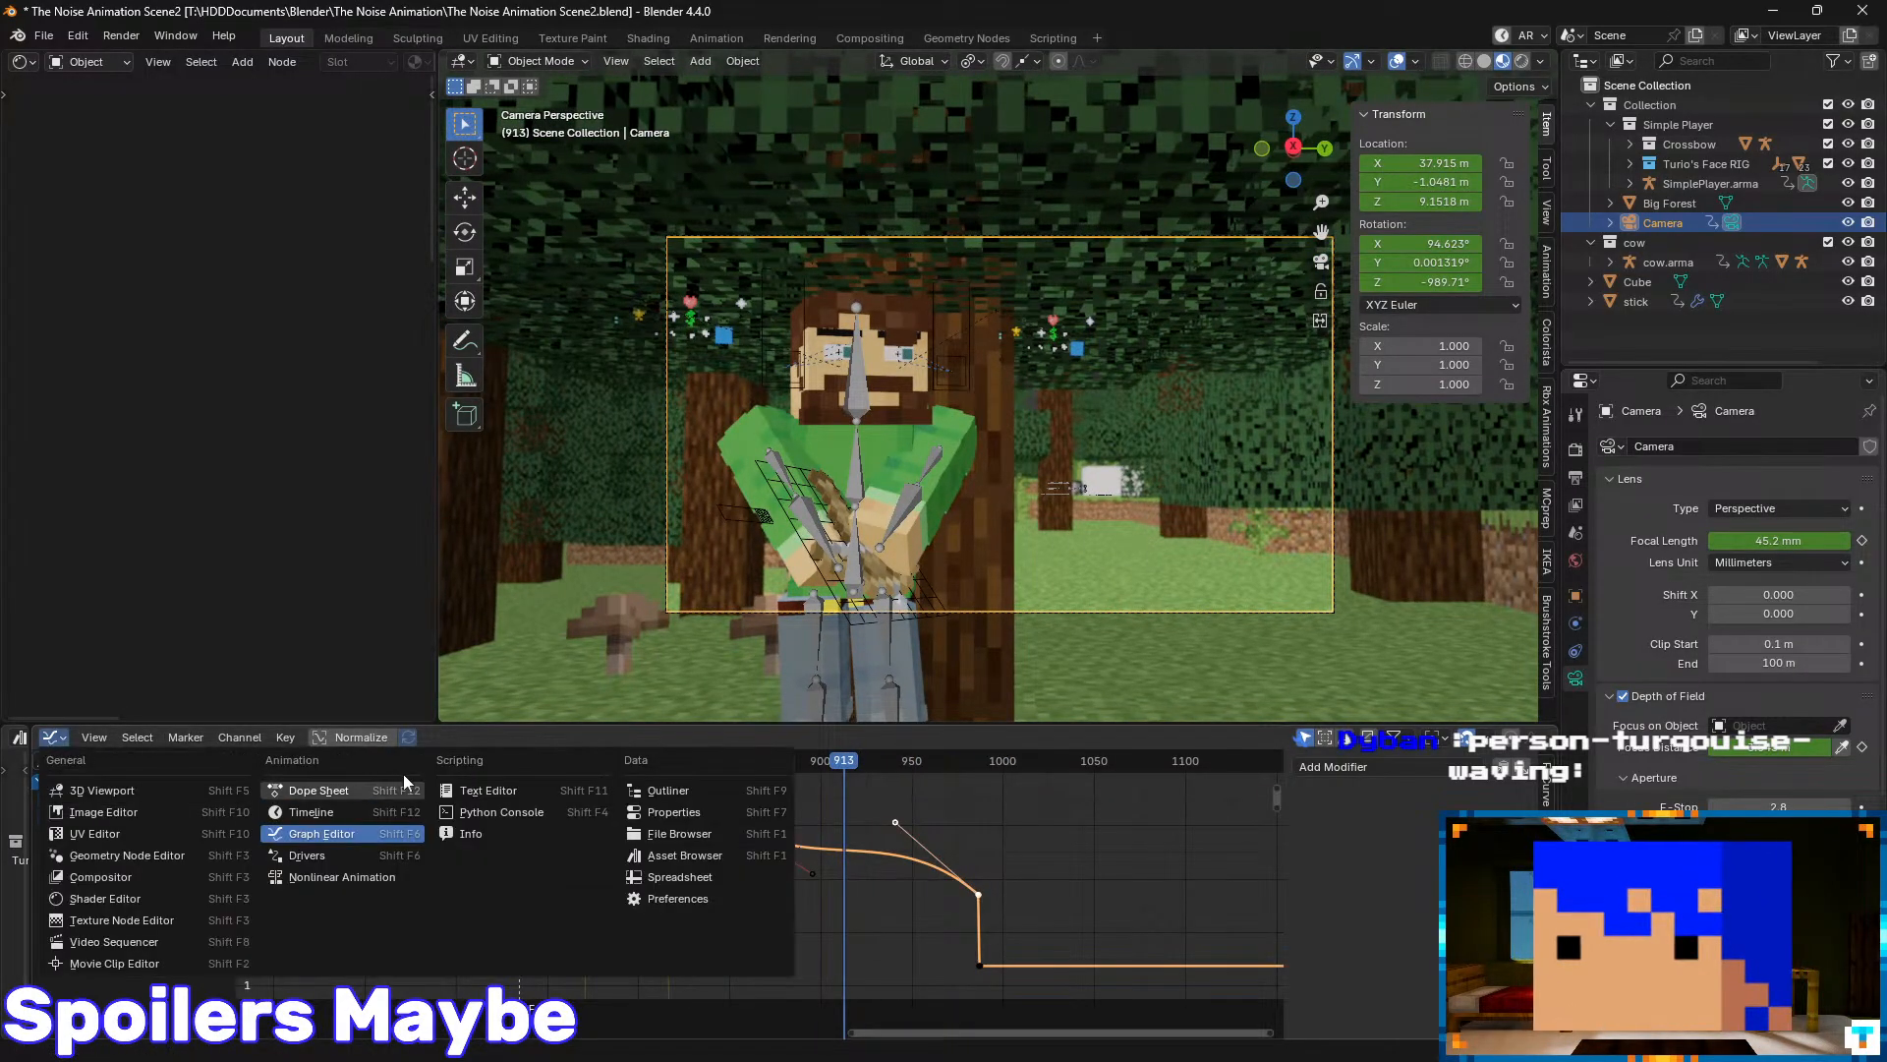
left_click(351, 811)
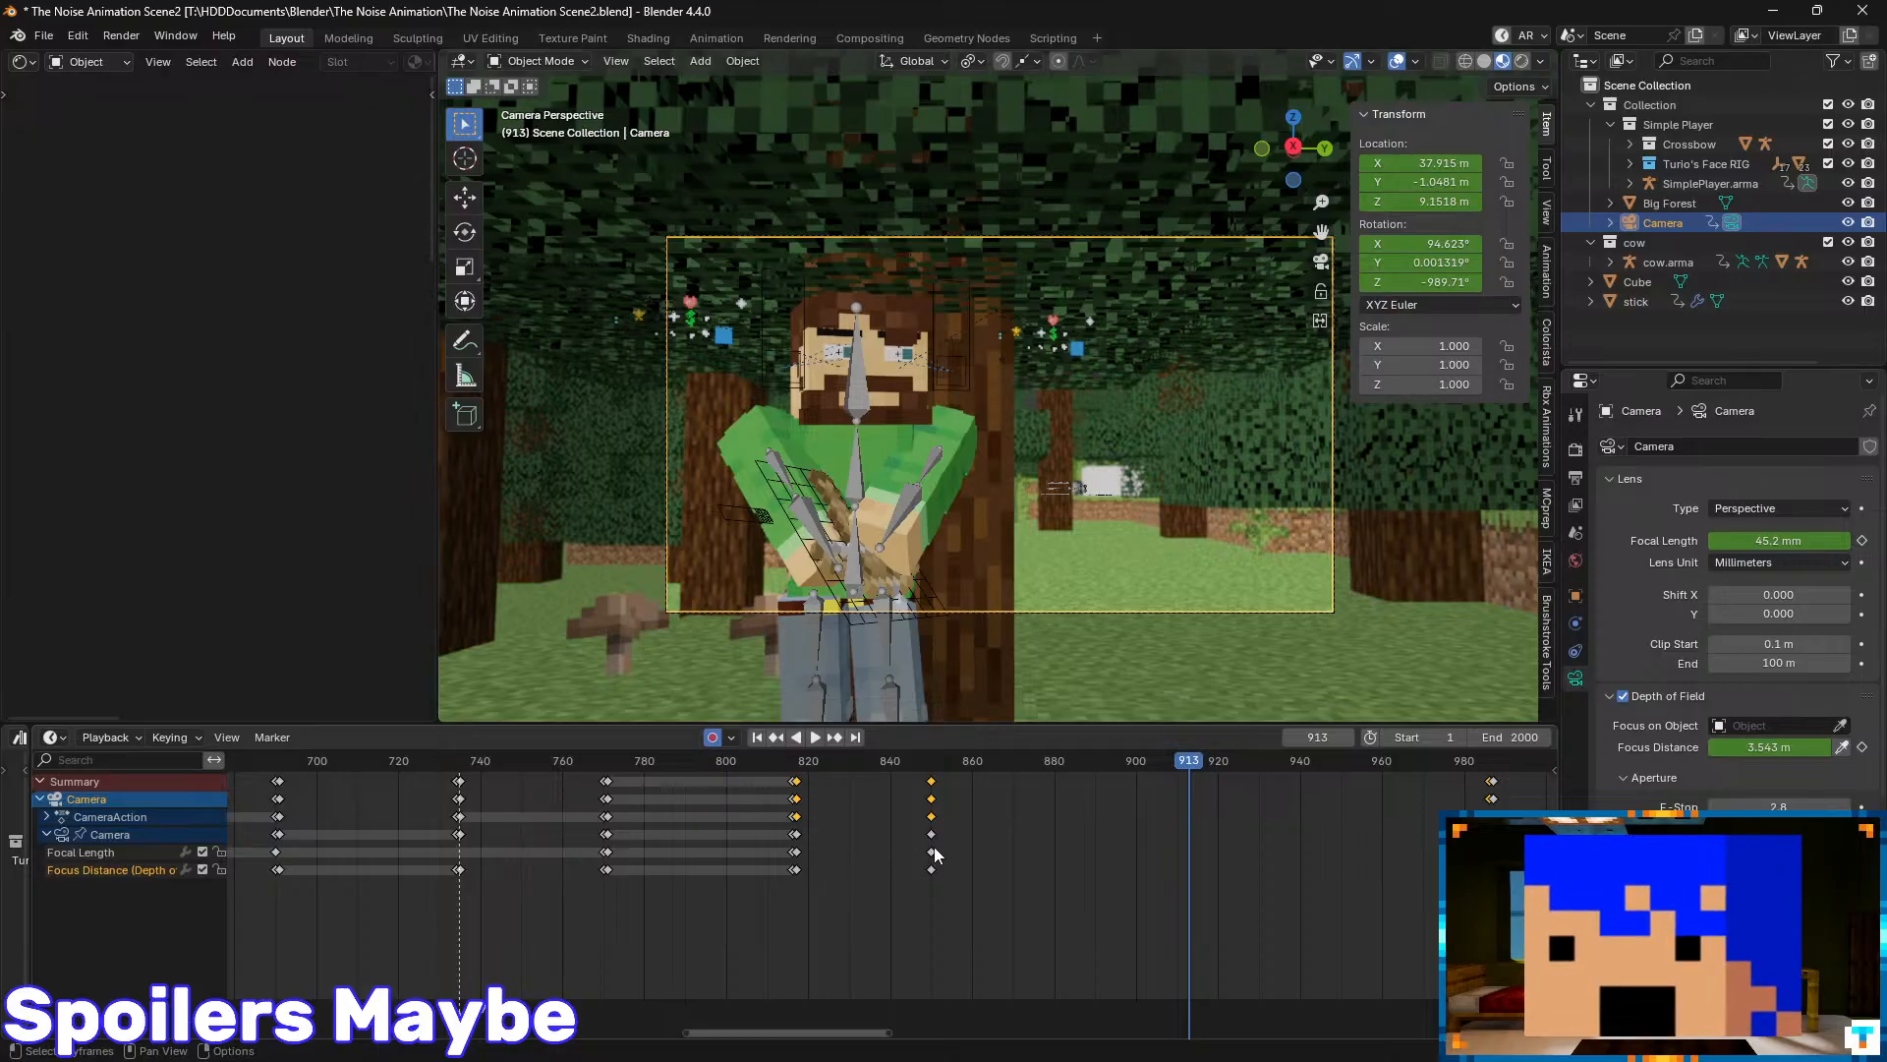
- Delete all of the camera's keyframes at frame 850
middle_click_drag(1036, 829, 911, 848)
left_click_drag(846, 883, 1510, 767)
key("Delete")
key("space")
key("space")
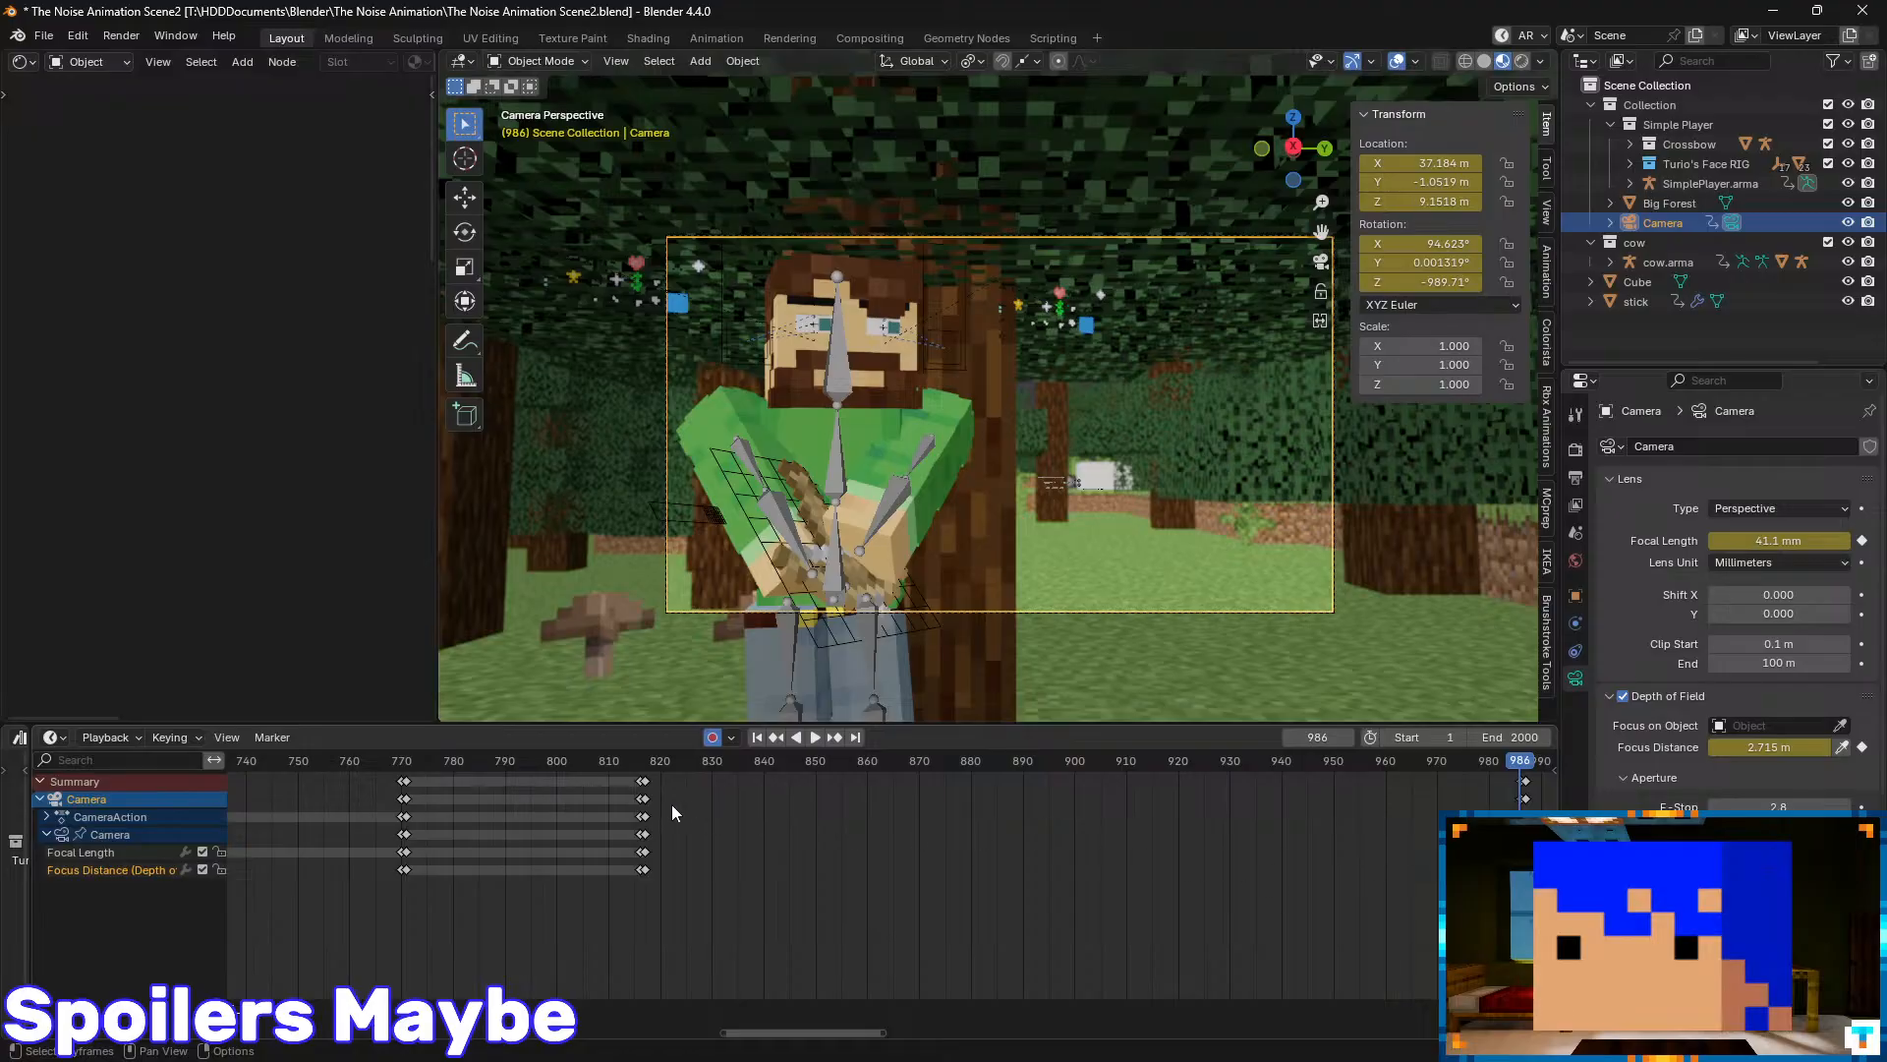
- Step through the remaining camera keyframes and play back the shot between frames 817 and 986
key("Down")
key("Down")
key("Up")
key("Up")
key("Down")
key("space")
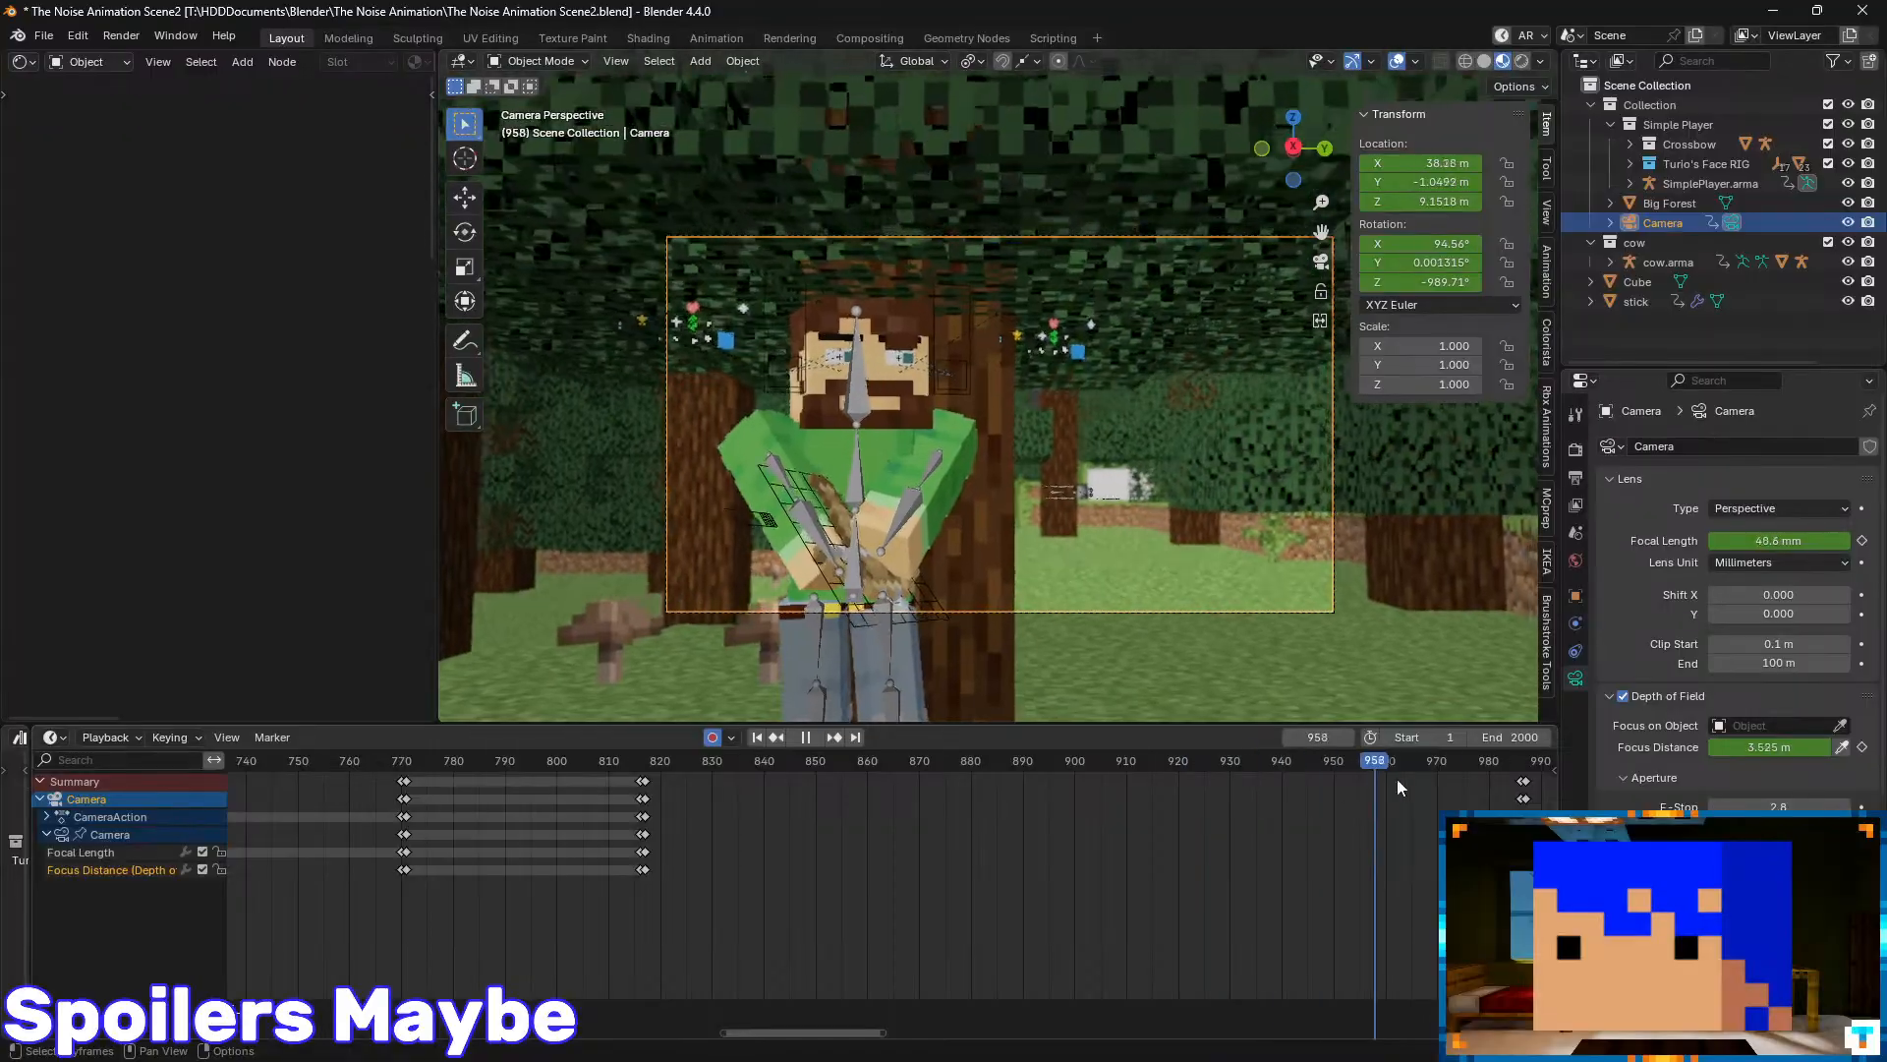
key("Escape")
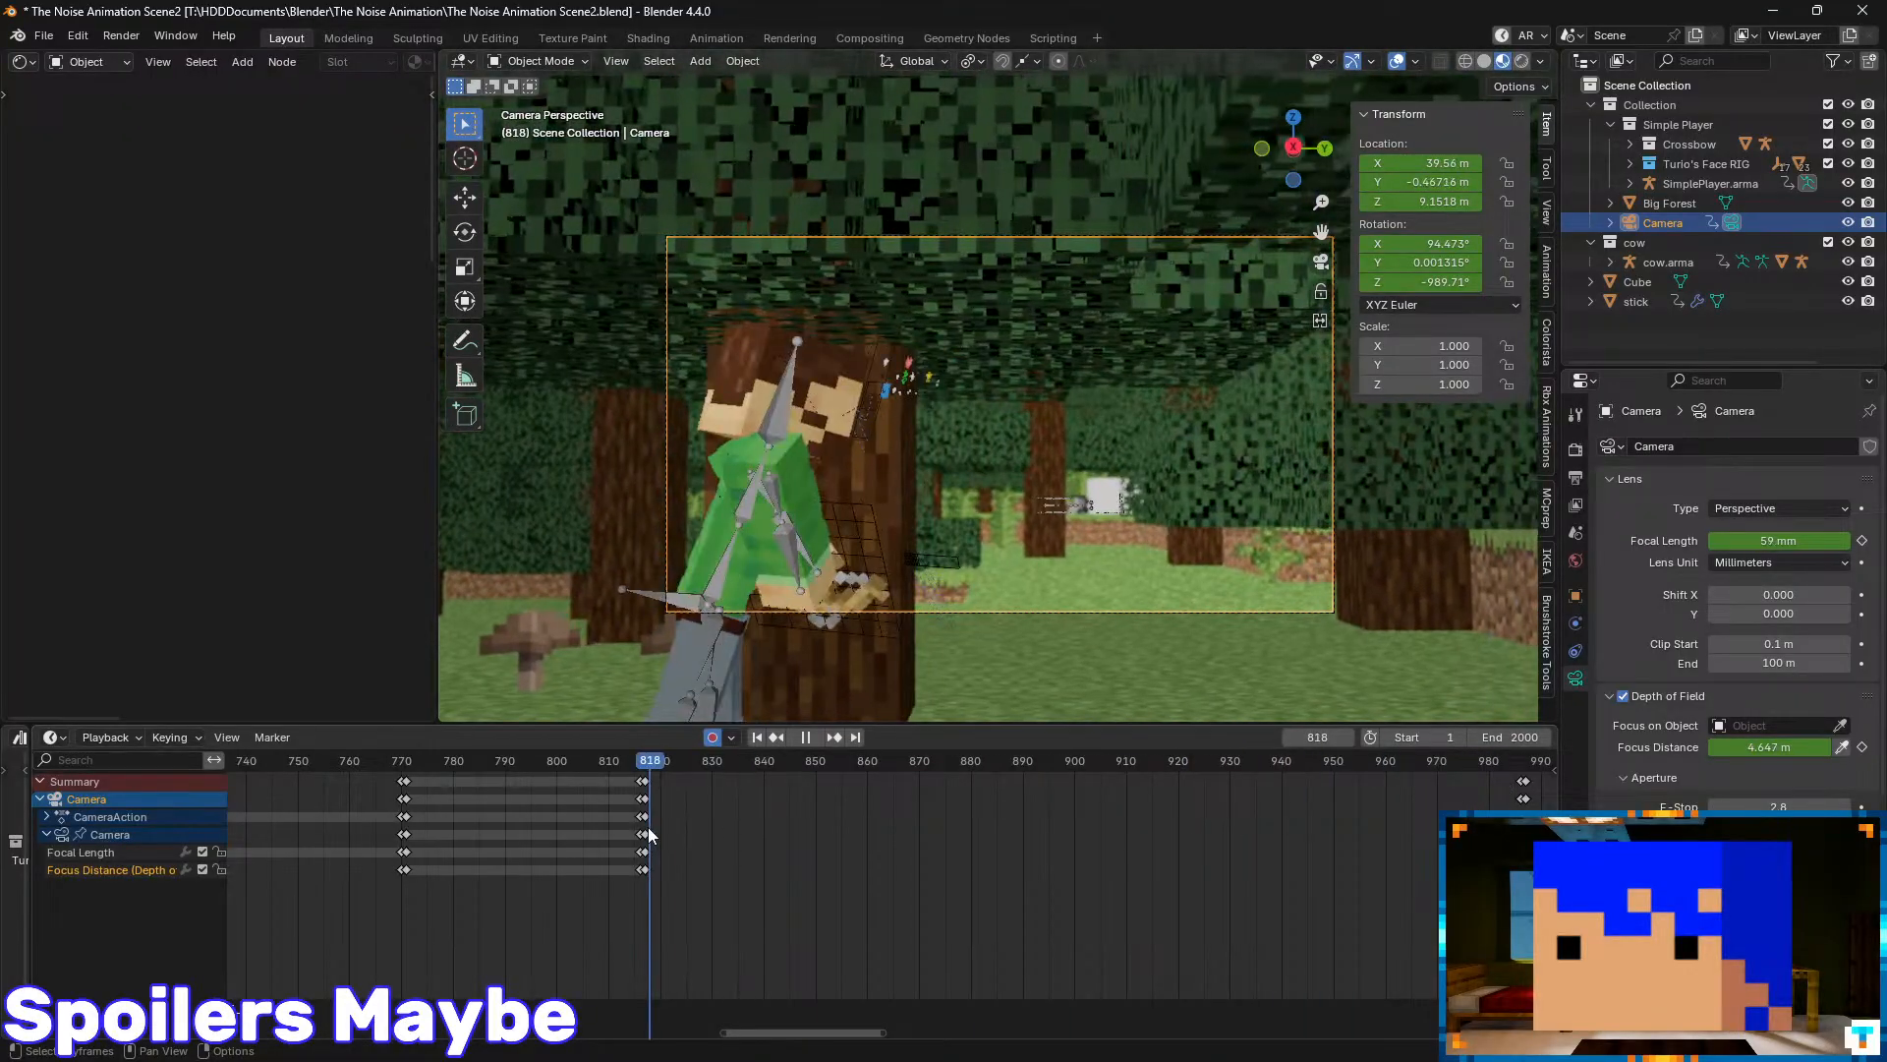
- Try to set the camera keyframes at frame 817 to Linear interpolation and play back the motion
right_click(646, 781)
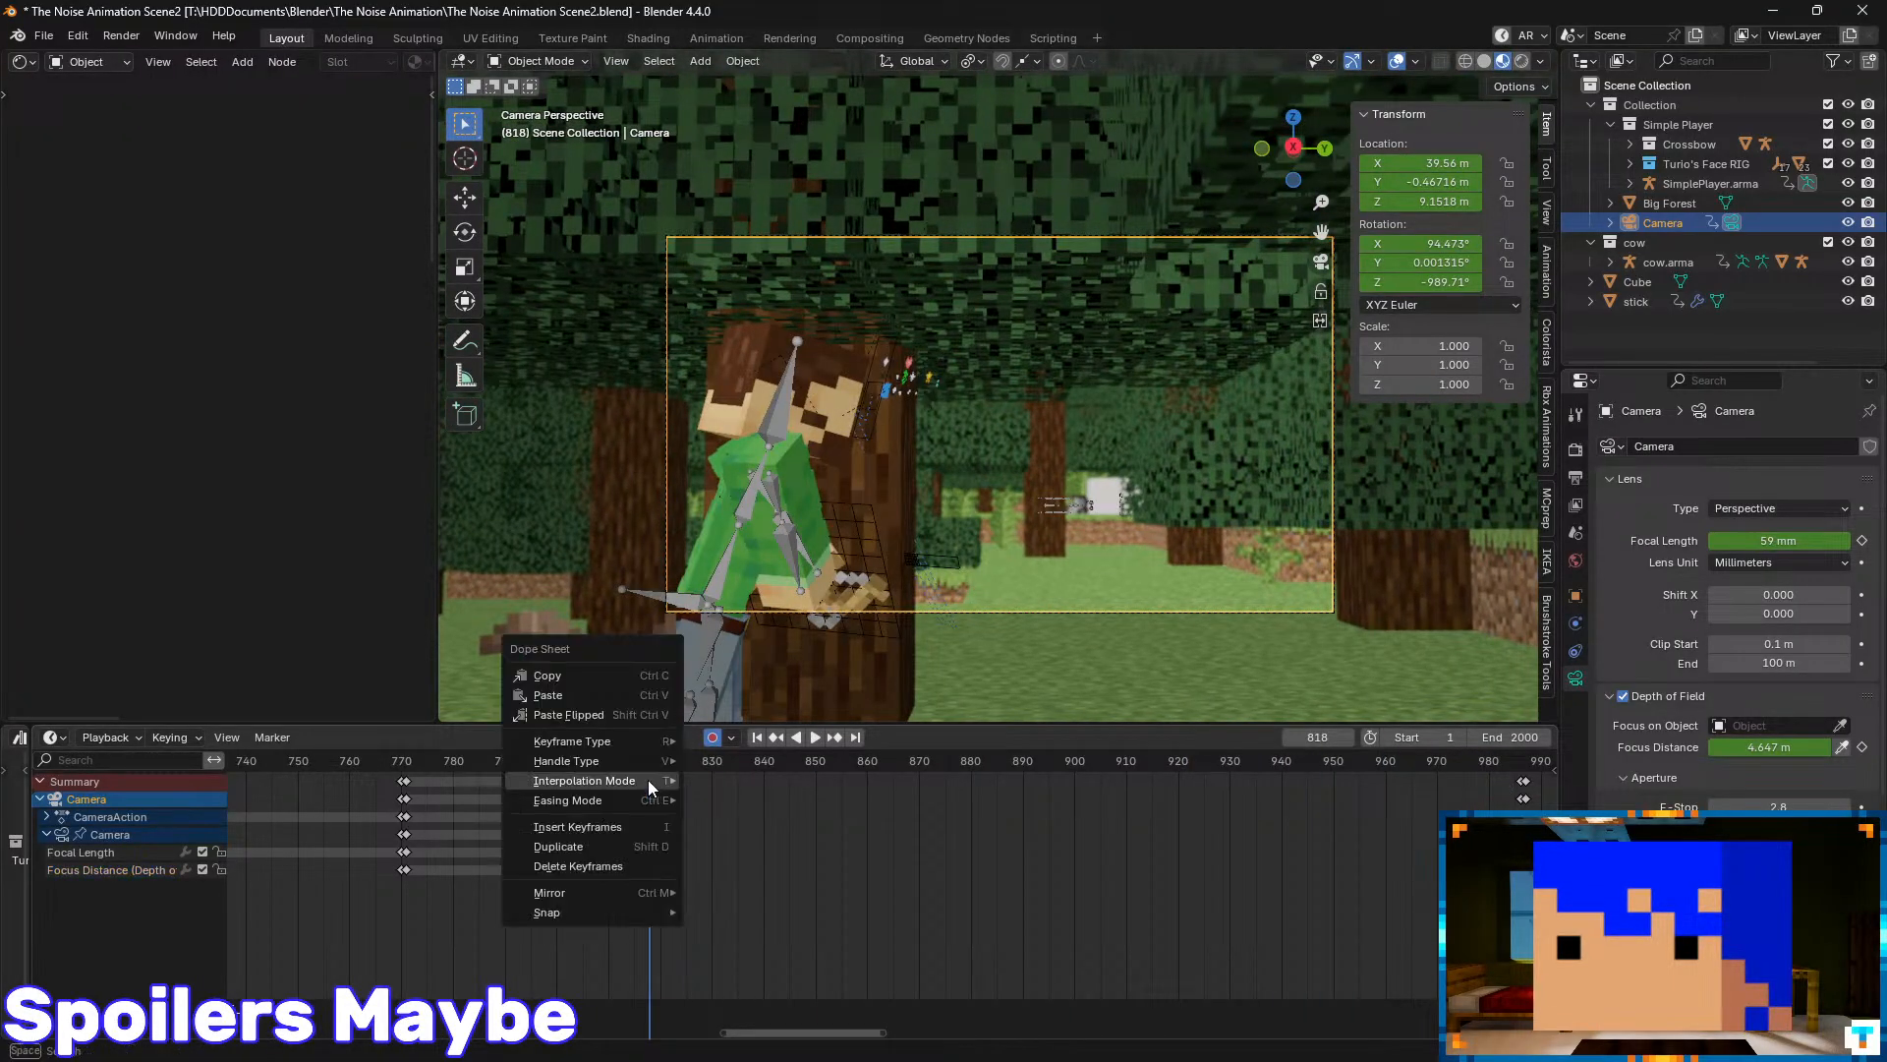
mouse_move(646, 781)
left_click(735, 831)
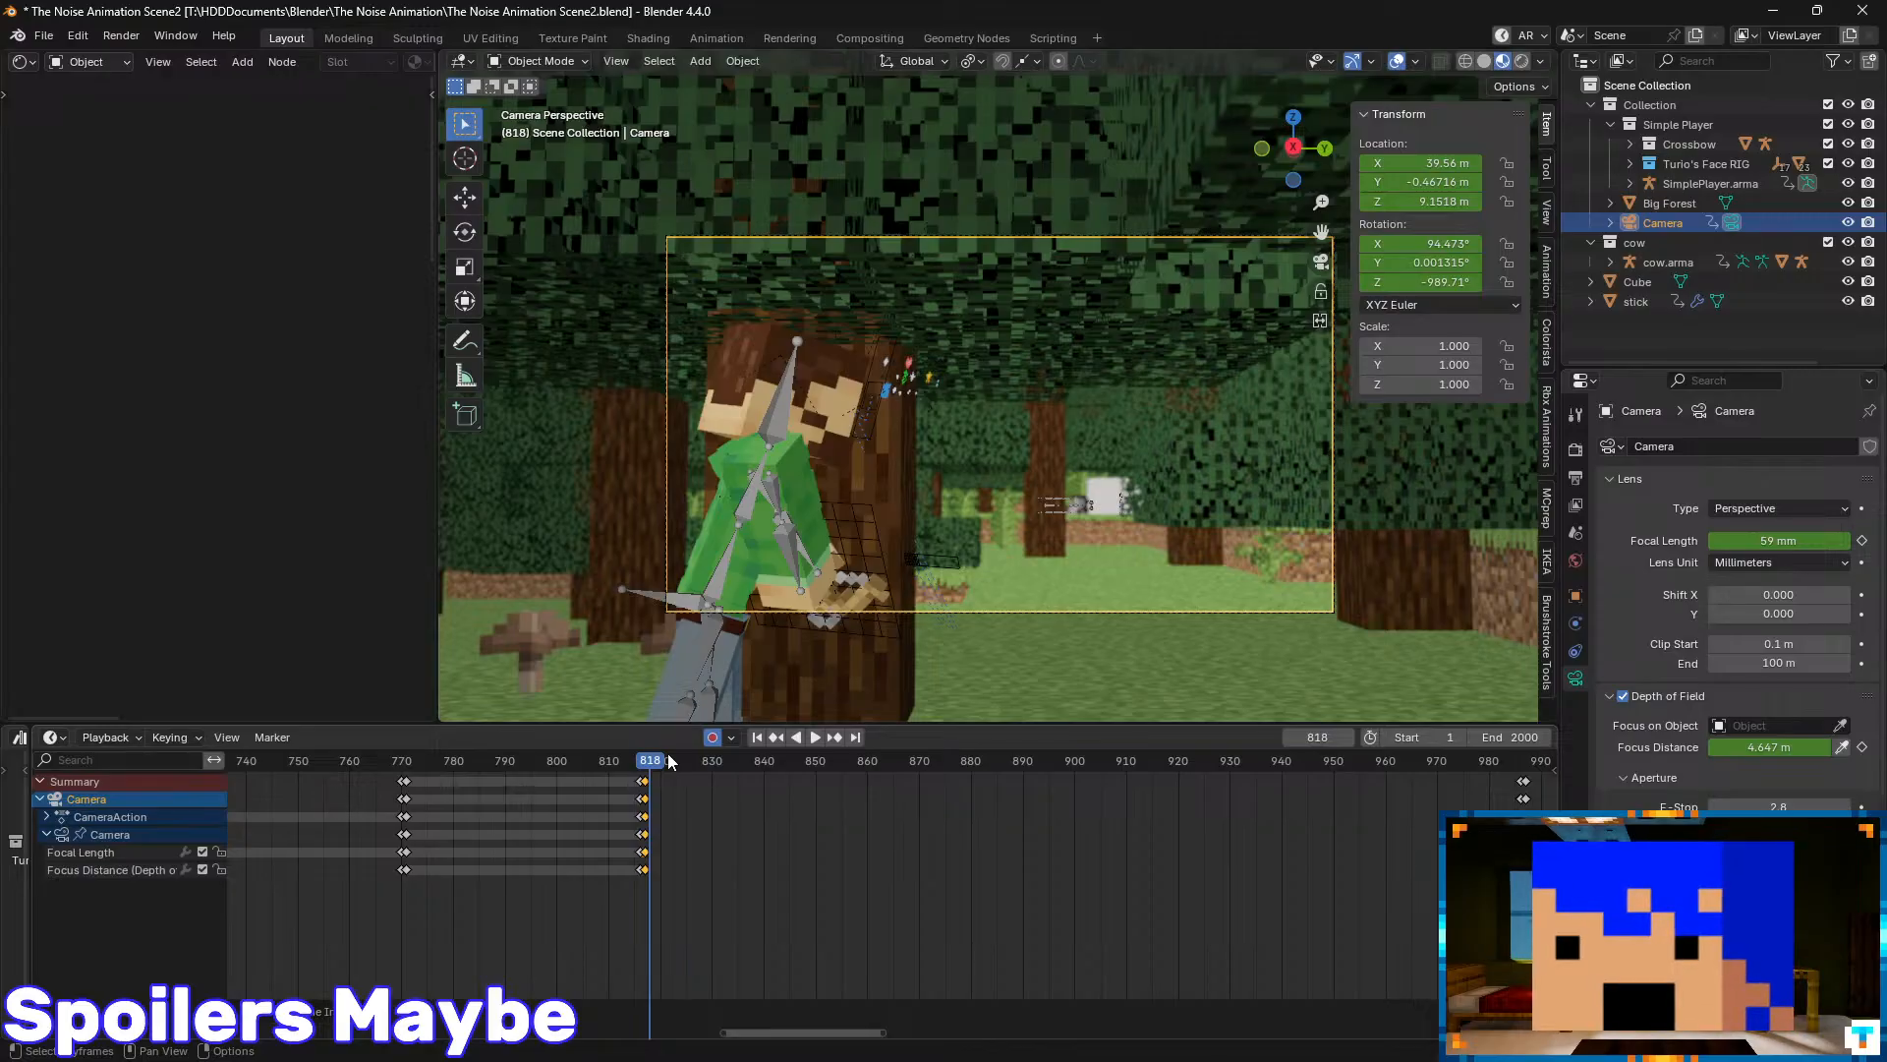
key("space")
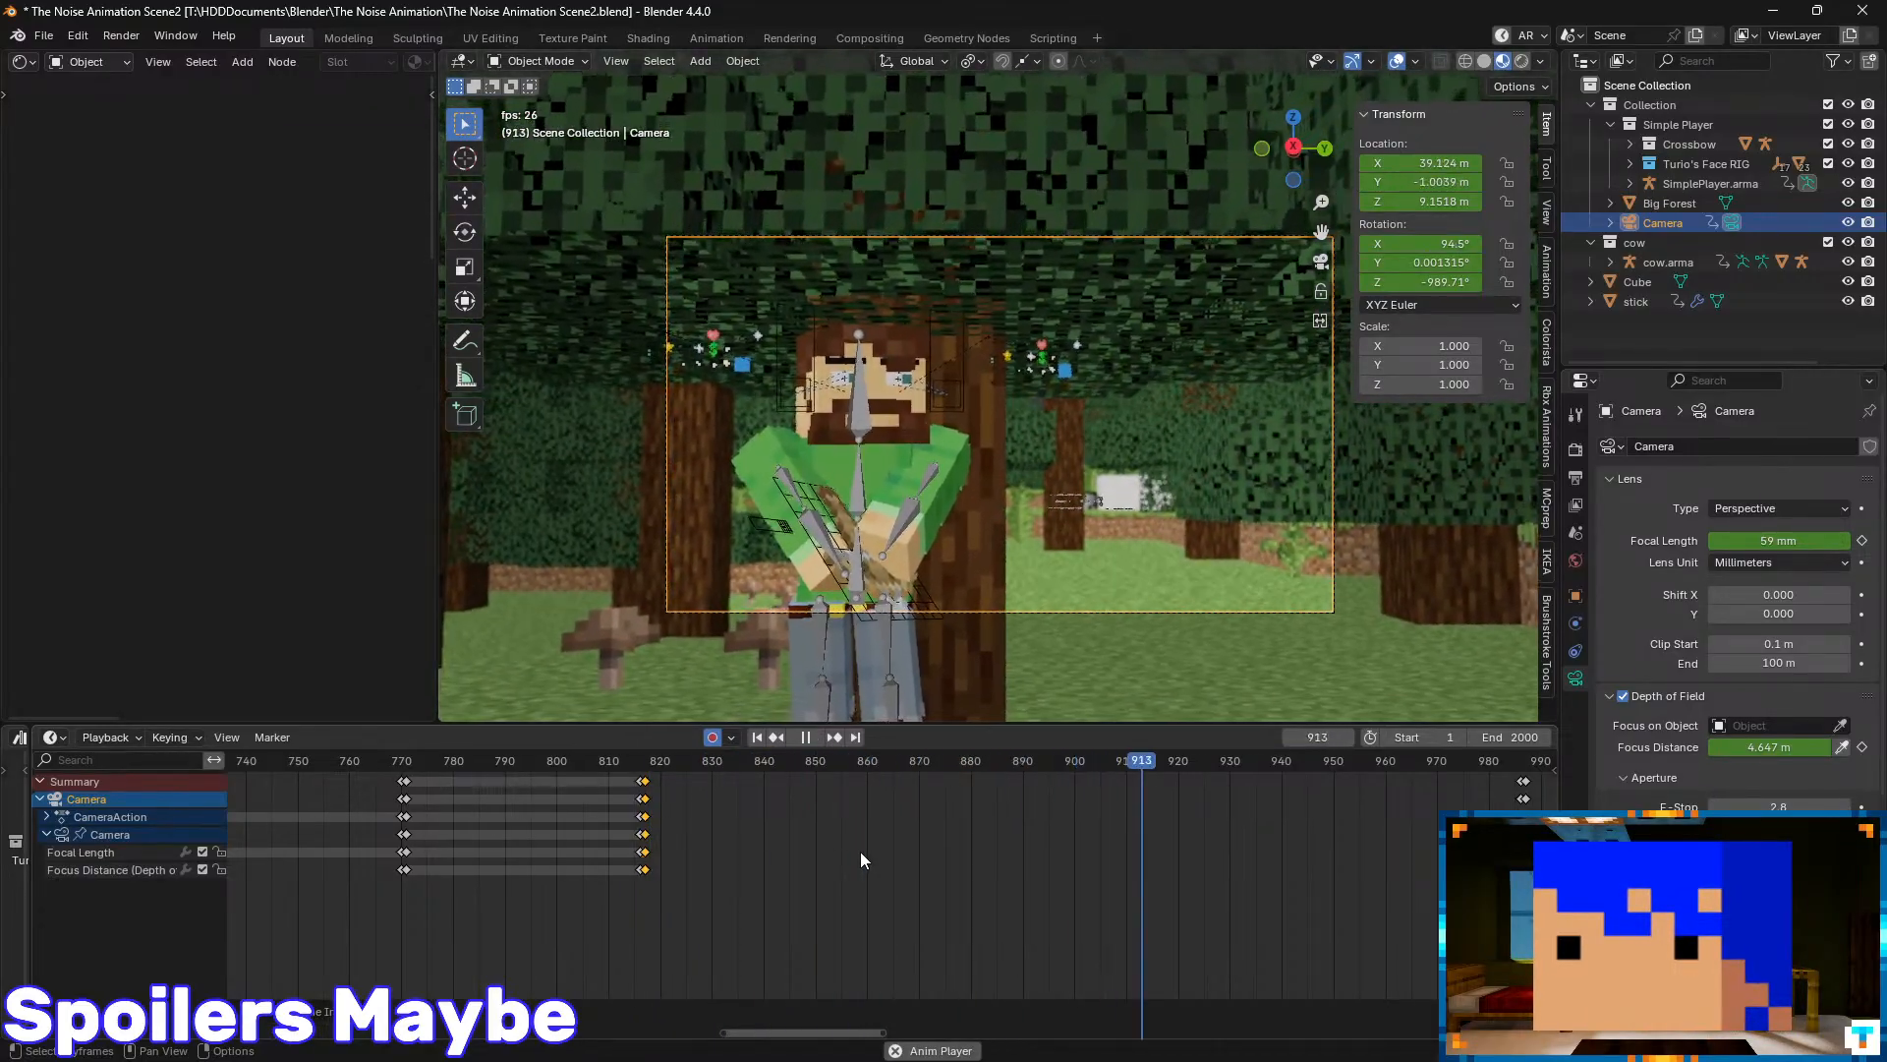
key("space")
- Apply Linear interpolation to the camera keyframes at the start of the shot, save the file, and check the playback
right_click(647, 783)
mouse_move(657, 783)
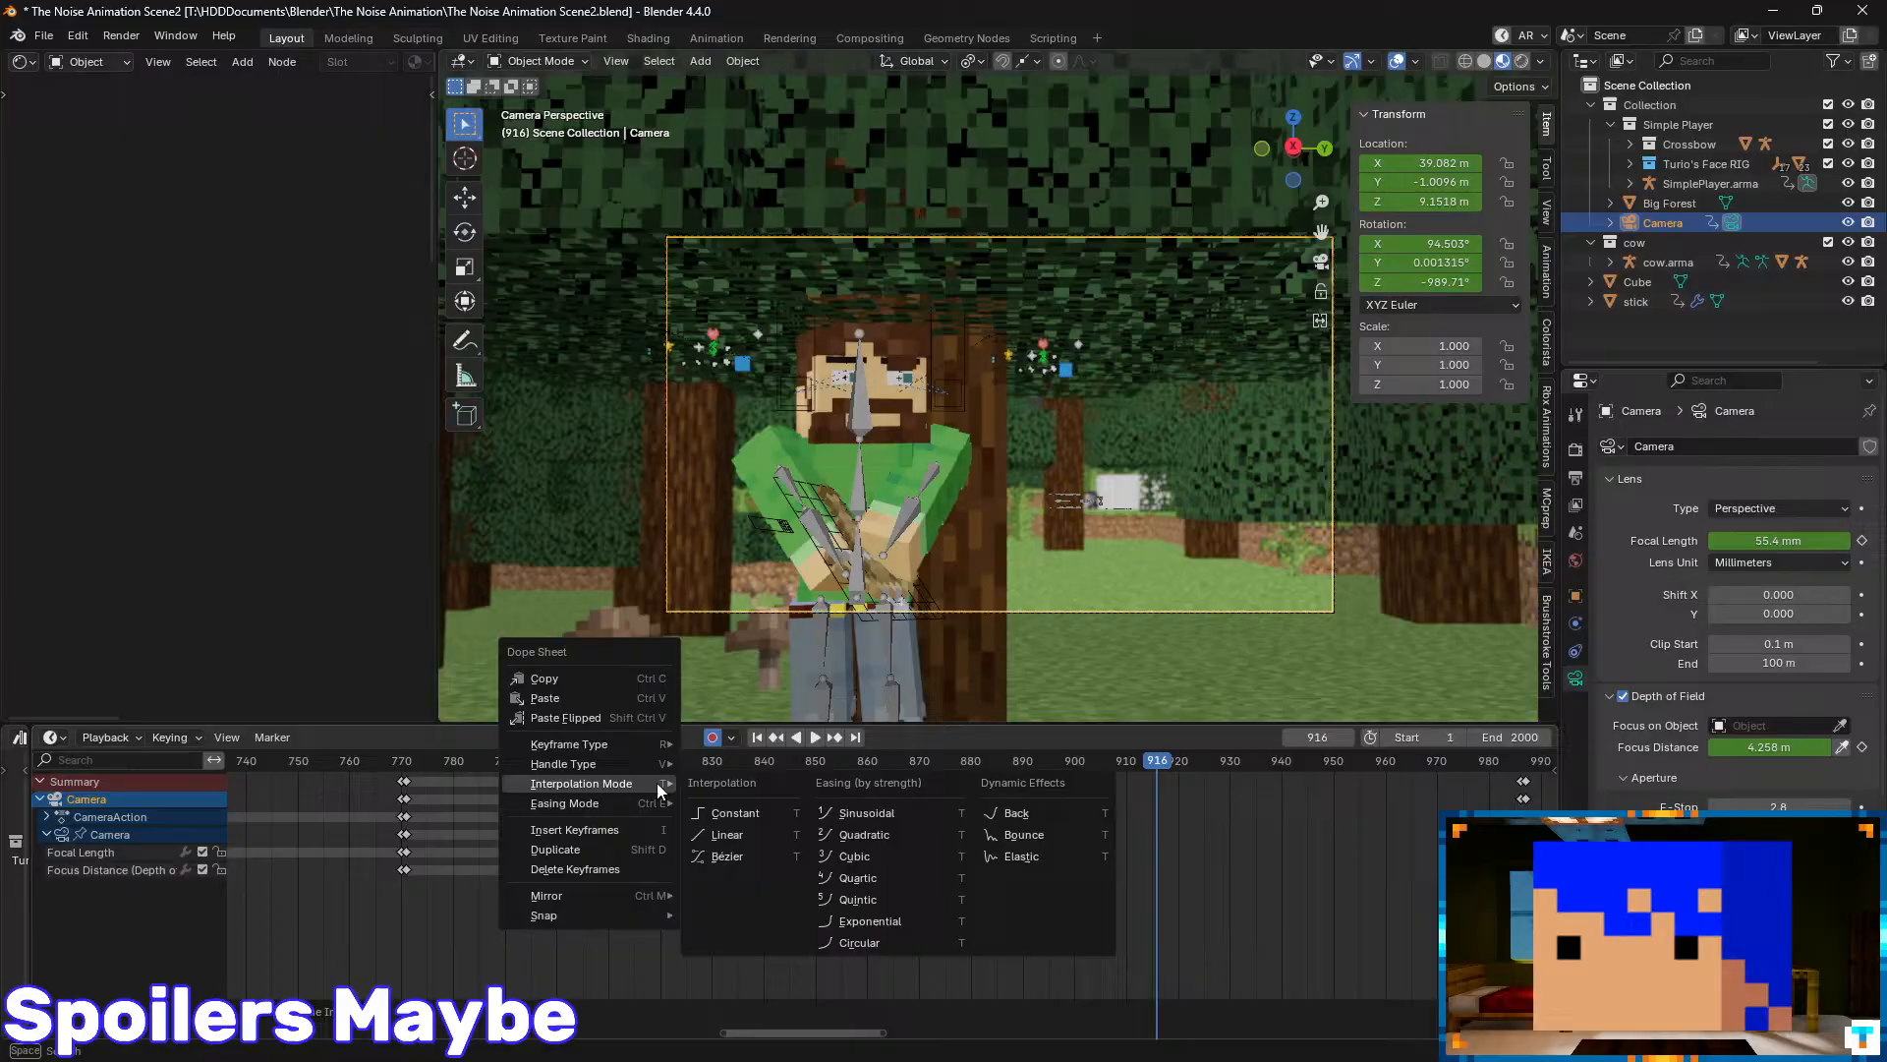
left_click(763, 834)
left_click_drag(679, 765, 639, 762)
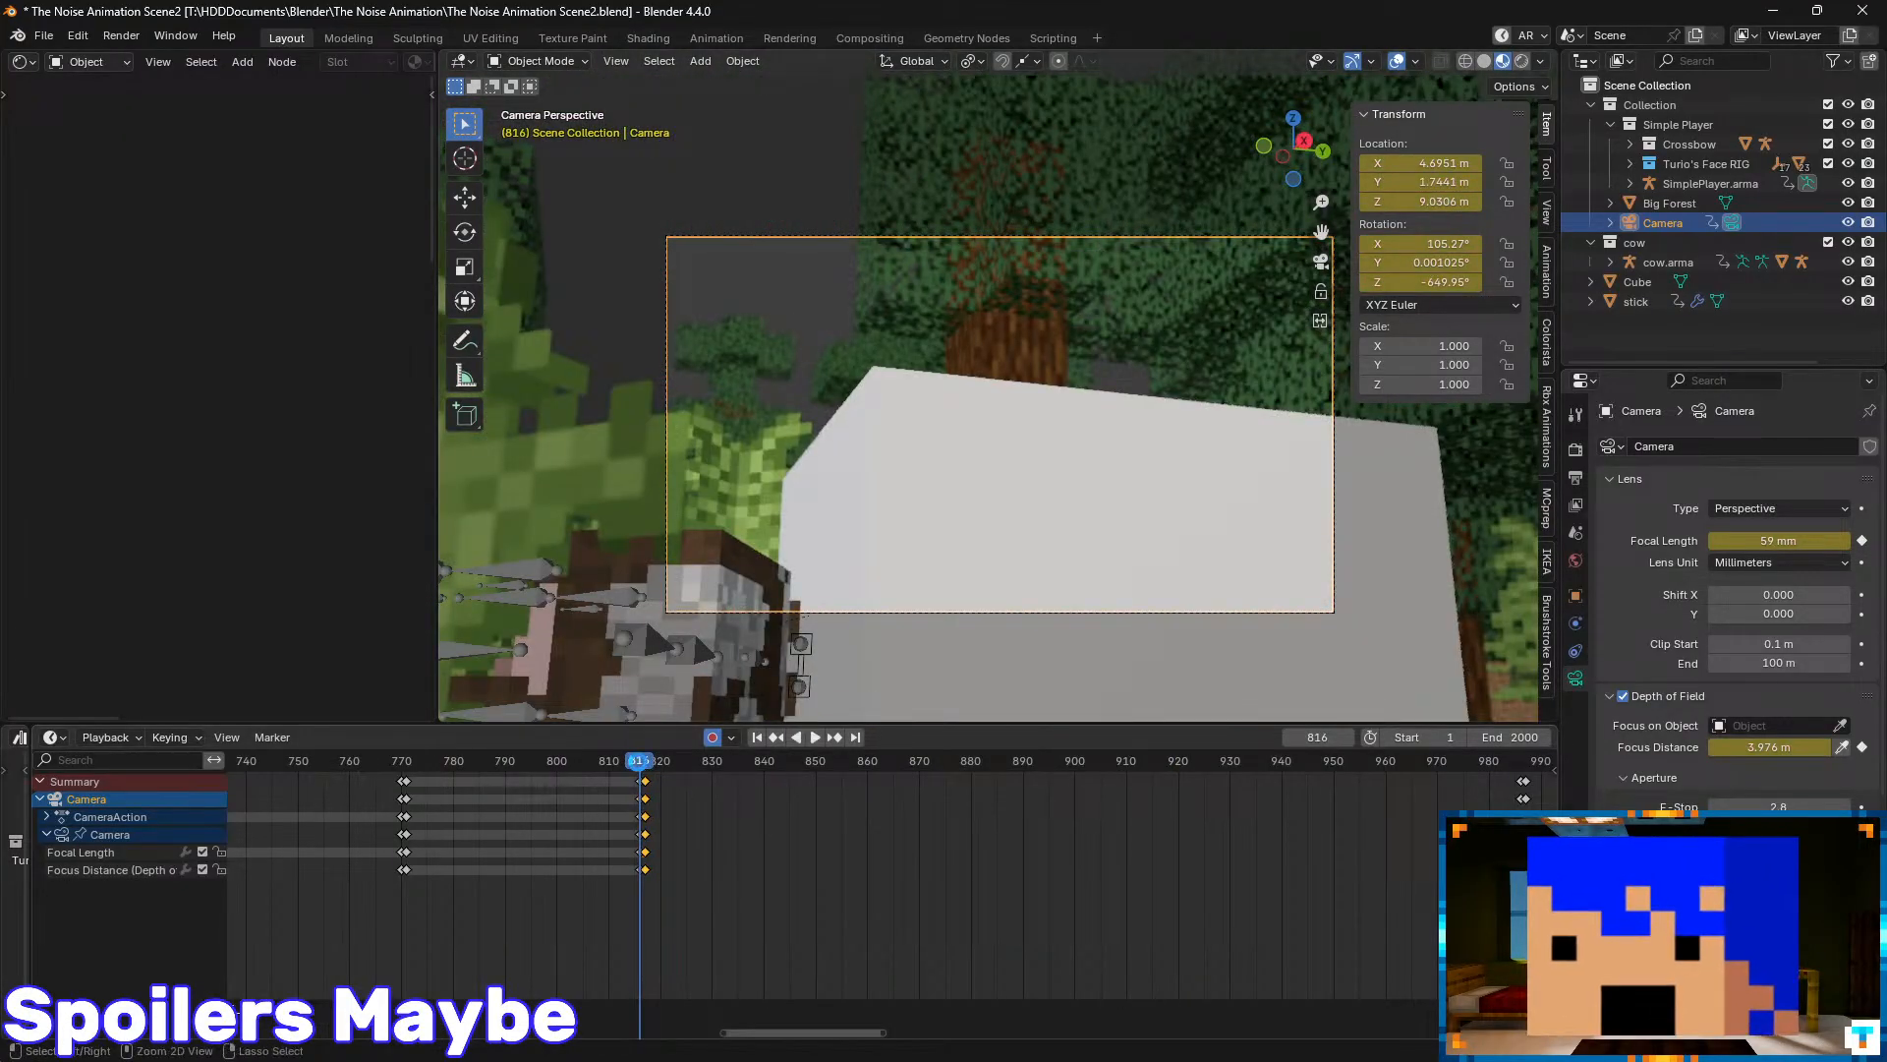
key("ctrl+s")
key("space")
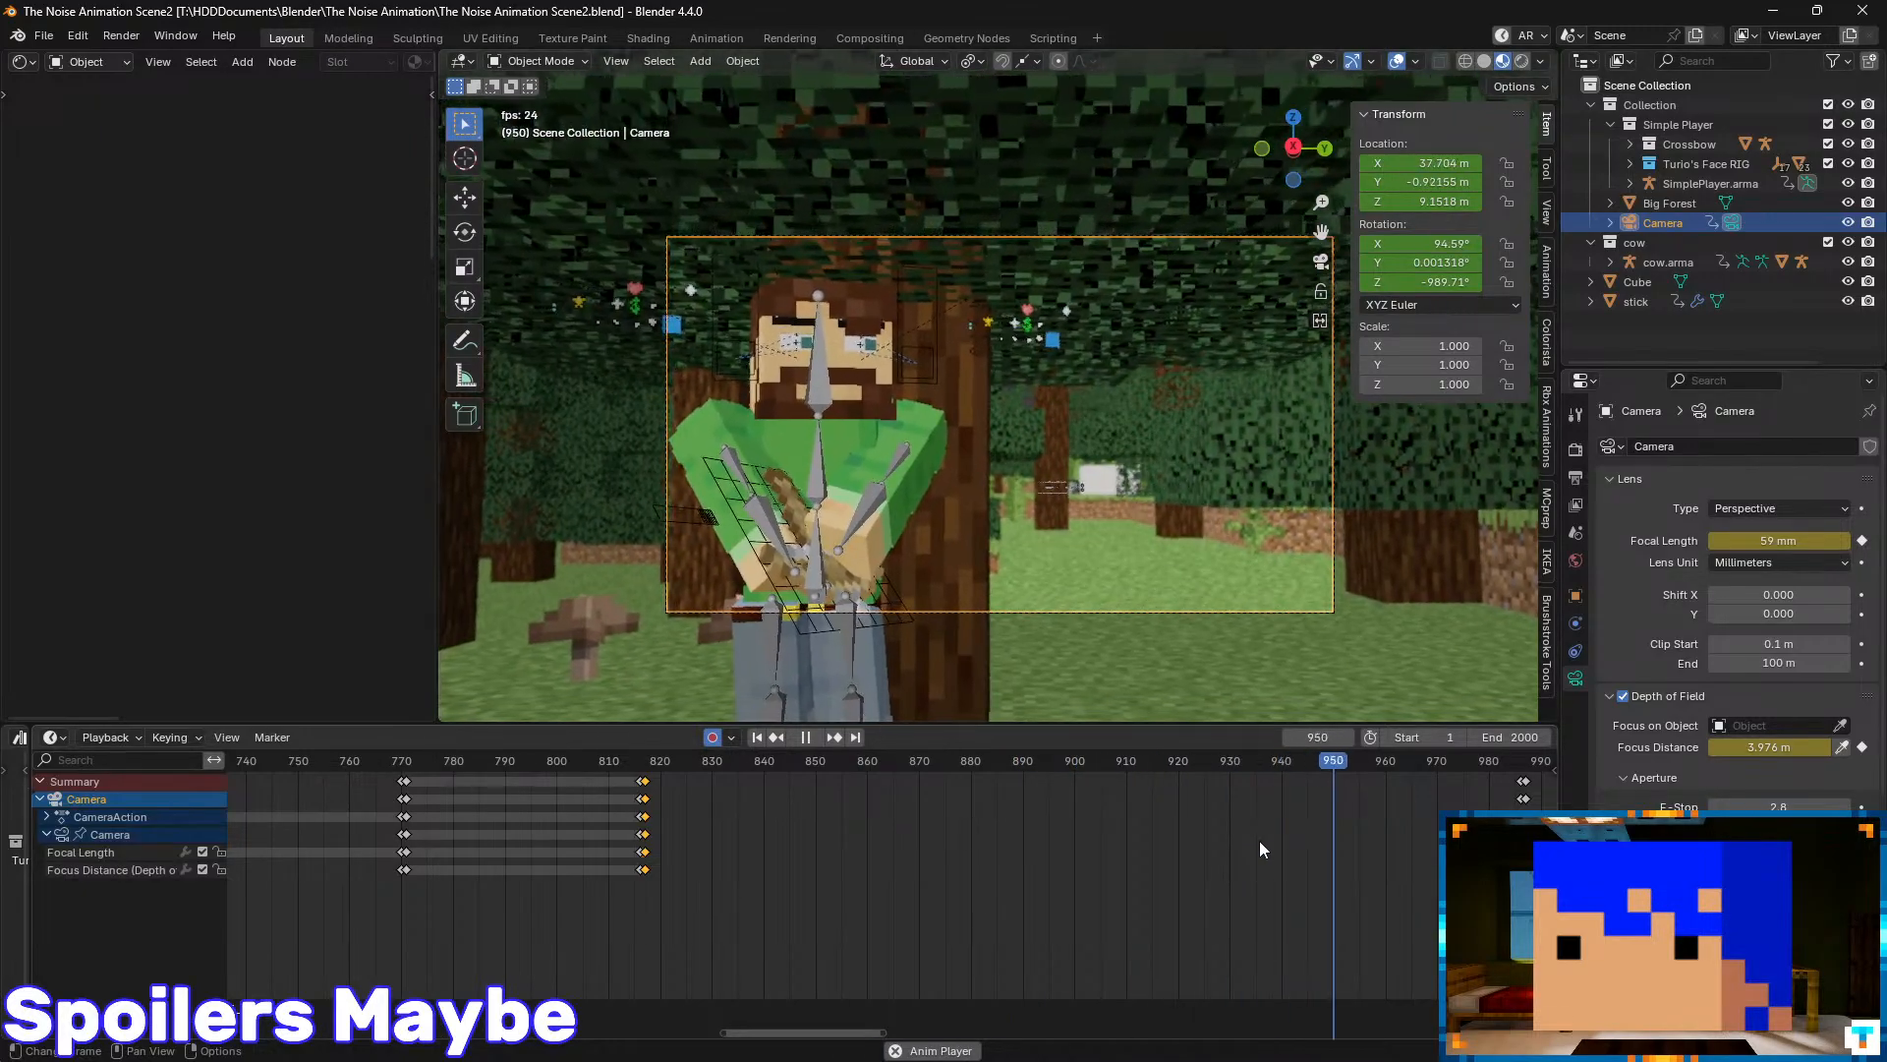
key("space")
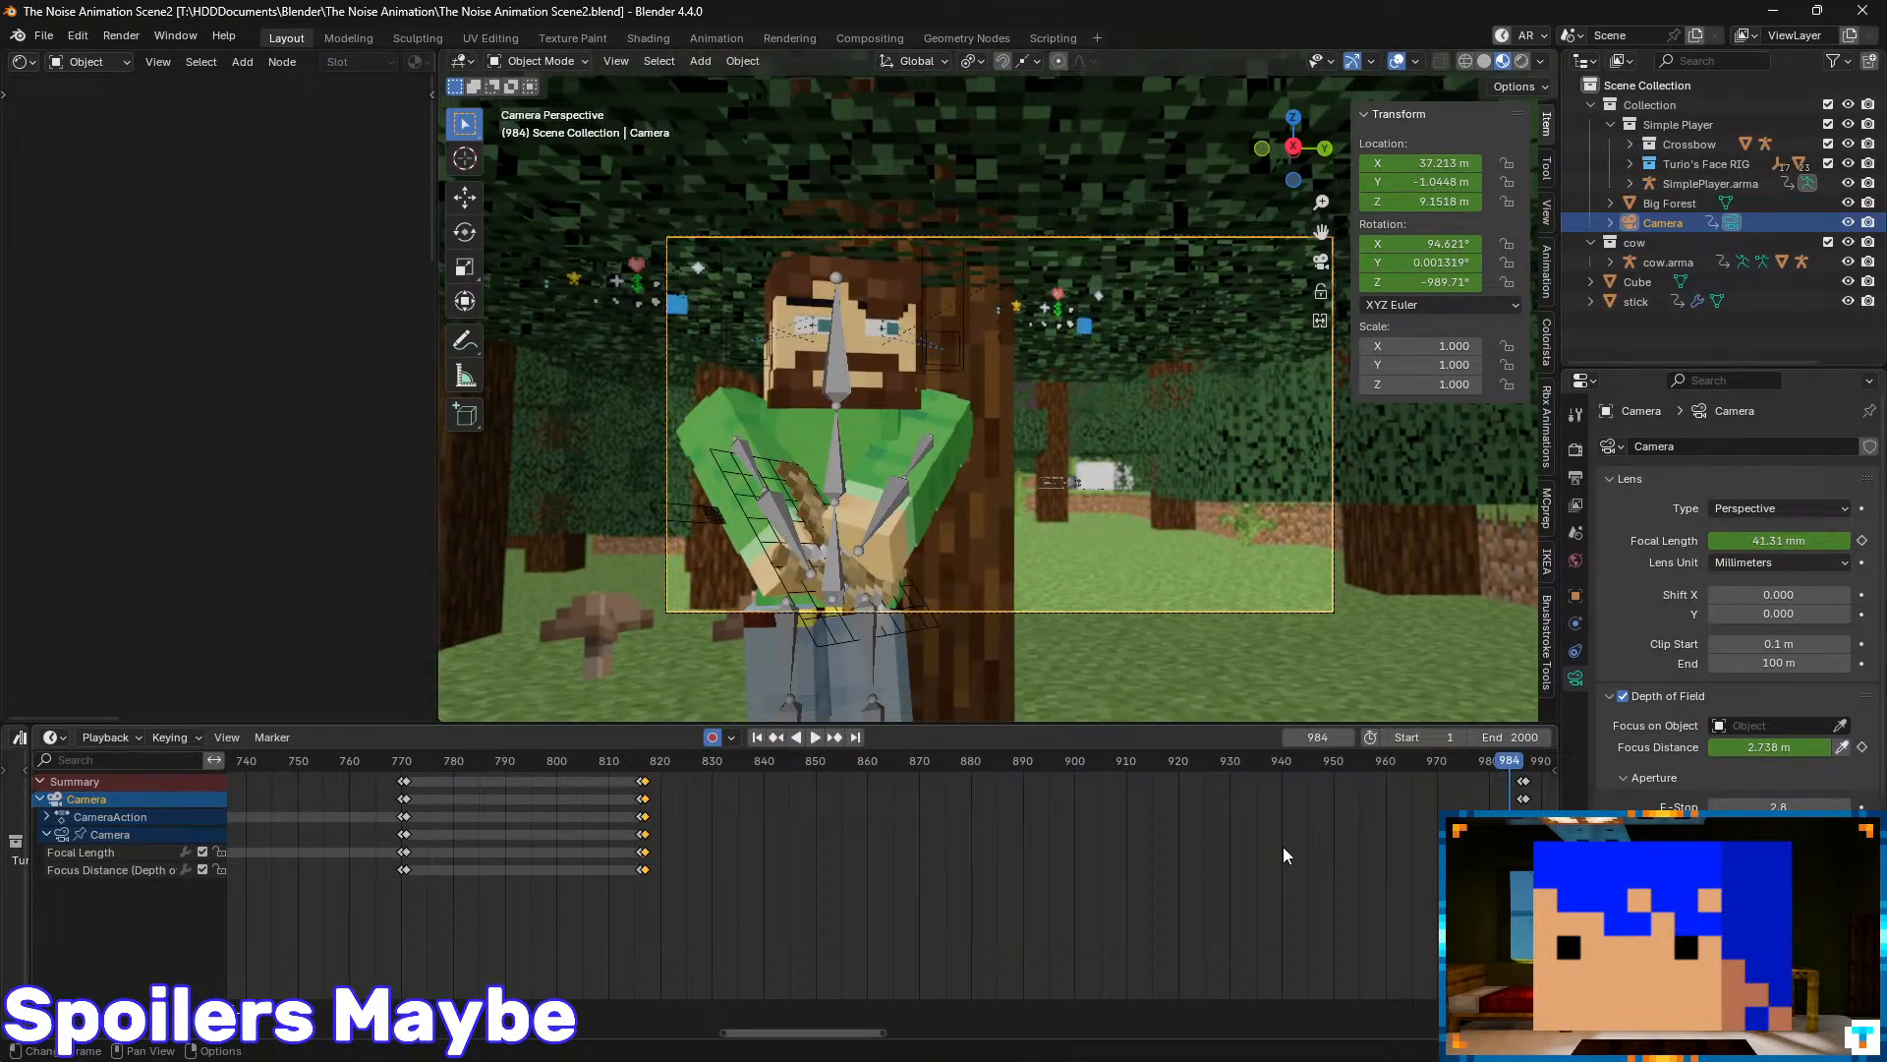
- Set the camera's focal length to 25.1 mm at frame 986 and walk the camera closer to reframe the character
key("Up")
left_click_drag(1769, 540, 1695, 541)
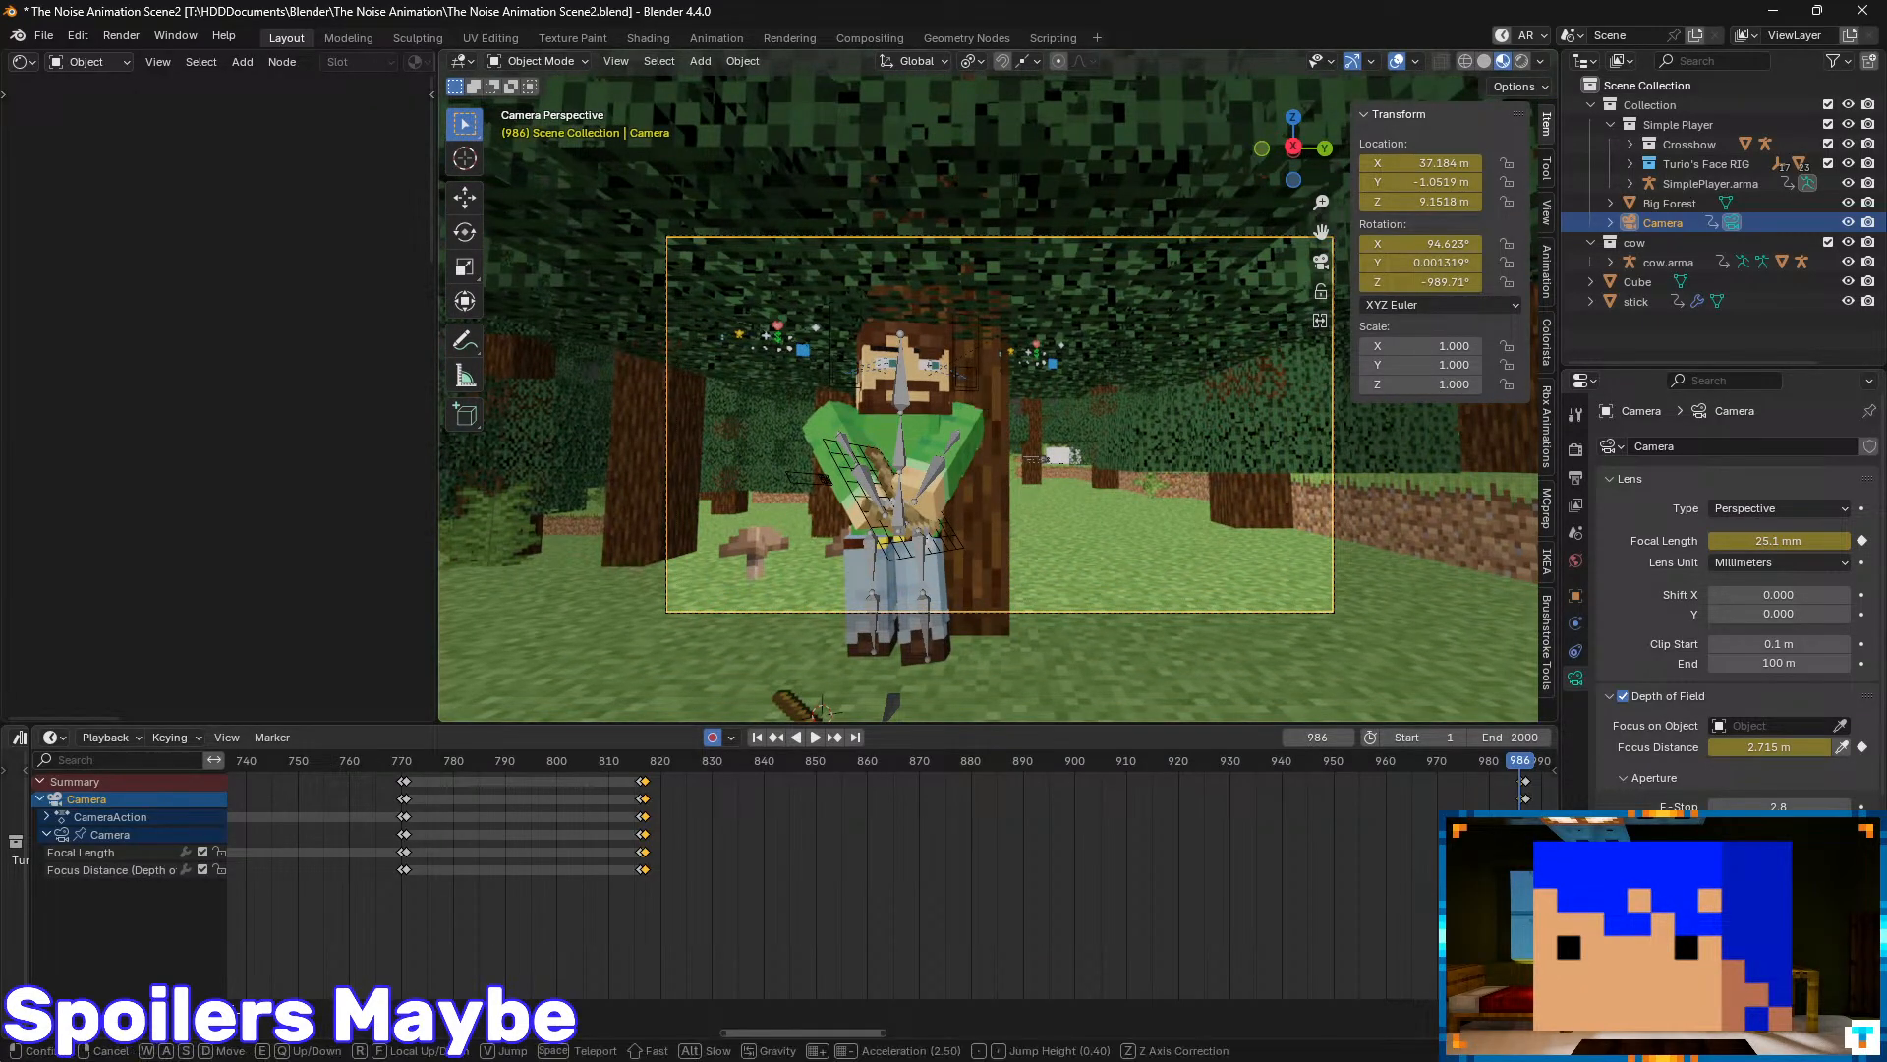
key("w")
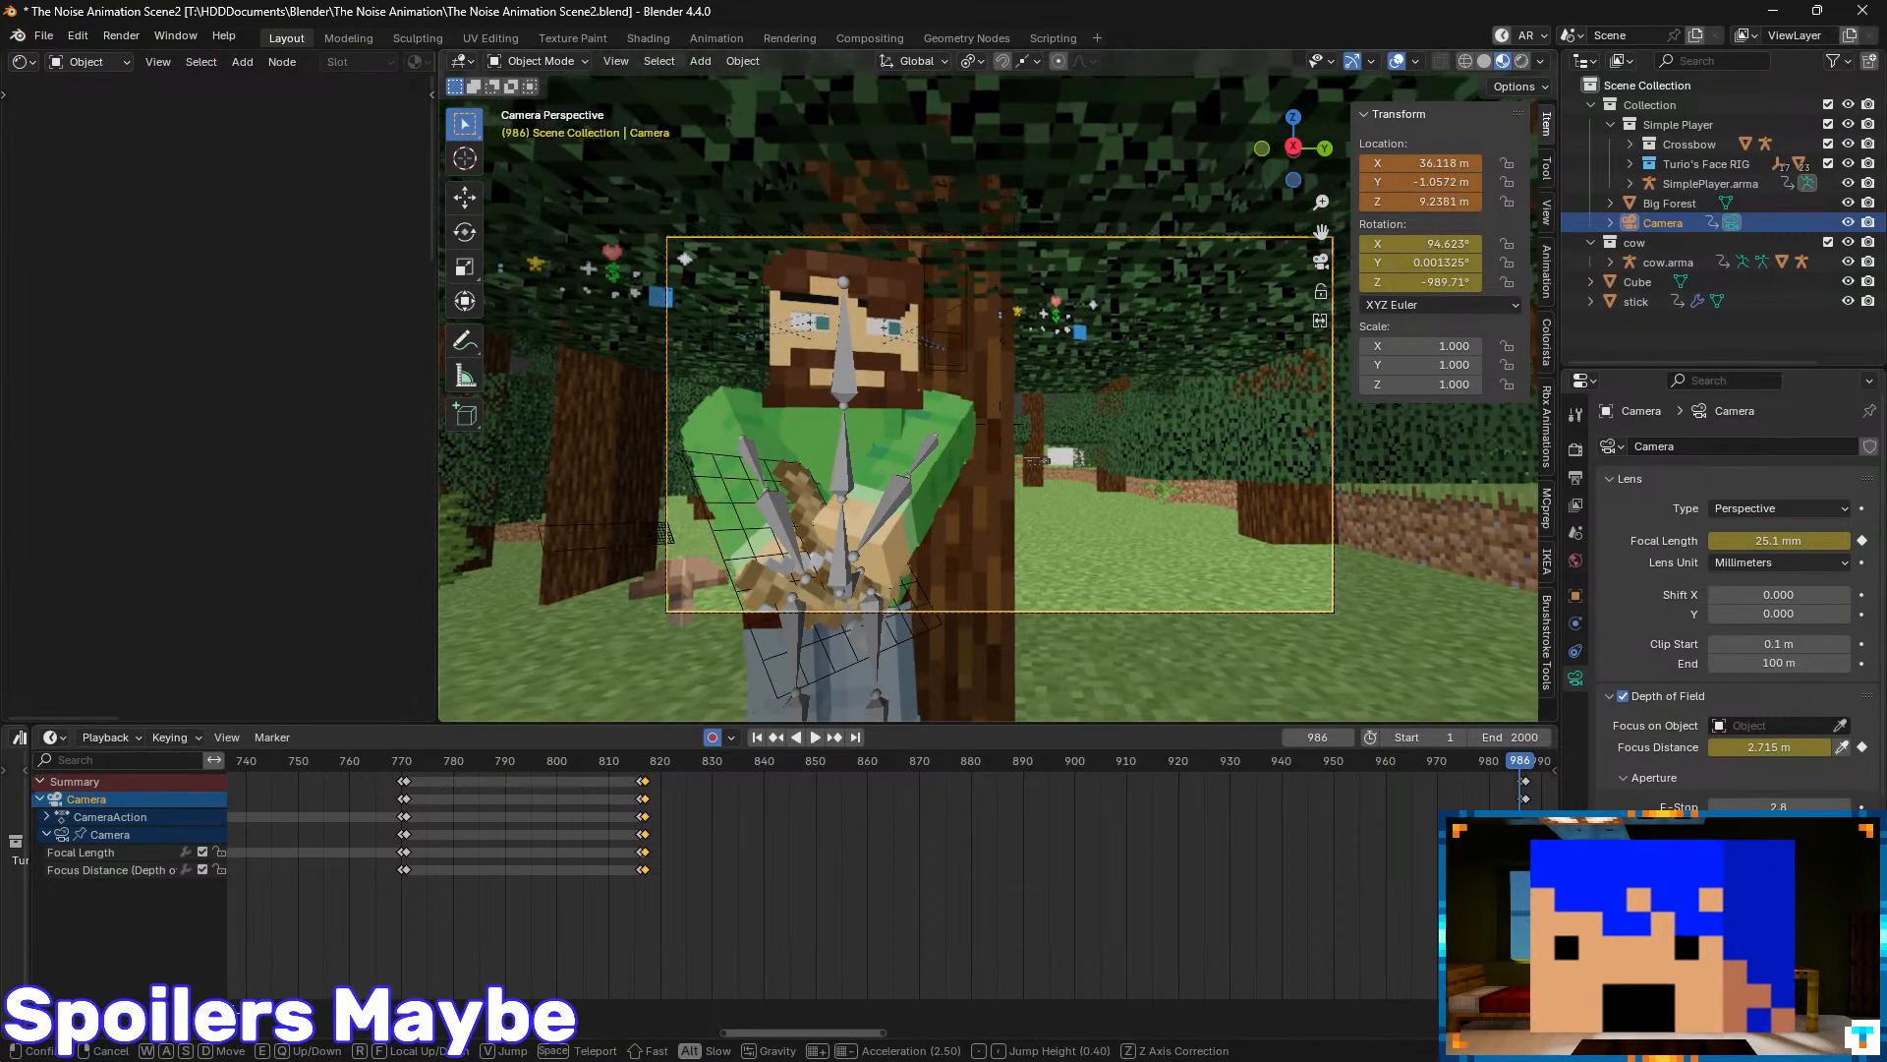
left_click(983, 404)
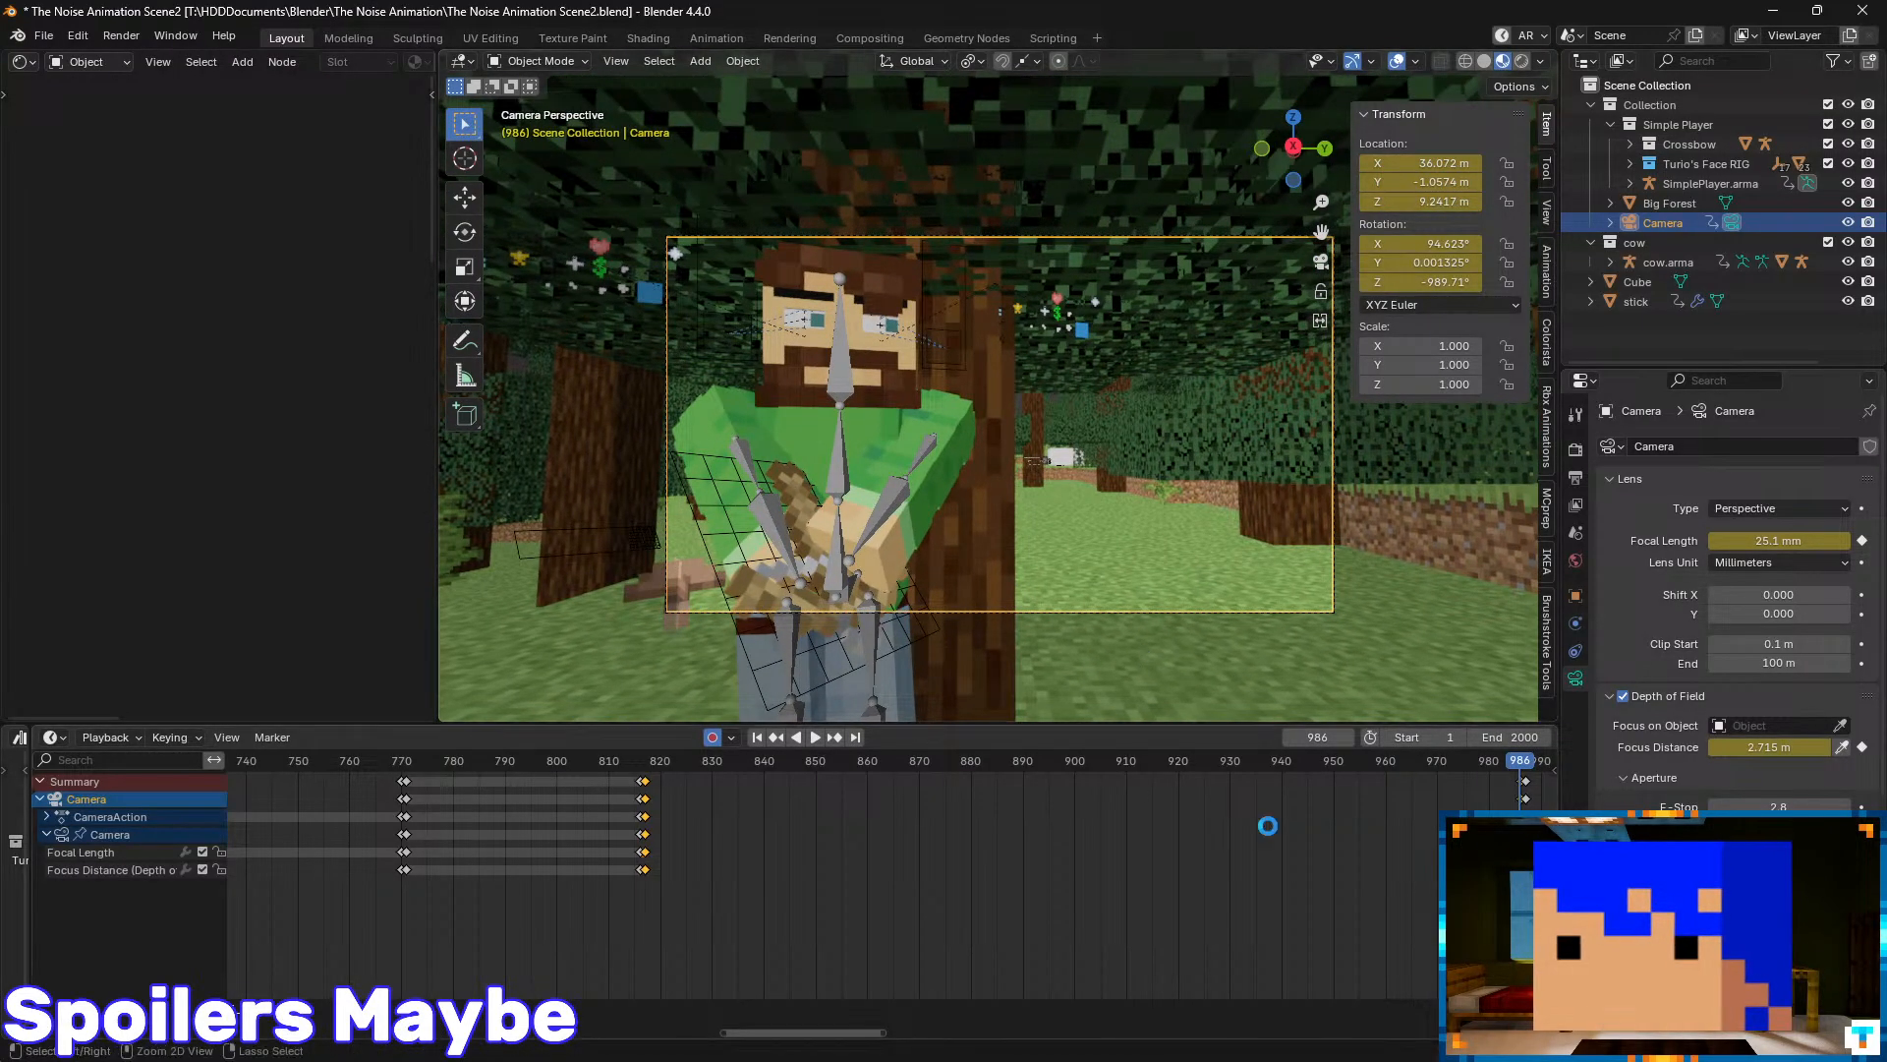
- Play back the revised dolly zoom from frame 817 through its end
key("Down")
key("space")
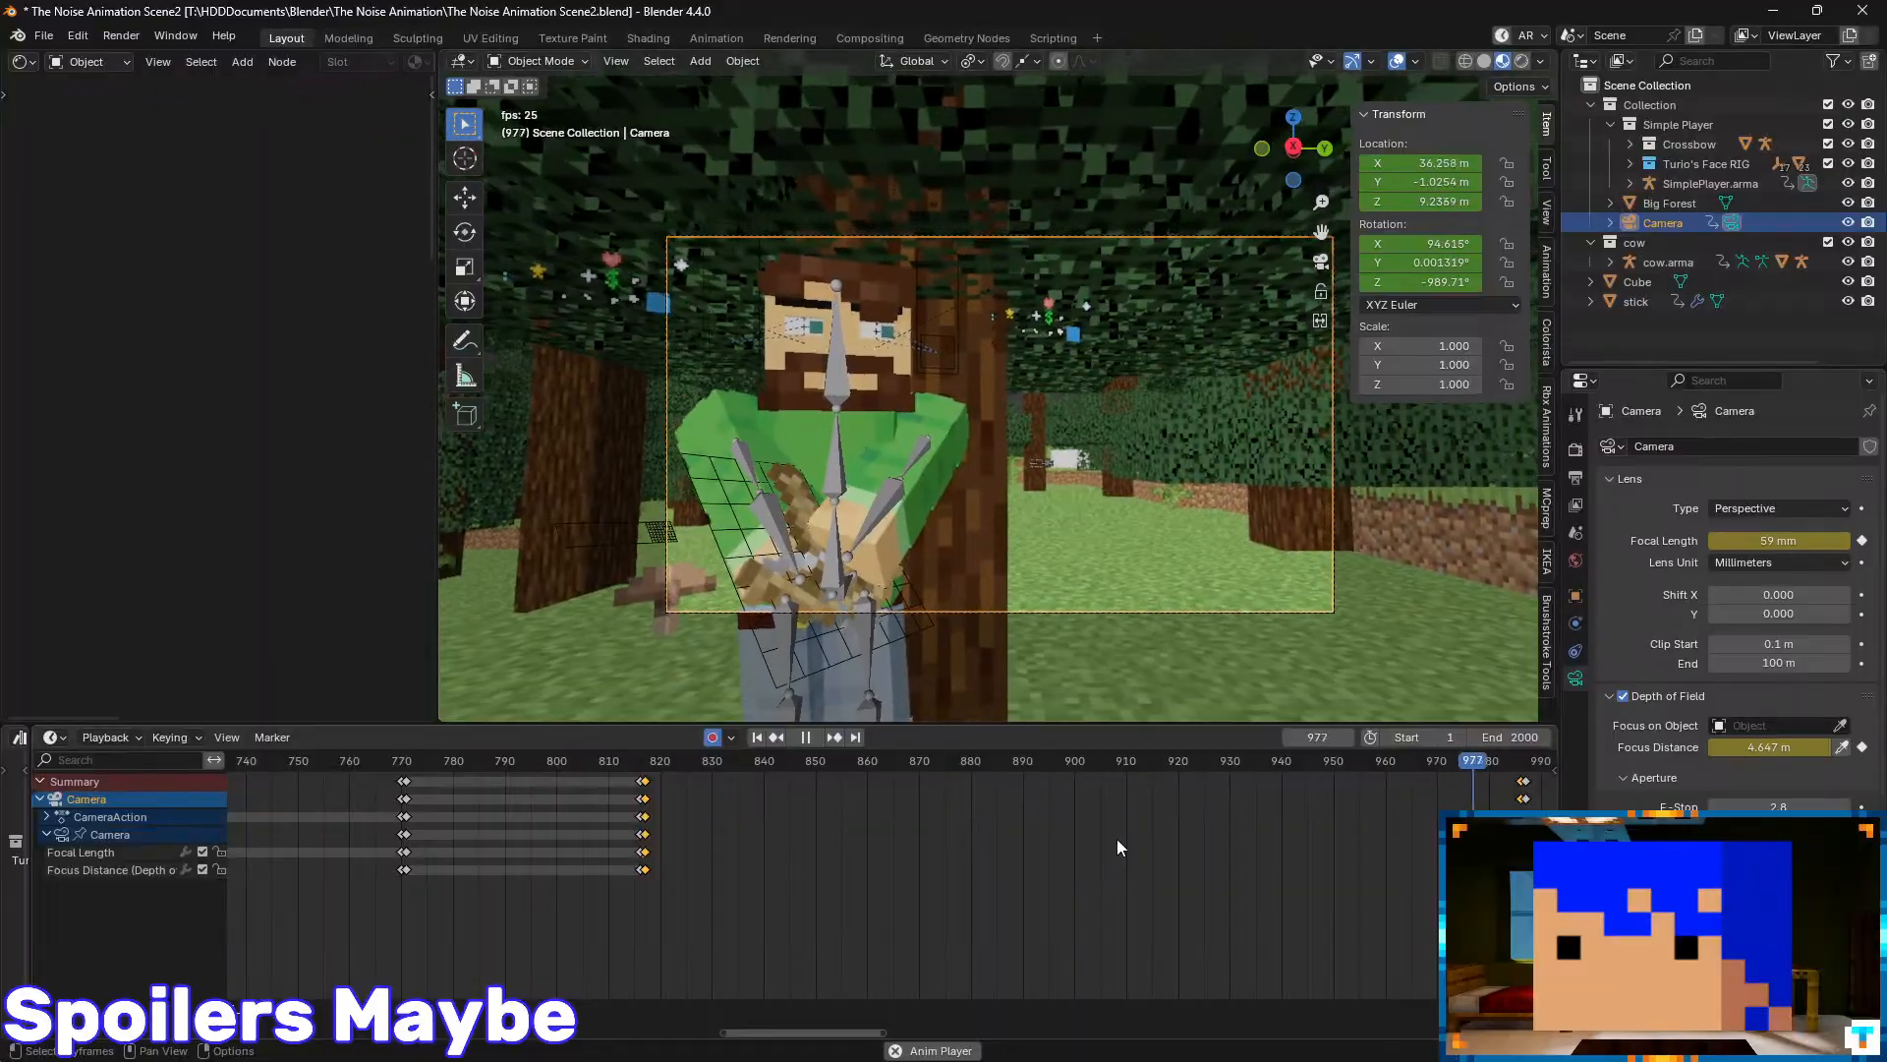
key("space")
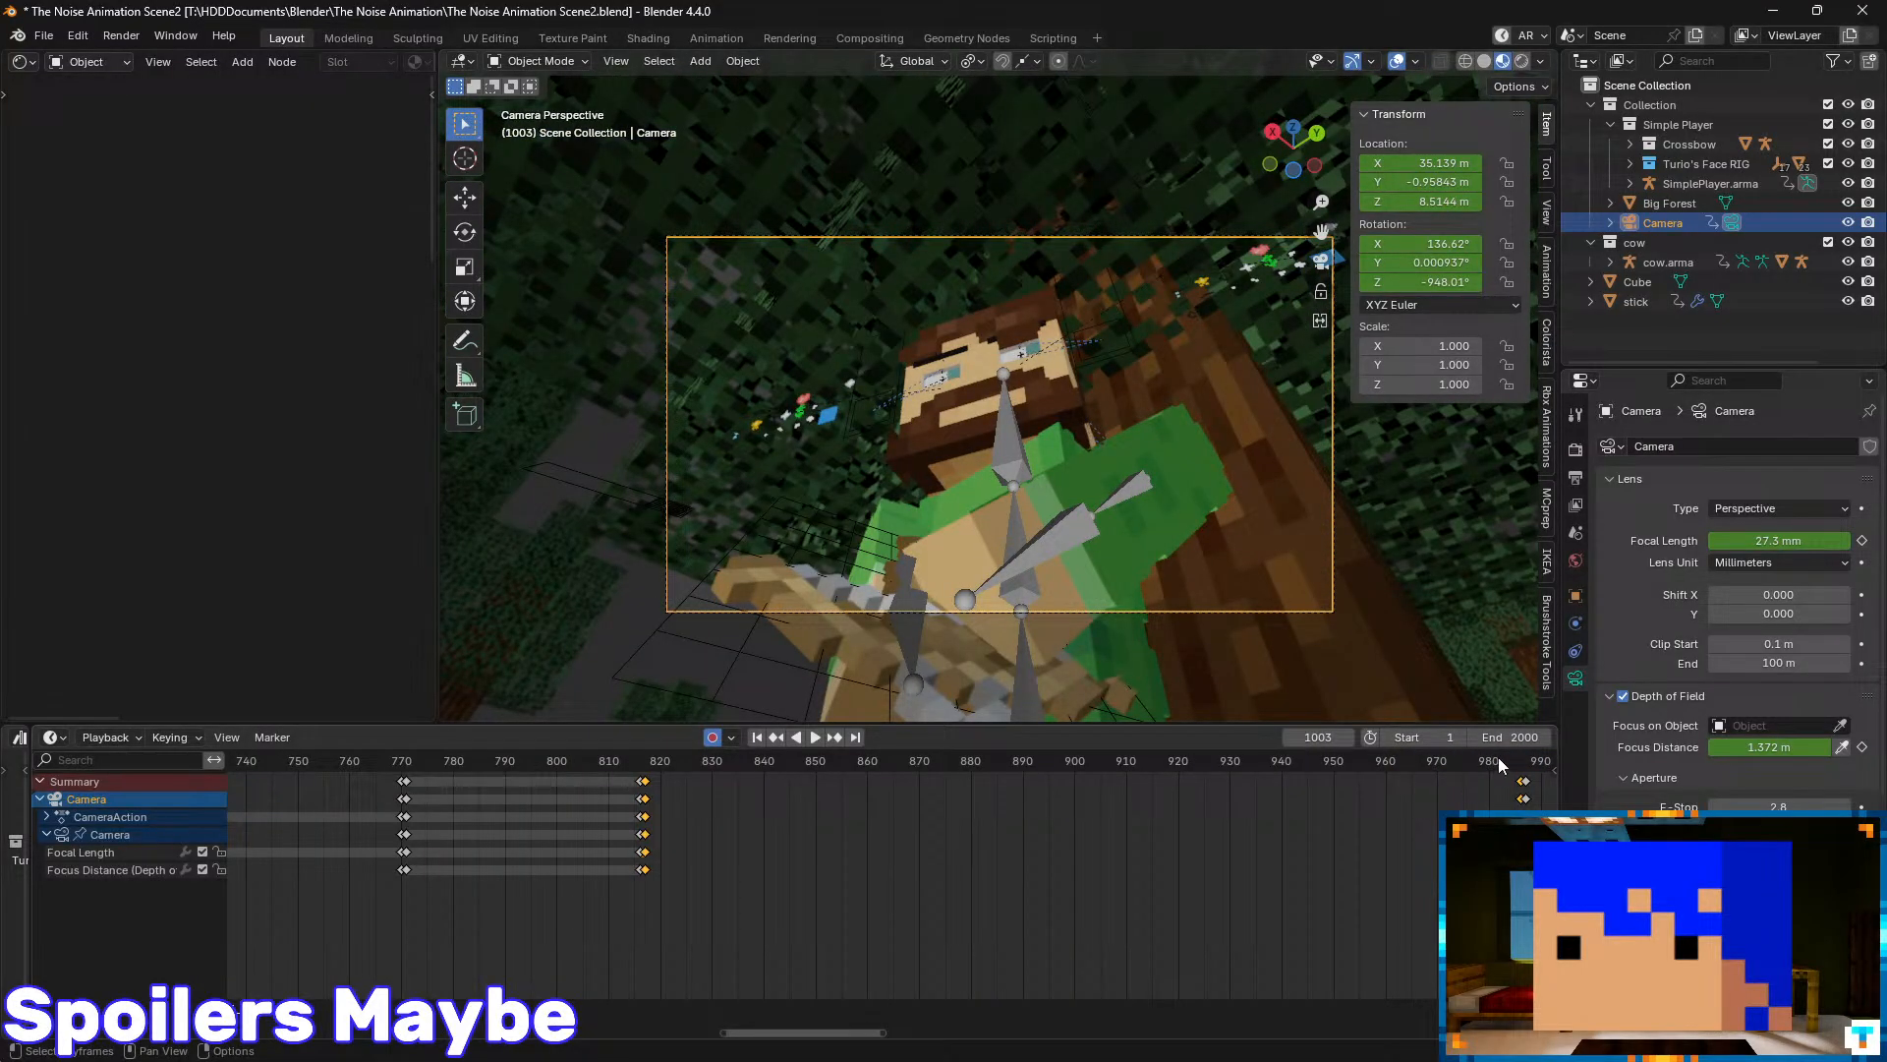
- Select the Head bone of the character rig in Pose Mode, save the file, and play back the character's existing motion
left_click_drag(1498, 757, 1301, 826)
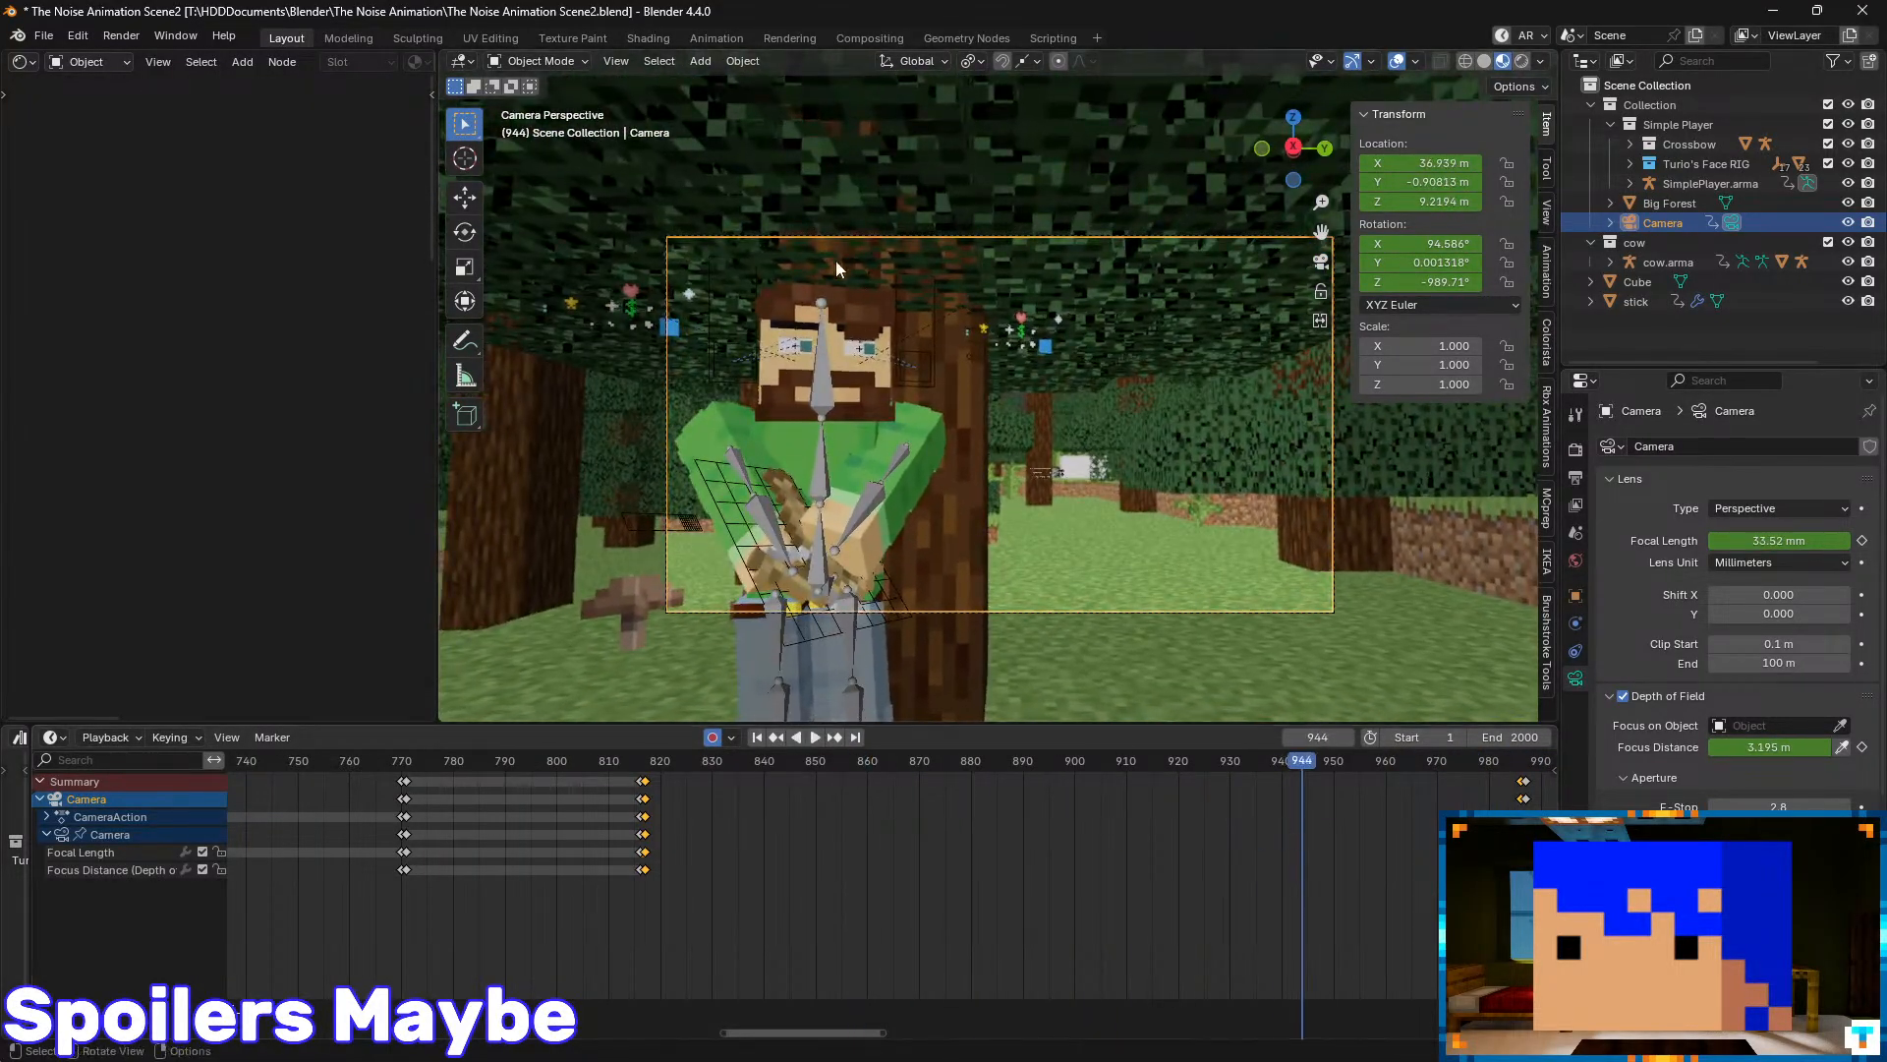
left_click(877, 462)
left_click(821, 392)
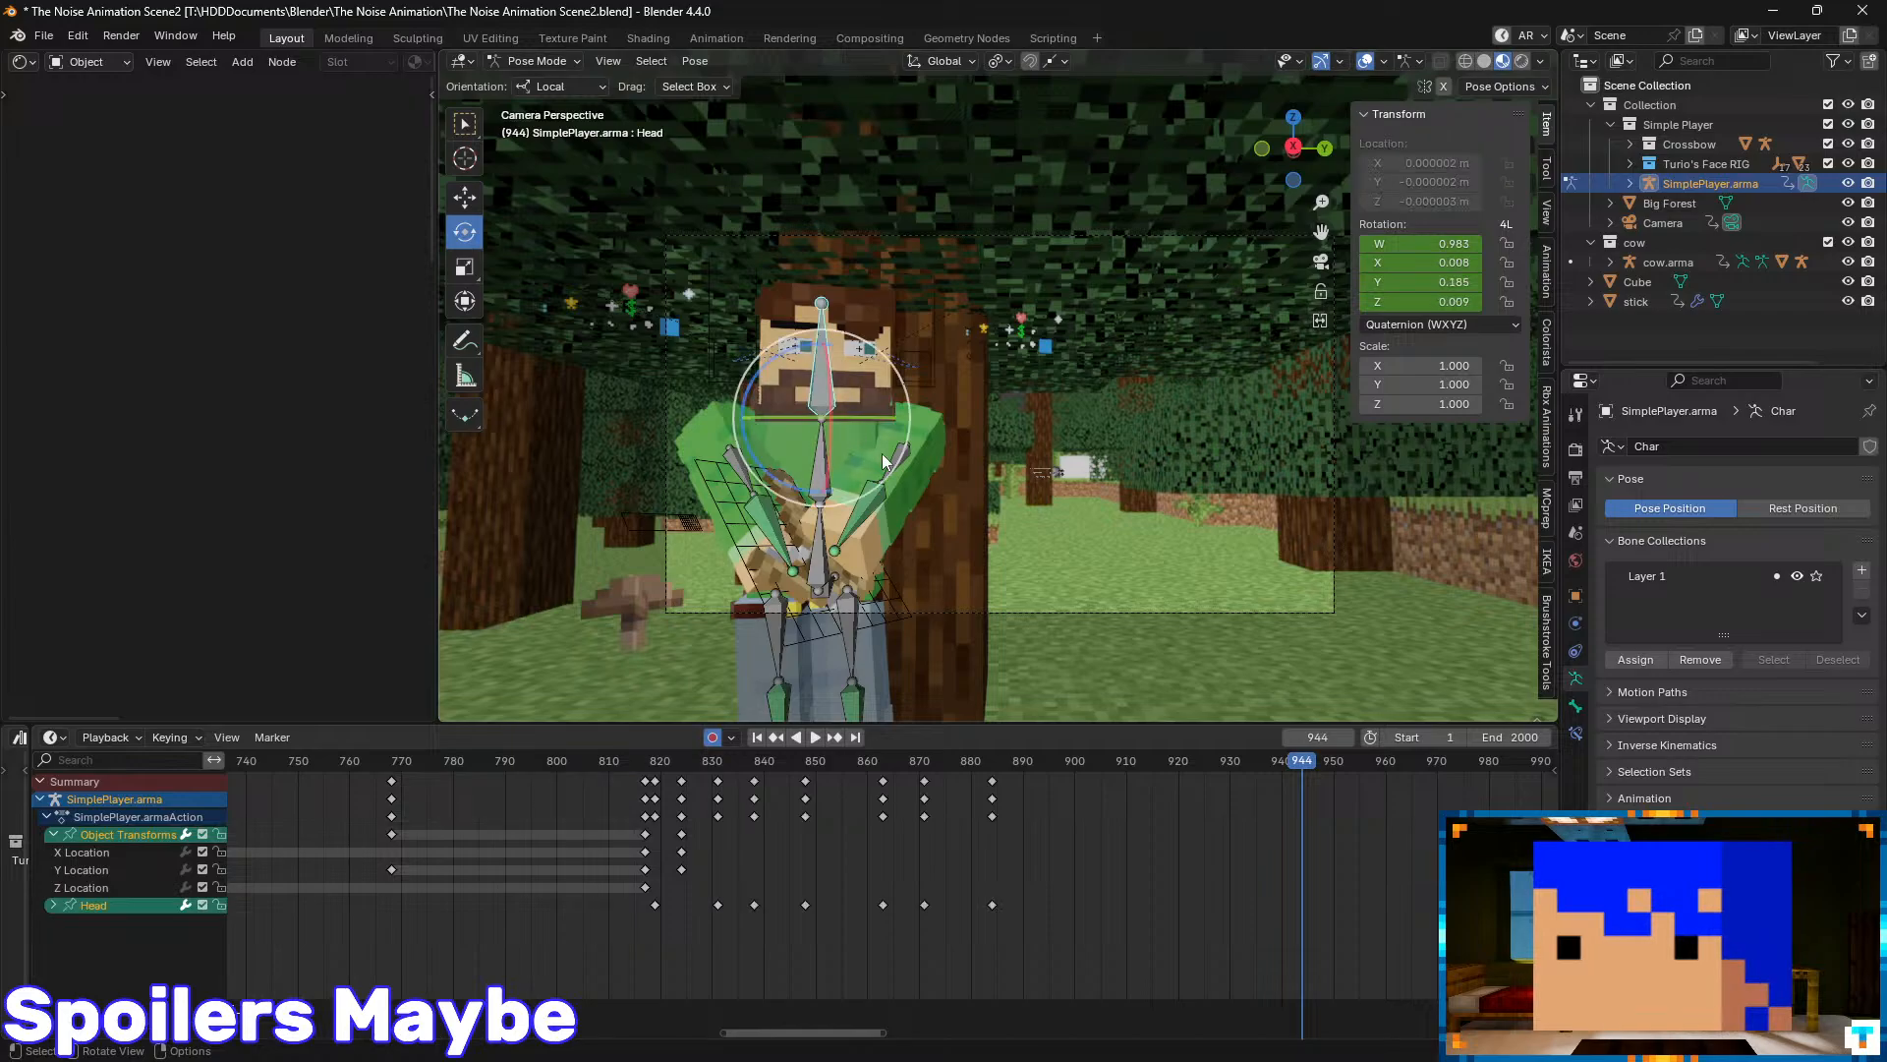
left_click_drag(1263, 777, 787, 778)
key("ctrl+s")
key("space")
key("space")
- Rotate the Body bone at frame 924 to a quaternion X of about 0.054 and play back the motion
left_click(771, 563)
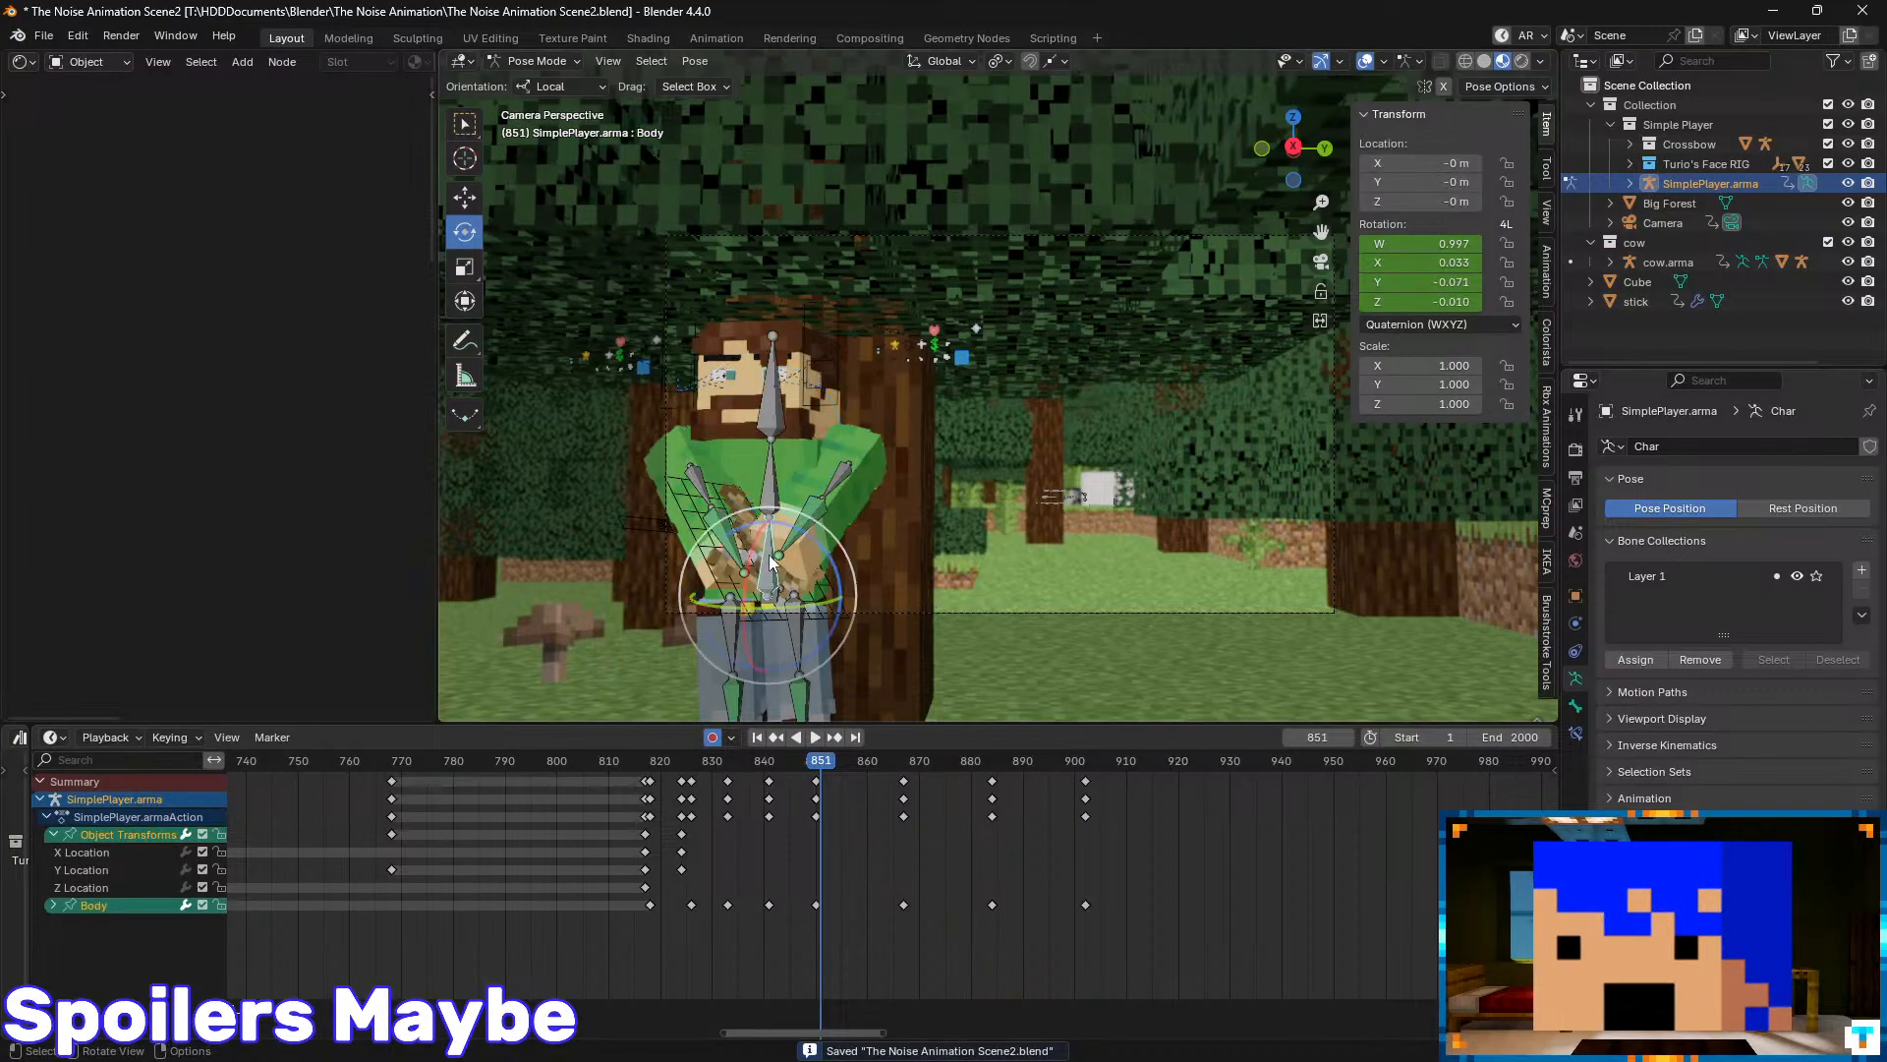
key("space")
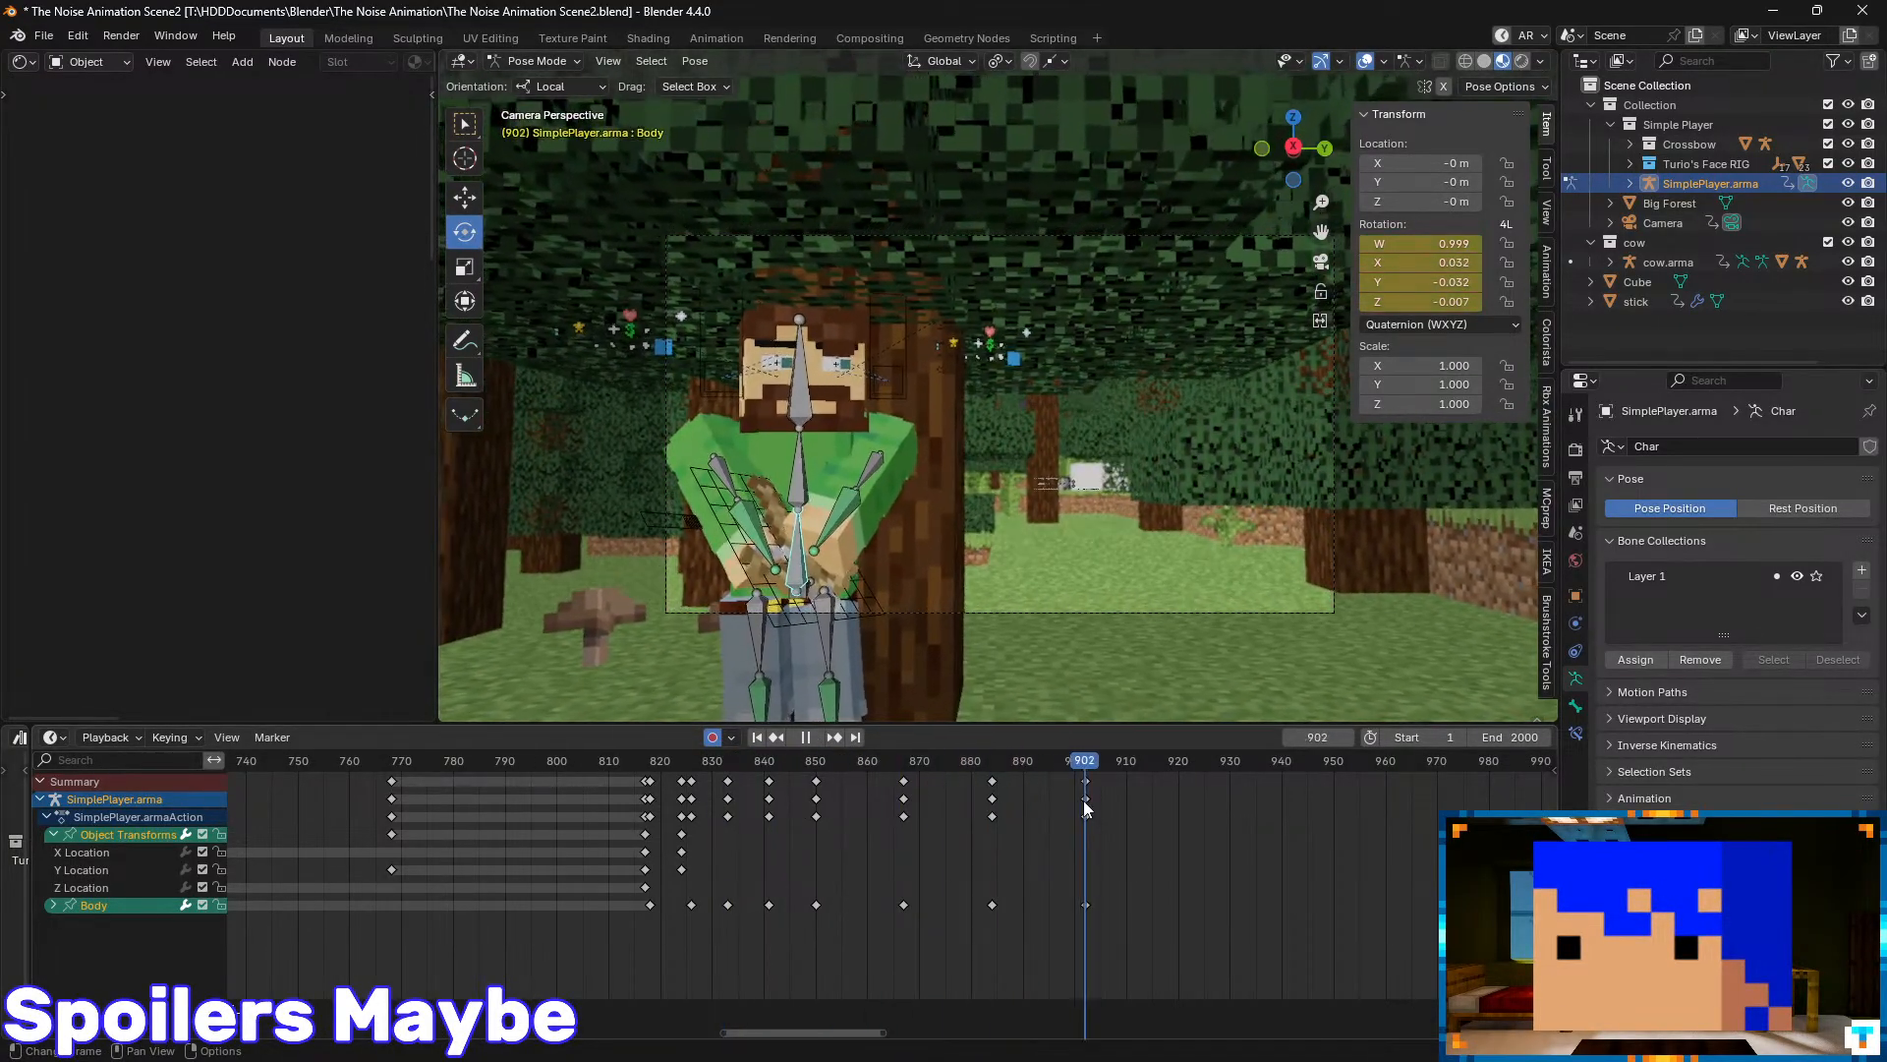
key("space")
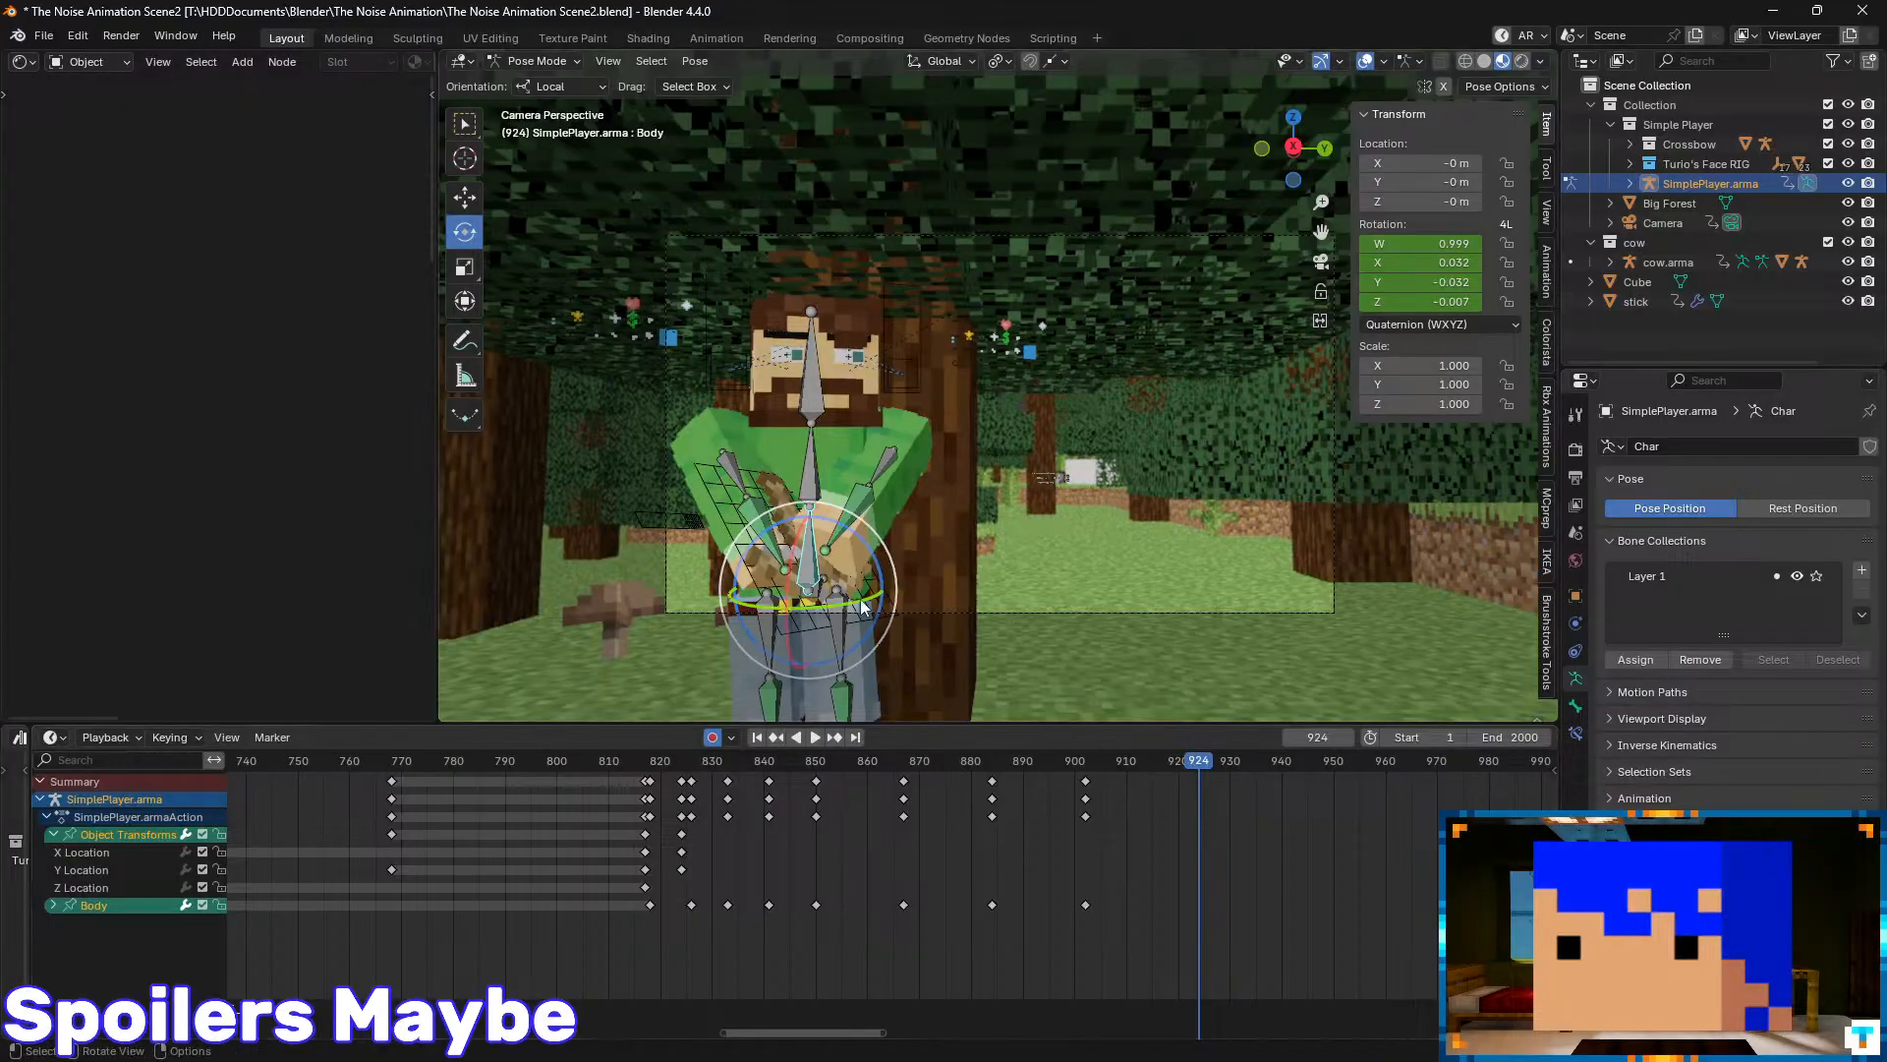
left_click_drag(797, 565, 776, 597)
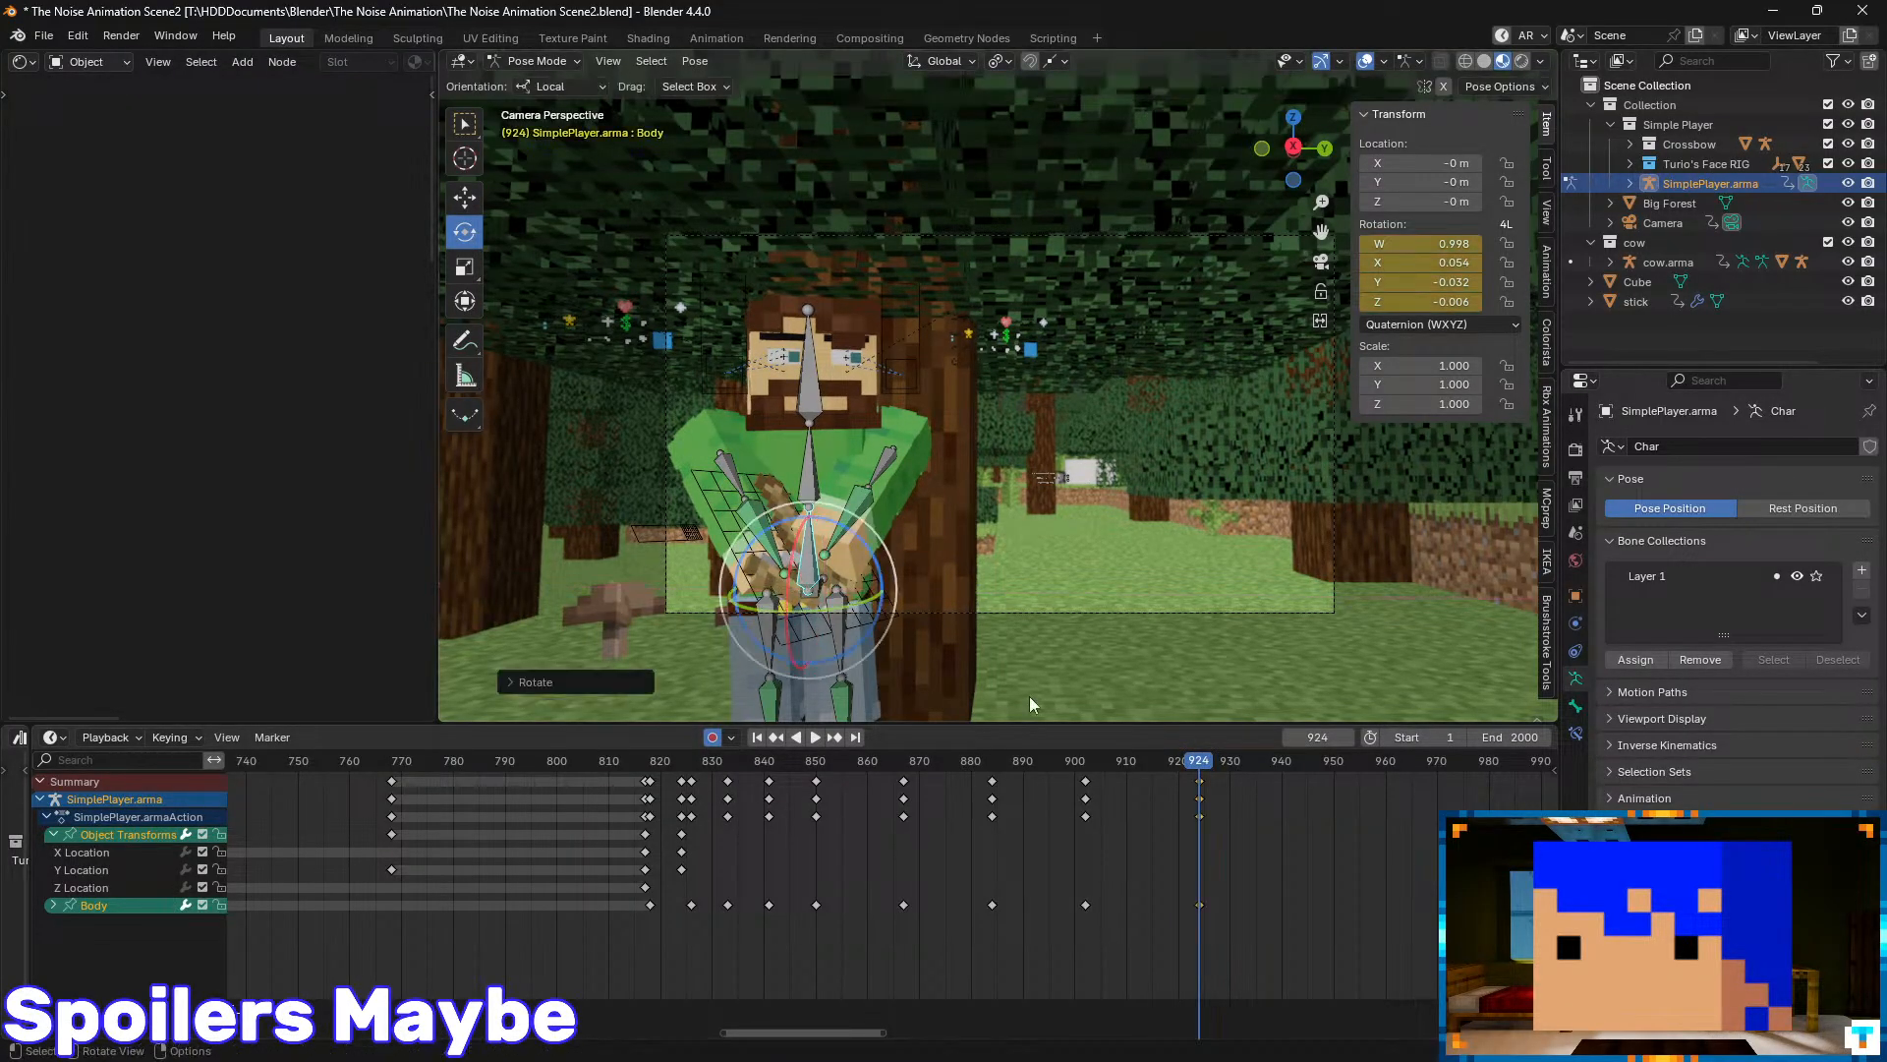
left_click_drag(1212, 758, 845, 793)
key("space")
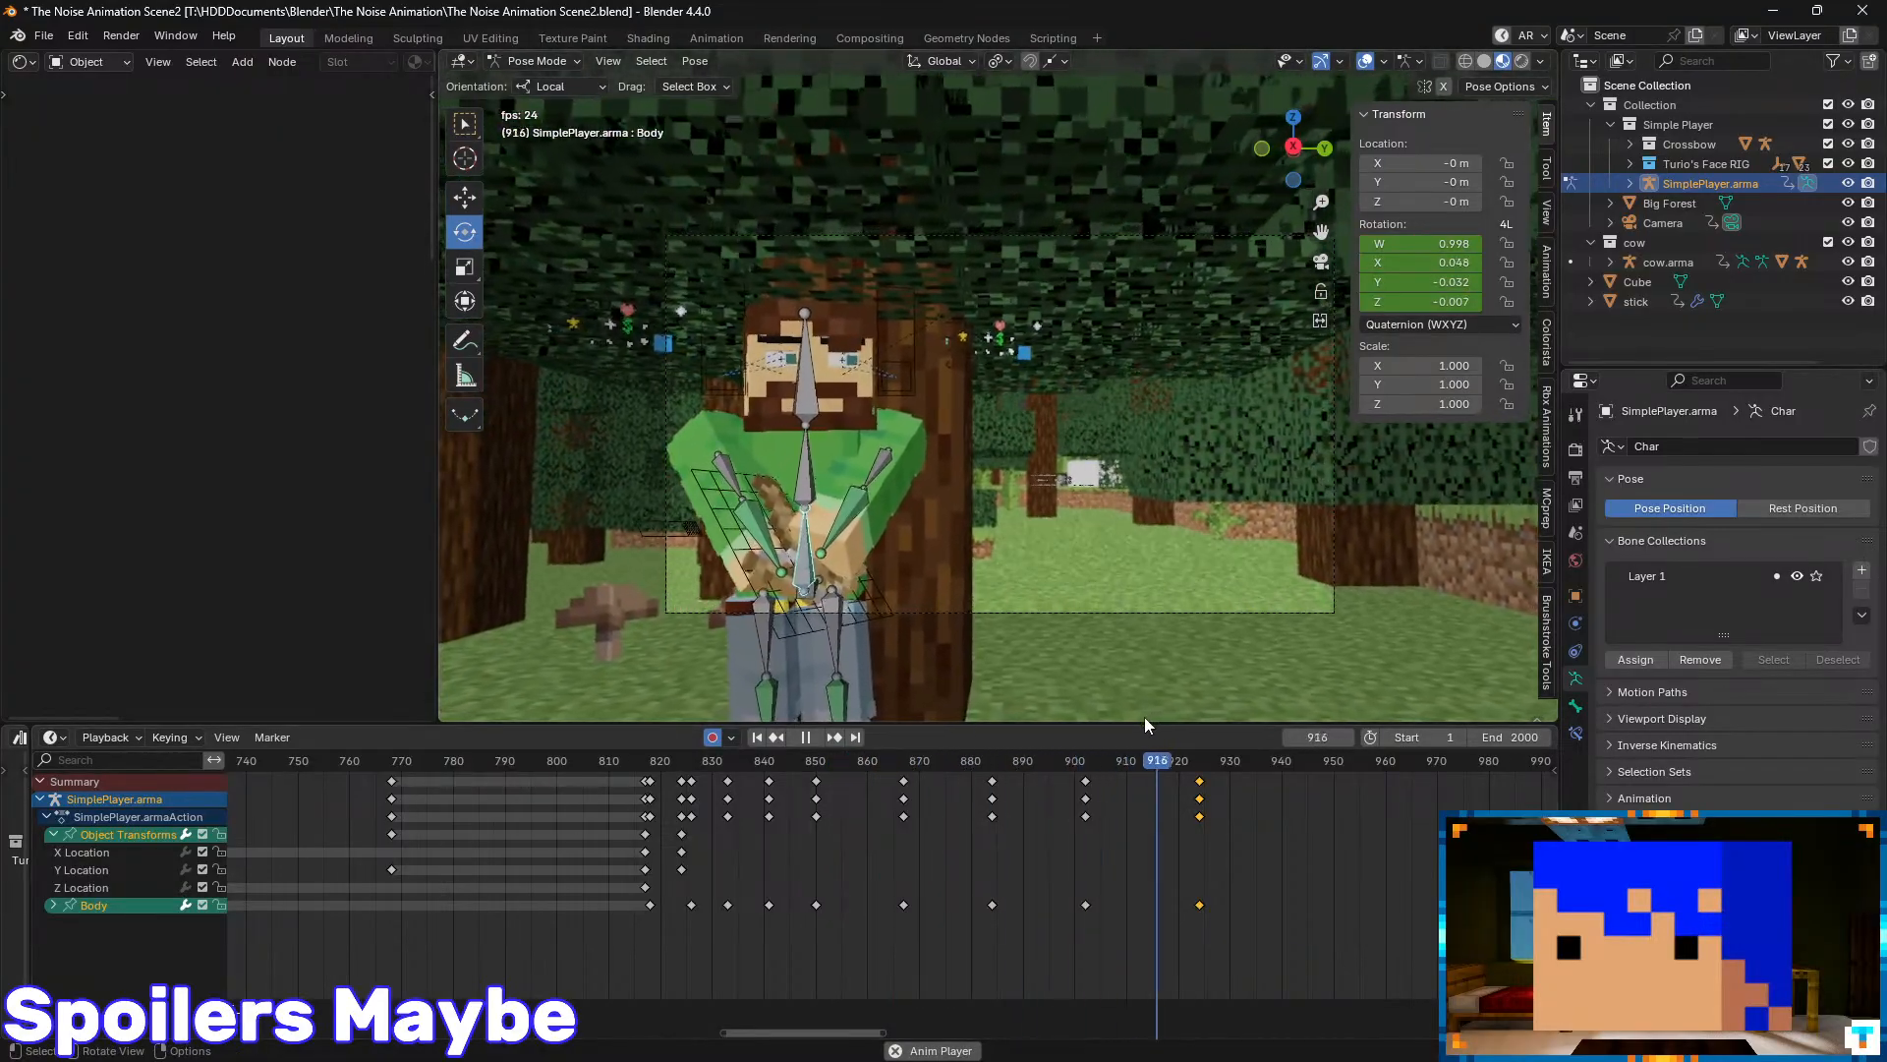
key("space")
- Rotate the Body bone back at frame 950 to a quaternion X of about 0.036 and review the motion
left_click_drag(1278, 781, 1333, 782)
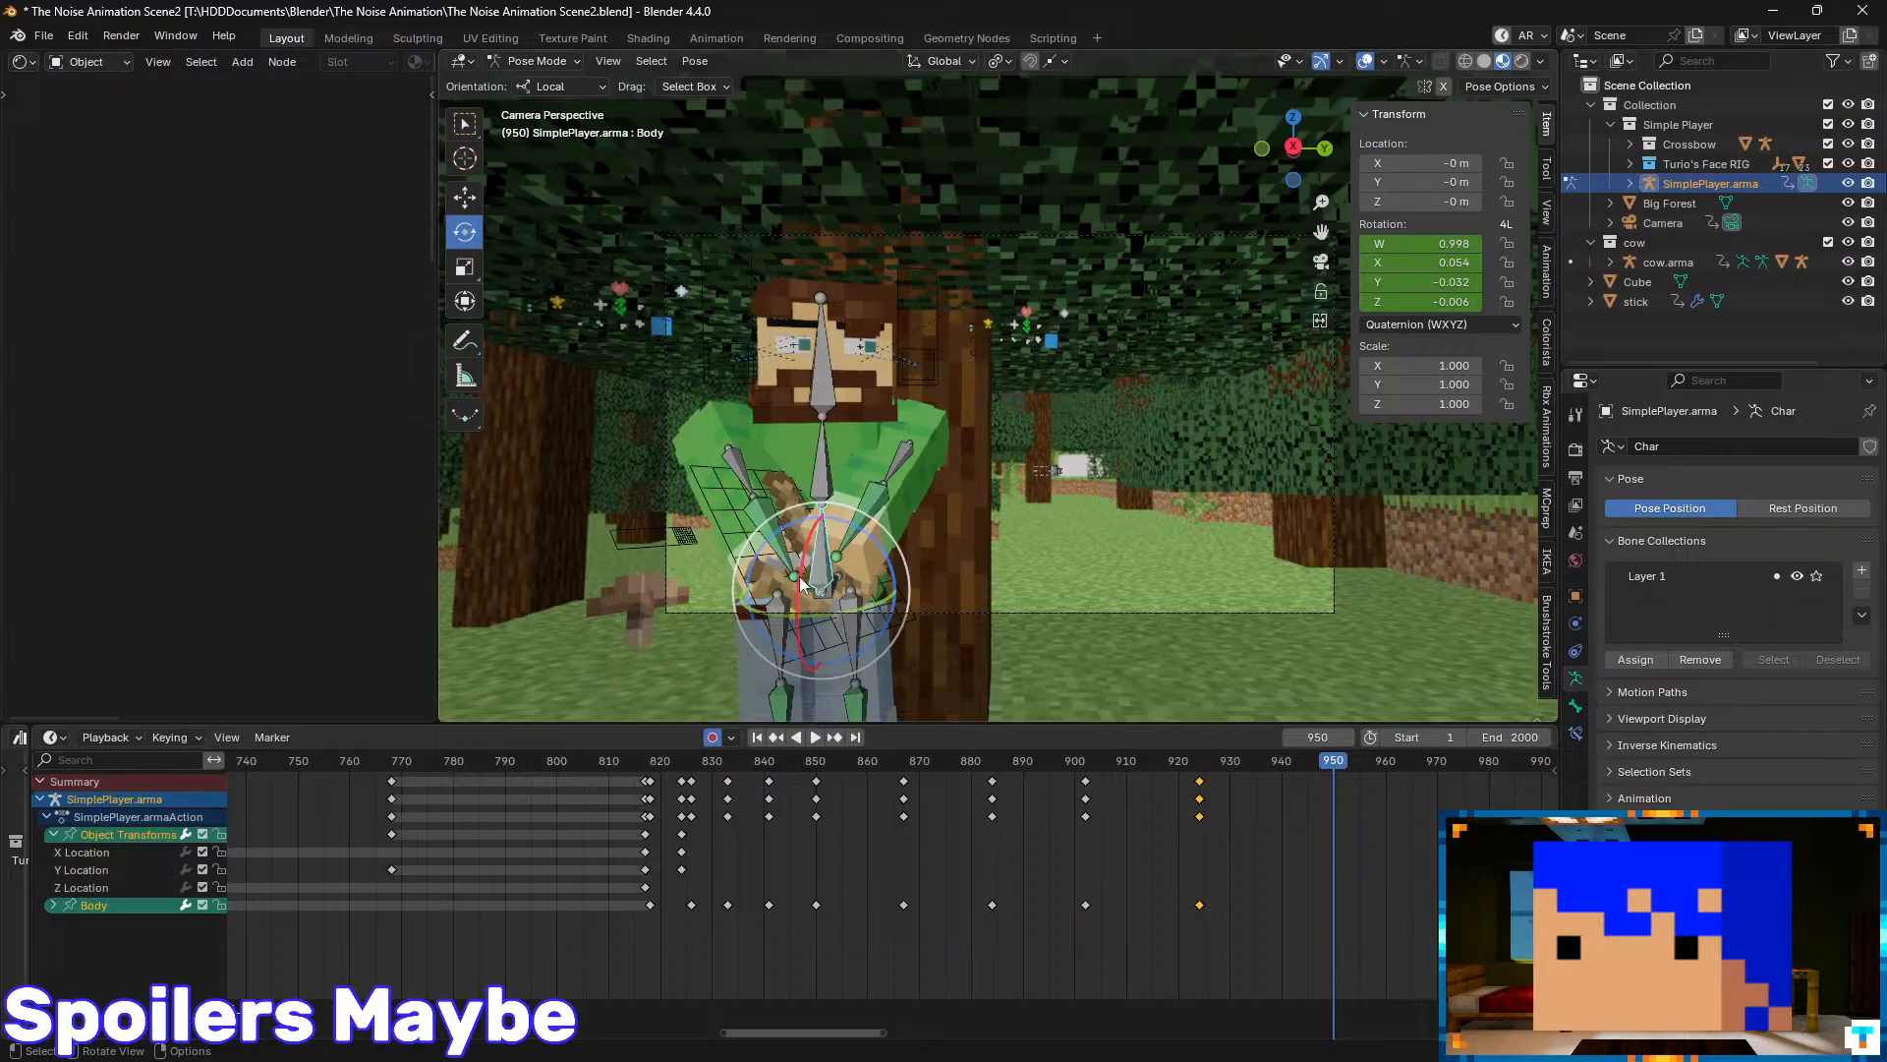
left_click_drag(801, 584, 802, 544)
left_click_drag(801, 583, 831, 513)
left_click_drag(1334, 767, 1044, 769)
key("space")
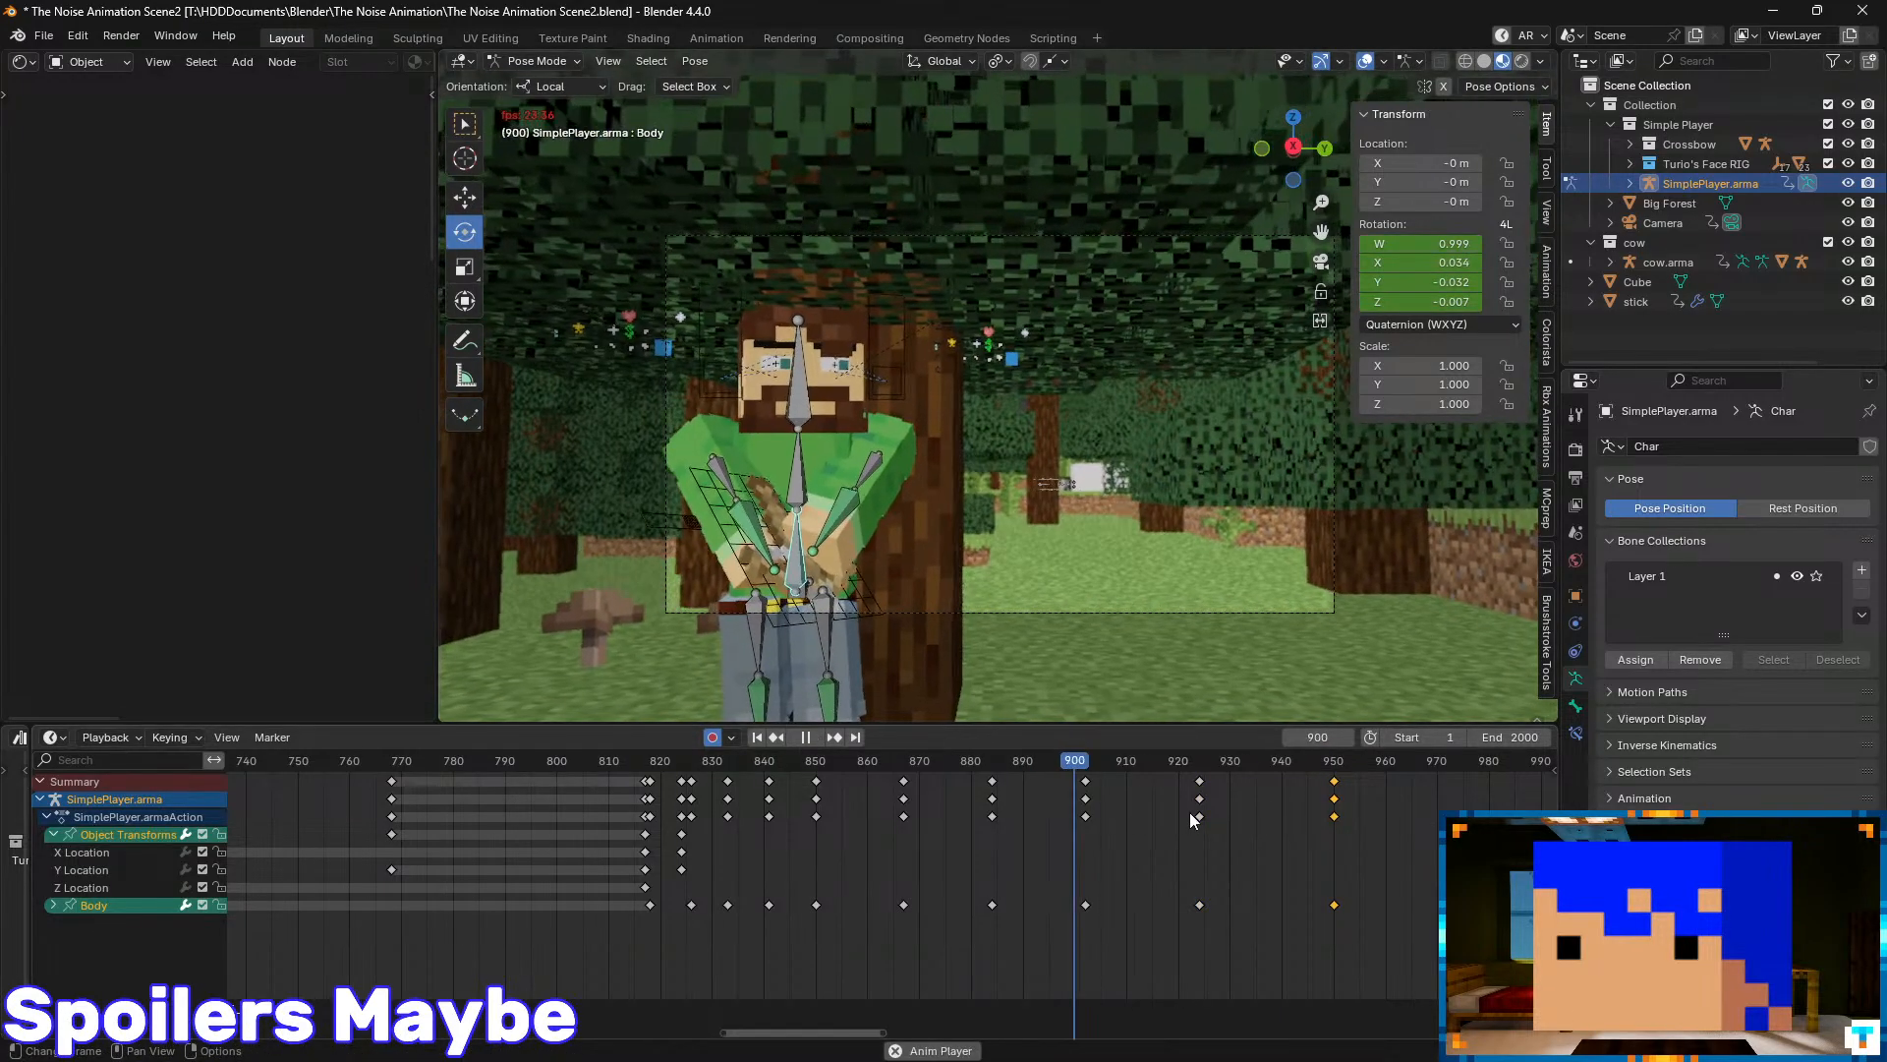
key("space")
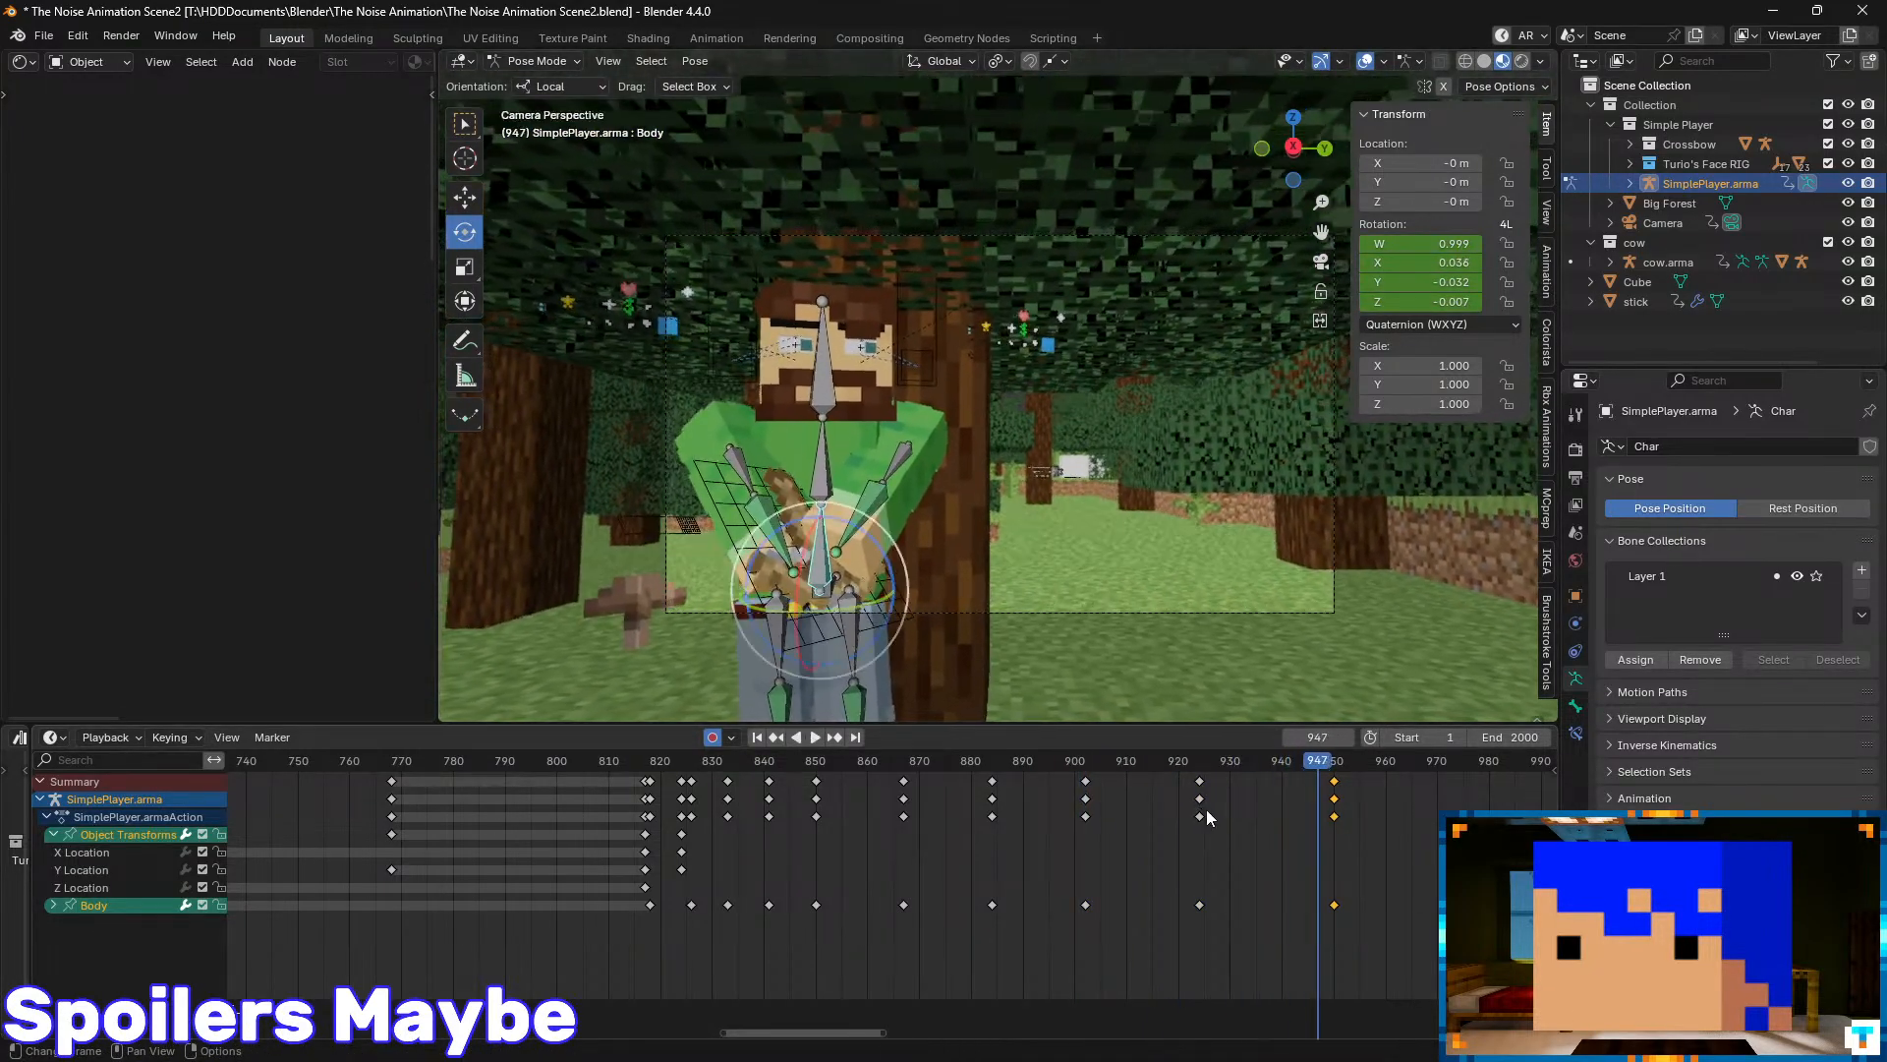
- Key a Body bone rotation at frame 970 with a quaternion X of about 0.045
middle_click_drag(1376, 833, 1030, 774)
left_click_drag(1008, 772, 1099, 770)
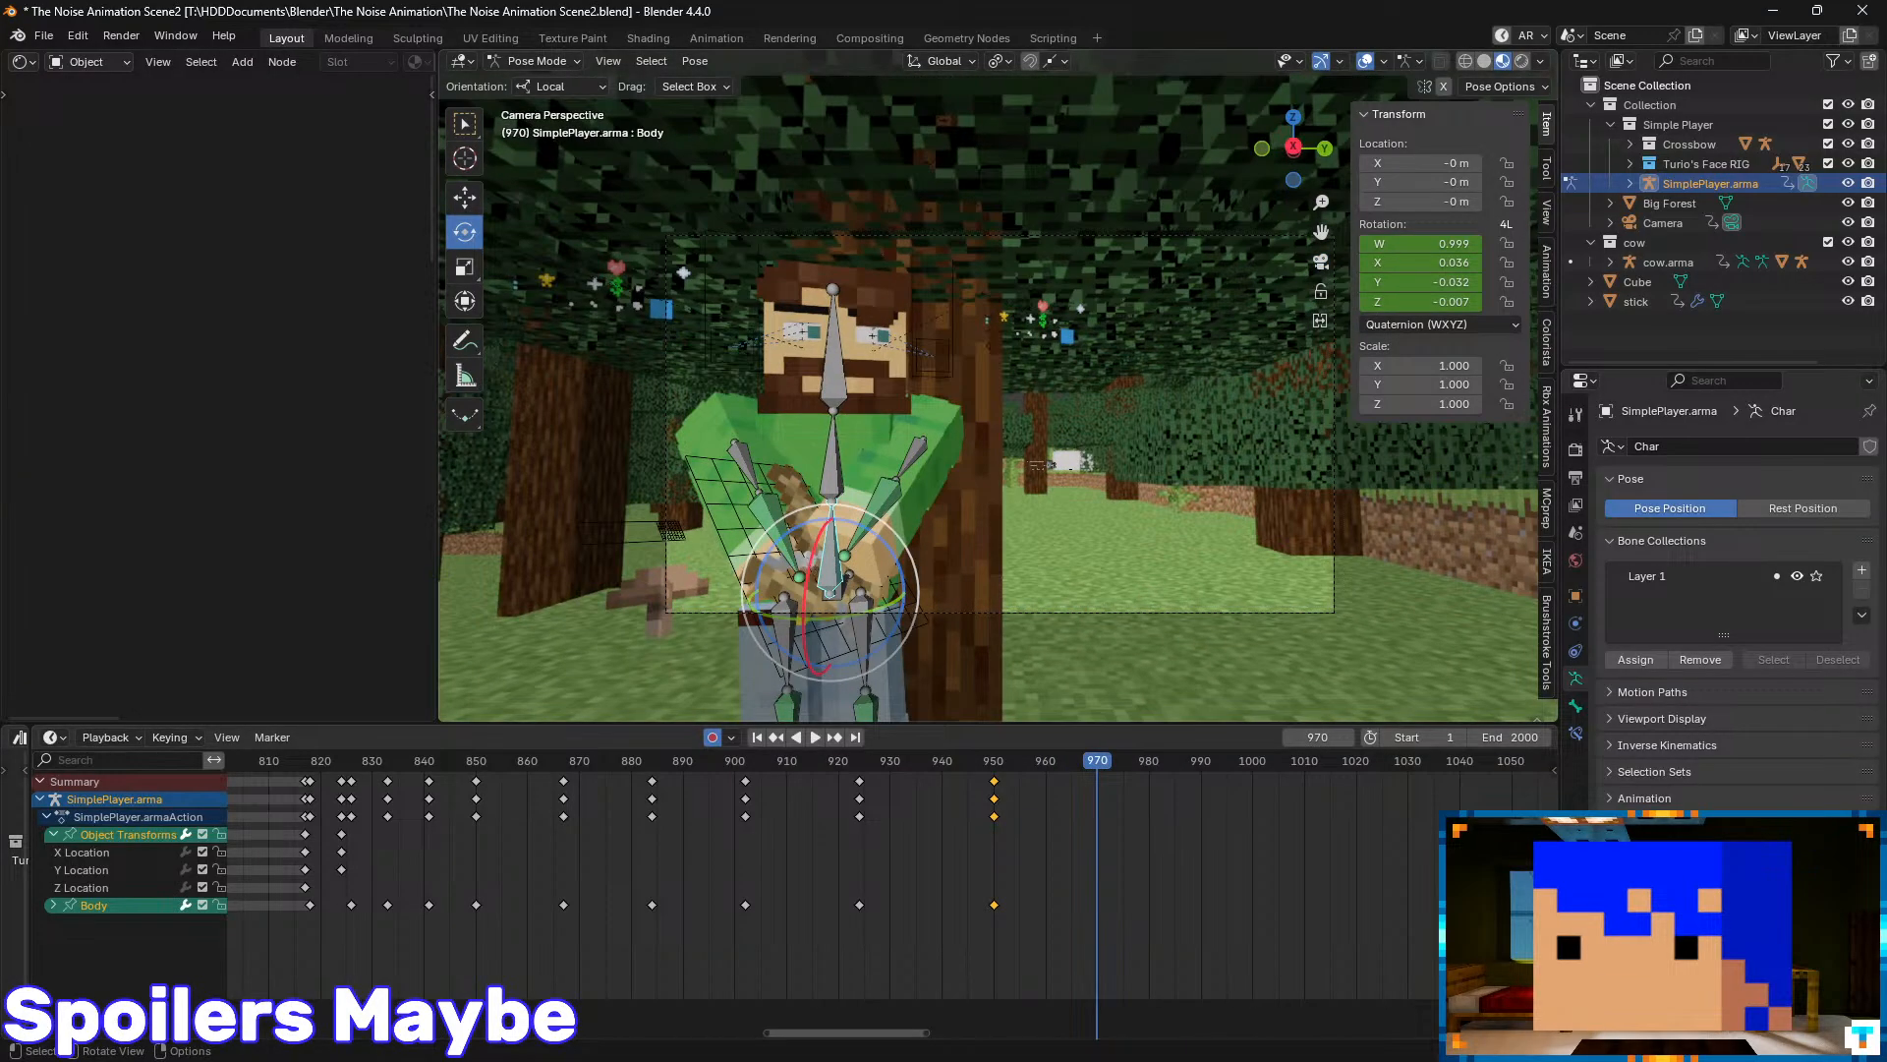
left_click_drag(808, 571, 892, 629)
key("ctrl+z")
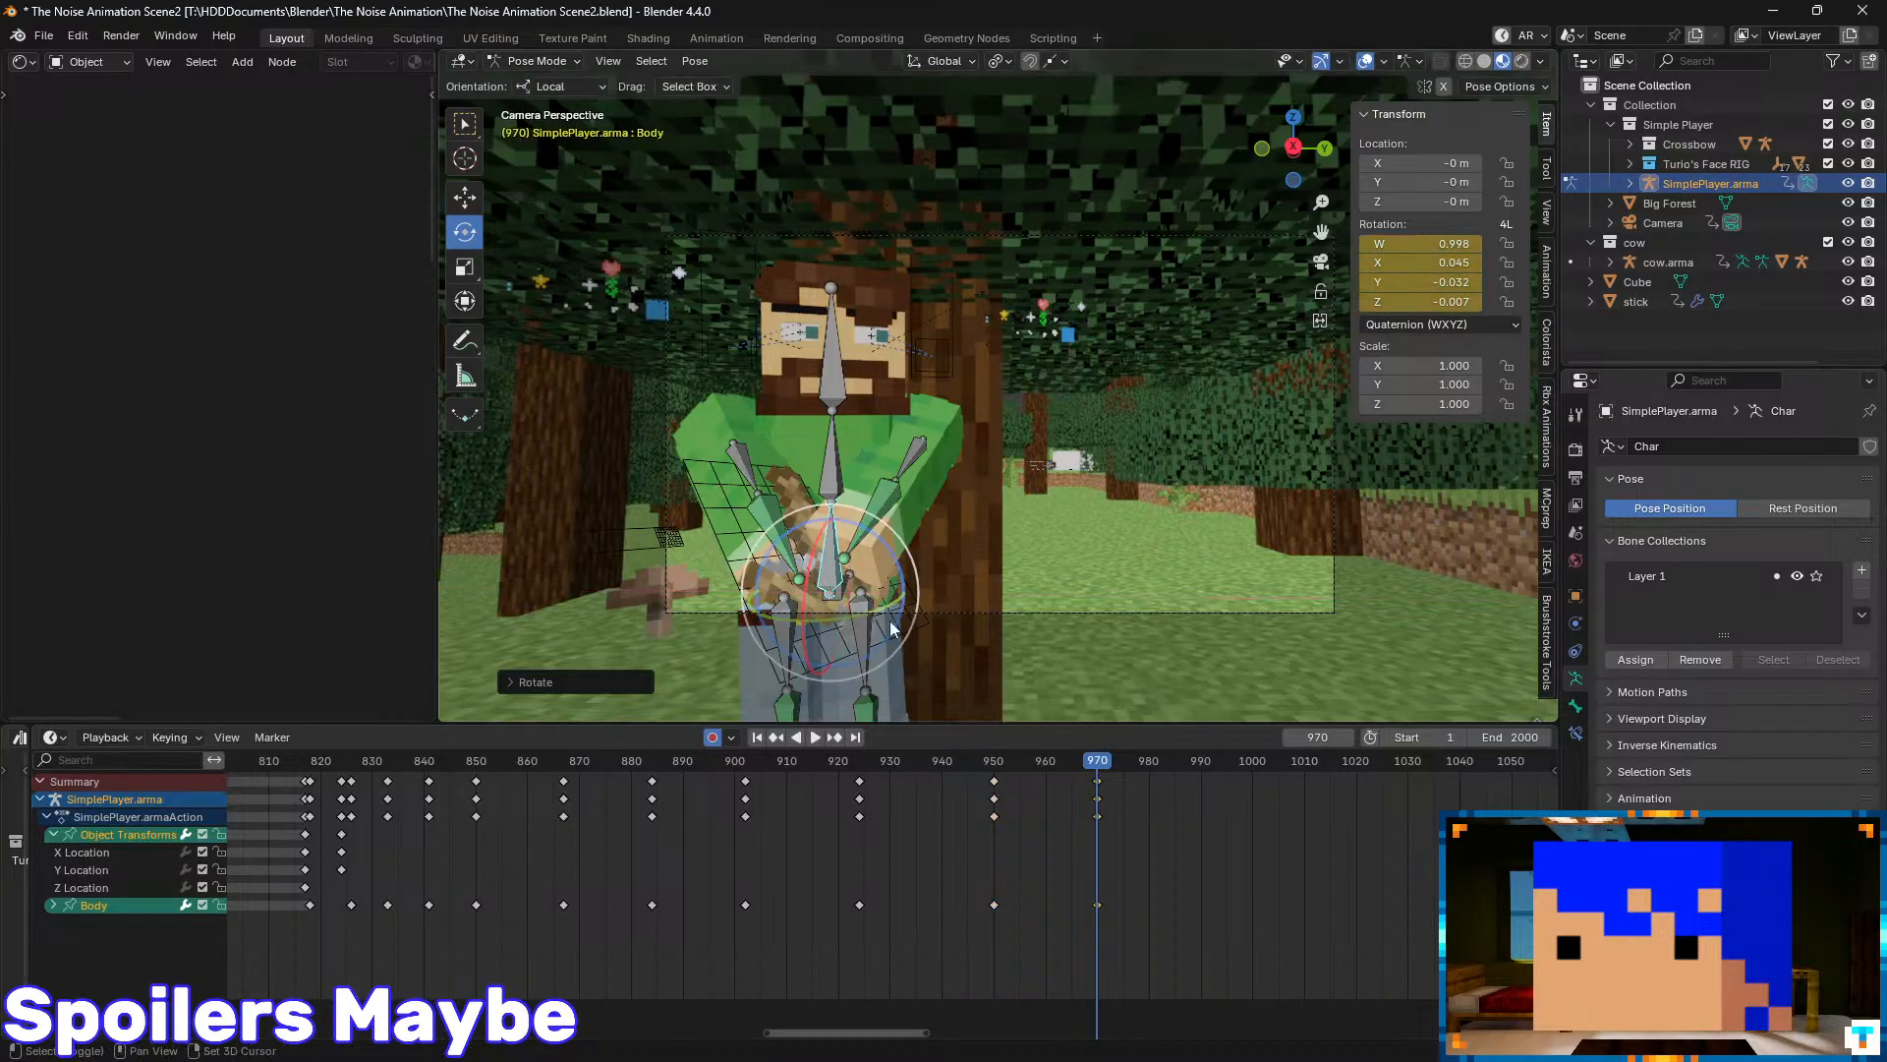
left_click_drag(1089, 762, 916, 777)
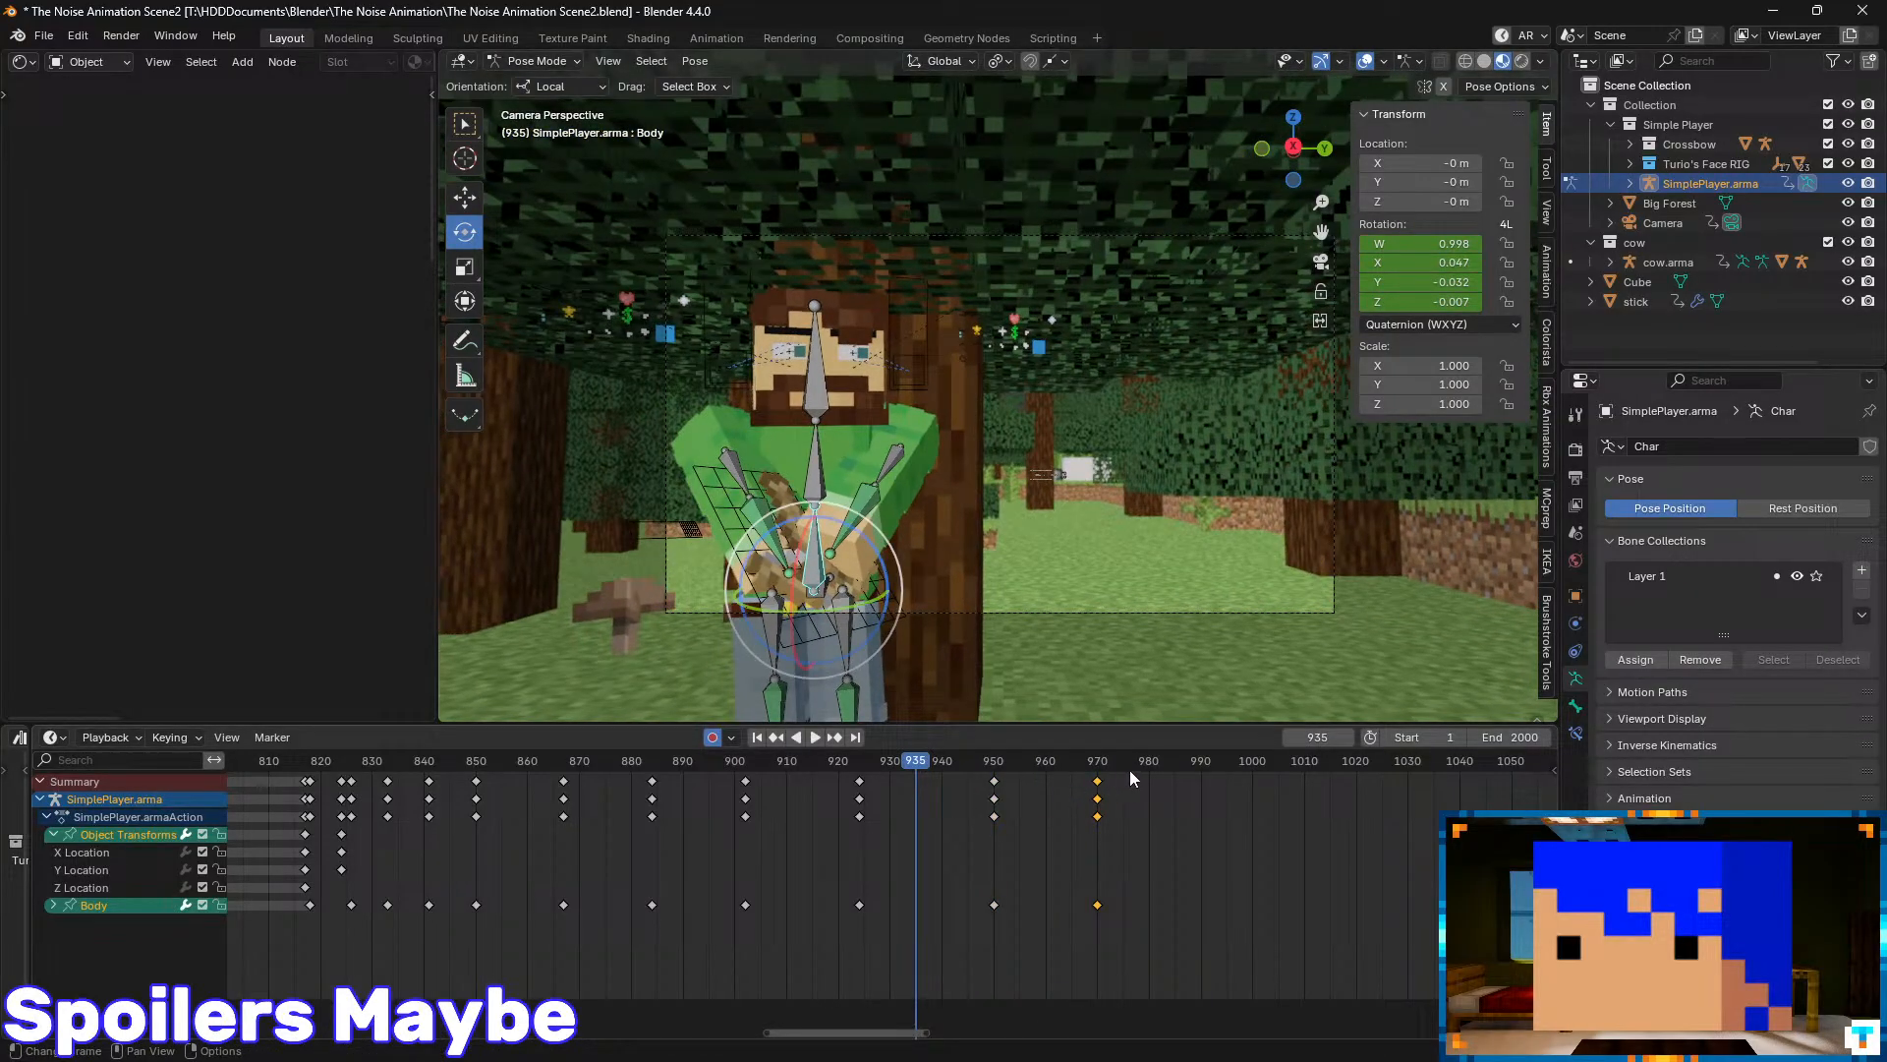
- Shift the last three Body keyframes earlier to frames 920, 939 and 959, and play back the tightened timing
left_click_drag(1131, 778, 965, 920)
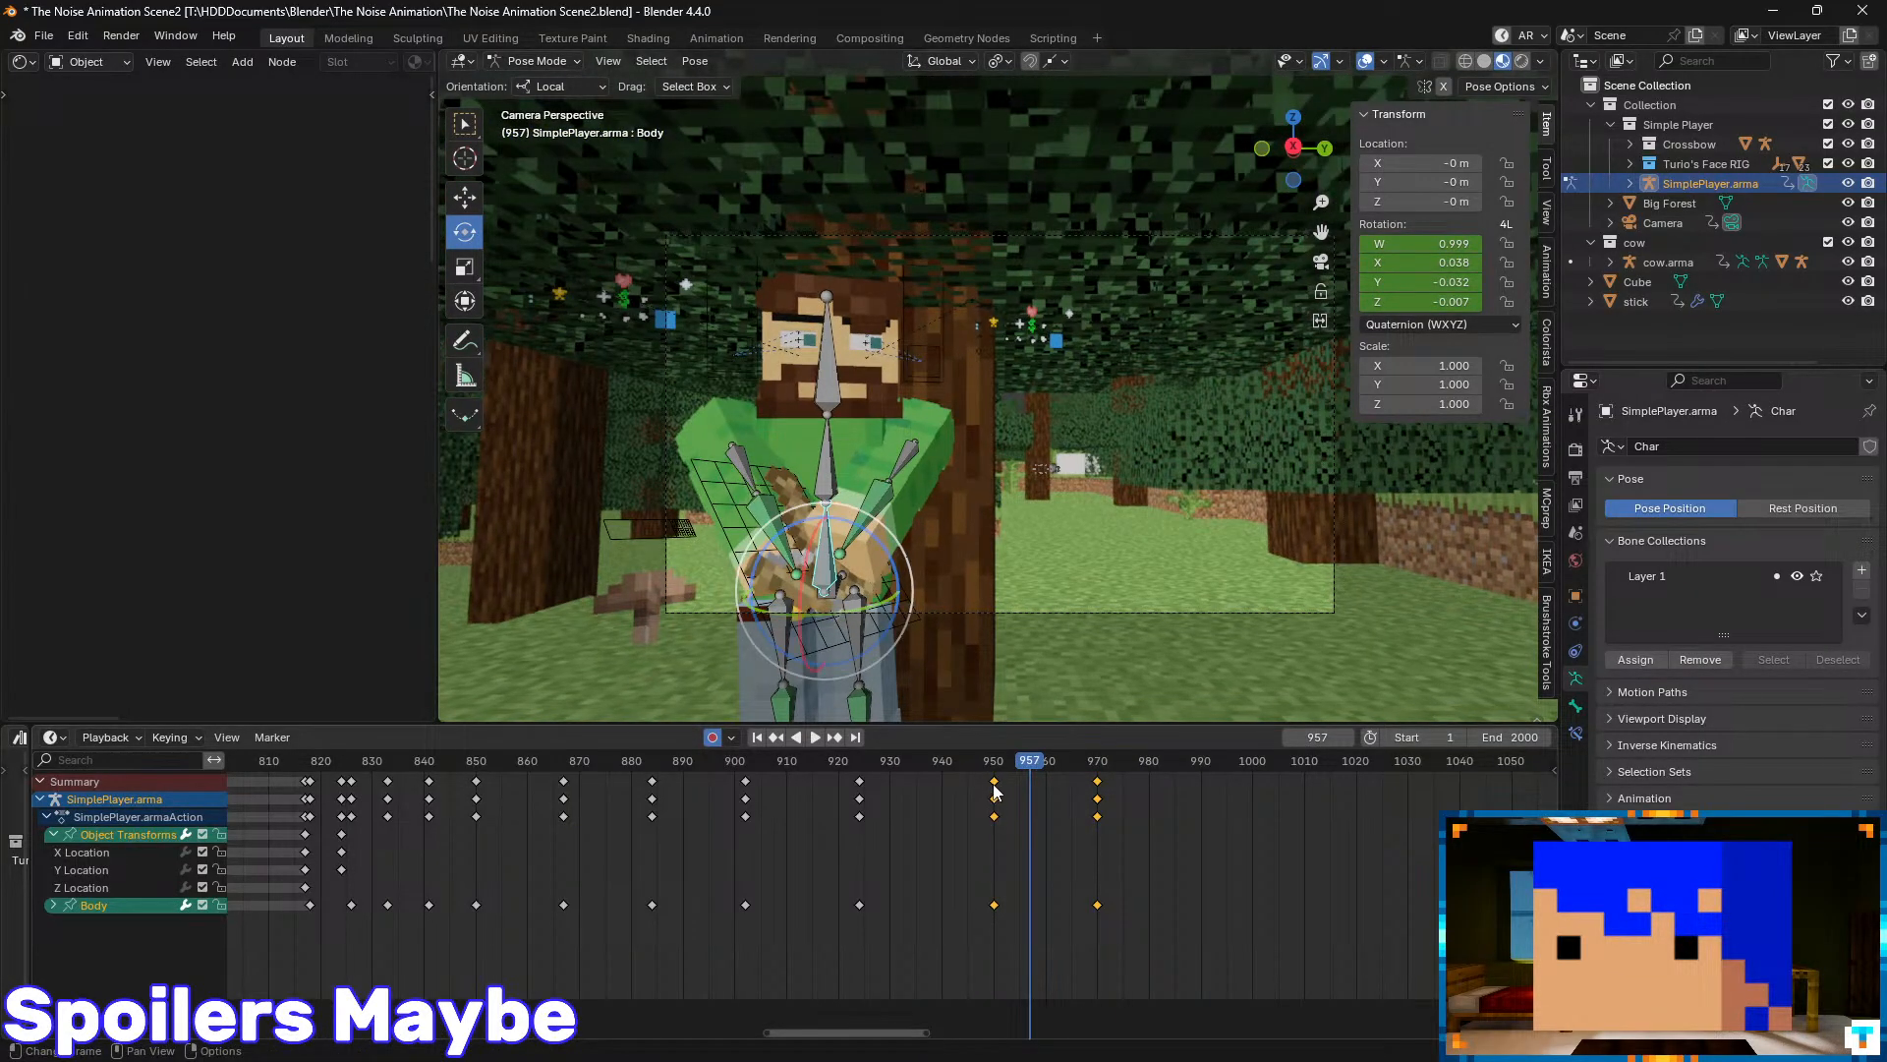
mouse_move(995, 789)
left_mouse_down()
mouse_move(938, 784)
mouse_move(963, 787)
left_mouse_up()
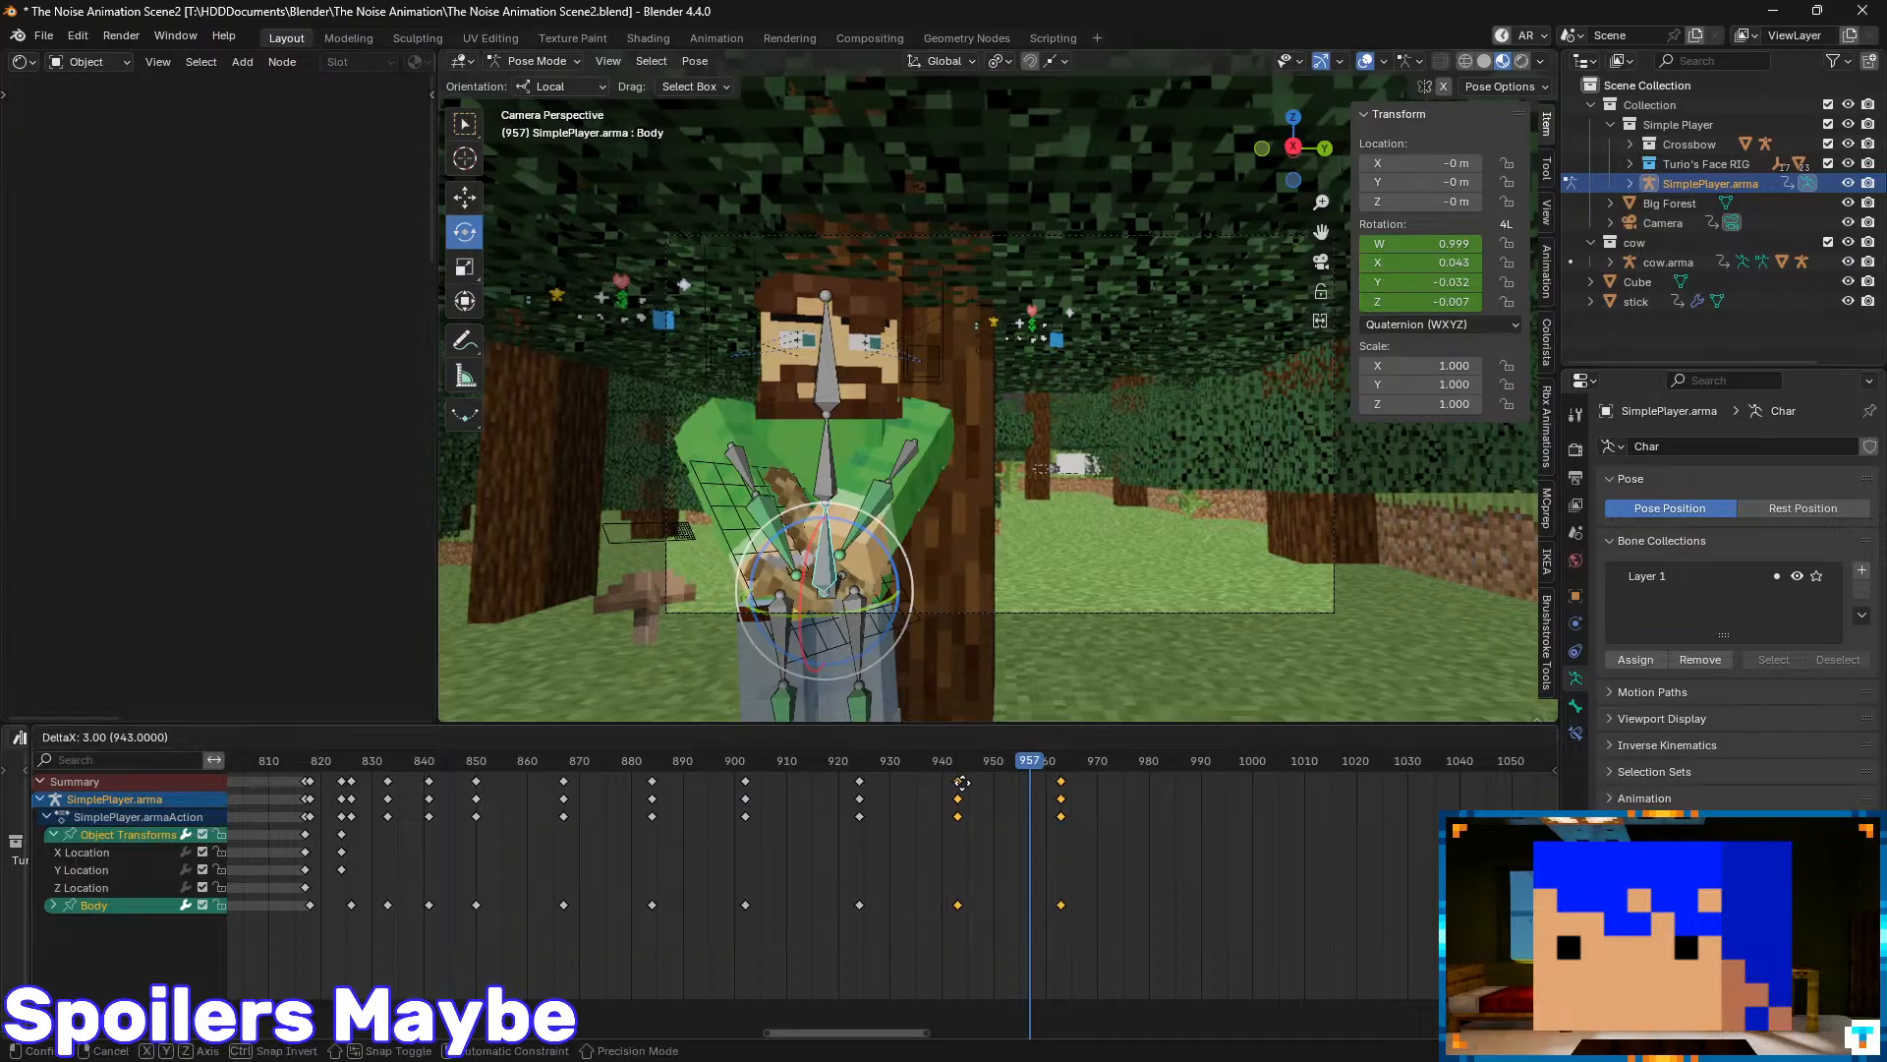
left_click(697, 769)
left_click_drag(1093, 784, 849, 890)
left_click_drag(859, 792, 839, 792)
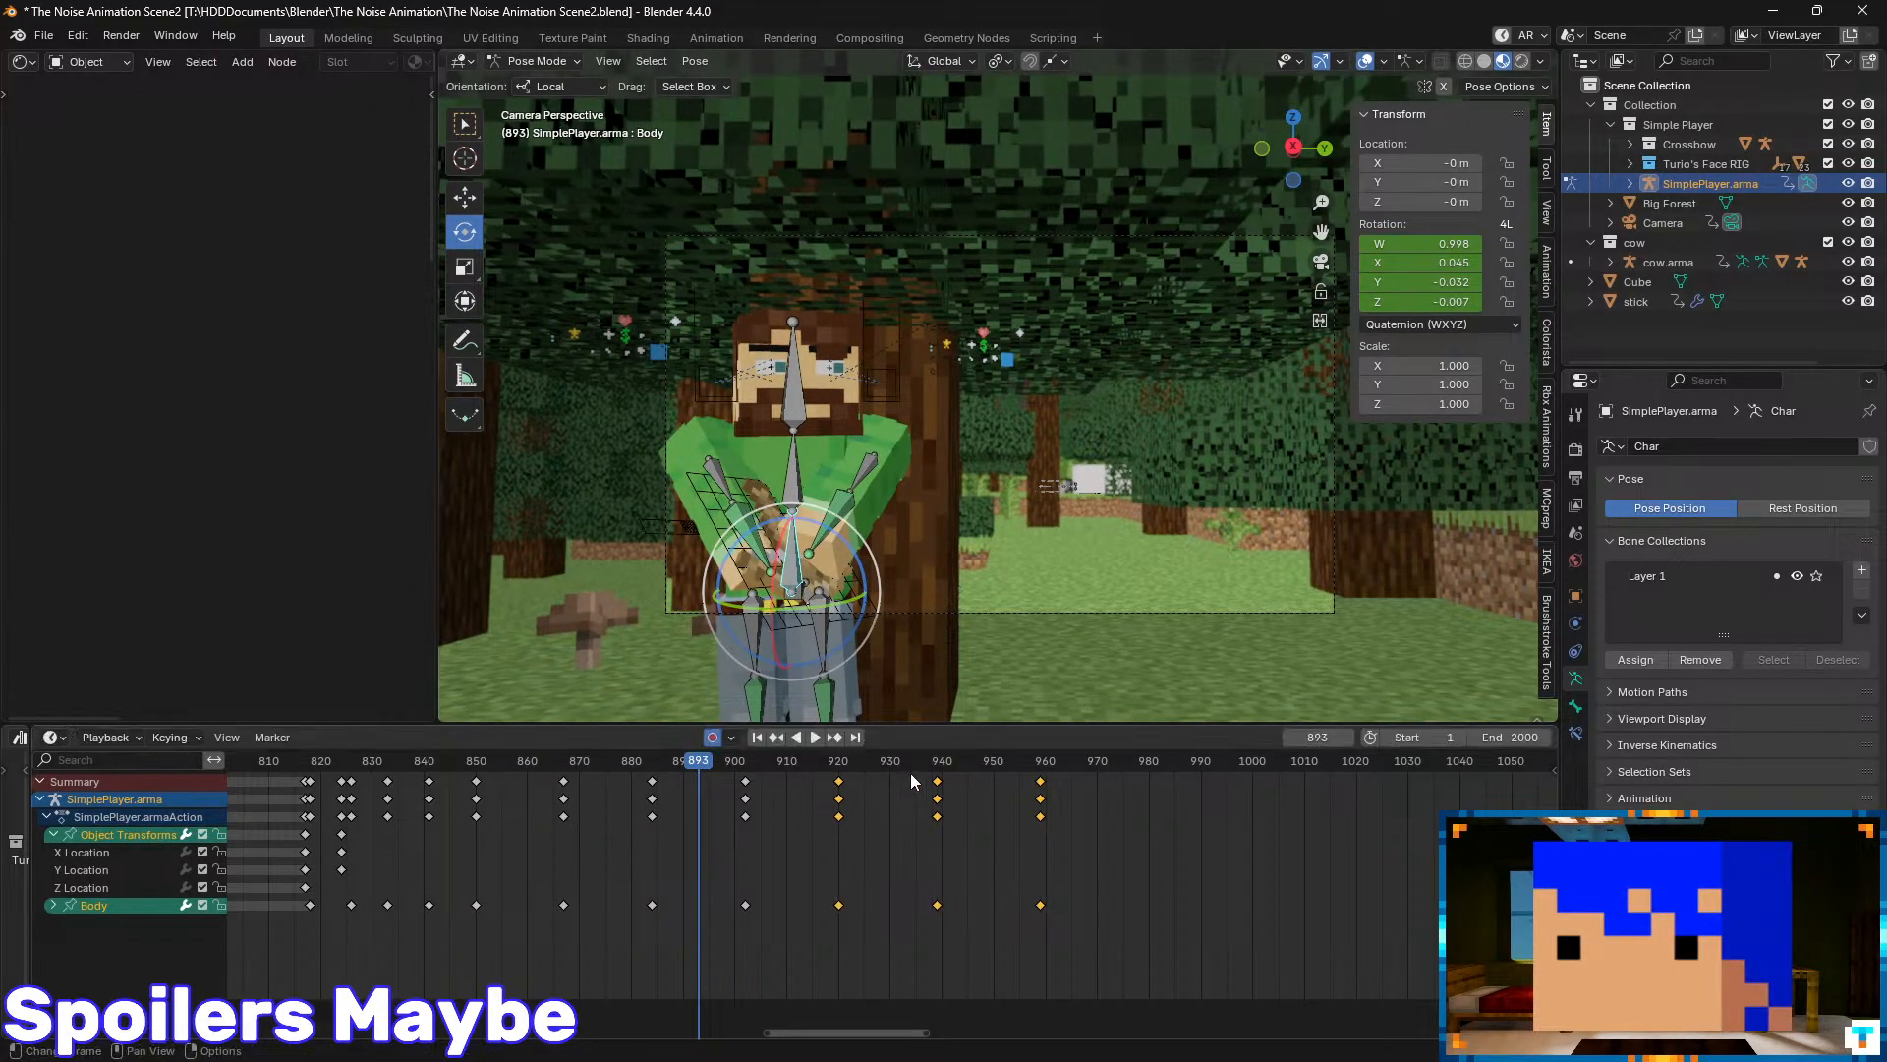
key("space")
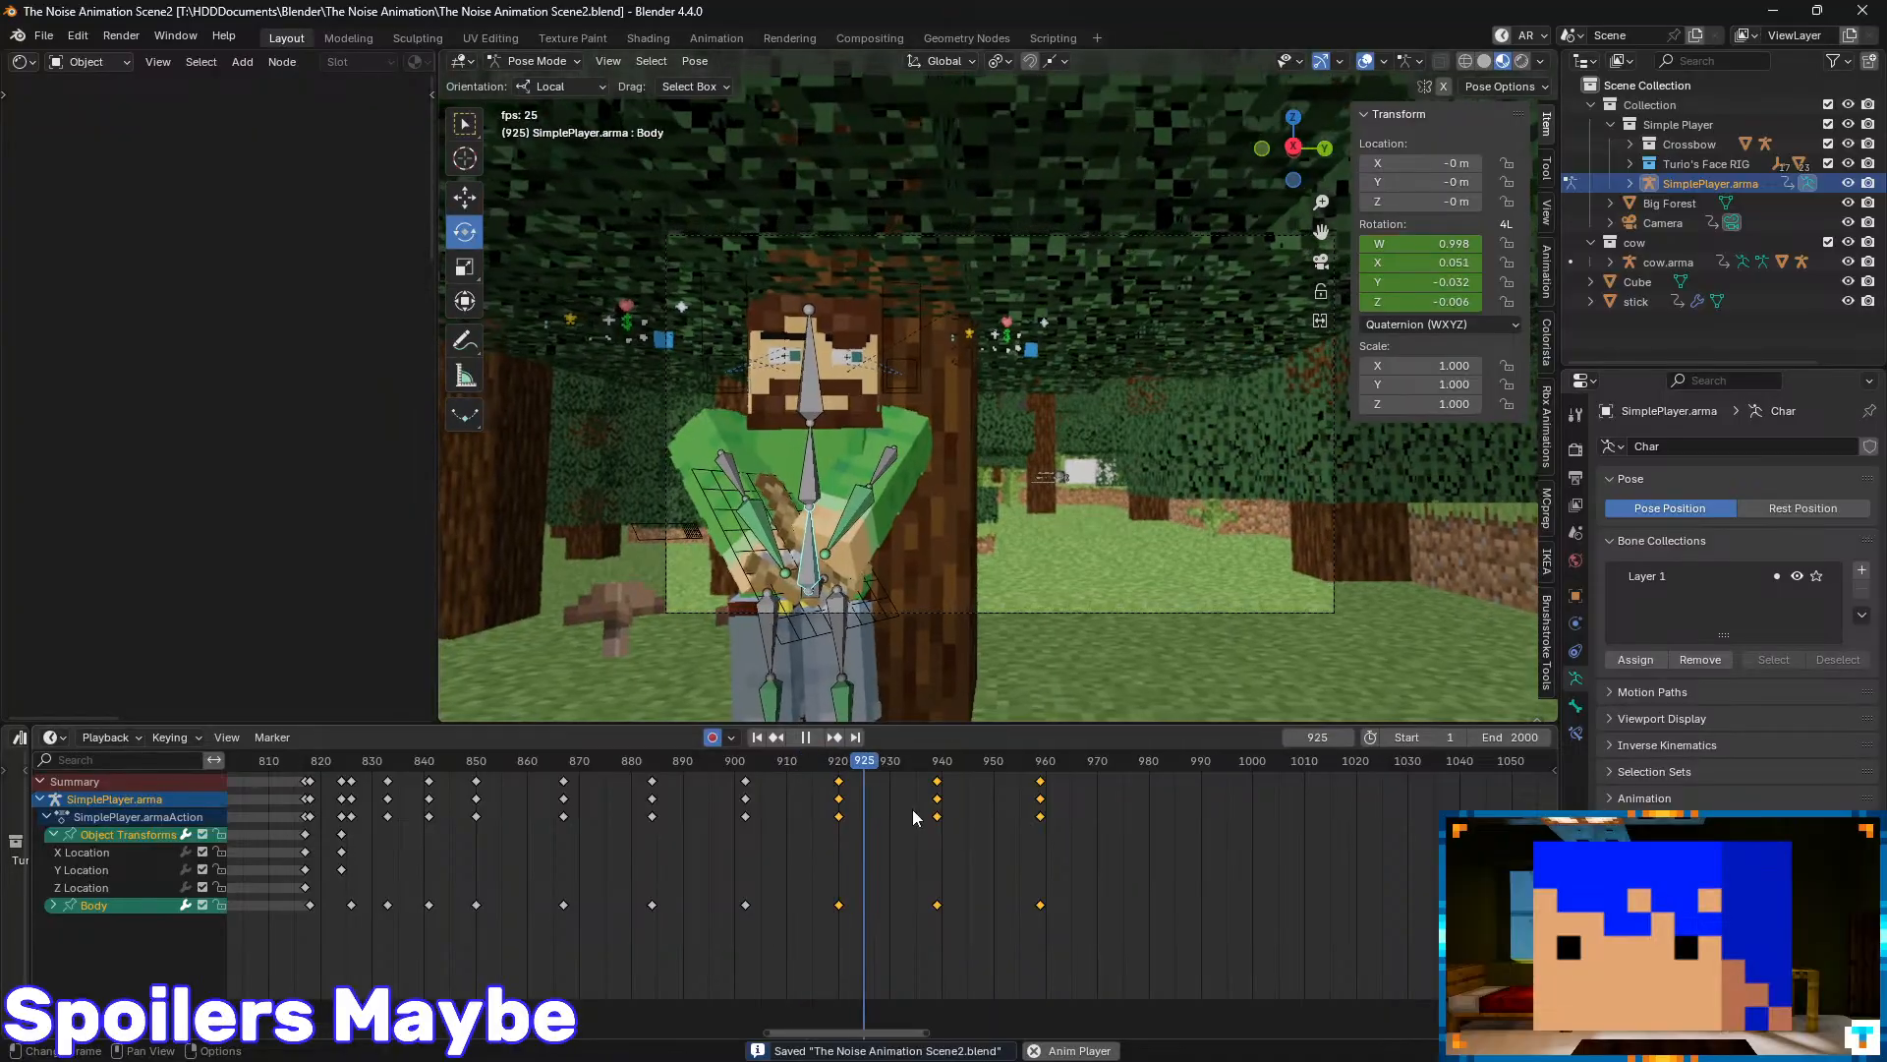
key("space")
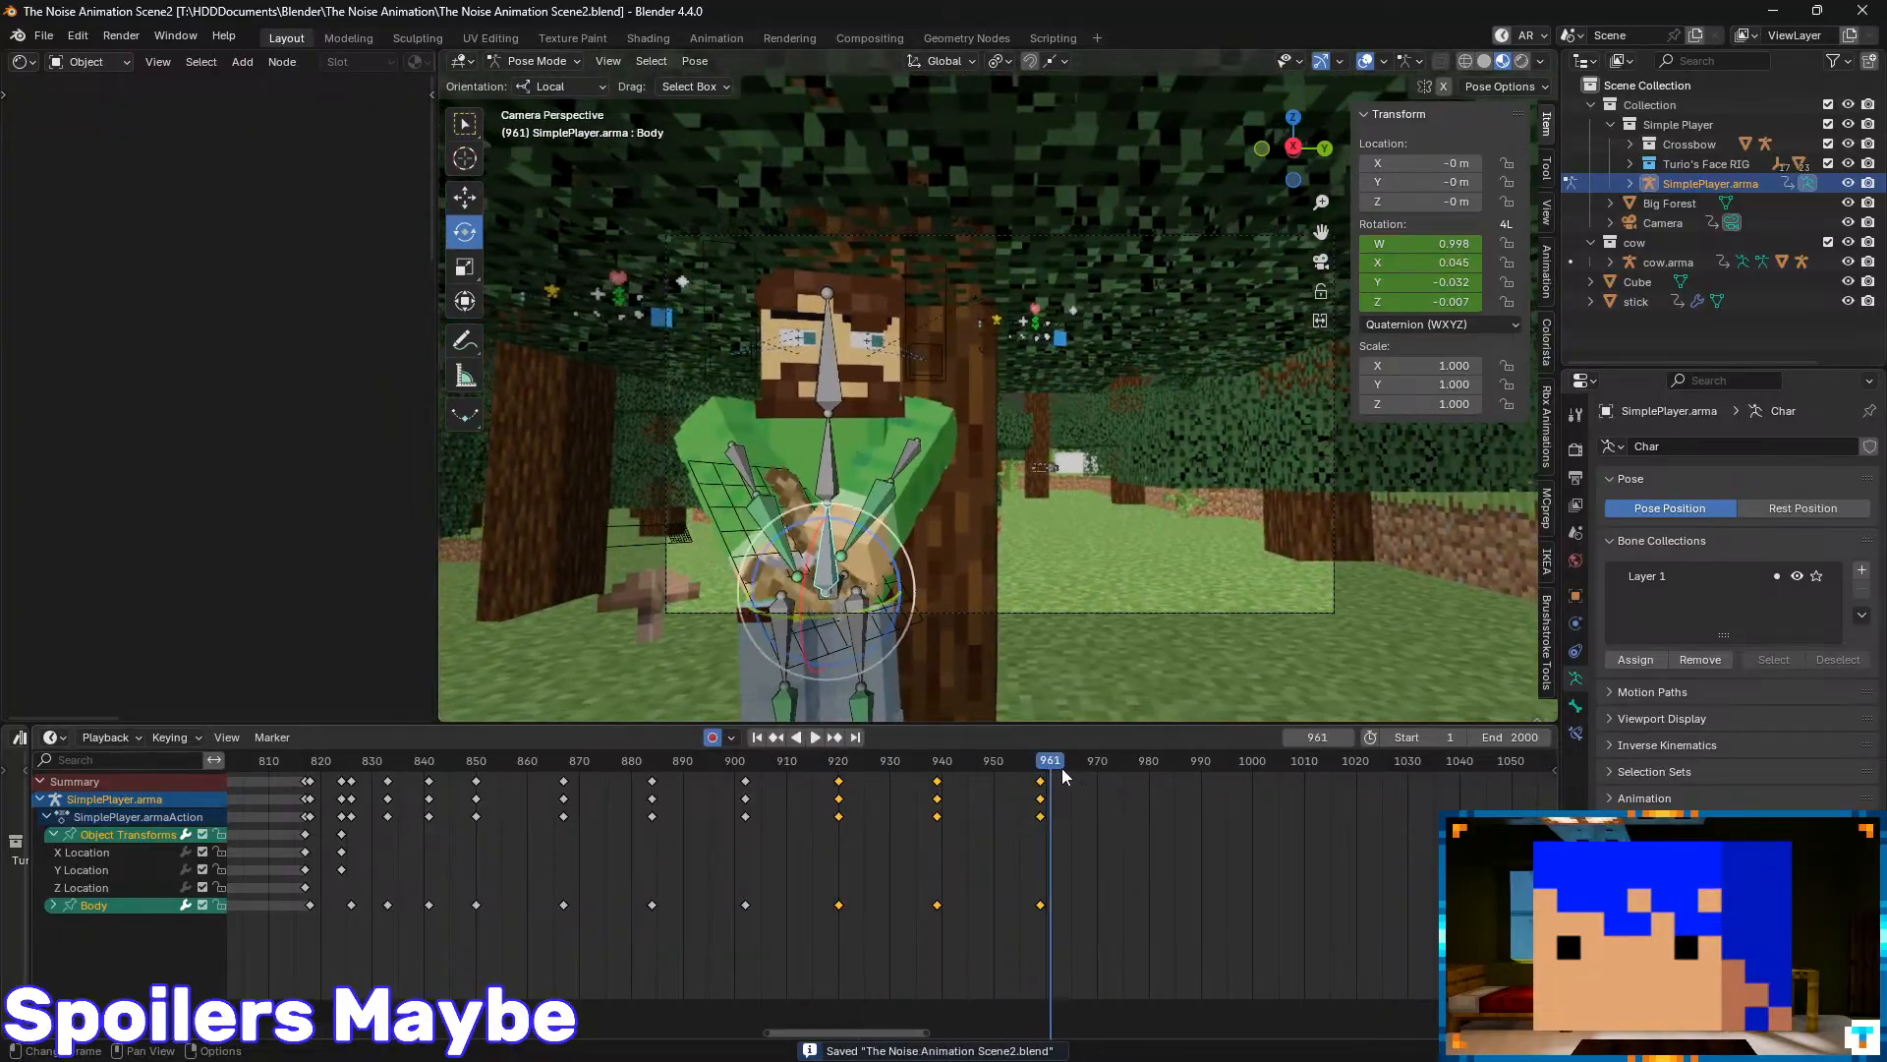
- Key a Body bone rotation at frame 979 with a quaternion X of about 0.028 and play through the end of the shot
left_click_drag(1062, 769, 1143, 774)
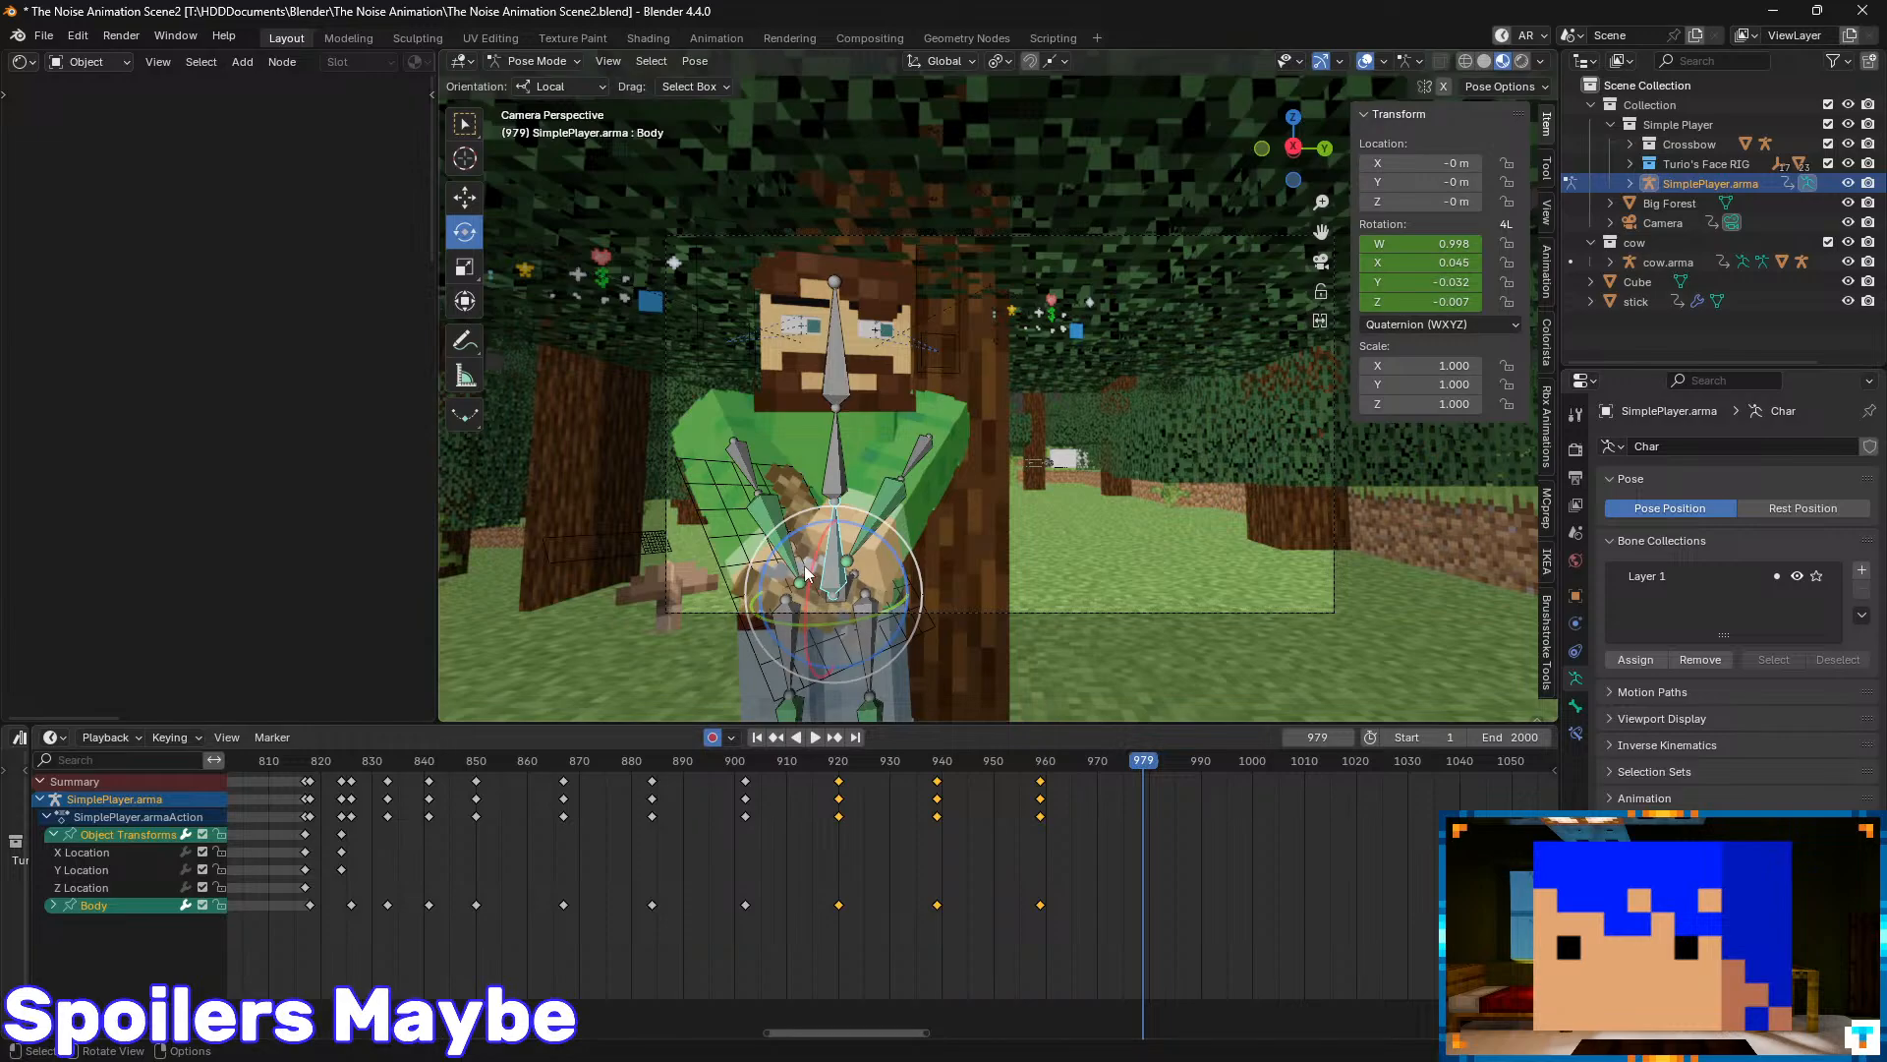
left_click_drag(812, 565, 809, 553)
left_click_drag(1142, 767, 857, 775)
key("space")
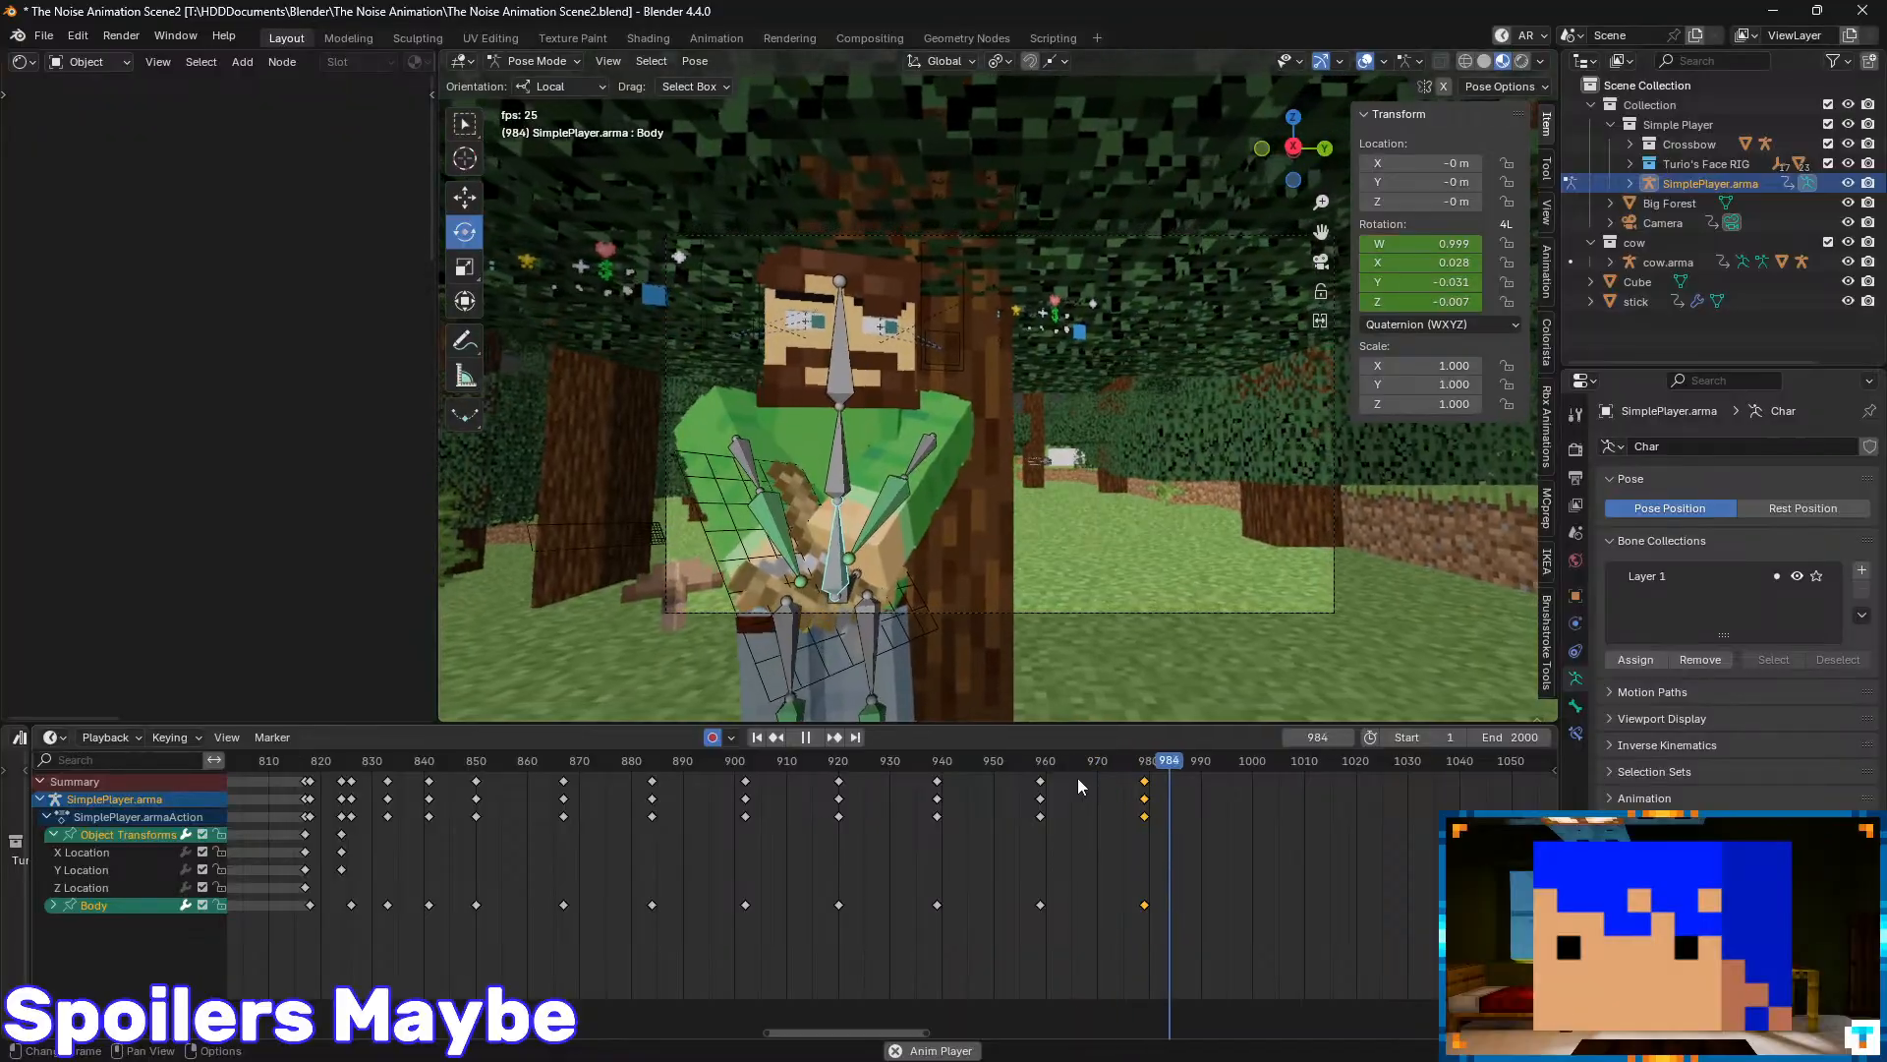
key("space")
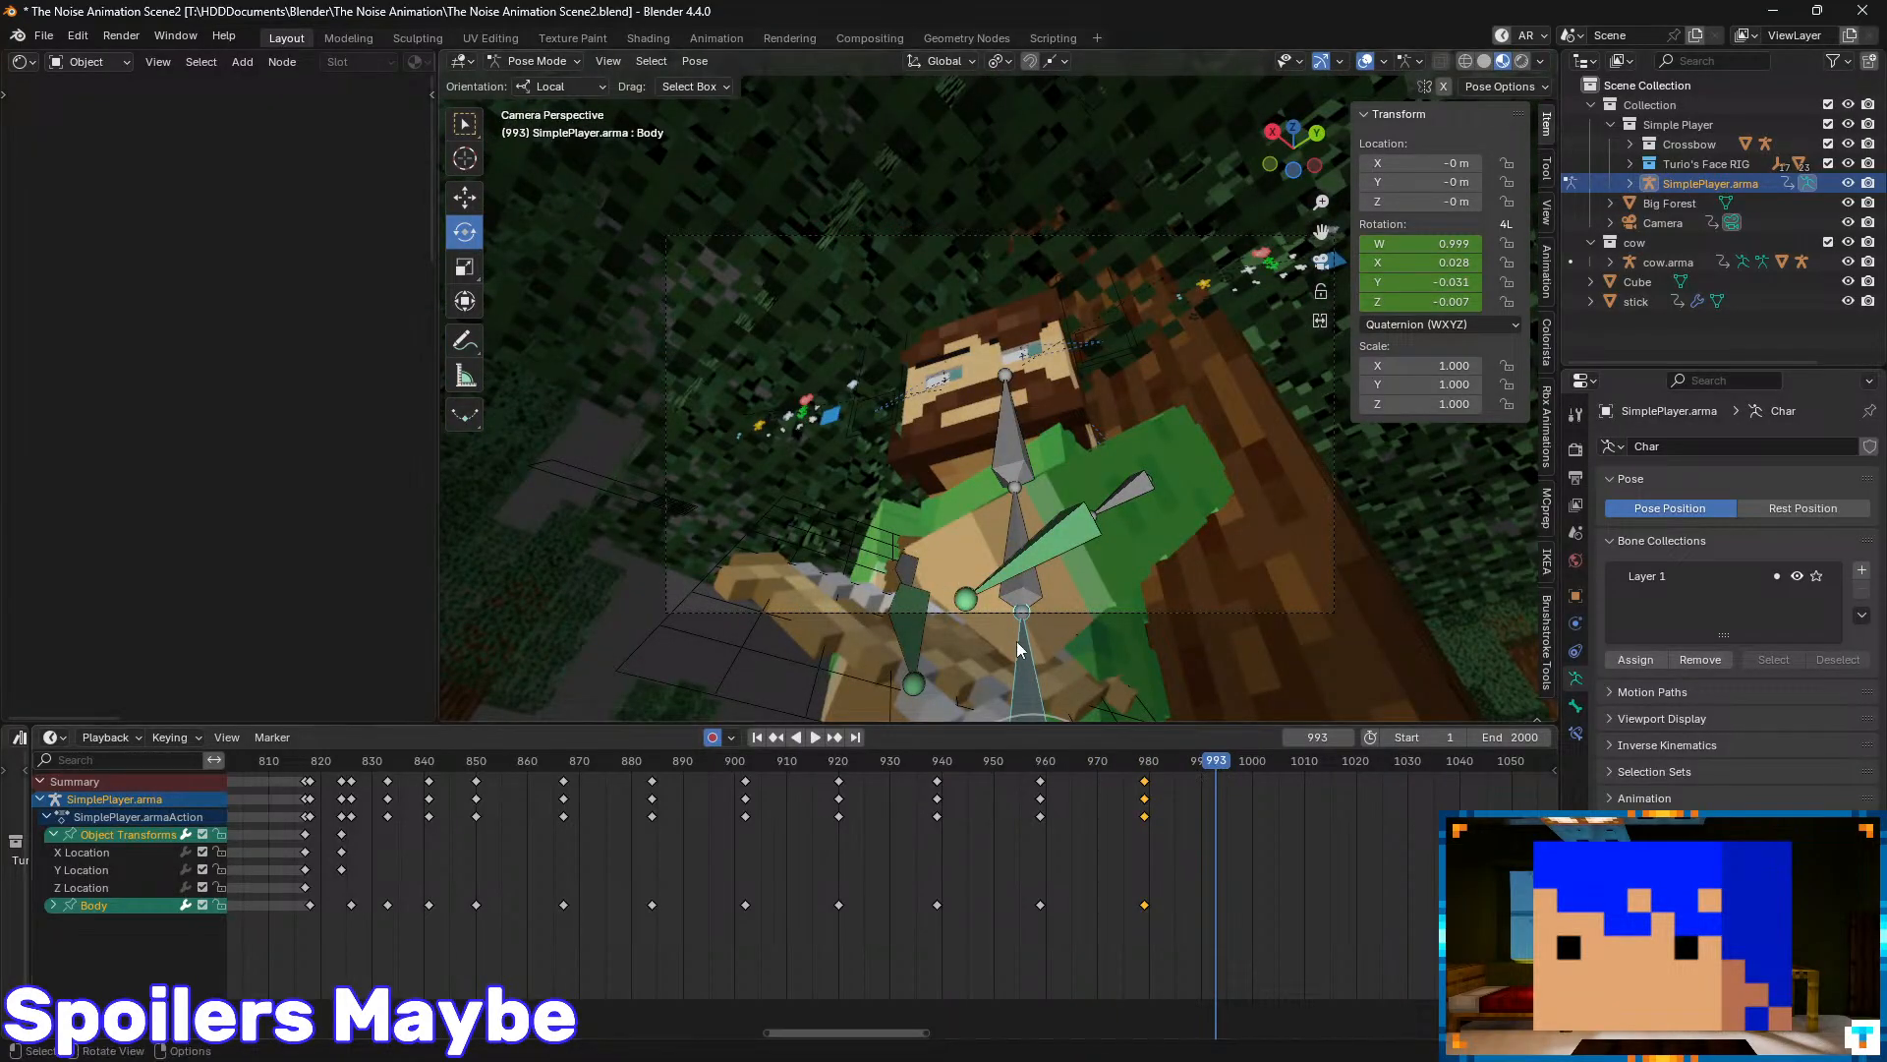
- Key a Body rotation with quaternion X about 0.038 at frame 993, shift that keyframe to about frame 997, and review the motion
middle_click_drag(1017, 649, 968, 457, "shift")
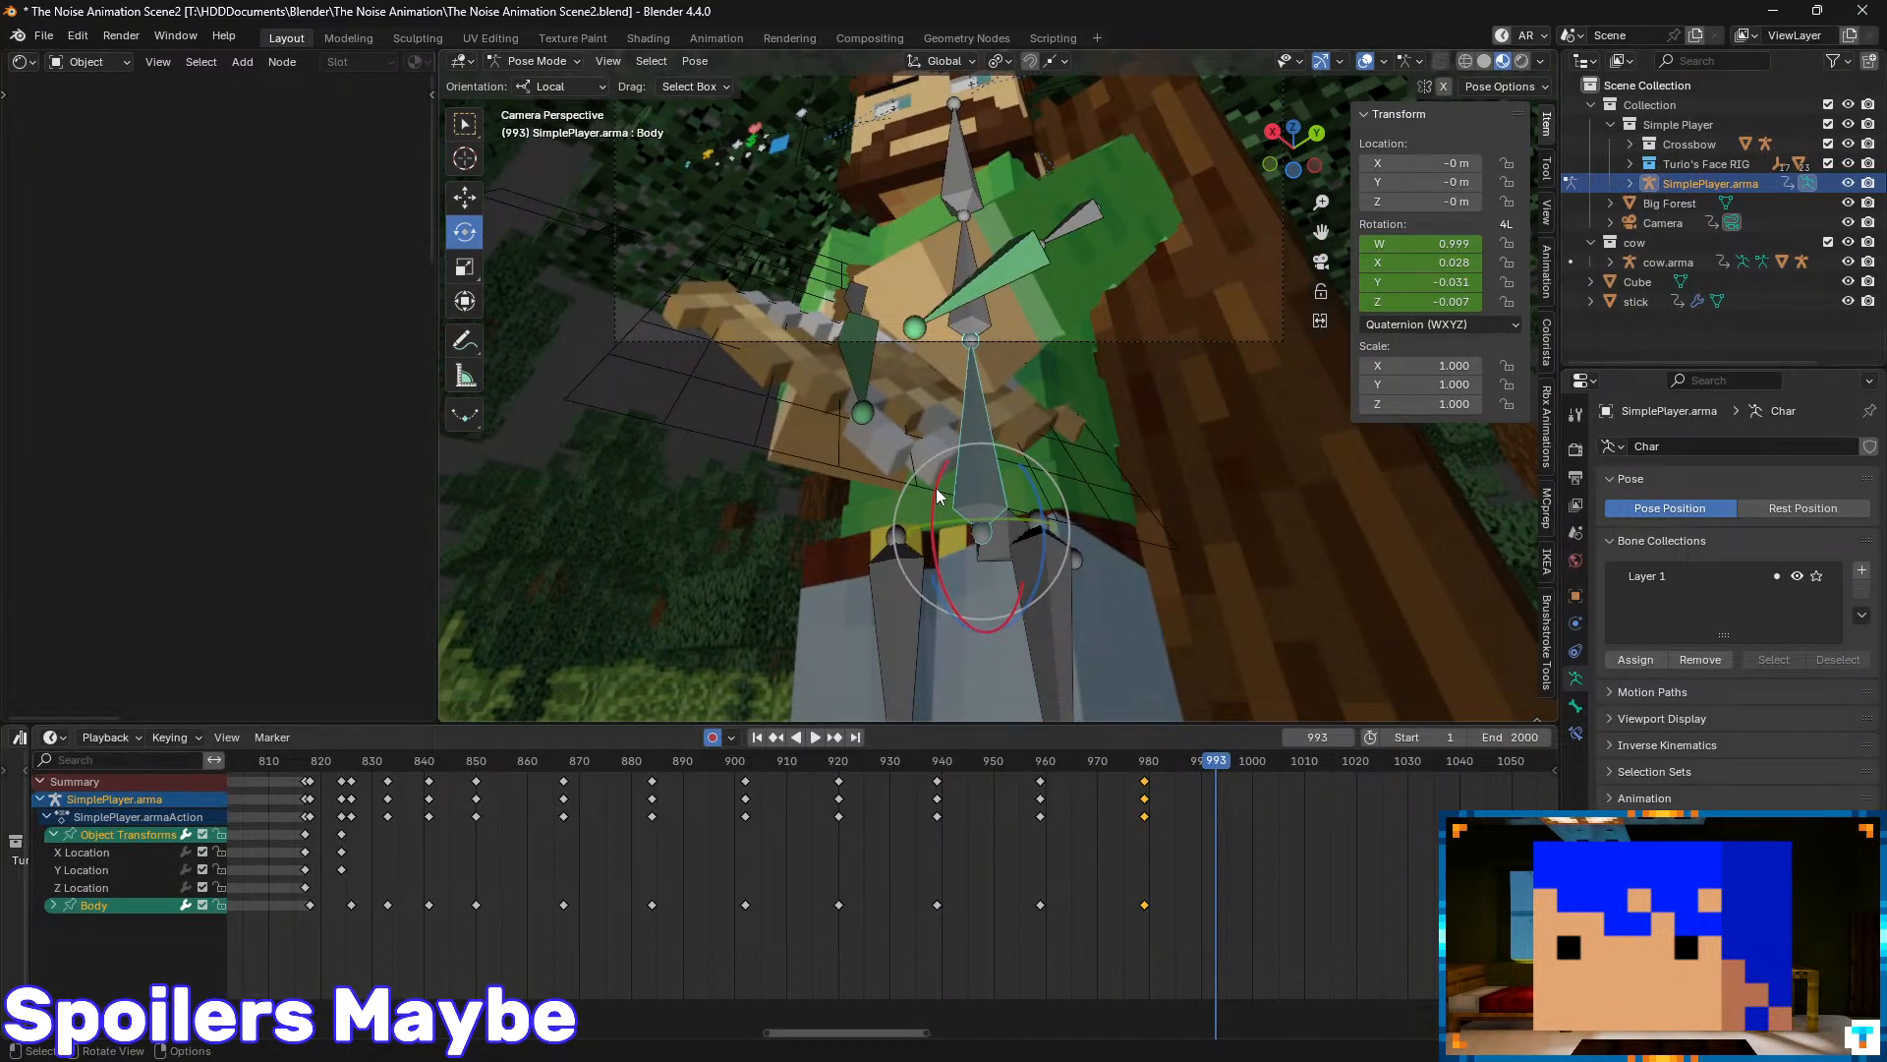
left_click_drag(938, 495, 922, 516)
key("ctrl+s")
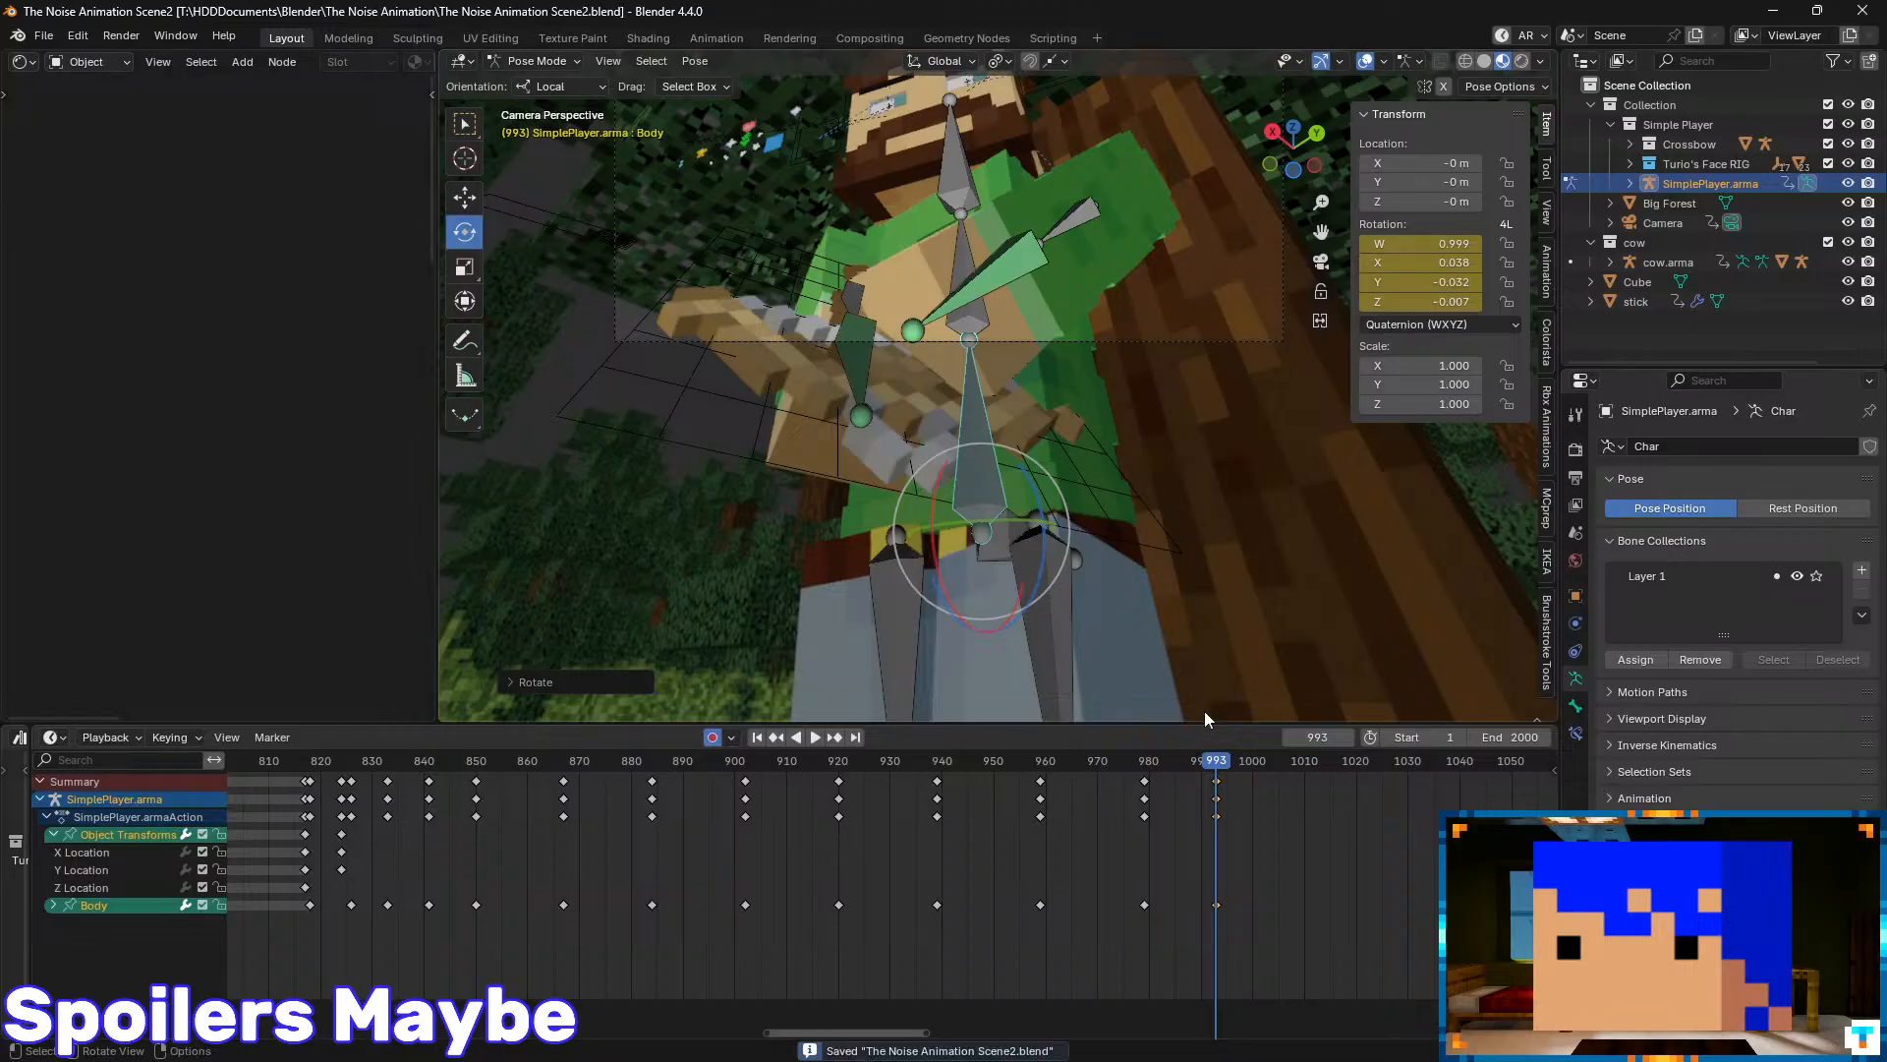
left_click_drag(1217, 783, 782, 777)
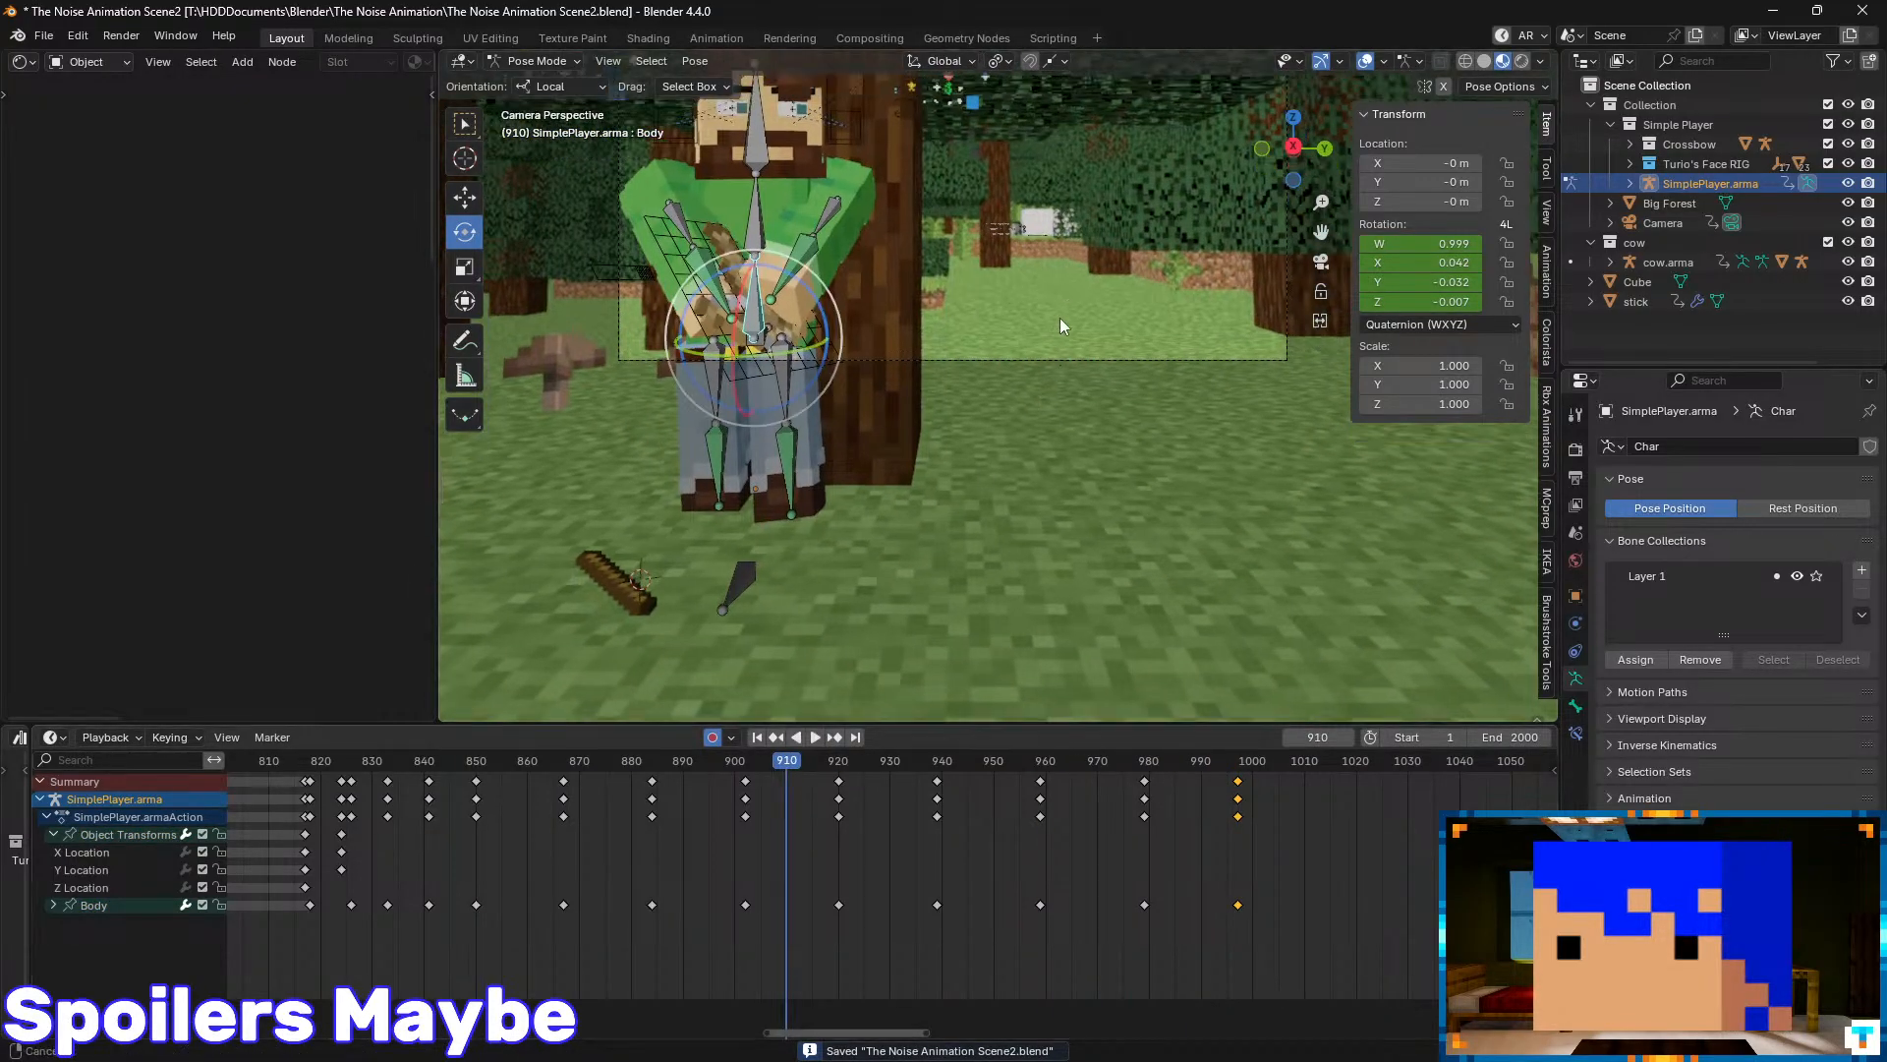
key("space")
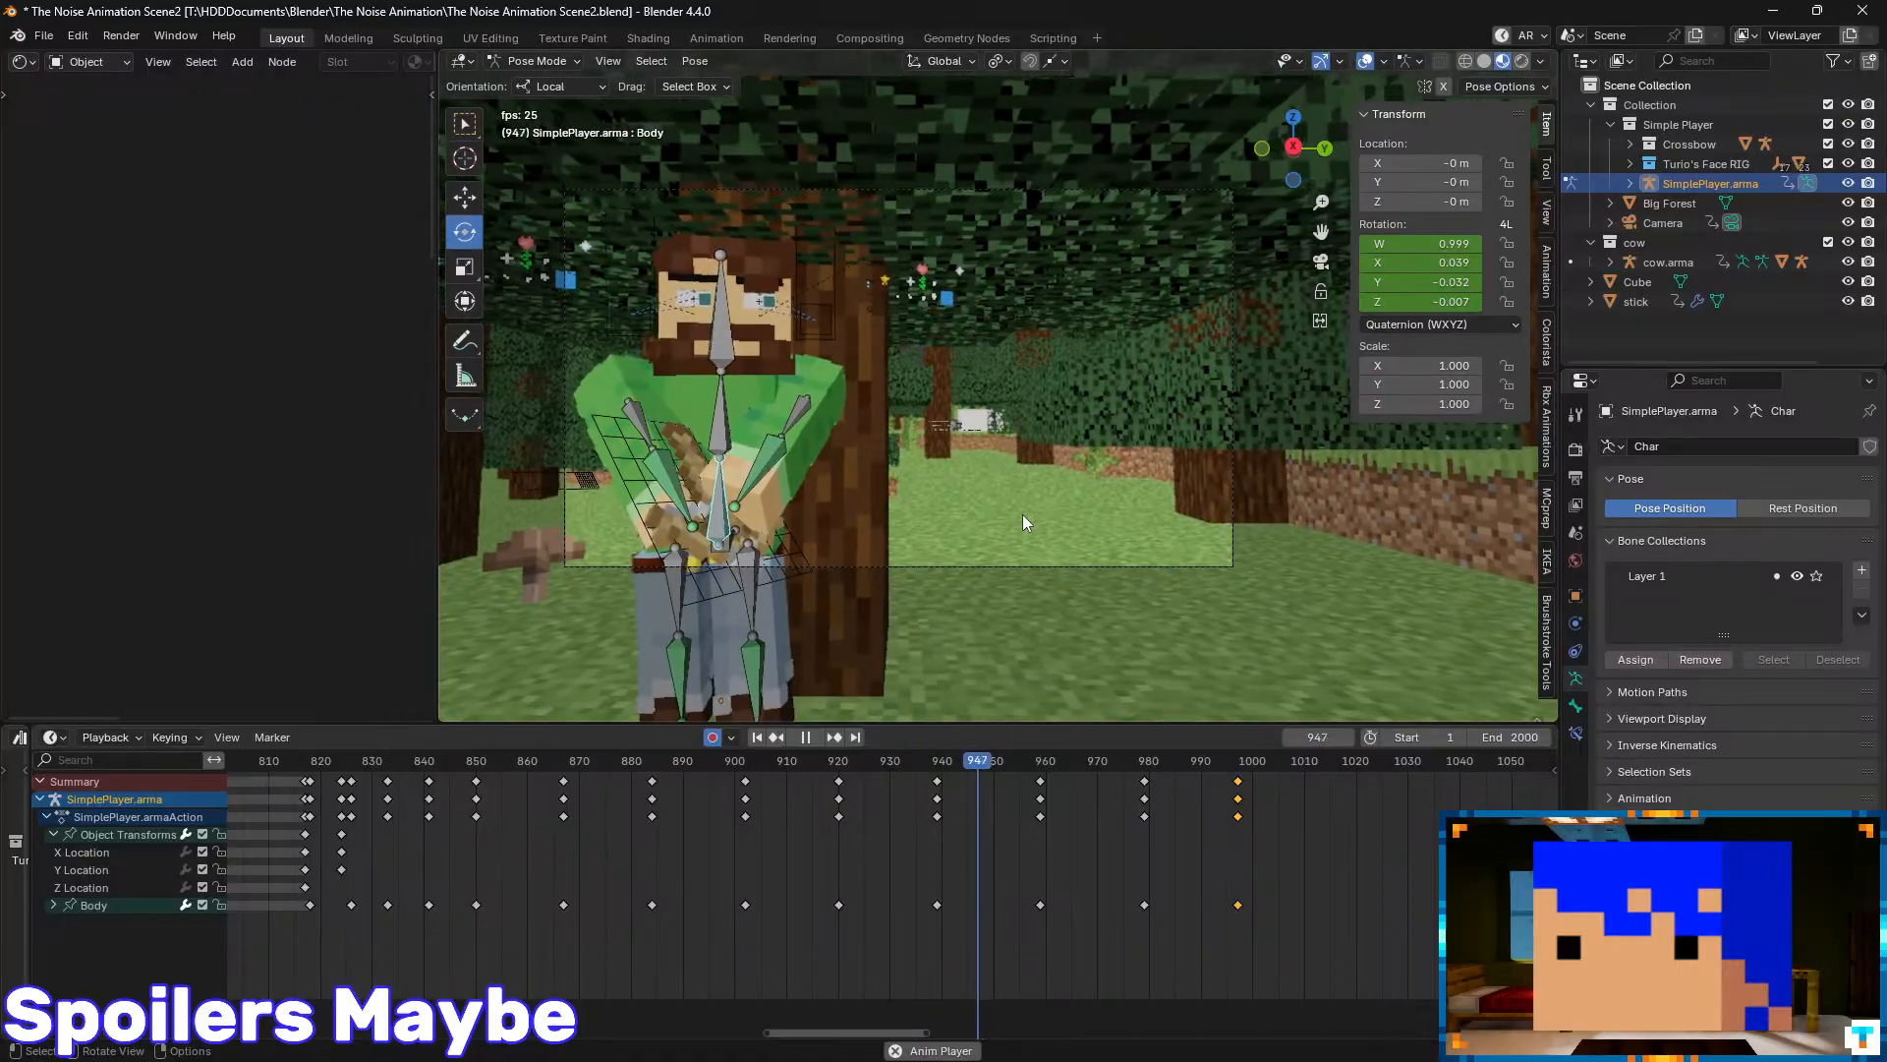
key("space")
- Select the Head bone and, after reviewing its motion, key a rotation at frame 891 with a quaternion X of about 0.024
left_click(740, 344)
key("ctrl+s")
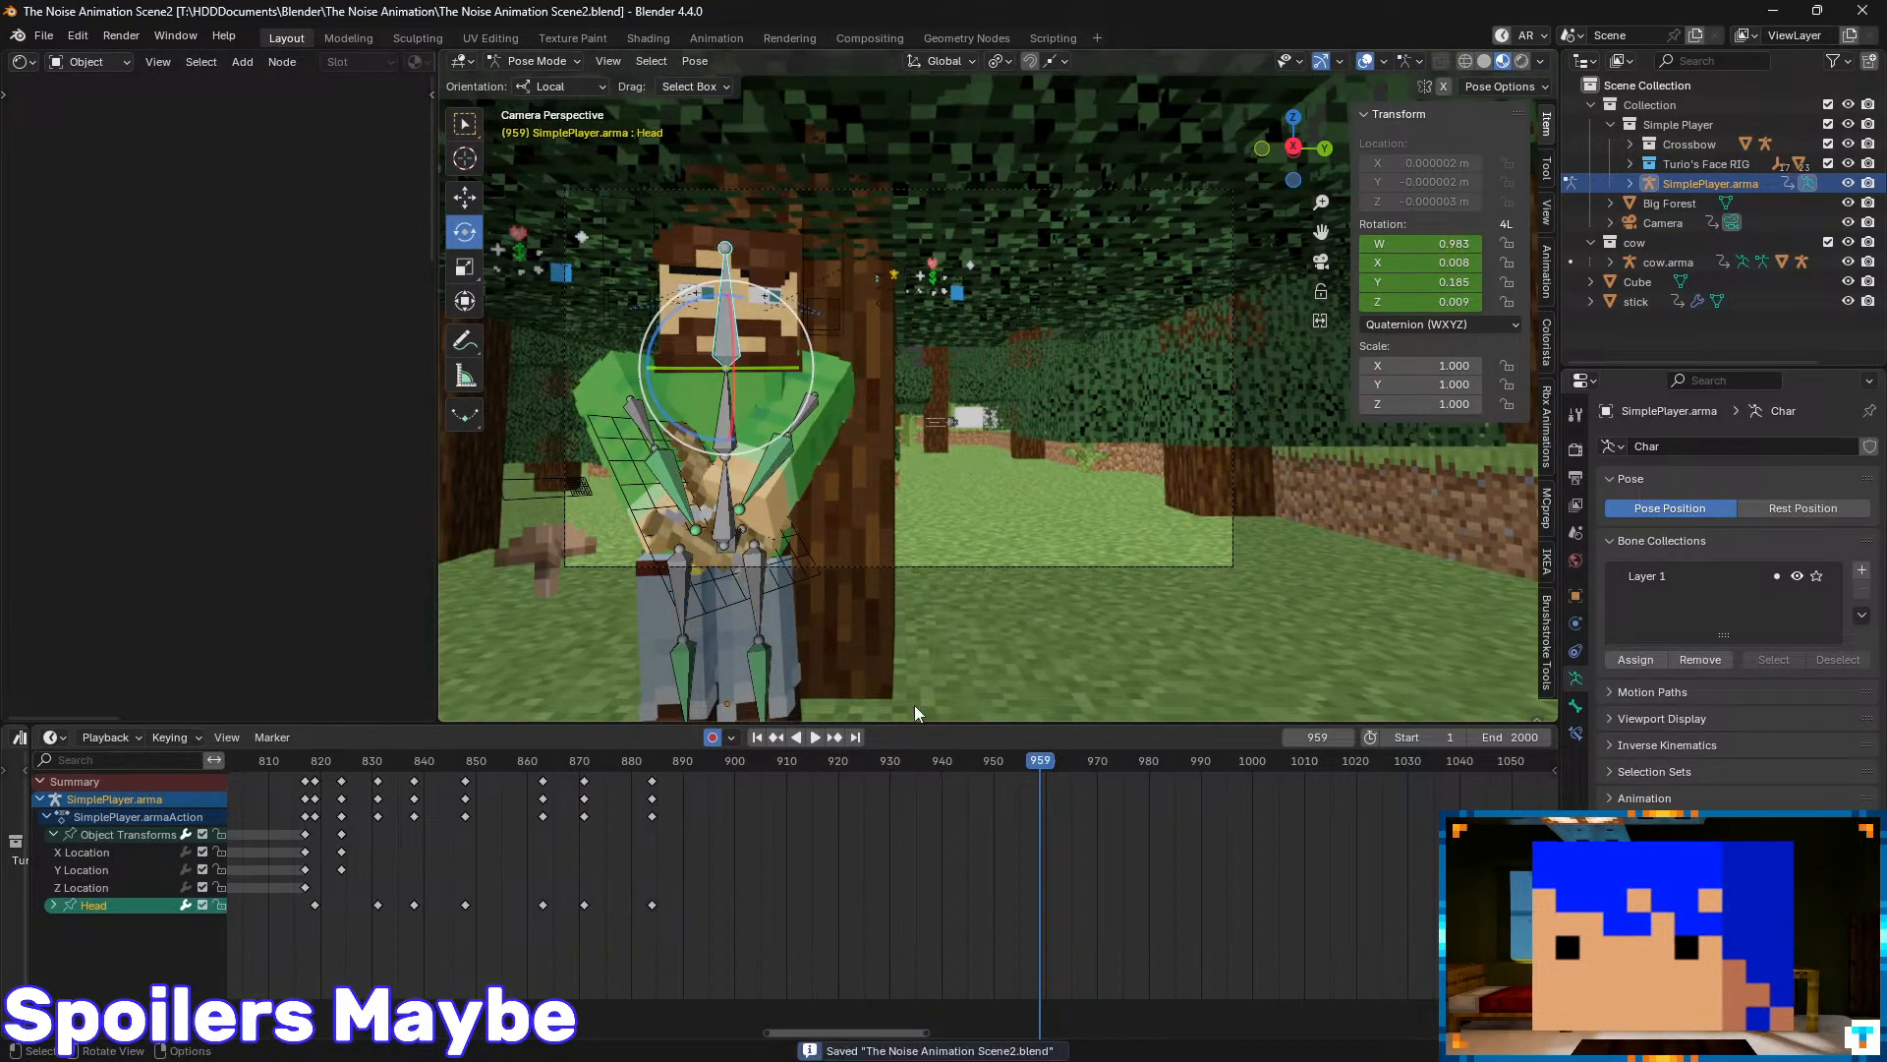
left_click_drag(1011, 765, 574, 790)
key("space")
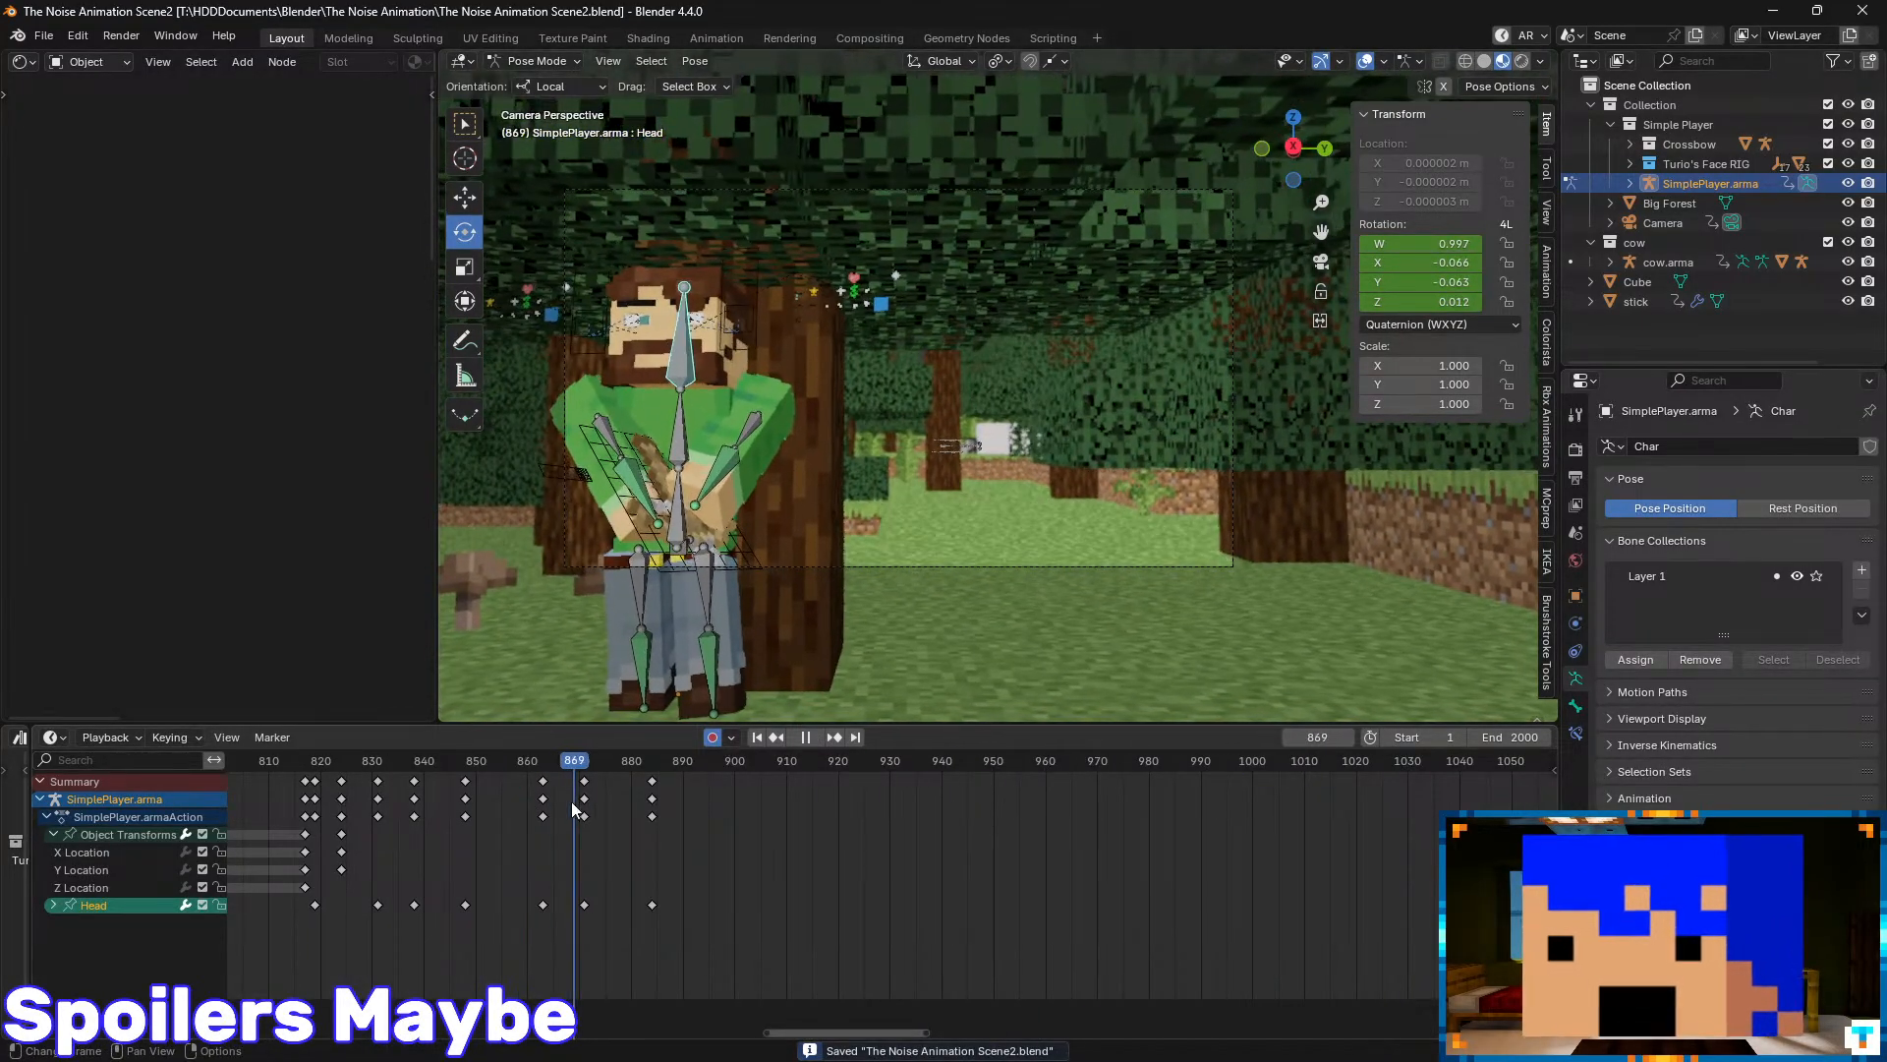
left_click_drag(735, 765, 690, 826)
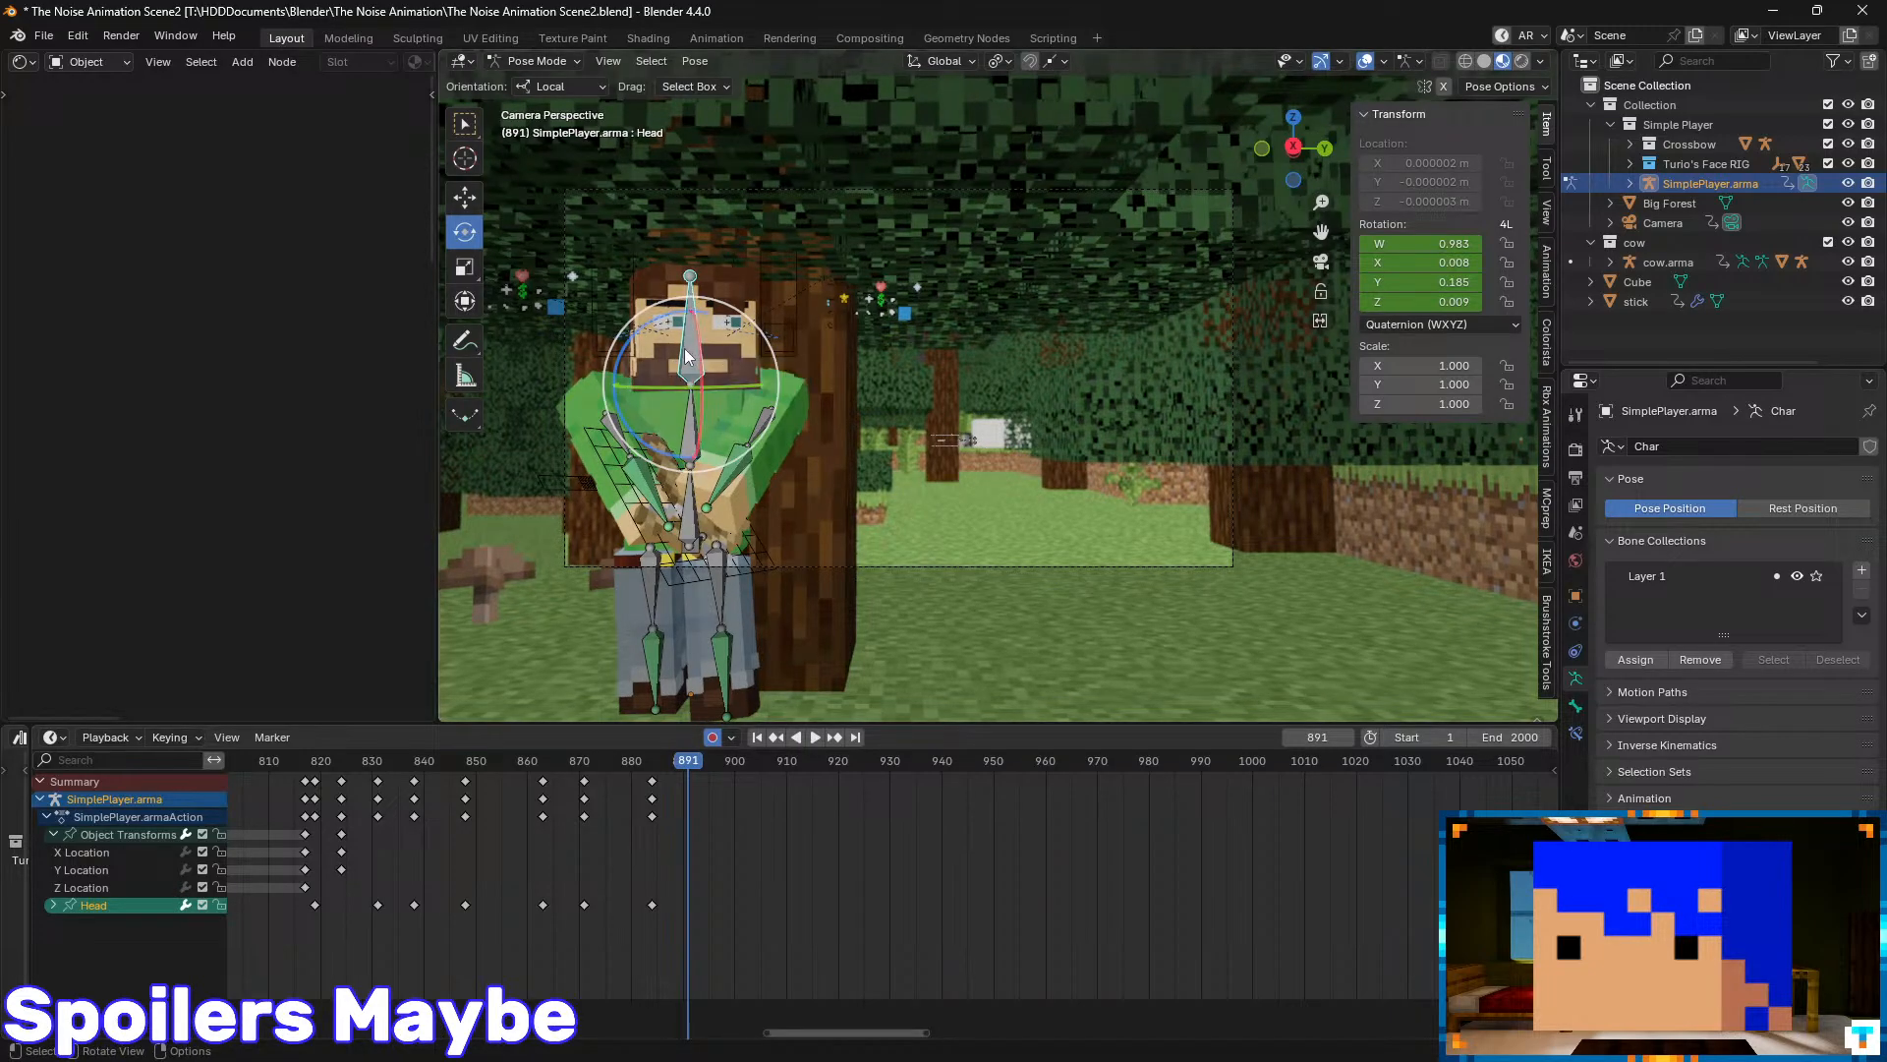
left_click(703, 354)
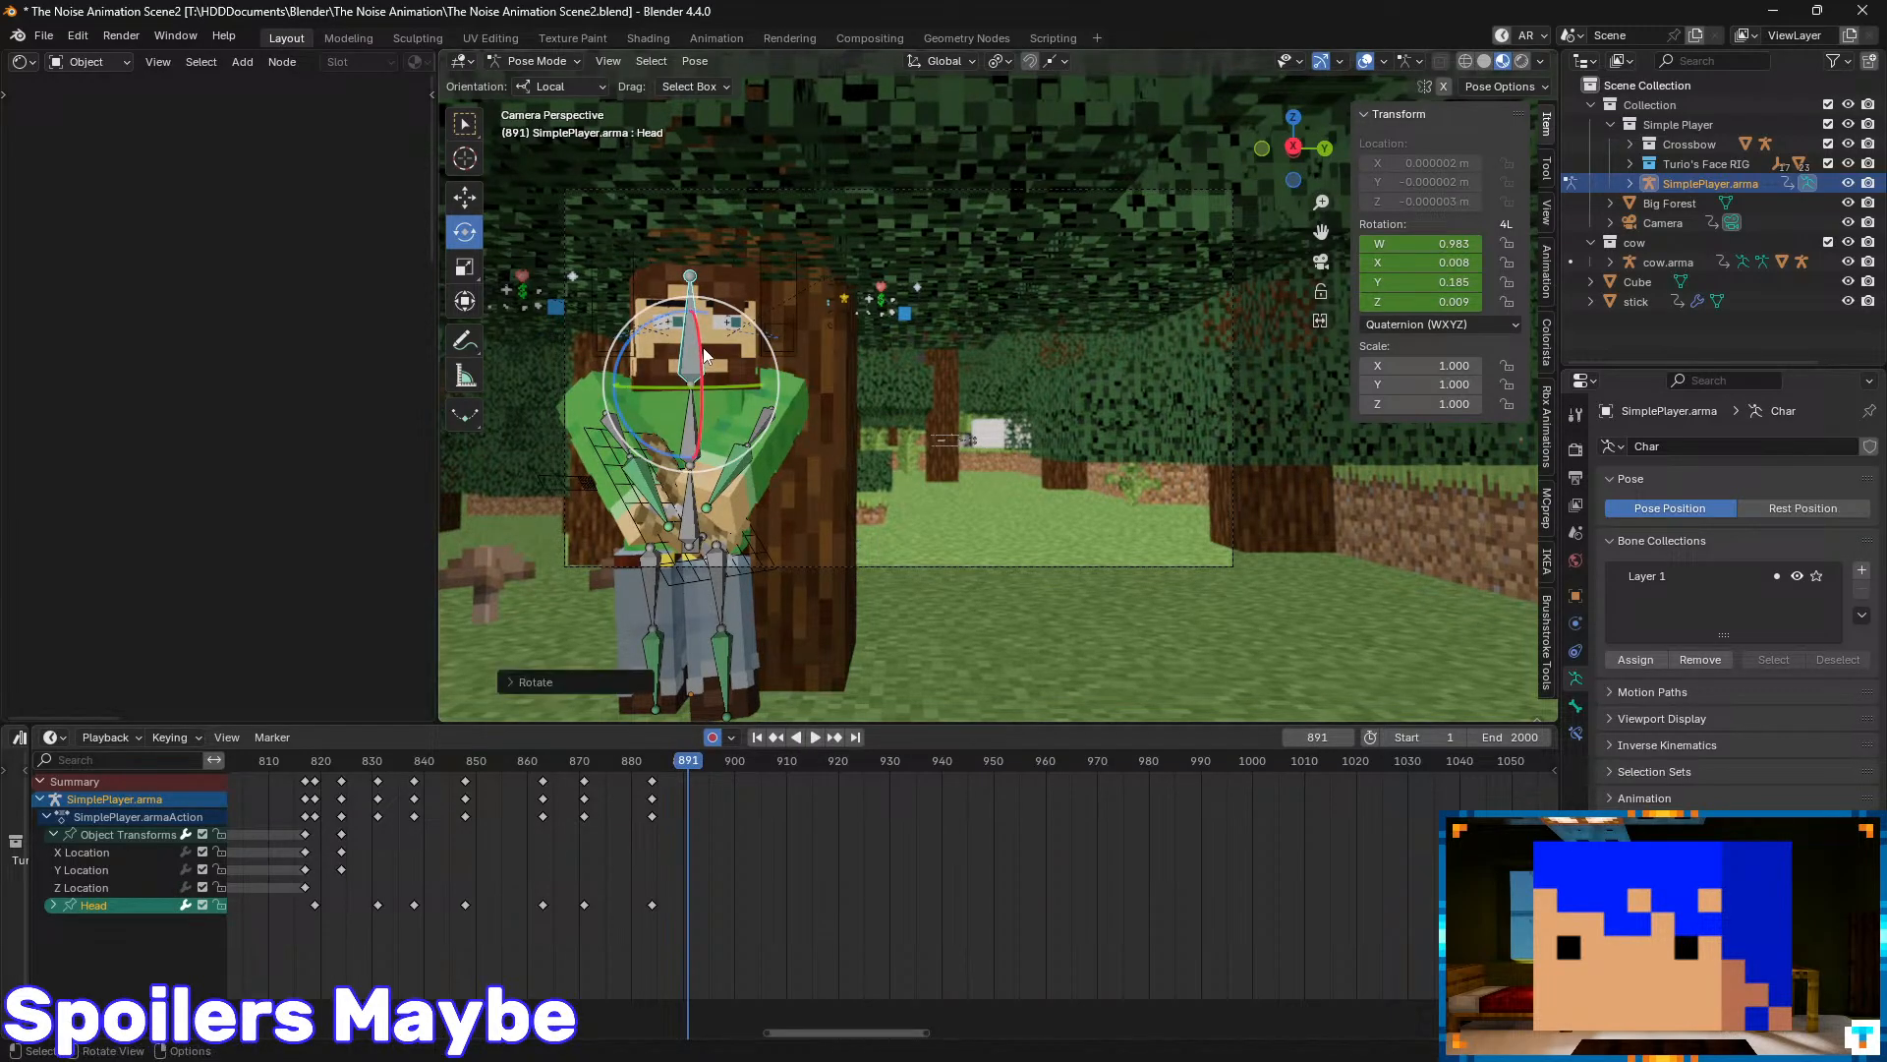
left_click_drag(704, 346, 711, 380)
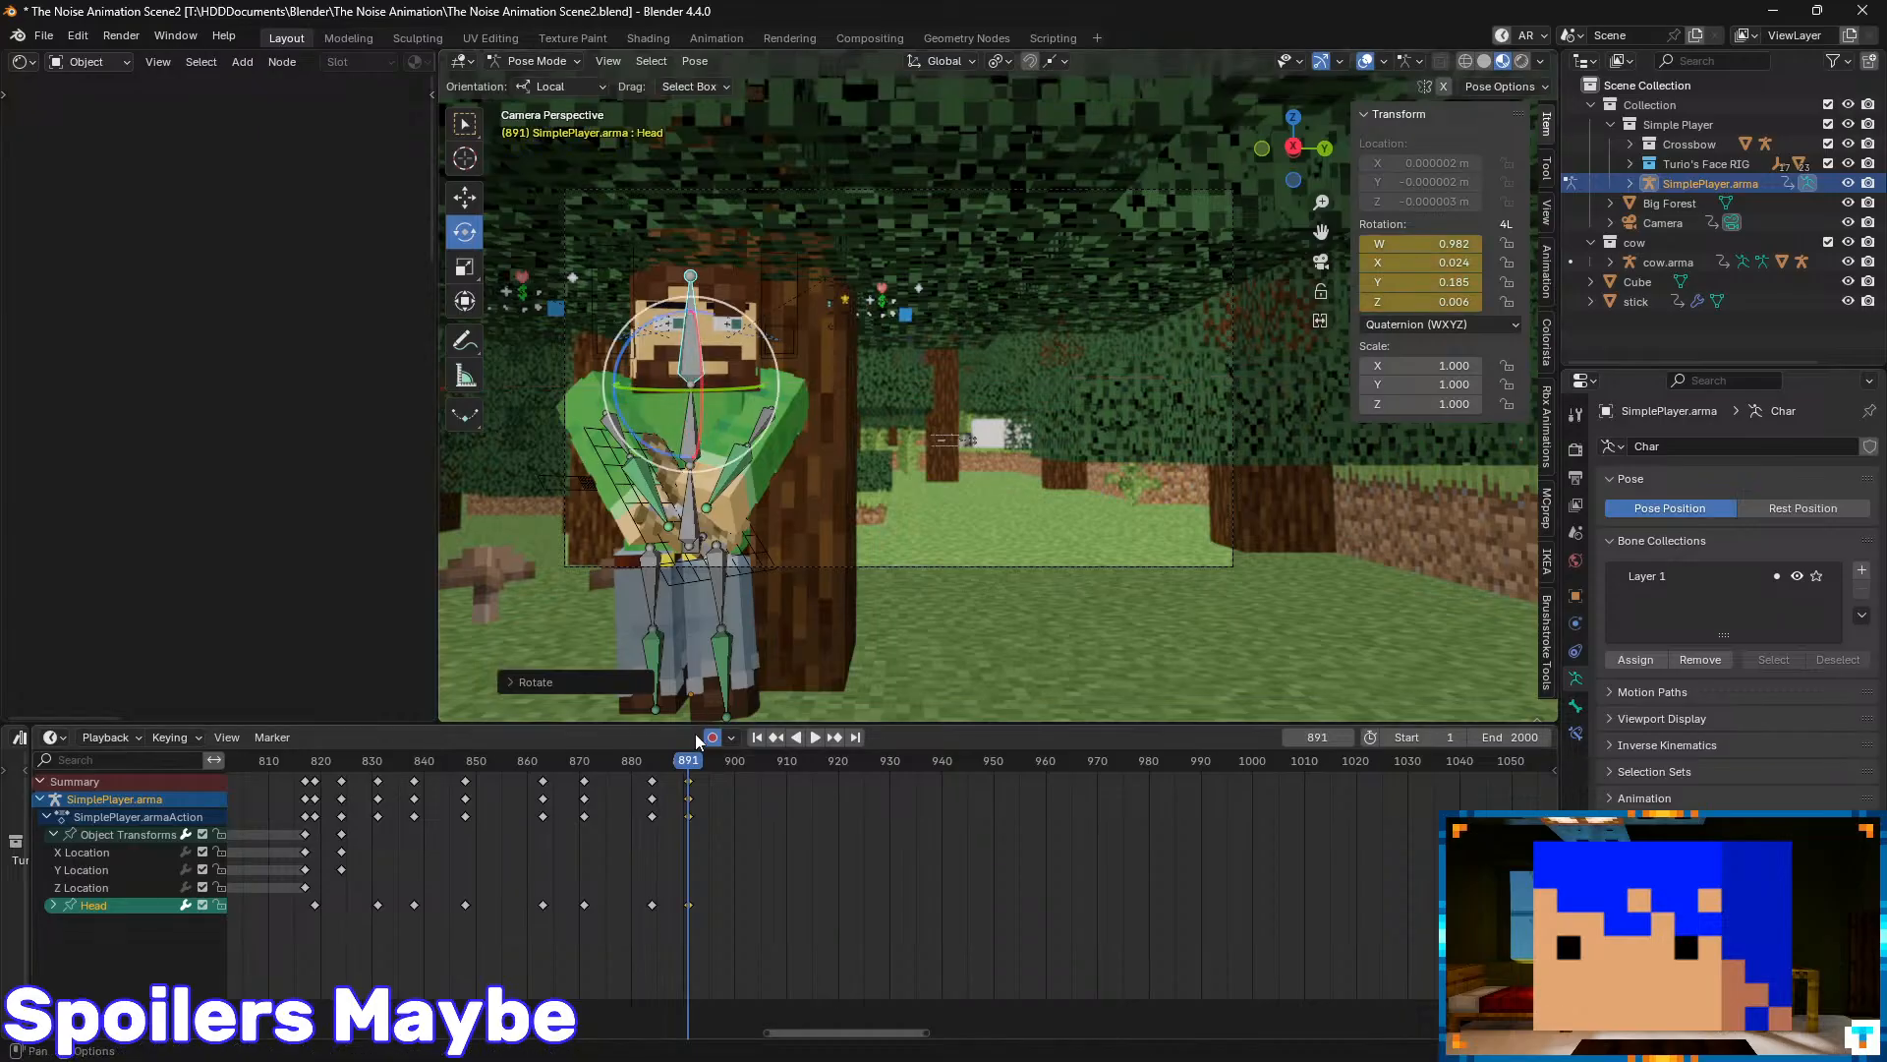
- Tilt the Head bone the opposite way at frame 905 to a quaternion X of about -0.005
left_click_drag(692, 759, 752, 765)
left_click_drag(712, 363, 710, 347)
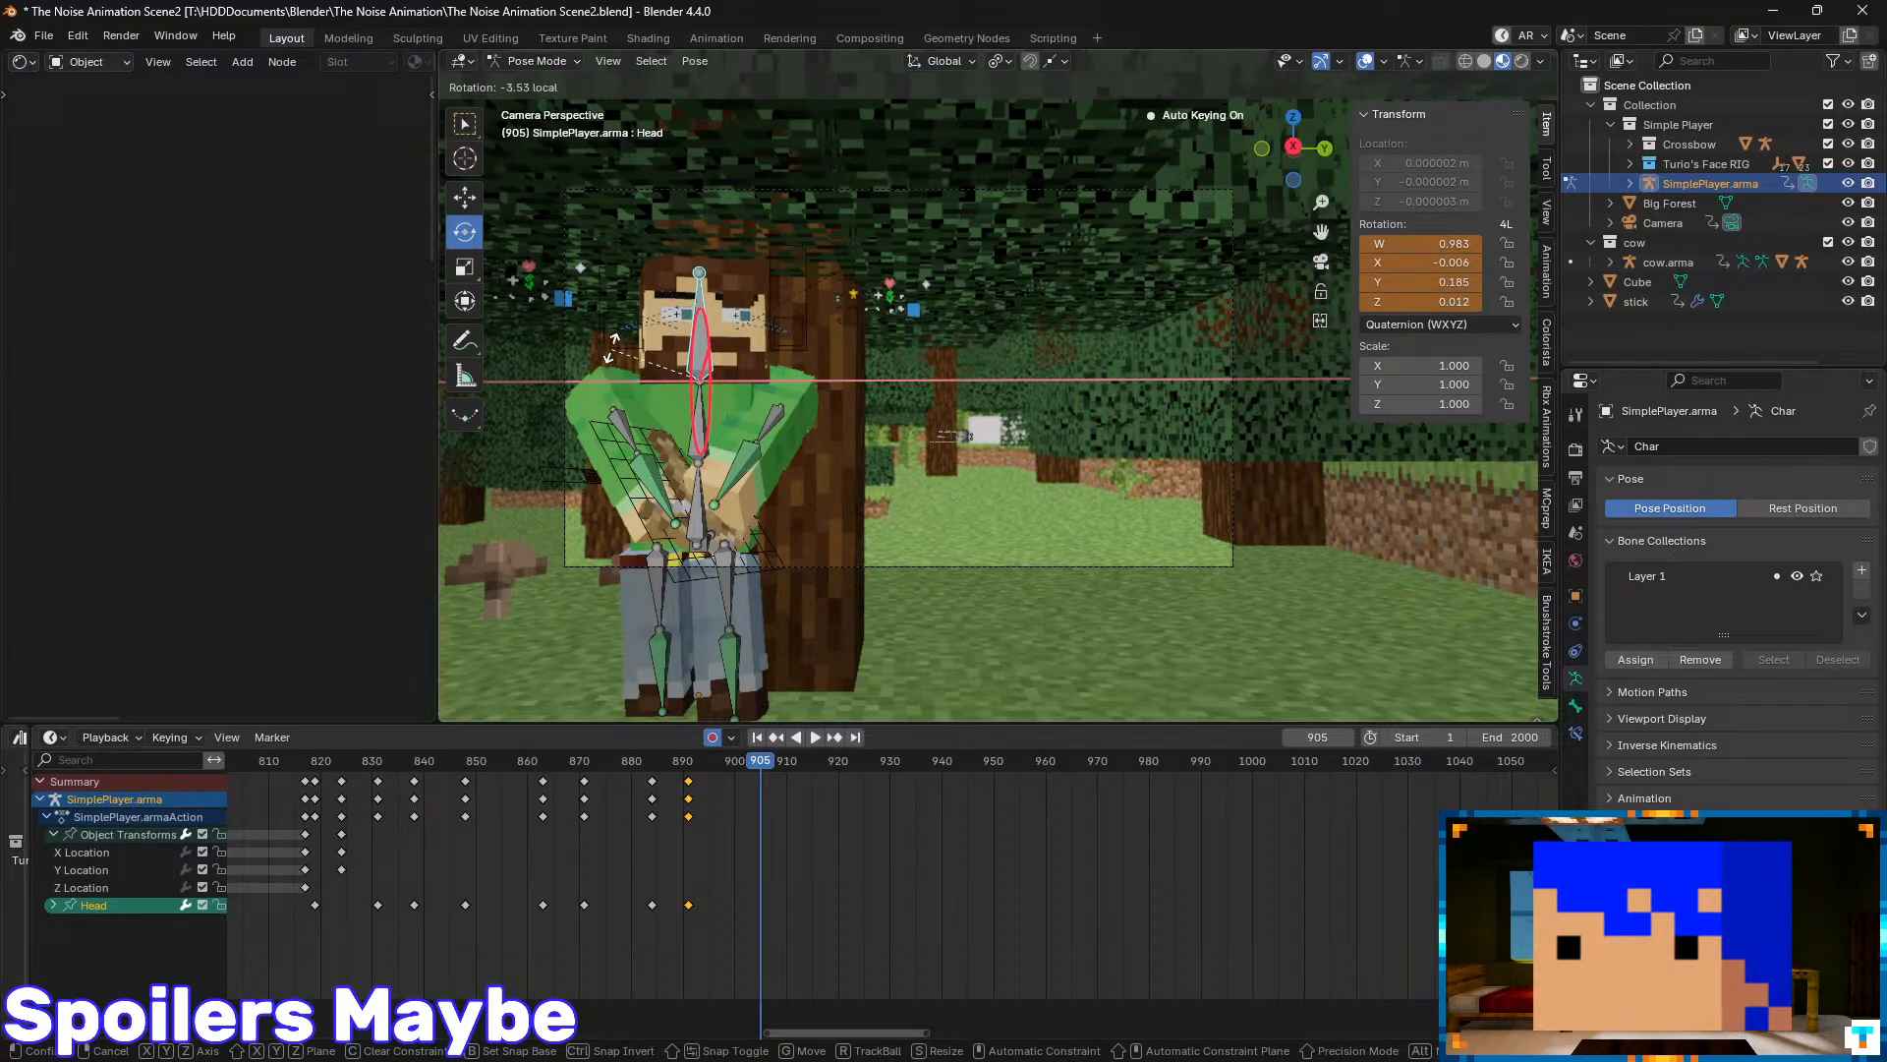
left_click_drag(611, 346, 613, 347)
- Key a counter-rotation of the Head bone at frame 927 and play back the head motion from frame 884
left_click_drag(759, 769, 877, 798)
left_click_drag(721, 356, 731, 381)
left_click_drag(873, 764, 652, 782)
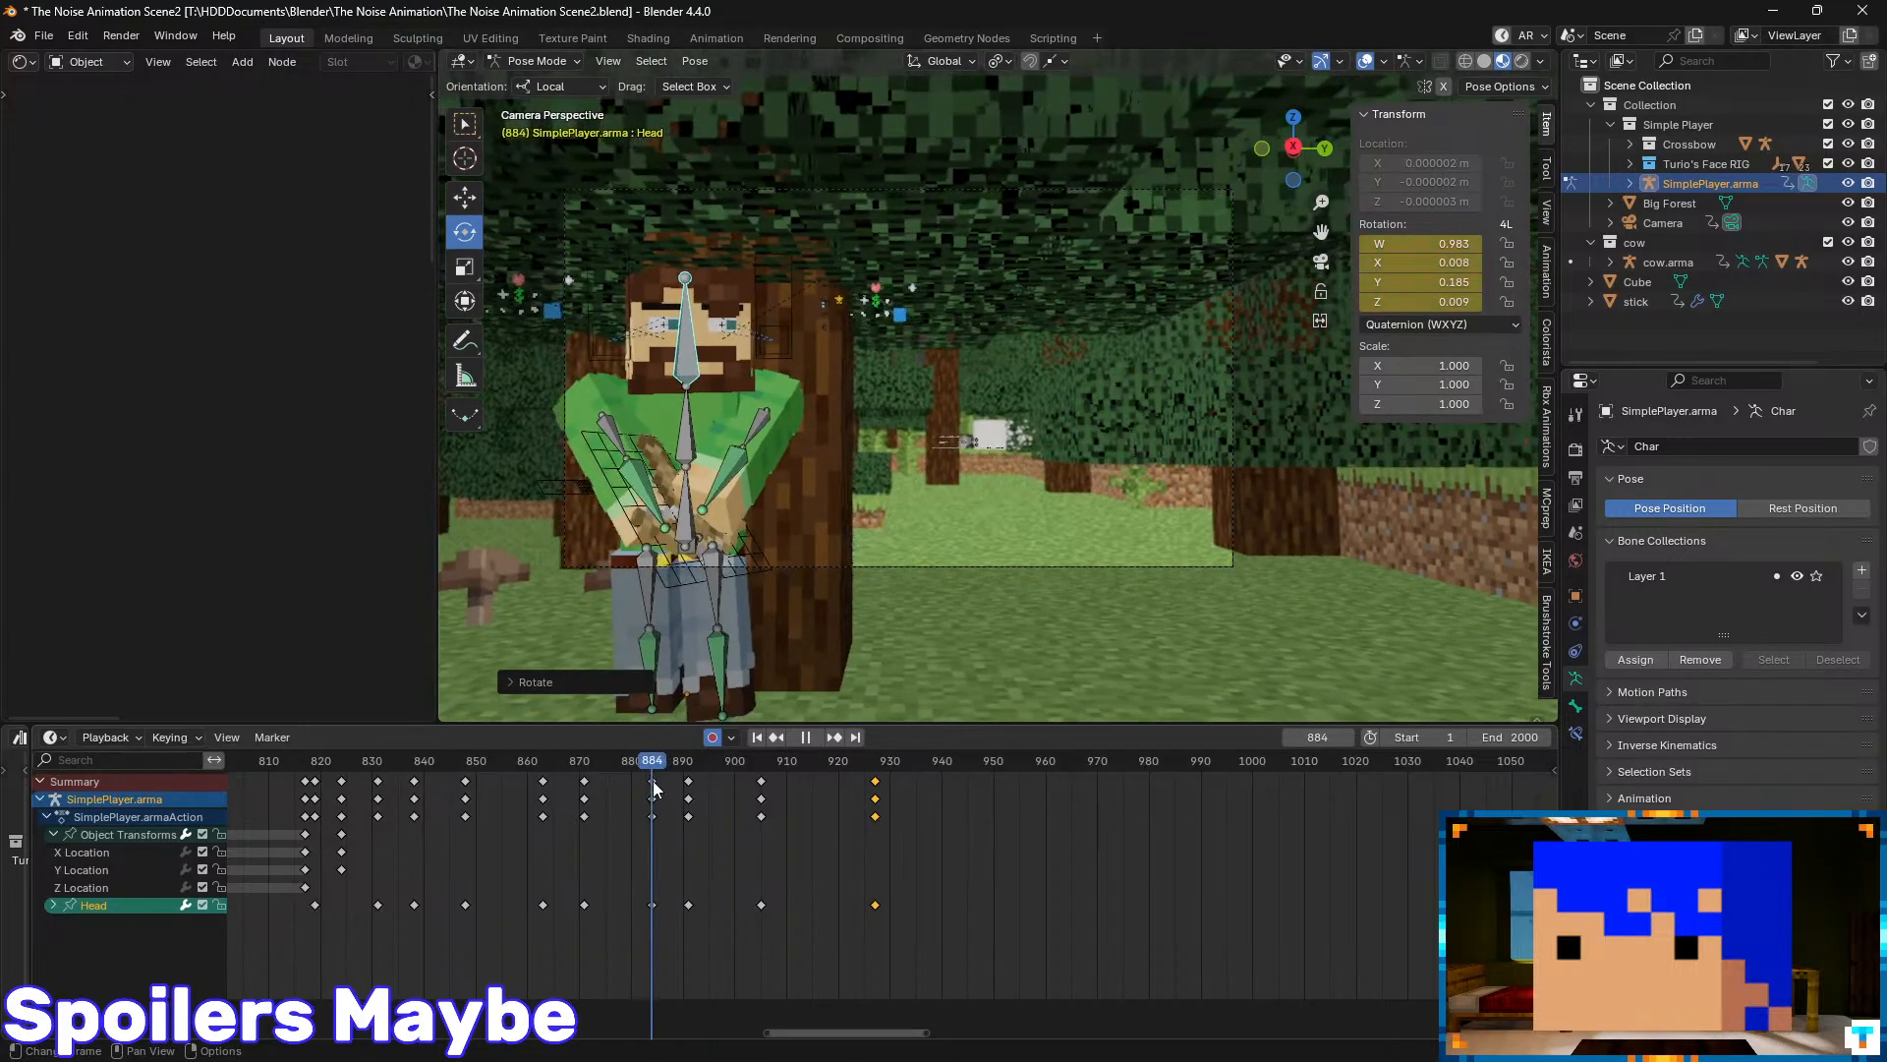
key("space")
key("space")
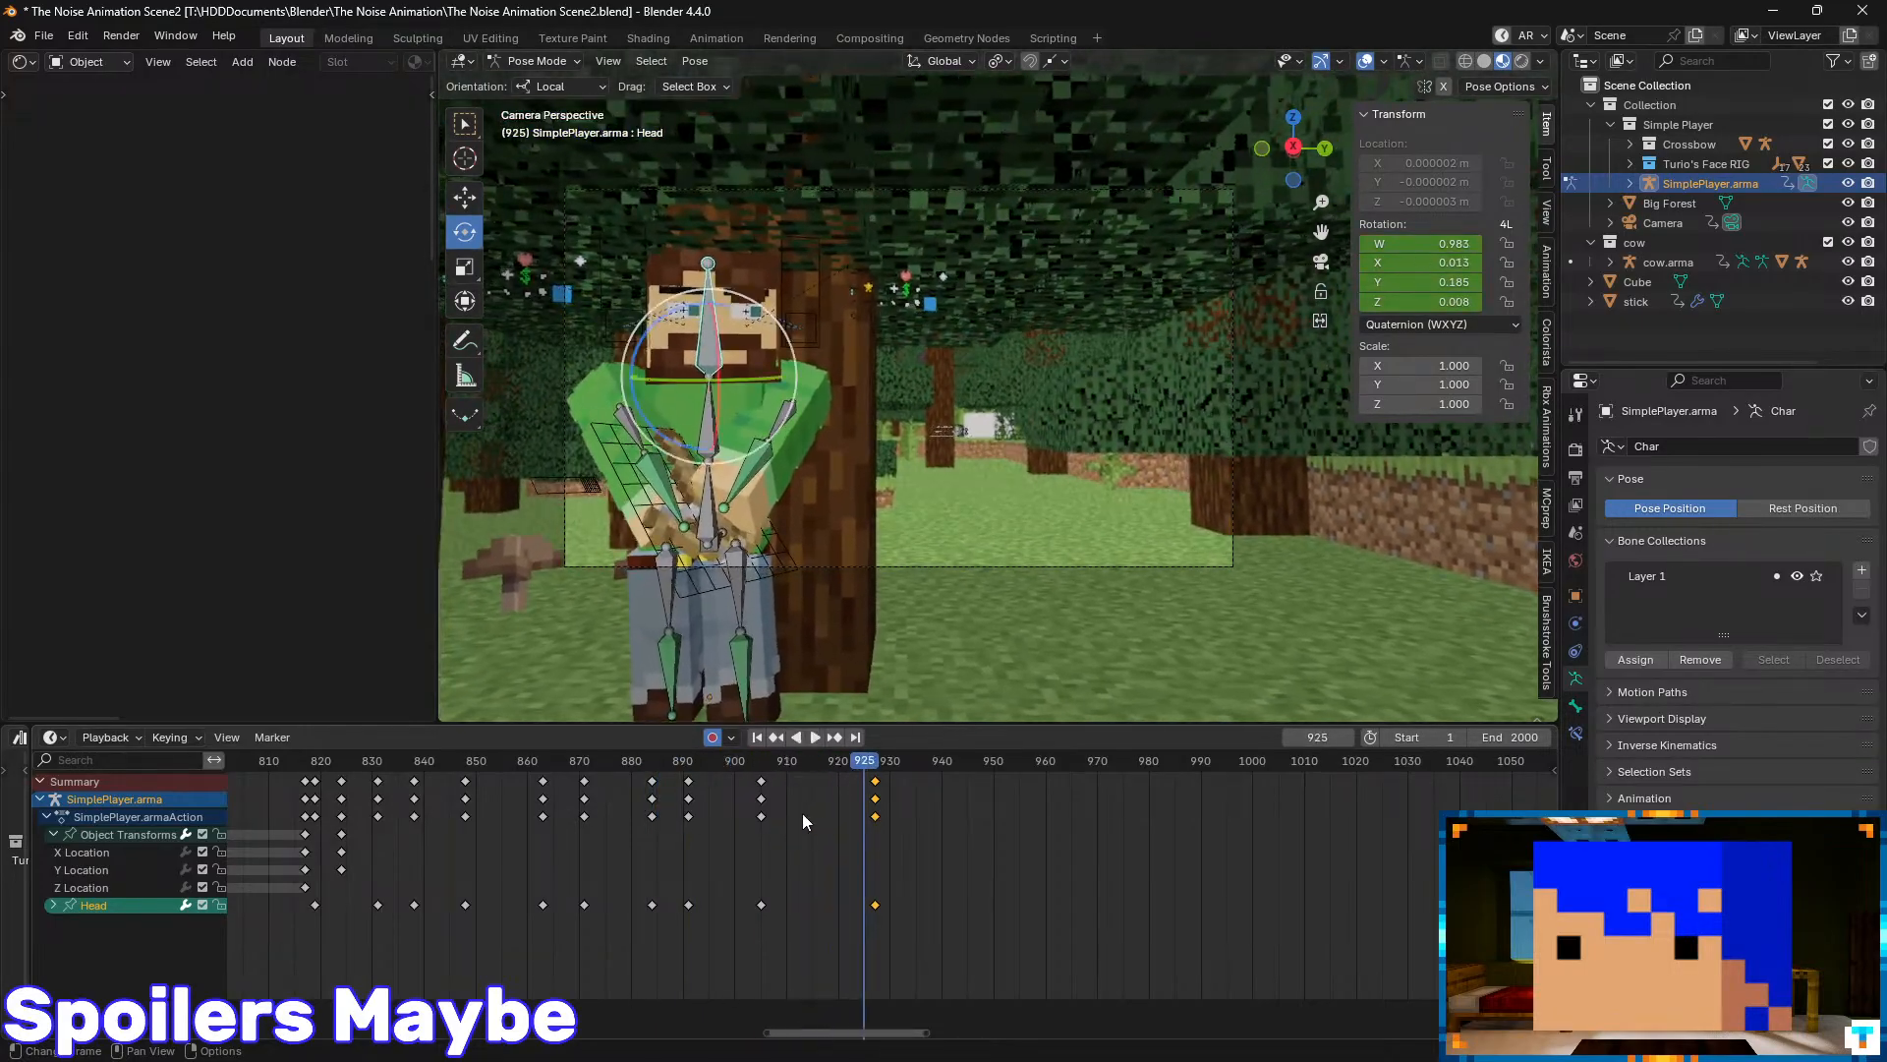
- Shift the Head bone's last keyframe to frame 933 and play back the head motion
left_click_drag(870, 764, 678, 797)
key("g")
left_click(902, 783)
key("space")
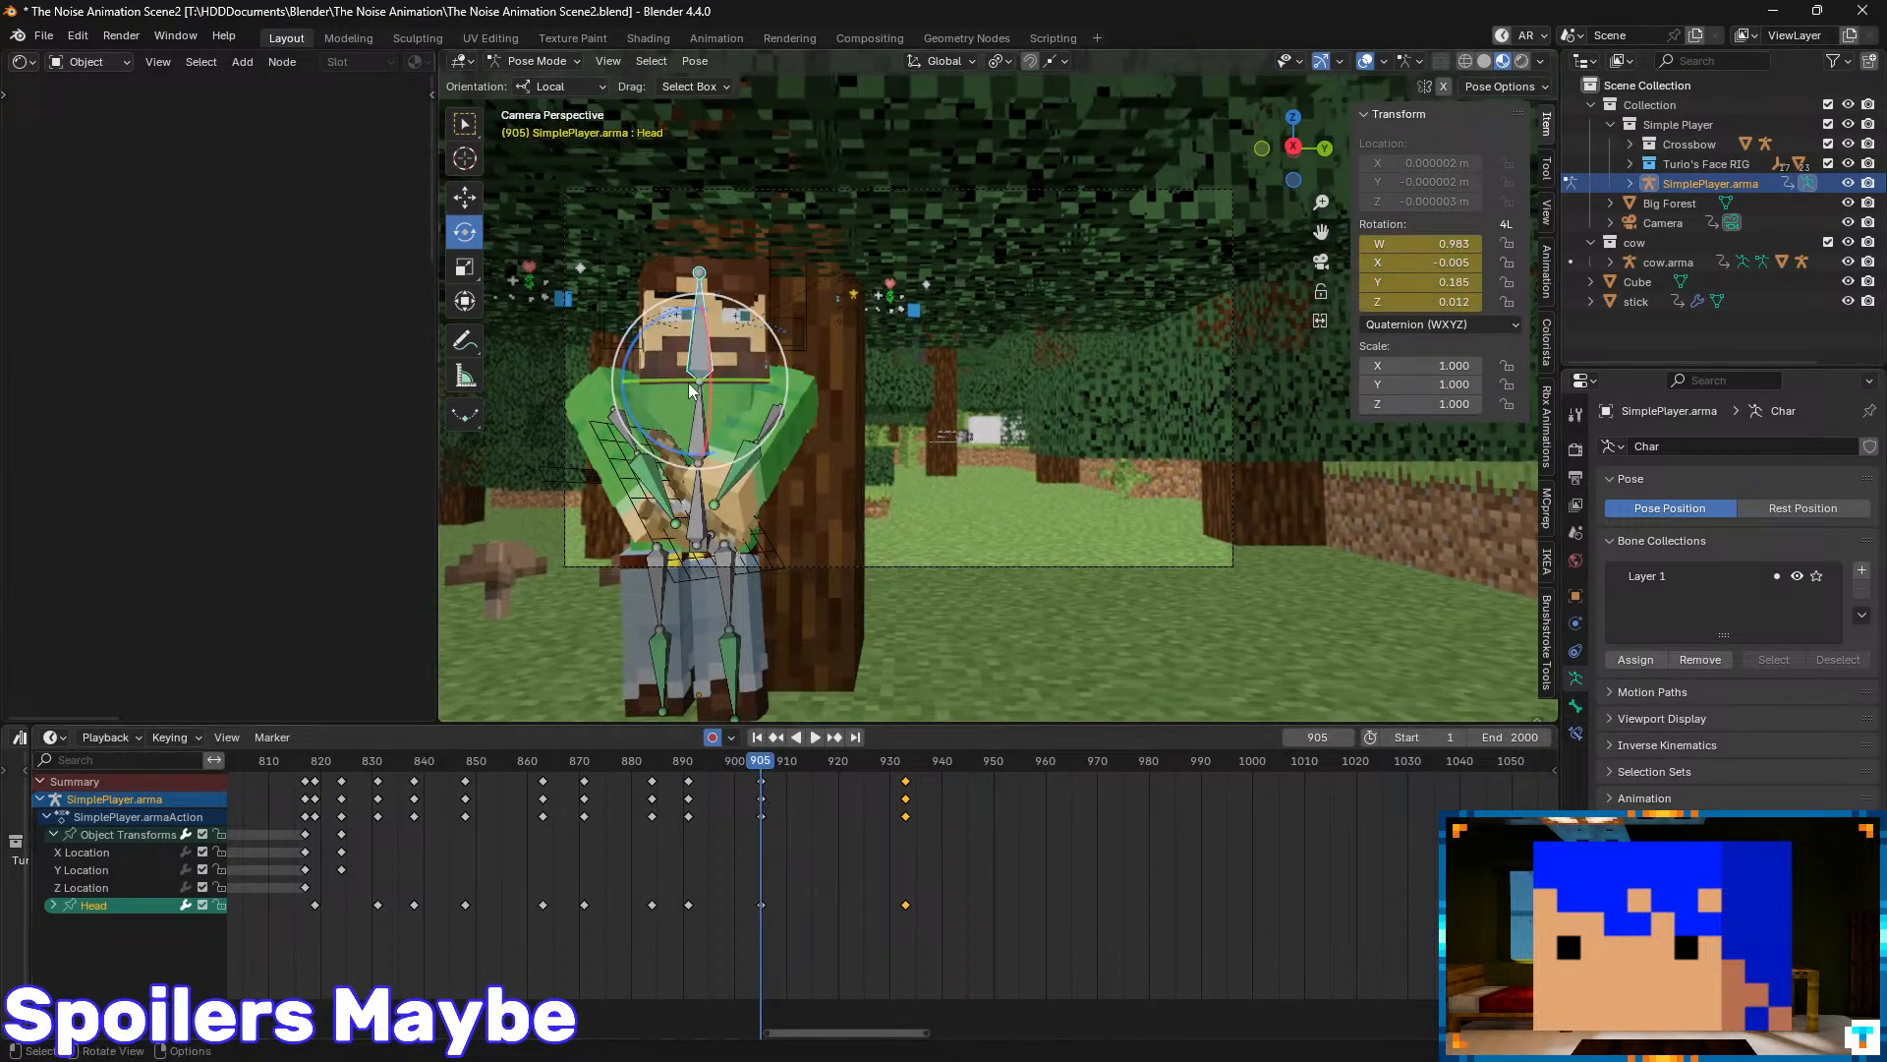
- Tilt the Head bone further at frame 905 to a quaternion X of about -0.036, save the file, and review the motion
left_click_drag(712, 359, 660, 295)
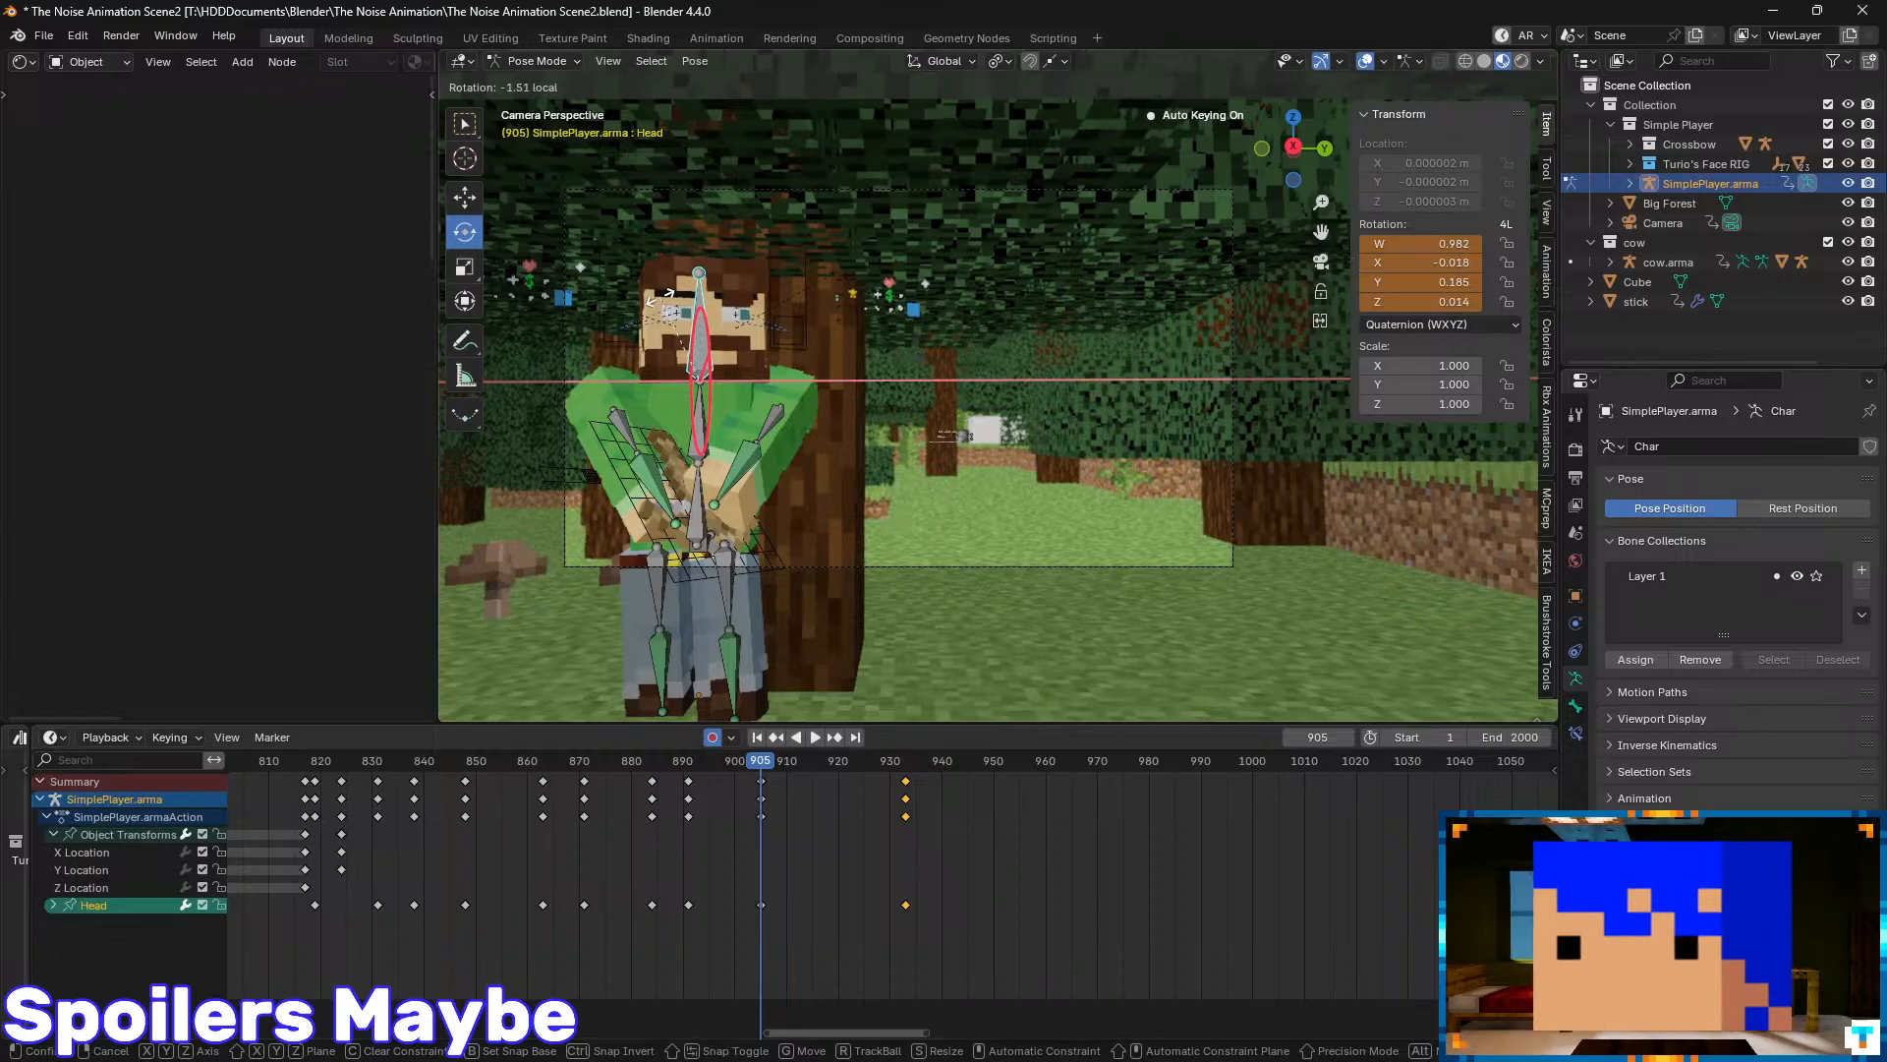
left_click_drag(621, 379, 620, 380)
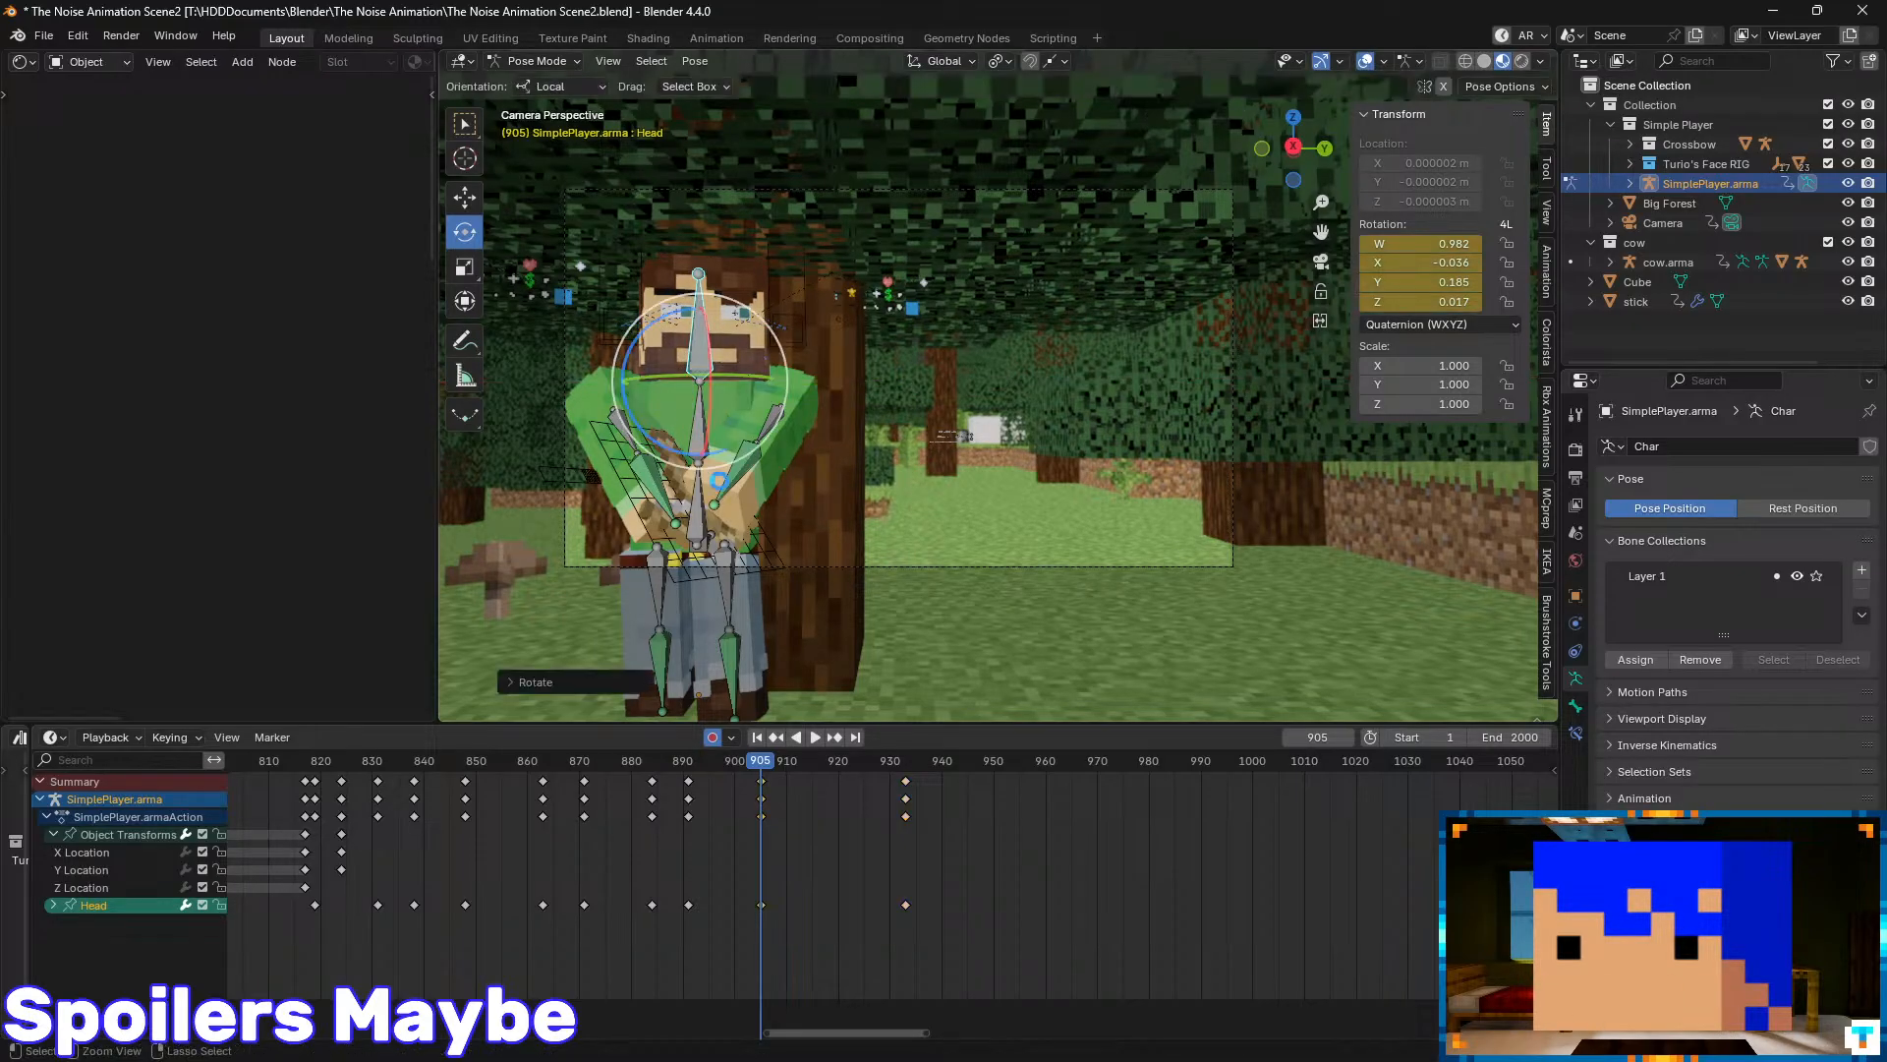
key("ctrl+s")
key("space")
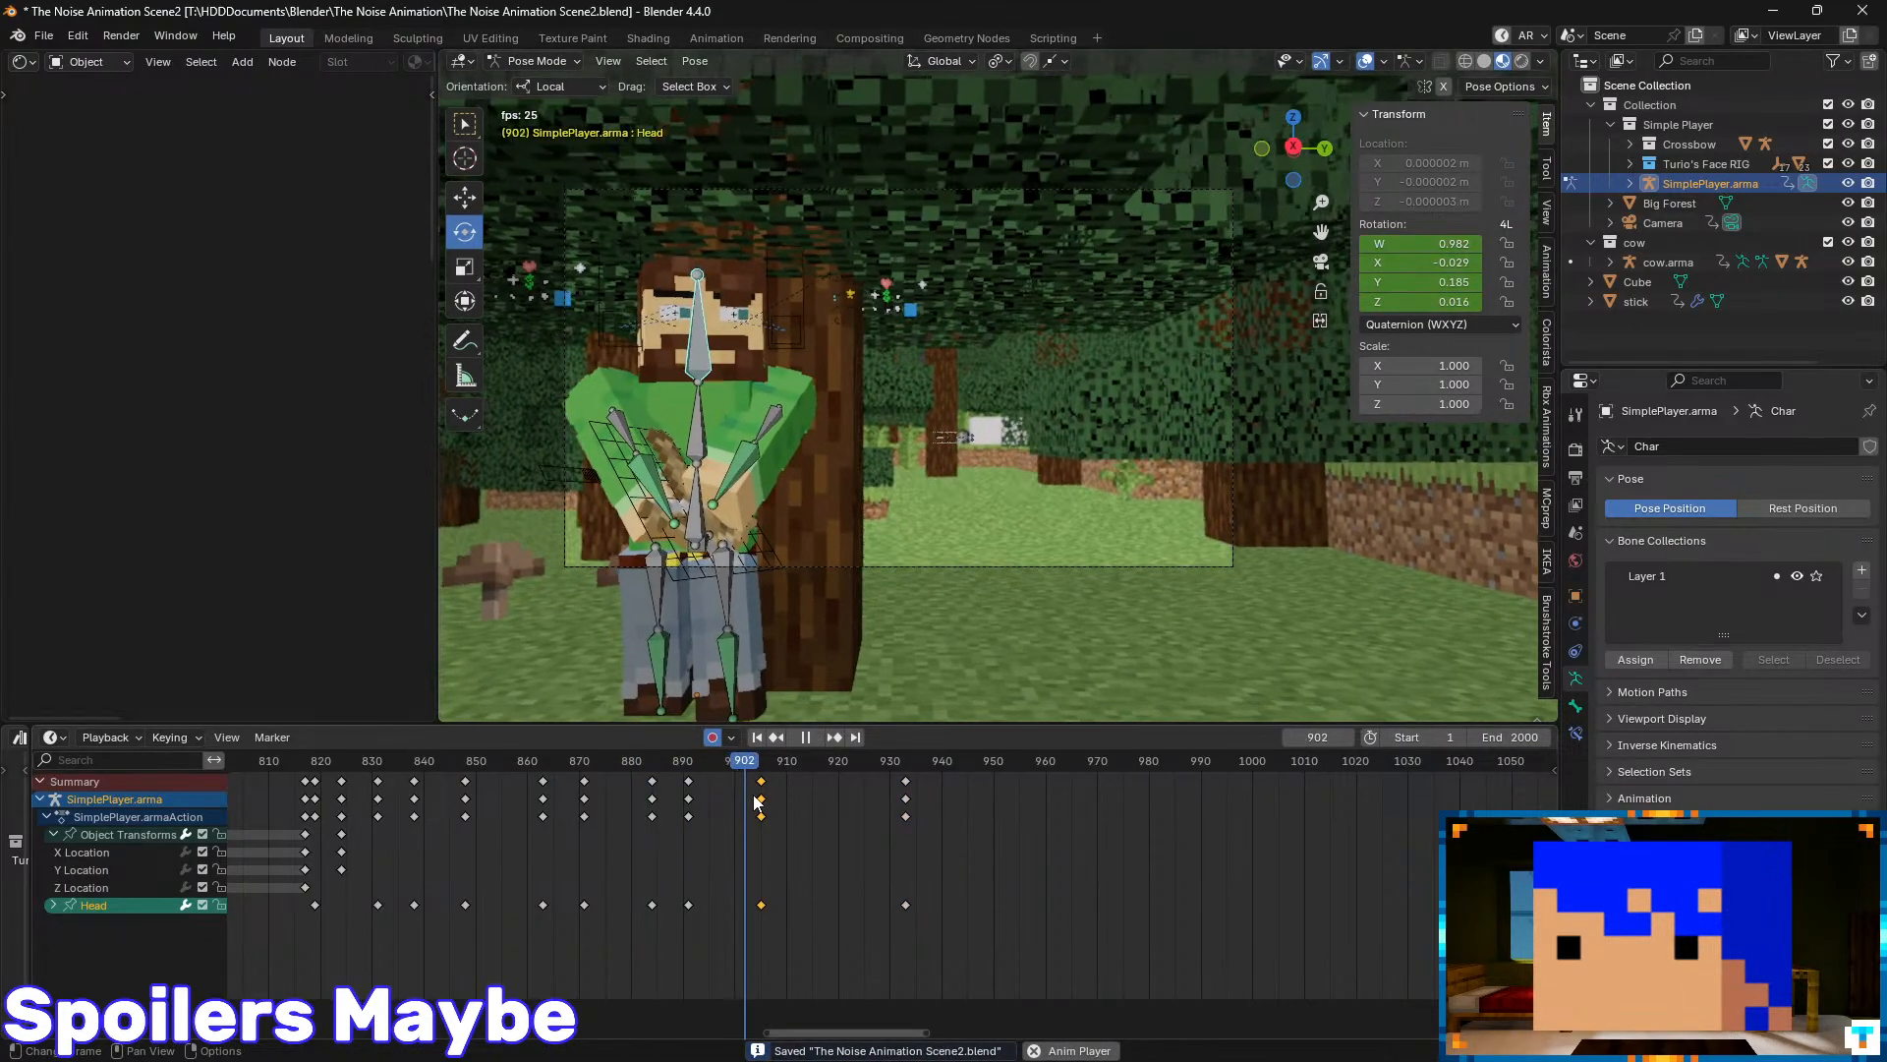
key("space")
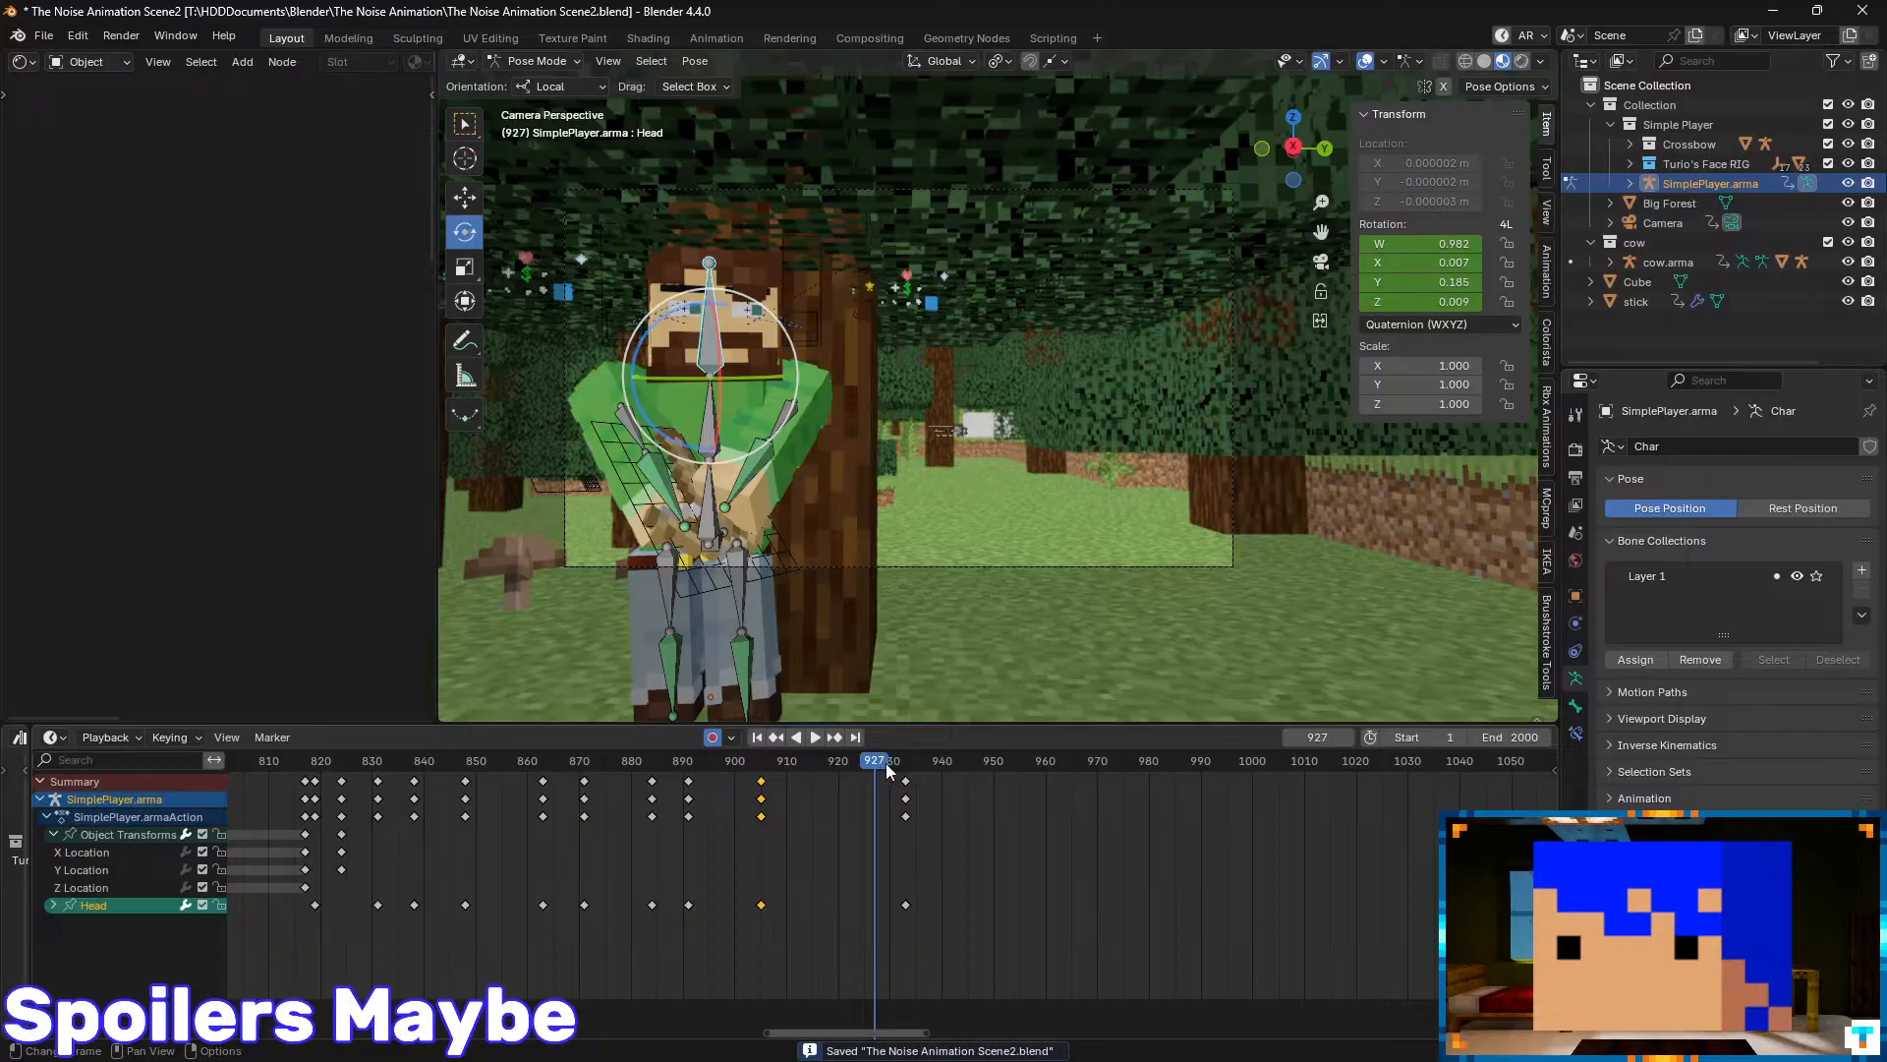
- Rotate the Head bone at frame 933 to a quaternion X of about 0.057, save the file, and play back the motion
left_click(906, 765)
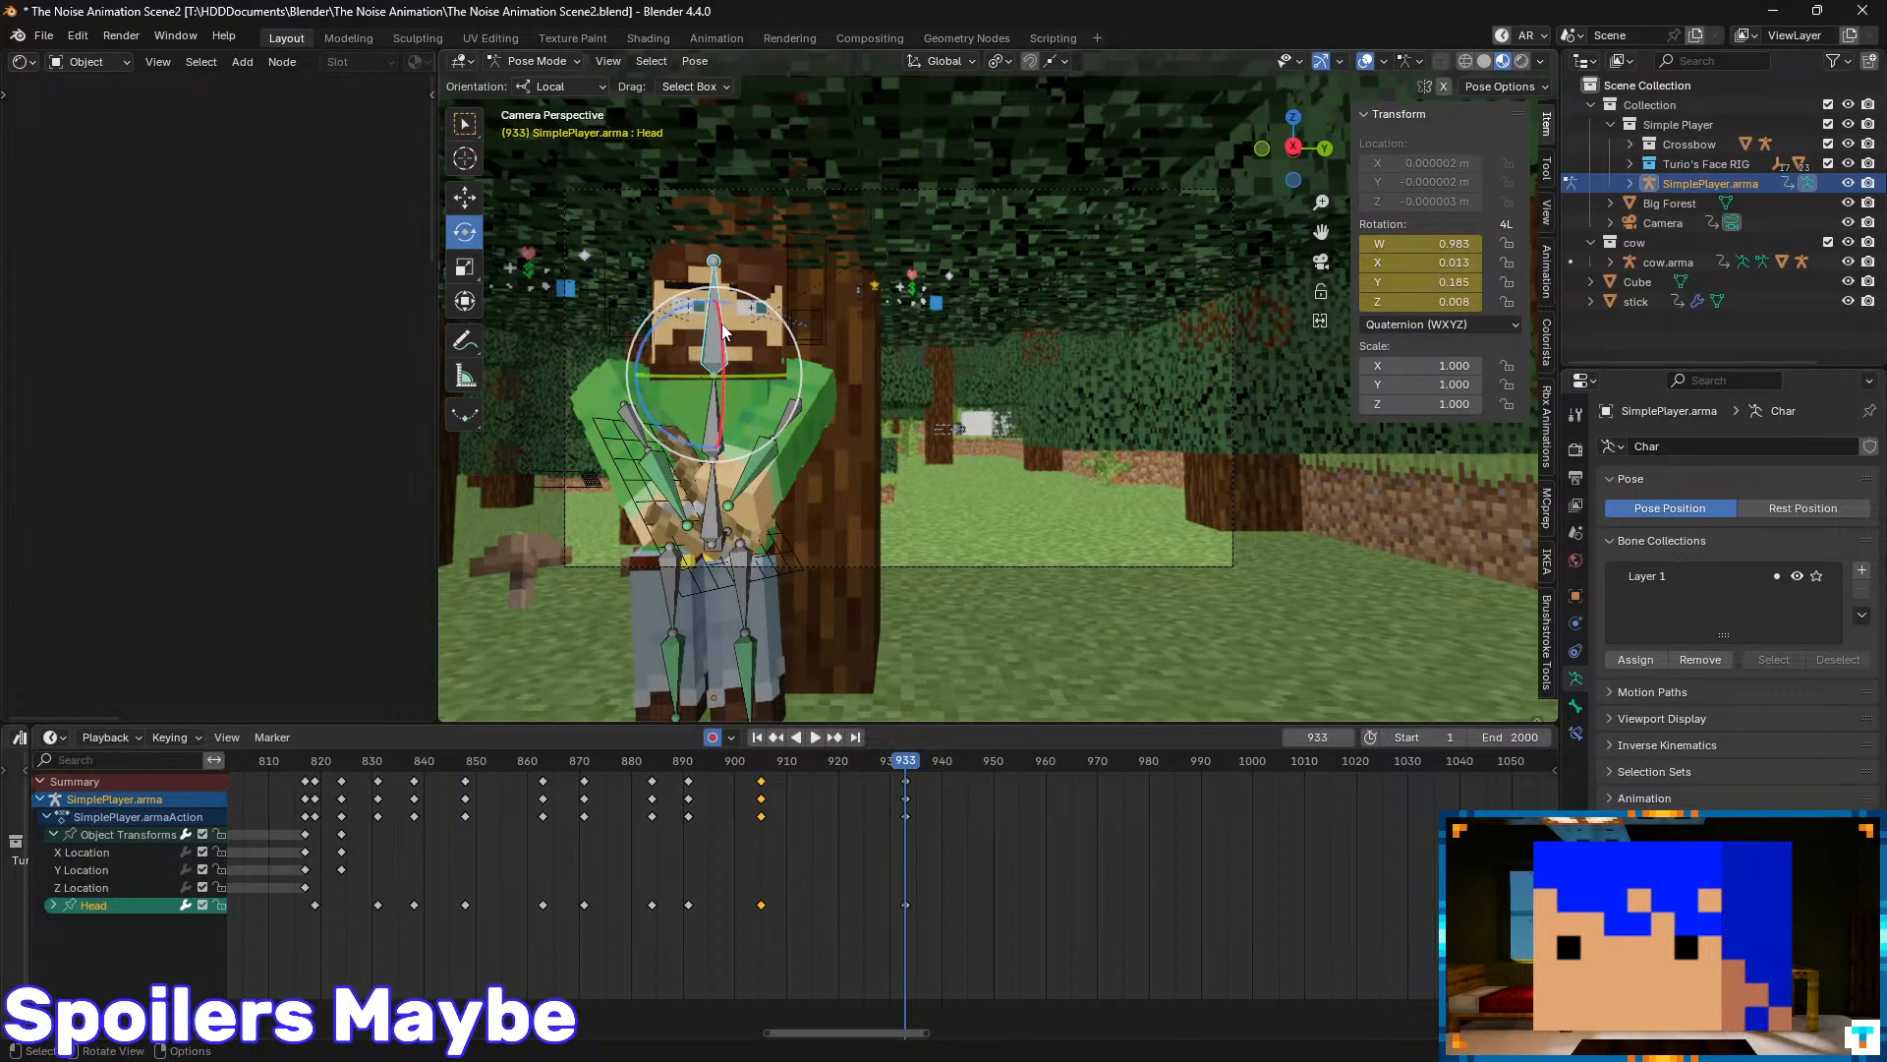
left_click_drag(721, 330, 729, 336)
left_click(730, 421)
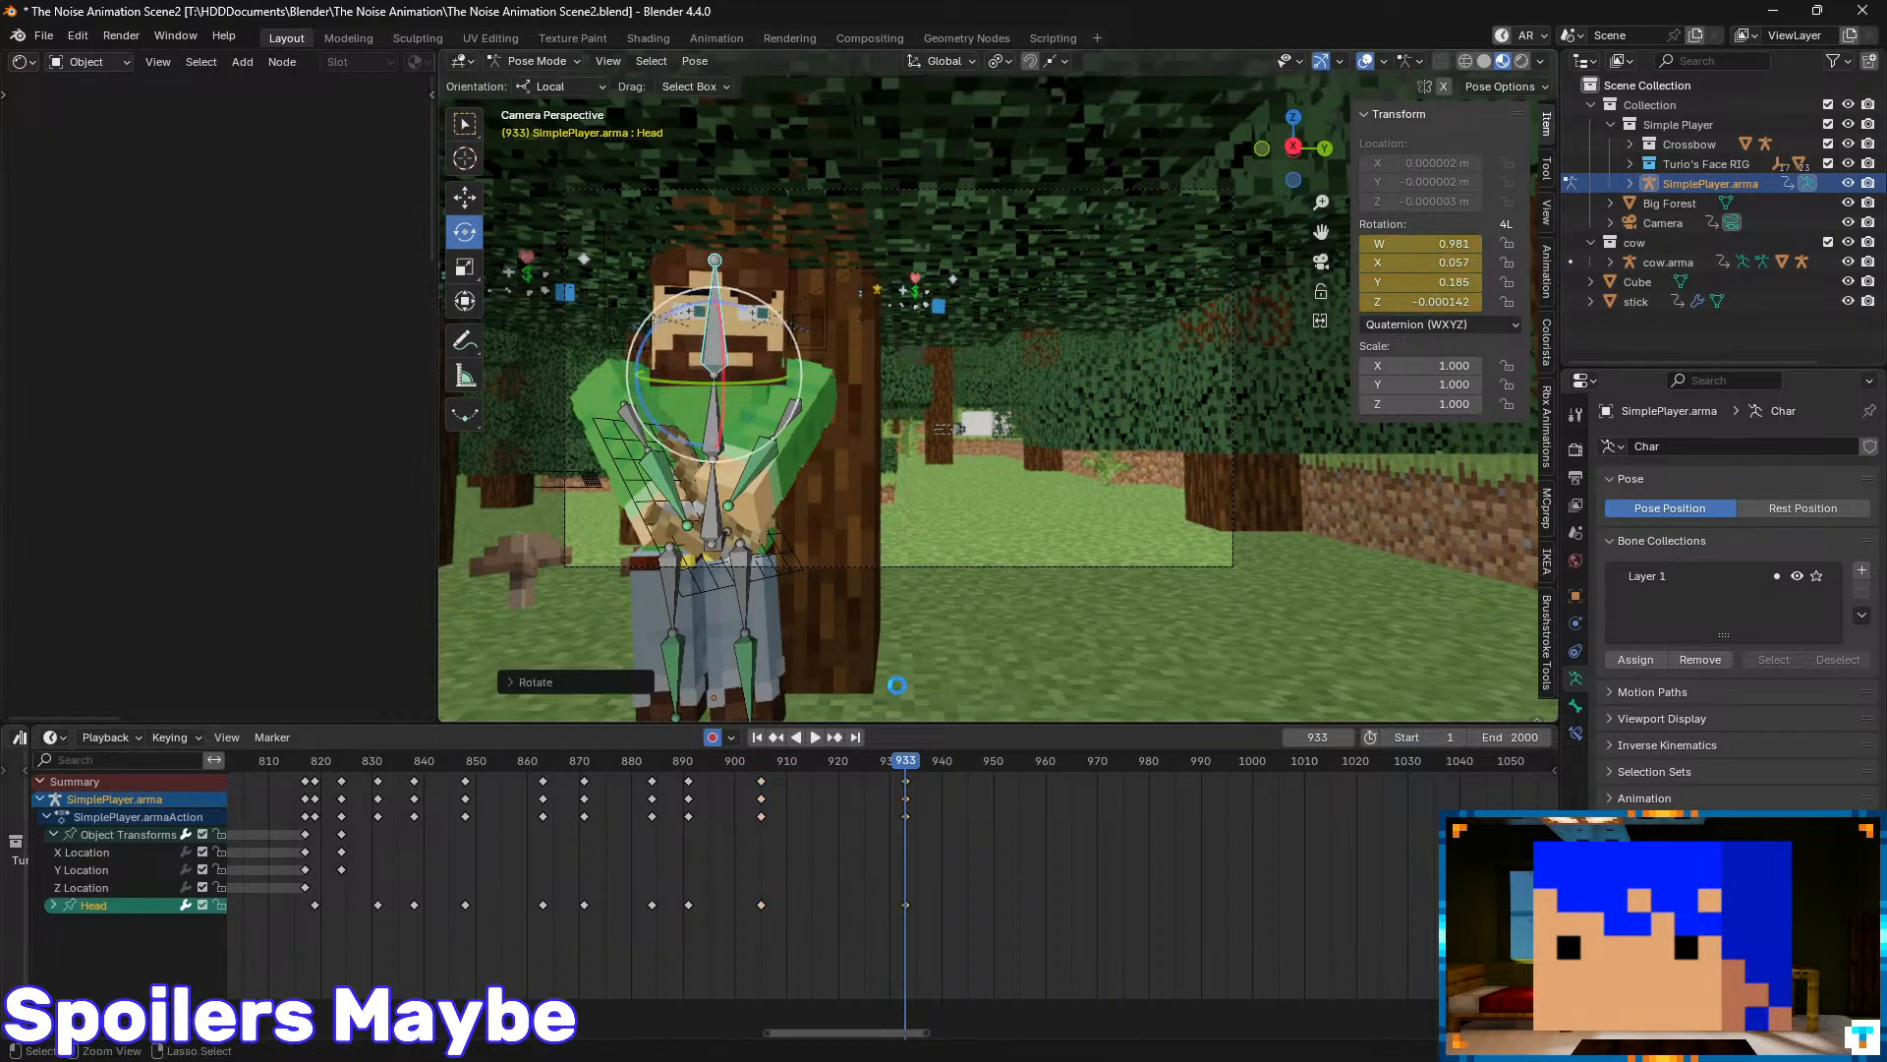
key("ctrl+s")
key("space")
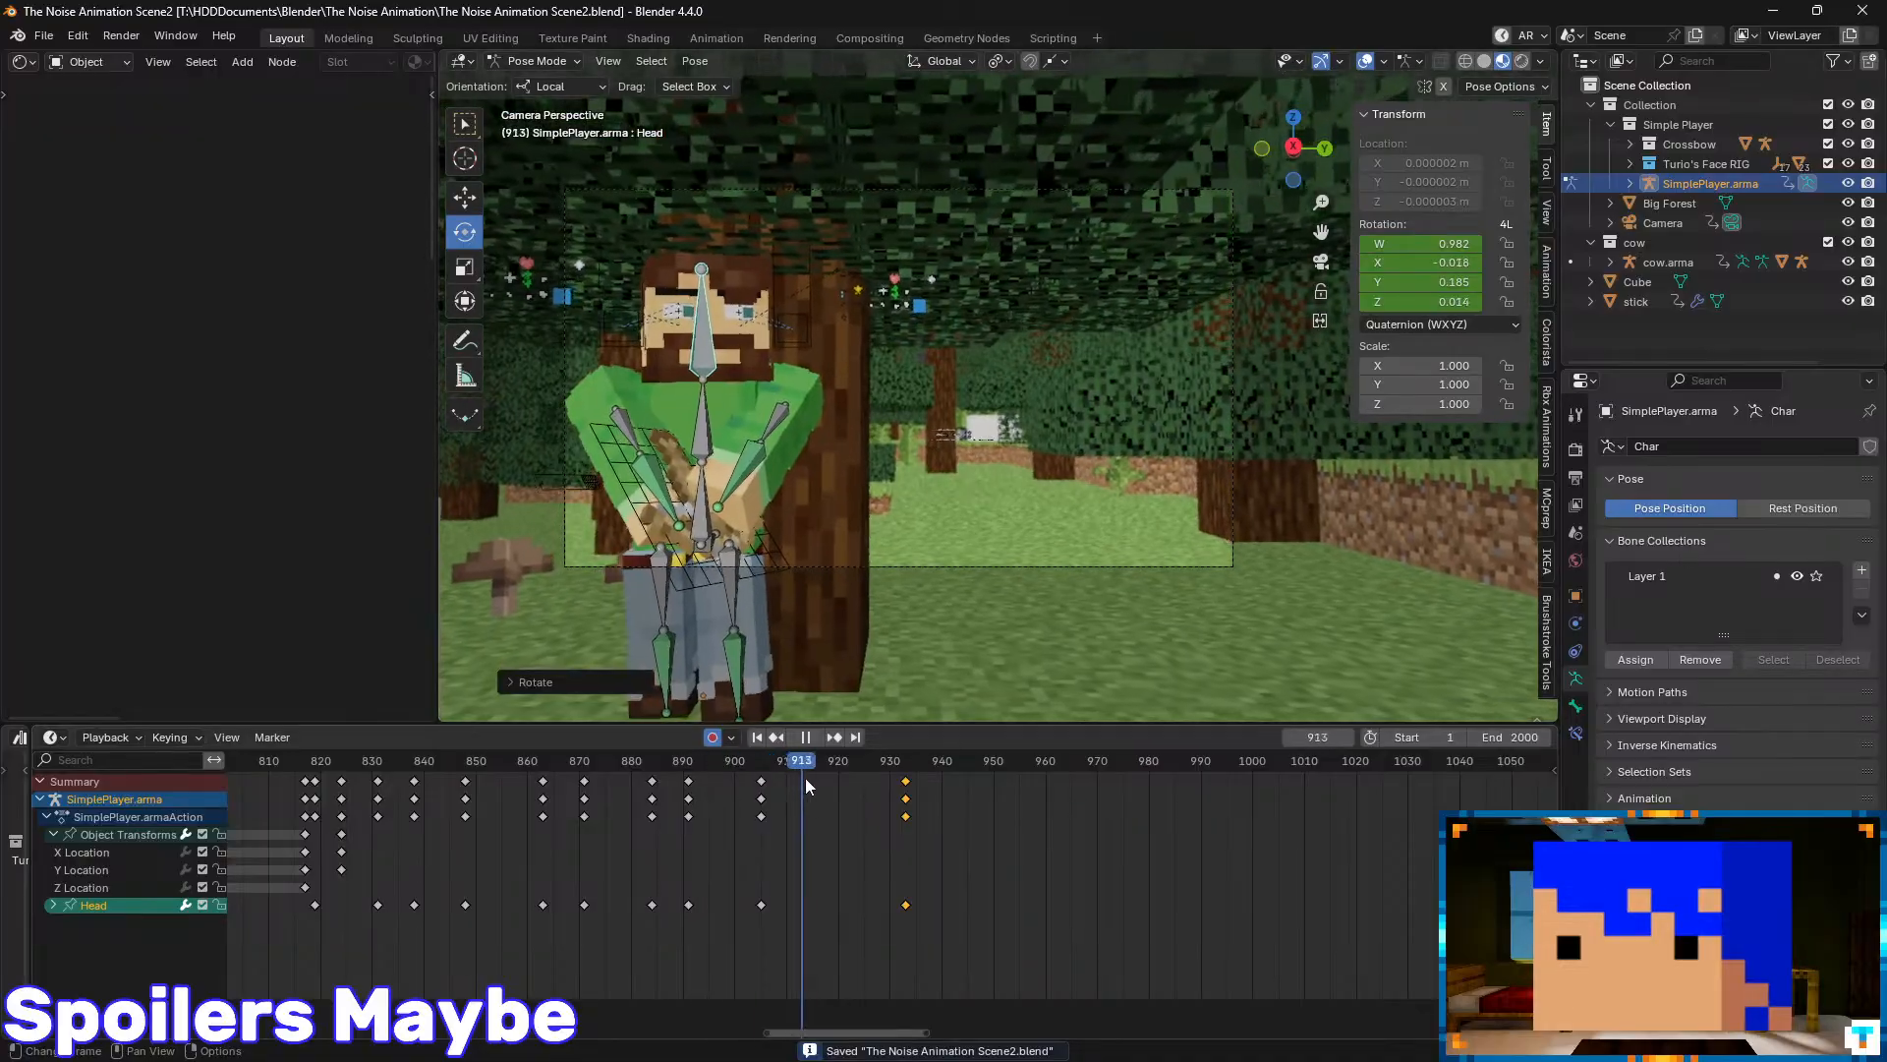
- Key a Head bone counter-rotation at frame 950 with a quaternion X of about -0.033 and play back the motion
left_click_drag(922, 804, 993, 781)
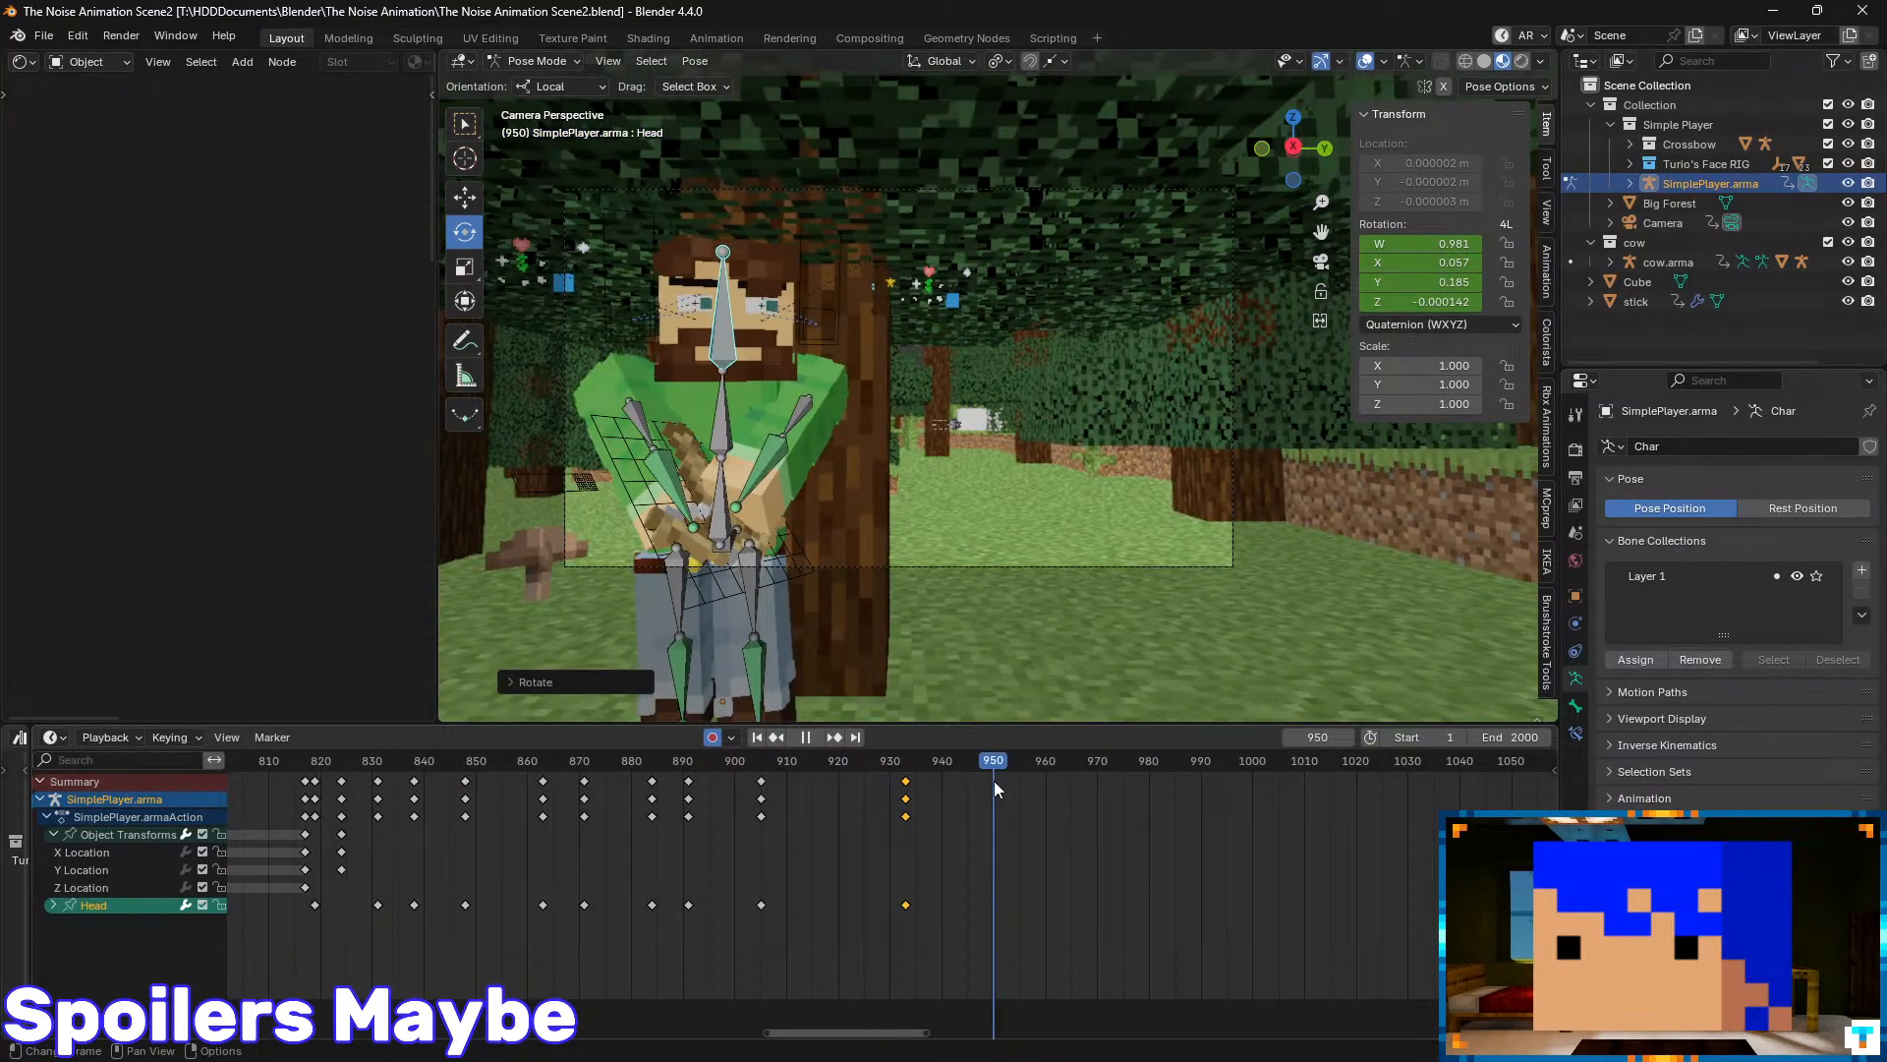
key("space")
key("r")
key("x")
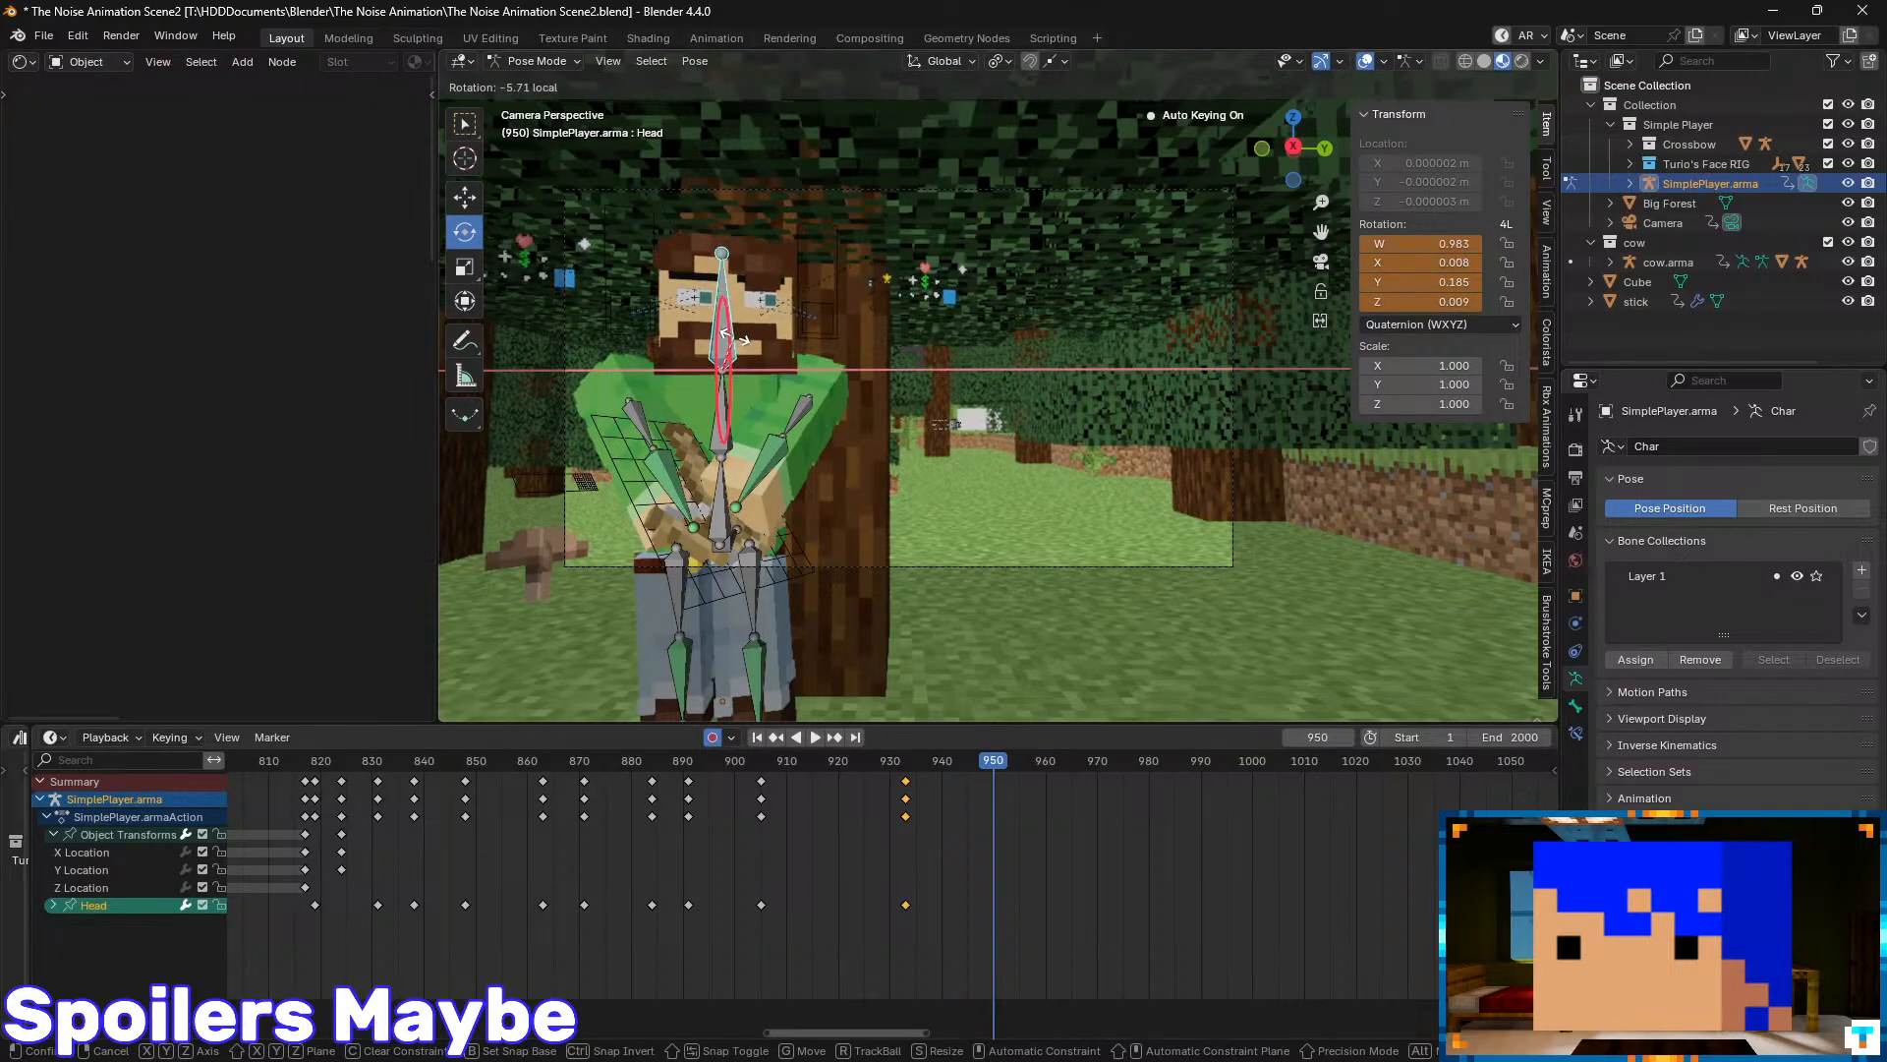
left_click(732, 337)
left_click_drag(963, 760, 720, 802)
key("space")
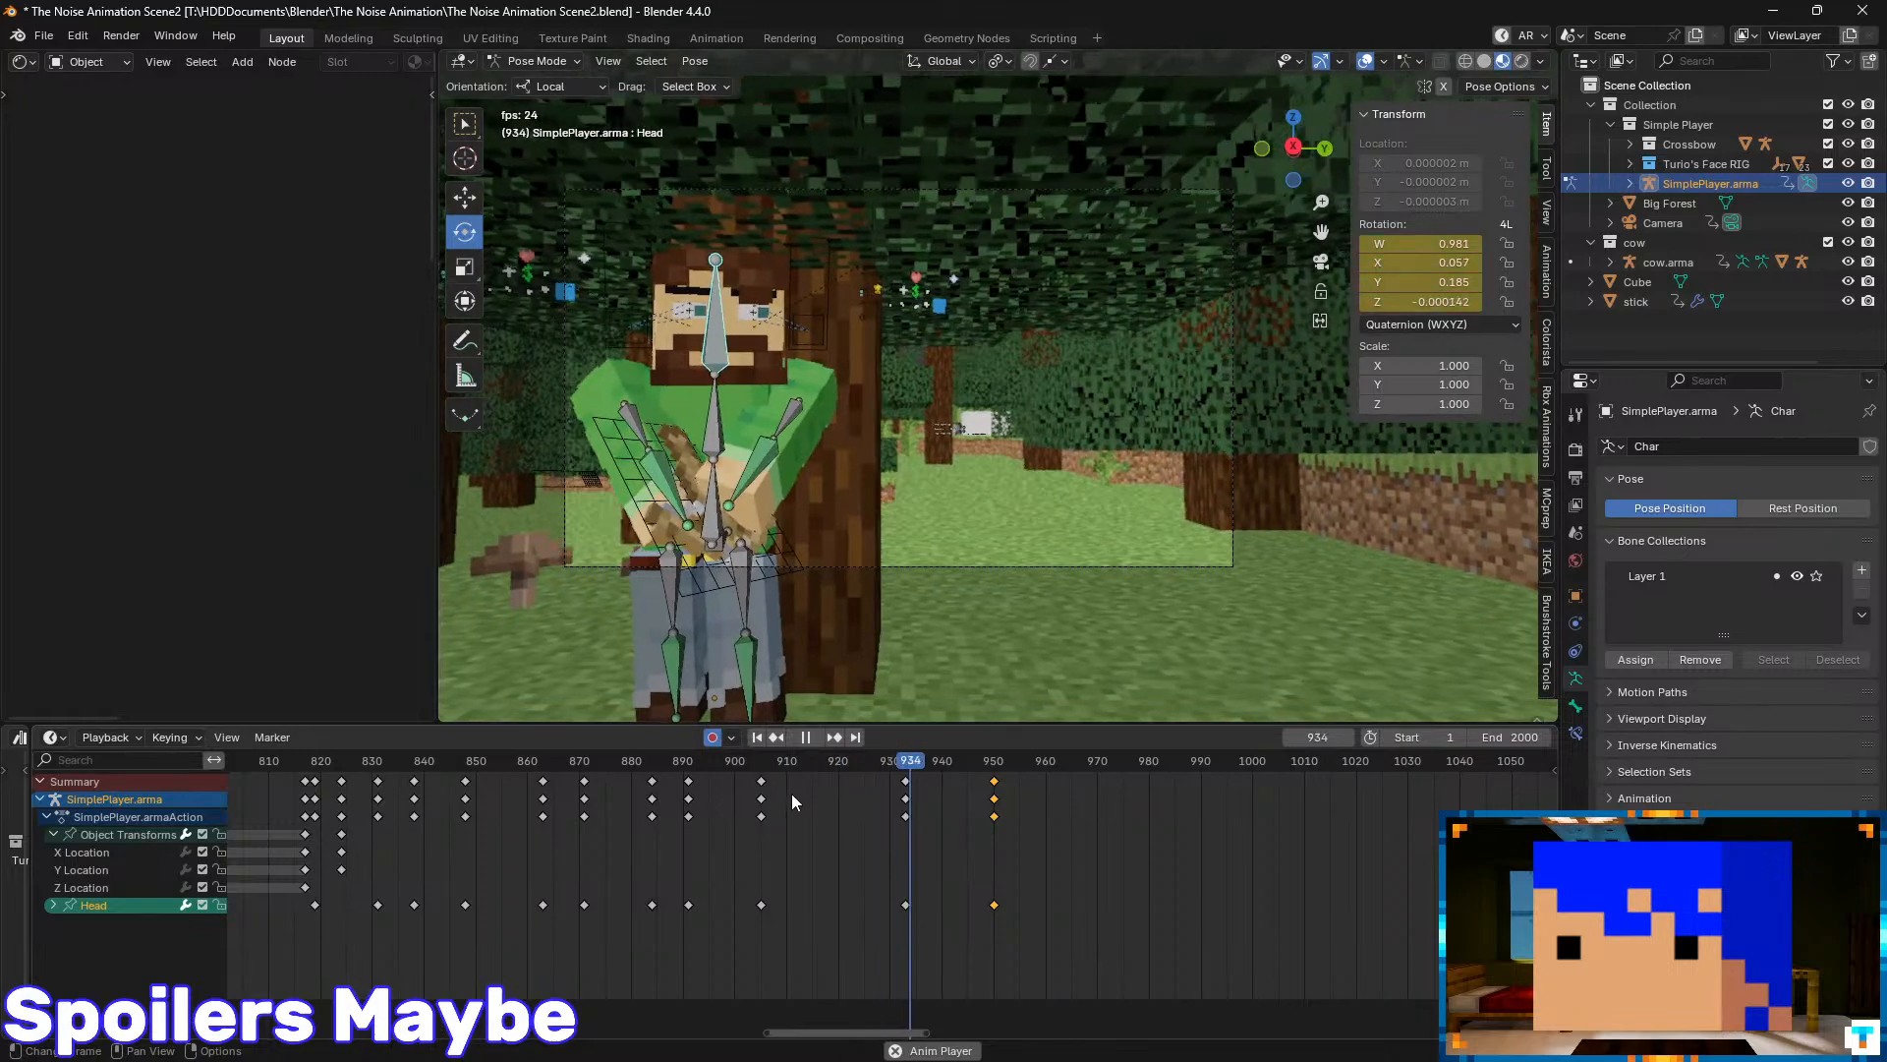
- Soften the Head bone's tilt at frame 950 to a quaternion X of about -0.007 and save the file
key("space")
key("Up")
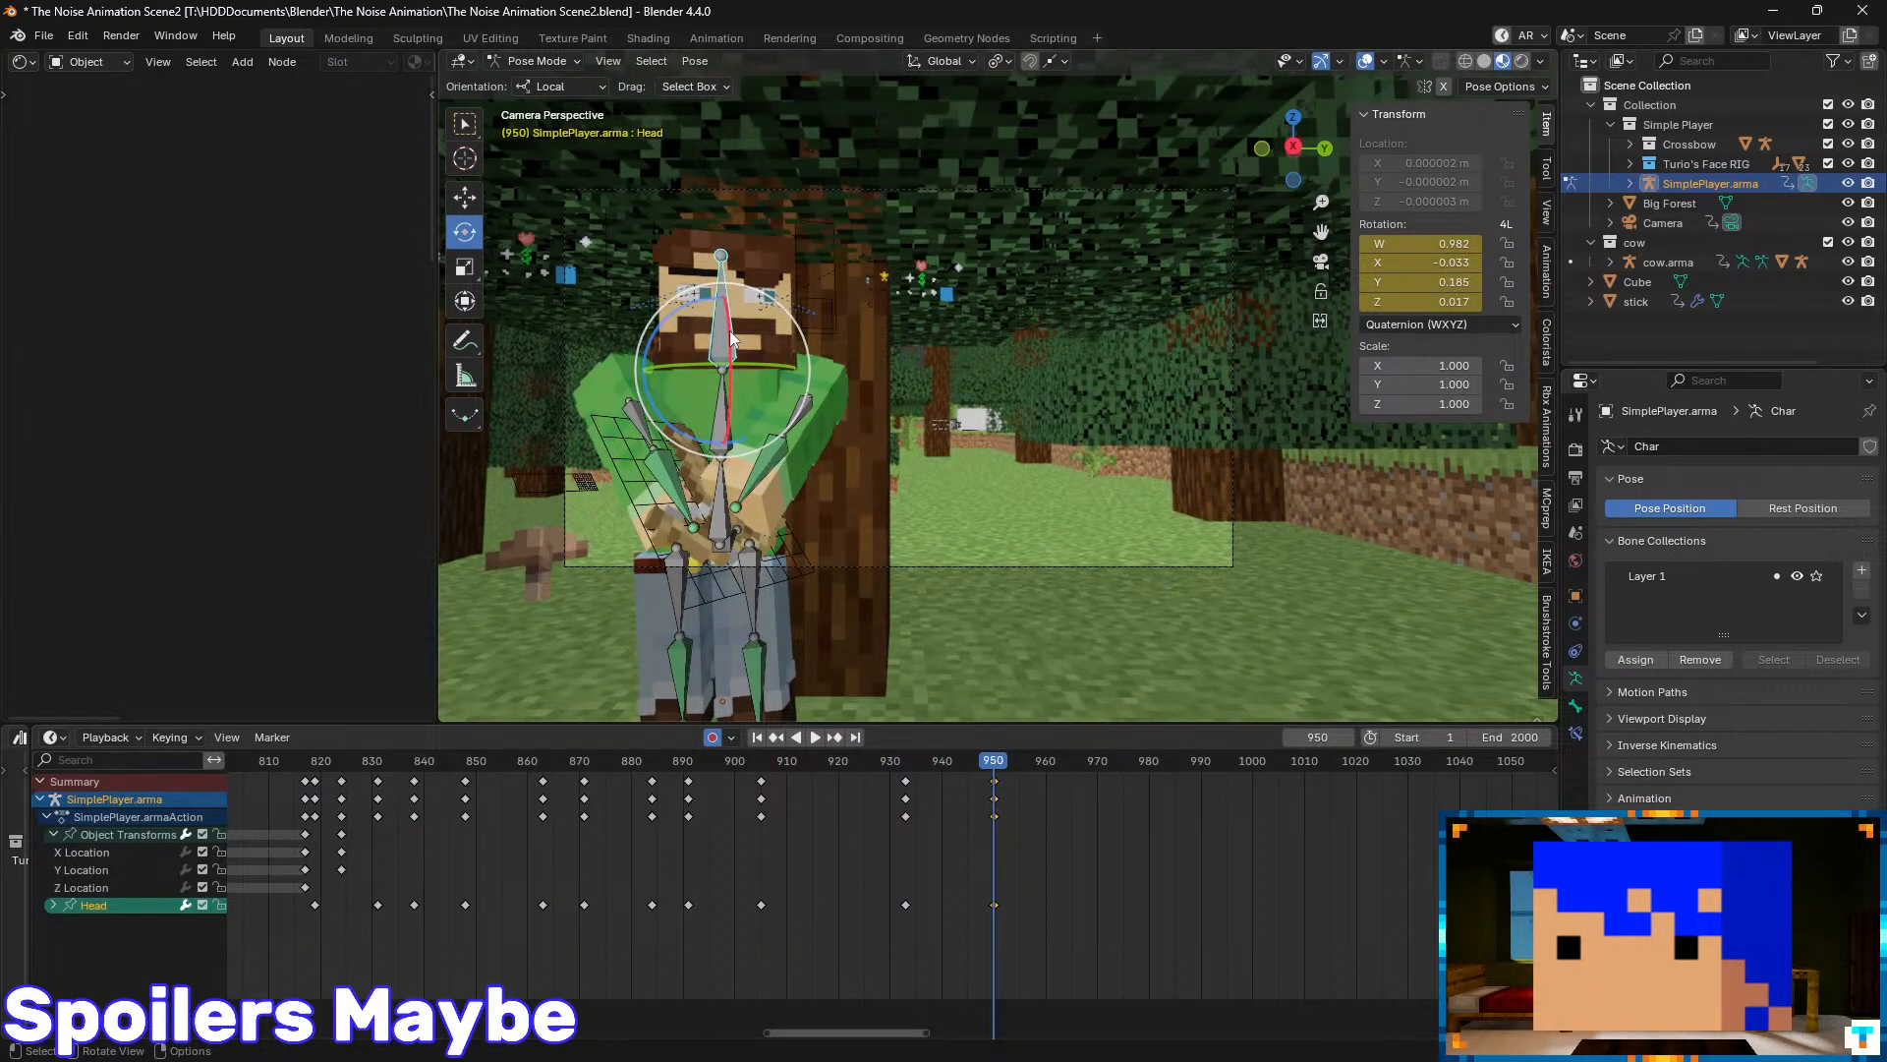
left_click_drag(732, 339, 752, 379)
key("ctrl+s")
- Reduce the Head bone's rotation at frame 933 and play back the shot to check the motion
key("Down")
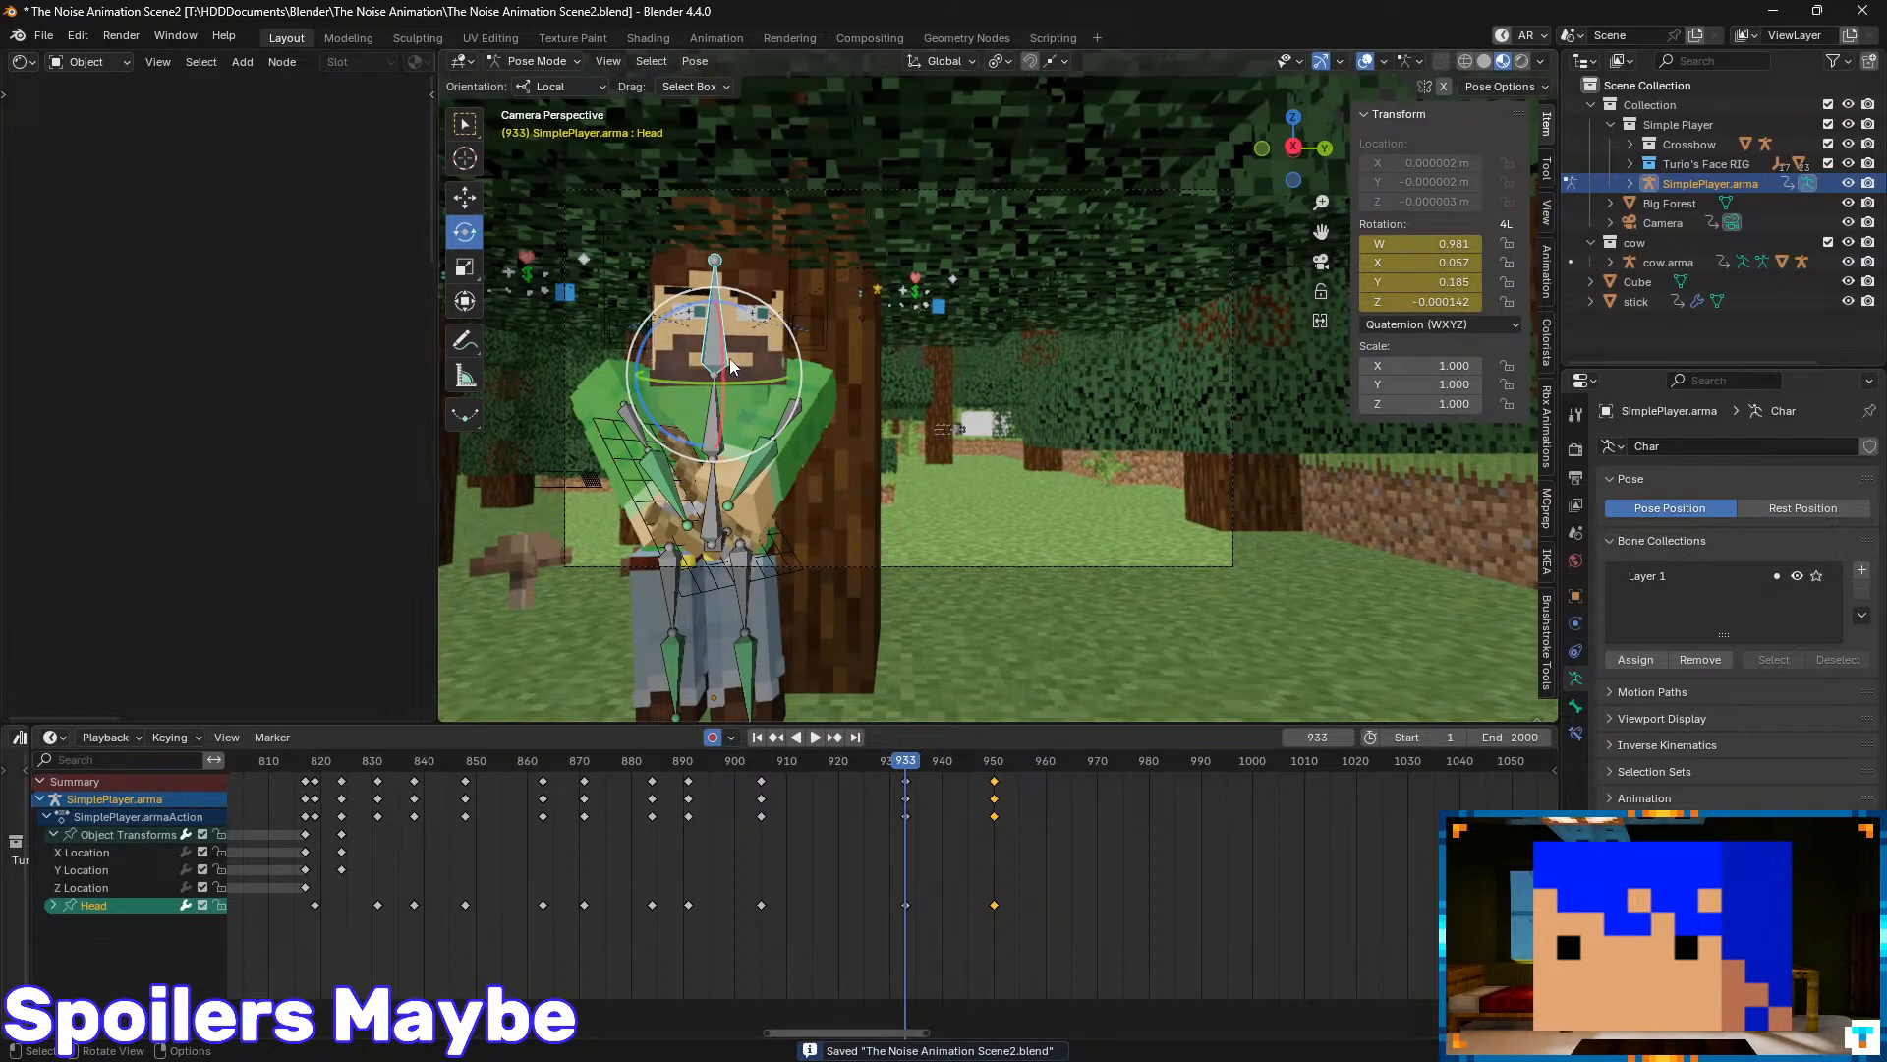
left_click_drag(722, 357, 671, 363)
left_click_drag(906, 769, 642, 820)
key("space")
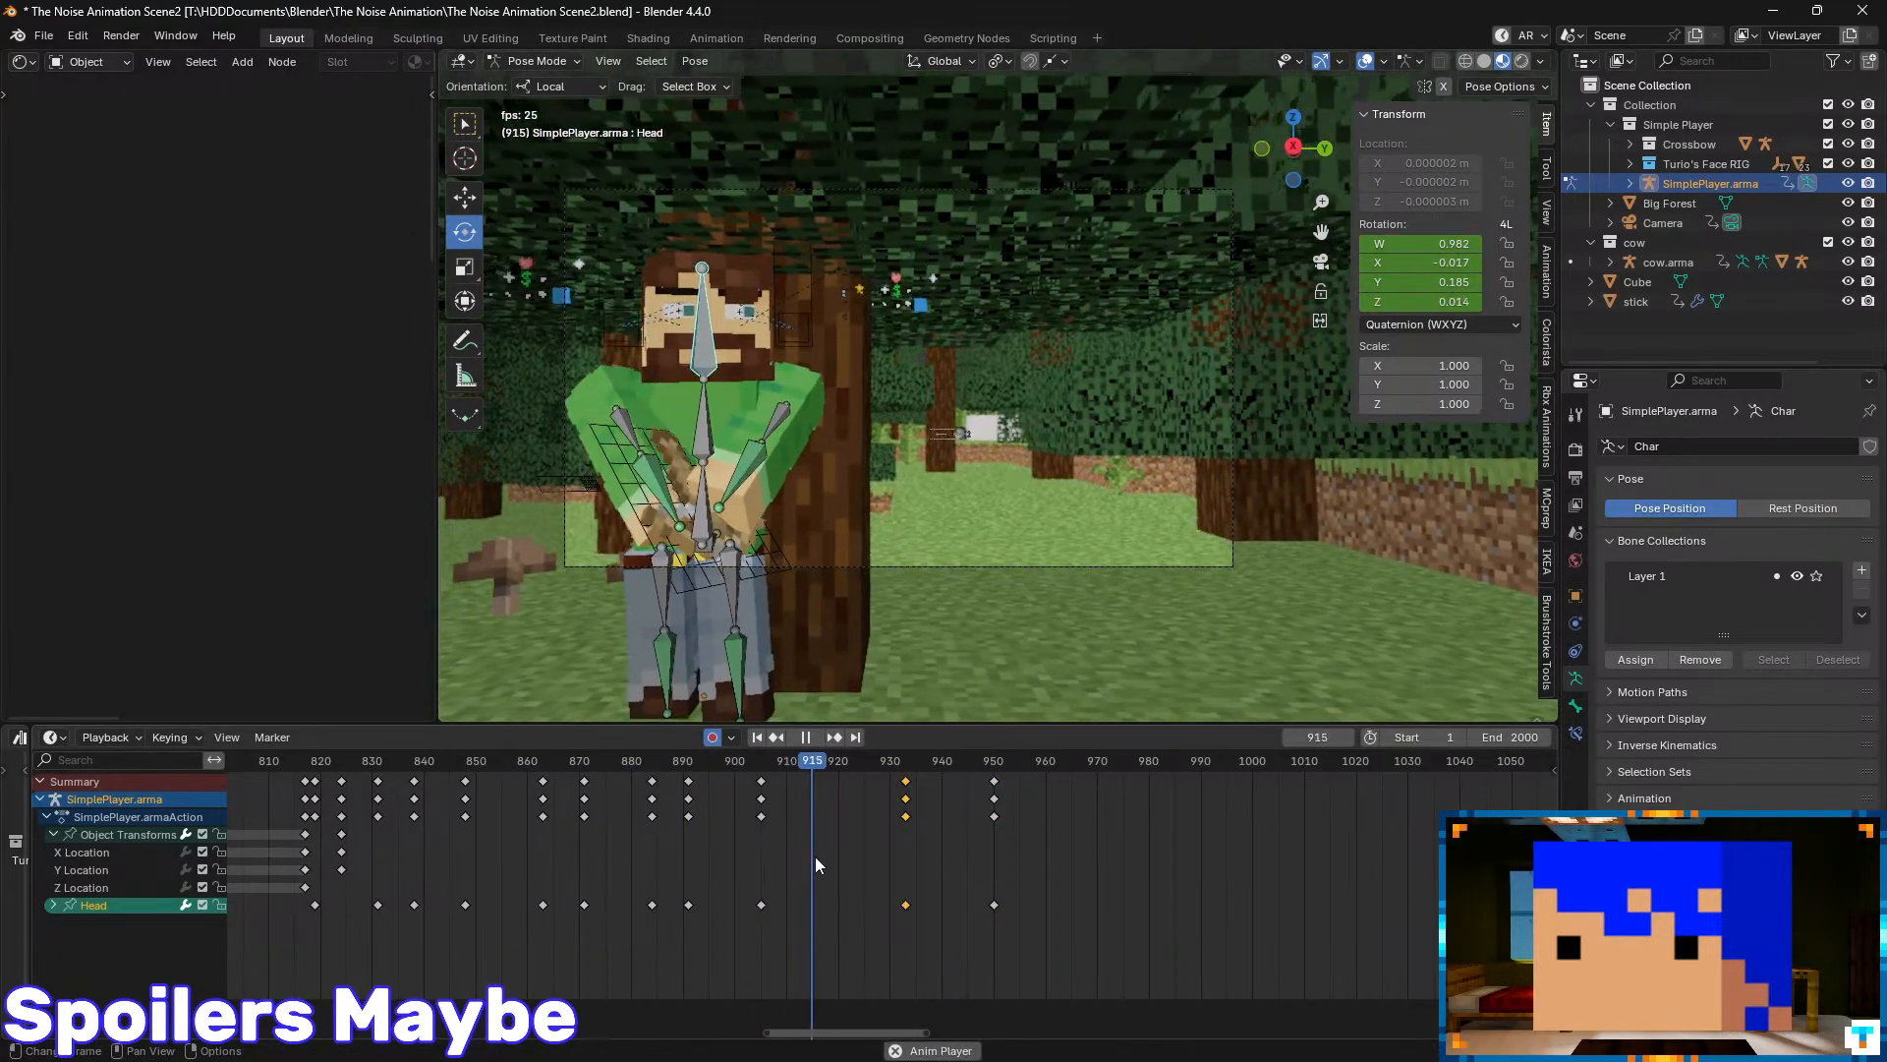
key("space")
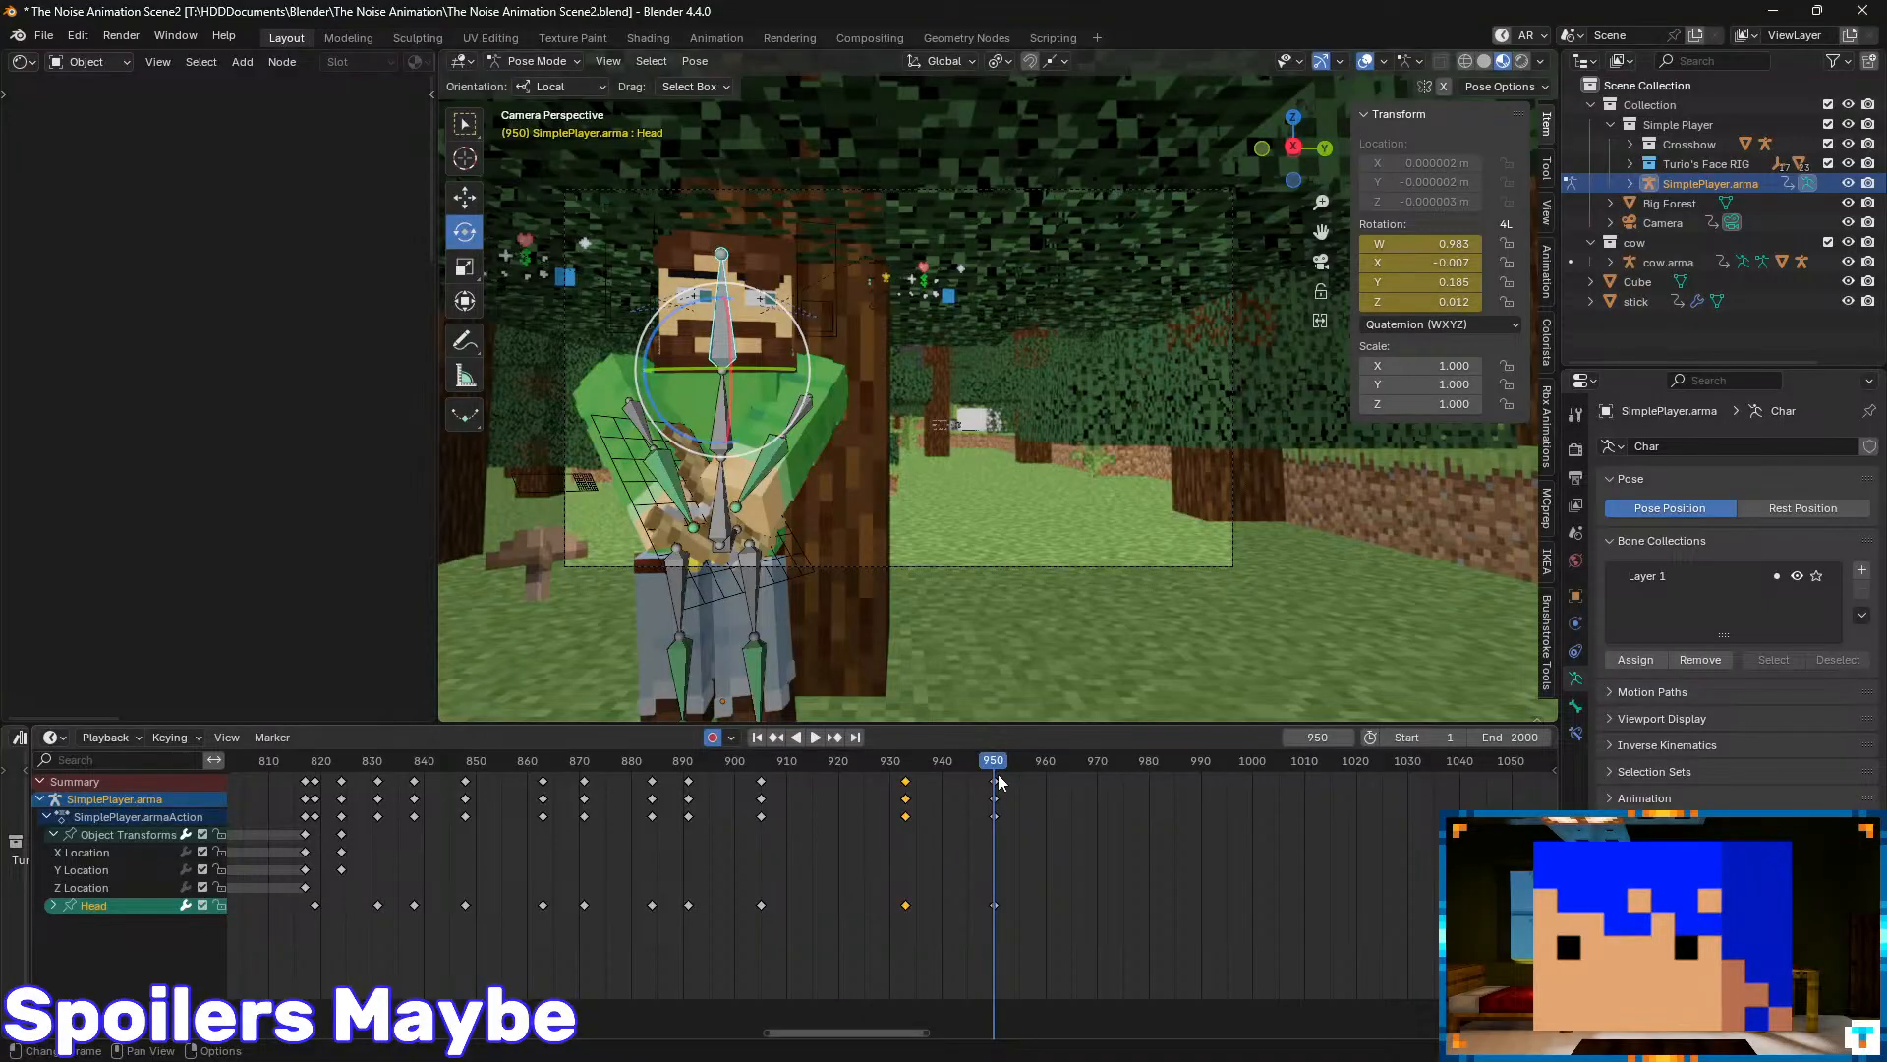
- Key a Head bone rotation at frame 967 with a quaternion X of about 0.009 and review the motion
left_click_drag(999, 768, 1082, 801)
key("space")
key("space")
left_click_drag(737, 339, 765, 356)
key("space")
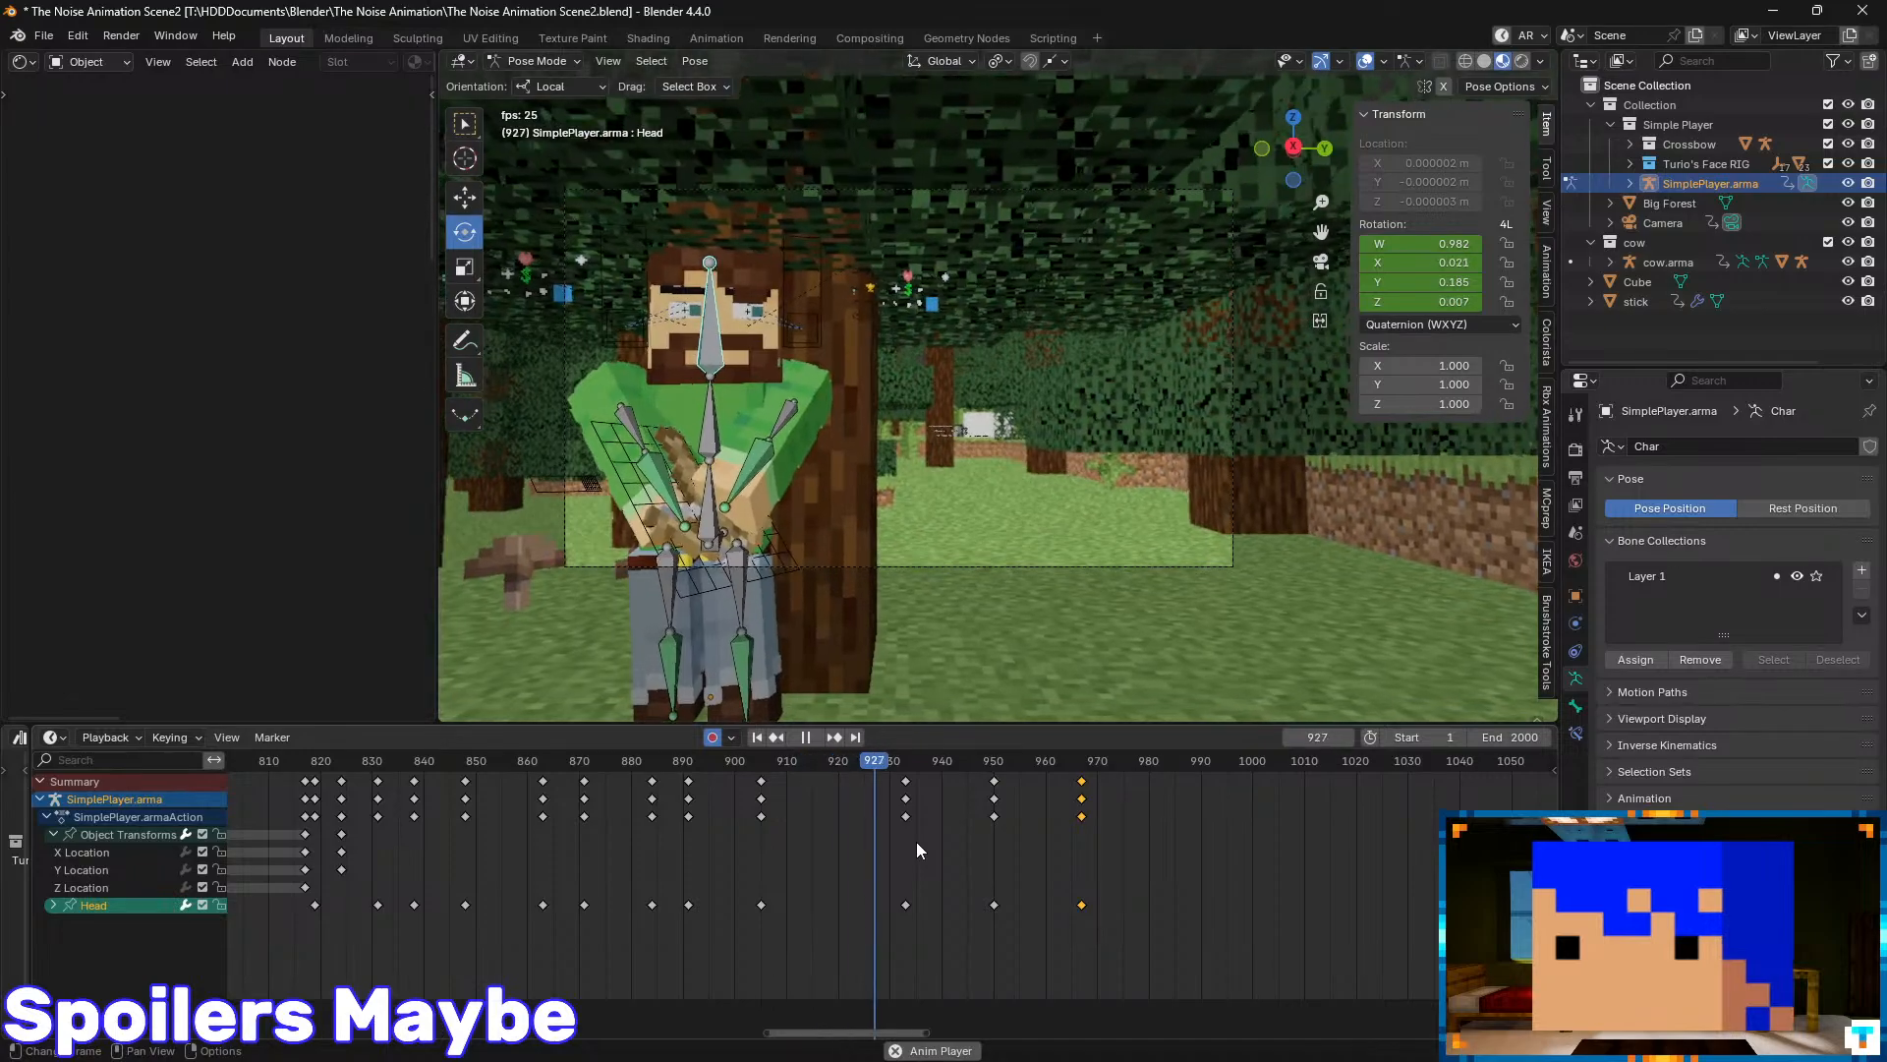
key("space")
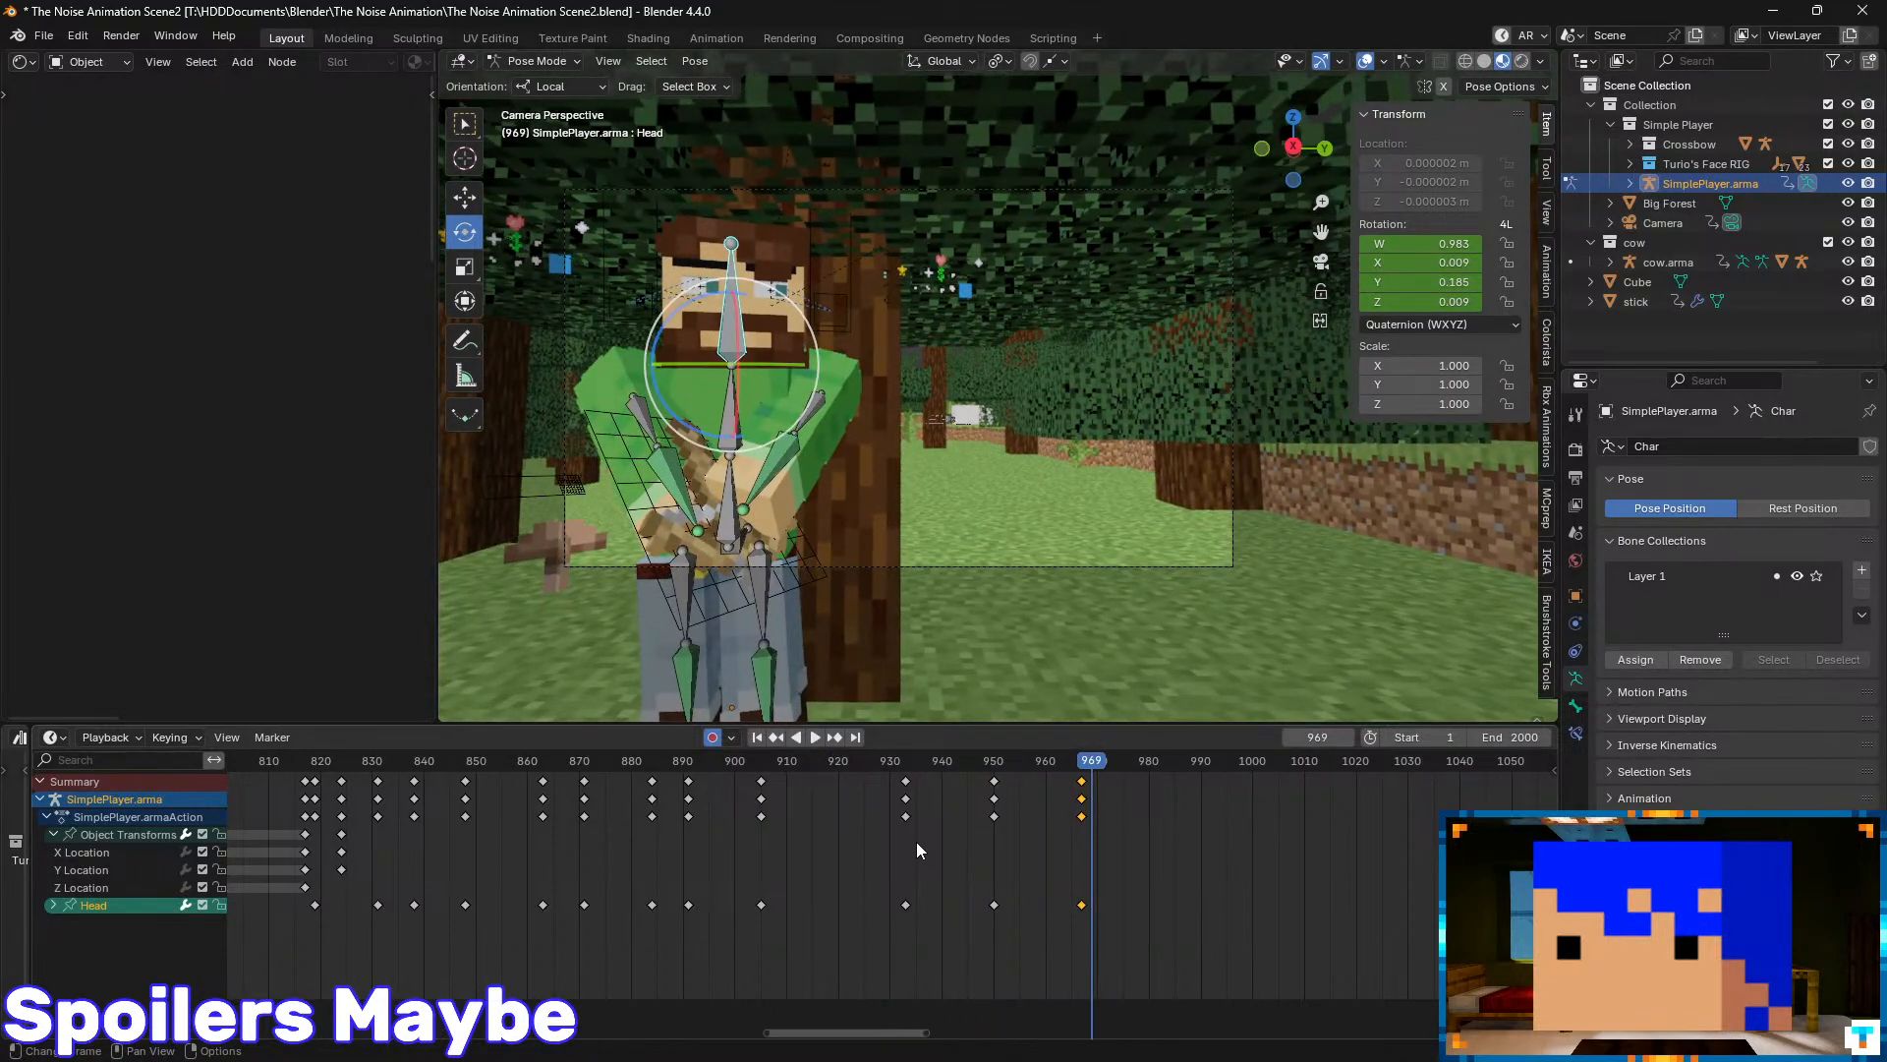
- Key a Head bone rotation at frame 984 with a quaternion X of about -0.011, save the file, and play back from about frame 887
key("space")
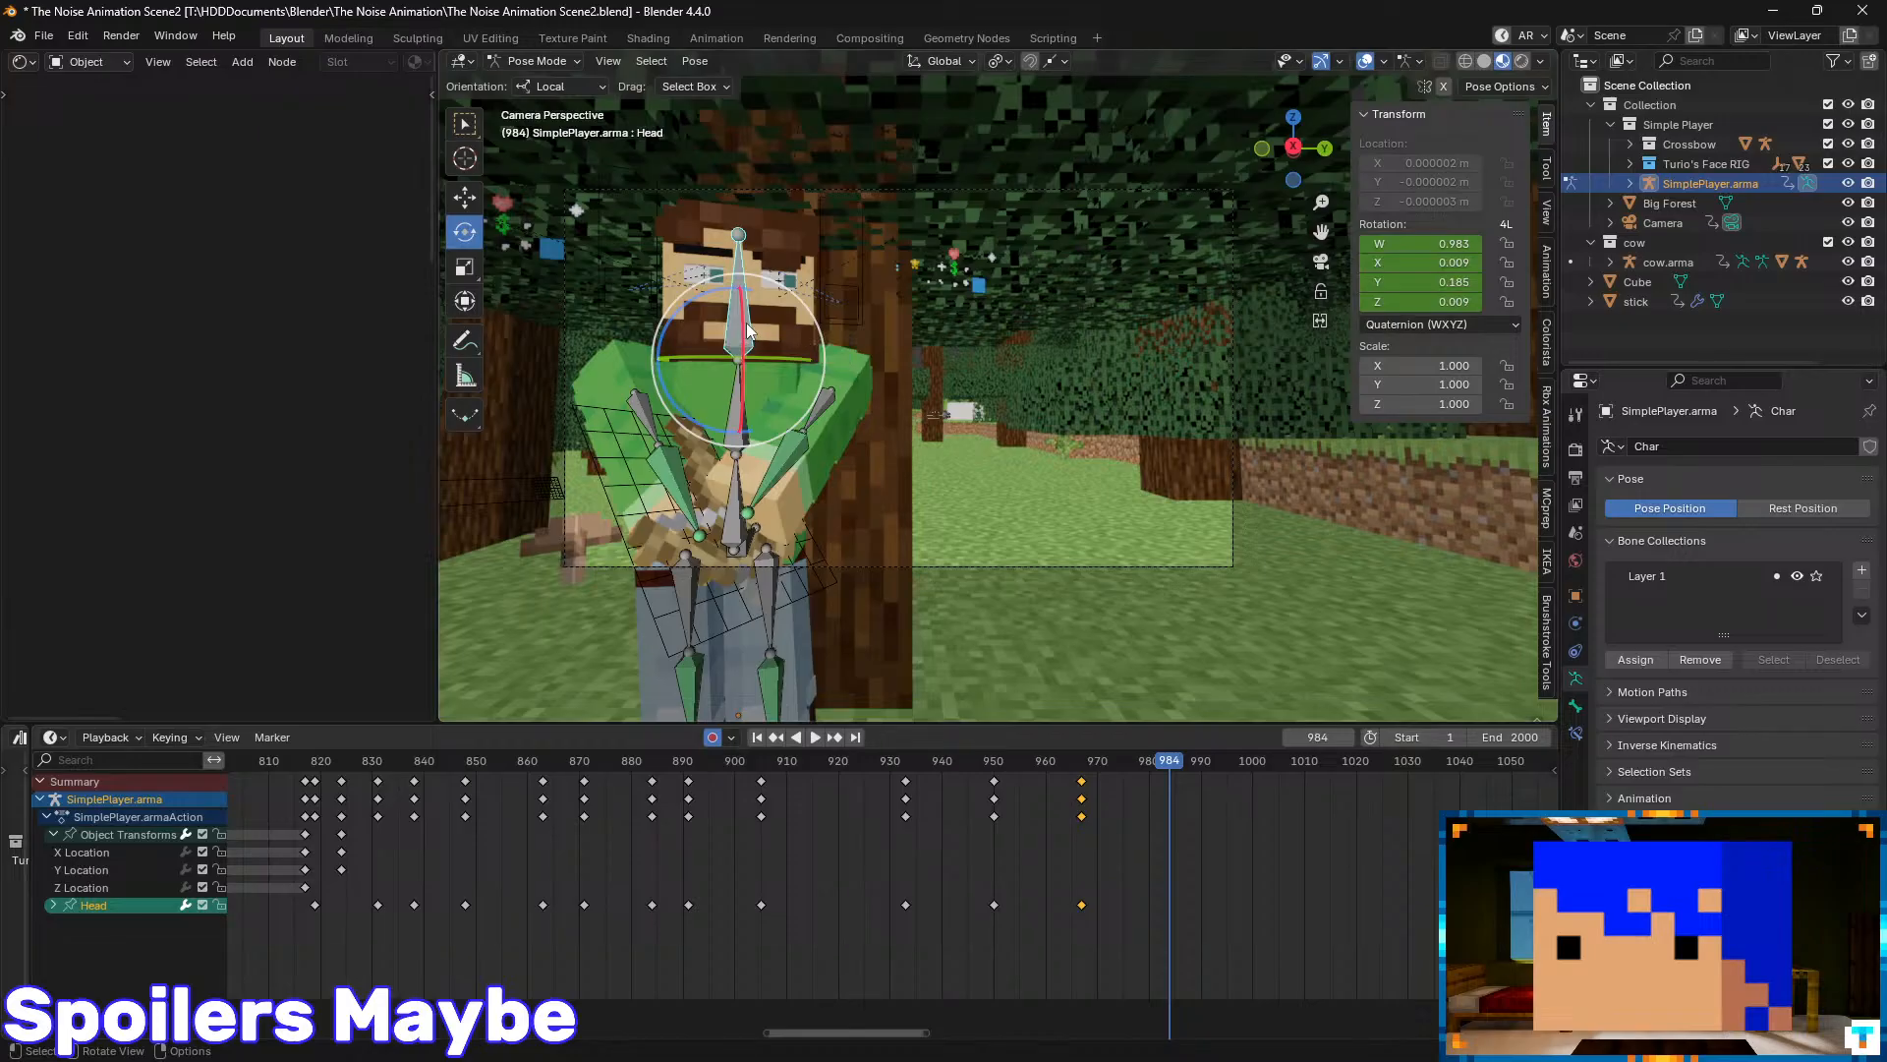
left_click_drag(748, 330, 754, 322)
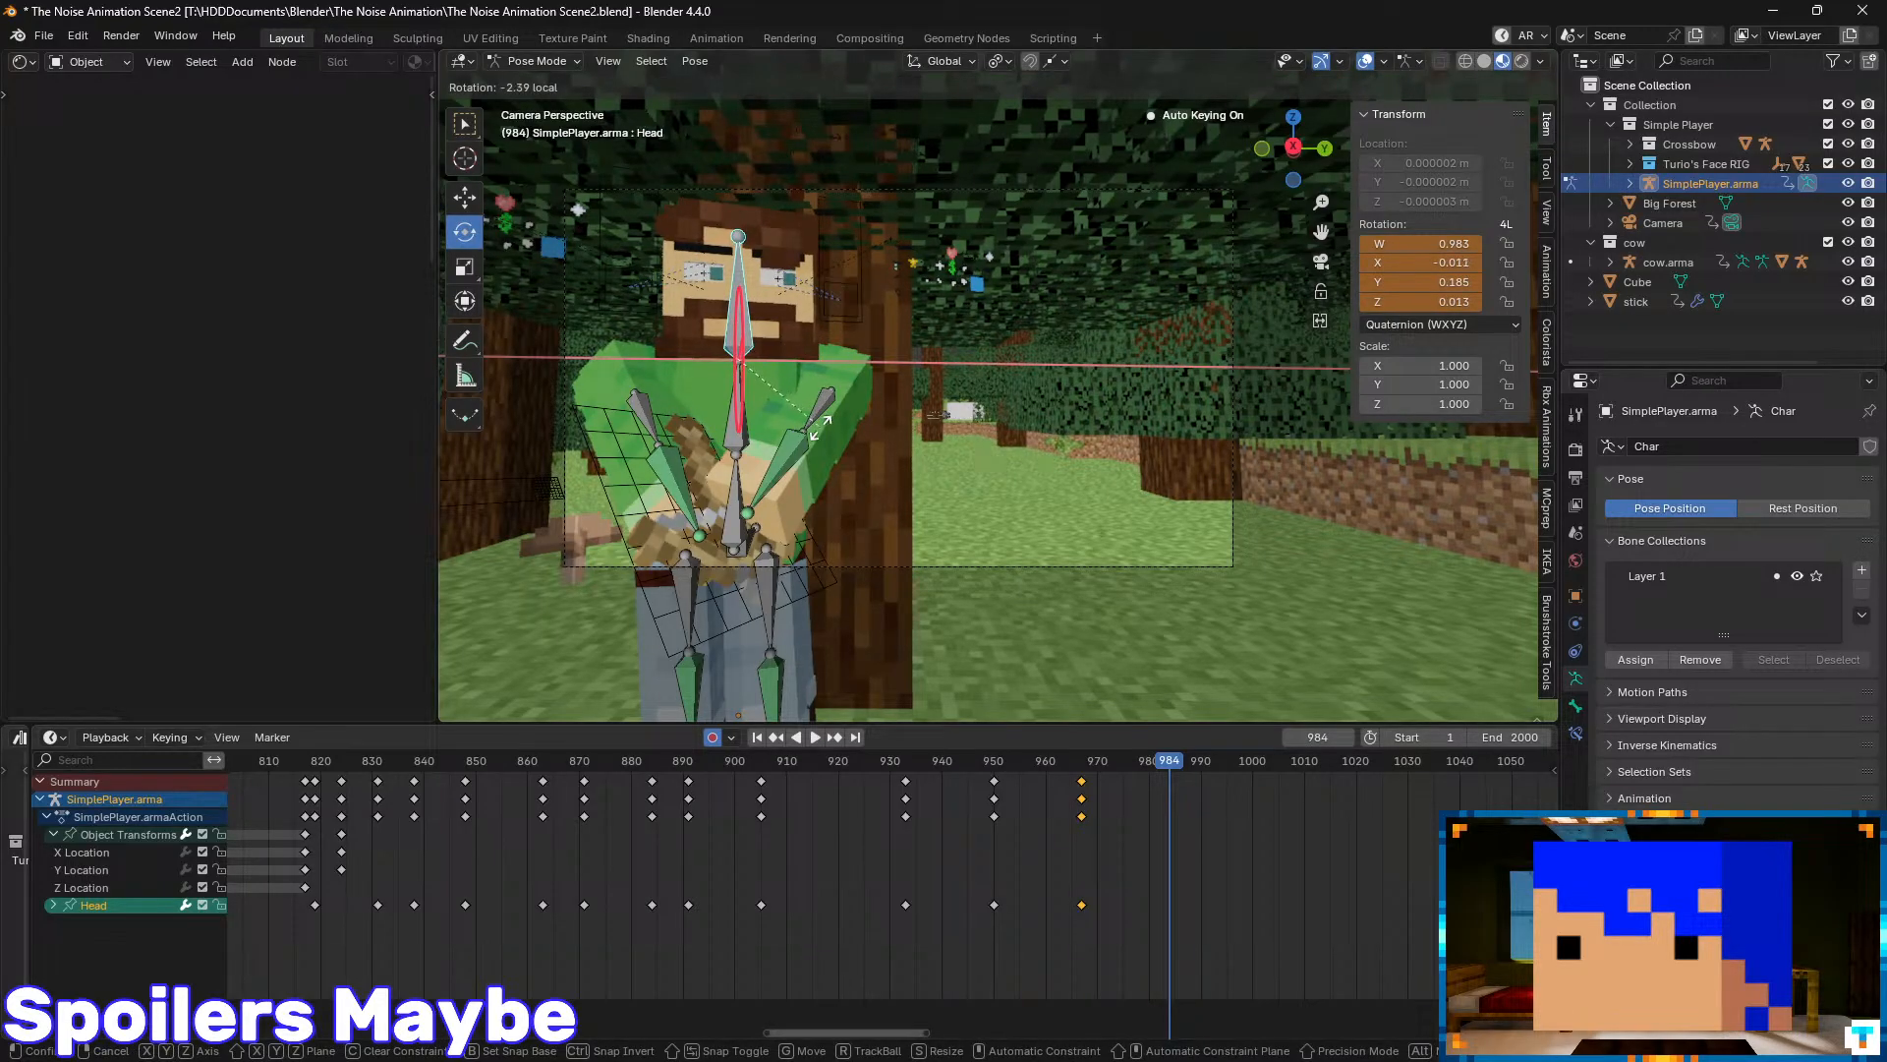
left_click_drag(821, 426, 821, 428)
key("ctrl+s")
left_click_drag(1170, 762, 667, 843)
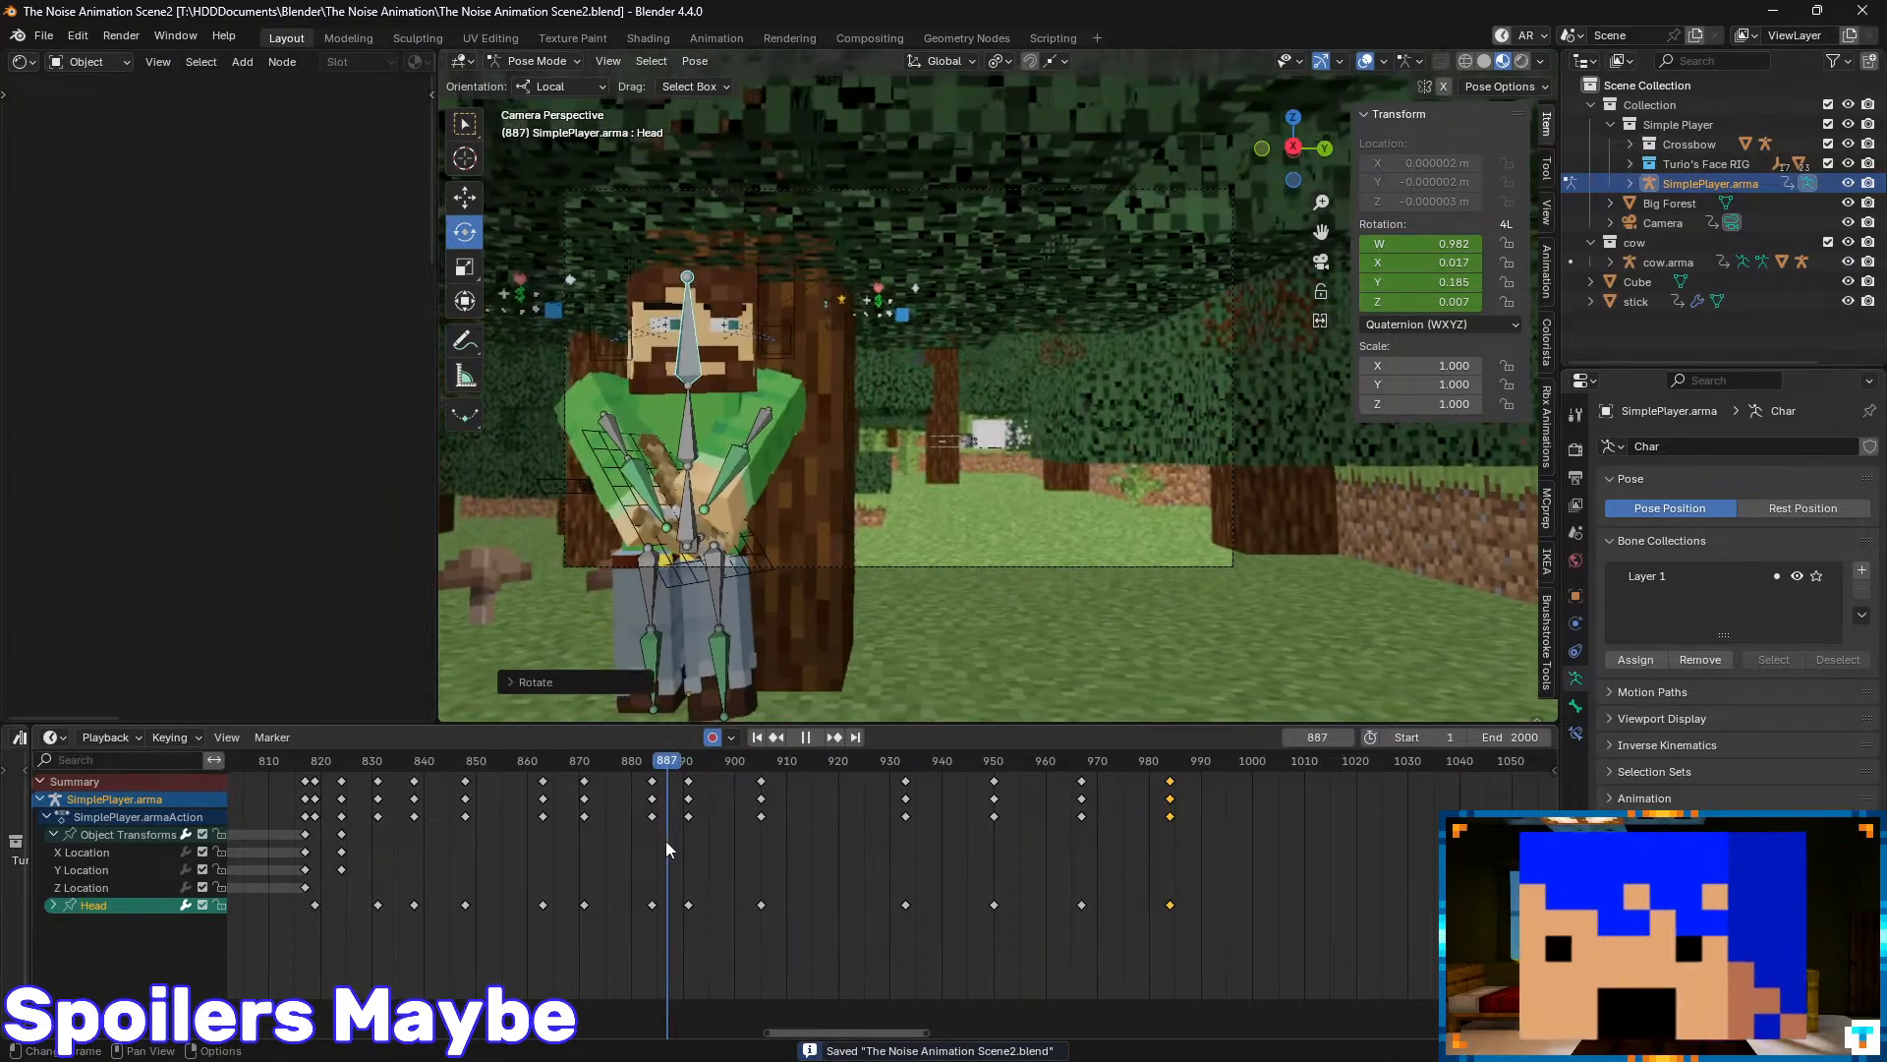
key("space")
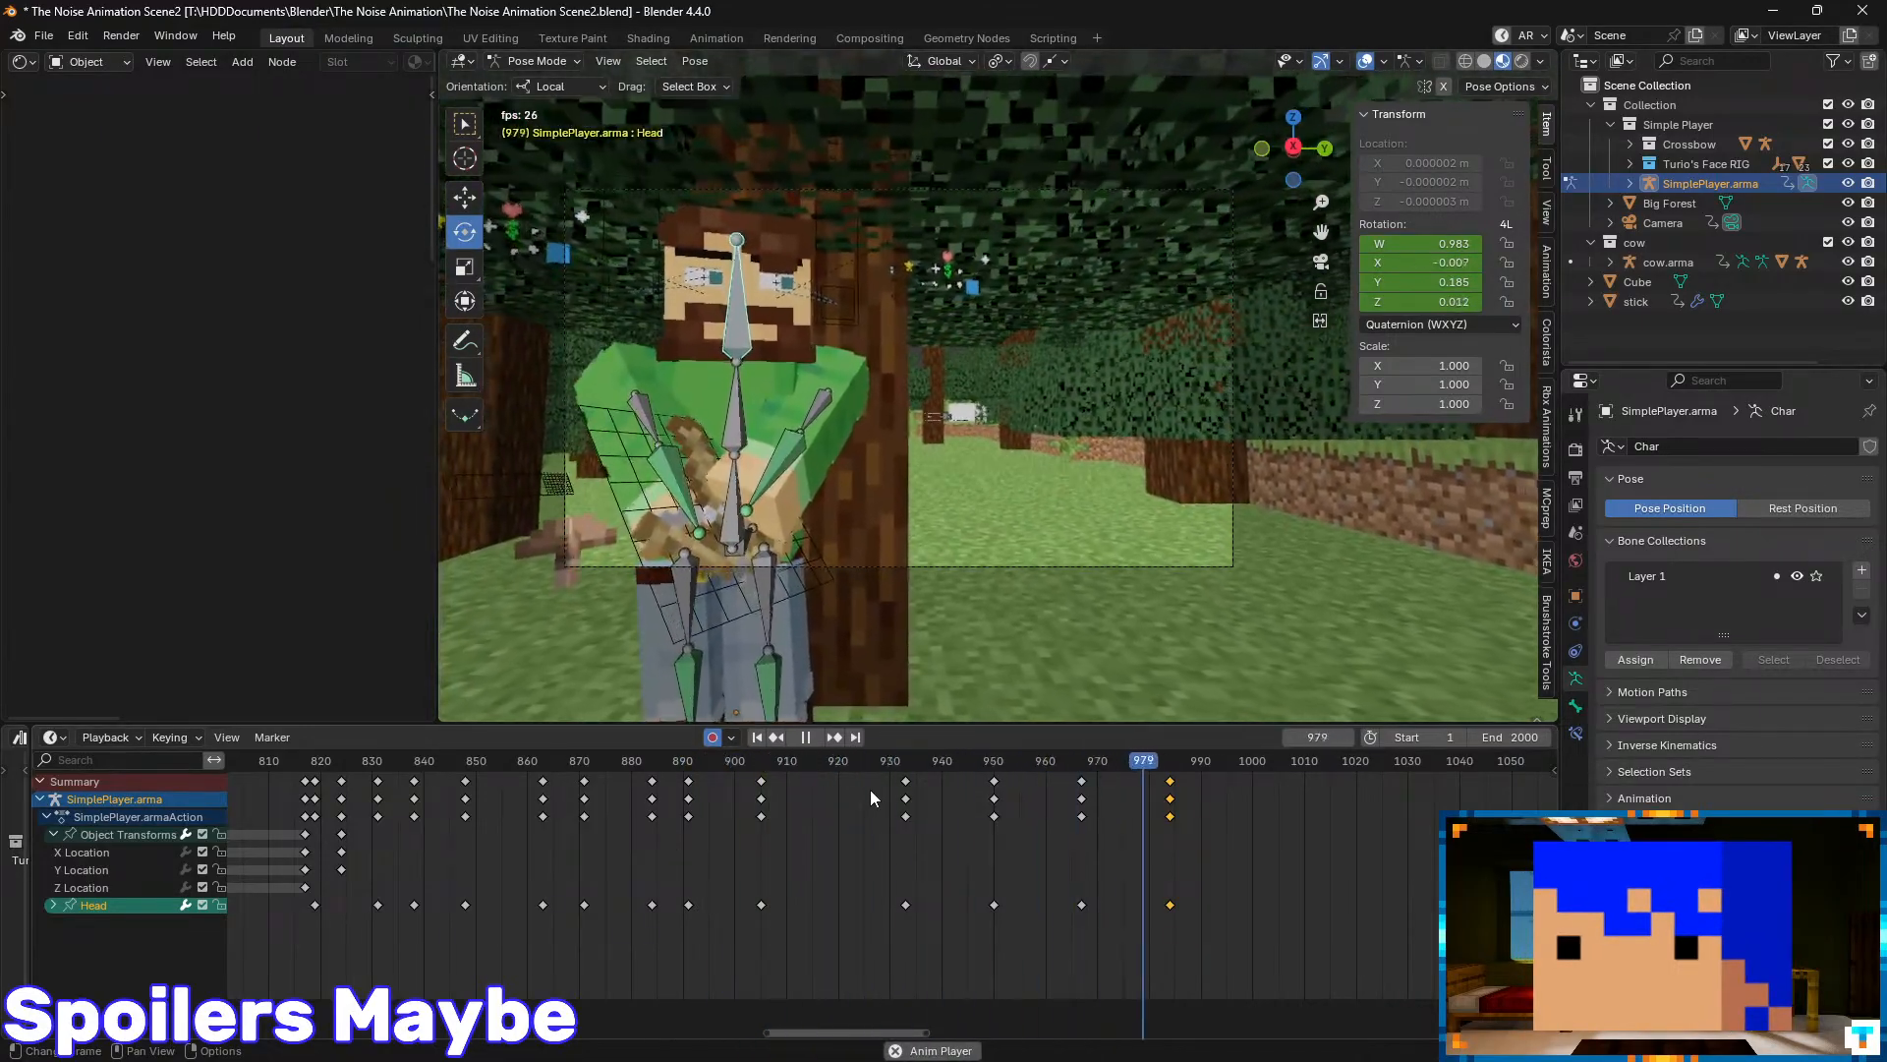
key("space")
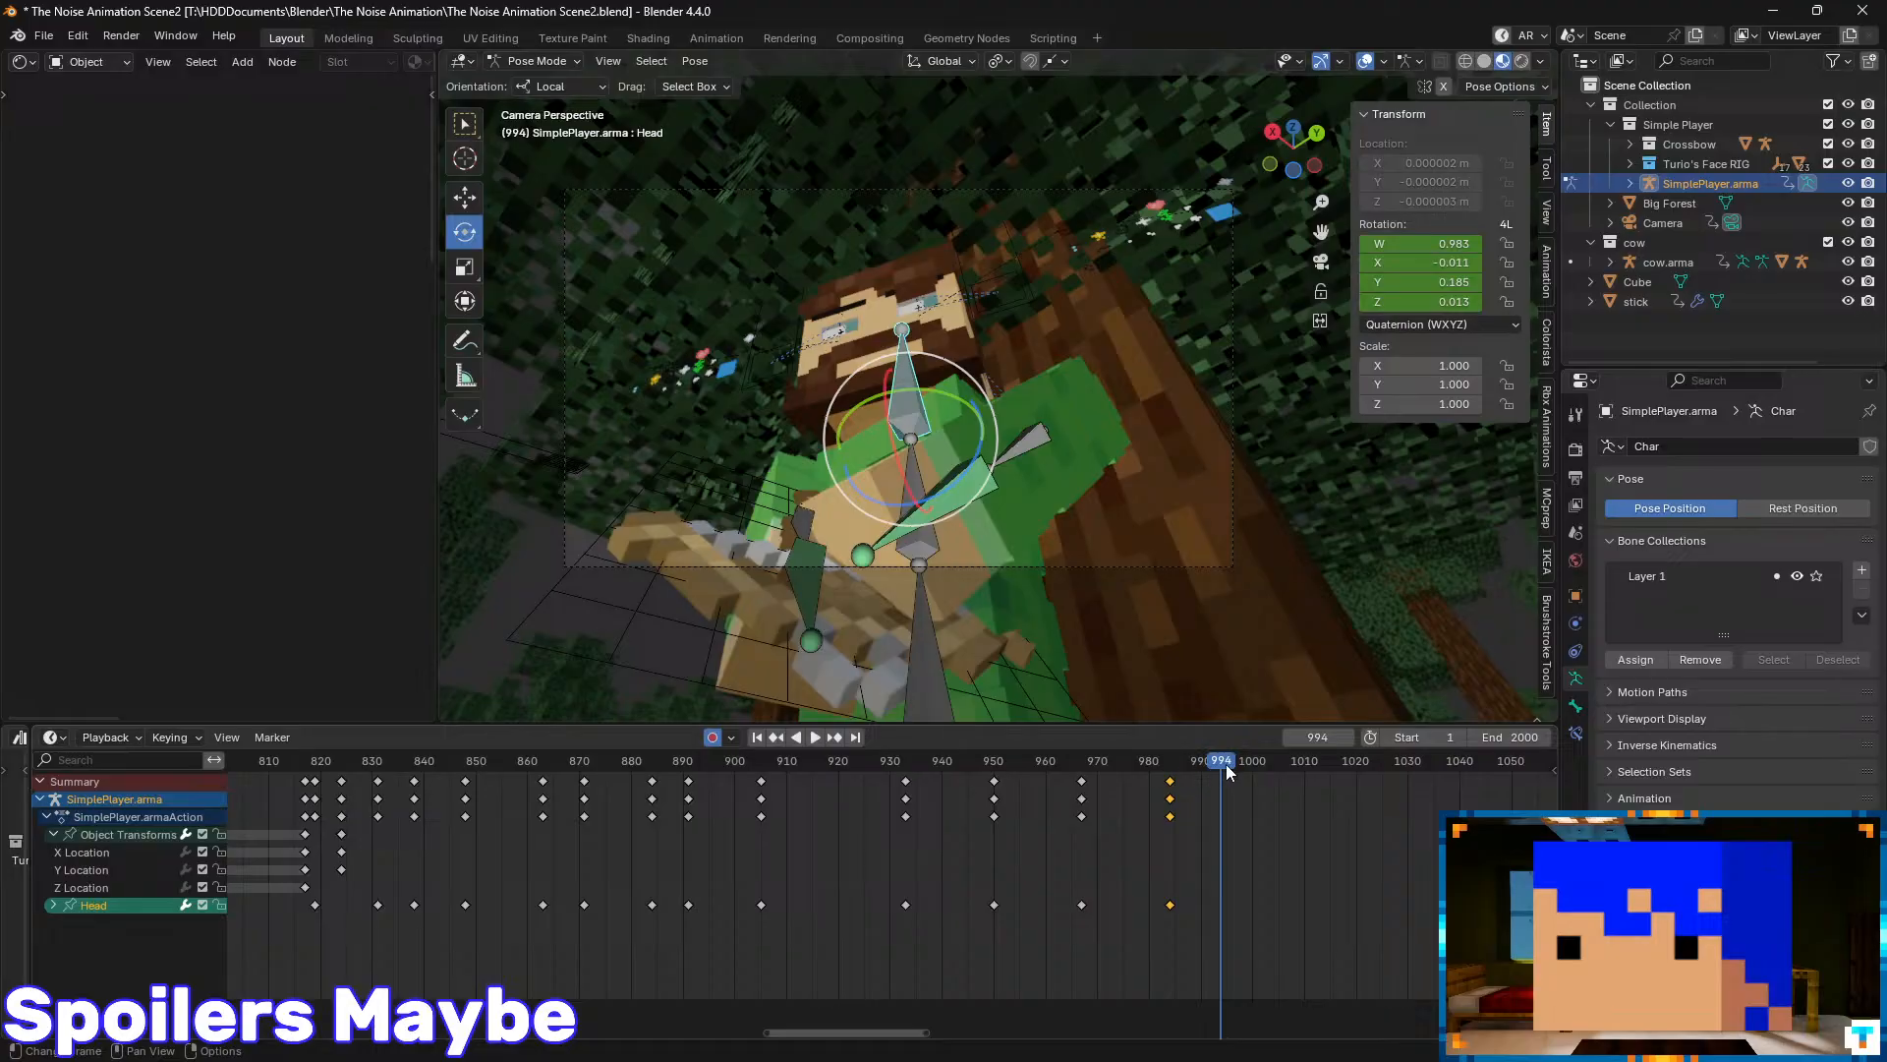
- Key a Head bone rotation at frame 1006 with a quaternion X of about 0.007, save the file, and review the motion
left_click_drag(1284, 770, 1284, 770)
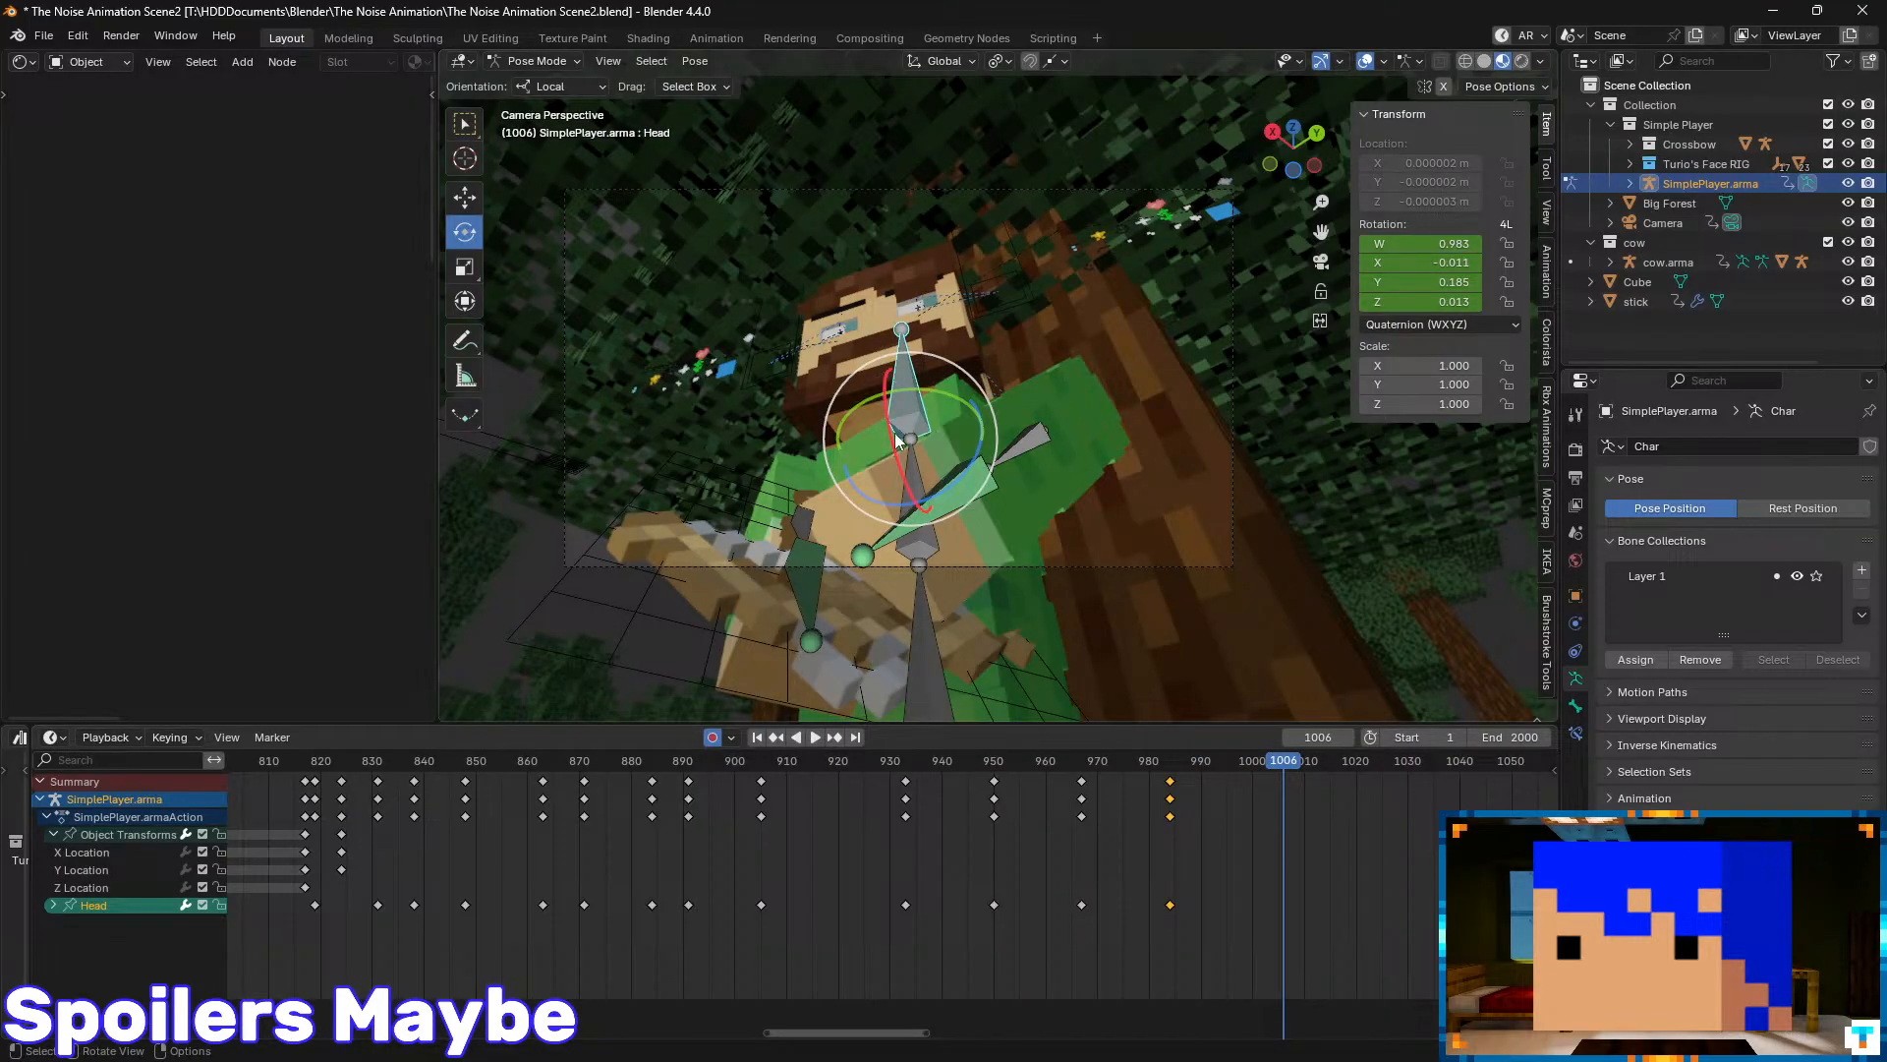
left_click_drag(890, 439, 875, 477)
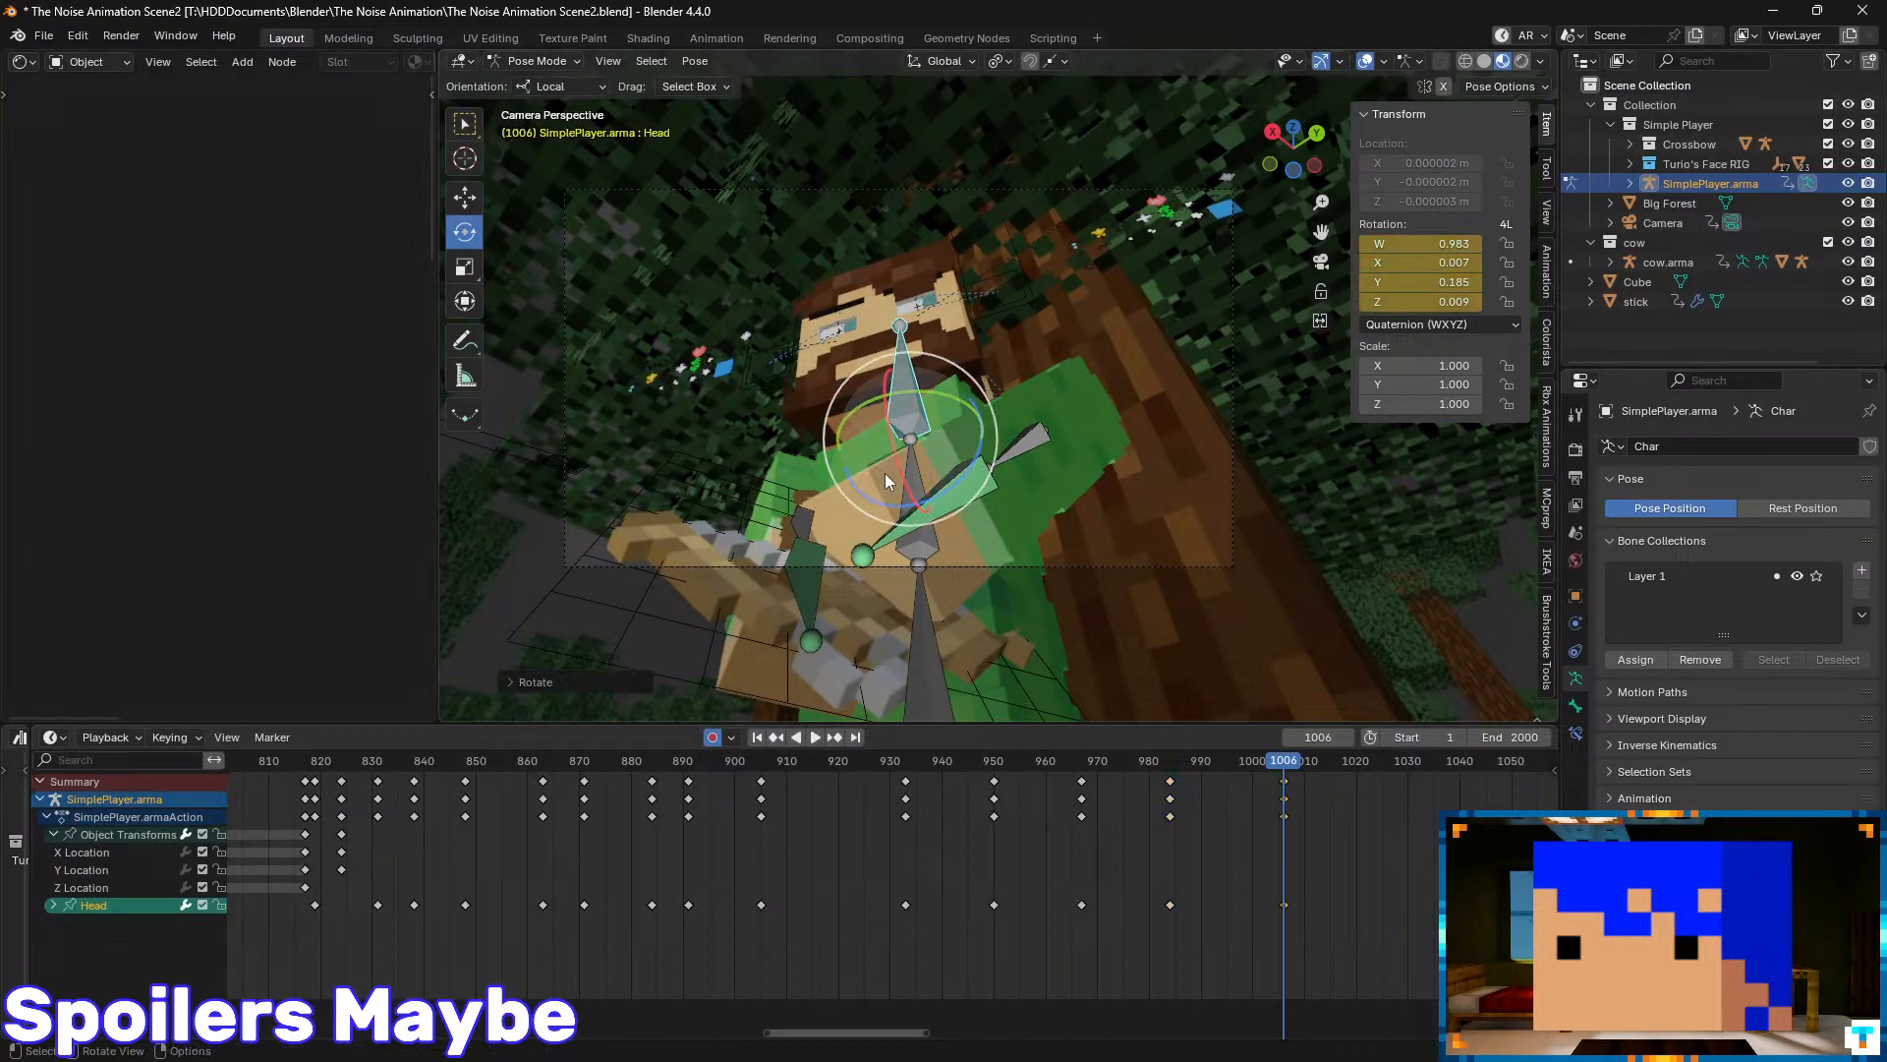
key("ctrl+s")
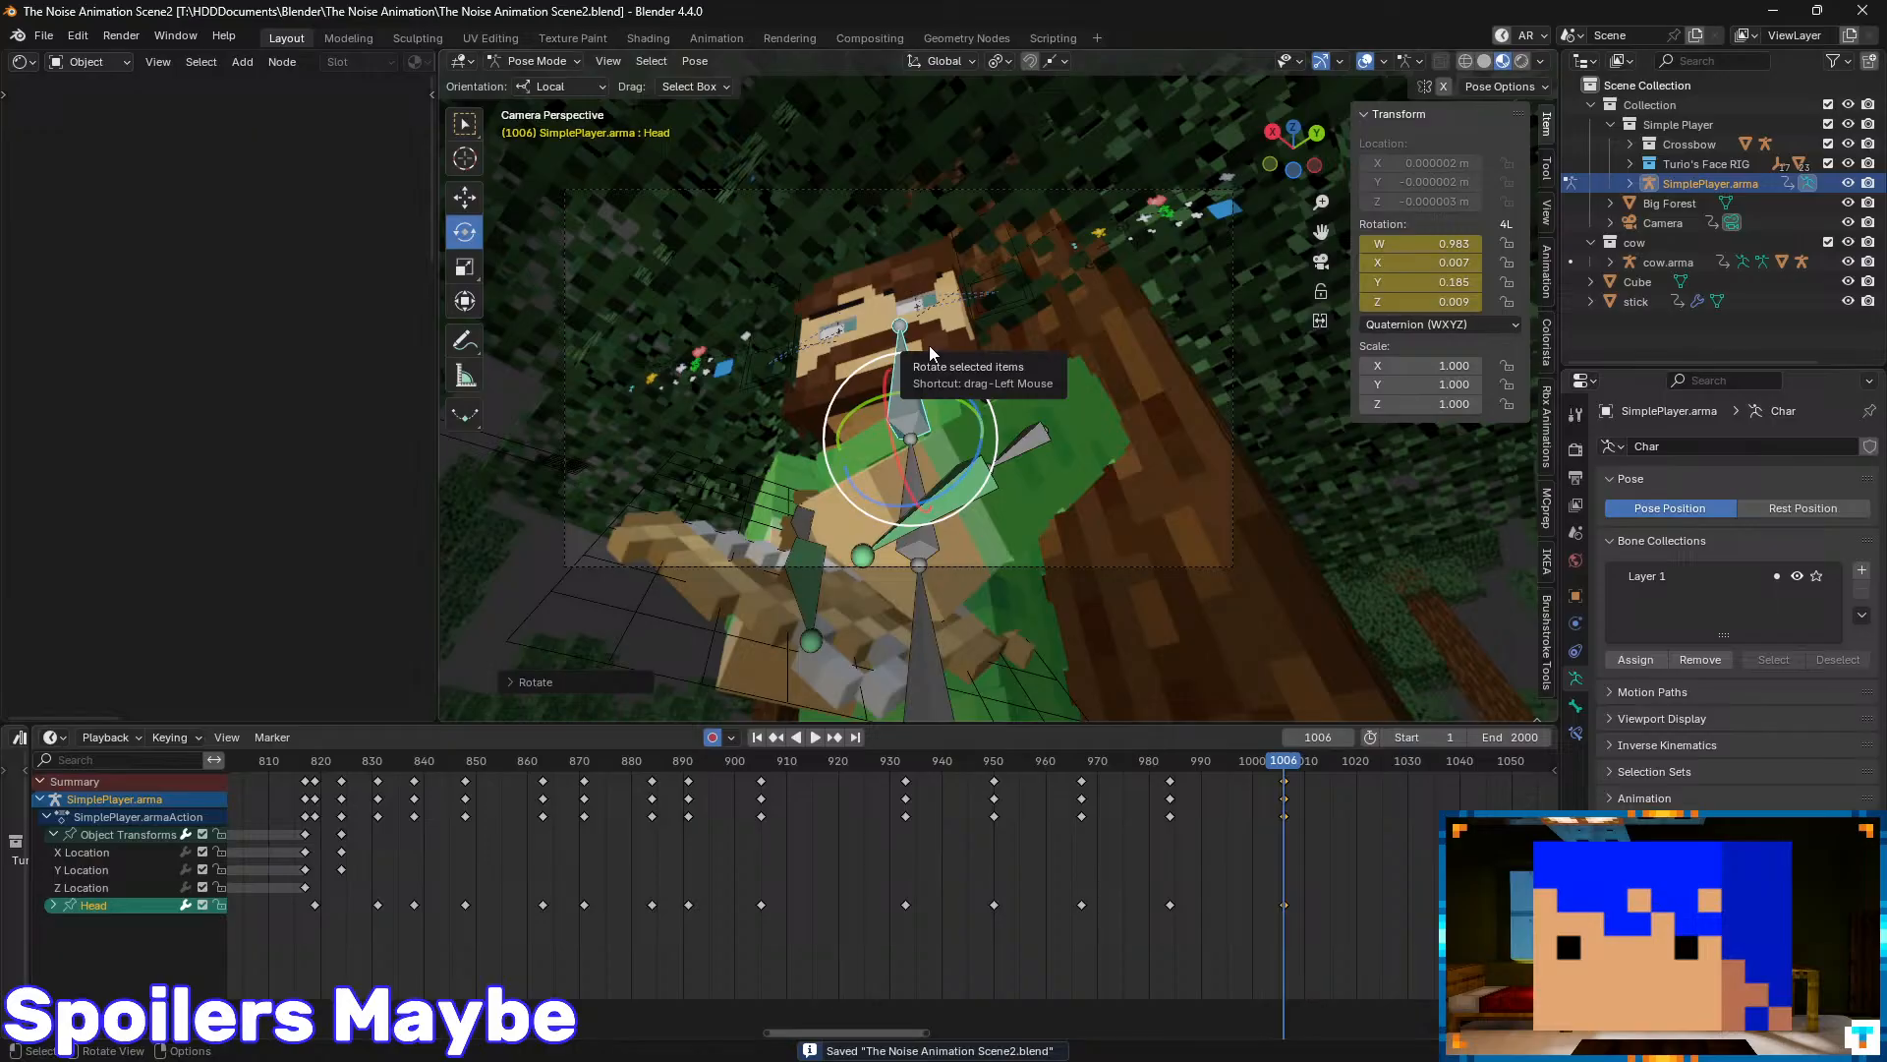
left_click_drag(1288, 767, 745, 794)
key("space")
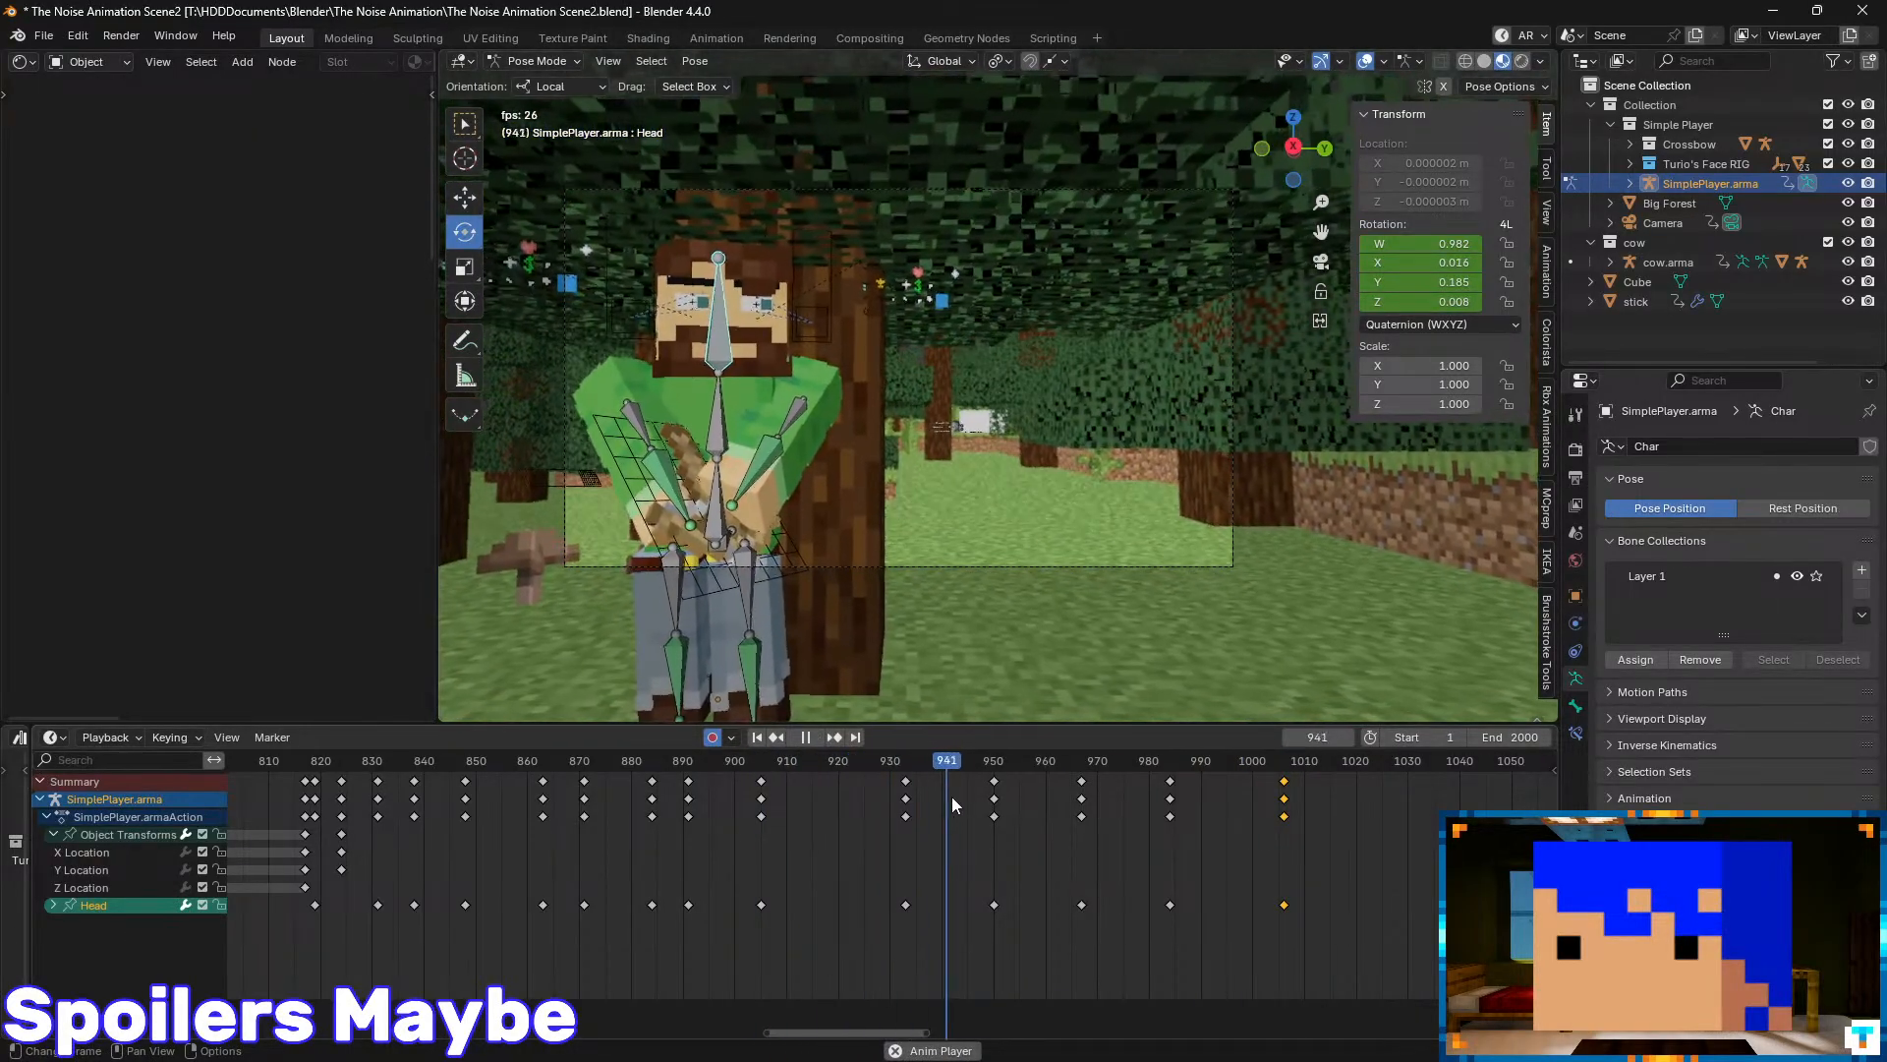
key("space")
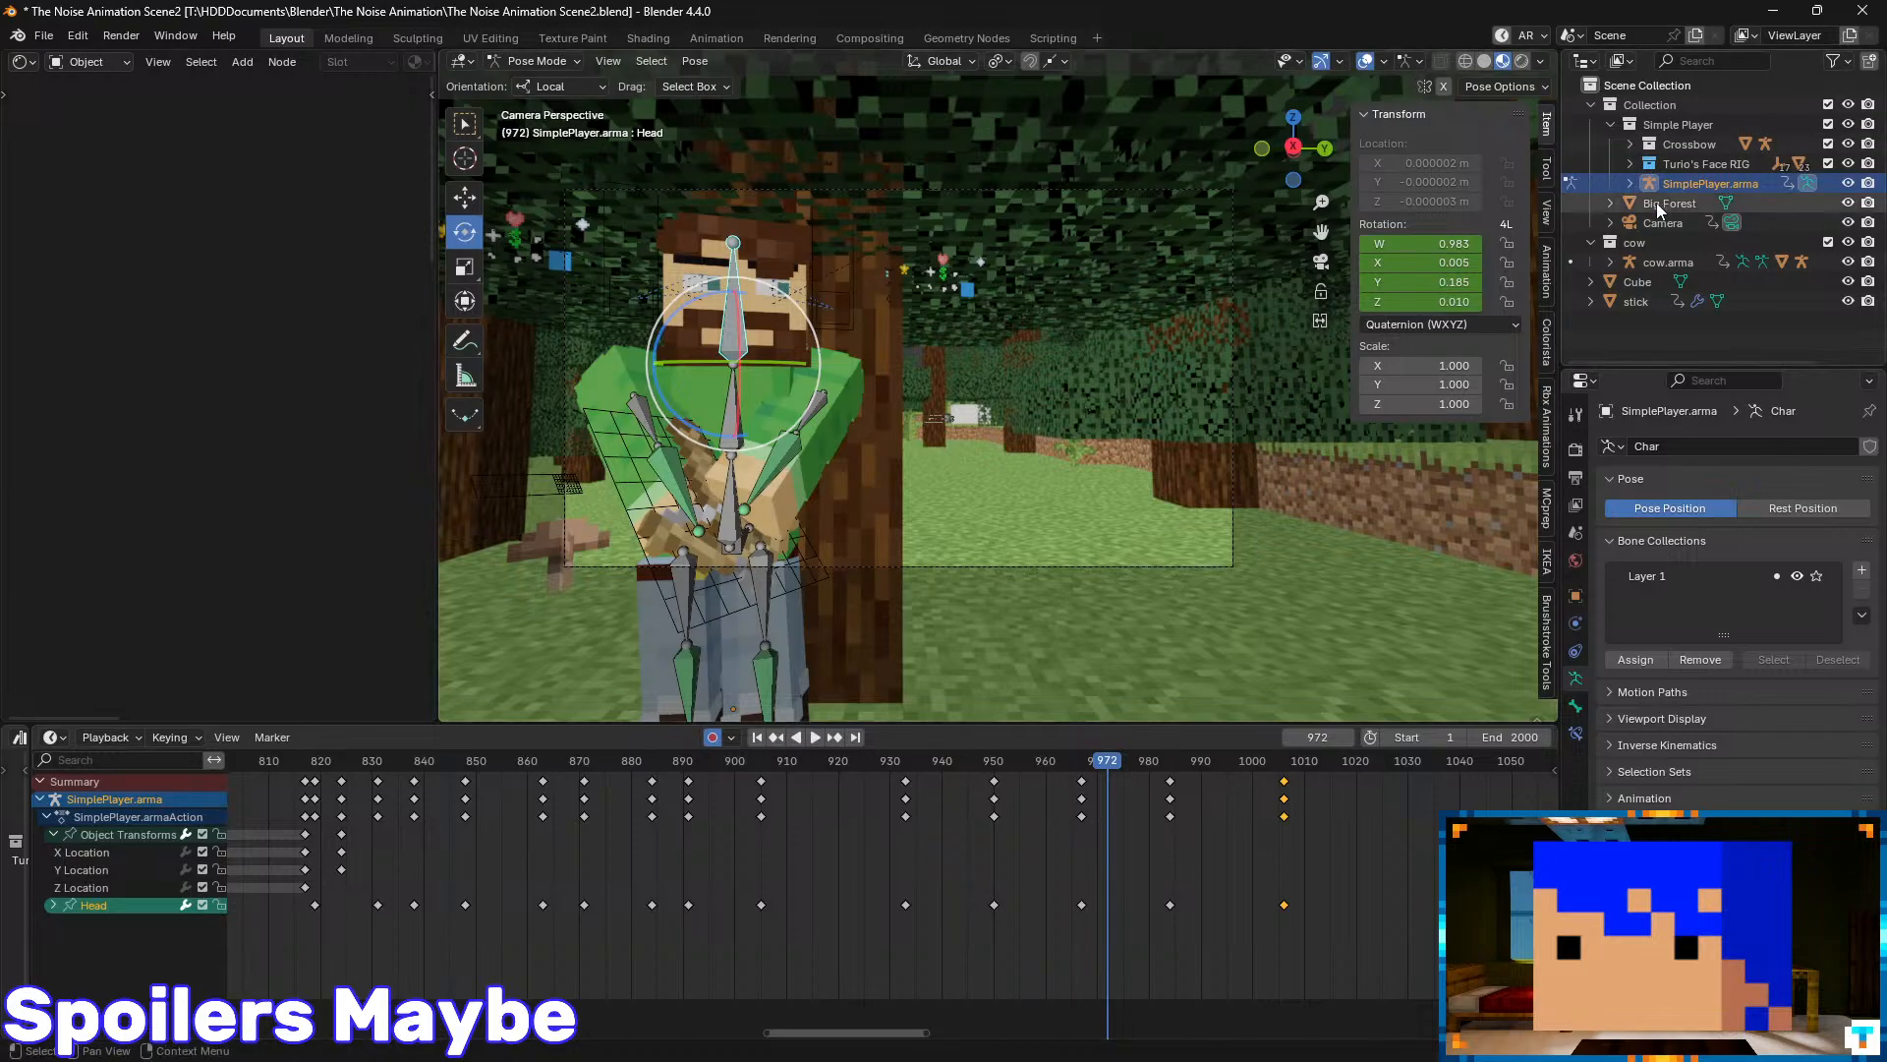
- Review the character's motion from about frame 865 in Object Mode, and from frame 896 in Pose Mode with the Body bone selected
key("ctrl+Tab")
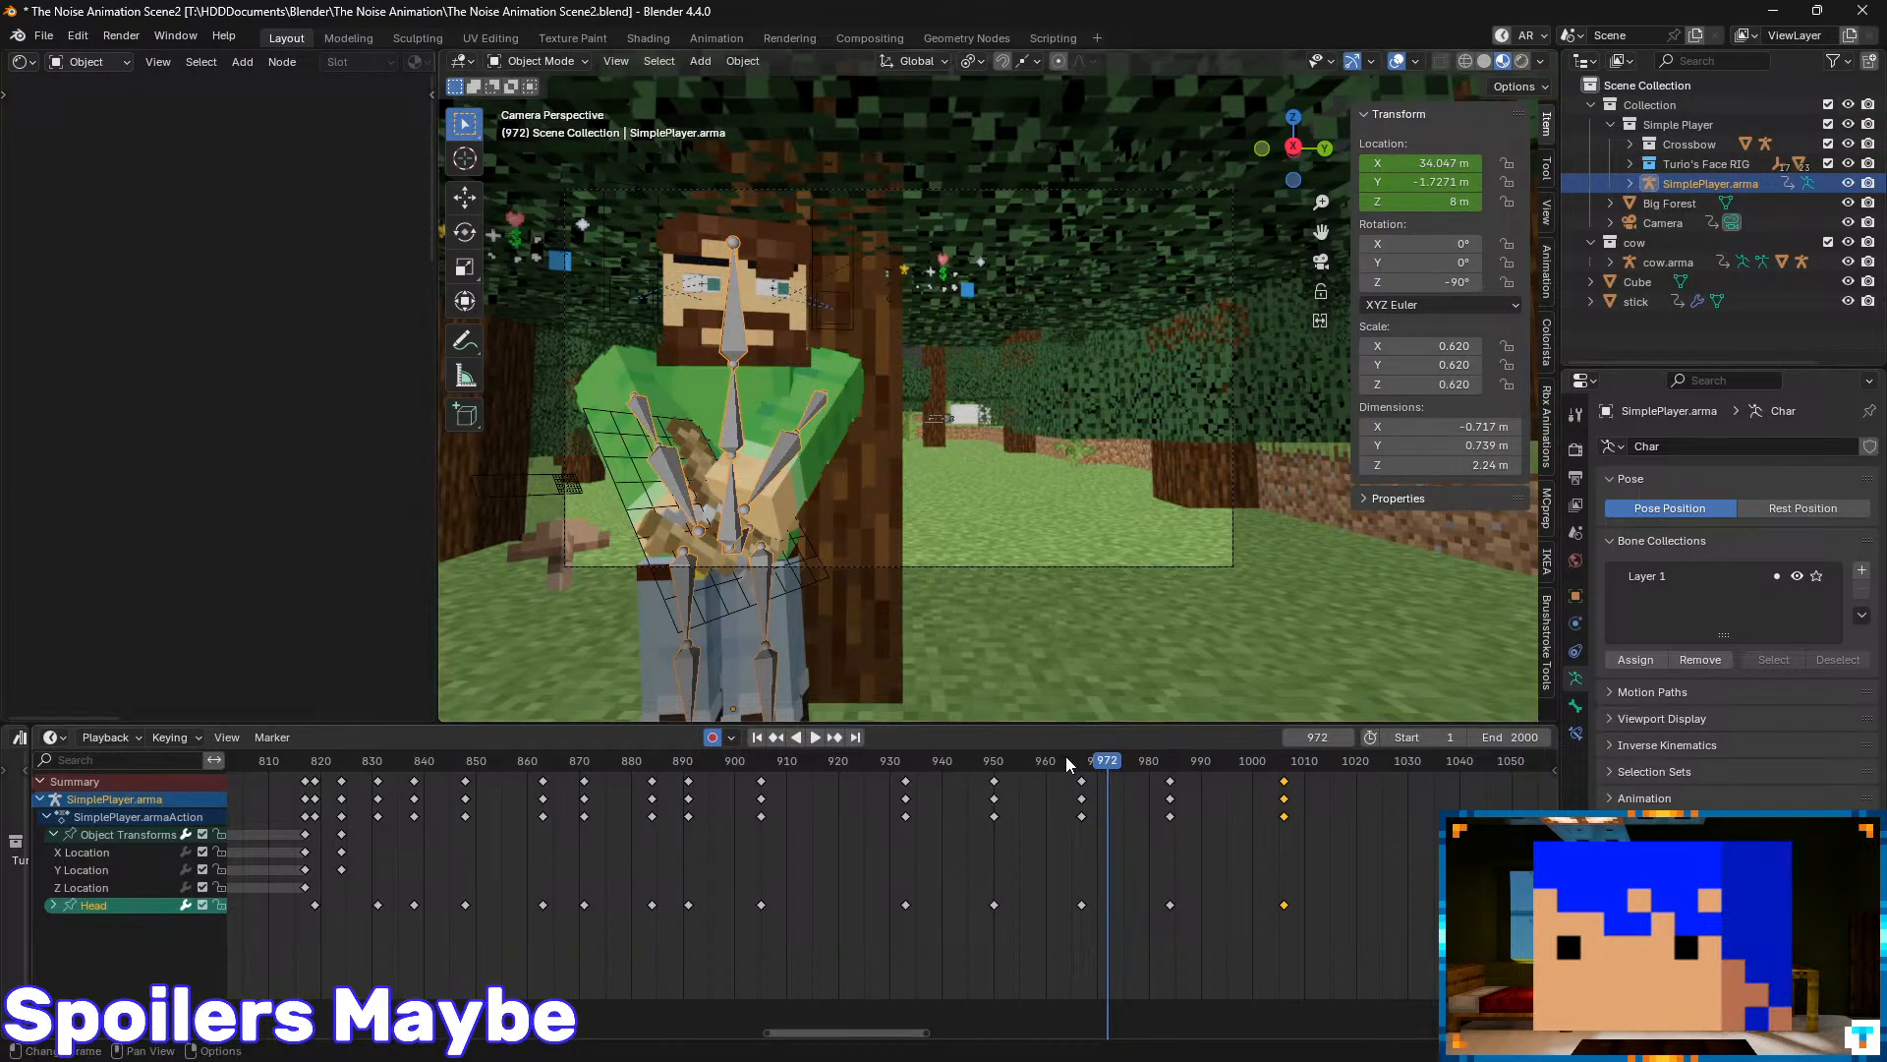
left_click_drag(1070, 765, 590, 782)
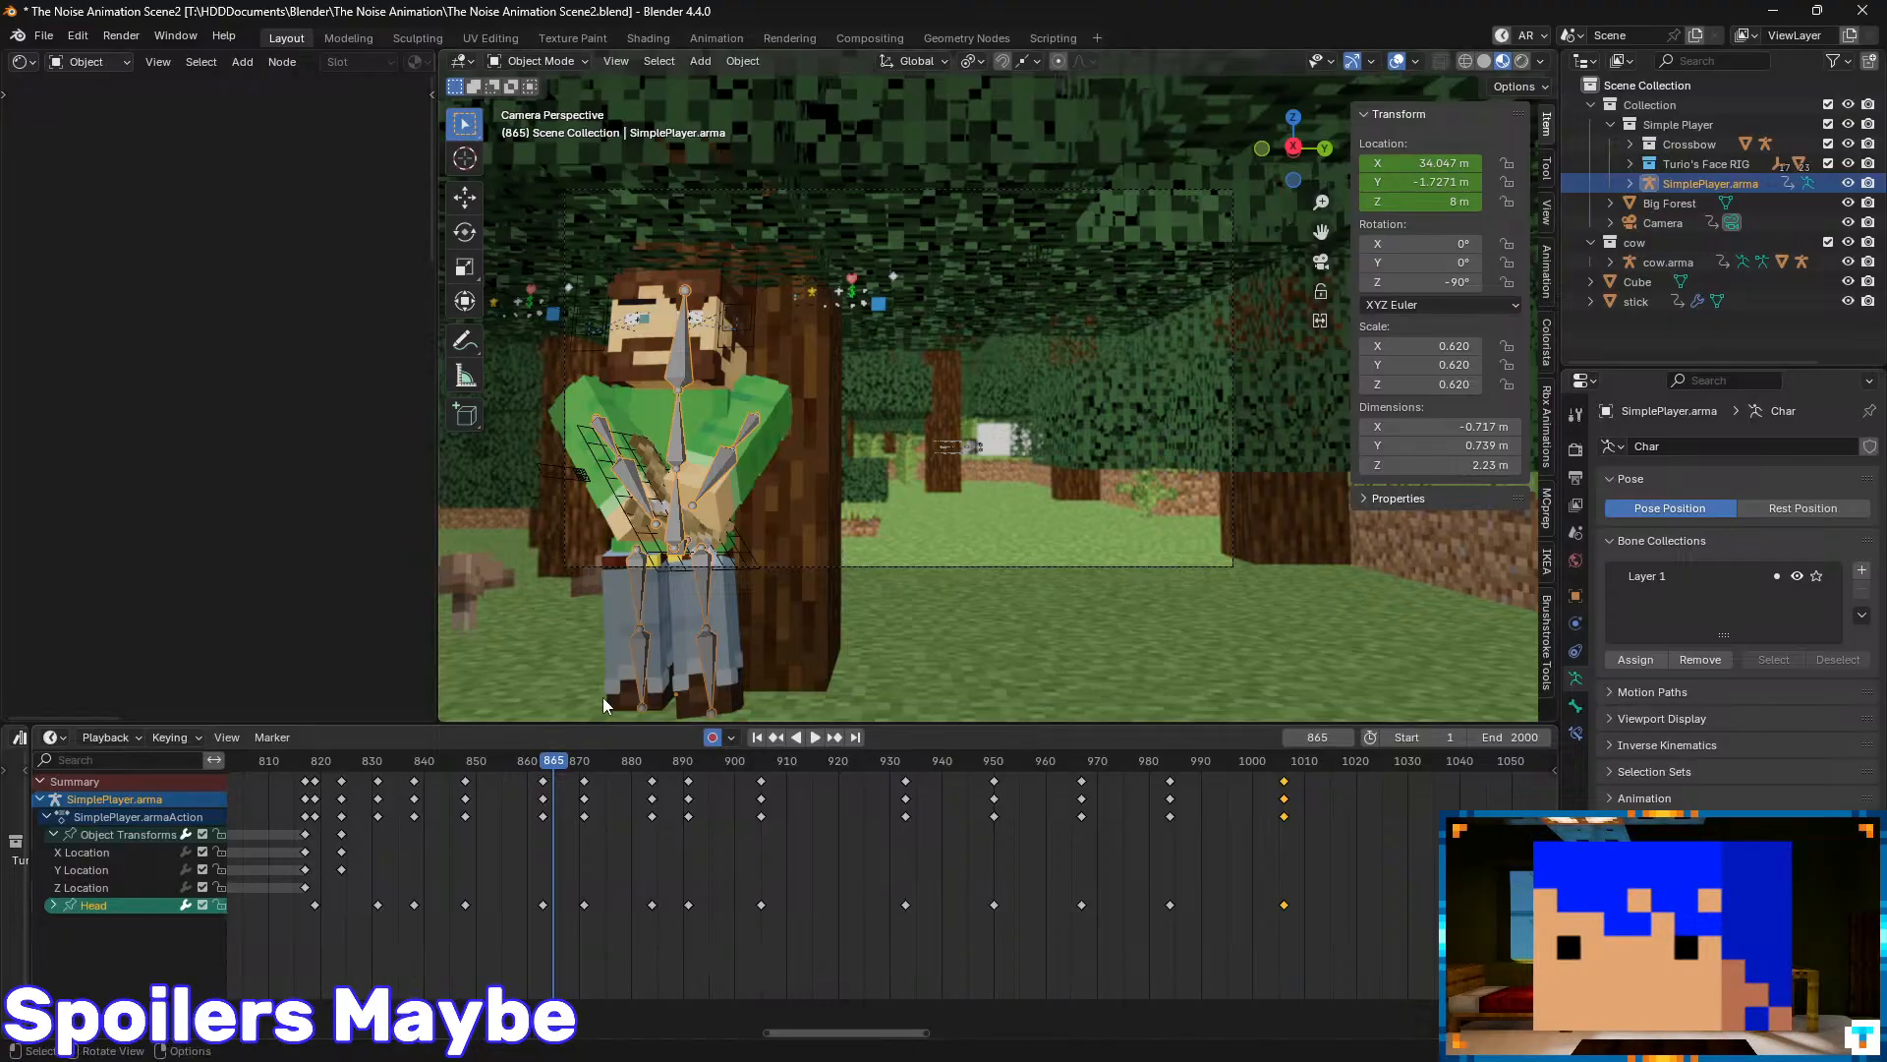
left_click_drag(560, 781, 712, 771)
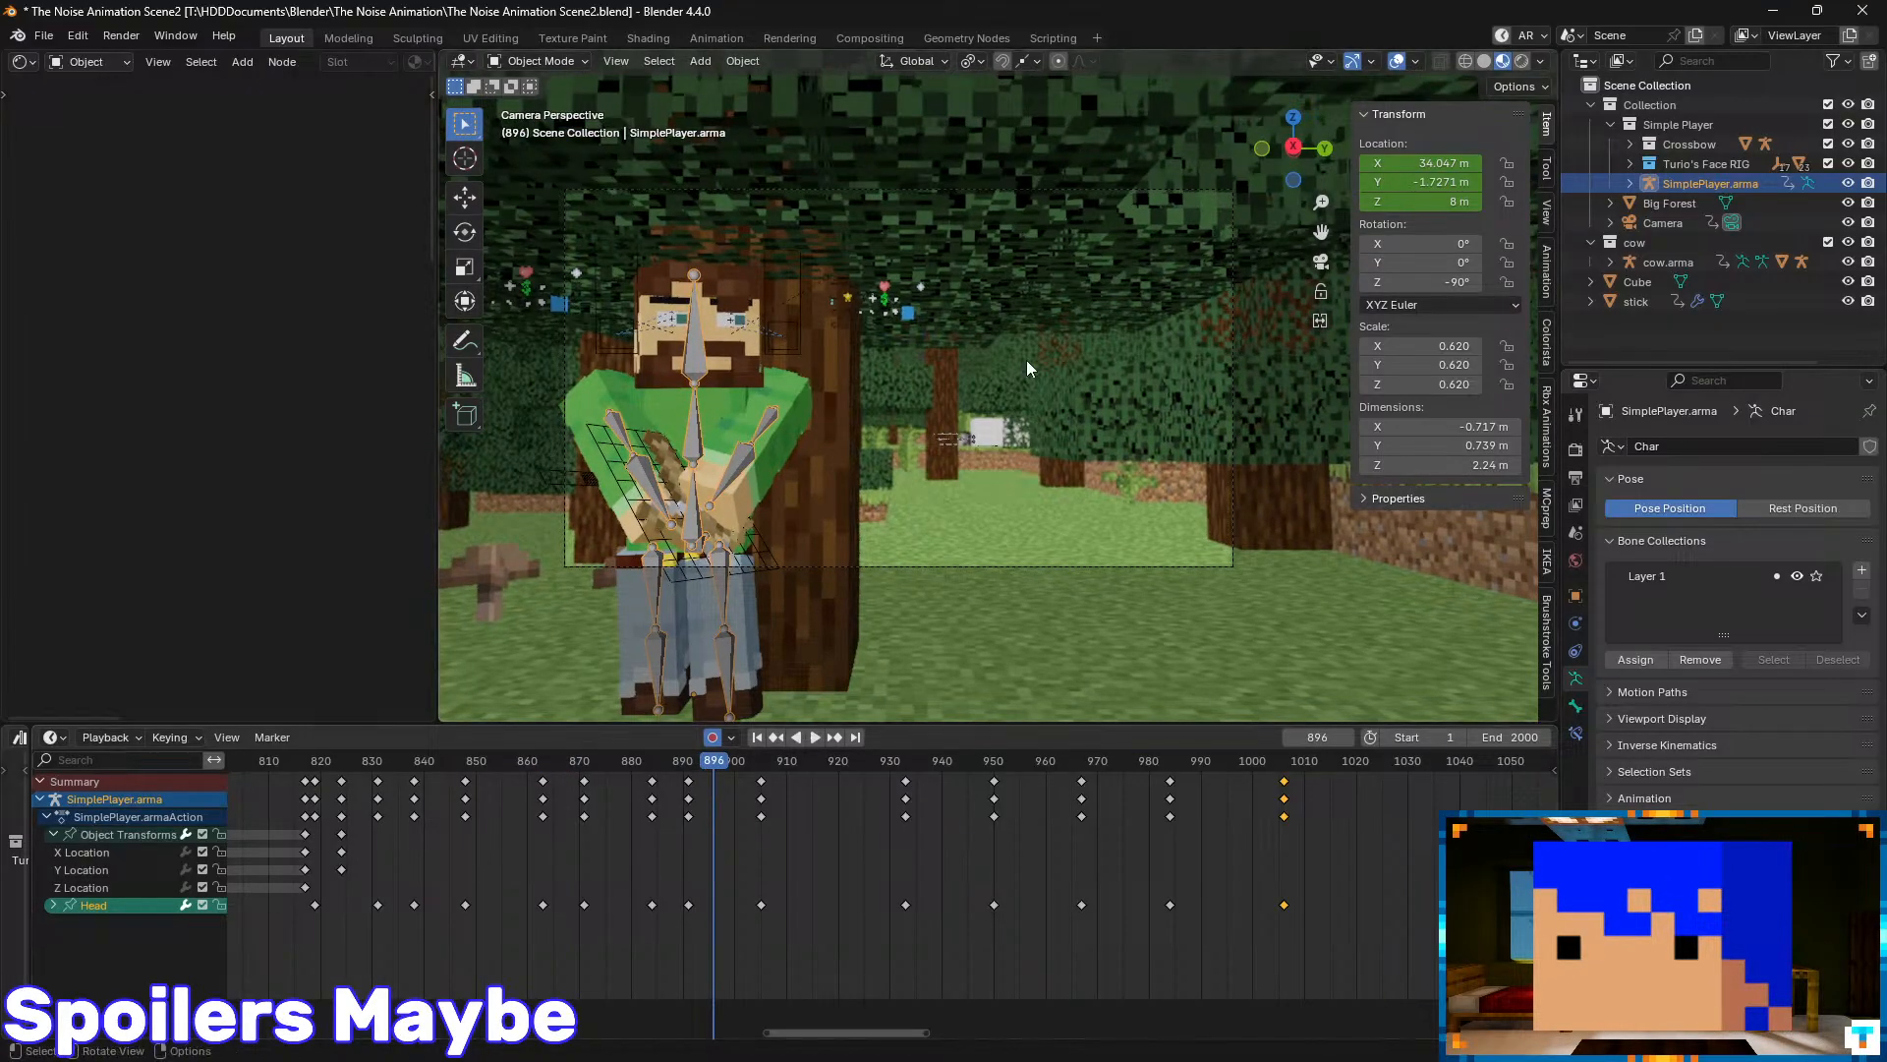
key("ctrl+Tab")
left_click(694, 528)
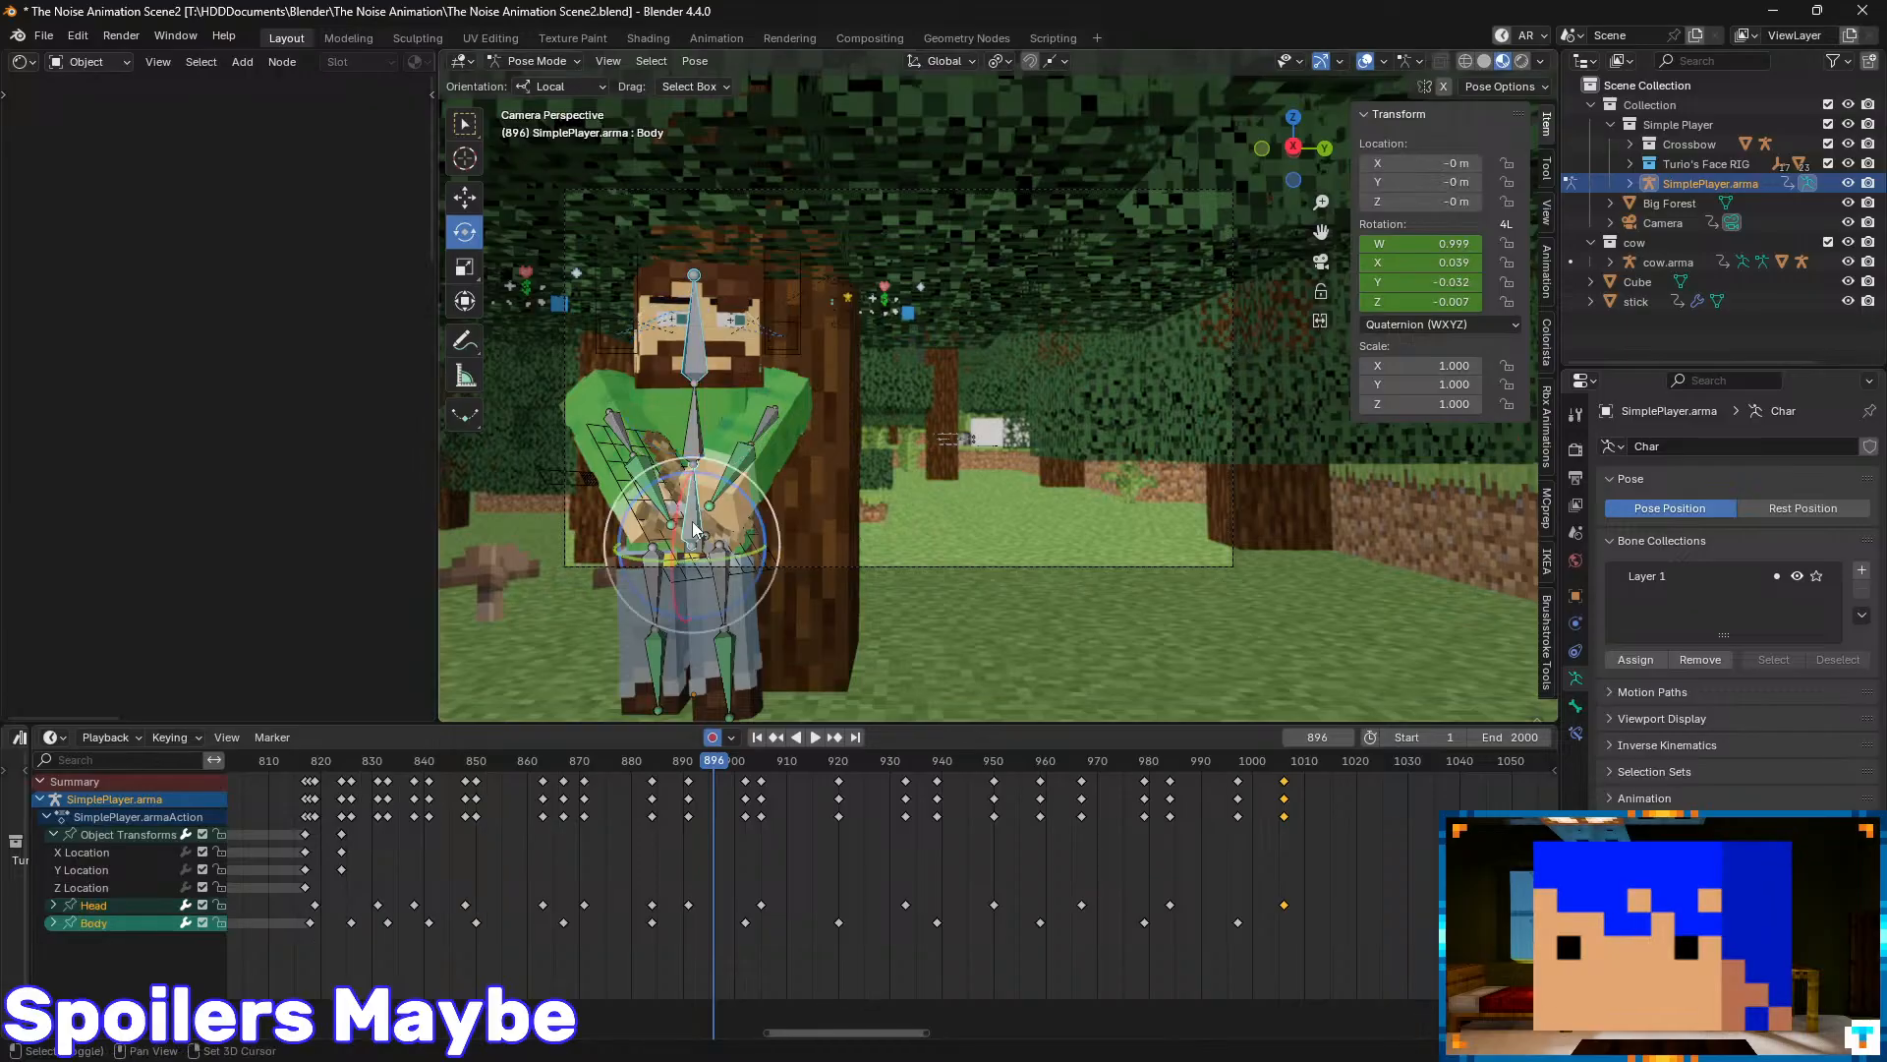
left_click_drag(717, 771, 858, 772)
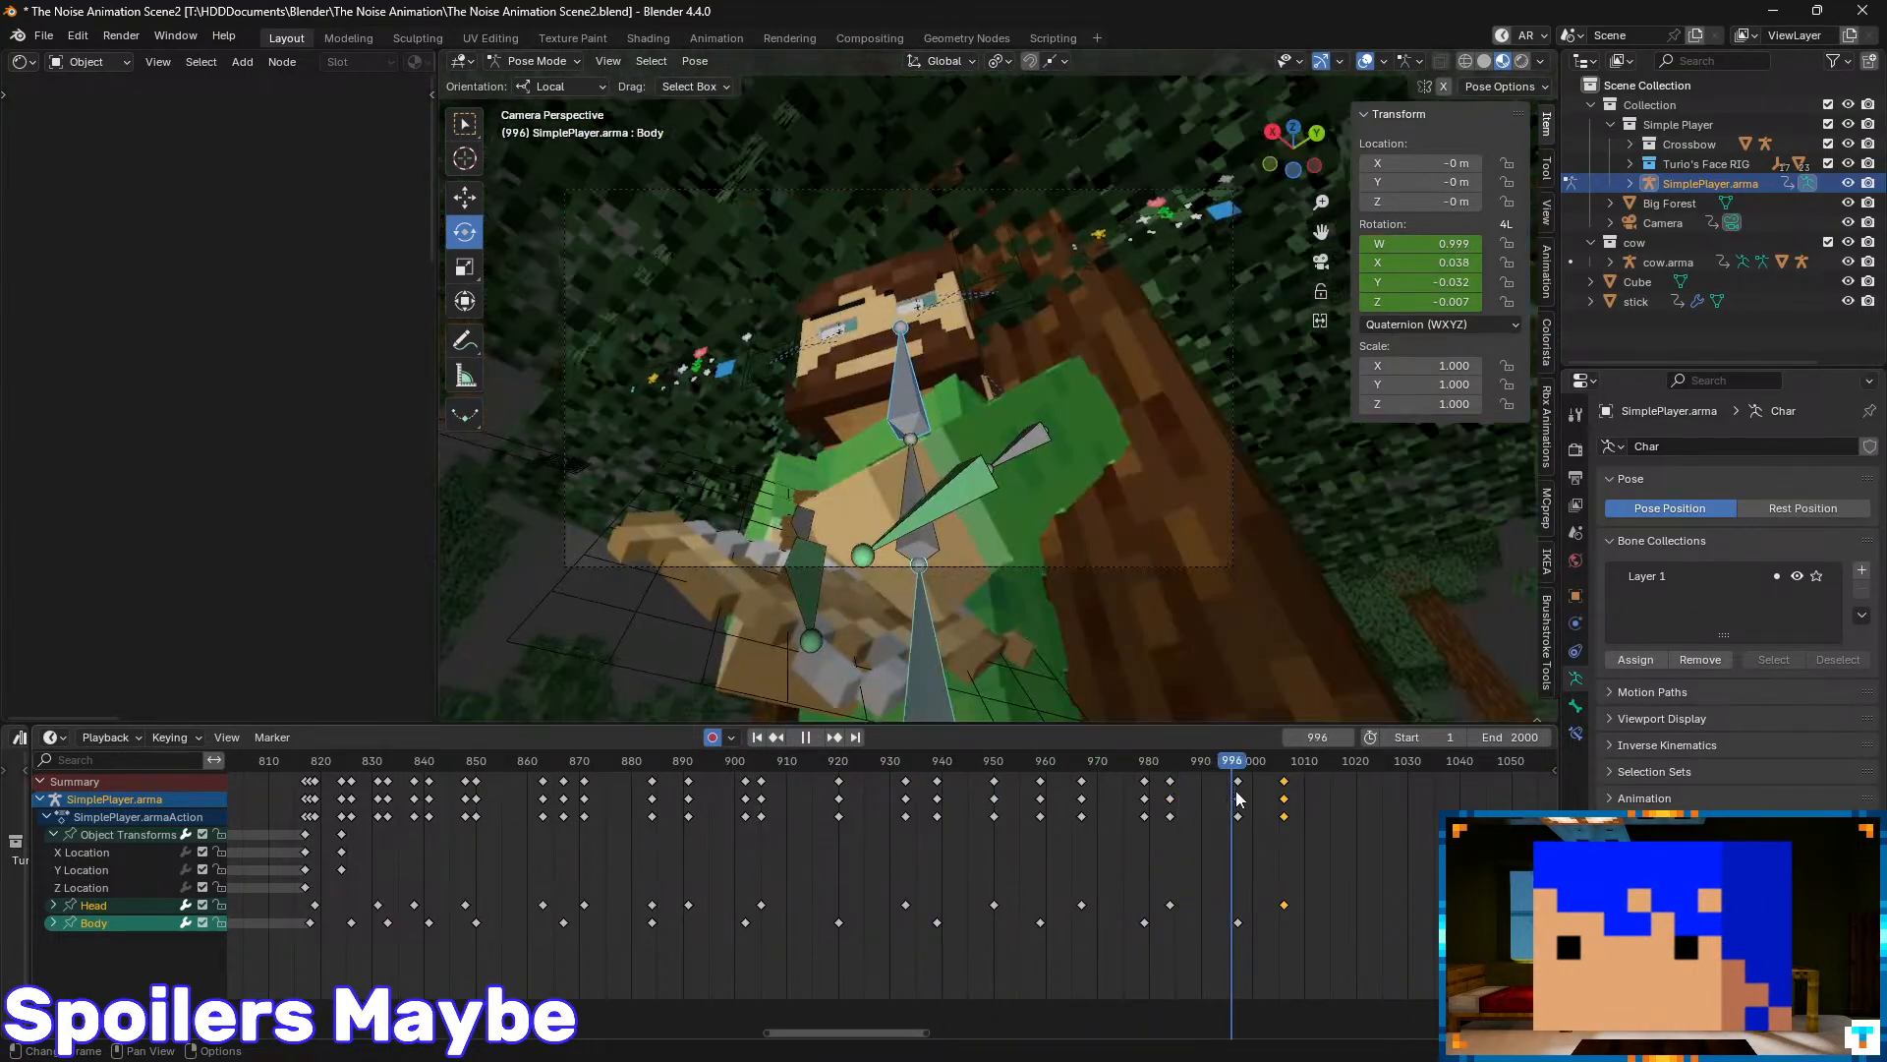
key("Escape")
- Return to Object Mode and select the Brow_R object inside Turio's Face RIG
key("ctrl+Tab")
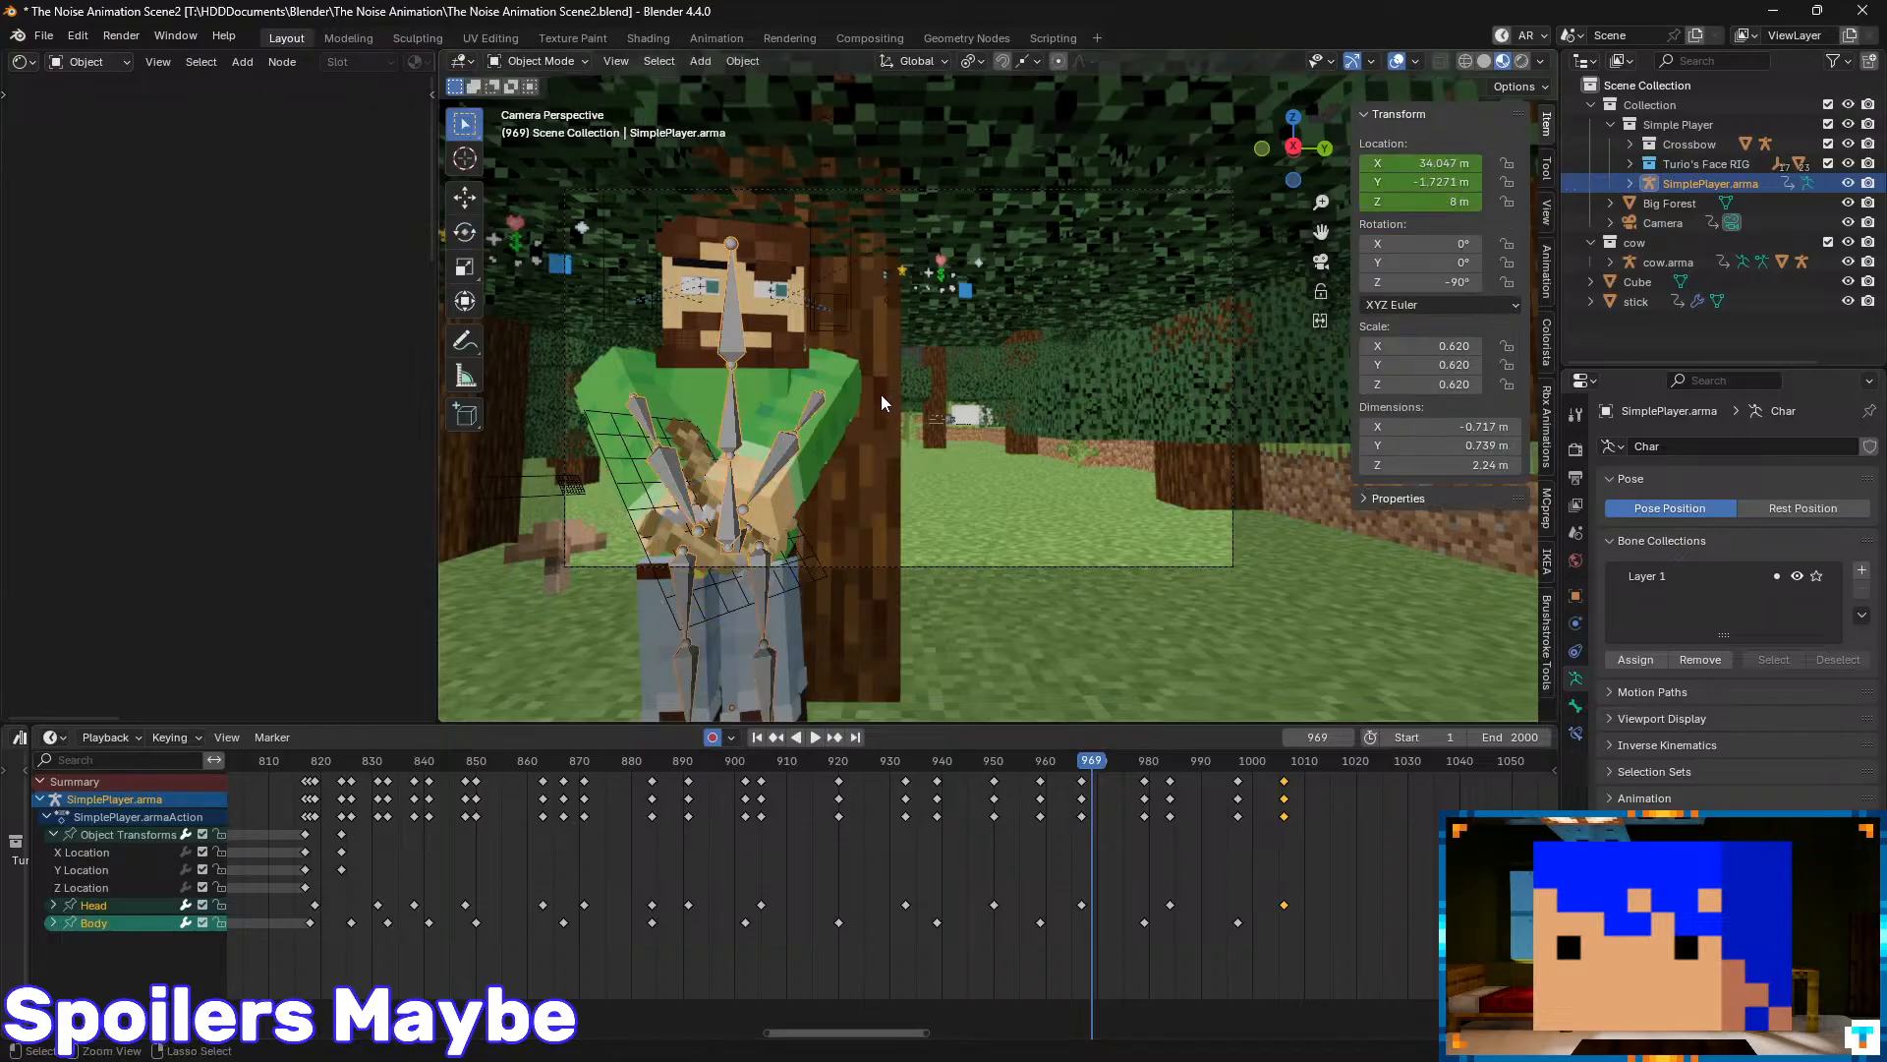
left_click(1630, 144)
left_click(1632, 162)
left_click(1631, 145)
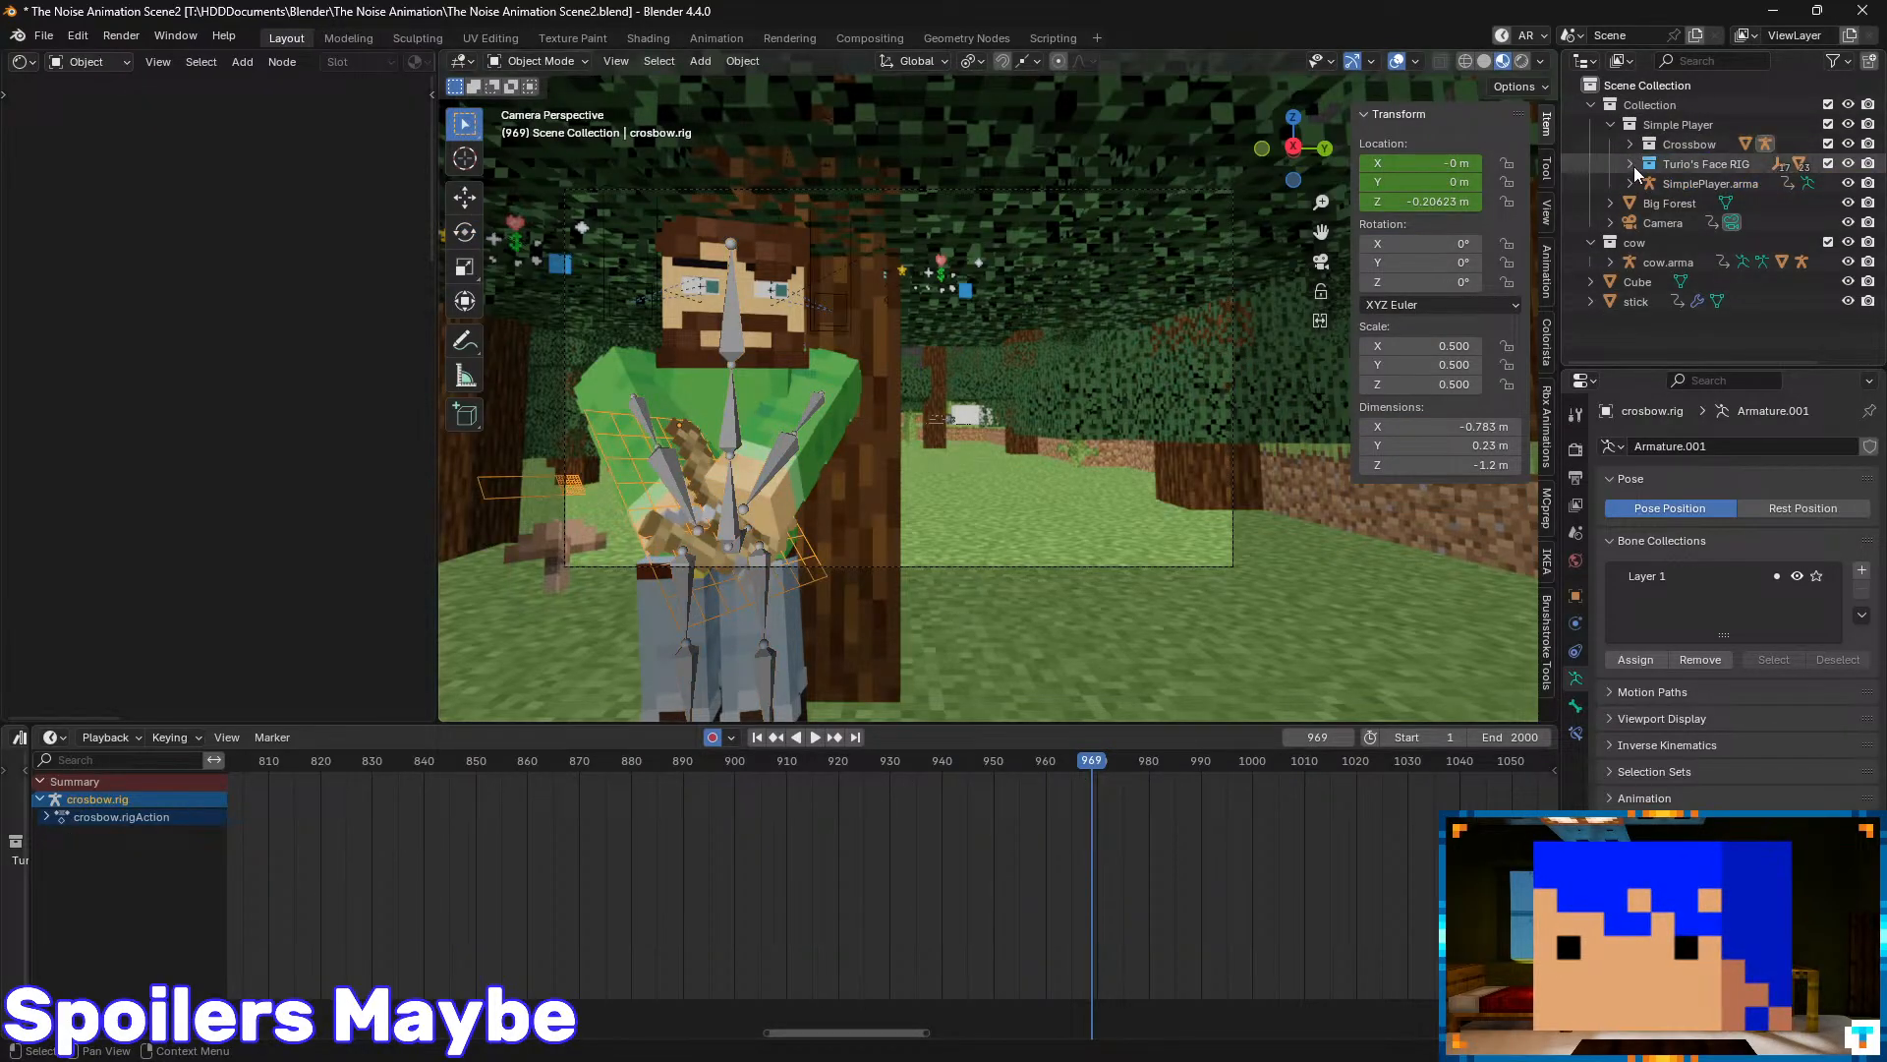
left_click(1632, 164)
left_click(1719, 223)
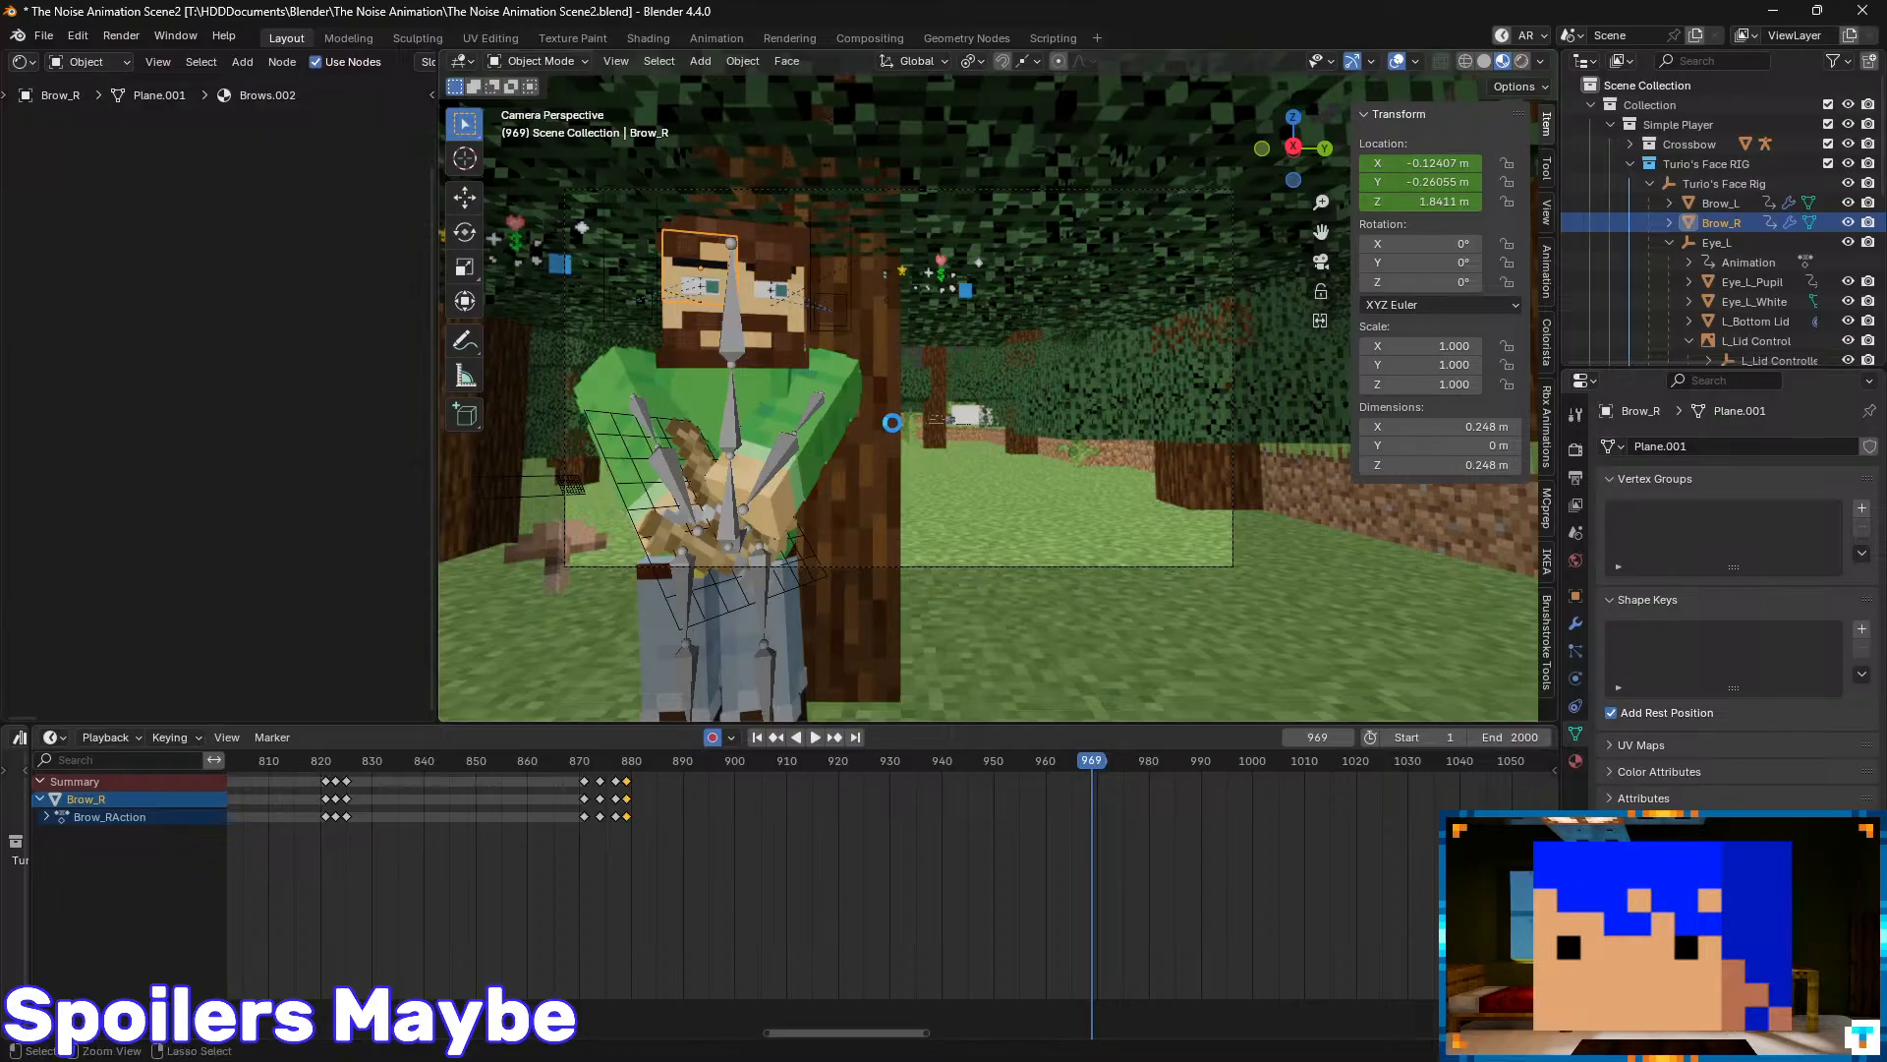
- Save the file and play back the shot from about frame 865 to check the face
key("ctrl+s")
left_click_drag(1098, 763, 555, 763)
key("ctrl+s")
key("space")
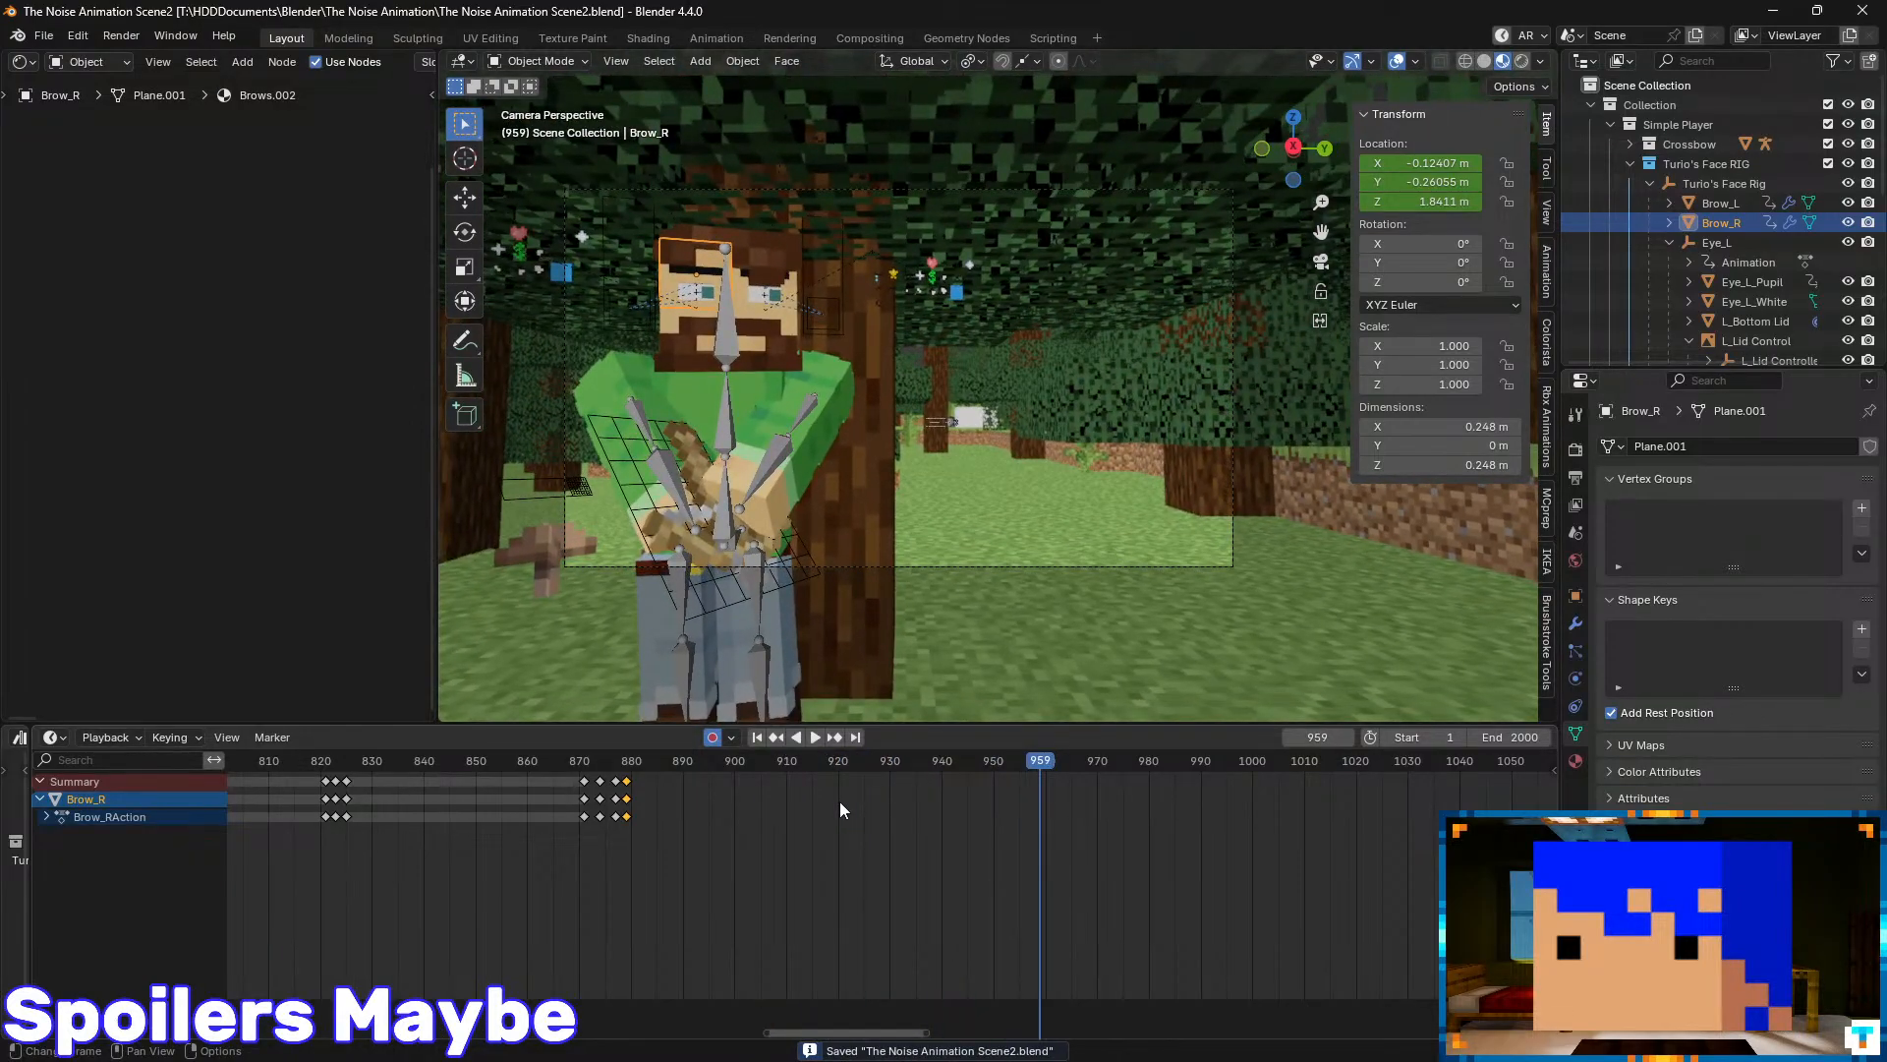
key("space")
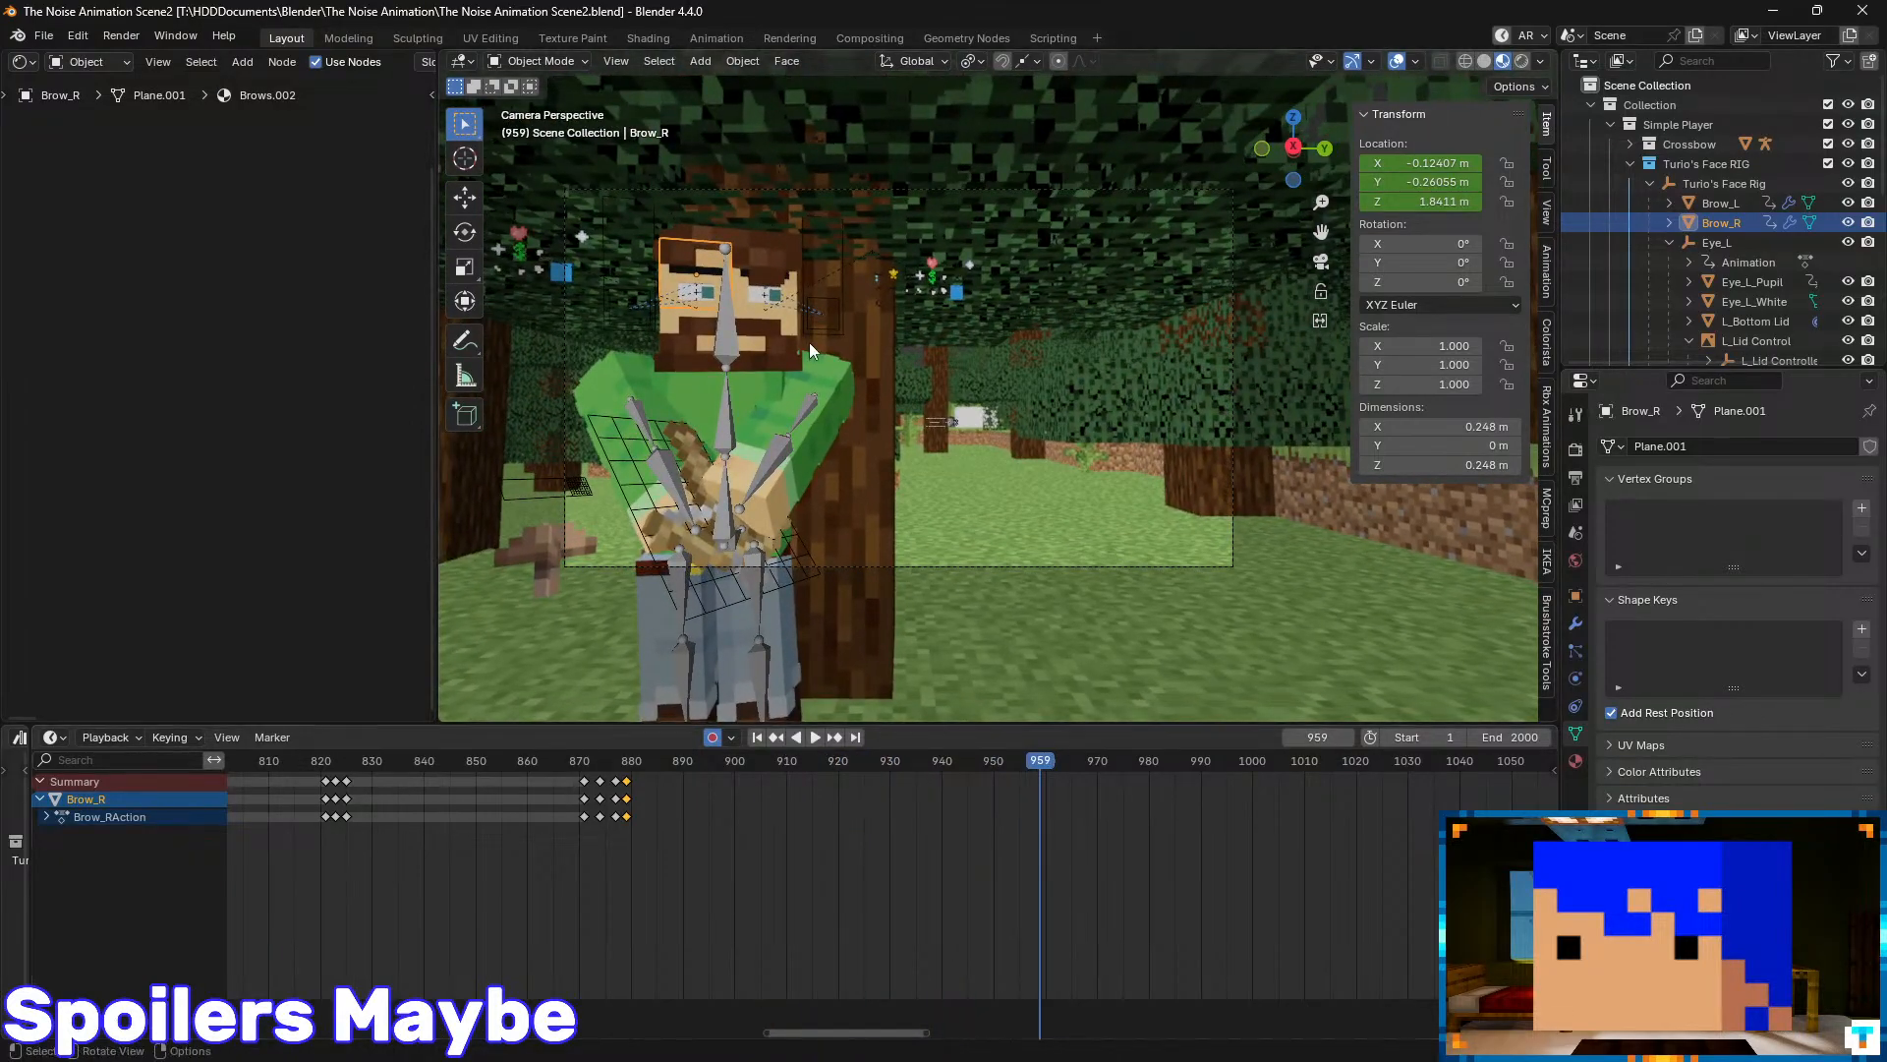
- Examine the right brow's keyed motion around frames 874 to 879
left_click(597, 761)
key("space")
left_click_drag(601, 770, 622, 771)
key("Escape")
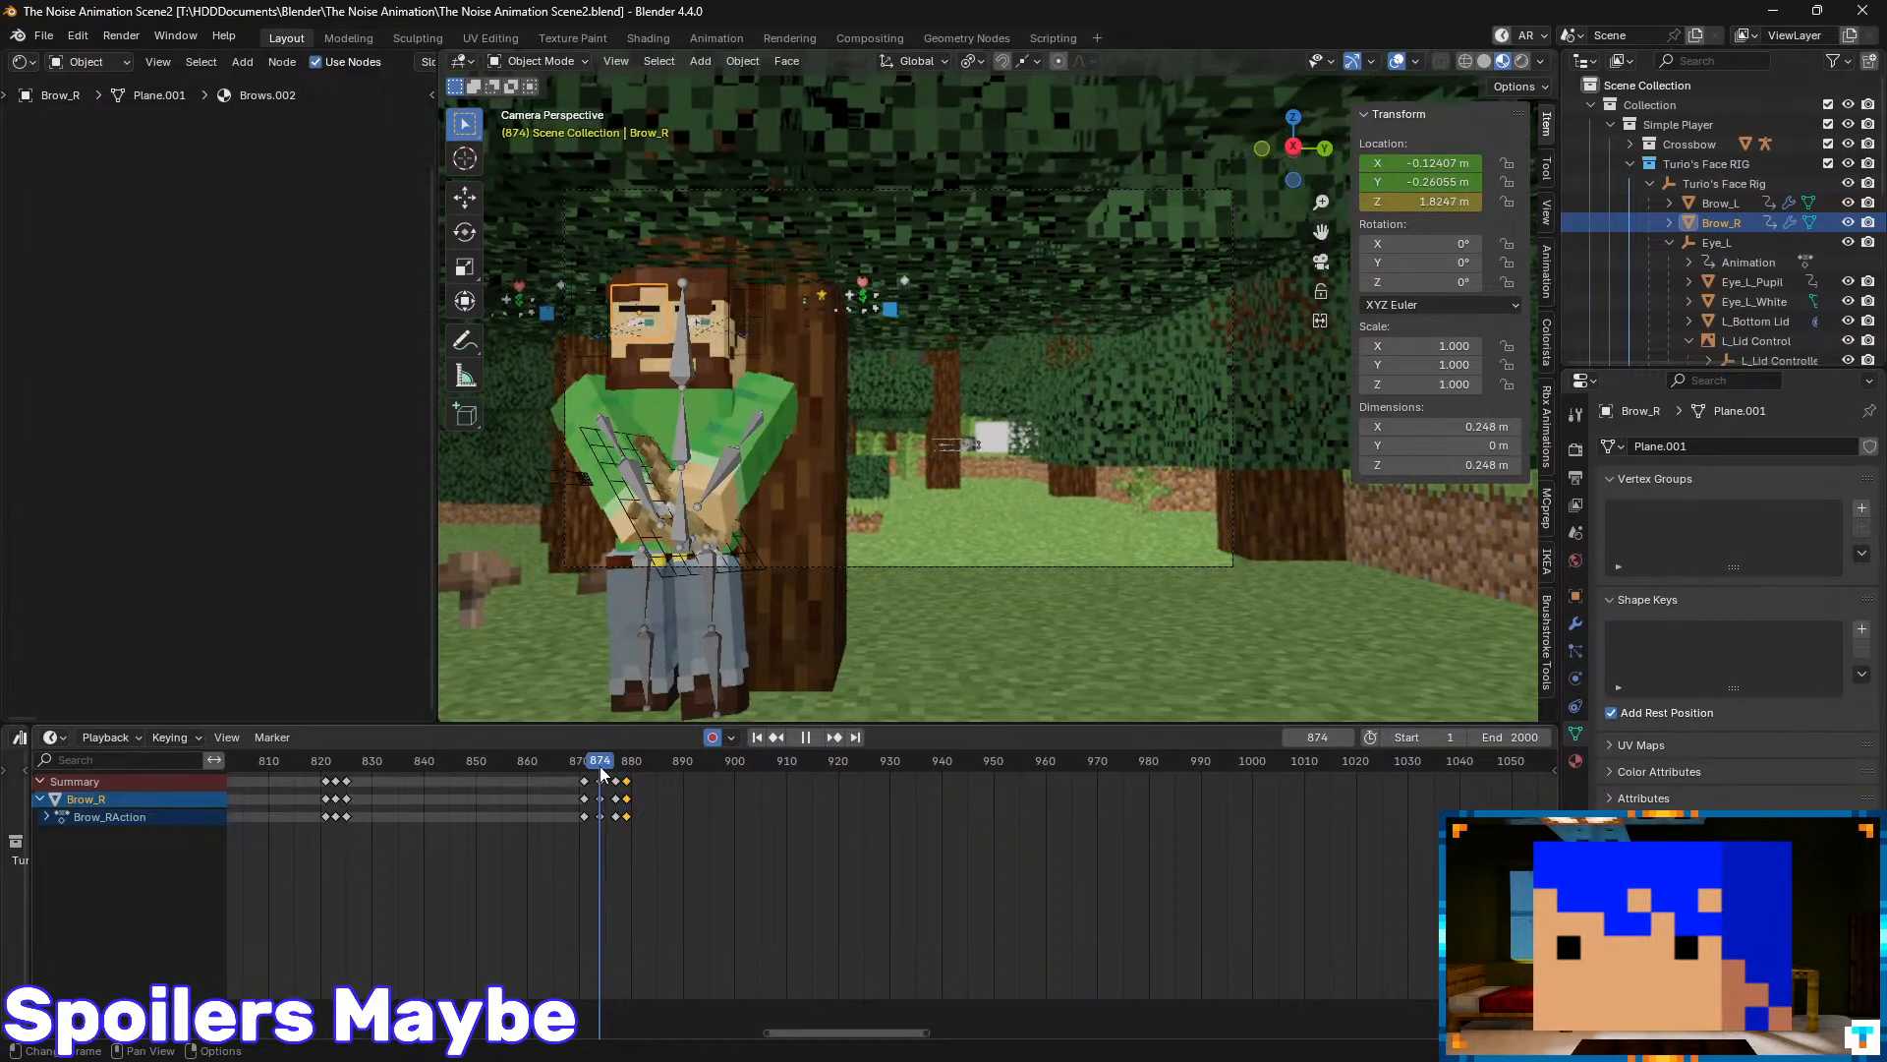
- Select the L_Lid Controller and R_Lid Controller empties of the face rig together
scroll(1734, 238, "down", 3)
left_click(1759, 241)
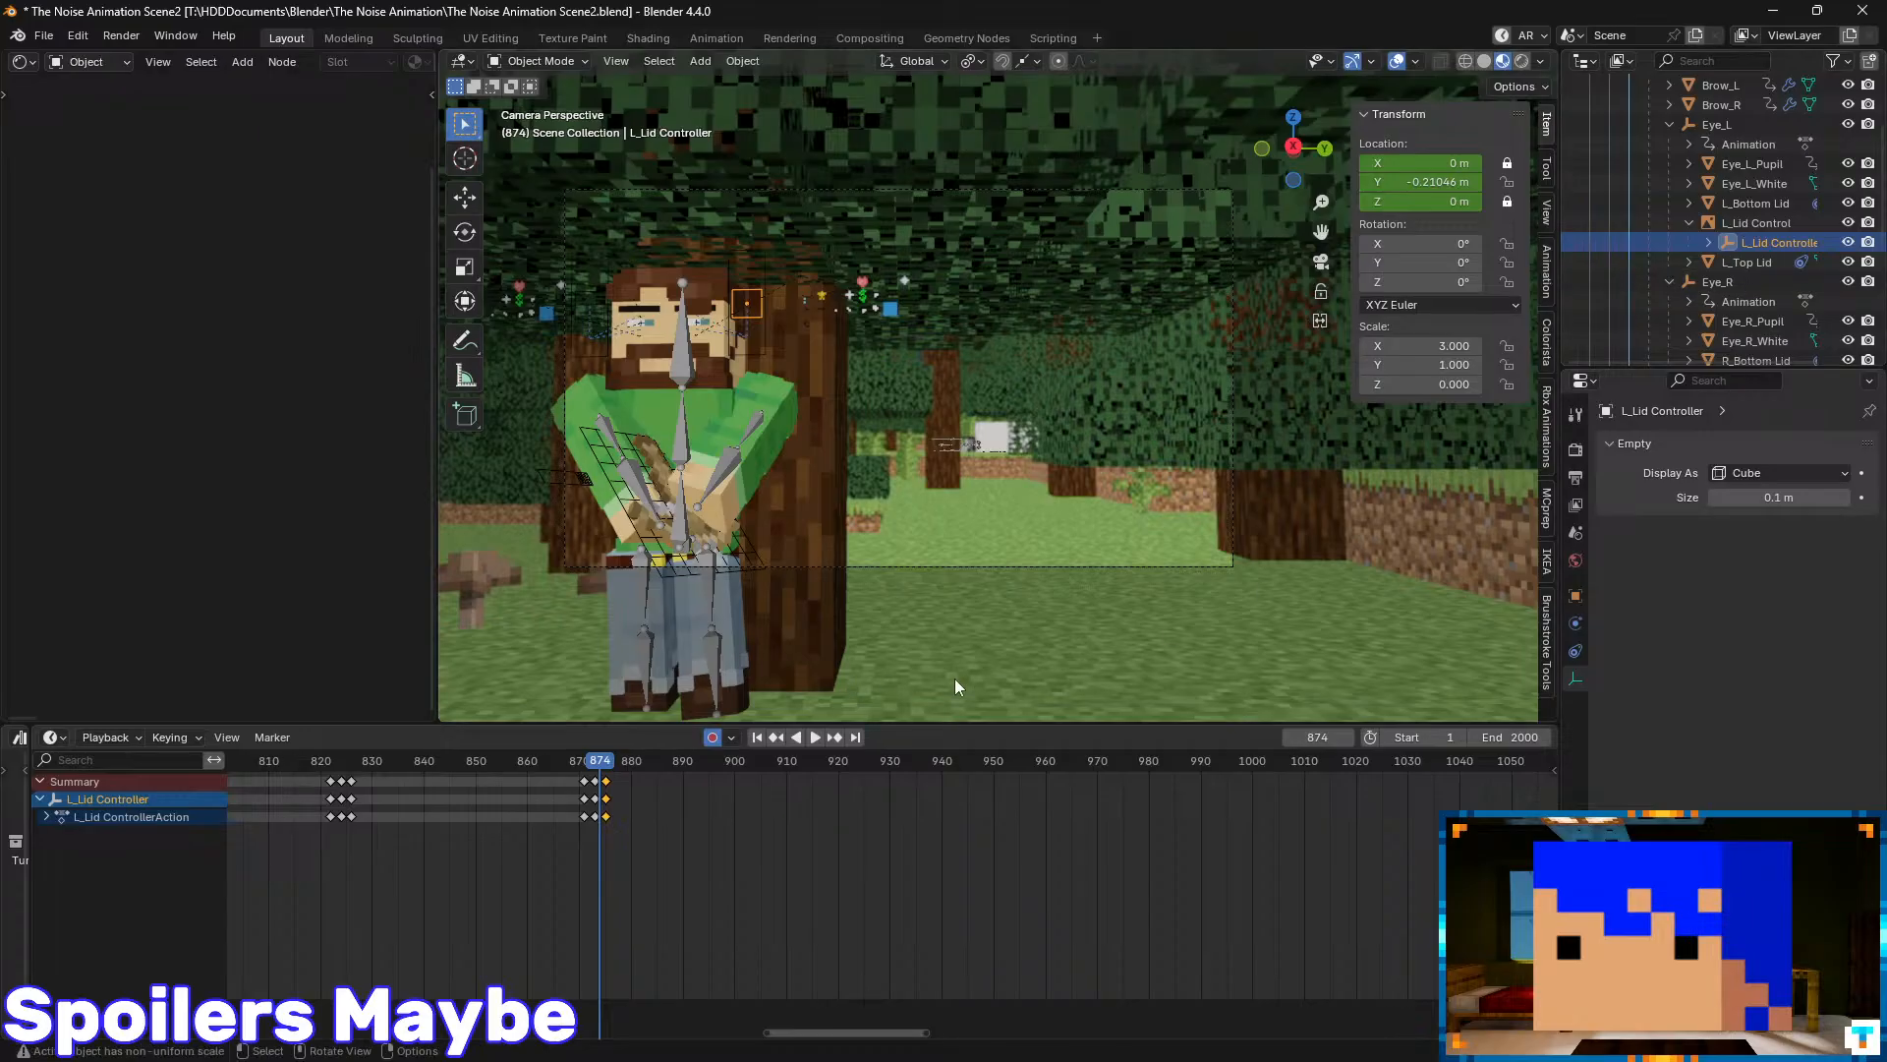
scroll(1768, 284, "down", 2)
left_click(1779, 320, "ctrl")
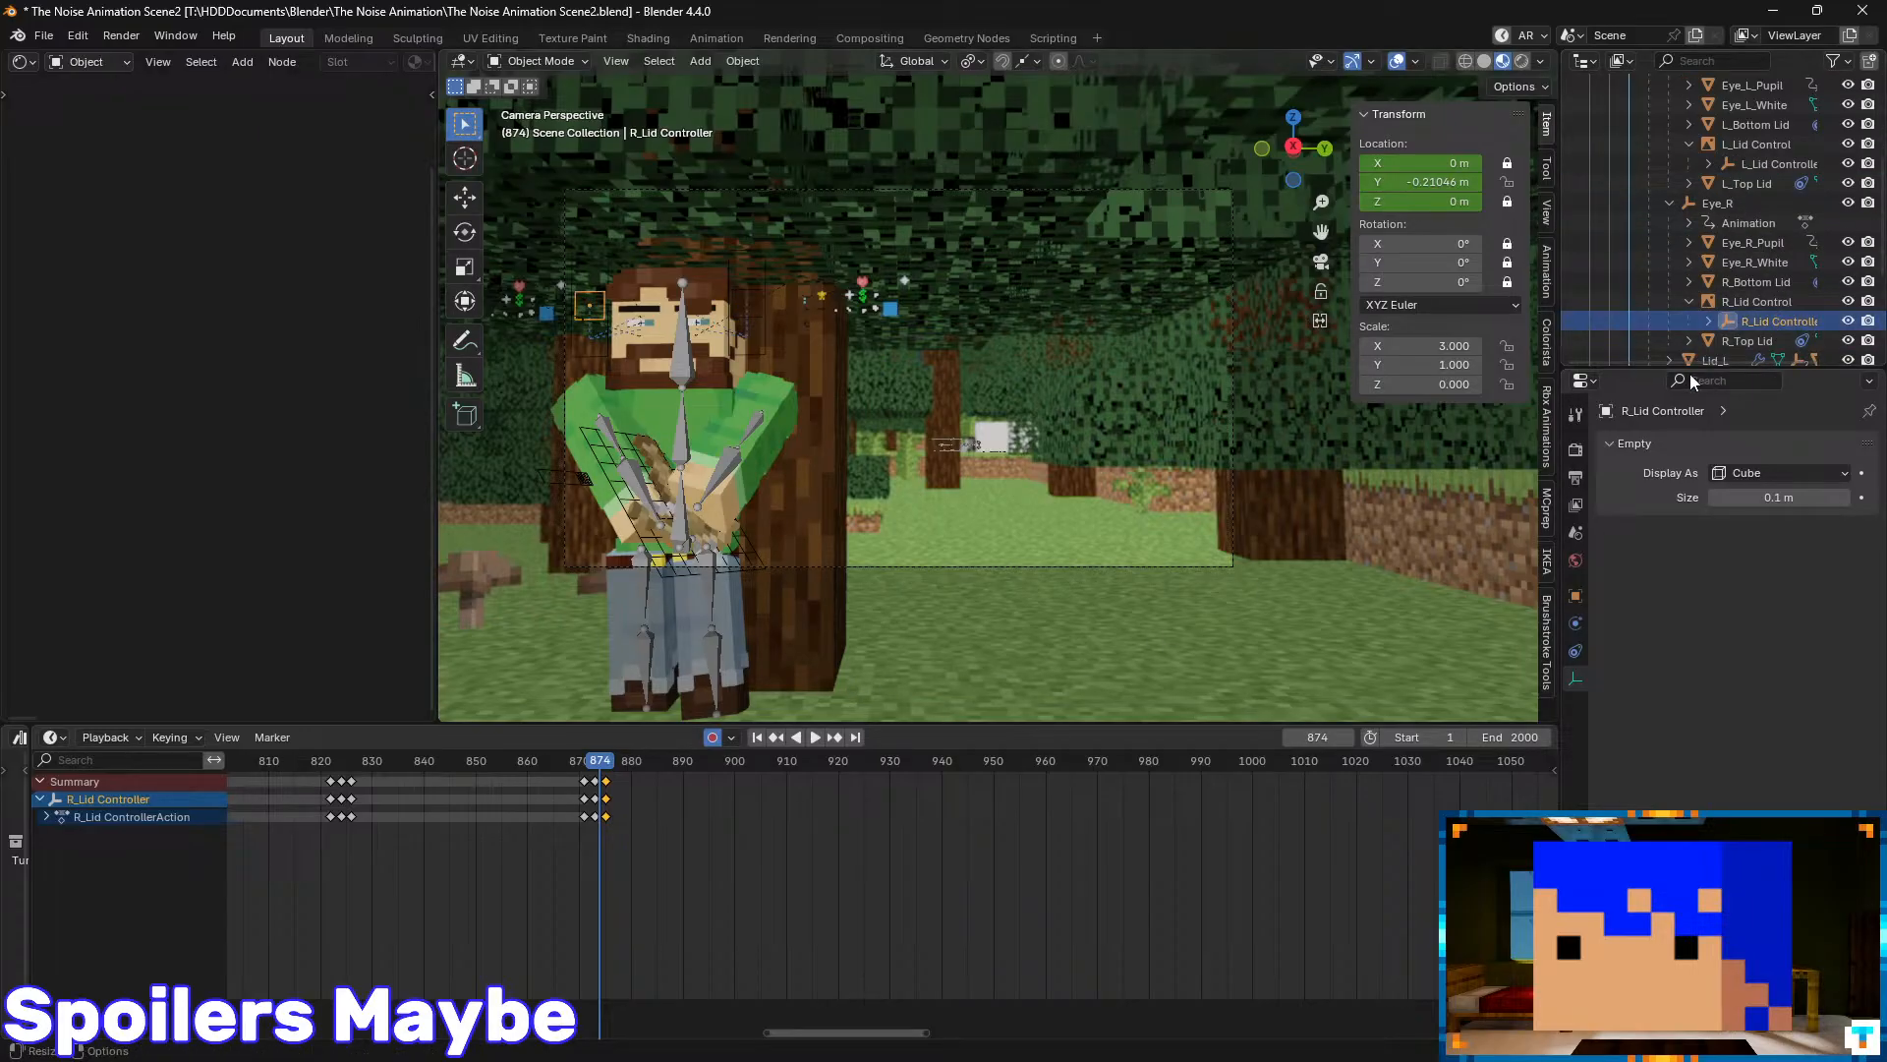
left_click(1781, 164, "ctrl")
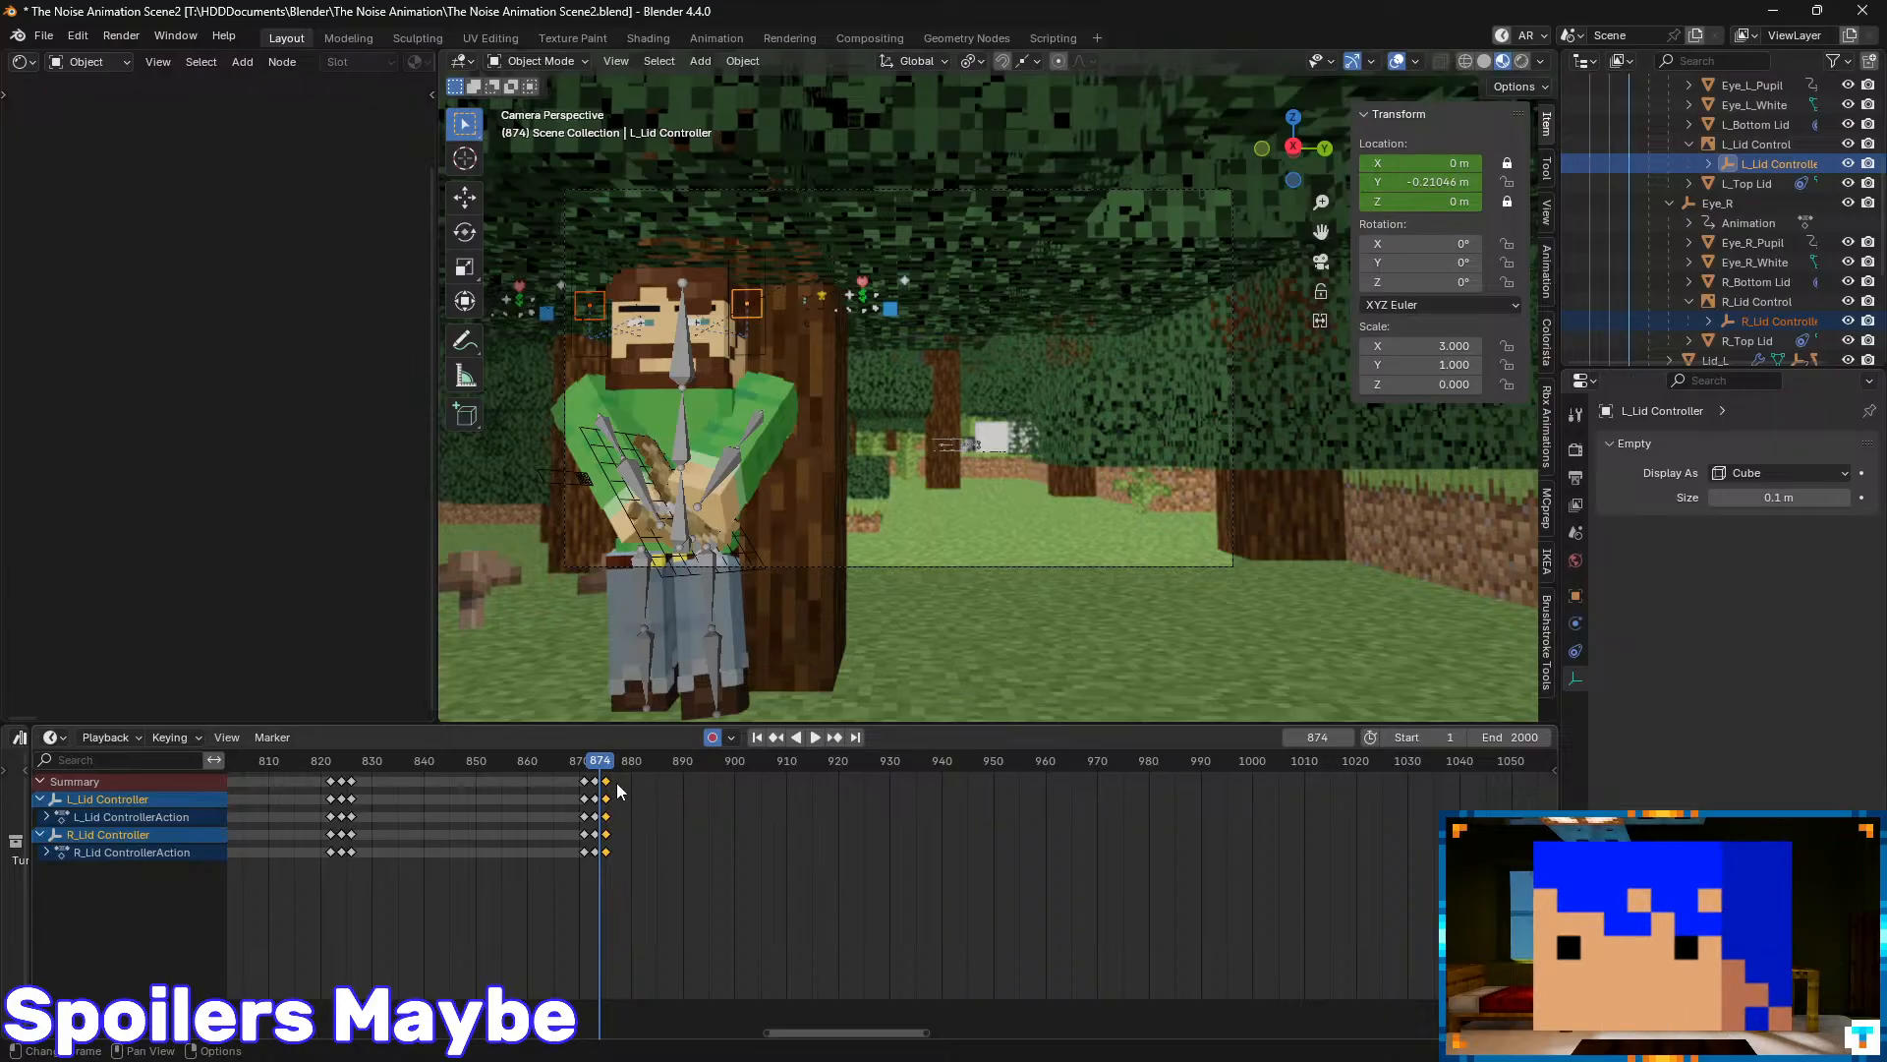
- Copy both lid controllers' blink keyframes from just after frame 870, paste them at frame 950 and check the playback
left_click_drag(622, 777, 571, 791)
key("space")
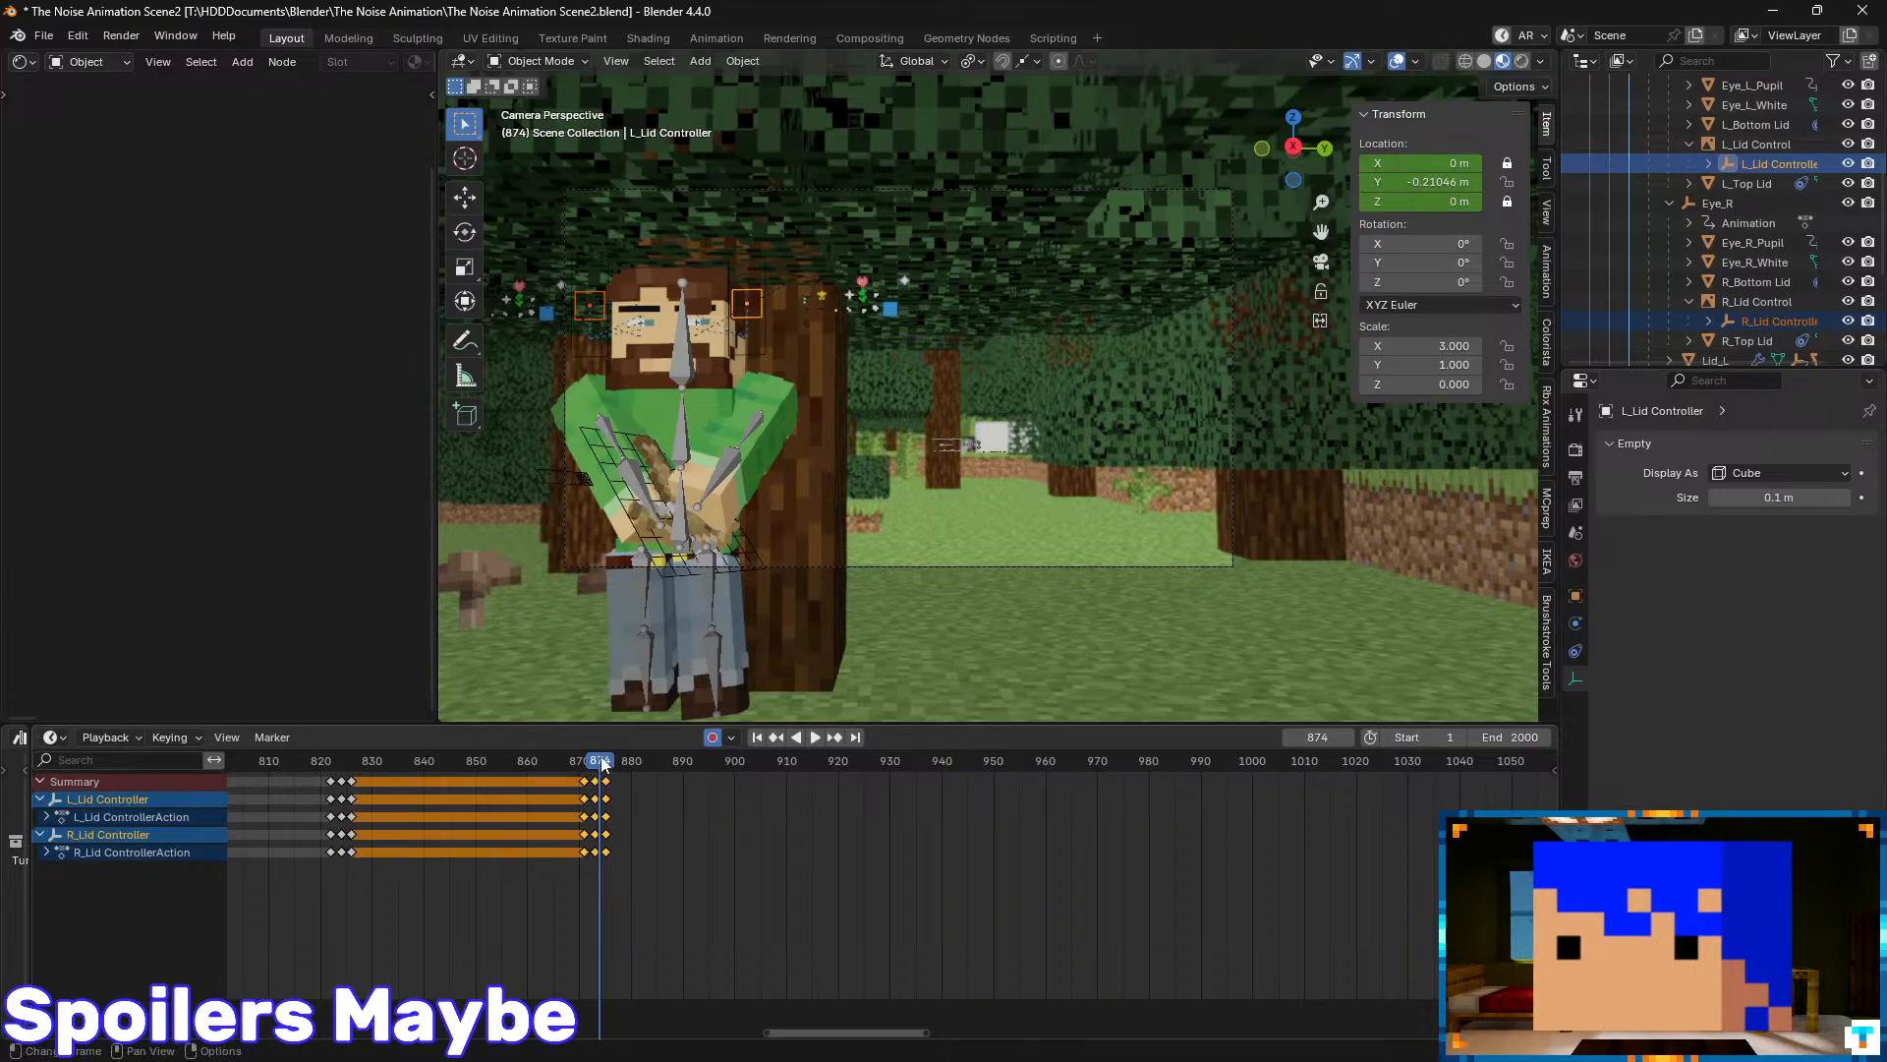
left_click_drag(994, 770, 551, 774)
key("ctrl+v")
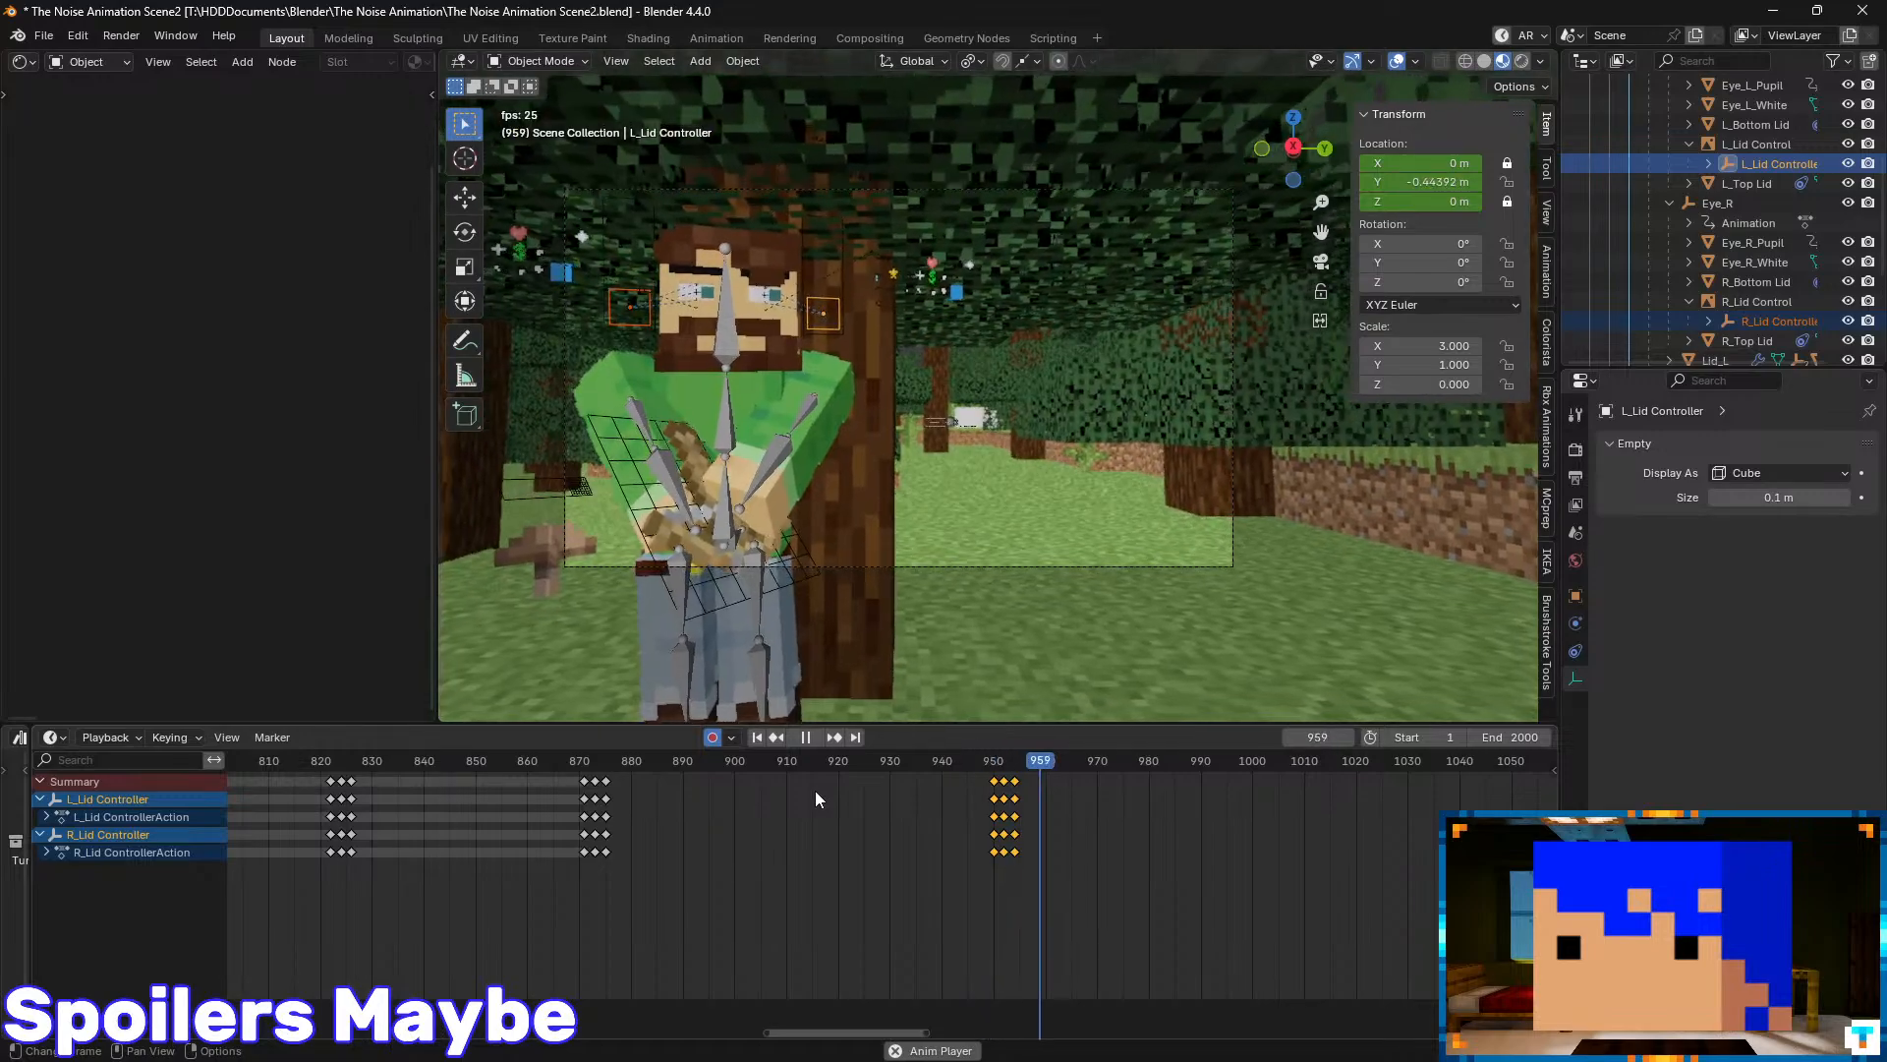
key("space")
- Insert a Location keyframe for Brow_L and Brow_R at frame 950
left_click(994, 763)
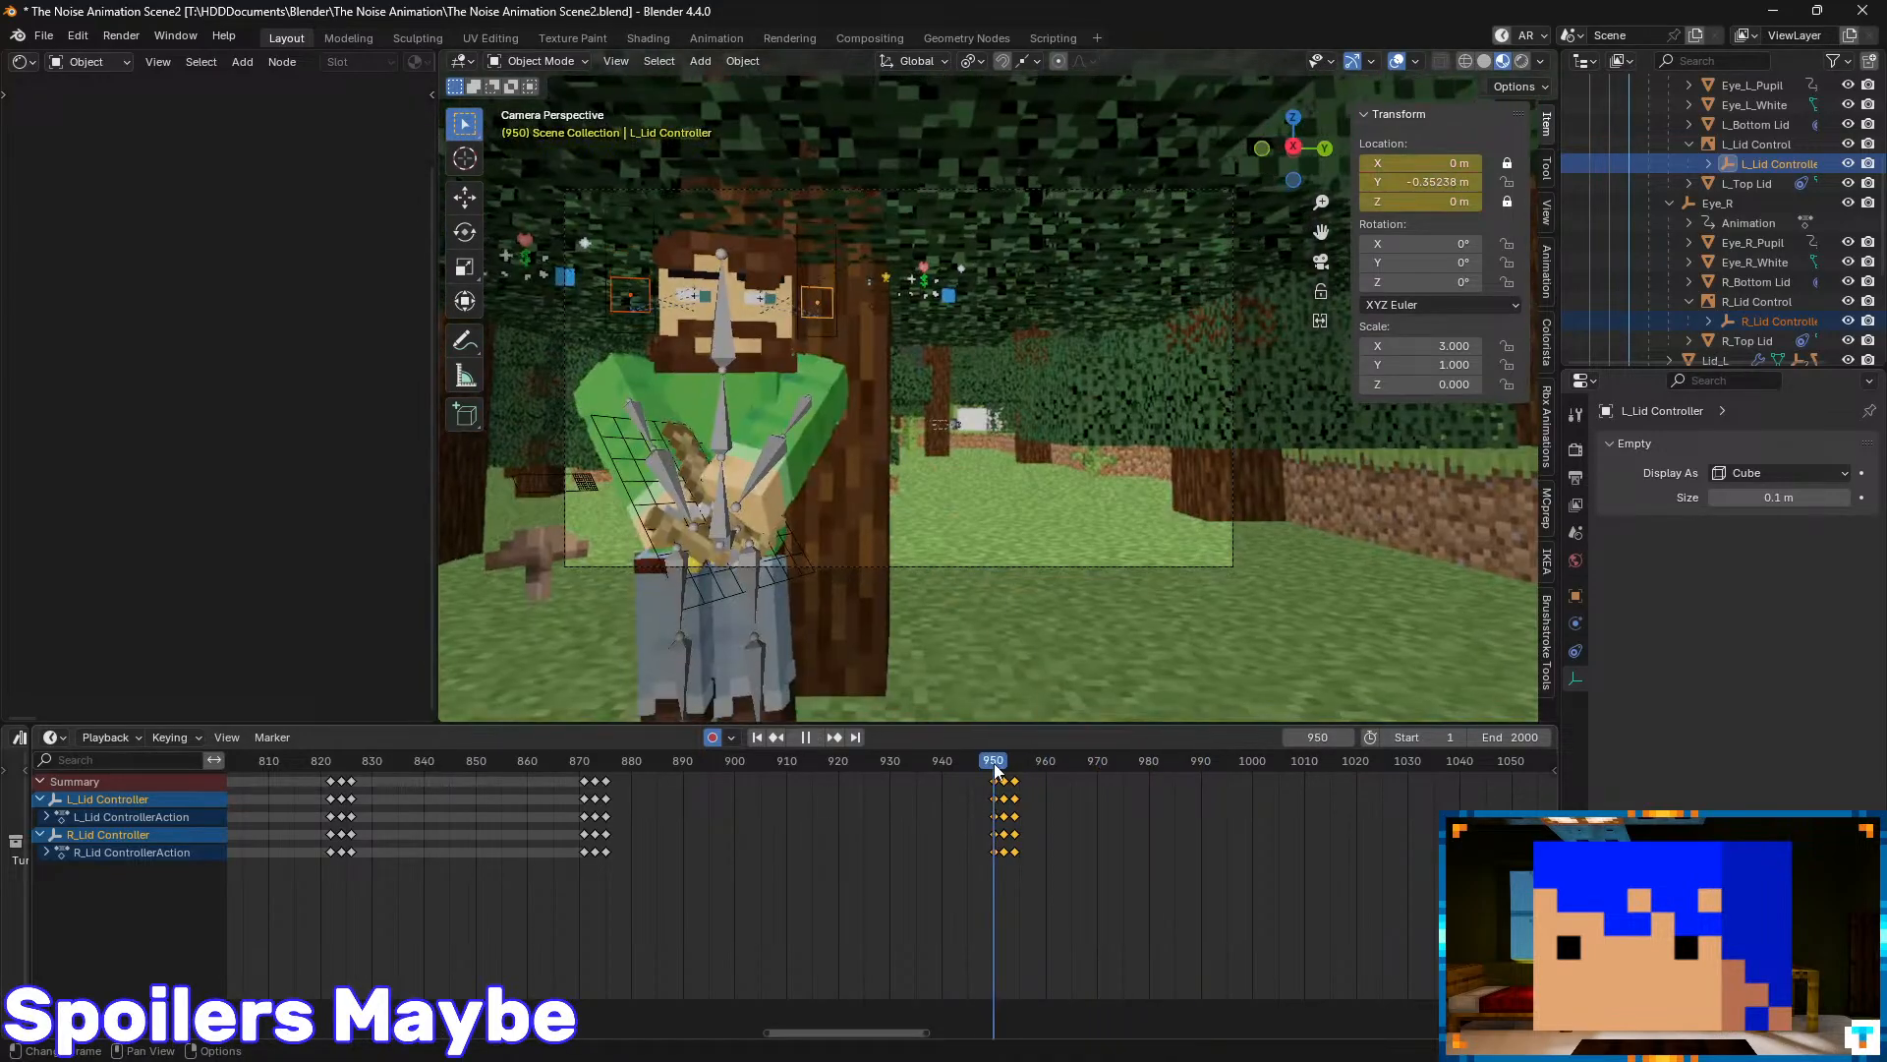
scroll(1710, 246, "up", 5)
left_click(1736, 205)
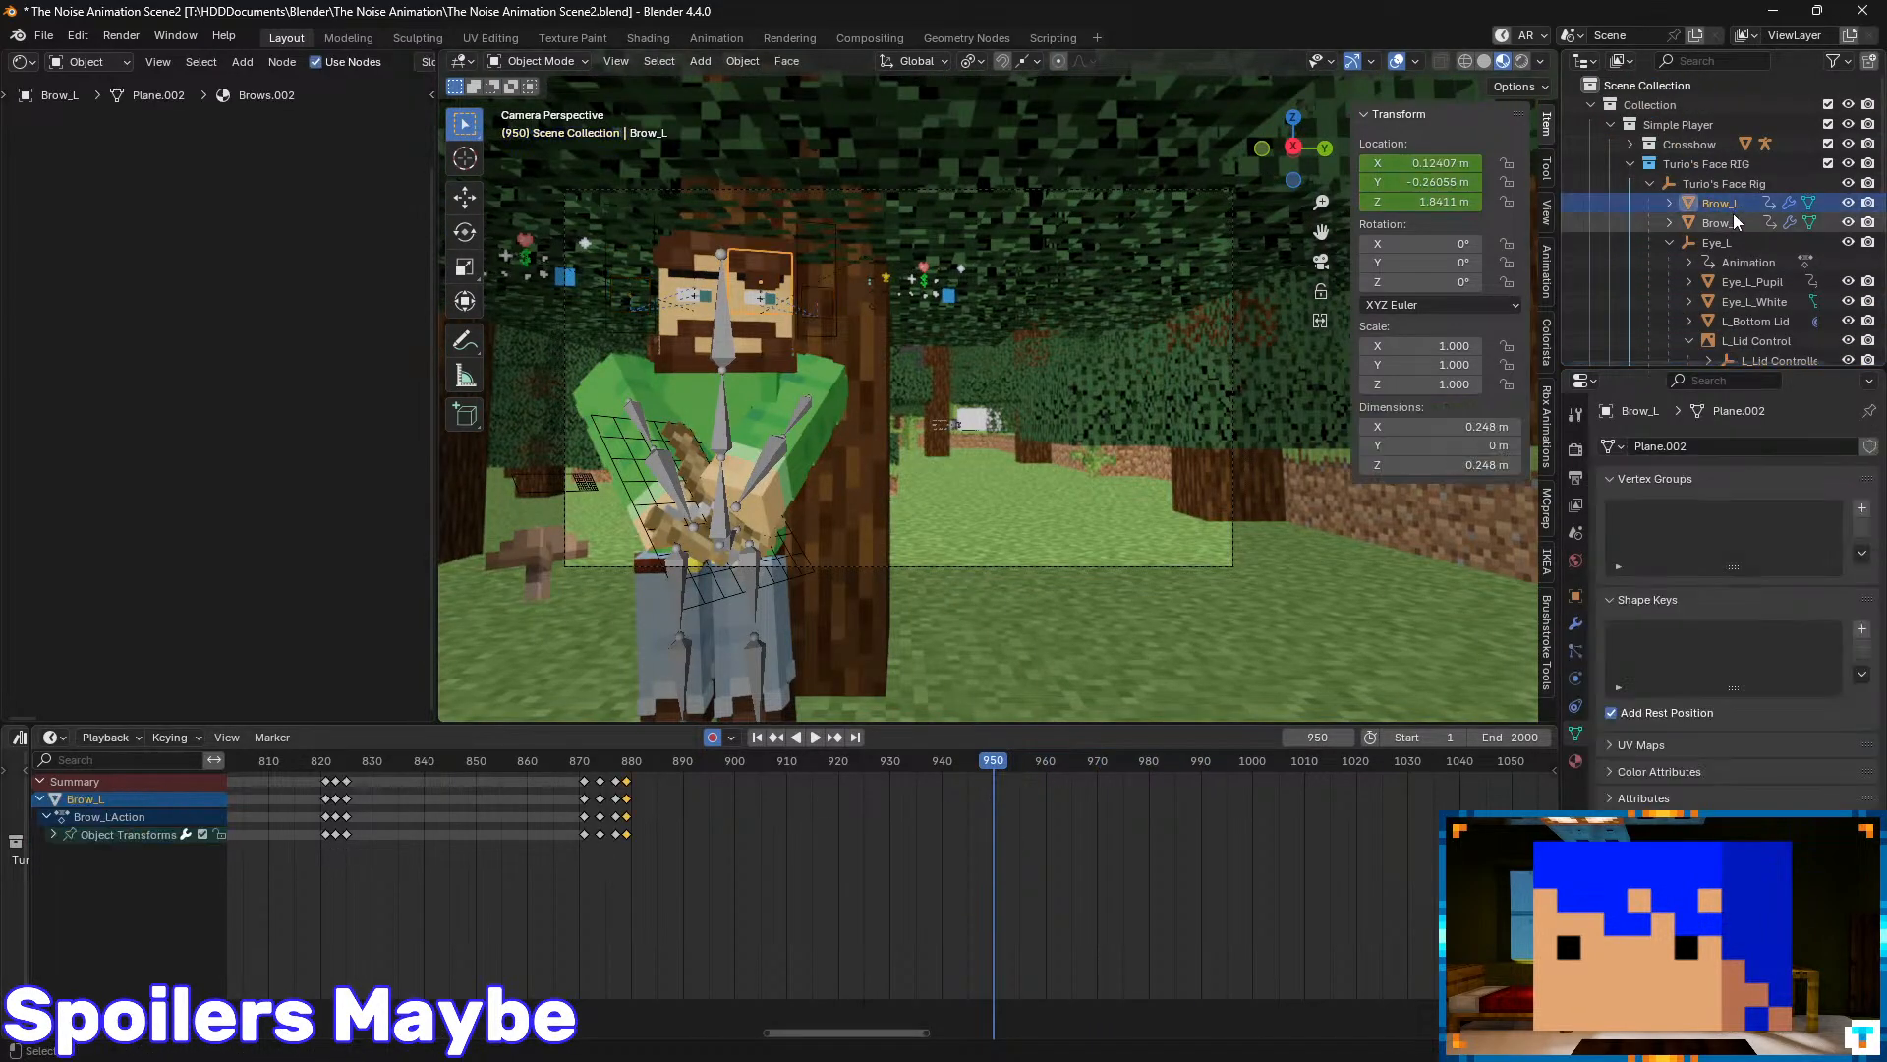
left_click(1732, 221, "ctrl")
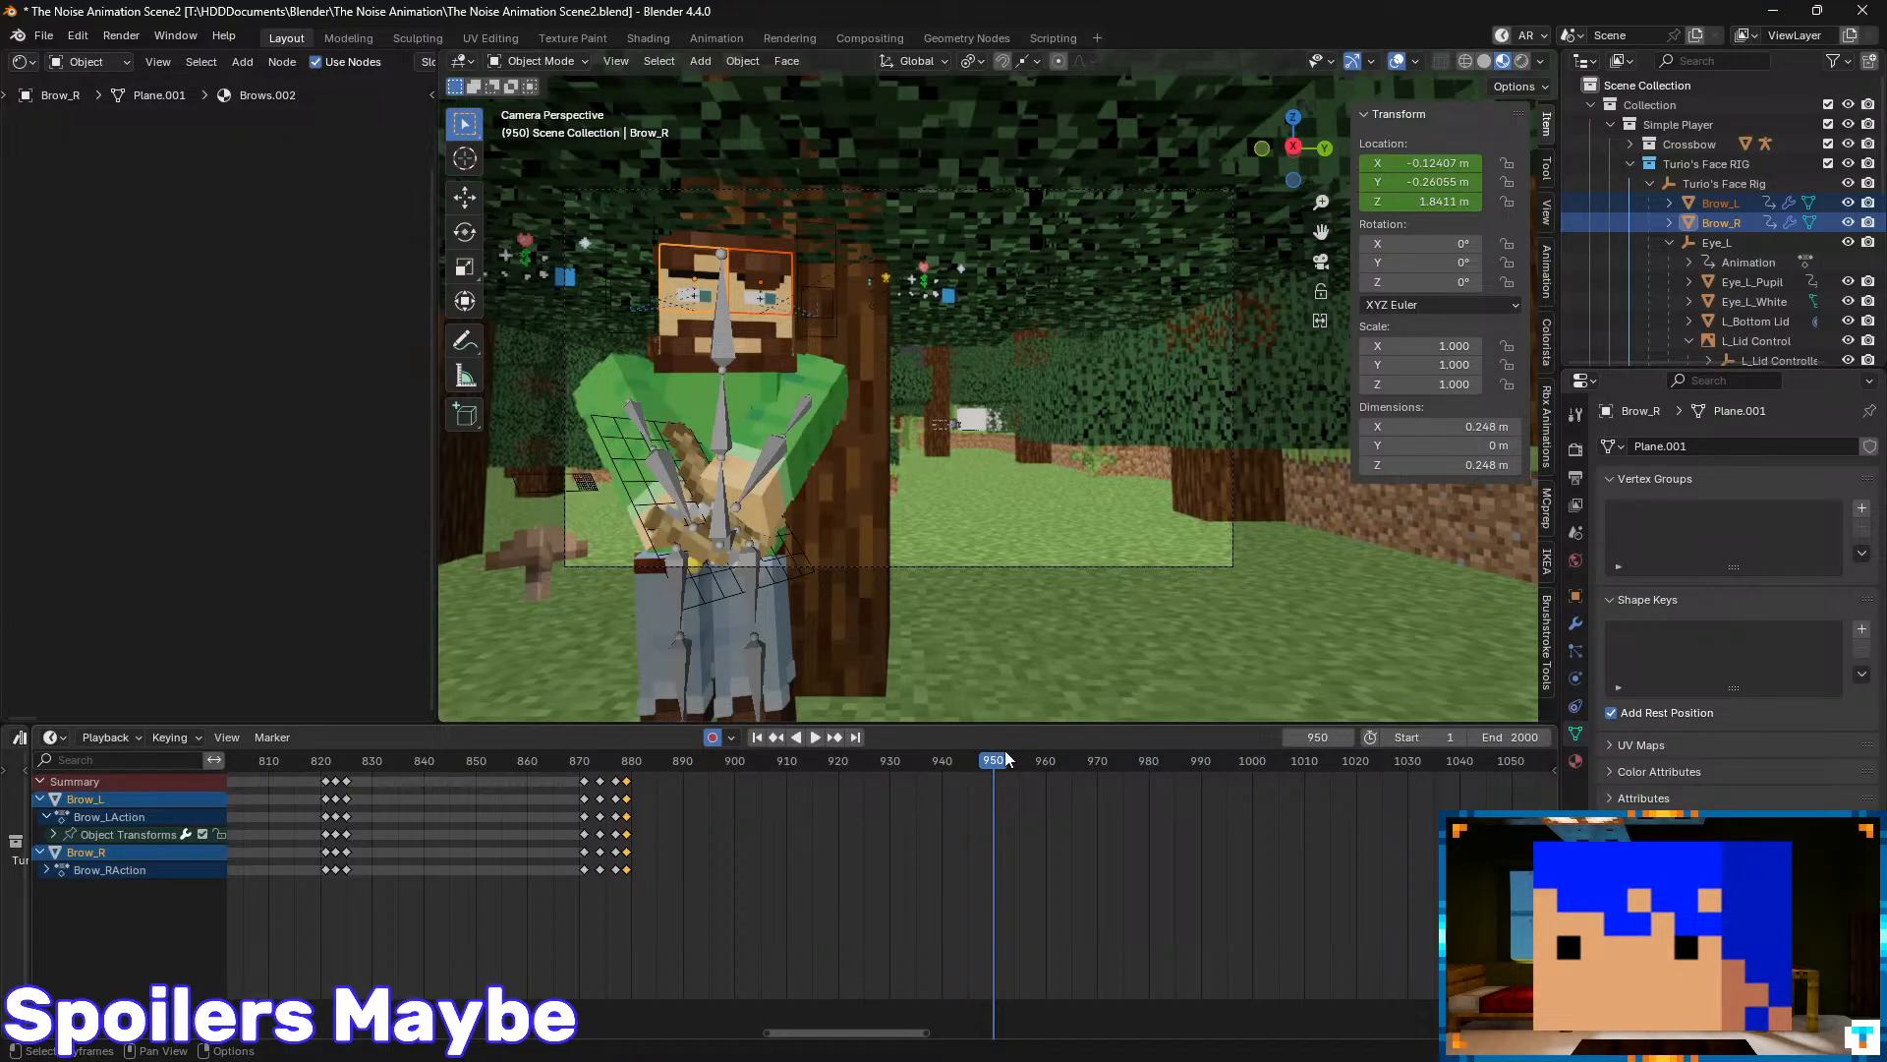
key("KP_Decimal")
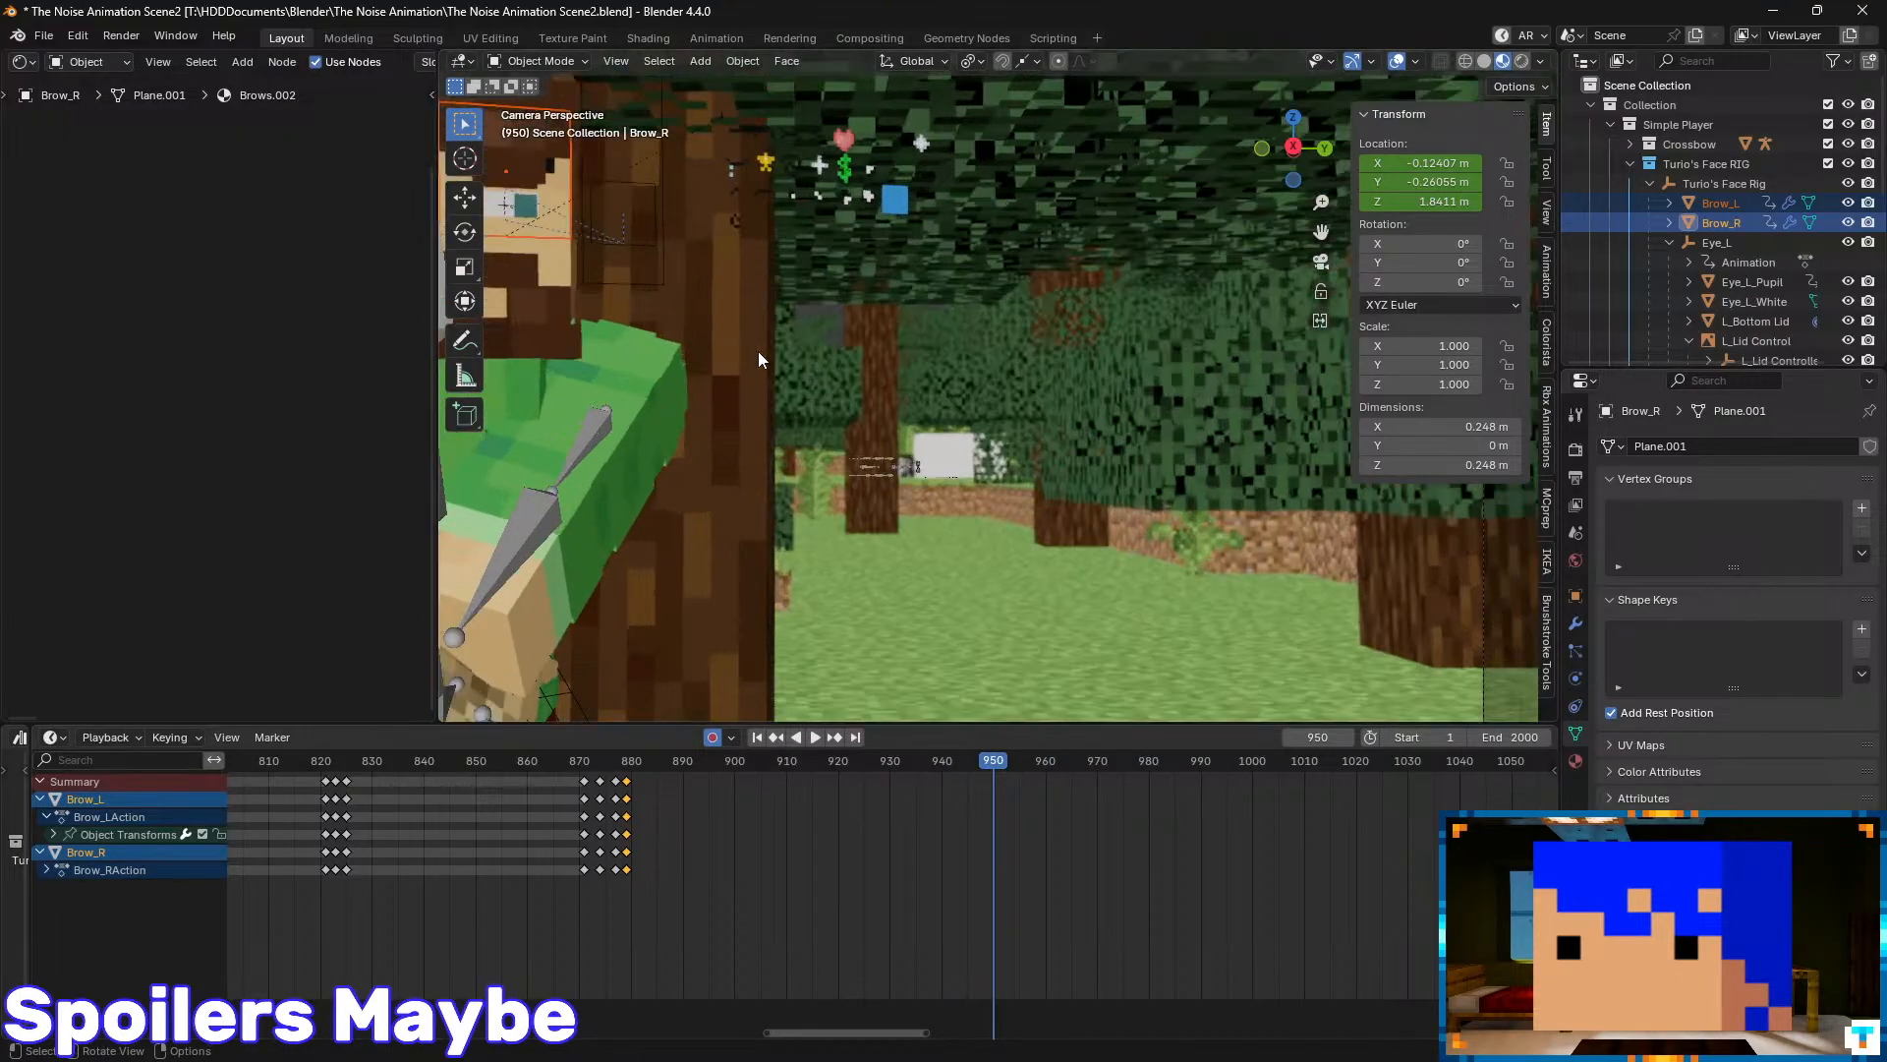
key("i")
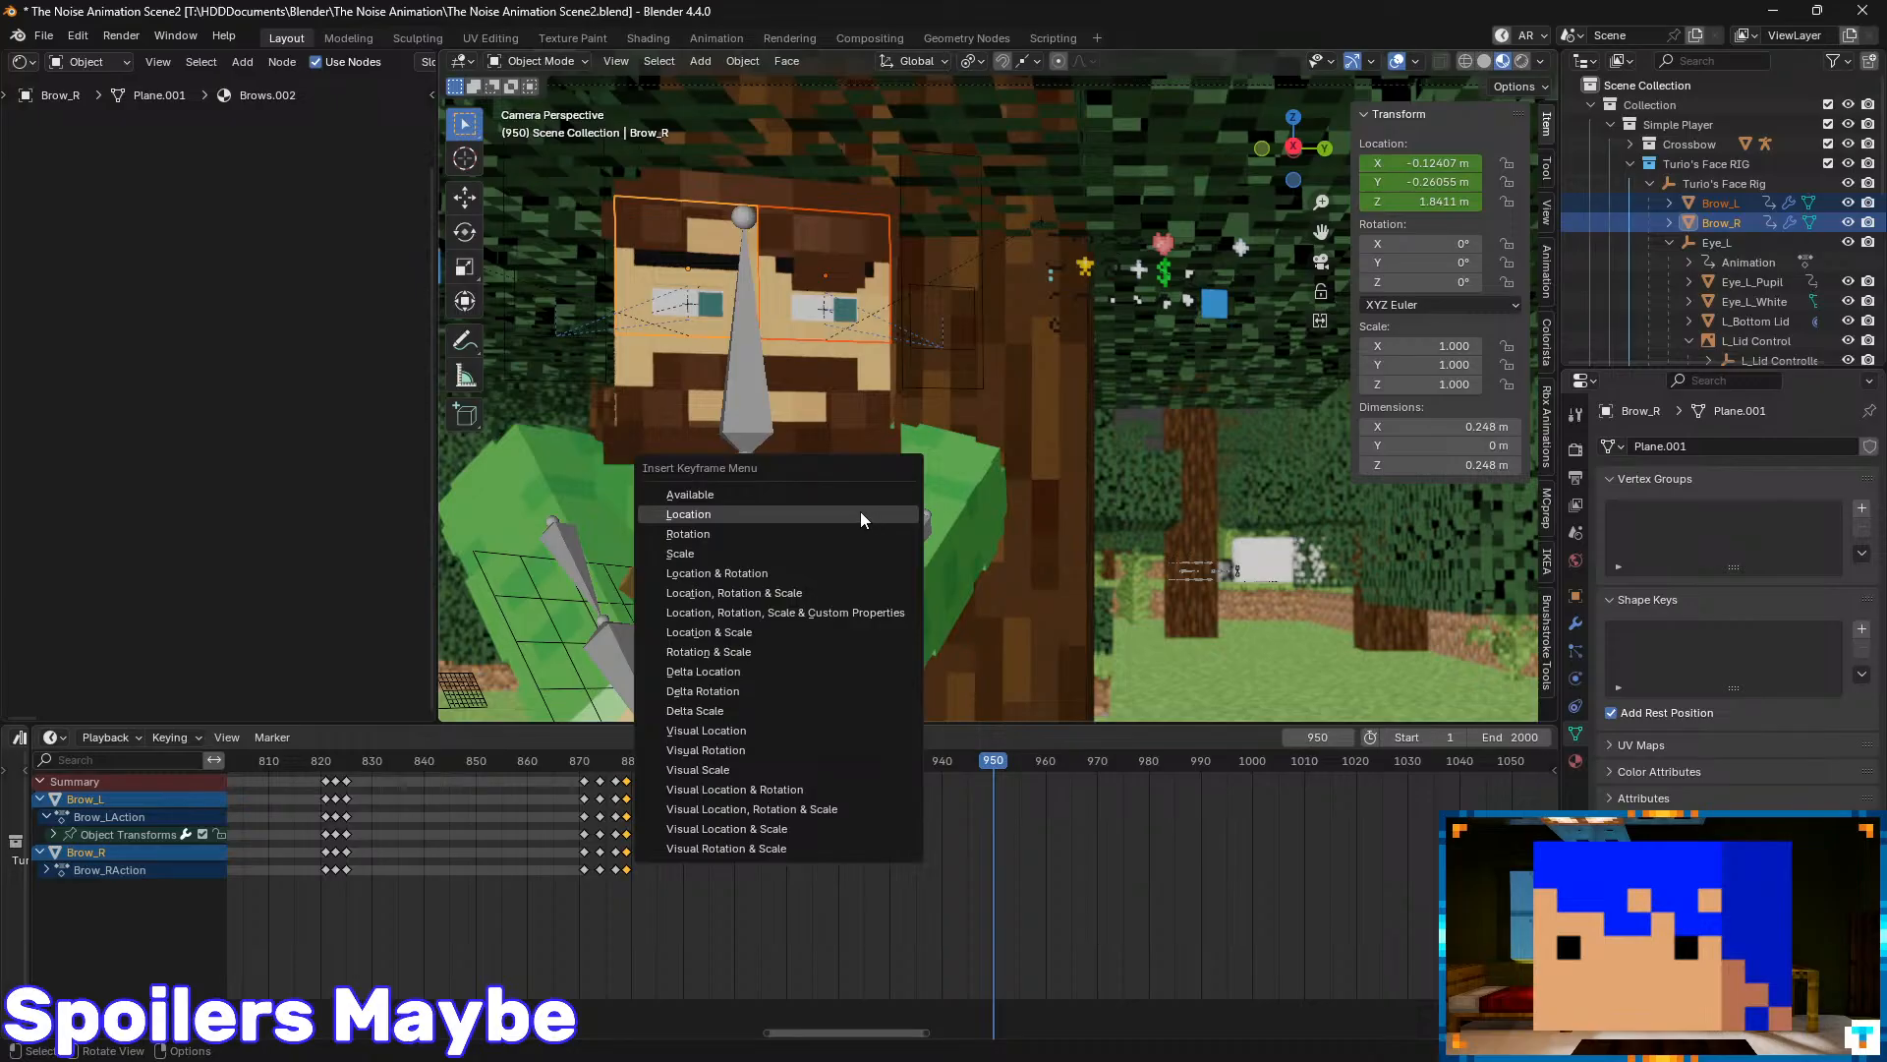
left_click(860, 513)
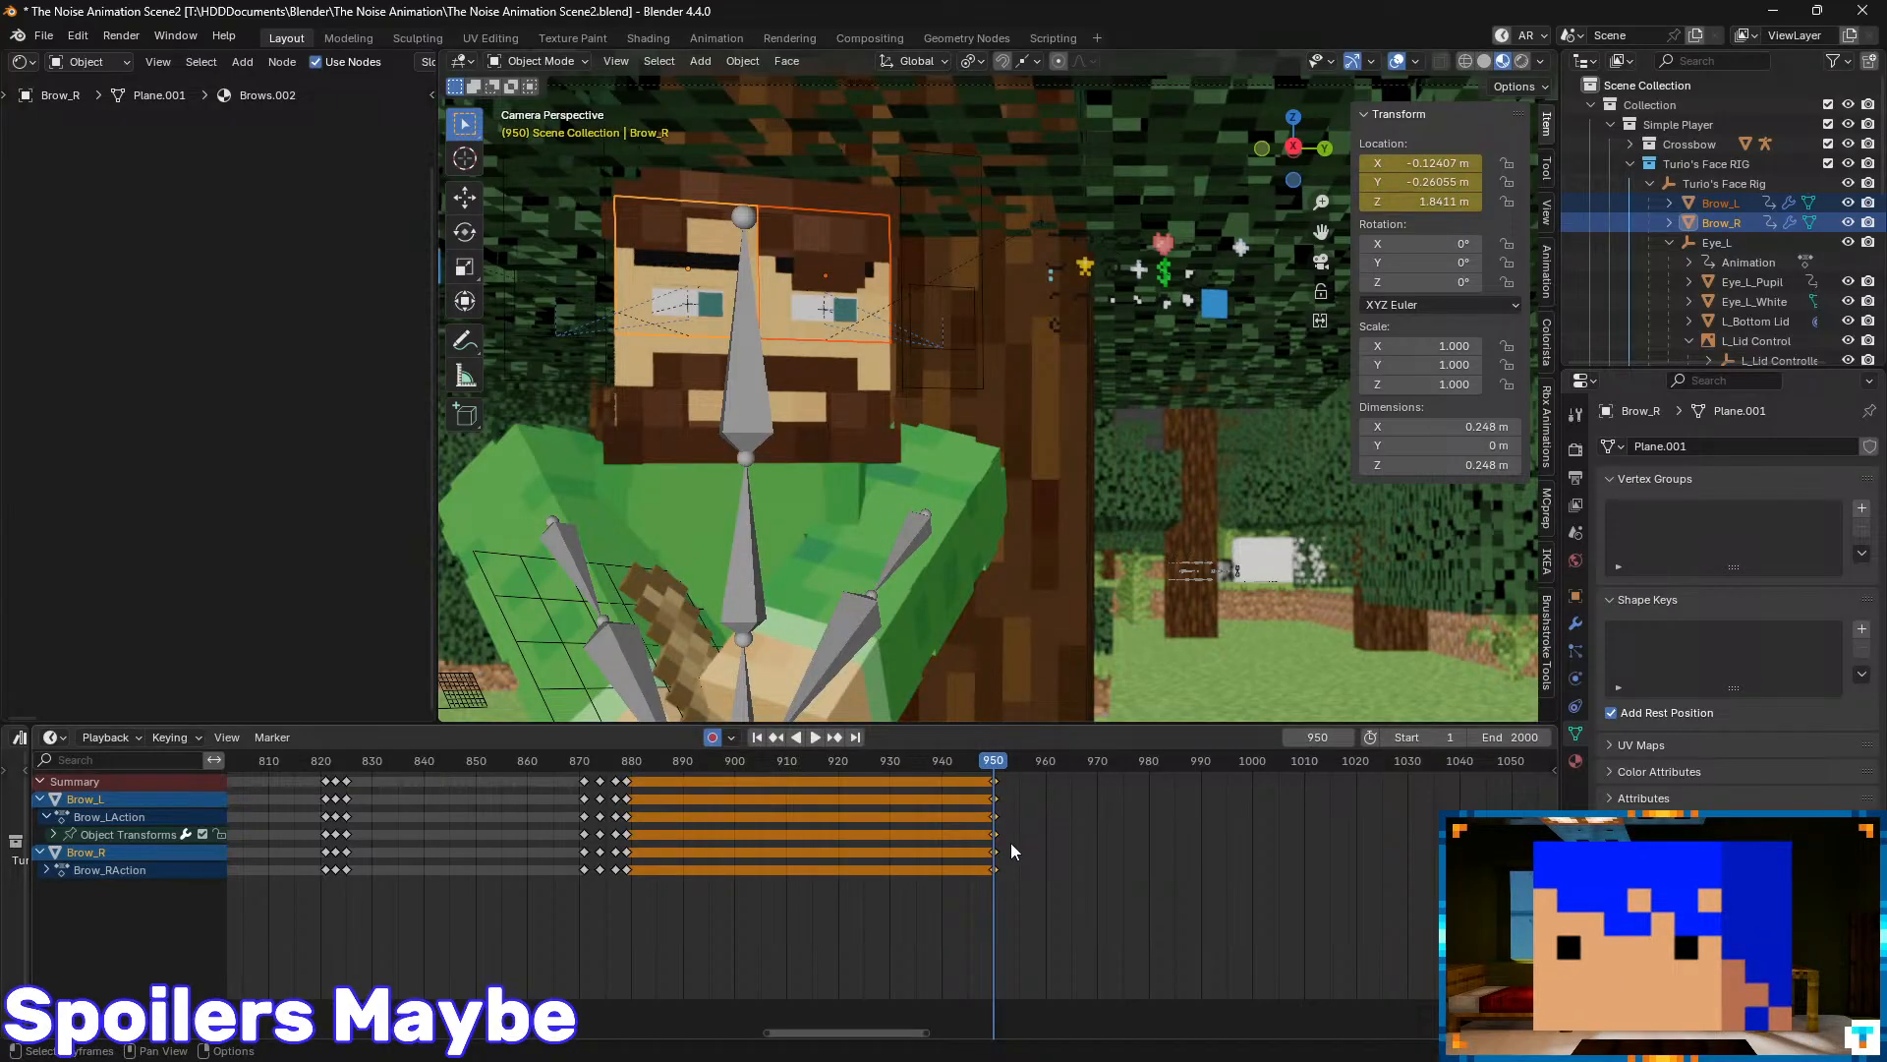
- Lower both brows to Z 1.8214 m at frame 953 with the Move tool
key("Right")
key("Right")
left_click(465, 196)
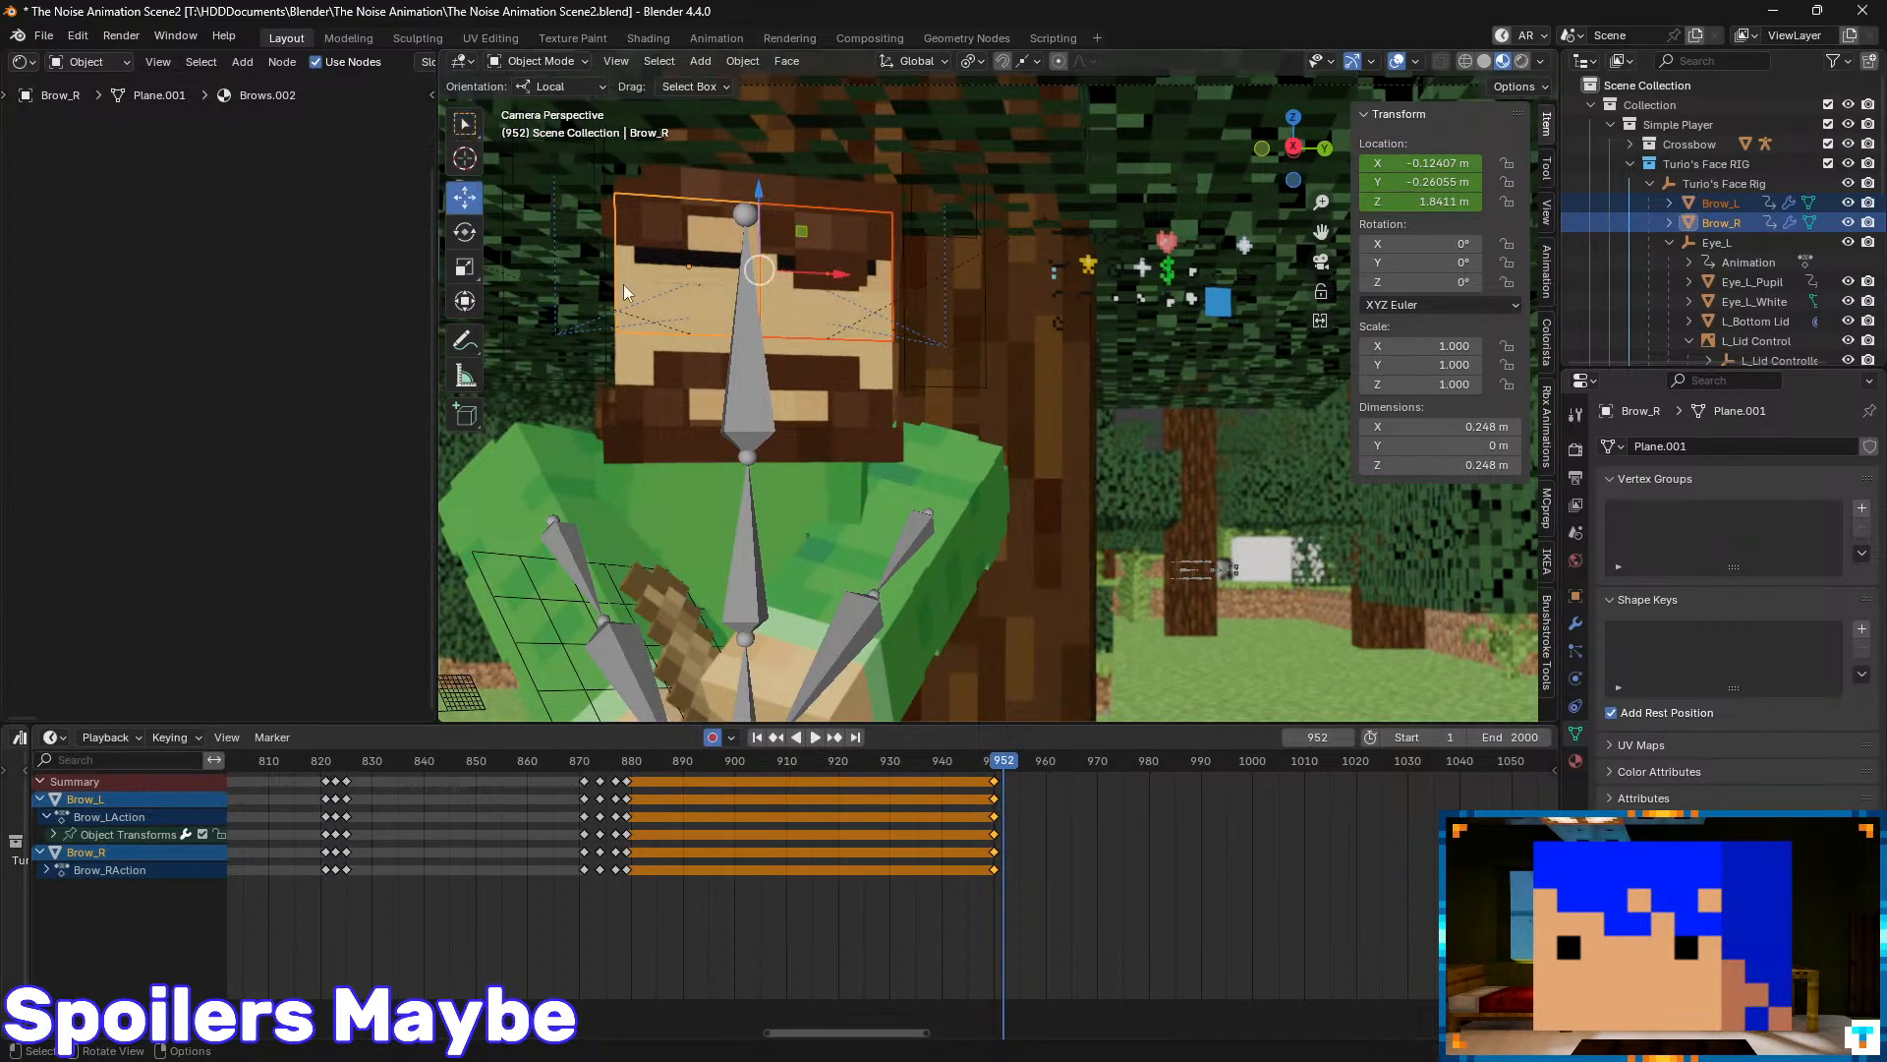
key("Right")
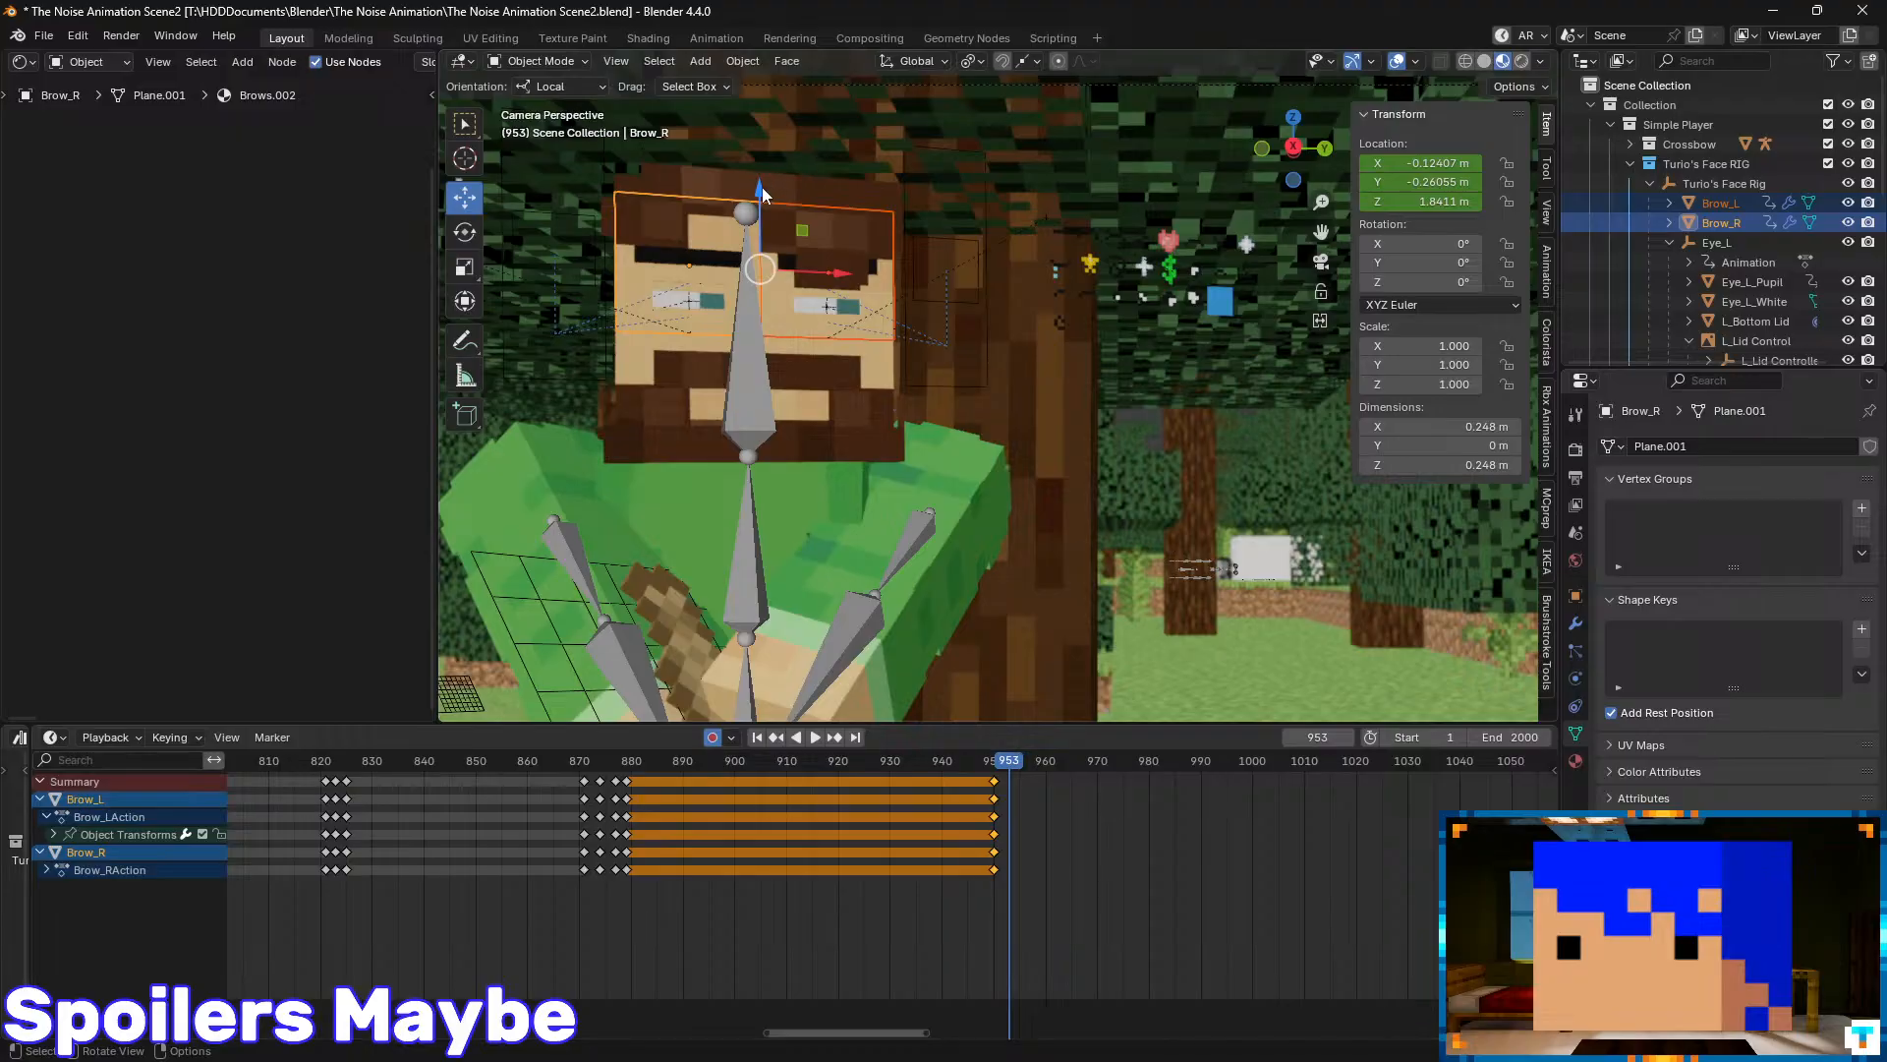
left_click_drag(763, 187, 767, 201)
- Raise both brows at frame 955, settle them at Z 1.8382 m at frame 957, and save the file
key("Right")
key("Right")
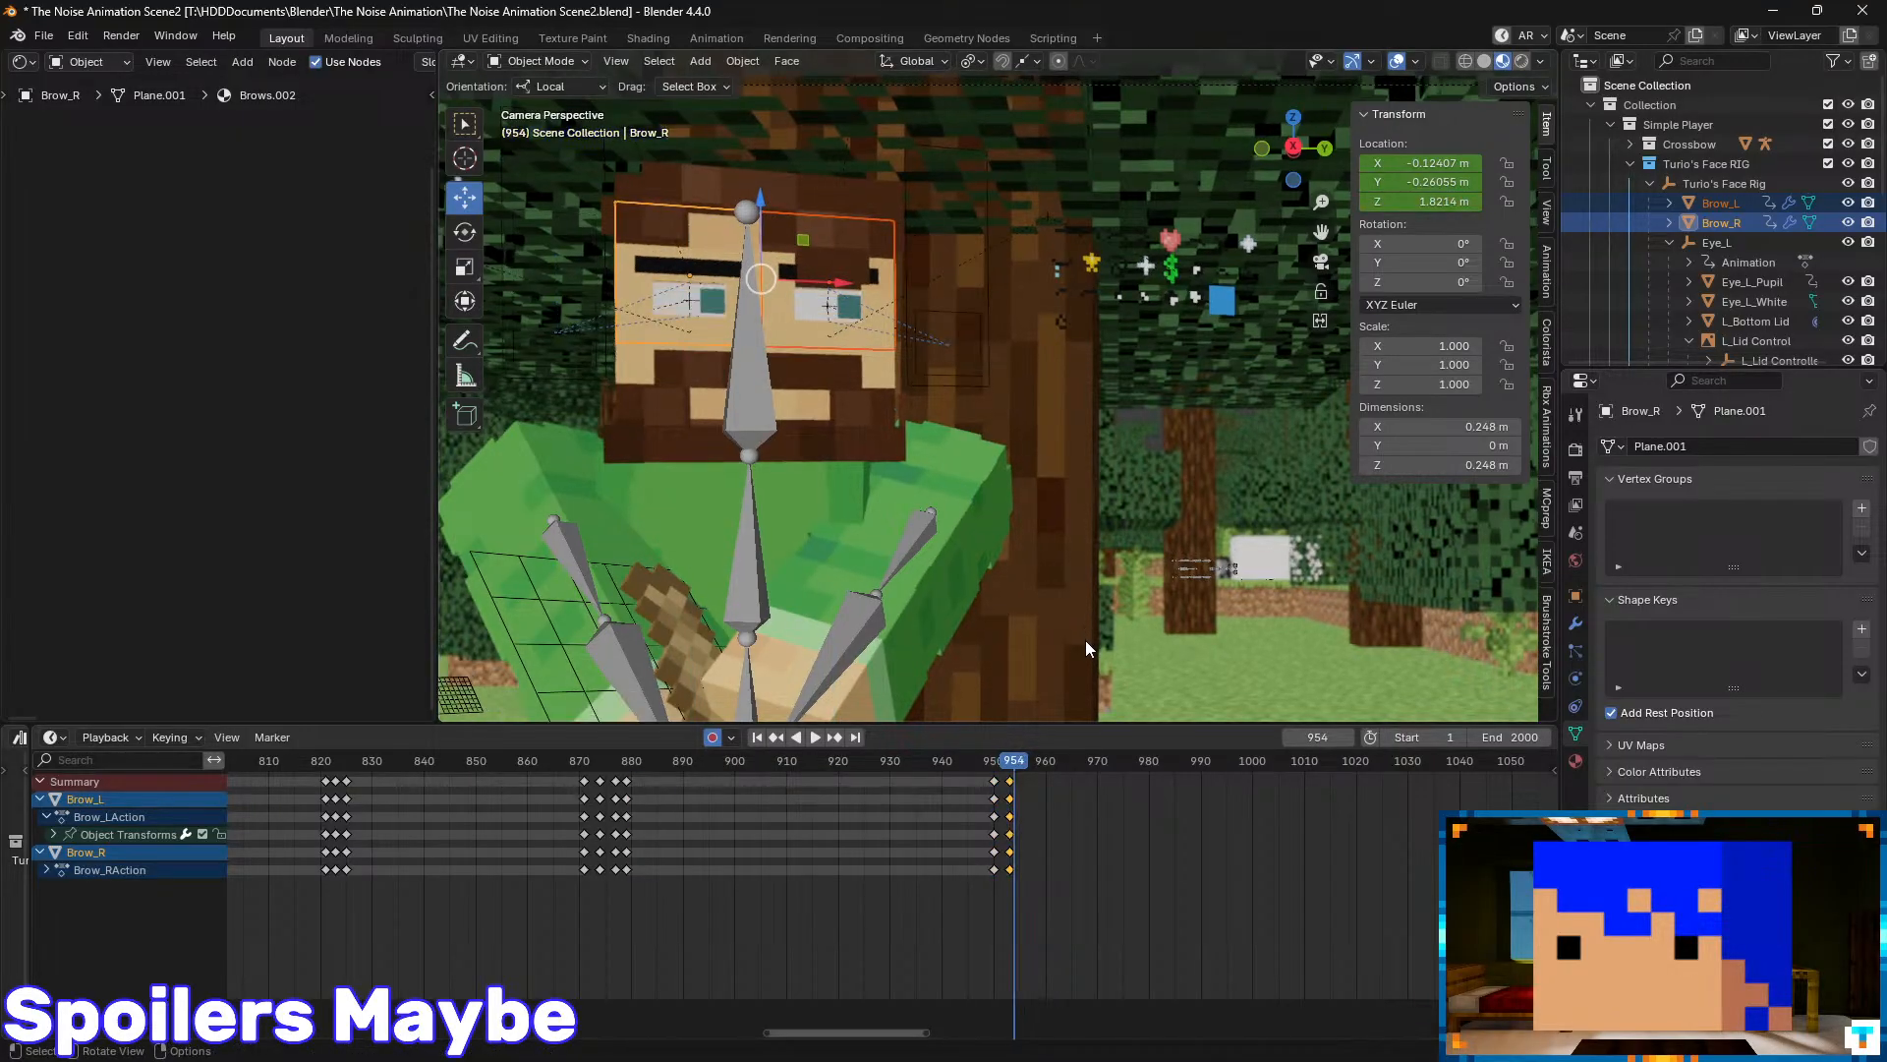
left_click_drag(767, 203, 773, 193)
key("Right")
key("Right")
key("ctrl+s")
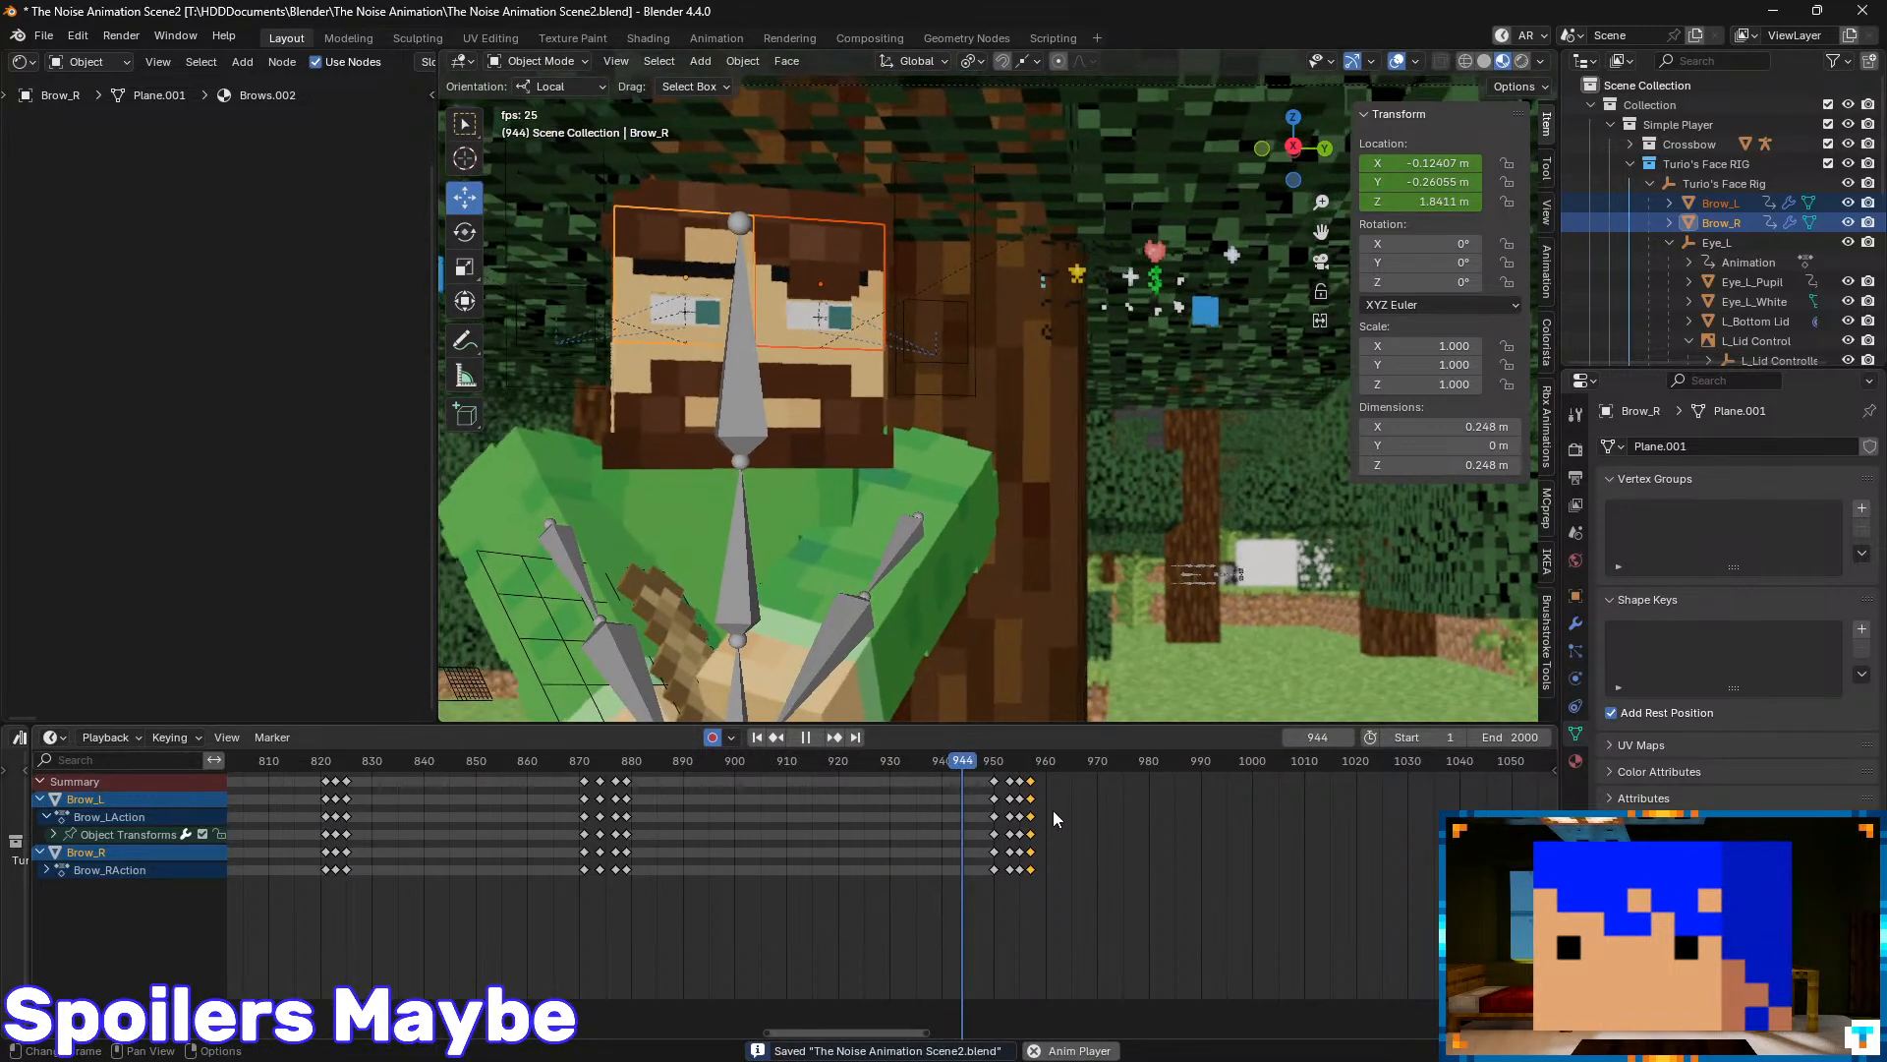
key("space")
- Step through the brow keyframes, adjust both brows to Z 1.844 m at frame 955 and save the file
left_click_drag(1071, 764, 1056, 764)
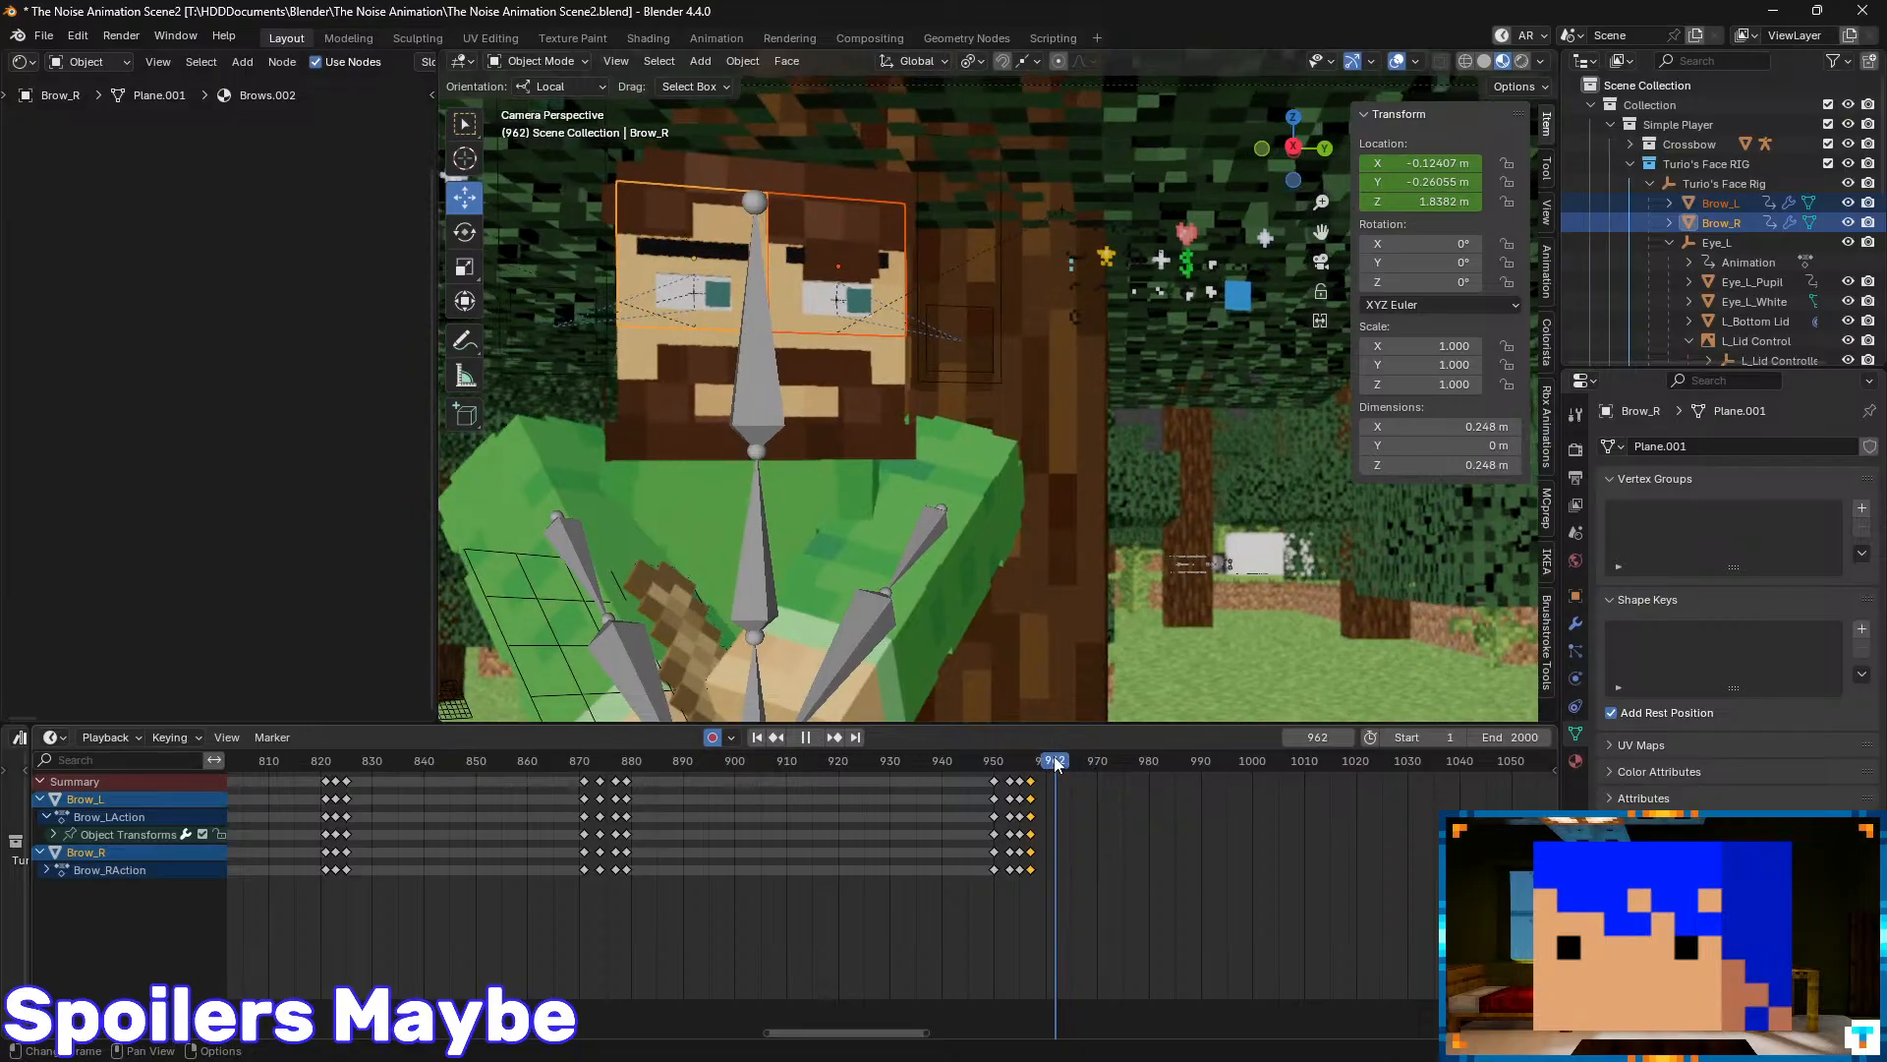
key("Down")
key("Down")
key("Down")
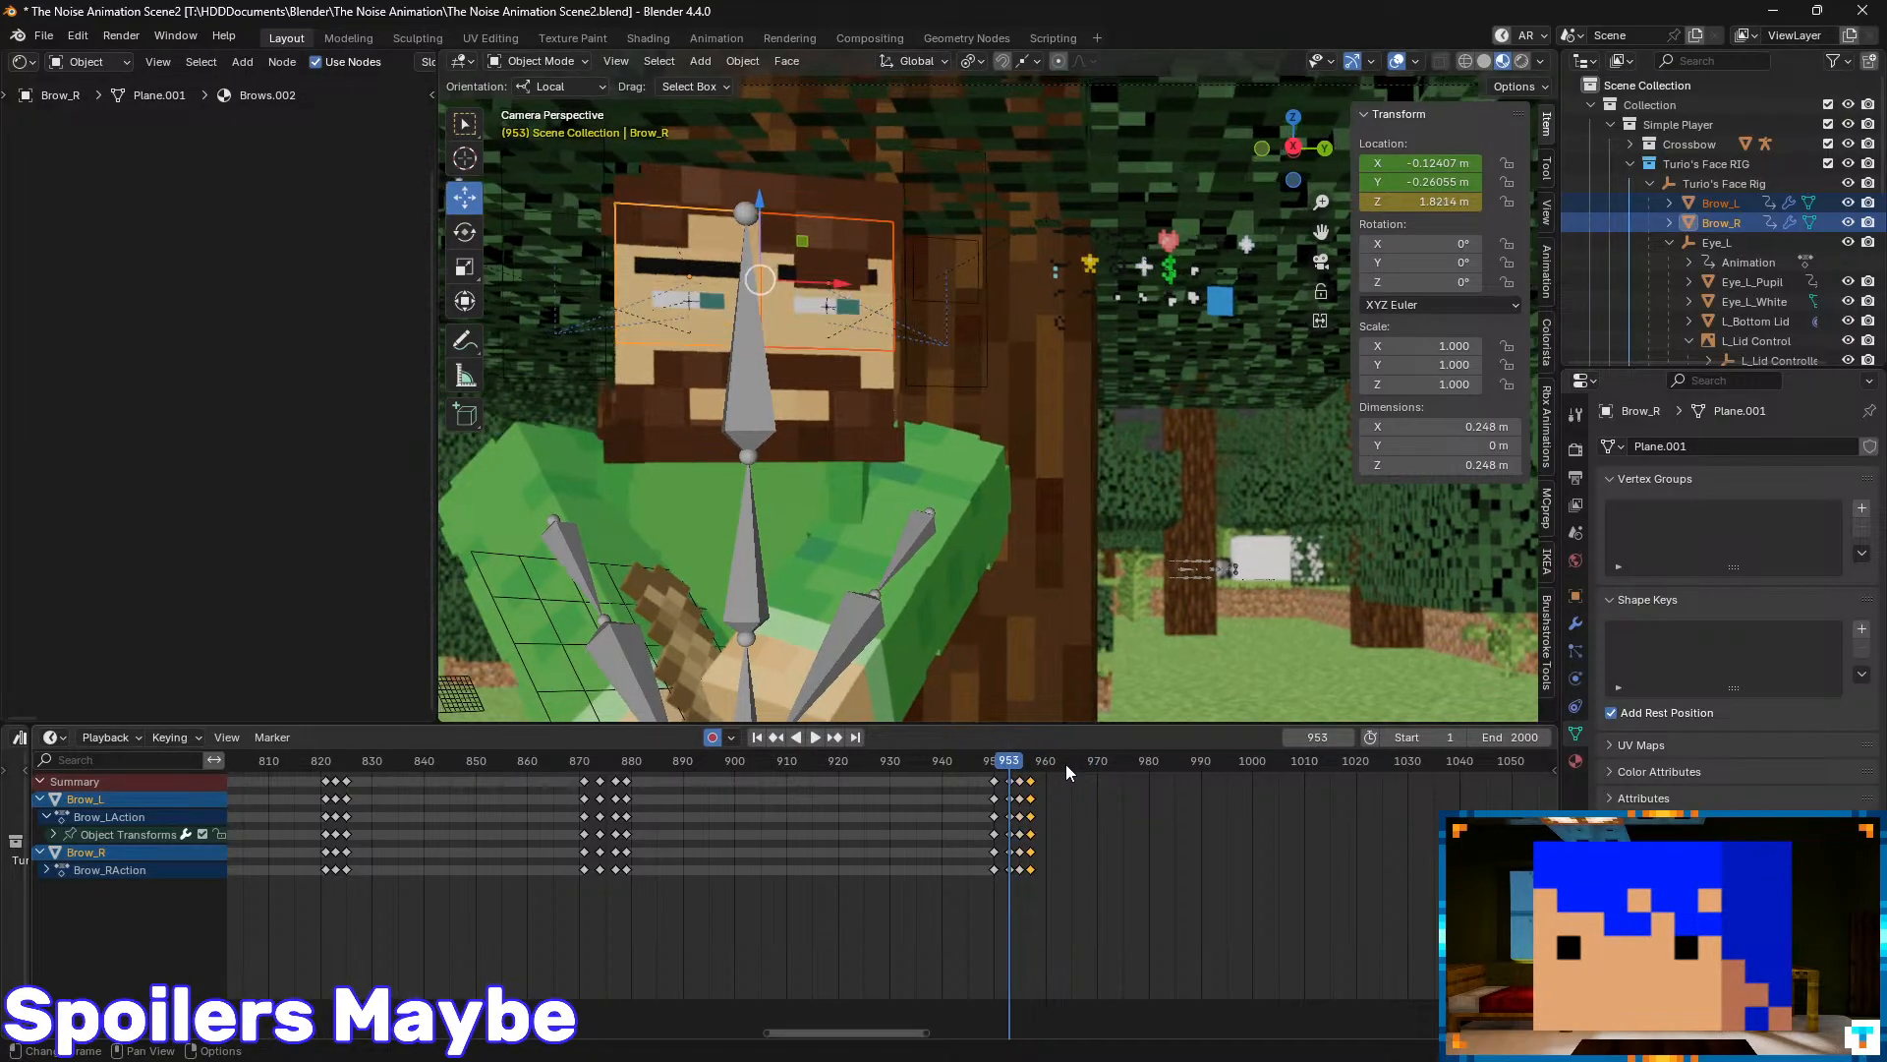
key("Right")
key("Right")
key("Right")
key("Right")
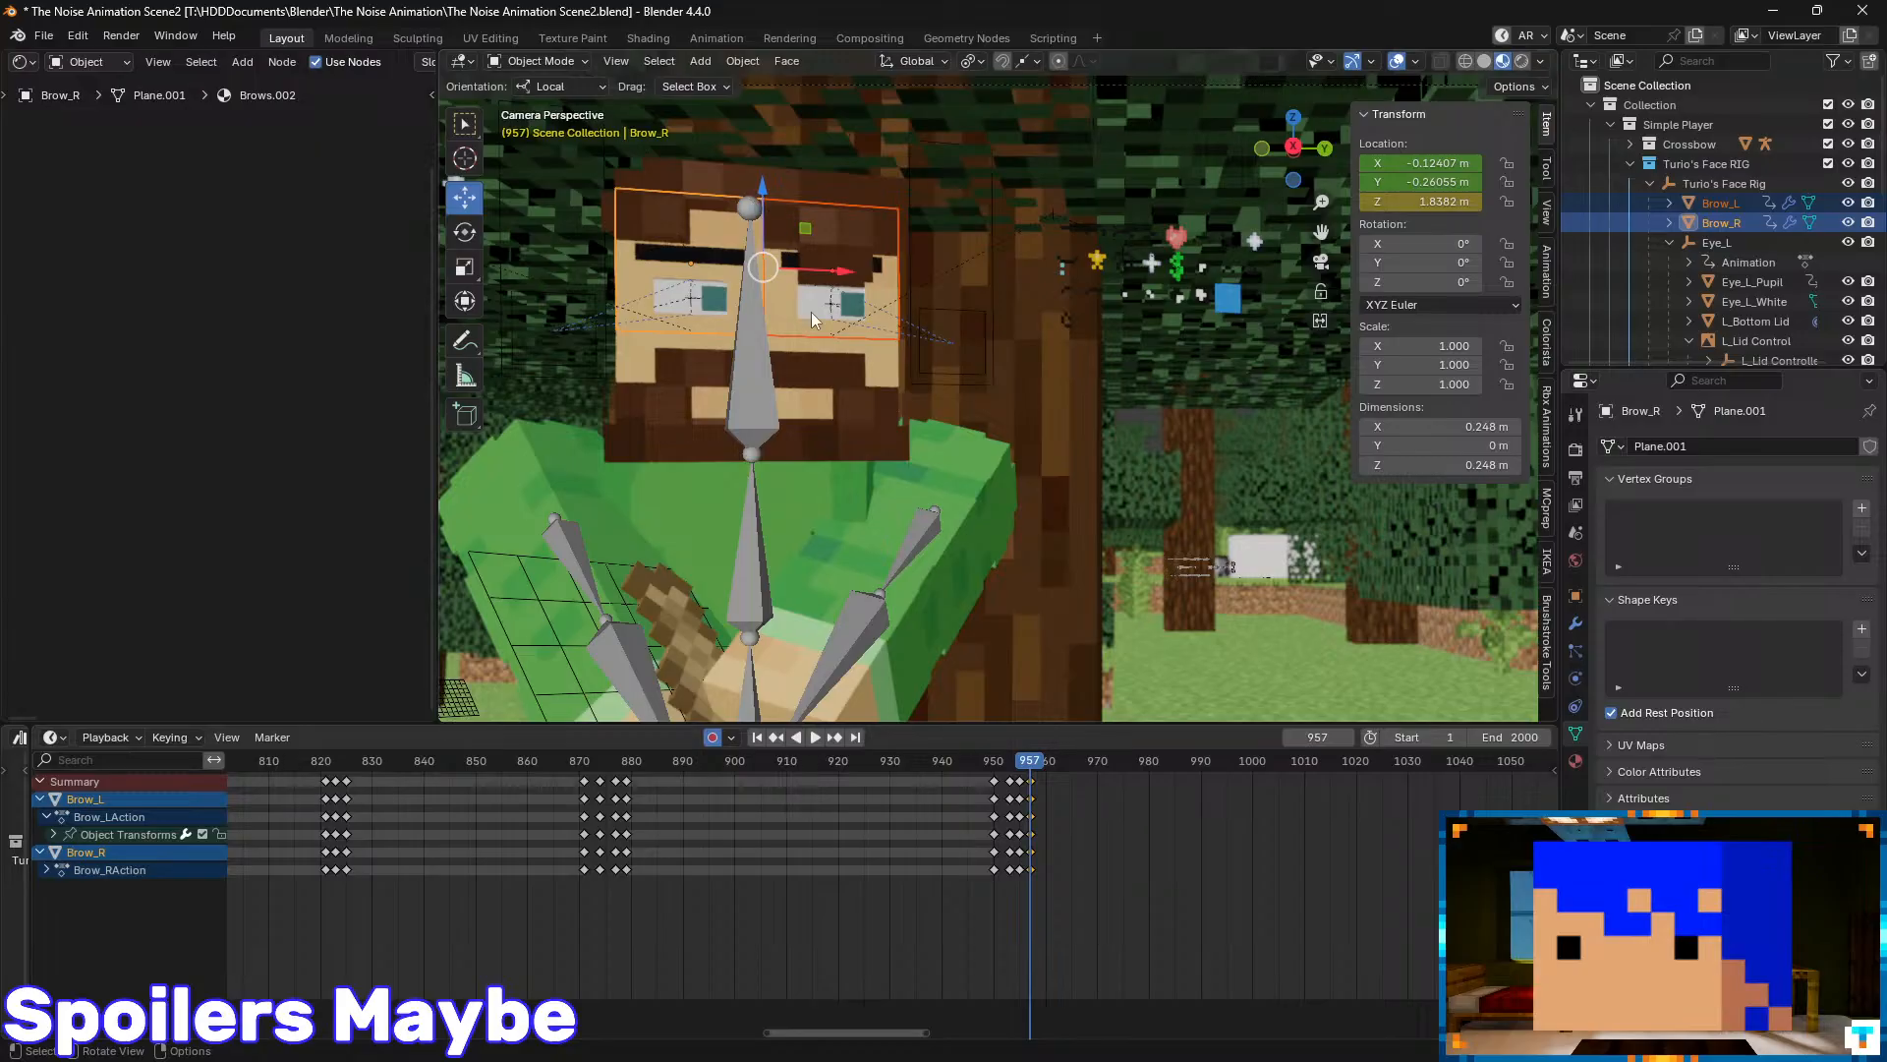
key("Down")
left_click_drag(762, 180, 764, 201)
key("ctrl+s")
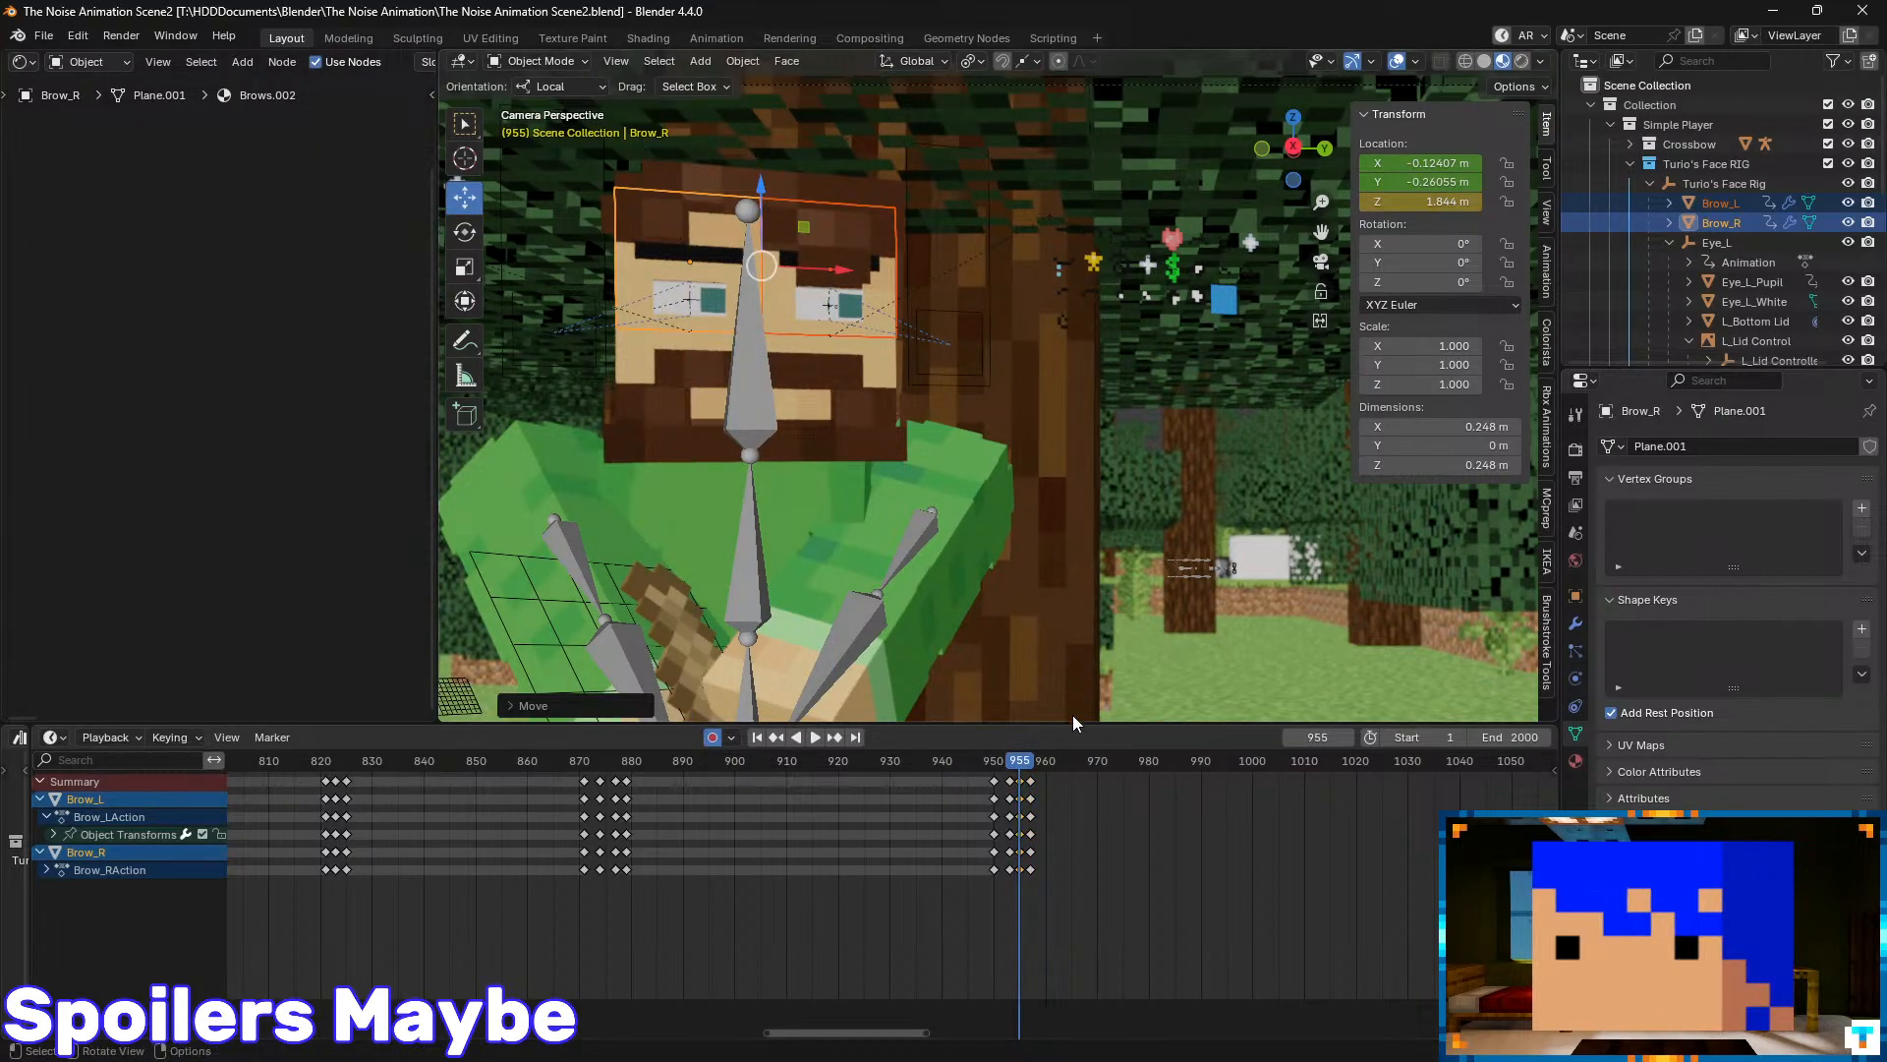
- Play back the blink, try raising both brows to Z 1.8435 m at frame 948, and undo that move
left_click_drag(1024, 766, 916, 770)
key("space")
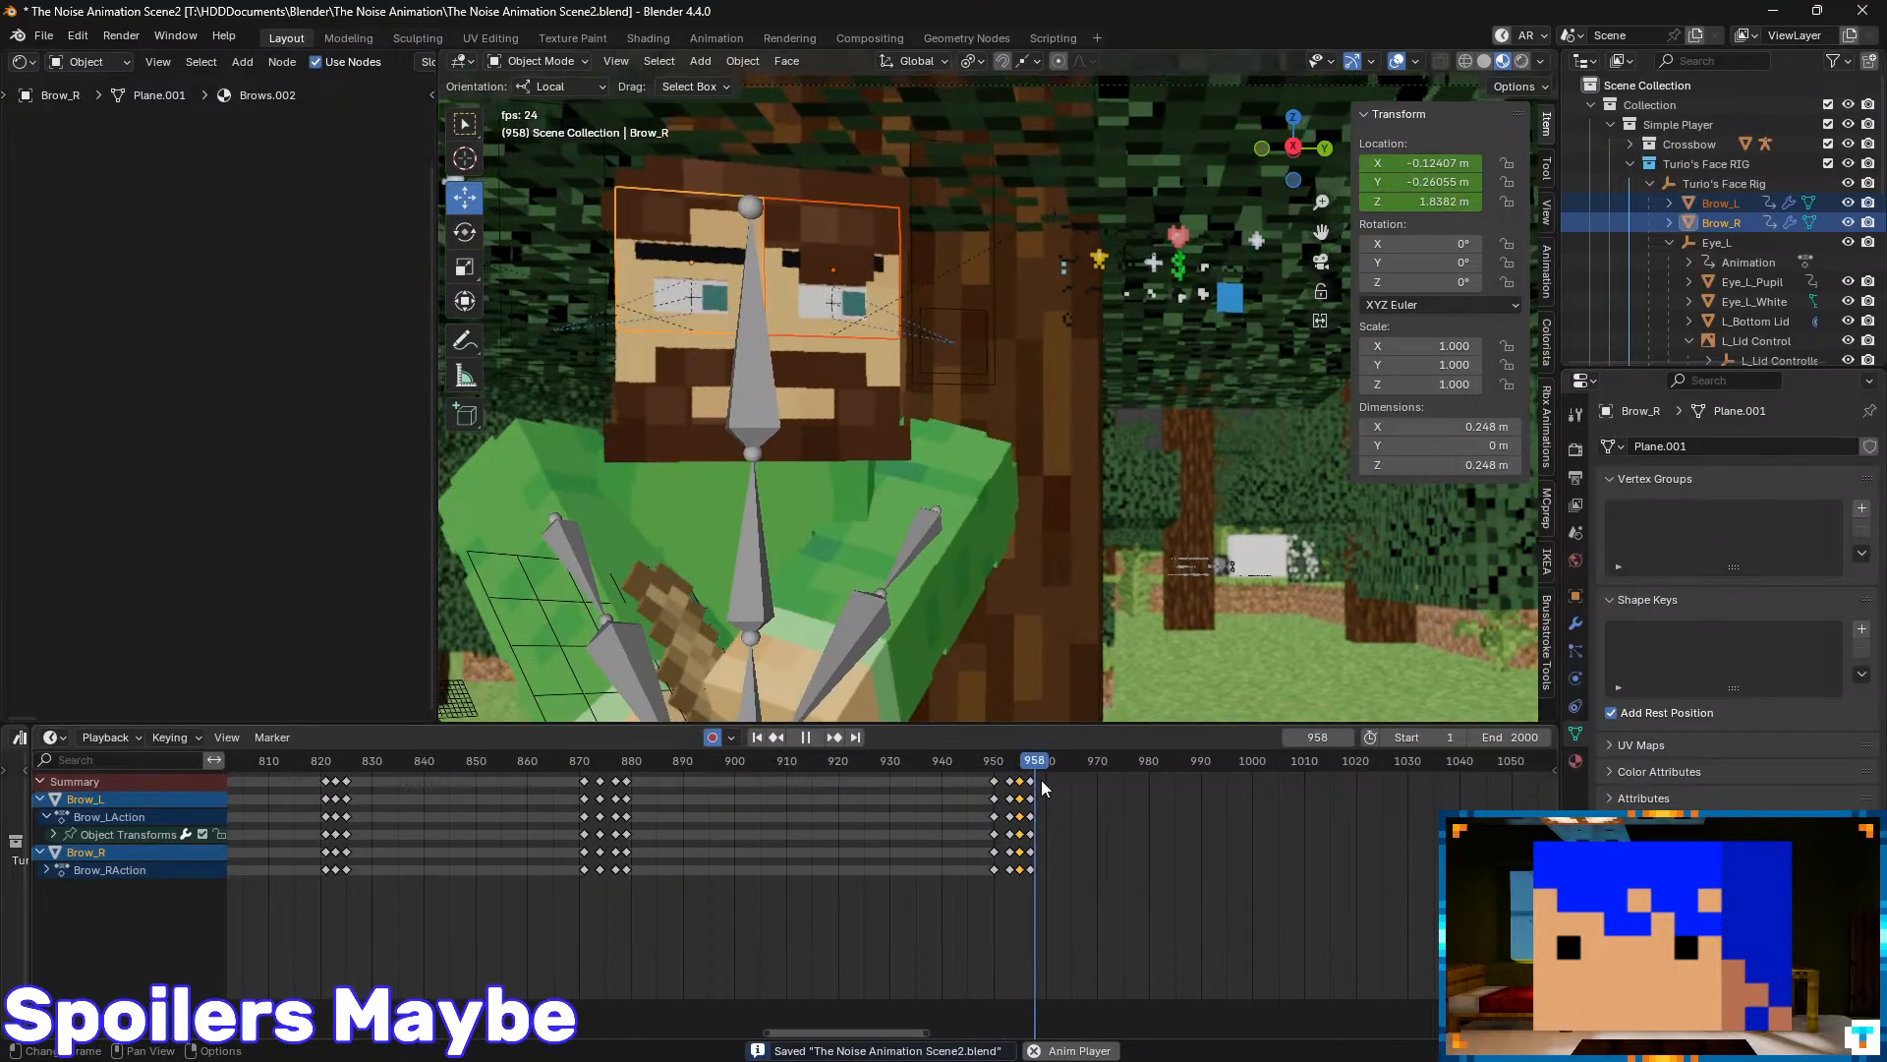
key("space")
left_click_drag(1038, 772, 993, 772)
key("Left")
key("Left")
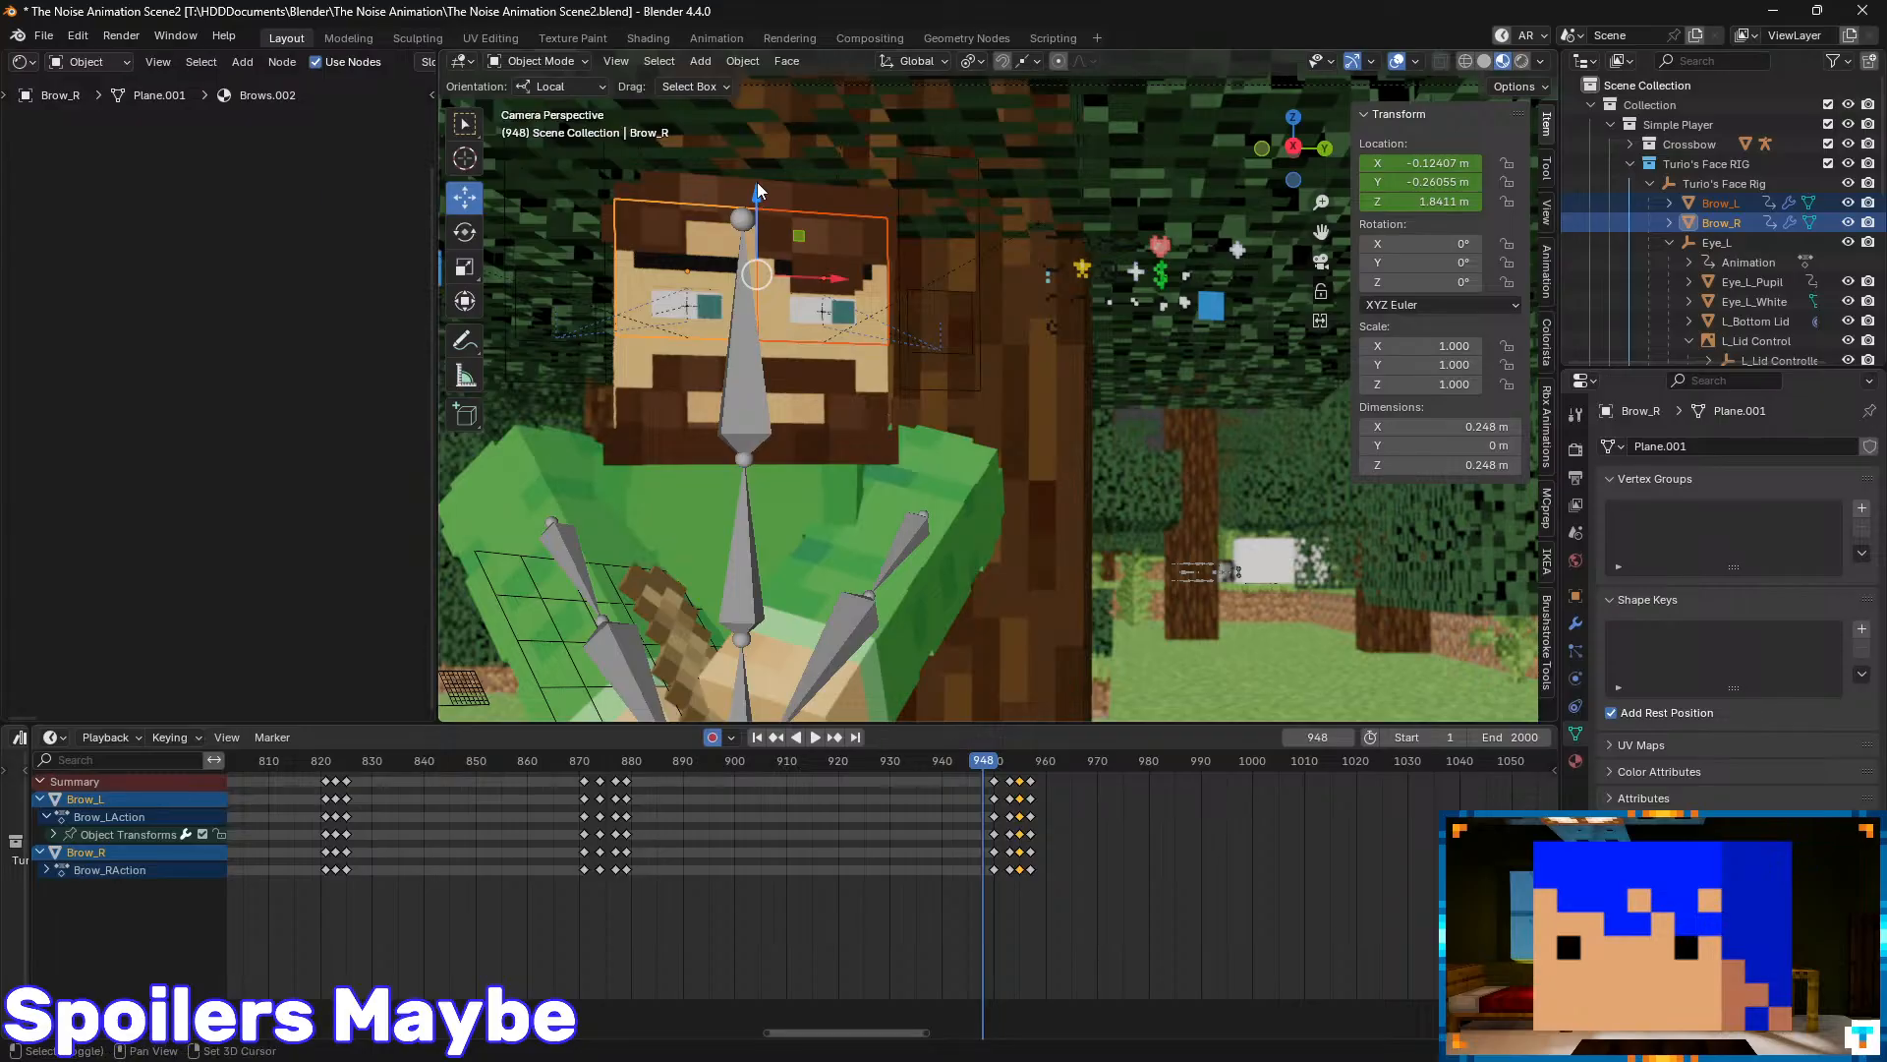
left_click_drag(762, 205, 758, 190)
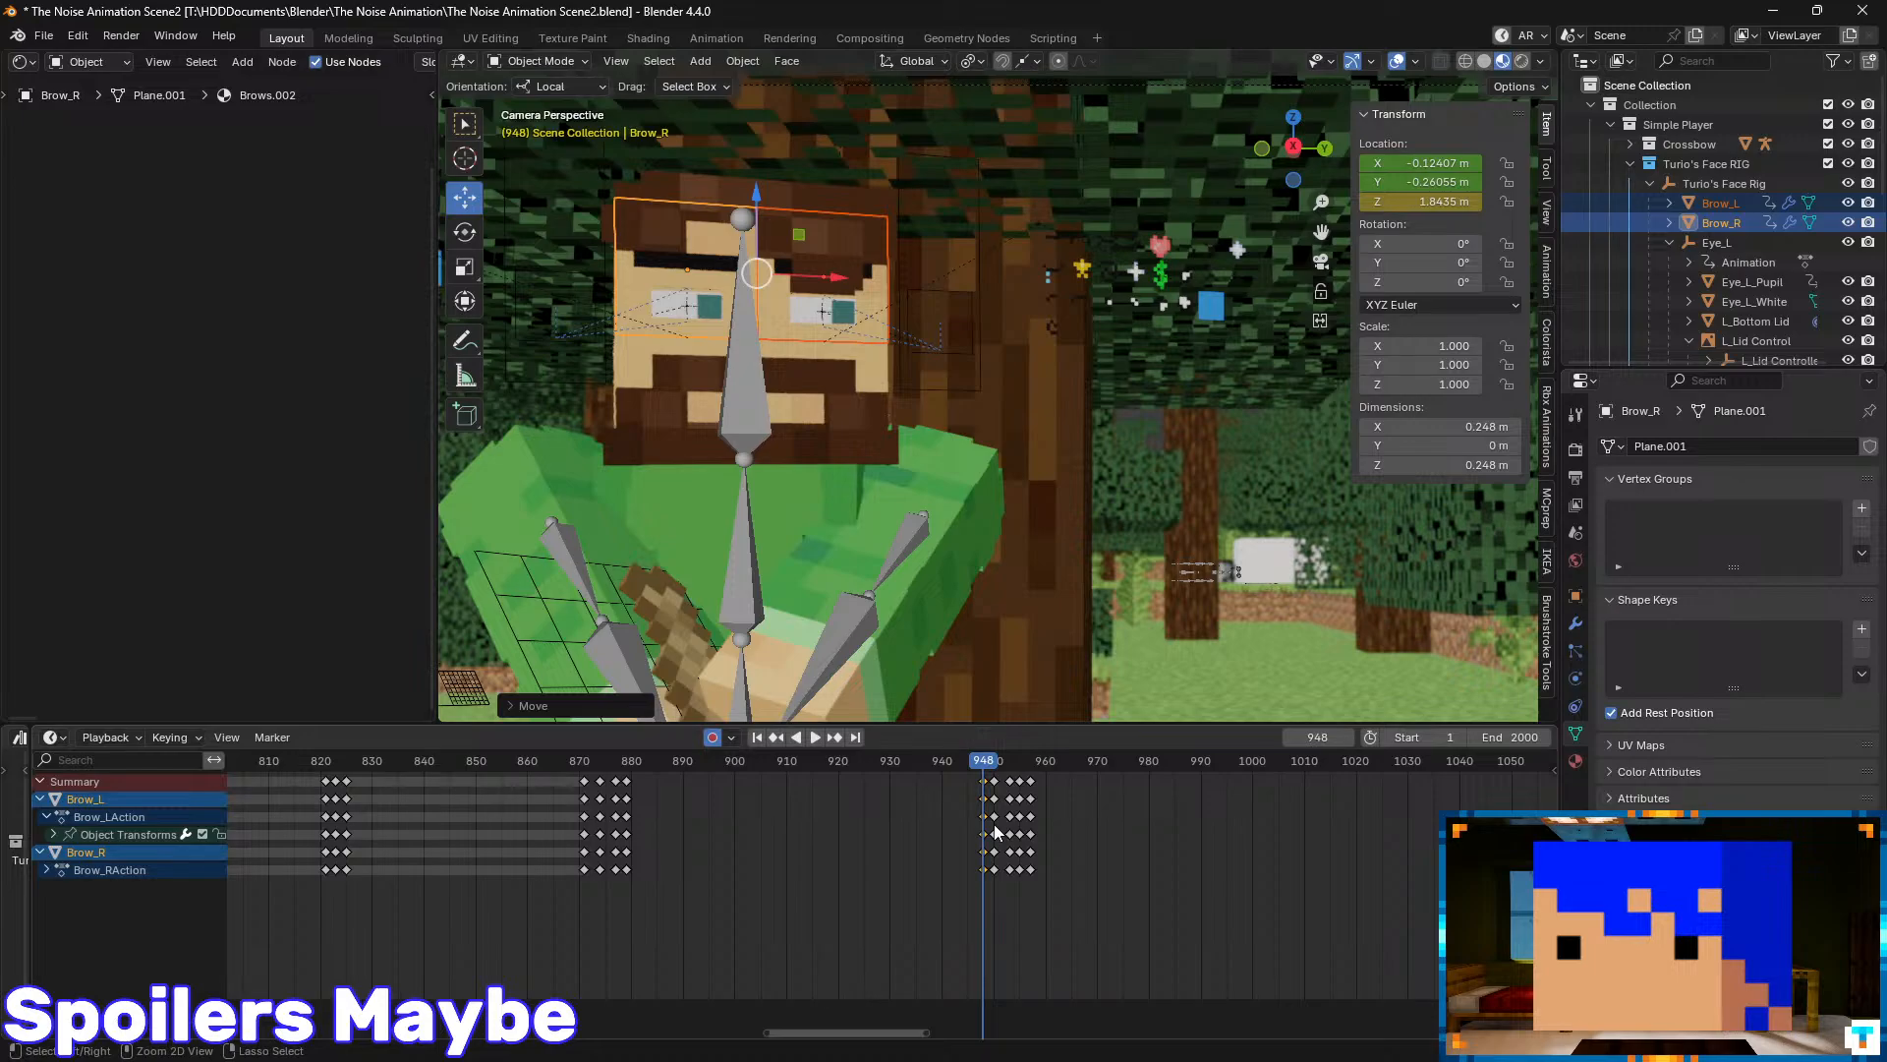
key("ctrl+z")
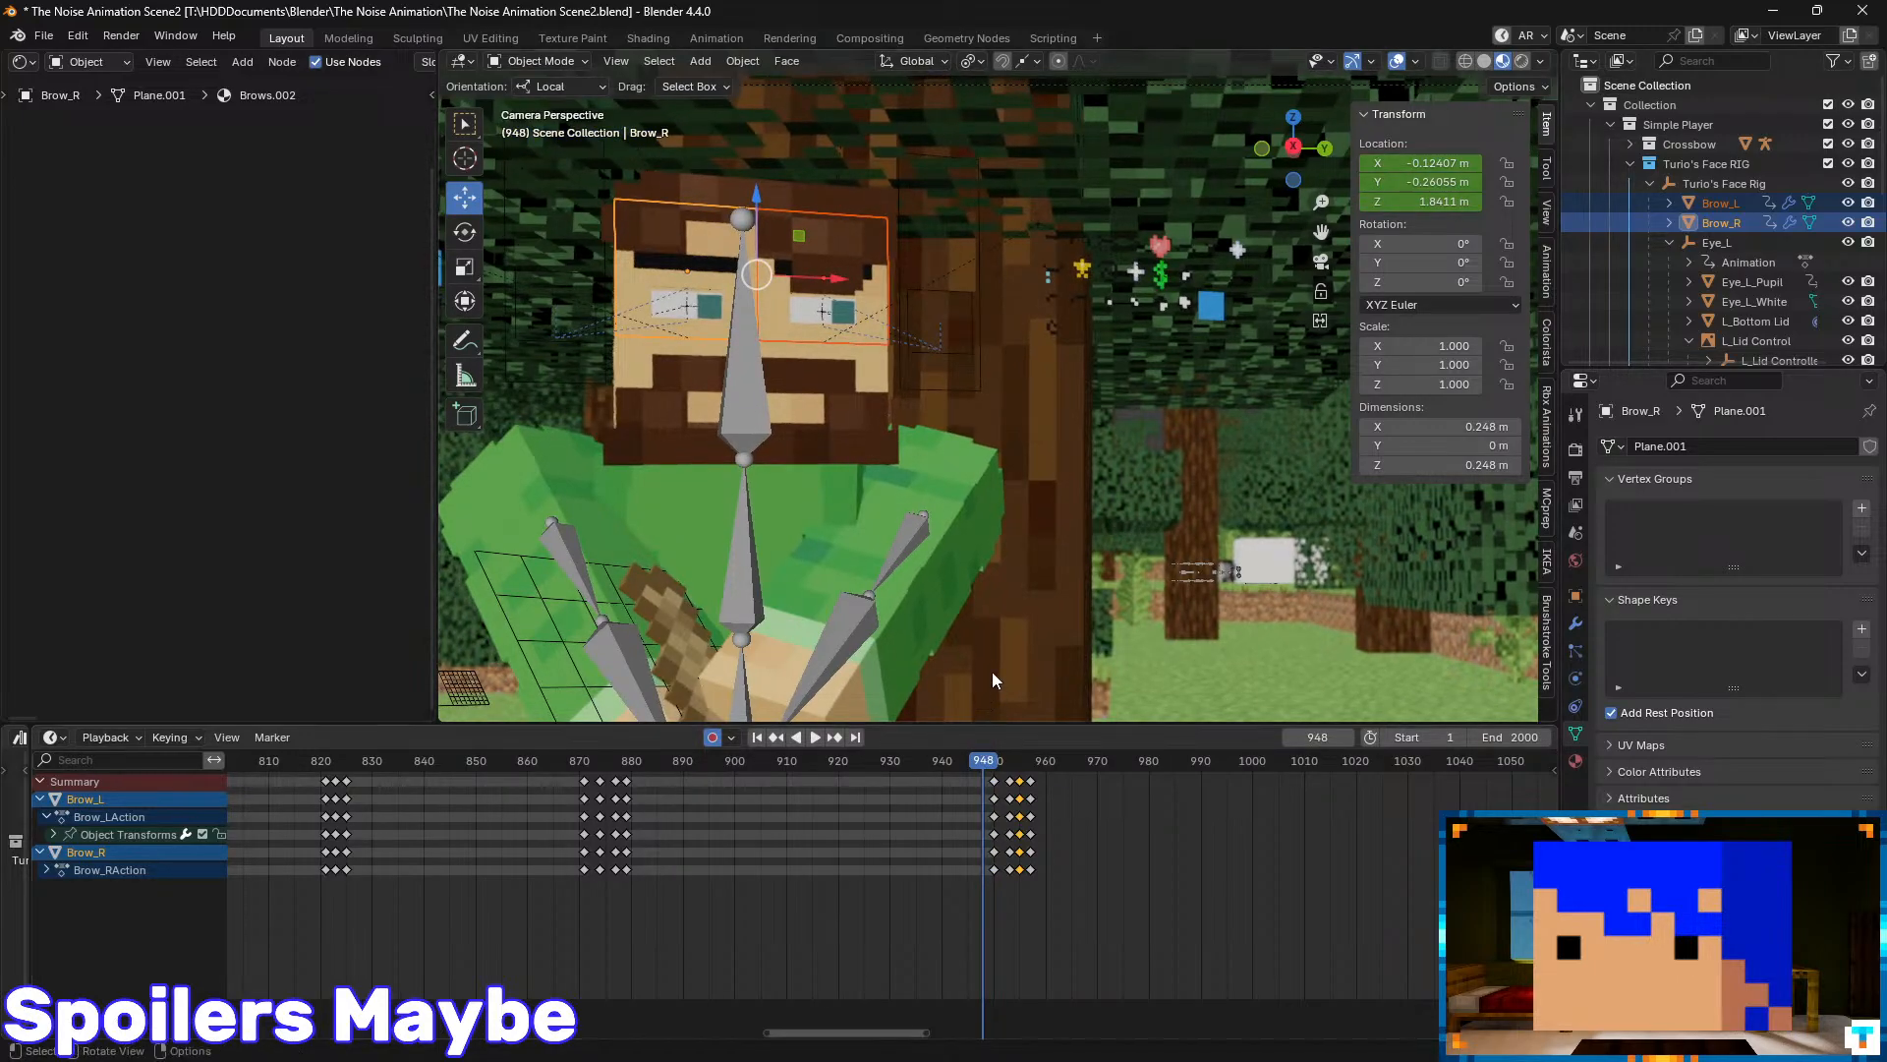
- Insert a keyframe holding both brows' position at frame 948, raise the brows slightly at frame 950 and save
key("k")
left_click(981, 592)
key("Up")
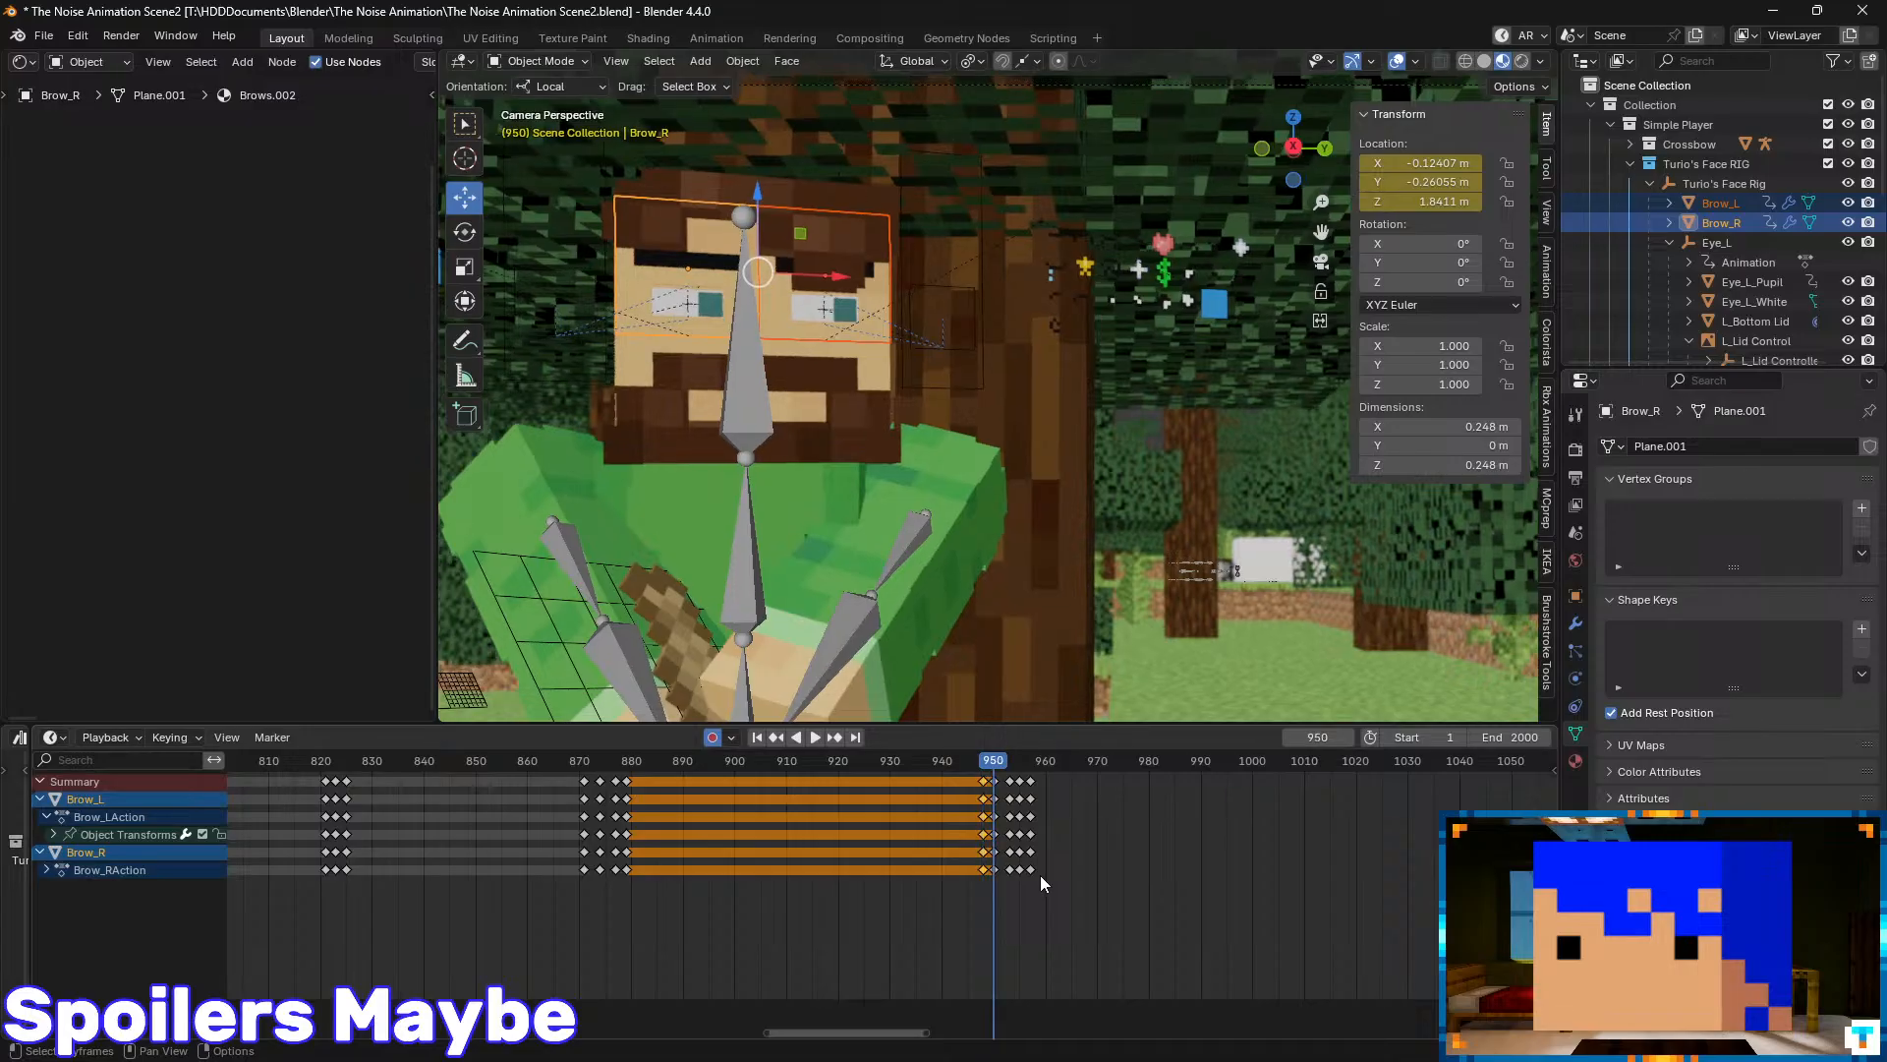
left_click_drag(757, 195, 757, 172)
key("ctrl+s")
- Lower both brows to Z 1.8402 m at frame 955, save the file and play the blink back
left_click_drag(989, 768, 1030, 764)
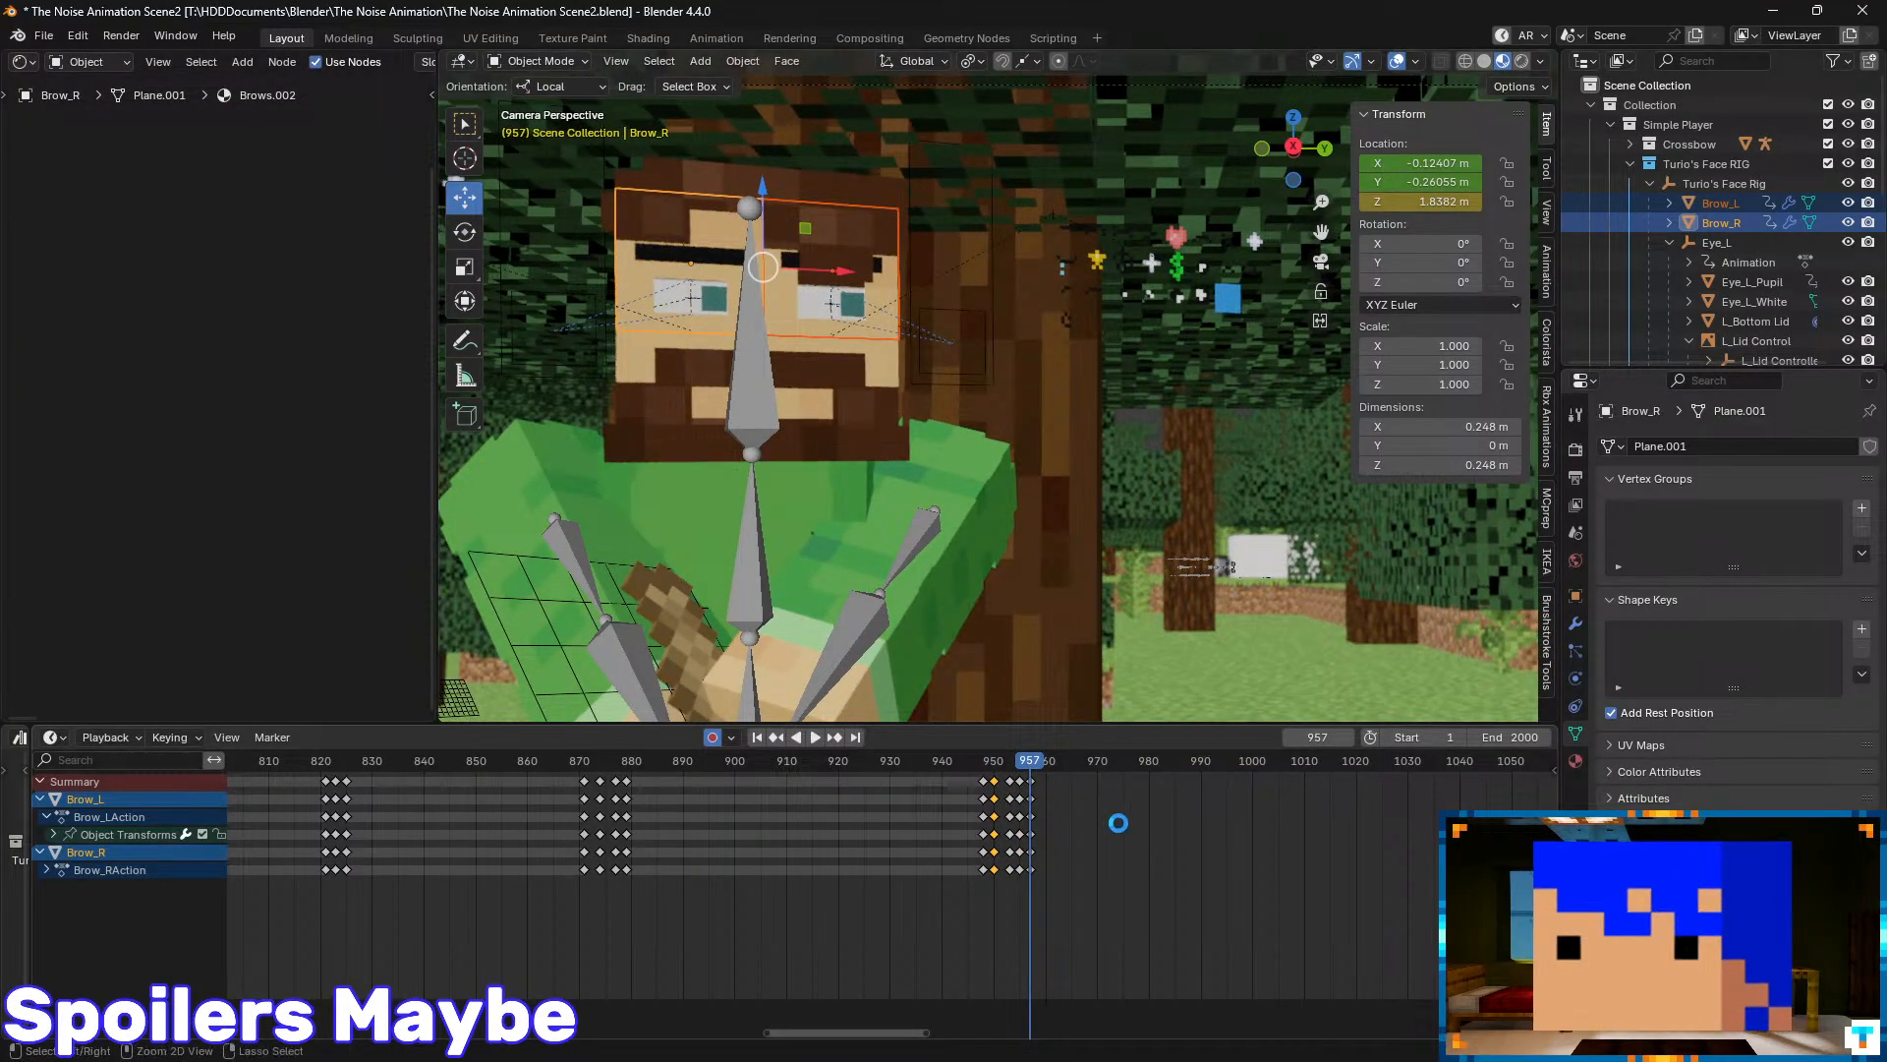
key("ctrl+s")
key("Left")
key("Left")
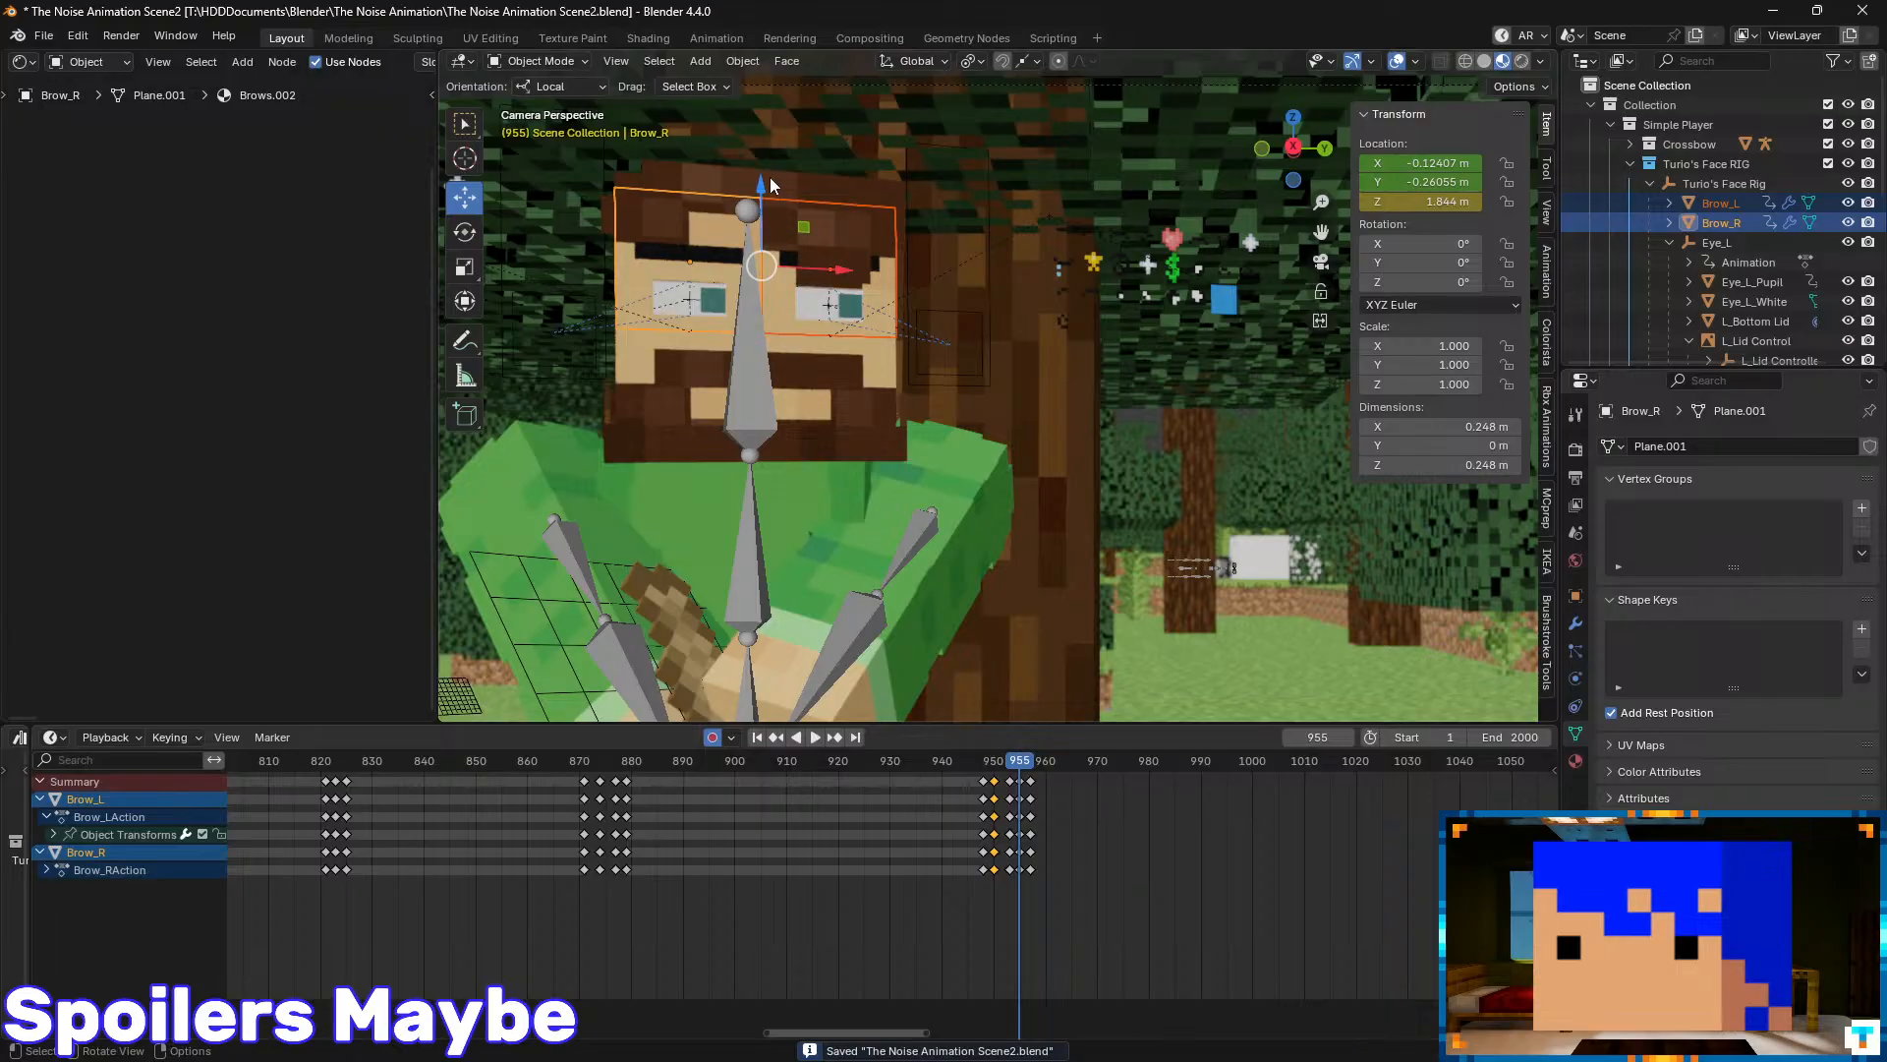
left_click_drag(763, 181, 762, 201)
key("ctrl+s")
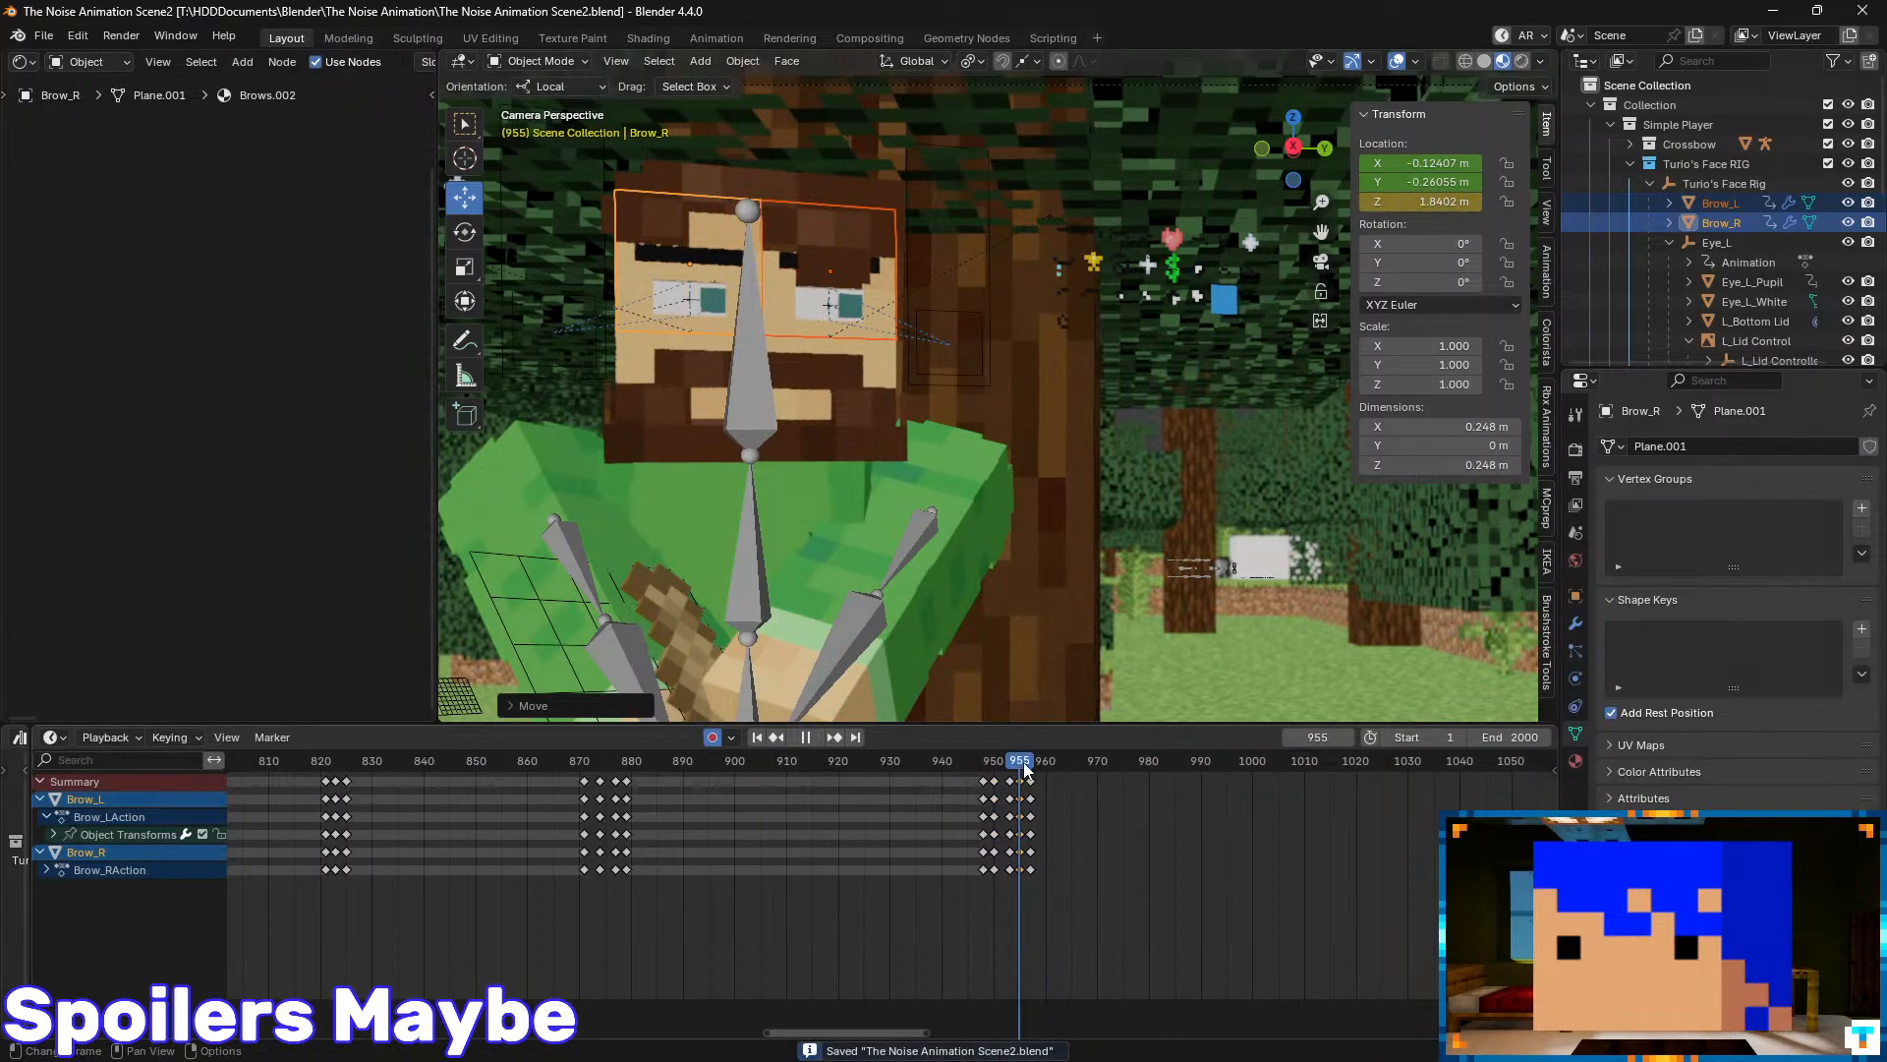
left_click_drag(1024, 771, 943, 767)
key("space")
key("space")
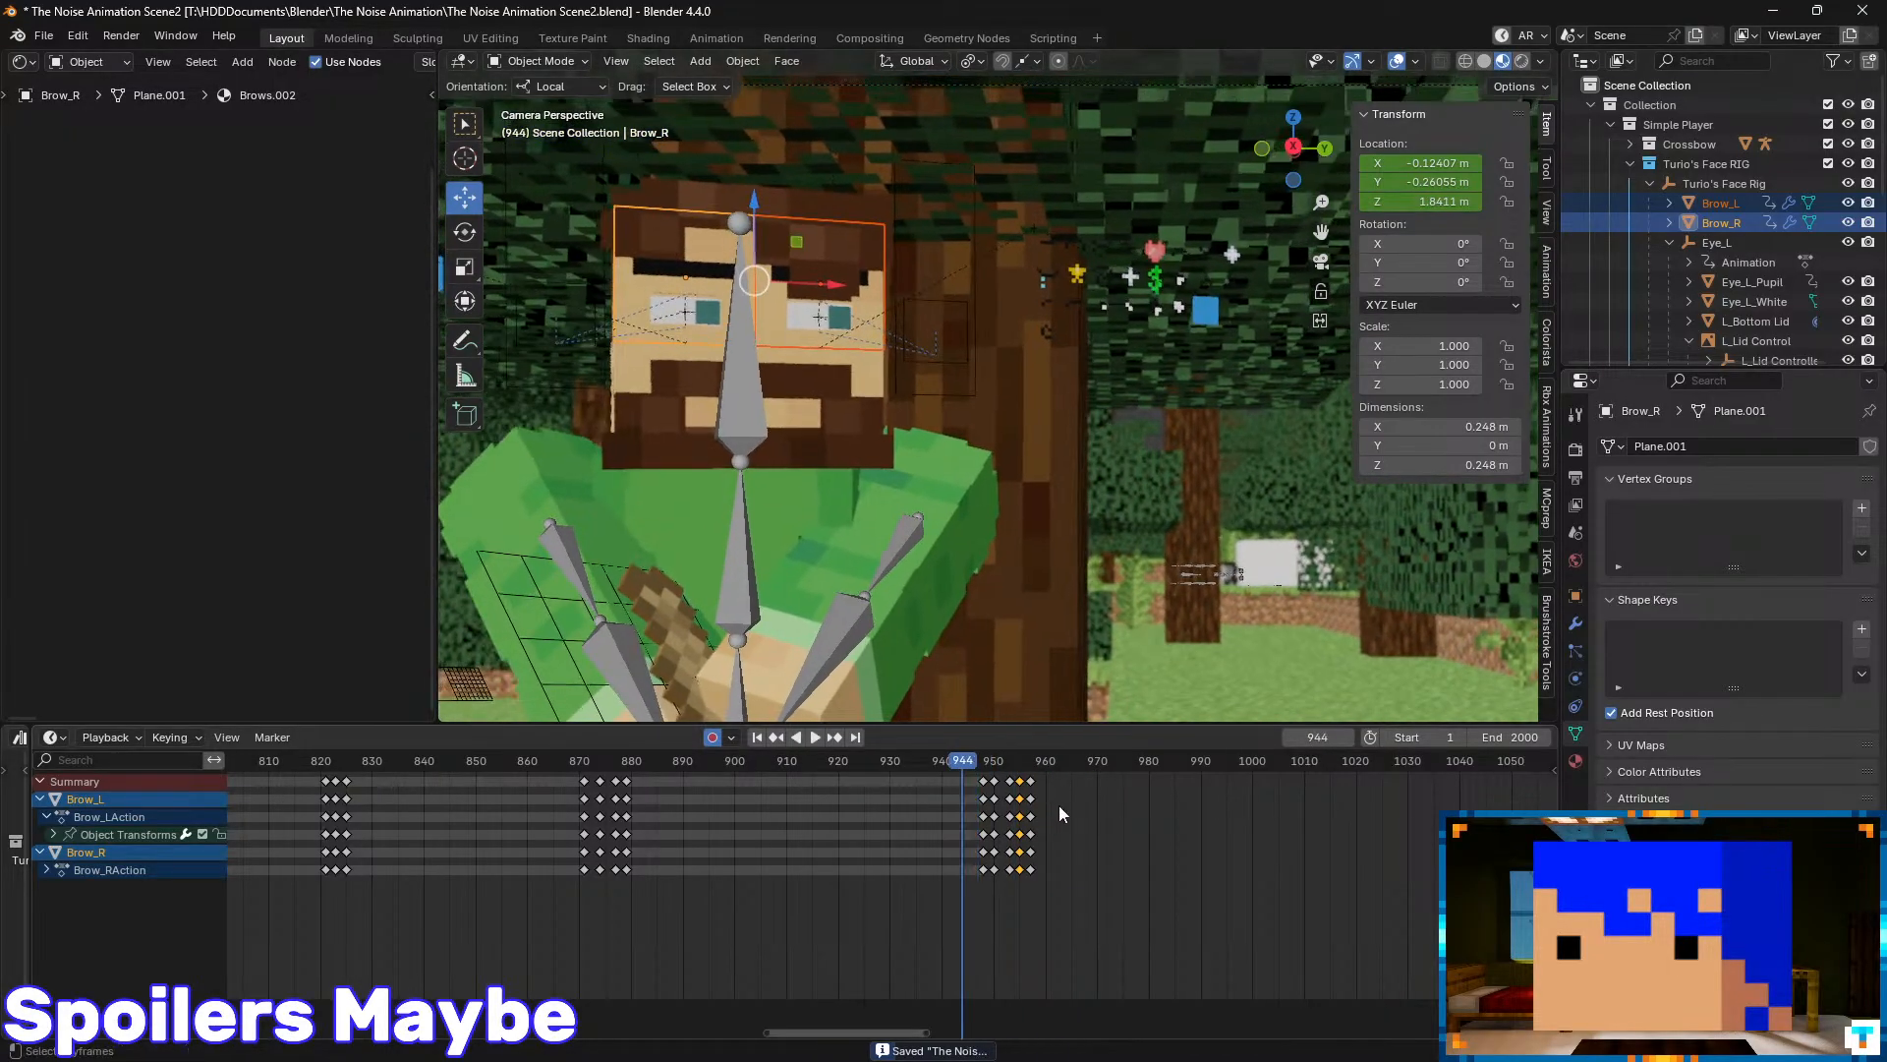
- Move both brows' last keyframe to frame 959, check the playback and save the file
scroll(1042, 818, "up", 8)
scroll(1099, 801, "up", 2)
middle_click_drag(1063, 792, 896, 774)
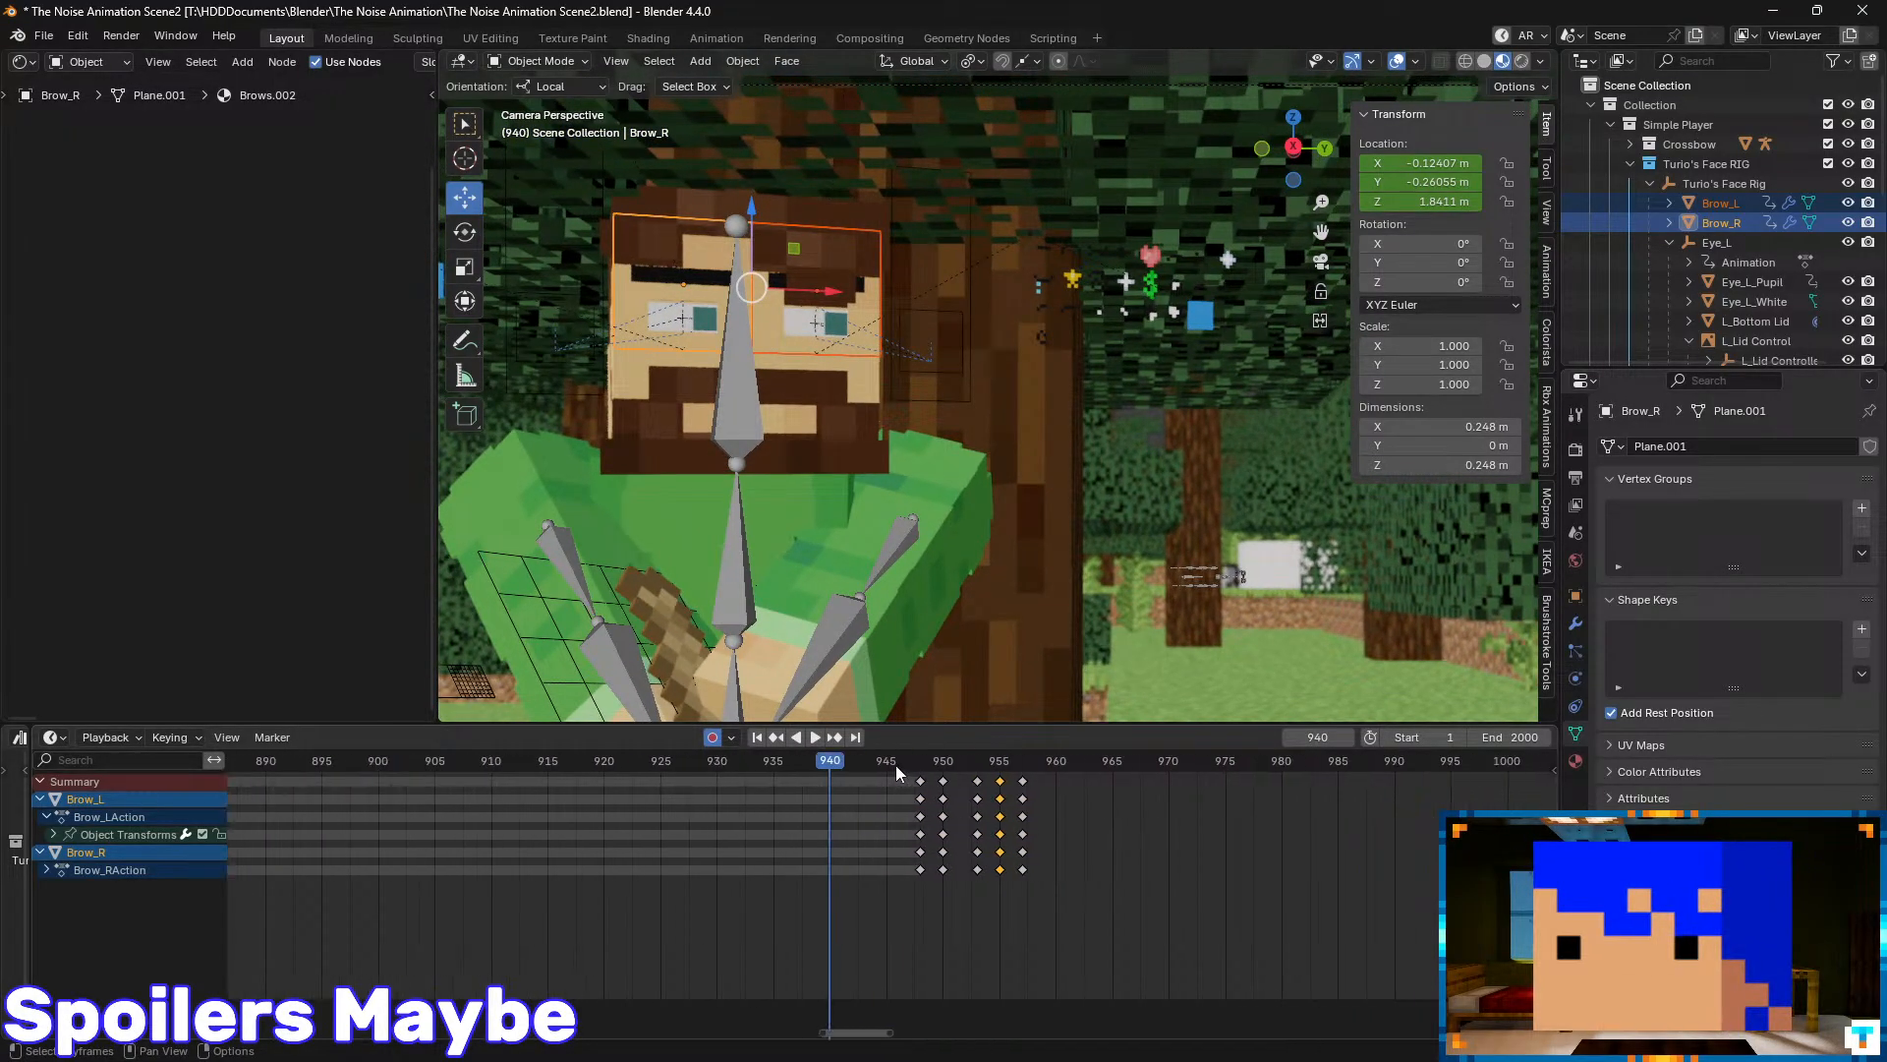
left_click_drag(830, 762, 998, 779)
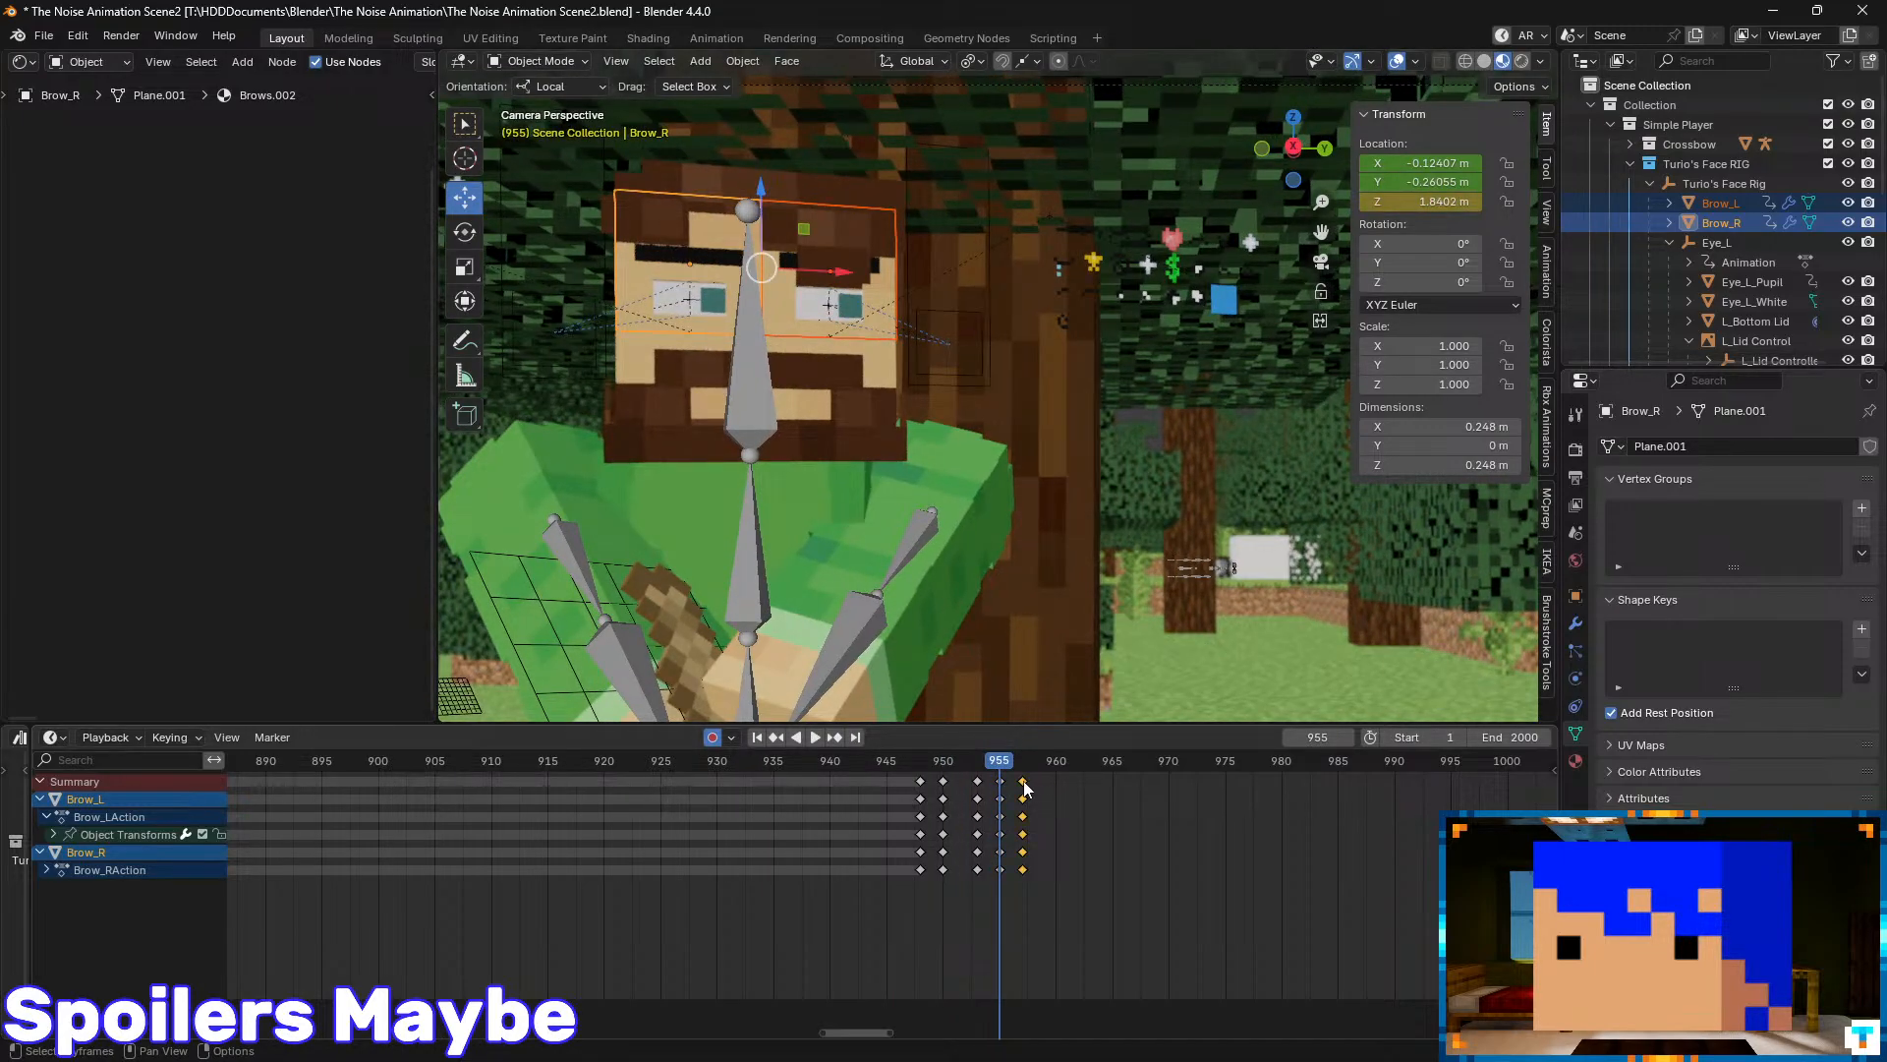
left_click(1028, 782)
key("g")
left_click(1045, 784)
key("space")
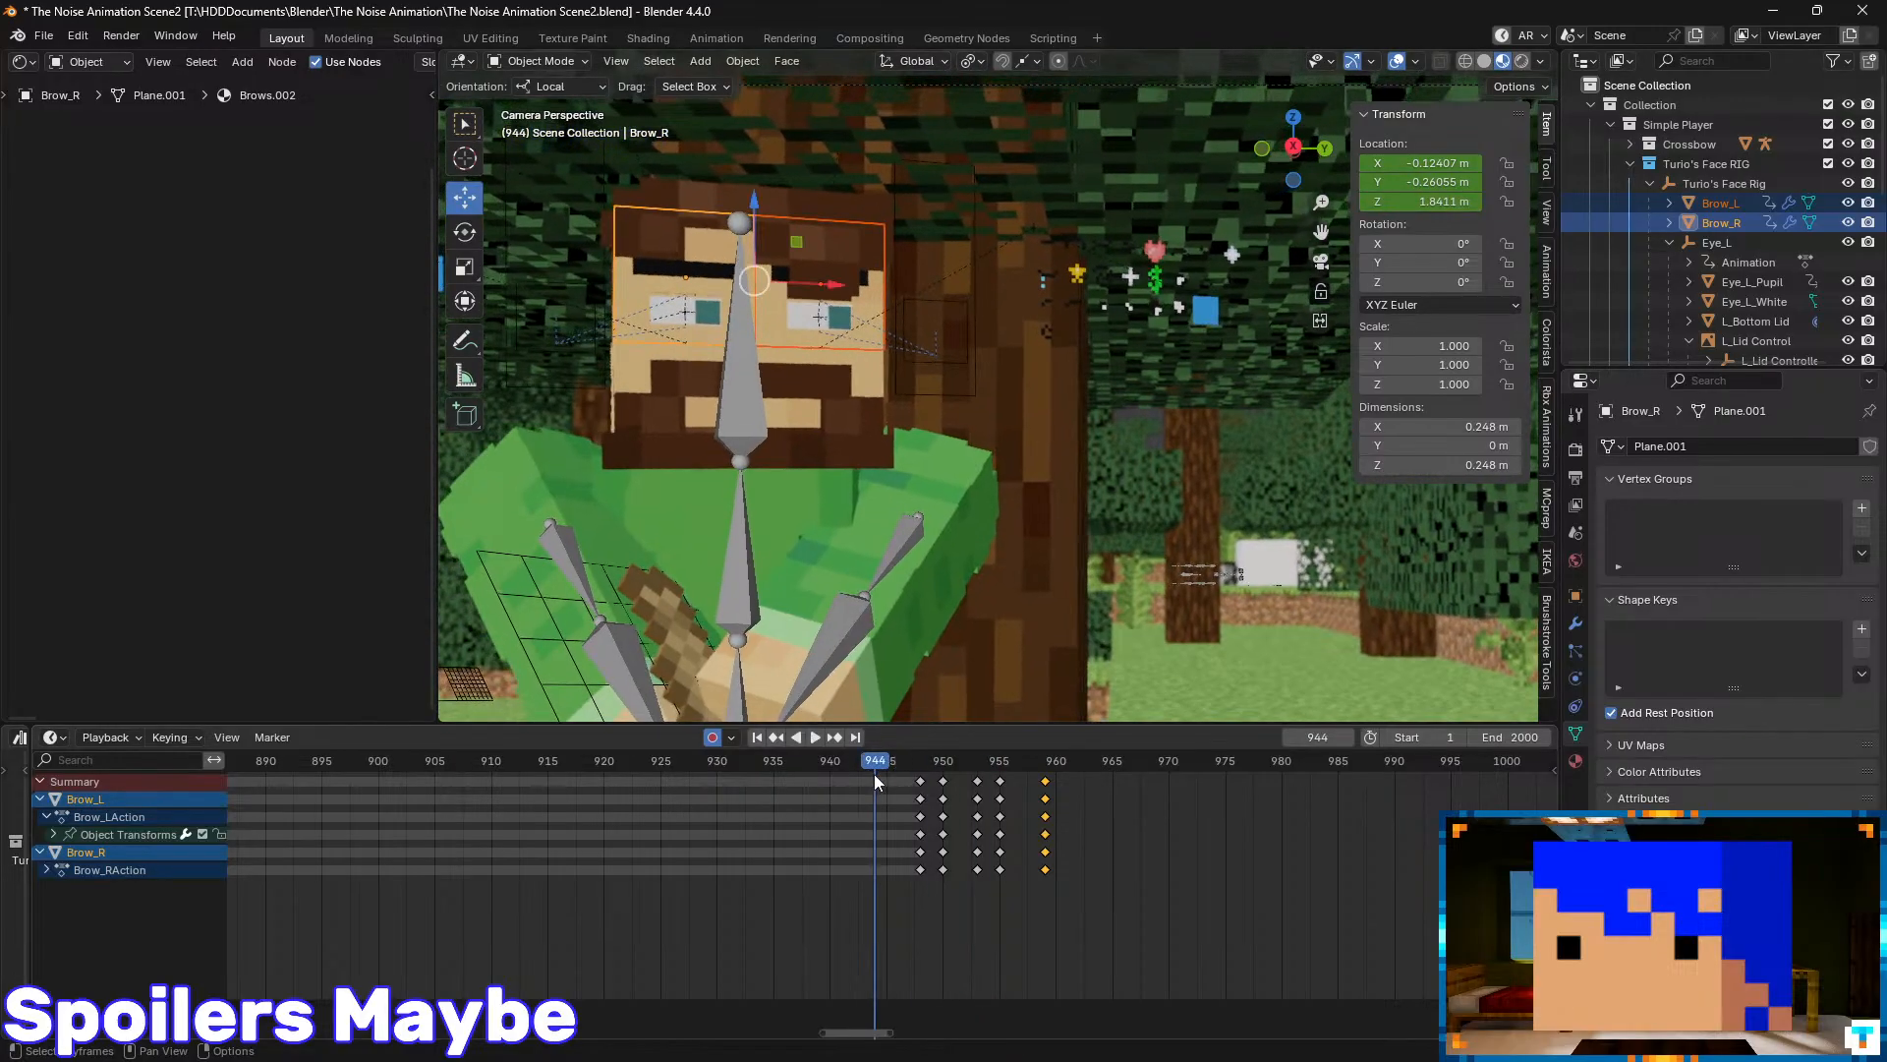
key("space")
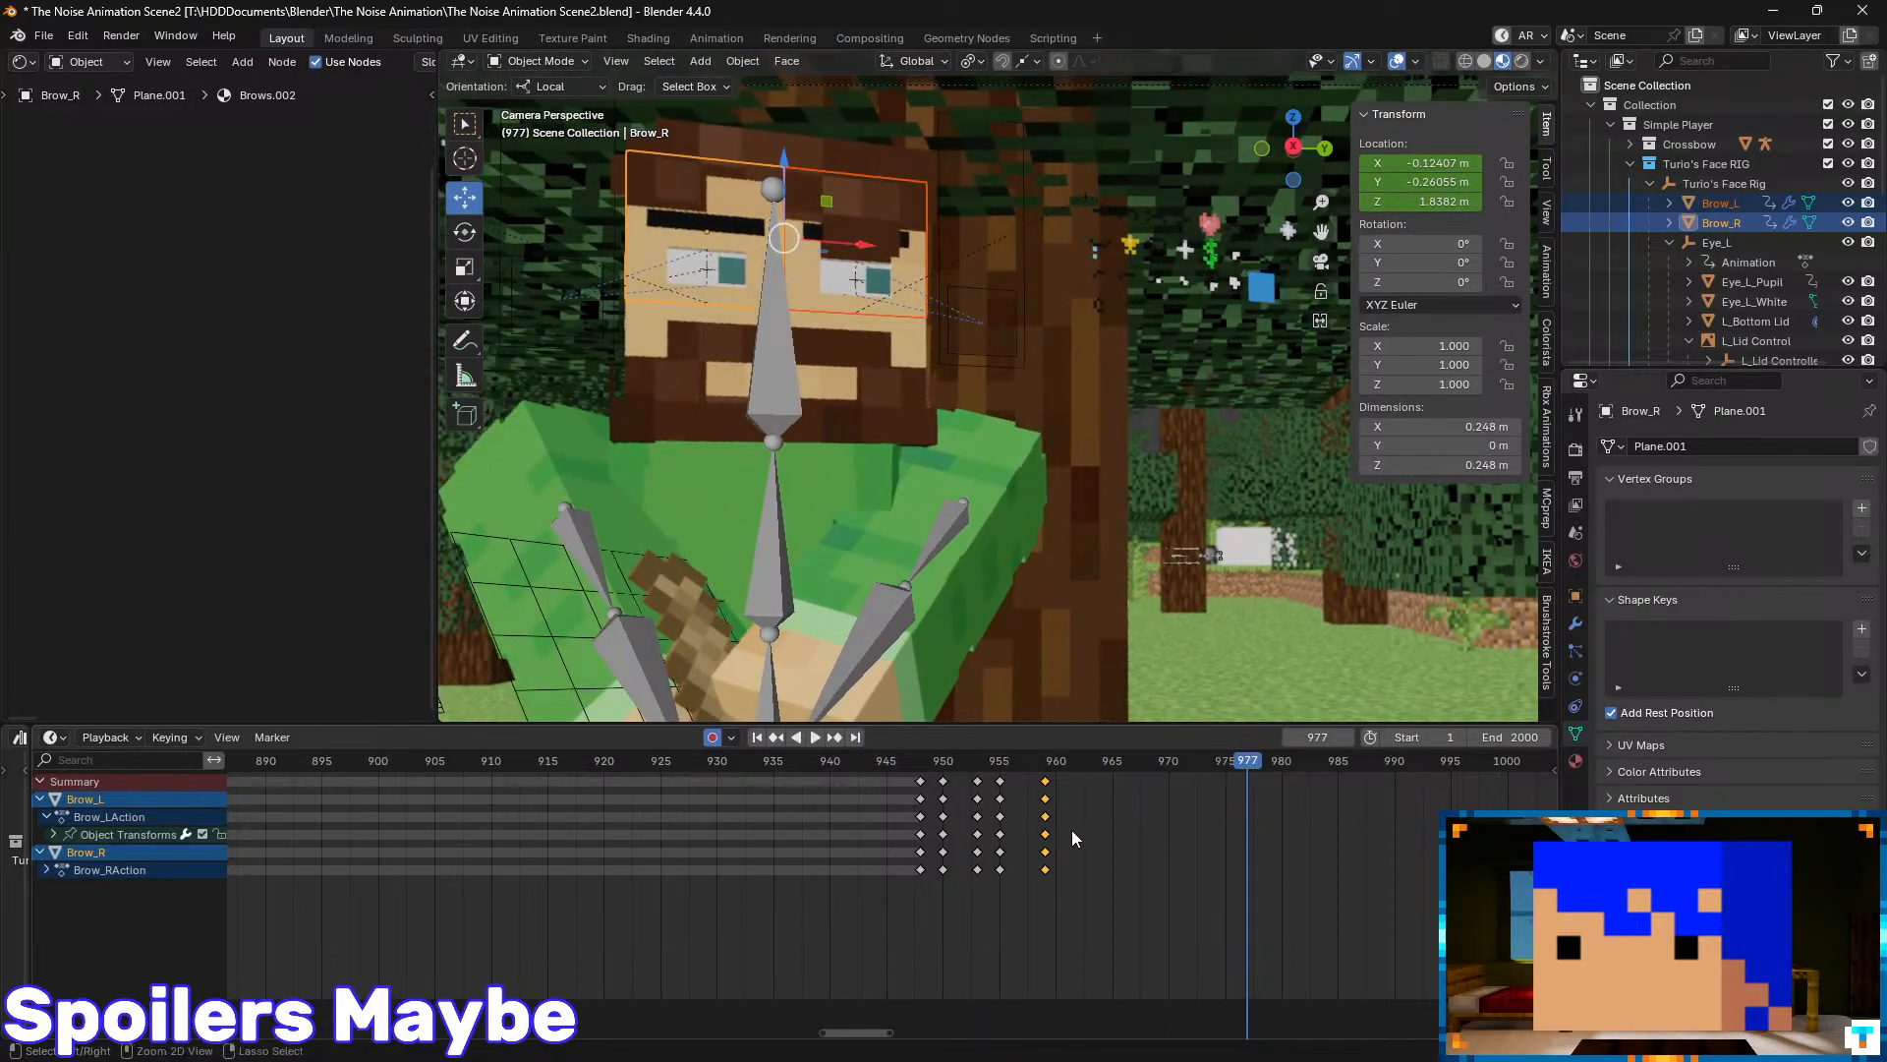
key("ctrl+s")
- Move the playhead back to frame 858 and hide the viewport overlays
scroll(1130, 826, "down", 2)
scroll(1130, 832, "down", 3)
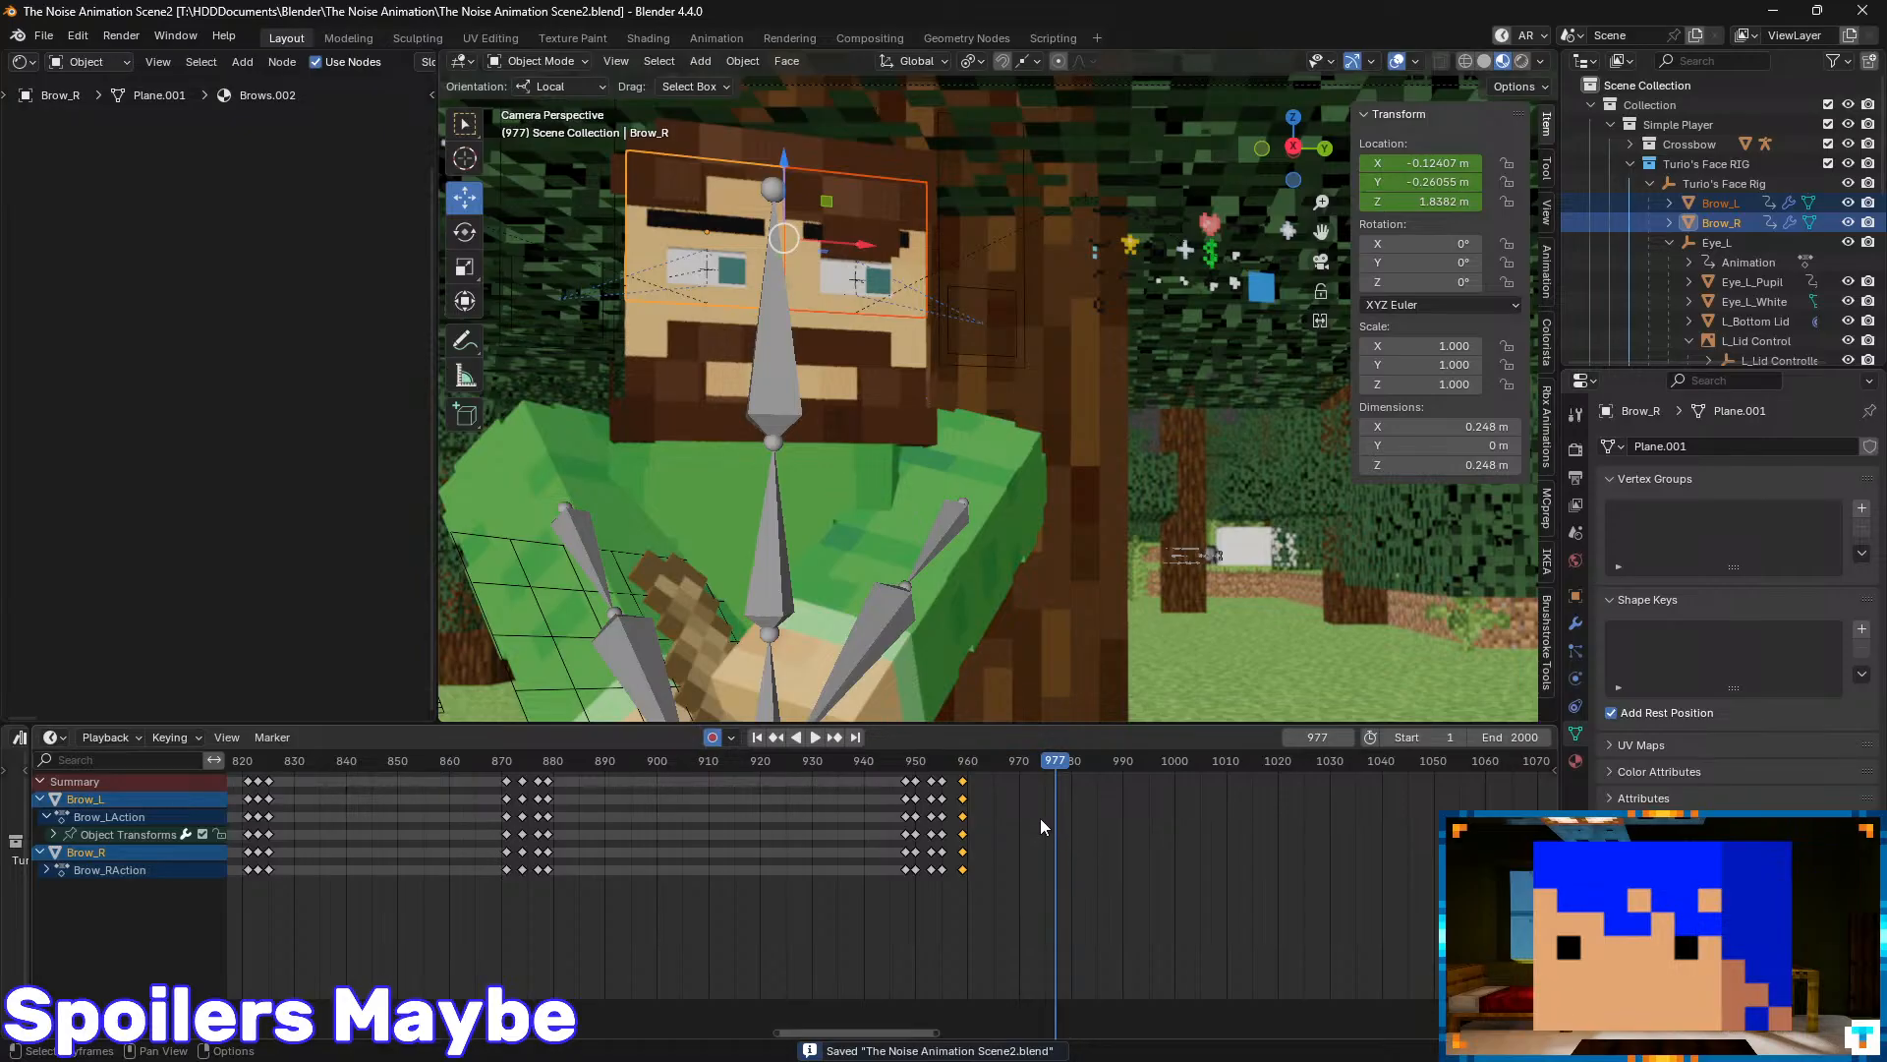
scroll(1042, 817, "down", 2)
left_click_drag(994, 764, 610, 787)
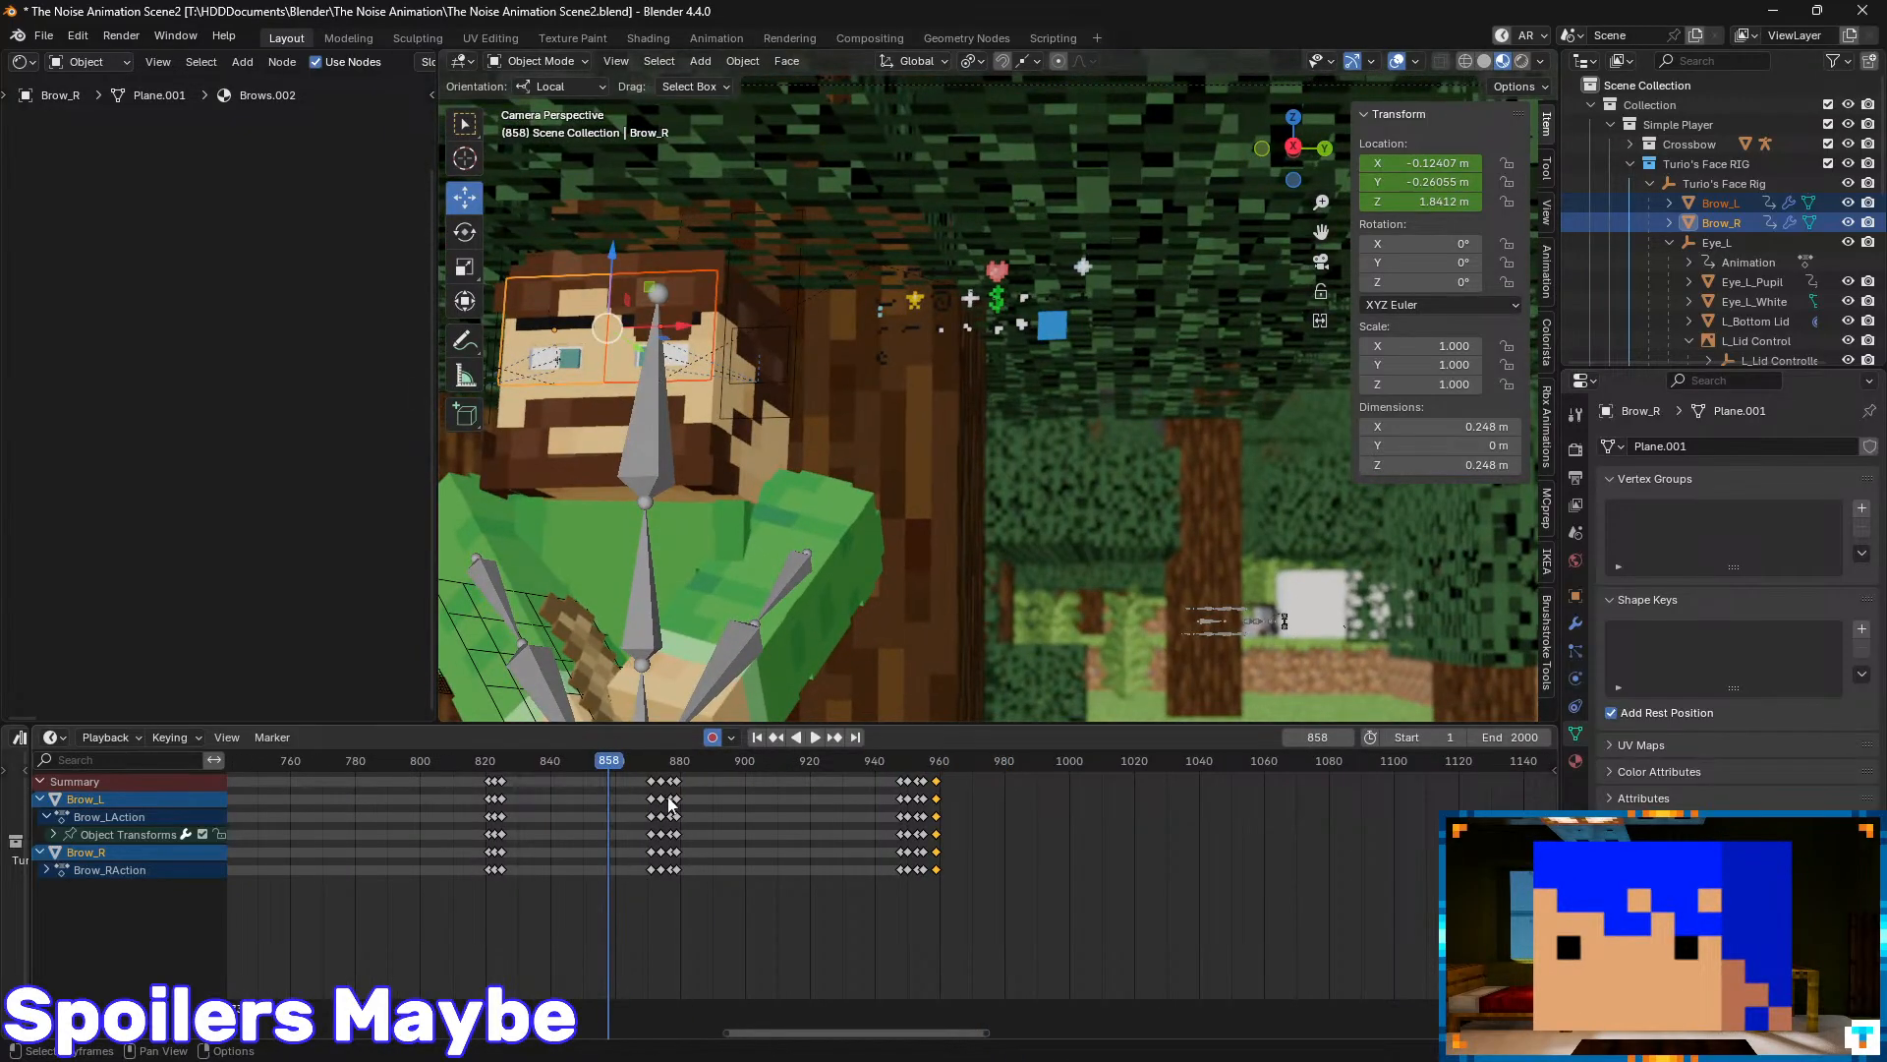
scroll(950, 462, "down", 3)
left_click(1397, 57)
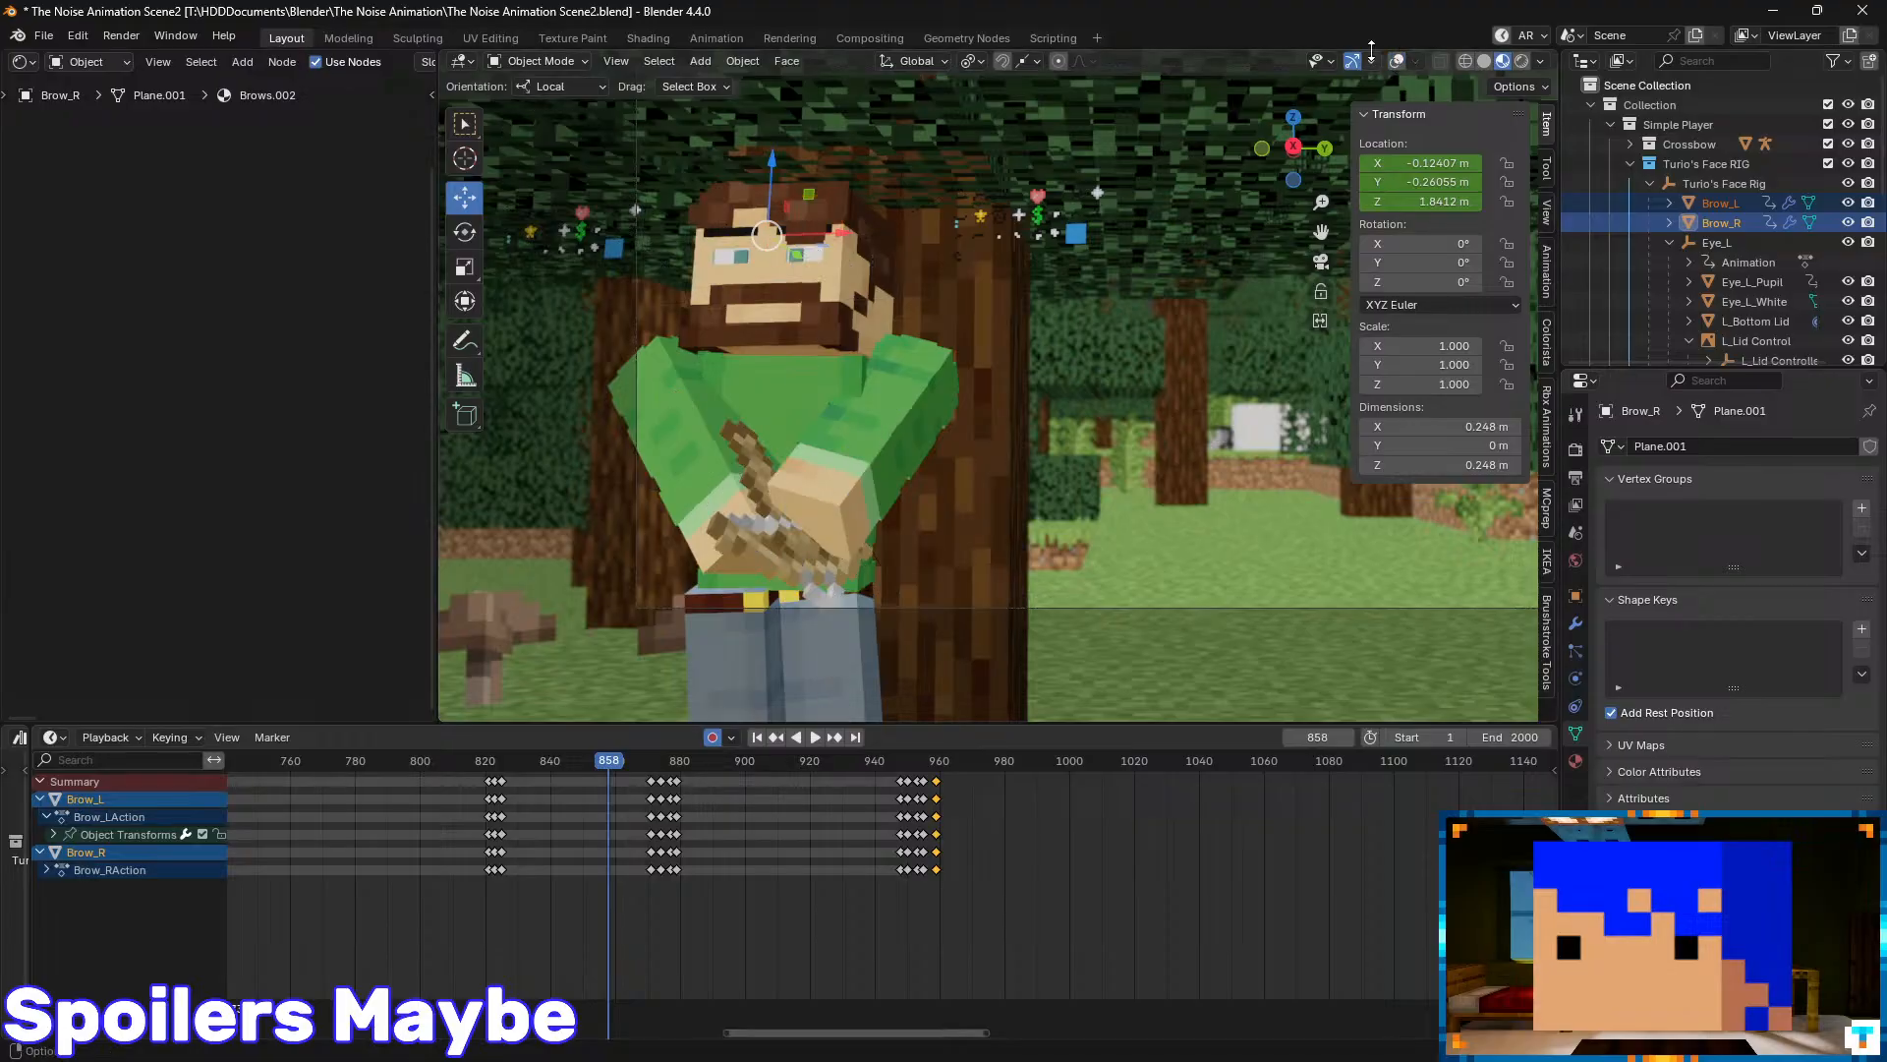
- Play the whole animation back from the first frame and save the file
middle_click_drag(614, 763, 957, 762)
left_click_drag(959, 760, 247, 814)
key("space")
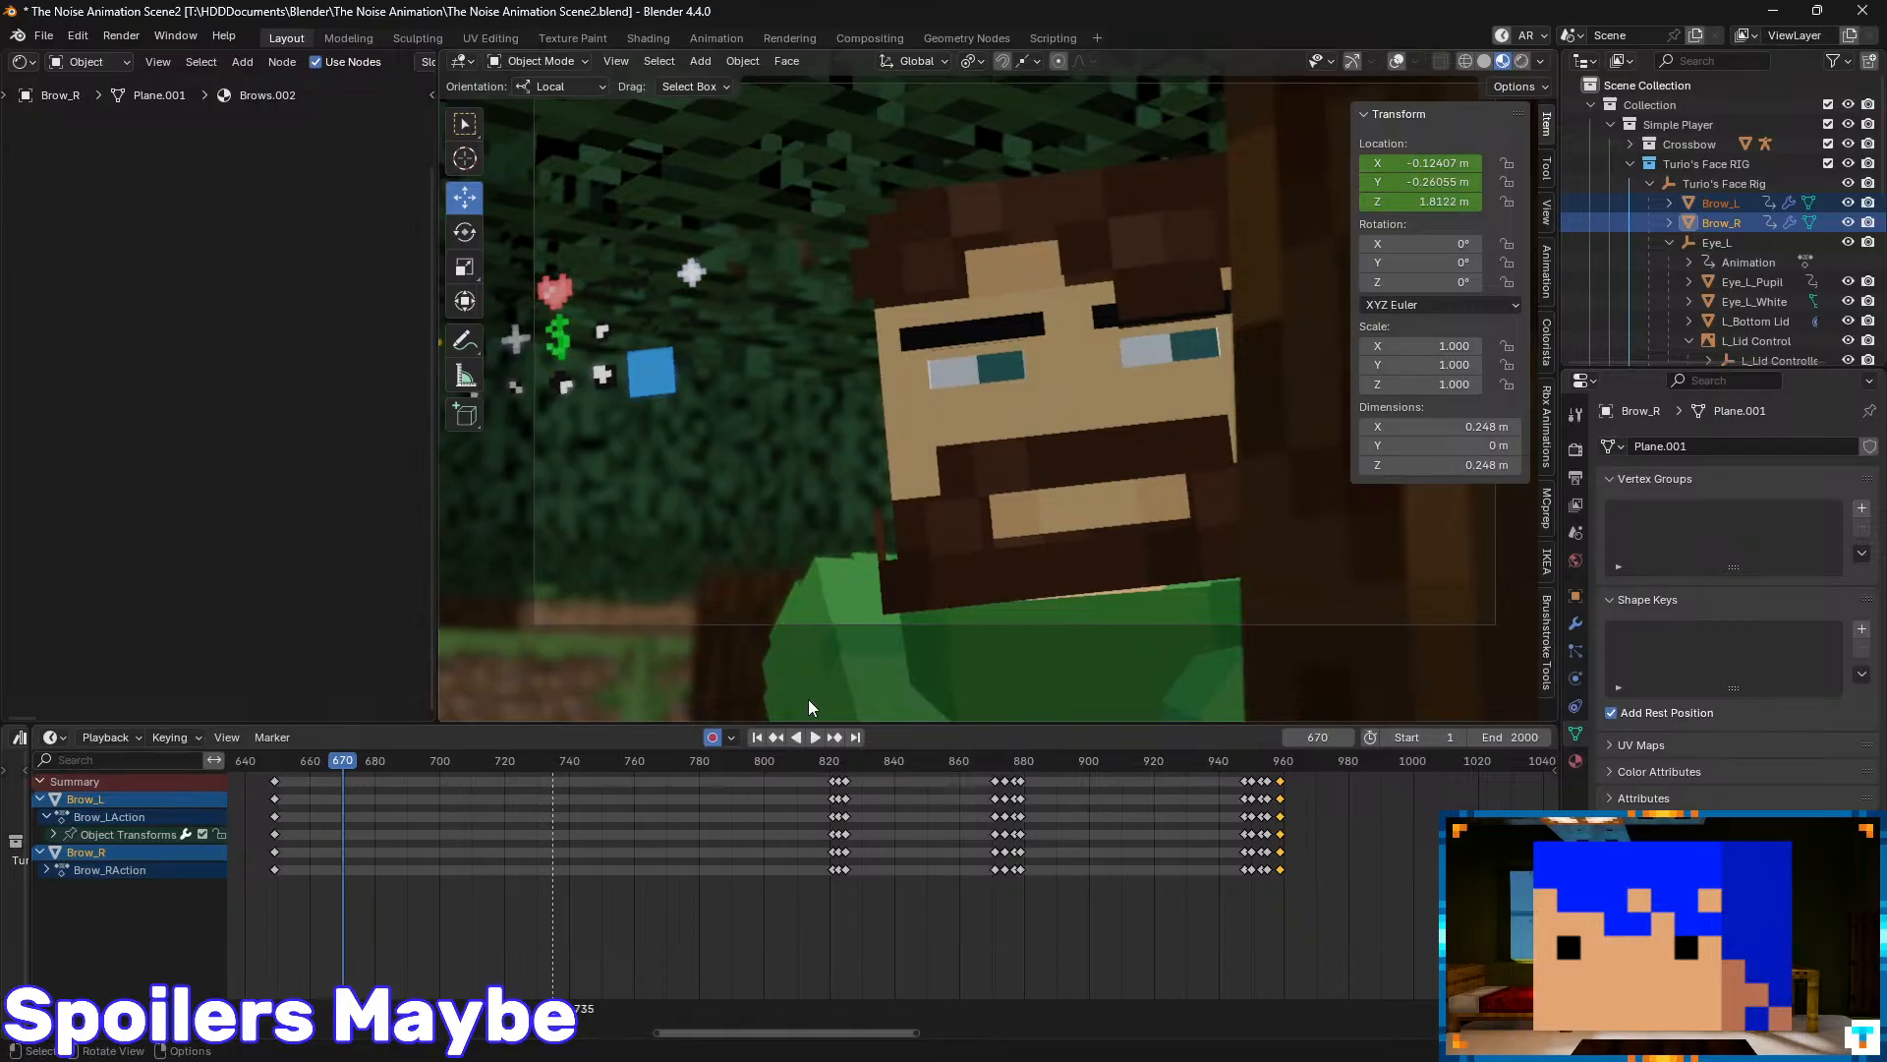
key("shift+Left")
key("ctrl+s")
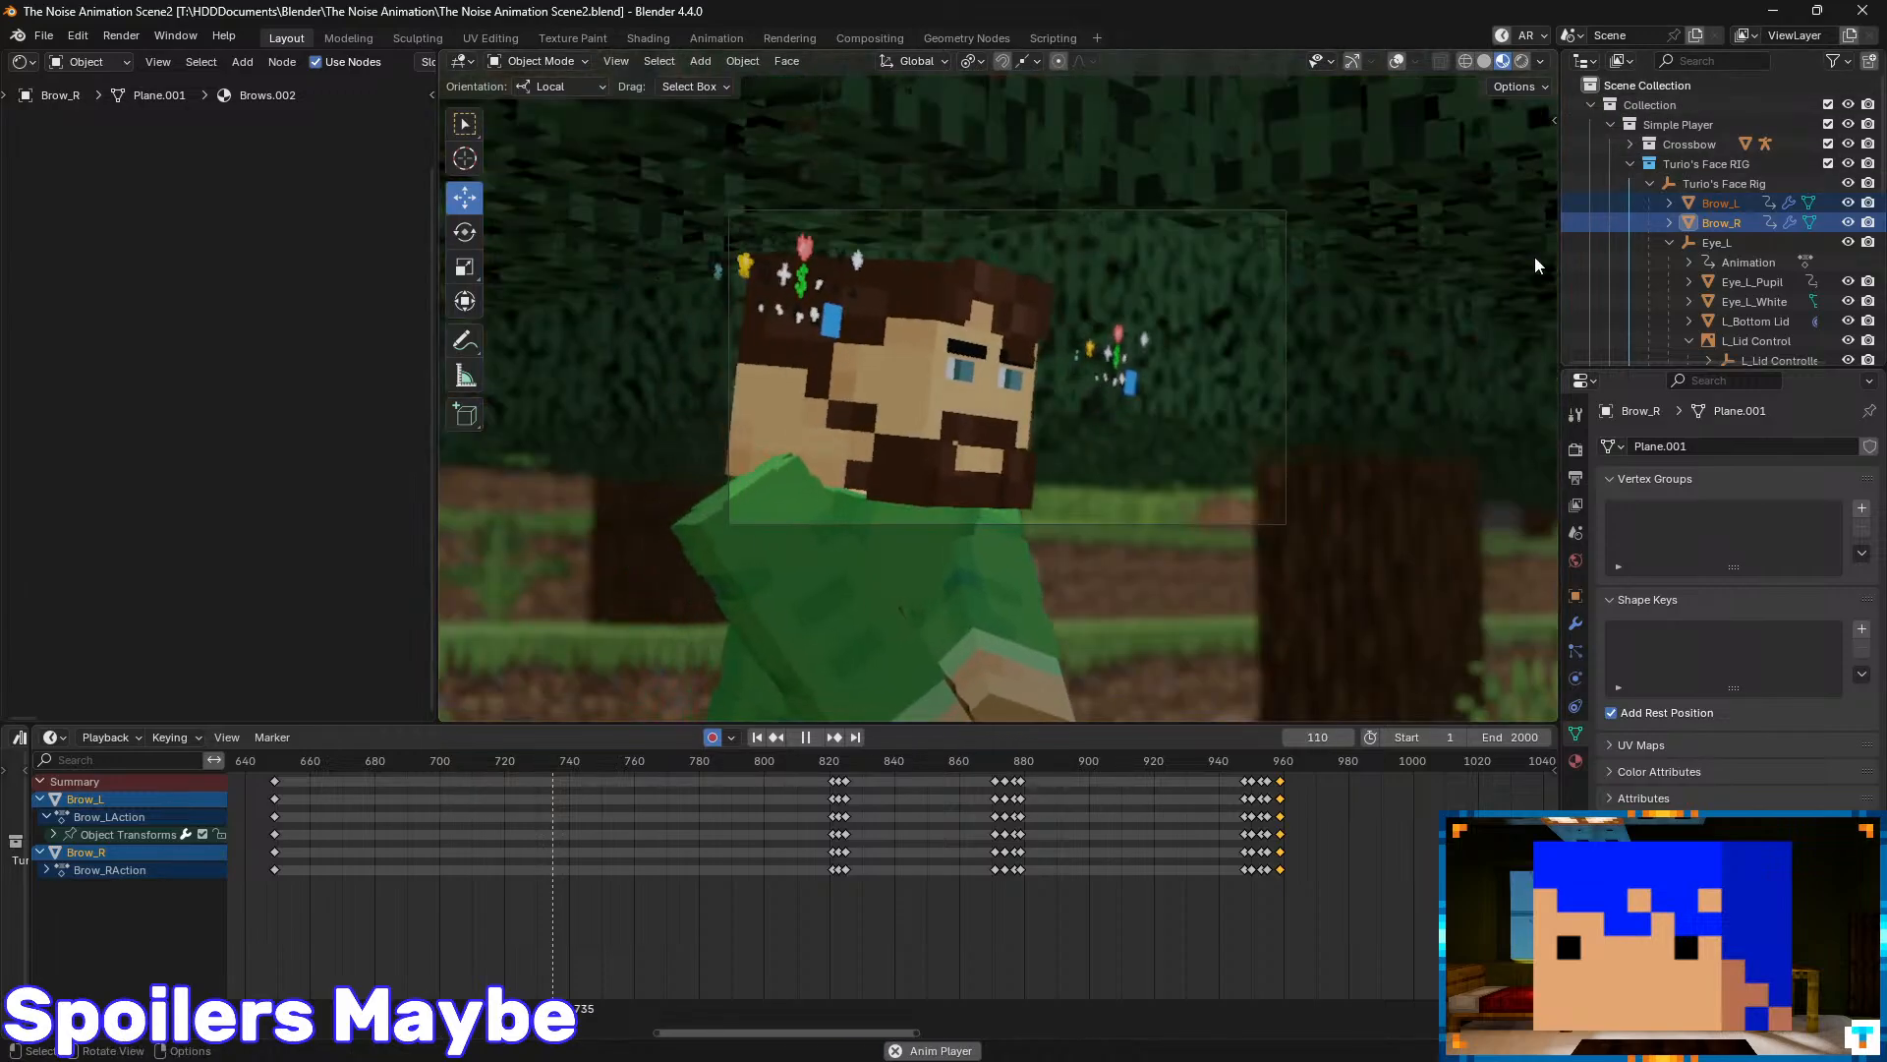
- Select the scene's Camera during playback, save the file and stop the playback
scroll(1720, 167, "down", 6)
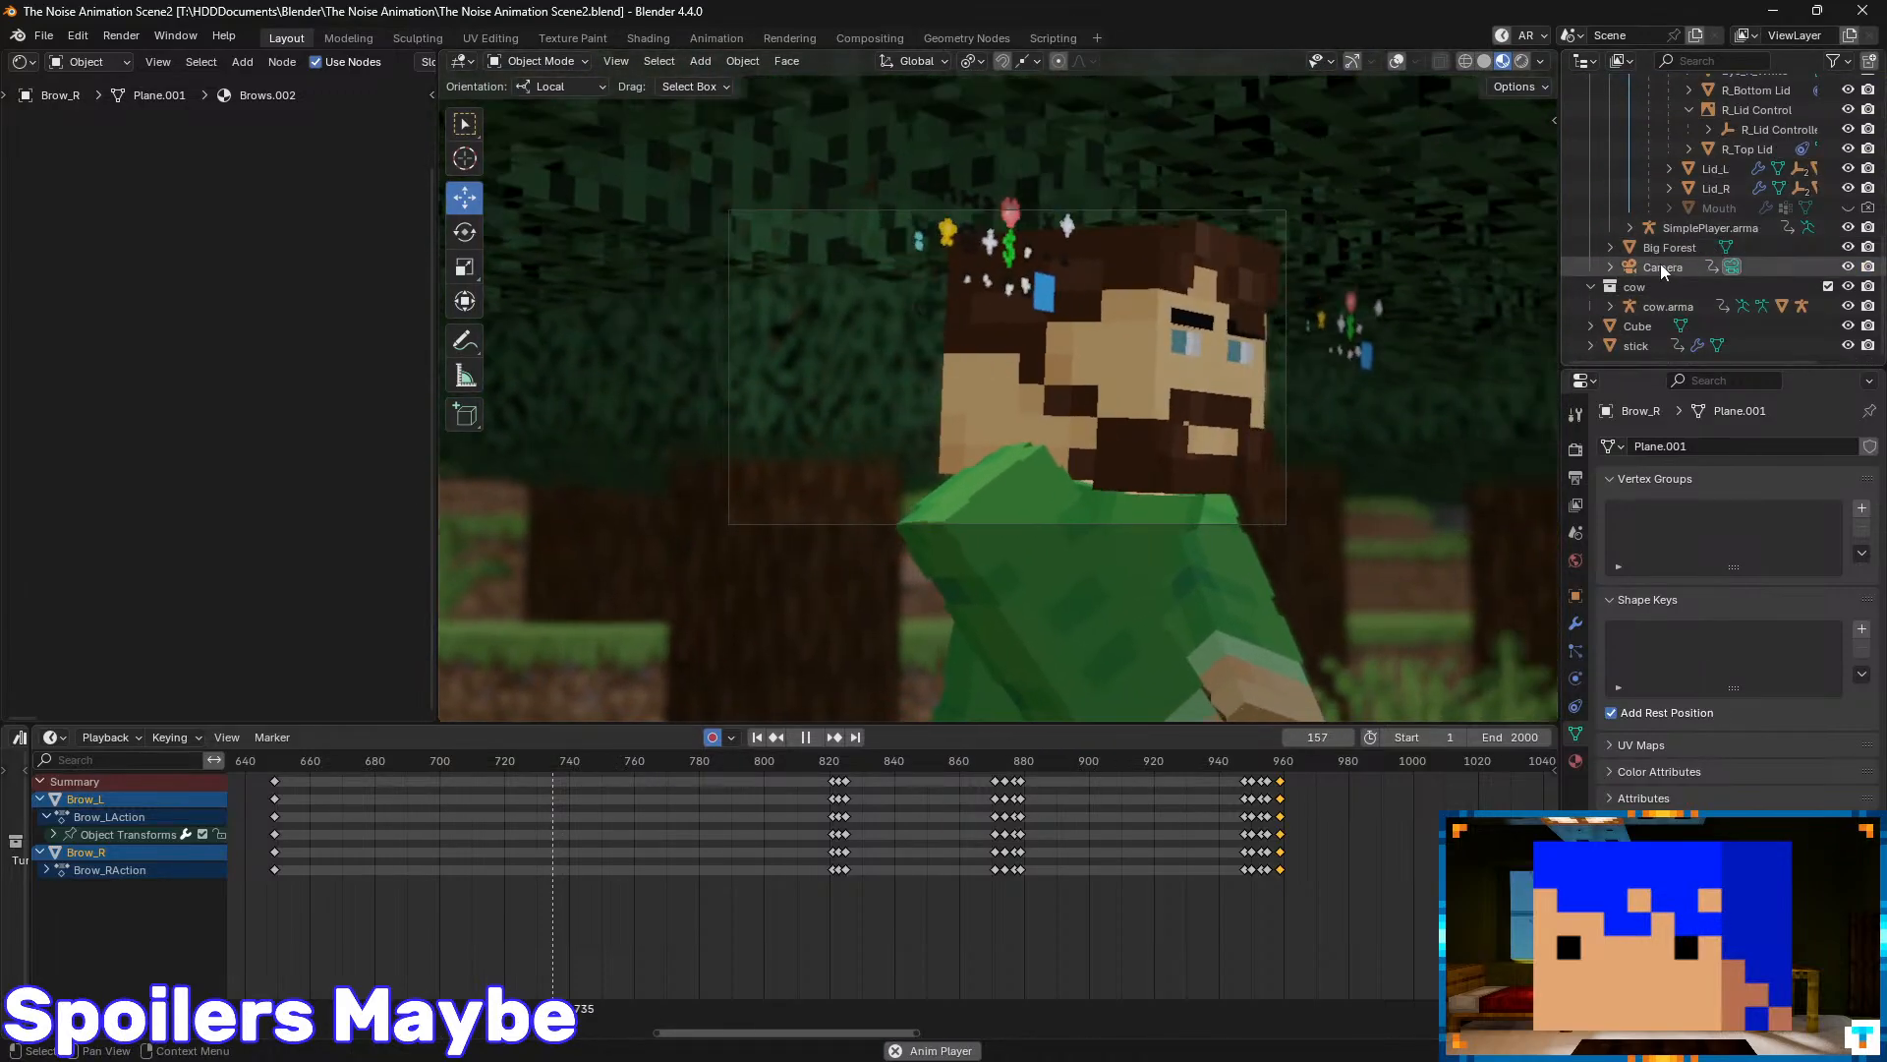
left_click(1660, 266)
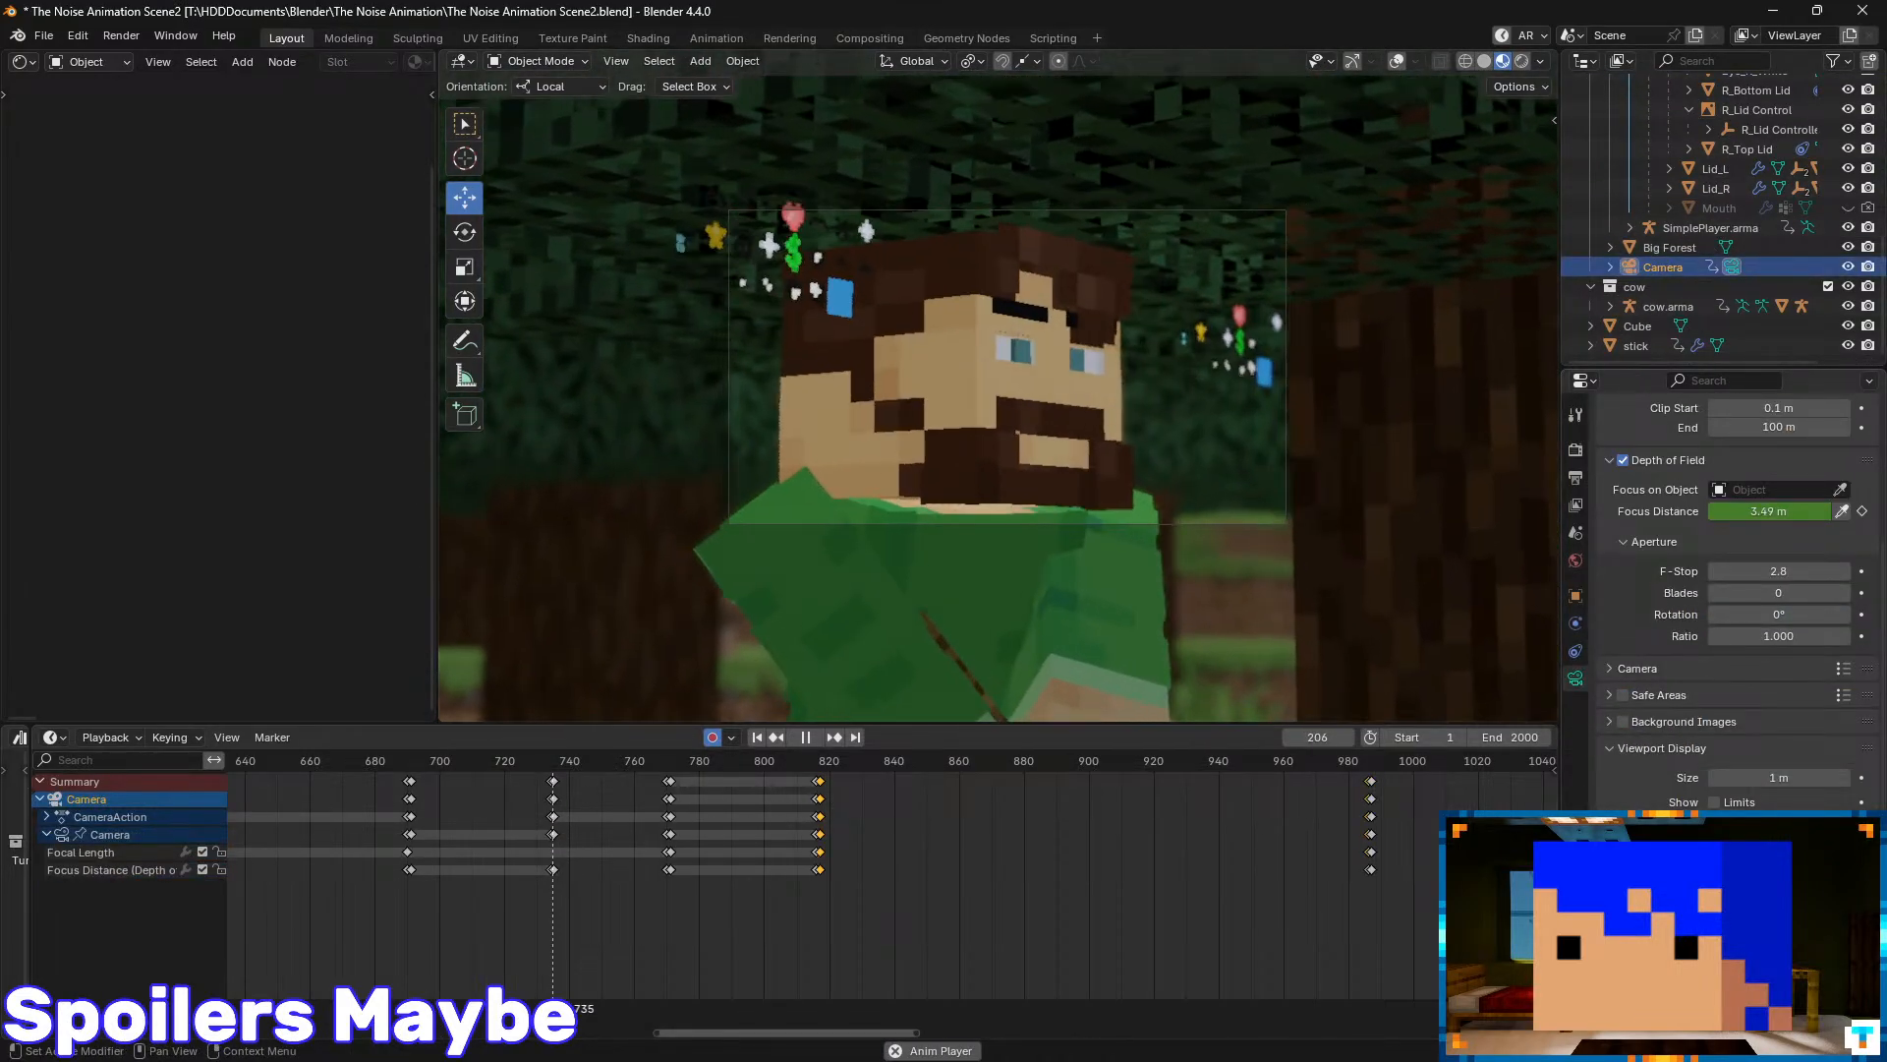
key("ctrl+s")
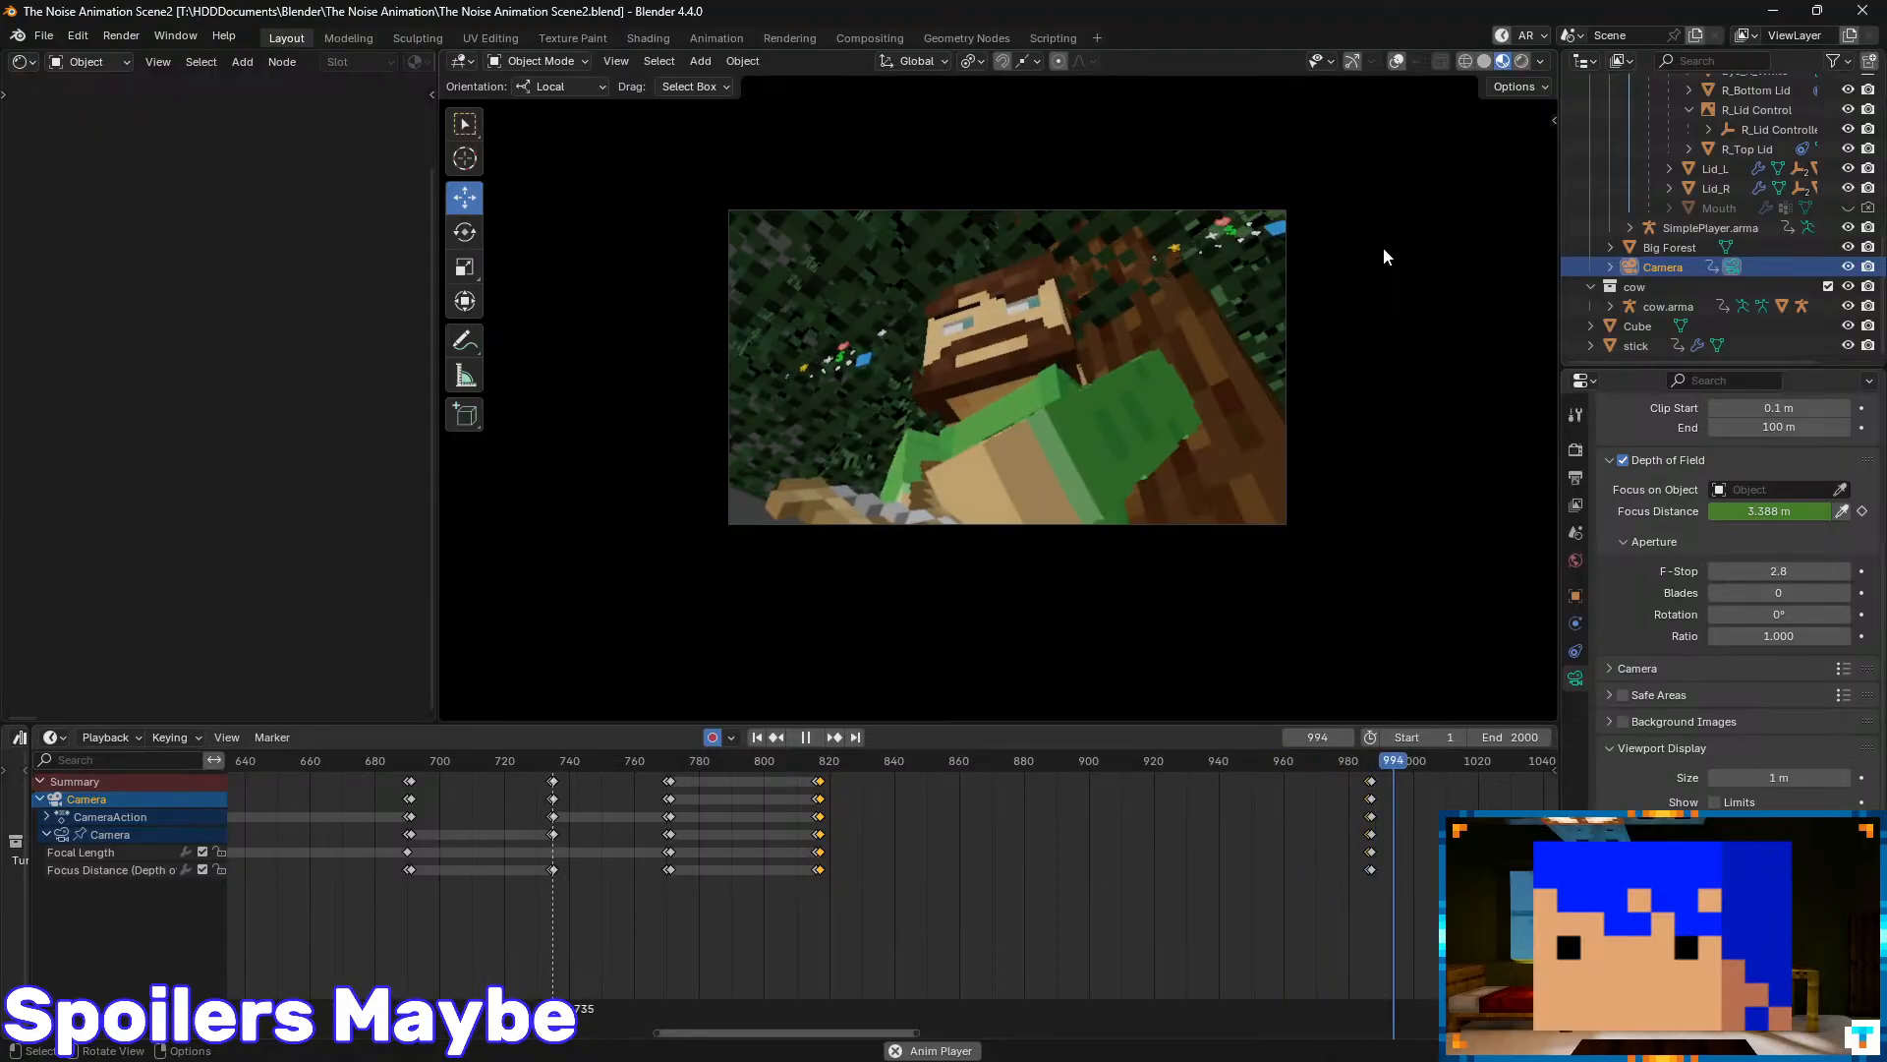
key("space")
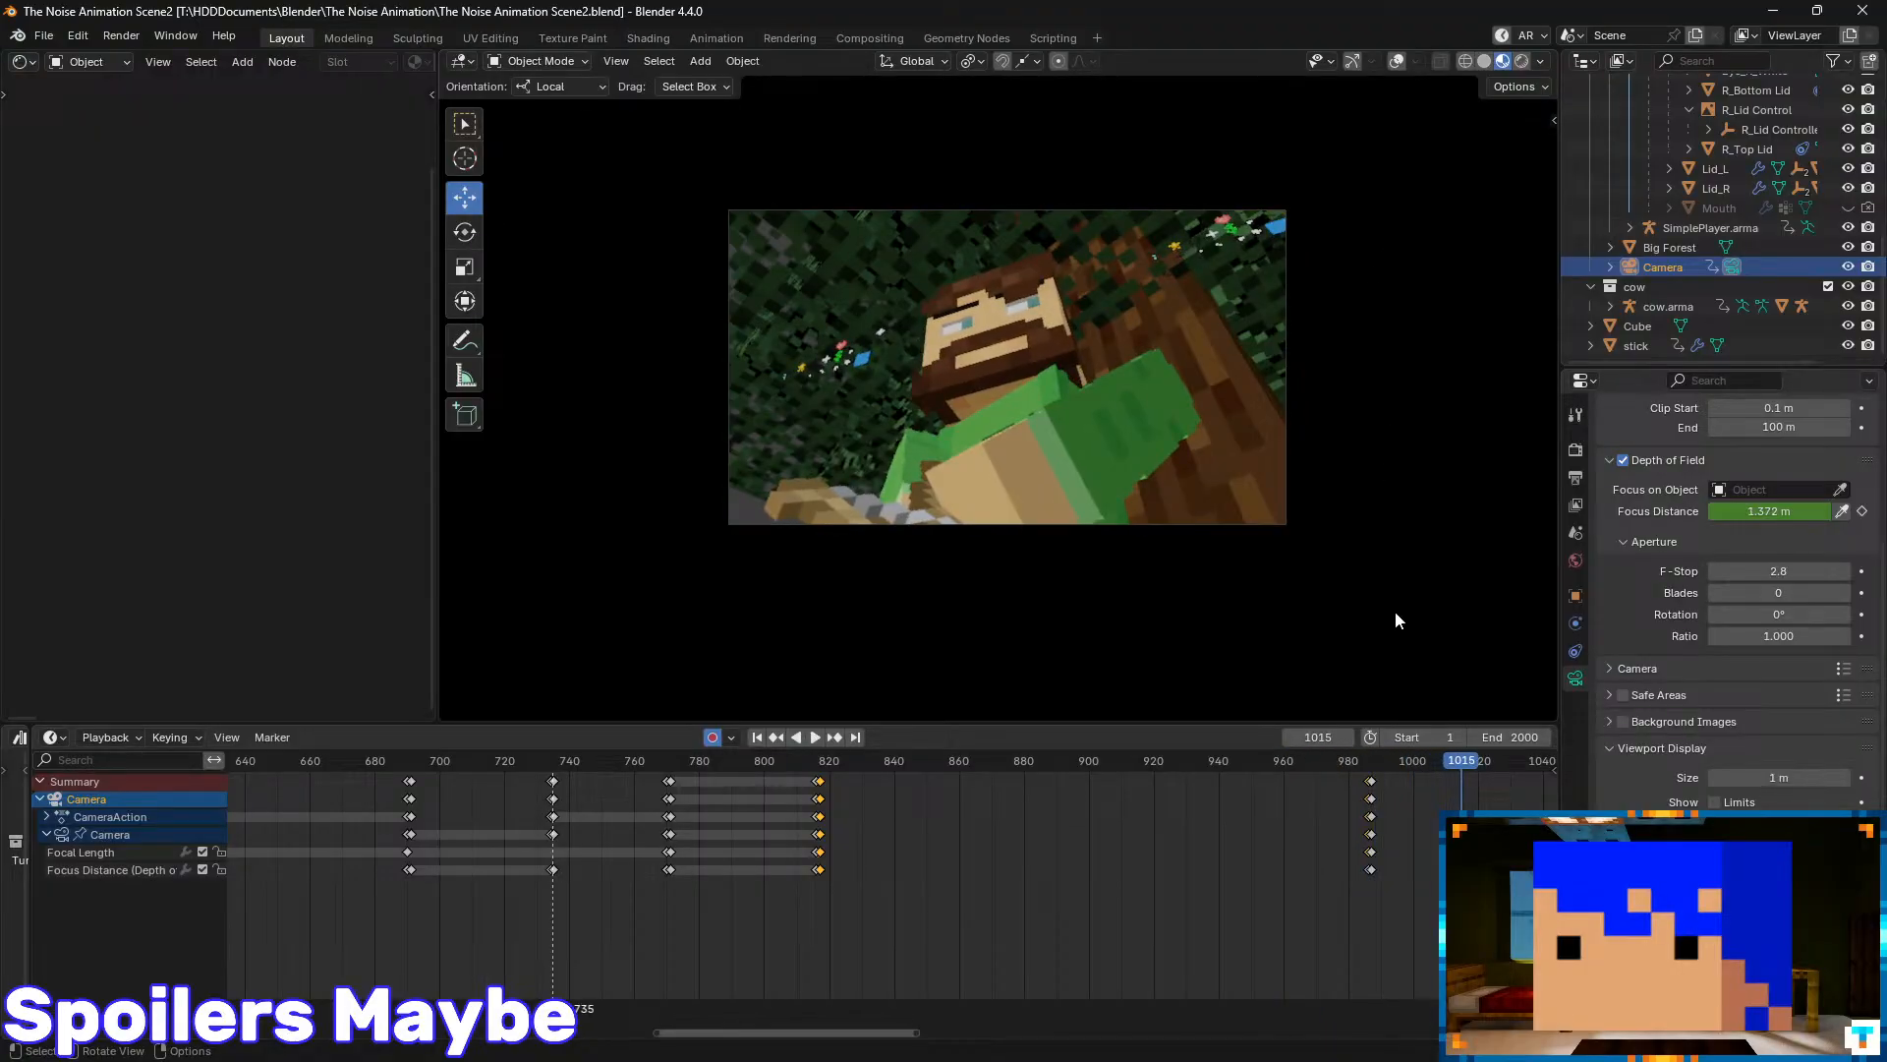
- Scrub back to frame 629, at the close-up of the character's face
left_click_drag(1424, 759, 535, 765)
middle_click_drag(534, 764, 843, 767)
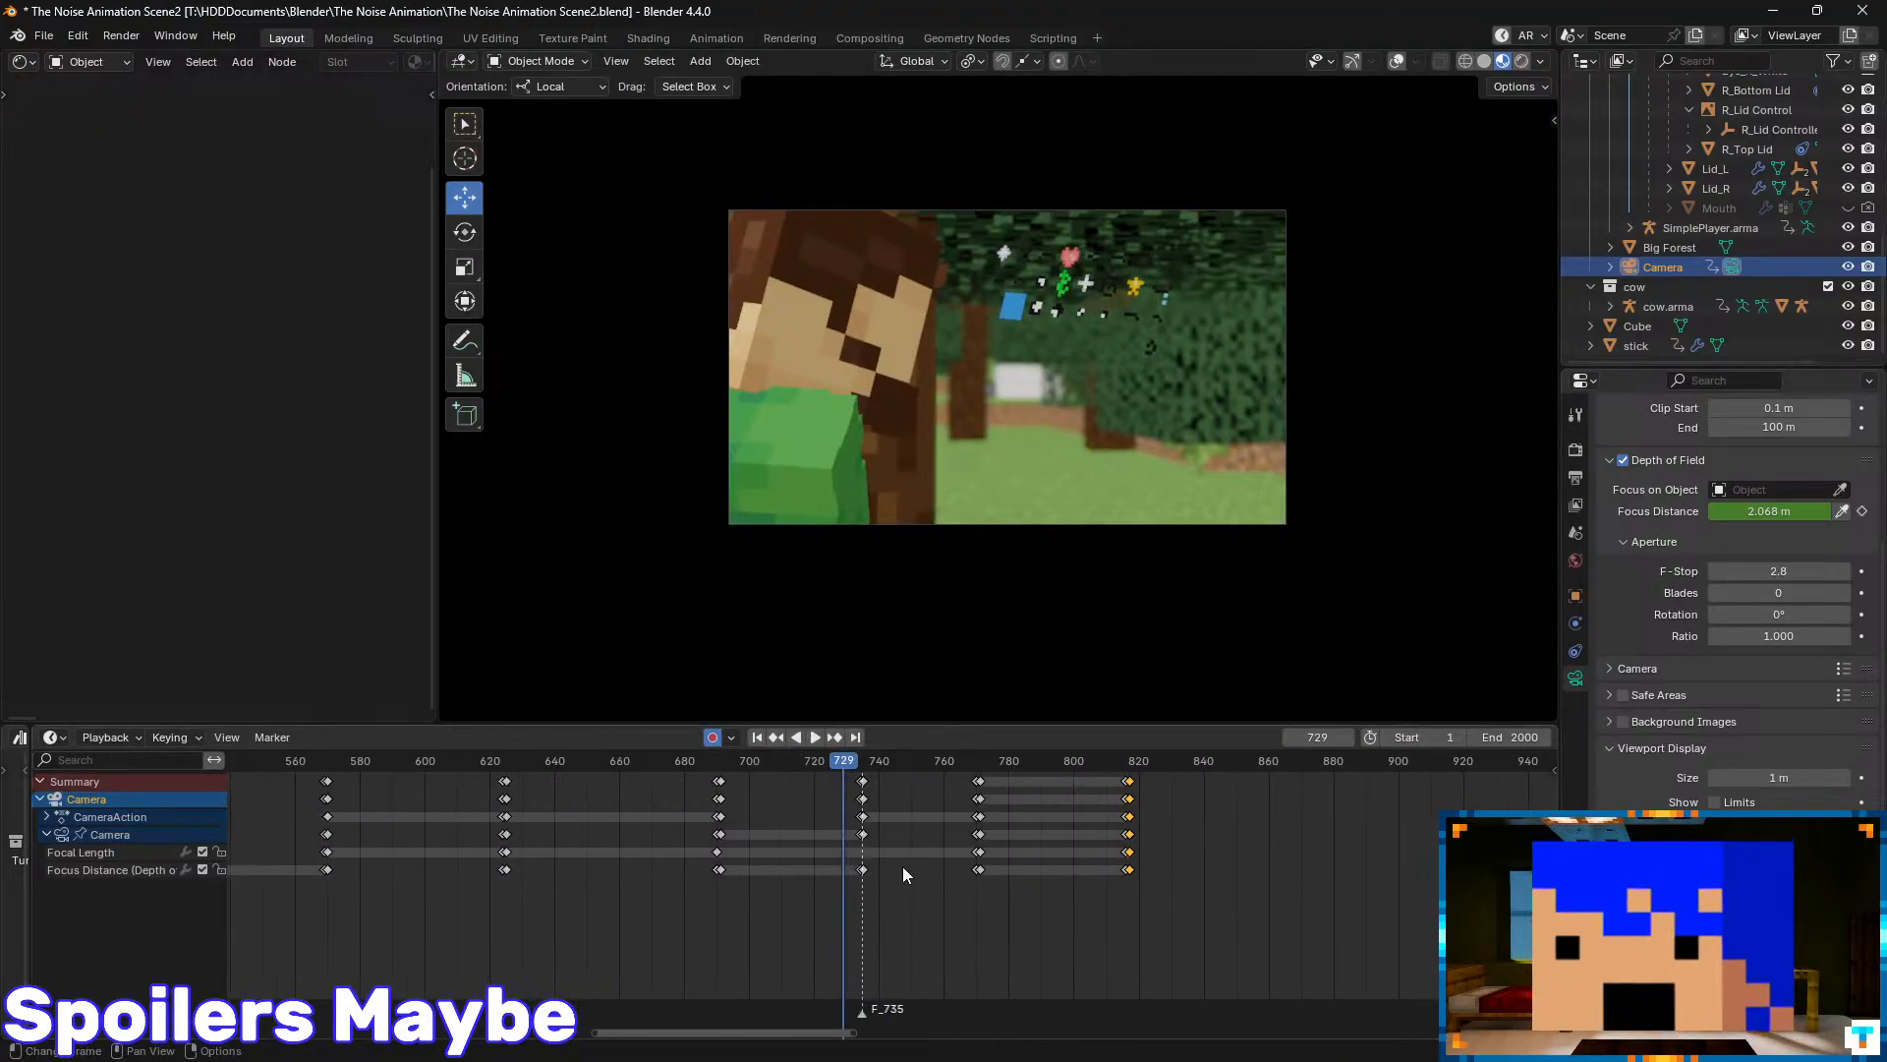
left_click_drag(843, 767, 516, 833)
- Turn the viewport overlays and gizmos back on and select Brow_L and Brow_R together
scroll(1767, 169, "up", 4)
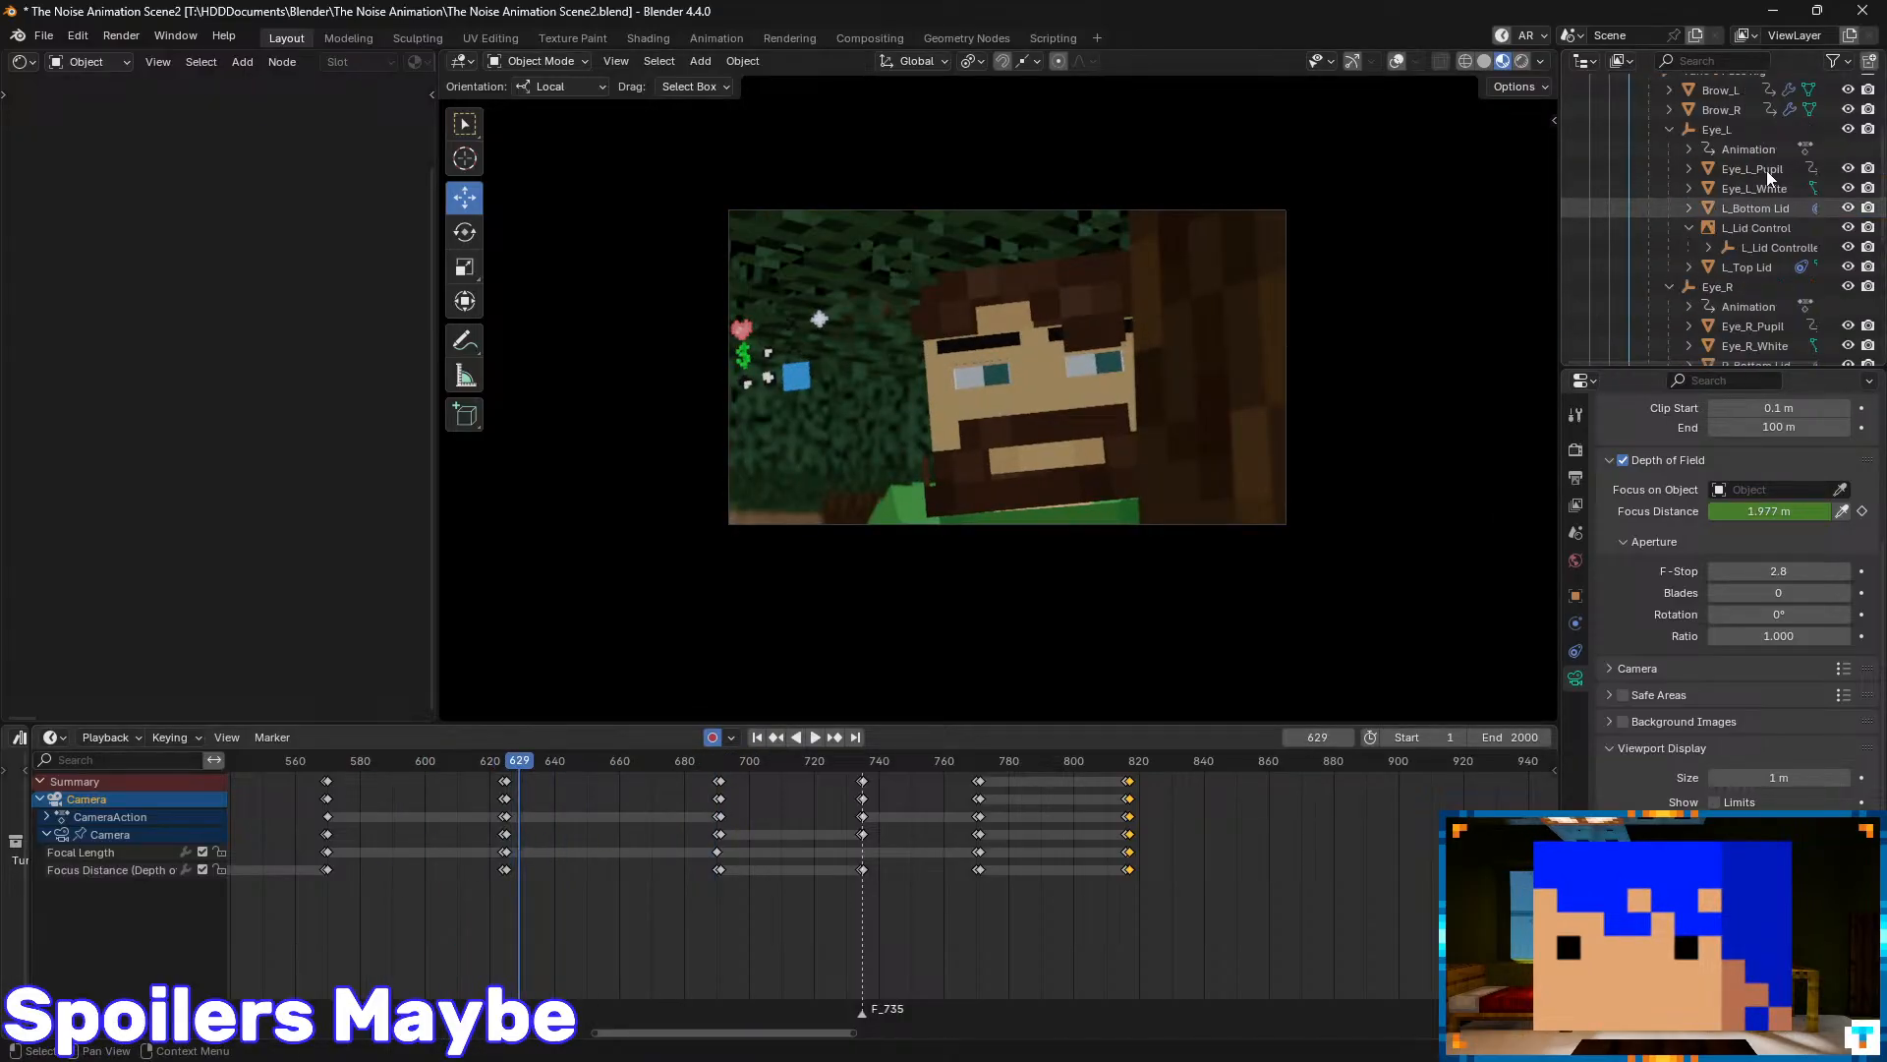
left_click(1397, 61)
left_click(1353, 61)
scroll(1734, 200, "up", 3)
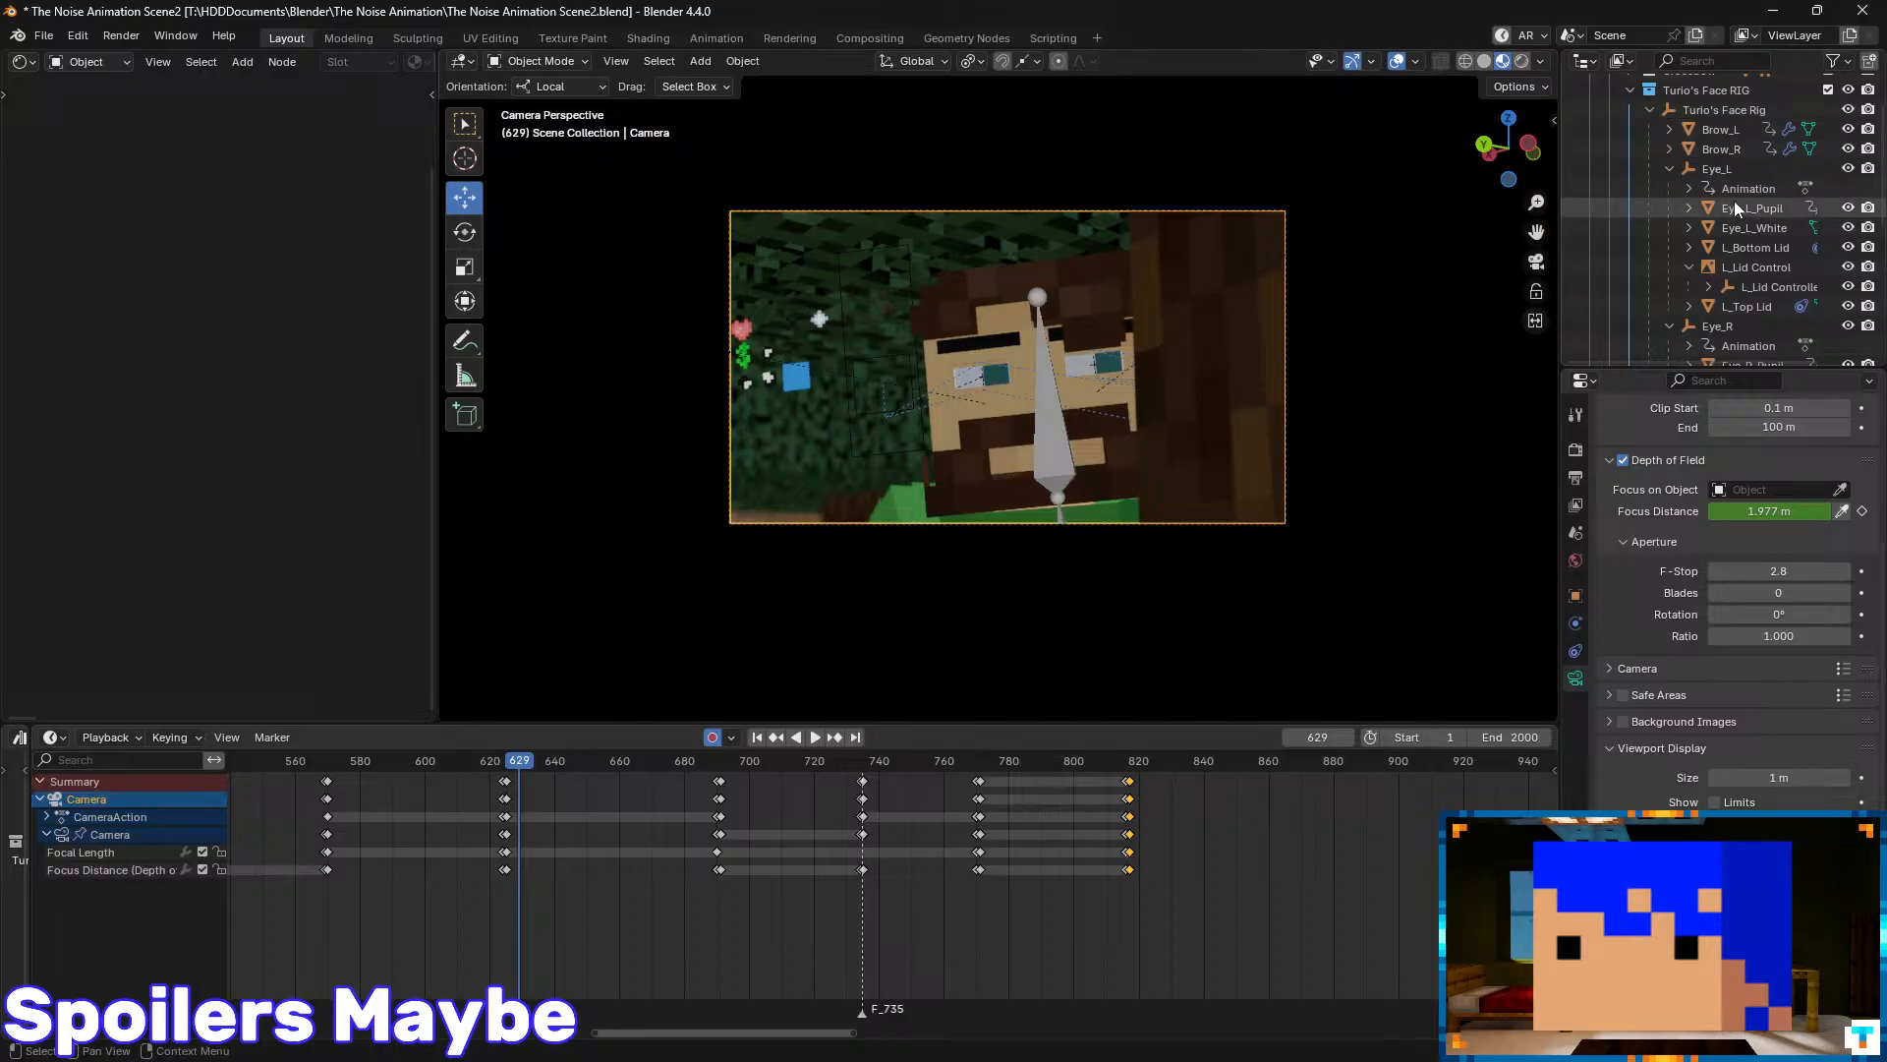
left_click(1719, 205)
left_click(1726, 222, "ctrl")
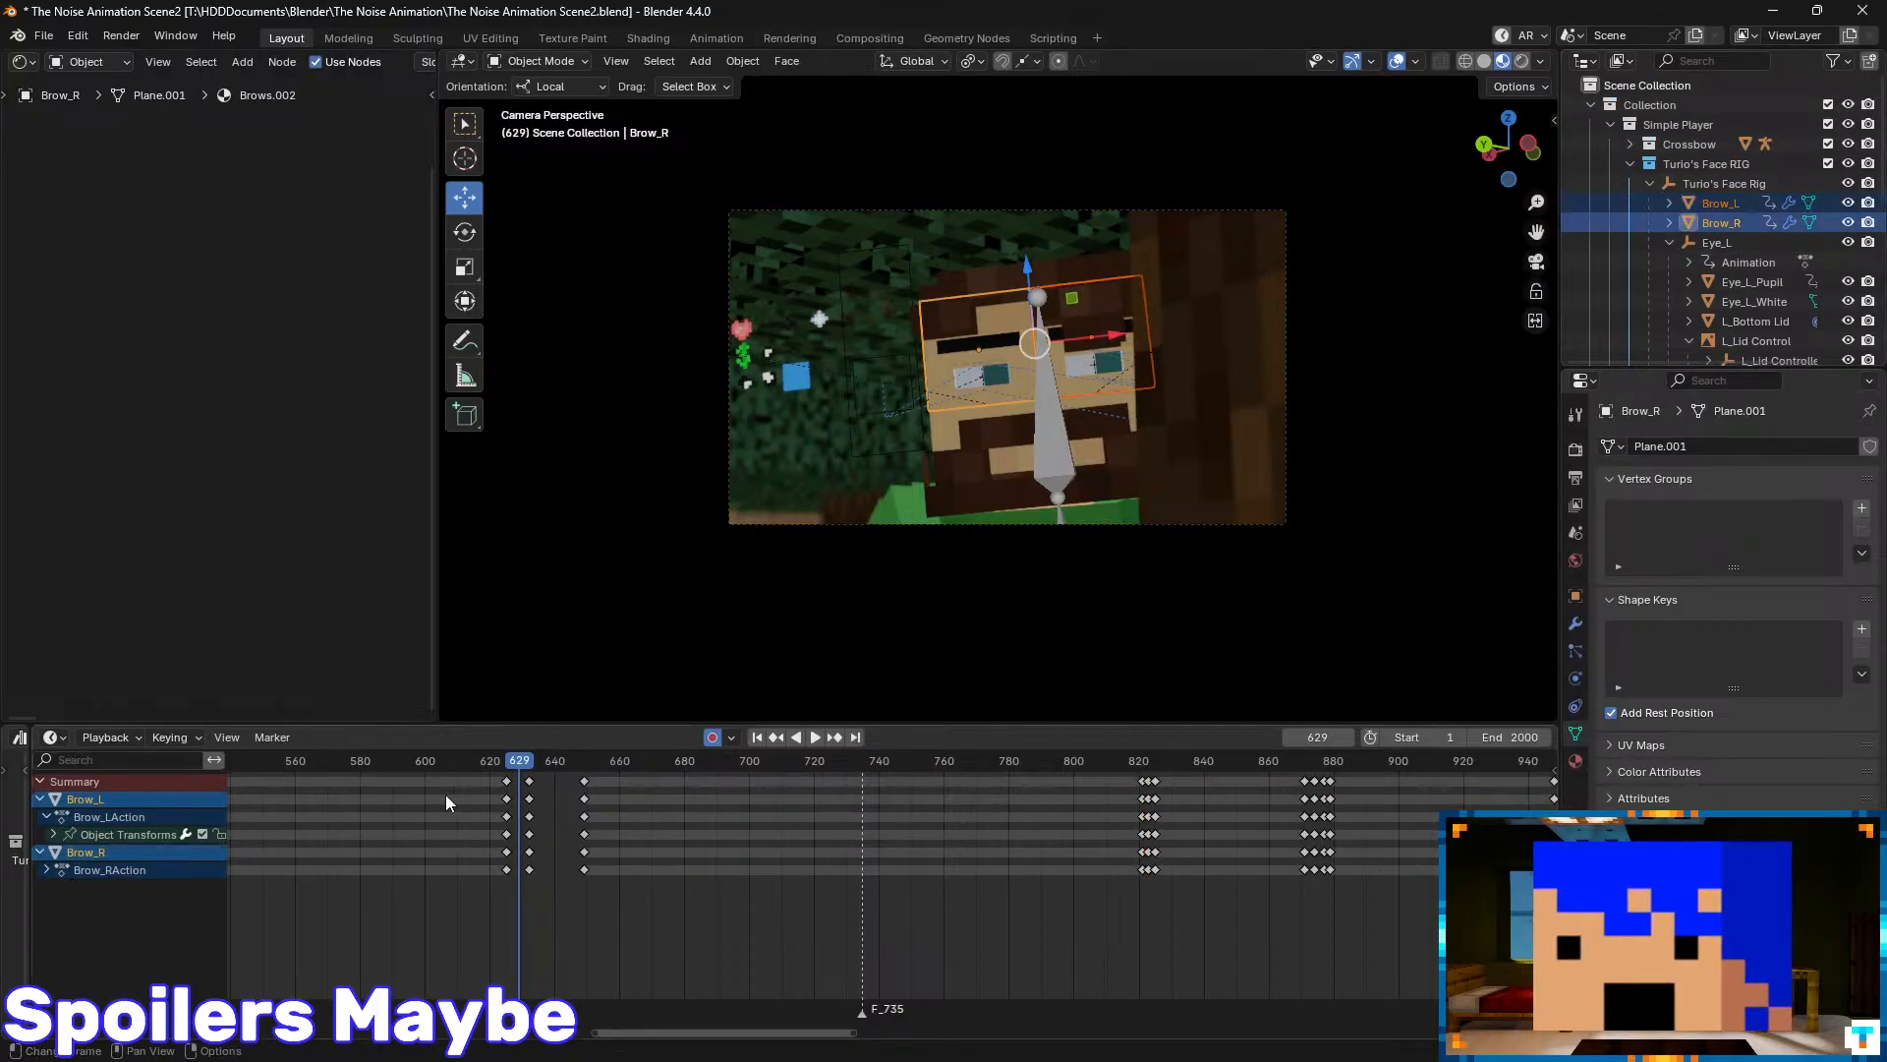
- Try lowering both brows slightly at frame 625 and save the file
mouse_move(524, 773)
left_mouse_down()
mouse_move(497, 770)
mouse_move(603, 779)
mouse_move(504, 785)
mouse_move(528, 800)
left_mouse_up()
middle_click_drag(558, 812, 743, 836)
scroll(786, 829, "up", 11)
scroll(698, 801, "up", 2)
left_click_drag(737, 763, 558, 793)
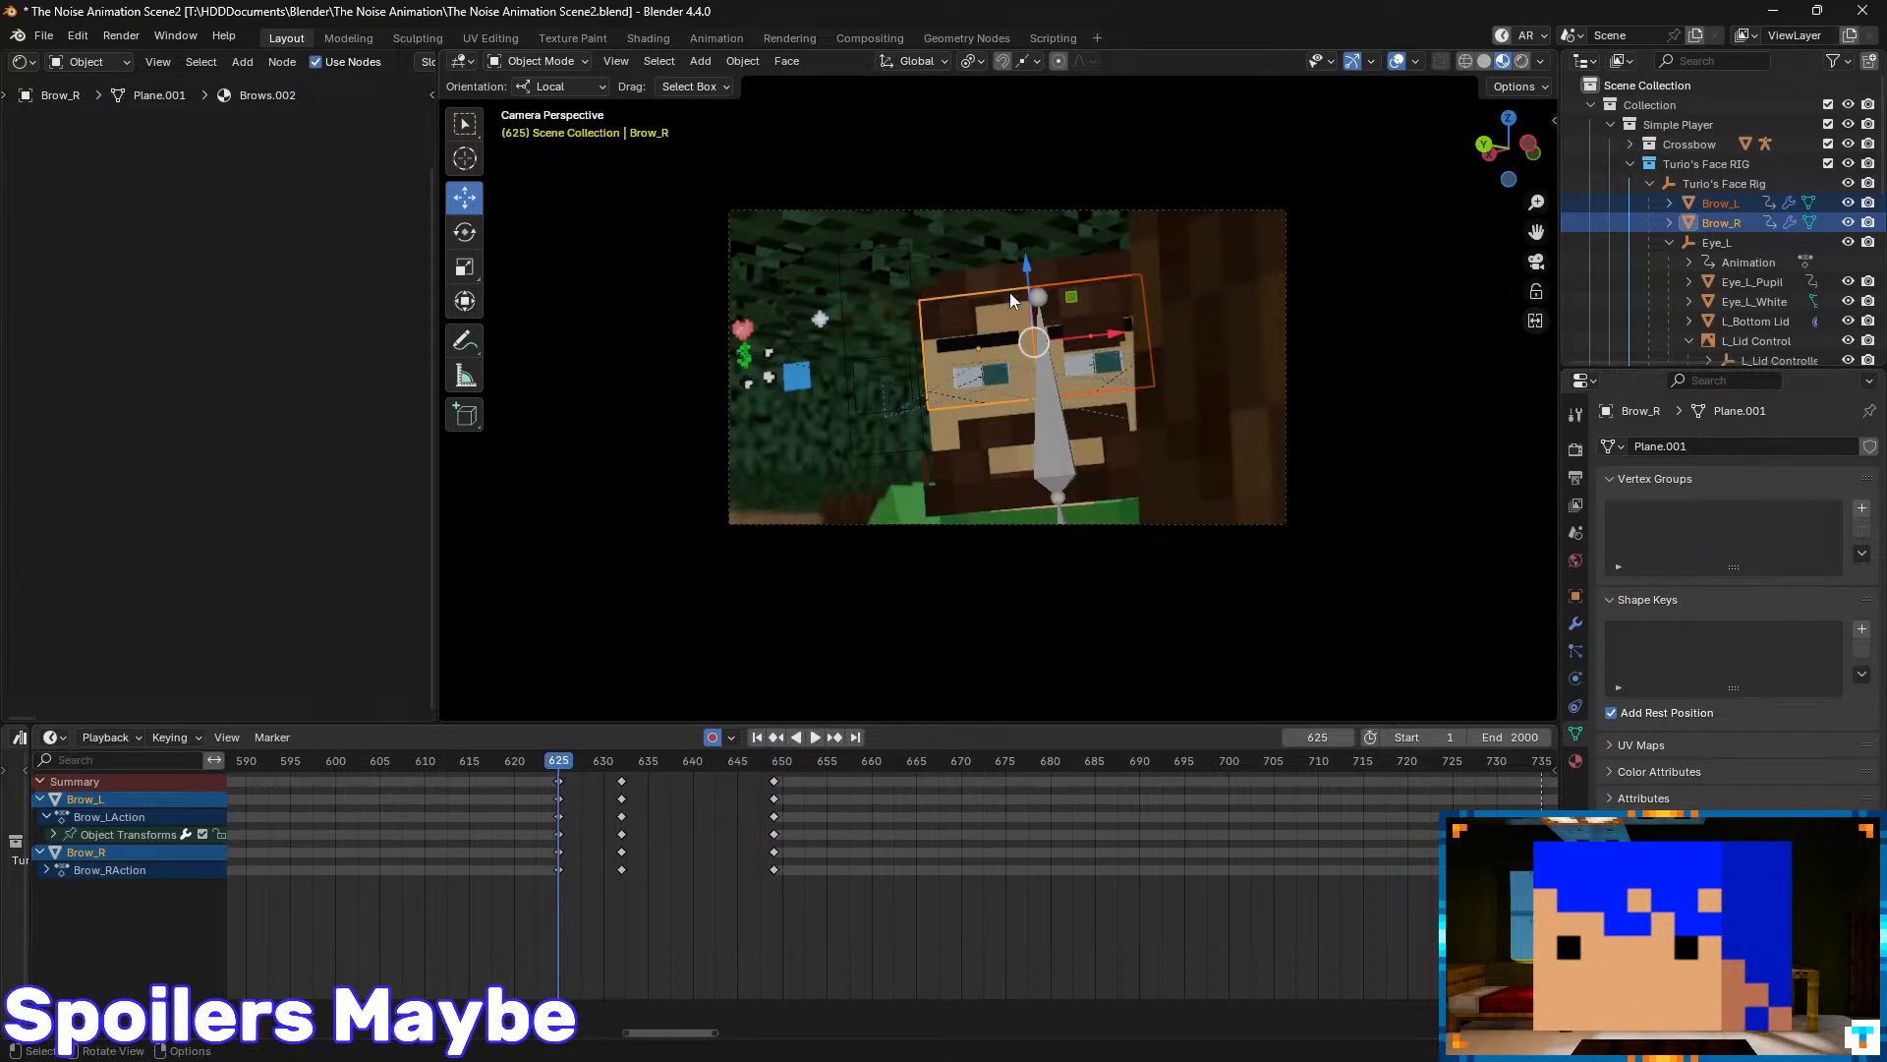
scroll(1022, 314, "up", 5)
left_click_drag(1083, 224, 1091, 229)
key("ctrl+s")
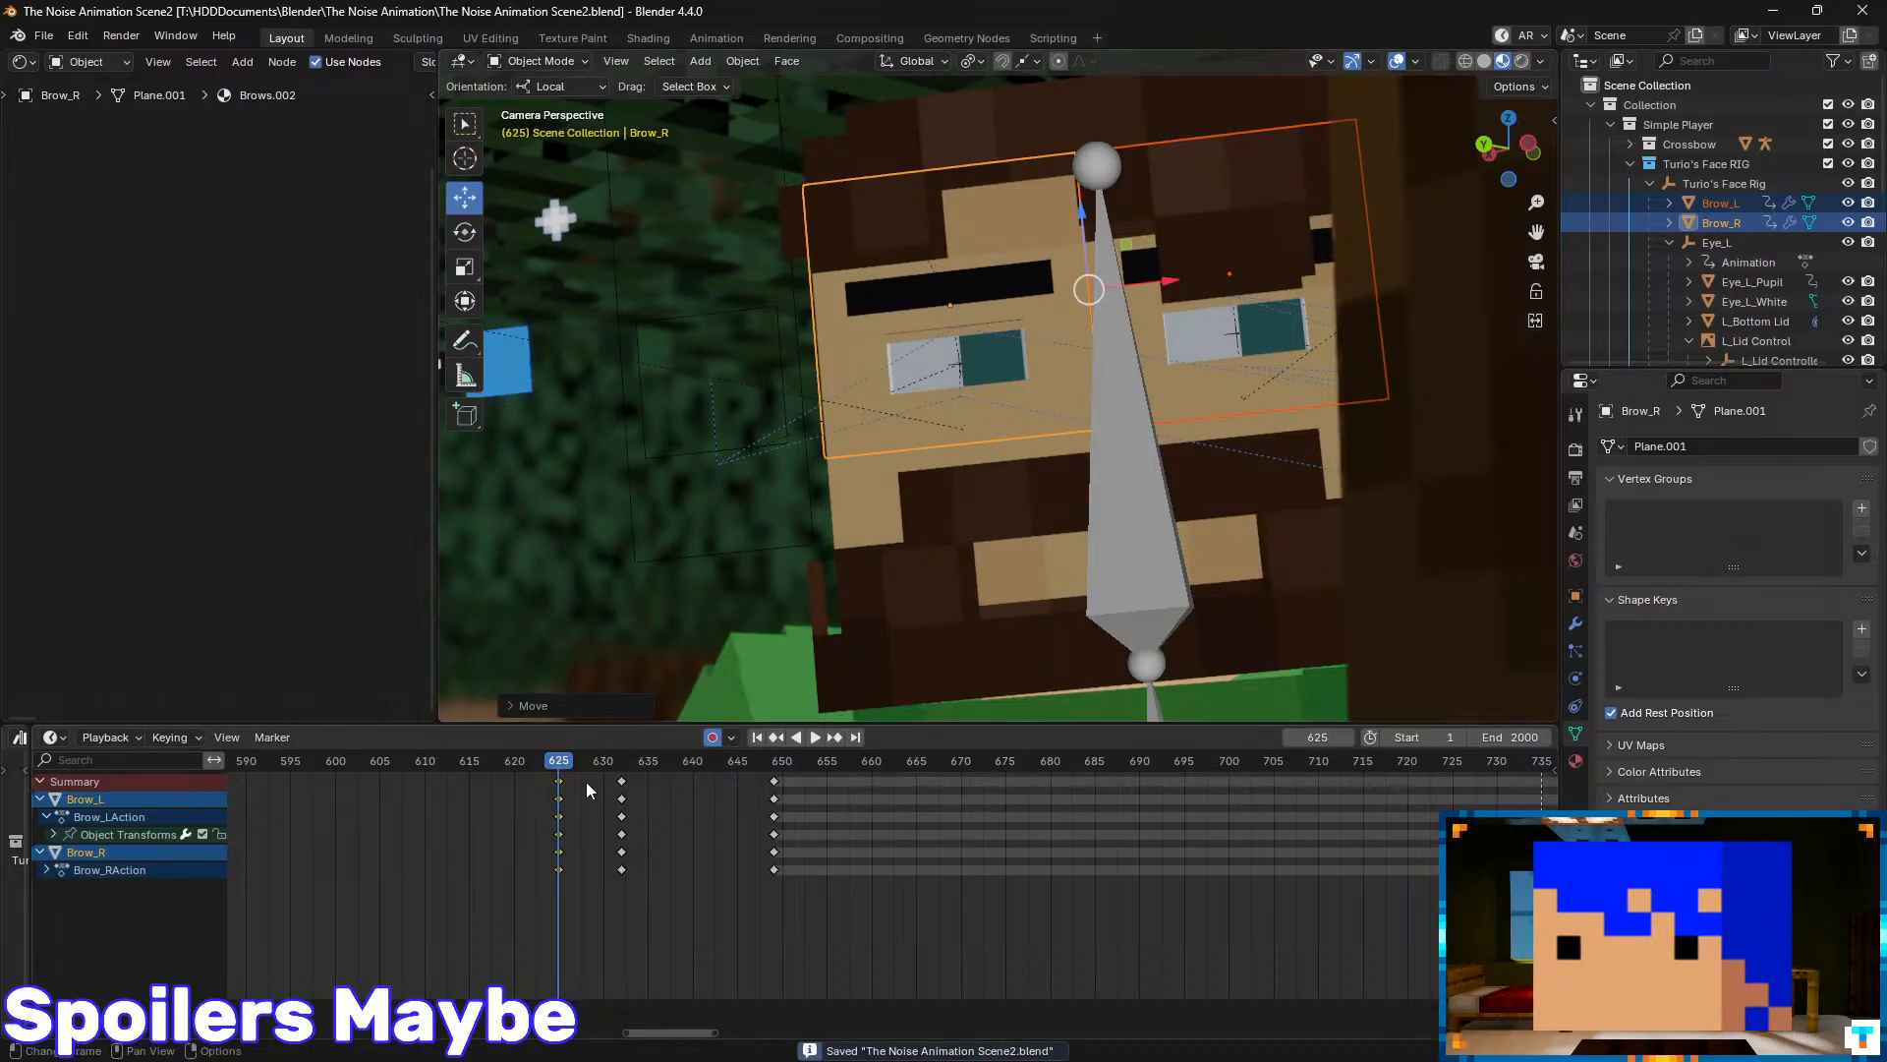
- Play the brow movement back and return to frame 625
key("space")
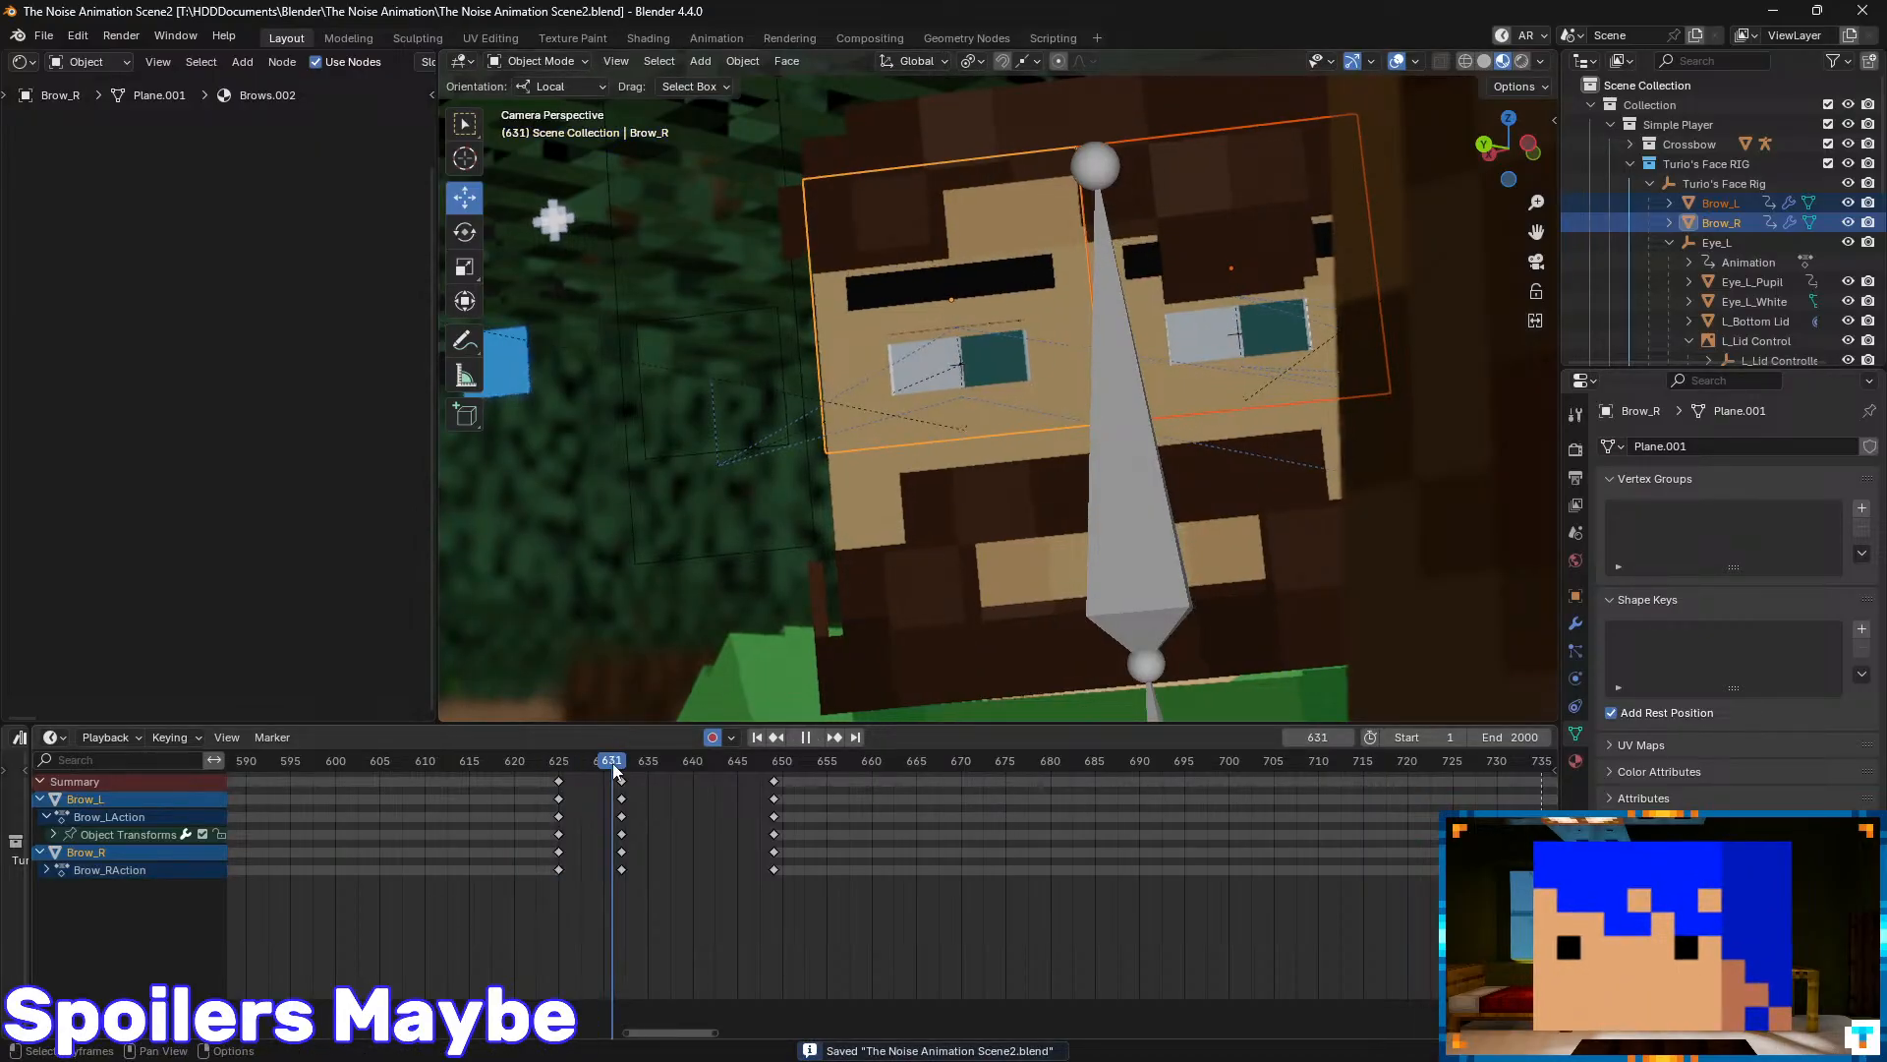
left_click(554, 764)
left_click_drag(554, 765, 562, 765)
- Insert a keyframe holding both brows' position at frame 624
middle_click_drag(562, 769, 843, 828)
scroll(757, 830, "down", 5)
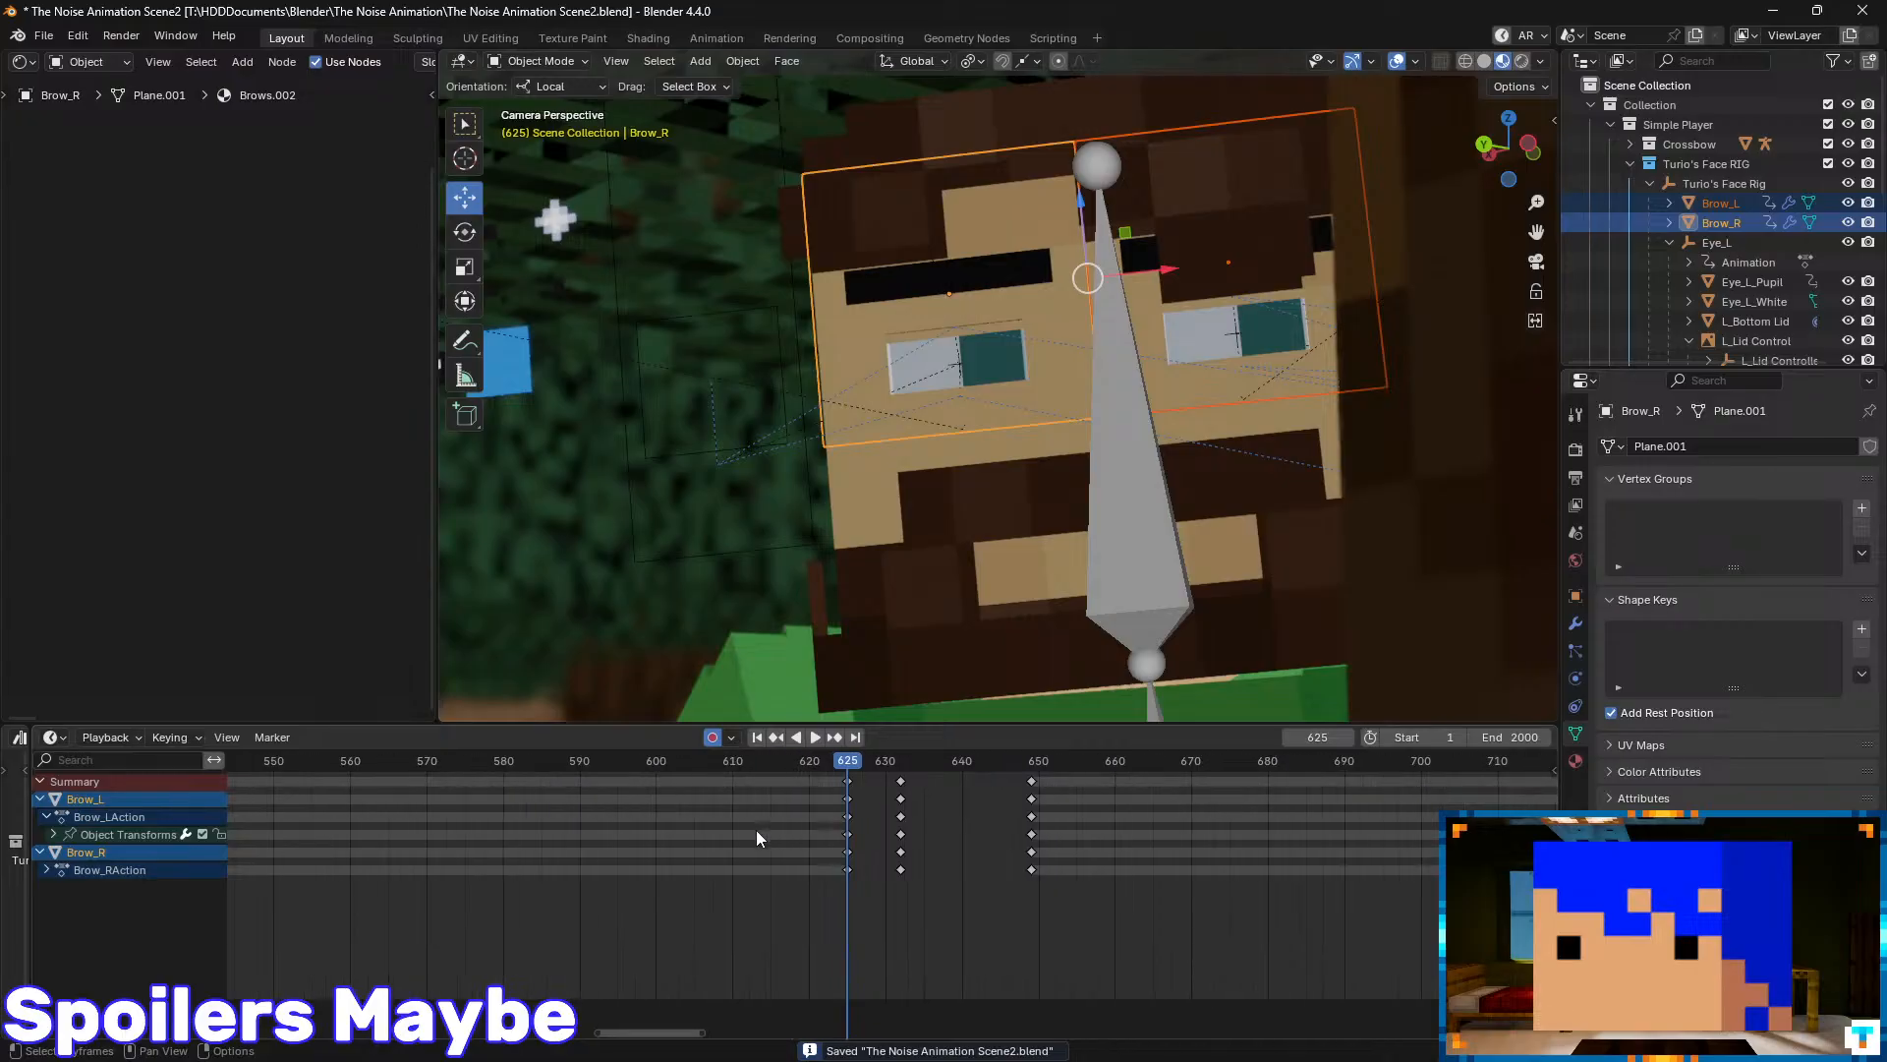
scroll(722, 828, "down", 2)
middle_click_drag(674, 829, 947, 810)
scroll(1112, 828, "up", 10)
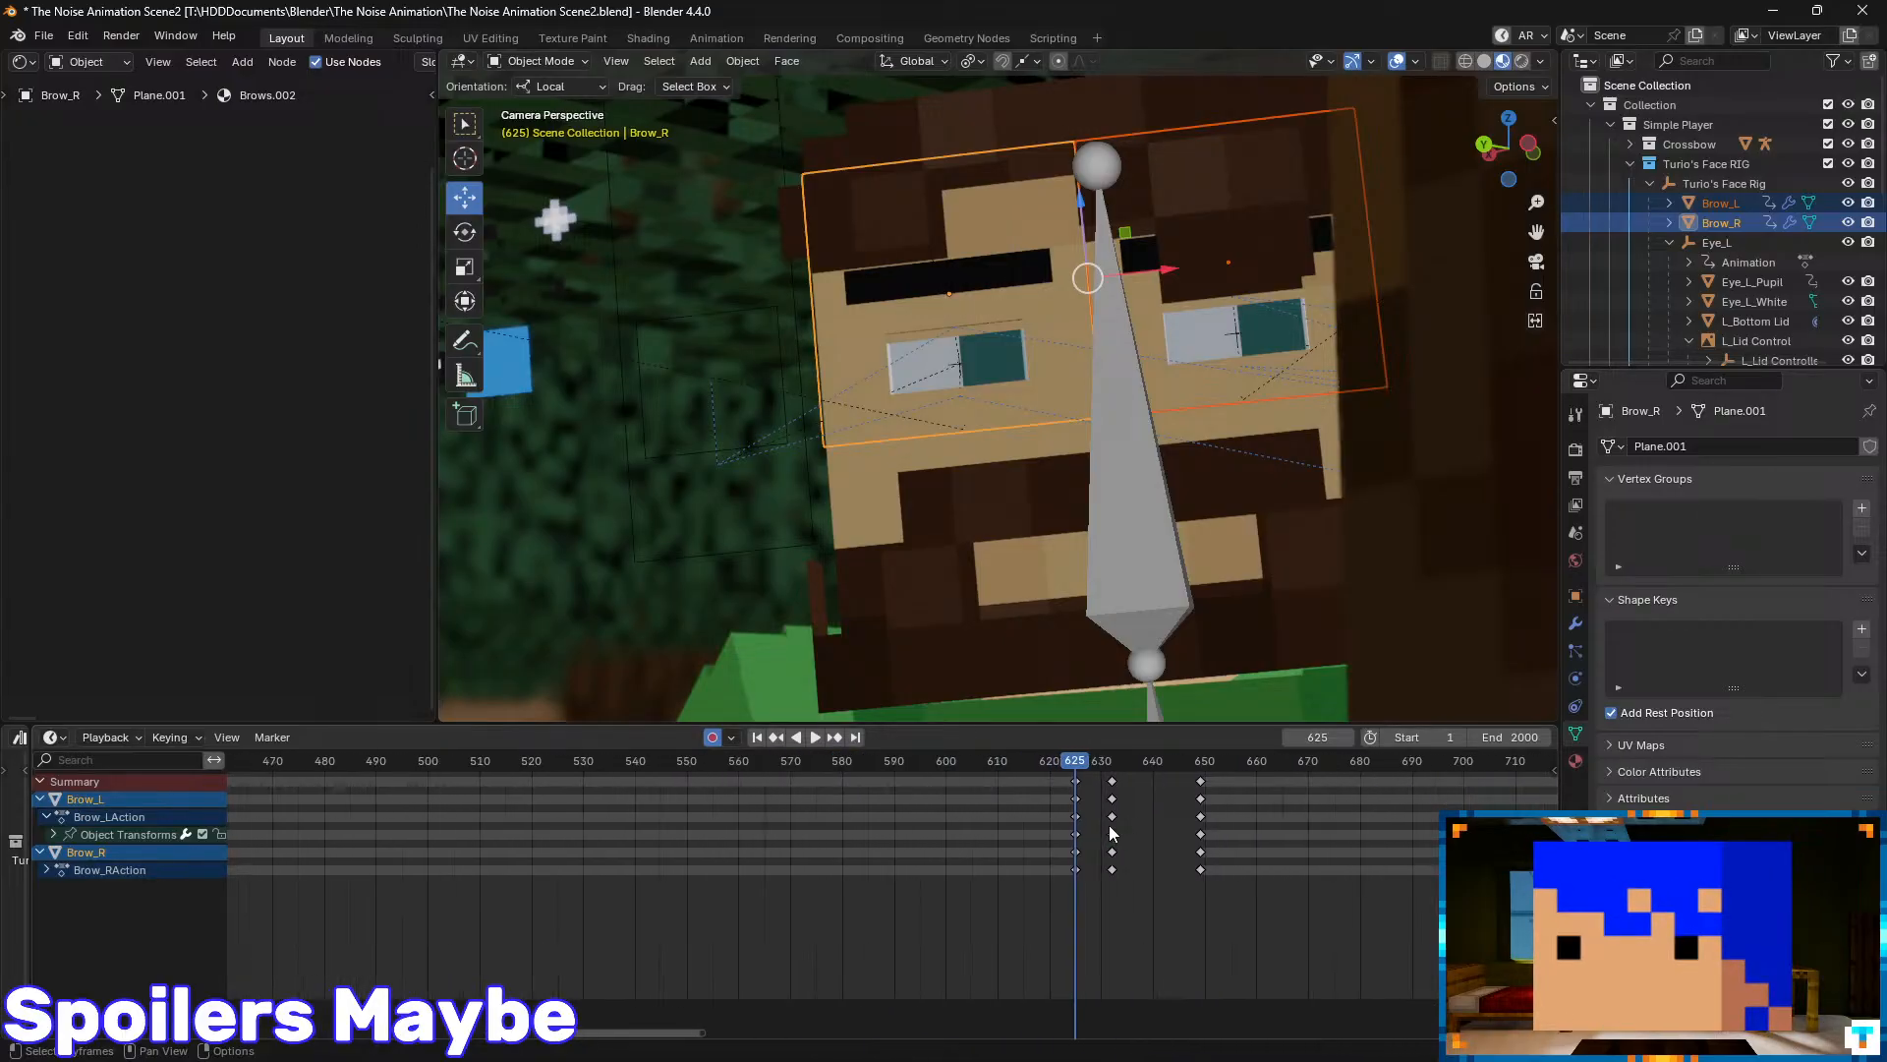
key("Left")
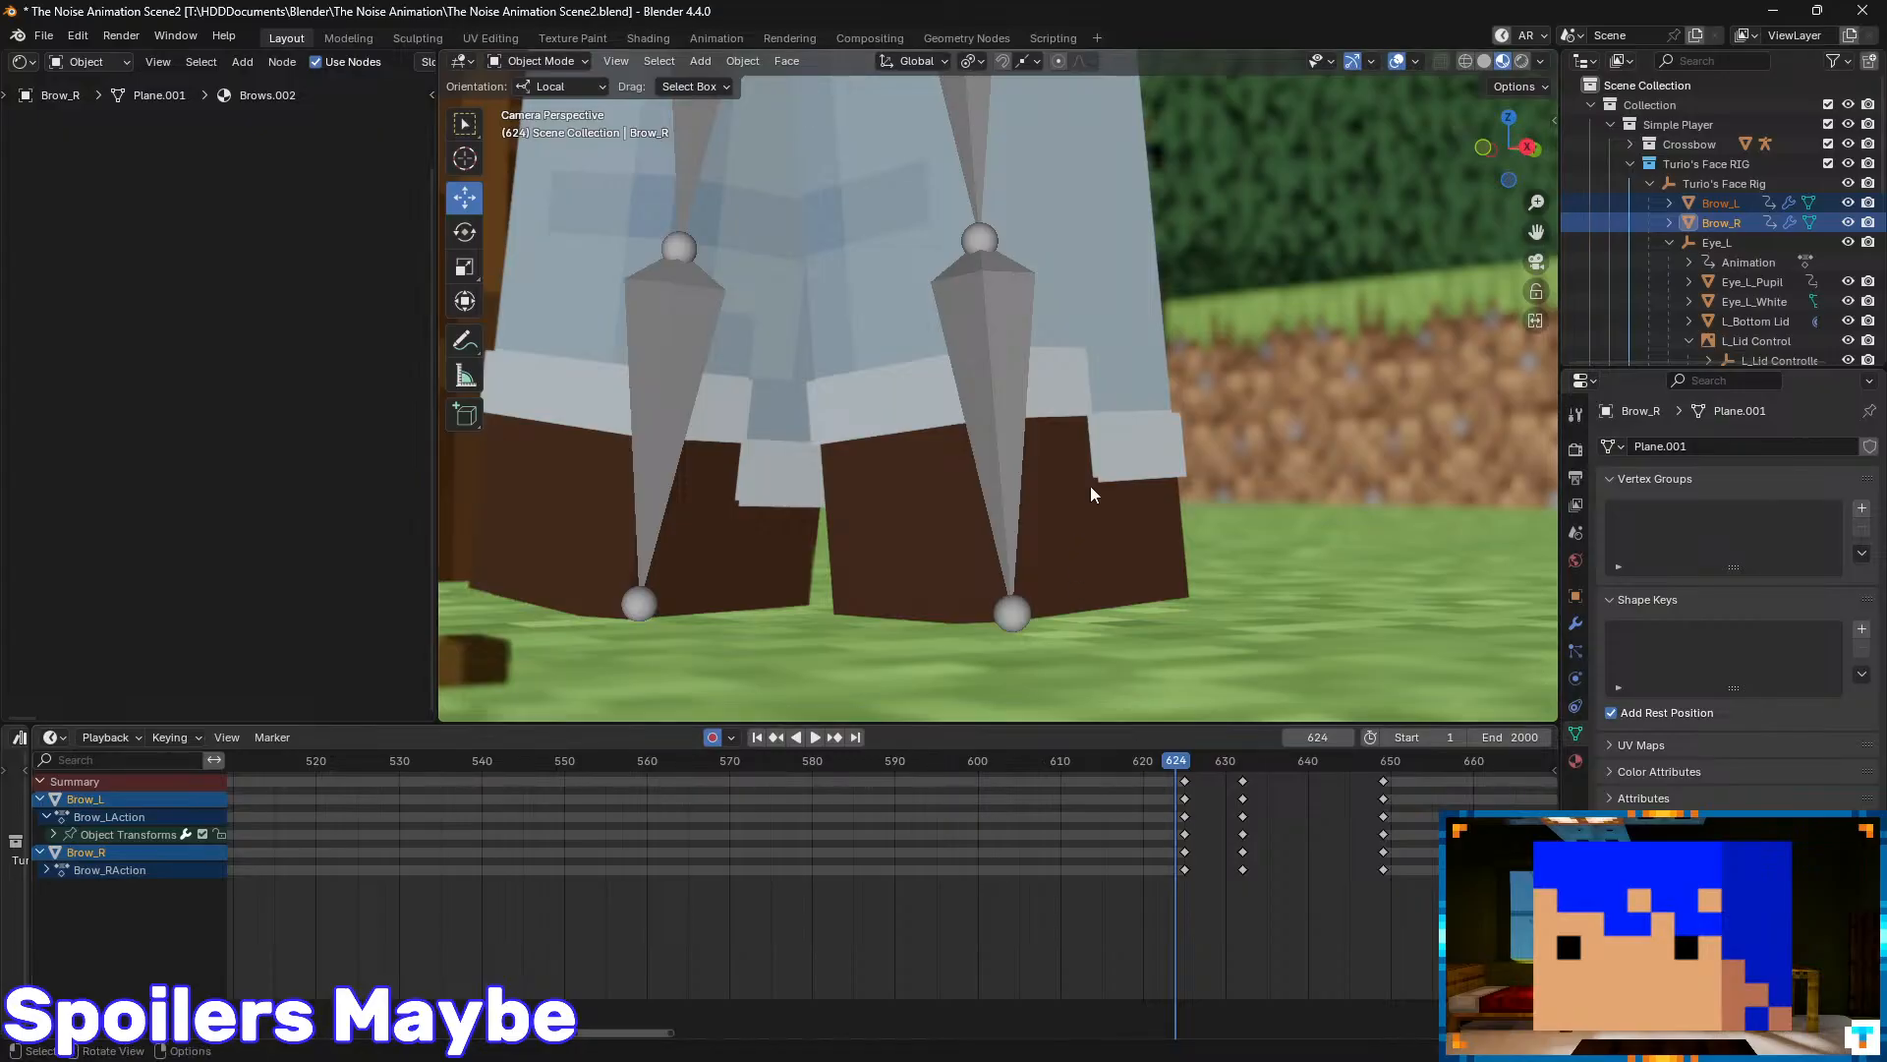
key("k")
left_click(1100, 445)
- Lower both brows slightly at frame 625 and play the movement back
key("Right")
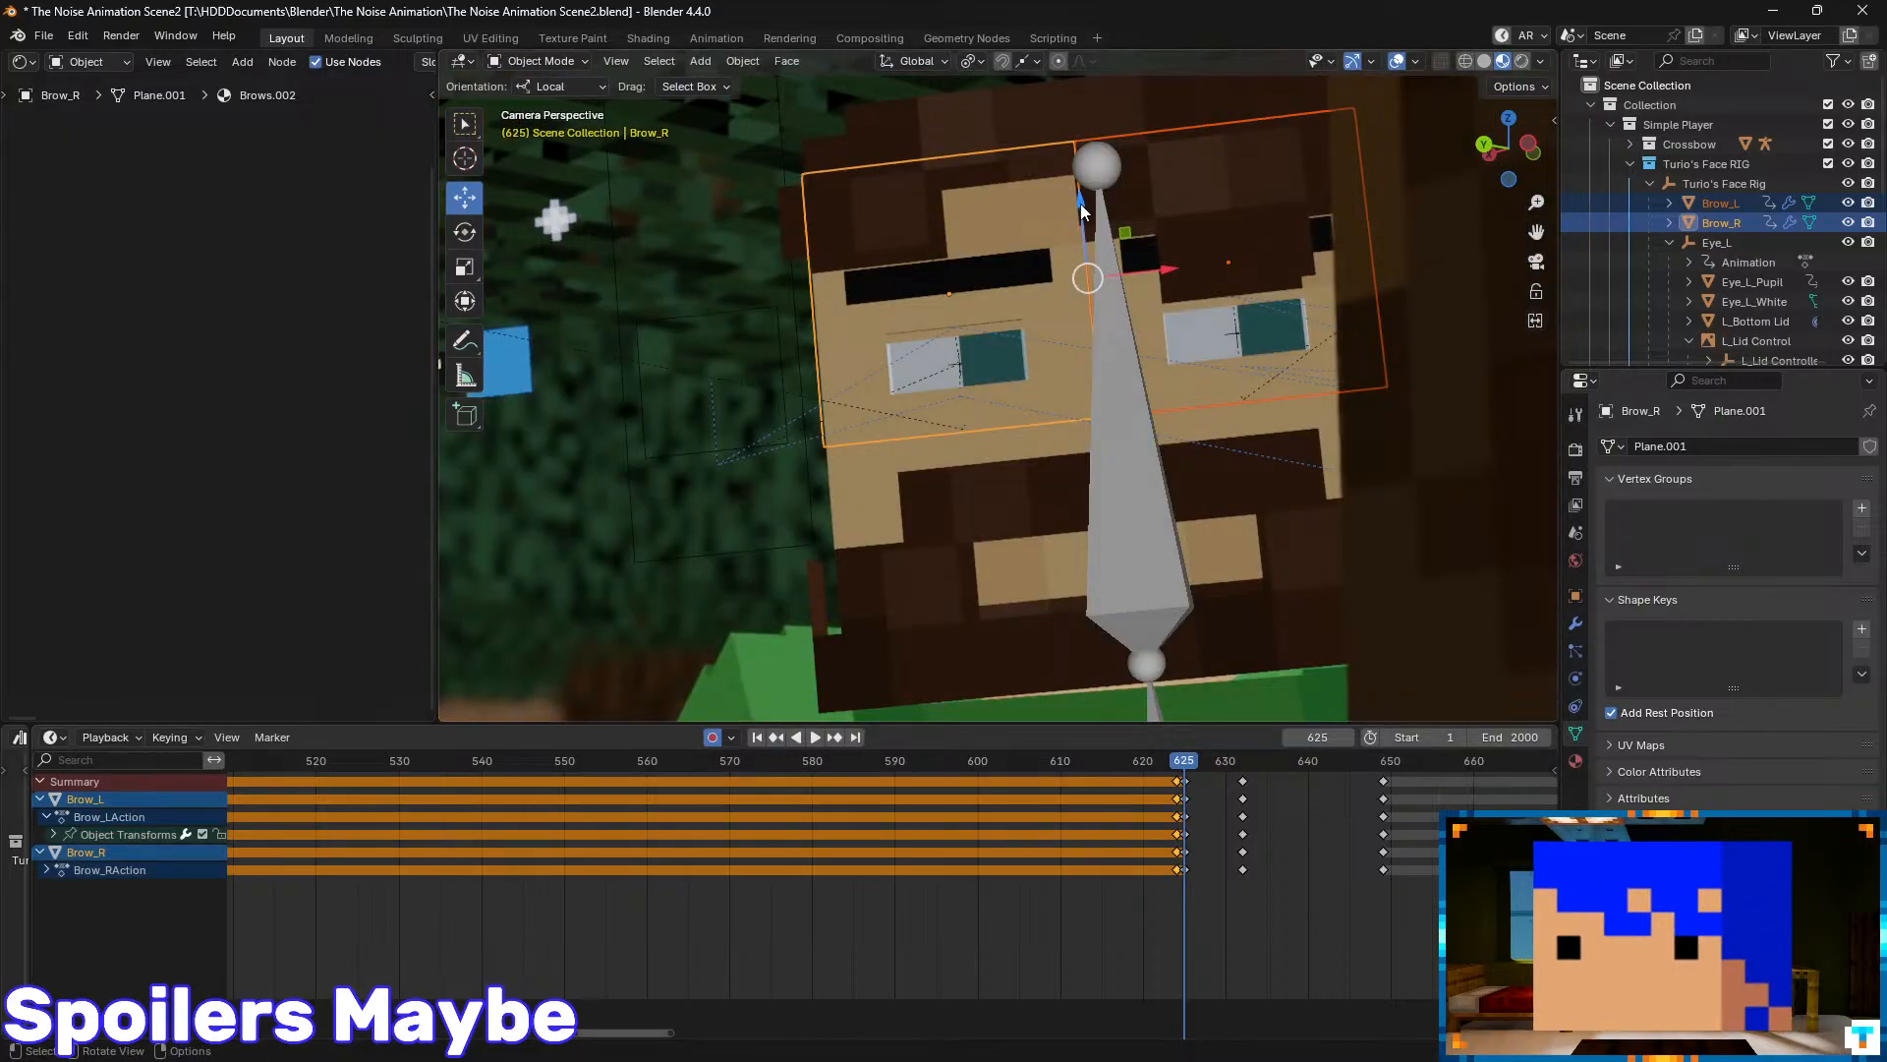
left_click_drag(1081, 203, 1125, 259)
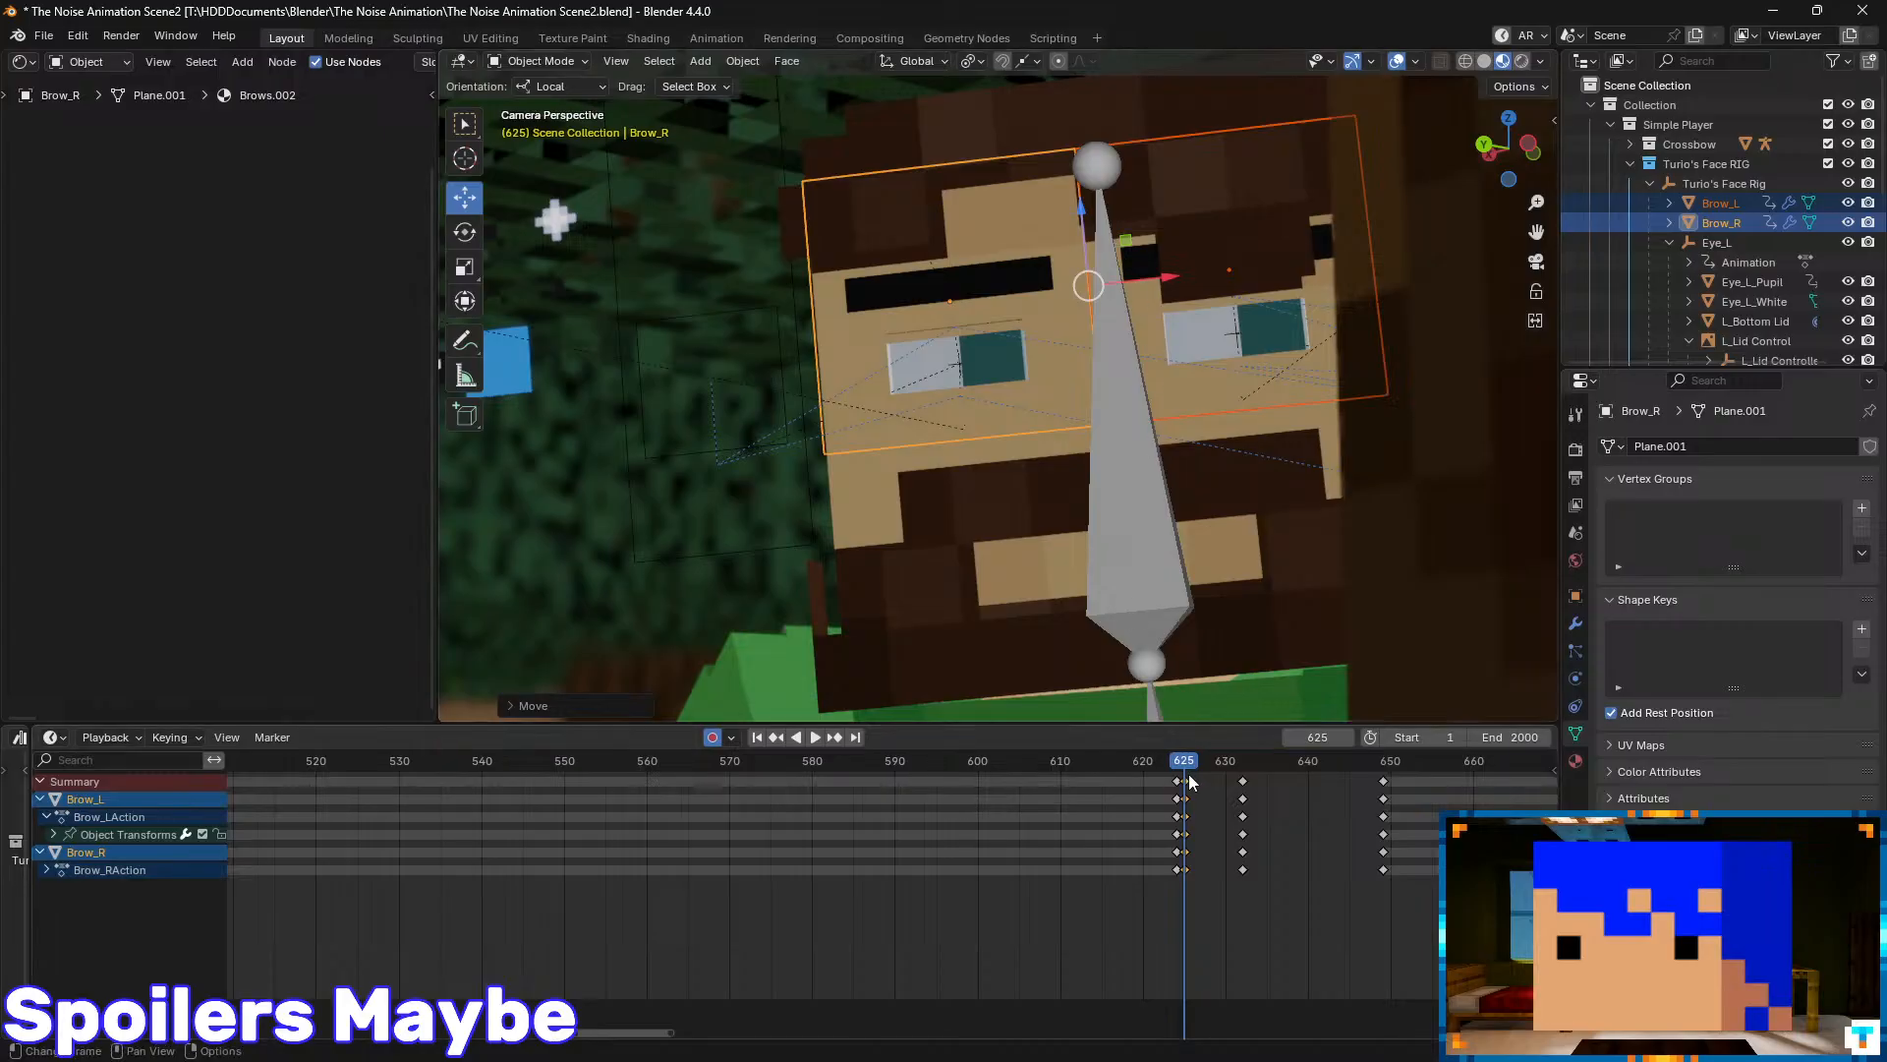
key("space")
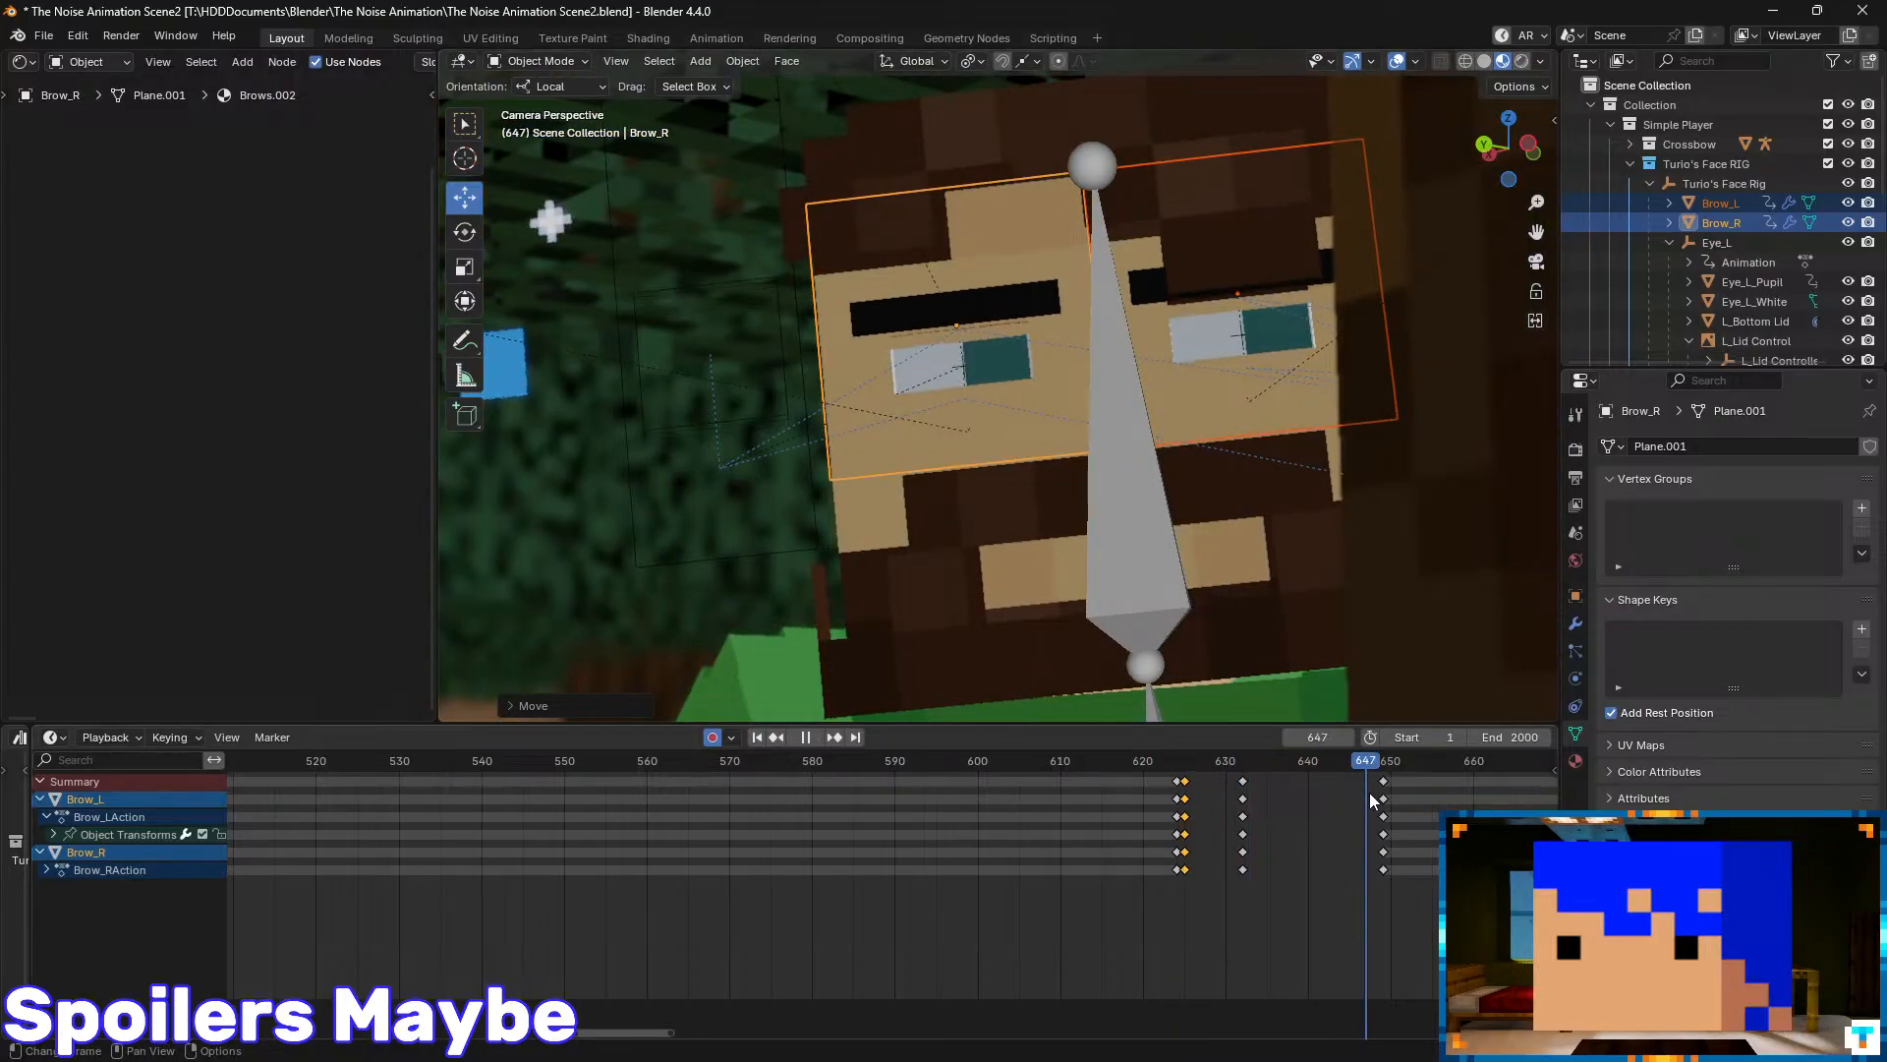
- Delete both brows' keyframes at frame 632 and replay the shot through the camera from frame 620
key("Delete")
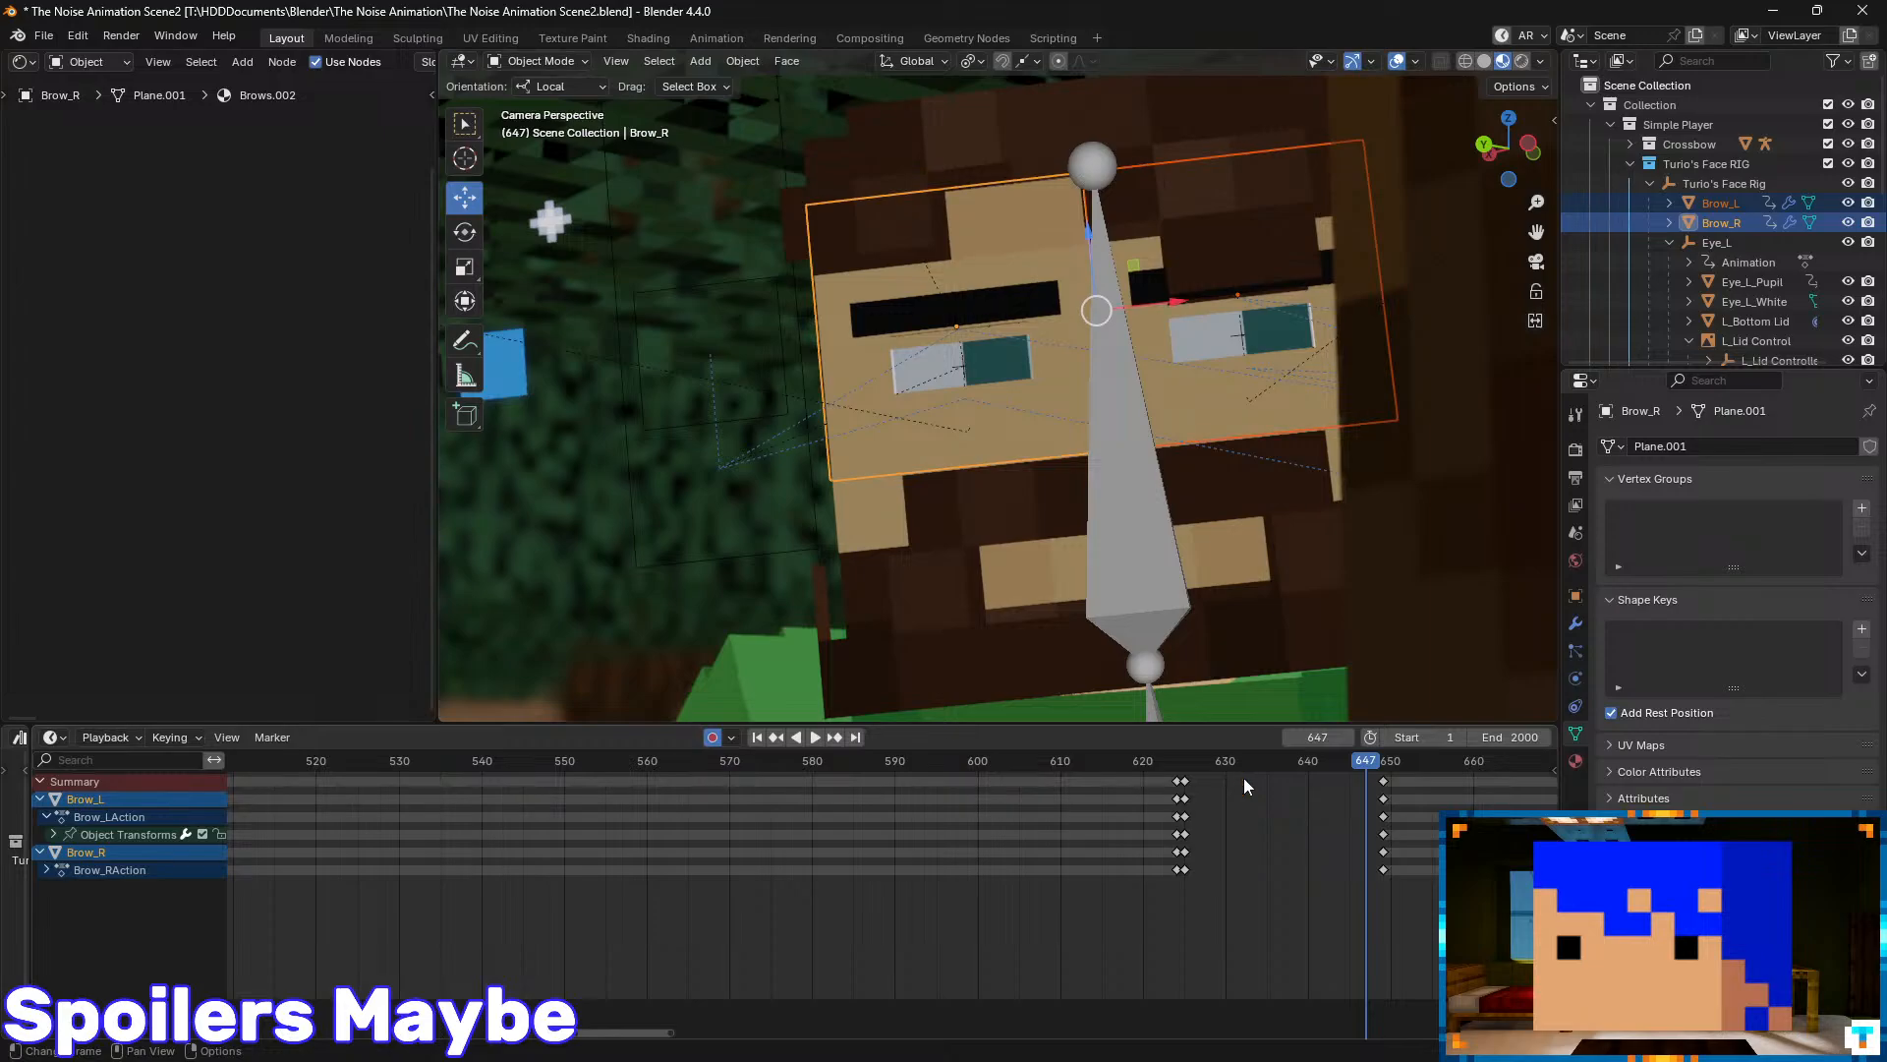
left_click_drag(1228, 763, 1142, 760)
middle_click_drag(1219, 525, 1207, 520)
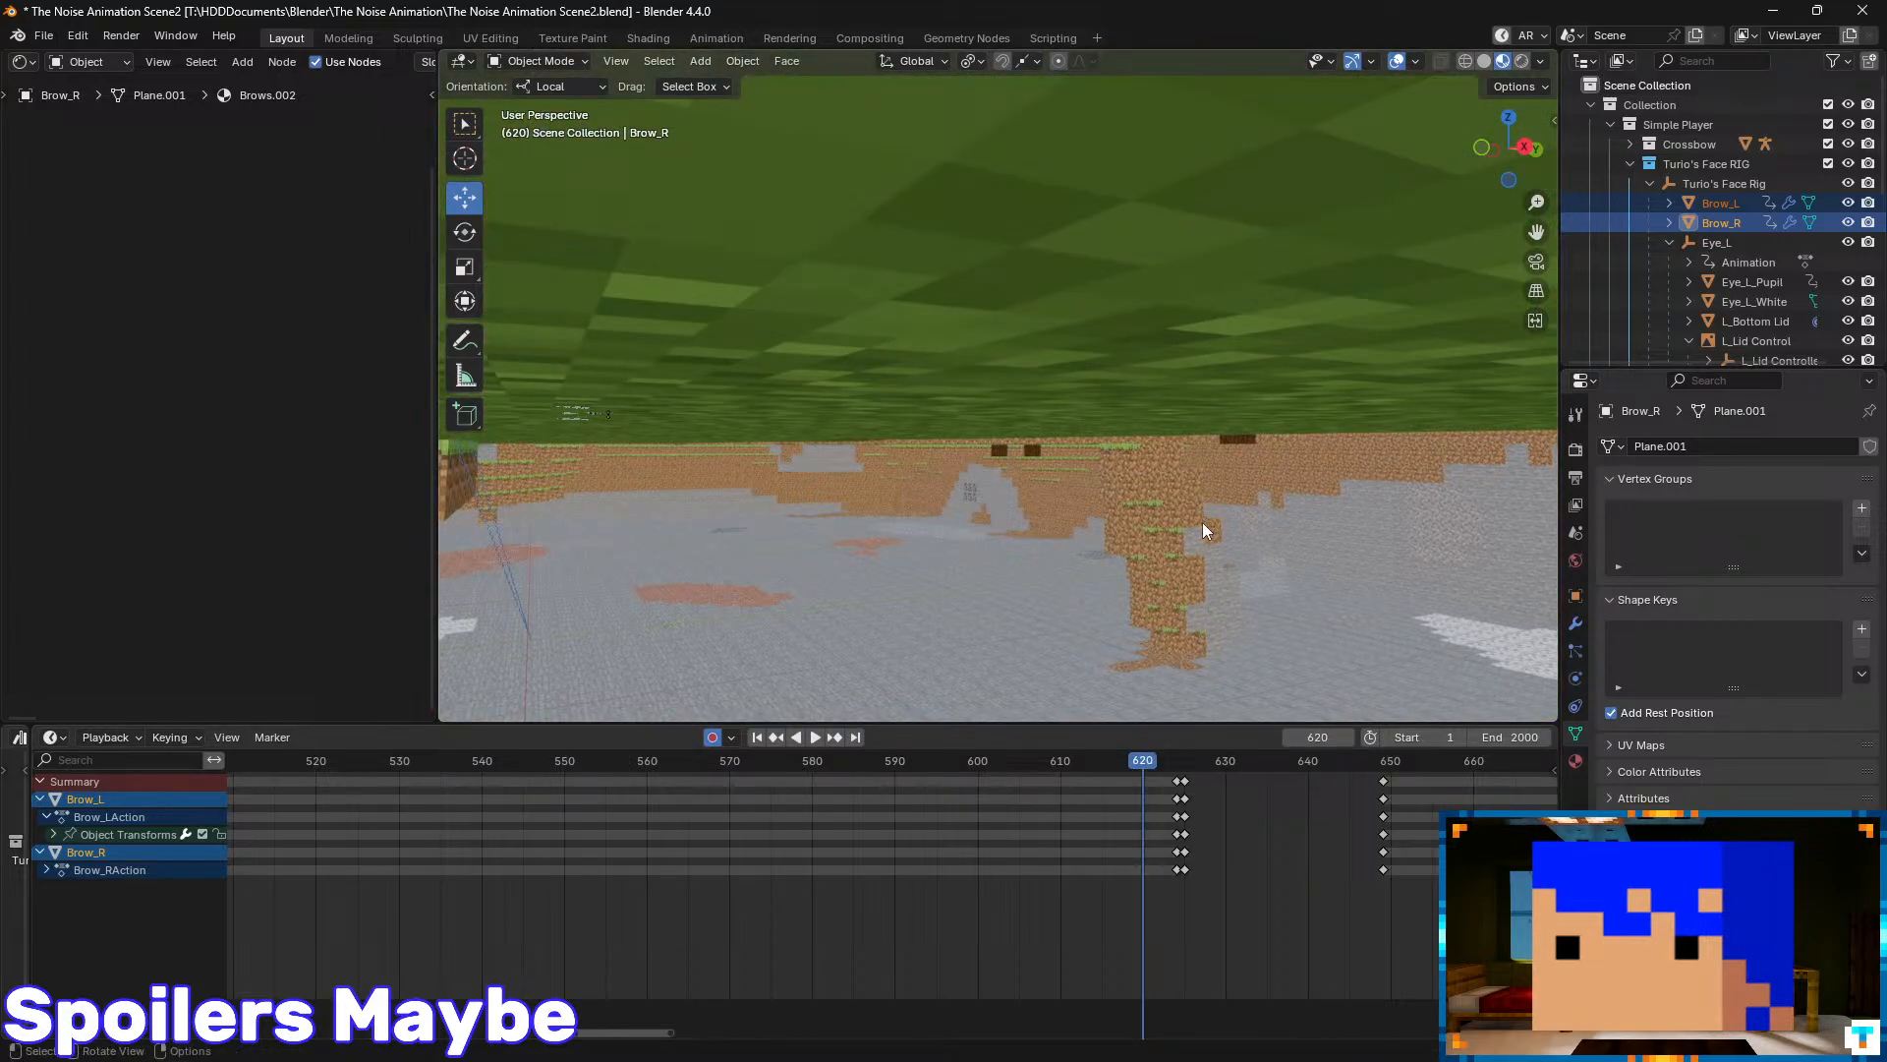
key("KP_0")
scroll(1138, 479, "down", 5)
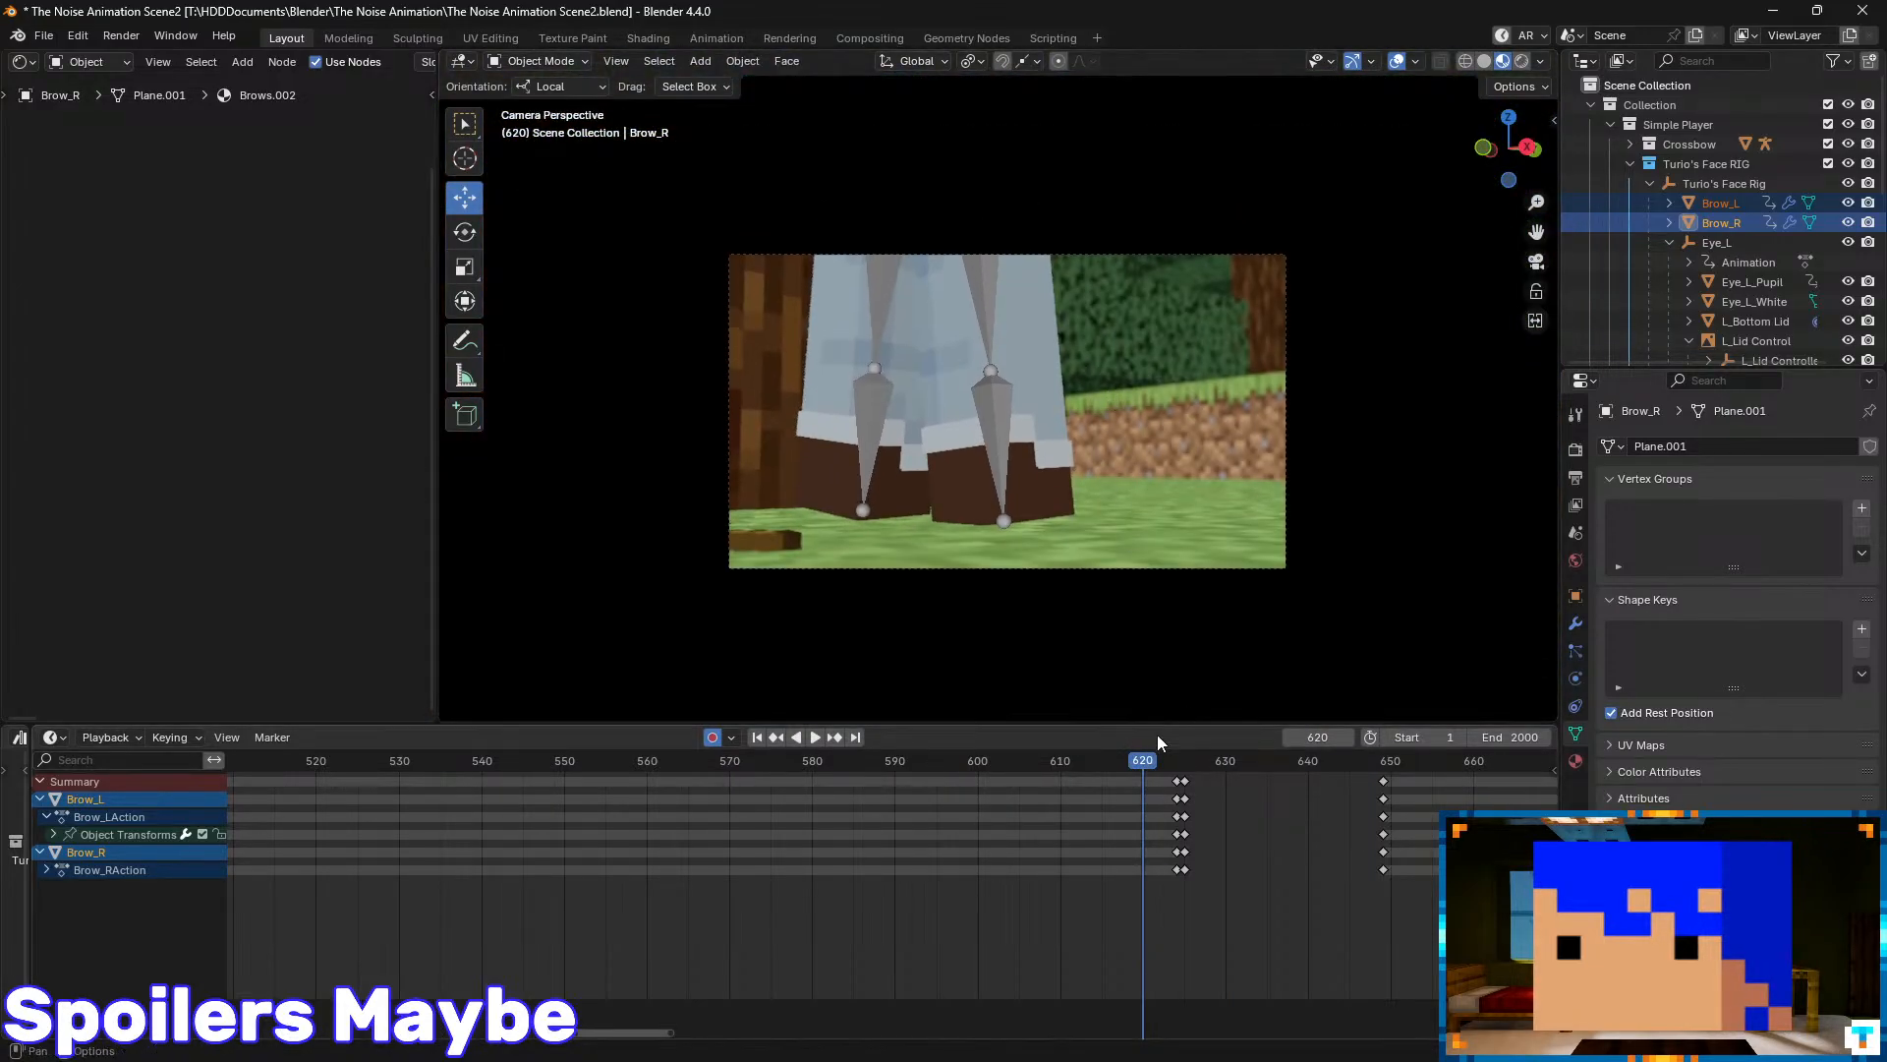
key("space")
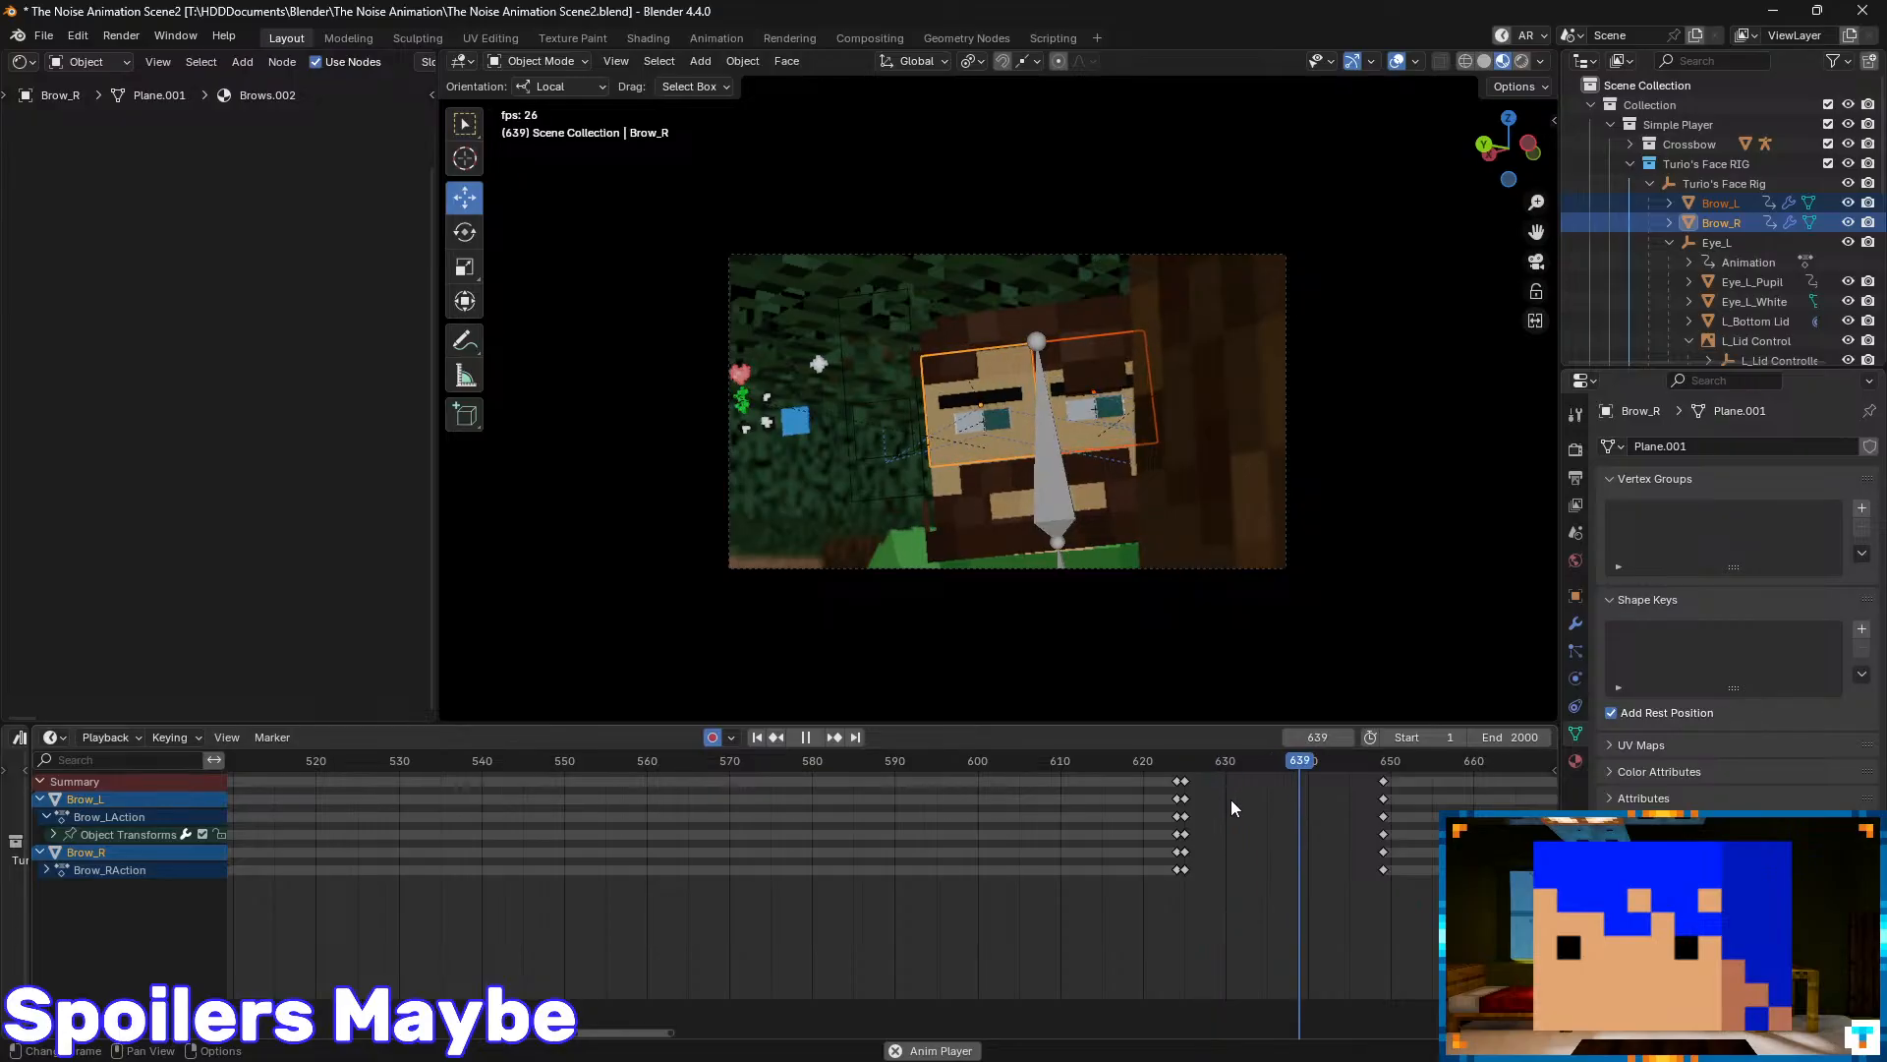
- Move both brows' keyframes at frame 649 to frame 665 and replay the shot
middle_click_drag(1368, 851, 1168, 796)
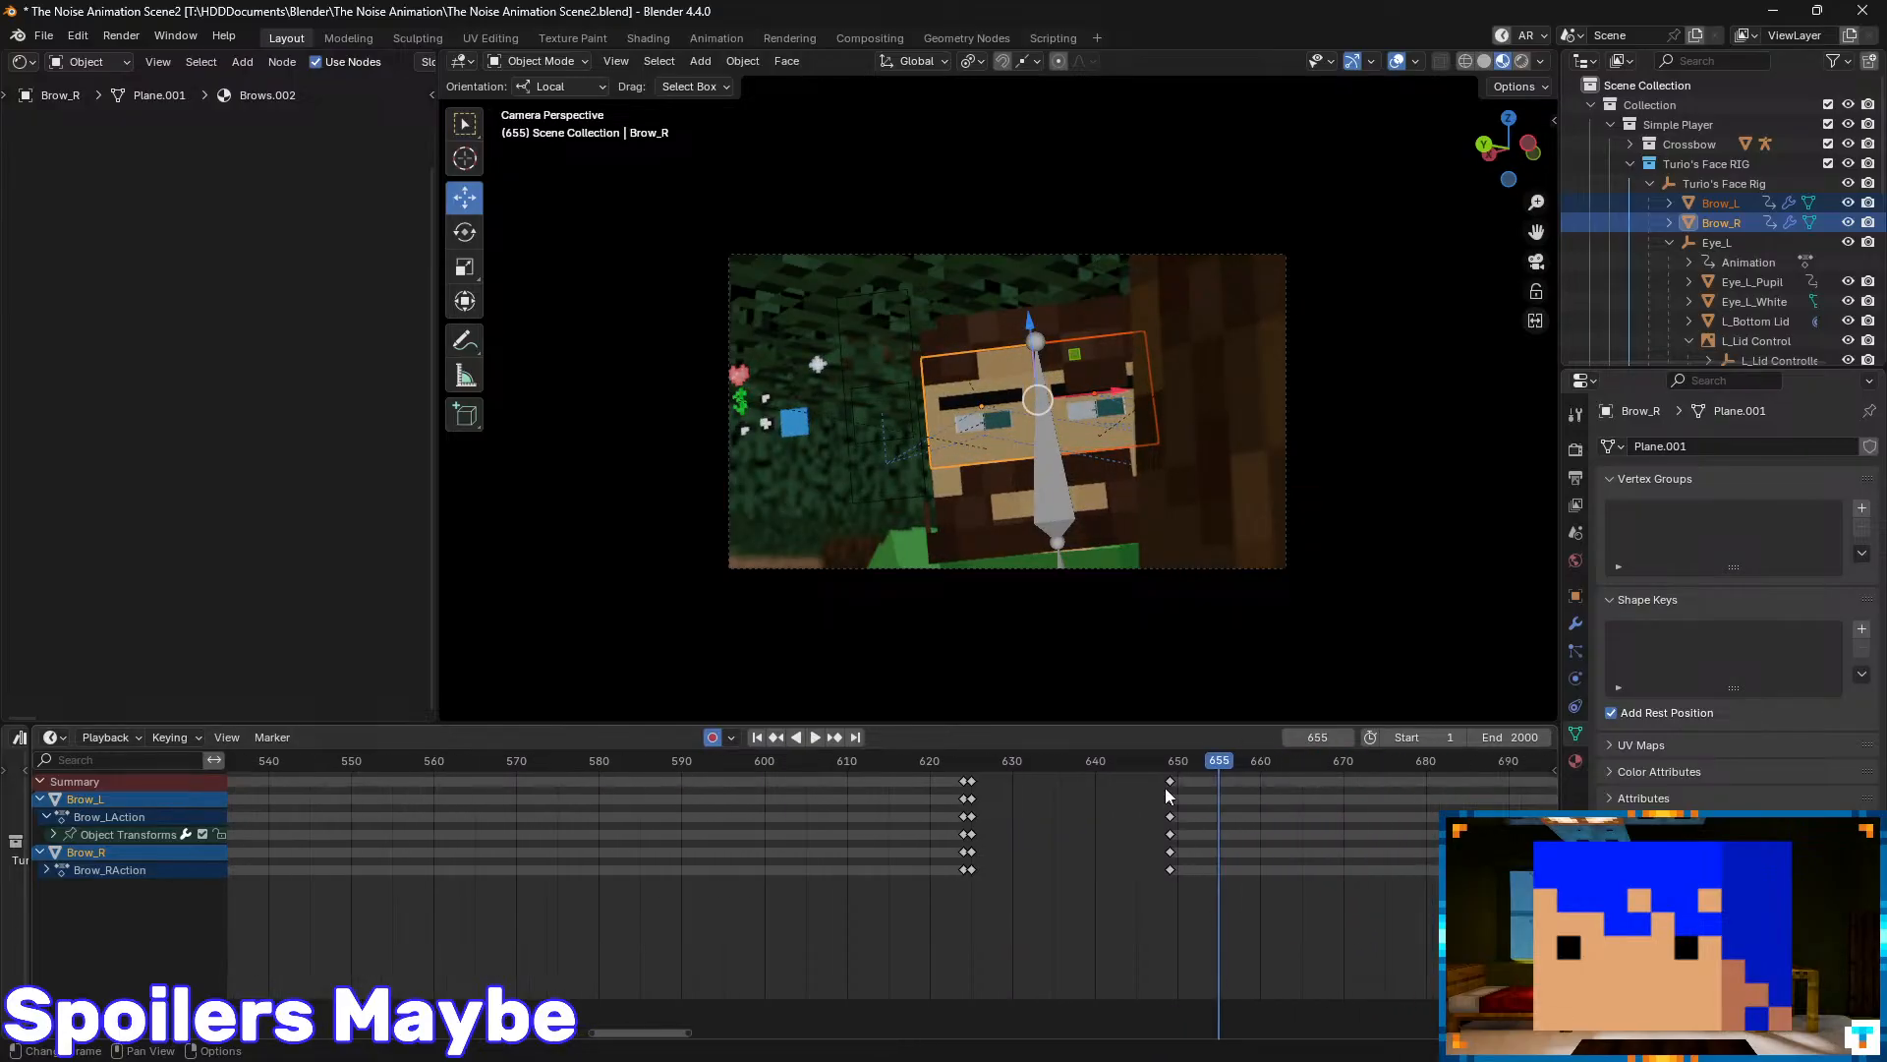
left_click(1170, 793)
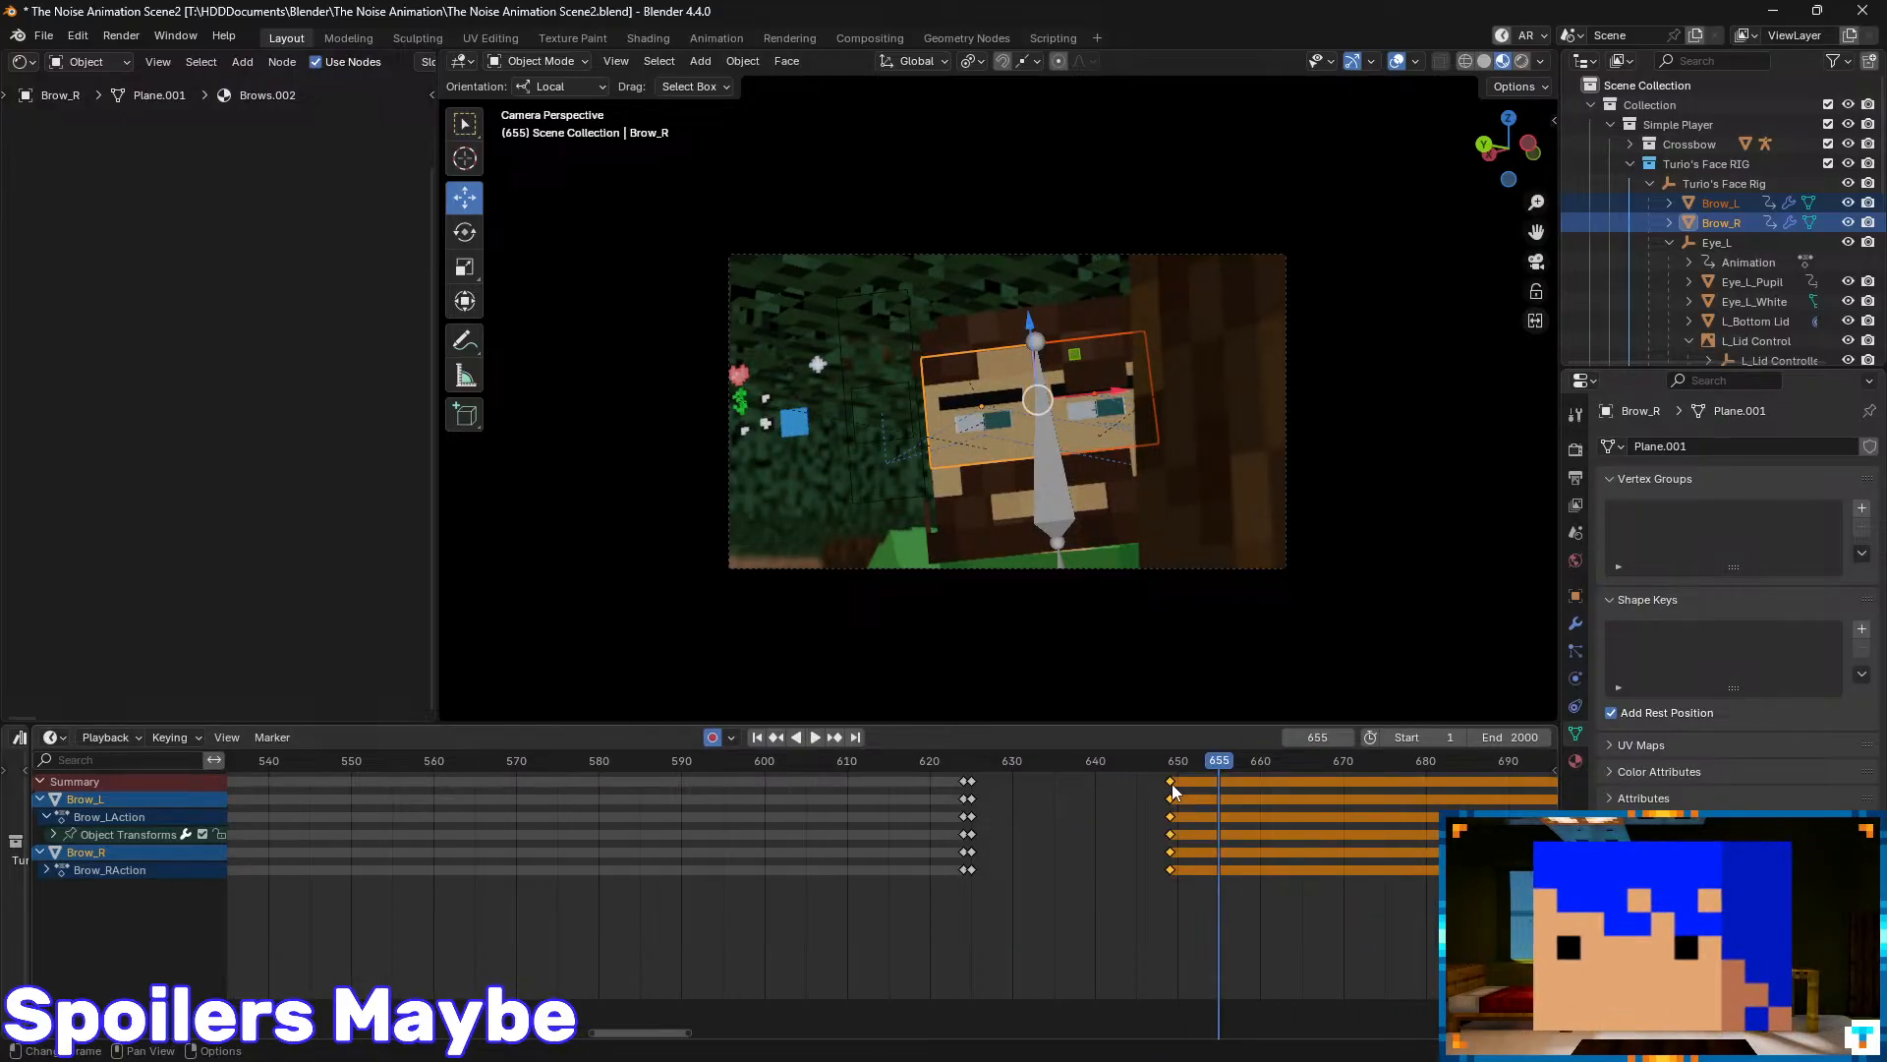
key("g")
left_click(1242, 776)
left_click_drag(1118, 753, 954, 760)
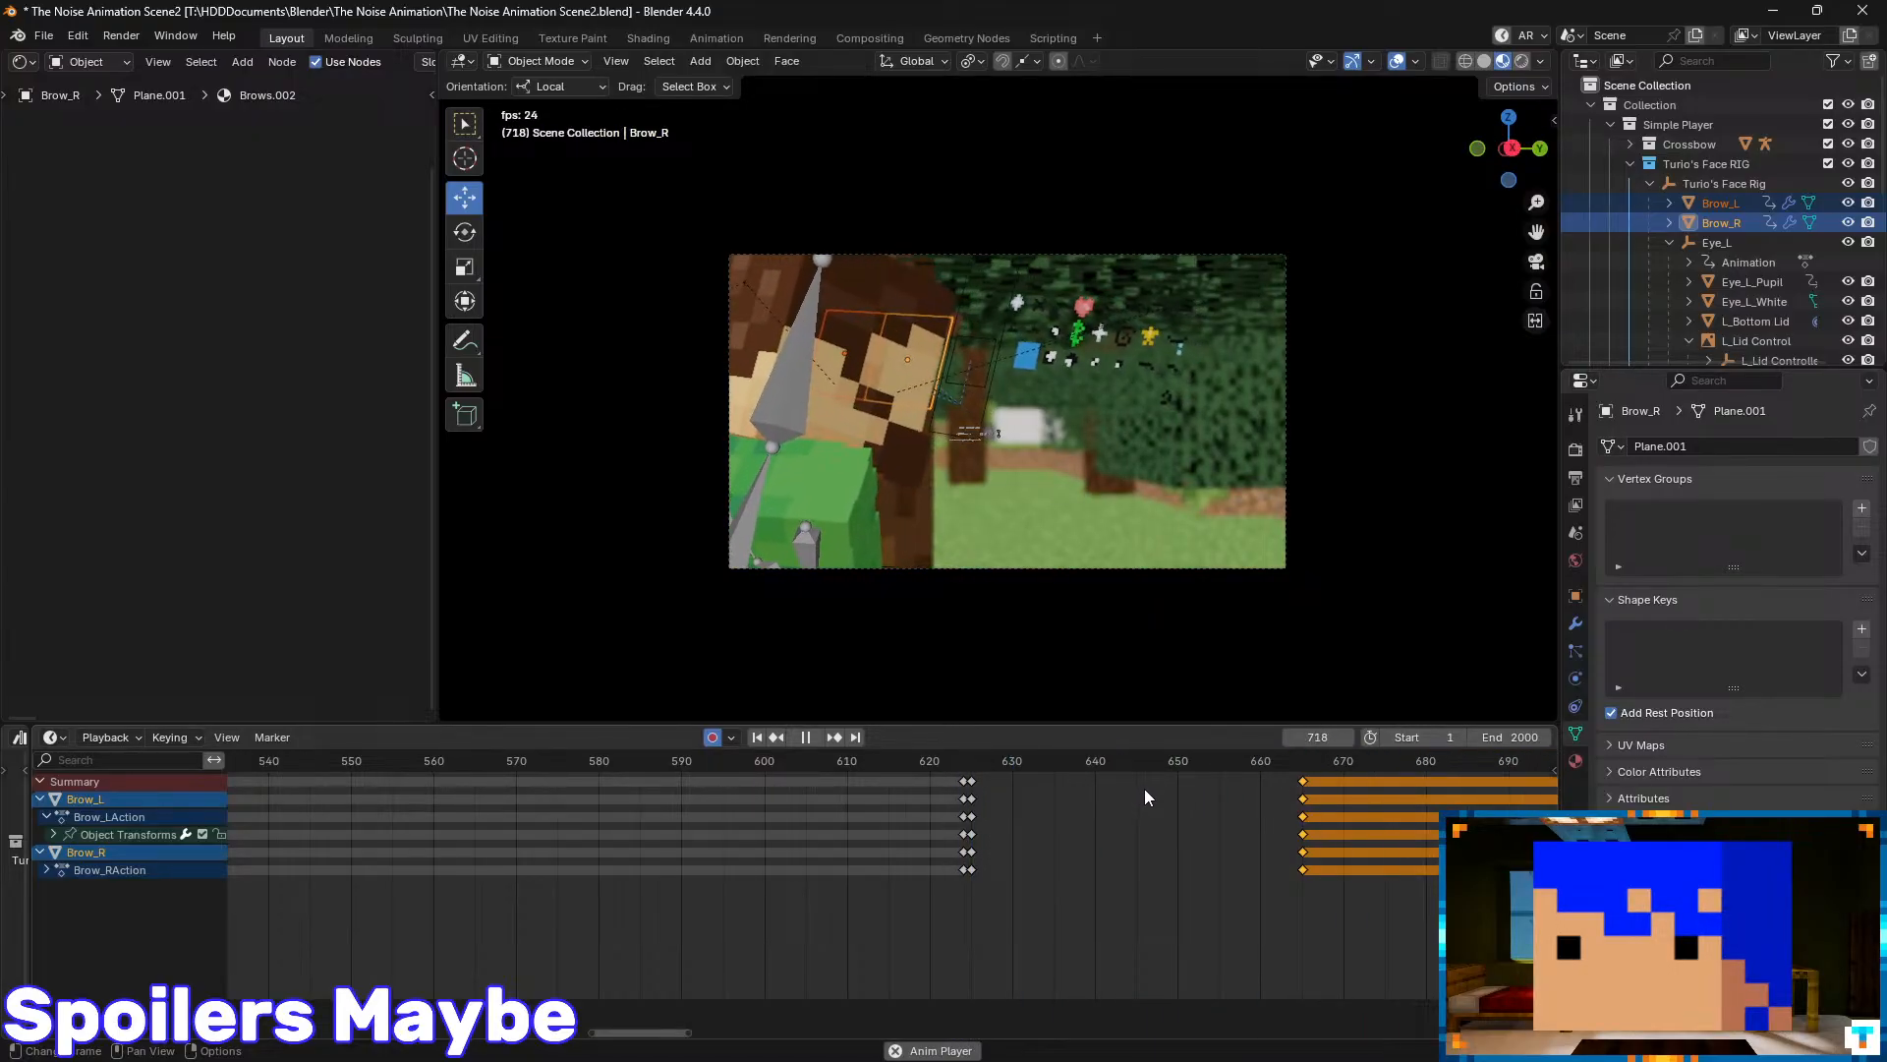
- Review the brows' slow lowering on the face close-up from frame 625
left_click_drag(1300, 774, 974, 769)
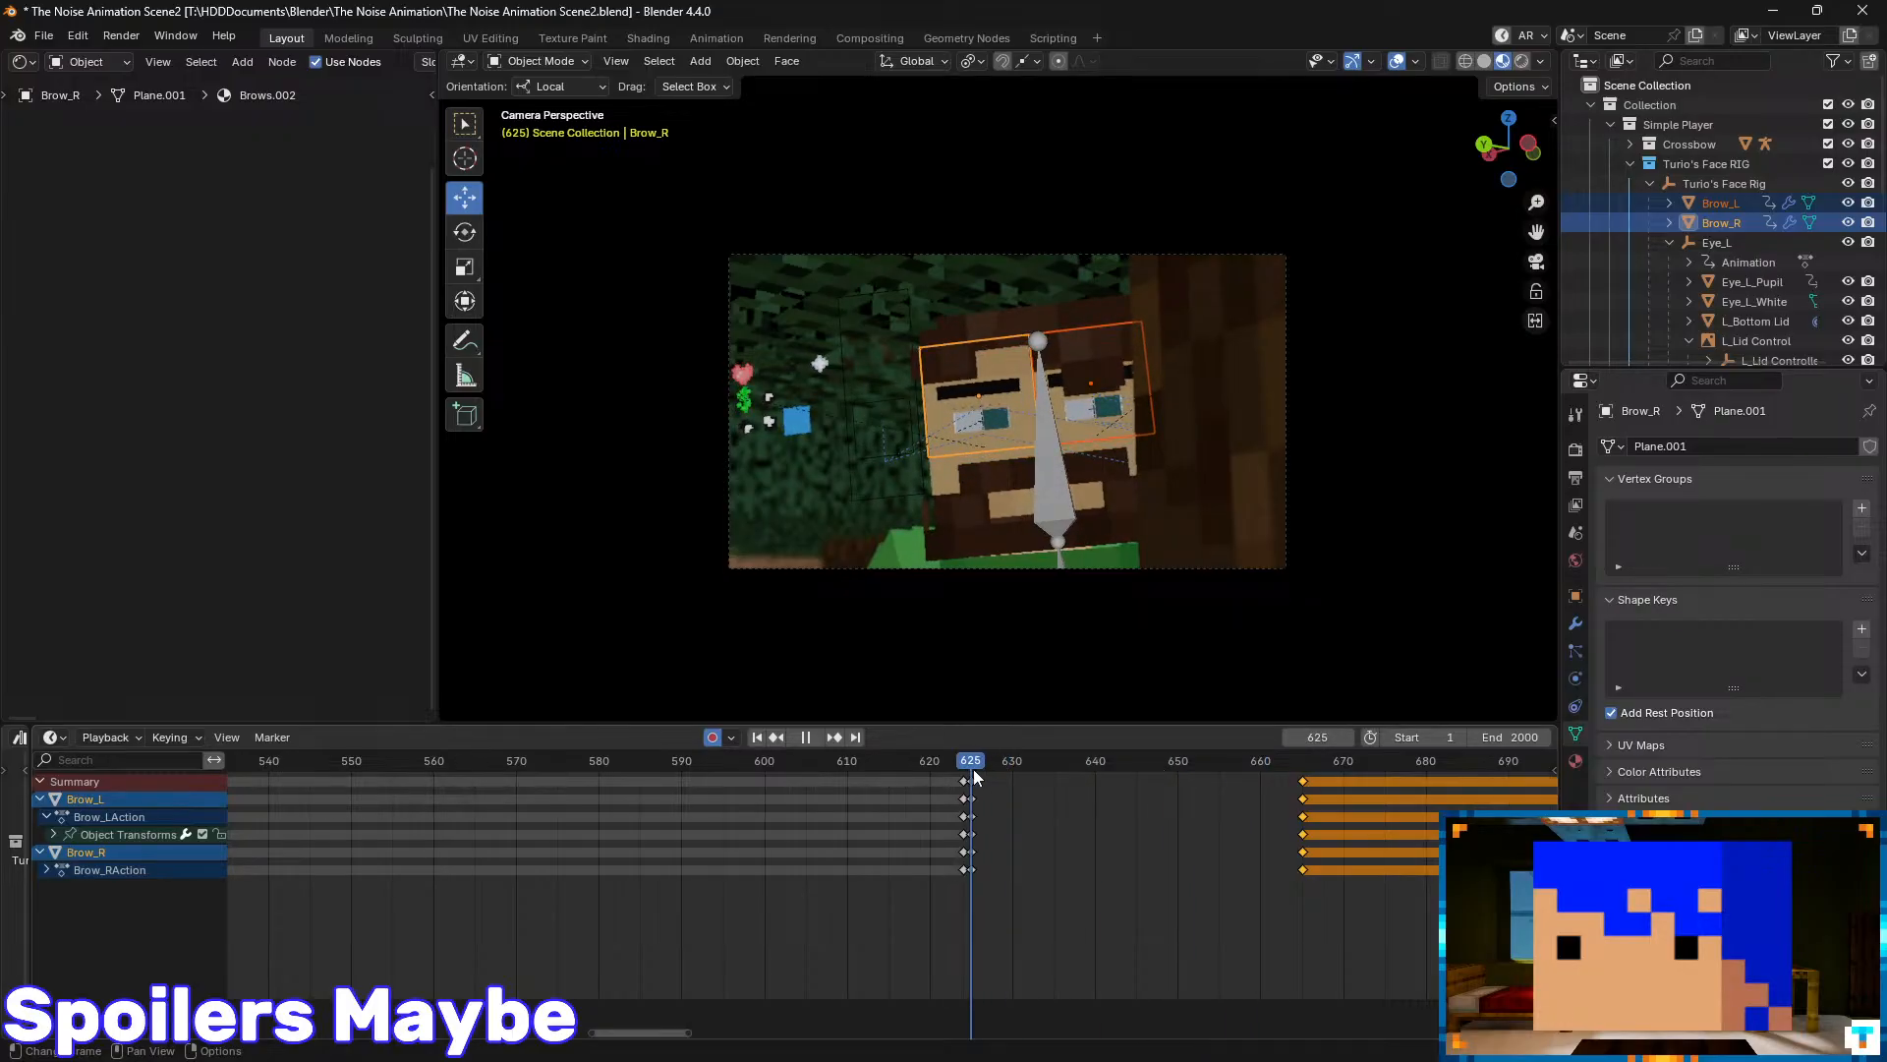
scroll(1066, 377, "up", 3)
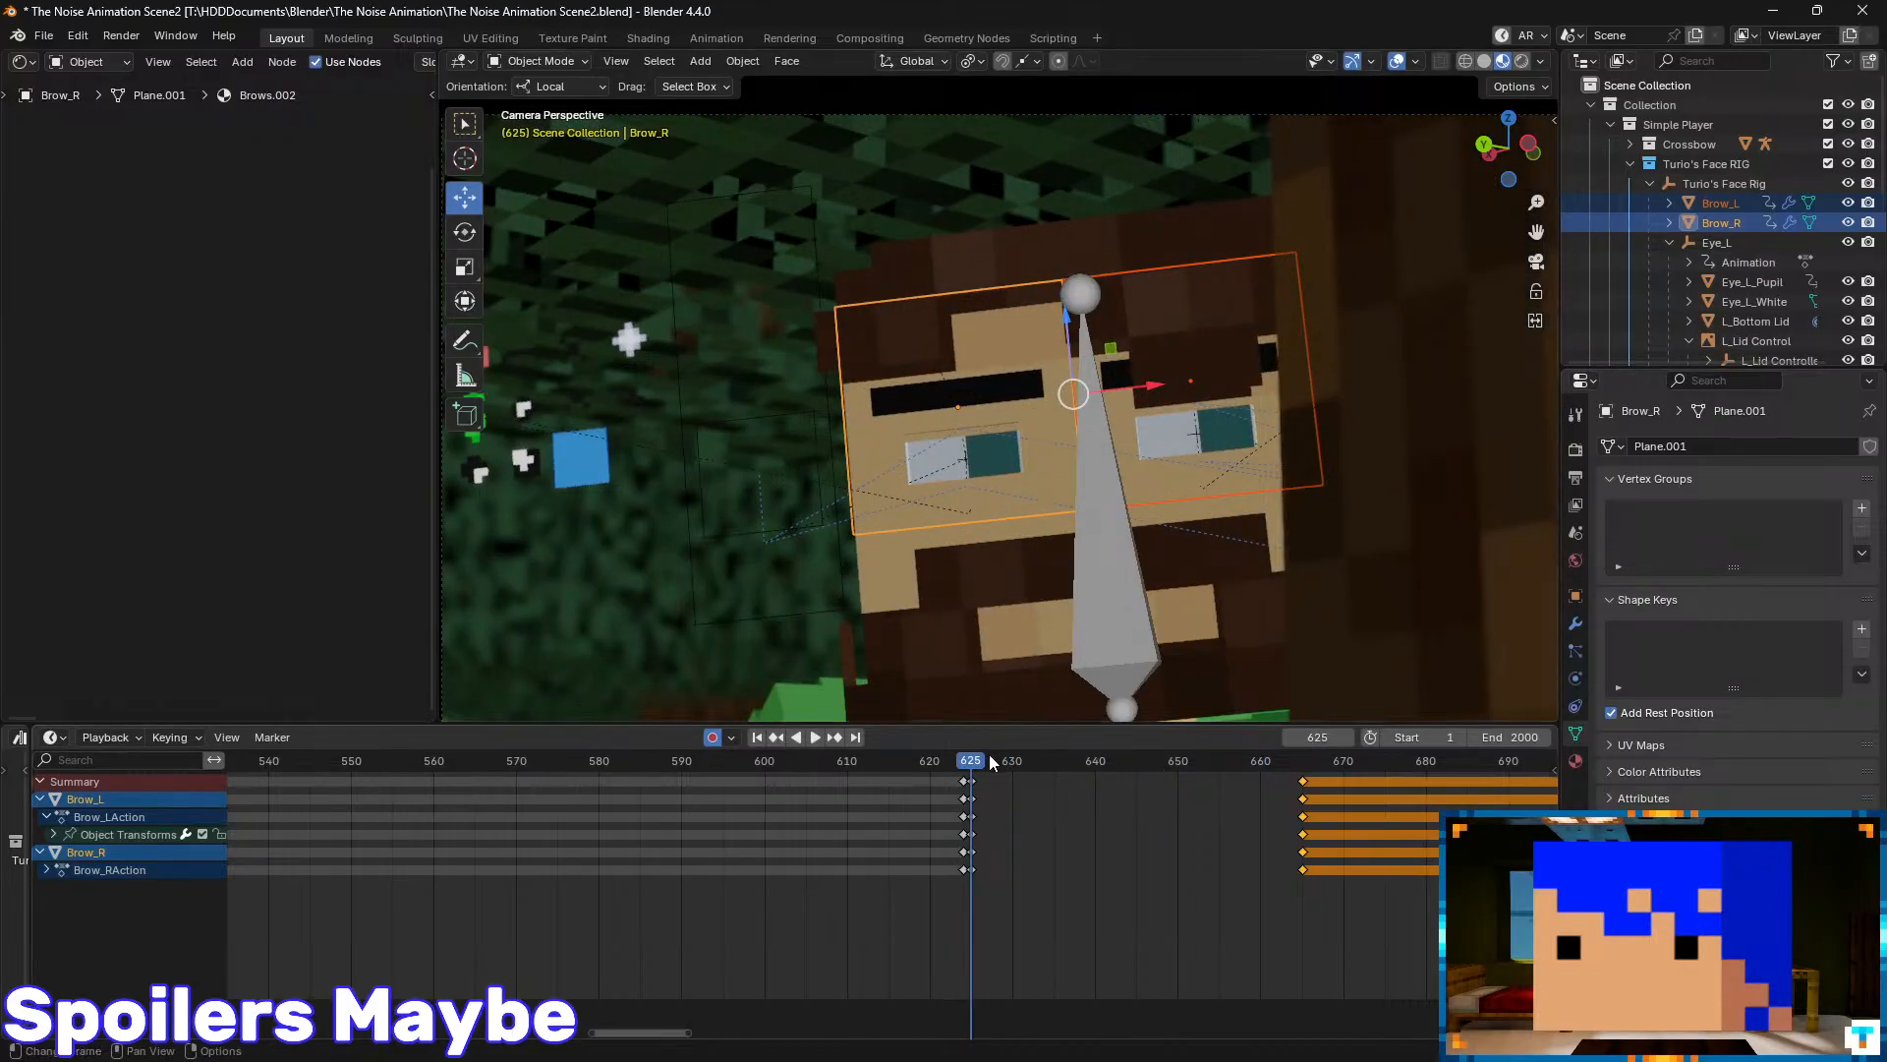
key("space")
left_click_drag(1068, 763, 1186, 783)
key("space")
- Move both brows' keyframes at frame 665 to frame 679, replay the movement and save the file
scroll(1246, 798, "down", 1)
middle_click_drag(1246, 798, 1089, 790)
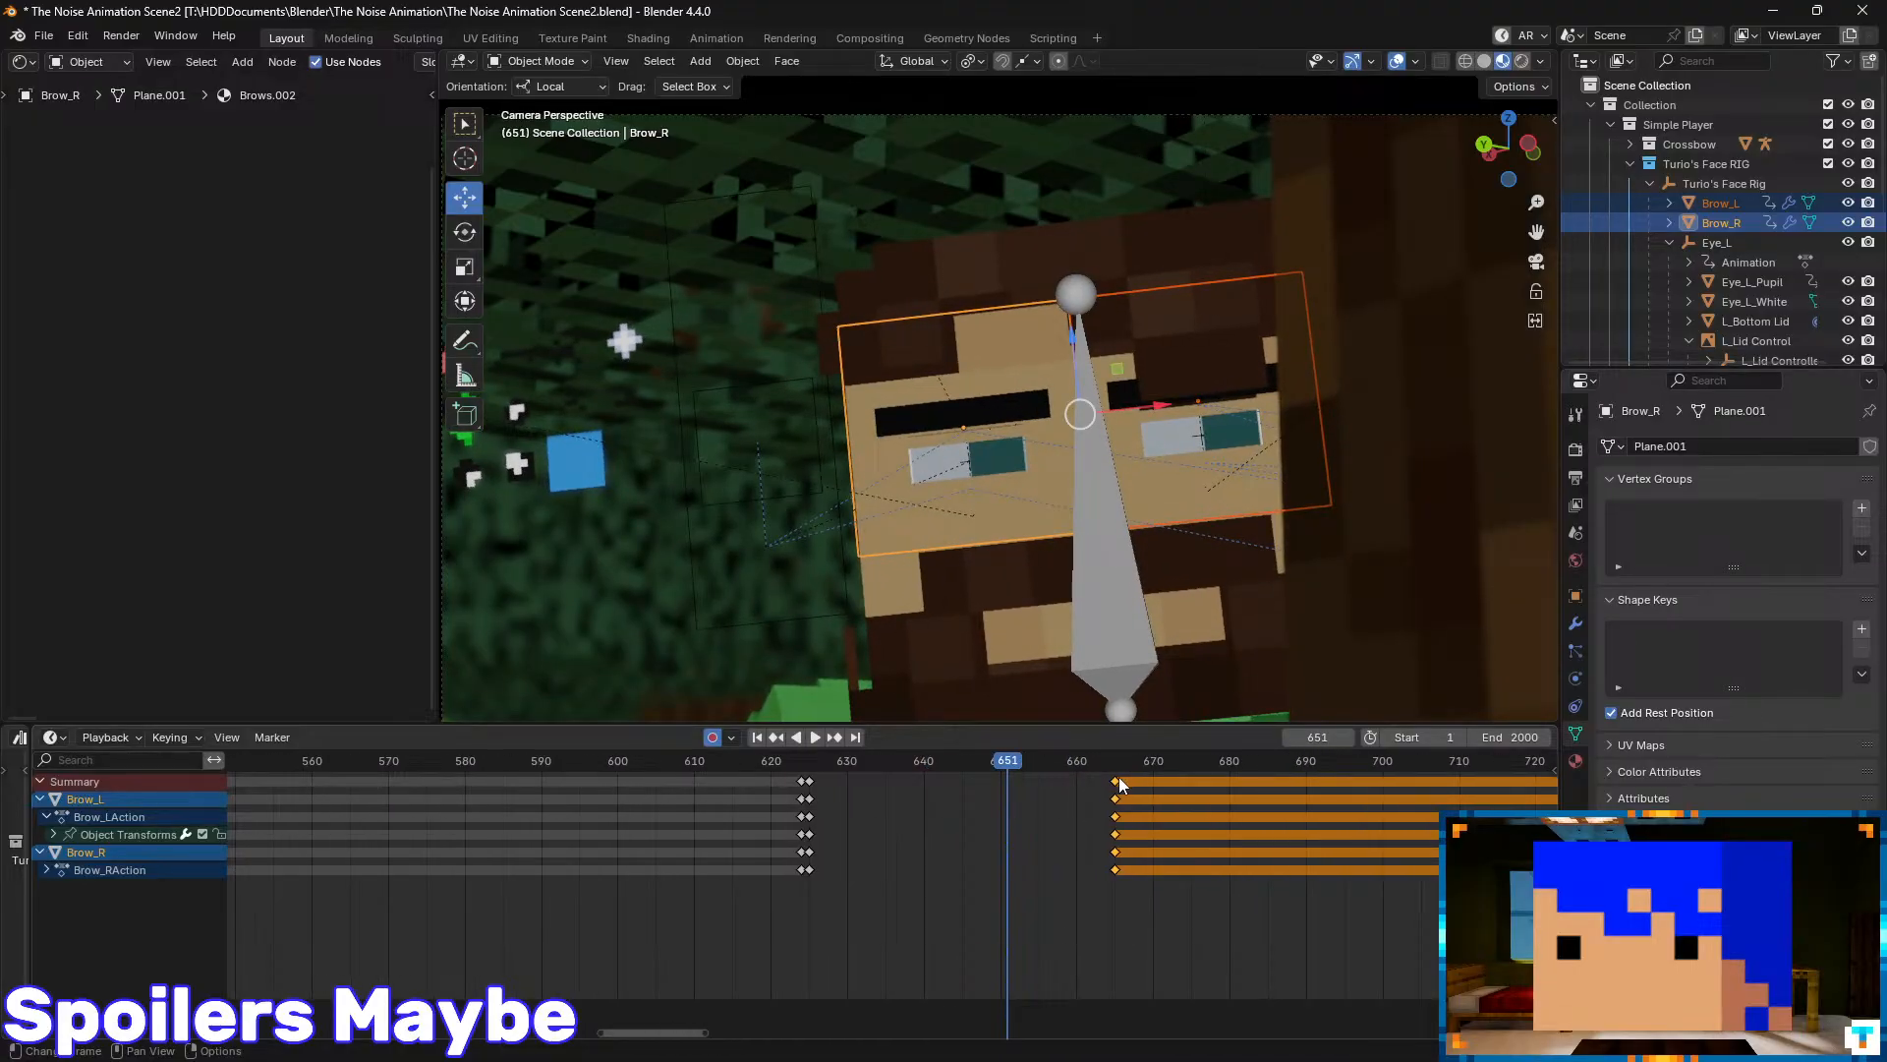
left_click_drag(1116, 781, 1224, 785)
left_click_drag(1016, 759, 820, 760)
key("space")
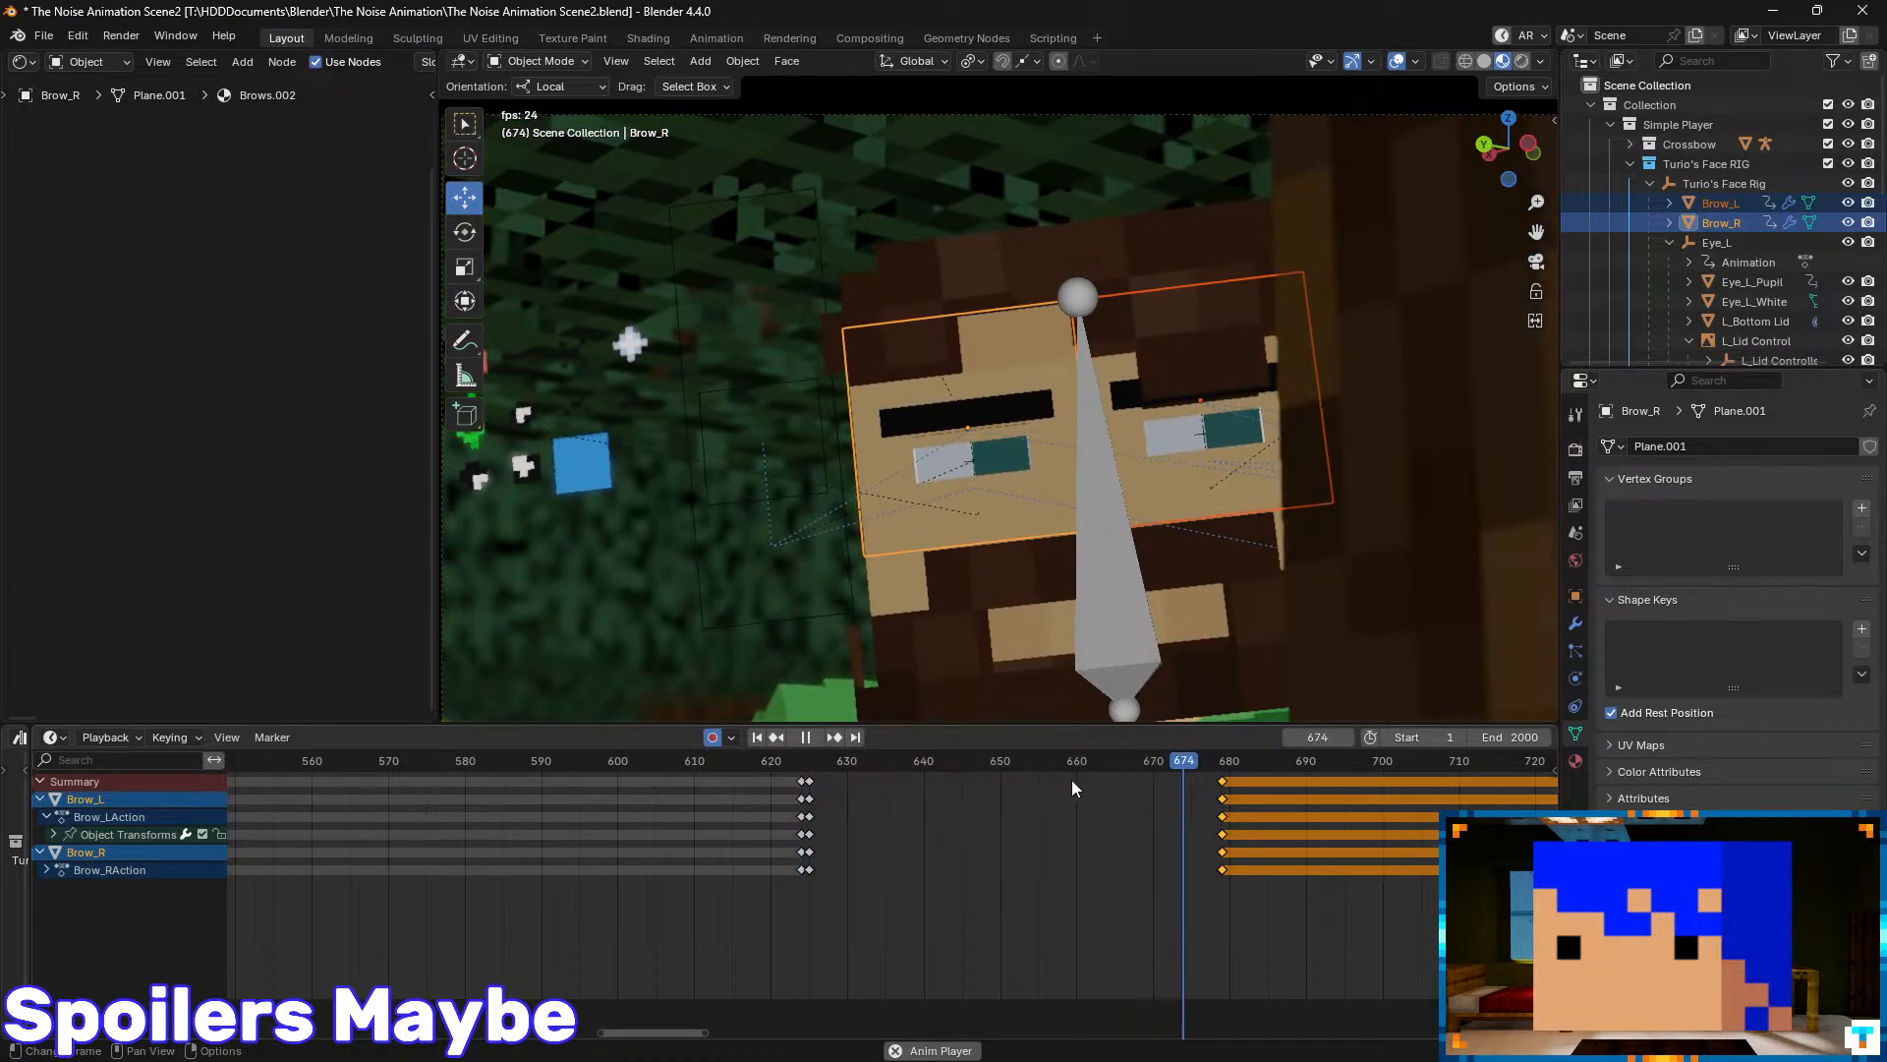
scroll(1088, 775, "down", 1)
key("ctrl+s")
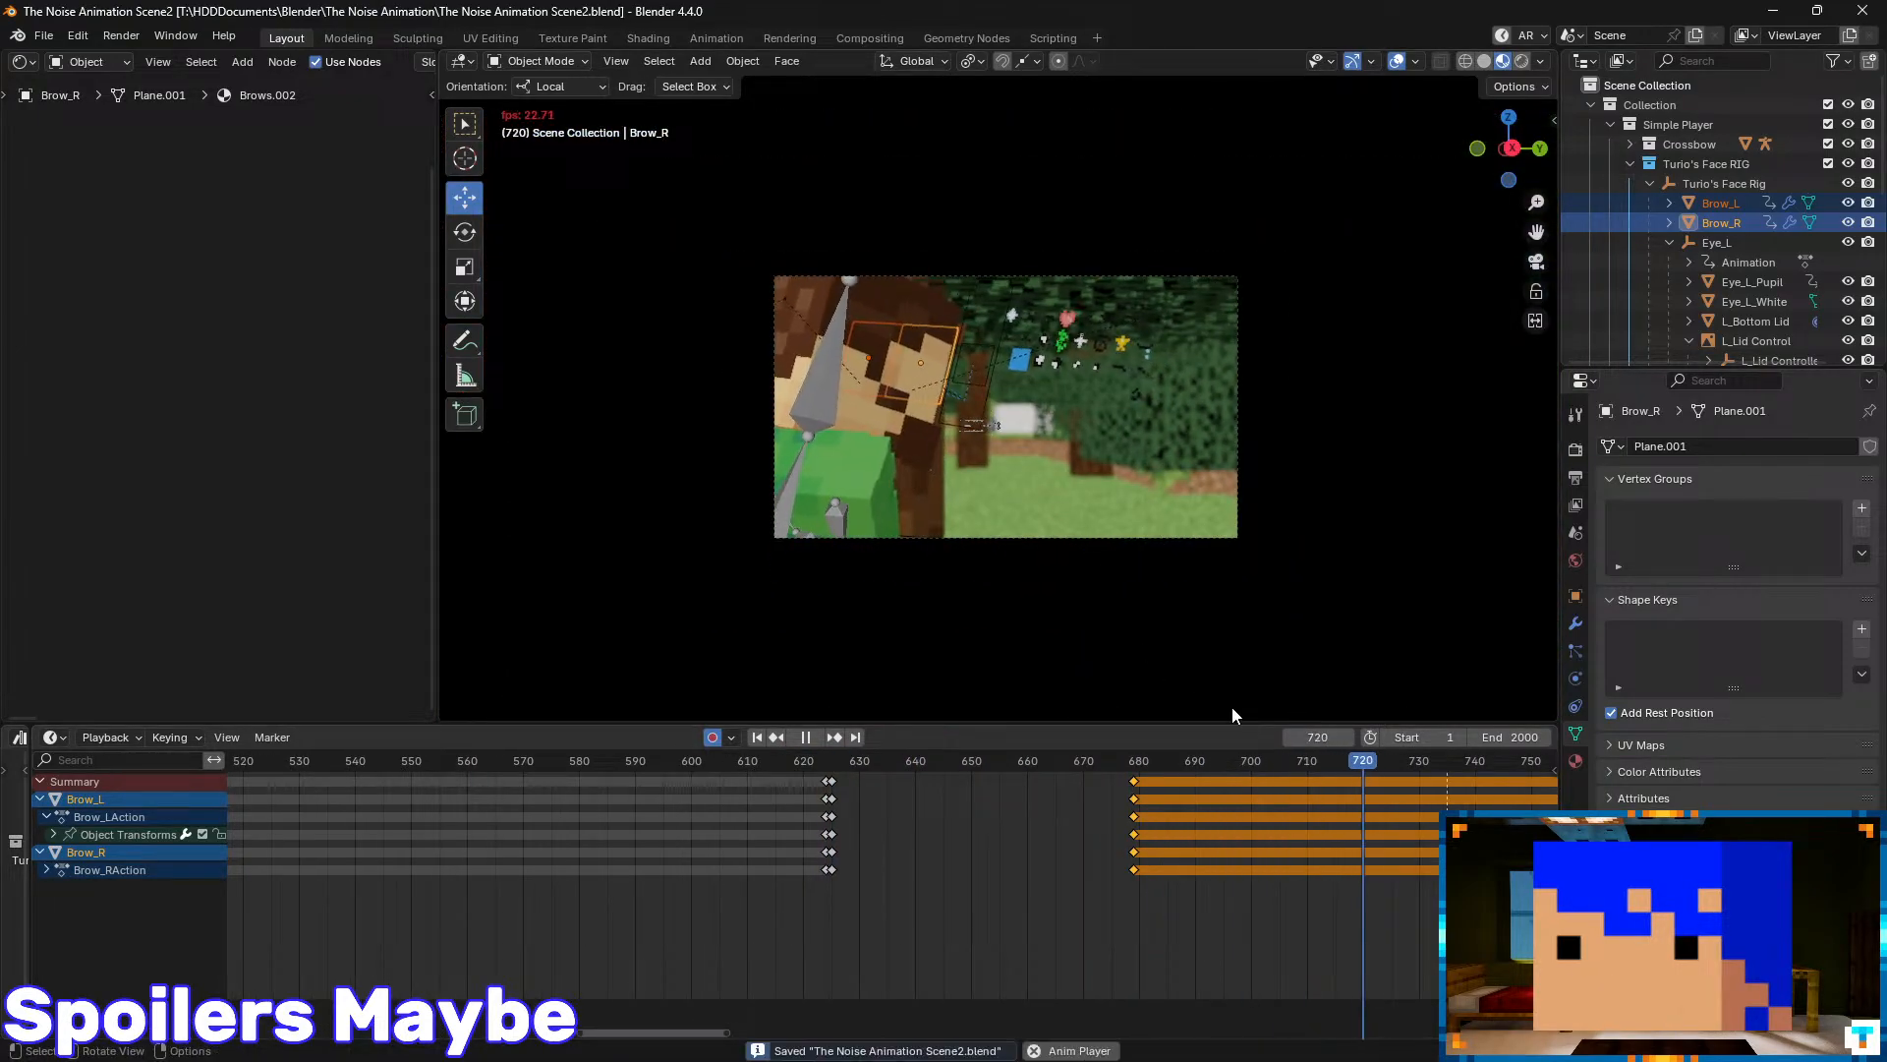
- Replay the legs shot leading into the face close-up, starting from about frame 576
key("space")
left_click_drag(1360, 758, 606, 806)
key("space")
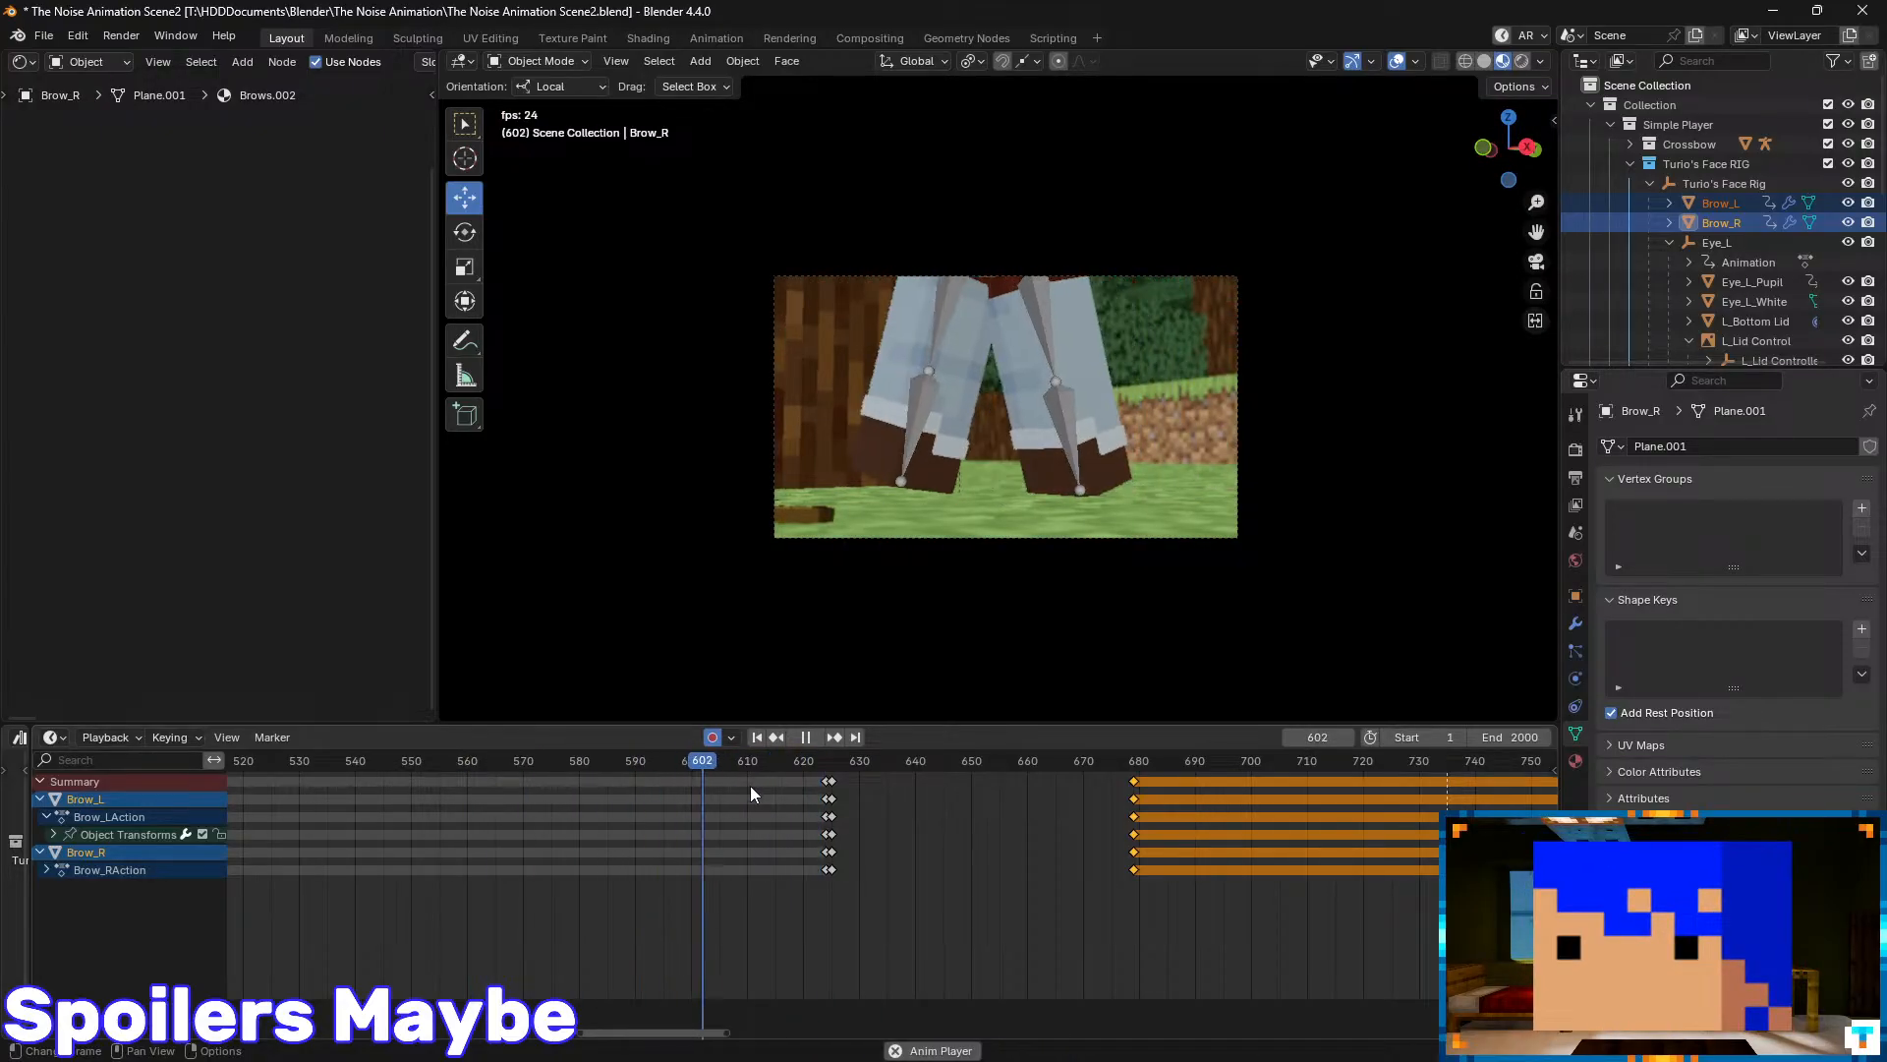
key("space")
left_click_drag(821, 764, 590, 764)
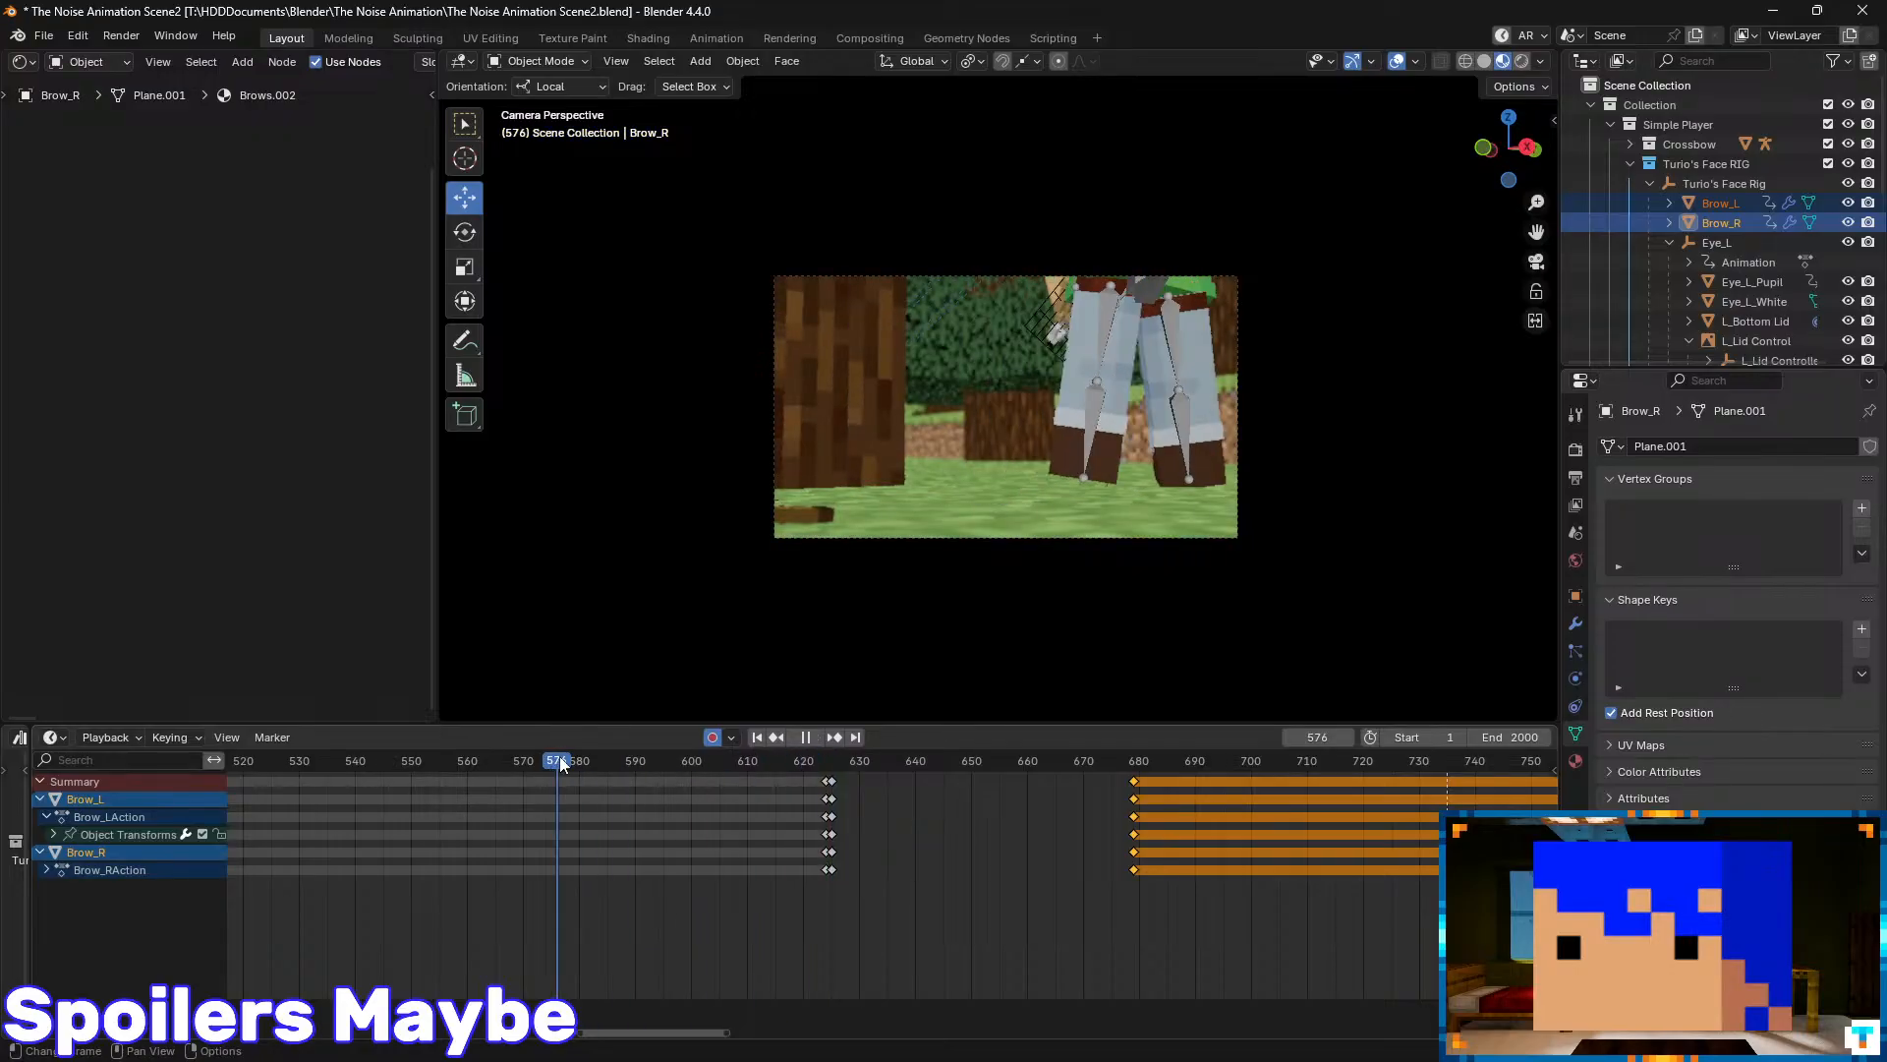
key("space")
- Place the playhead at frame 604 and select the Camera
left_click_drag(768, 762, 714, 781)
scroll(1795, 232, "down", 8)
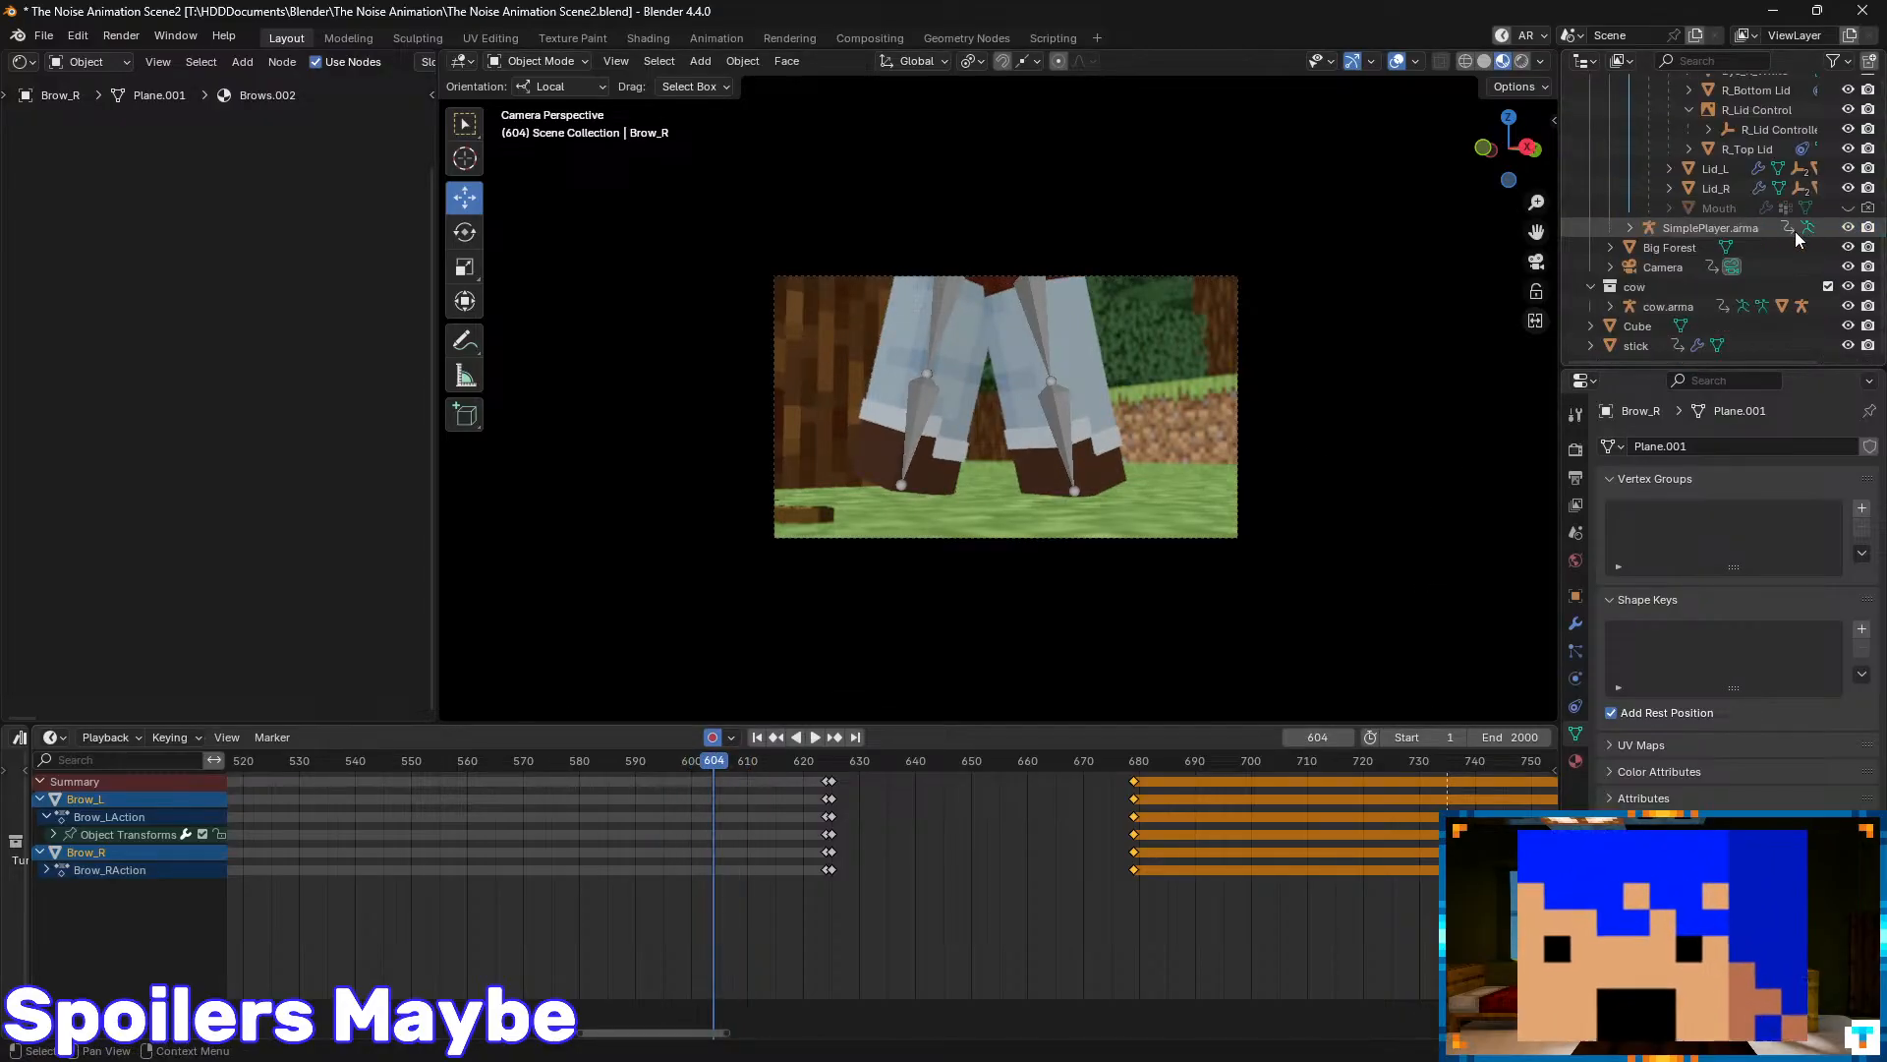
left_click(1663, 267)
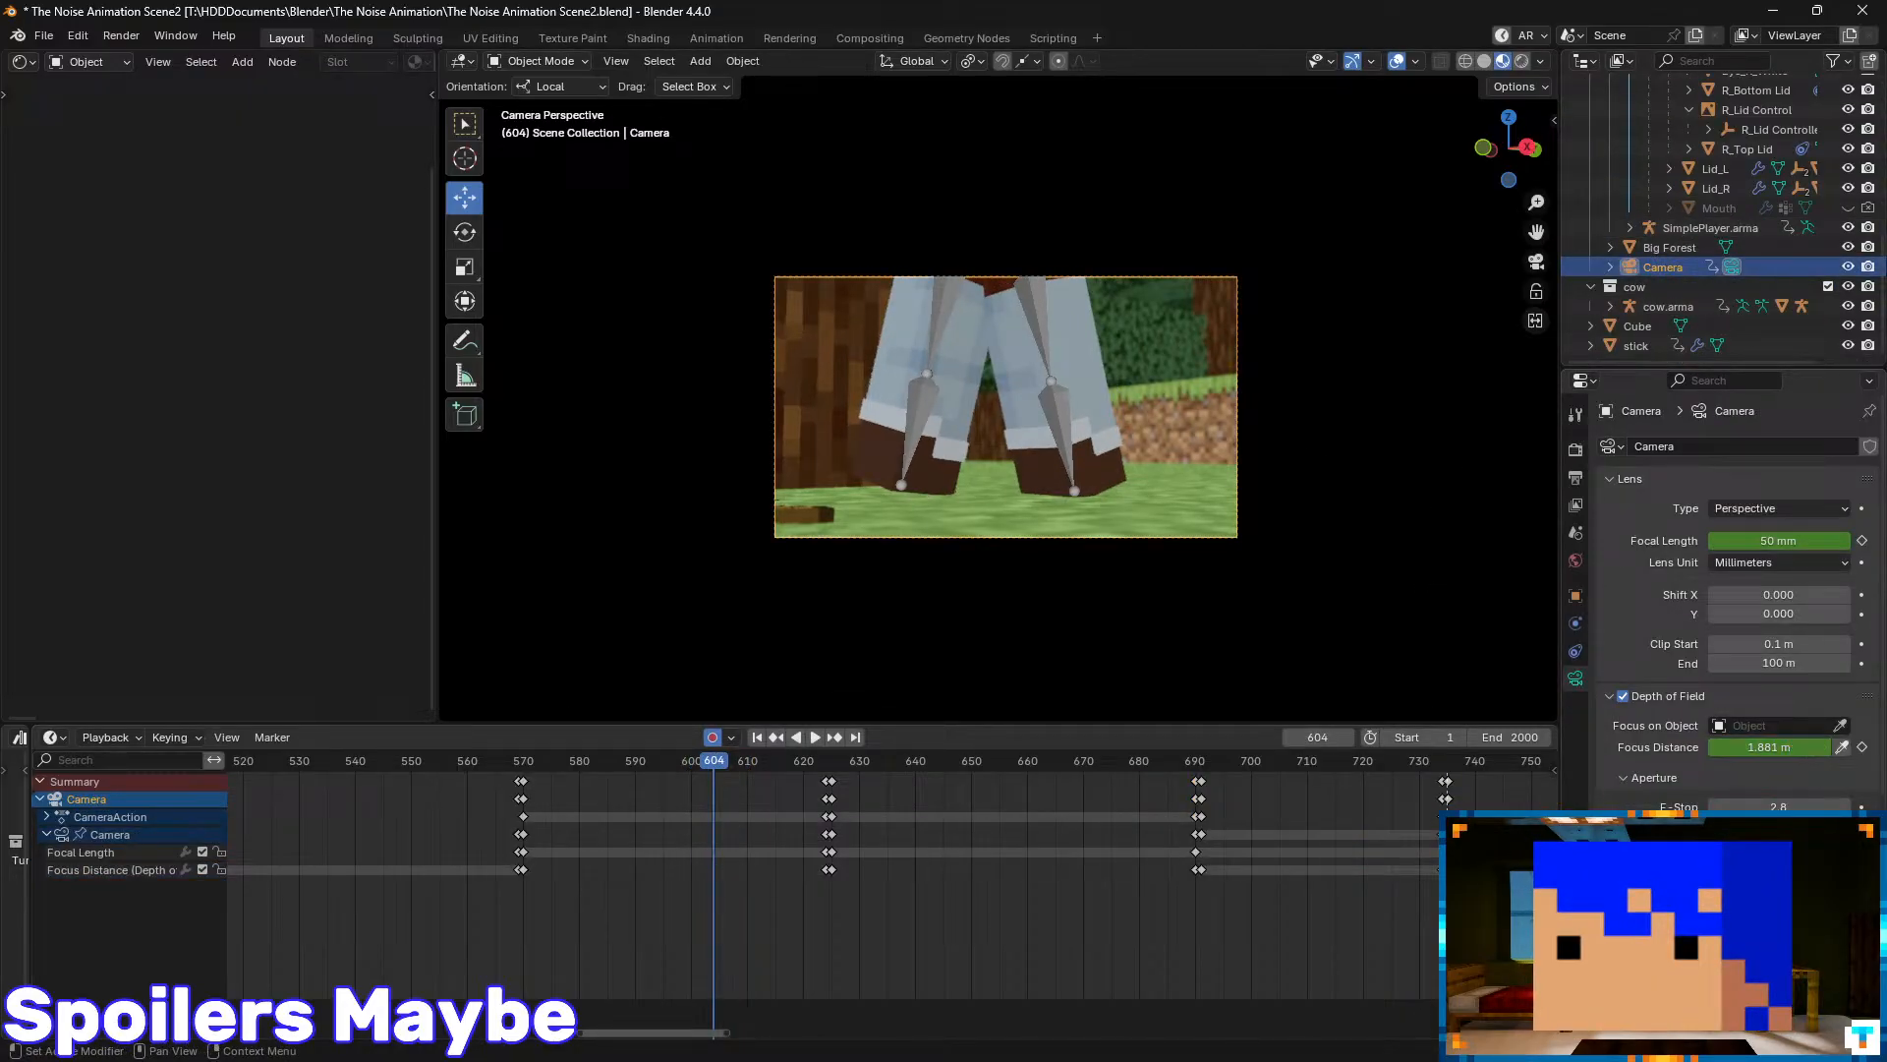
- Reduce the Camera's passepartout so the area outside its frame shows, and put SimplePlayer.arma in Pose Mode
scroll(1730, 589, "down", 6)
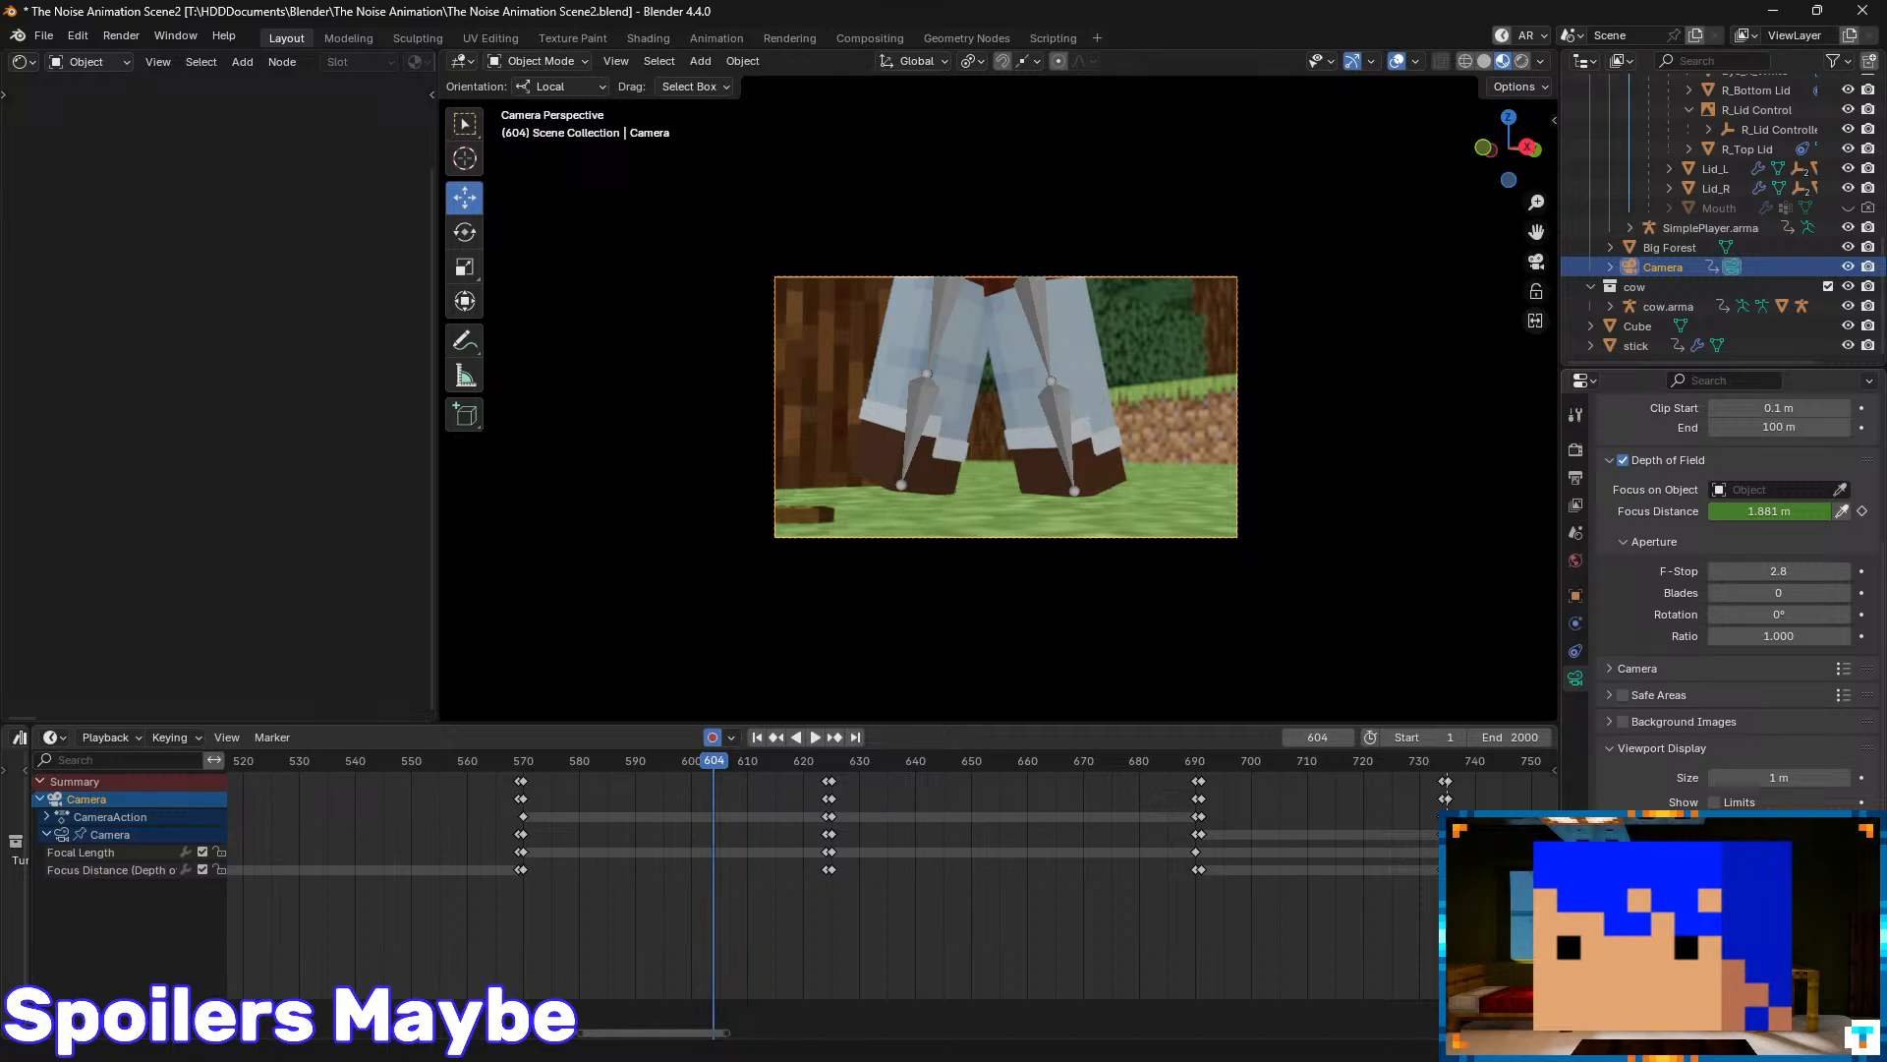
scroll(1064, 462, "up", 4)
left_click(1073, 339)
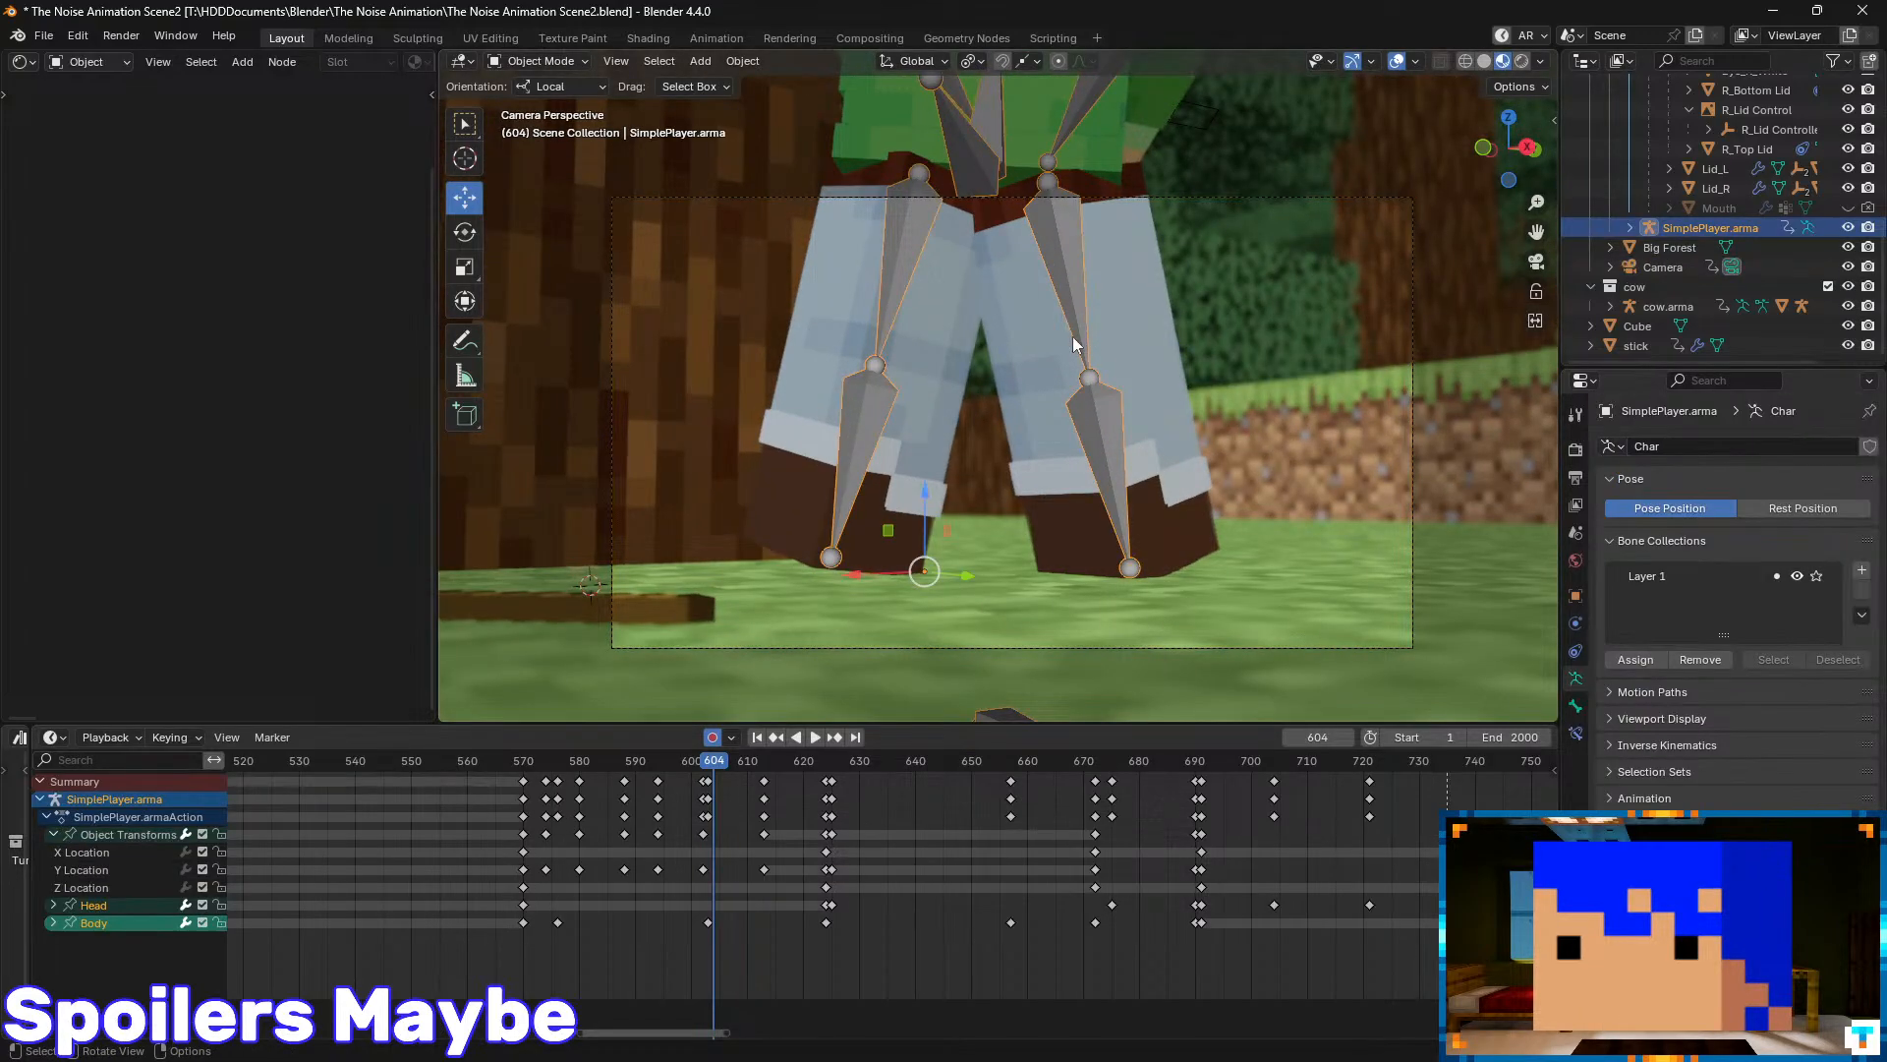
key("ctrl+Tab")
- Replay the walk from about frame 582 and examine the feet and the root bone below the camera frame
left_click_drag(717, 762, 594, 771)
key("space")
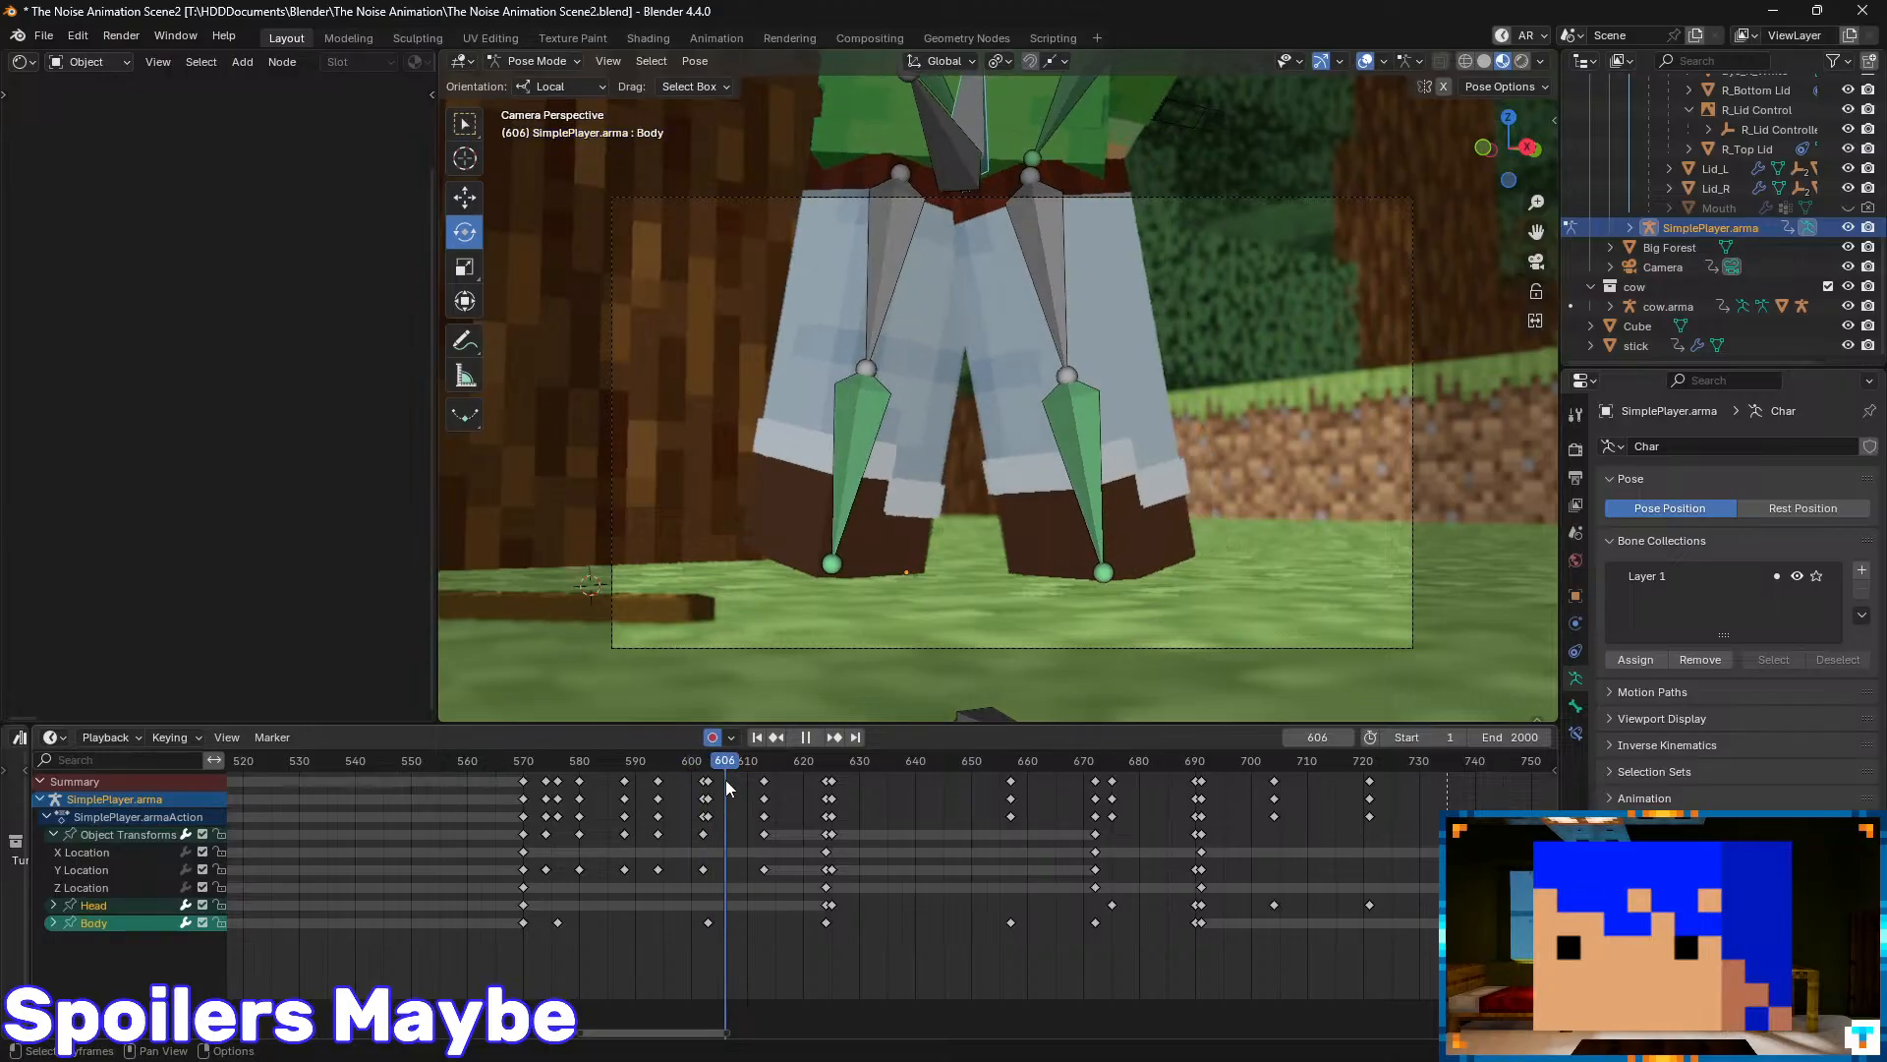
key("space")
middle_click_drag(930, 531, 916, 277, "shift")
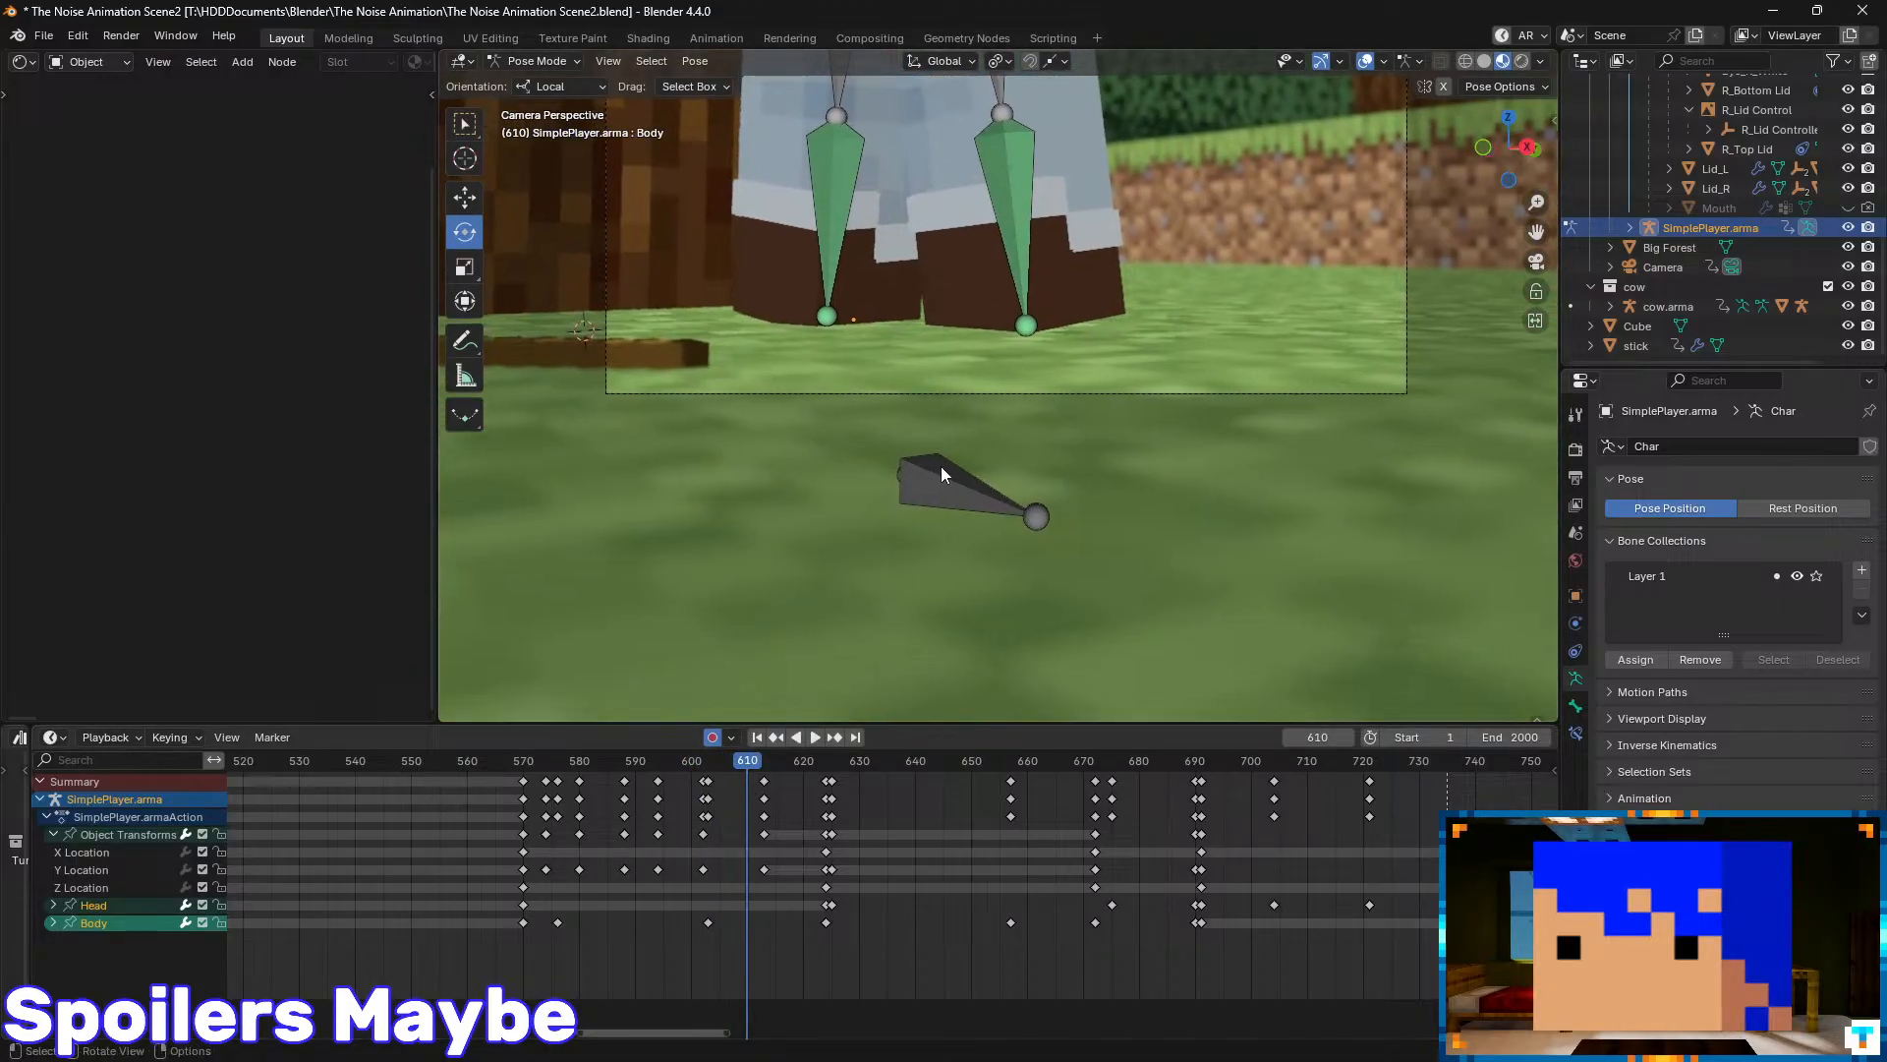
scroll(934, 438, "down", 4)
scroll(977, 373, "up", 2)
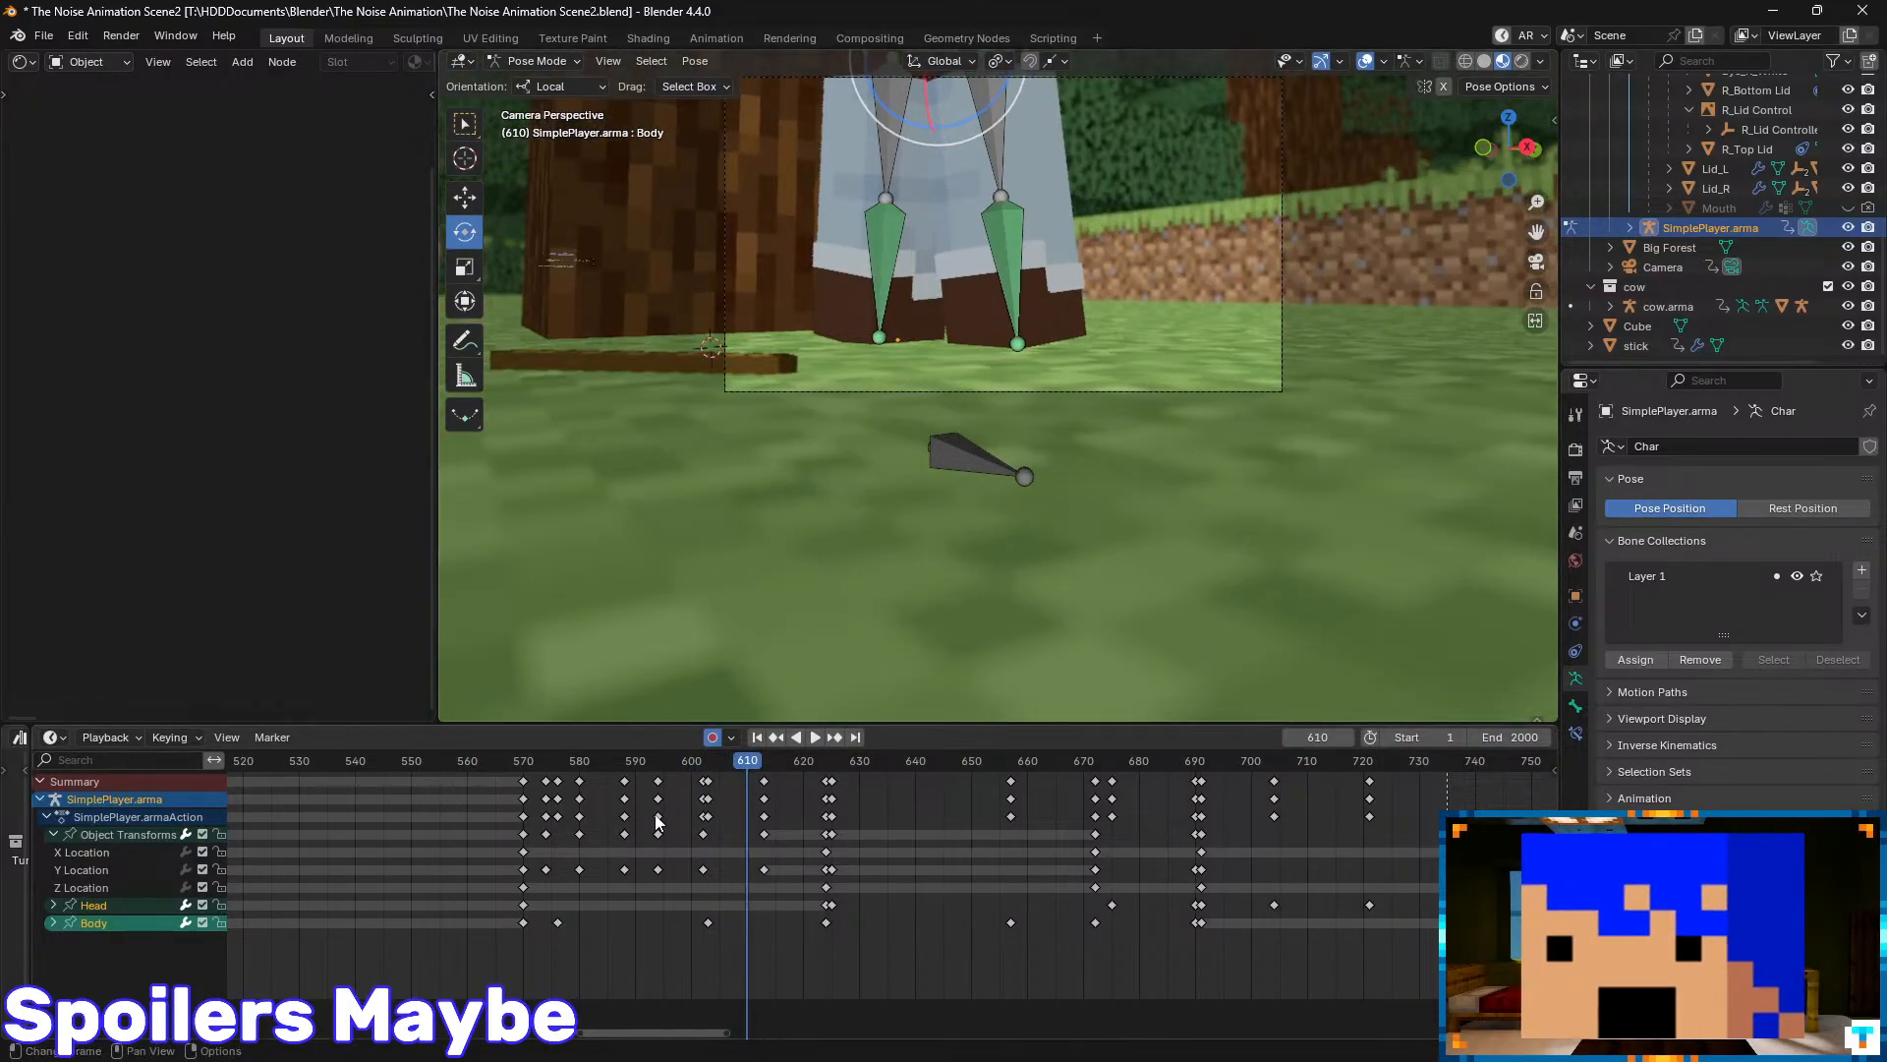
- Replay the walk from about frame 598 and again from frame 585, through the cut to the face close-up
left_click(744, 766)
left_click_drag(744, 767, 681, 793)
key("space")
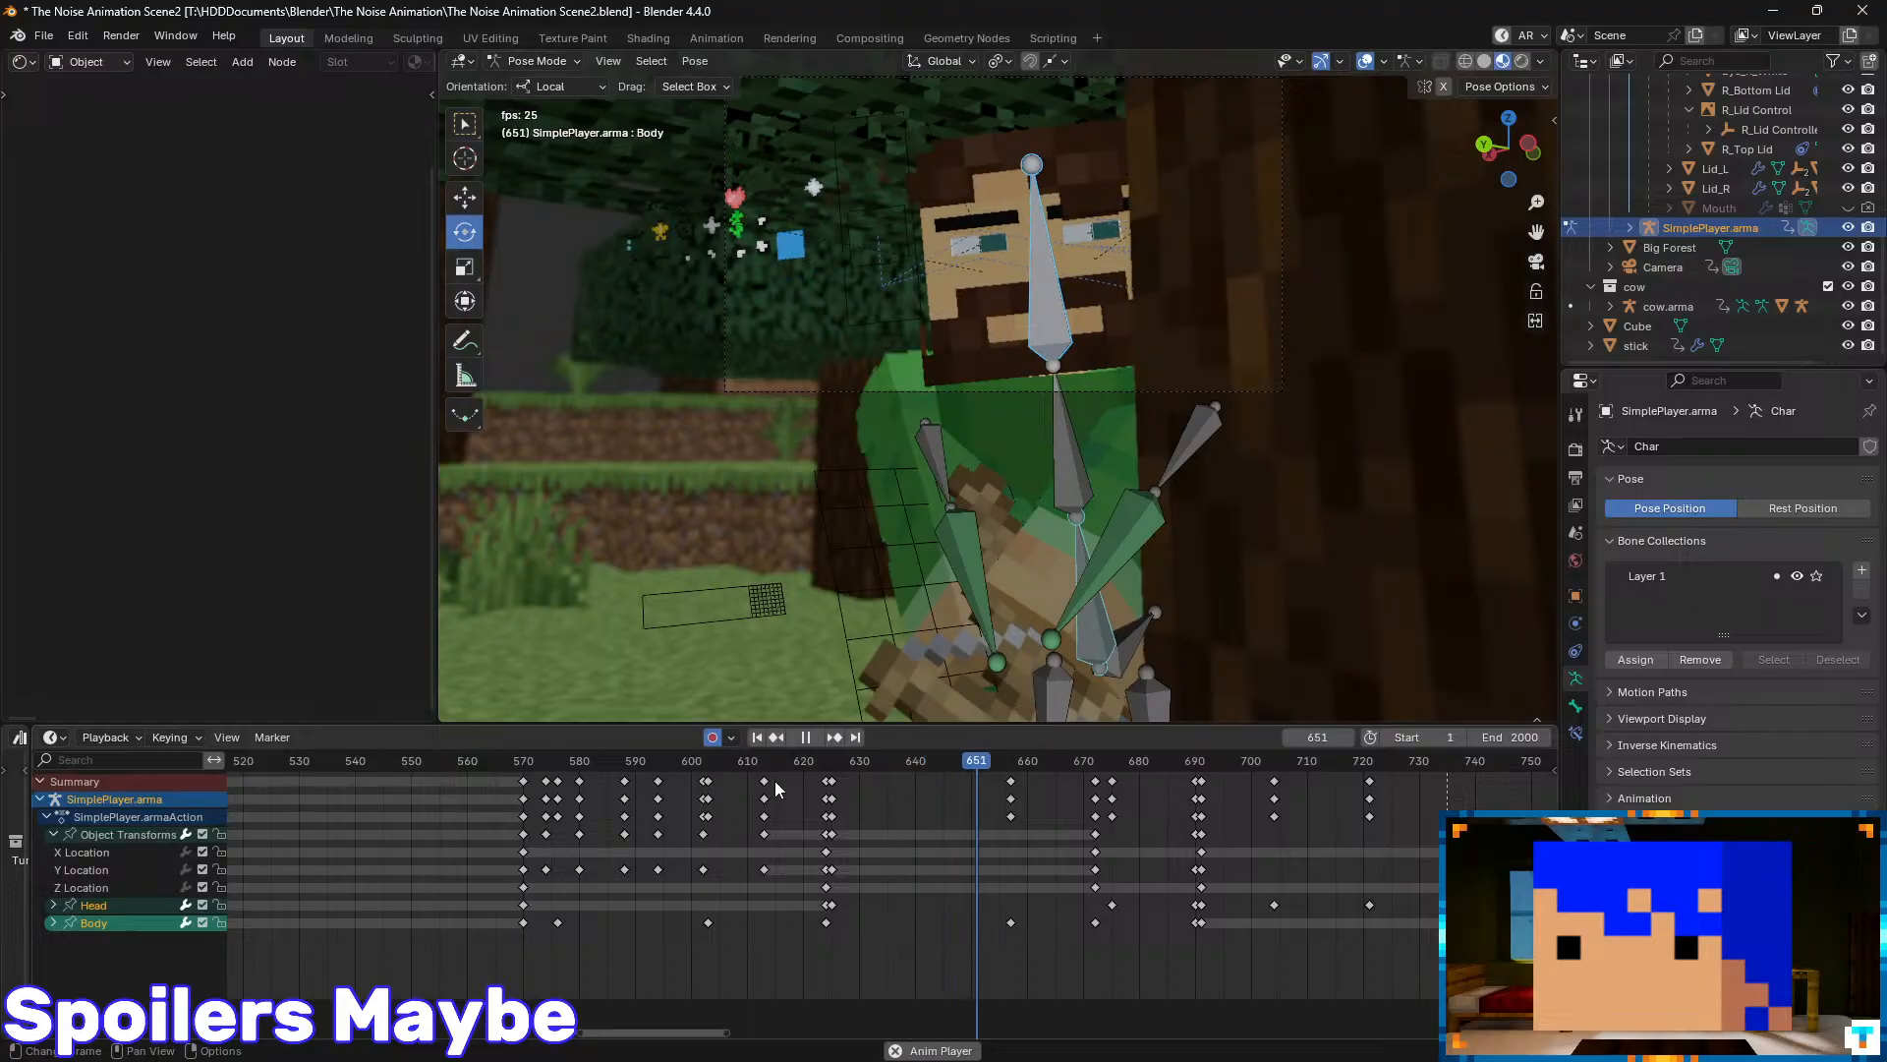
left_click_drag(774, 781, 609, 777)
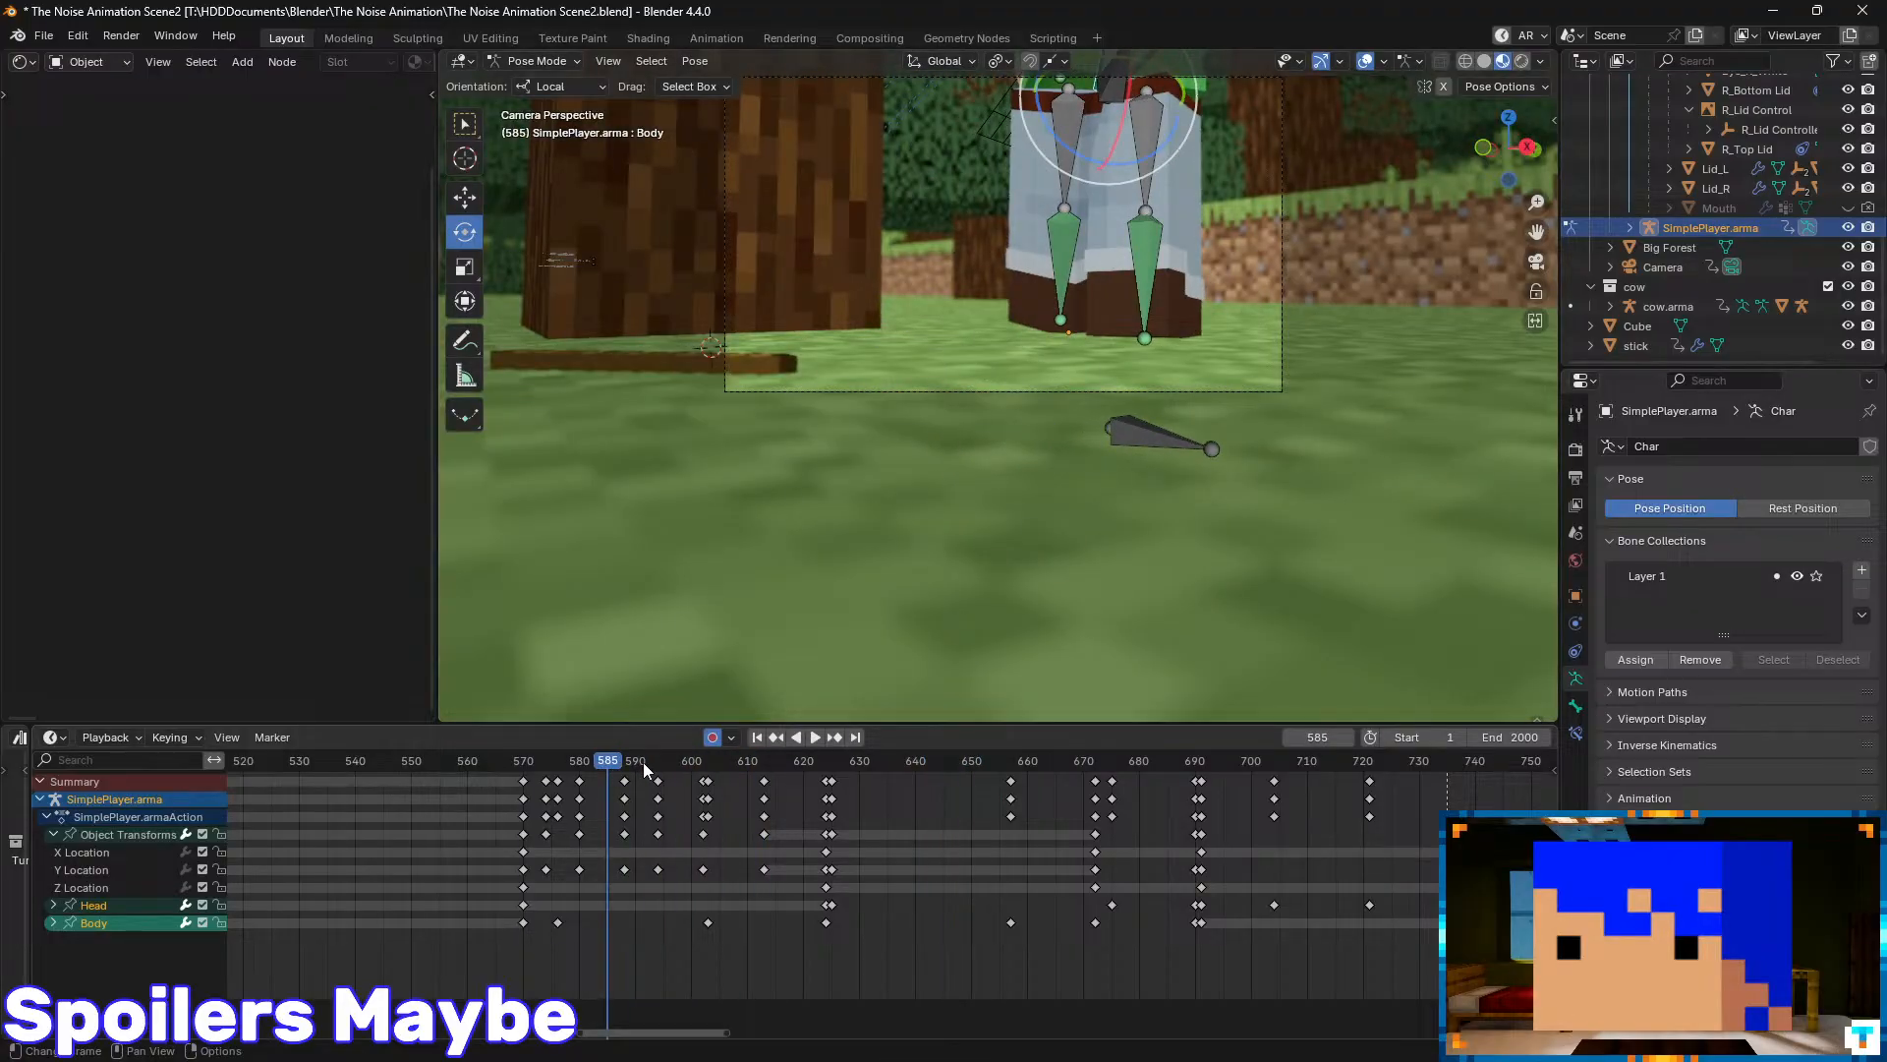
key("space")
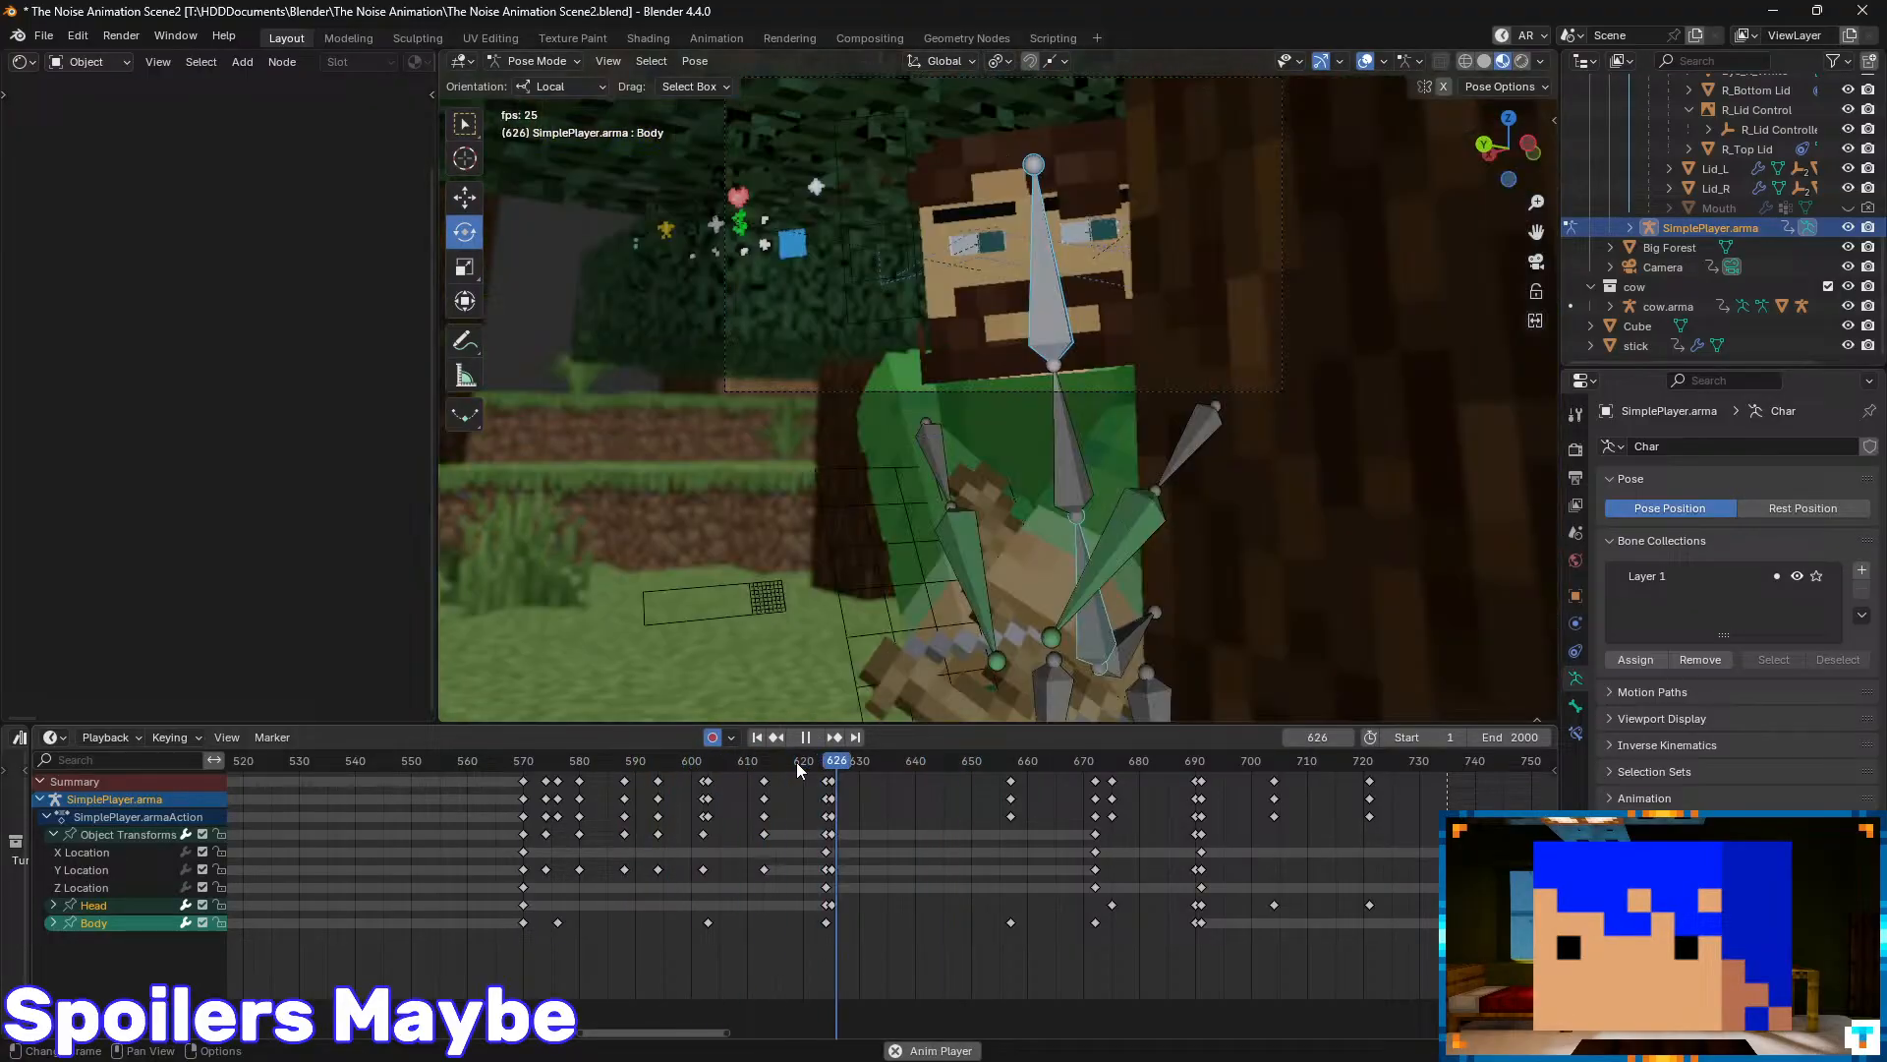
key("space")
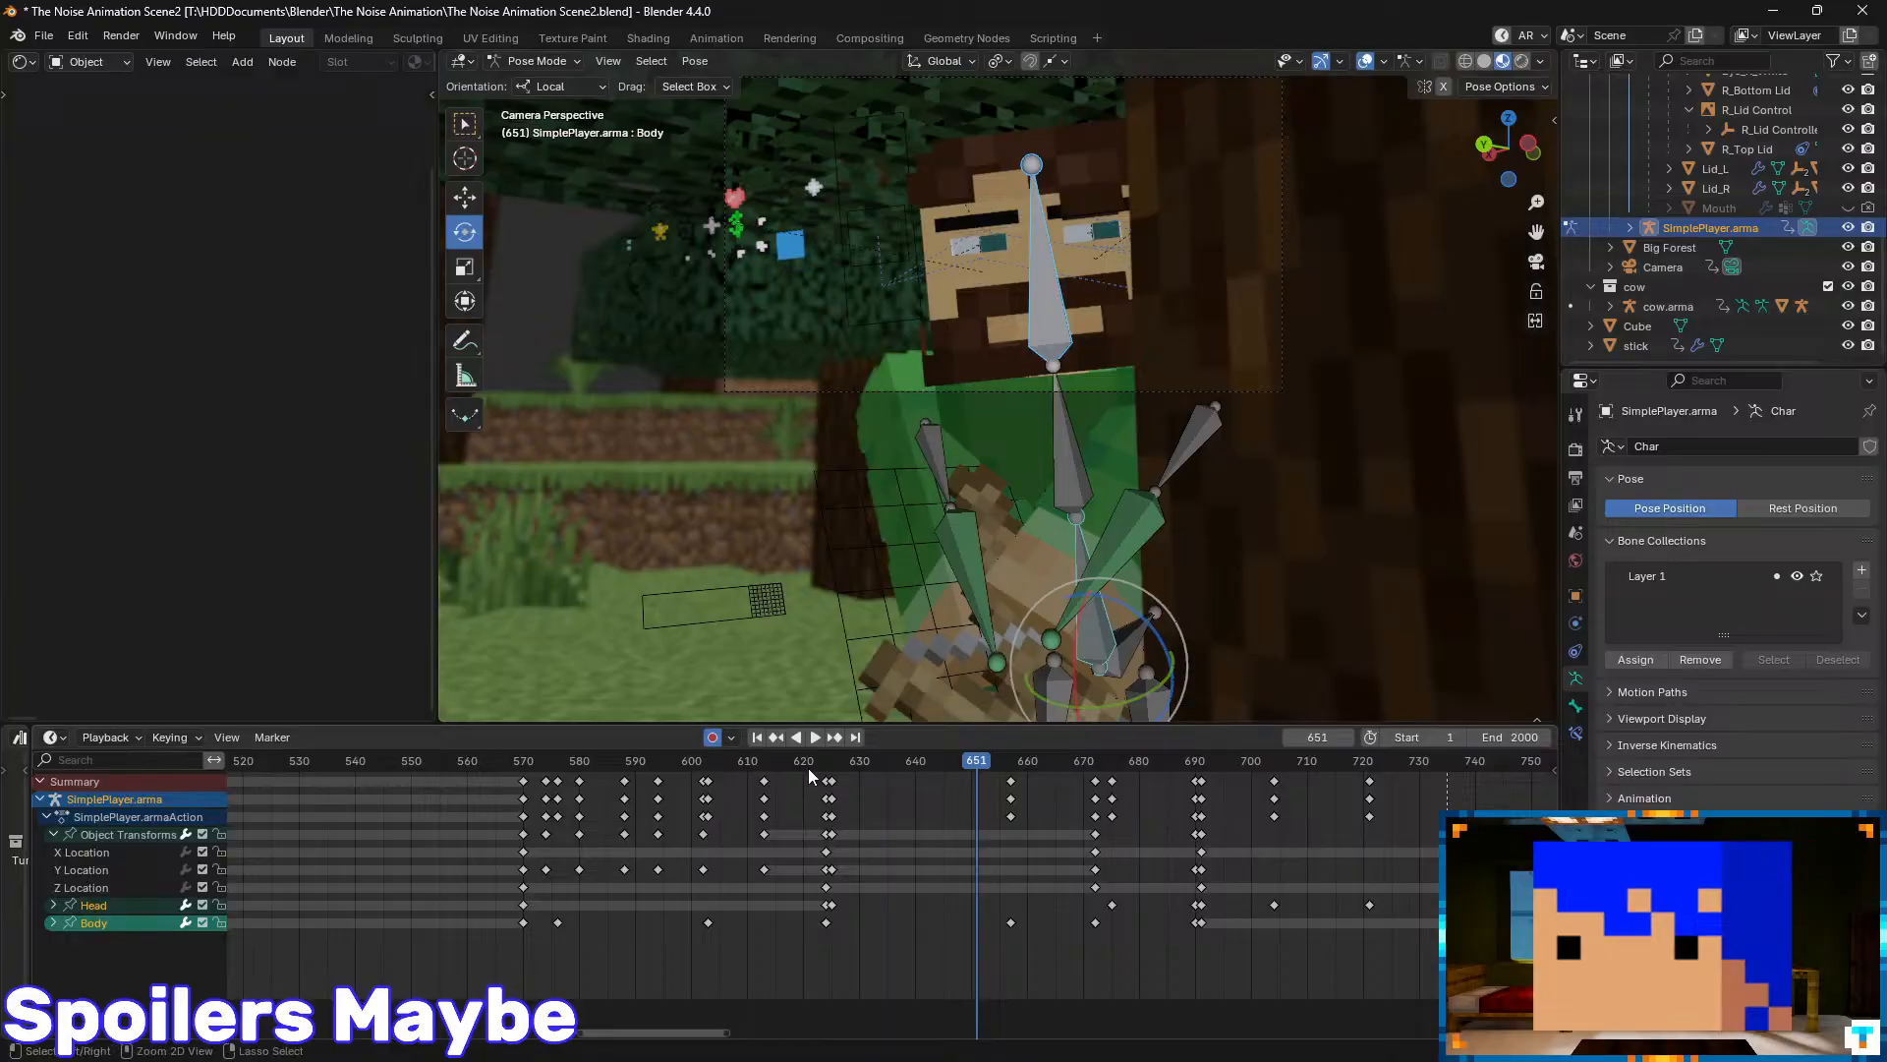
- Save The Noise Animation Scene2 and open The Noise Animation Scene1.blend from the same folder
key("ctrl+s")
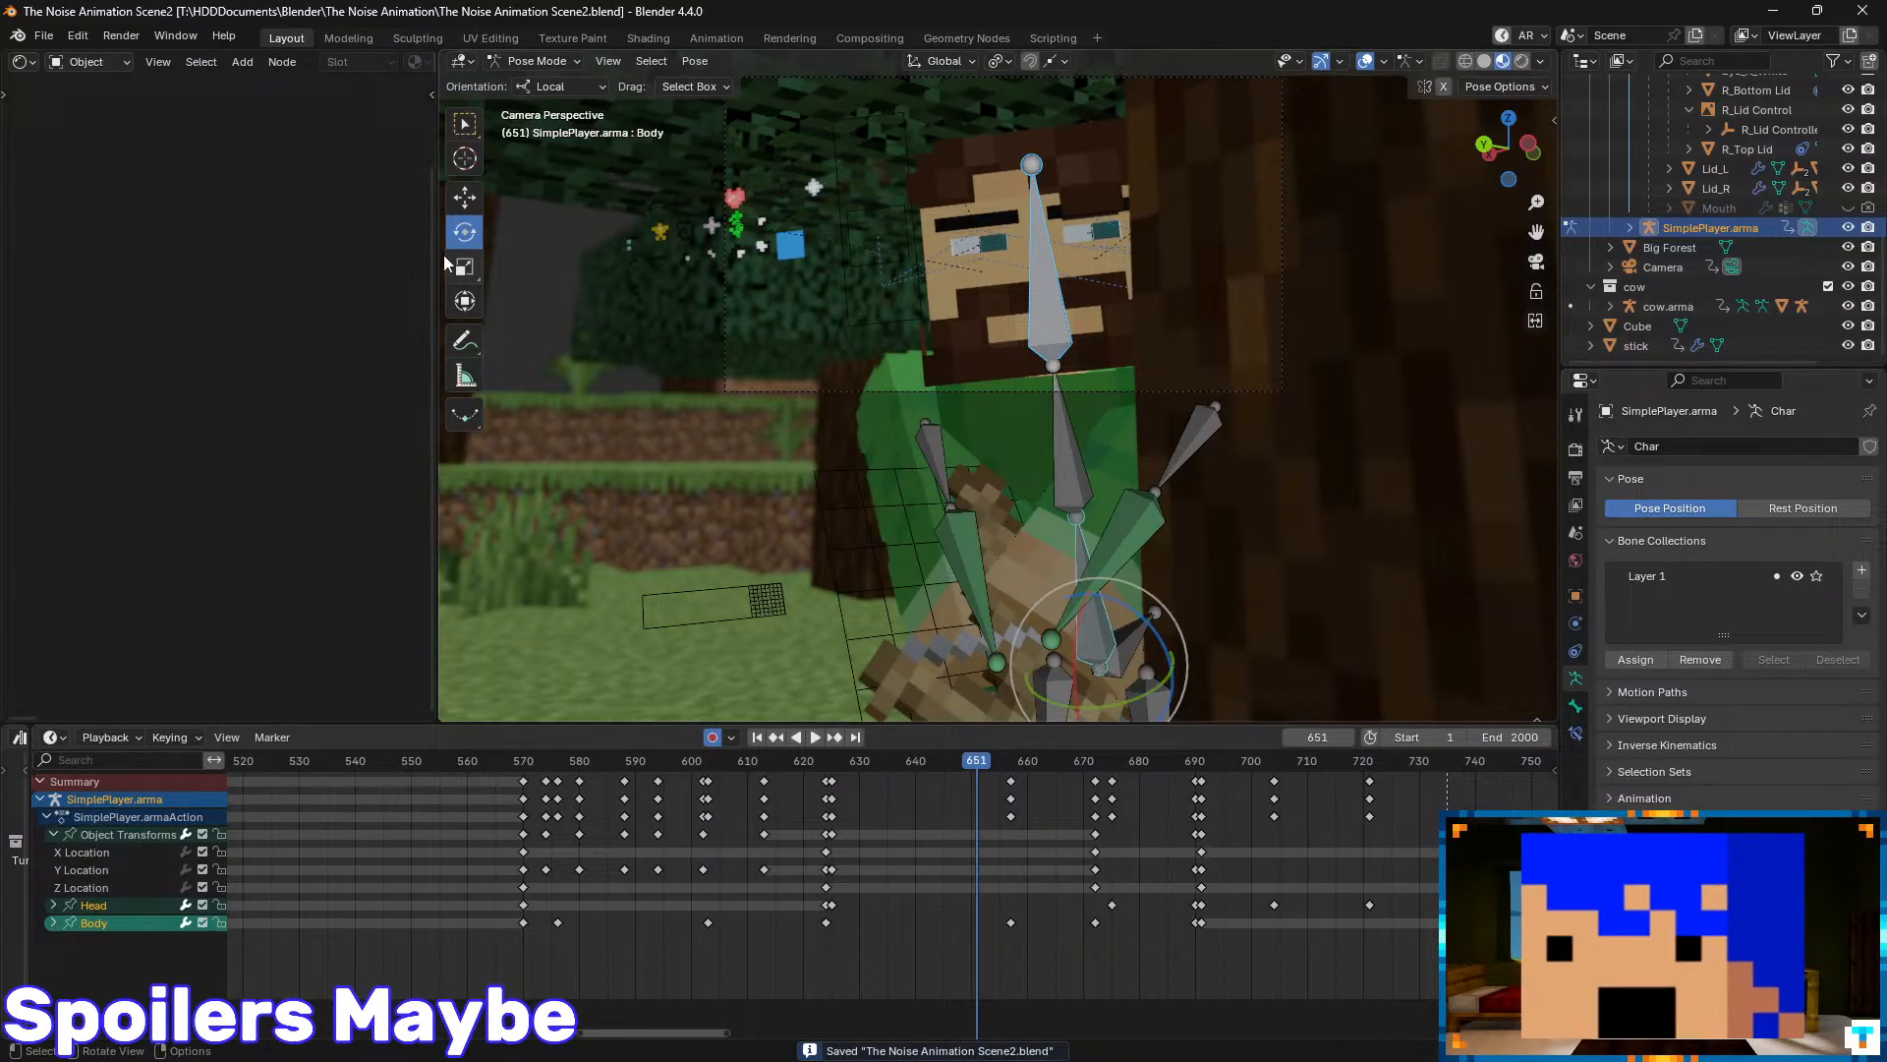
left_click(44, 35)
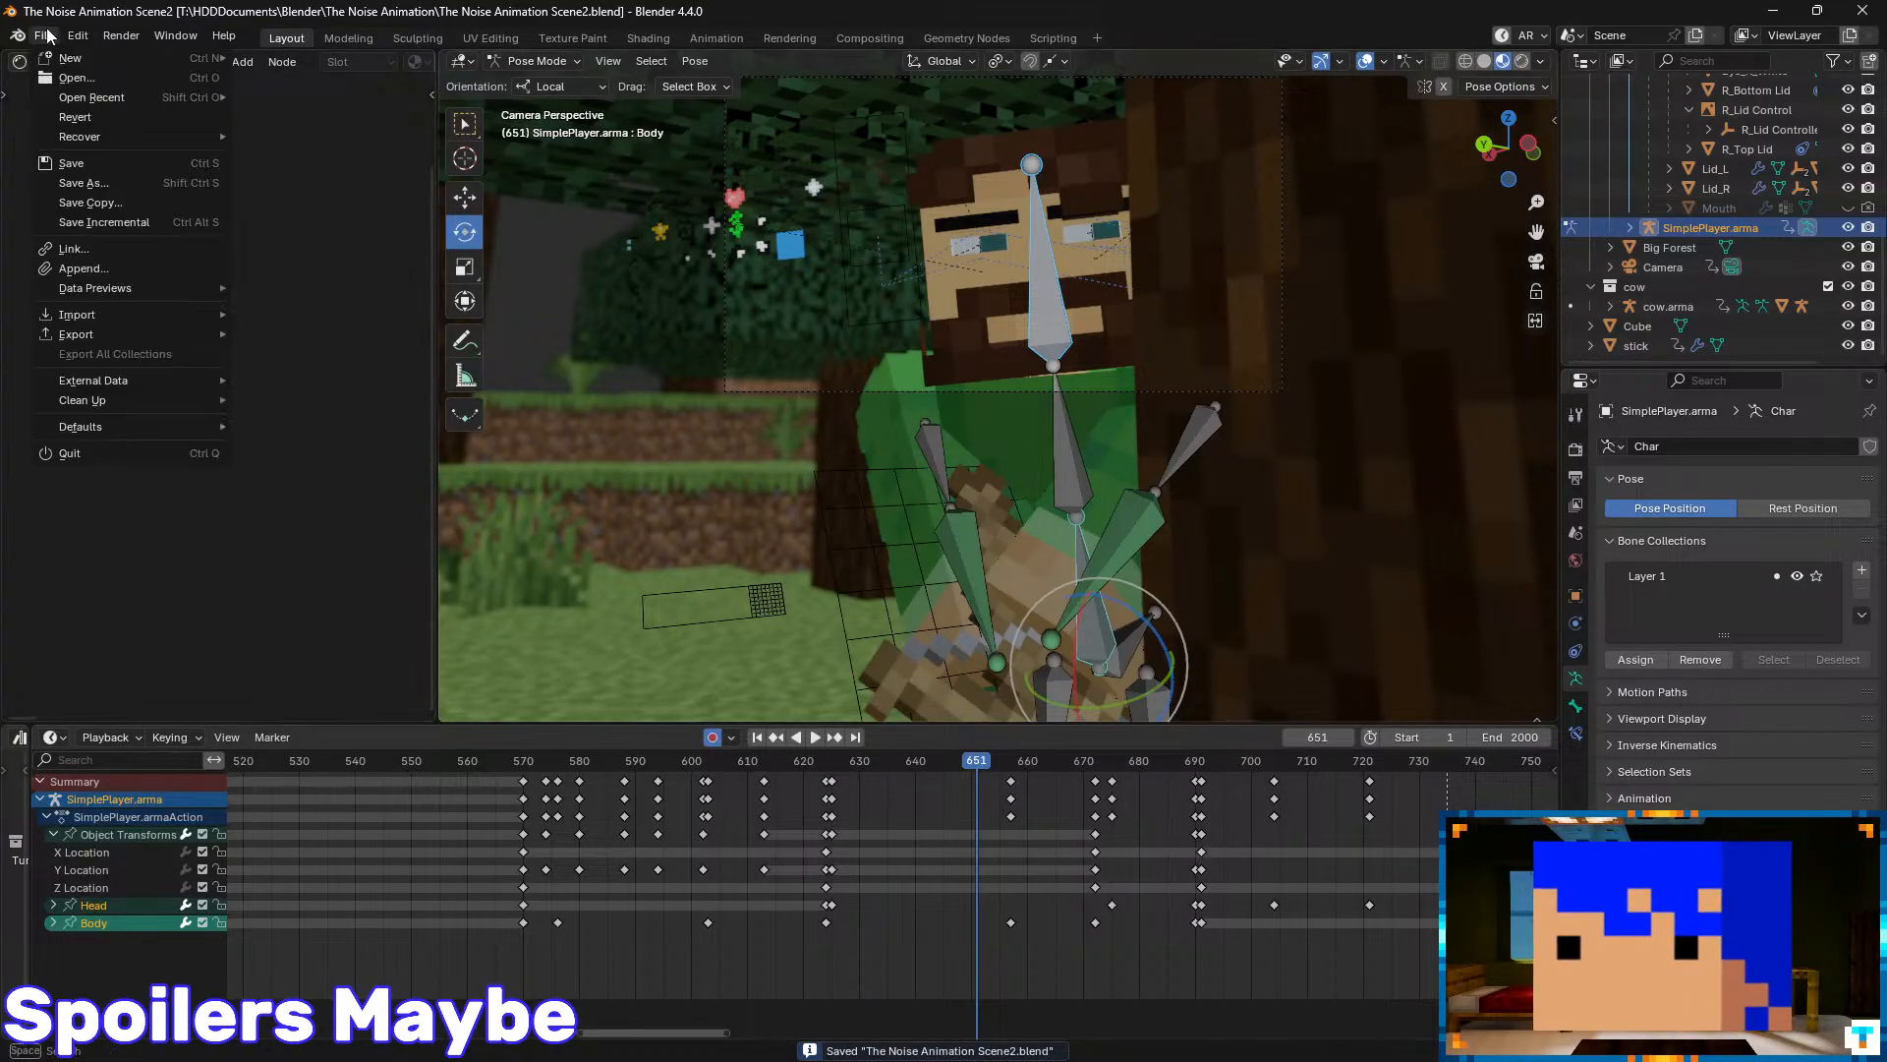
left_click(134, 85)
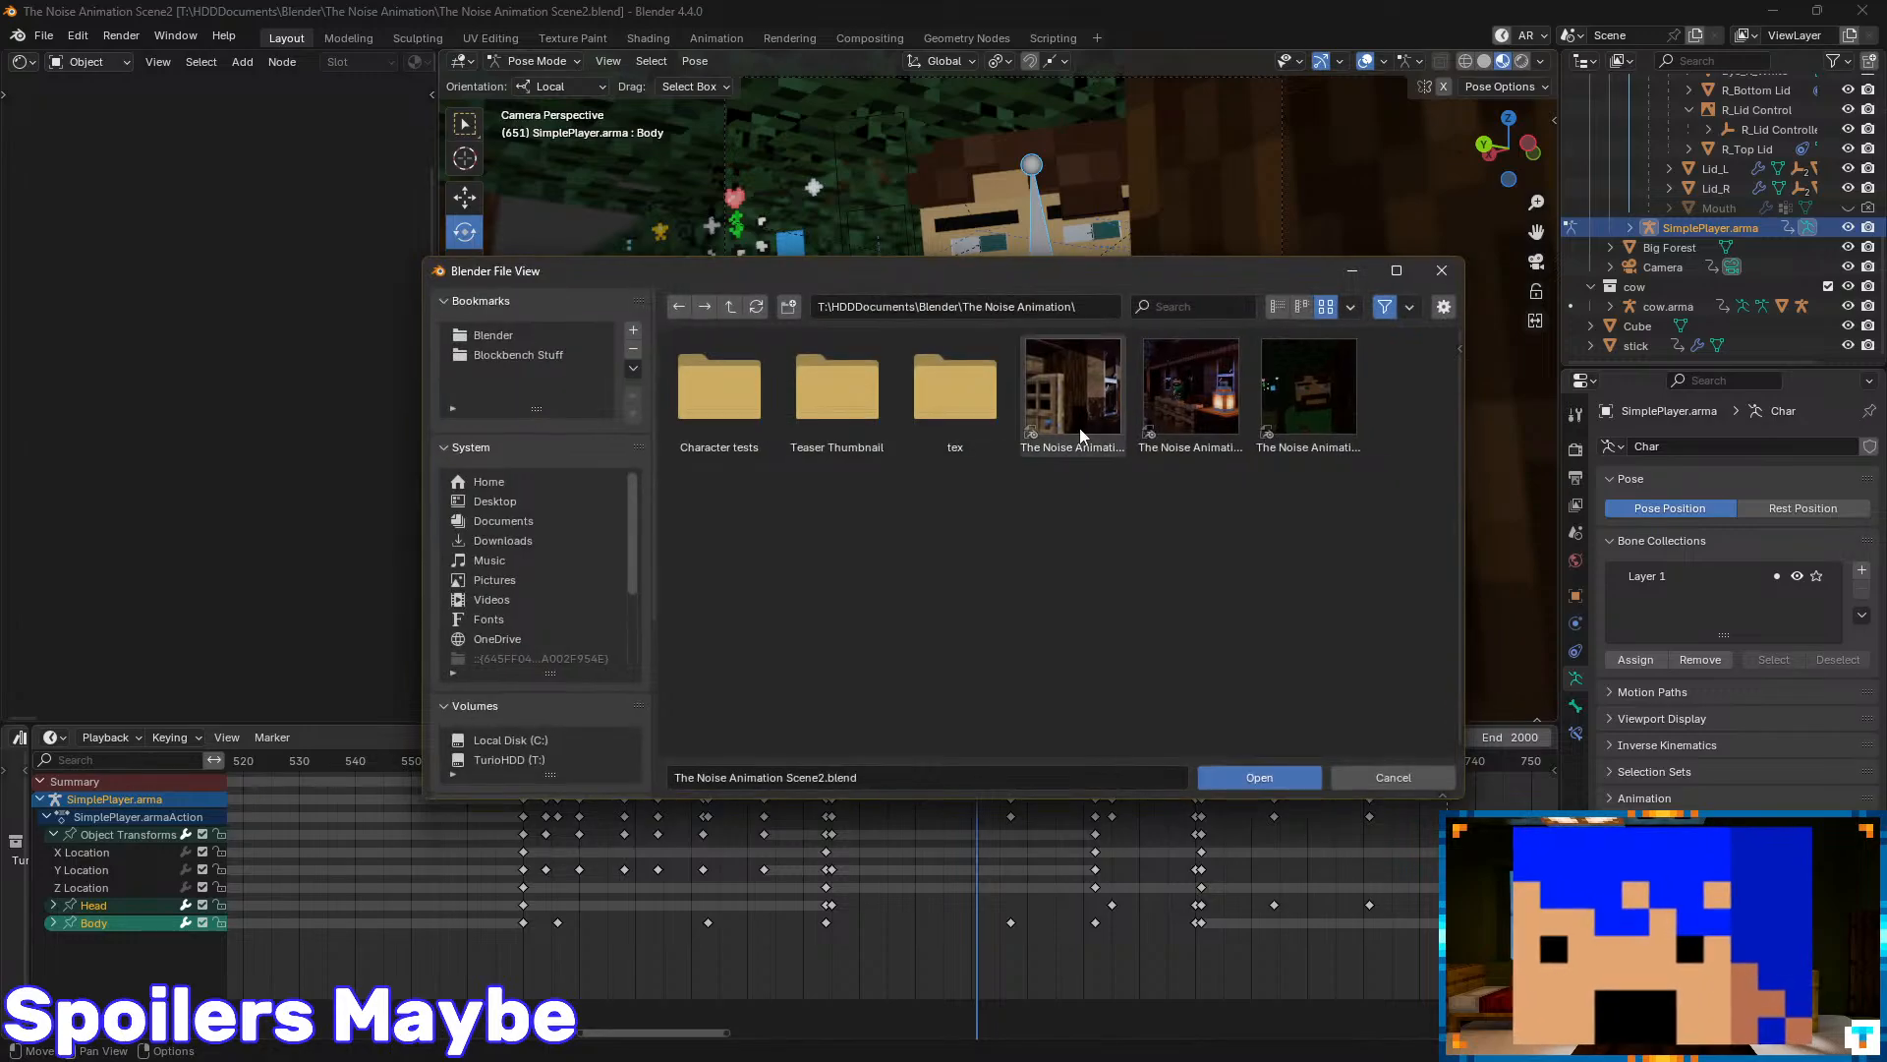
double_click(1205, 380)
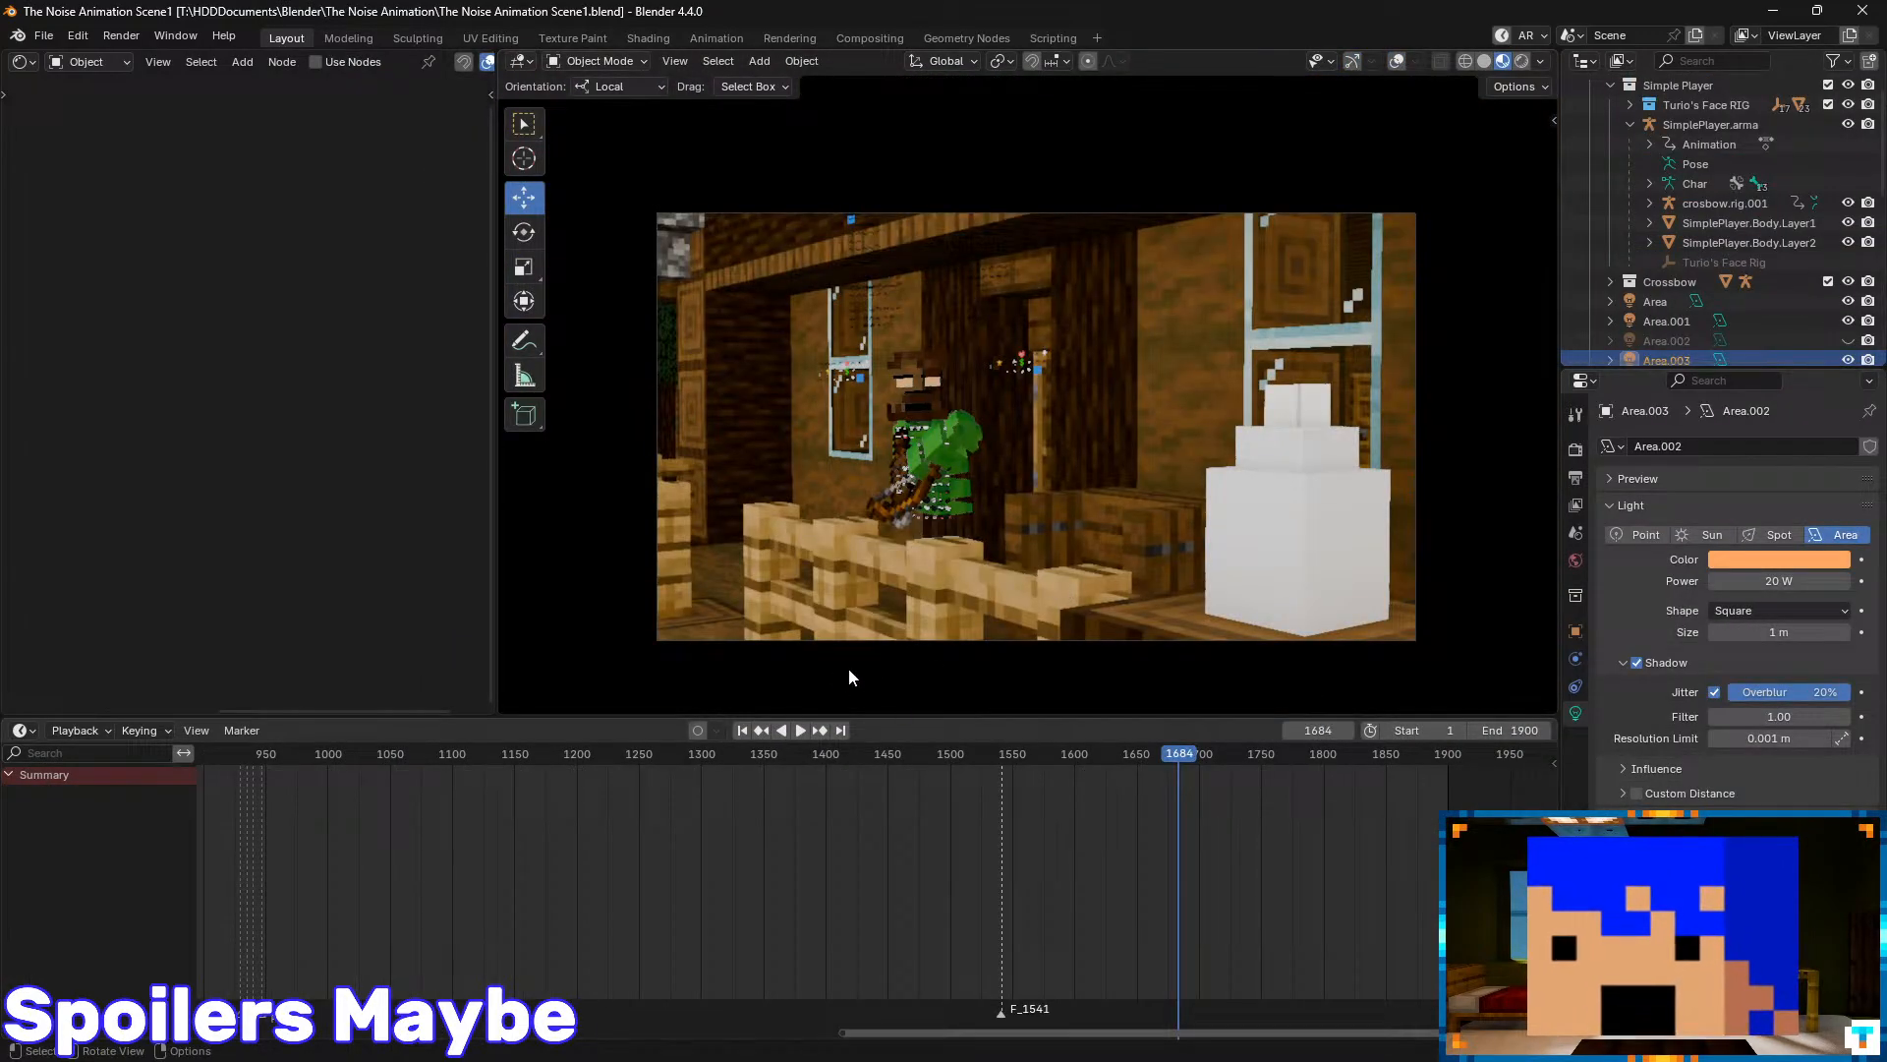
- Review the porch shot from frame 1684 to the face close-up at frame 1767 and save the file
key("space")
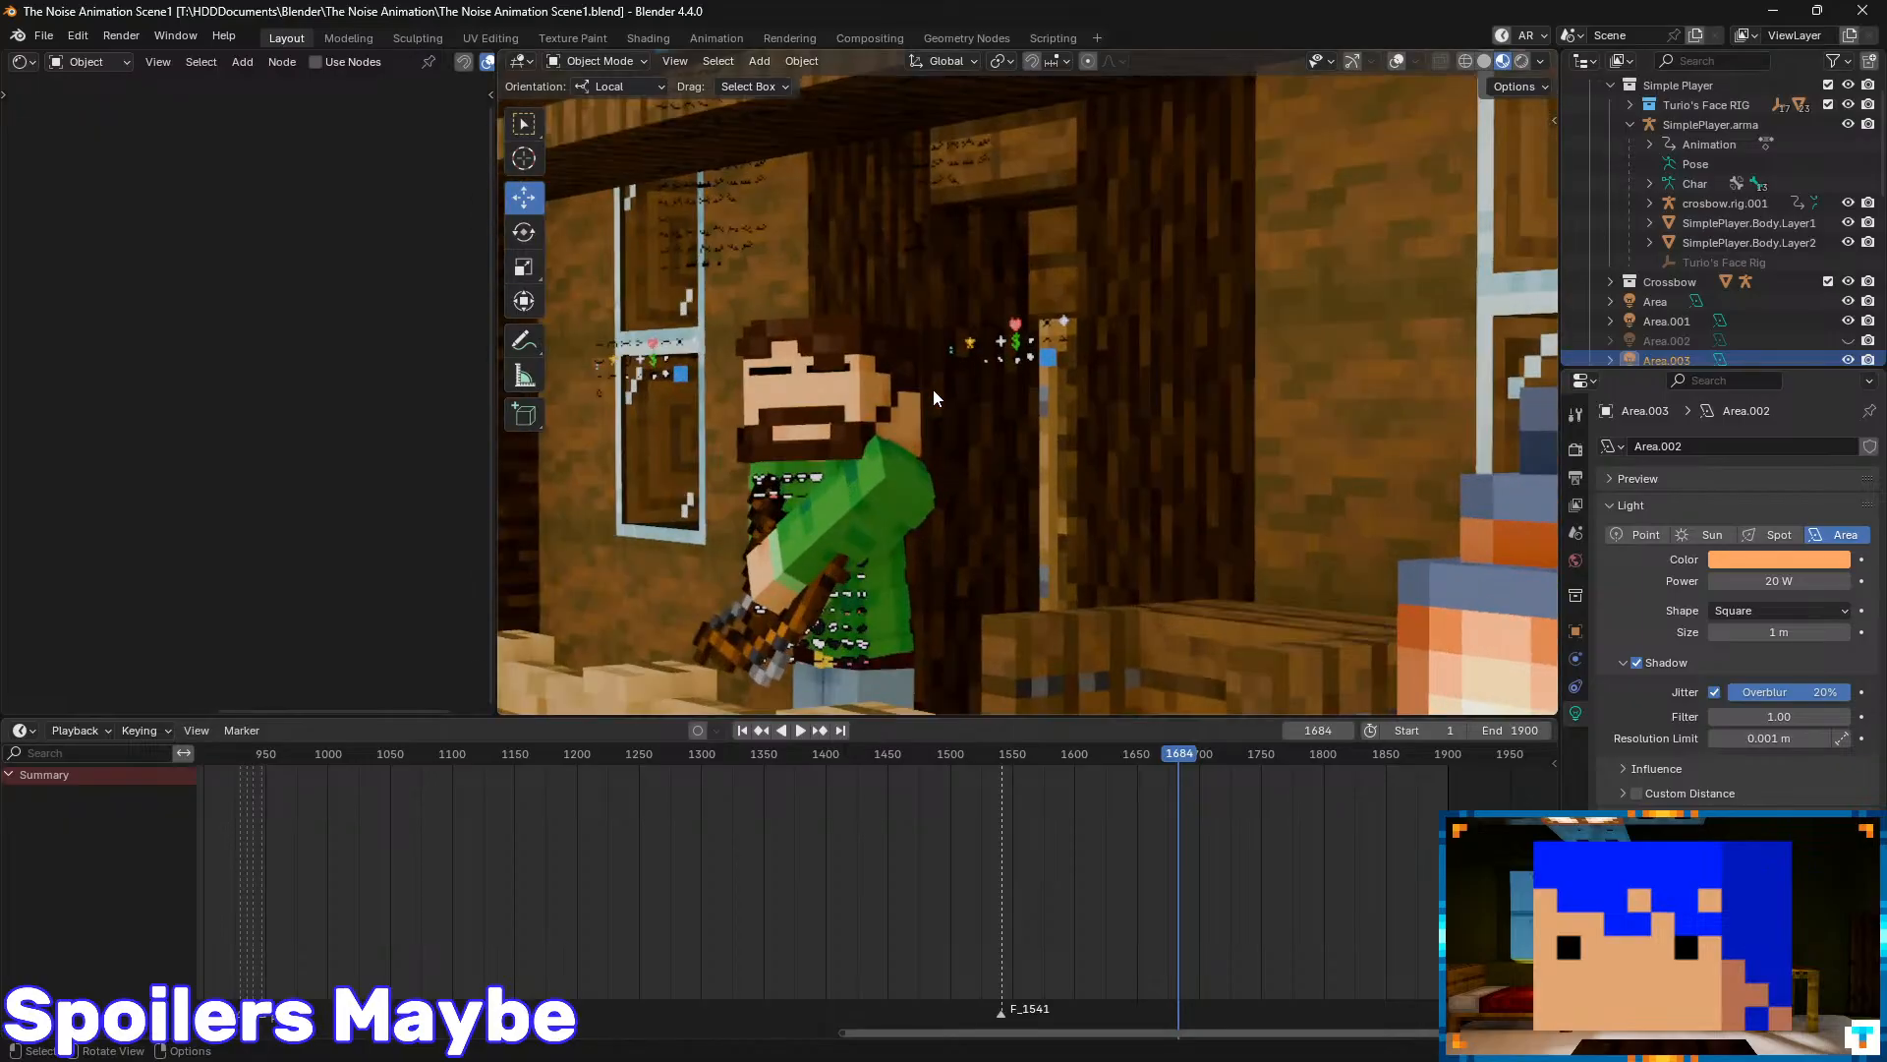
left_click_drag(1178, 757, 1282, 759)
key("space")
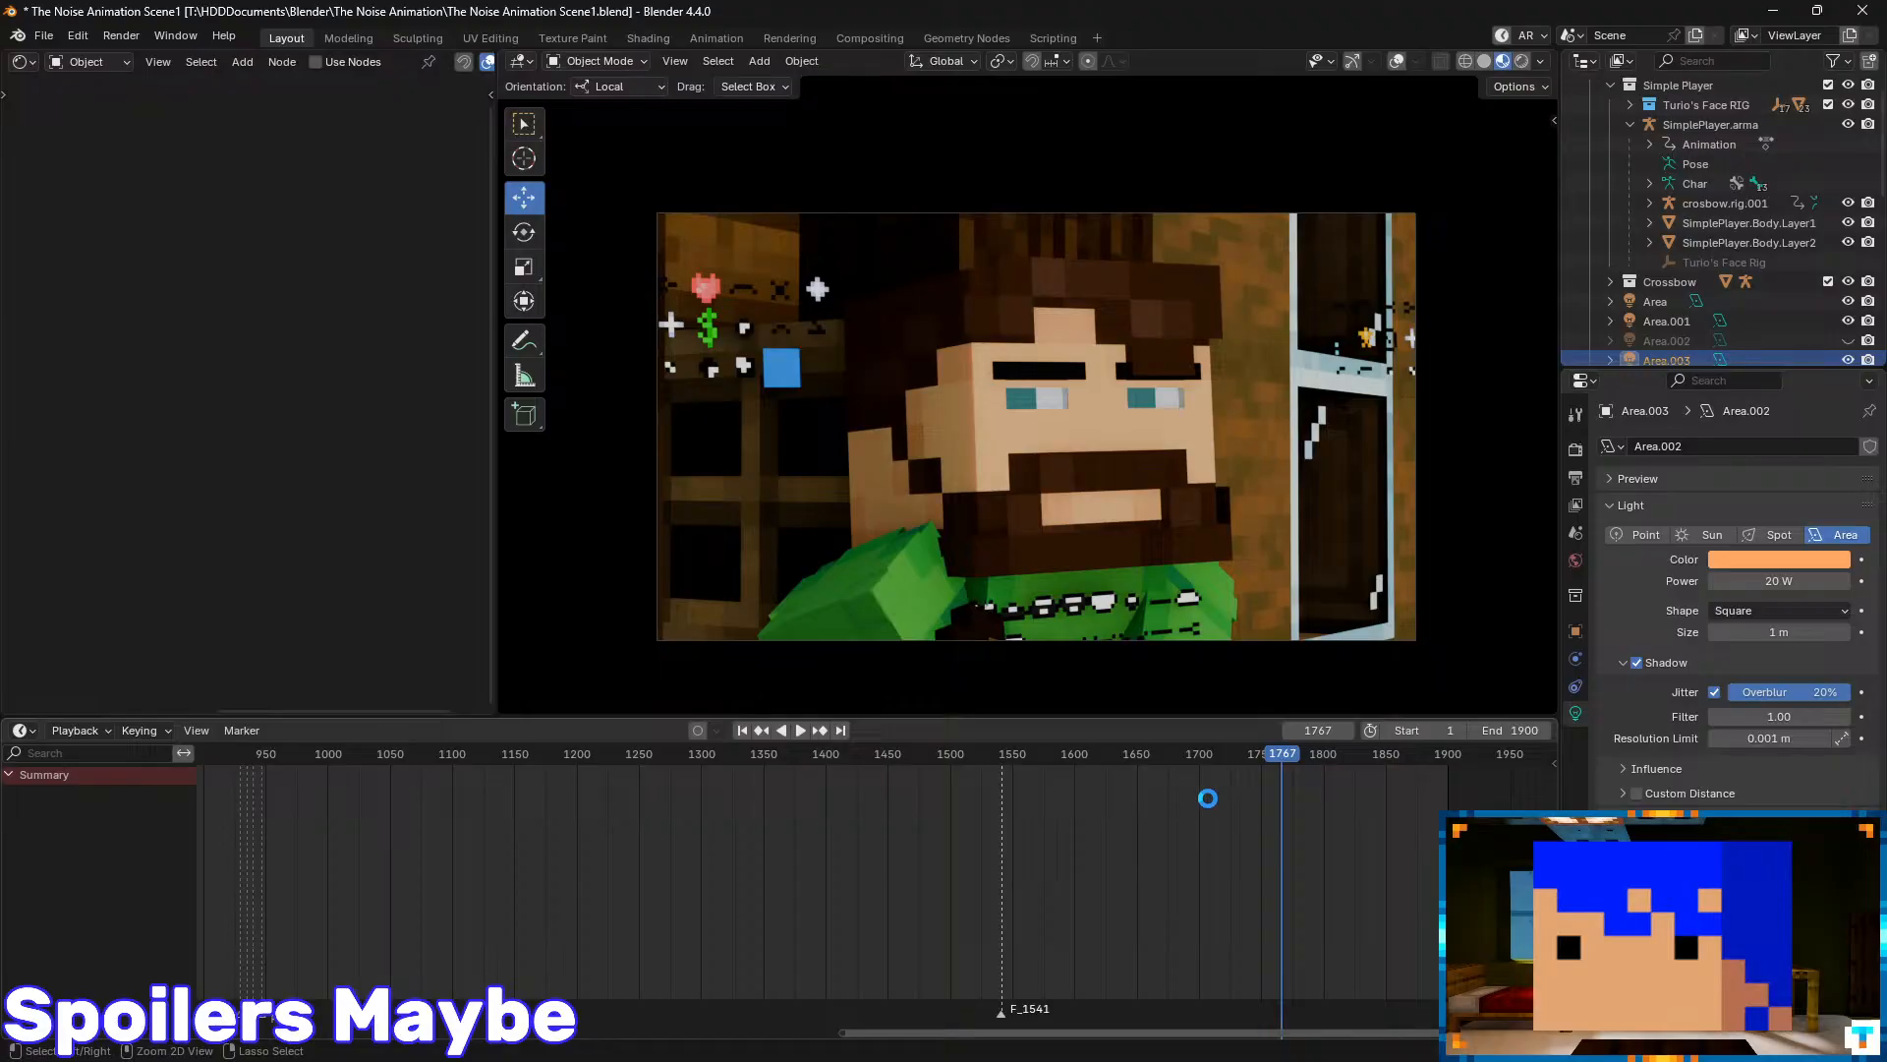
key("ctrl+s")
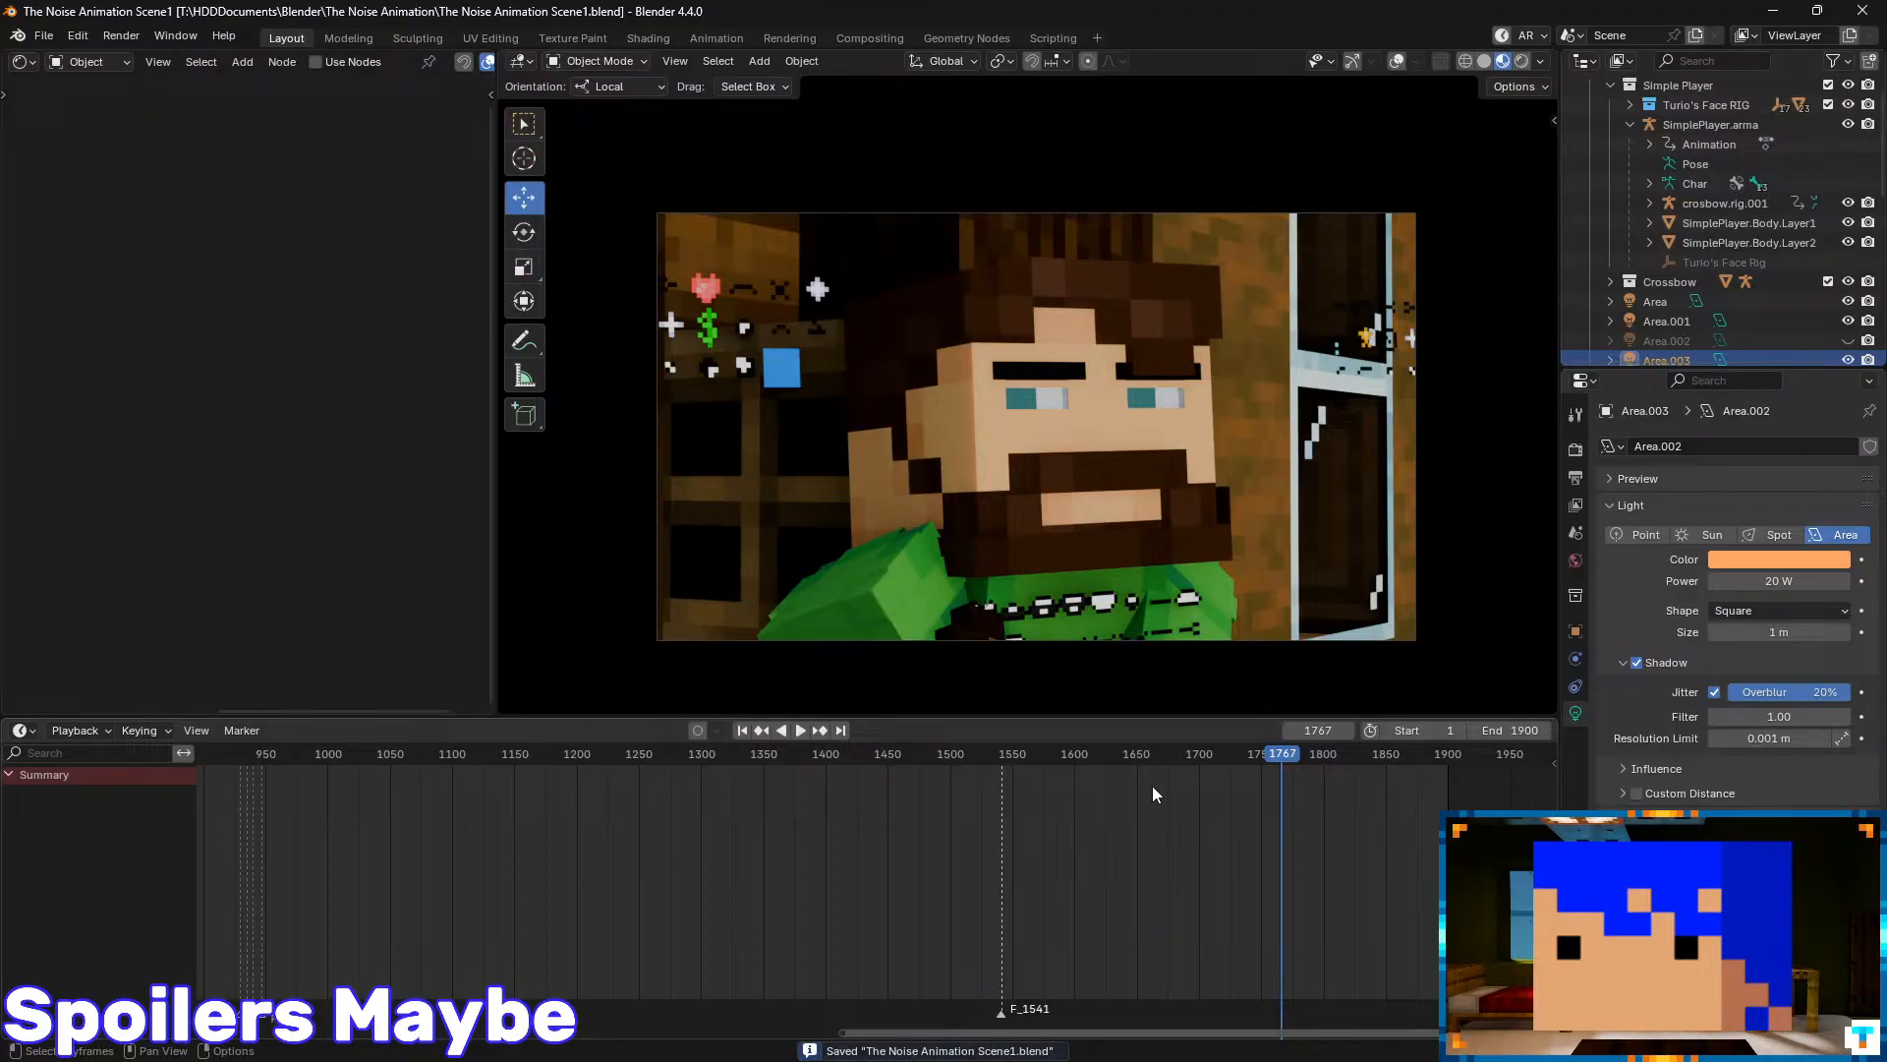
- Check the staircase shot at frame 1217 and return the playhead to the first frame
left_click_drag(1100, 754, 598, 797)
key("space")
middle_click_drag(666, 842, 889, 826)
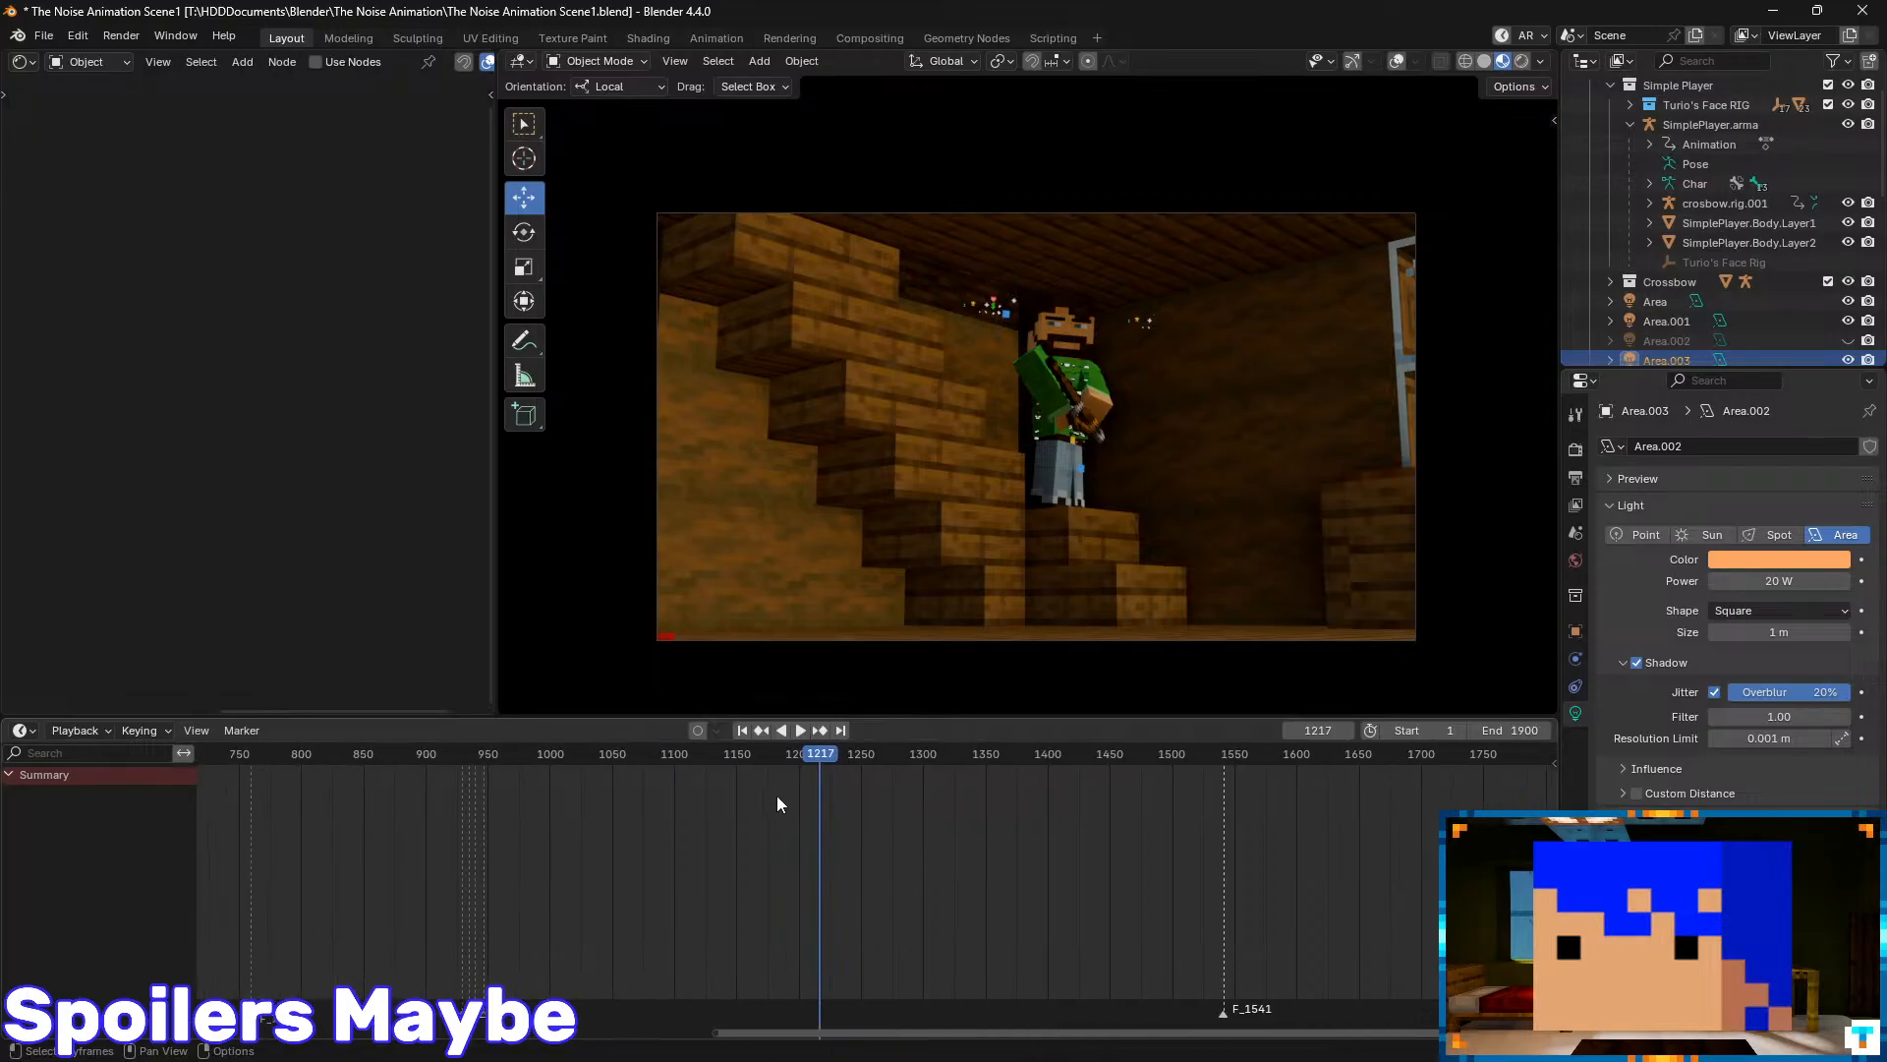
left_click(742, 730)
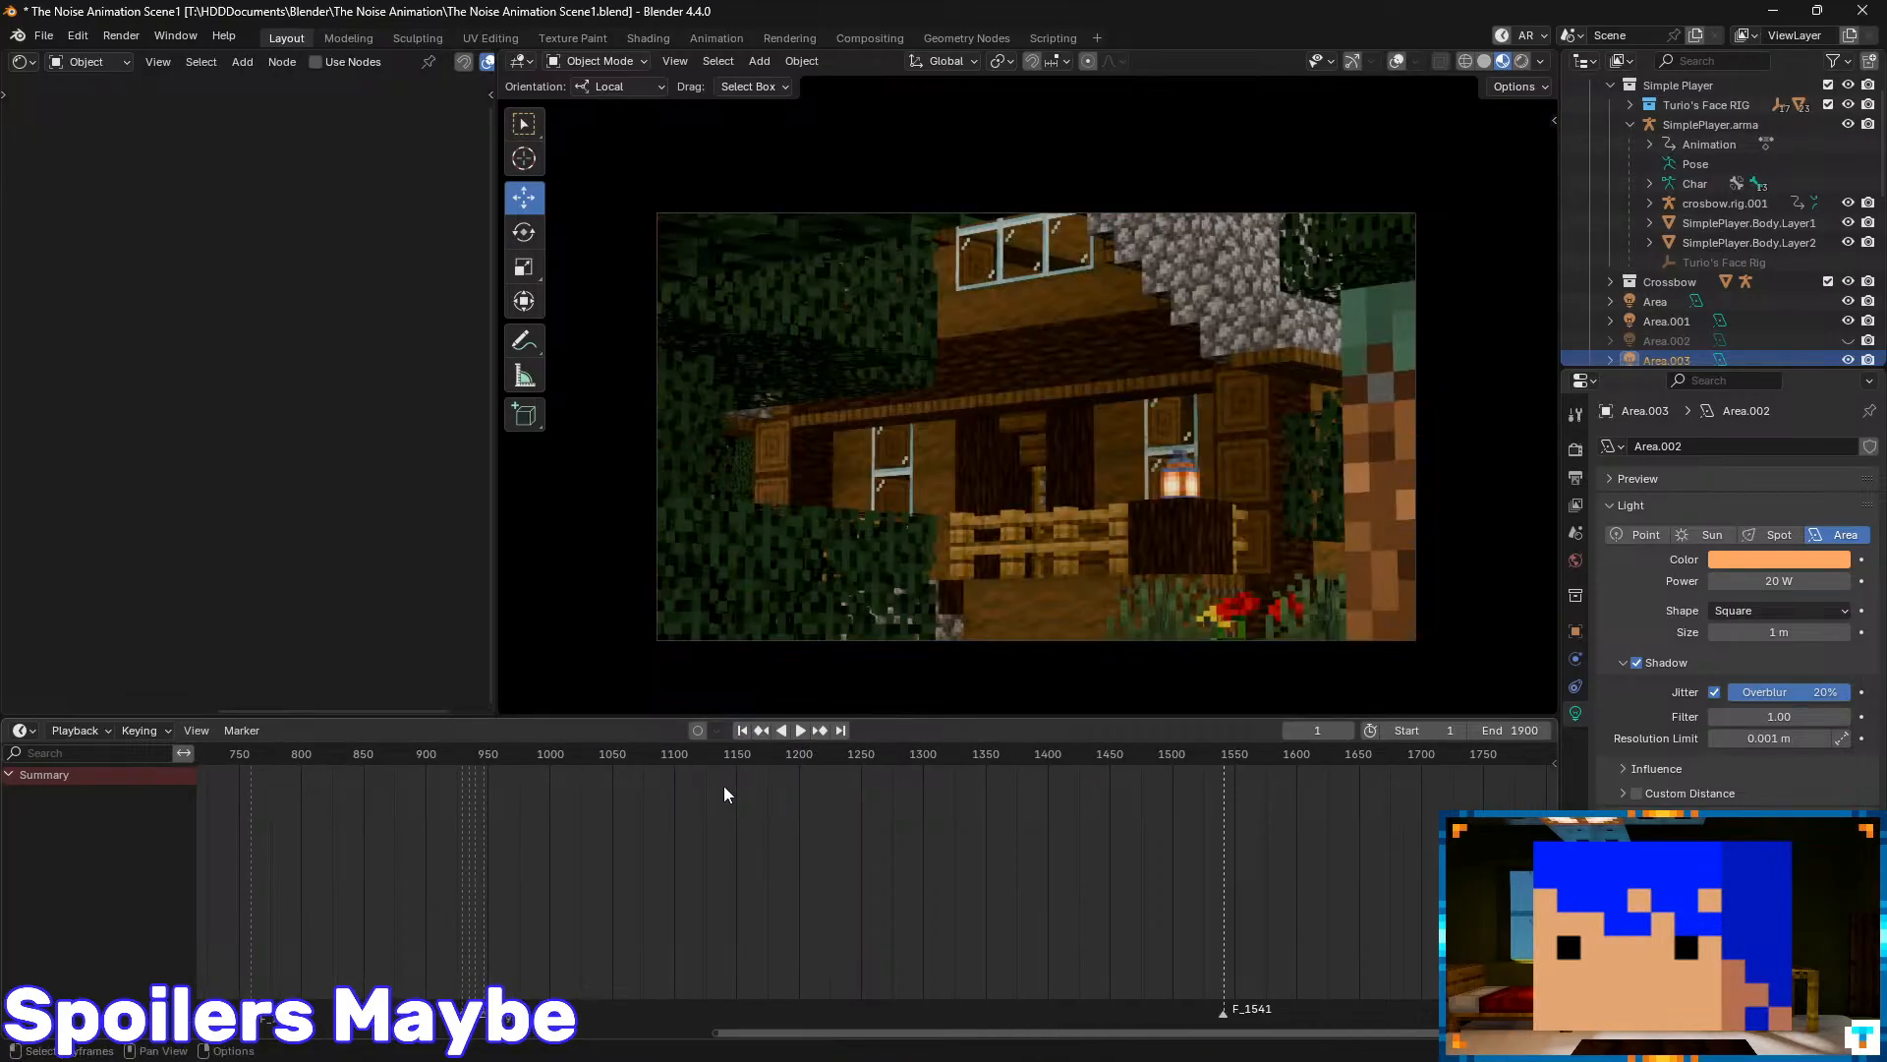
- Scrub through the animation from its opening house shot to the window shot at frame 1370
middle_click_drag(266, 847, 863, 924)
middle_click_drag(226, 899, 688, 894)
scroll(686, 892, "down", 1)
left_click_drag(455, 753, 1469, 782)
middle_click_drag(1465, 784, 866, 793)
left_click_drag(875, 757, 1401, 845)
middle_click_drag(1423, 875, 928, 849)
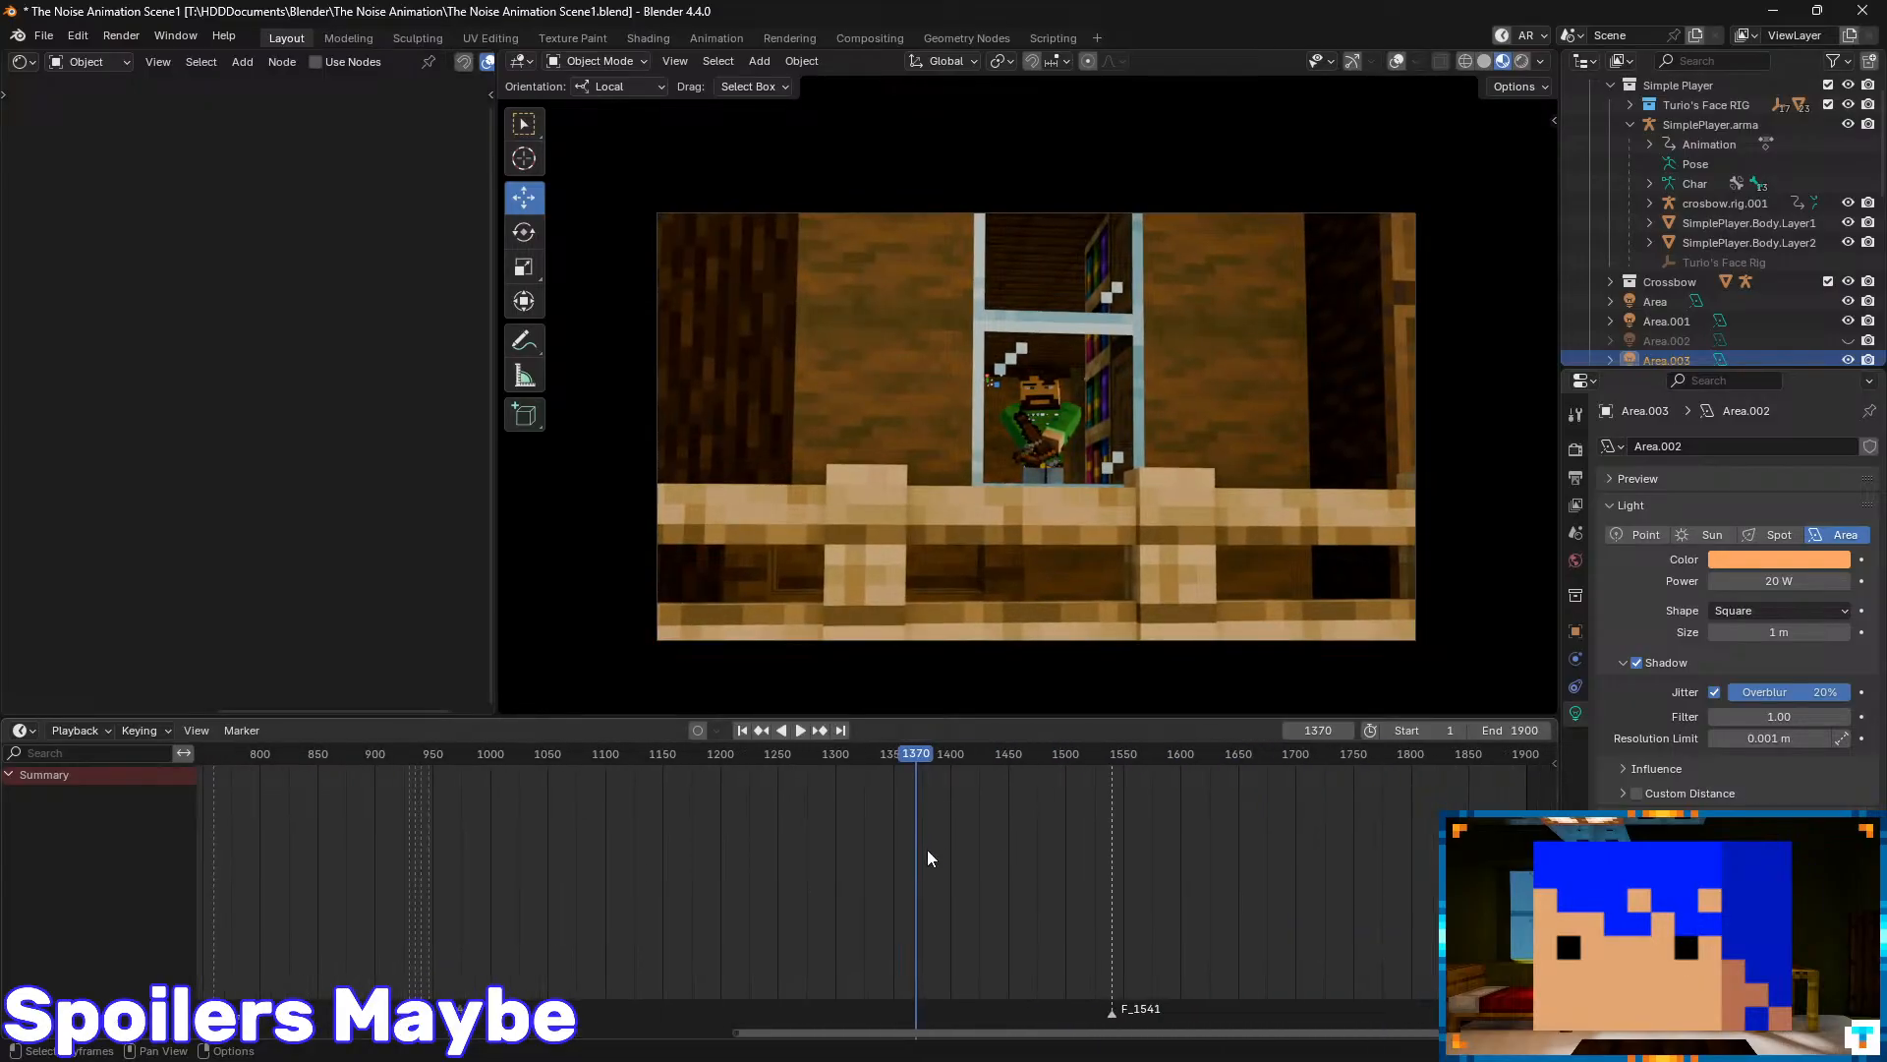
- Play the indoor fireplace walk from about frame 1402, place the playhead at frame 1466 and save the file
mouse_move(916, 761)
left_mouse_down()
mouse_move(1118, 763)
mouse_move(951, 758)
left_mouse_up()
key("space")
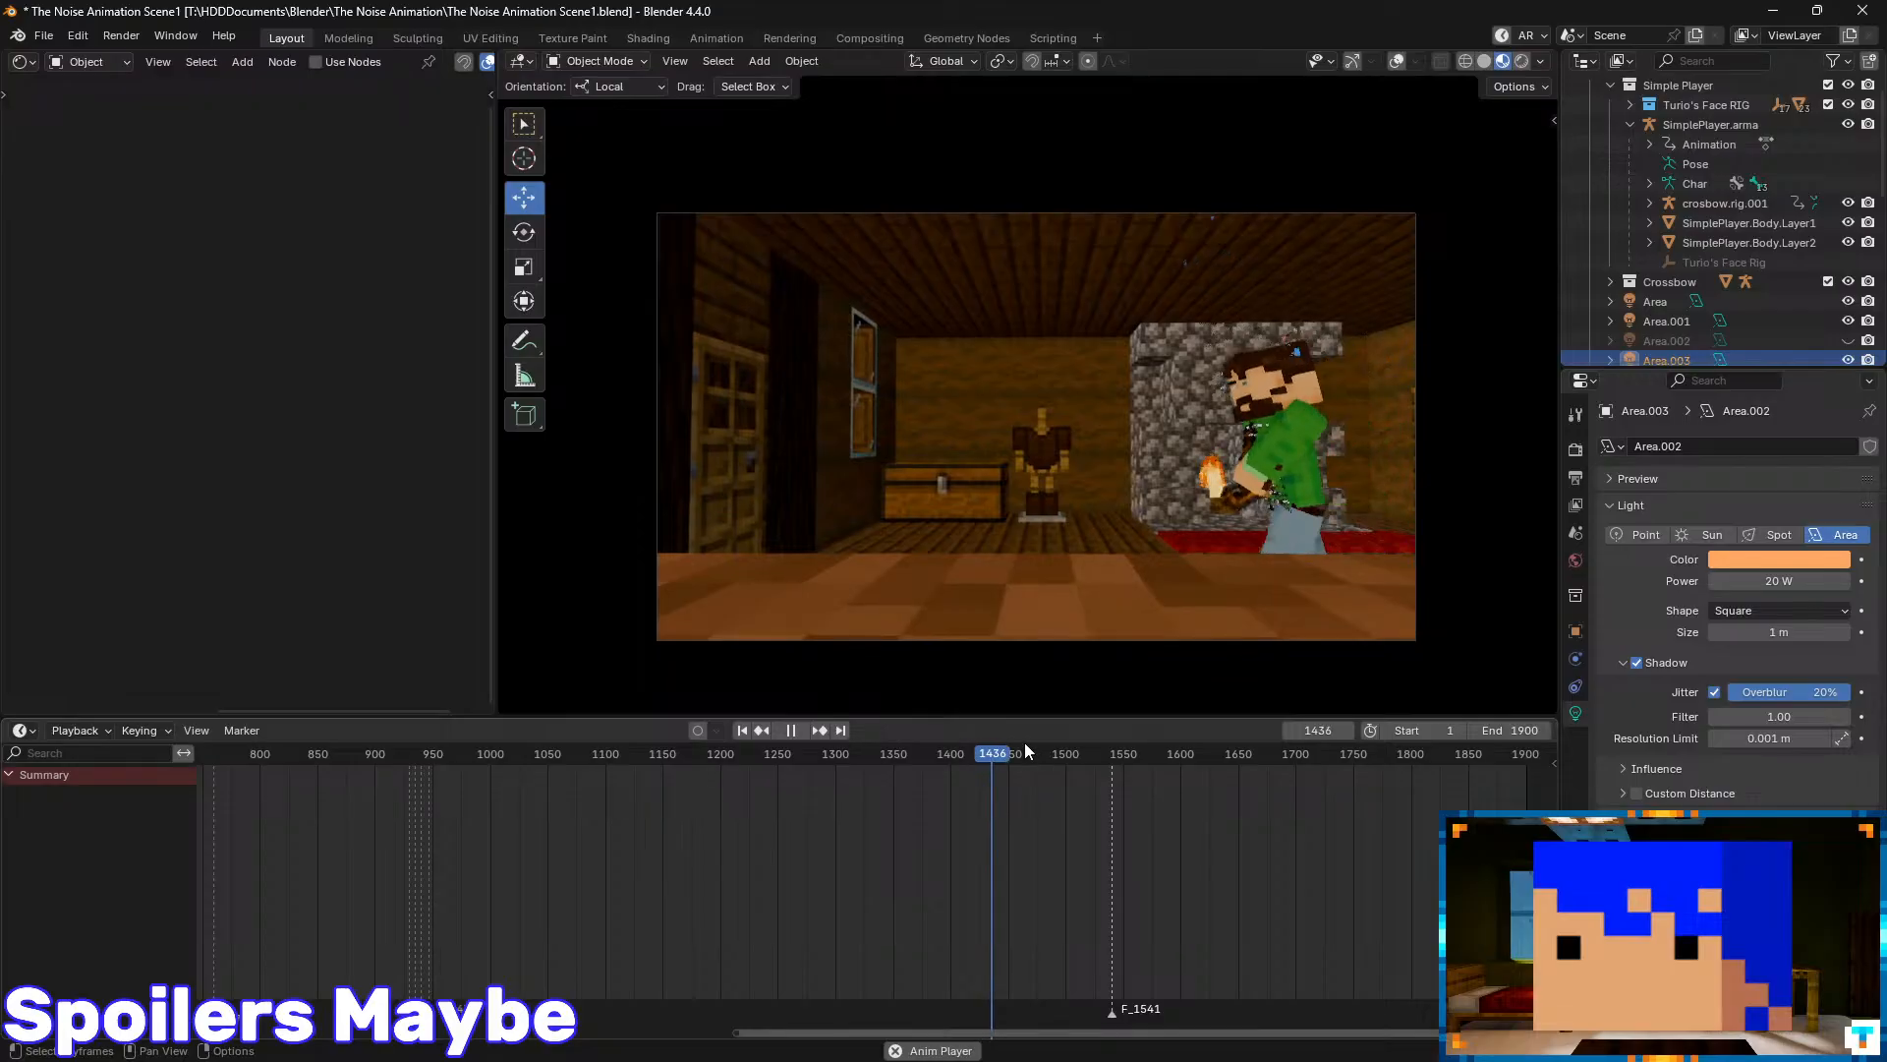
scroll(1142, 516, "up", 2)
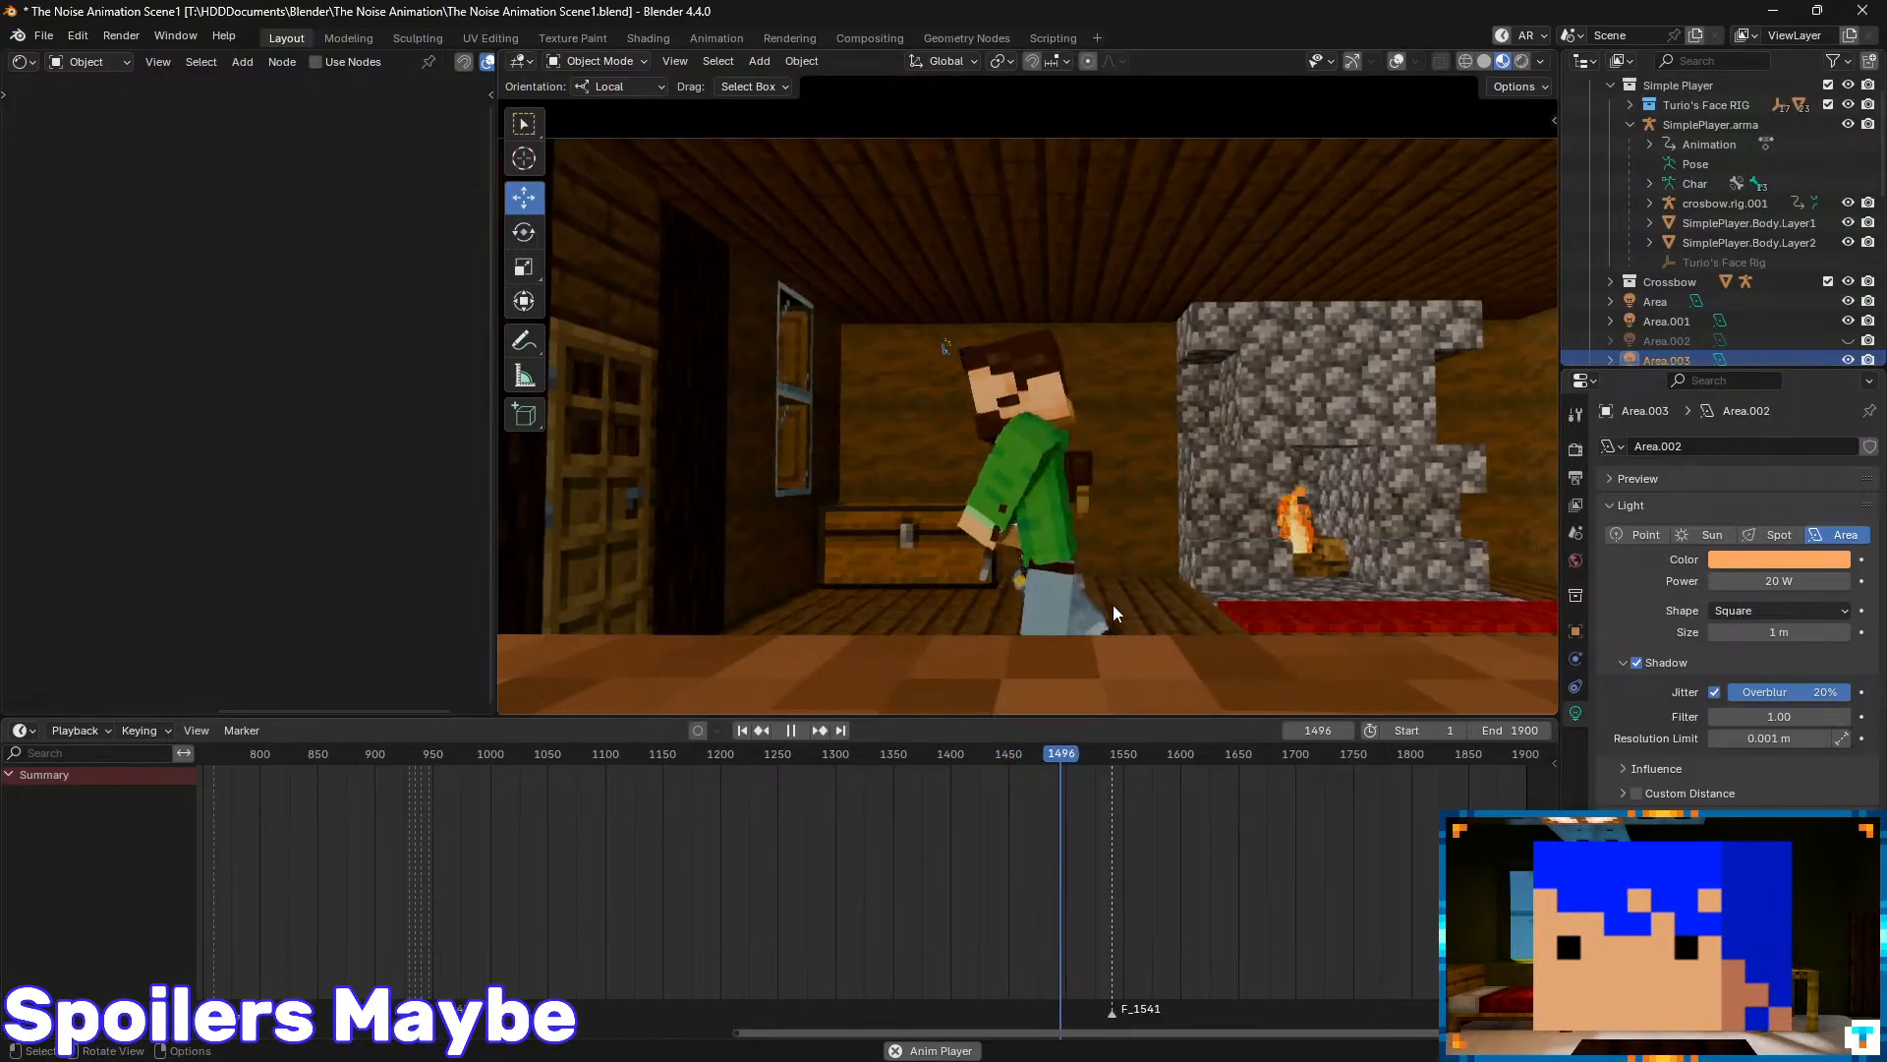
middle_click_drag(1112, 605, 1118, 470, "shift")
key("space")
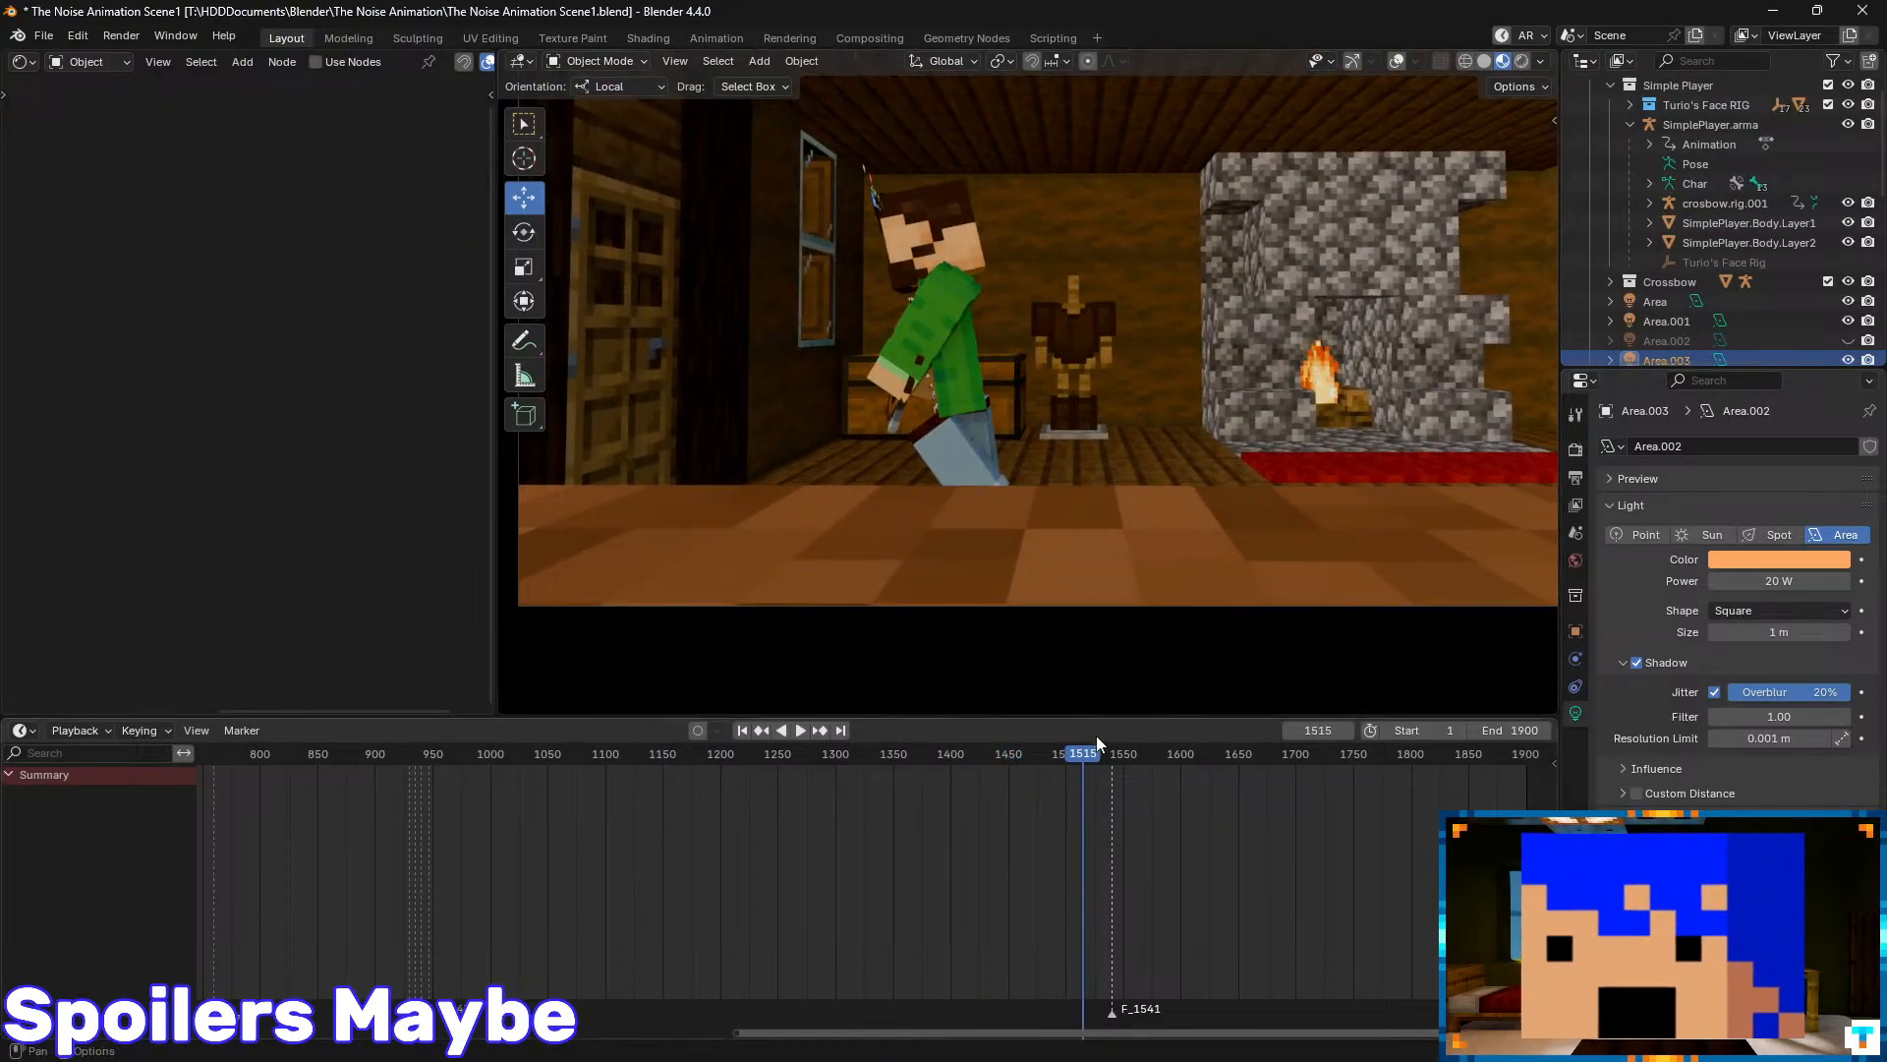
left_click_drag(1095, 749, 1028, 763)
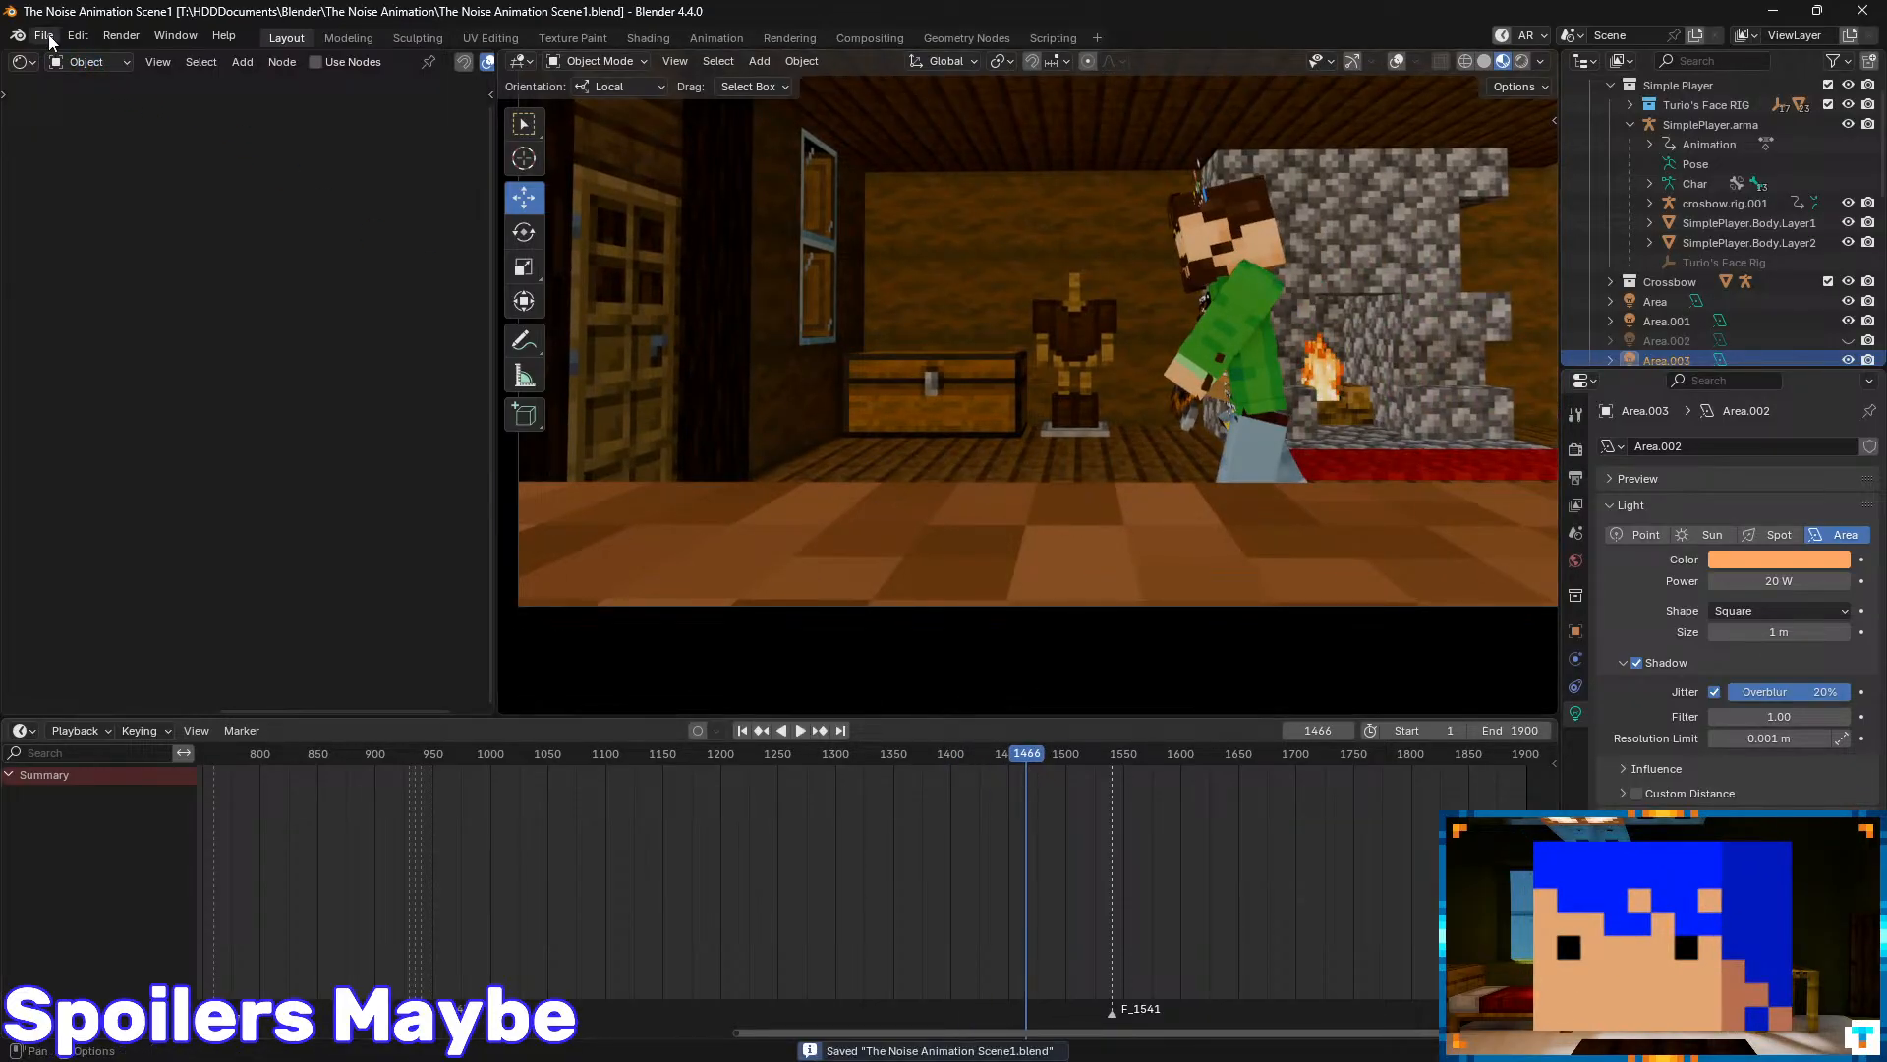
- Show the viewport overlays and gizmos, and select SimplePlayer.arma
left_click(1396, 61)
left_click(1351, 61)
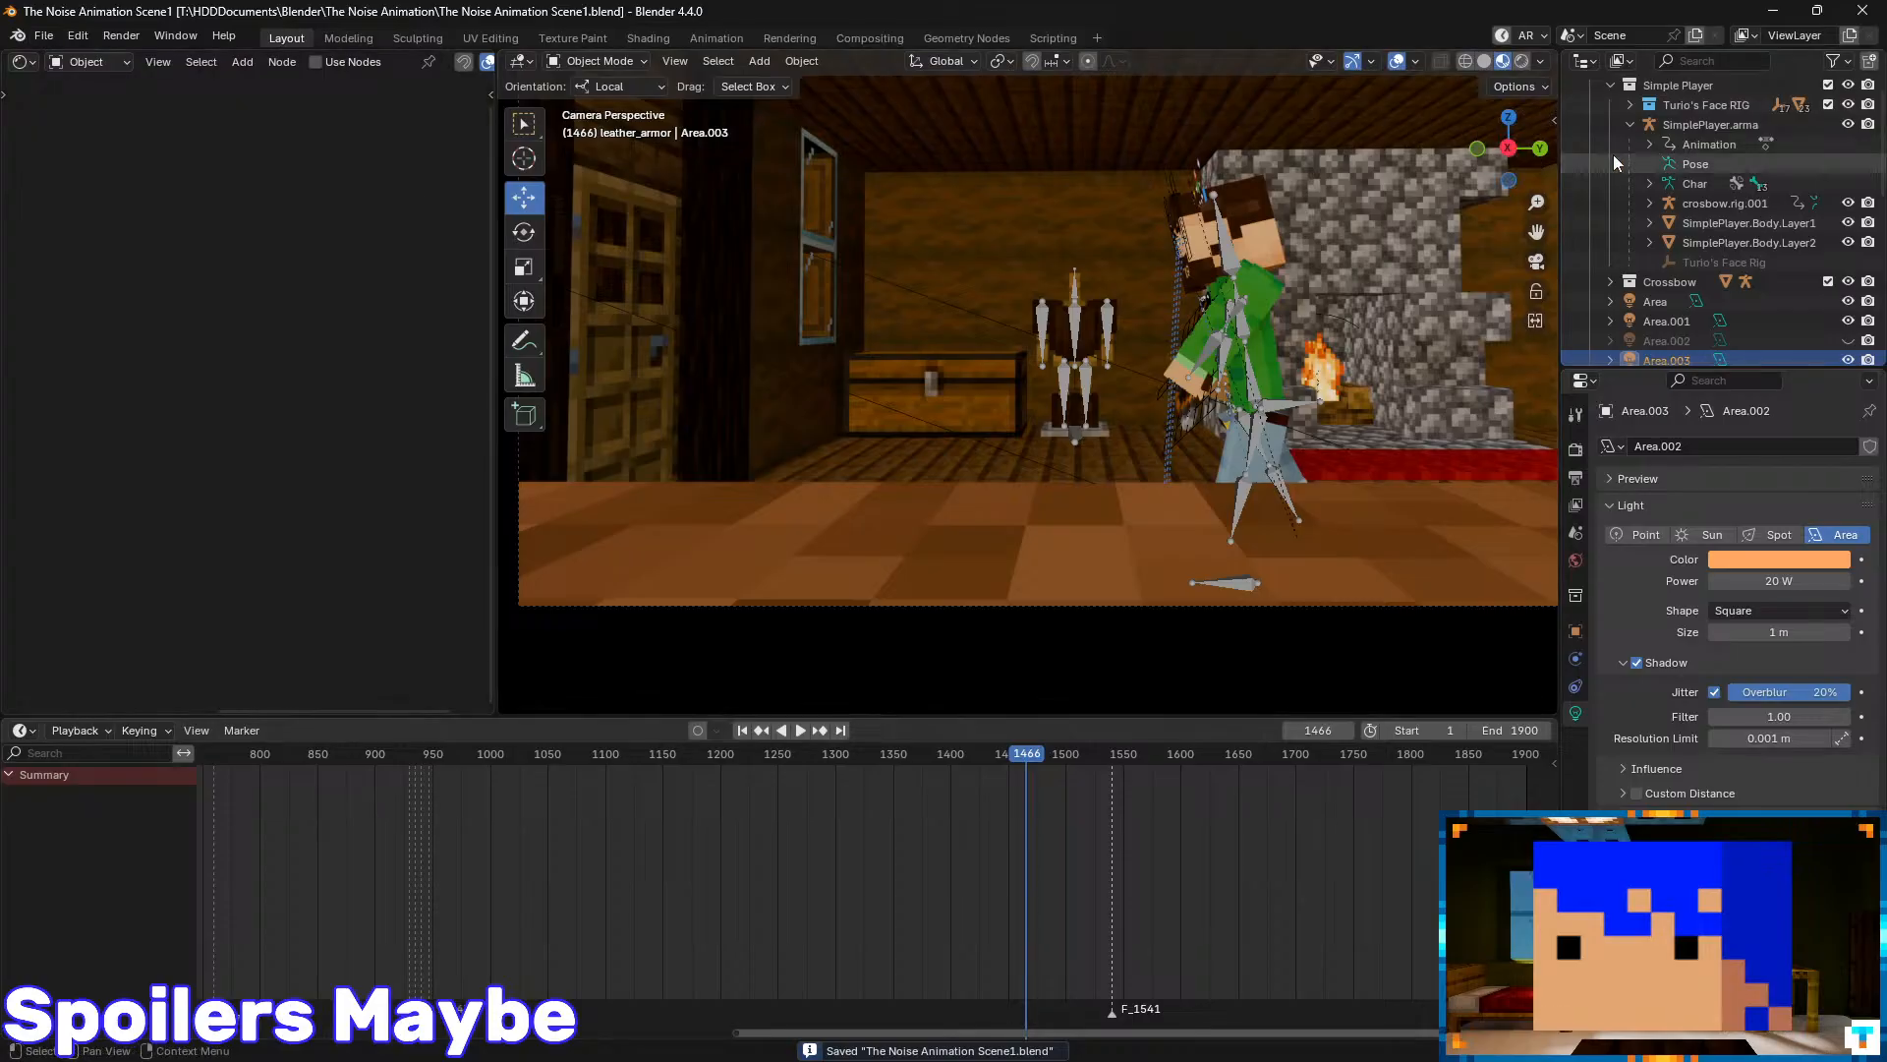
left_click(1724, 127)
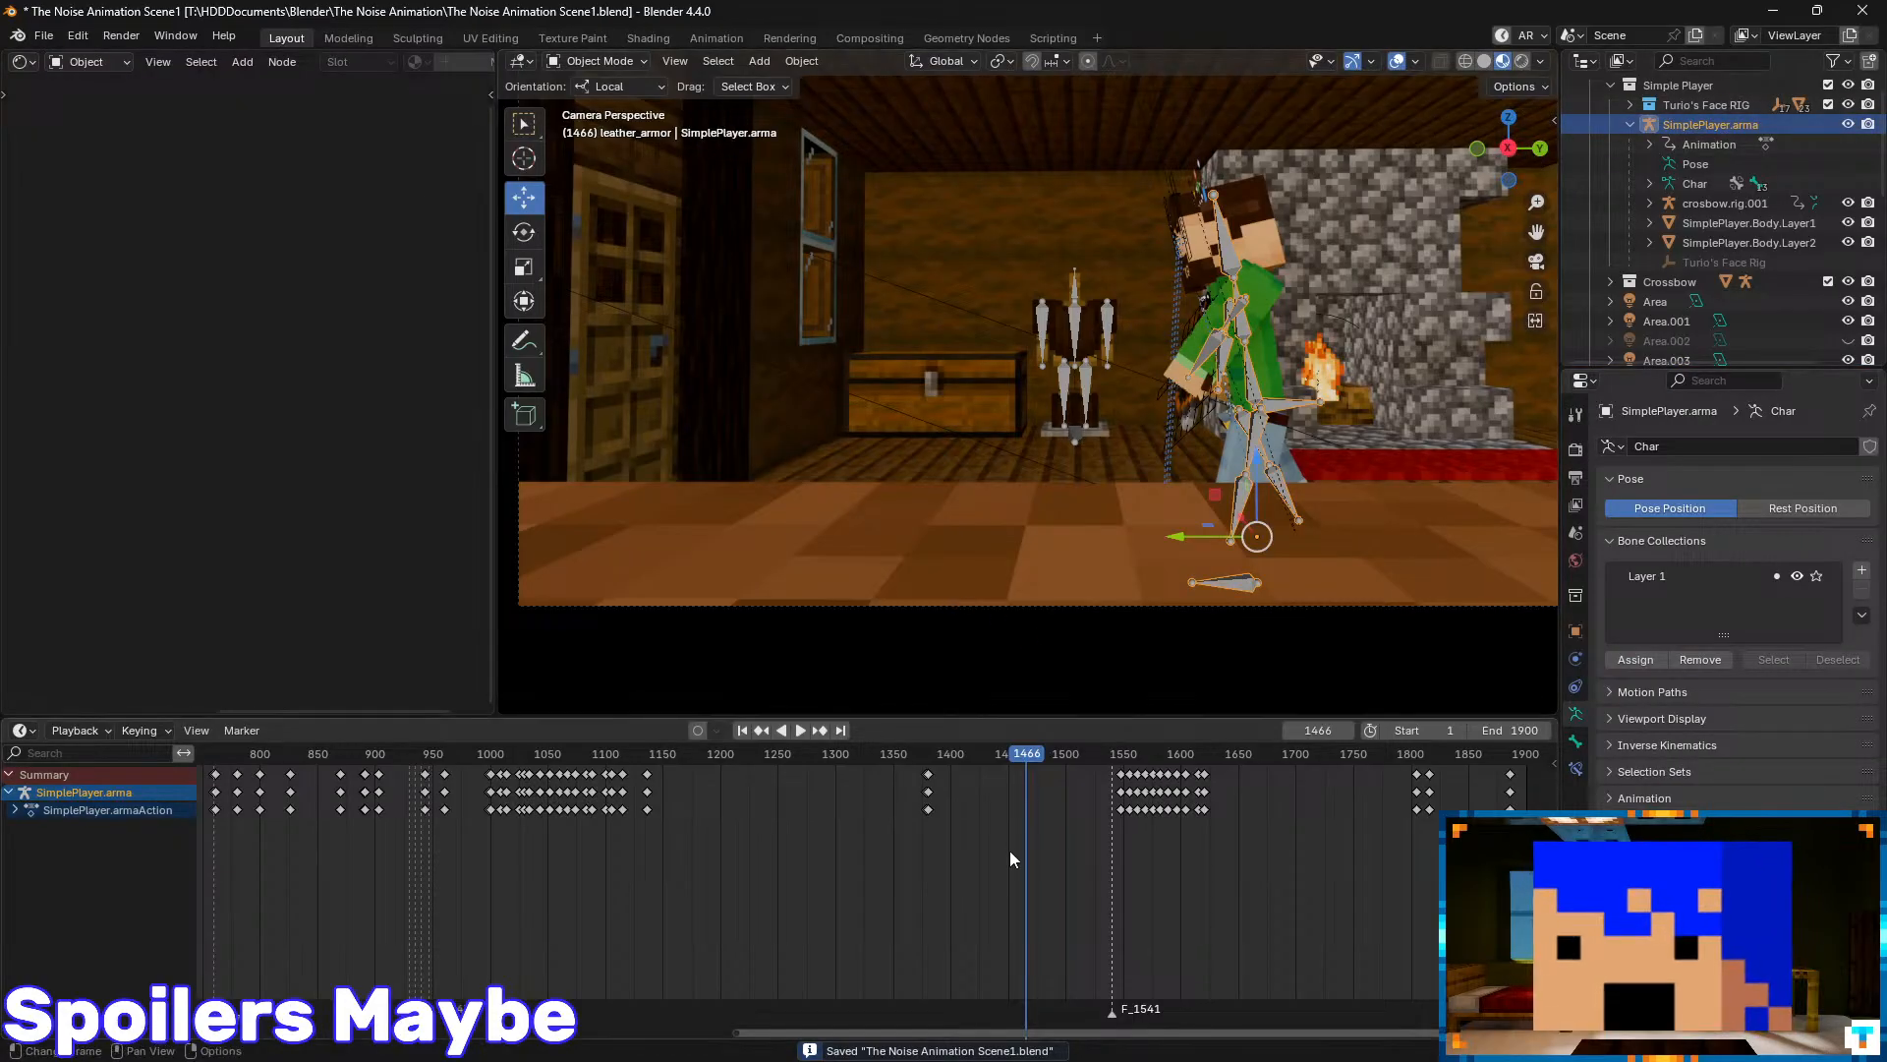
- At frame 1402, select the Camera and set its passepartout opacity to 0.5
left_click_drag(1007, 758, 952, 757)
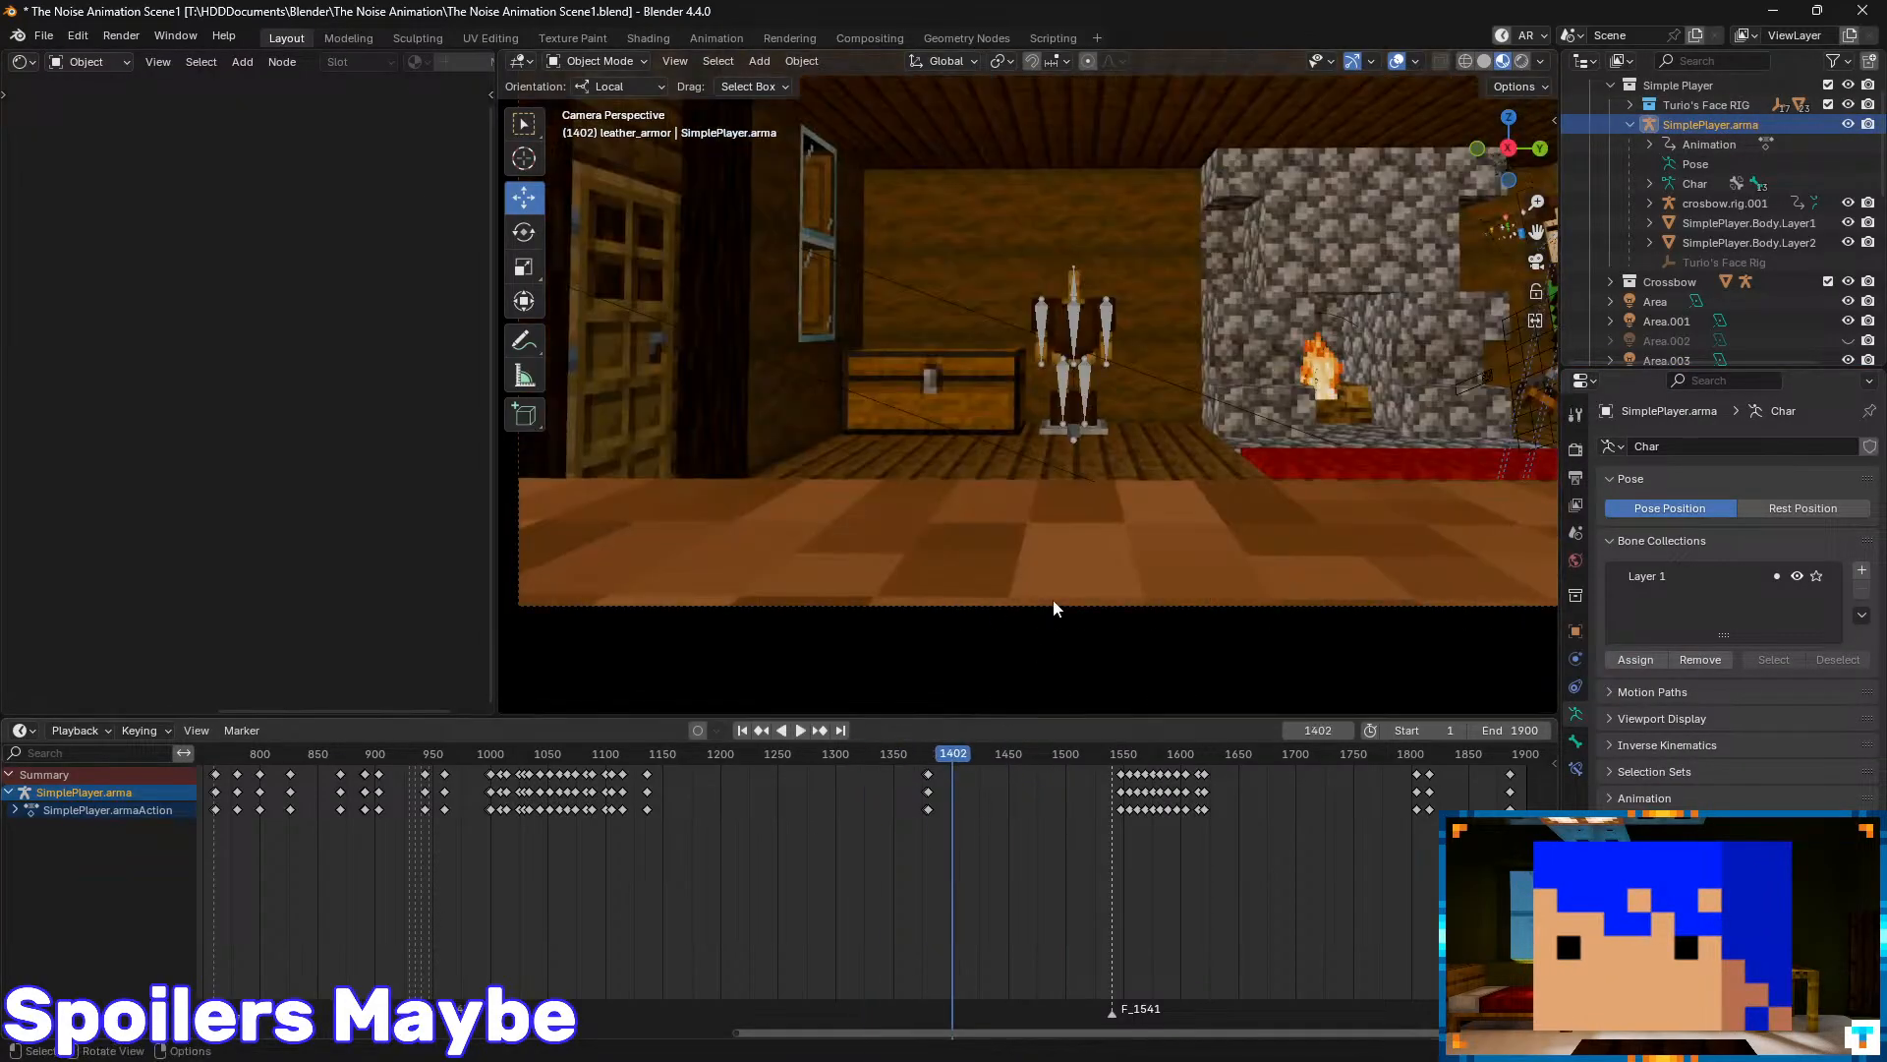
scroll(1642, 236, "down", 5)
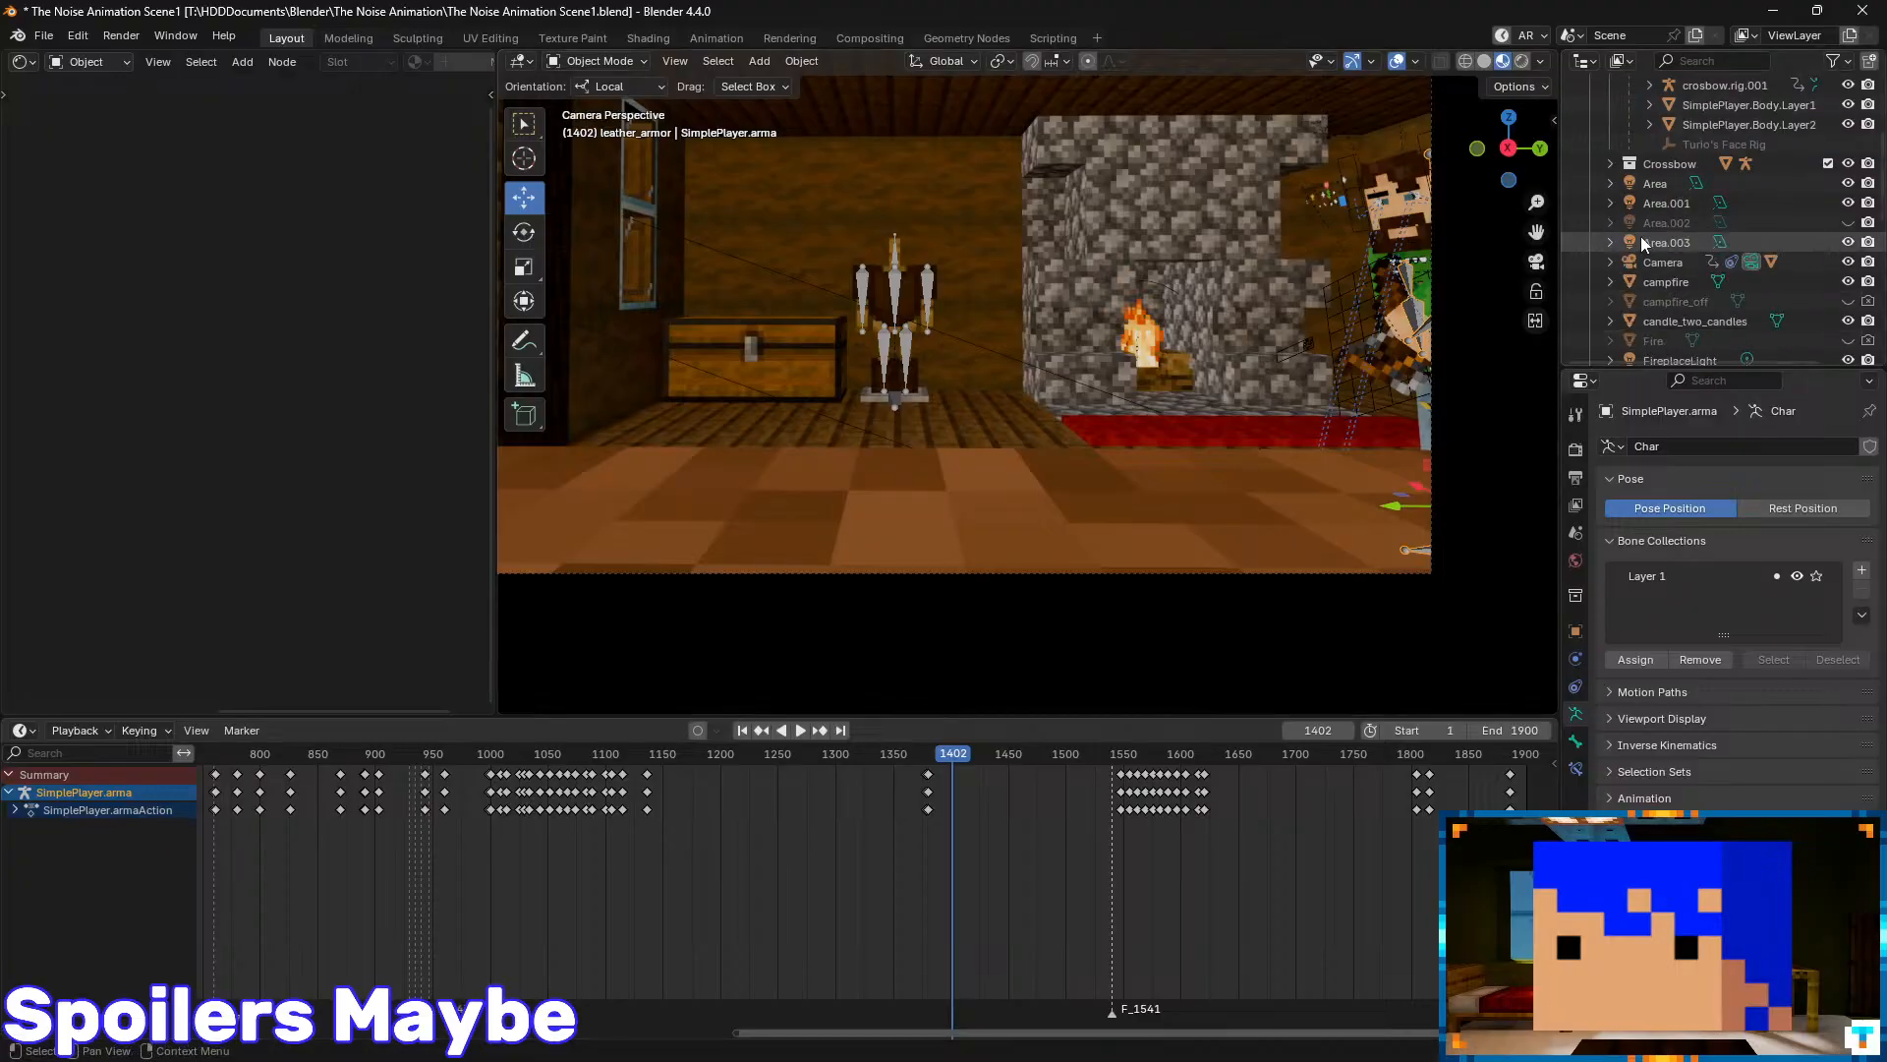
scroll(1636, 218, "down", 3)
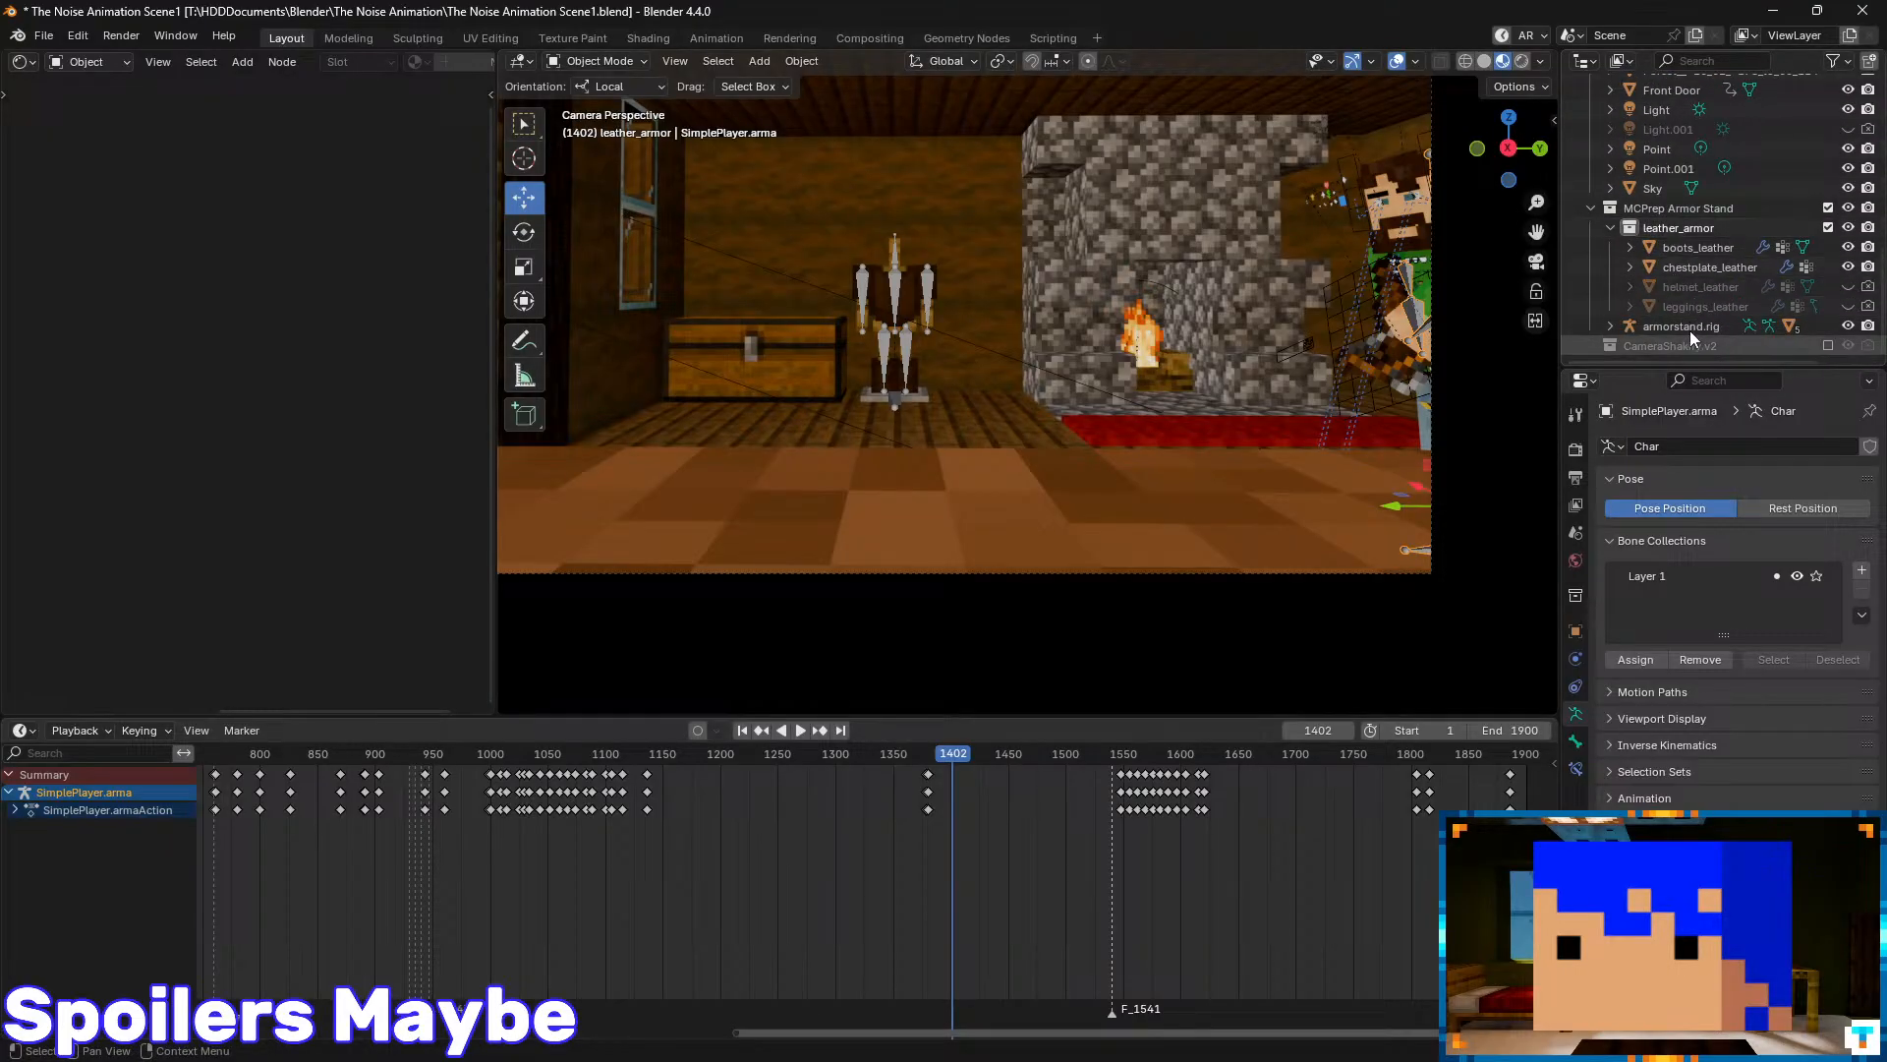
scroll(1669, 244, "up", 6)
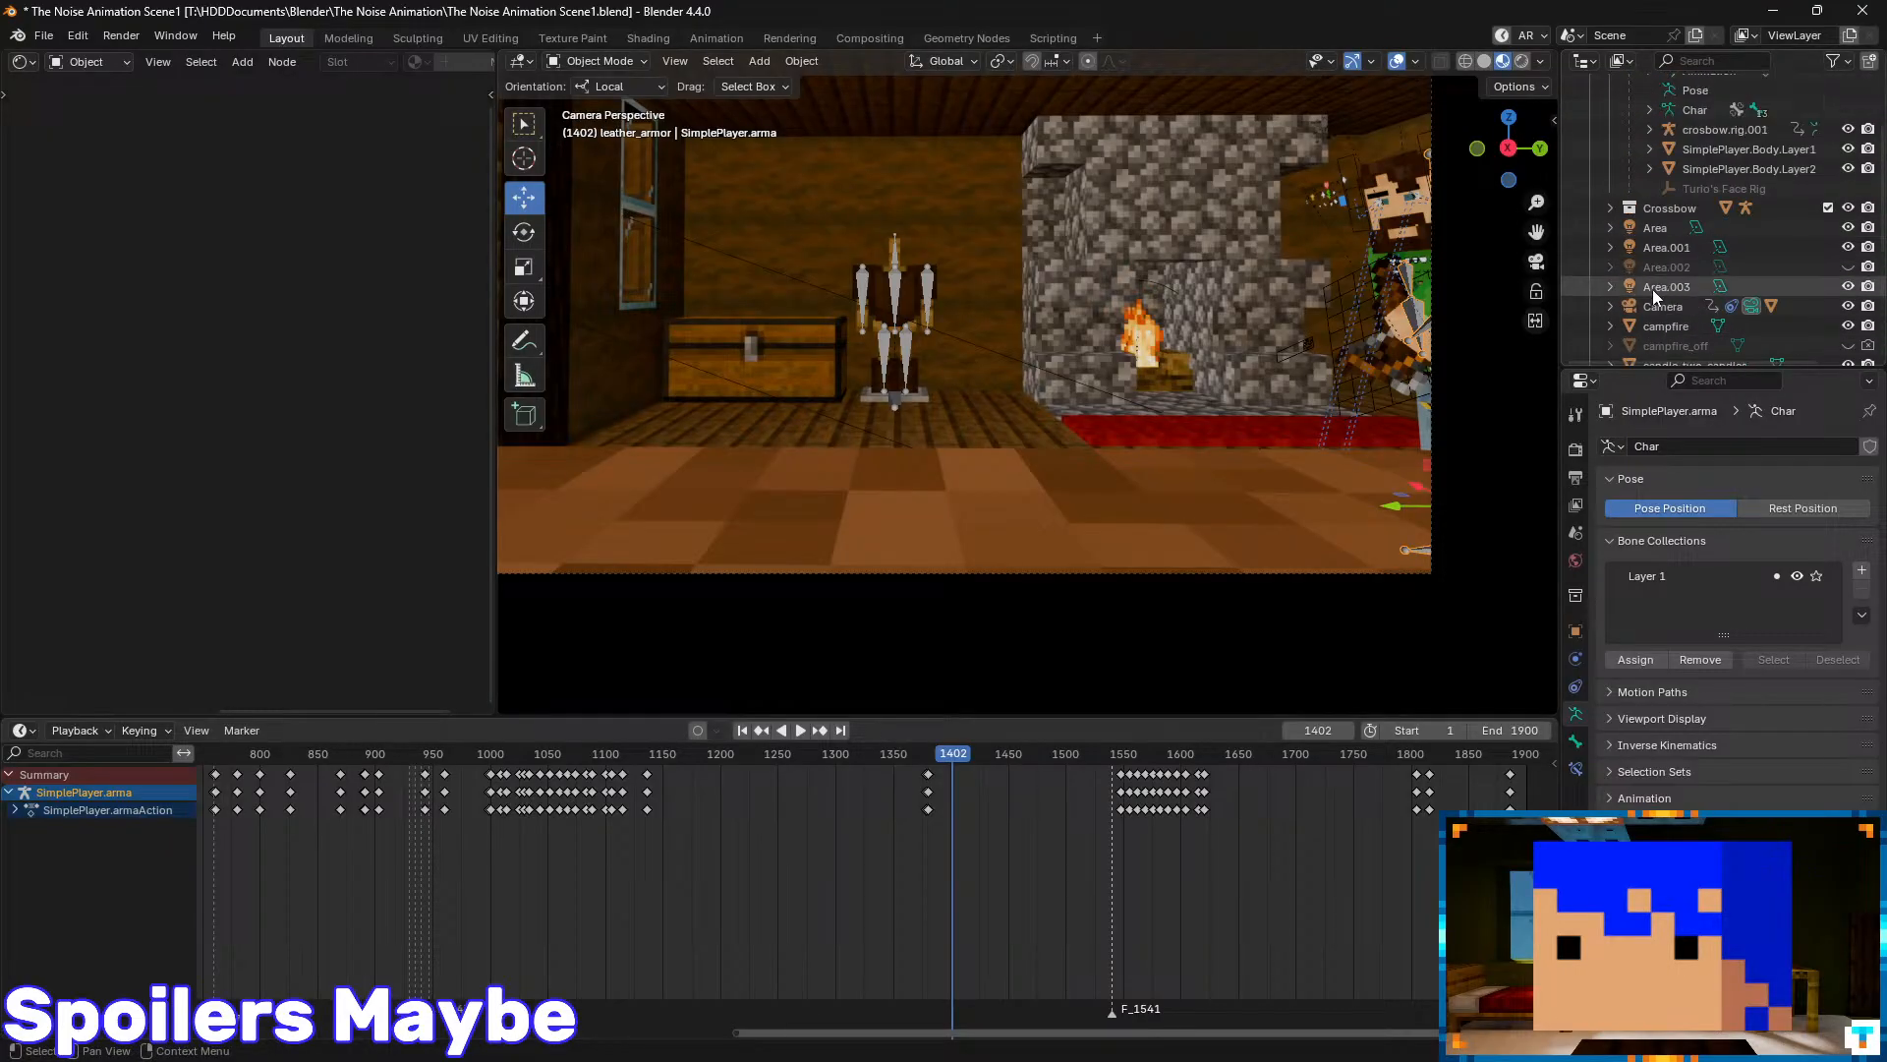
left_click(1671, 306)
scroll(1648, 553, "down", 6)
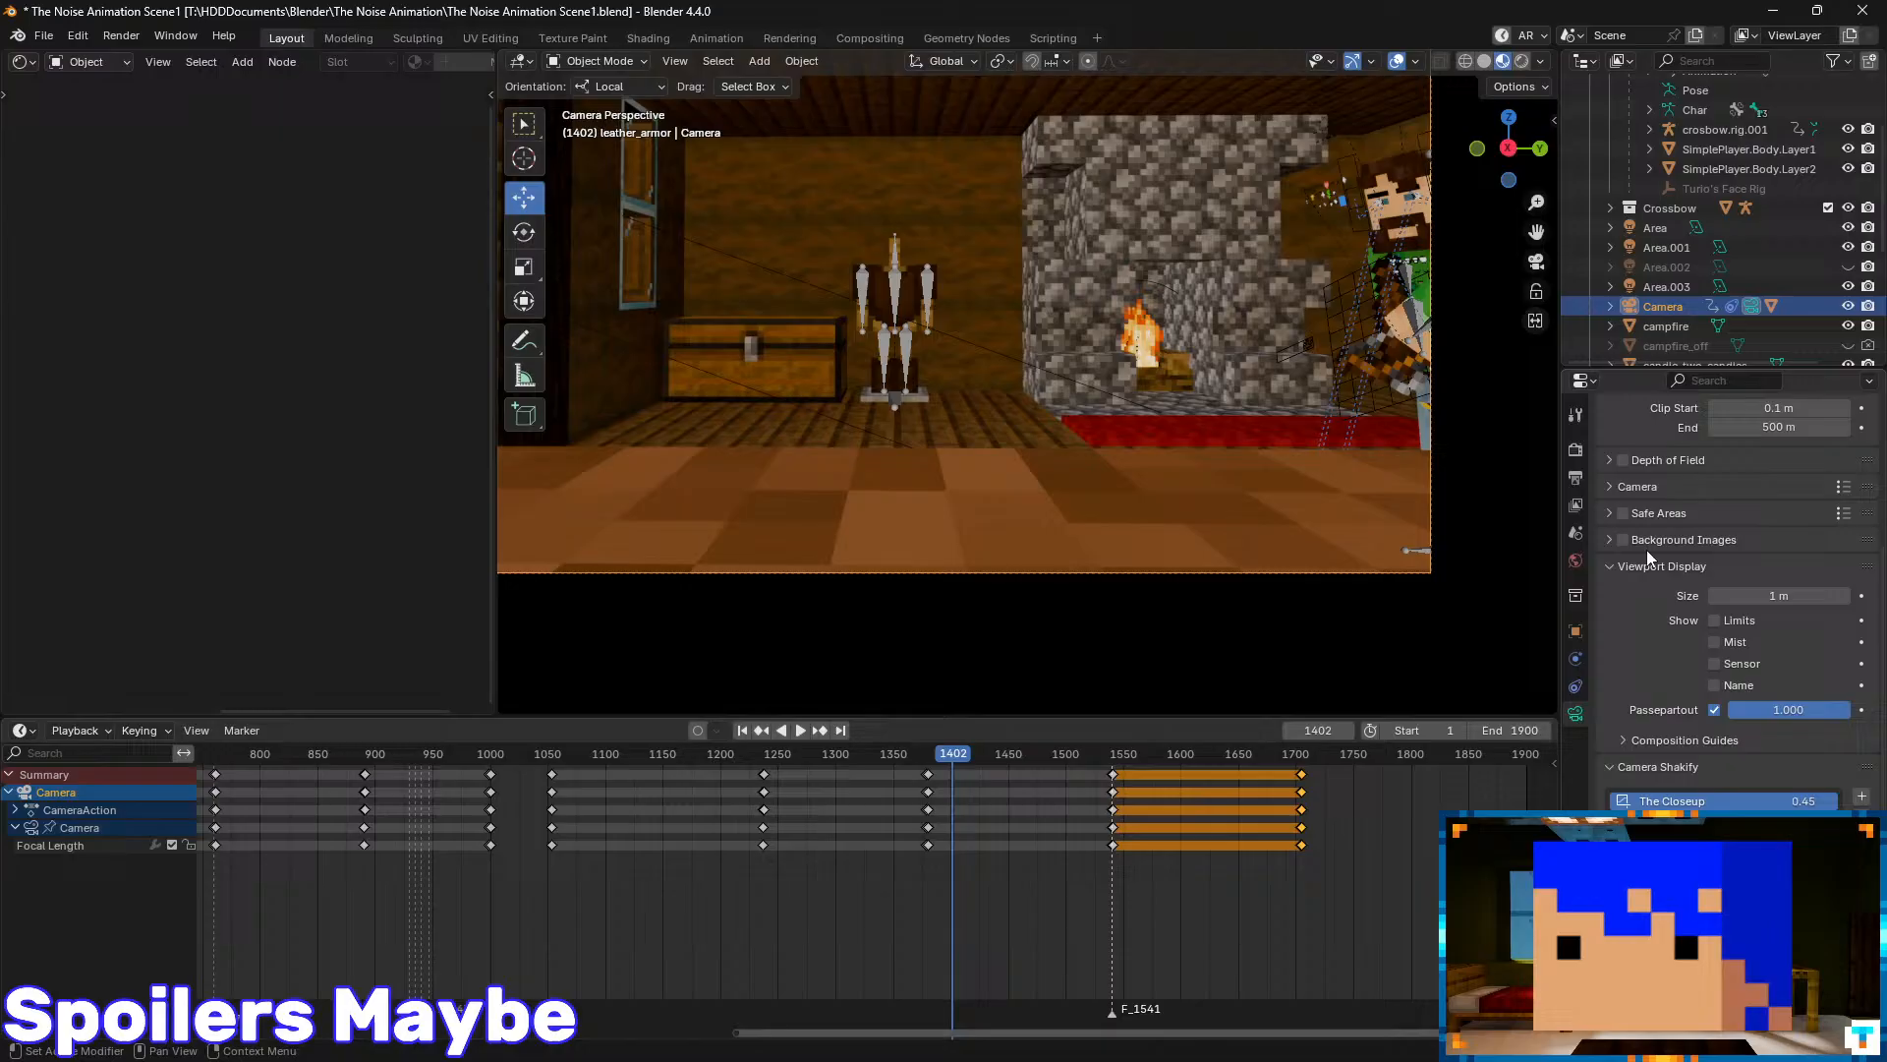
left_click(1805, 704)
type("0.5")
key("Return")
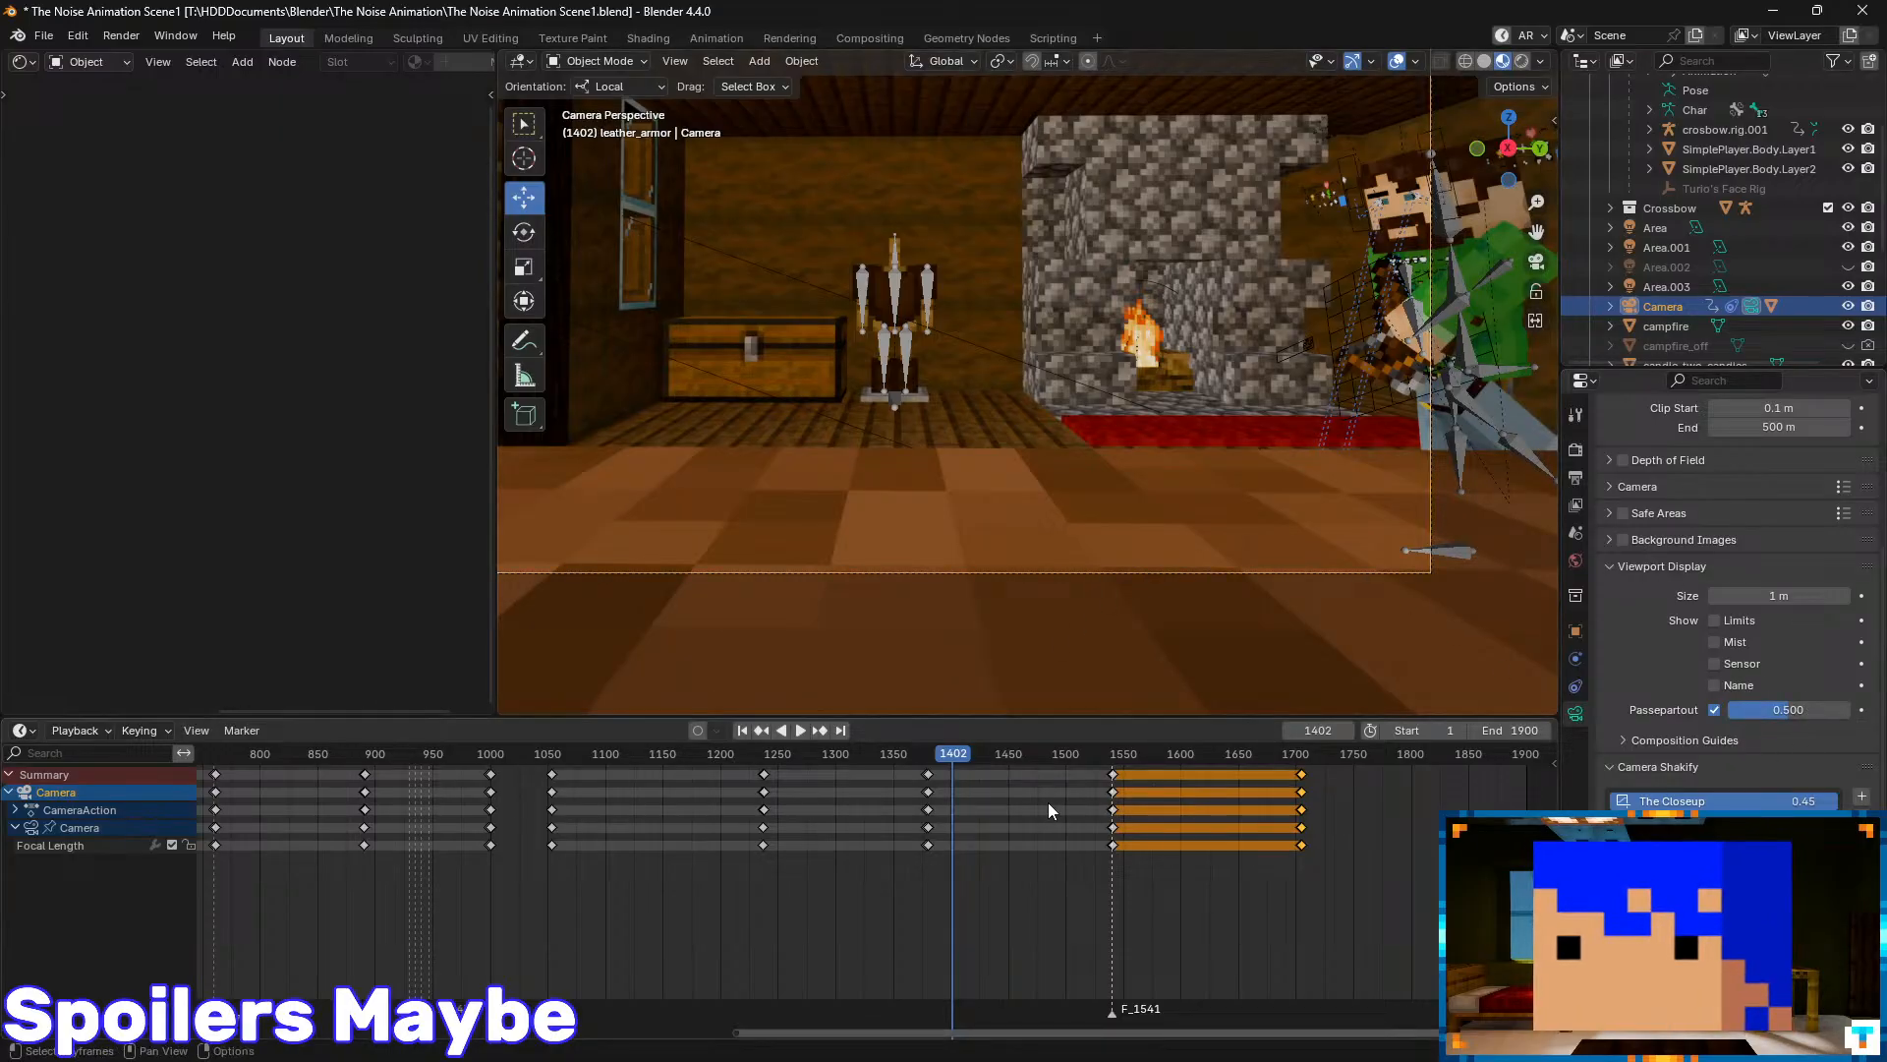
- Compare the window shot at frame 1356 in Rendered shading and Material Preview, and save the file
mouse_move(946, 757)
left_mouse_down()
mouse_move(885, 758)
mouse_move(928, 760)
mouse_move(910, 761)
left_mouse_up()
left_click(1539, 61)
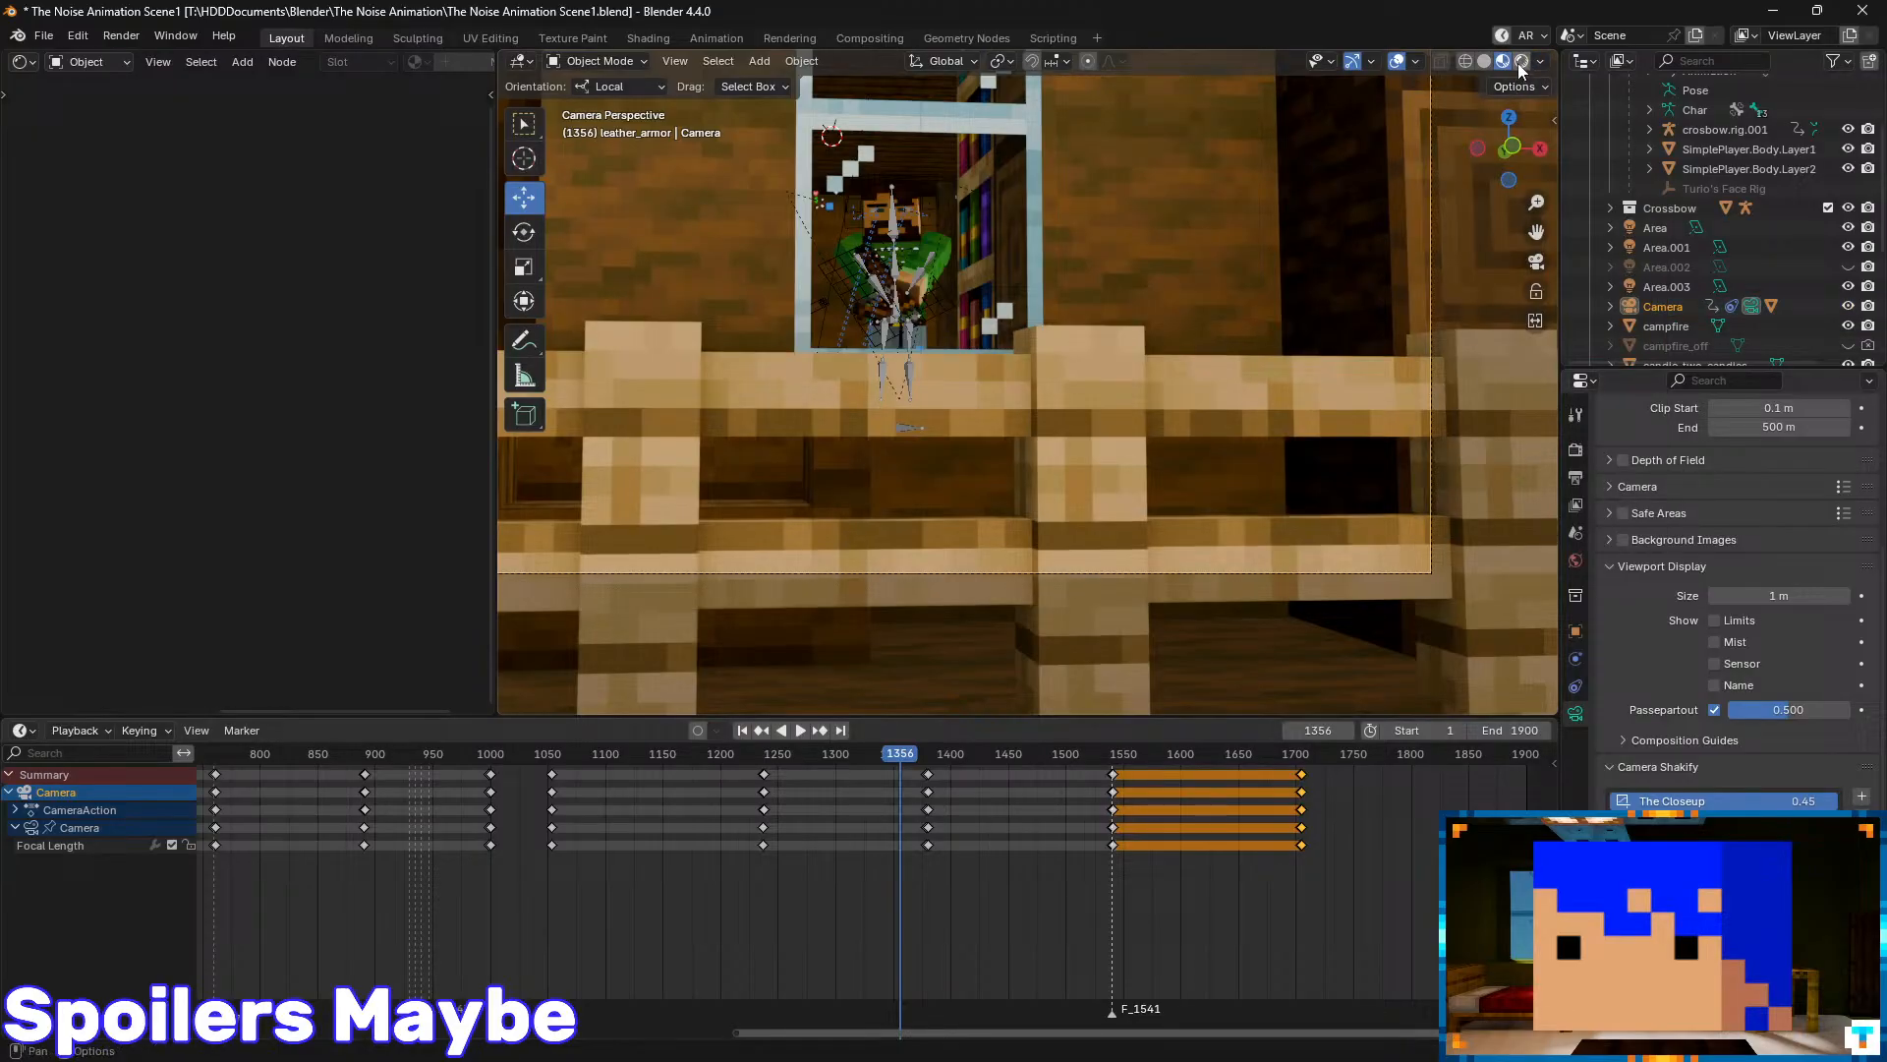
left_click(1521, 62)
middle_click_drag(947, 220, 1082, 379, "shift")
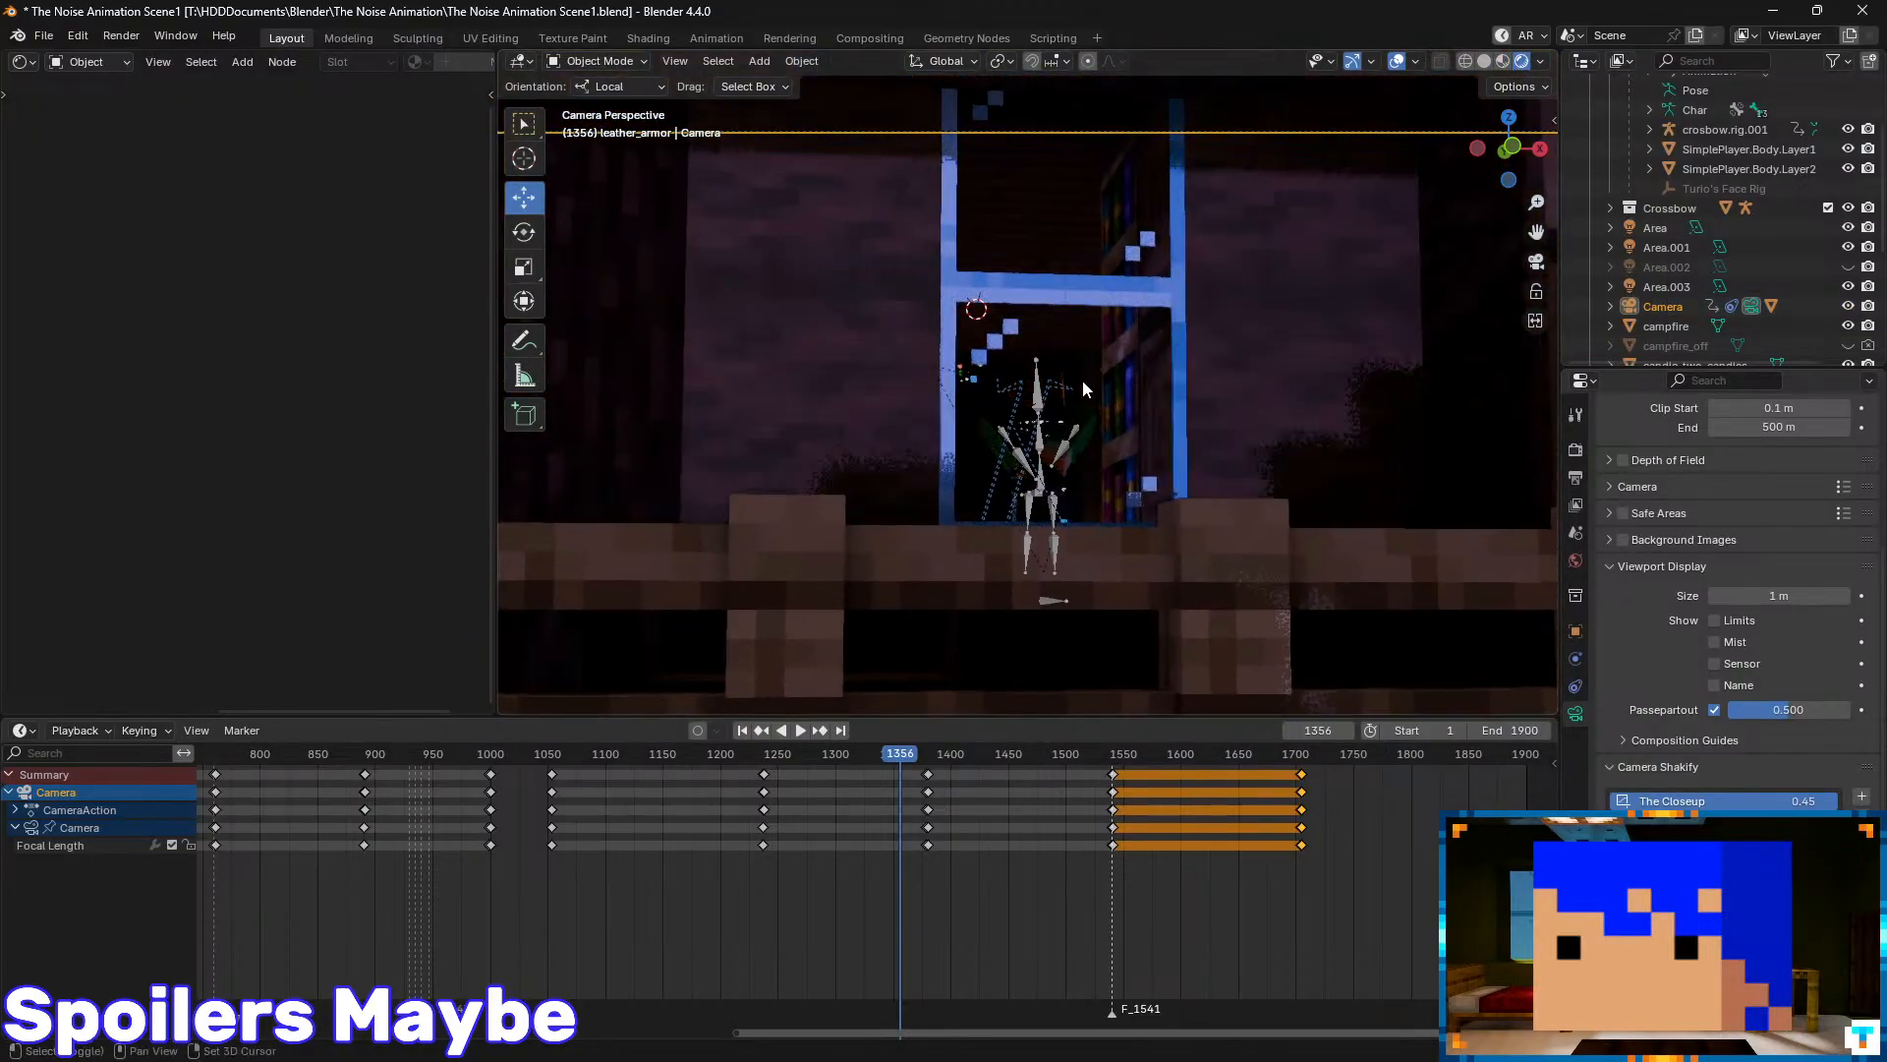
left_click(1500, 65)
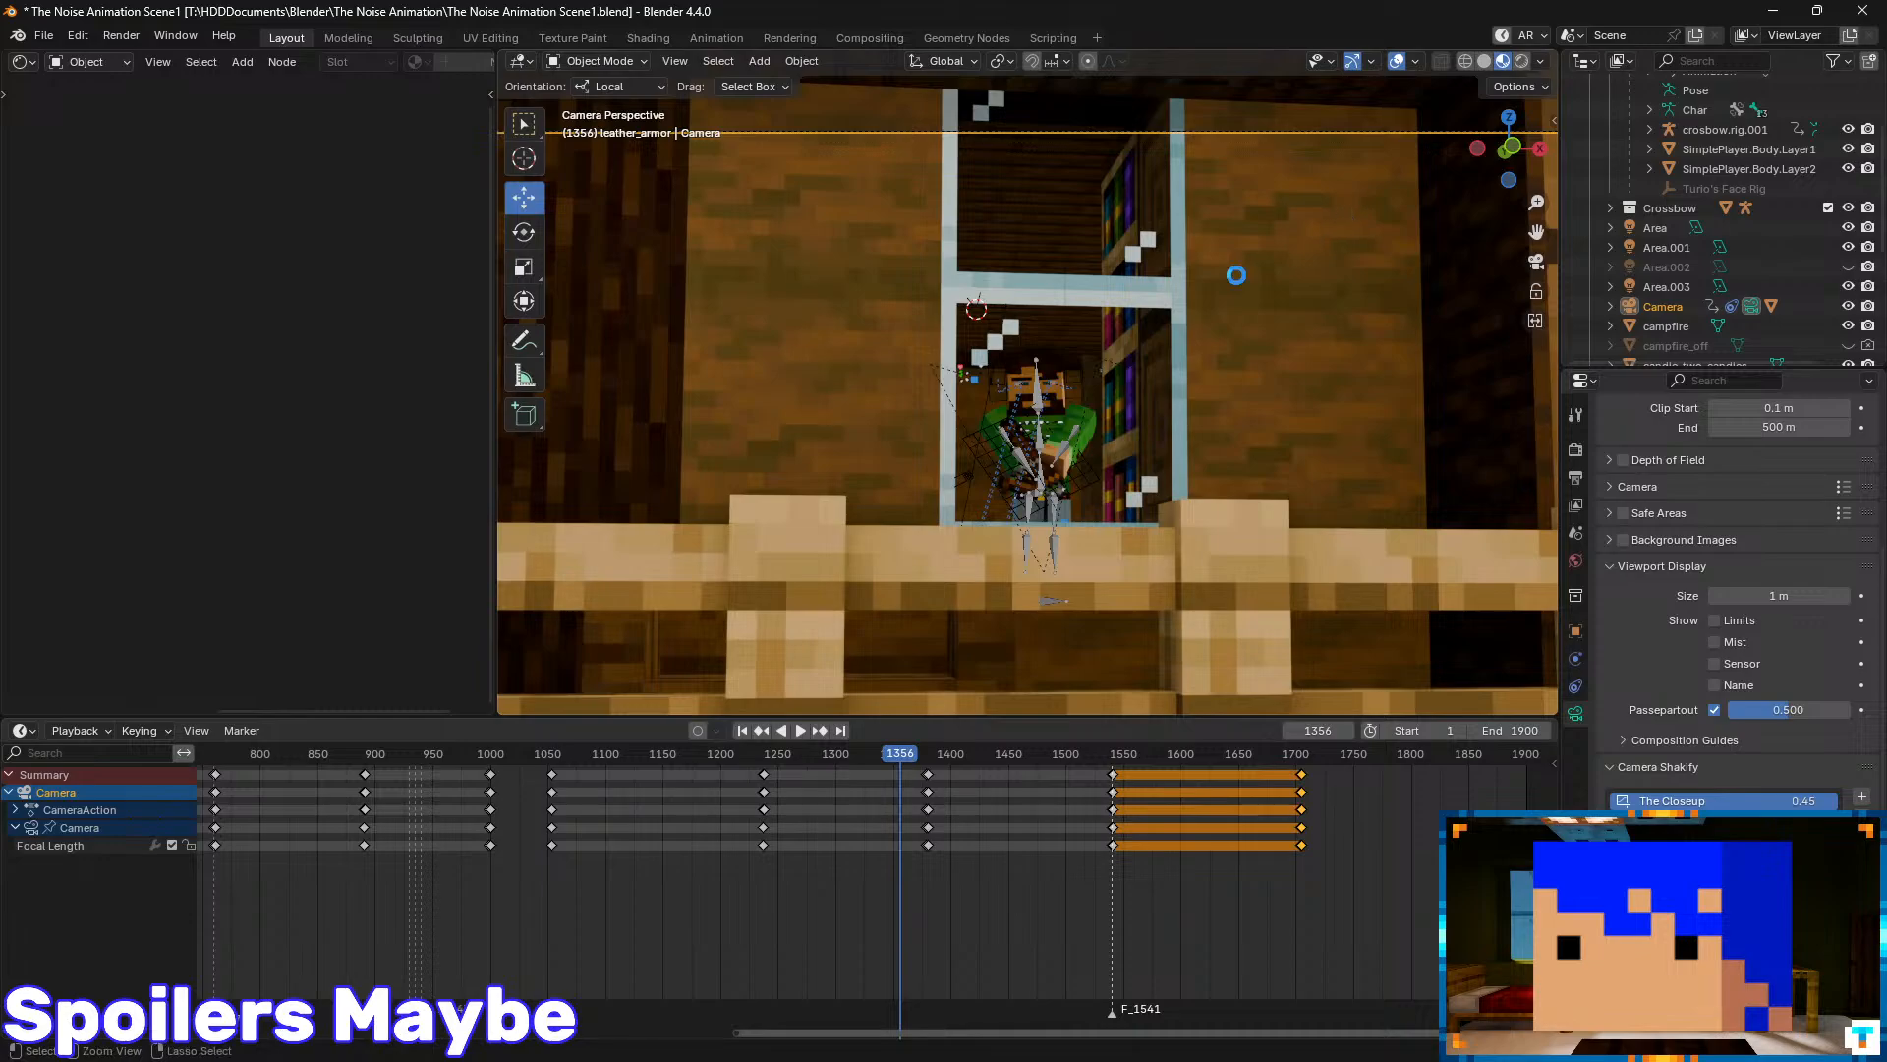
key("ctrl+s")
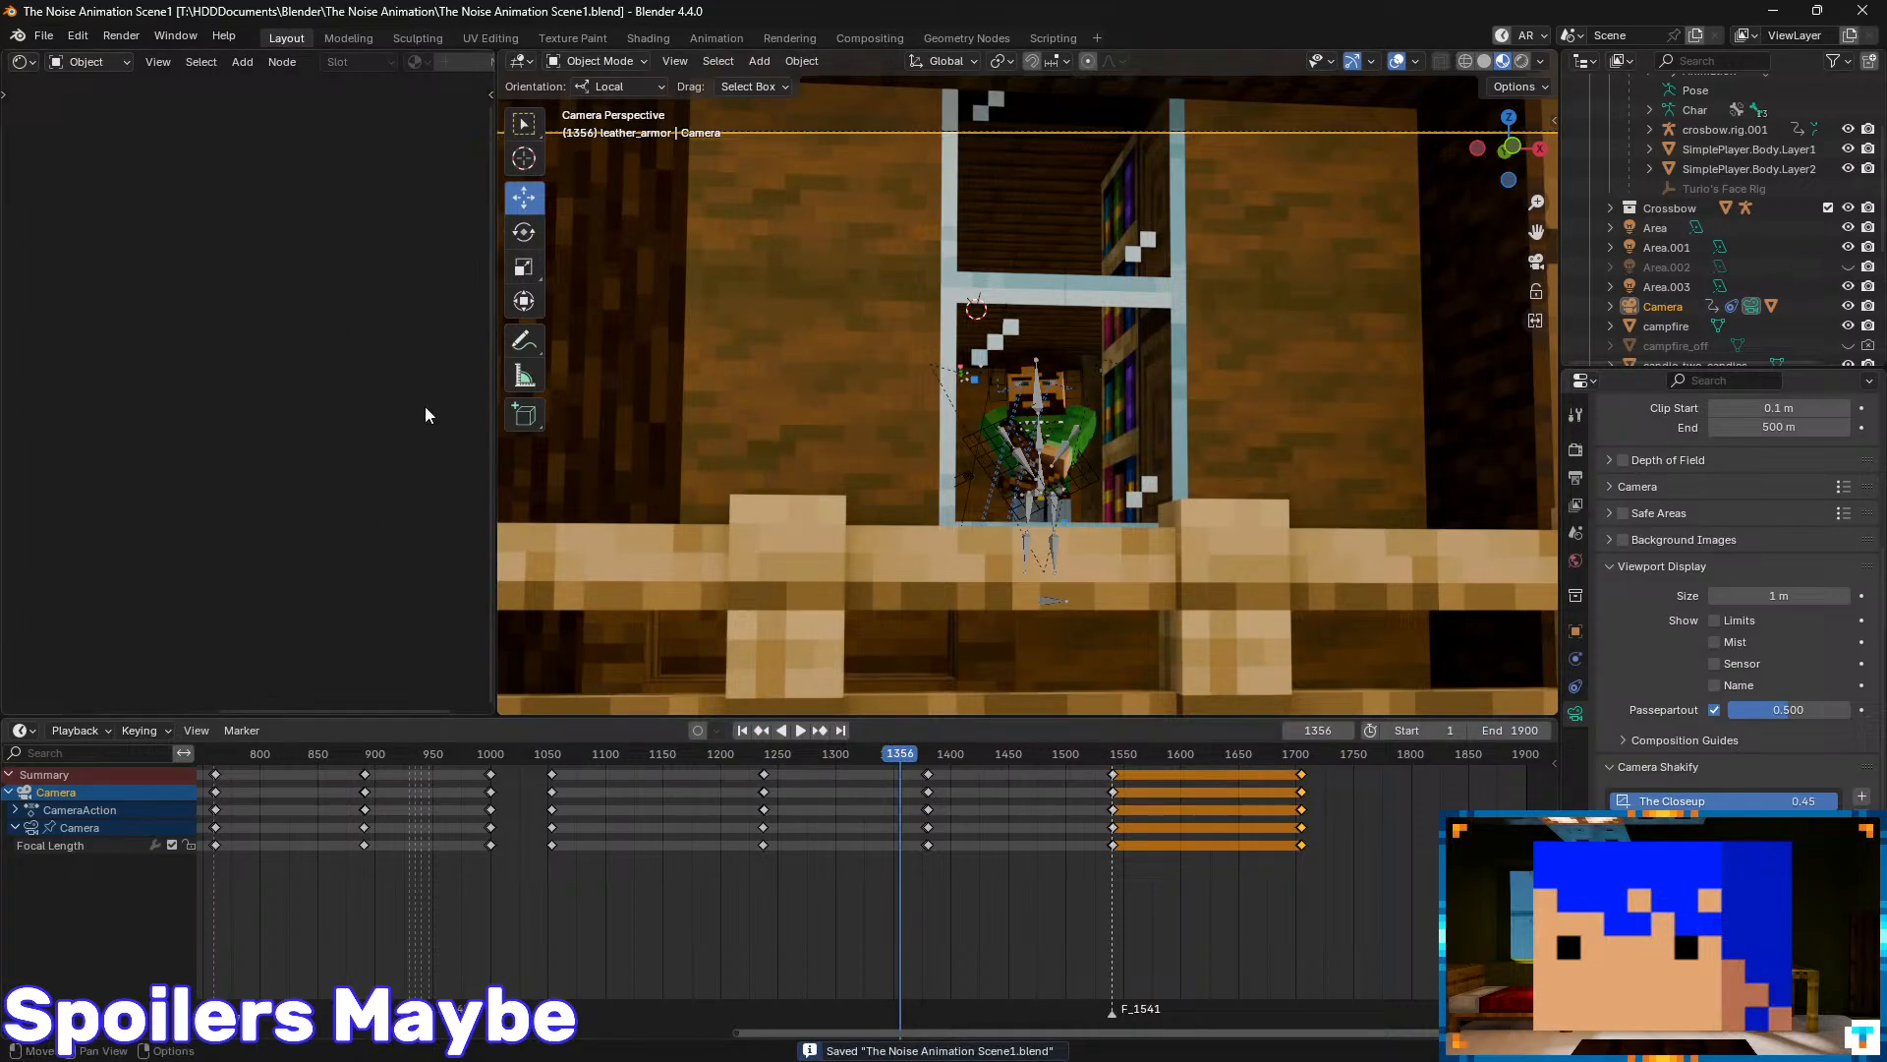
- At frame 1480, put SimplePlayer.arma into Pose Mode and select both upper leg bones
left_click_drag(902, 765, 1044, 762)
scroll(1046, 542, "up", 4)
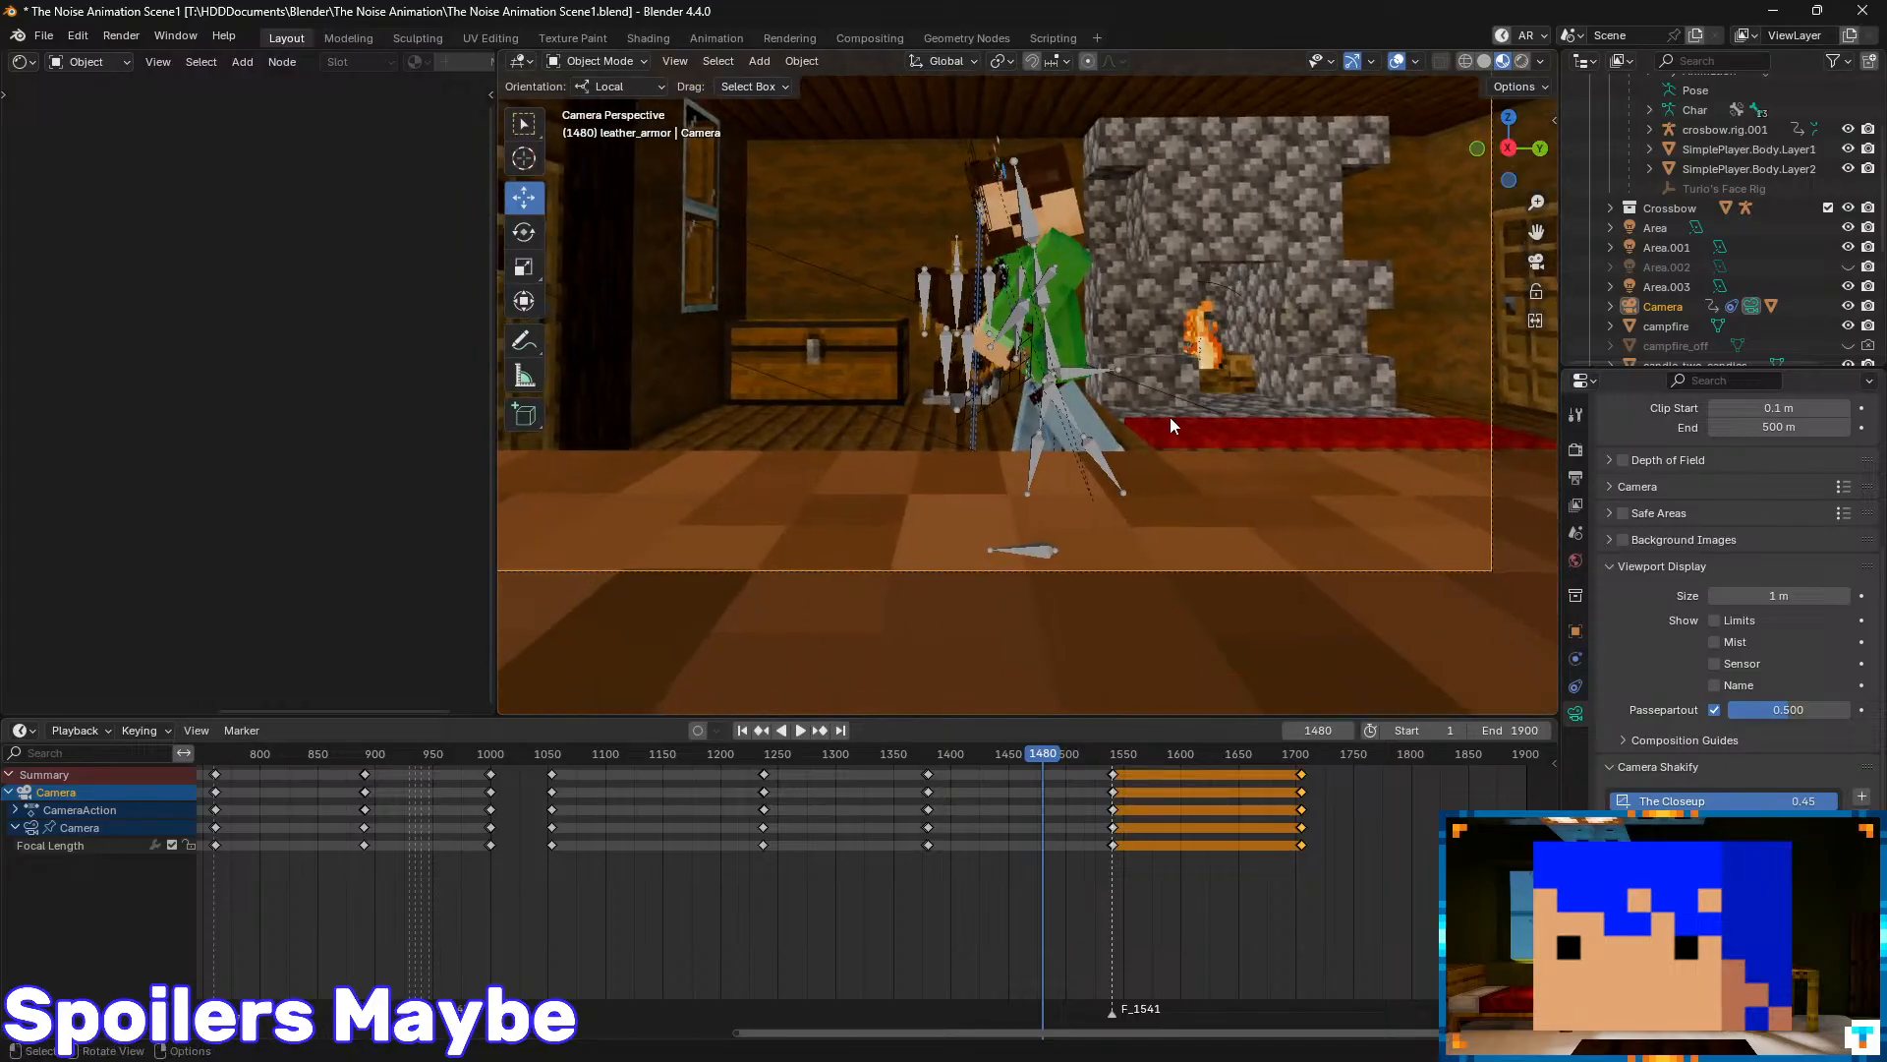
left_click(1135, 468)
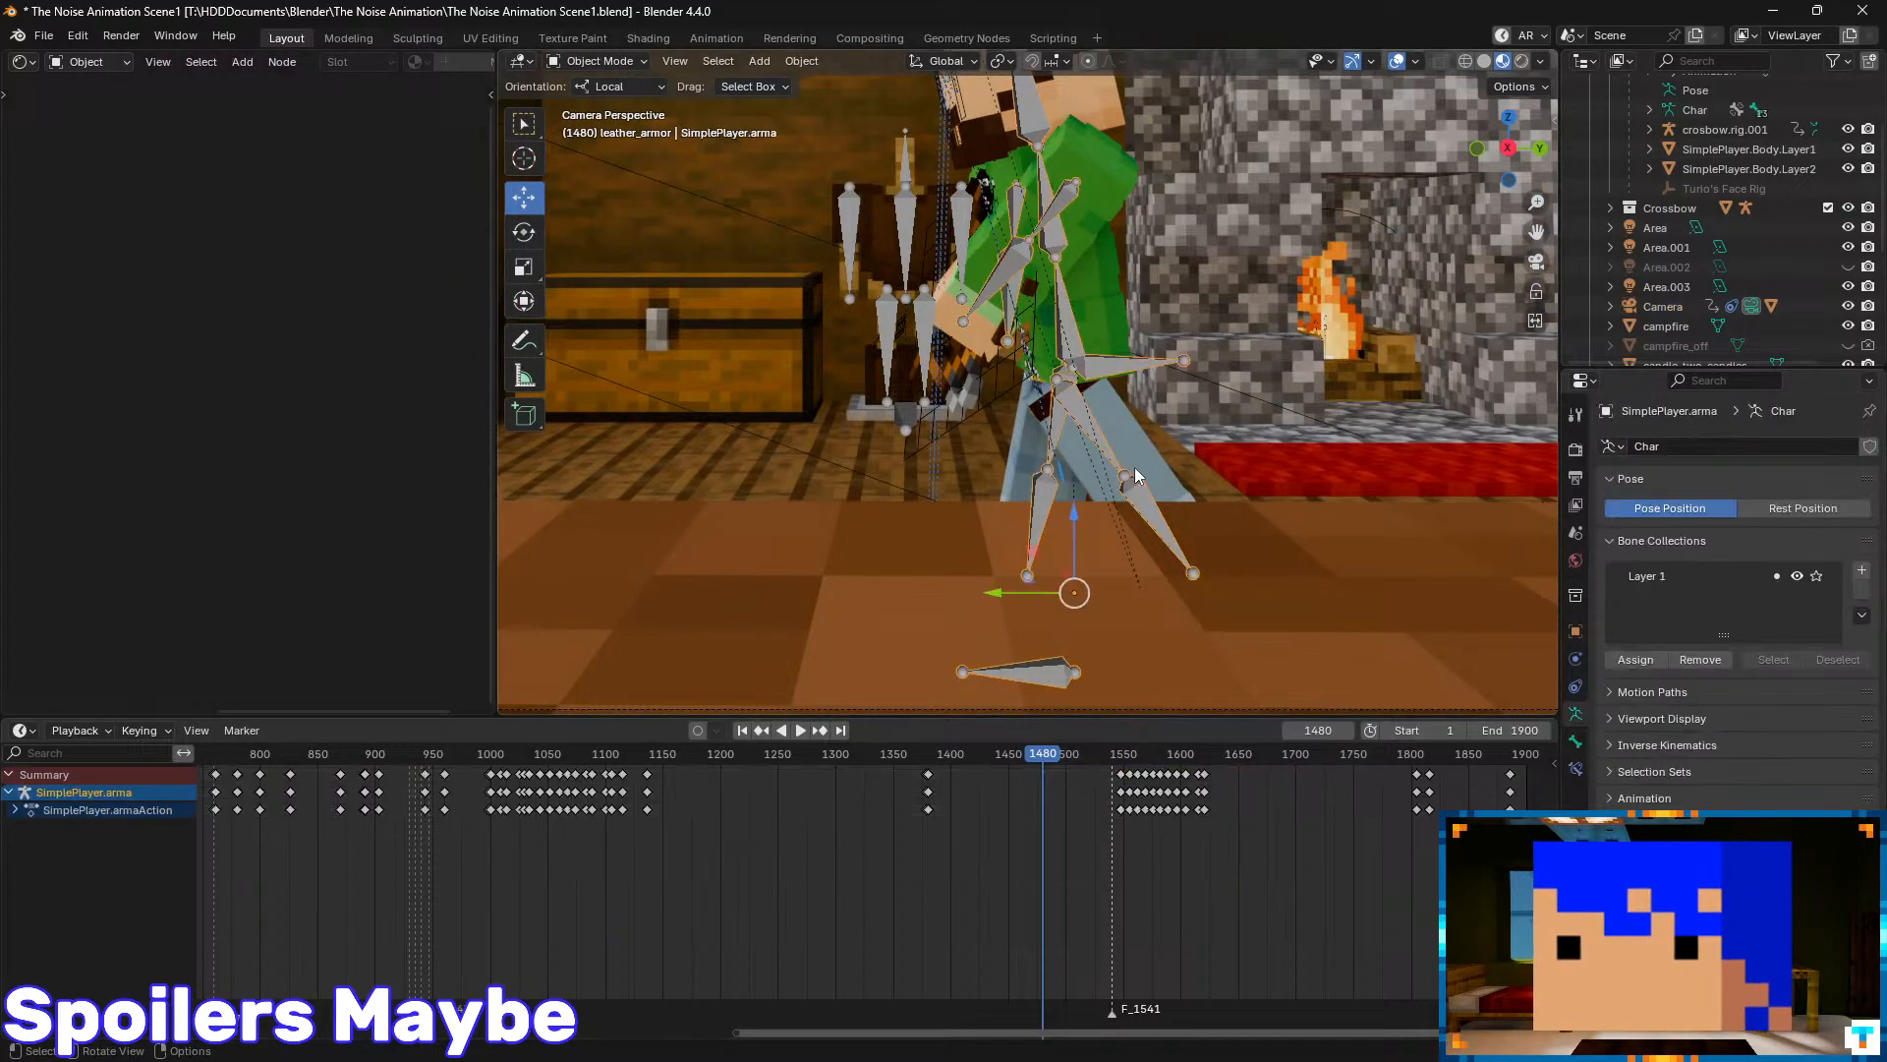
key("ctrl+Tab")
left_click(1070, 337)
left_click(1071, 426)
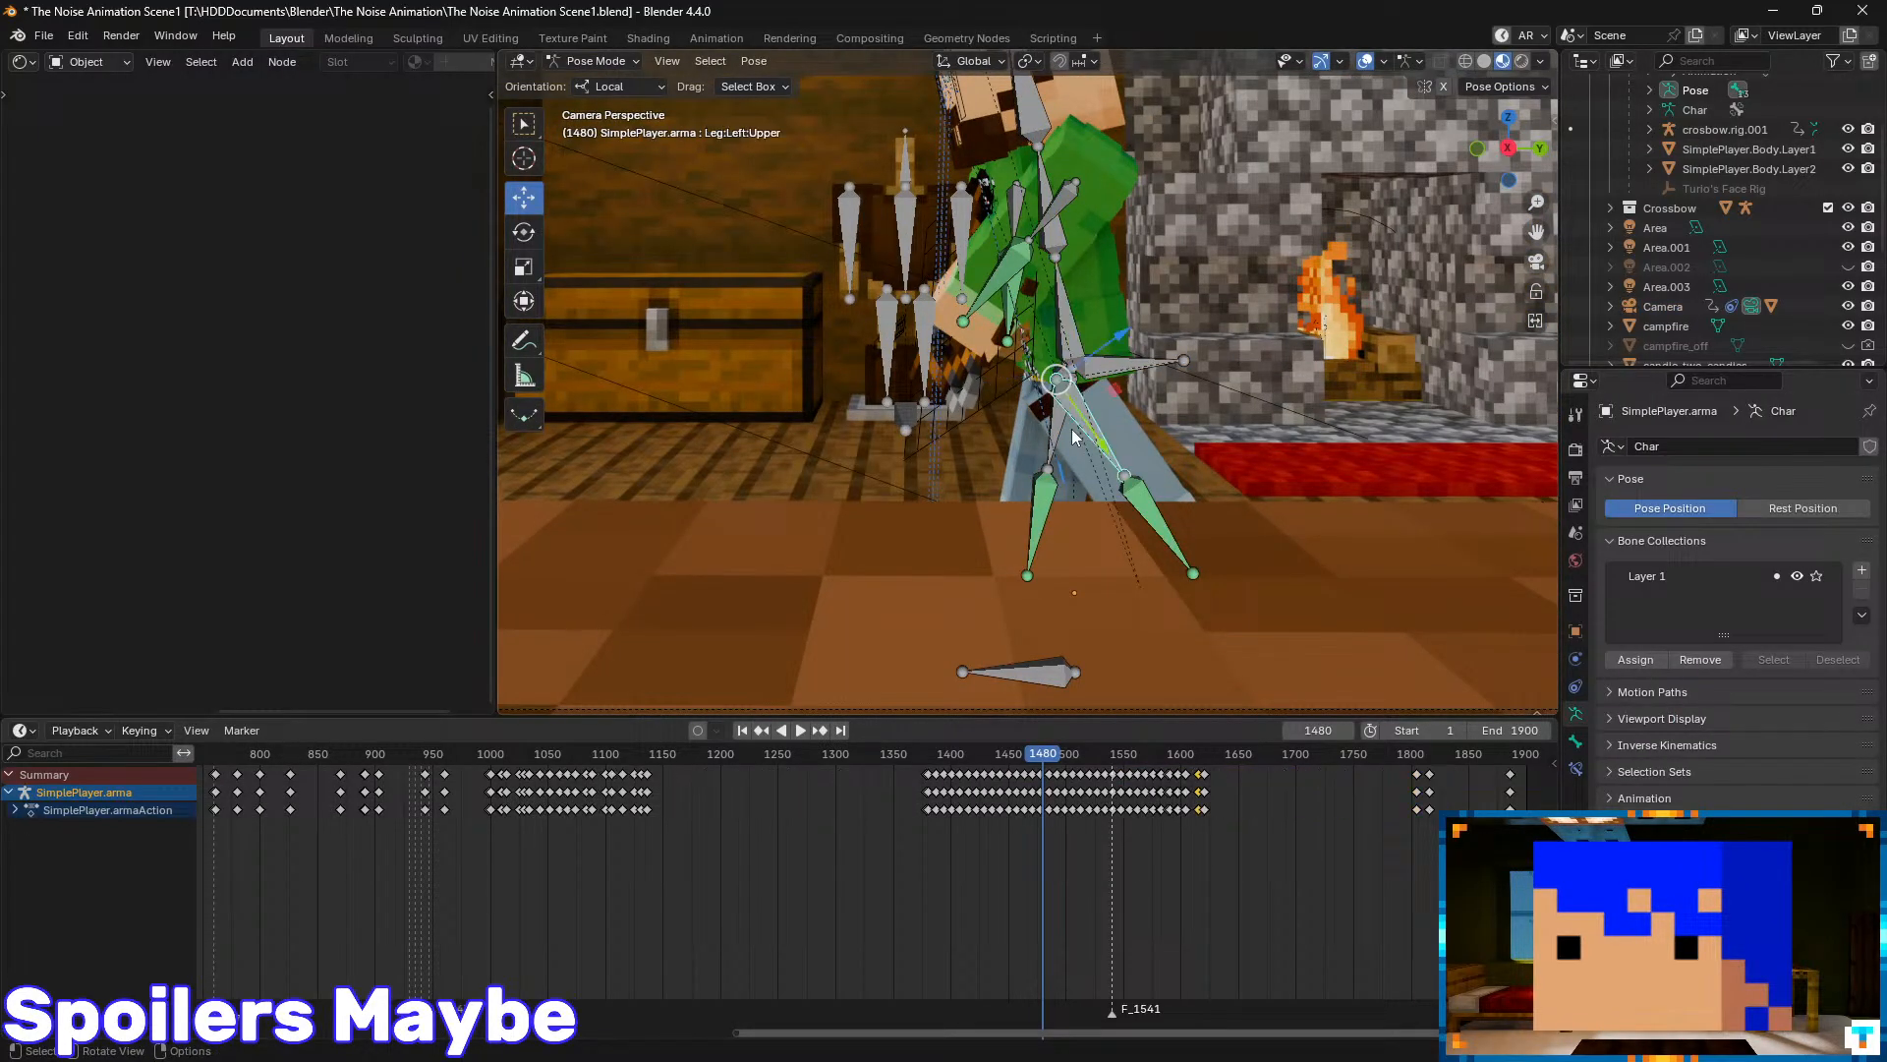
left_click(1057, 426, "shift")
scroll(1036, 776, "up", 6)
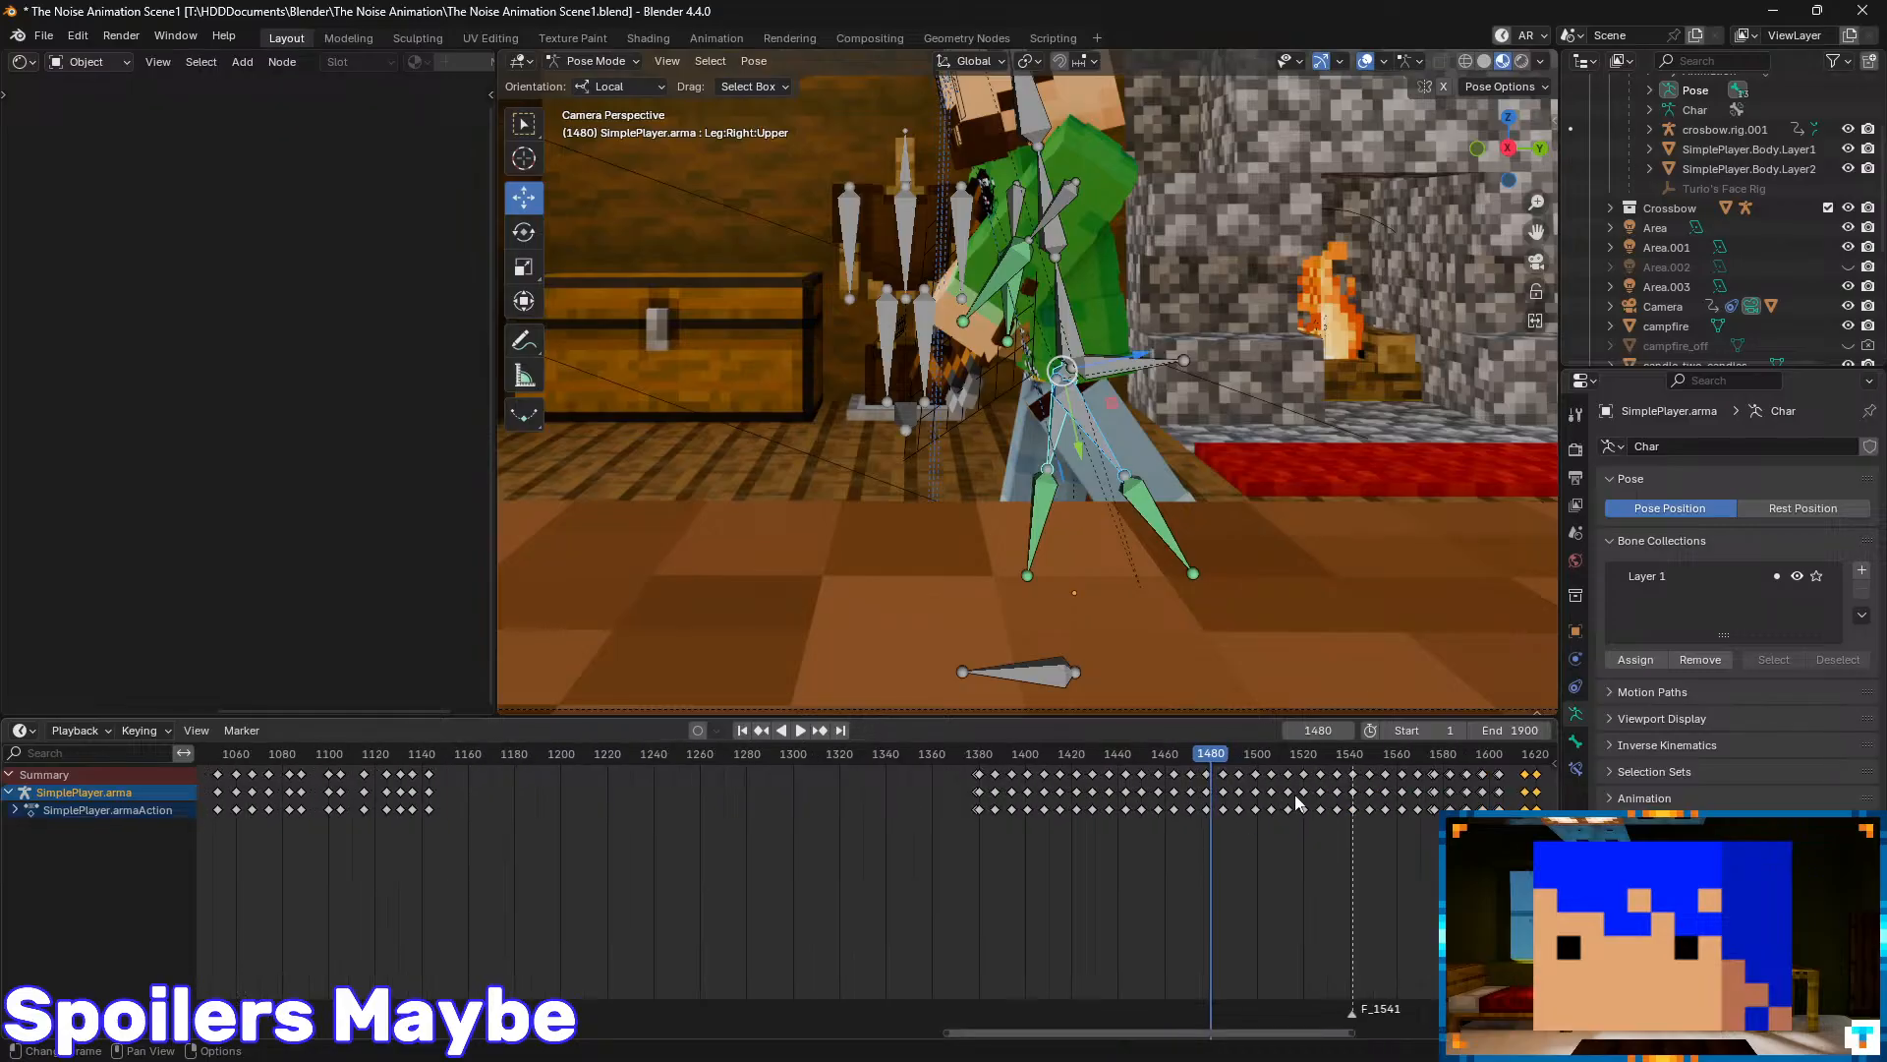
- Orbit close to the legs at frame 1496, play the walk up to frame 1541 and return to the camera view
left_click_drag(843, 753, 912, 779)
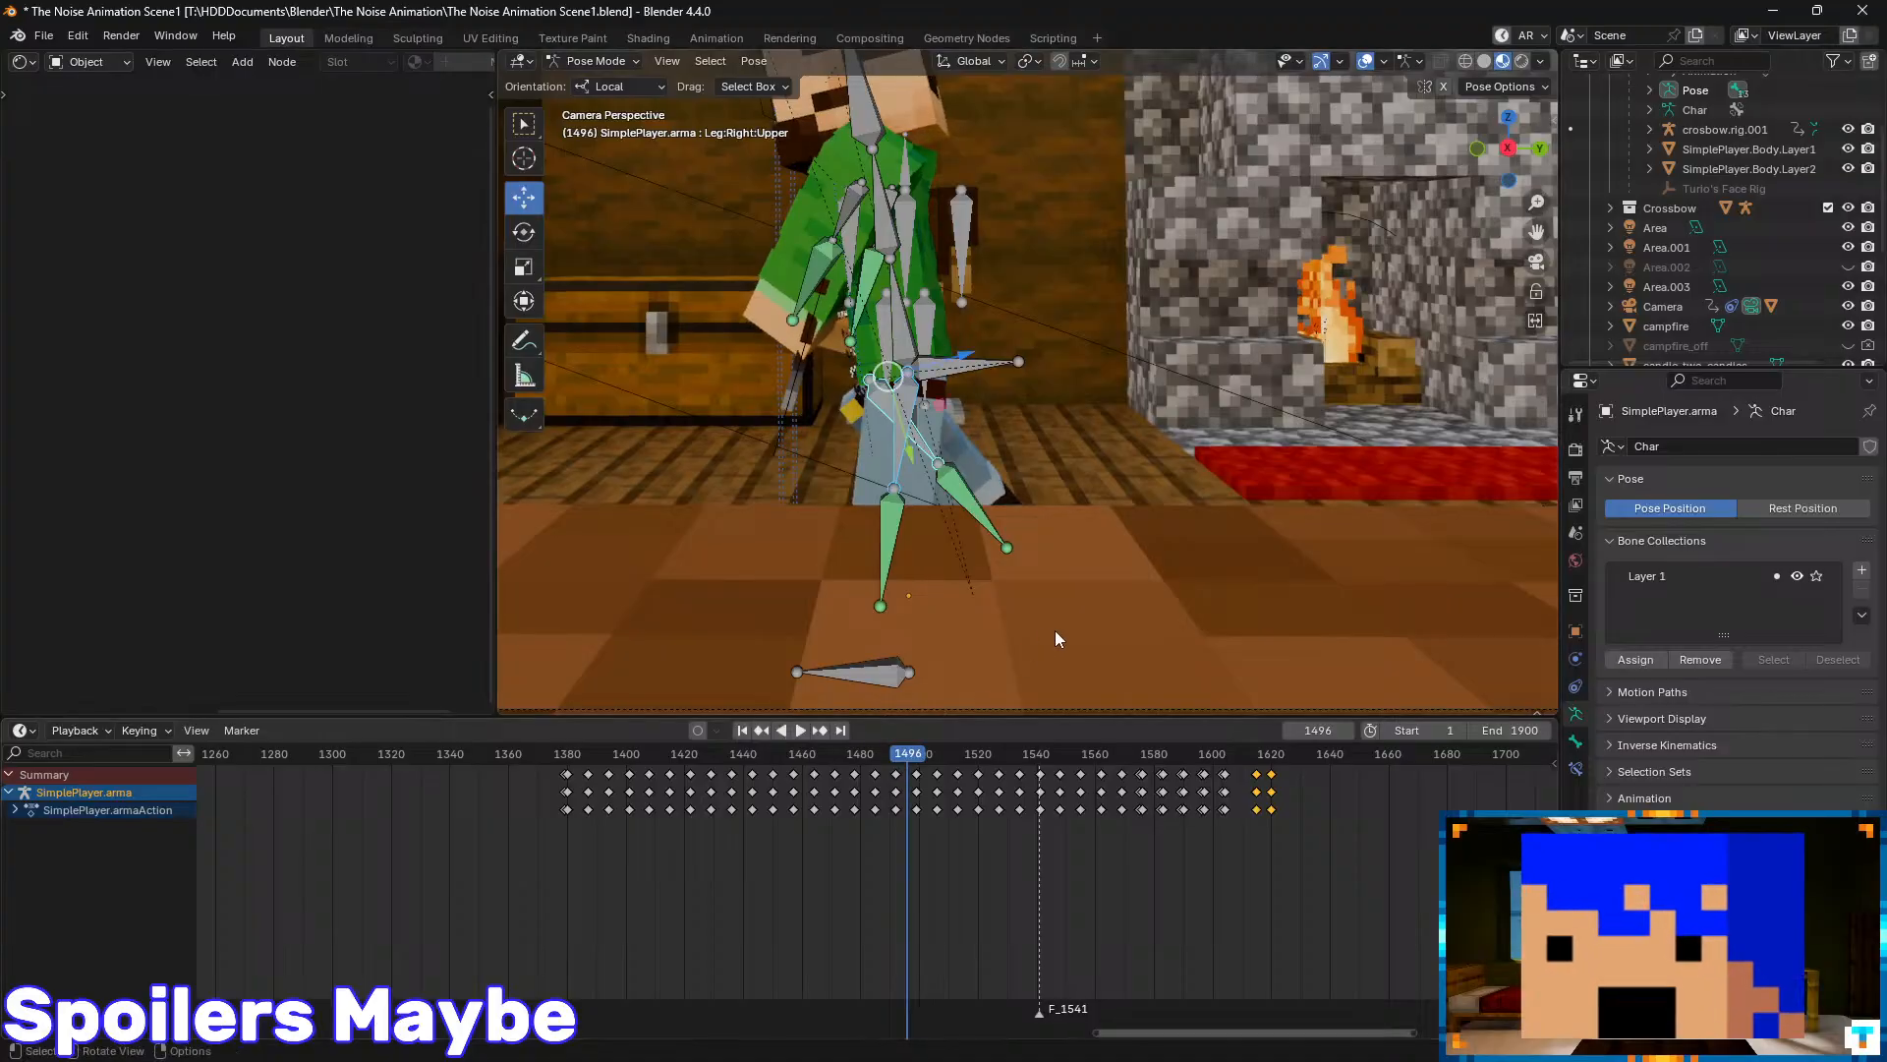
key("KP_Decimal")
middle_click_drag(1054, 630, 980, 496)
scroll(1063, 561, "down", 4)
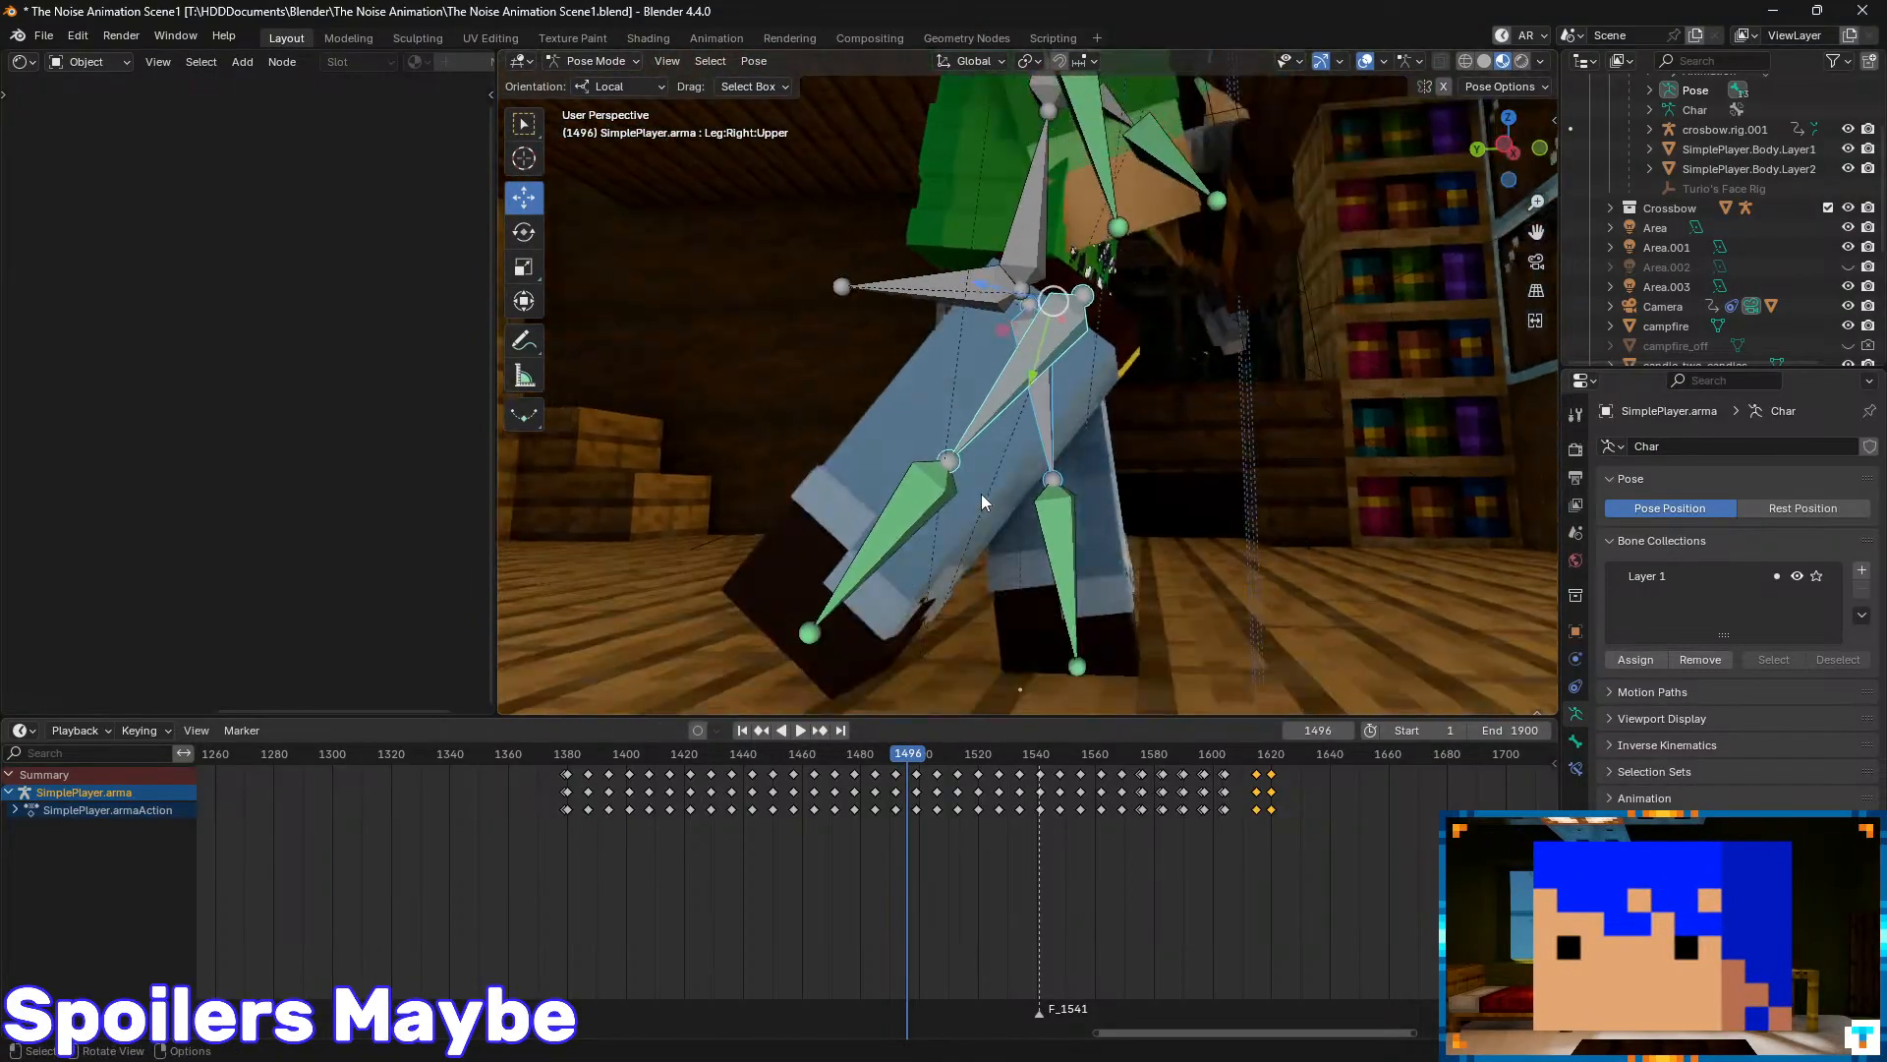
scroll(981, 496, "down", 4)
key("space")
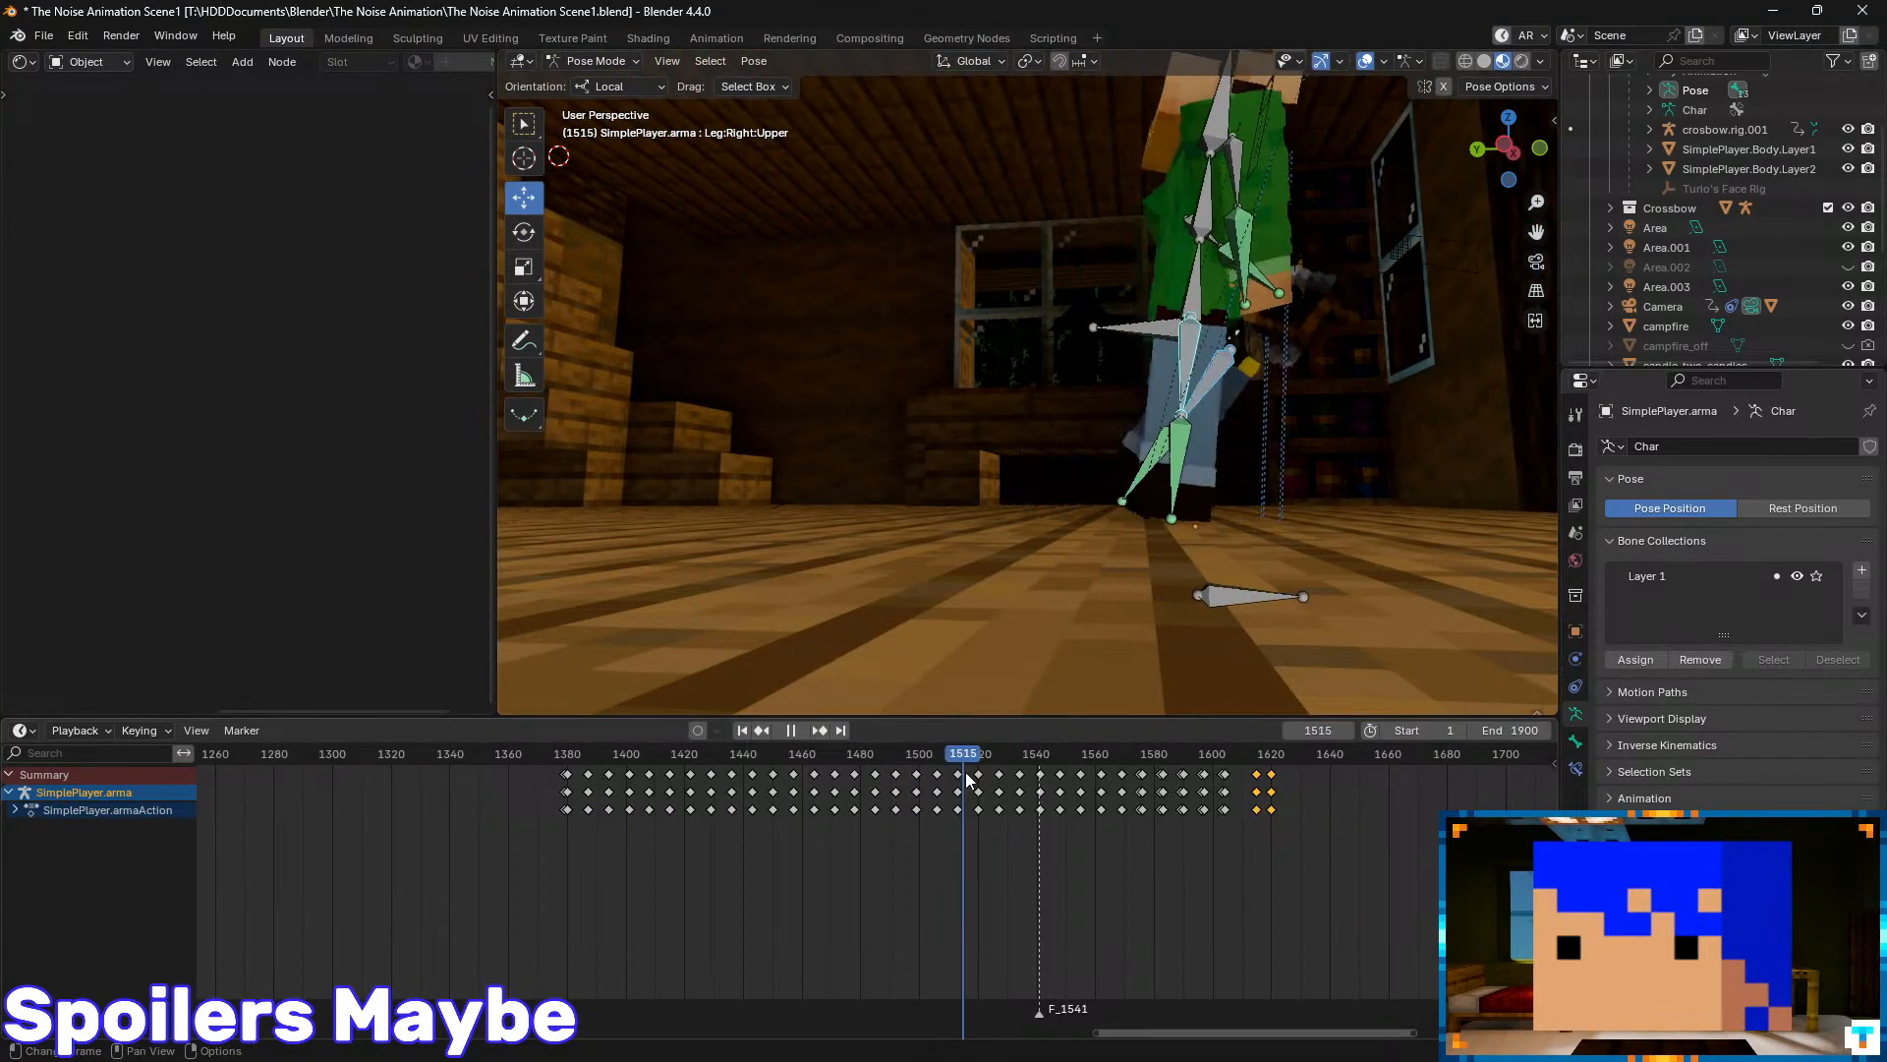
key("space")
key("KP_0")
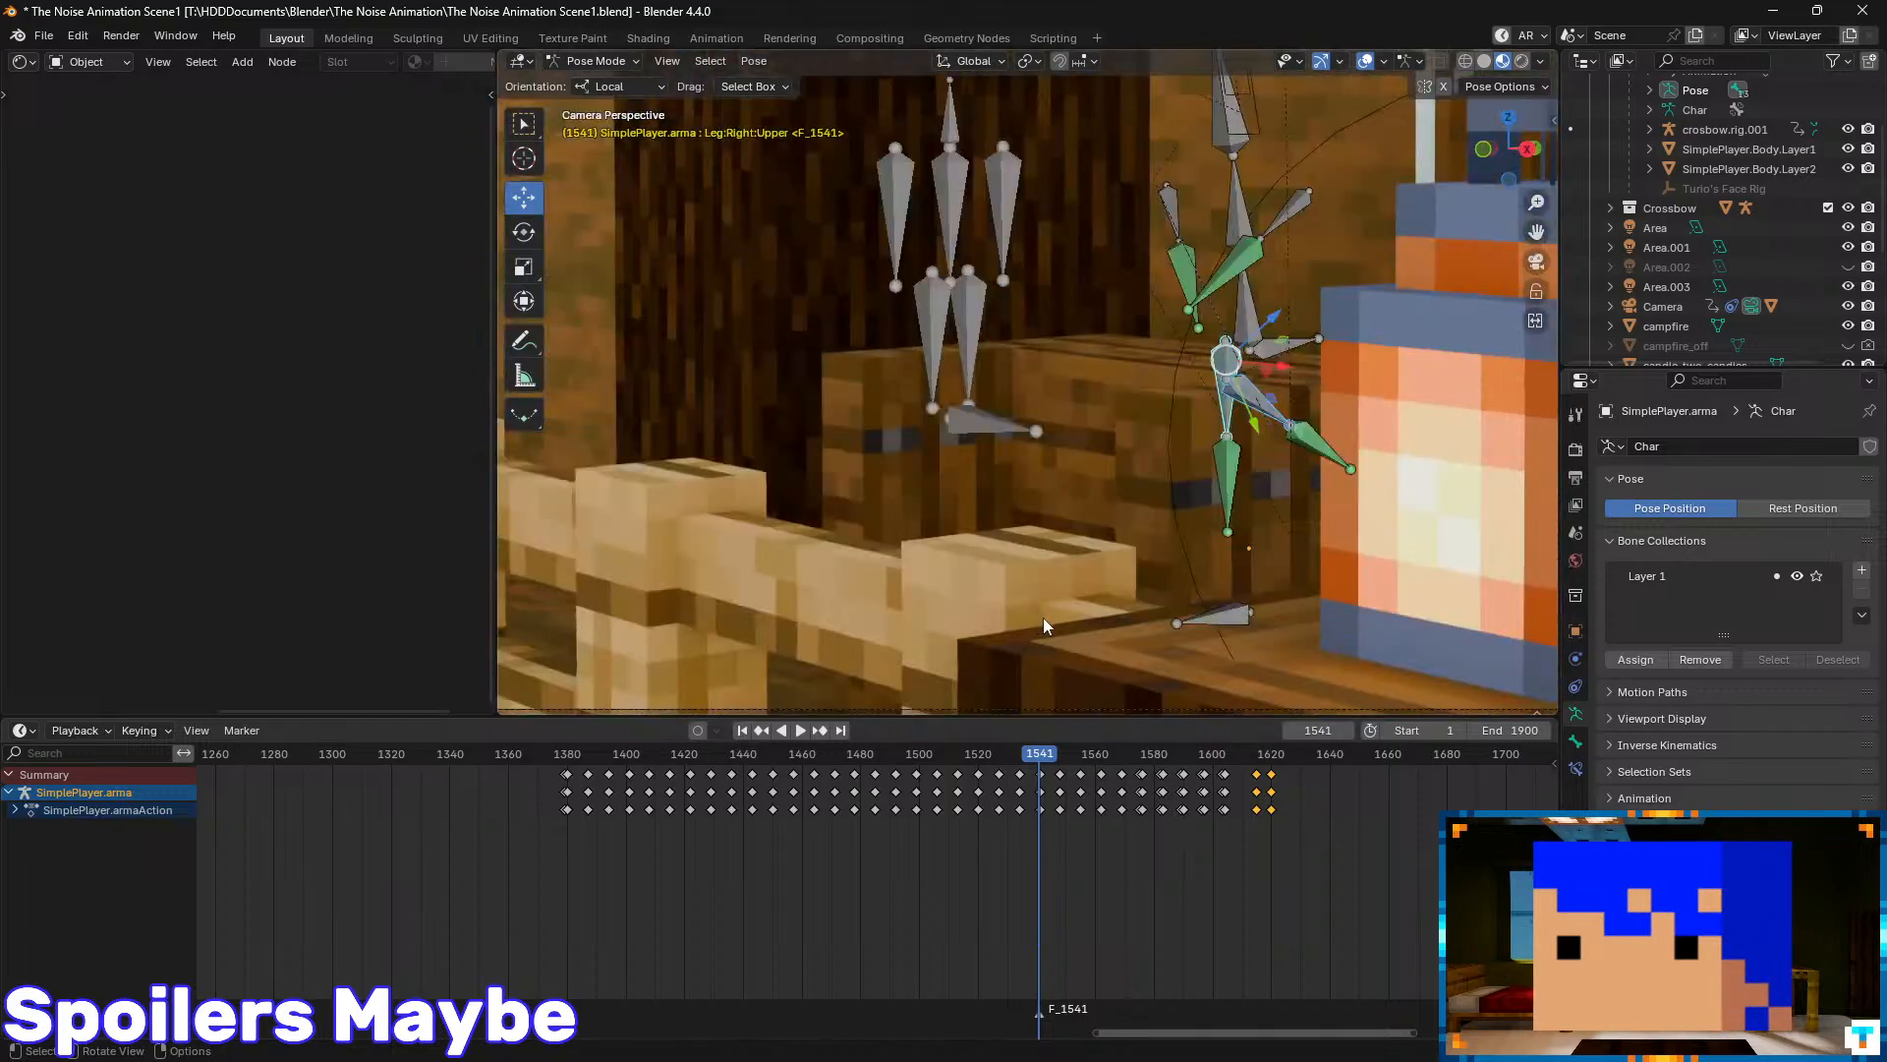
- Replay the indoor walk through the camera from frame 1491 and advance to the porch shot at frame 1569
scroll(1115, 374, "down", 6)
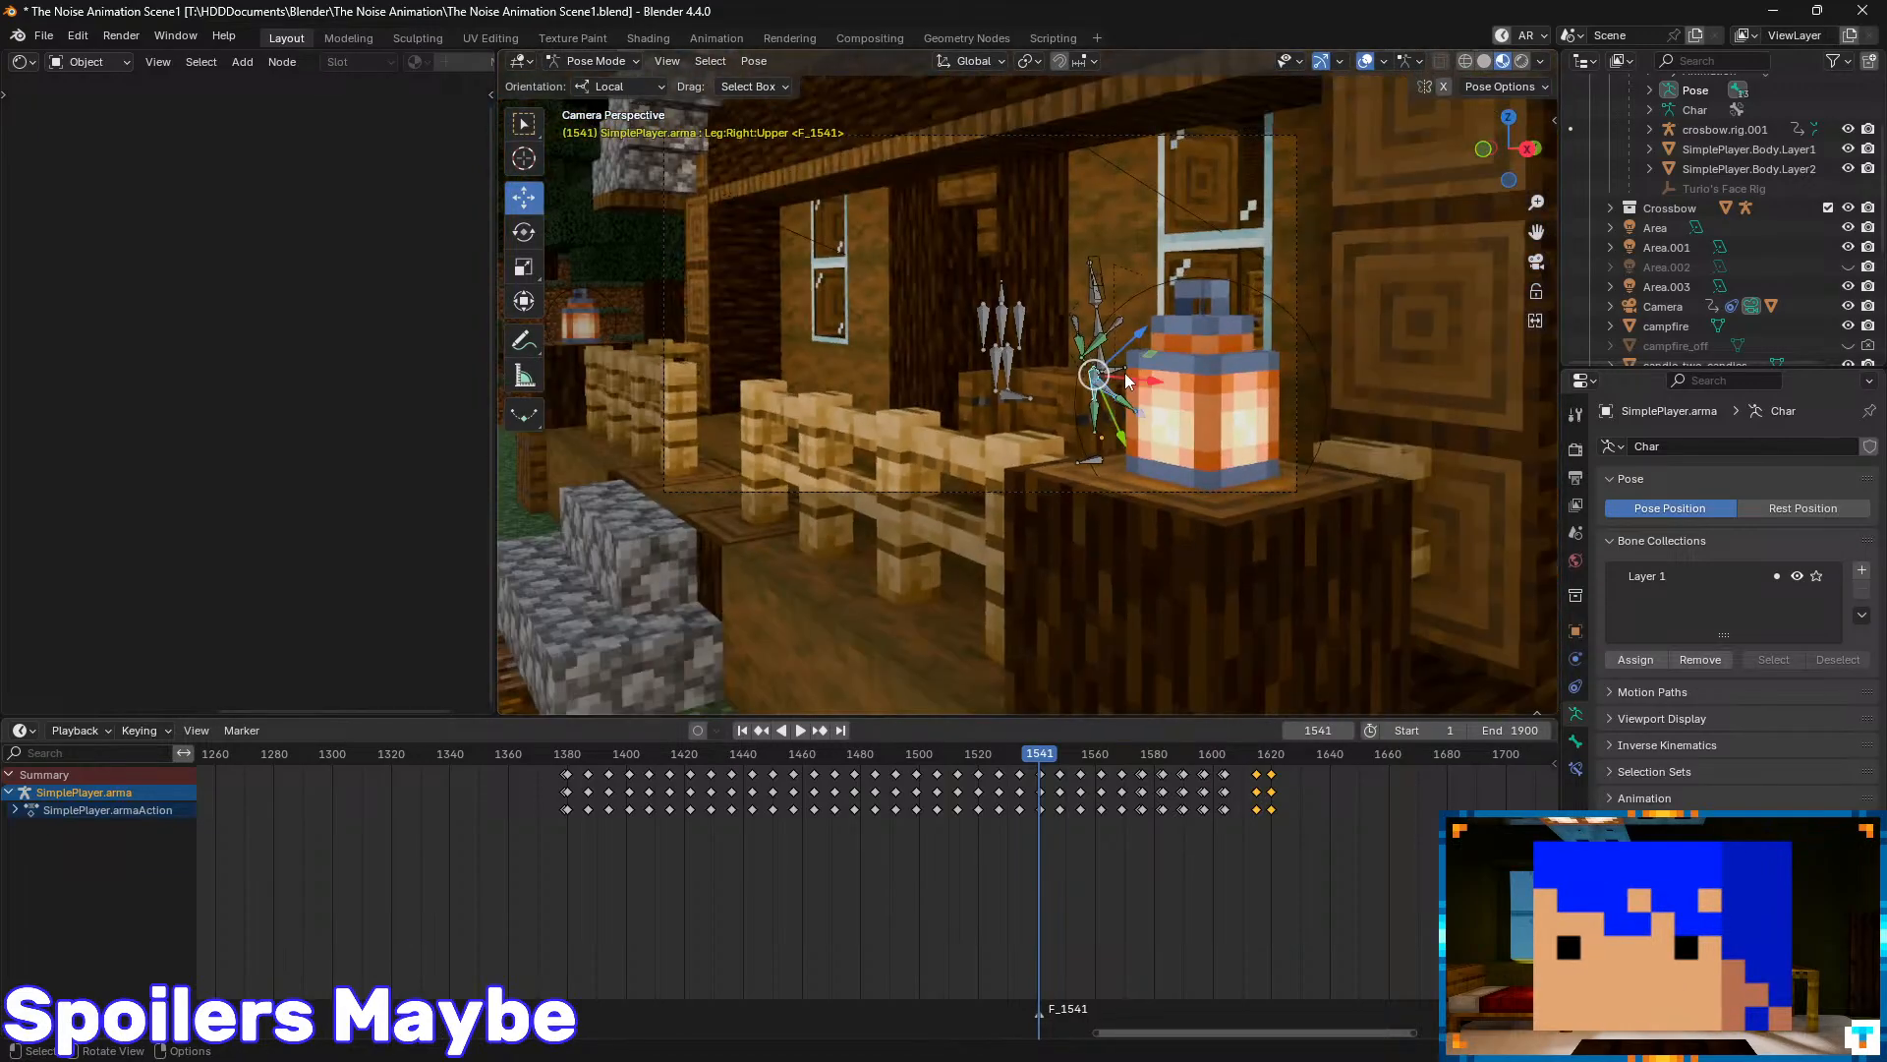
scroll(1062, 417, "up", 1)
left_click_drag(1028, 753, 892, 761)
middle_click_drag(1024, 418, 1088, 479, "shift")
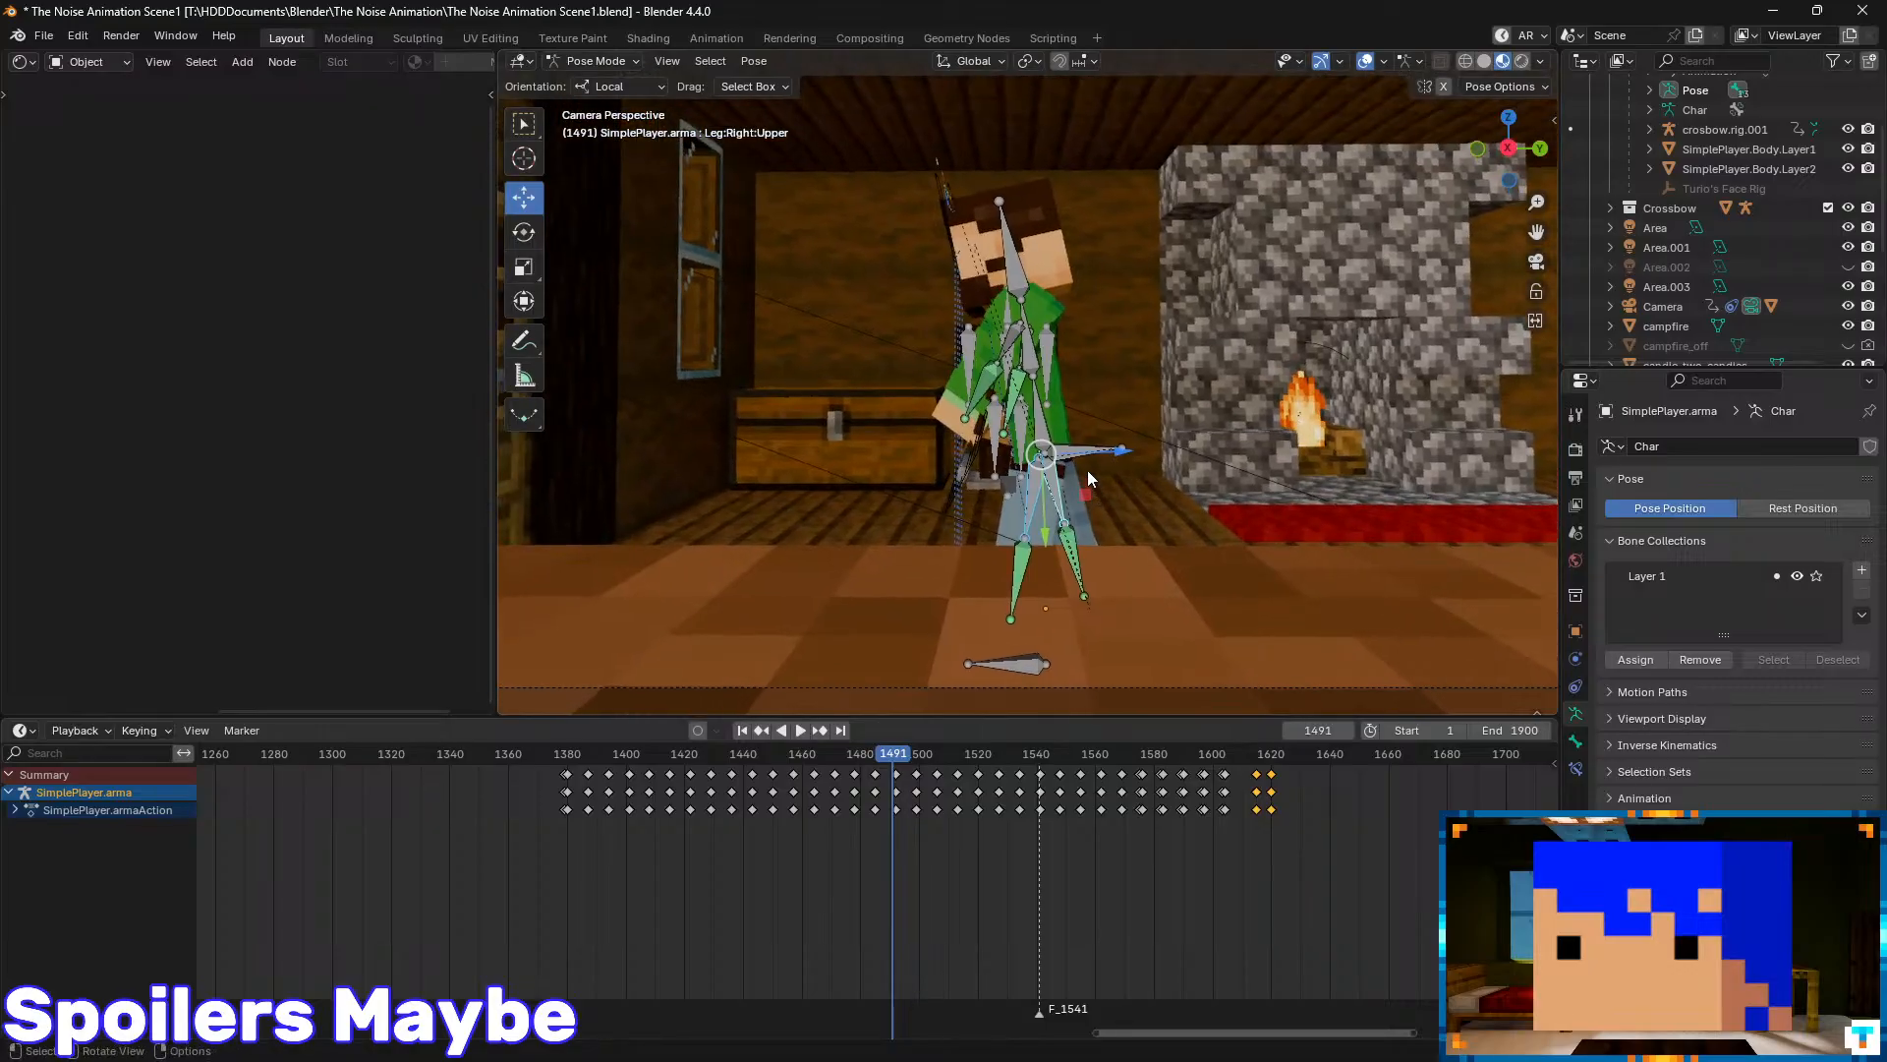
key("space")
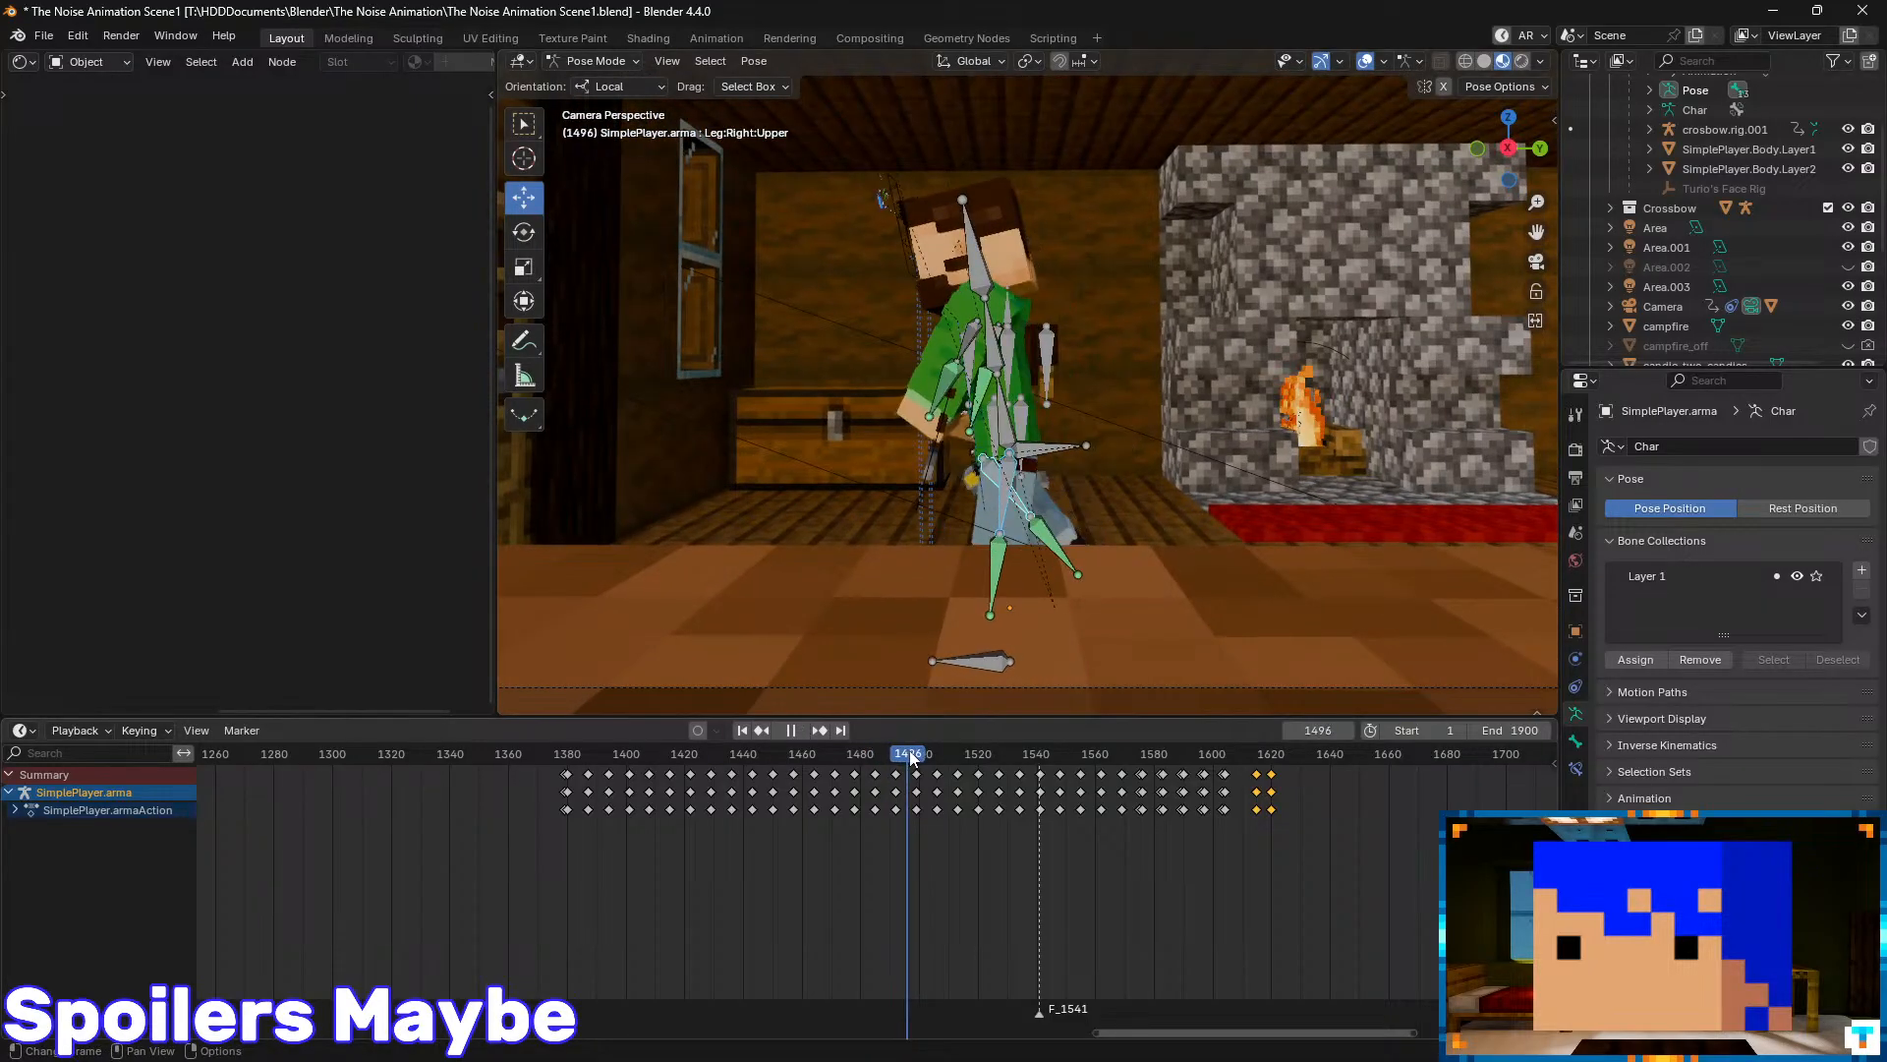
mouse_move(952, 758)
left_mouse_down()
mouse_move(568, 756)
mouse_move(1124, 775)
left_mouse_up()
key("space")
scroll(1204, 411, "down", 3)
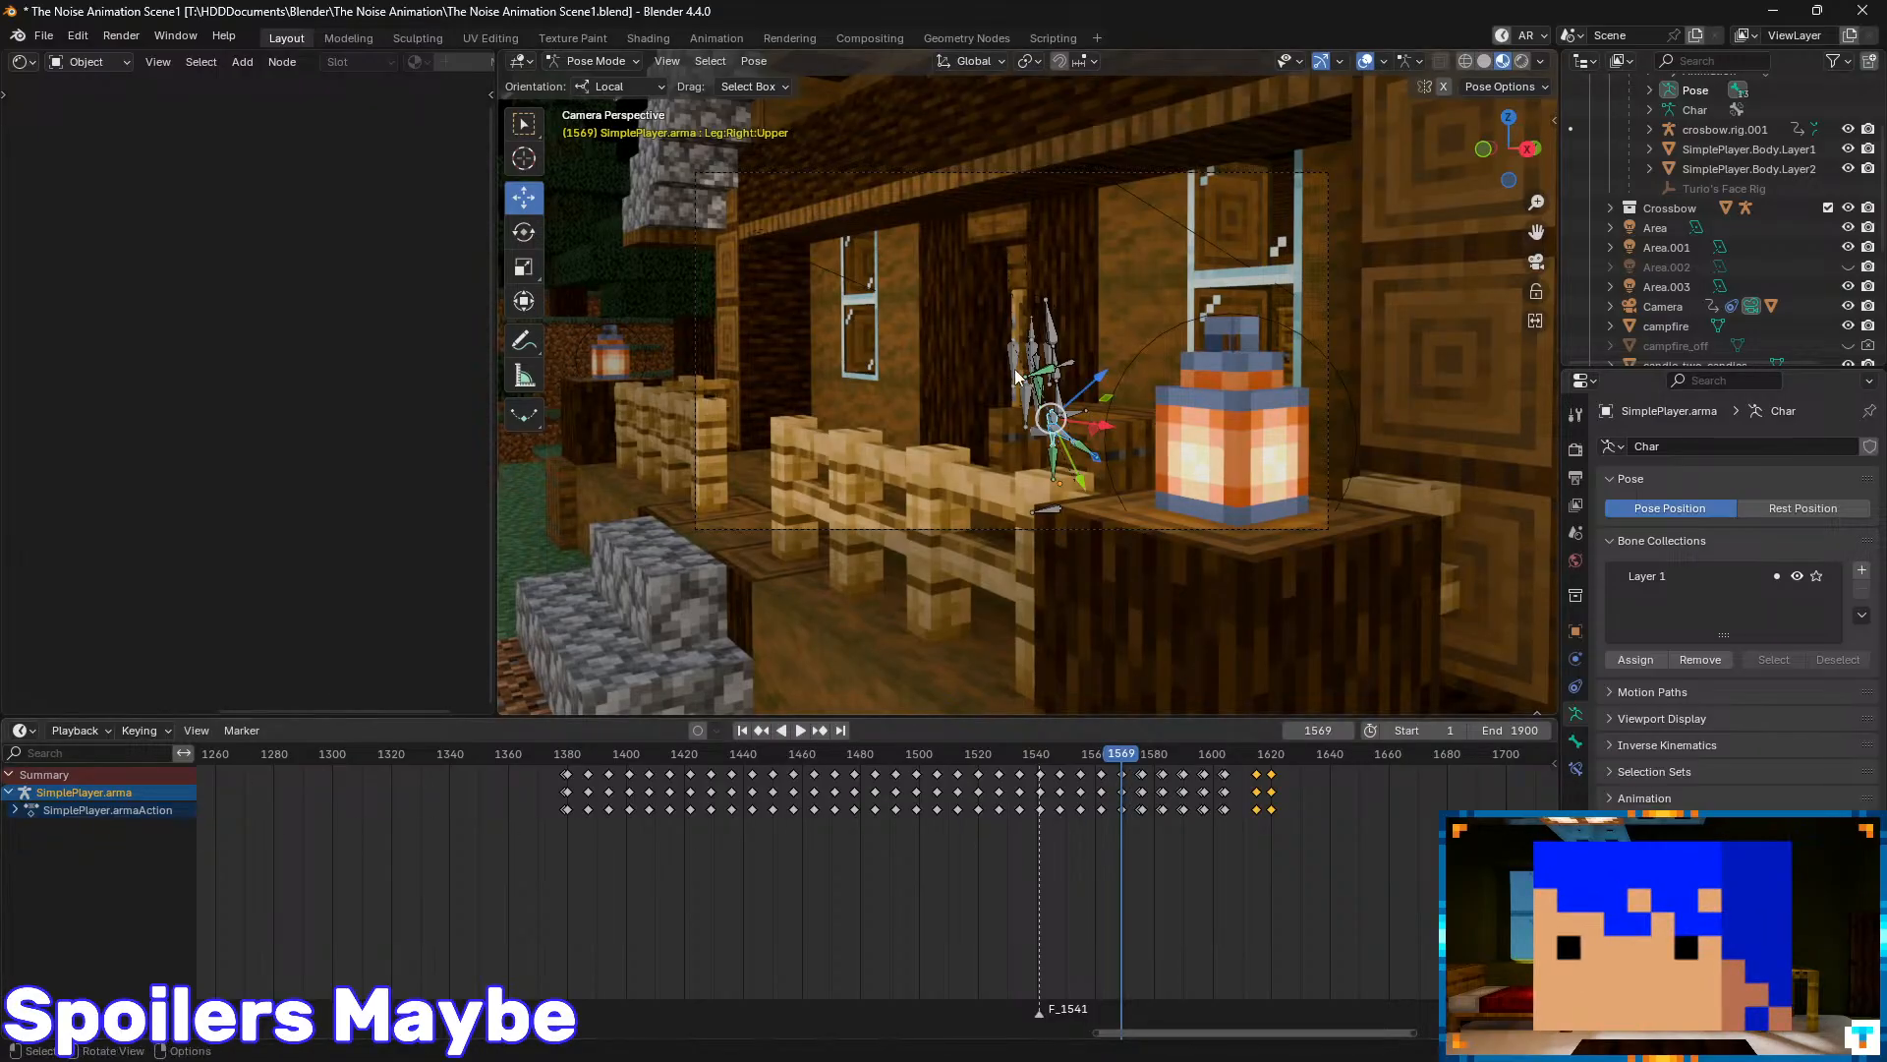
- At frame 1569, select the left and right upper leg bones in turn, ending on the right one
left_click(1063, 394)
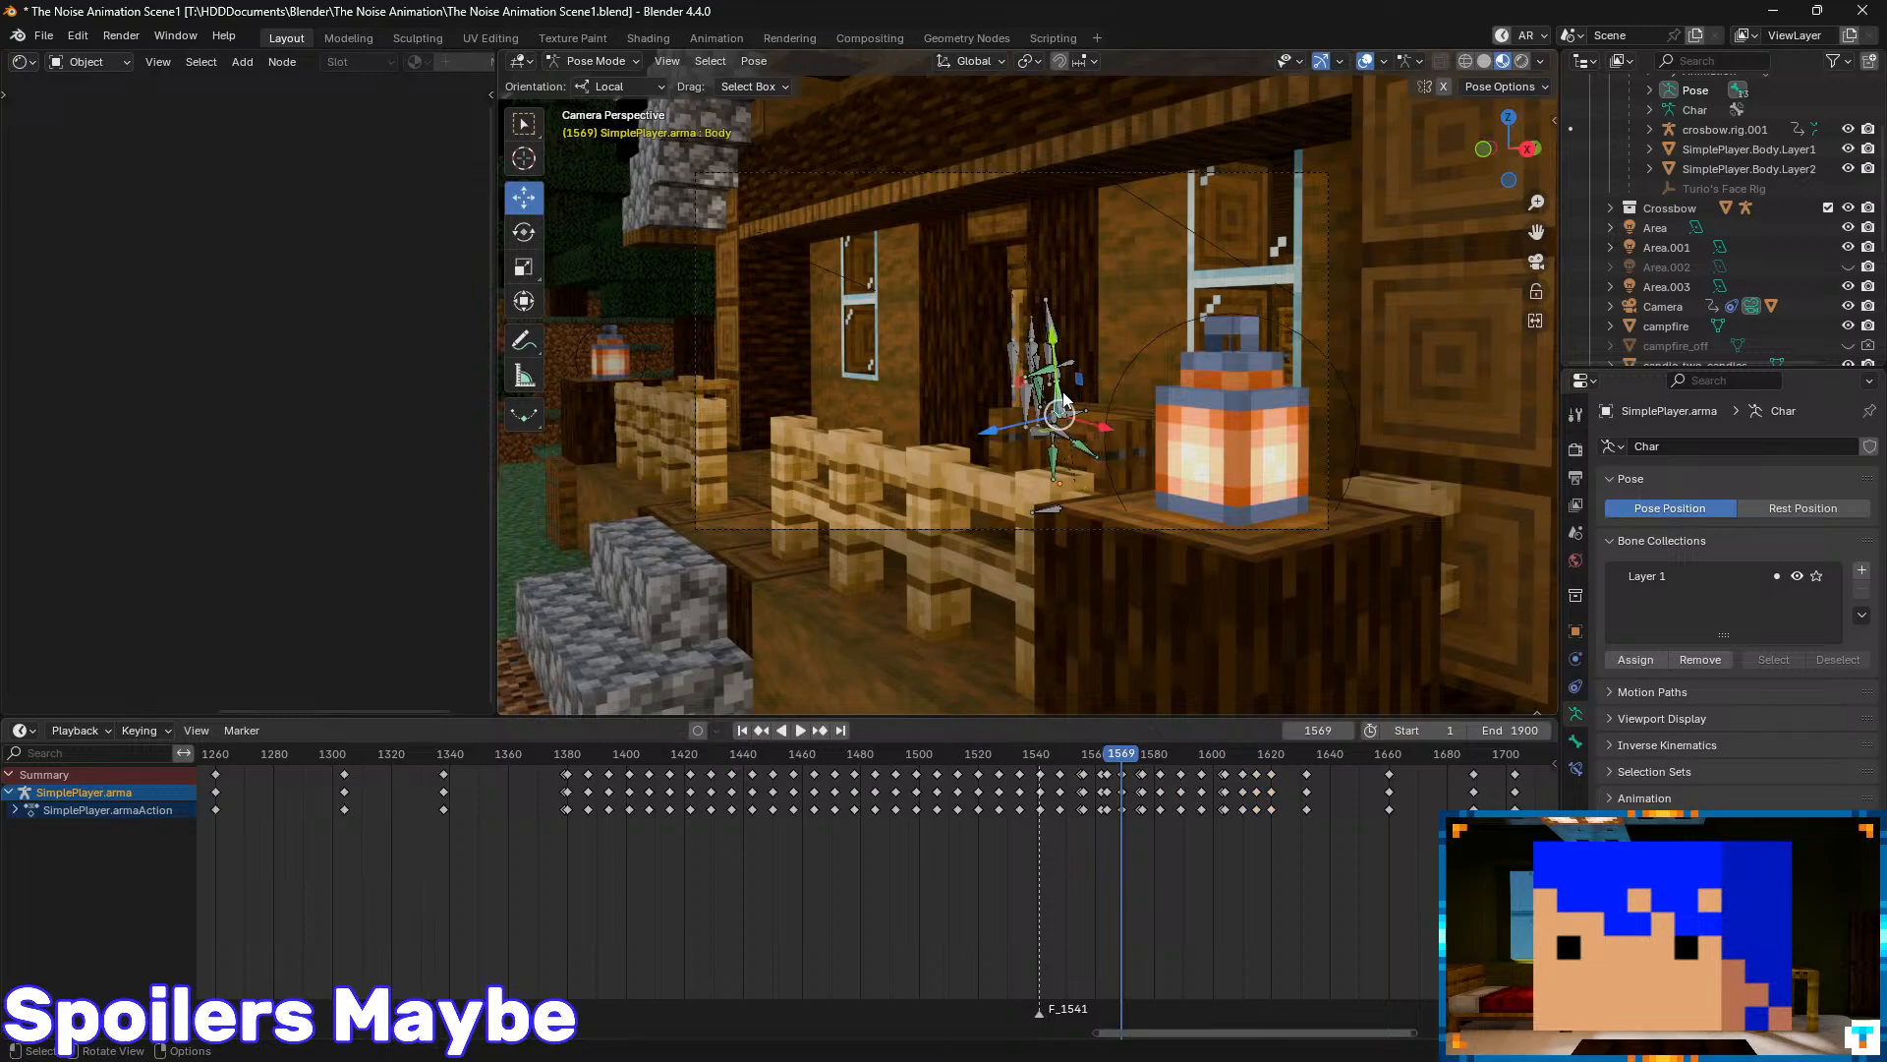
scroll(1071, 420, "up", 5)
left_click(1101, 505)
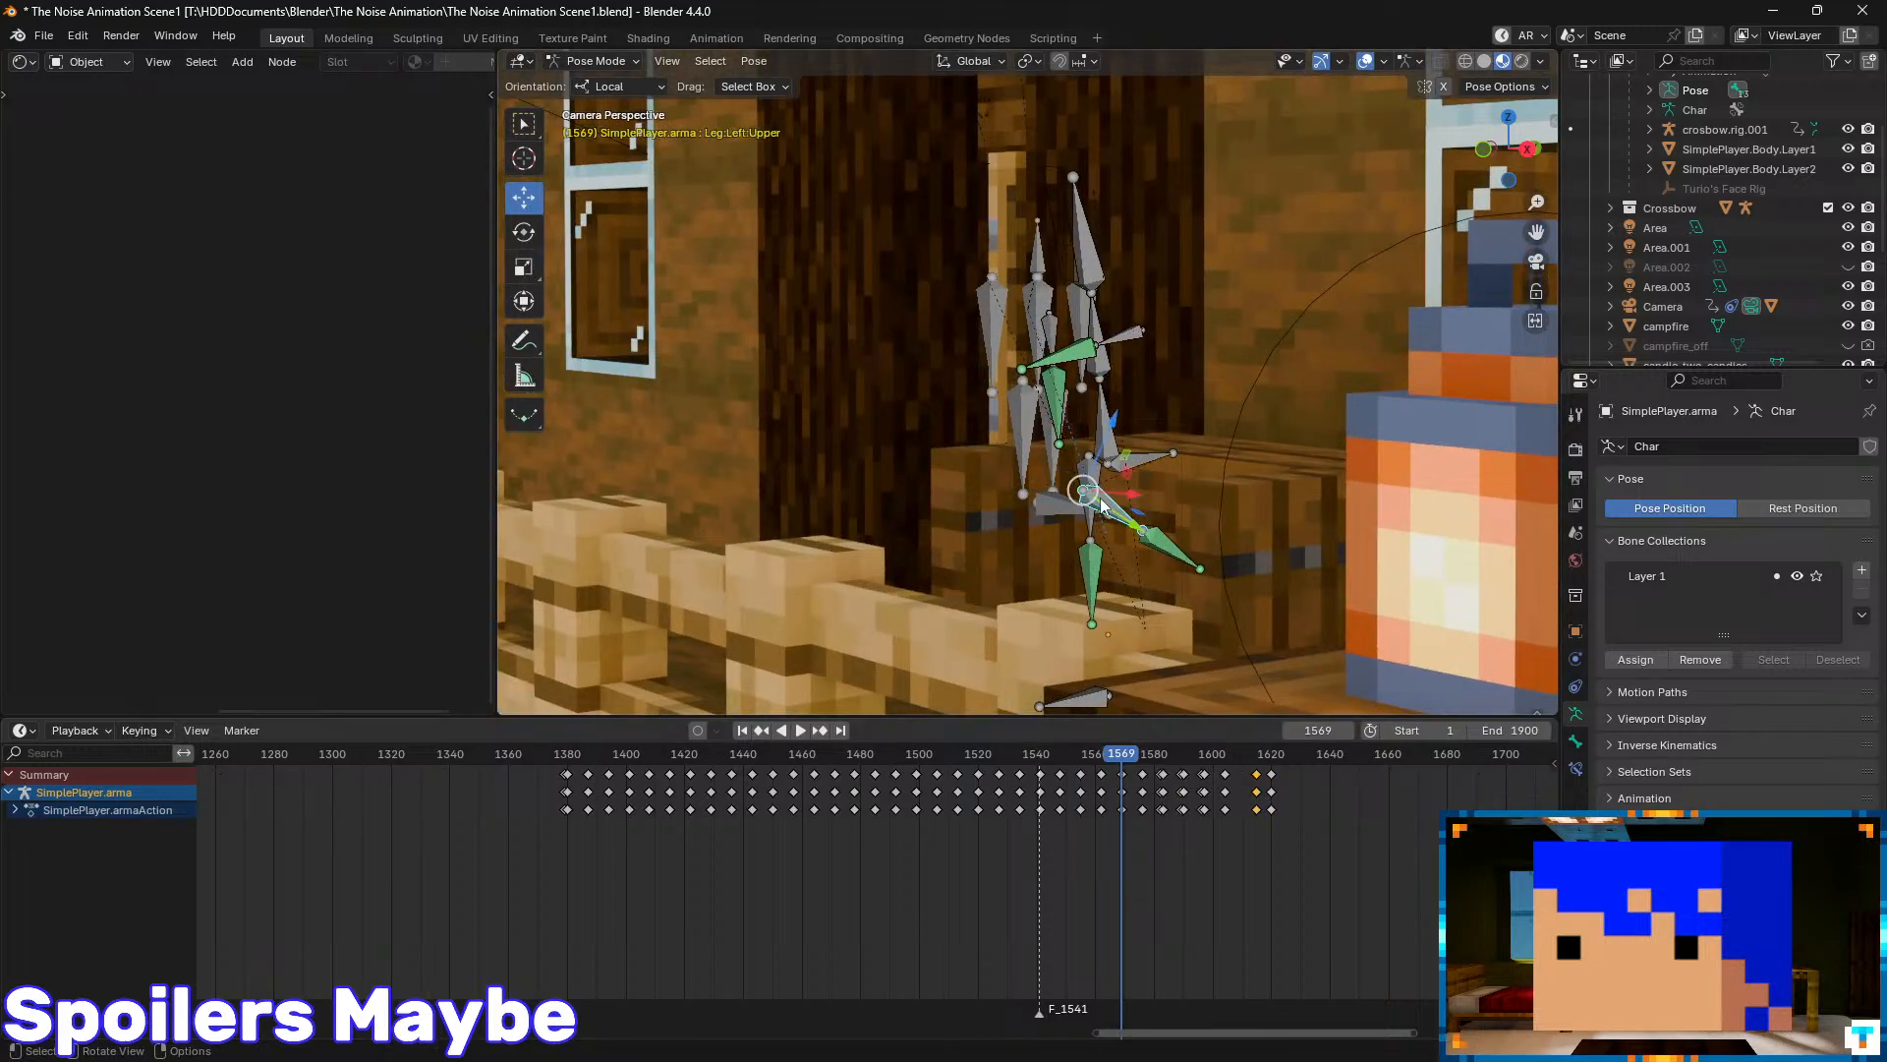
left_click(1087, 470)
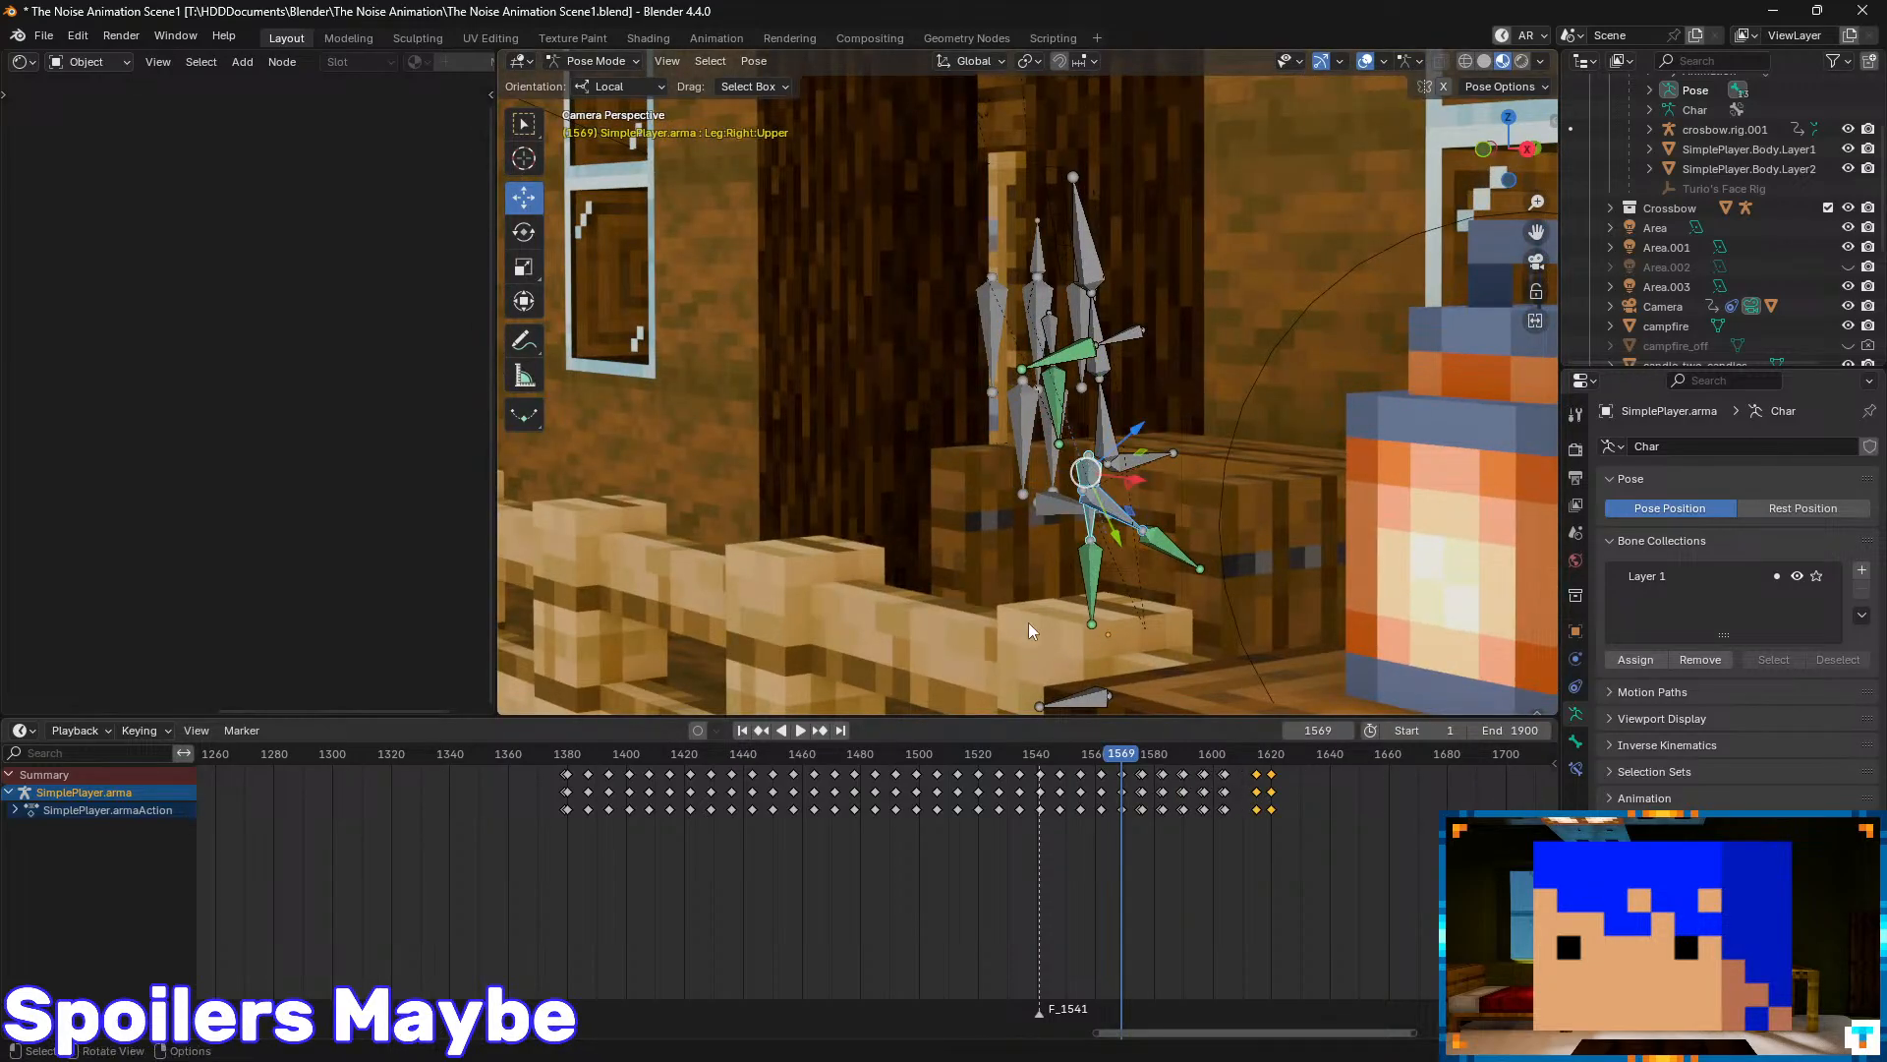
left_click(1105, 506)
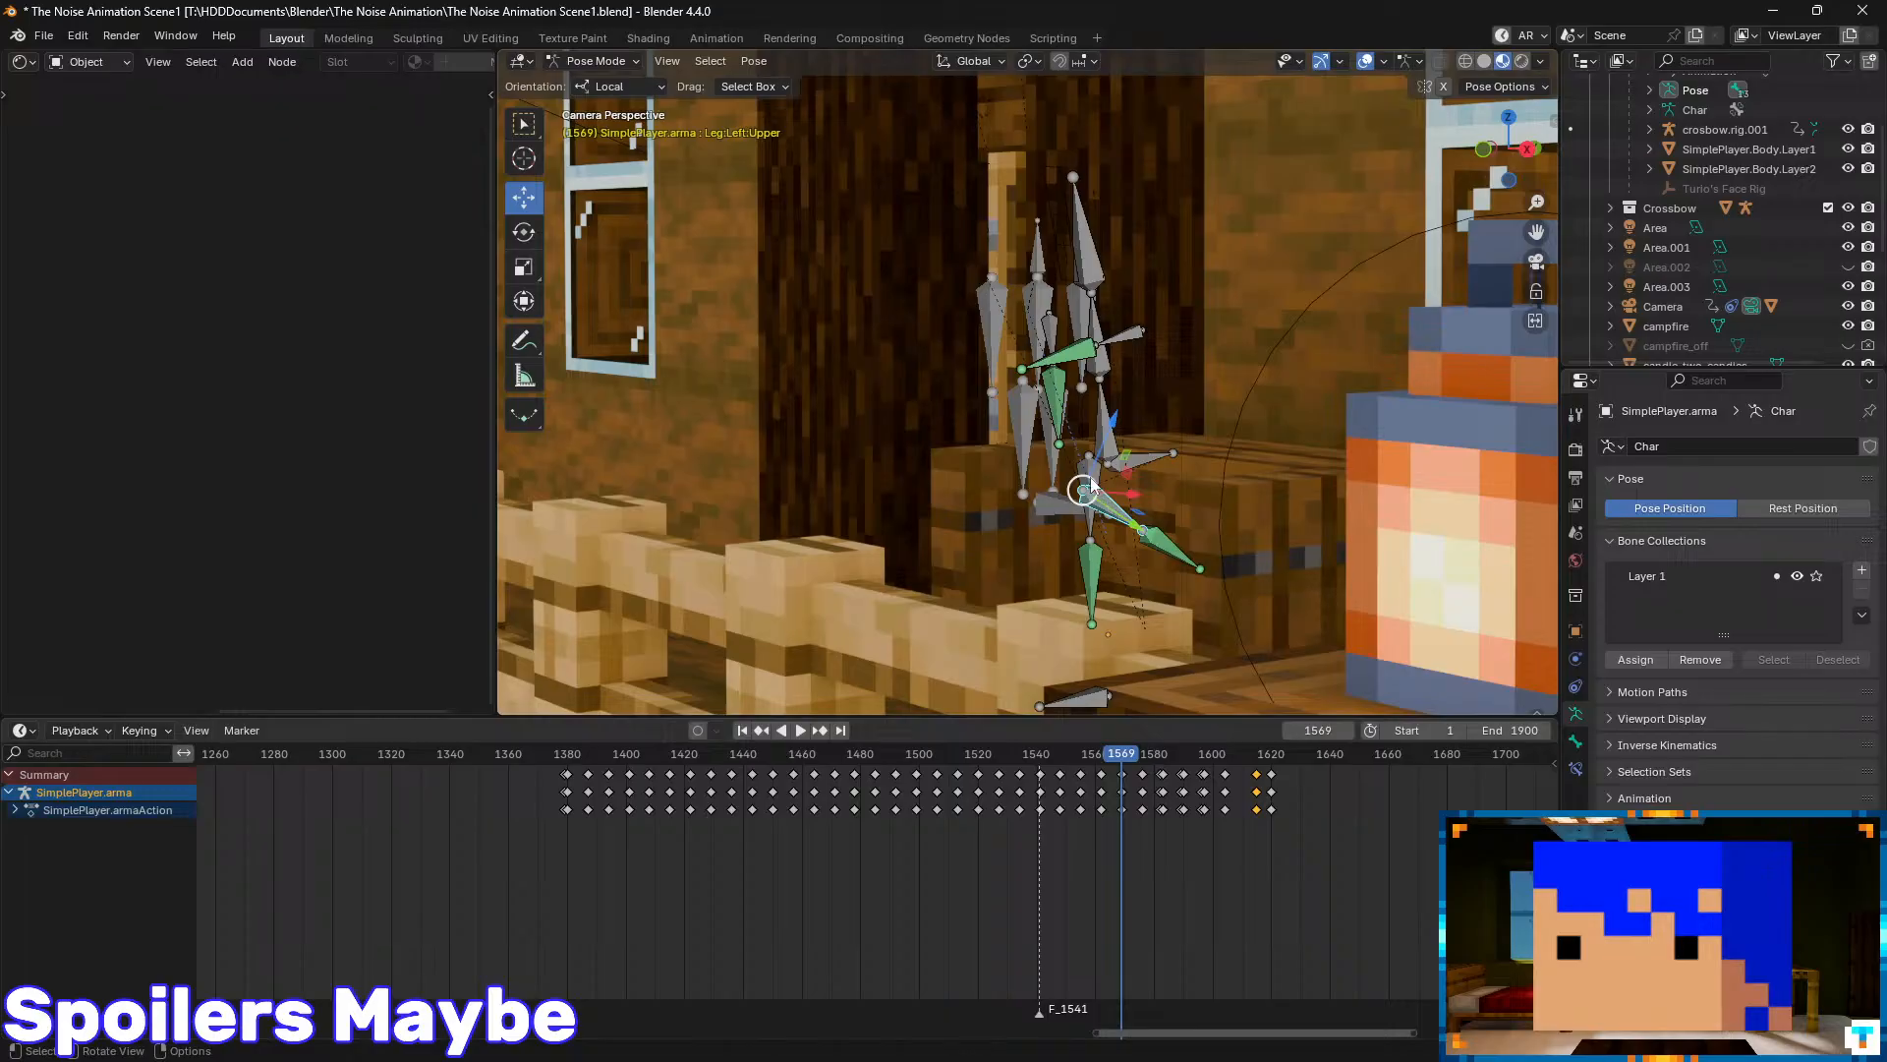
left_click(1087, 473)
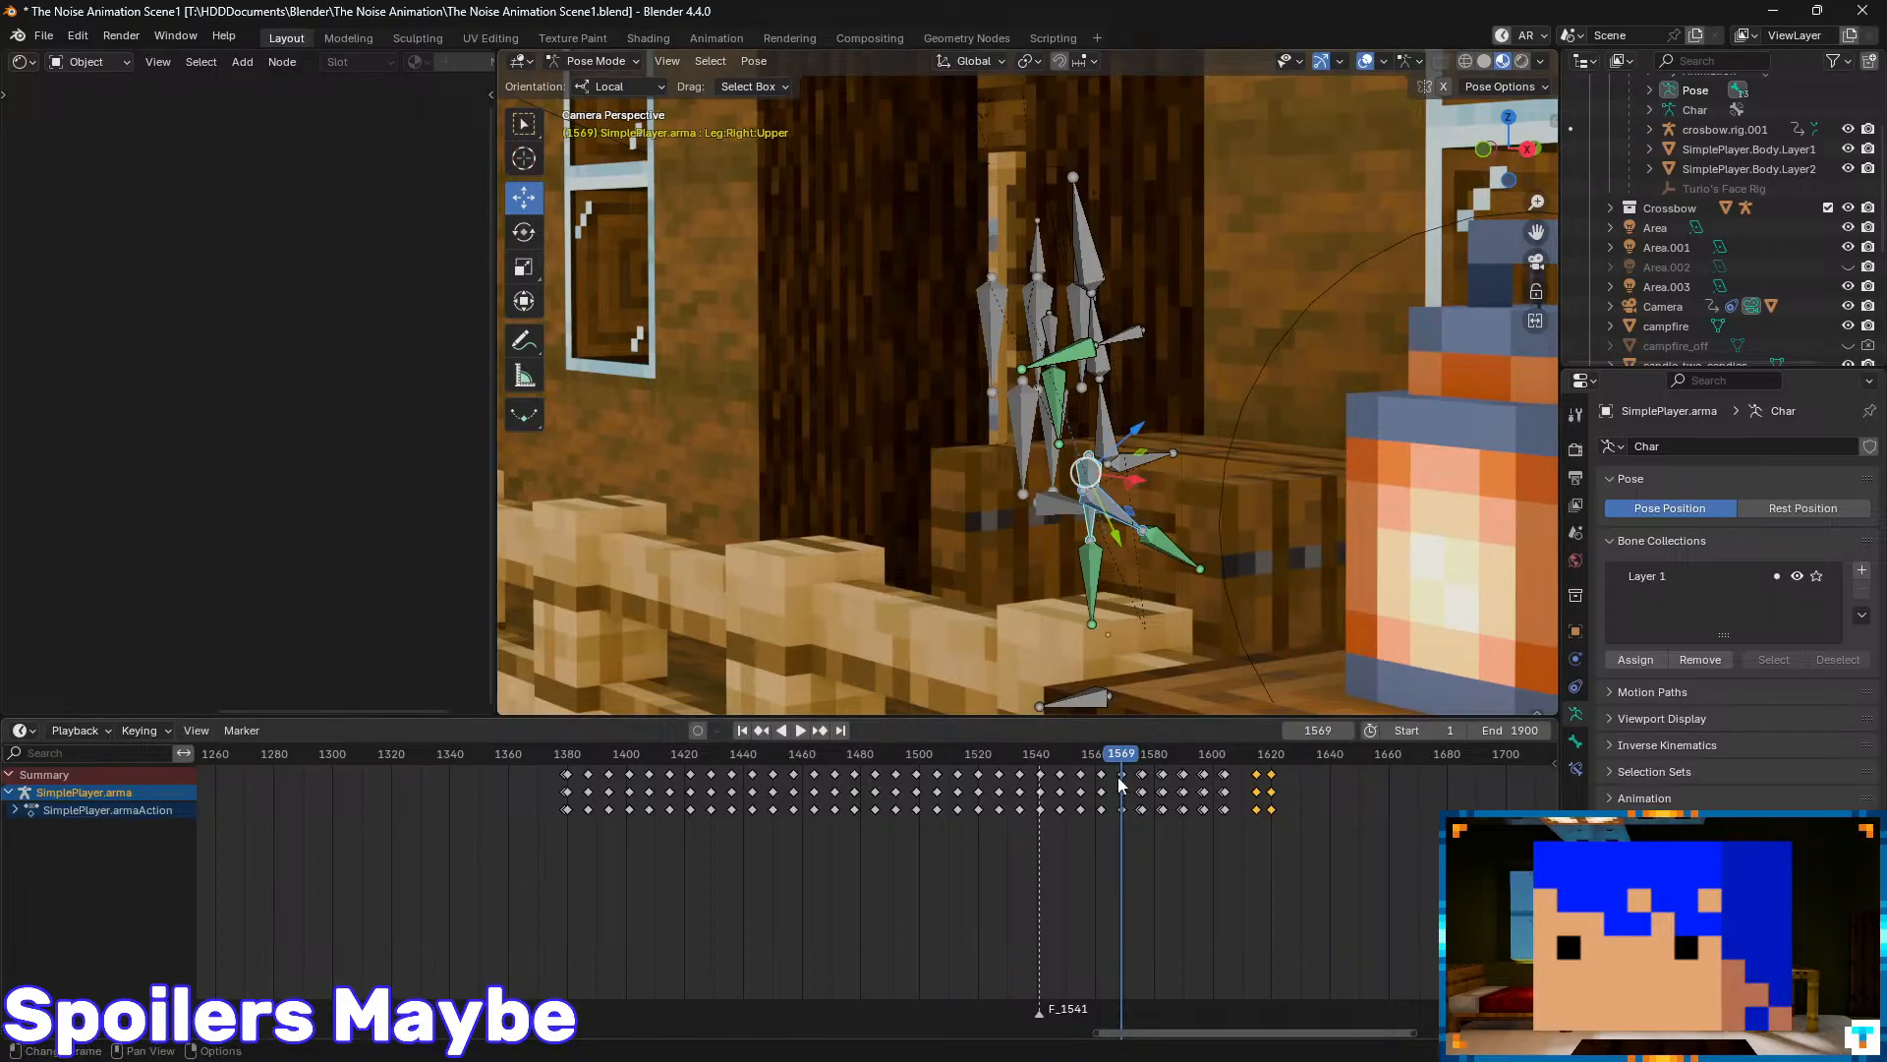
- Play the porch walk from frame 1569, and again from frame 1575 to frame 1600
key("space")
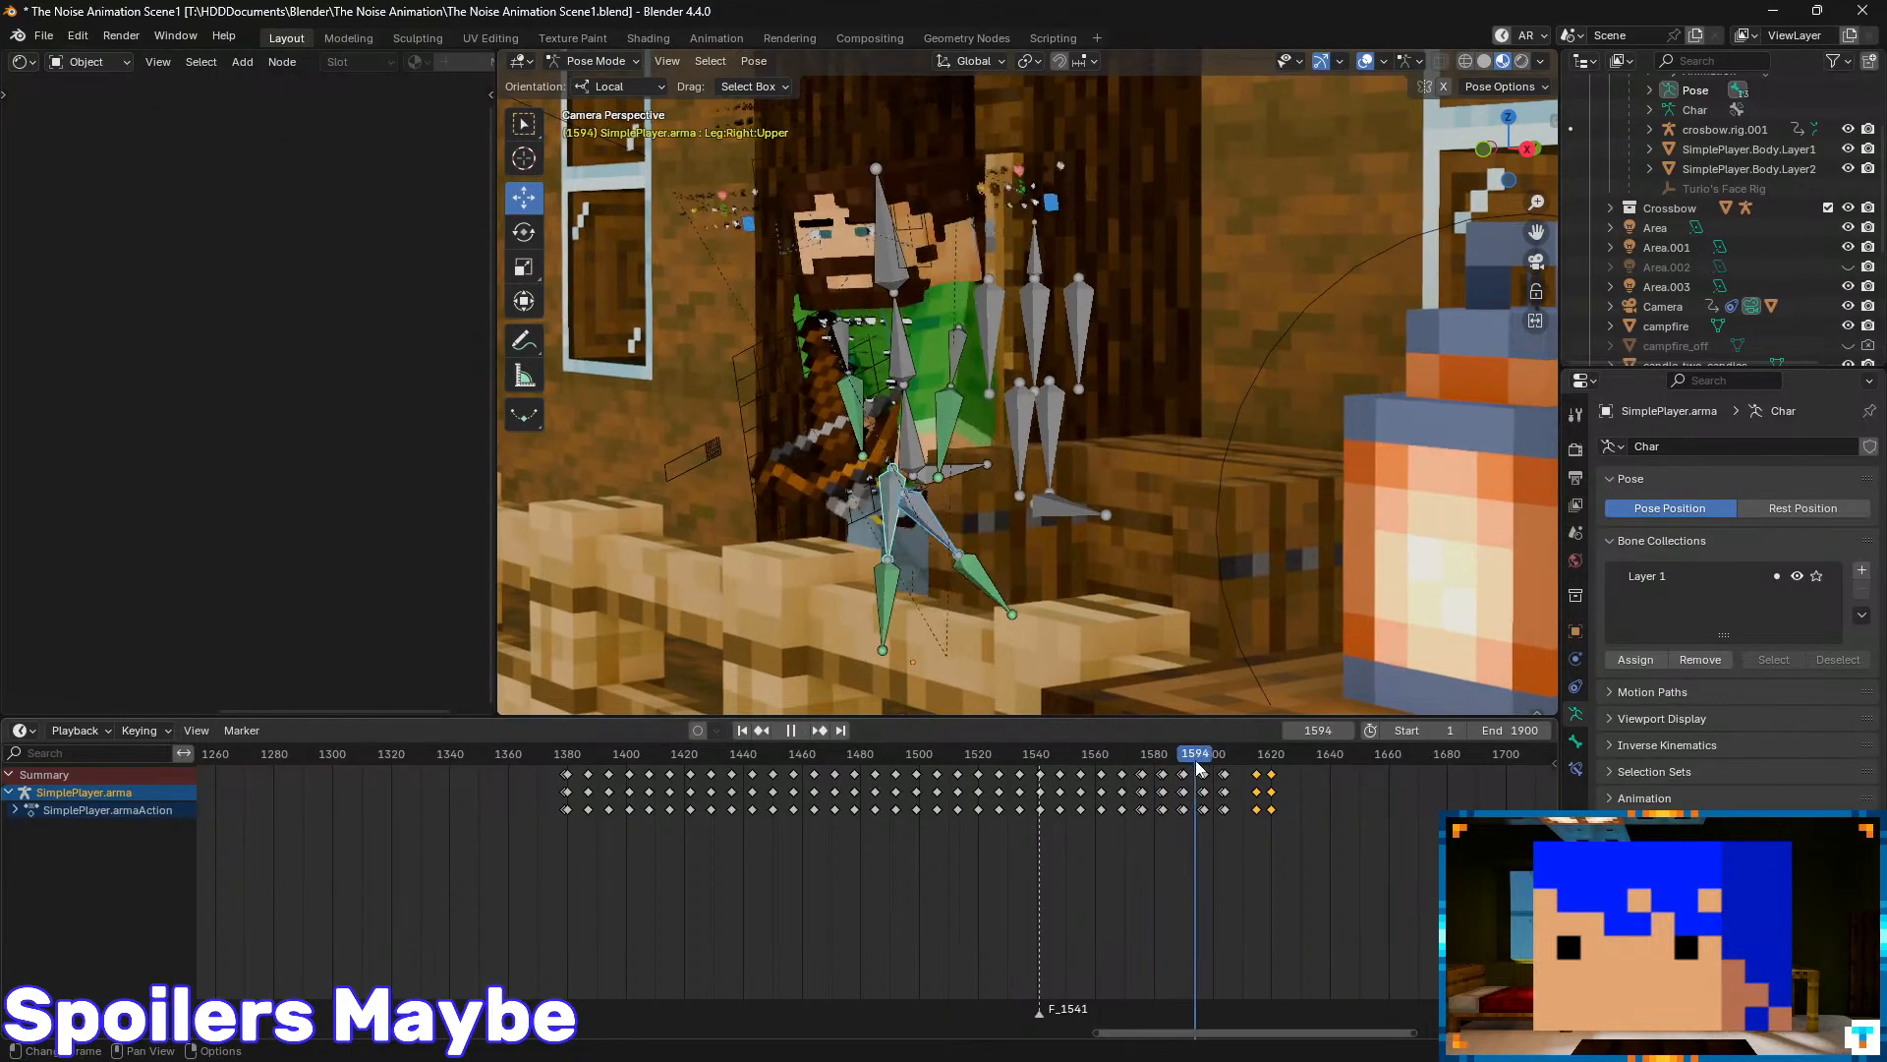
key("space")
left_click_drag(1179, 764, 1139, 761)
scroll(1090, 542, "up", 3)
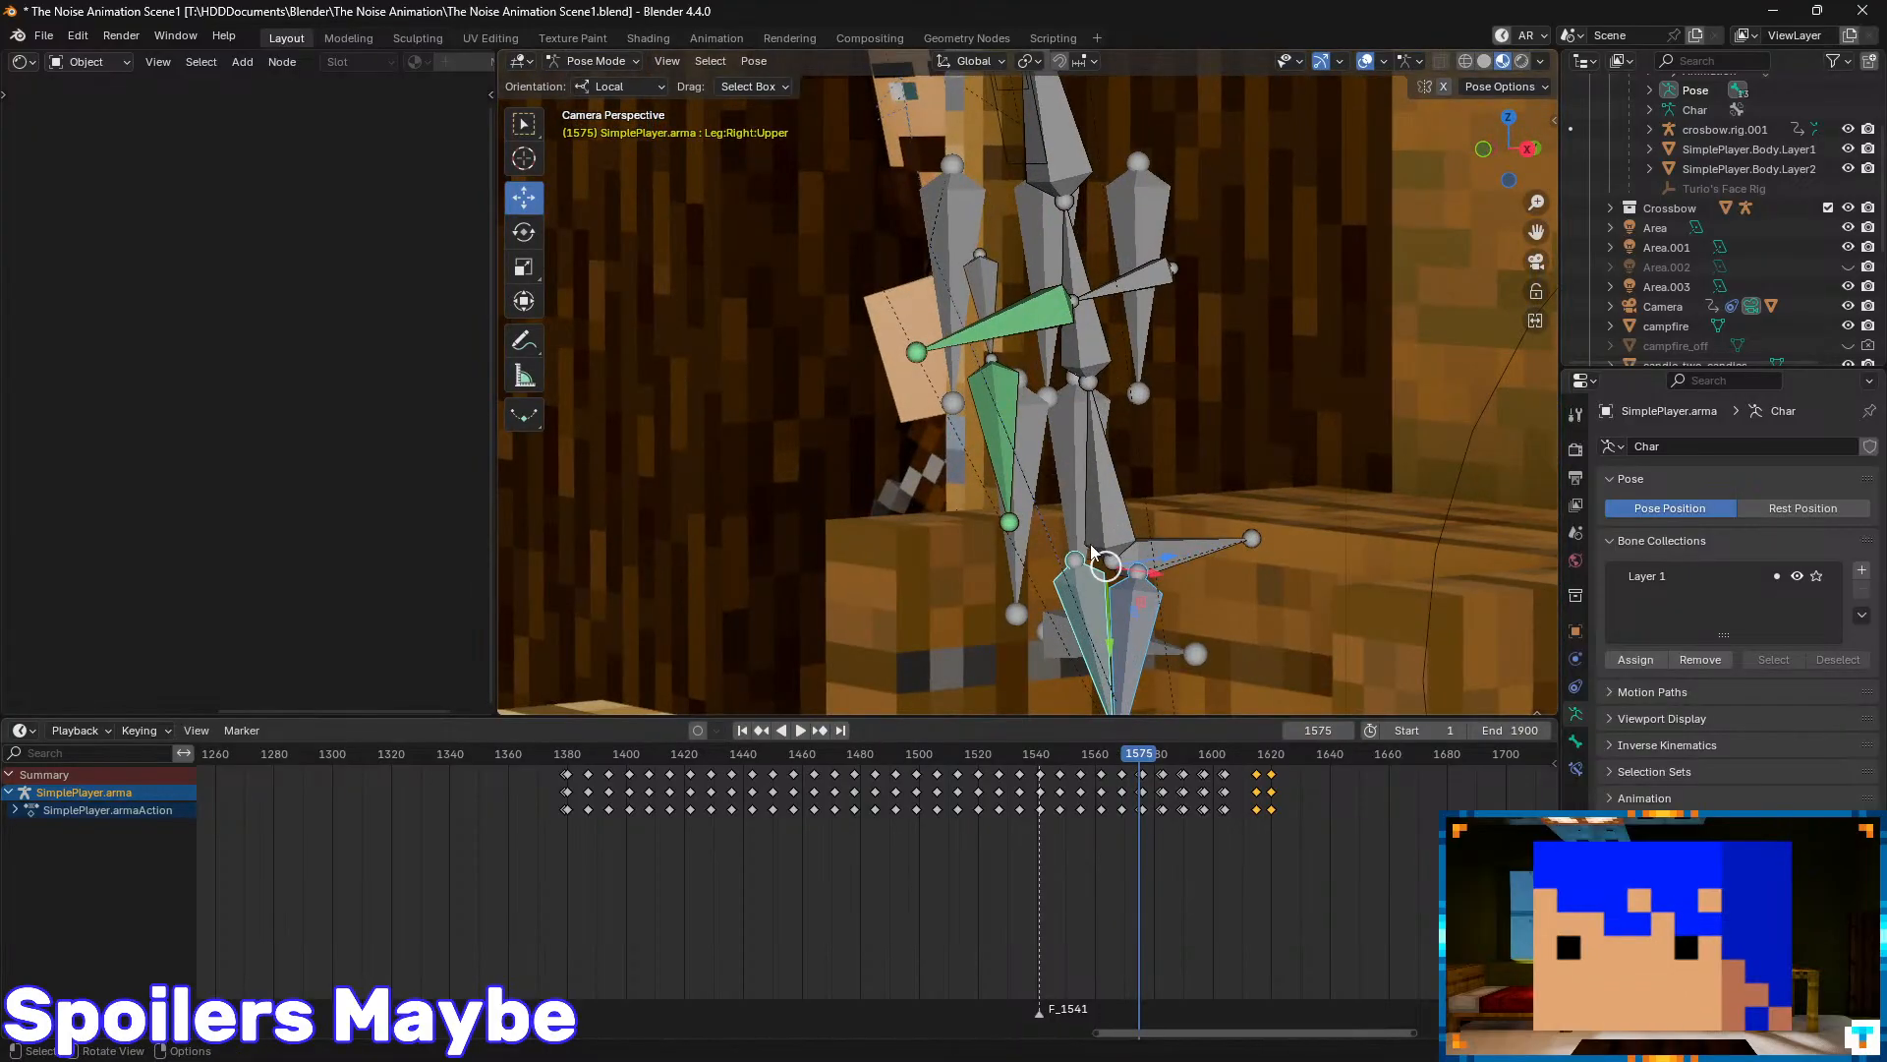
scroll(1091, 551, "down", 3)
key("space")
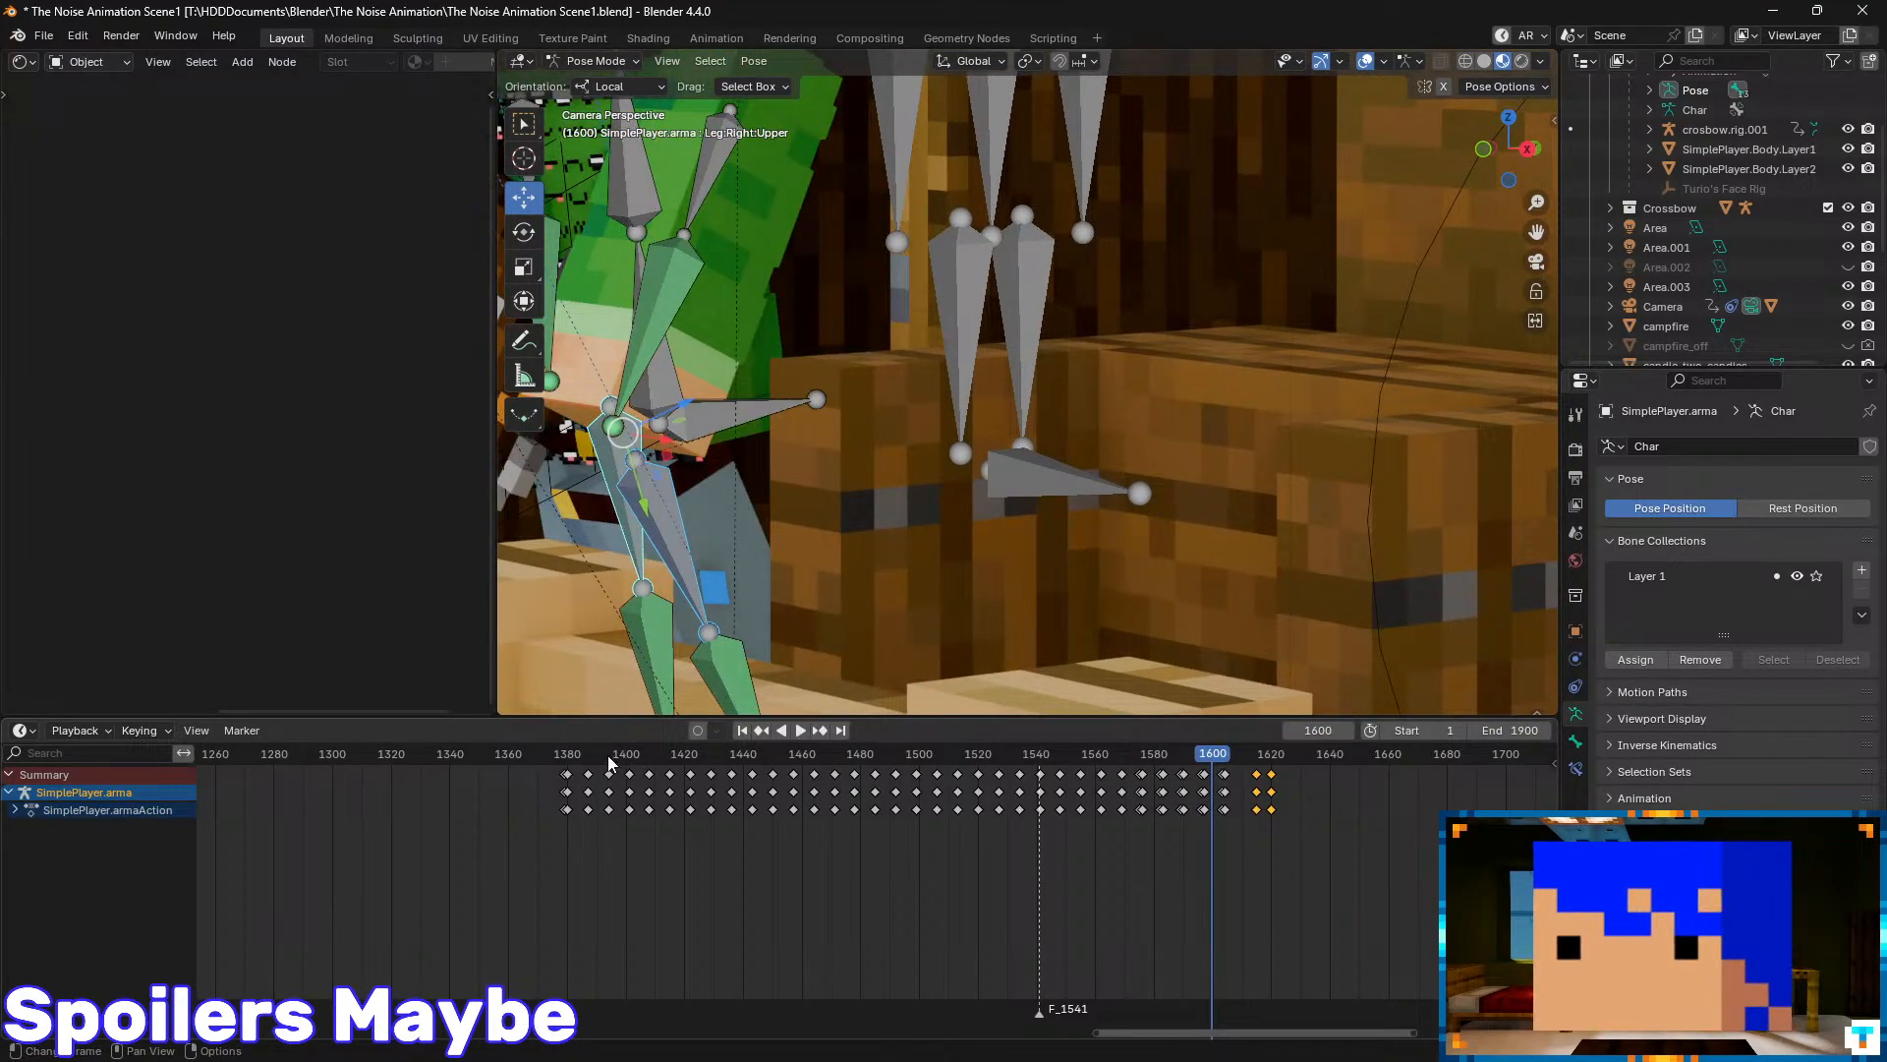
- Check the walk's first and last keyframes at 1380 and 1604, and select all keyframes in that range
left_click(570, 762)
key("space")
left_click_drag(569, 757, 568, 758)
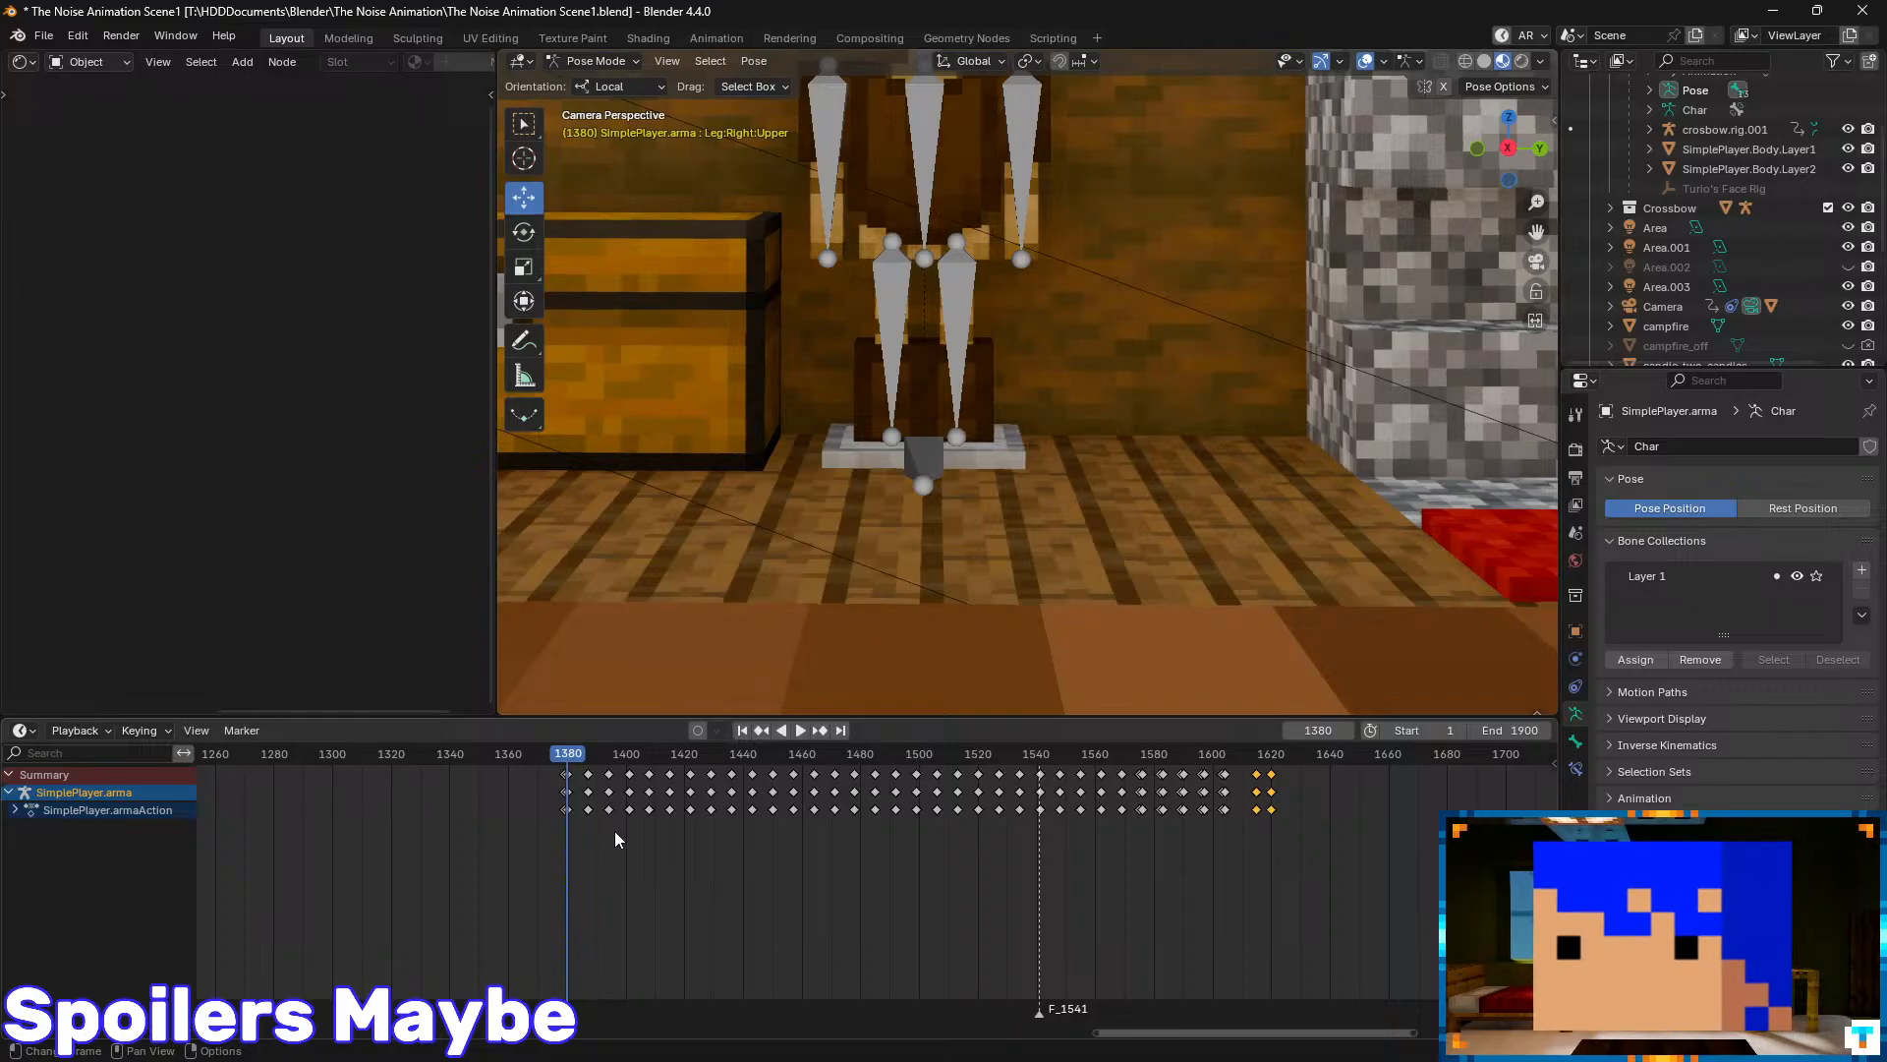
key("Left")
key("Right")
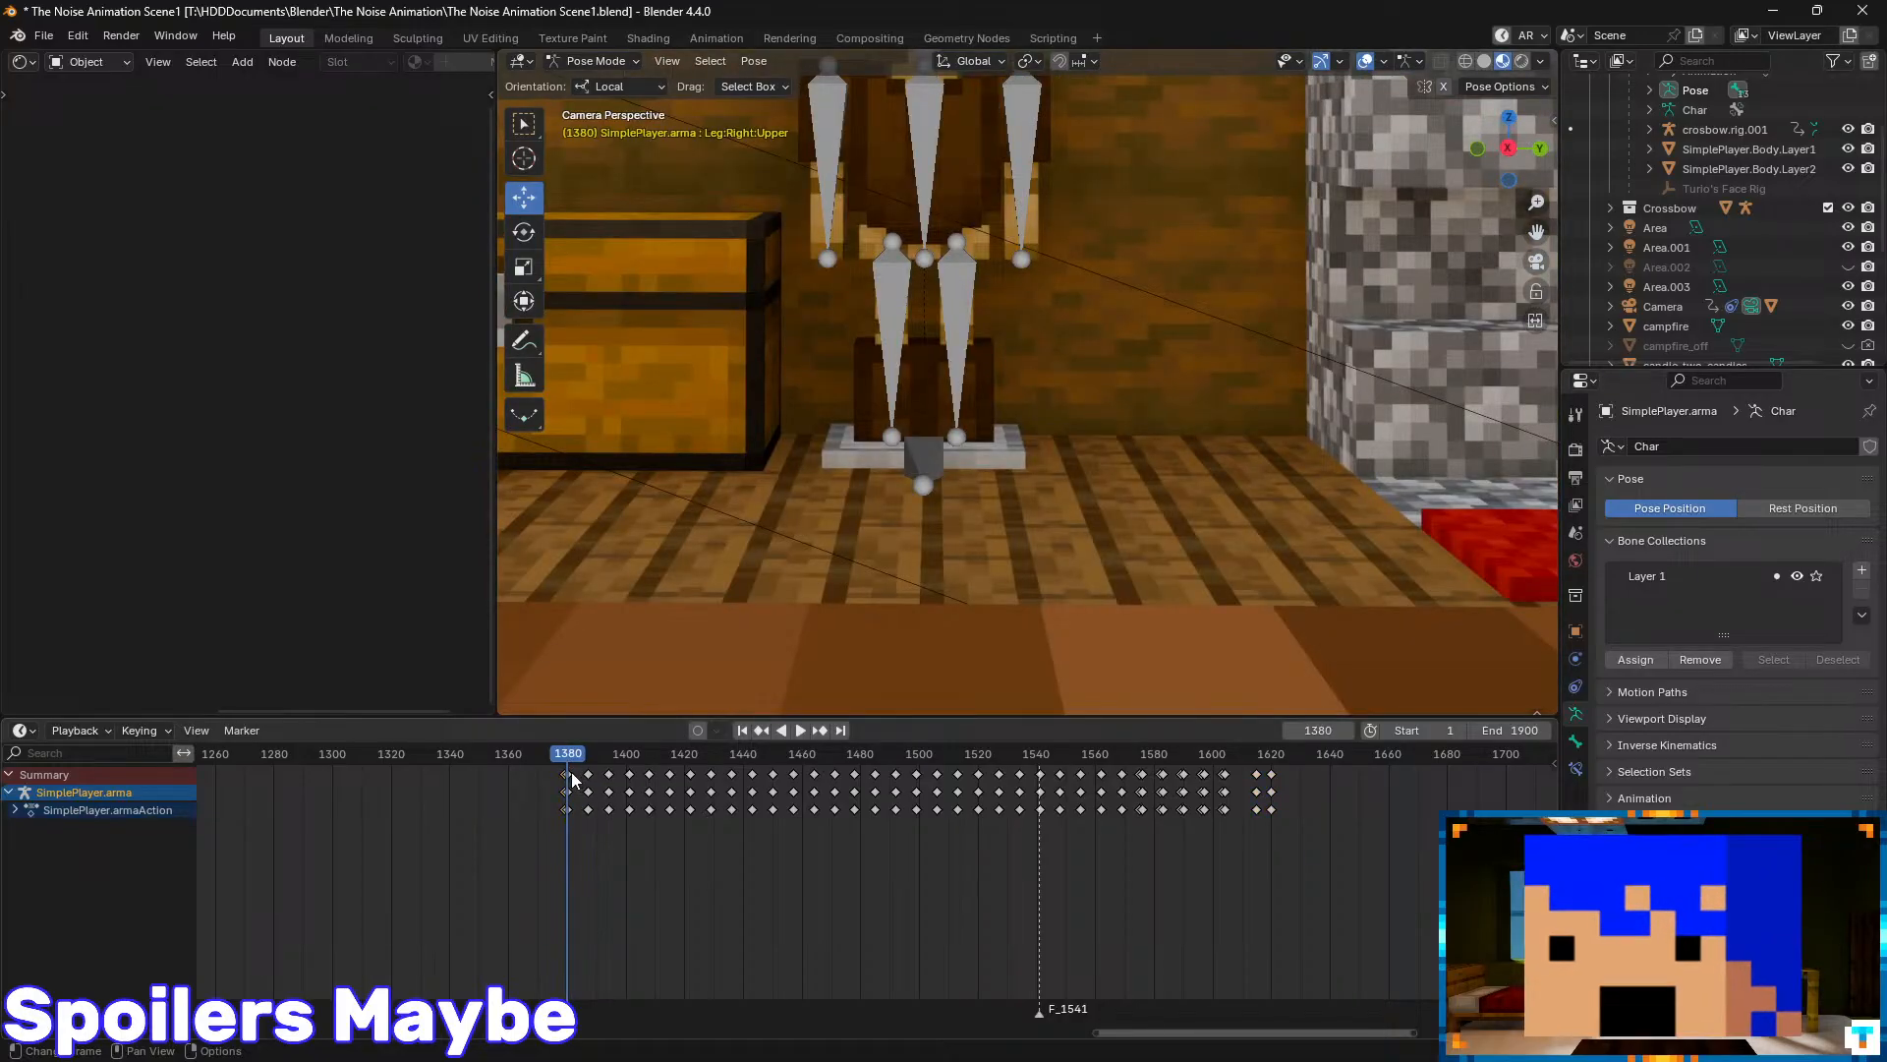
left_click(1229, 757)
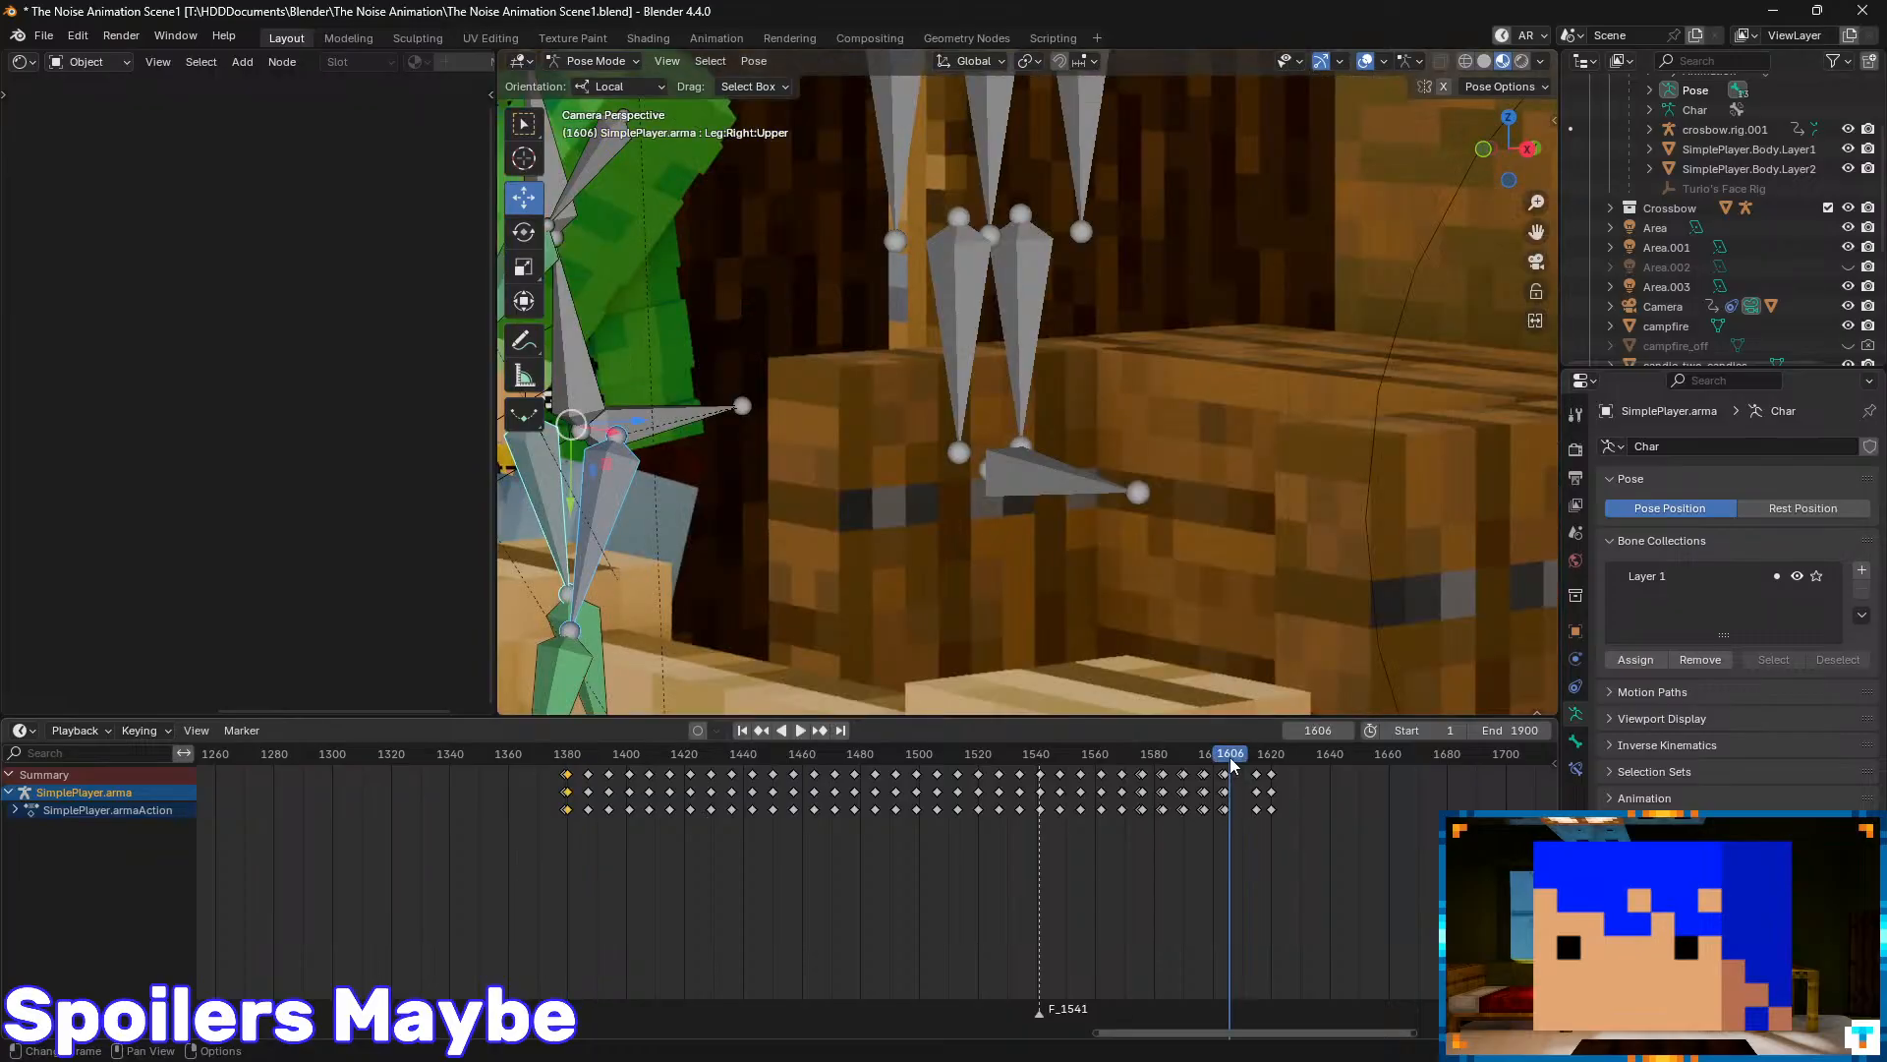
scroll(1218, 810, "down", 2)
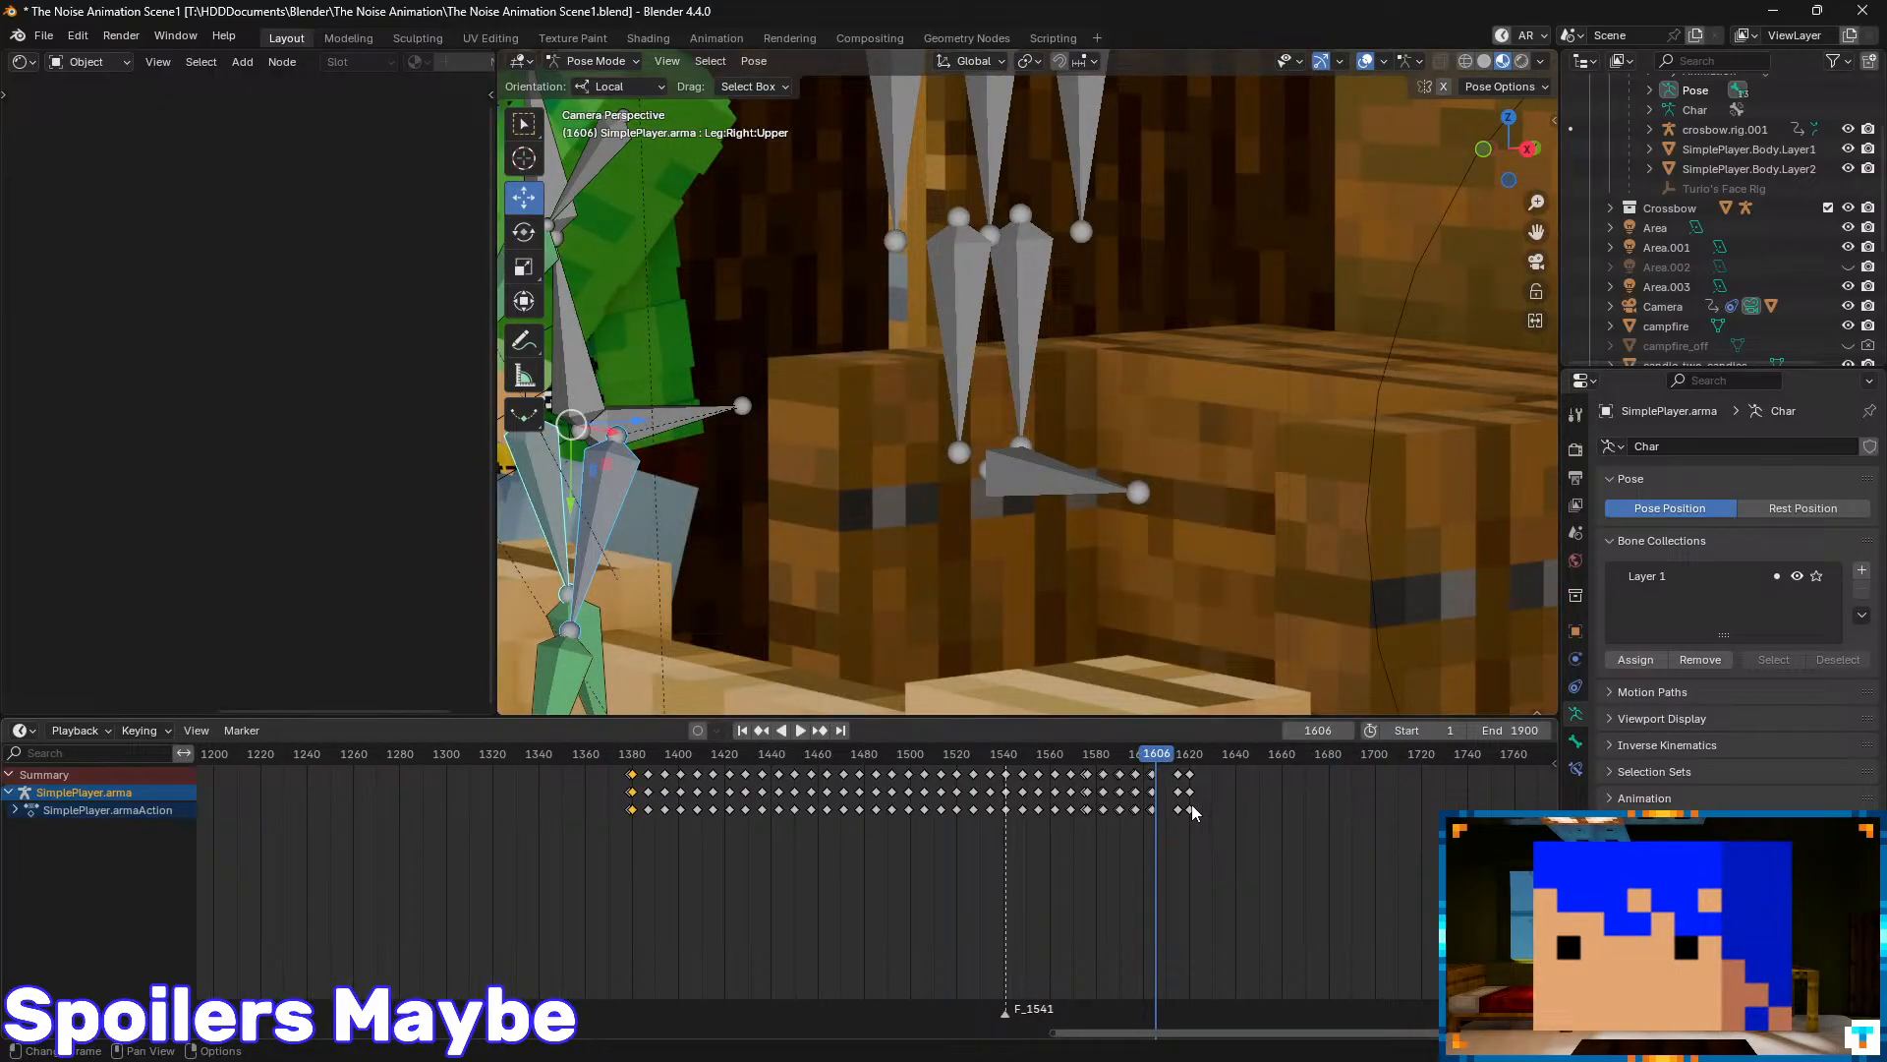
key("Left")
key("Left")
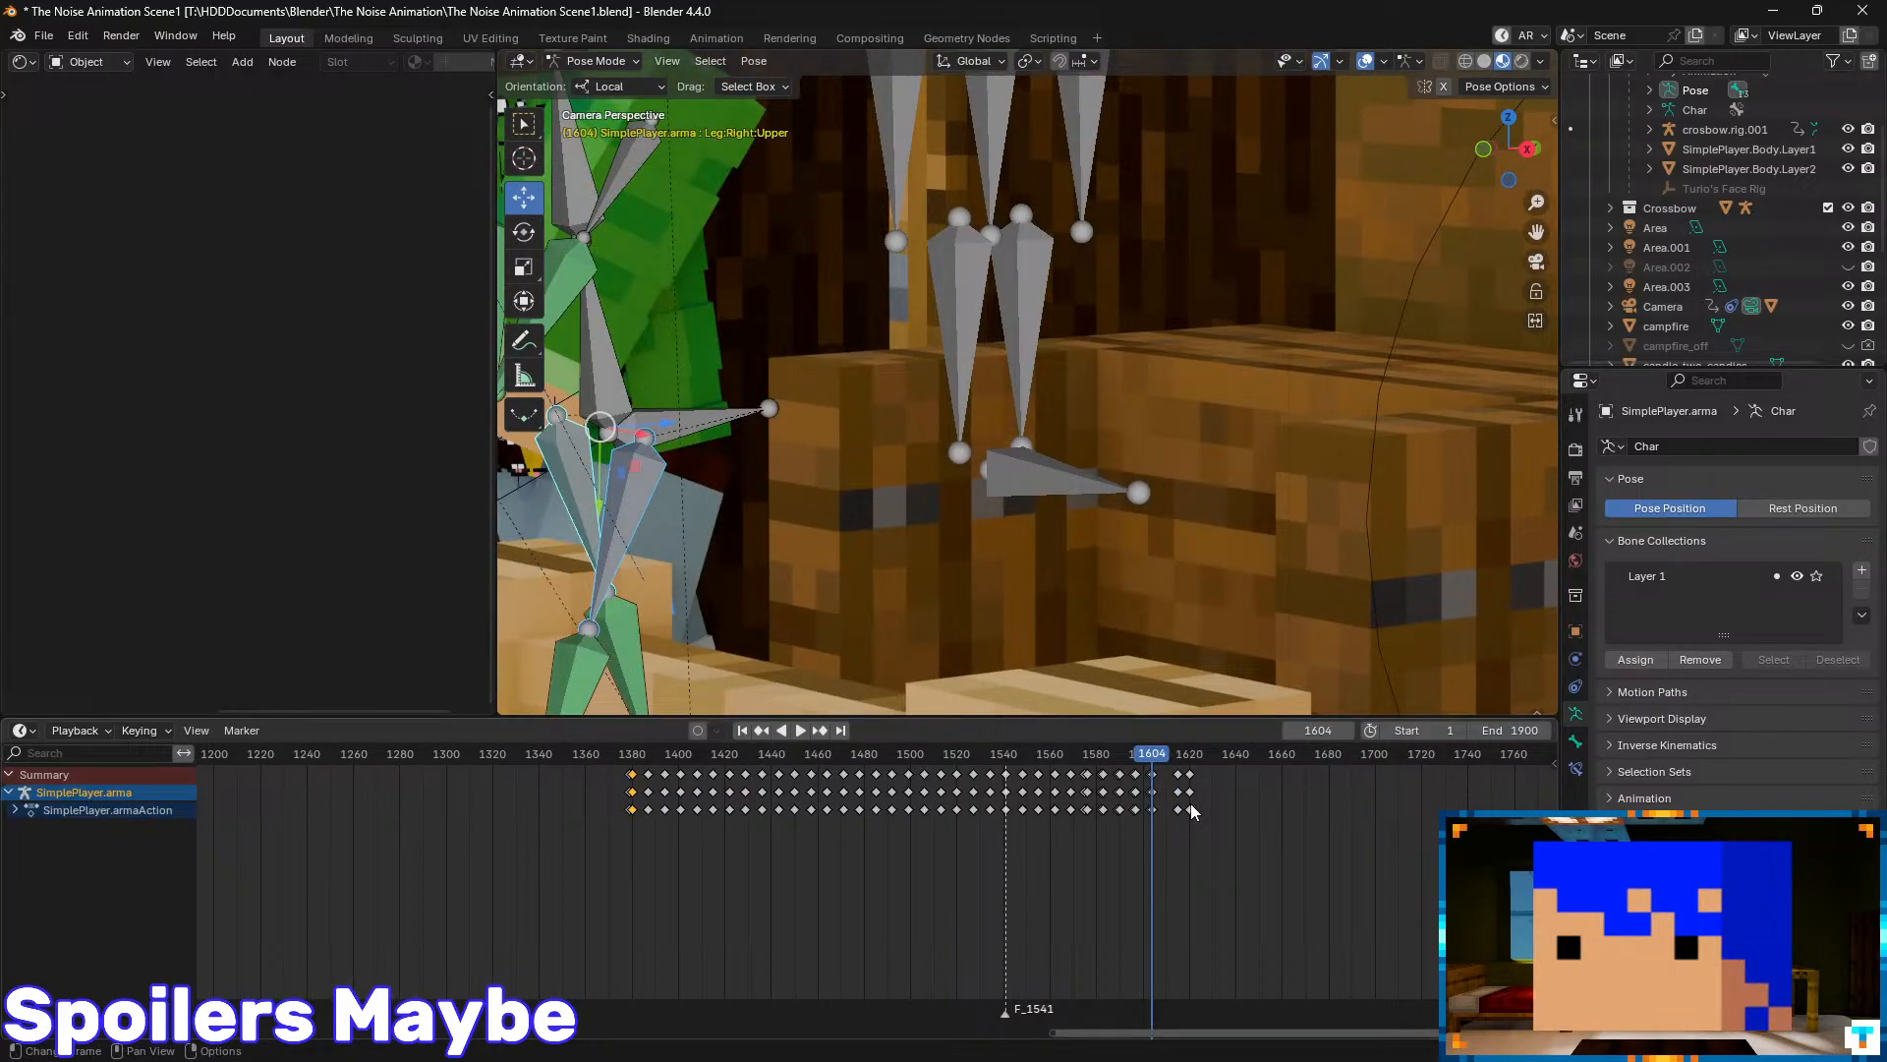
left_click(1157, 783, "ctrl")
left_click_drag(1158, 776, 641, 784)
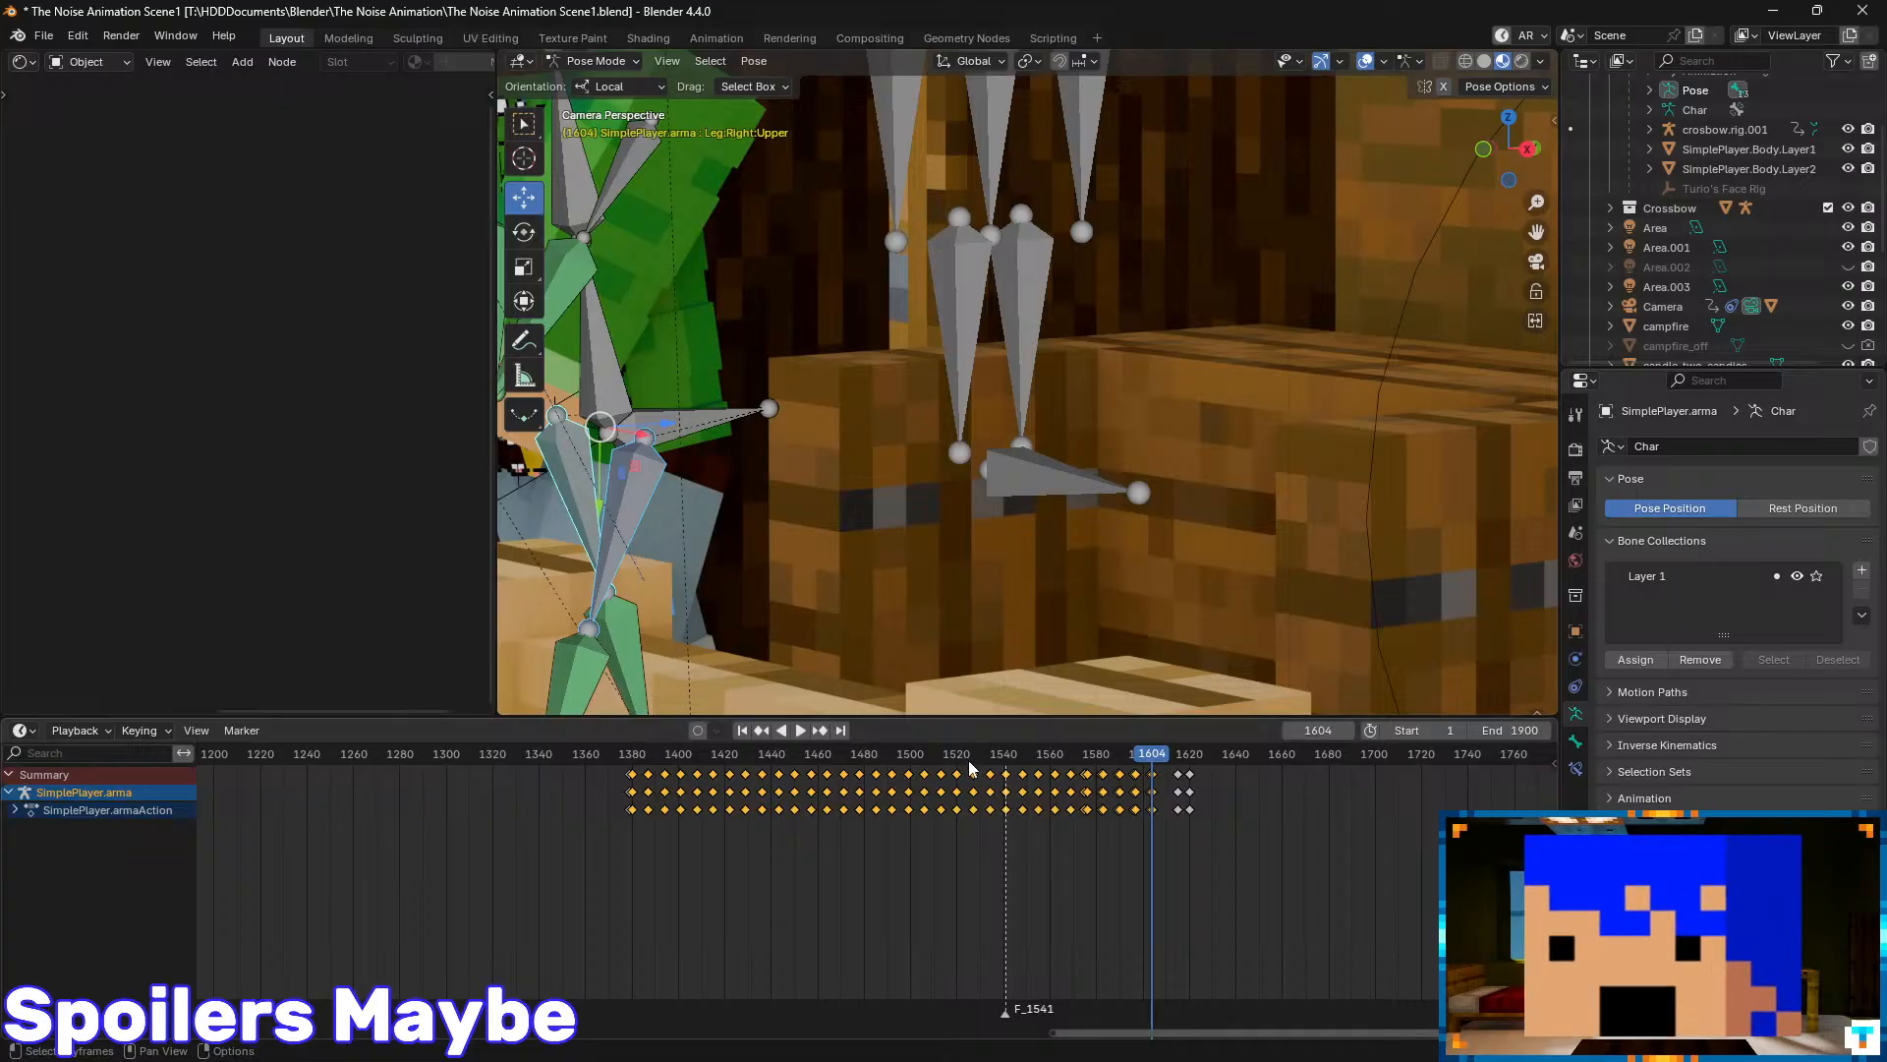
- Try Sinusoidal interpolation on the selected walk keyframes and play the indoor shot up to frame 1535
right_click(924, 781)
mouse_move(924, 776)
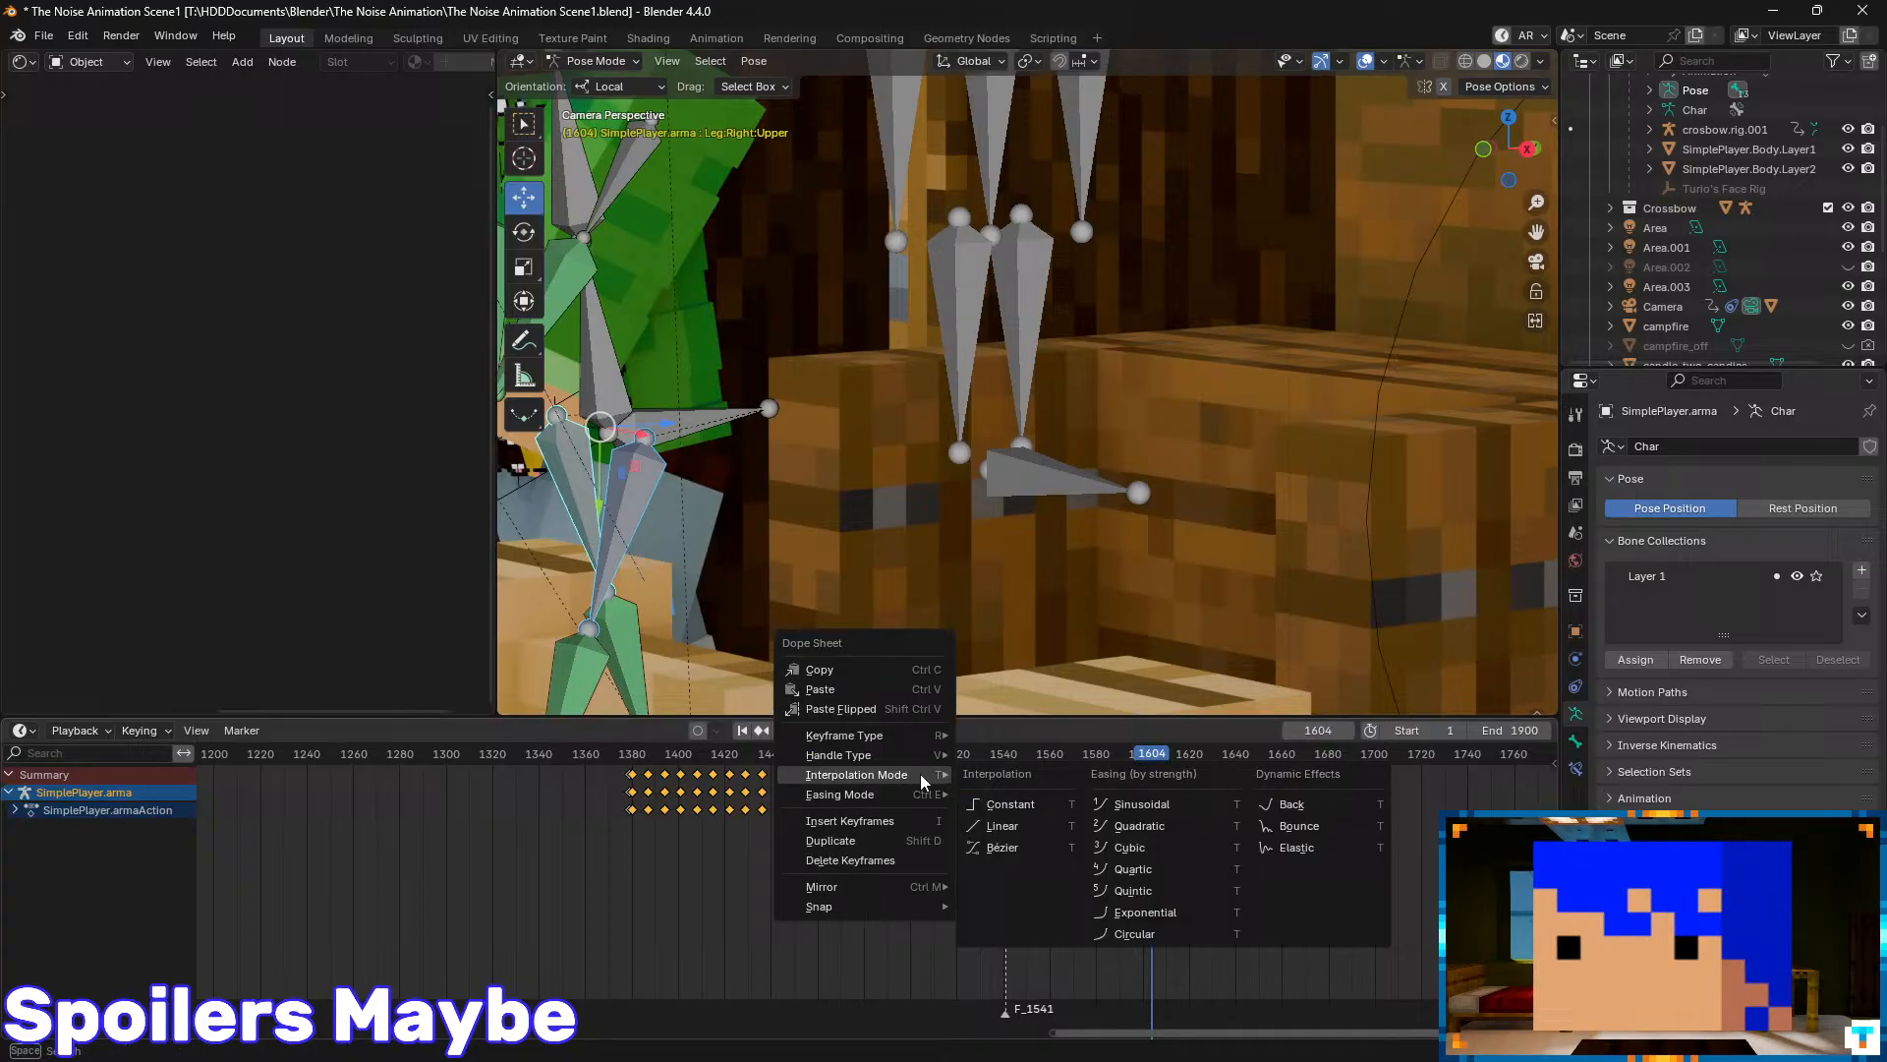
left_click(1155, 803)
left_click_drag(1143, 758, 1018, 757)
key("ctrl+shift+space")
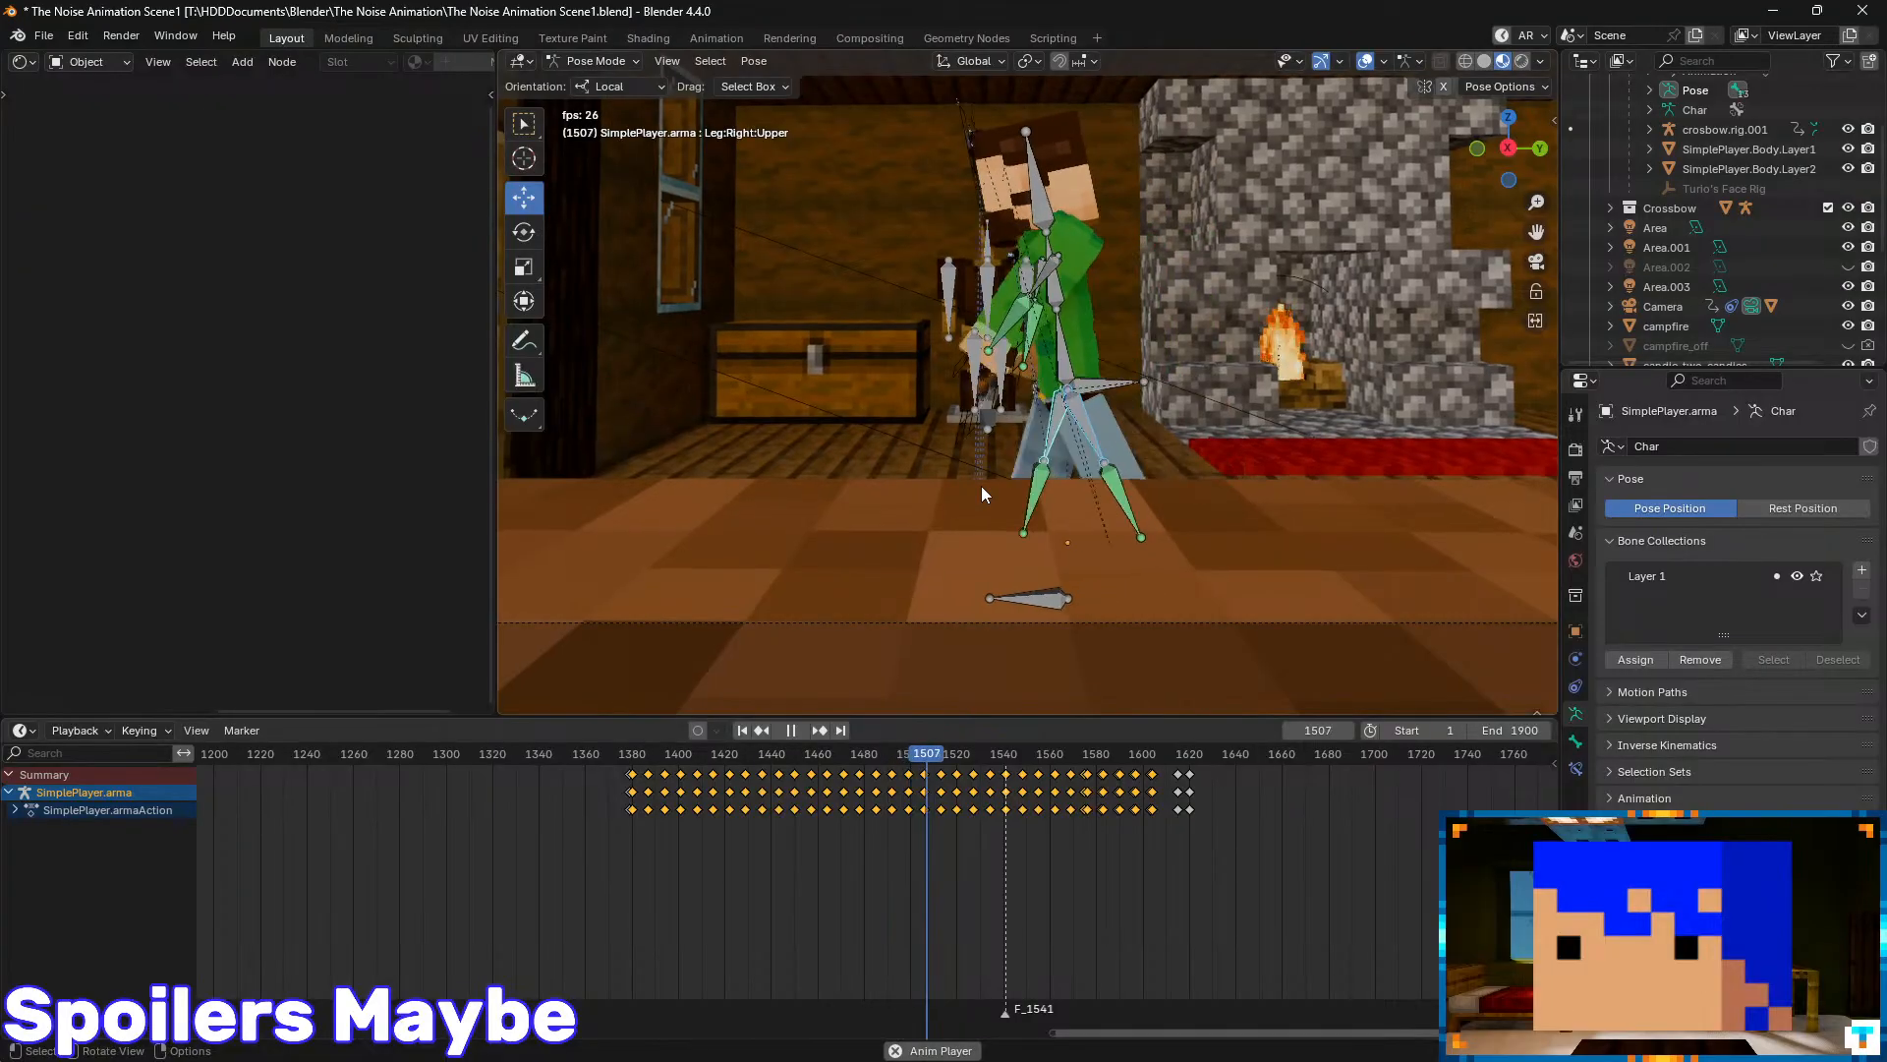
key("space")
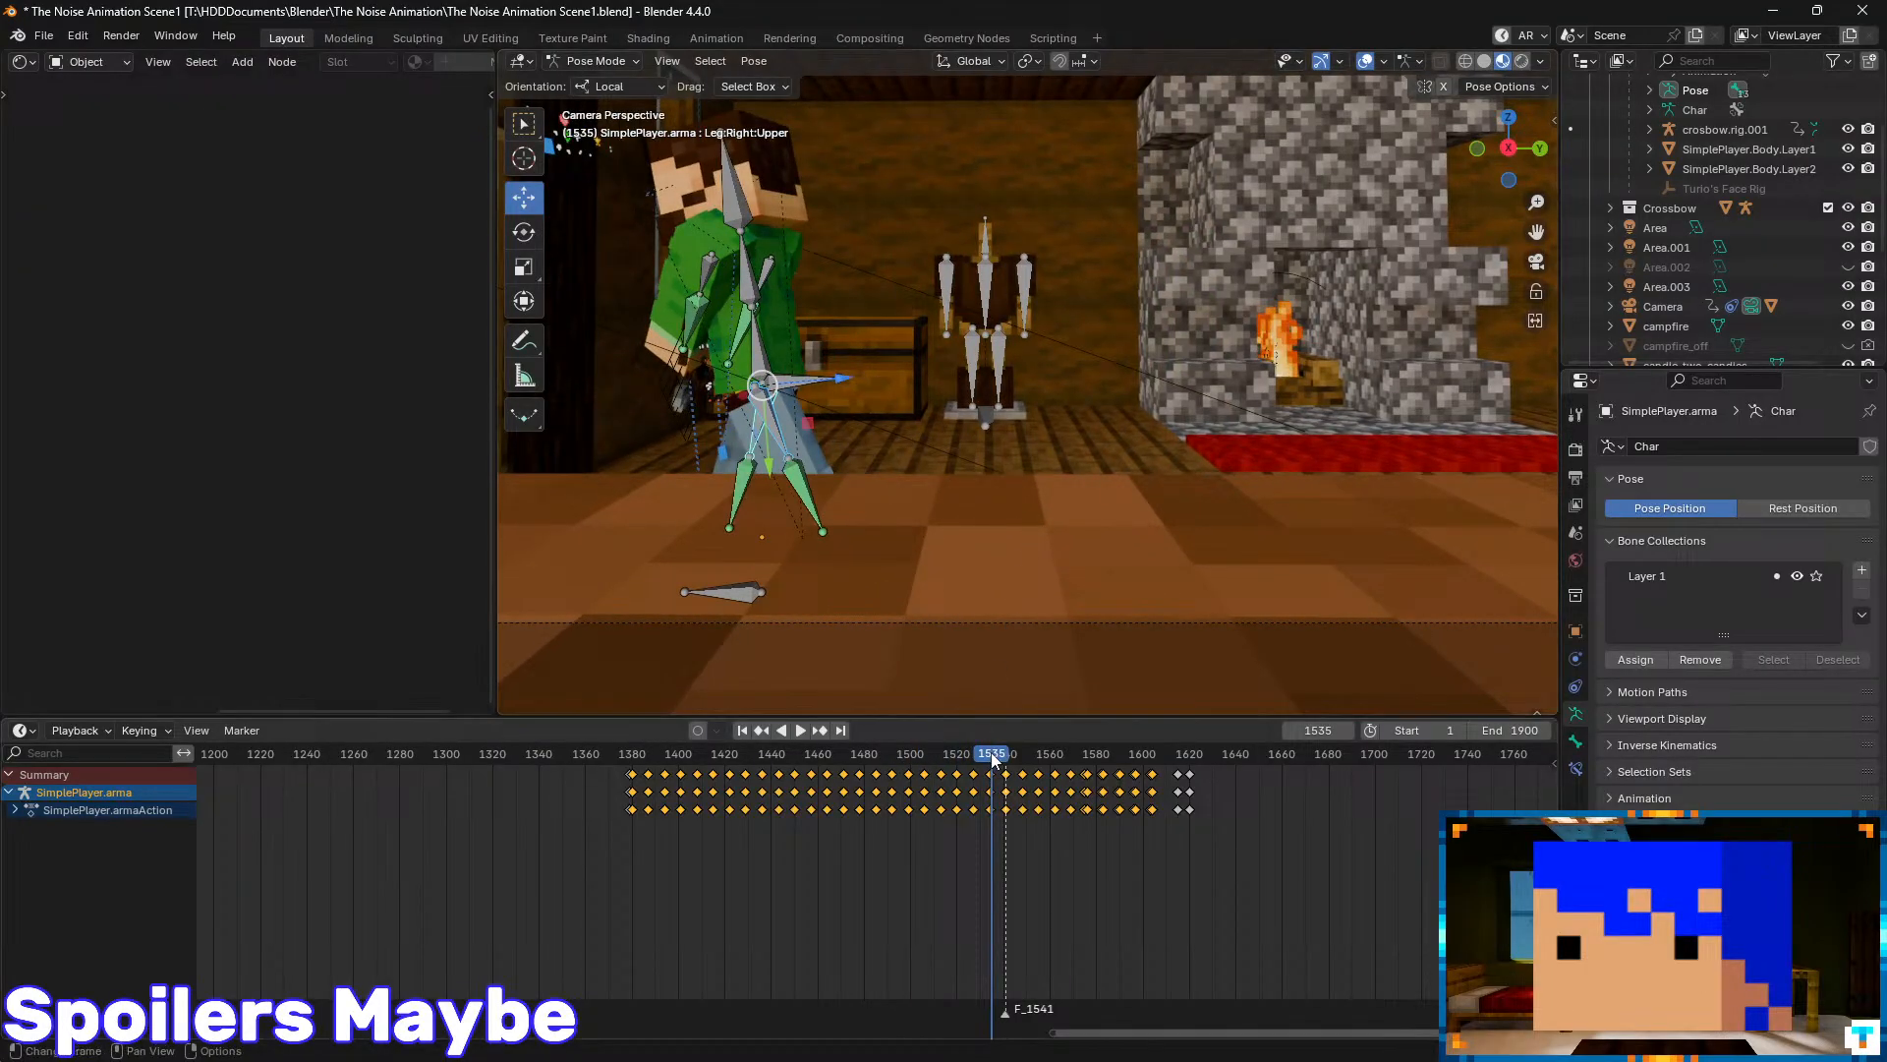
- At frame 1525, set the selected walk keyframes' interpolation to Linear
mouse_move(991, 752)
left_mouse_down()
mouse_move(868, 752)
mouse_move(968, 754)
left_mouse_up()
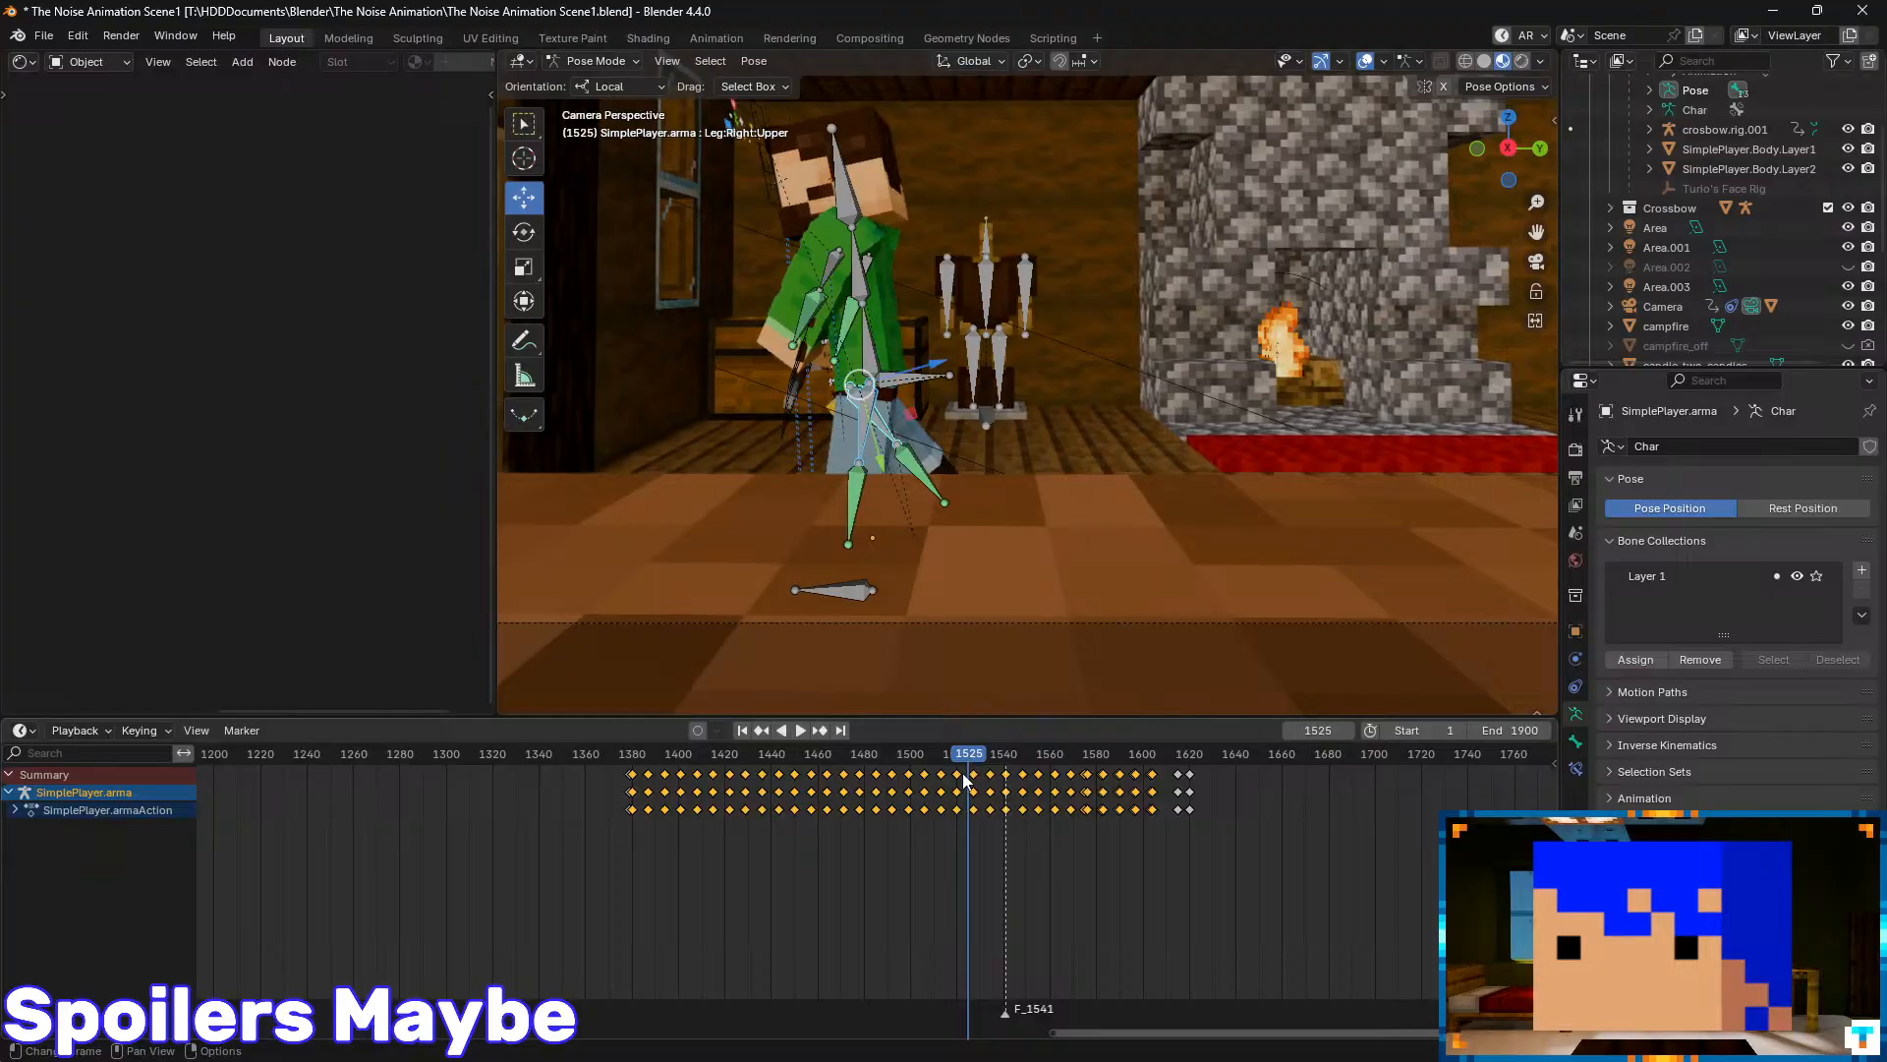
right_click(958, 774)
mouse_move(958, 775)
left_click(1008, 813)
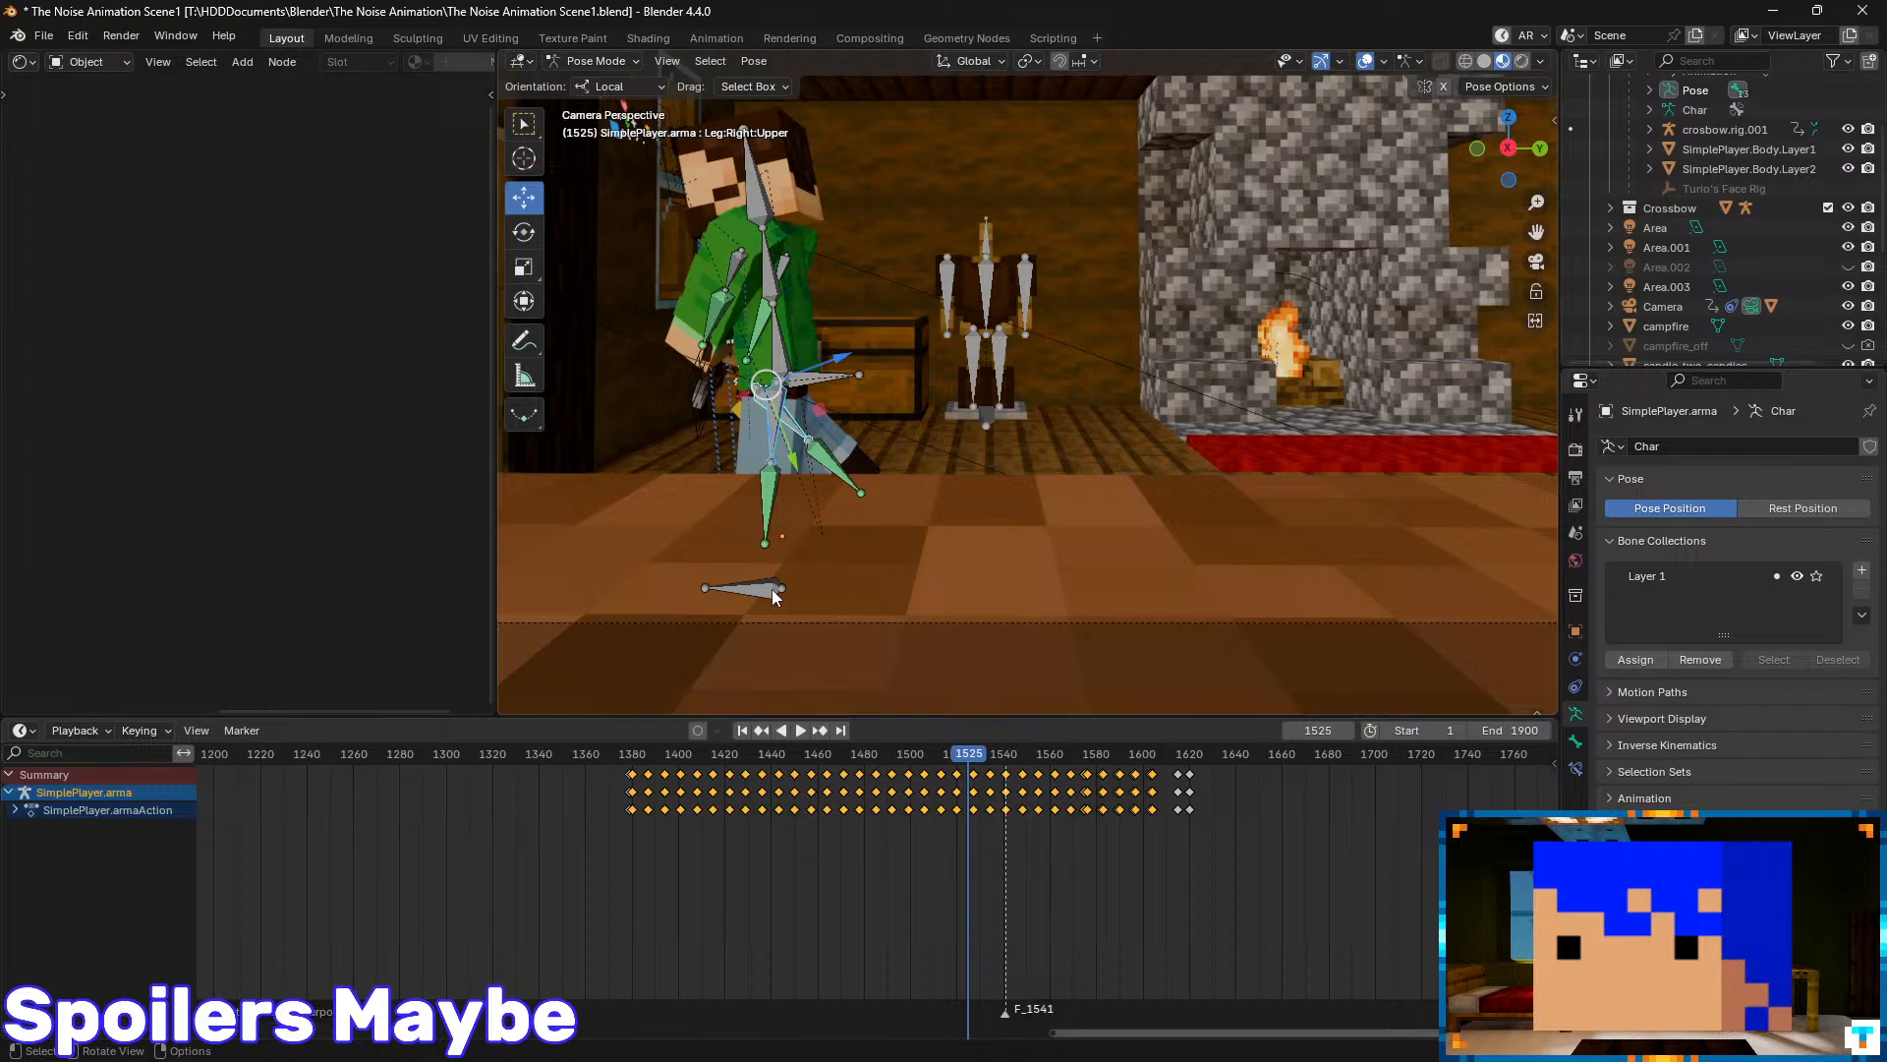
- Play the walk from frame 1529 into the porch shot, and go back to the indoor shot at frame 1459
mouse_move(980, 762)
left_mouse_down()
mouse_move(1034, 755)
mouse_move(881, 755)
mouse_move(980, 763)
left_mouse_up()
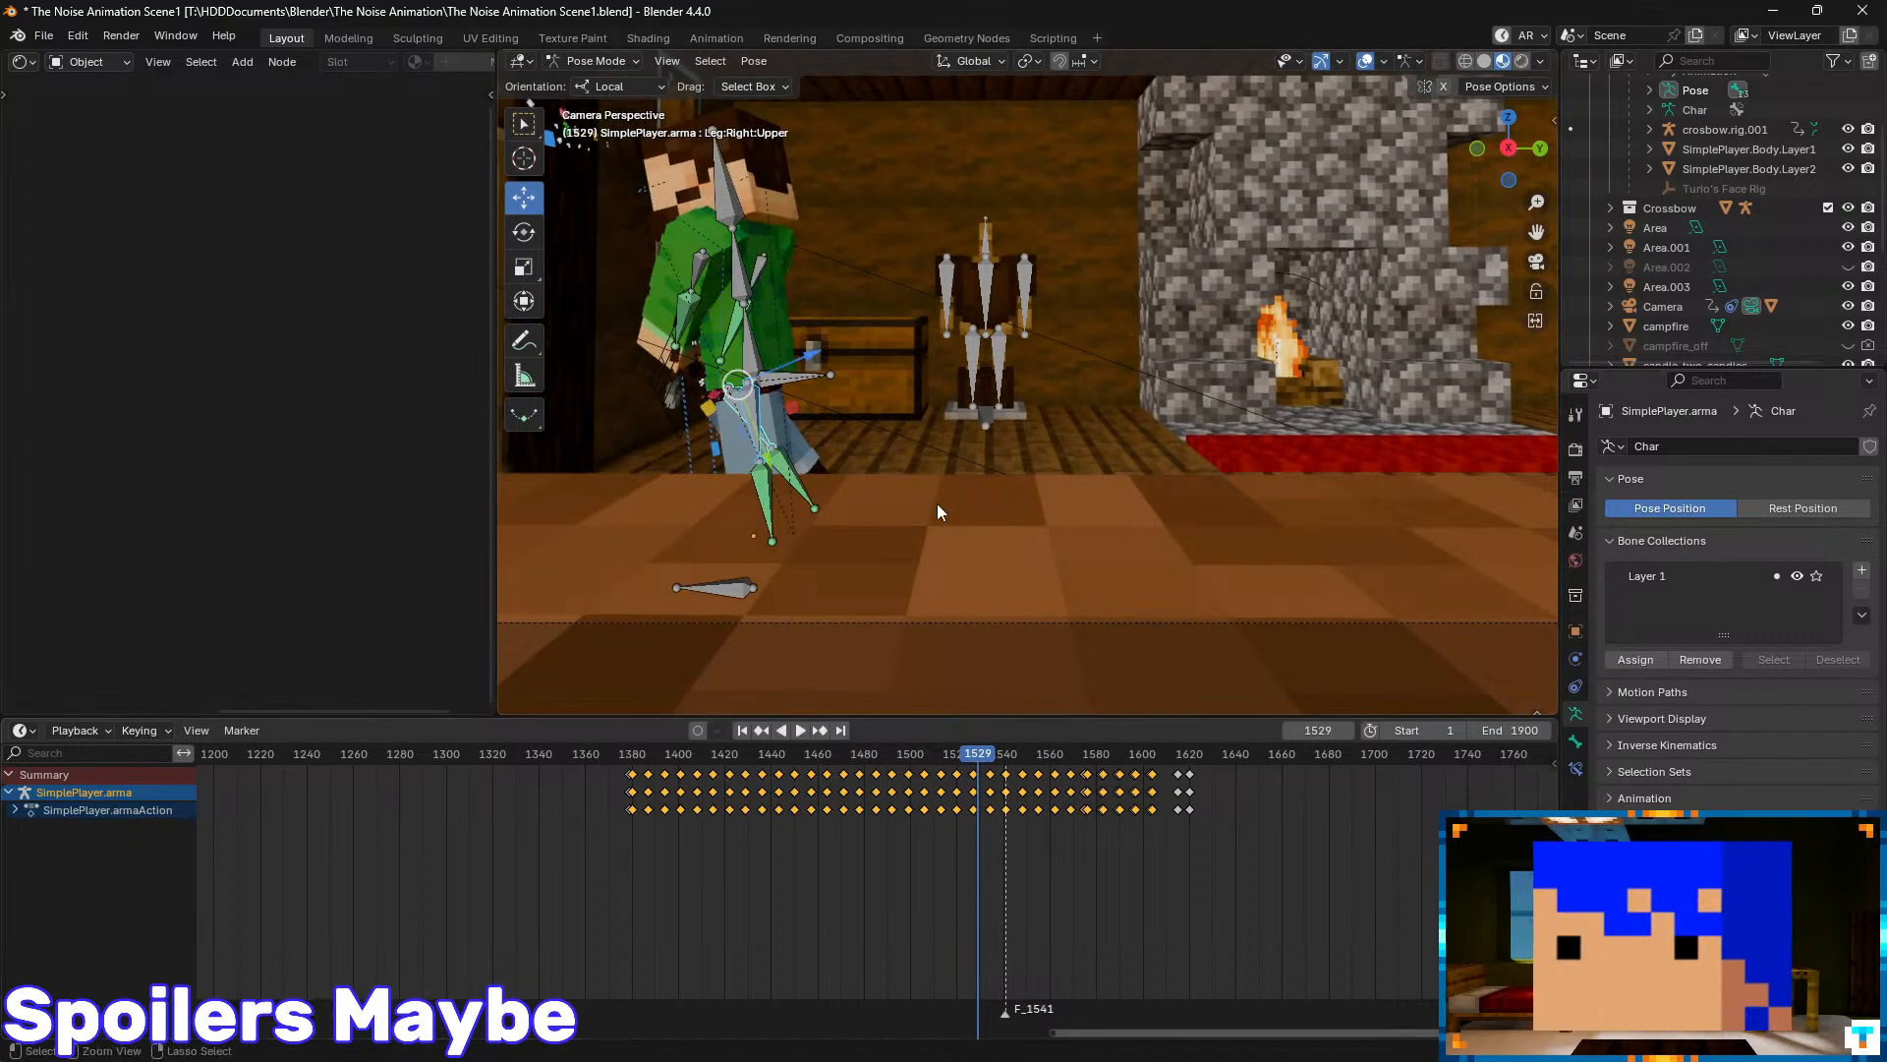
key("space")
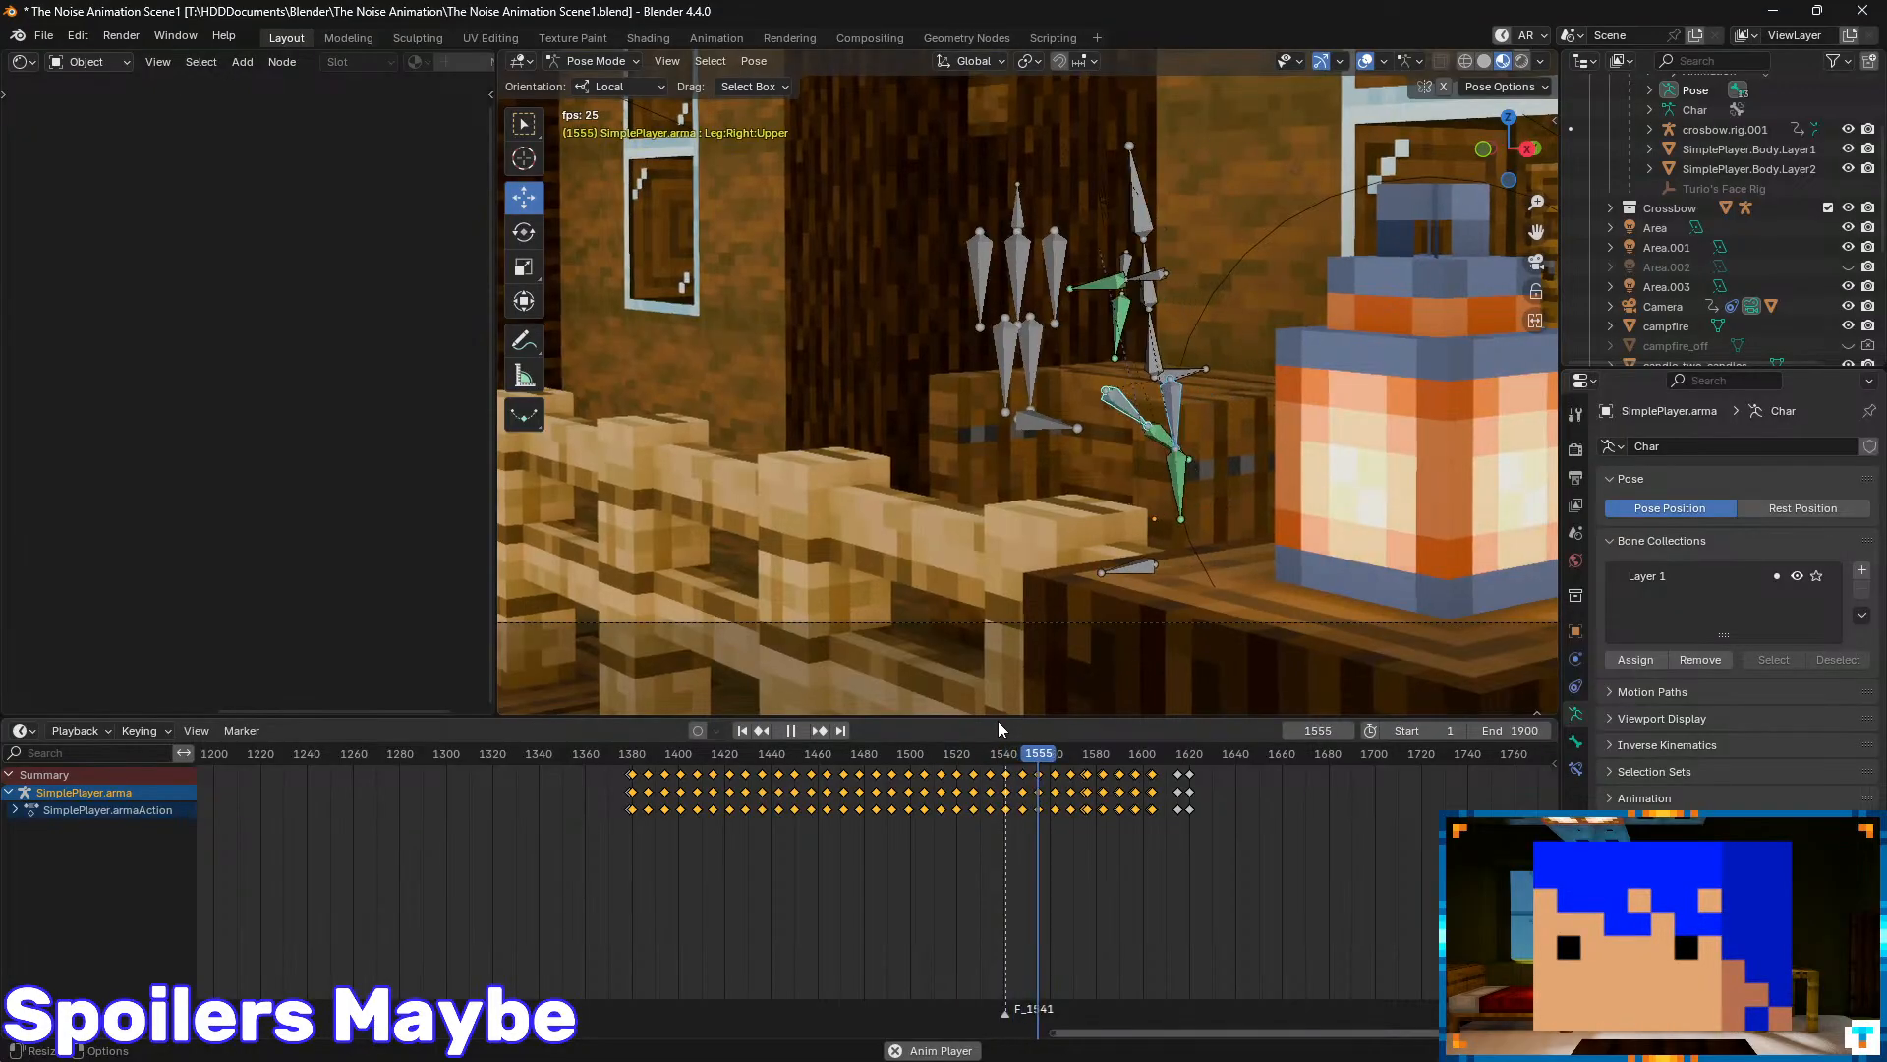
key("space")
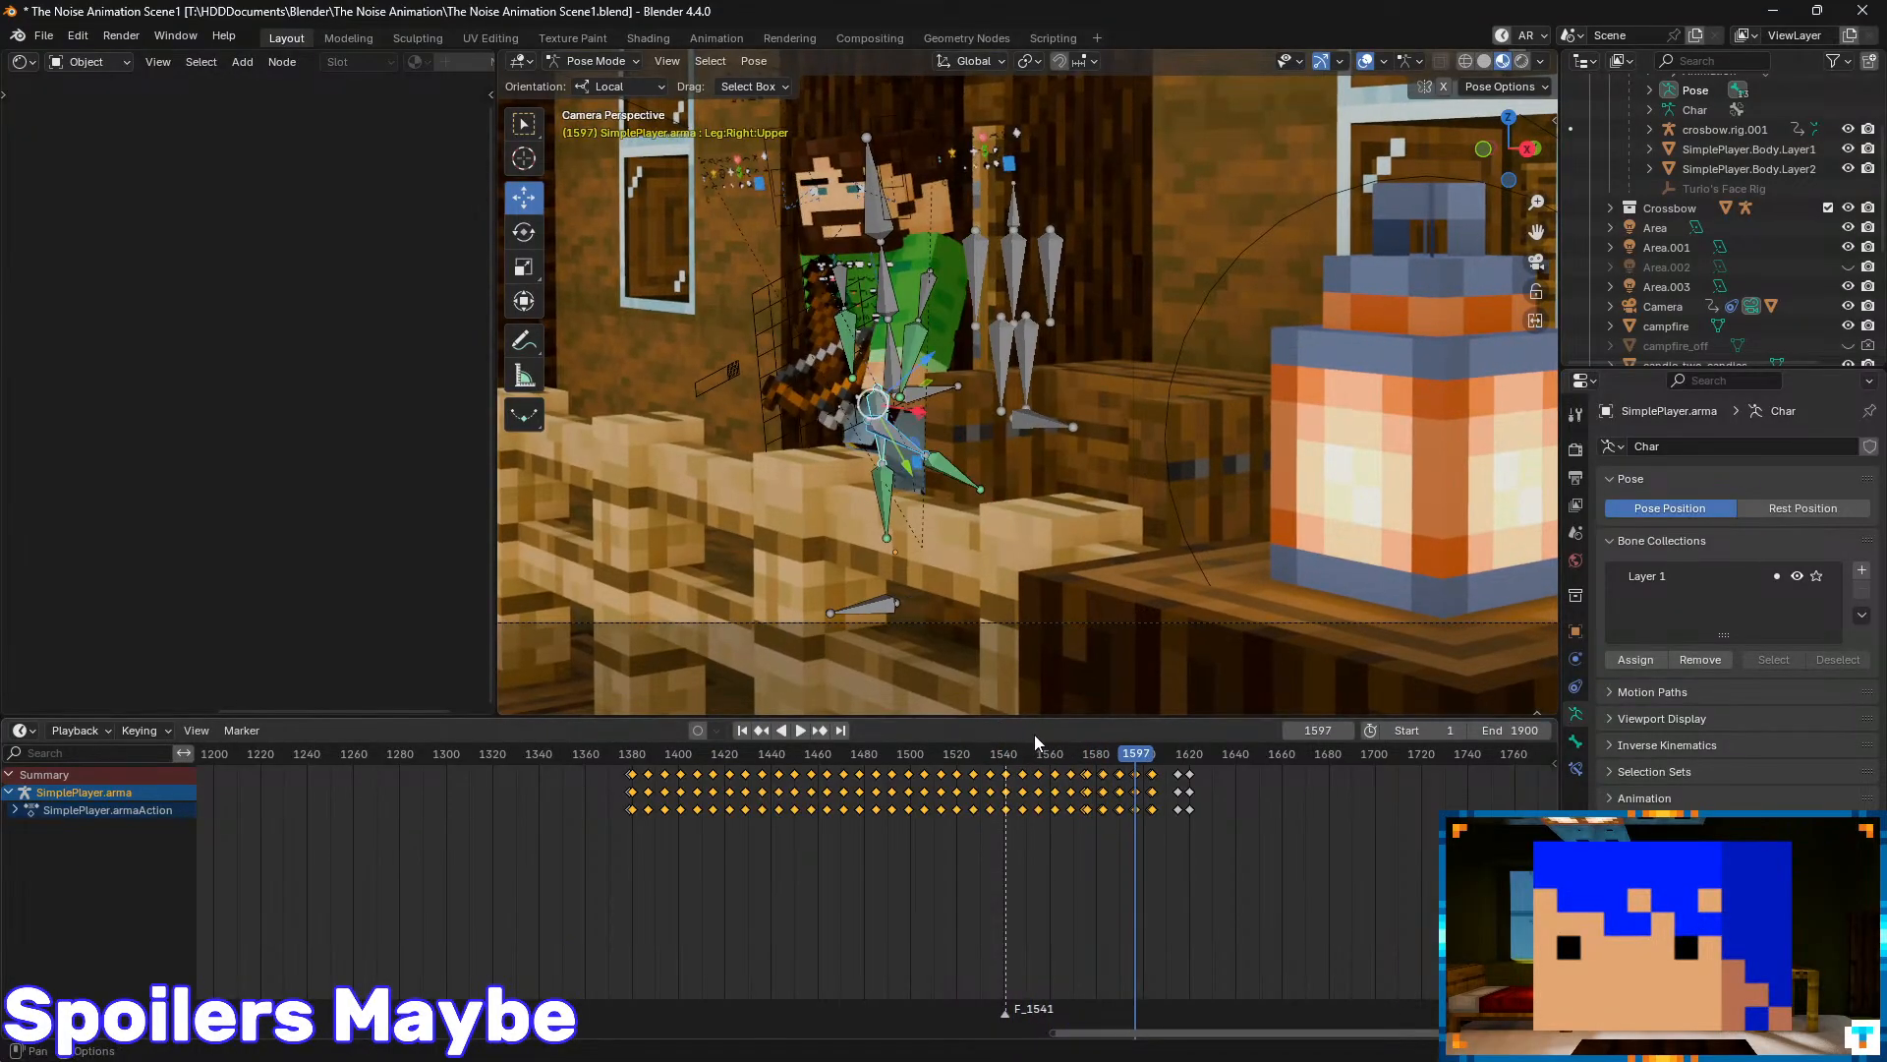
left_click_drag(1113, 757, 815, 757)
scroll(1111, 560, "down", 4)
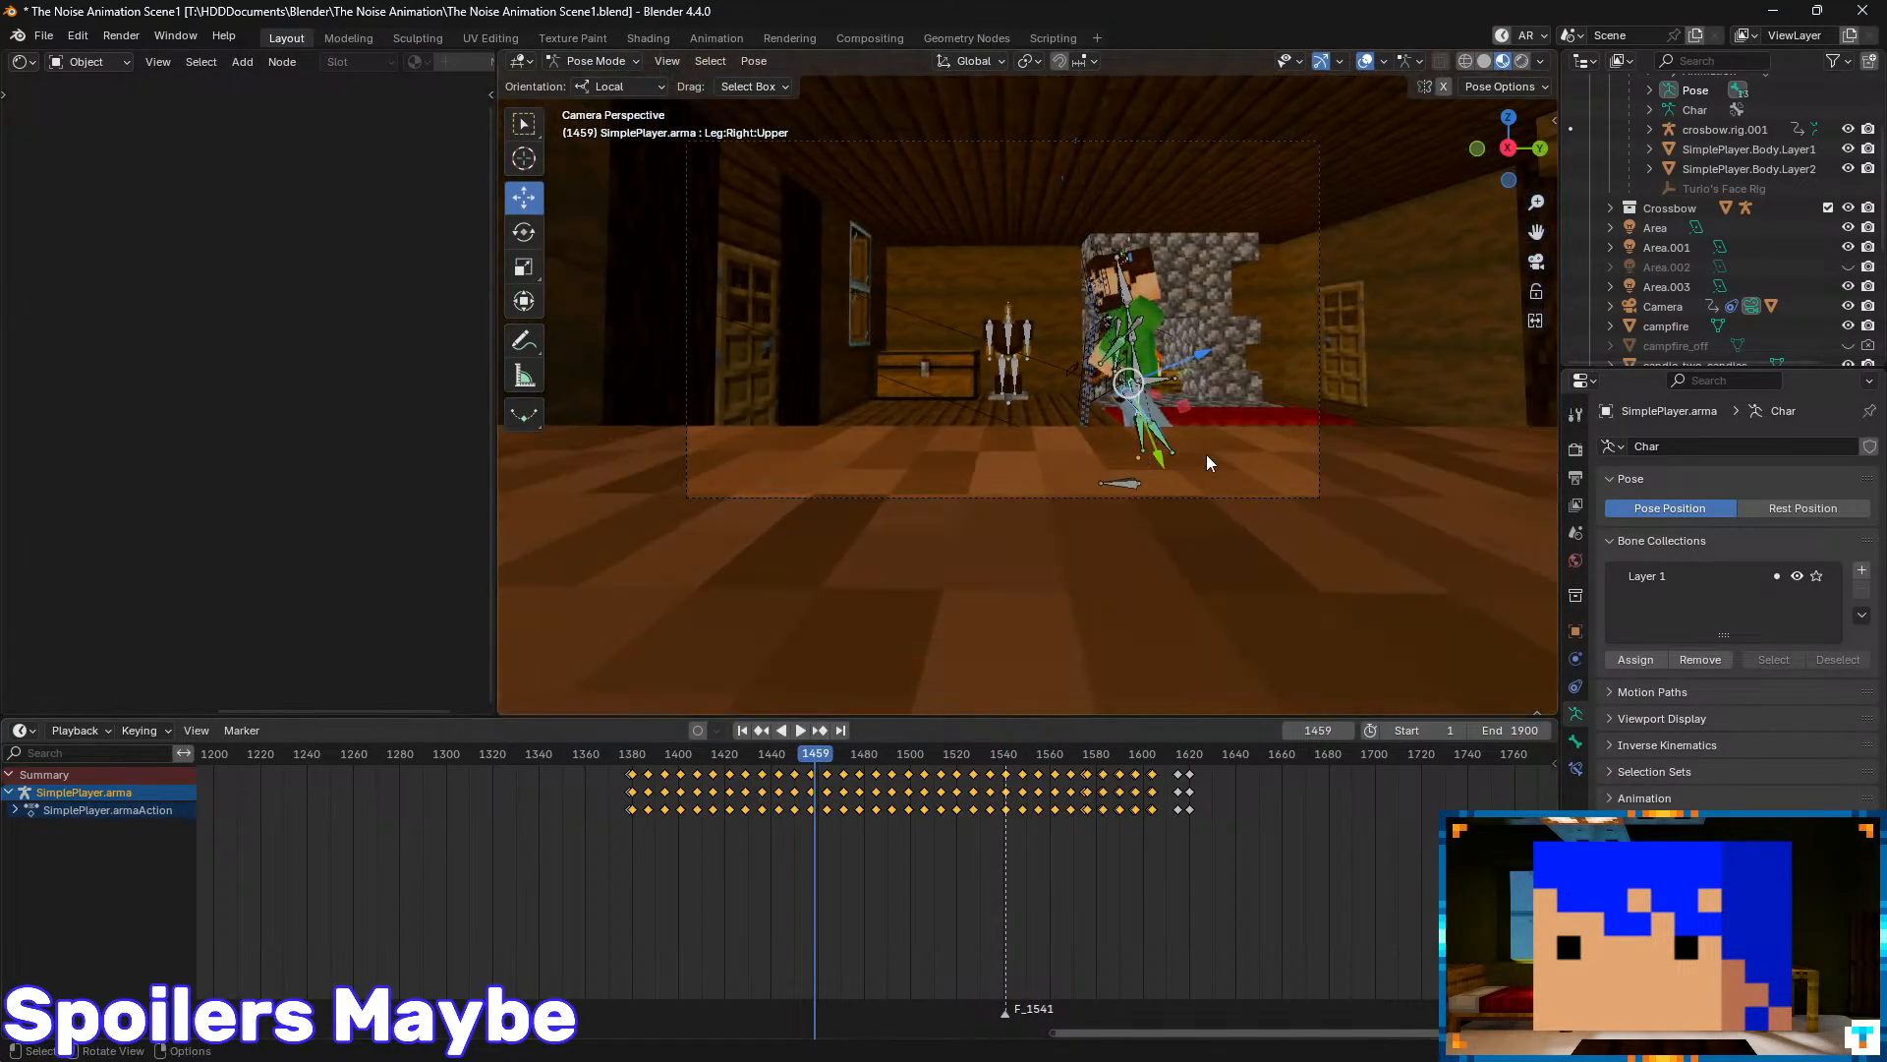
- Switch the character's rig to Object Mode, show its transform values and play the walk from frame 1459 into the porch shot
key("ctrl+Tab")
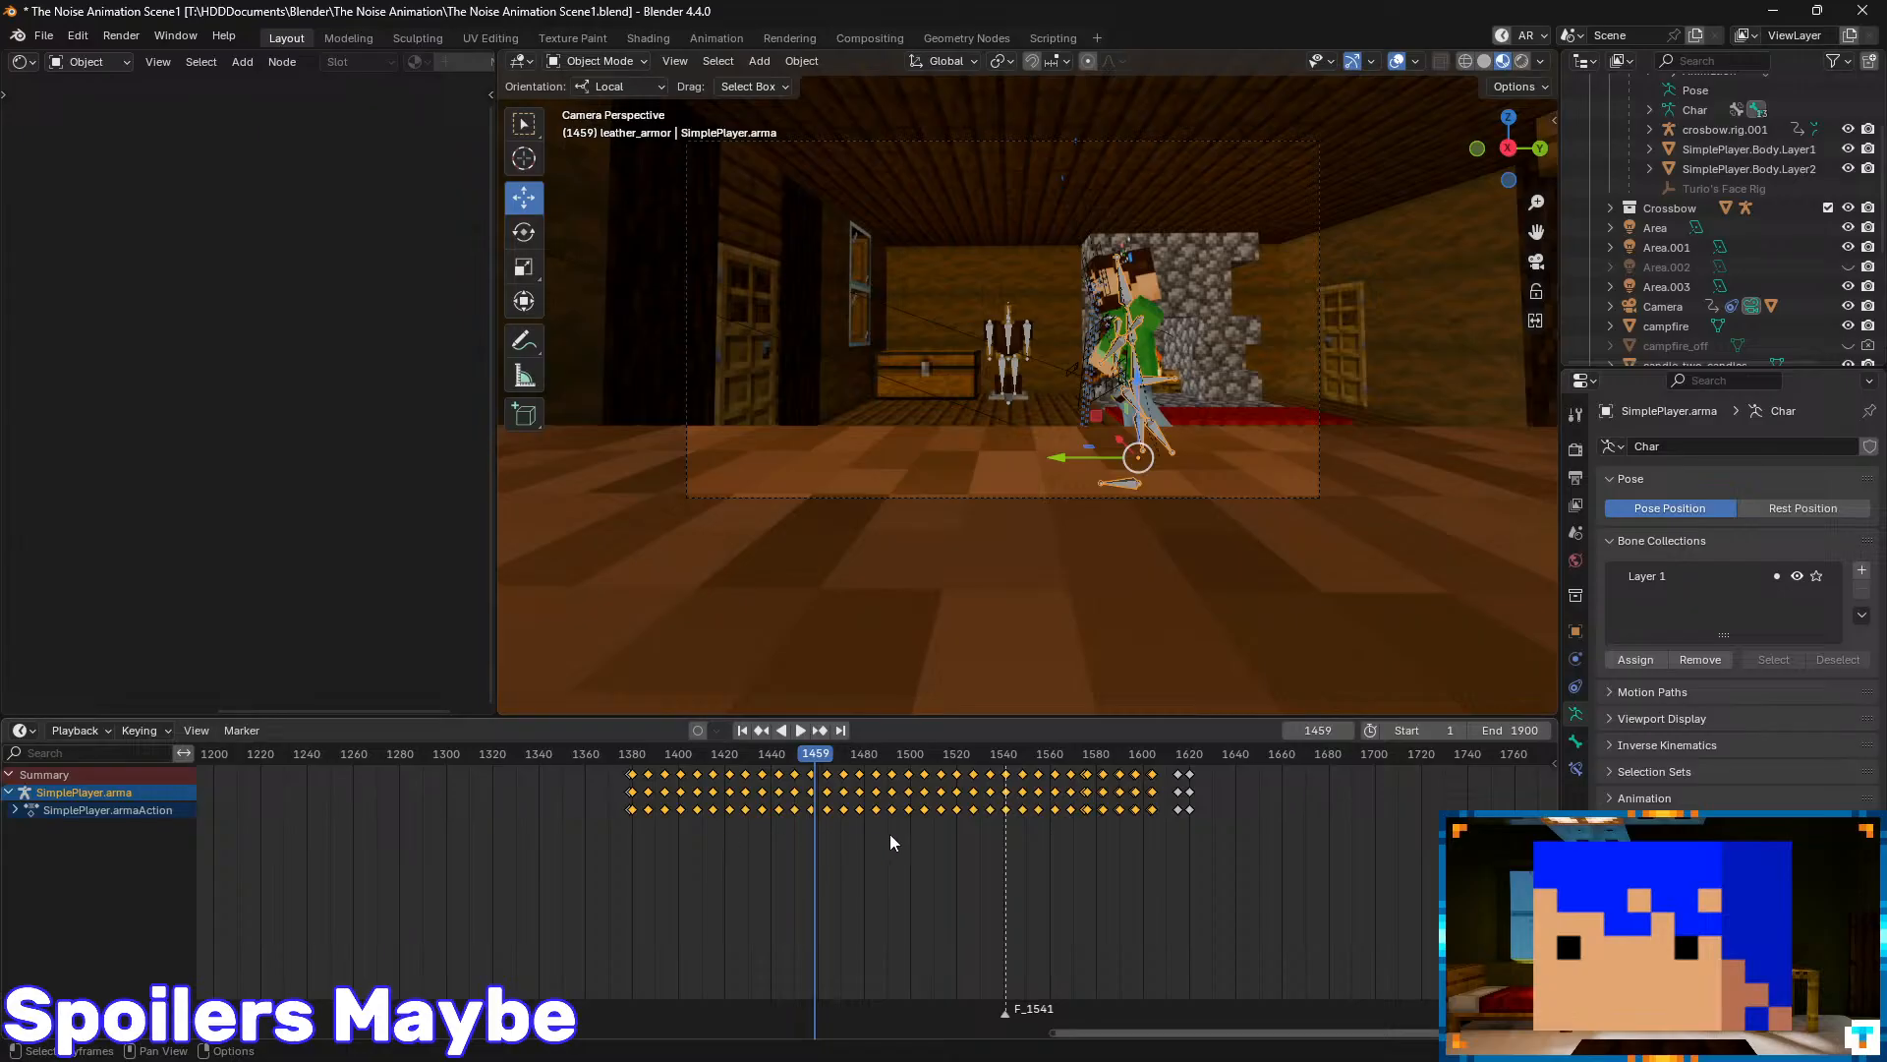
key("n")
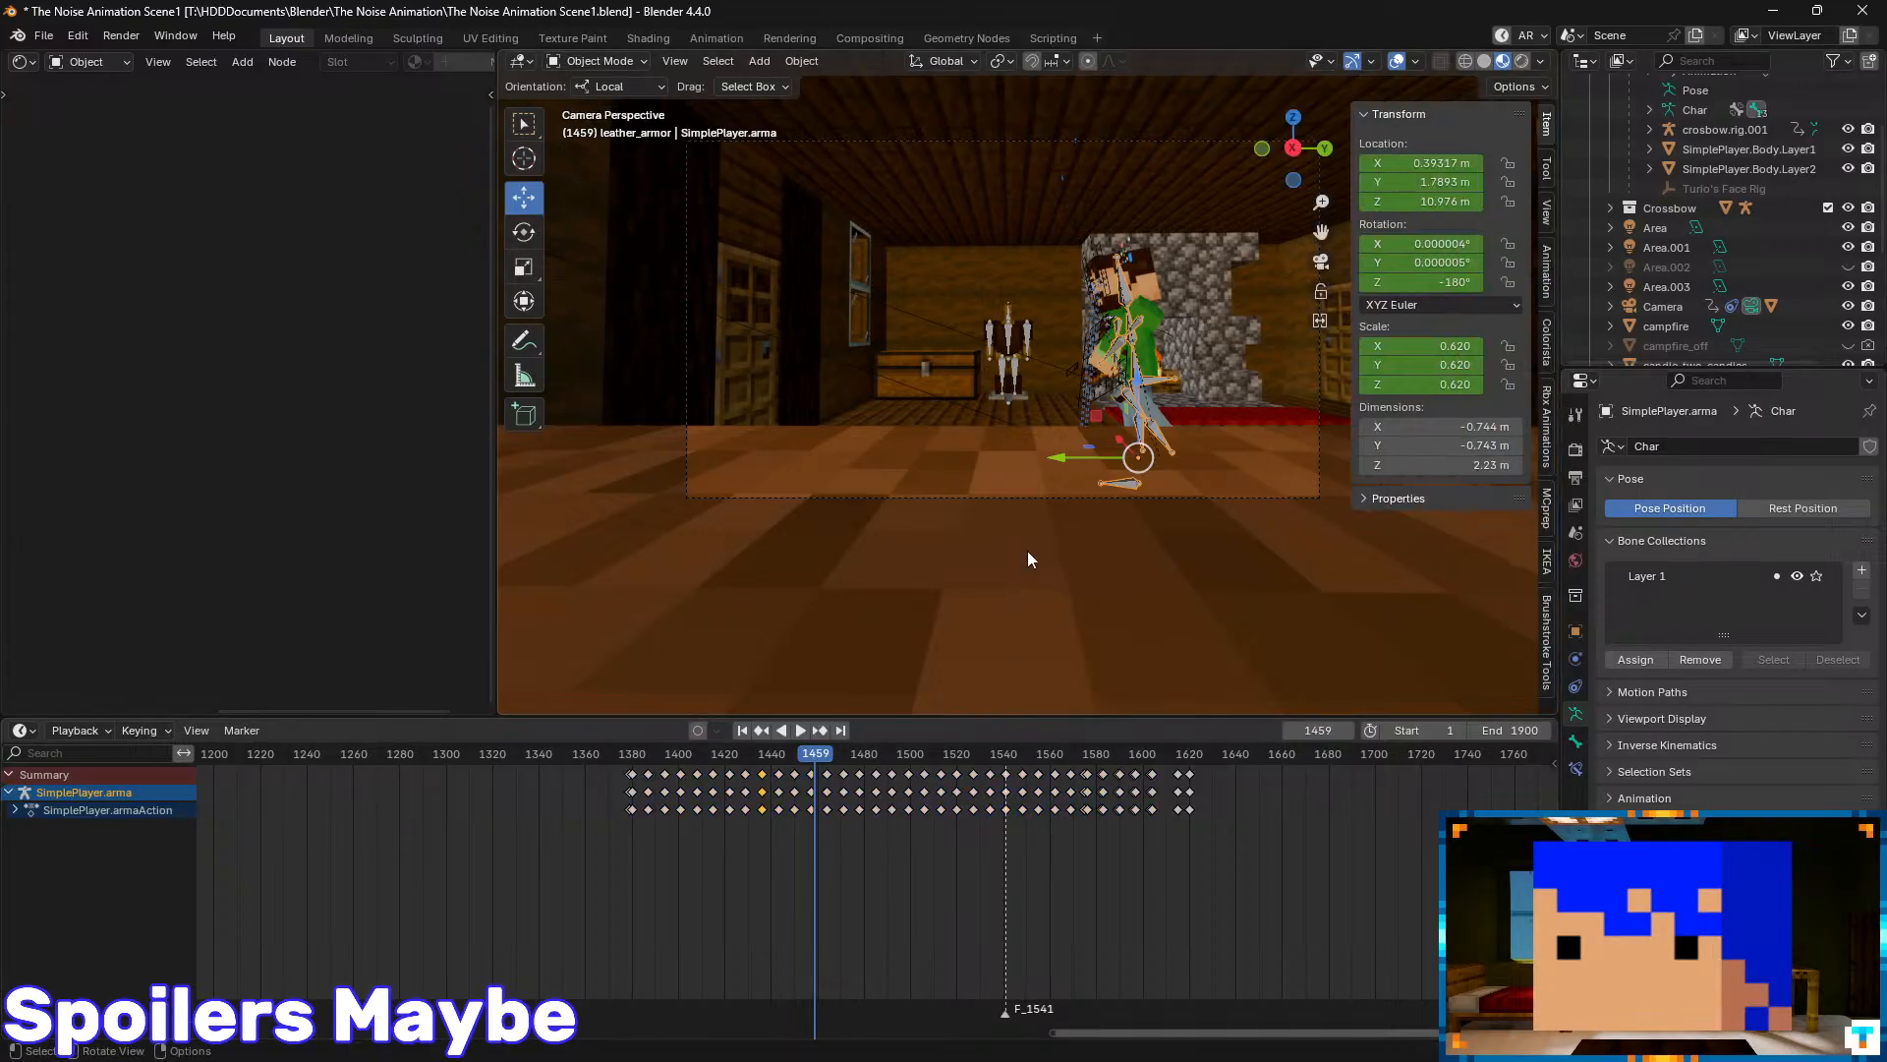
key("space")
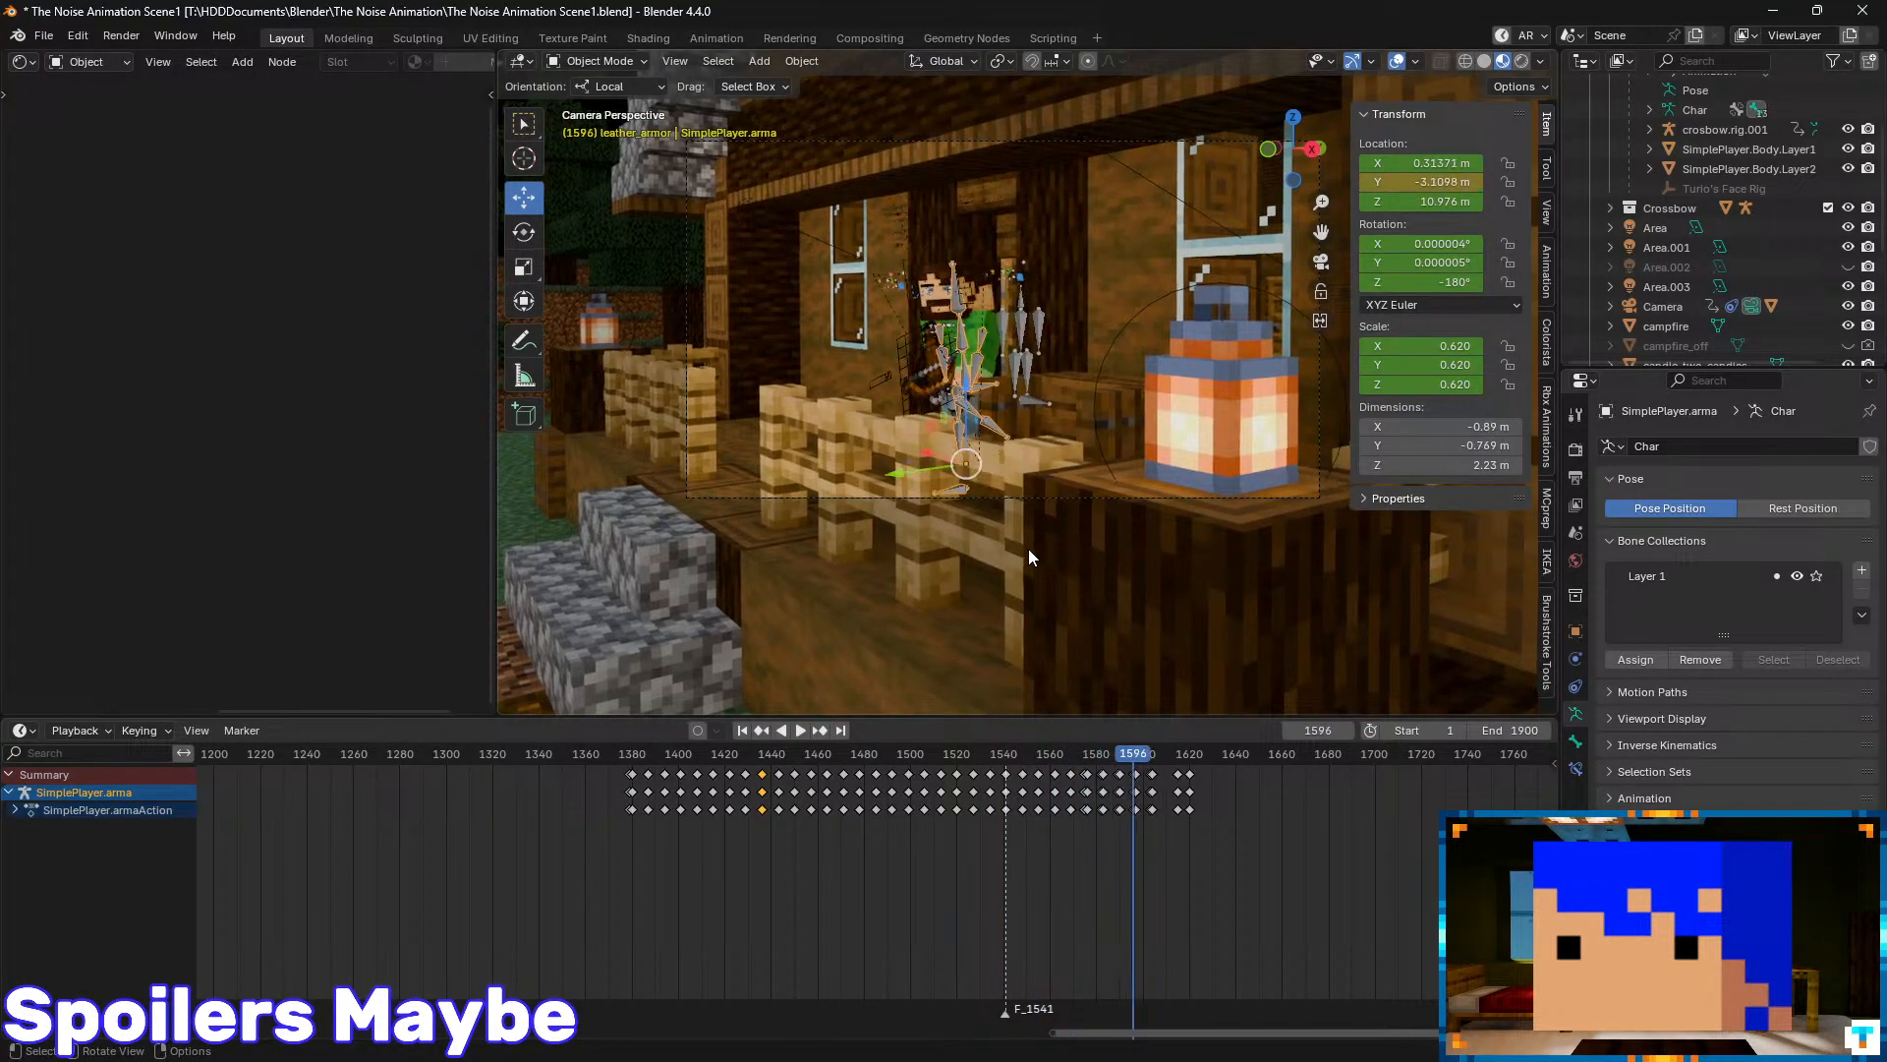
- Go back keyframe by keyframe from the porch shot to the indoor shot at frame 1450
key("Down")
key("Down")
key("Down")
key("Down")
key("Down")
key("Down")
key("Down")
key("Down")
key("Down")
key("Down")
key("Down")
key("Down")
key("Down")
key("Down")
key("Down")
key("Down")
key("Down")
key("Down")
key("Down")
key("Down")
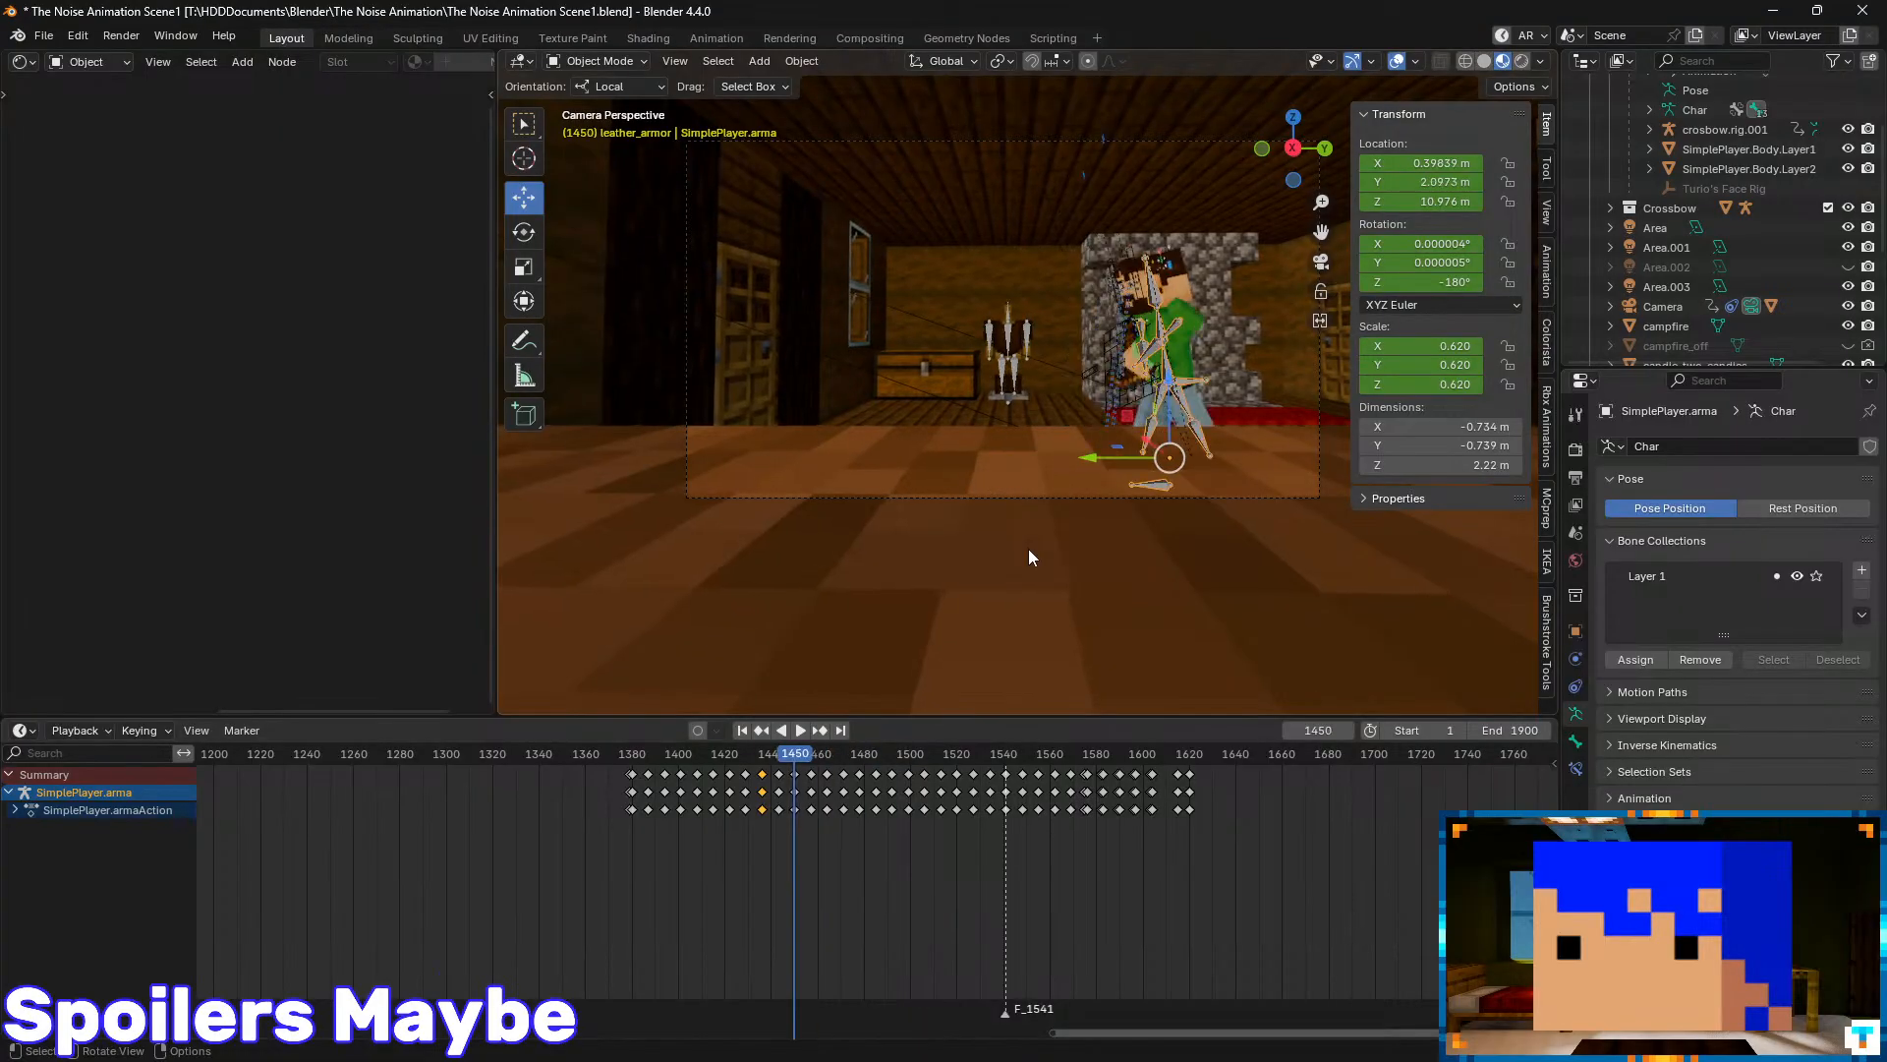
- Check the rig's transforms in Pose and Object Mode at frame 1436, and go to the object keyframe at 1380
key("ctrl+Tab")
left_click(995, 452)
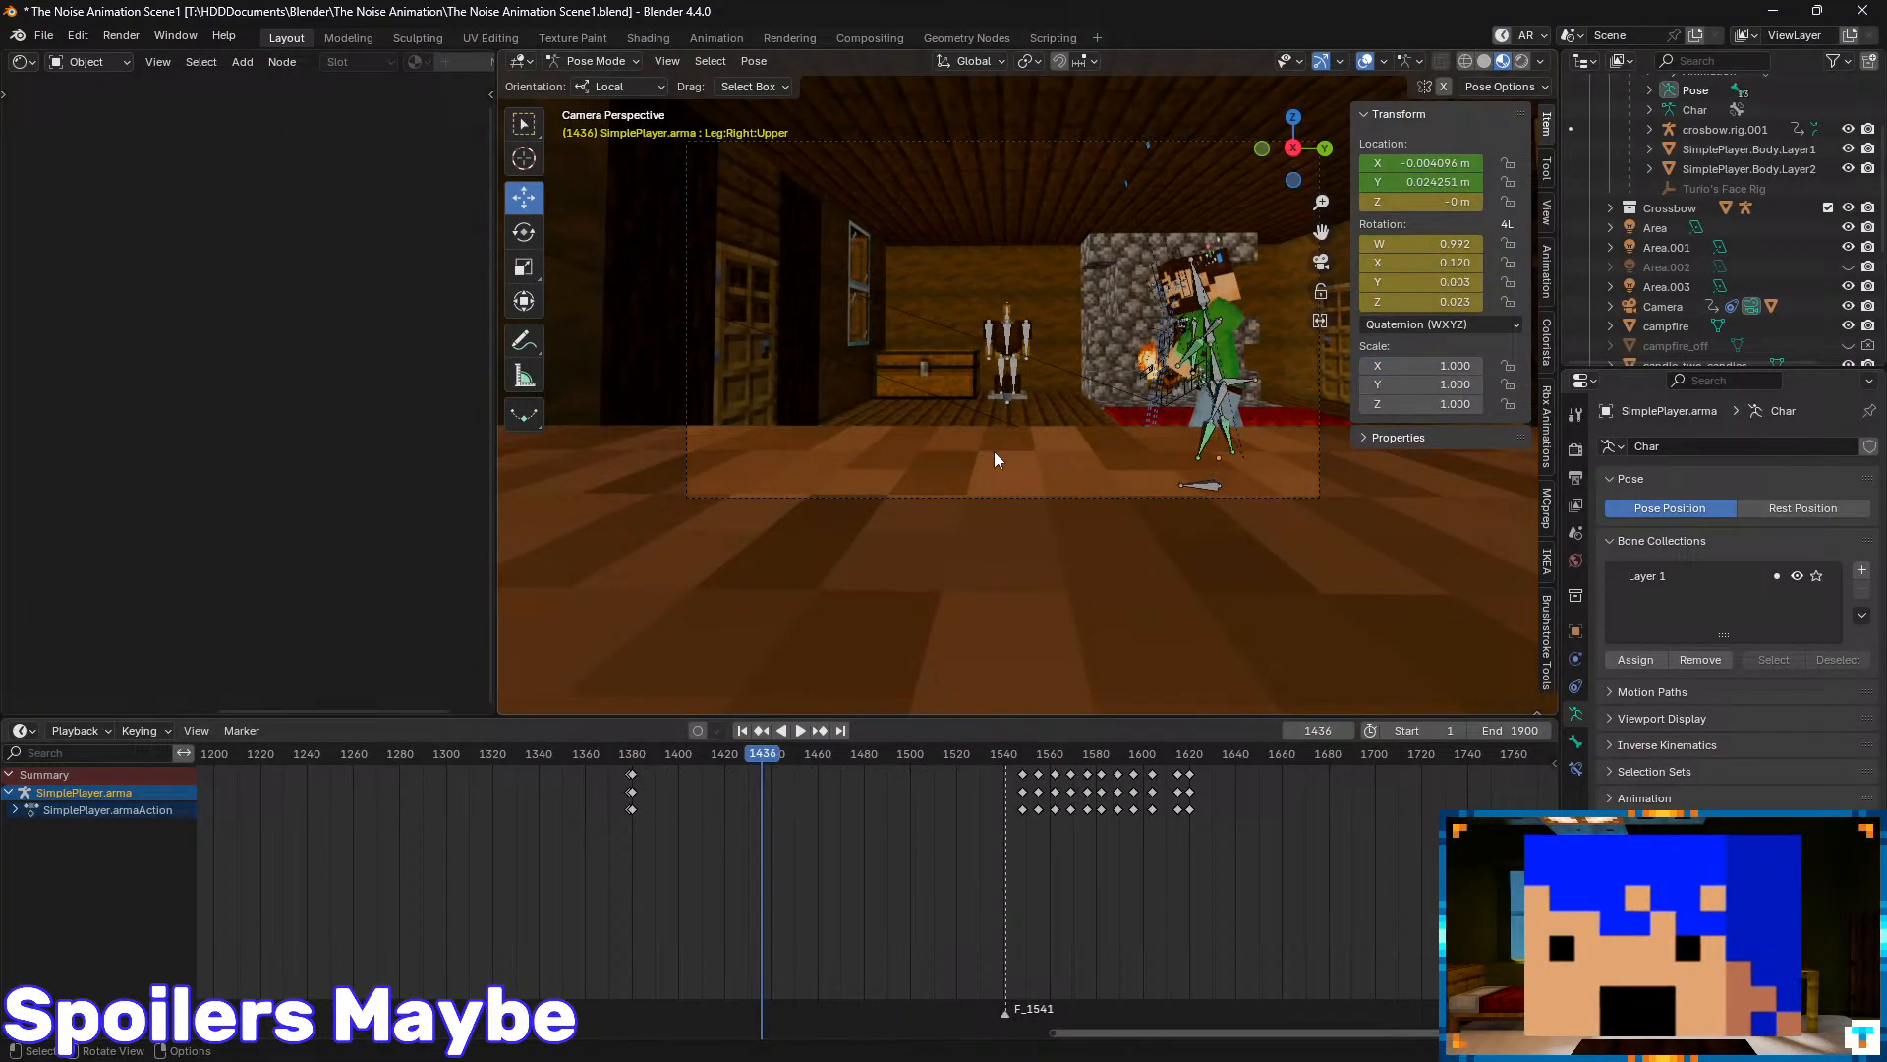
key("ctrl+Tab")
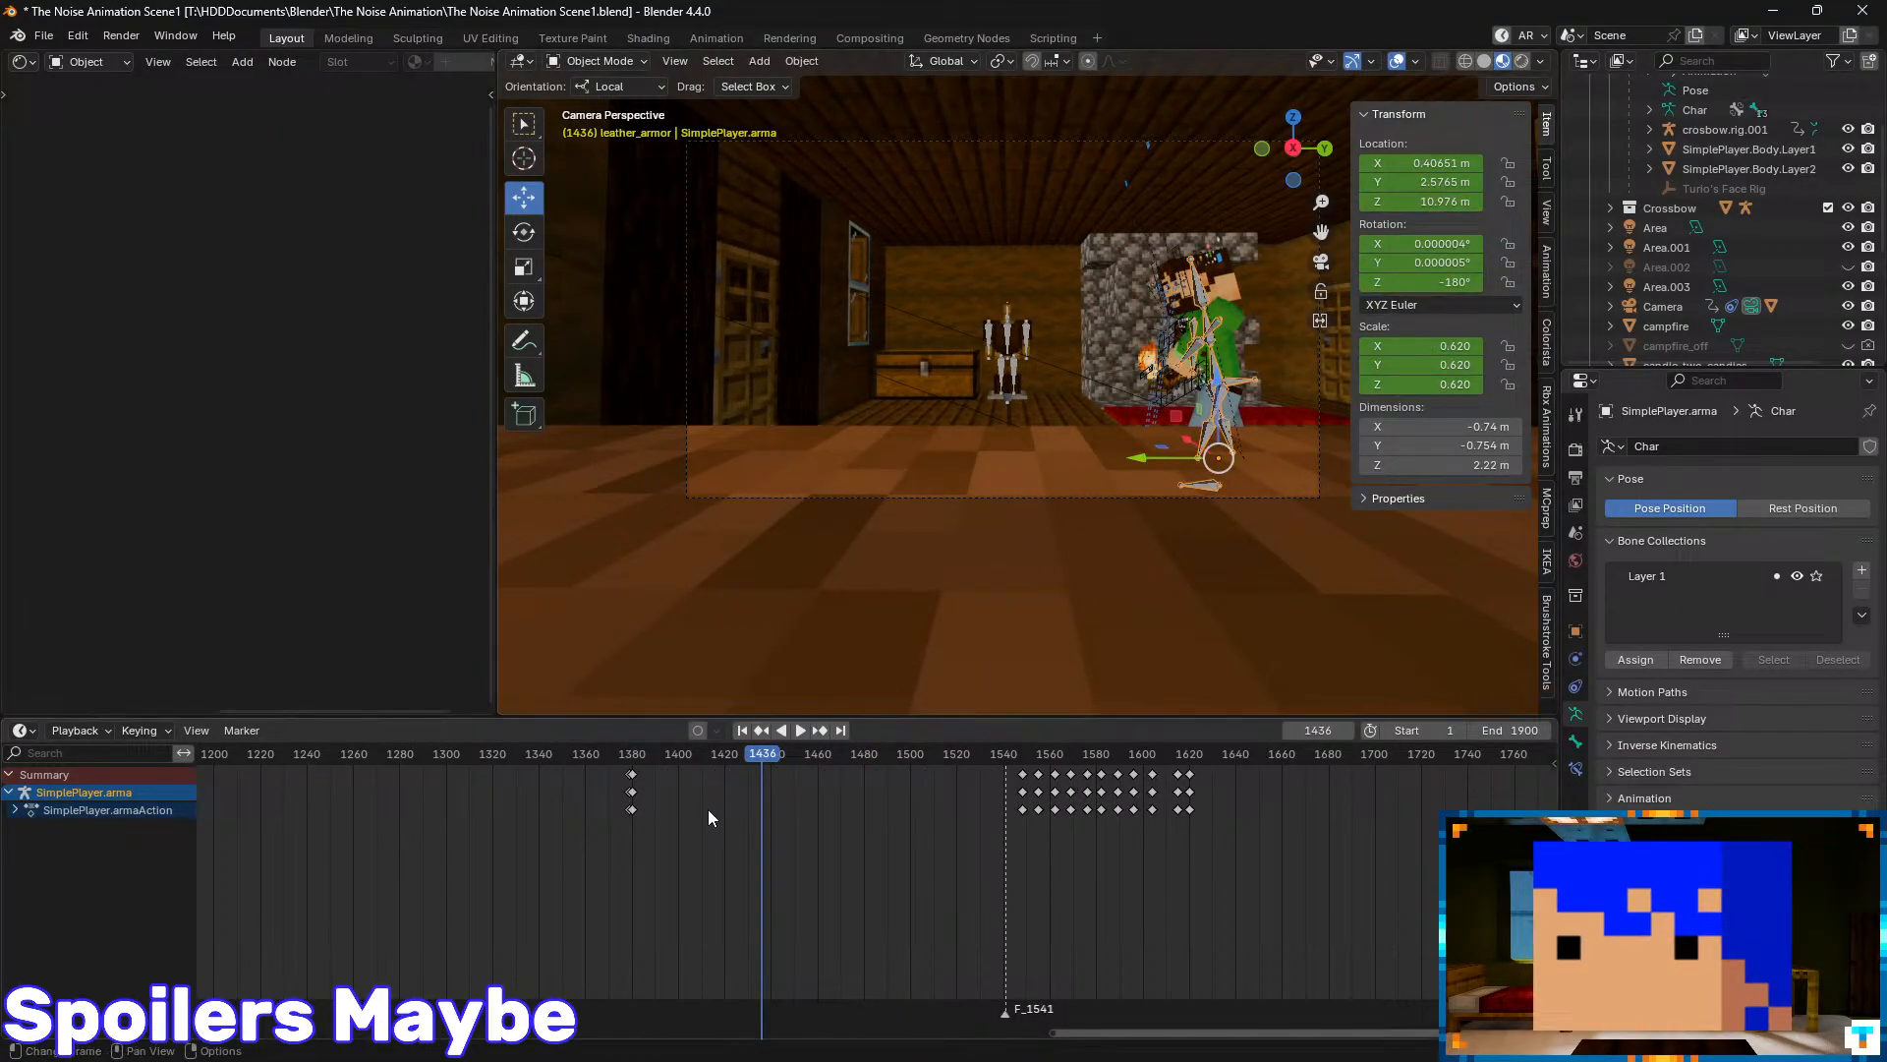
key("Down")
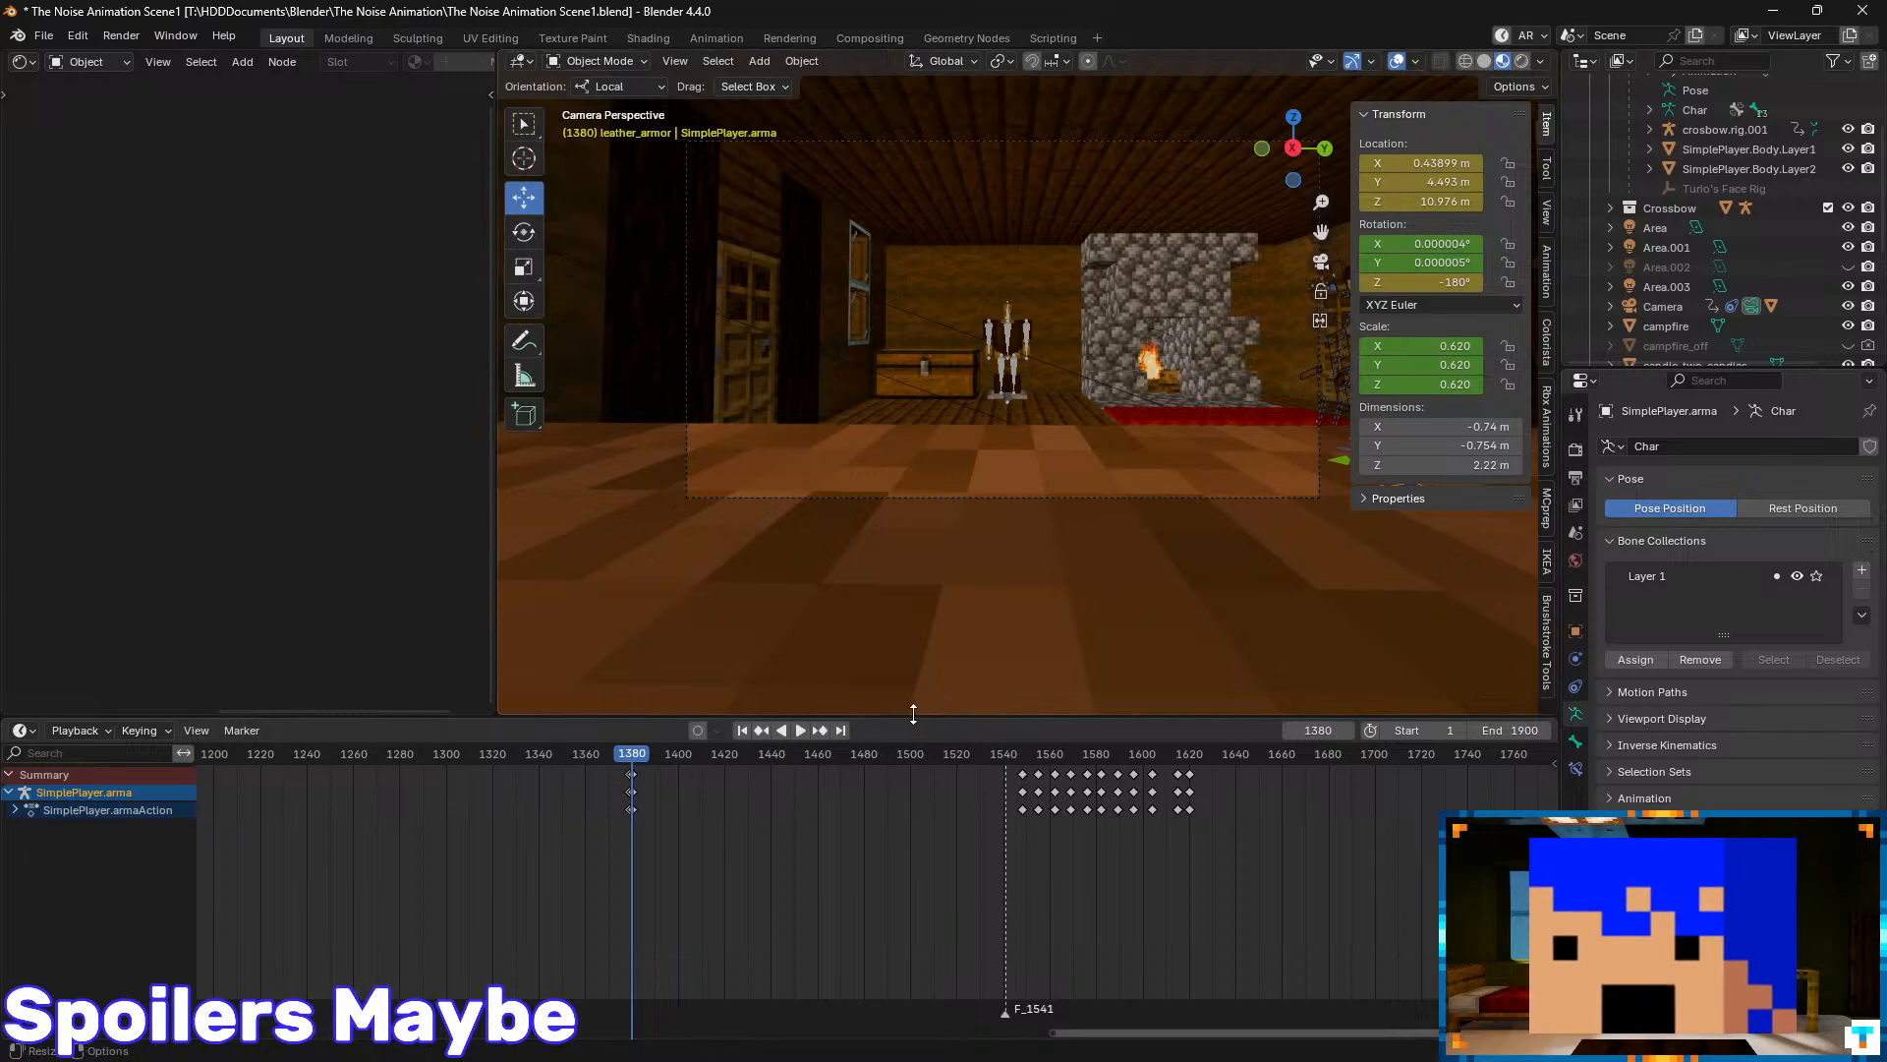
- Examine the armature's object keyframes around frame 1380
scroll(640, 809, "up", 10)
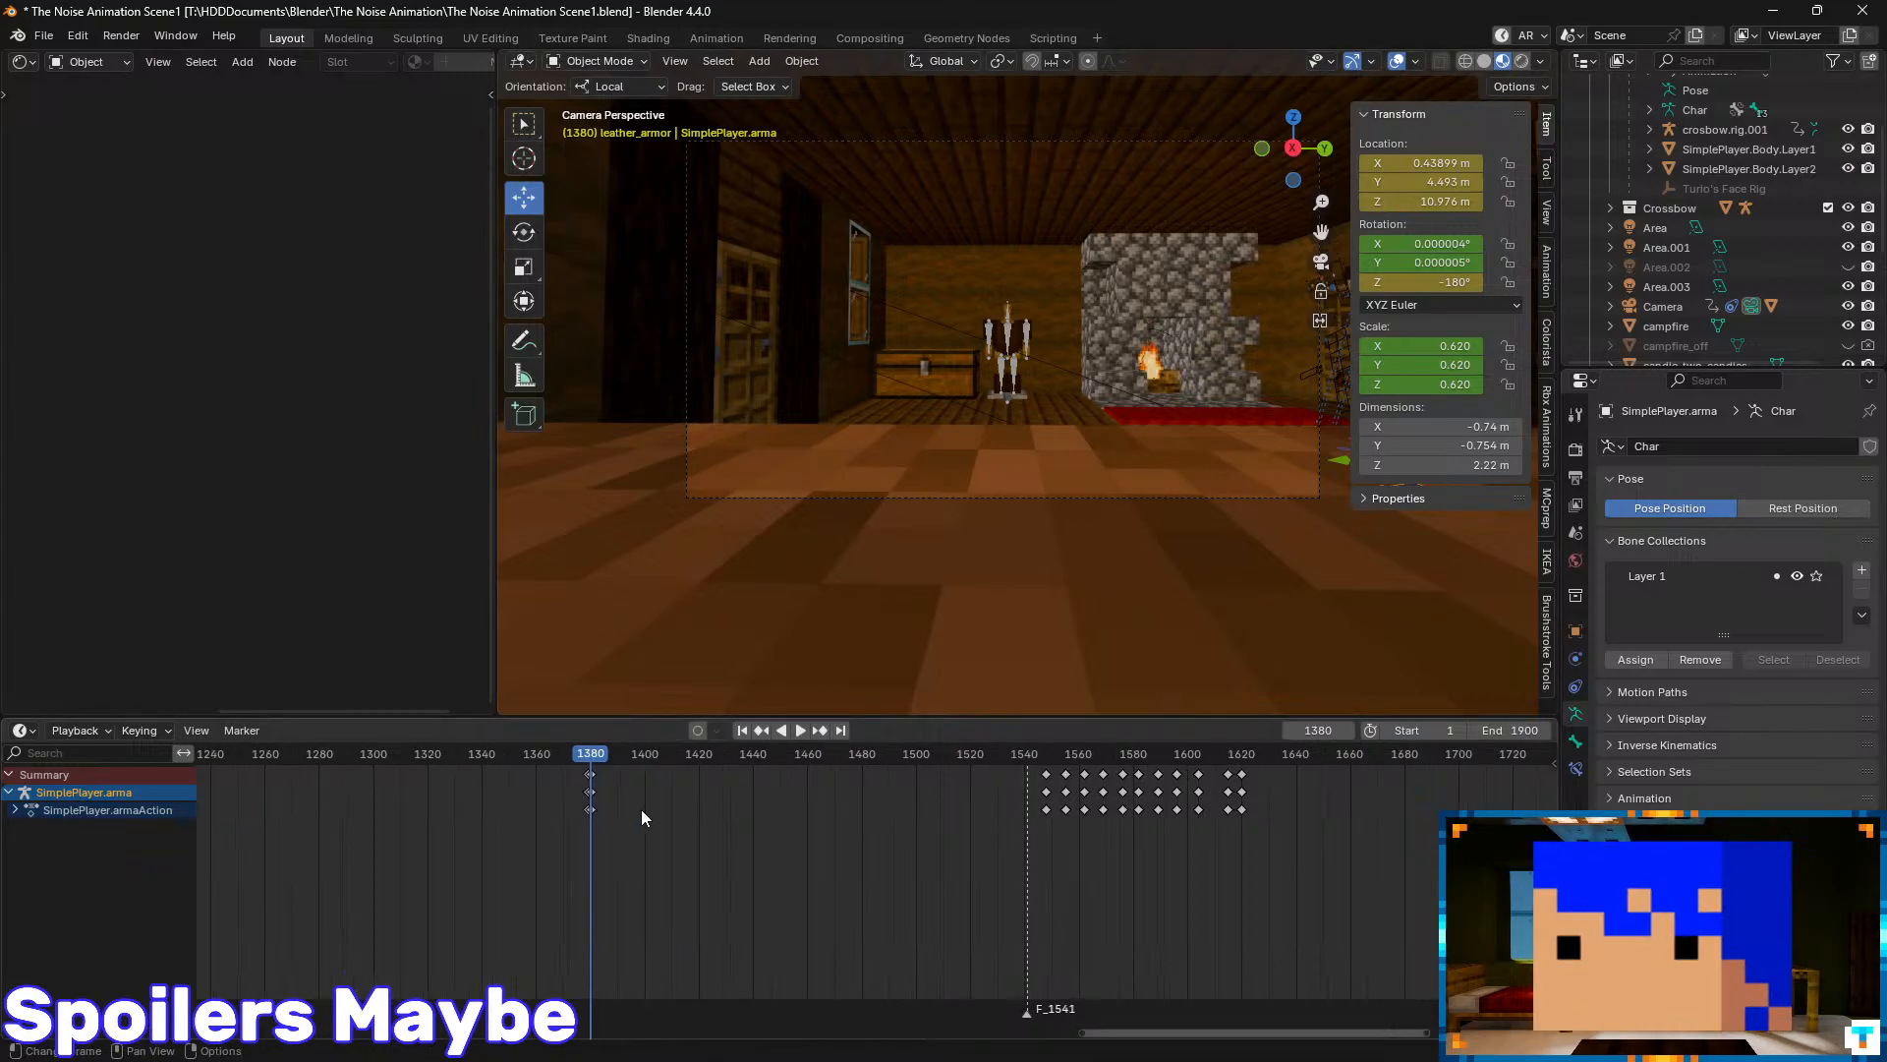
middle_click_drag(536, 806, 946, 804)
scroll(672, 831, "up", 9)
scroll(604, 814, "up", 2)
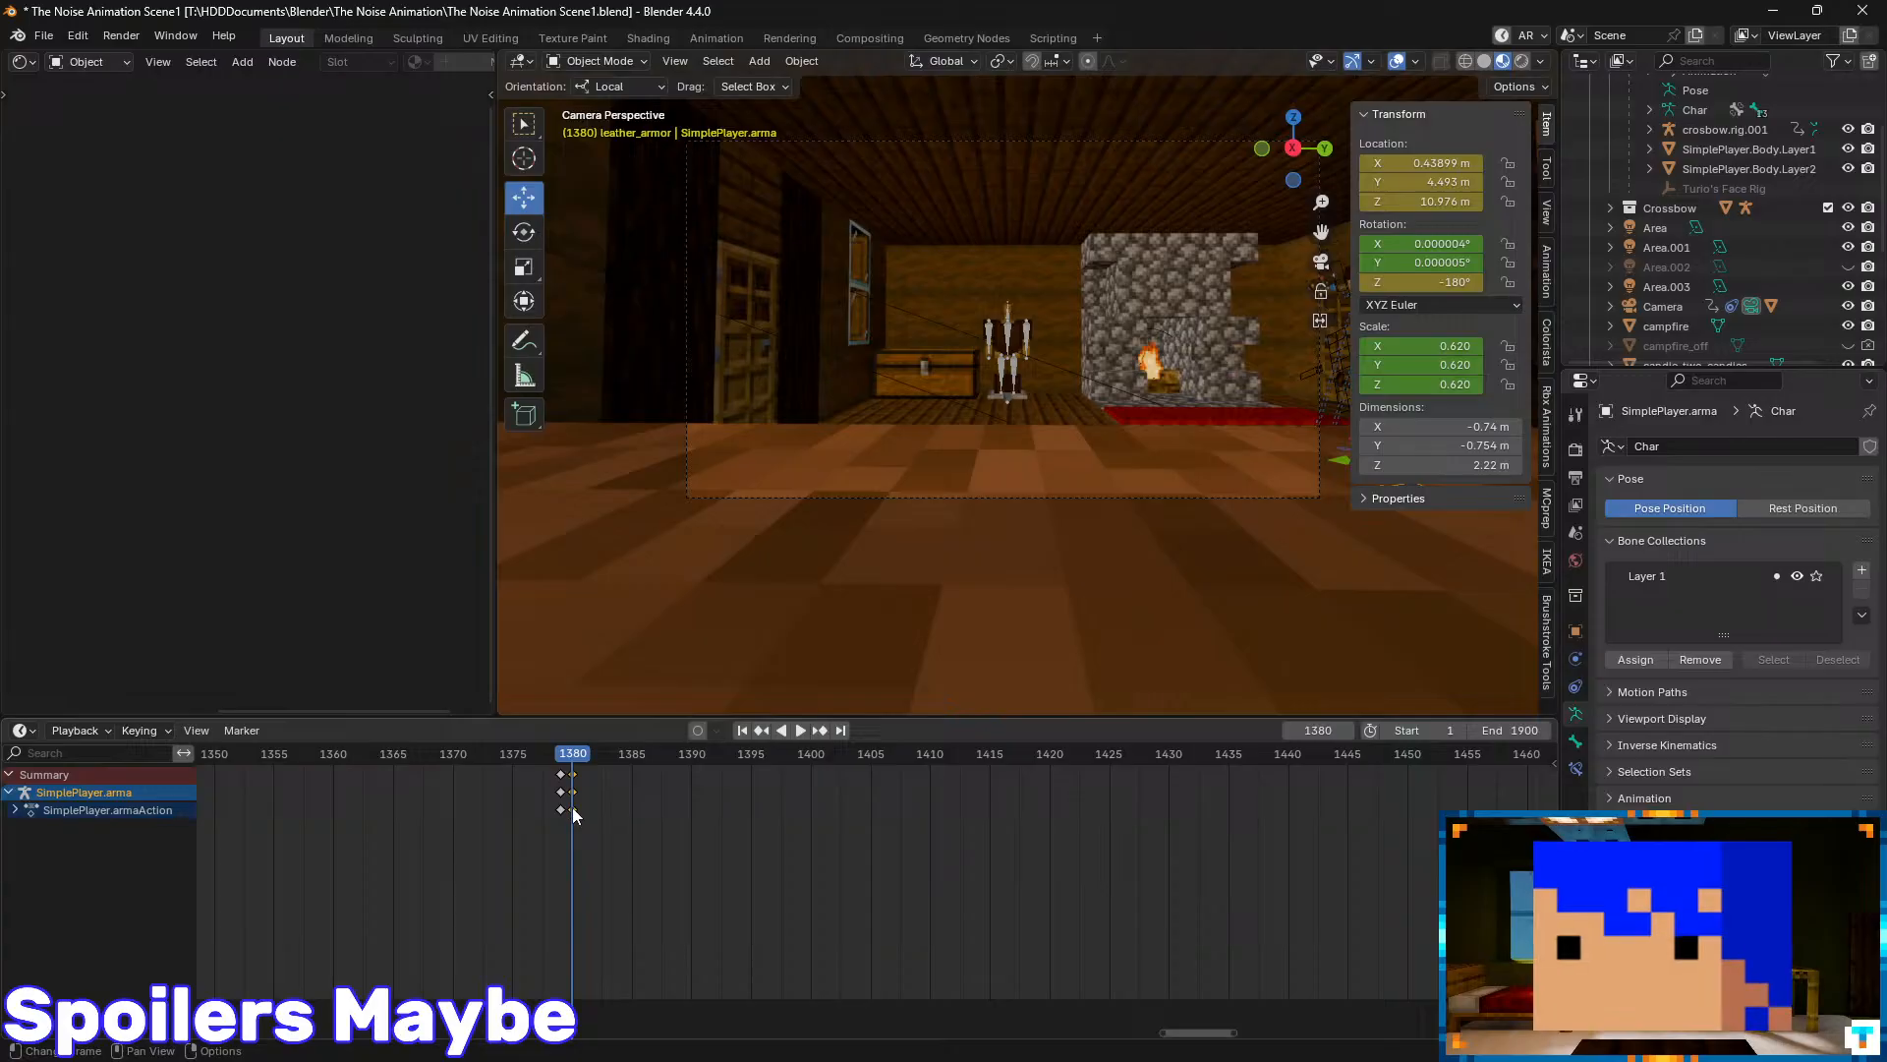
right_click(573, 806)
mouse_move(574, 806)
left_click(645, 859)
scroll(1103, 527, "down", 4)
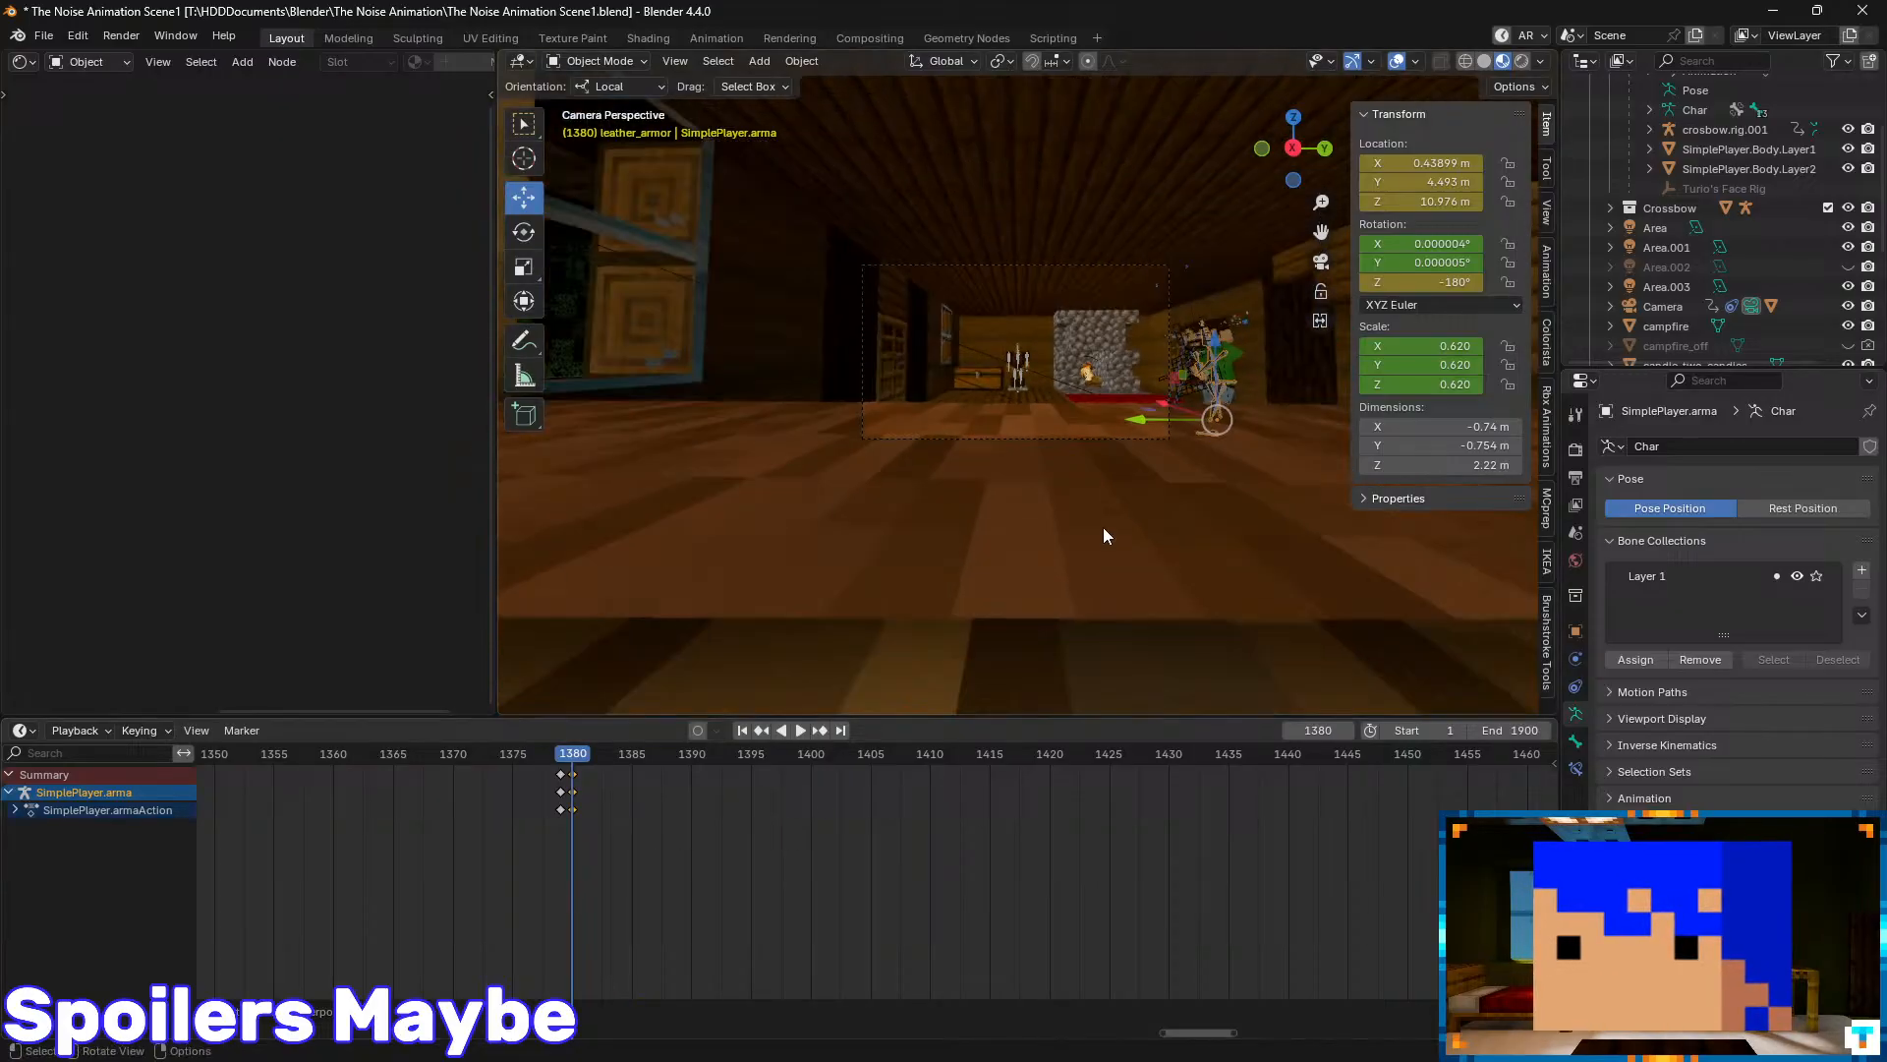
- Return the rig to Pose Mode, expand SimplePlayer.armaAction and select the upper leg keyframes at frame 1380
key("ctrl+Tab")
left_click(1219, 390)
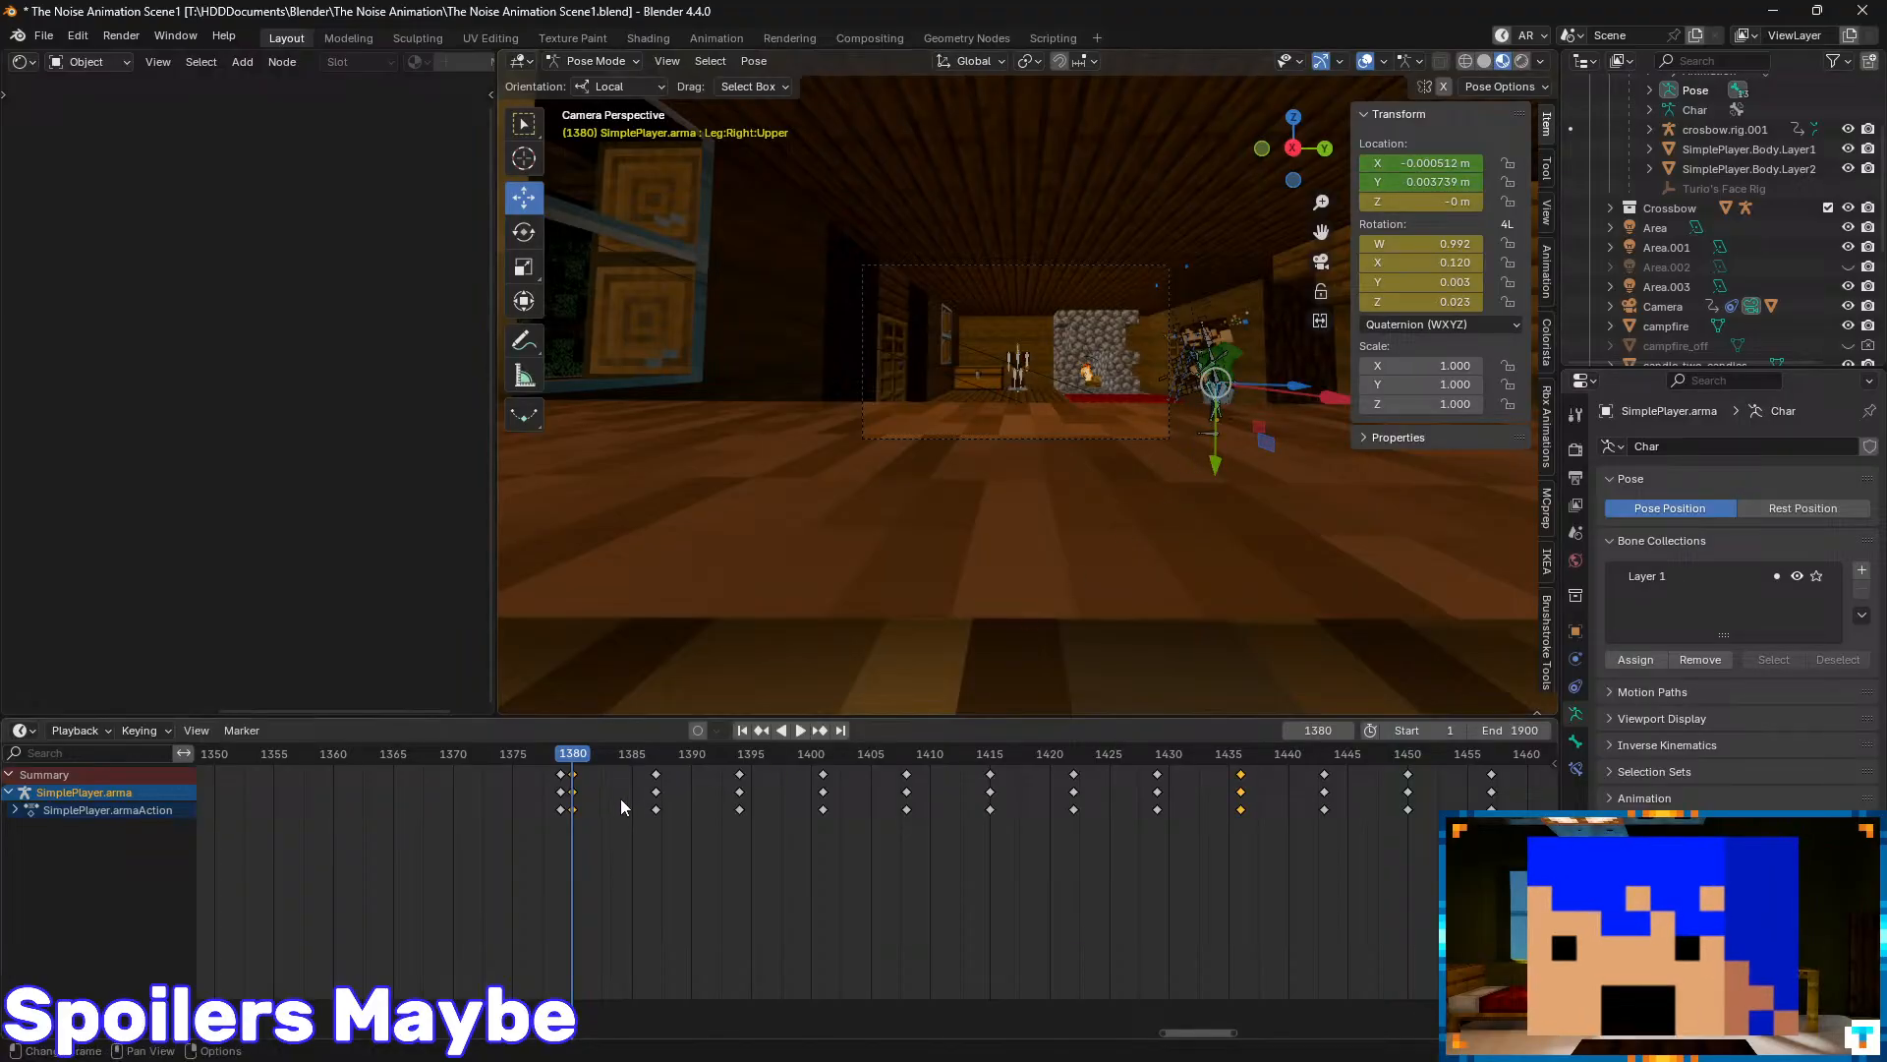
left_click(14, 812)
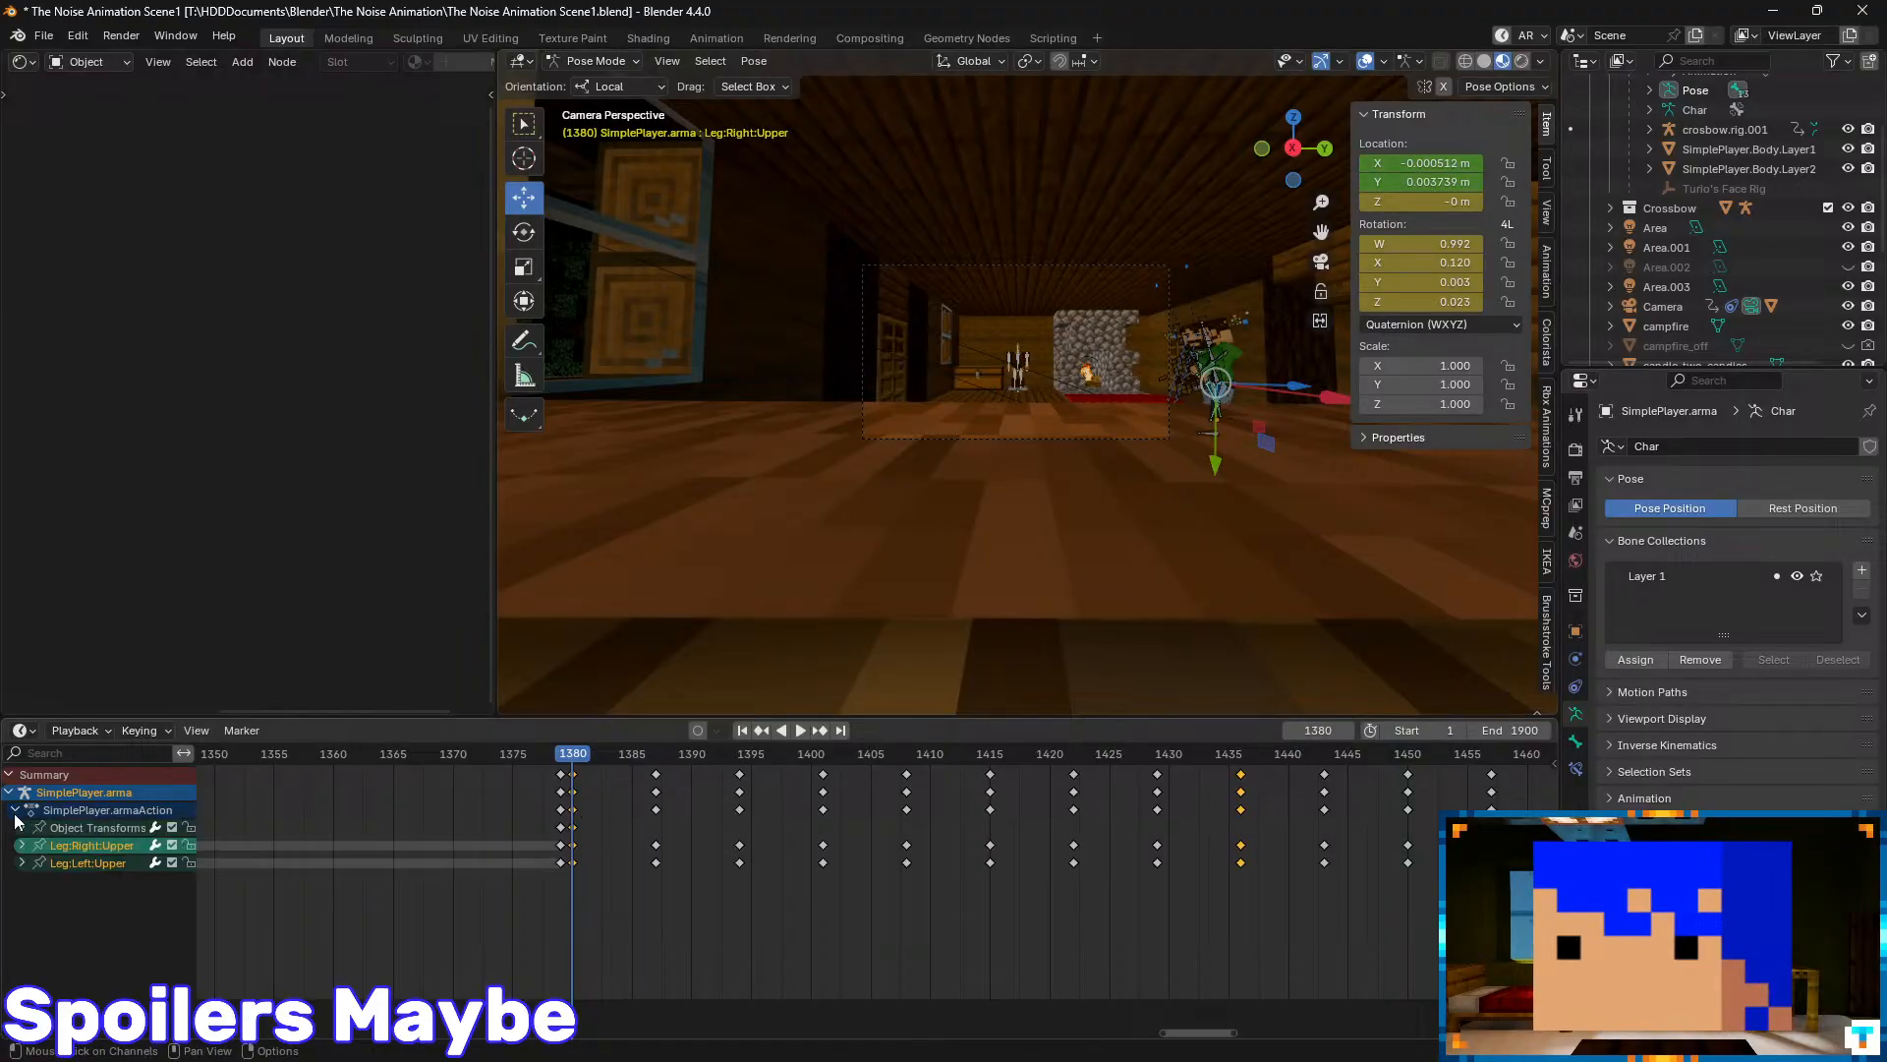
left_click(603, 863)
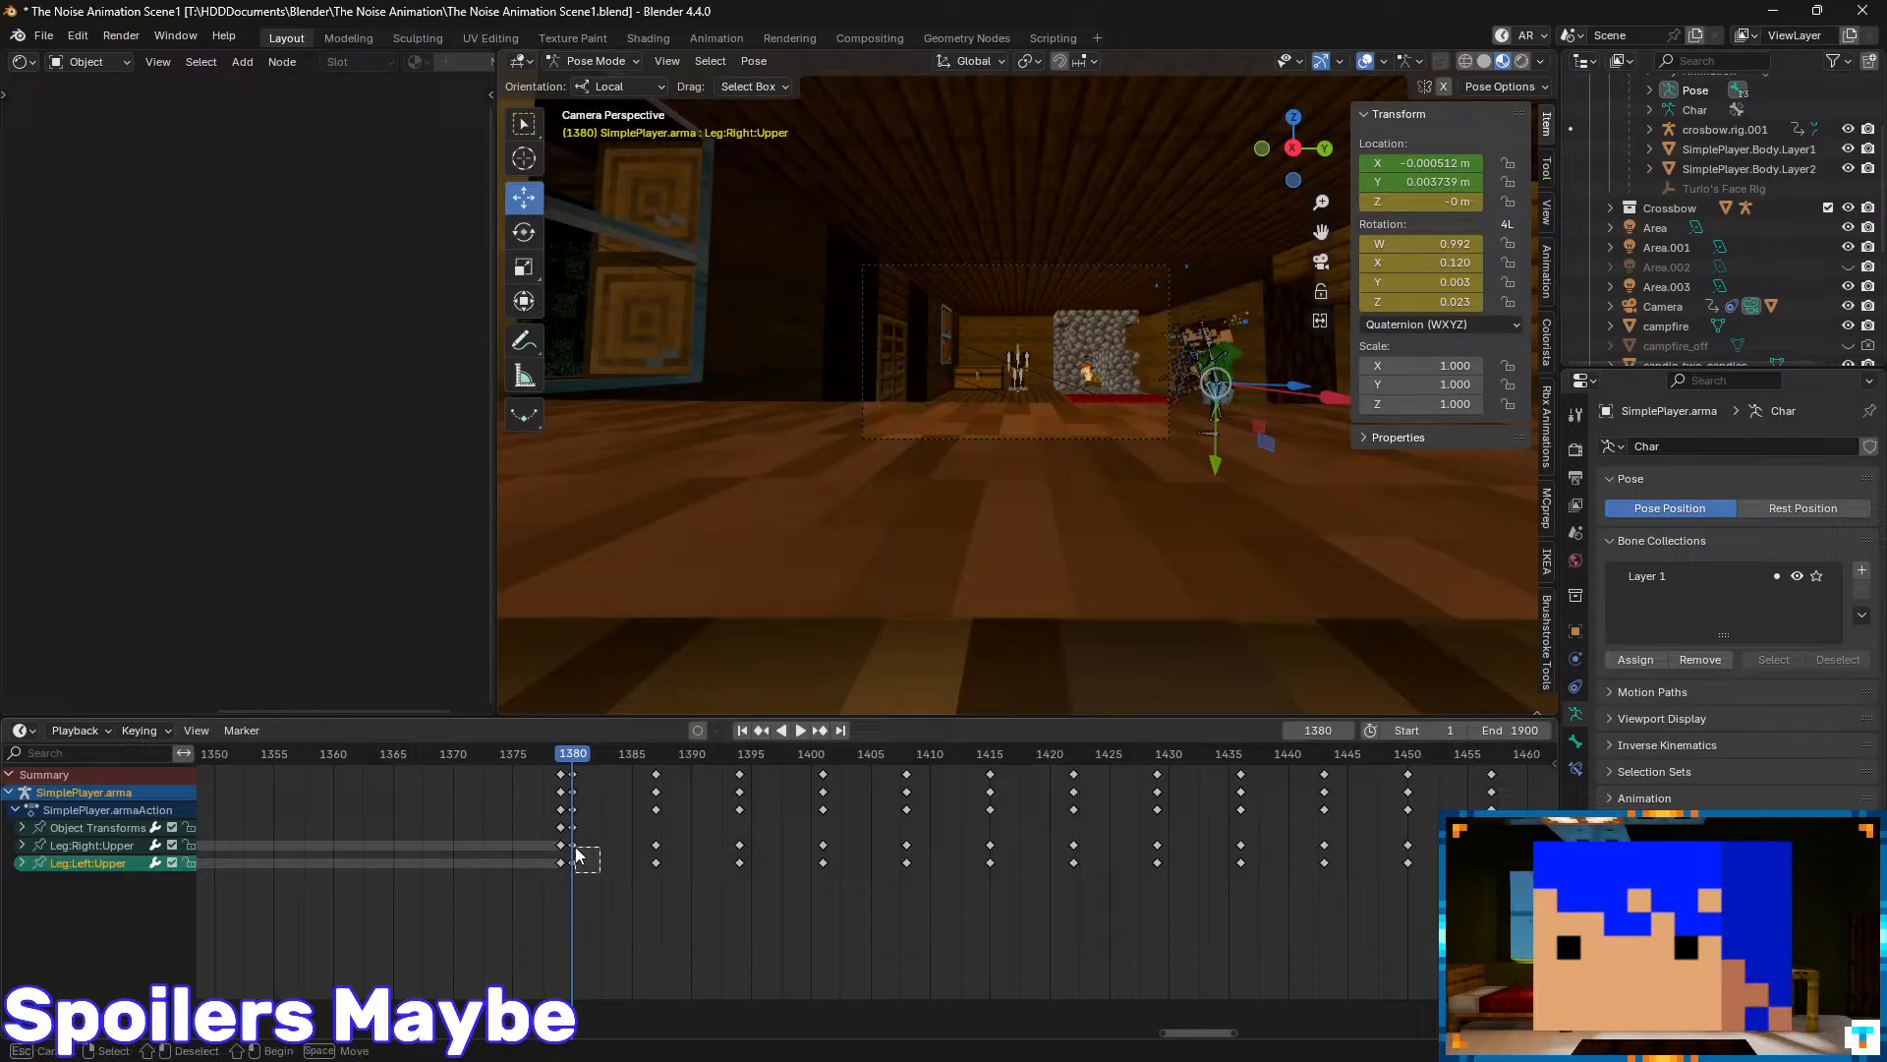
left_click_drag(590, 865, 568, 841)
- Select the Leg:Right:Upper and Leg:Left:Upper keyframes across the whole walk from frame 1380 to 1604
scroll(610, 863, "down", 5)
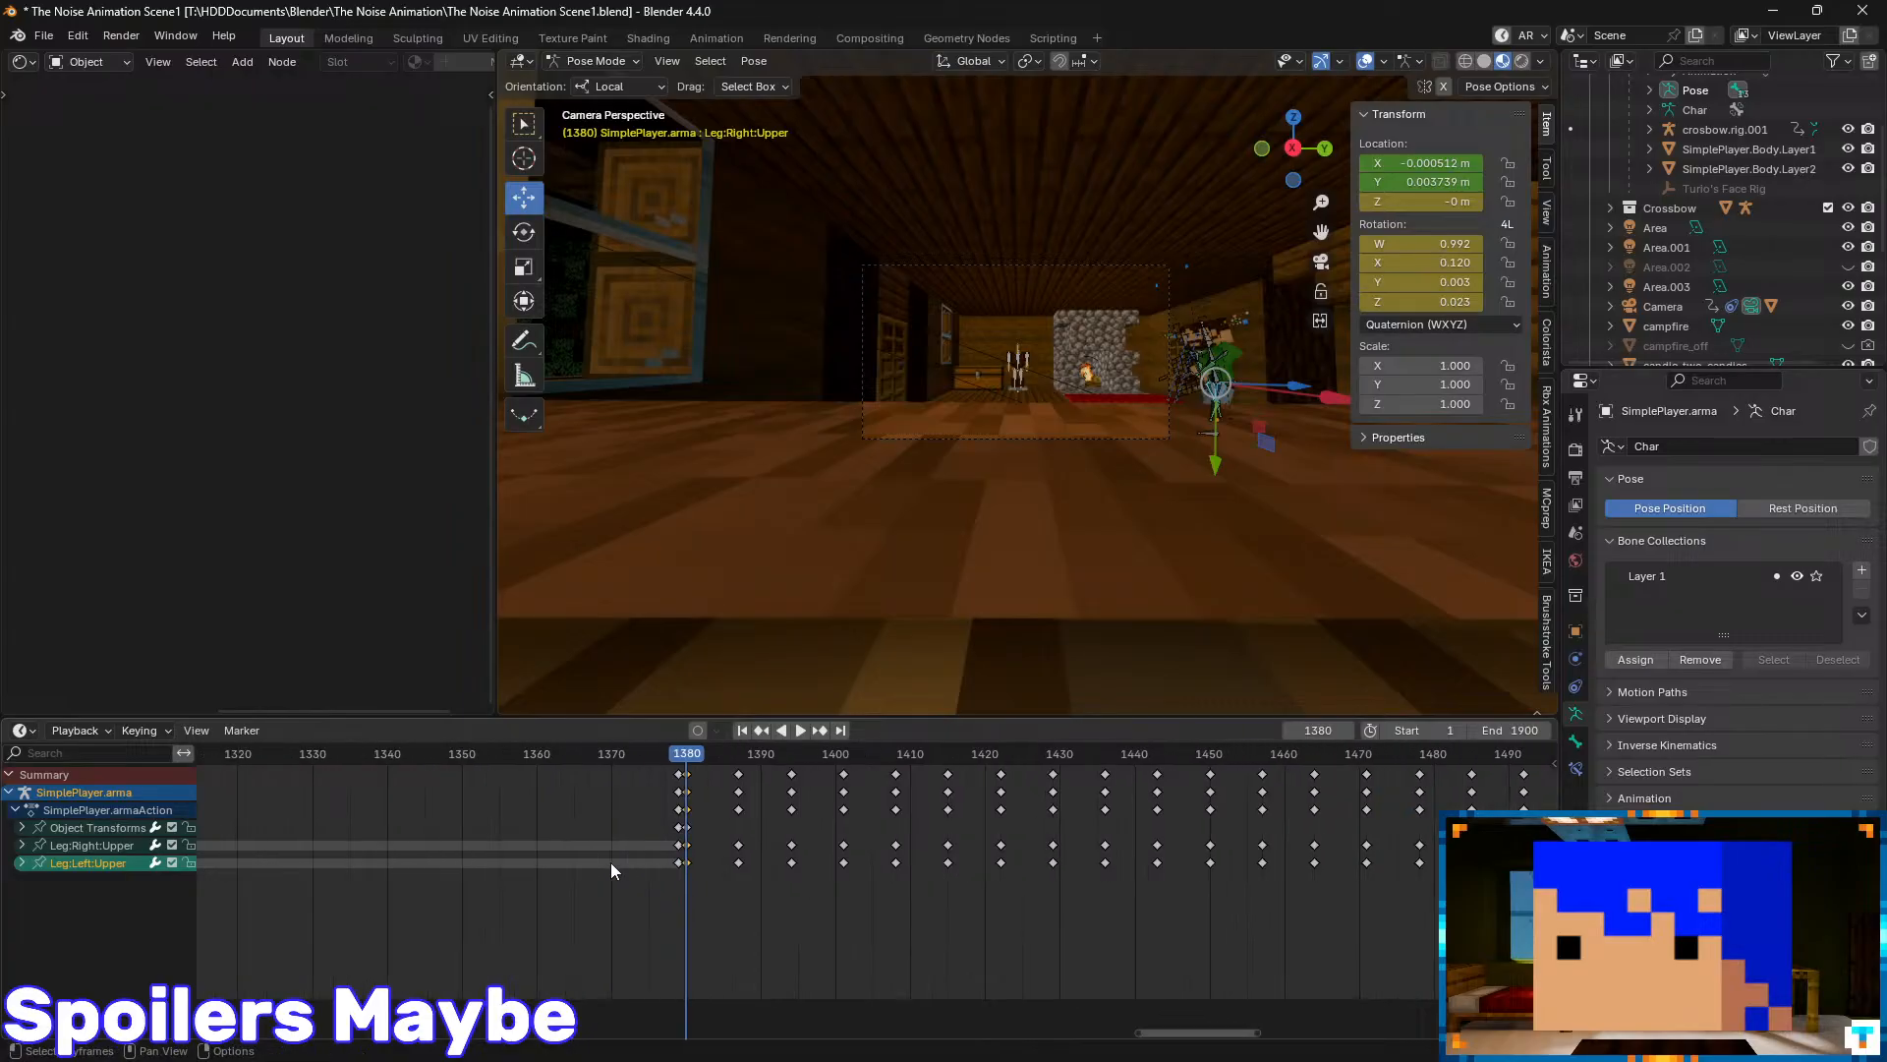
scroll(831, 860, "down", 3)
middle_click_drag(1153, 840, 816, 846)
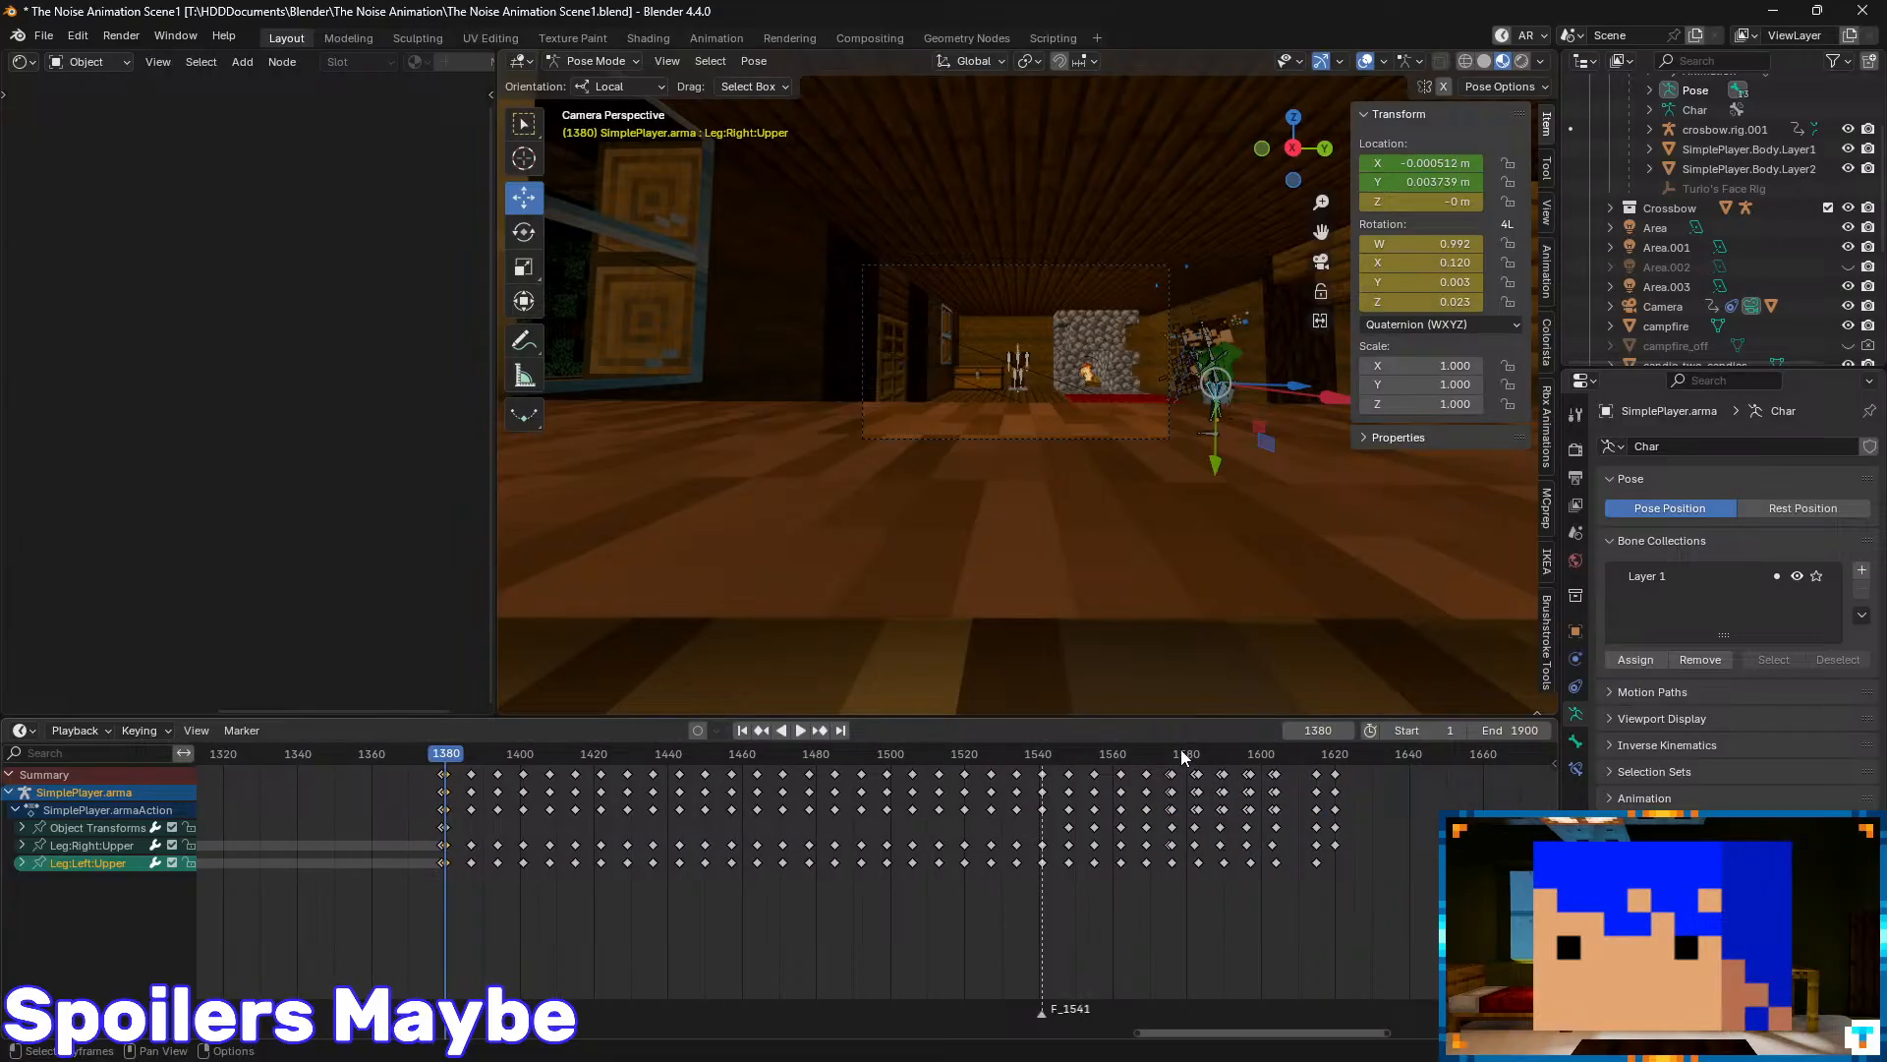
left_click_drag(1181, 749, 1242, 759)
left_click_drag(1284, 871, 467, 846)
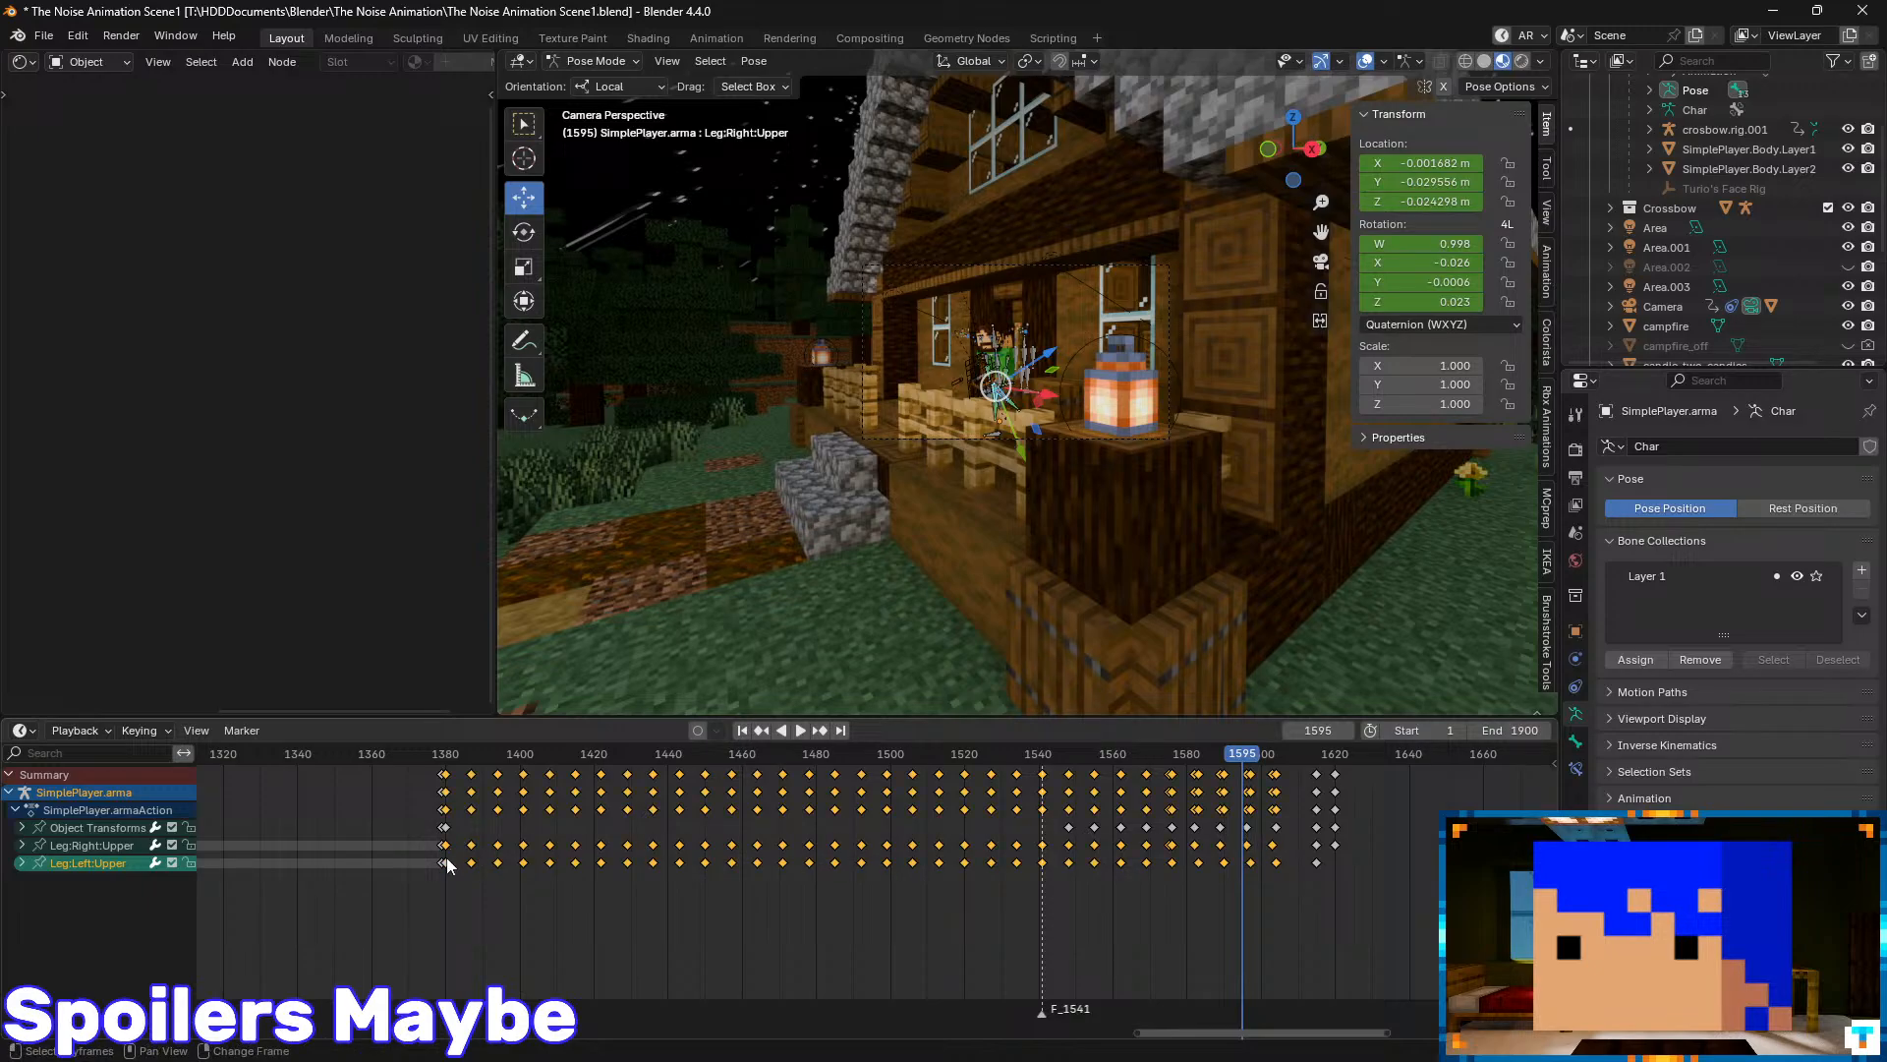
key("ctrl+z")
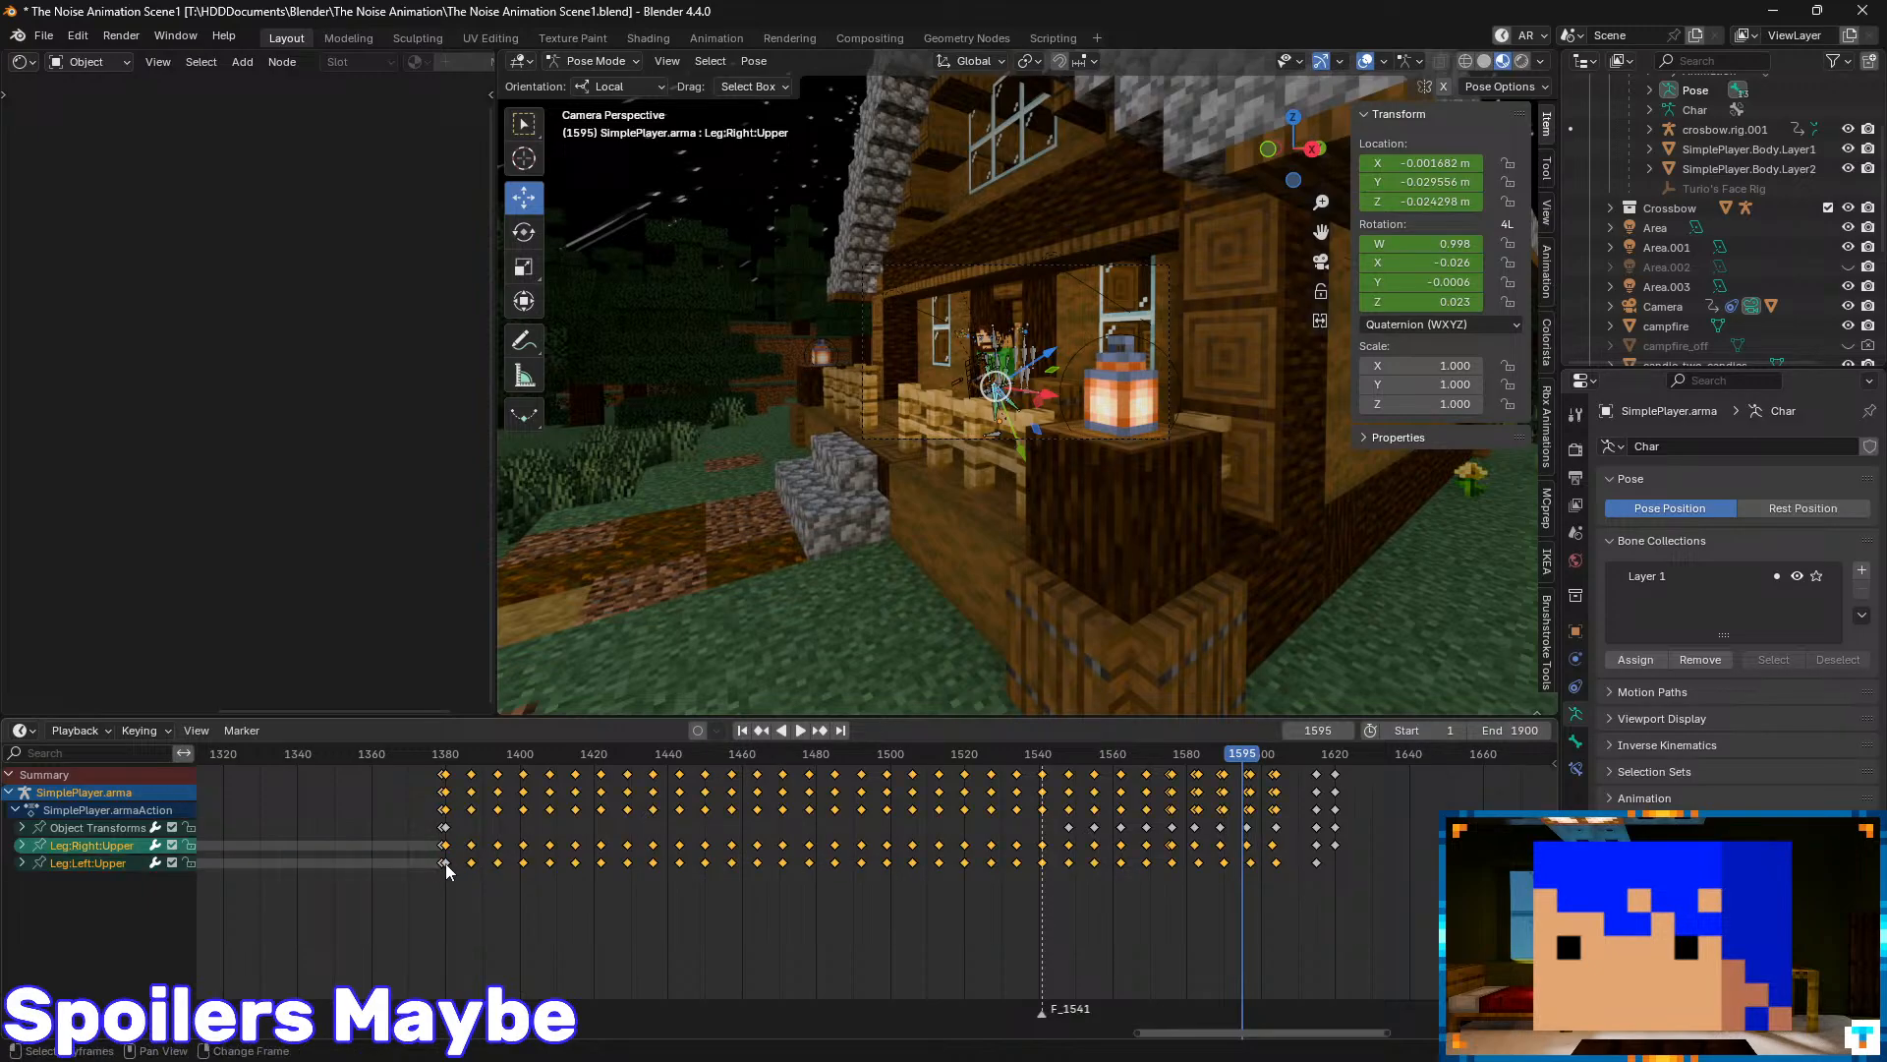
- At frame 1426, set the selected upper leg keyframes' interpolation to Bézier
left_click(616, 754)
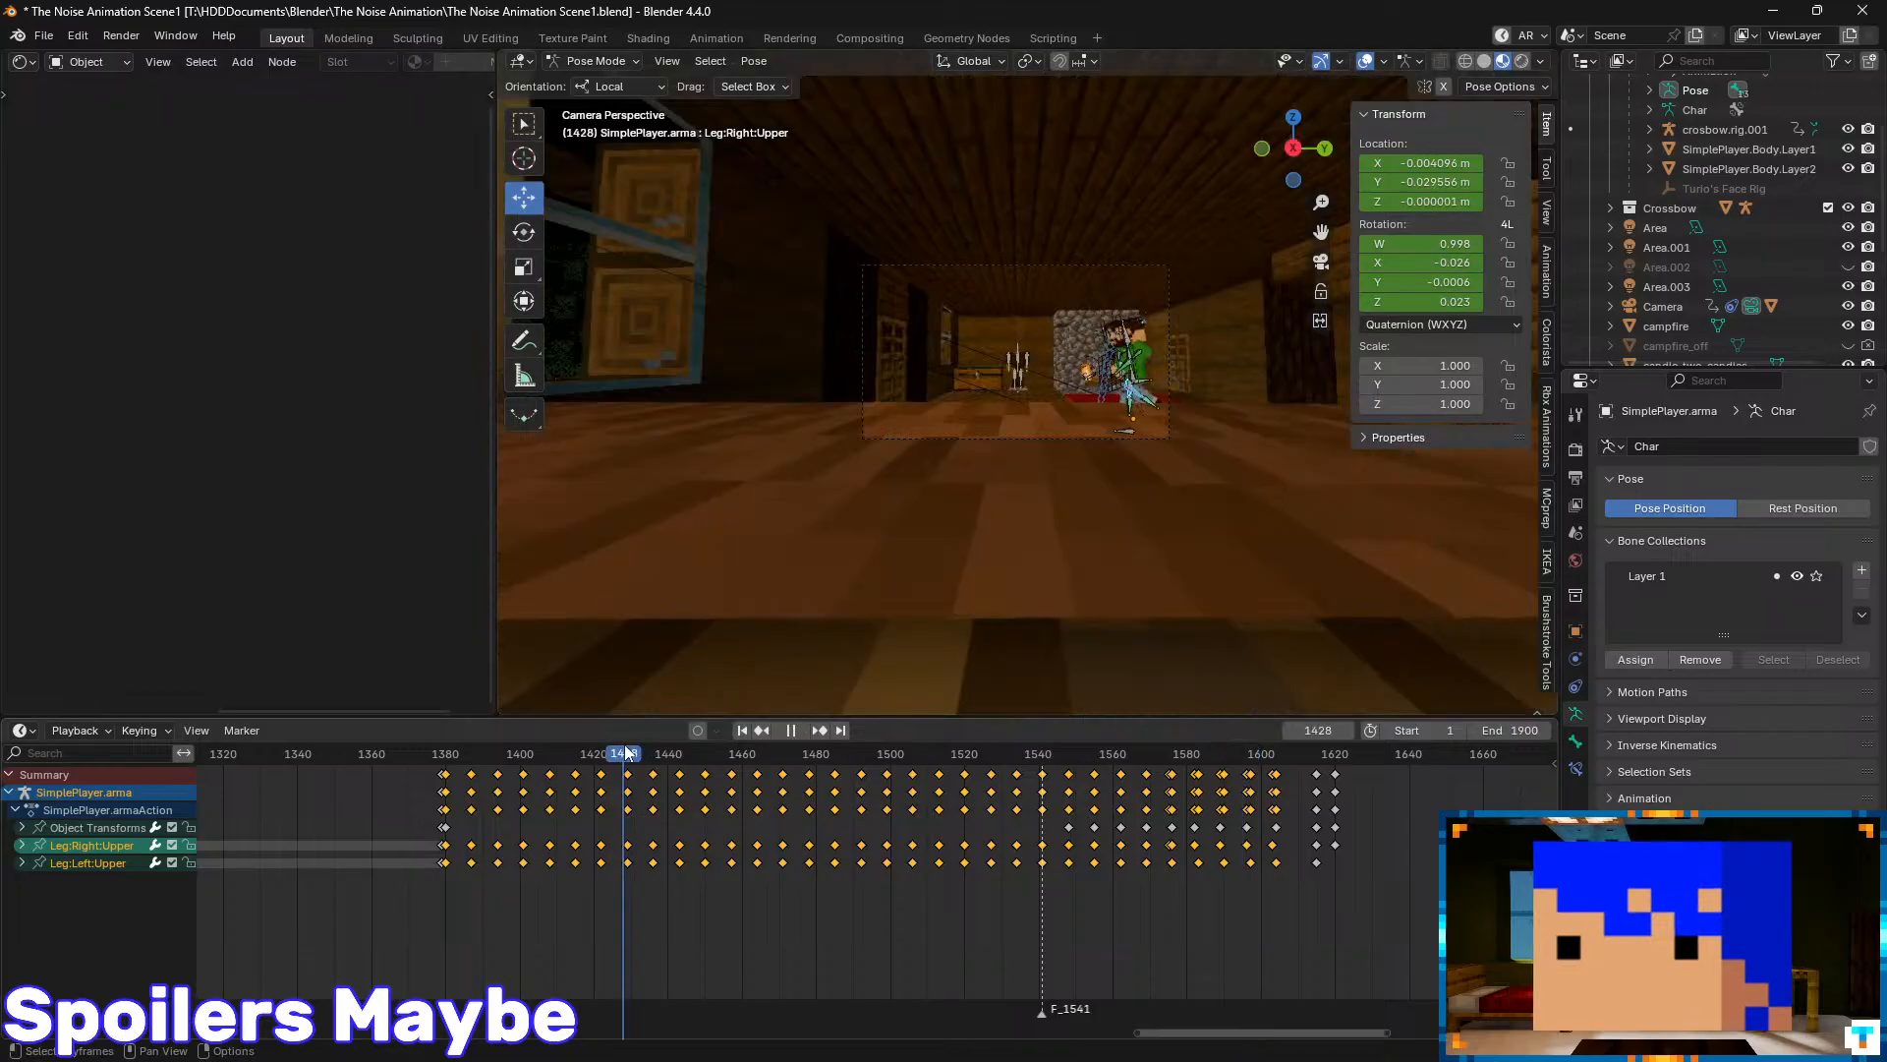
scroll(1056, 387, "up", 2)
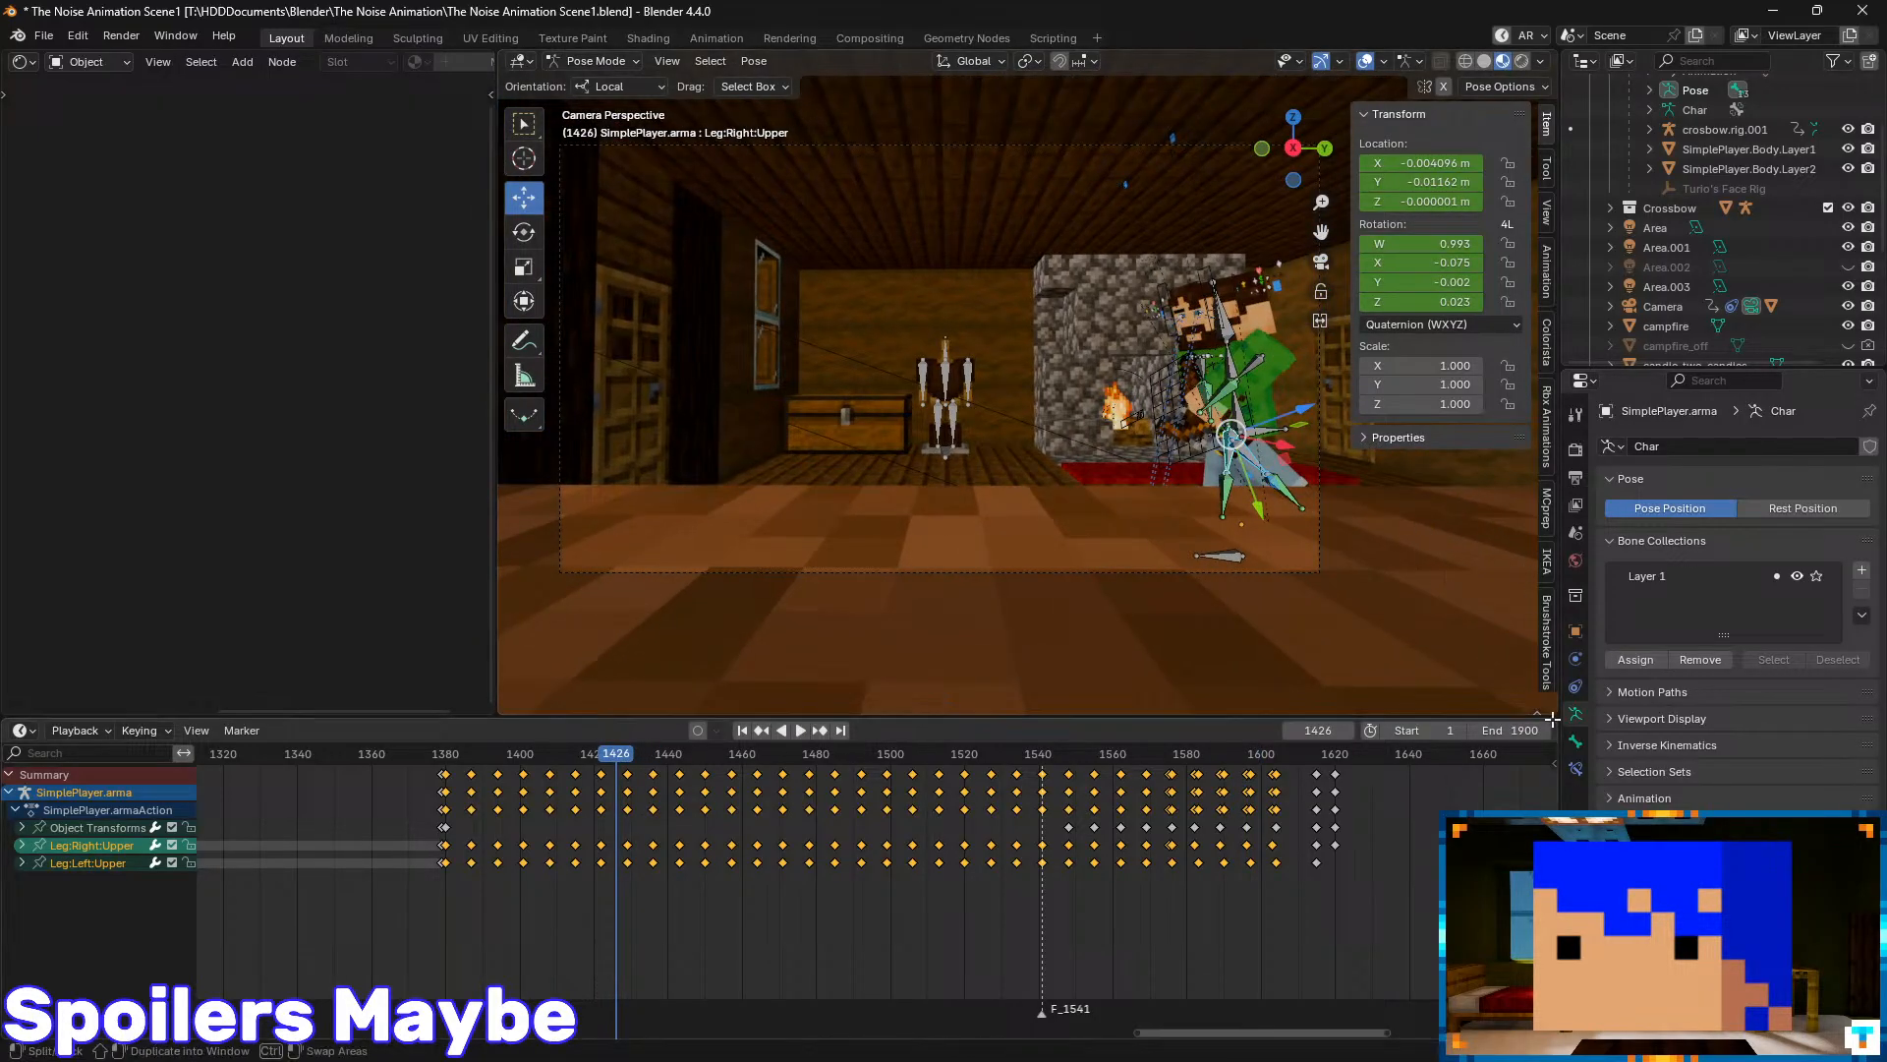
right_click(685, 851)
mouse_move(680, 843)
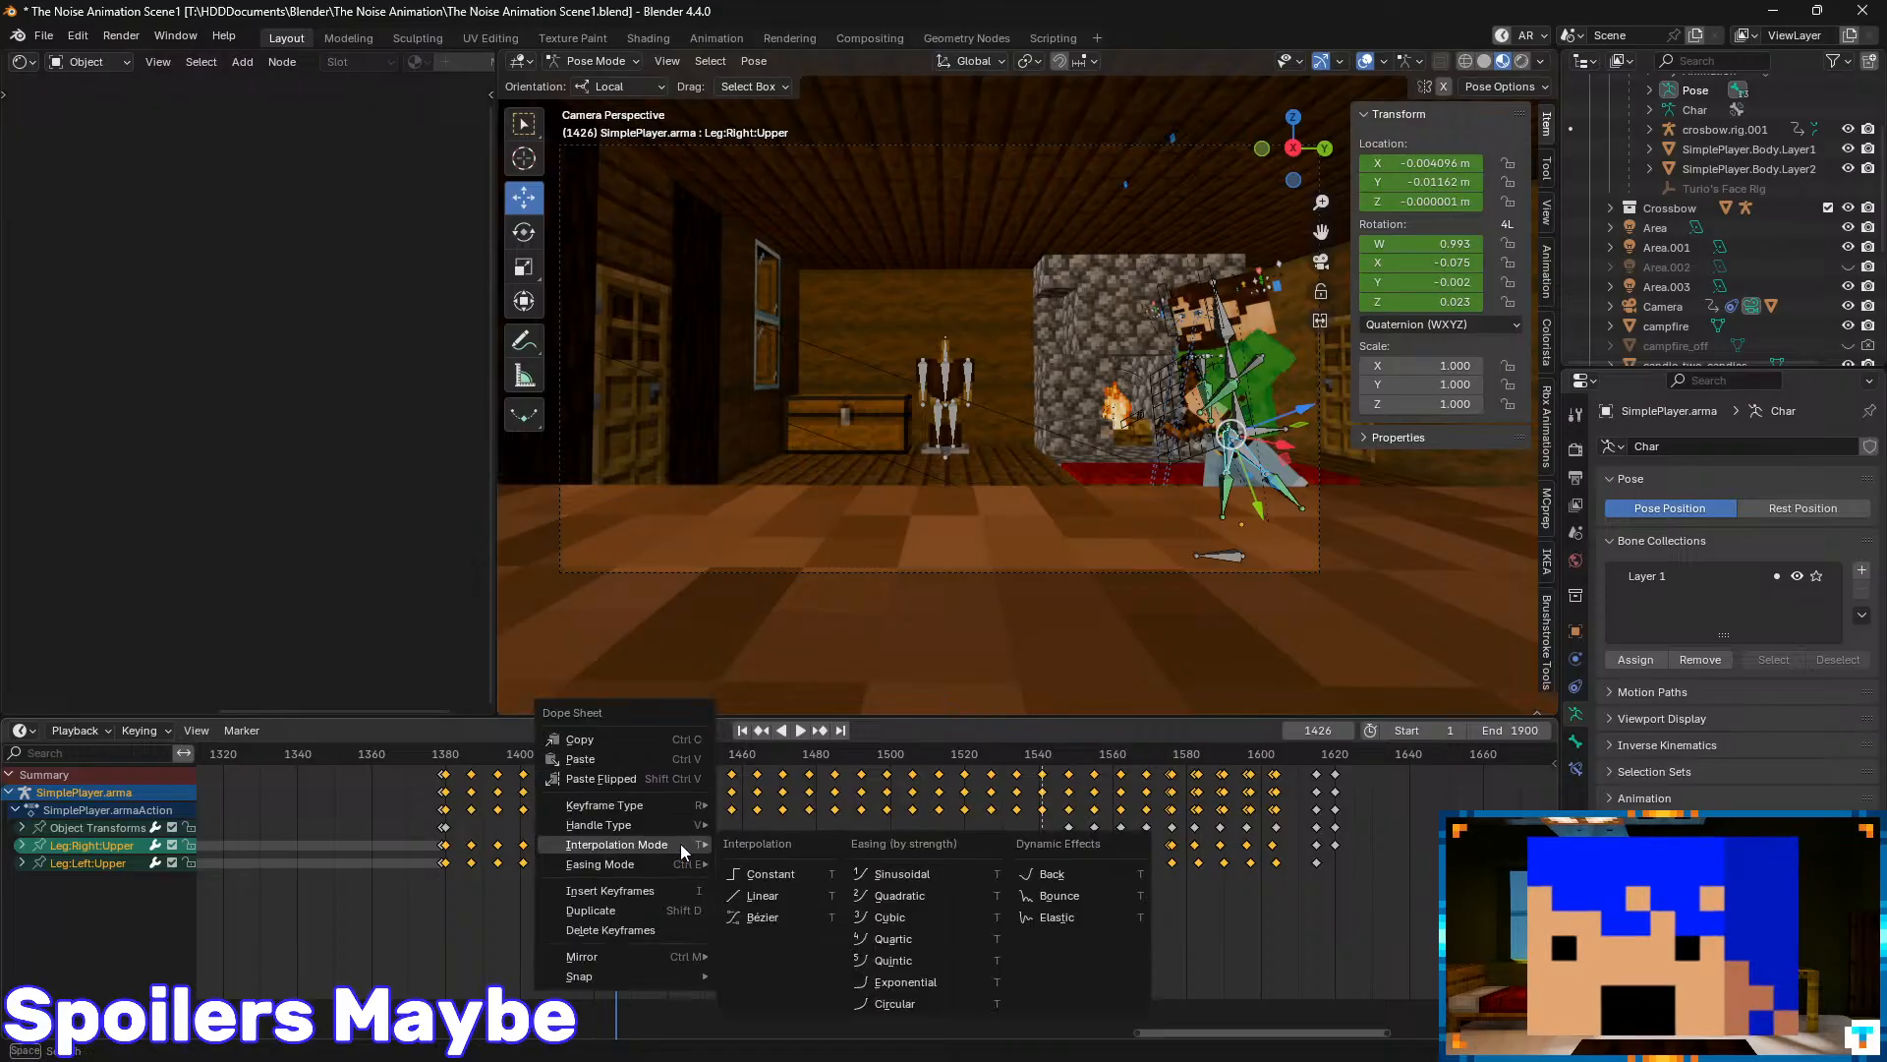
left_click(782, 916)
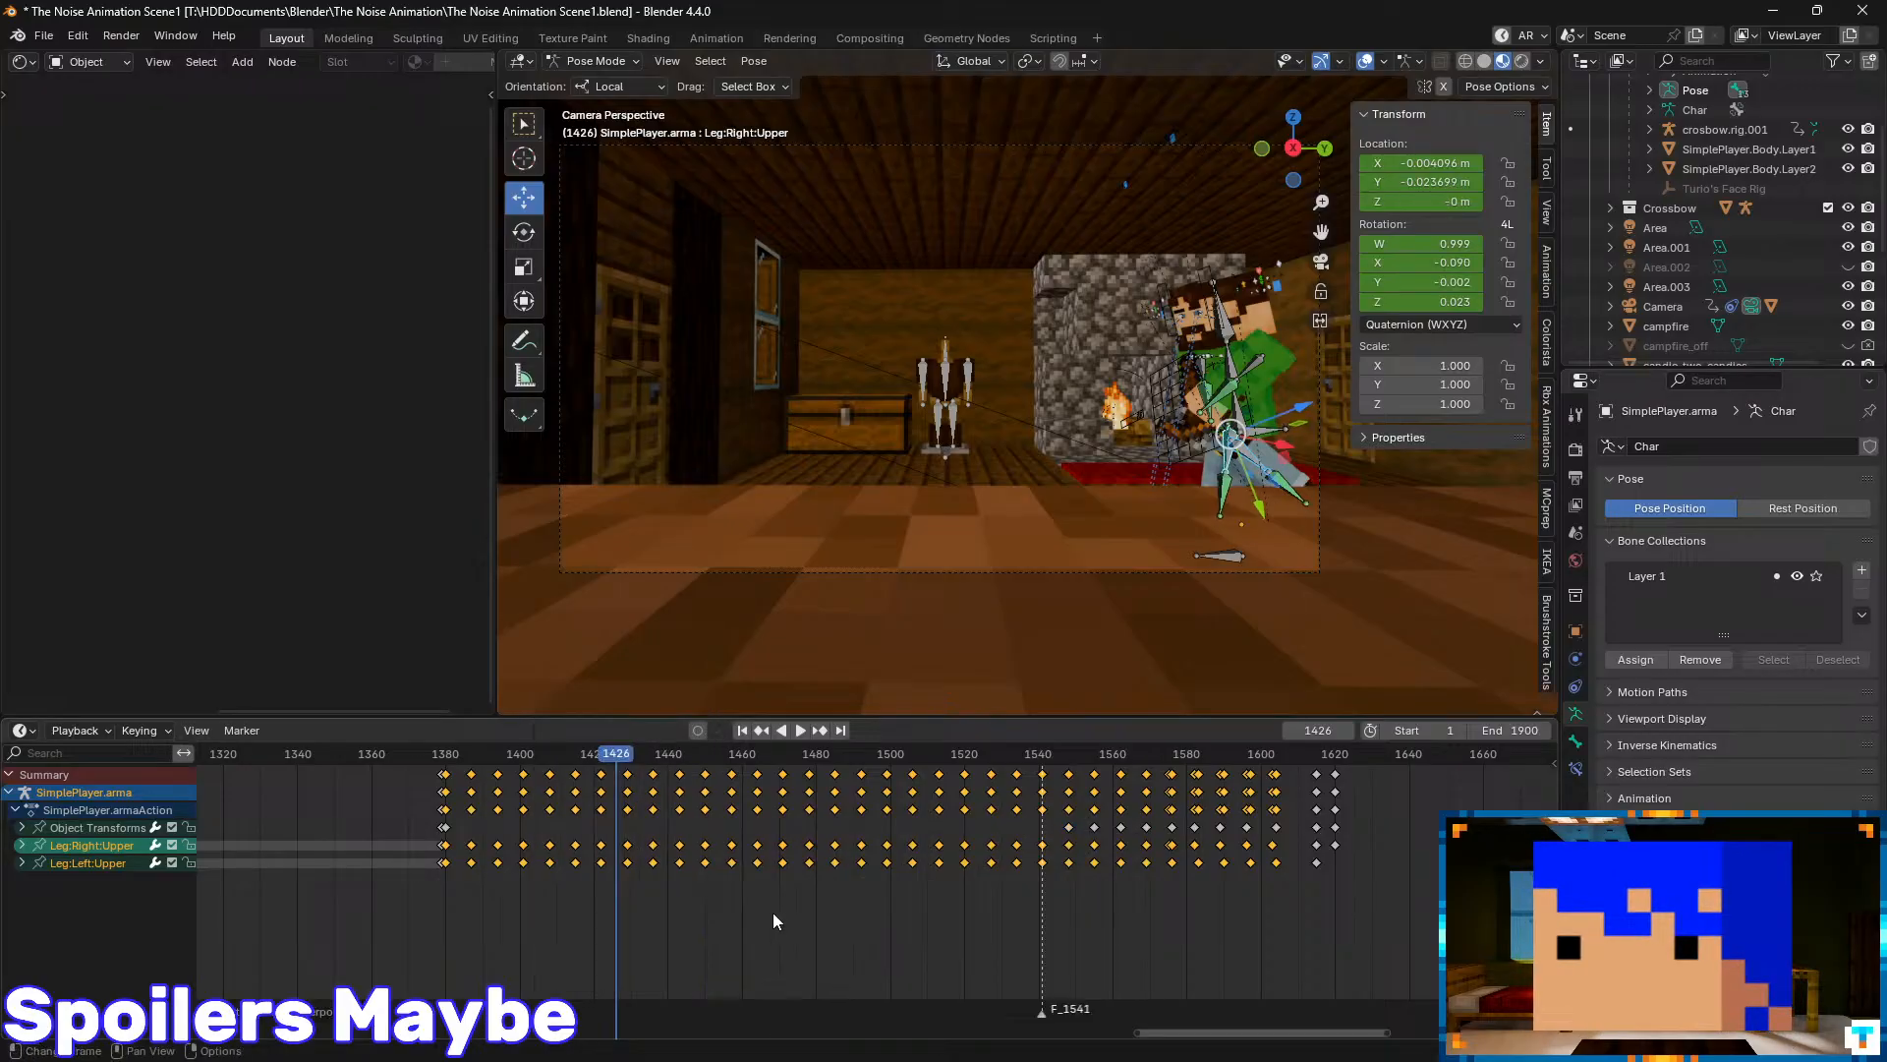
- Play the walk in the indoor shot from frame 1426 and go back to frame 1387
key("space")
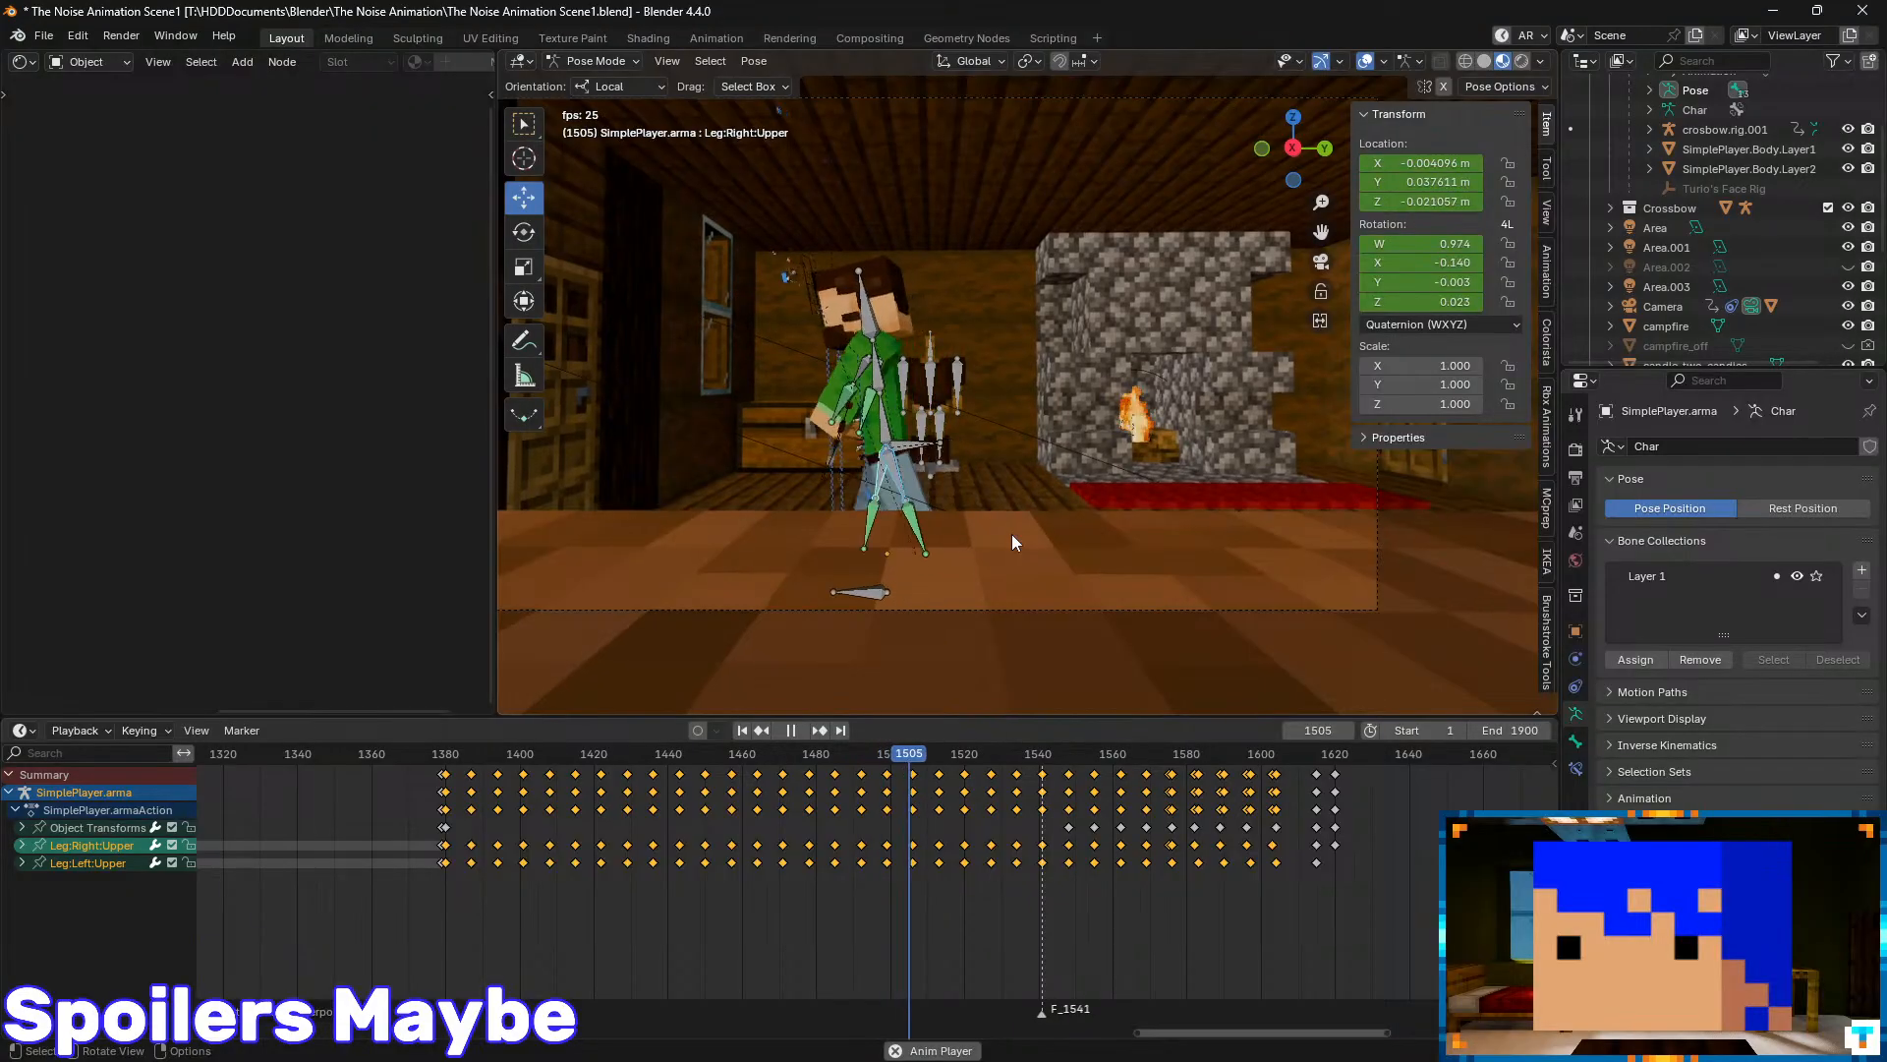
left_click_drag(959, 753, 474, 760)
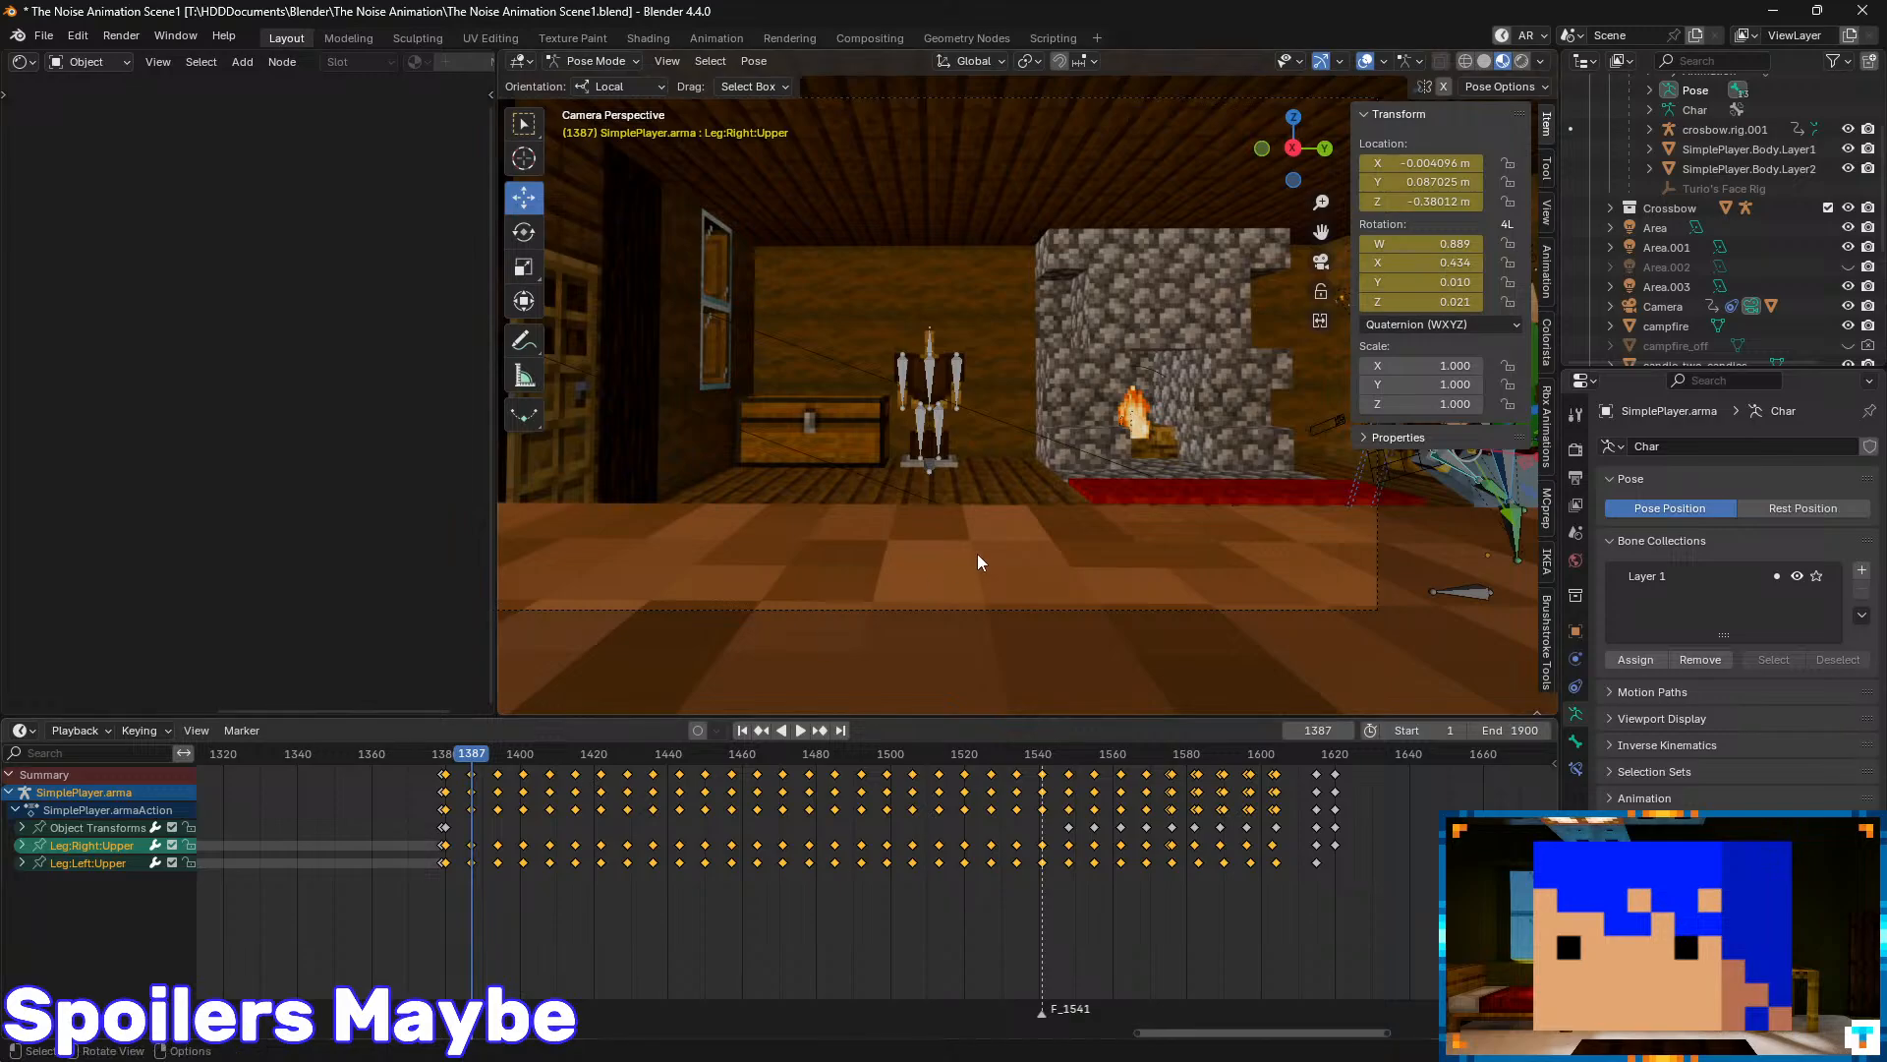
- Focus the view on the character's legs at frame 1387 and save the scene file
middle_click_drag(1124, 556, 1165, 498)
key("KP_Decimal")
scroll(1191, 515, "down", 6)
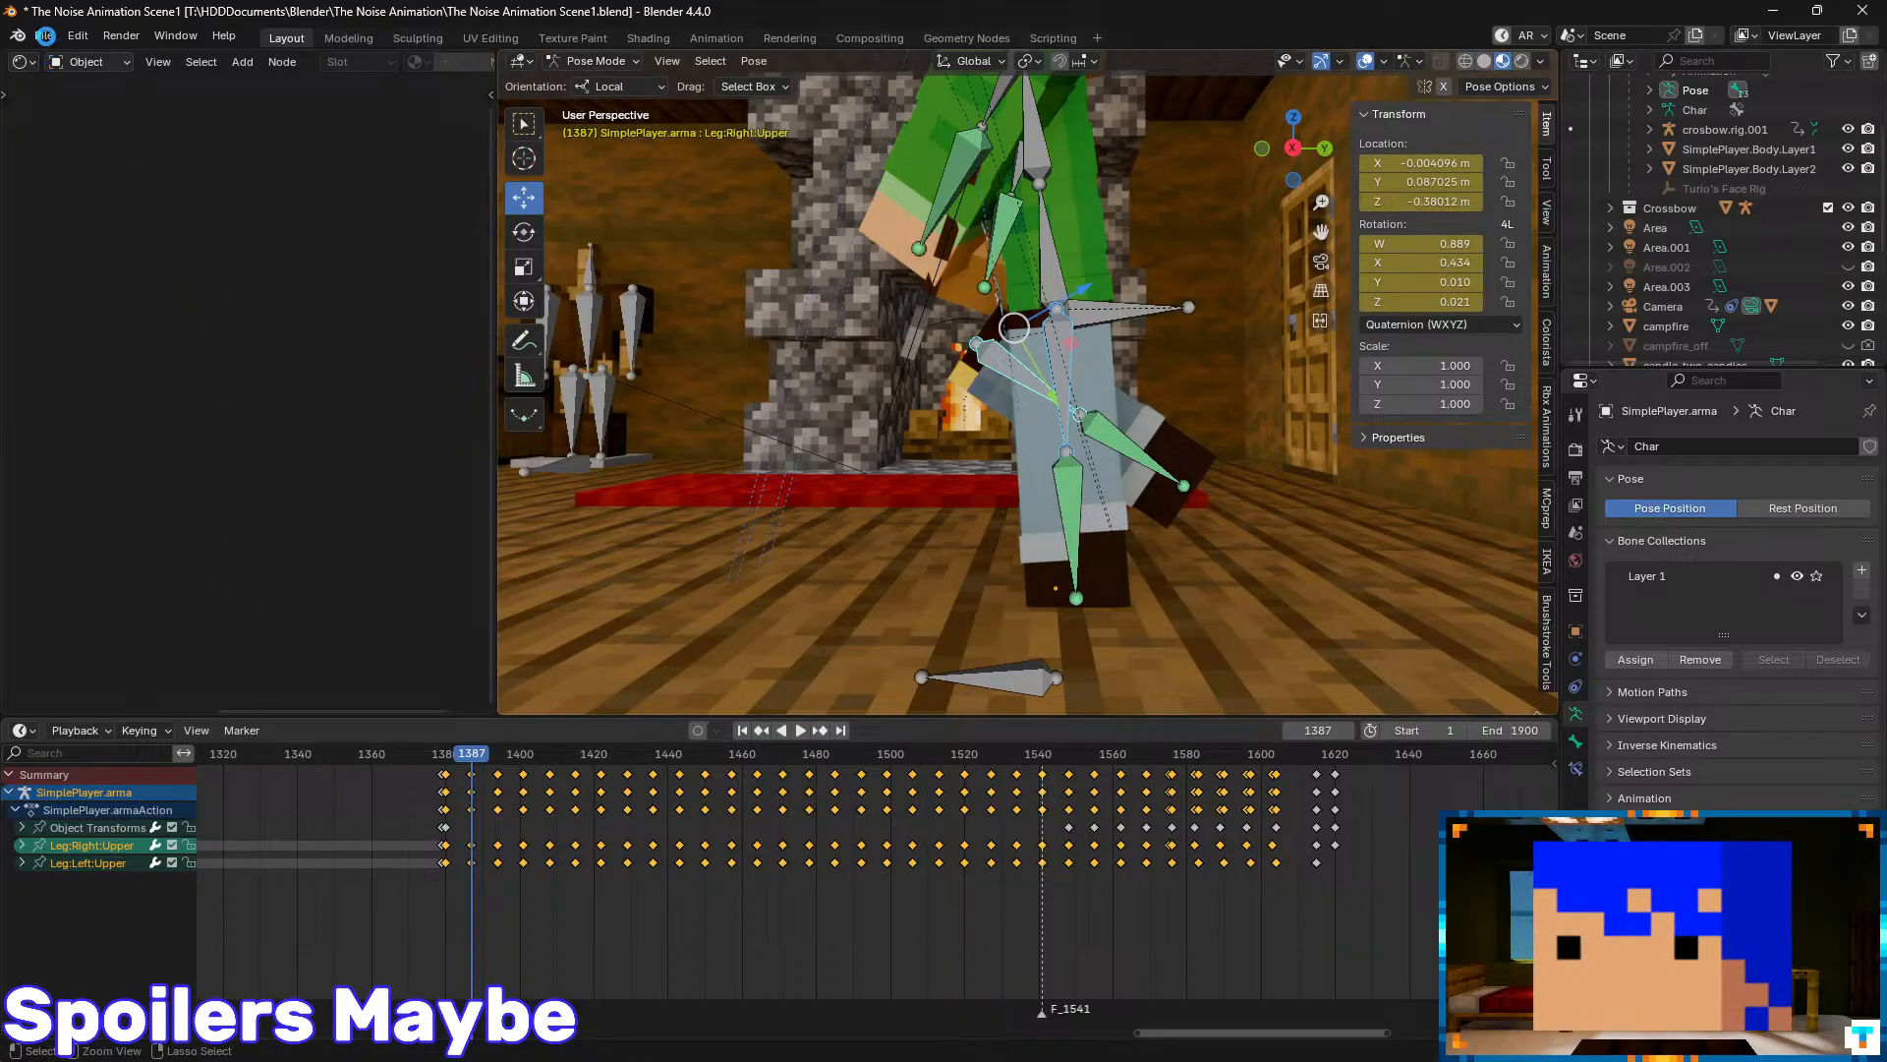
key("ctrl+s")
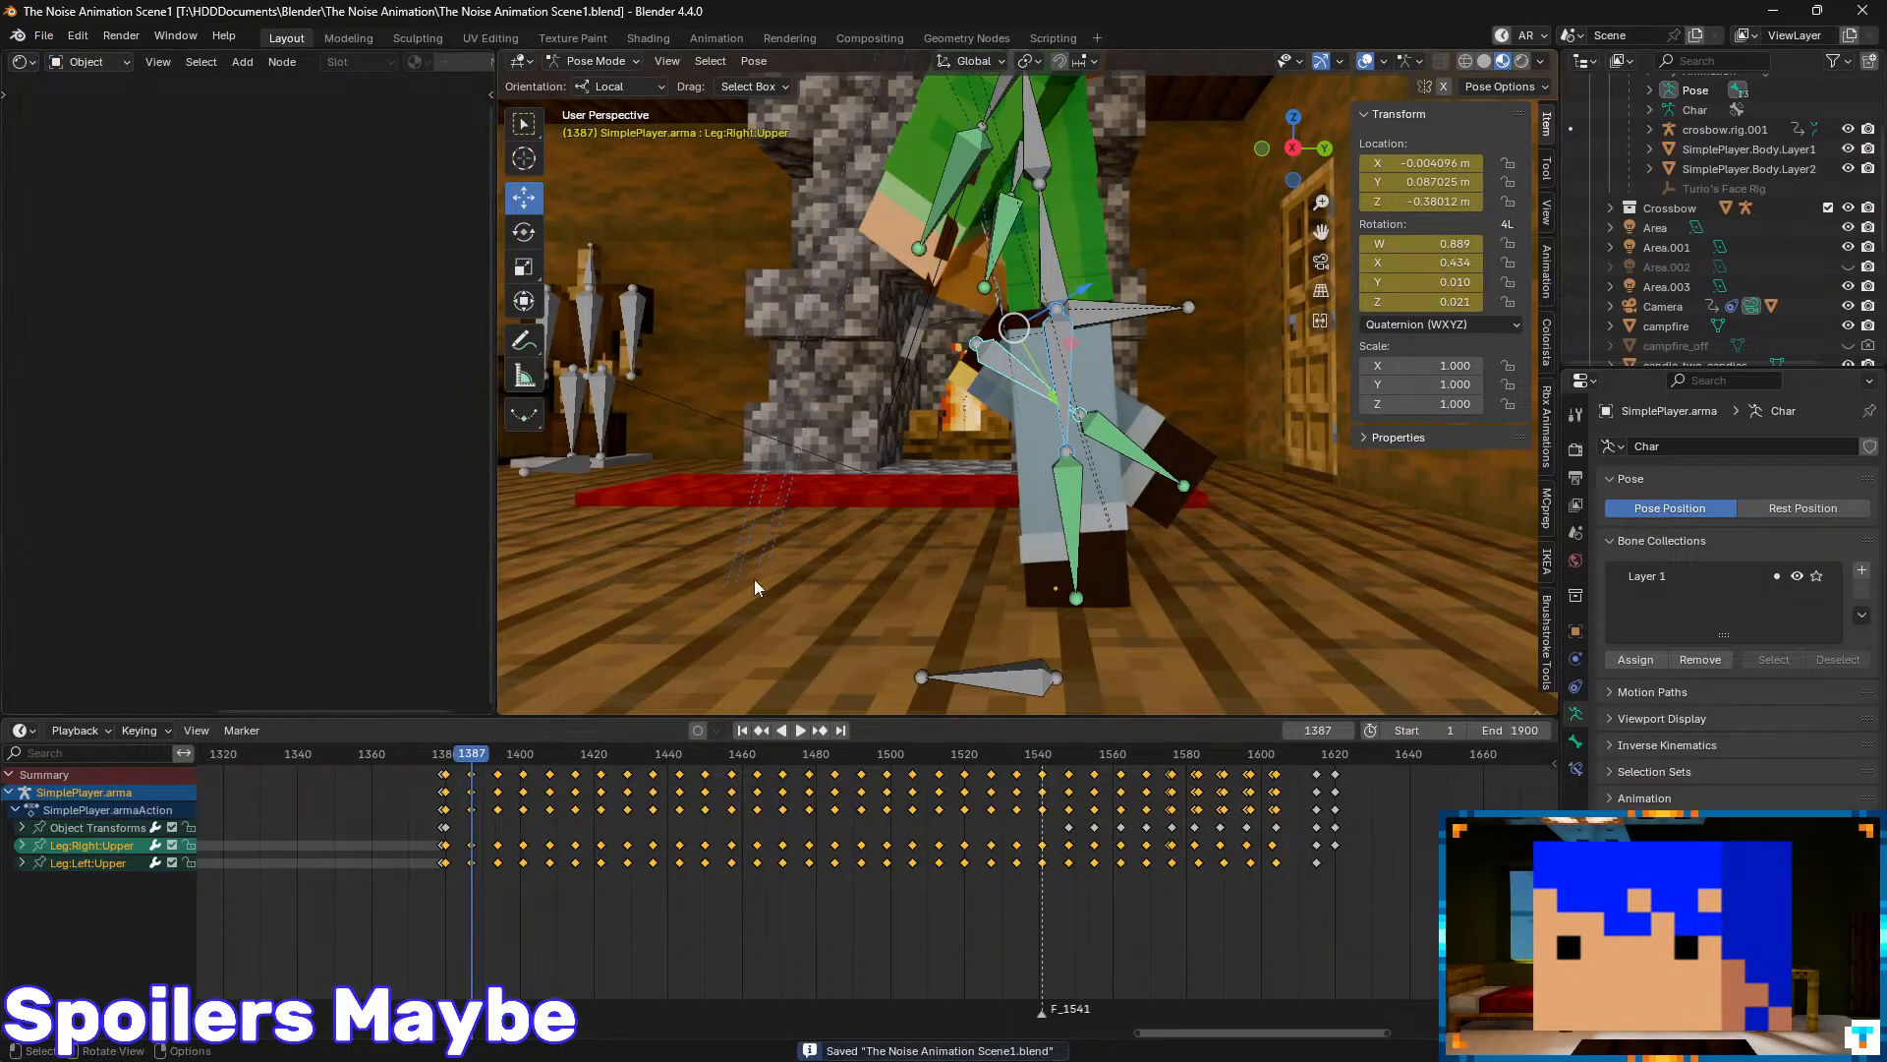
- Inspect the leg poses up close from frame 1387 back to frame 1380
scroll(1044, 578, "up", 2)
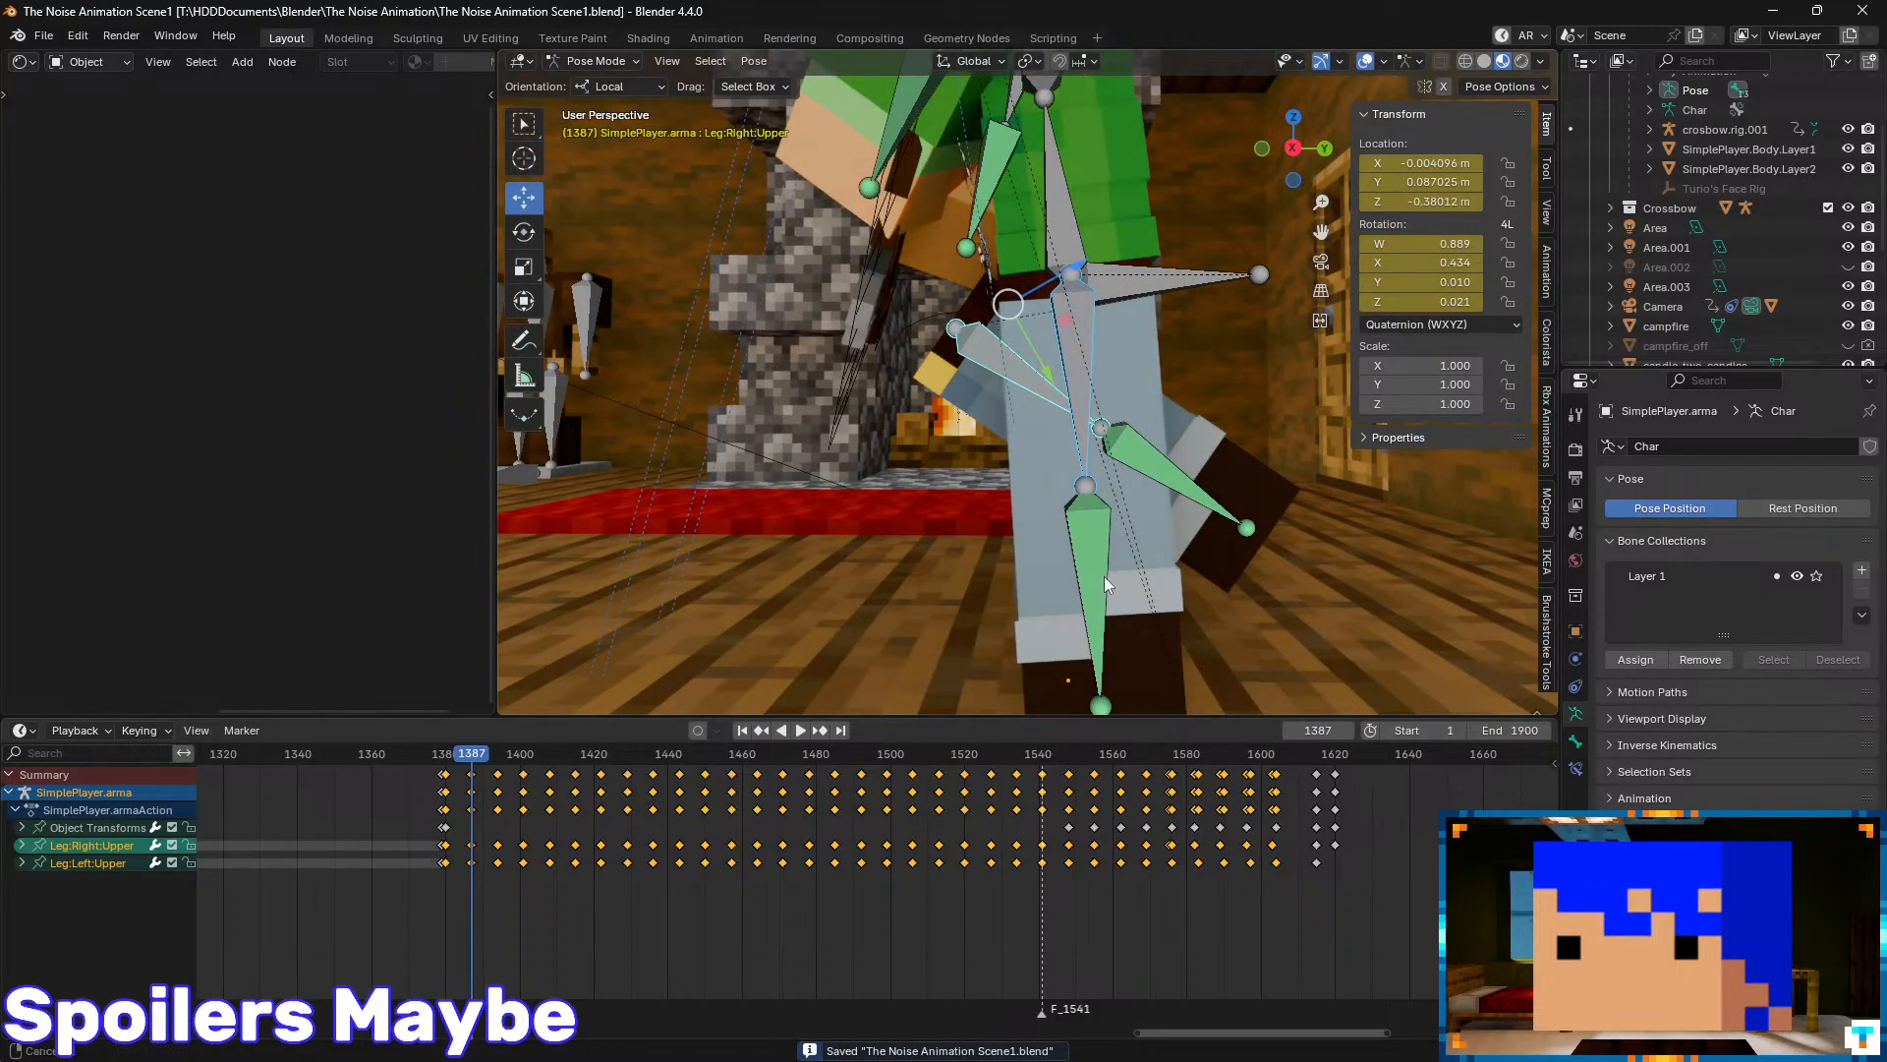
middle_click_drag(1105, 577, 1042, 430, "shift")
middle_click_drag(1024, 336, 1040, 469, "shift")
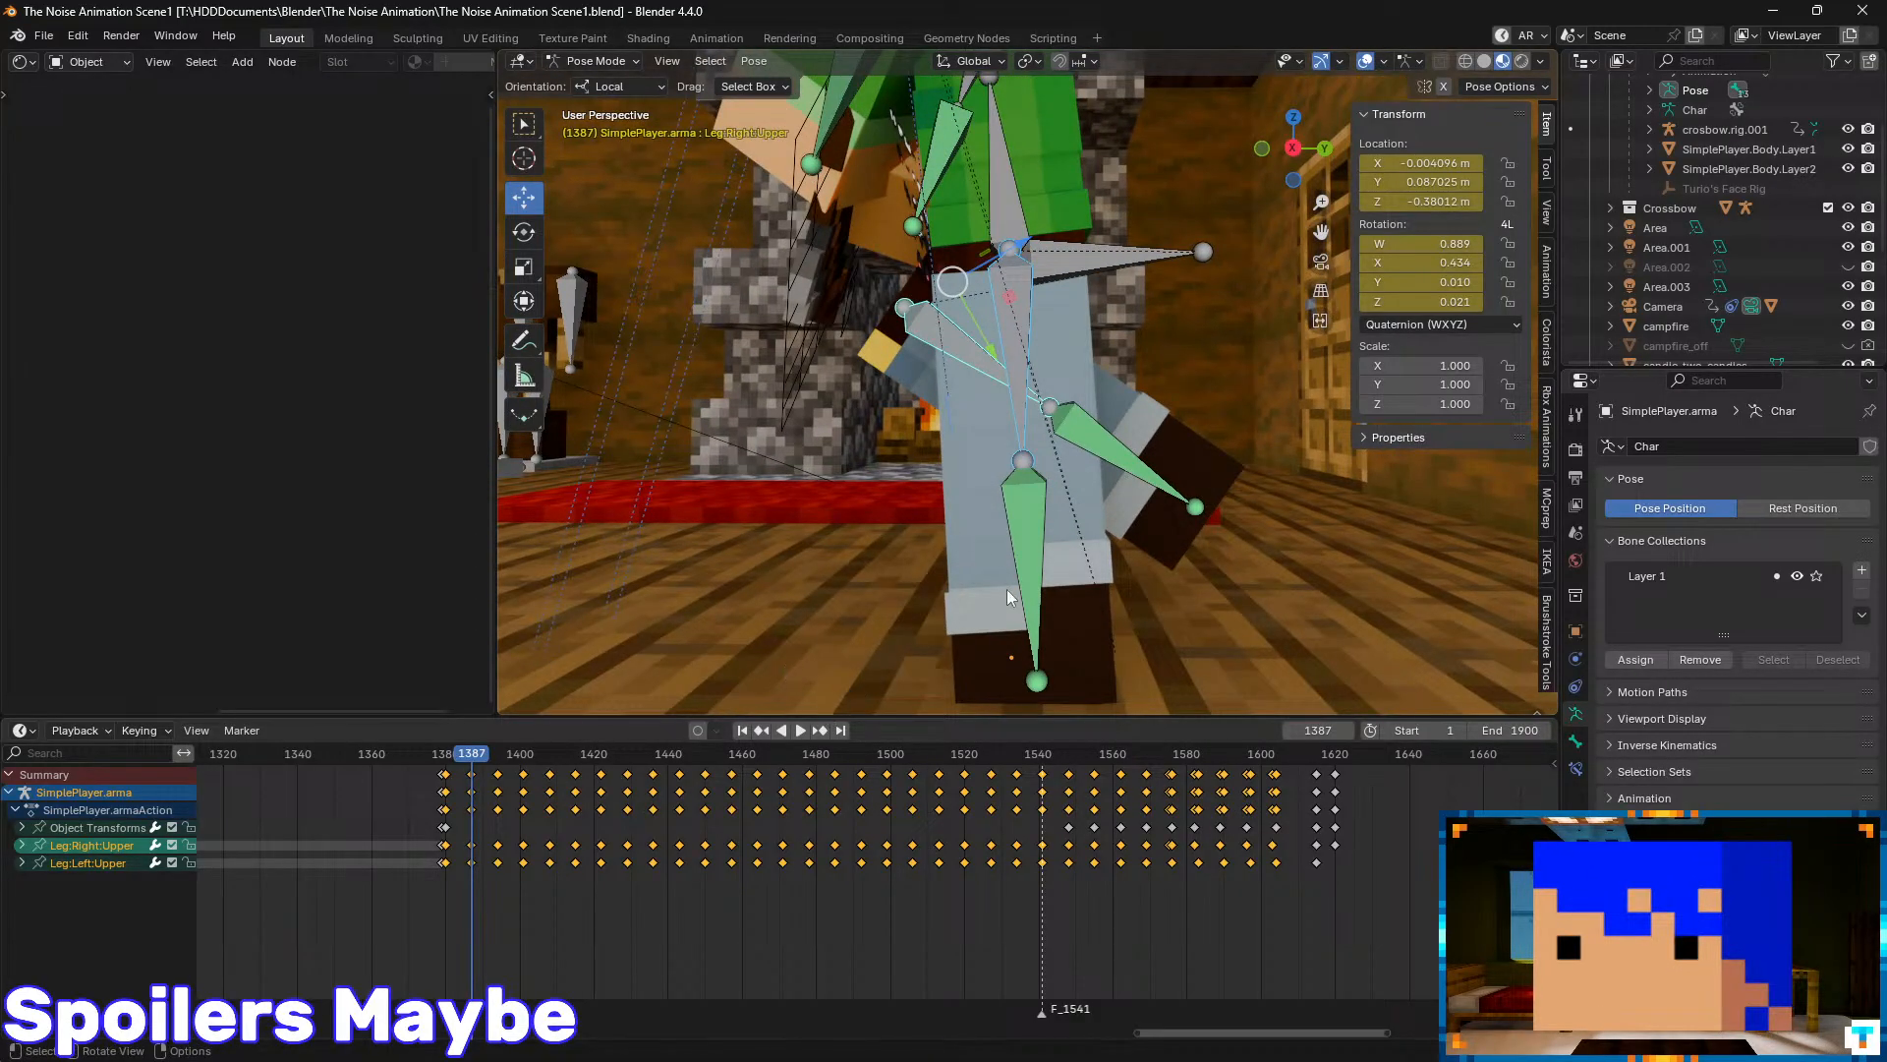
key("space")
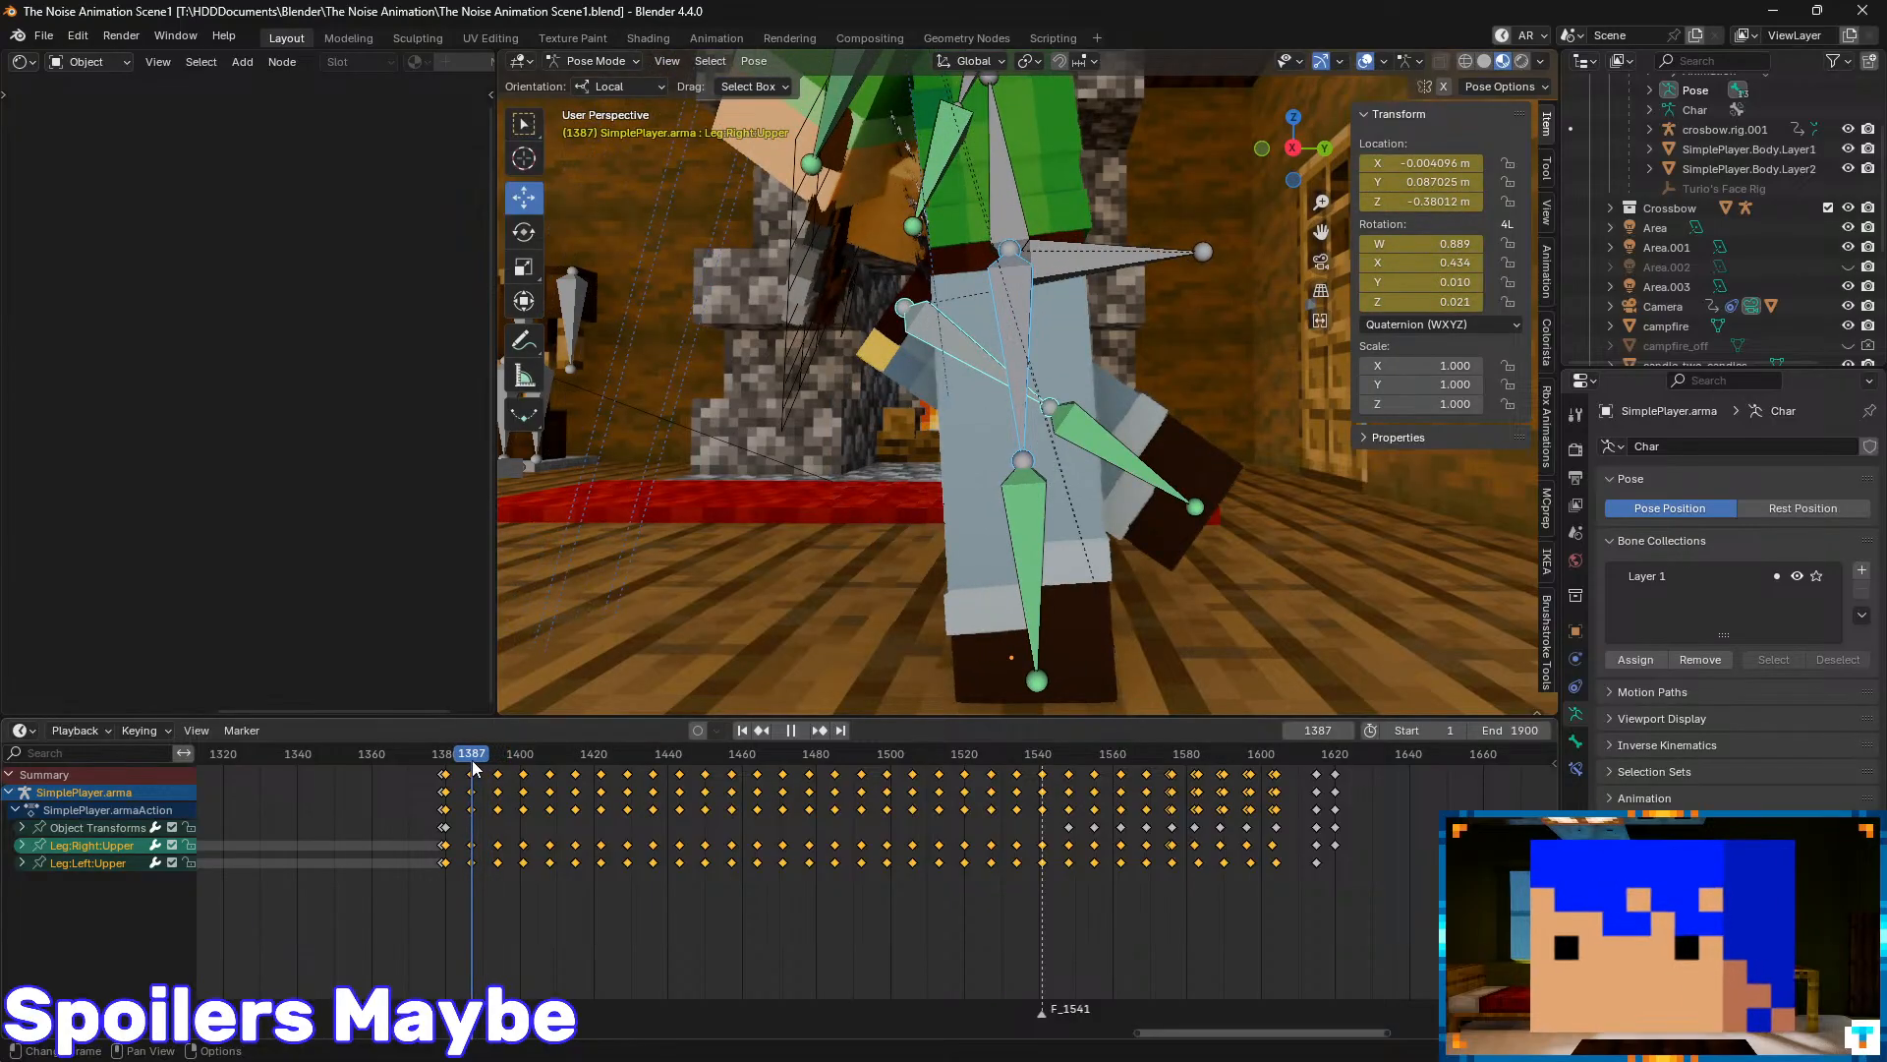
left_click_drag(471, 759, 446, 763)
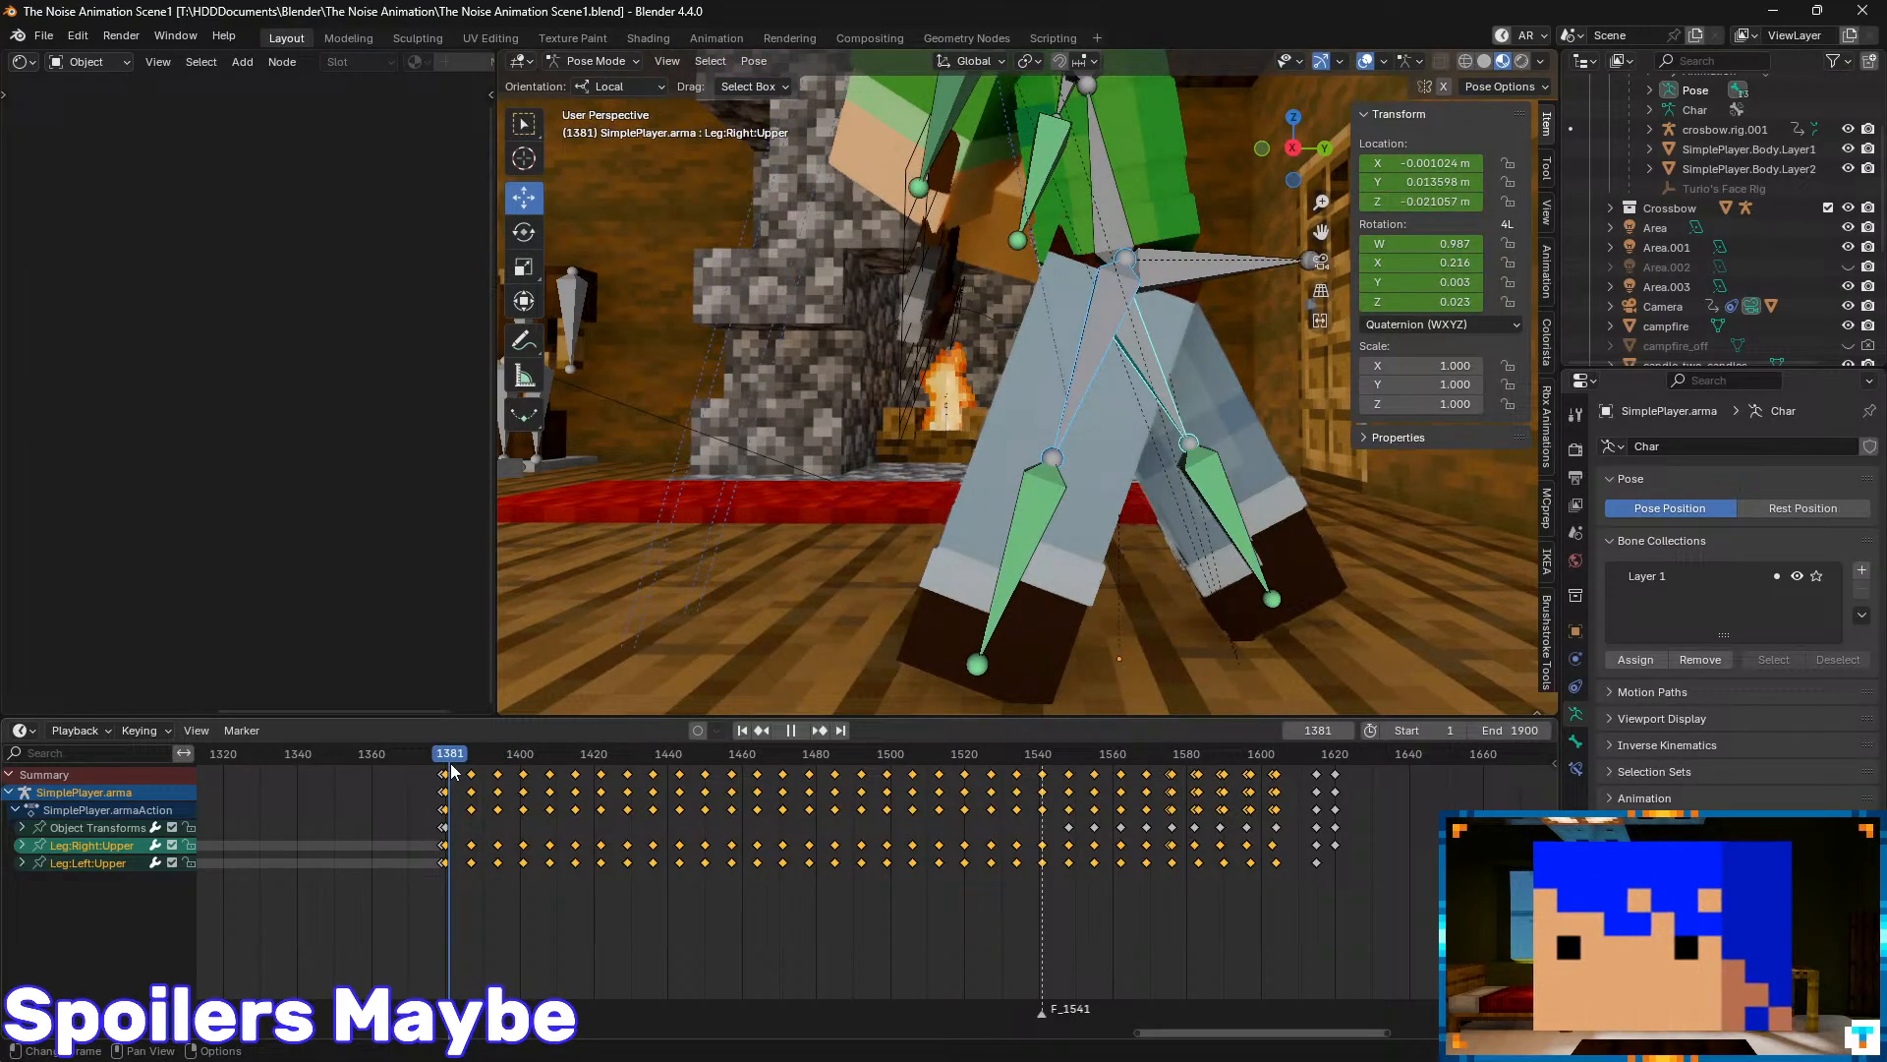
left_click_drag(449, 774, 446, 765)
- Deselect the leg keyframes, play the first step from frame 1380 and compare the leg poses at frames 1380 and 1401
scroll(504, 861, "up", 8)
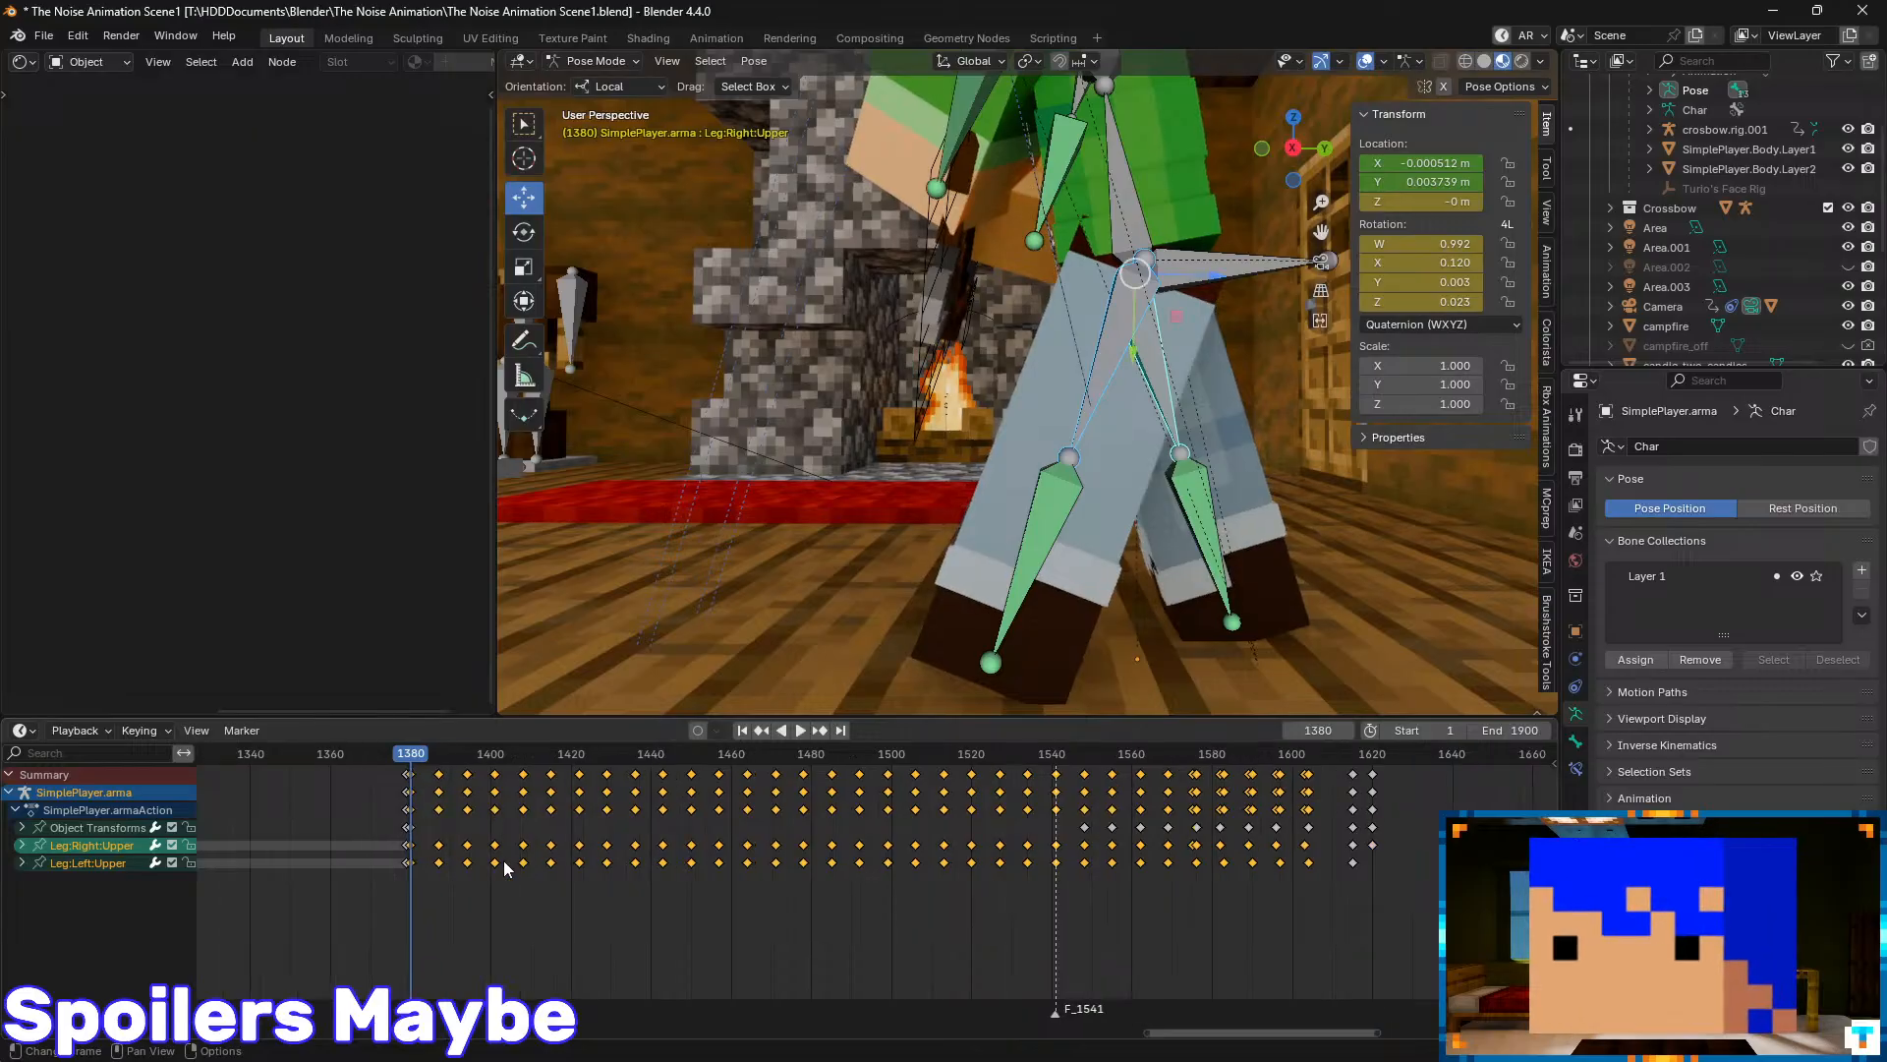
middle_click_drag(224, 855, 742, 792)
left_click(650, 903)
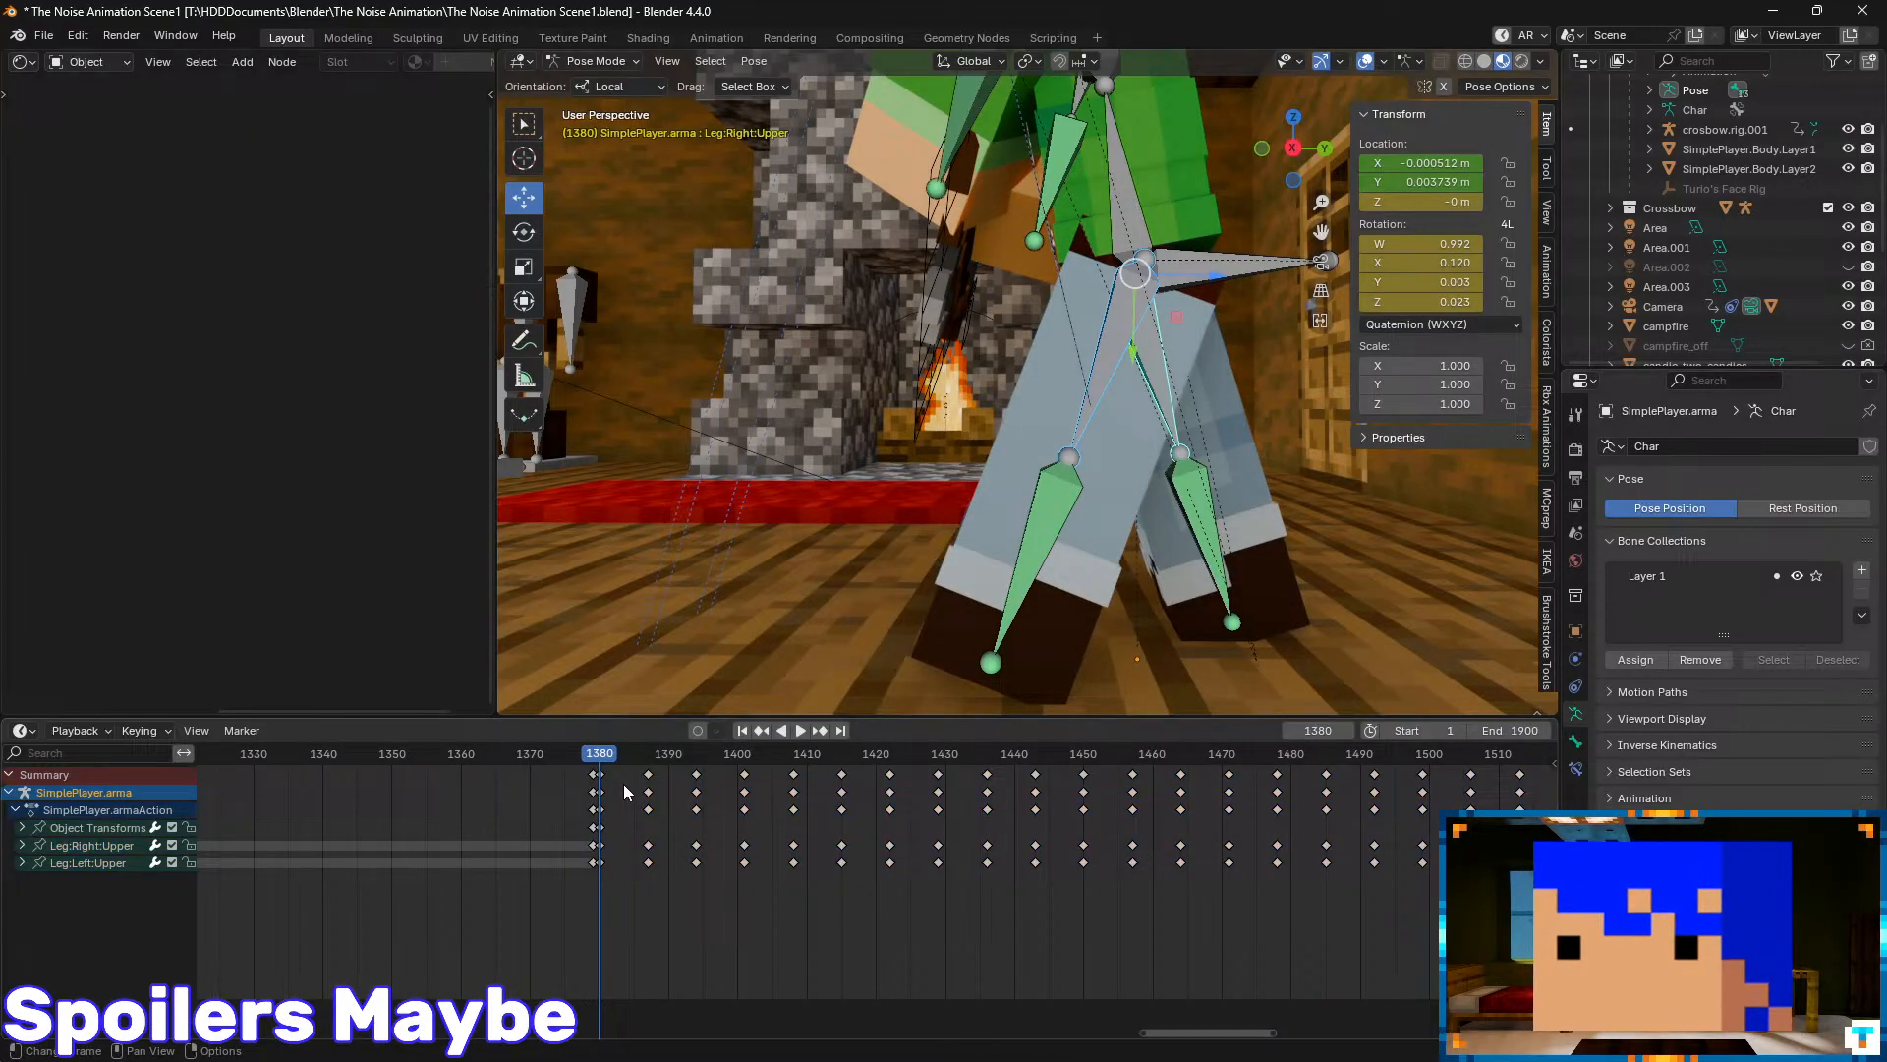
key("space")
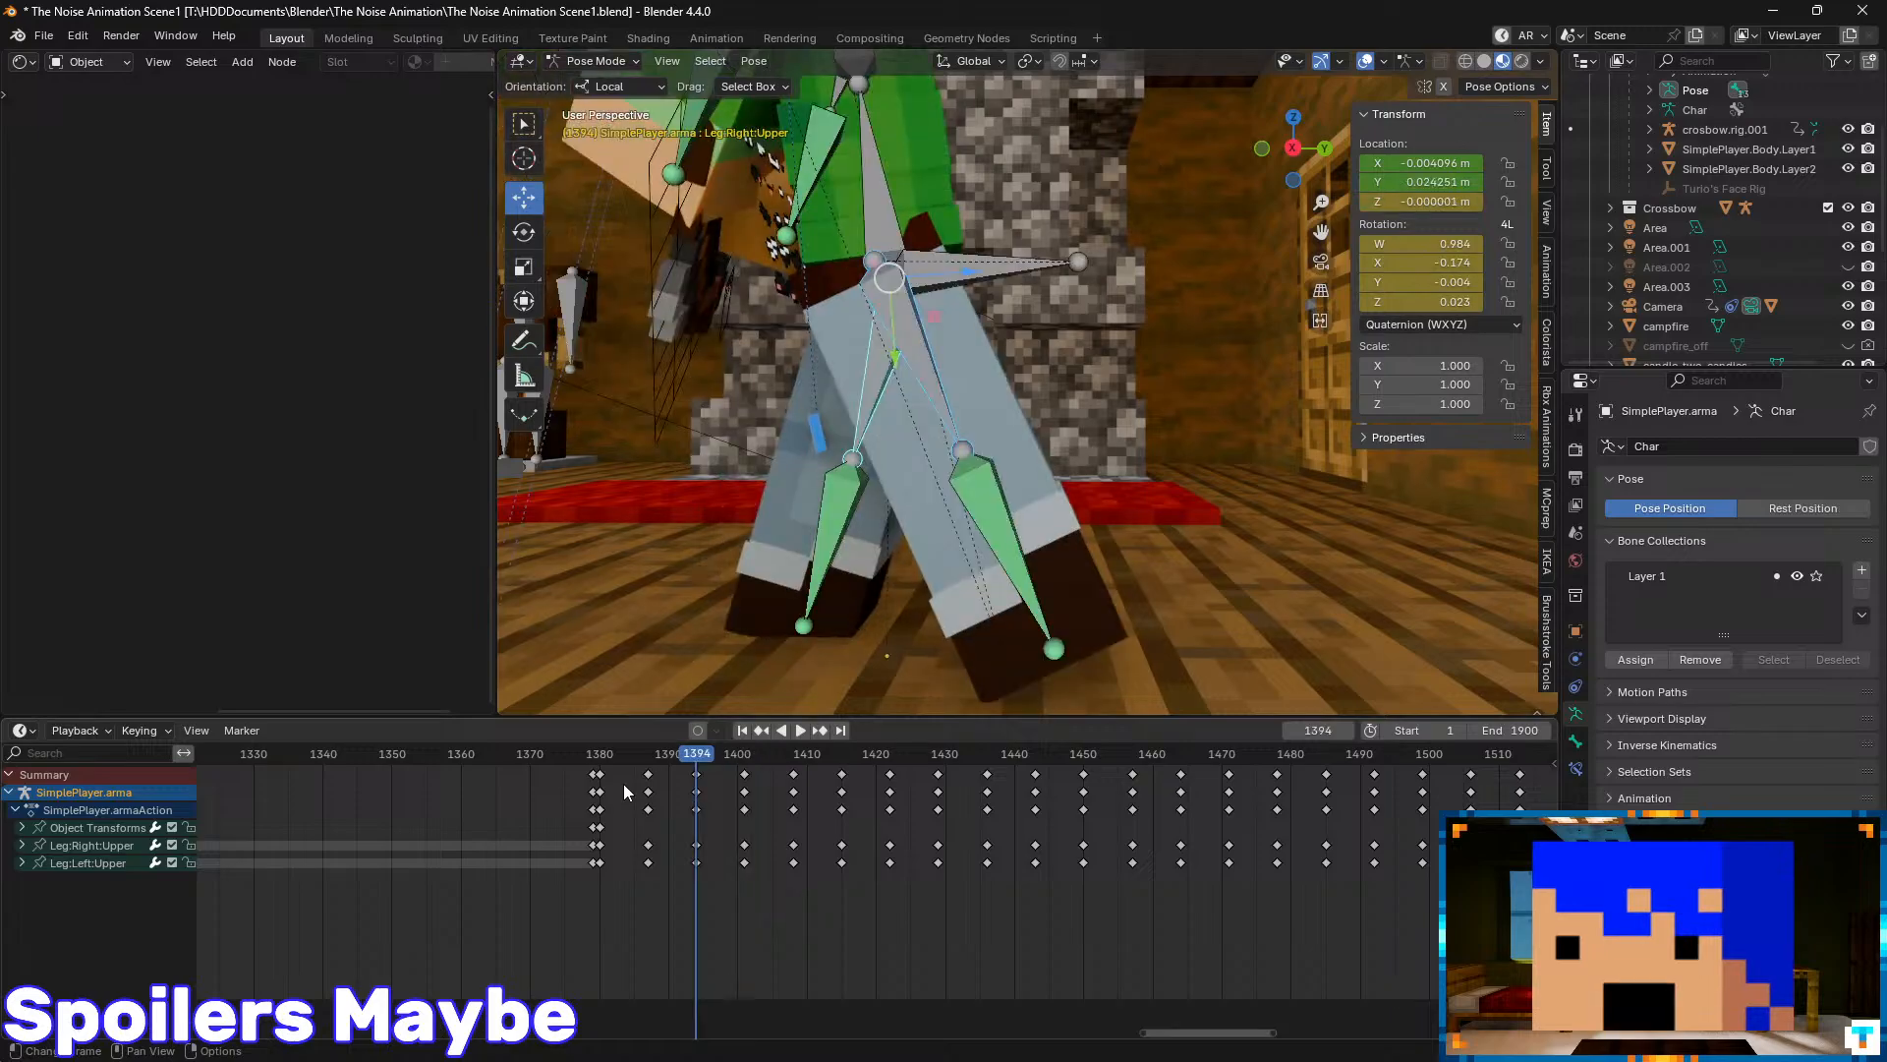
key("Escape")
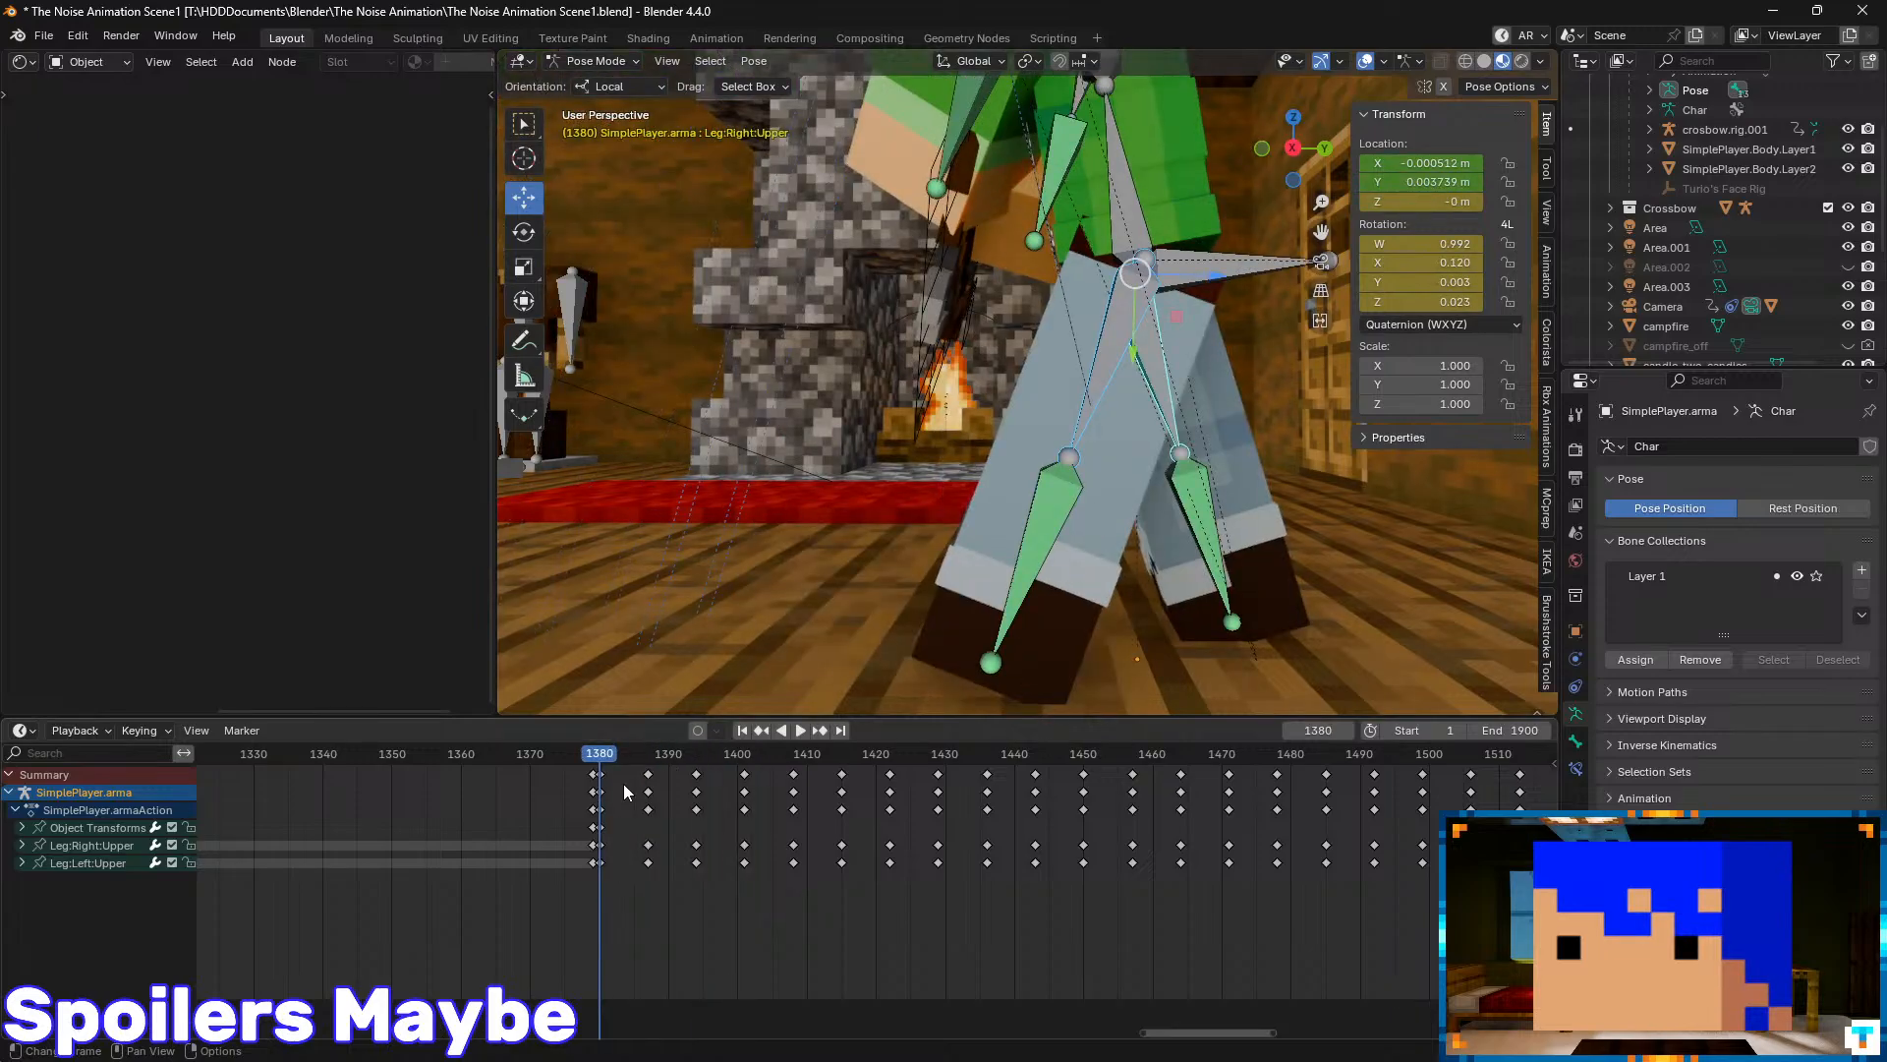
left_click(745, 757)
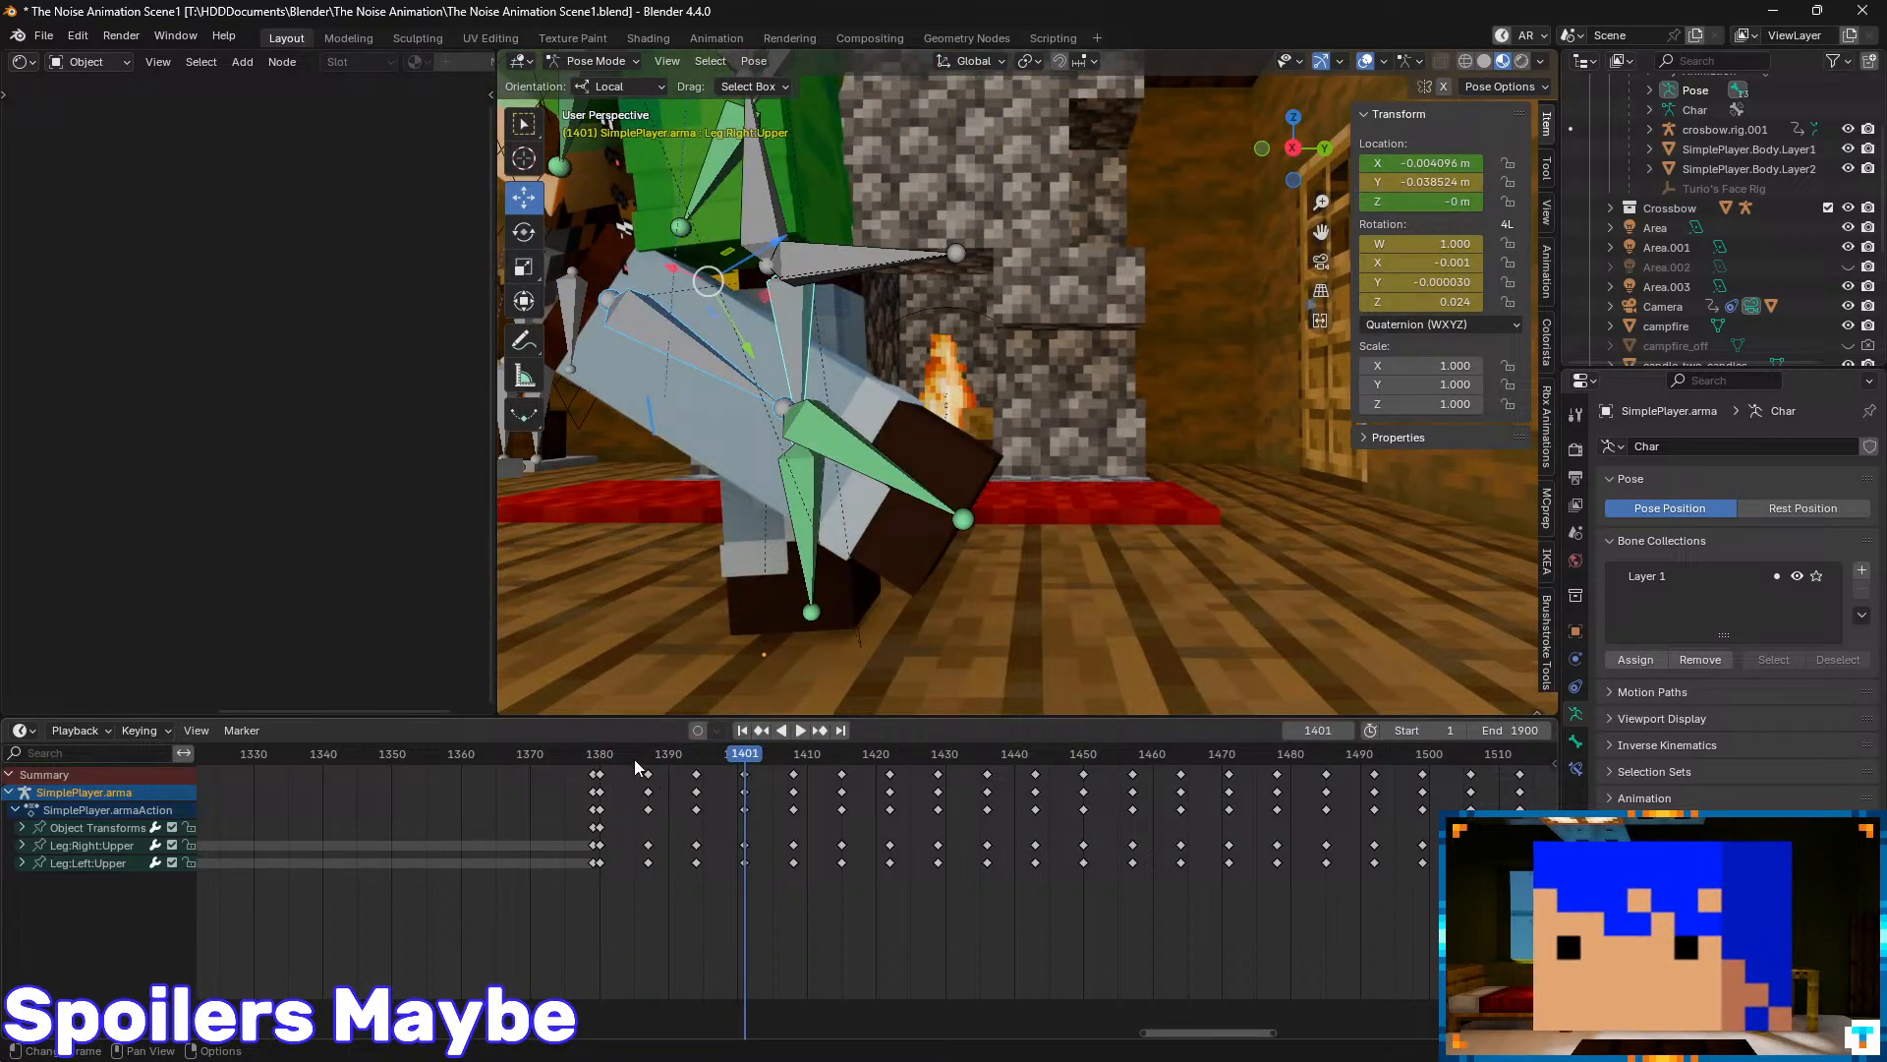
left_click(602, 759)
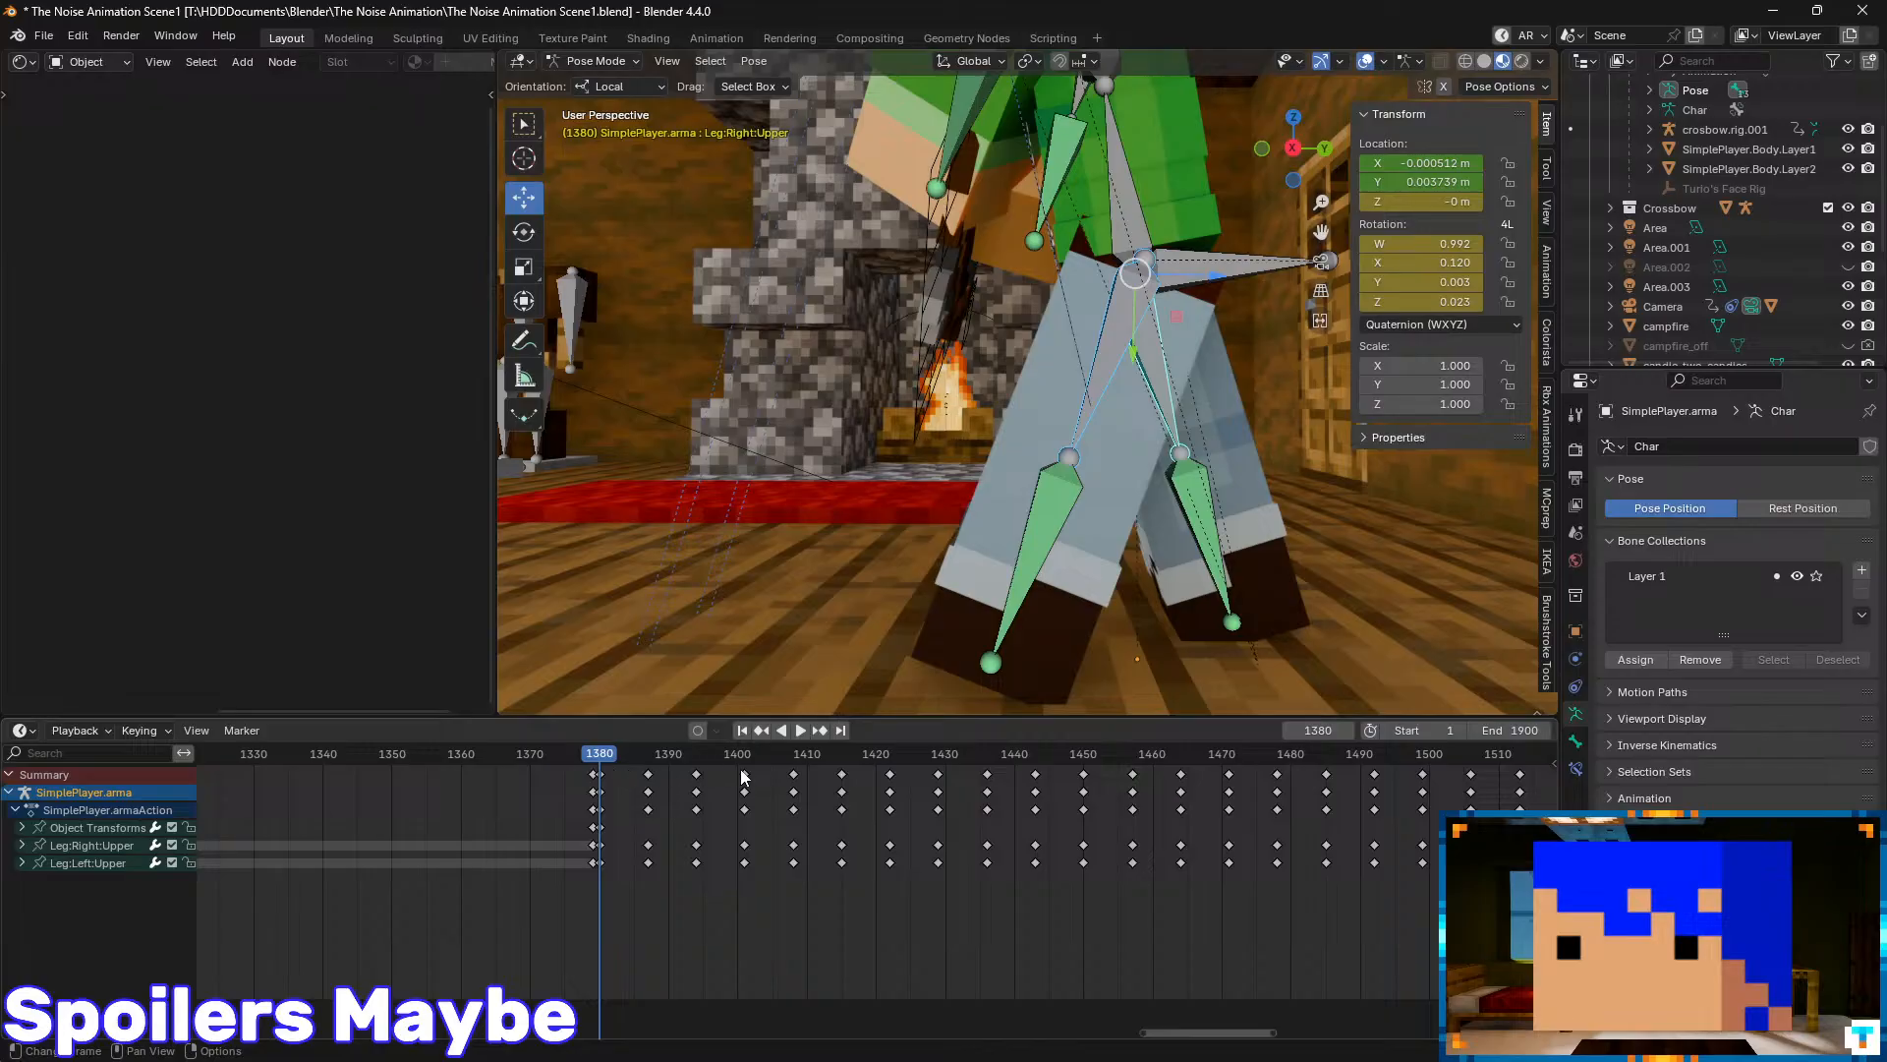
- Compare the leg poses at frames 1408 and 1380 and save the scene file
left_click(792, 757)
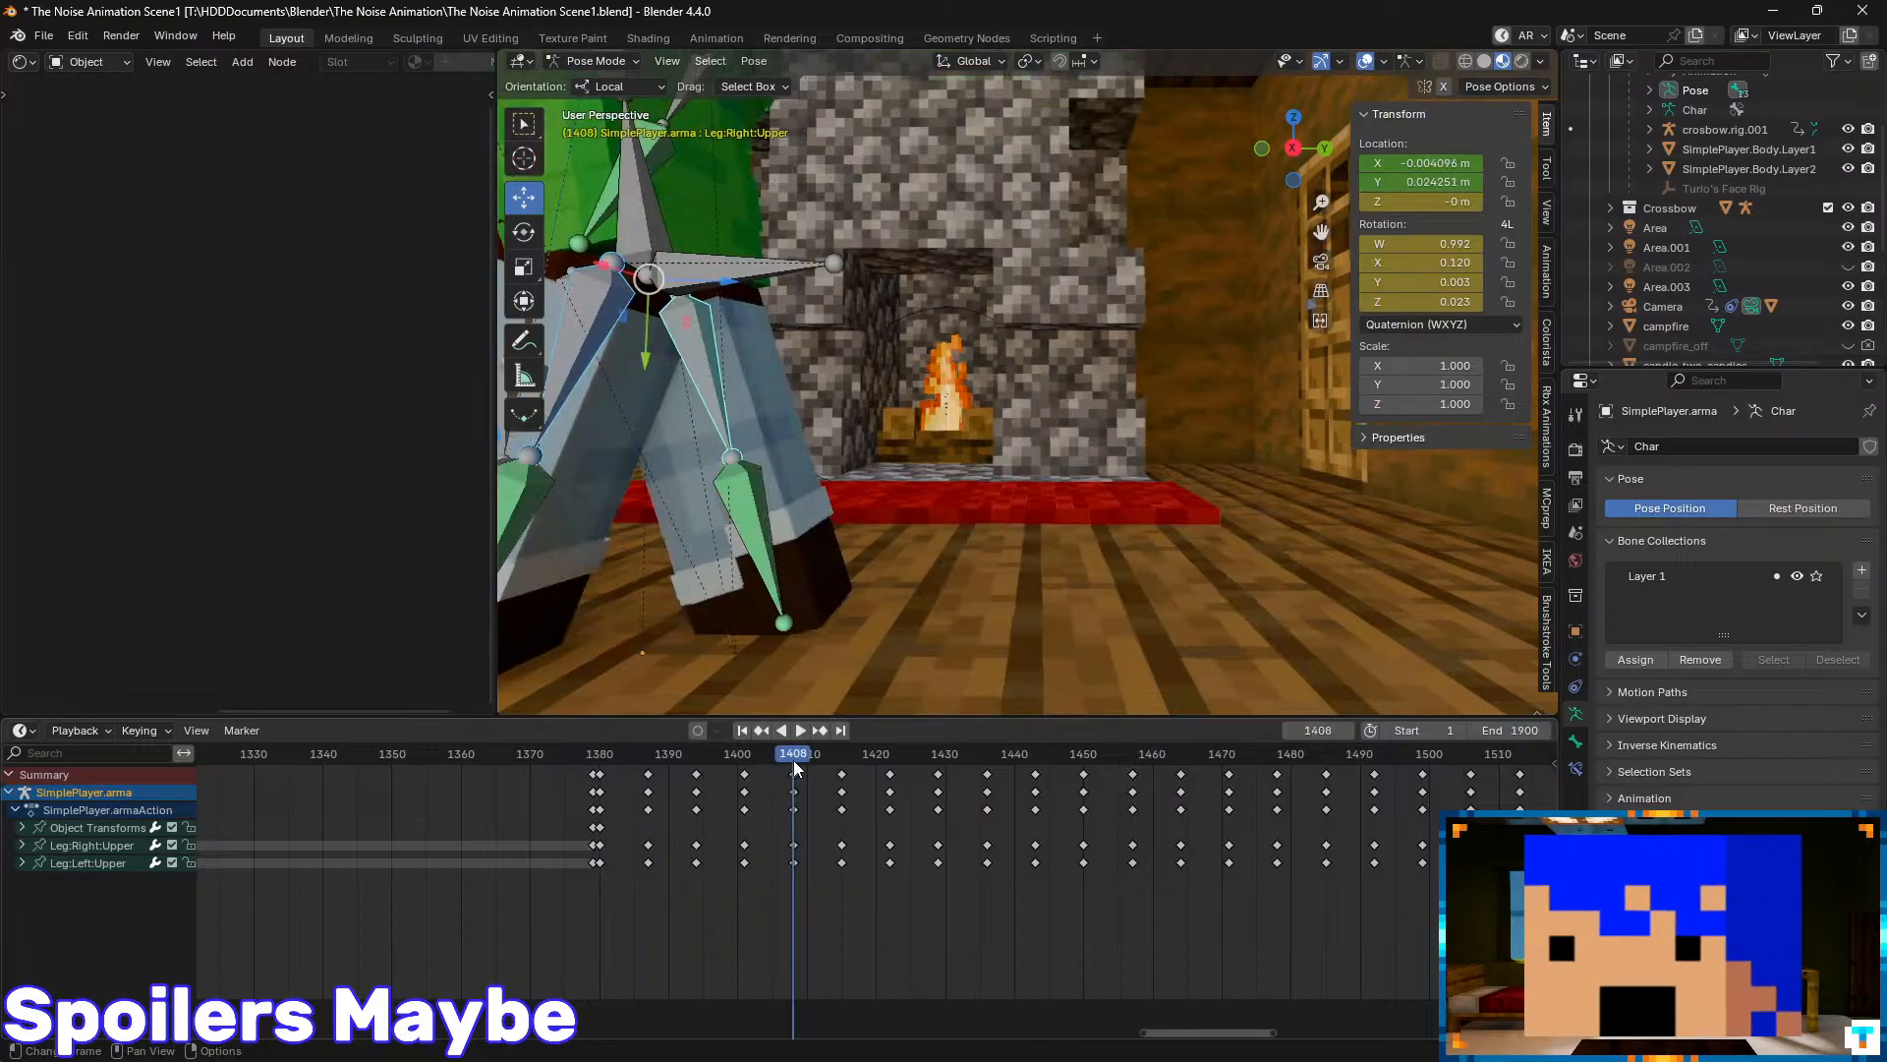
left_click(601, 757)
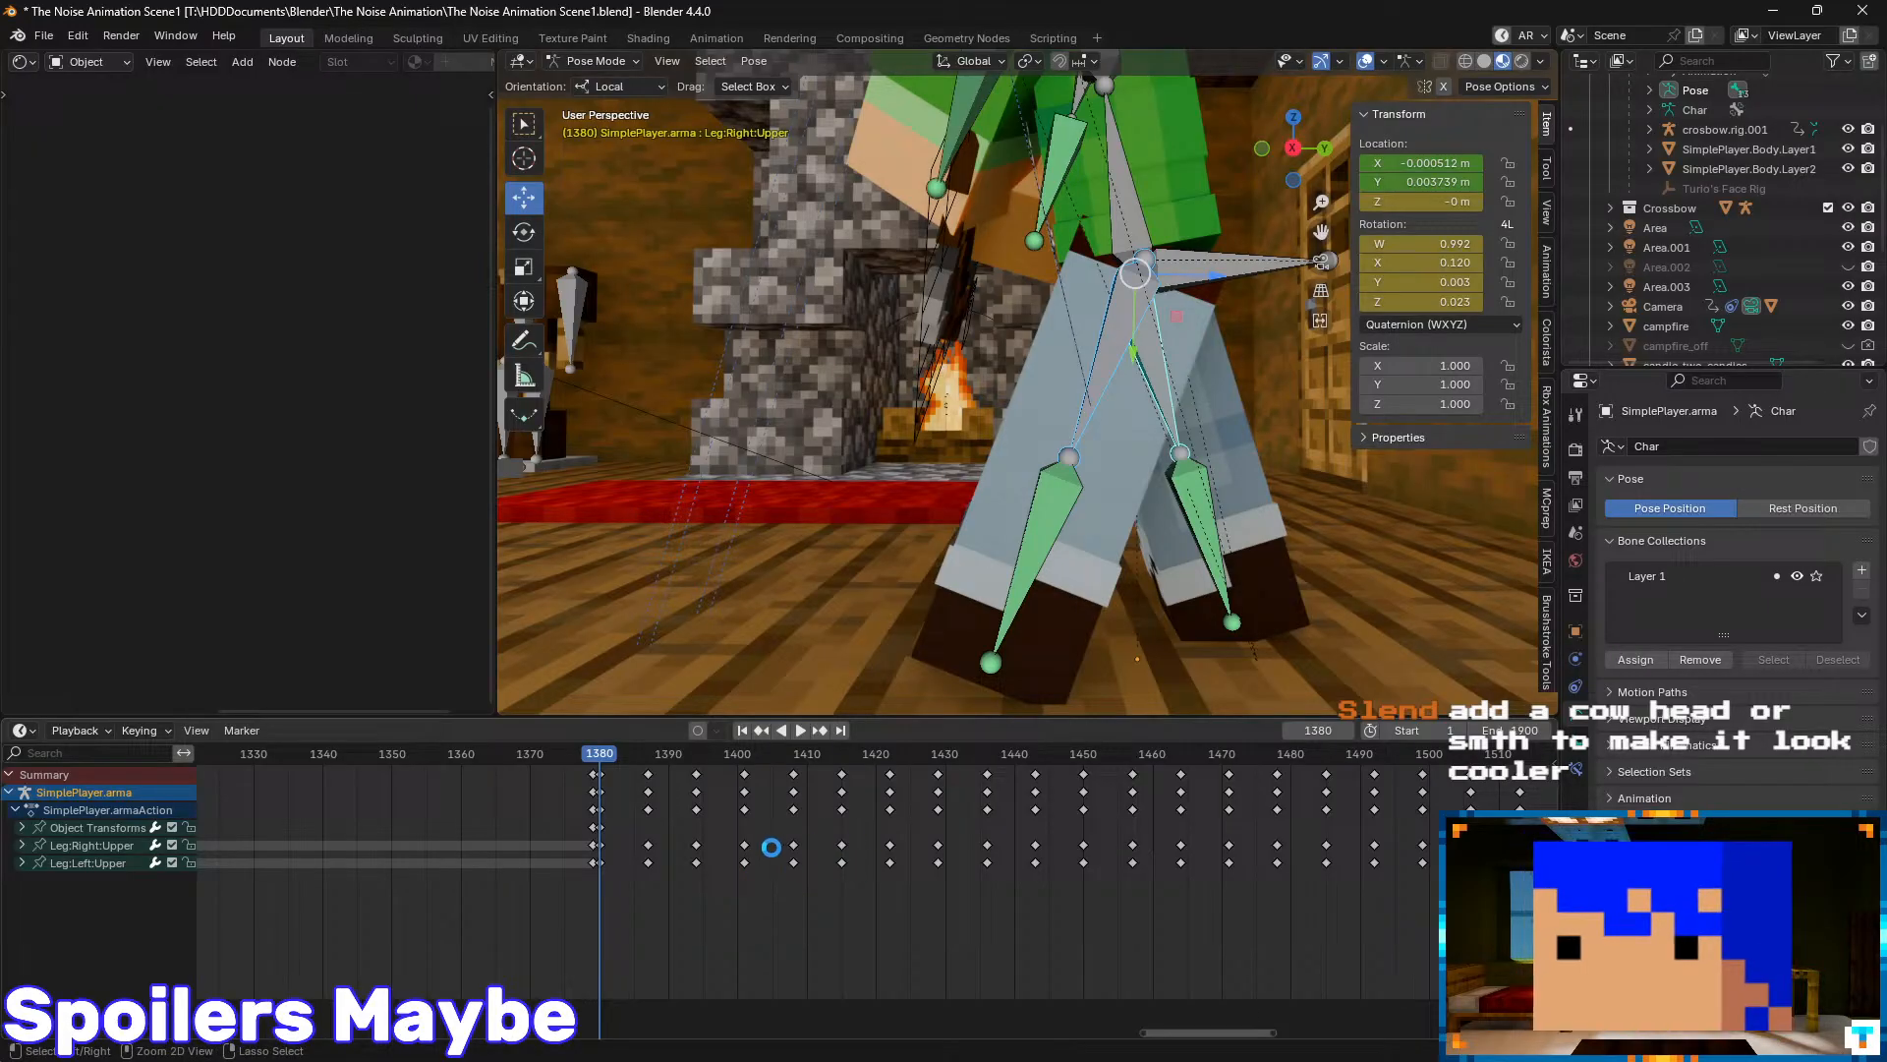
key("ctrl+s")
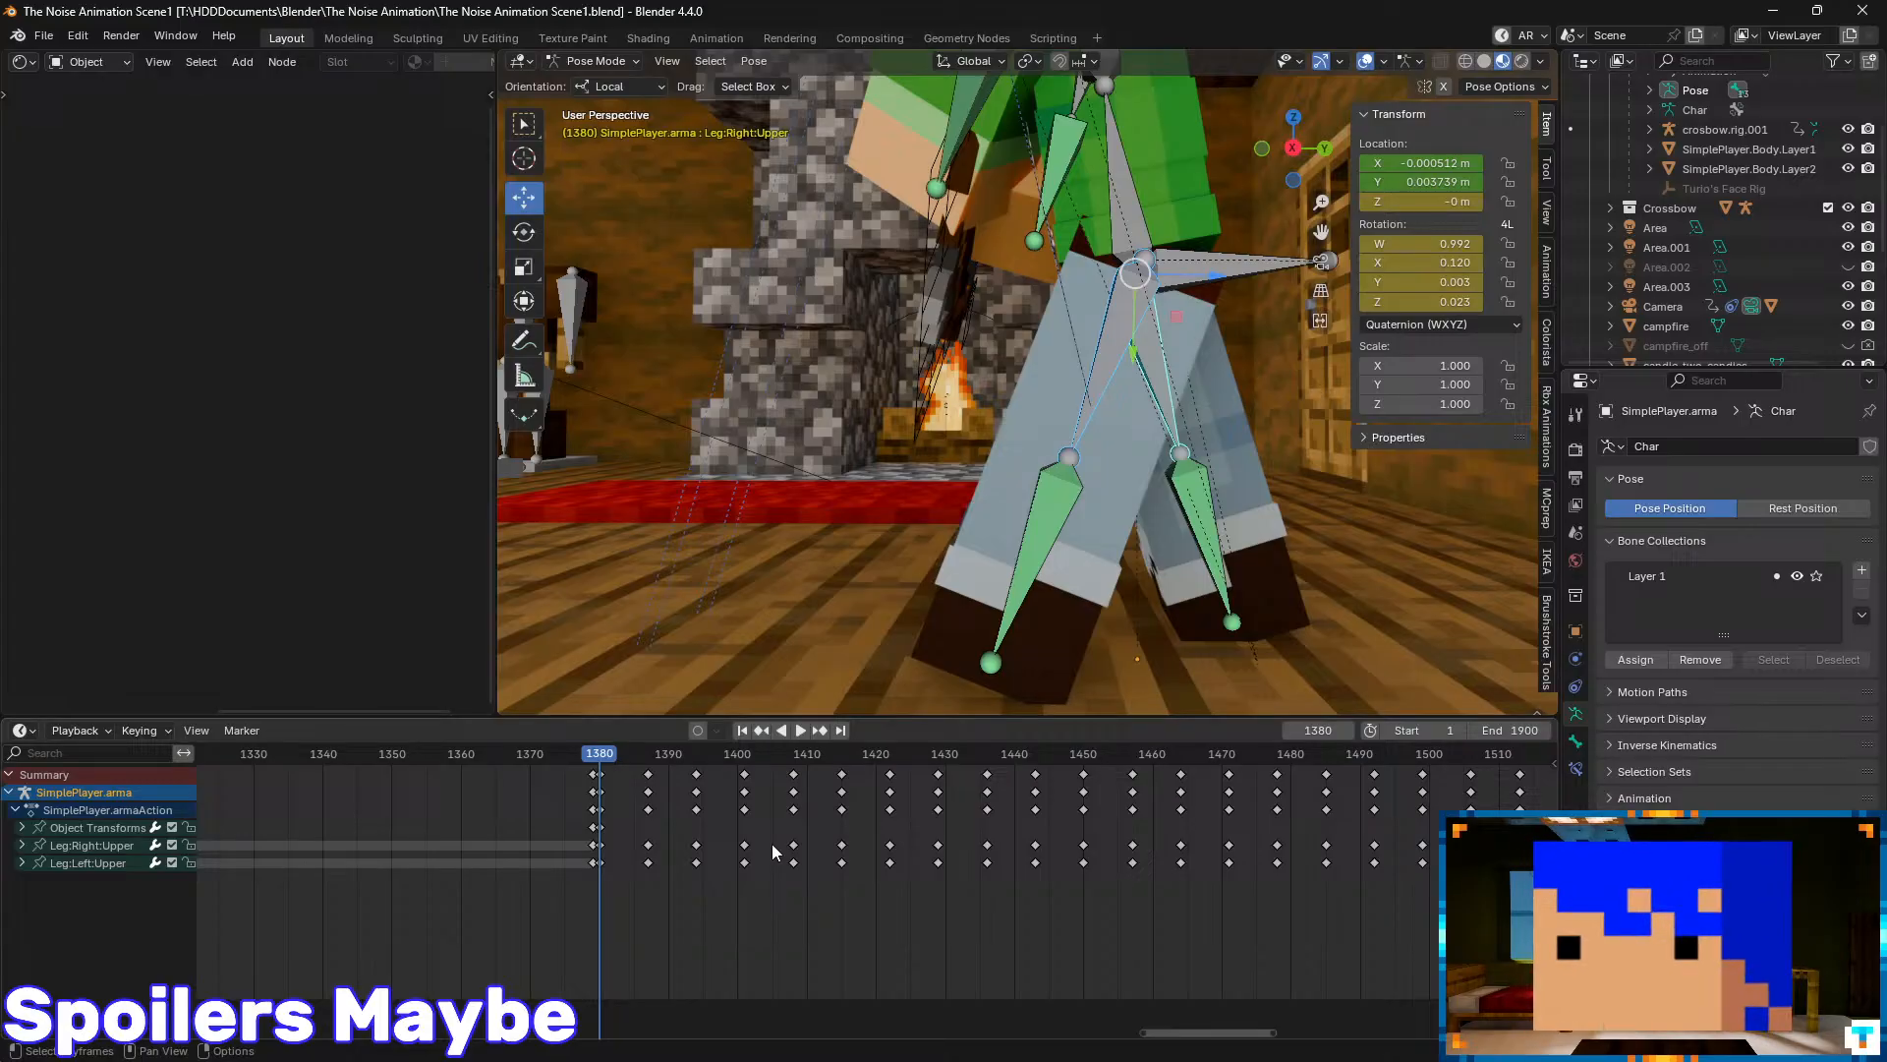
scroll(876, 342, "down", 4)
scroll(875, 342, "up", 5)
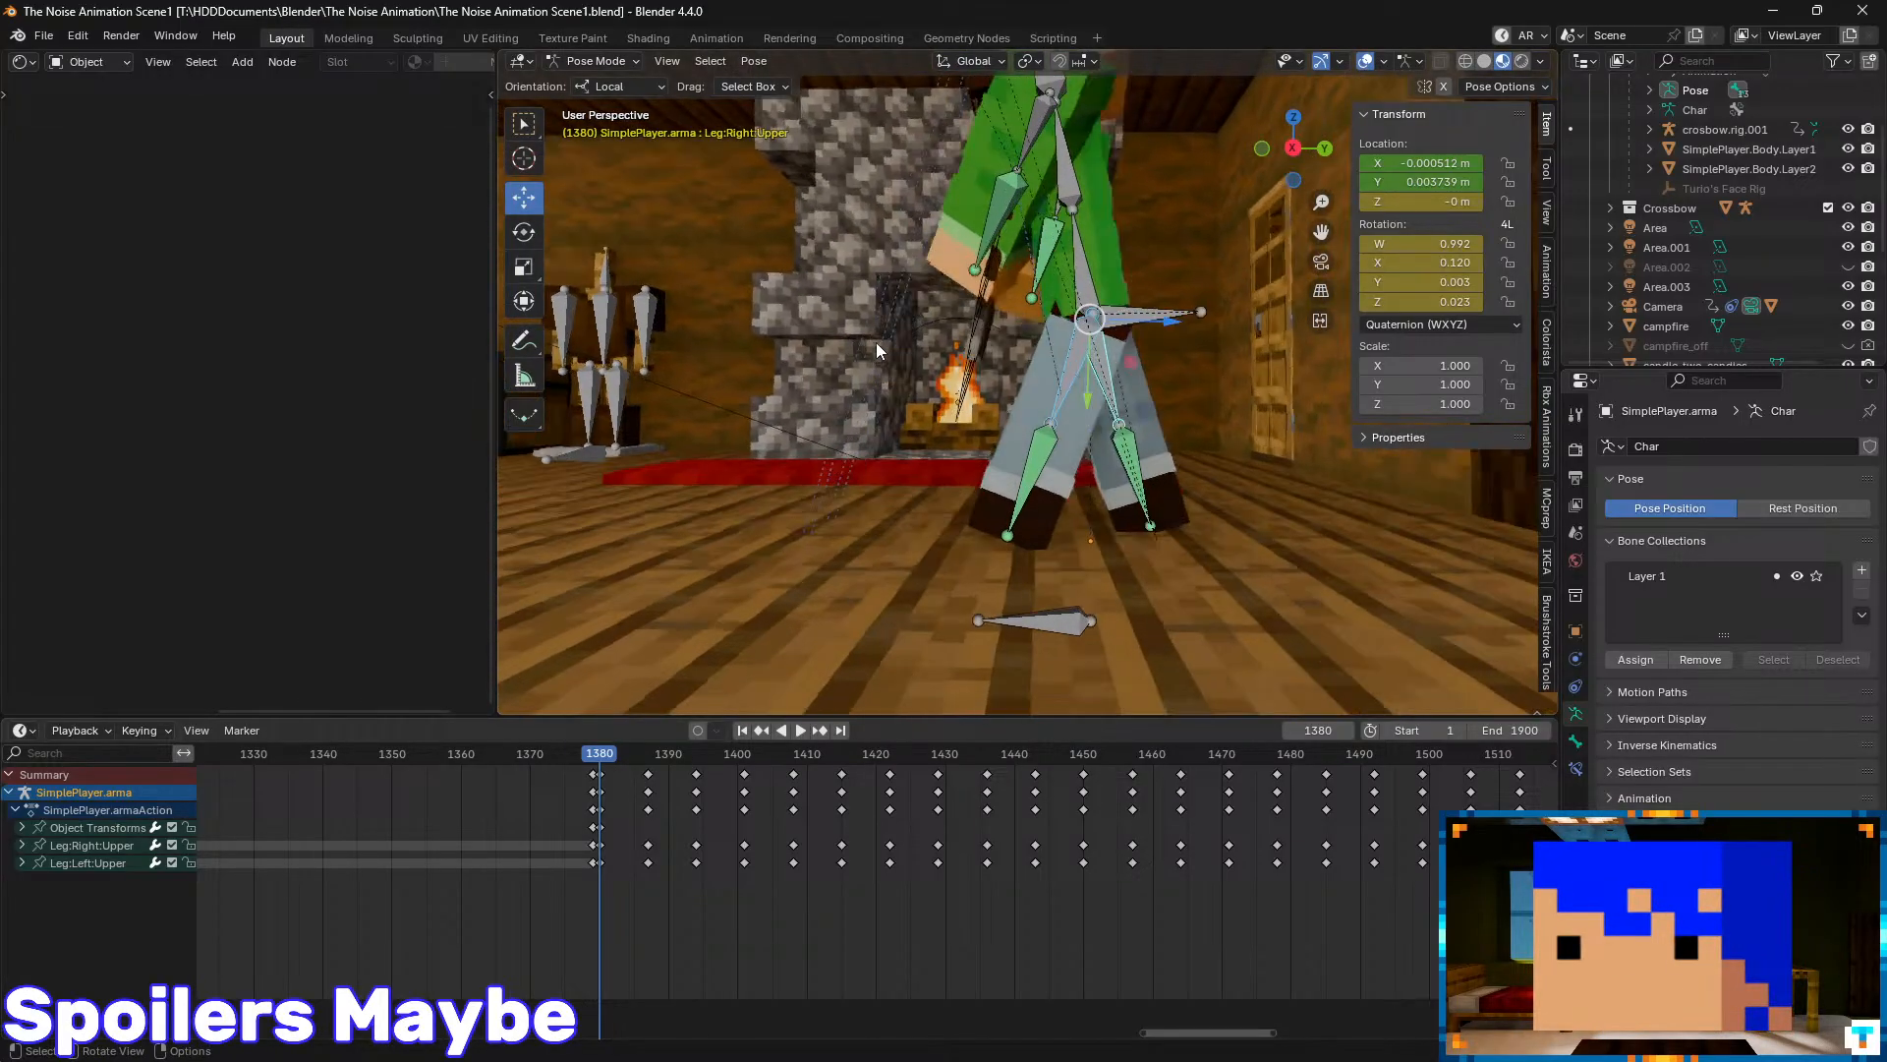
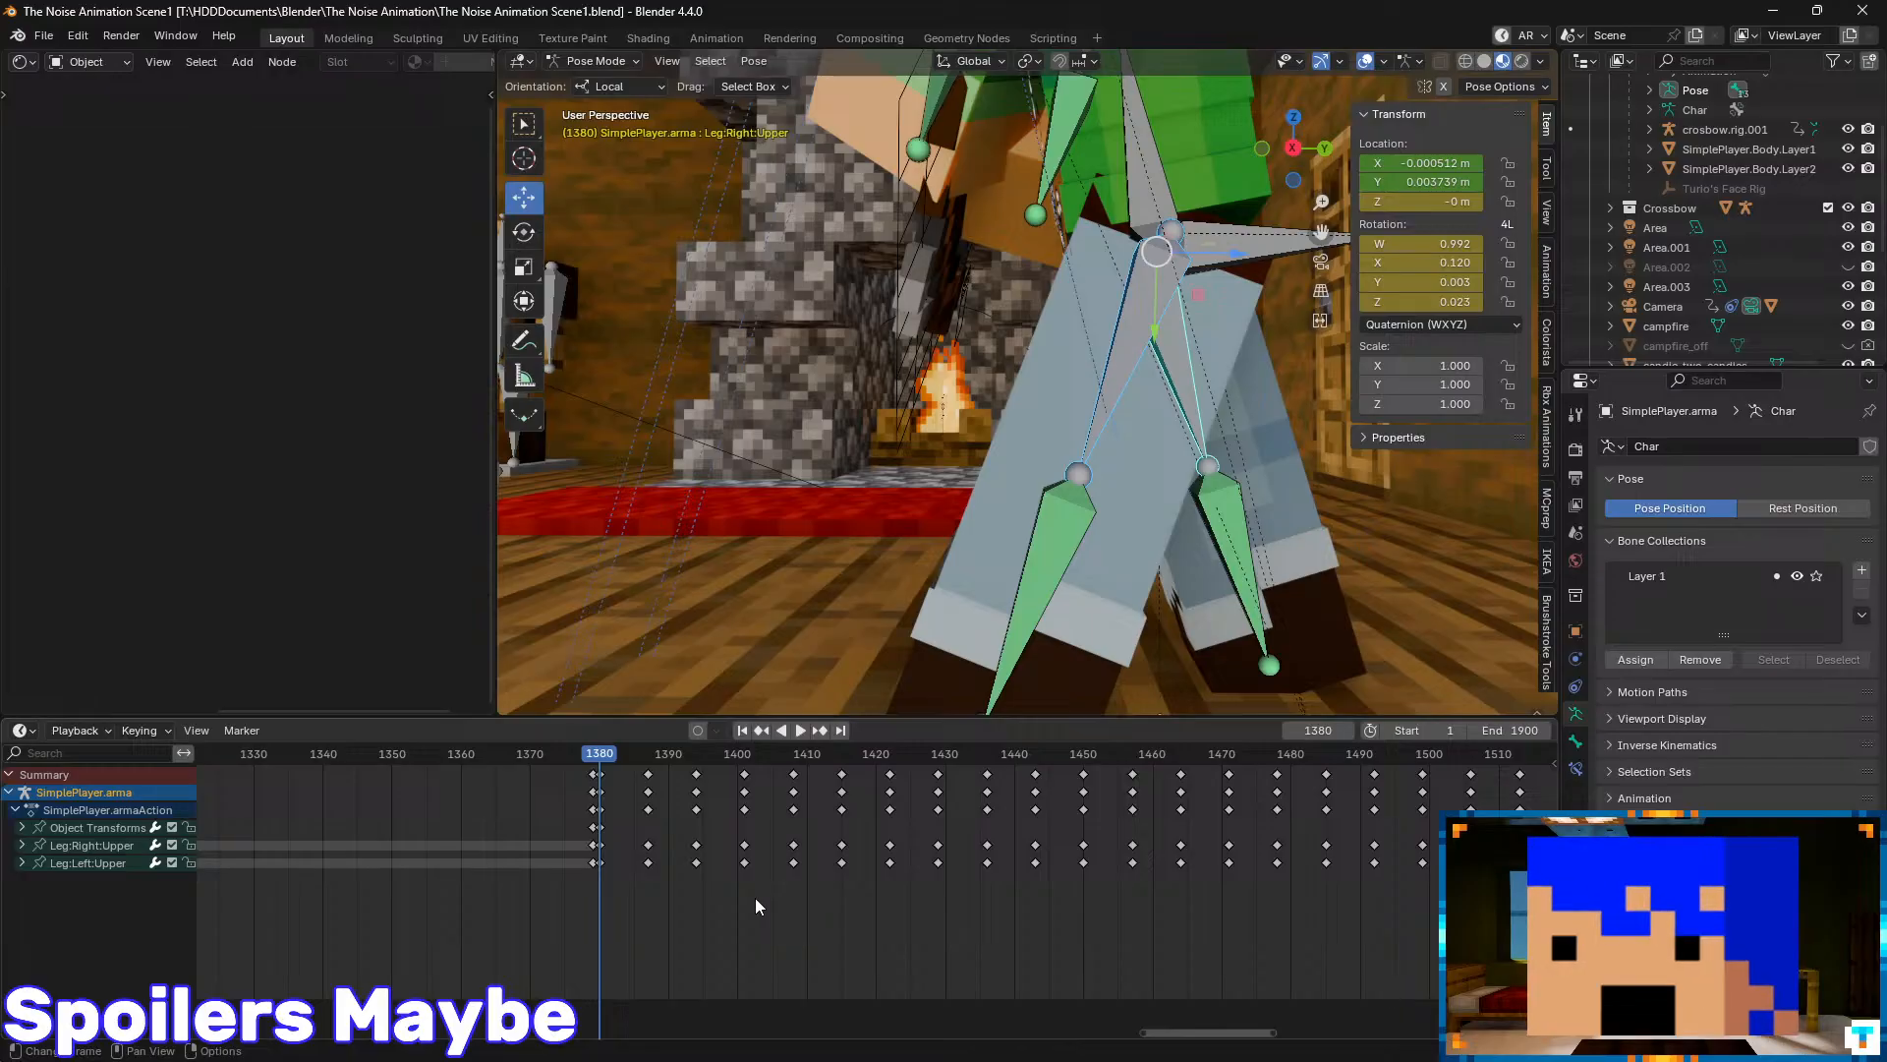
- Go to the pose at frame 1387, try rotating both upper leg bones together and undo that rotation
key("Up")
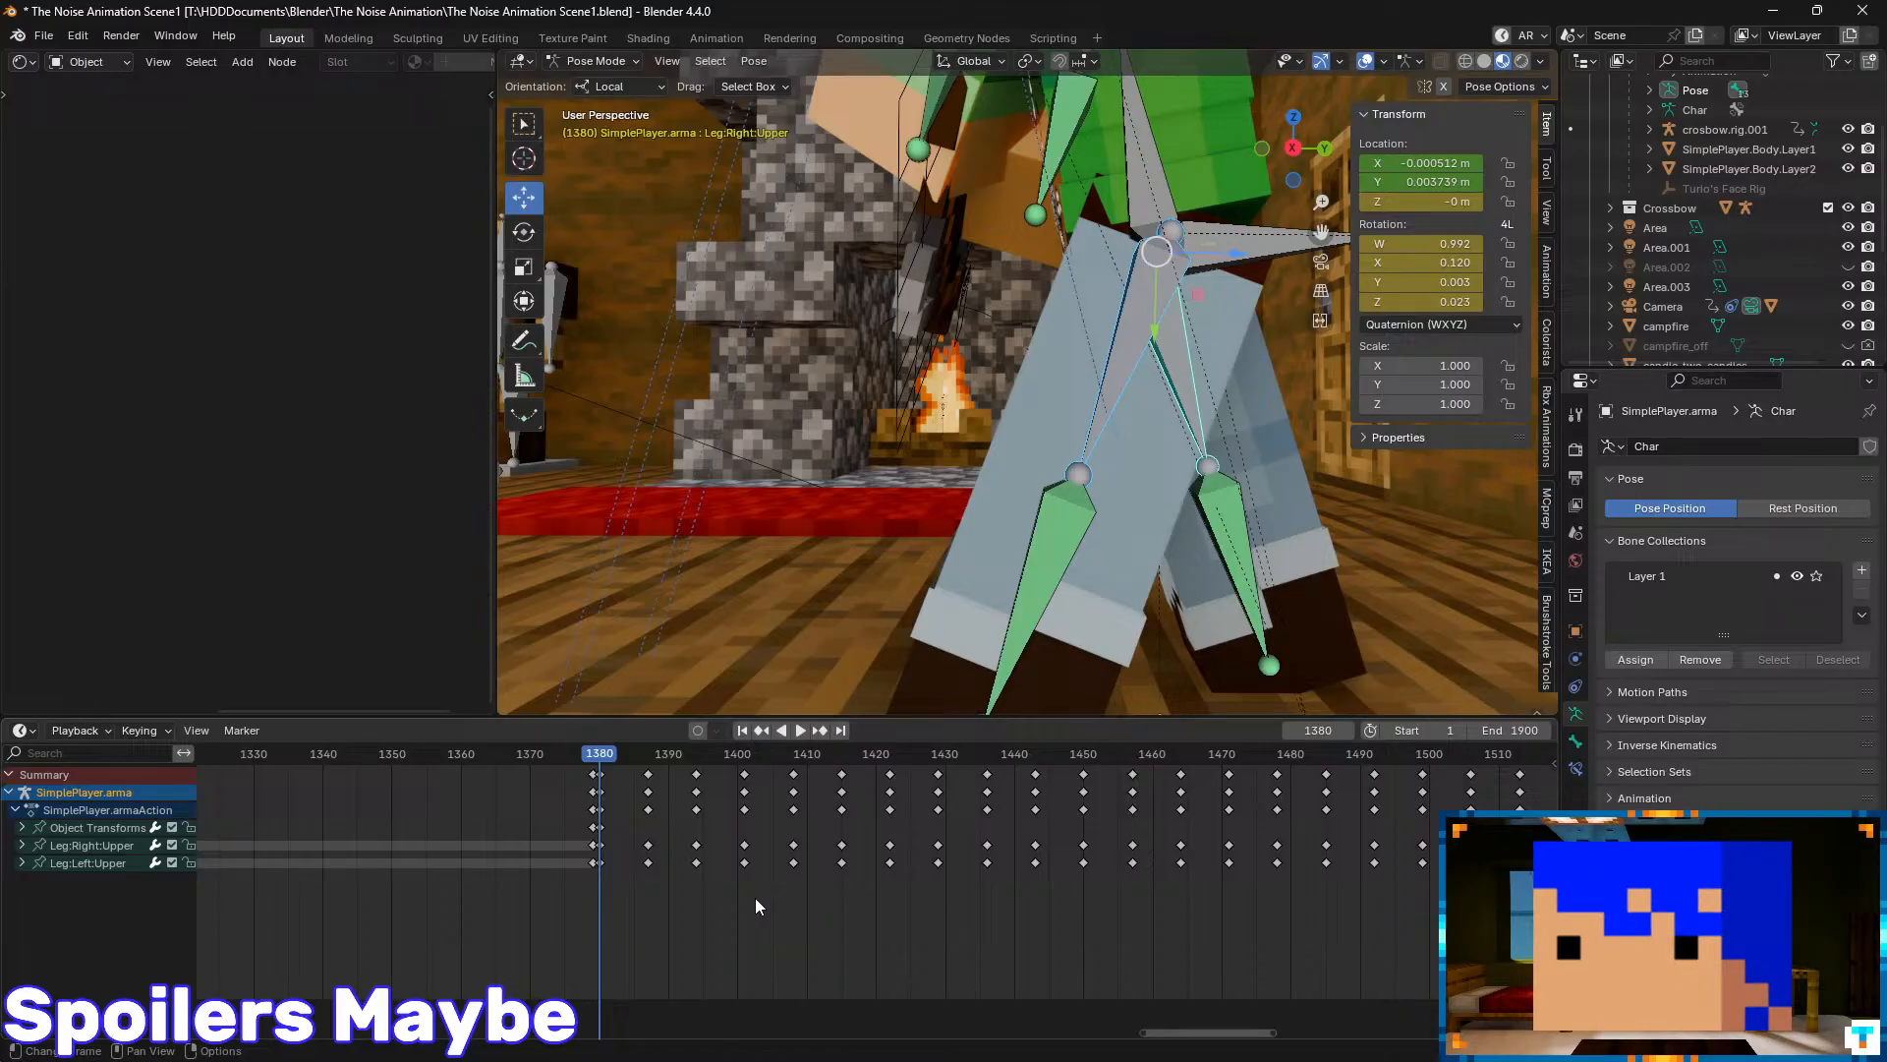
left_click(524, 234)
middle_click_drag(1086, 405, 987, 242)
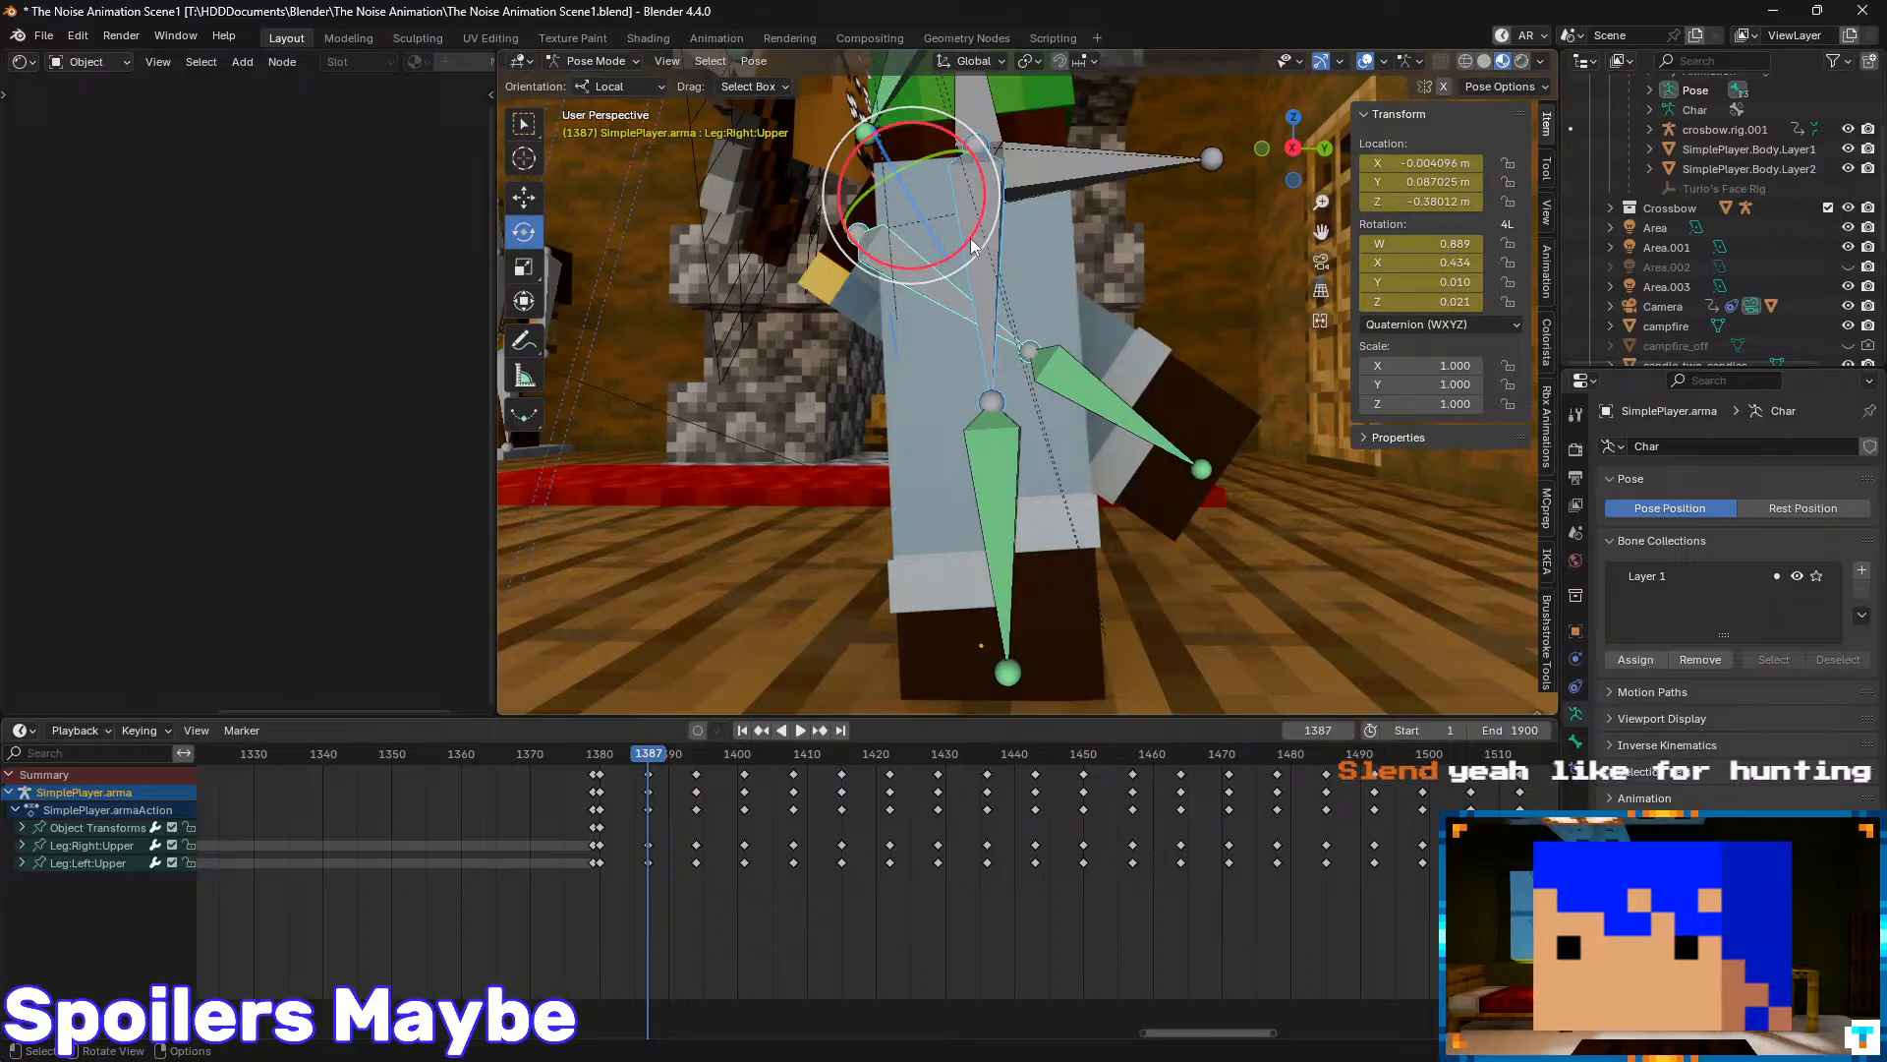
left_click_drag(970, 239, 977, 256)
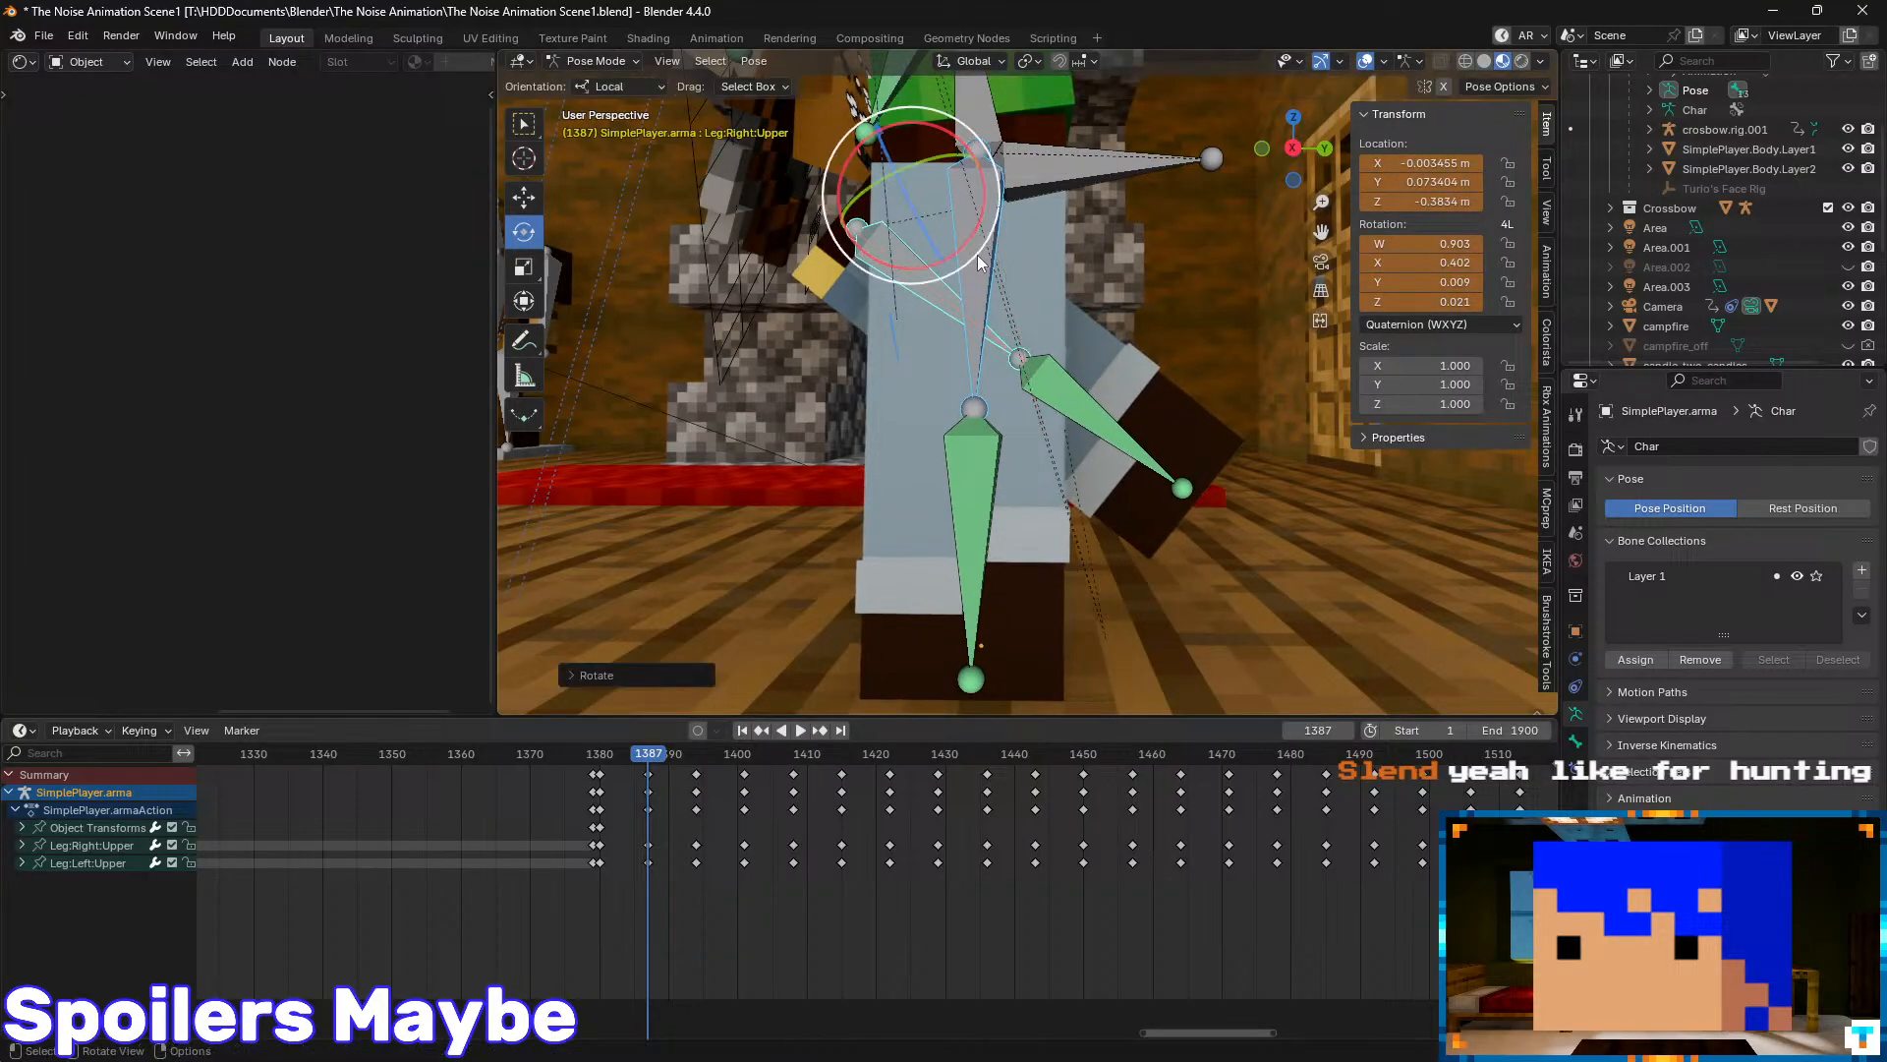
key("ctrl+z")
- Rotate the left and right upper leg bones separately at frame 1387, bringing the right one to about W 0.917, X 0.370
left_click(941, 303)
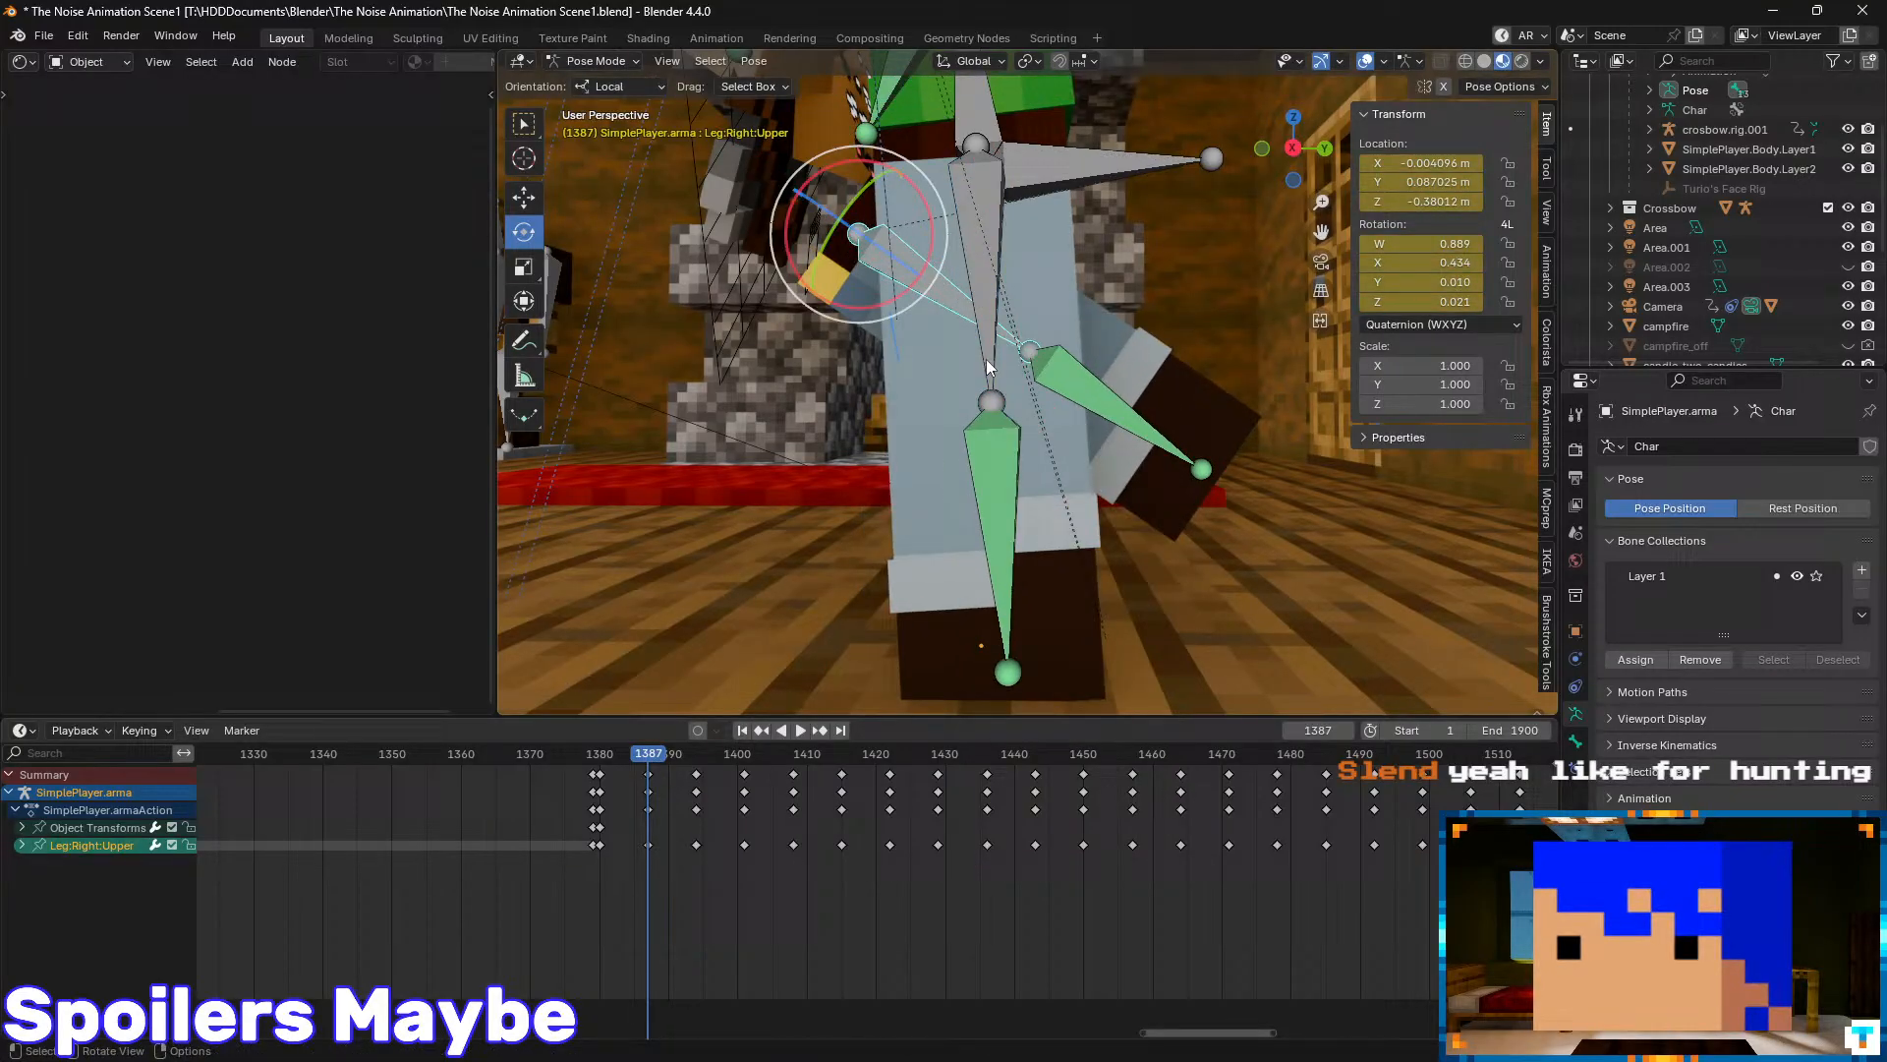
left_click(987, 261)
left_click_drag(1018, 215, 1023, 226)
left_click(927, 273)
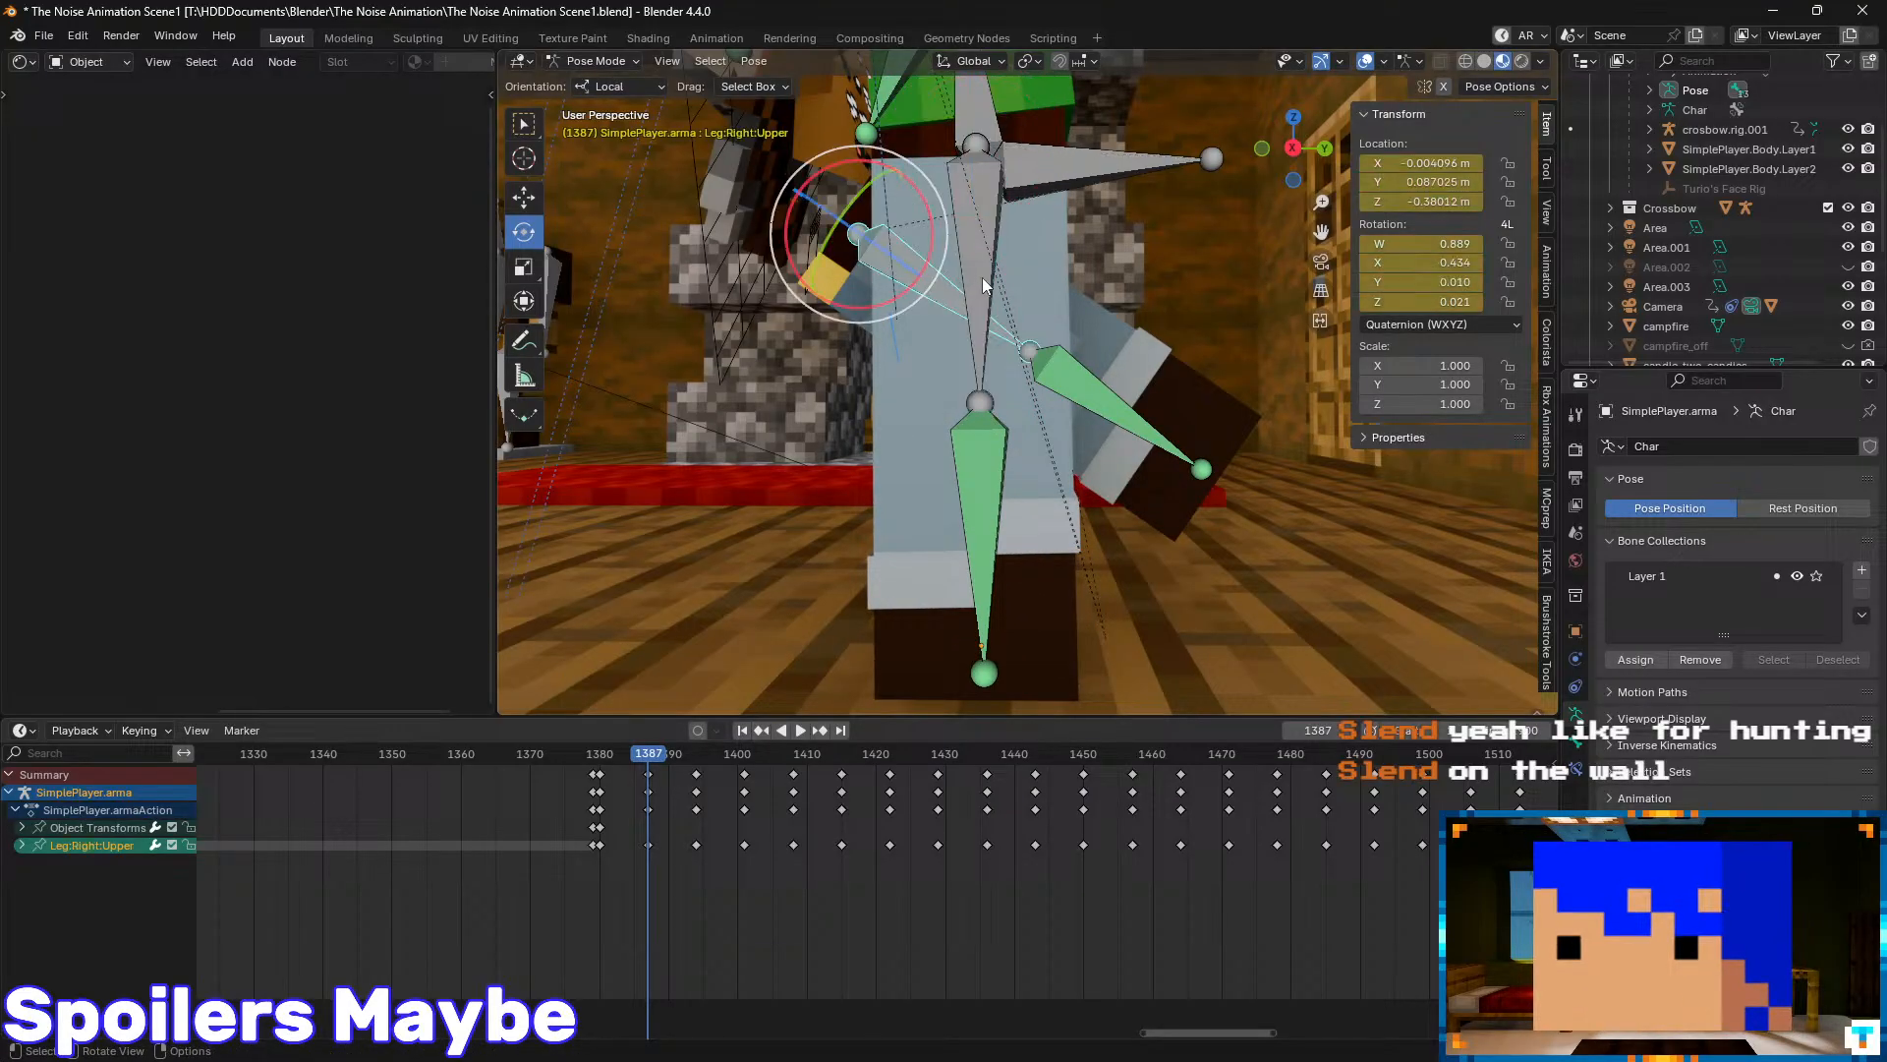
left_click_drag(927, 272, 936, 267)
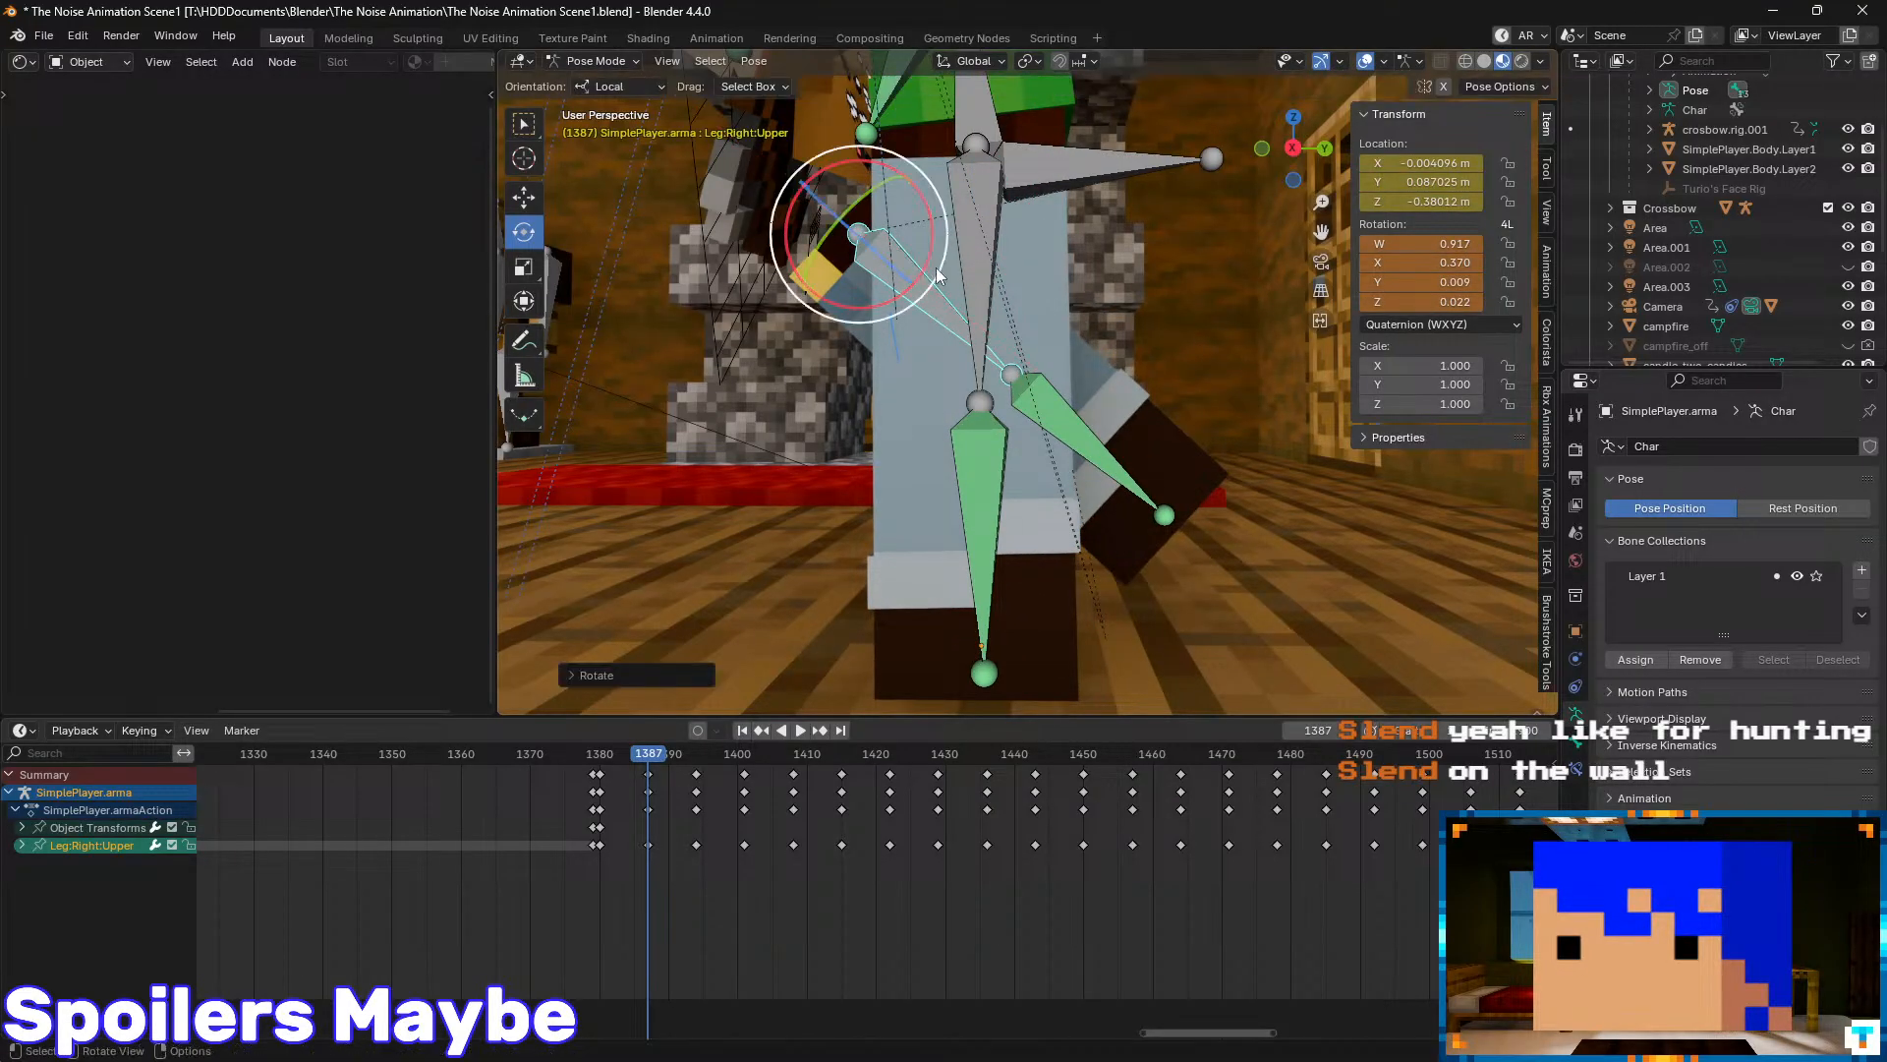
- Using Parent orientation, move the right upper leg bone along Y to a Z location of about -0.309 m and enable auto keying
left_click(524, 197)
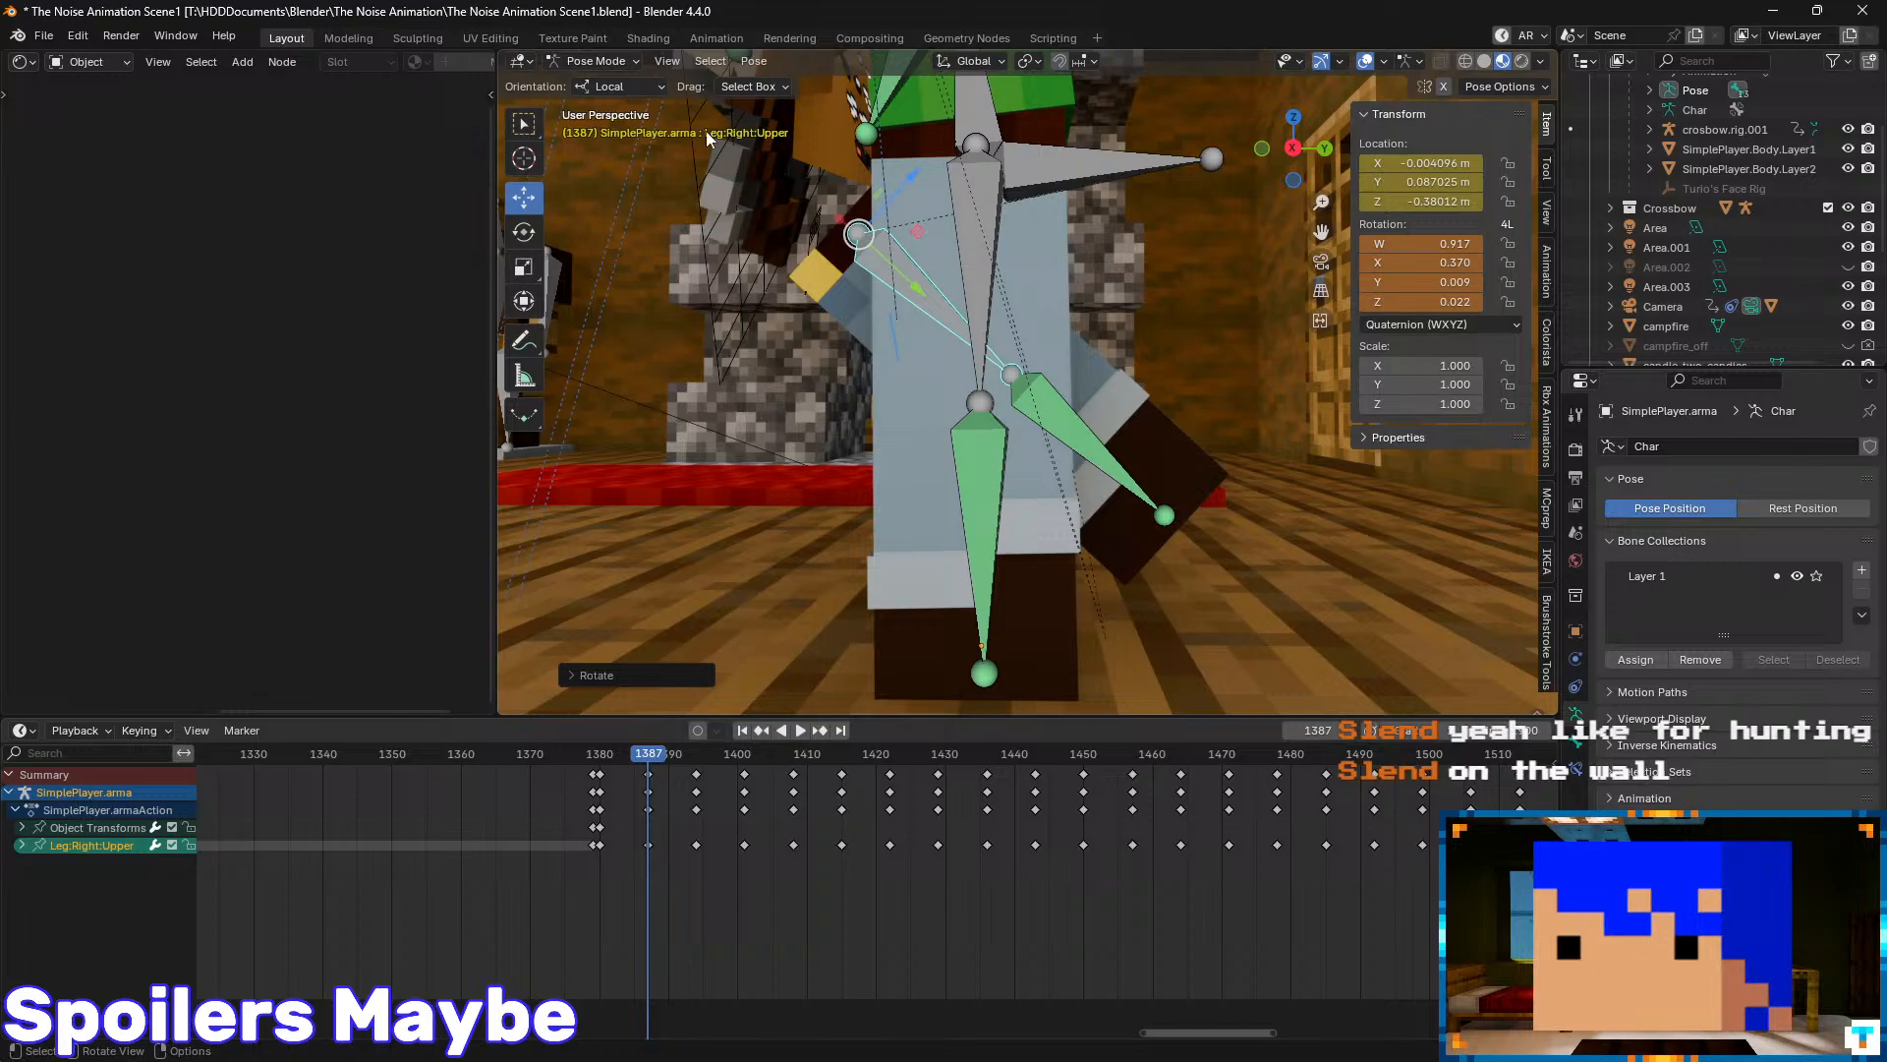
left_click(630, 88)
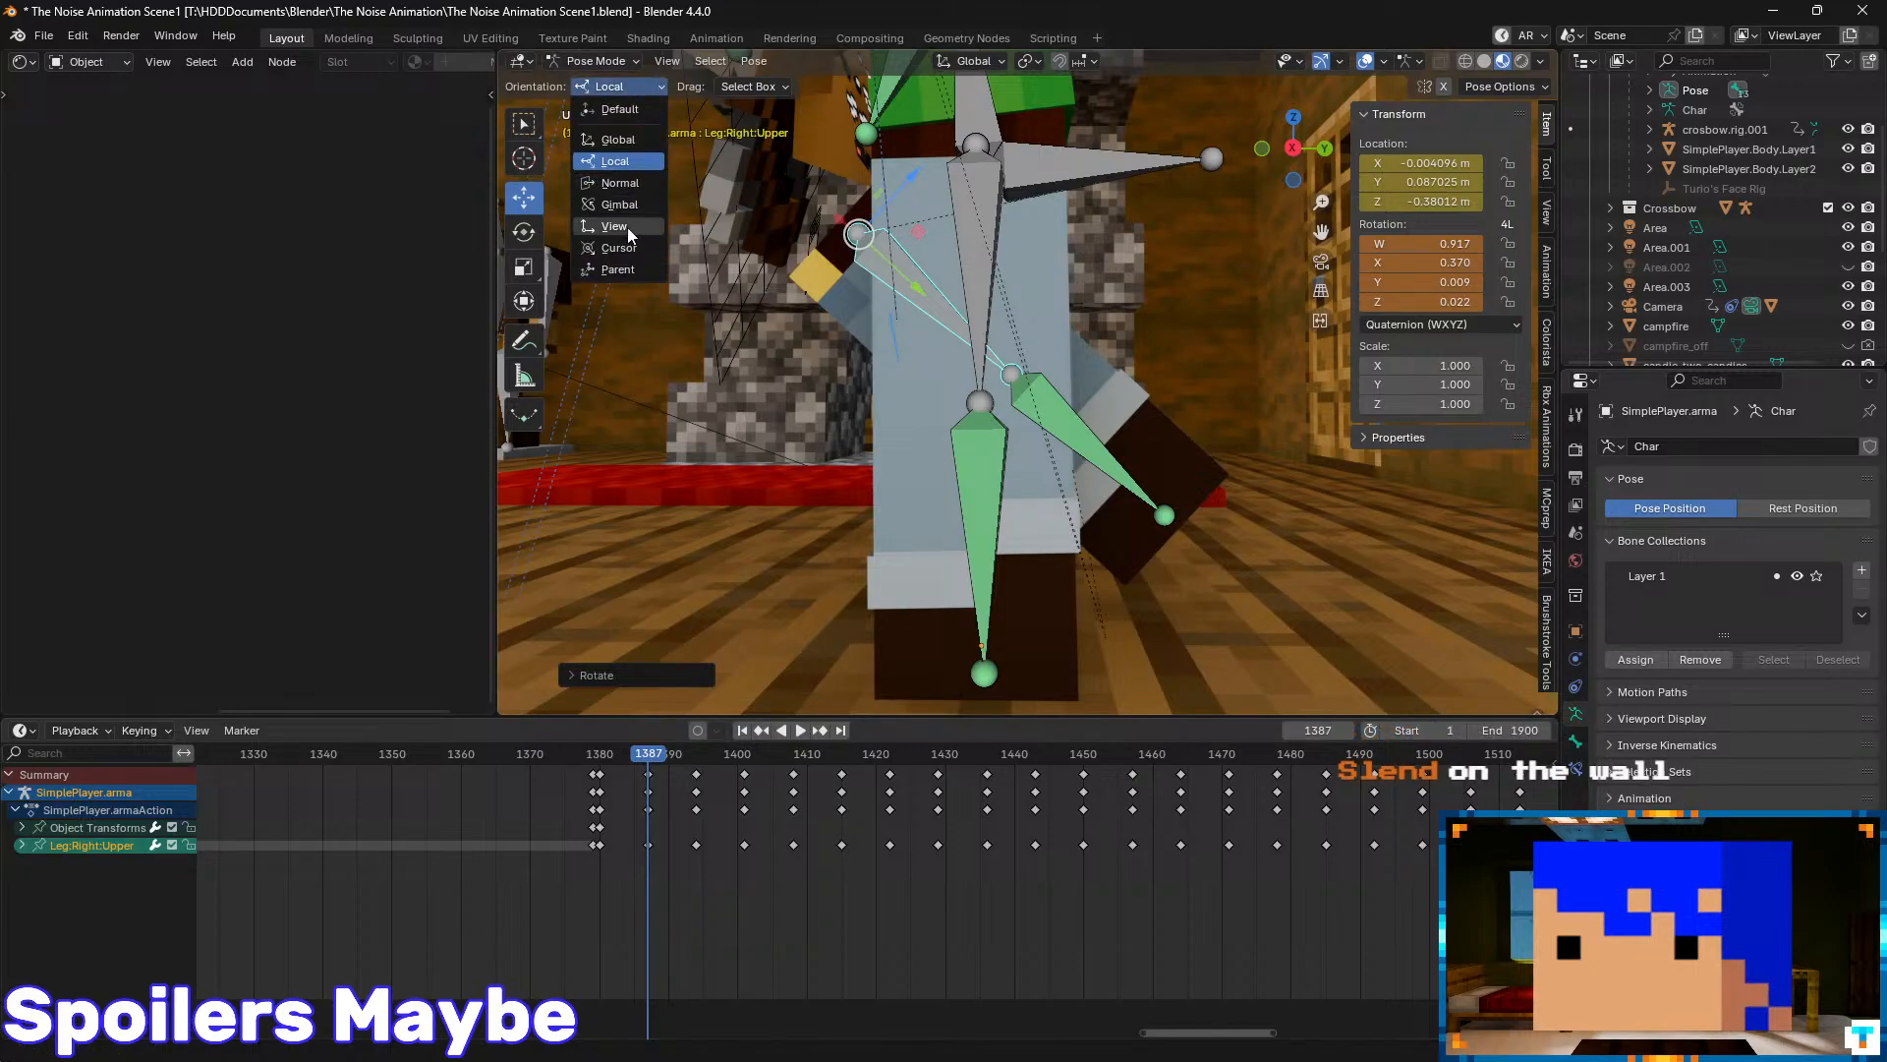
left_click(618, 269)
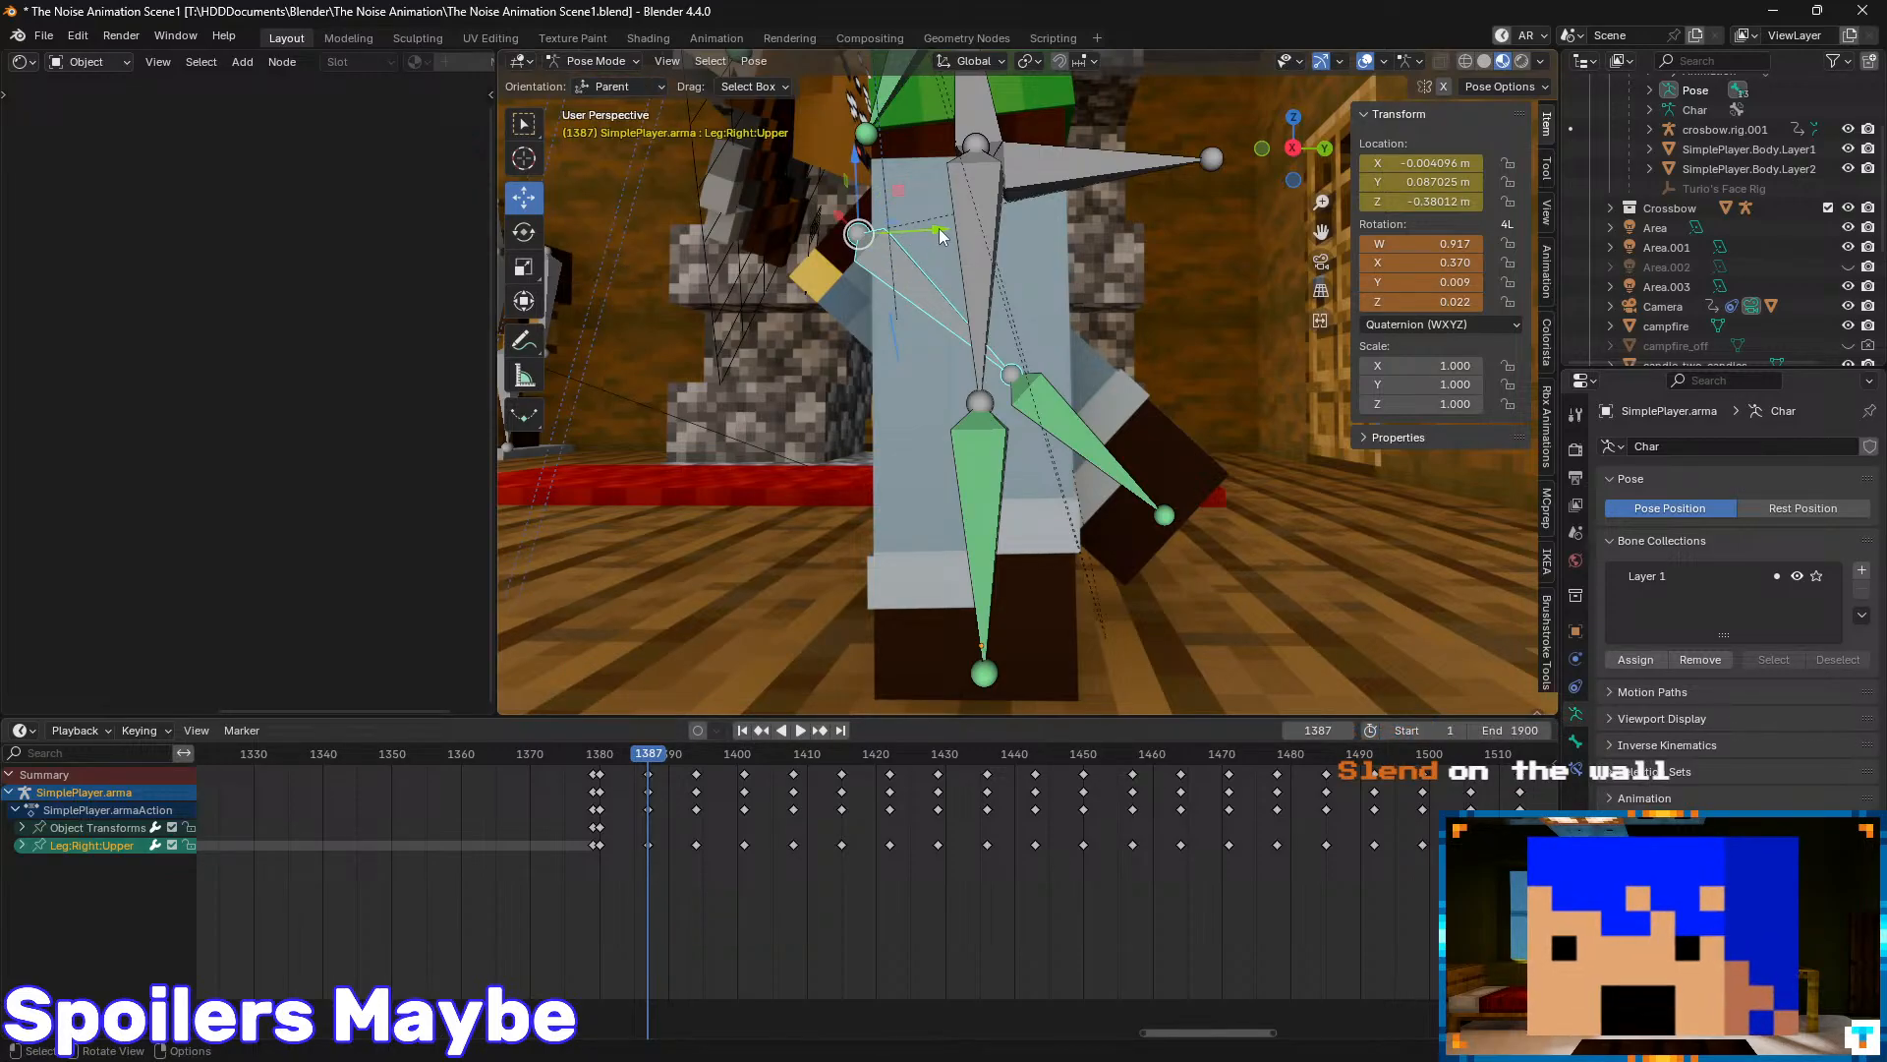
left_click_drag(942, 229, 972, 228)
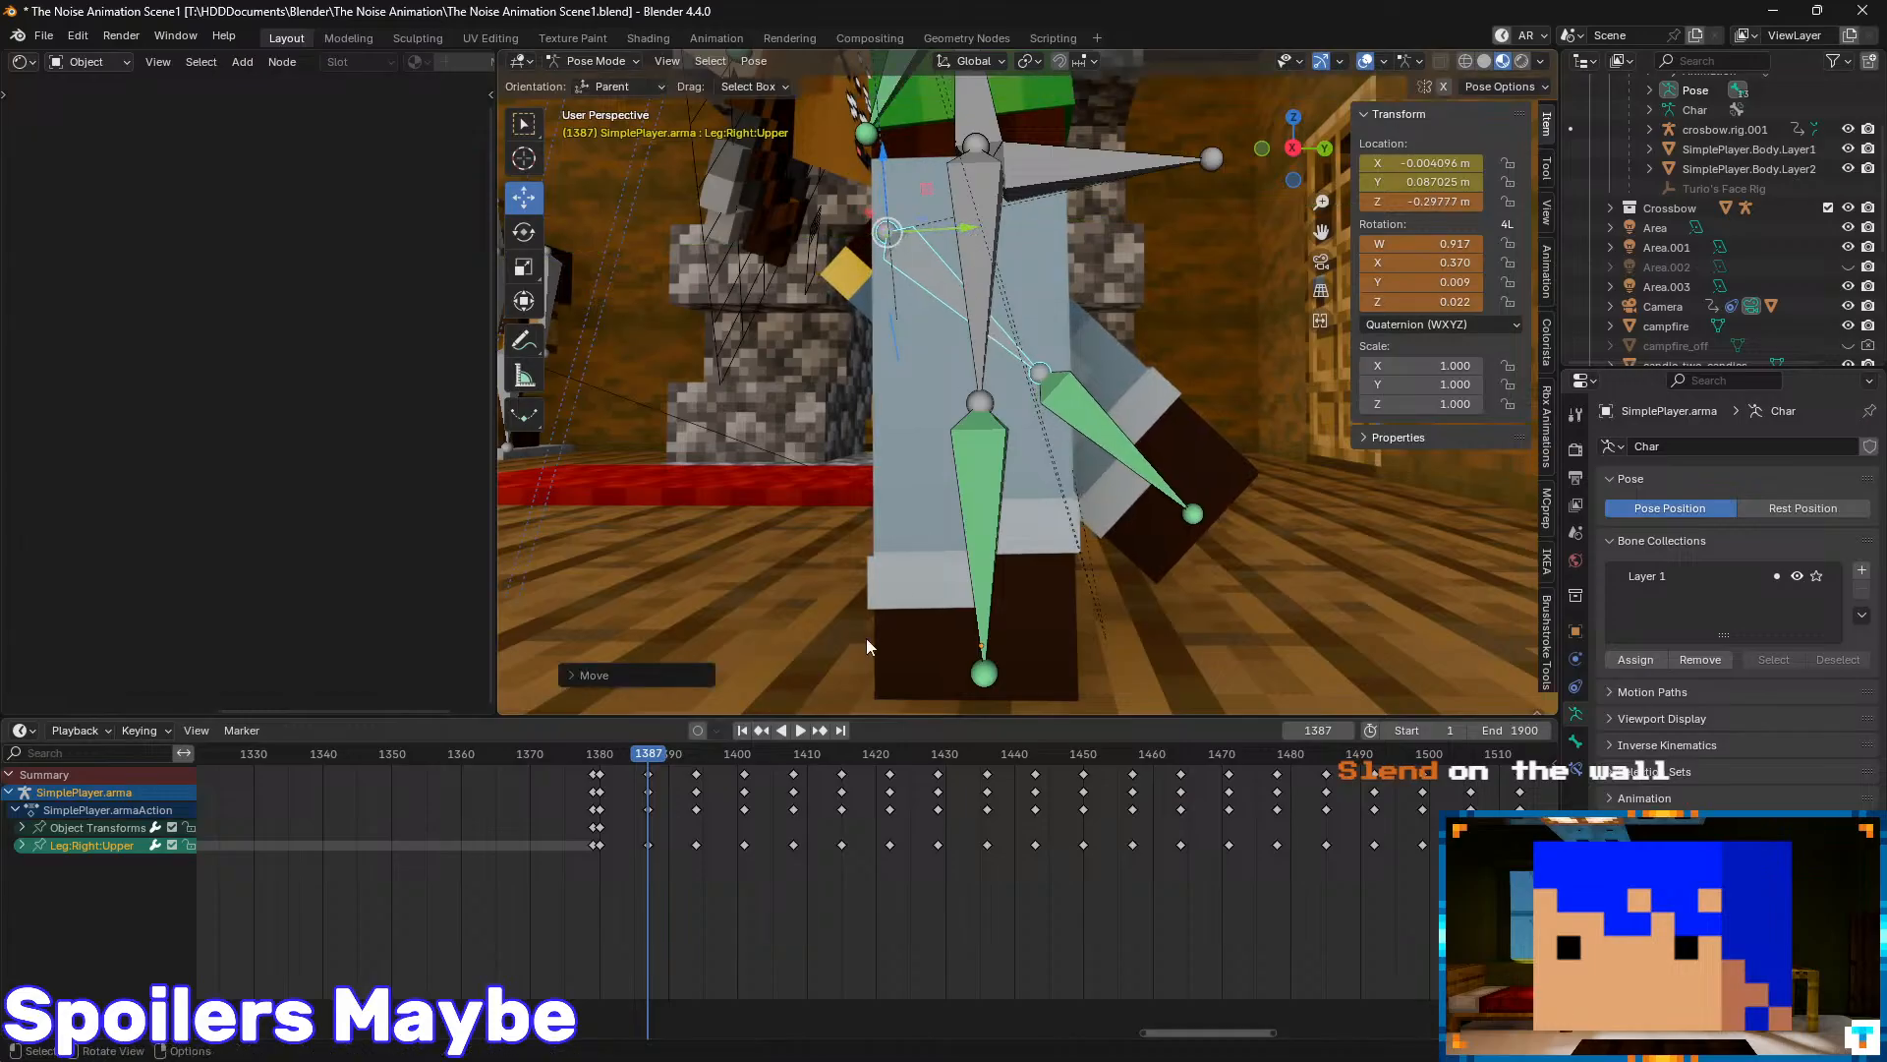
left_click(698, 730)
left_click_drag(958, 228, 955, 236)
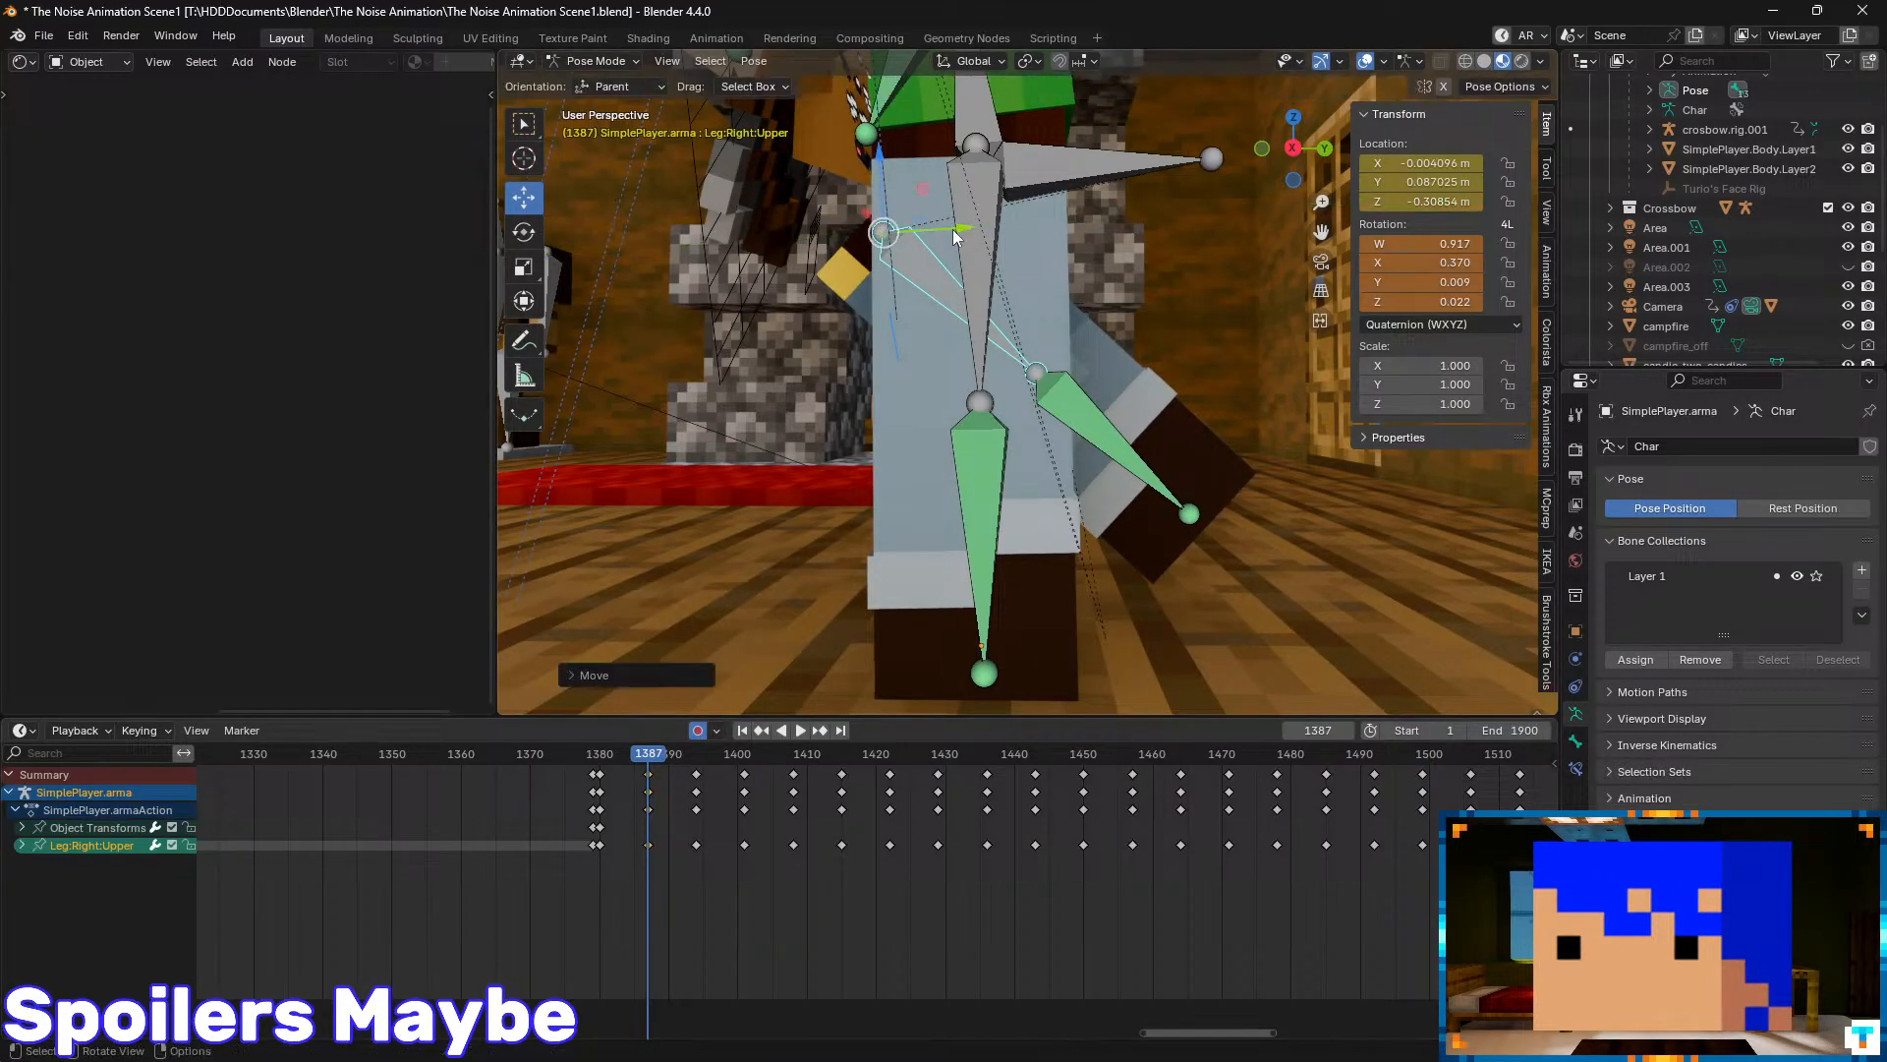
- Insert a Location & Rotation keyframe for the right upper leg, save the scene, and keyframe the left upper leg's pose at frame 1387
key("k")
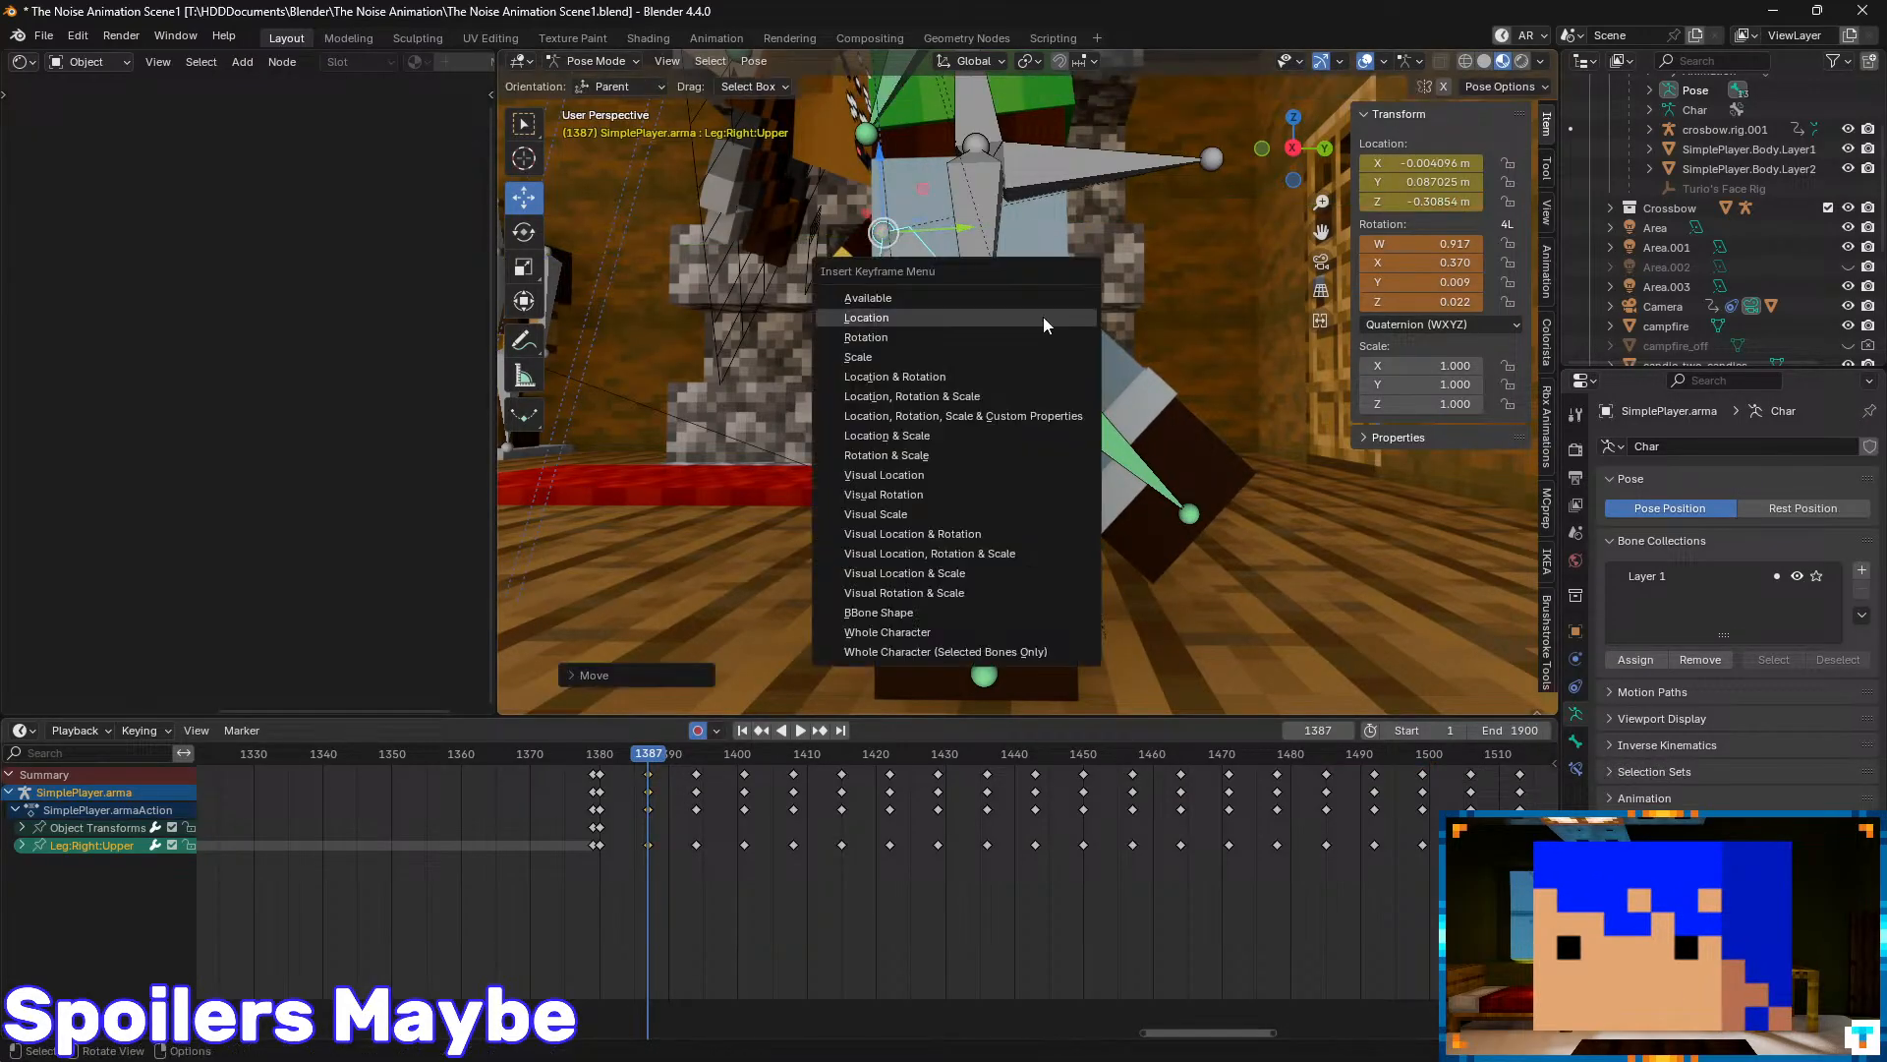
left_click(977, 375)
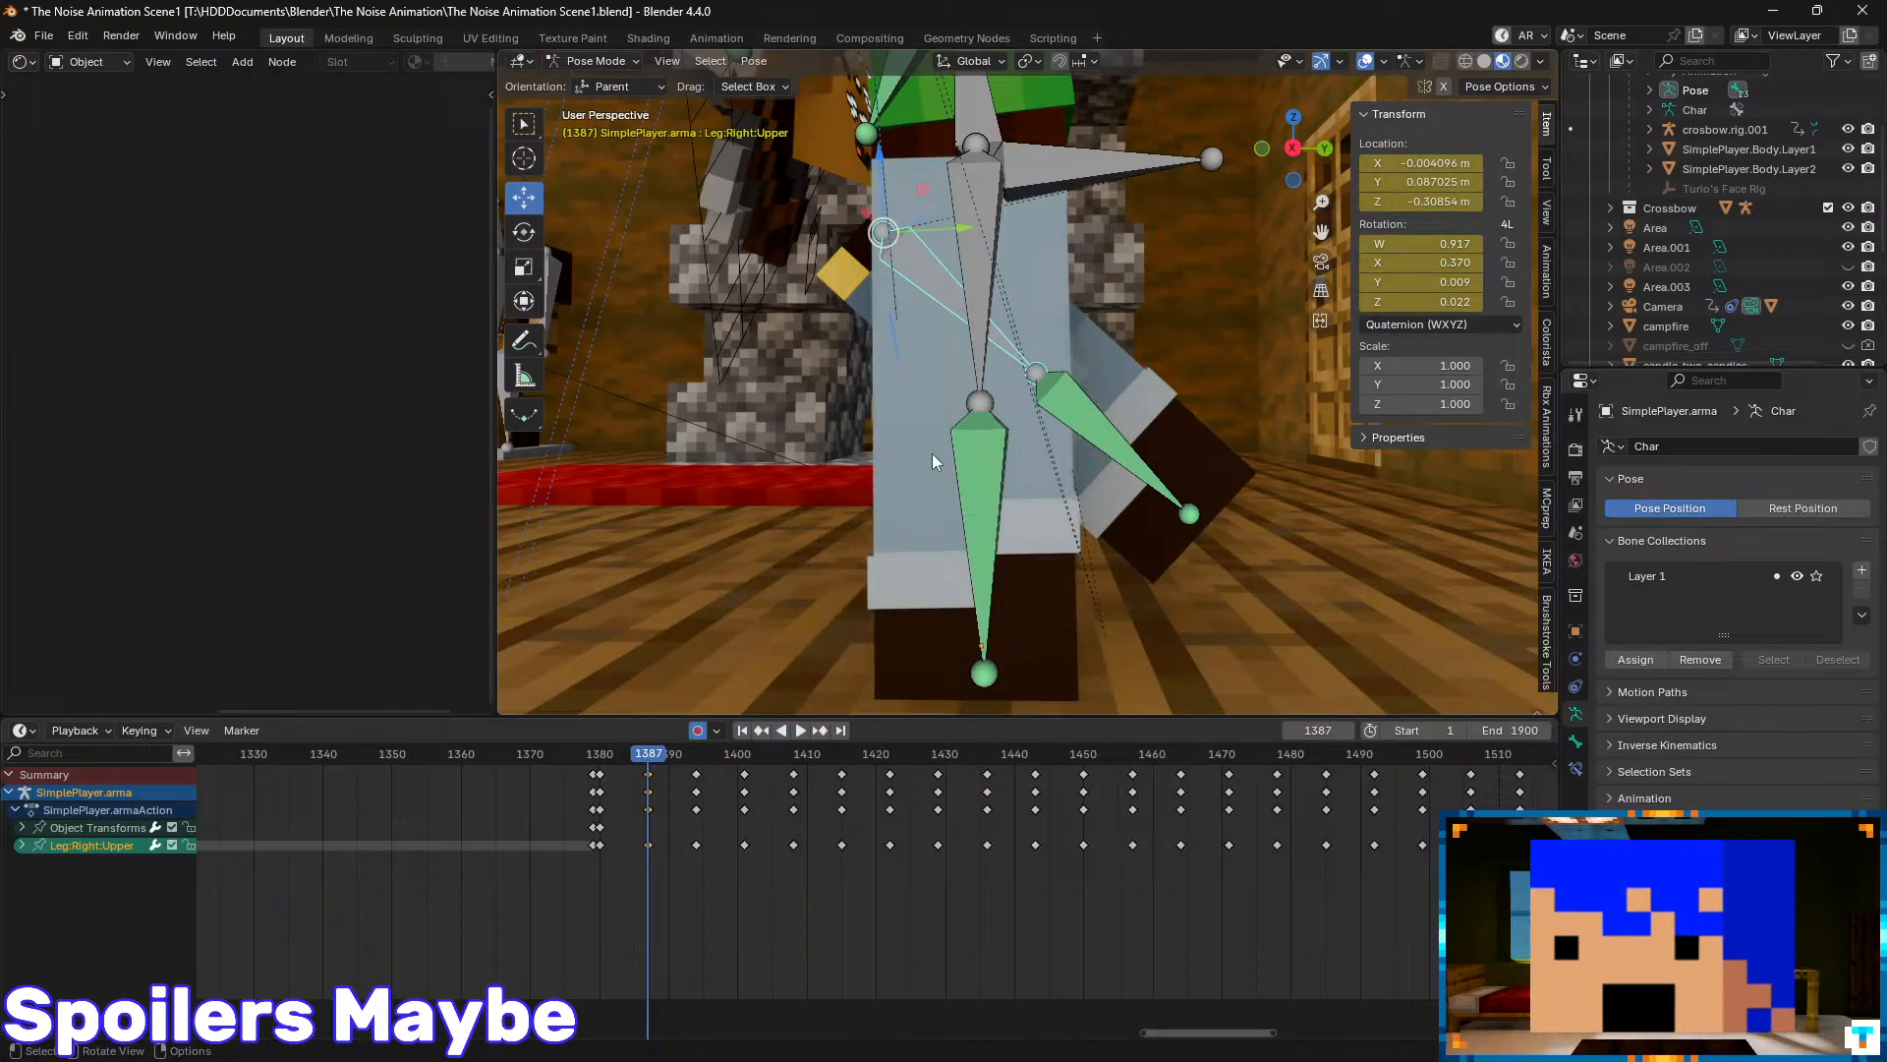
left_click(979, 279)
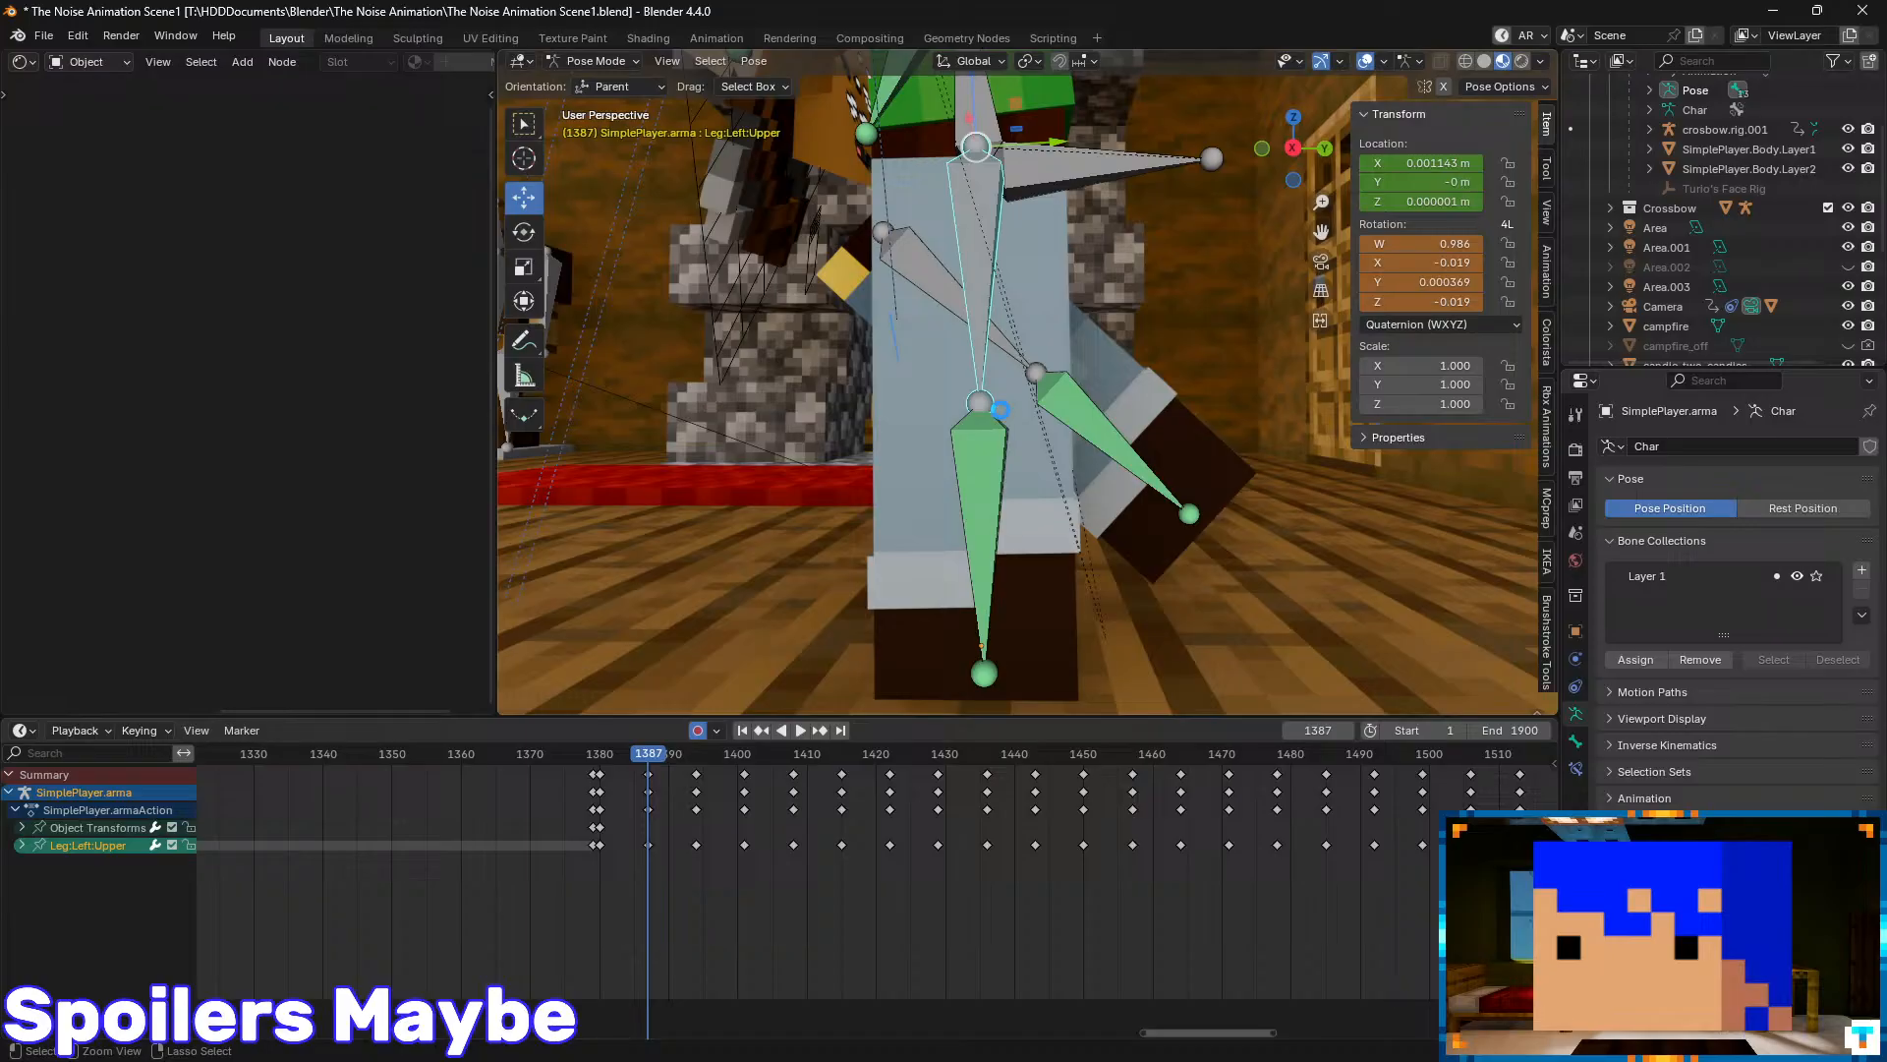
right_click(1006, 287)
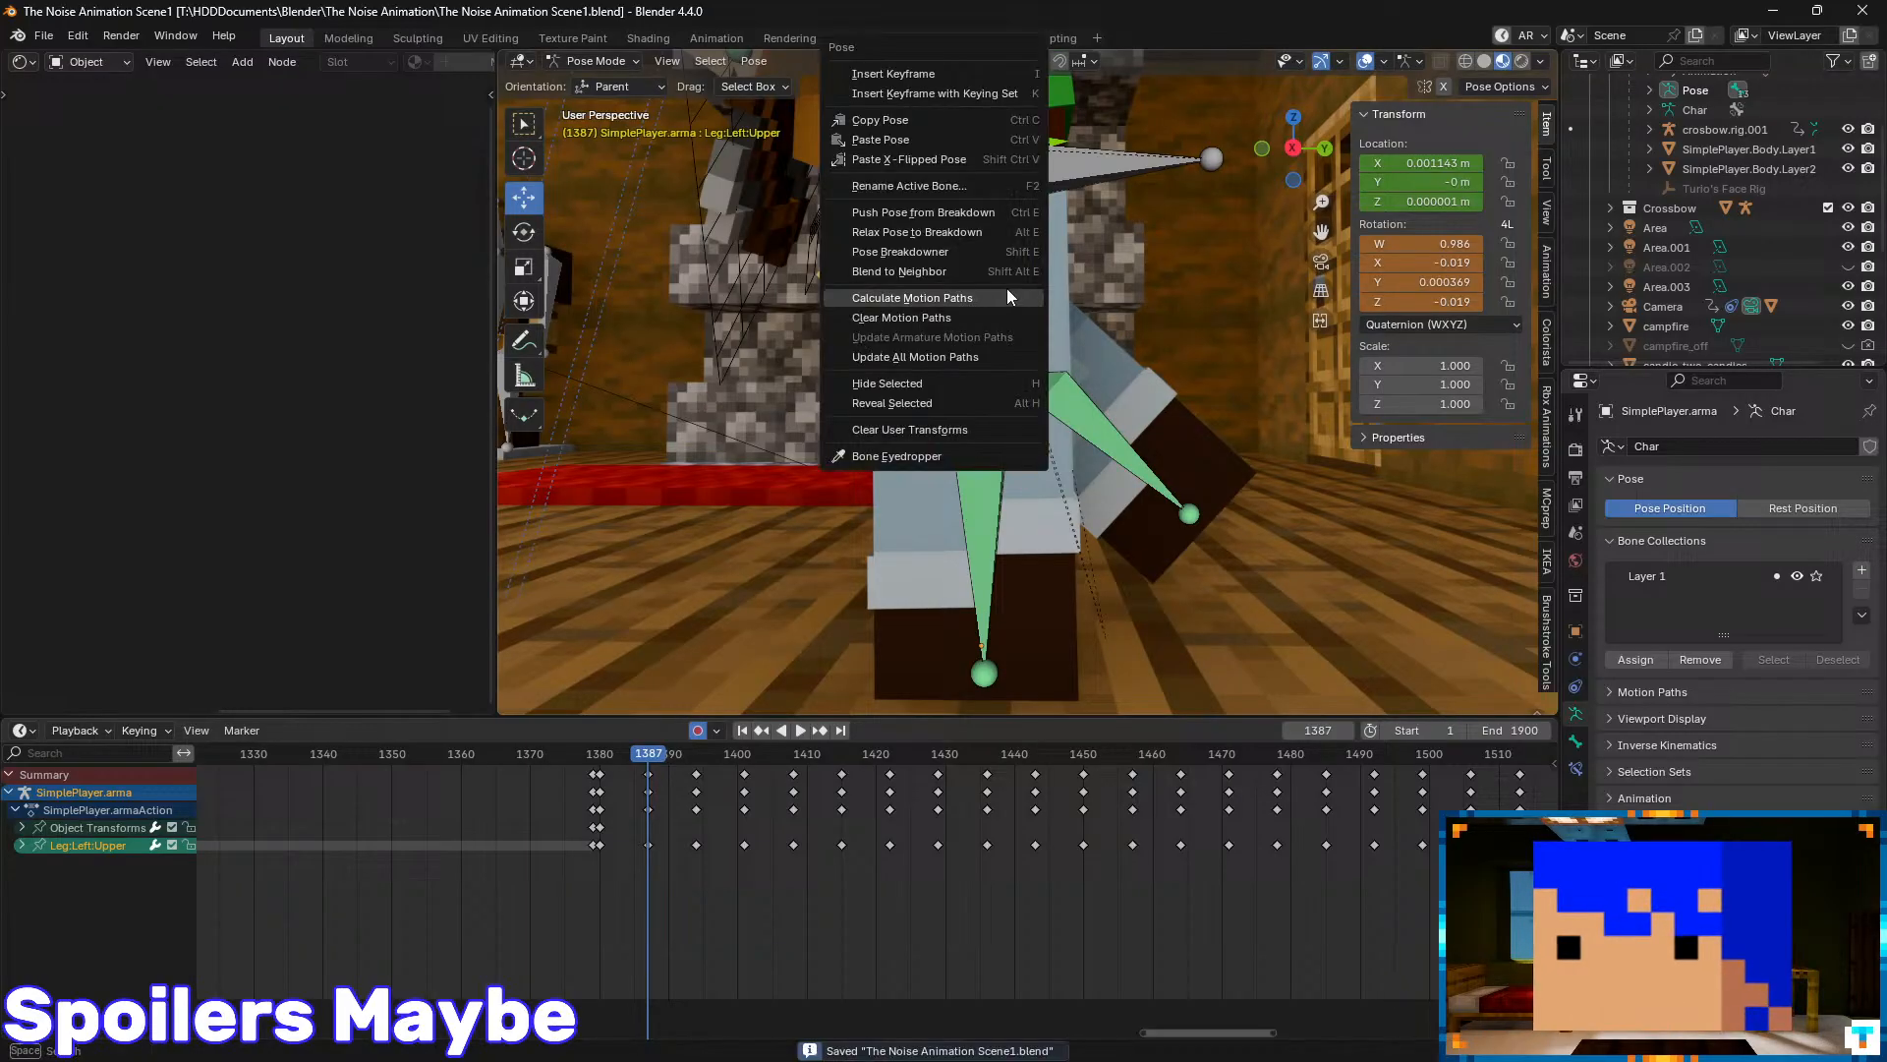
key("k")
left_click(1140, 236)
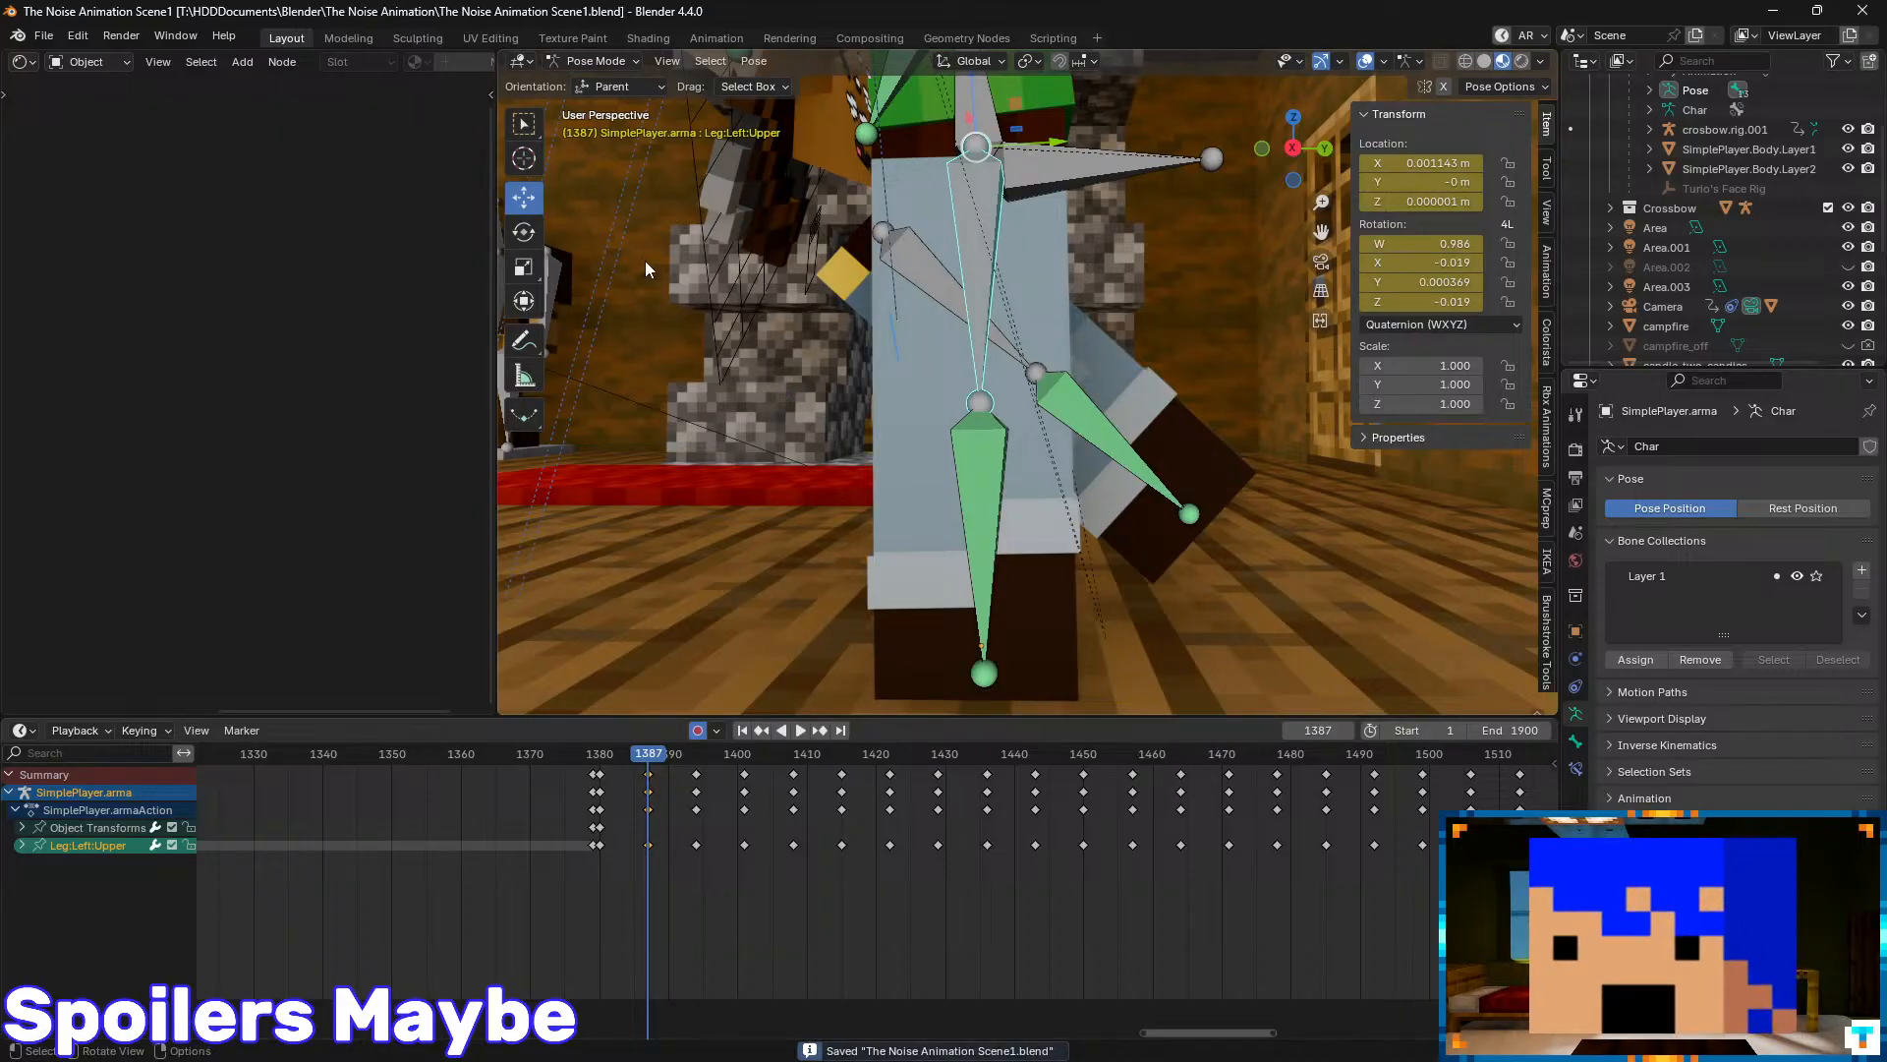
- Turn the view toward the fireplace wall, then find and launch Blockbench and dismiss its startup tip
middle_click_drag(645, 262, 1041, 452)
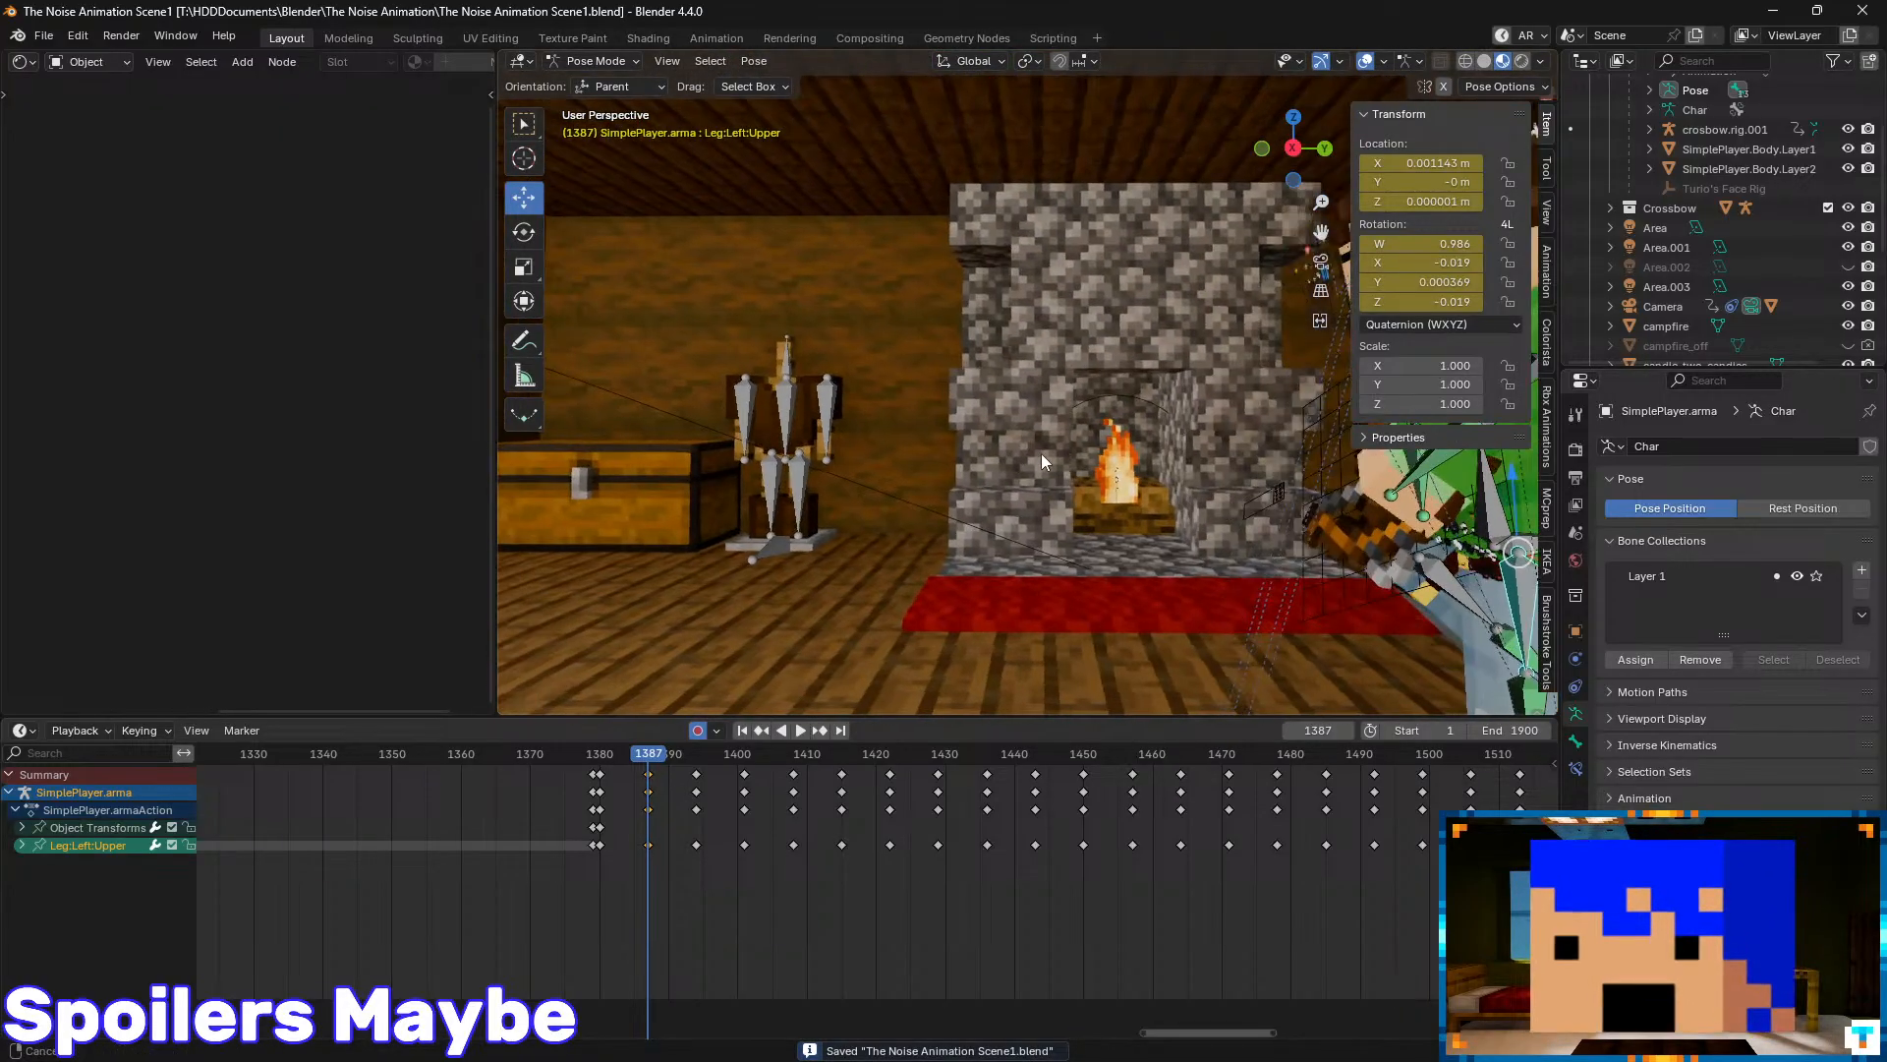
key("super")
type("bl")
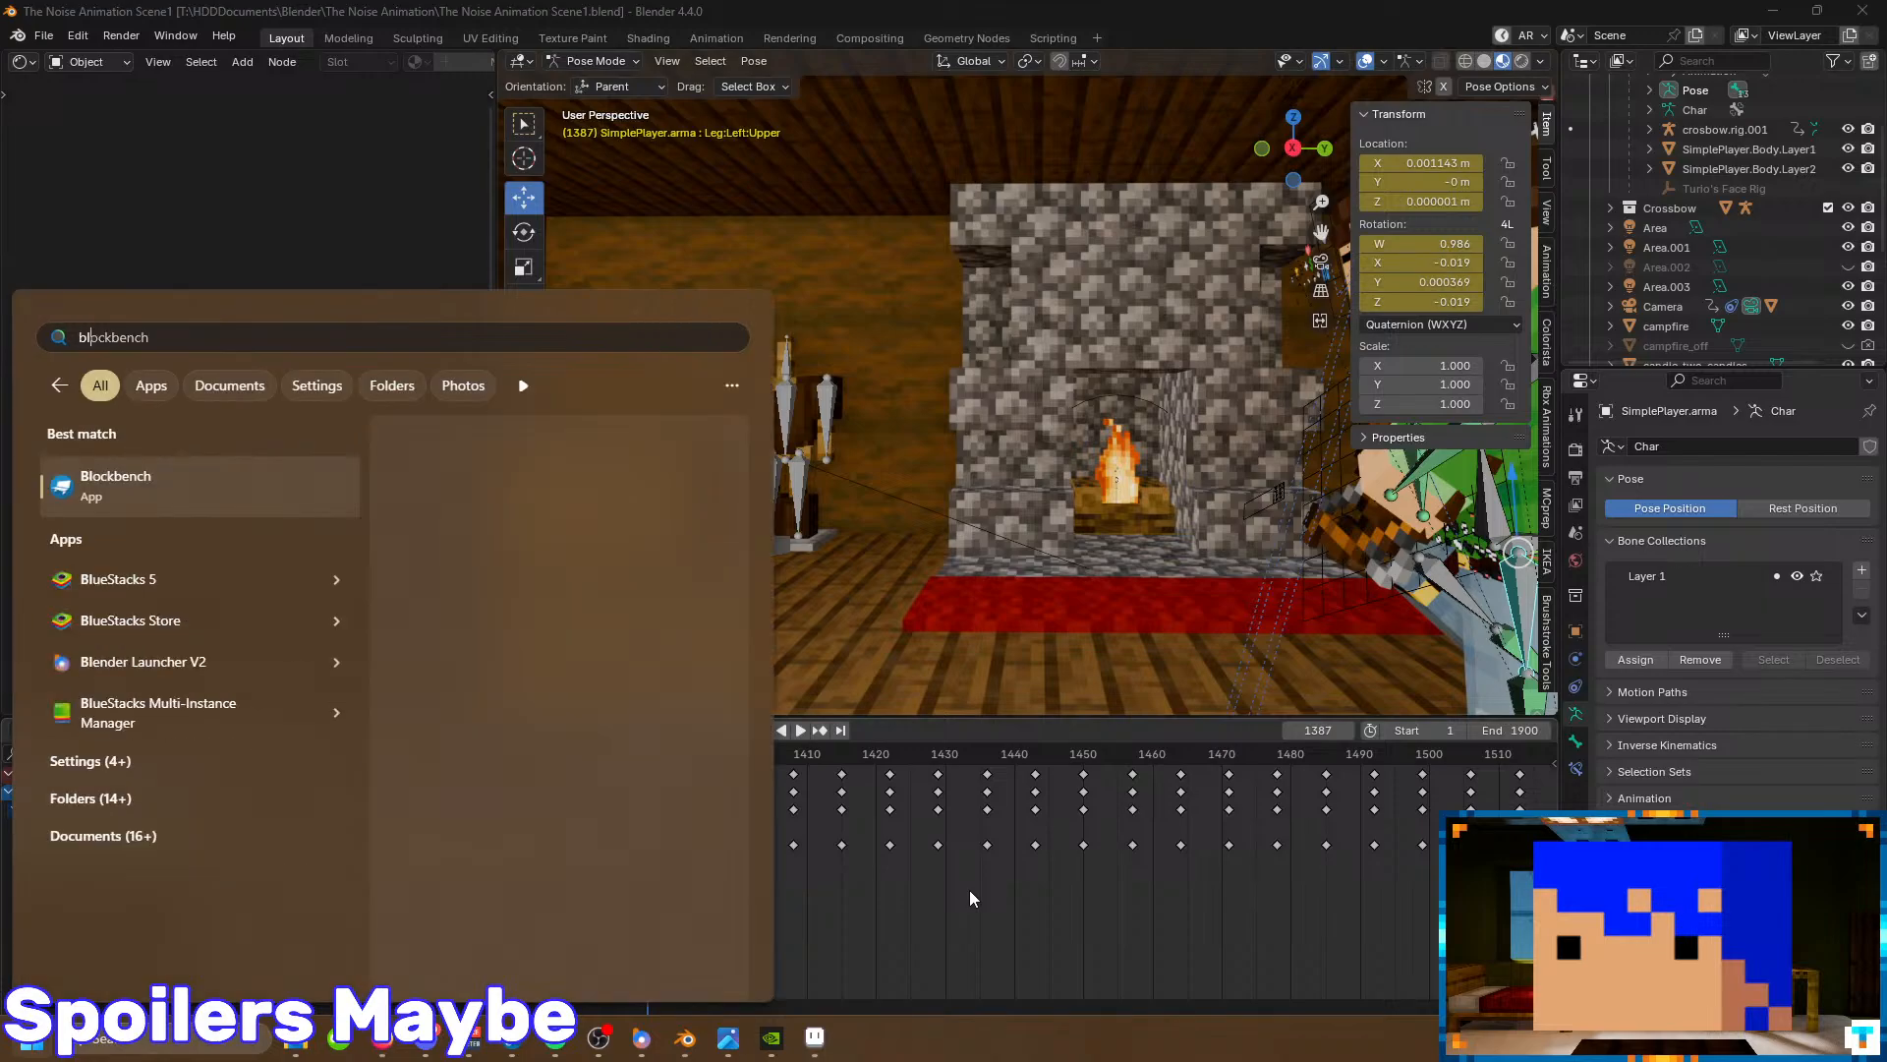
key("BackSpace")
key("BackSpace")
type("blockbench")
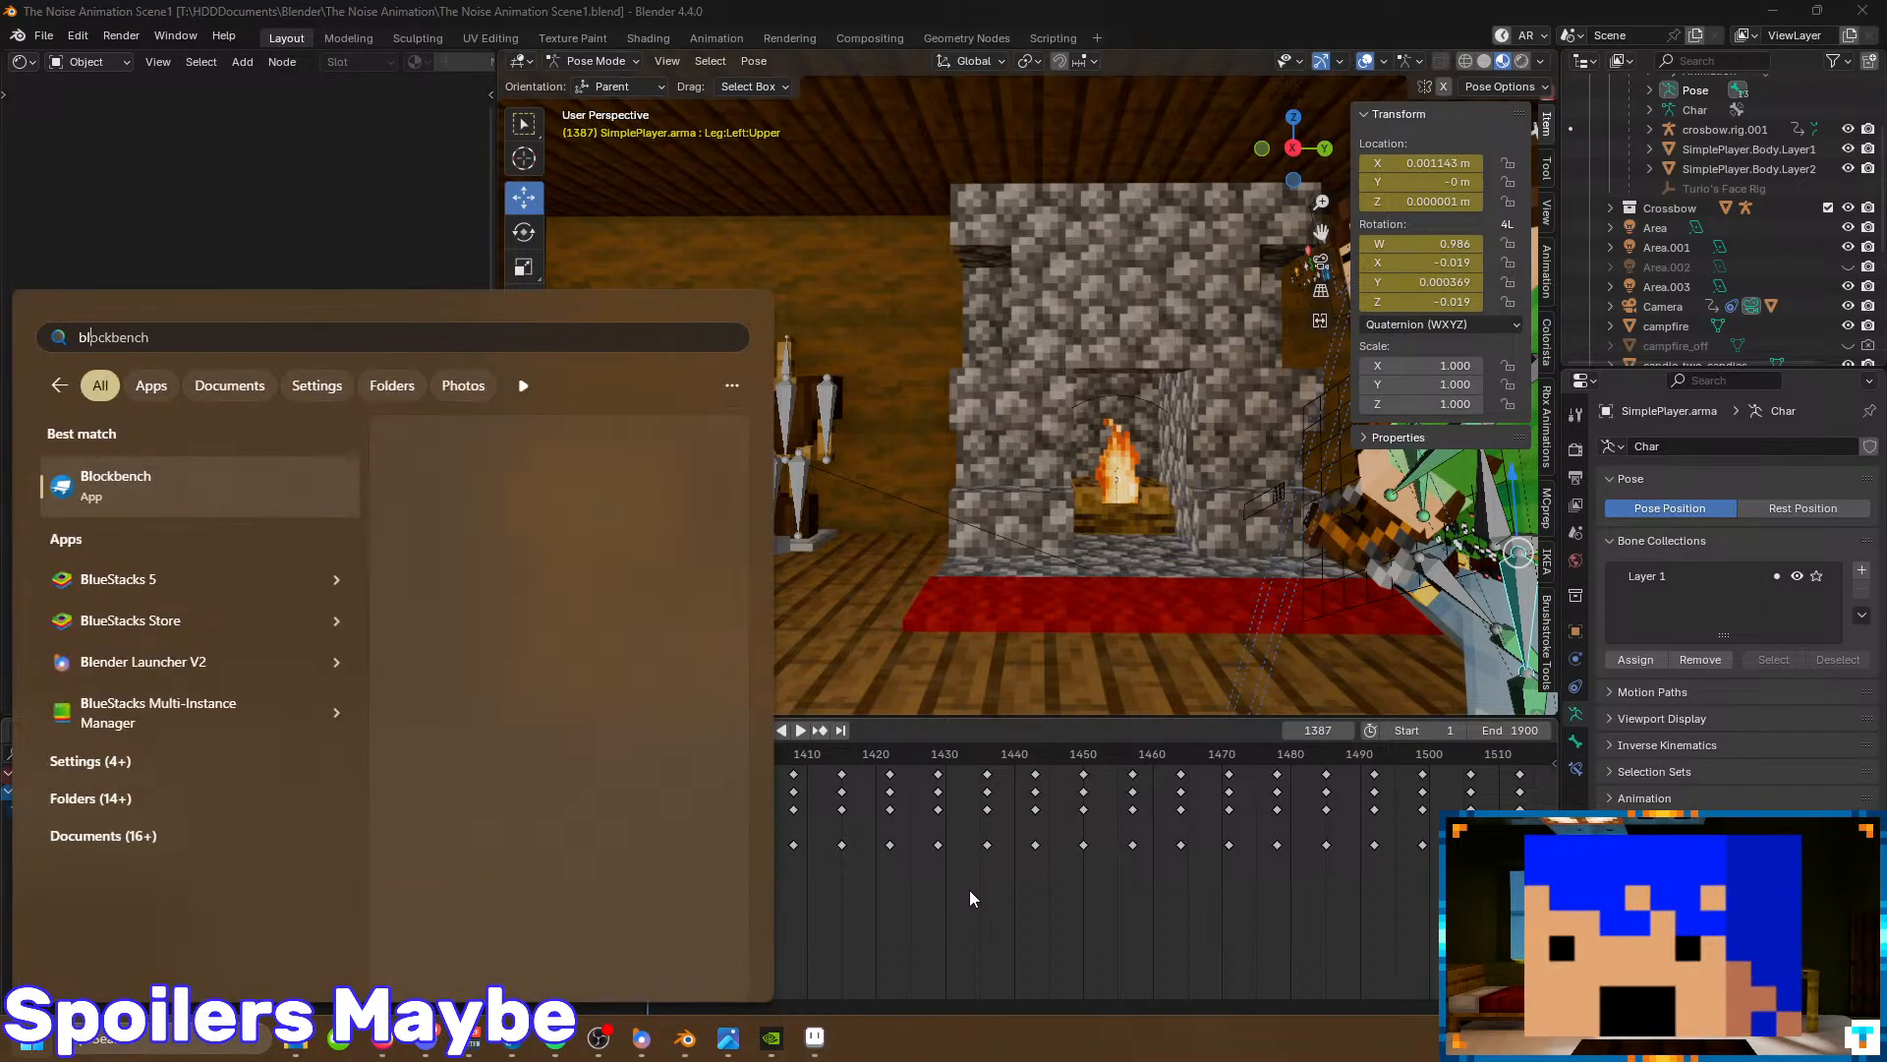
key("Return")
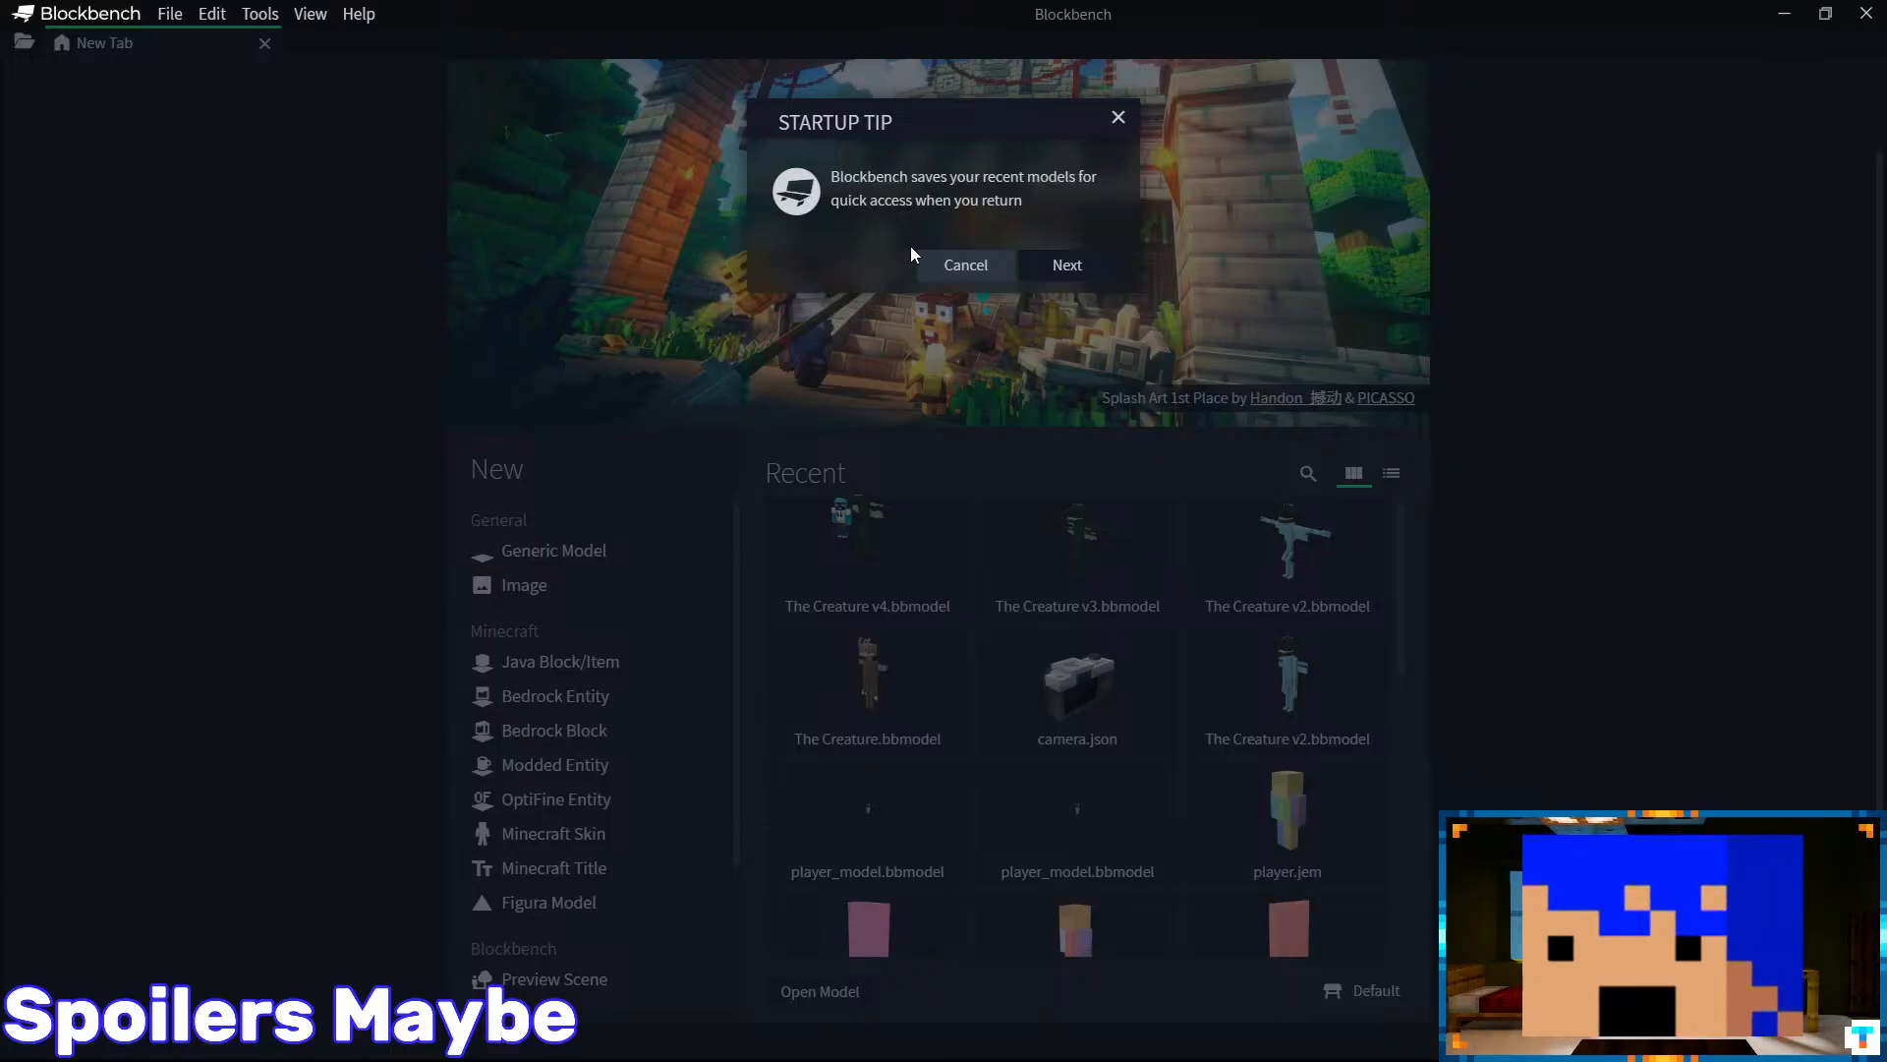
left_click(966, 264)
- Switch to File Explorer, open the Documents folder and look through it for the Blockbench folder
left_click(287, 1050)
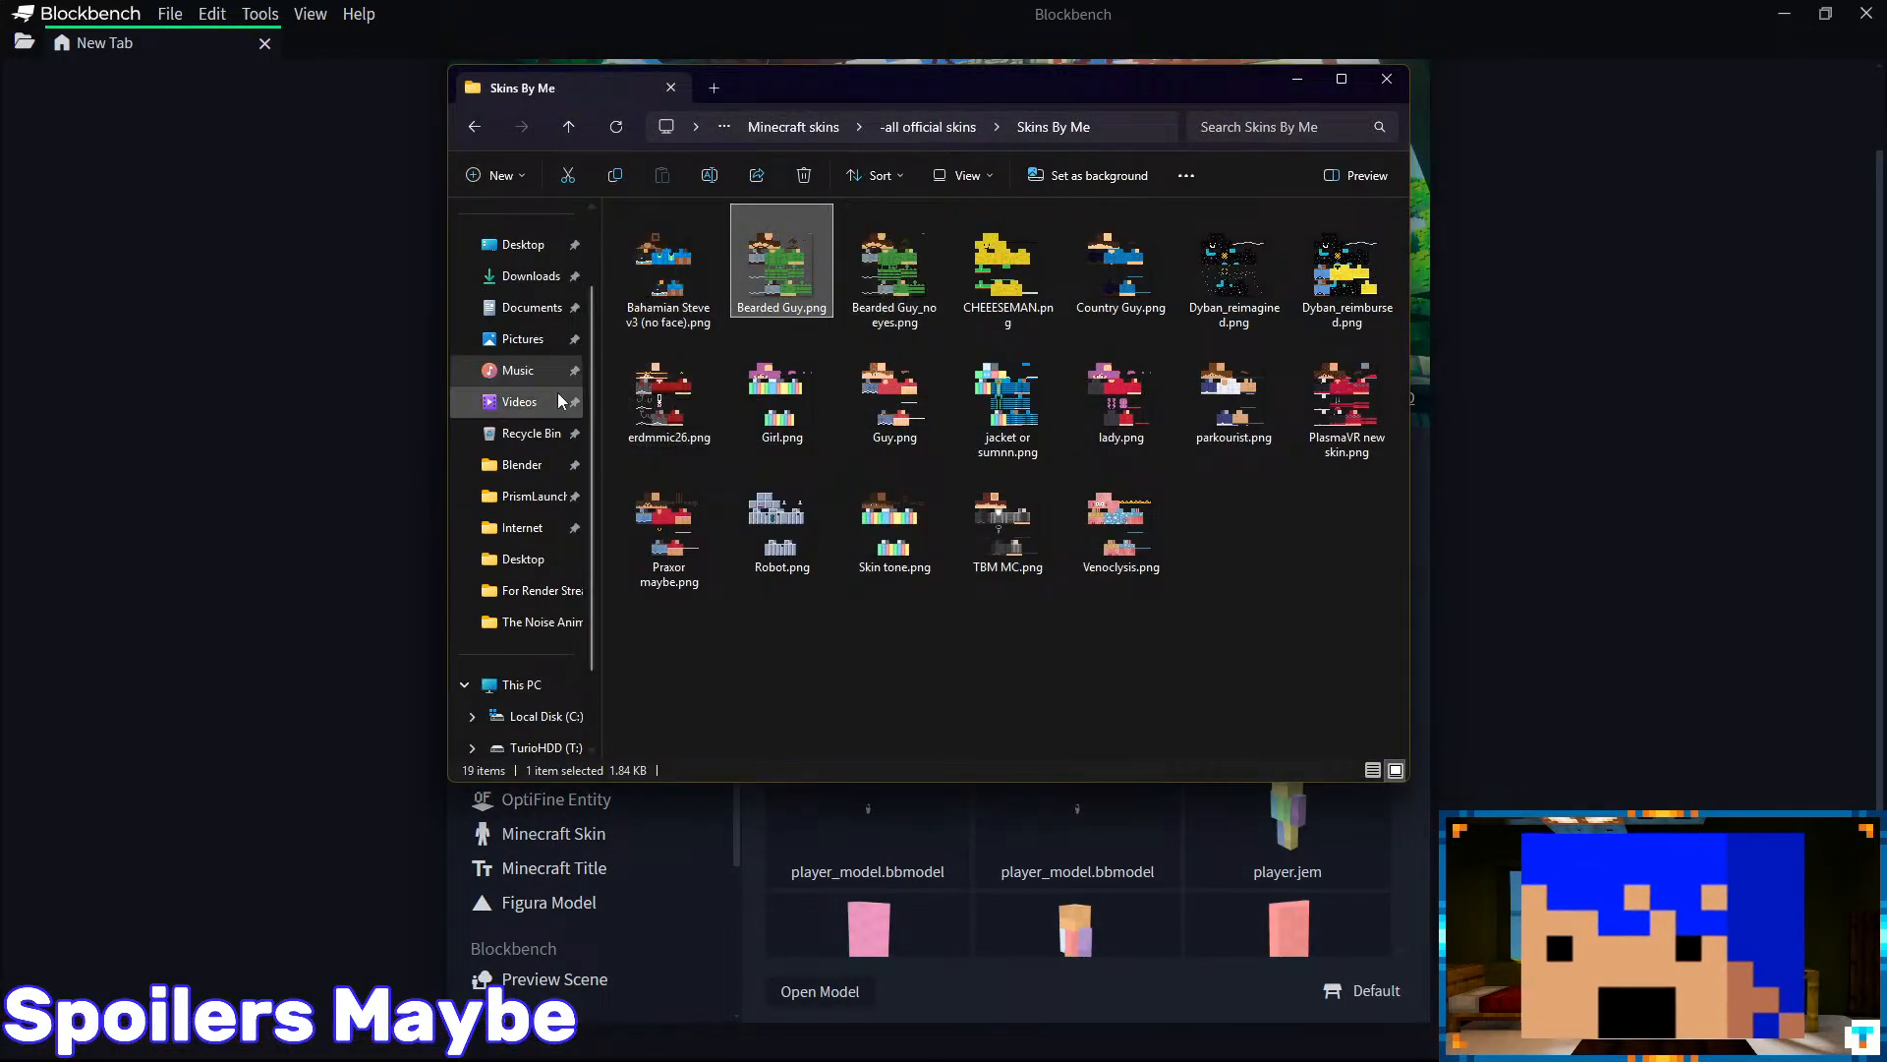
left_click(522, 339)
left_click(532, 307)
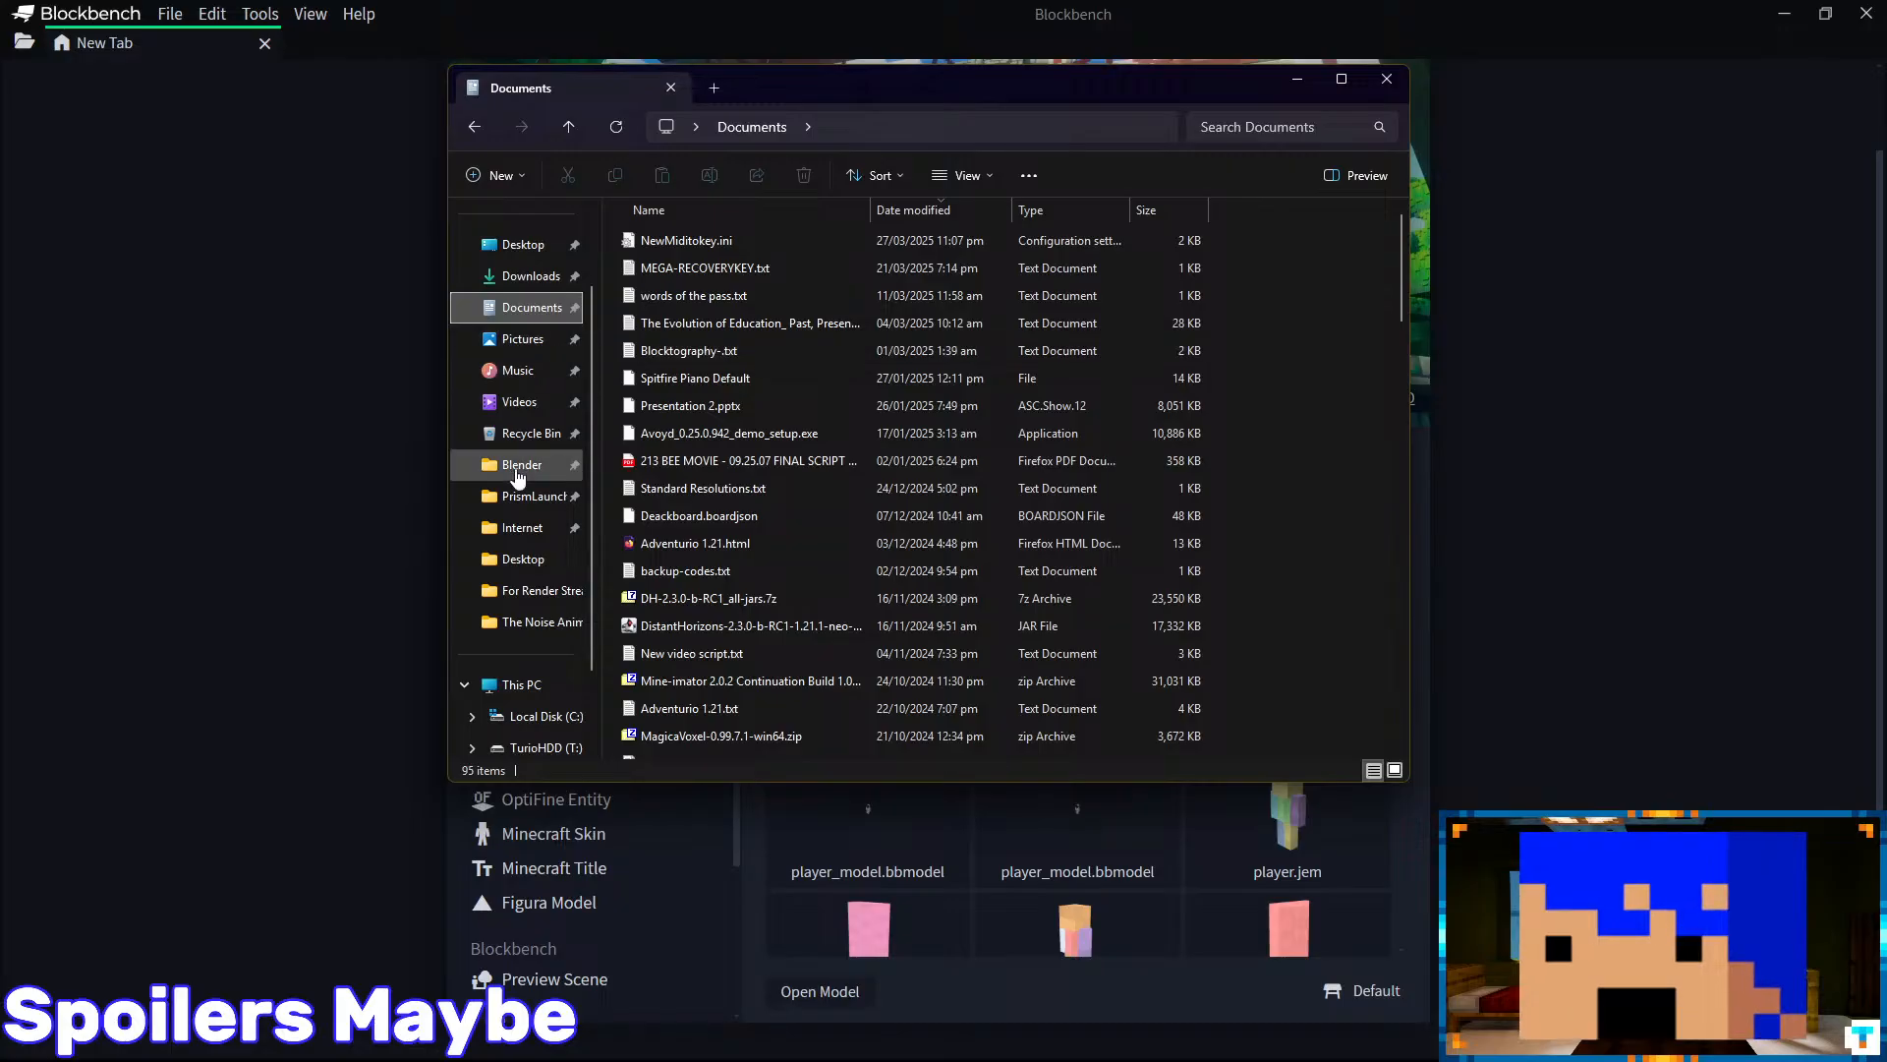
left_click(522, 338)
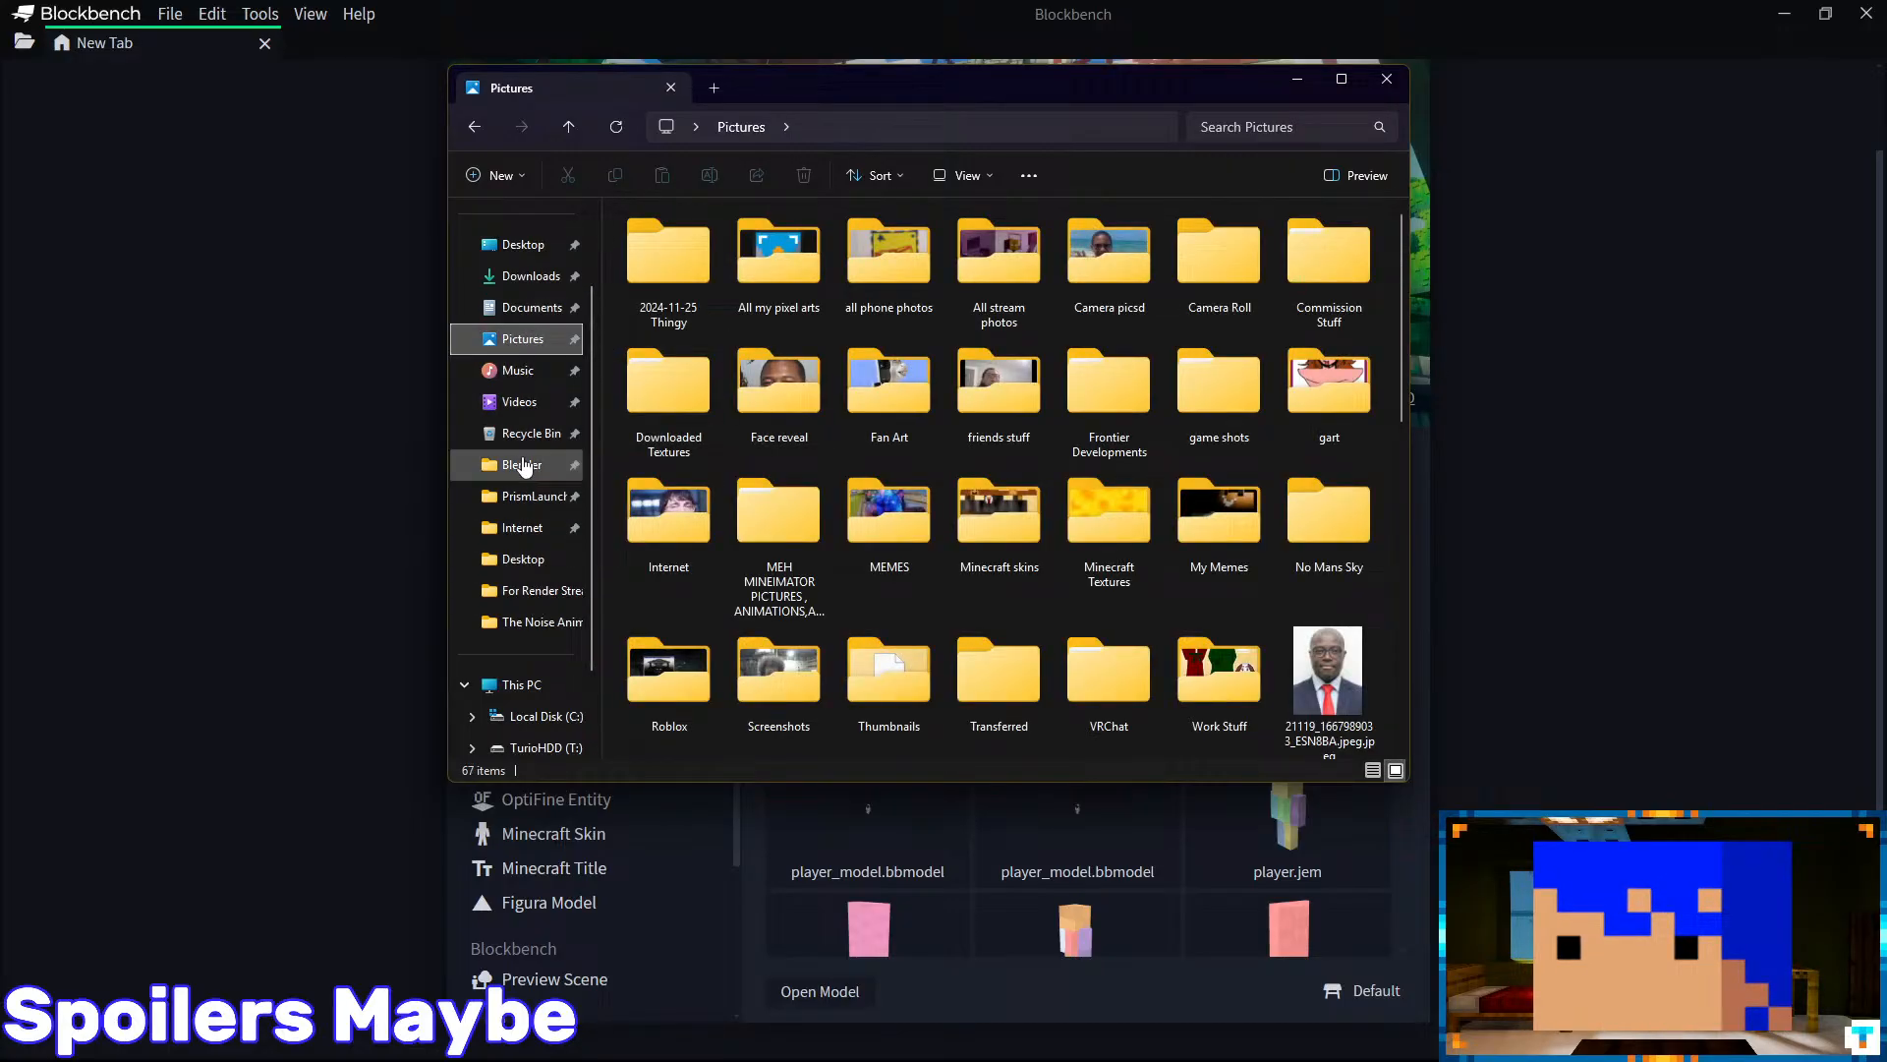
left_click(526, 311)
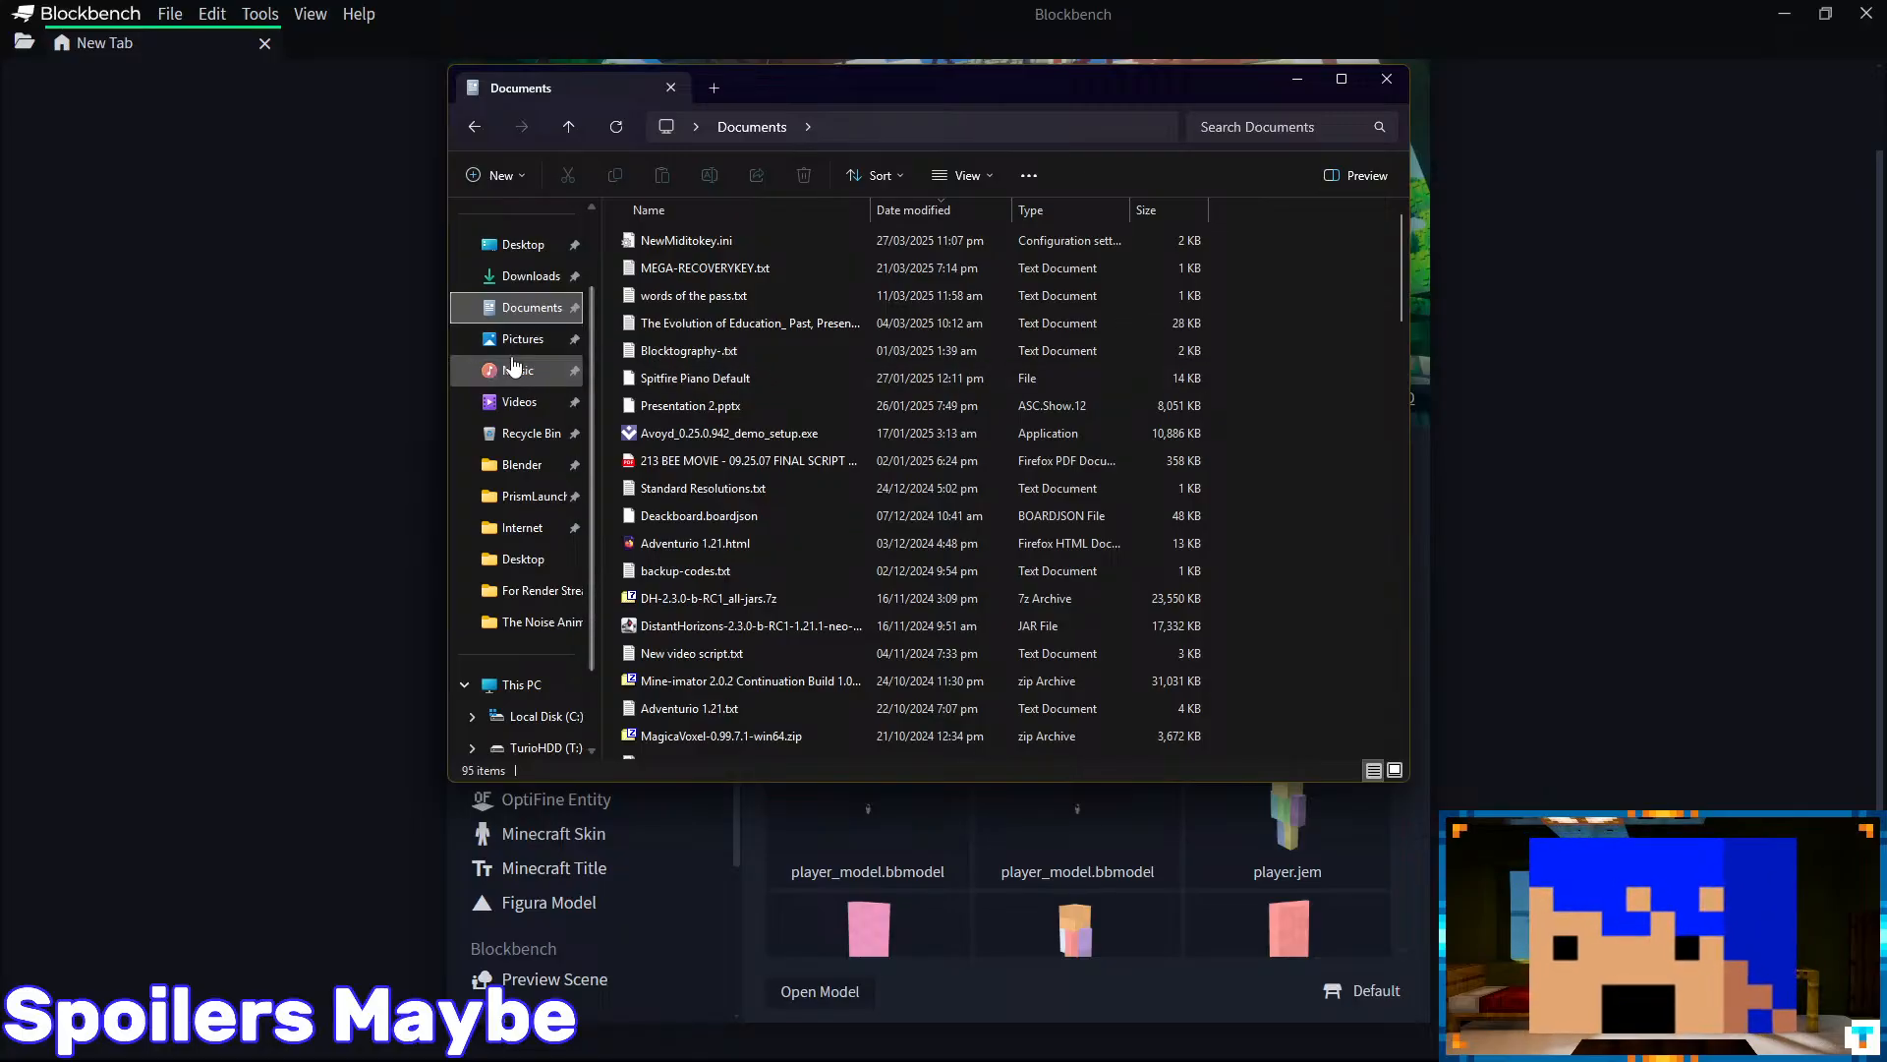
left_click(746, 326)
scroll(1189, 346, "down", 10)
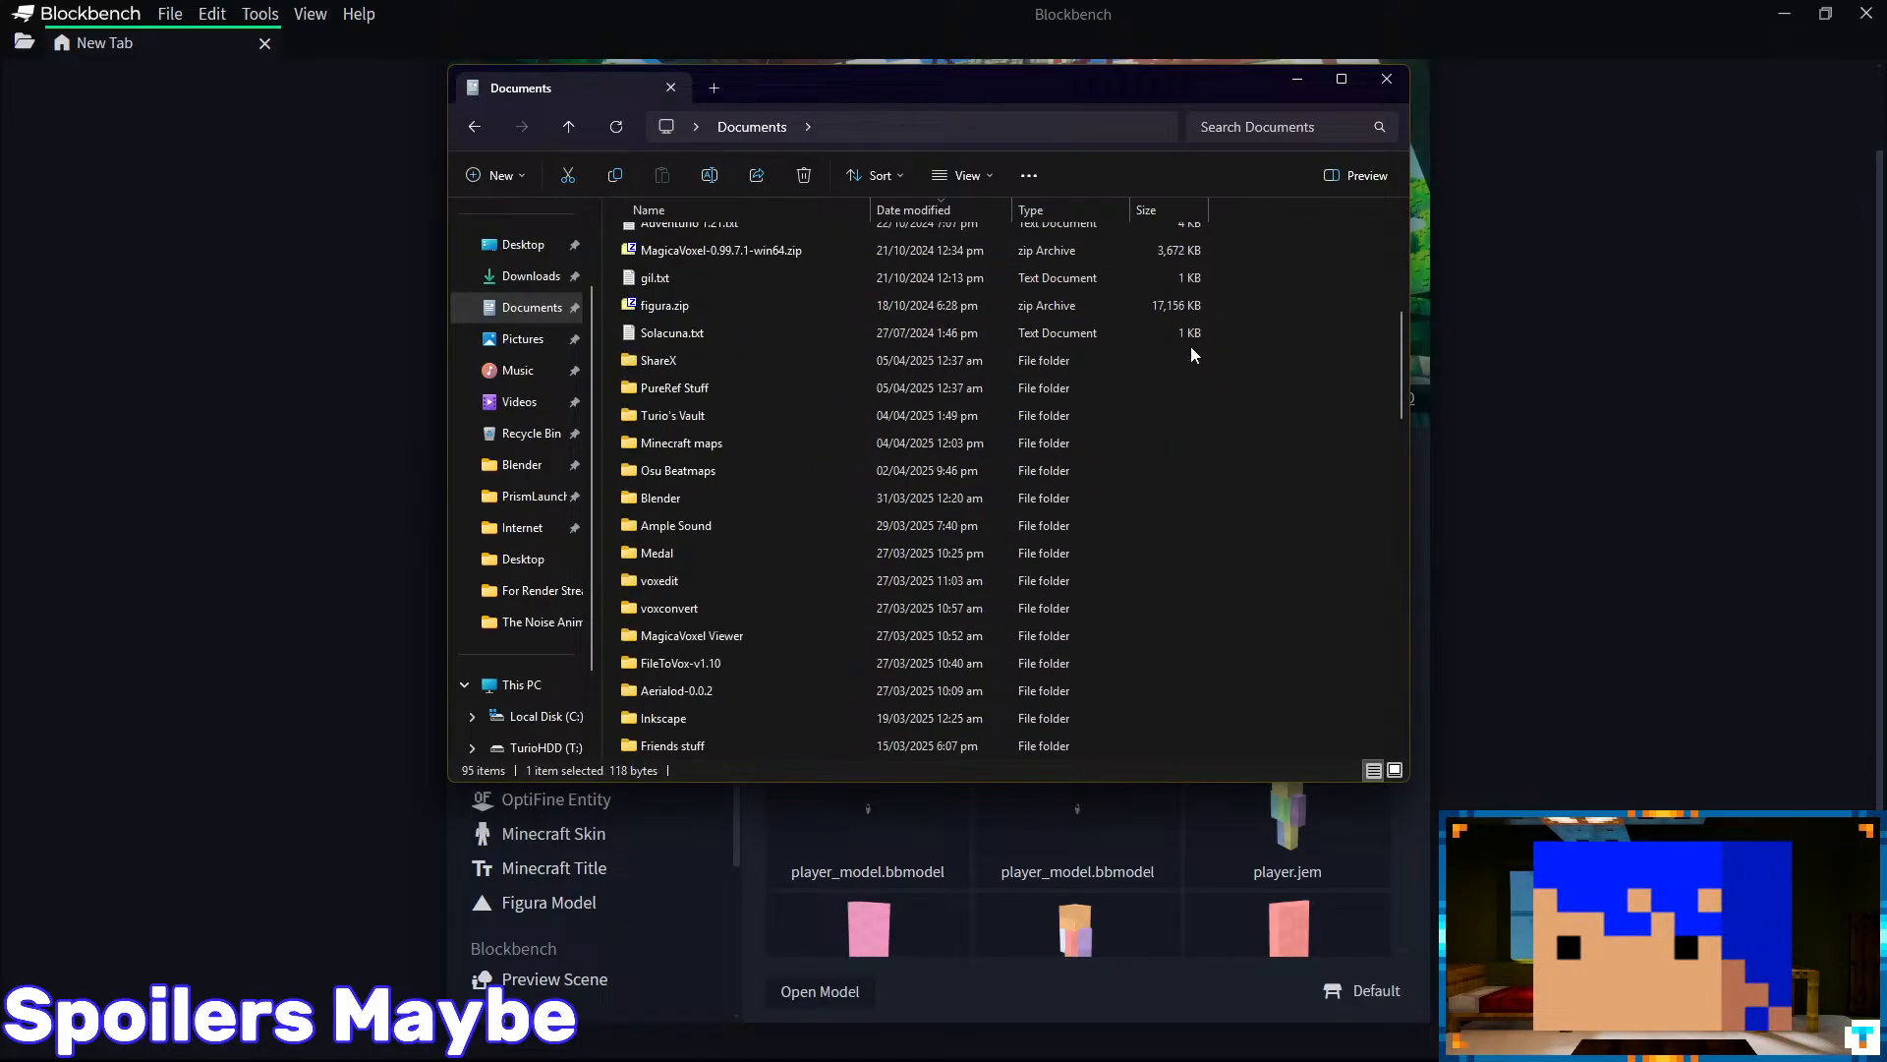
left_click(684, 363)
key("b")
scroll(700, 597, "down", 4)
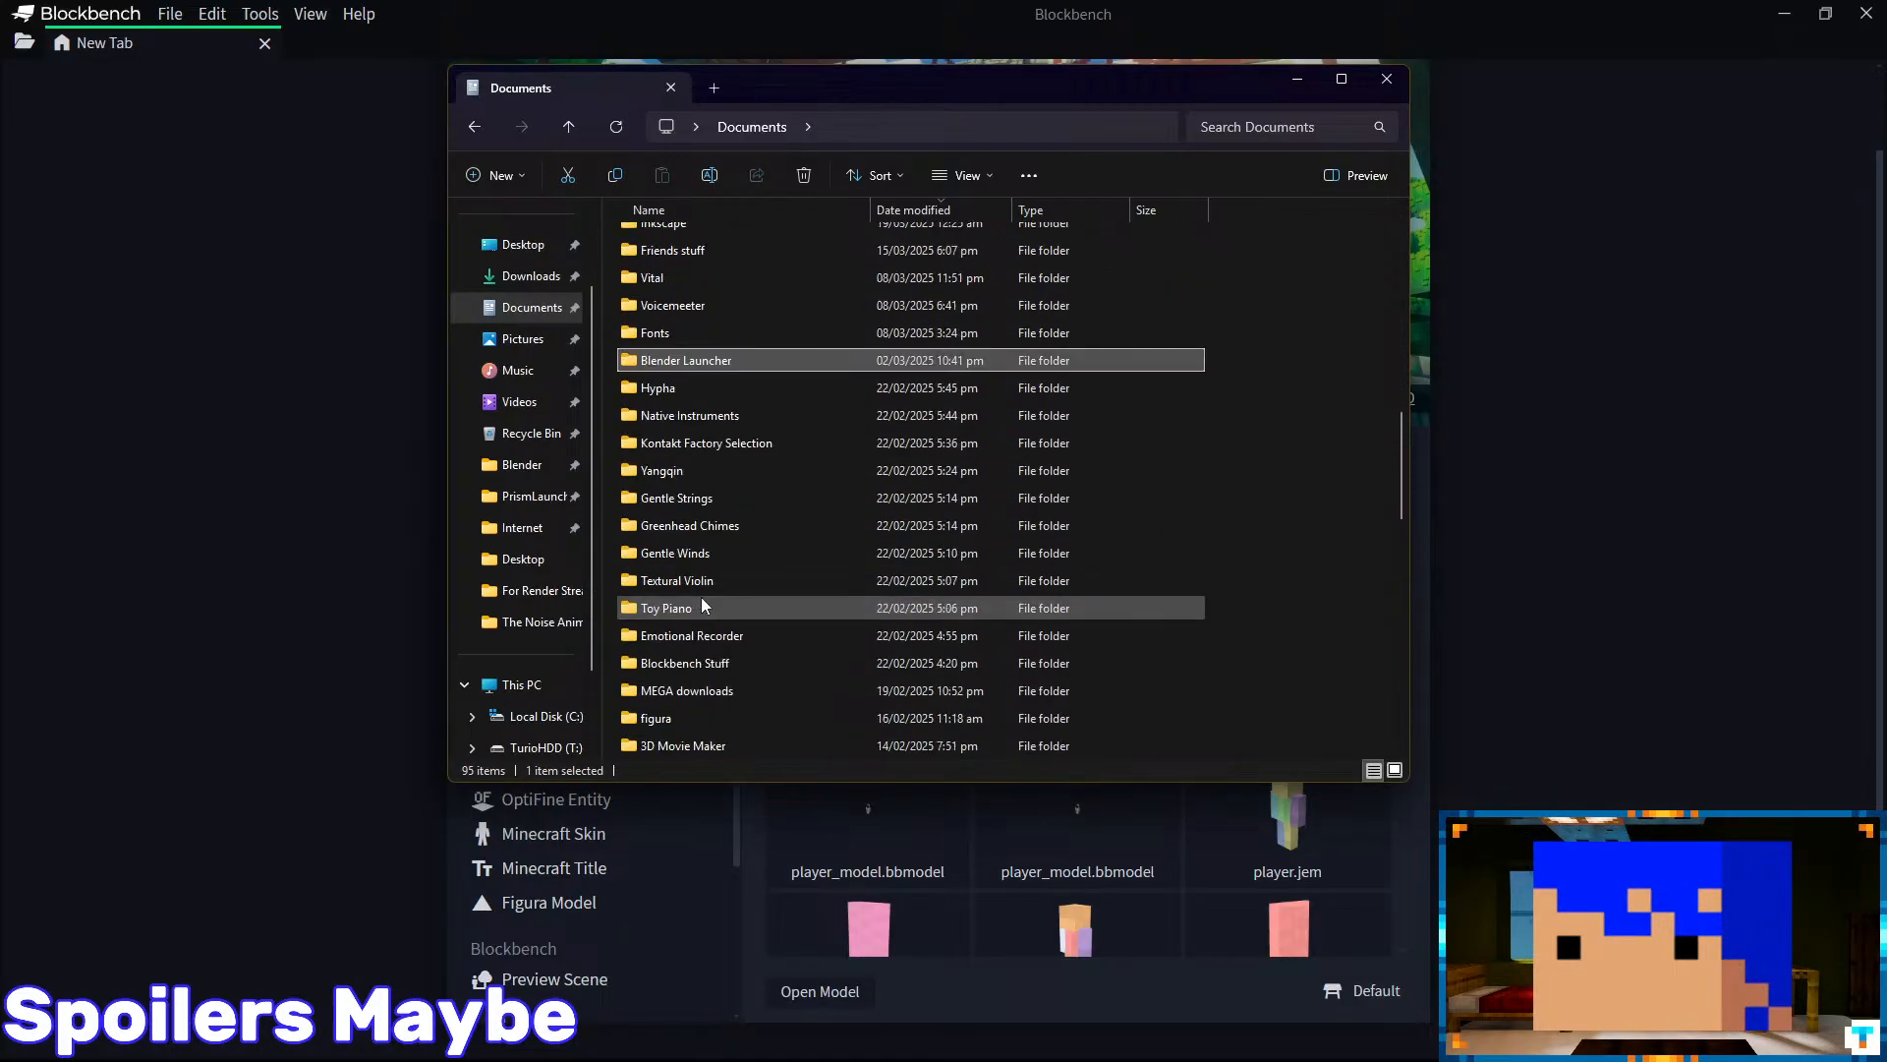
- Sort the Documents folder by name, open the Models folder inside Blockbench Stuff and look through its contents
left_click(786, 220)
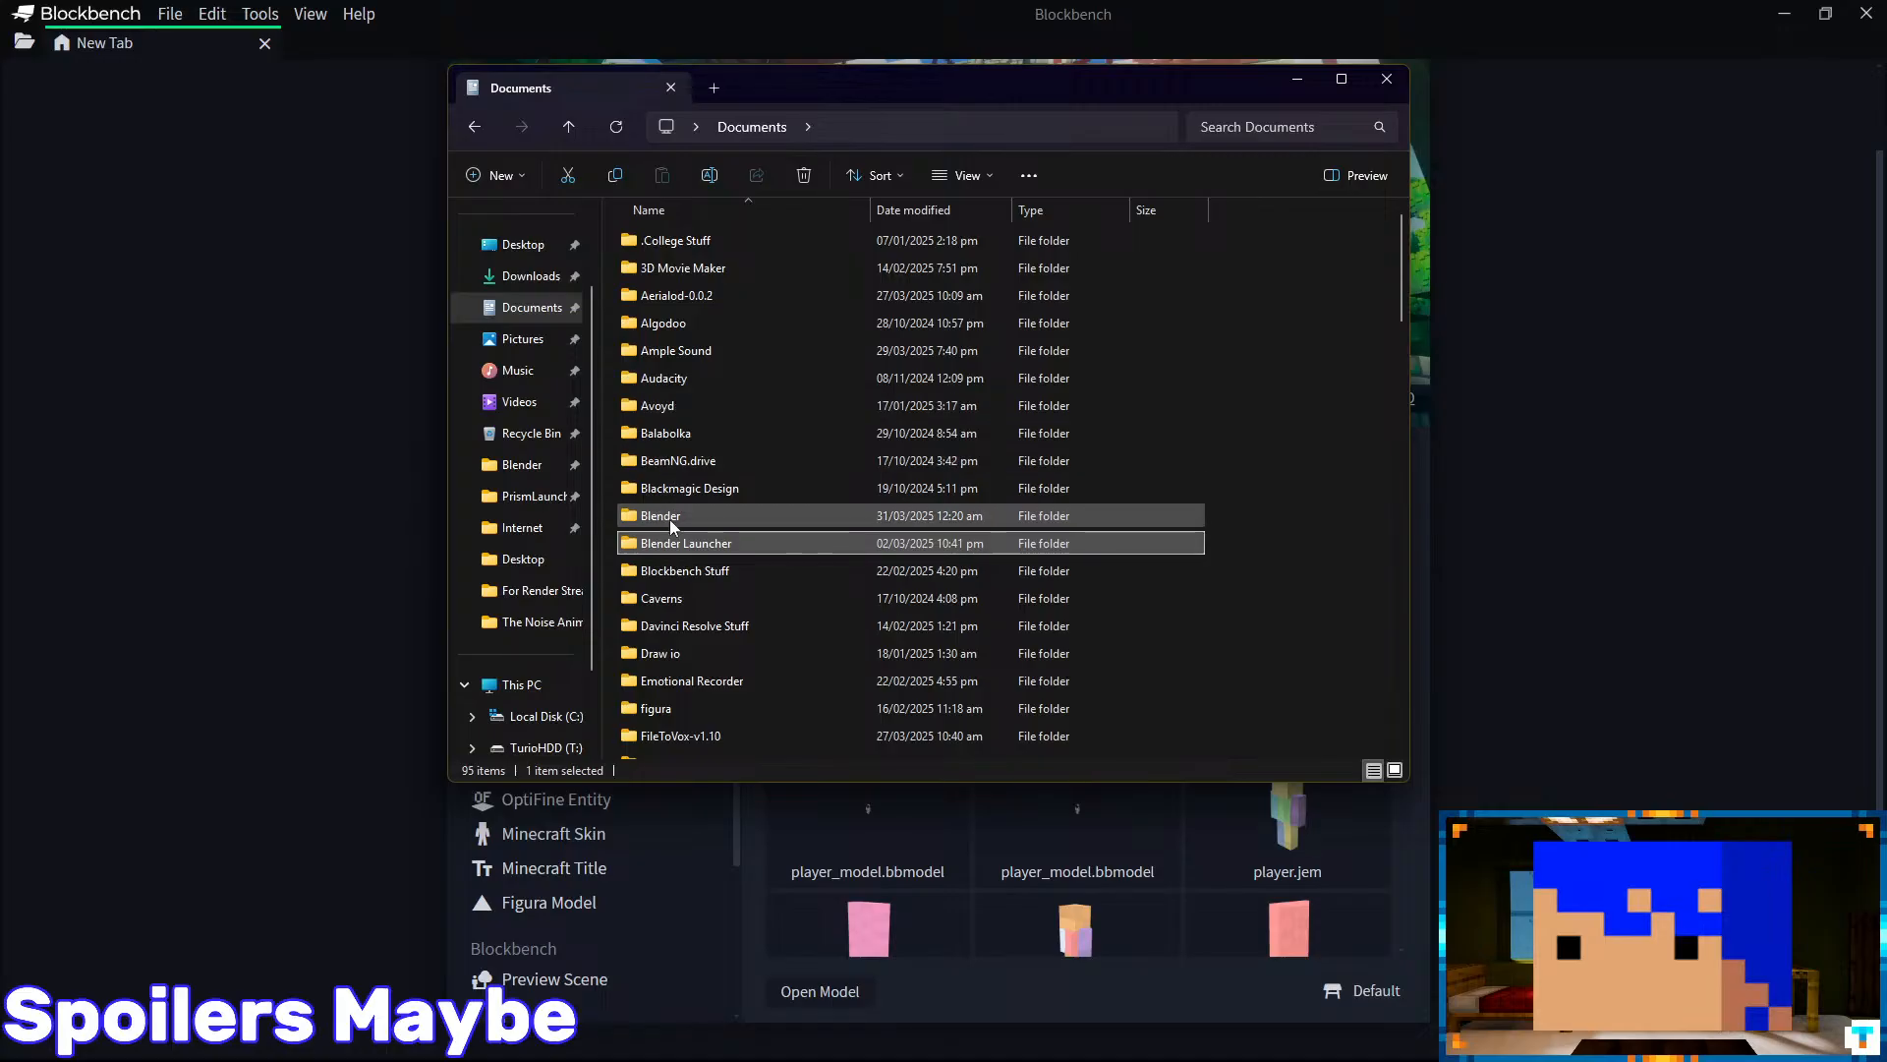
left_click(672, 574)
double_click(672, 572)
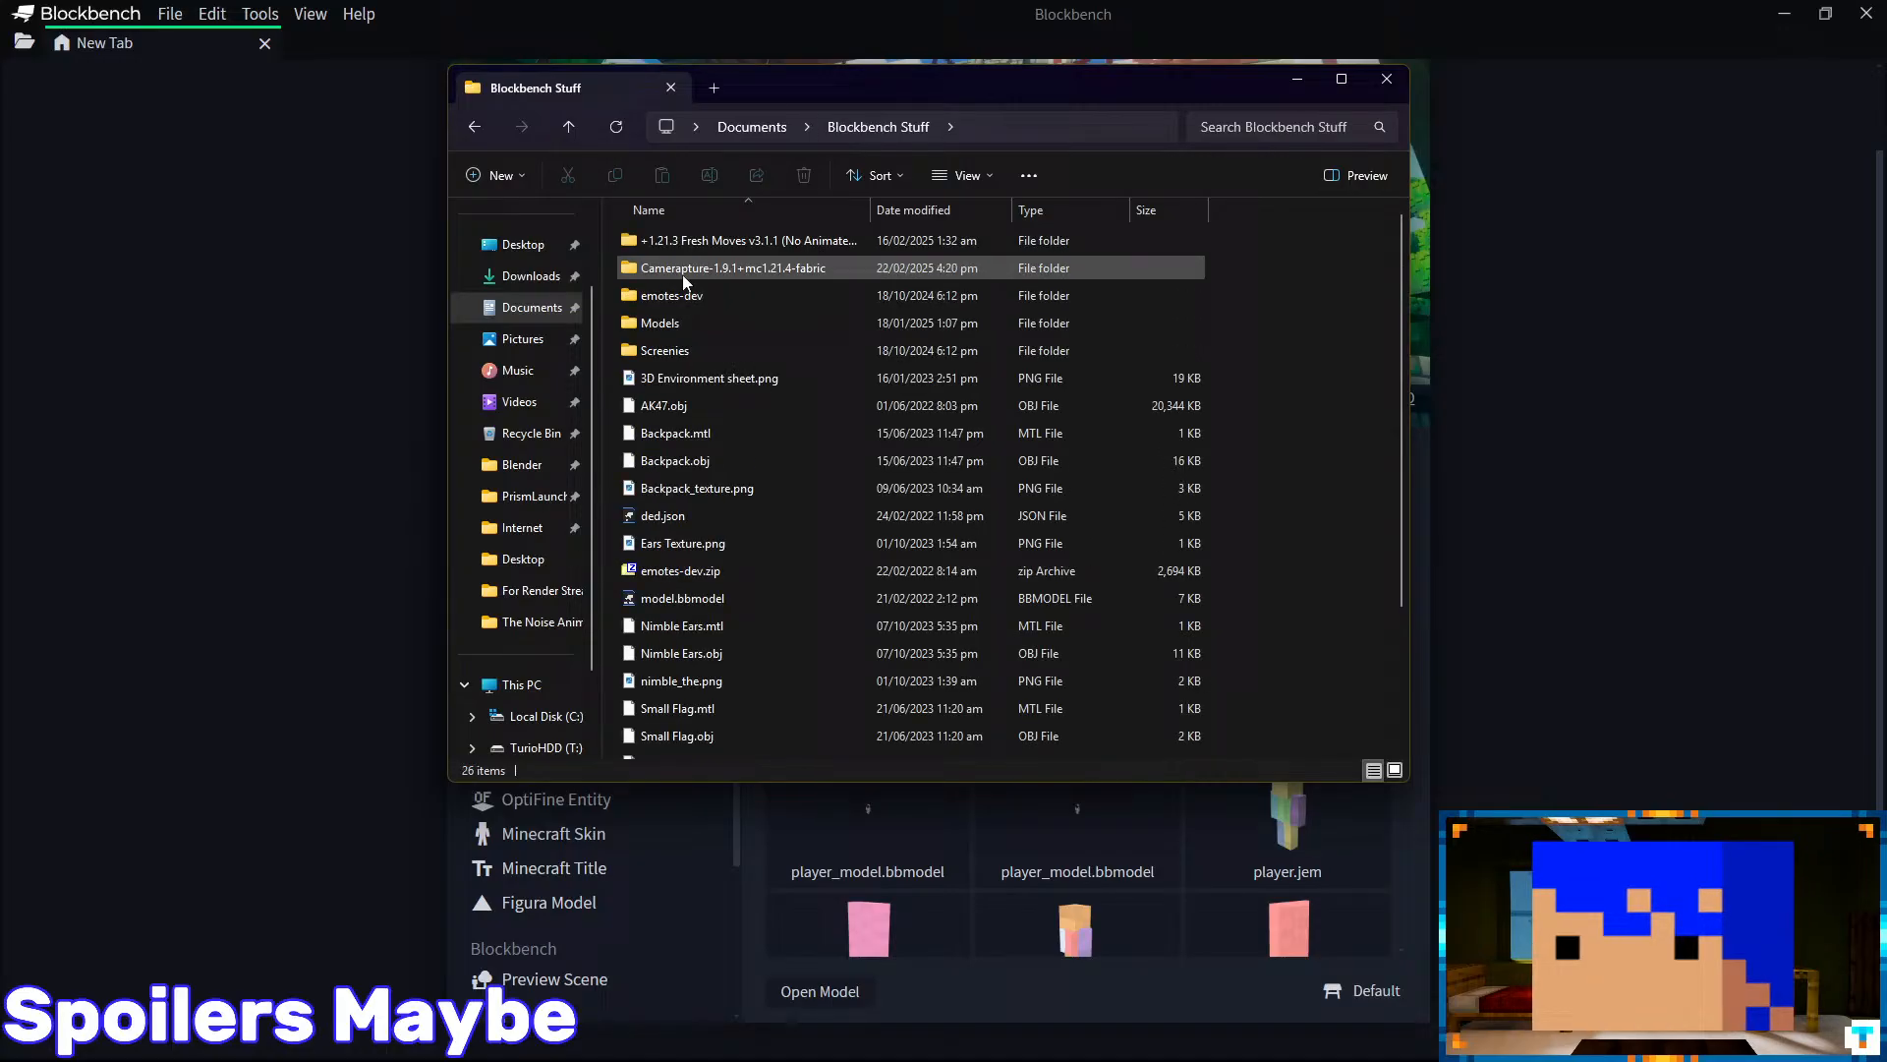
double_click(629, 309)
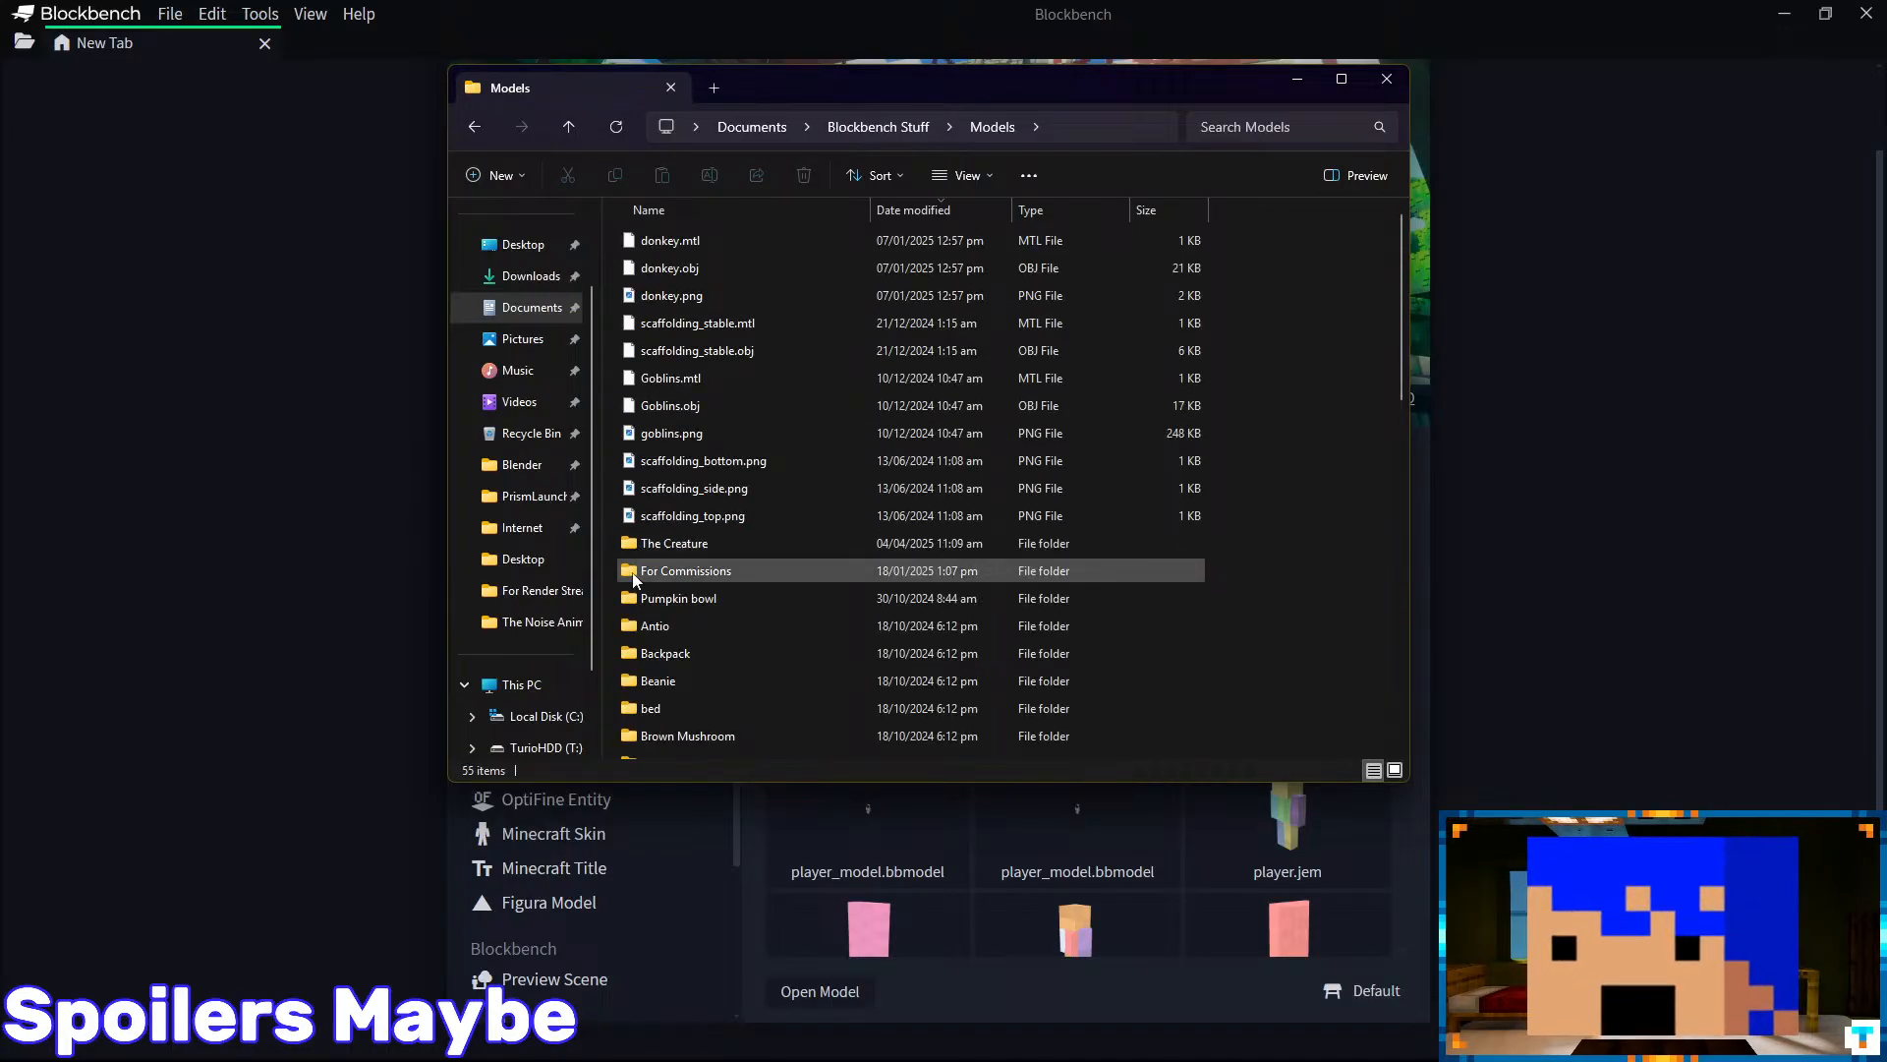
scroll(629, 594, "down", 3)
scroll(629, 585, "down", 9)
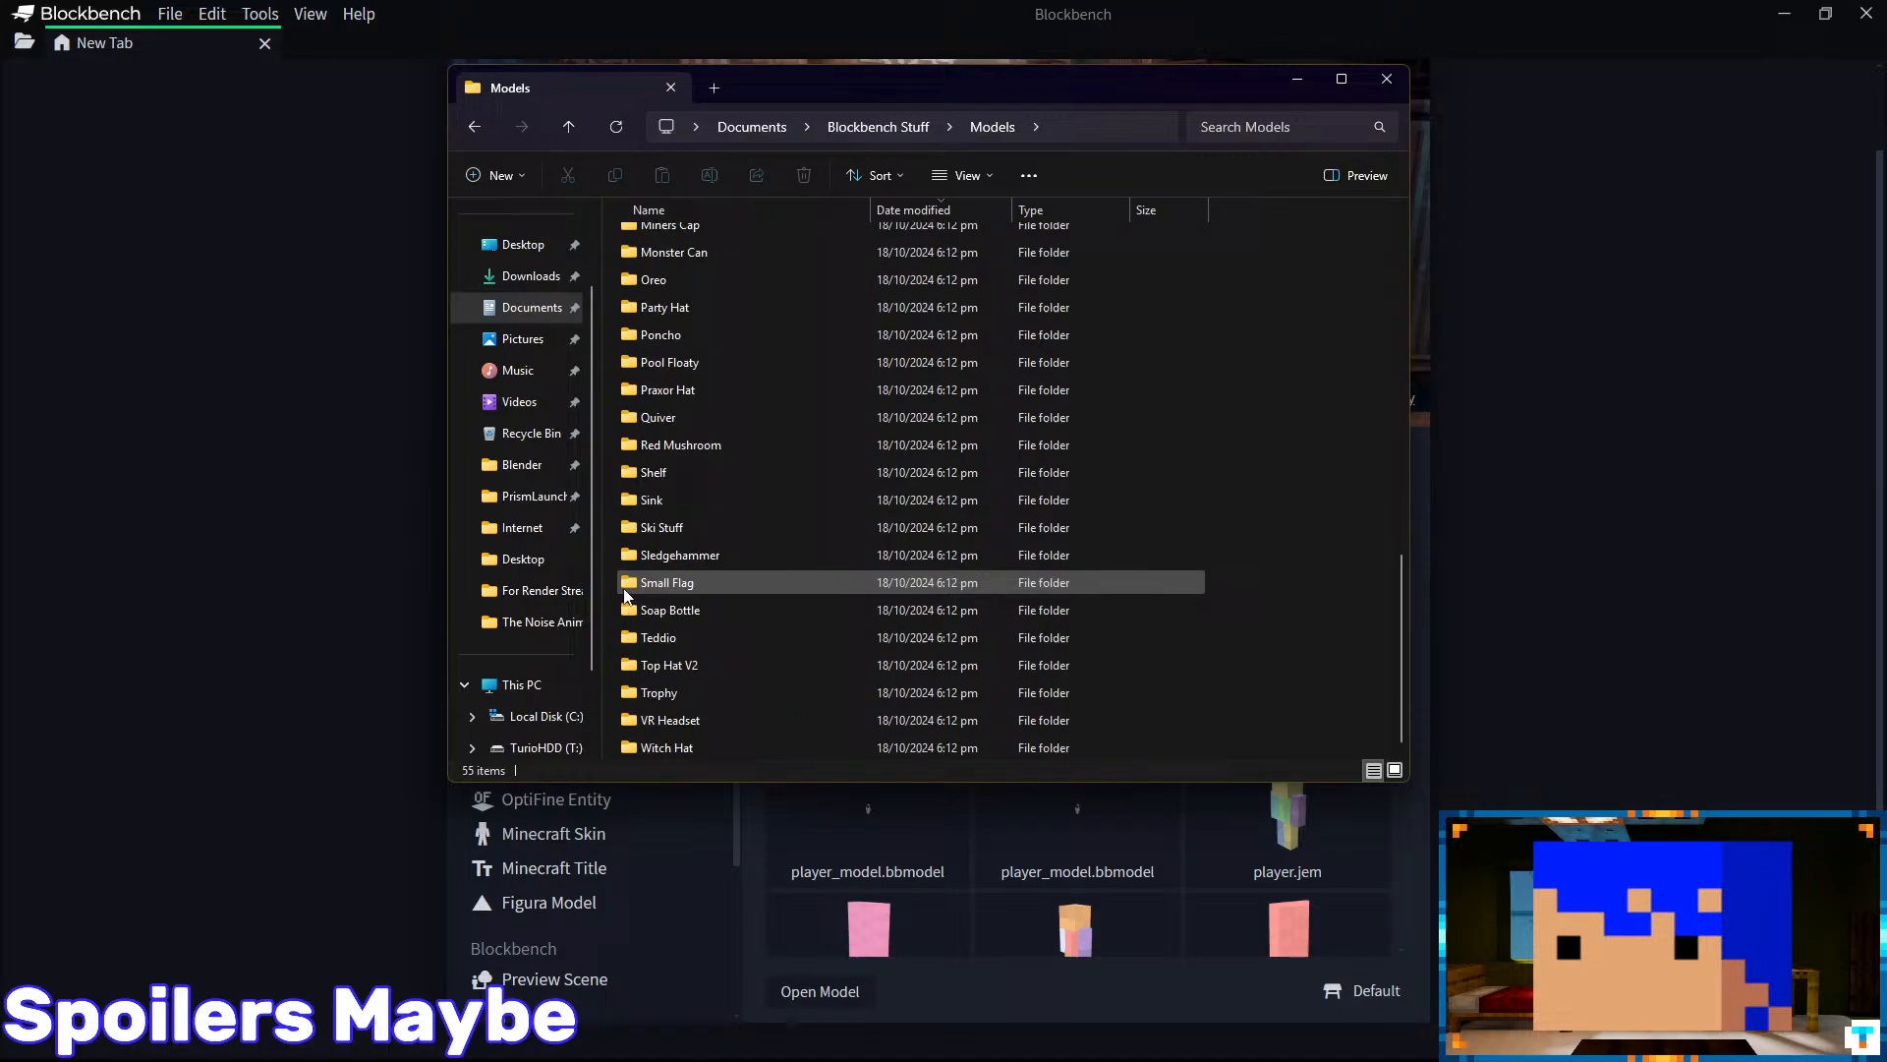
- Open the Trophy folder and load Trophy.bbmodel into Blockbench to view the model
double_click(630, 692)
double_click(634, 293)
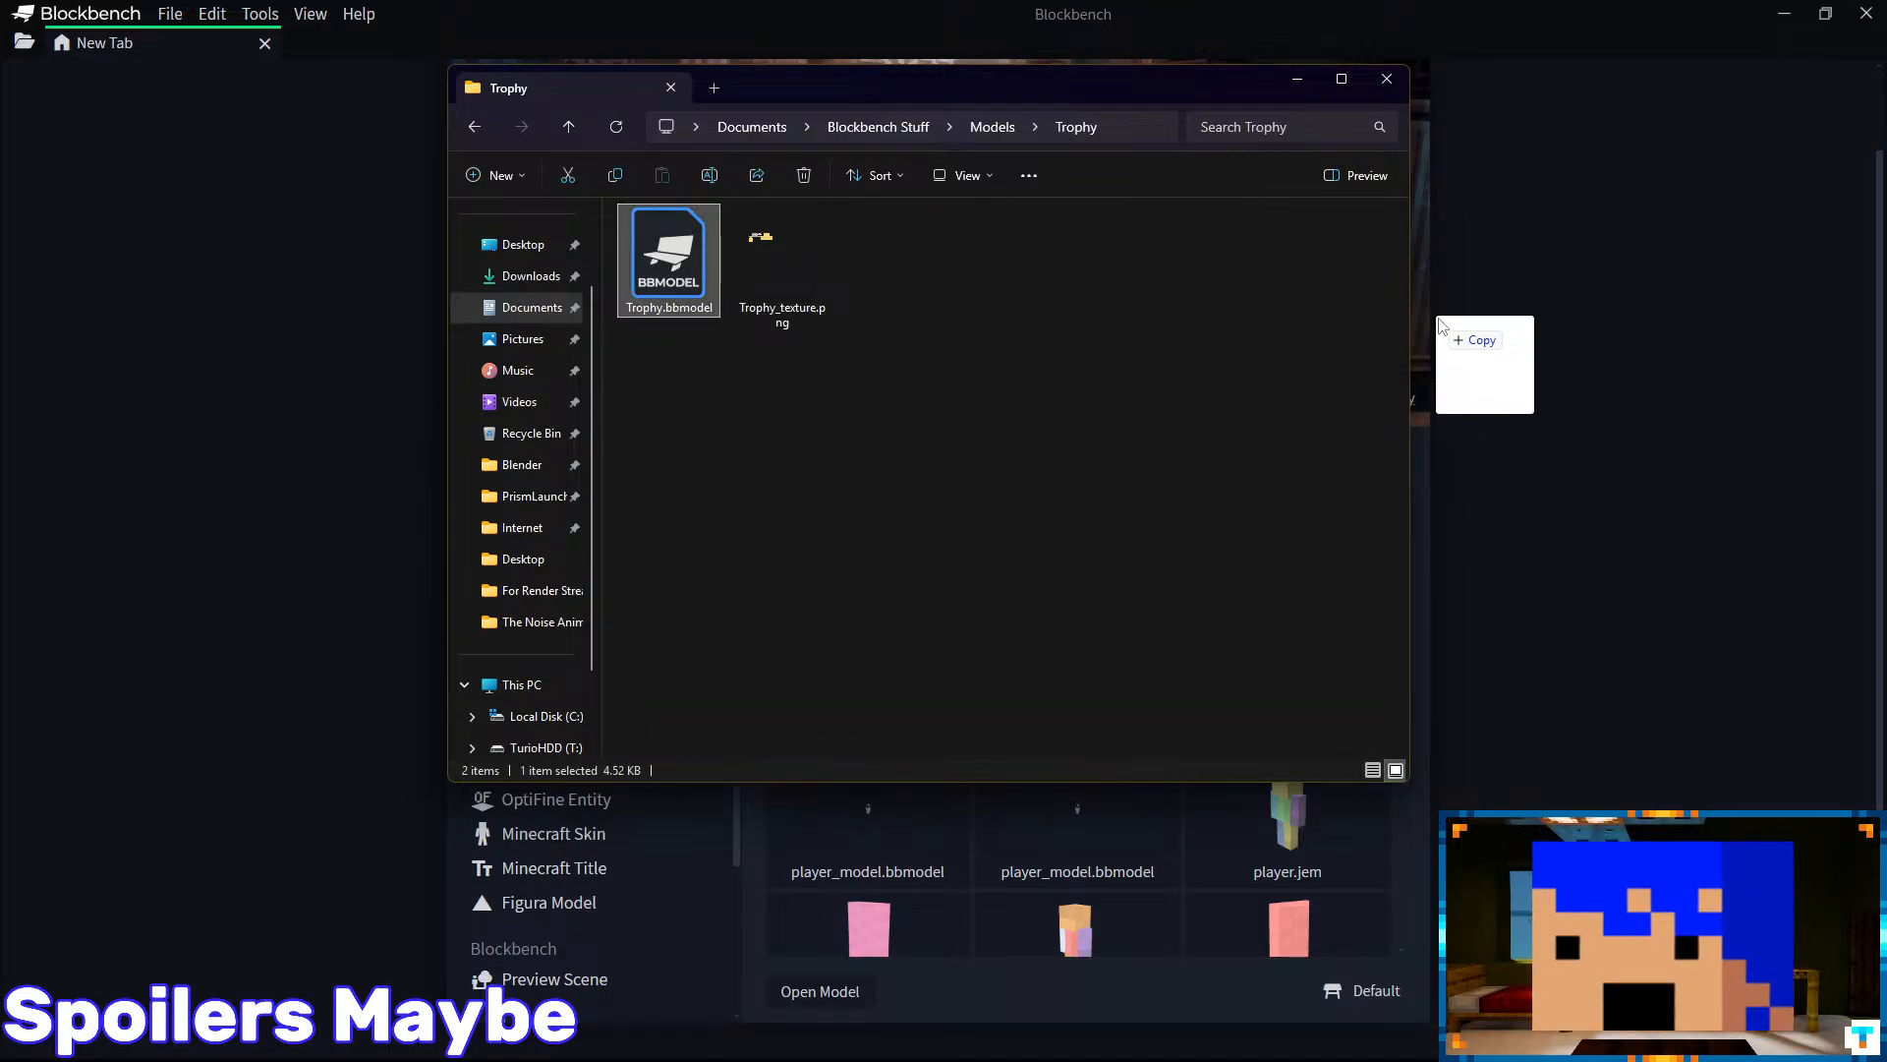
scroll(924, 566, "up", 3)
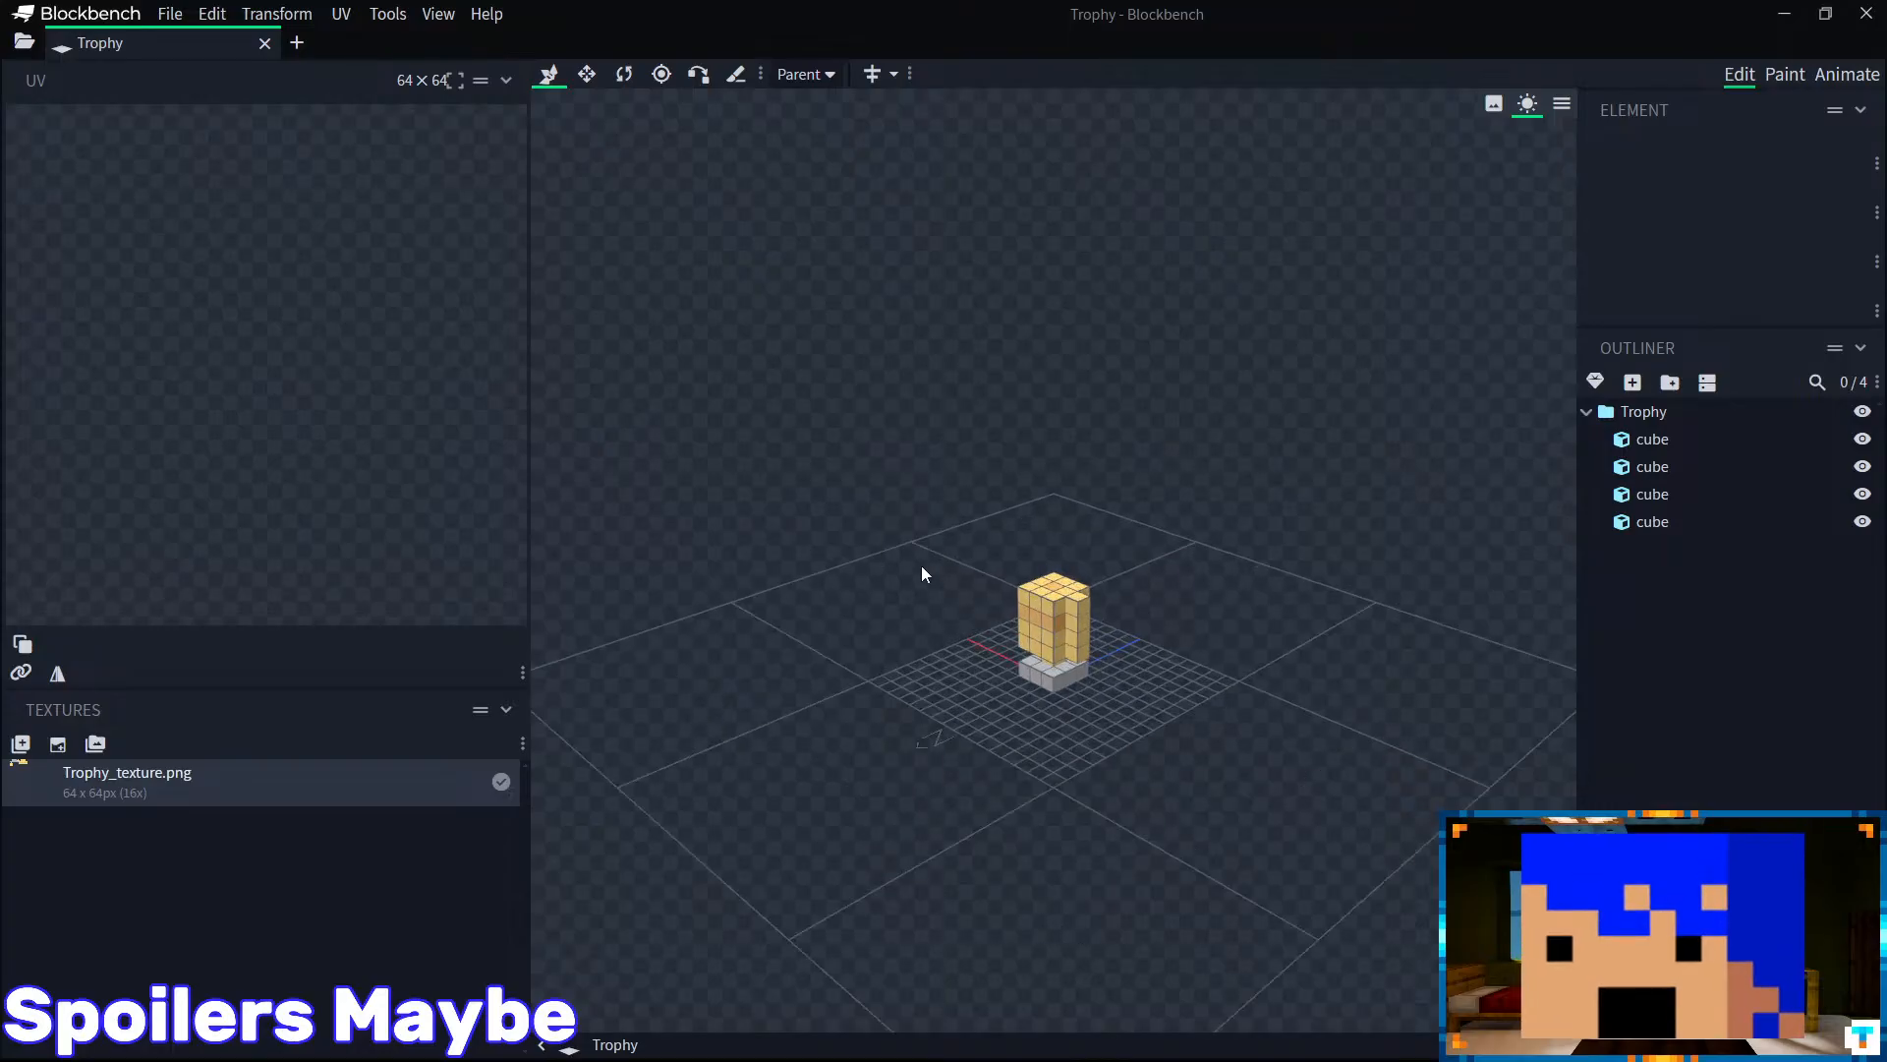
- Return to the Models folder, load the Shelf model from its folder into Blockbench and view it
left_click(295, 1040)
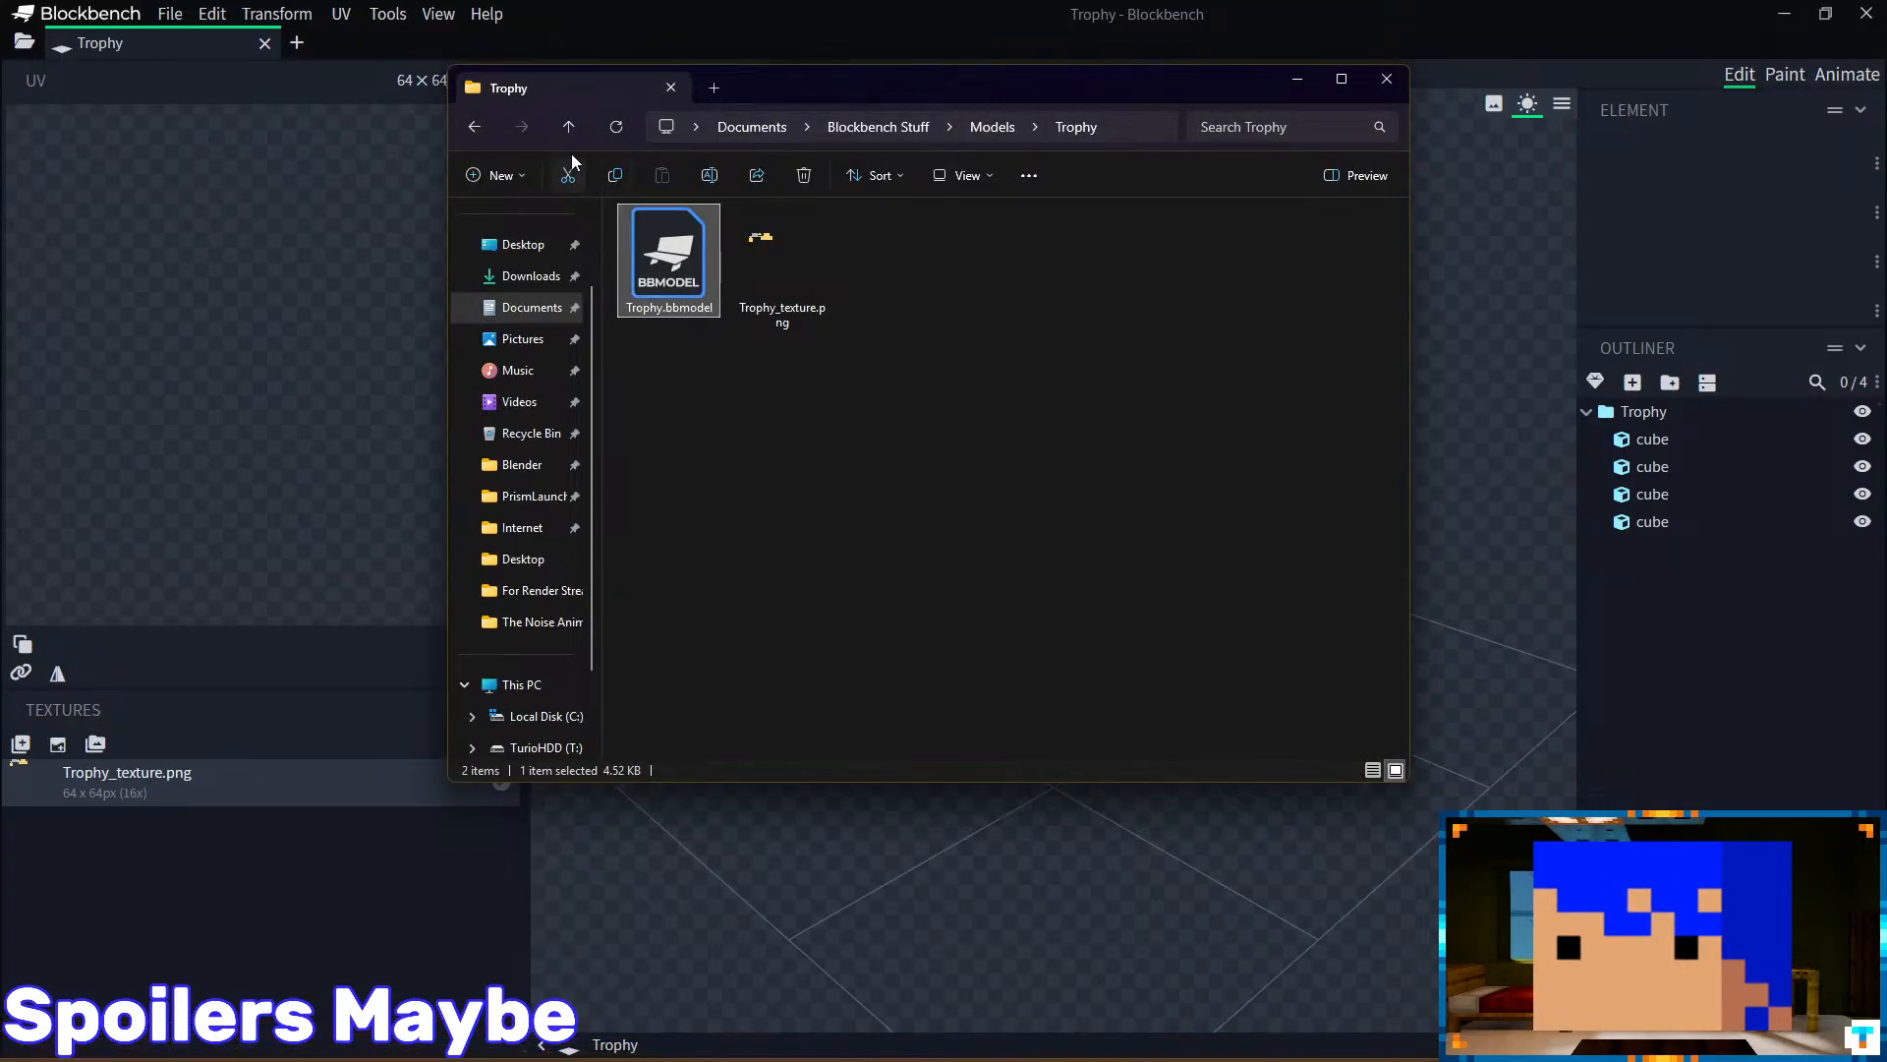
left_click(568, 127)
scroll(721, 616, "down", 1)
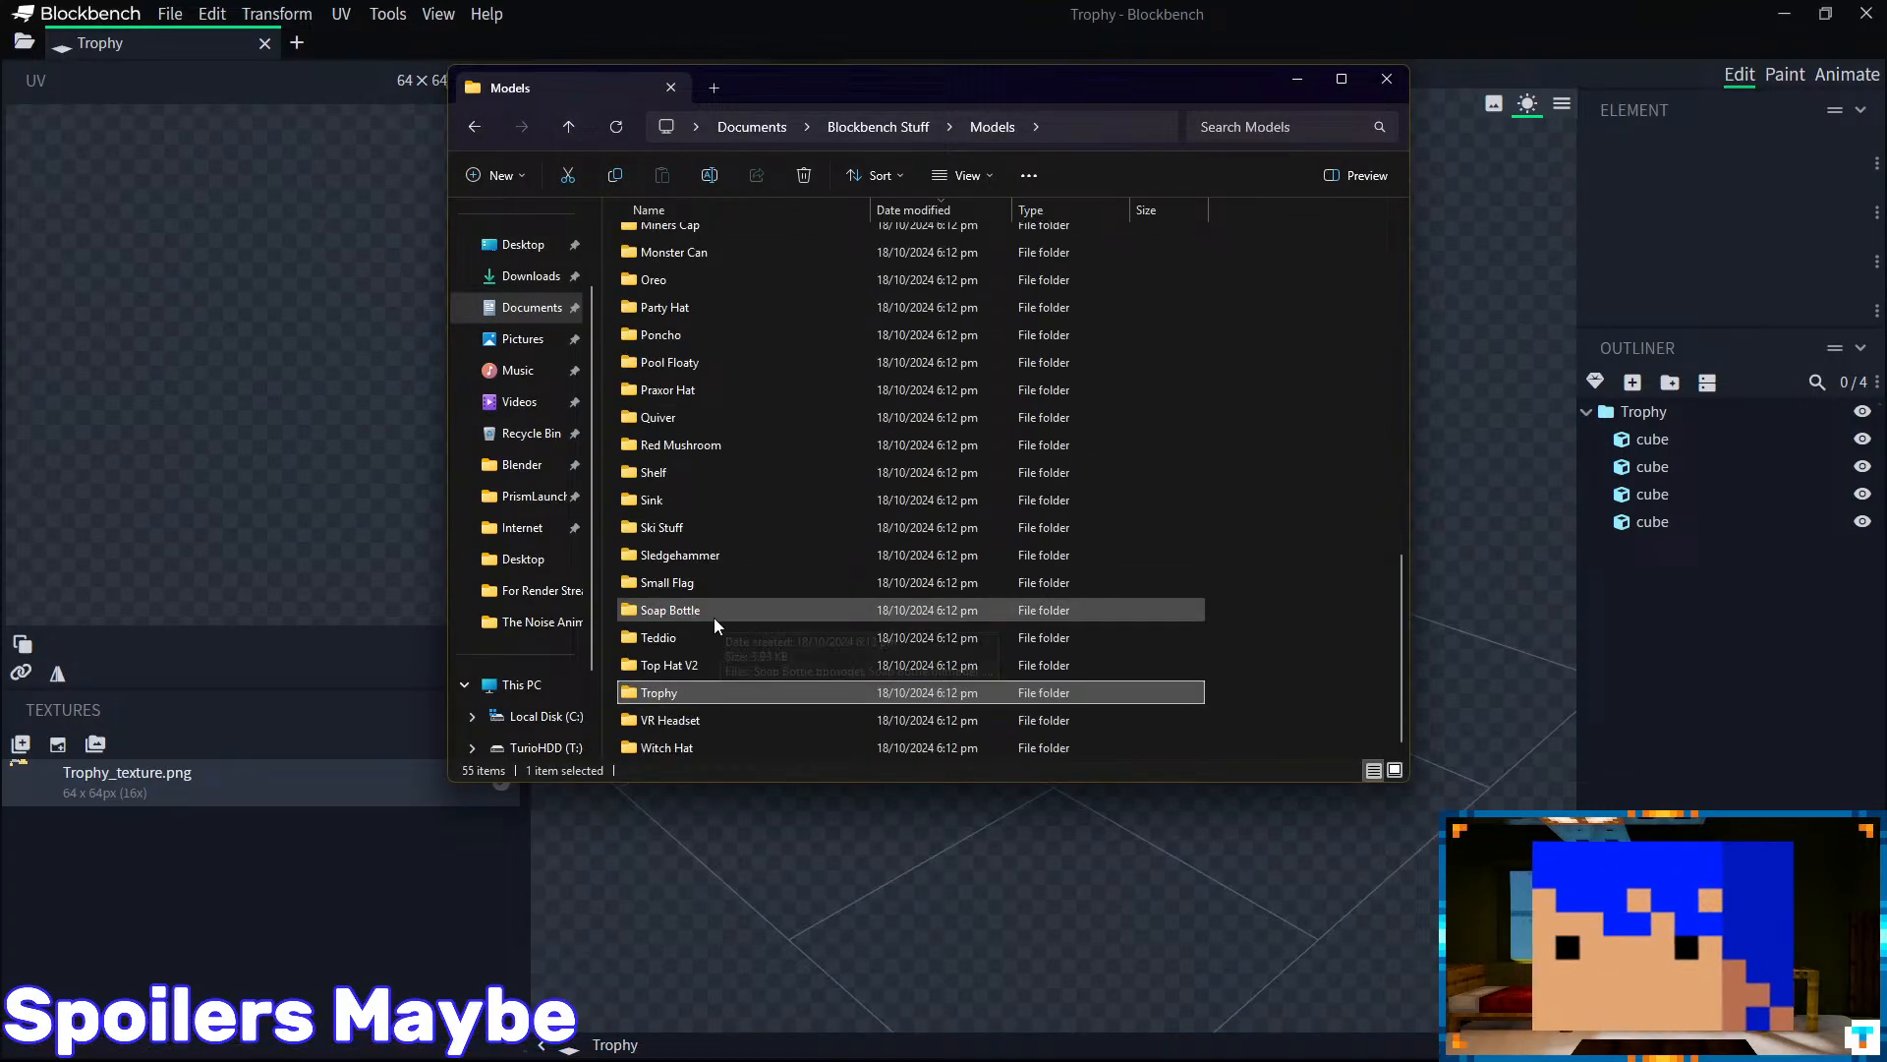
double_click(649, 472)
left_click_drag(663, 283, 1533, 383)
left_click_drag(1135, 427, 1191, 407)
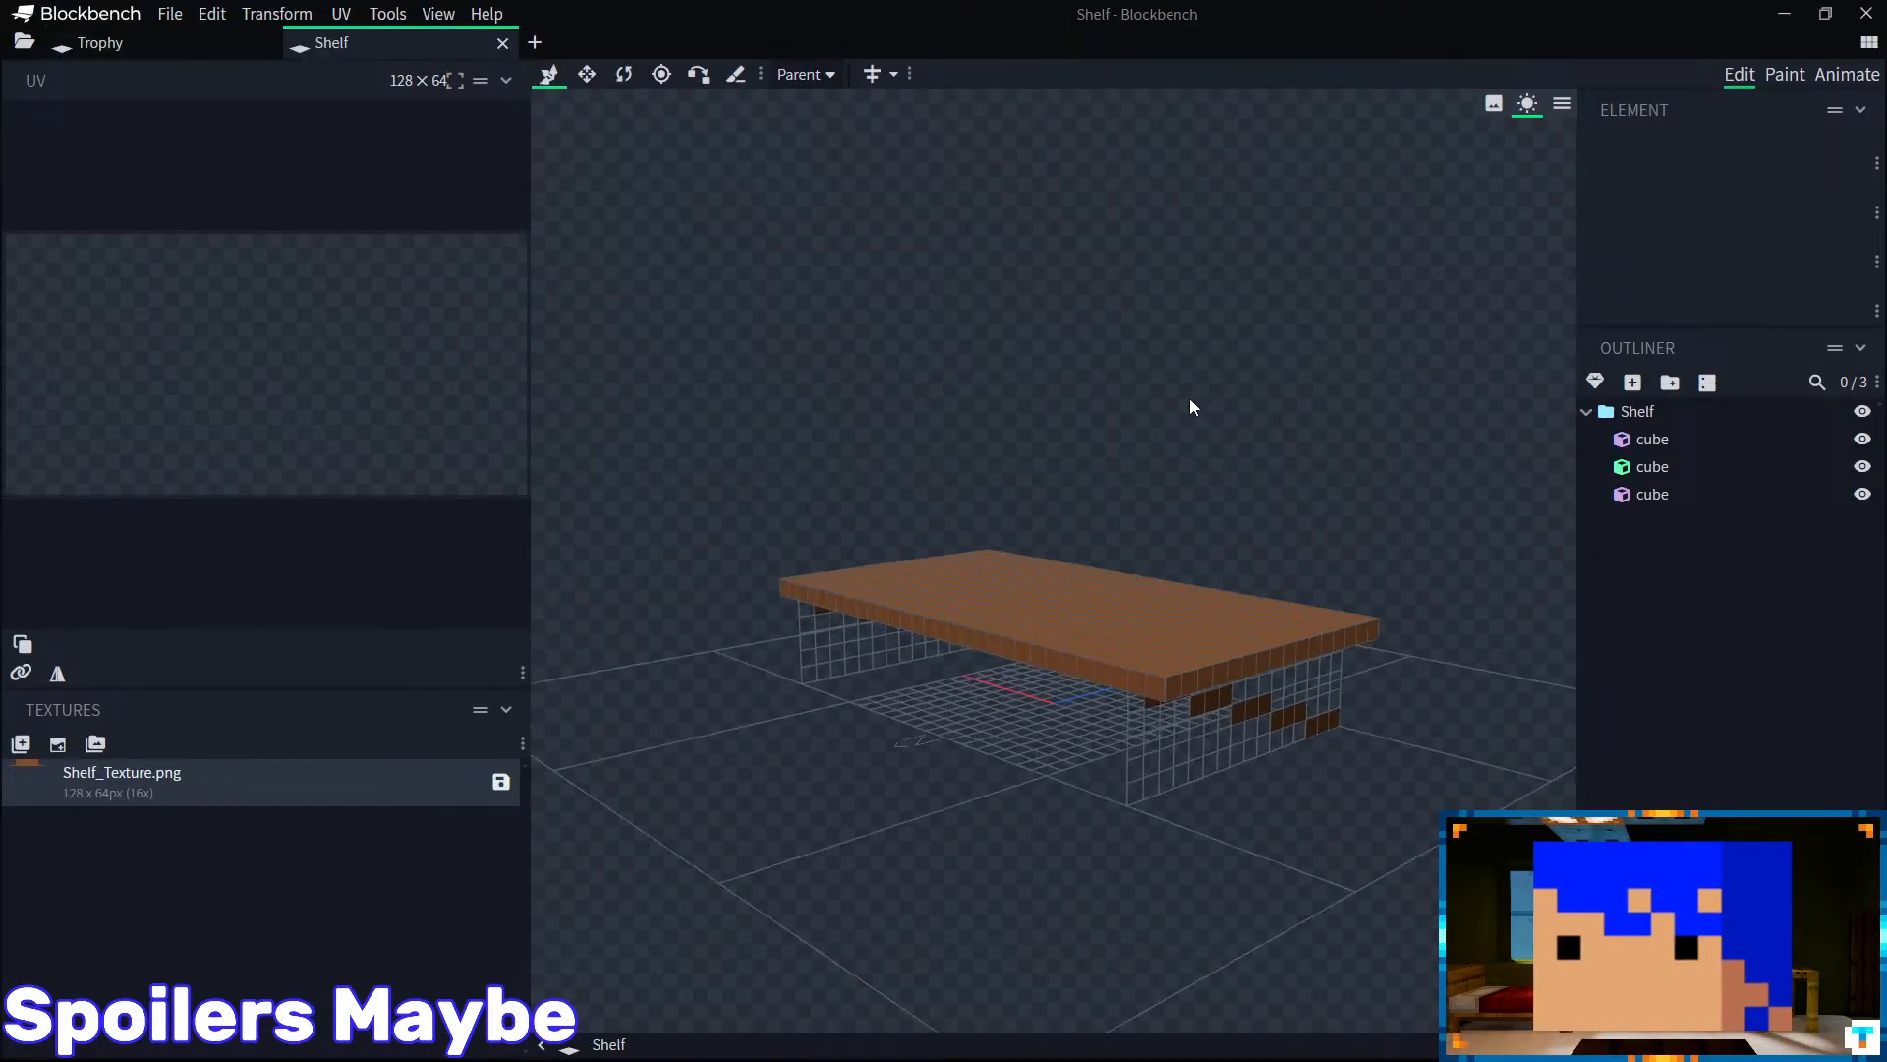
- Close the Shelf and Trophy models, minimize Blockbench and File Explorer, and switch back to Blender
left_click(503, 44)
left_click(264, 44)
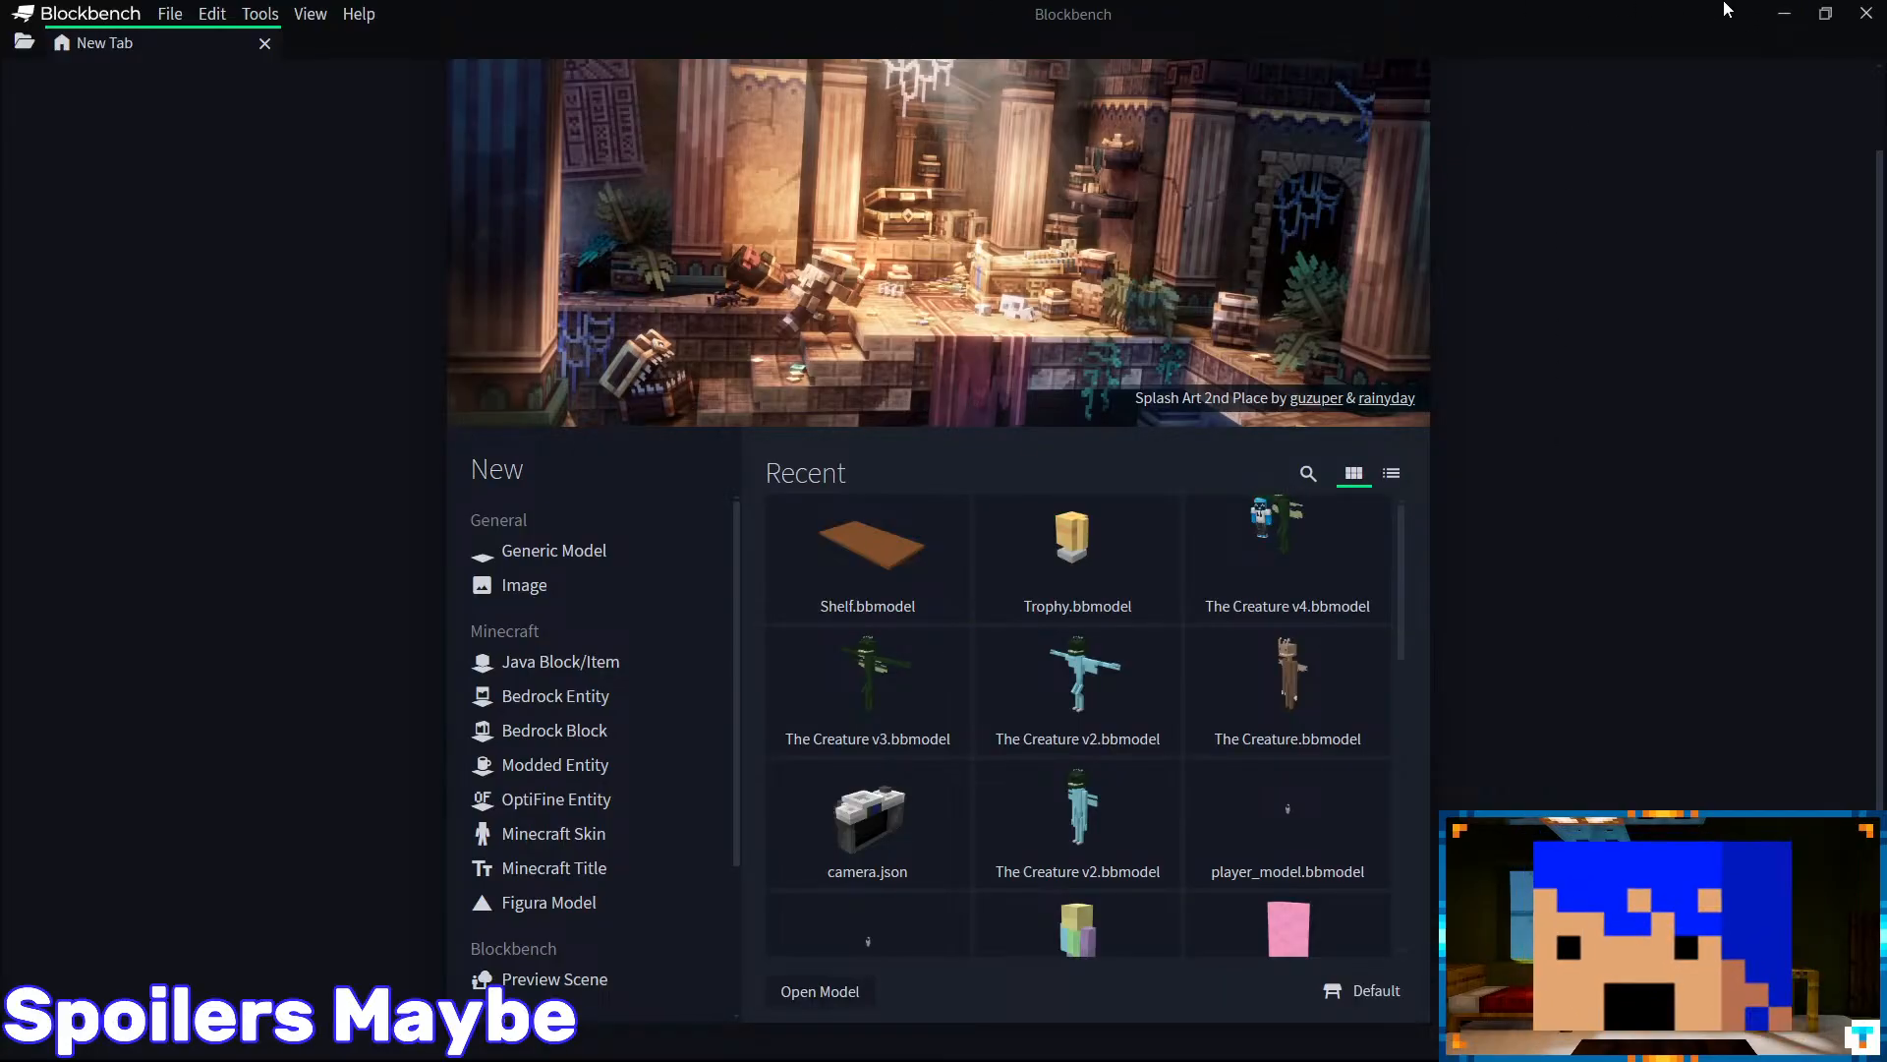
left_click(1784, 14)
left_click(1307, 85)
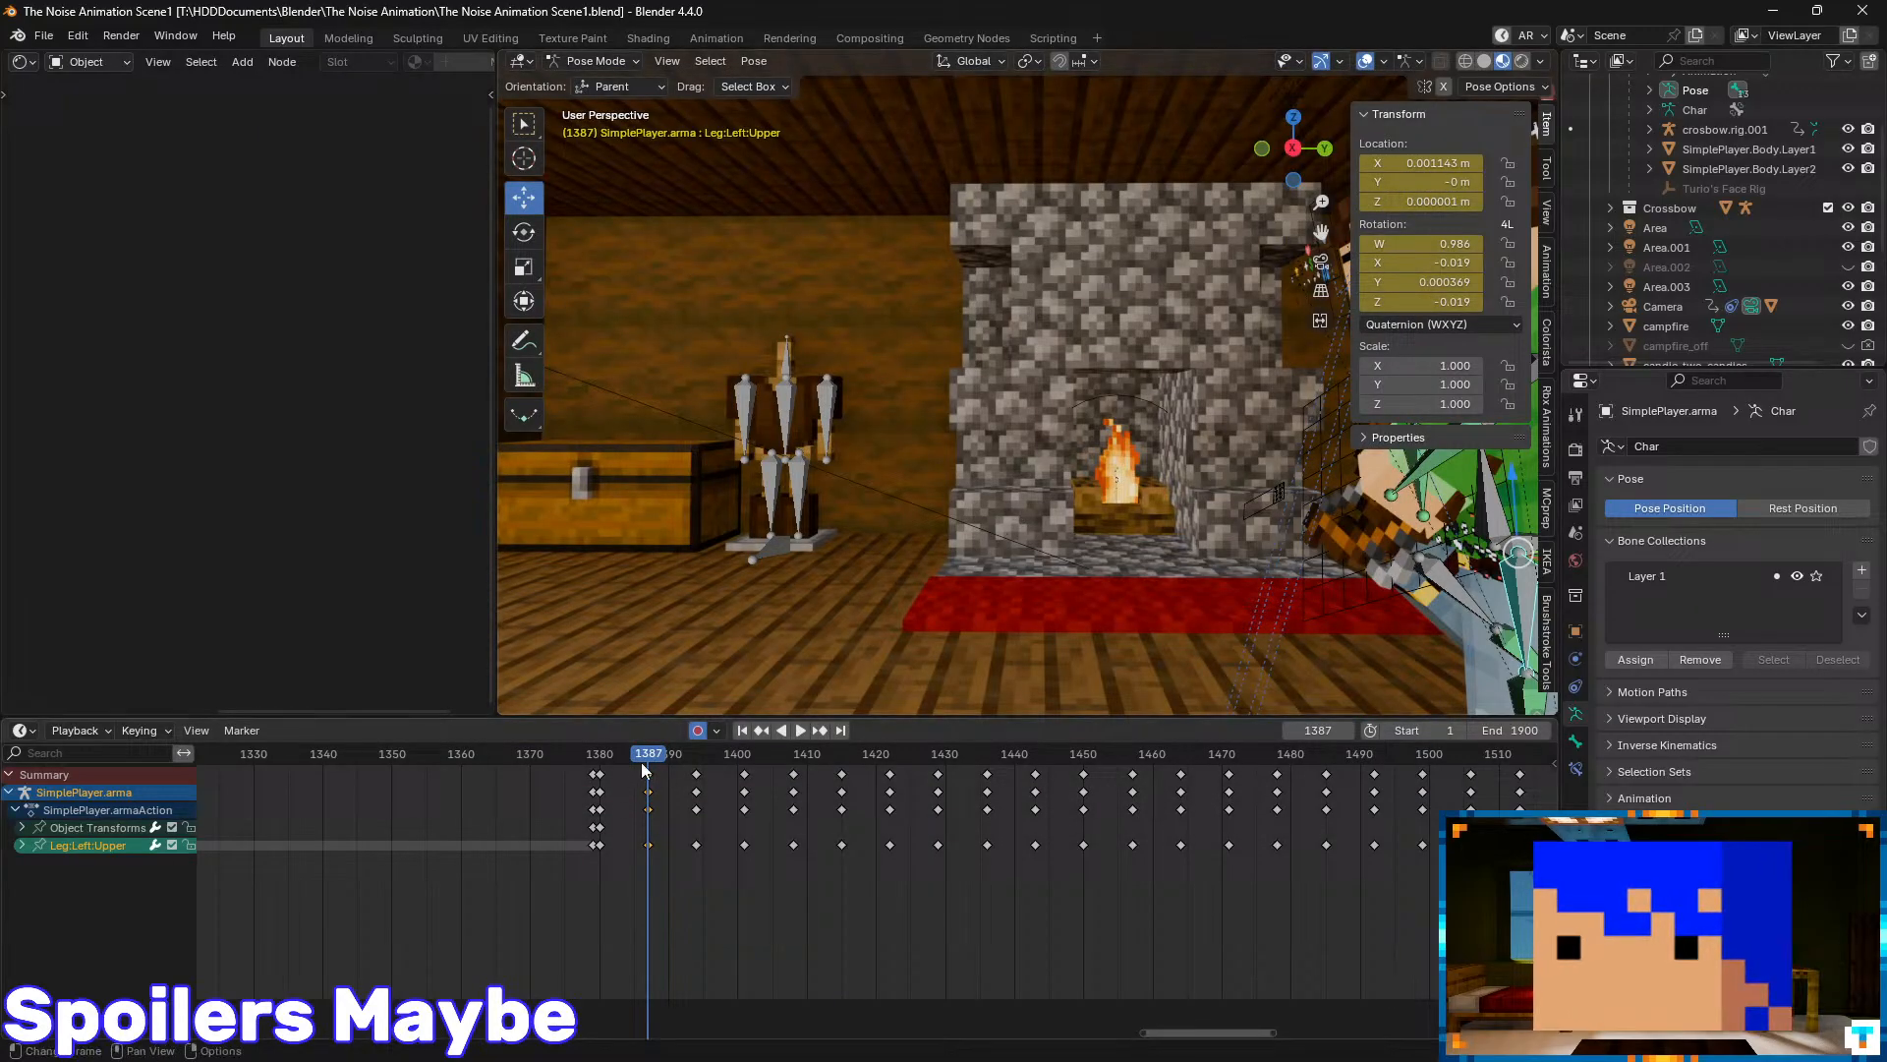
- Set the current frame to 1380 and save the scene, keeping the character and fireplace in view
left_click_drag(652, 758, 599, 758)
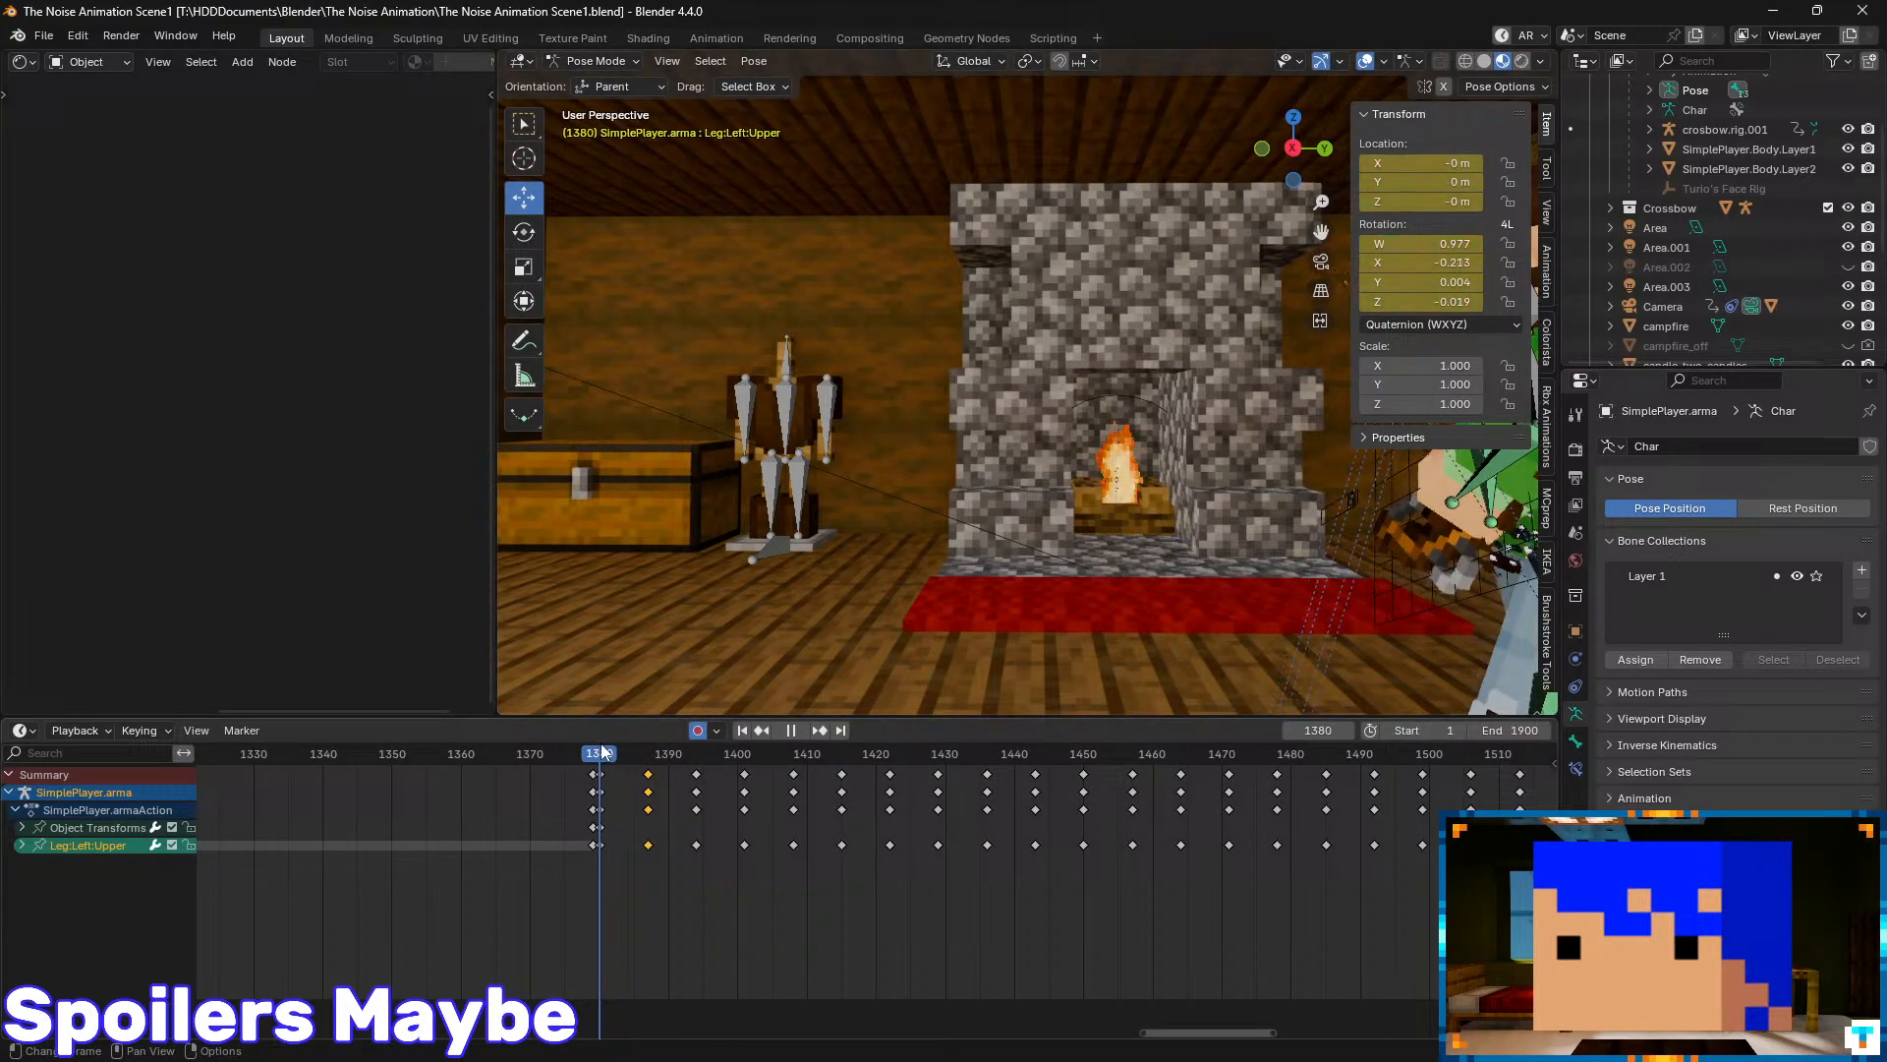
scroll(1107, 447, "down", 3)
scroll(1089, 435, "up", 1)
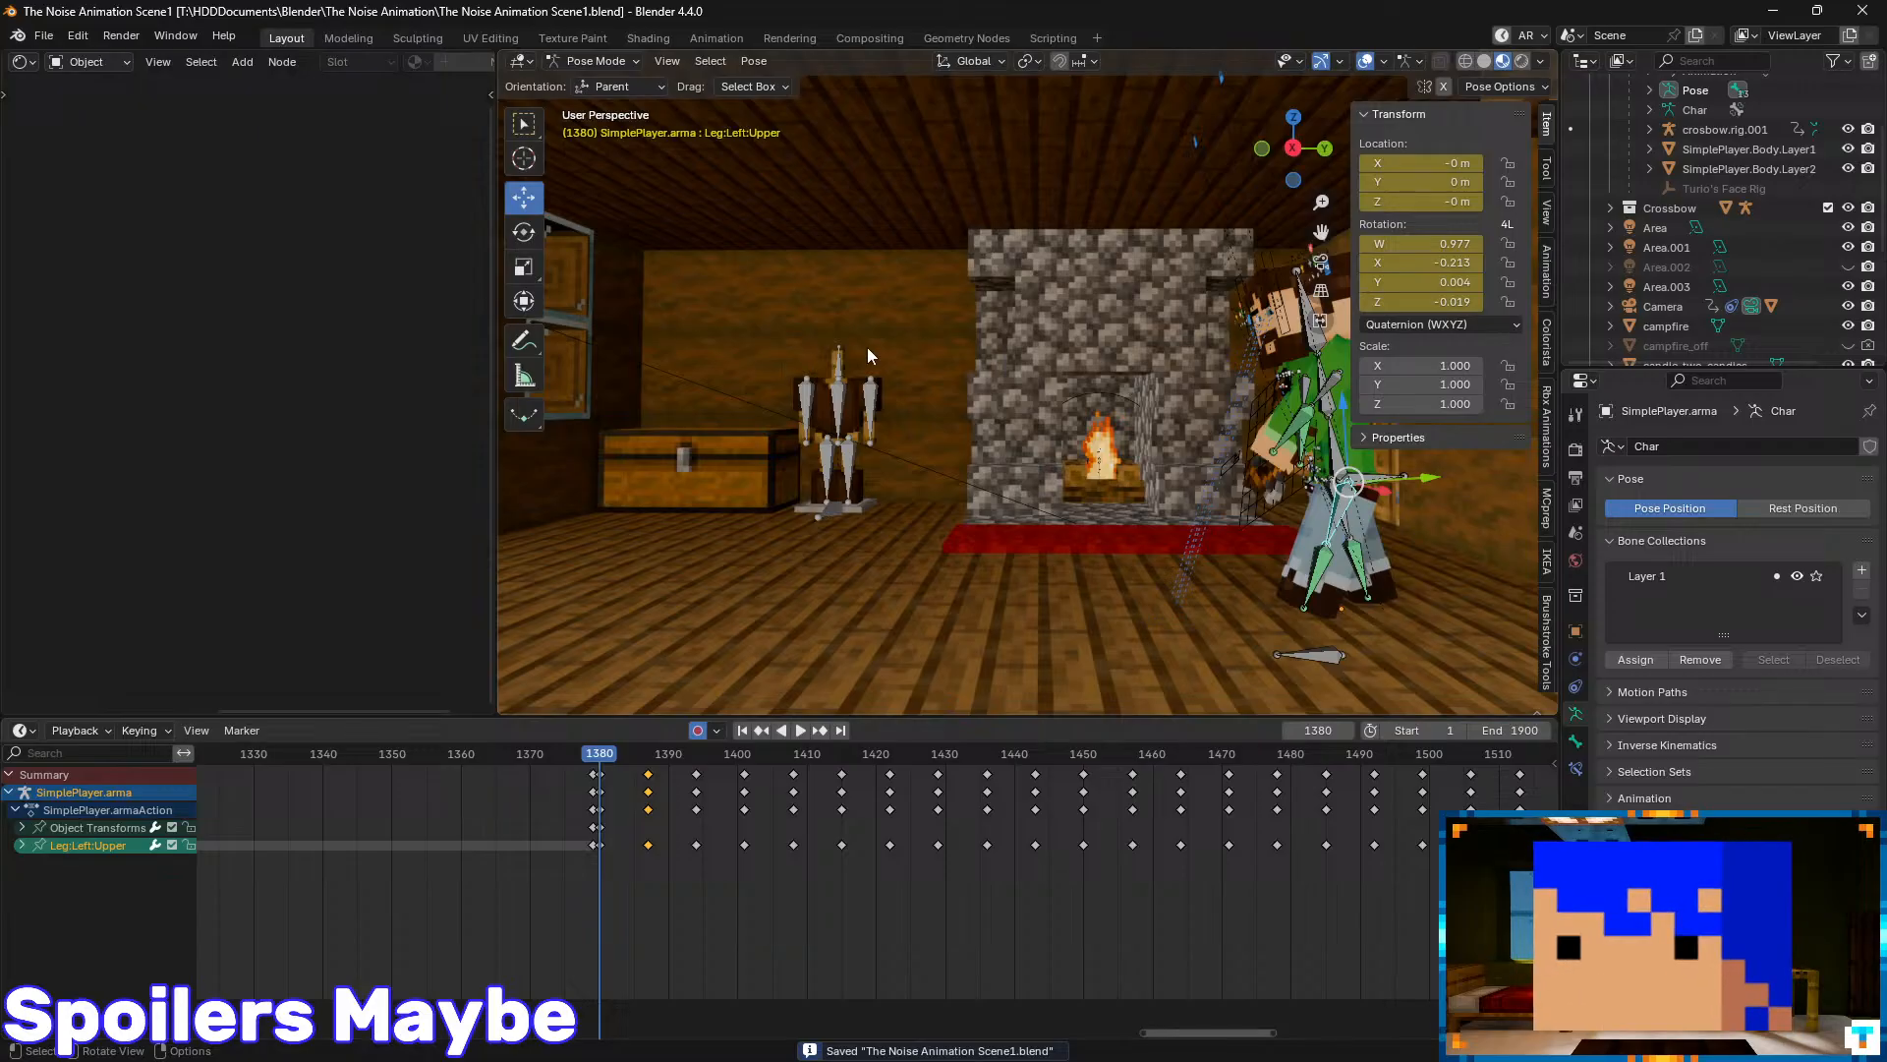
scroll(1162, 505, "up", 2)
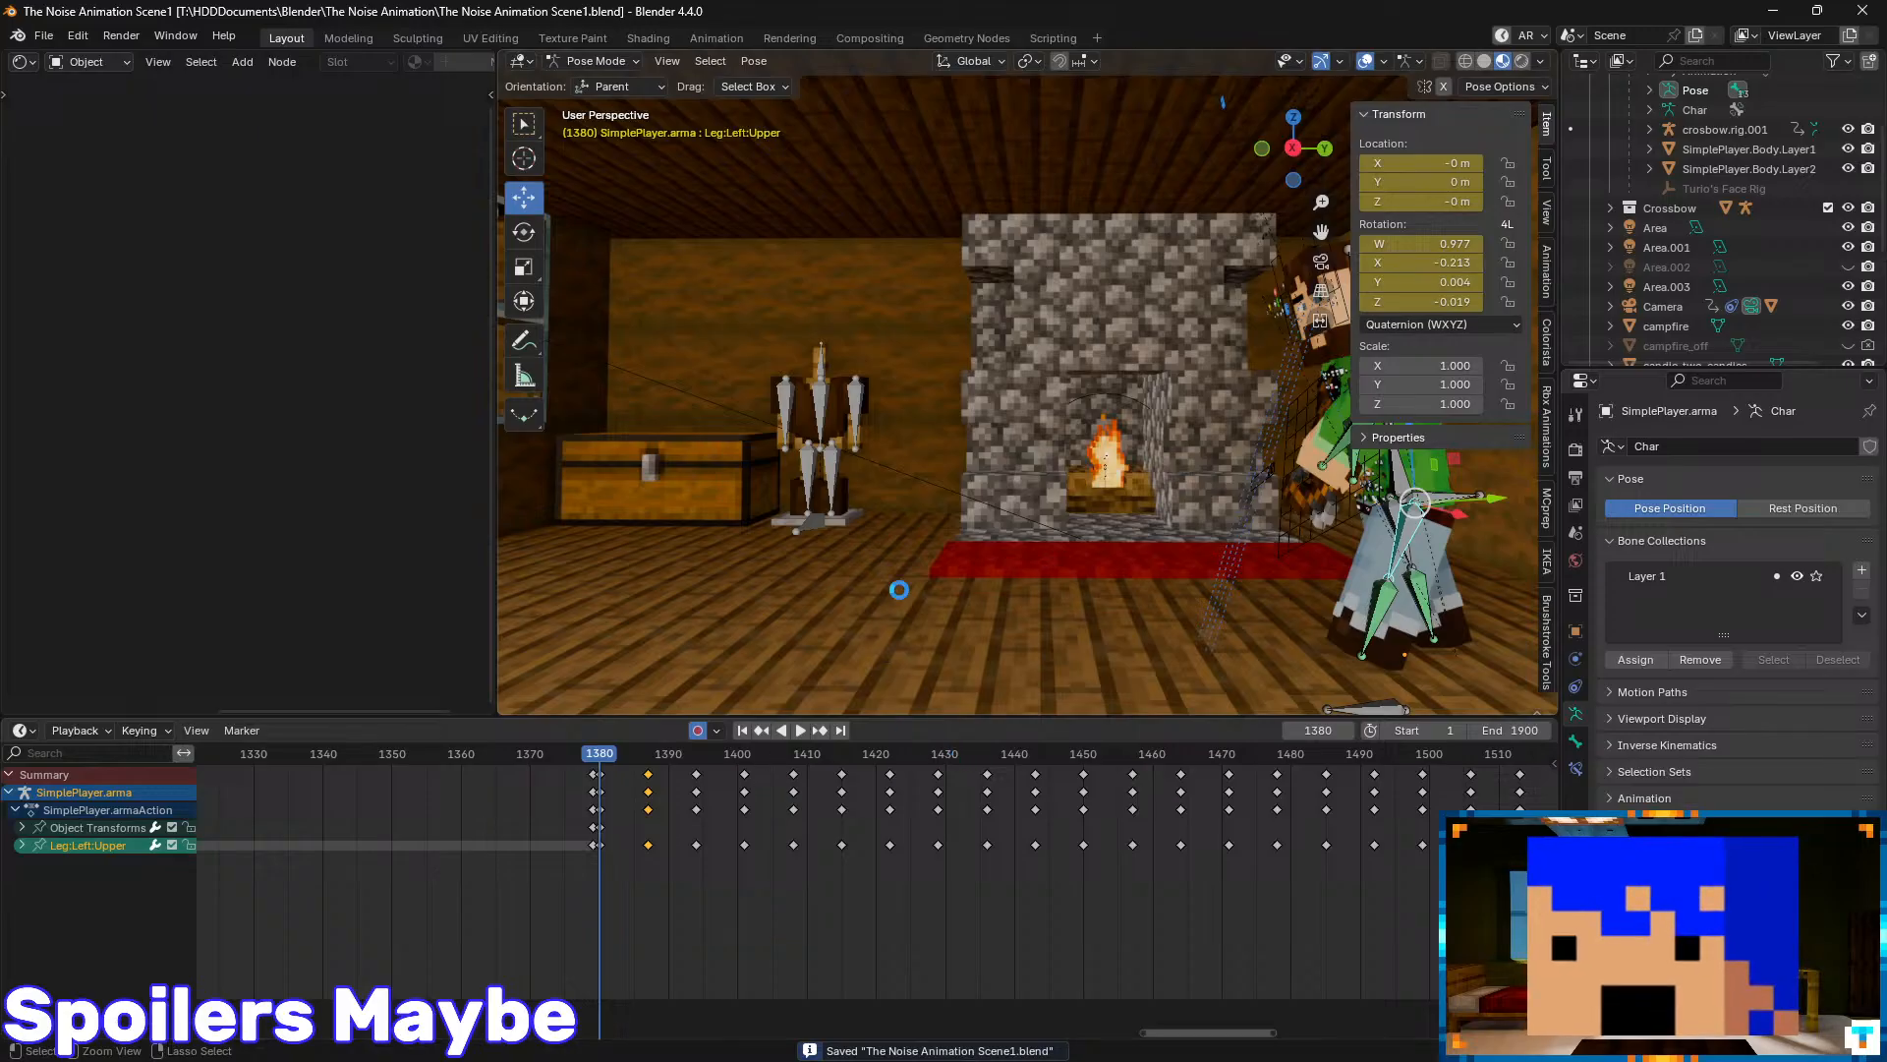
- Step between the walk keyframes at frames 1380, 1387 and 1394 and examine the character's leg poses up close
key("Up")
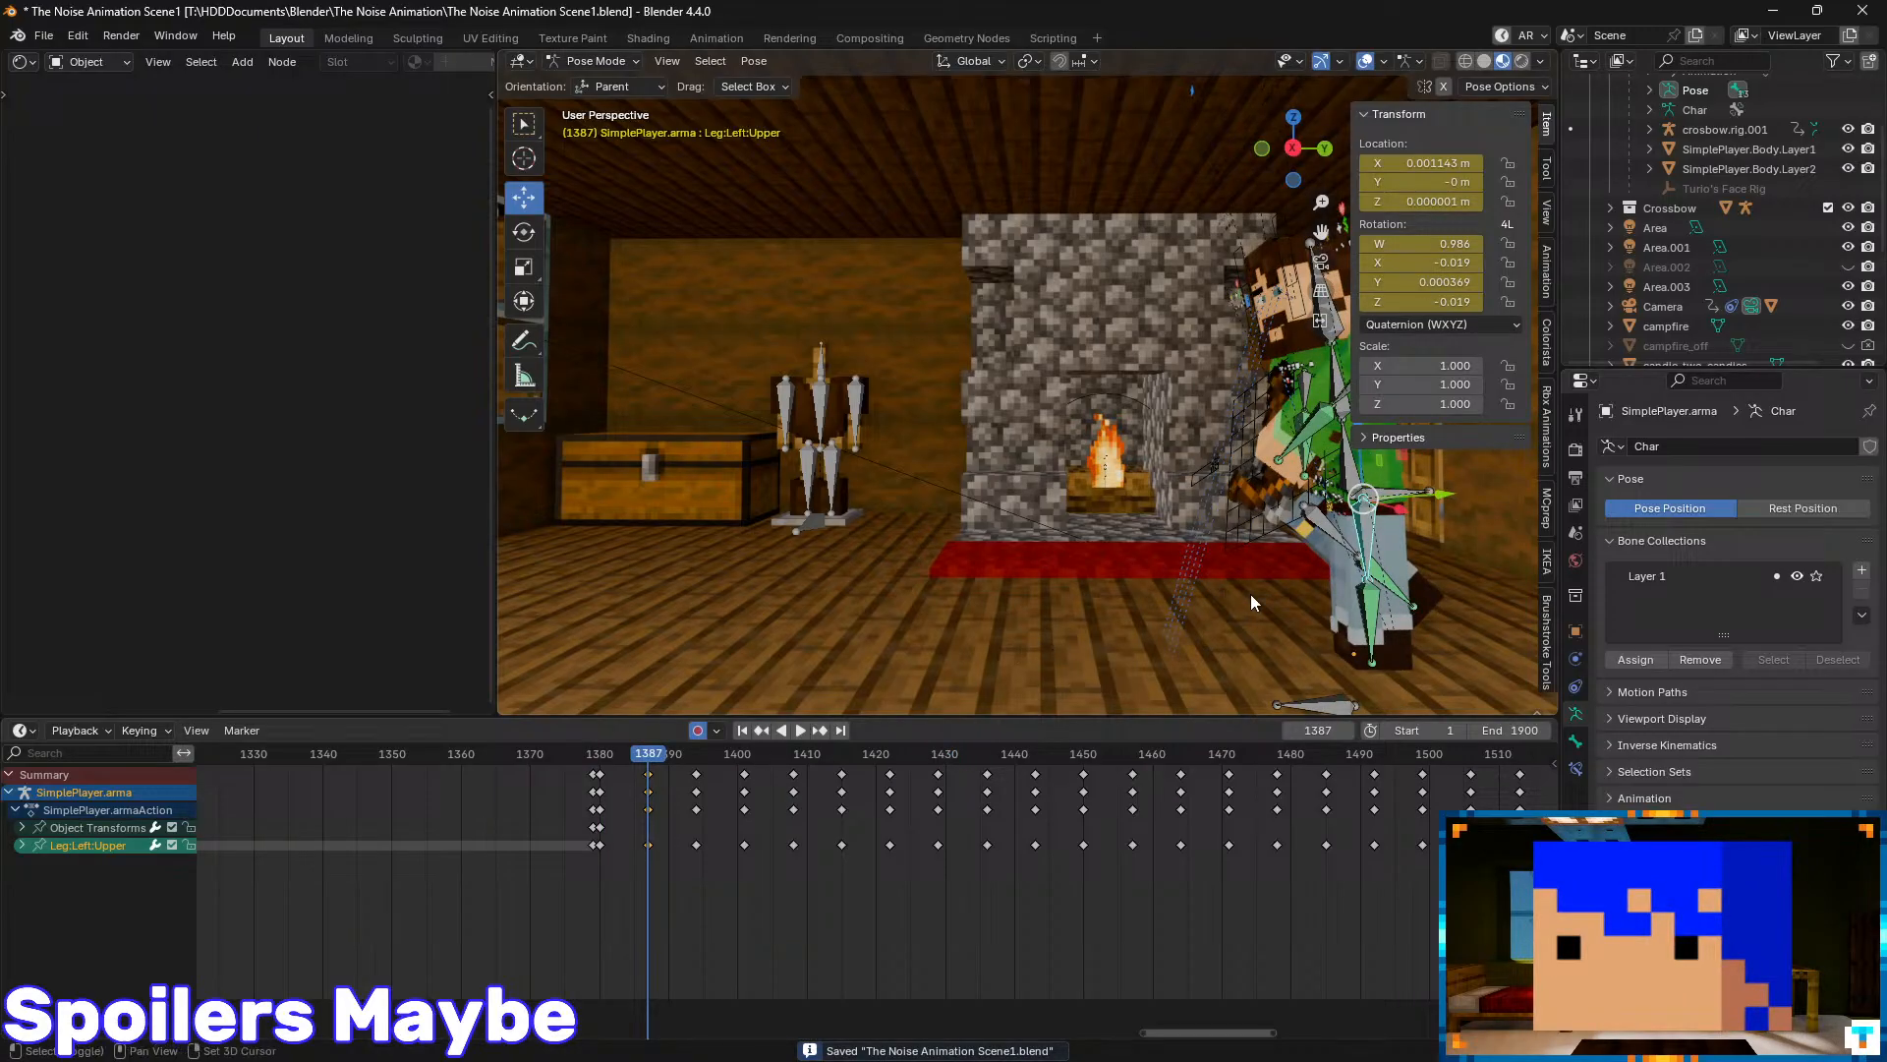
middle_click_drag(1250, 593, 1051, 423, "shift")
scroll(1063, 439, "up", 5)
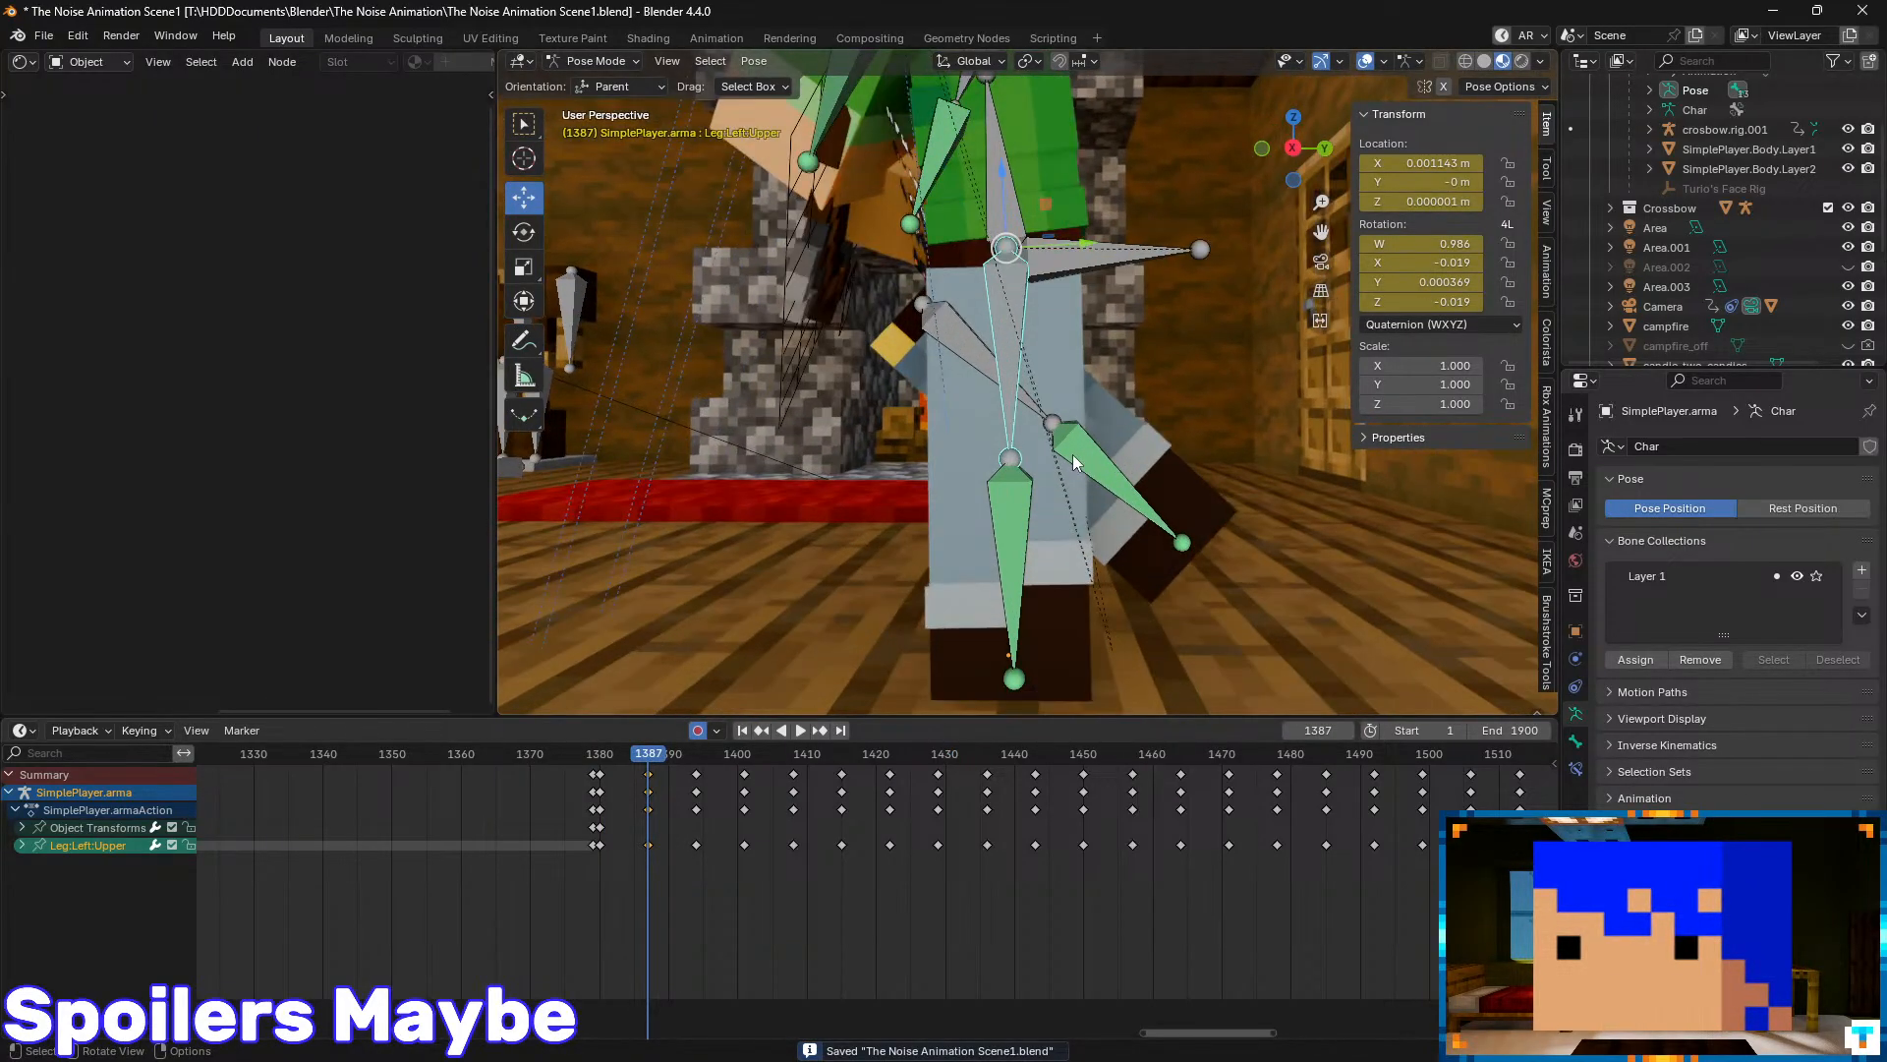
key("Down")
key("Up")
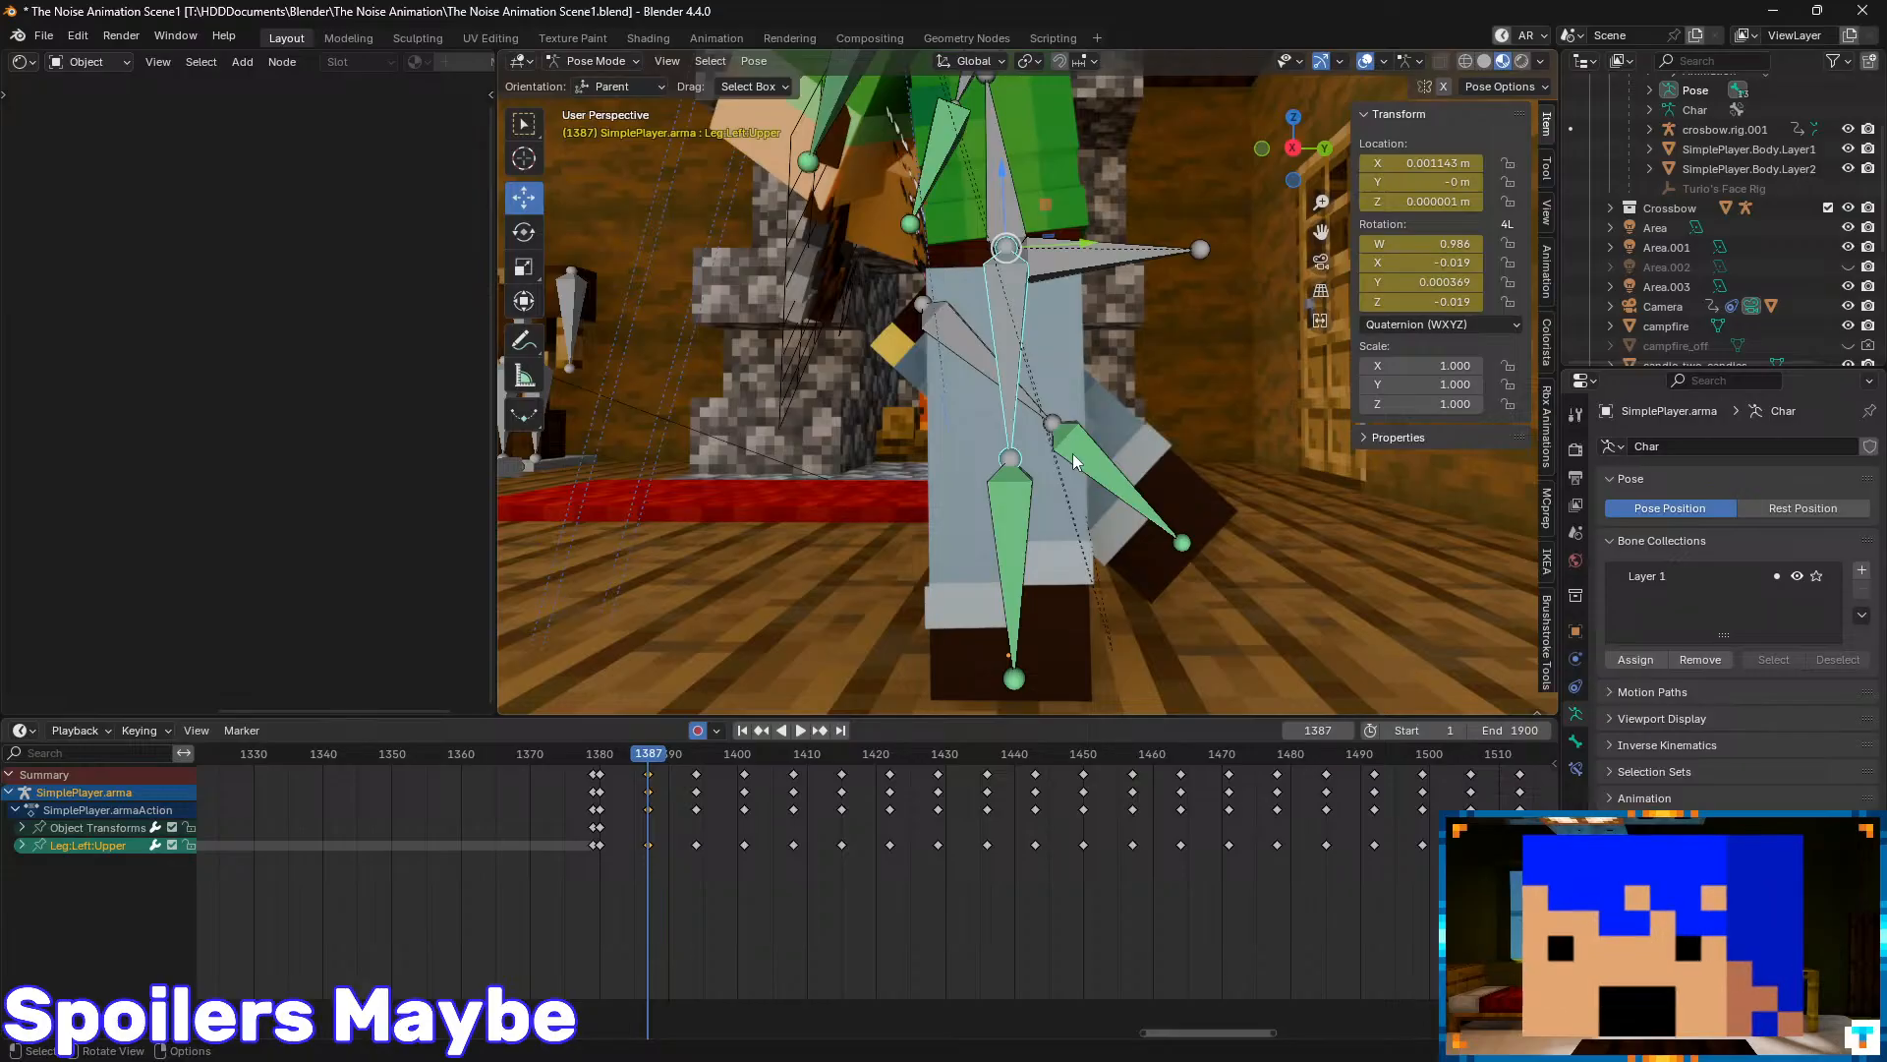
key("Up")
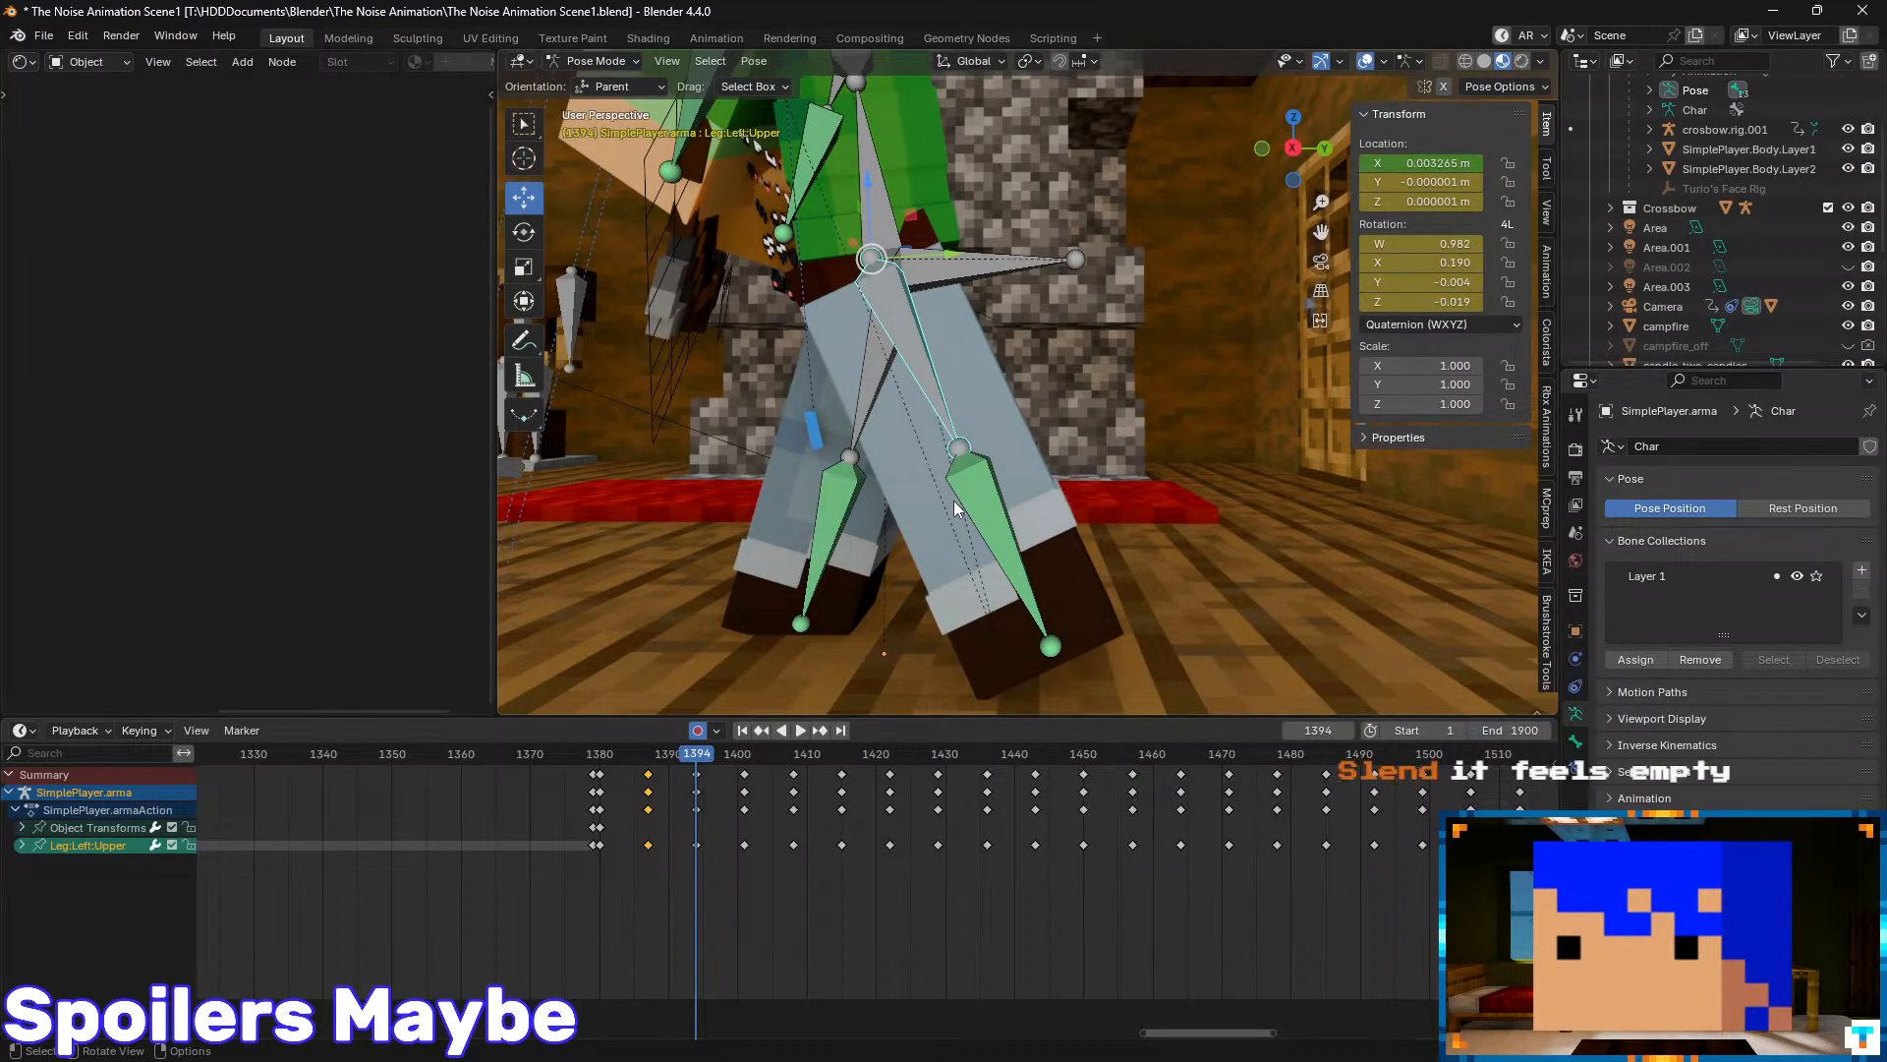
key("Down")
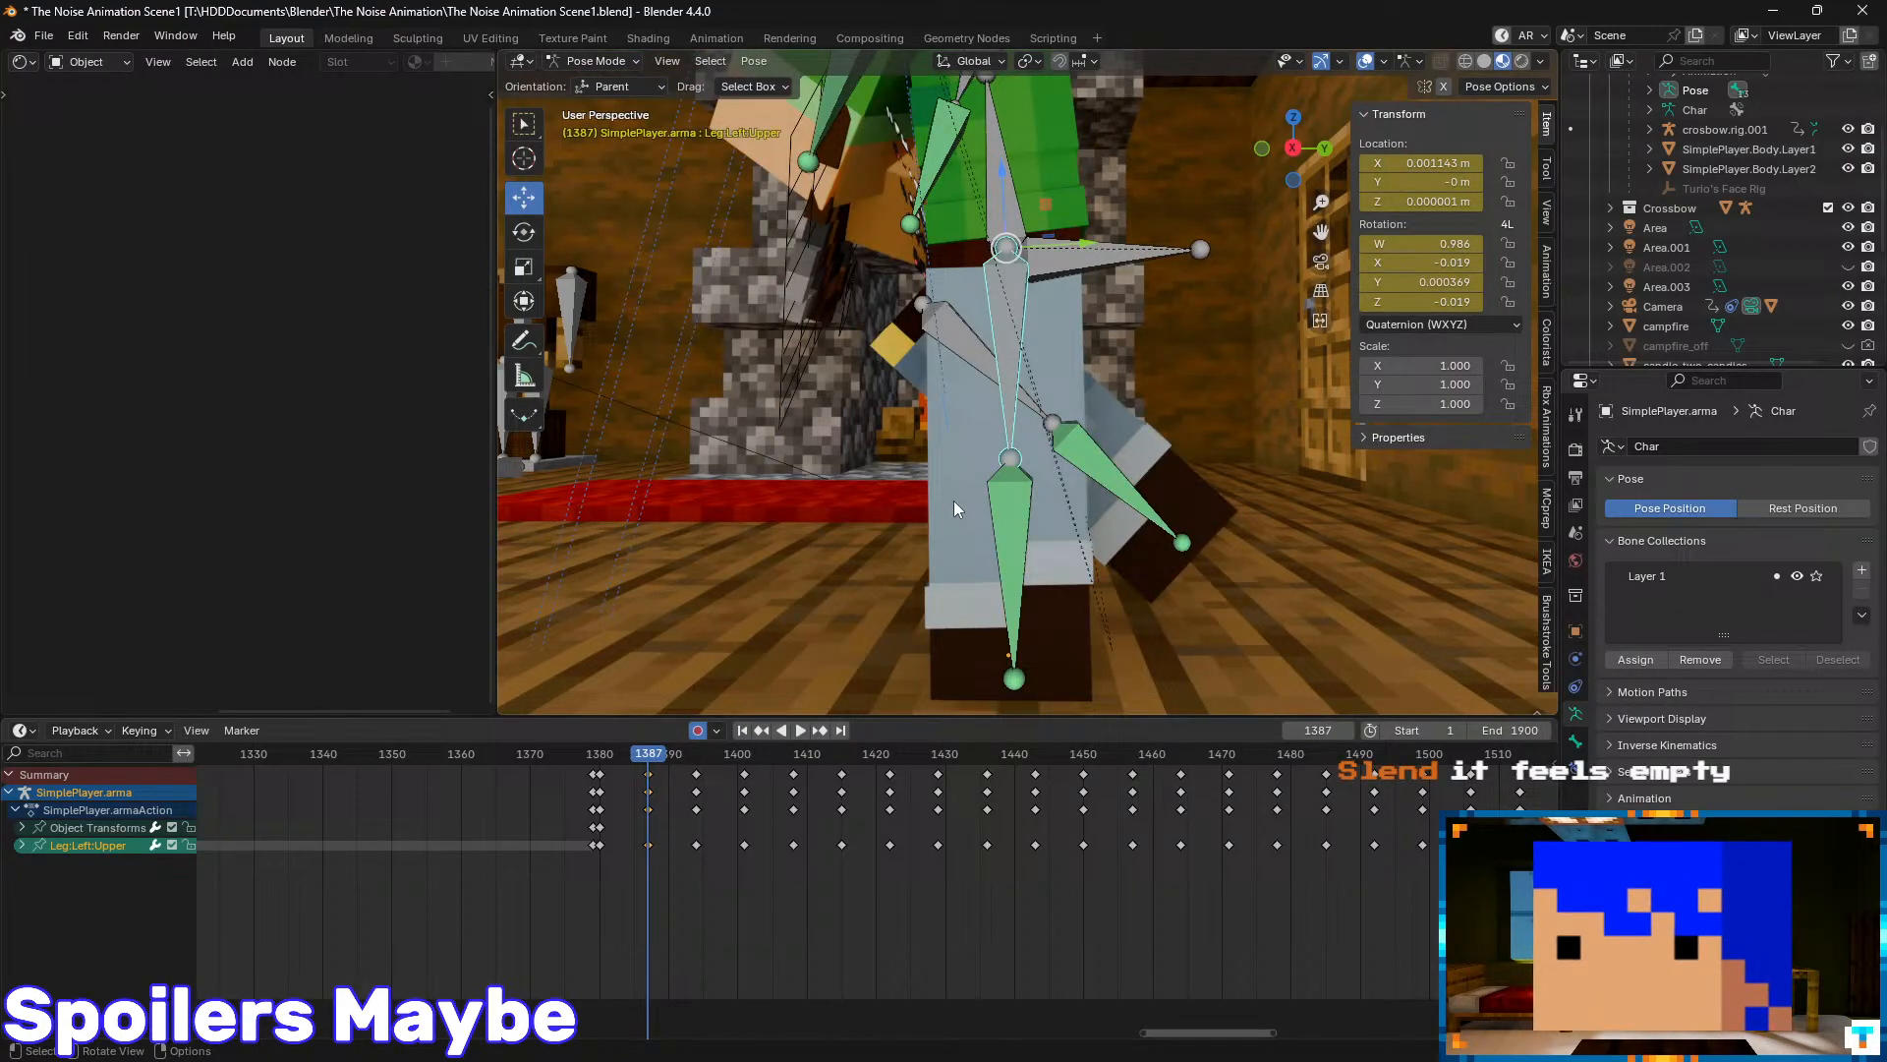
key("Up")
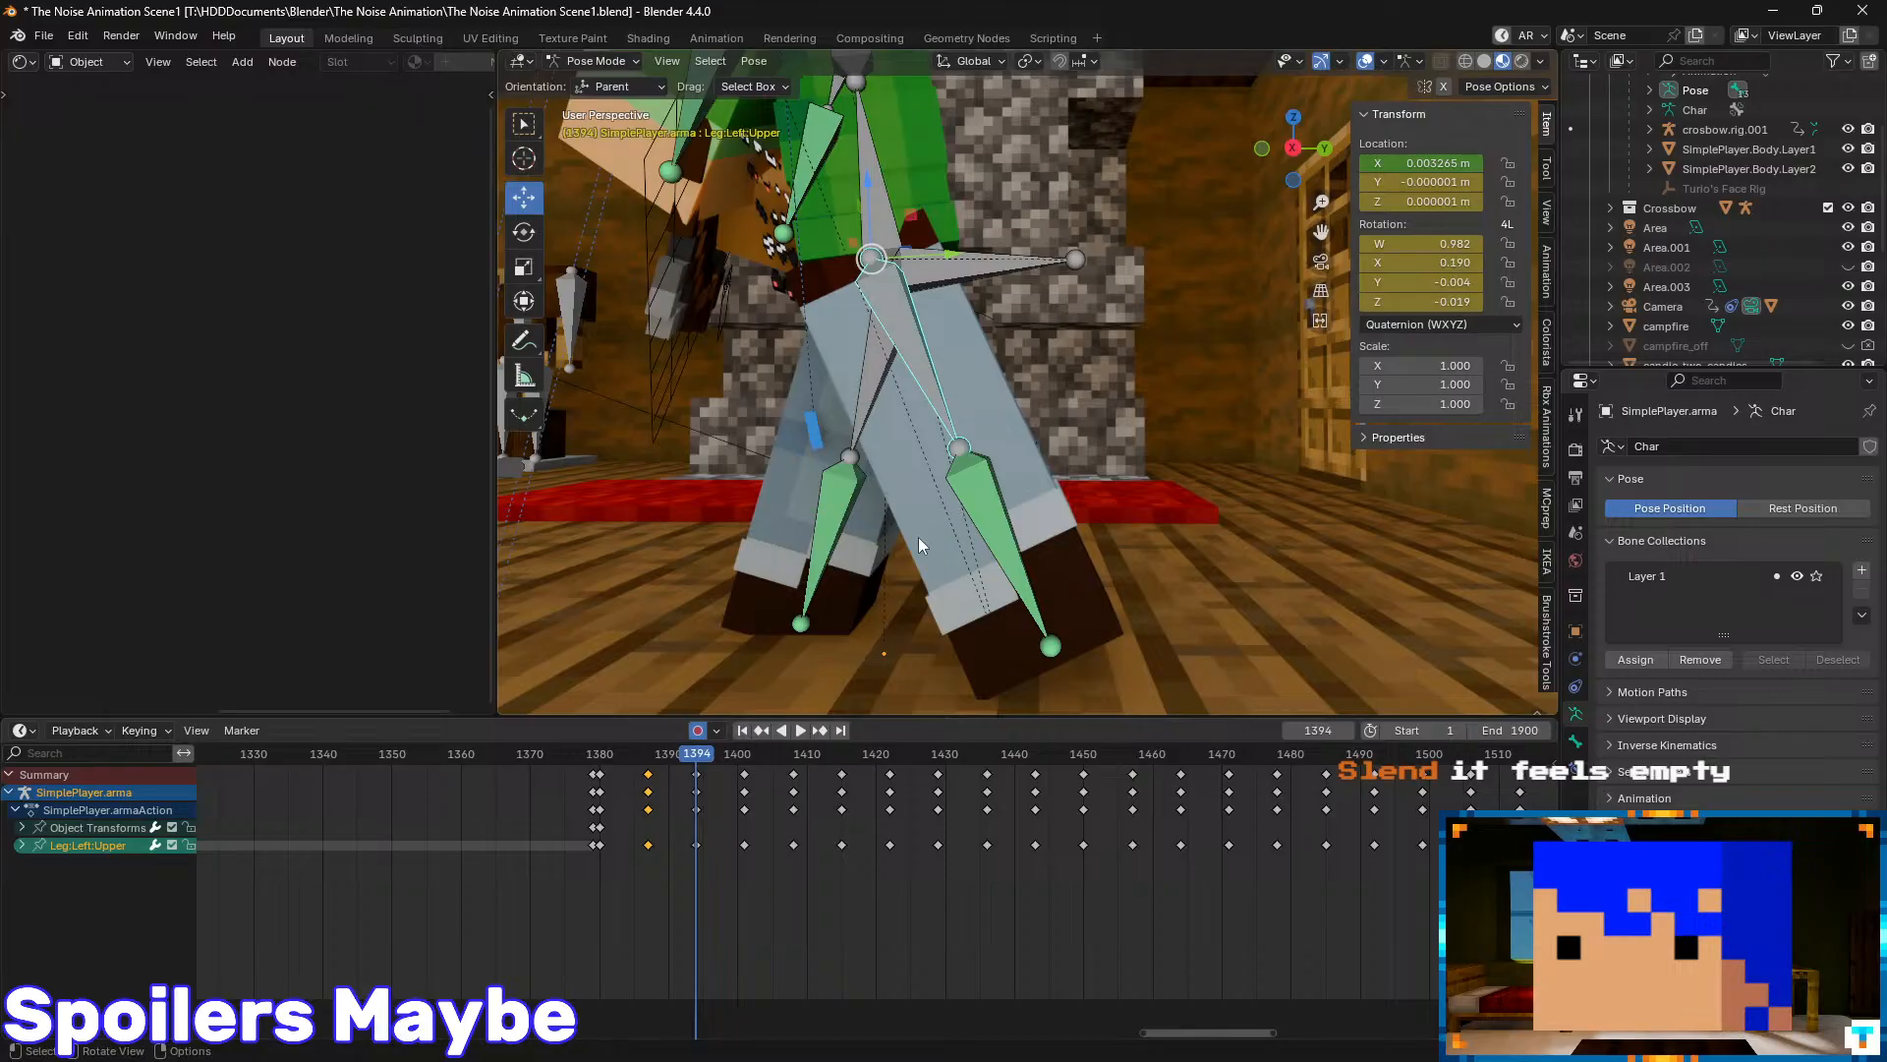
middle_click_drag(919, 538, 975, 374, "shift")
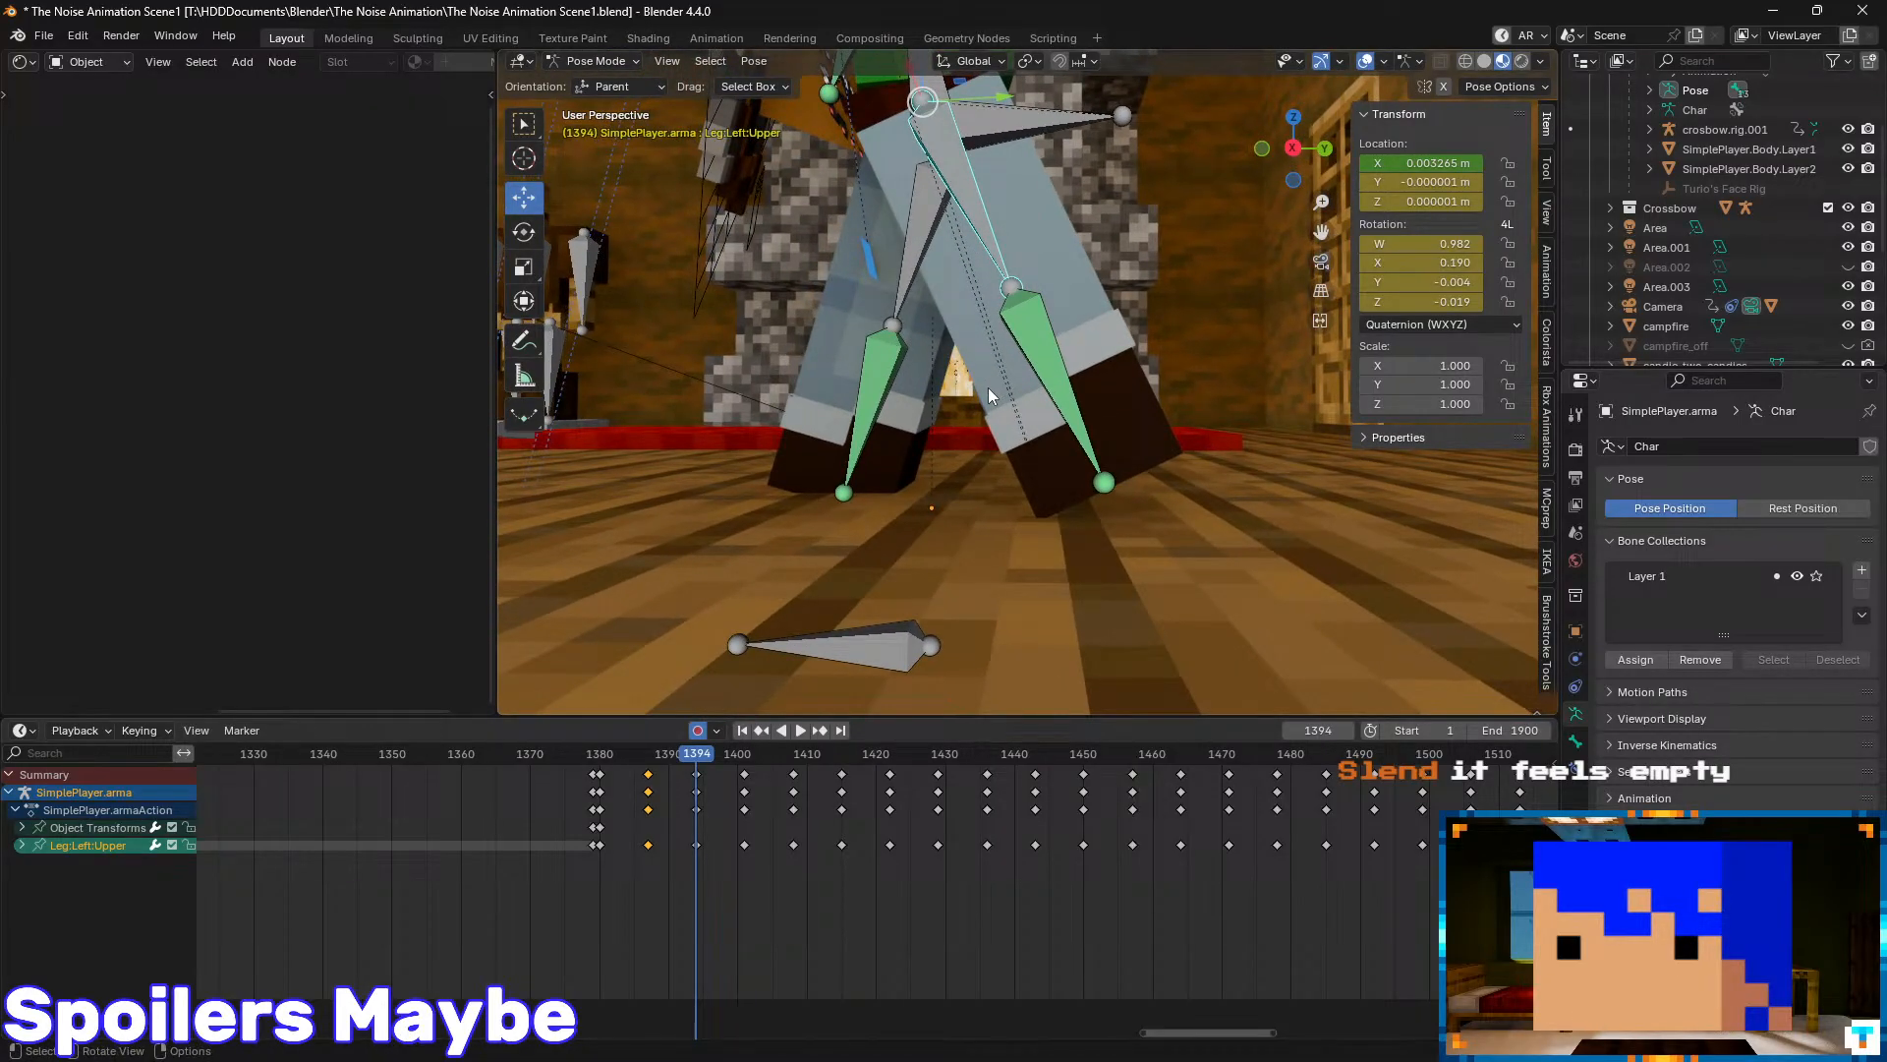
- At frame 1401, reposition the left upper leg to about Z -0.336 m, rotate it to about X 0.381, and save the scene
key("Up")
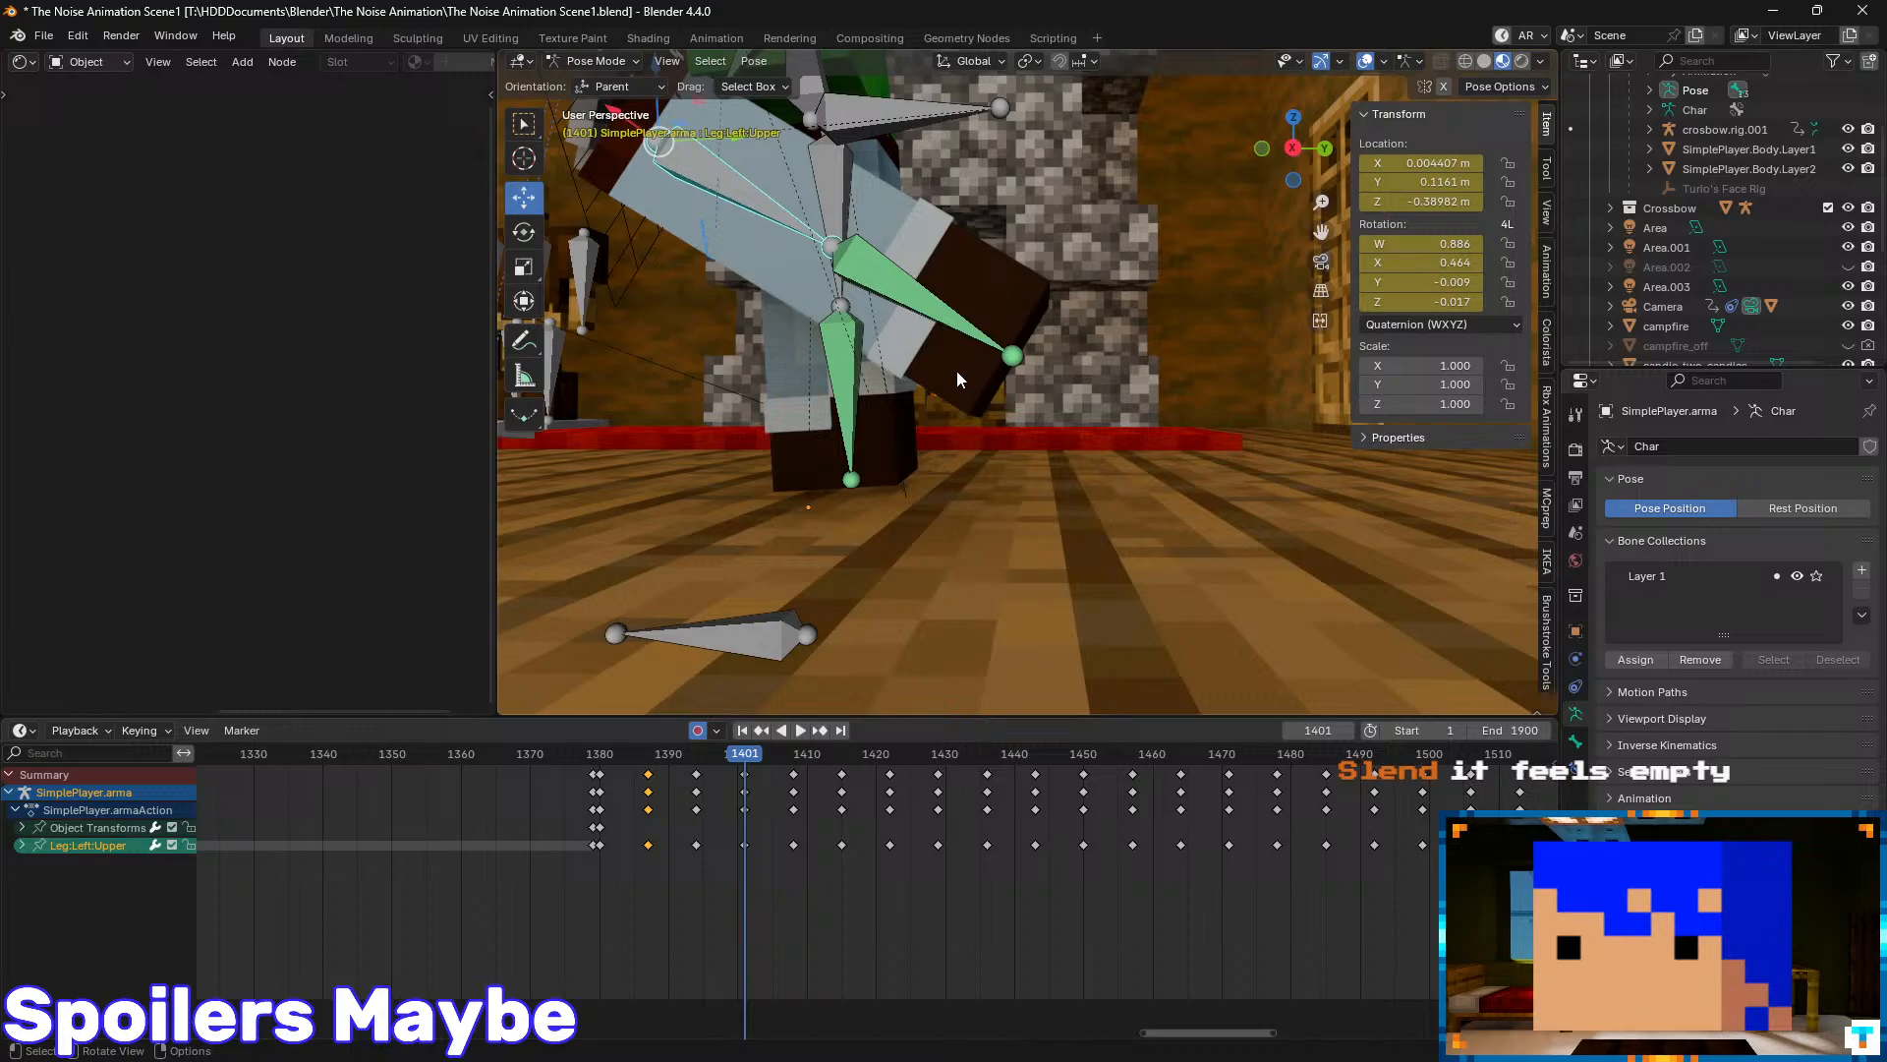
key("g")
middle_click_drag(899, 307, 1046, 420, "shift")
left_click_drag(959, 311, 1074, 388)
left_click(524, 232)
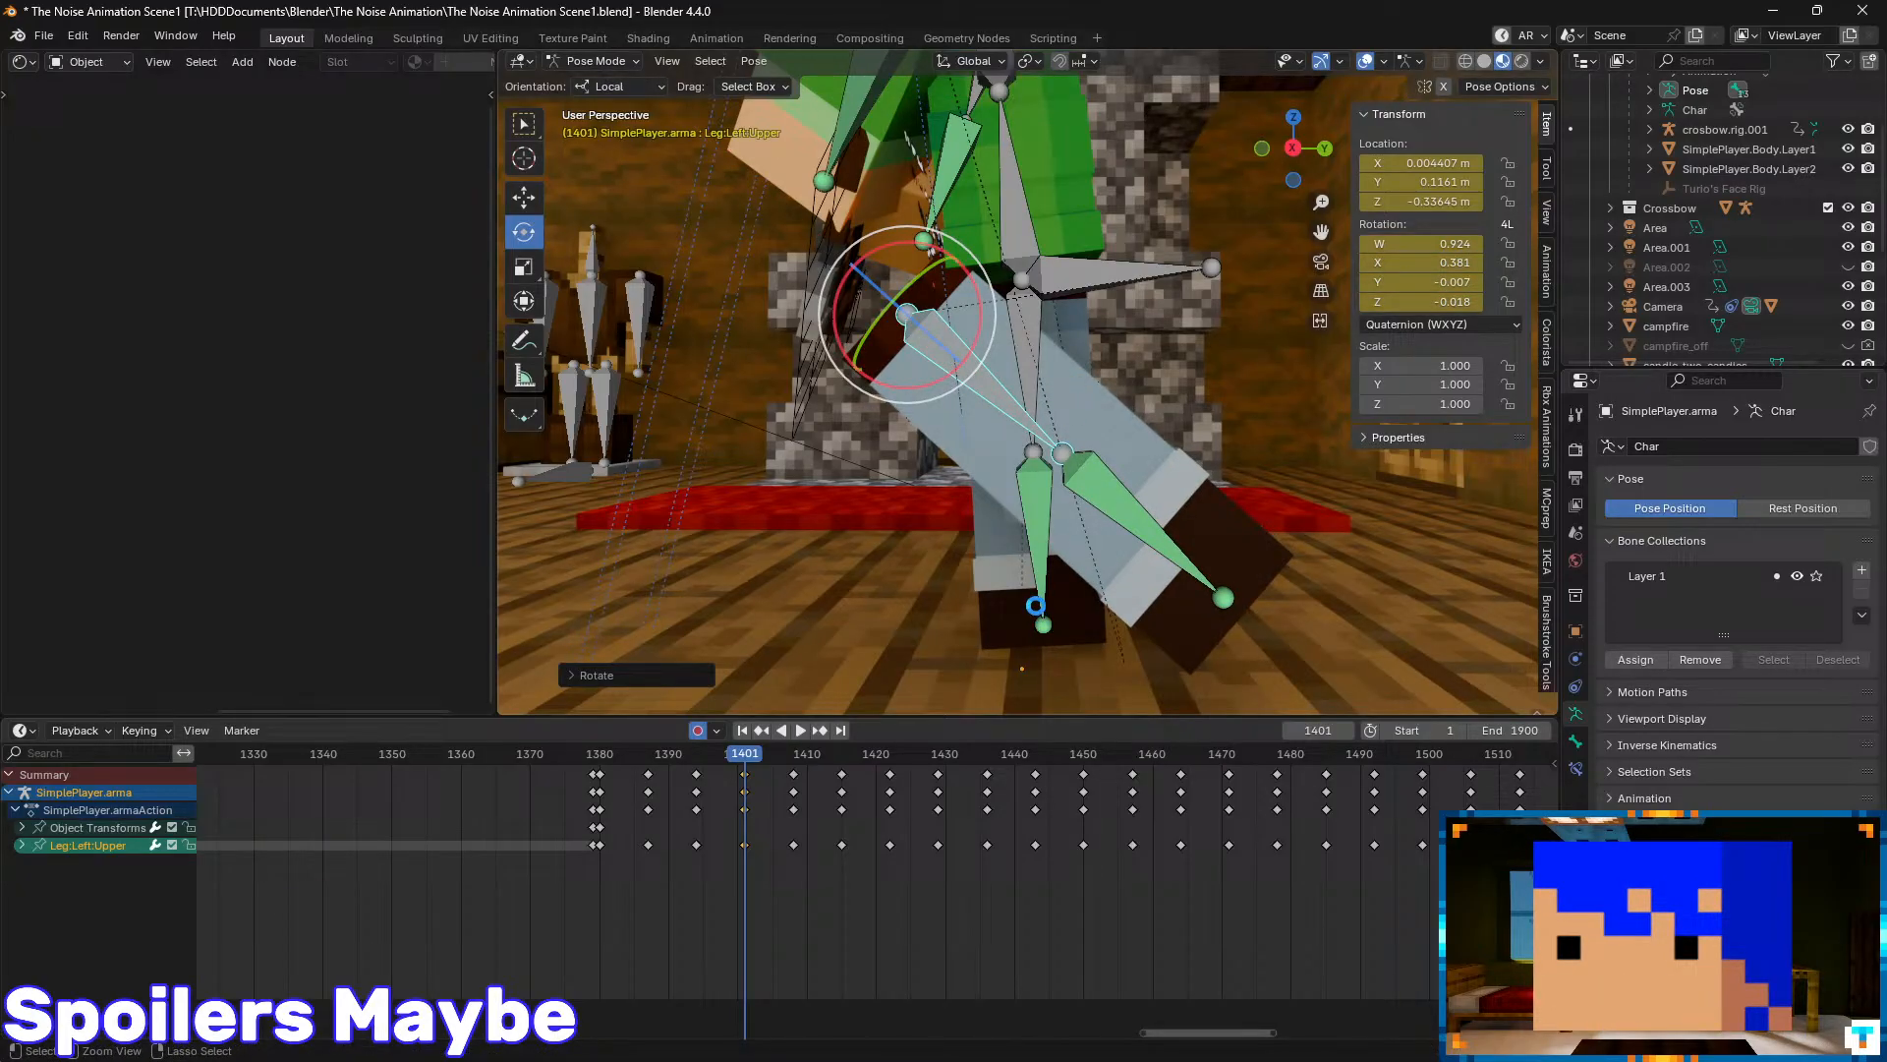
key("ctrl+s")
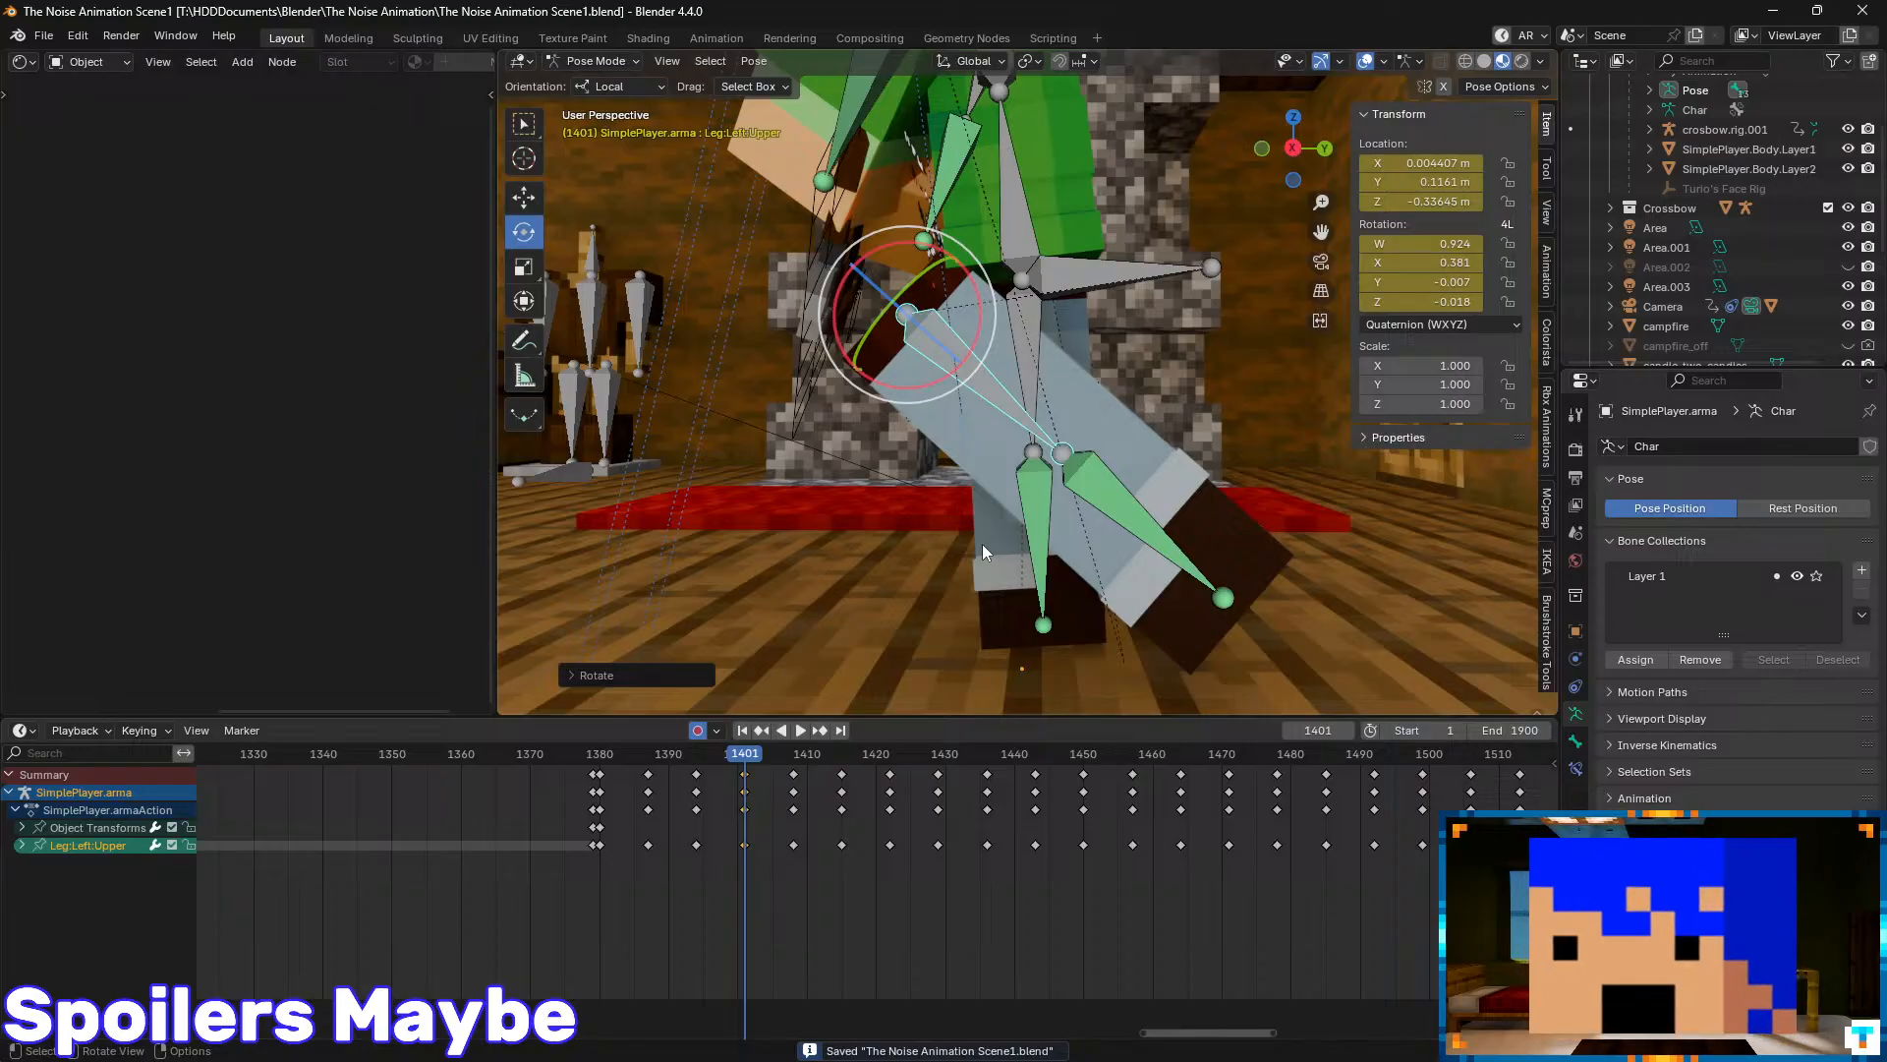
- Step through the keyframes around frame 1401 and back to frame 1380 to check the left leg's motion
key("Down")
key("Up")
key("Up")
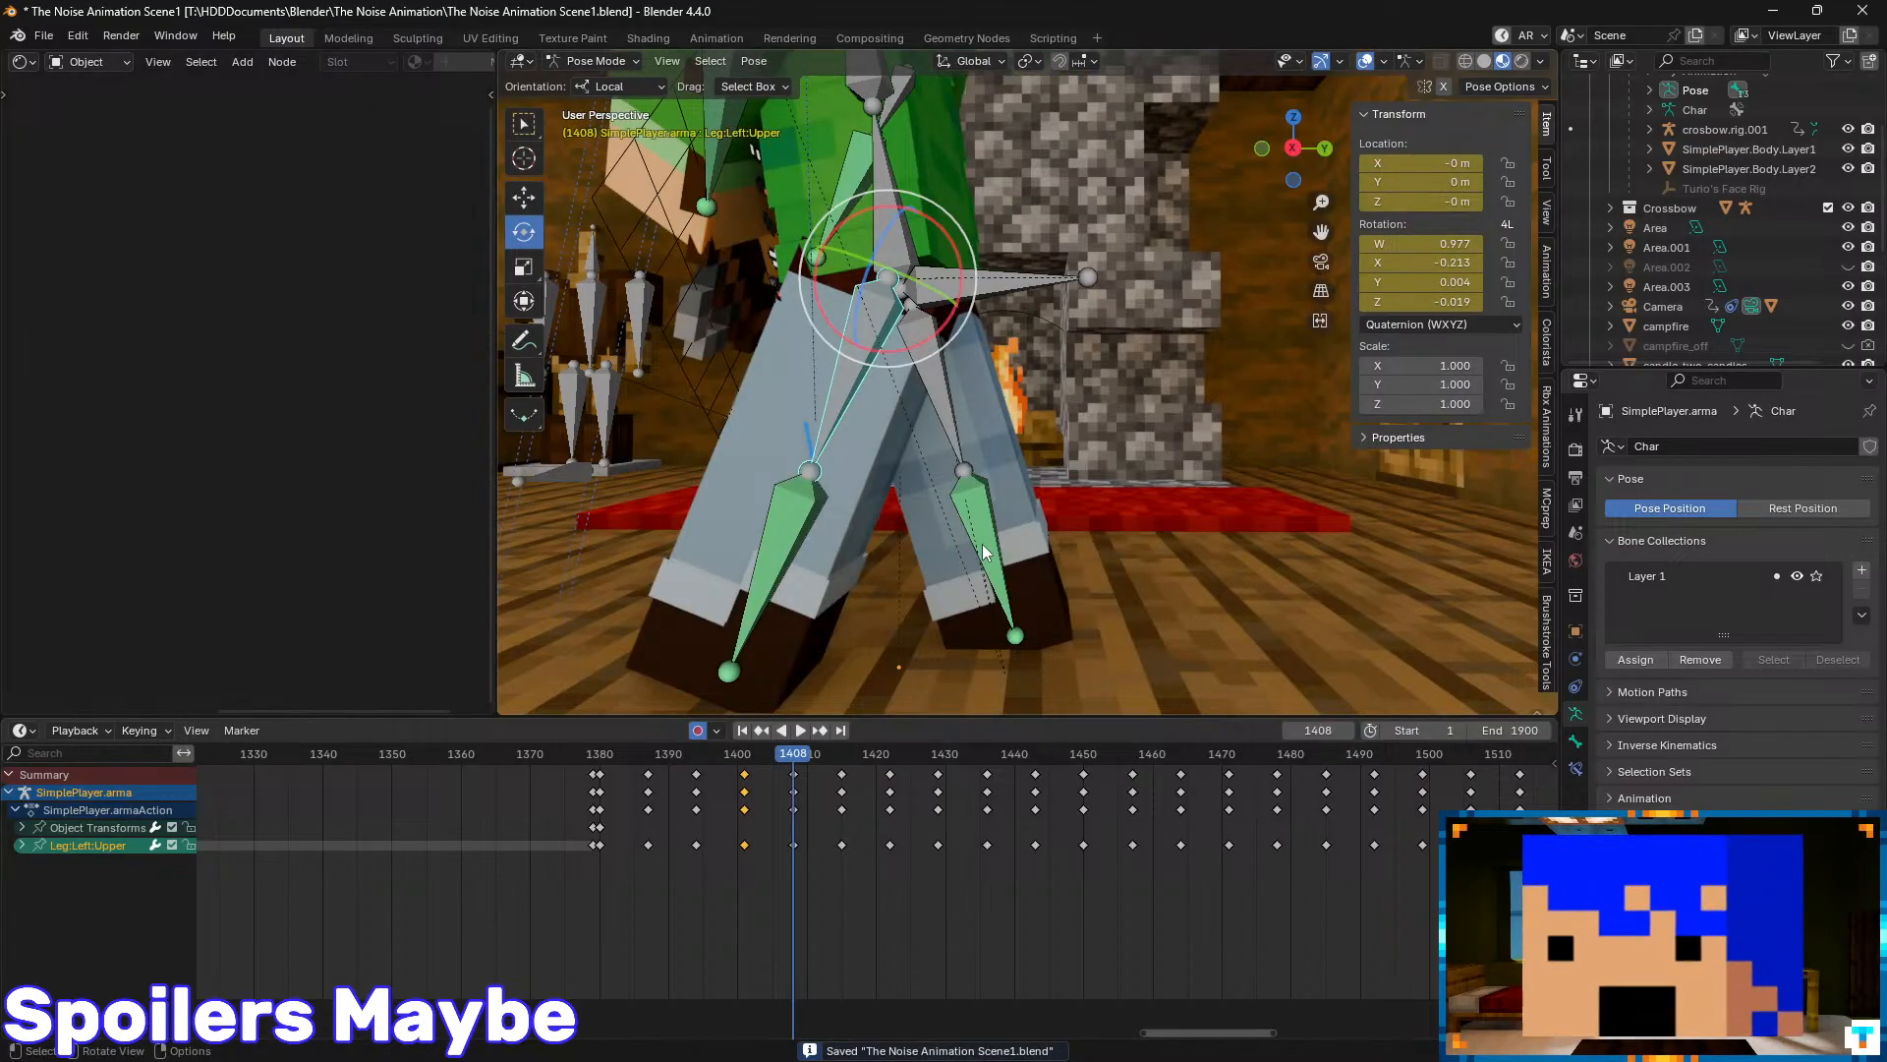
key("Down")
key("Down")
key("Down")
key("Down")
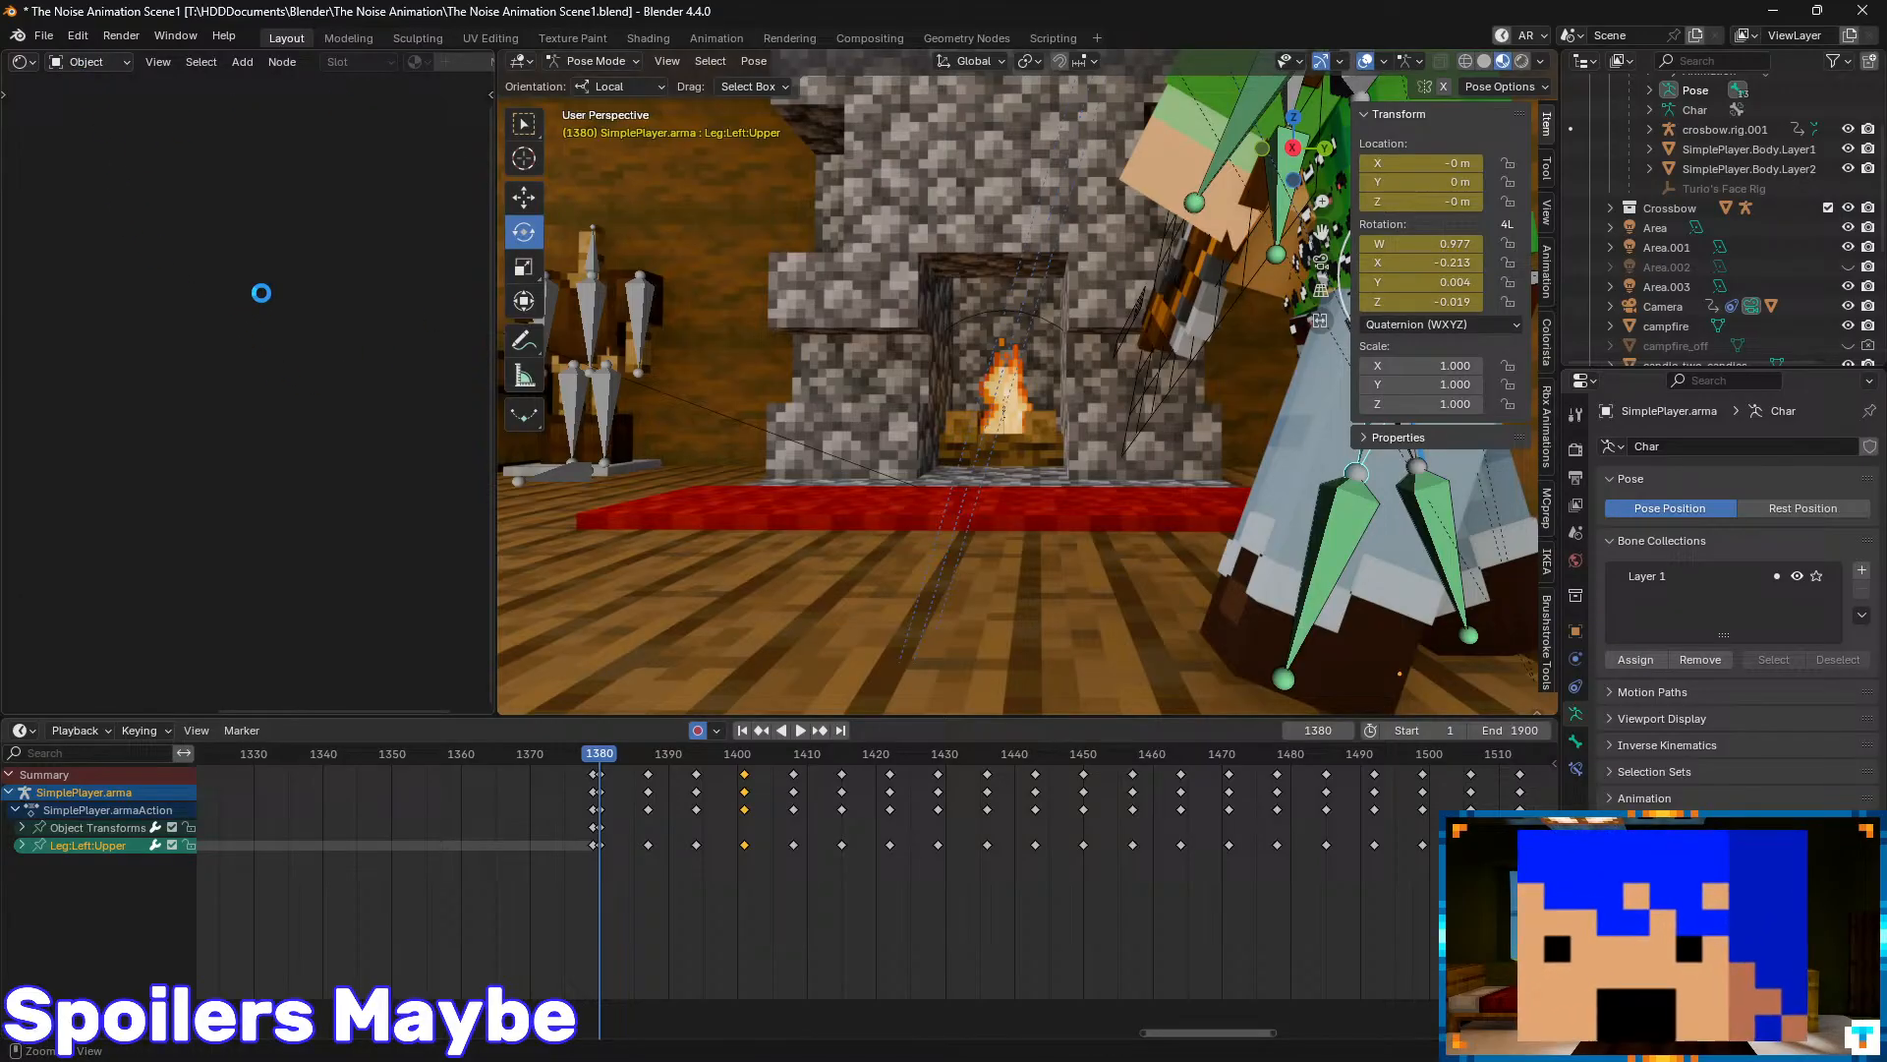
- Inspect the scene file's external data options, including Automatically Pack Resources
left_click(35, 35)
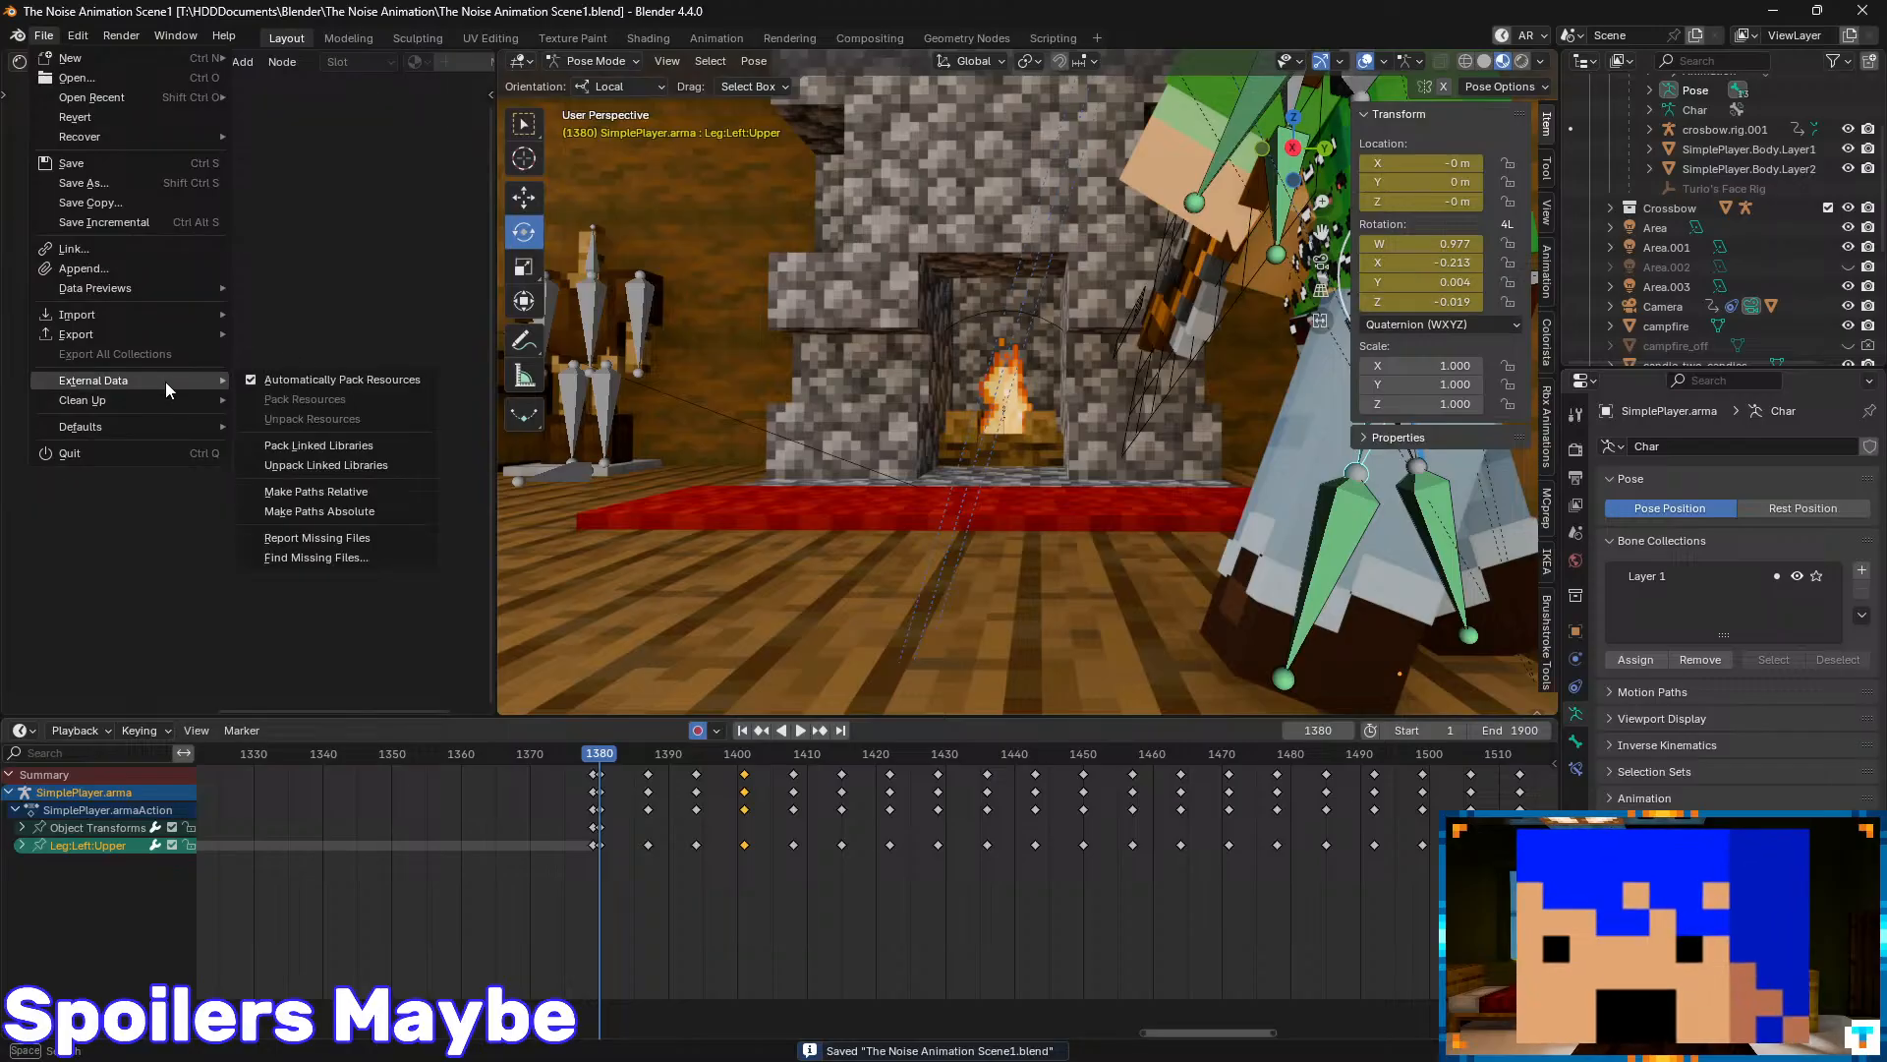
mouse_move(209, 384)
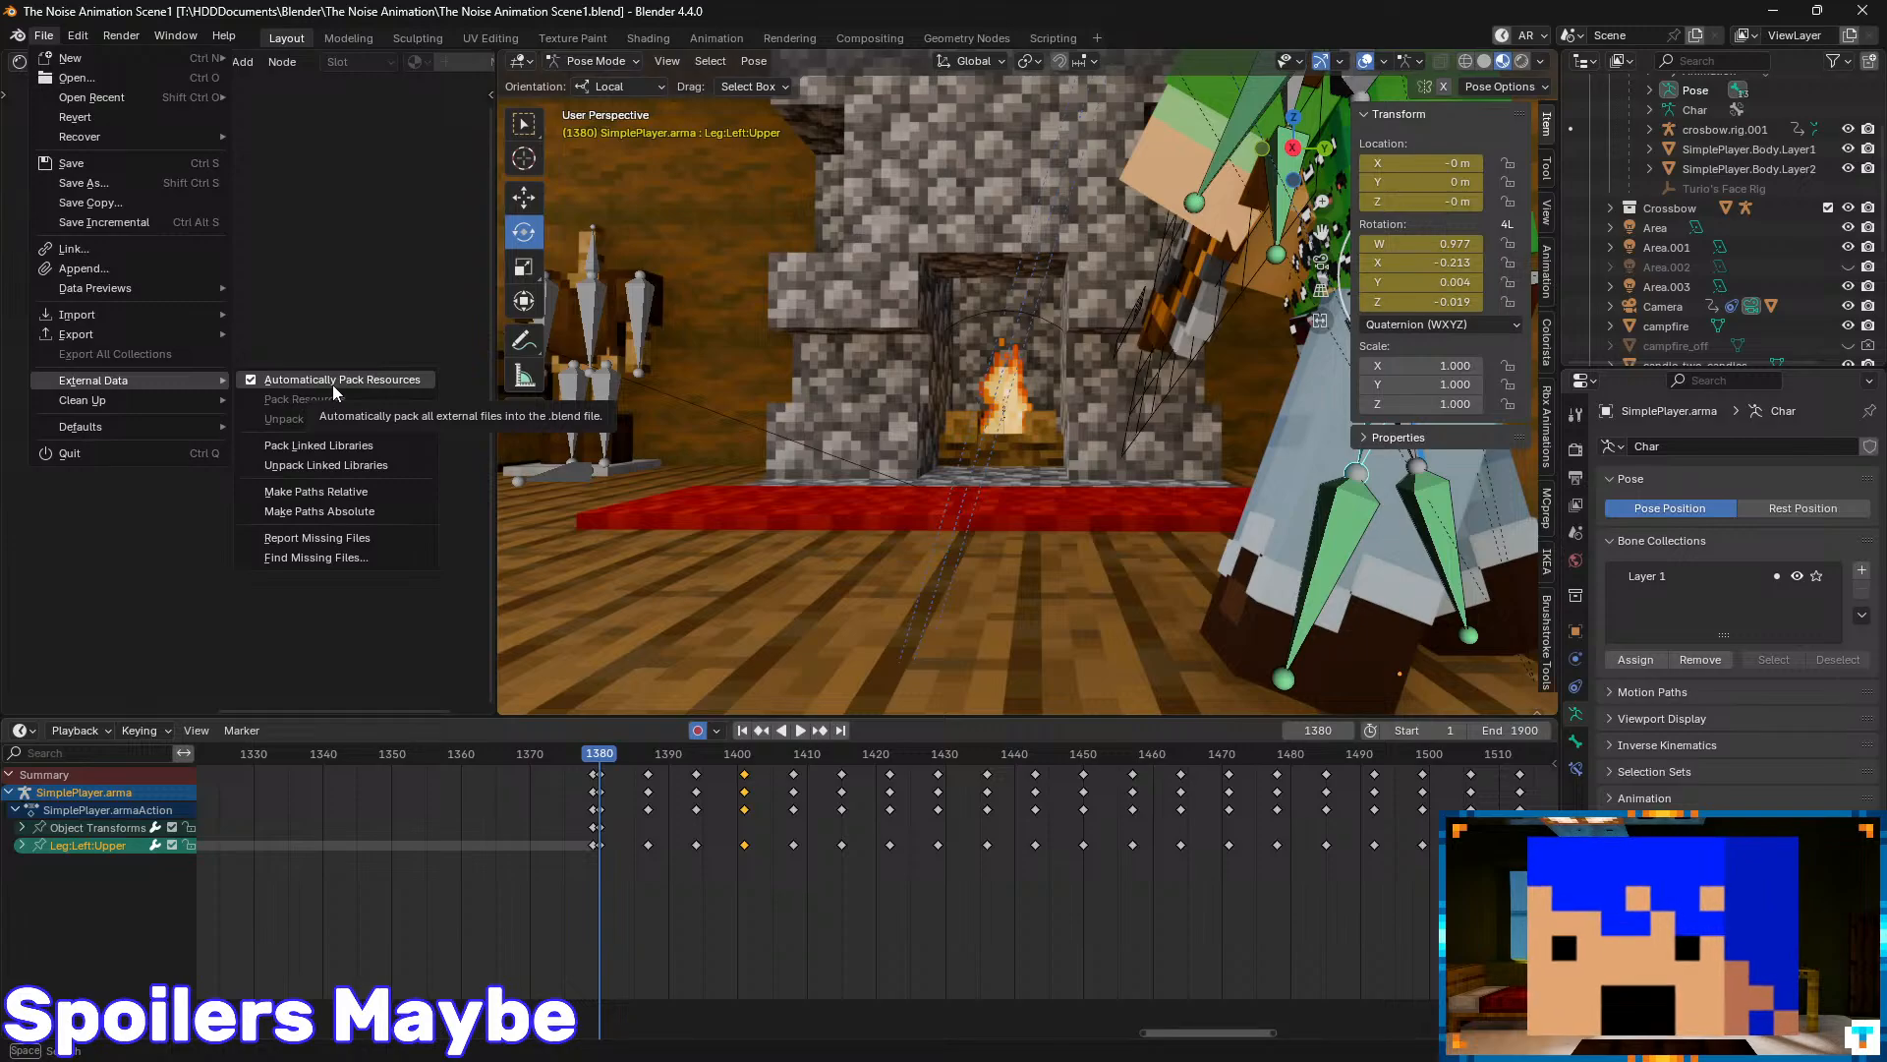
left_click(332, 386)
scroll(780, 279, "down", 4)
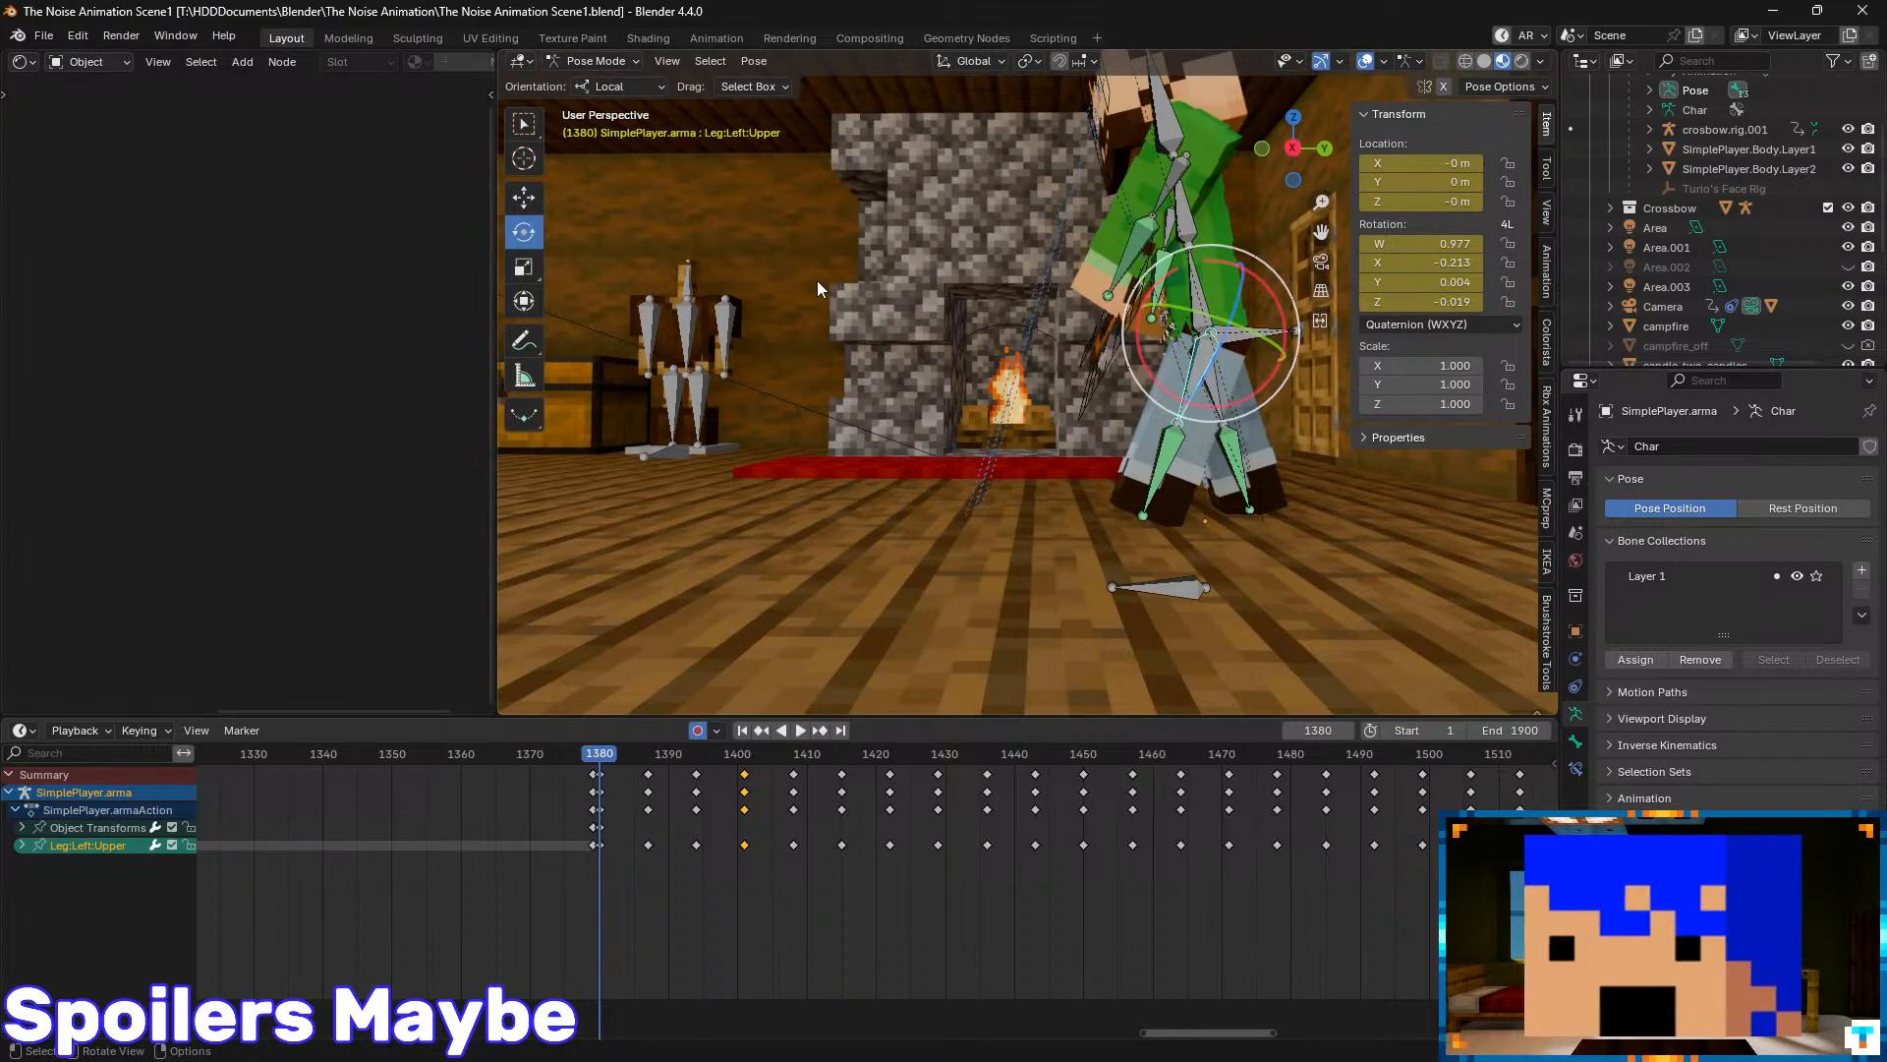
middle_click_drag(757, 279, 917, 406, "shift")
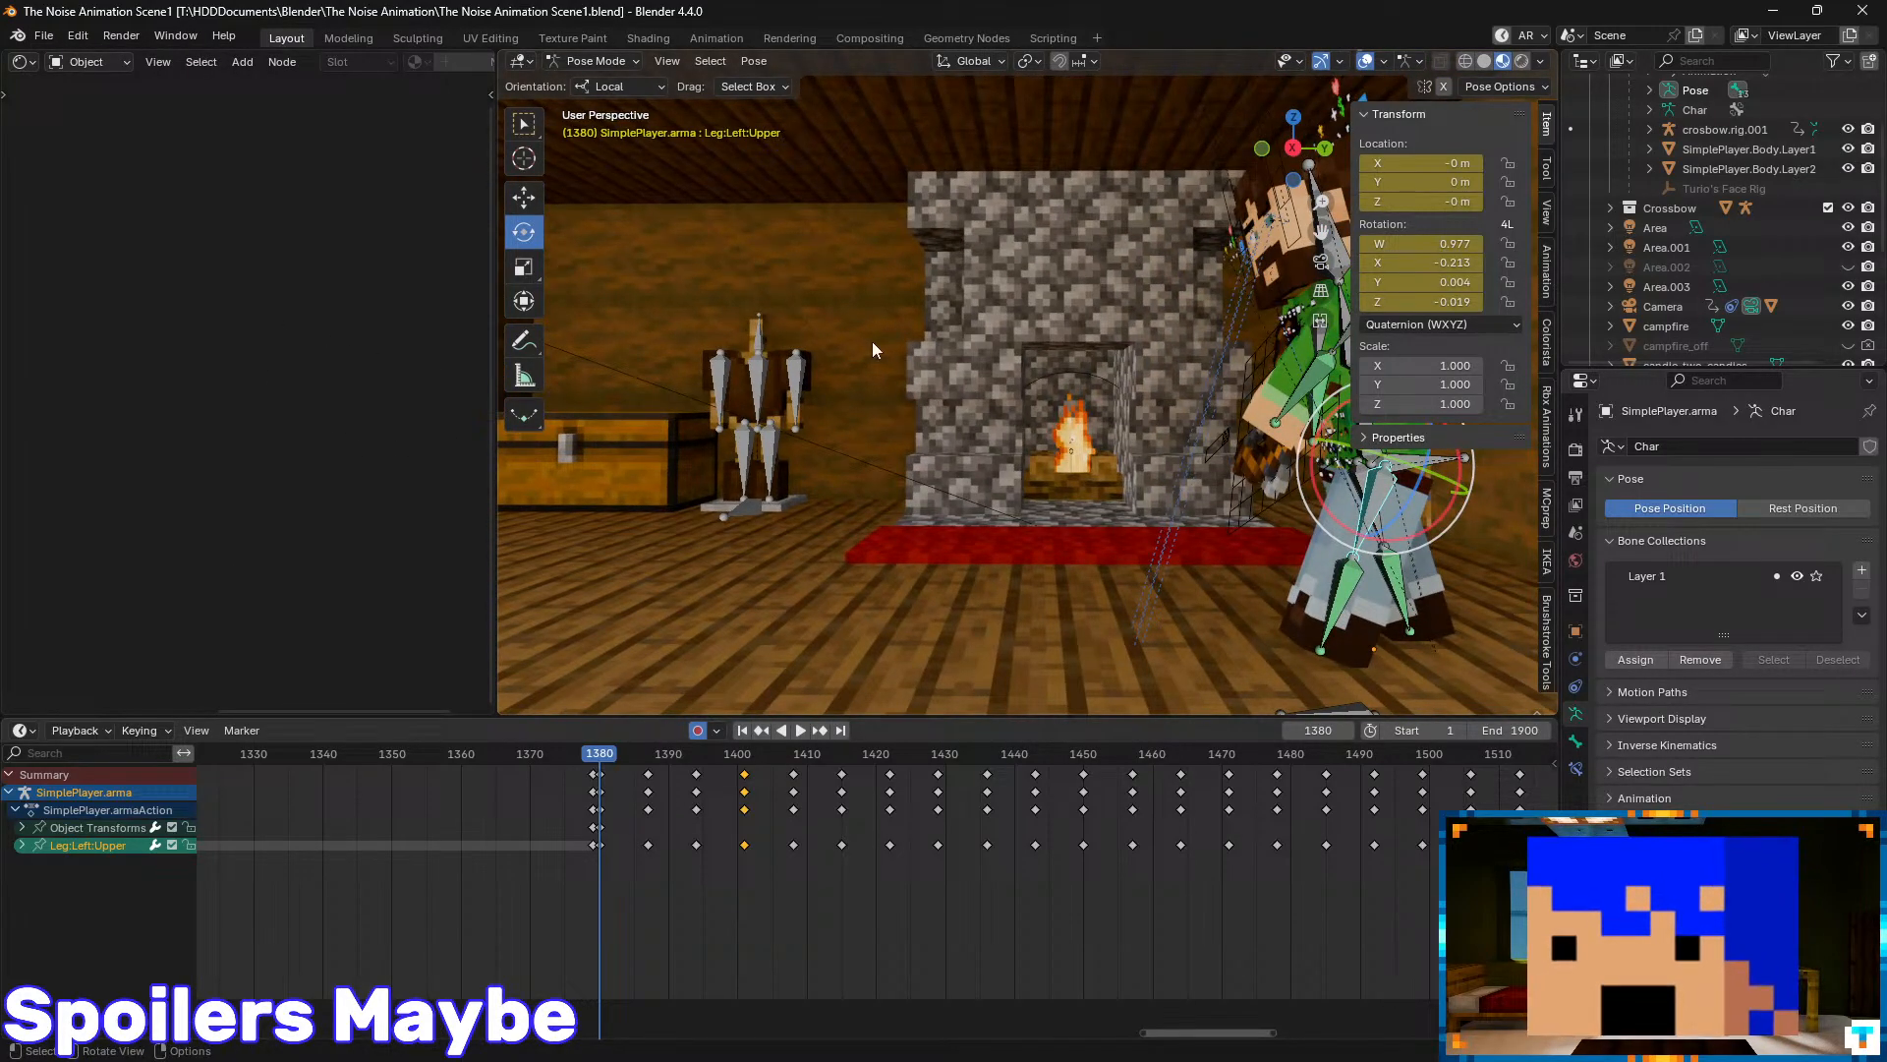
middle_click_drag(1205, 458, 1167, 384)
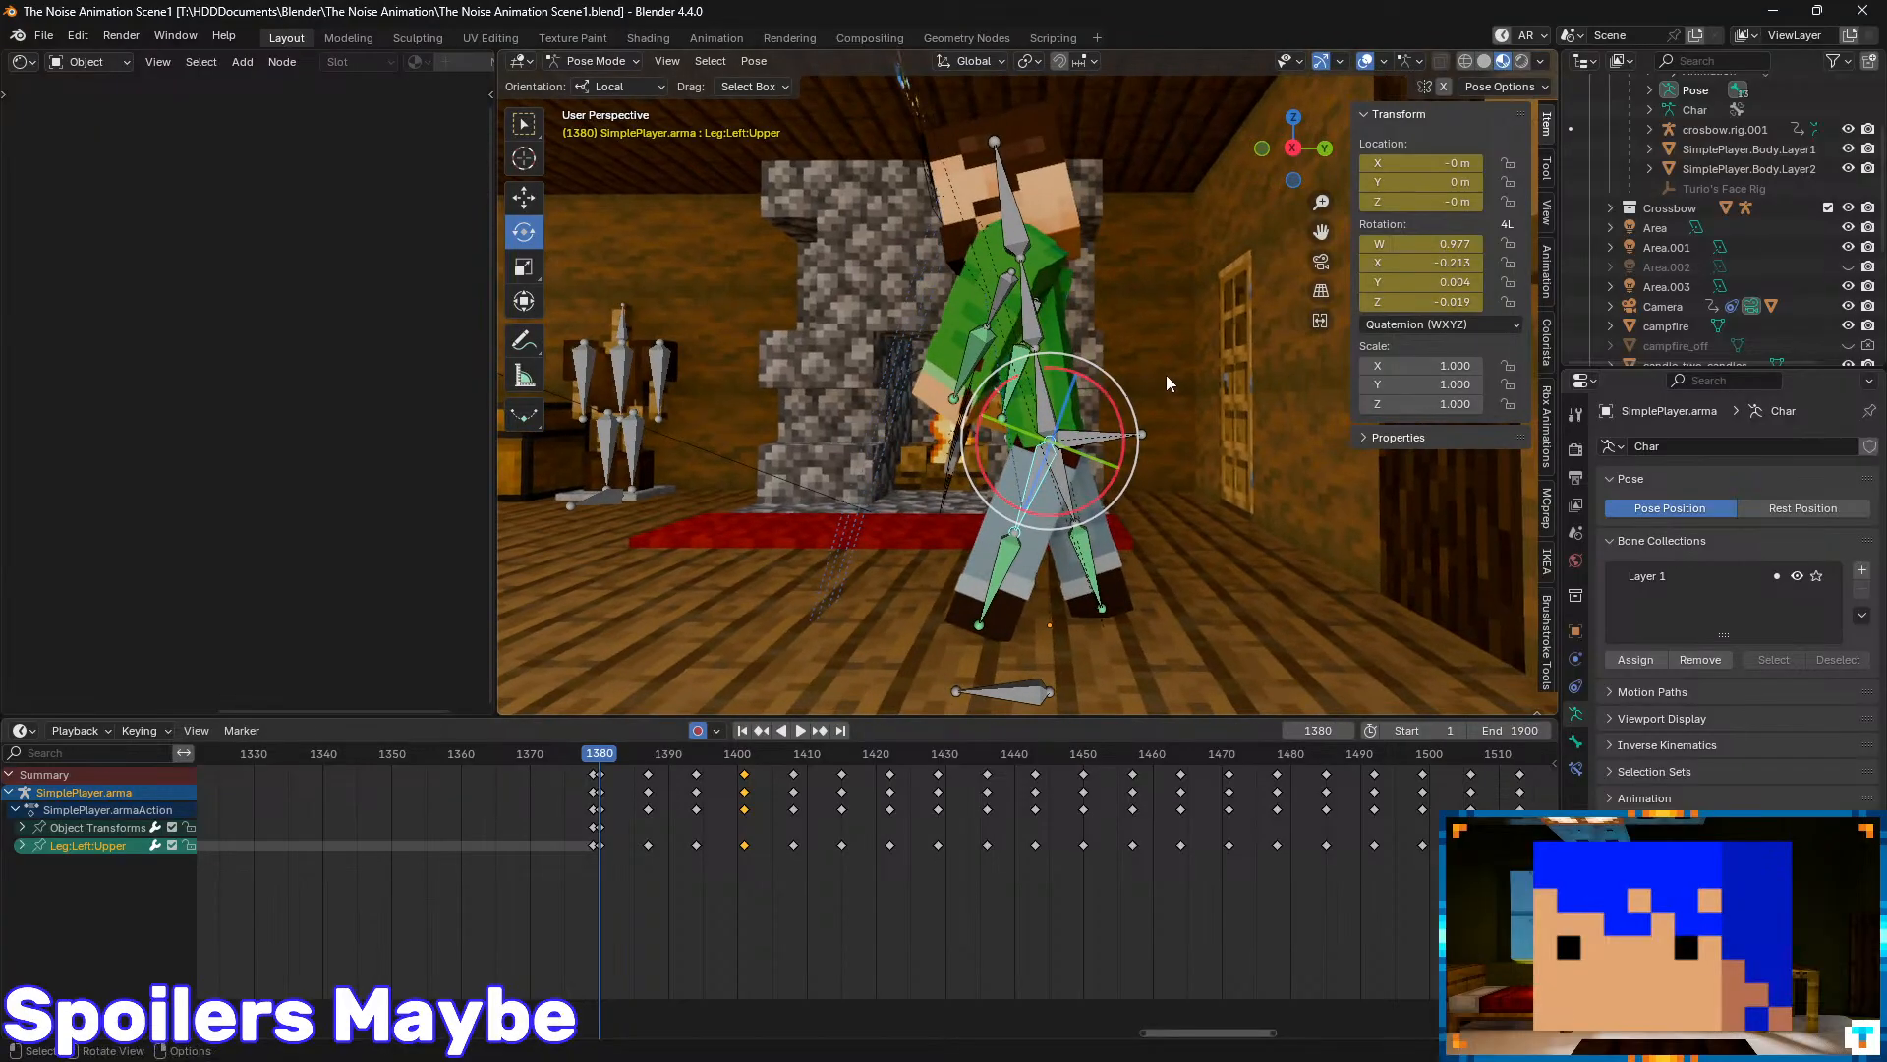
mouse_move(861, 1044)
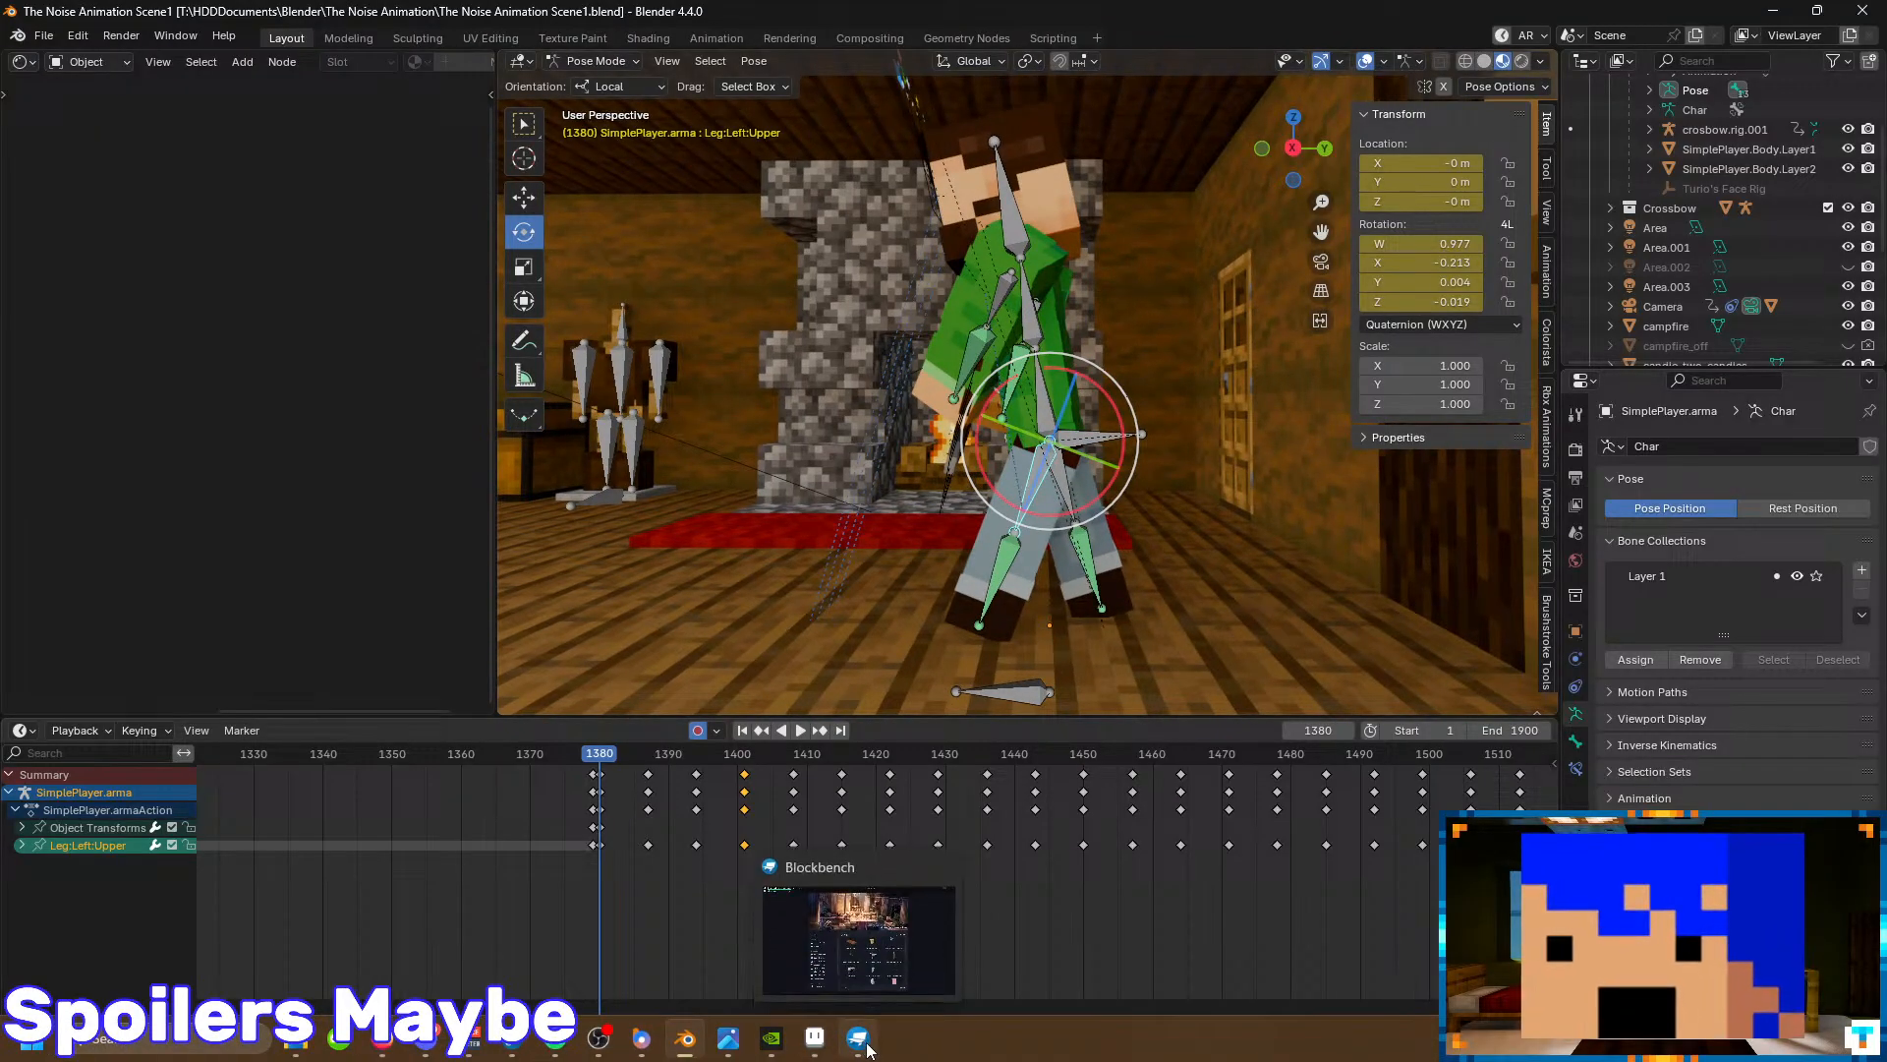
mouse_move(859, 969)
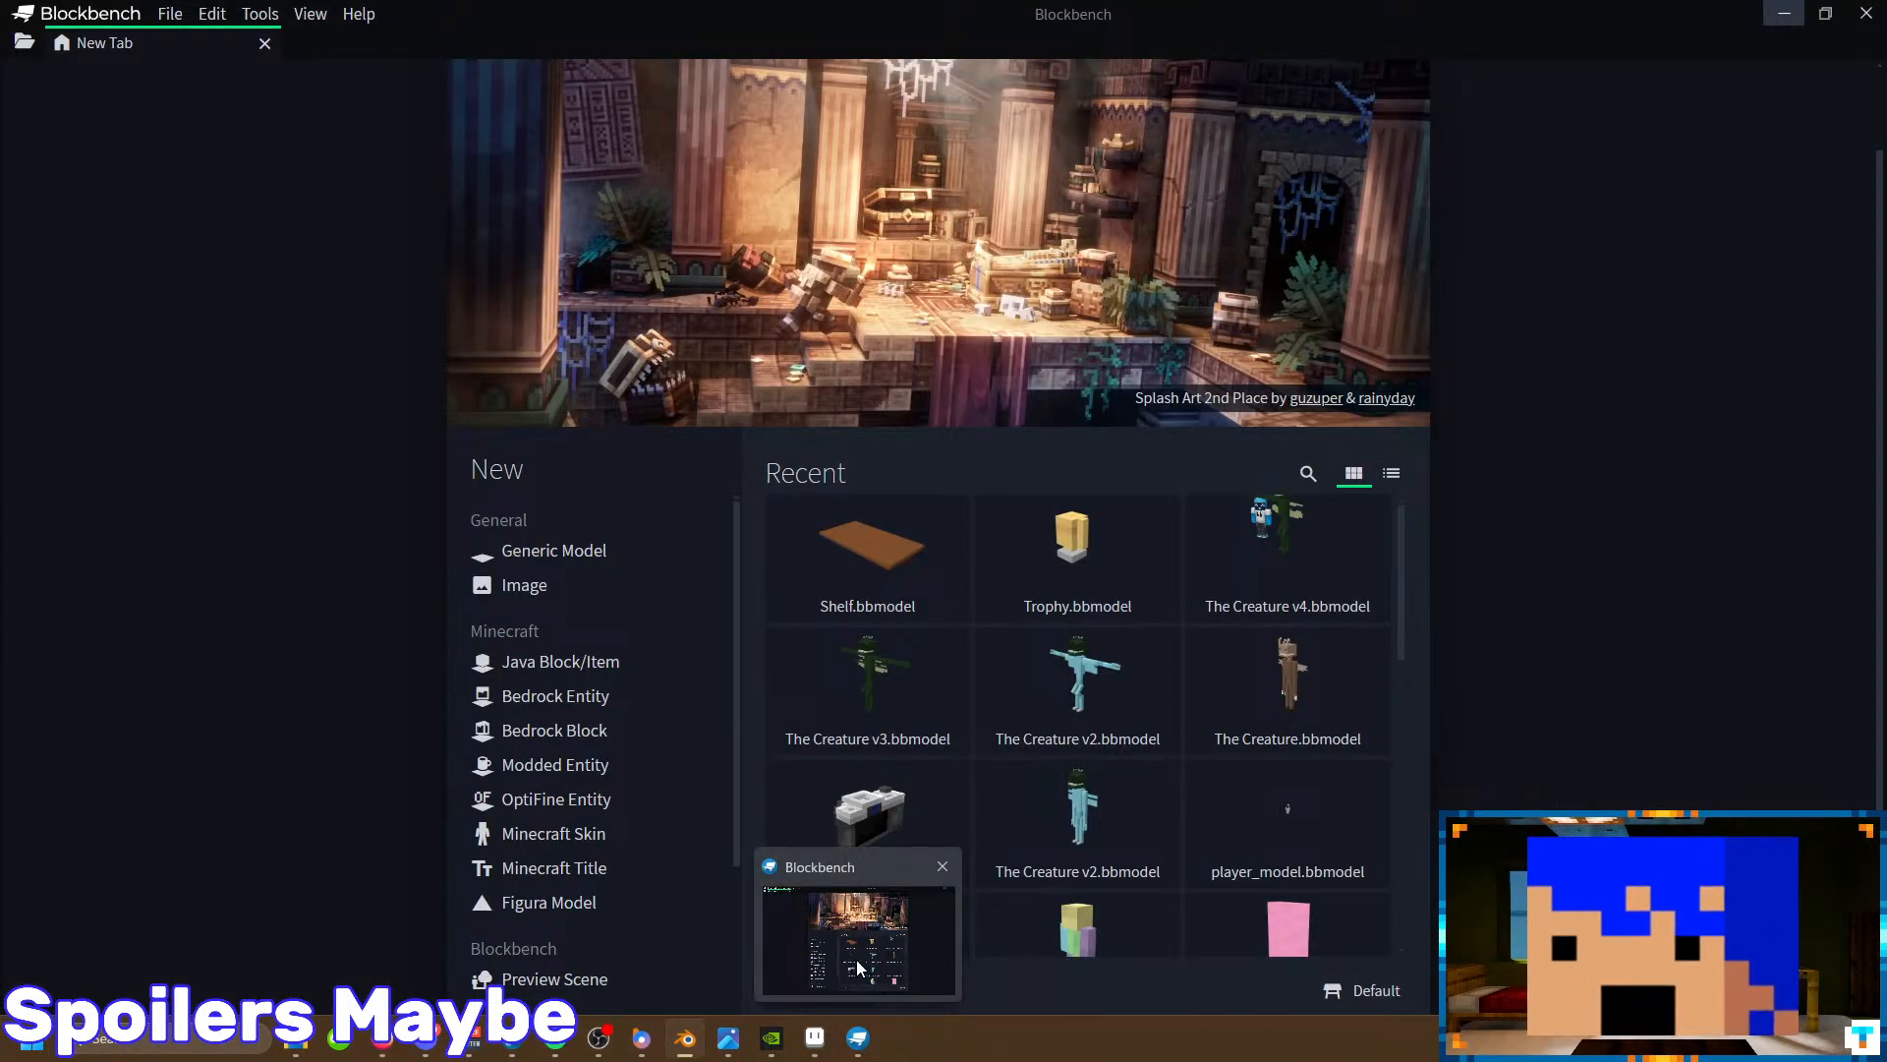
- Look around the room's walls, chest, armor stand and fireplace for decoration spots, and return to the character's legs
scroll(1061, 386, "up", 2)
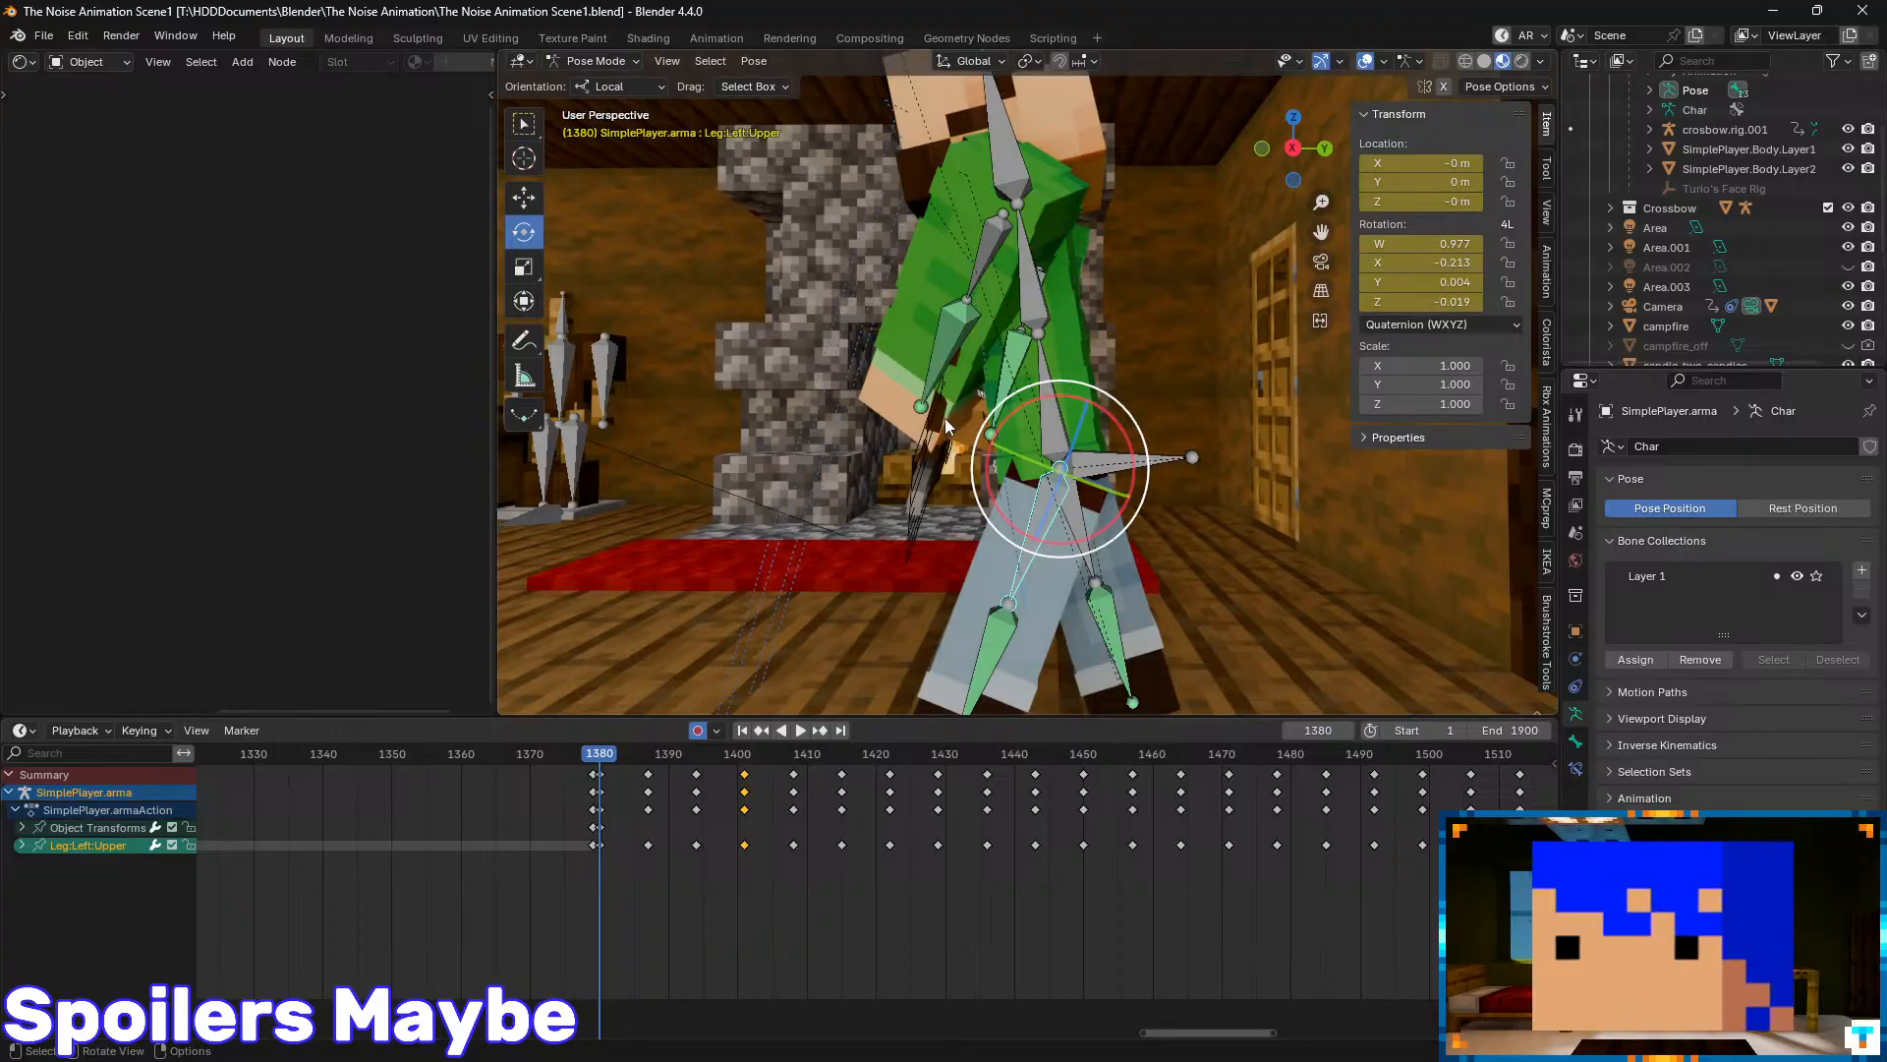
scroll(845, 376, "down", 5)
scroll(835, 370, "up", 4)
key("shift+grave")
key("w")
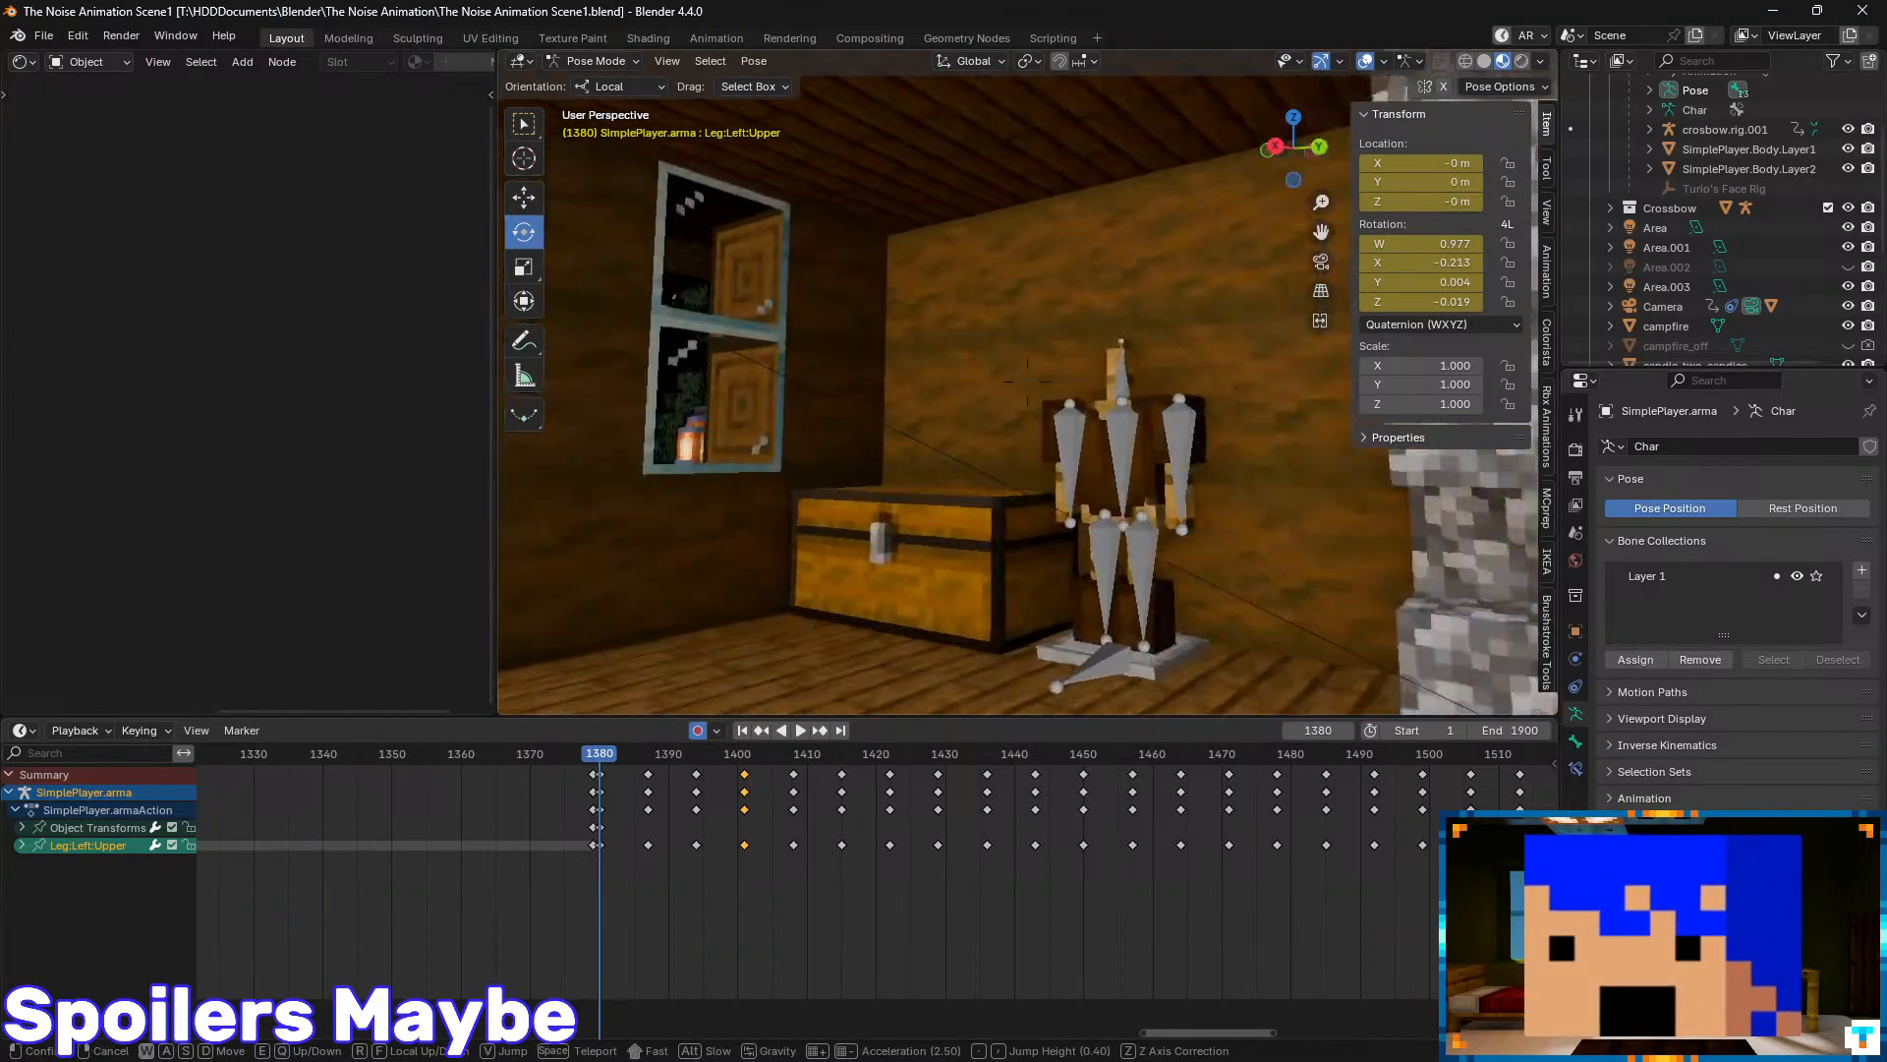
left_click(869, 373)
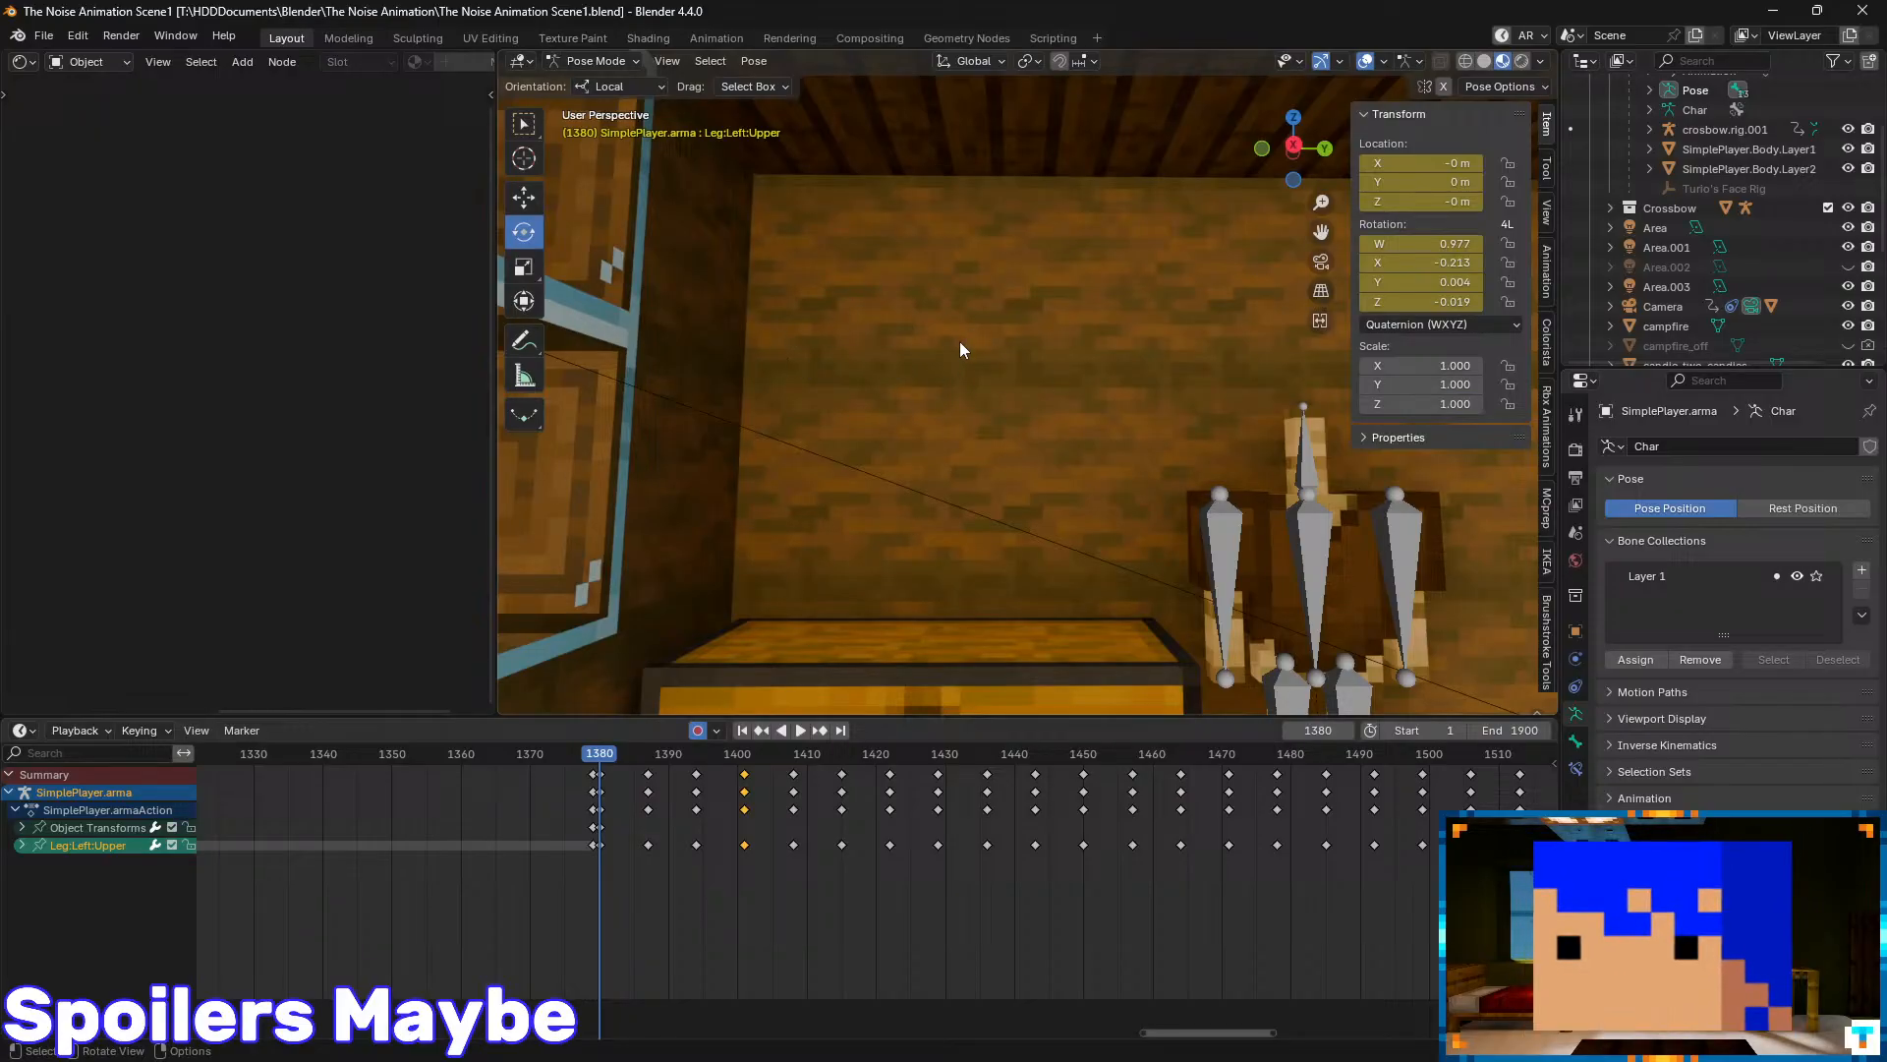
key("shift+grave")
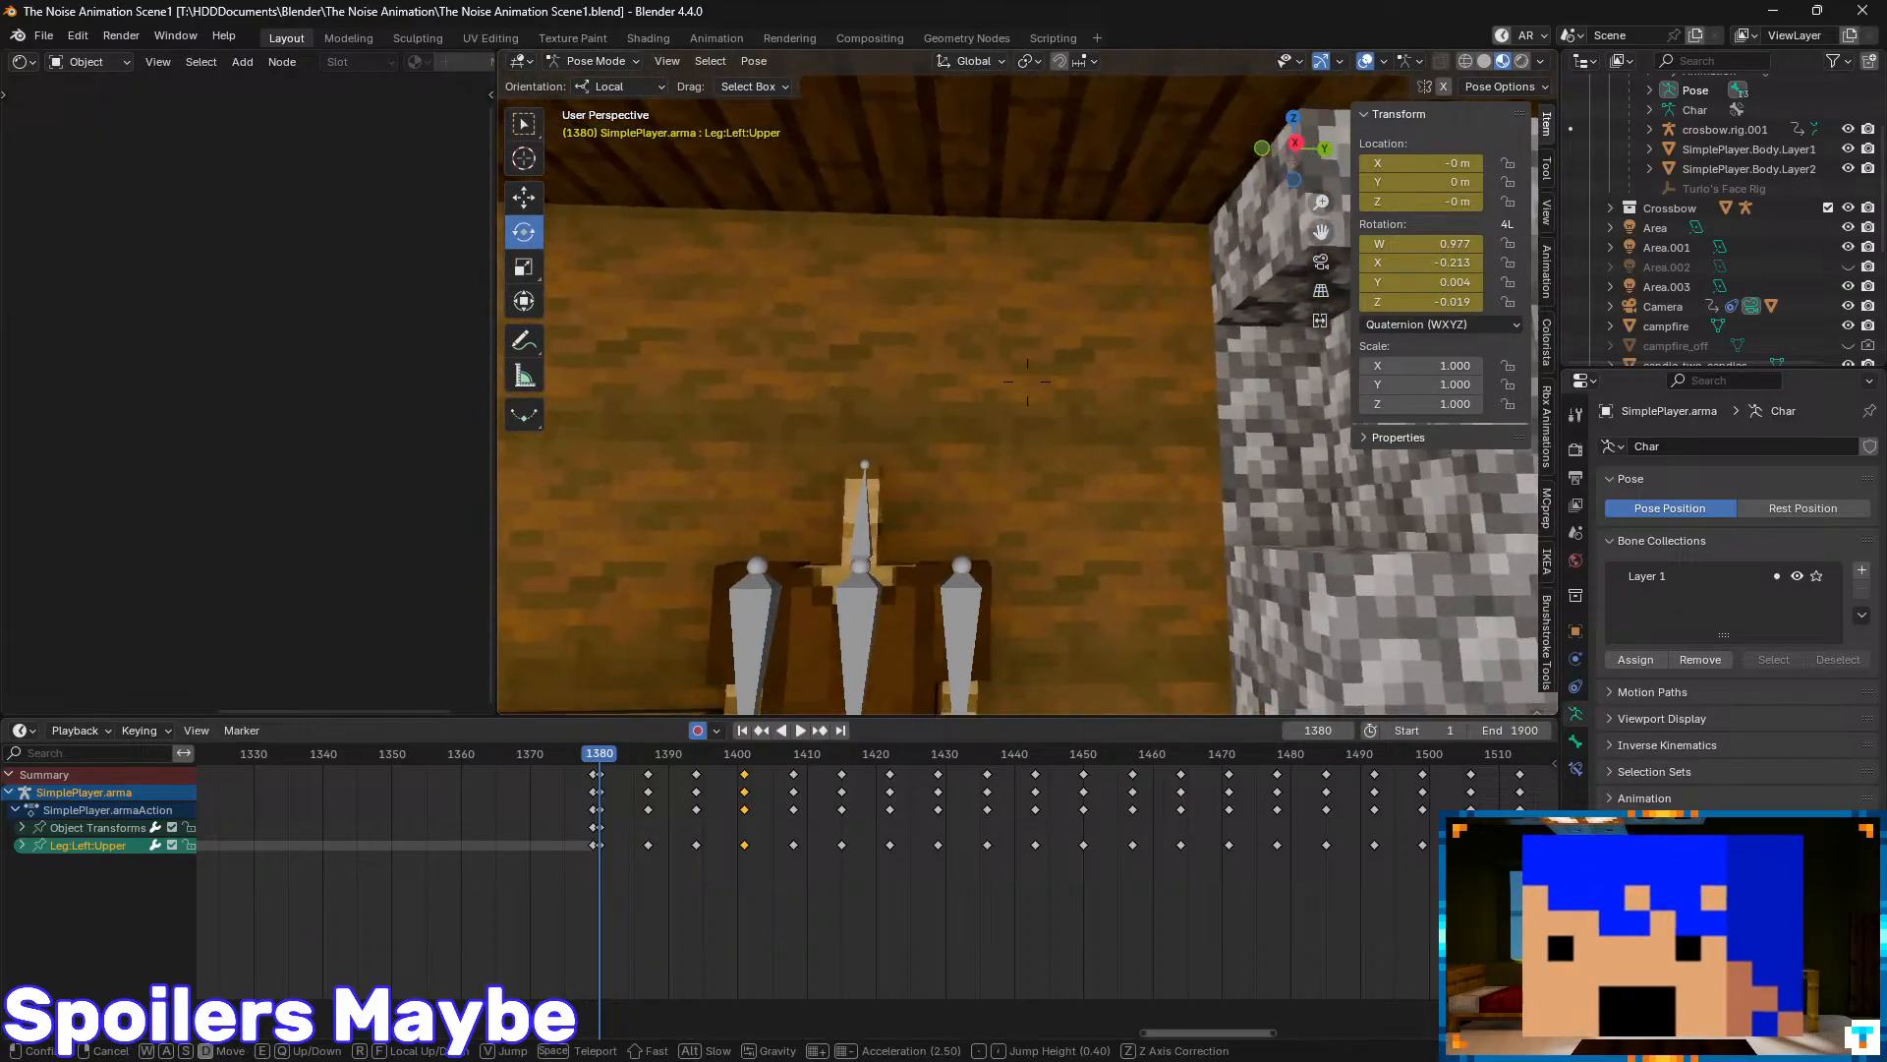
key("s")
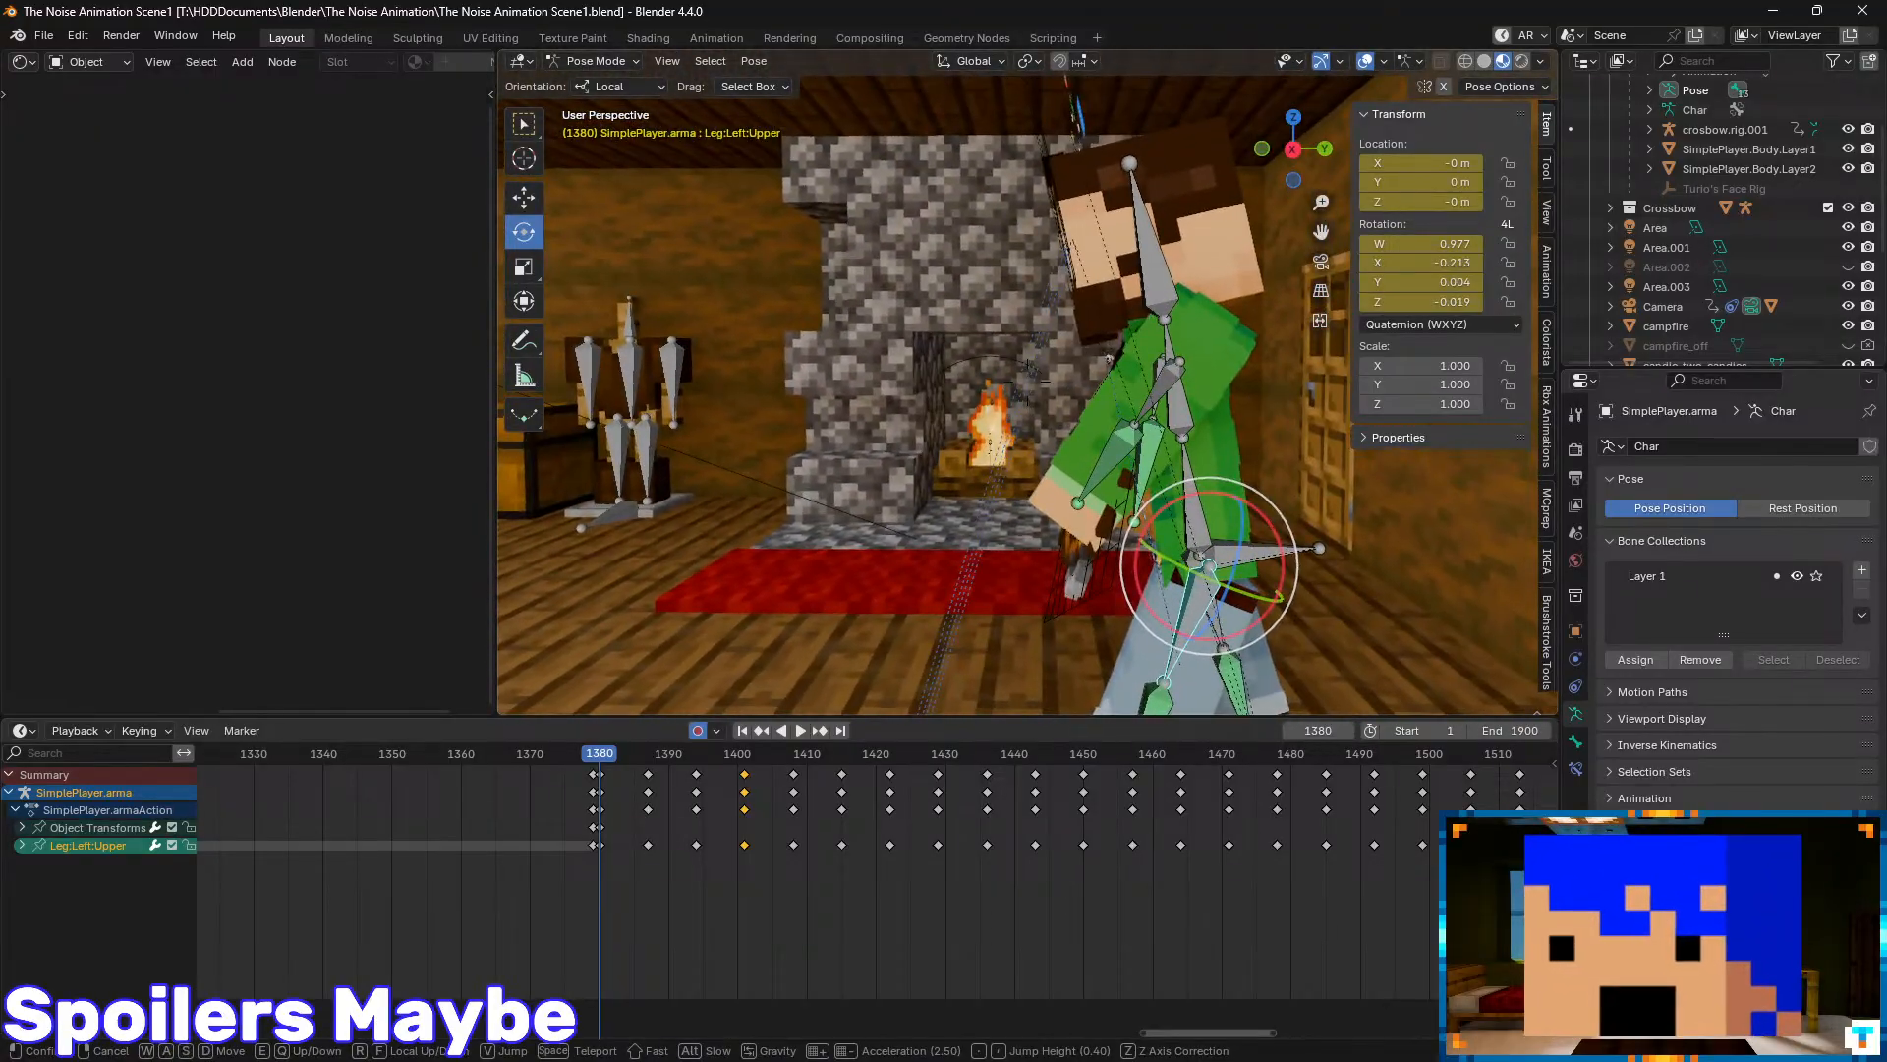
key("w")
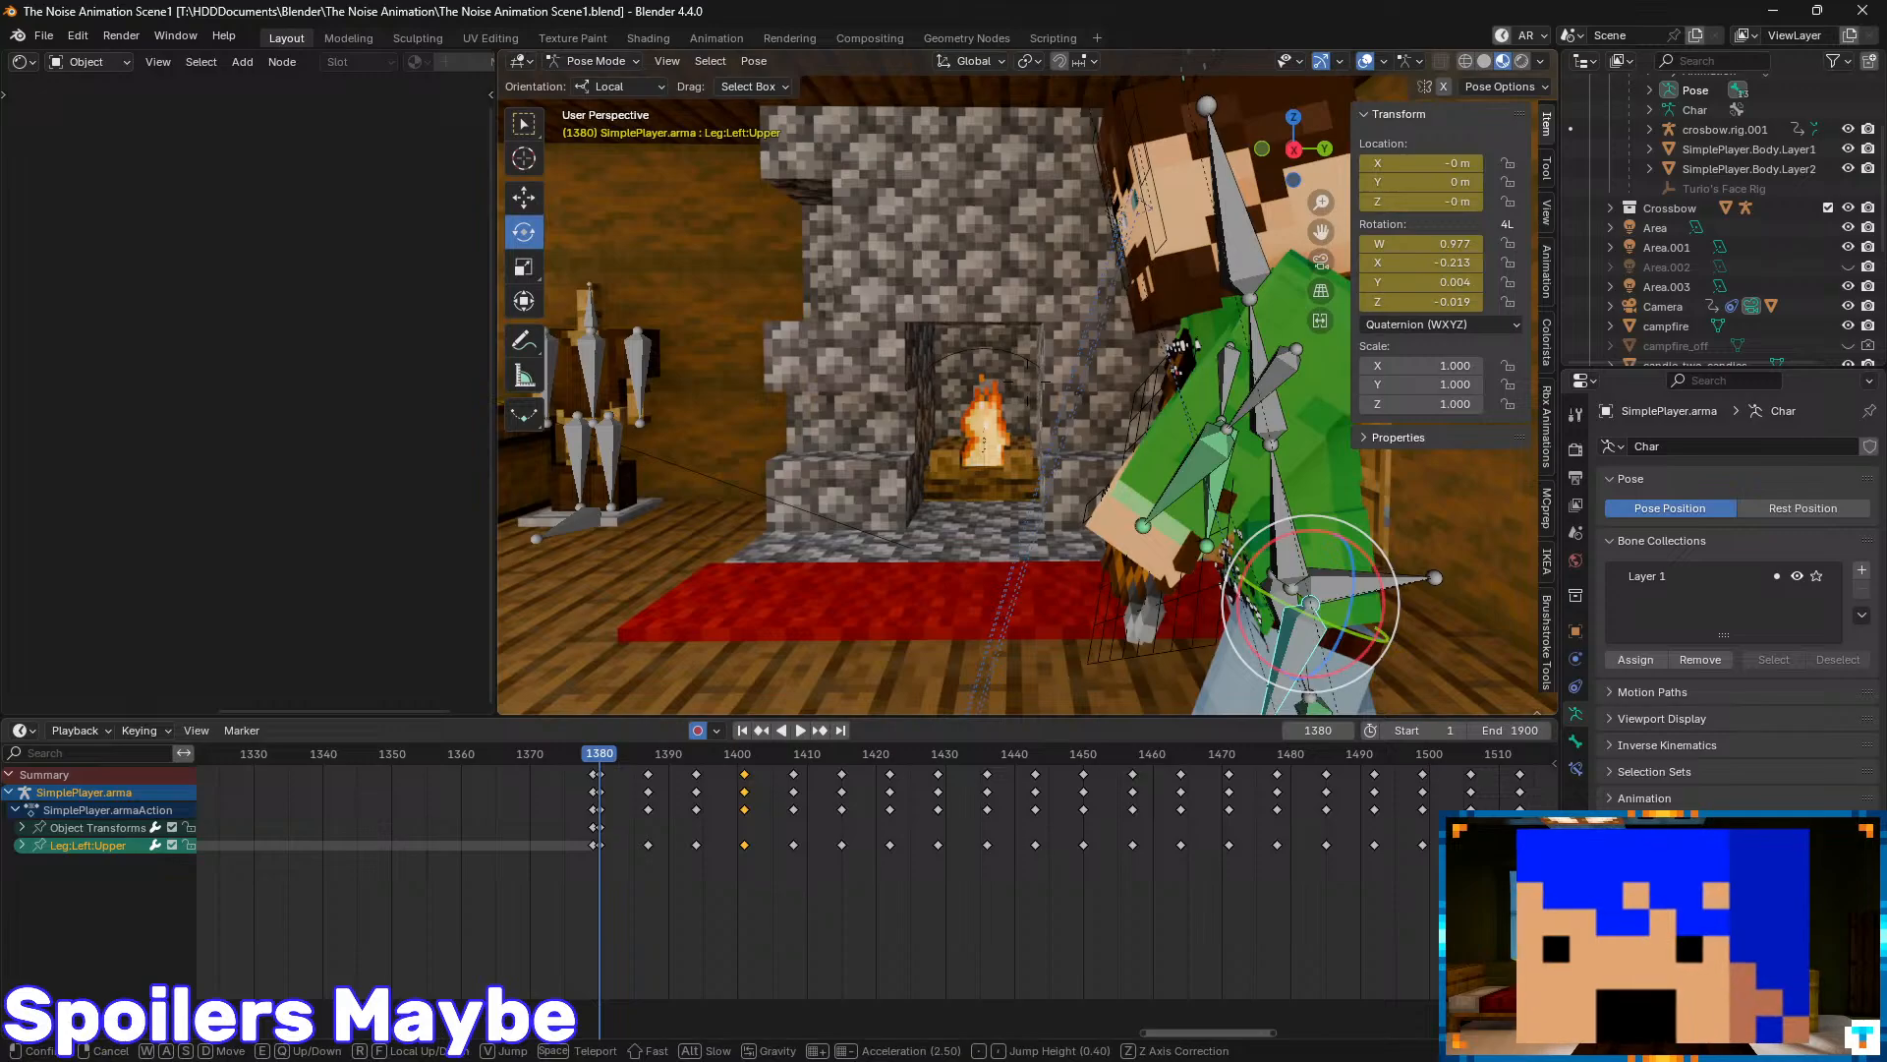
left_click(992, 342)
key("KP_Decimal")
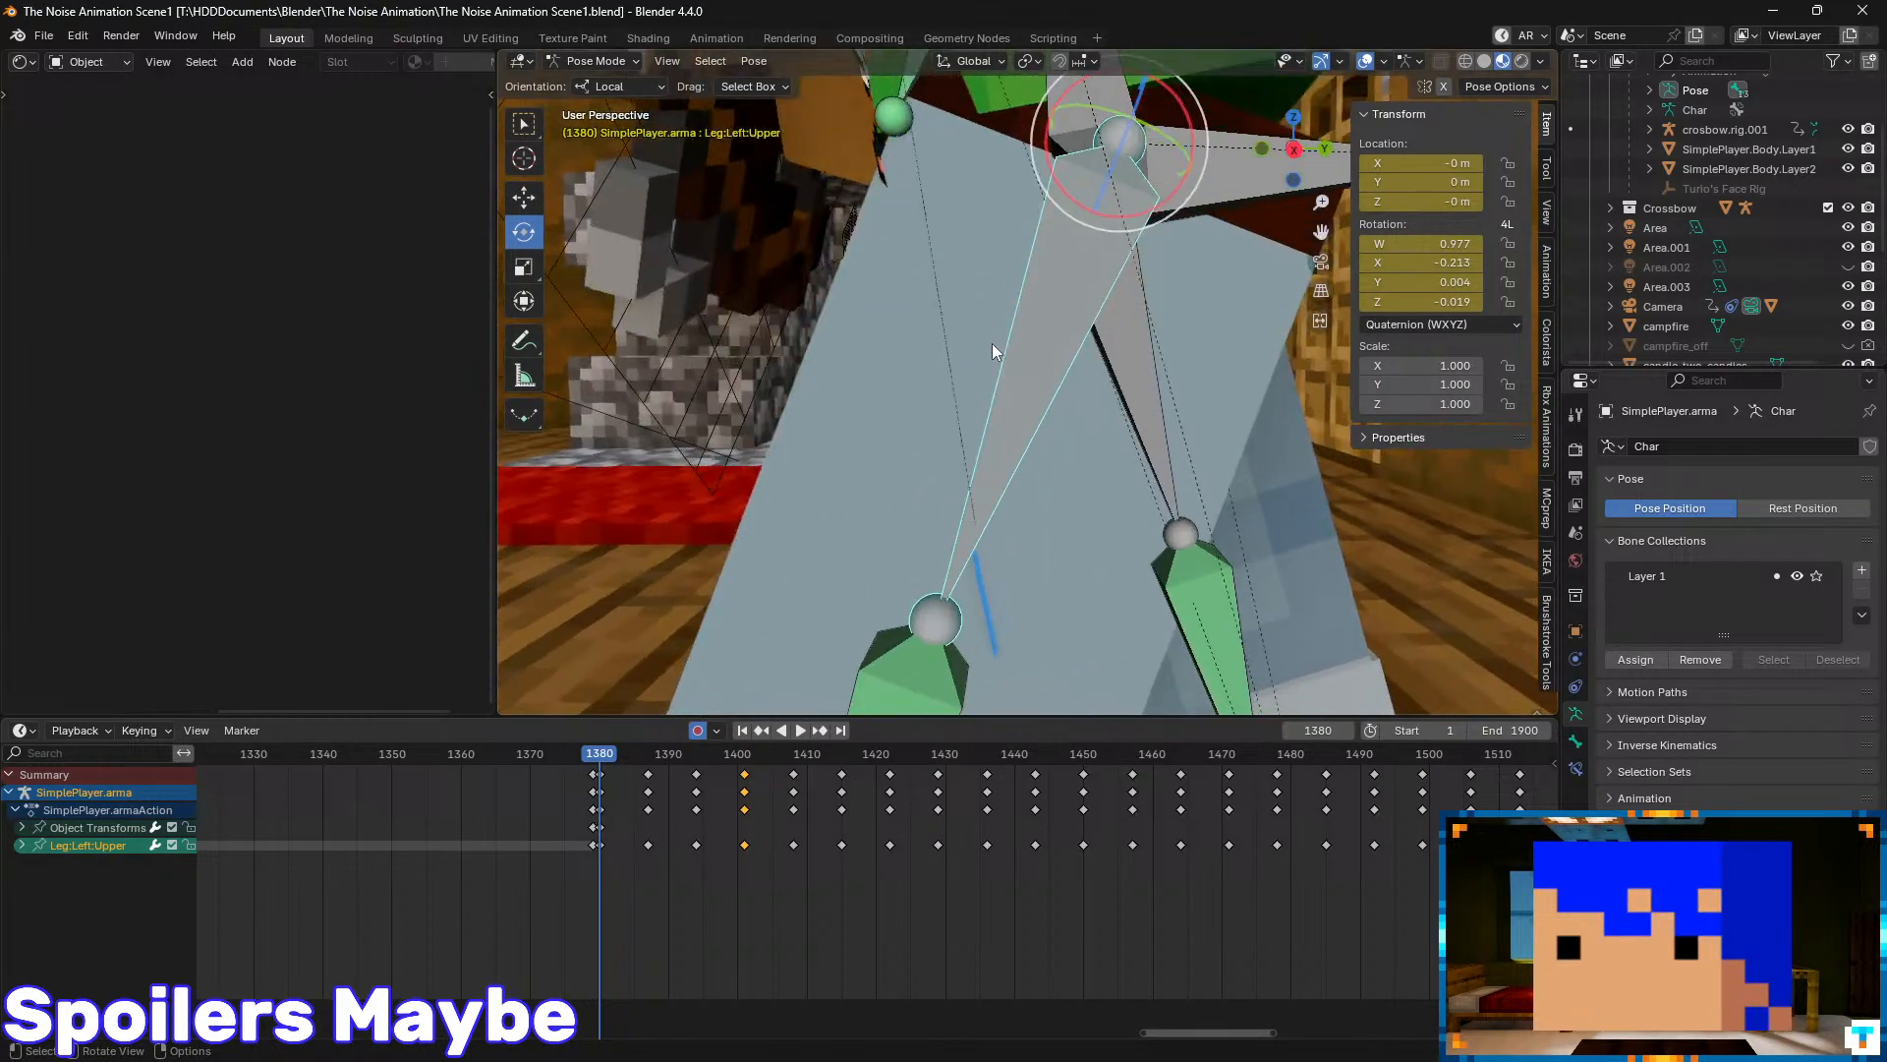
scroll(993, 344, "down", 6)
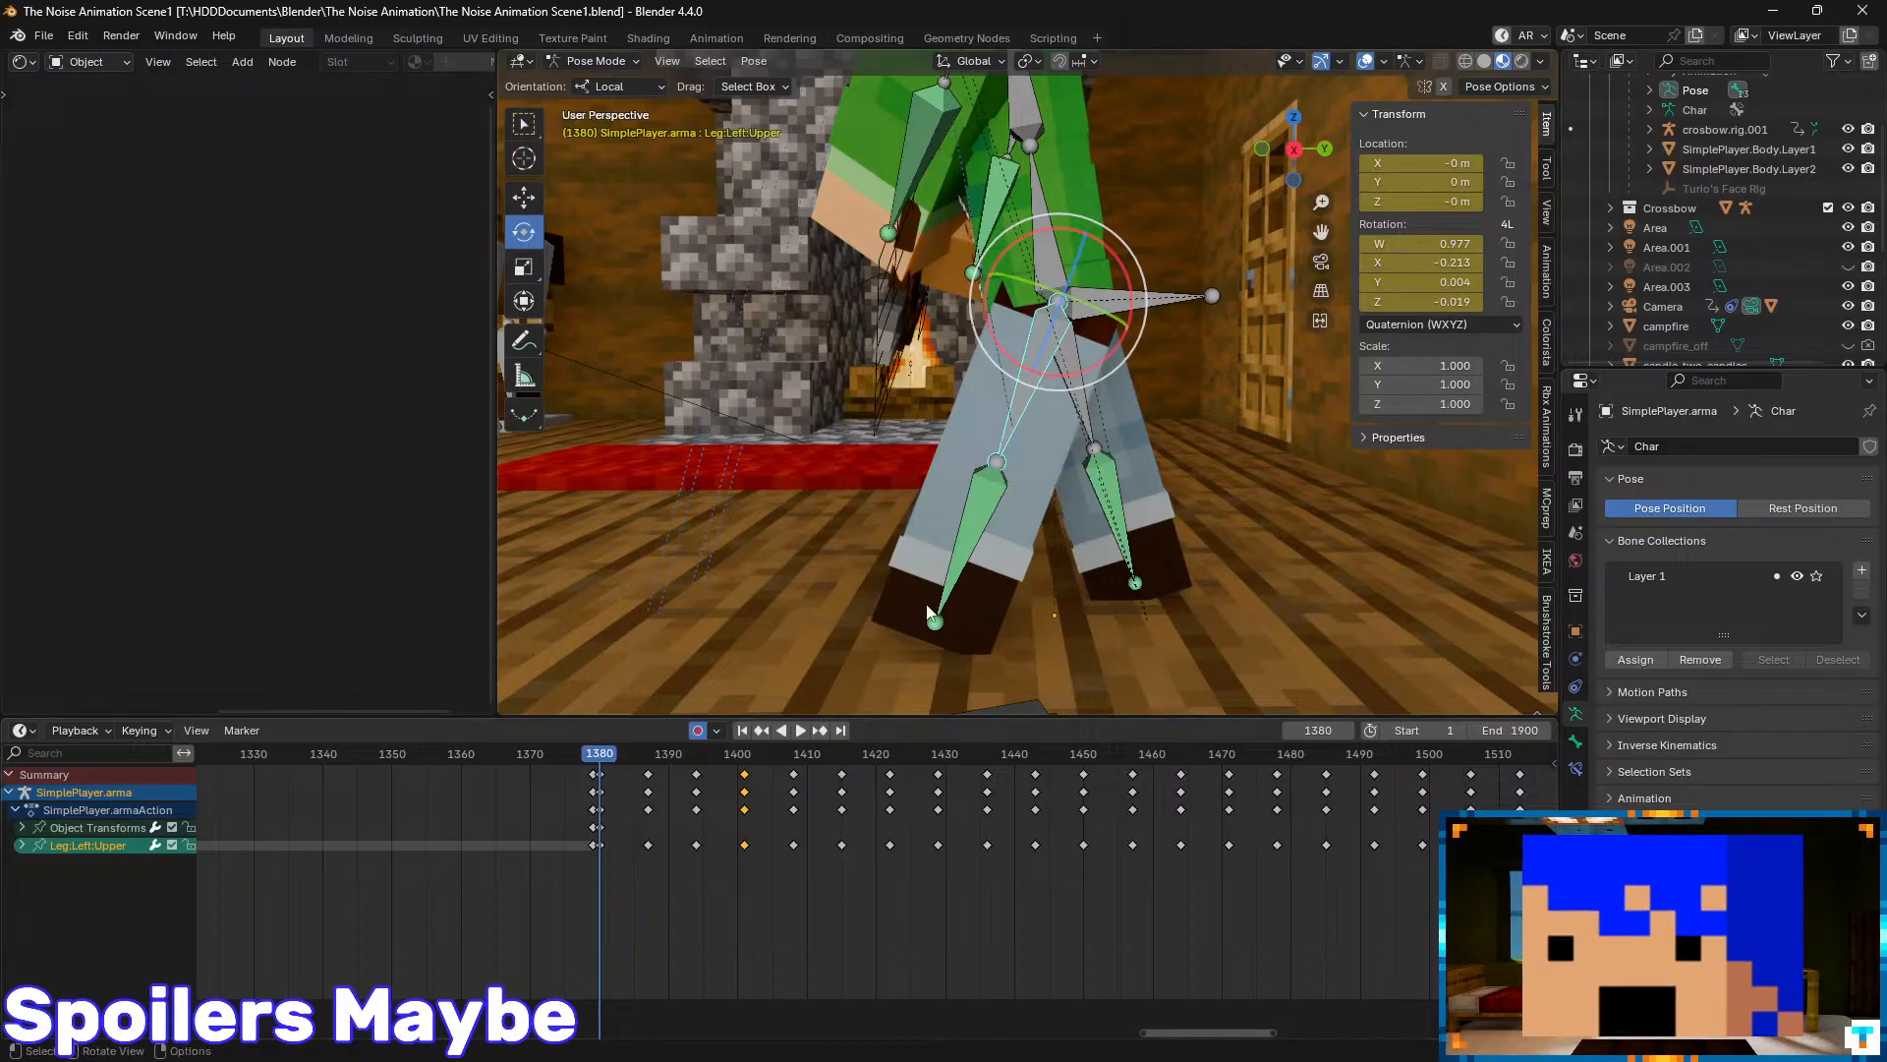
- Select the right upper leg bone and play the walk from frame 1387, returning to frame 1380
left_click(1081, 373)
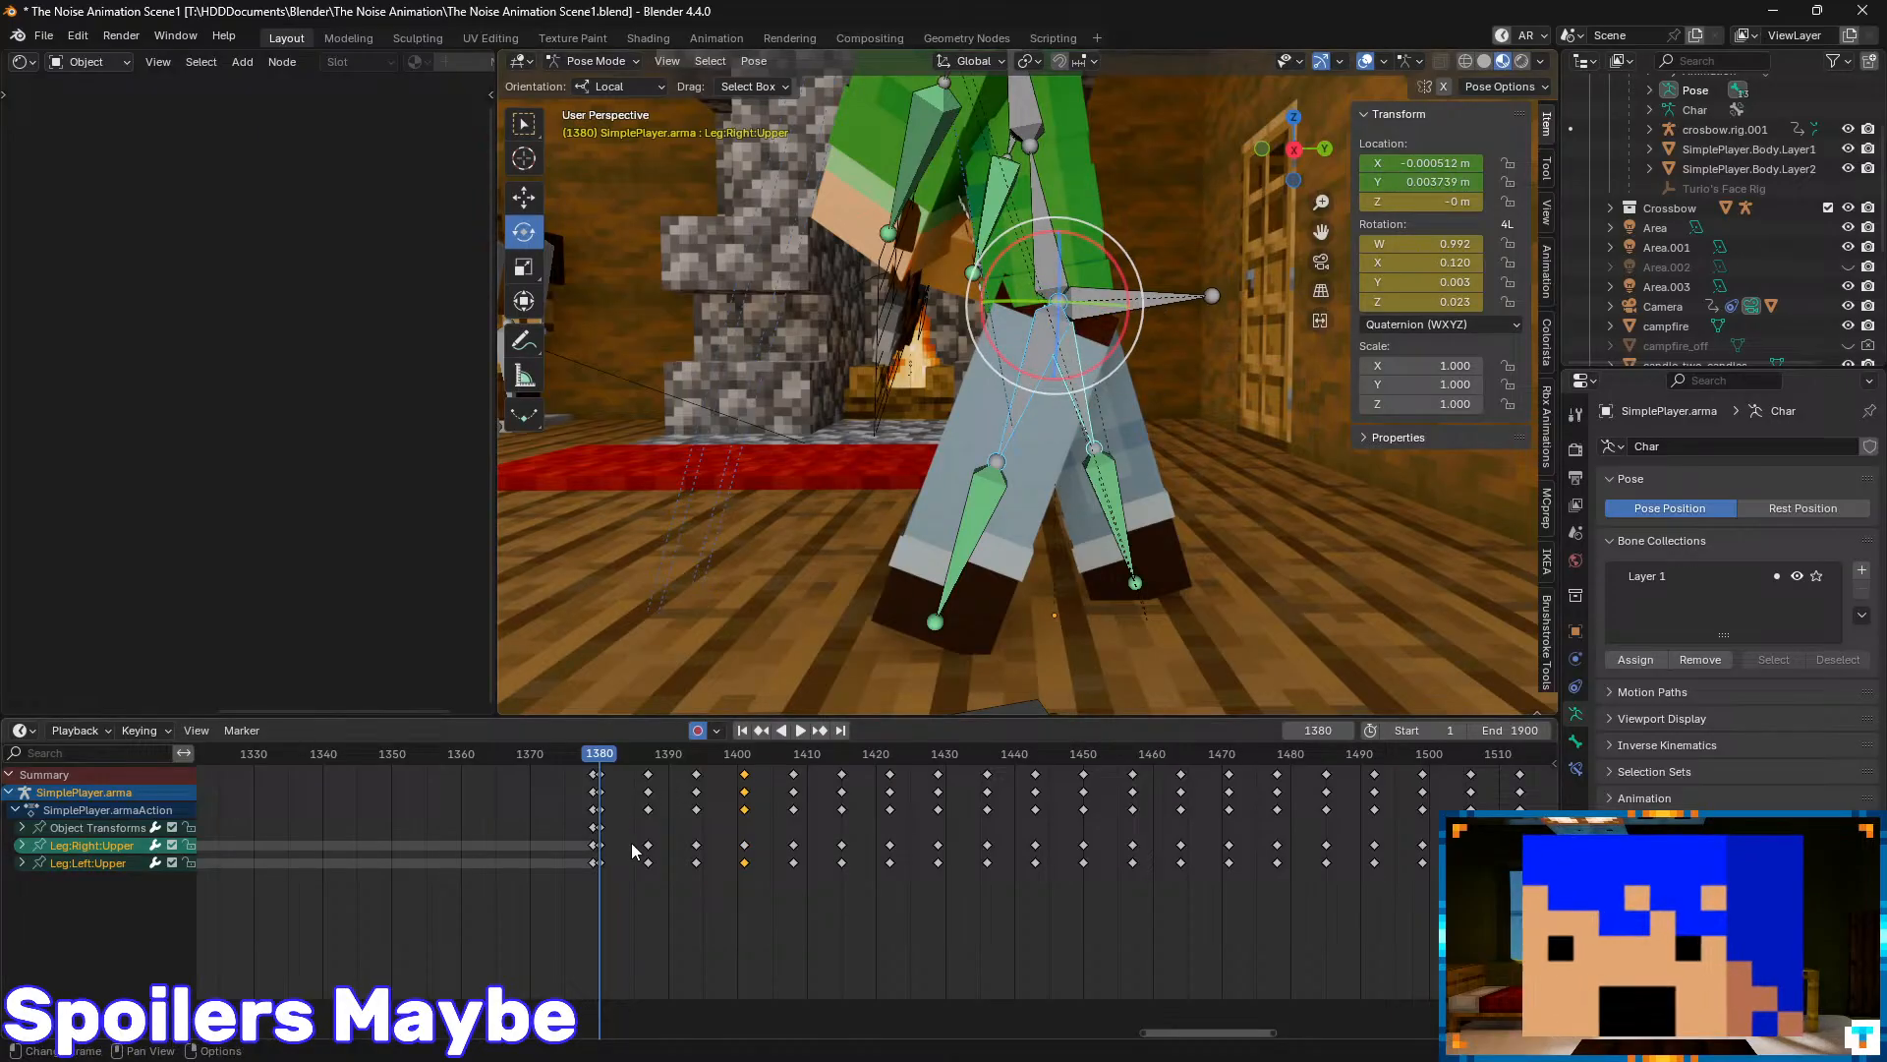
key("Up")
key("Up")
key("space")
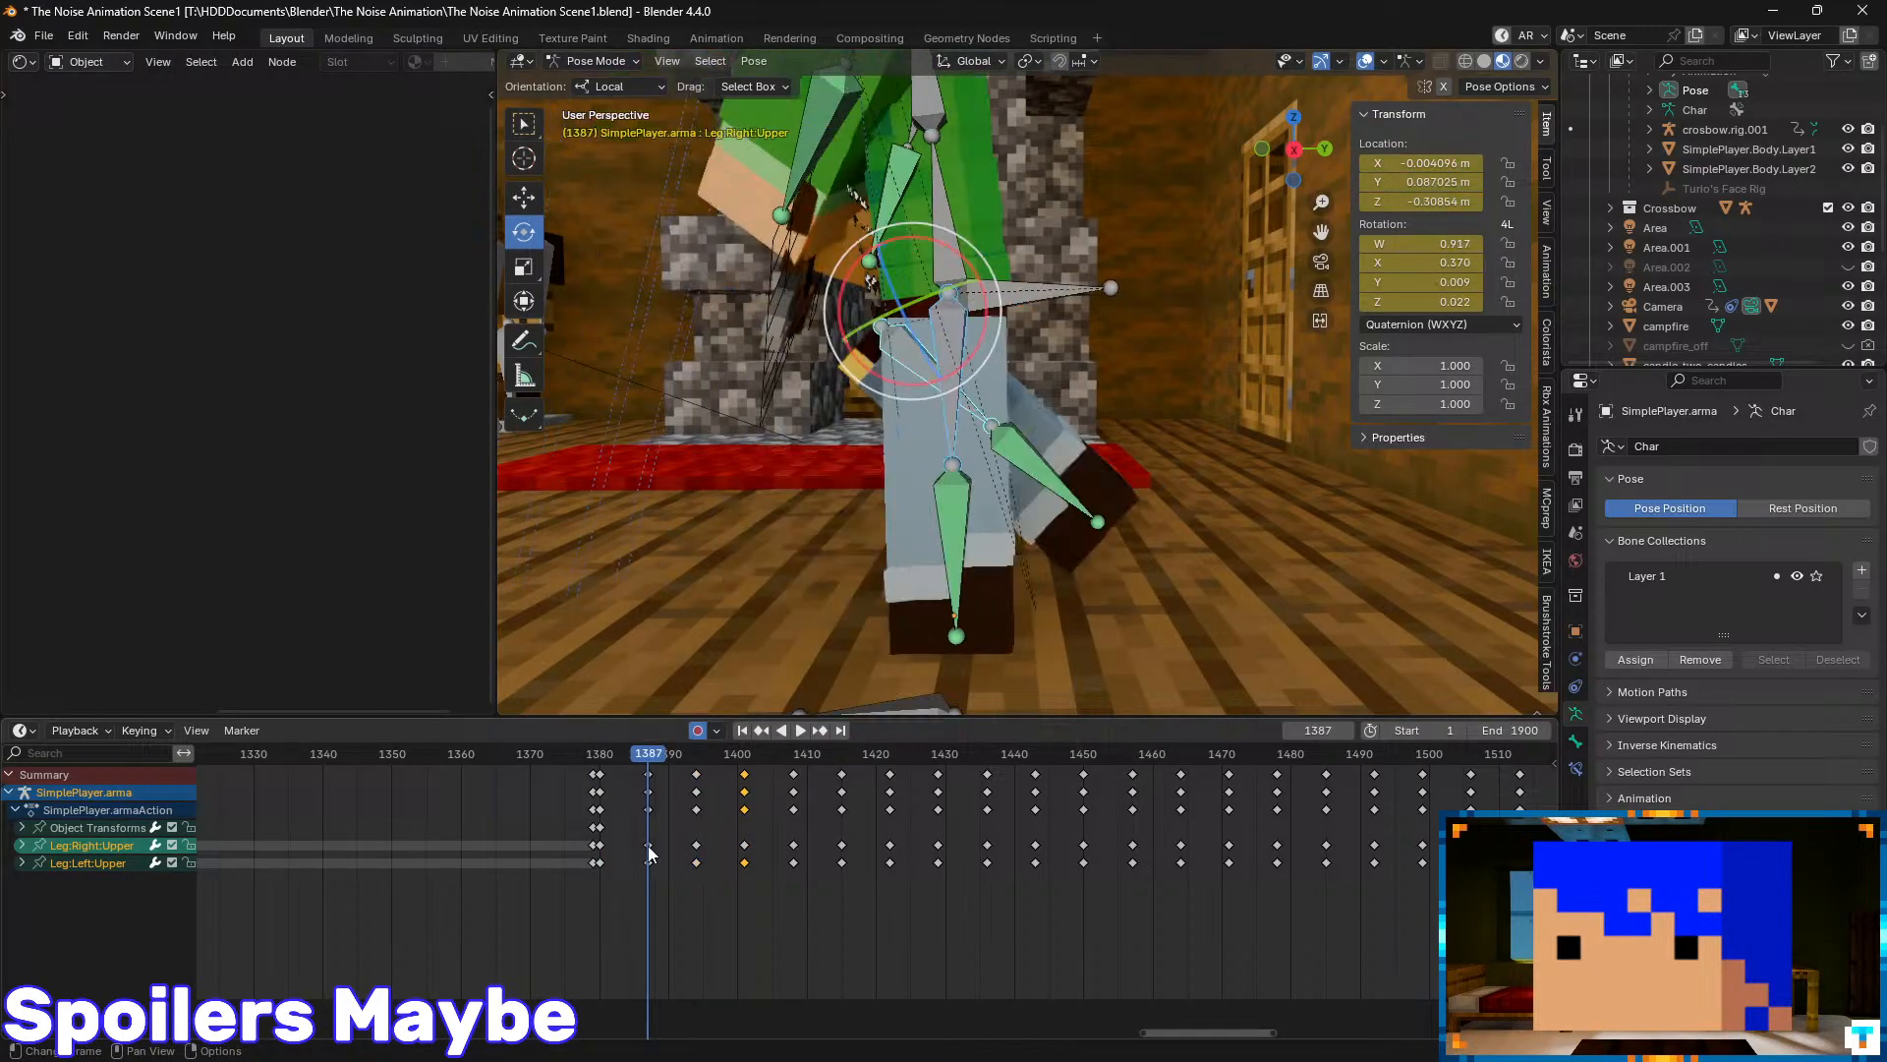
key("space")
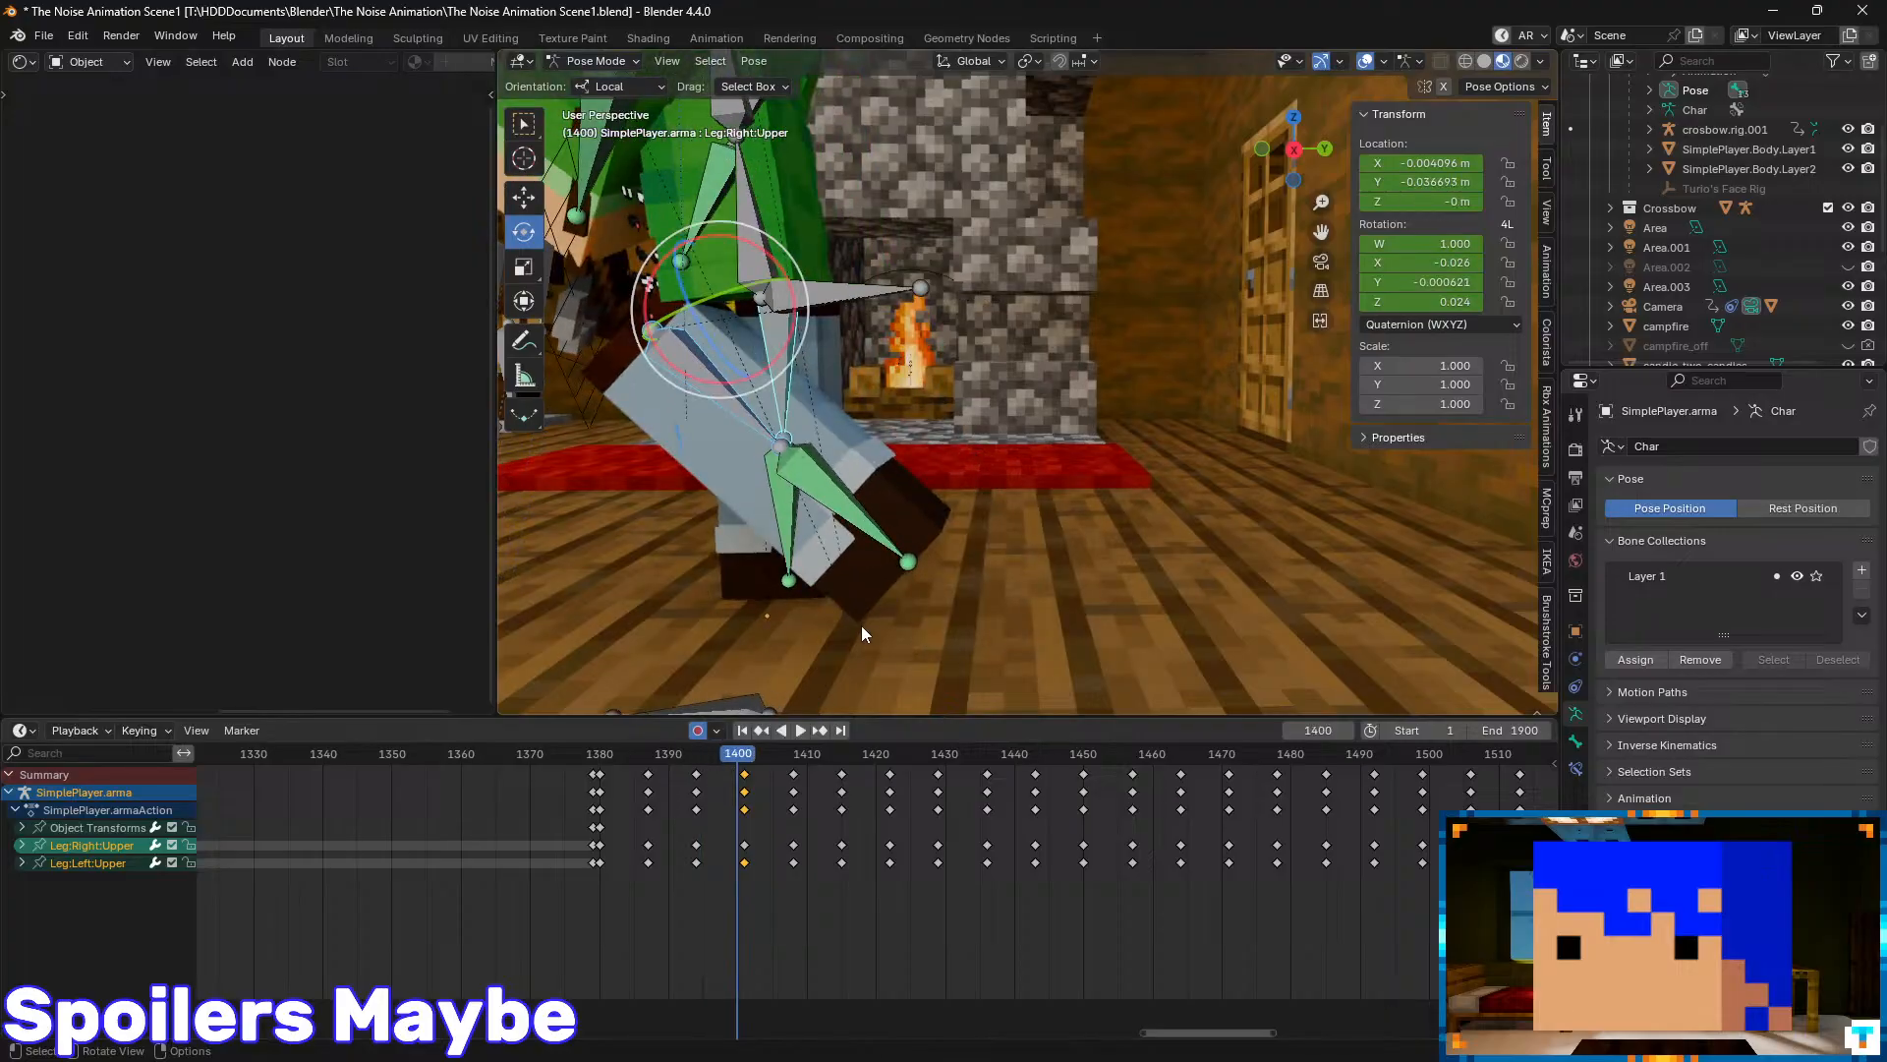
key("Down")
key("Down")
key("Down")
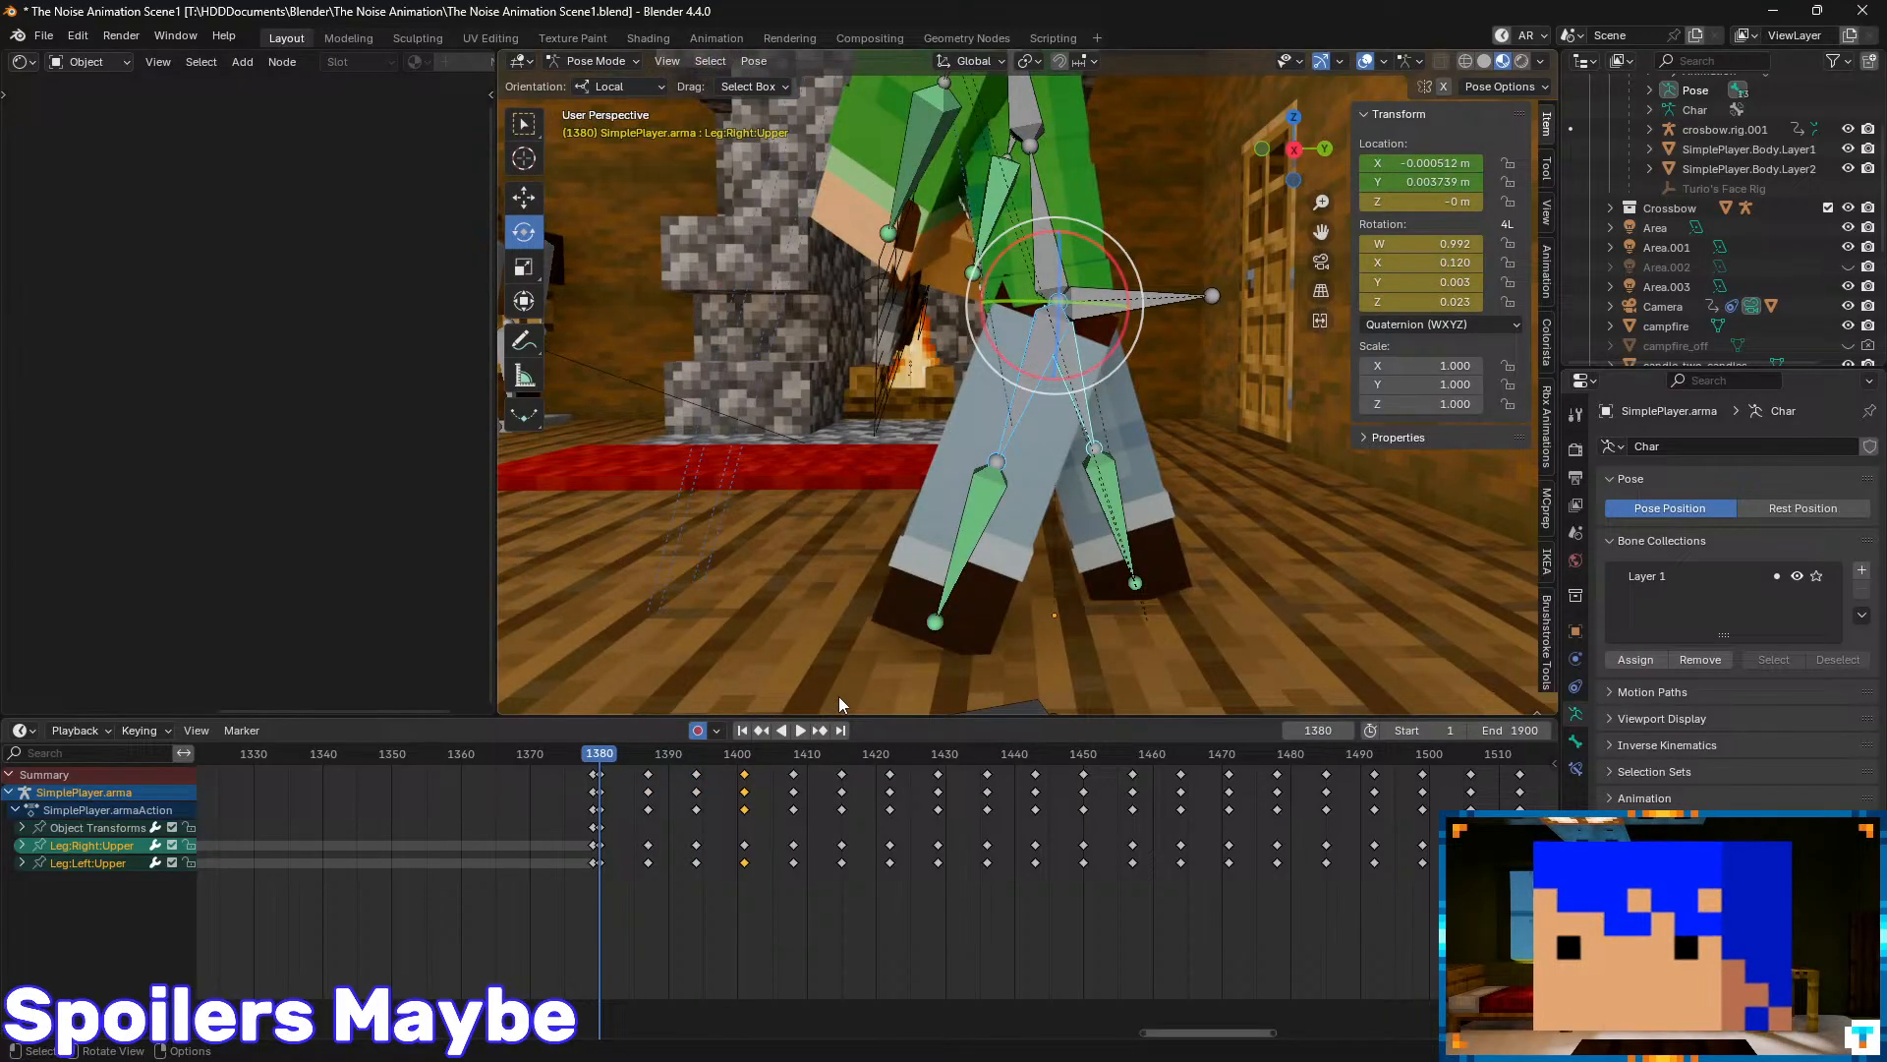
- Step frame by frame from 1380 past the 1387 keyframe to examine the right leg's swing
key("Right")
key("Right")
key("Right")
key("Right")
key("Right")
key("Right")
key("Right")
key("Right")
key("Down")
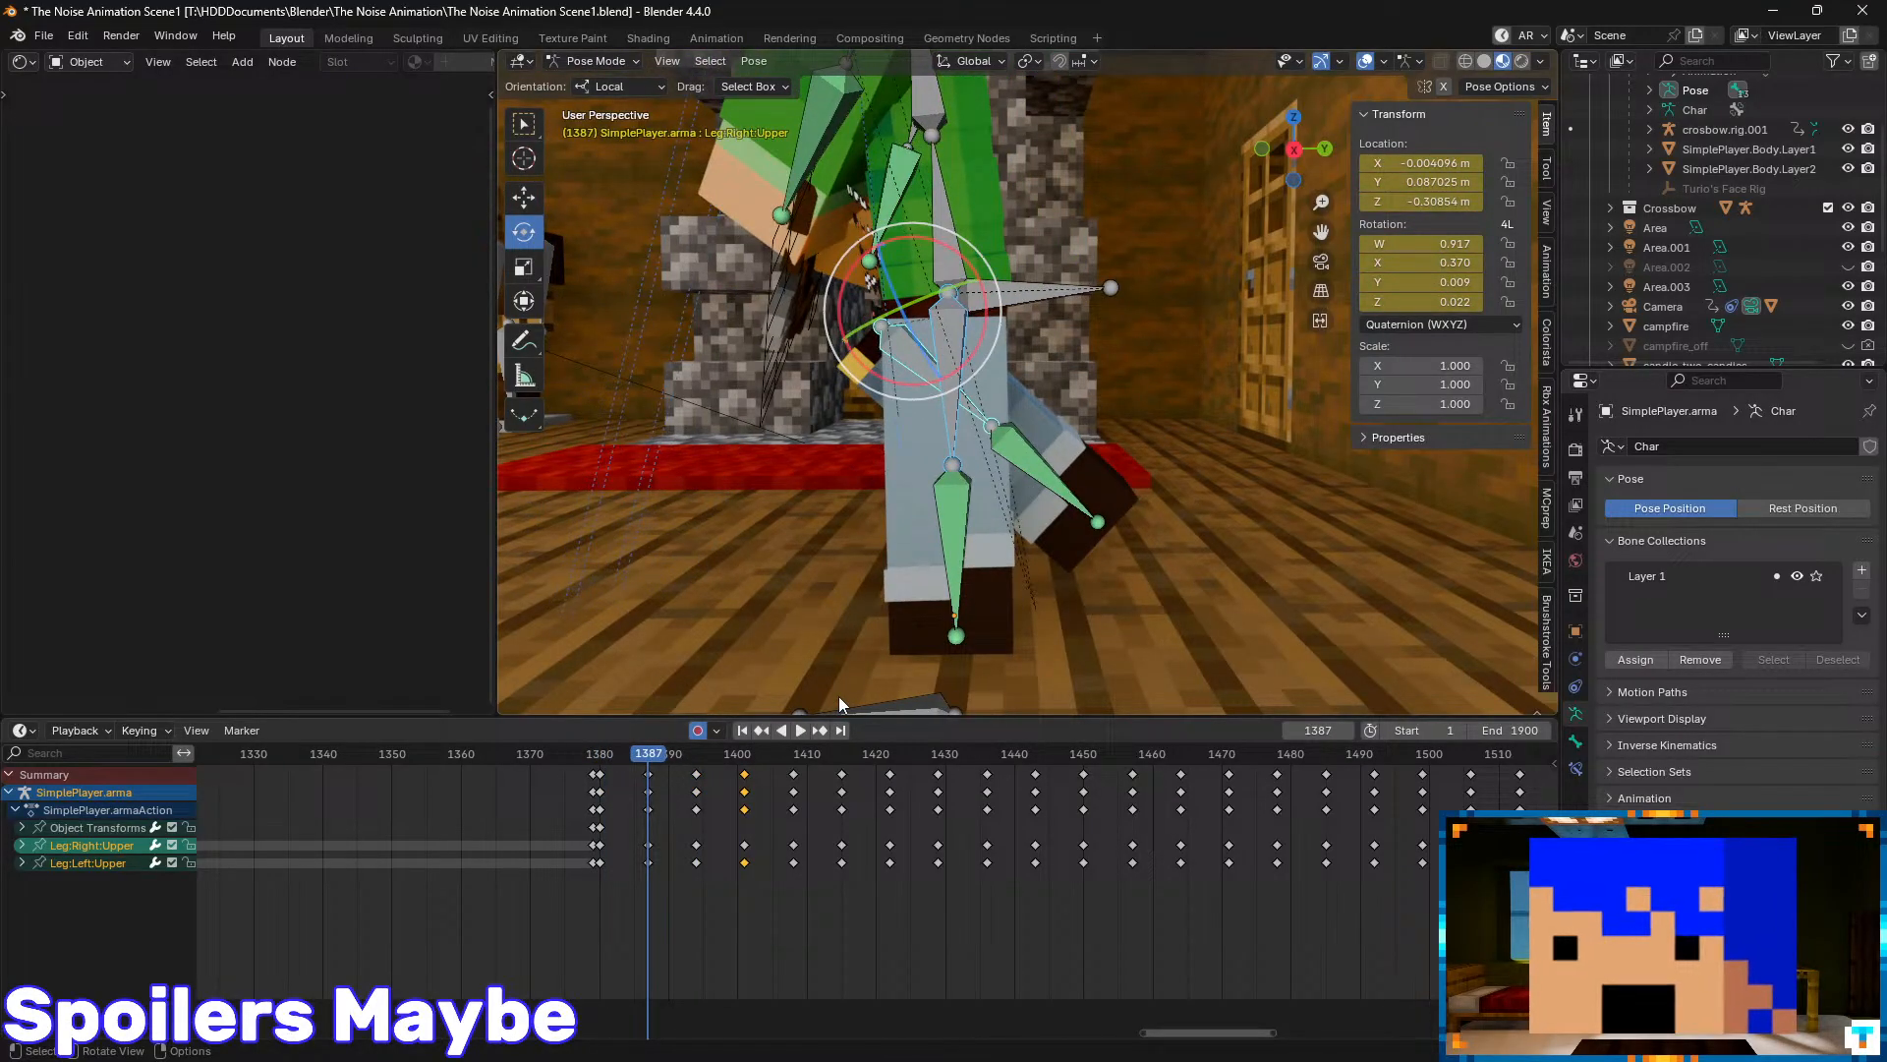
key("Down")
key("Right")
key("Right")
key("Right")
key("Right")
key("Right")
key("Right")
key("Right")
key("Right")
key("Right")
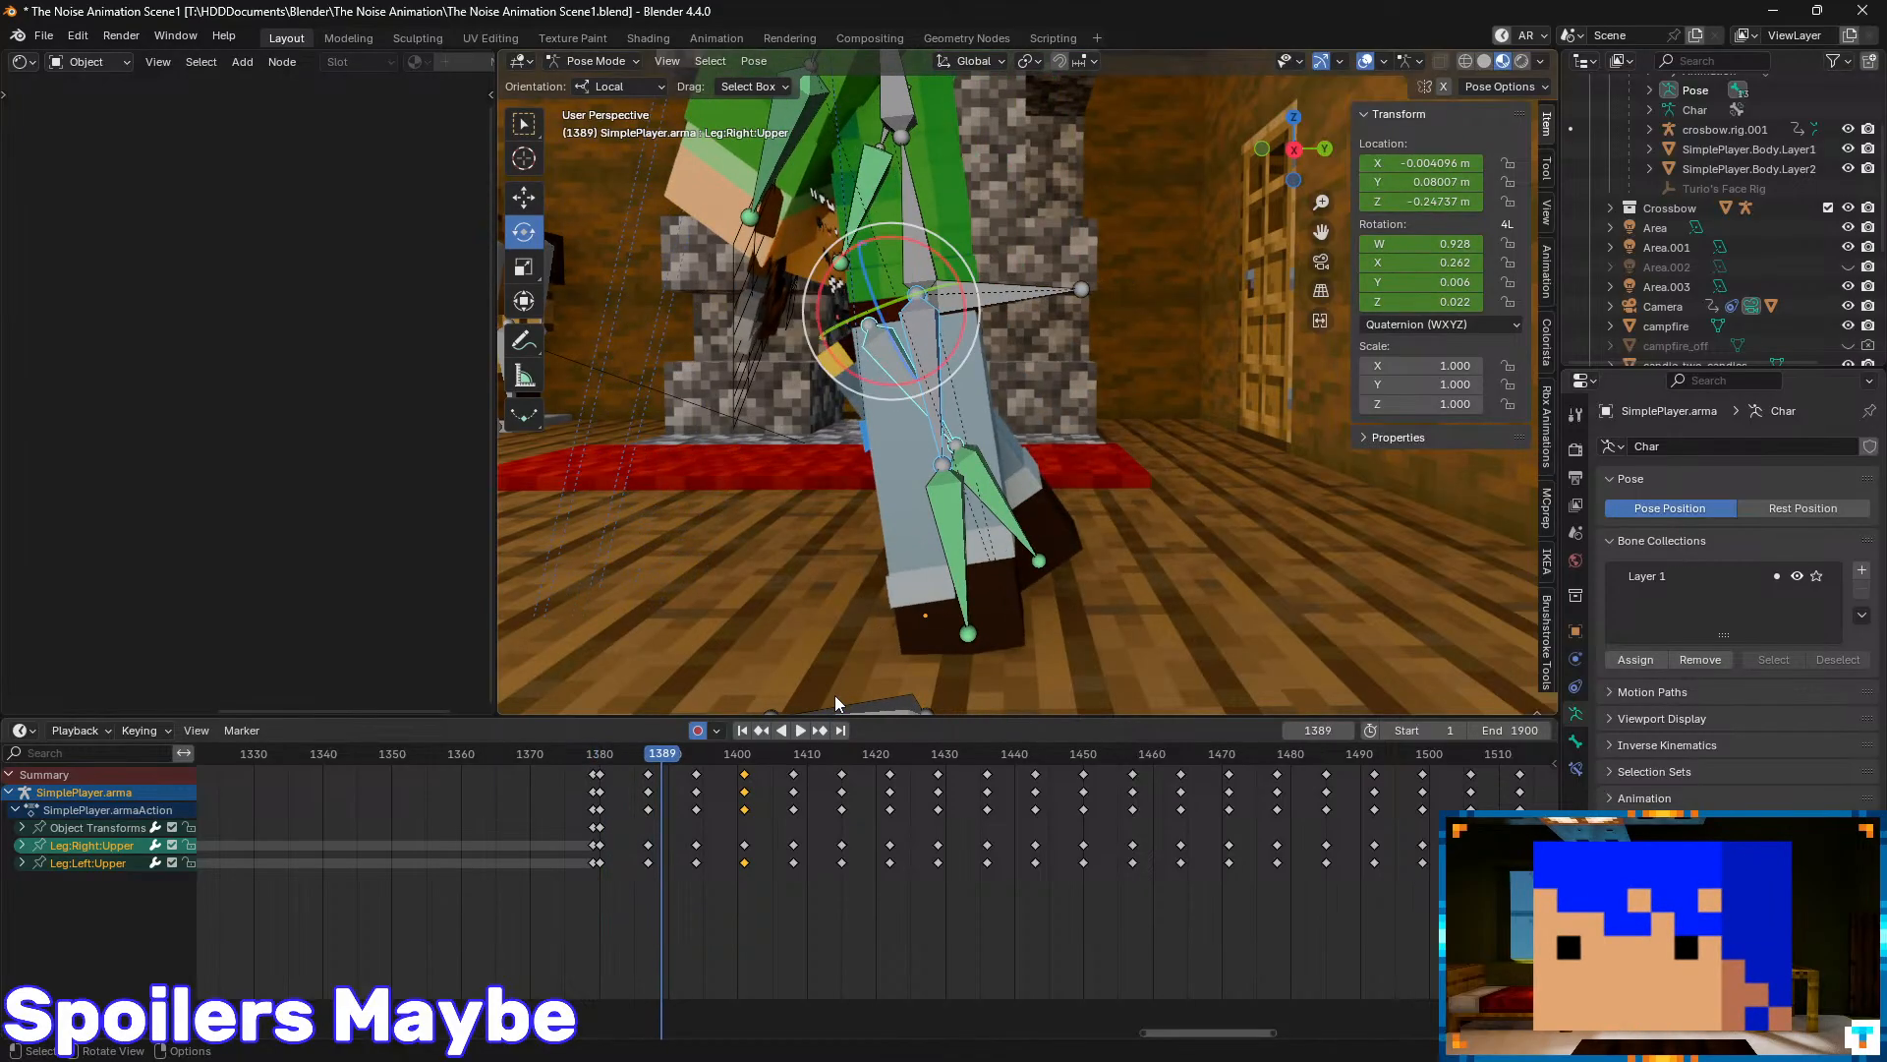
- Return to frame 1380, step back and forth through frame 1389, and briefly play the walk to compare the right leg's poses
left_click(608, 752)
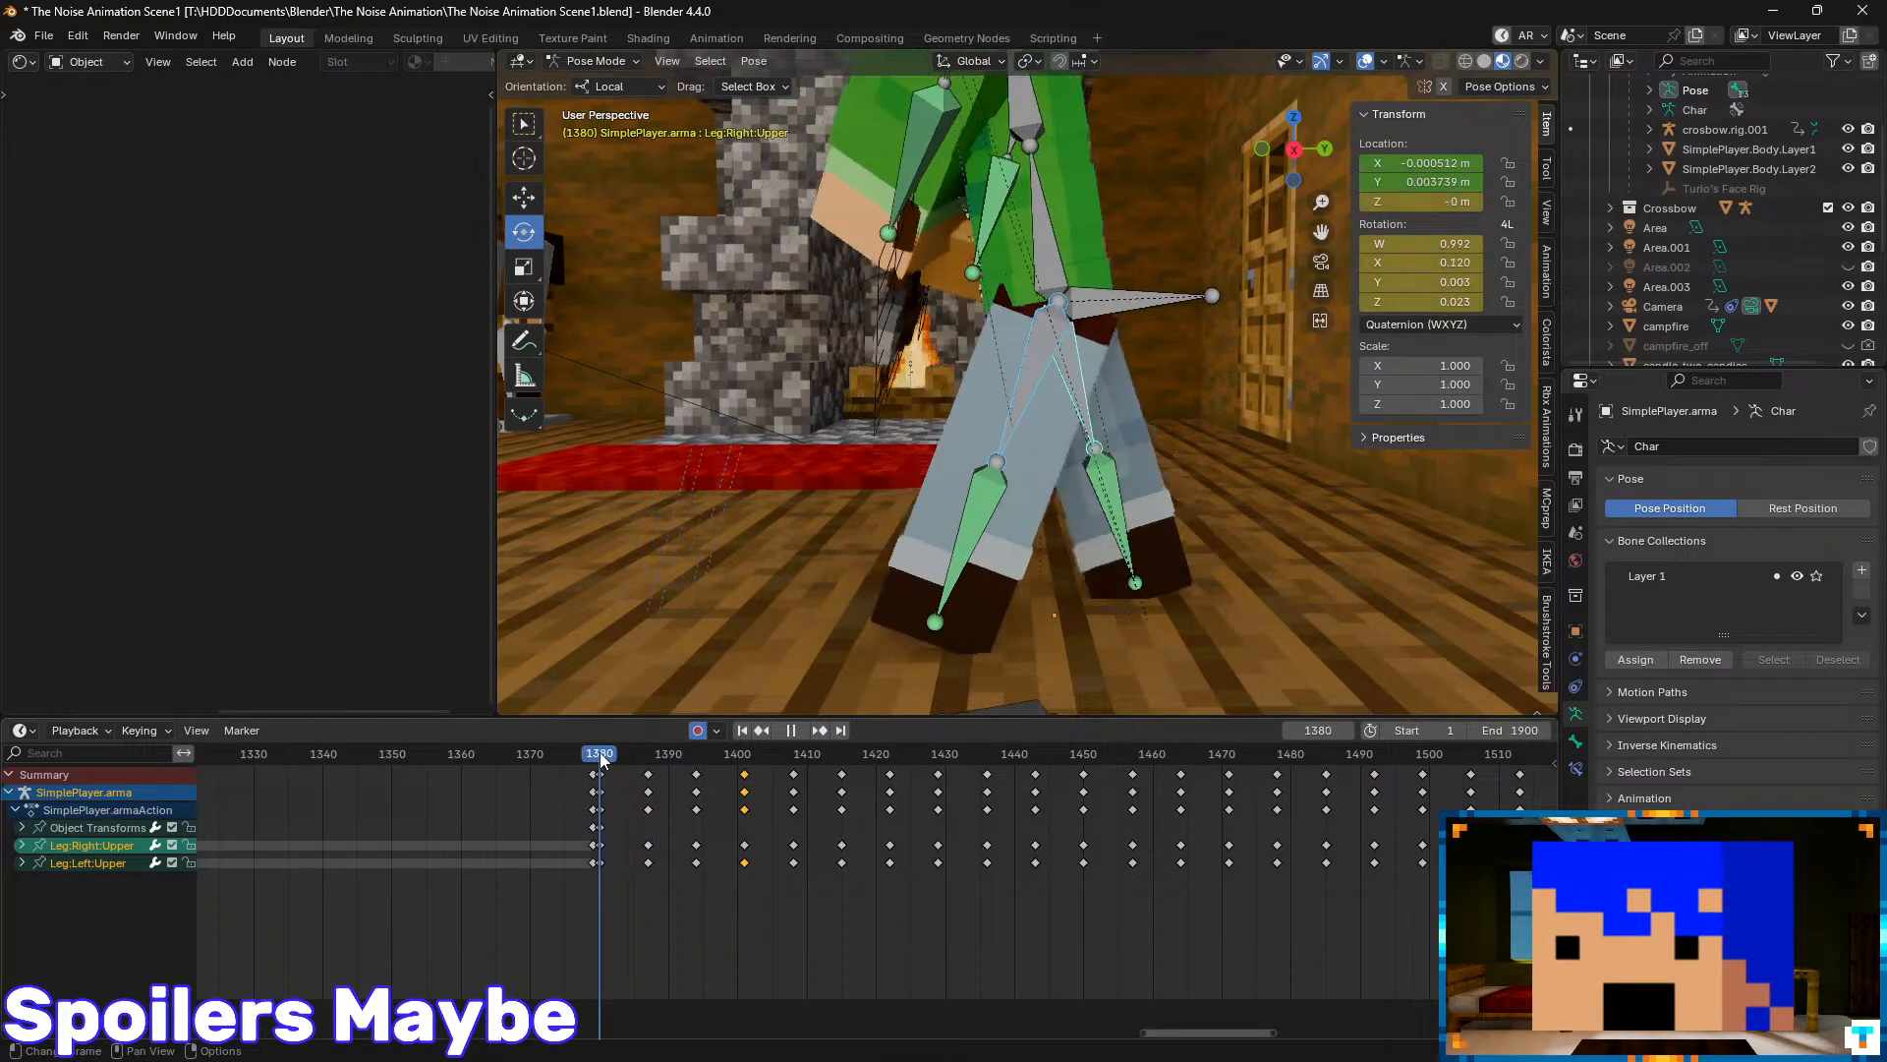
key("Right")
key("Right")
key("Right")
key("Right")
key("Right")
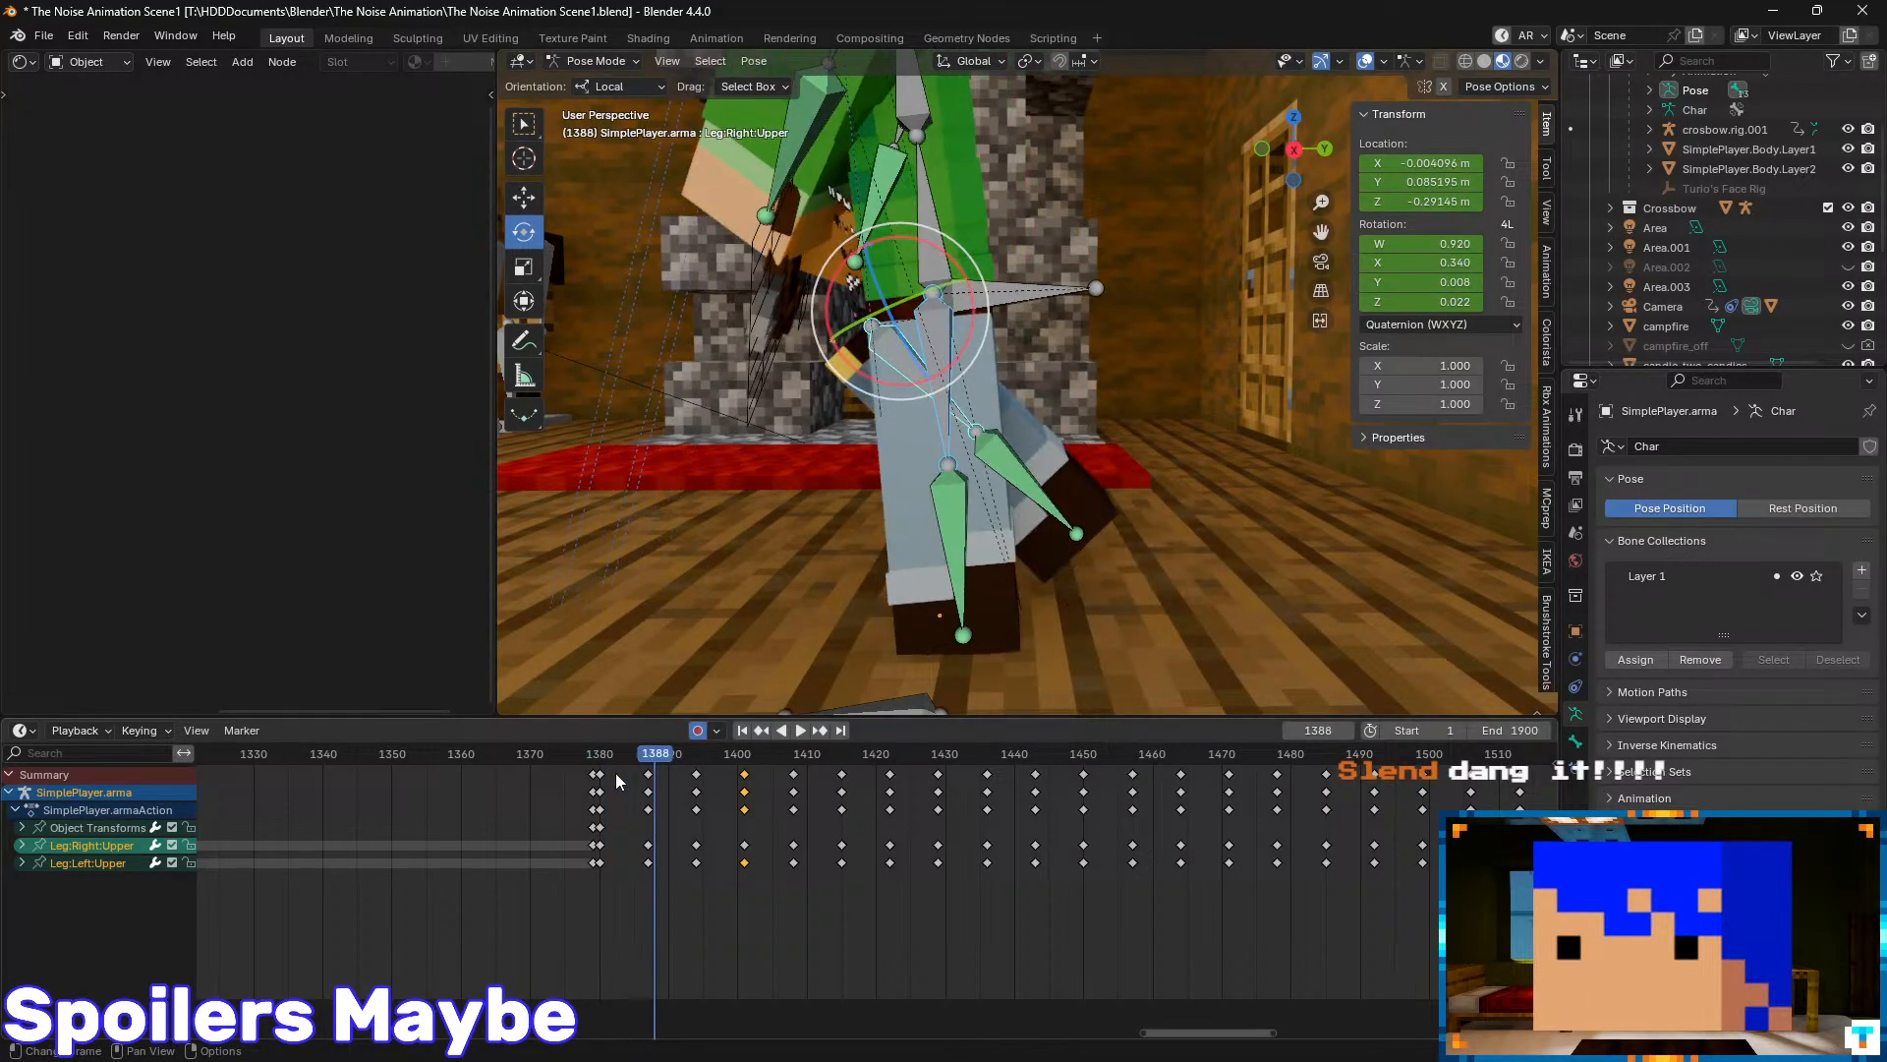
key("Left")
key("Left")
key("Left")
key("Left")
key("Left")
key("Left")
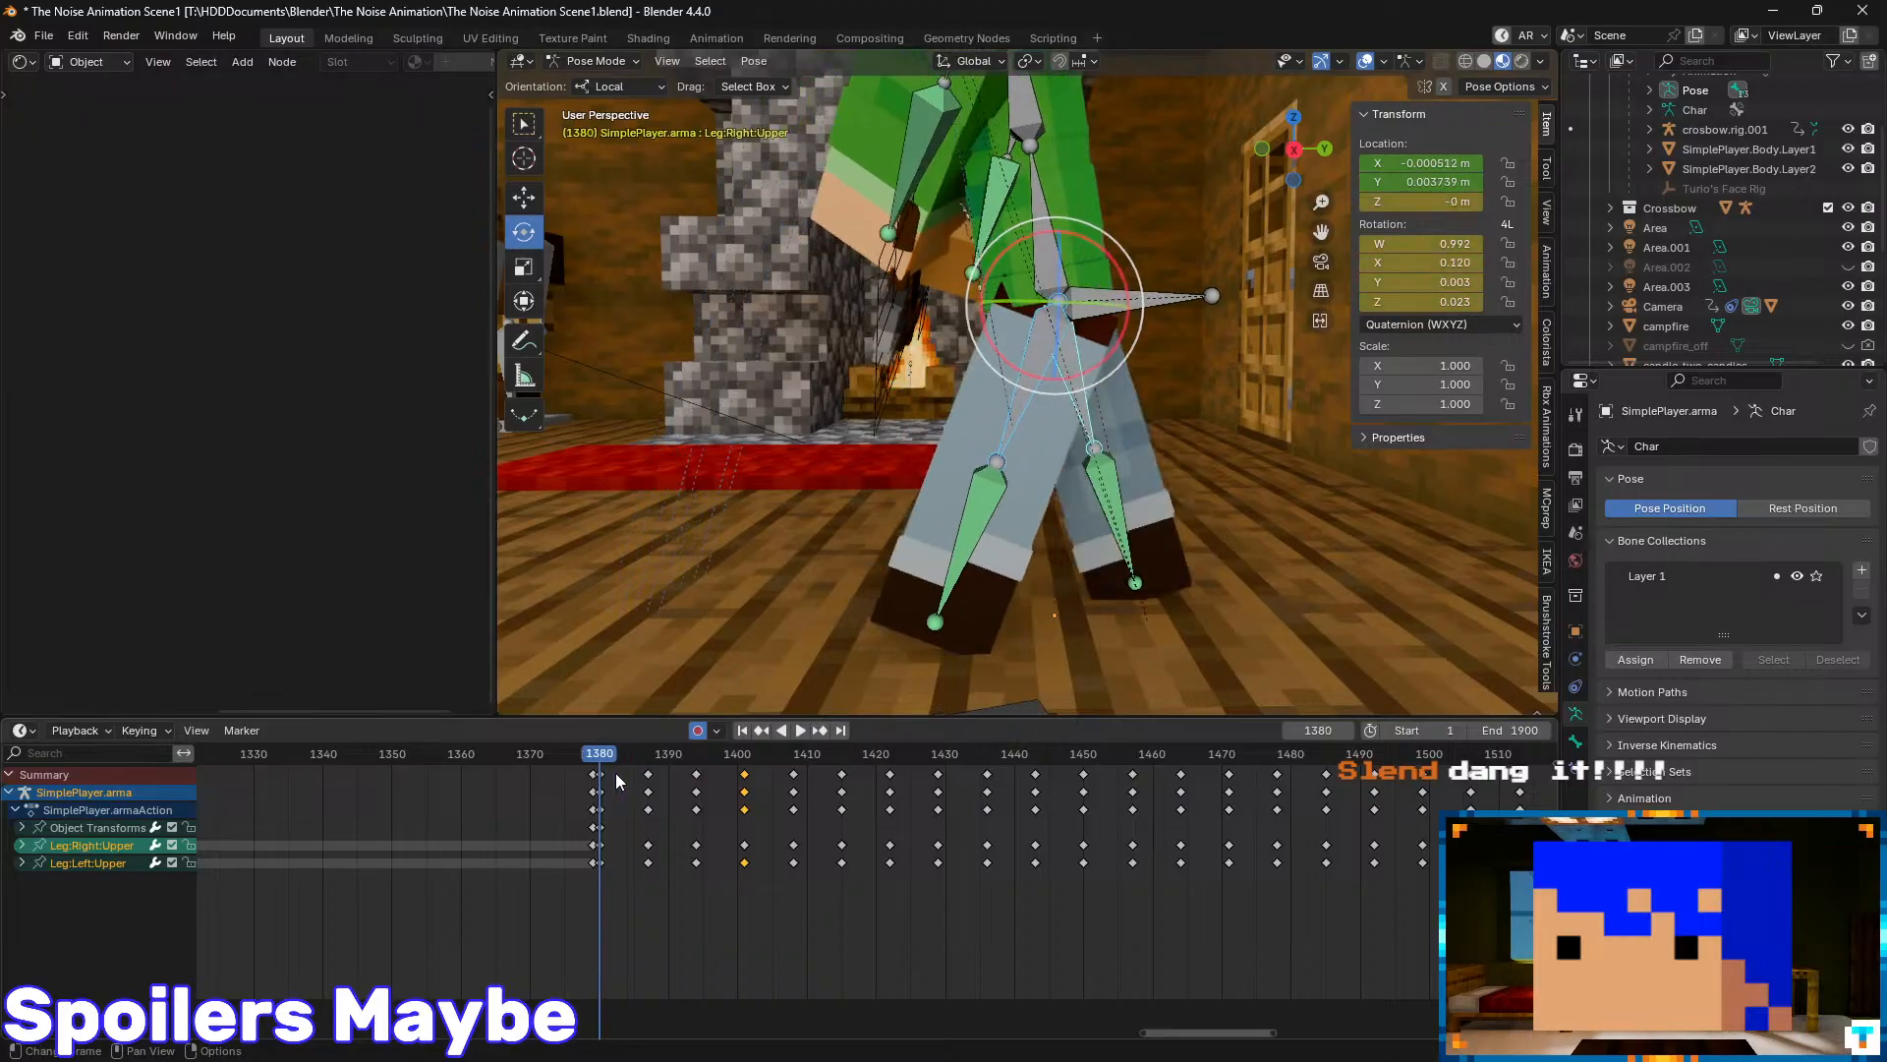
key("Right")
key("Right")
key("Right")
key("Right")
key("Right")
key("Right")
key("Right")
key("Right")
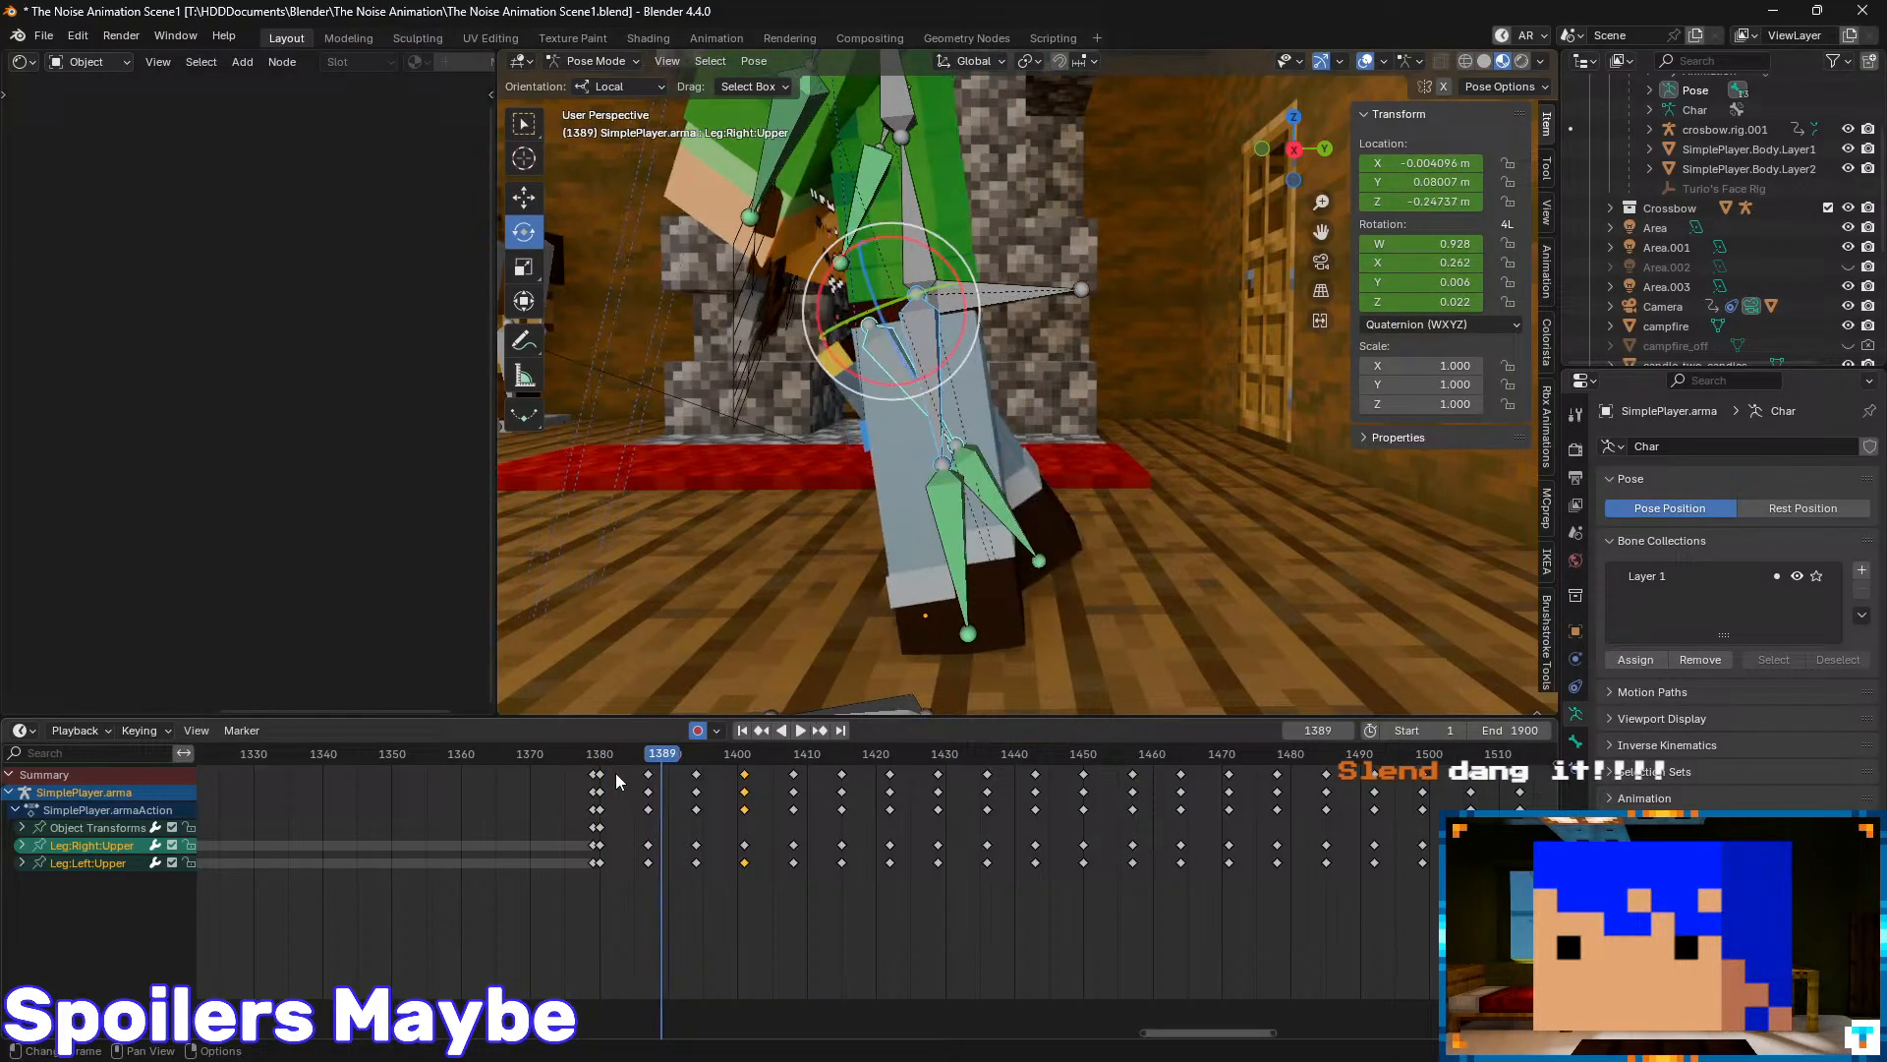
key("Left")
key("Left")
key("Left")
key("Left")
key("Left")
key("Left")
key("Left")
key("Left")
key("space")
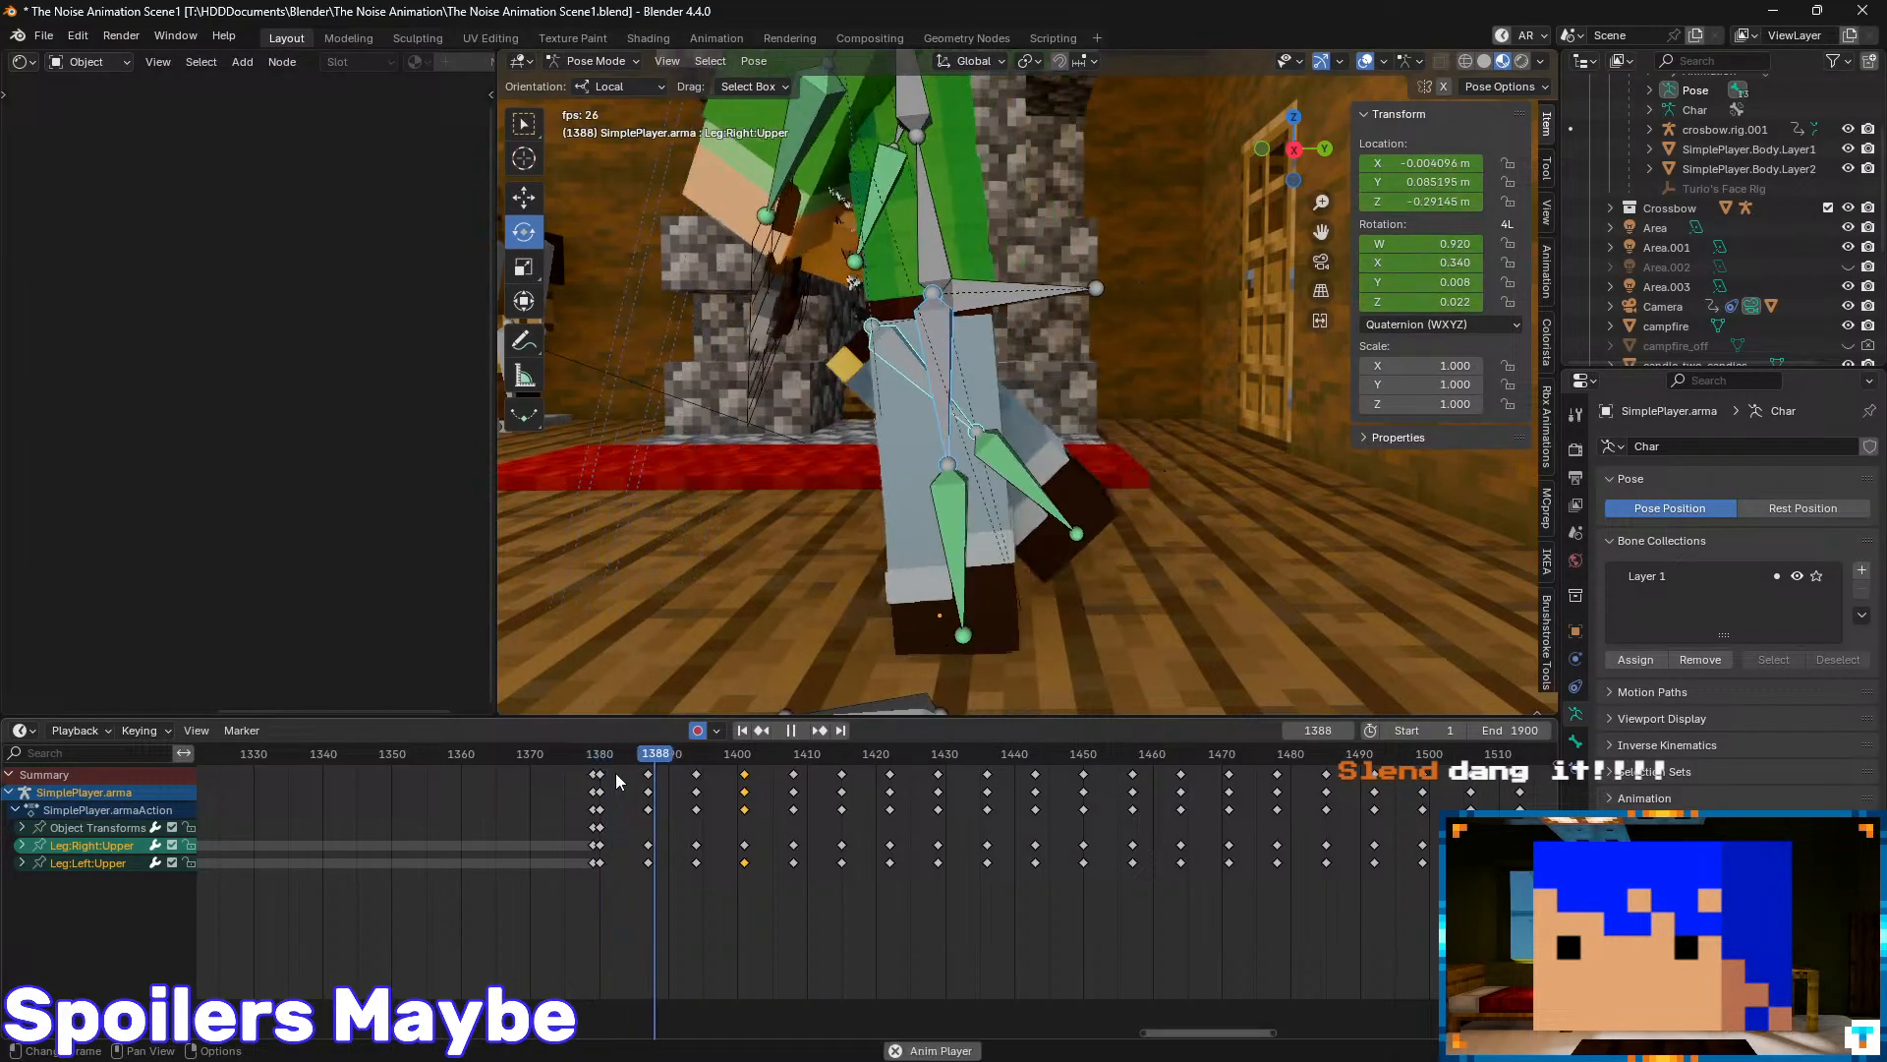
key("space")
- At frame 1387, rotate the right upper leg bone to about W 0.927 and X 0.345
key("Left")
key("Left")
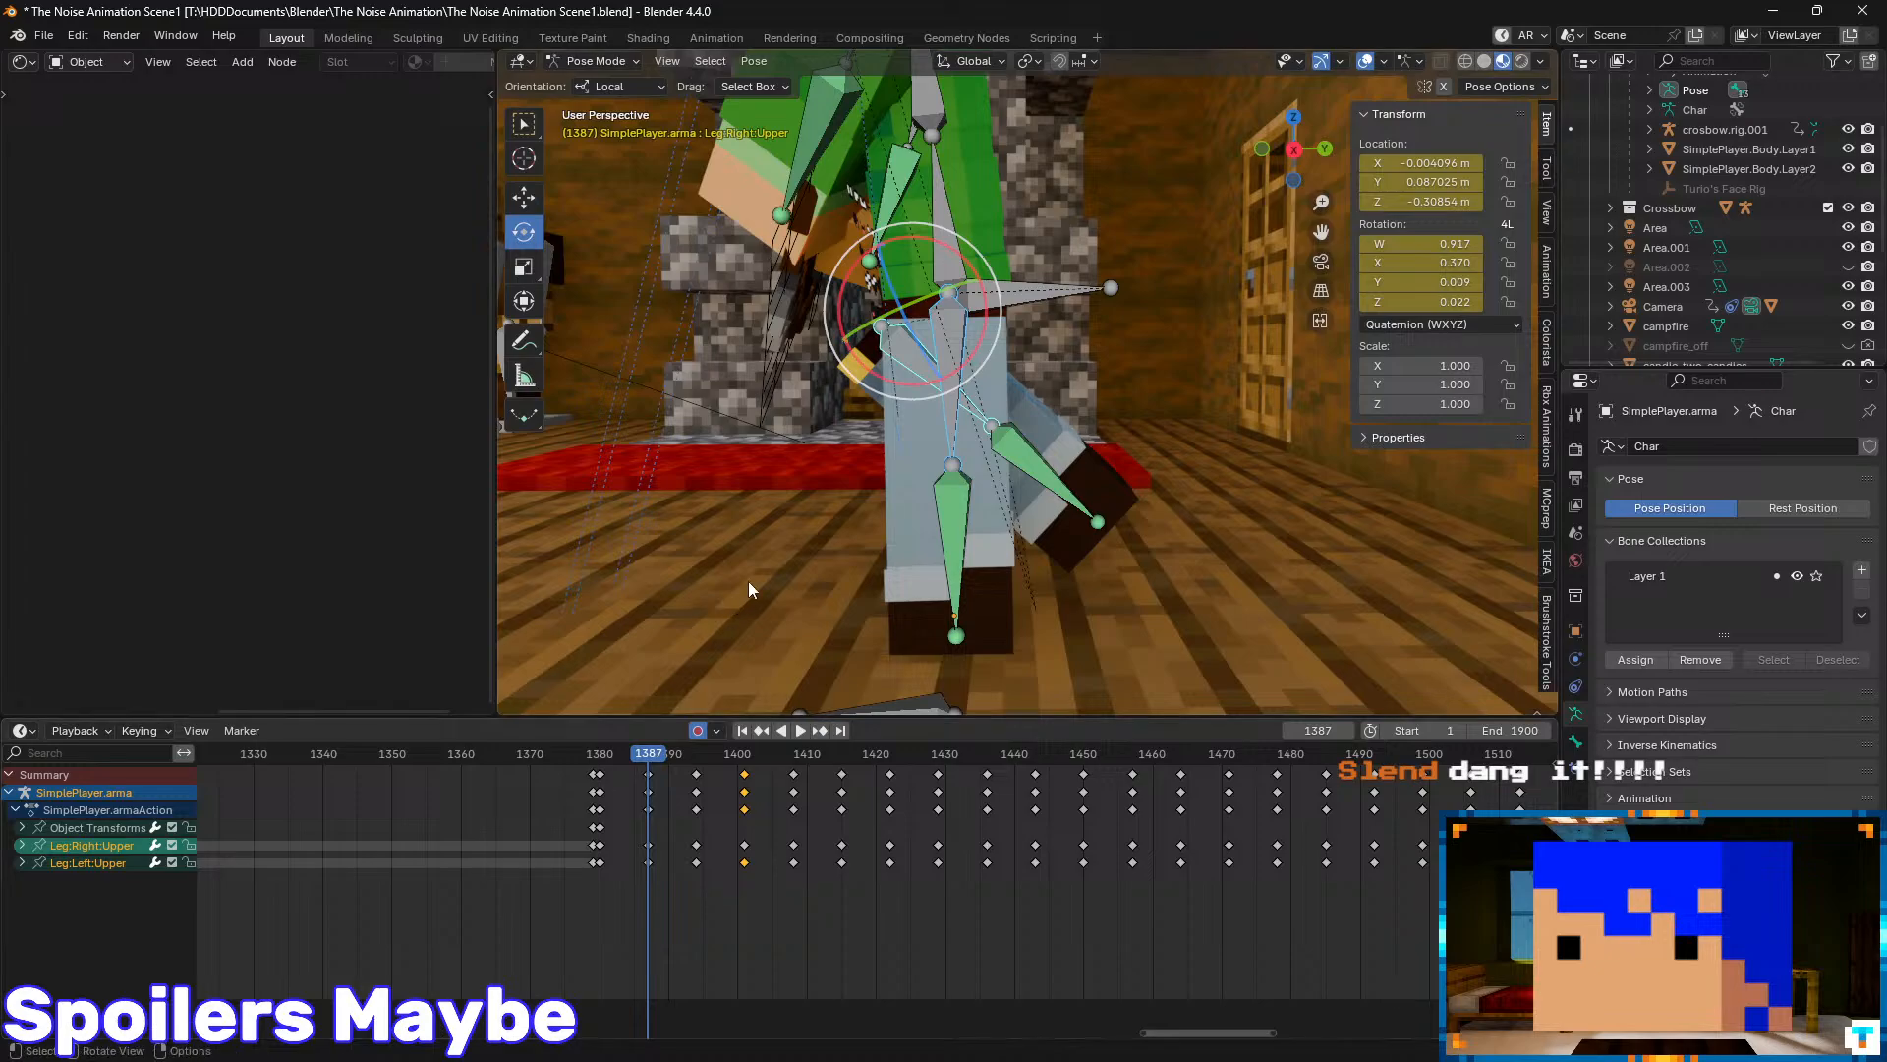
left_click_drag(989, 338, 970, 391)
key("ctrl+z")
middle_click_drag(991, 440, 1003, 393)
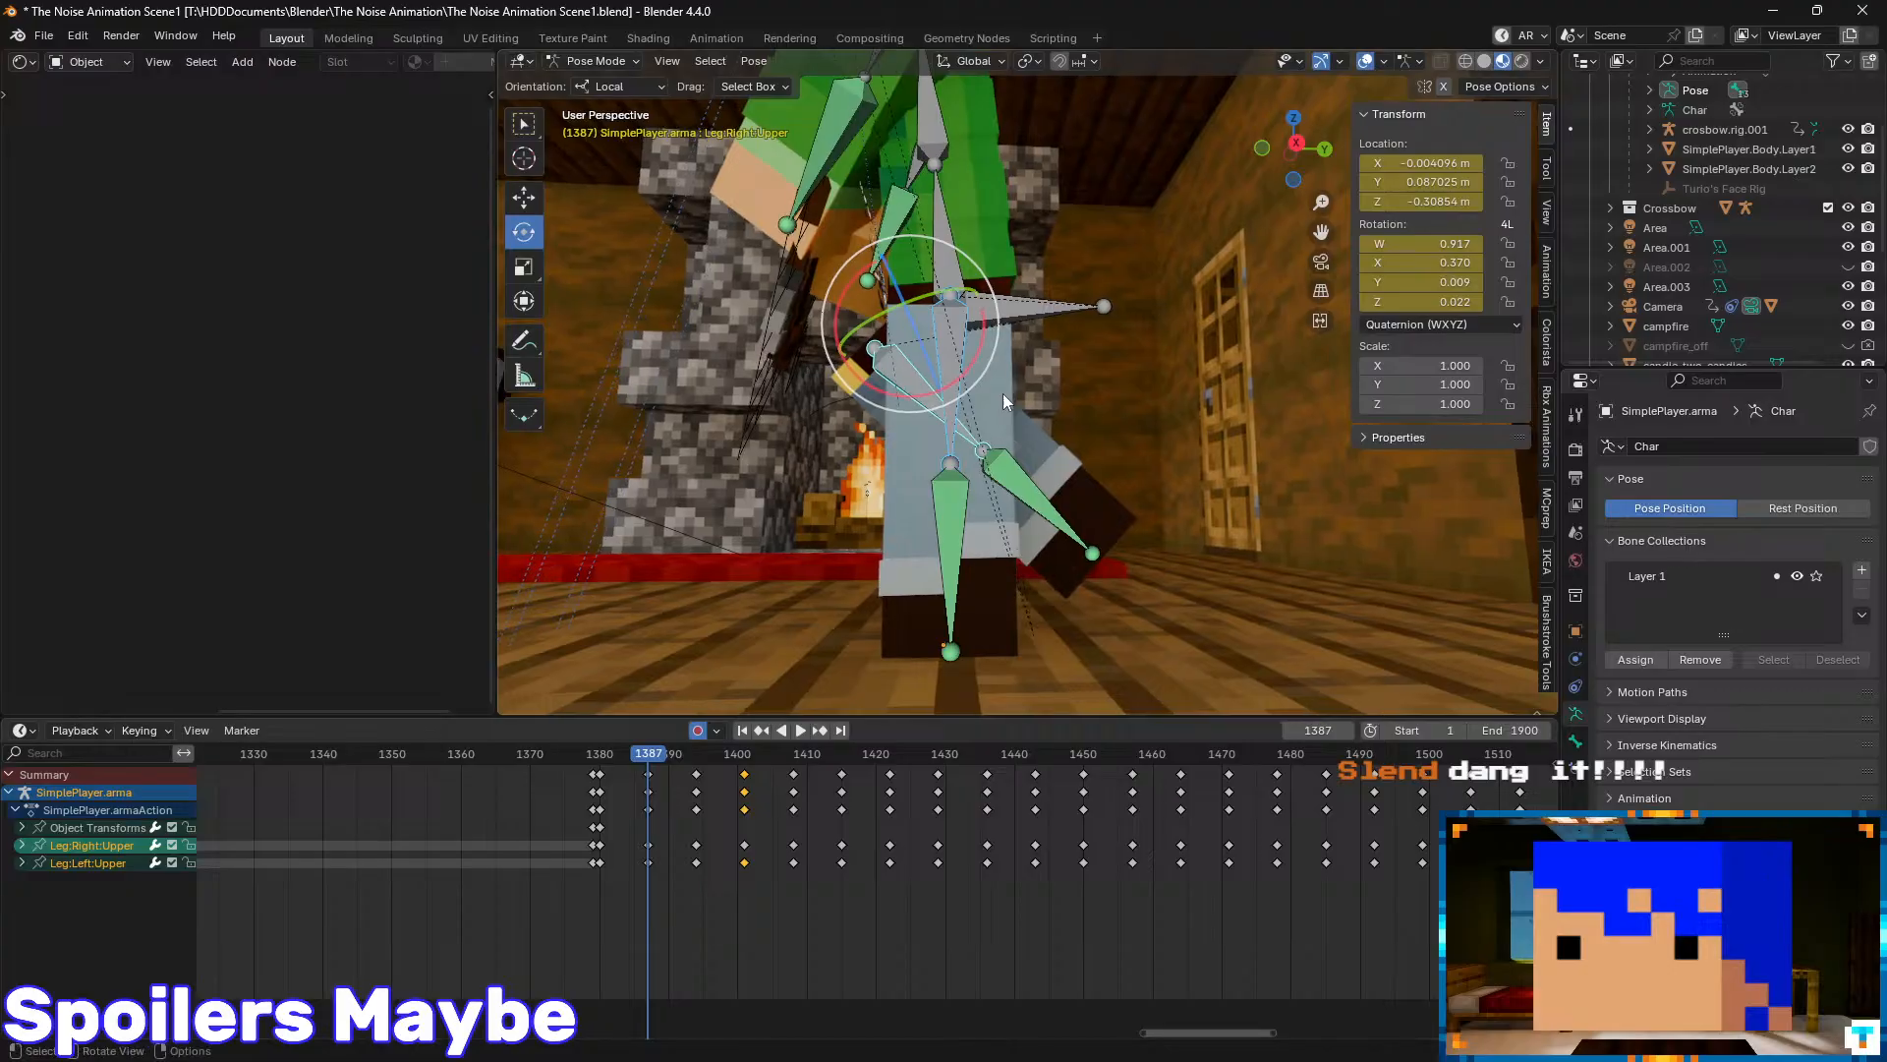
left_click(897, 382)
left_click_drag(943, 390, 1000, 550)
- Compare the poses at frames 1380 and 1387, and play the walk to check the right leg's new rotation
key("Down")
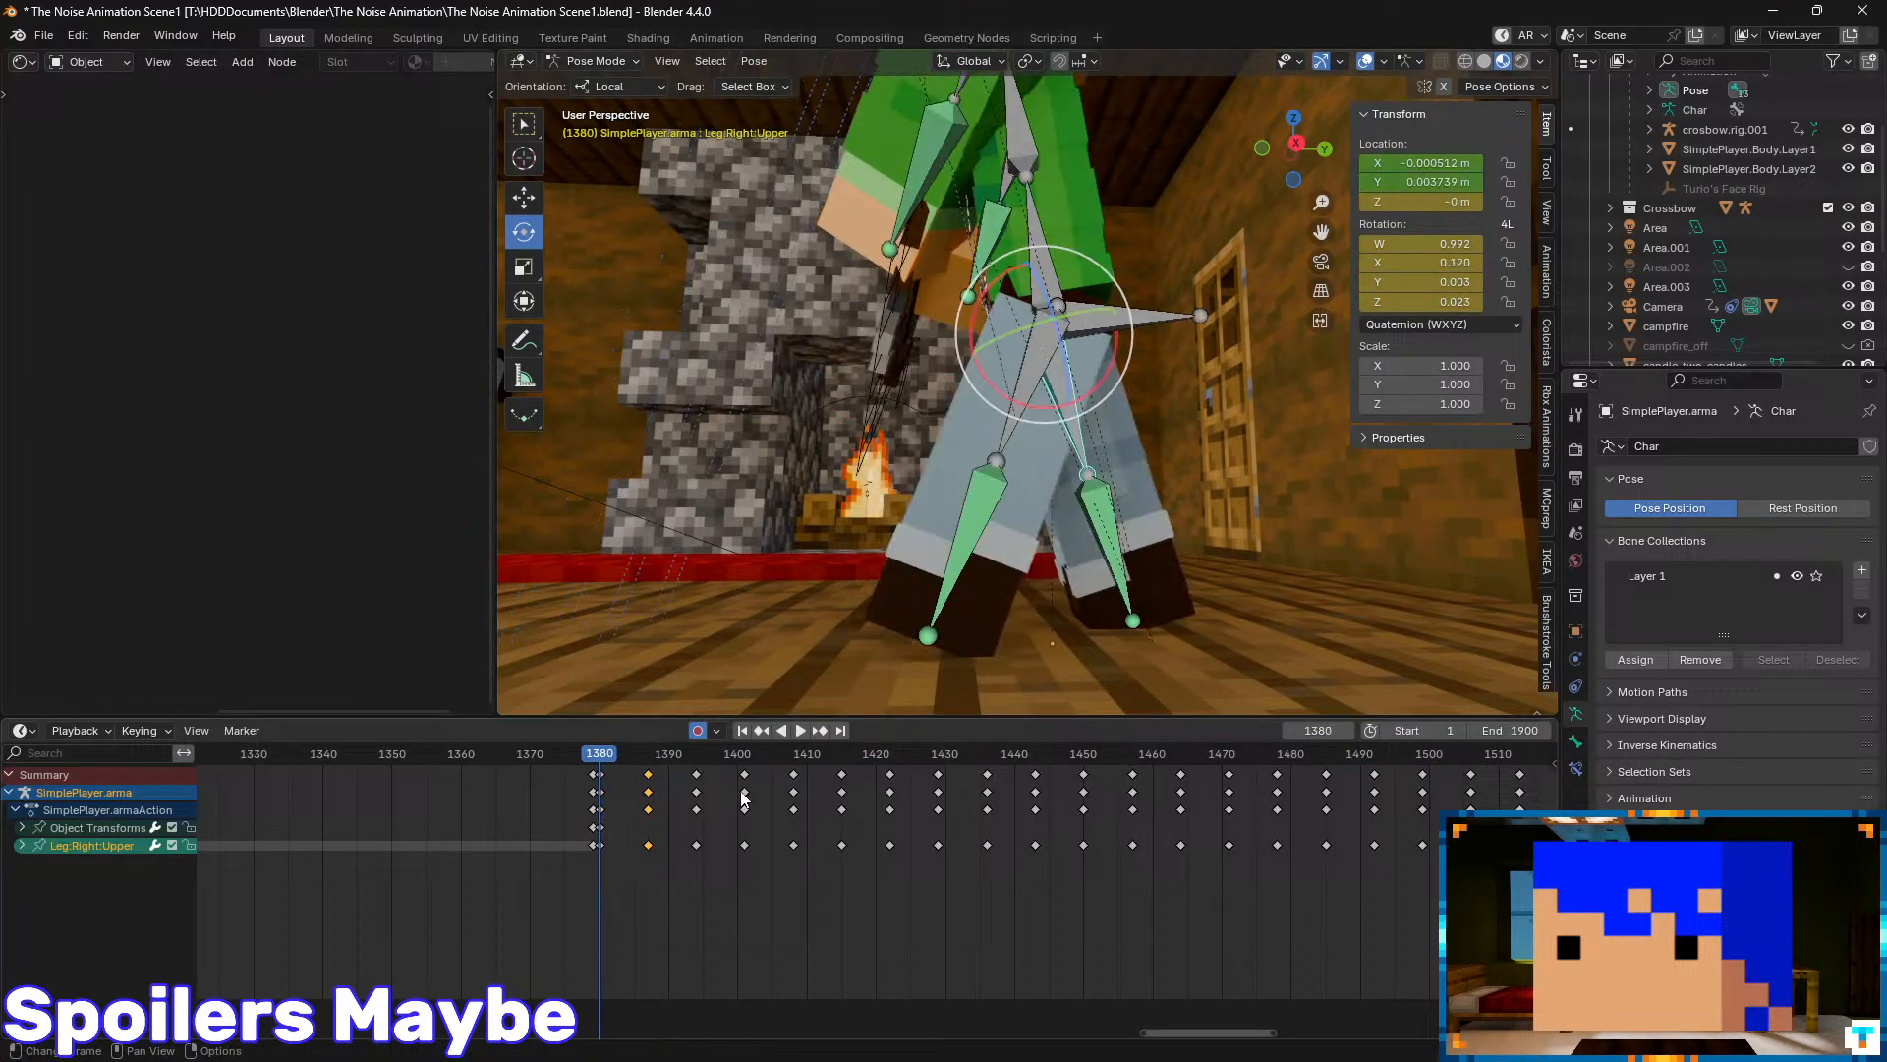
key("Up")
key("Down")
key("space")
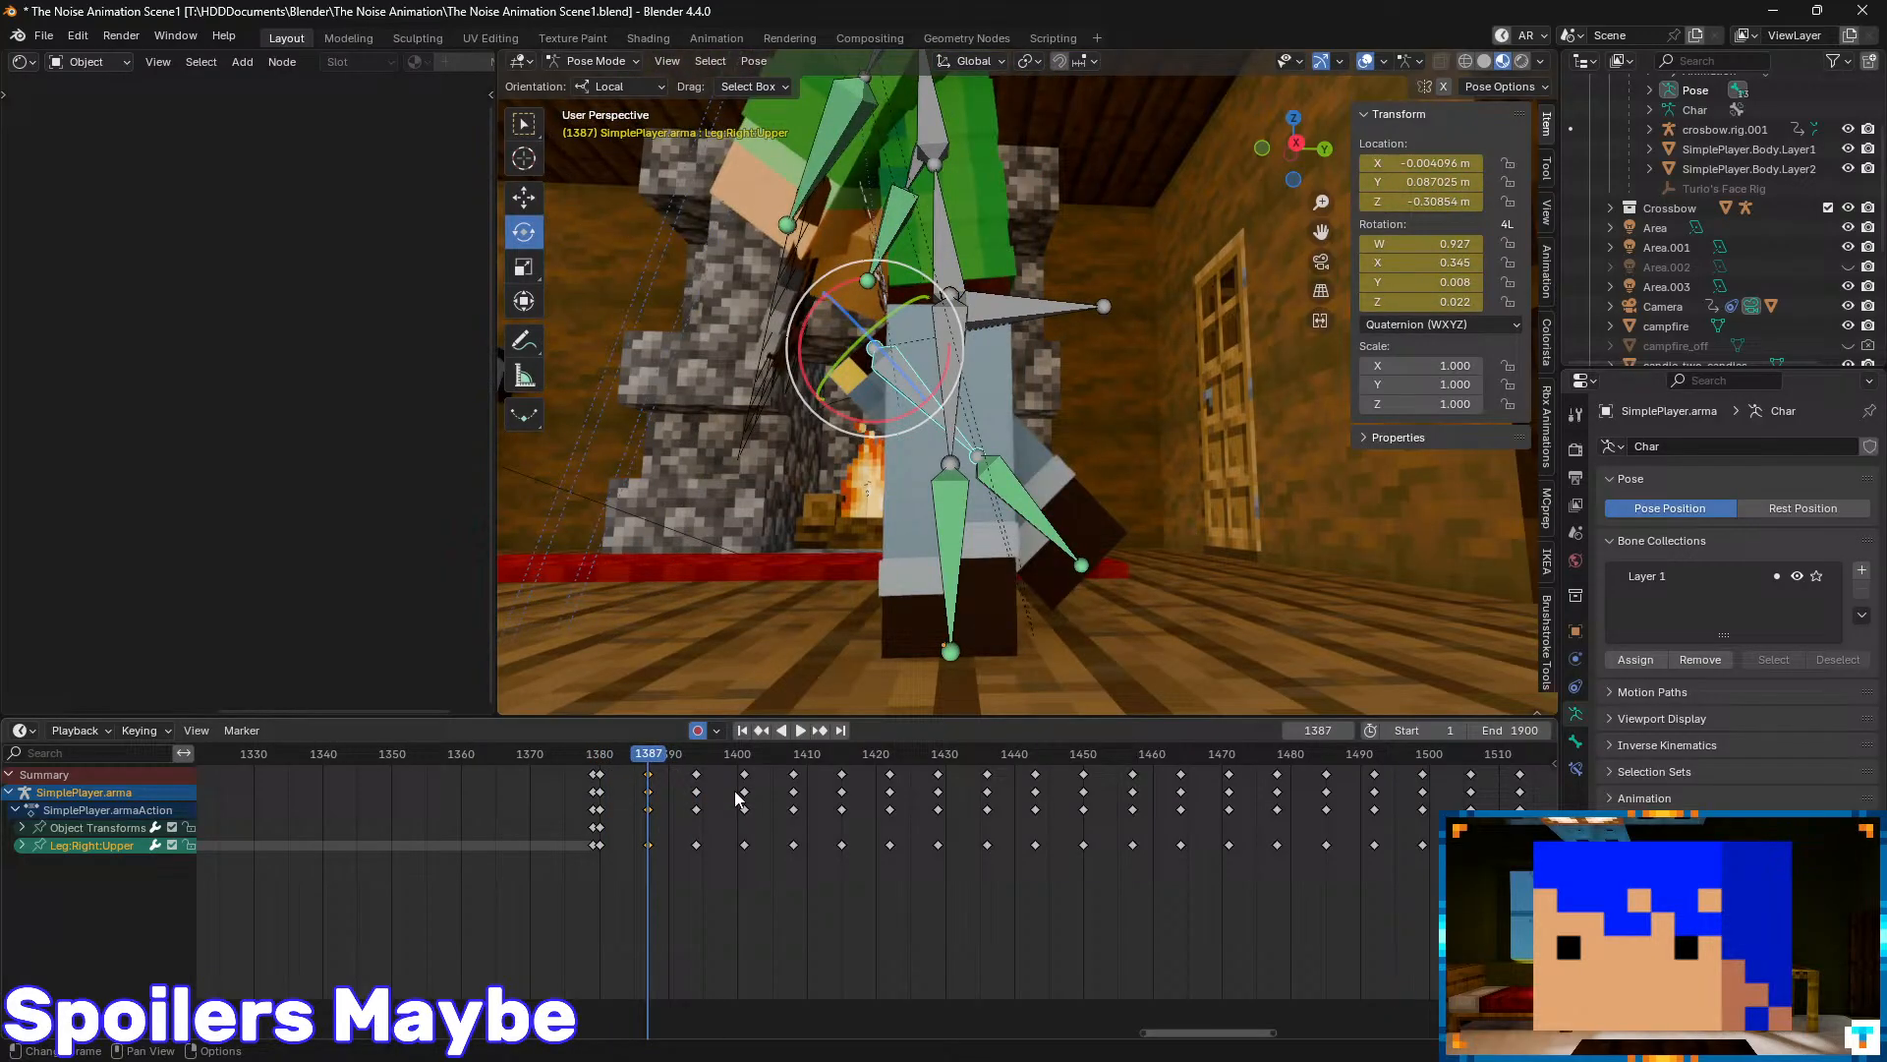
key("space")
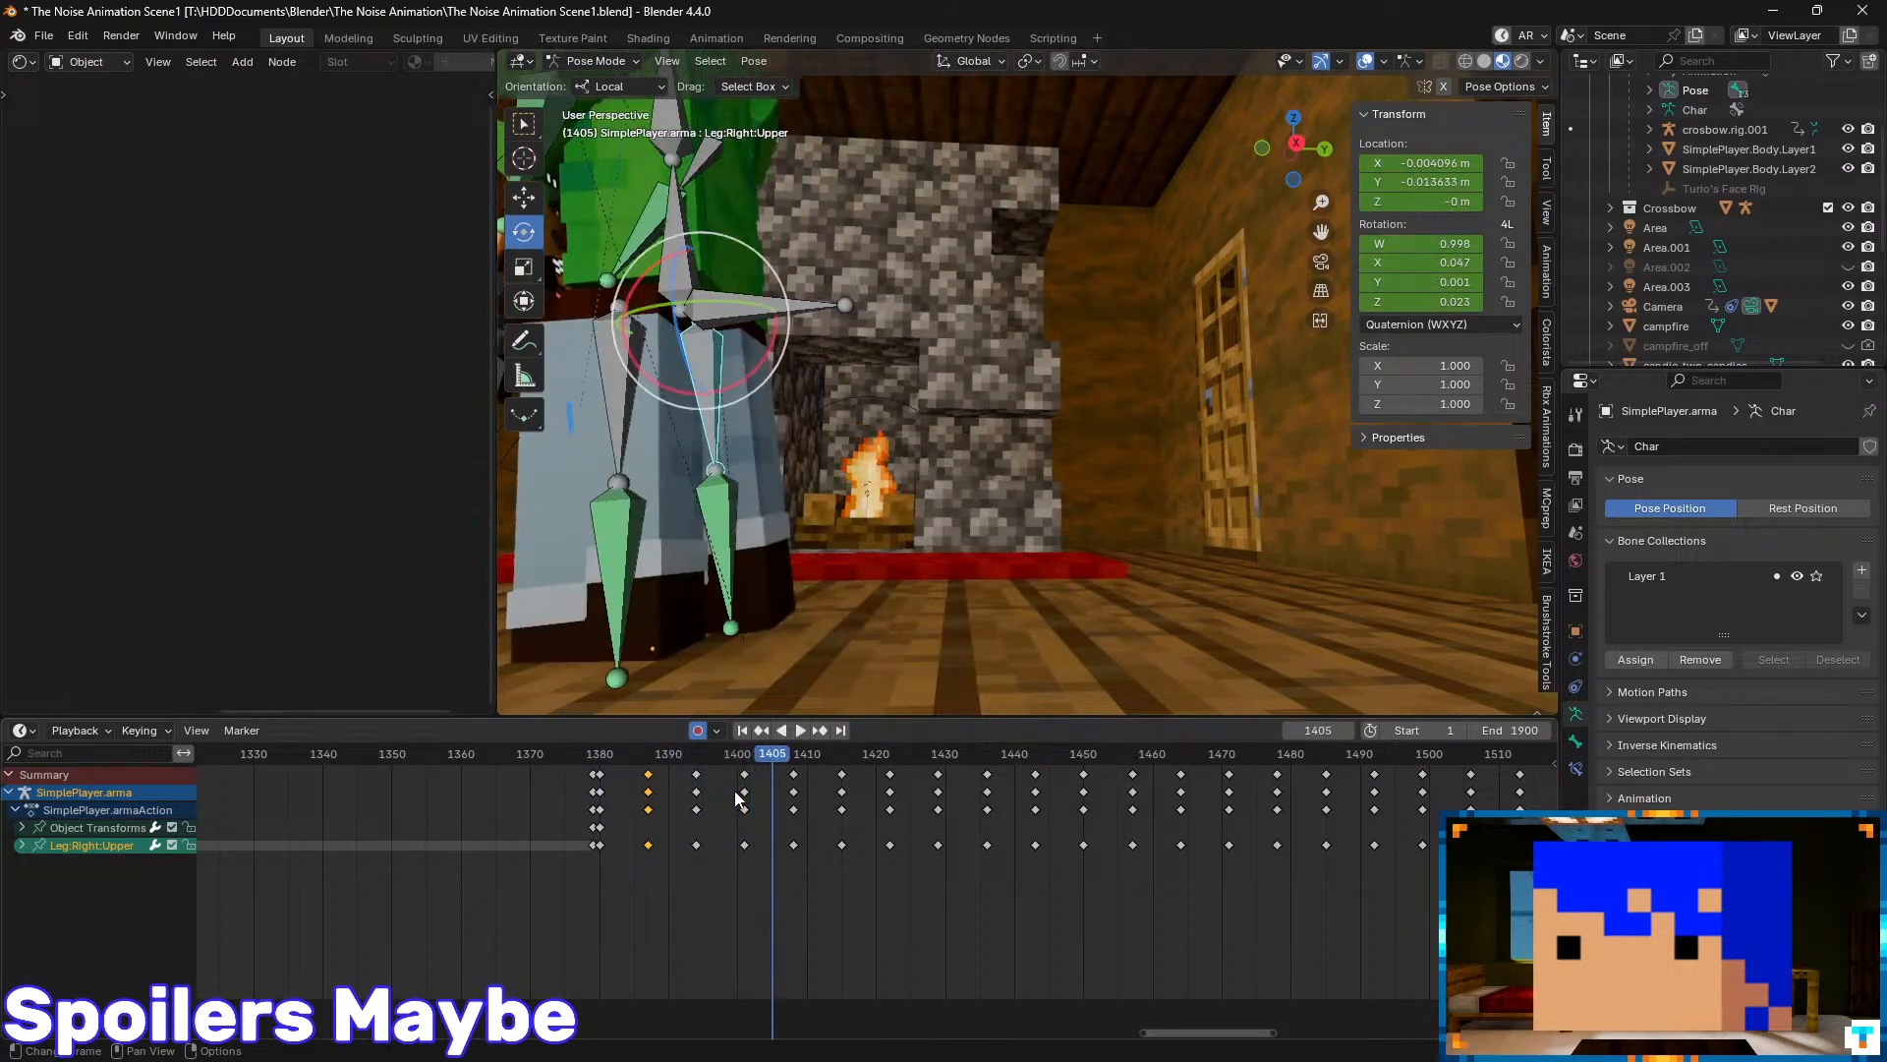
- Go back to frame 1387, switch the timeline to the Graph Editor, and expand the right upper leg's channels
left_click_drag(758, 759, 647, 800)
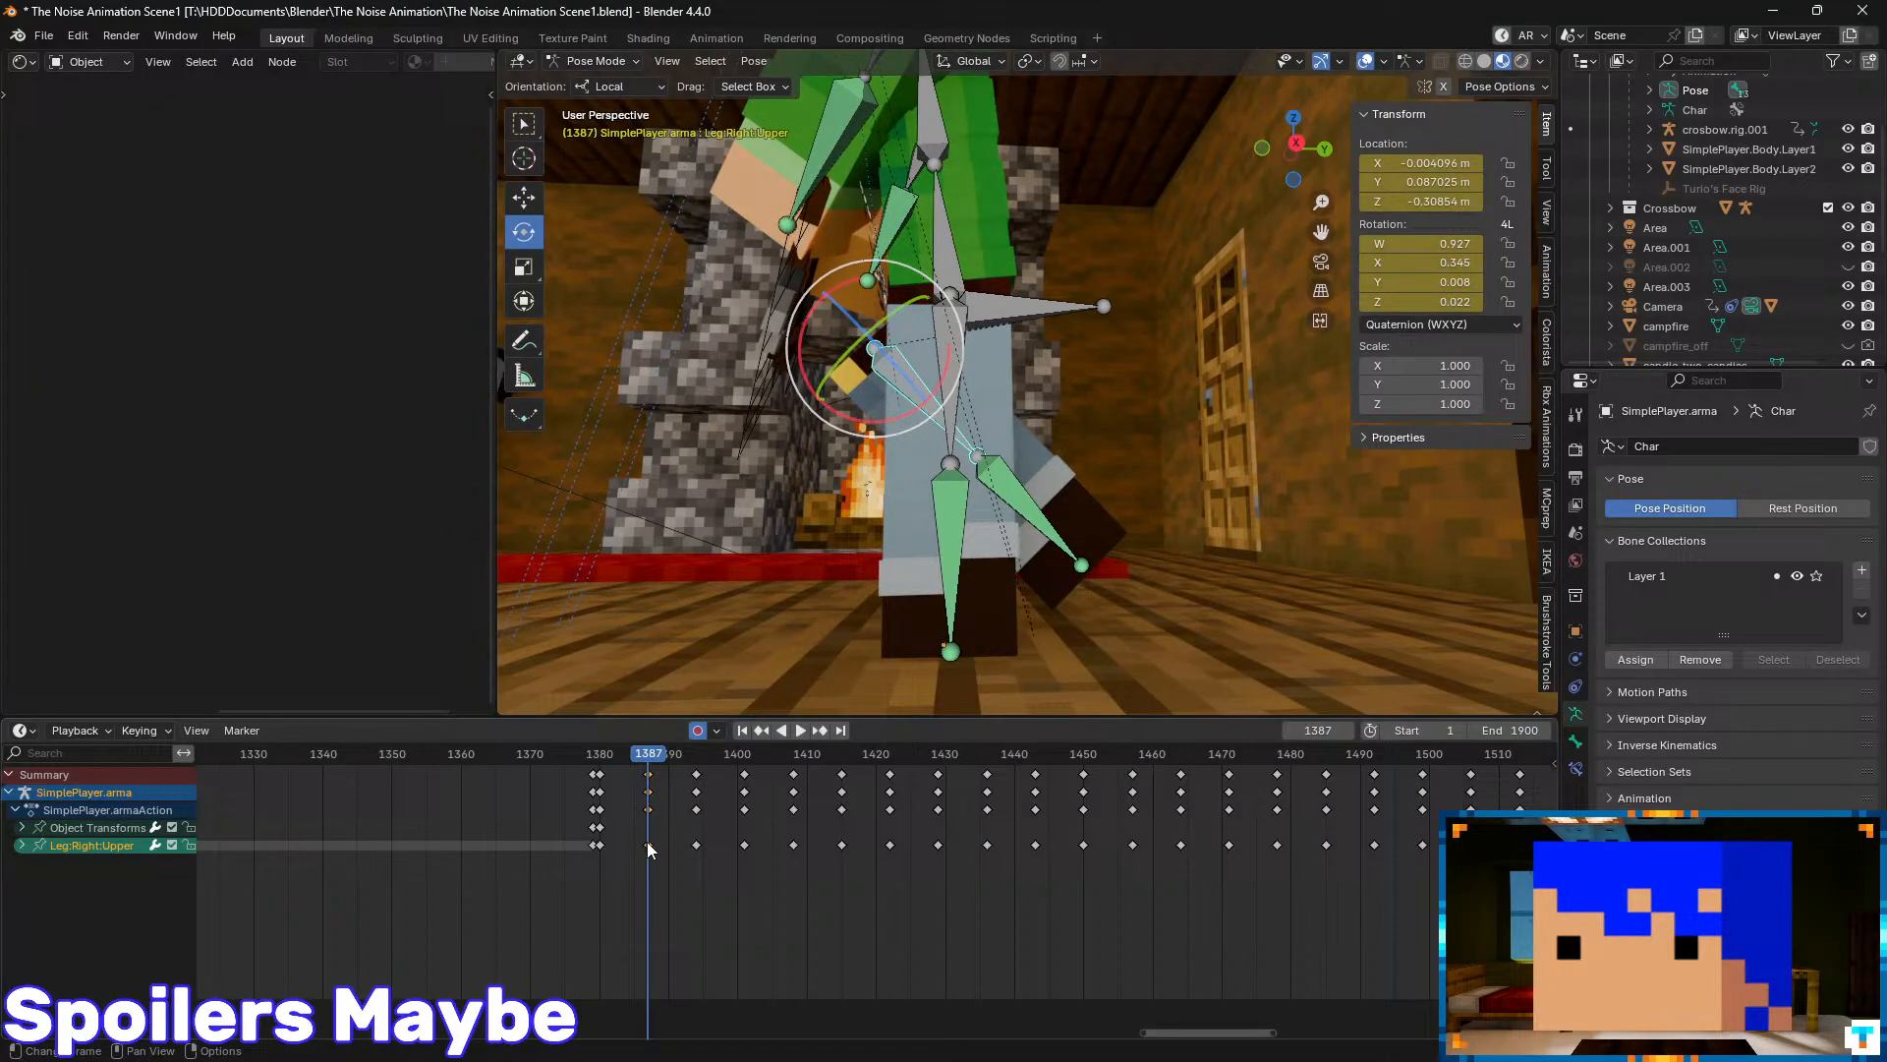
right_click(646, 842)
mouse_move(648, 842)
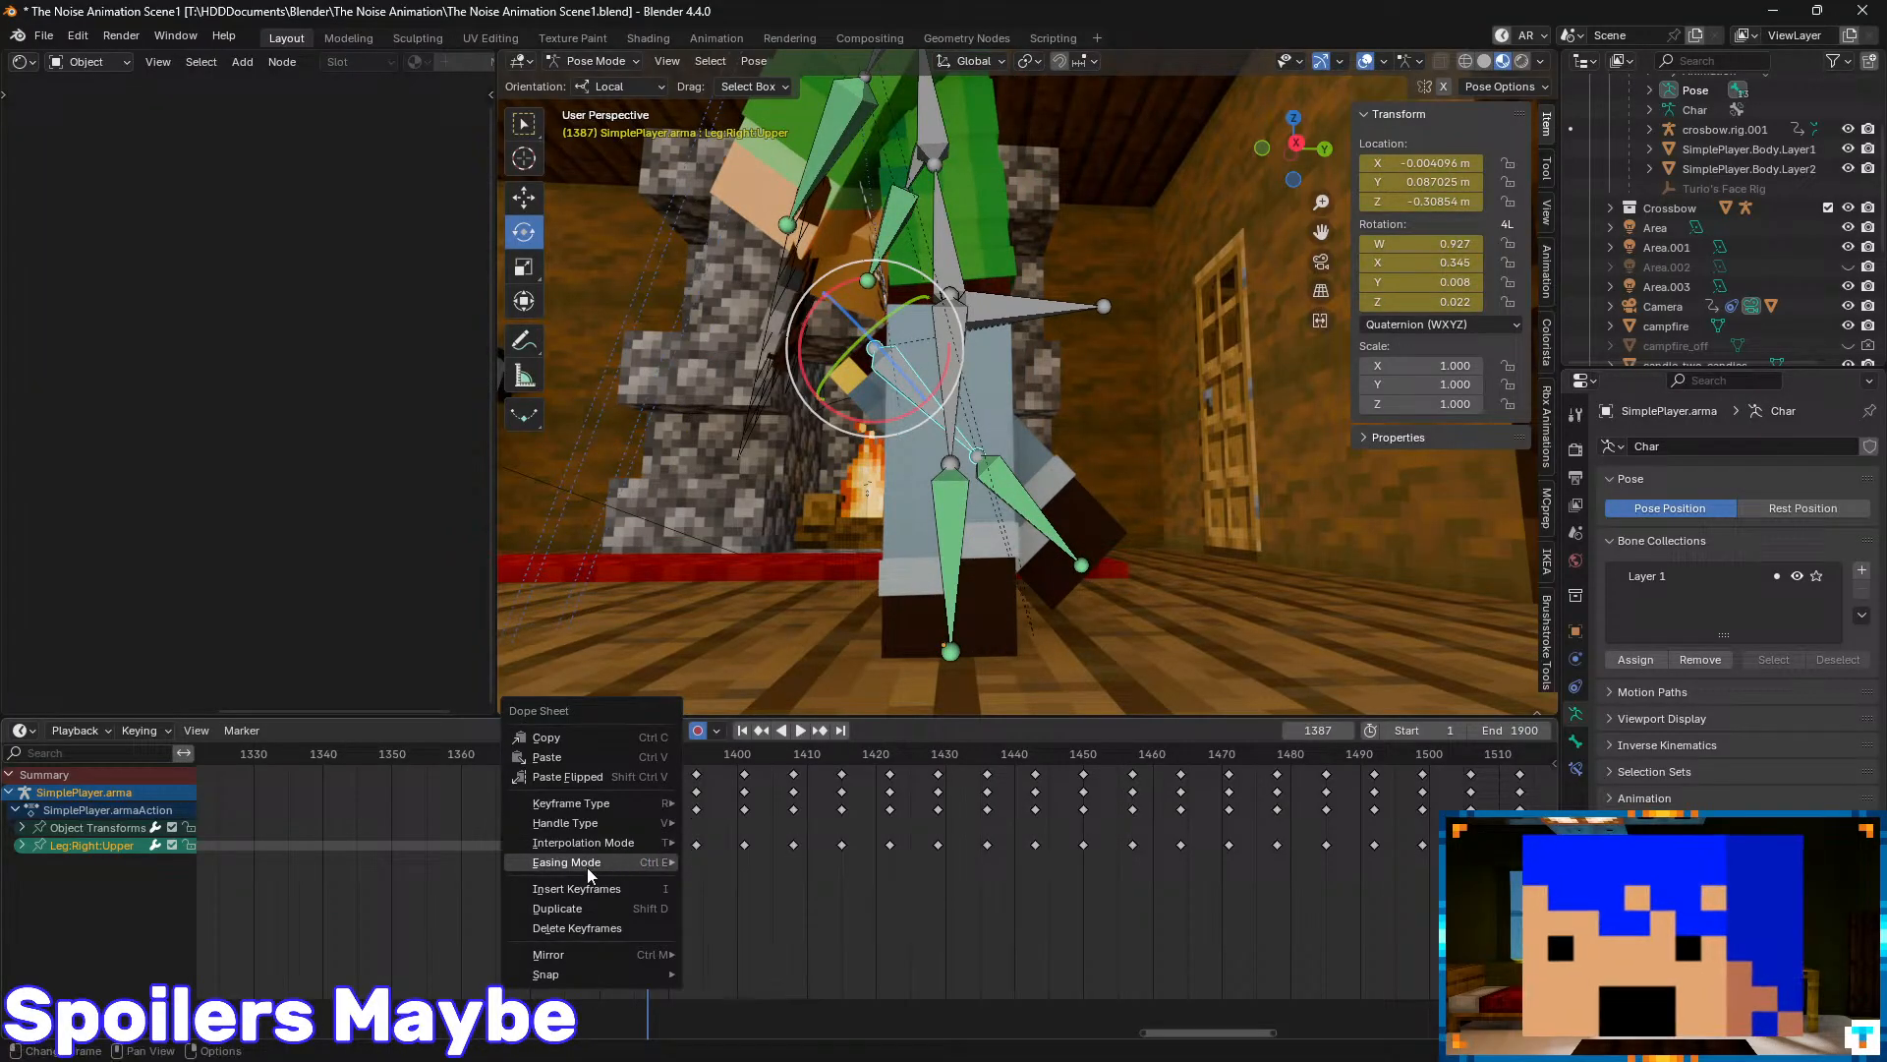
left_click(22, 730)
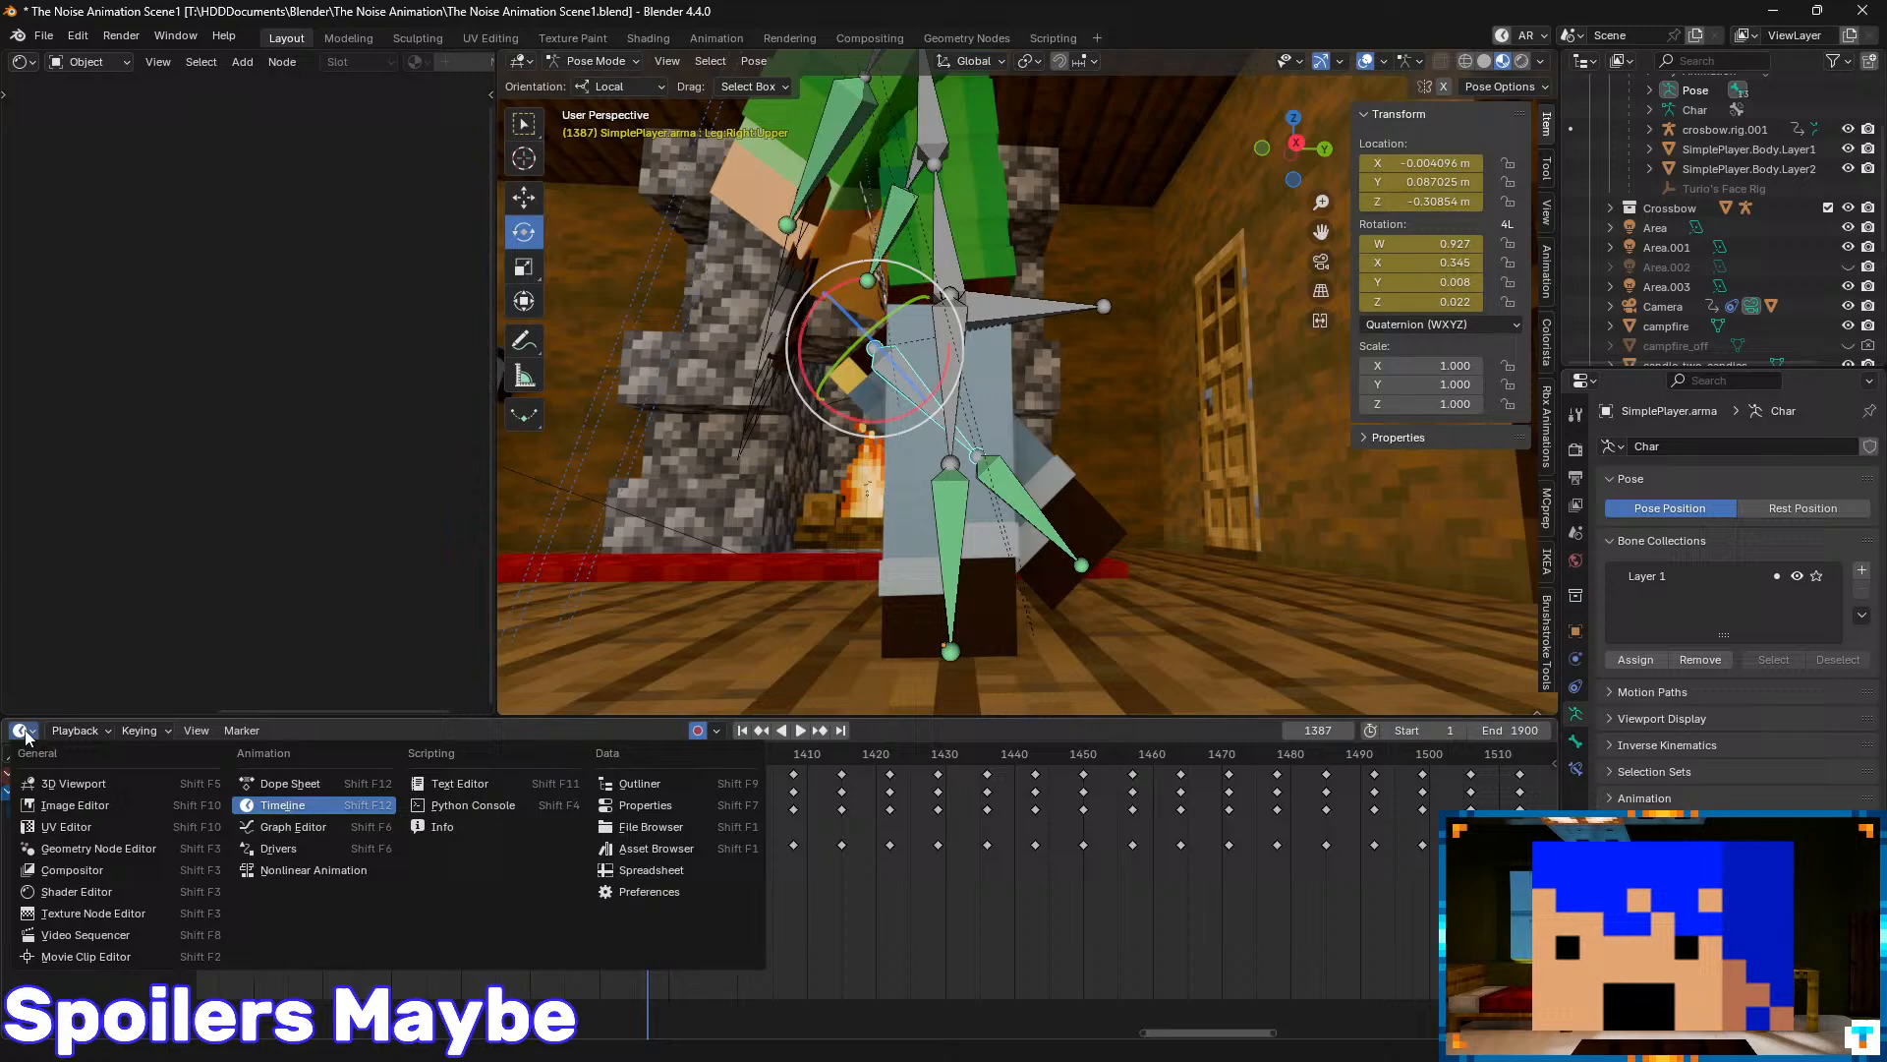
left_click(298, 831)
left_click(22, 828)
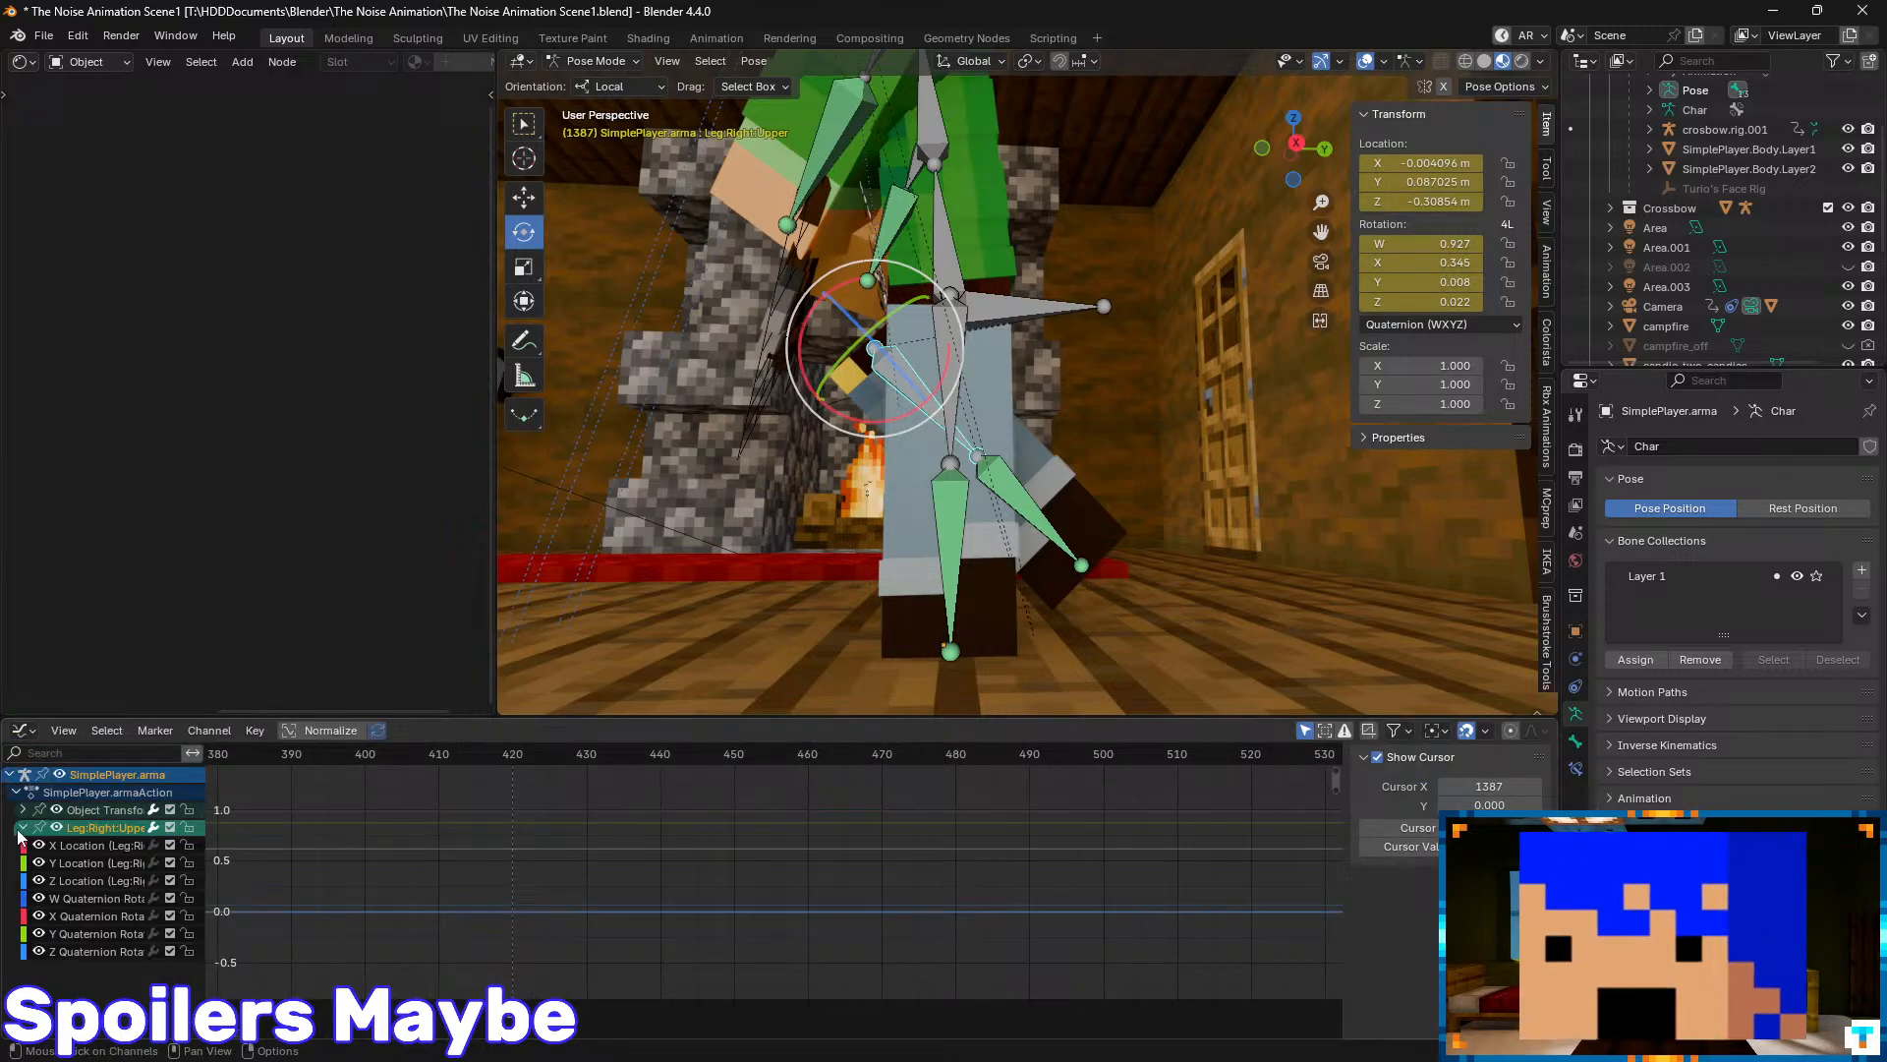
- Focus on the right upper leg's curves around frame 1387 and select its X Quaternion Rotation channel
left_click(79, 847)
scroll(588, 884, "down", 2)
scroll(589, 875, "down", 10)
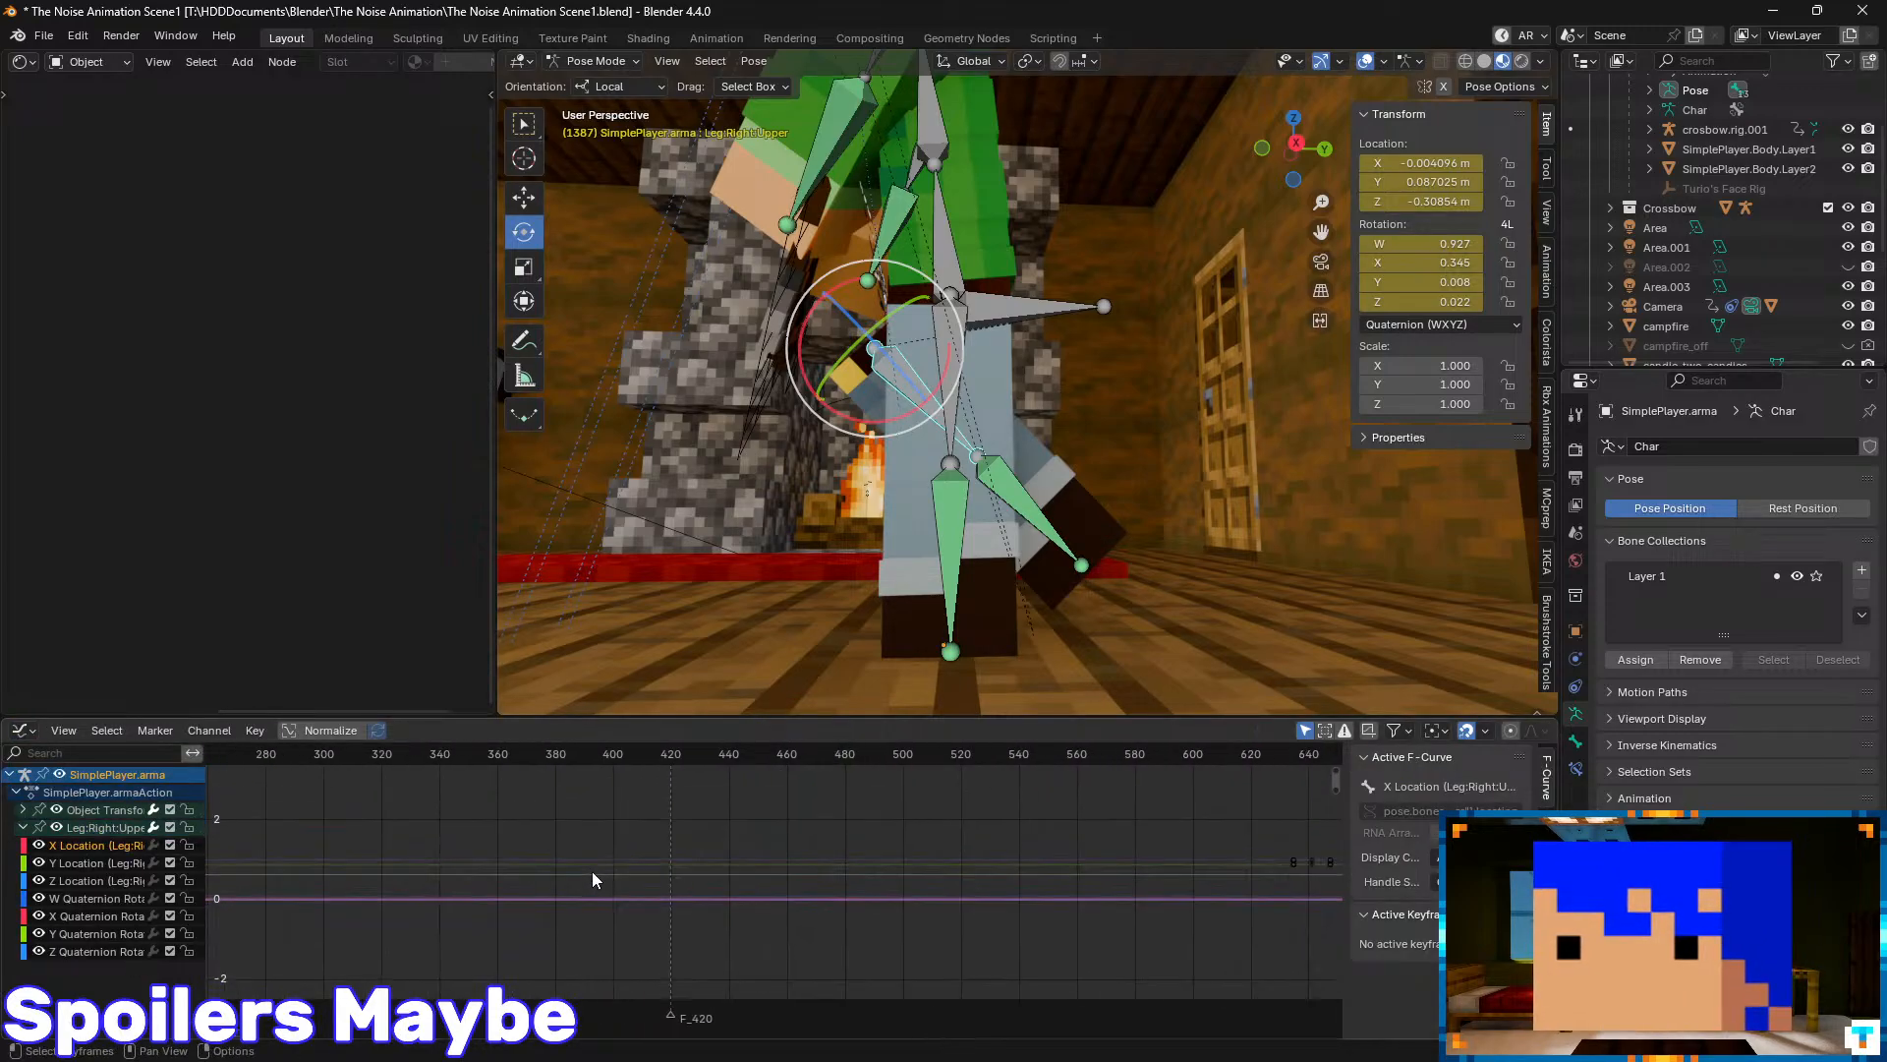
scroll(992, 839, "up", 5)
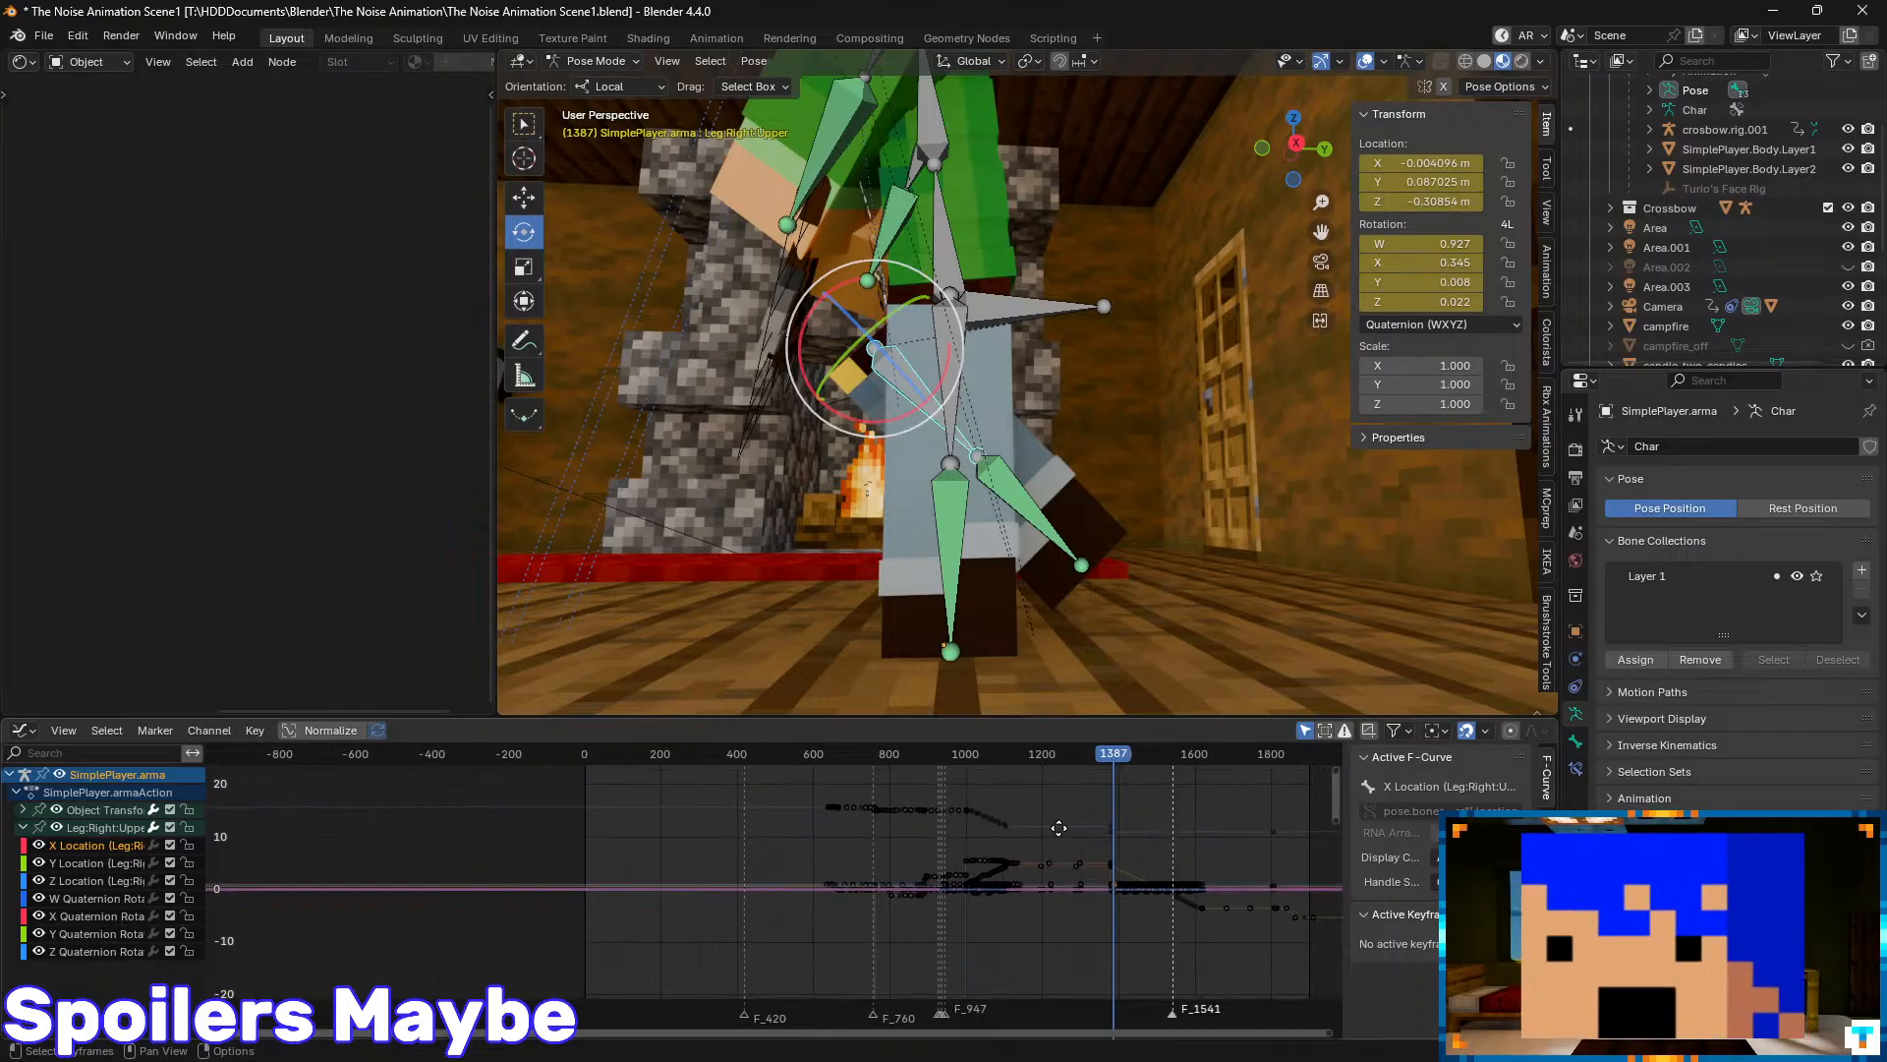
key("KP_Decimal")
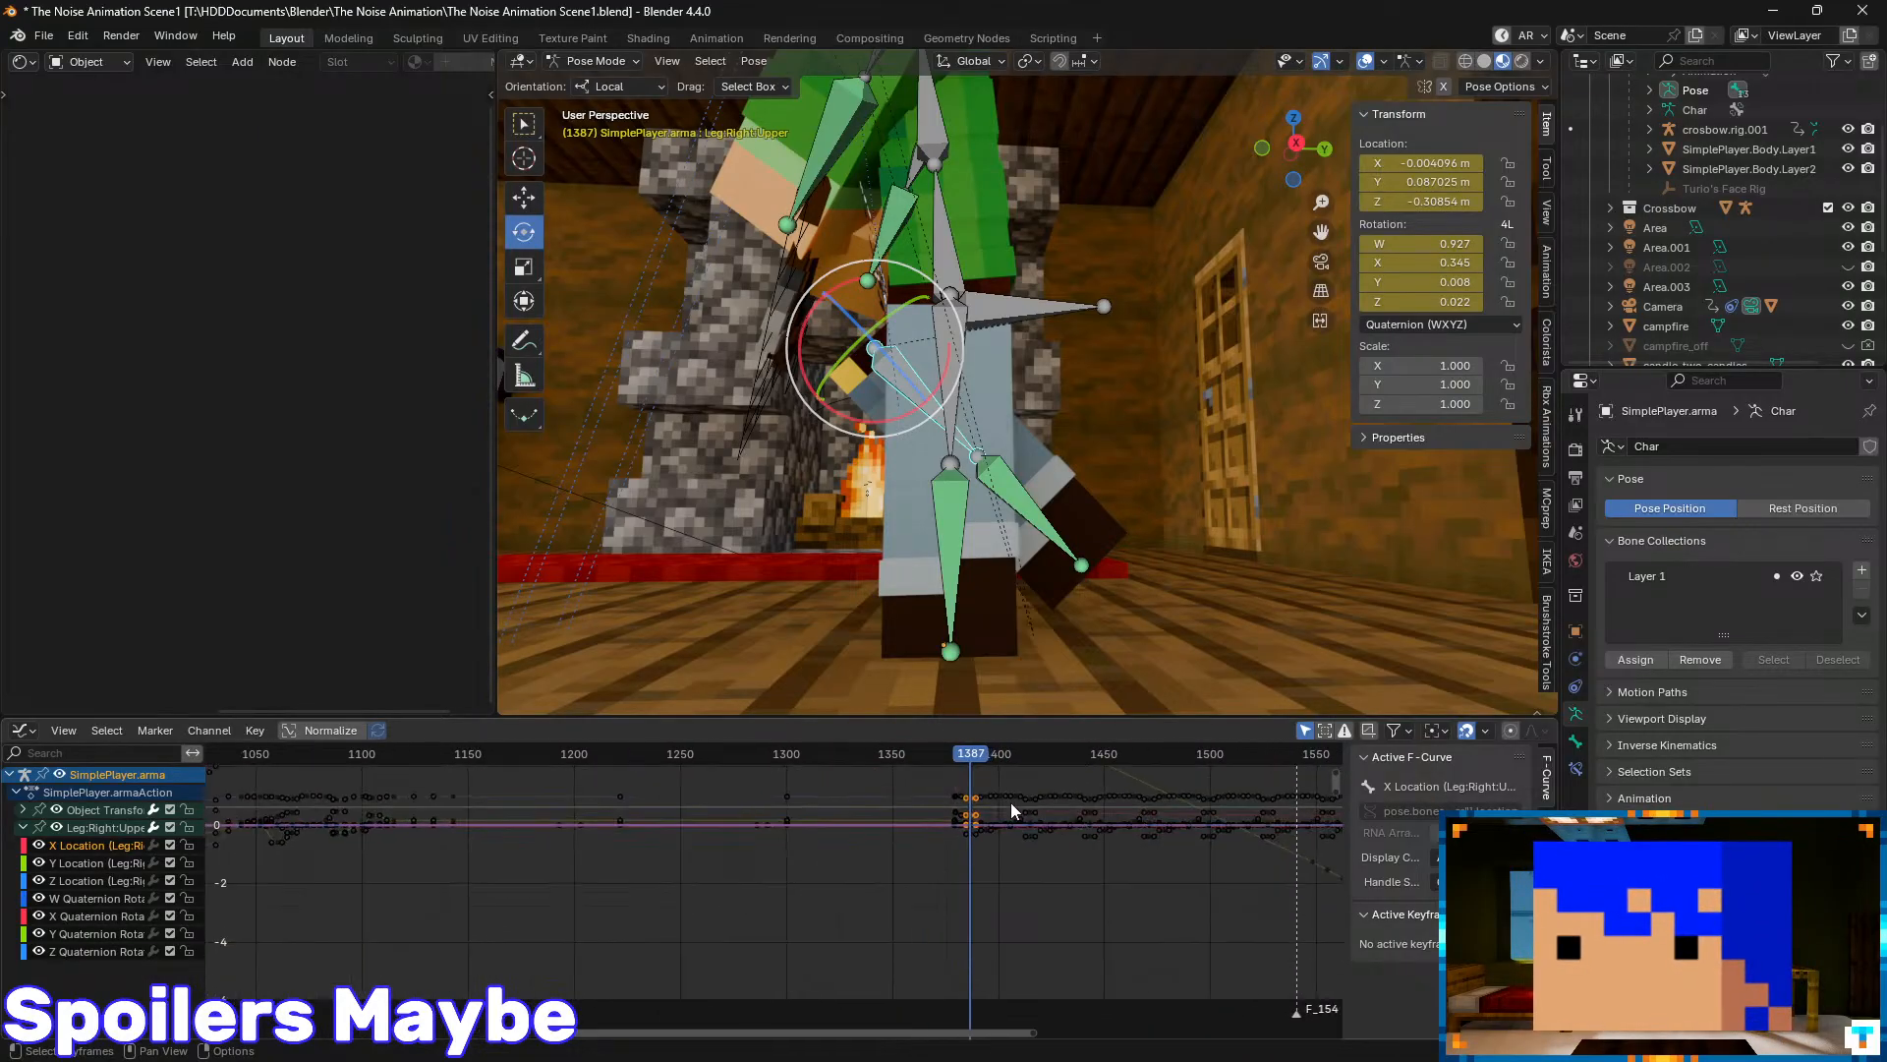
scroll(835, 888, "up", 8)
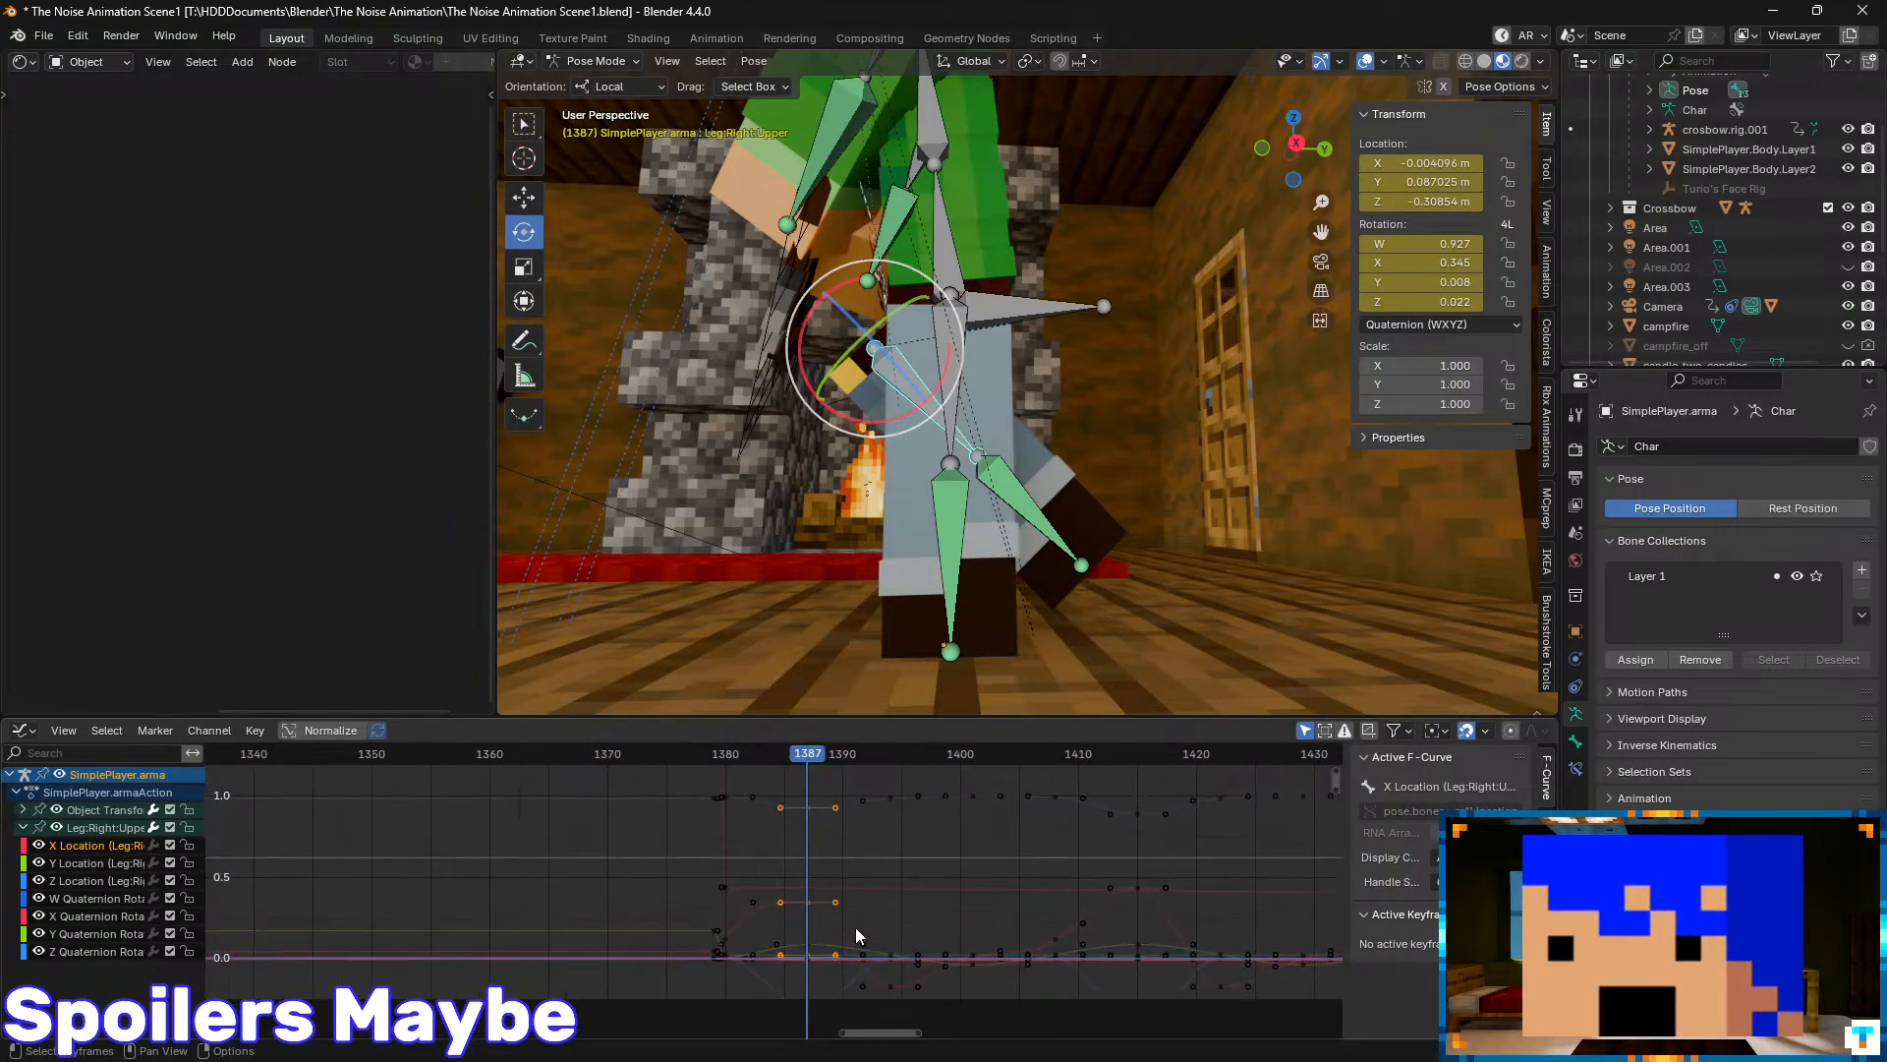
middle_click_drag(848, 910, 762, 802)
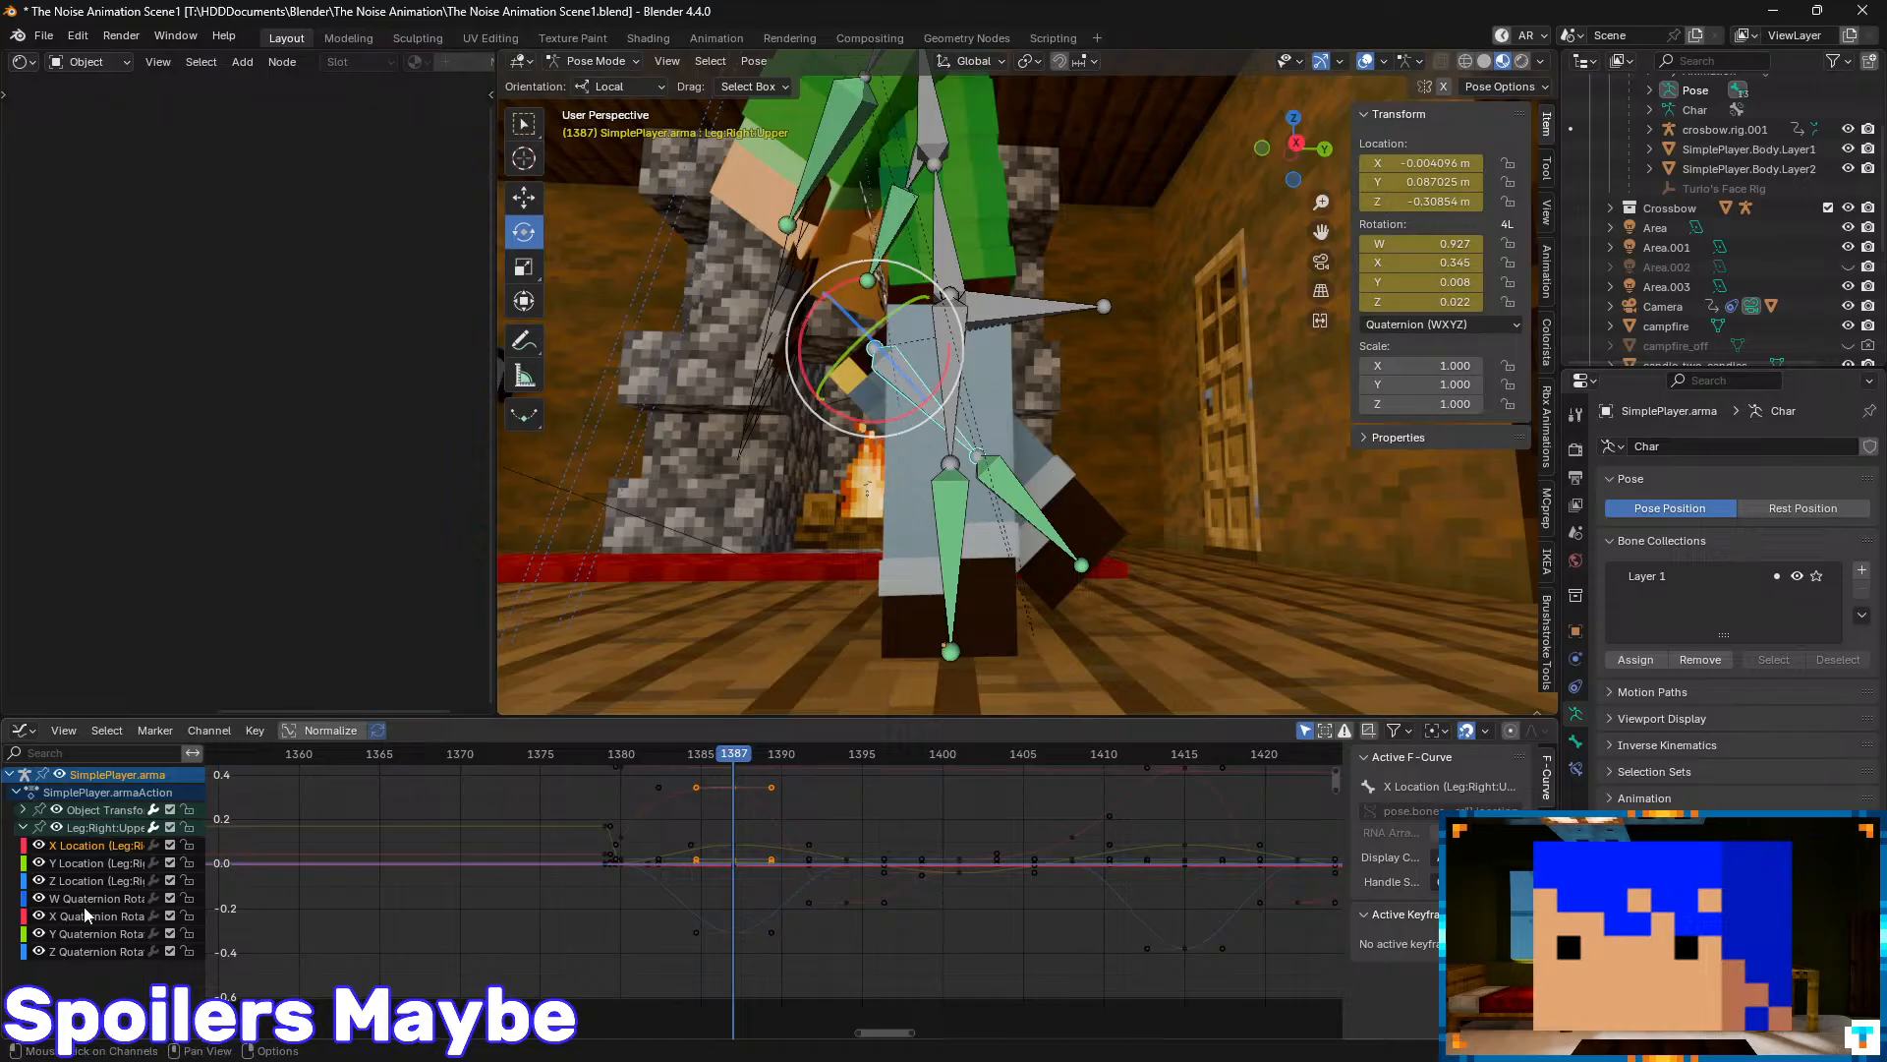
left_click(90, 934)
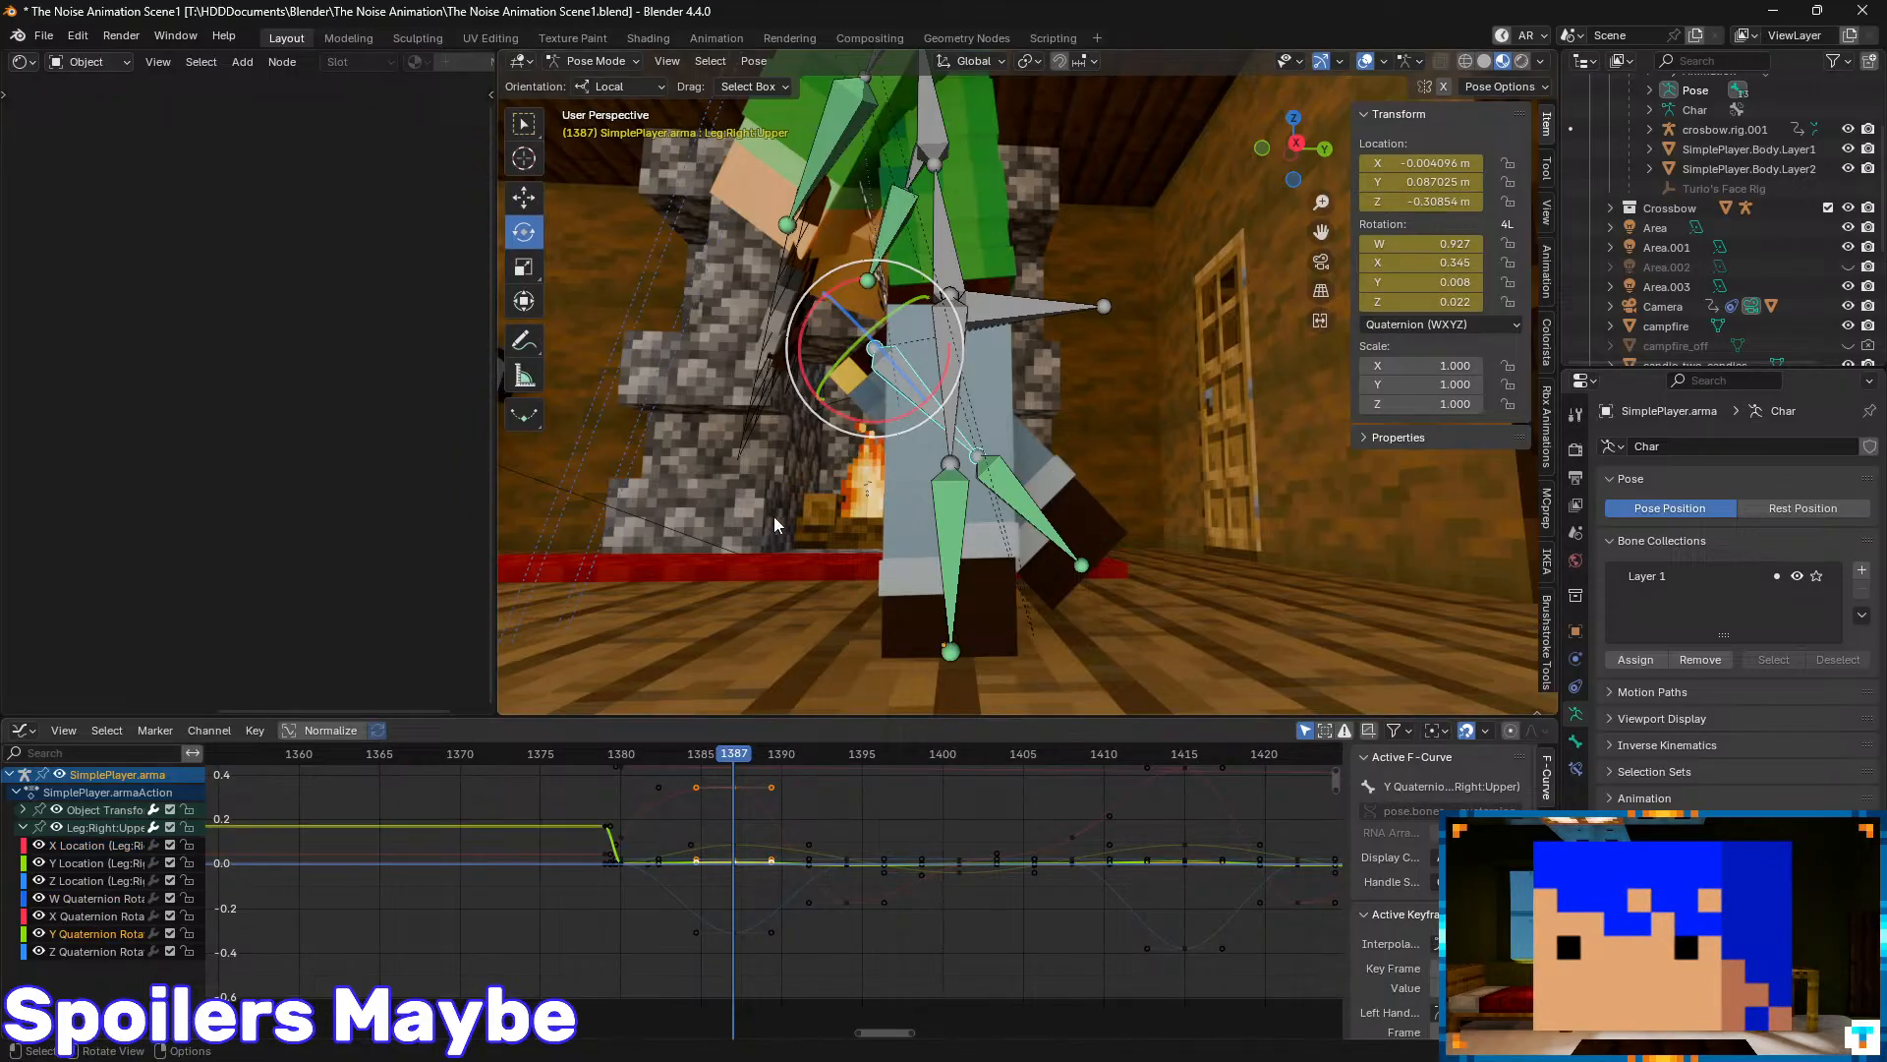
left_click(97, 916)
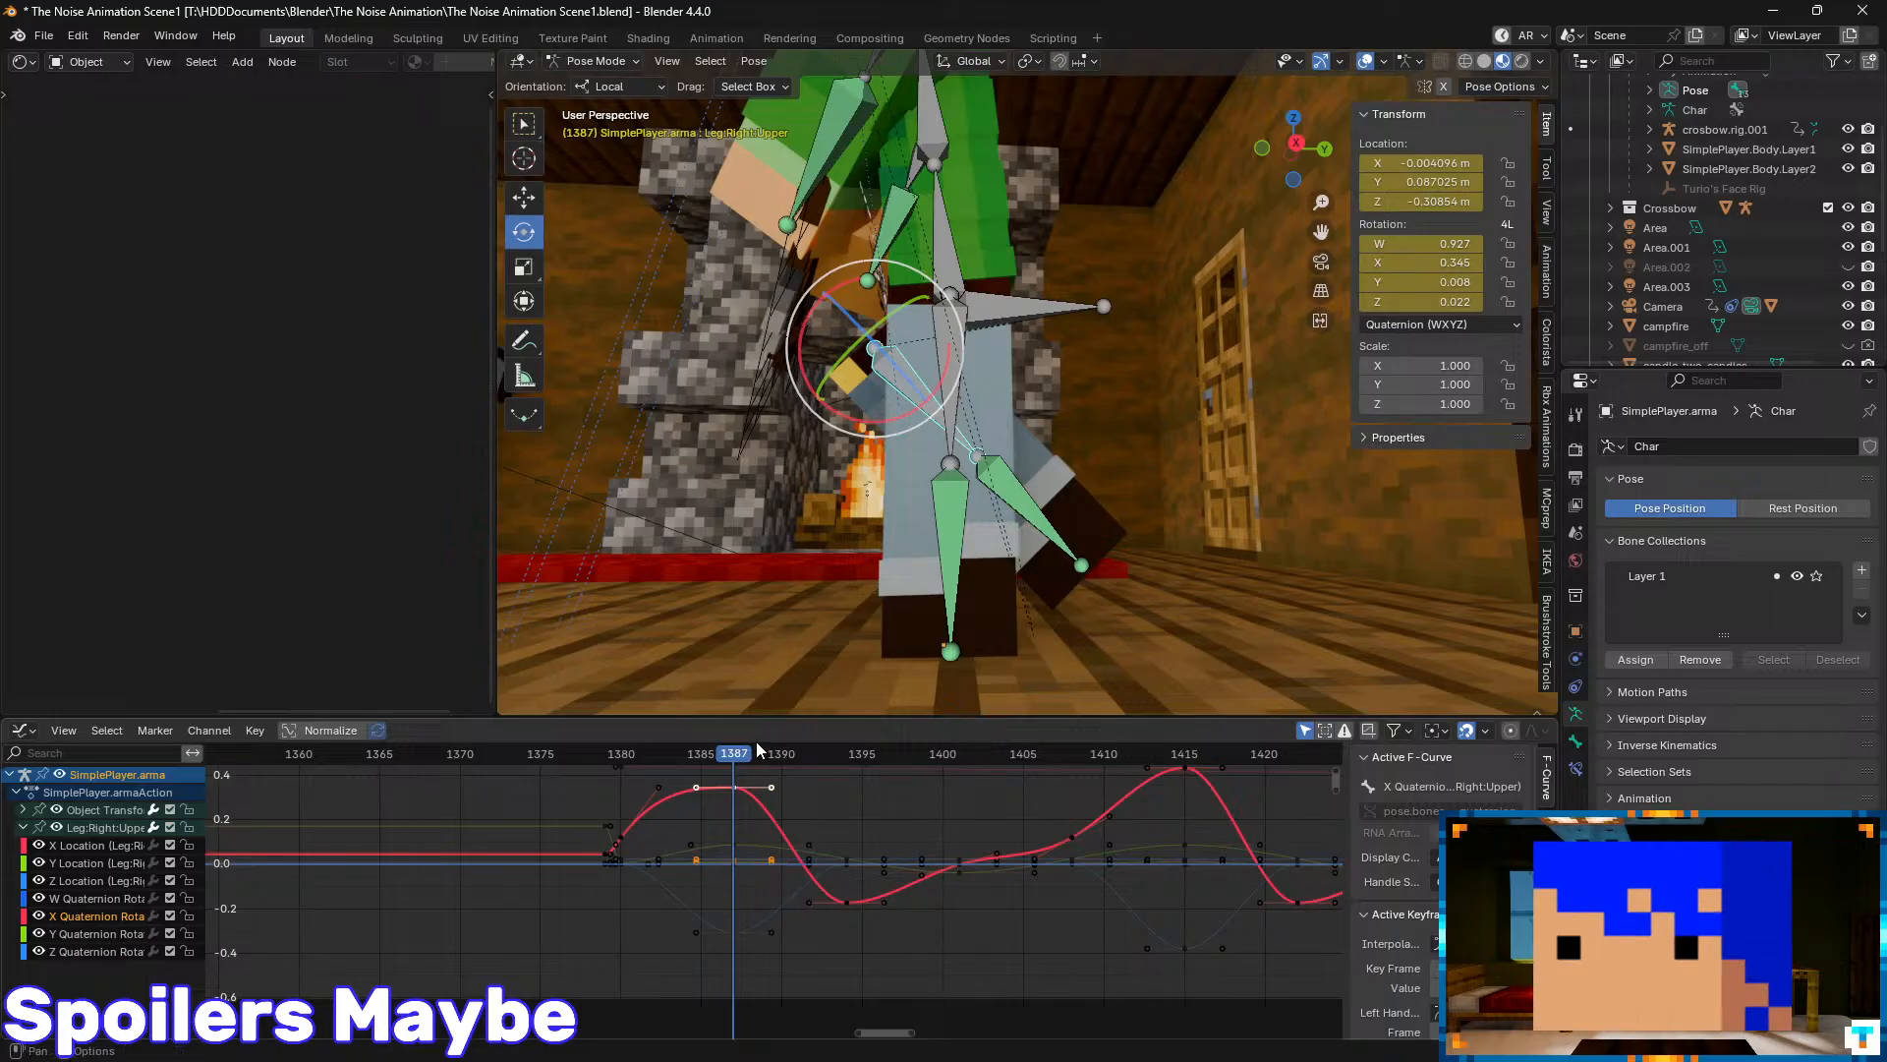
- Switch the Graph Editor back to the Timeline and place the playhead on frame 1387
mouse_move(733, 752)
left_mouse_down()
mouse_move(665, 750)
mouse_move(890, 782)
mouse_move(1172, 770)
mouse_move(690, 779)
mouse_move(718, 777)
left_mouse_up()
left_click(21, 732)
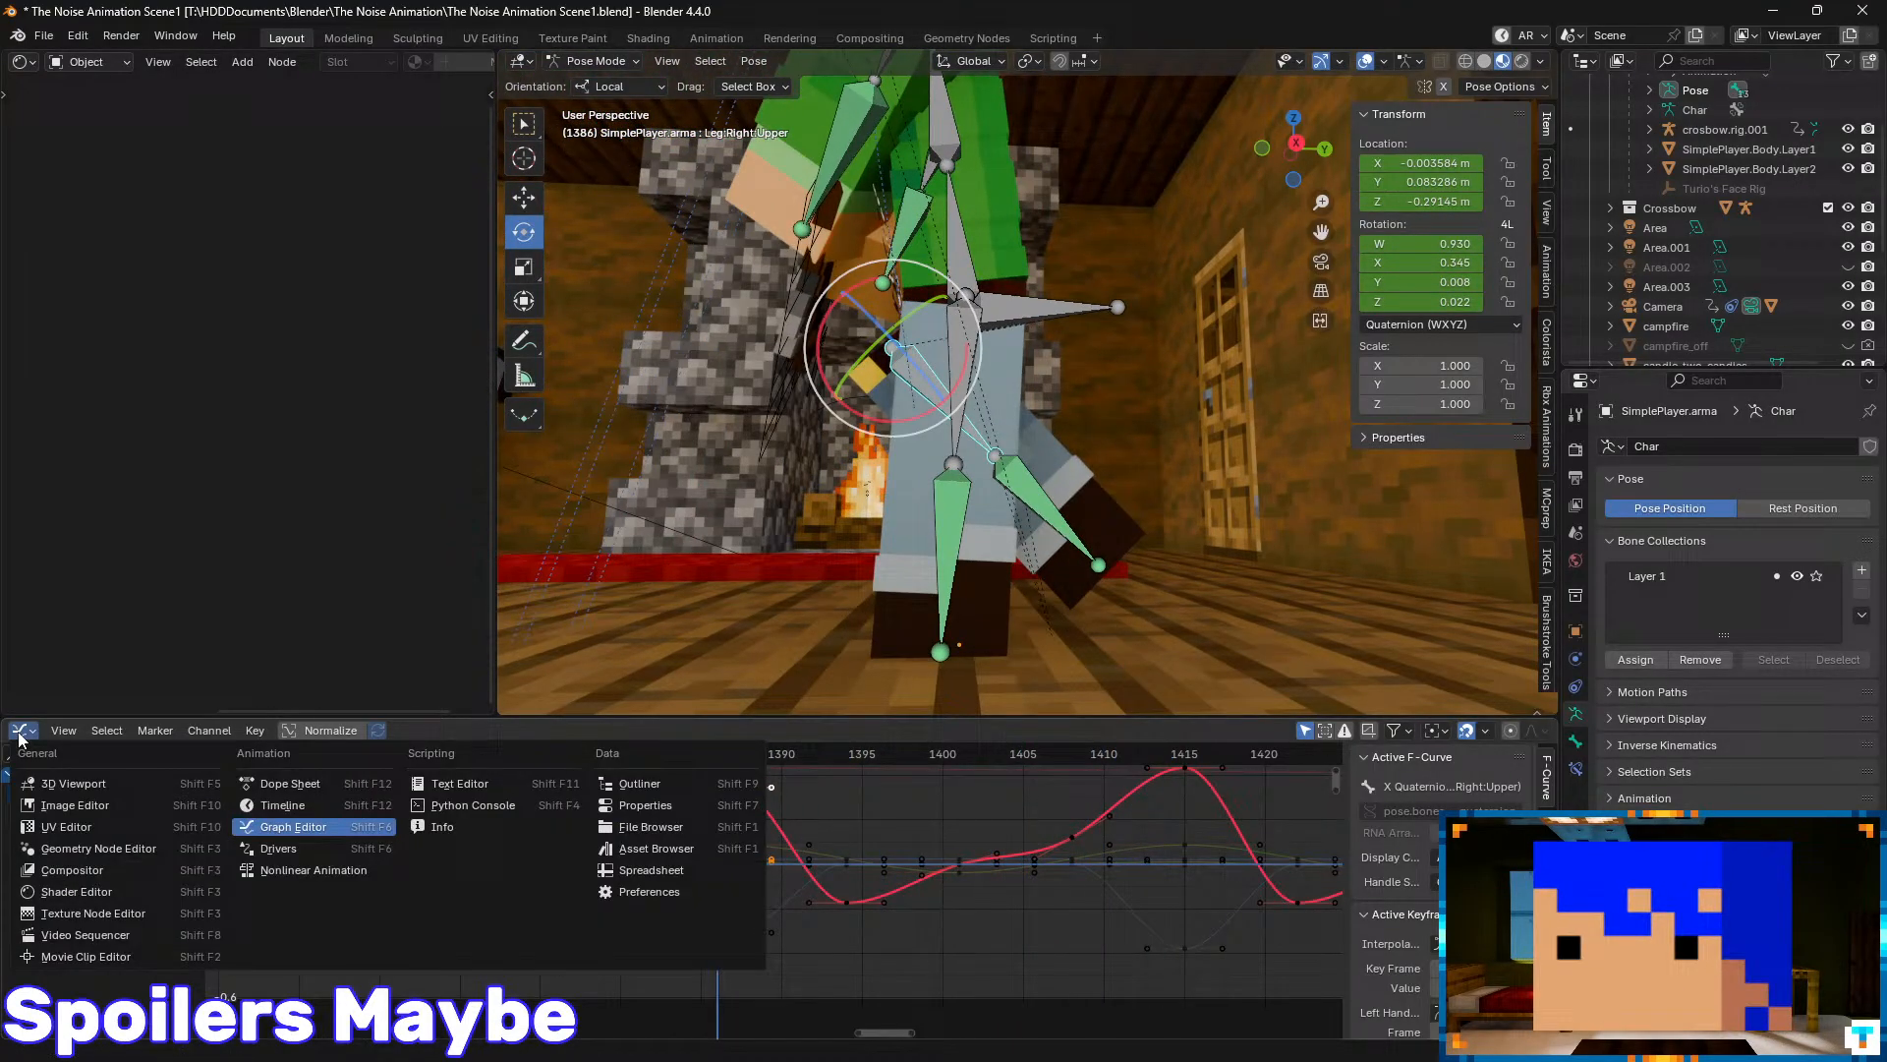
left_click(285, 806)
key("Right")
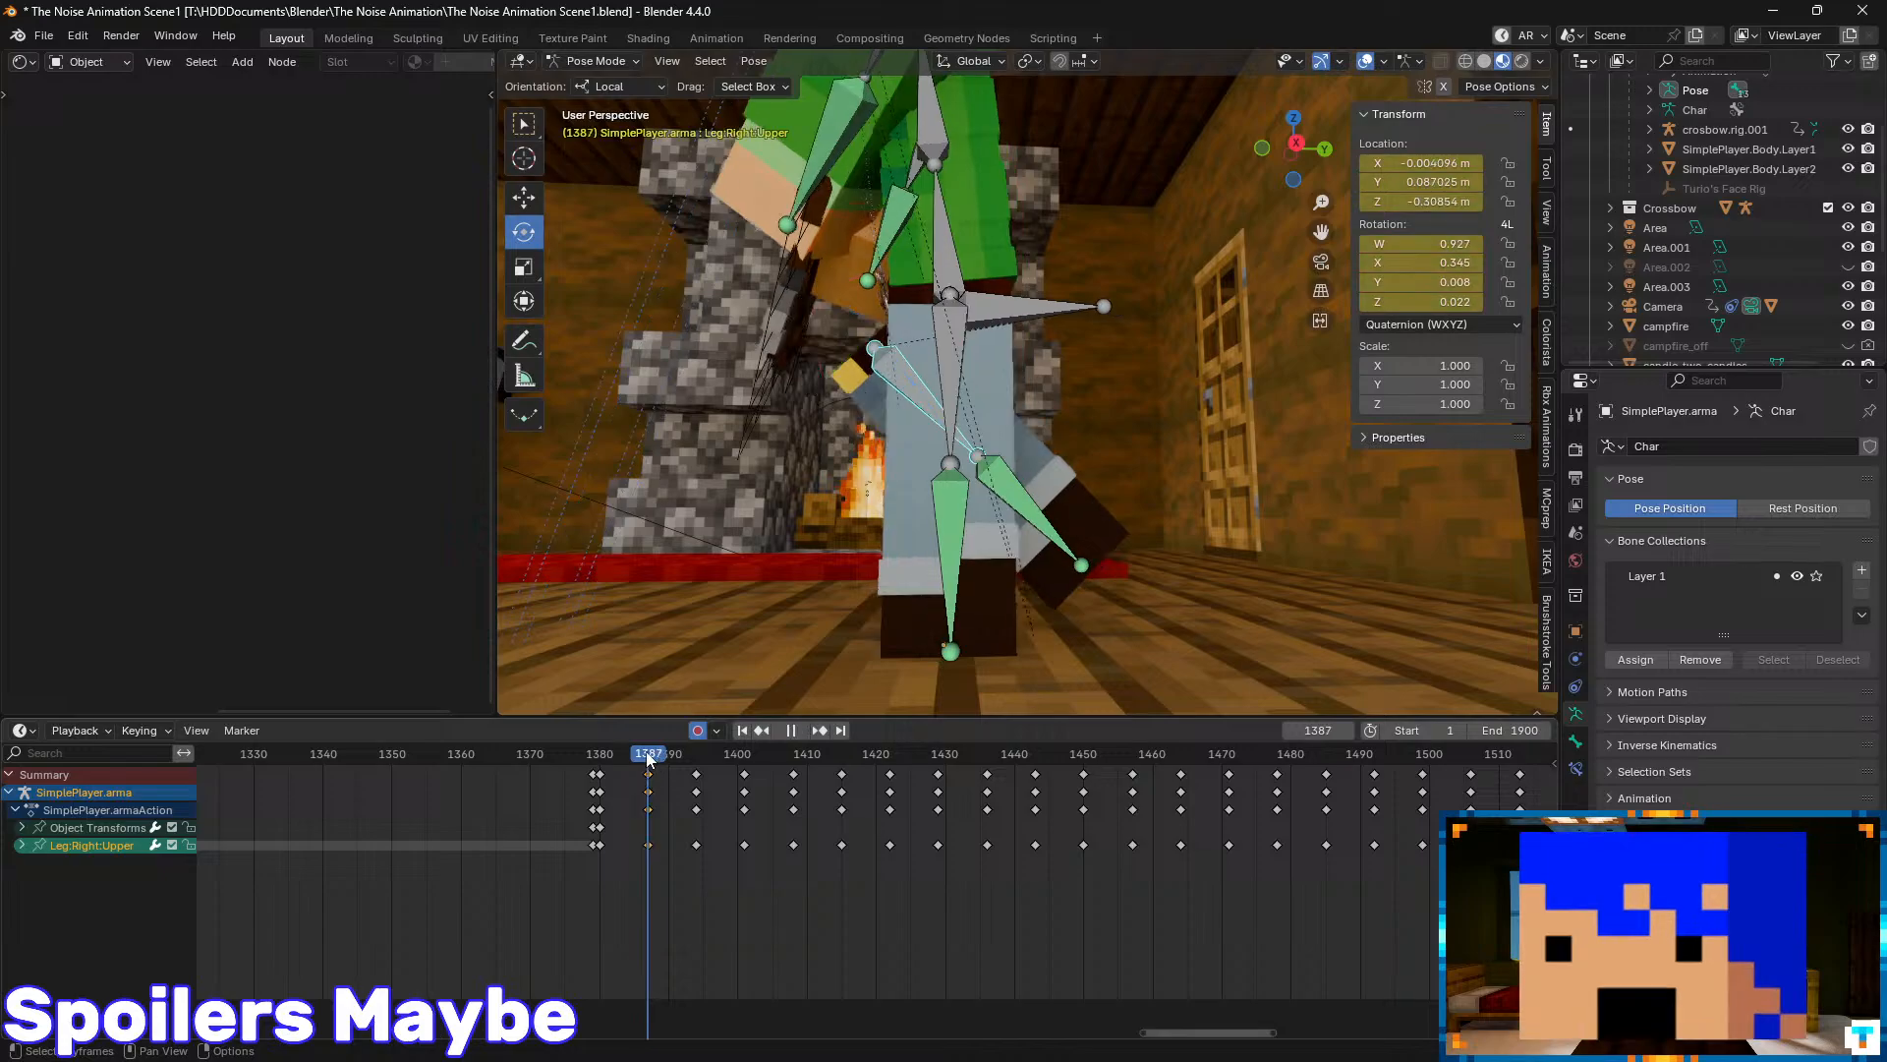
- Change the interpolation of the right upper leg's keyframe at frame 1380, and play the walk to check the leg's motion
right_click(600, 845)
mouse_move(600, 845)
left_click(843, 876)
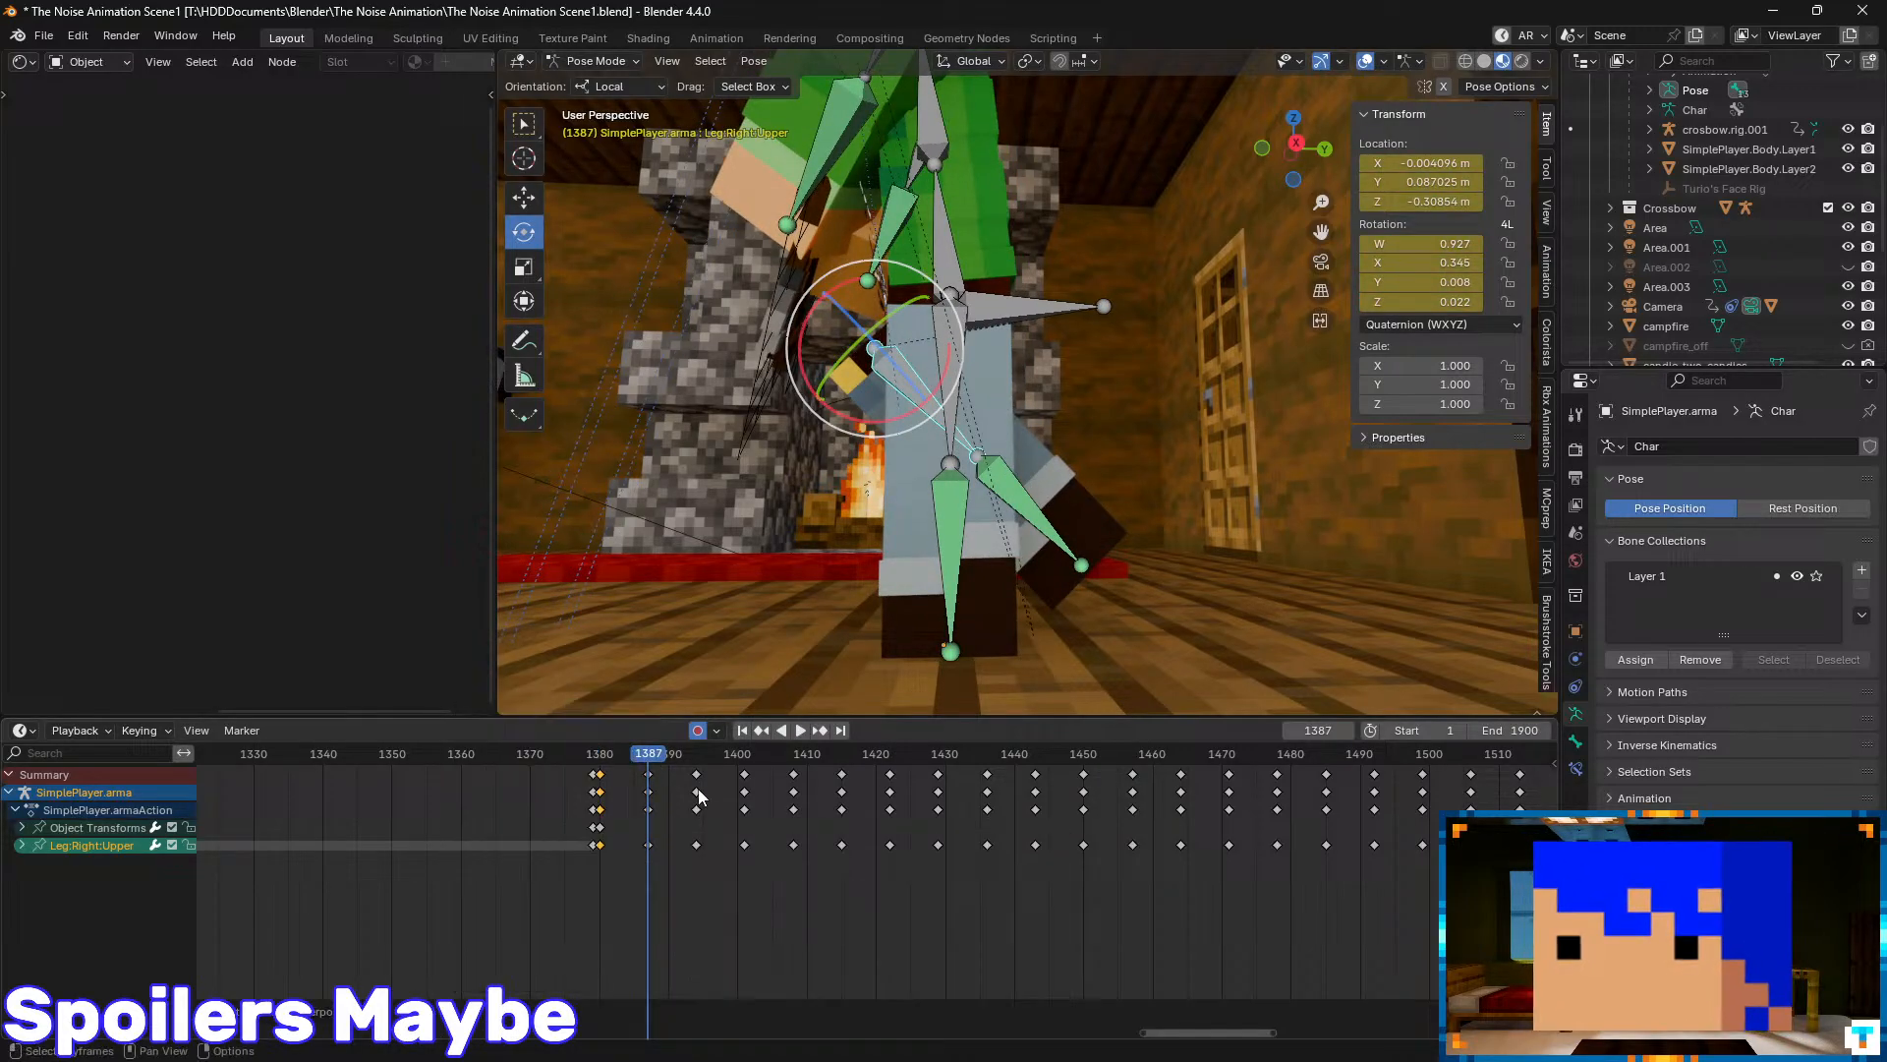
key("space")
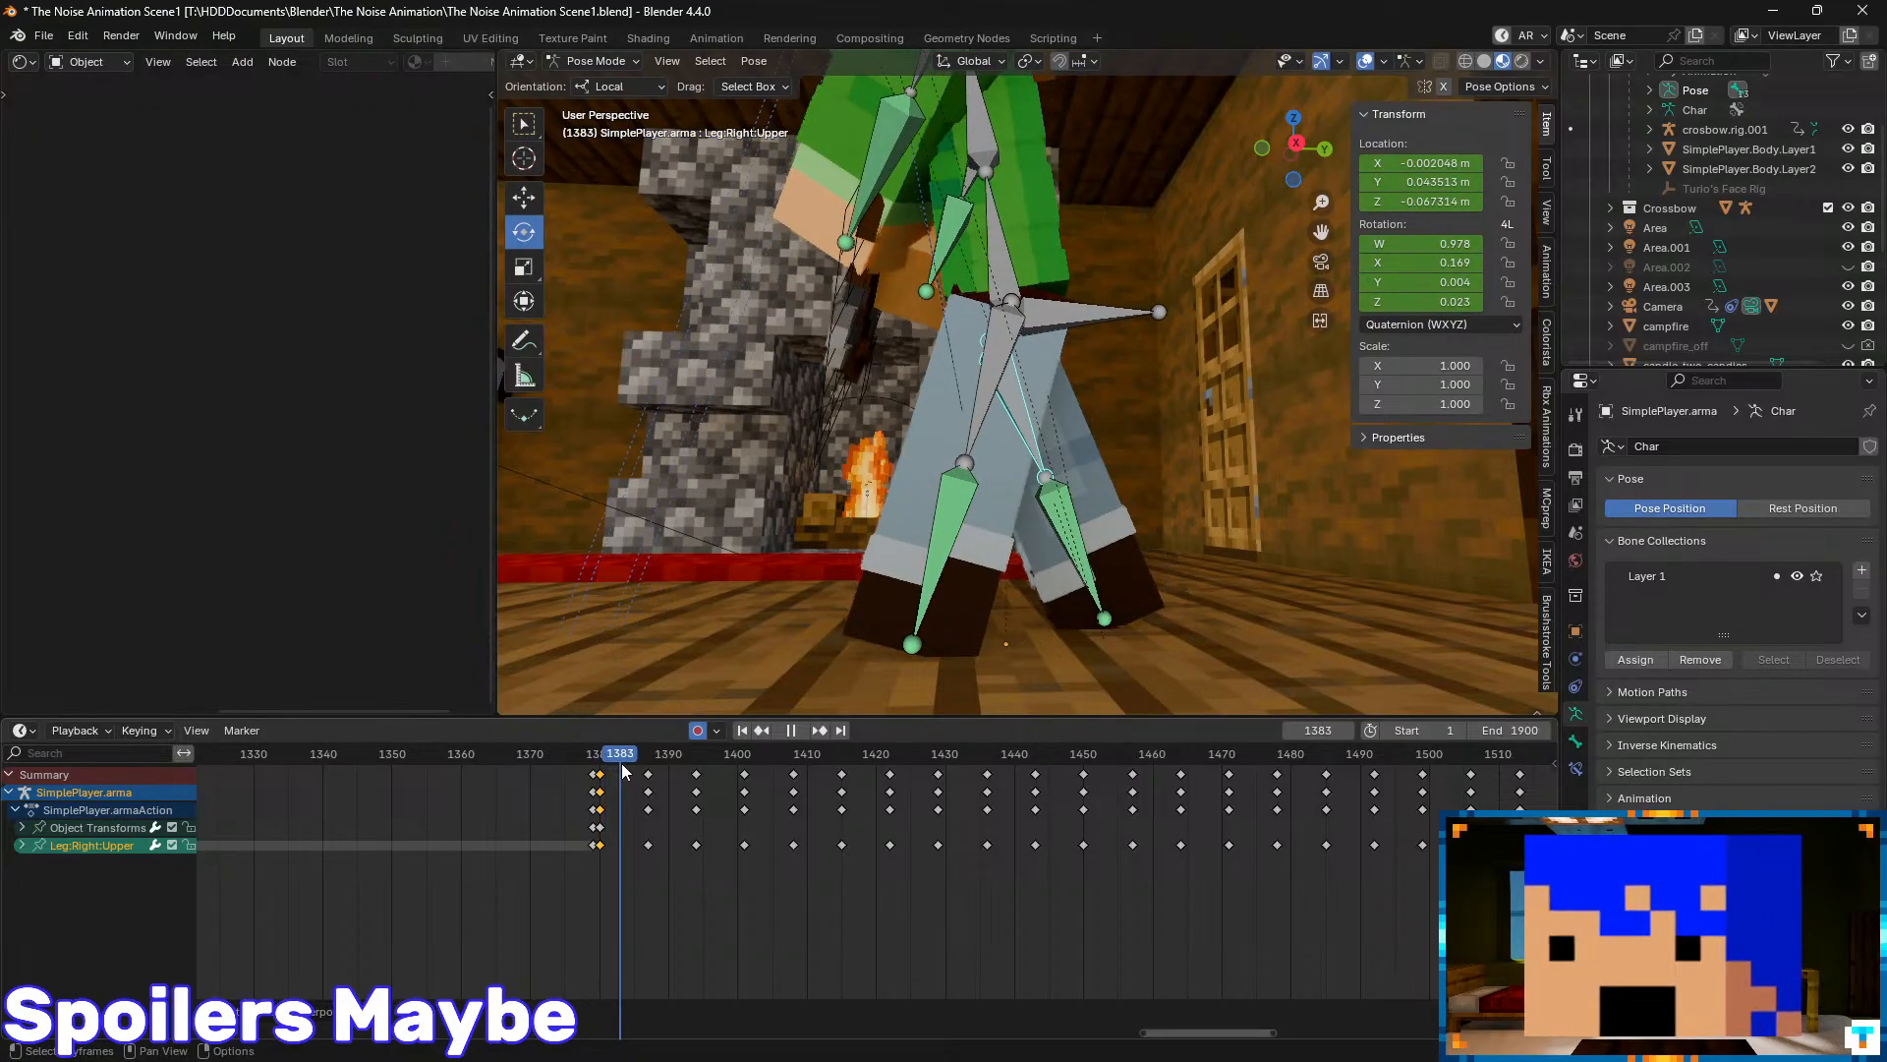
left_click_drag(649, 763, 609, 806)
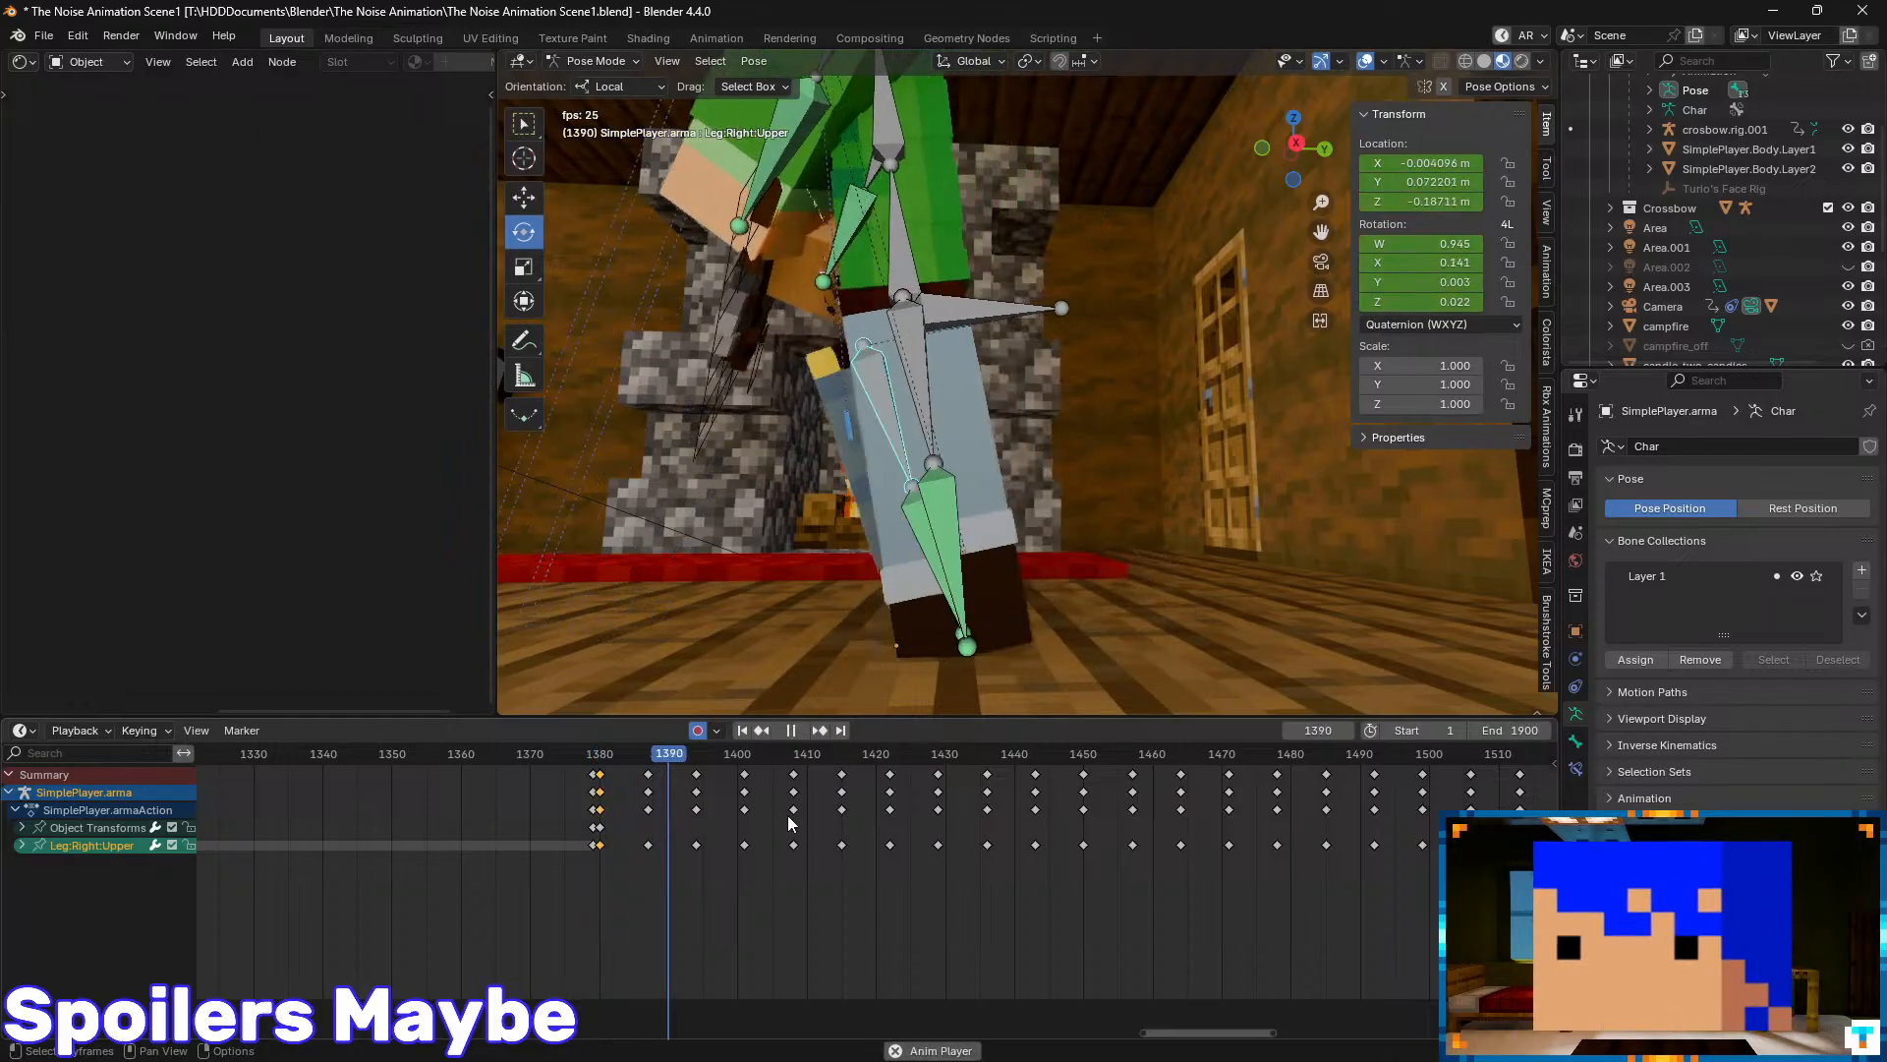
key("space")
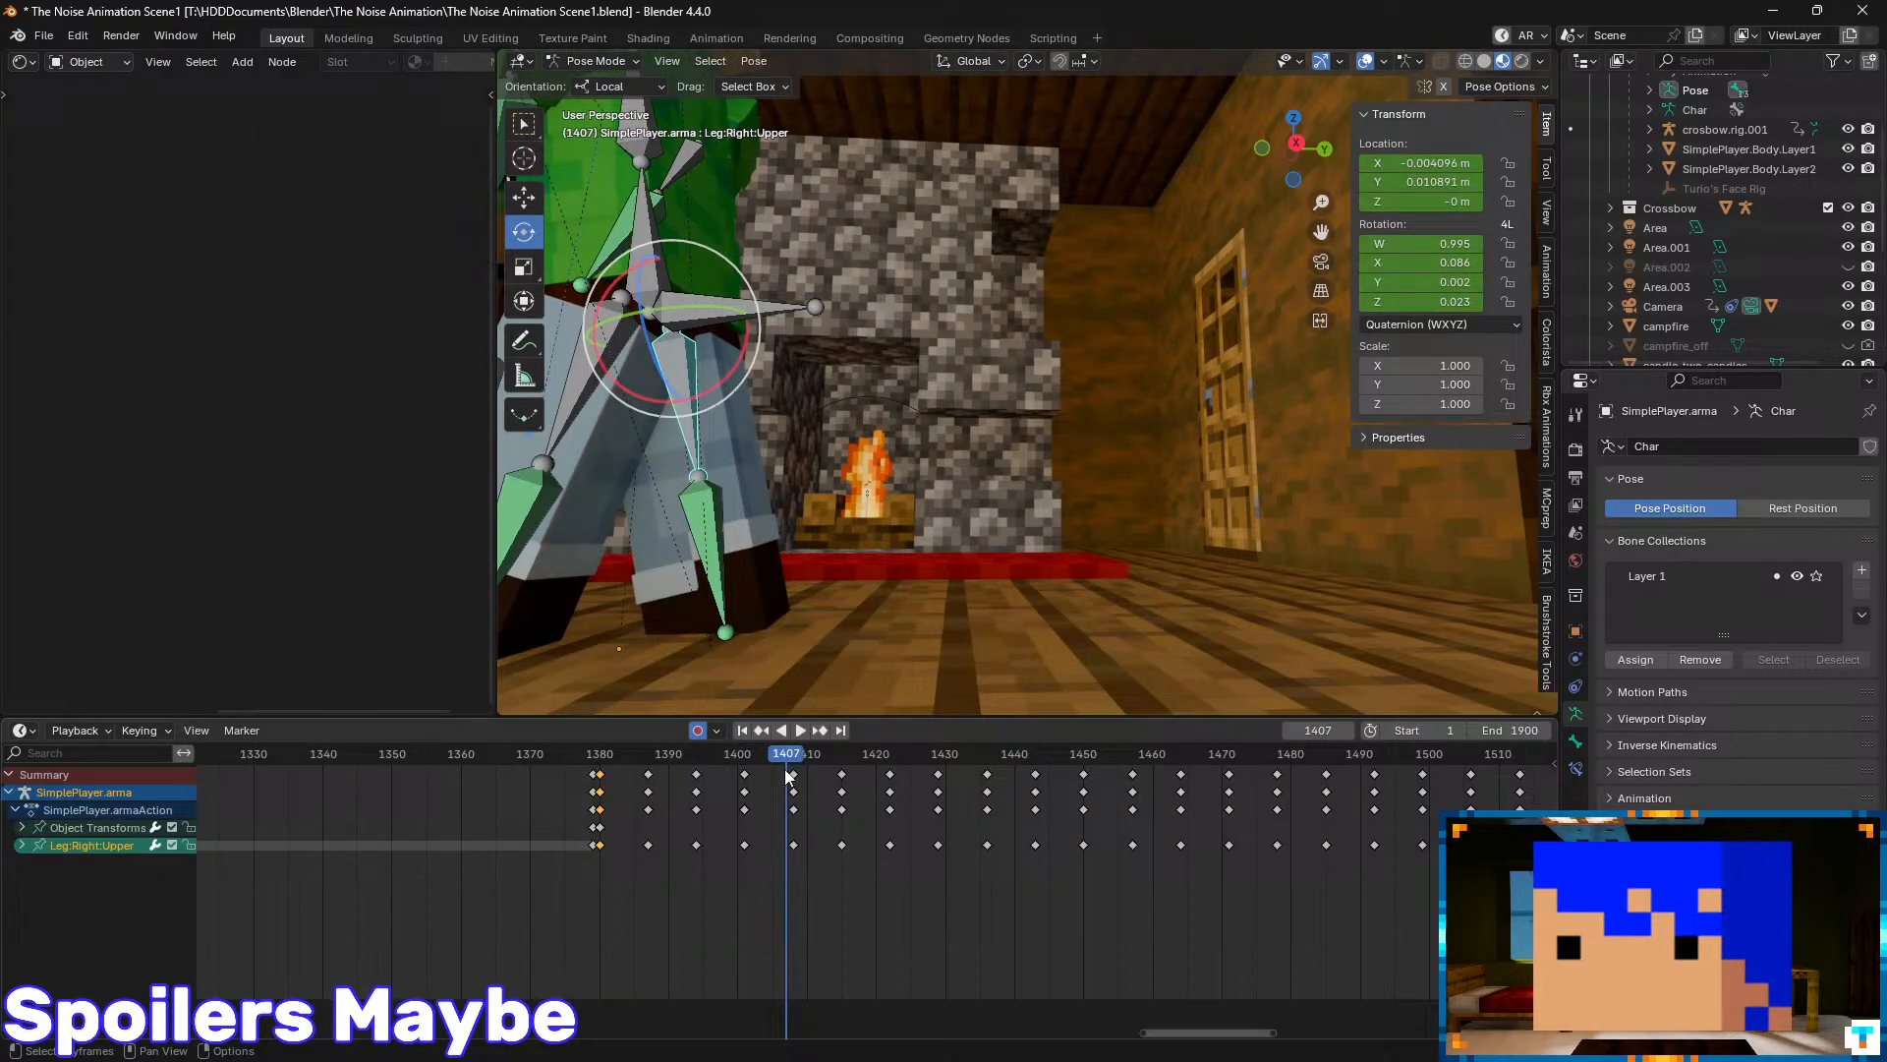
left_click_drag(786, 777, 600, 752)
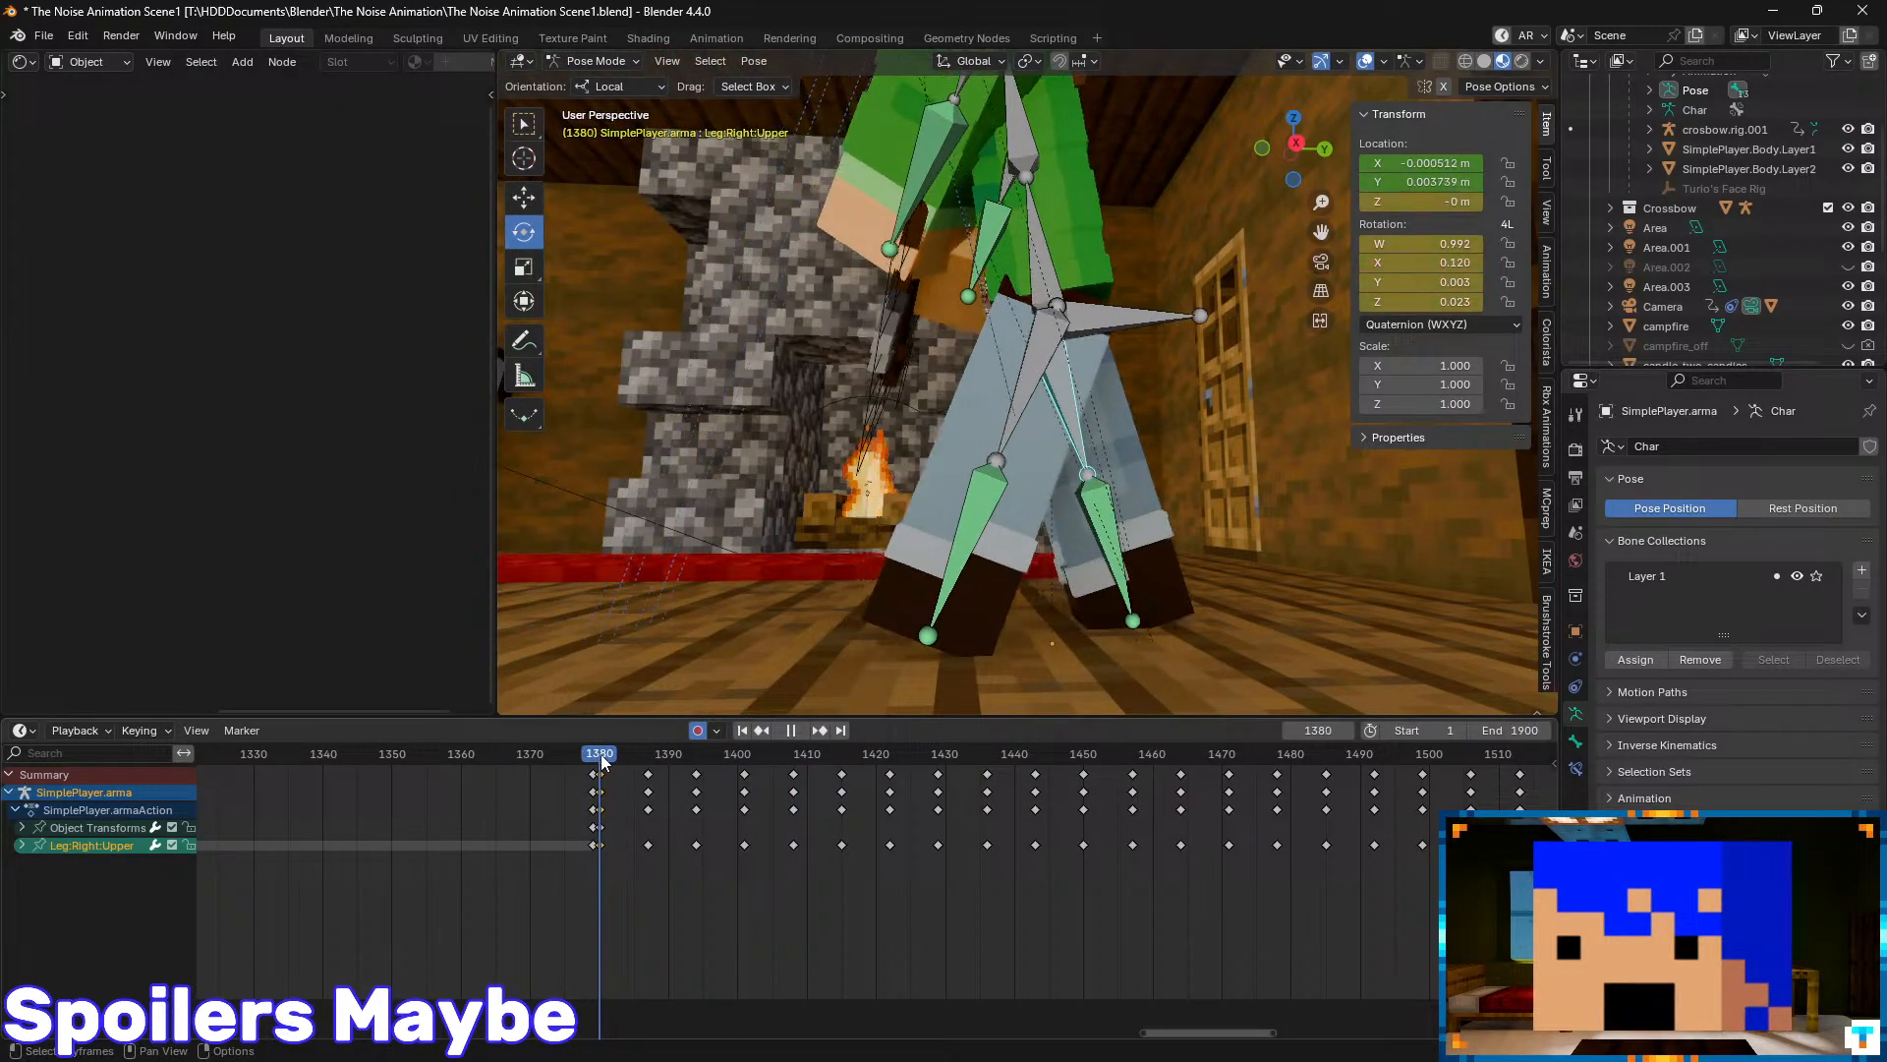
- Add the left upper leg bone to the selection at frame 1380 and play the walk from there
left_click(1020, 392)
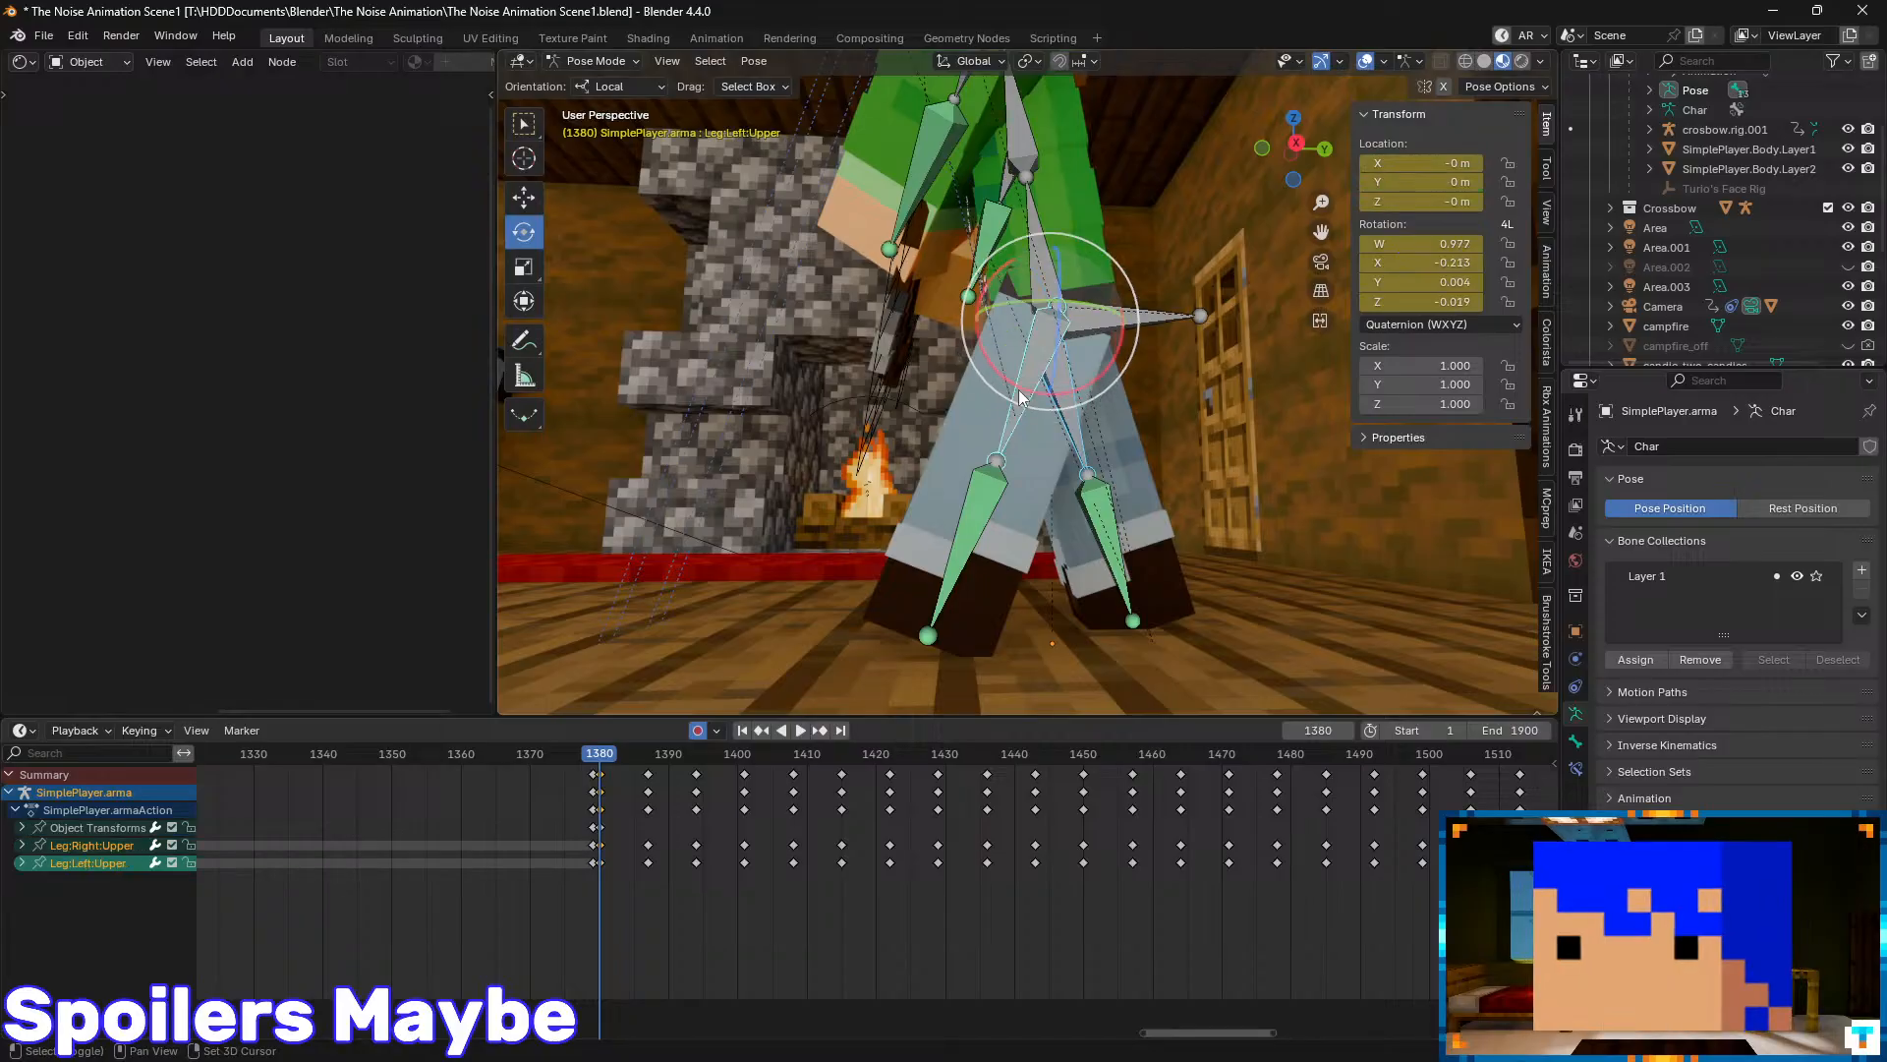
left_click_drag(710, 869, 605, 843)
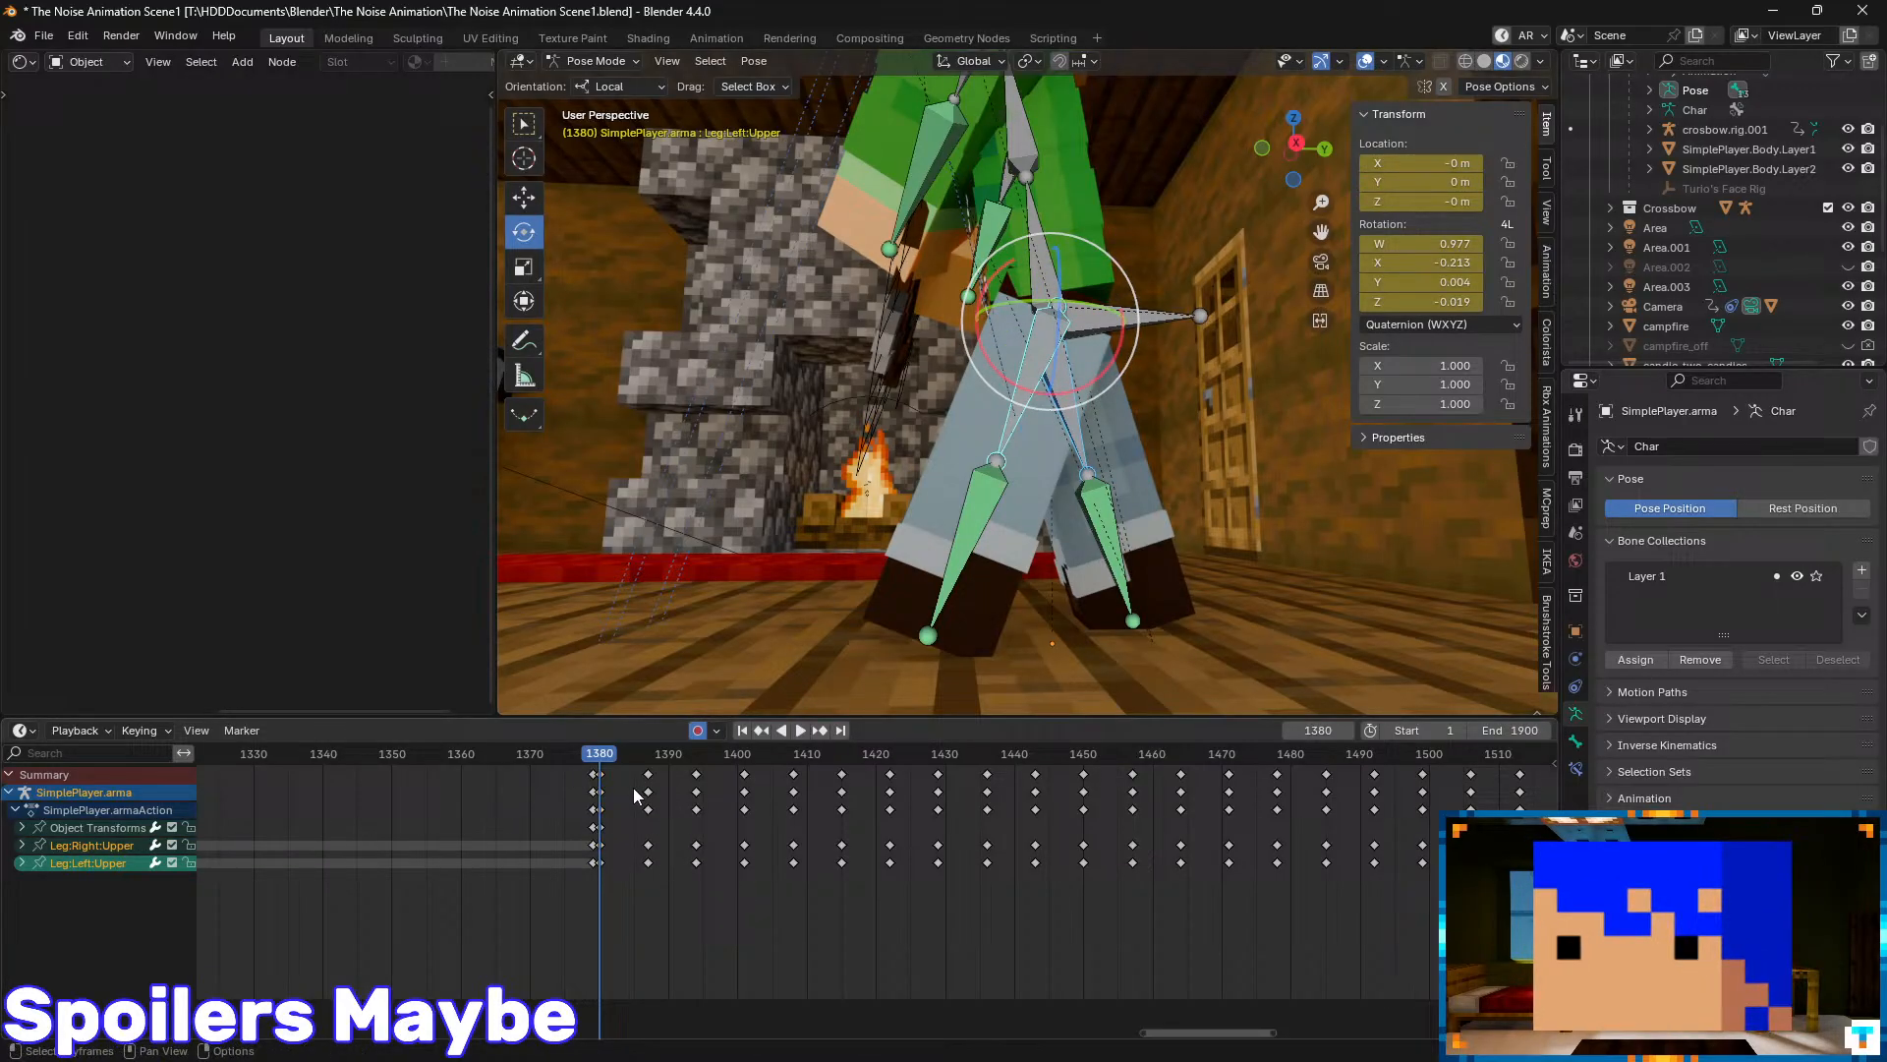
key("space")
key("space")
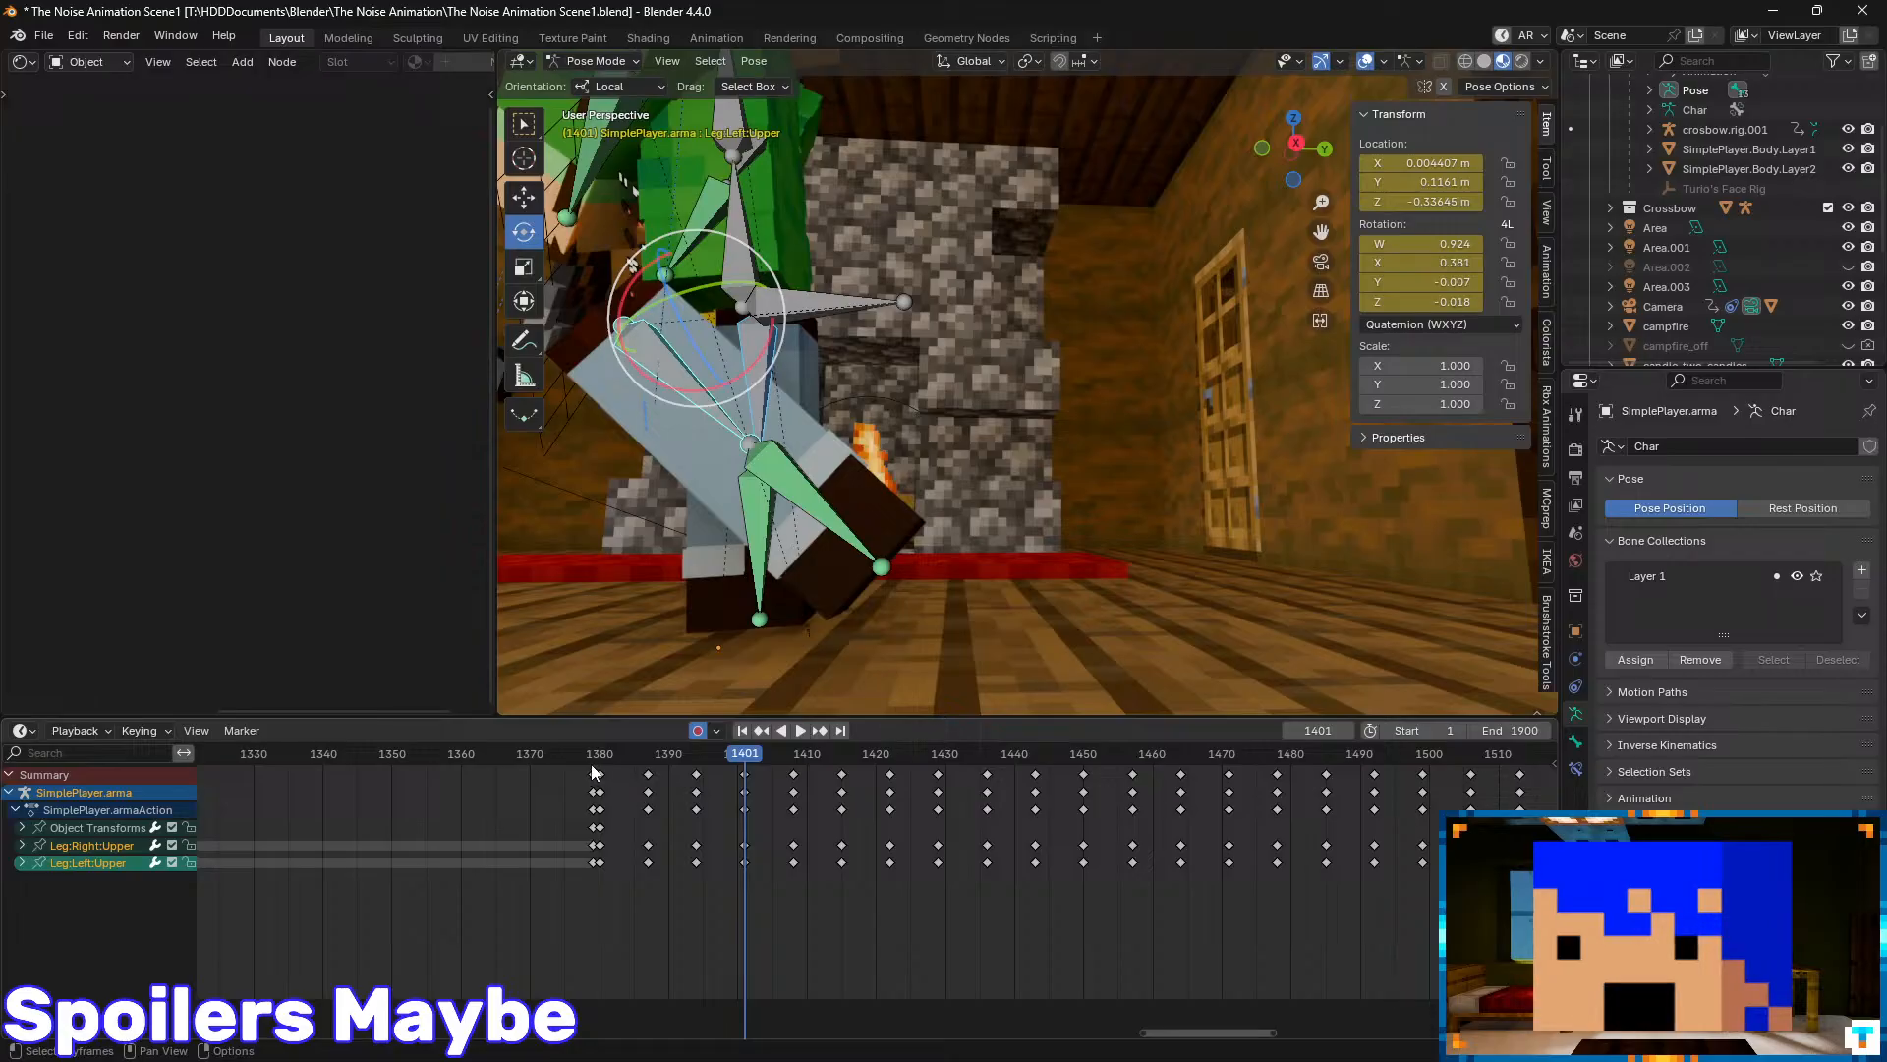
- Compare the leg poses at frames 1380, 1394, 1401 and 1408 to determine where the walk cycle repeats
left_click(603, 756)
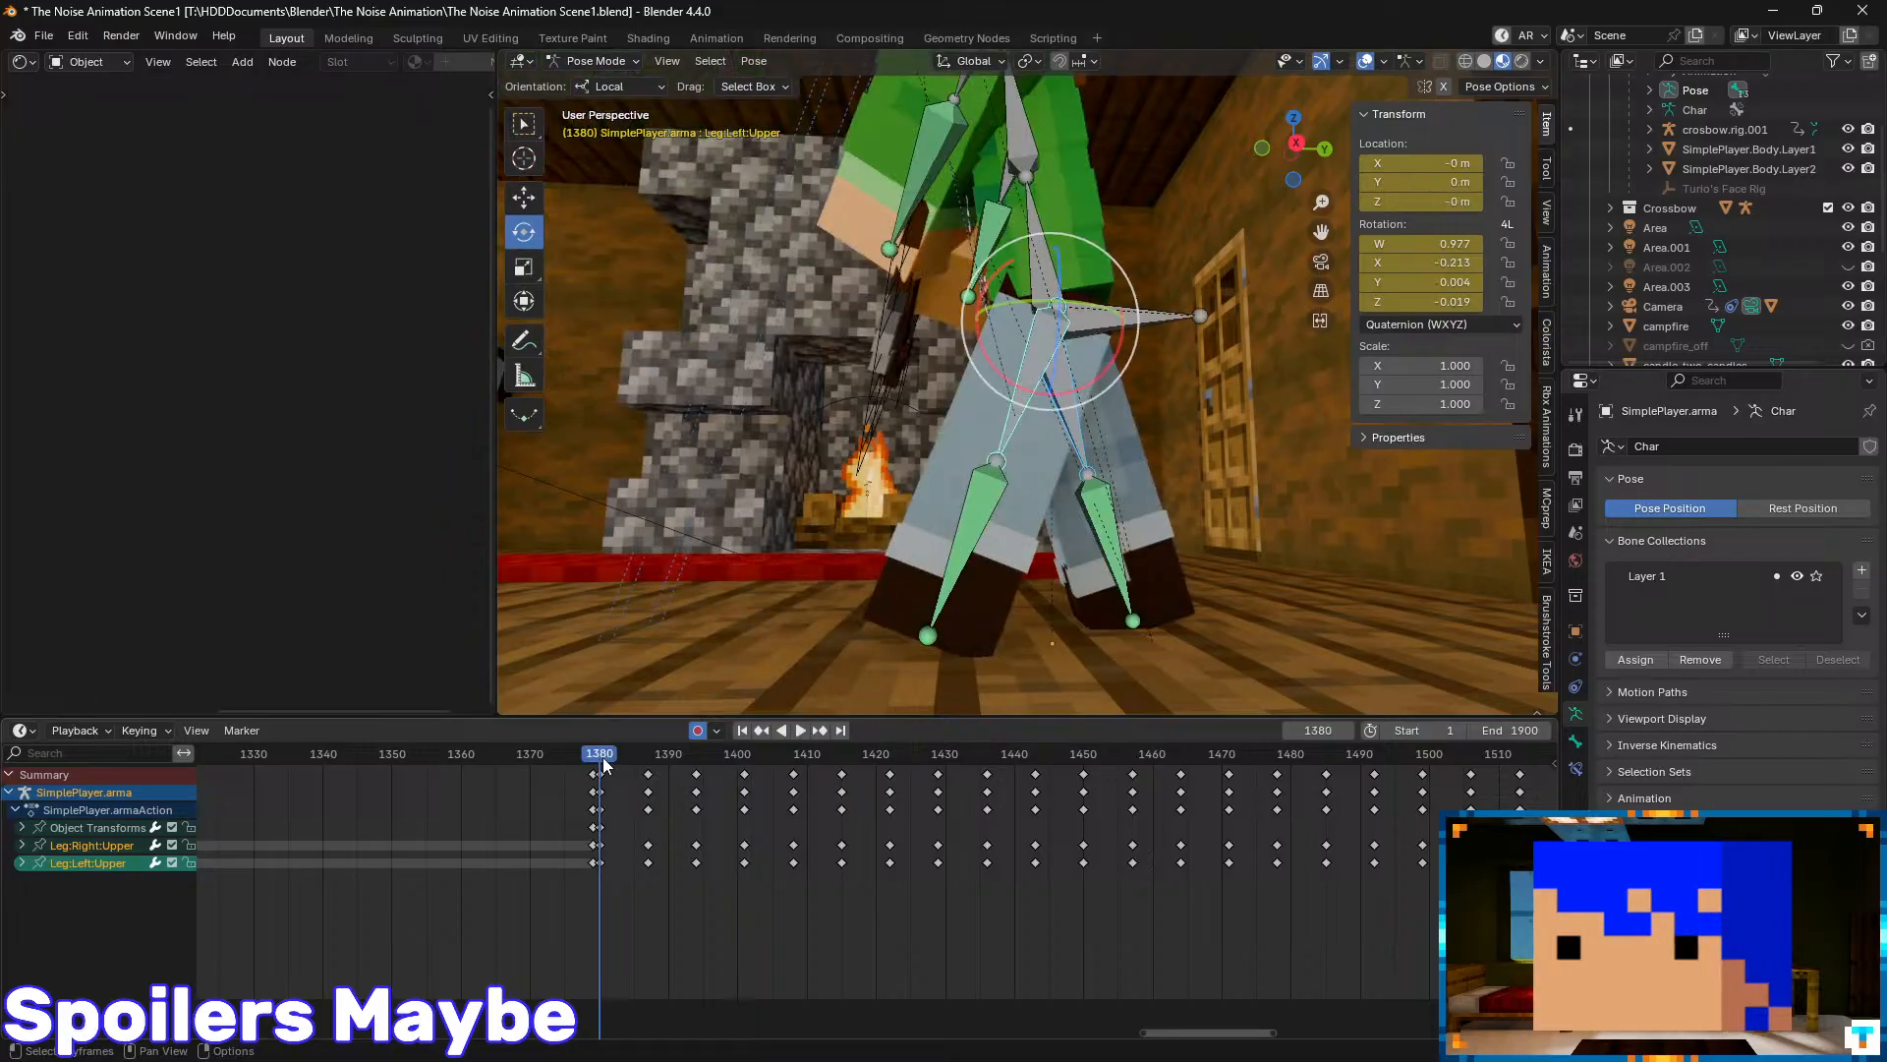
left_click(747, 753)
left_click(793, 757)
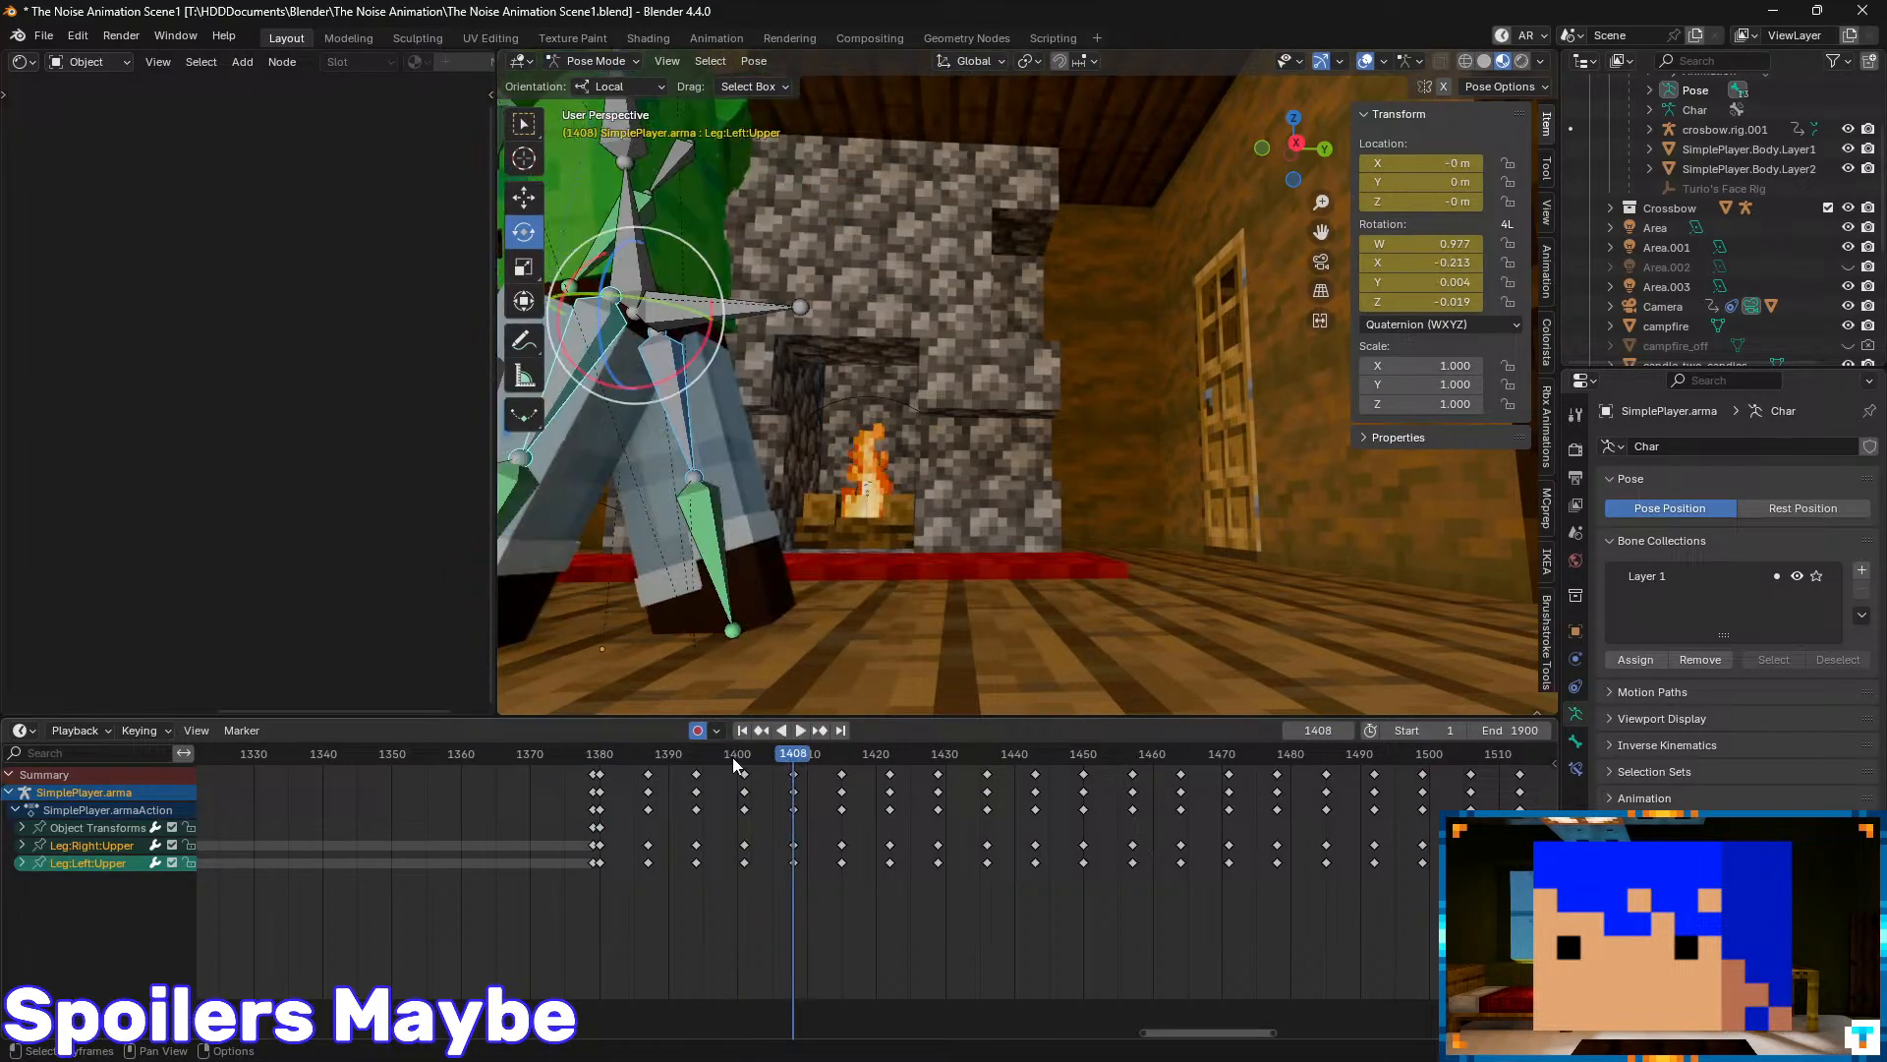
left_click(602, 754)
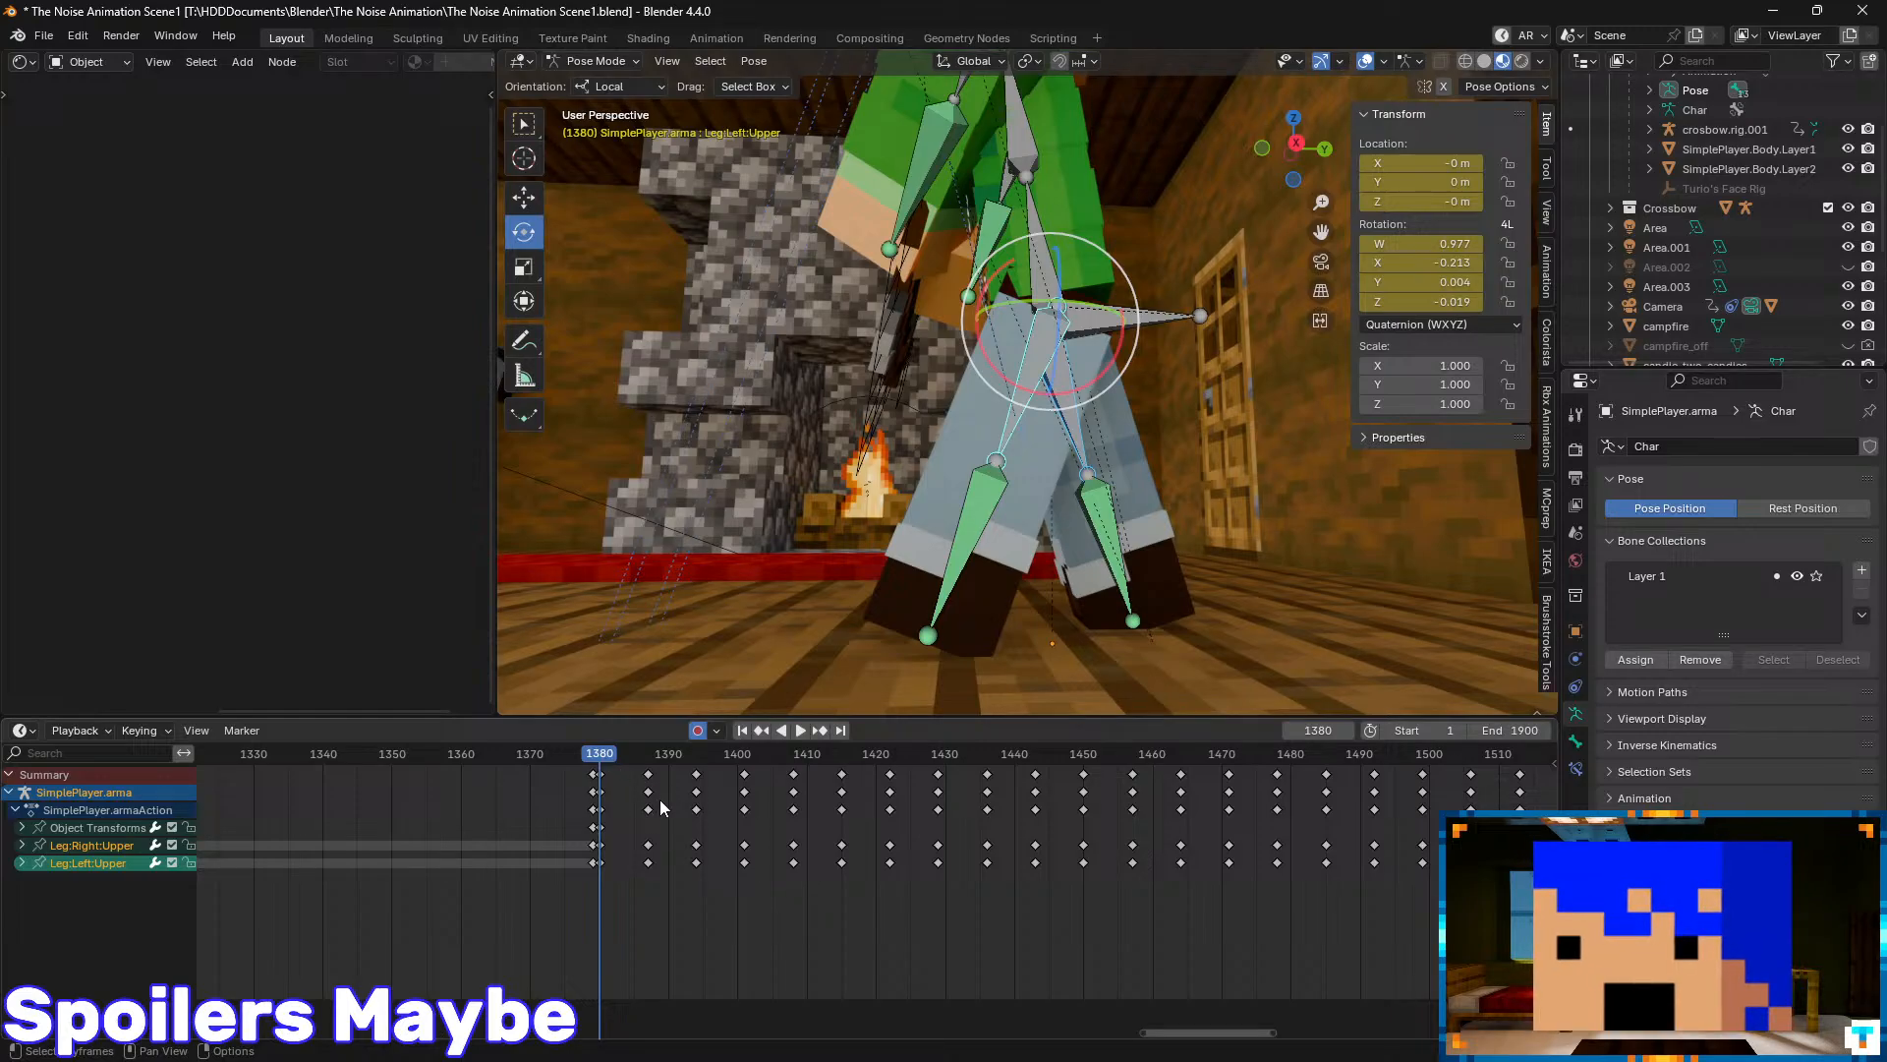
key("Up")
key("Up")
key("Up")
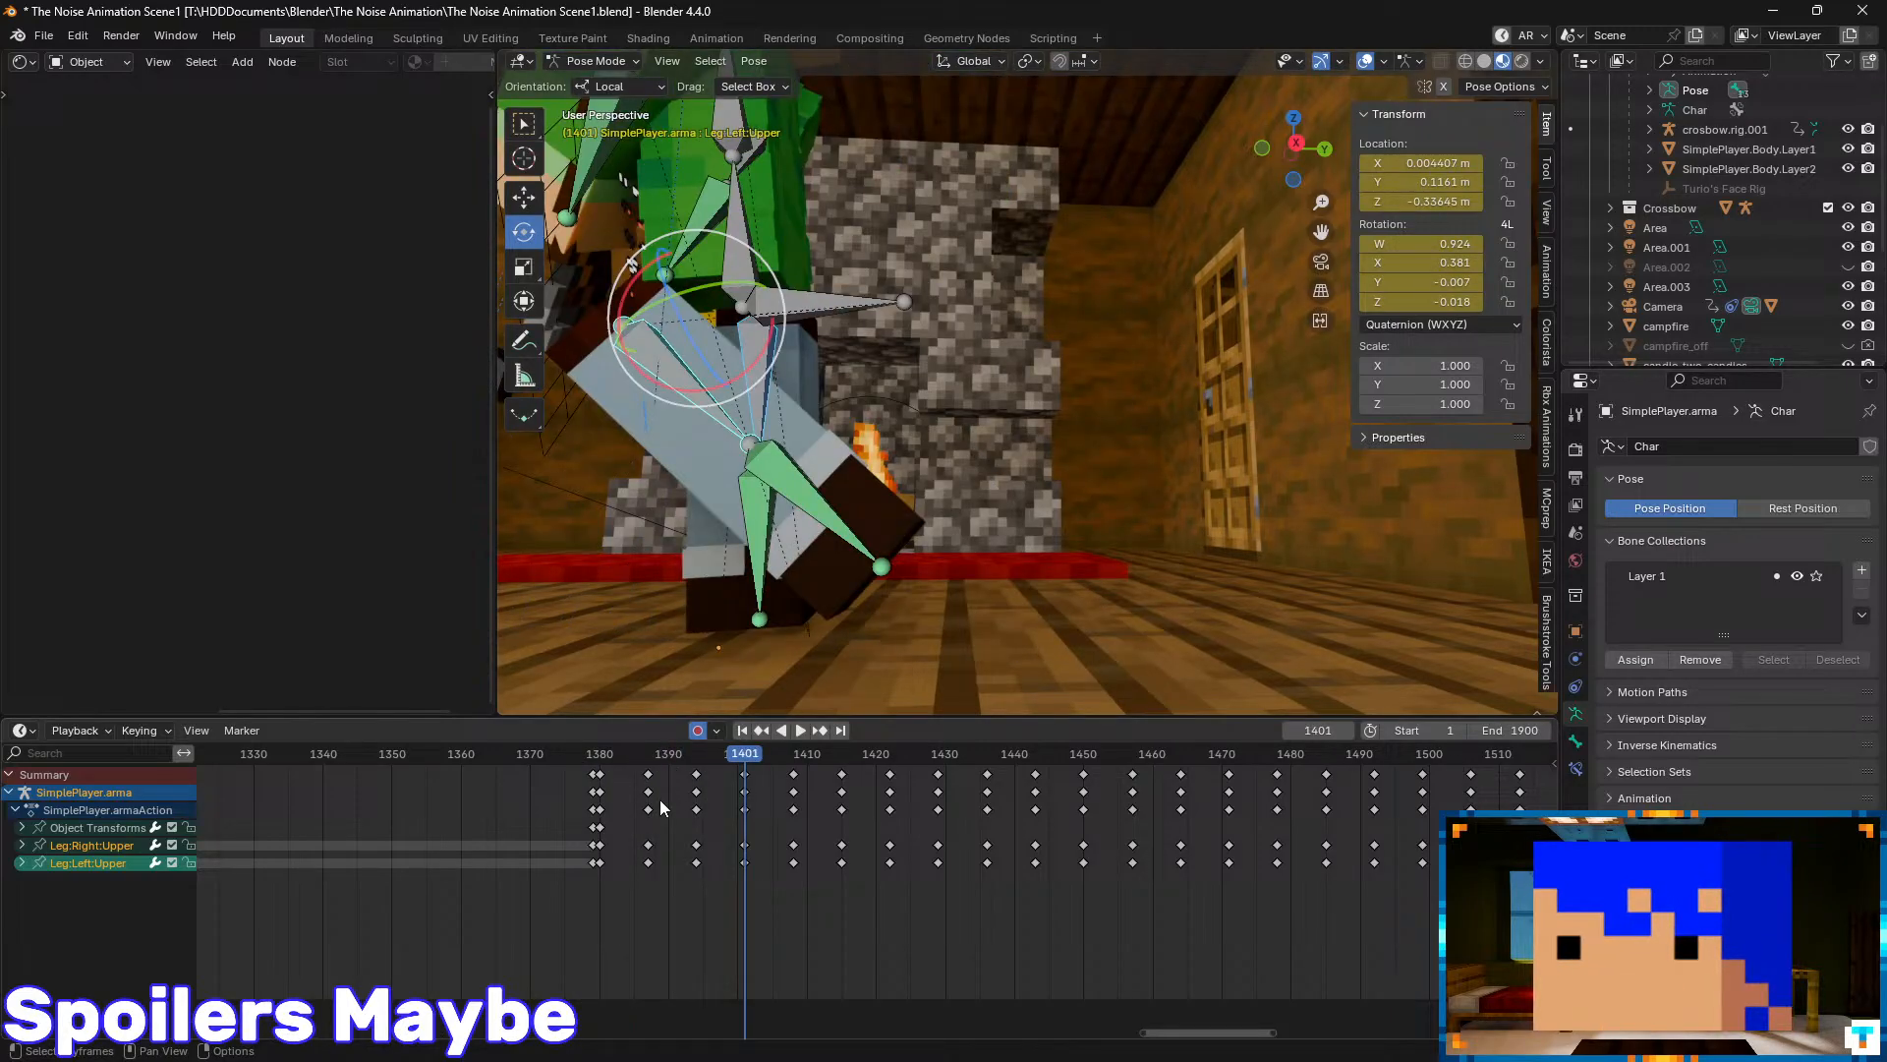
key("Up")
key("Down")
key("Down")
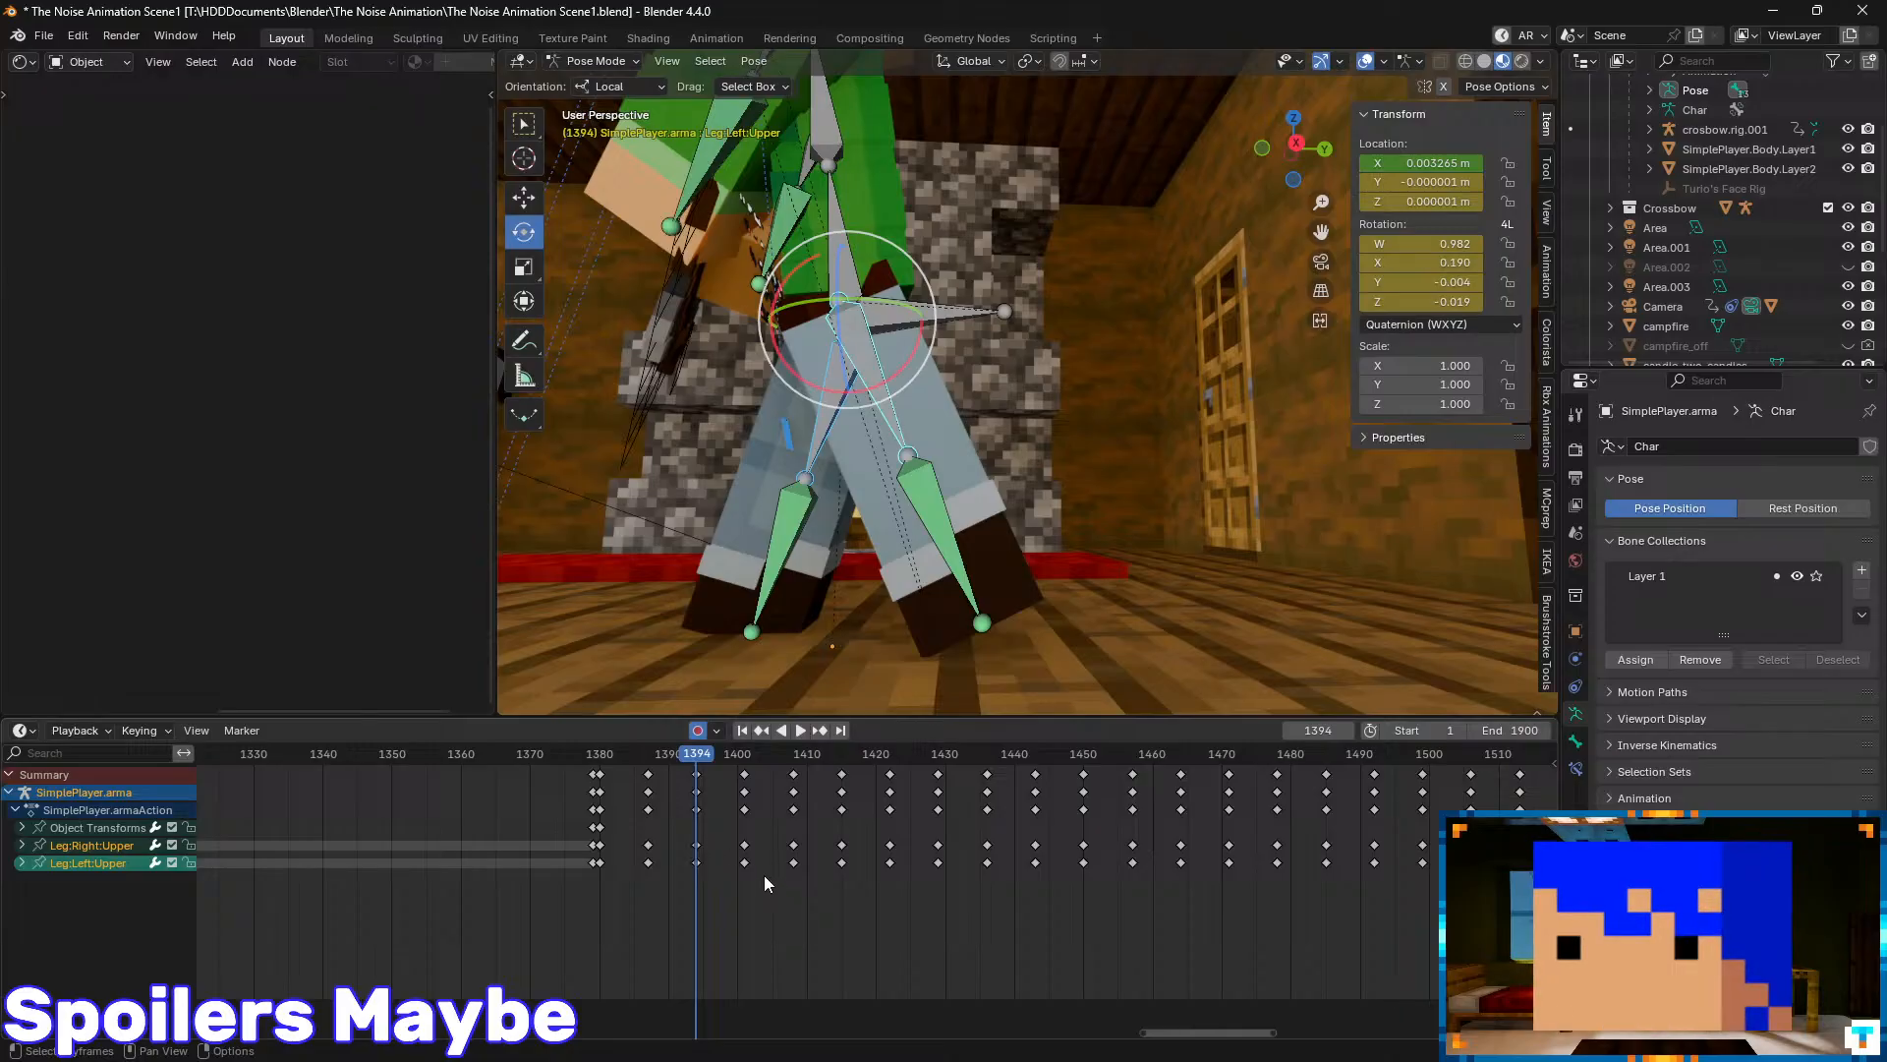
- Copy both upper legs' keyframes from frames 1380 to 1401 and paste them at frame 1408
left_click_drag(763, 875, 603, 848)
key("Up")
key("Up")
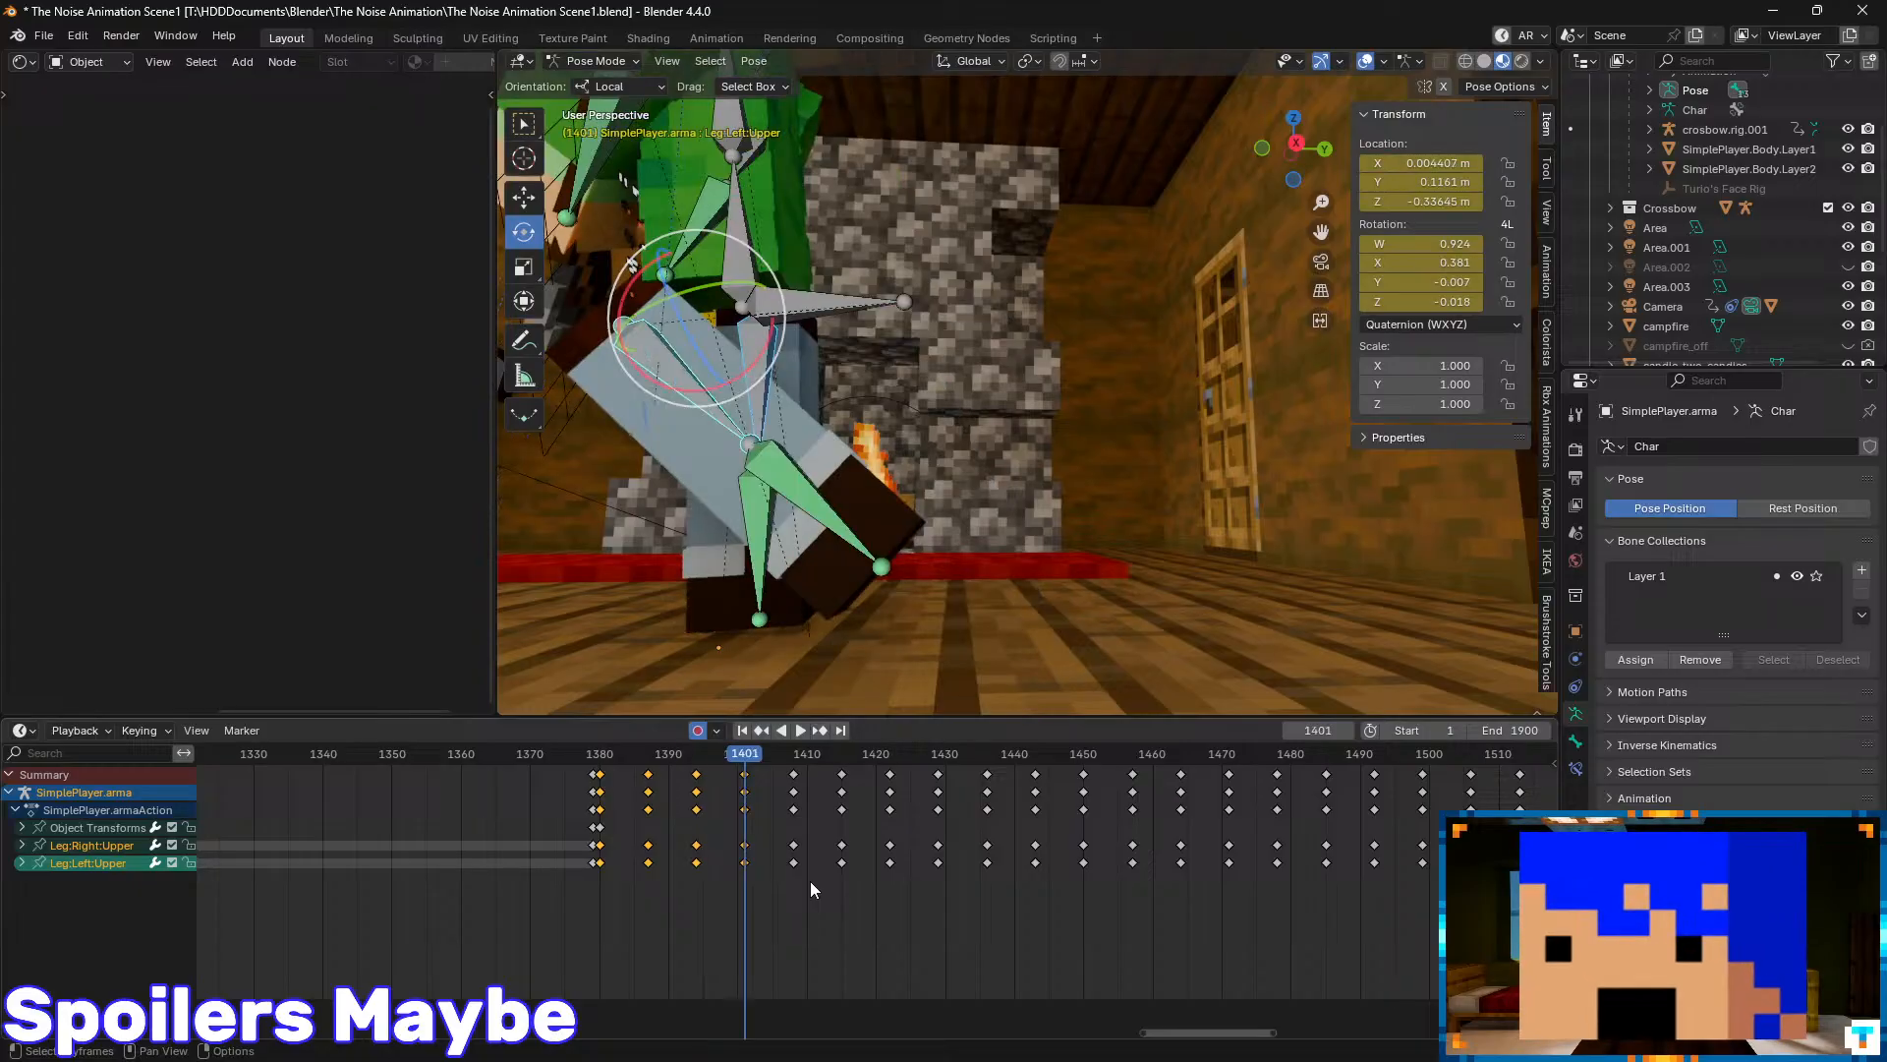
scroll(936, 448, "down", 5)
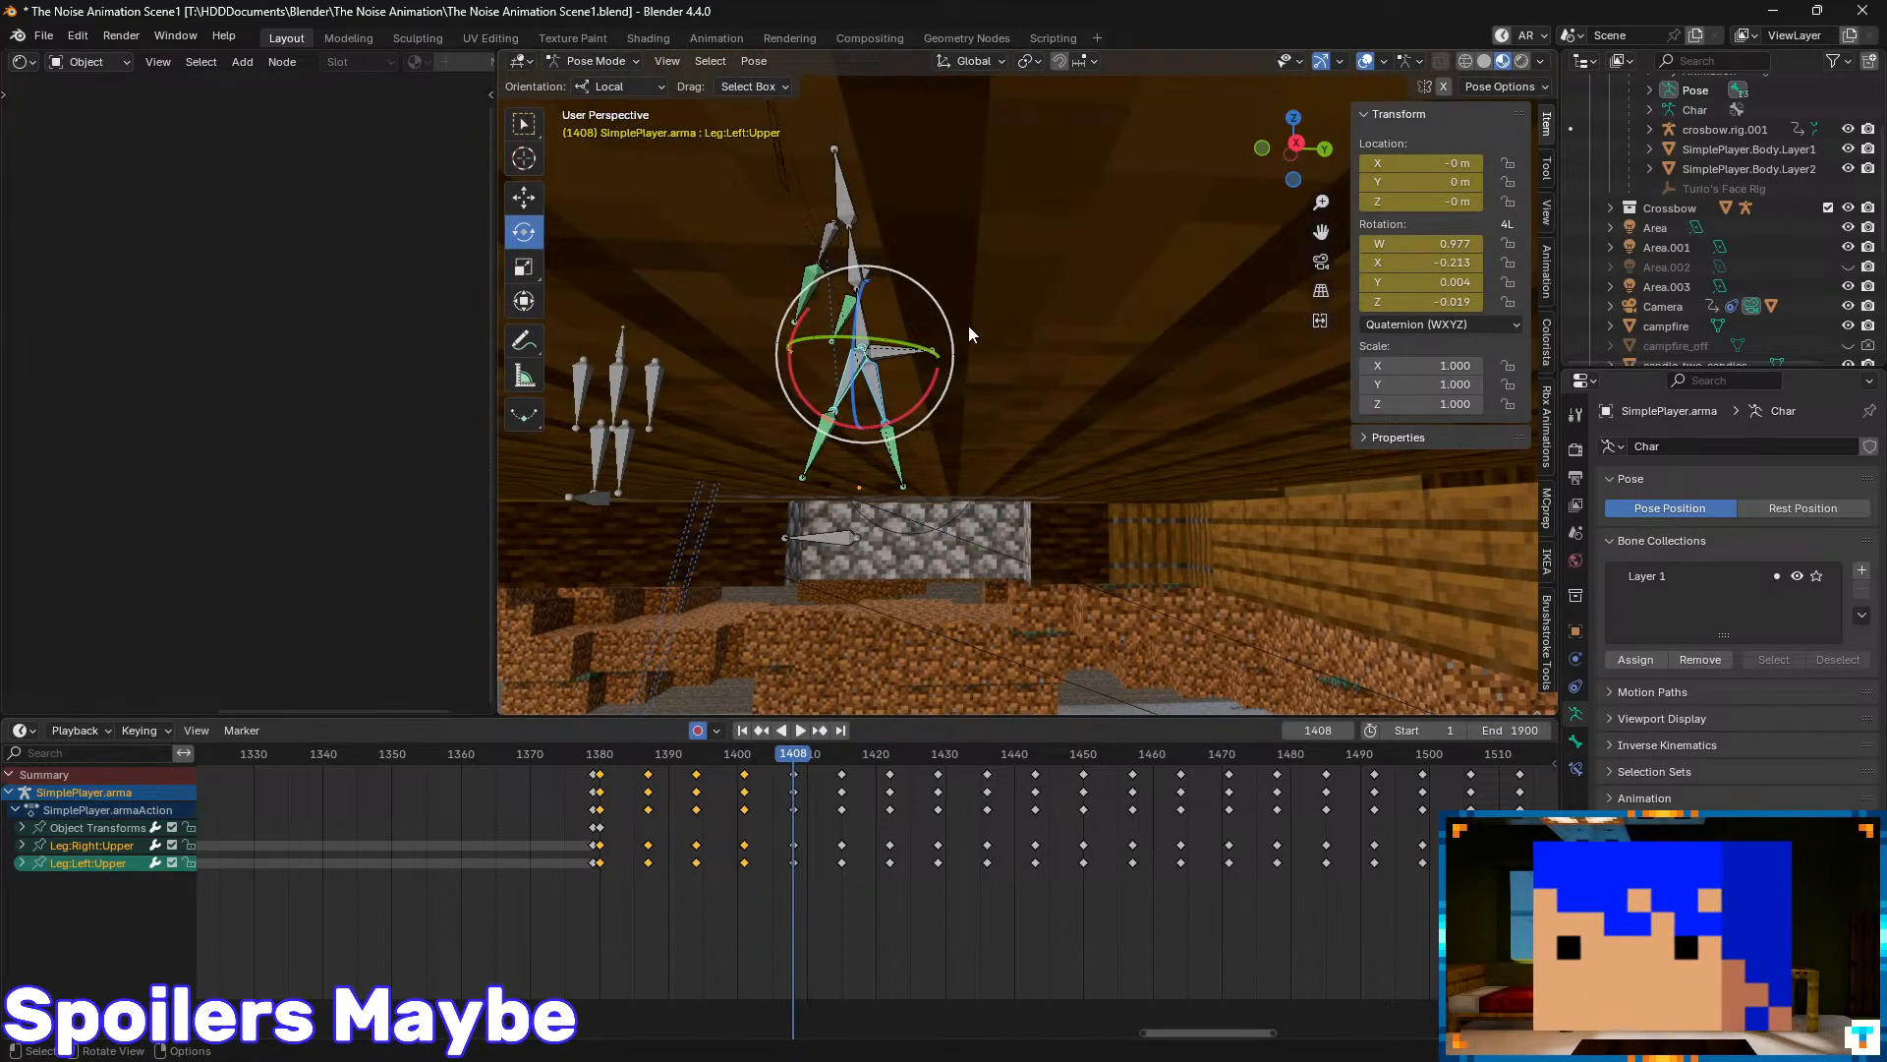
middle_click_drag(970, 326, 975, 353)
key("shift+grave")
key("s")
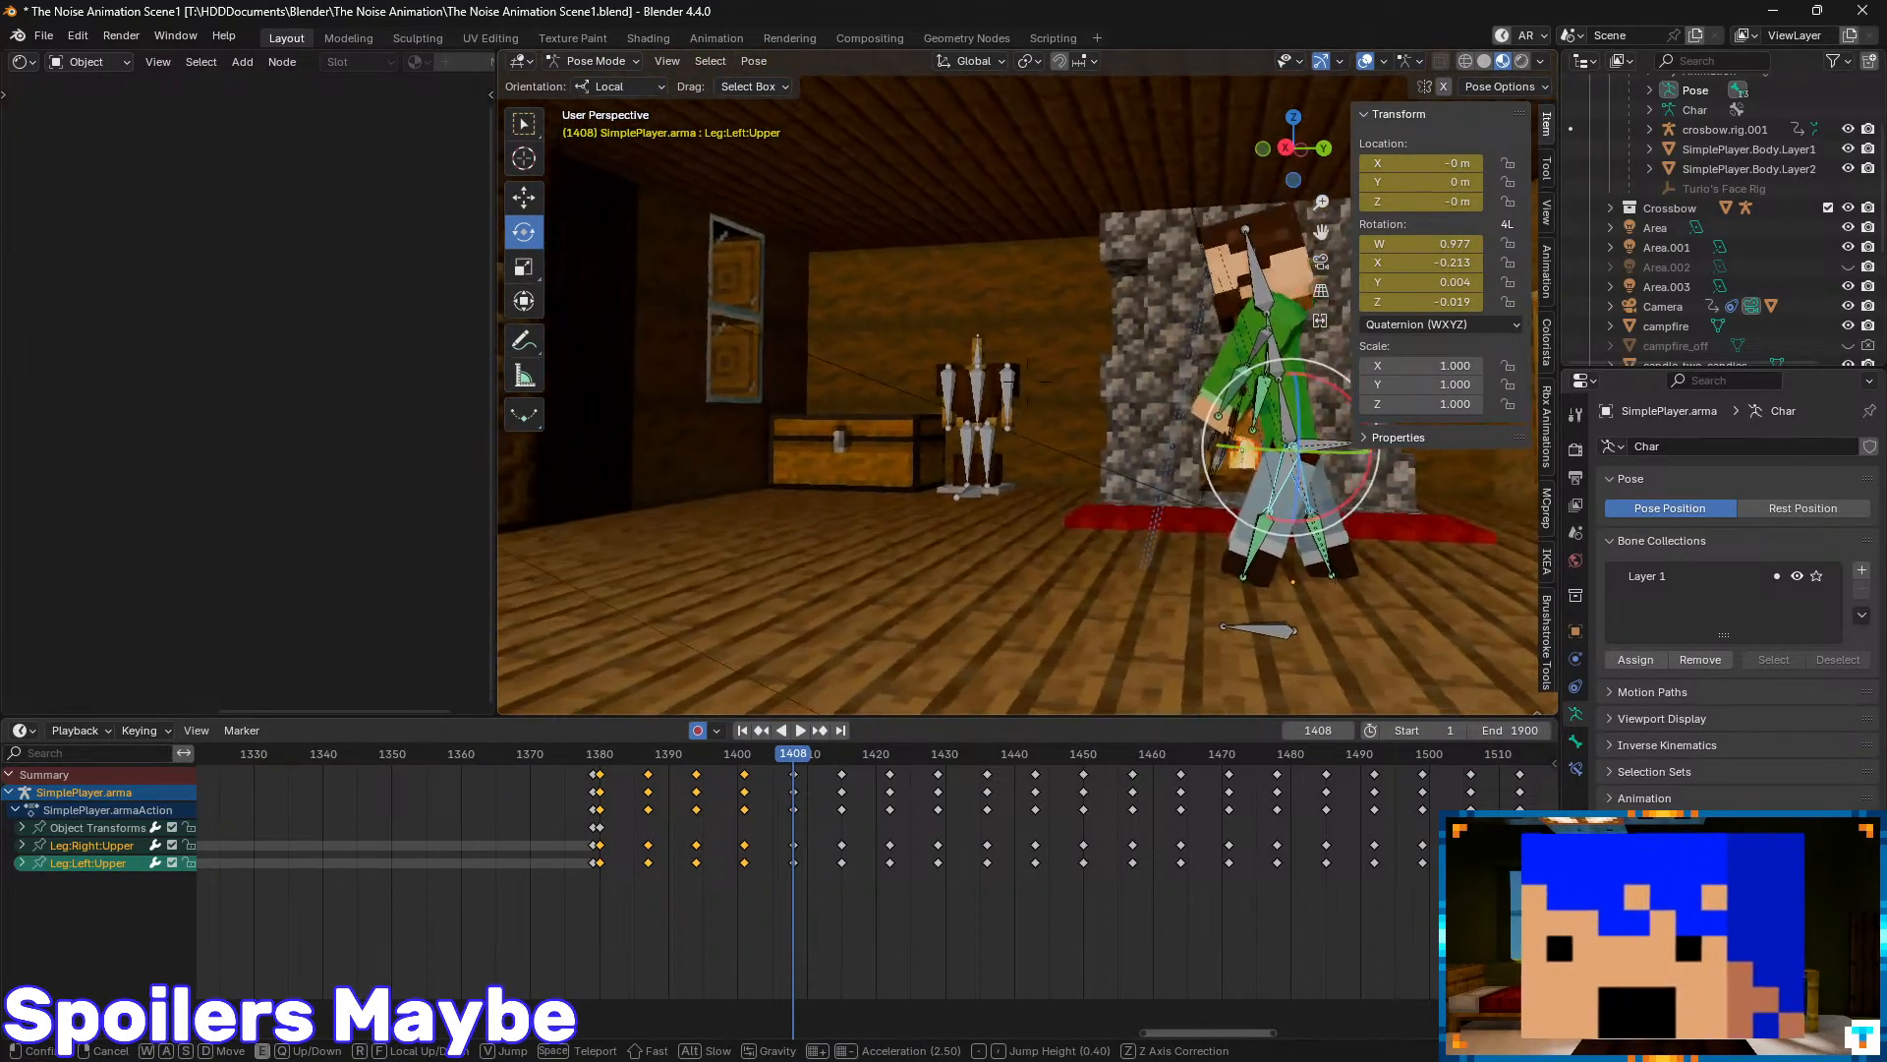
key("w")
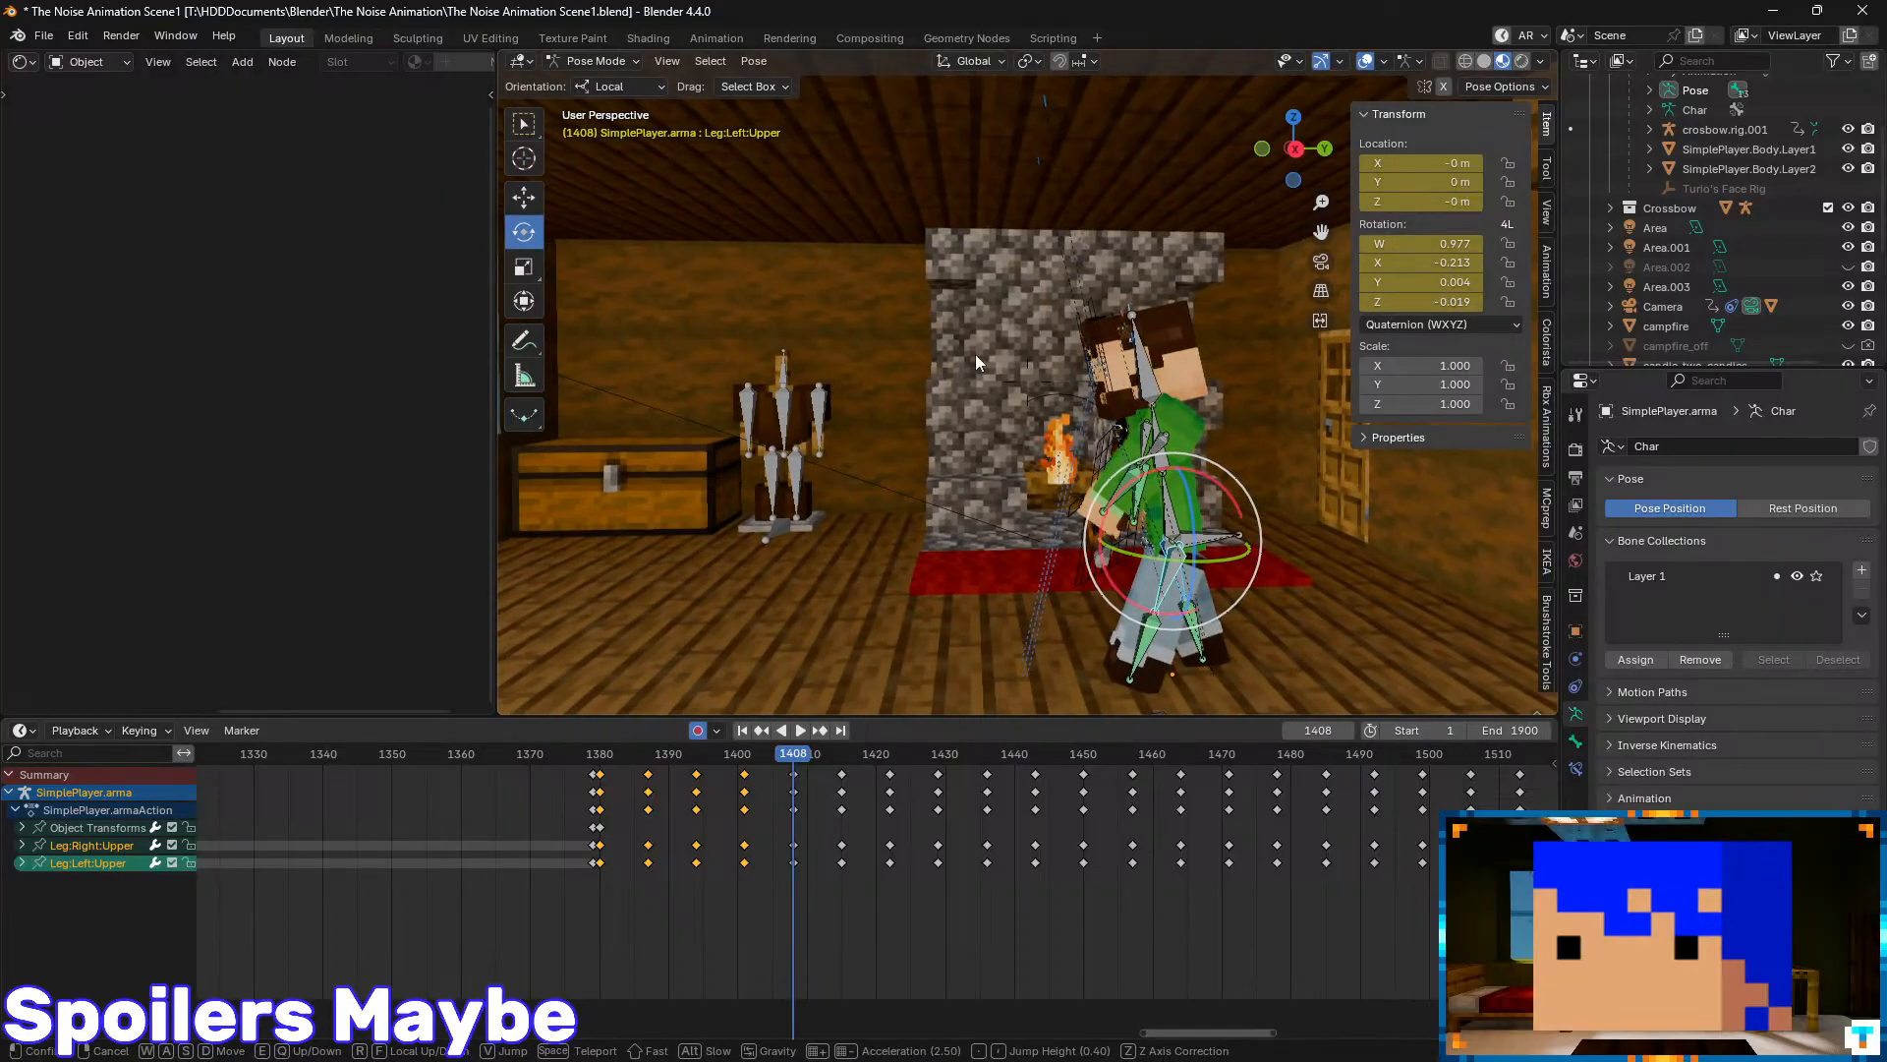
left_click(912, 648)
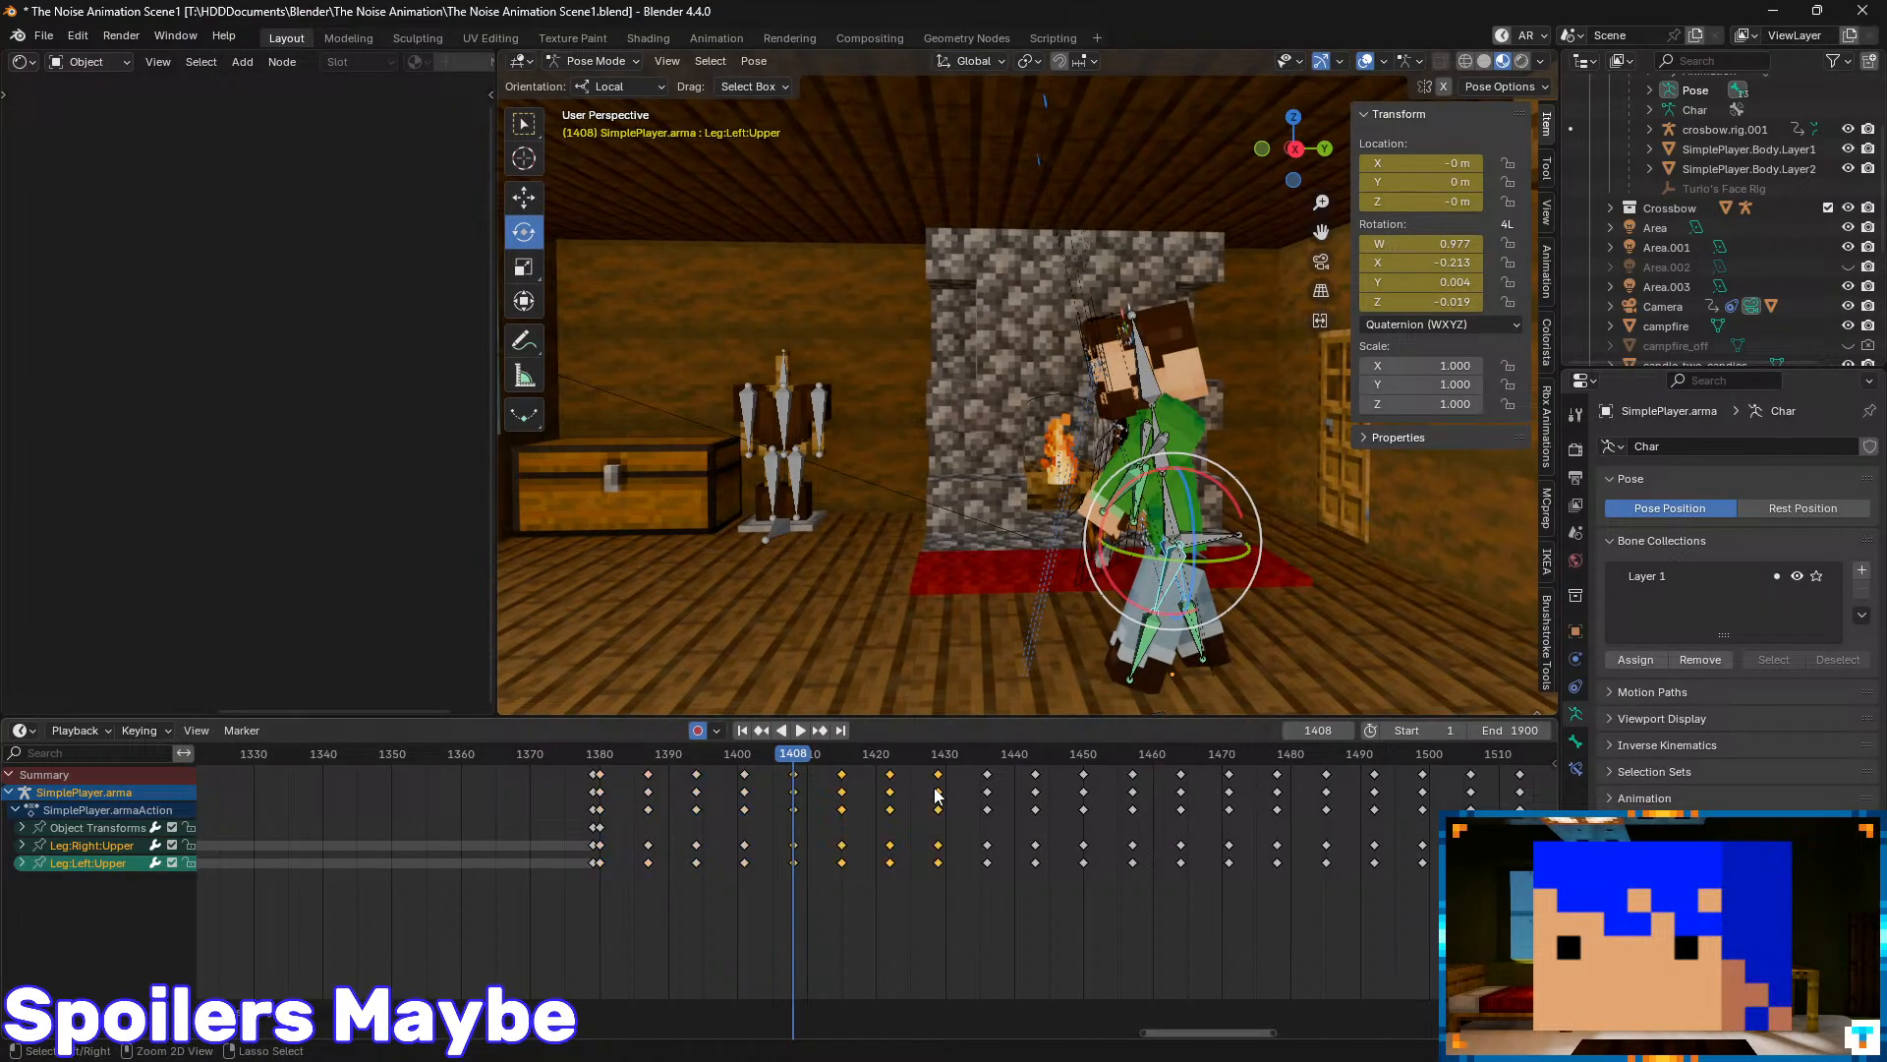
- Paste the copied upper leg keyframes at frames 1436, 1464 and 1492
left_click(989, 762)
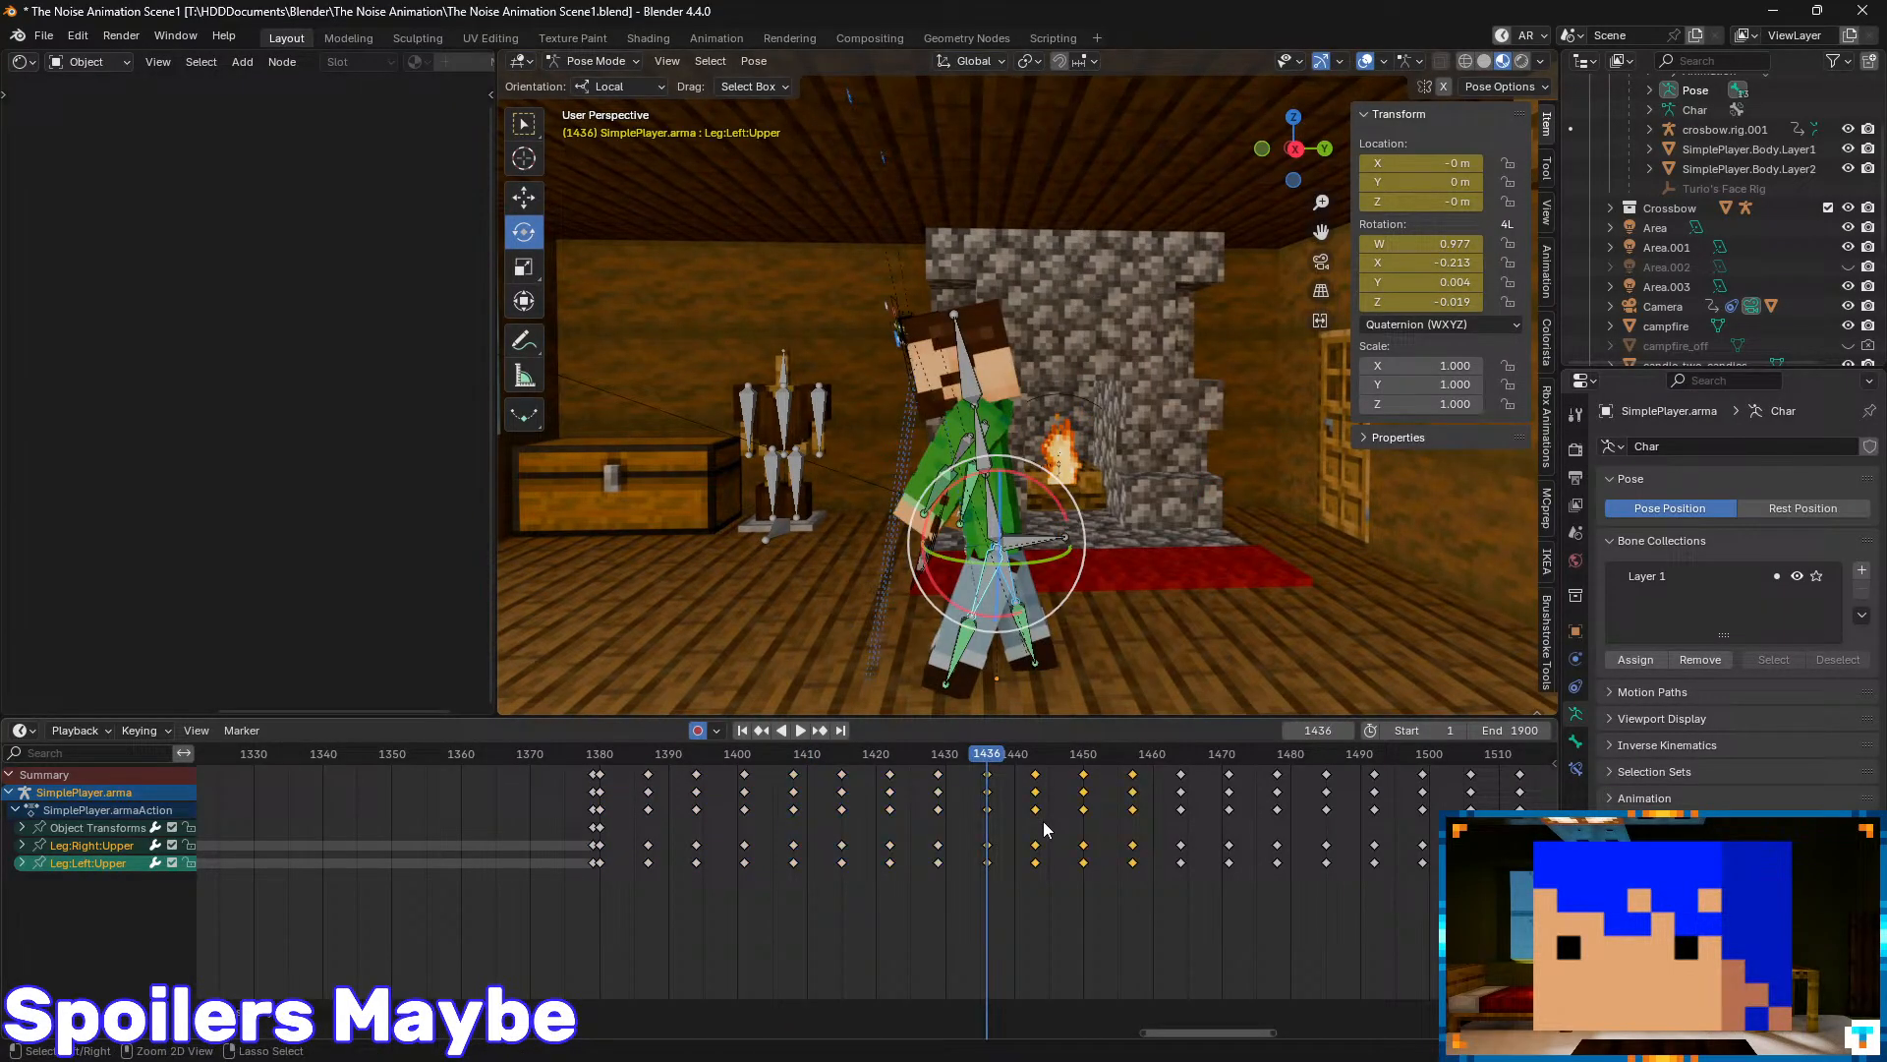
left_click(1187, 761)
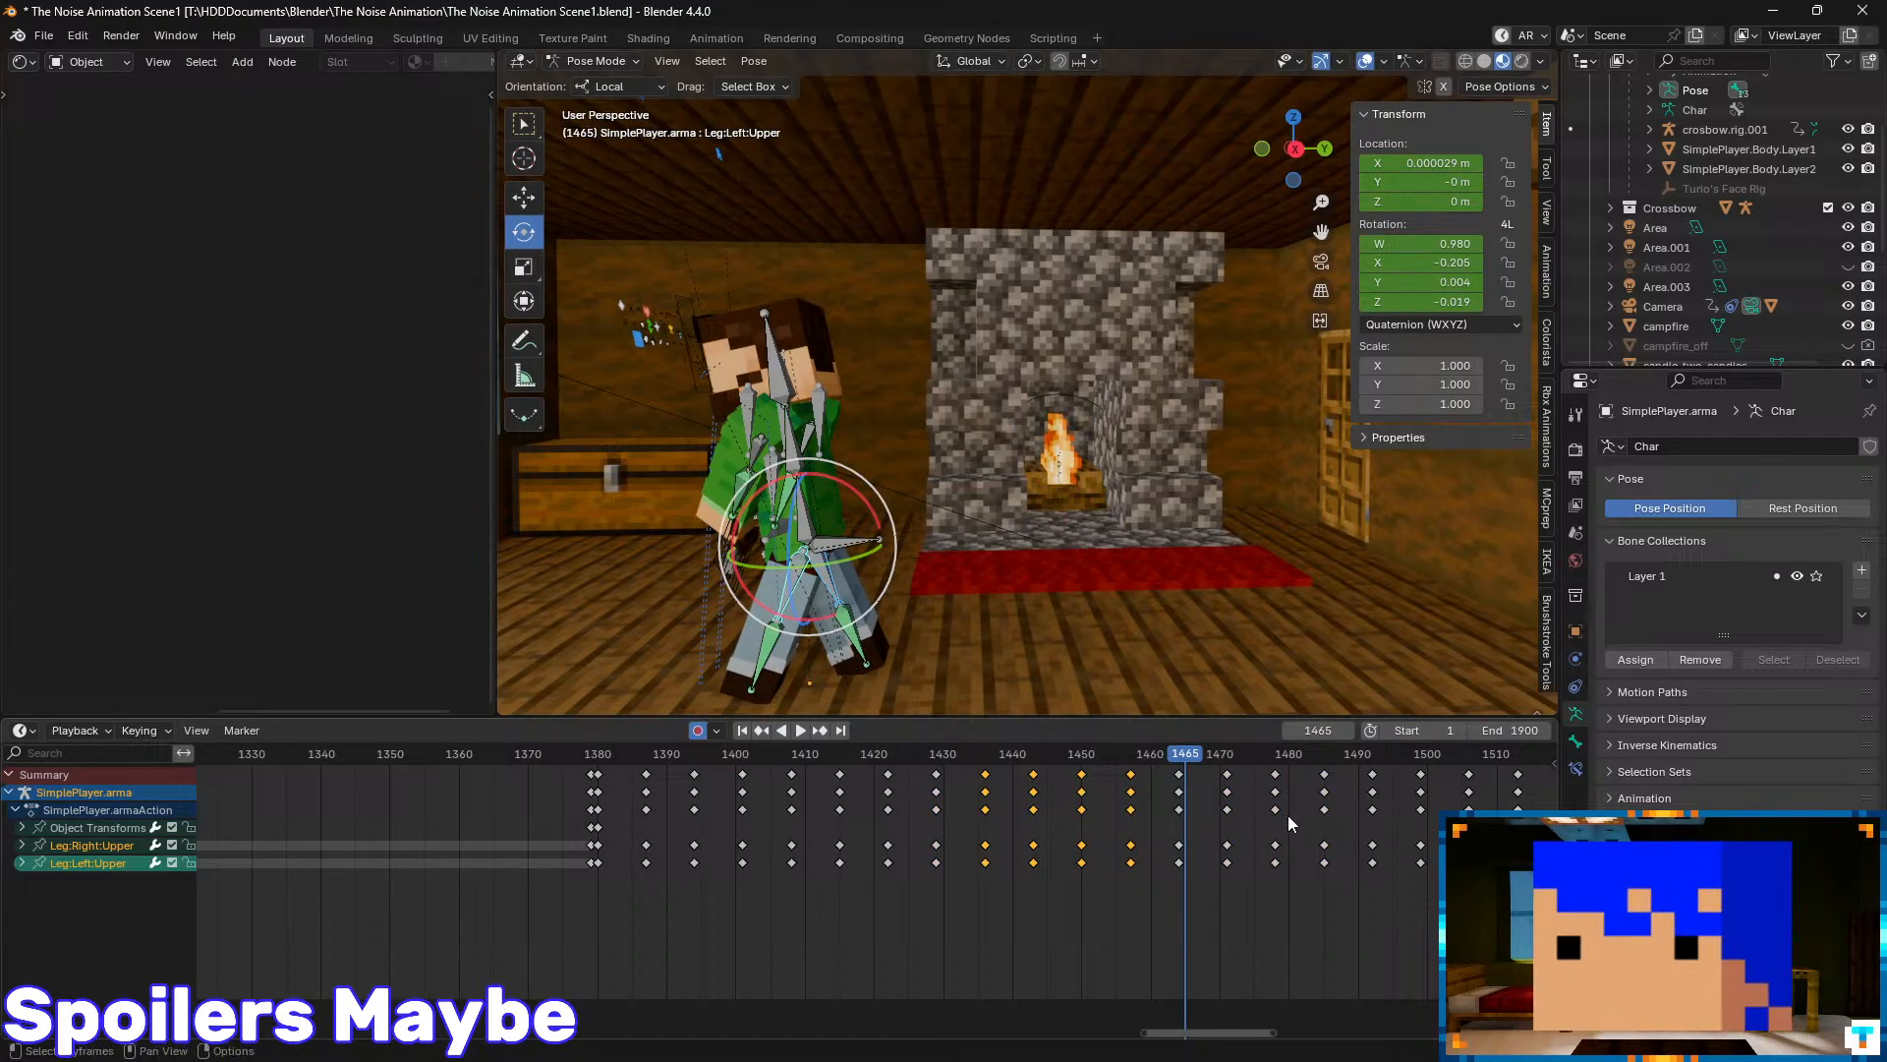
key("Left")
key("ctrl+v")
middle_click_drag(1352, 810, 1041, 804)
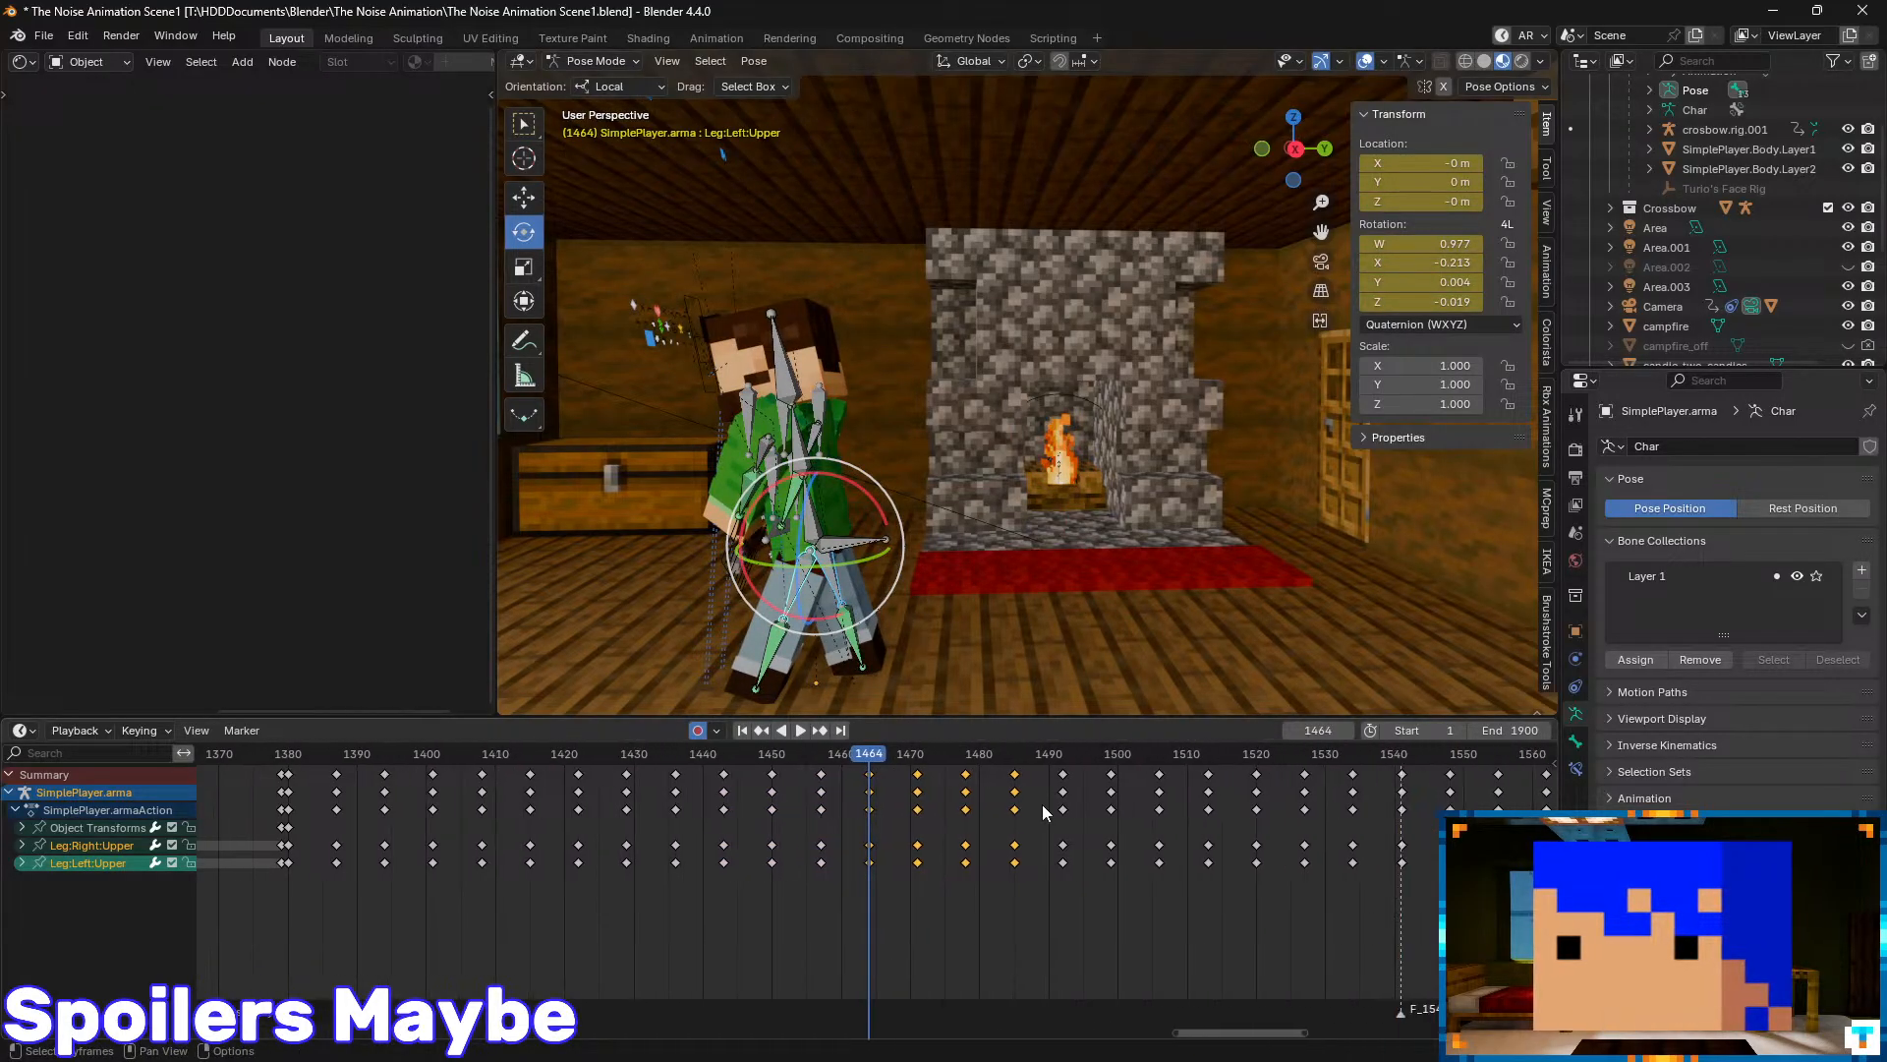
left_click(1061, 755)
key("ctrl+v")
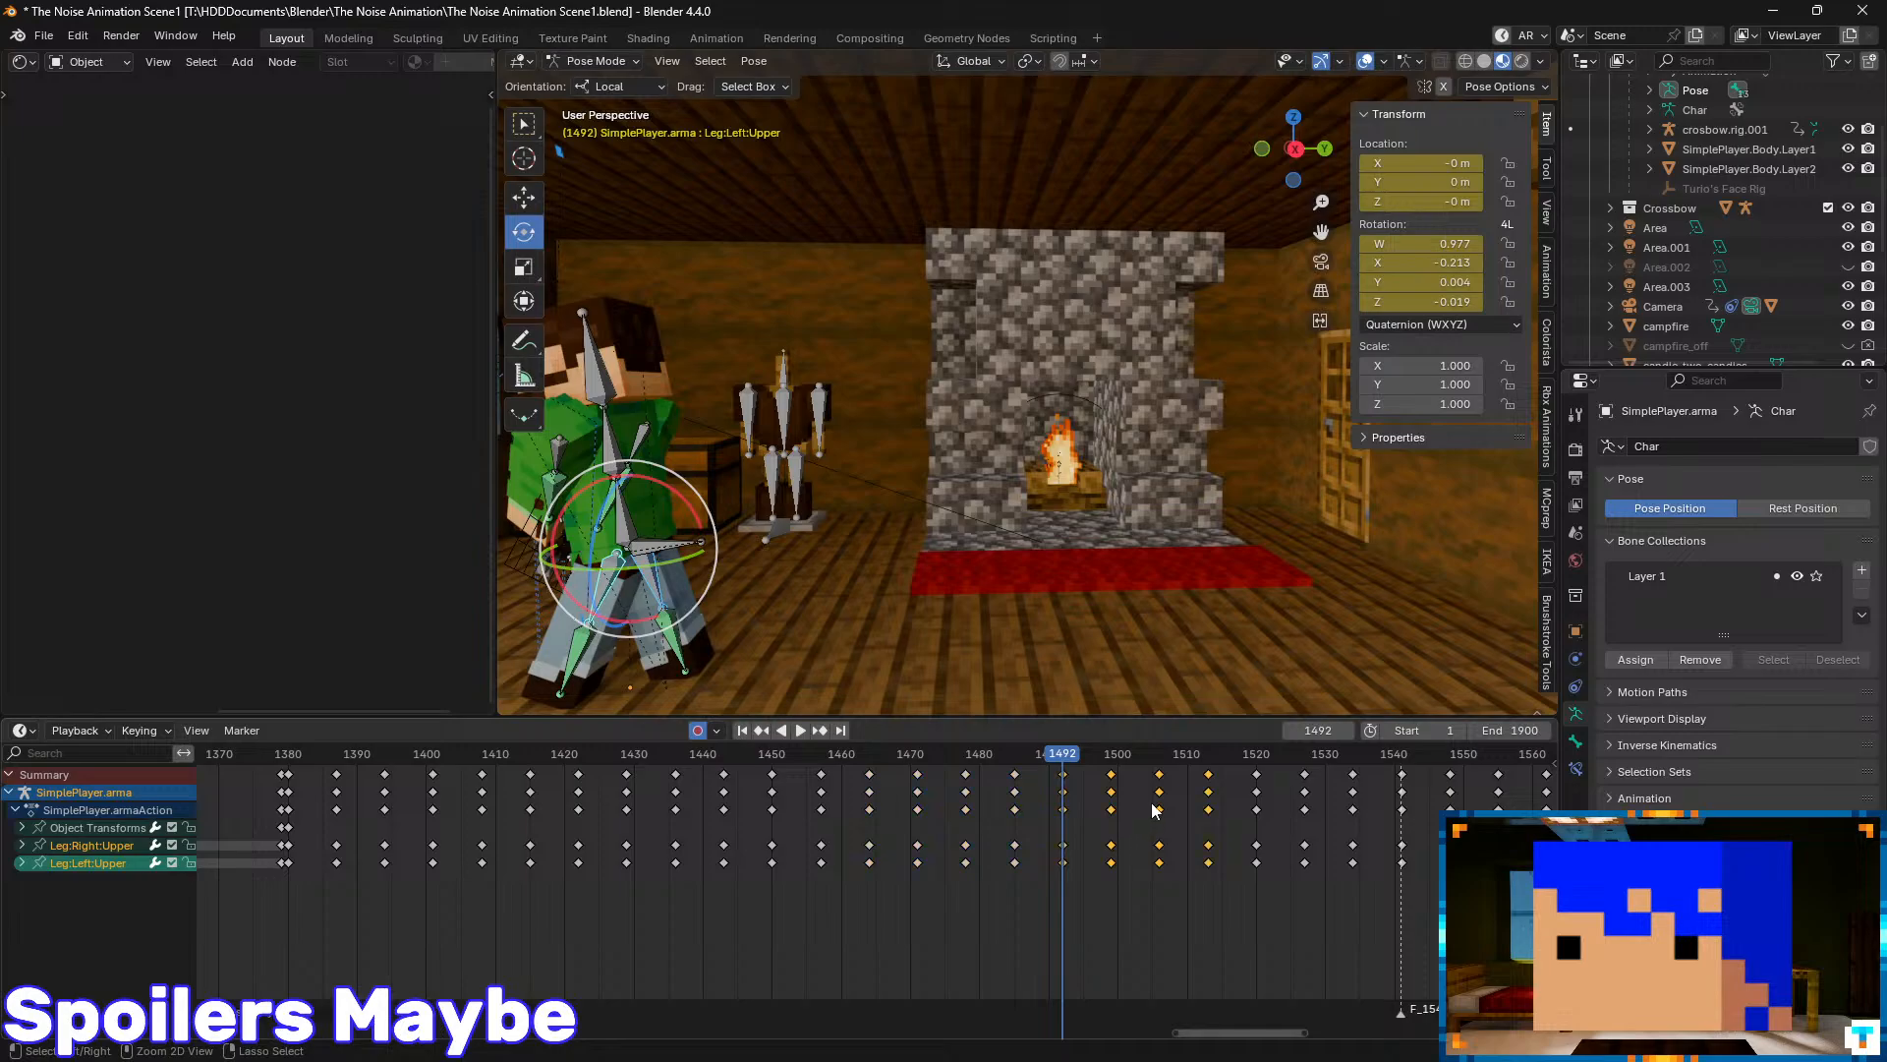
- Paste the copied upper leg keyframes at frames 1520 and 1548
left_click(1256, 753)
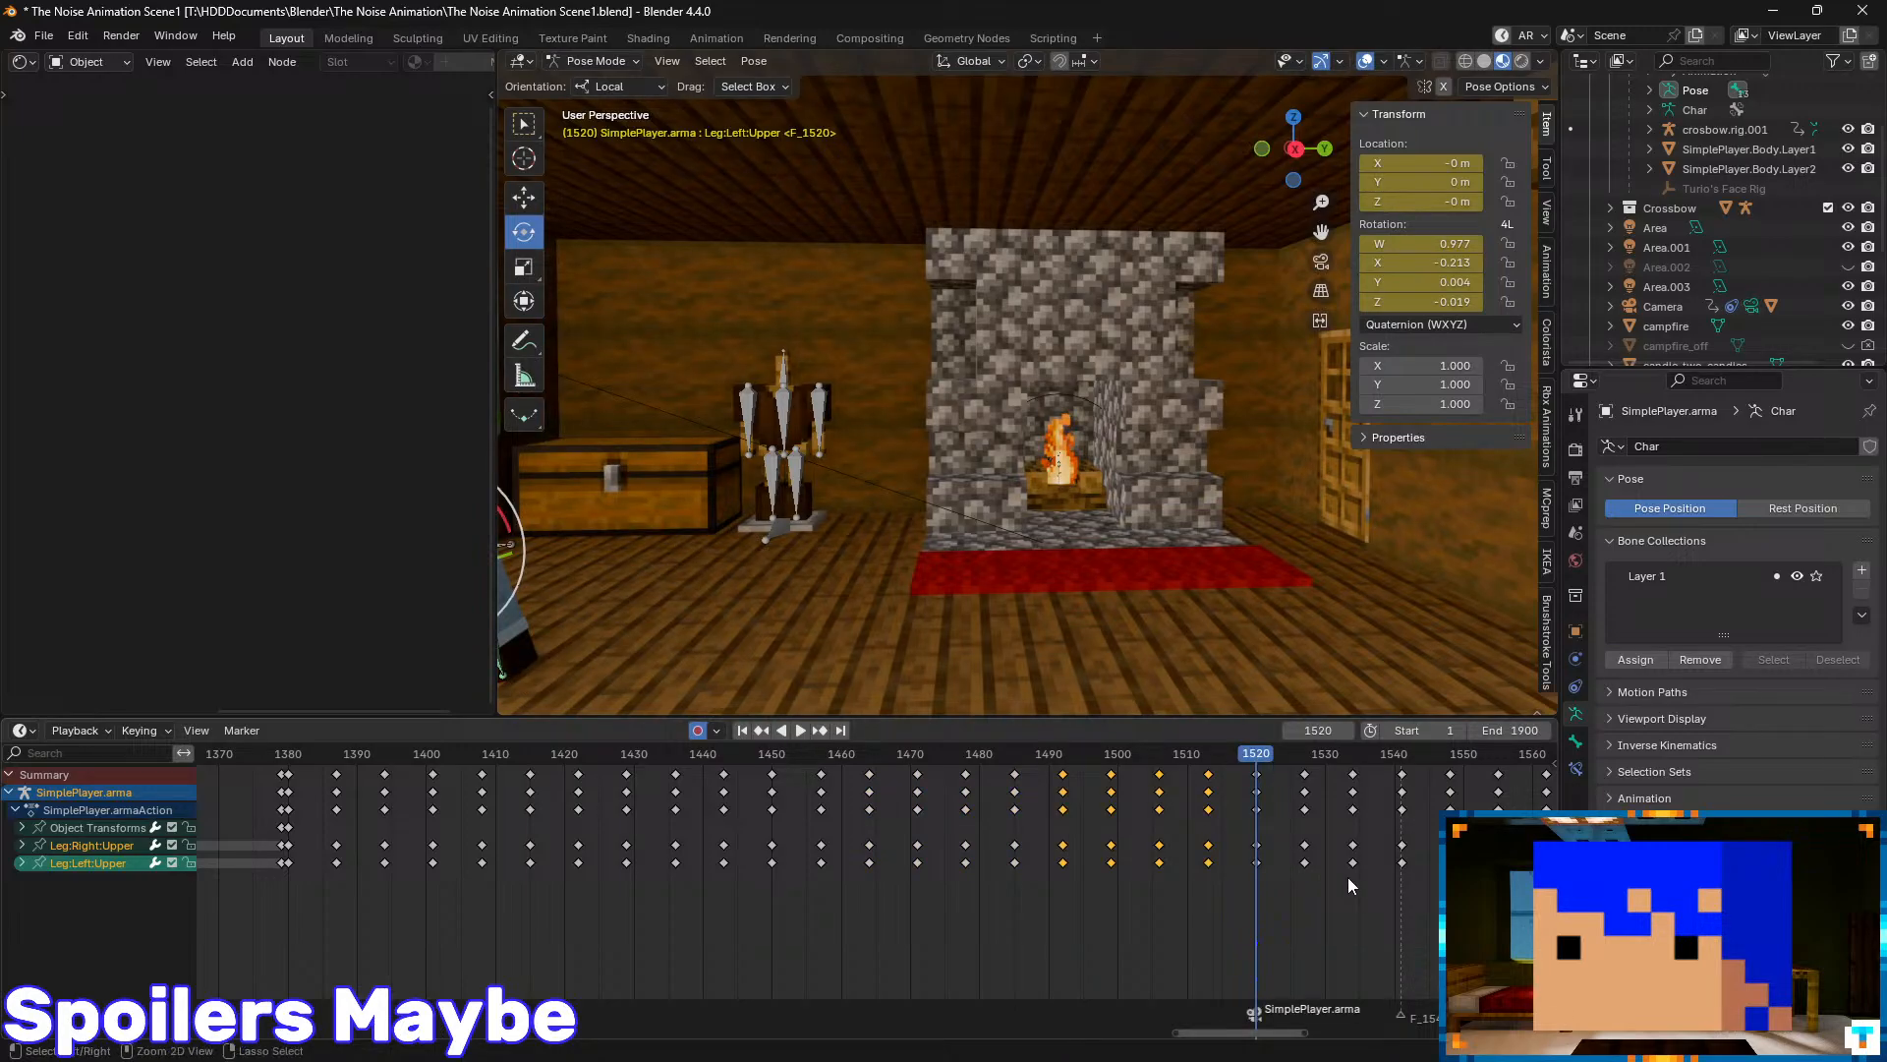
key("ctrl+z")
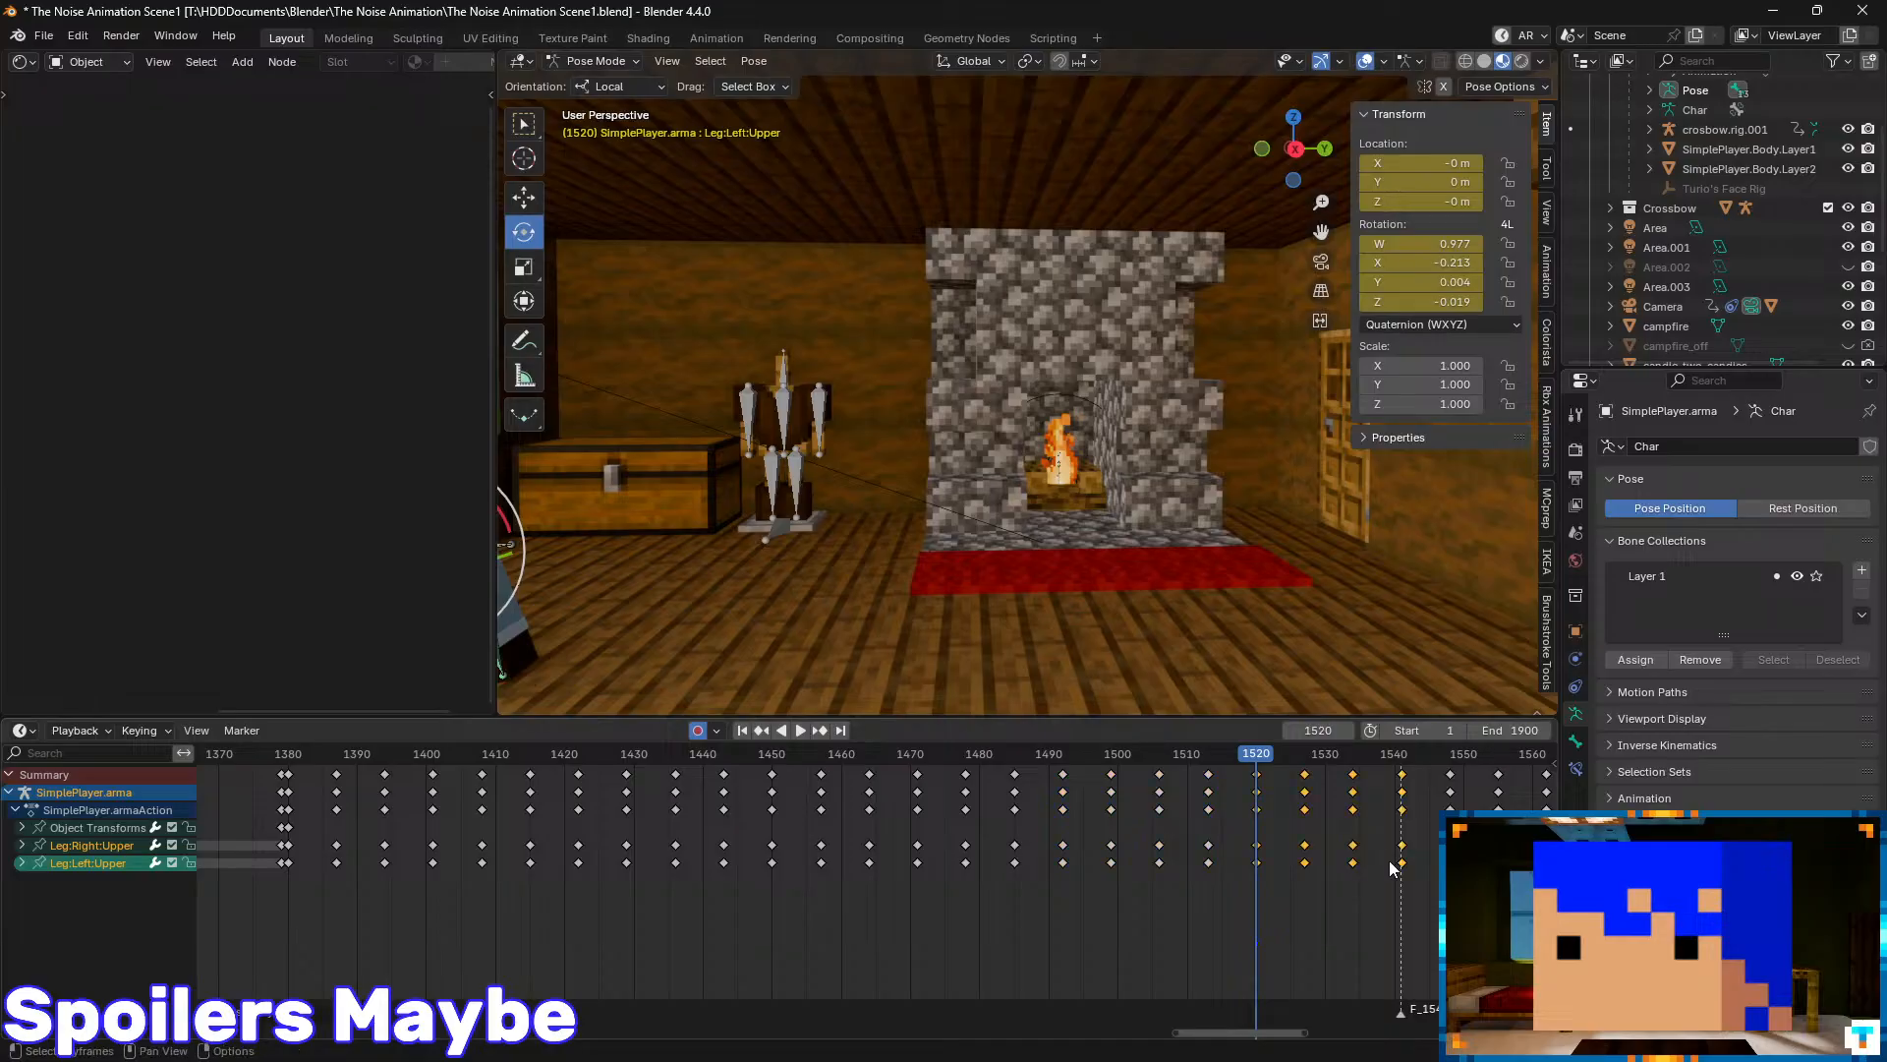
middle_click_drag(1390, 865, 1070, 867)
left_click(1128, 755)
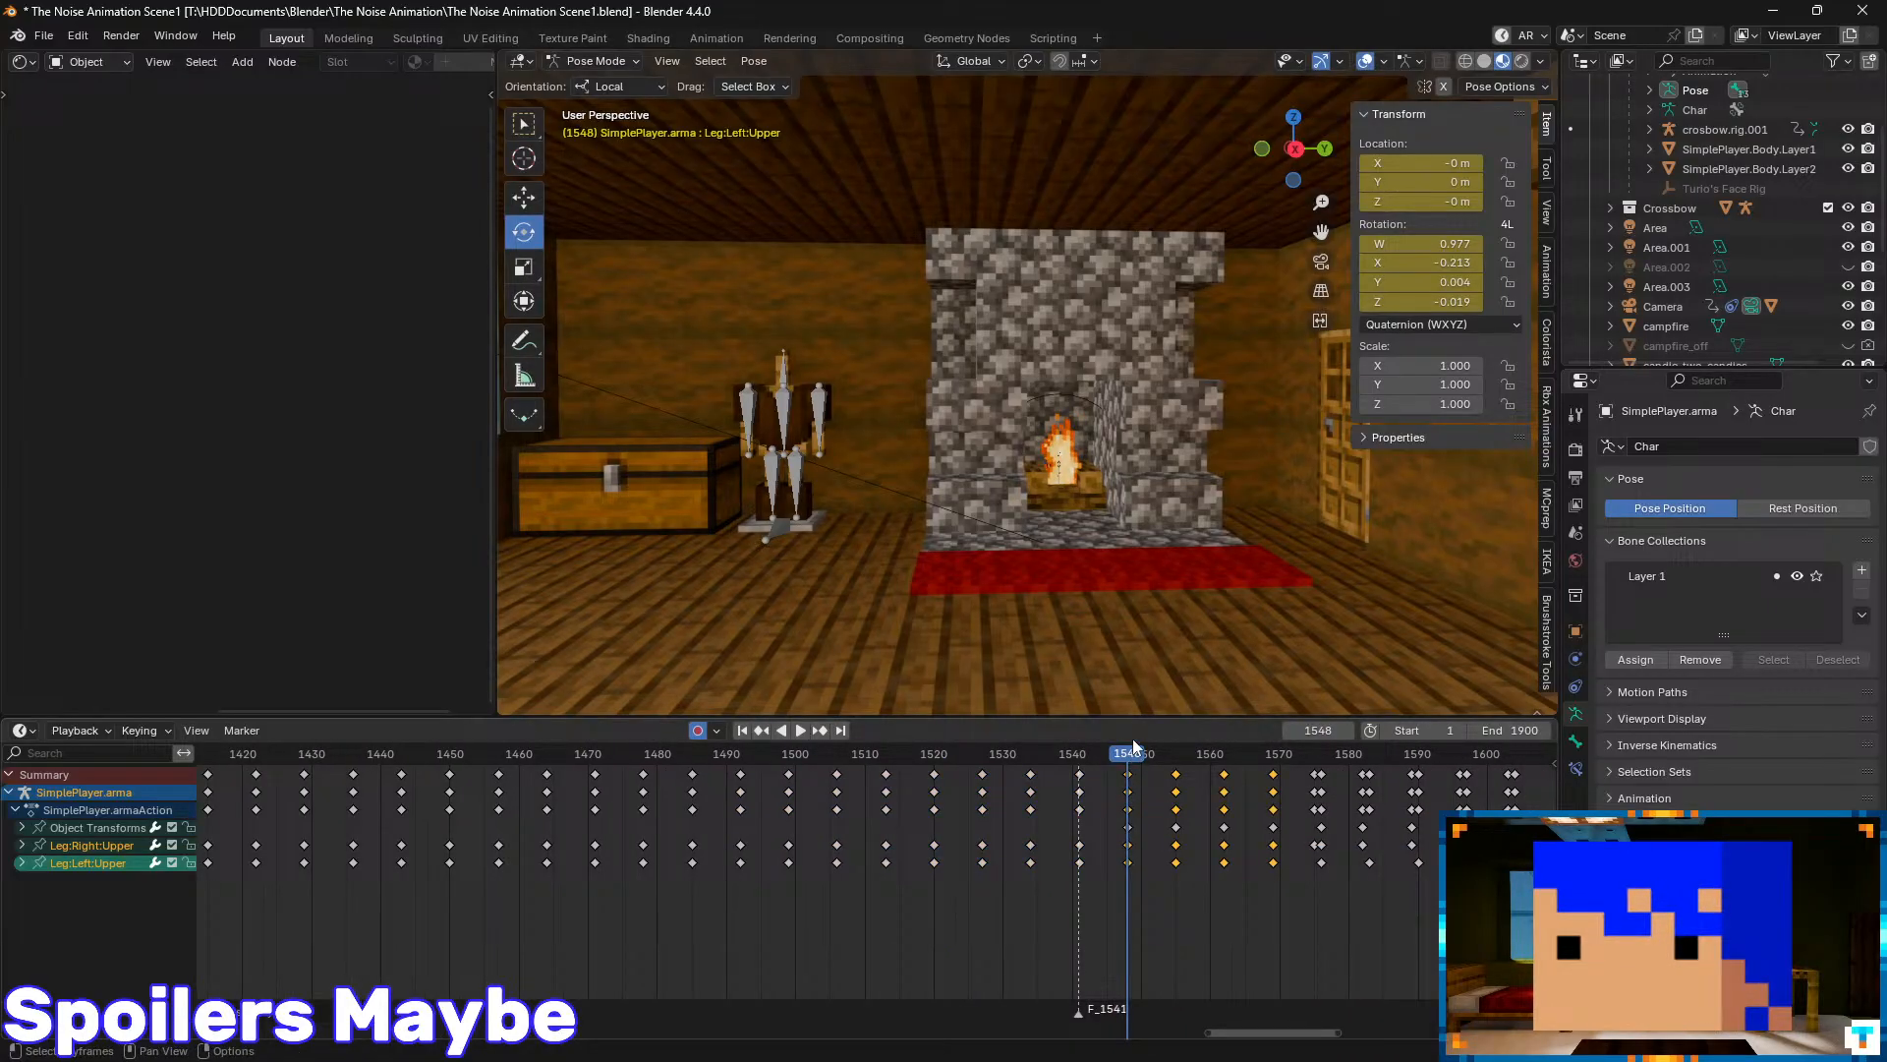
- Look through the scene camera and play the walk to review the repeated leg cycle
key("KP_0")
middle_click_drag(875, 527, 1225, 688, "shift")
left_click_drag(1122, 761, 548, 763)
key("space")
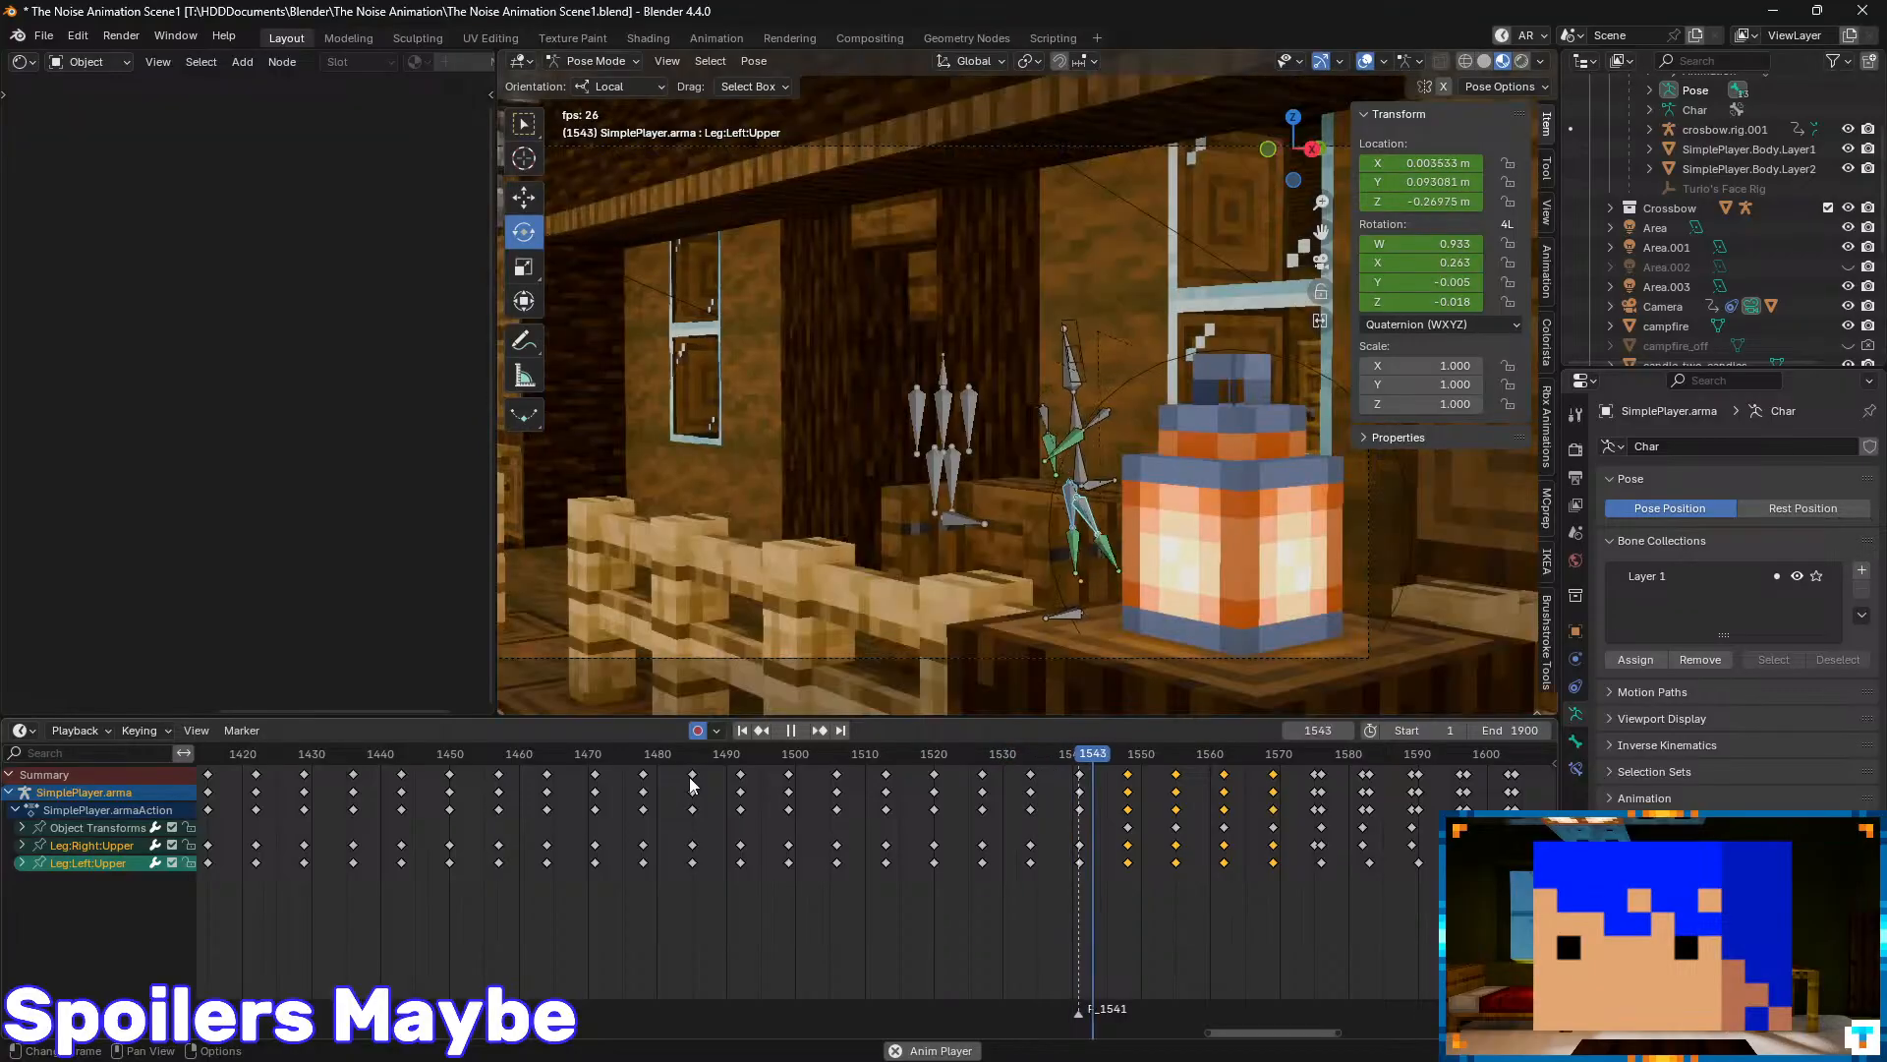
left_click_drag(949, 749, 529, 755)
key("space")
- Select the Body bone and play the walk from frame 1452 in camera view to examine the character's overall motion
left_click(1035, 468)
middle_click_drag(607, 787, 839, 792)
scroll(1134, 429, "up", 3)
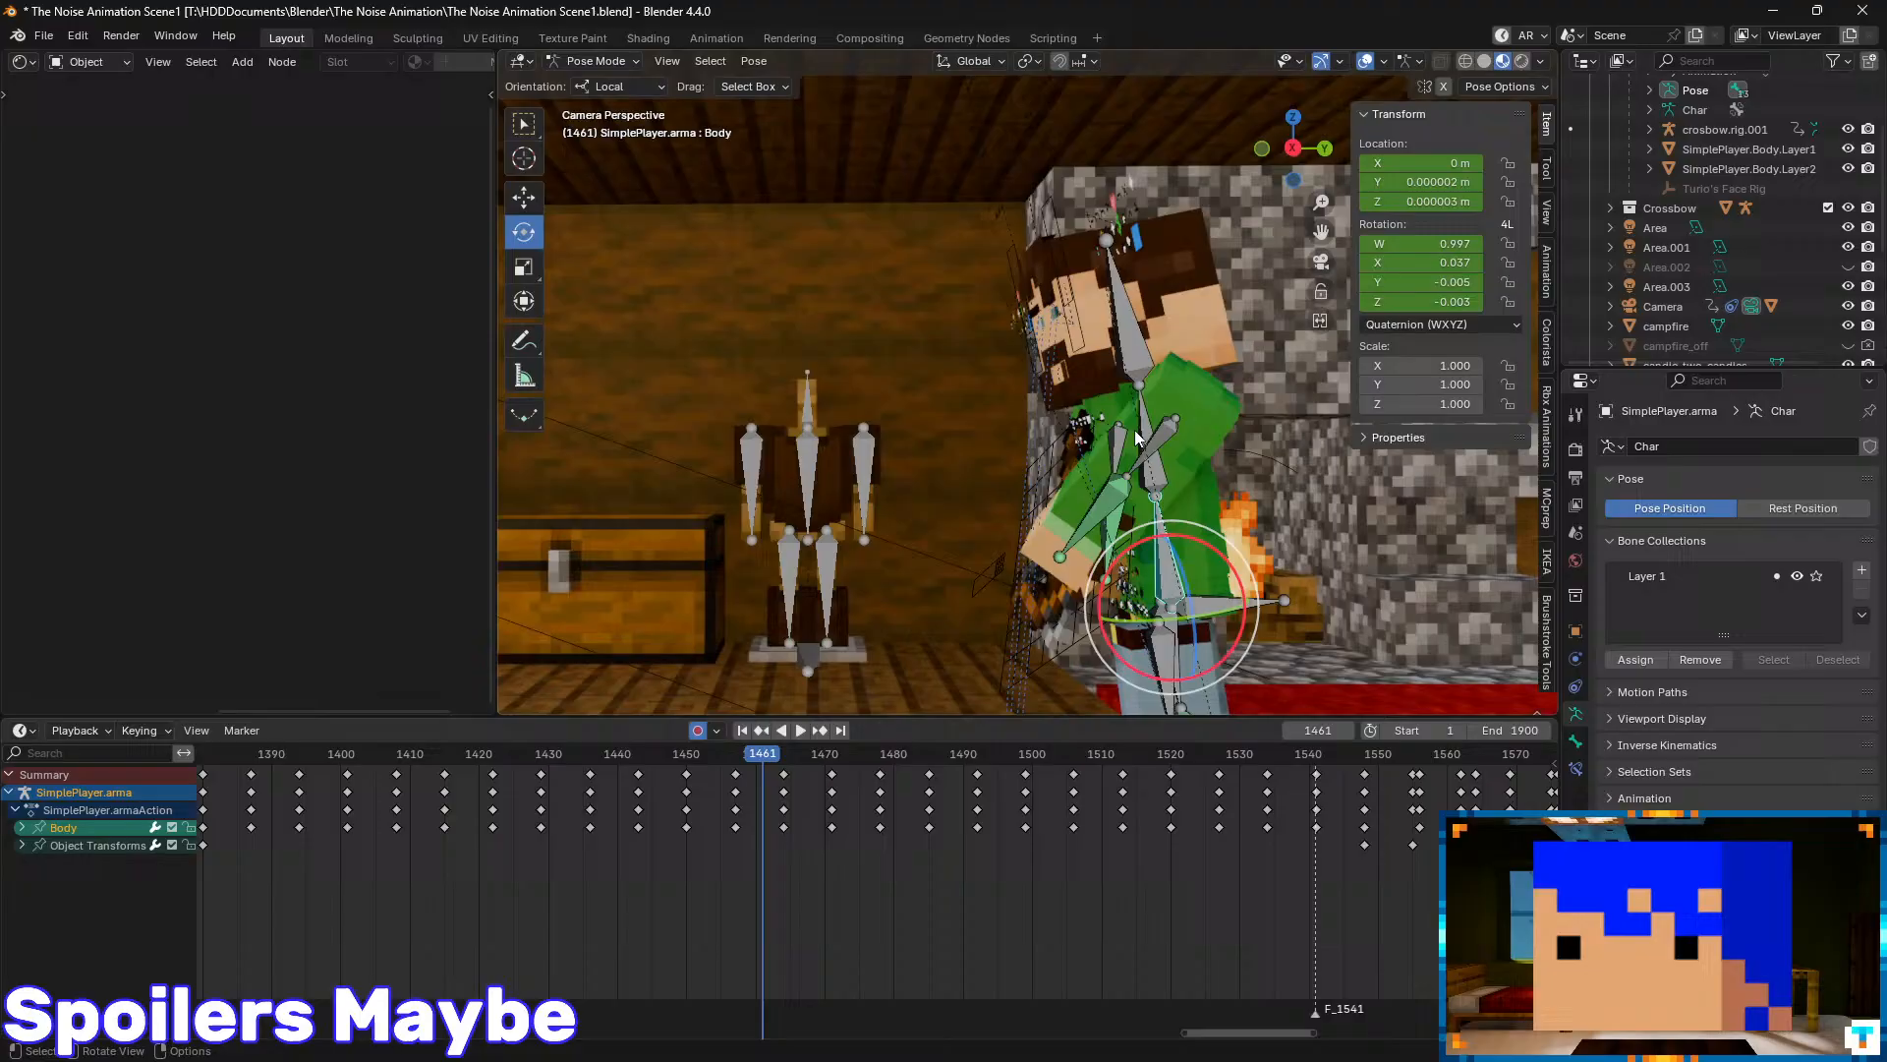
scroll(1135, 433, "up", 1)
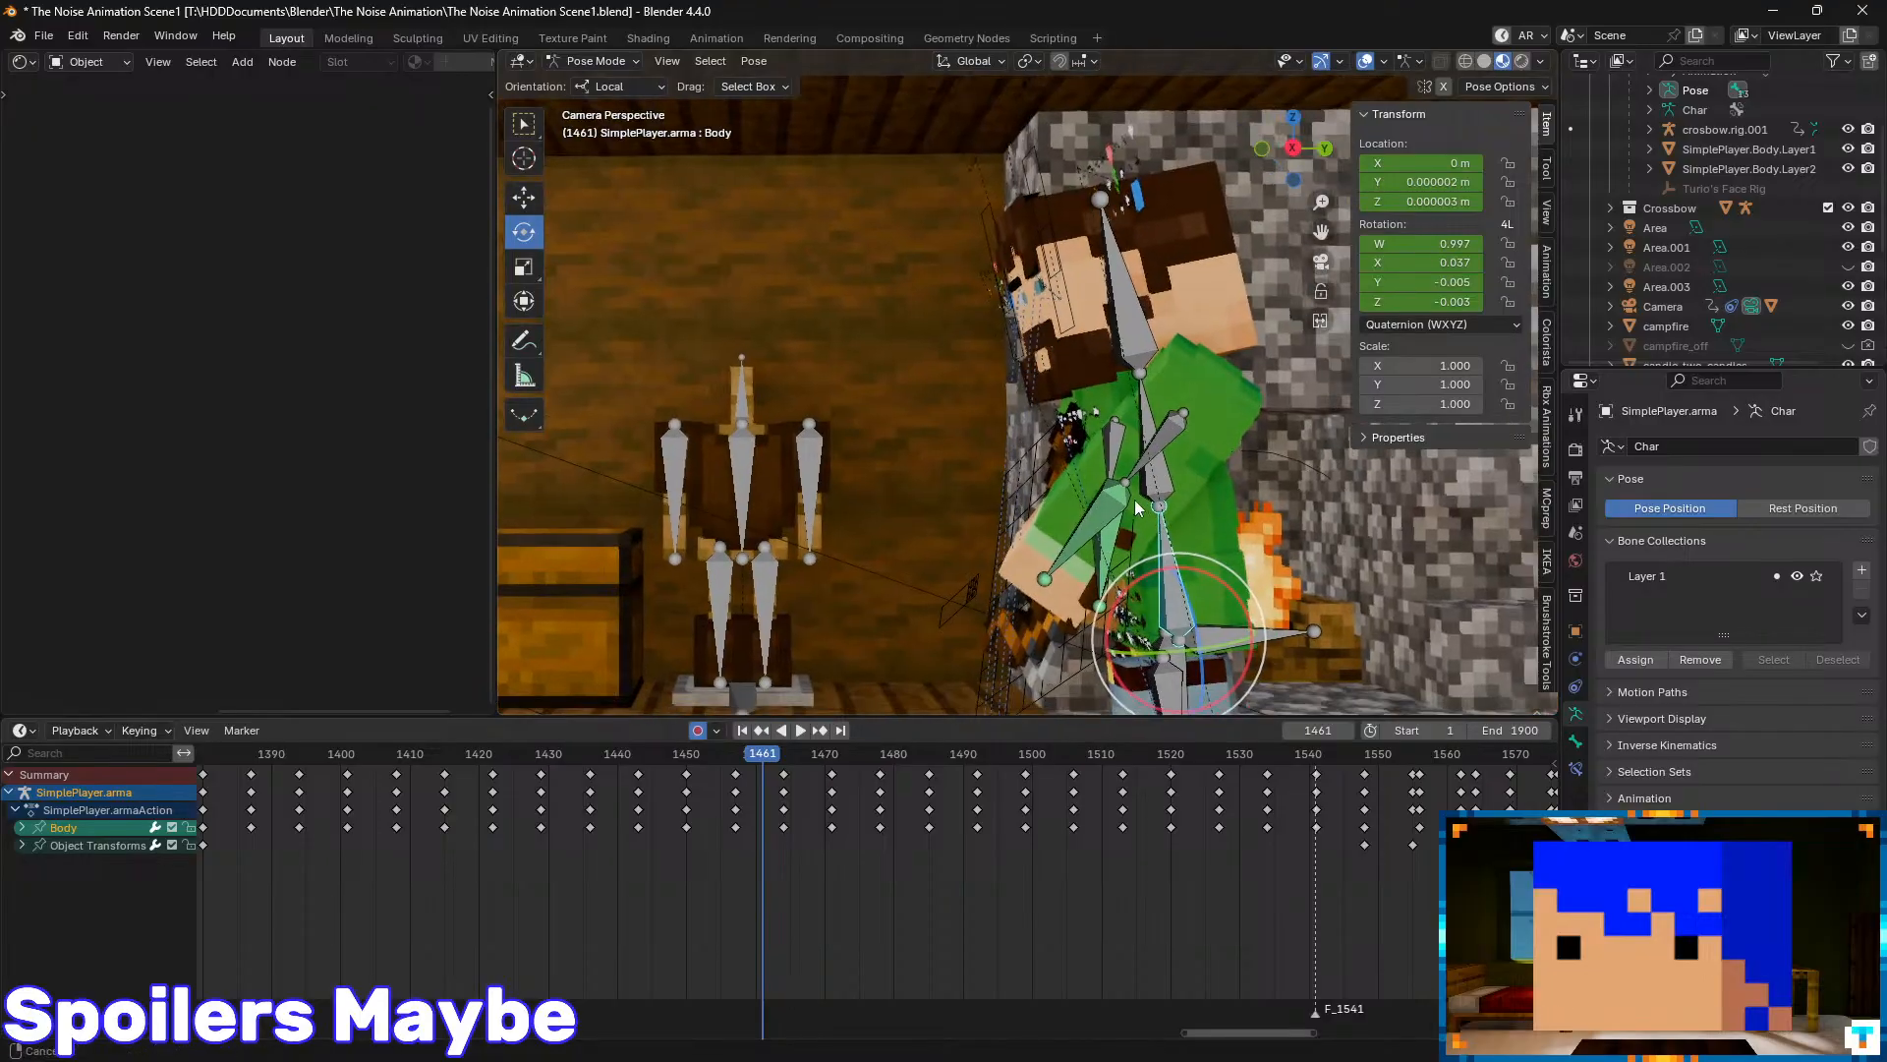
middle_click_drag(1071, 702, 984, 587, "shift")
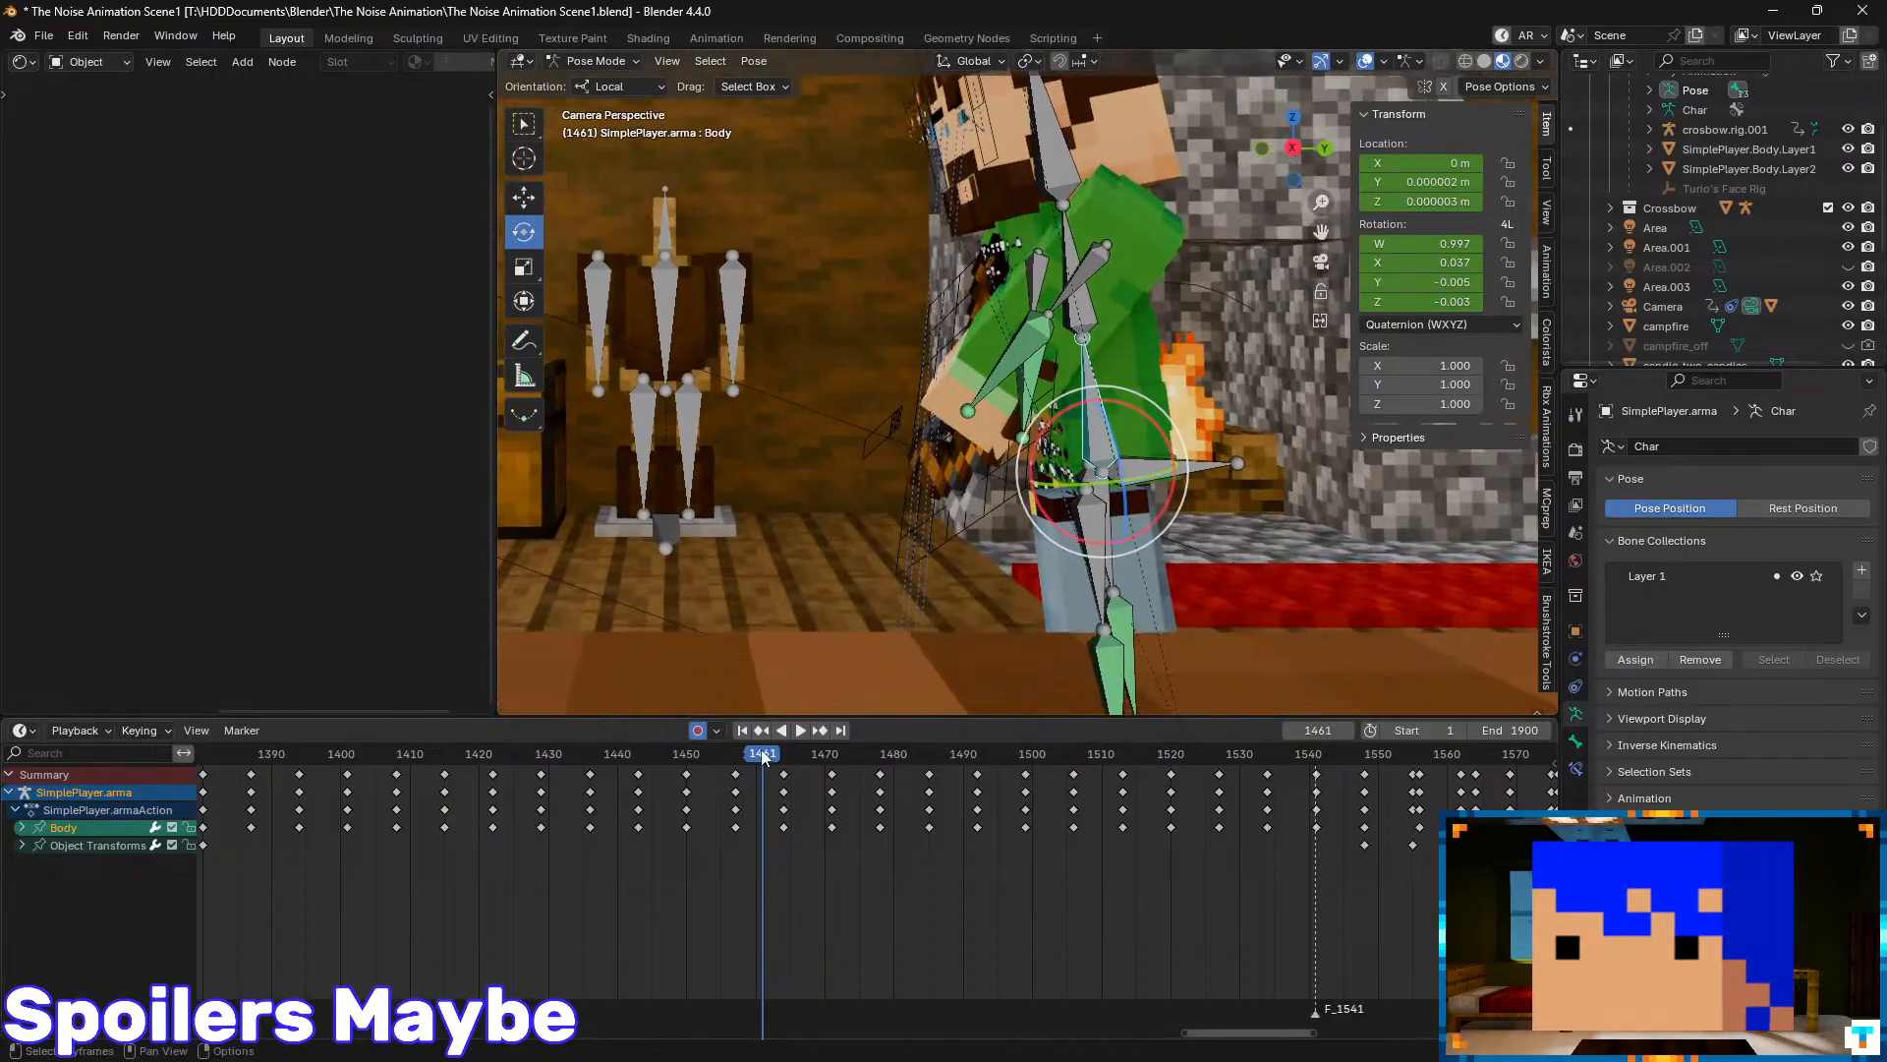
left_click_drag(763, 755, 700, 755)
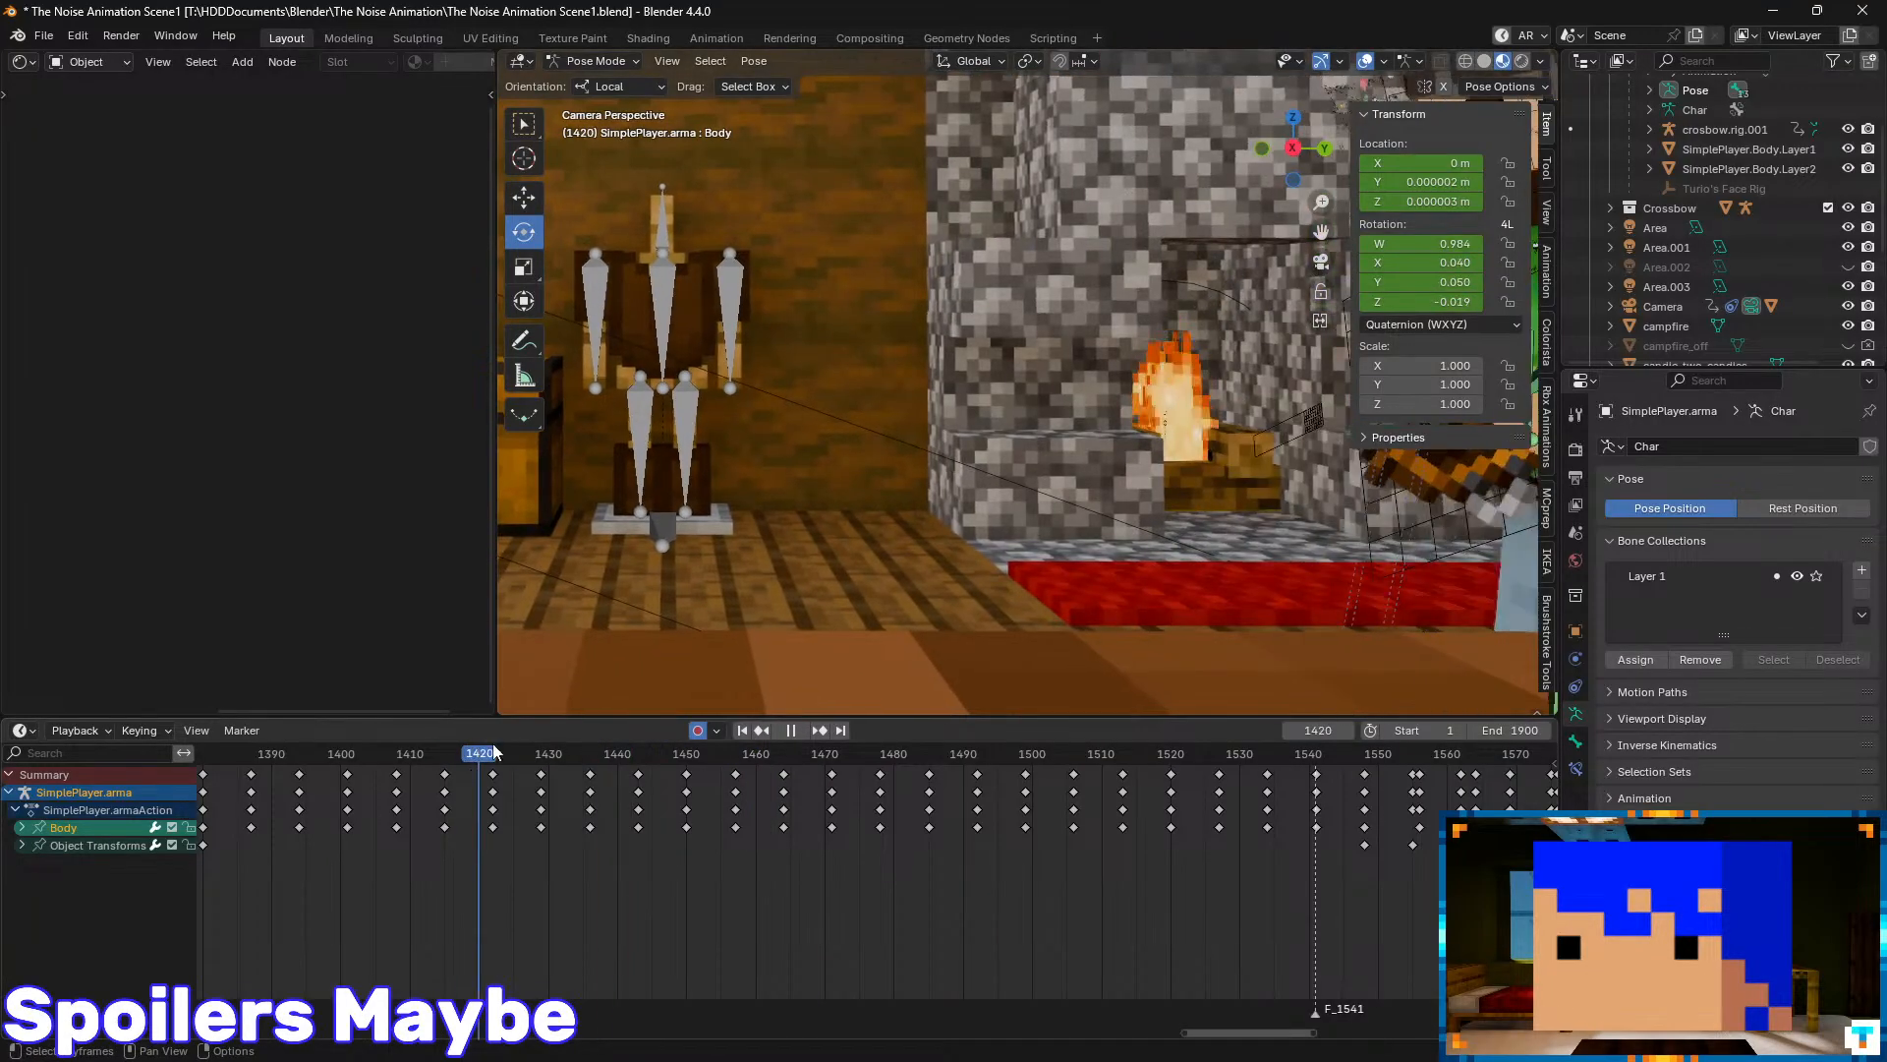
scroll(975, 481, "down", 5)
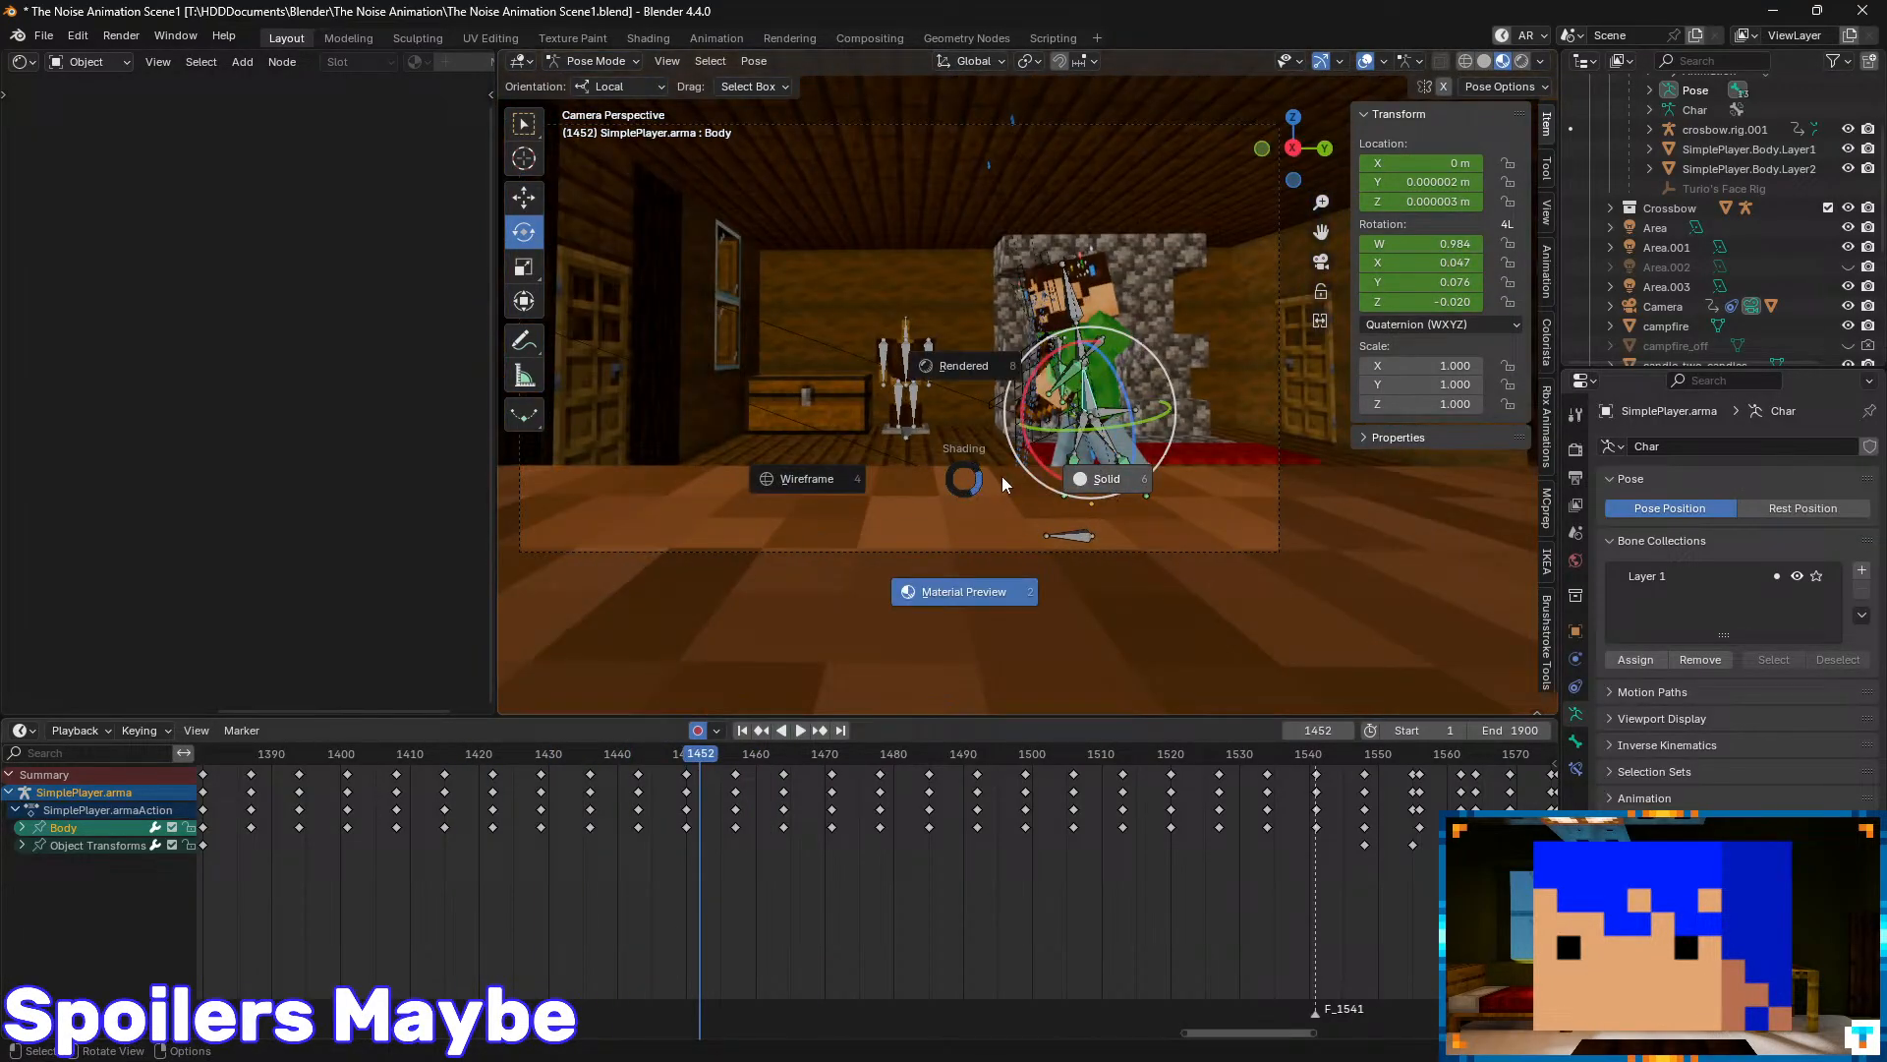
key("space")
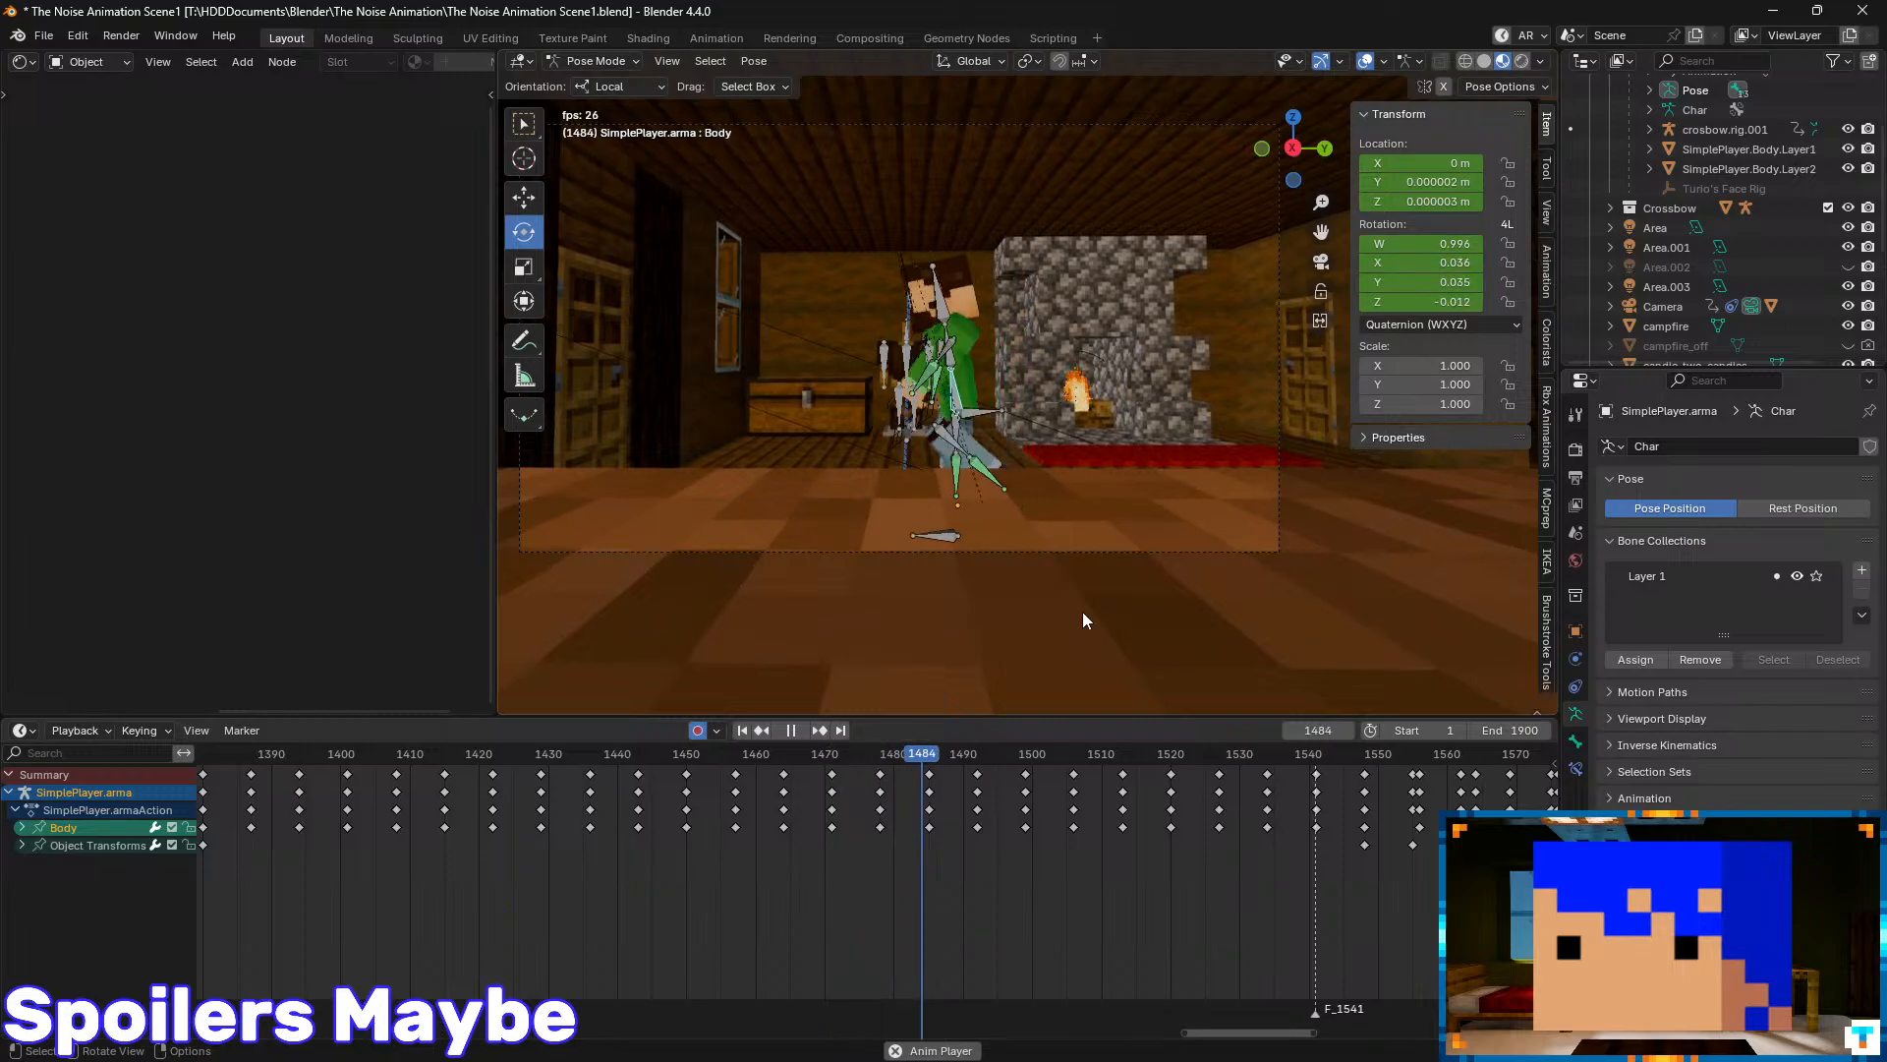
key("space")
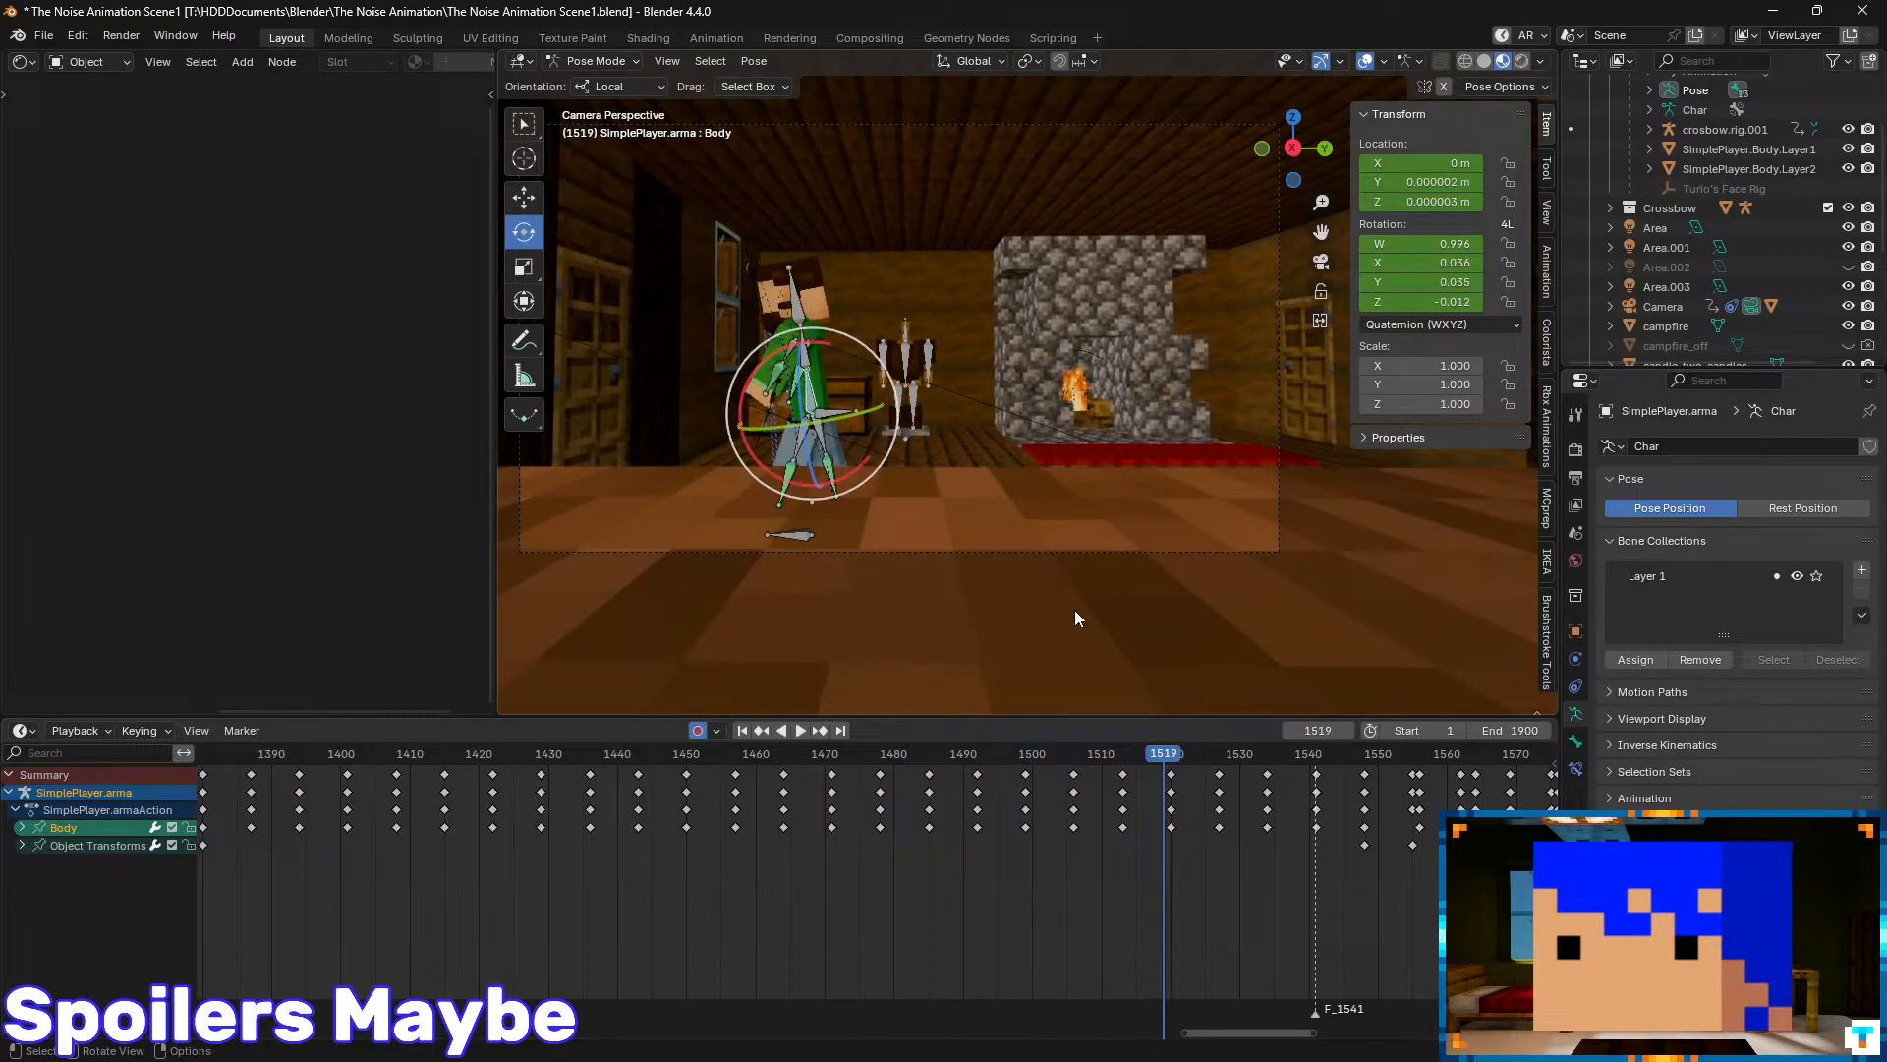
- Select the Head bone and switch from the Timeline to the Graph Editor to inspect its curves
left_click(793, 310)
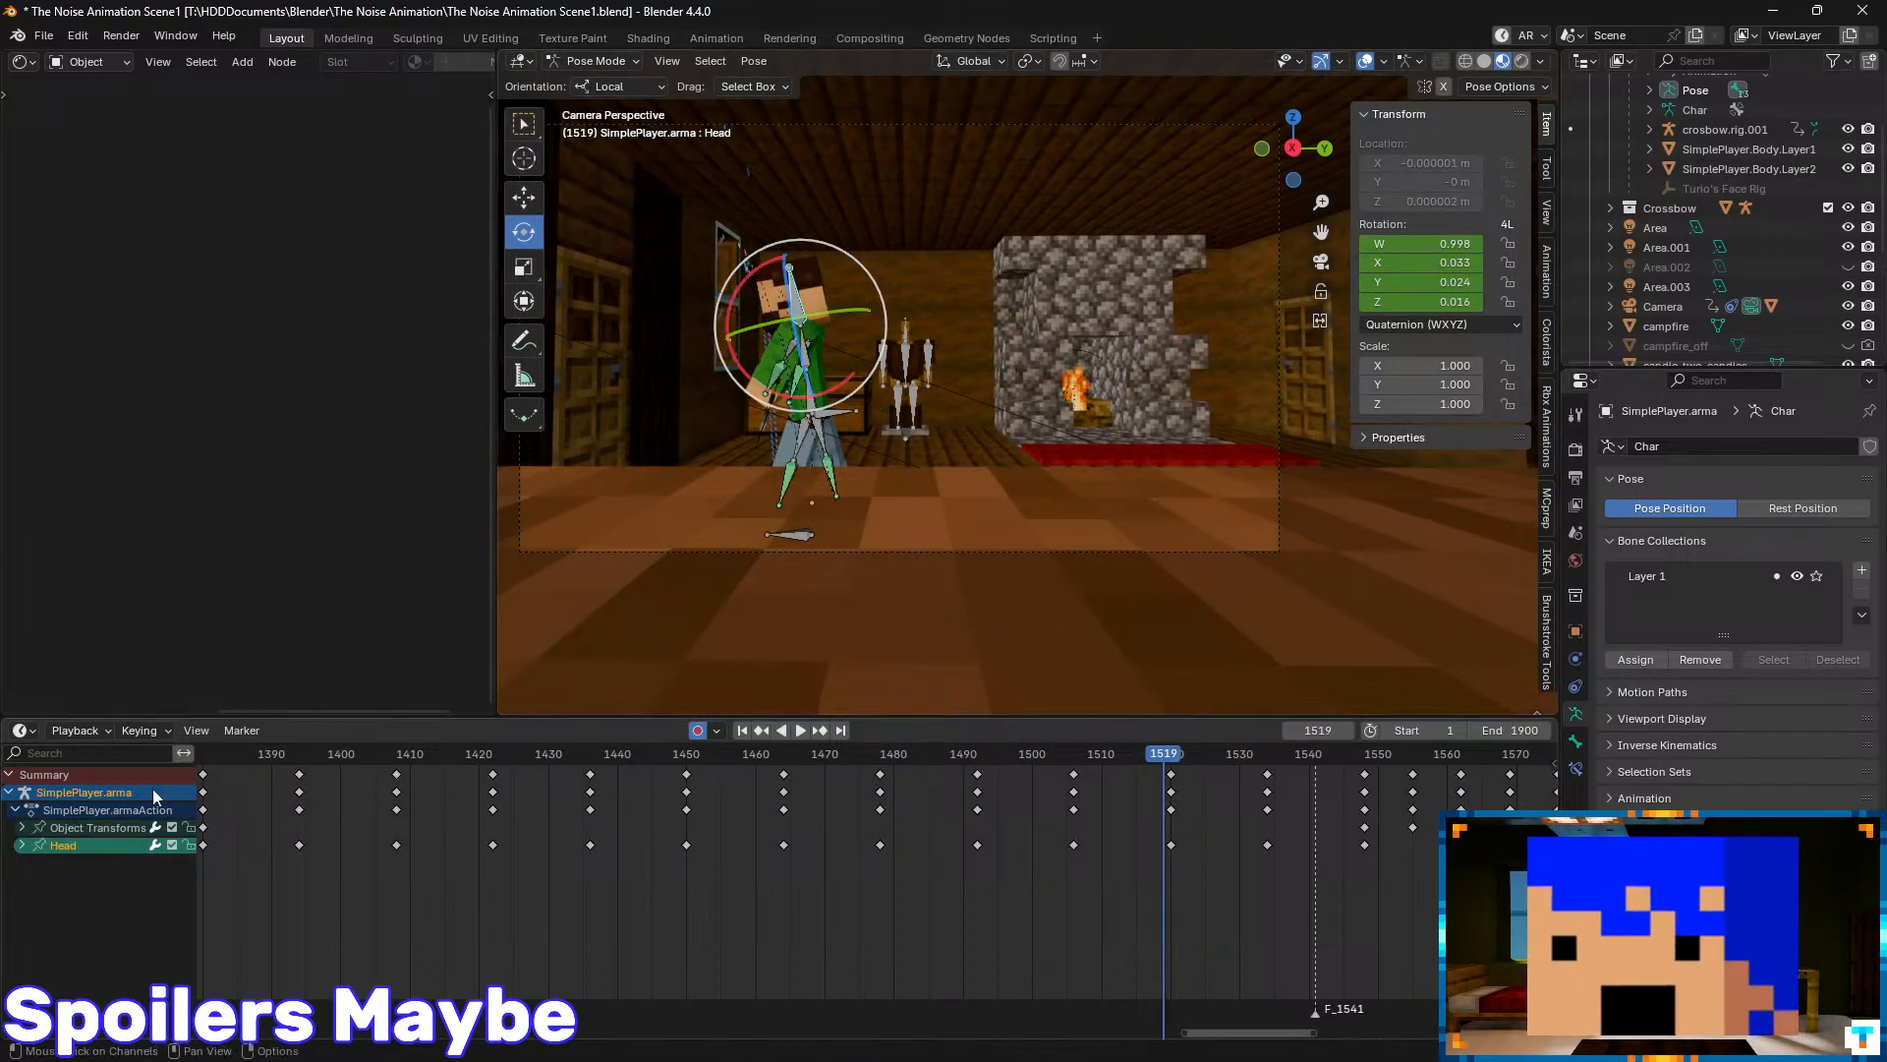
left_click(86, 731)
left_click(33, 730)
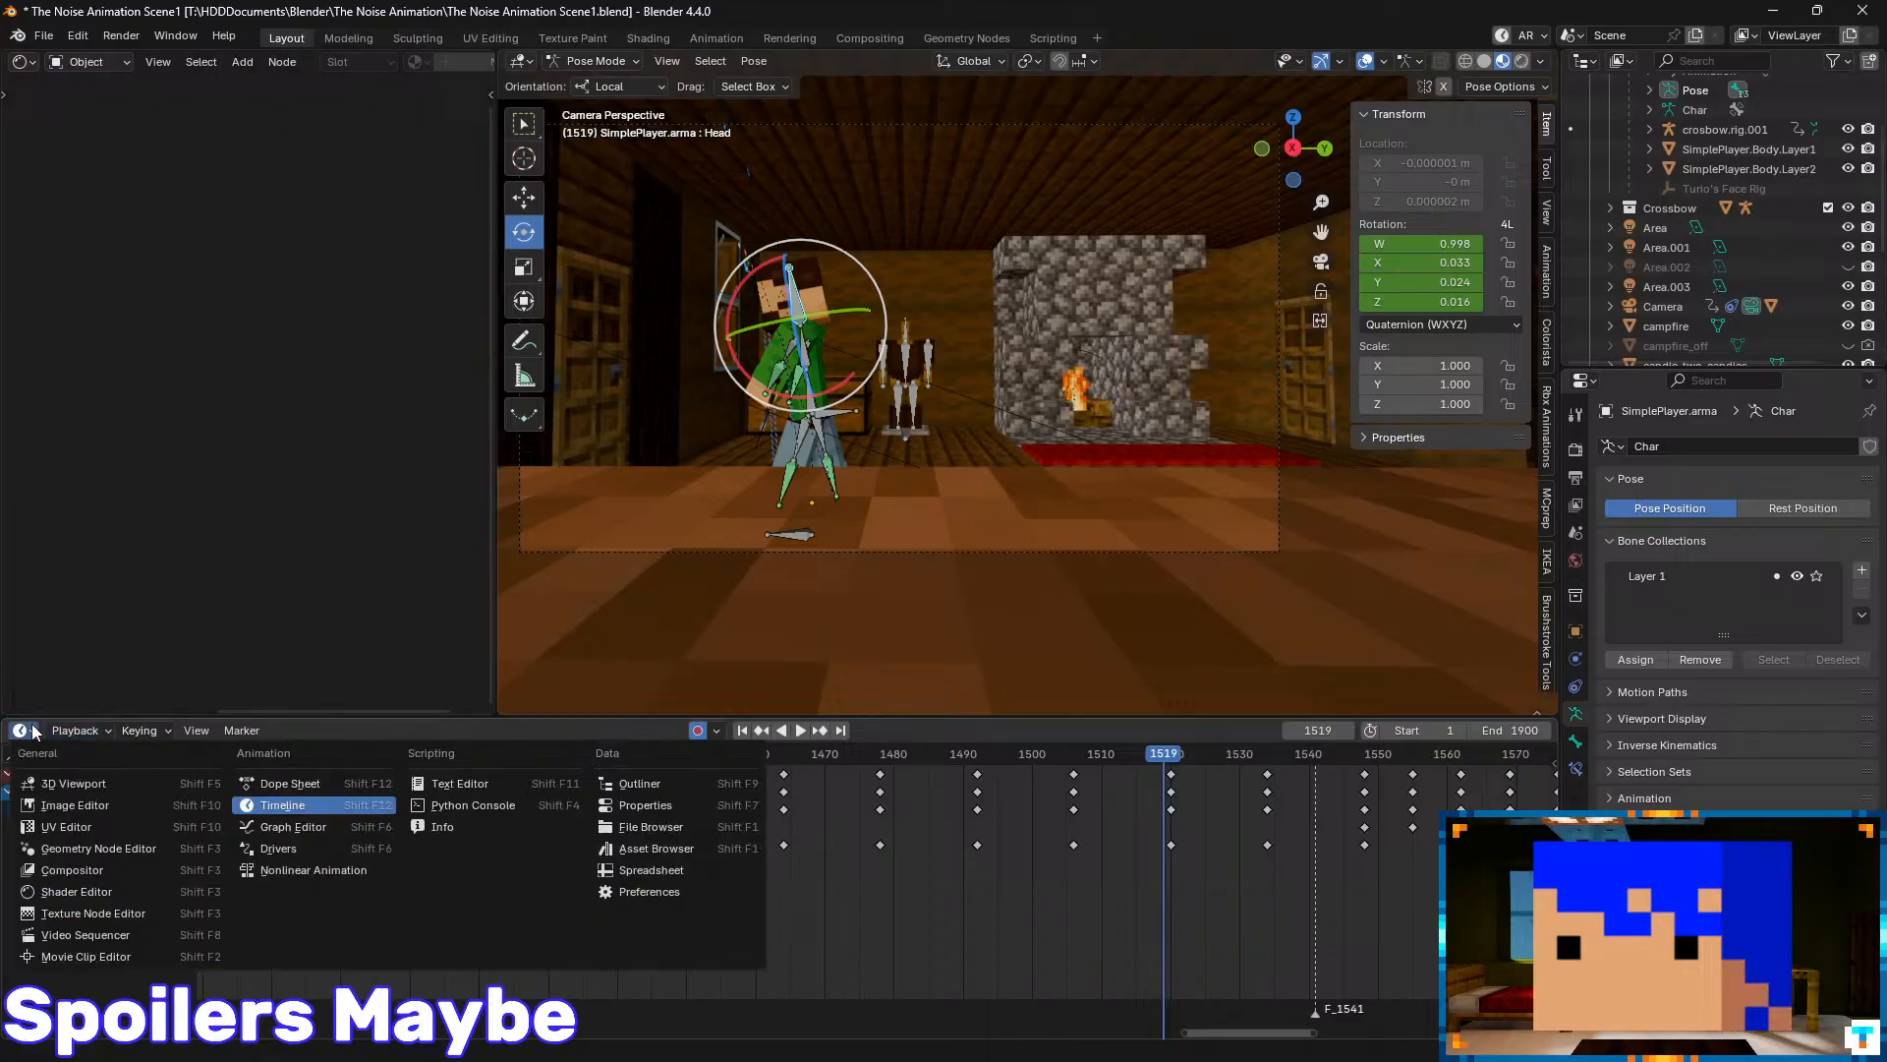
left_click(326, 830)
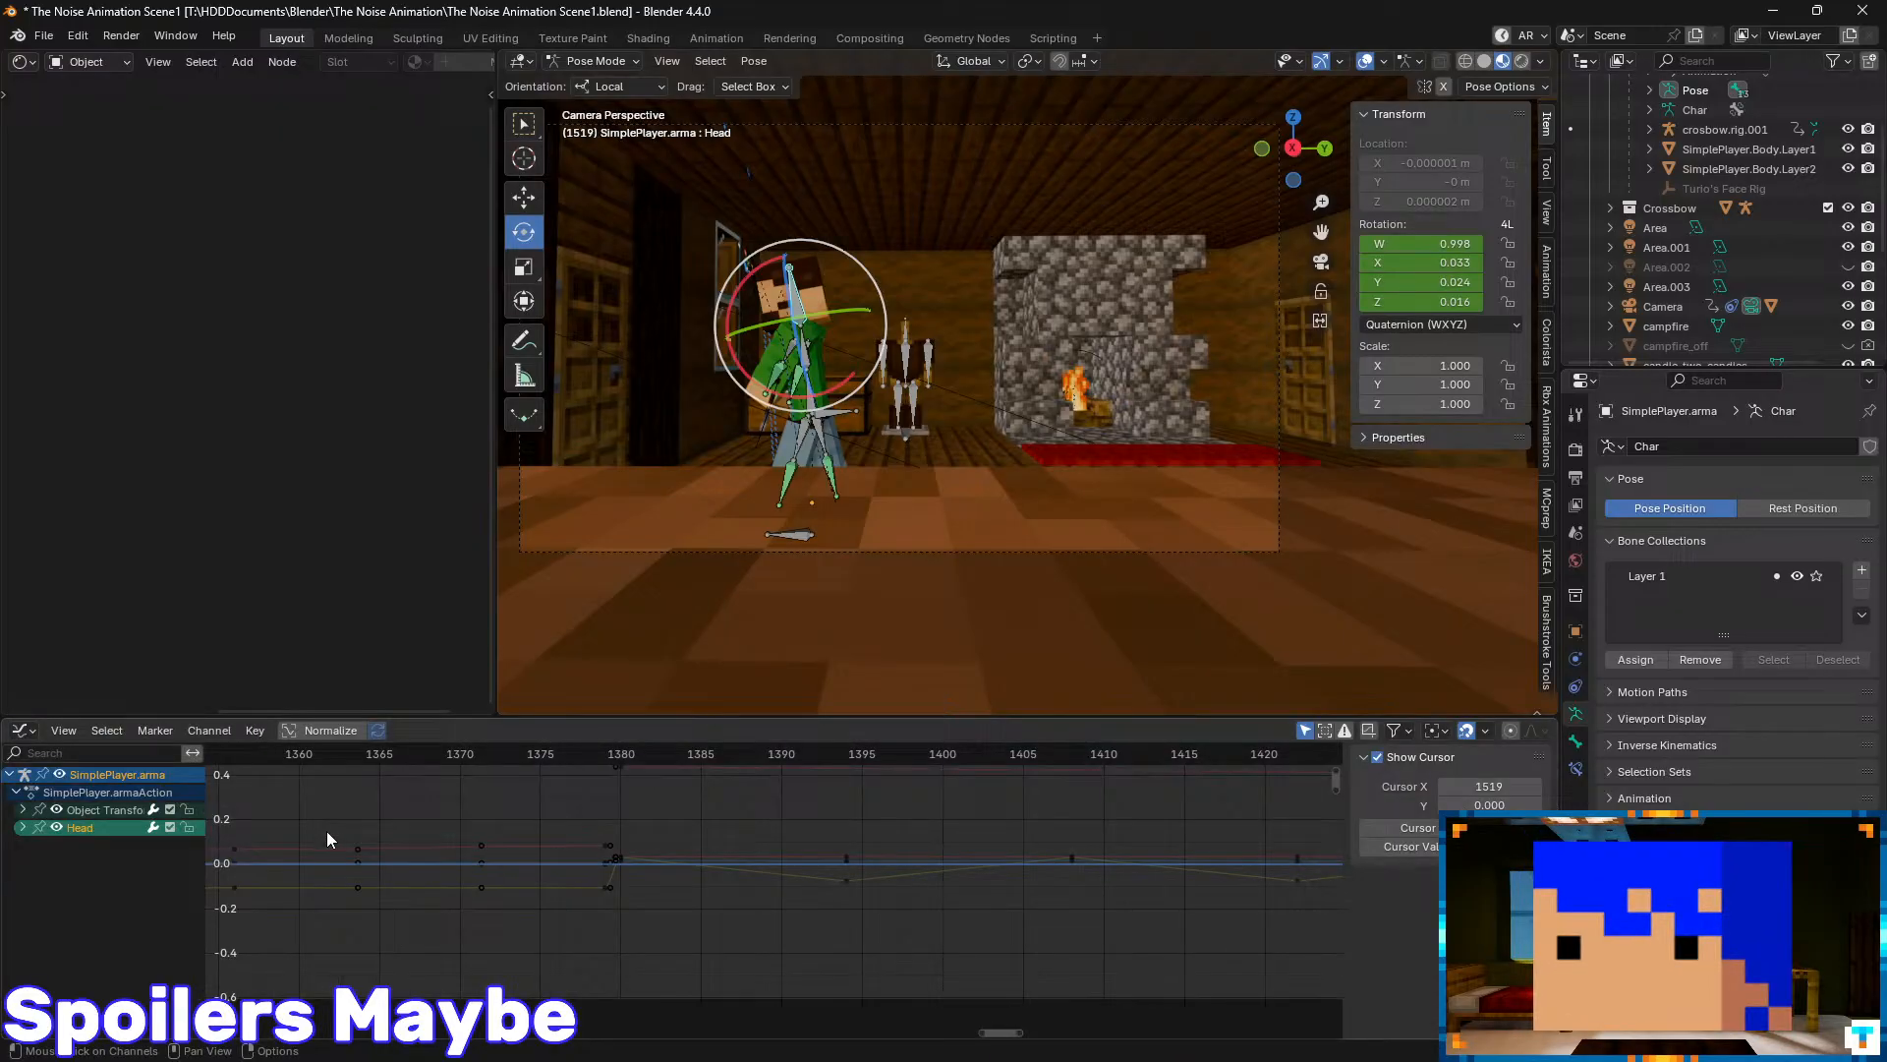
- Check the Object Transforms channels and the Head bone's quaternion rotation channels for F-curve modifiers
left_click(22, 810)
left_click(81, 845)
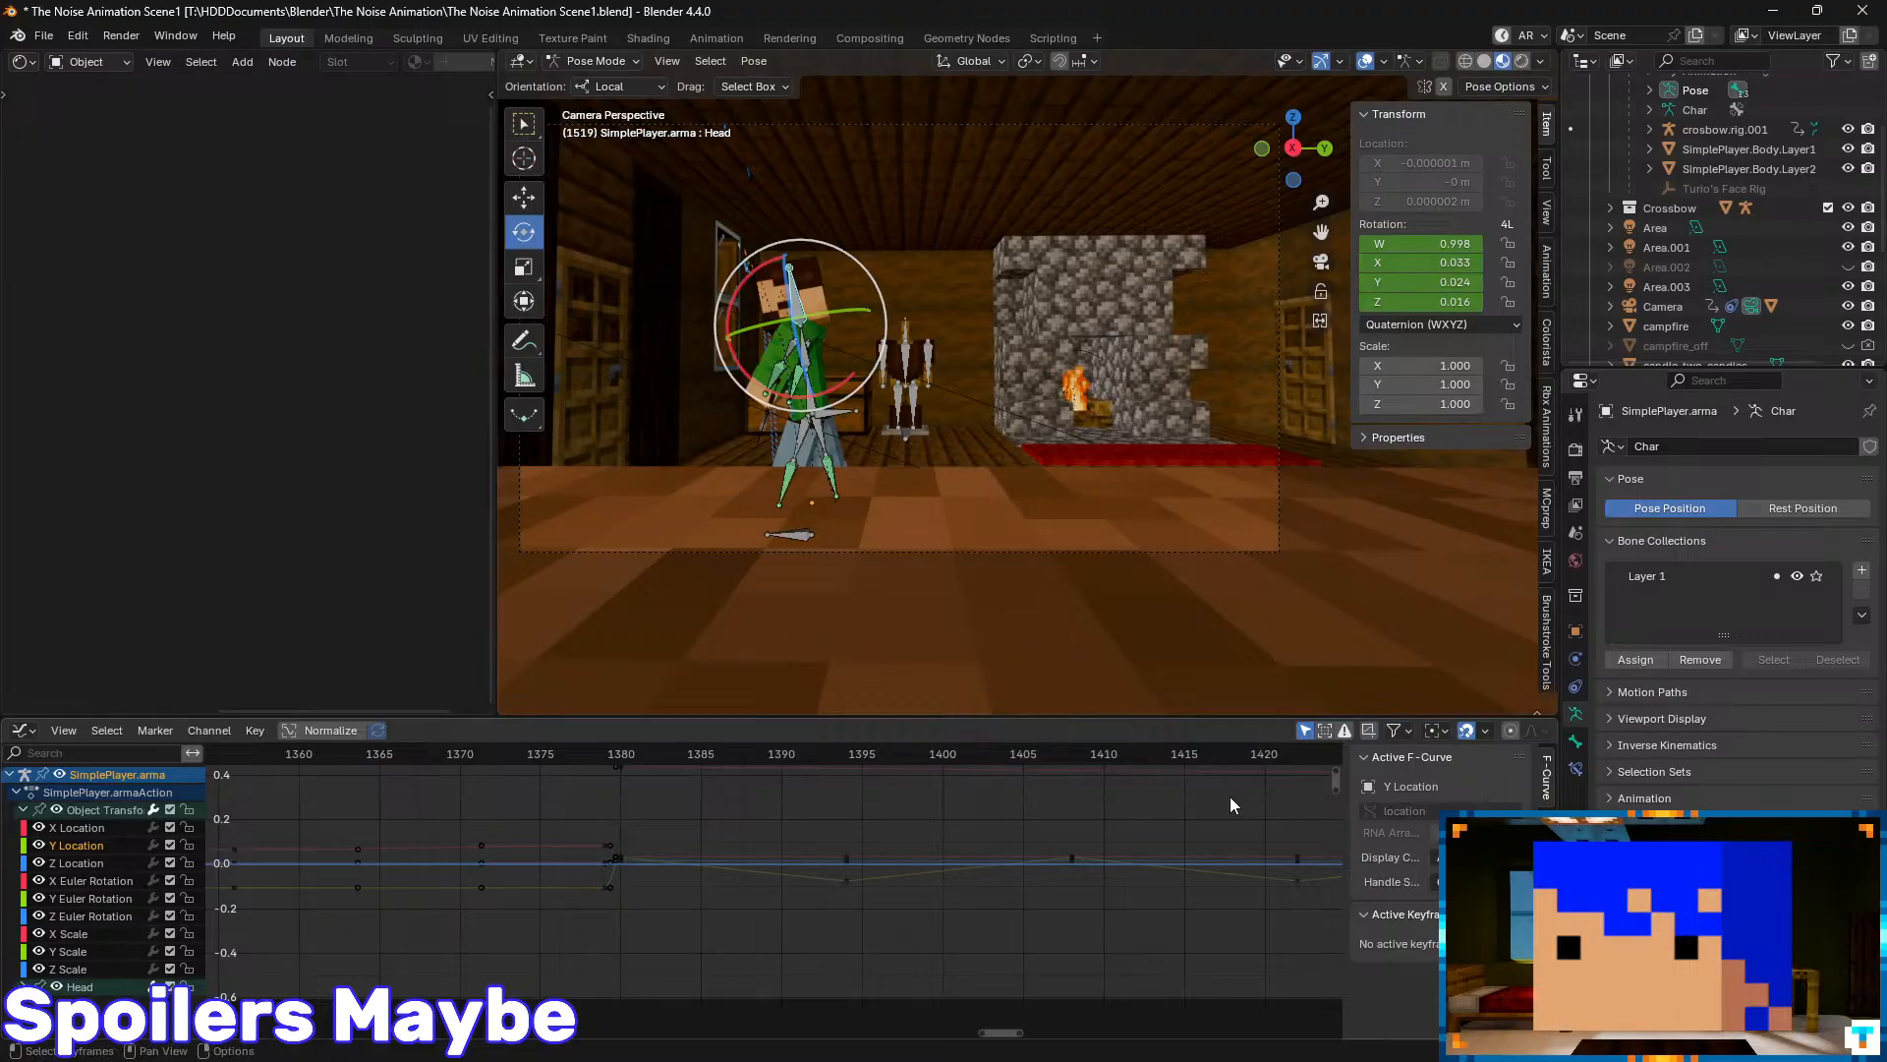
left_click(94, 879)
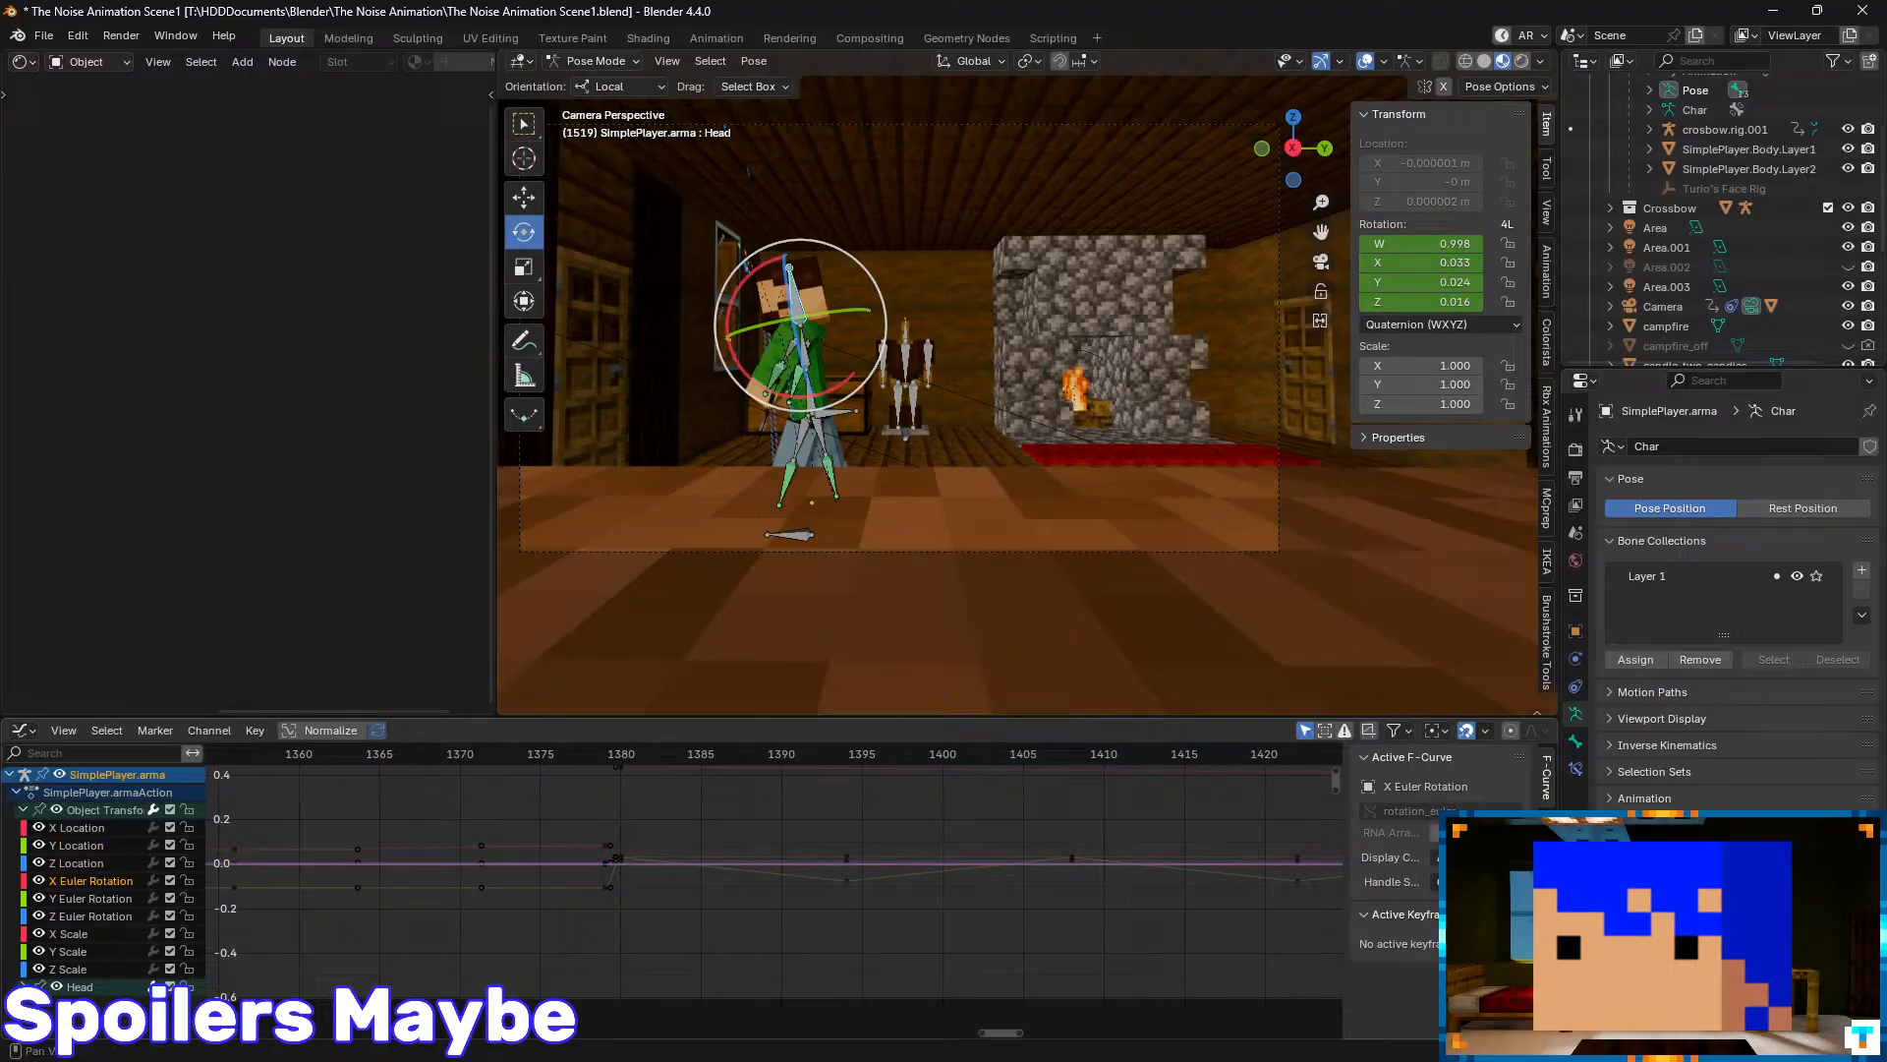
left_click(1547, 844)
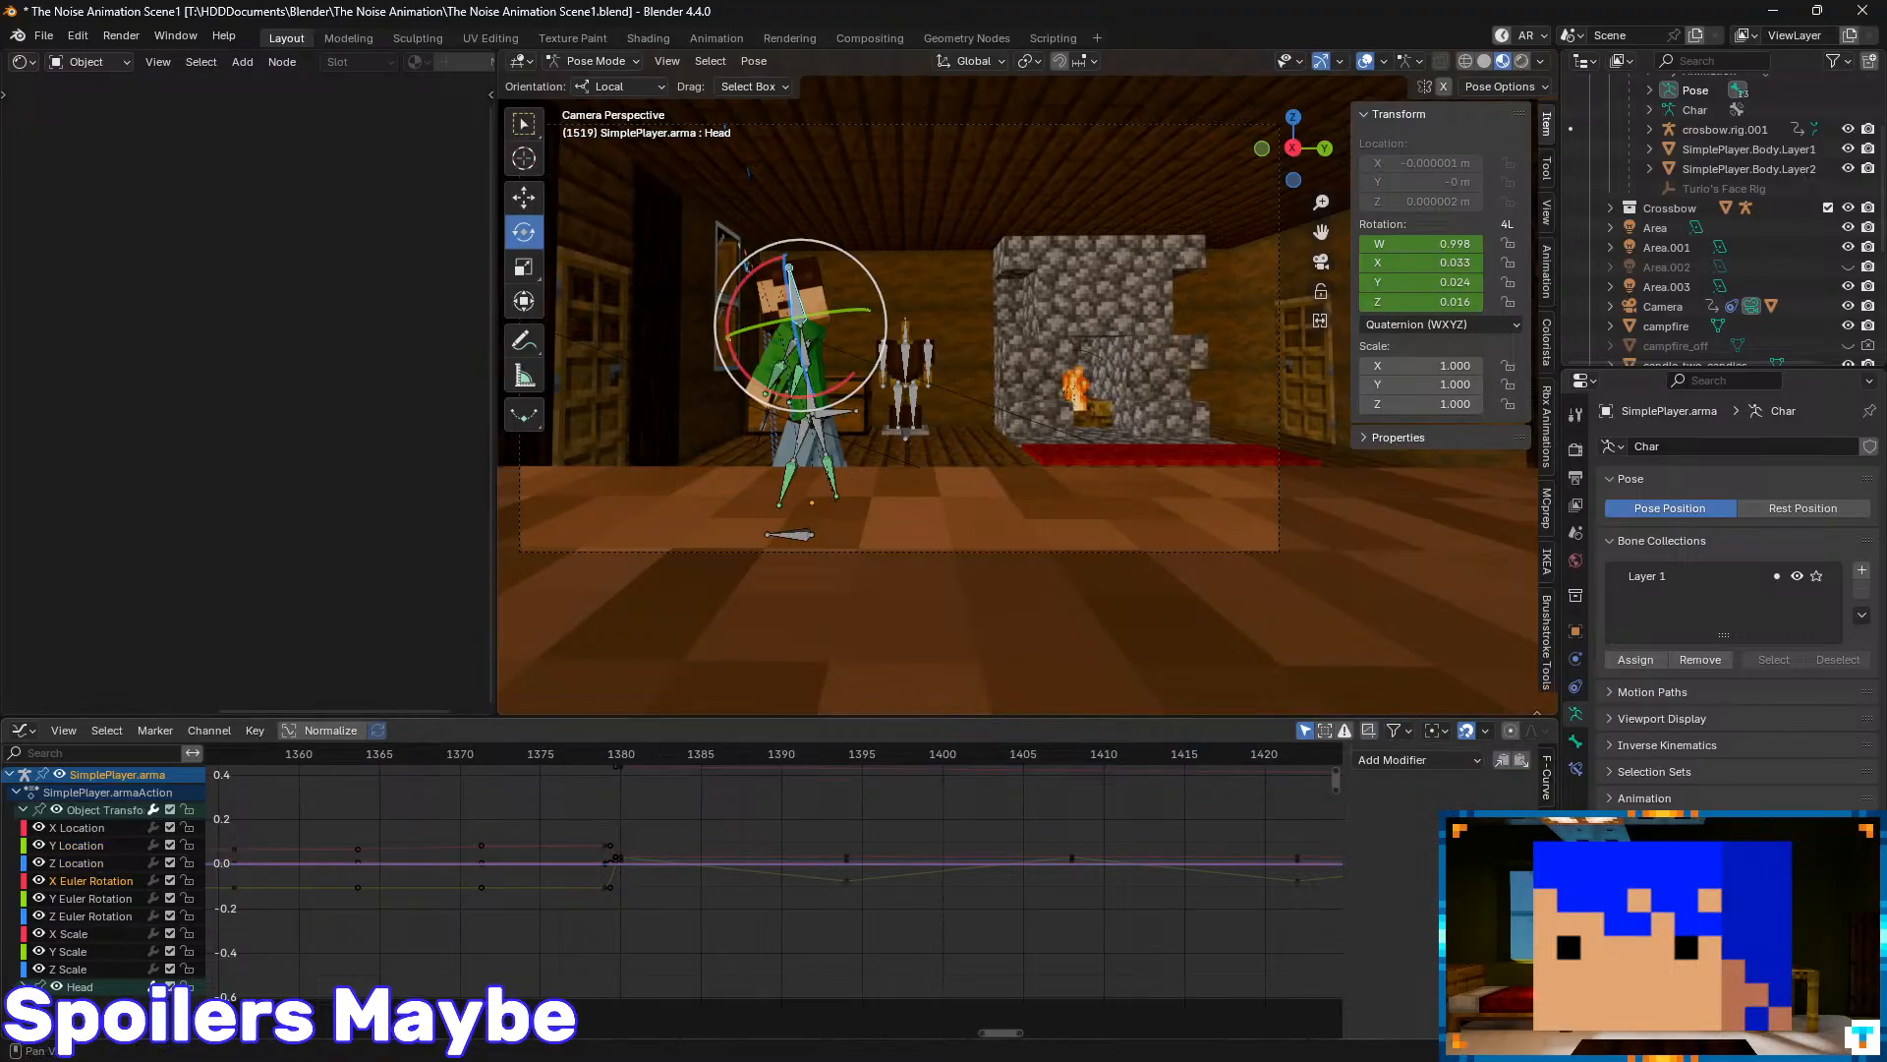
left_click(98, 900, "shift")
left_click(87, 930)
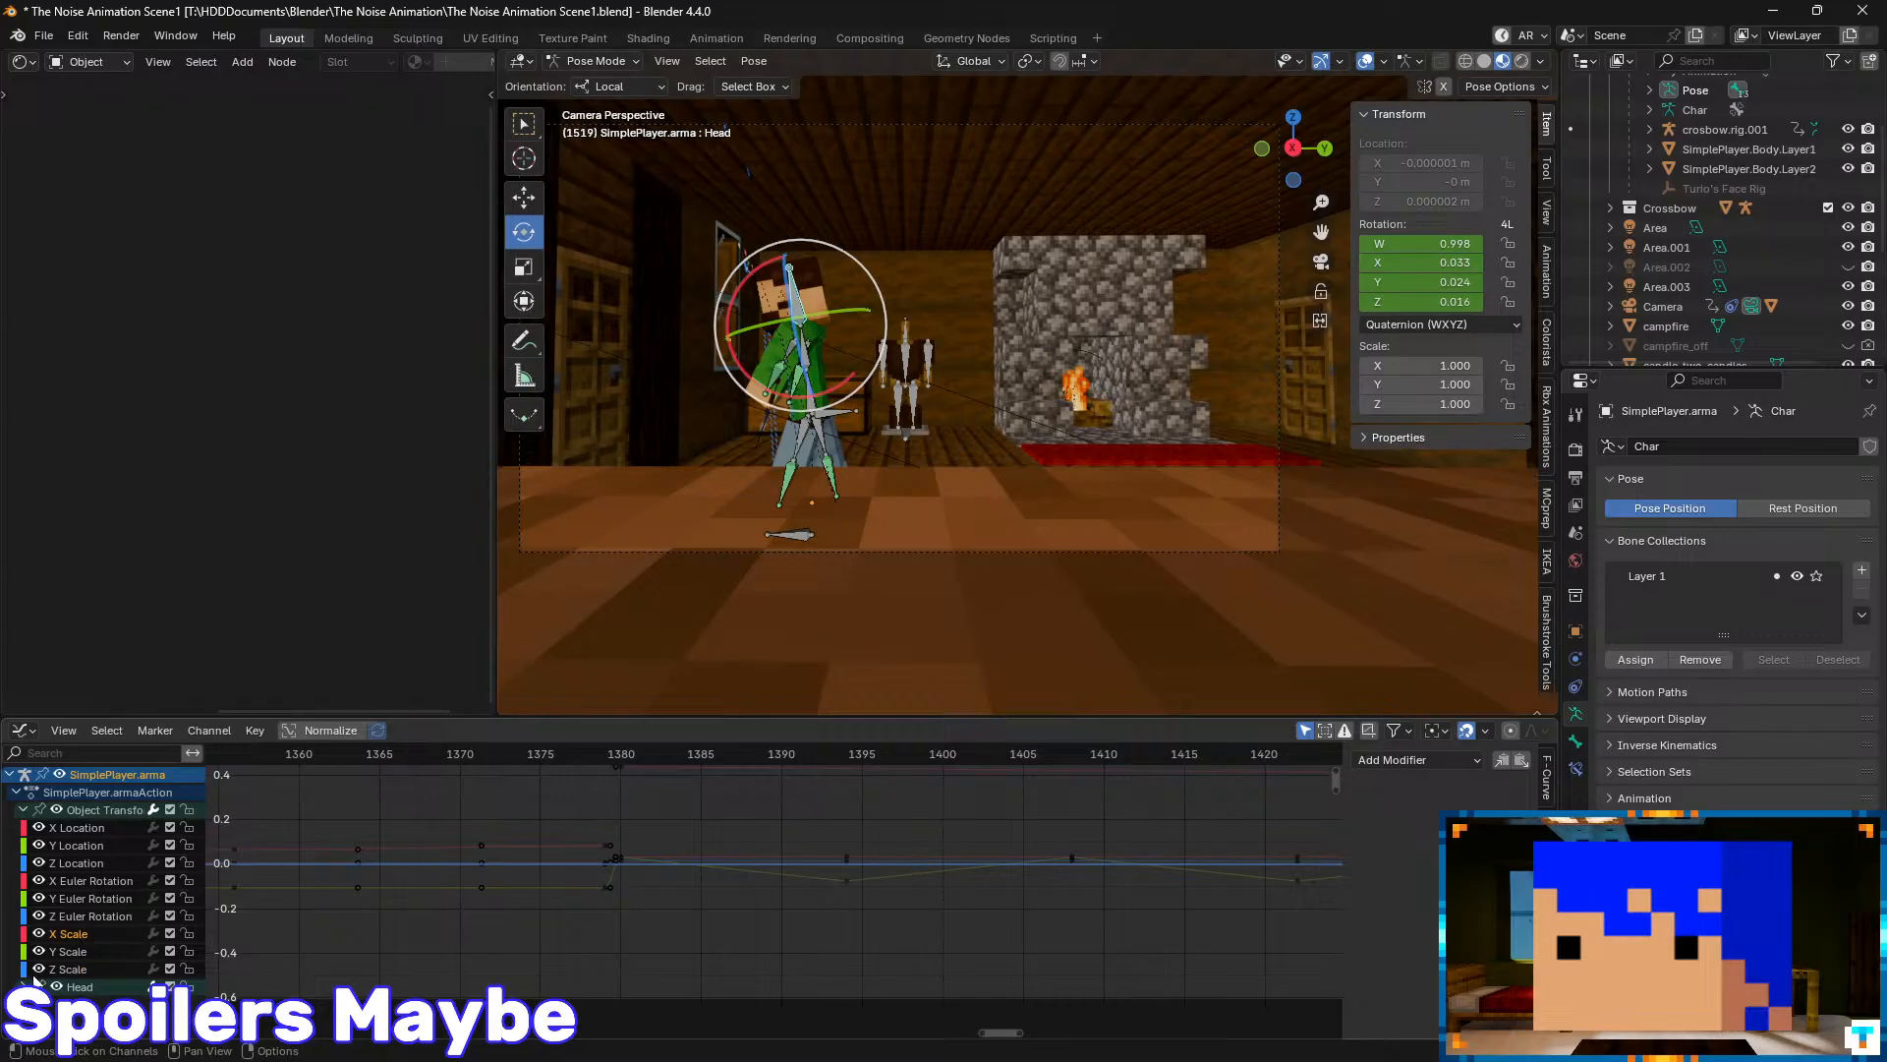
scroll(73, 945, "down", 2)
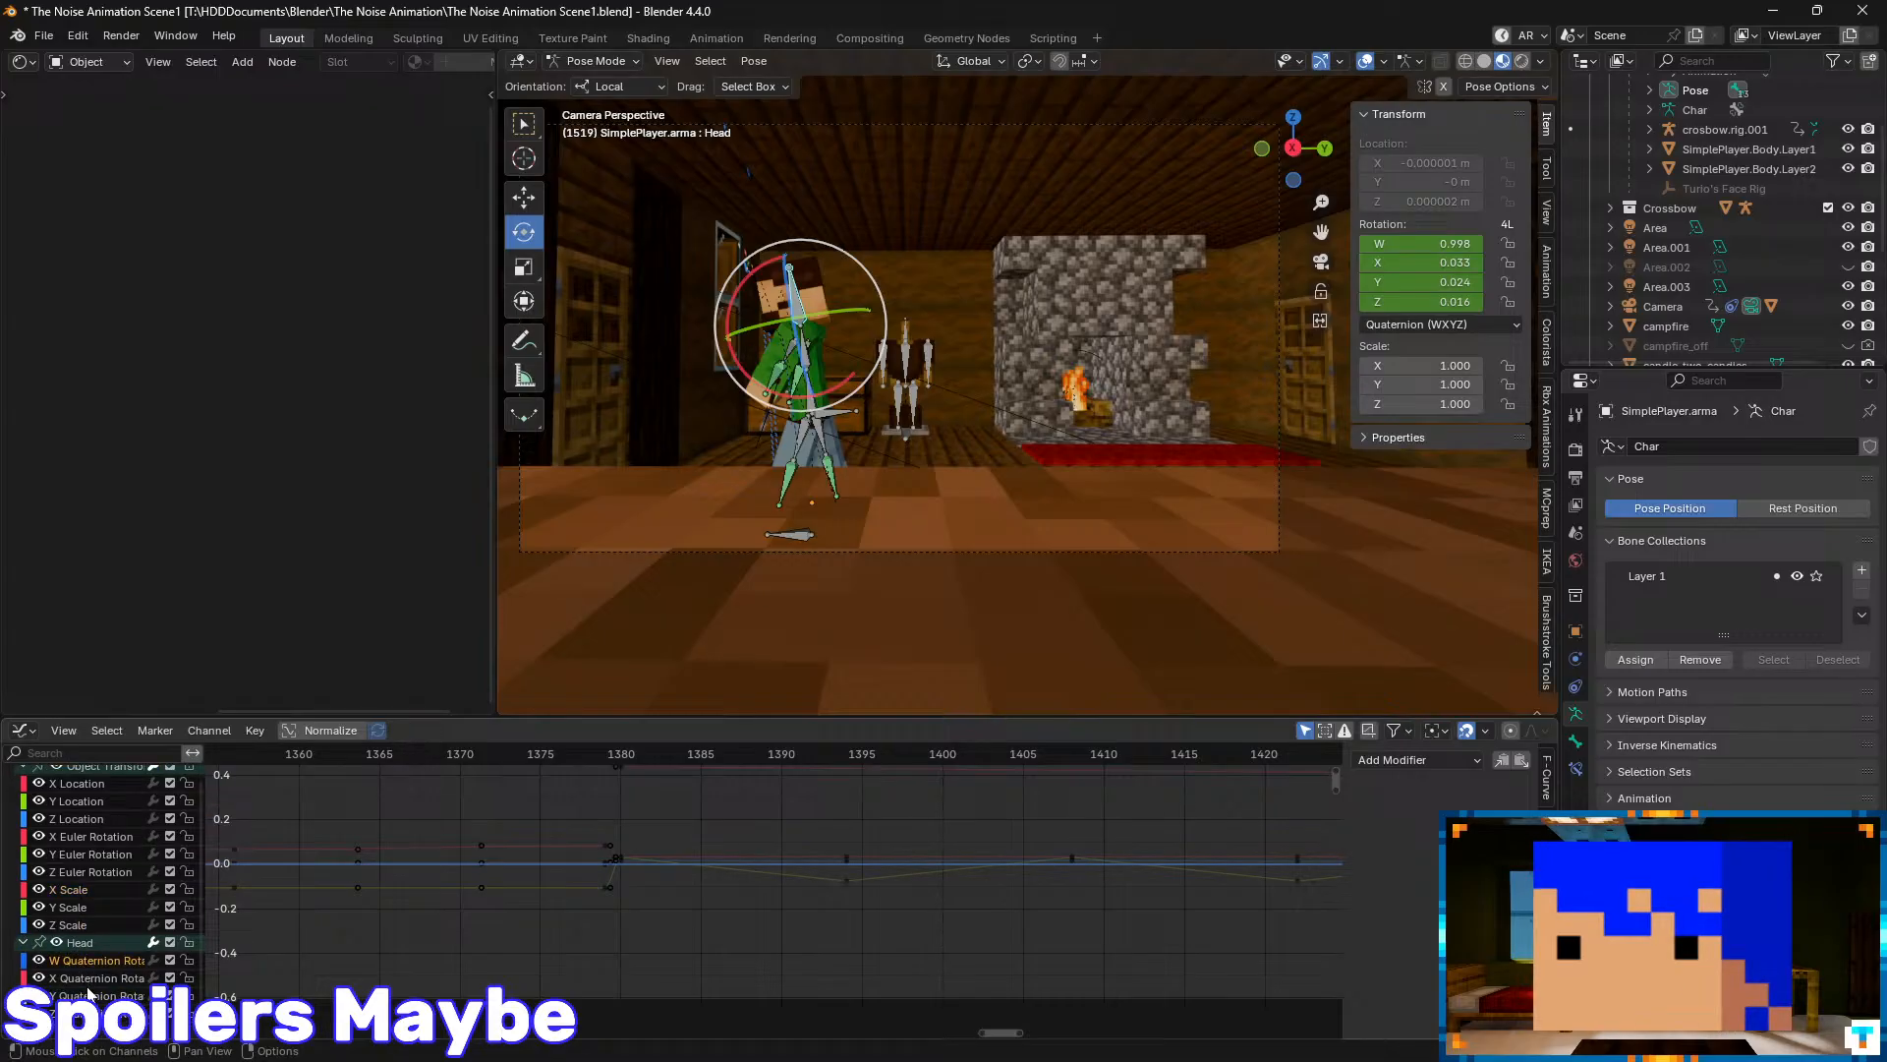
left_click(87, 977, "shift")
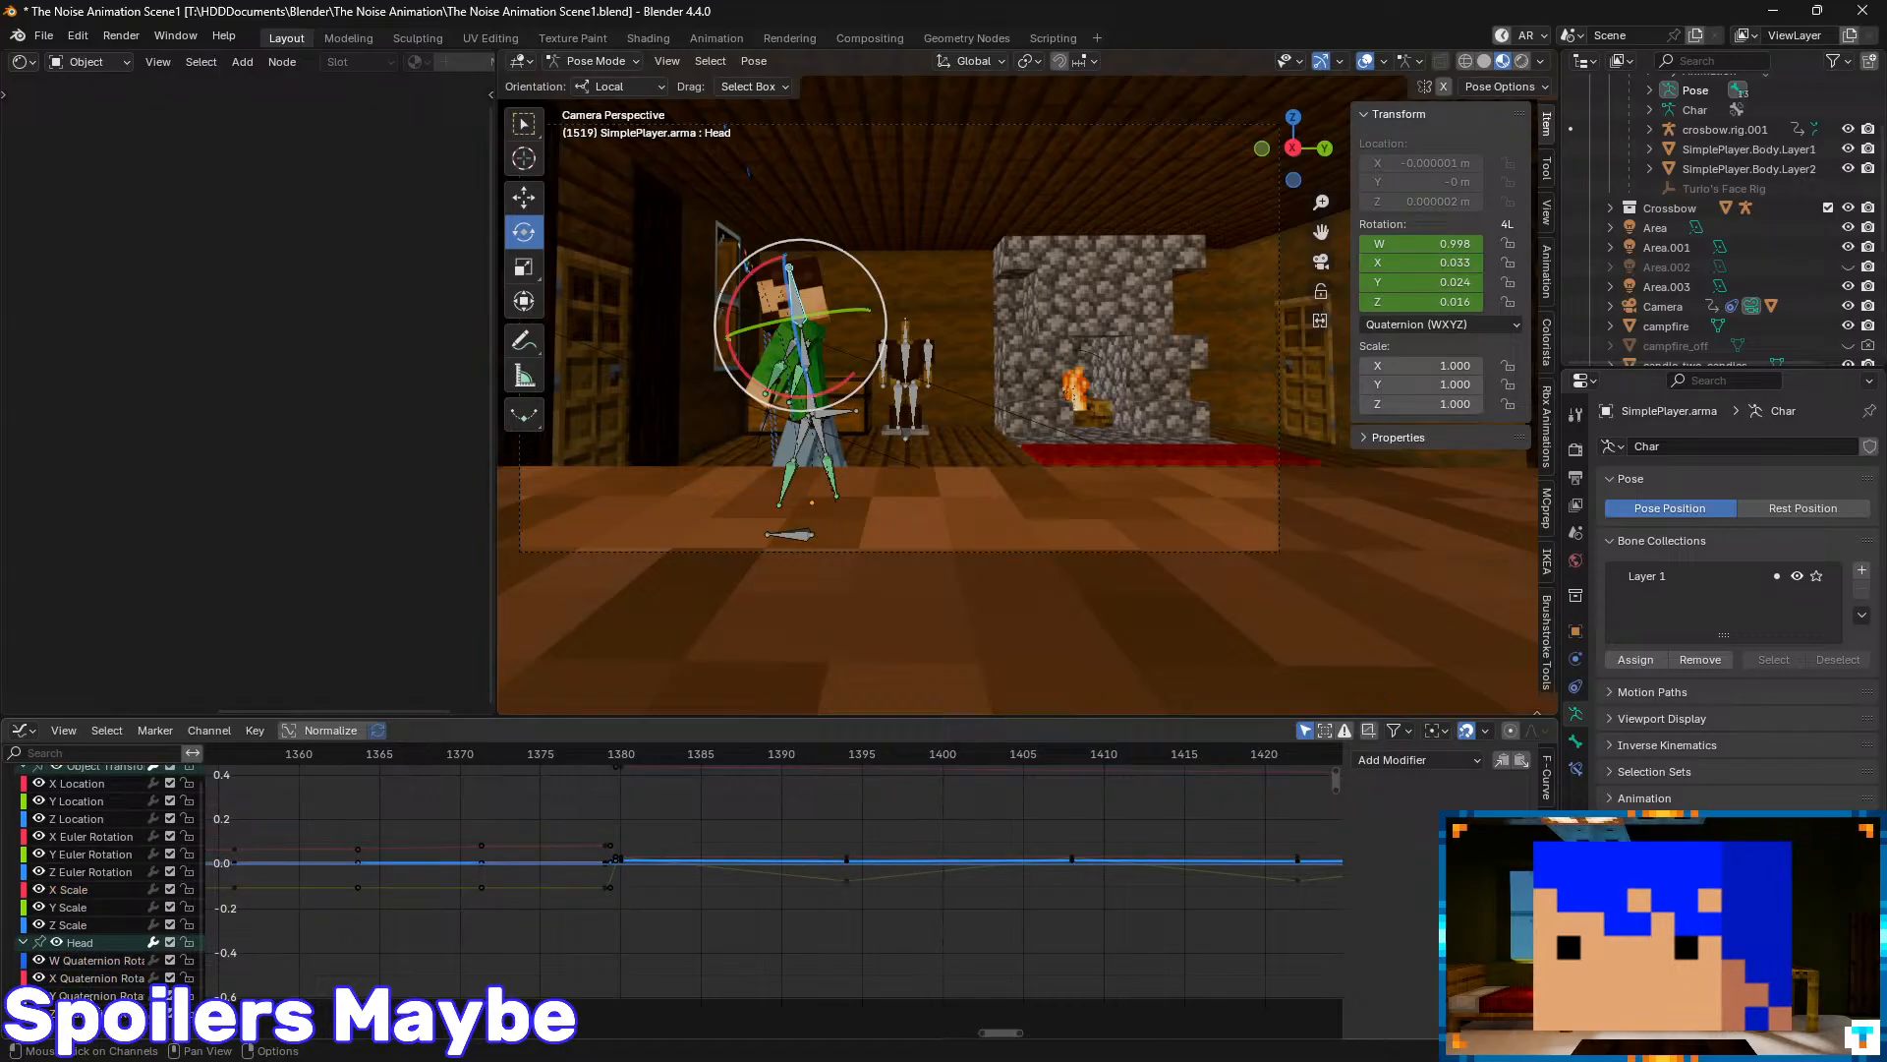
left_click(94, 995)
- Select the Body bone and check the armature's location, rotation and scale channels for F-curve modifiers
left_click(804, 415)
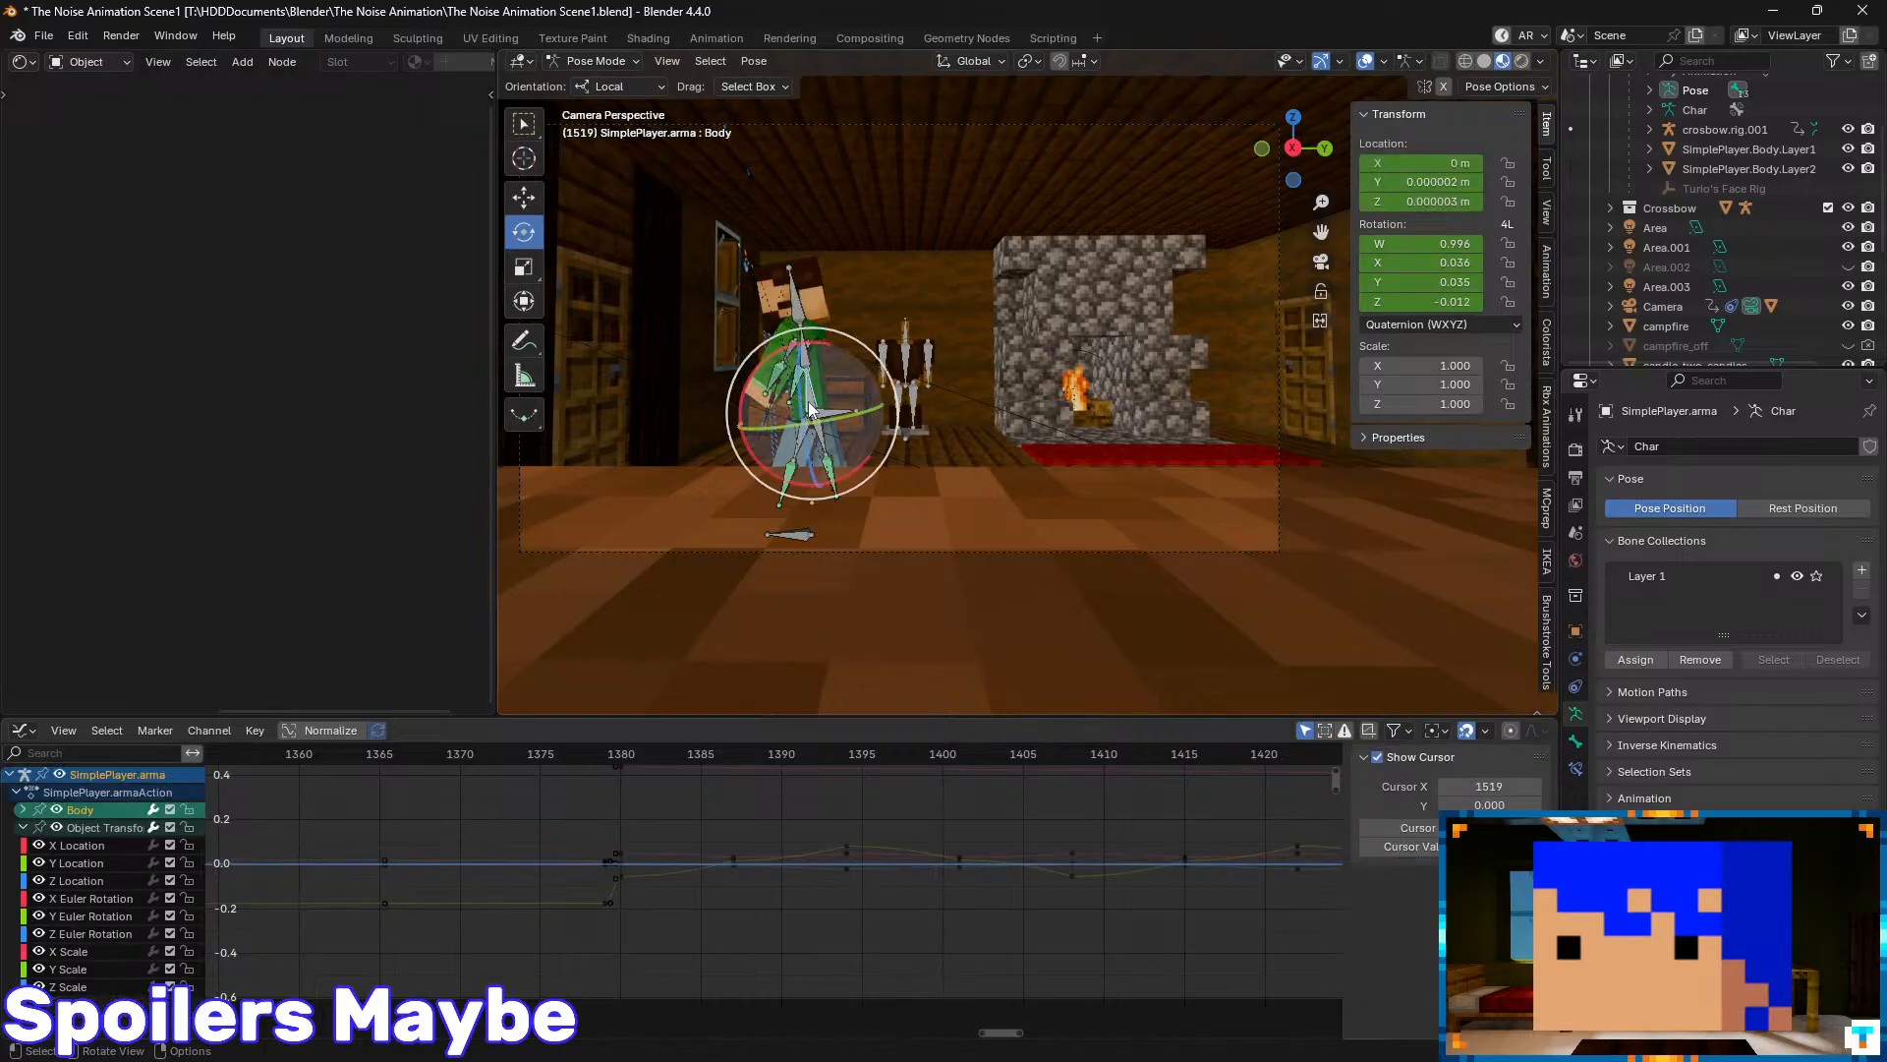
left_click(77, 894)
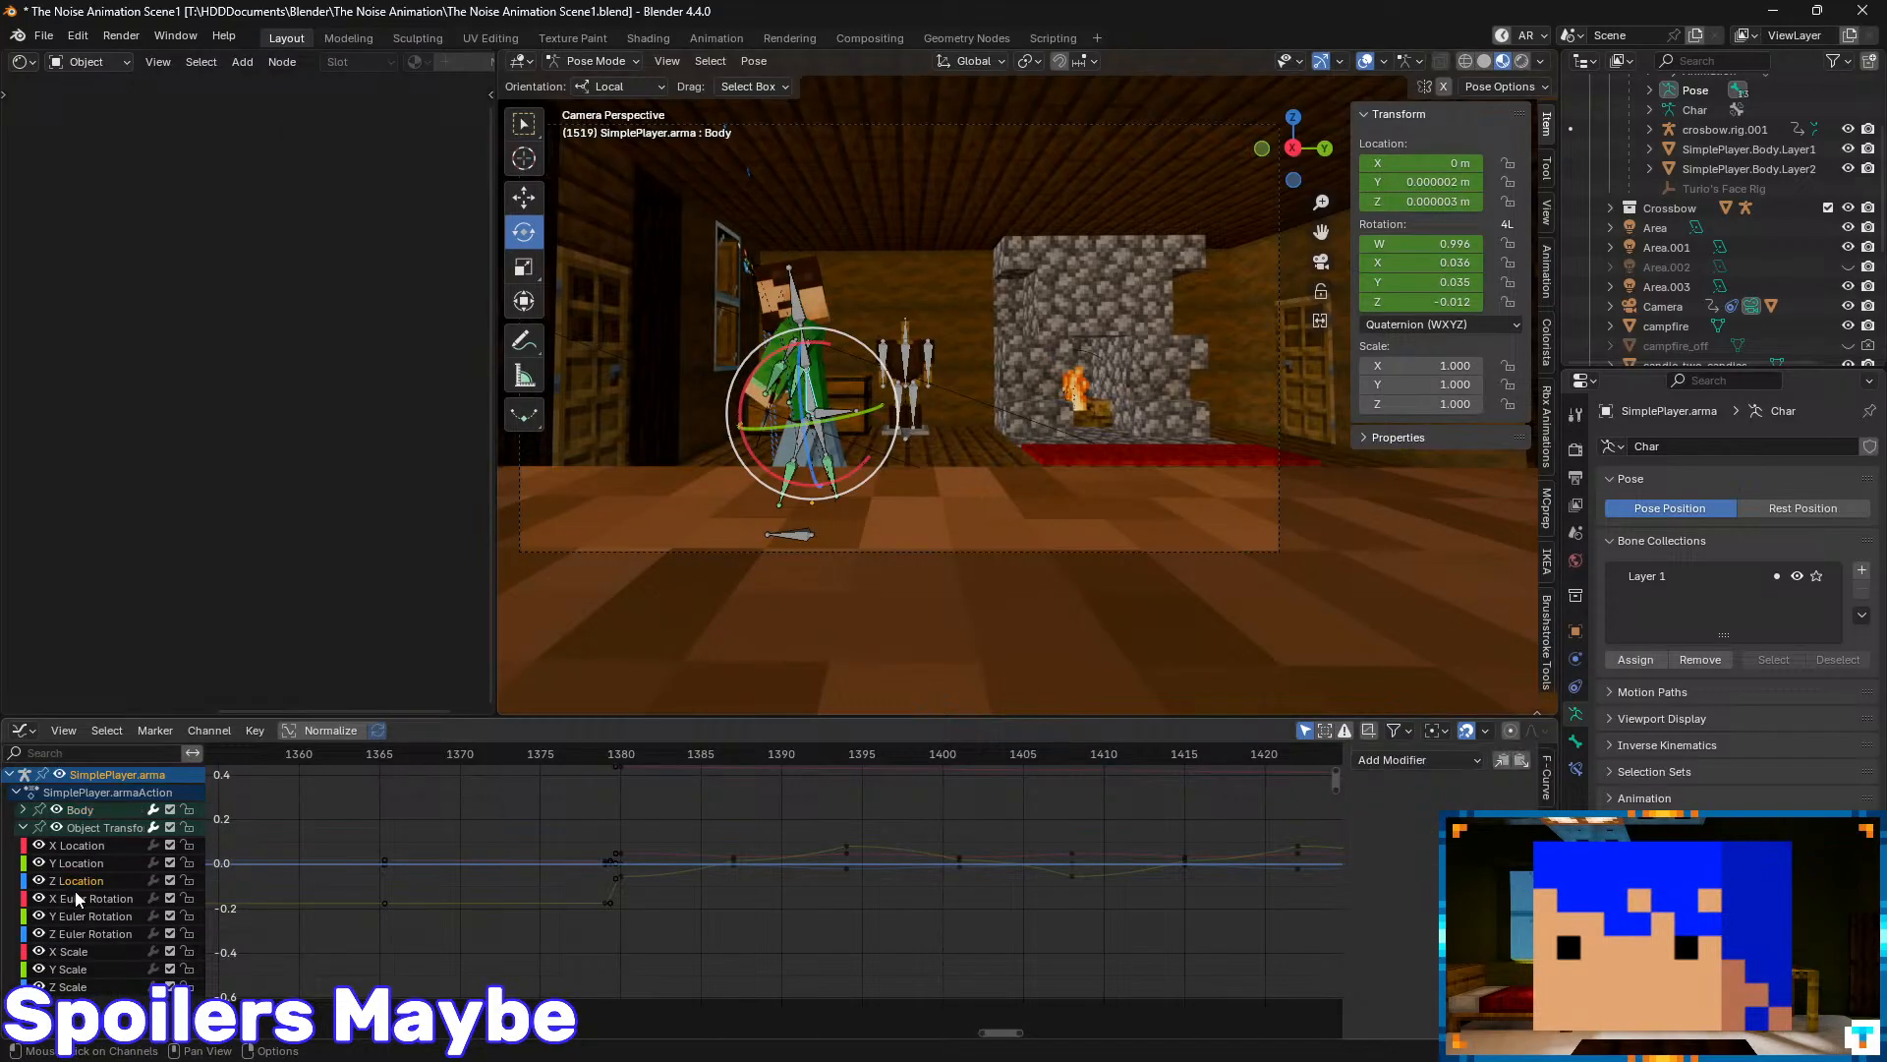
left_click(86, 917)
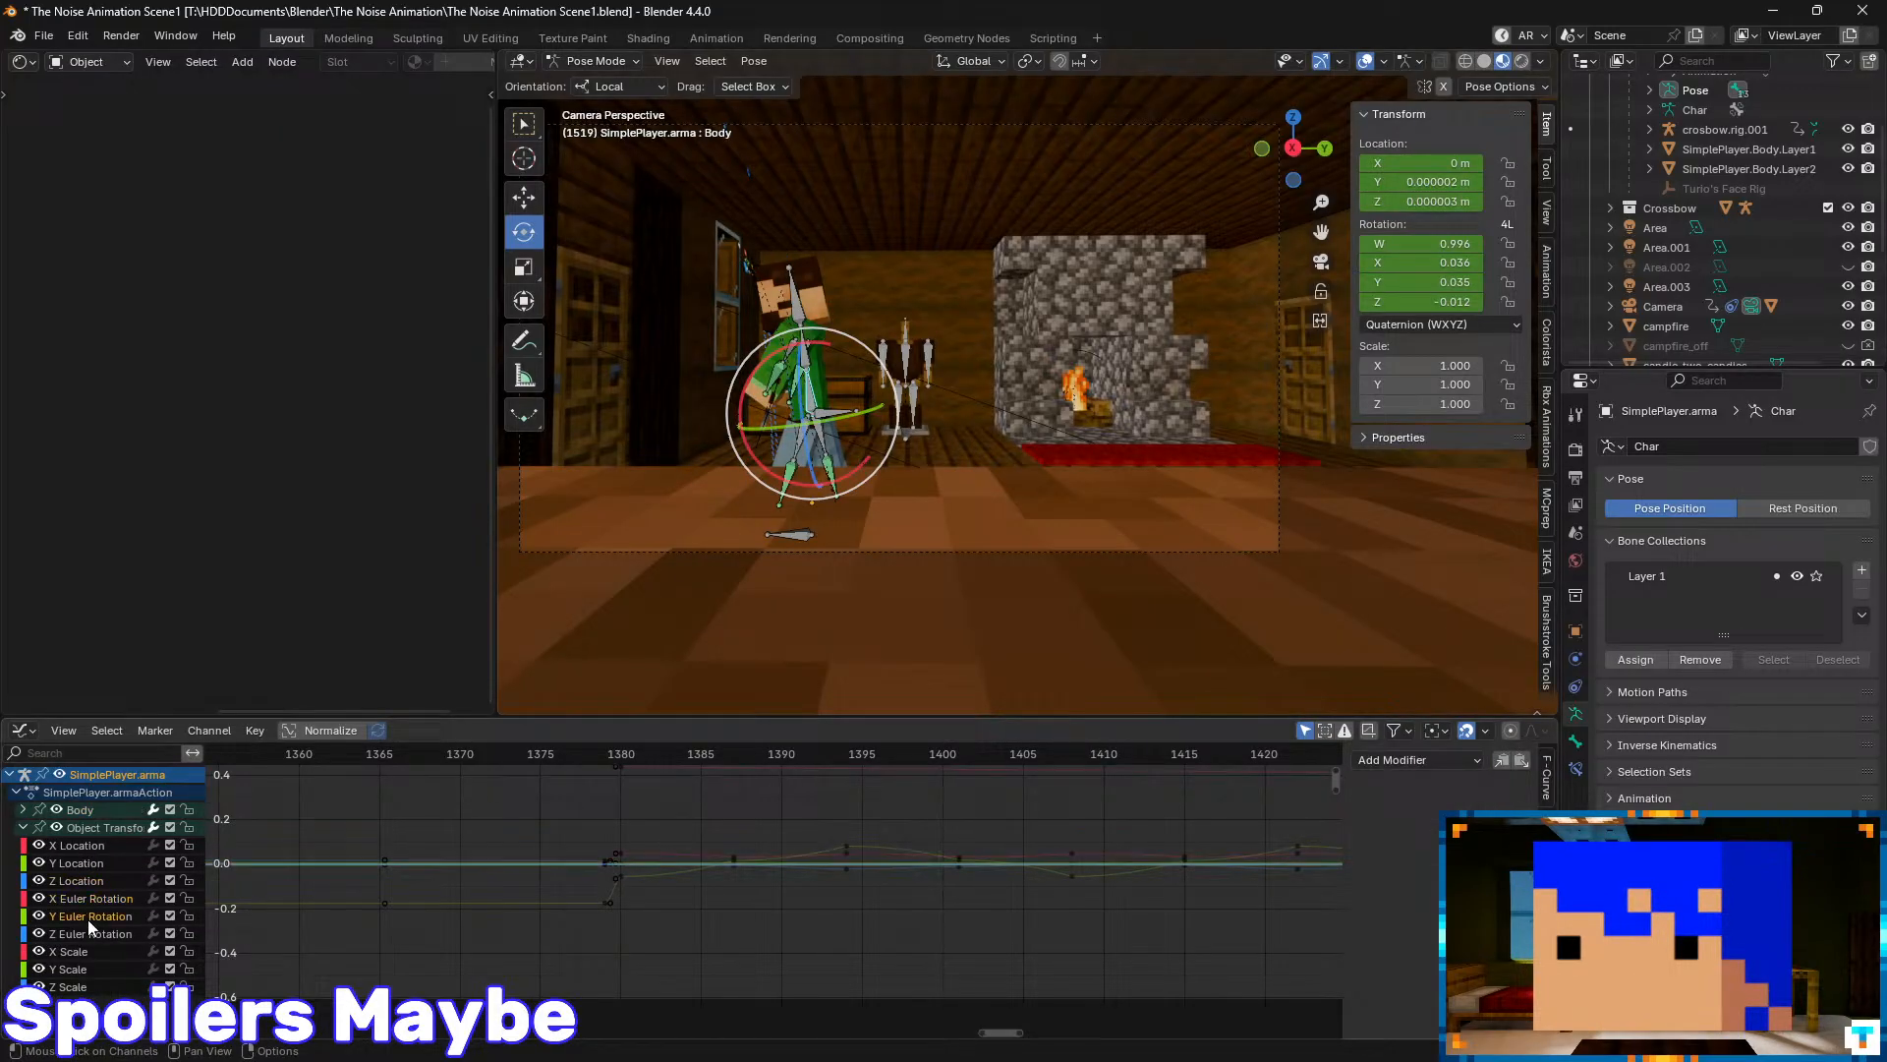
left_click(95, 933)
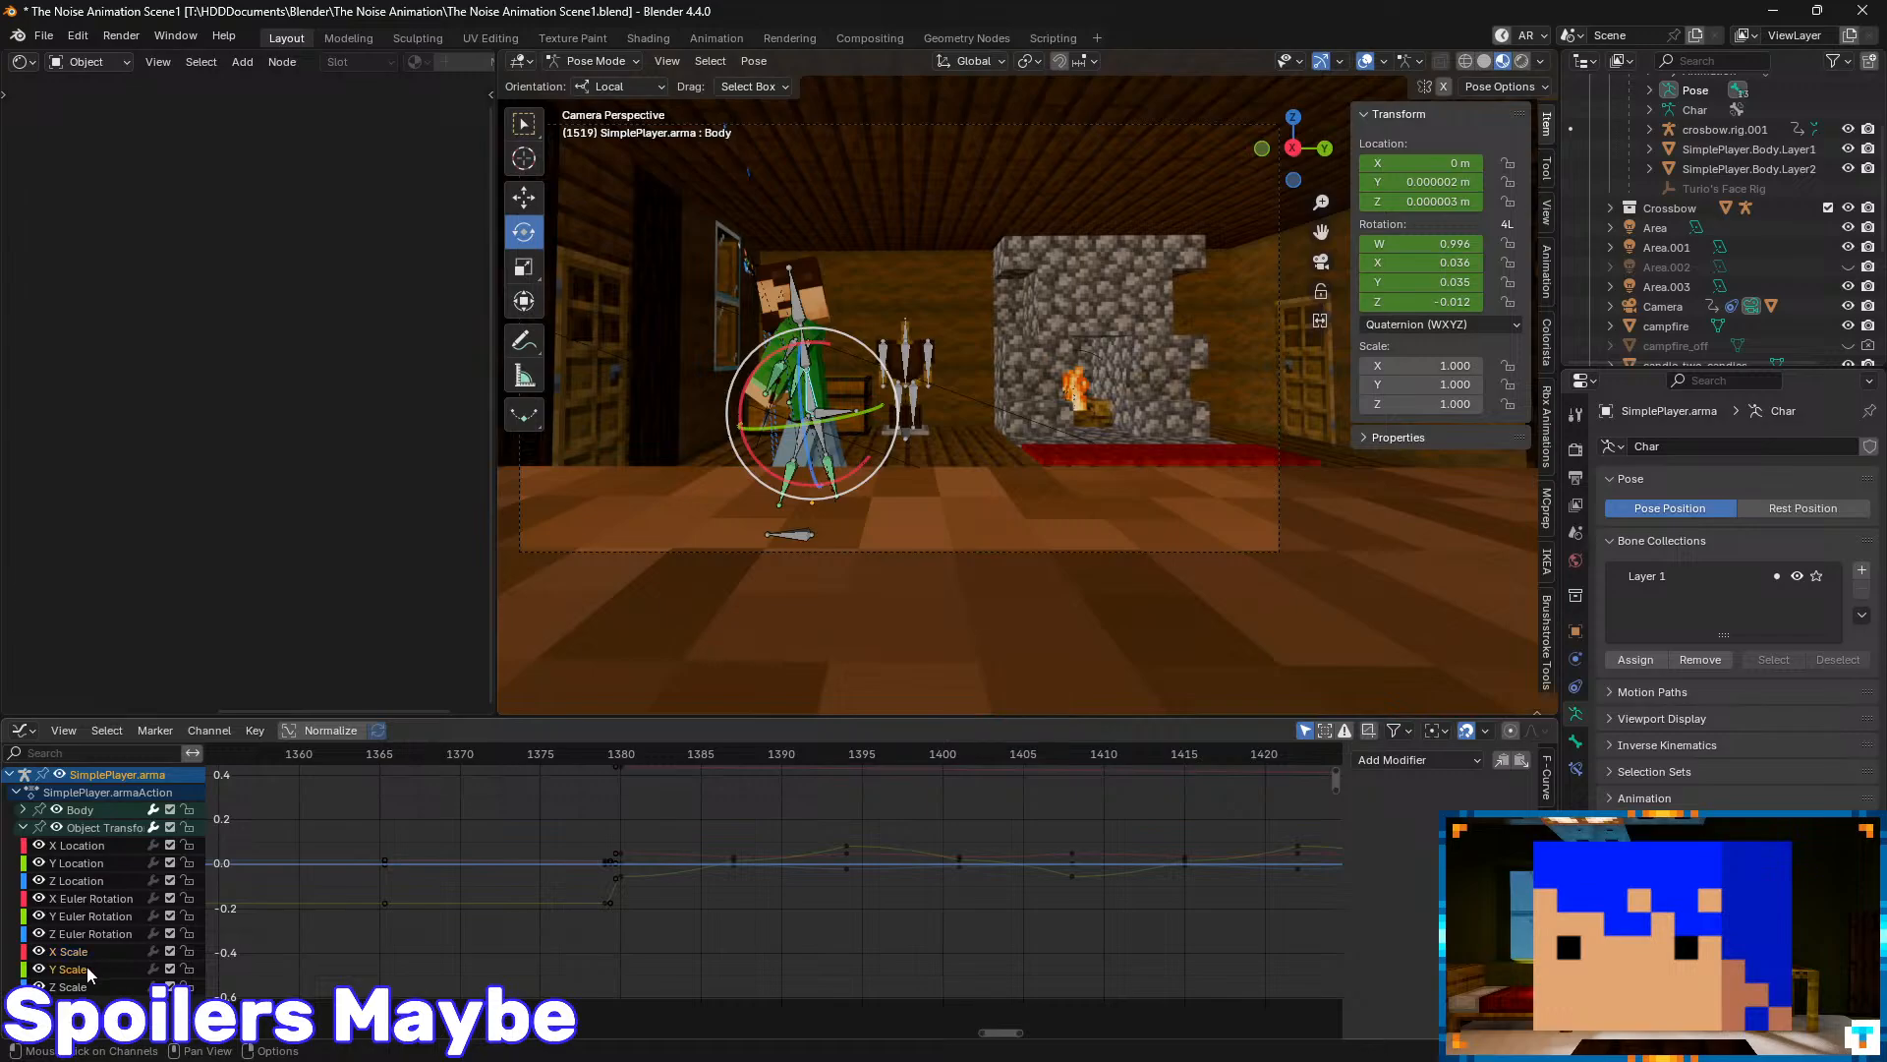
left_click(83, 863)
- Return to the Timeline editor and save the scene file
left_click(22, 731)
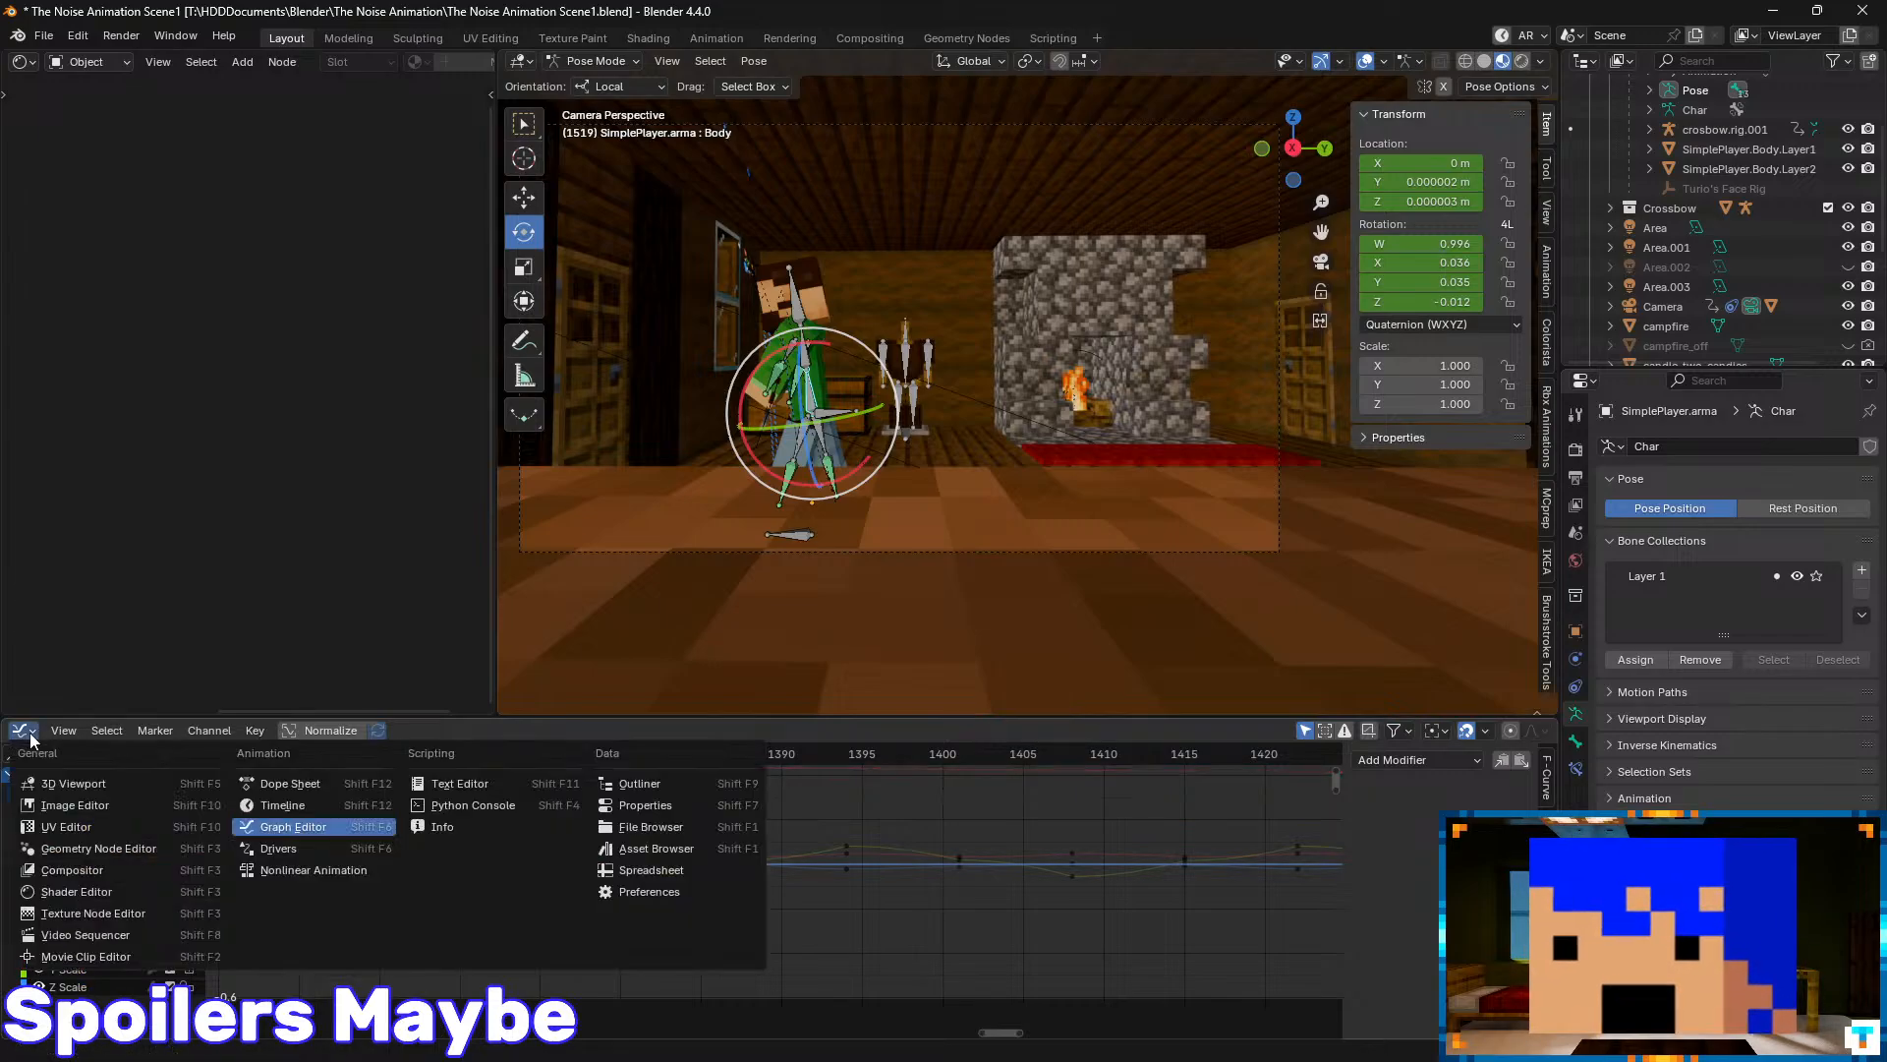
left_click(304, 805)
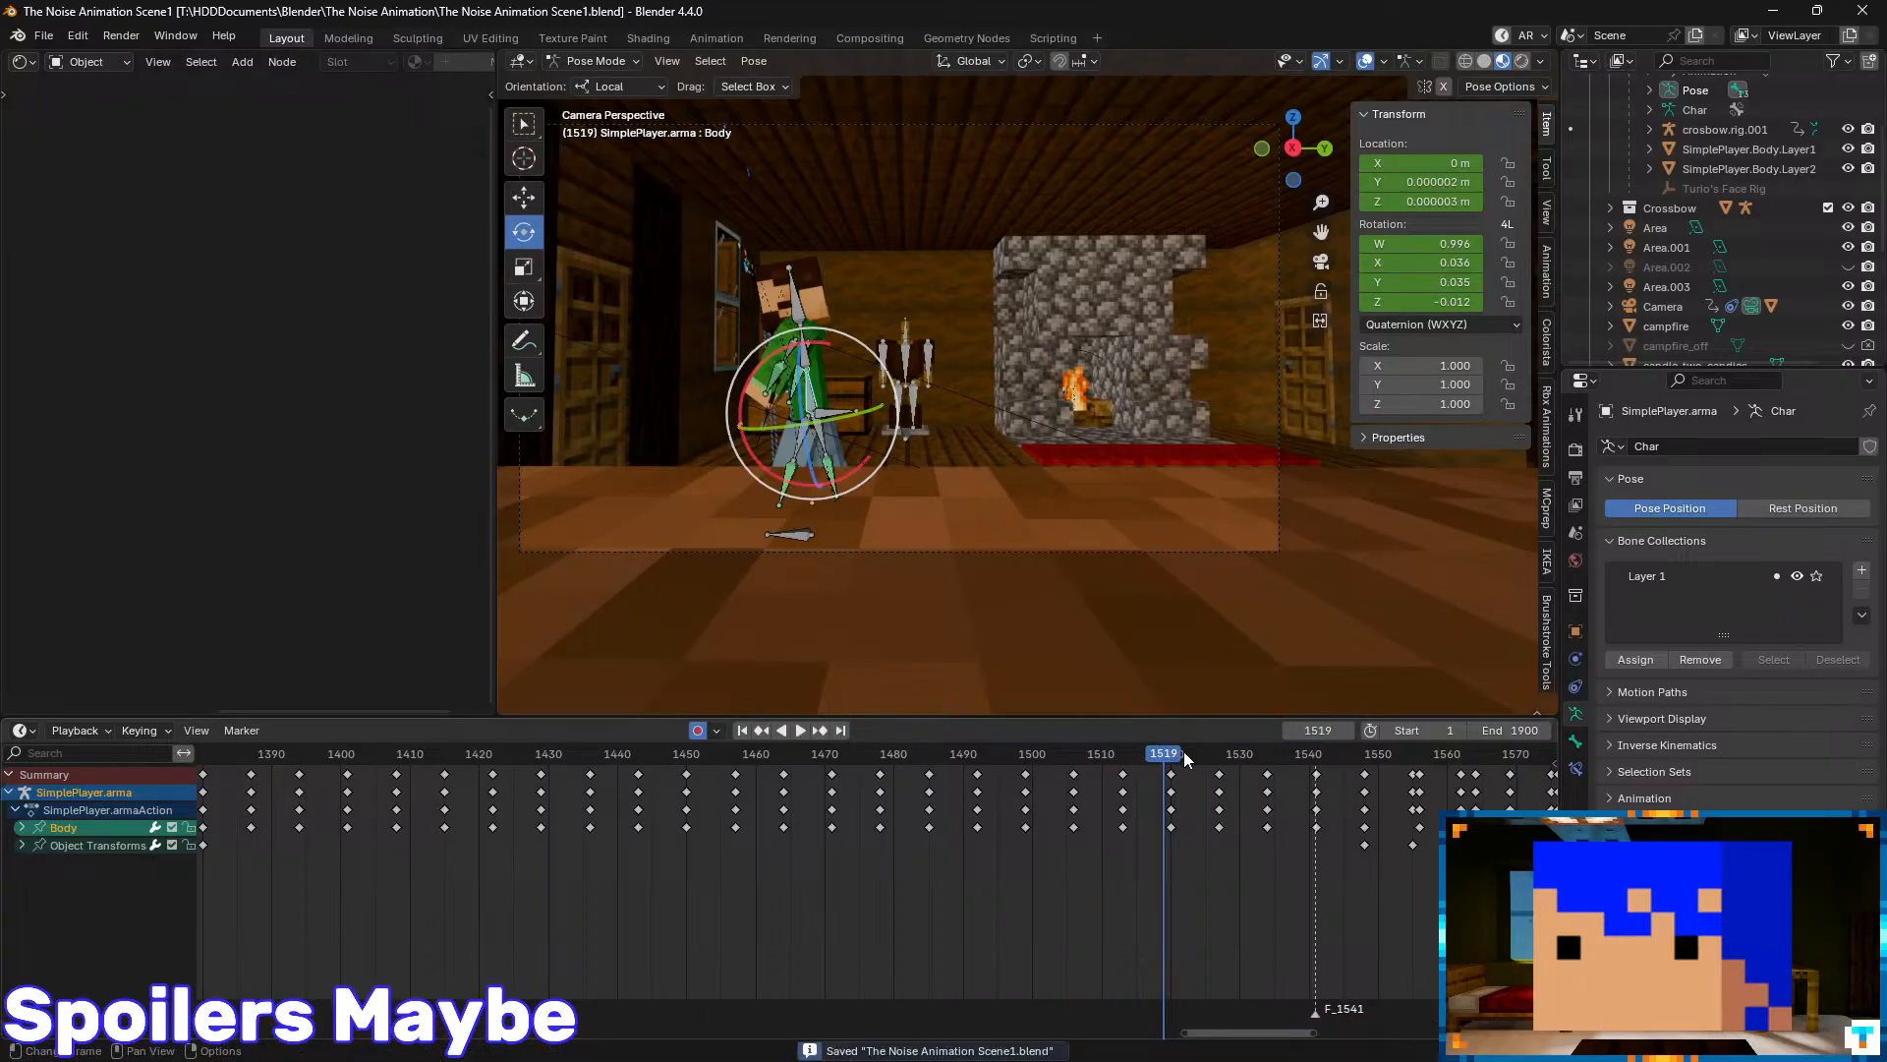
- Play and scrub the walk from frame 1380 to 1536 in camera view to examine the body motion
left_click_drag(1154, 752, 722, 786)
middle_click_drag(532, 823, 1079, 884)
left_click_drag(1265, 765, 758, 761)
key("space")
key("space")
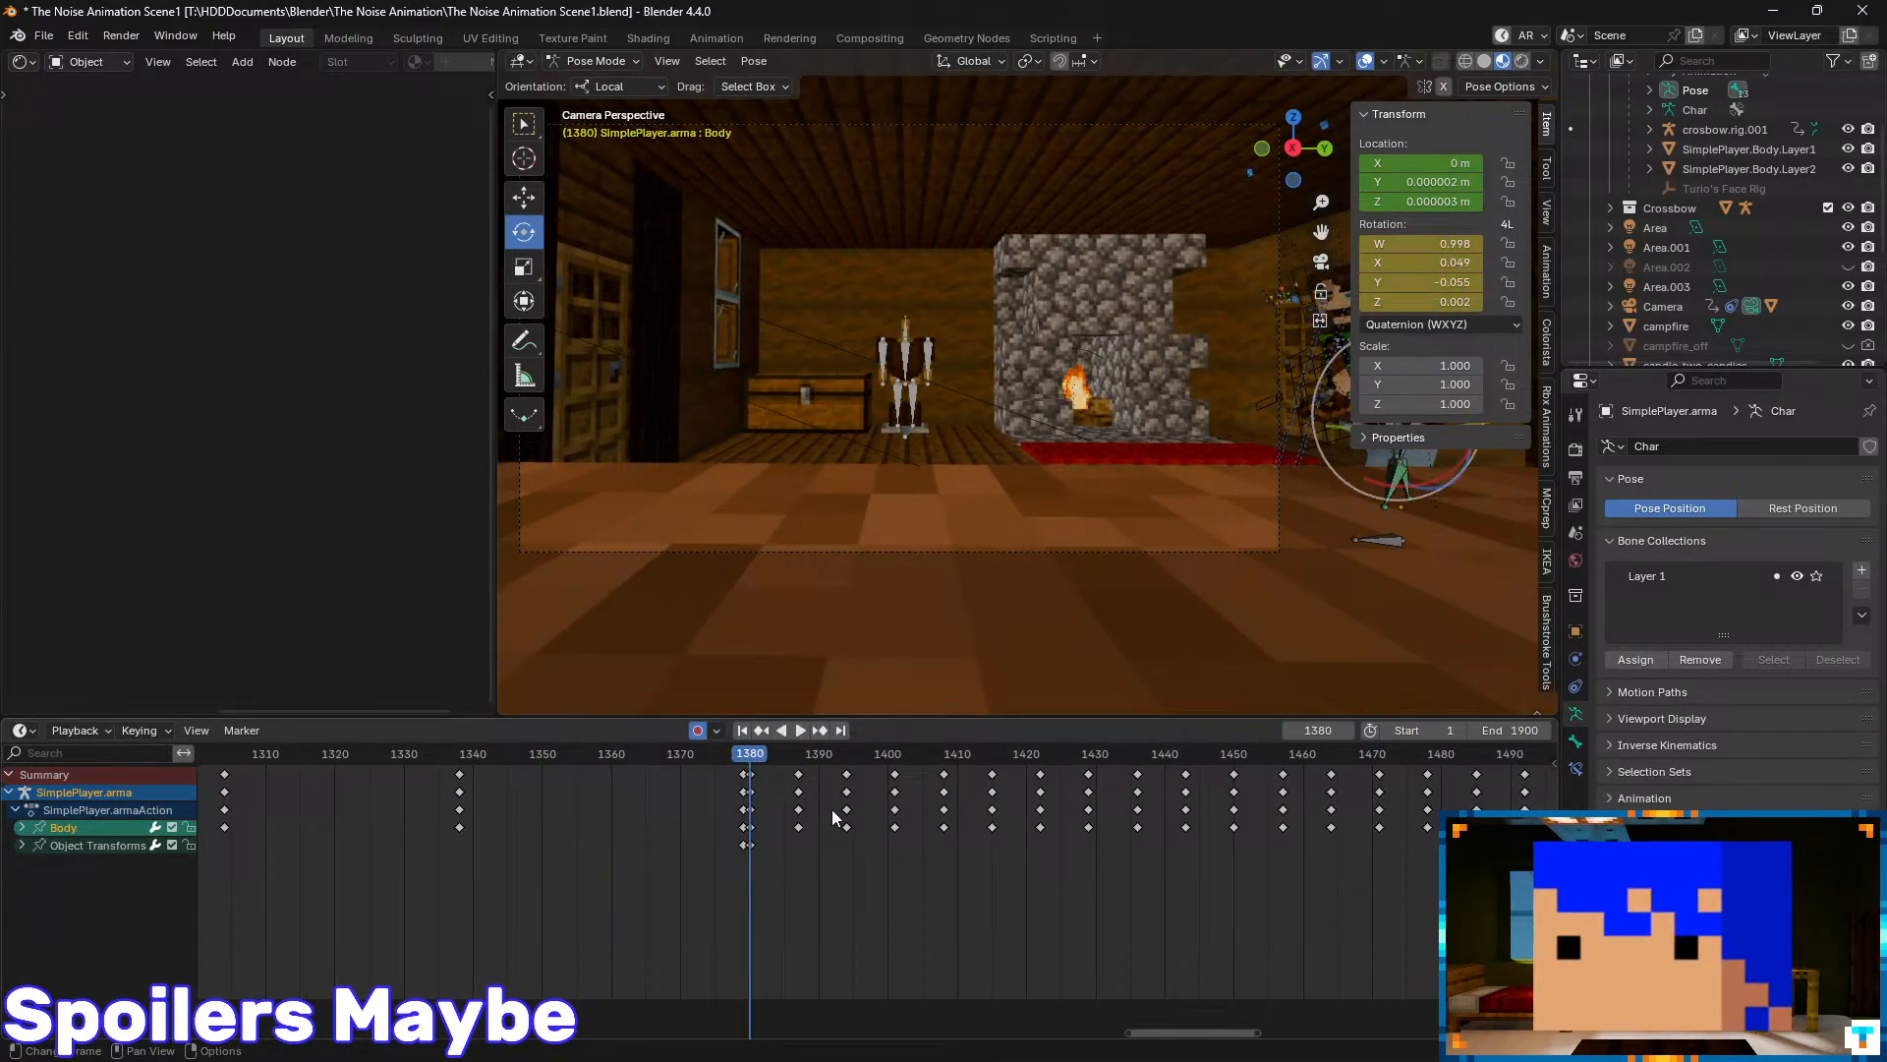
scroll(1046, 841, "down", 3)
left_click_drag(615, 755, 1183, 763)
key("space")
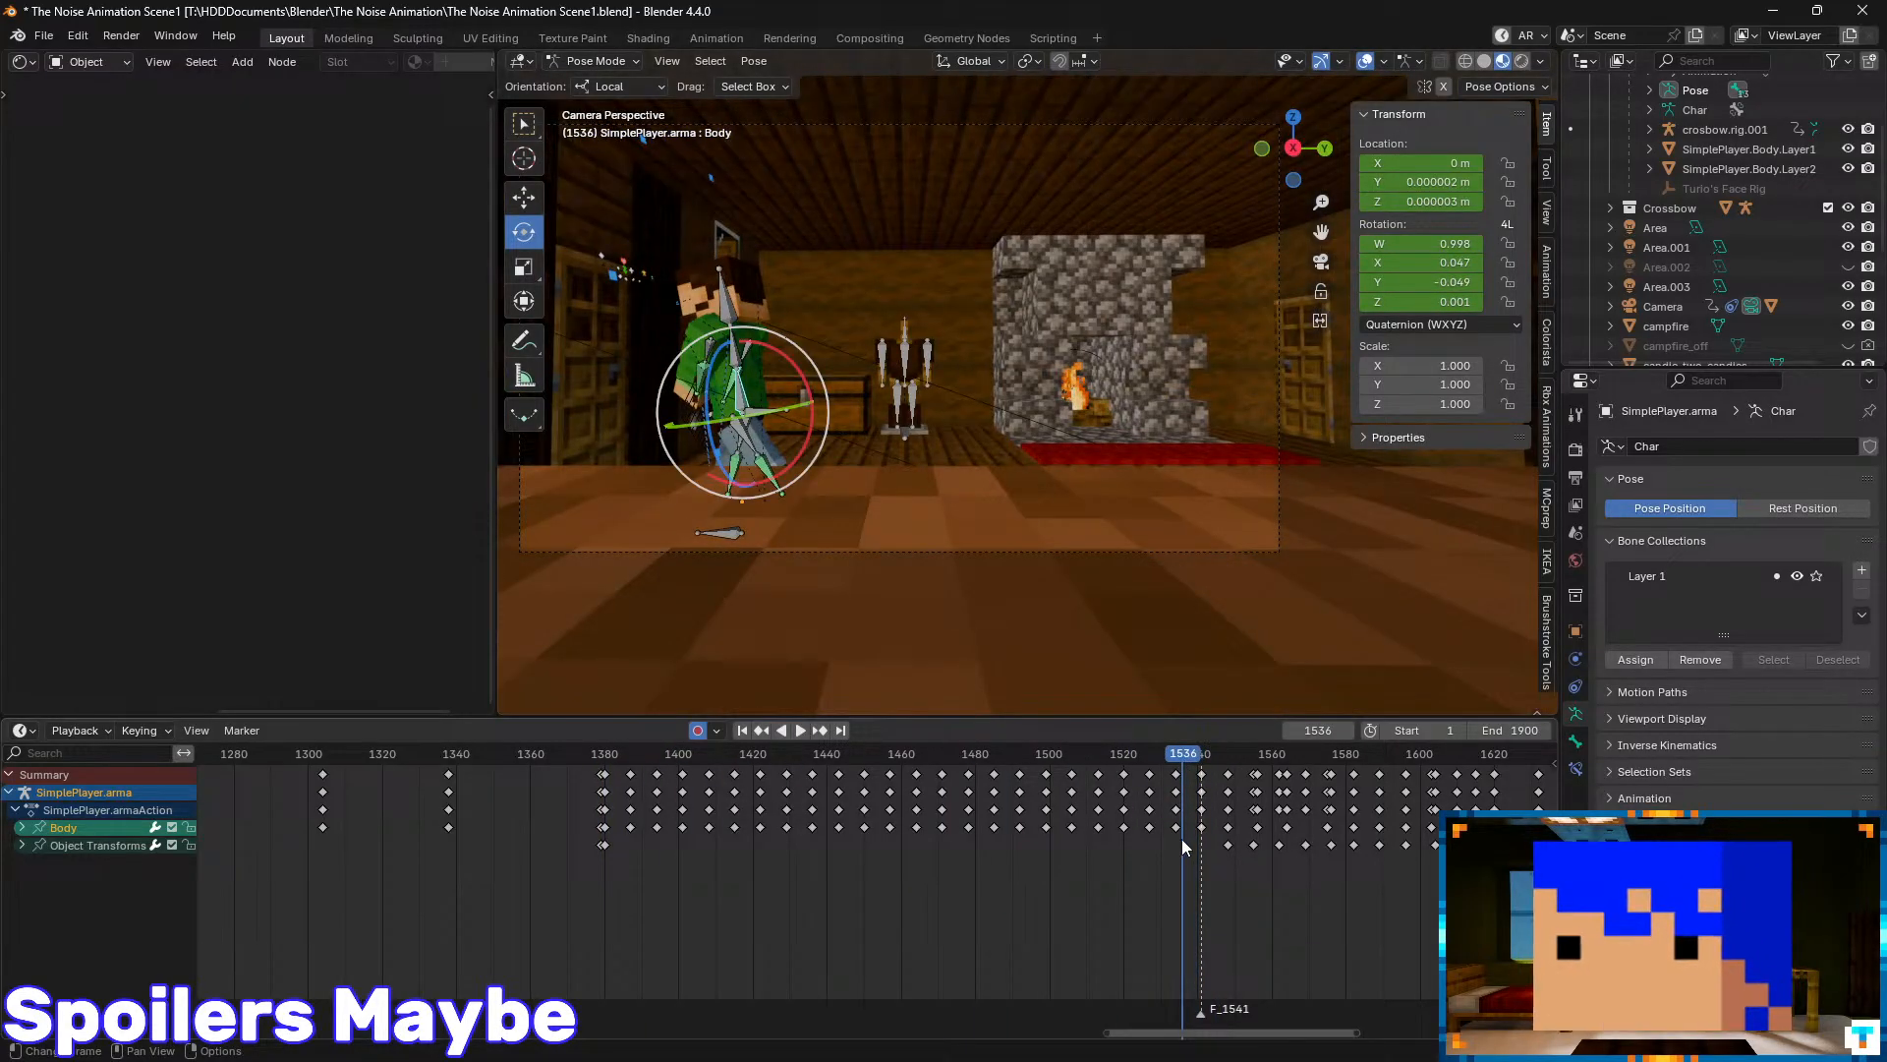
- Try Bézier interpolation on all keyframes from frame 1380 up to the F_1541 marker, including Object Transforms, and undo it
left_click_drag(1181, 840, 792, 760)
right_click(793, 829)
mouse_move(789, 826)
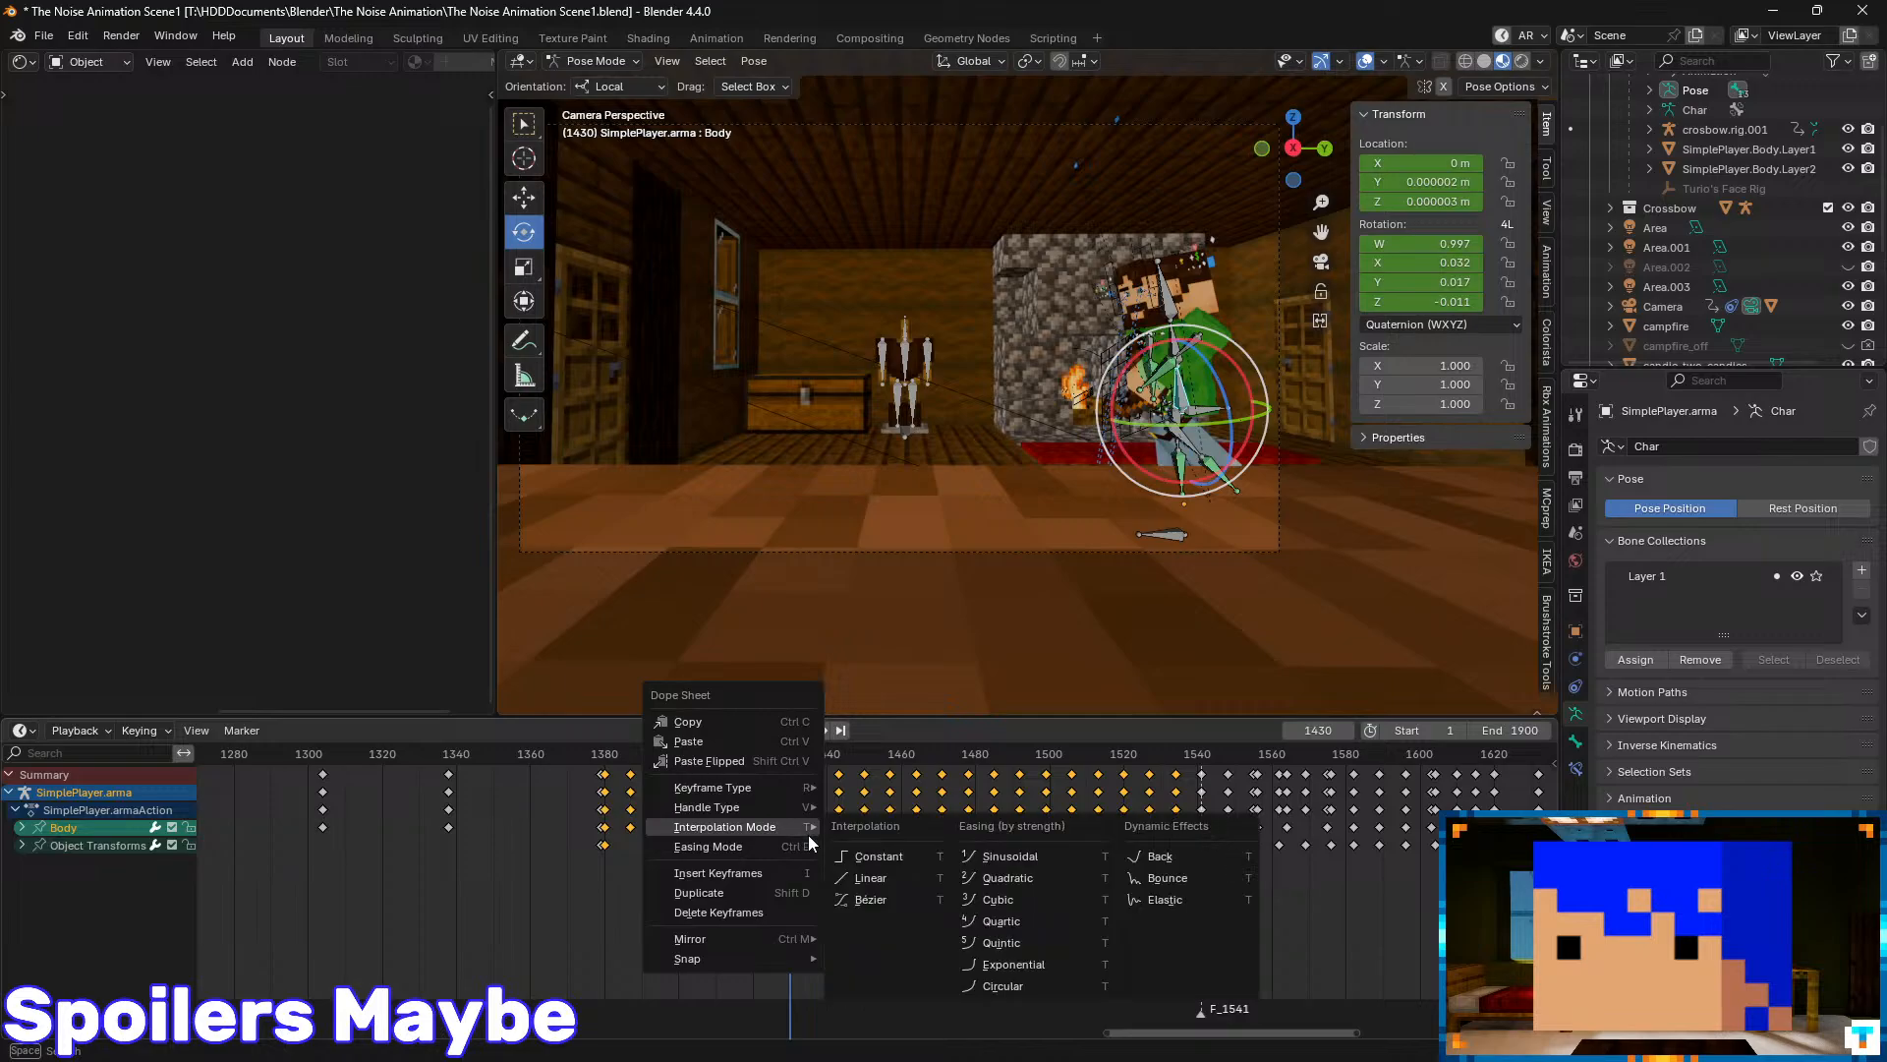
left_click(894, 898)
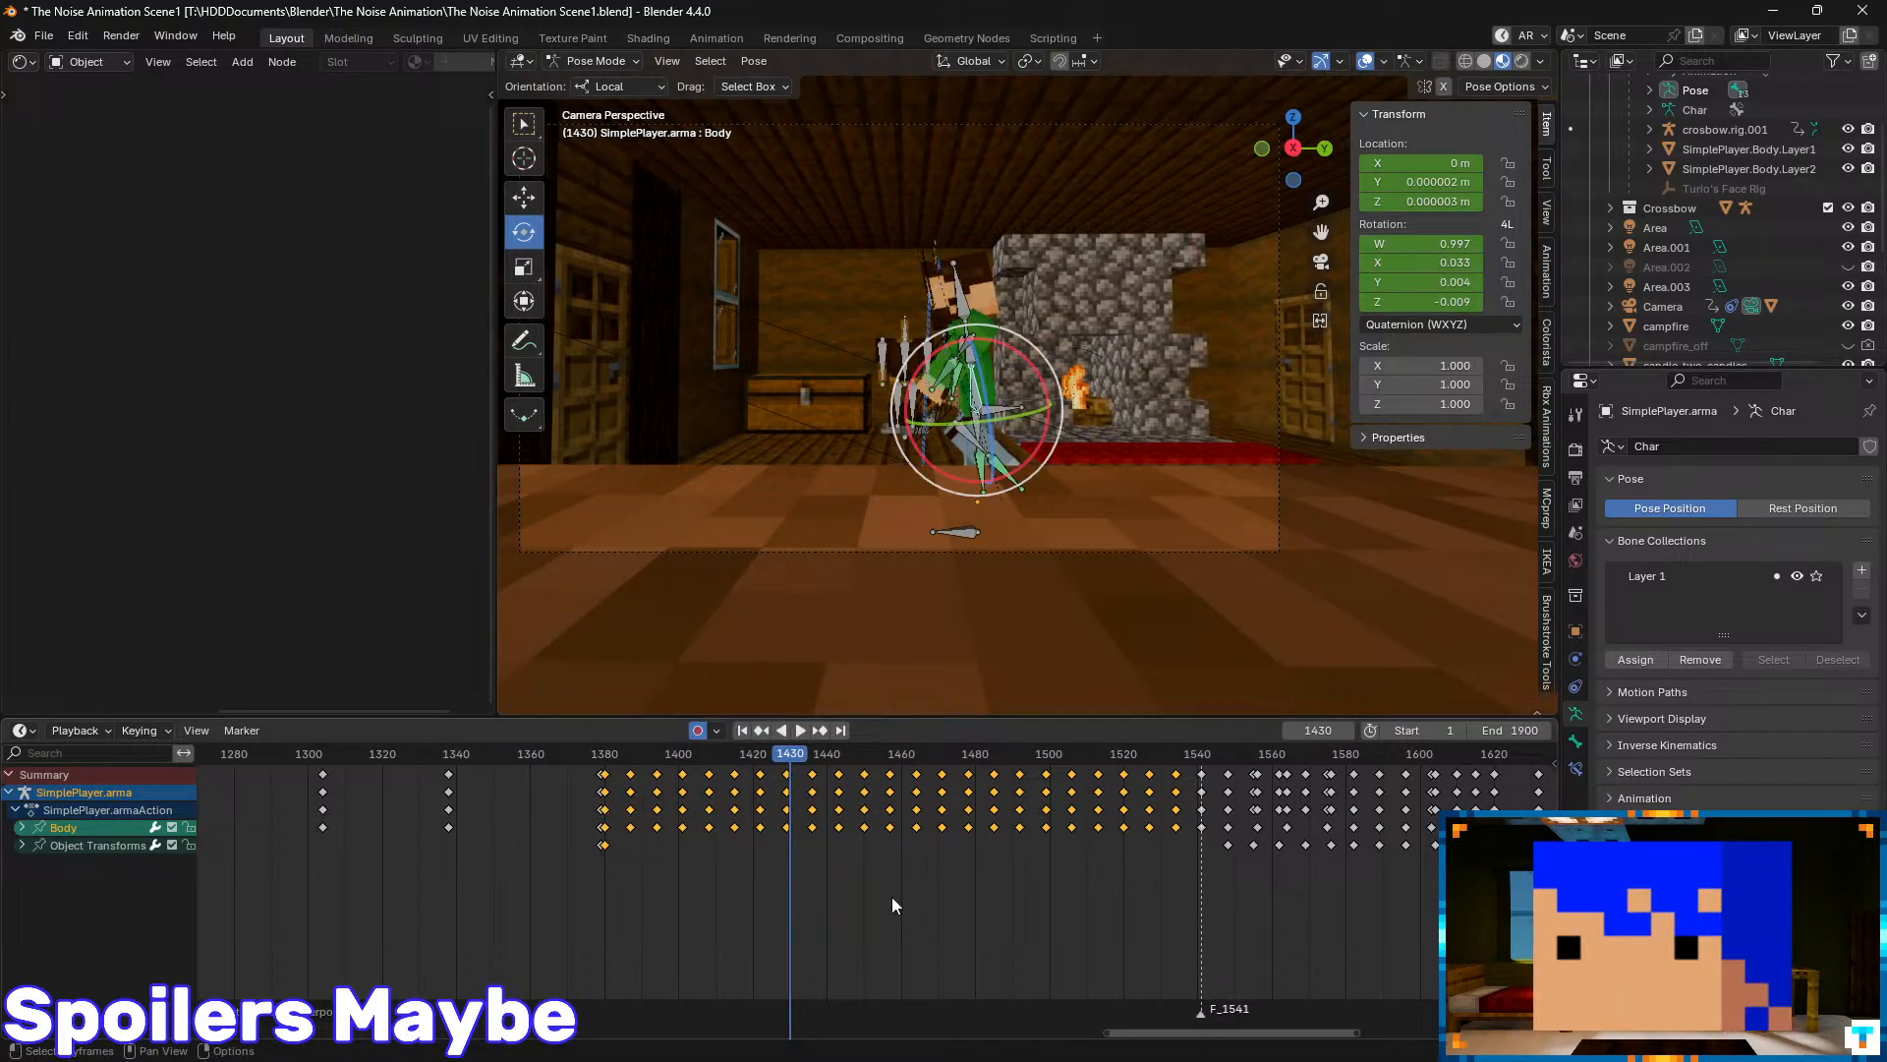
key("ctrl+z")
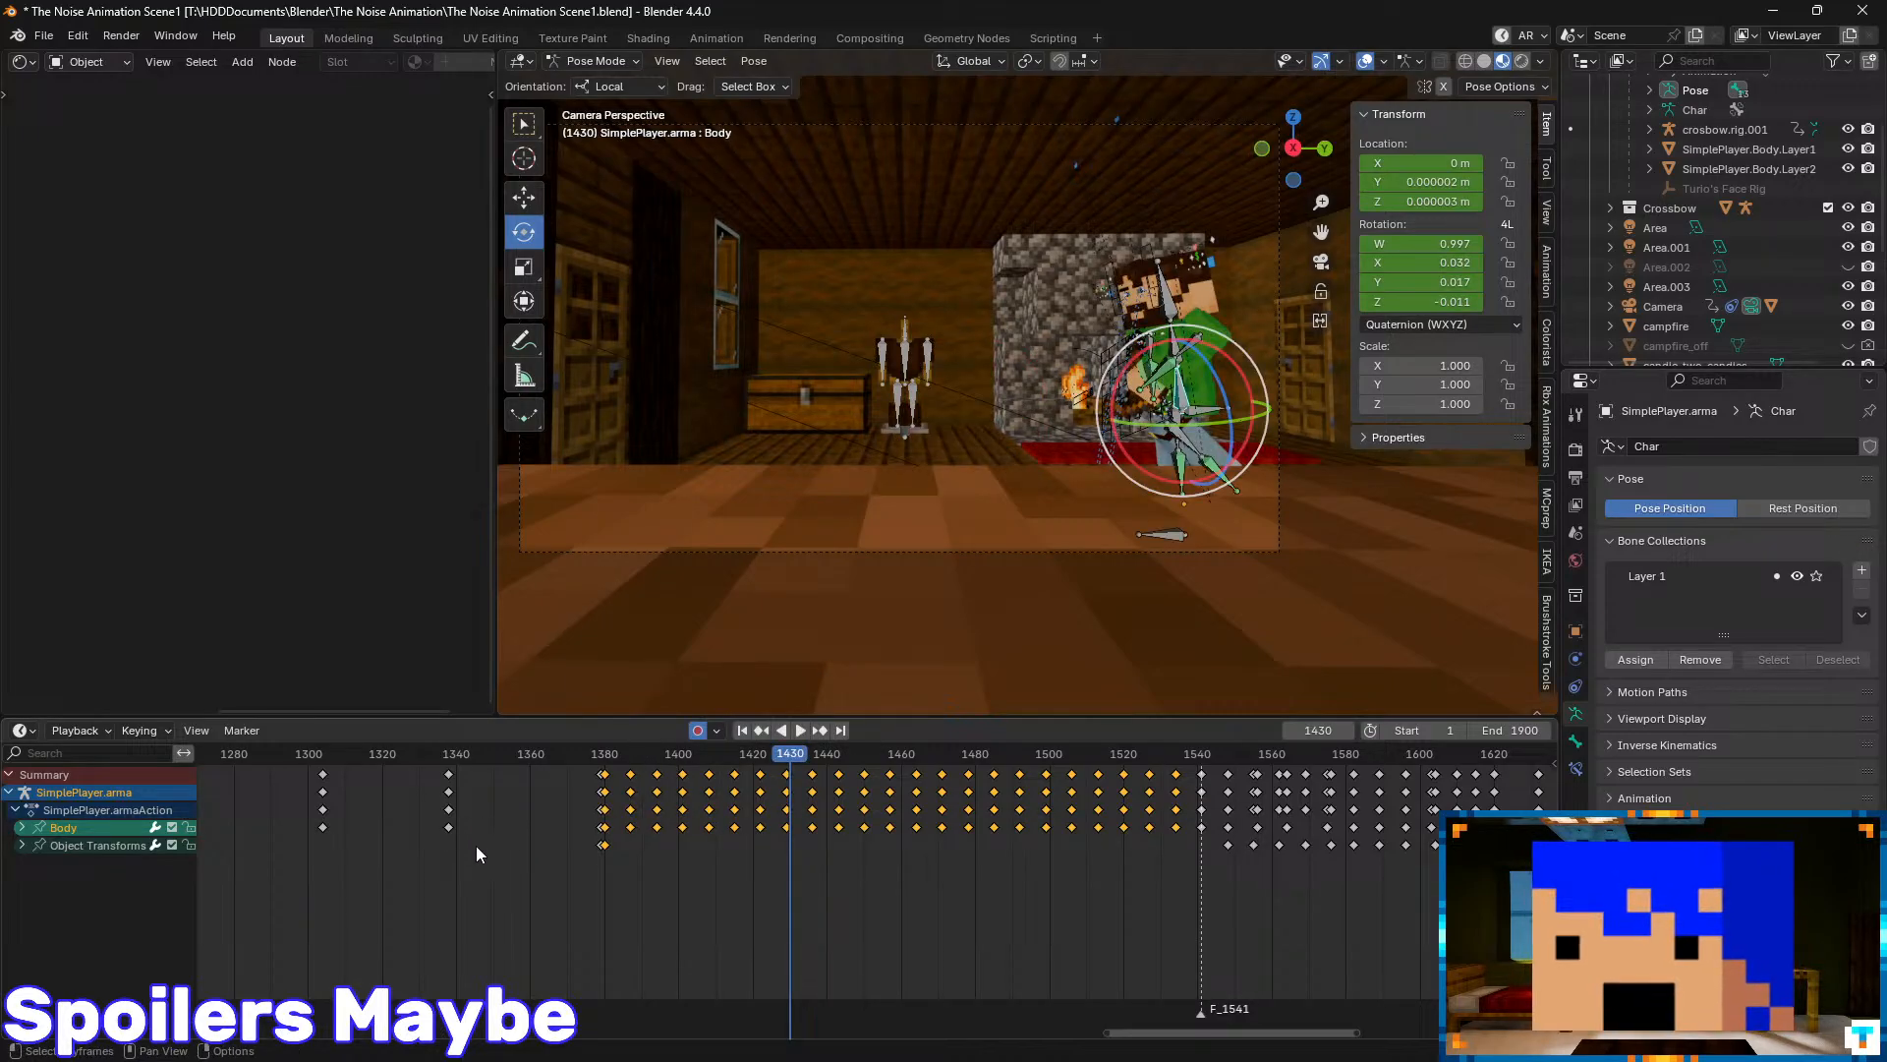
- Set the selected walk keyframes from frame 1380 up to the F_1541 marker to Bézier interpolation, leaving out the Object Transforms keyframes
right_click(629, 828)
mouse_move(629, 828)
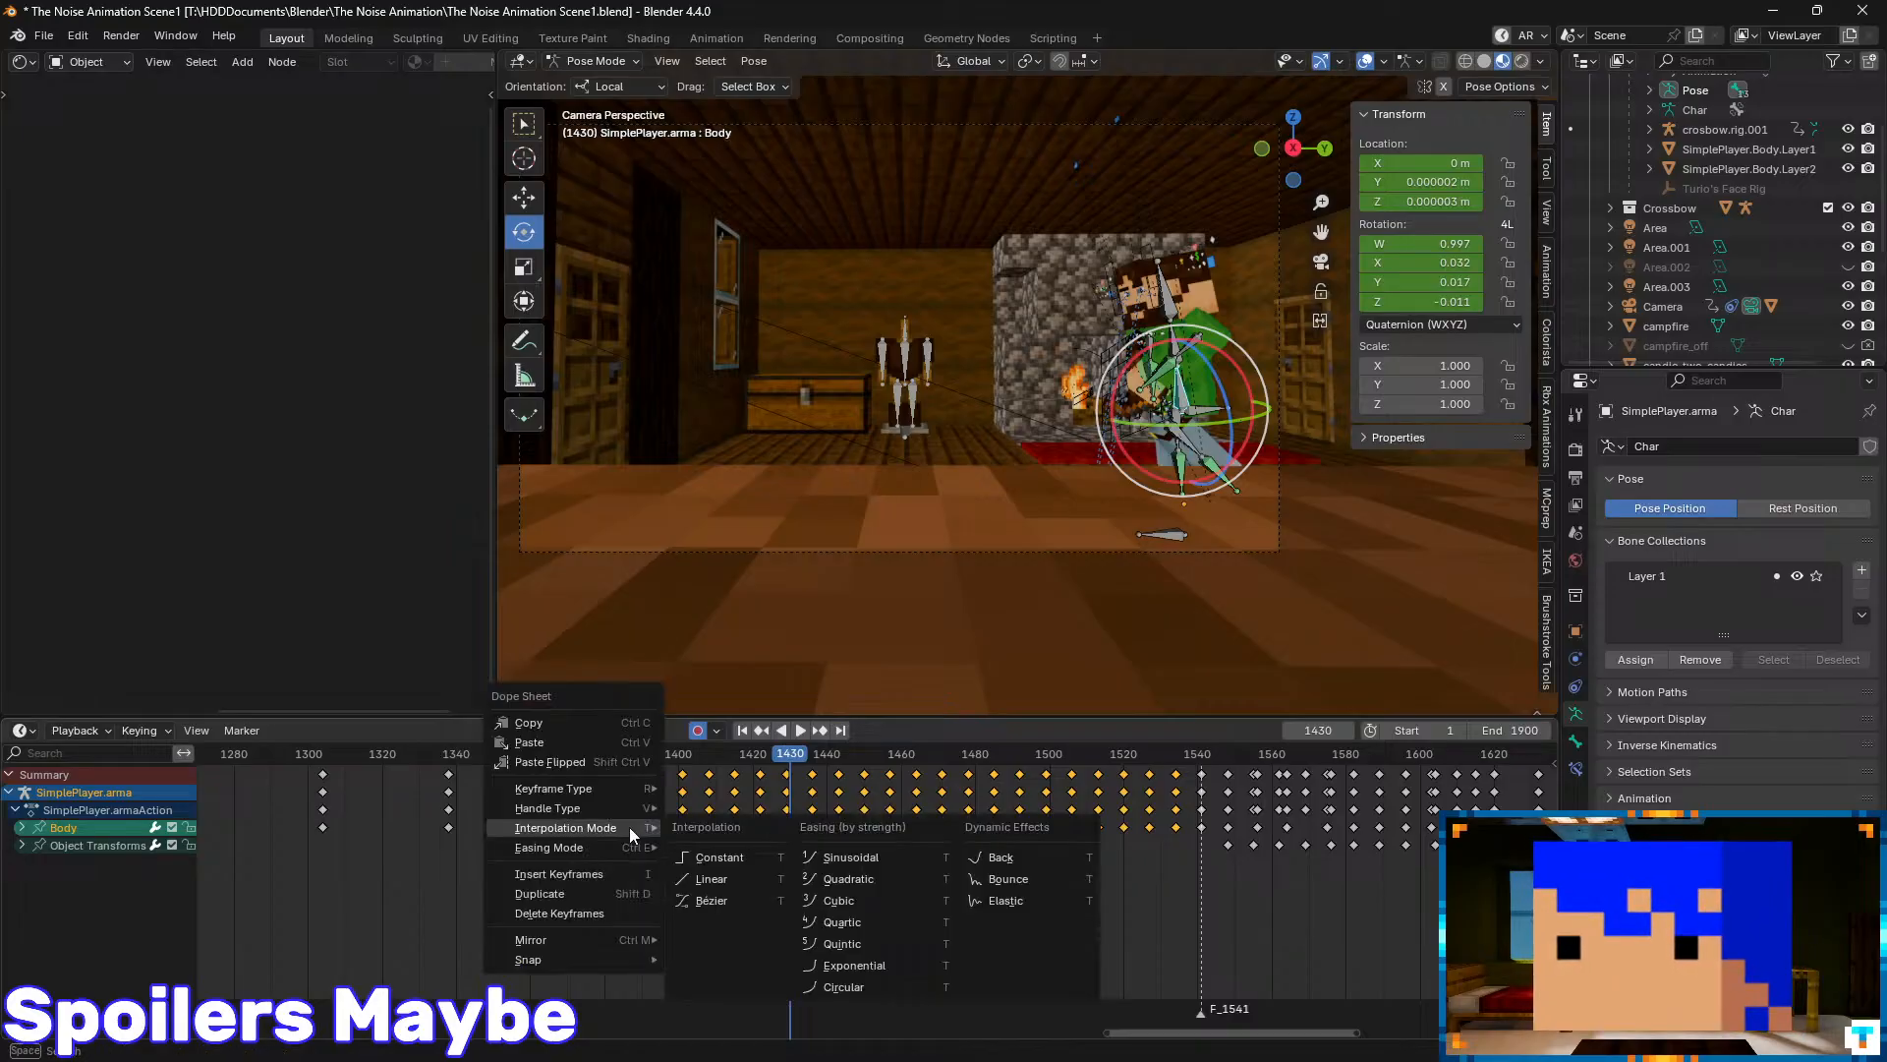
left_click(718, 898)
- Replay the walk from about frame 1384 in camera view to review the interpolation change
key("space")
left_click_drag(683, 753, 616, 754)
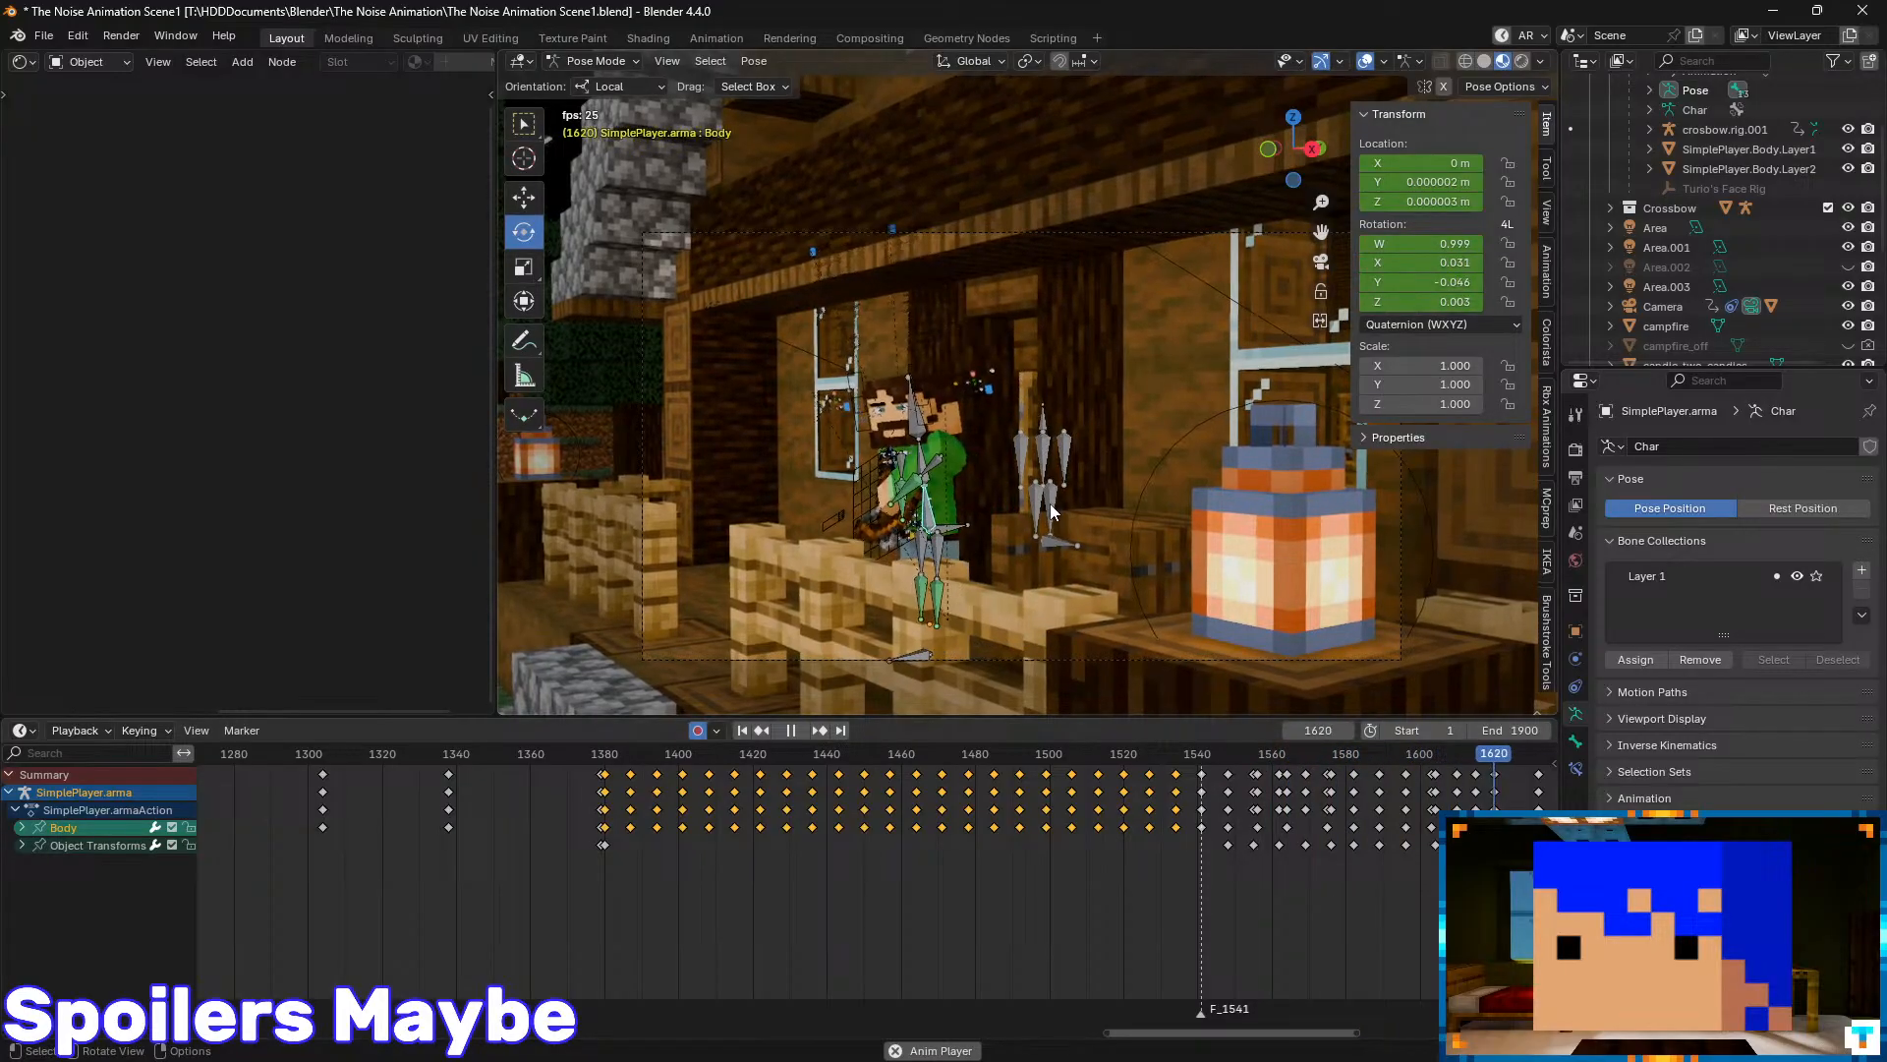
left_click_drag(1203, 751, 621, 749)
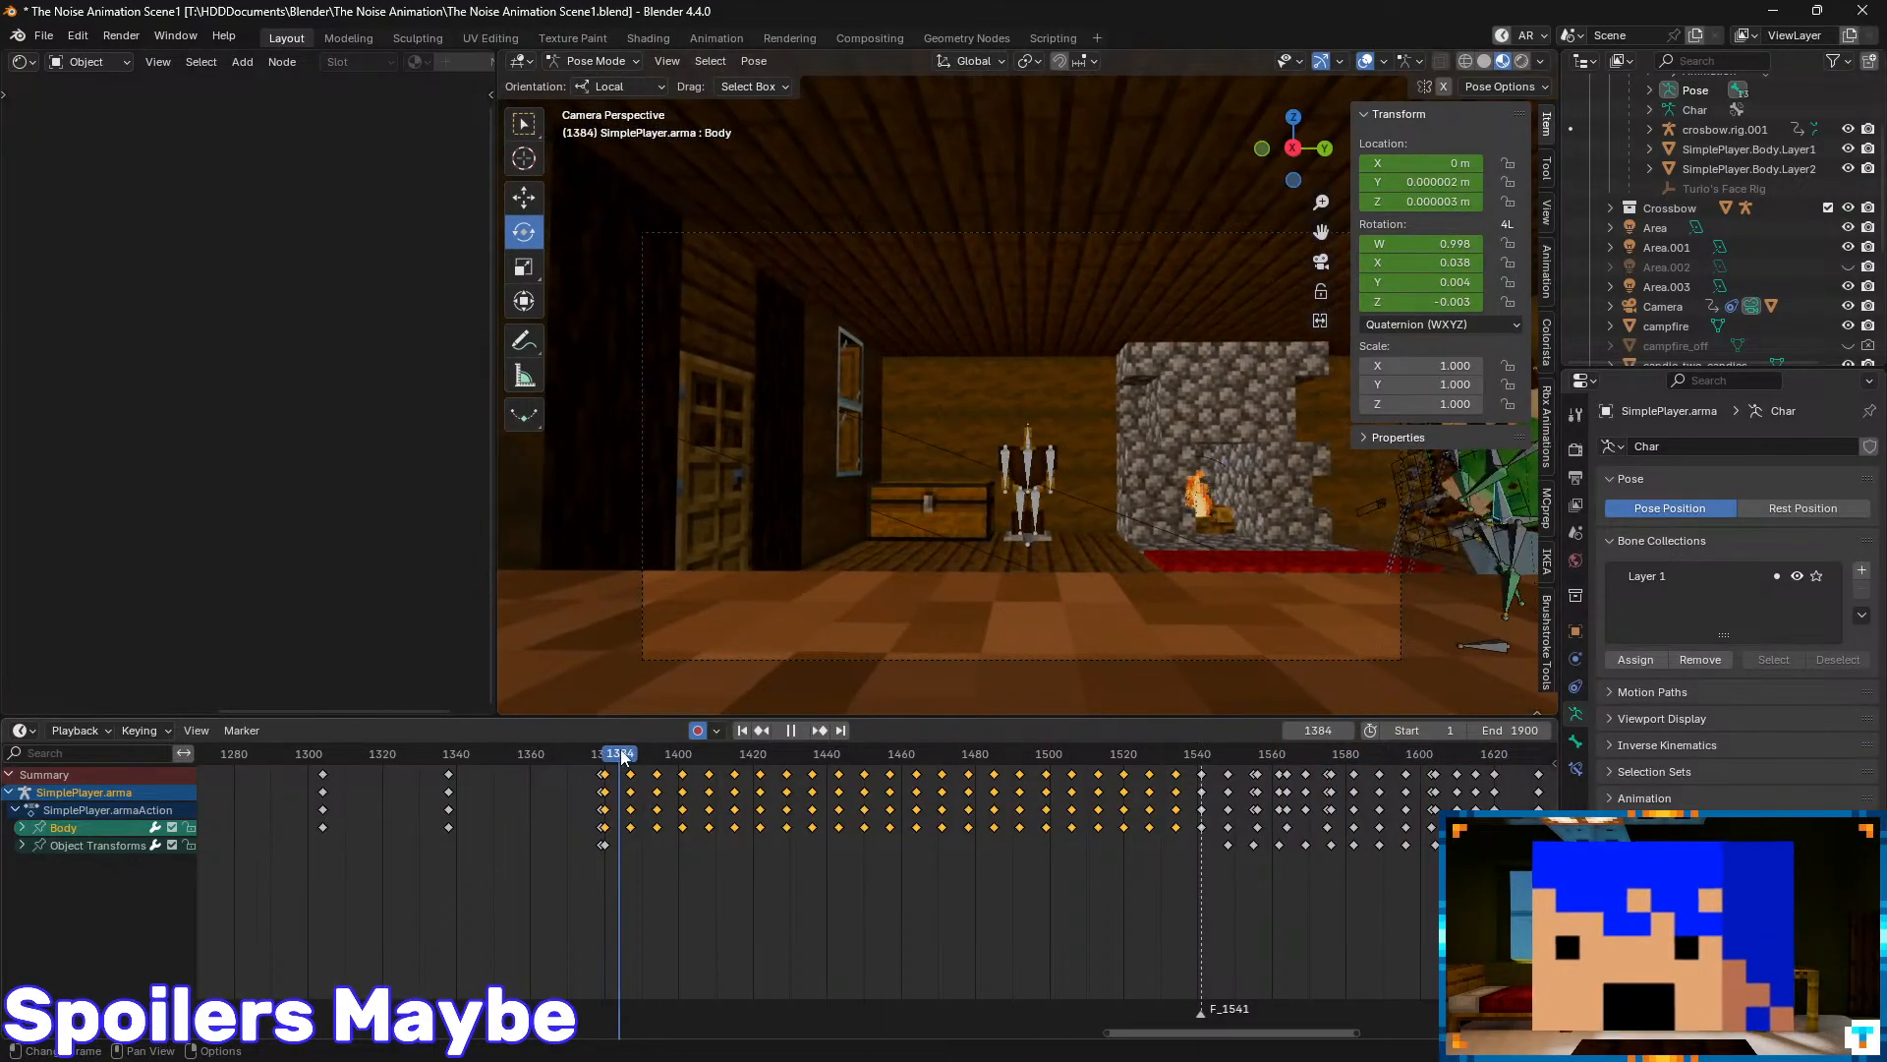
key("space")
middle_click_drag(1136, 505, 953, 486, "shift")
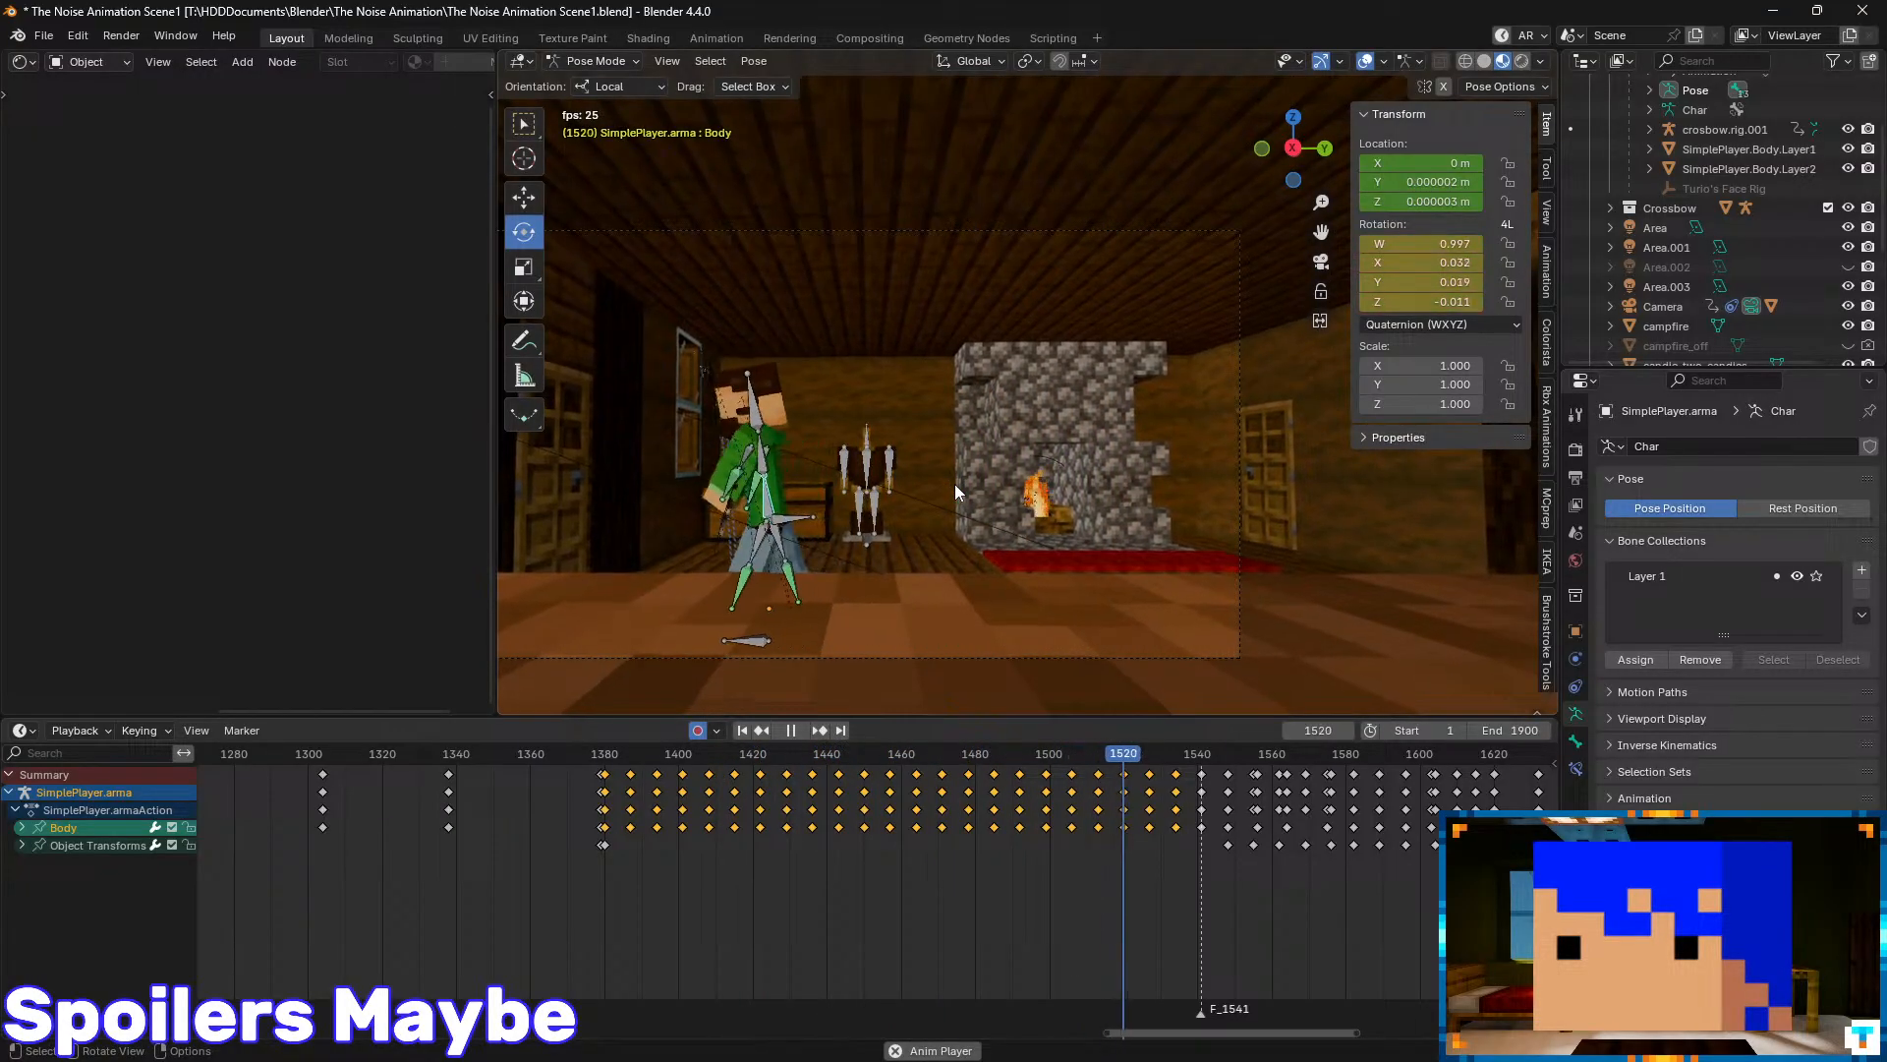
key("space")
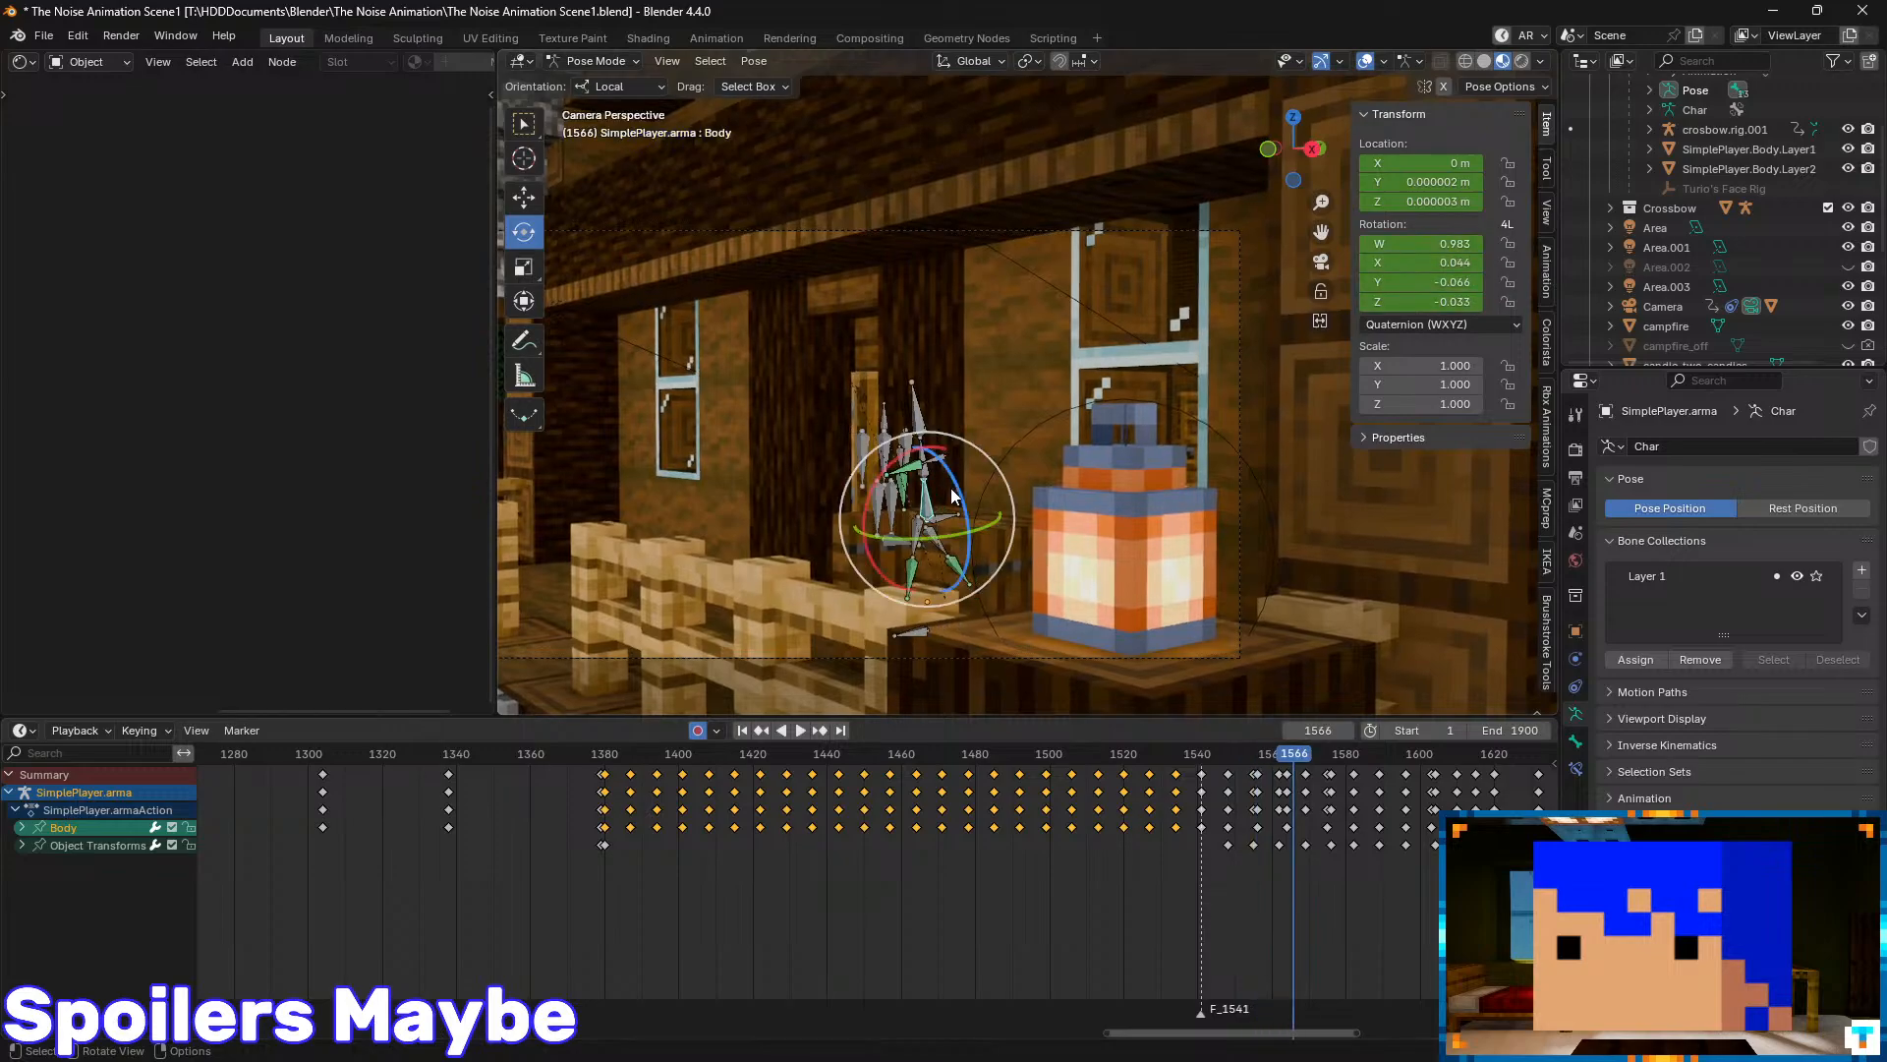
- Select the Head bone and replay the walk through the camera to examine the head motion
left_click(922, 411)
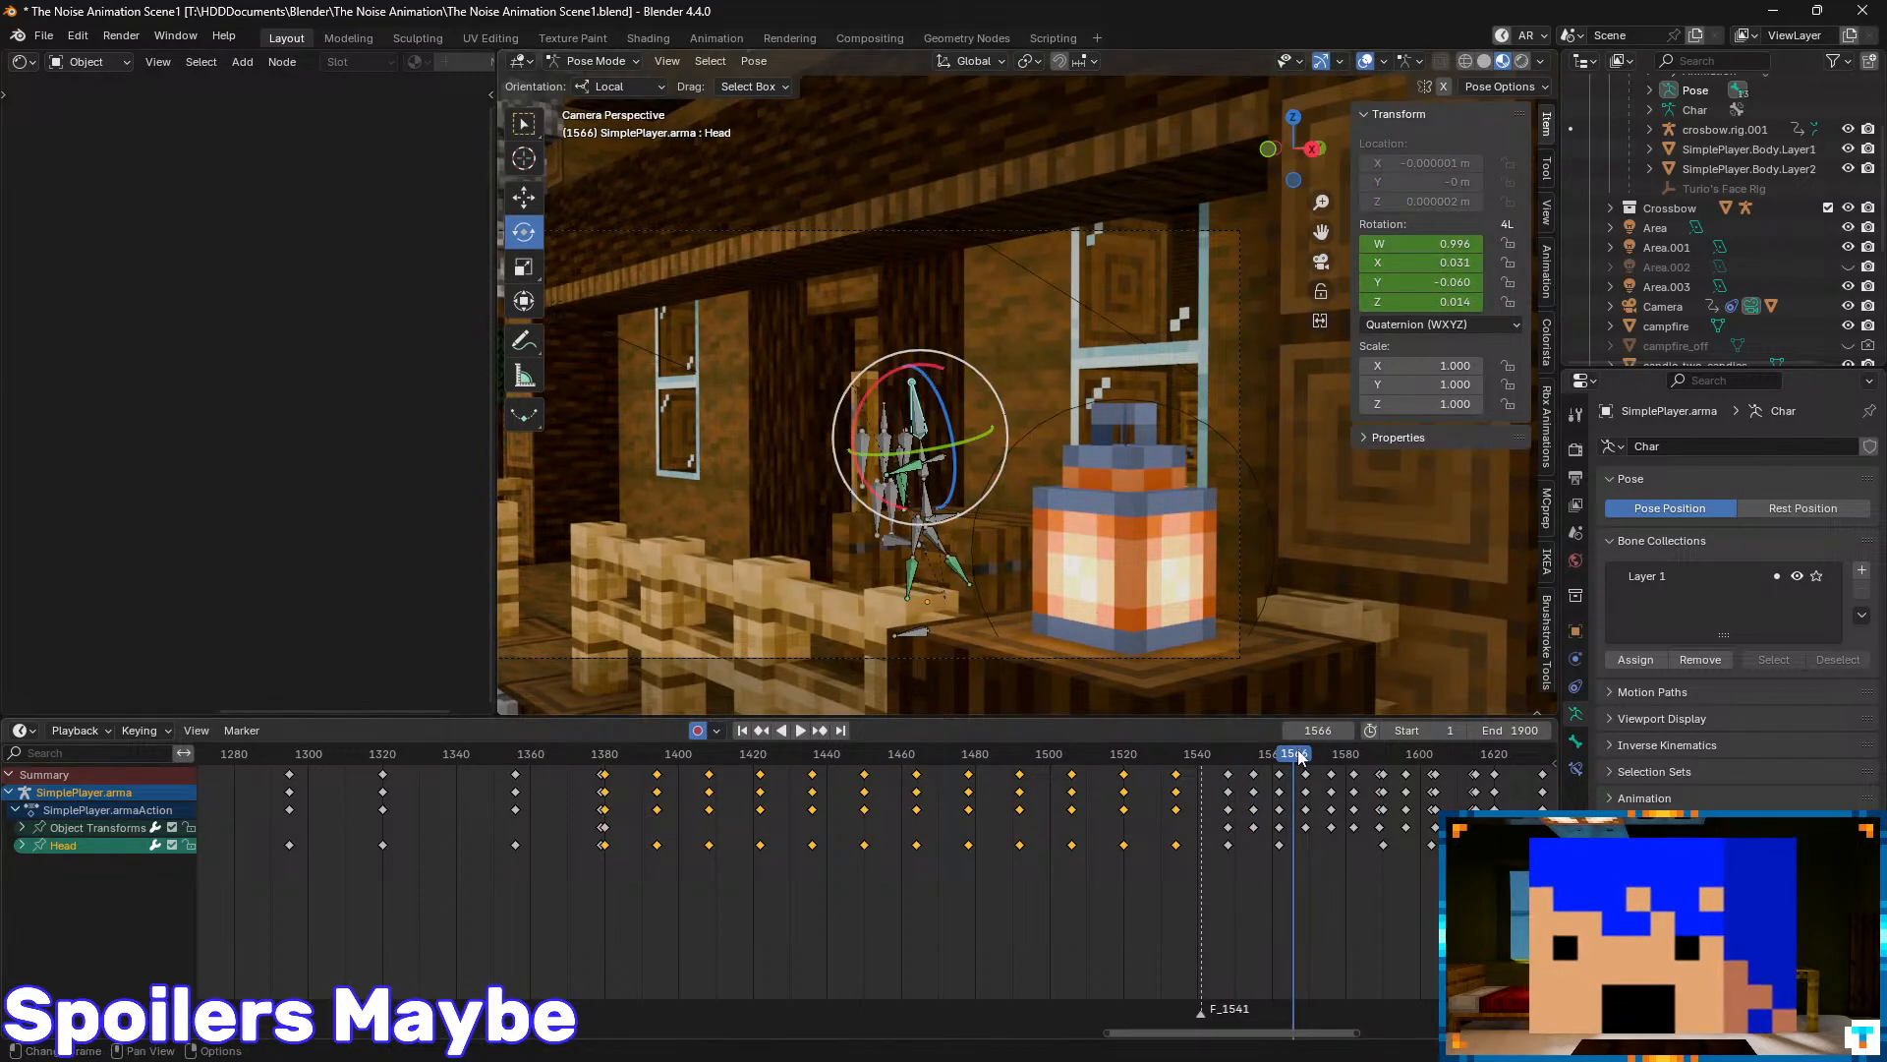
left_click_drag(1299, 755, 729, 770)
key("space")
key("space")
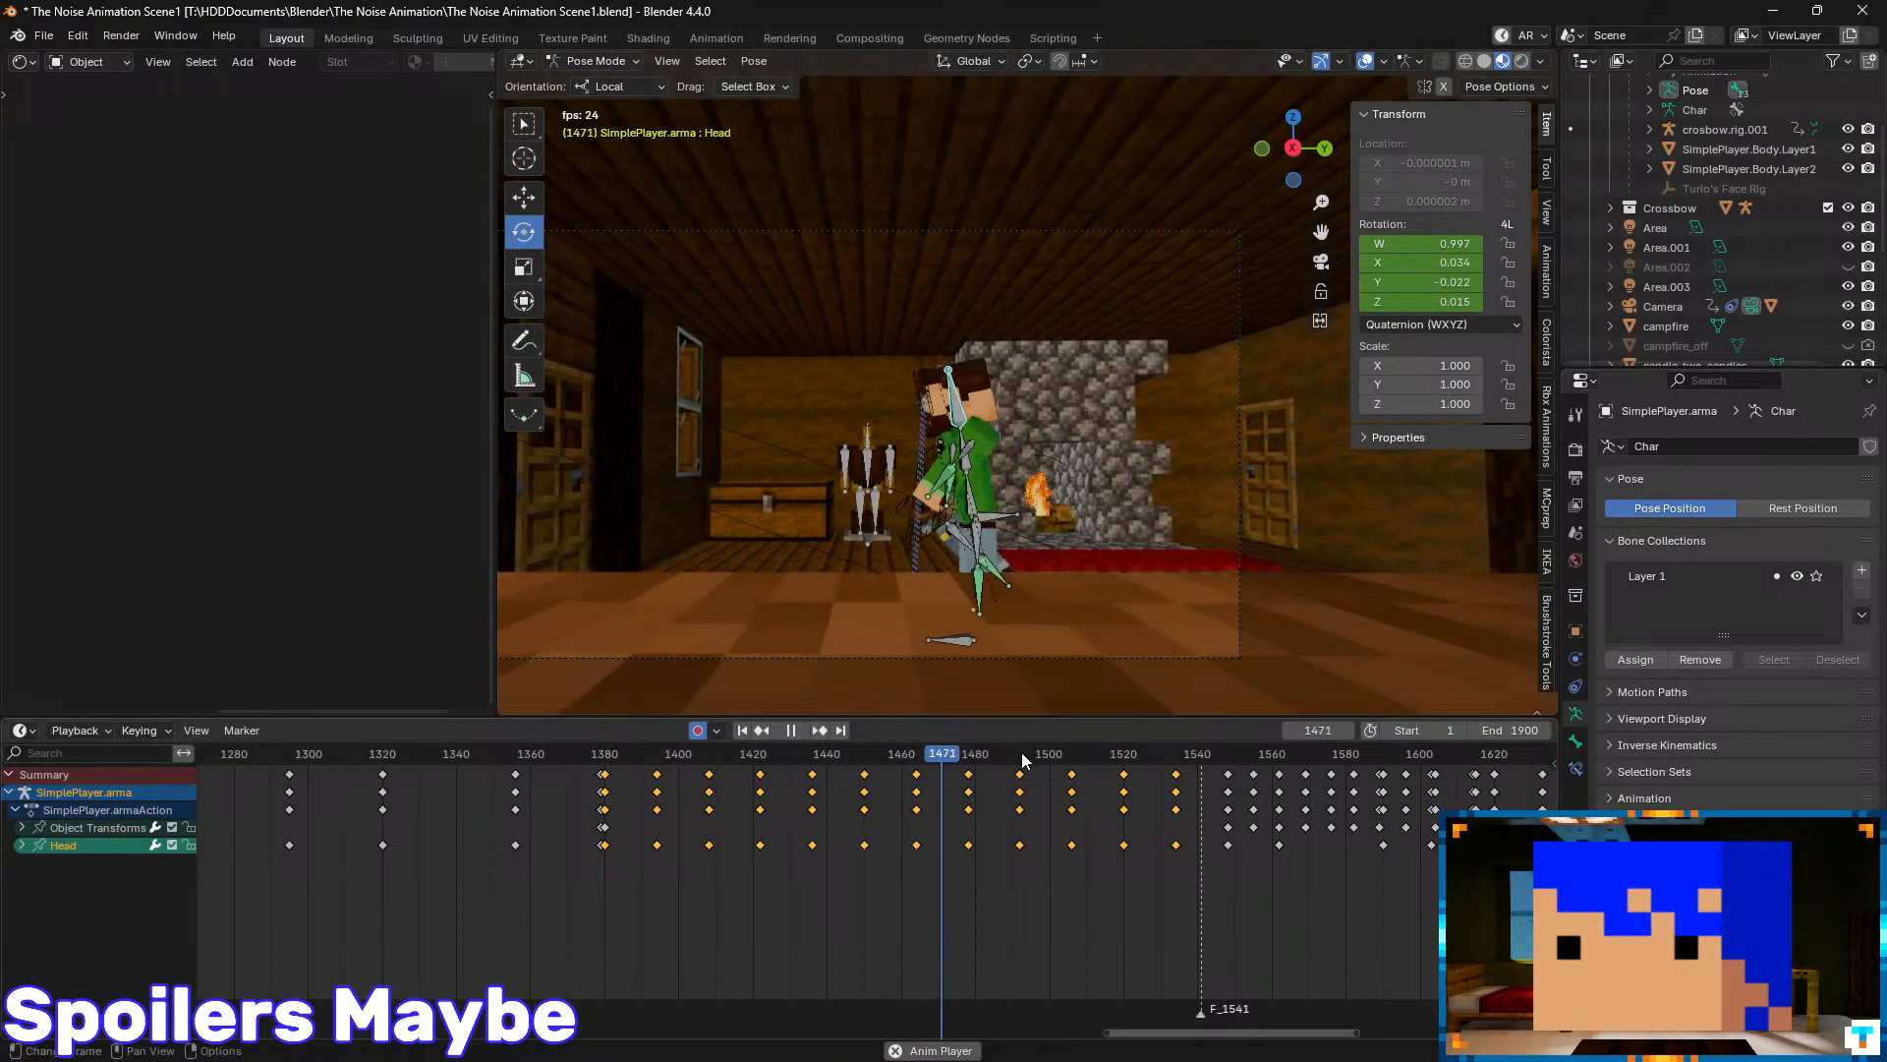
key("space")
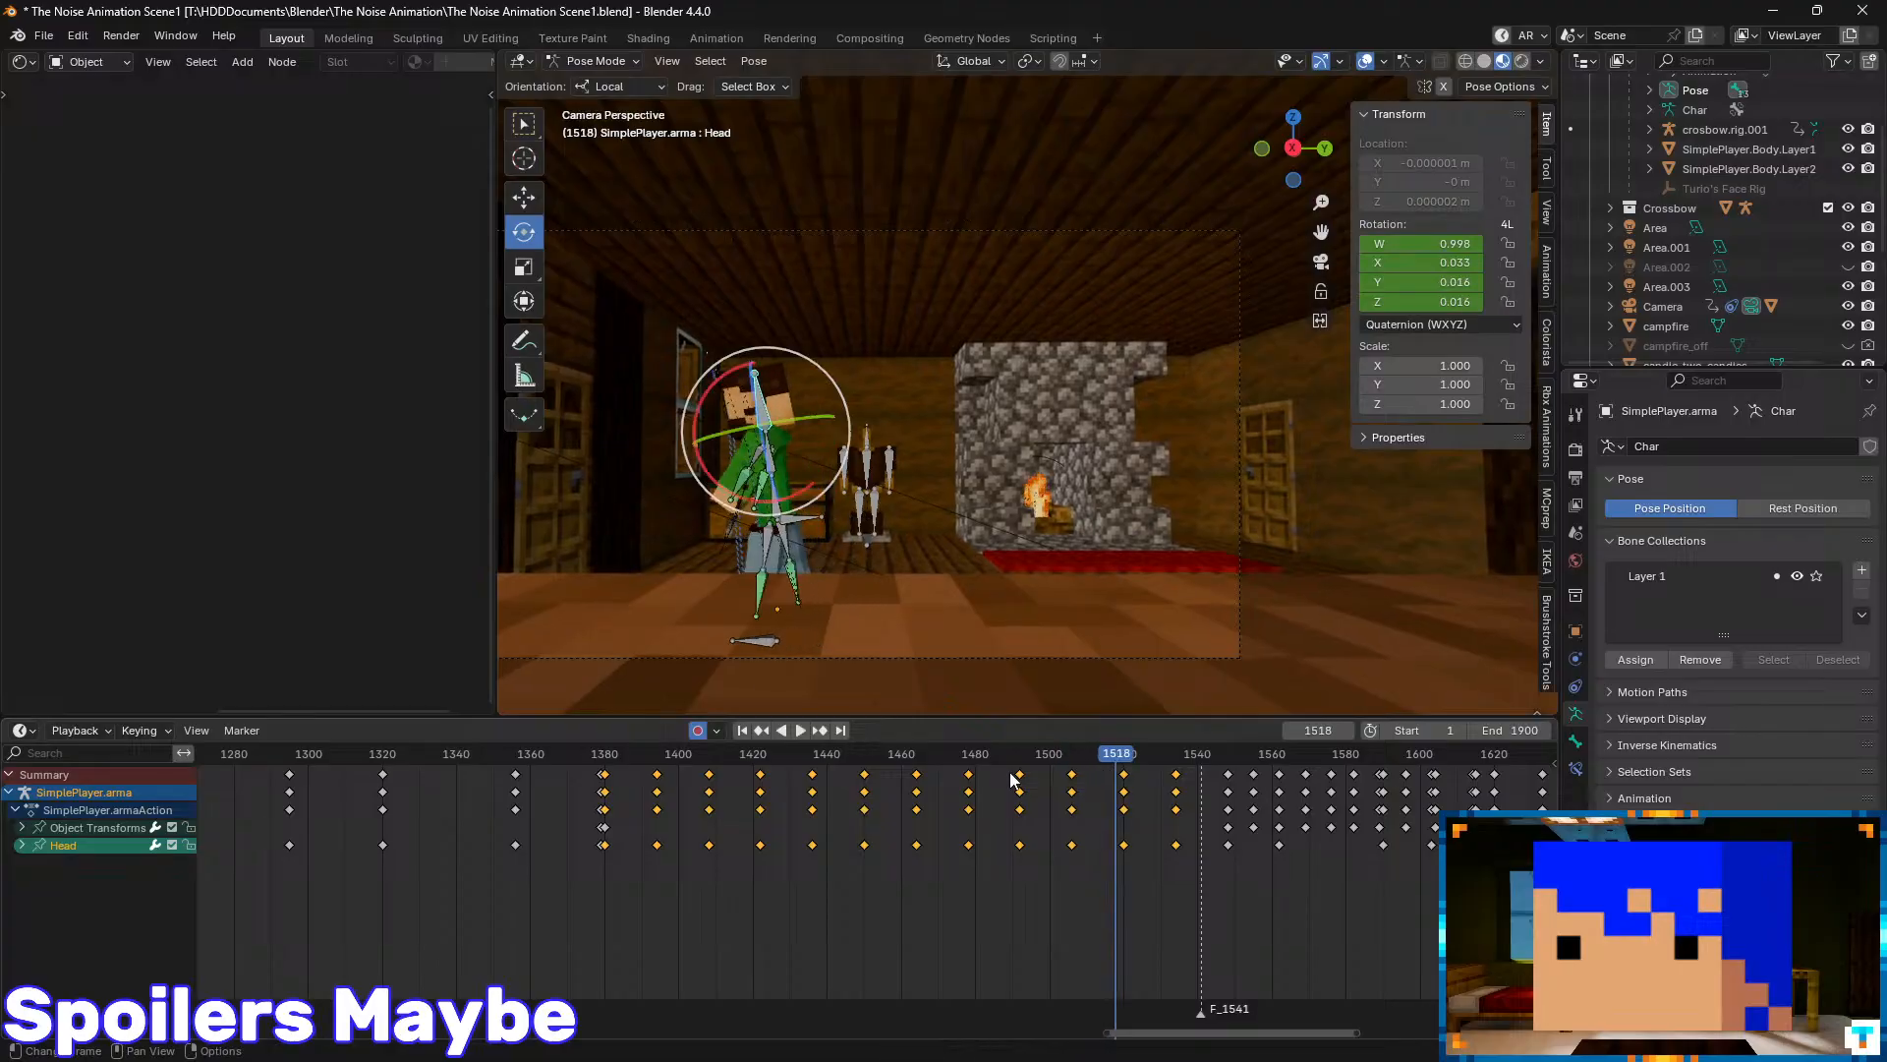
- Inspect the Head bone's pose at frame 1506 up close and in line with the walking direction
mouse_move(1081, 765)
left_mouse_down()
mouse_move(757, 764)
mouse_move(1072, 779)
left_mouse_up()
key("space")
key("KP_Decimal")
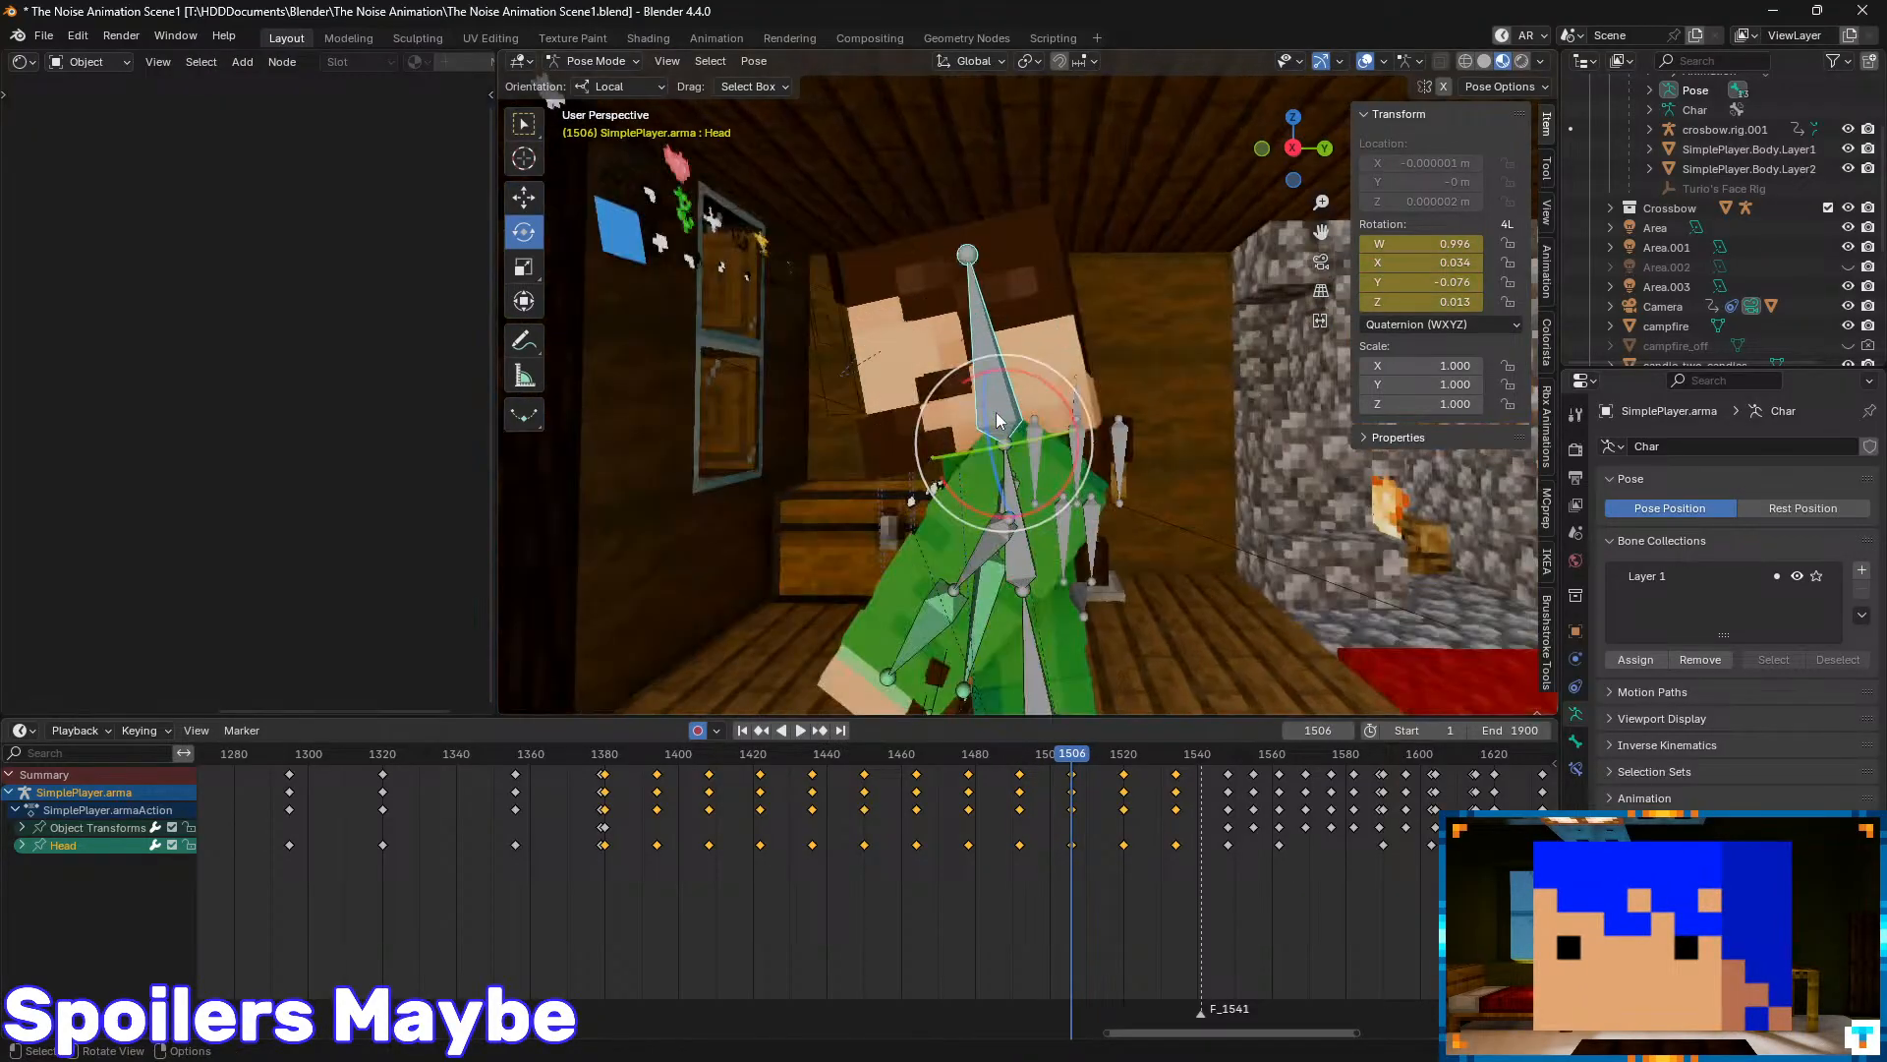
scroll(1140, 393, "down", 7)
middle_click_drag(1136, 395, 1051, 464)
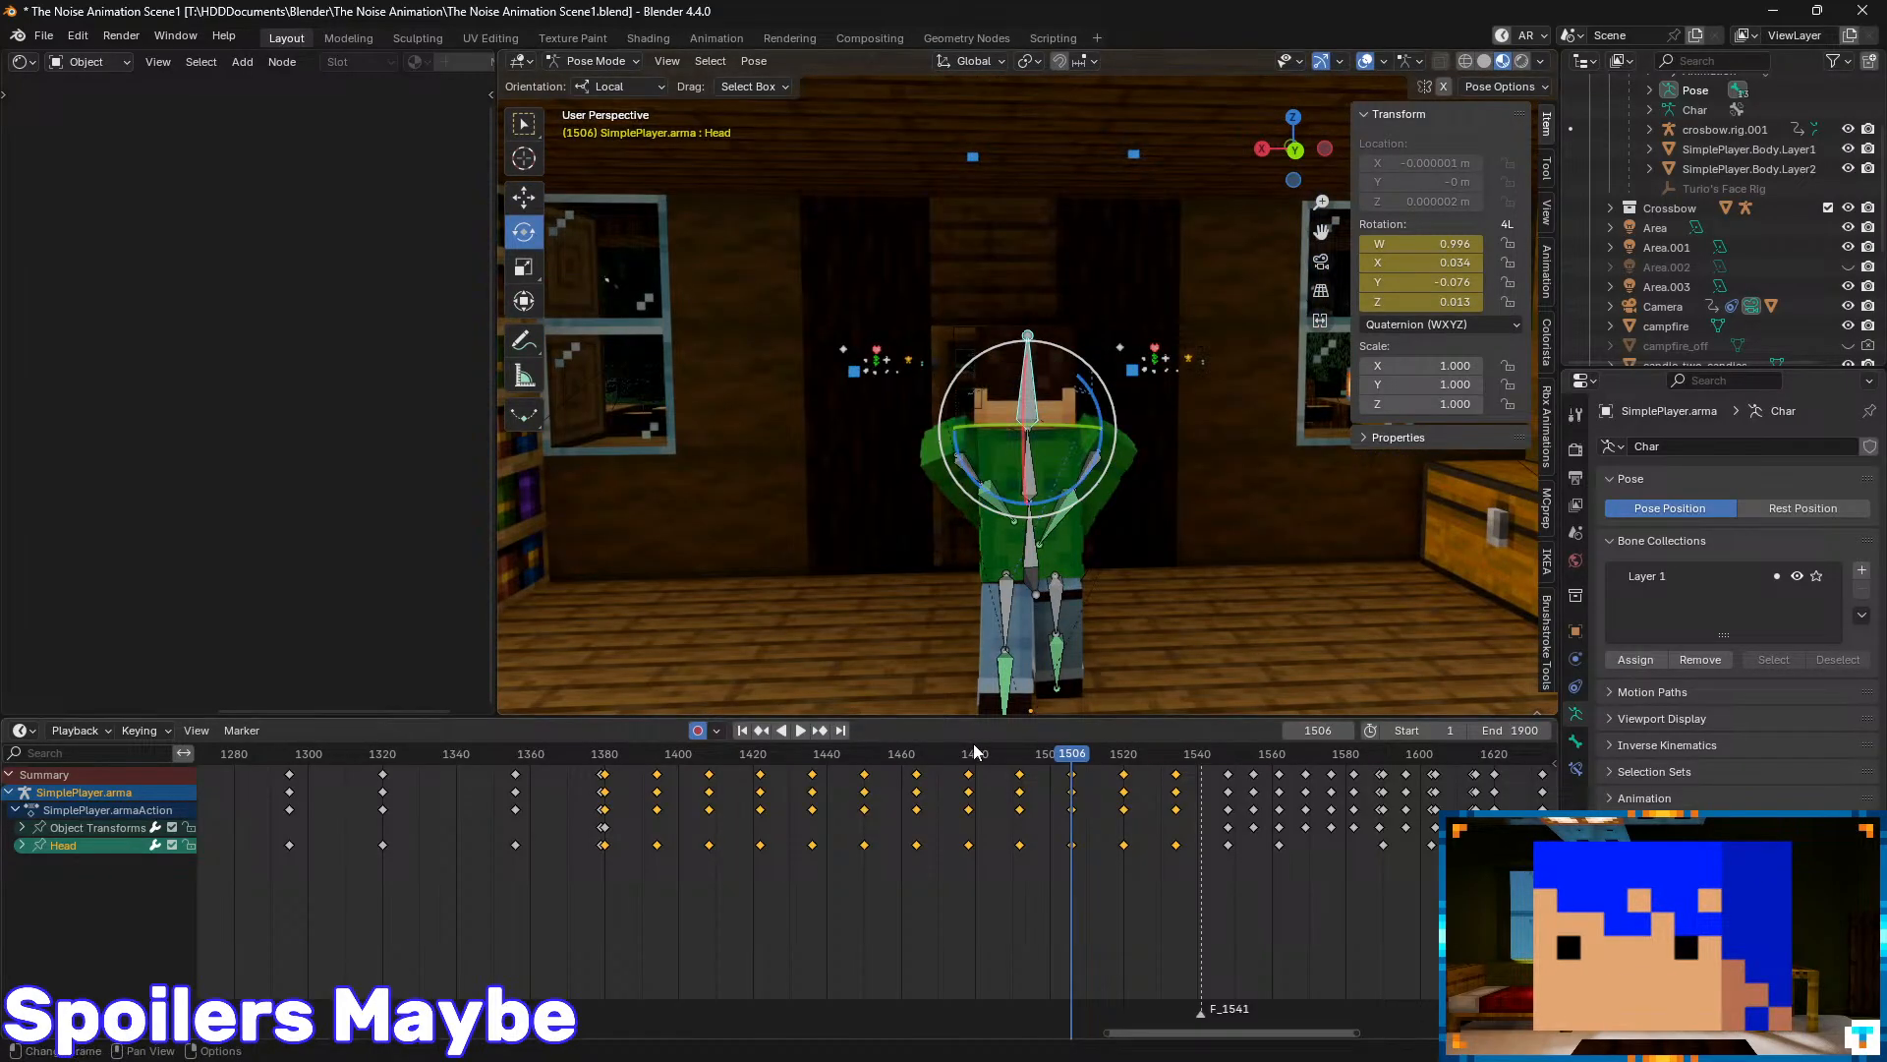
- Play the walk from frame 1382 in the orbited view to examine the head's turning
left_click_drag(978, 753, 614, 752)
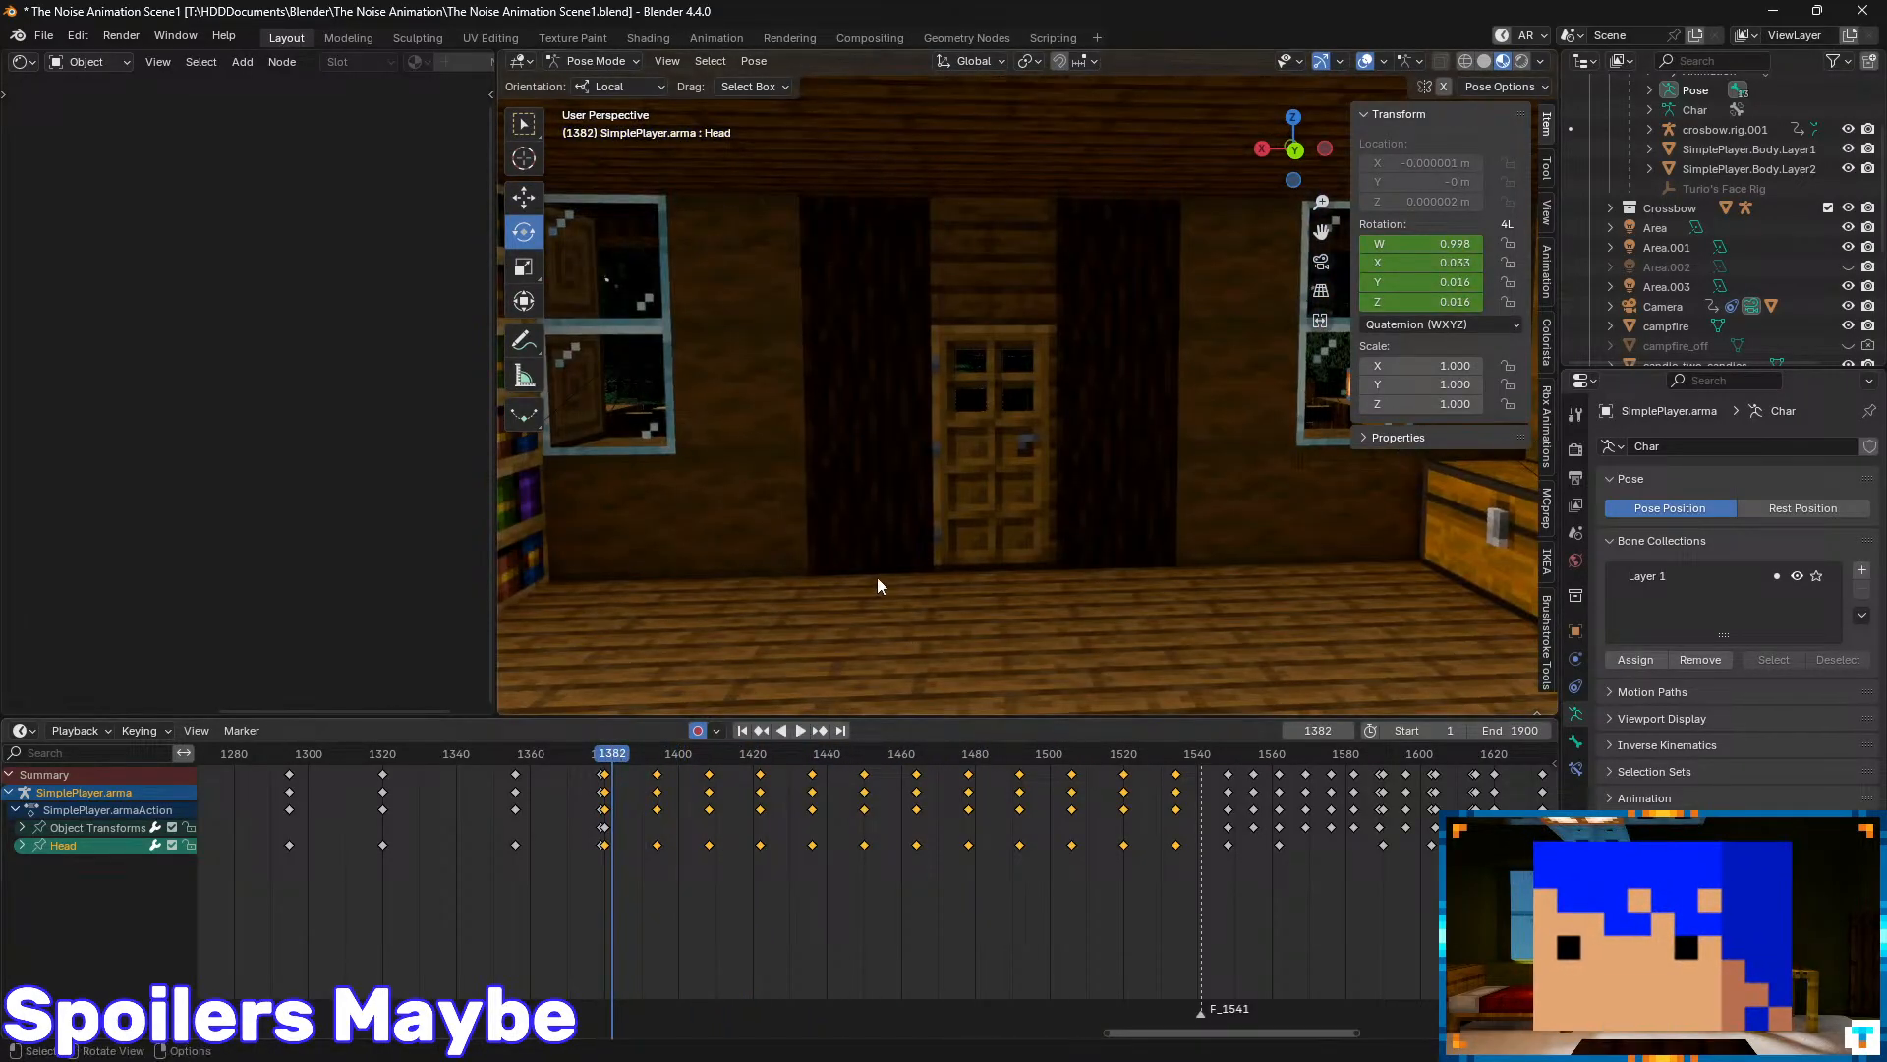
scroll(1046, 477, "down", 6)
scroll(1063, 475, "up", 3)
key("space")
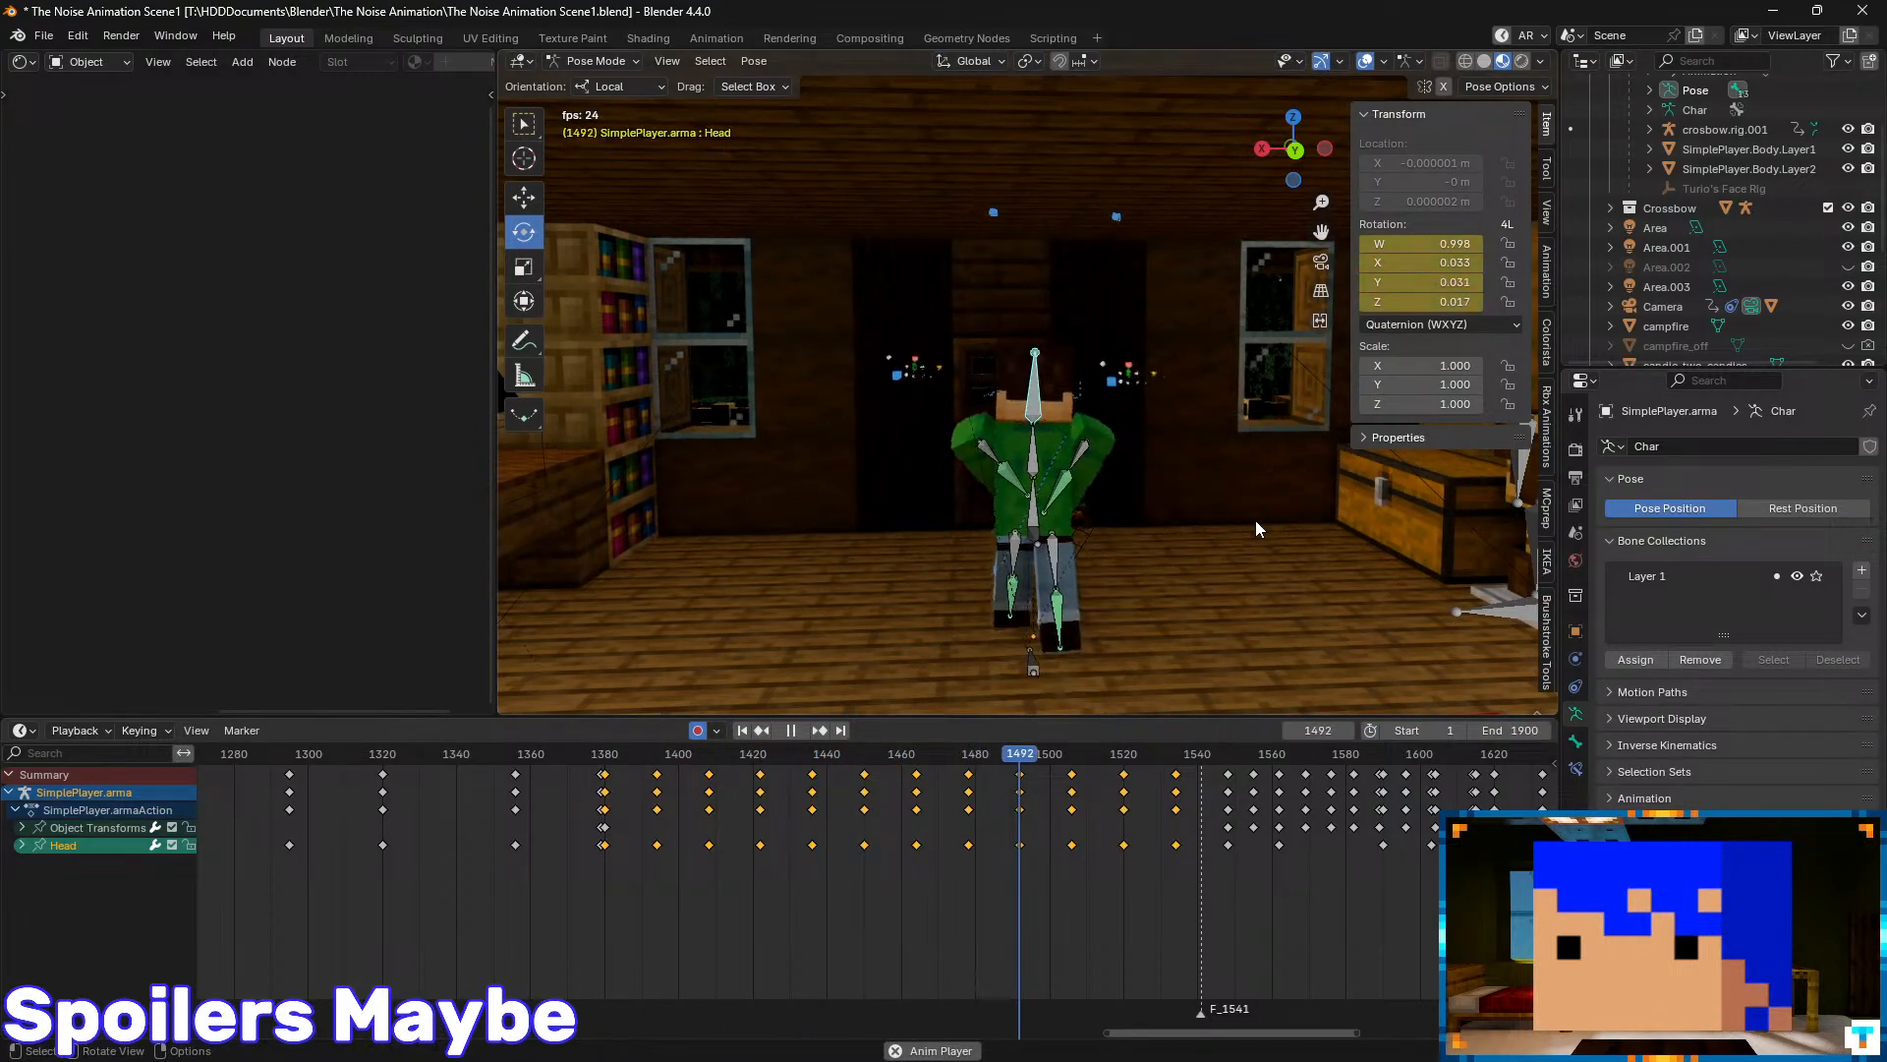
key("space")
- Rotate the Head bone about its local Y axis at frame 1506 to reduce its sideways turn
key("Down")
key("Down")
key("Down")
key("Down")
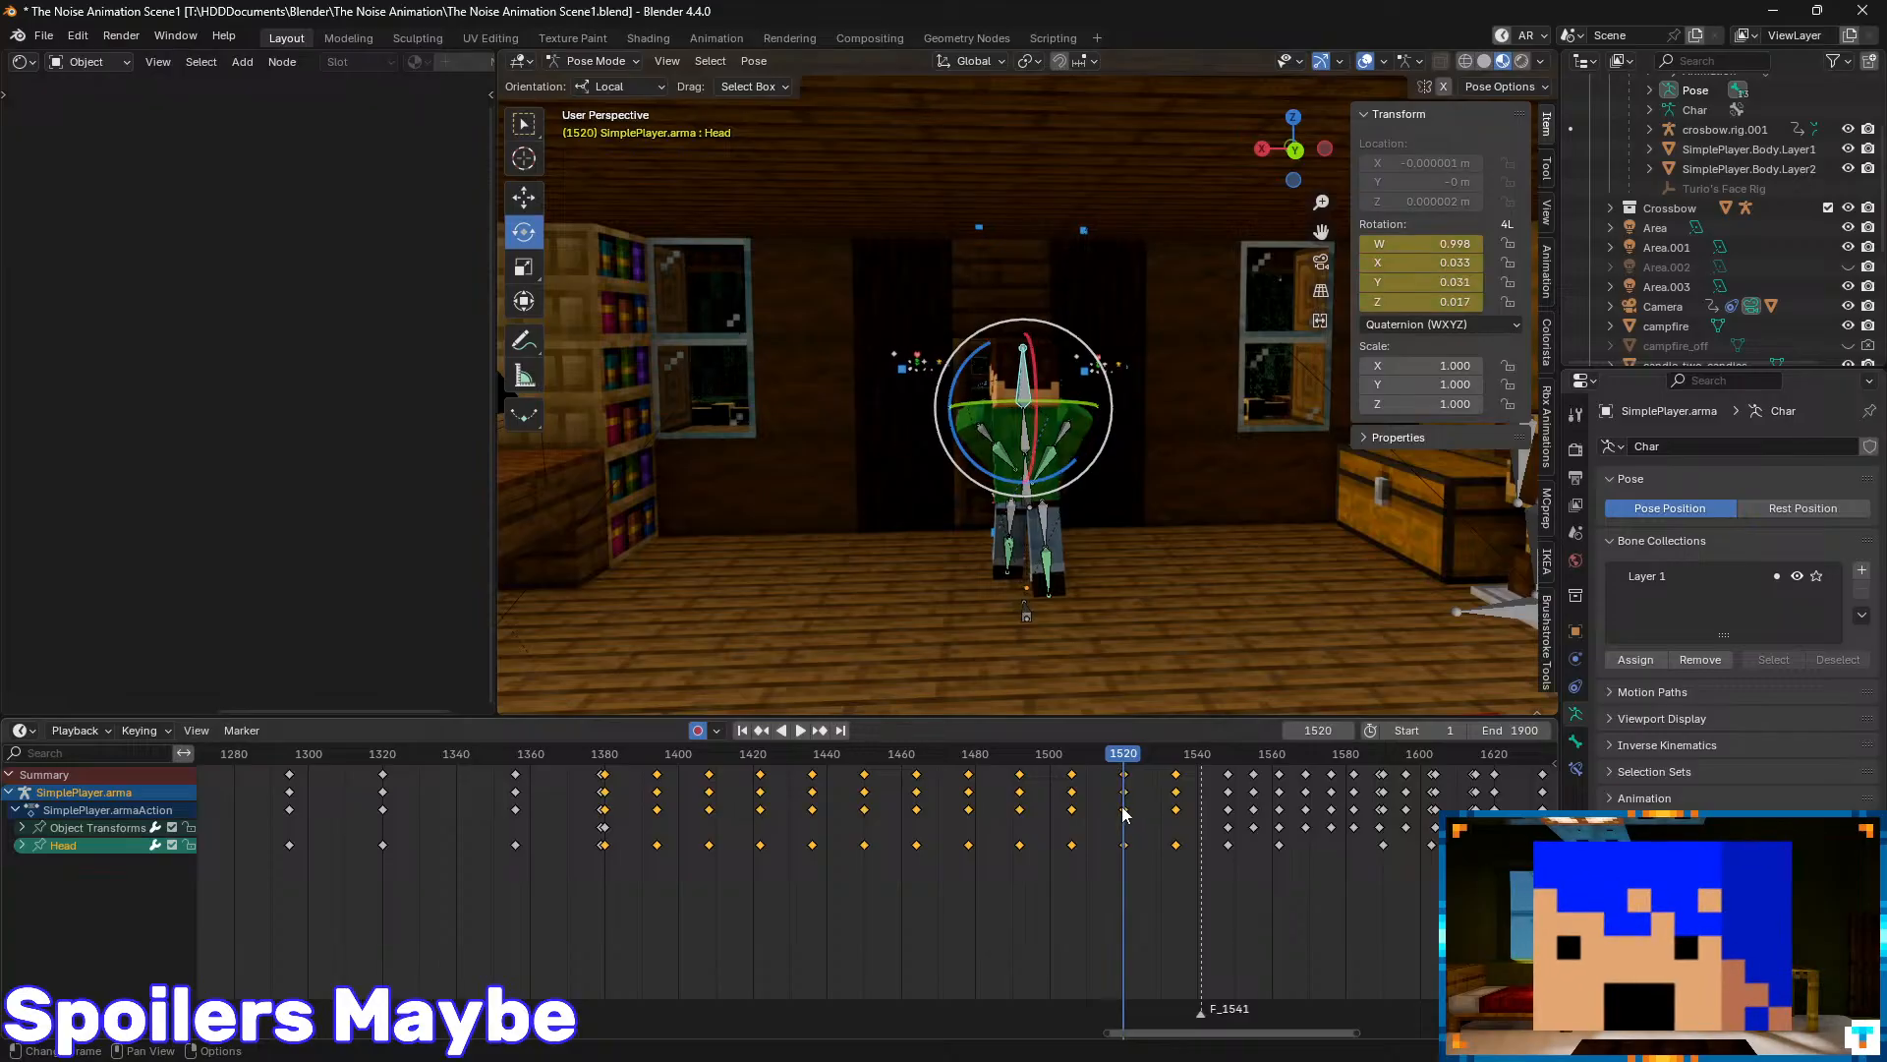
key("Up")
key("Up")
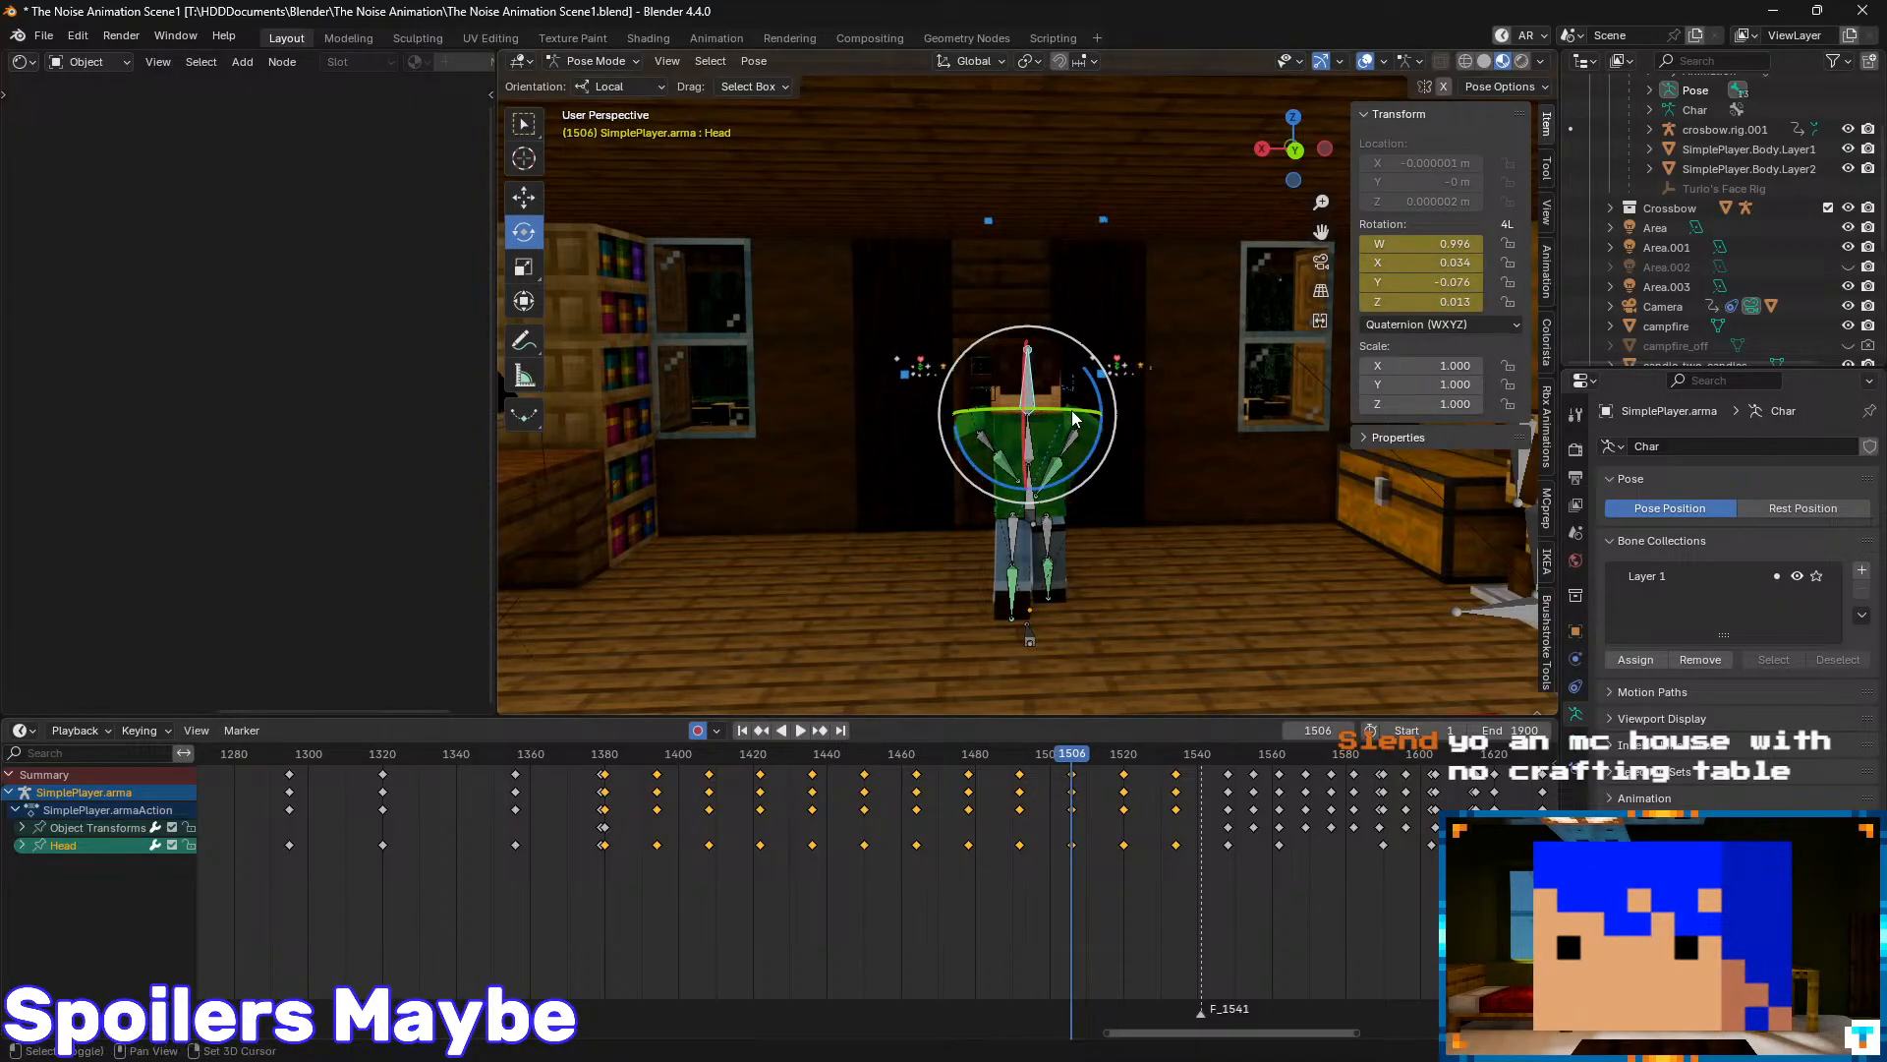
left_click_drag(1073, 418, 1077, 411)
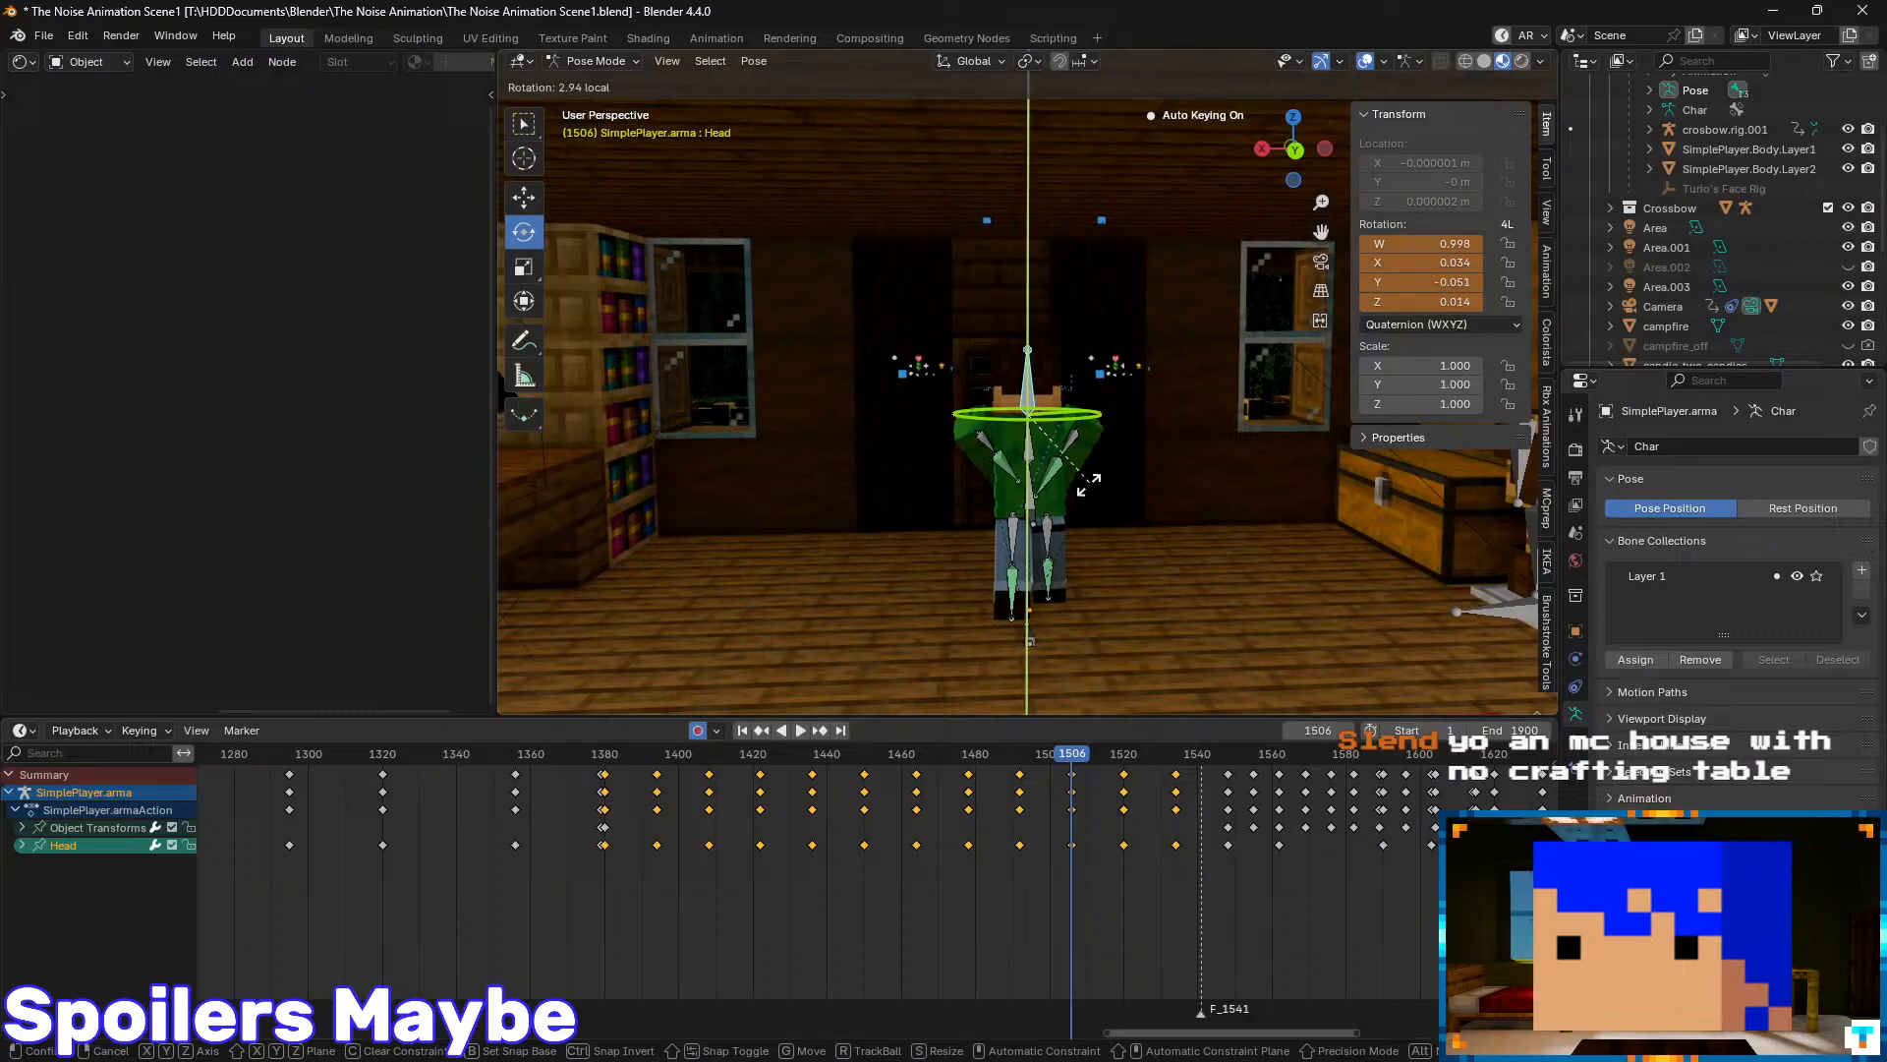
left_click_drag(993, 530, 995, 538)
- Replay and scrub the walk around frame 1506 to review the adjusted head turn
left_click_drag(1074, 757, 806, 757)
key("space")
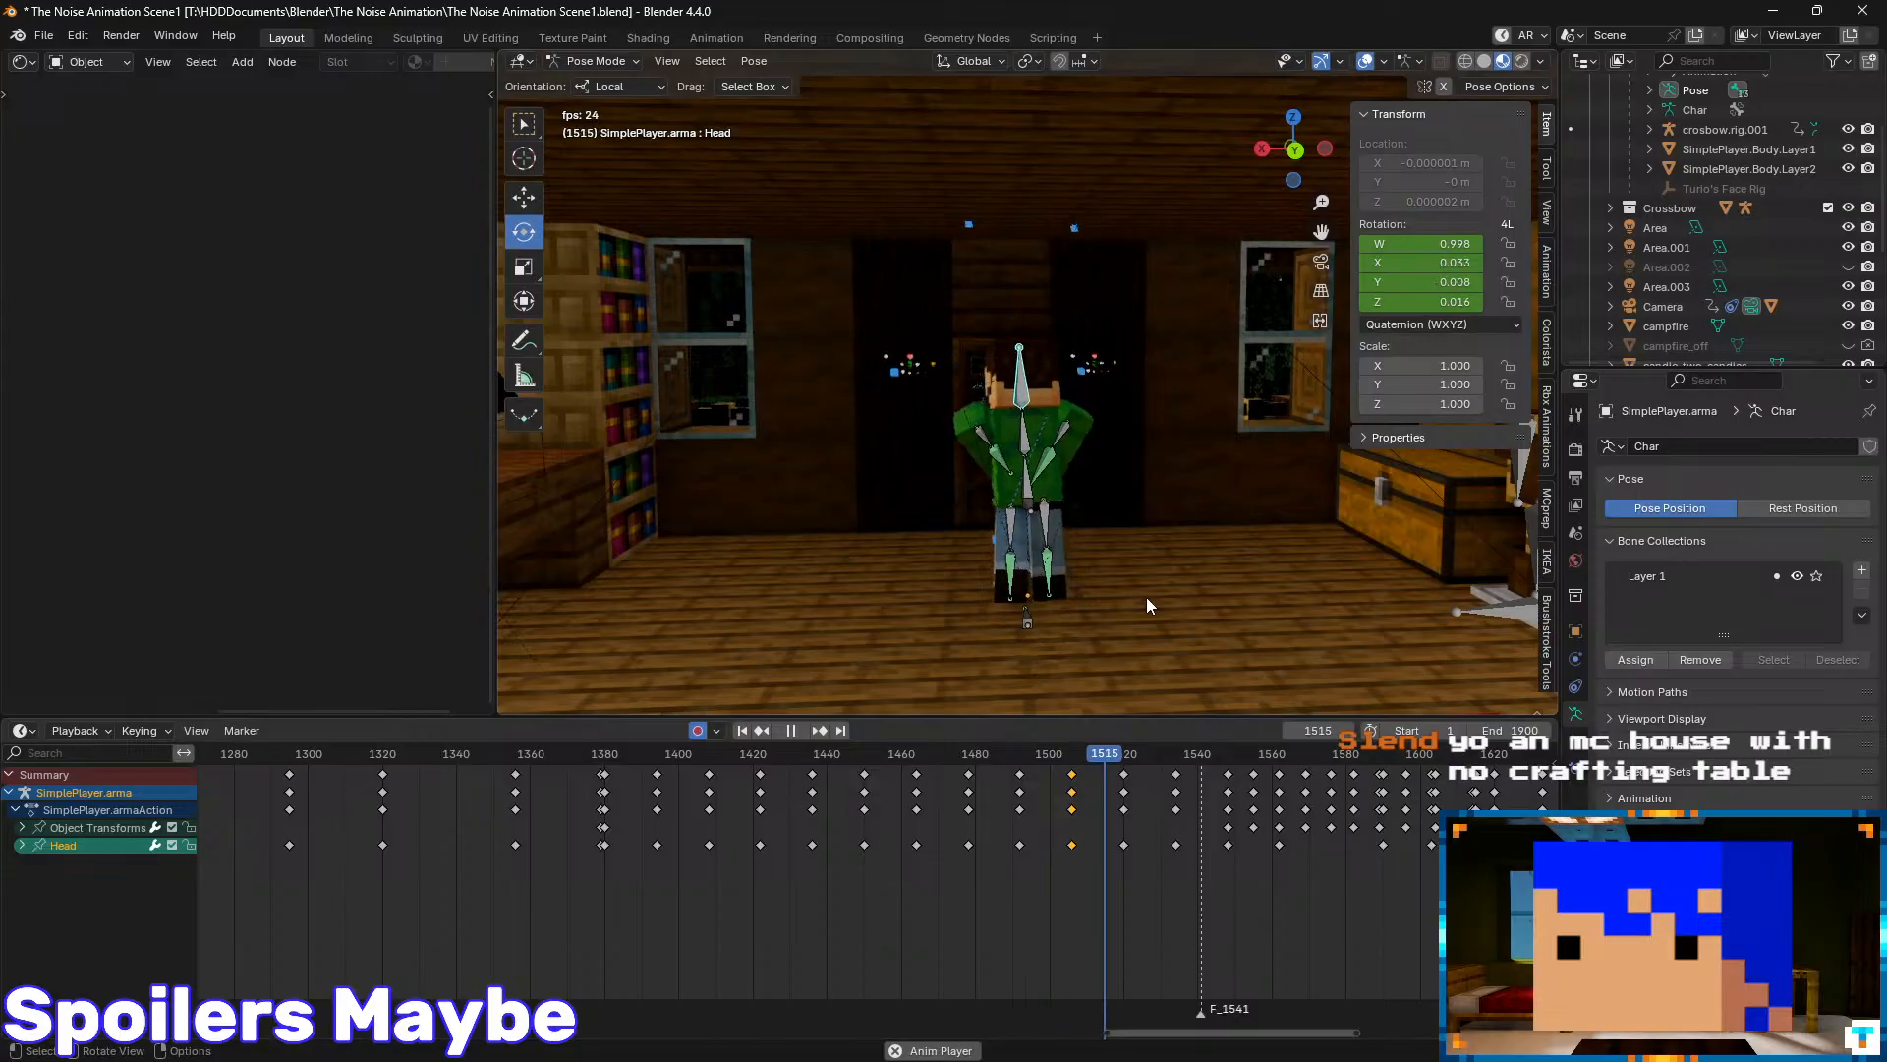
key("space")
left_click_drag(1152, 753, 988, 773)
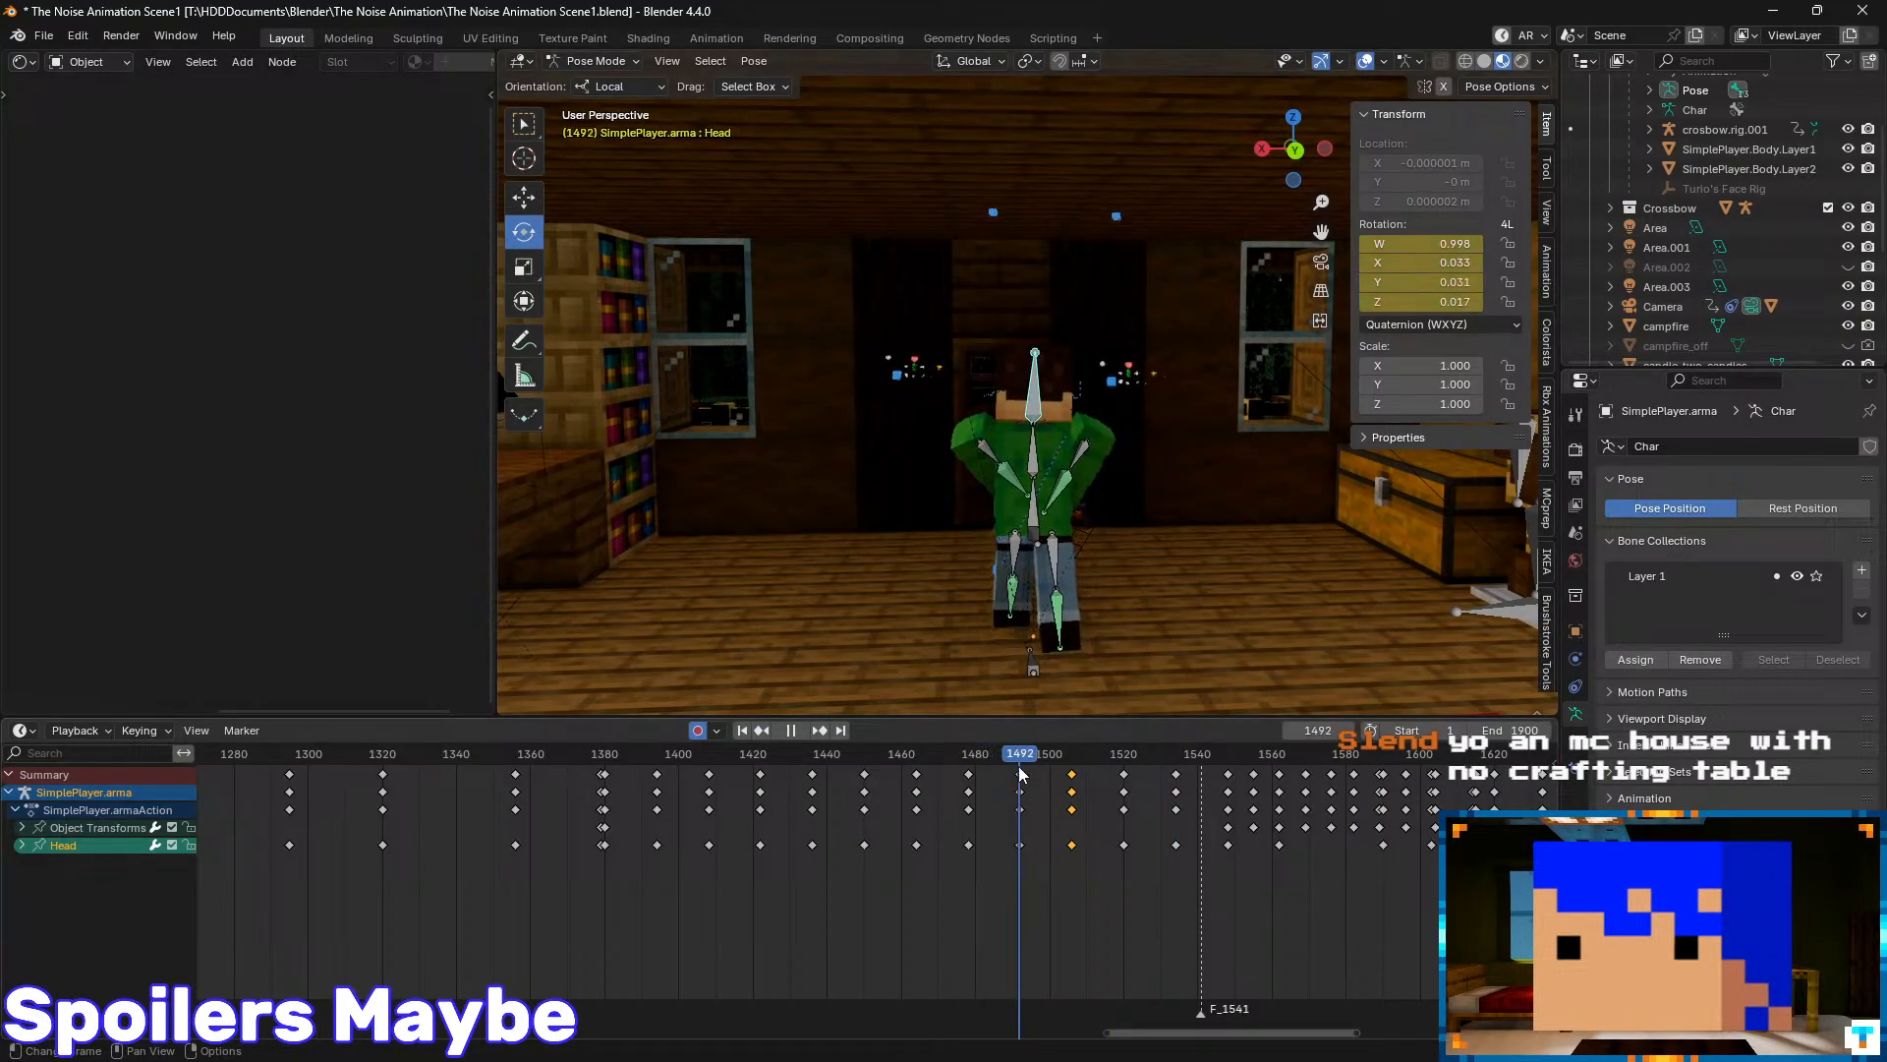
left_click_drag(1072, 769, 888, 788)
key("space")
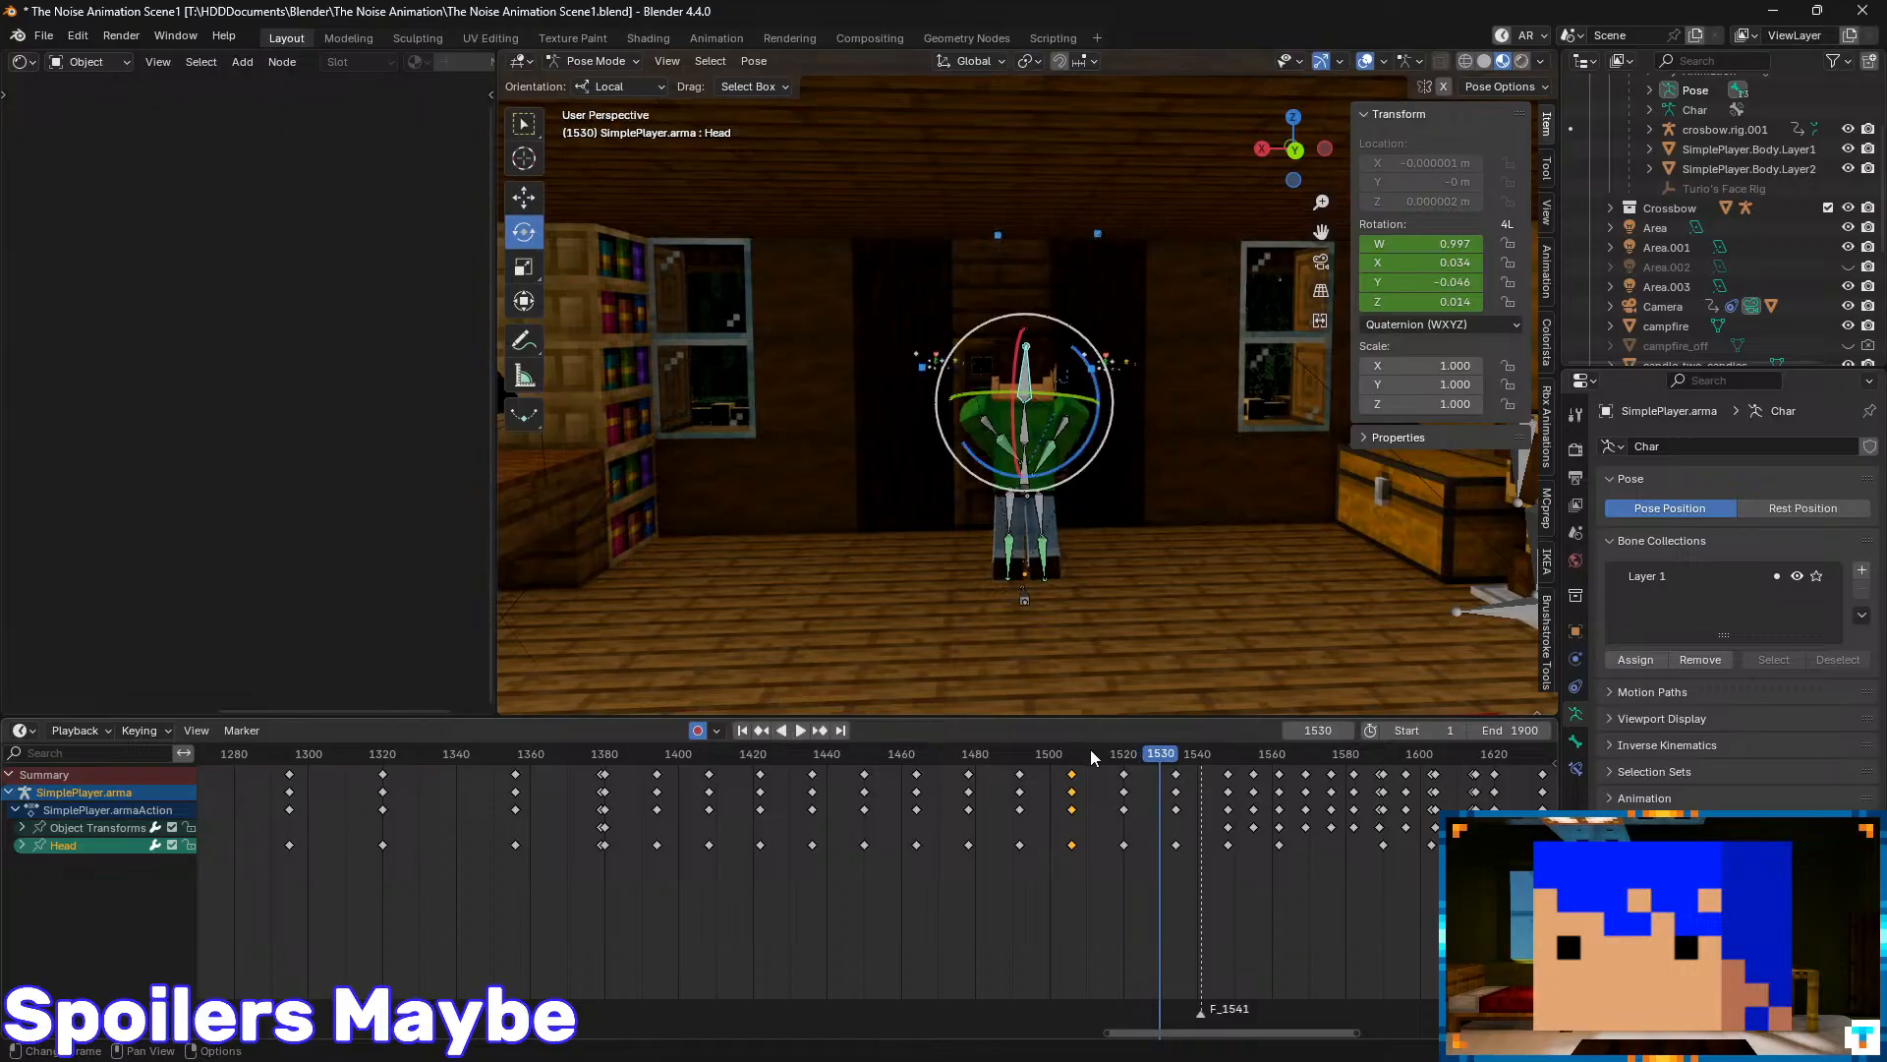
left_click_drag(1091, 755, 1060, 776)
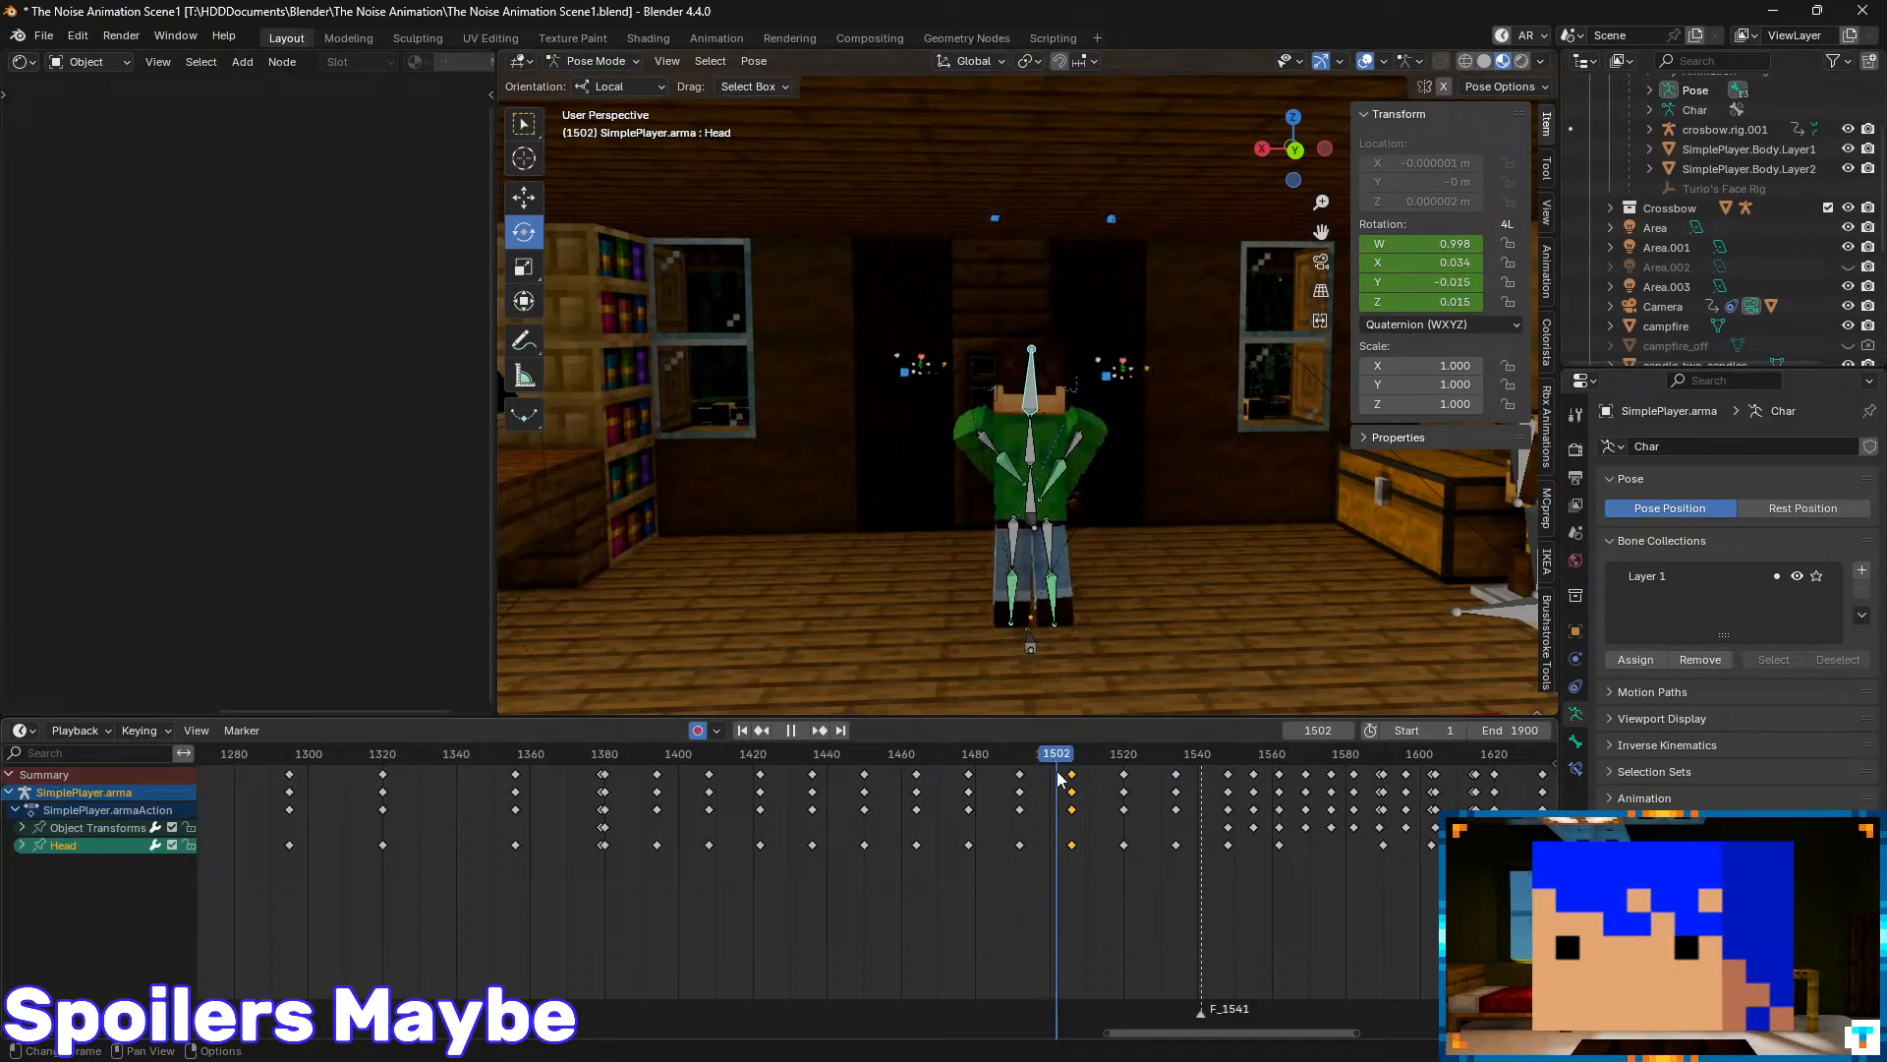
- Select the Body bone and inspect its pose at frames 1499 and 1492 from behind and from the side
left_click(1032, 511)
scroll(1022, 535, "up", 6)
mouse_move(1012, 552)
middle_mouse_down()
mouse_move(1131, 537)
mouse_move(978, 566)
middle_mouse_up()
scroll(1131, 537, "down", 6)
mouse_move(1069, 753)
left_mouse_down()
mouse_move(1004, 753)
mouse_move(1048, 763)
left_mouse_up()
scroll(1179, 826, "up", 3)
scroll(1229, 824, "up", 1)
middle_click_drag(1219, 824, 1038, 818)
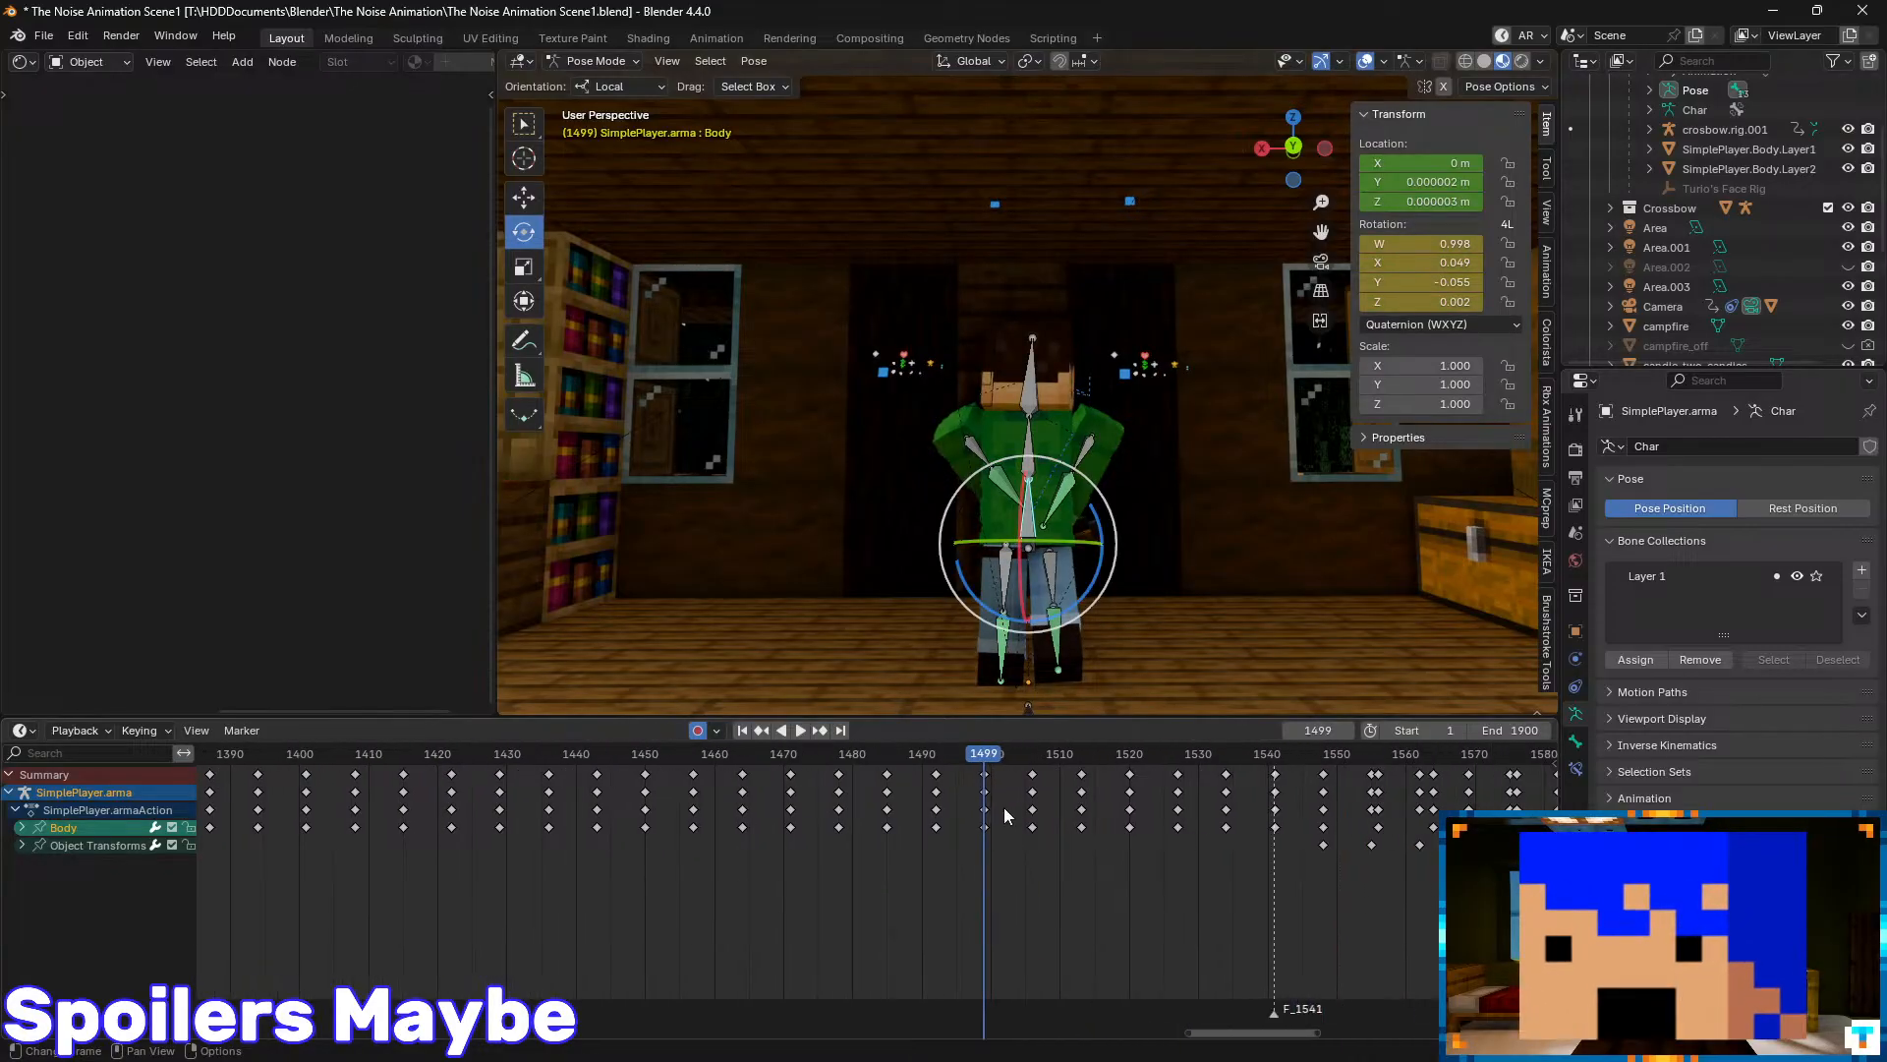
middle_click_drag(1069, 495, 1195, 488)
scroll(1091, 670, "down", 3)
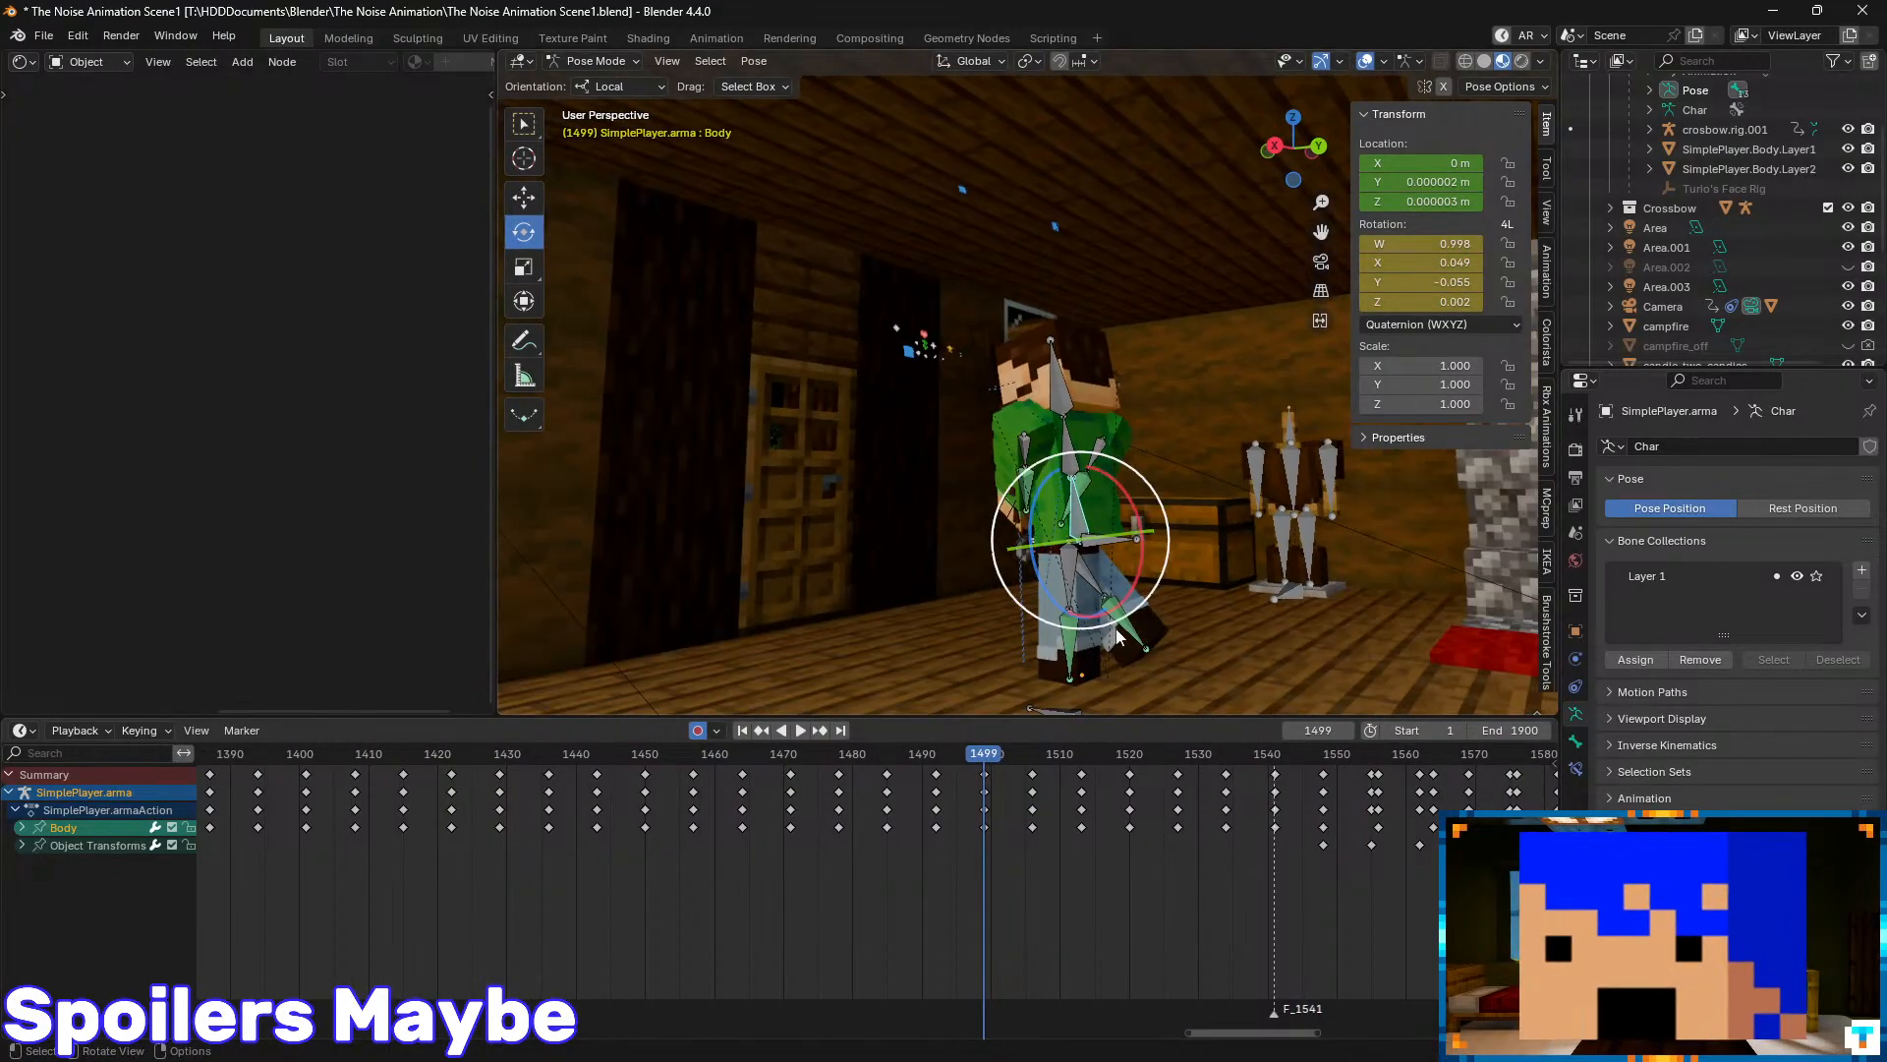
left_click_drag(985, 759, 937, 810)
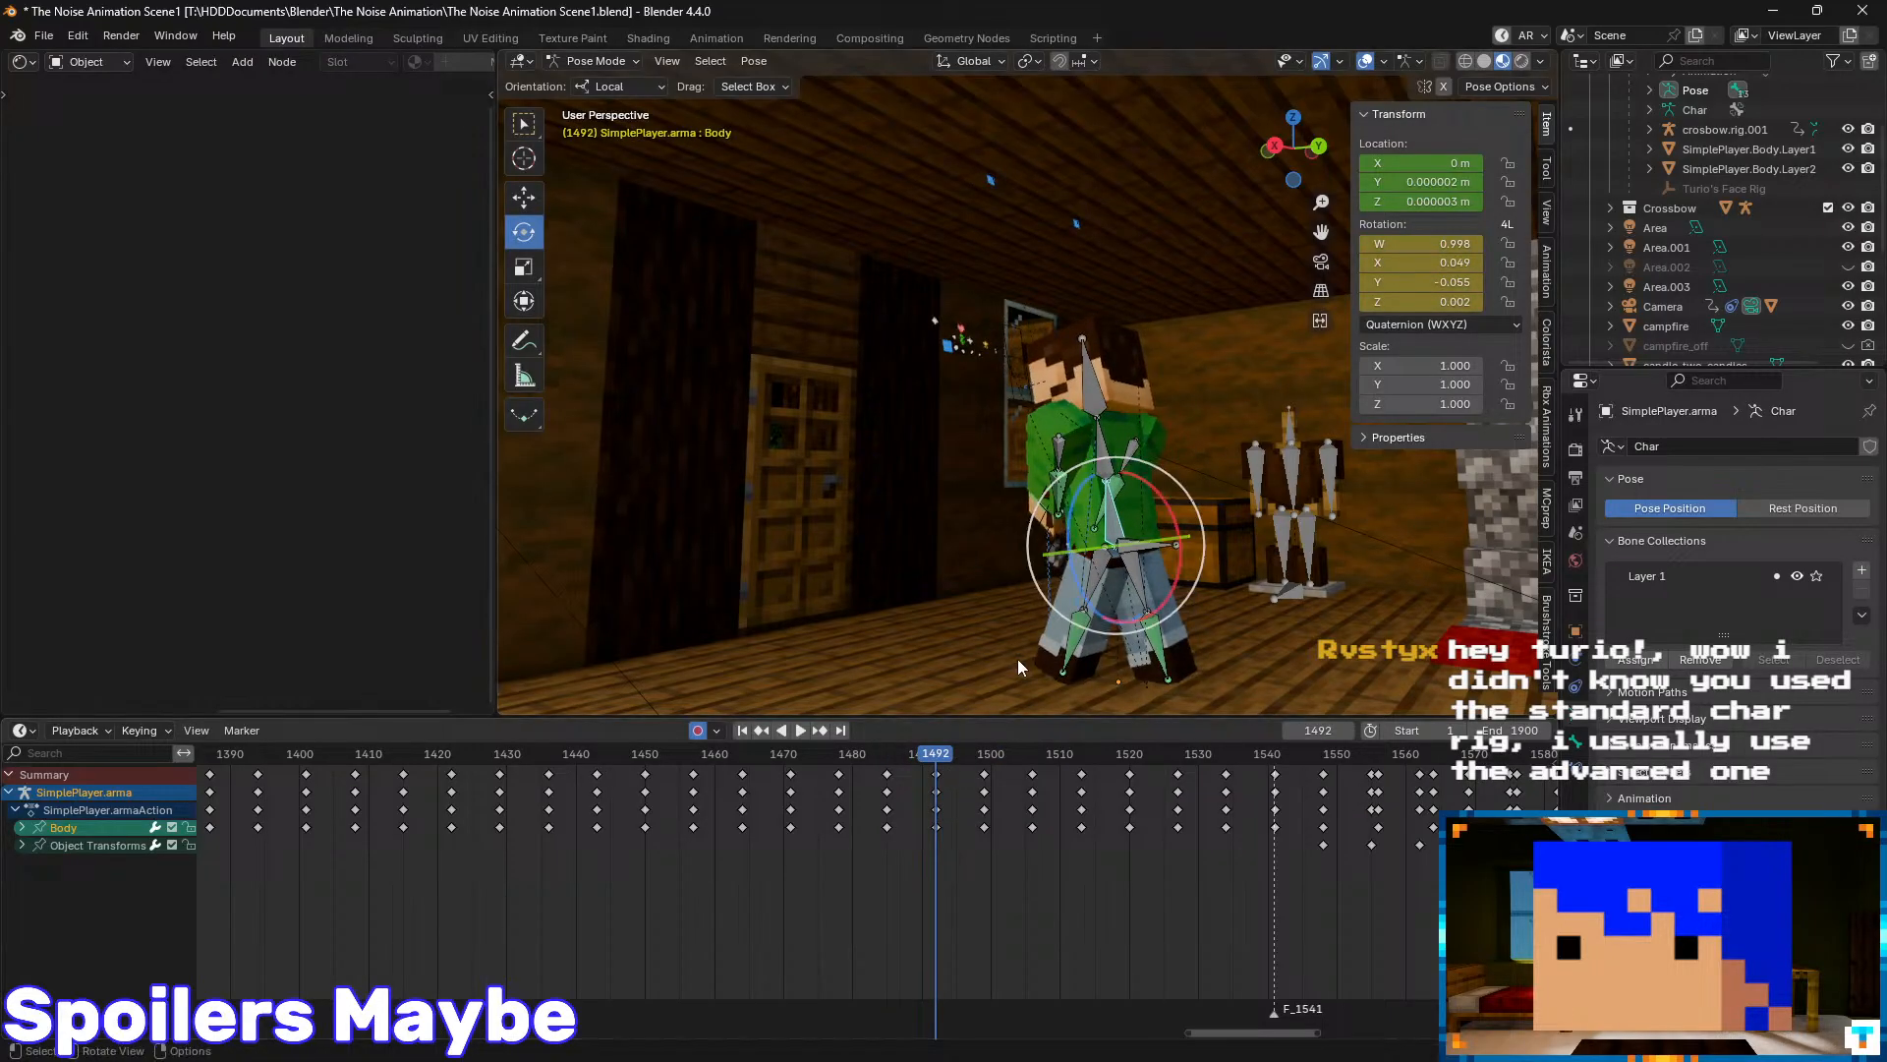
middle_click_drag(1342, 454, 1203, 503)
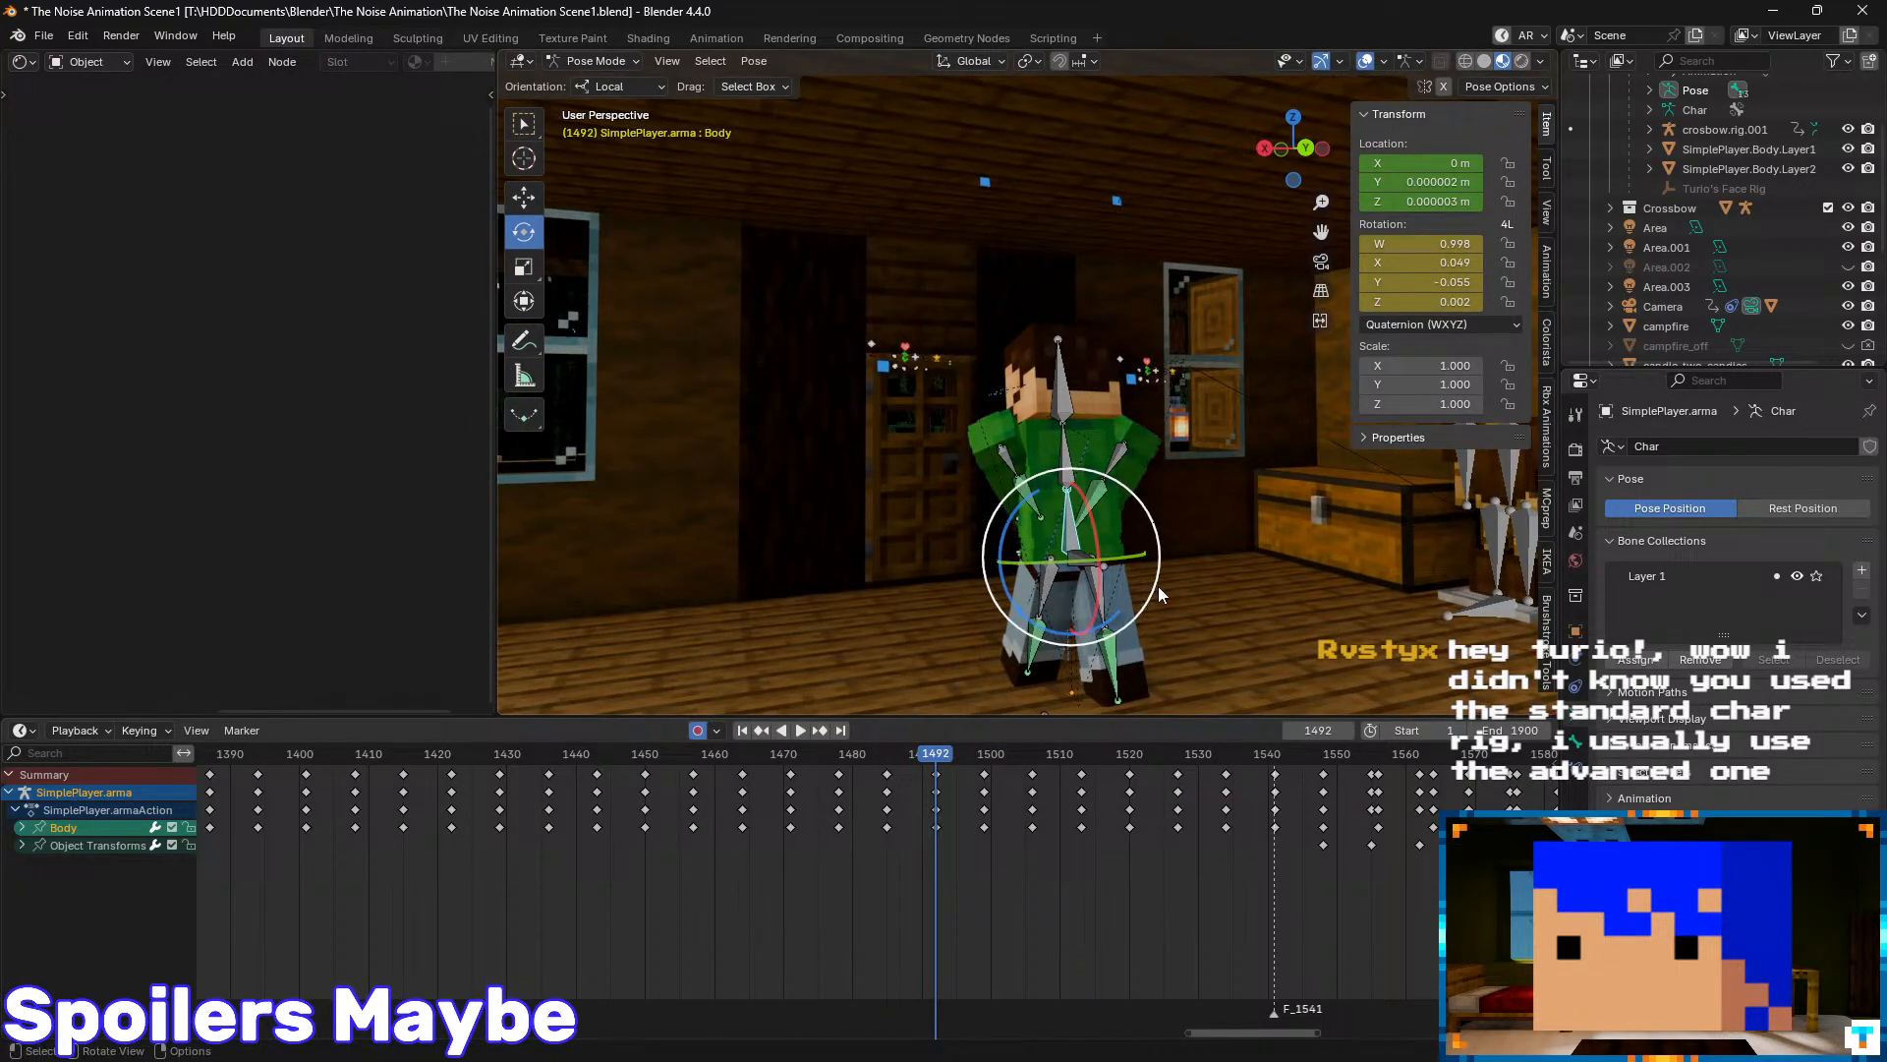
- Step back and forth through the Body keyframes between 1478 and 1499 to compare the torso's rotation
key("Down")
key("Up")
key("Down")
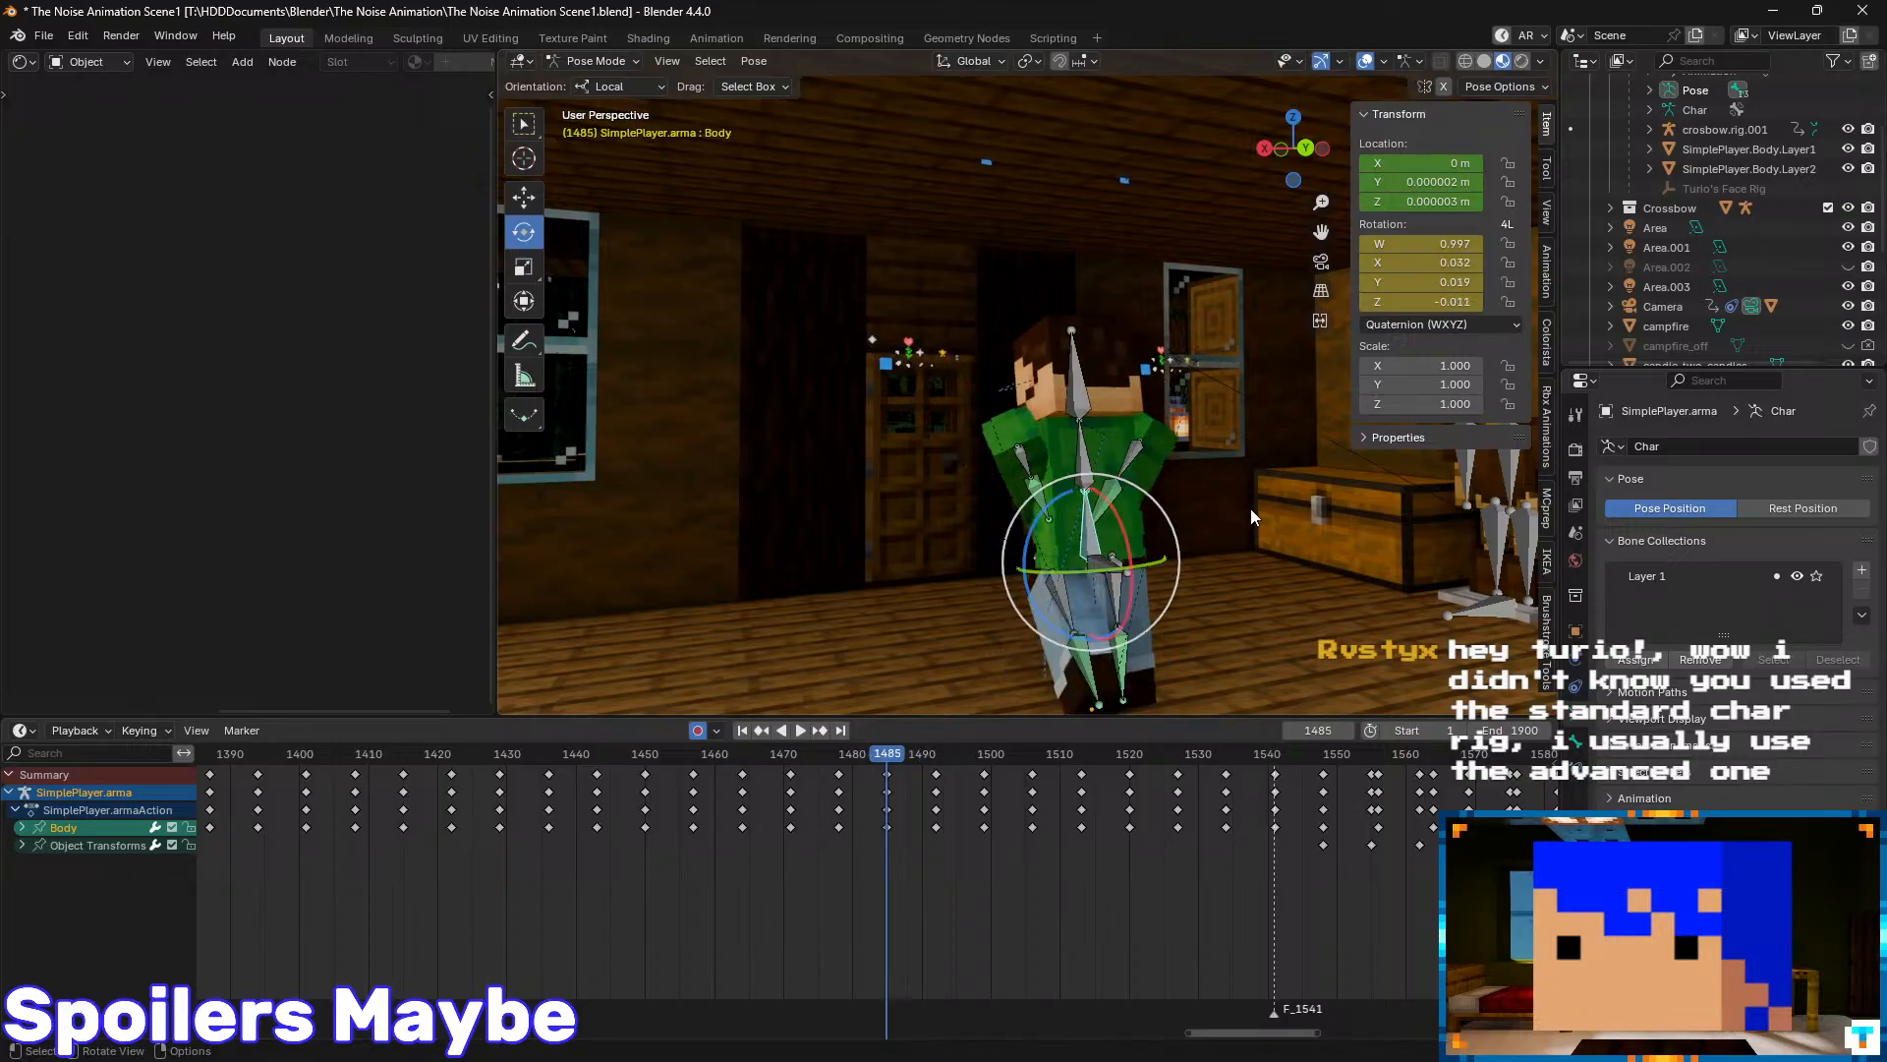
key("Down")
key("Down")
key("space")
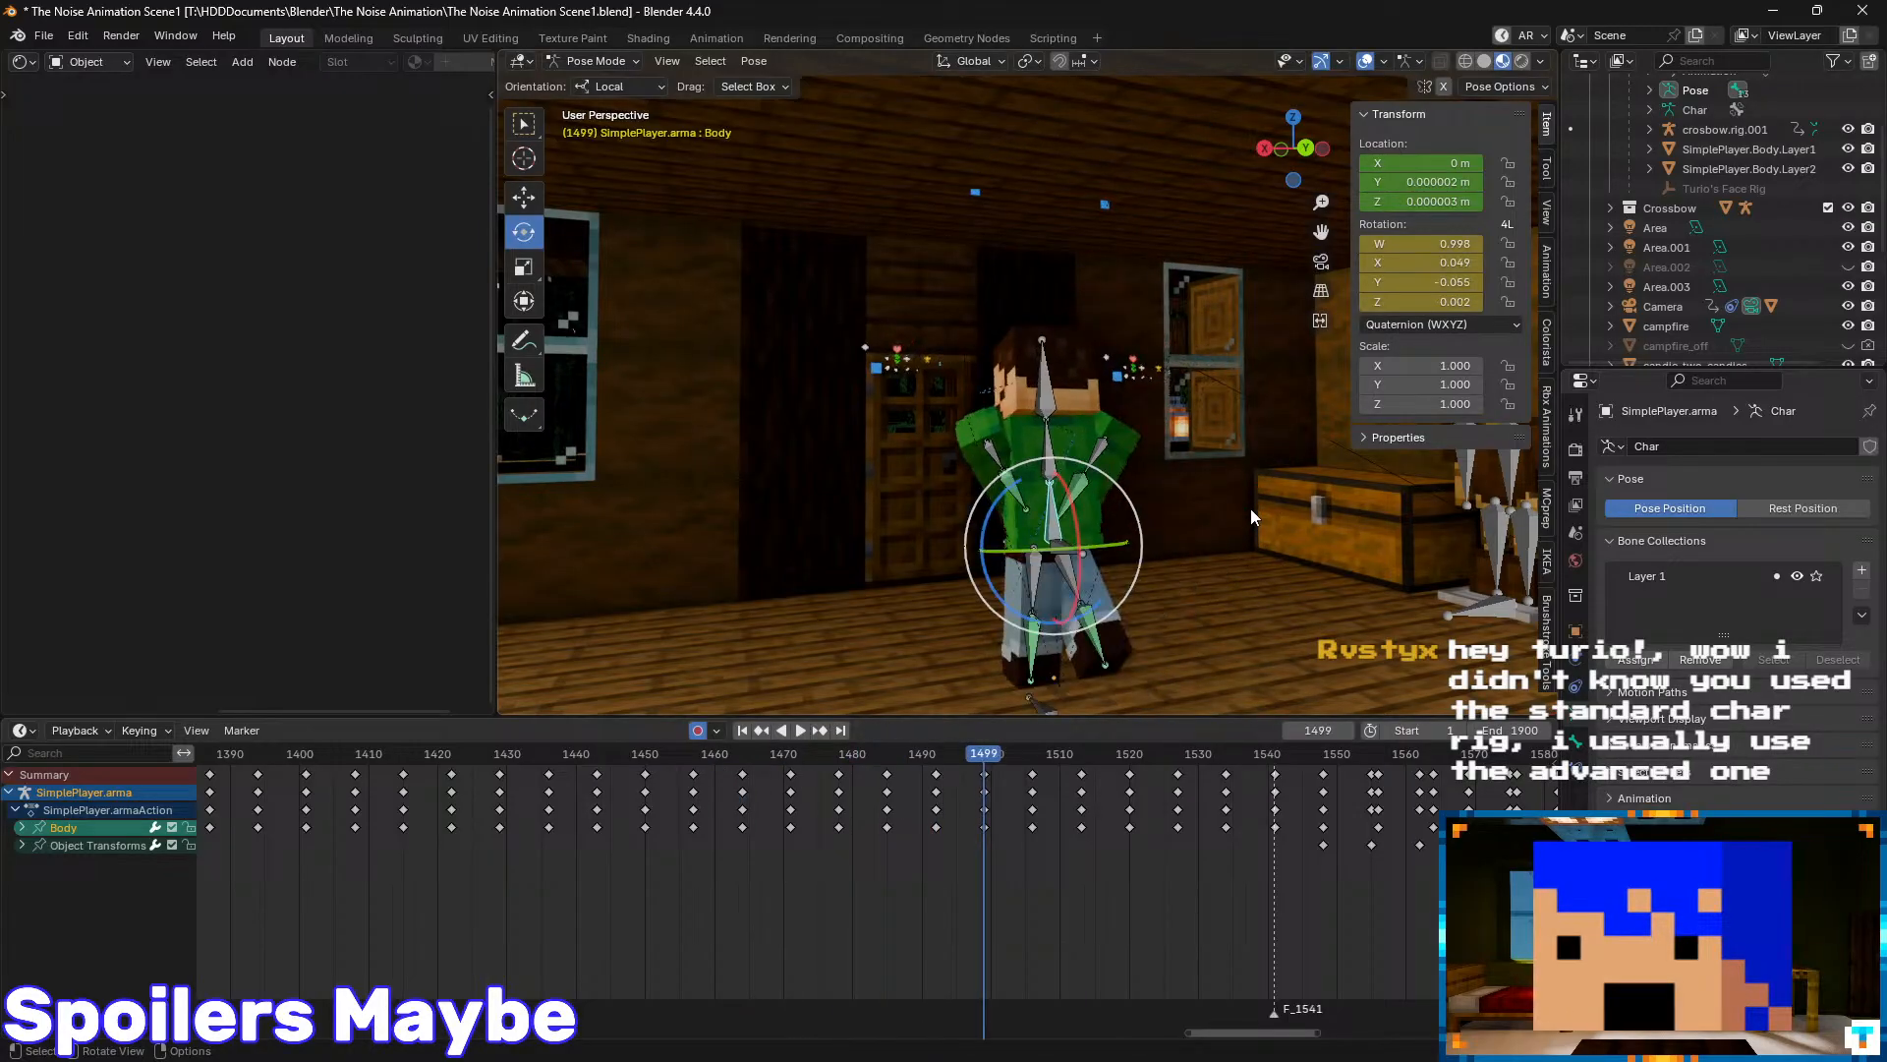
key("Down")
key("Down")
key("Down")
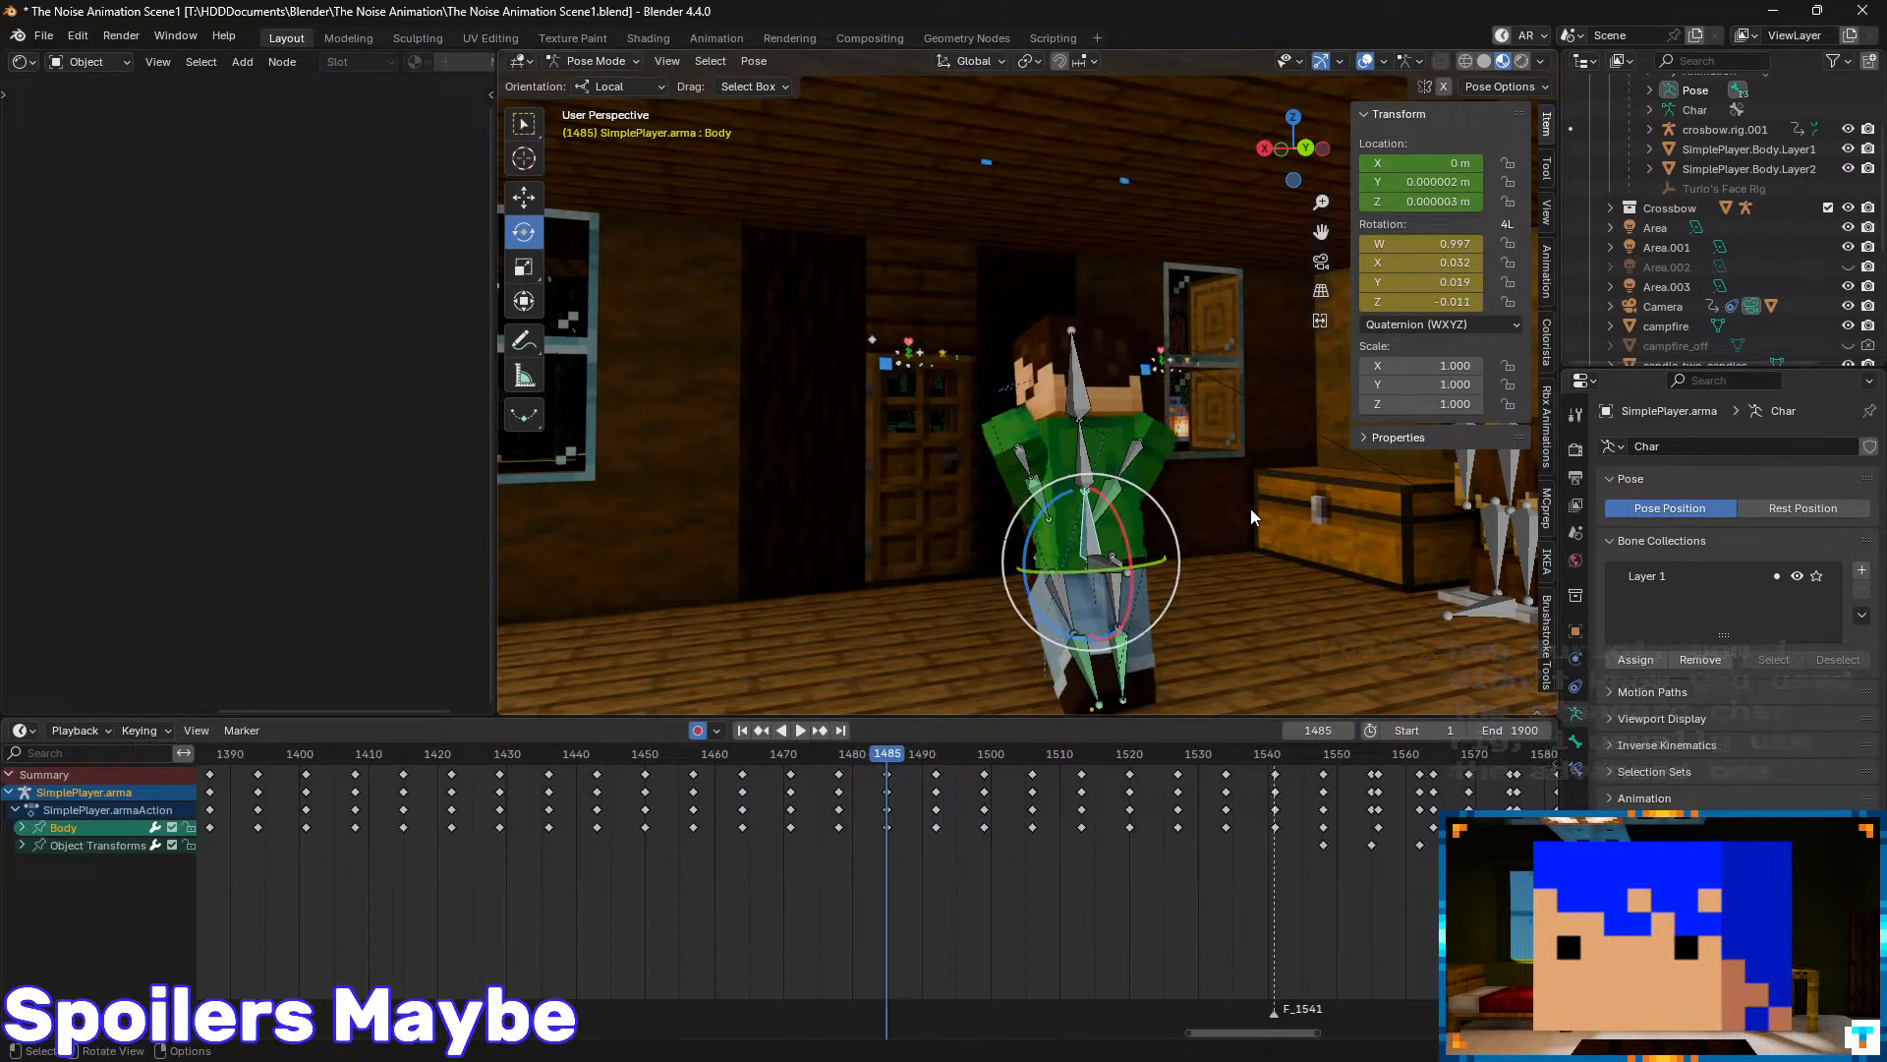
key("Up")
key("Down")
key("Up")
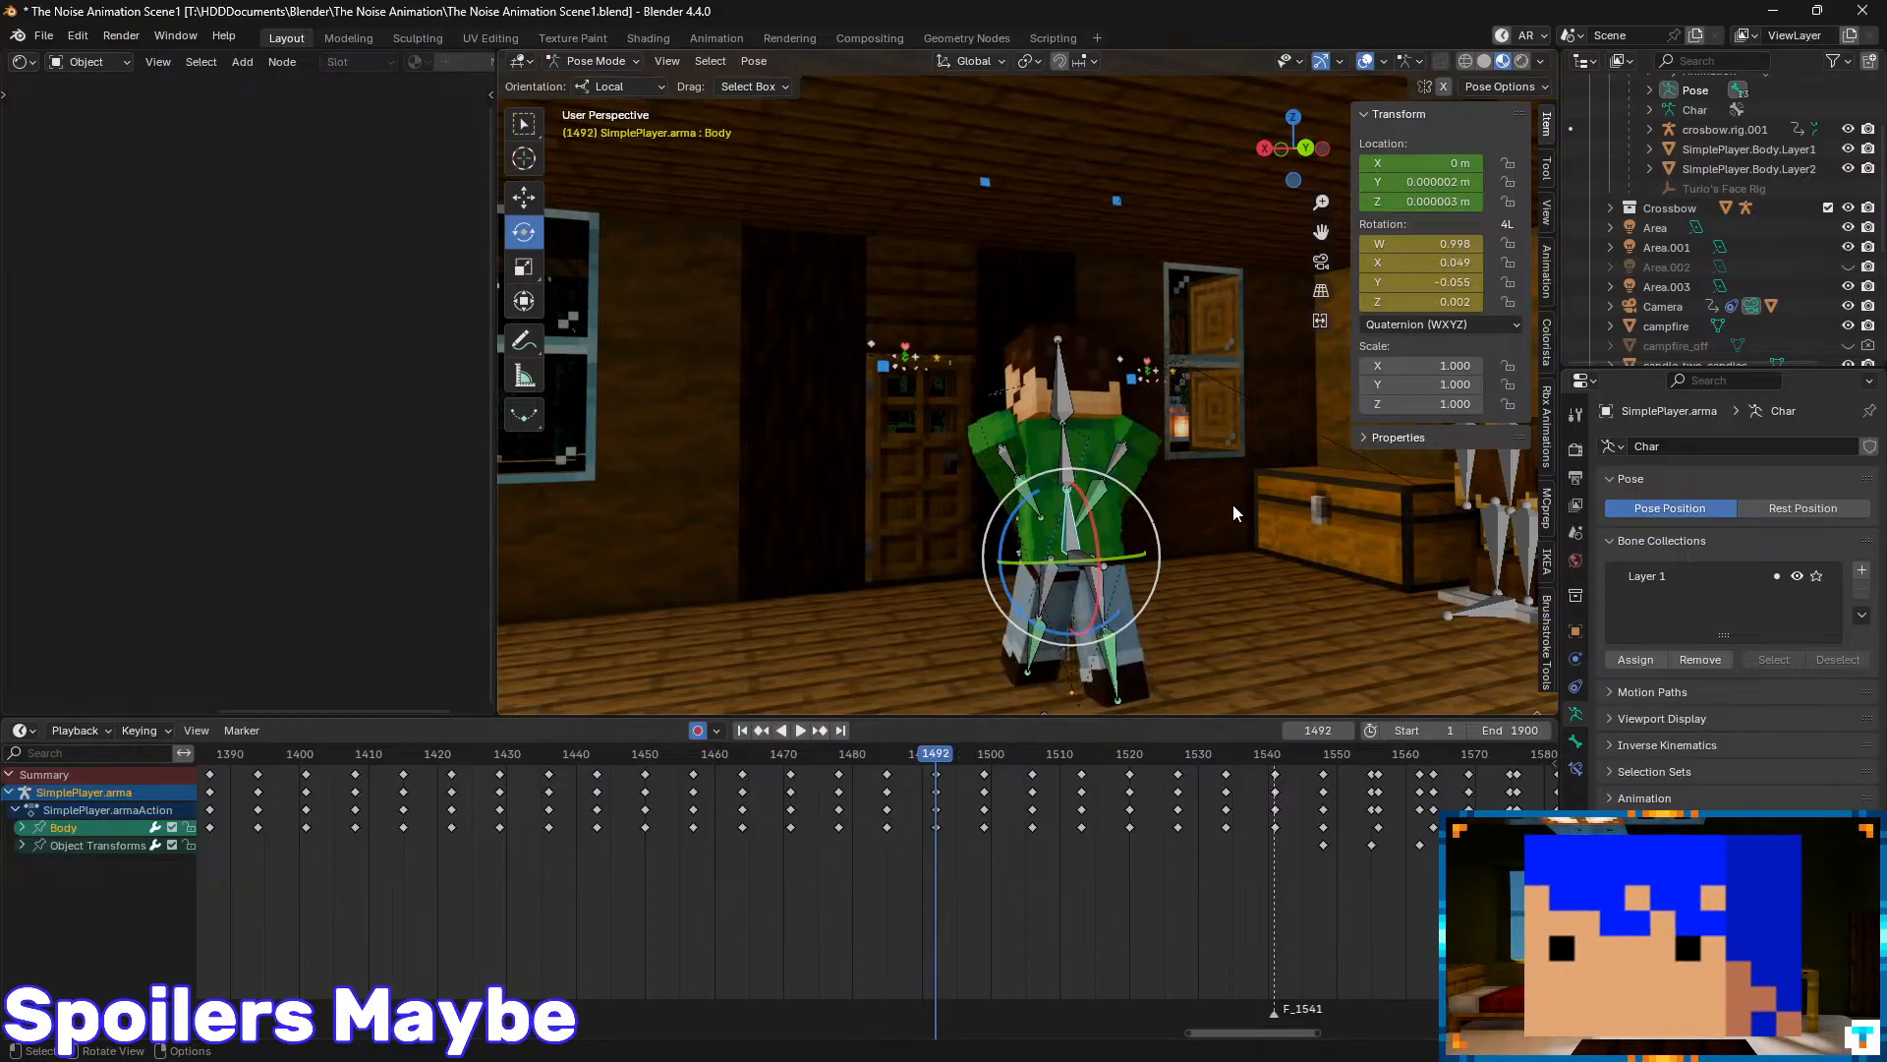
key("Down")
key("Up")
key("Down")
key("Up")
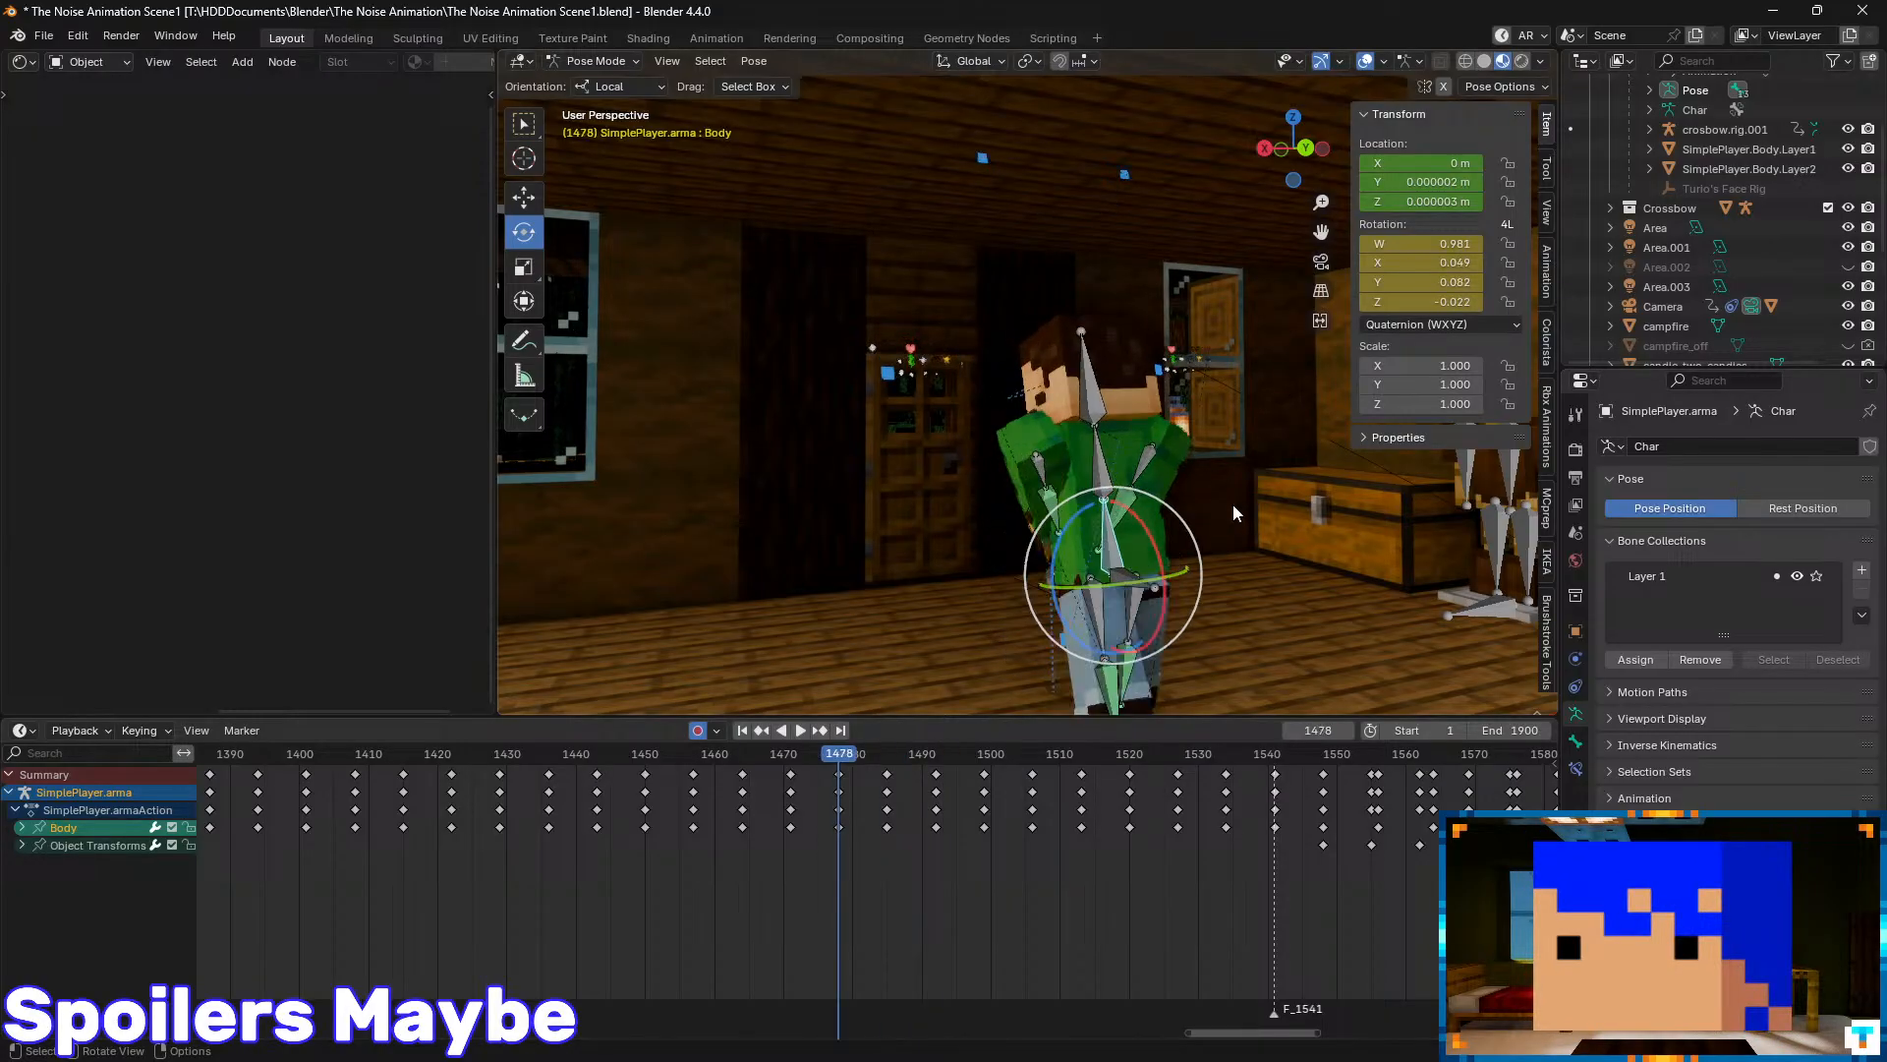
key("Down")
key("Up")
key("Up")
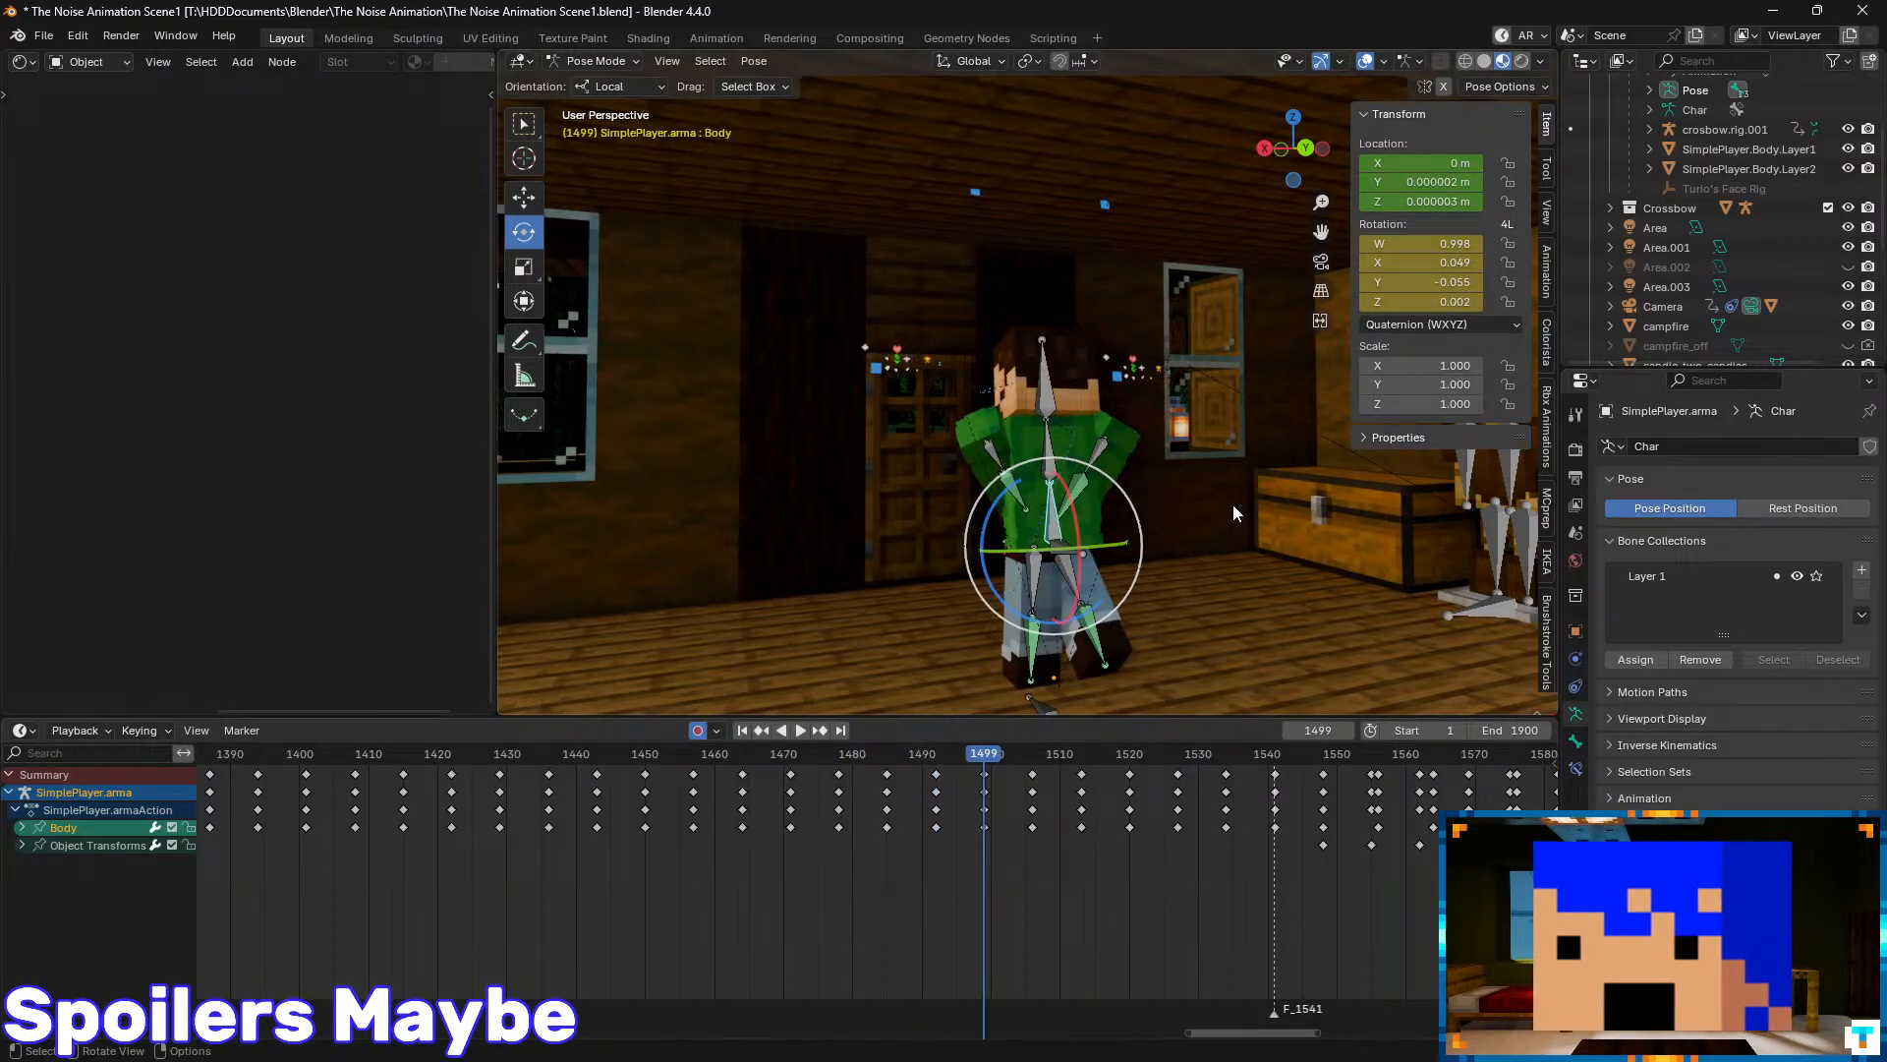
key("Down")
key("Up")
key("Down")
right_click(1233, 503)
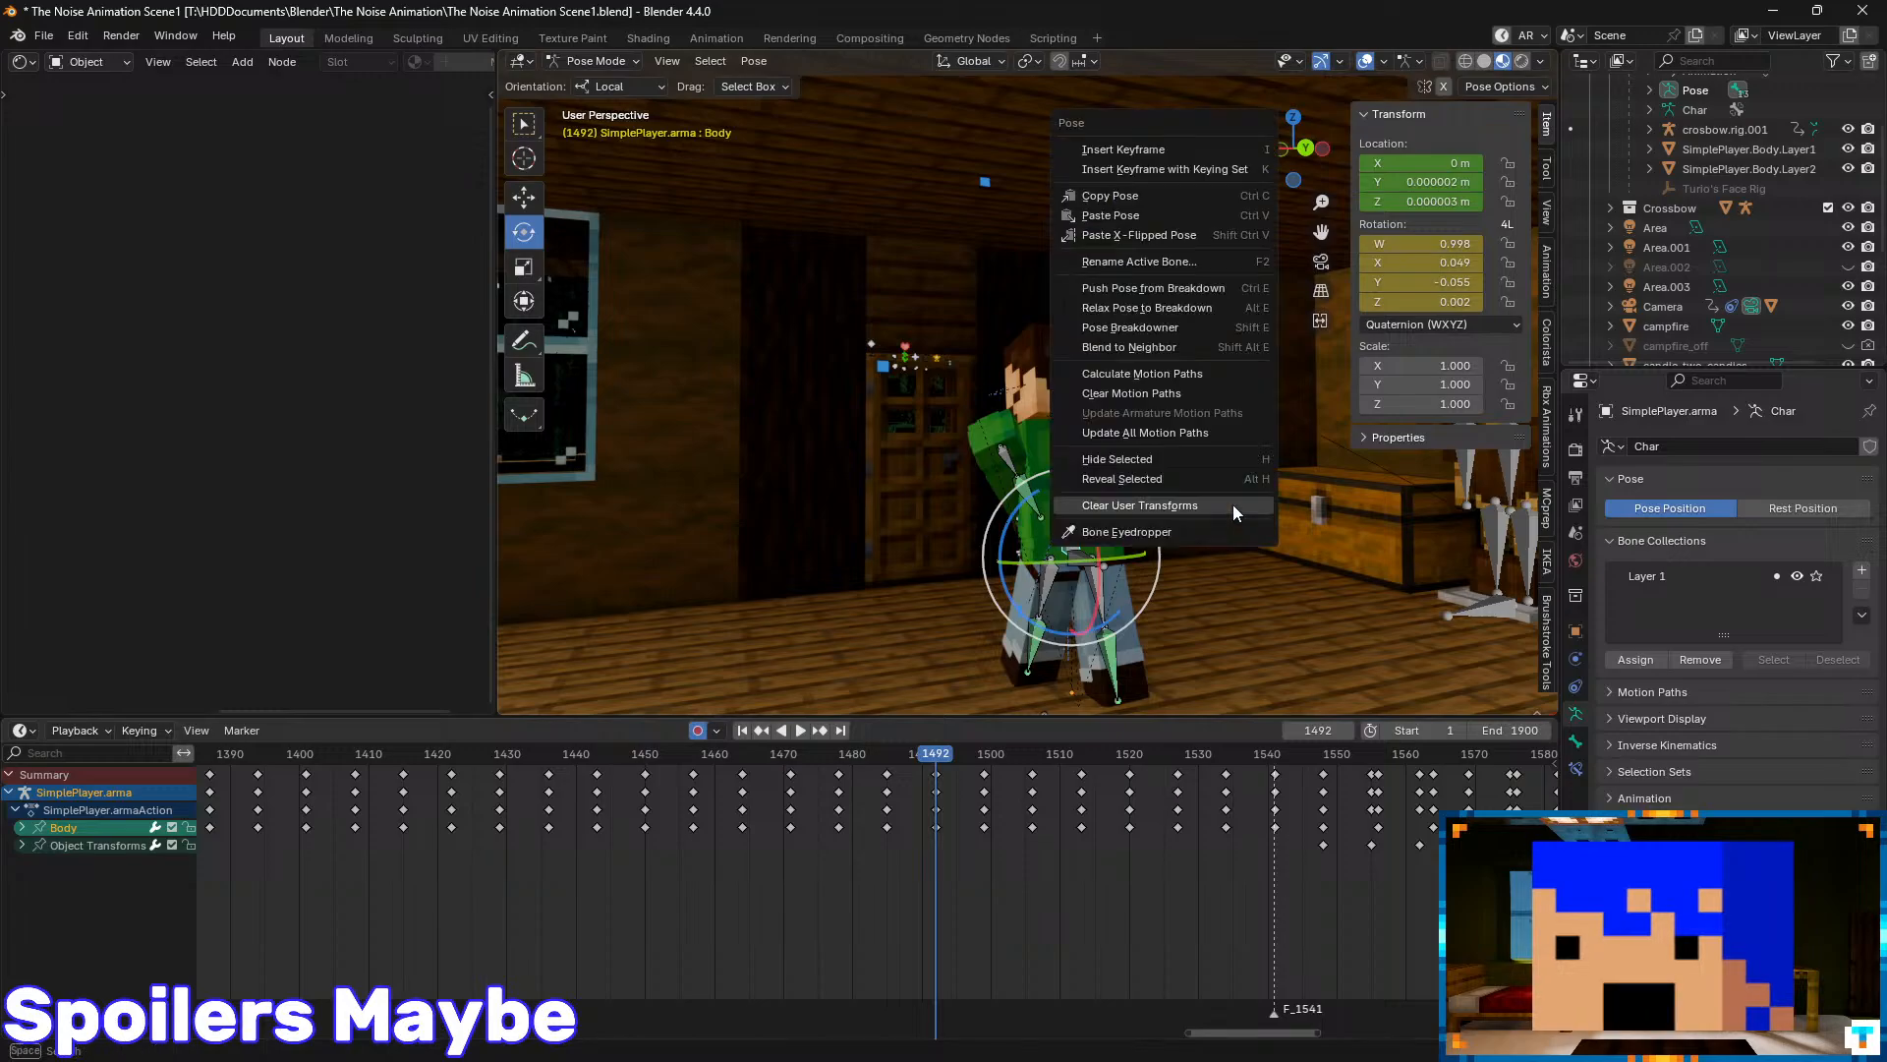
key("Up")
key("Down")
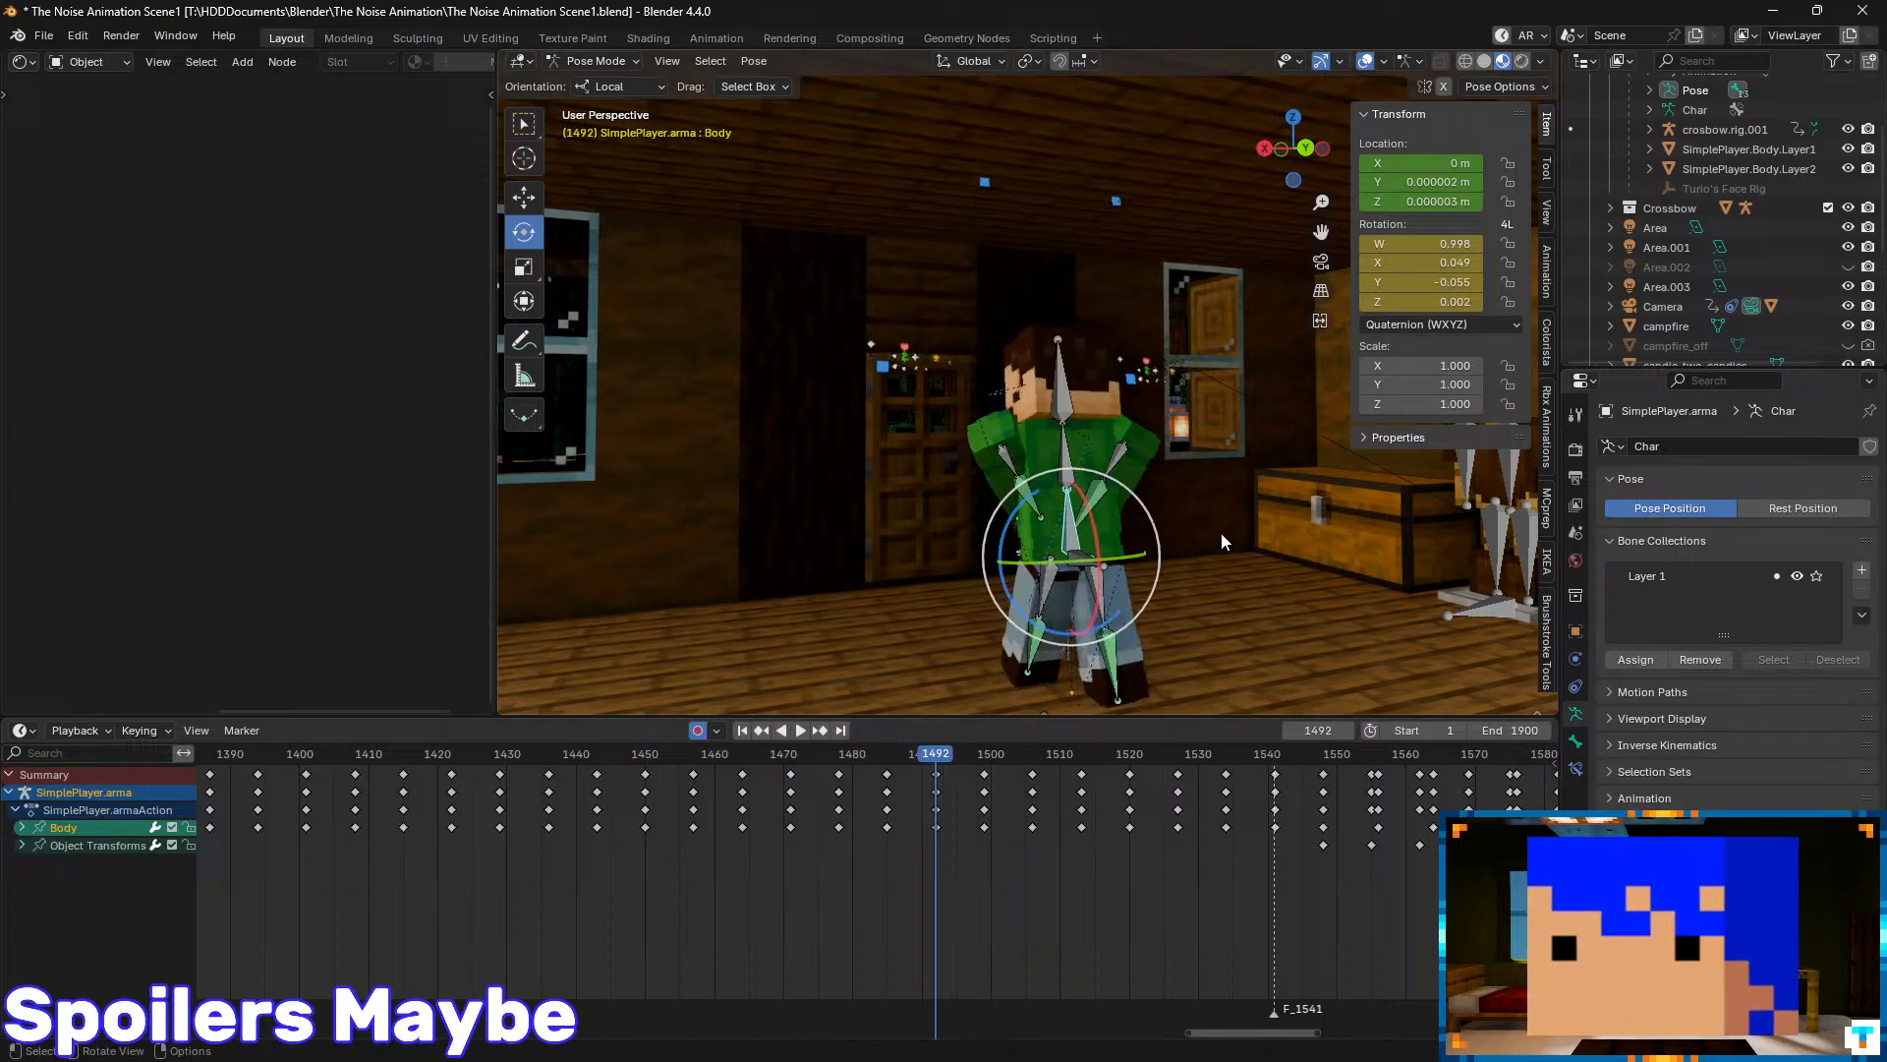
- Rotate the Body bone about its local Y axis at frame 1499, bringing its Y rotation to 0.019
middle_click_drag(1212, 528, 1065, 444)
key("Up")
scroll(1191, 601, "up", 4)
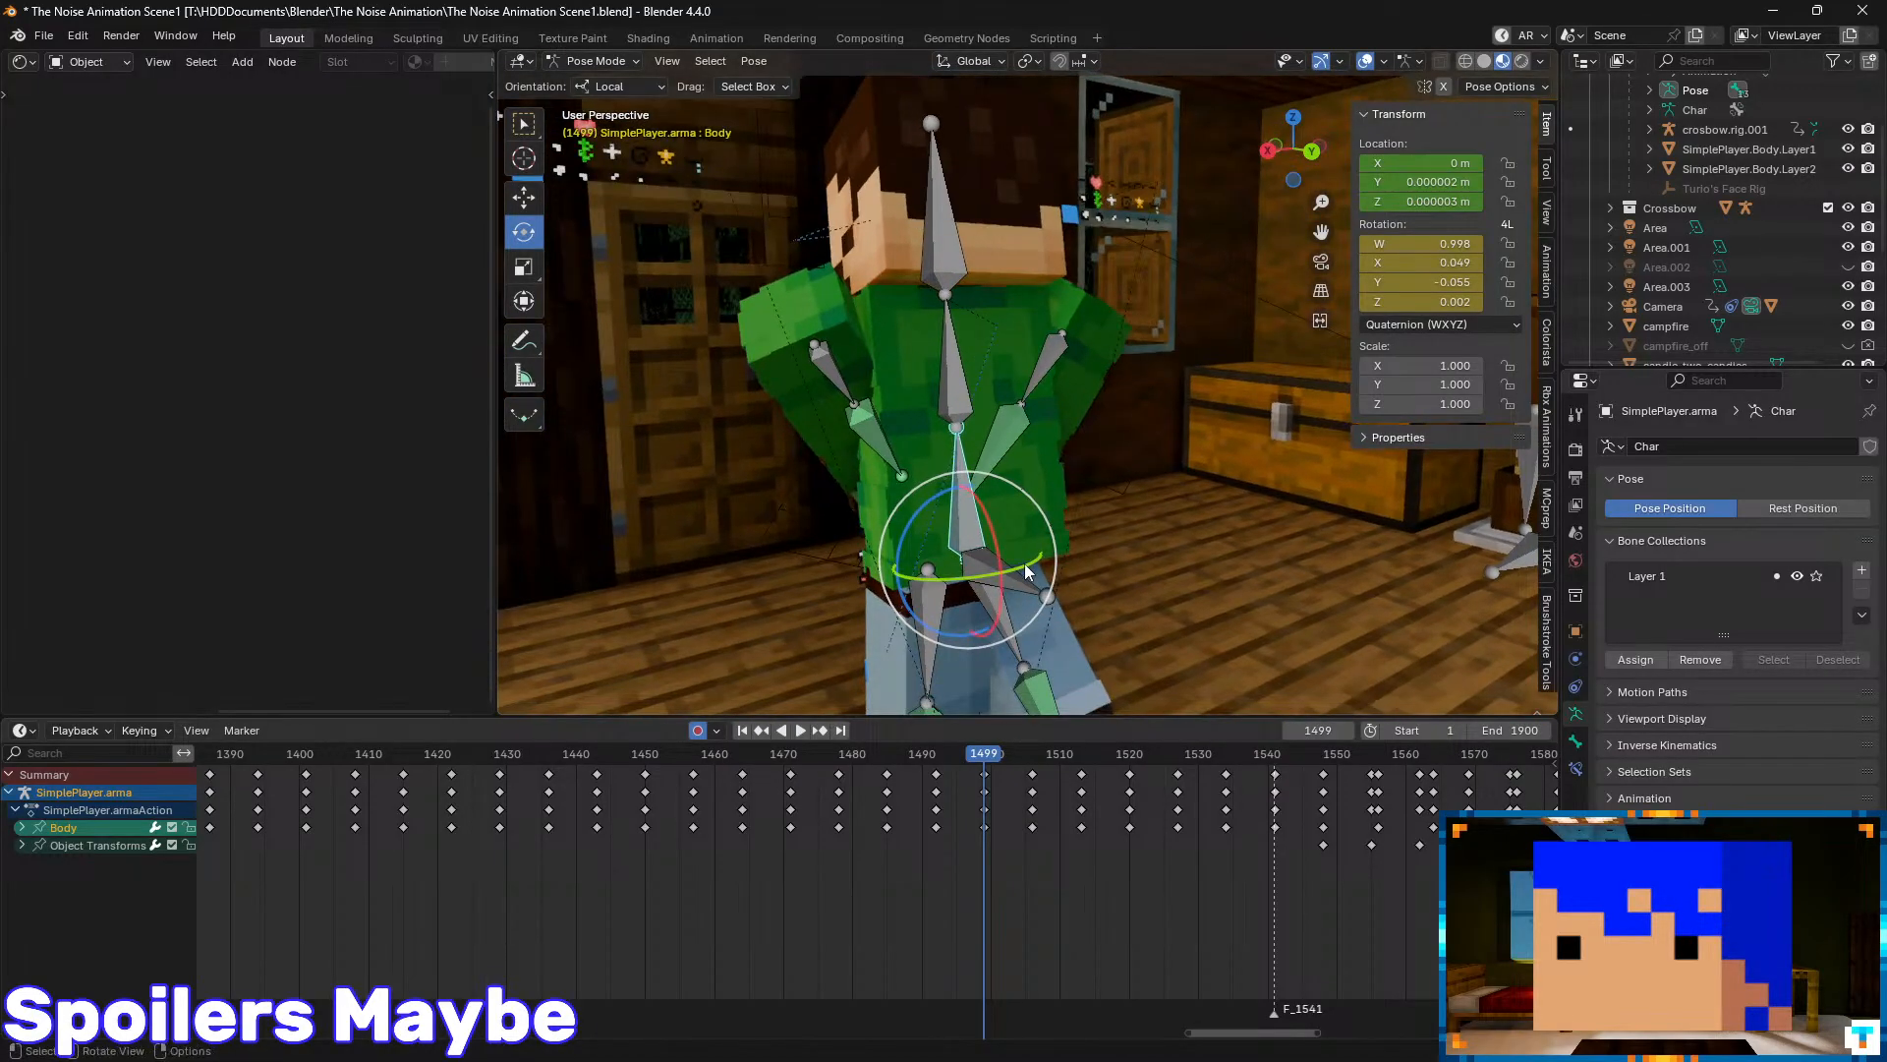
left_click_drag(1035, 566, 1045, 562)
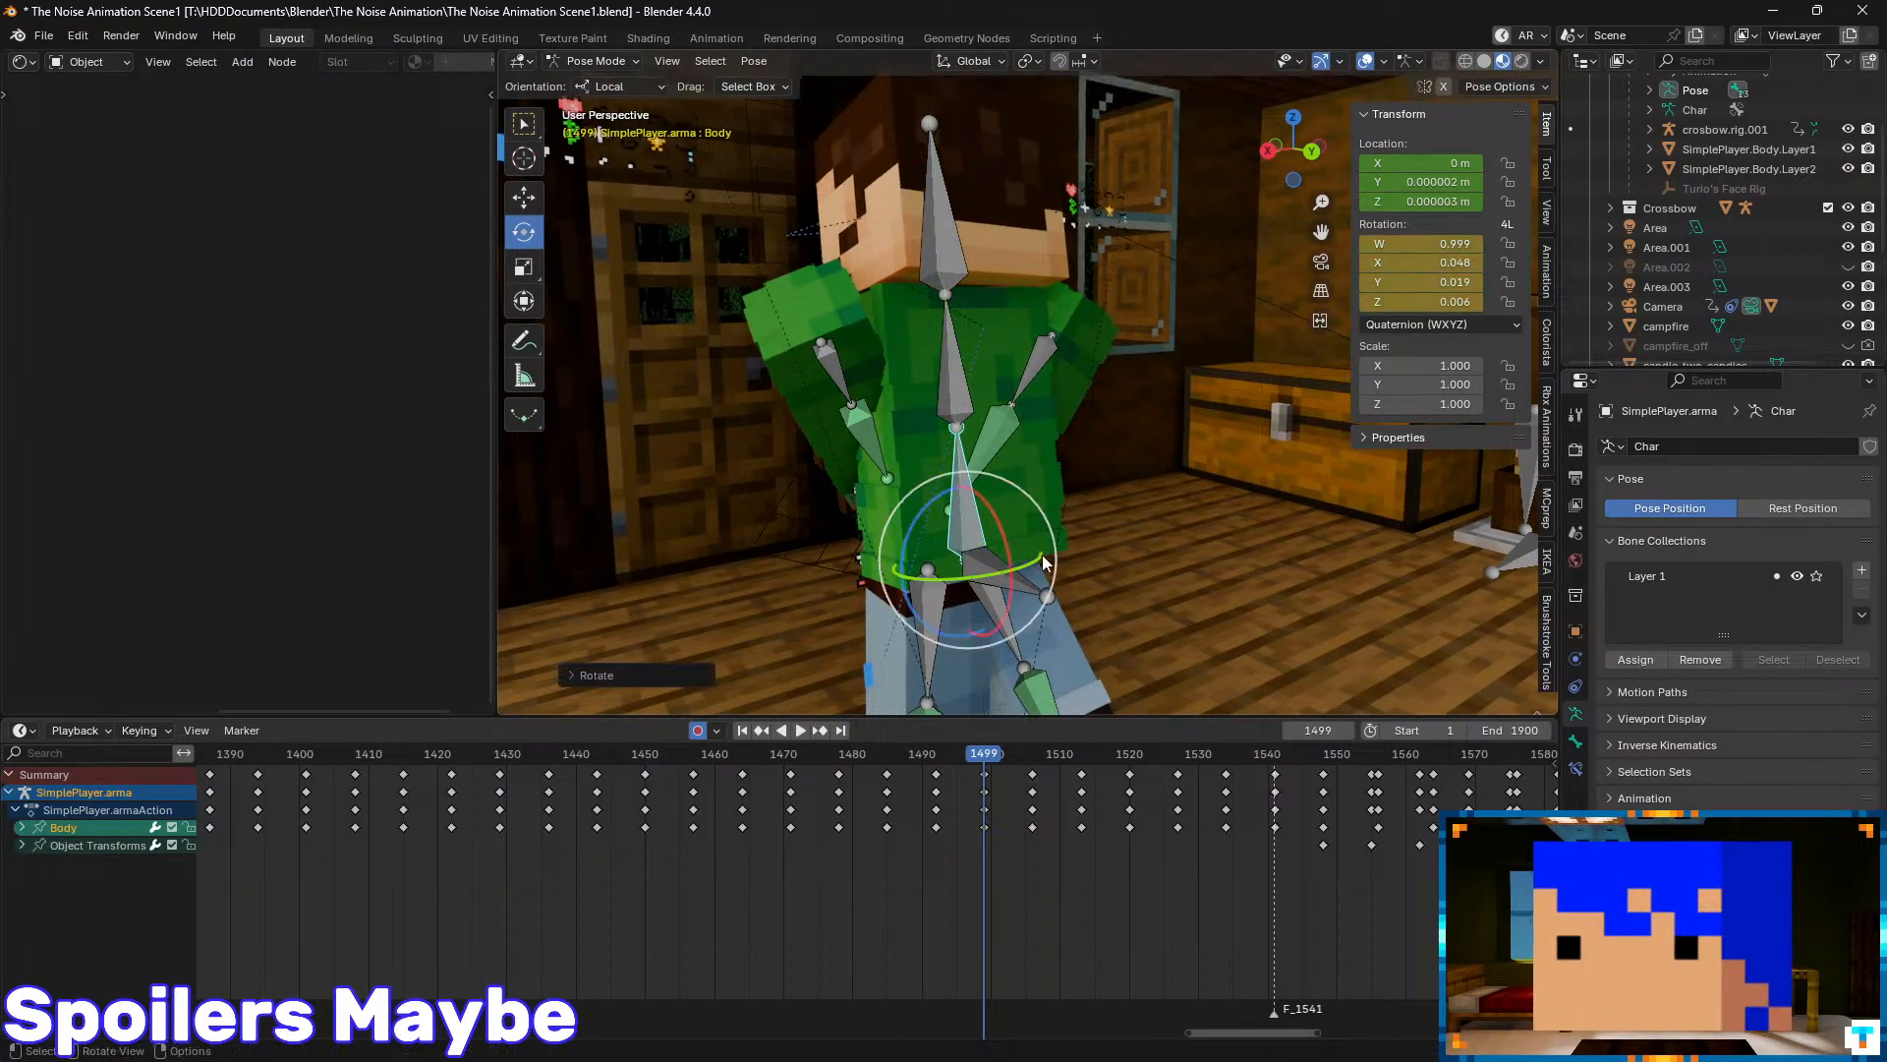
- Adjust the Body bone's twist about its local Y axis at keyframes 1506, 1513 and 1520
key("Up")
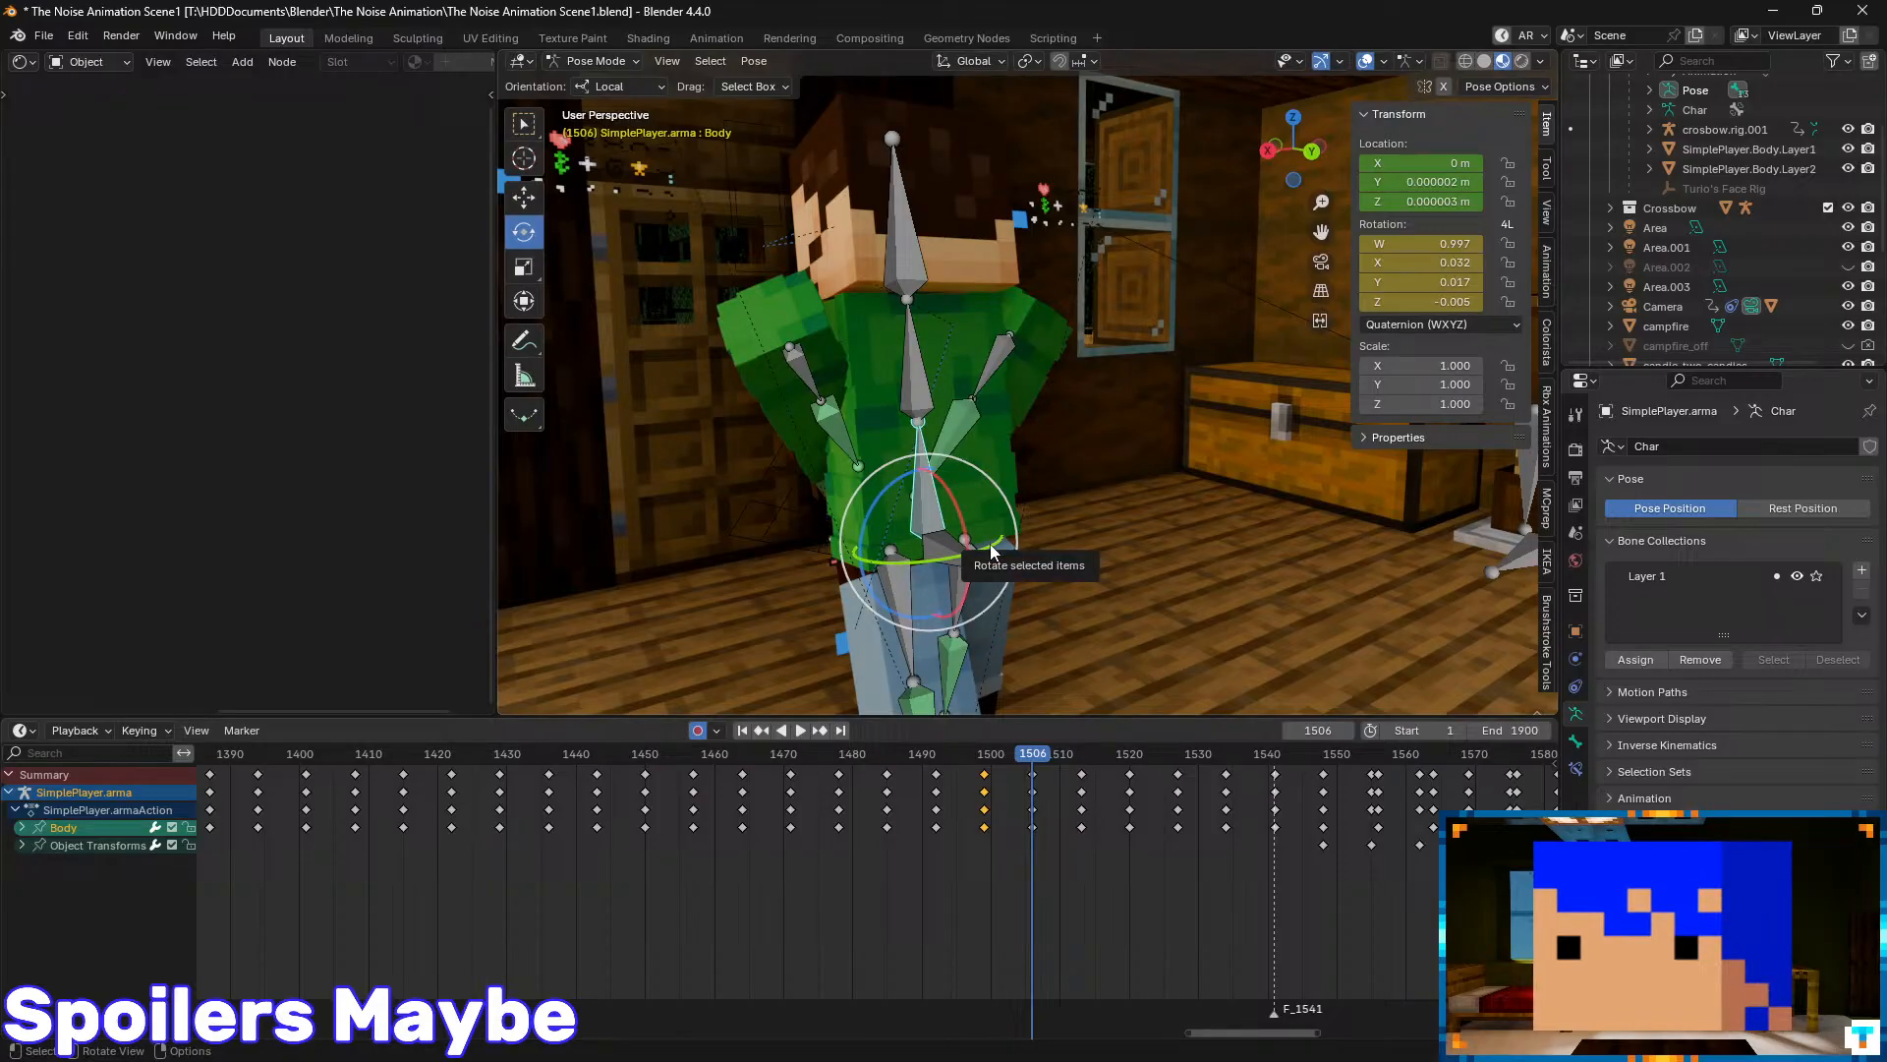
left_click_drag(989, 544, 1158, 597)
key("Up")
key("Up")
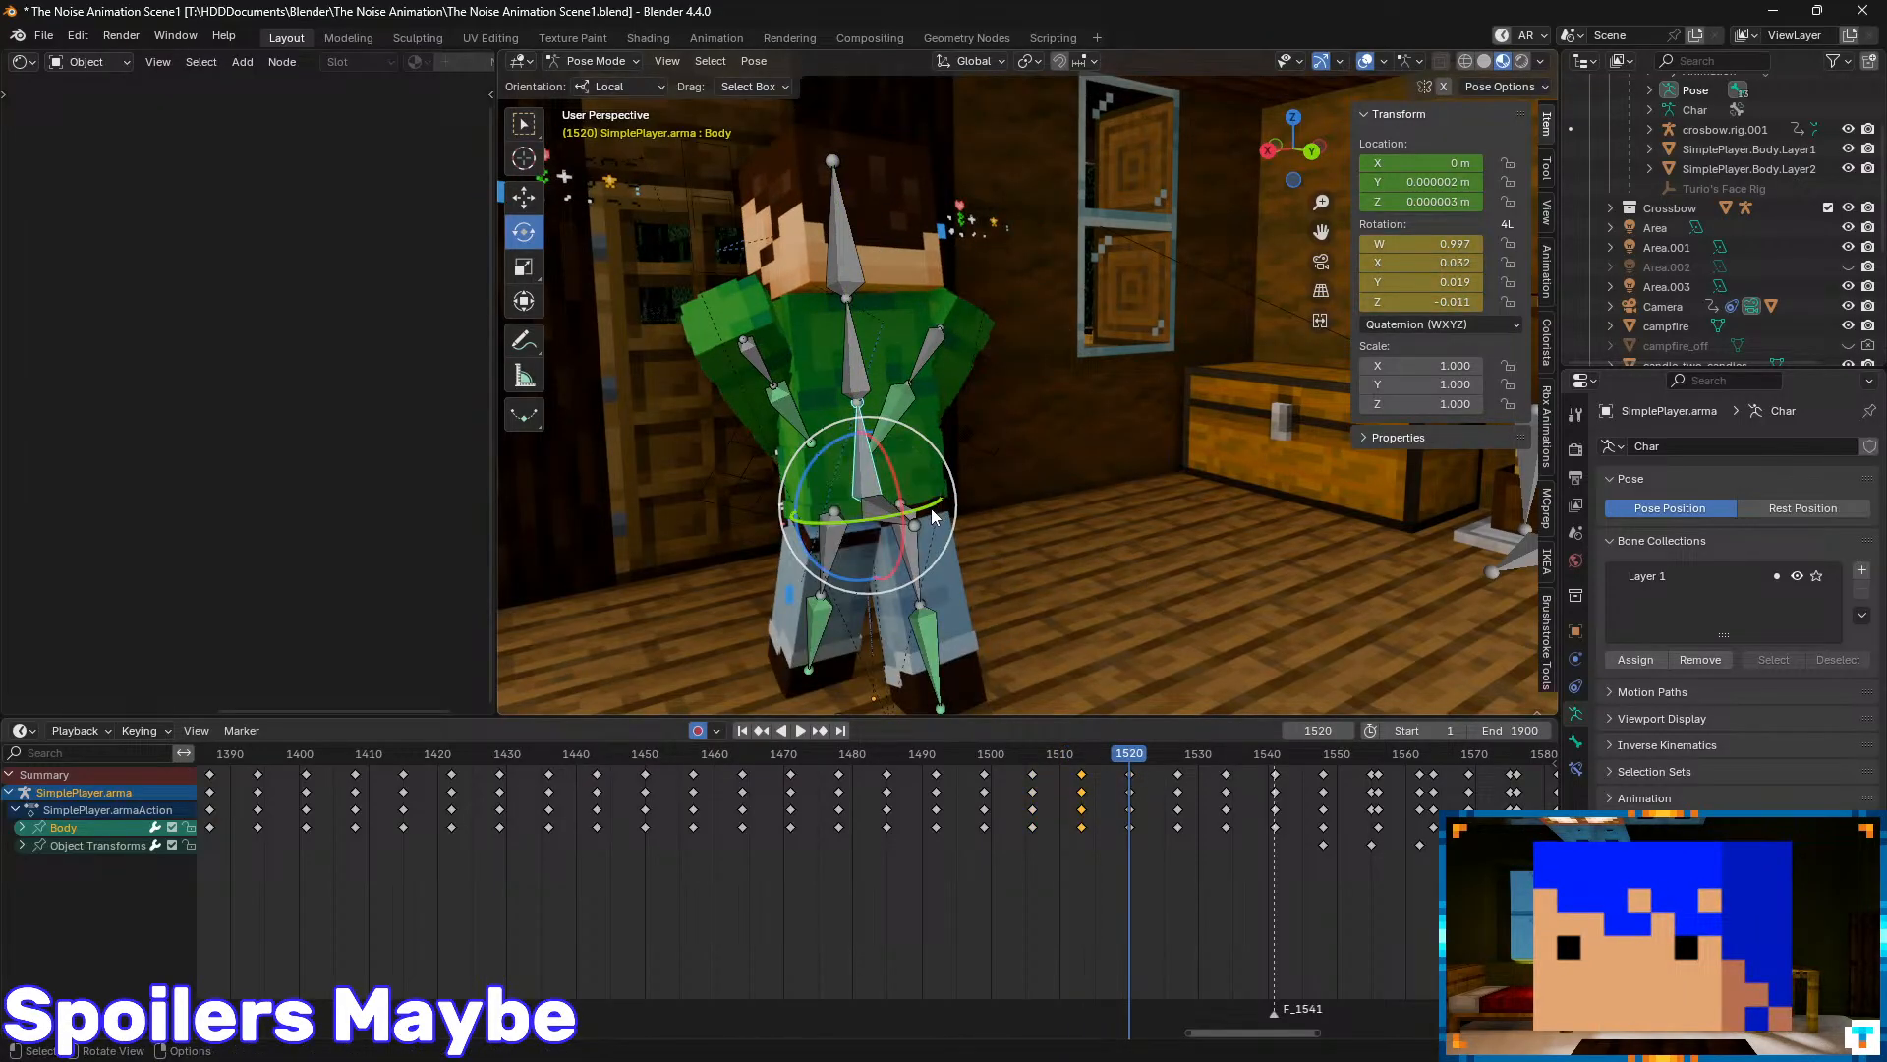
left_click_drag(930, 509, 899, 497)
- Adjust the Body bone's twist at the keyframes from 1527 to 1541 and save the file
key("Up")
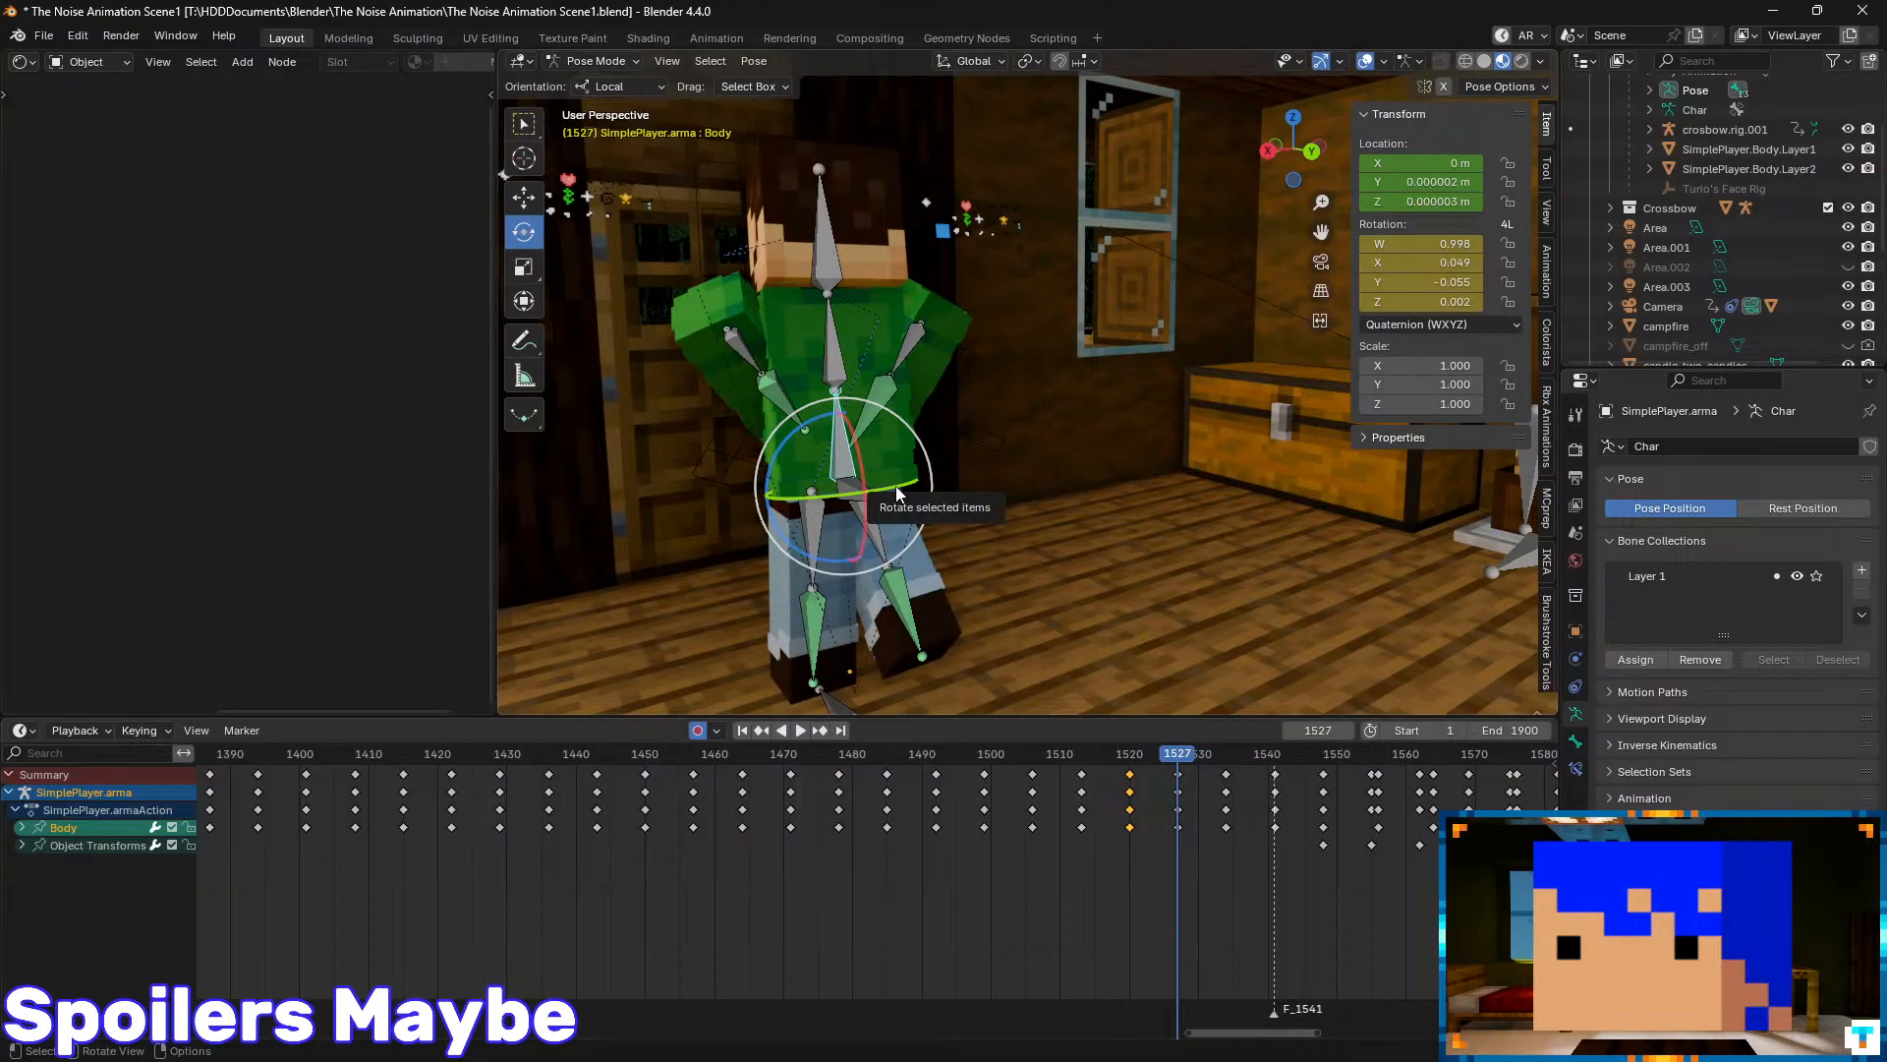
left_click_drag(898, 494, 861, 470)
key("Up")
key("Up")
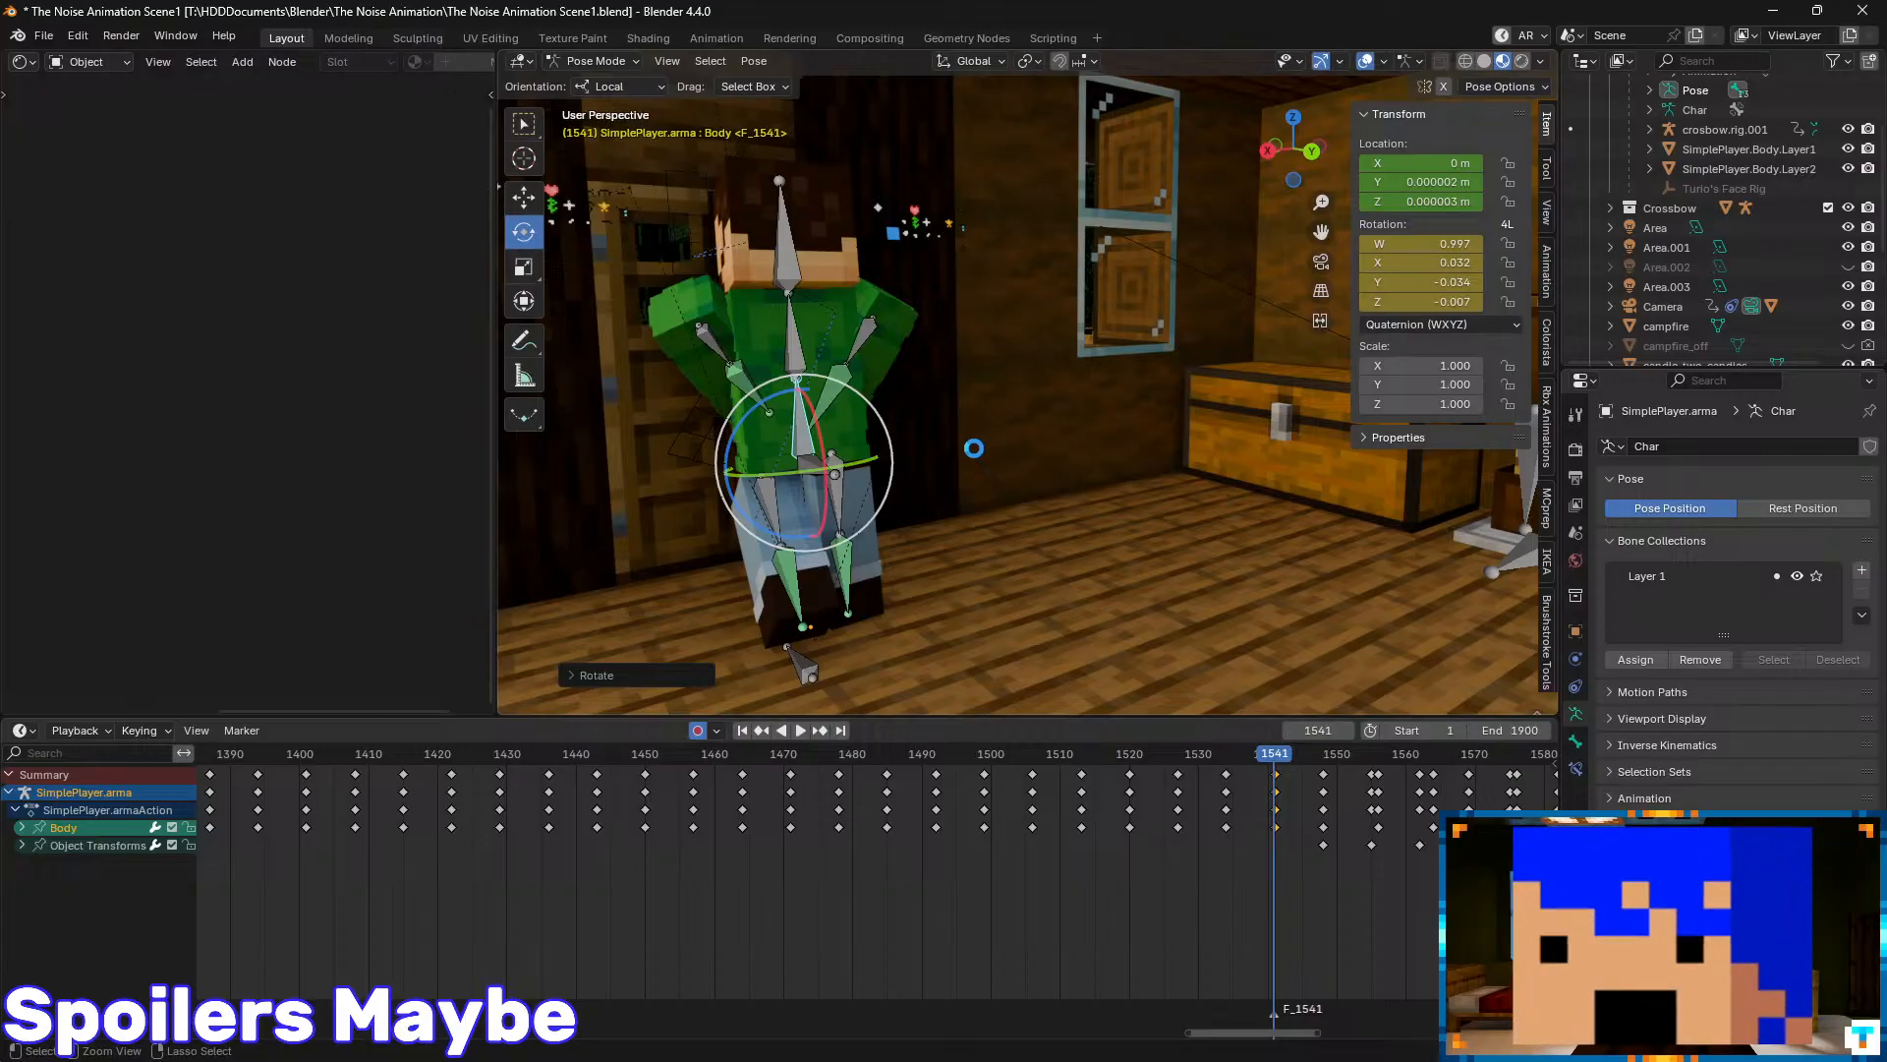
key("ctrl+s")
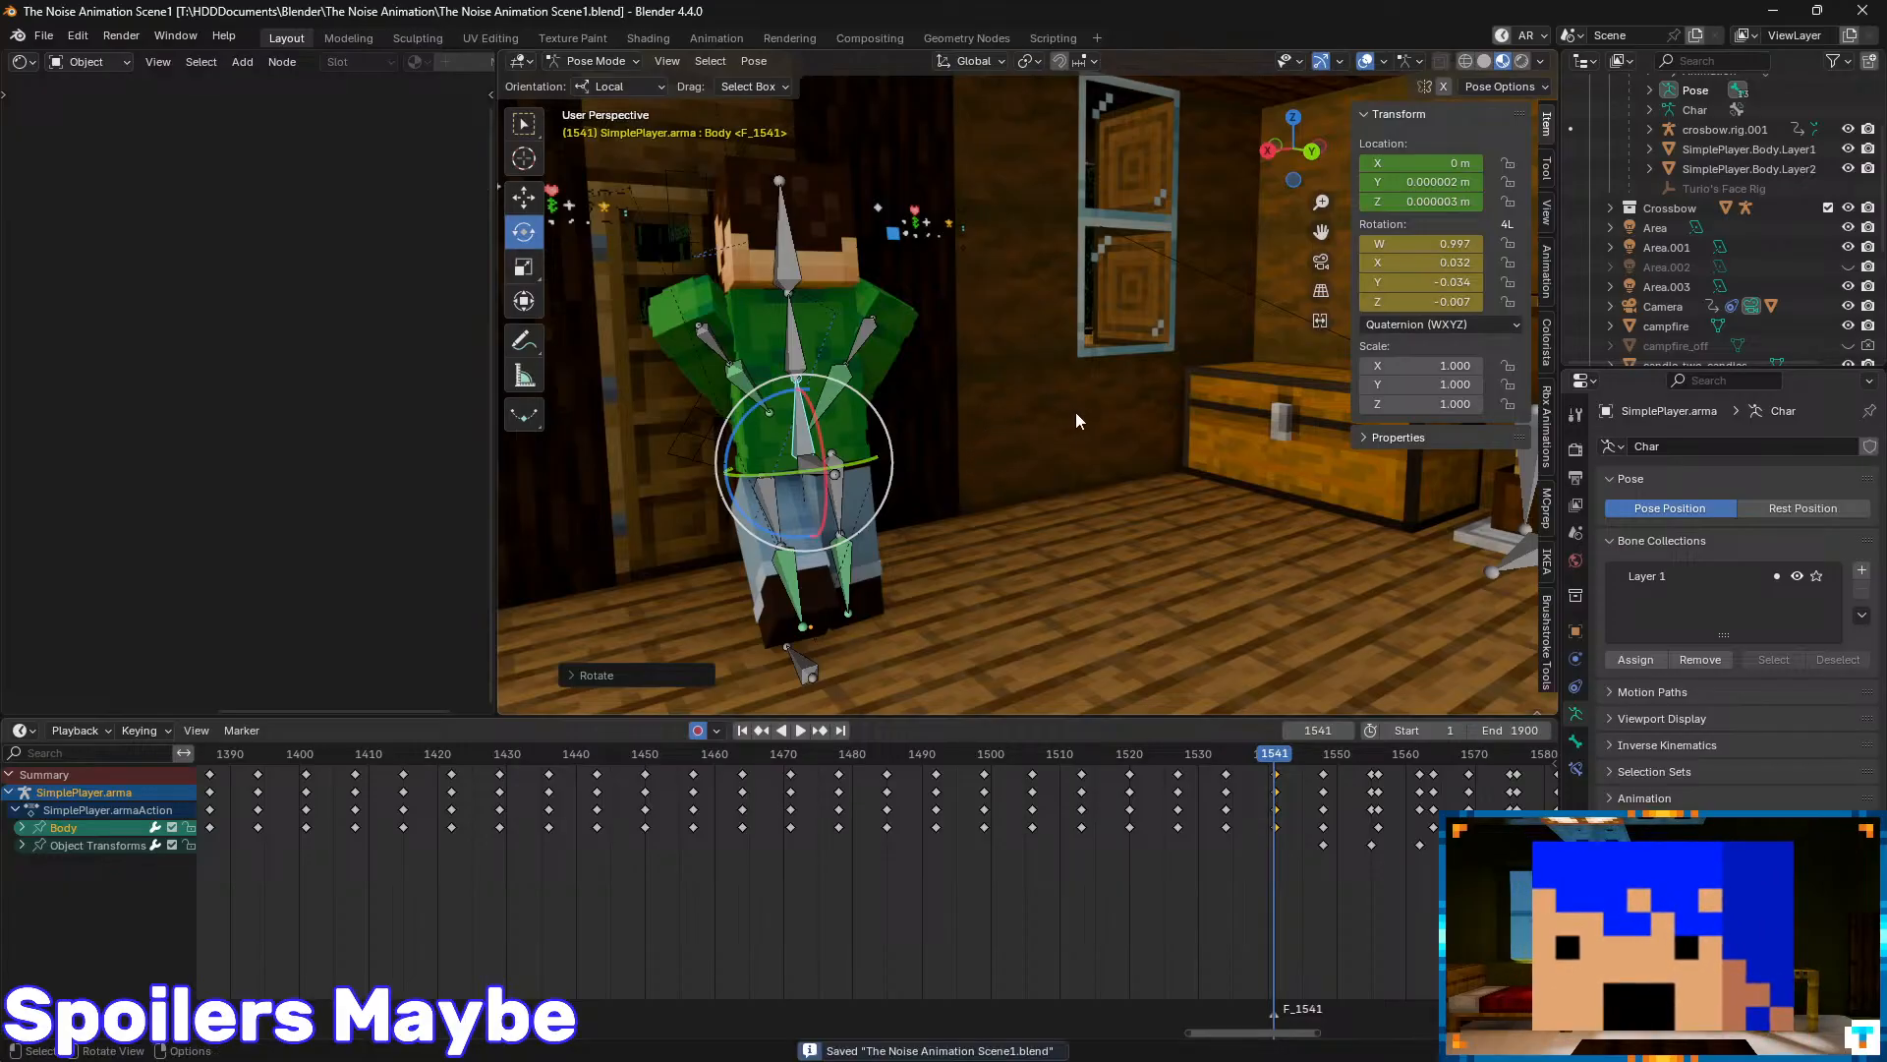
- Examine the MCprep tools down to the Skin Swapper and its list of skins
left_click(1546, 506)
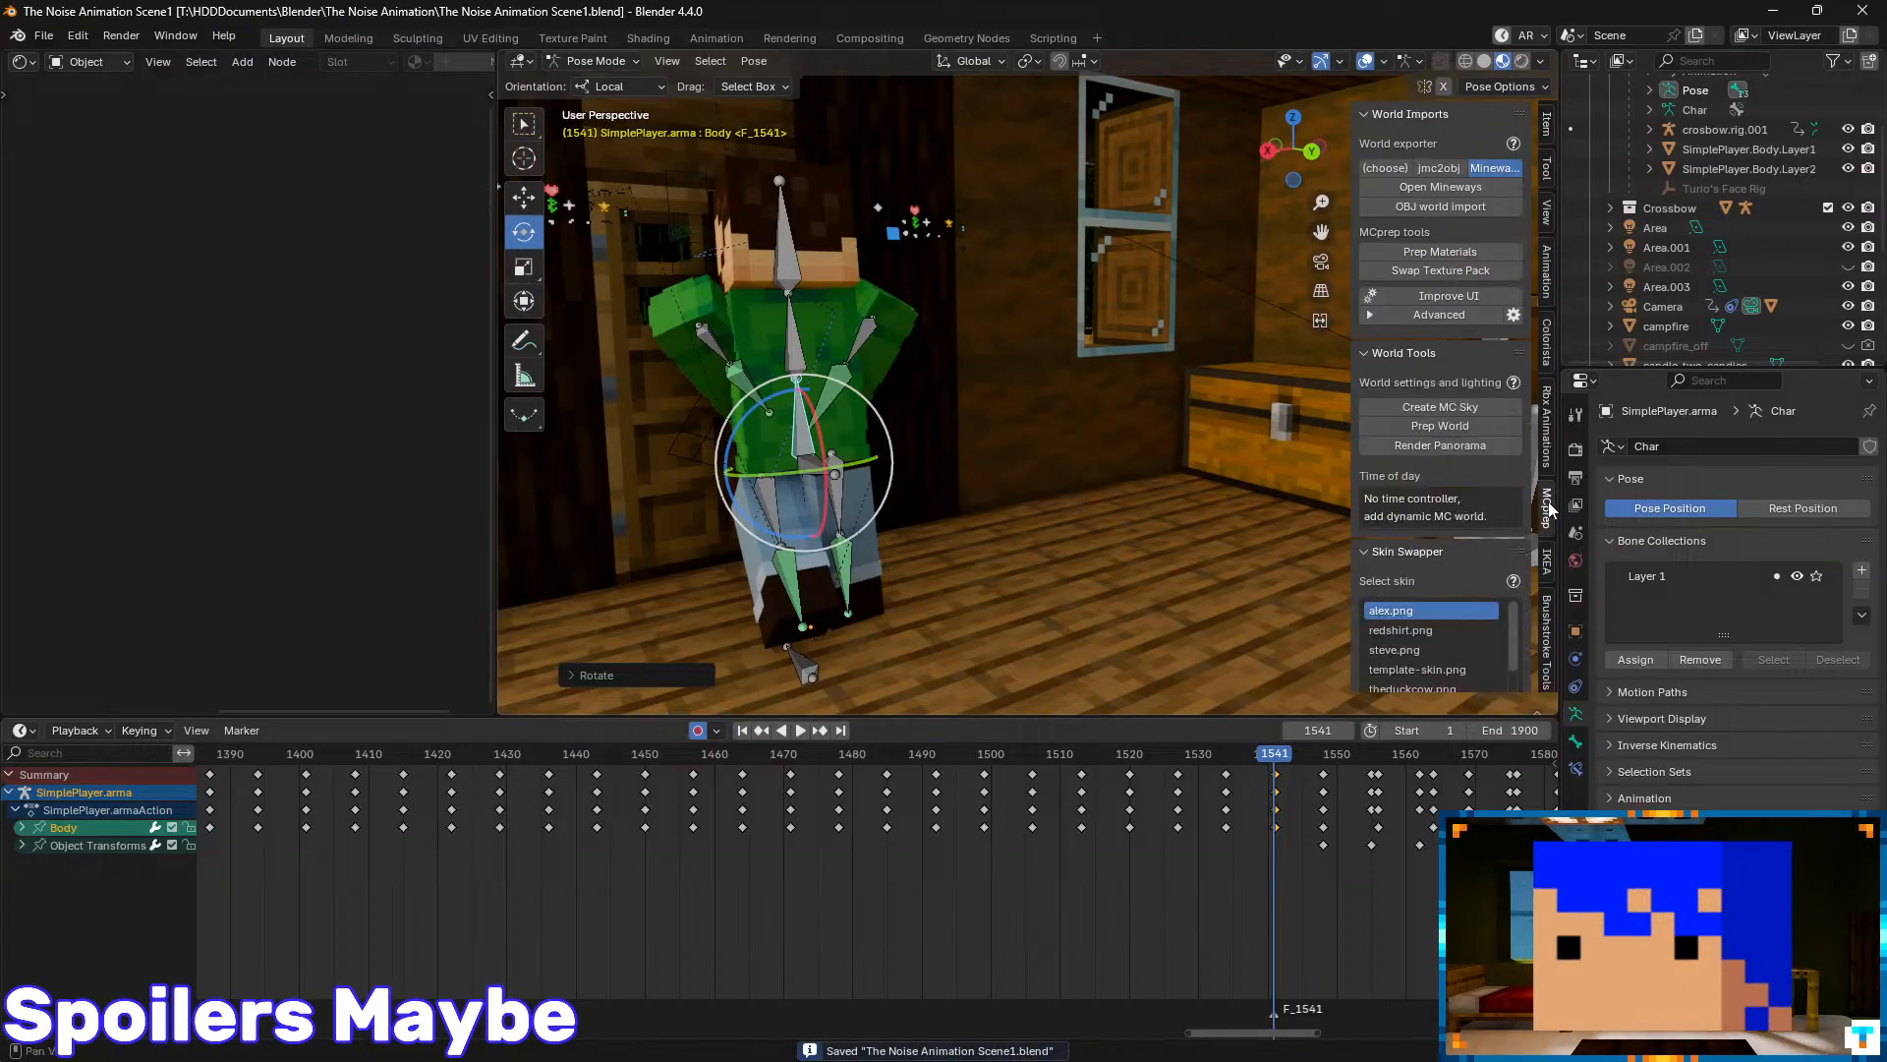
scroll(1458, 471, "down", 3)
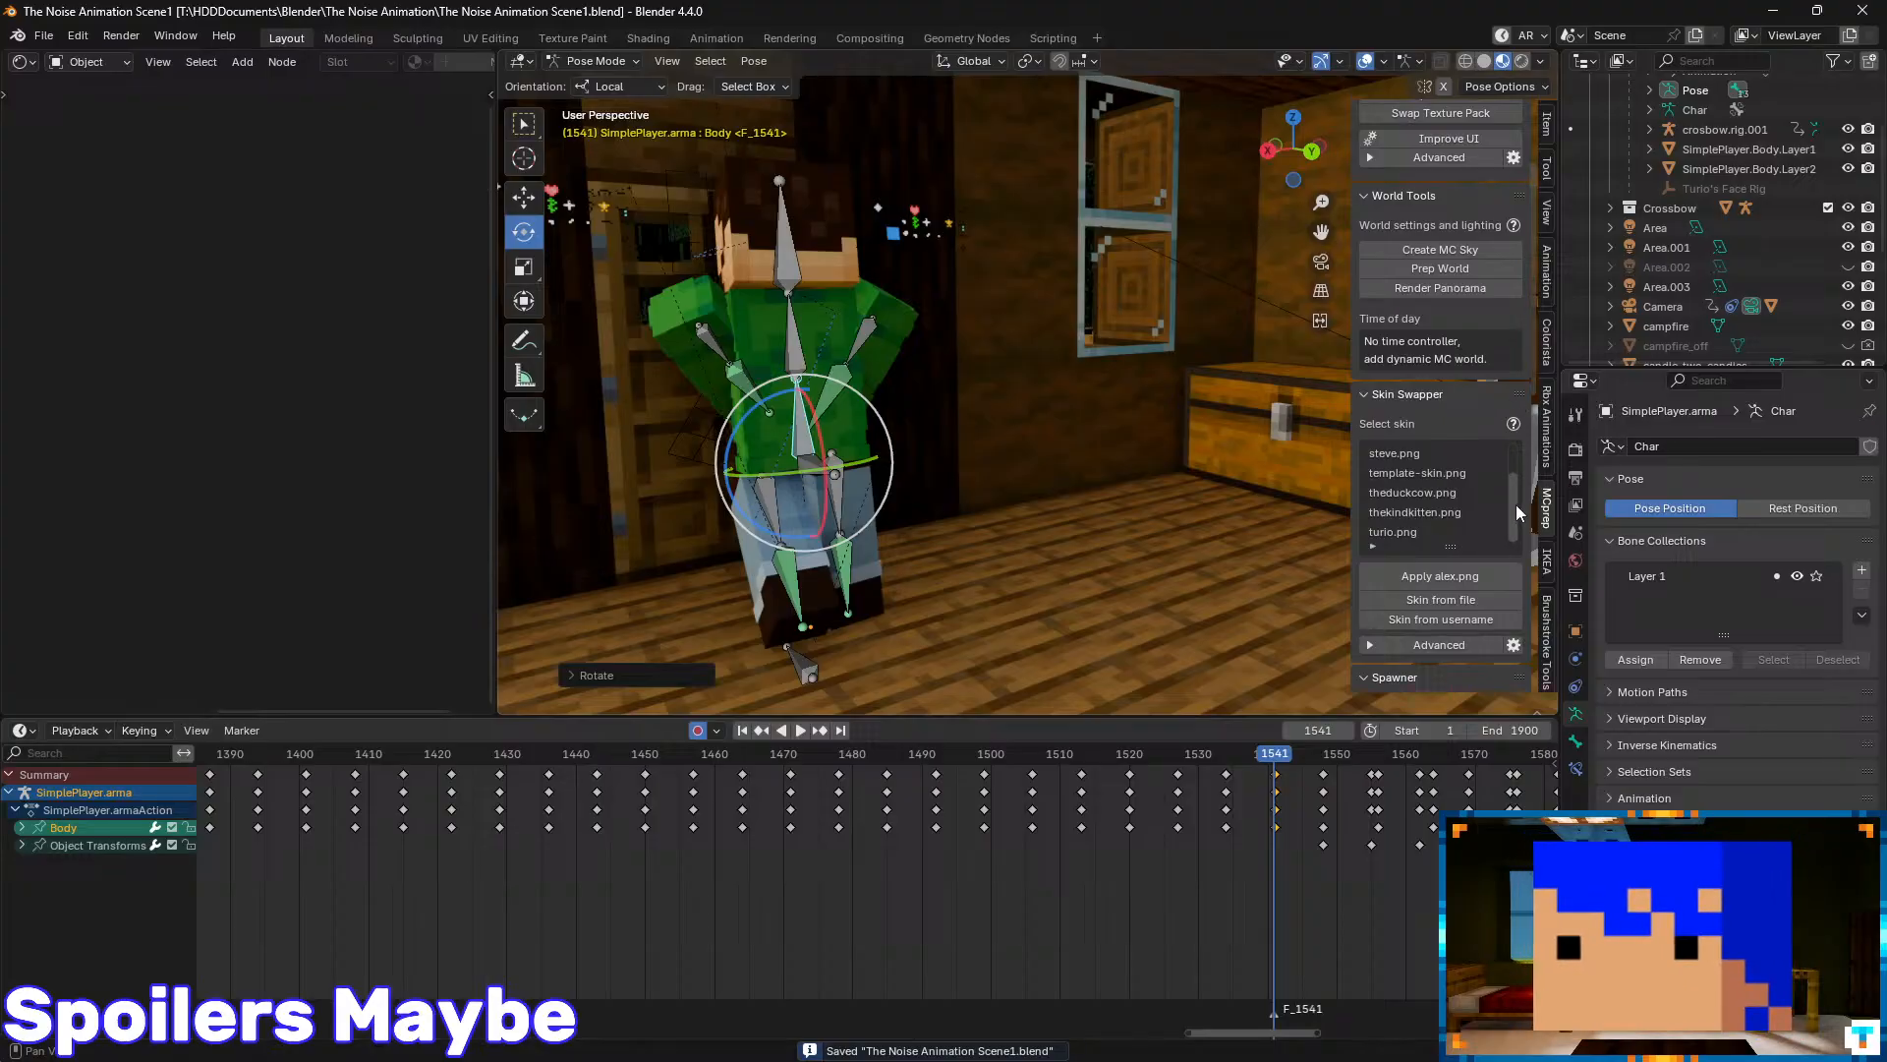
- Switch the scene to Object Mode, choose Simple Player in the mob spawner's player list, and save the file
scroll(1516, 511, "up", 2)
scroll(1529, 362, "down", 8)
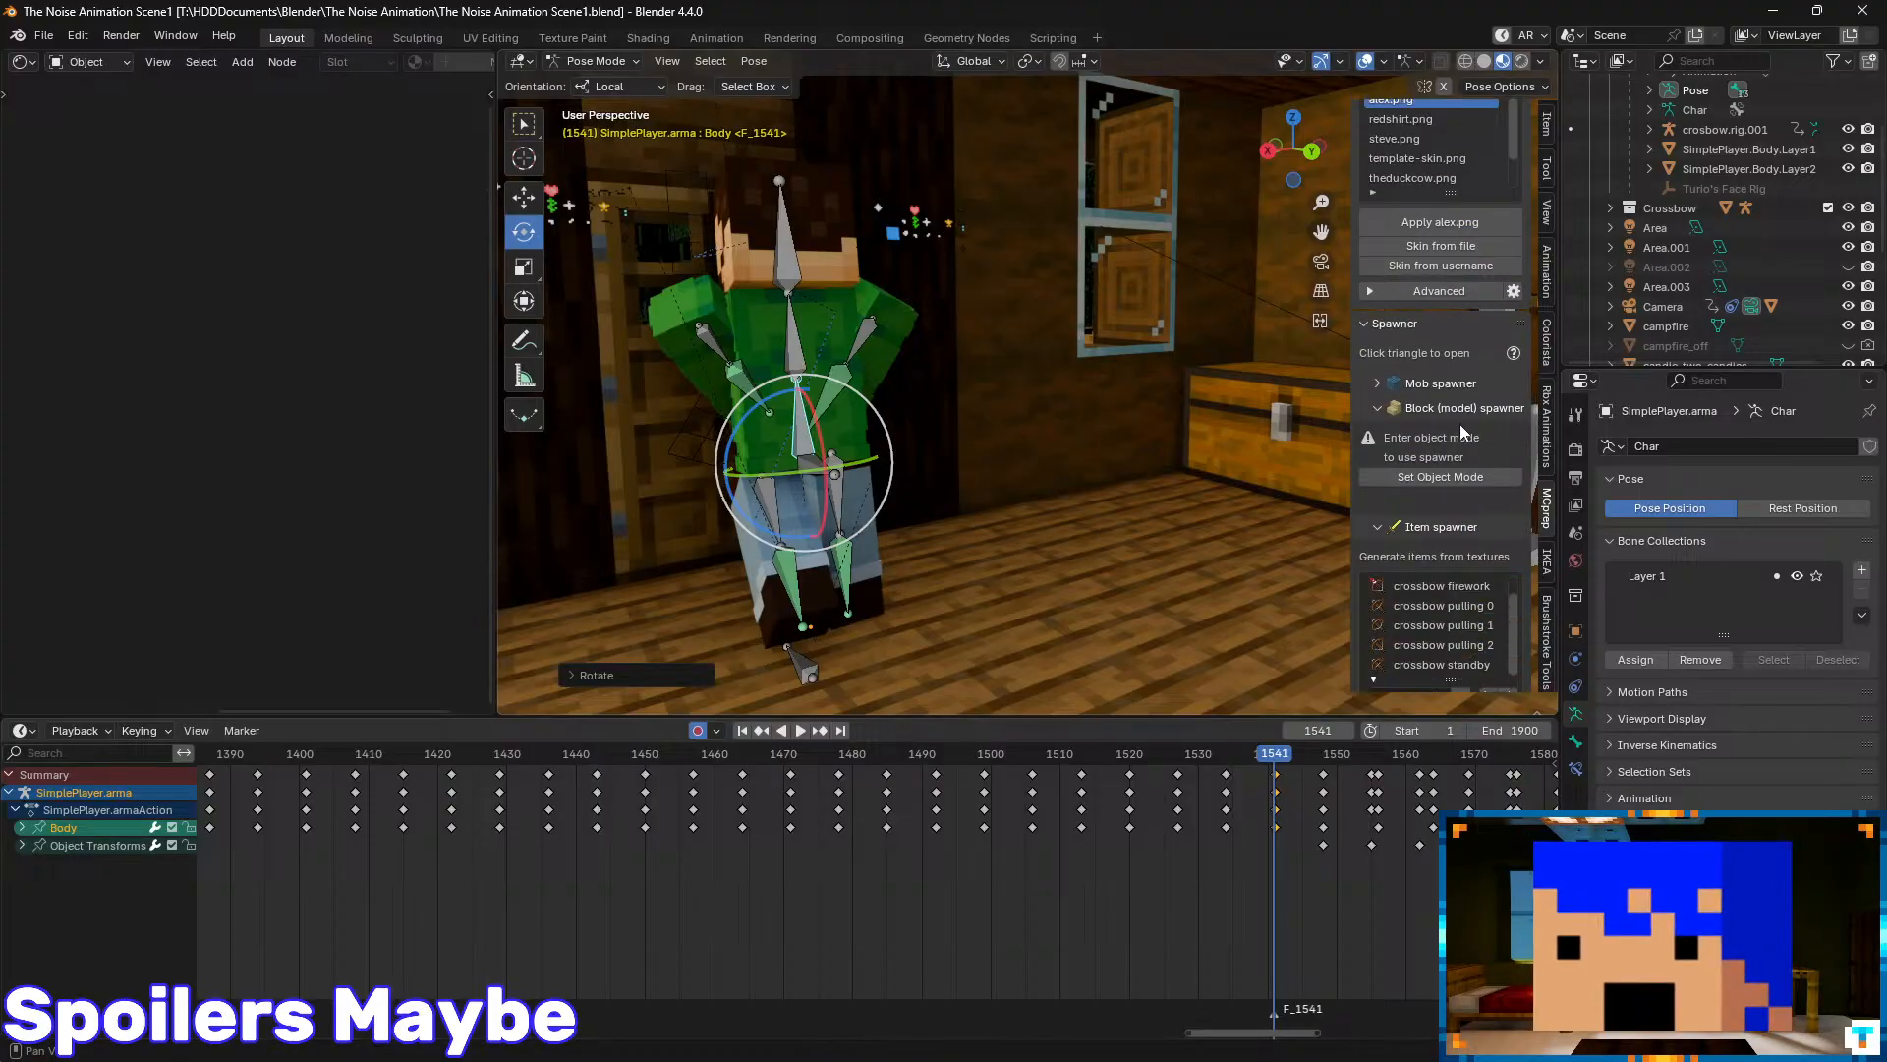
left_click(1440, 476)
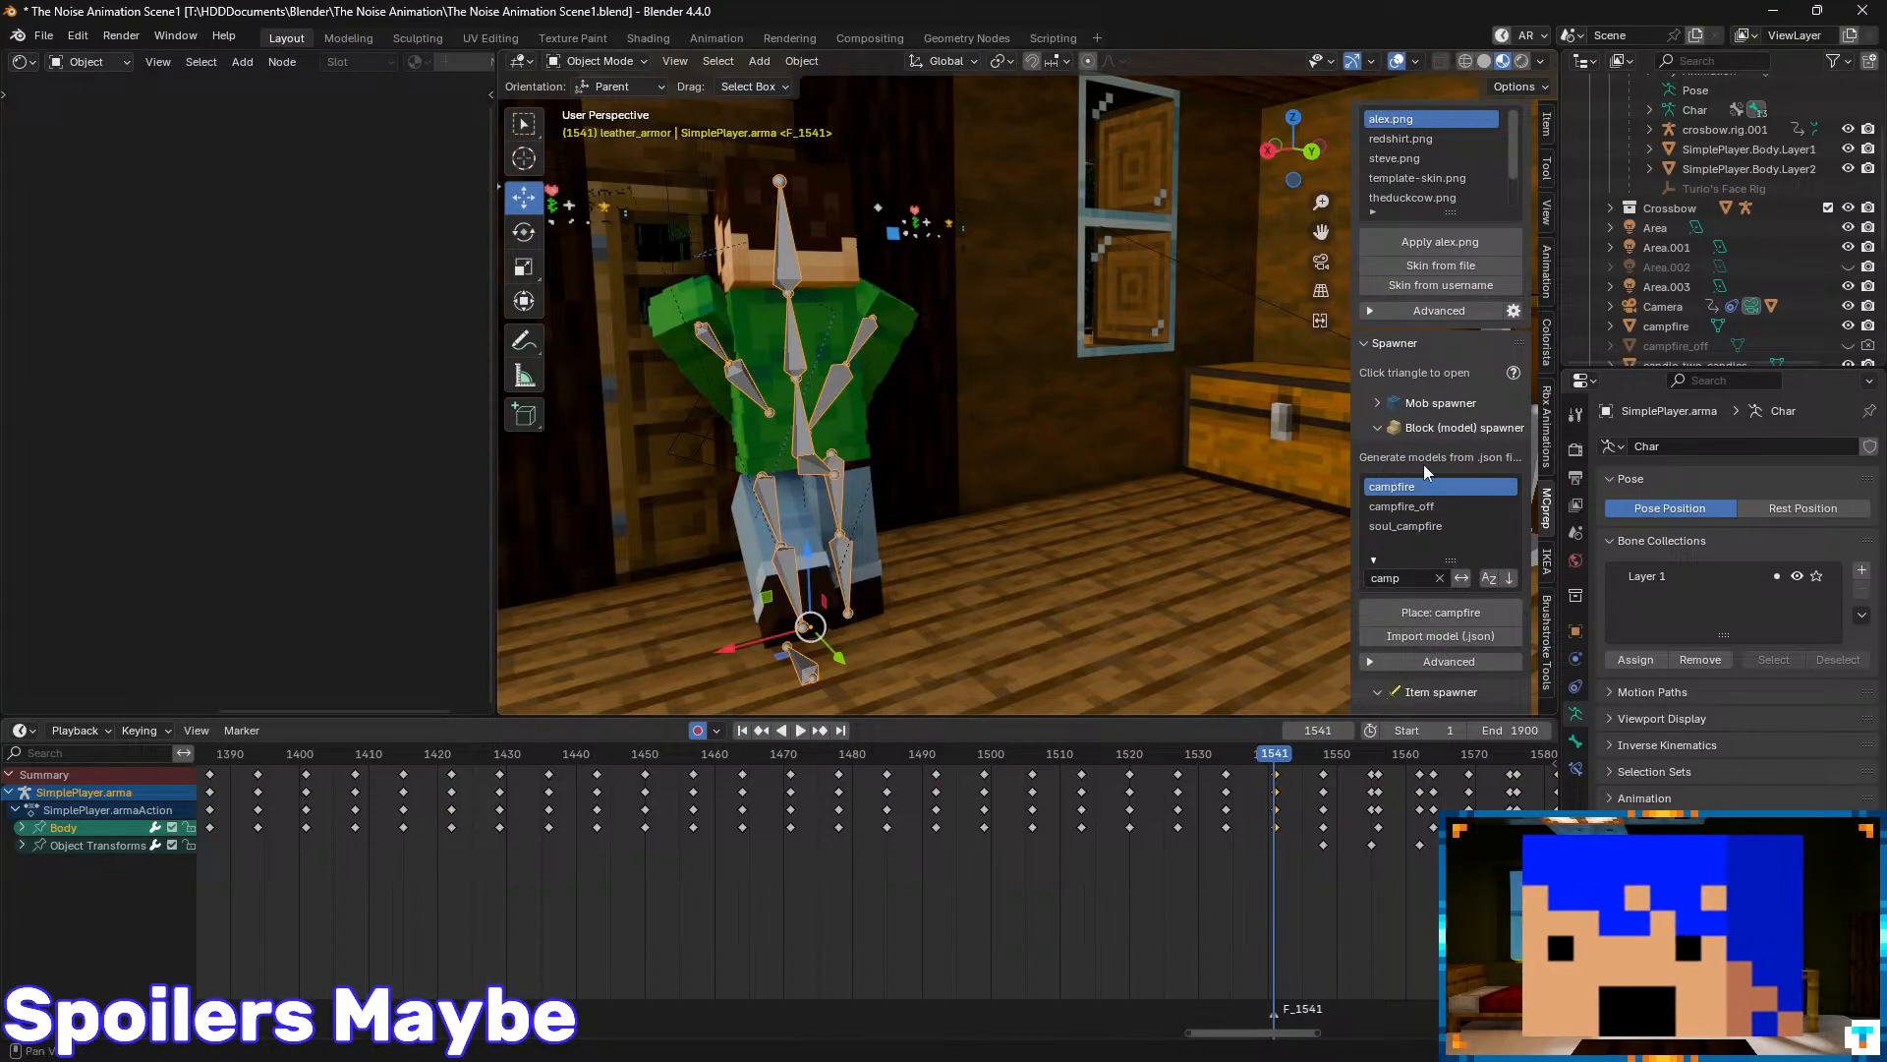
left_click(1441, 404)
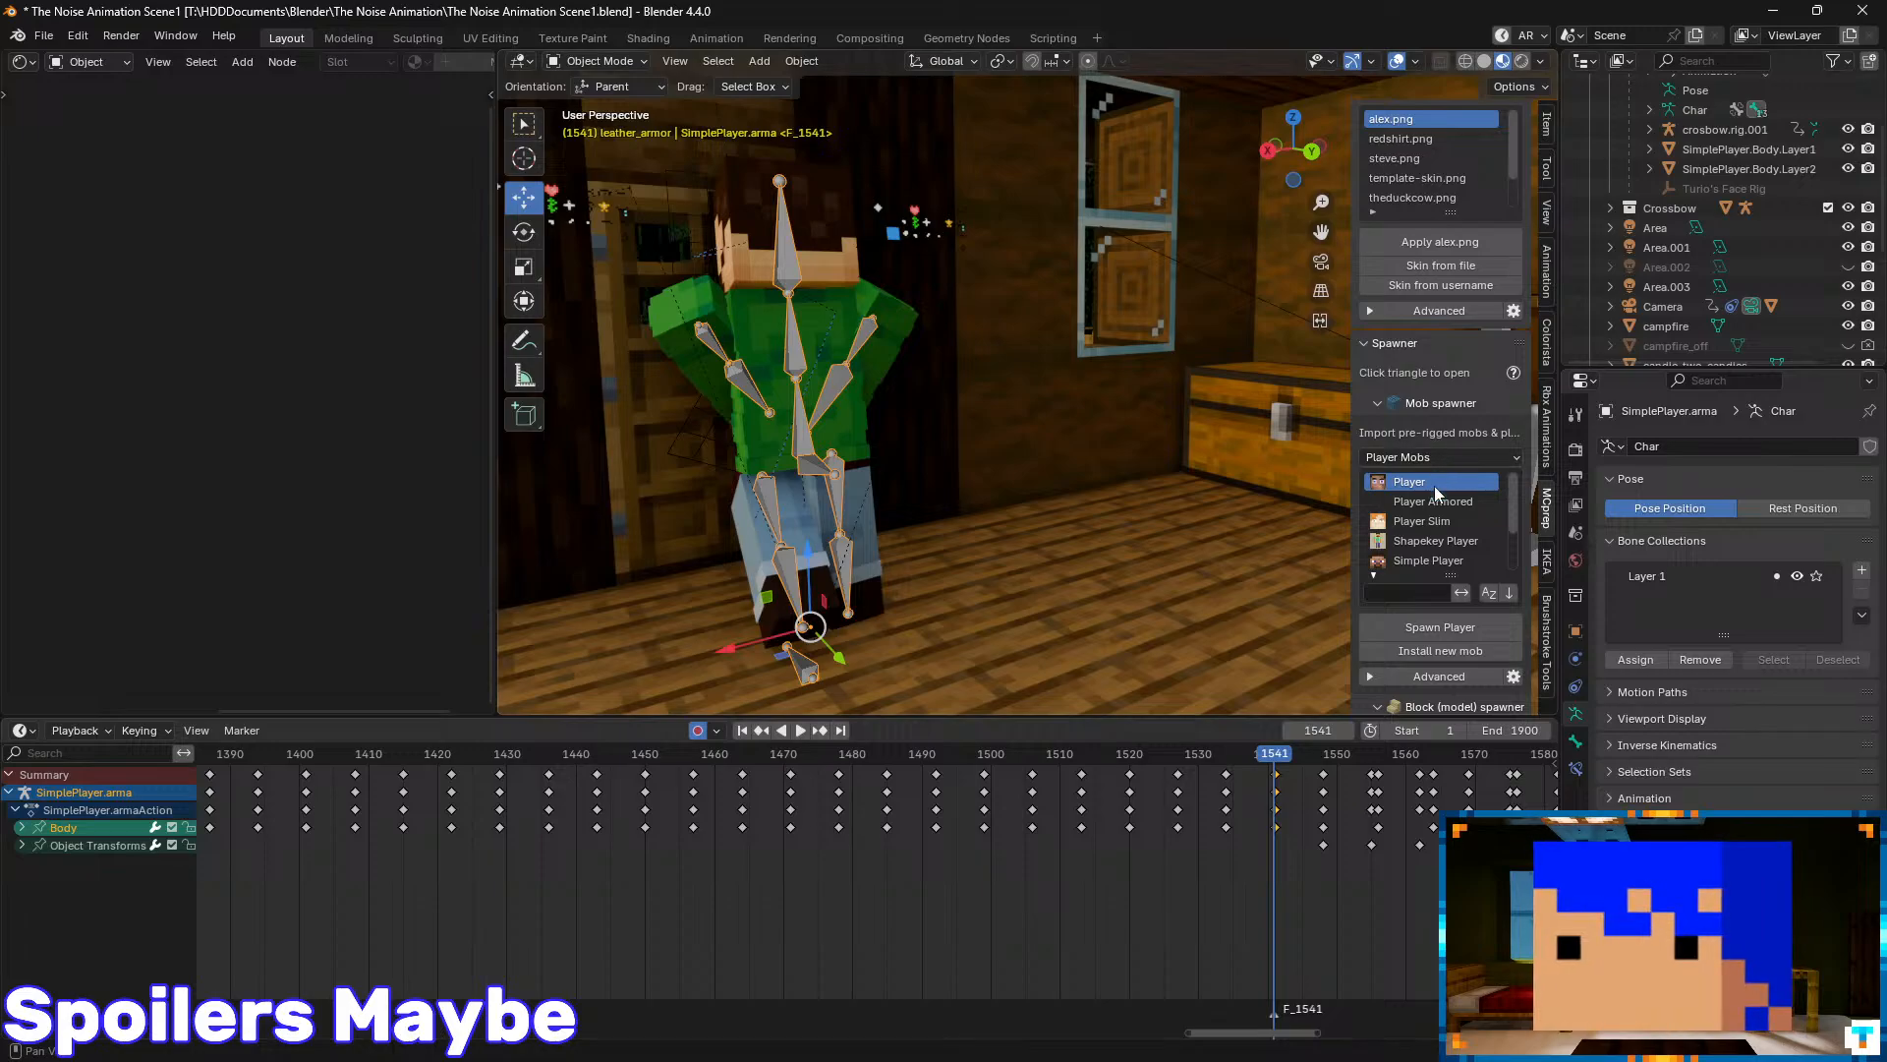
left_click(1416, 562)
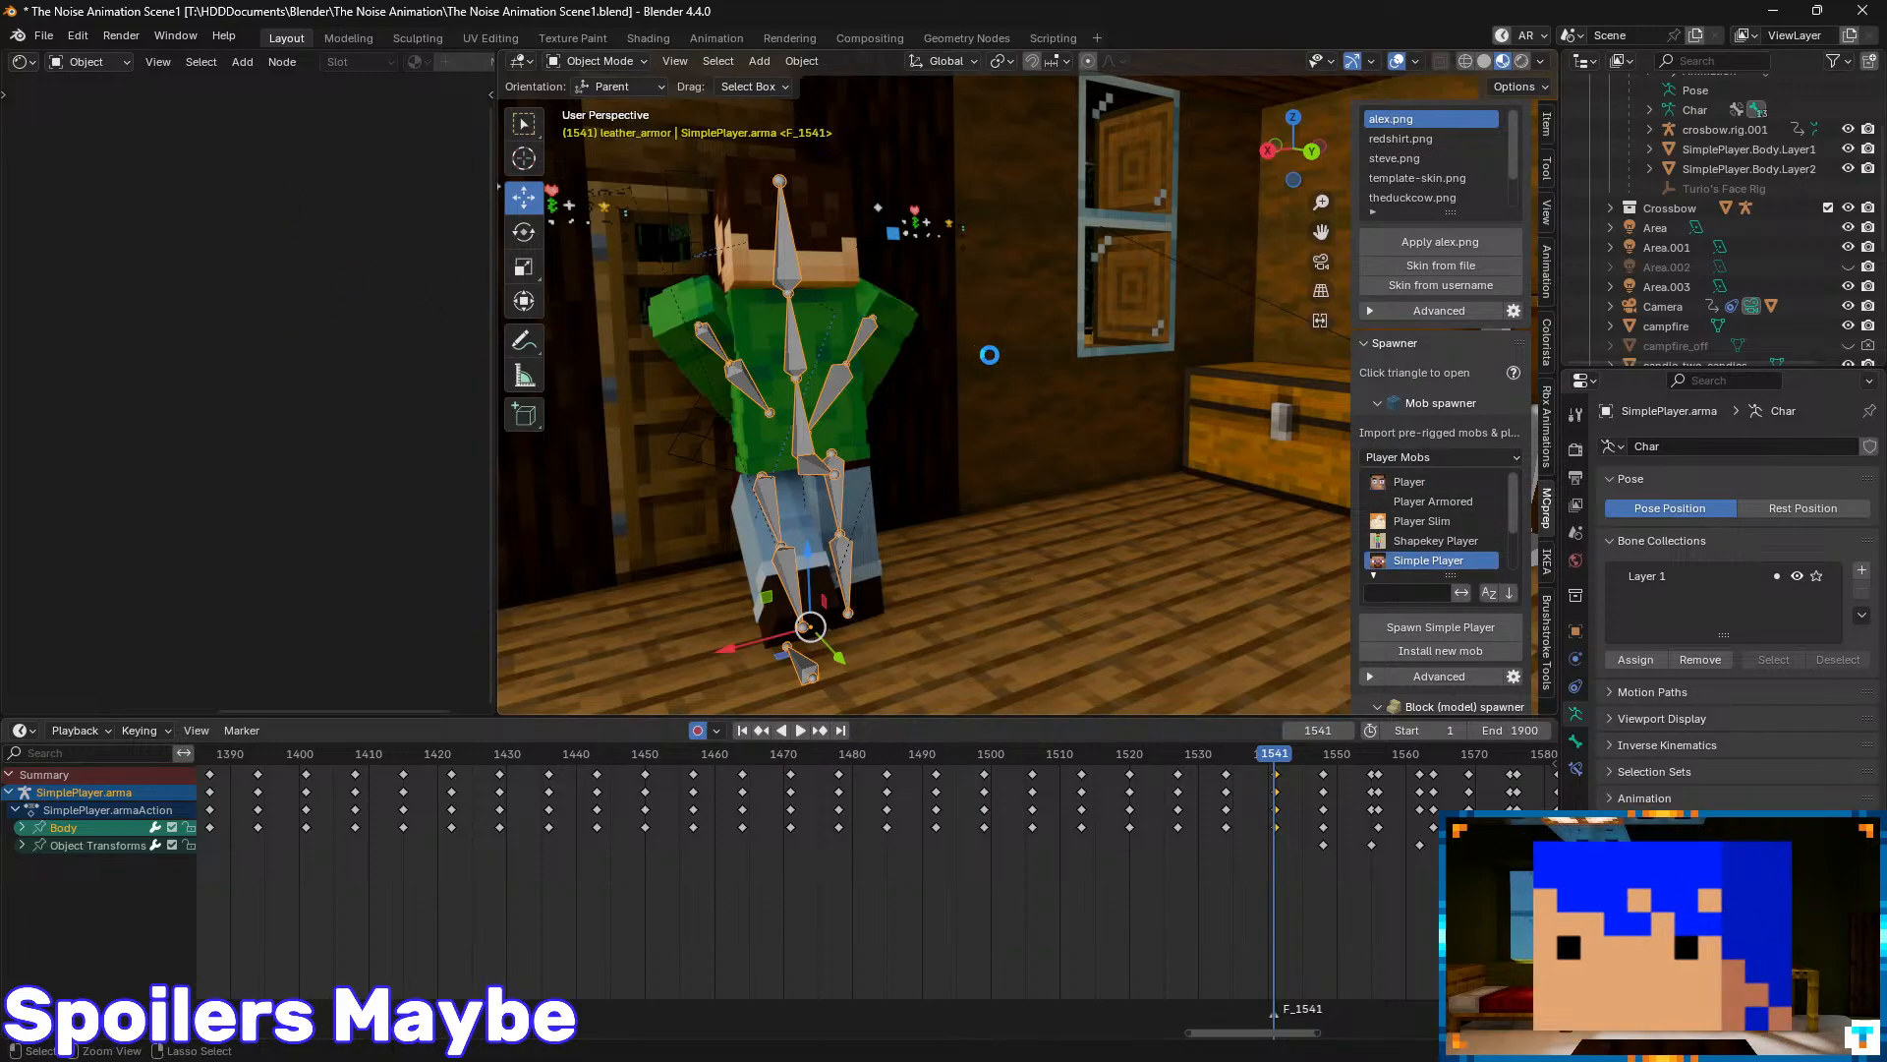
key("ctrl+s")
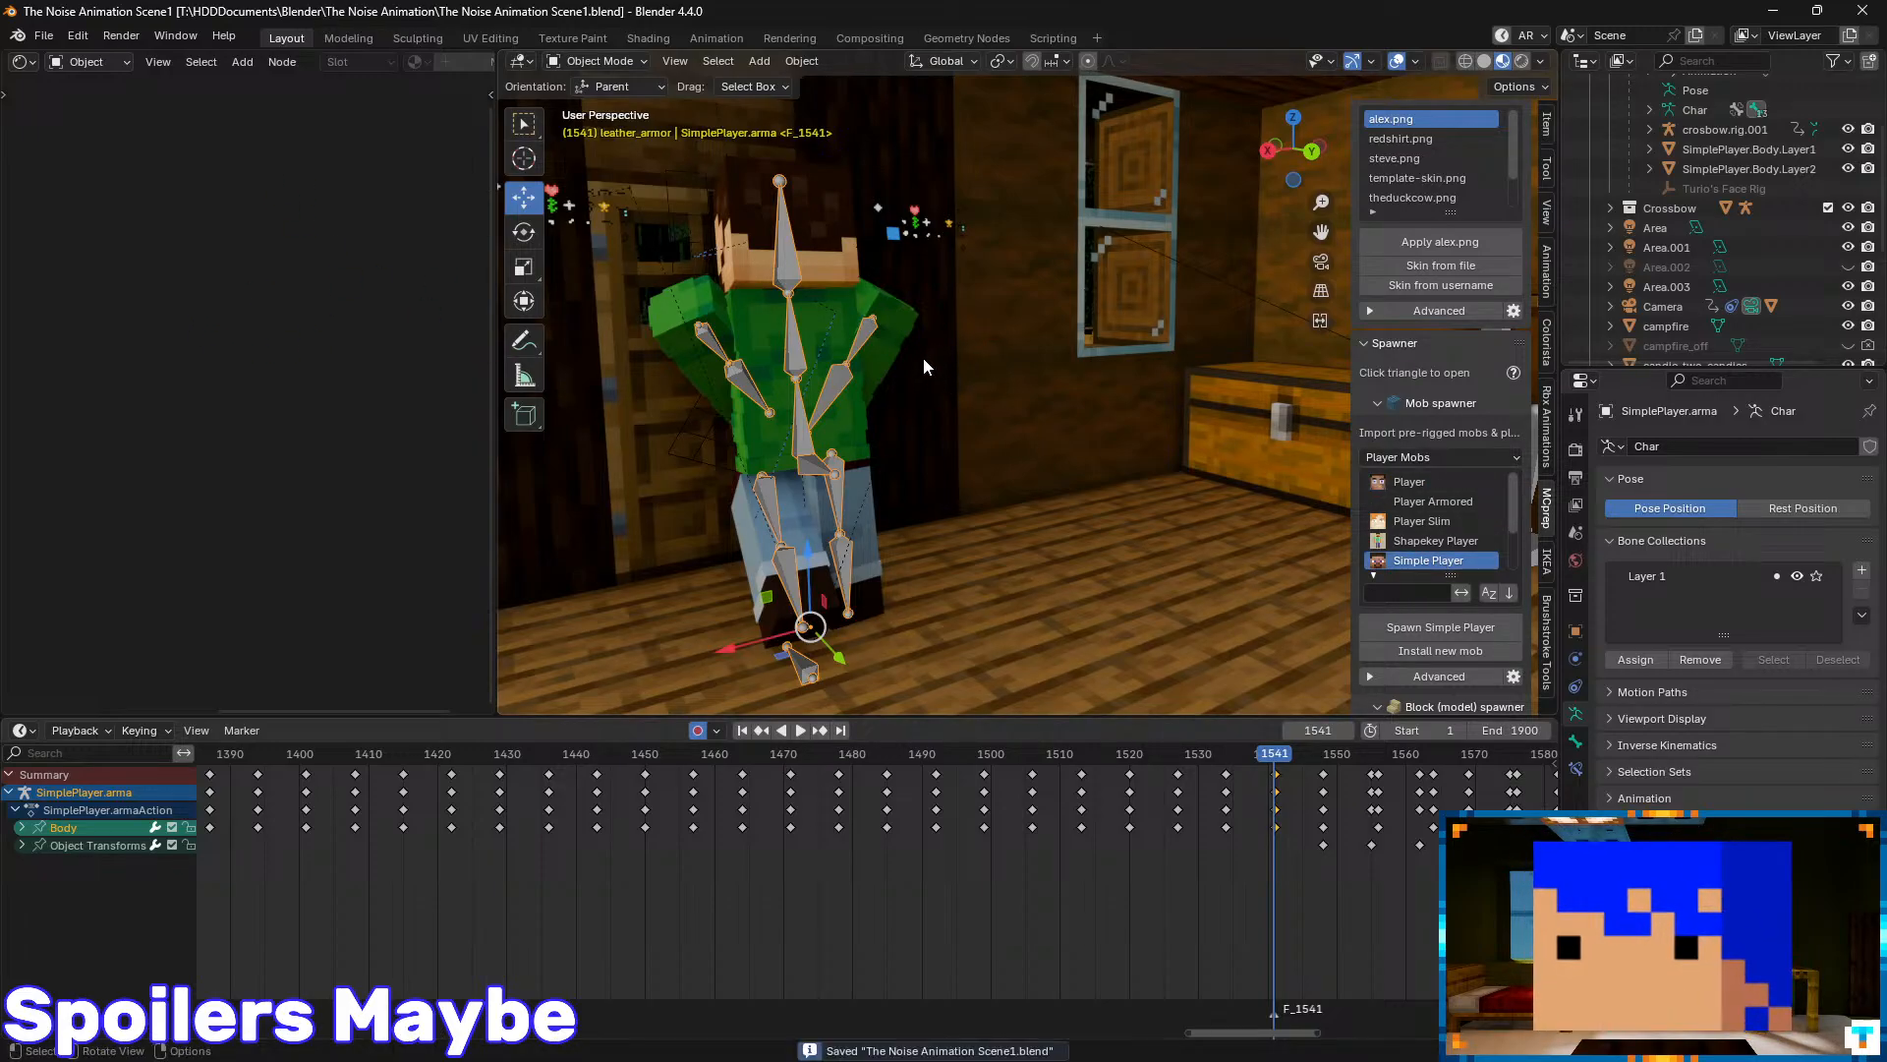
left_click(51, 38)
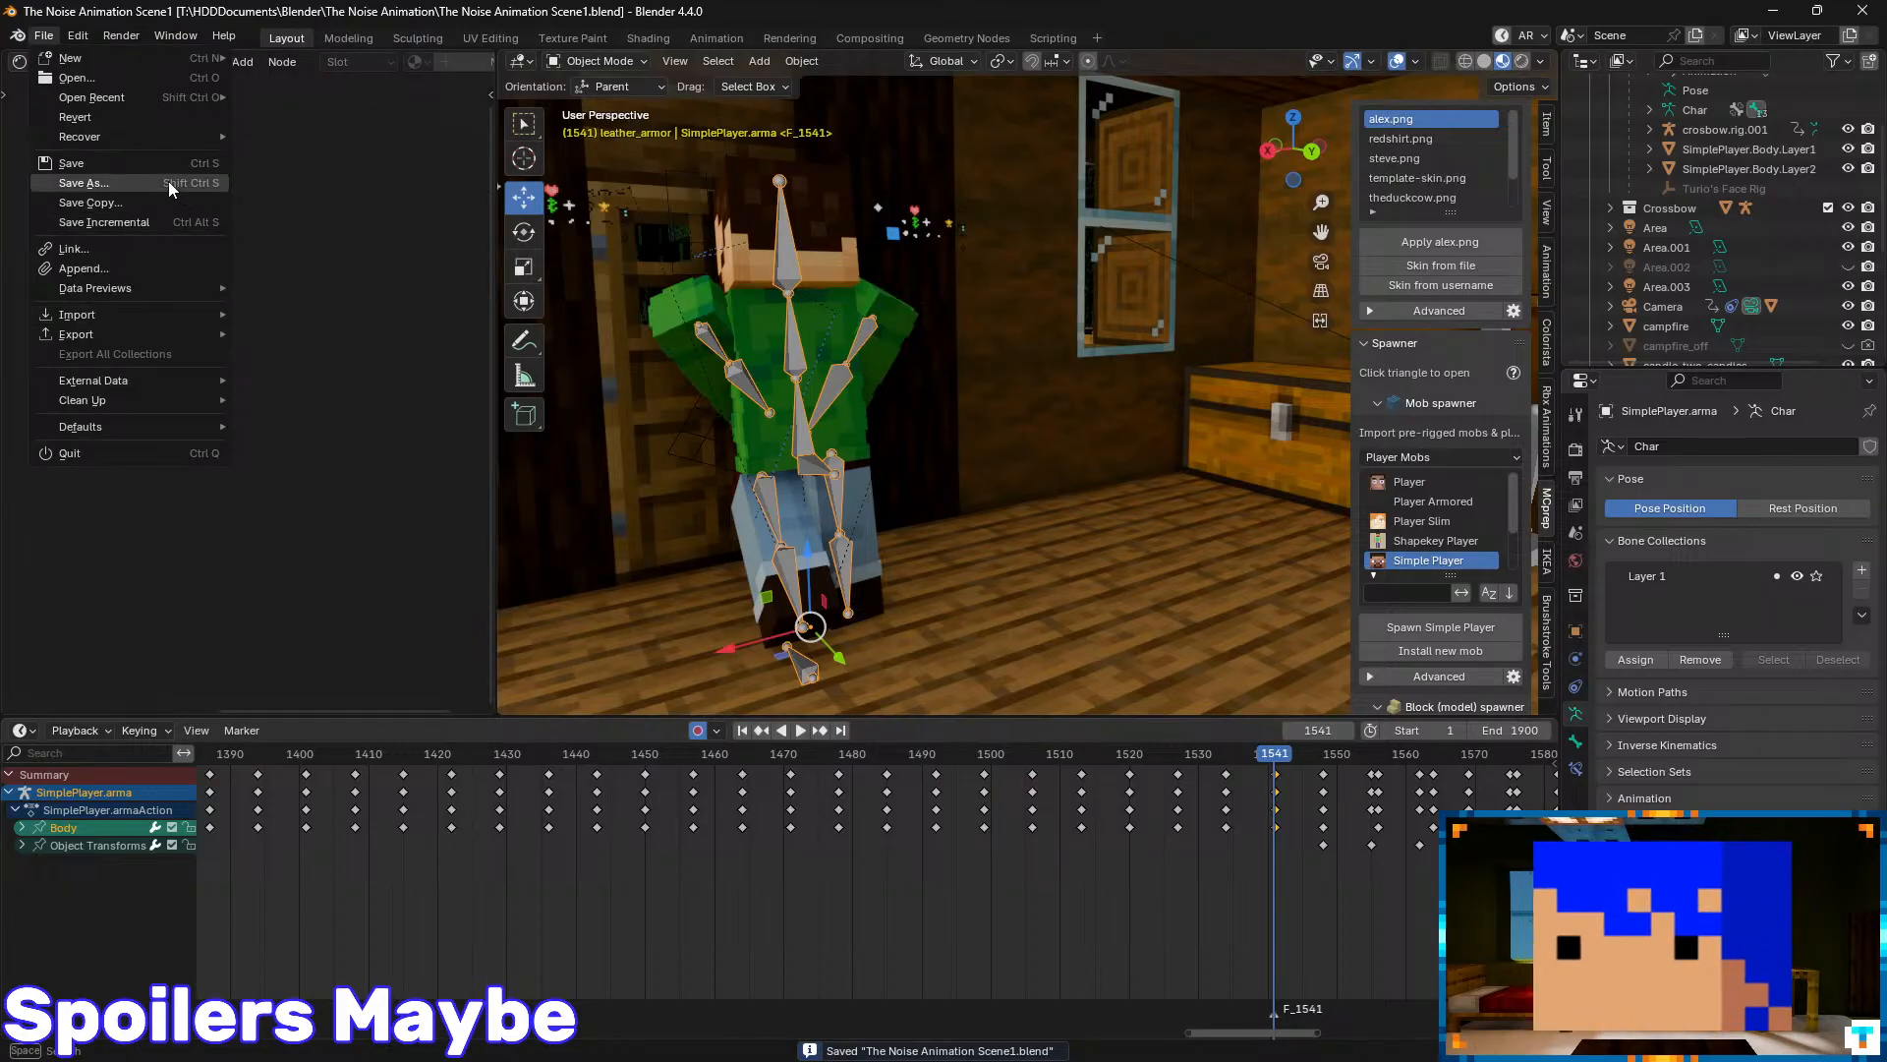
left_click(149, 76)
left_click(1404, 786)
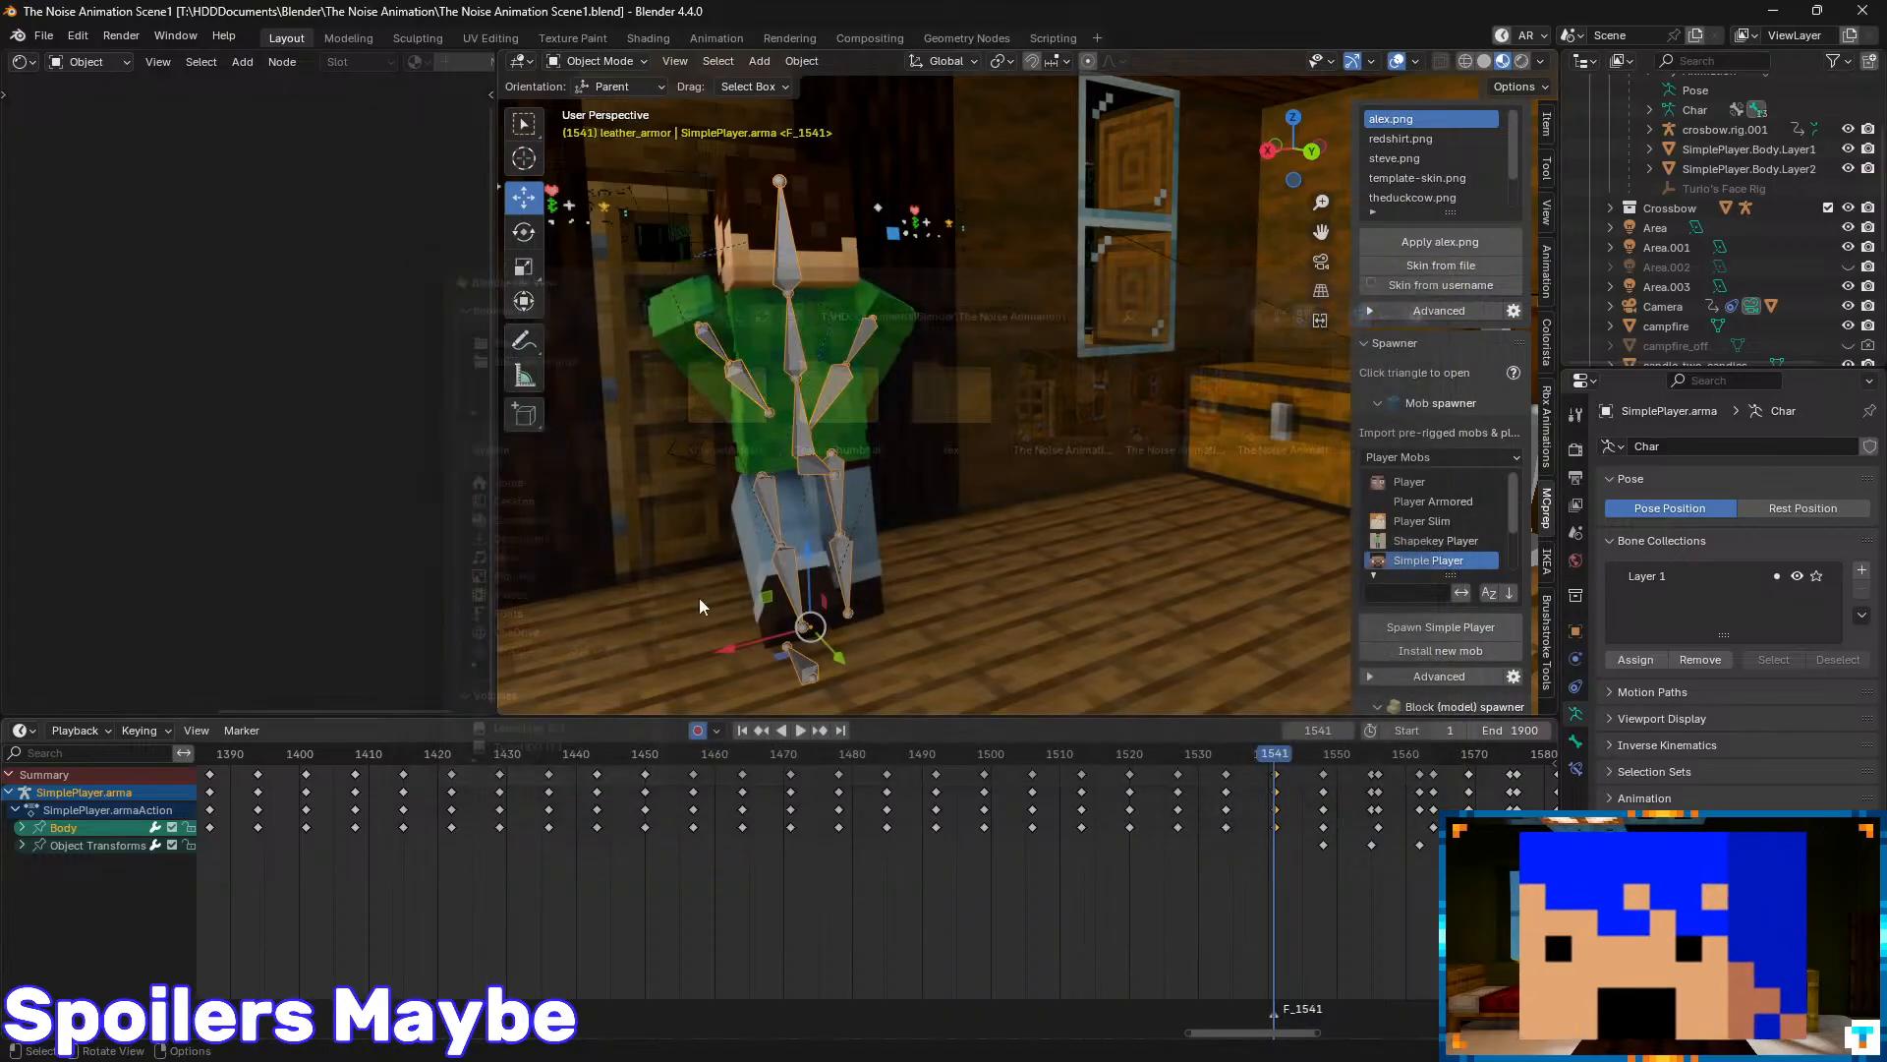
- Create a new General file and delete the default cube
left_click(43, 35)
mouse_move(148, 58)
left_click(284, 57)
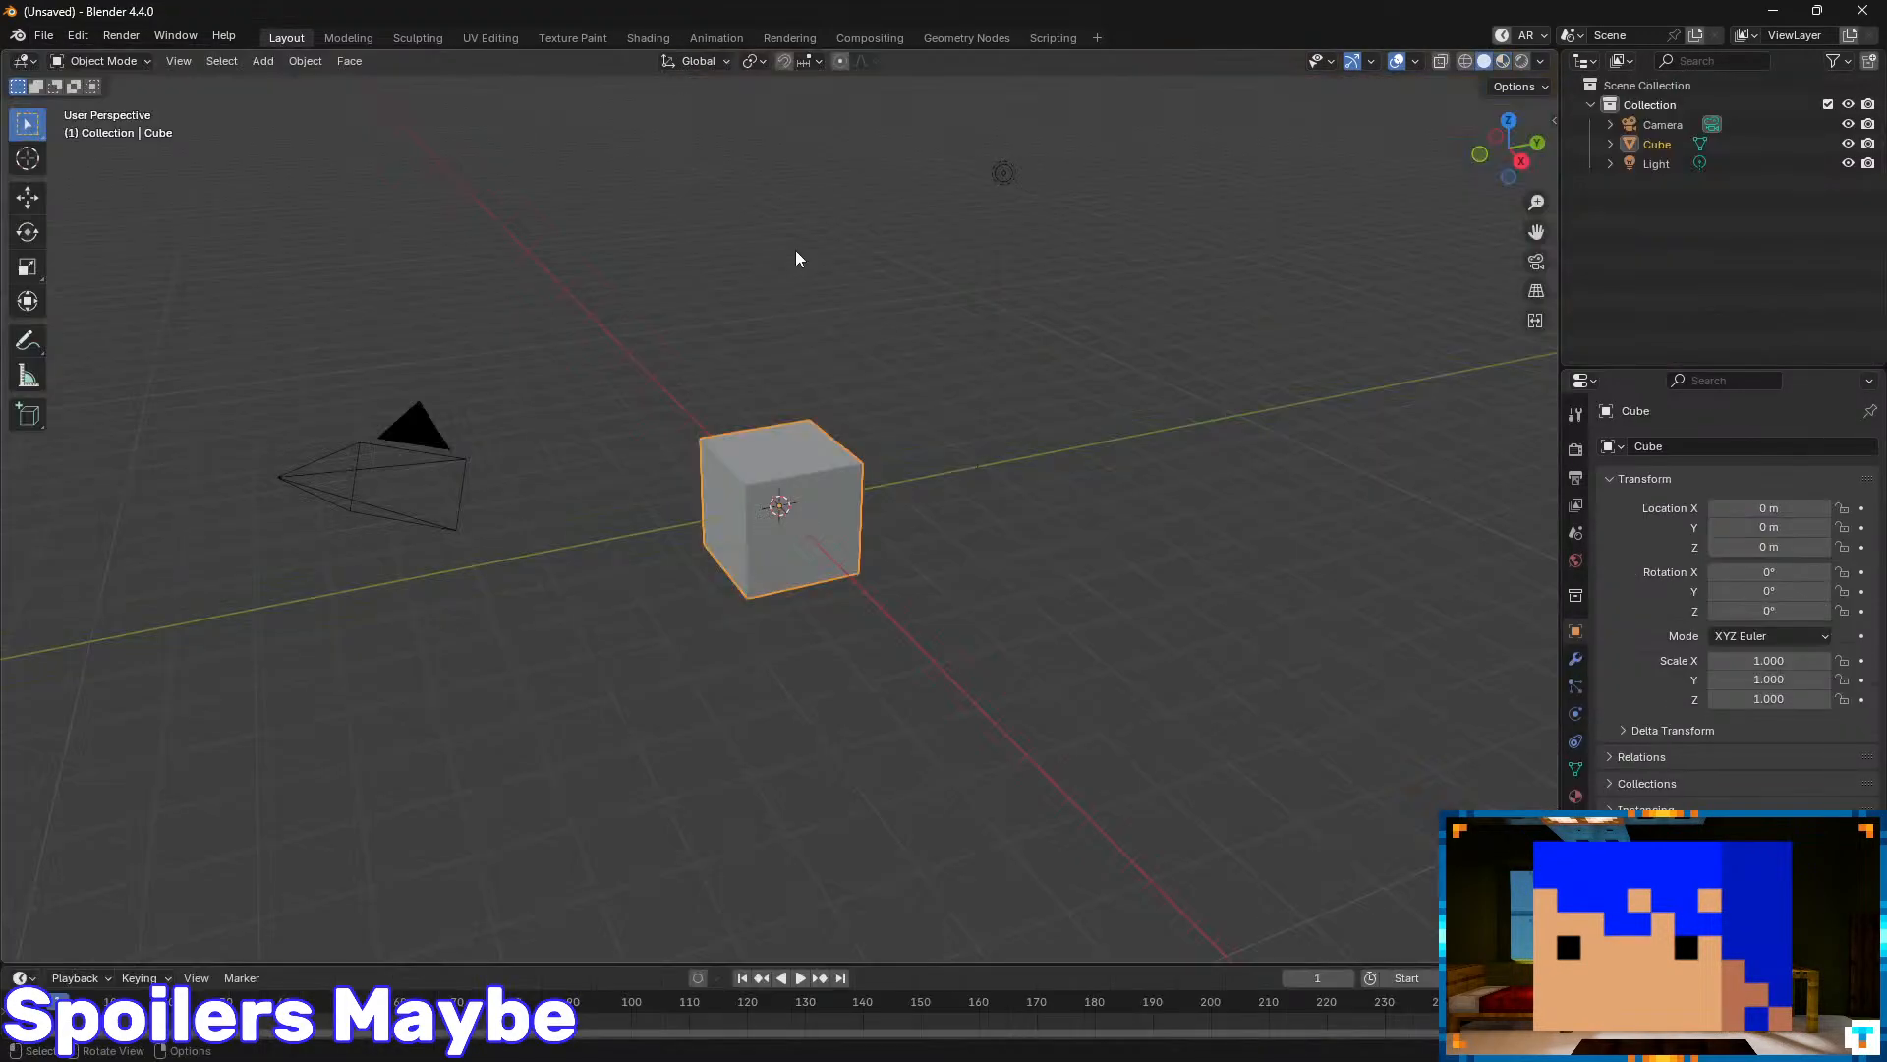
key("Delete")
- Reload the assets of the MCprep mob spawner and filter its list to Player Mobs
key("n")
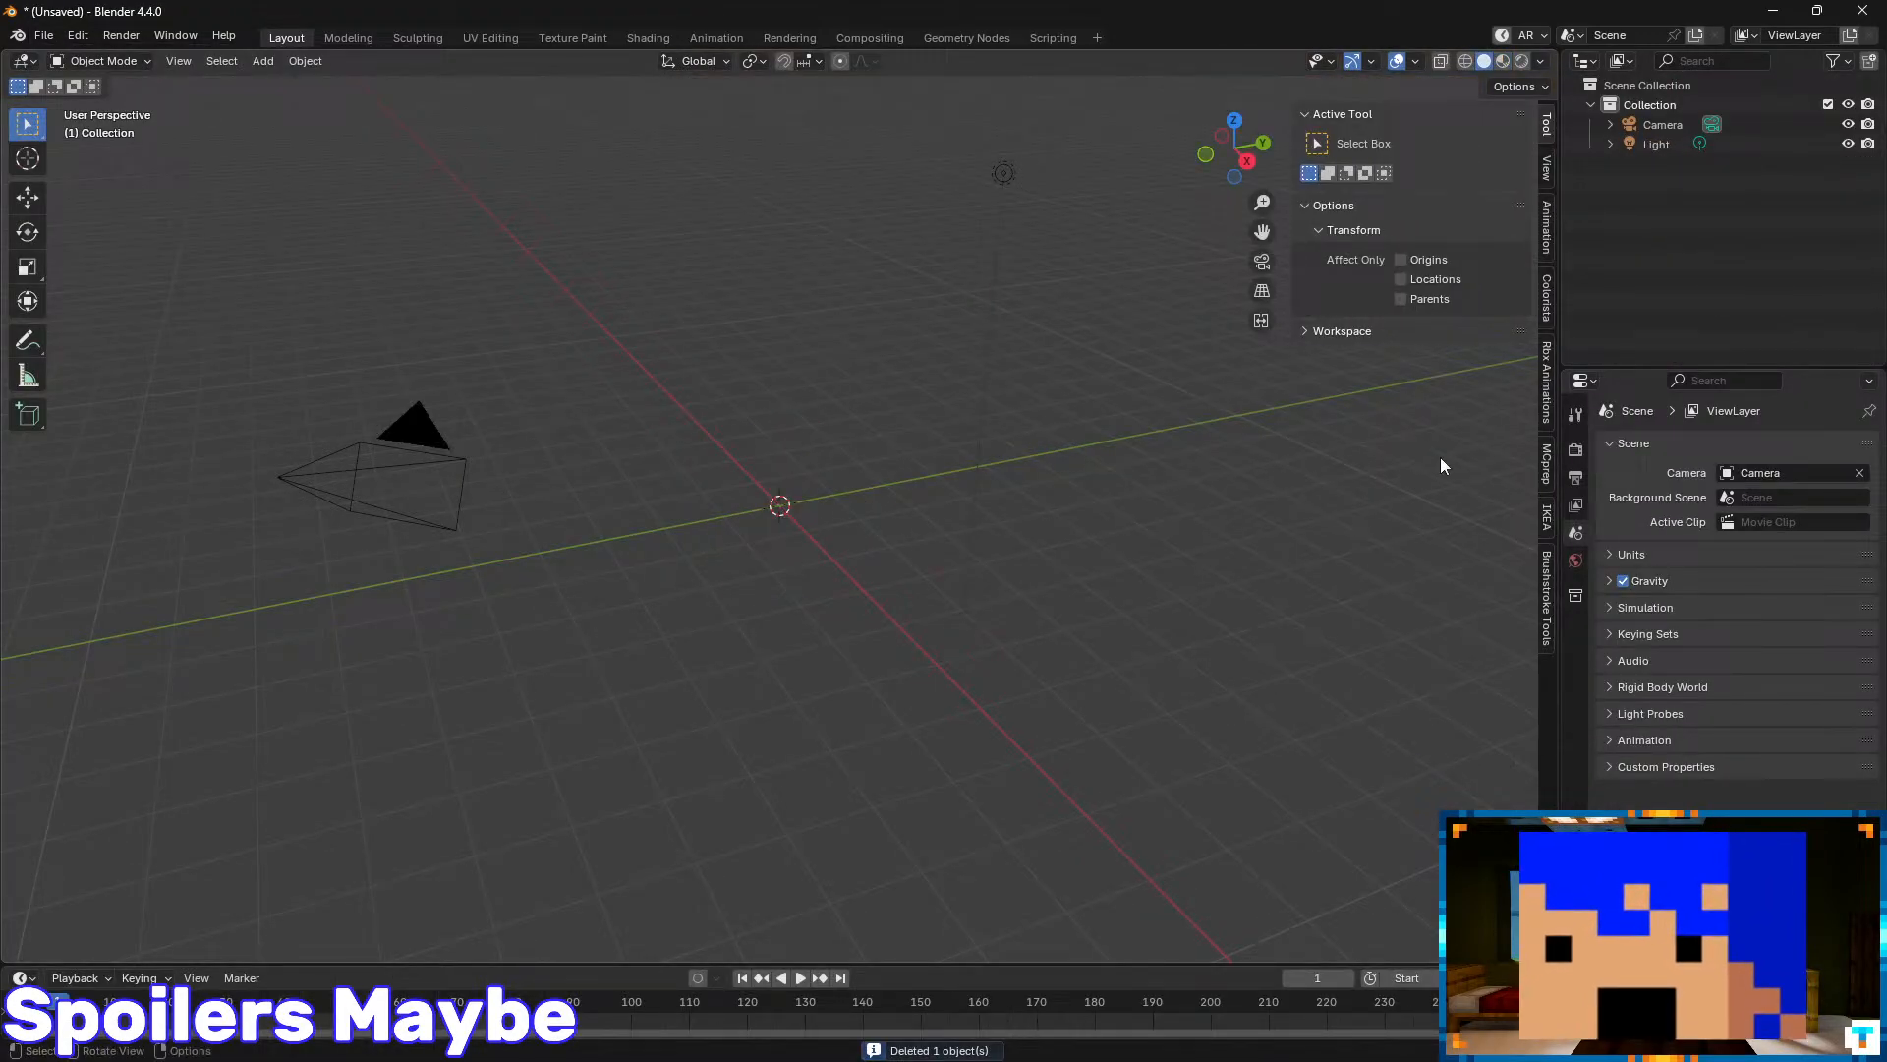
left_click(1543, 457)
scroll(1532, 399, "down", 3)
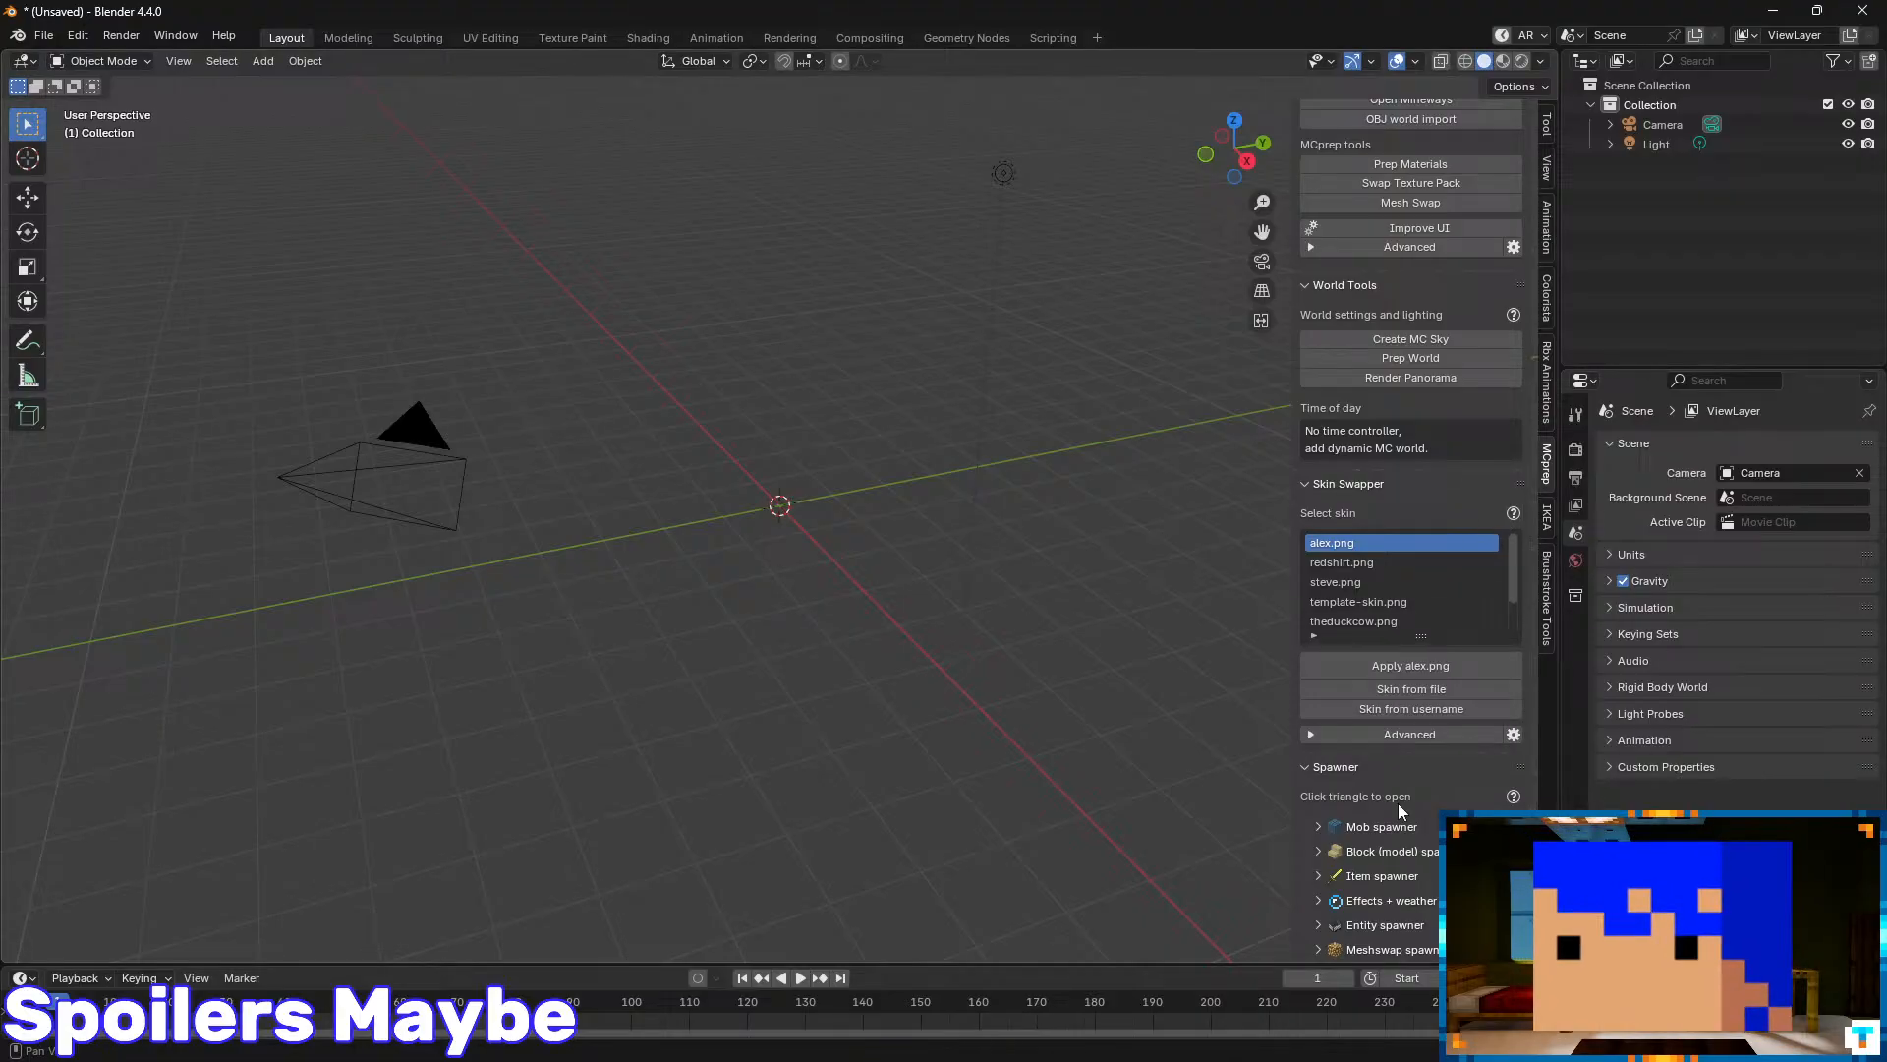
left_click(1388, 833)
scroll(1535, 717, "down", 5)
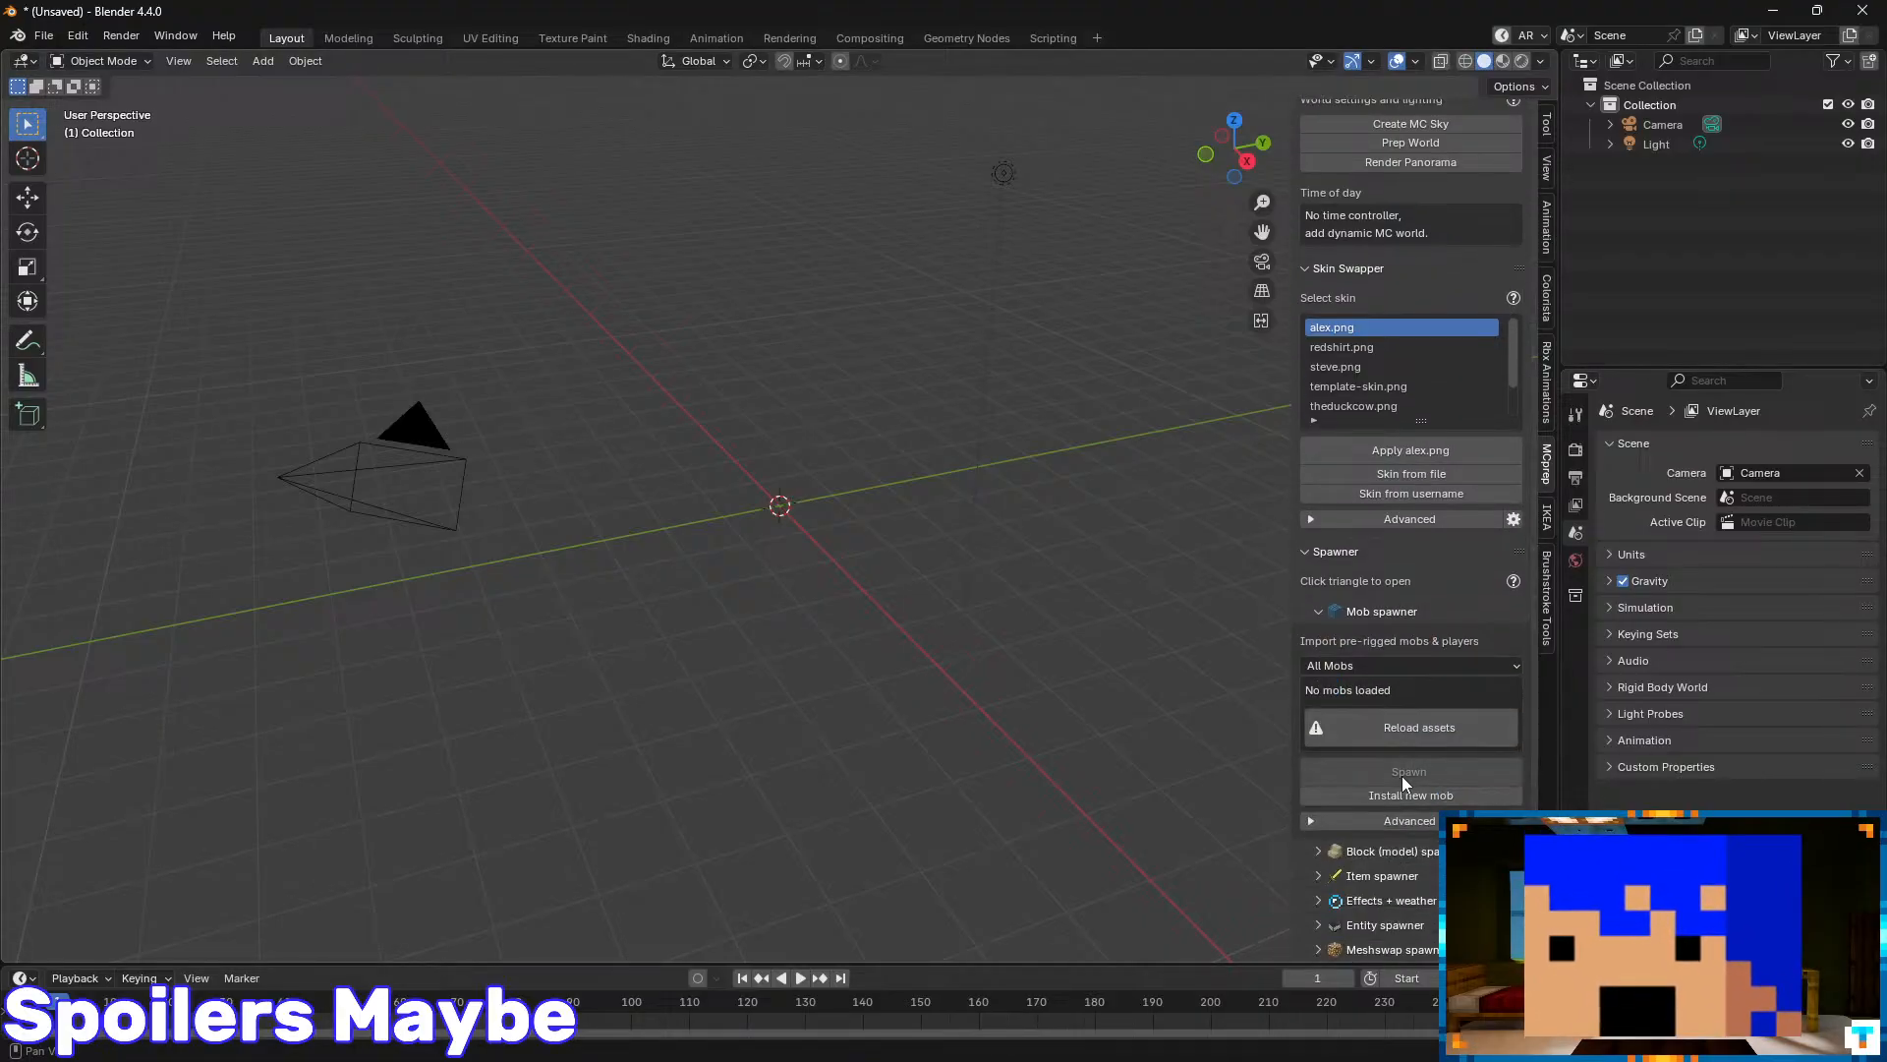
left_click(1416, 727)
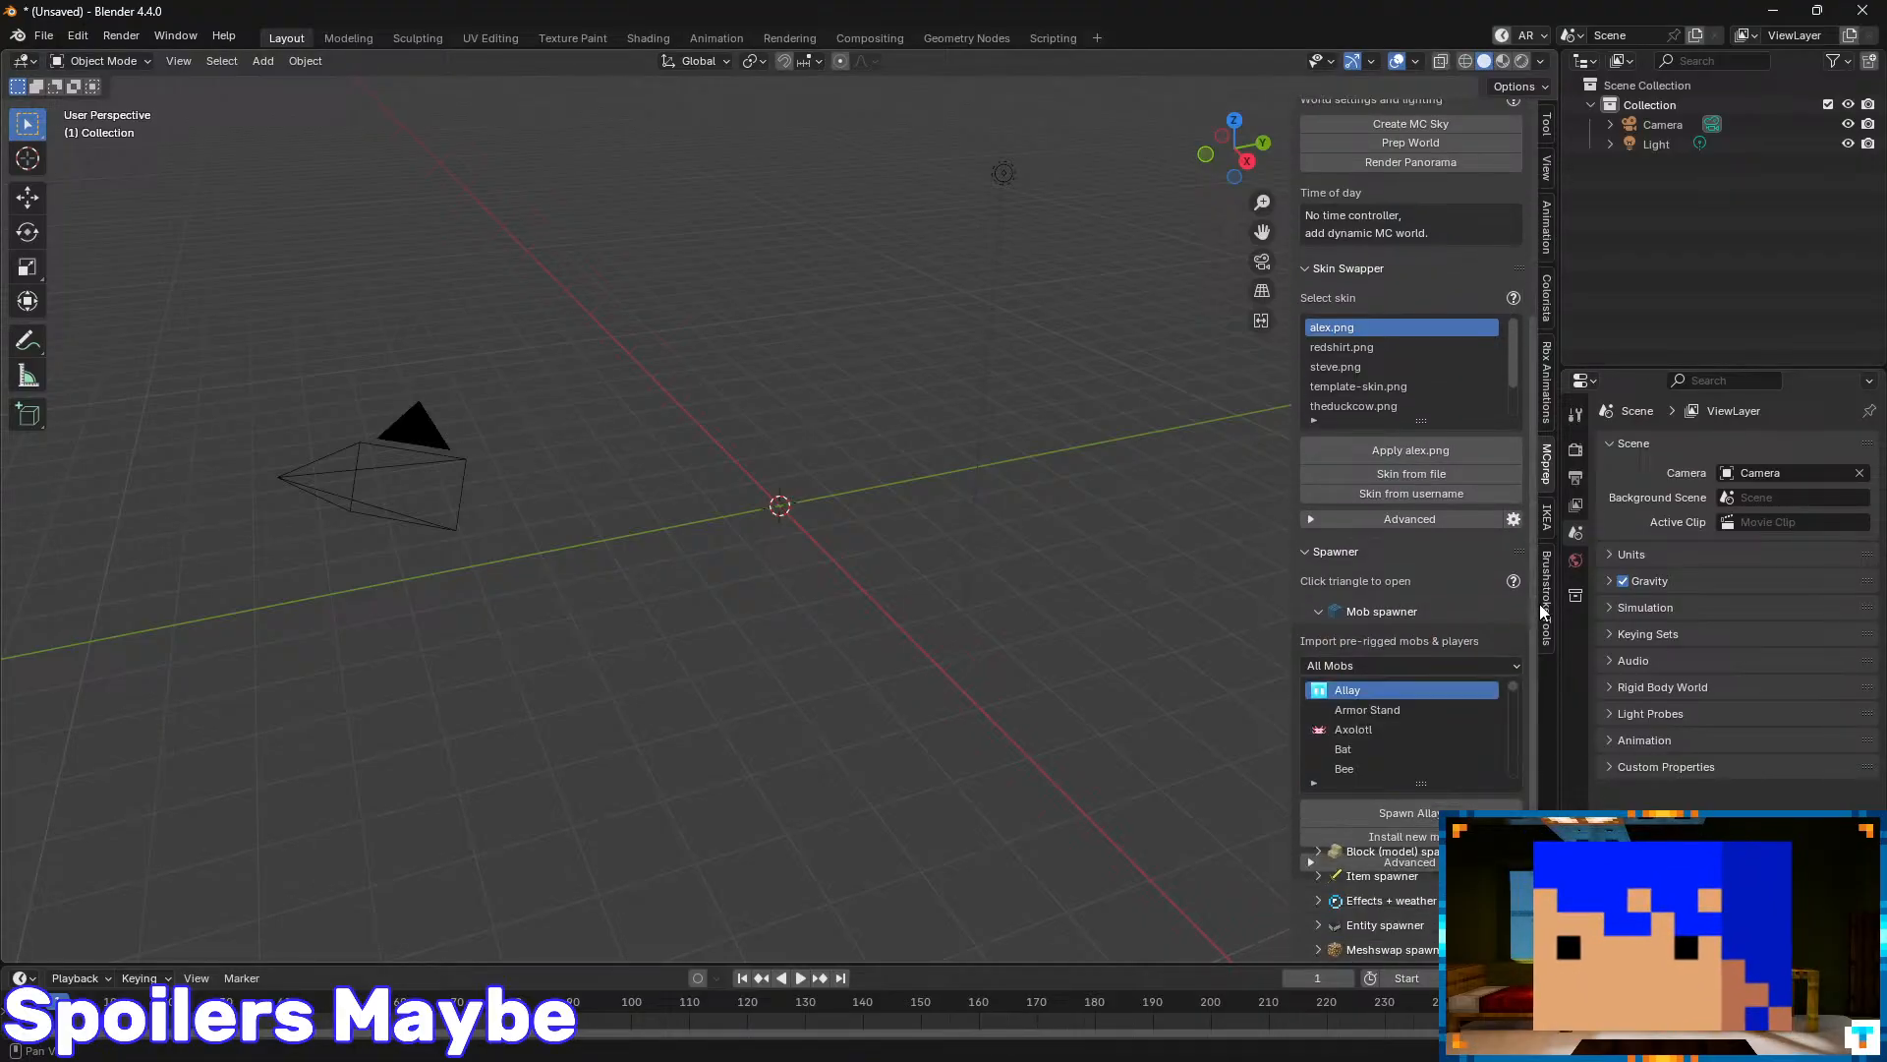
left_click(1449, 667)
left_click(1340, 795)
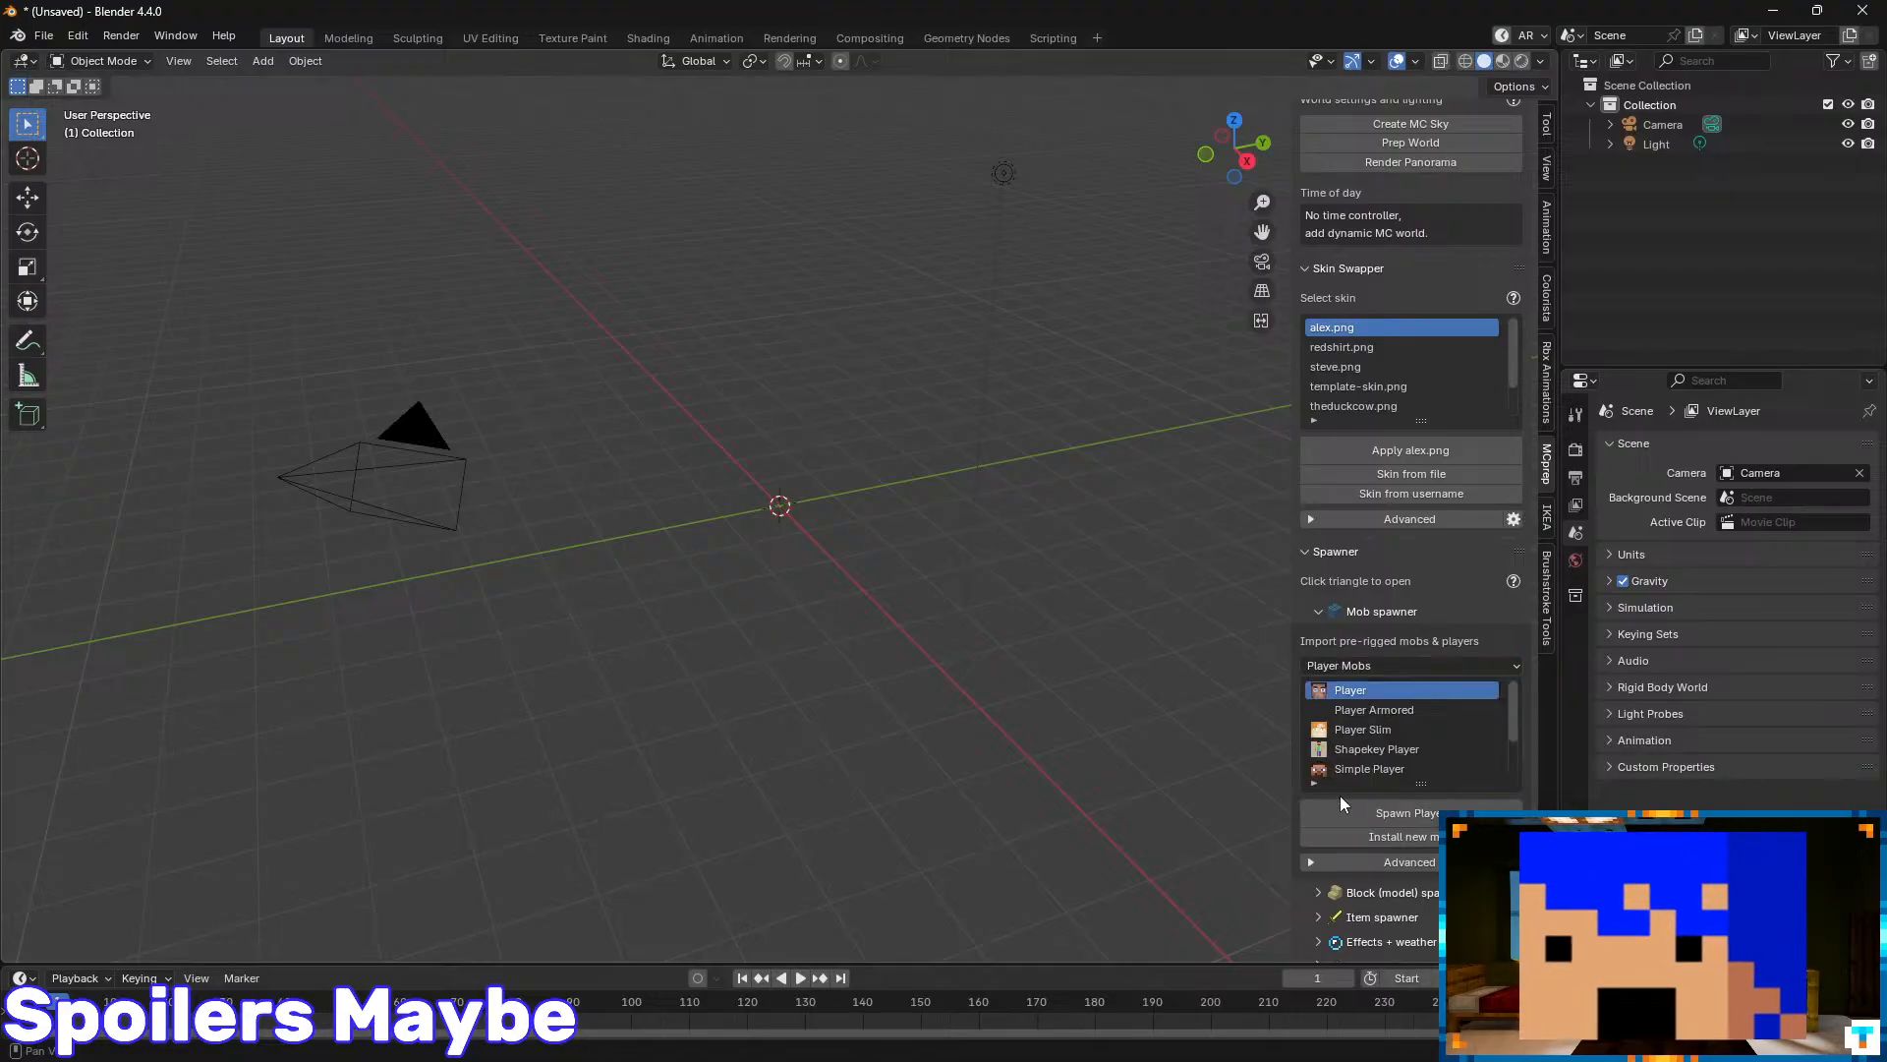
- Spawn the Player rig at the world origin and frame it from the front
left_click(1389, 810)
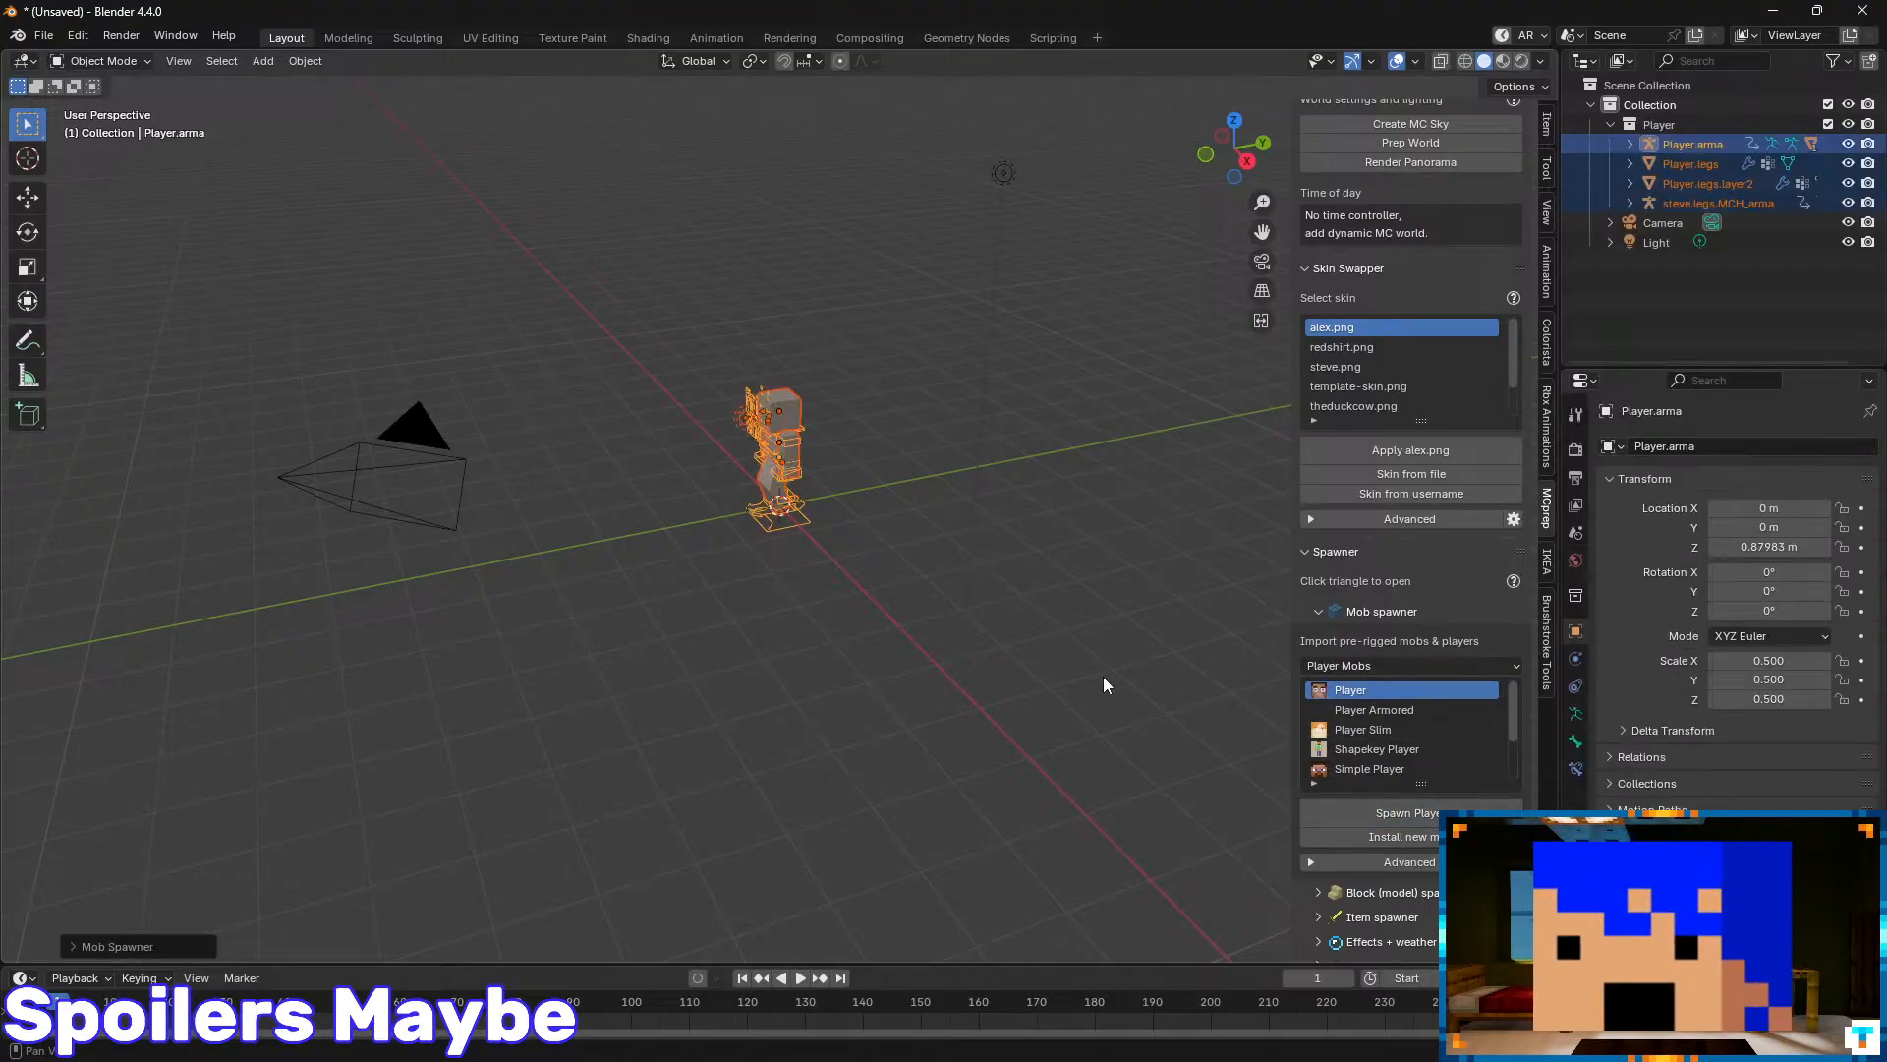
middle_click_drag(723, 501, 846, 489)
scroll(847, 485, "up", 8)
middle_click_drag(874, 394, 873, 615, "shift")
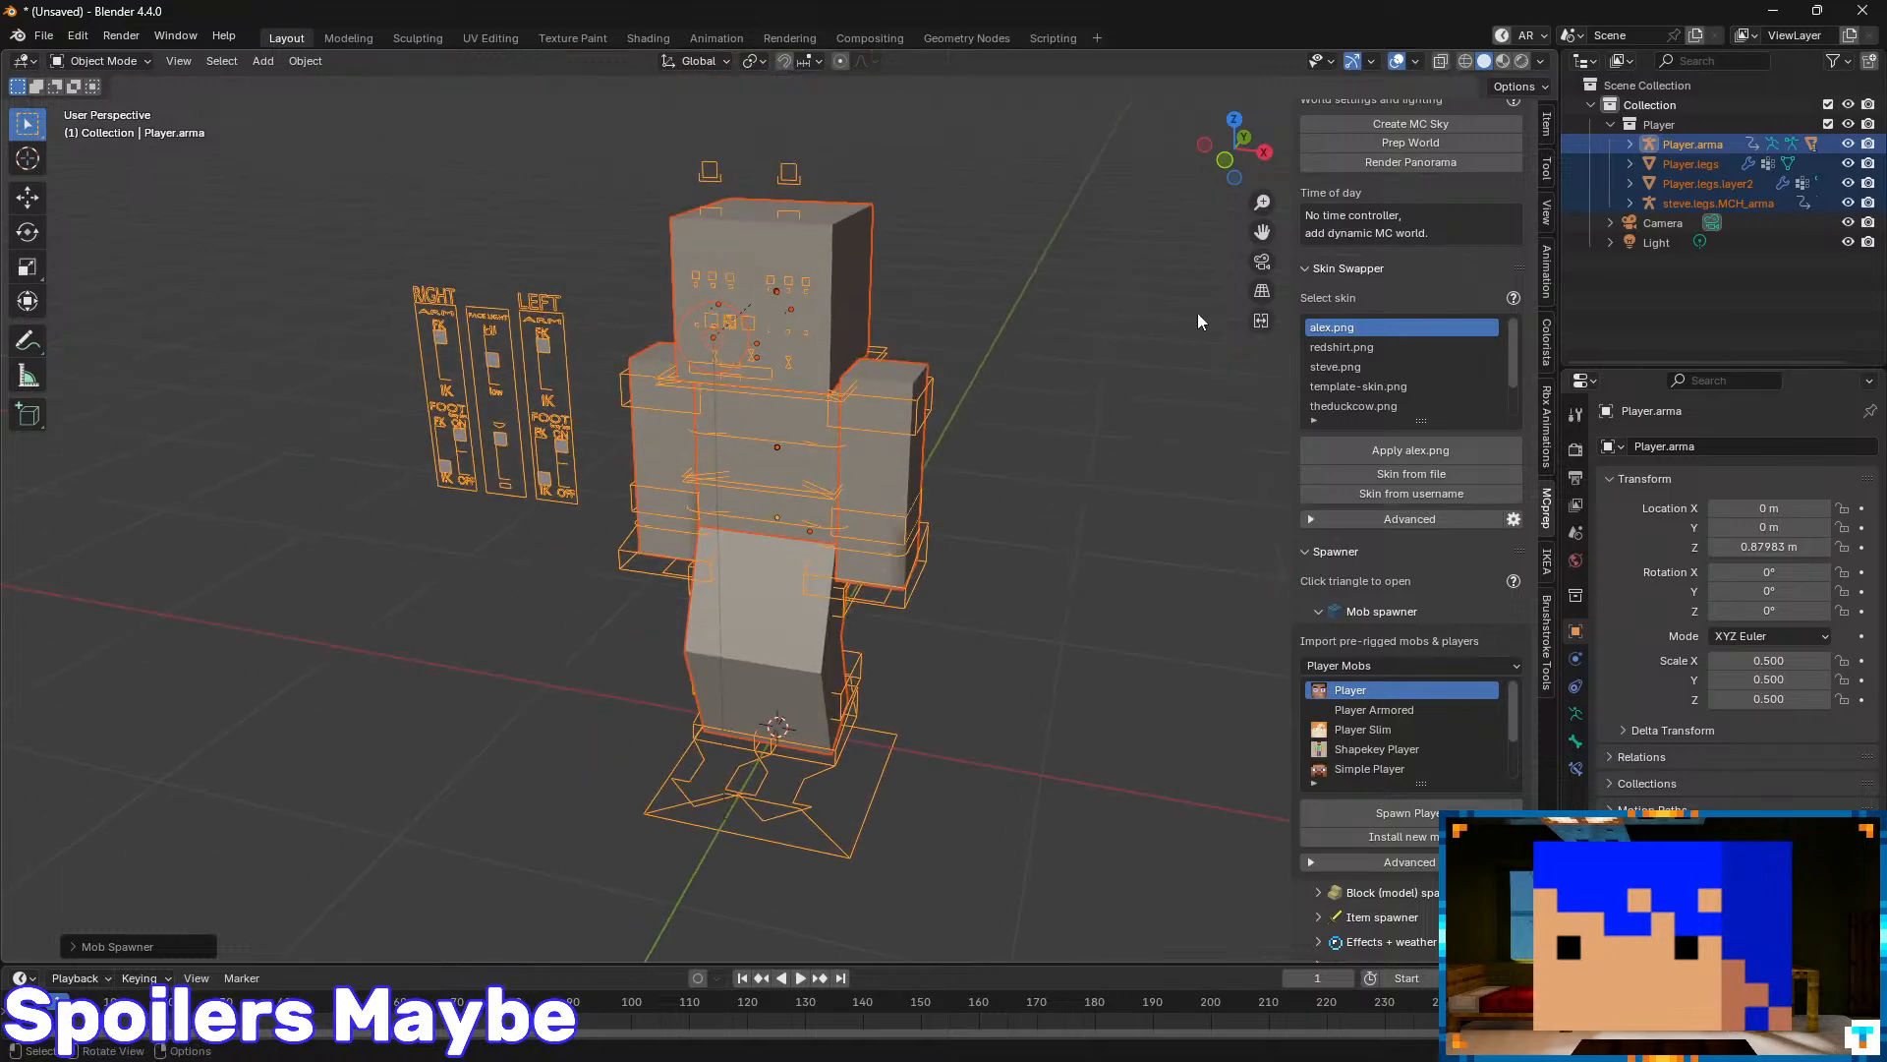
- Set the viewport shading to Material Preview and examine the deselected Player rig from several angles
left_click(1503, 61)
left_click(1010, 433)
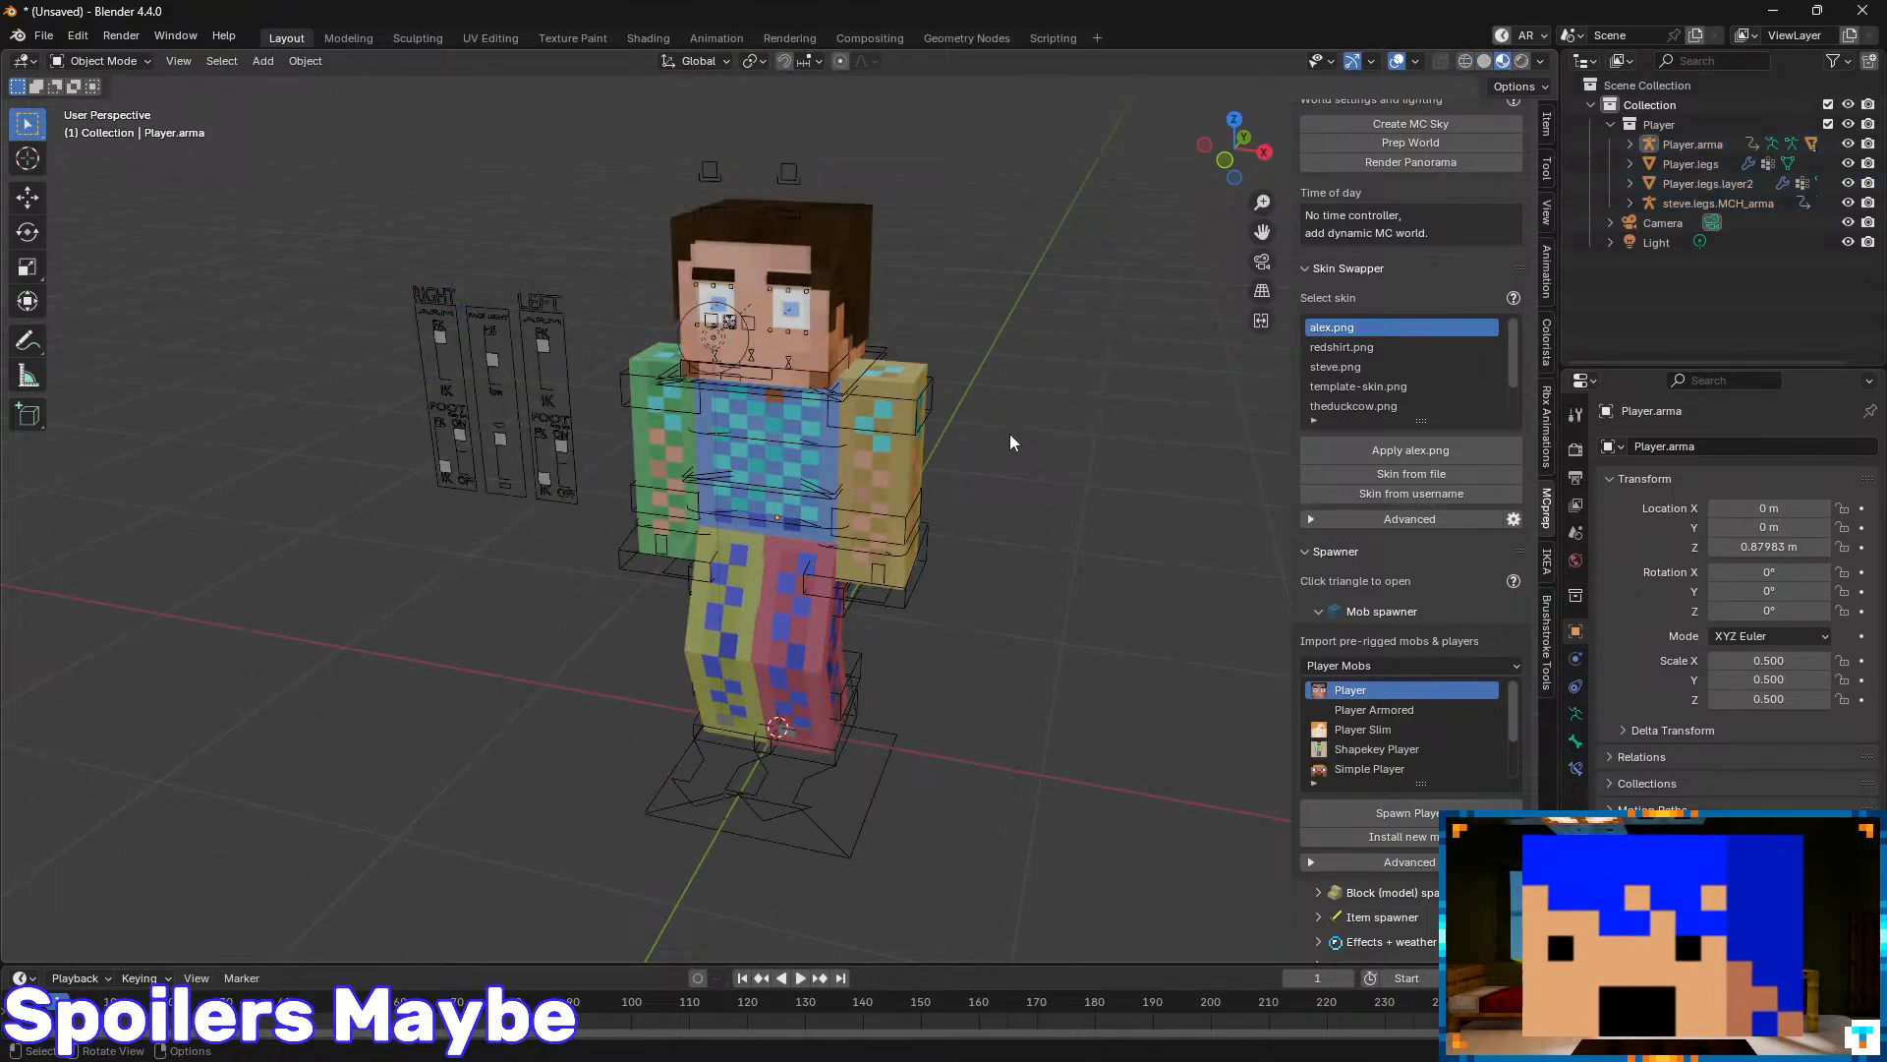
middle_click_drag(1053, 367, 977, 379)
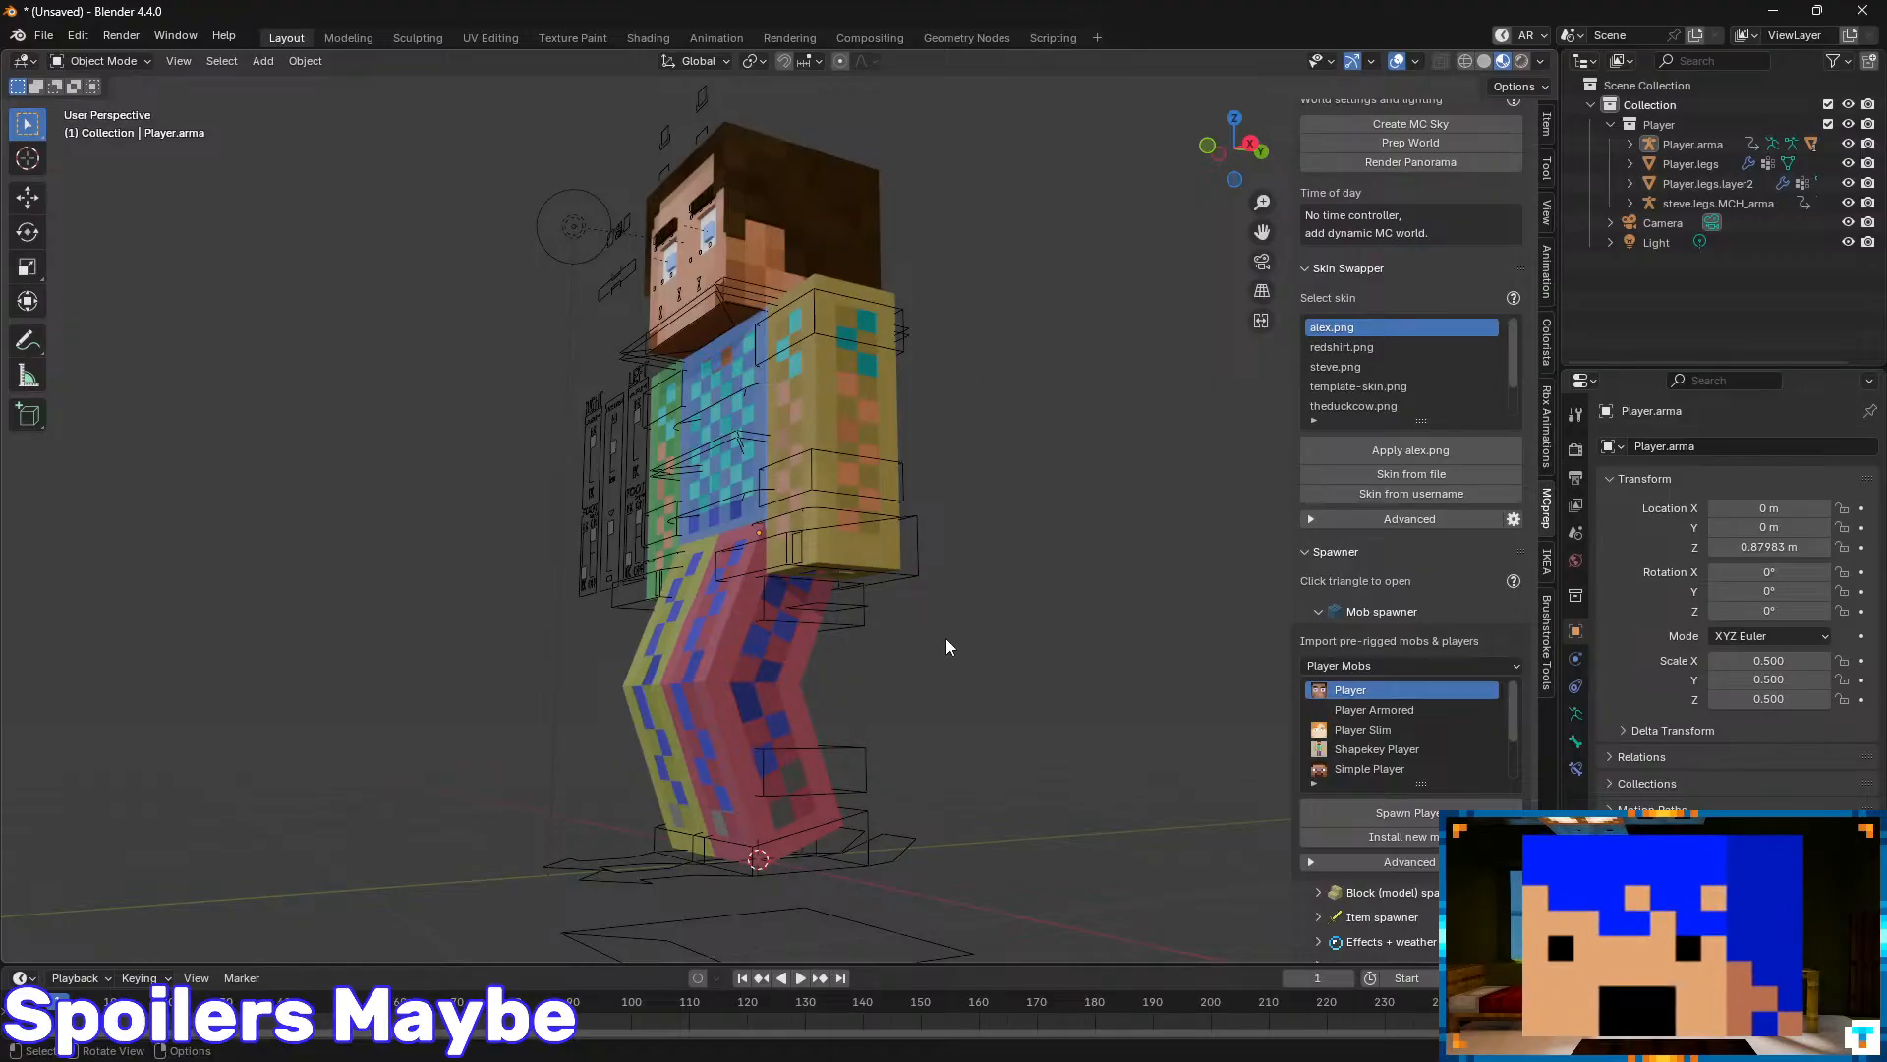
middle_click_drag(946, 639, 905, 349)
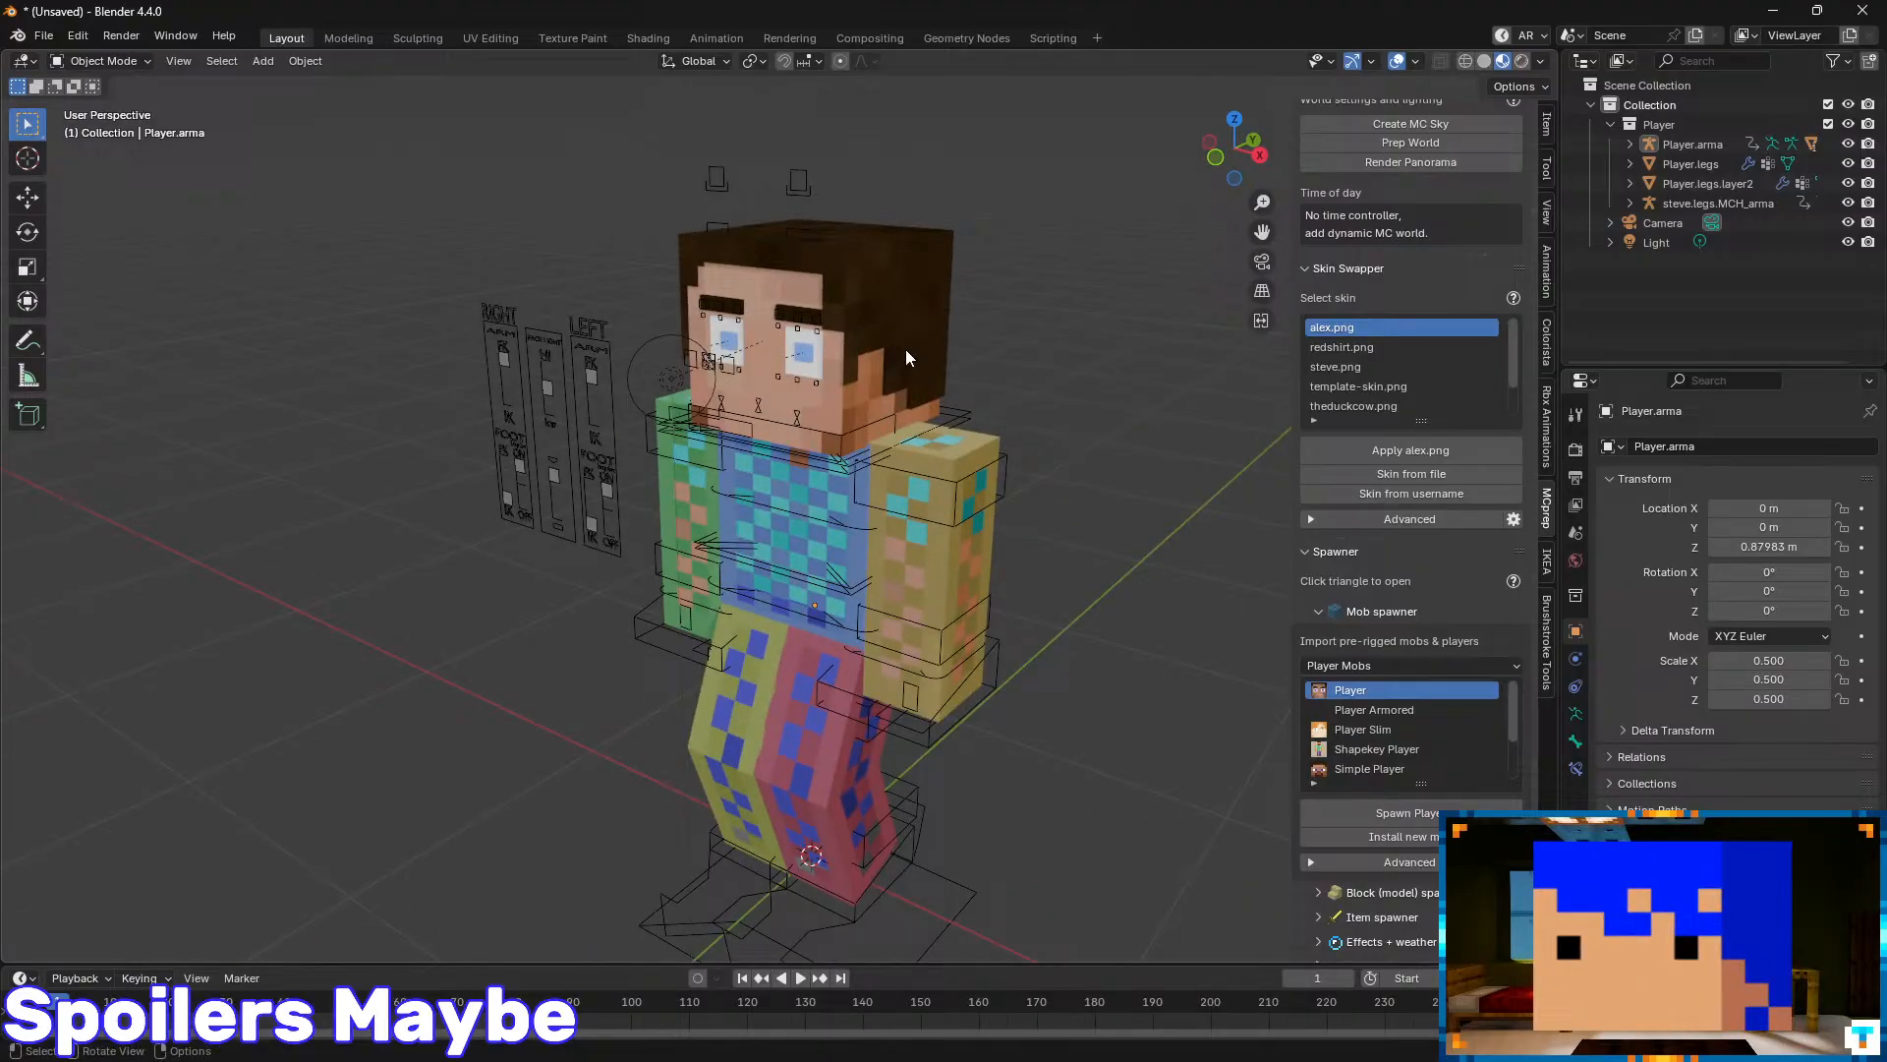
- Put the Player armature in Pose Mode and try moving and rotating its left lower arm
left_click(801, 334)
mouse_move(1028, 413)
middle_mouse_down()
mouse_move(1065, 397)
mouse_move(1013, 426)
middle_mouse_up()
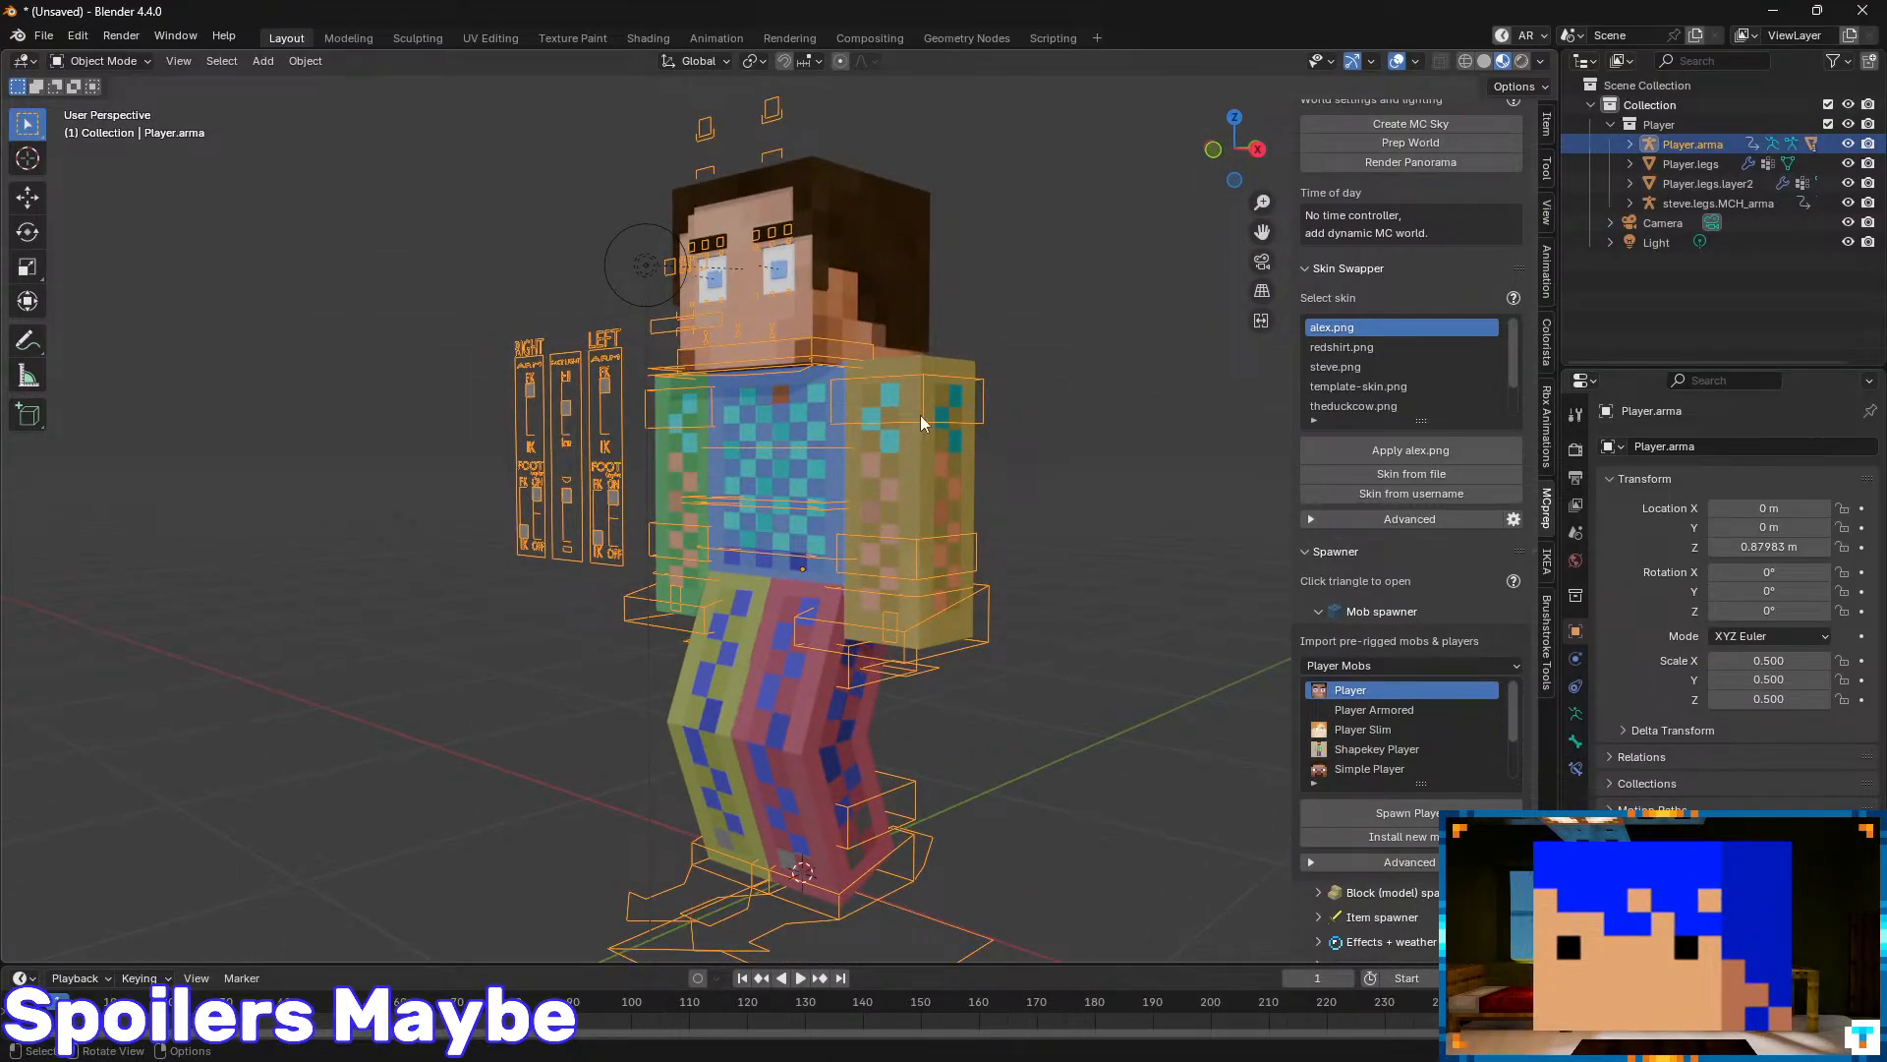
key("ctrl+Tab")
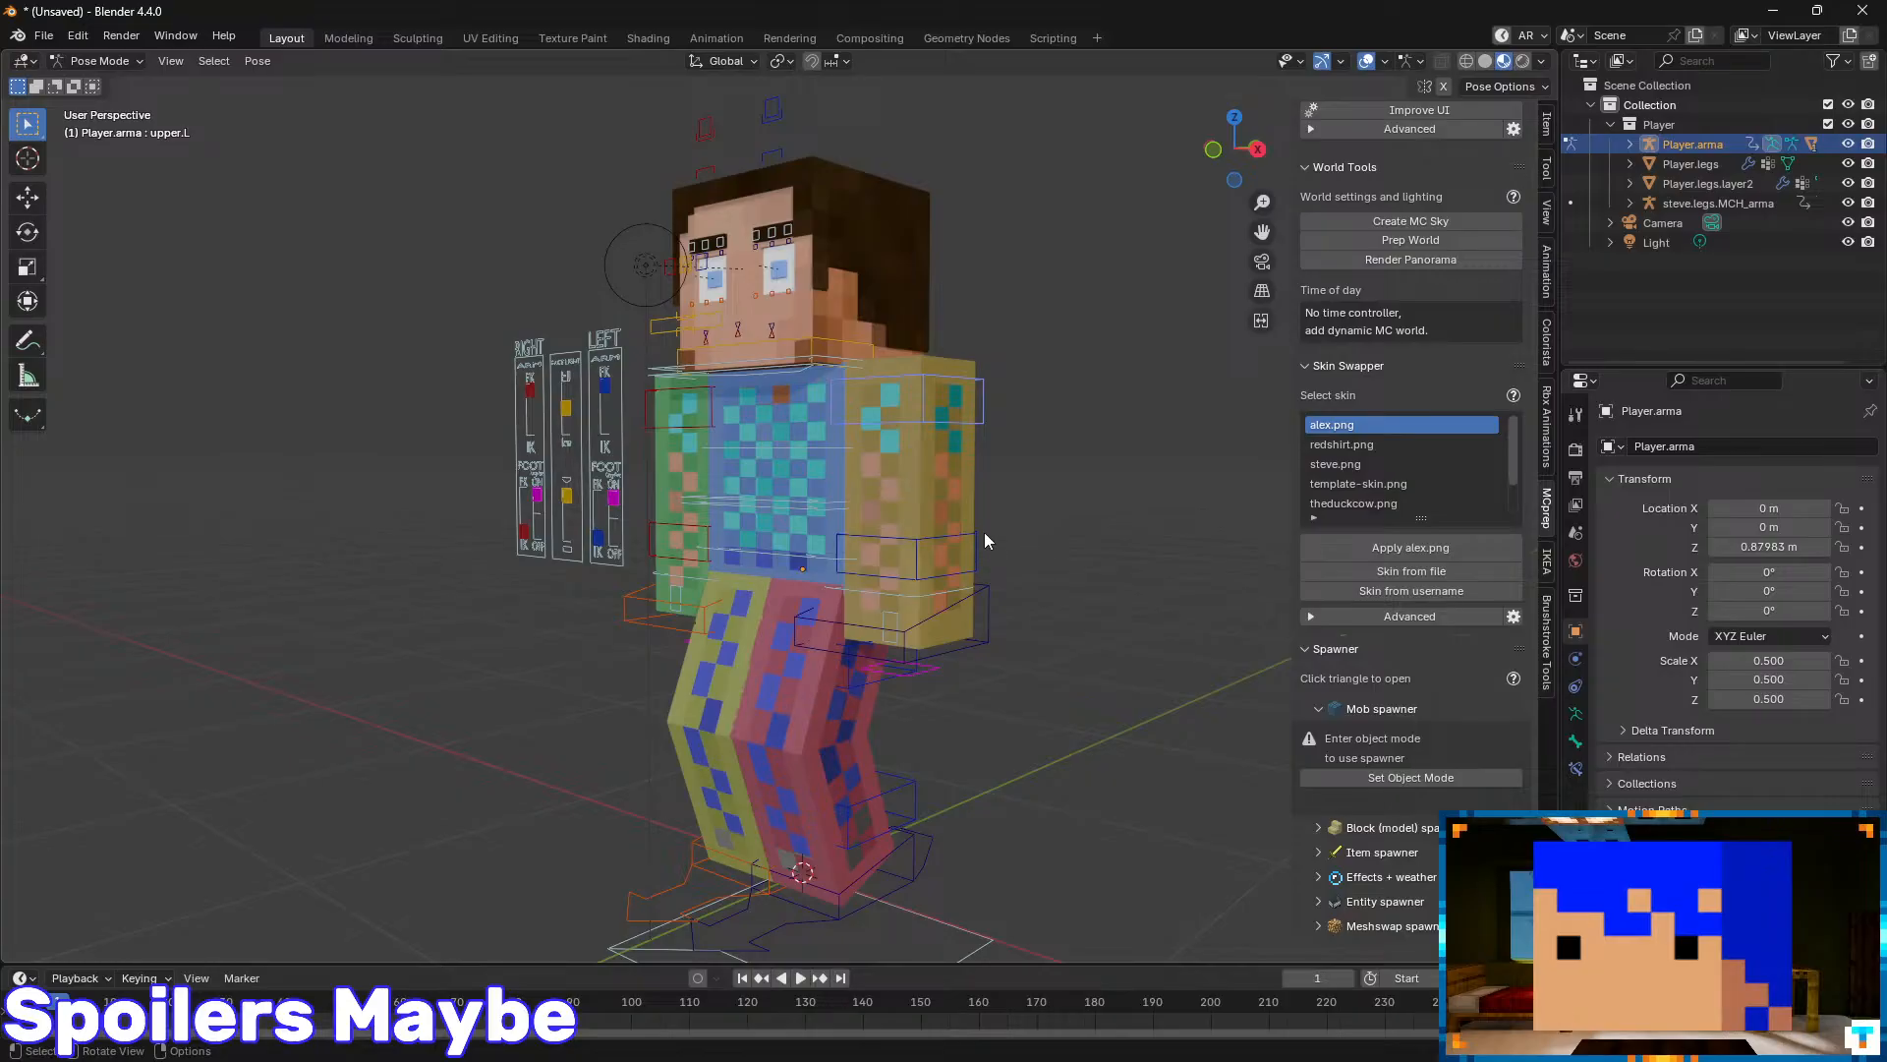
left_click(983, 533)
key("g")
right_click(975, 544)
key("r")
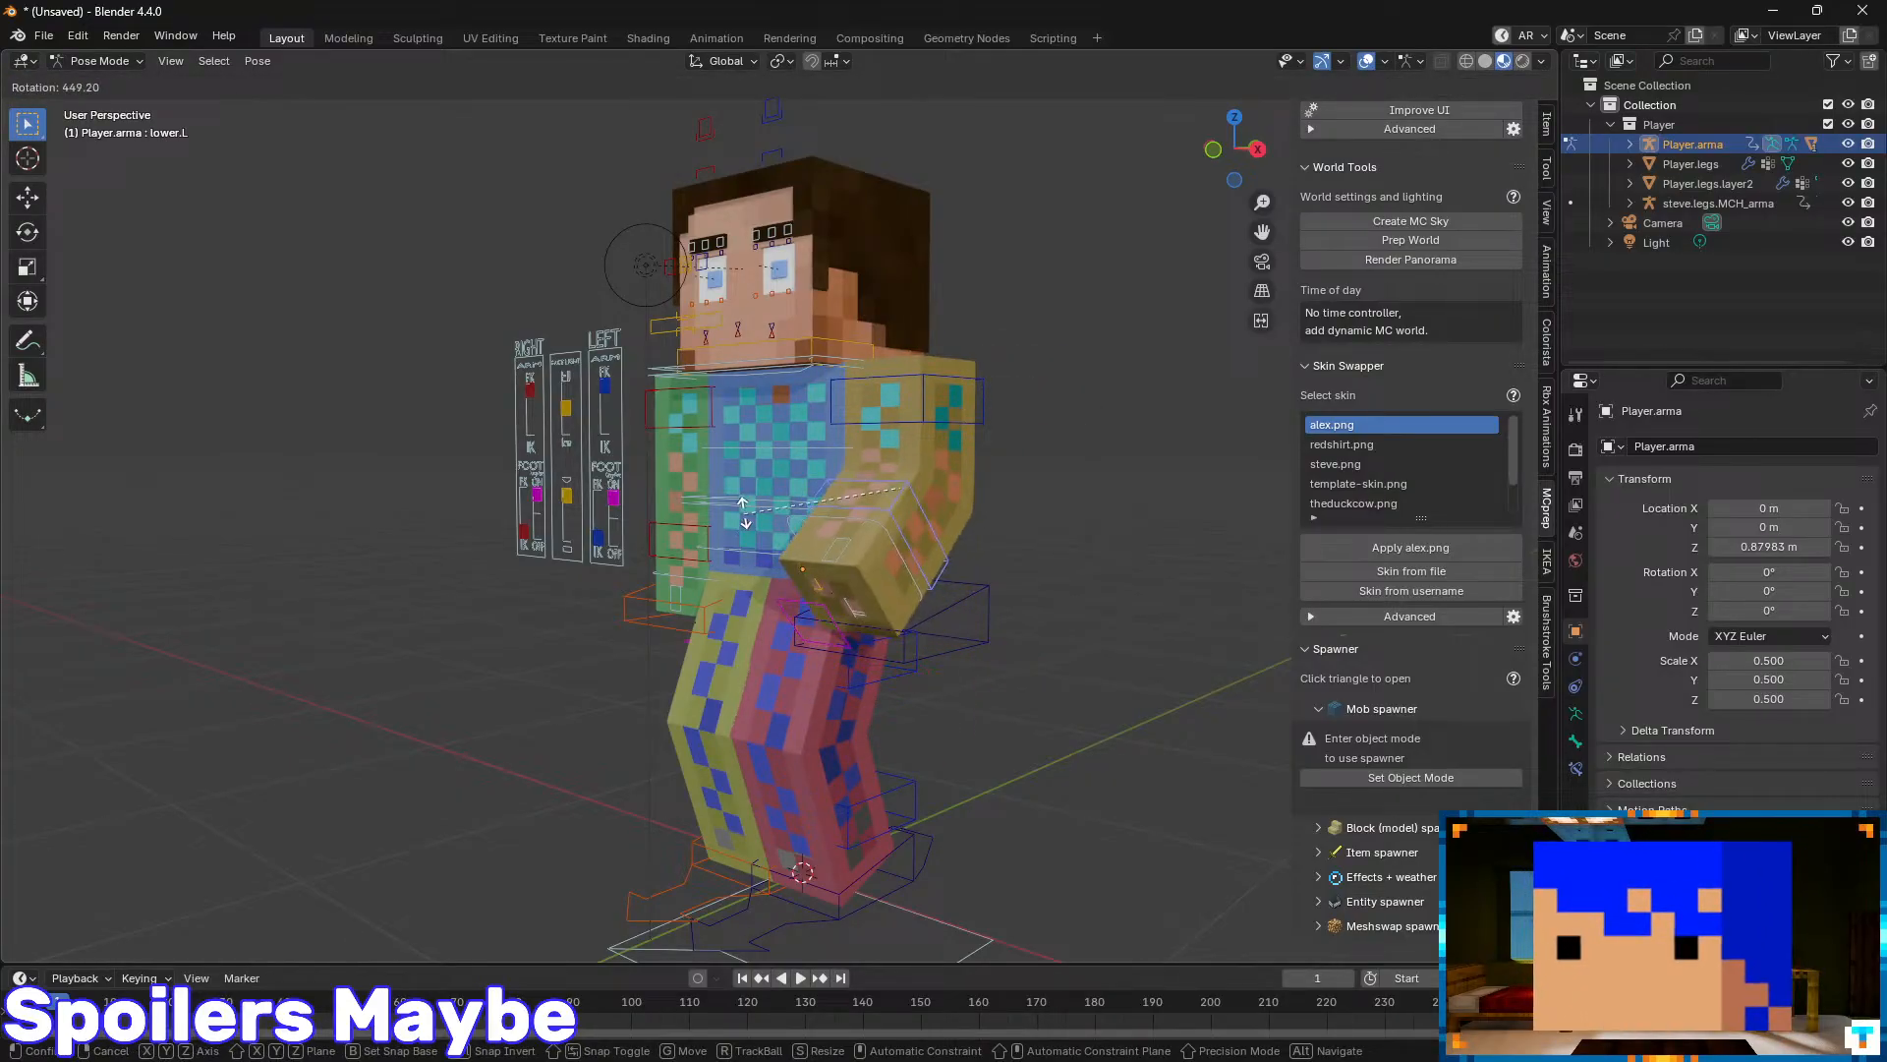
left_click(878, 400)
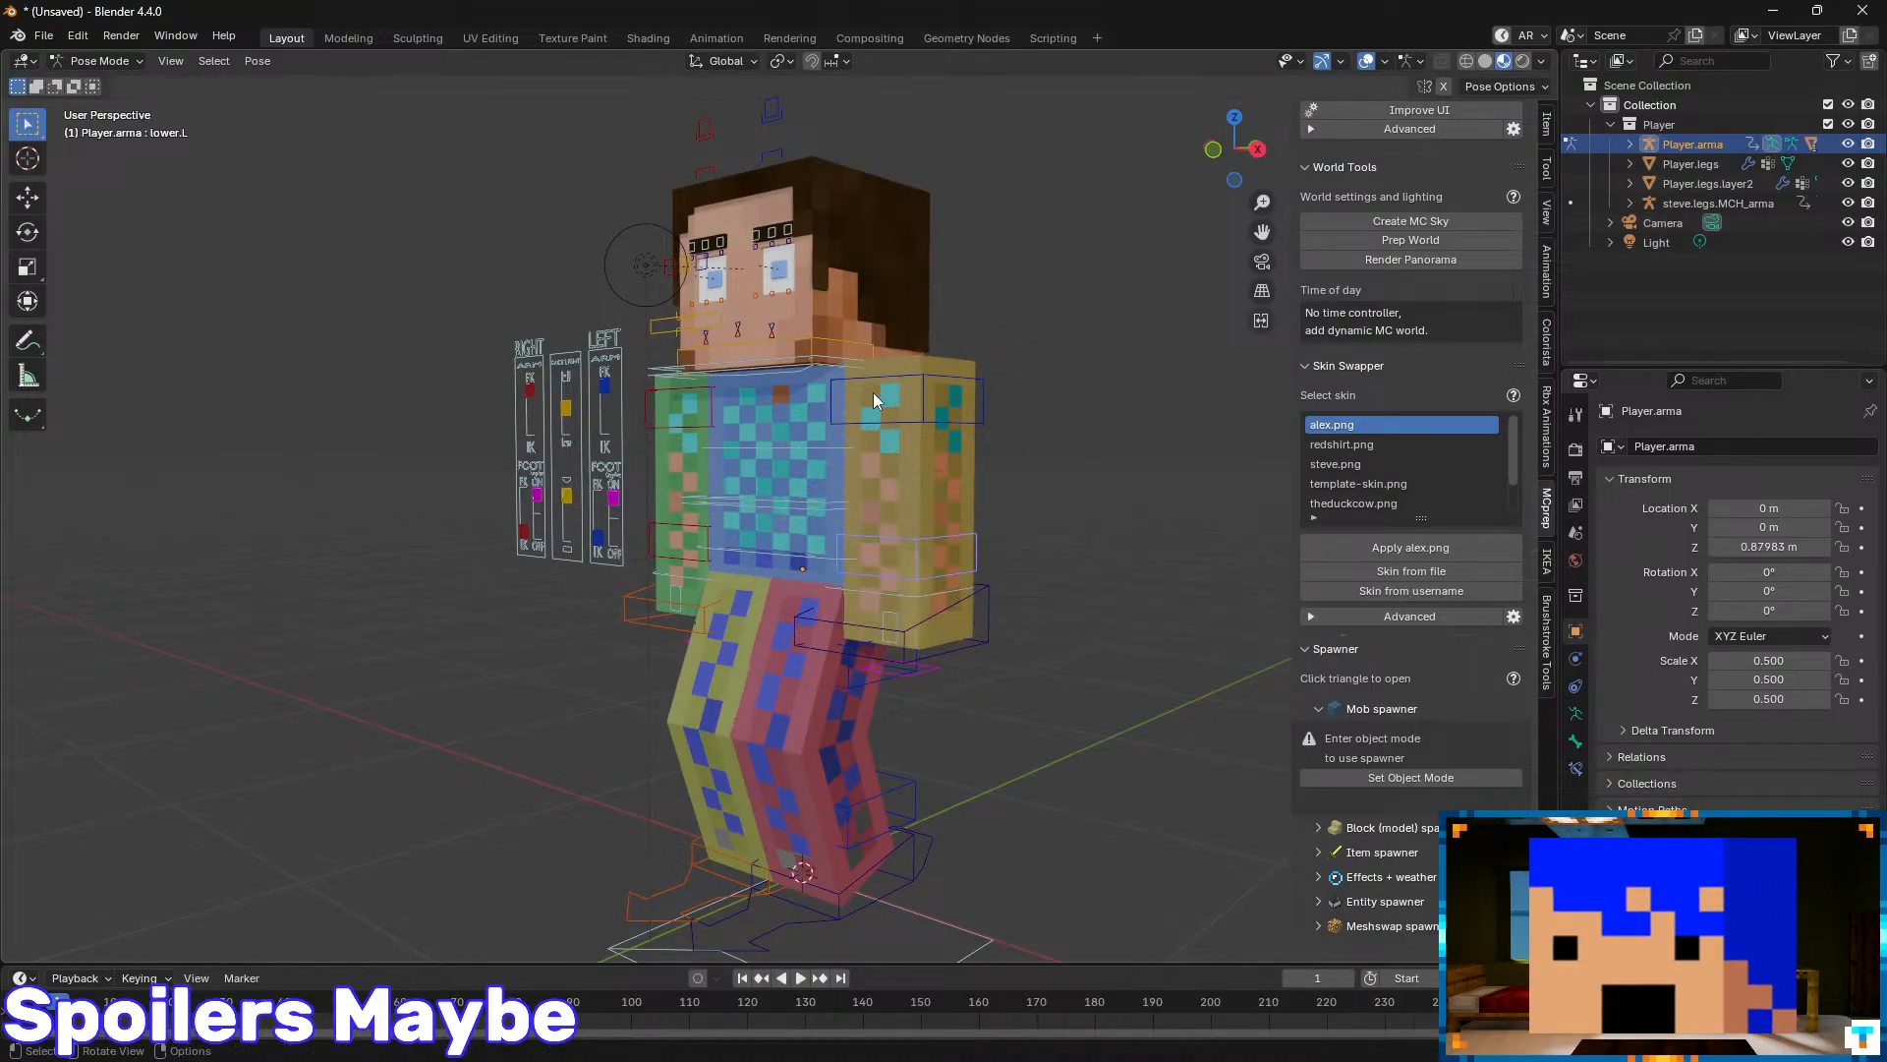
- Try moving the face controls around the Player rig's left eye
key("g")
right_click(791, 242)
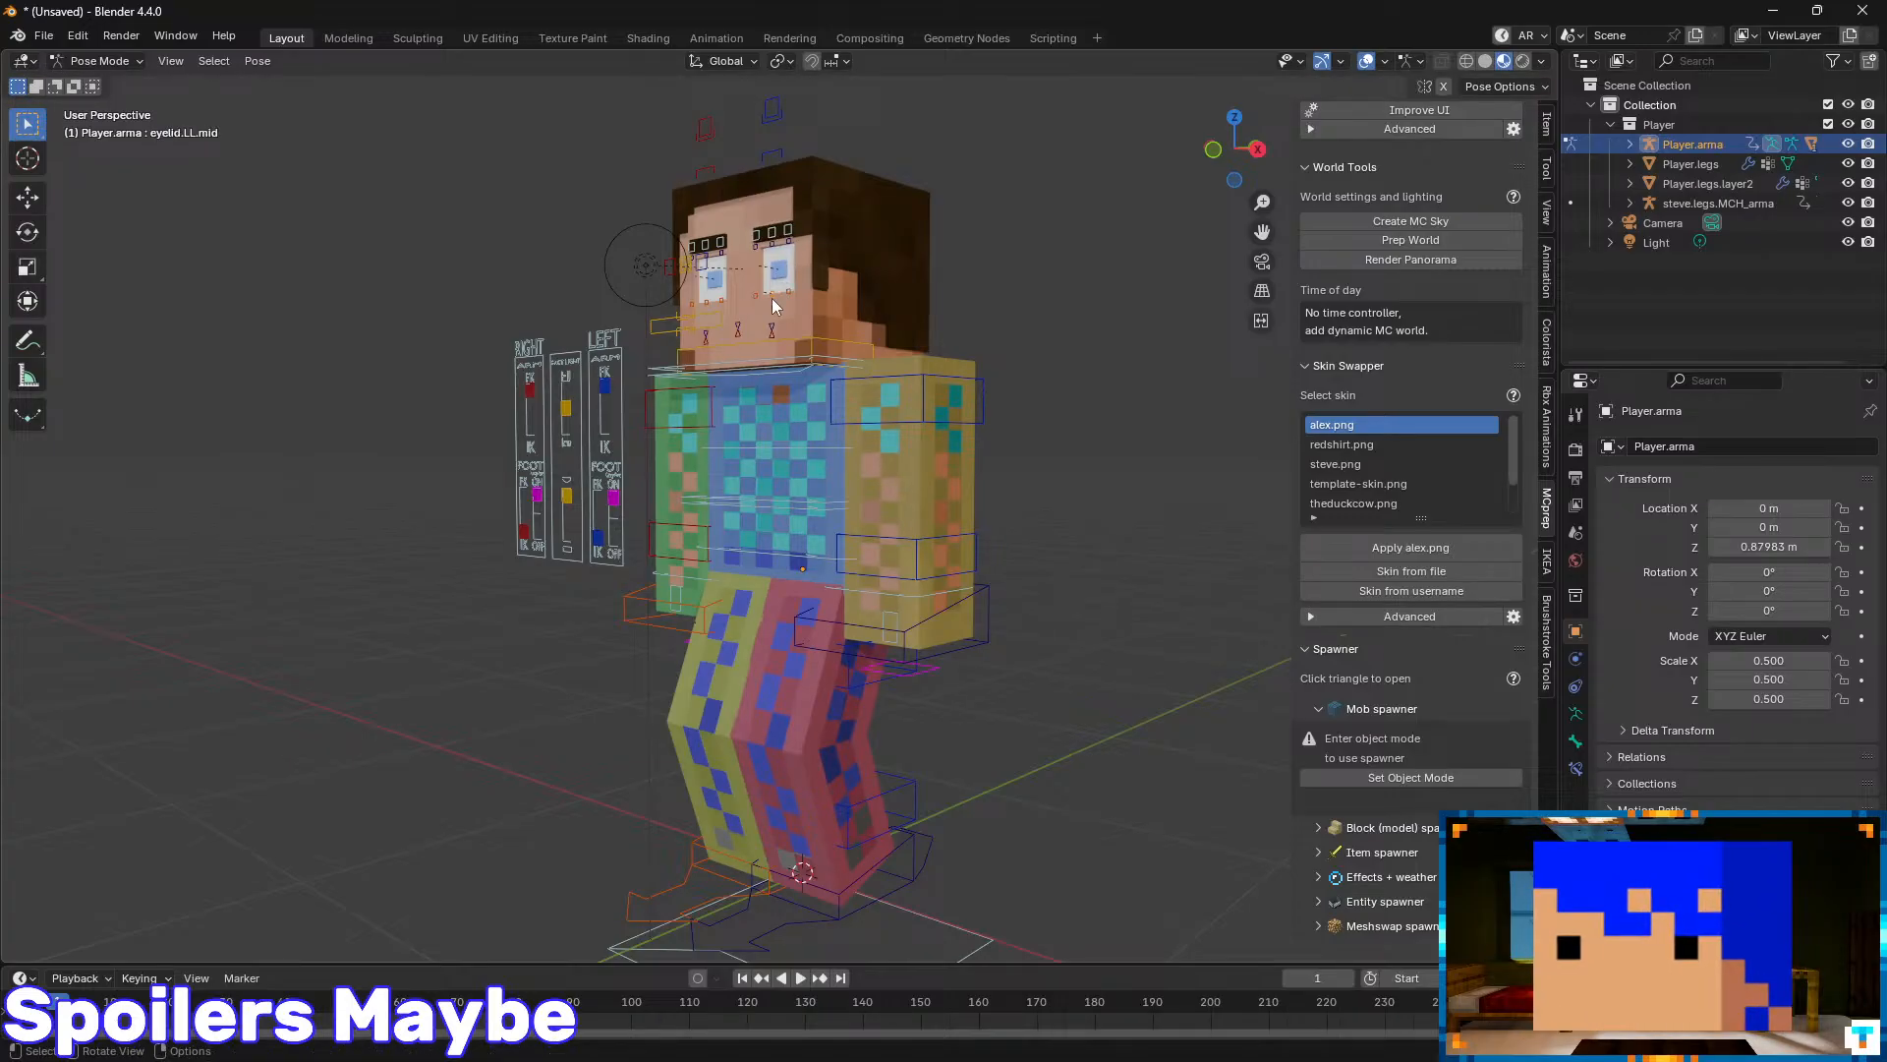
key("g")
right_click(857, 297)
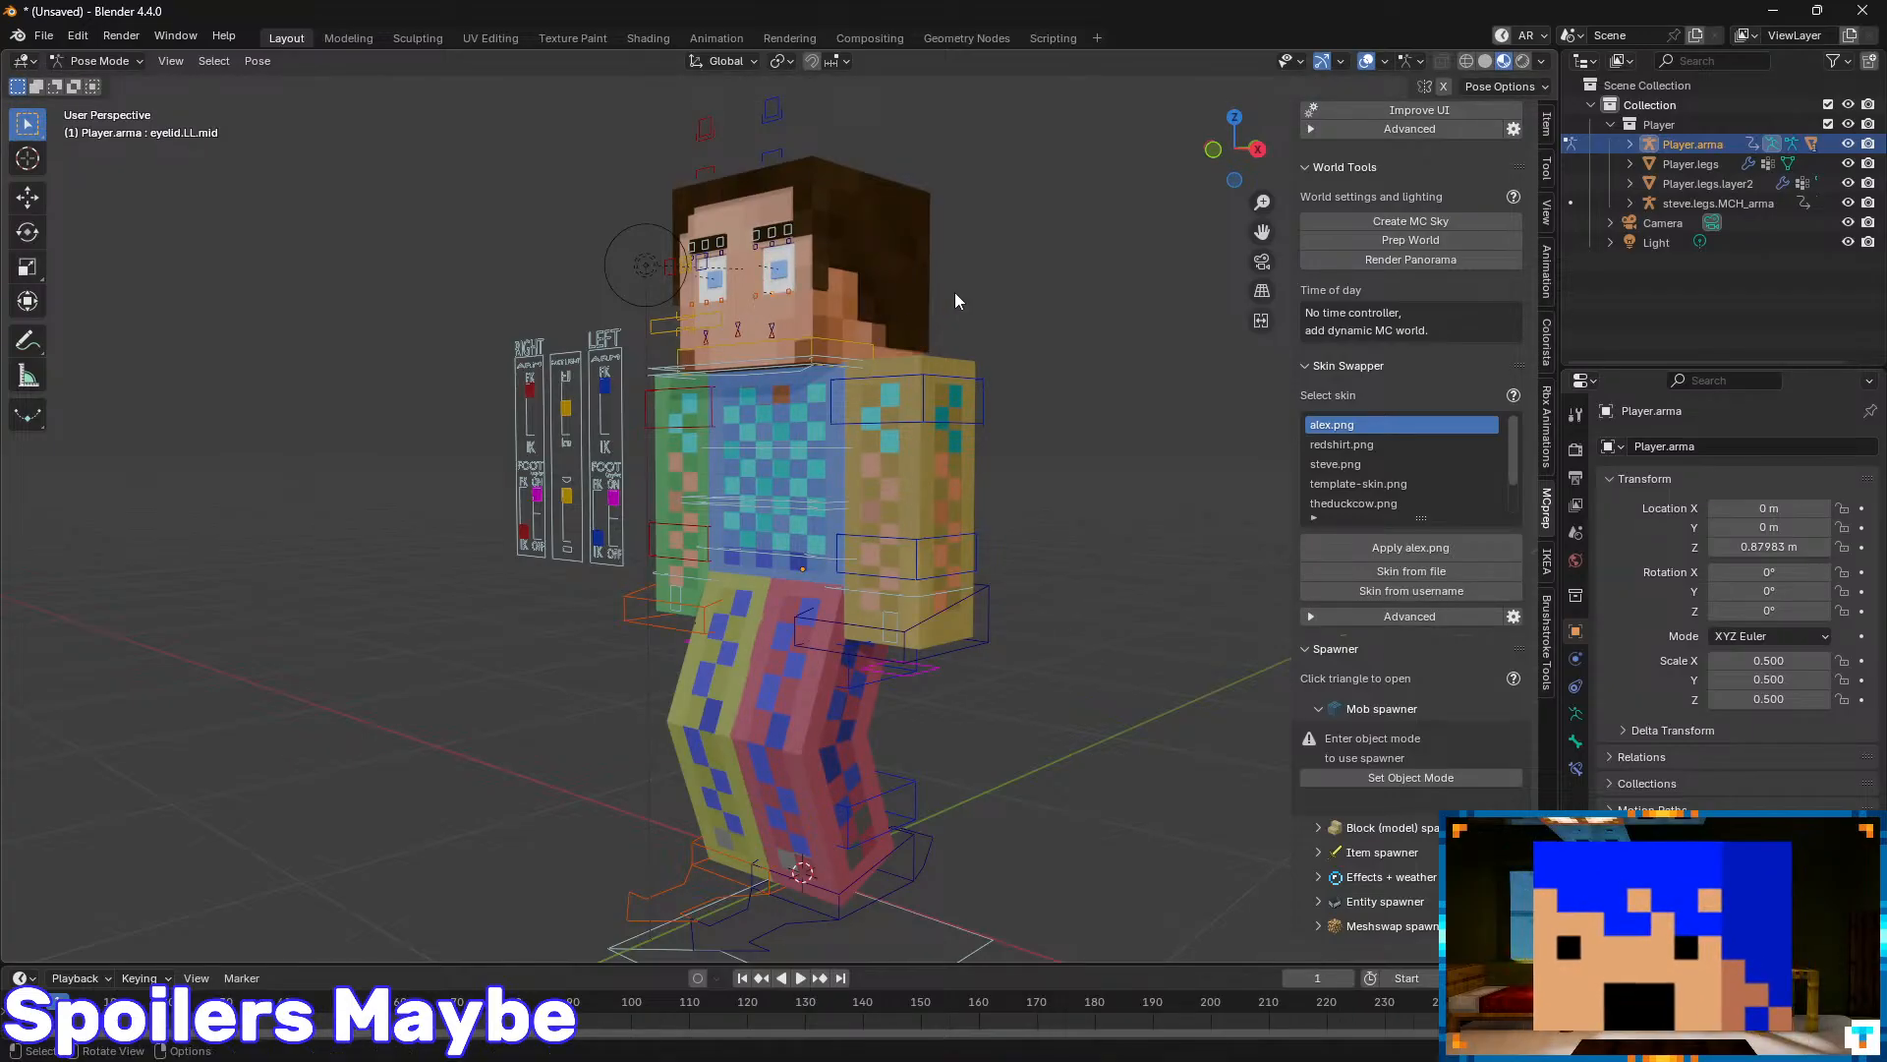
- Try rotating the Player rig's left shin control and moving its left foot IK control
middle_click_drag(893, 389, 823, 637)
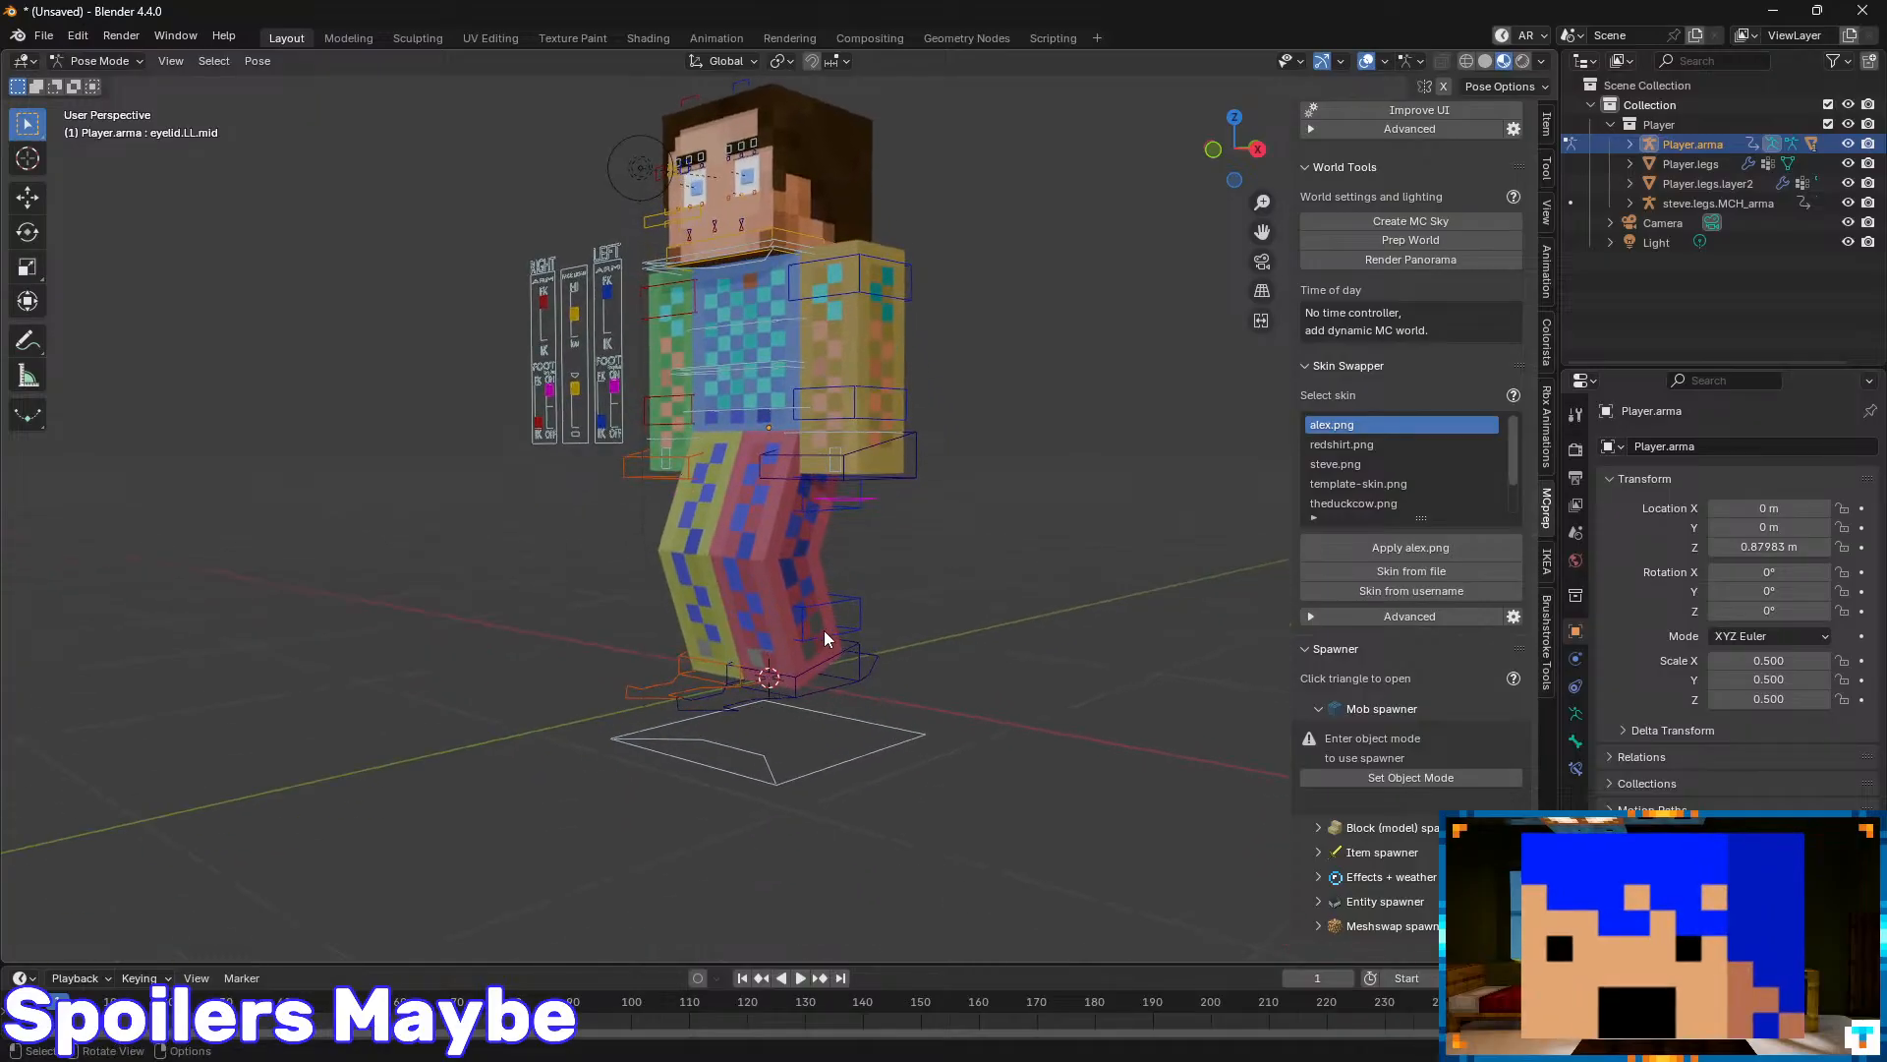
key("r")
right_click(824, 607)
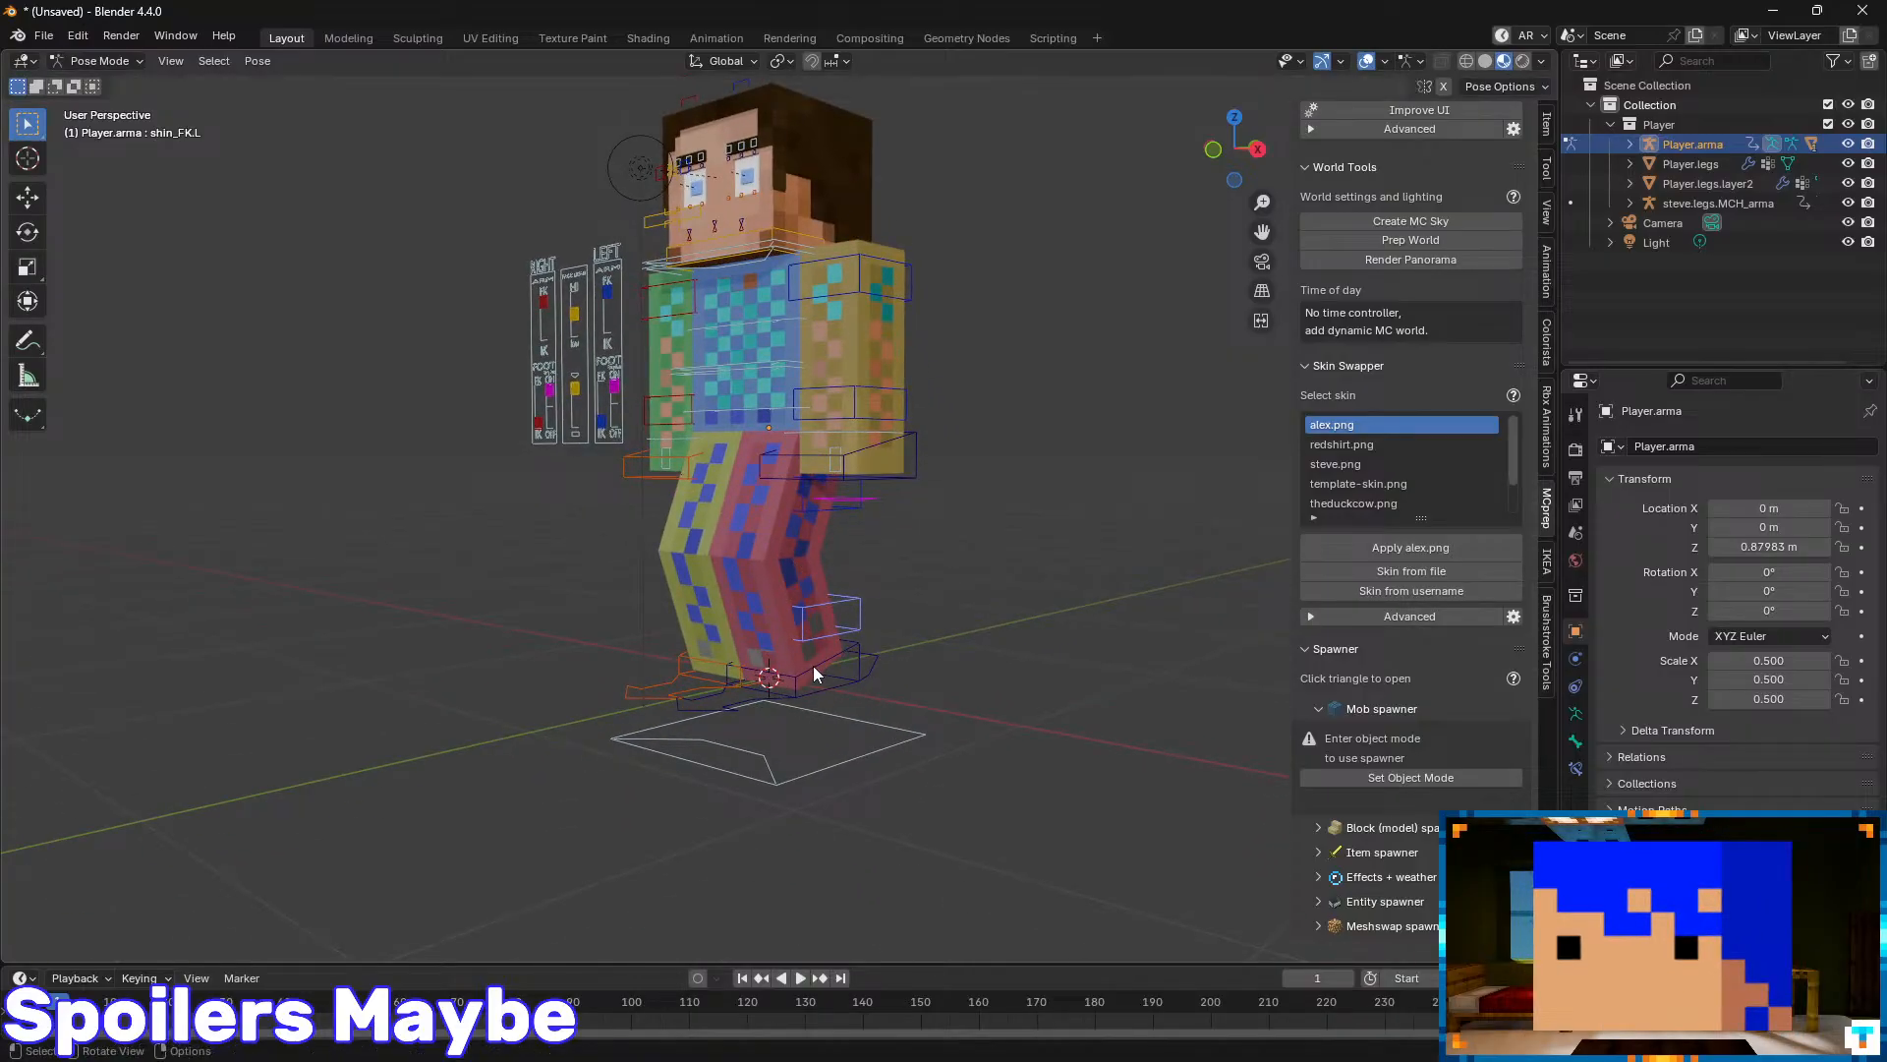
left_click(817, 673)
key("g")
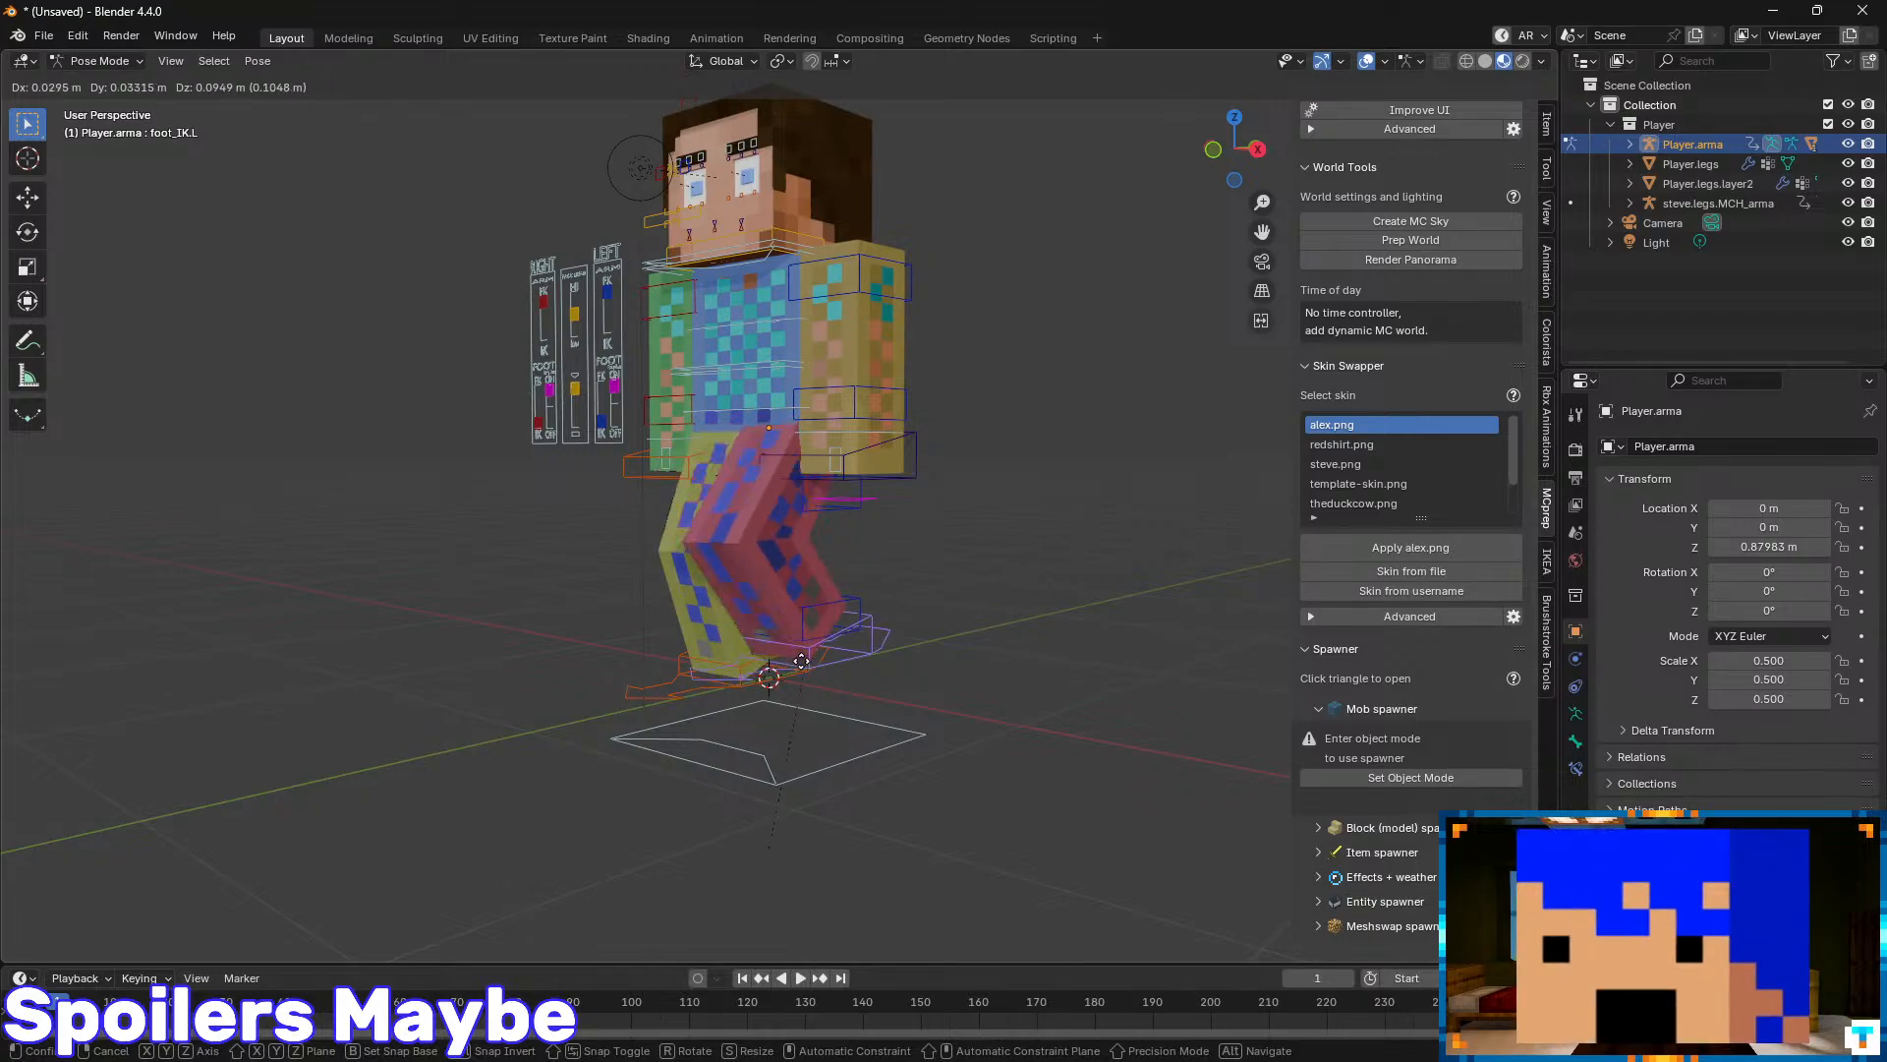
right_click(839, 595)
- Undo the Pose Mode changes and the spawning of the Player rig
middle_click_drag(839, 595, 1068, 336)
key("ctrl+z")
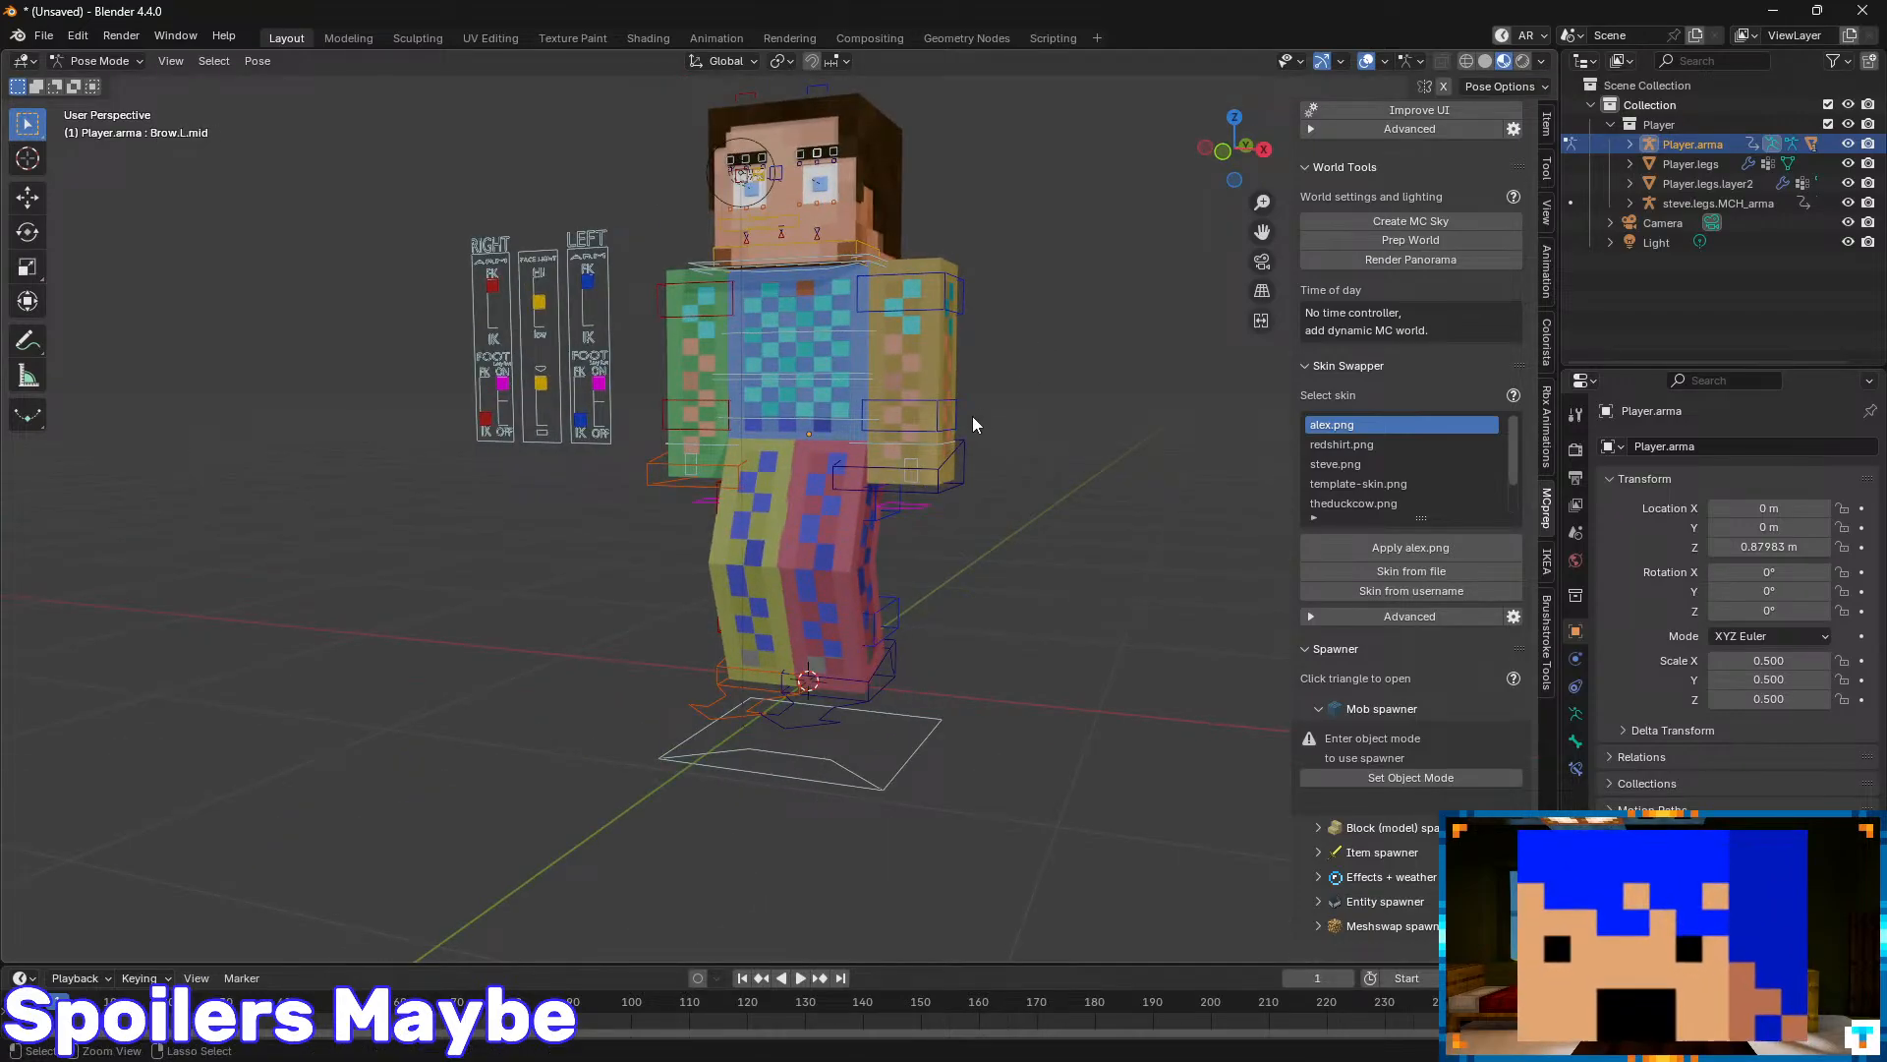
key("ctrl+Tab")
key("ctrl+z")
key("ctrl+z")
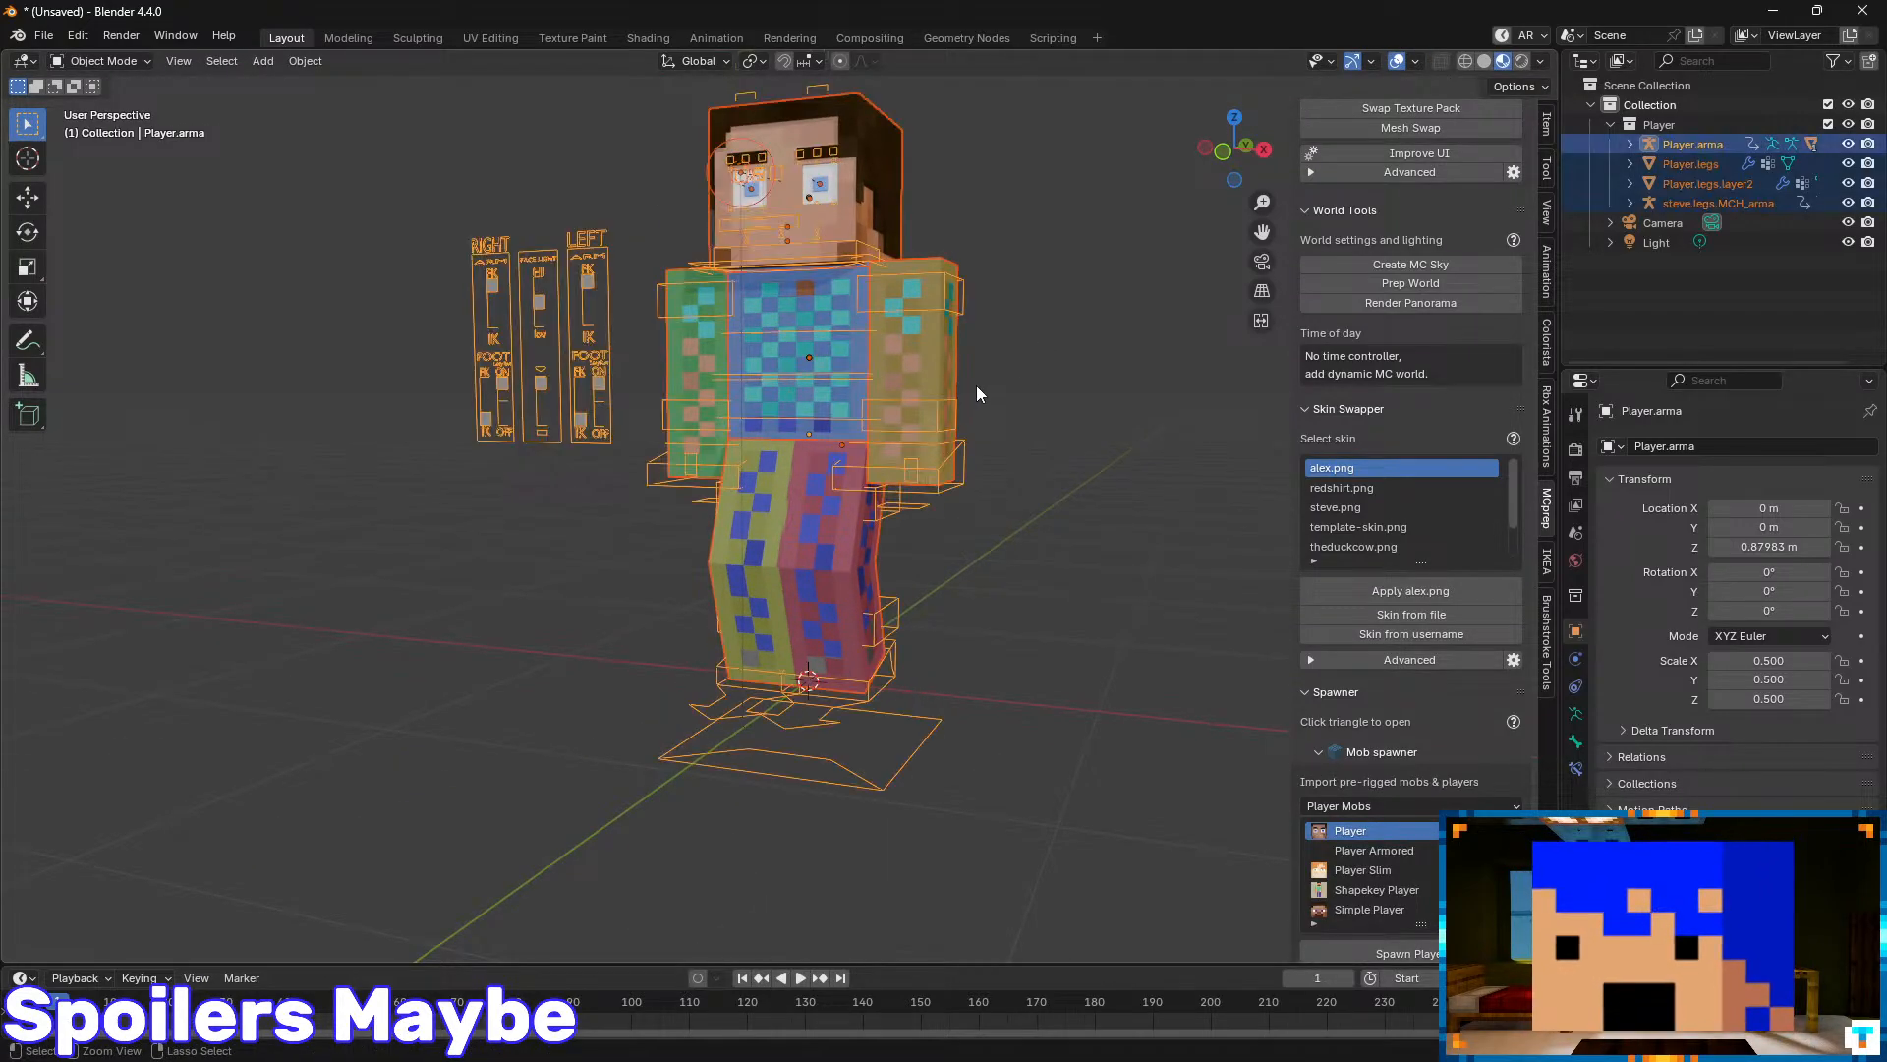
key("ctrl+z")
- Spawn the Simple Player rig, frame it in the view and put it in Pose Mode
left_click(1369, 910)
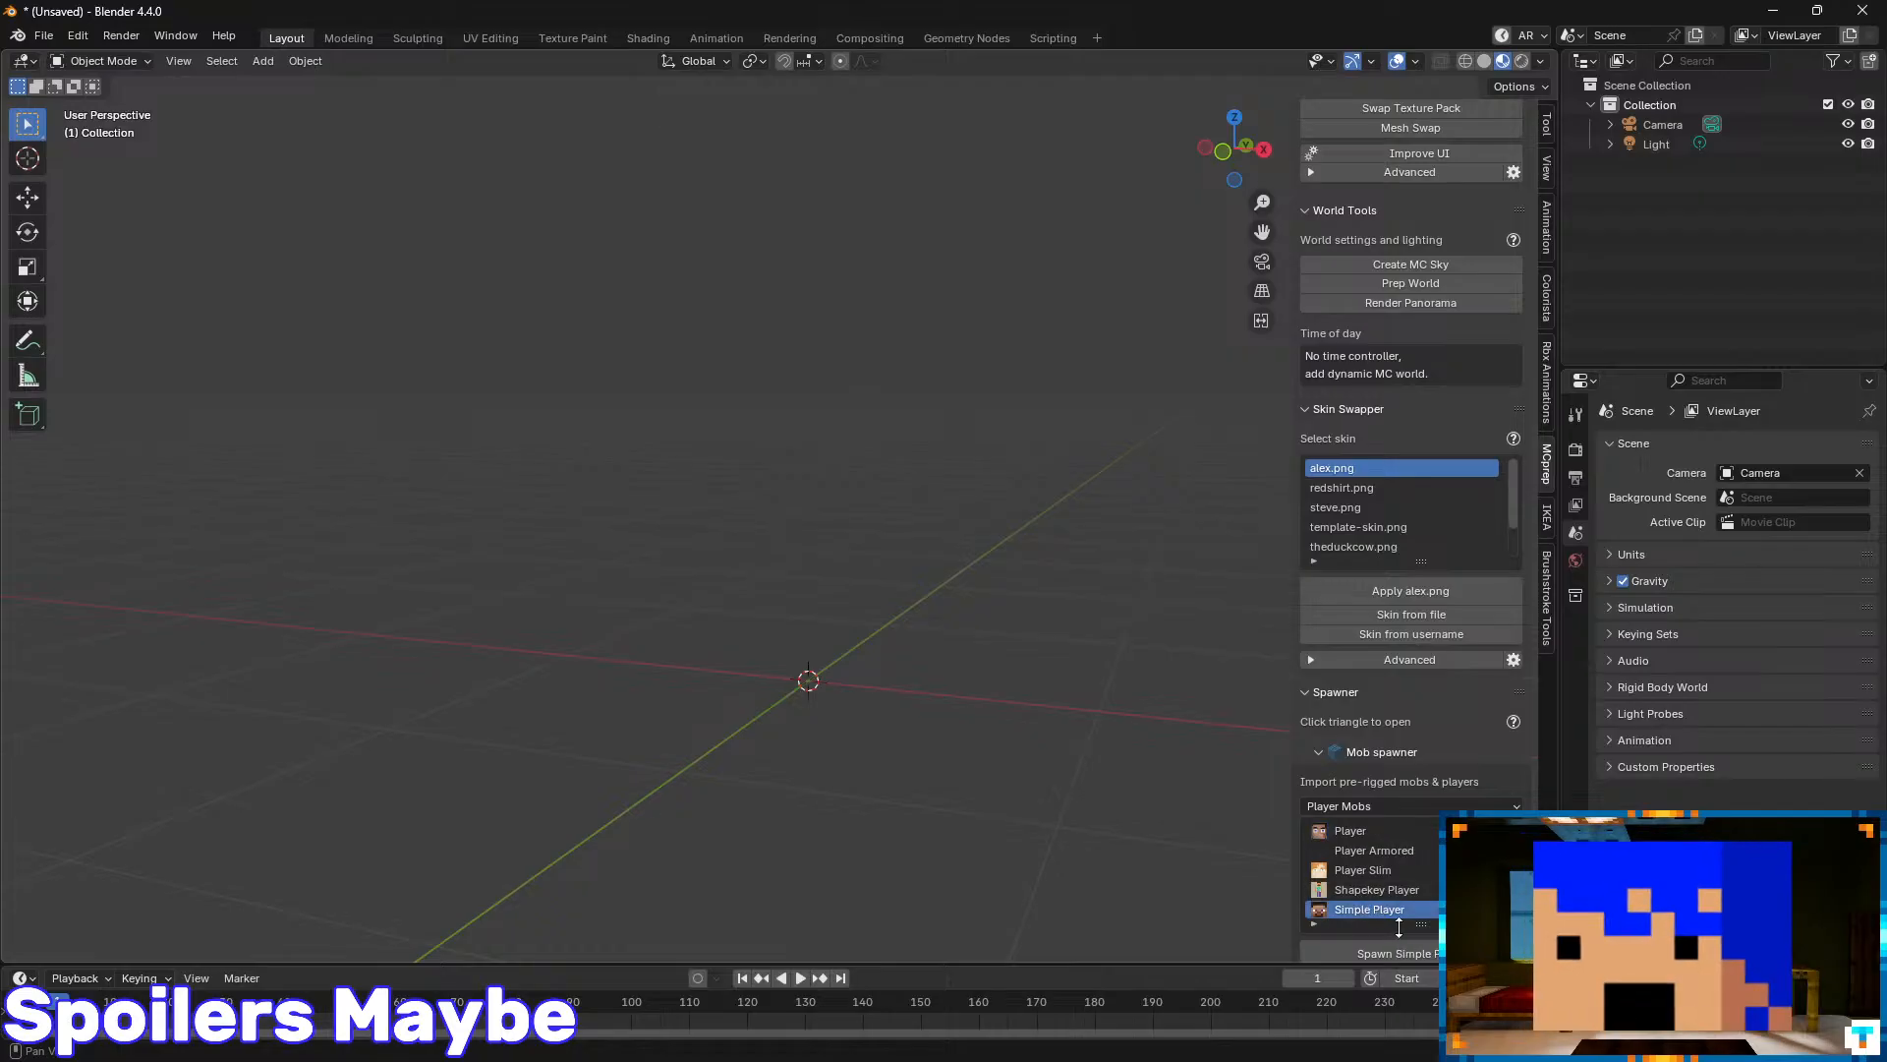
left_click(1396, 953)
key("KP_Decimal")
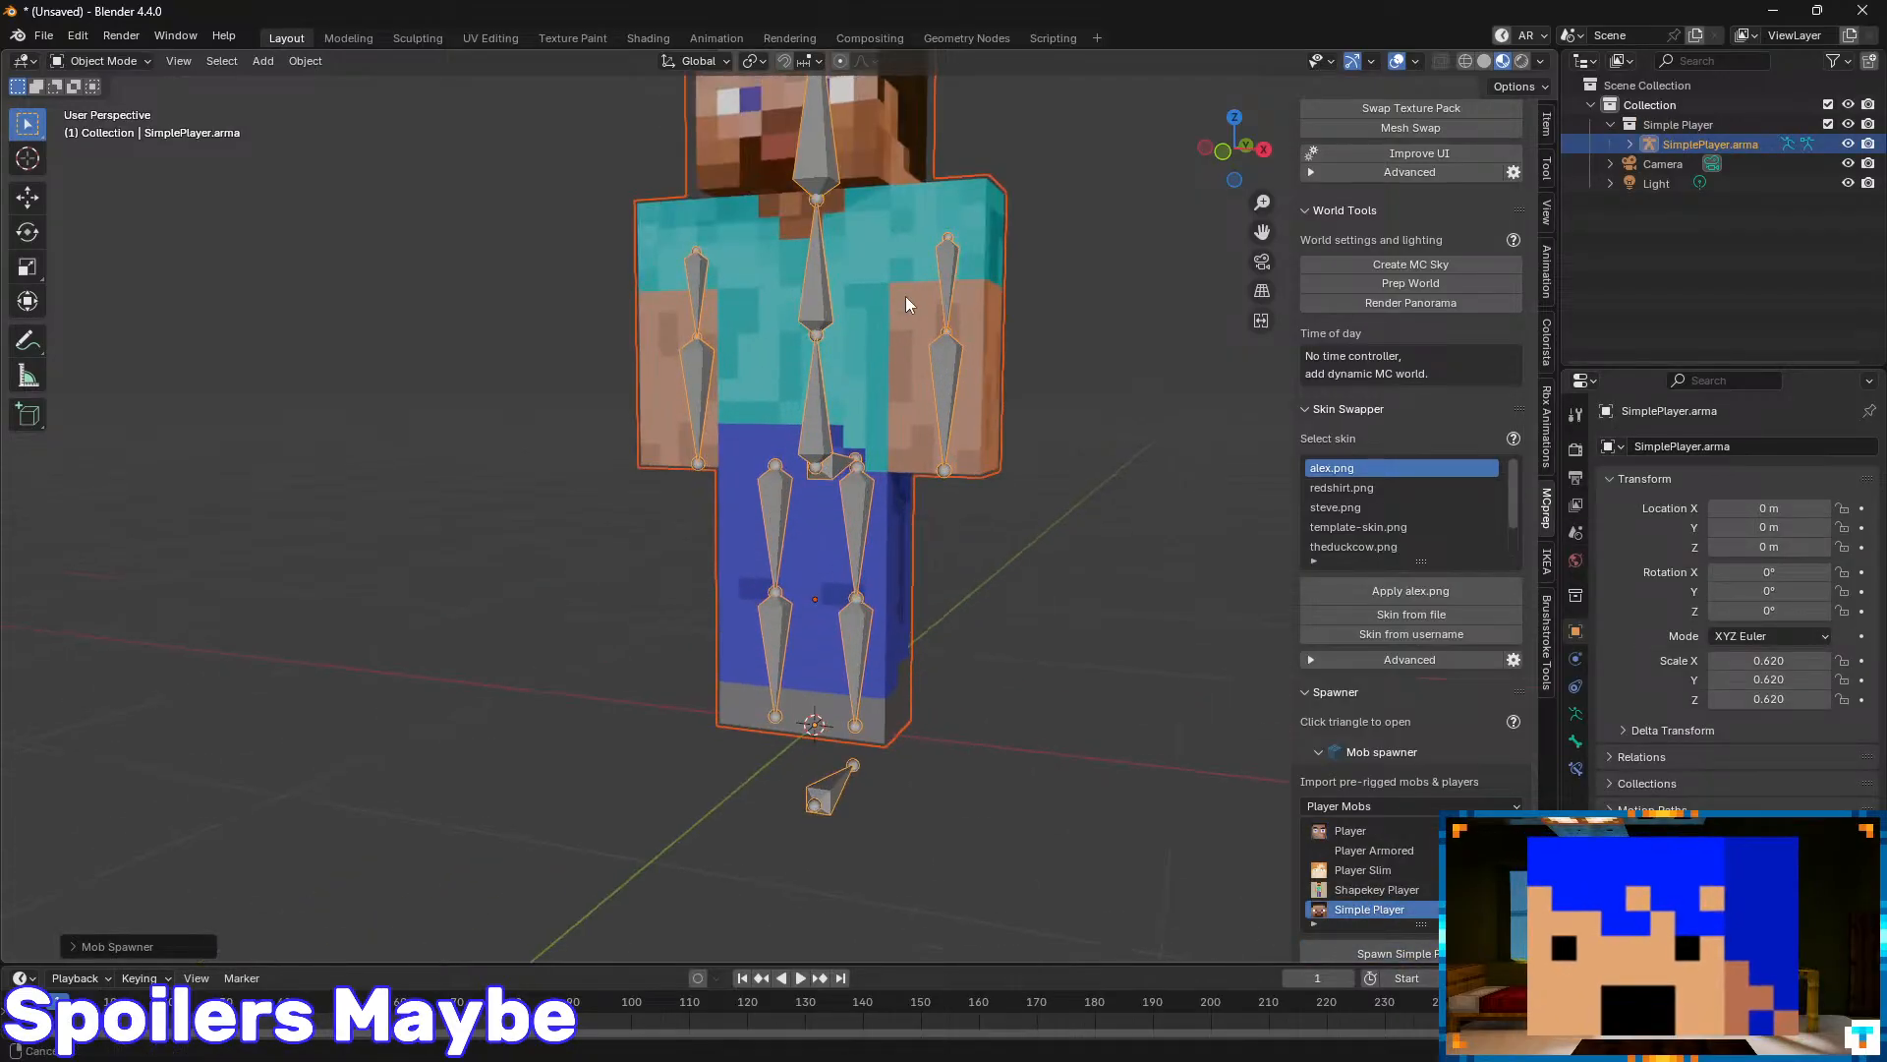
key("ctrl+Tab")
- Try moving and rotating the Simple Player rig's left upper arm bone
left_click(928, 416)
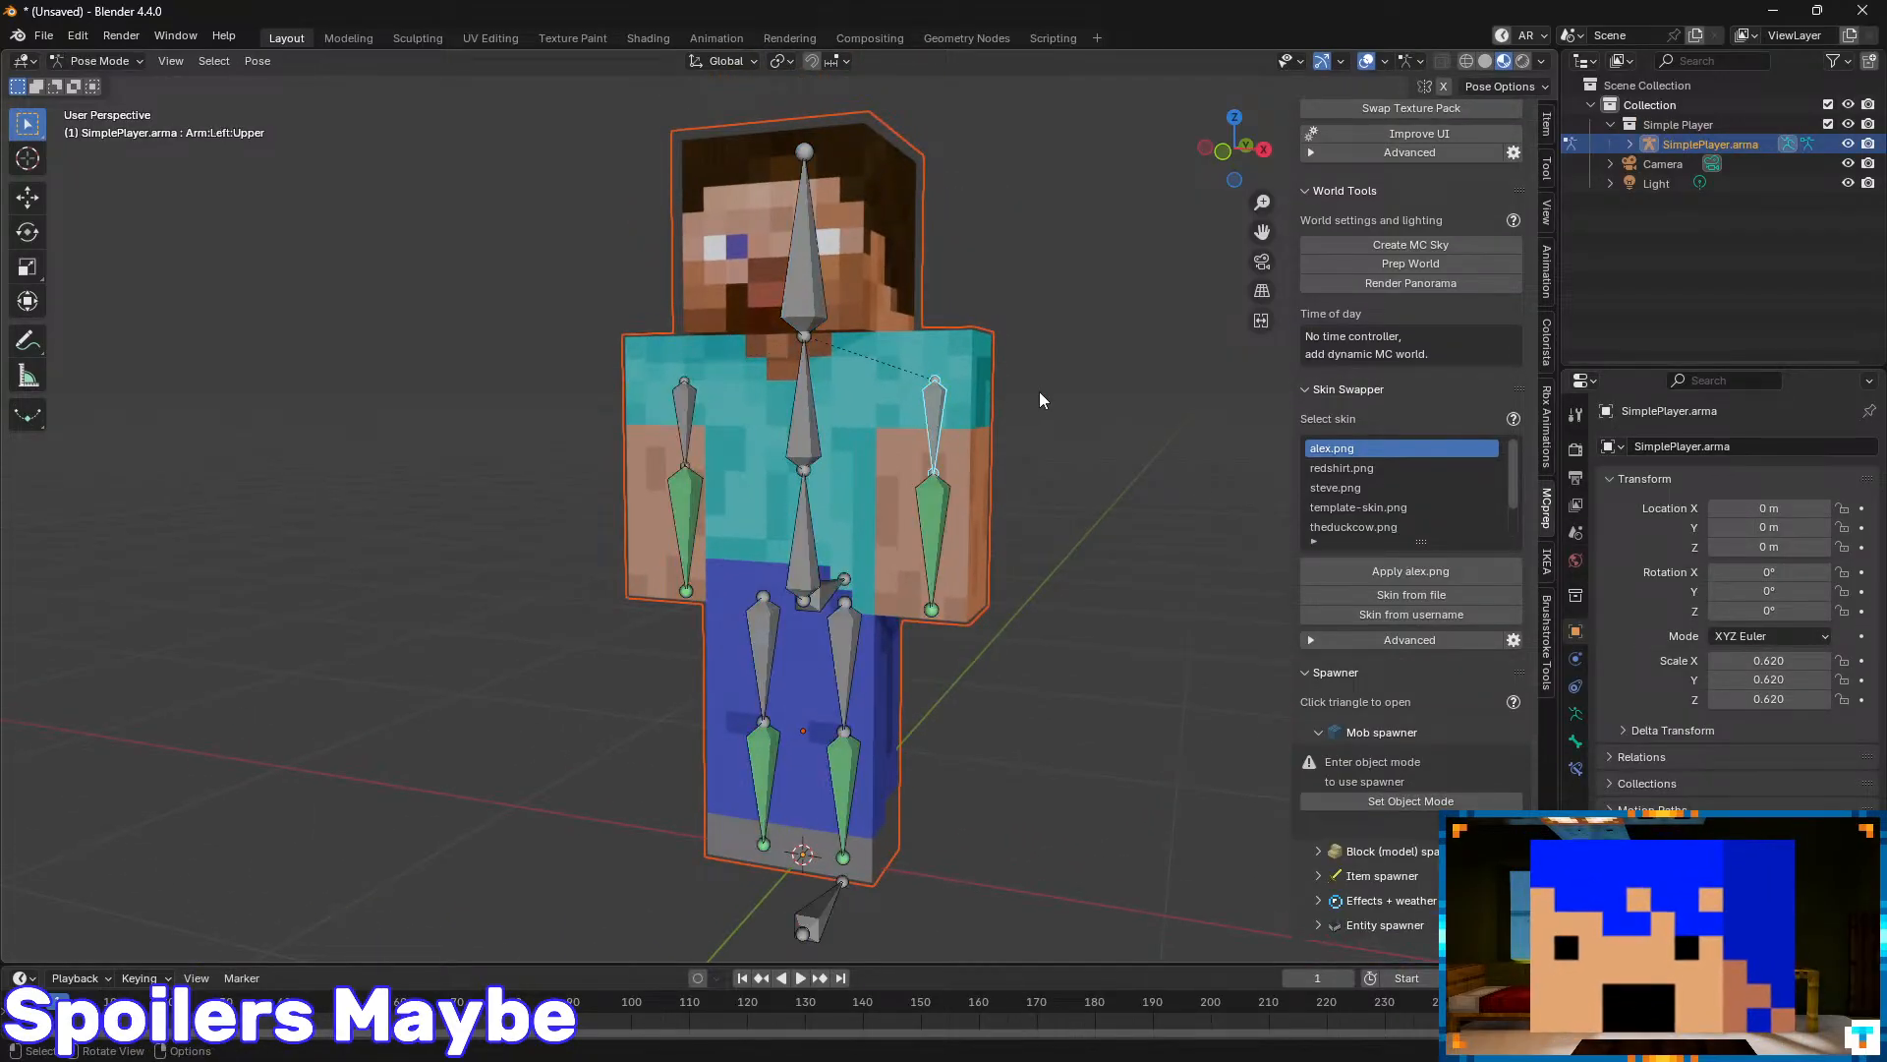
key("g")
right_click(919, 443)
key("r")
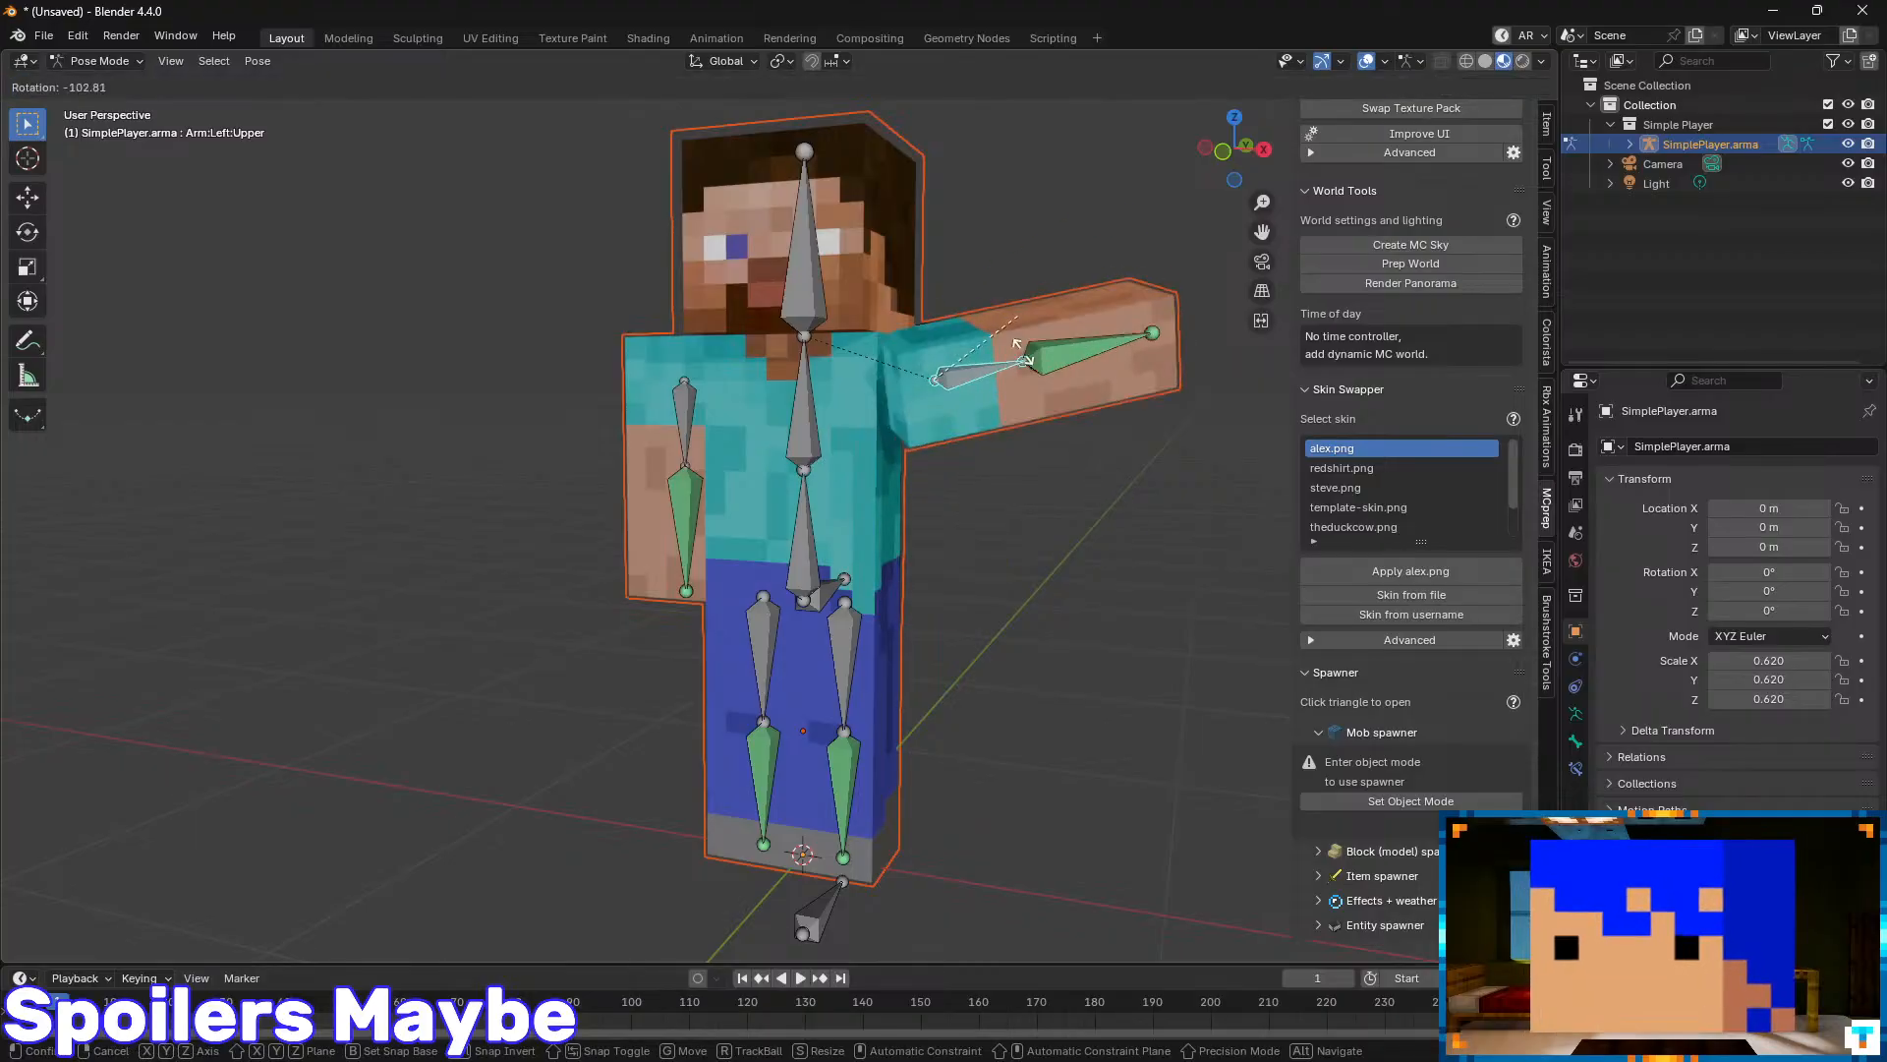
right_click(1003, 439)
- Try rotating the Simple Player rig's left lower arm bone in a side view
middle_click_drag(937, 537, 747, 540)
key("r")
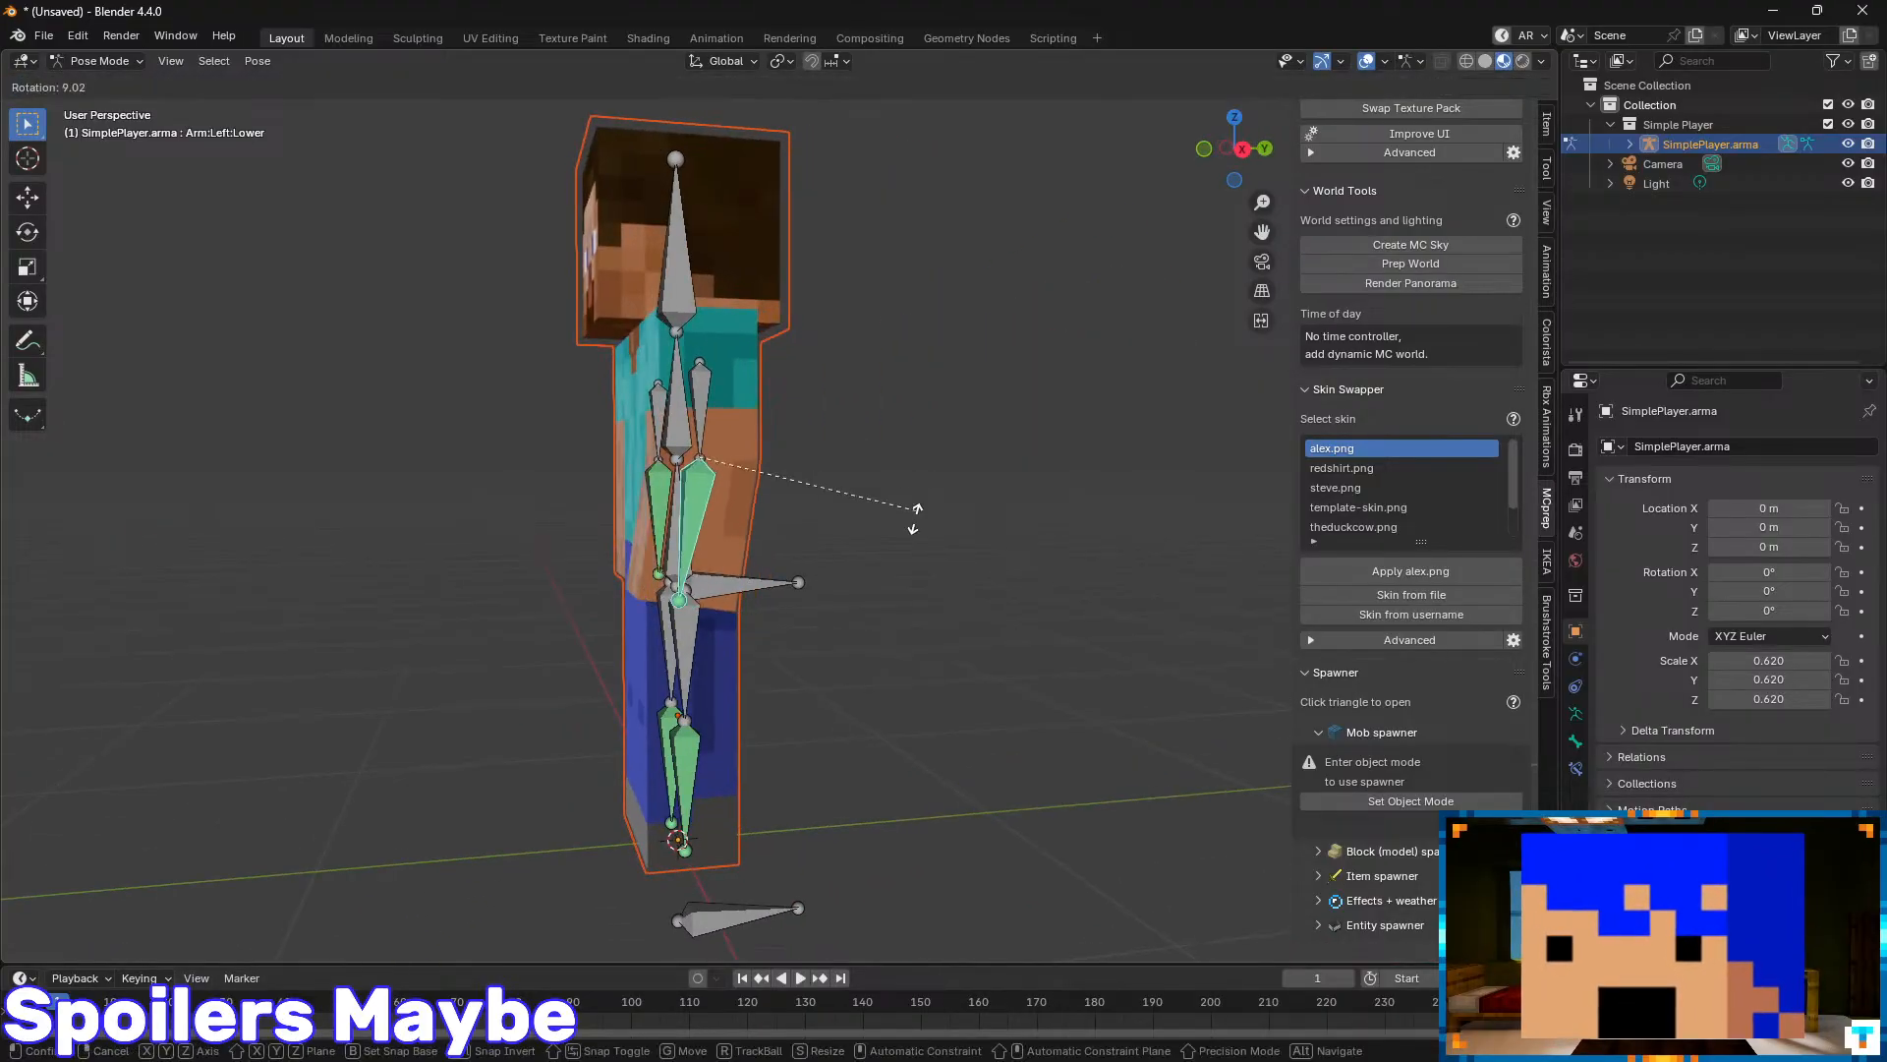
right_click(1068, 451)
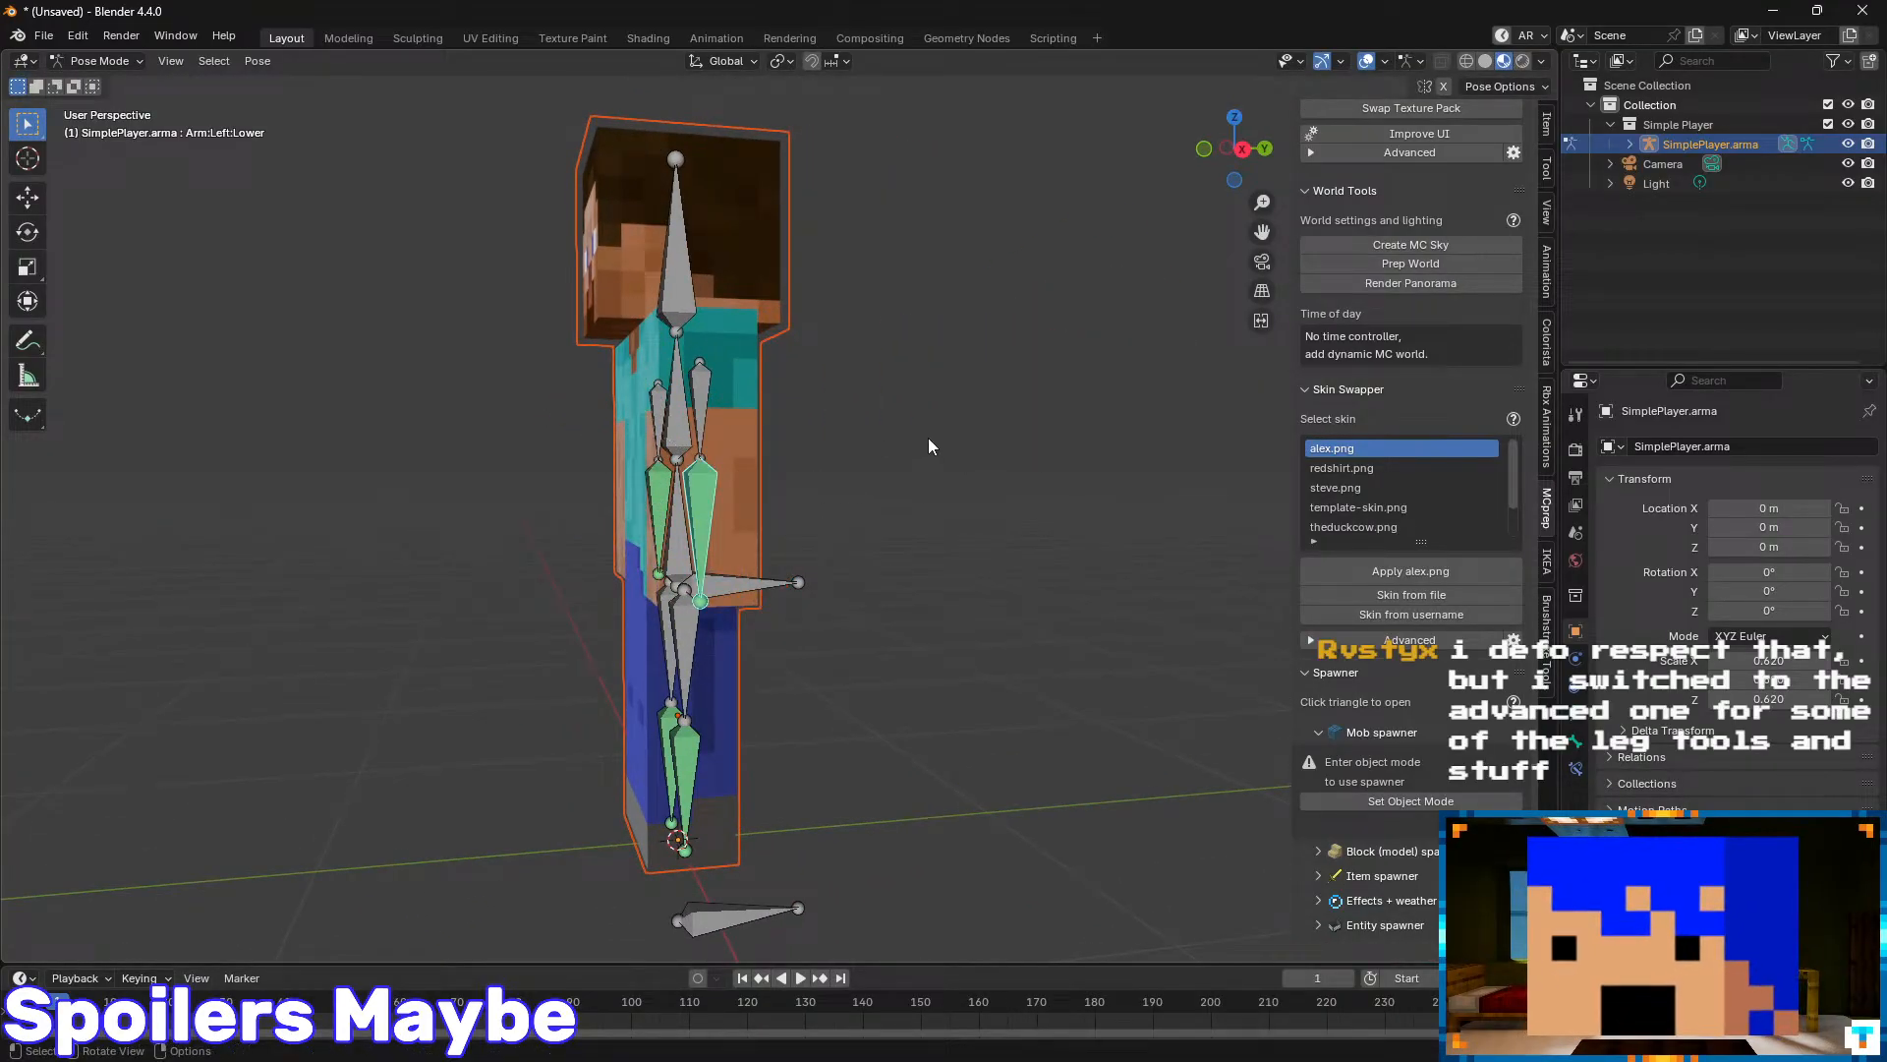
- Try bending the Simple Player rig's left lower arm bone again, seen from the rig's front side
middle_click_drag(811, 480, 1071, 519)
key("r")
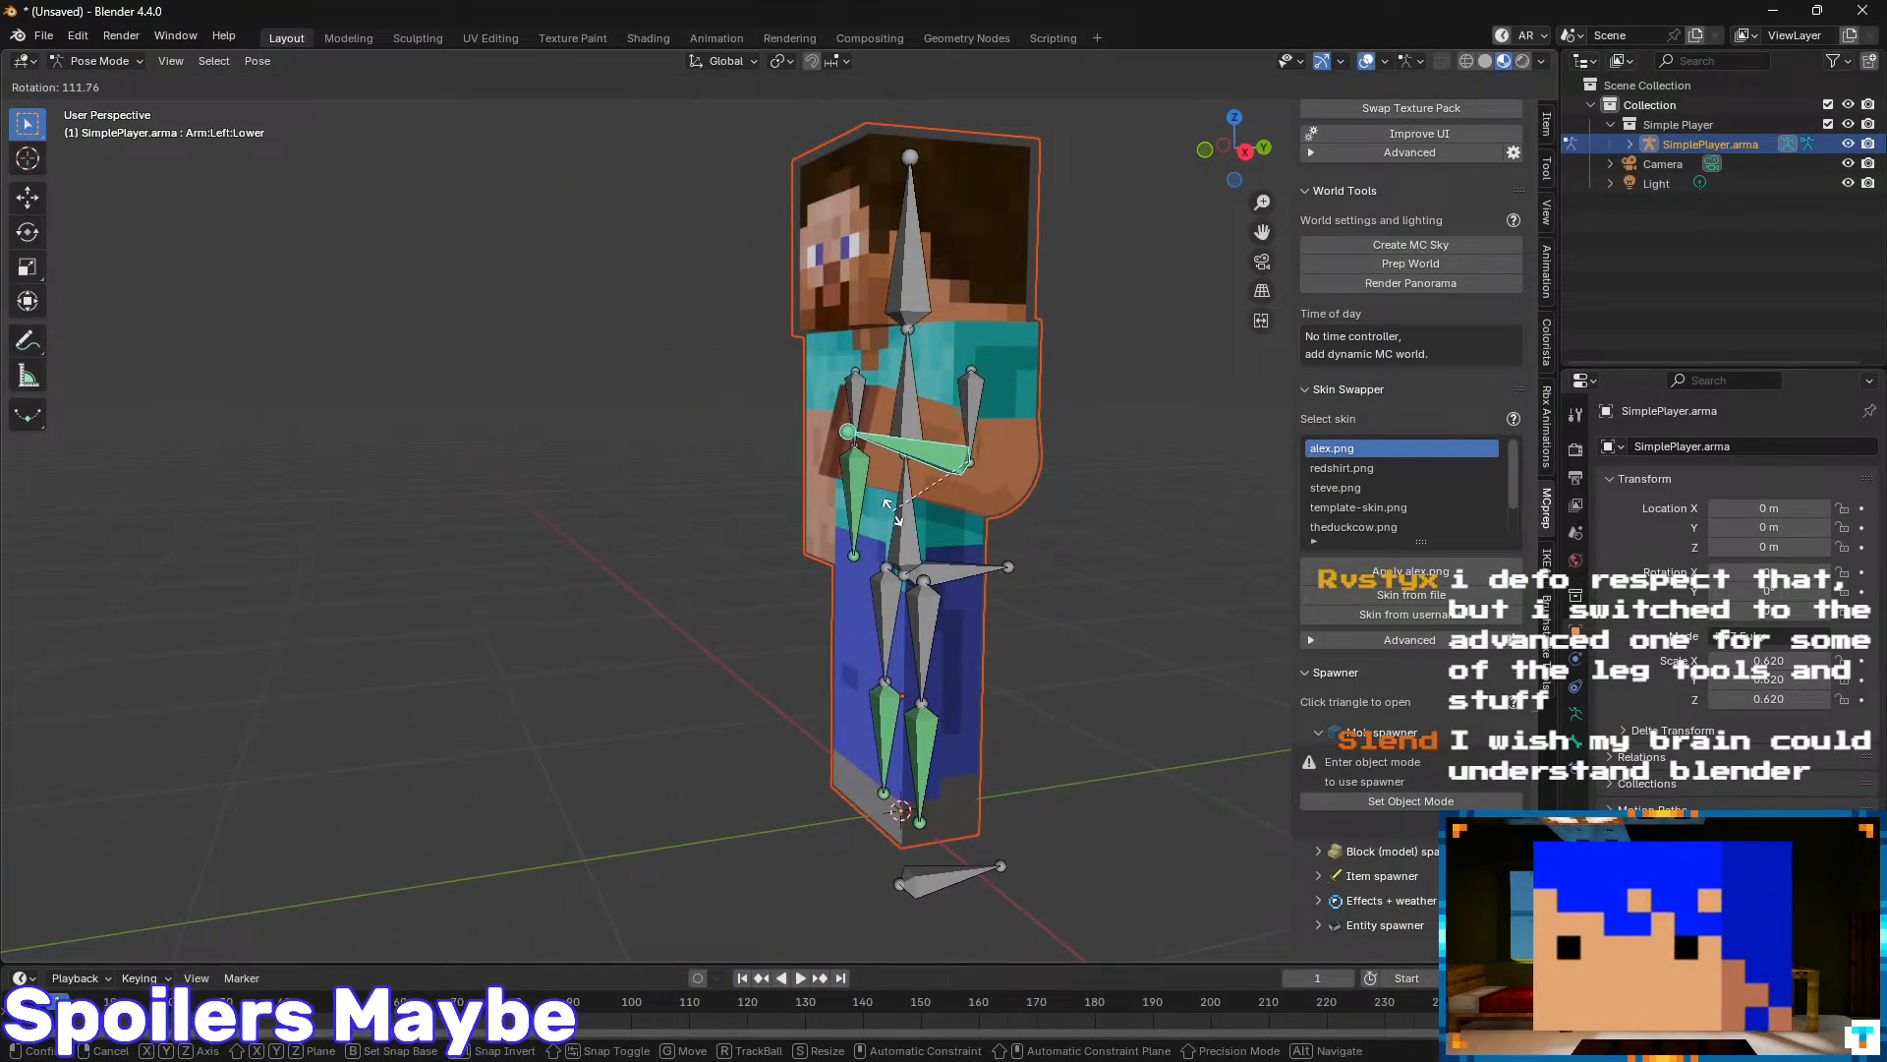
key("Escape")
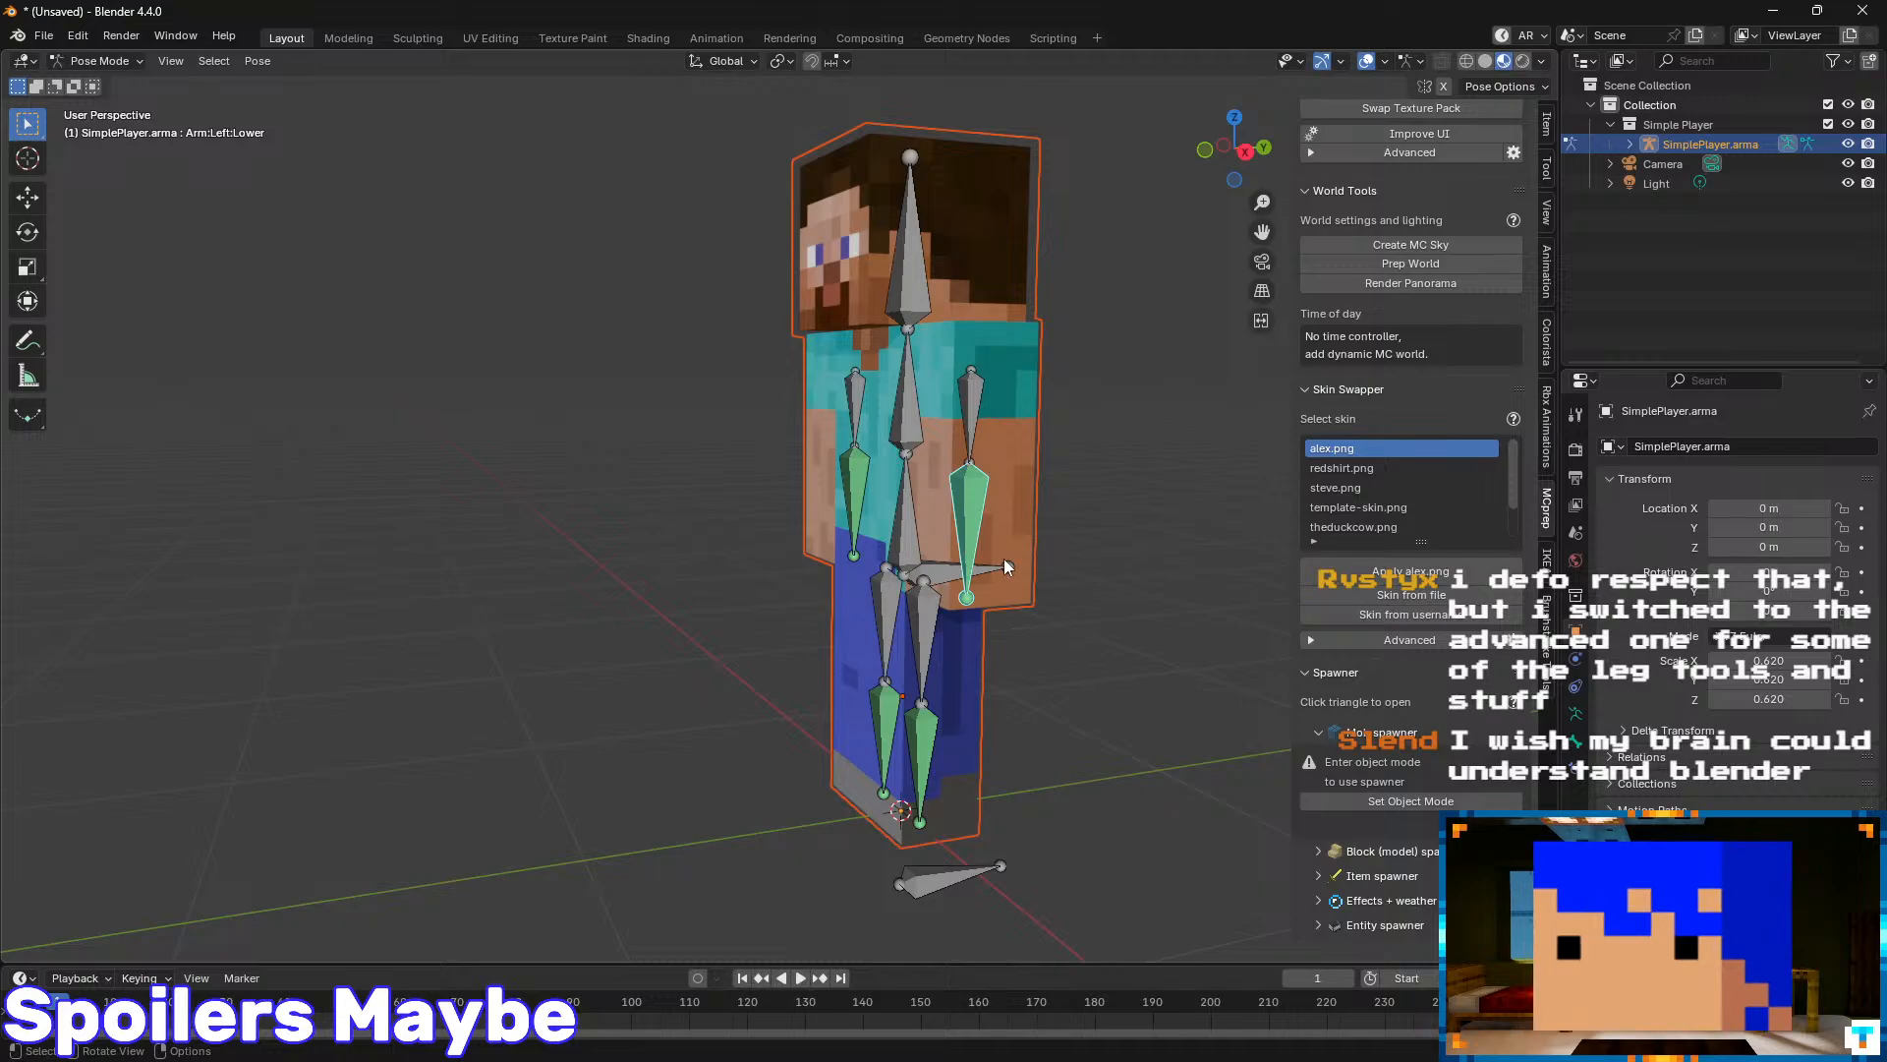
- Select the Simple Player rig's left upper leg bone and frame the whole rig in the view
left_click(931, 650)
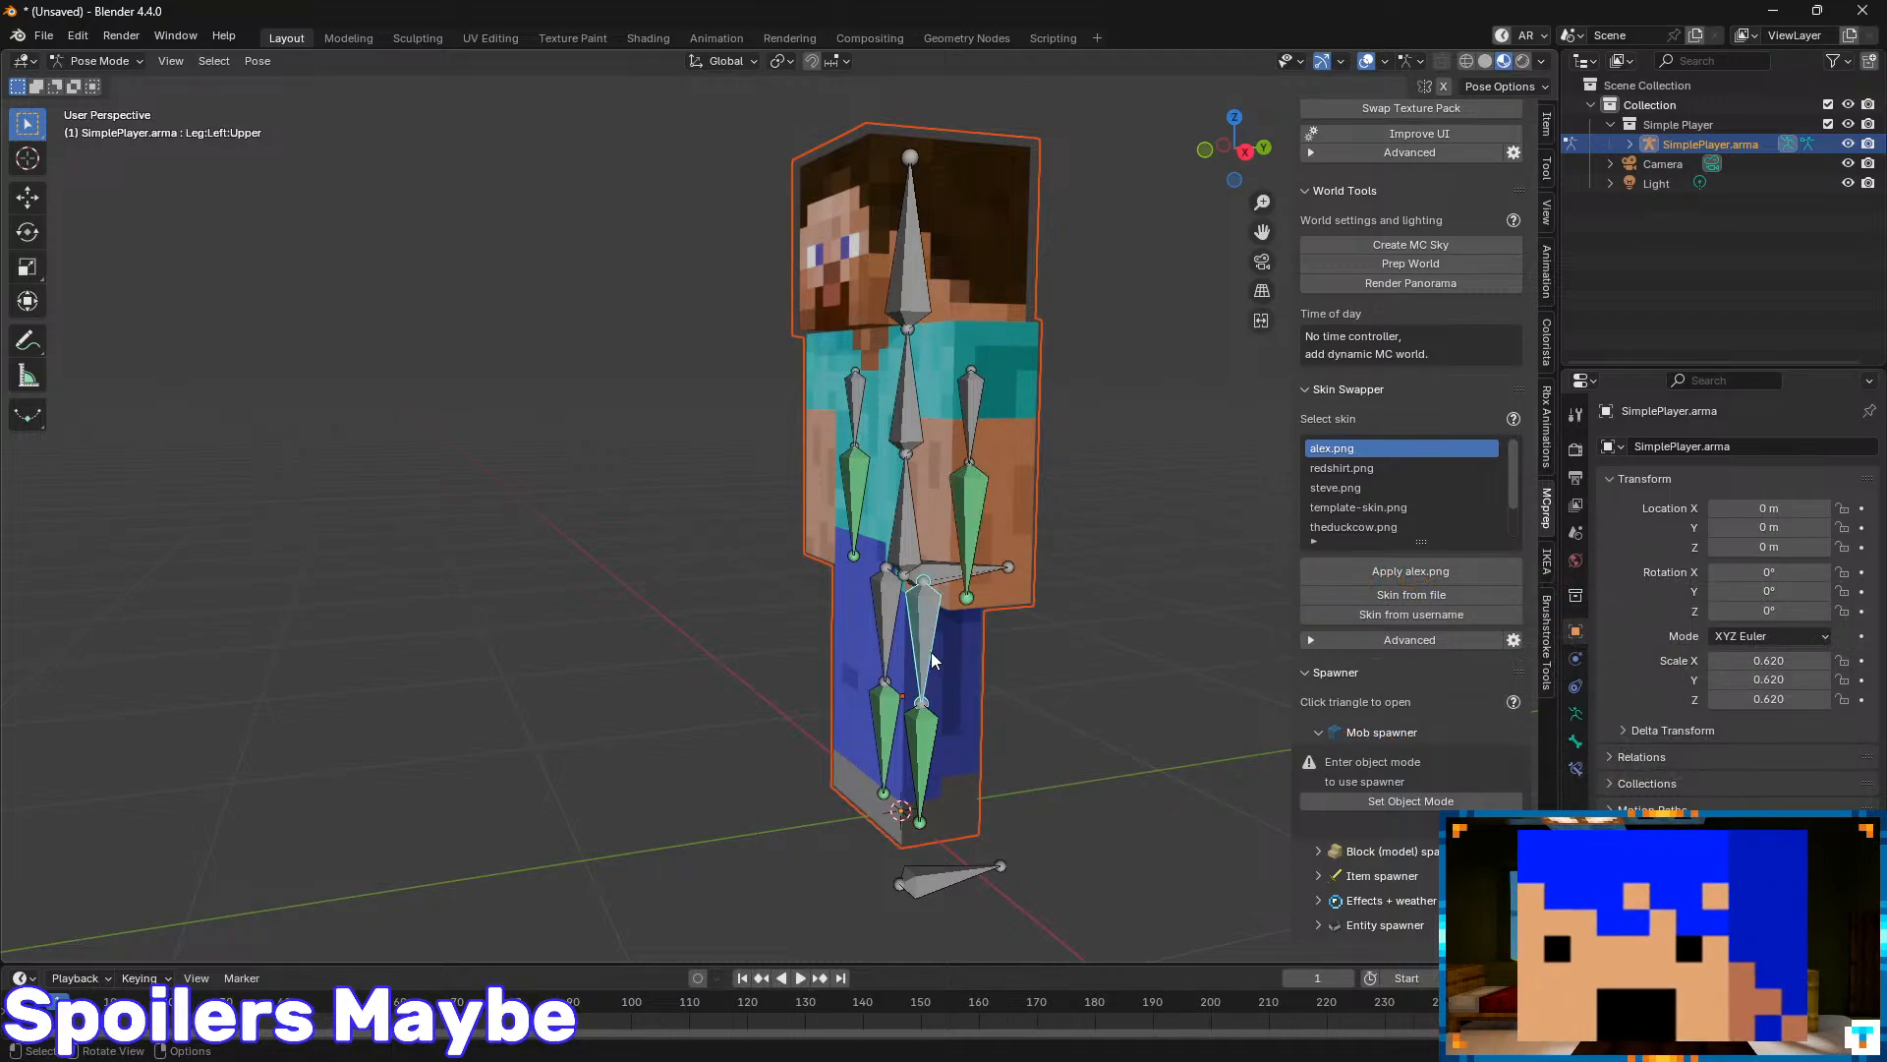
scroll(1048, 674, "down", 2)
scroll(1022, 727, "up", 3)
middle_click_drag(1017, 751, 1036, 588, "shift")
scroll(1003, 581, "down", 4)
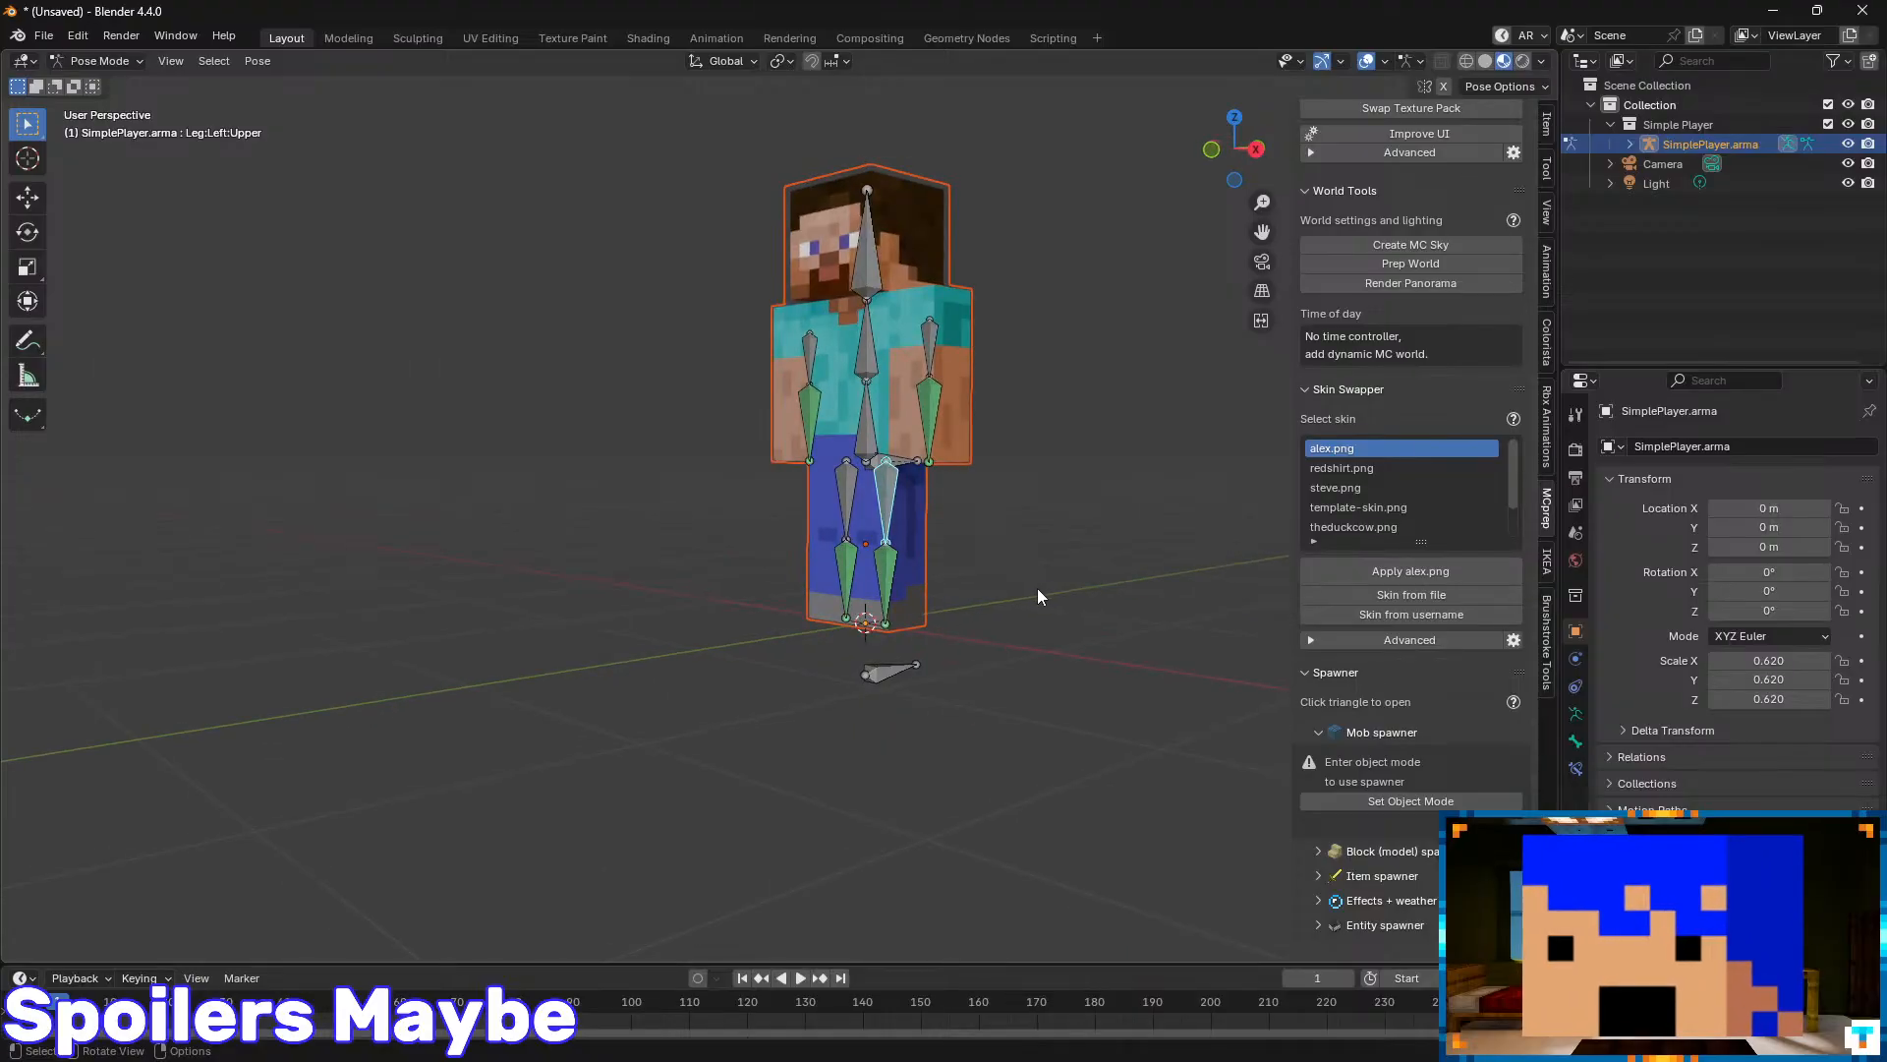
middle_click_drag(737, 361, 840, 497)
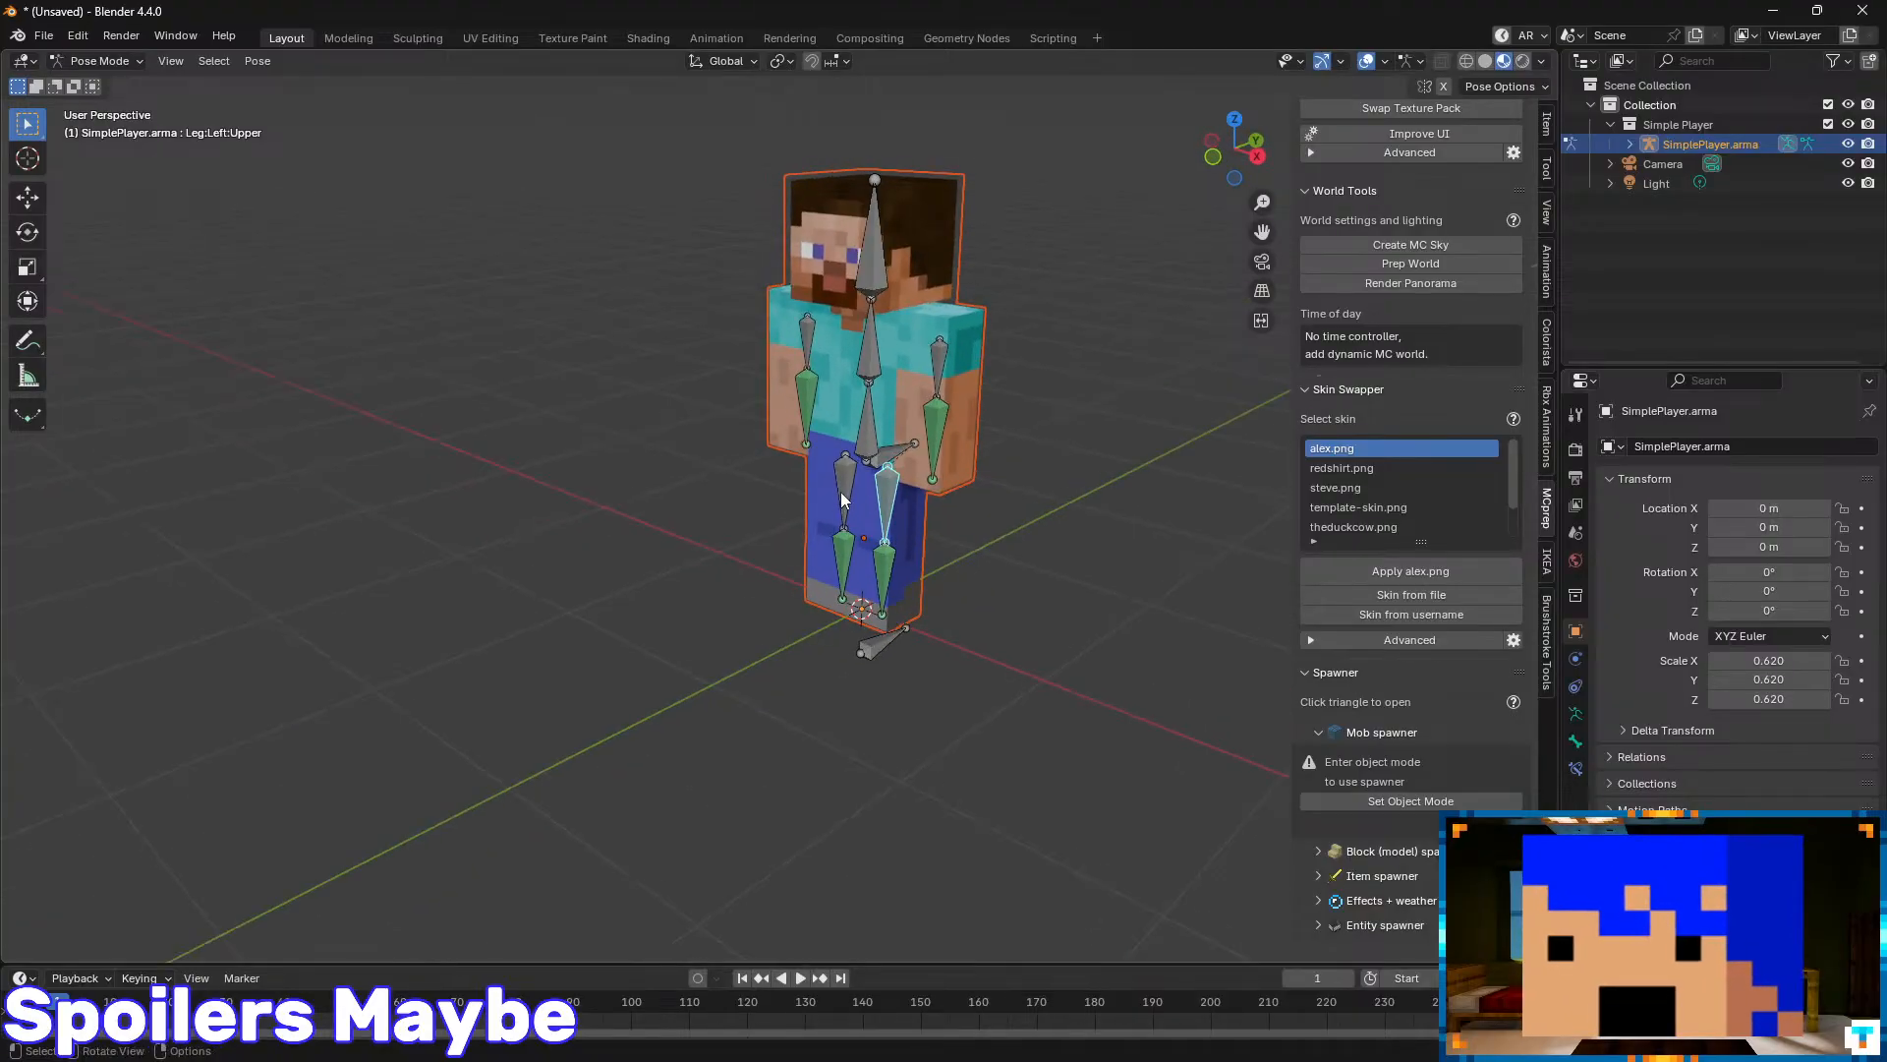
- Switch the rig to Object Mode and add a cube empty at the world origin
key("ctrl+Tab")
left_click(894, 509)
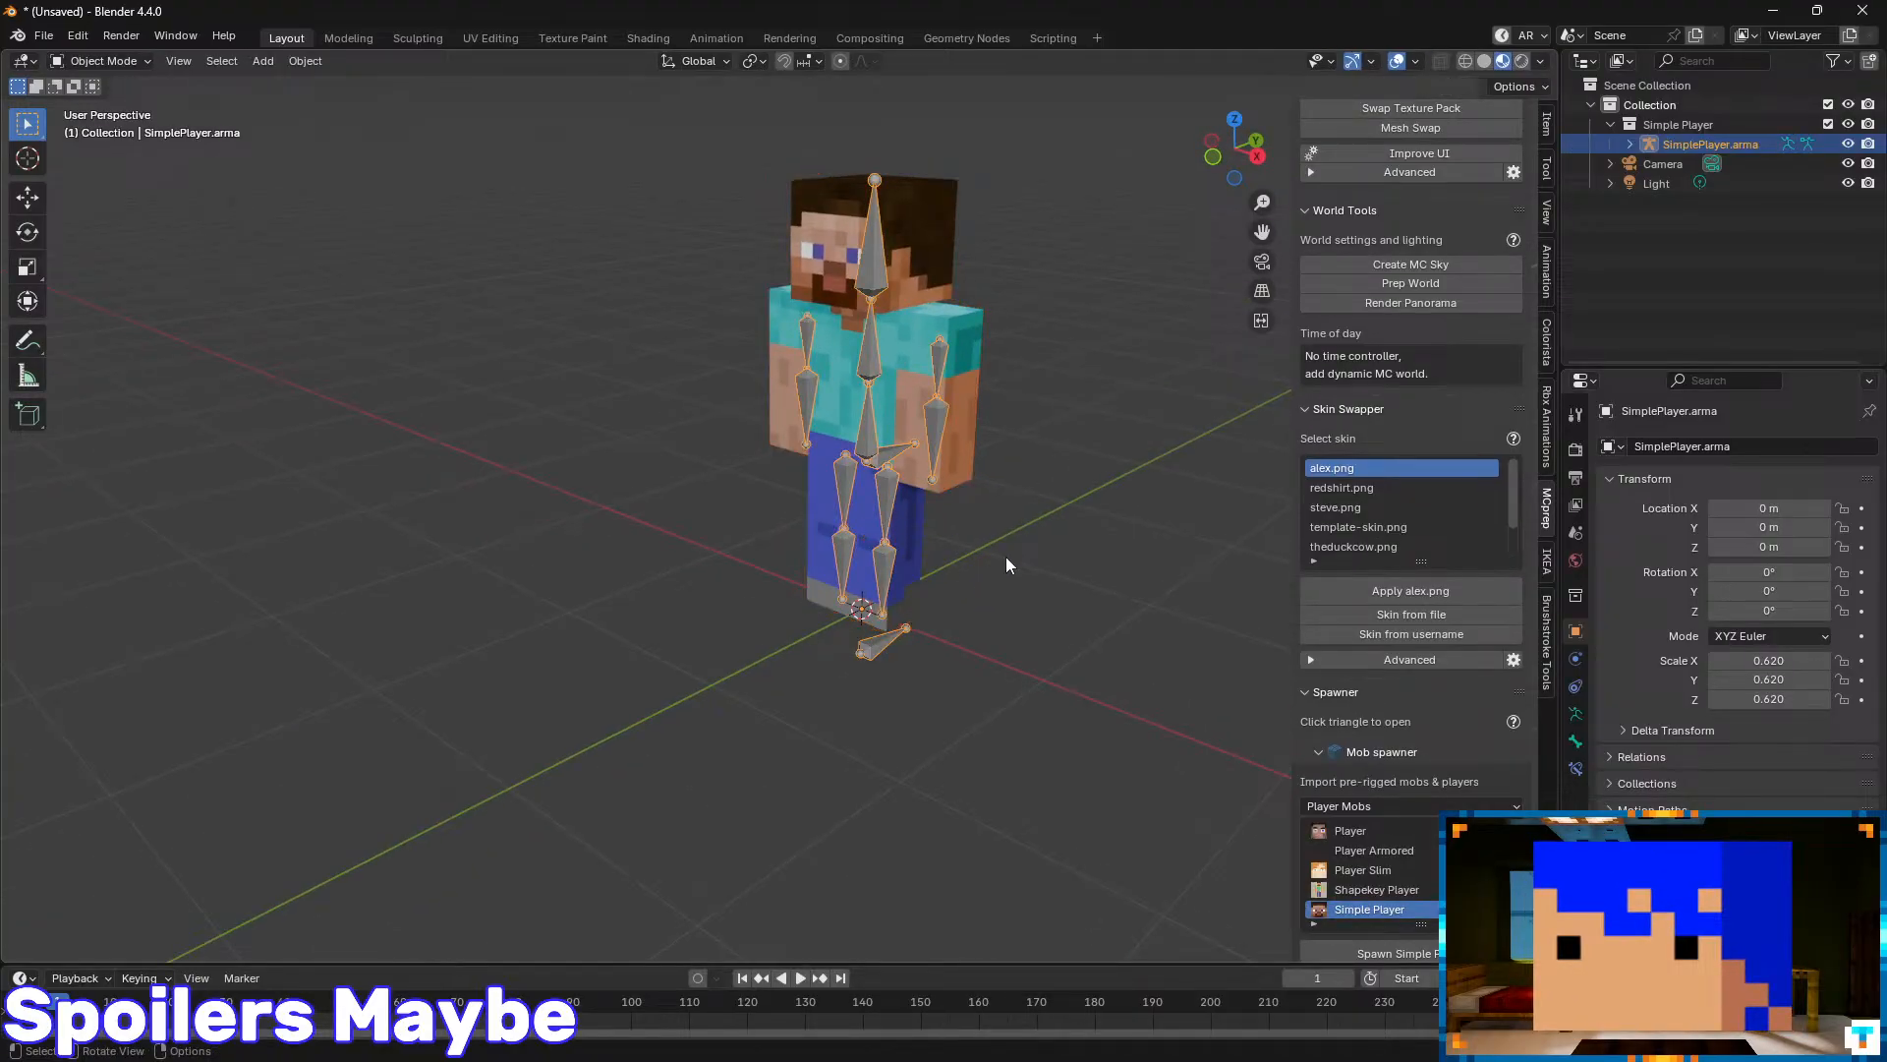
key("shift+a")
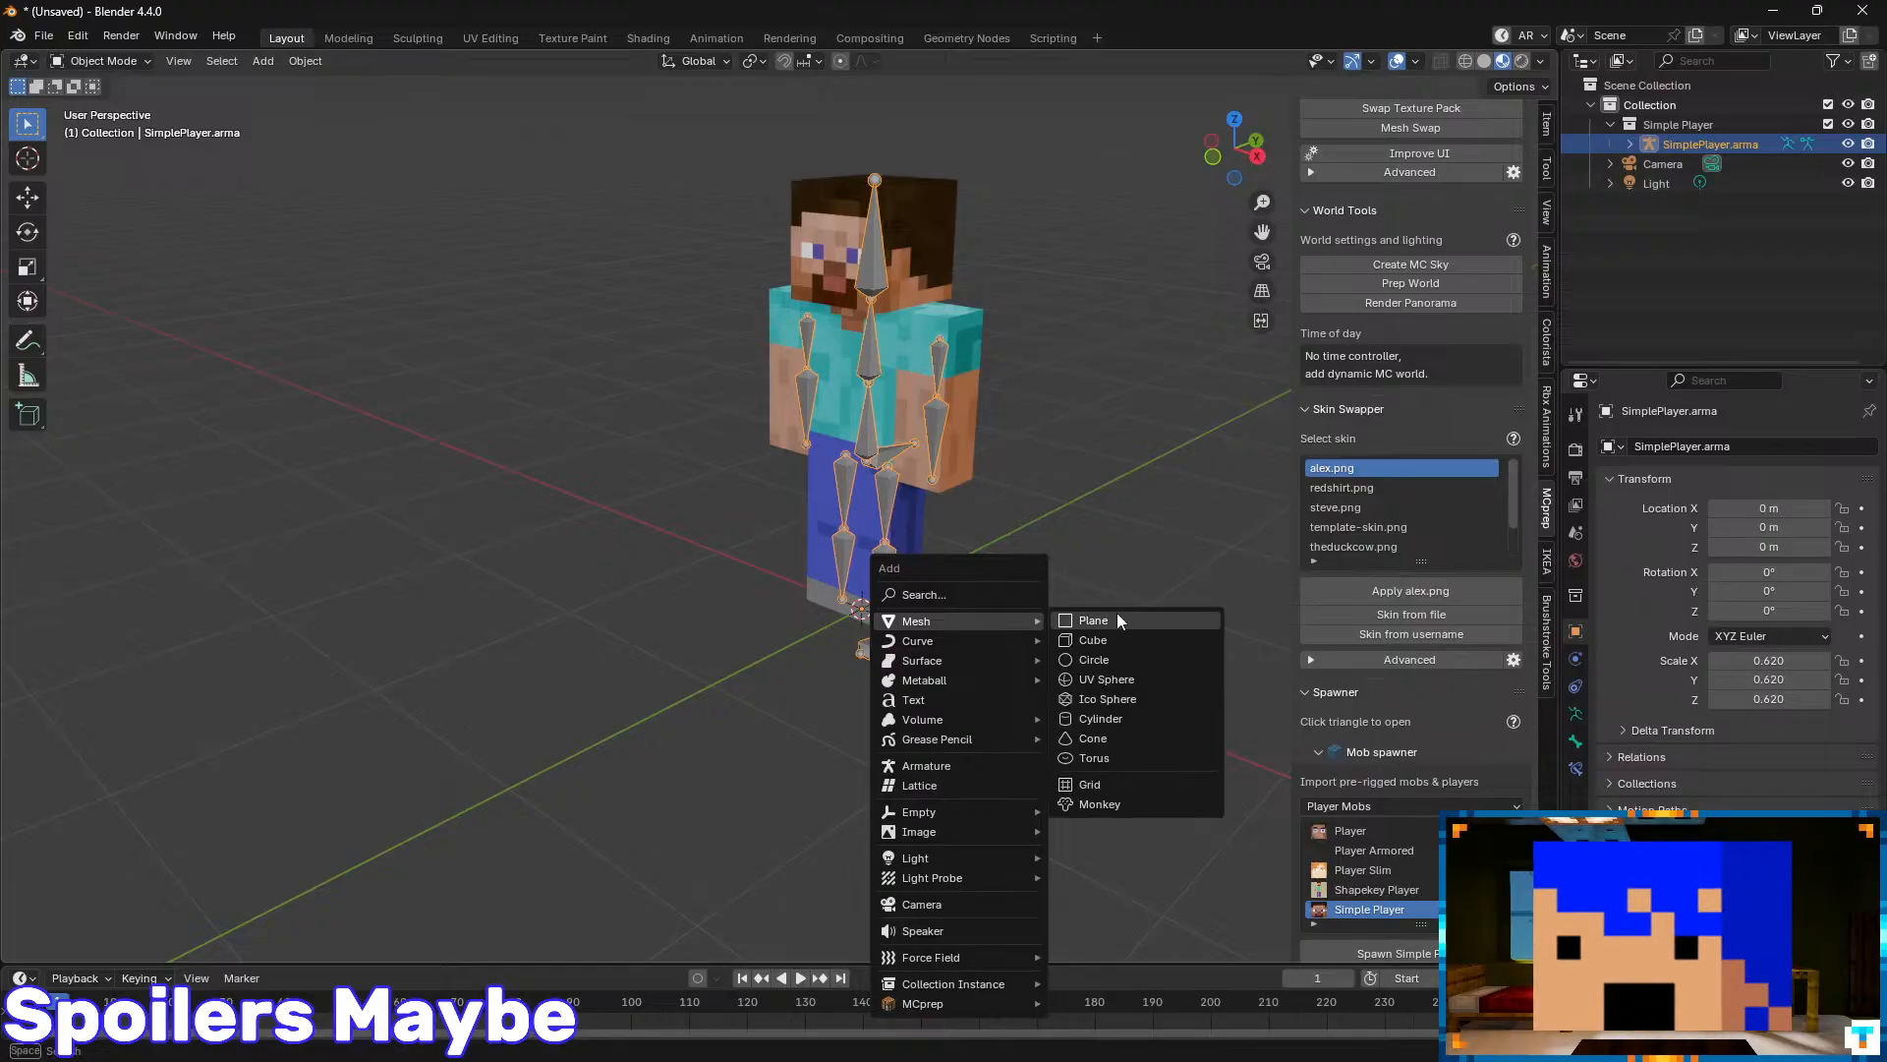
mouse_move(958, 816)
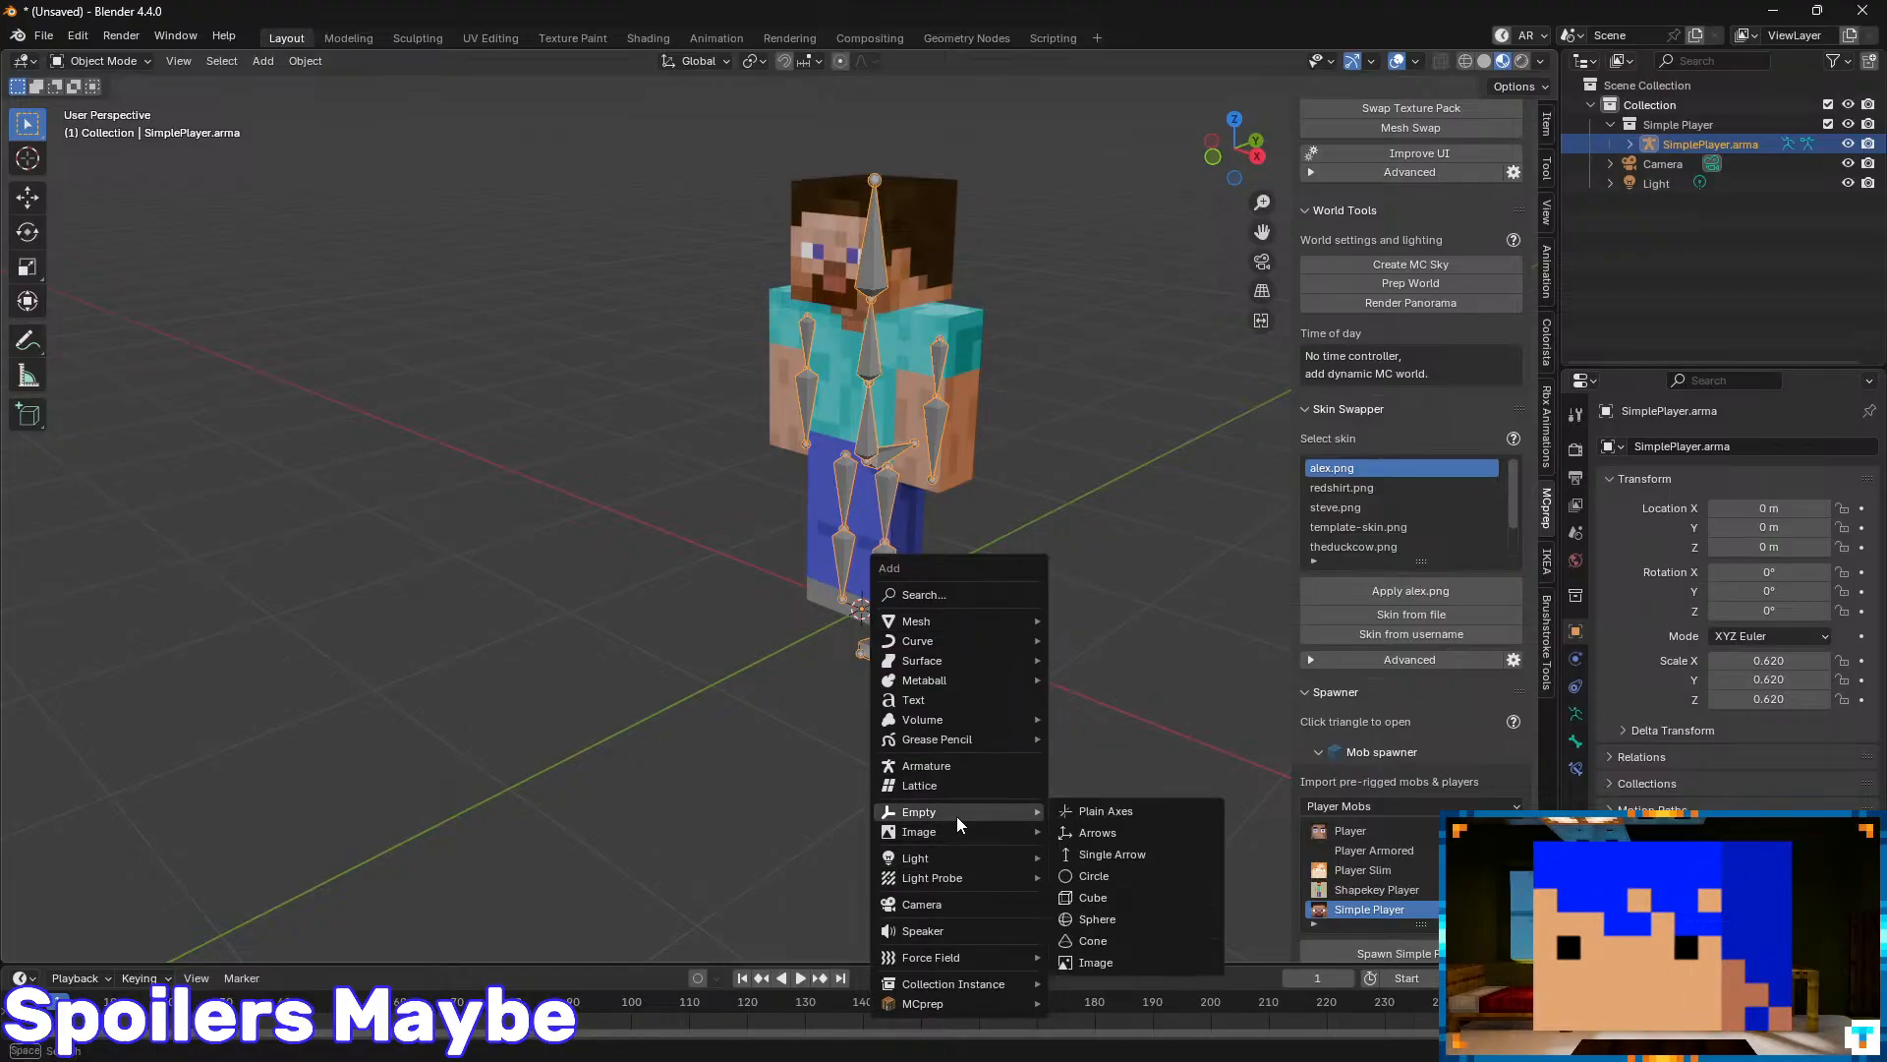
left_click(1087, 892)
middle_click_drag(1023, 507, 971, 462)
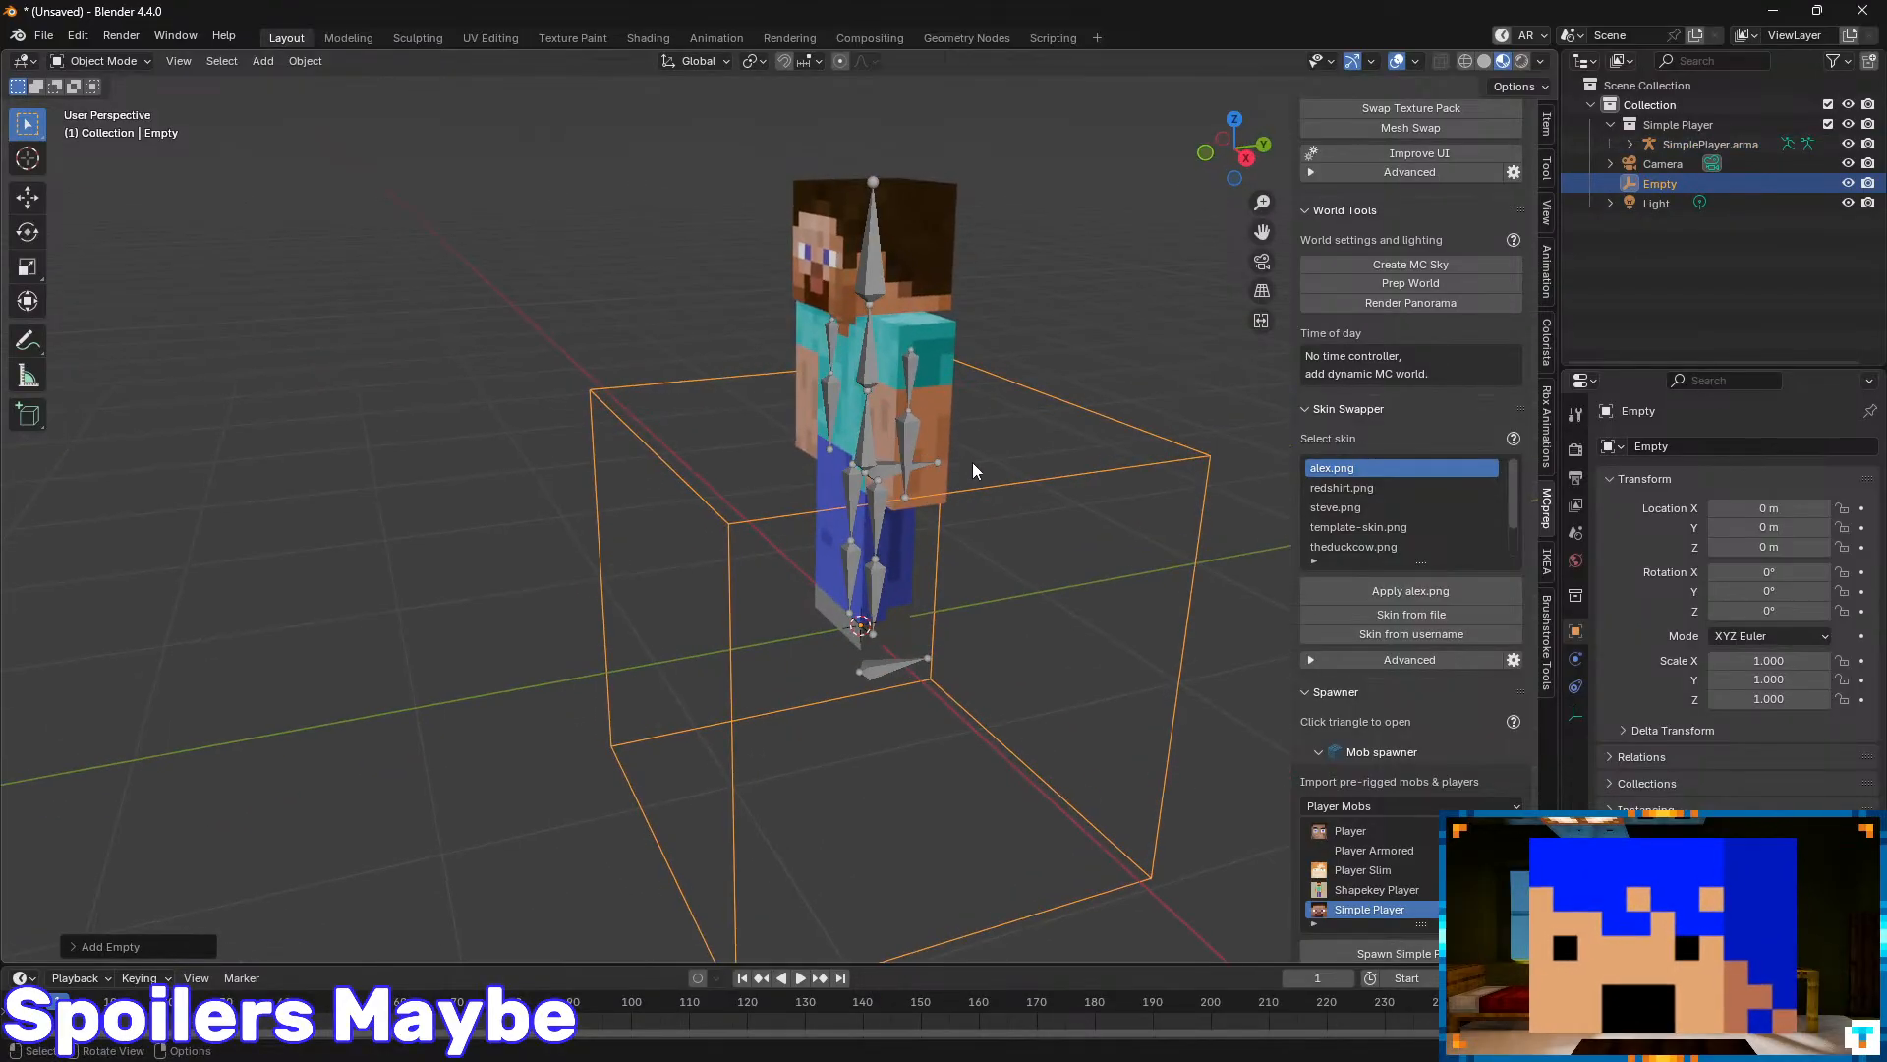
- Flatten the cube empty by setting its Z scale to 0
left_click(1552, 132)
mouse_move(1421, 380)
left_mouse_down()
mouse_move(1386, 382)
mouse_move(1421, 380)
left_mouse_up()
left_click(1421, 380)
type("0")
key("Return")
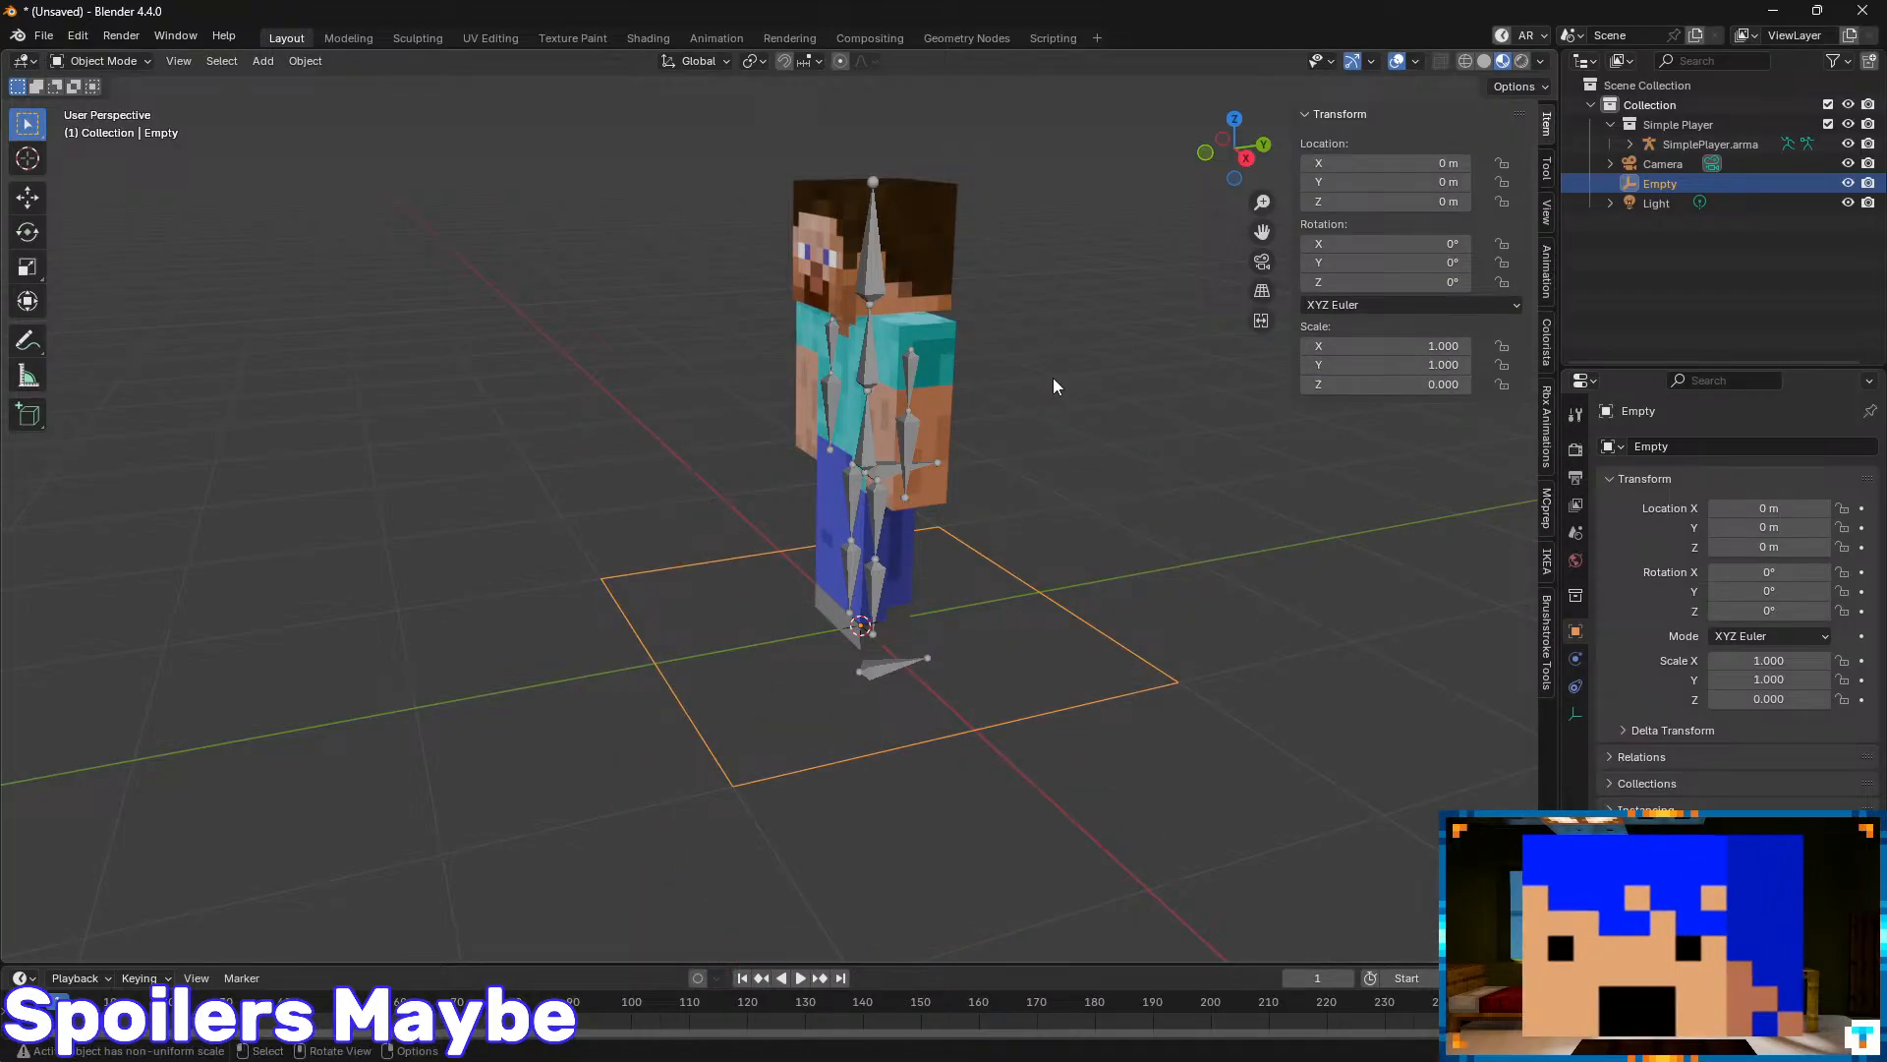
- In Pose Mode, add an Inverse Kinematics constraint to the left upper leg bone, targeting the flattened empty with a chain length of 1
left_click(878, 536)
key("ctrl+Tab")
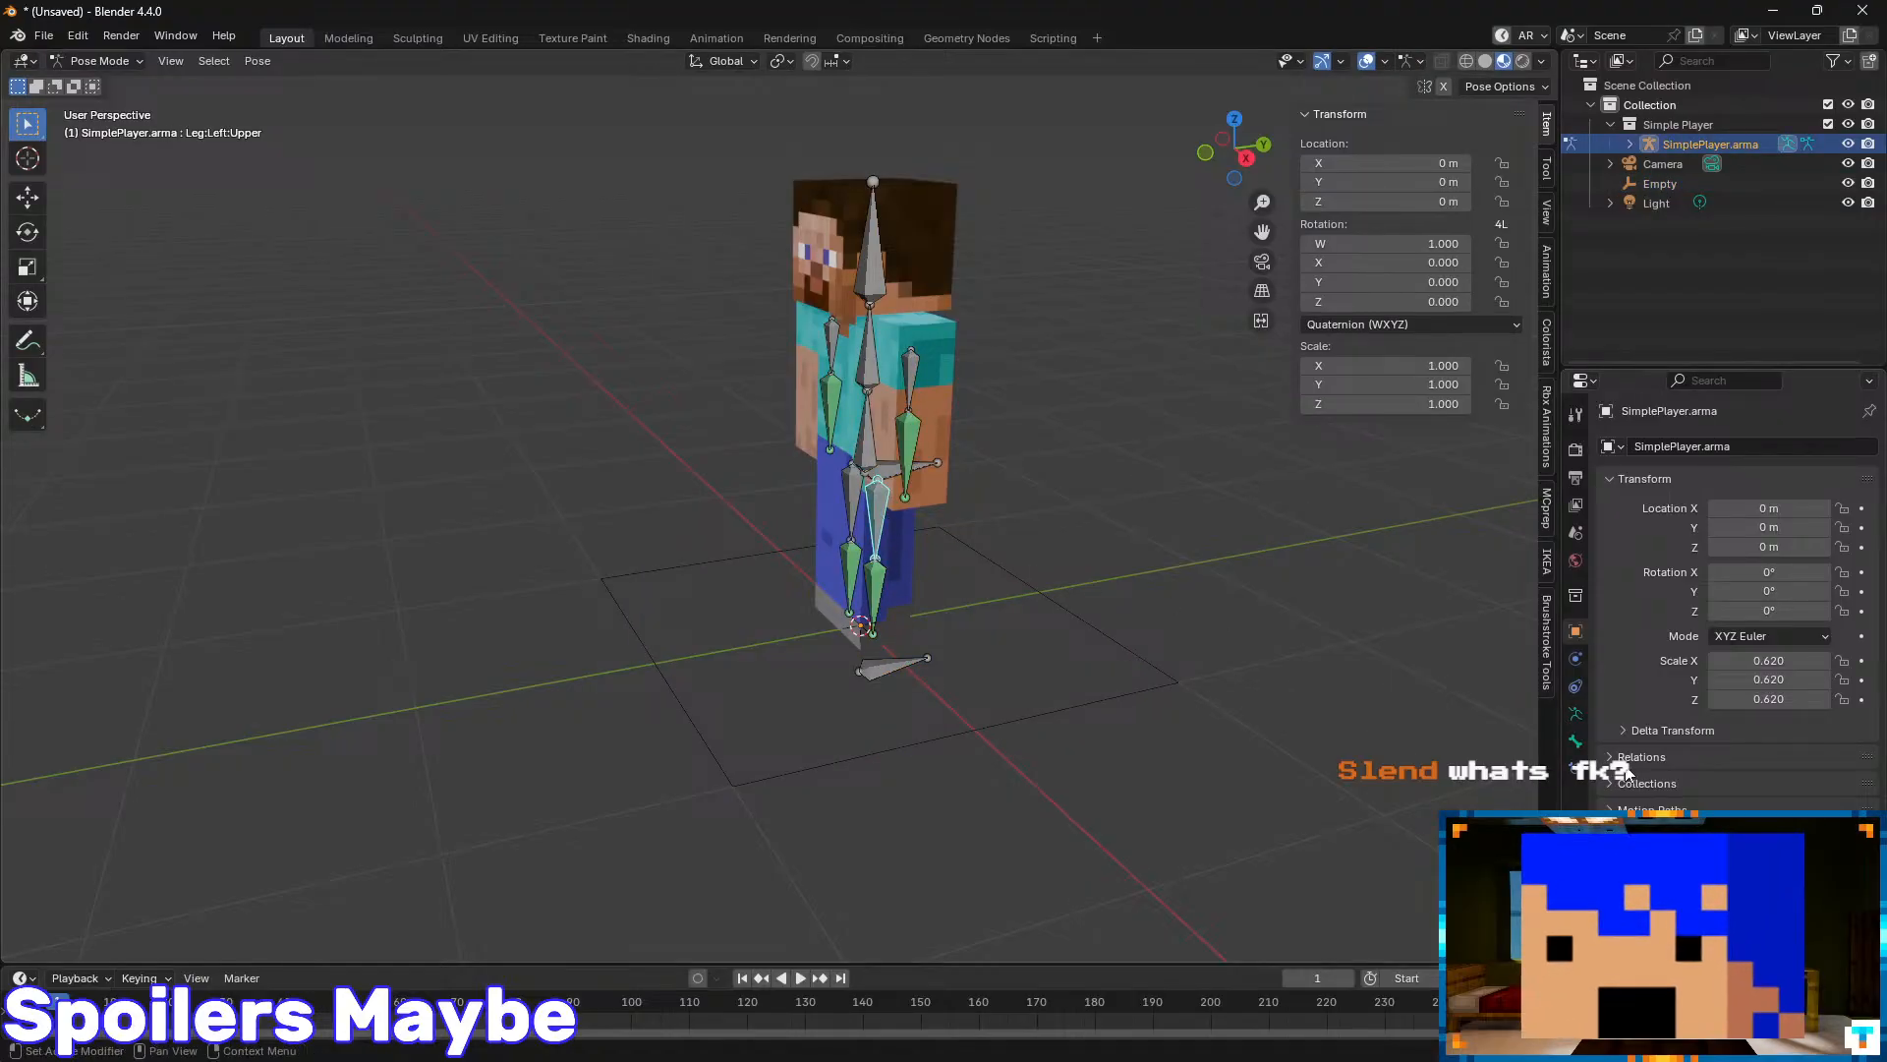
left_click(1576, 741)
left_click(1725, 446)
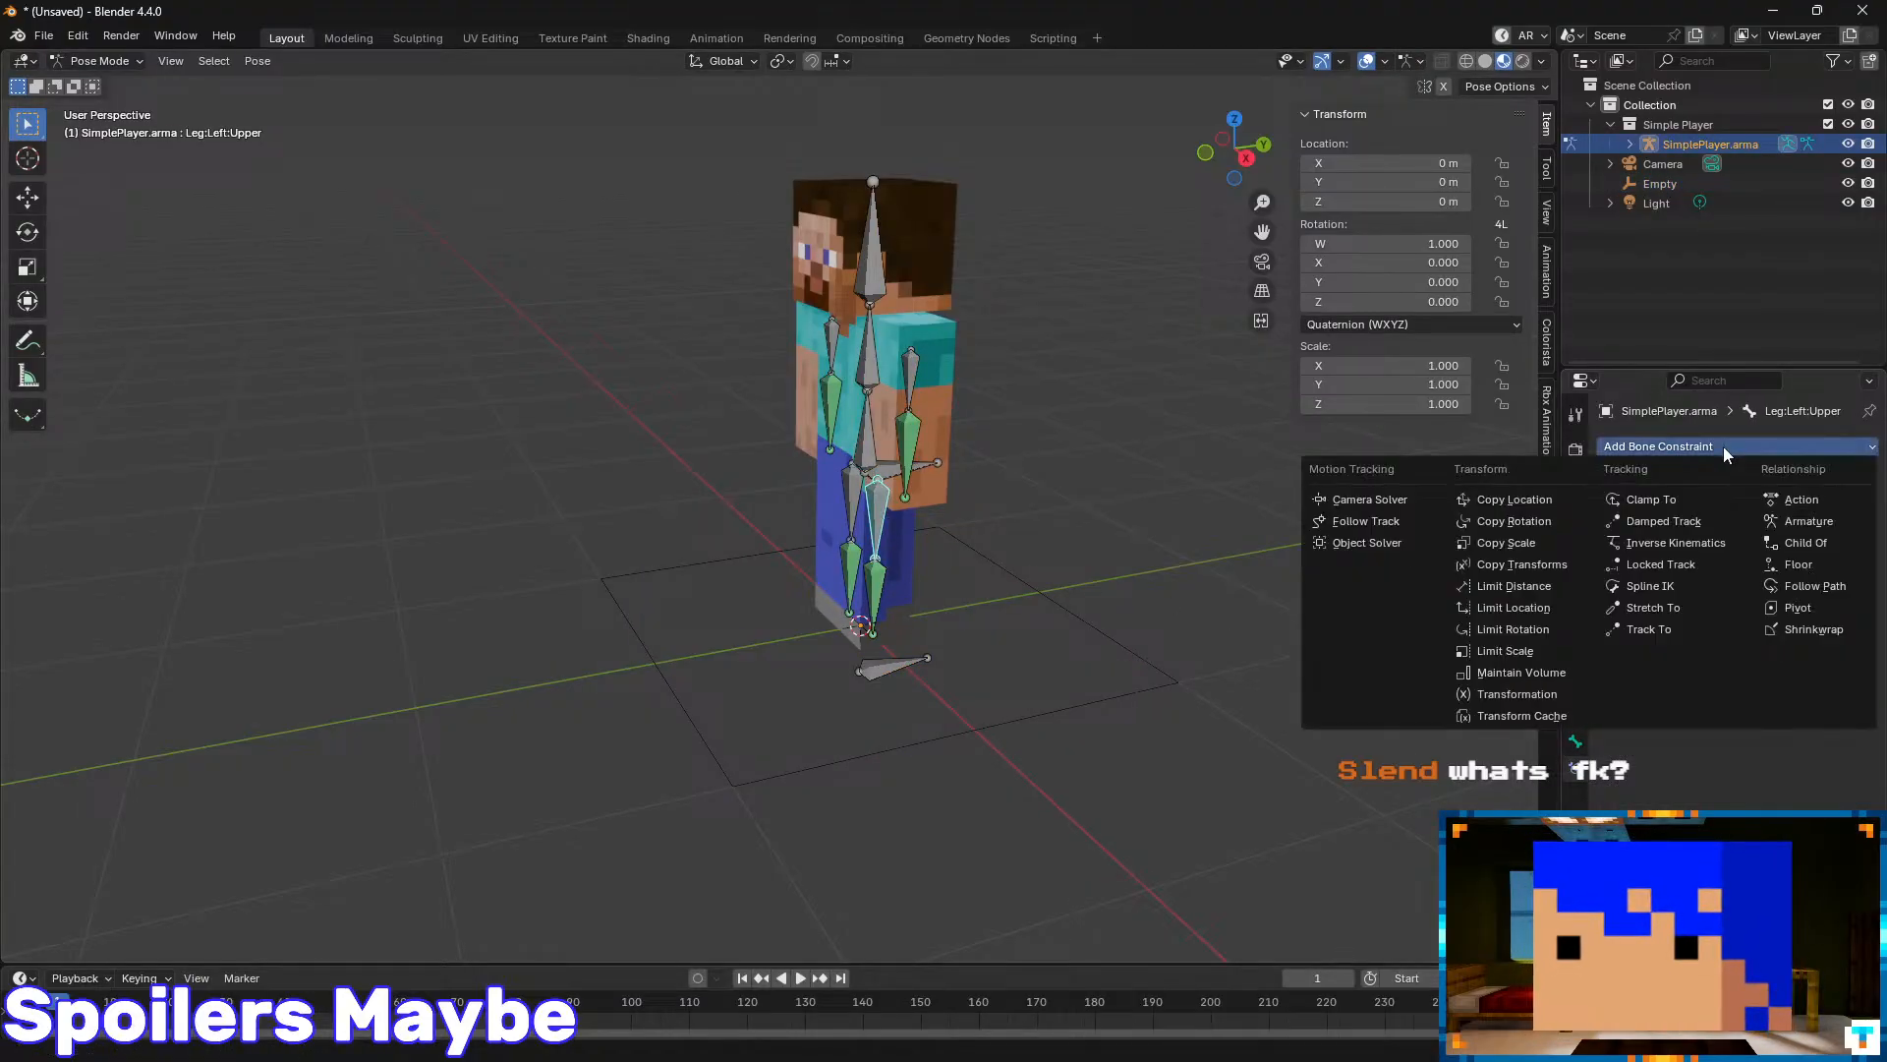
left_click(1693, 542)
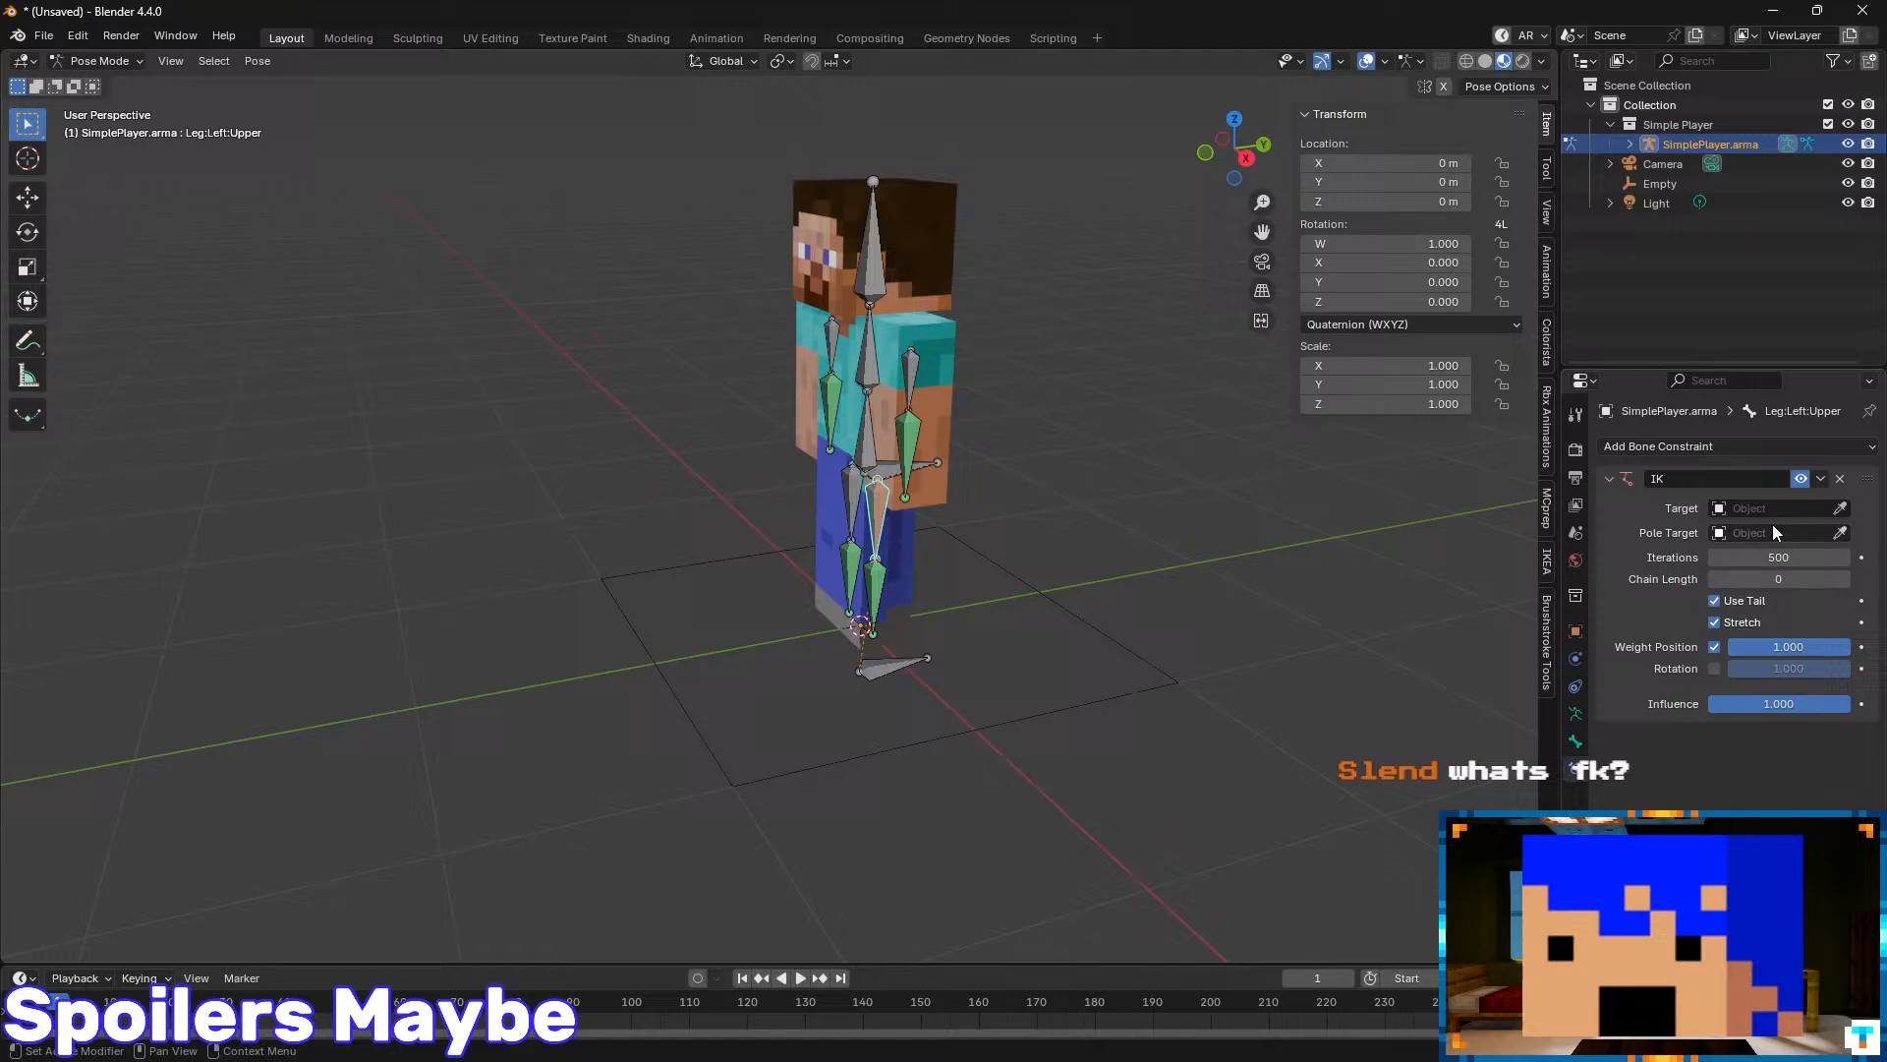
left_click(1840, 508)
left_click(735, 766)
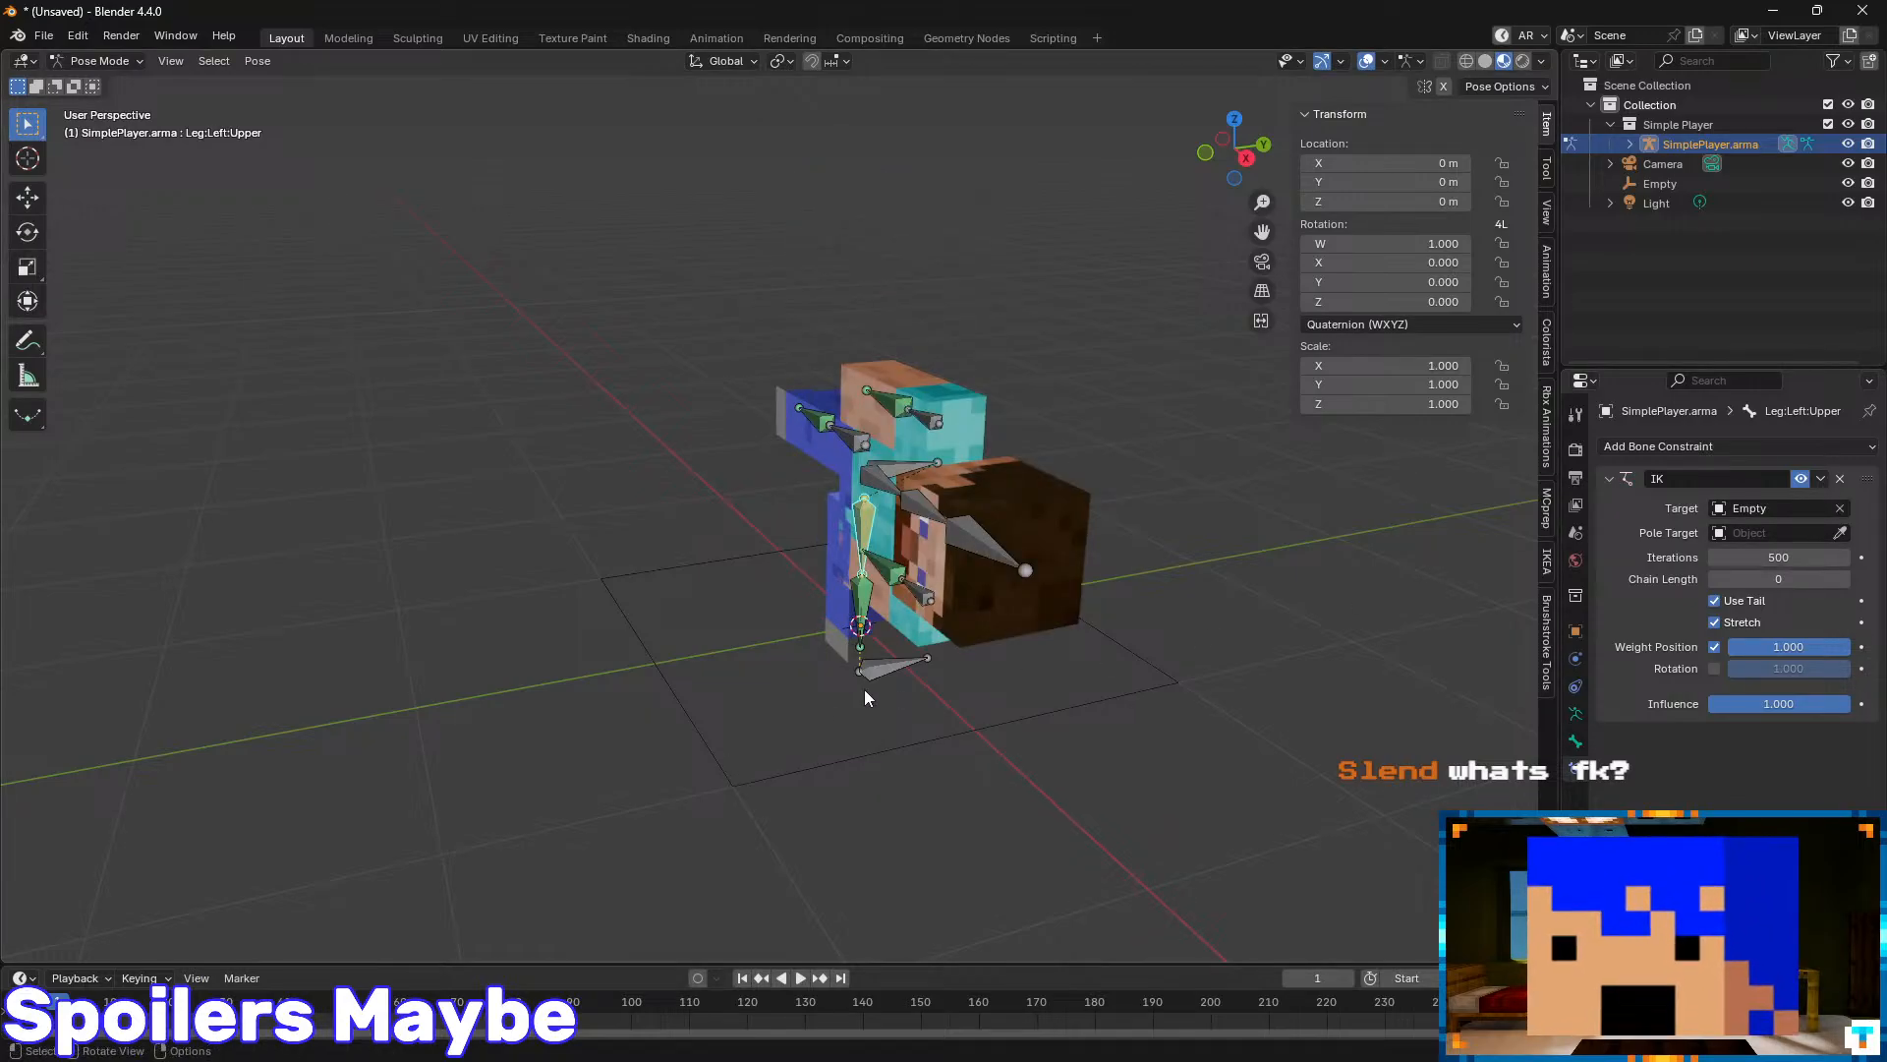
middle_click_drag(817, 636, 861, 598)
left_click(1844, 580)
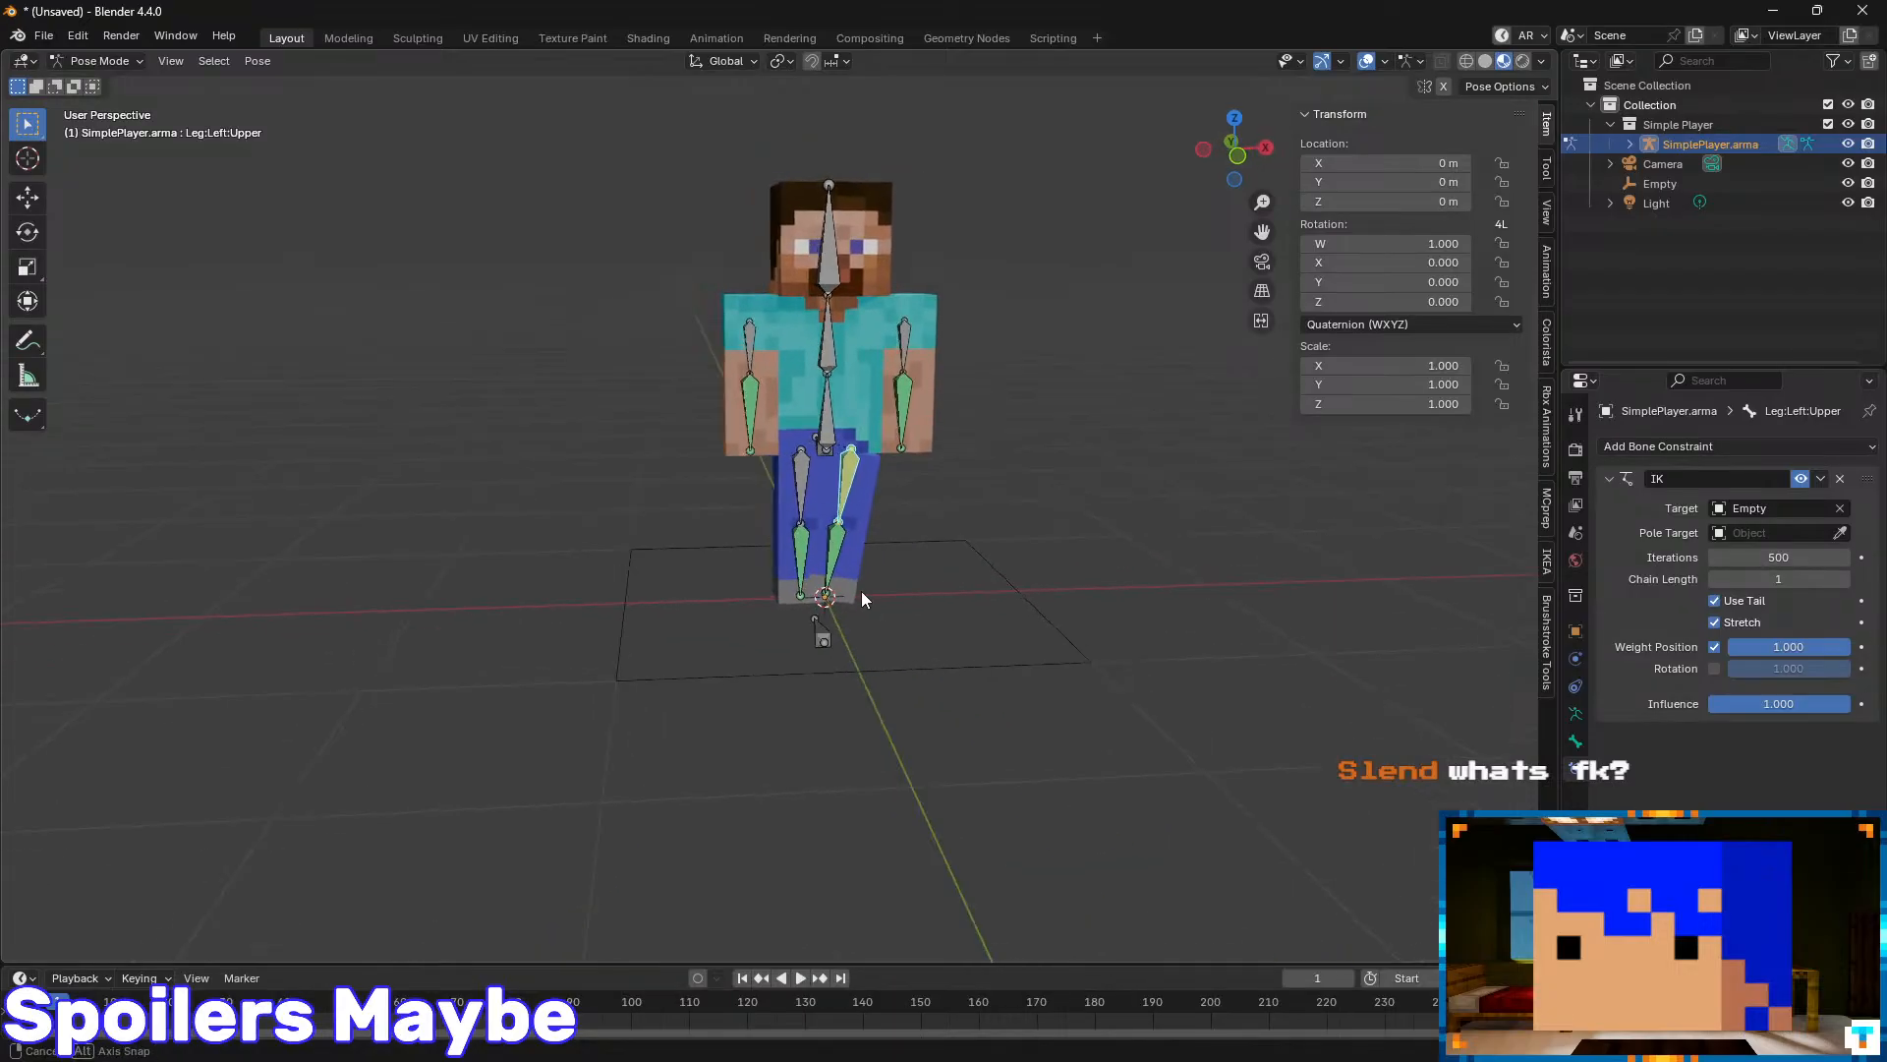
- Try moving the flattened empty in Object Mode to test the left leg's IK response
key("ctrl+Tab")
left_click(931, 667)
key("g")
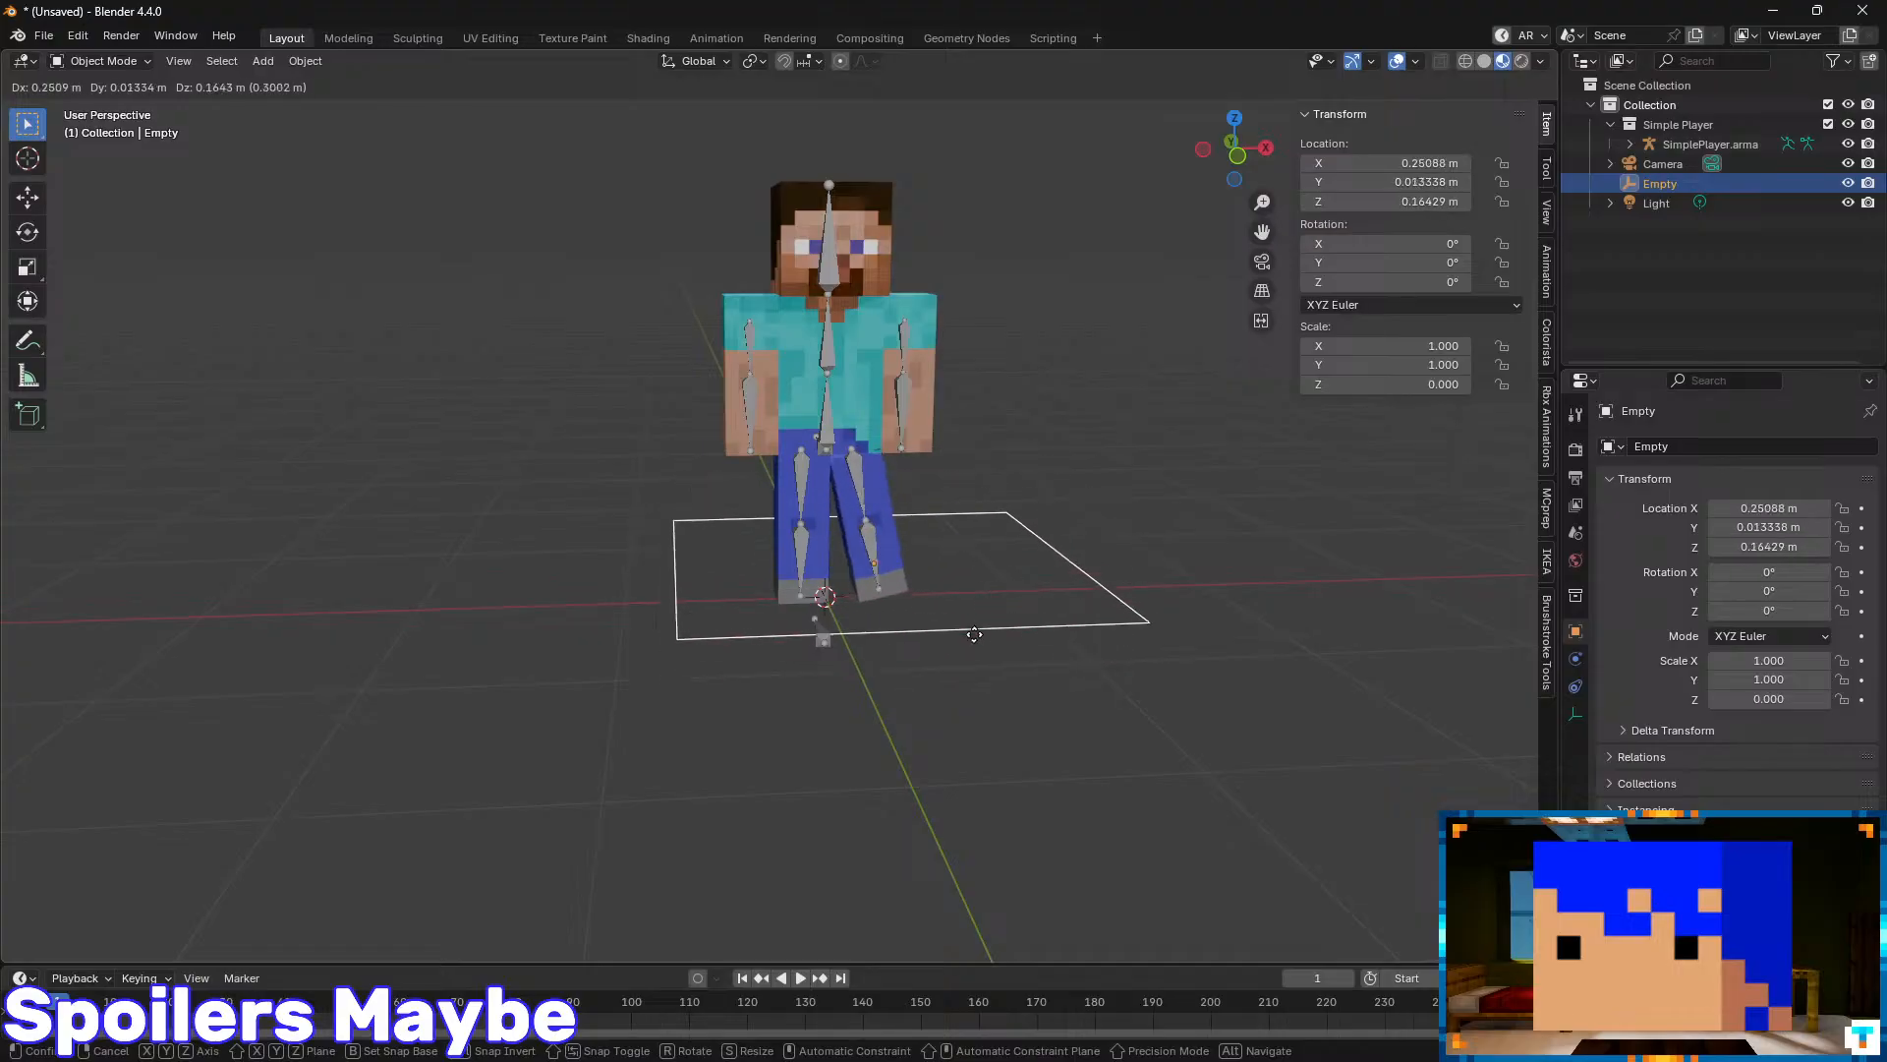
right_click(968, 590)
scroll(1049, 537, "up", 1)
- Try moving the whole Simple Player rig in Object Mode to test the left leg's IK
middle_click_drag(1052, 535, 922, 525)
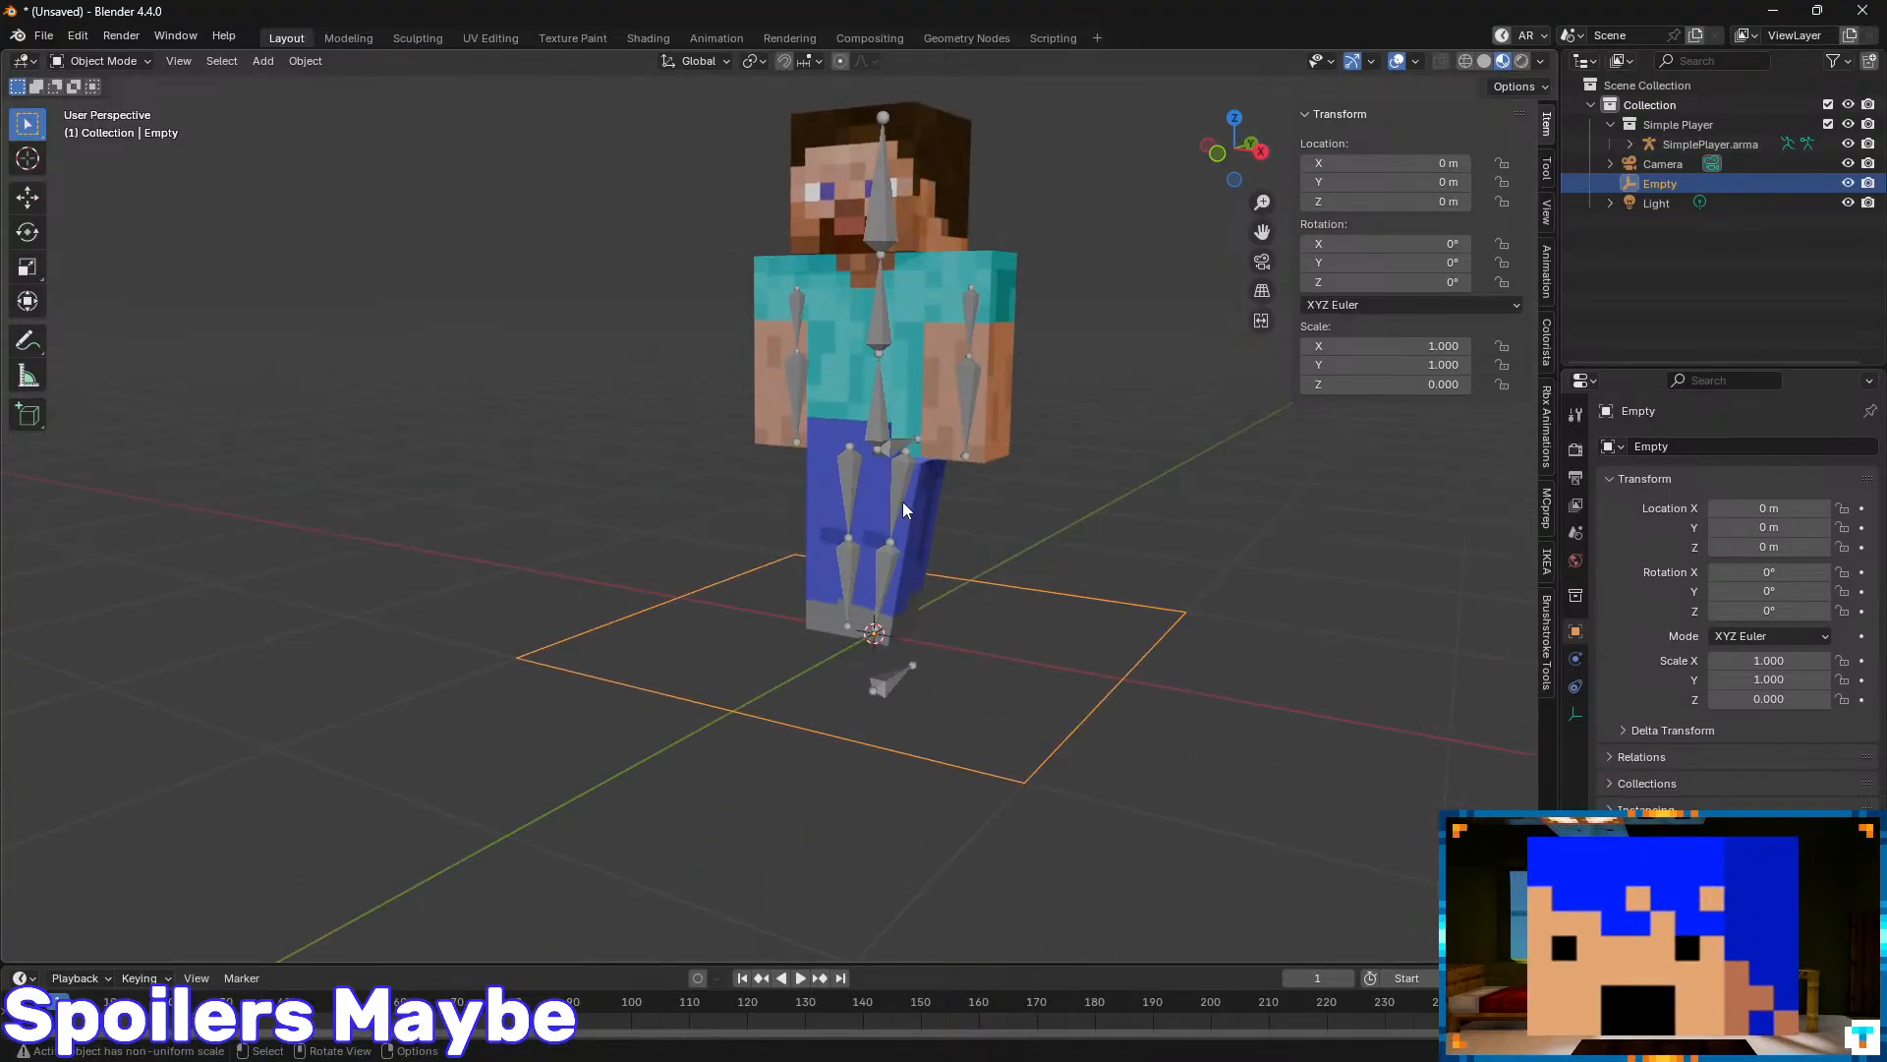
left_click(903, 507)
key("g")
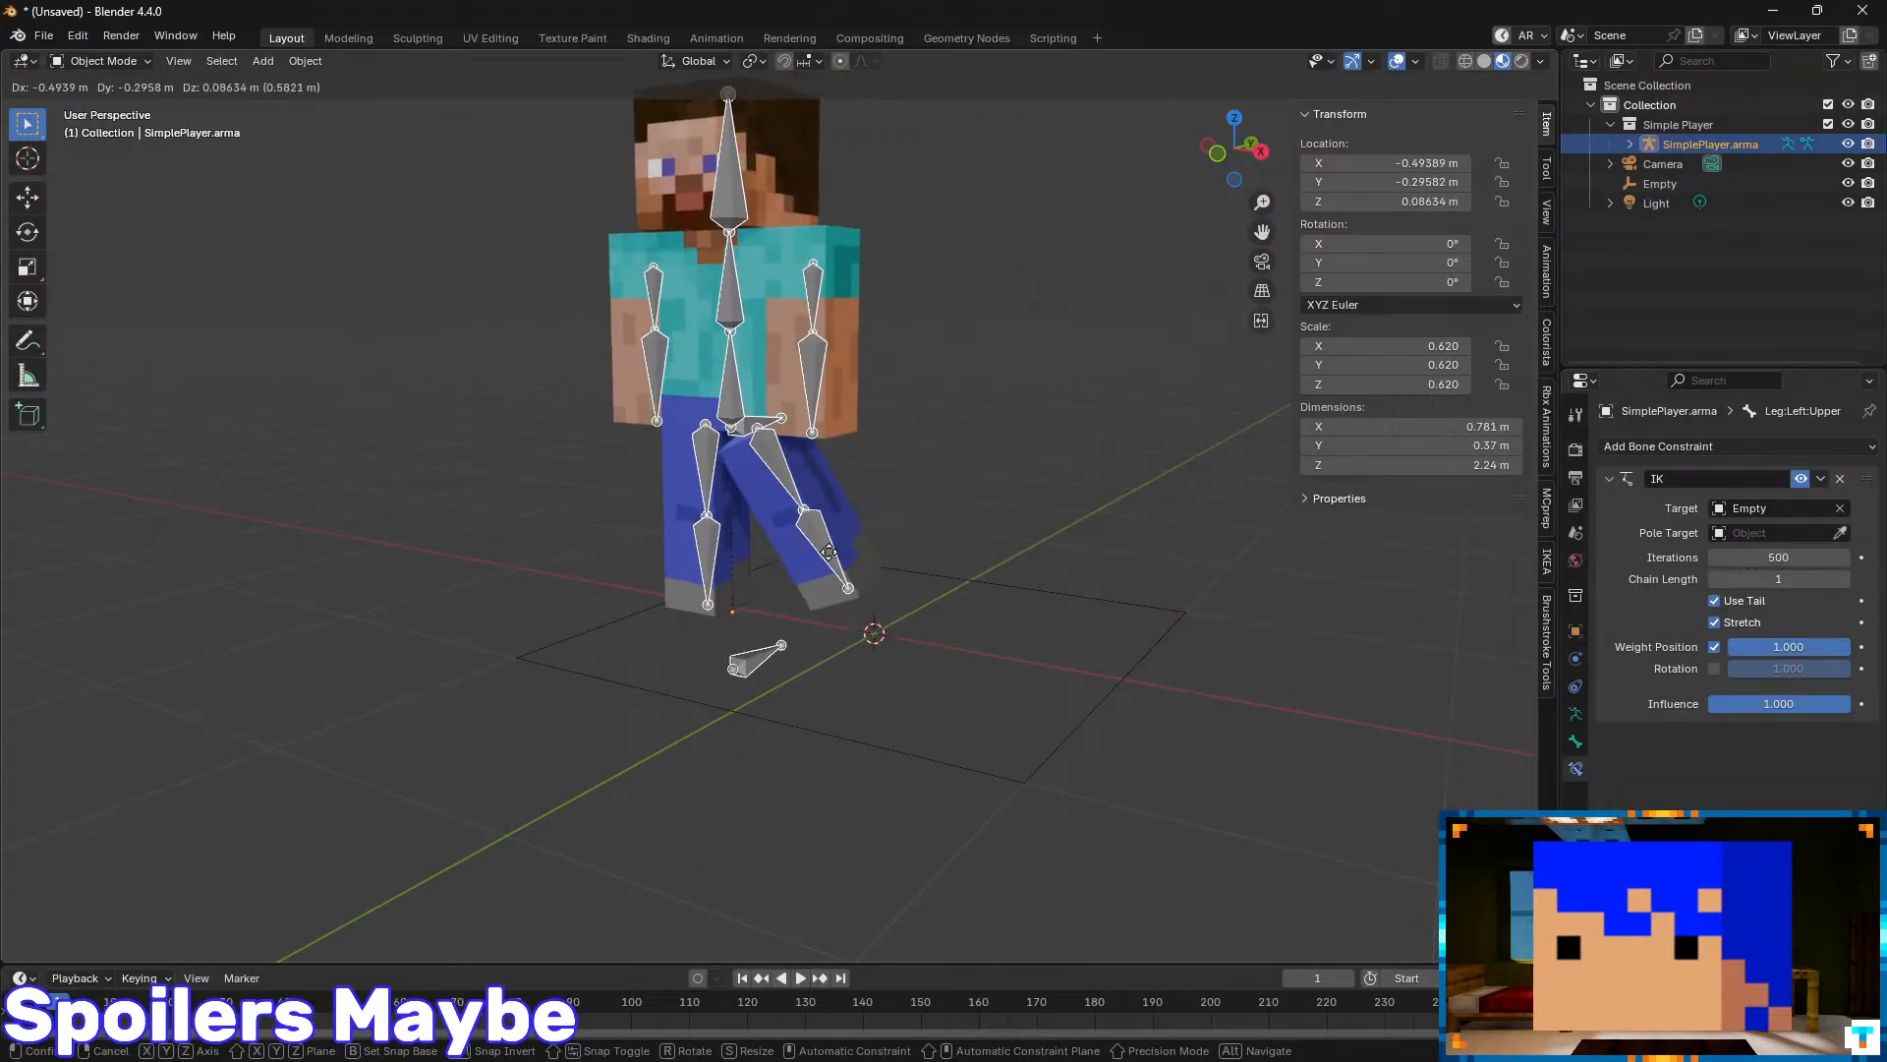
right_click(841, 554)
- Try moving the left upper leg bone in Pose Mode with the IK constraint active
key("ctrl+Tab")
left_click(916, 506)
key("g")
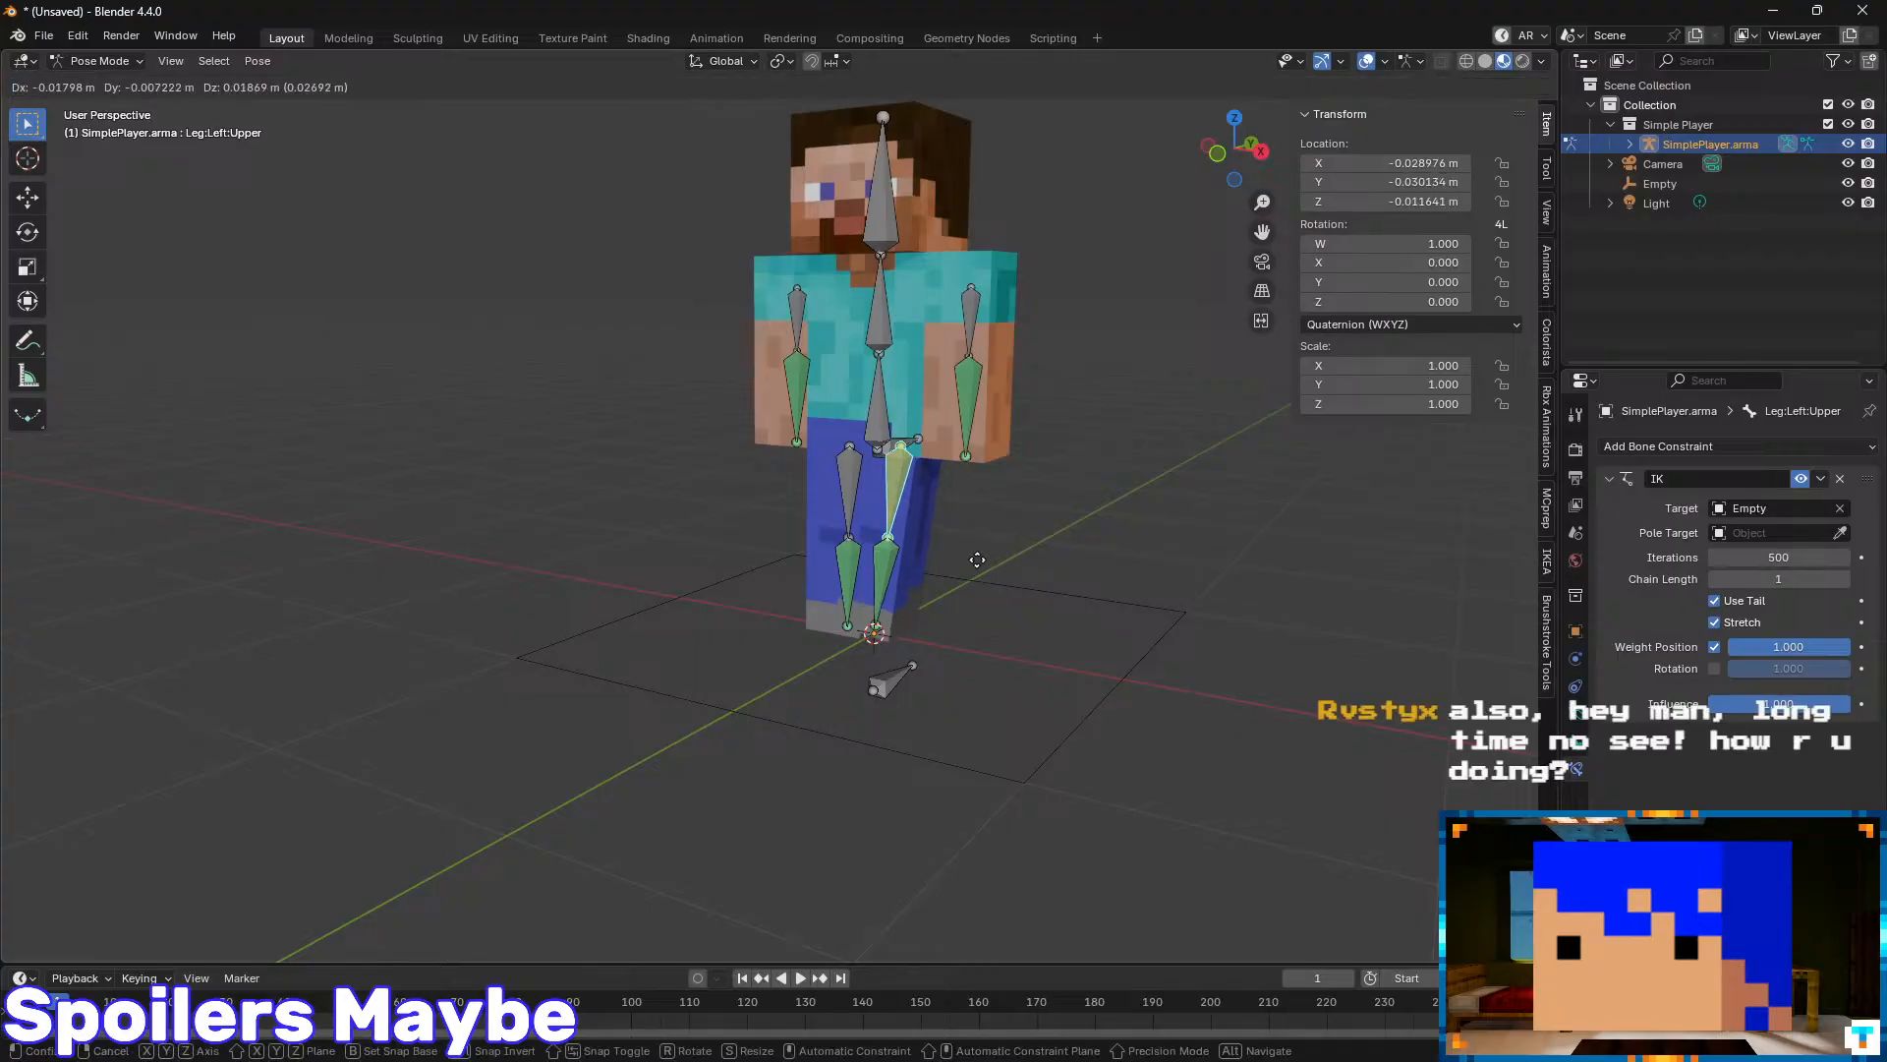
right_click(1036, 503)
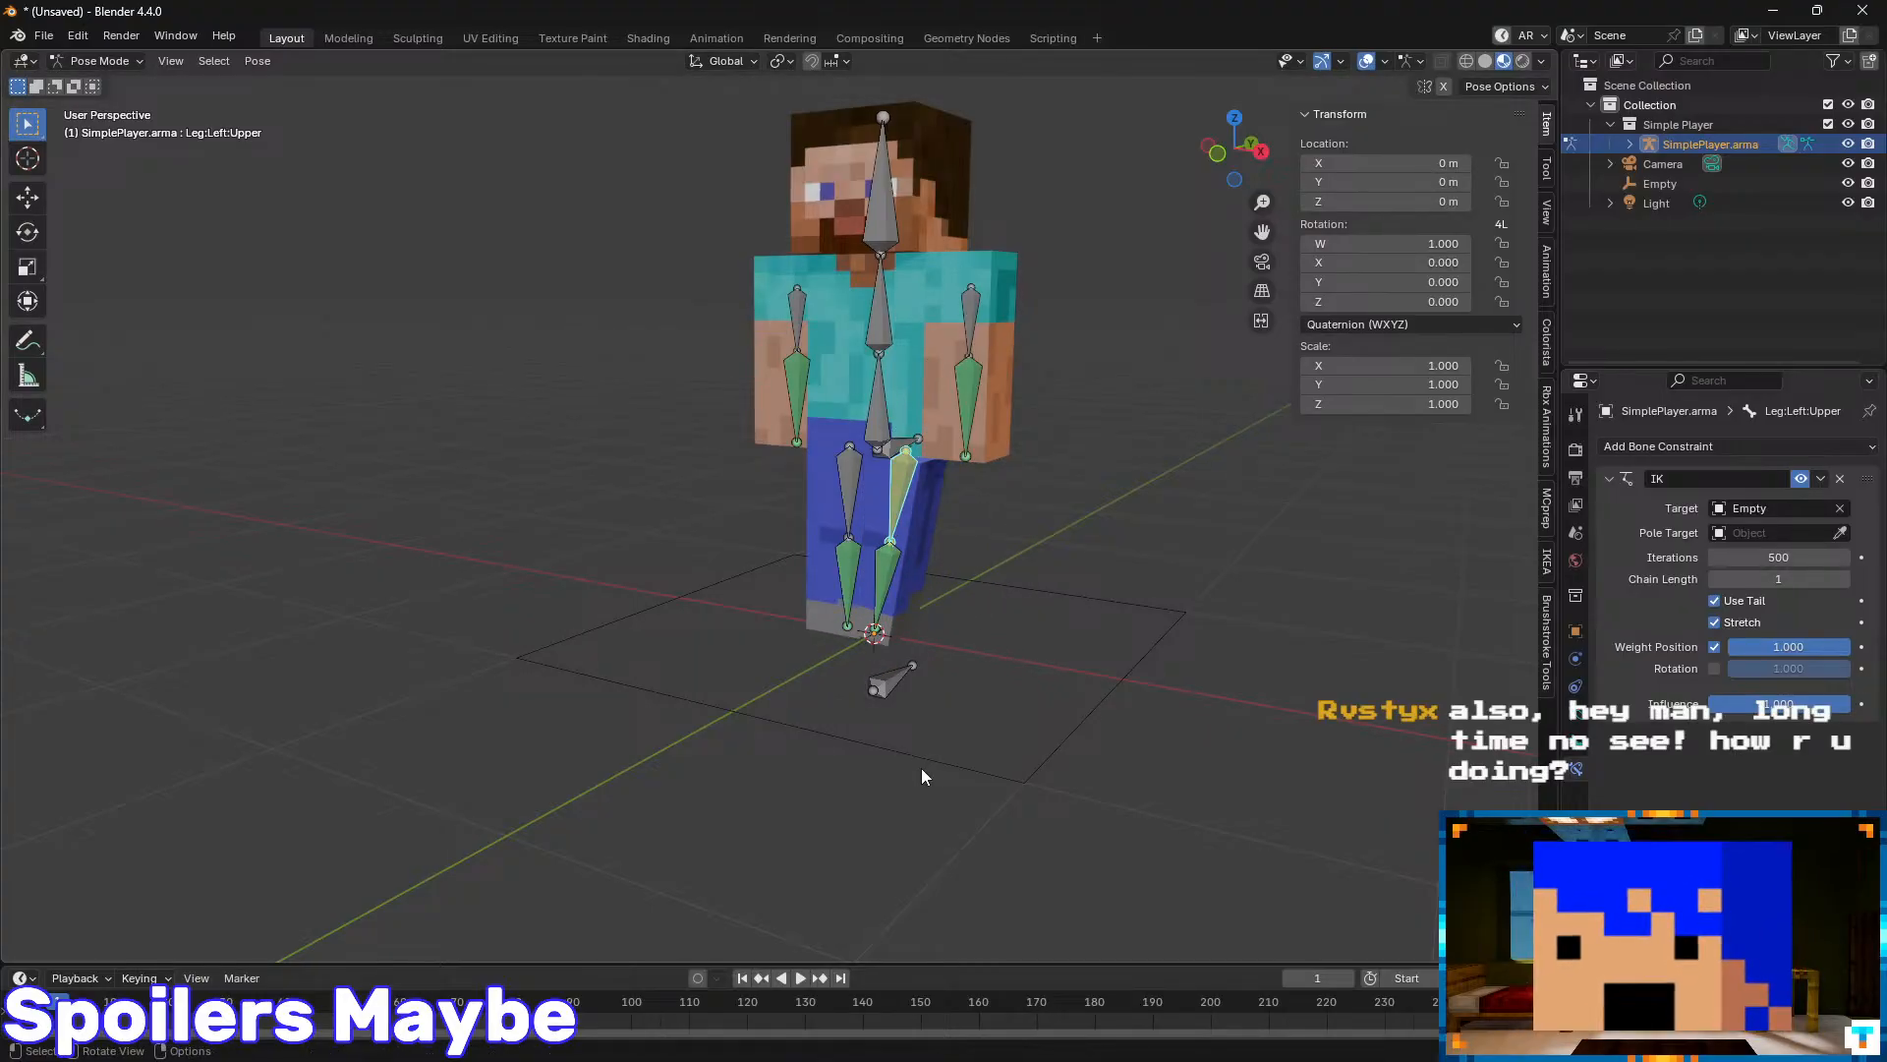
- Return the rig to Object Mode and disable the IK constraint on the left upper leg bone
key("ctrl+Tab")
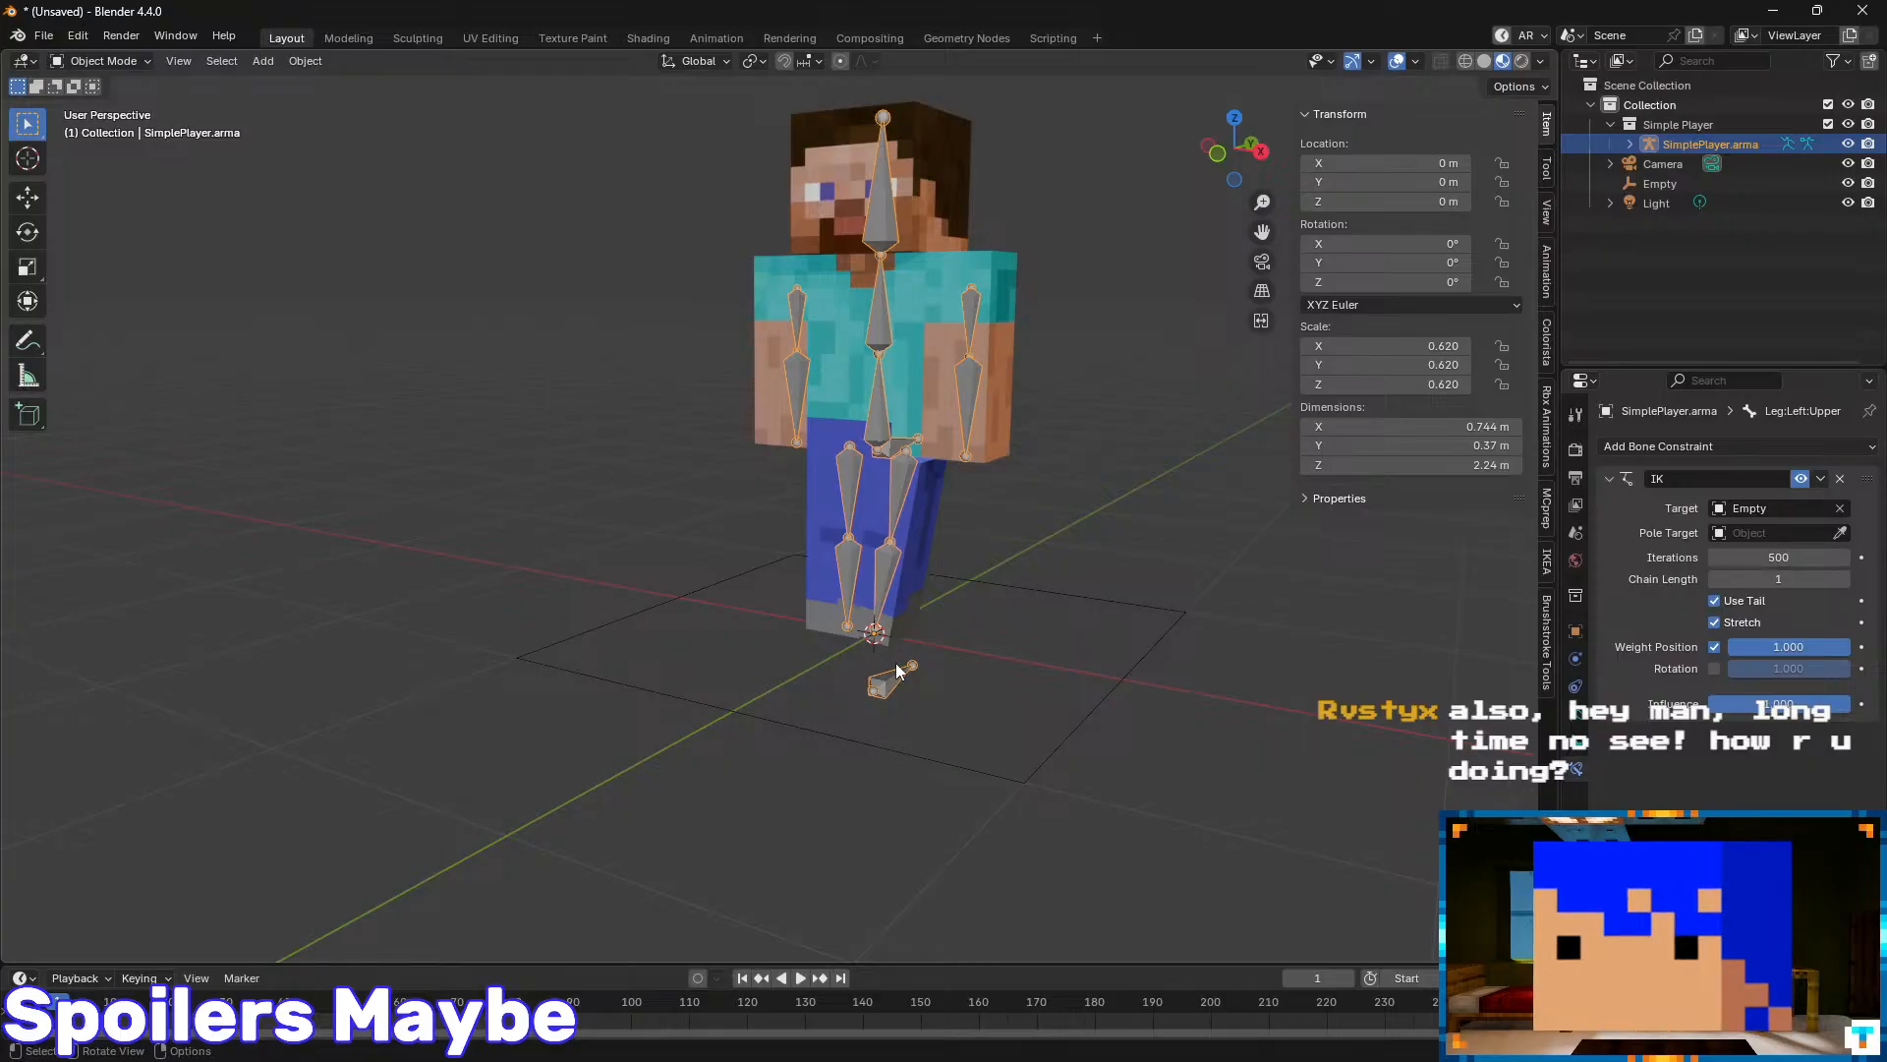
mouse_move(896, 672)
middle_mouse_down()
mouse_move(864, 661)
mouse_move(968, 663)
mouse_move(899, 694)
middle_mouse_up()
left_click(1802, 480)
- Add a second cube empty at the world origin
left_click(1048, 730)
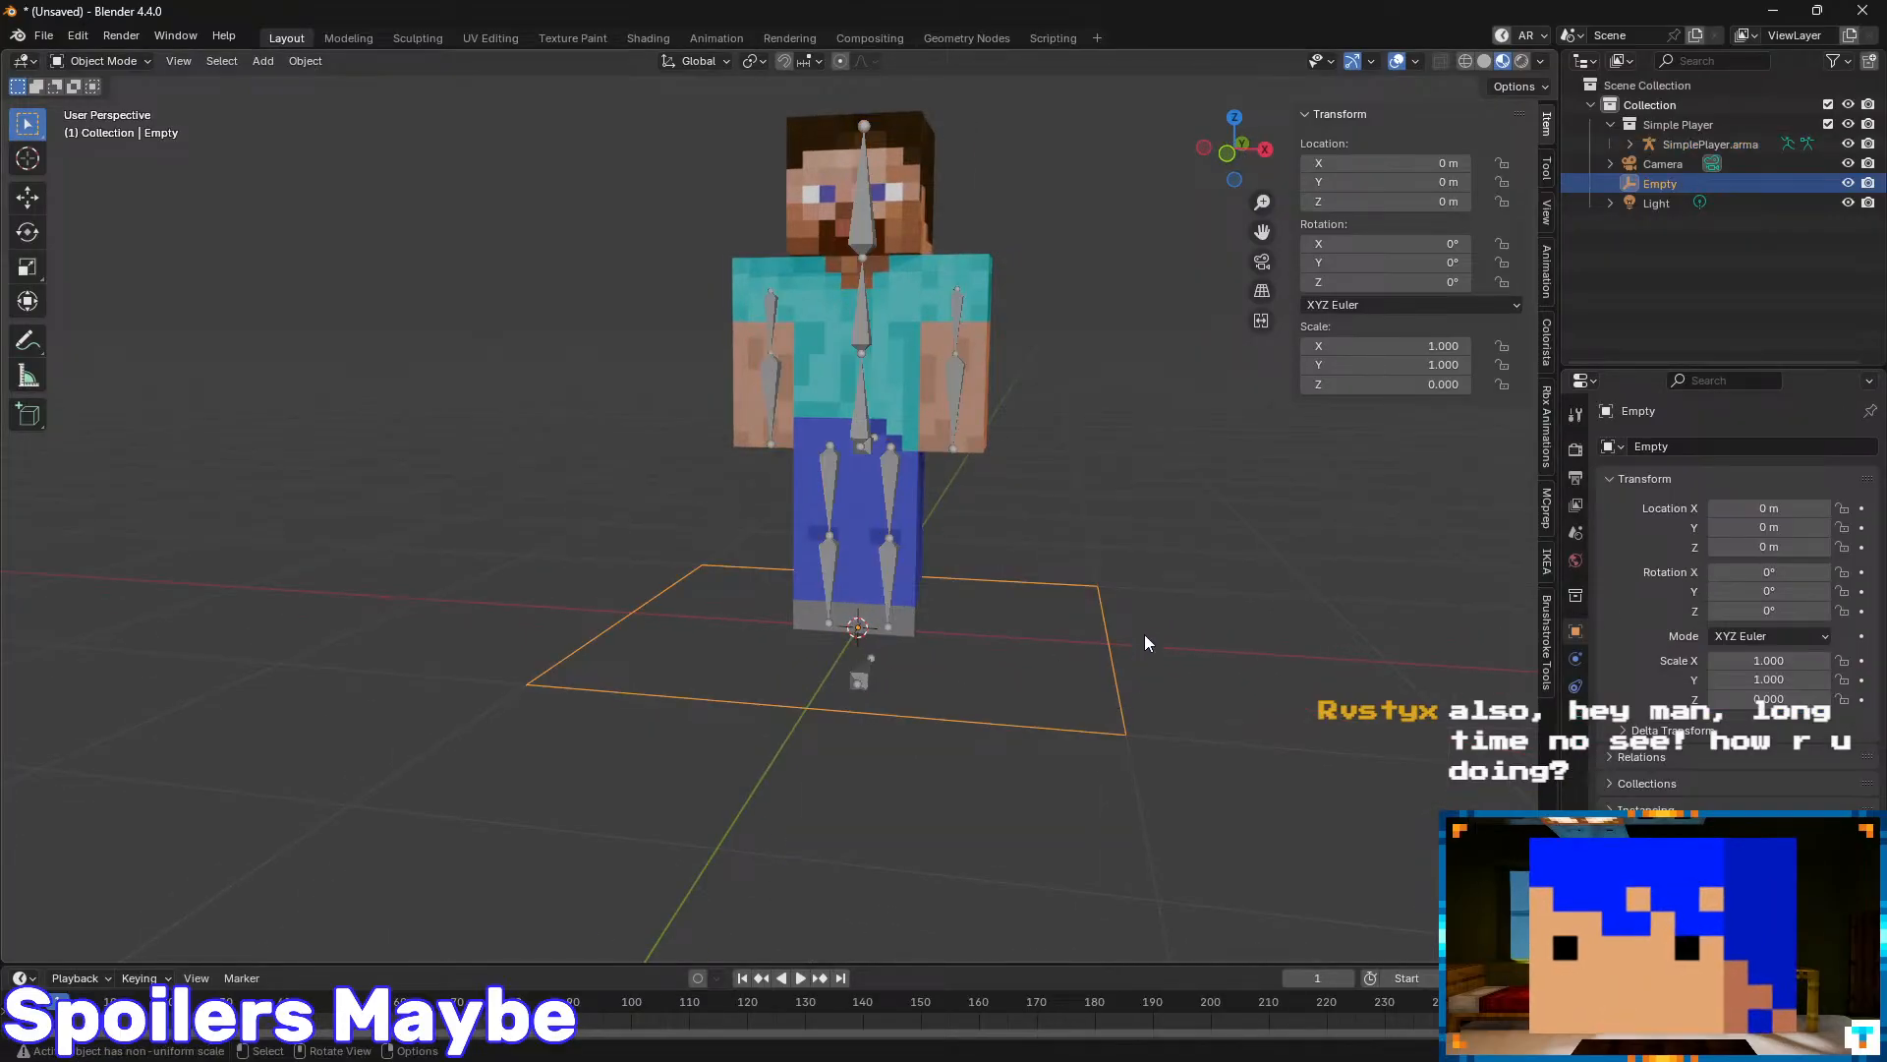
key("shift+a")
key("Escape")
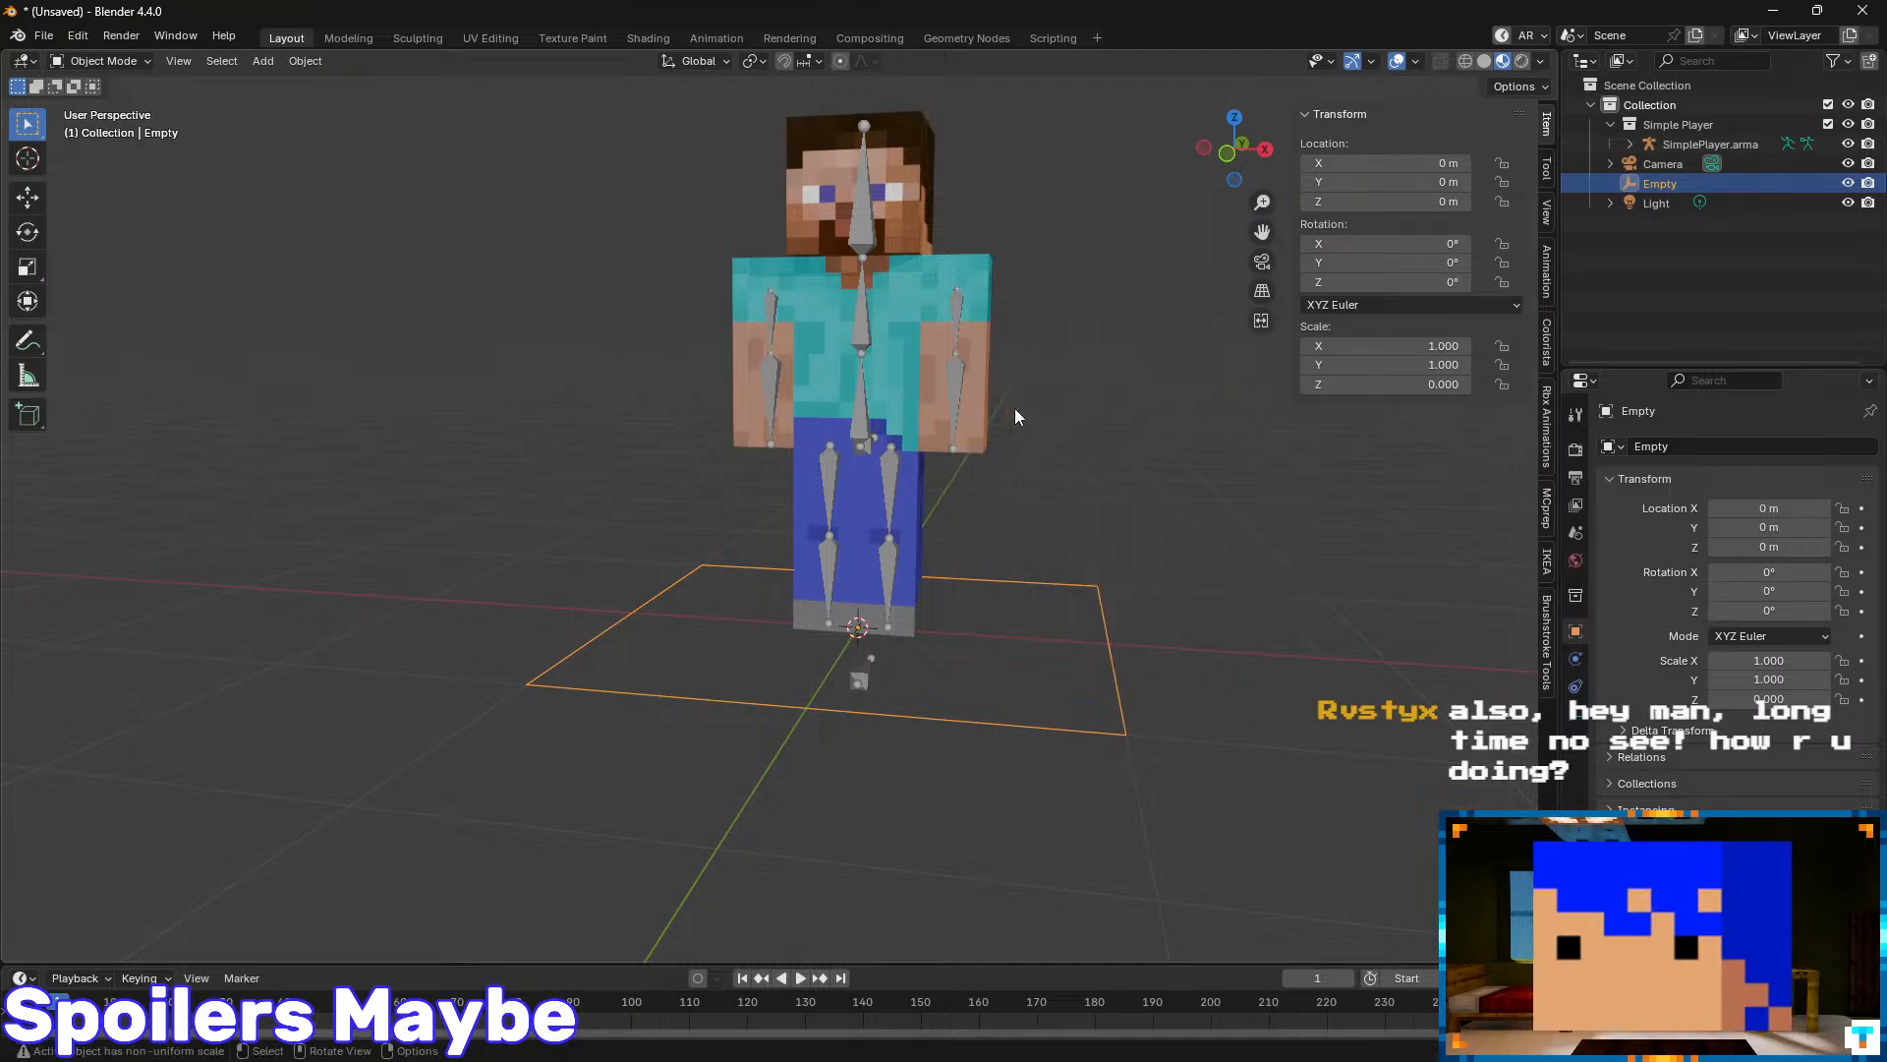
key("shift+a")
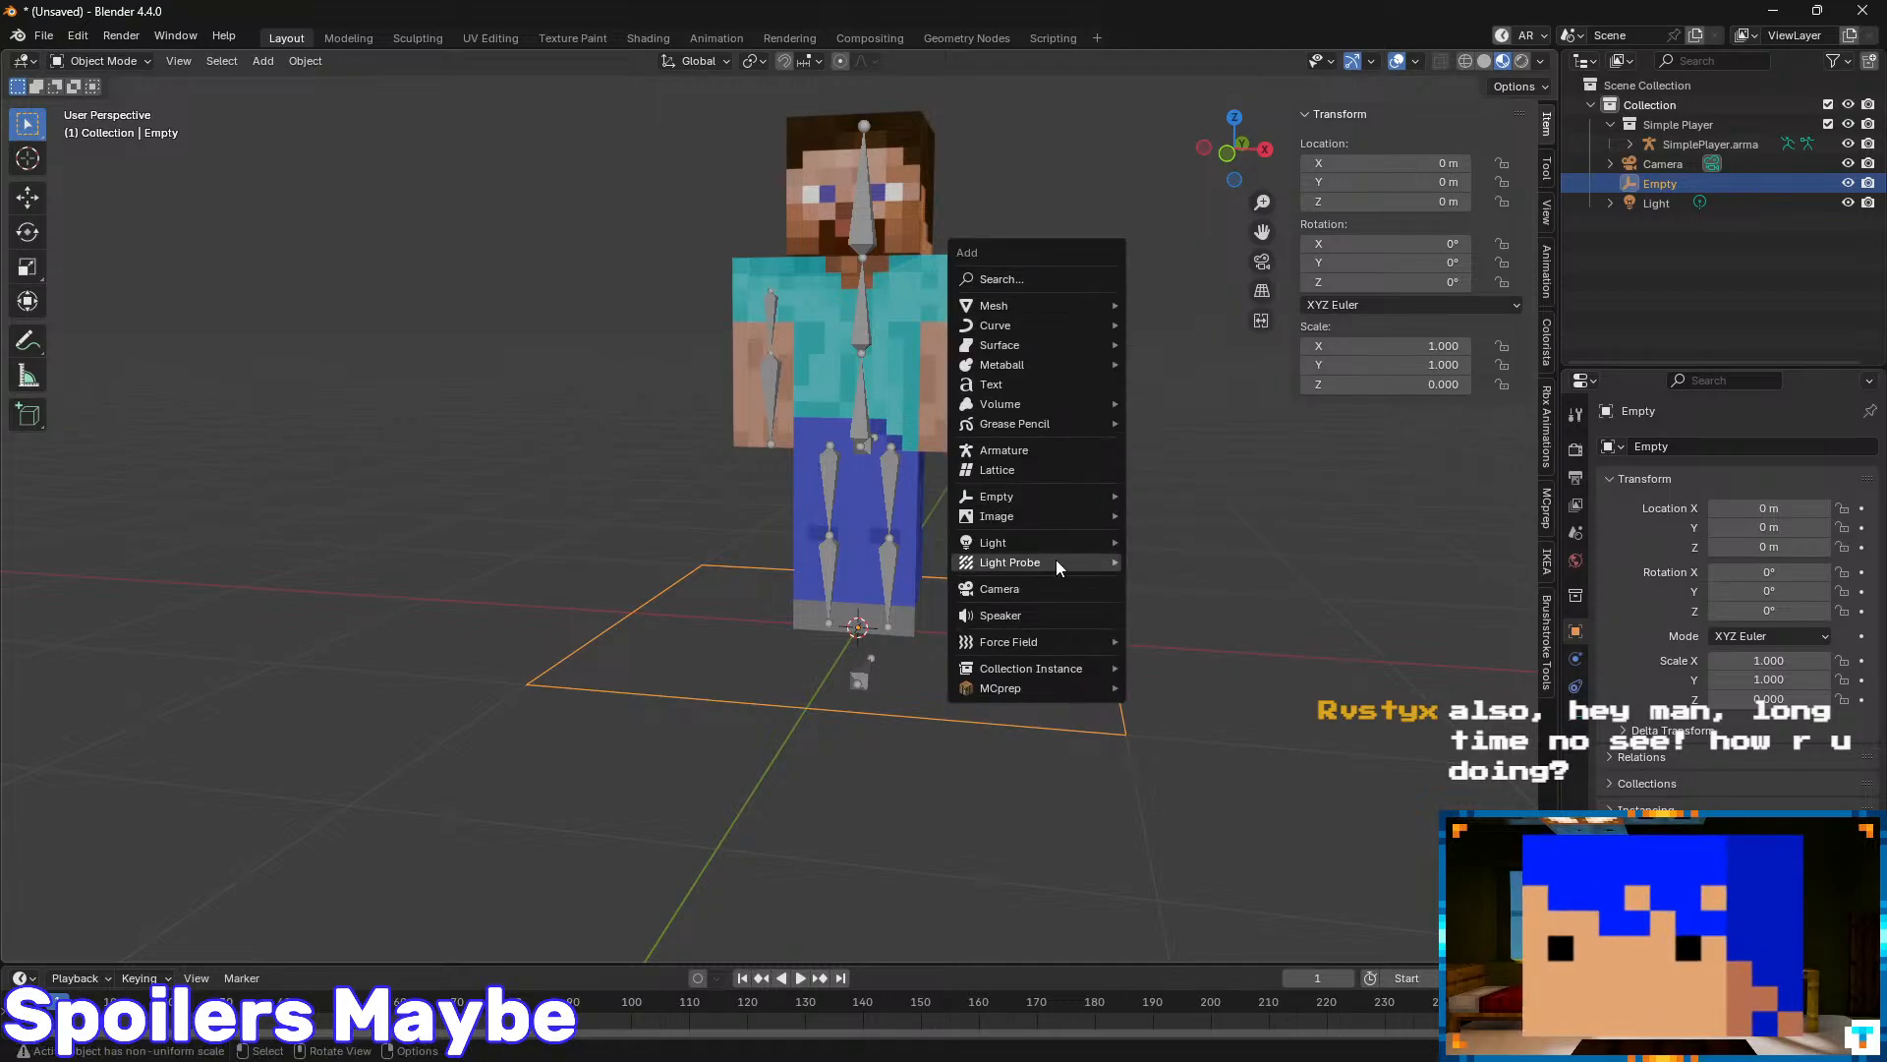
mouse_move(1072, 543)
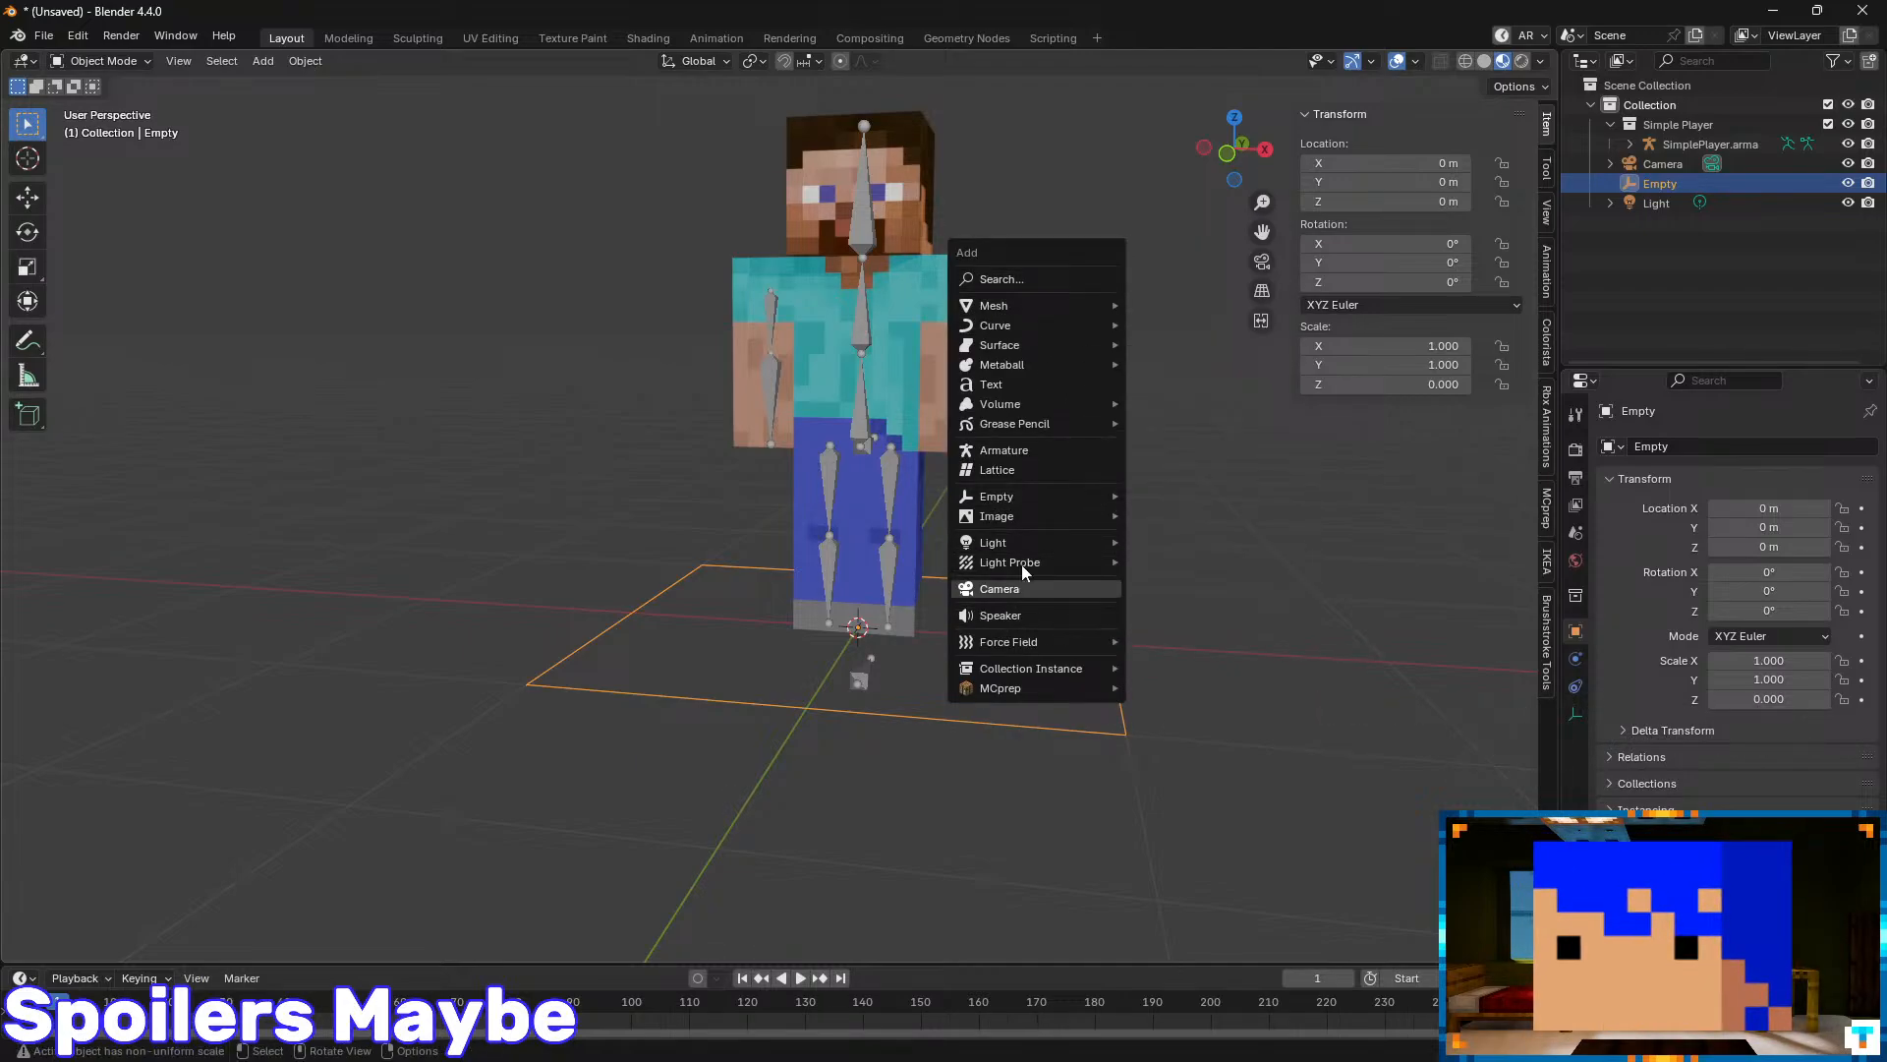
mouse_move(1067, 495)
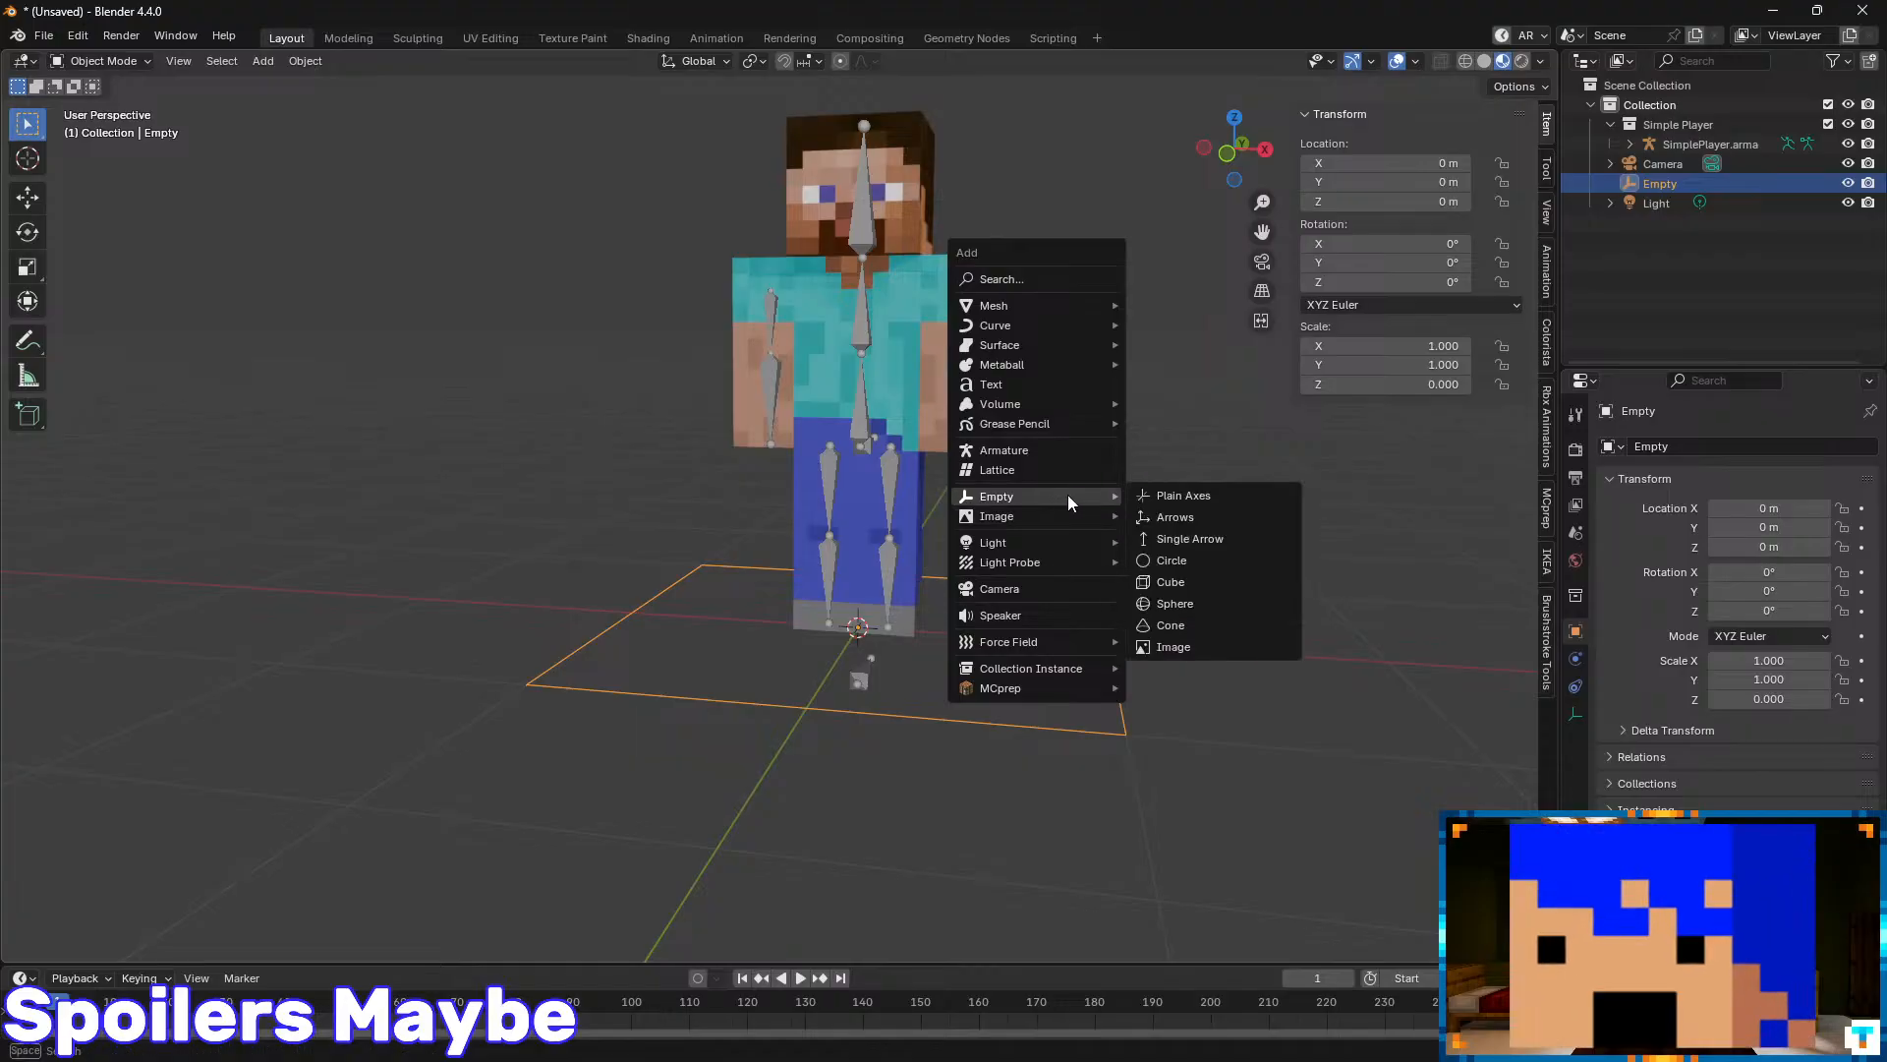
left_click(1190, 582)
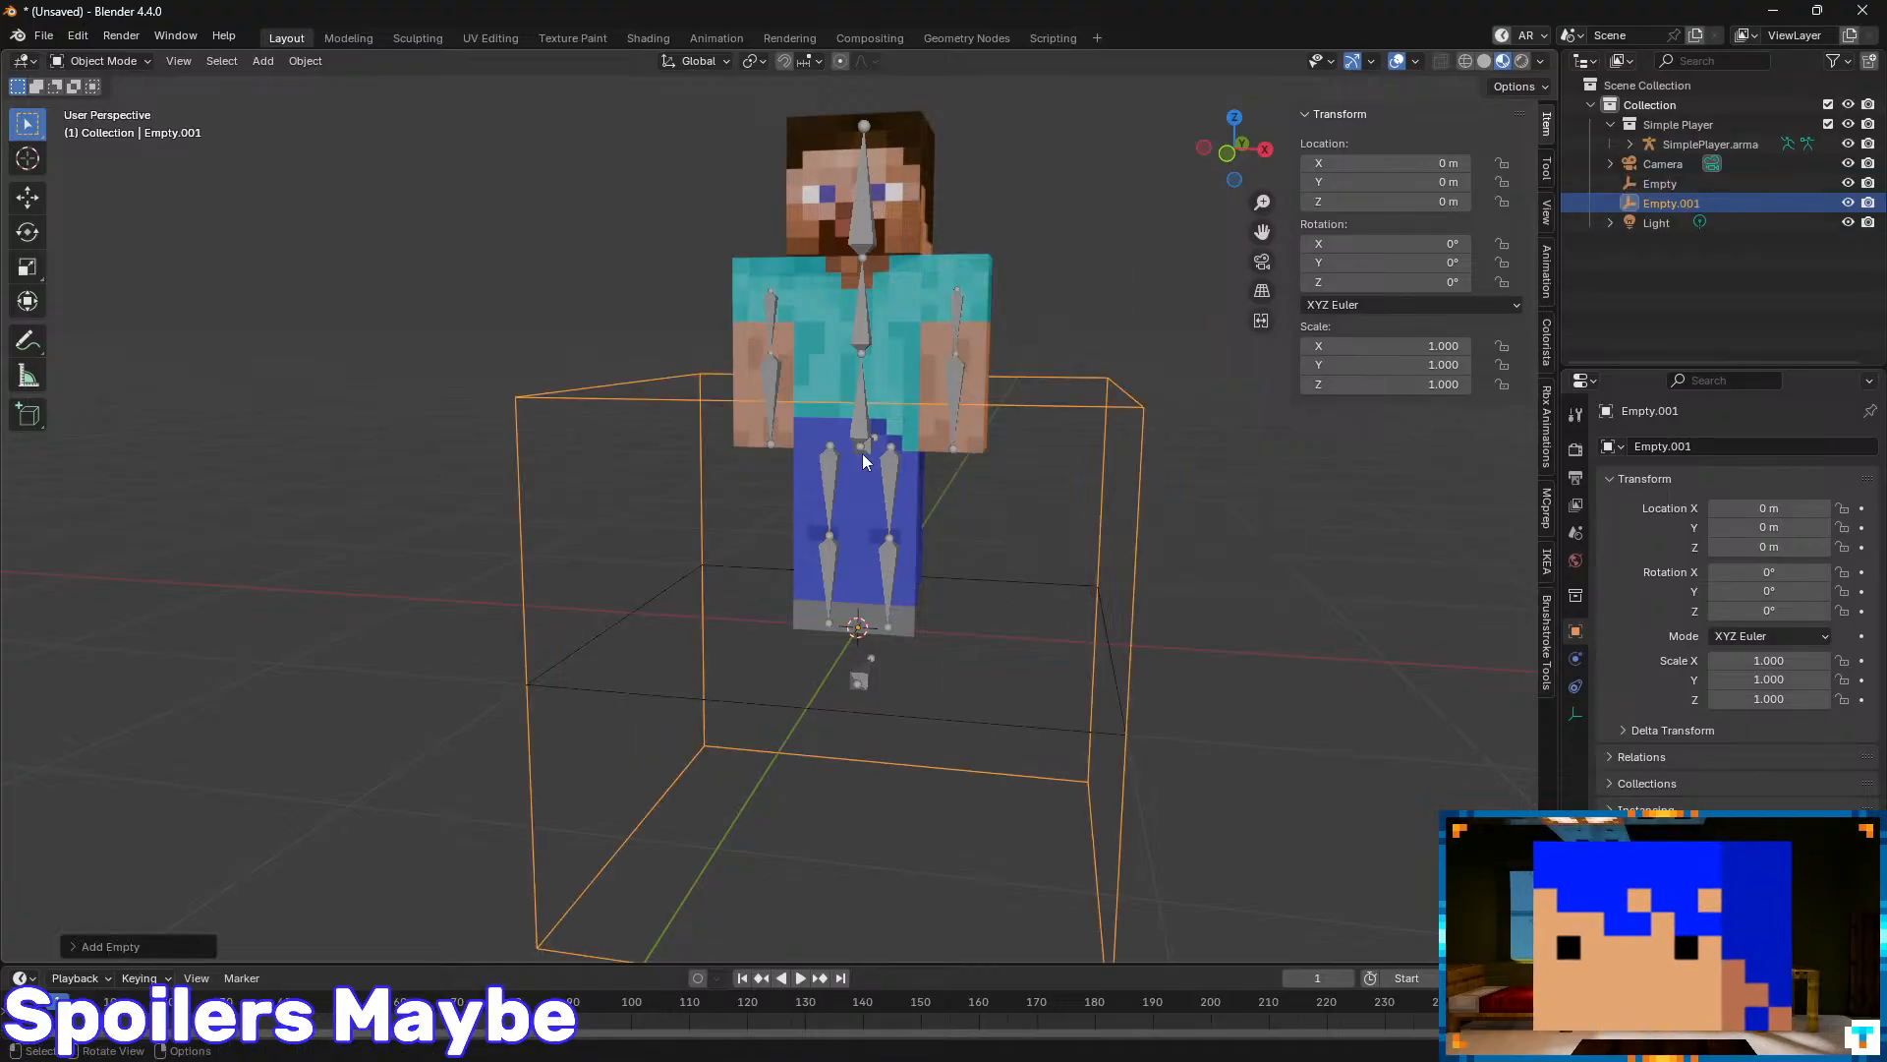
- Activate the Move tool and set the snap target to Edge Perpendicular
left_click(27, 198)
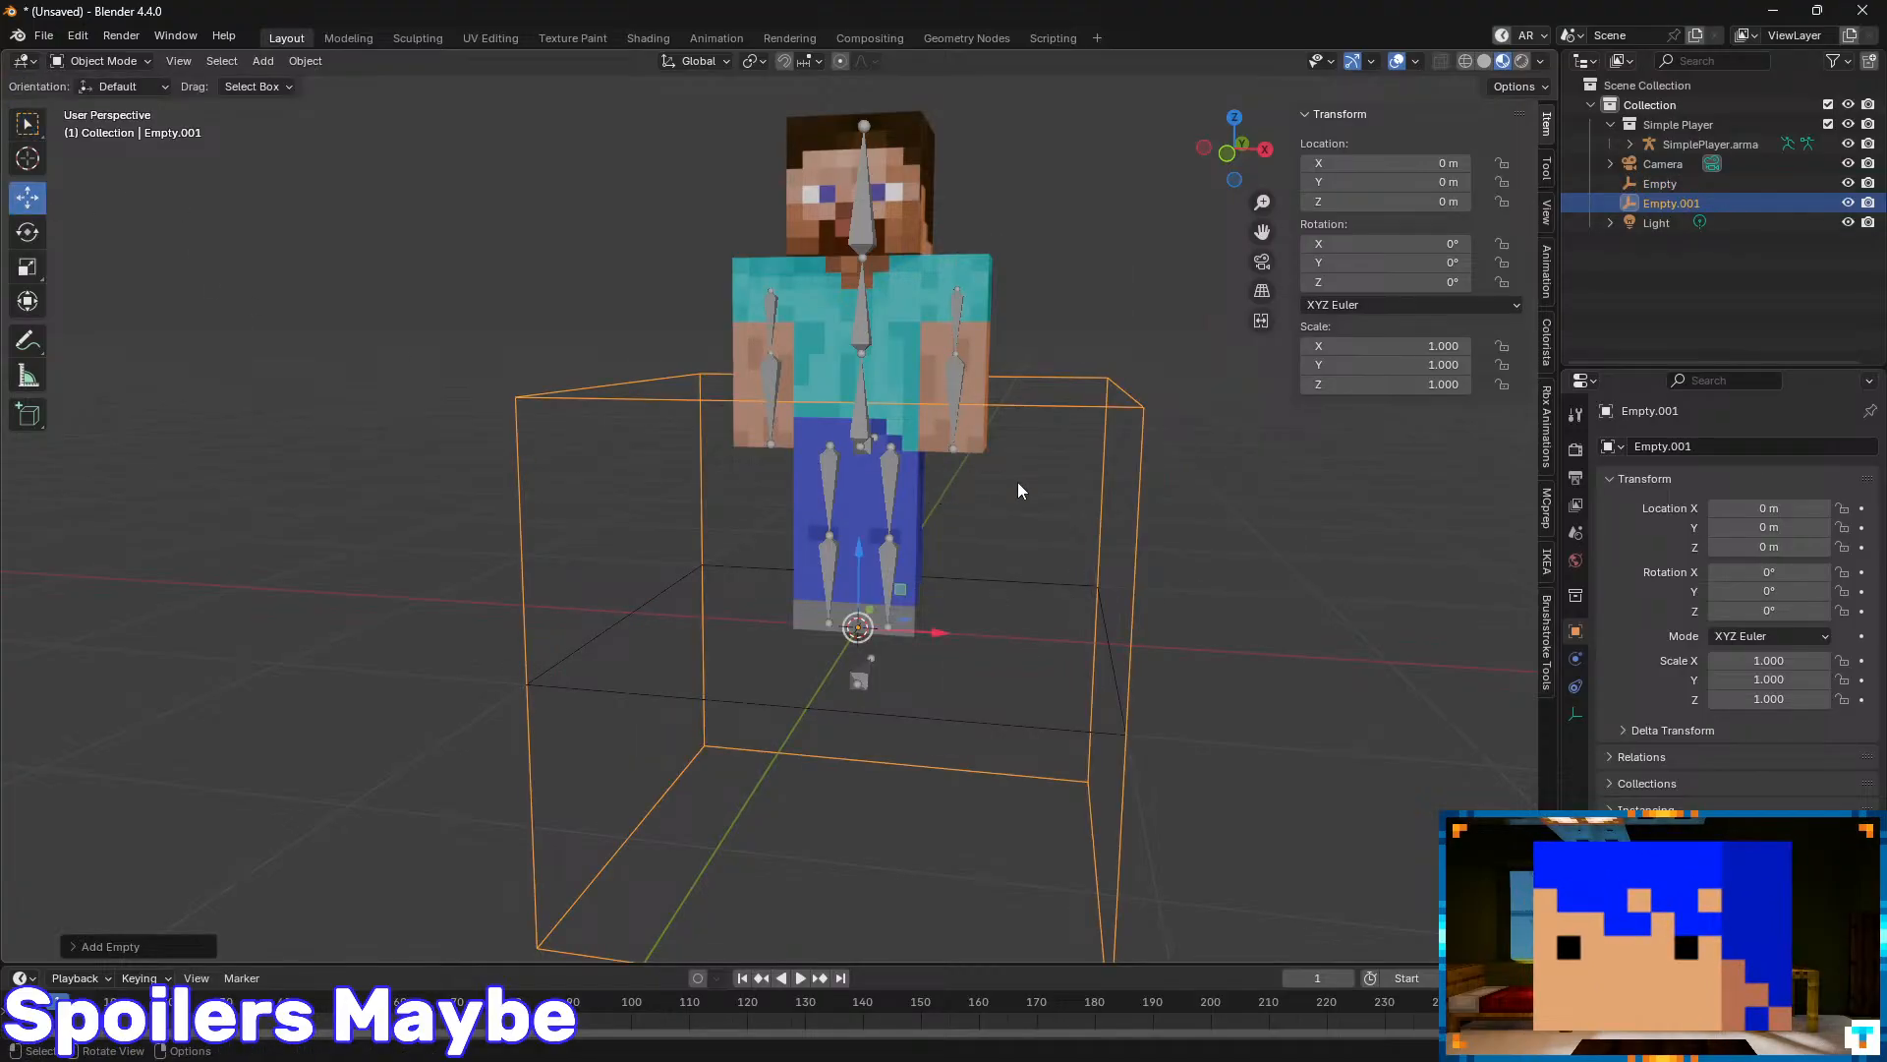
left_click(818, 62)
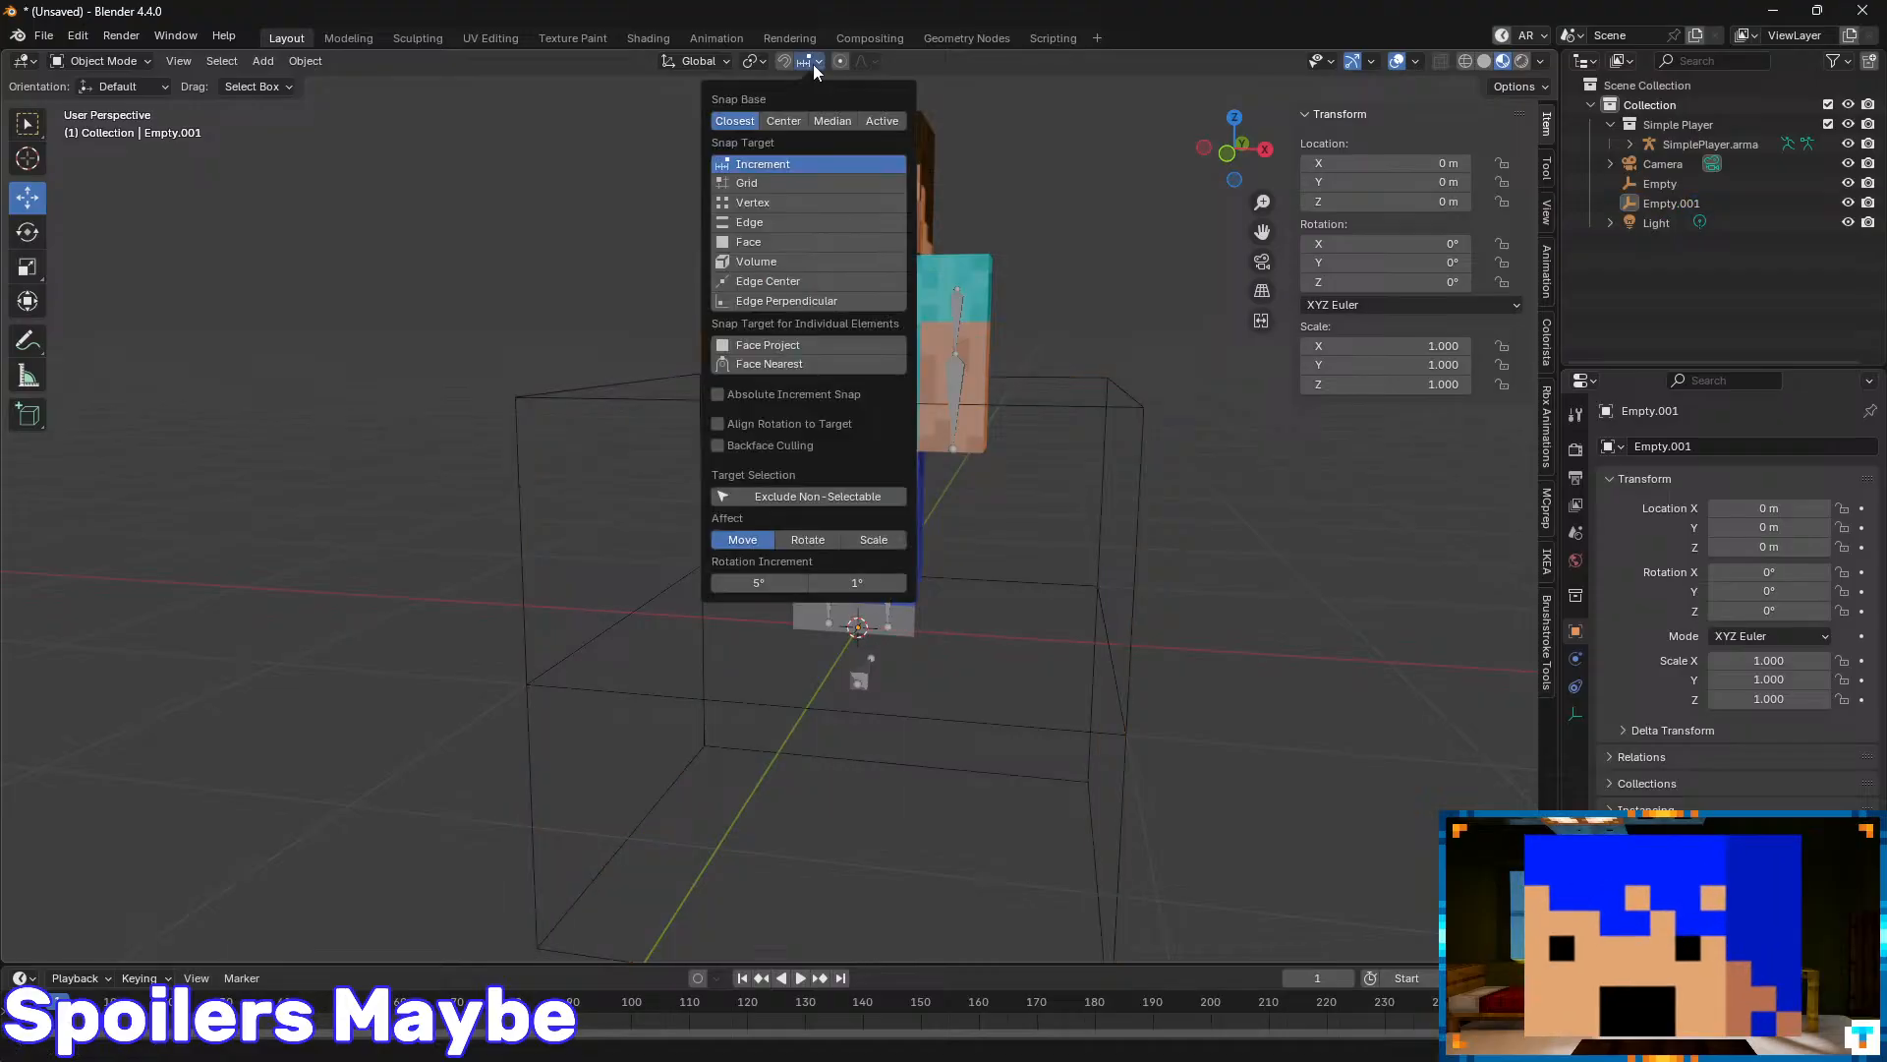
left_click(804, 299)
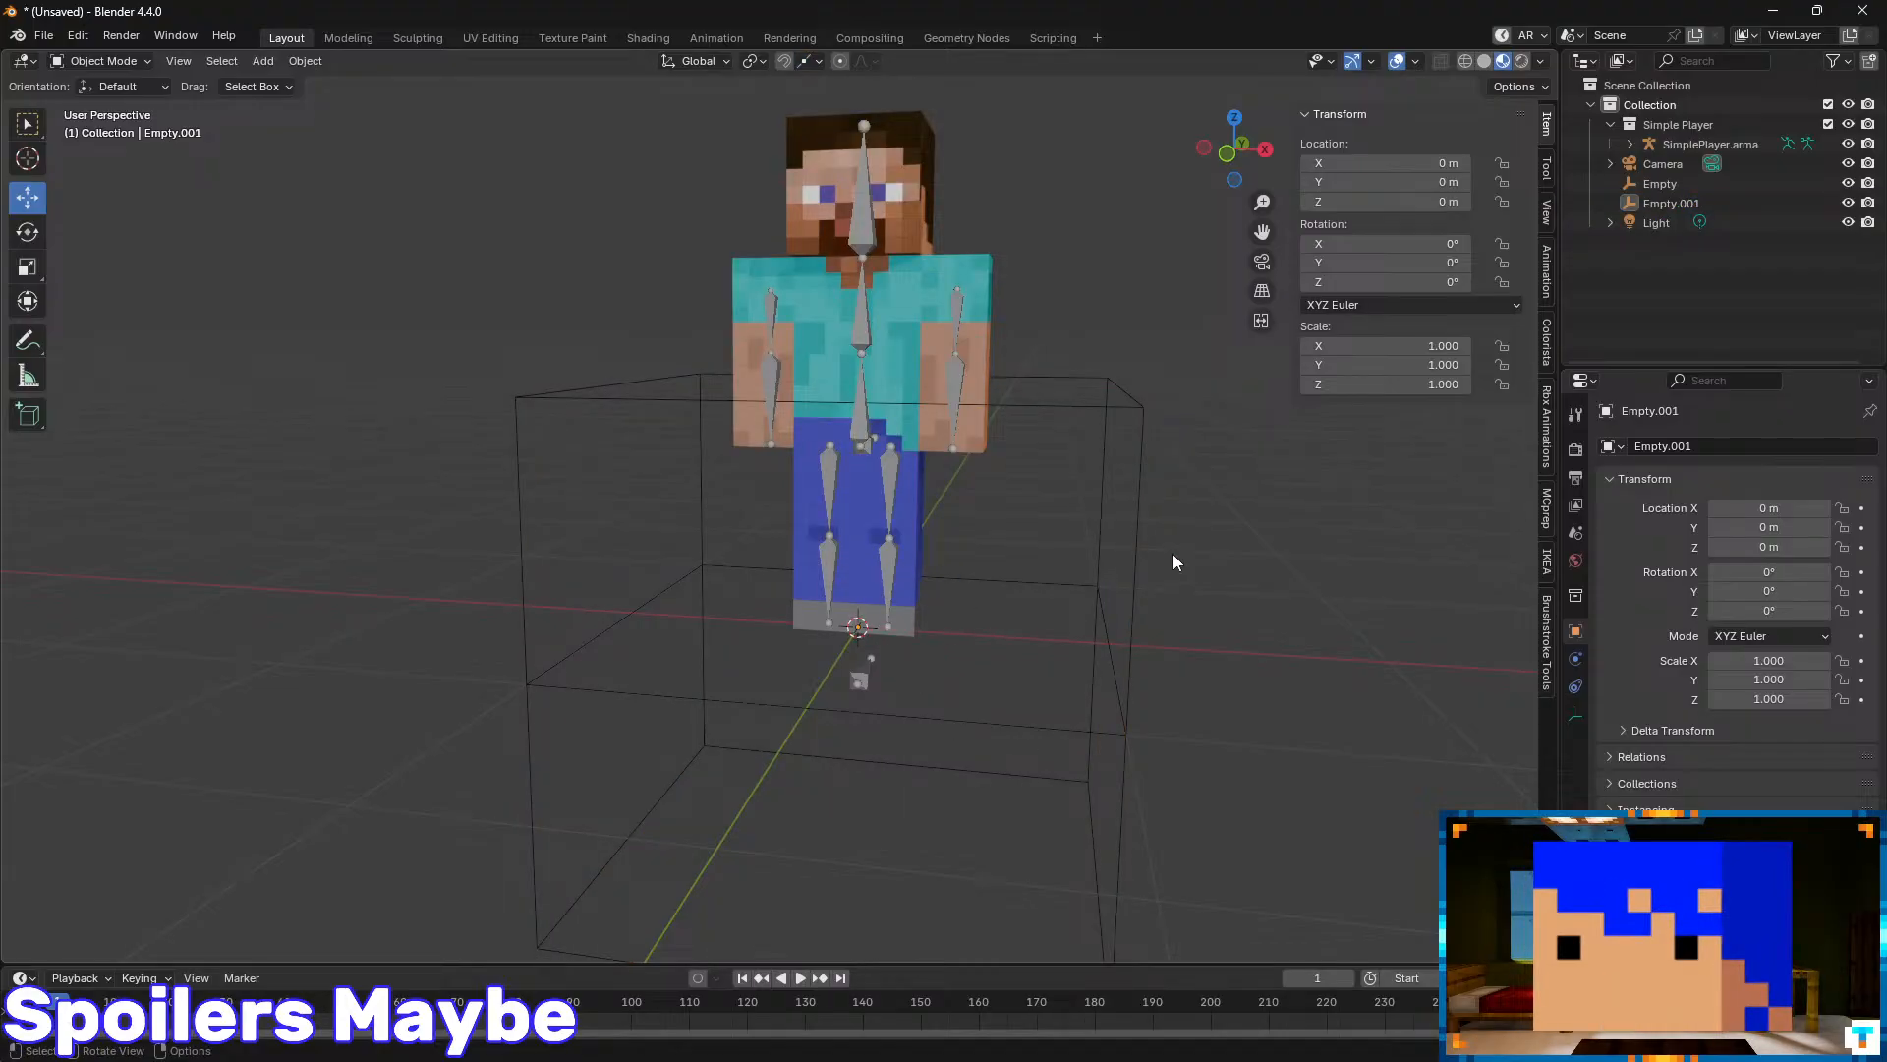
- Reduce the second cube empty's display size to 0.2 m
left_click(1126, 415)
left_click(1577, 715)
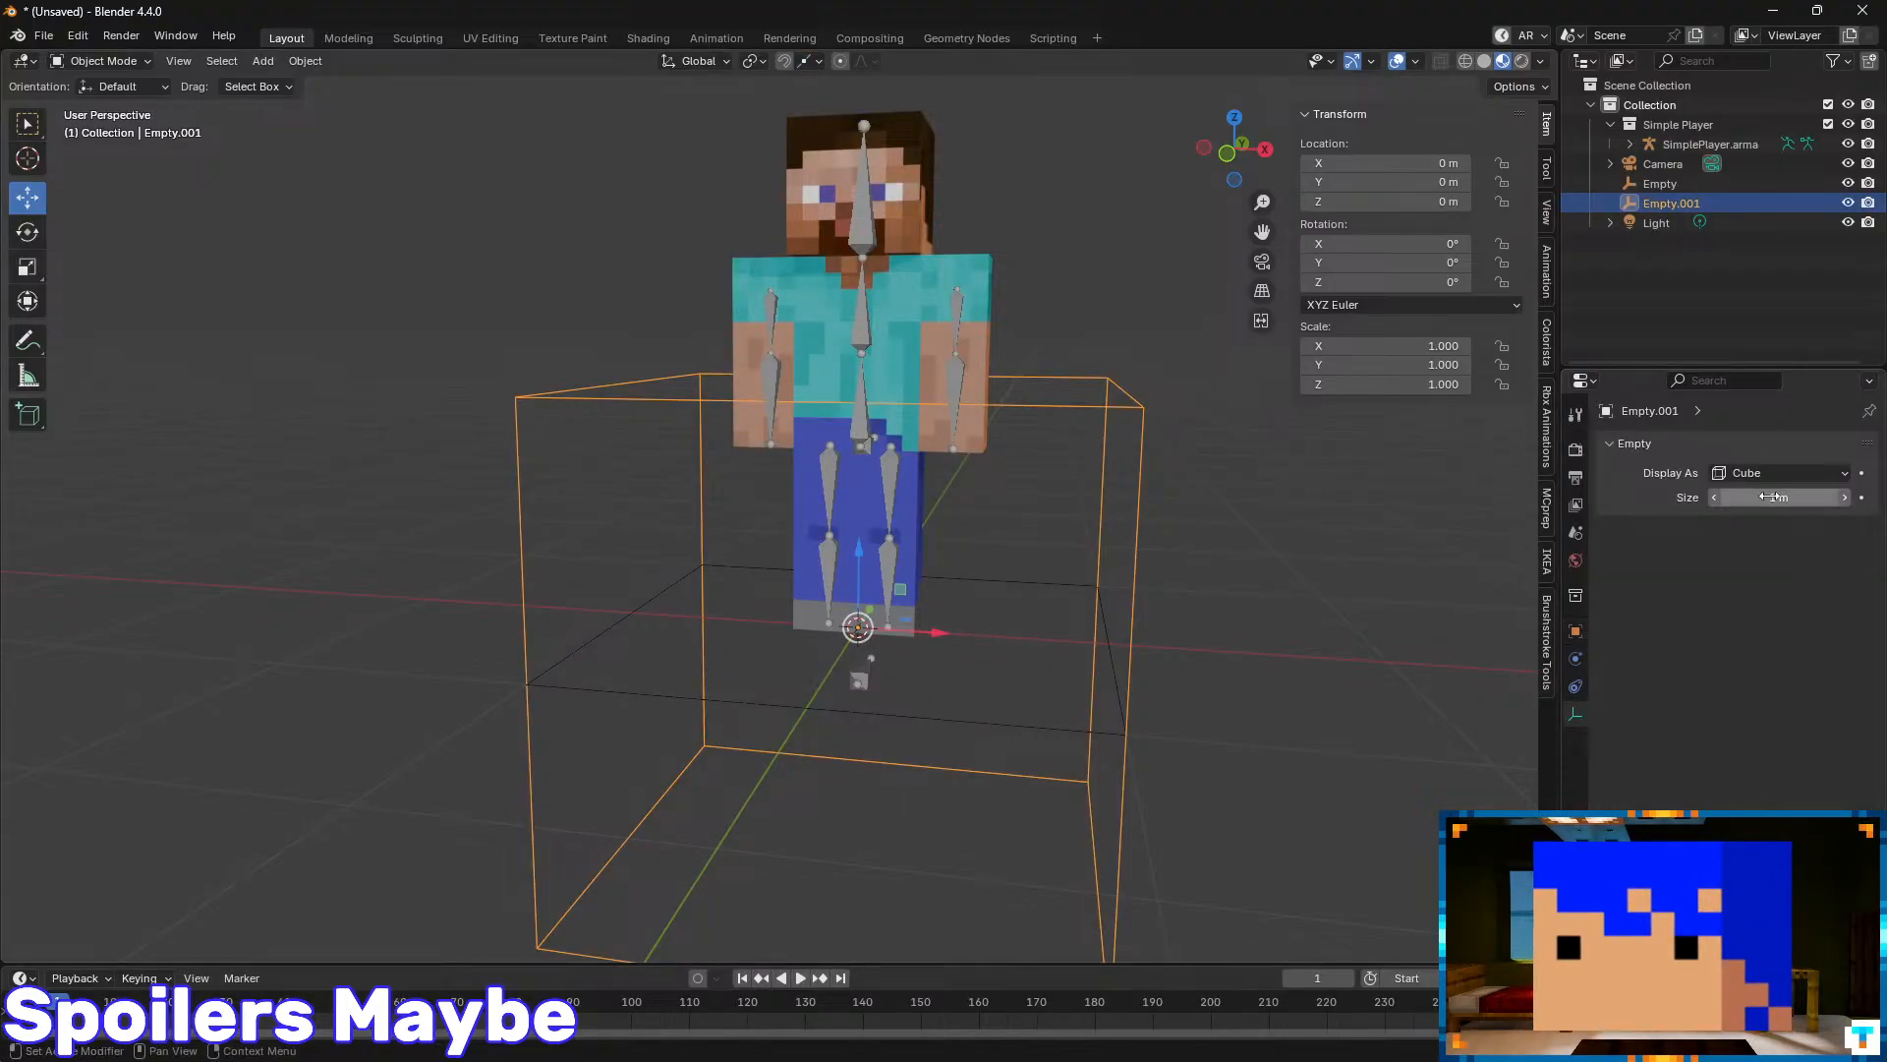
left_click_drag(1781, 499, 1702, 498)
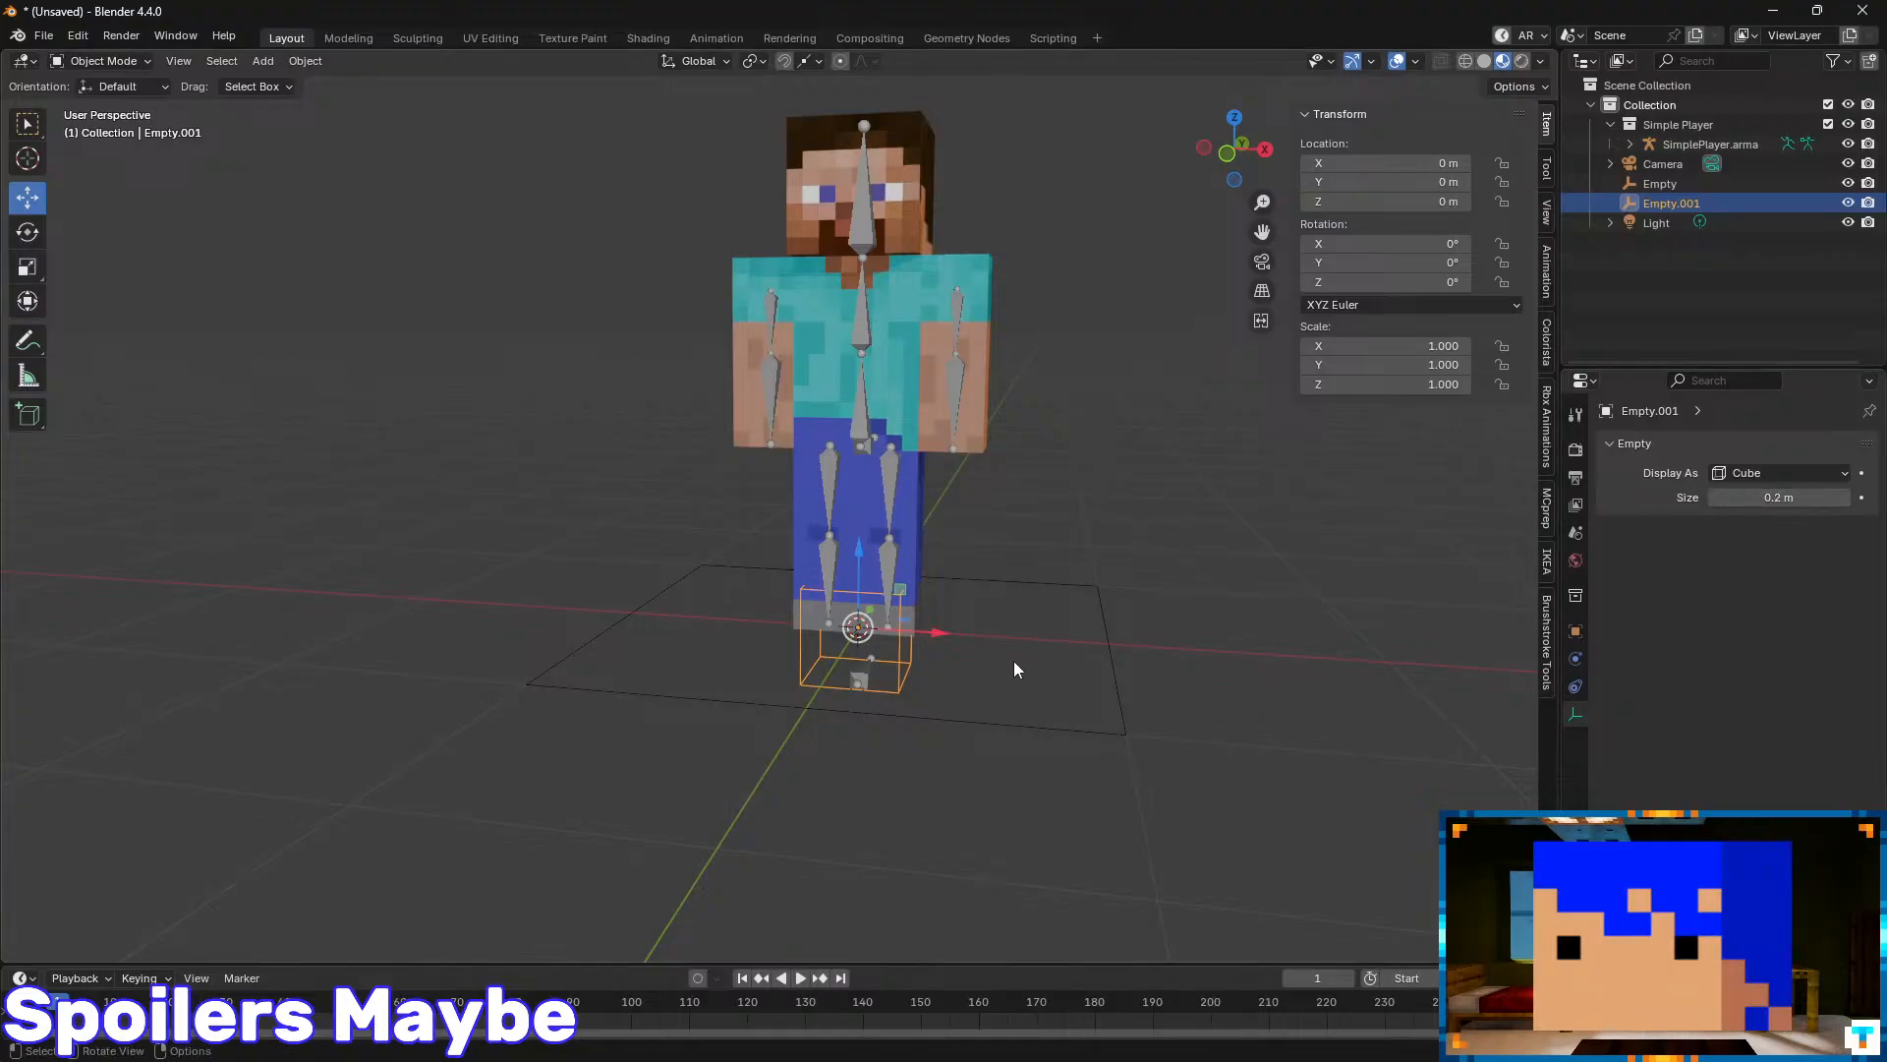
- Move the small cube empty in front of the left leg, at about X 0.12 m, Y -1.02 m and Z 0.60 m
left_click_drag(904, 595, 888, 492)
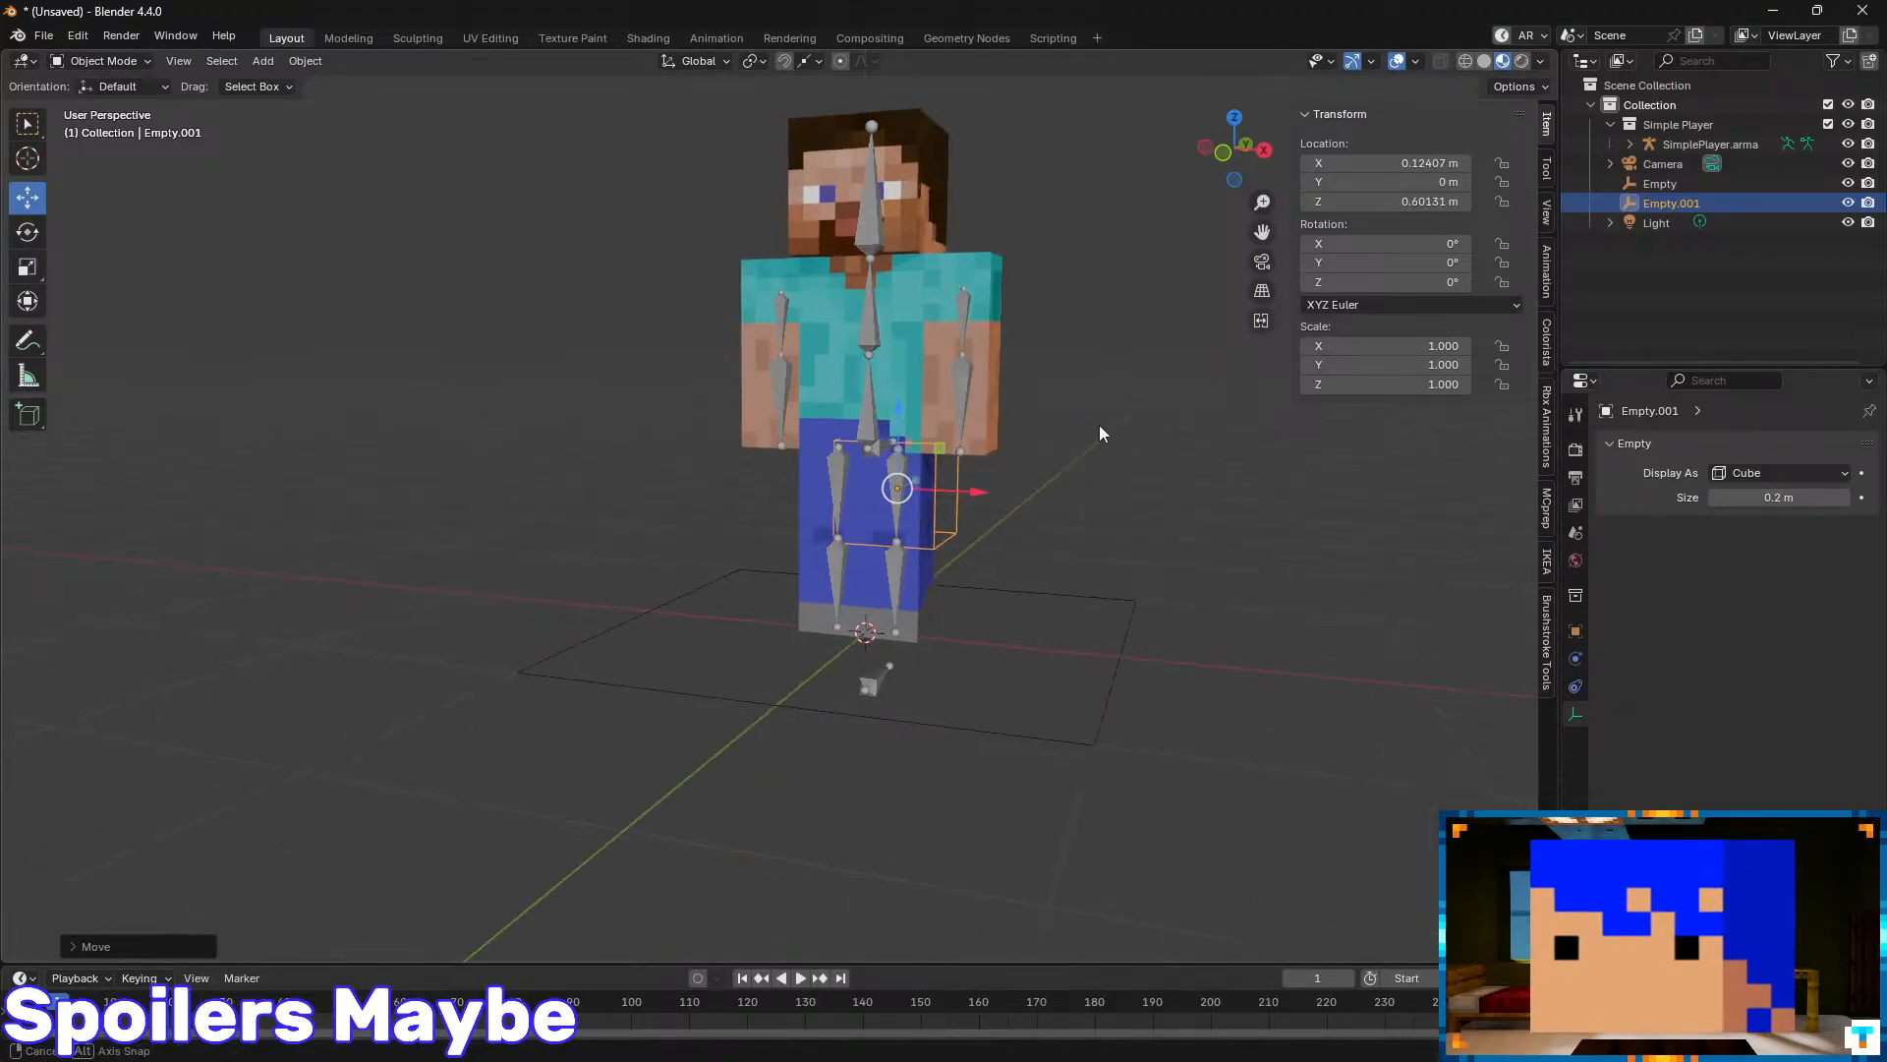
middle_click_drag(1099, 424, 955, 479)
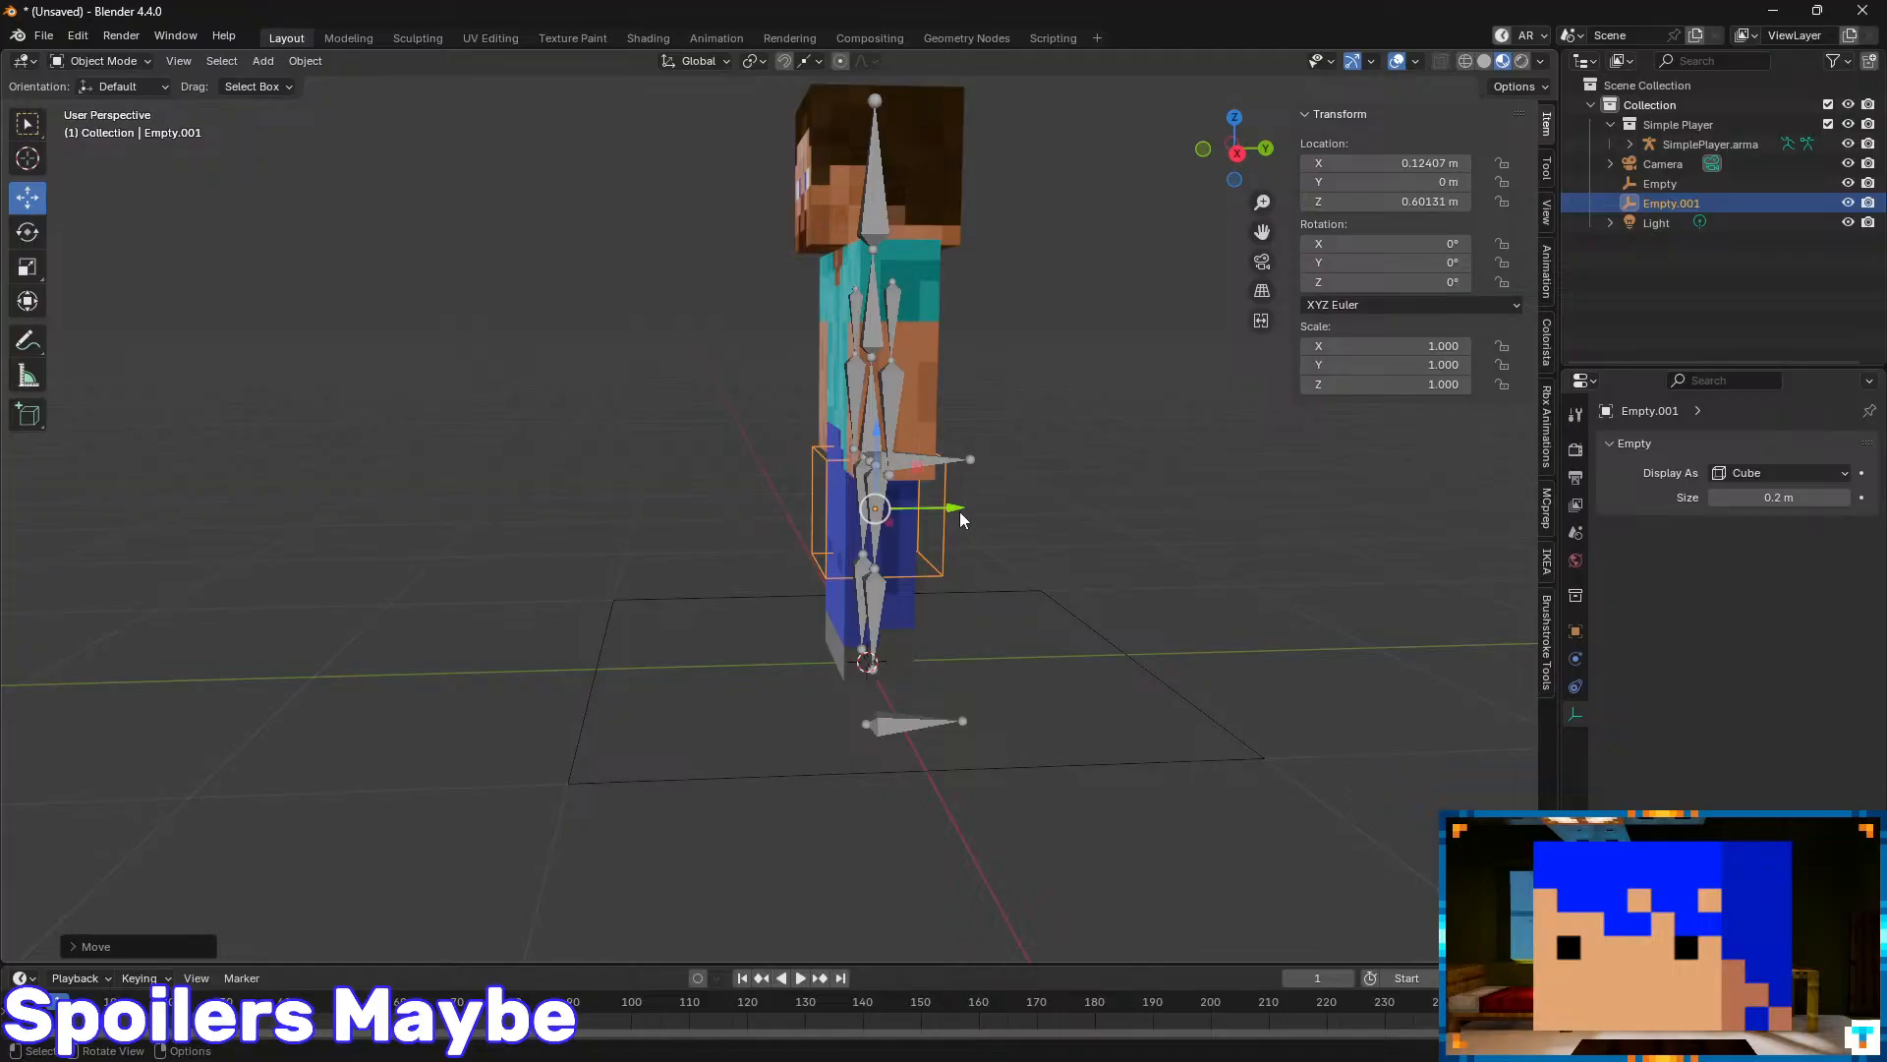
left_click_drag(959, 511, 662, 513)
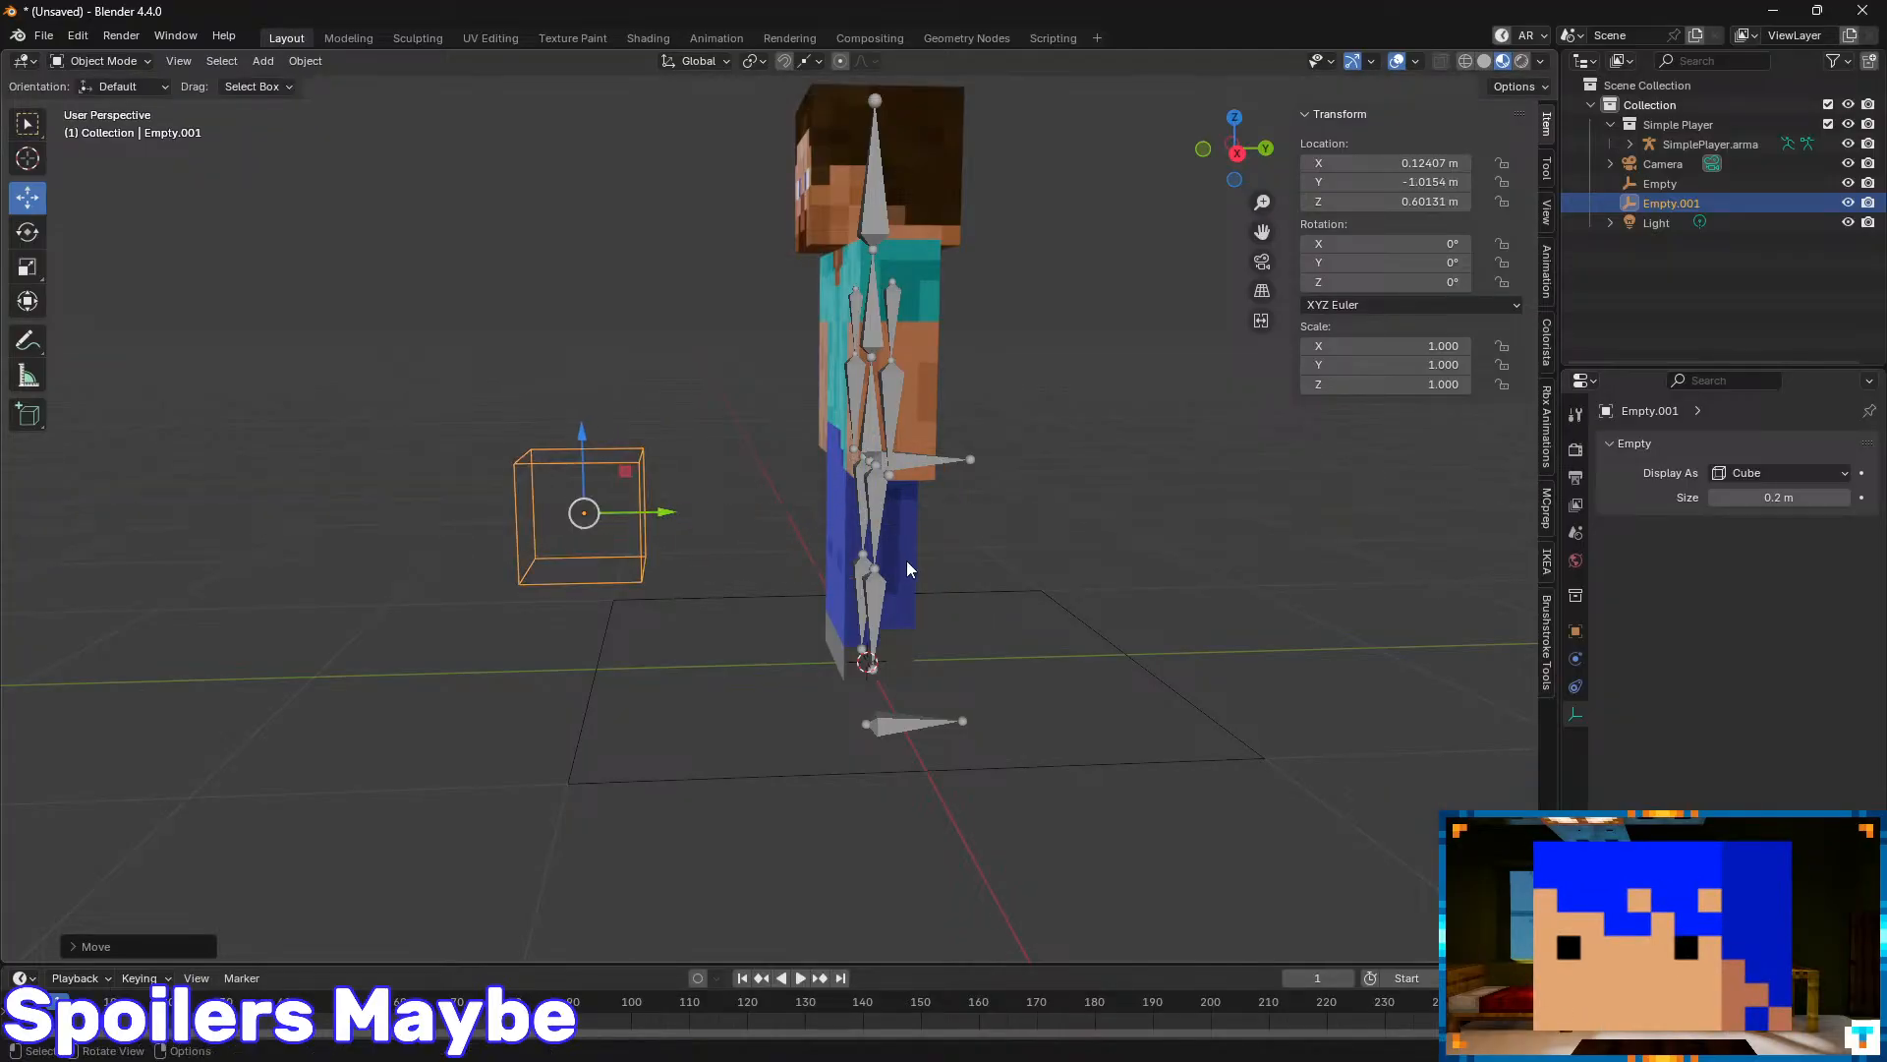
- In Pose Mode, set the small cube empty (Empty.001) as the pole target of the left upper leg bone's IK constraint
left_click(881, 522)
key("ctrl+Tab")
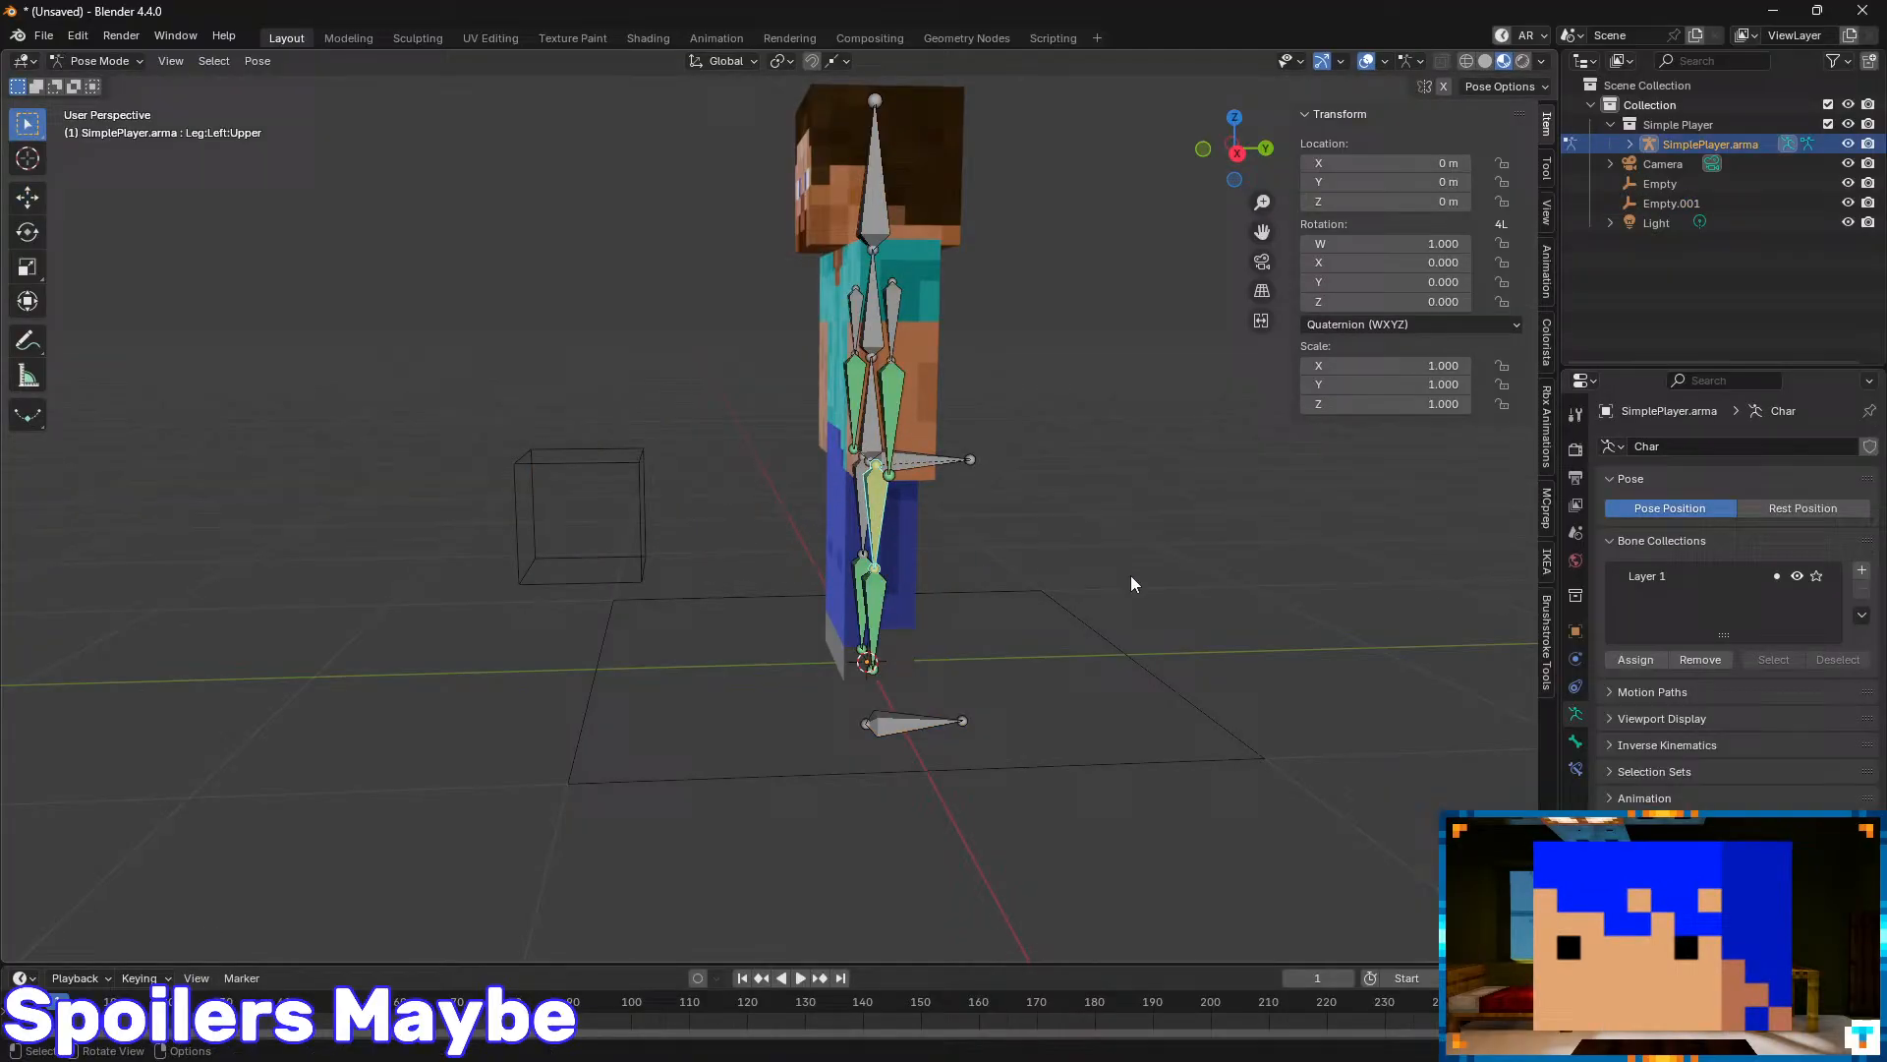
left_click(1576, 769)
left_click(1840, 532)
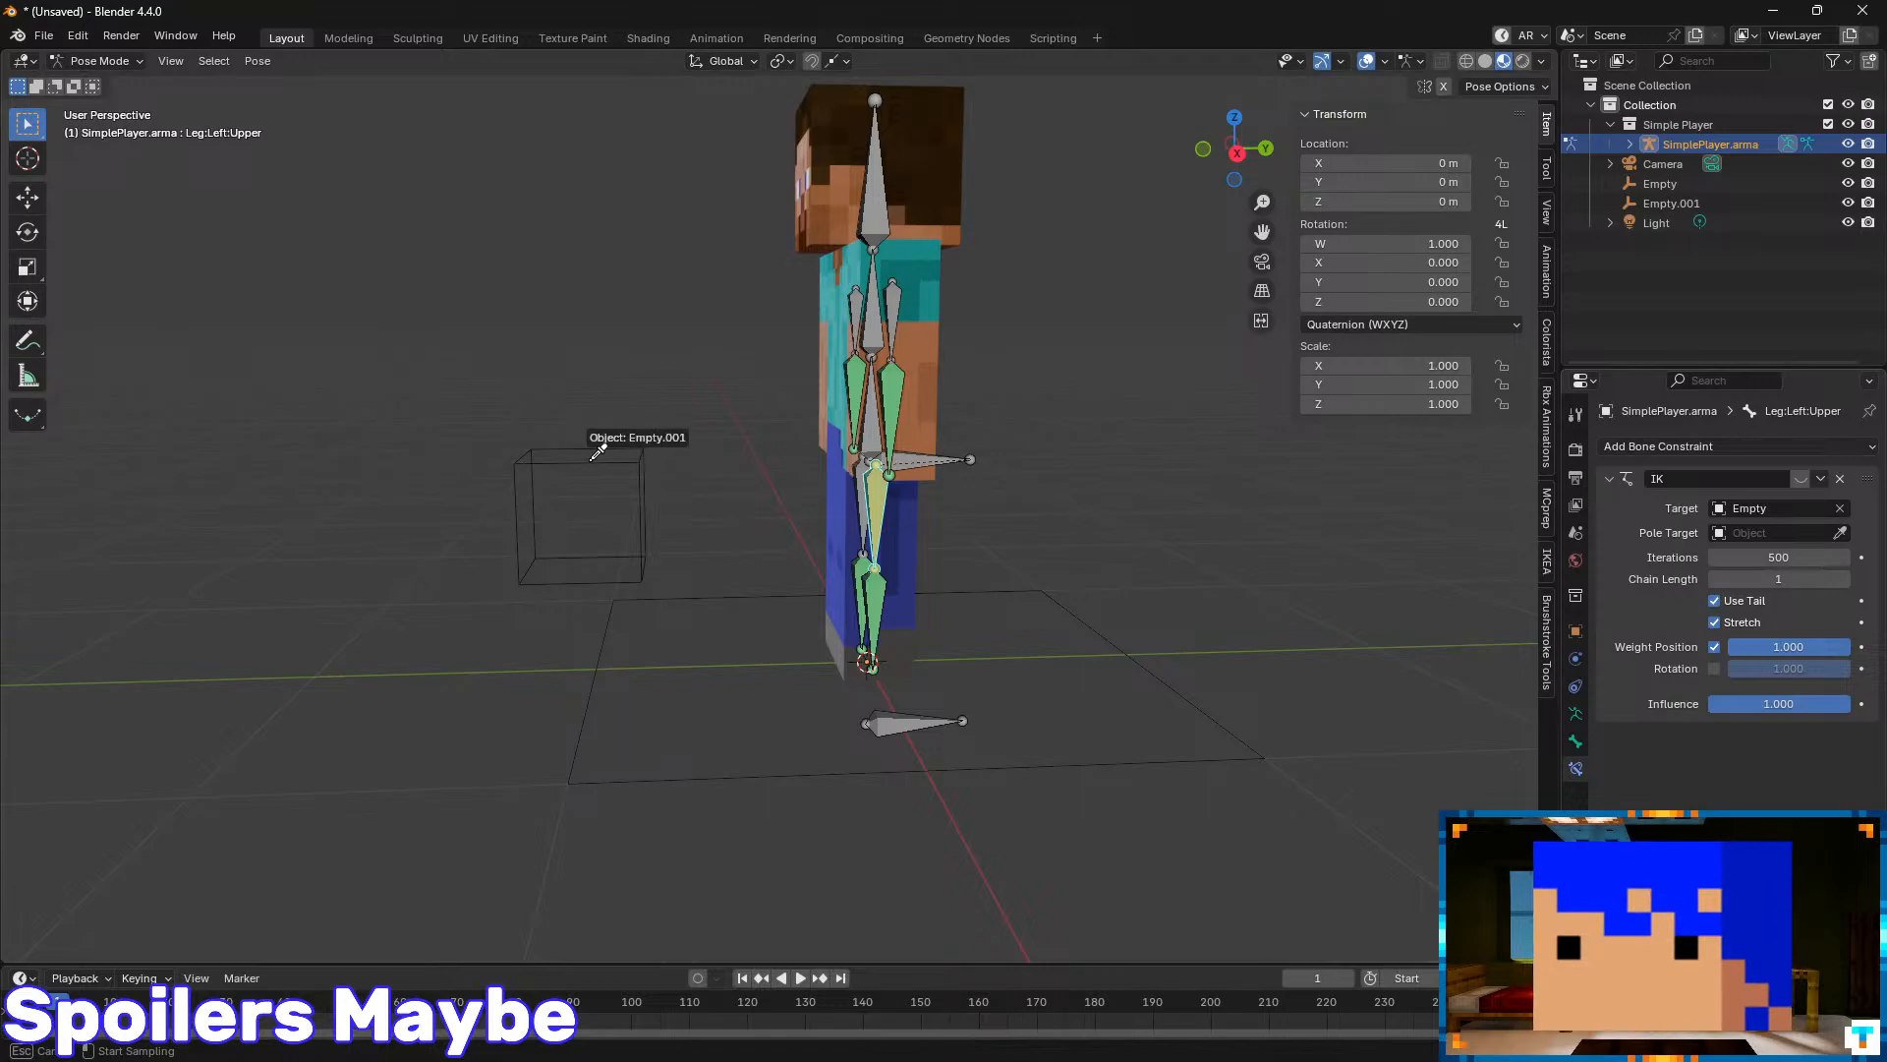
left_click(658, 479)
middle_click_drag(741, 503, 934, 557)
left_click(1800, 479)
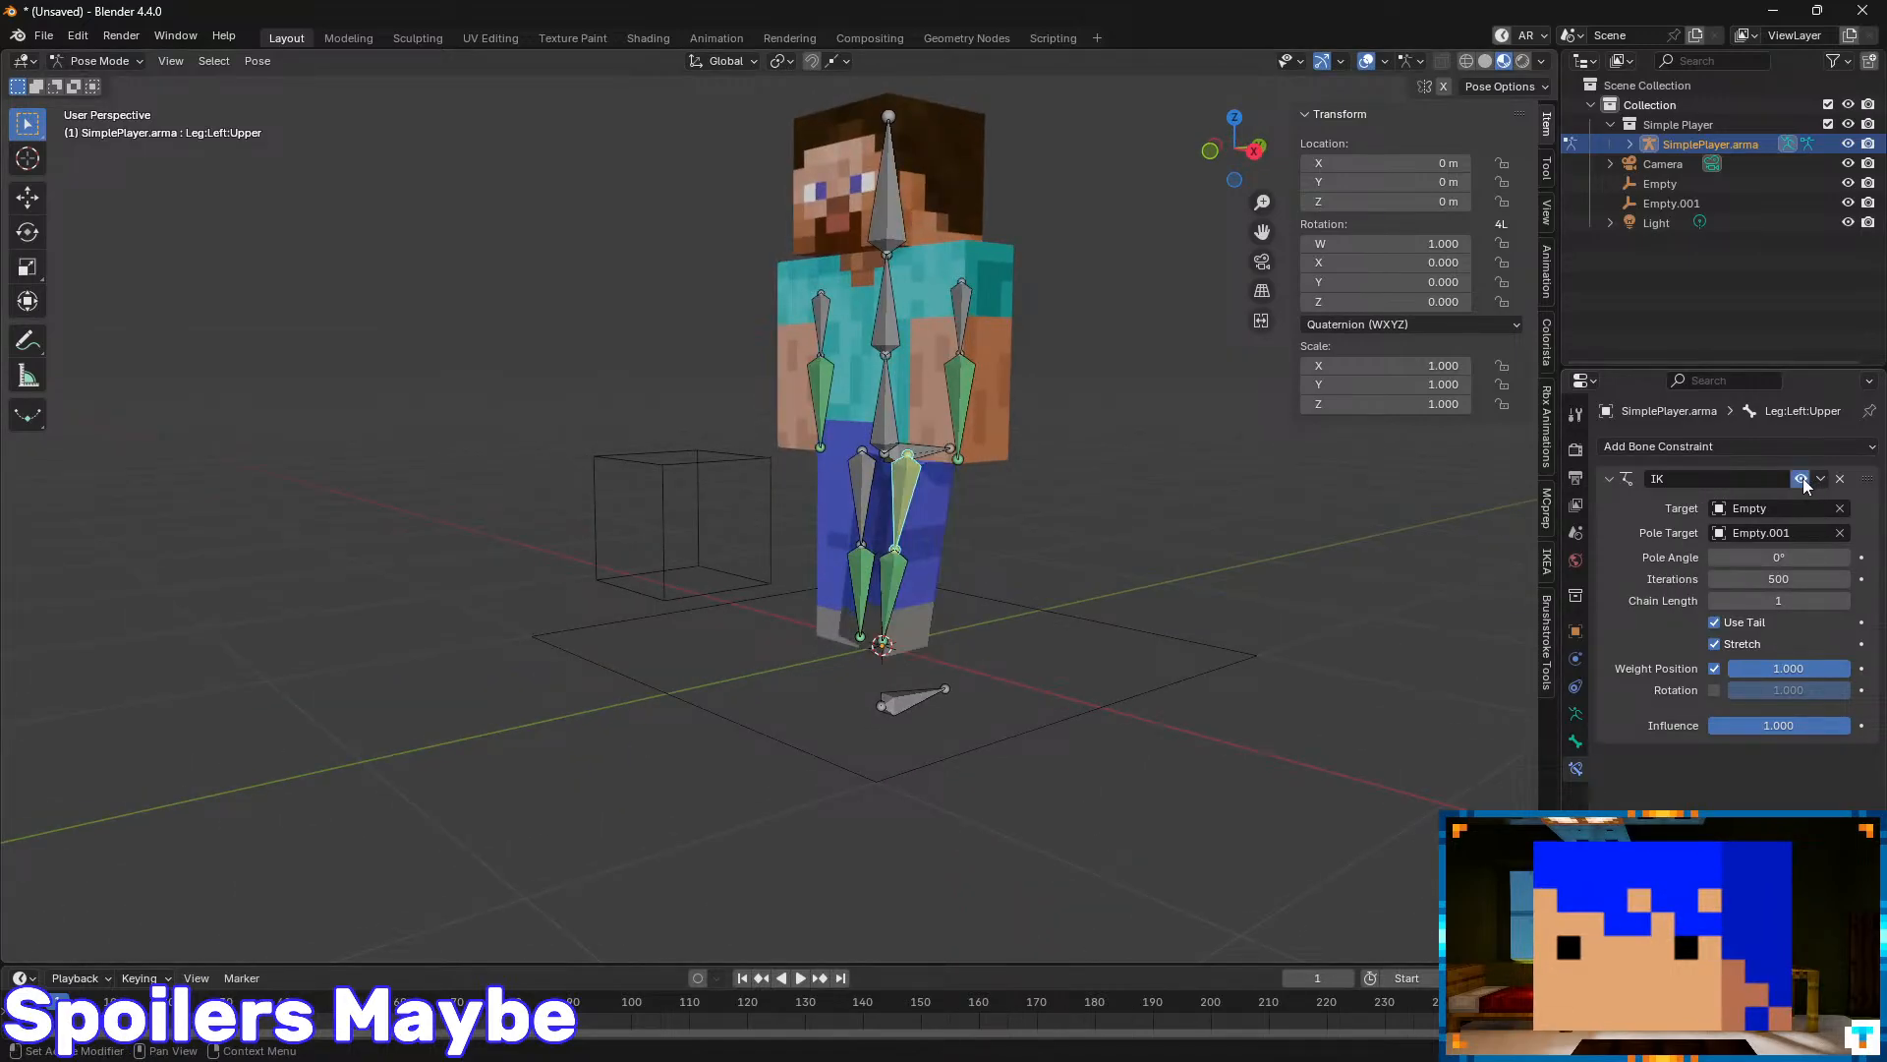
- Try a pole angle of 90° on the left upper leg's IK constraint, and set it to -90°
scroll(1108, 578, "up", 3)
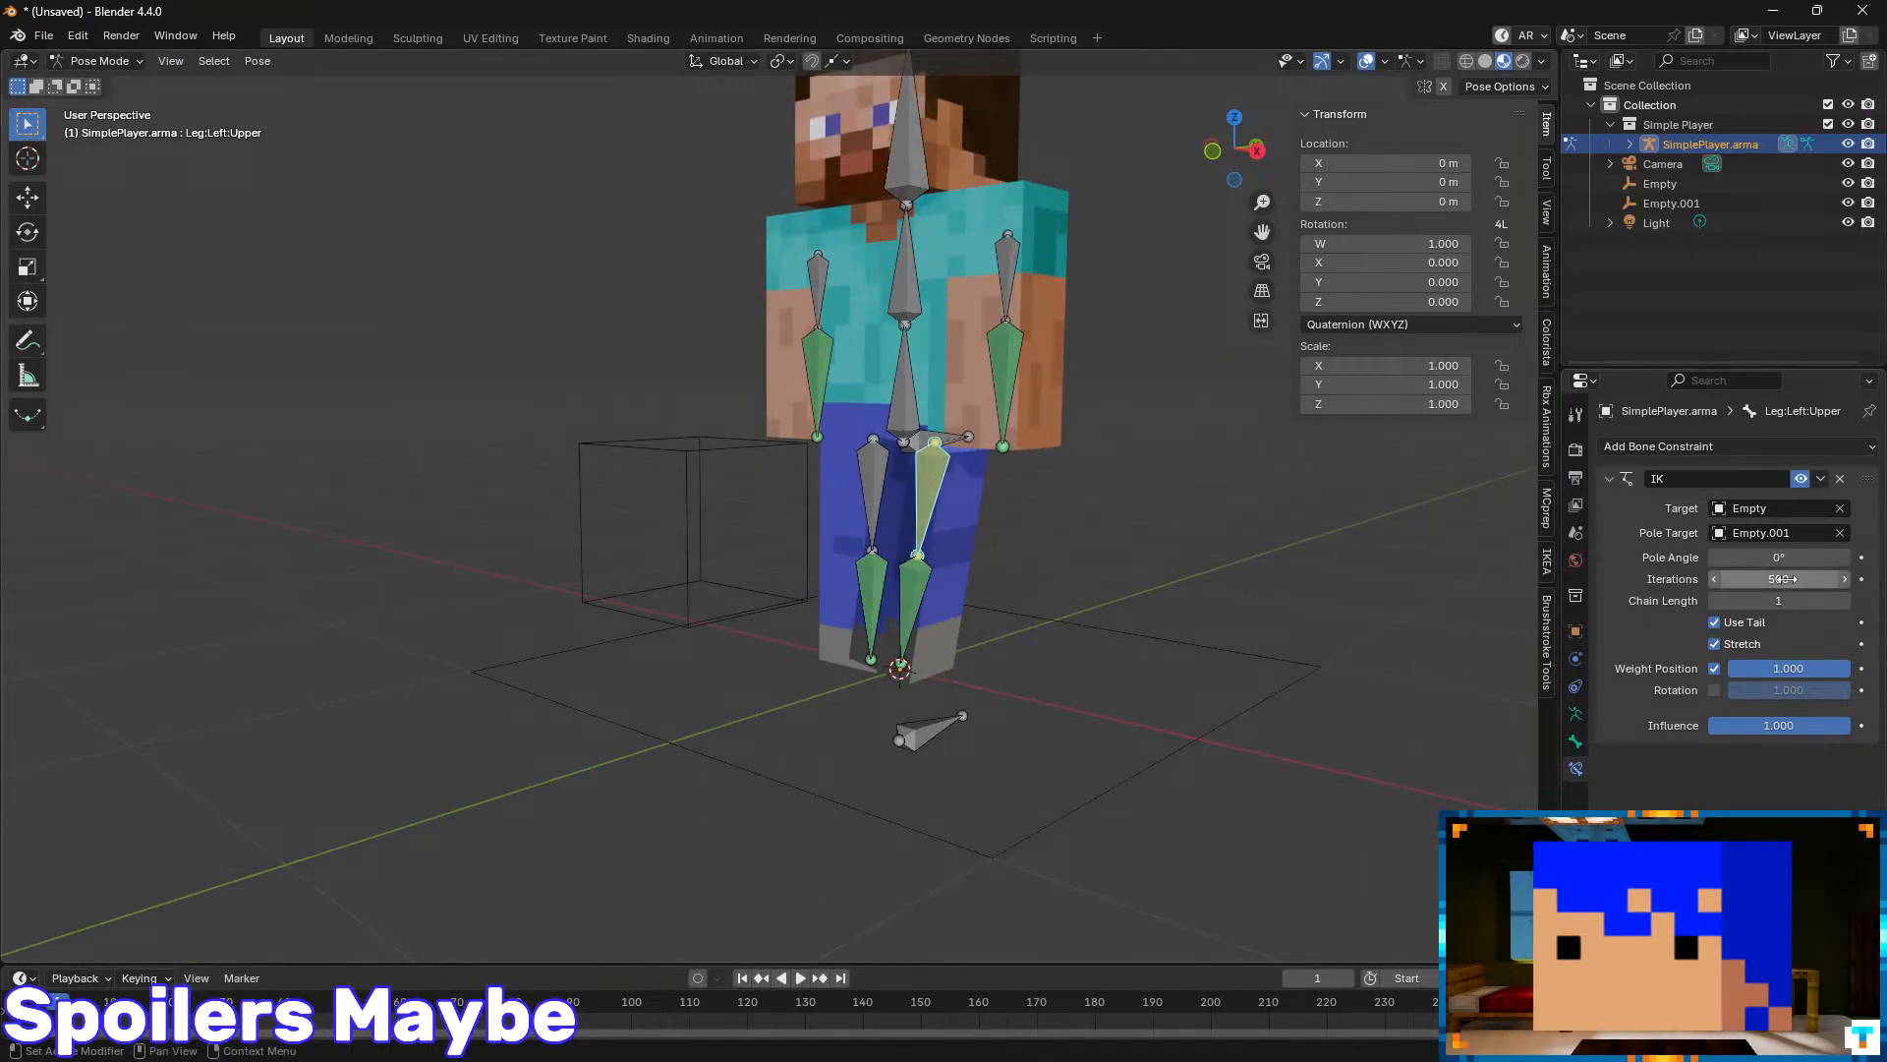
type("9.0")
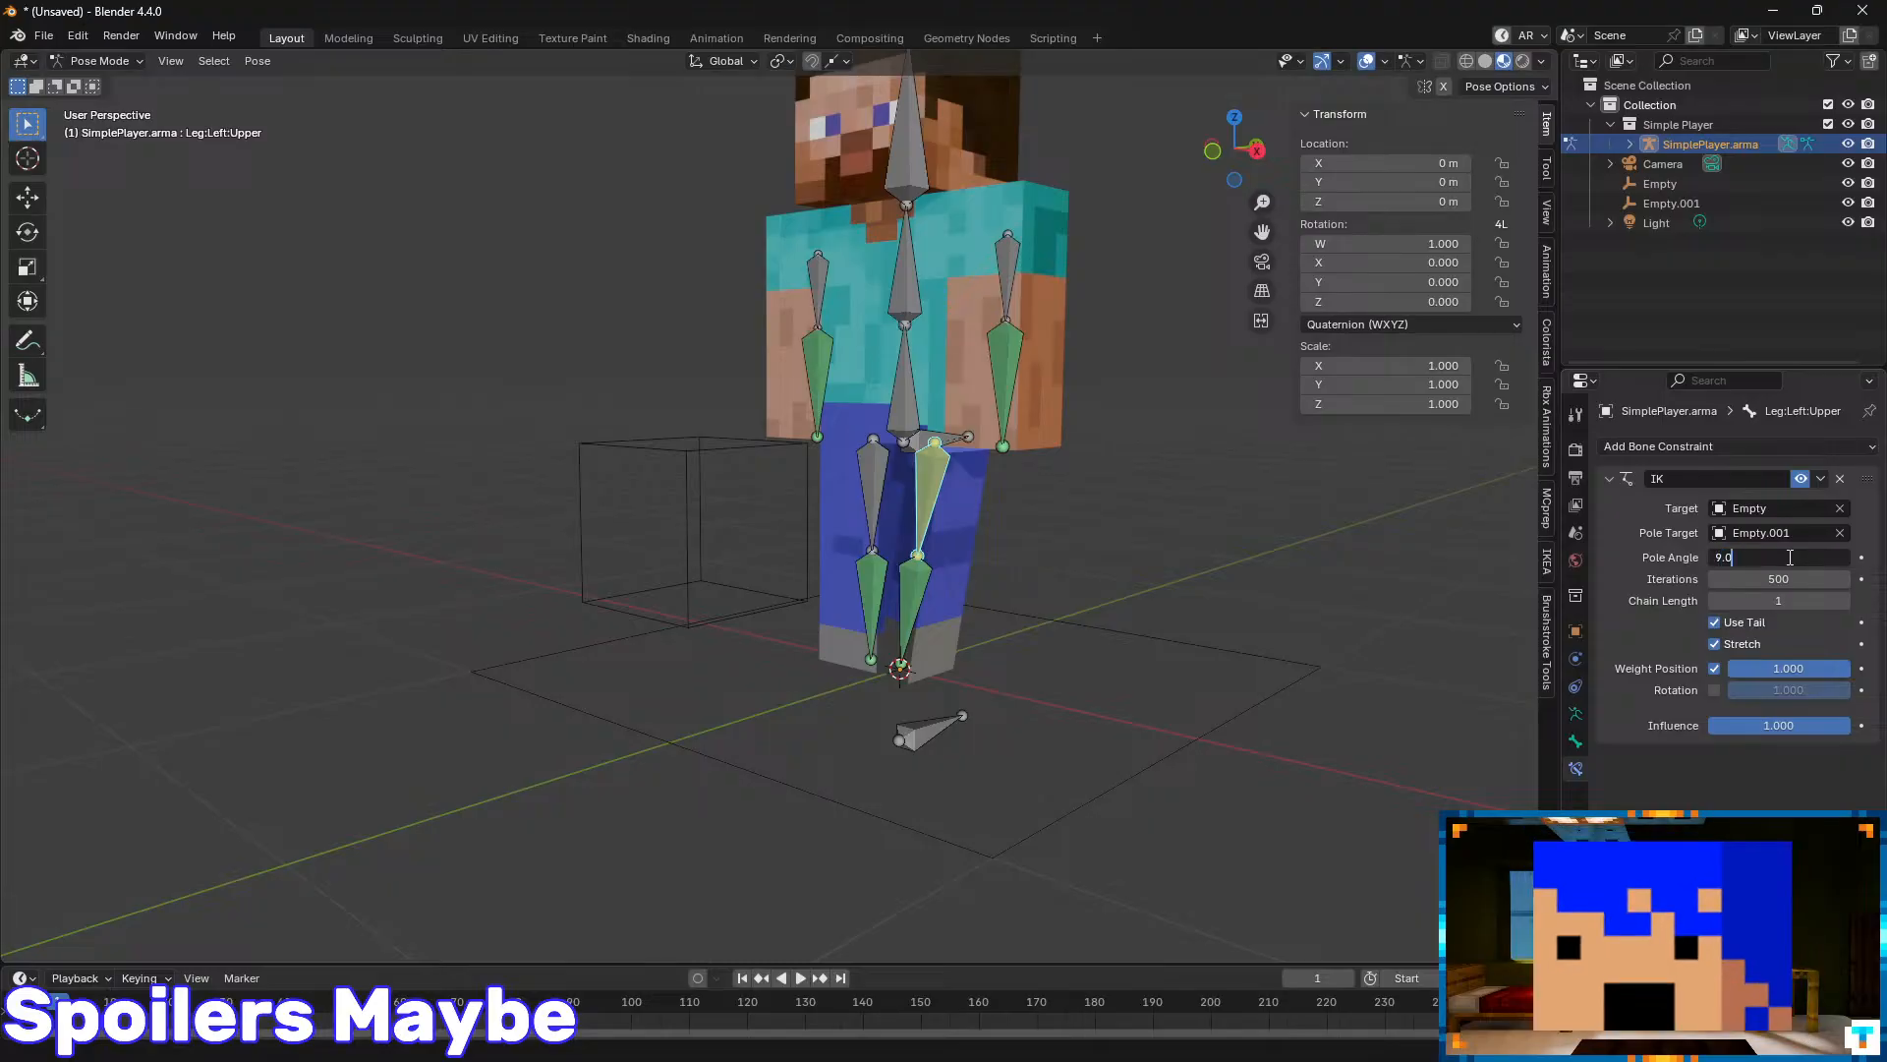
key("Return")
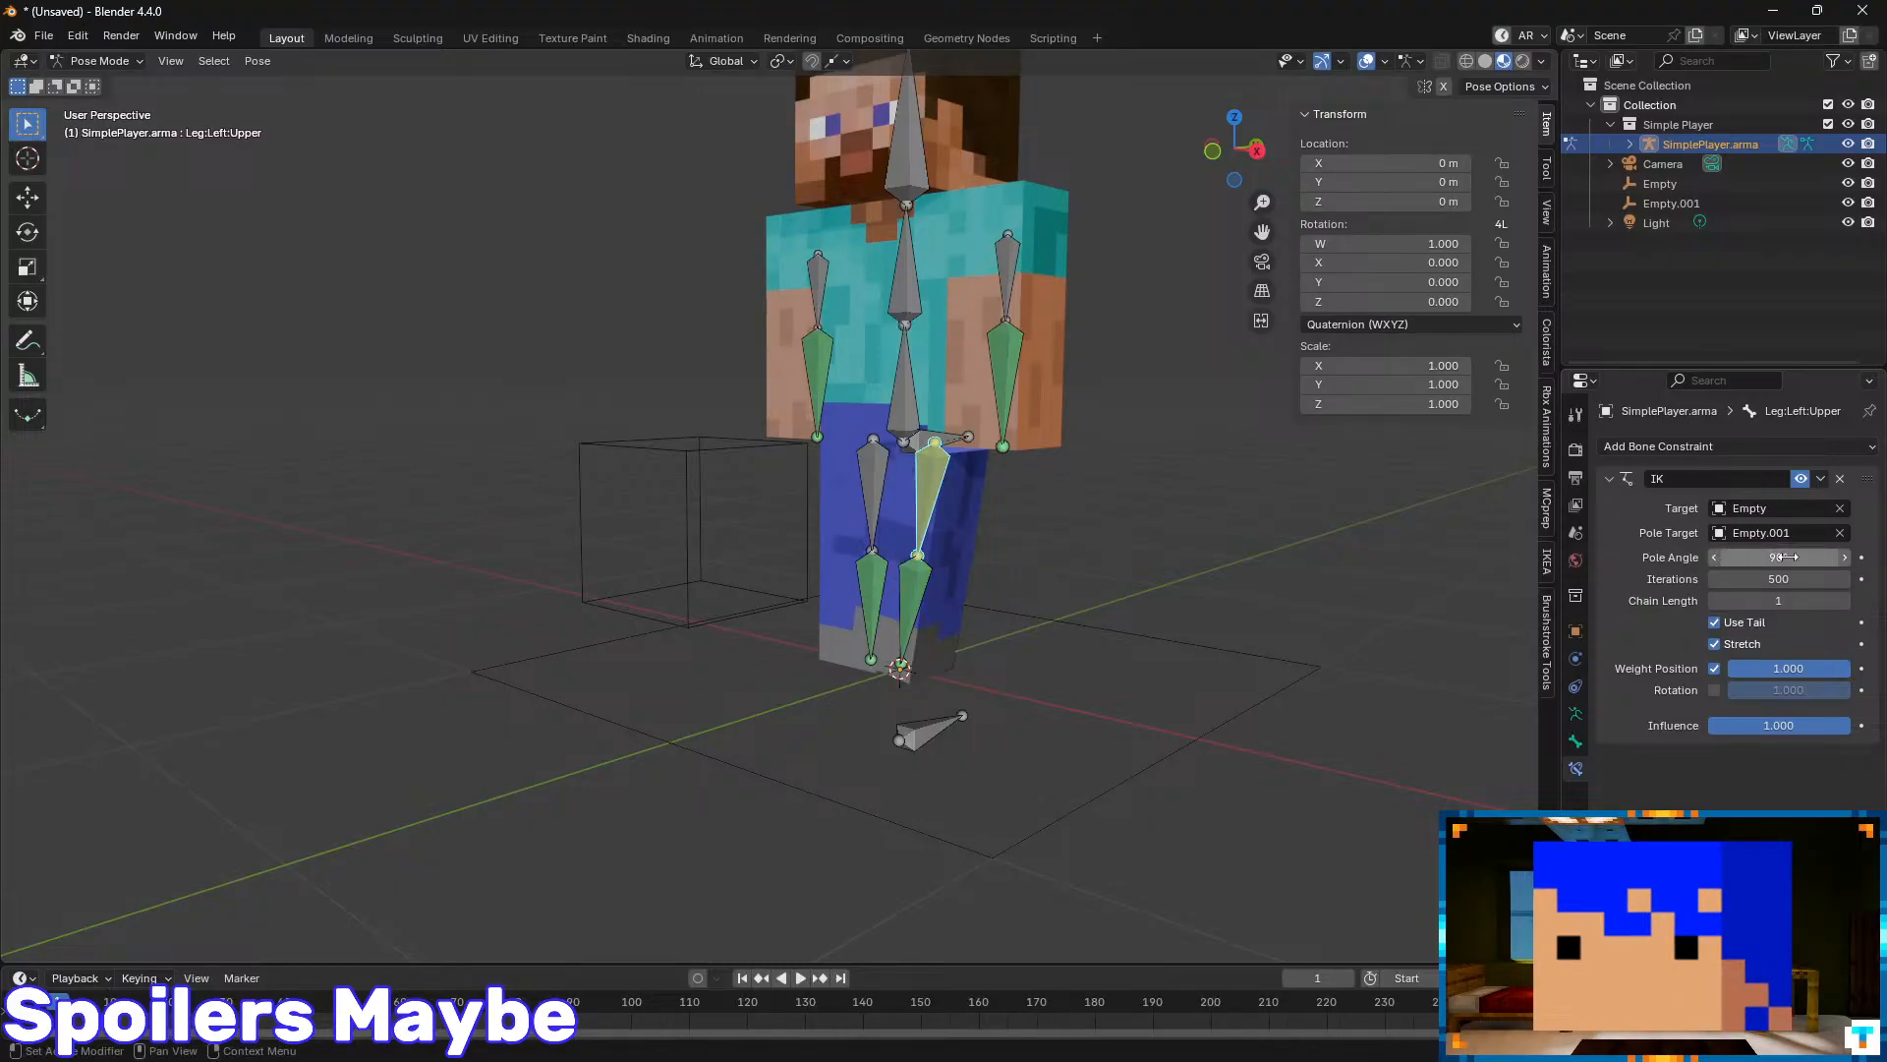
middle_click_drag(1225, 619, 1023, 590)
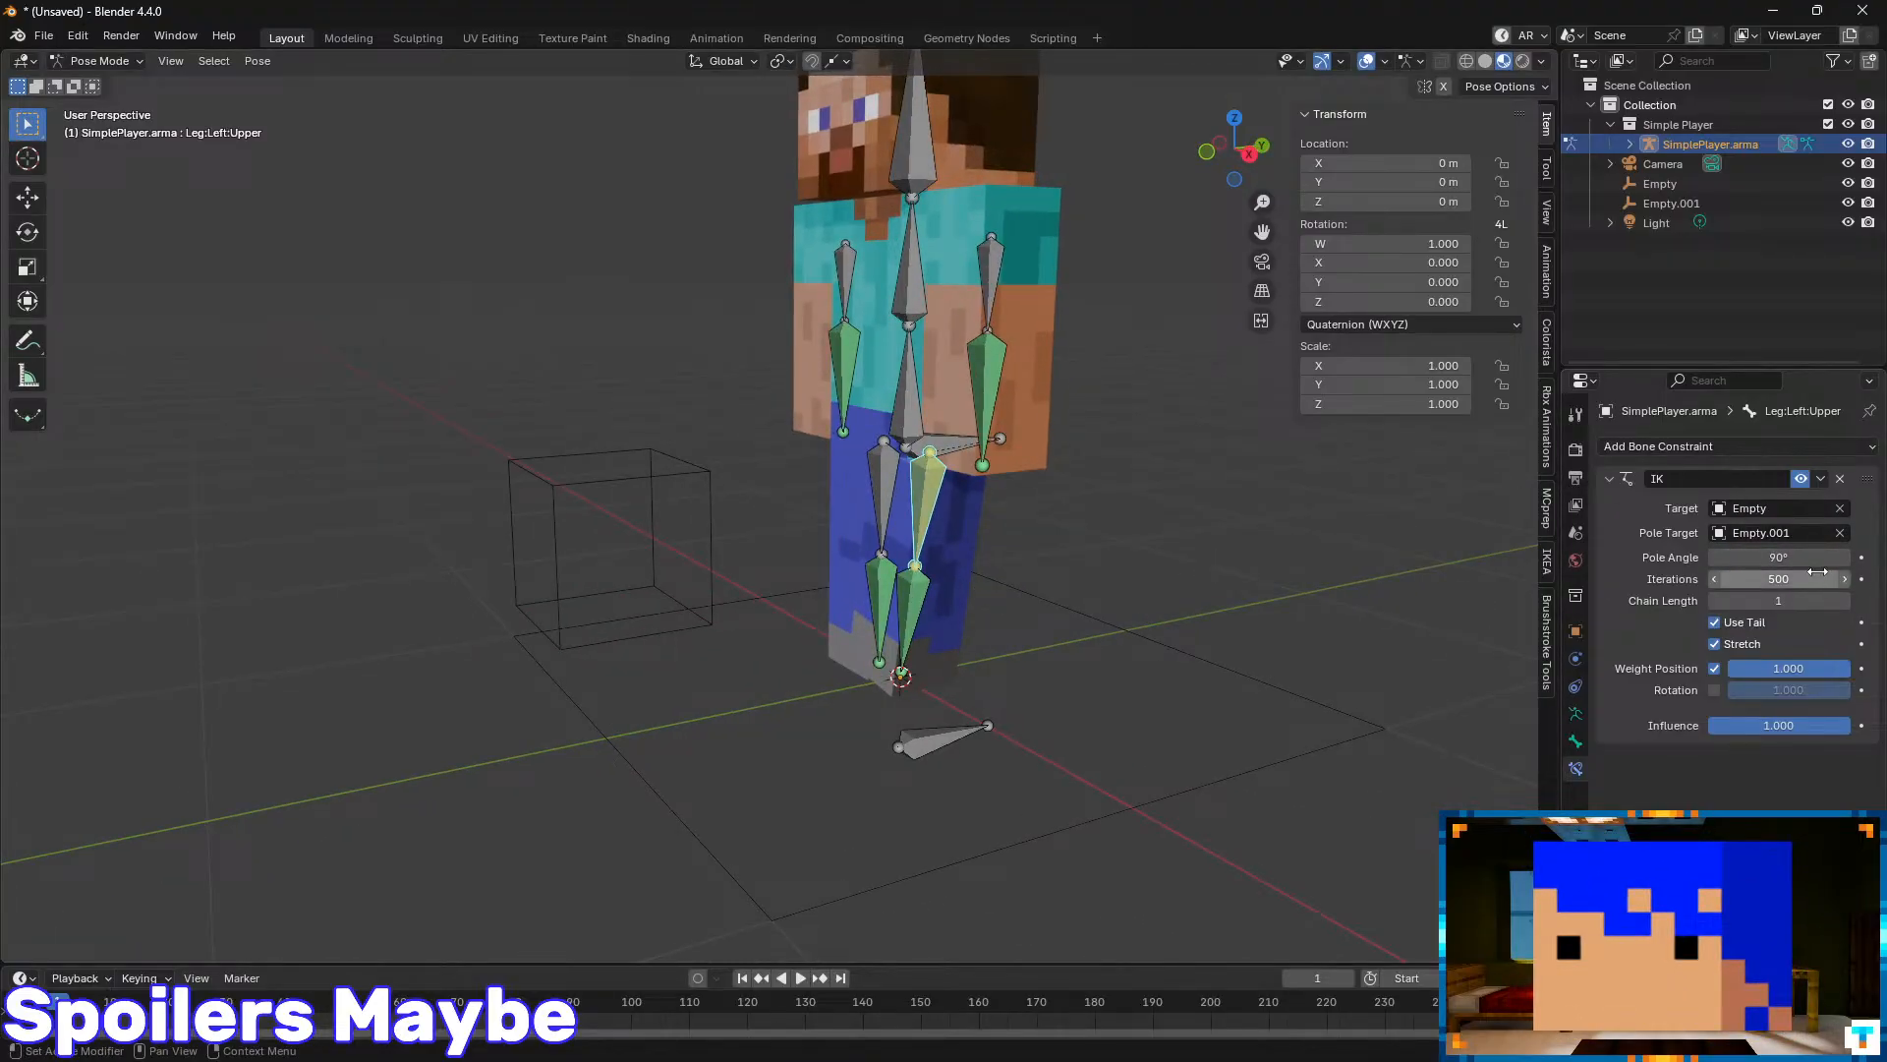
key("minus")
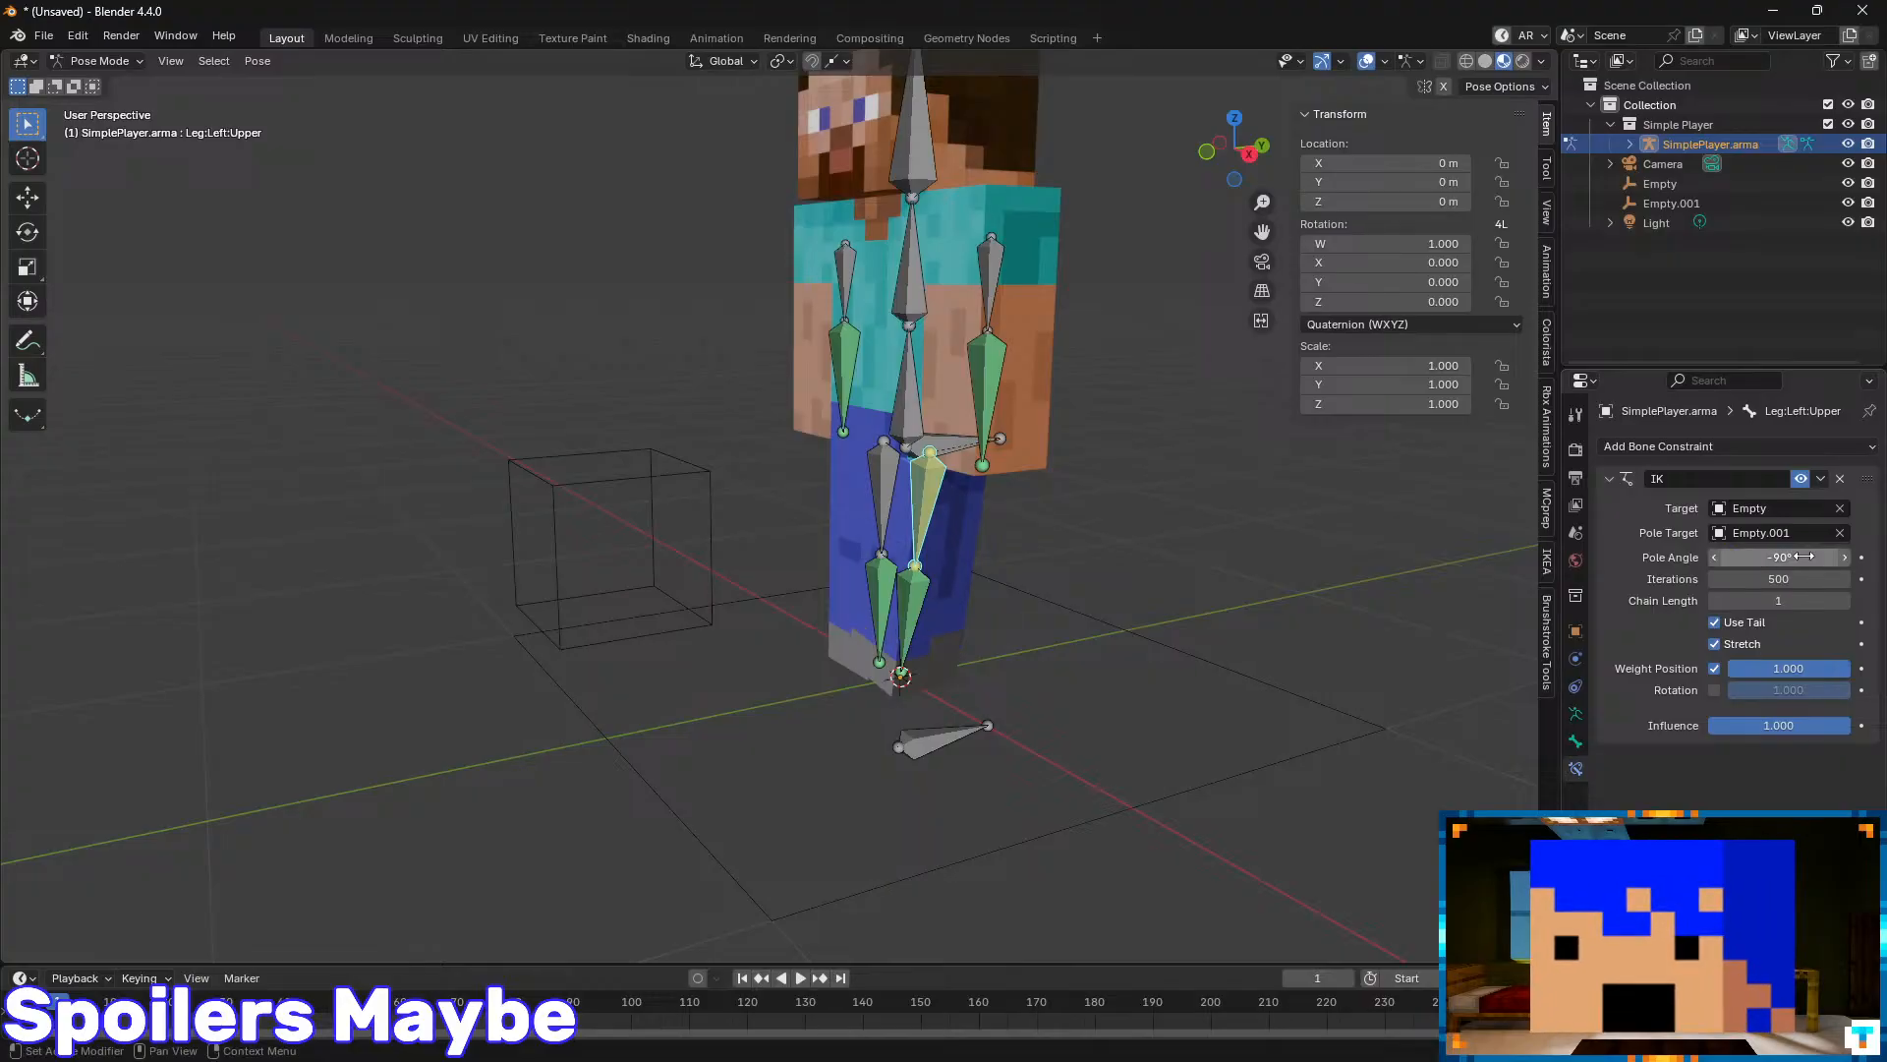
middle_click_drag(858, 605, 896, 766)
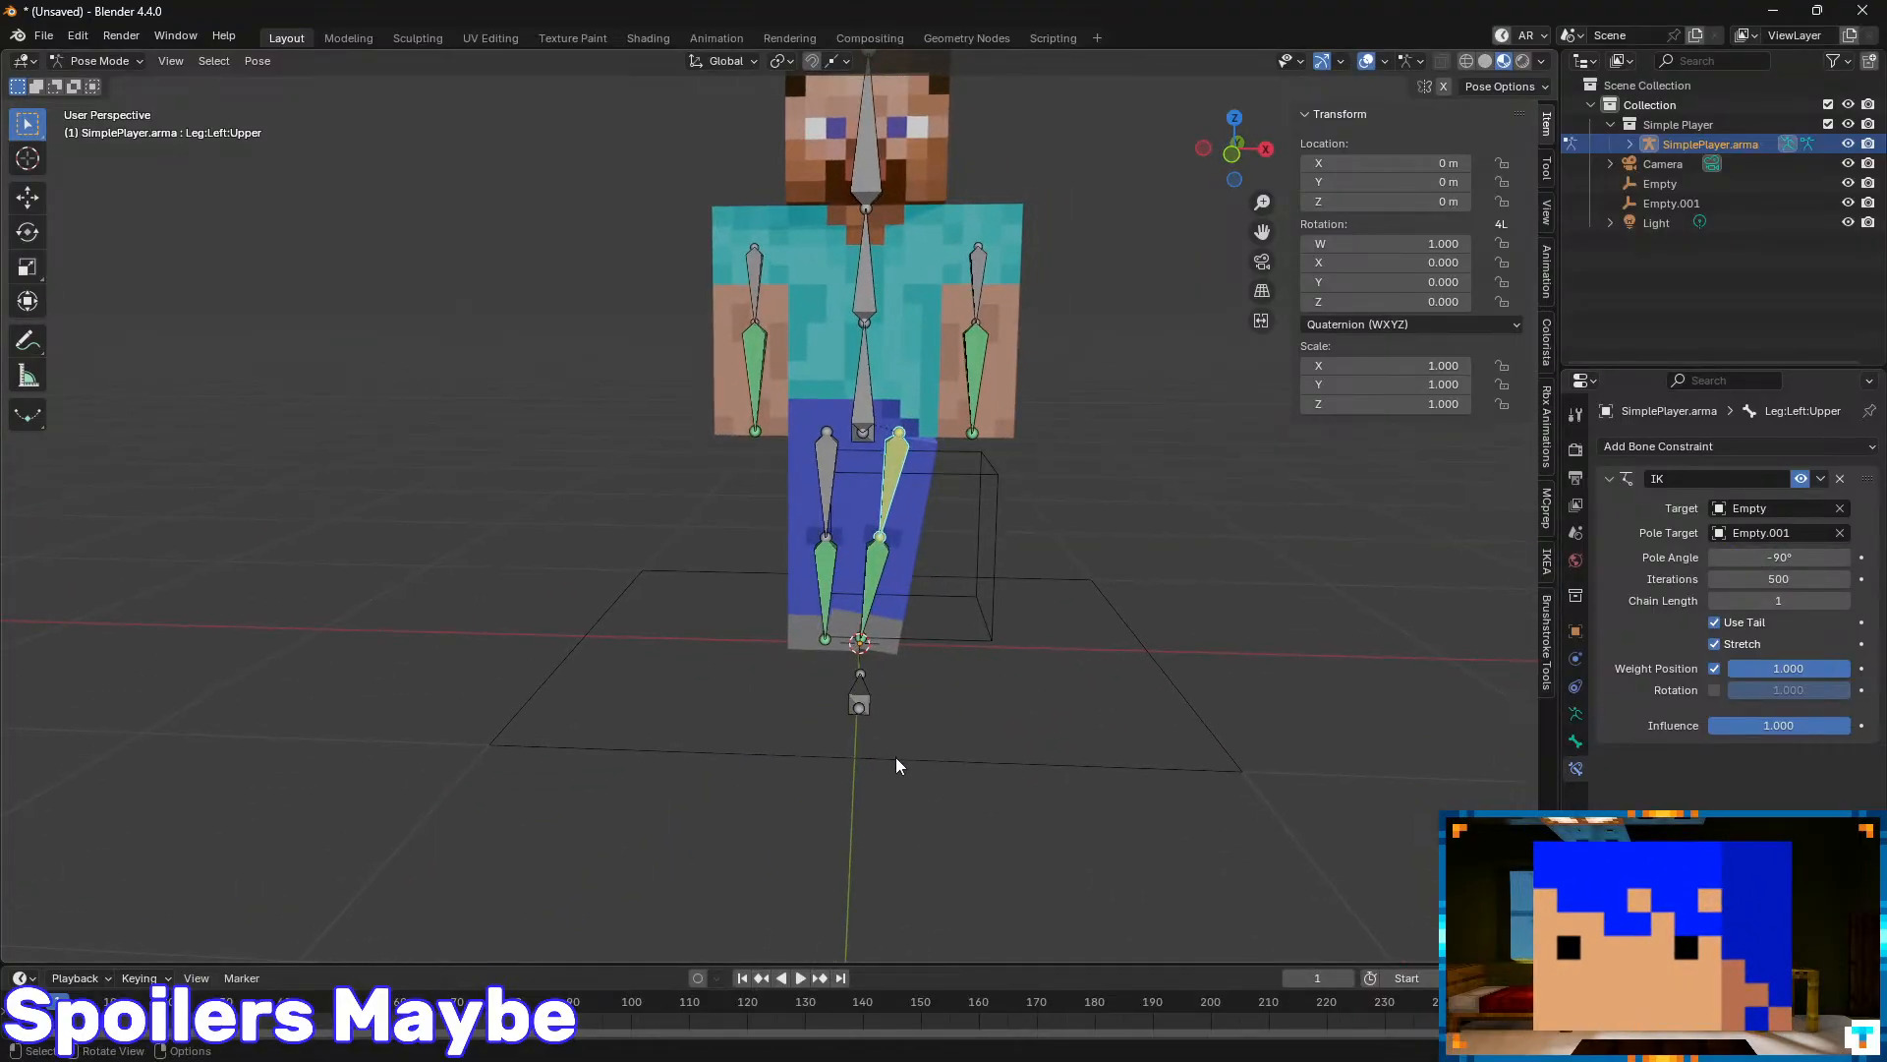
- Disable the left upper leg's IK constraint and select the large flat empty in Object Mode
left_click(1800, 478)
key("ctrl+Tab")
left_click(1081, 766)
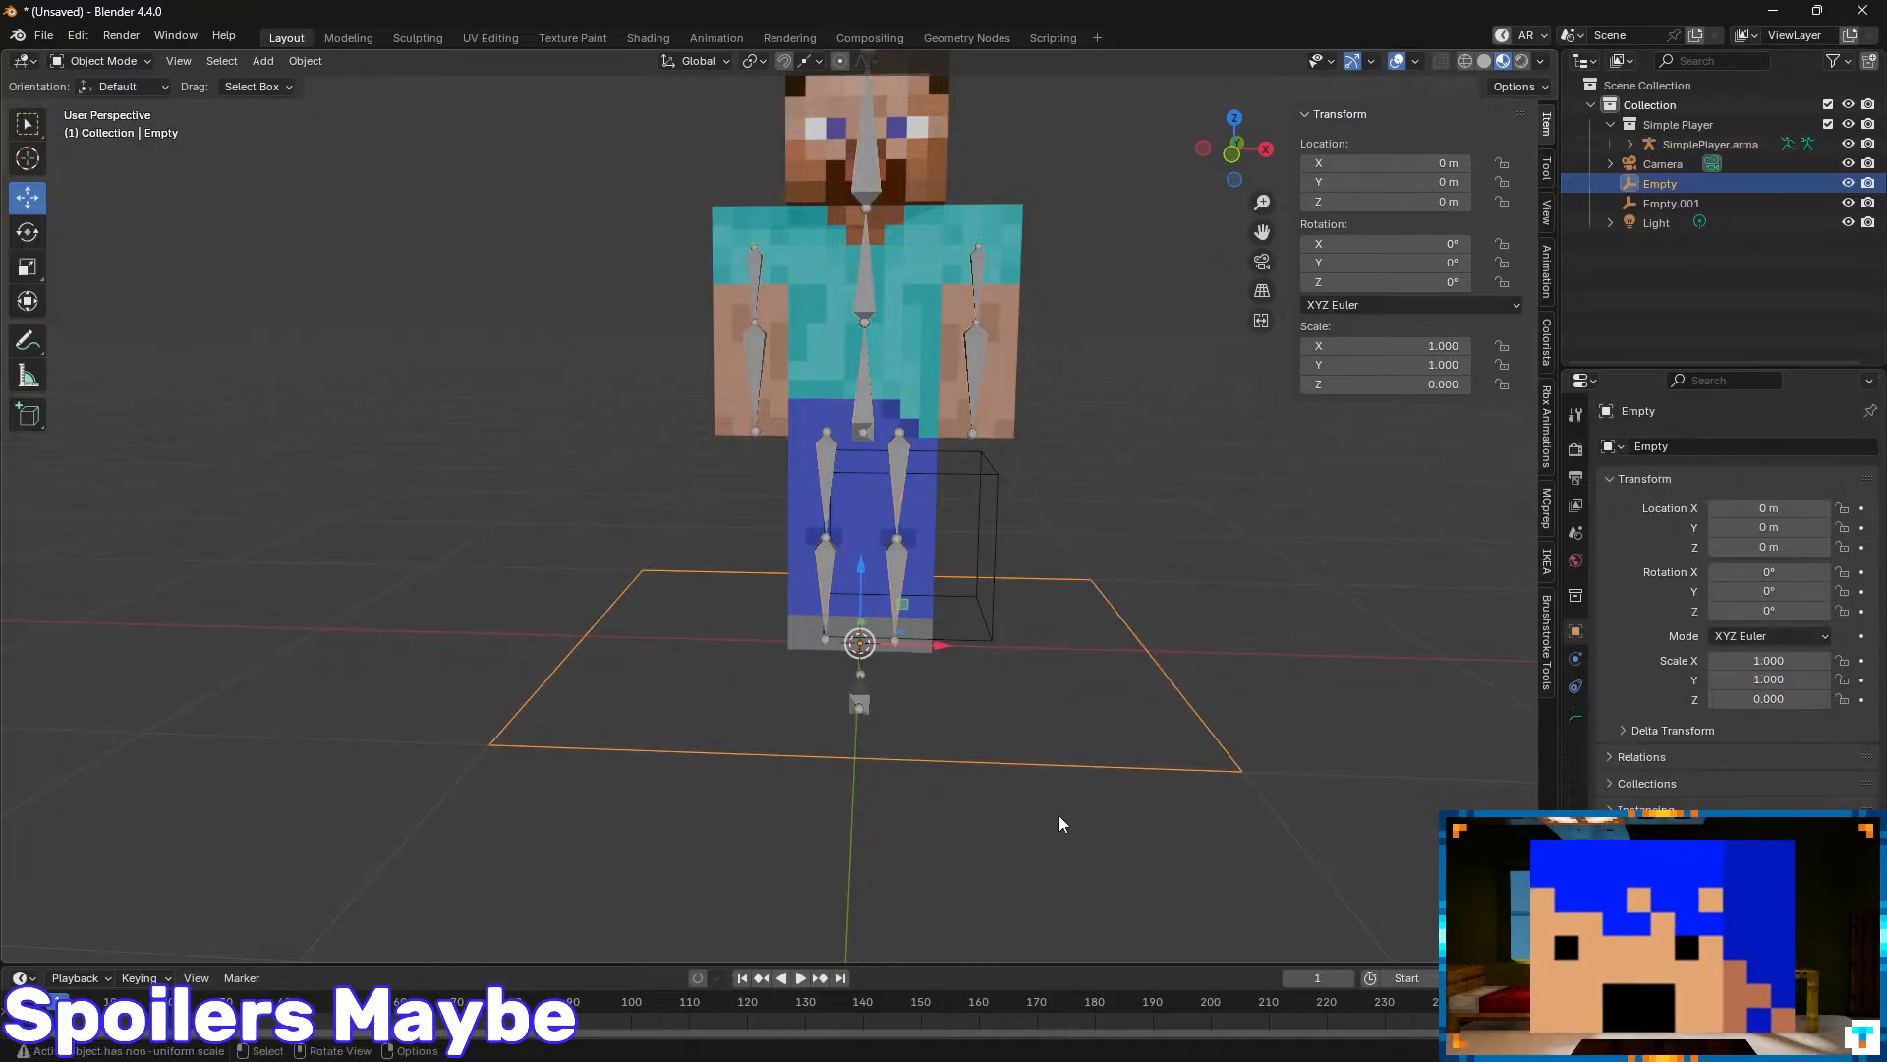
- Try moving the flat empty freely and along X to line it up with the left leg, undoing each move
key("g")
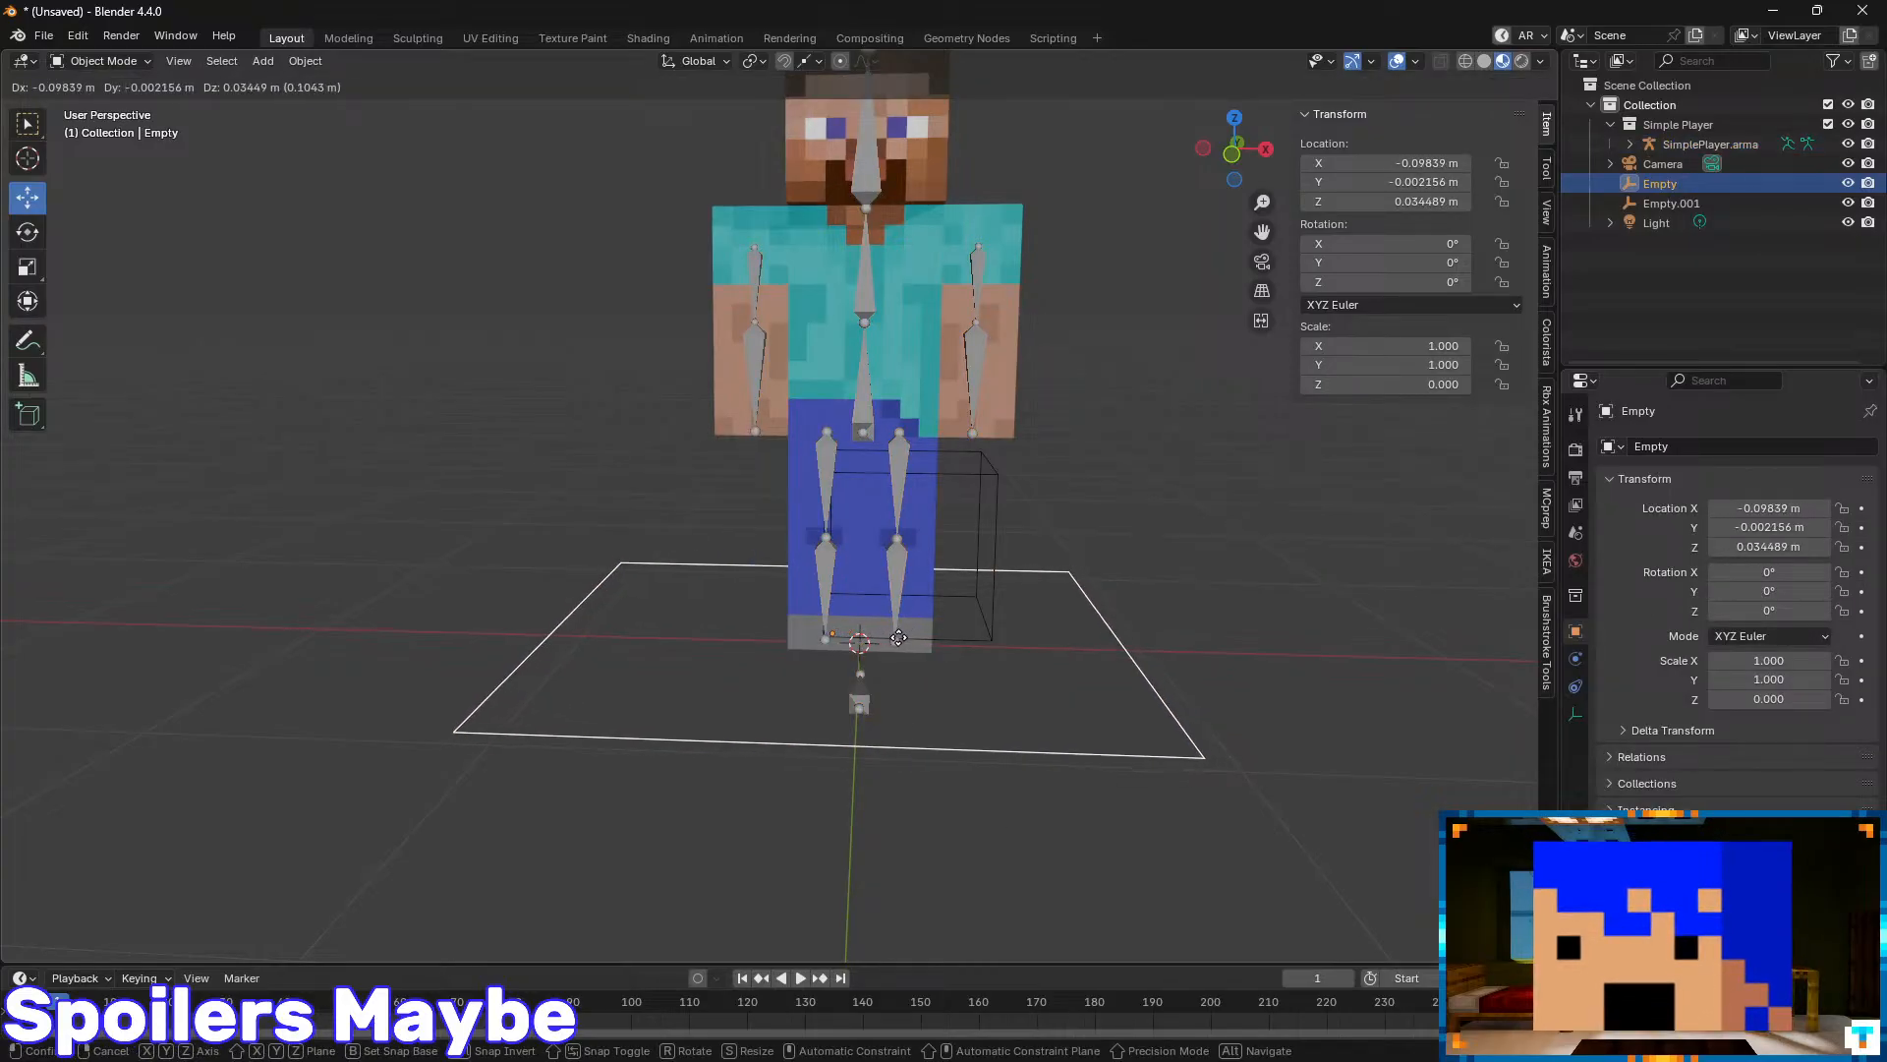
left_click(898, 668)
key("ctrl+z")
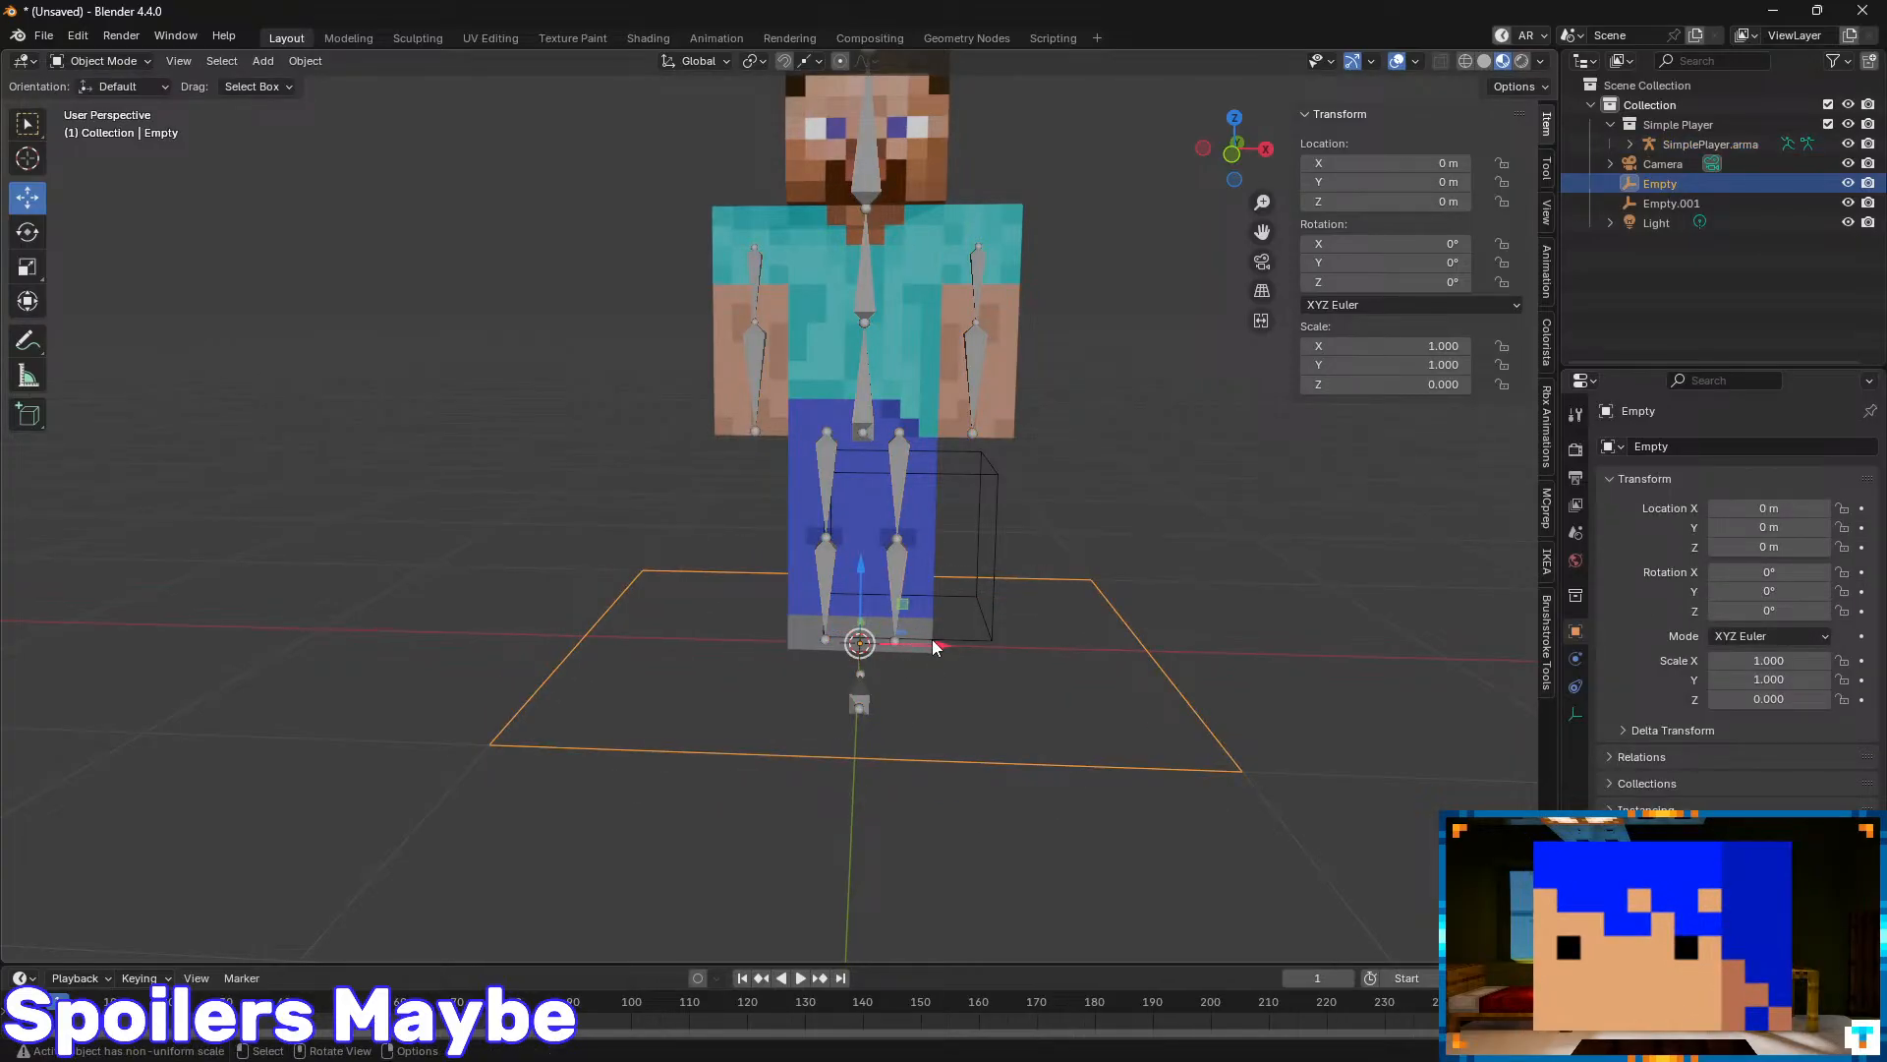
left_click_drag(933, 647, 897, 505)
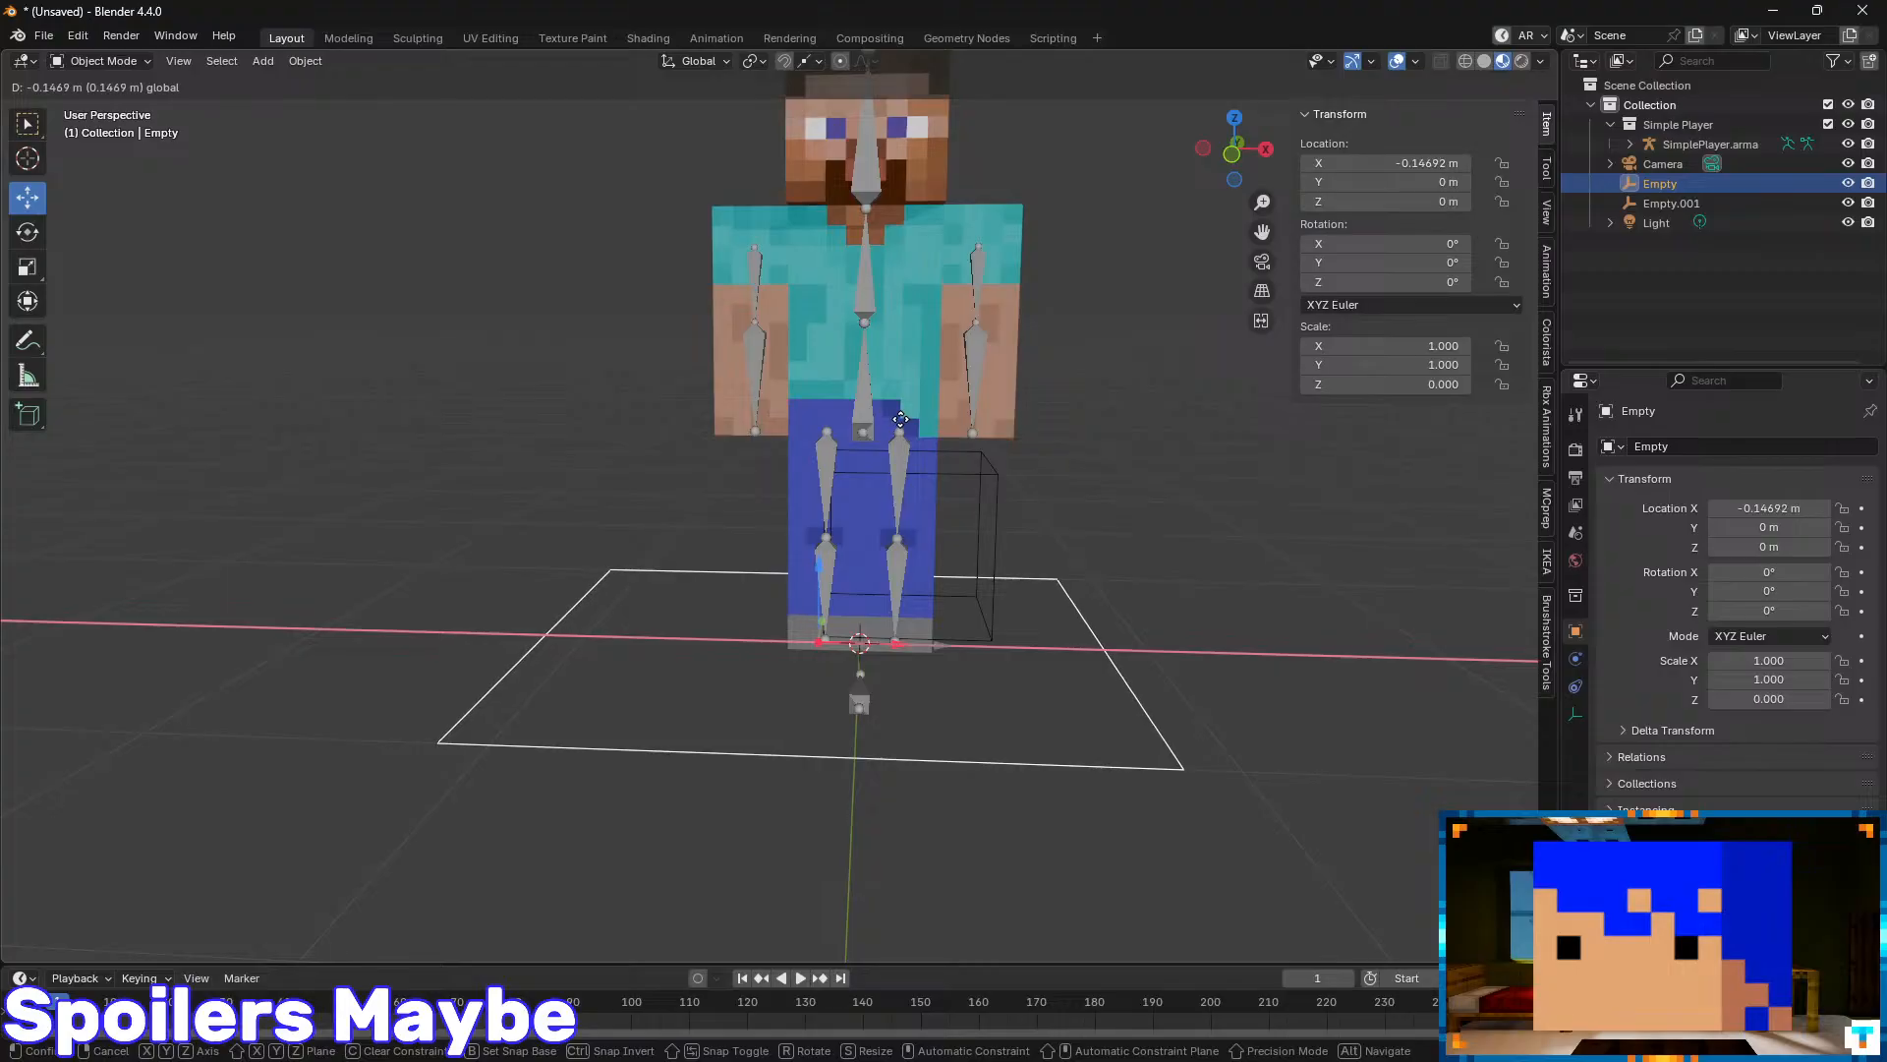
left_click_drag(900, 420, 905, 536)
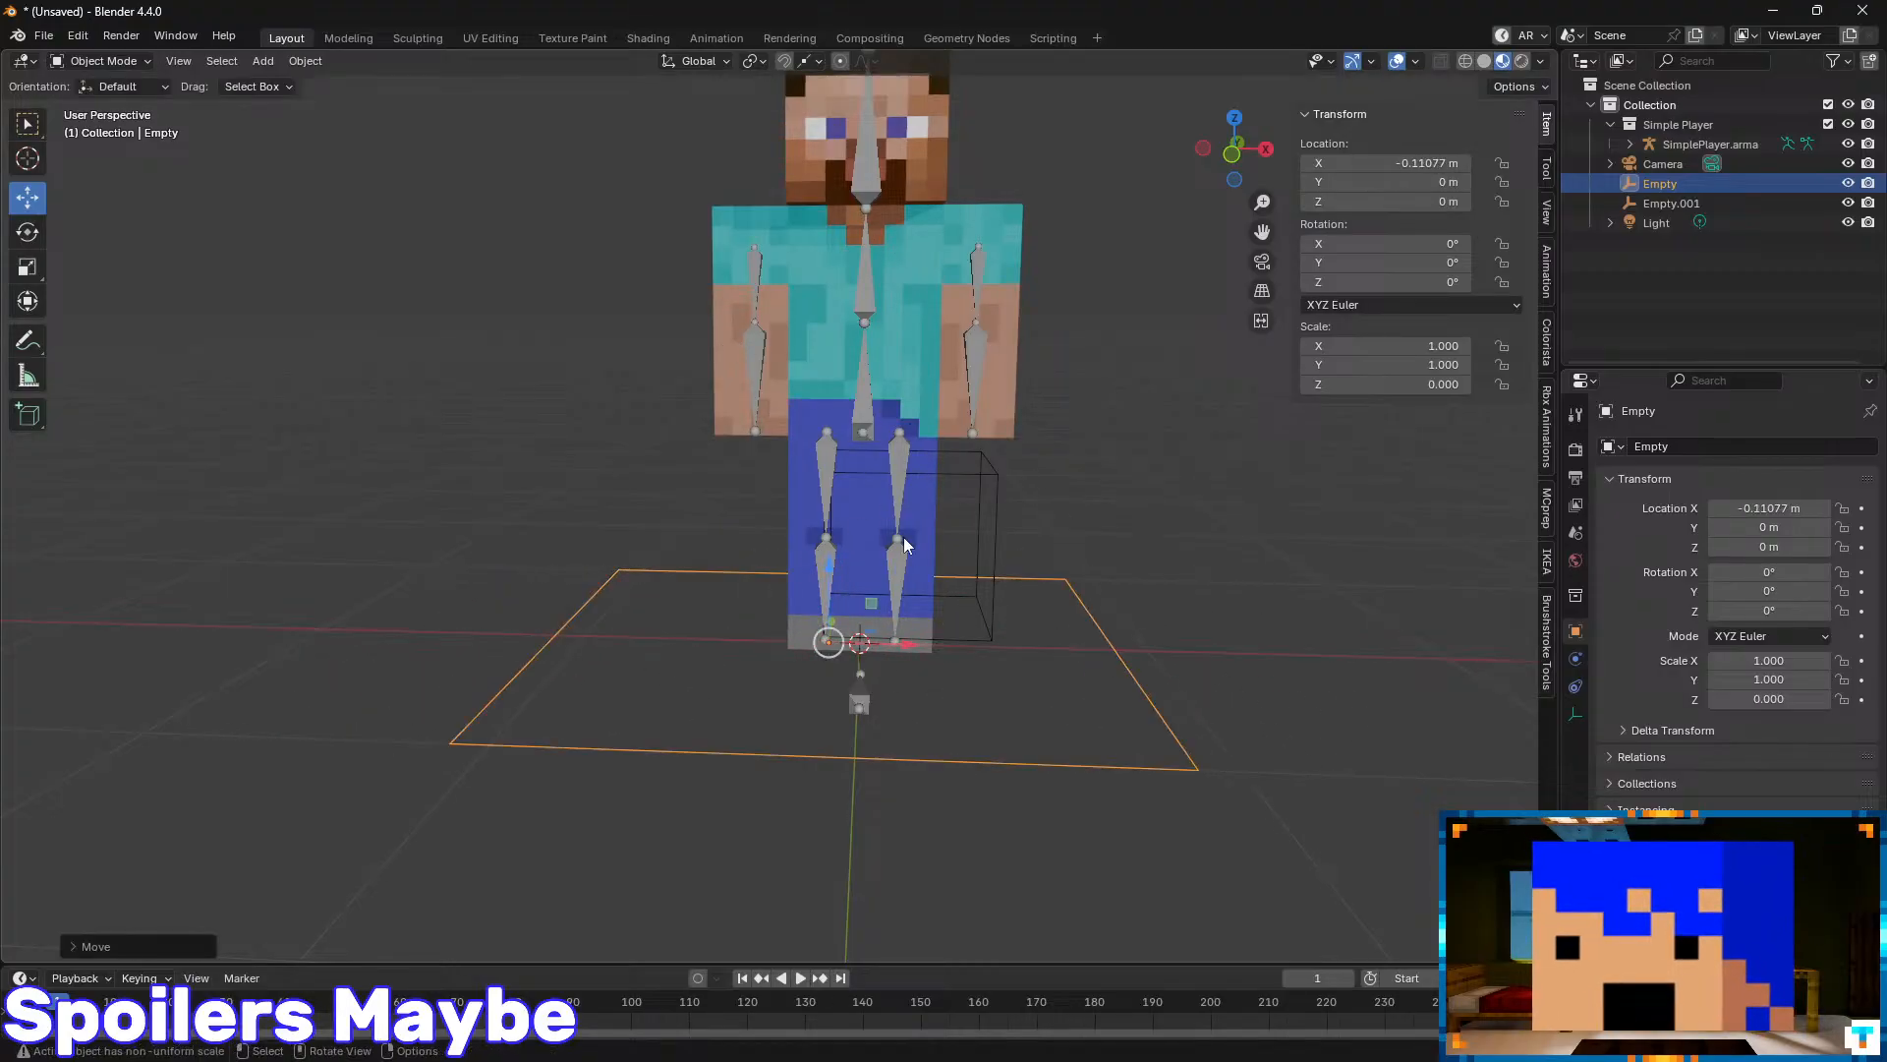
key("ctrl+z")
- Set the snap target to Increment and try moving the flat empty along X with snapping
left_click(810, 59)
left_click(768, 167)
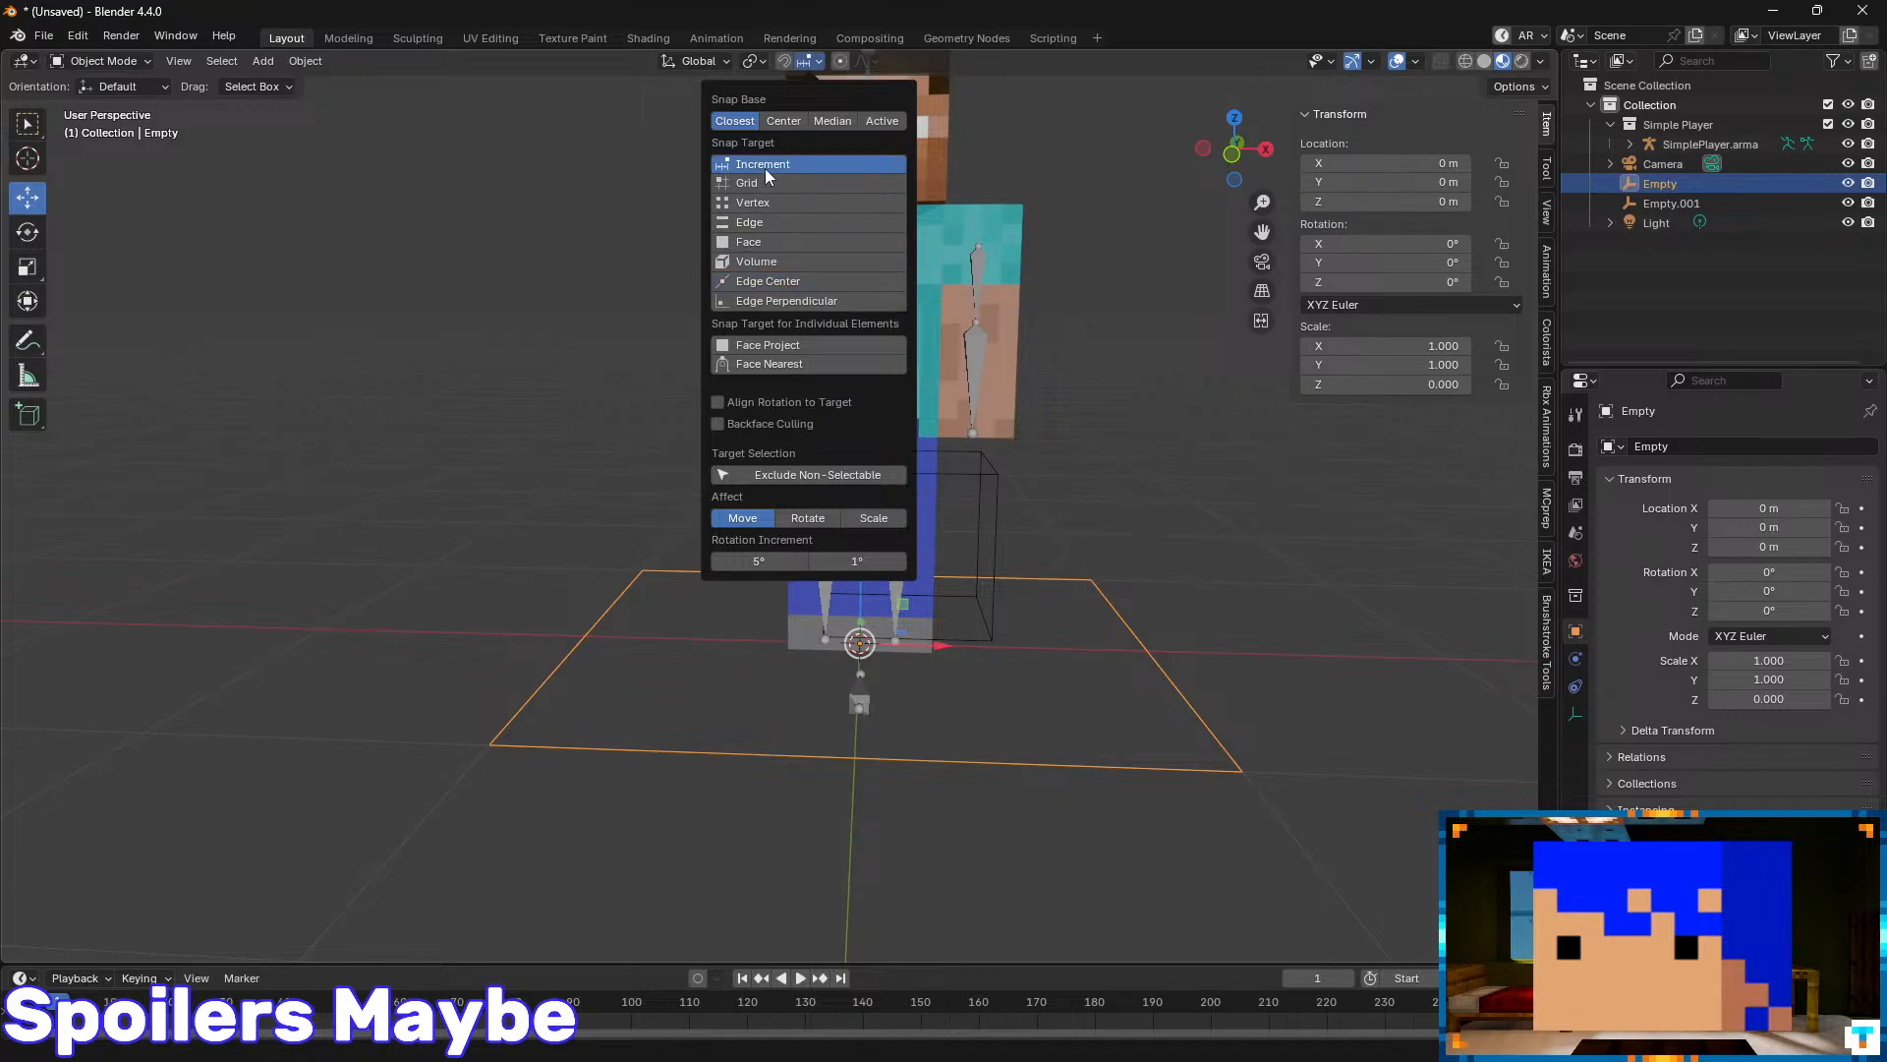
key("g")
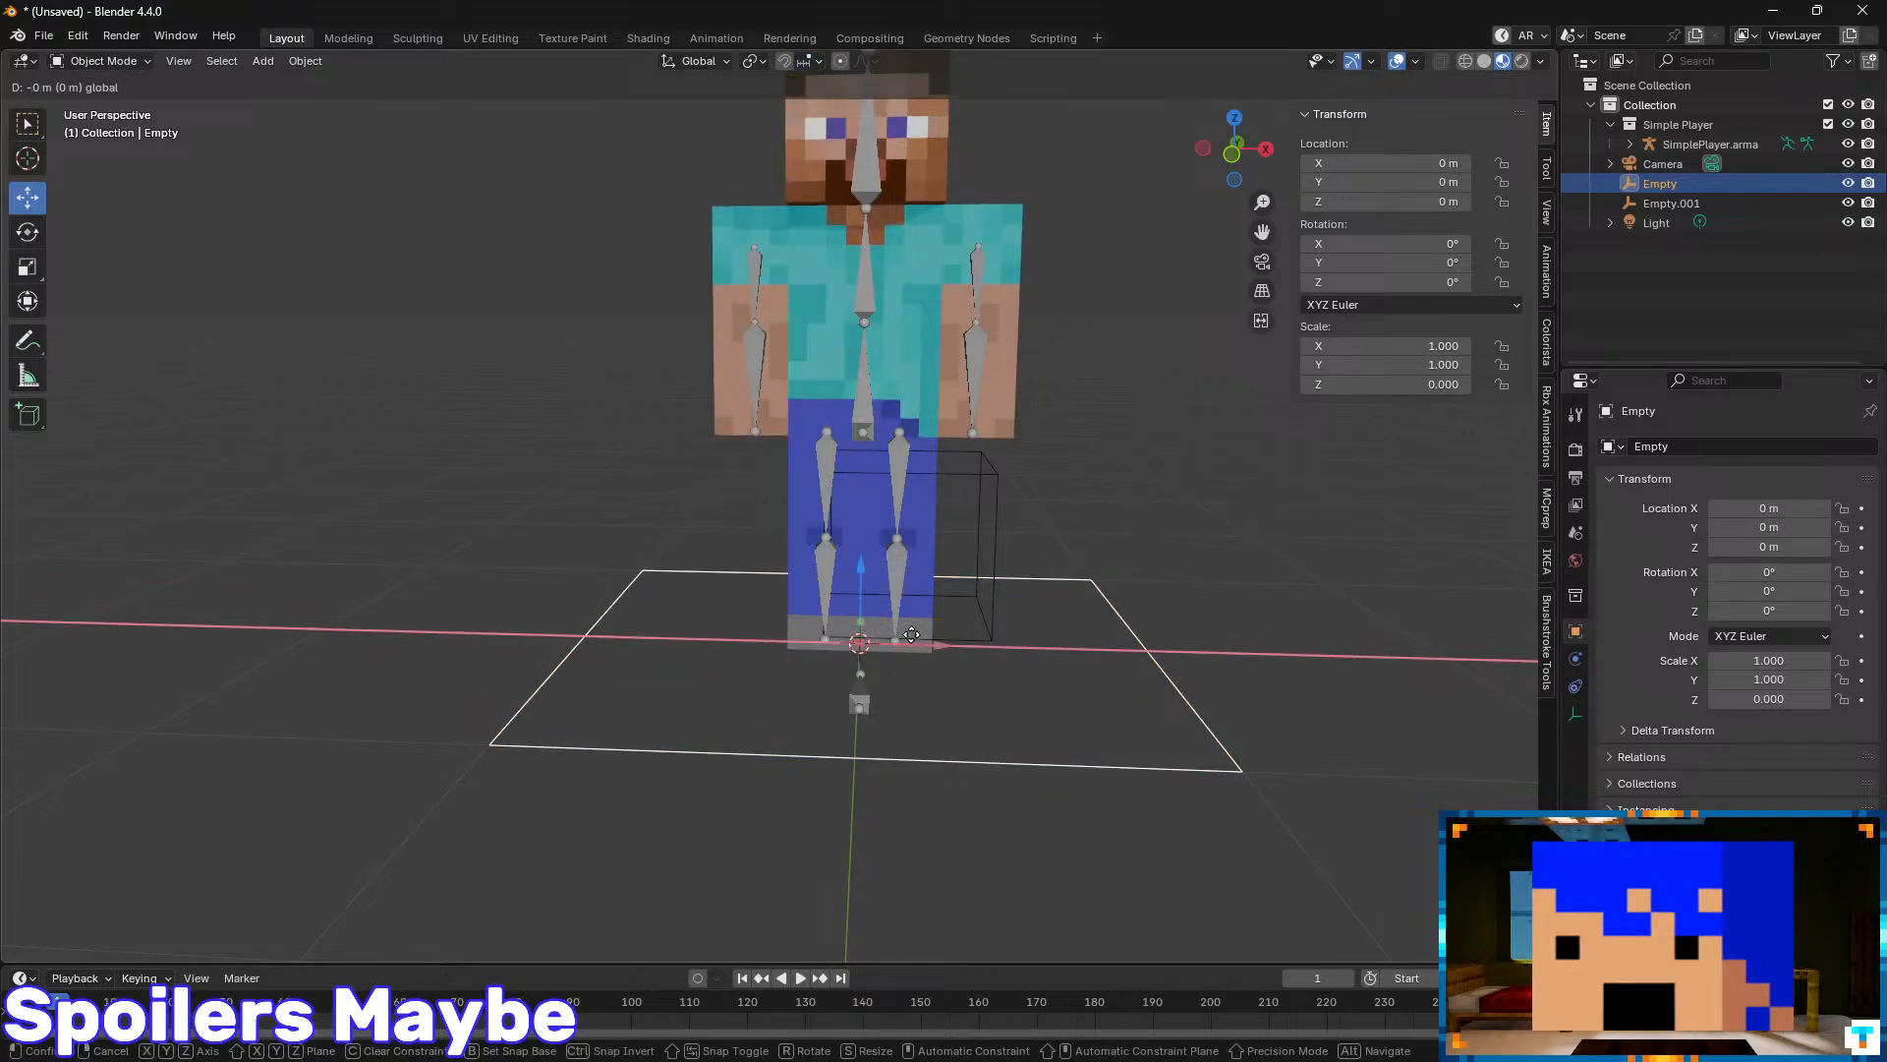
left_click(940, 565)
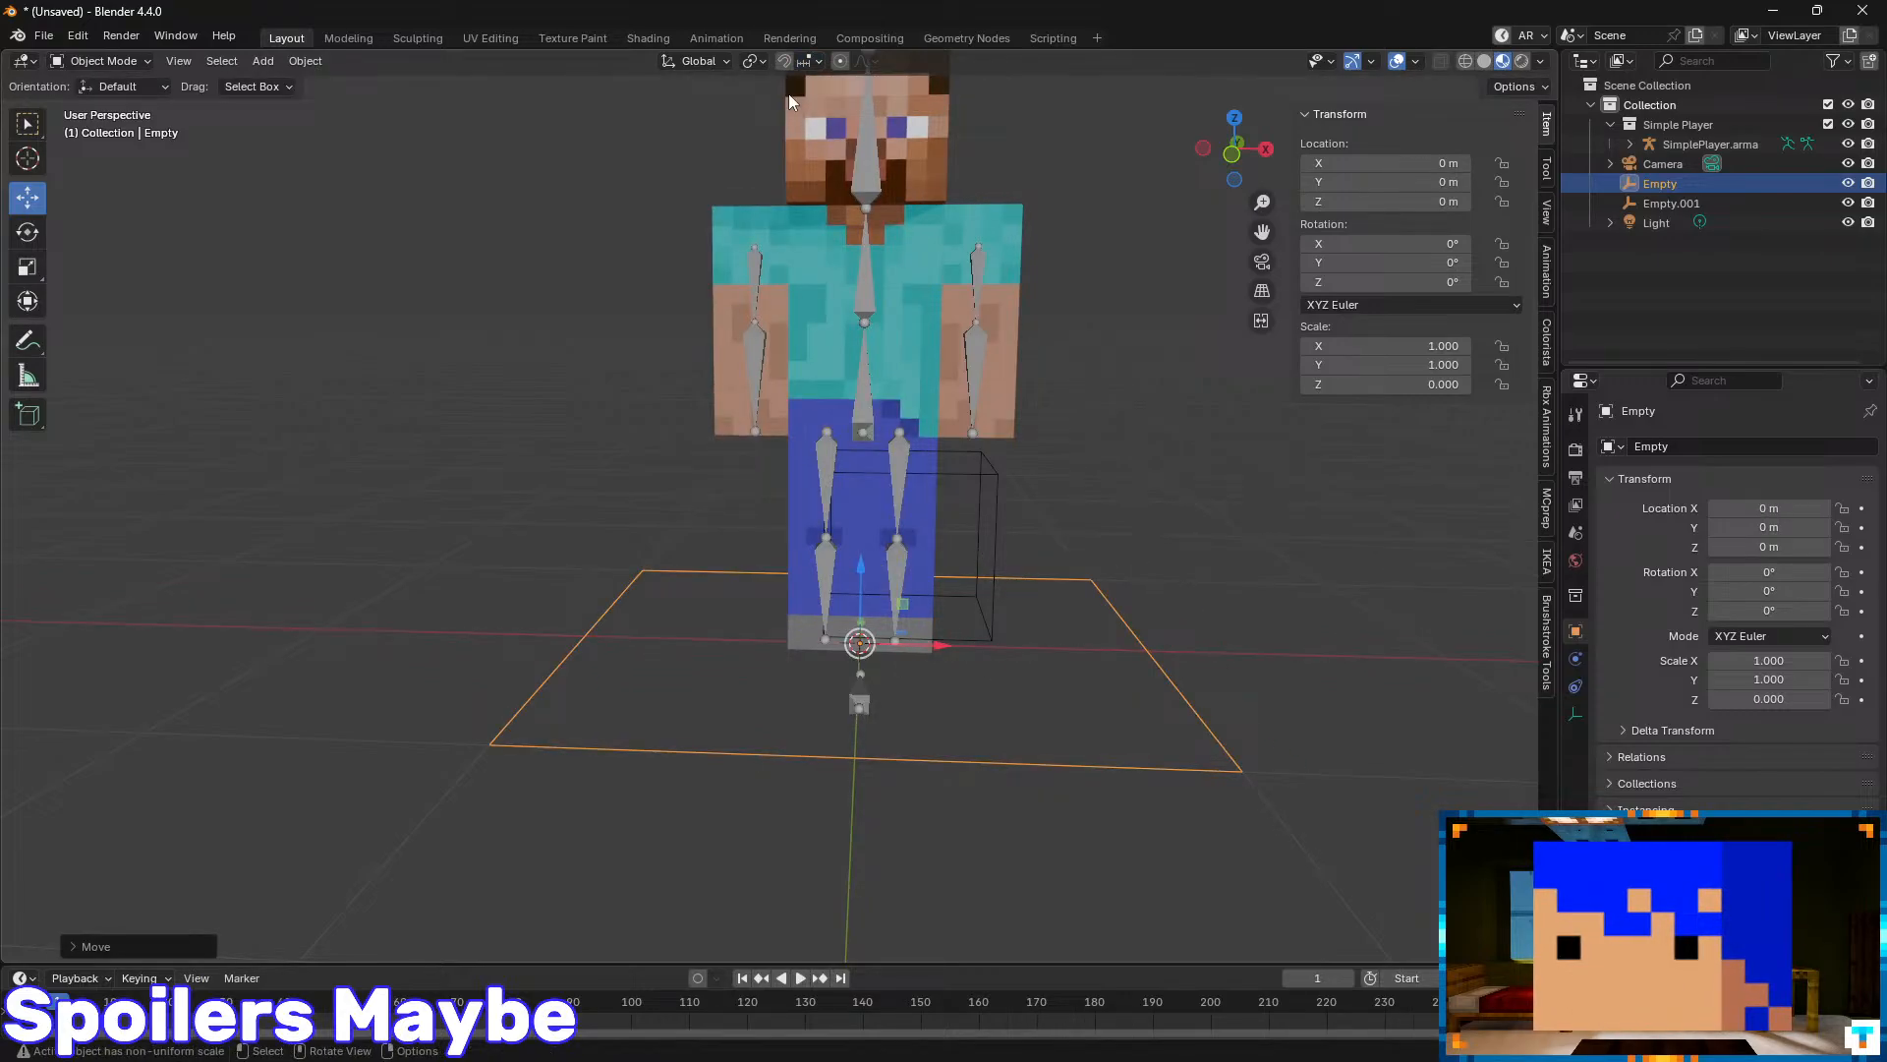
- Set the snap target to Vertex and move the flat empty along X to align it with the left leg
left_click(816, 64)
left_click(779, 197)
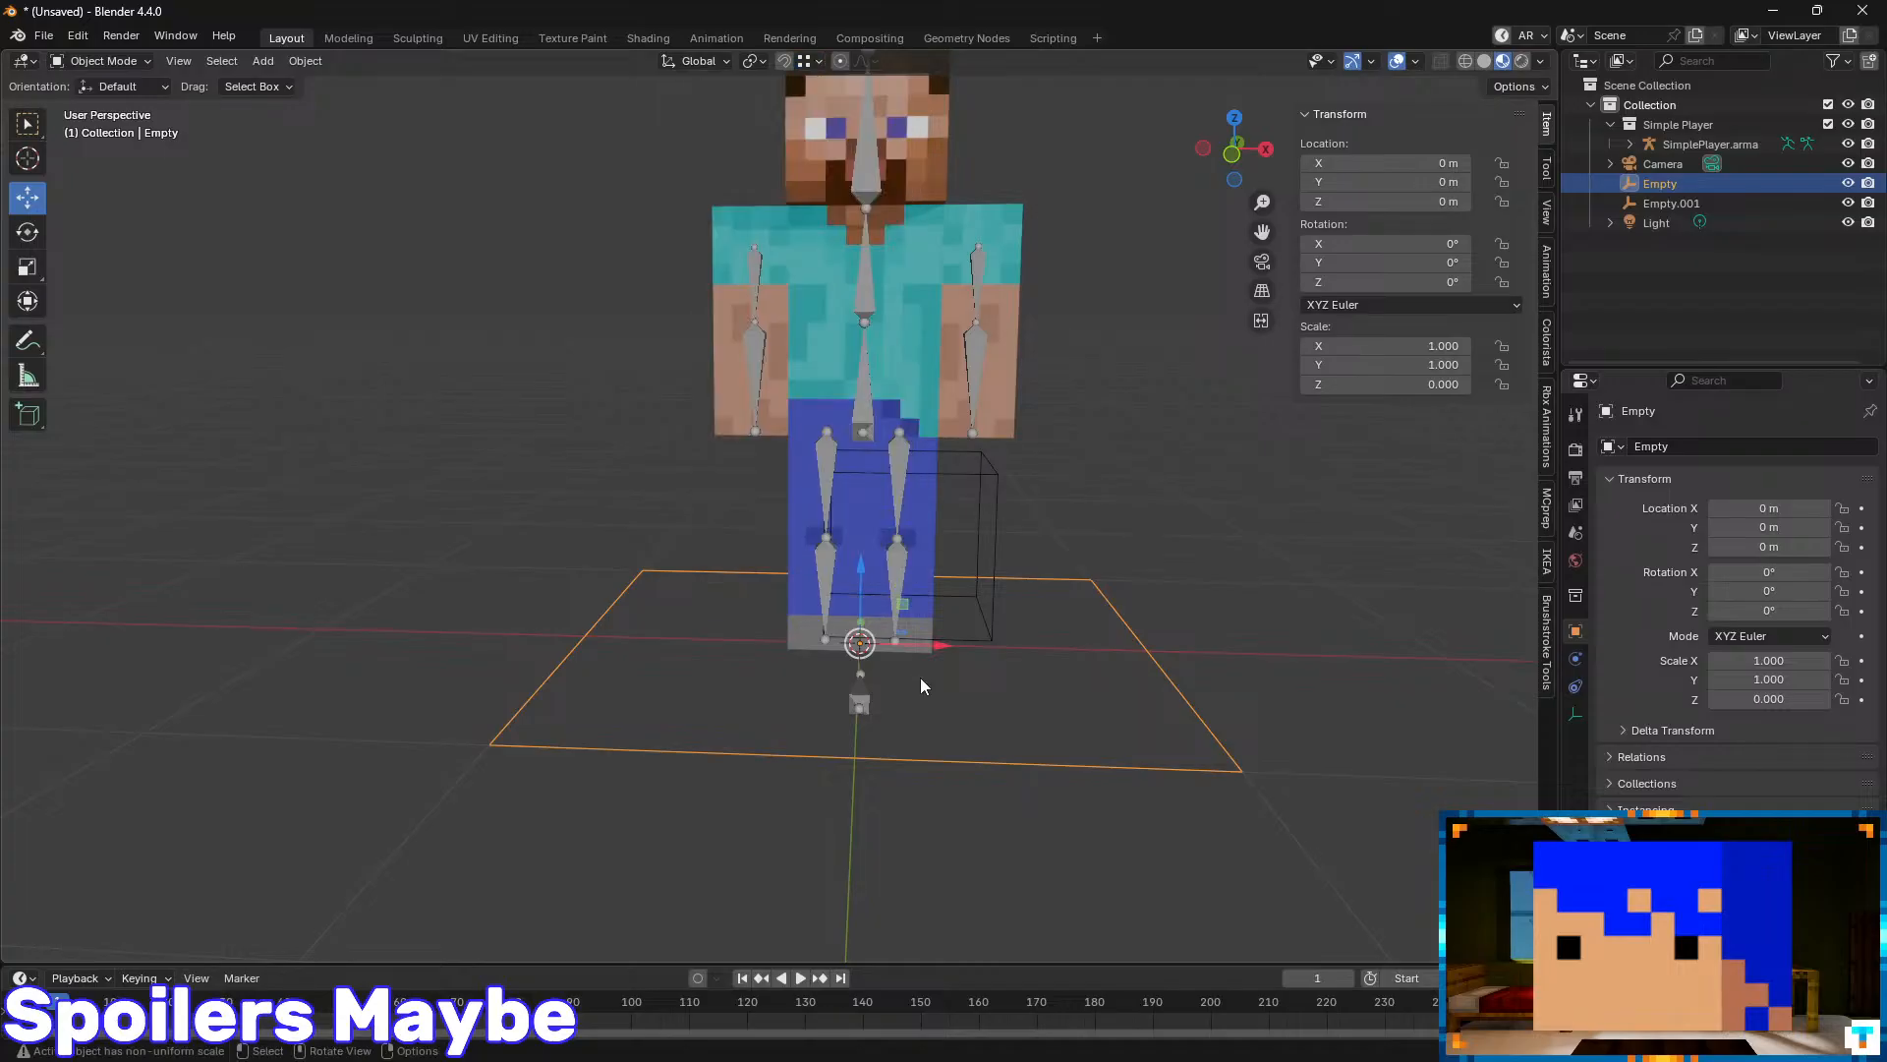
left_click_drag(941, 648, 910, 431)
- Put the armature back into Pose Mode with the left upper leg's IK constraint enabled
middle_click_drag(1082, 596, 1018, 591)
left_click(948, 504)
key("ctrl+Tab")
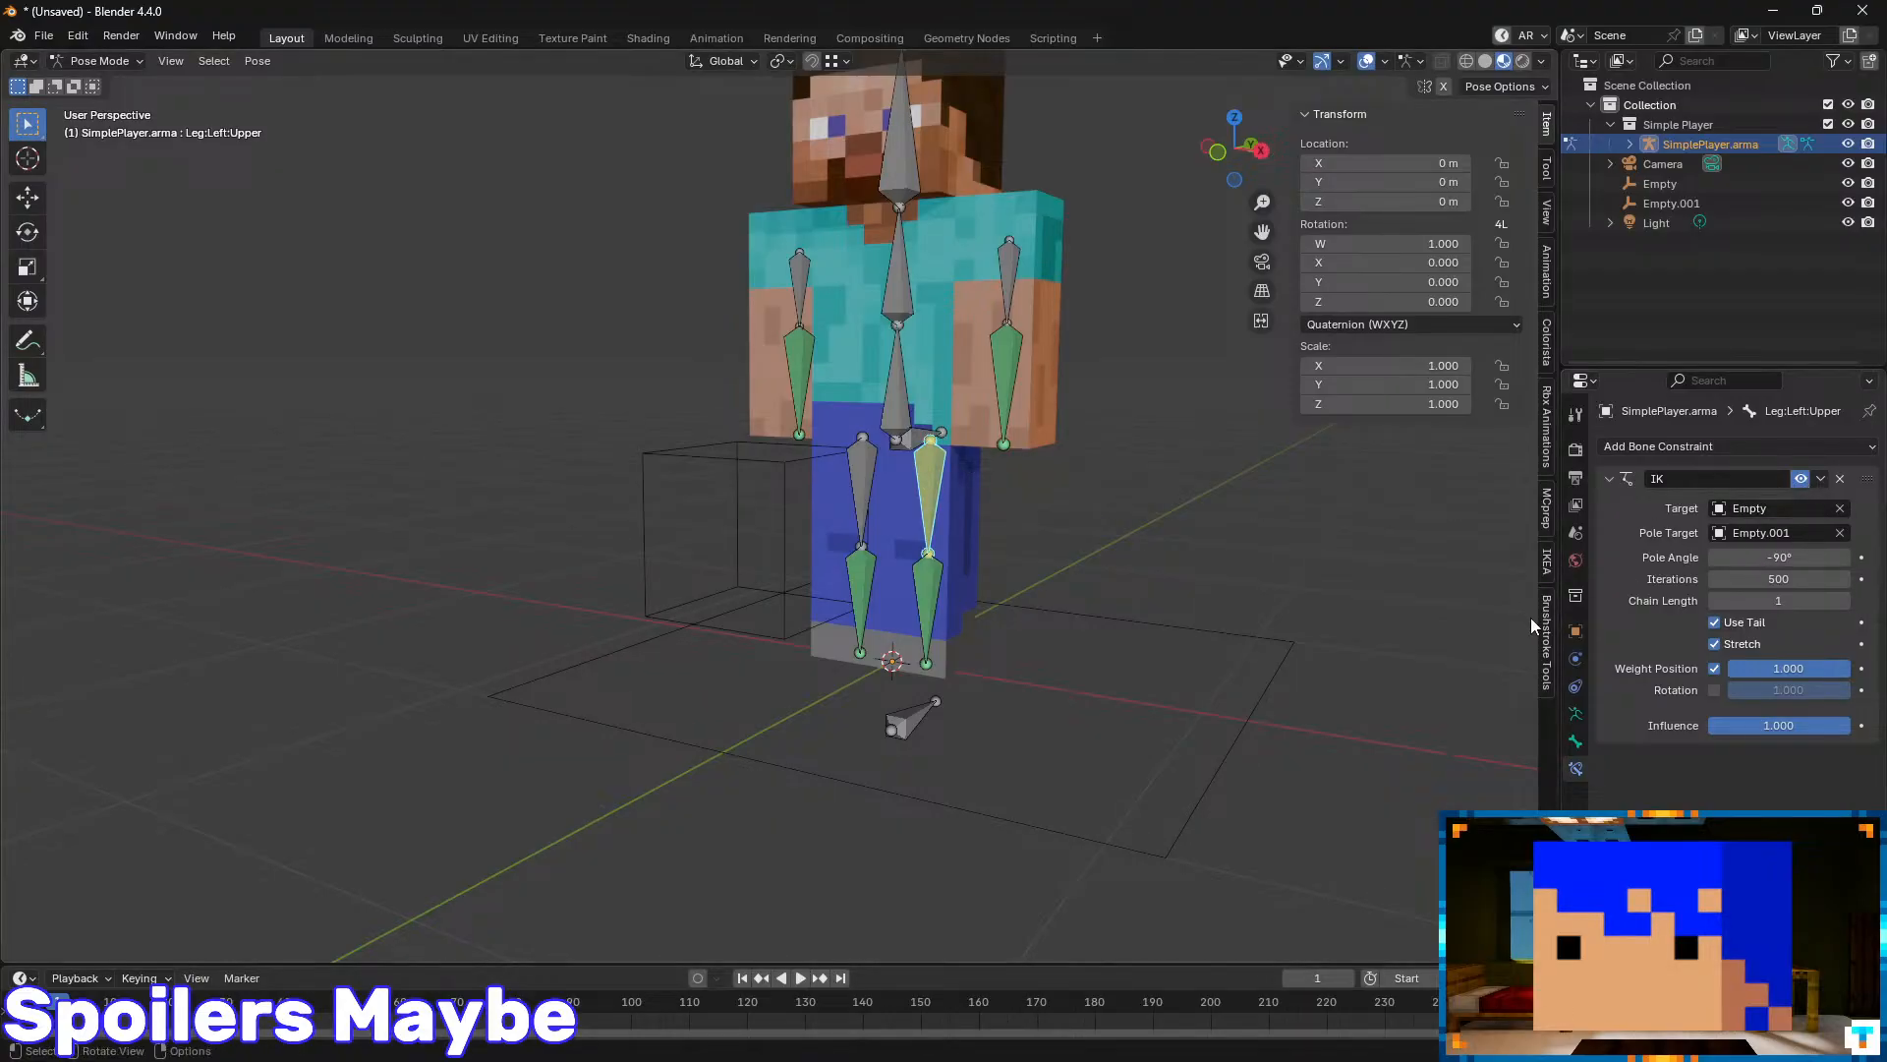
- Reselect the armature in Object Mode, enable Rotation weighting on the left upper leg's IK constraint, and return to Pose Mode
key("ctrl+Tab")
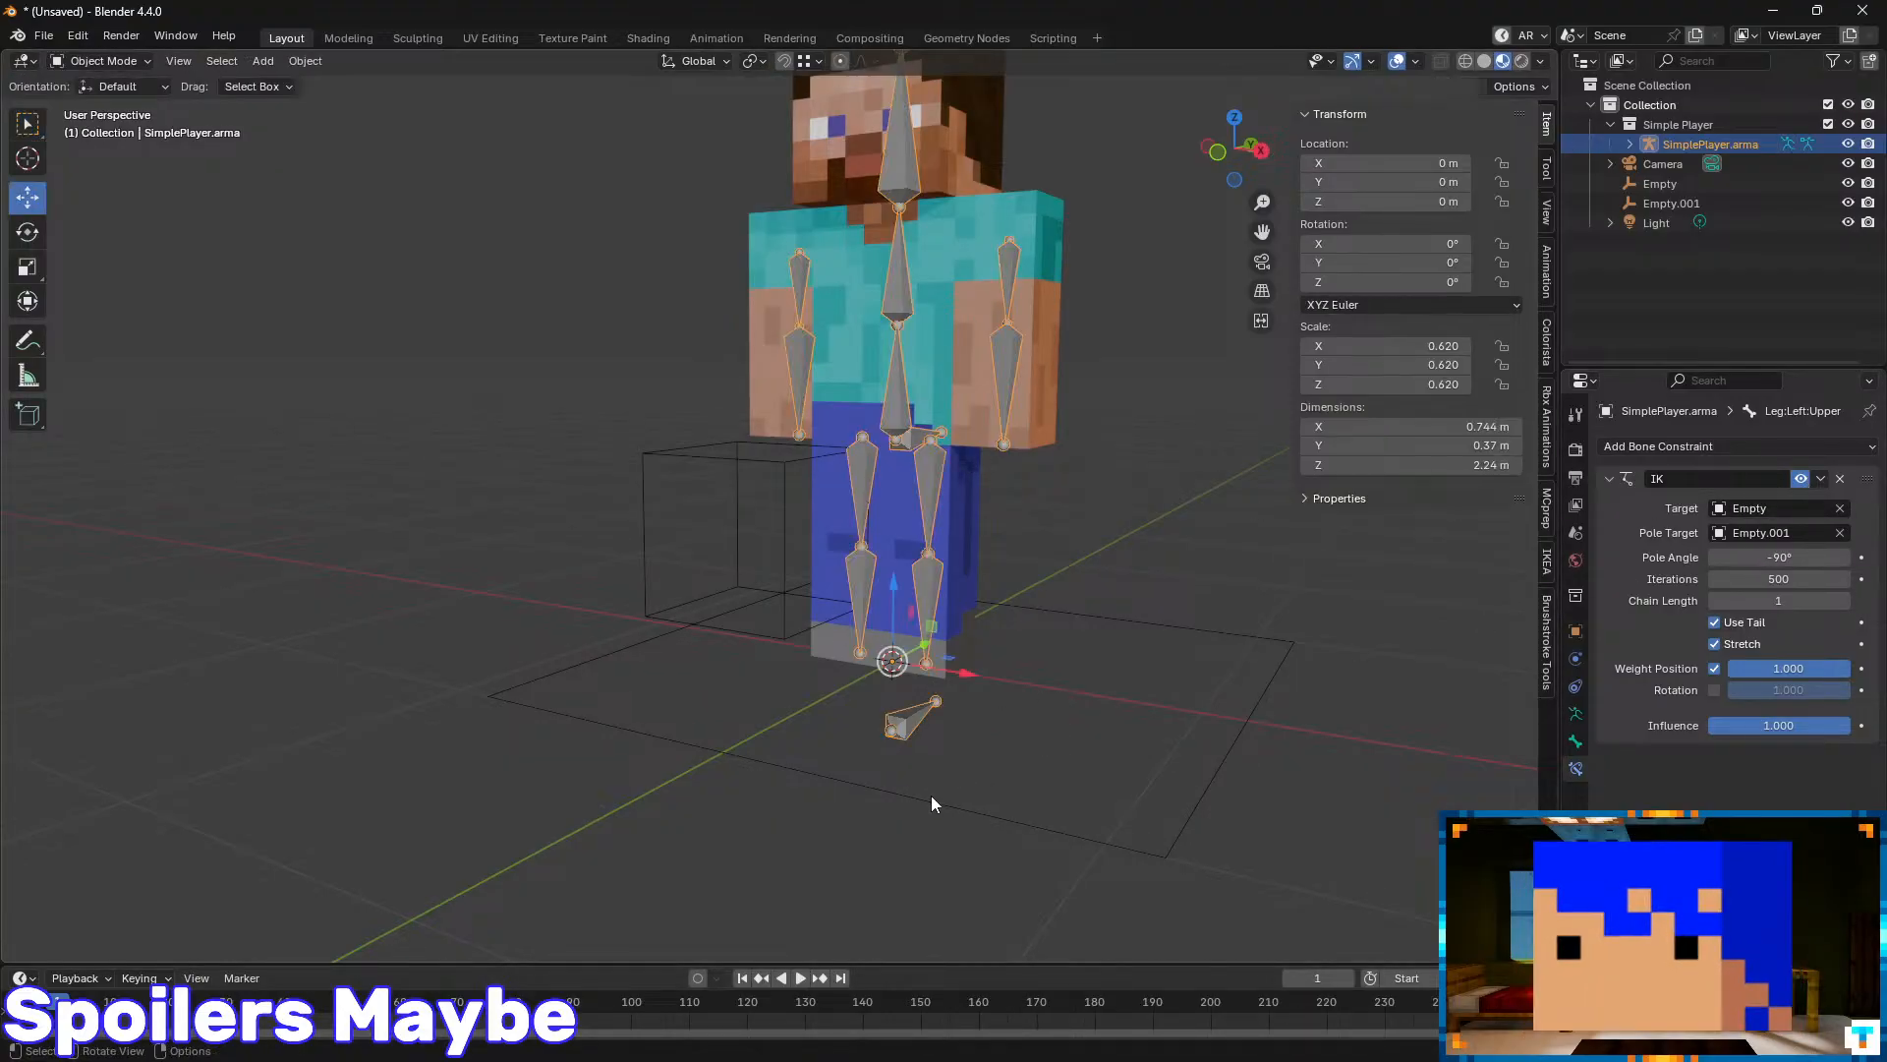
left_click(930, 797)
middle_click_drag(1034, 767, 991, 592)
left_click(981, 505)
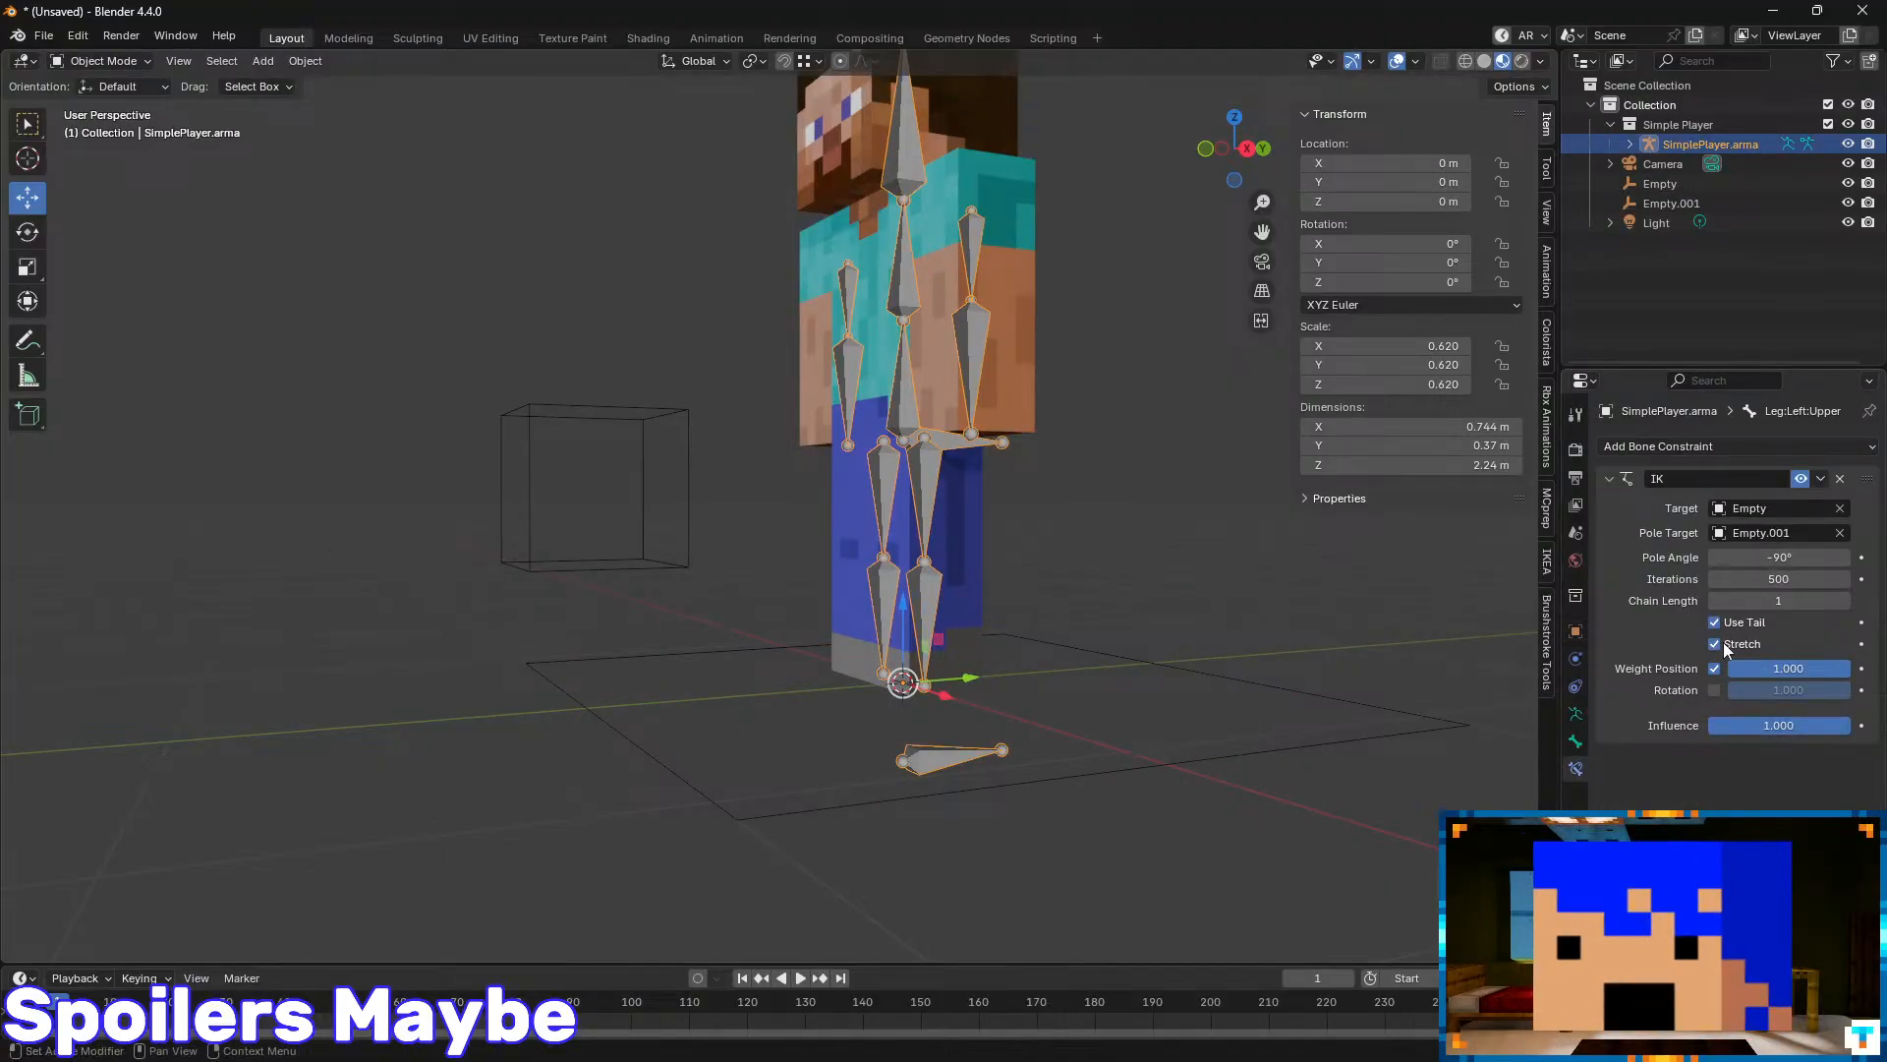
left_click(1714, 690)
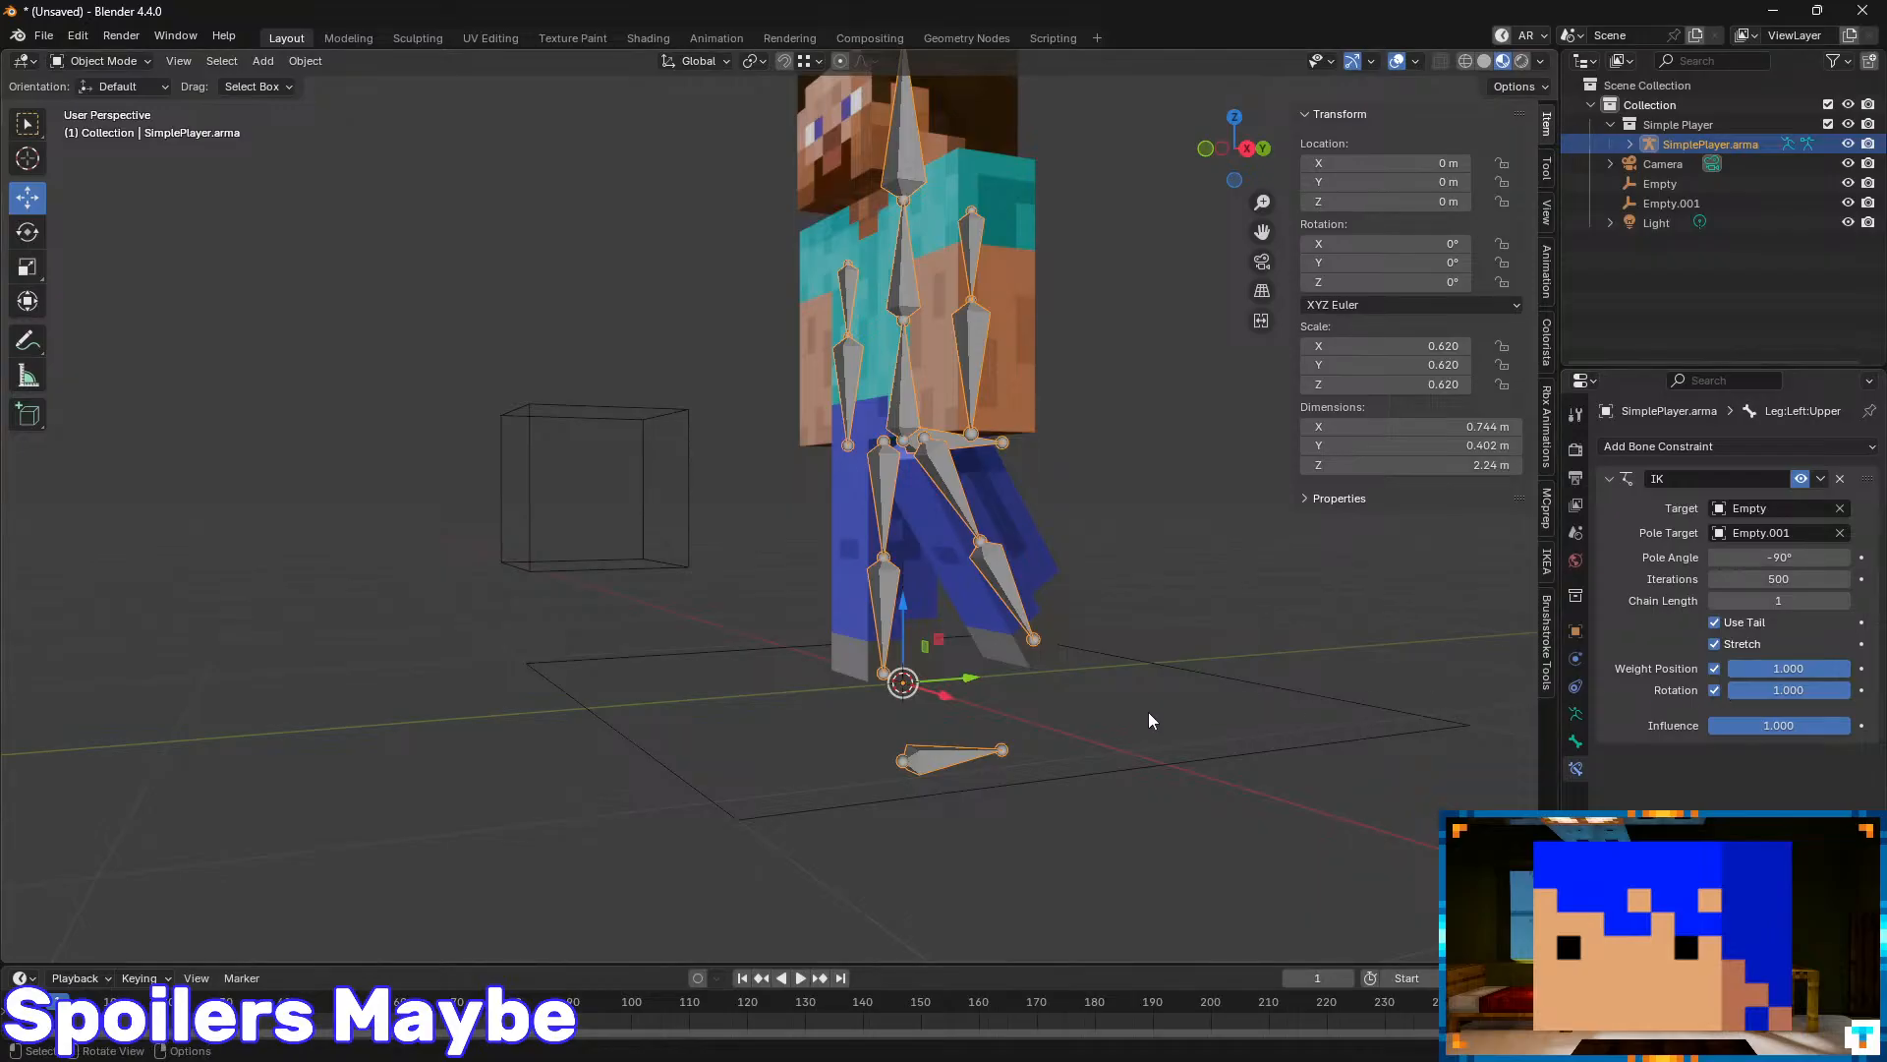
middle_click_drag(1134, 592, 945, 835)
key("ctrl+Tab")
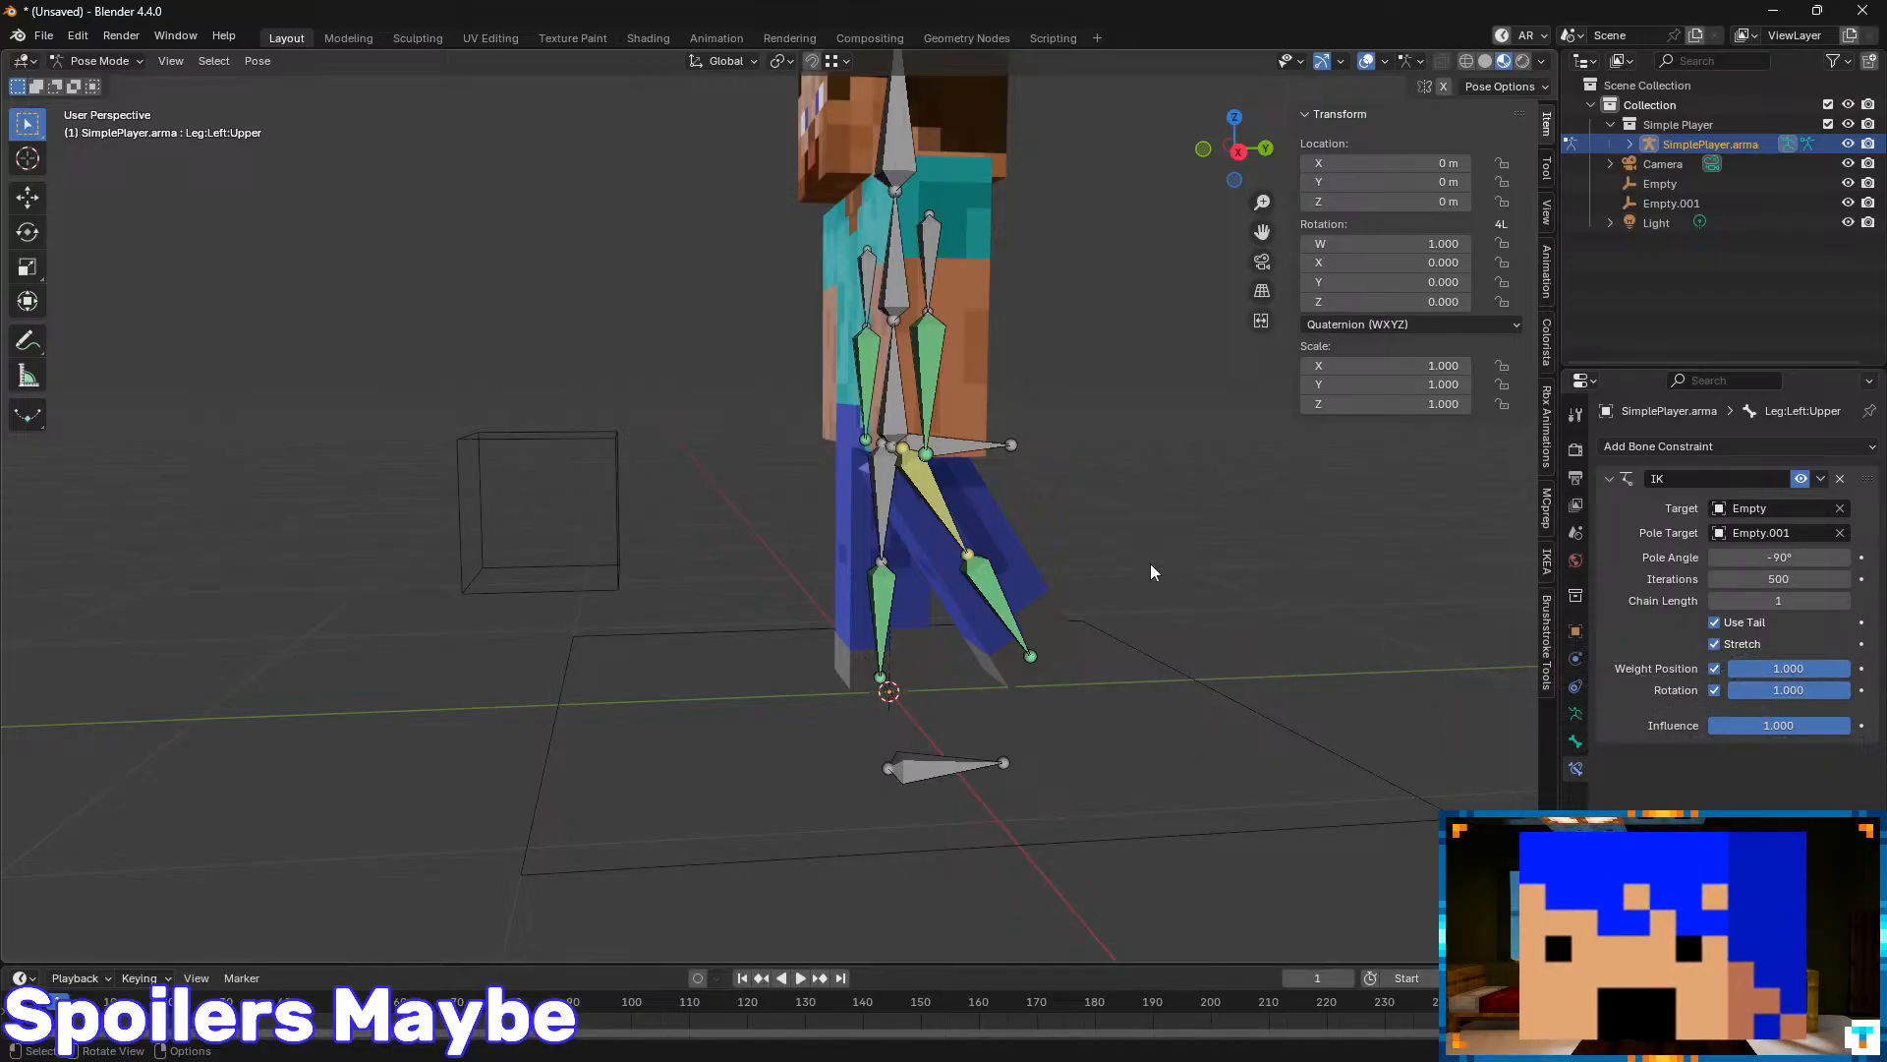
- Switch to Firefox and search Google for "fk vs ik" in a new tab
mouse_move(430, 999)
left_click(387, 1048)
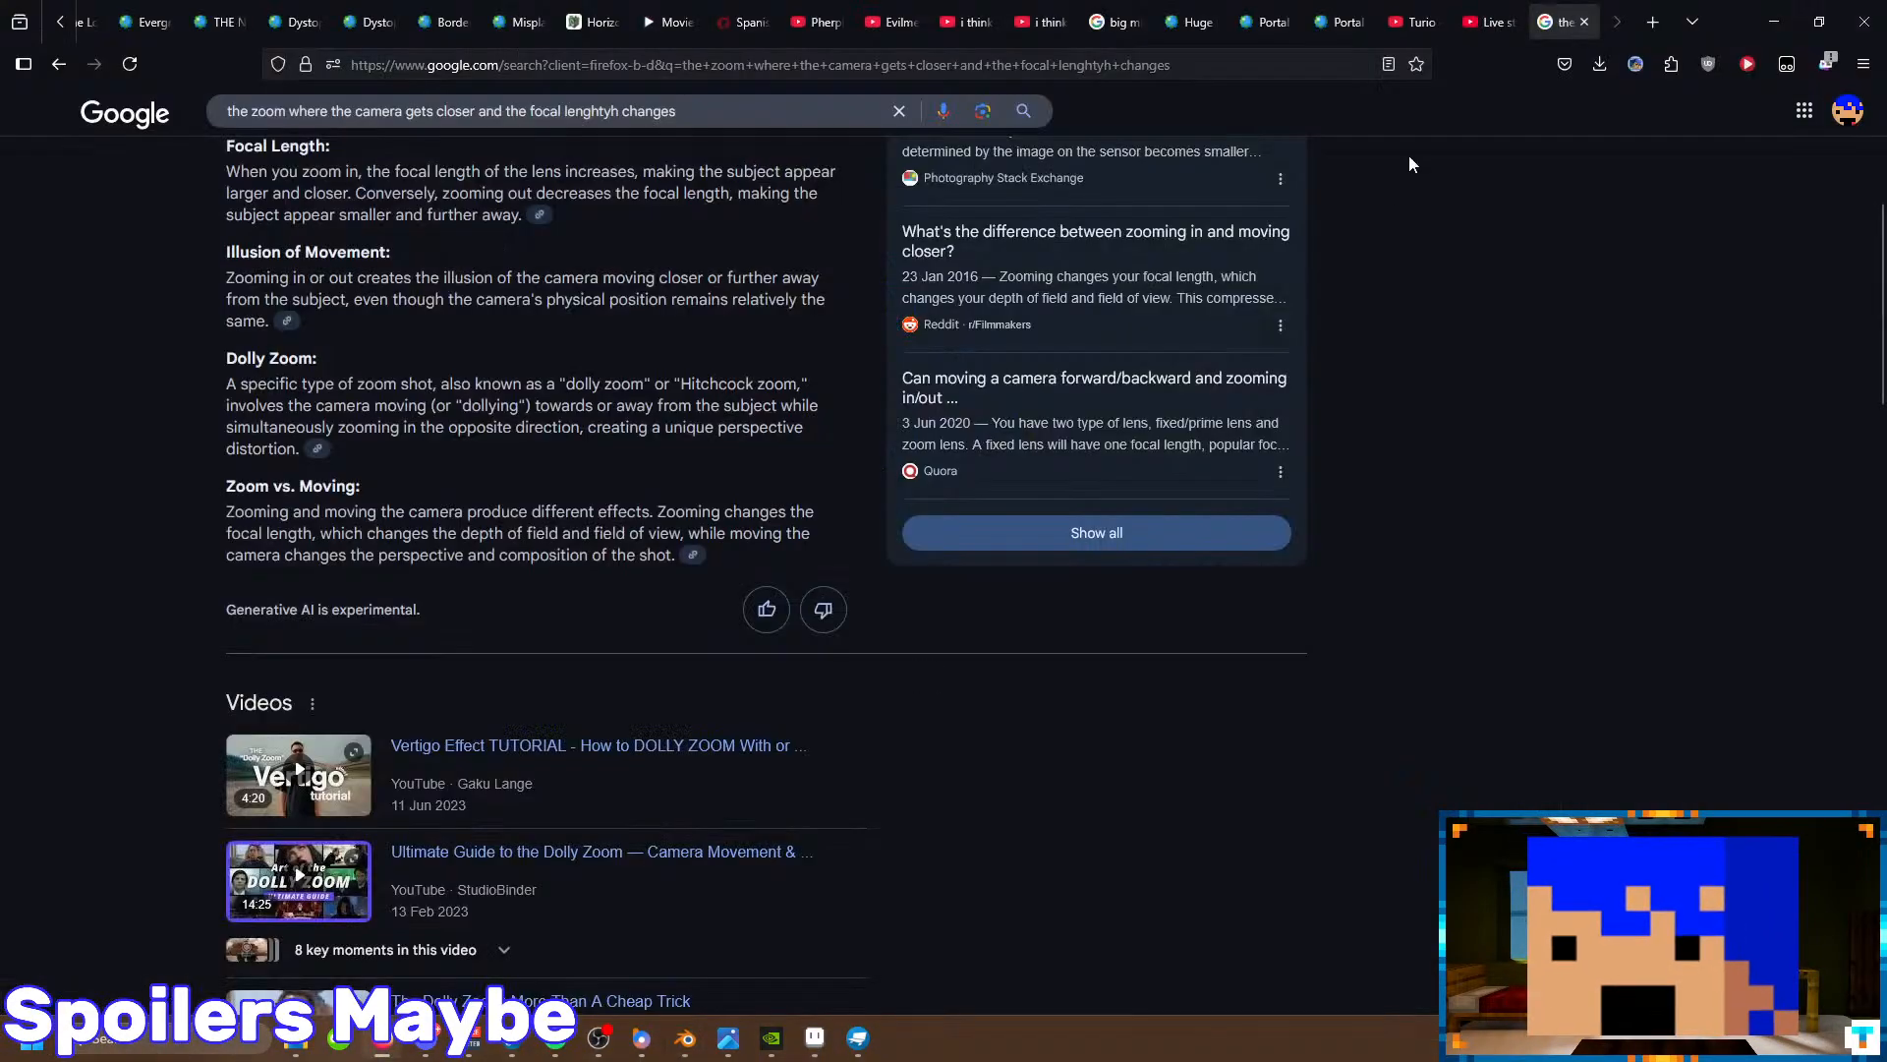
left_click(1655, 23)
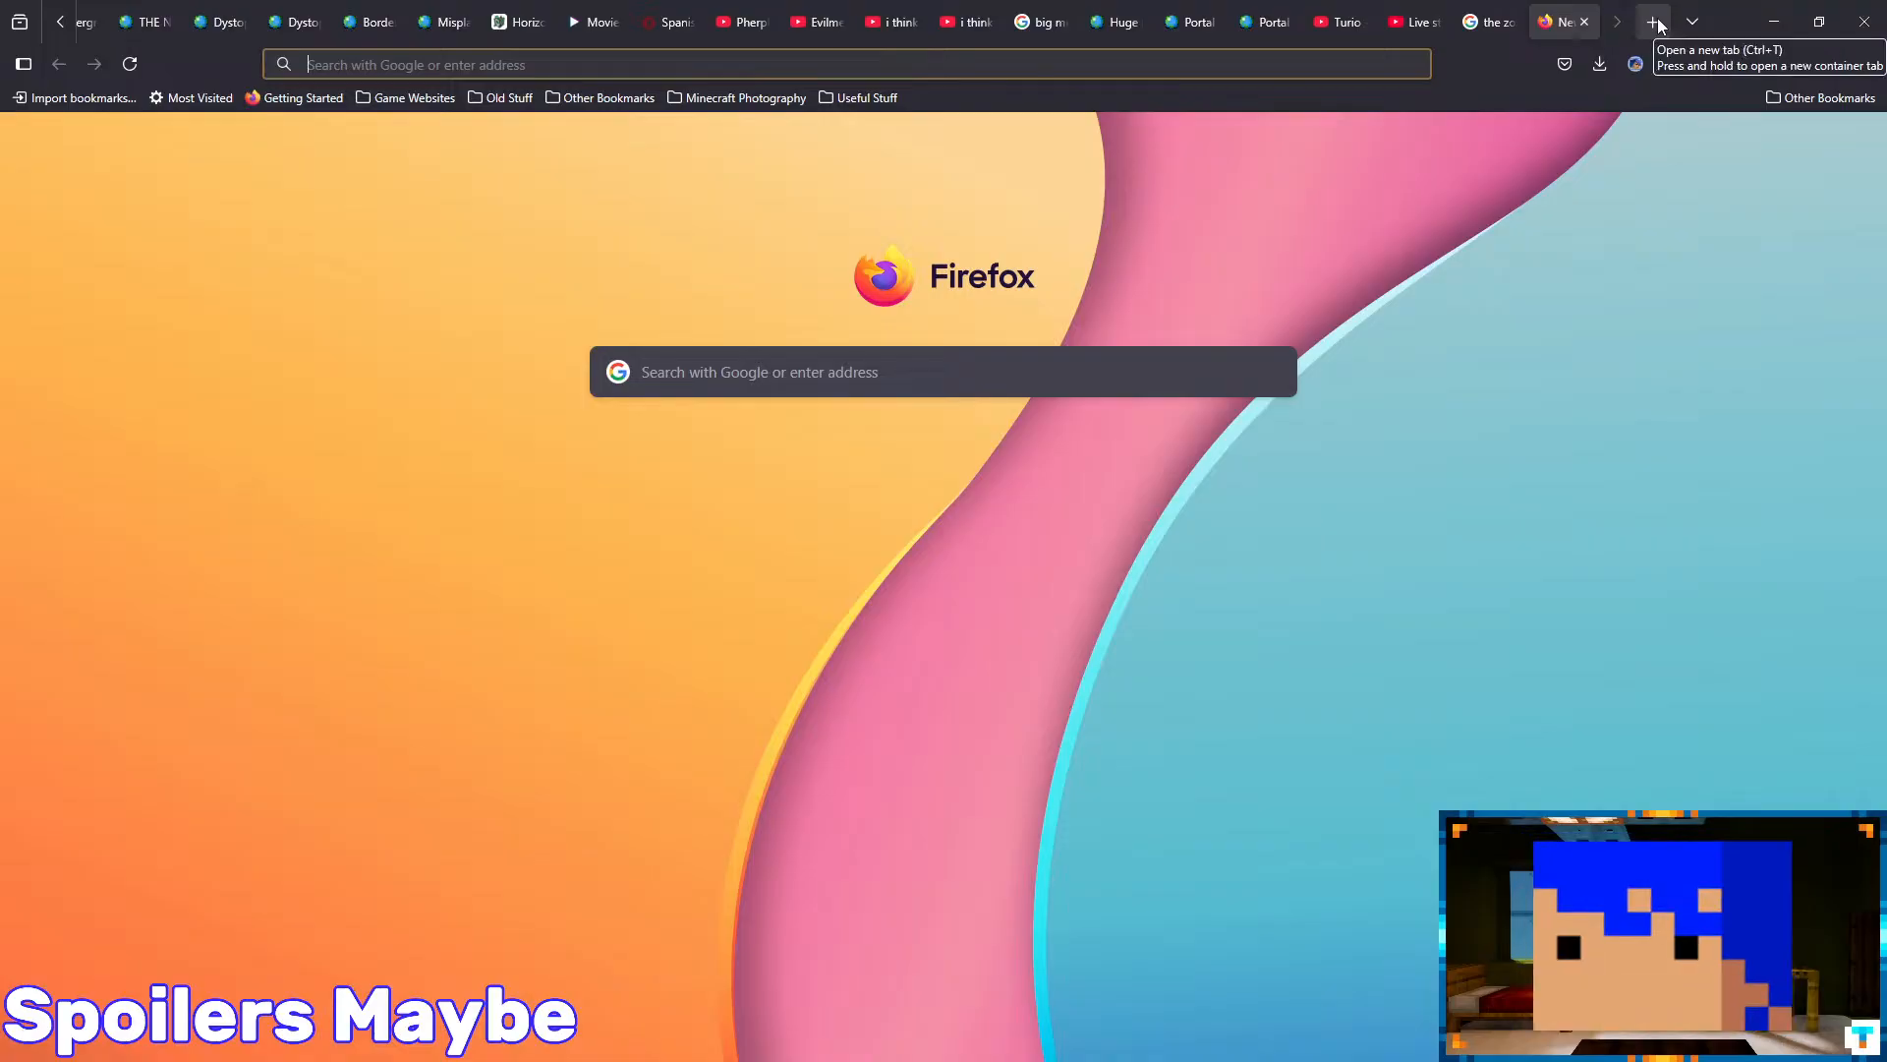
type("f")
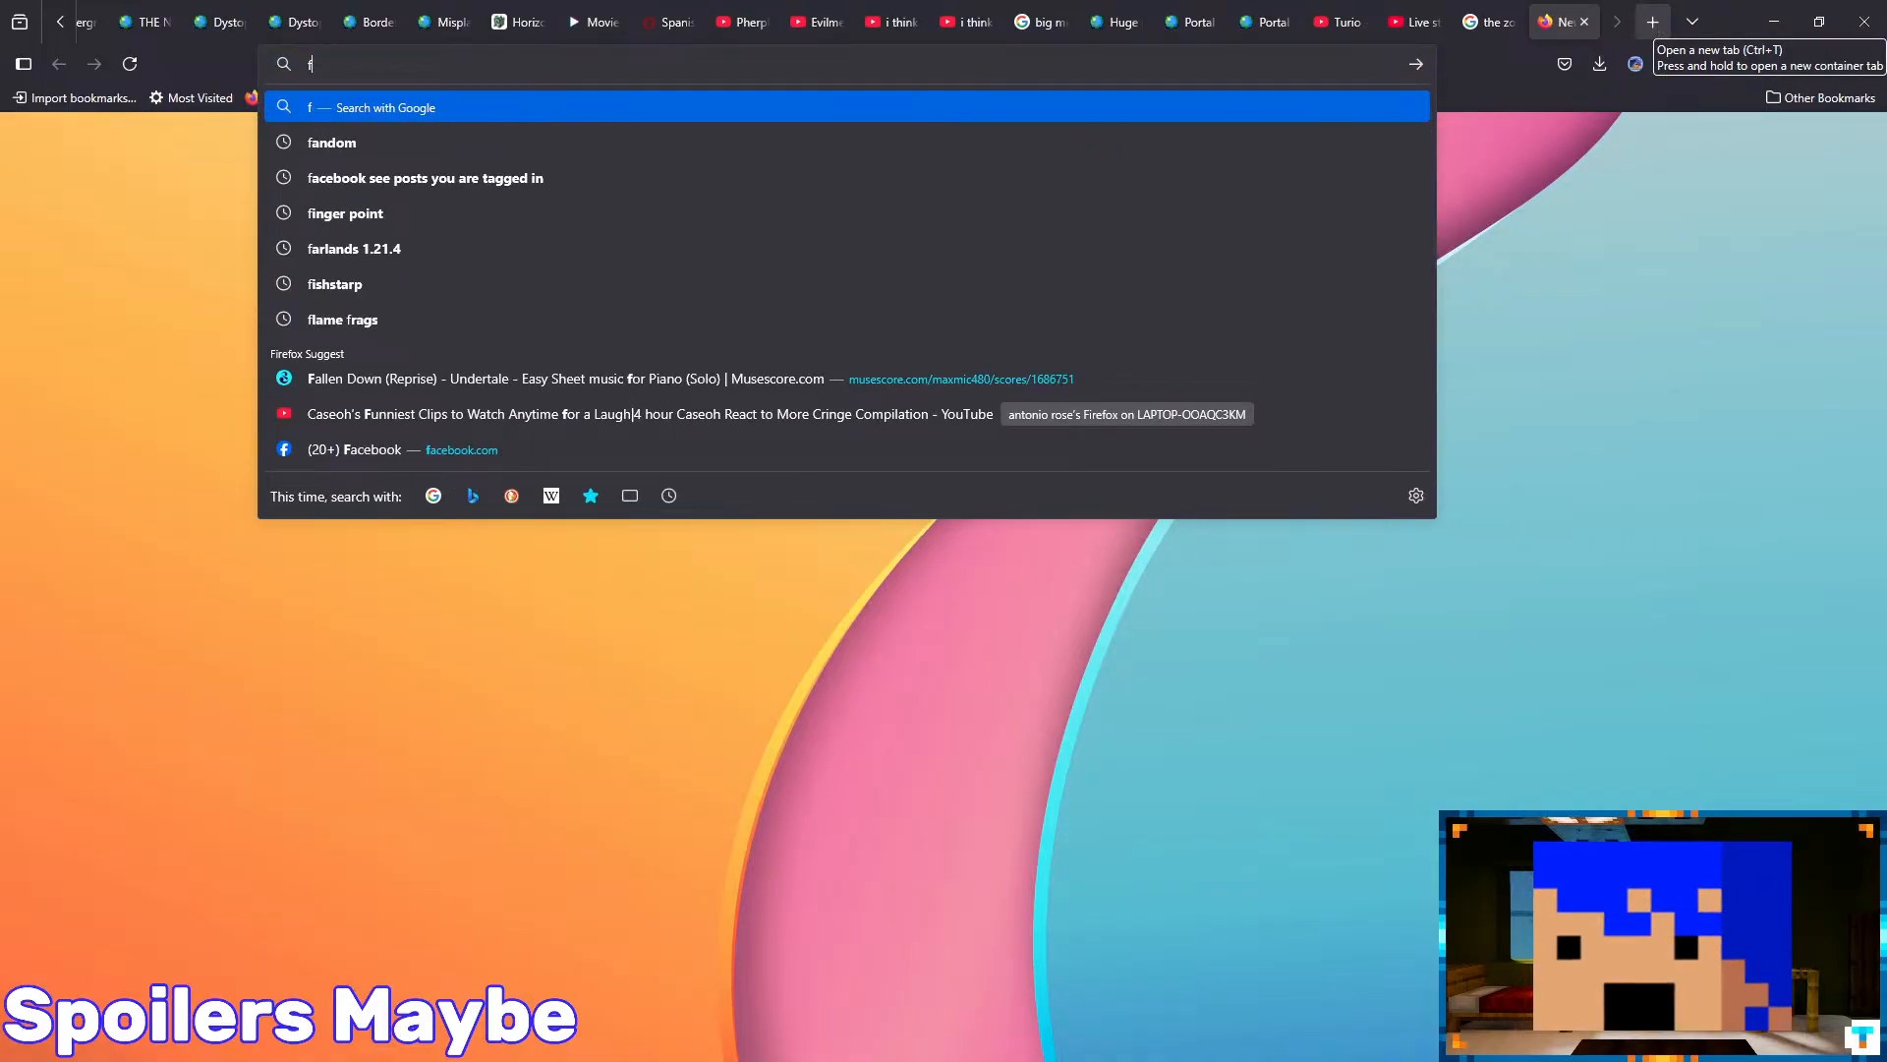
type("ok")
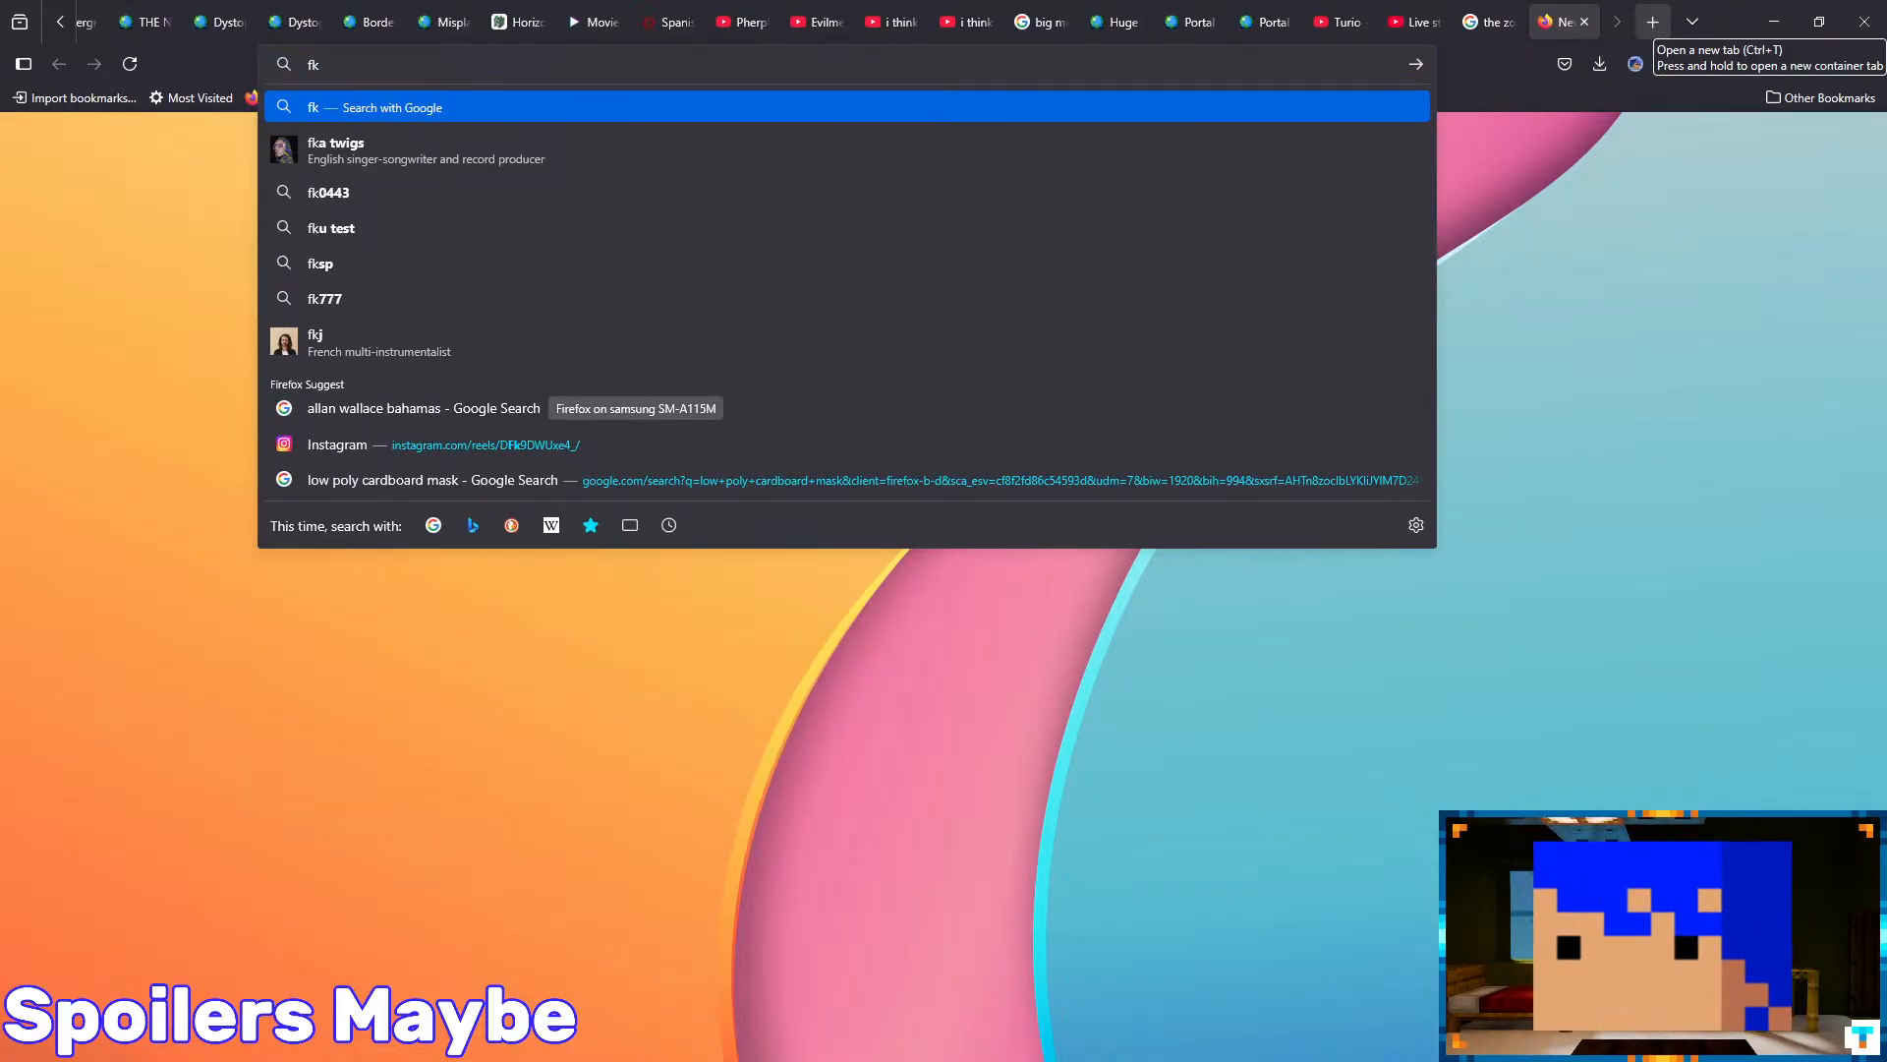
type(" vs ik")
key("Return")
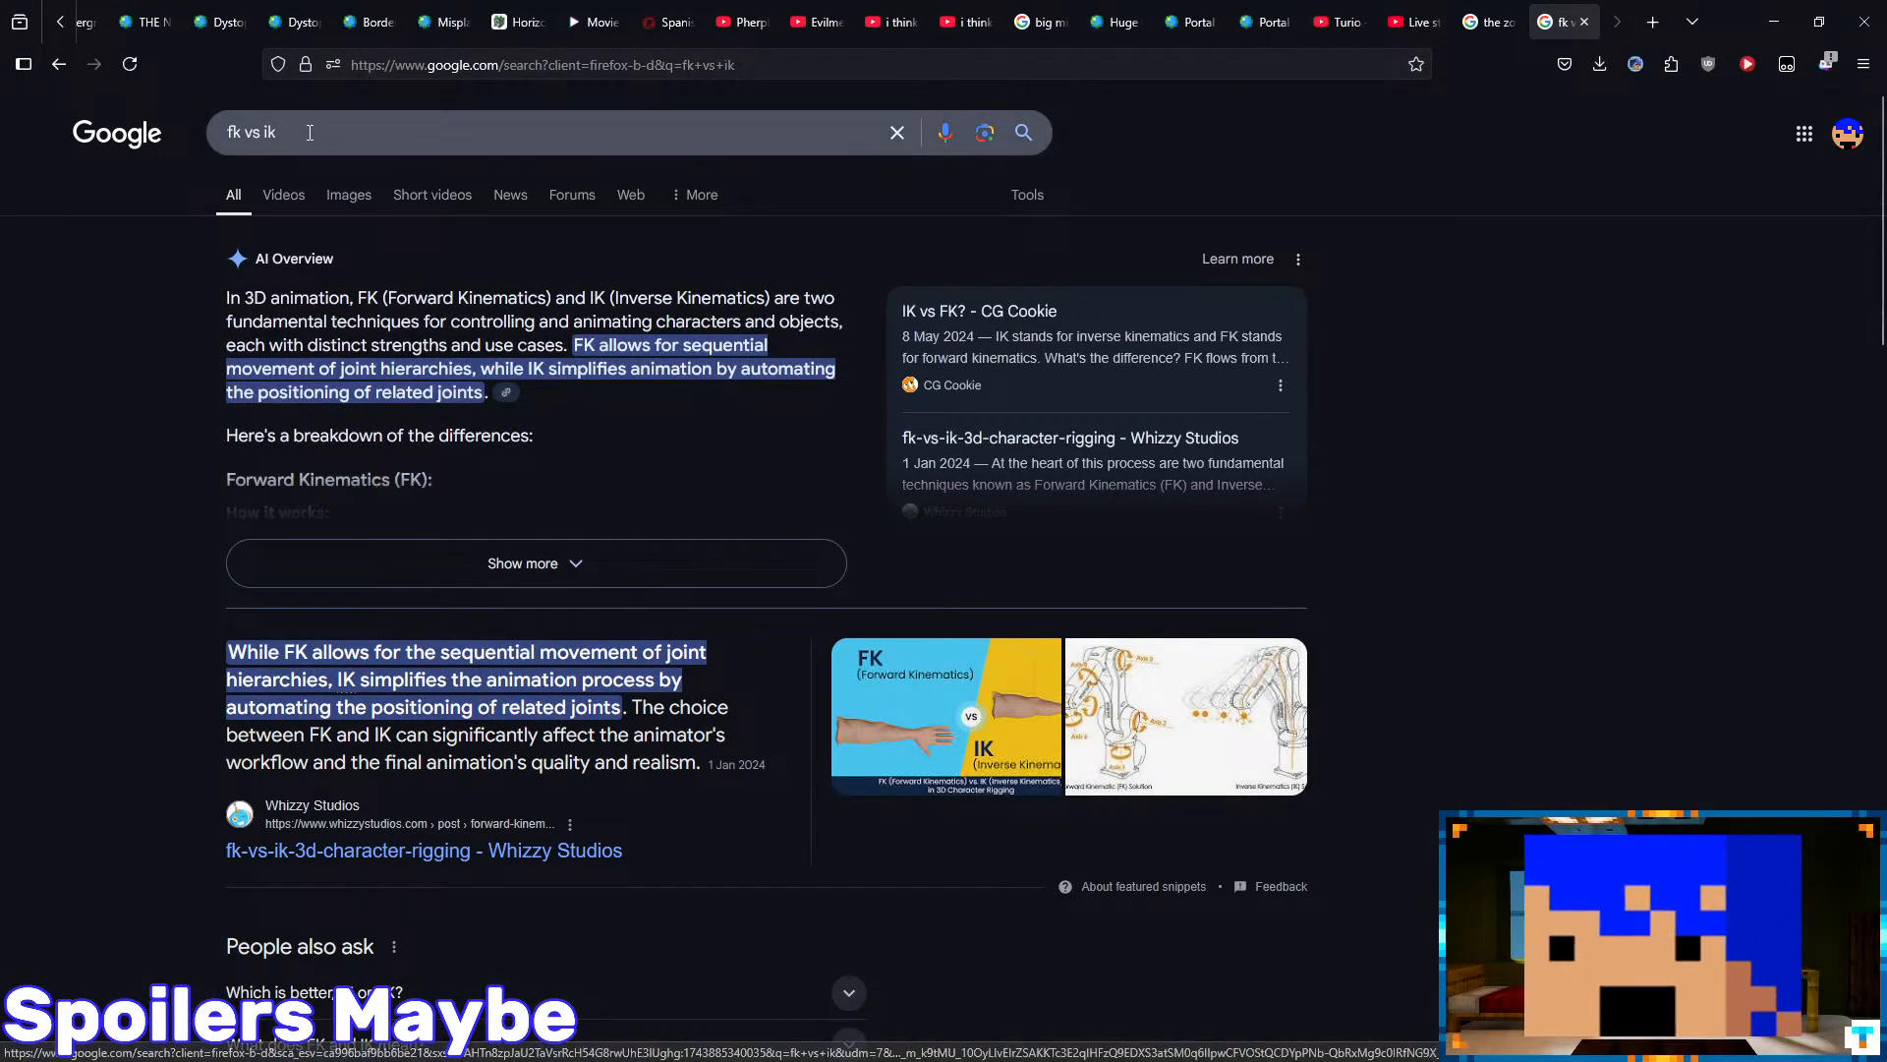
- Browse the video and image results, previewing the "FK vs IK (Explained in 25 seconds)" image and the Autodesk forum's IK/FK leg comparison
left_click(290, 186)
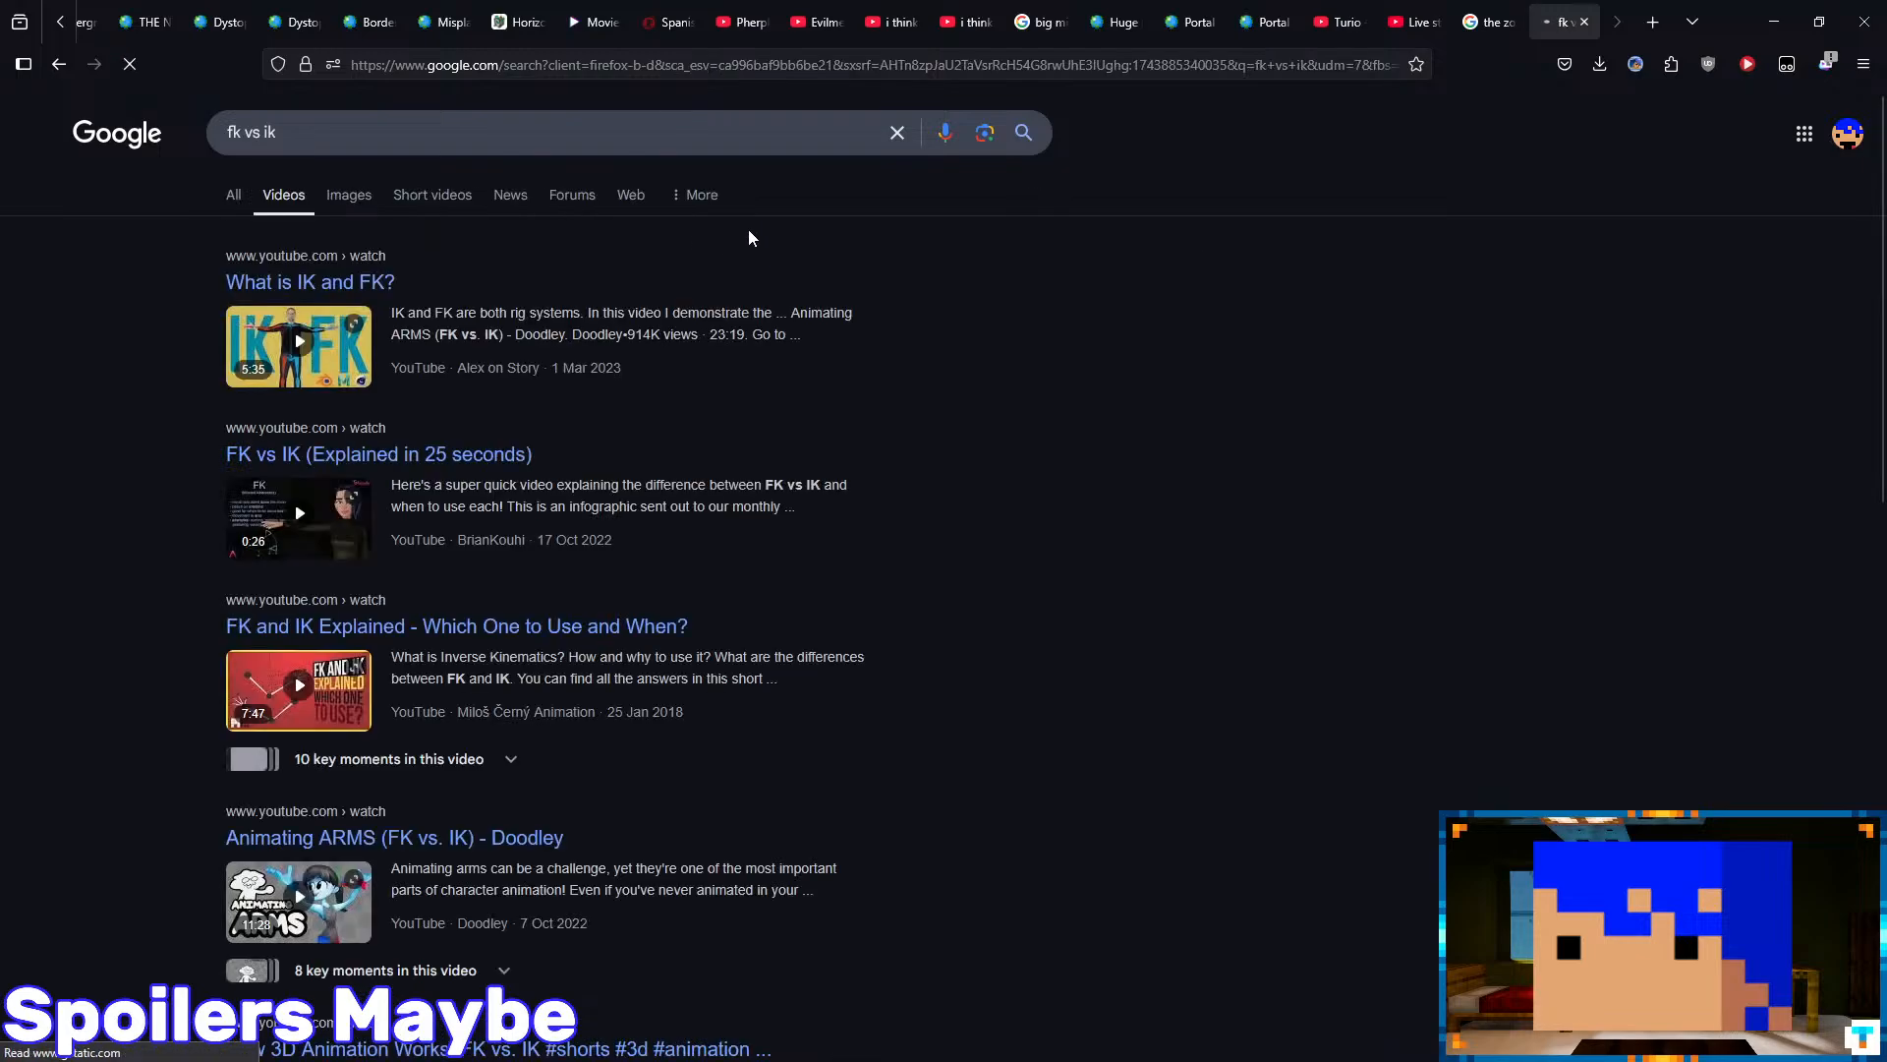
left_click(368, 195)
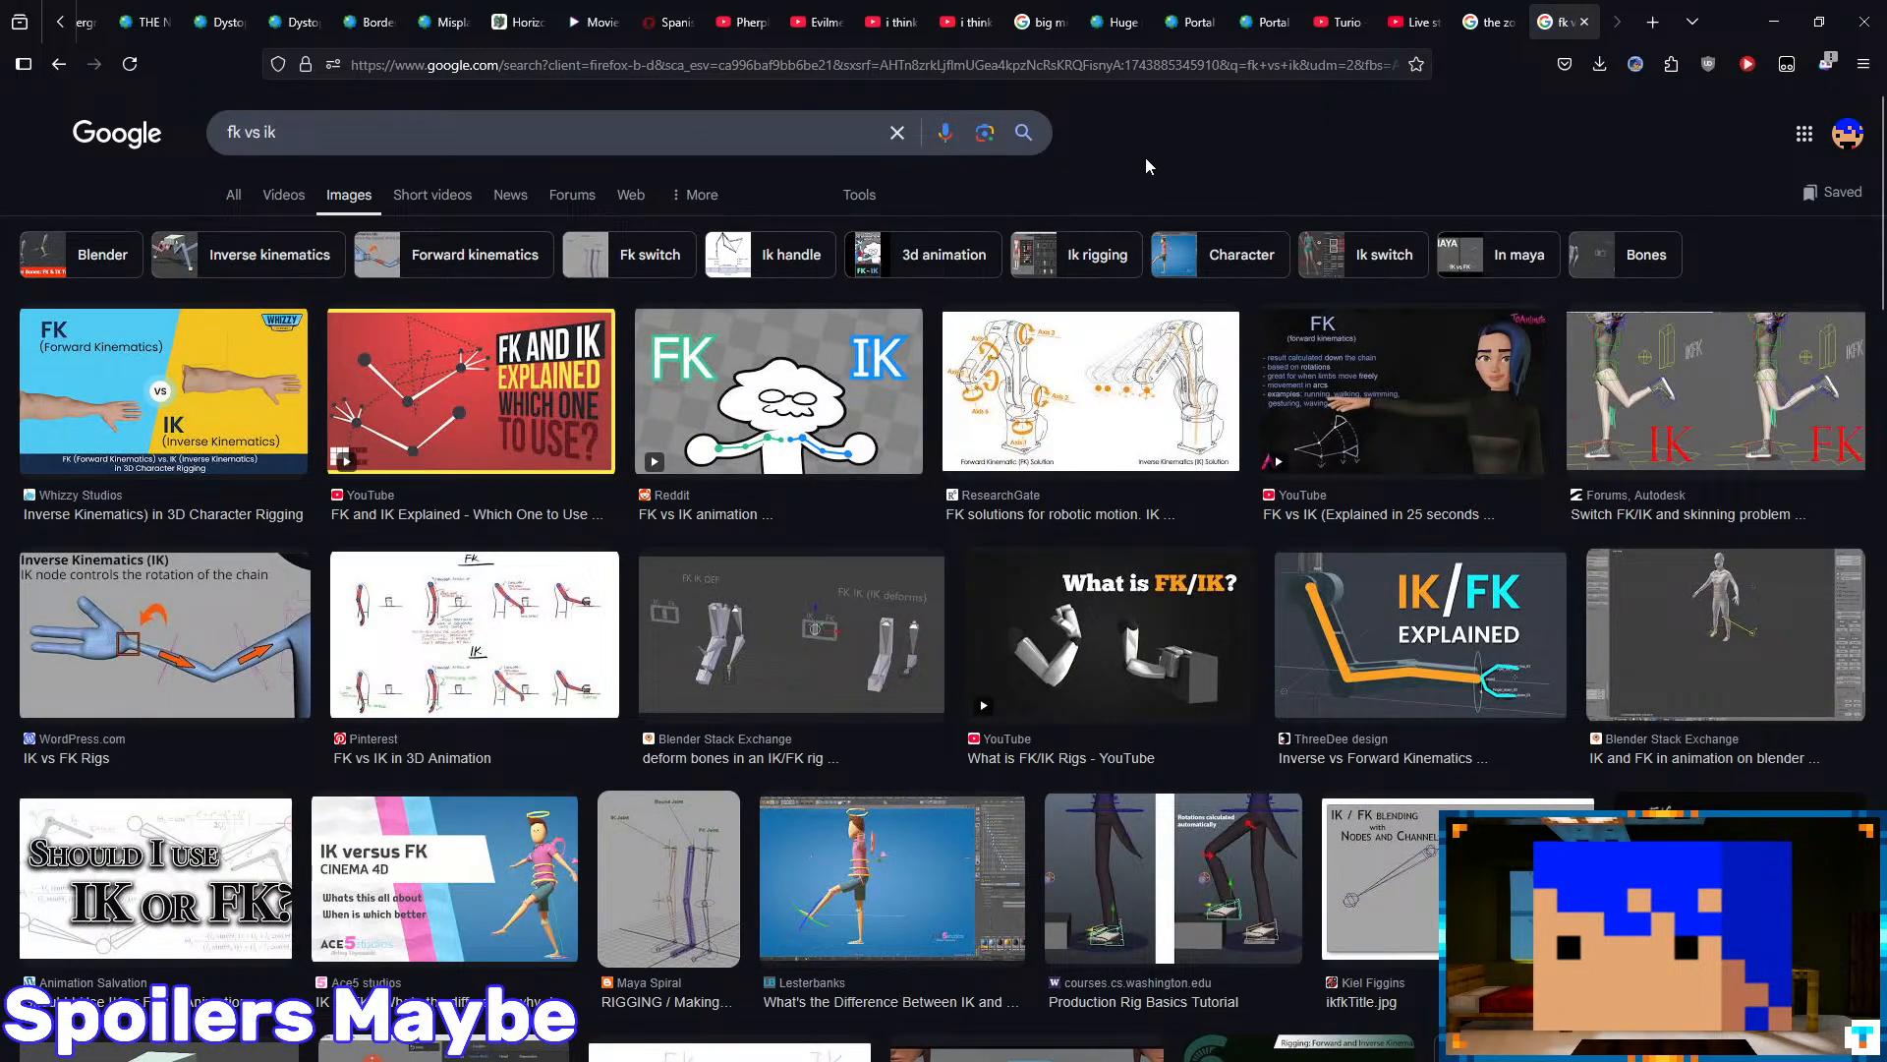
left_click(1337, 369)
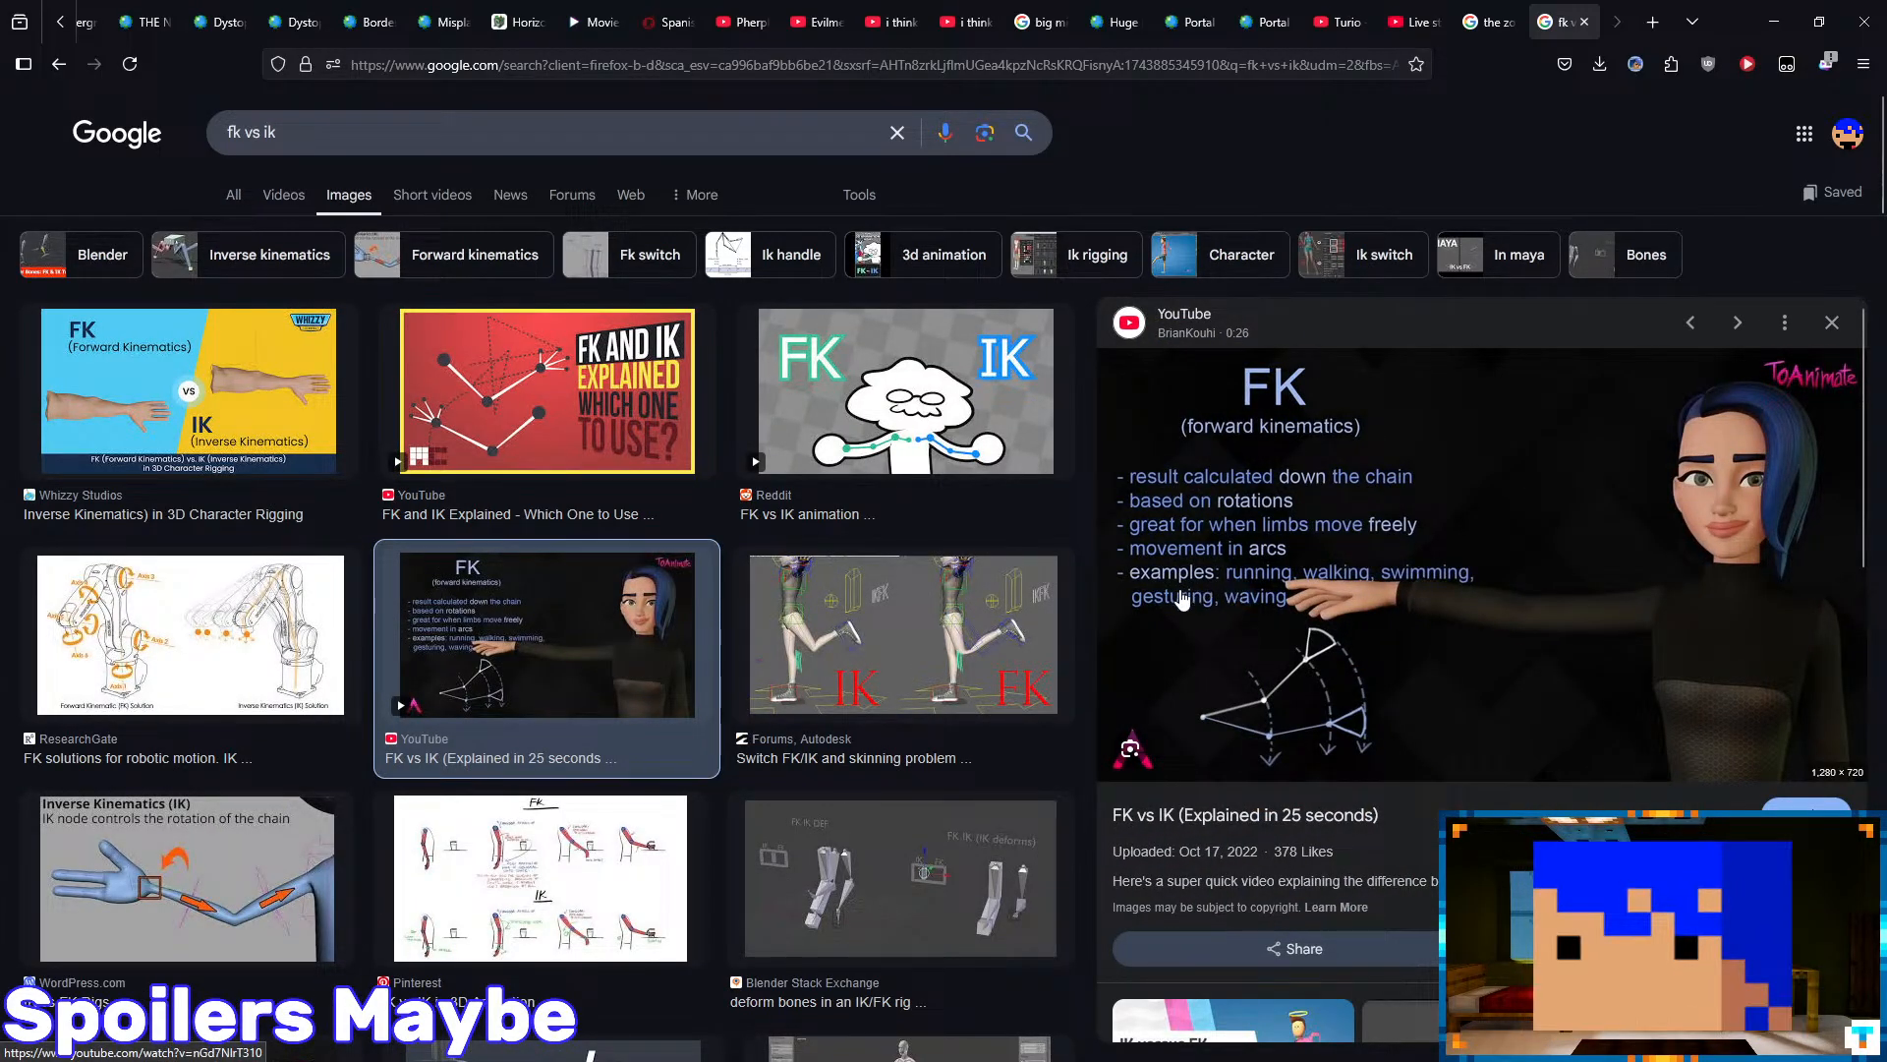
left_click(965, 637)
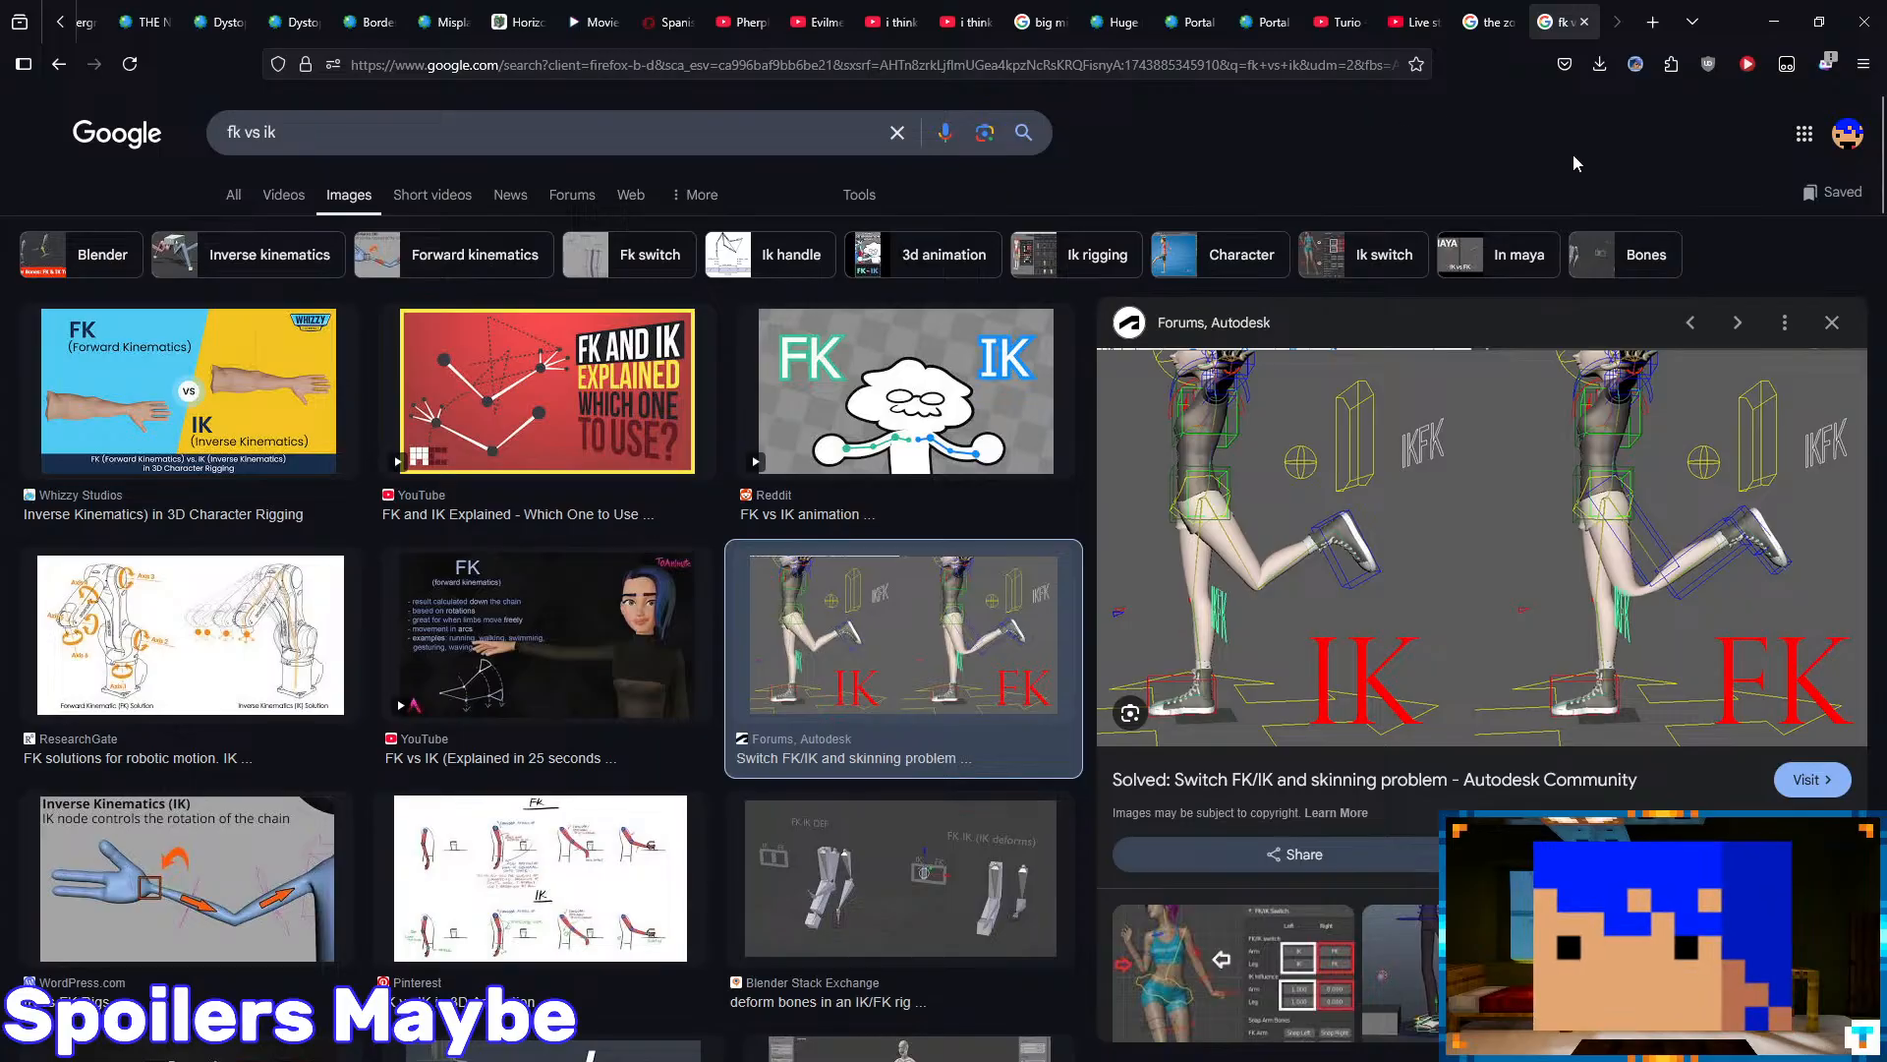
- Preview Pinterest's "FK vs IK in 3D Animation" diagram from further down the image results
scroll(3, 540, "down", 5)
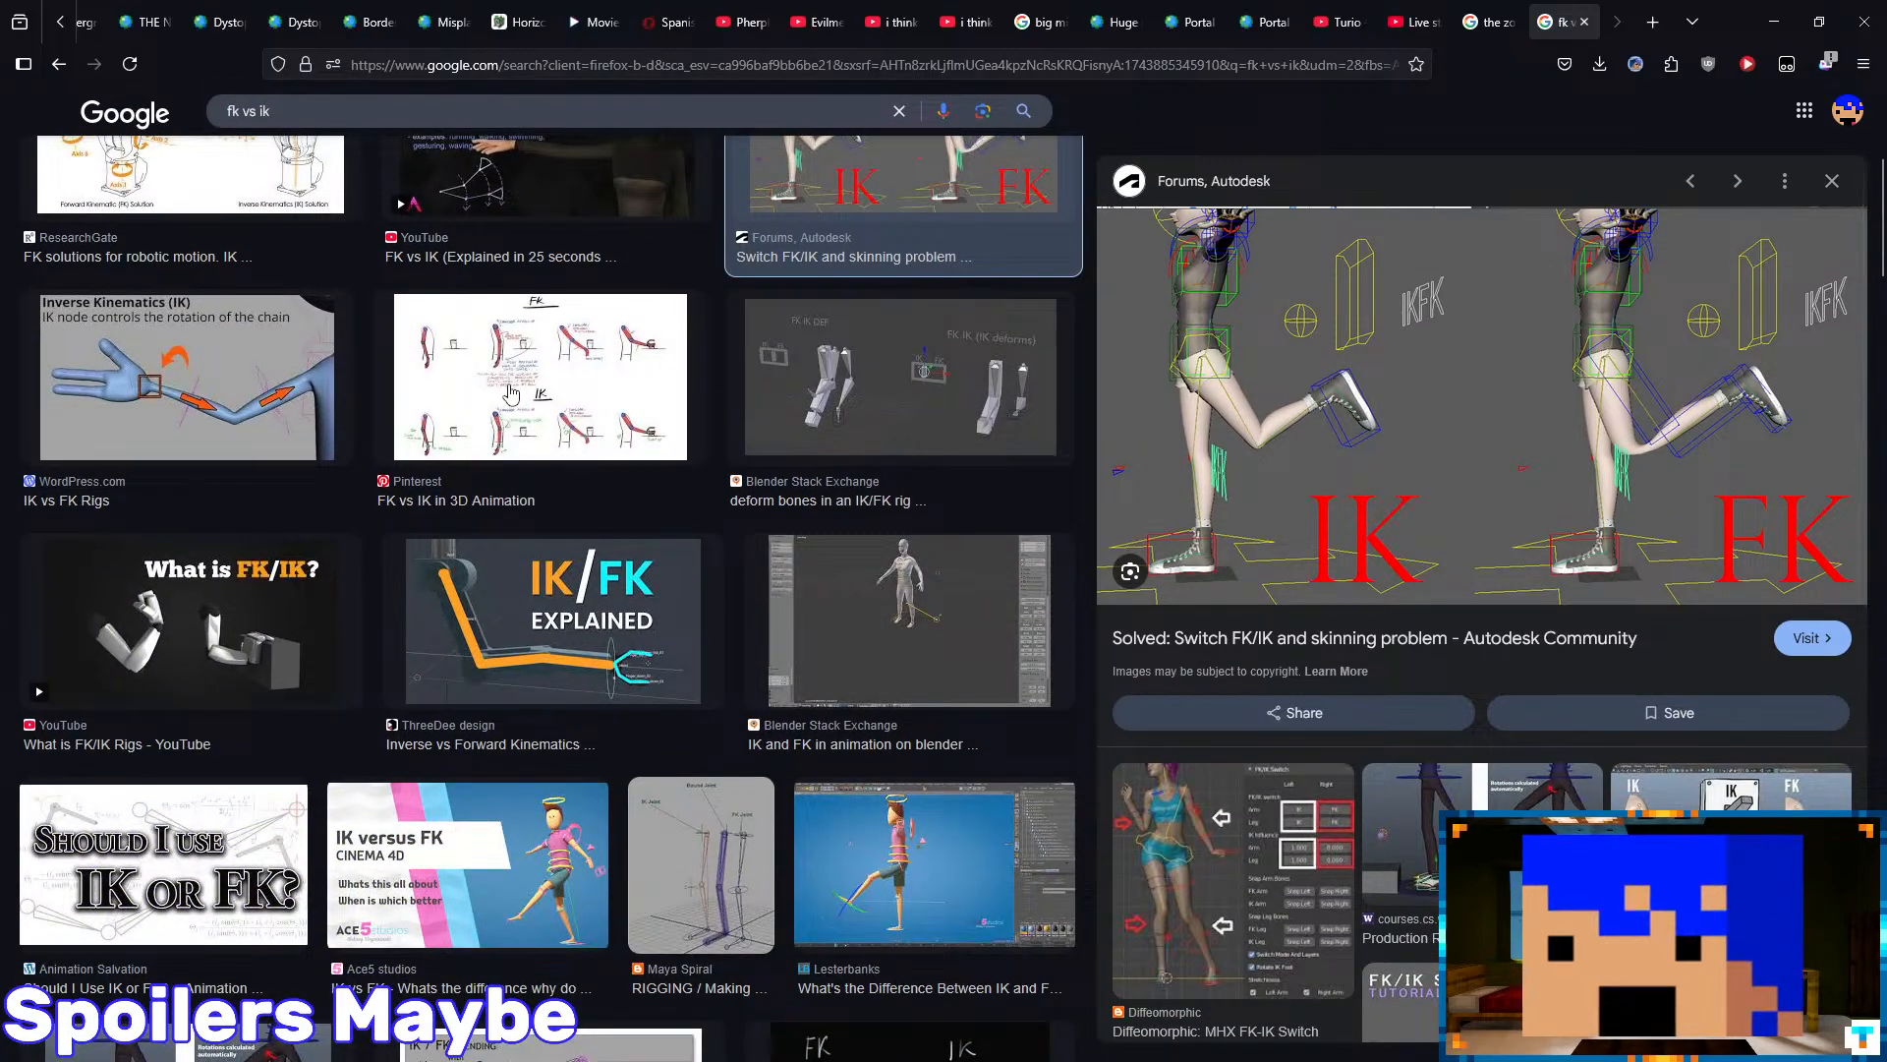
left_click(540, 376)
mouse_move(1362, 27)
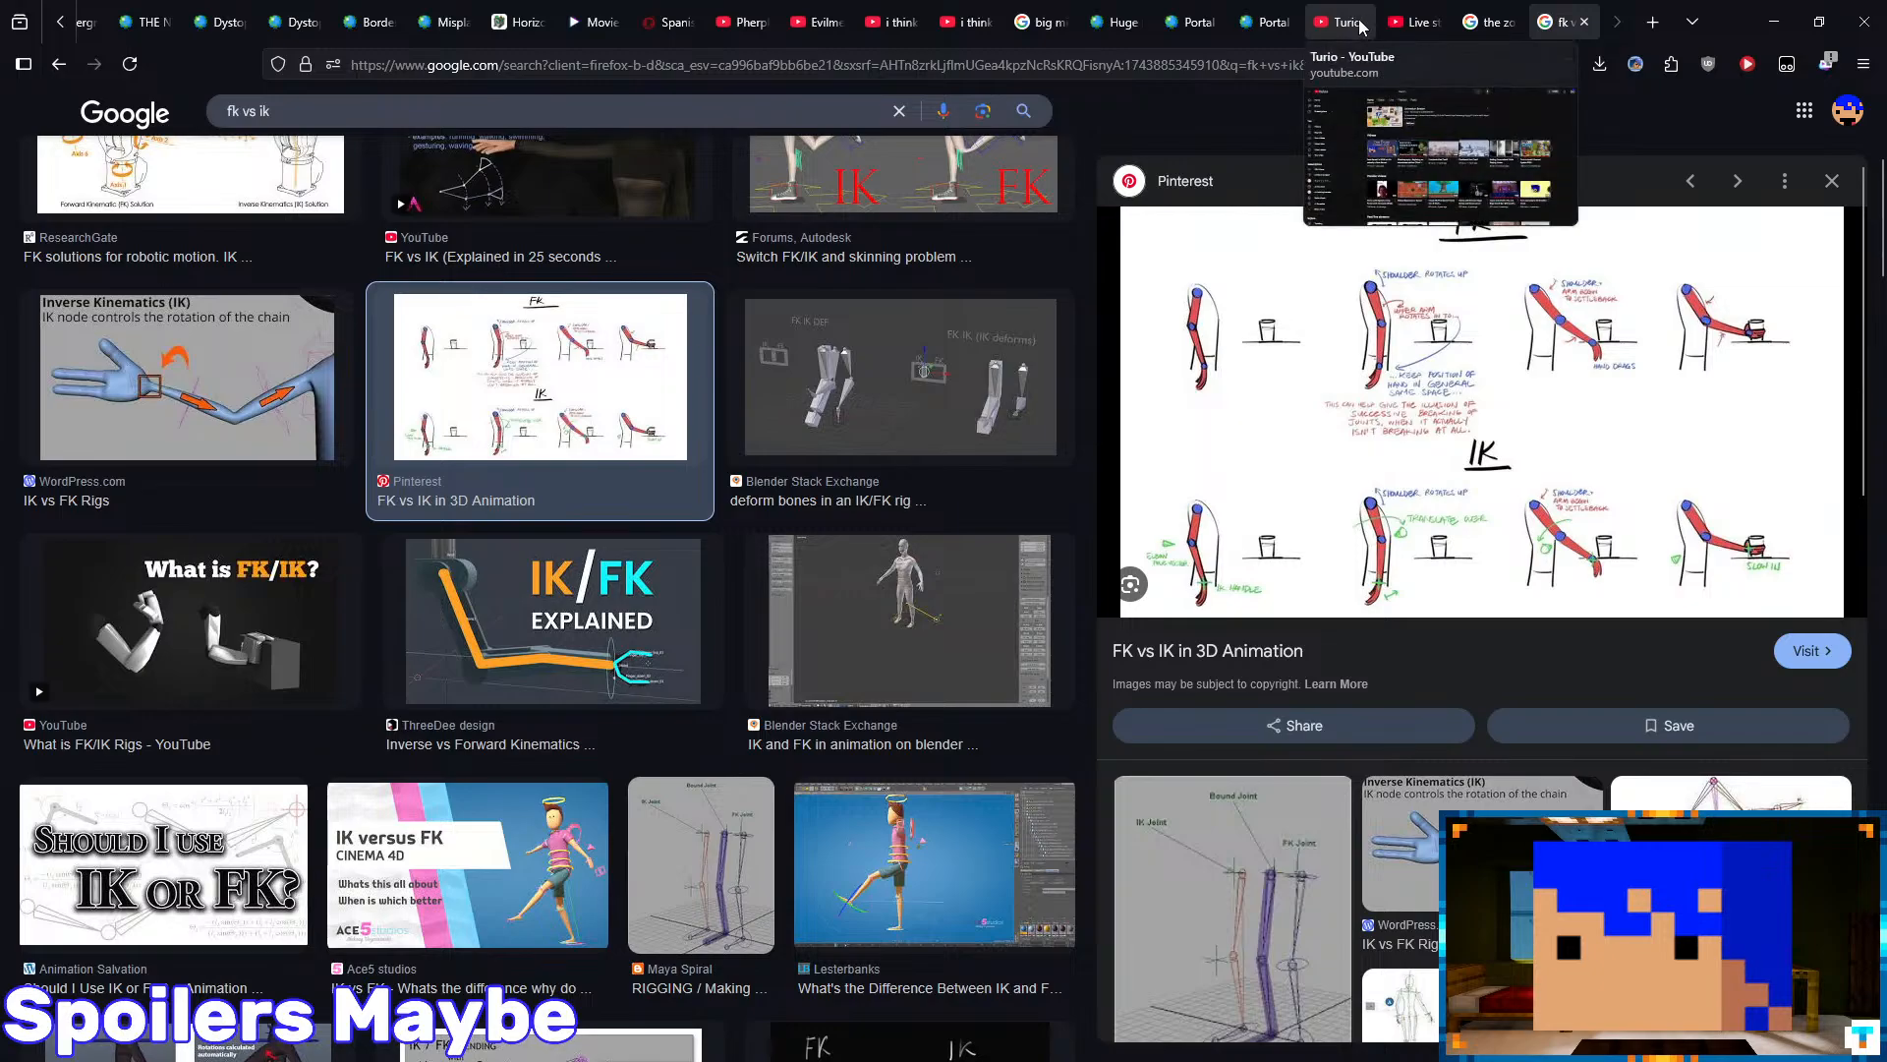
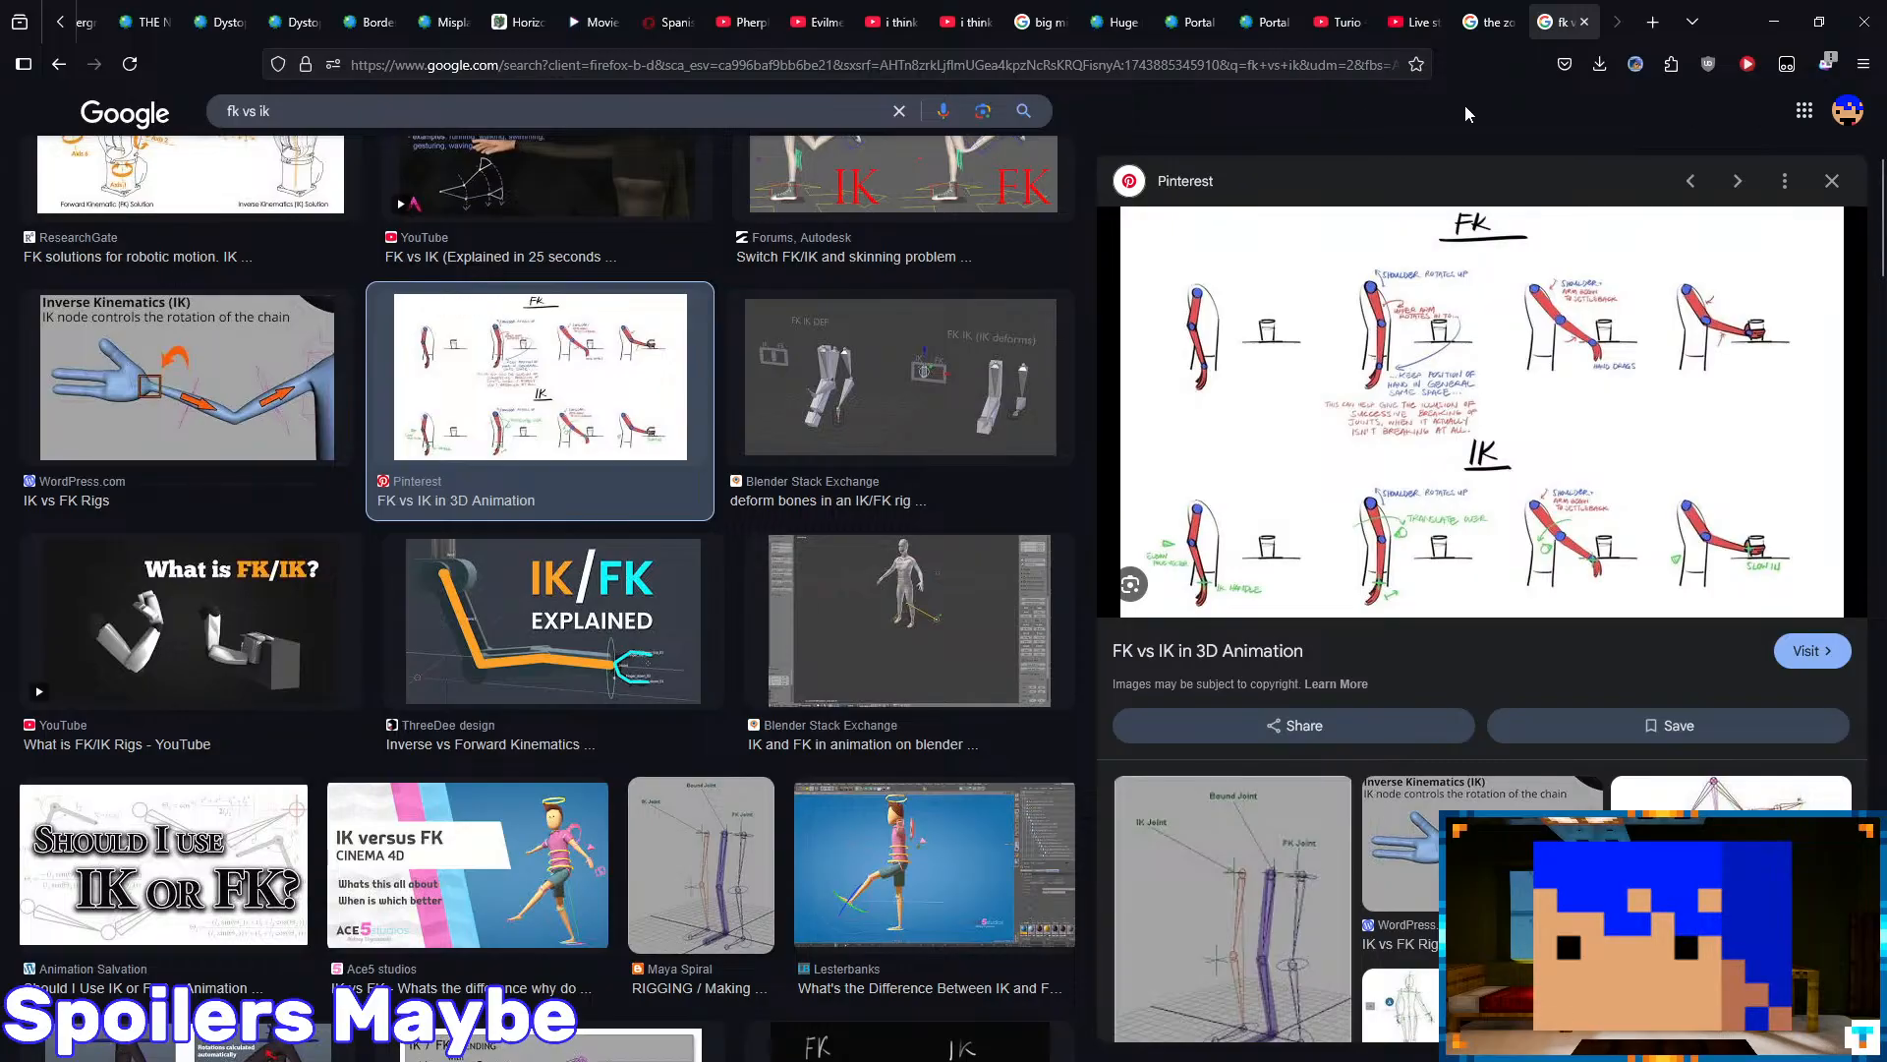
- Preview the "Making Sense of Maya IK FK Switch" image from Maya Spiral and browse its related images
scroll(1487, 327, "down", 4)
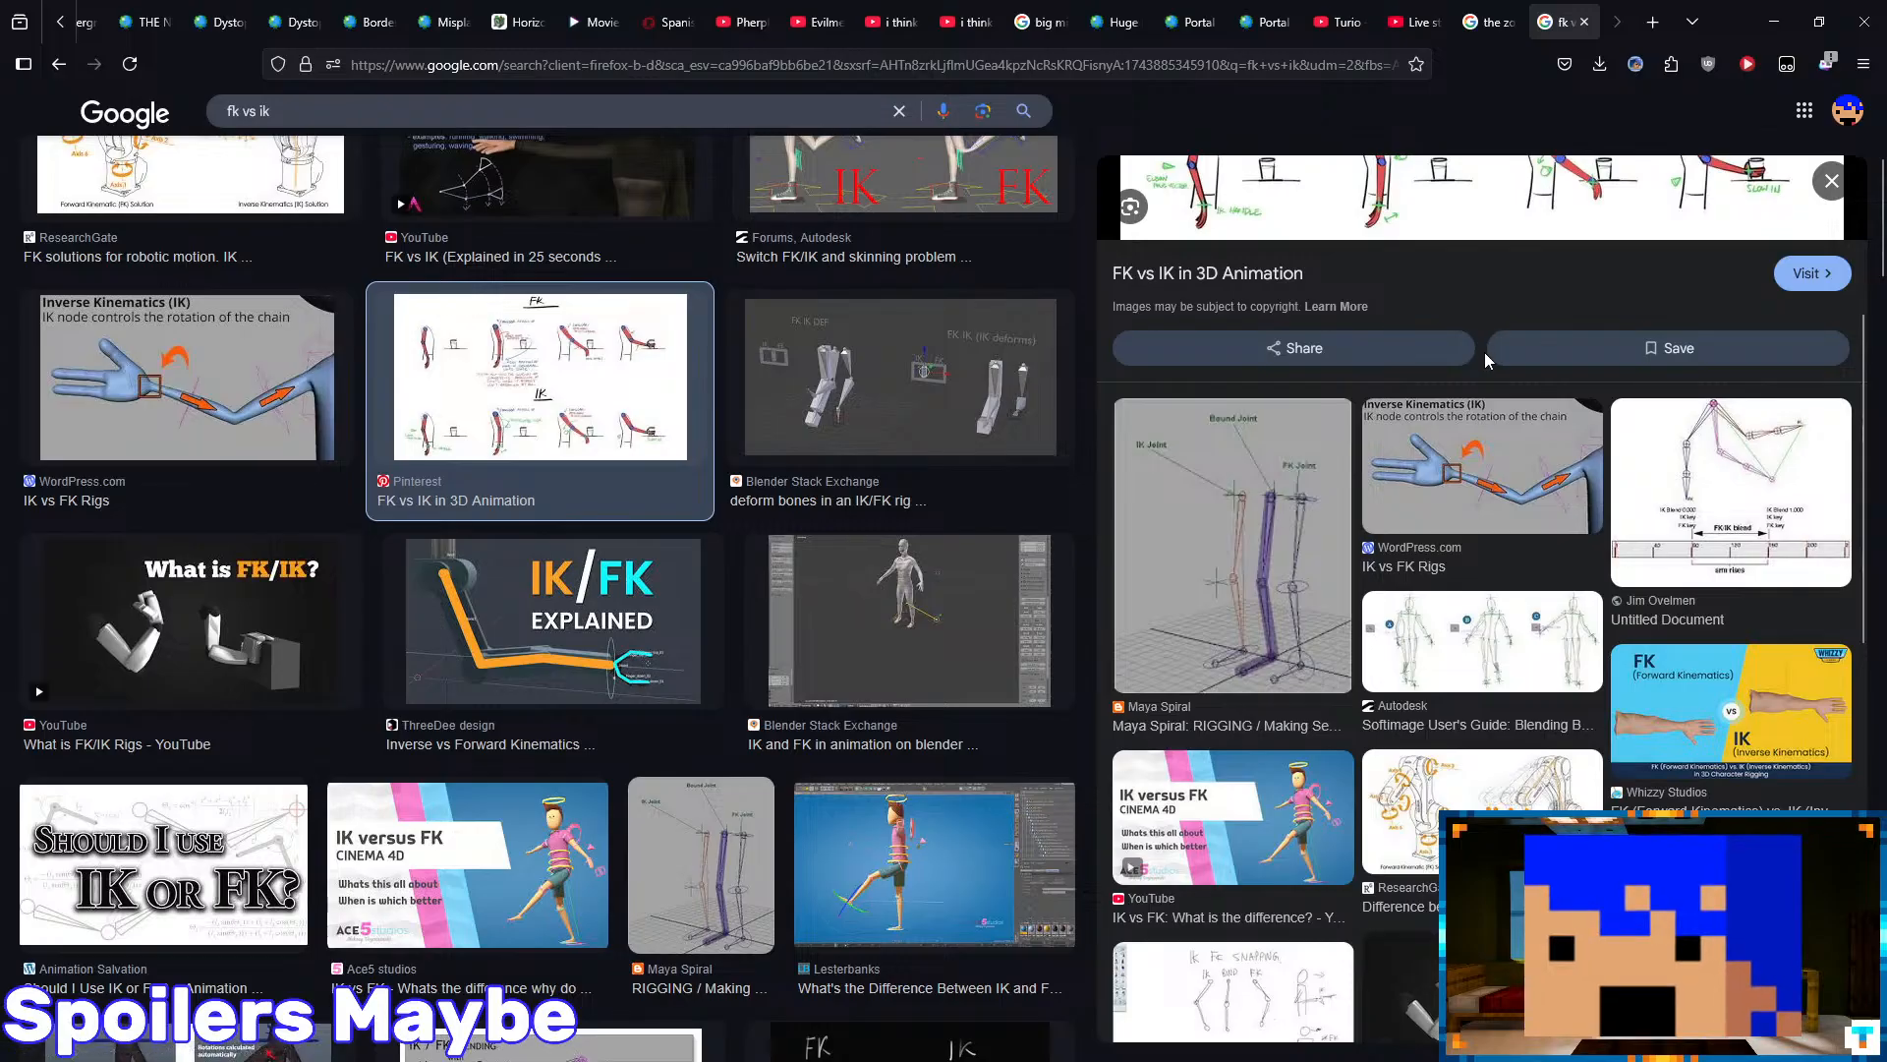
left_click(1200, 452)
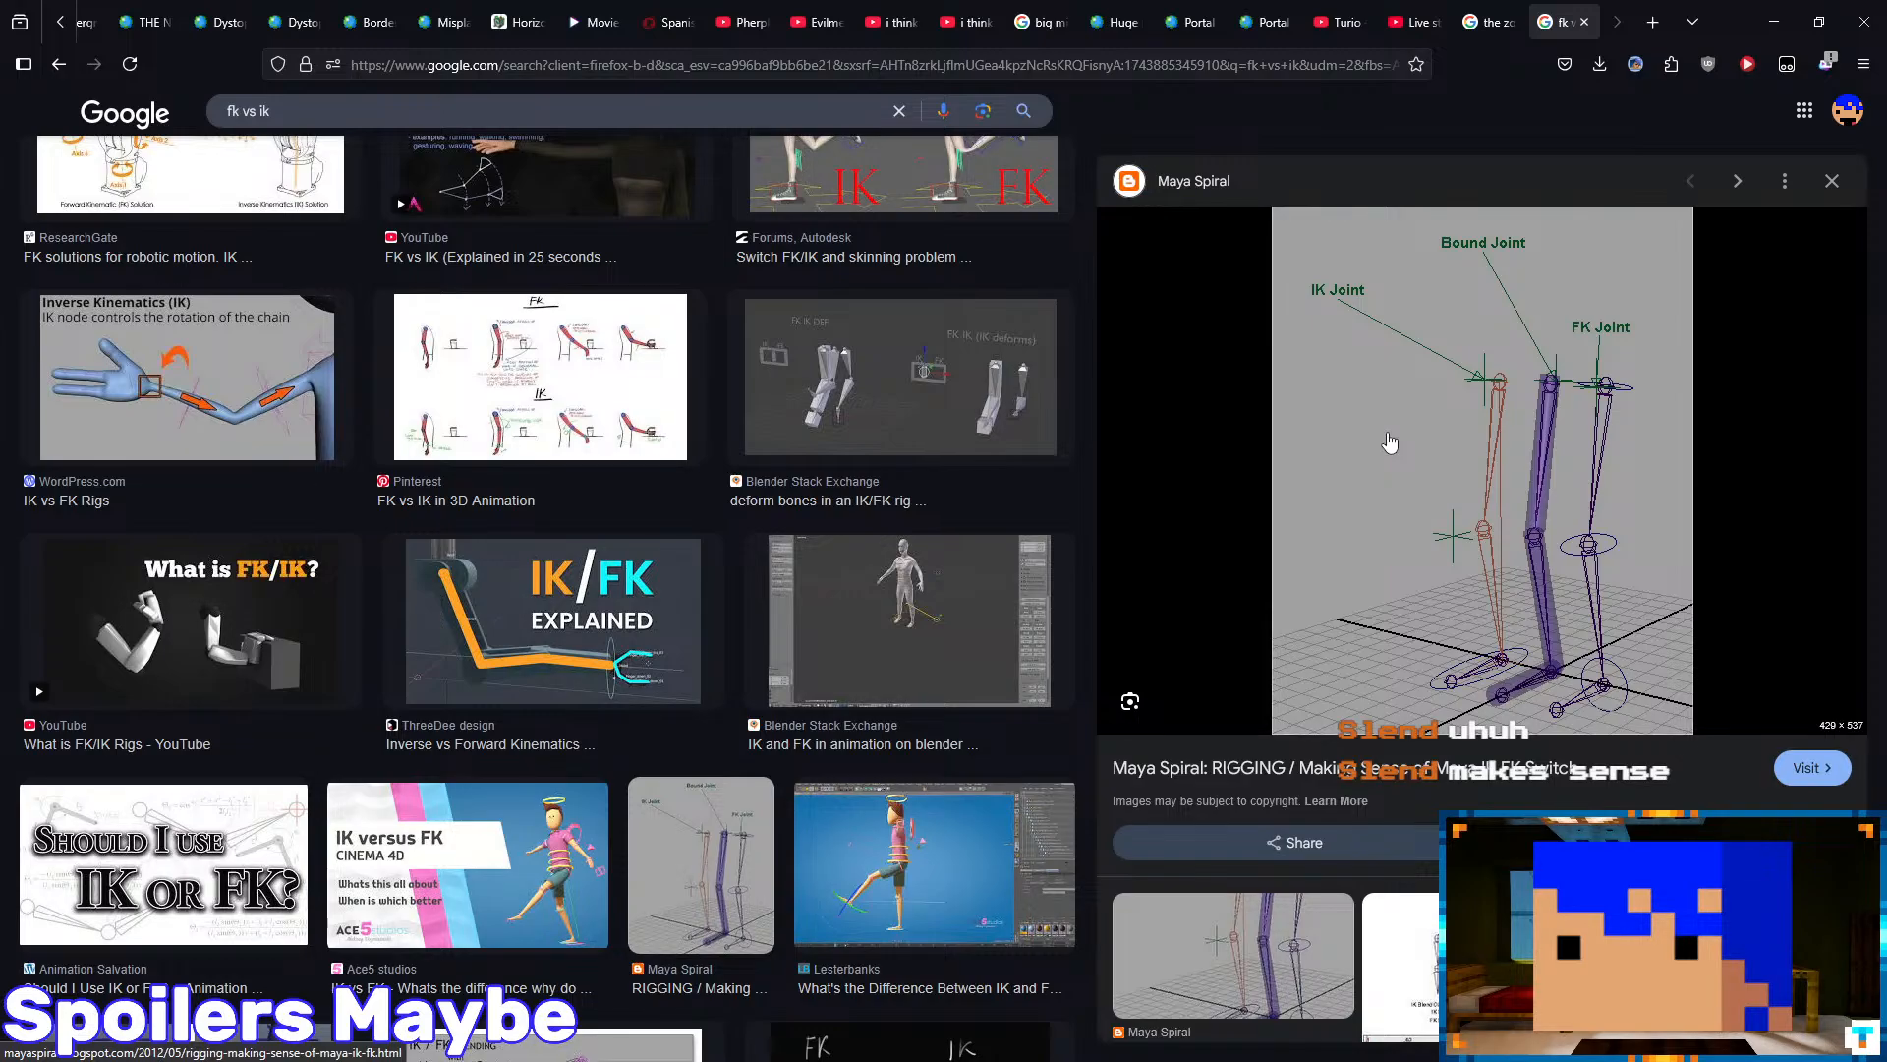
scroll(1391, 447, "down", 5)
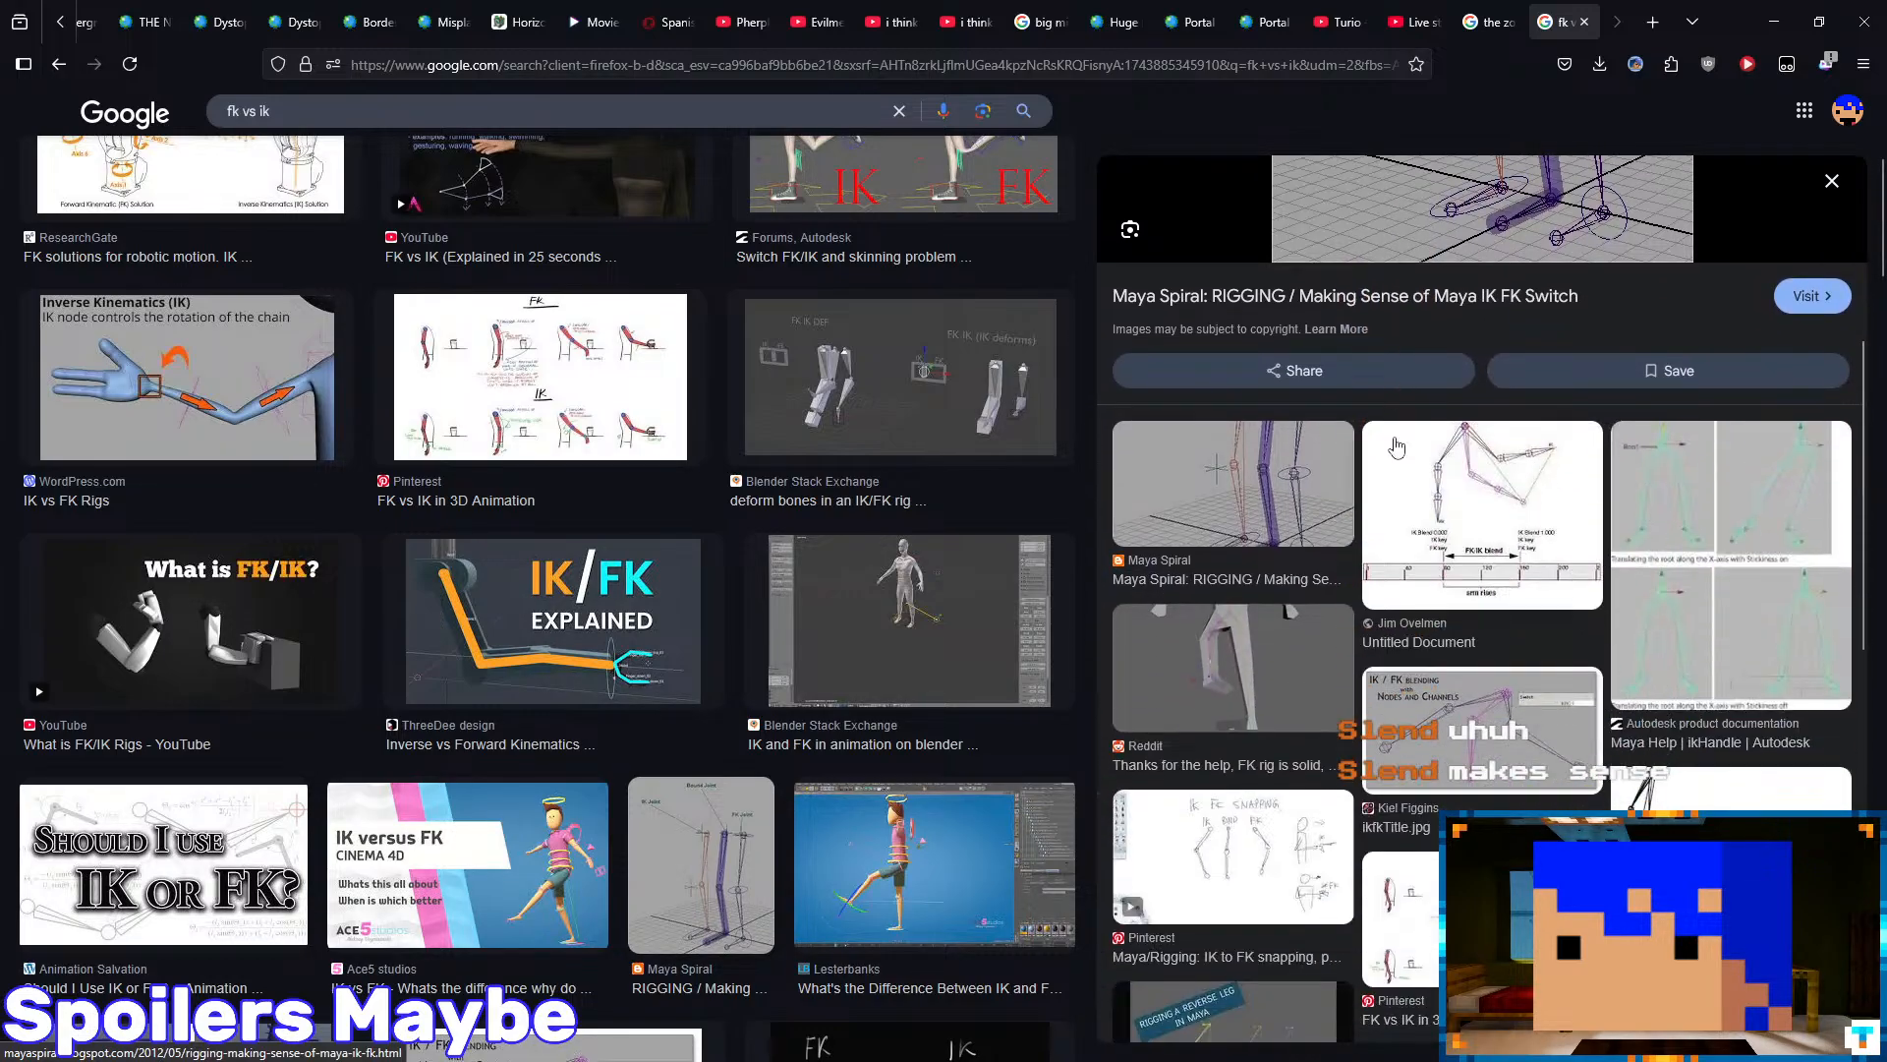
scroll(413, 580, "down", 3)
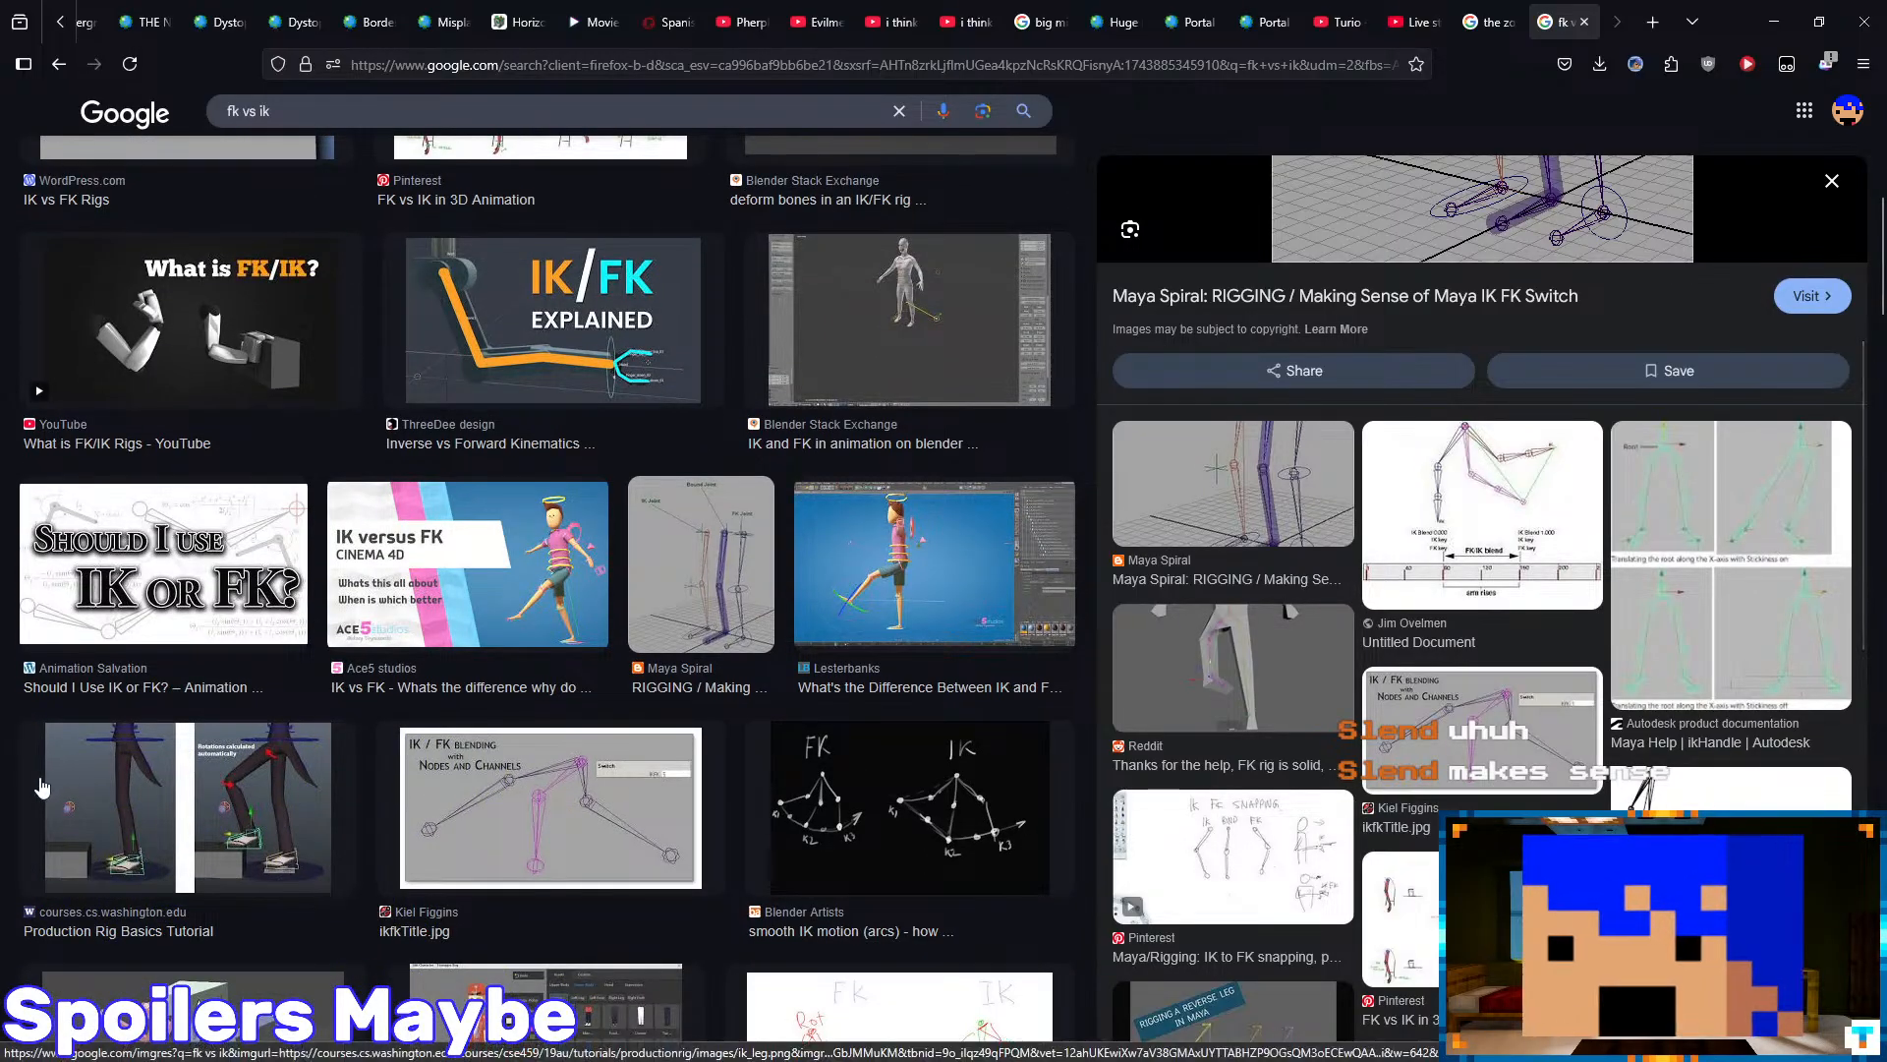
- Preview the Autodesk Forums "Advanced Skeleton" IK/FK leg comparison from further down the results, then browse its related images and the remaining results
scroll(32, 752, "down", 4)
scroll(31, 752, "down", 6)
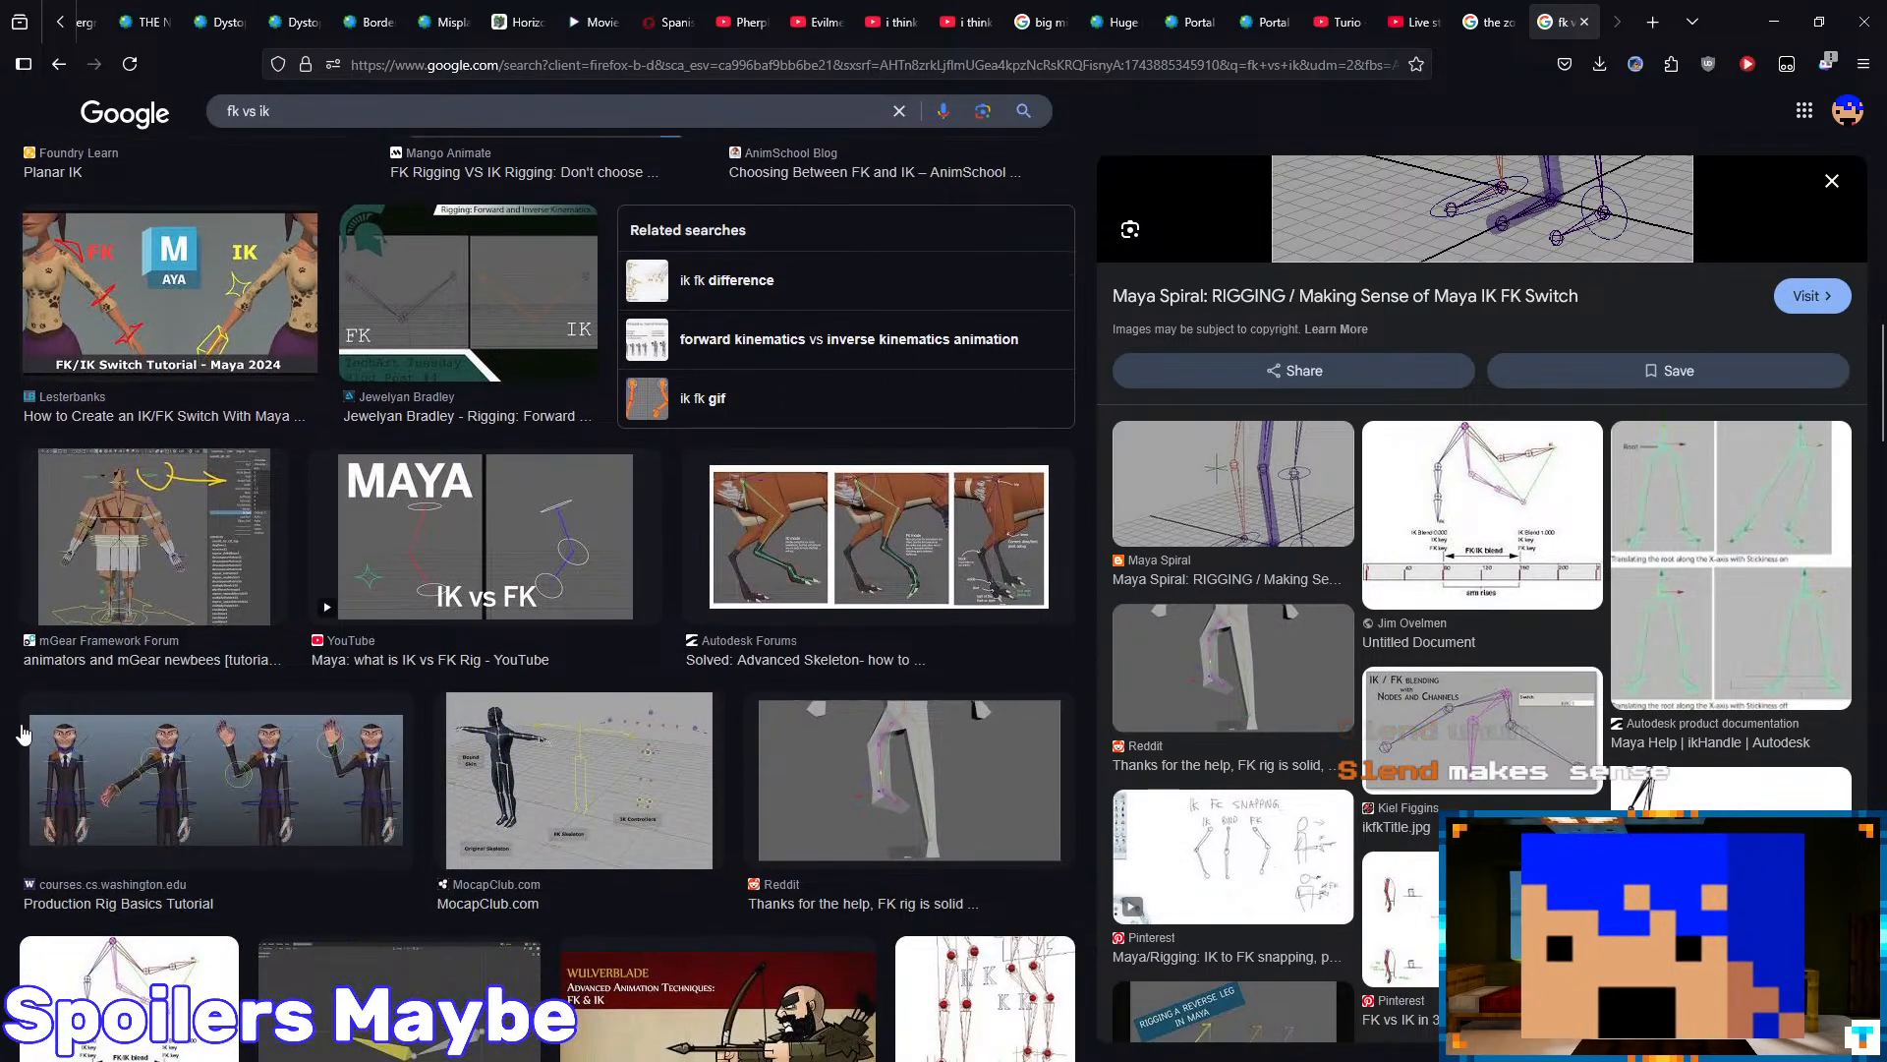
left_click(762, 587)
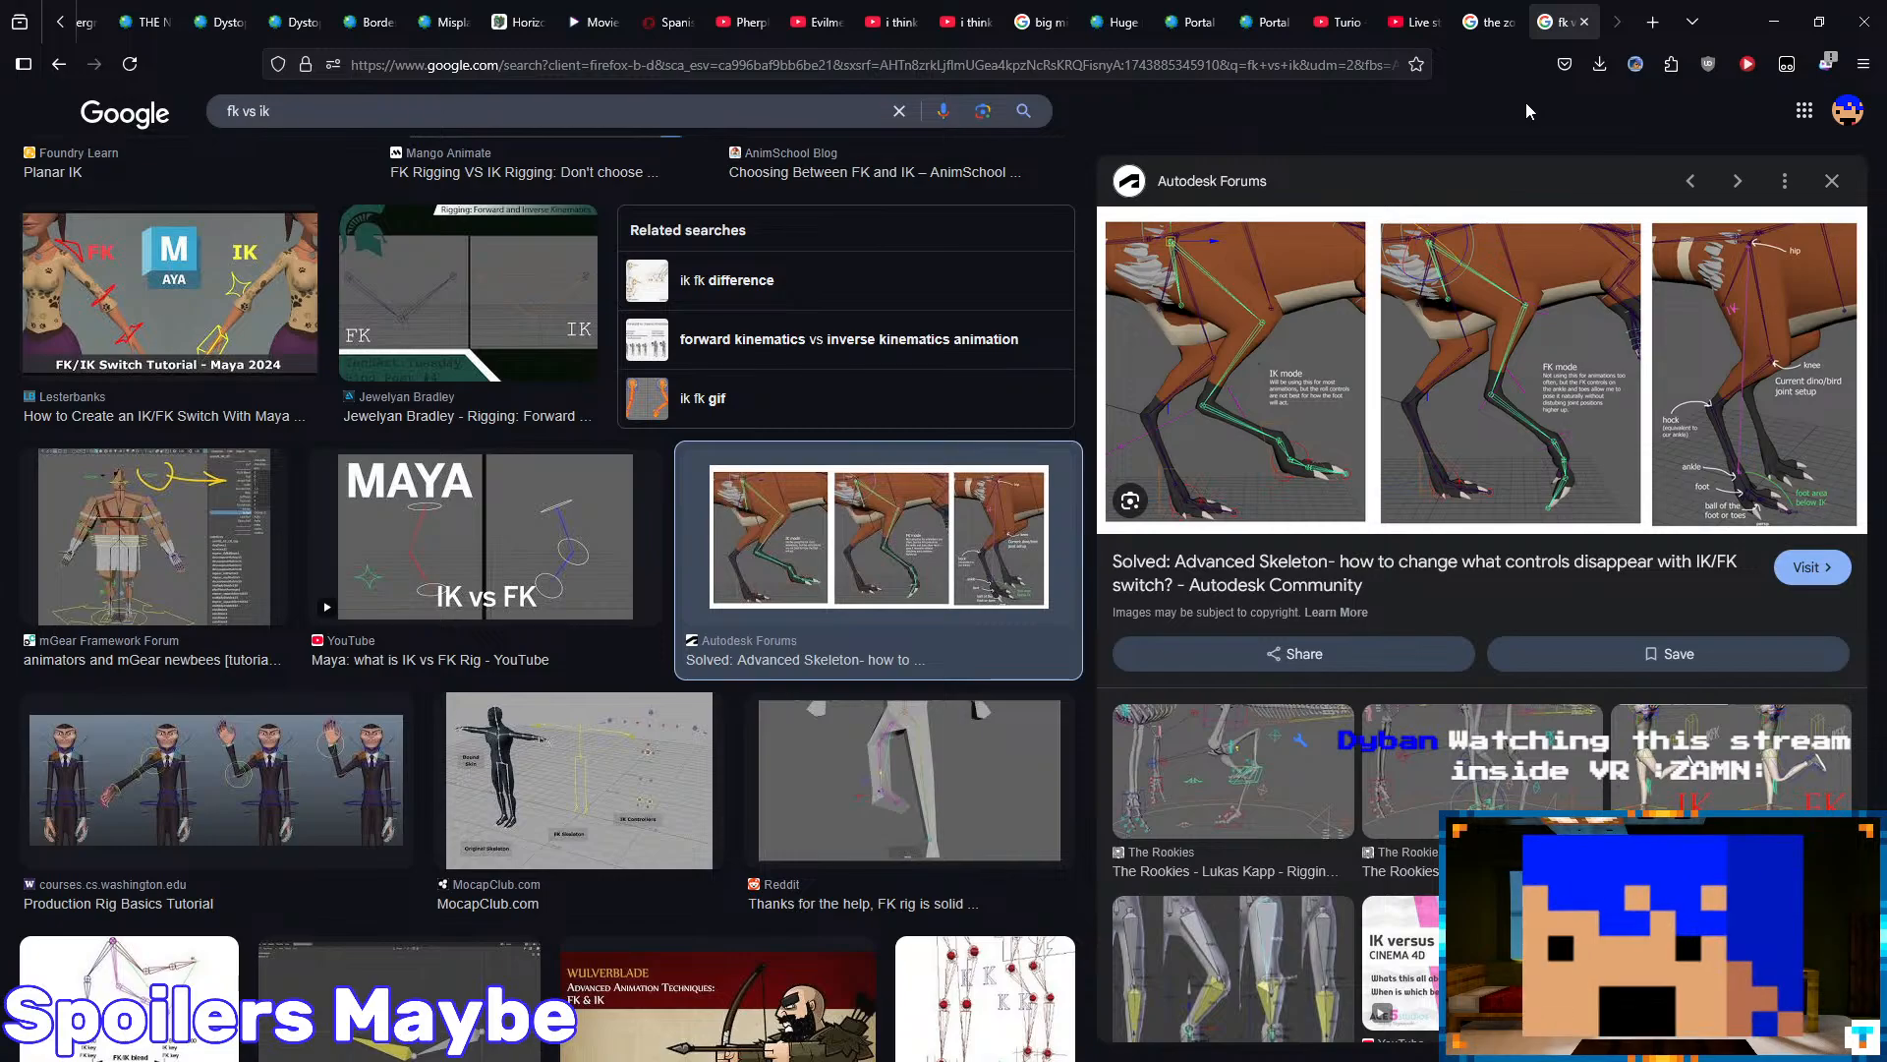
scroll(1376, 413, "down", 3)
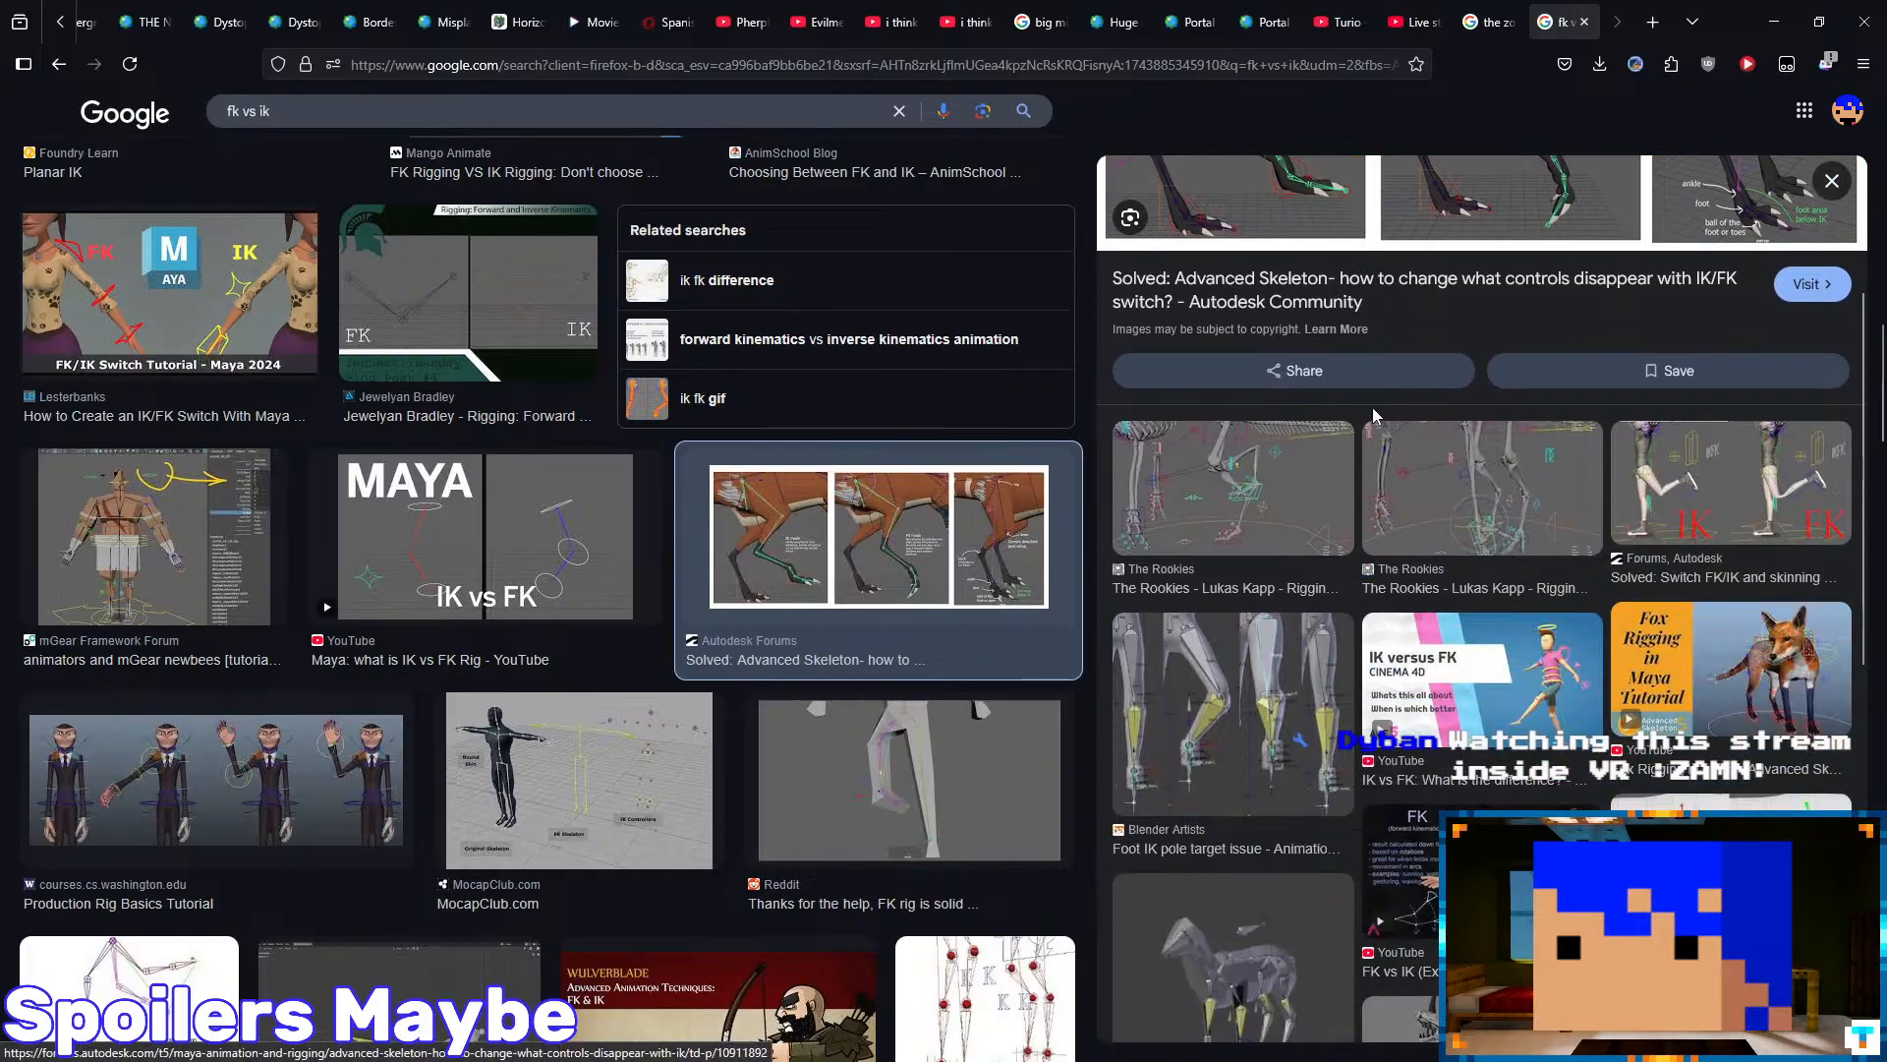
scroll(759, 432, "down", 5)
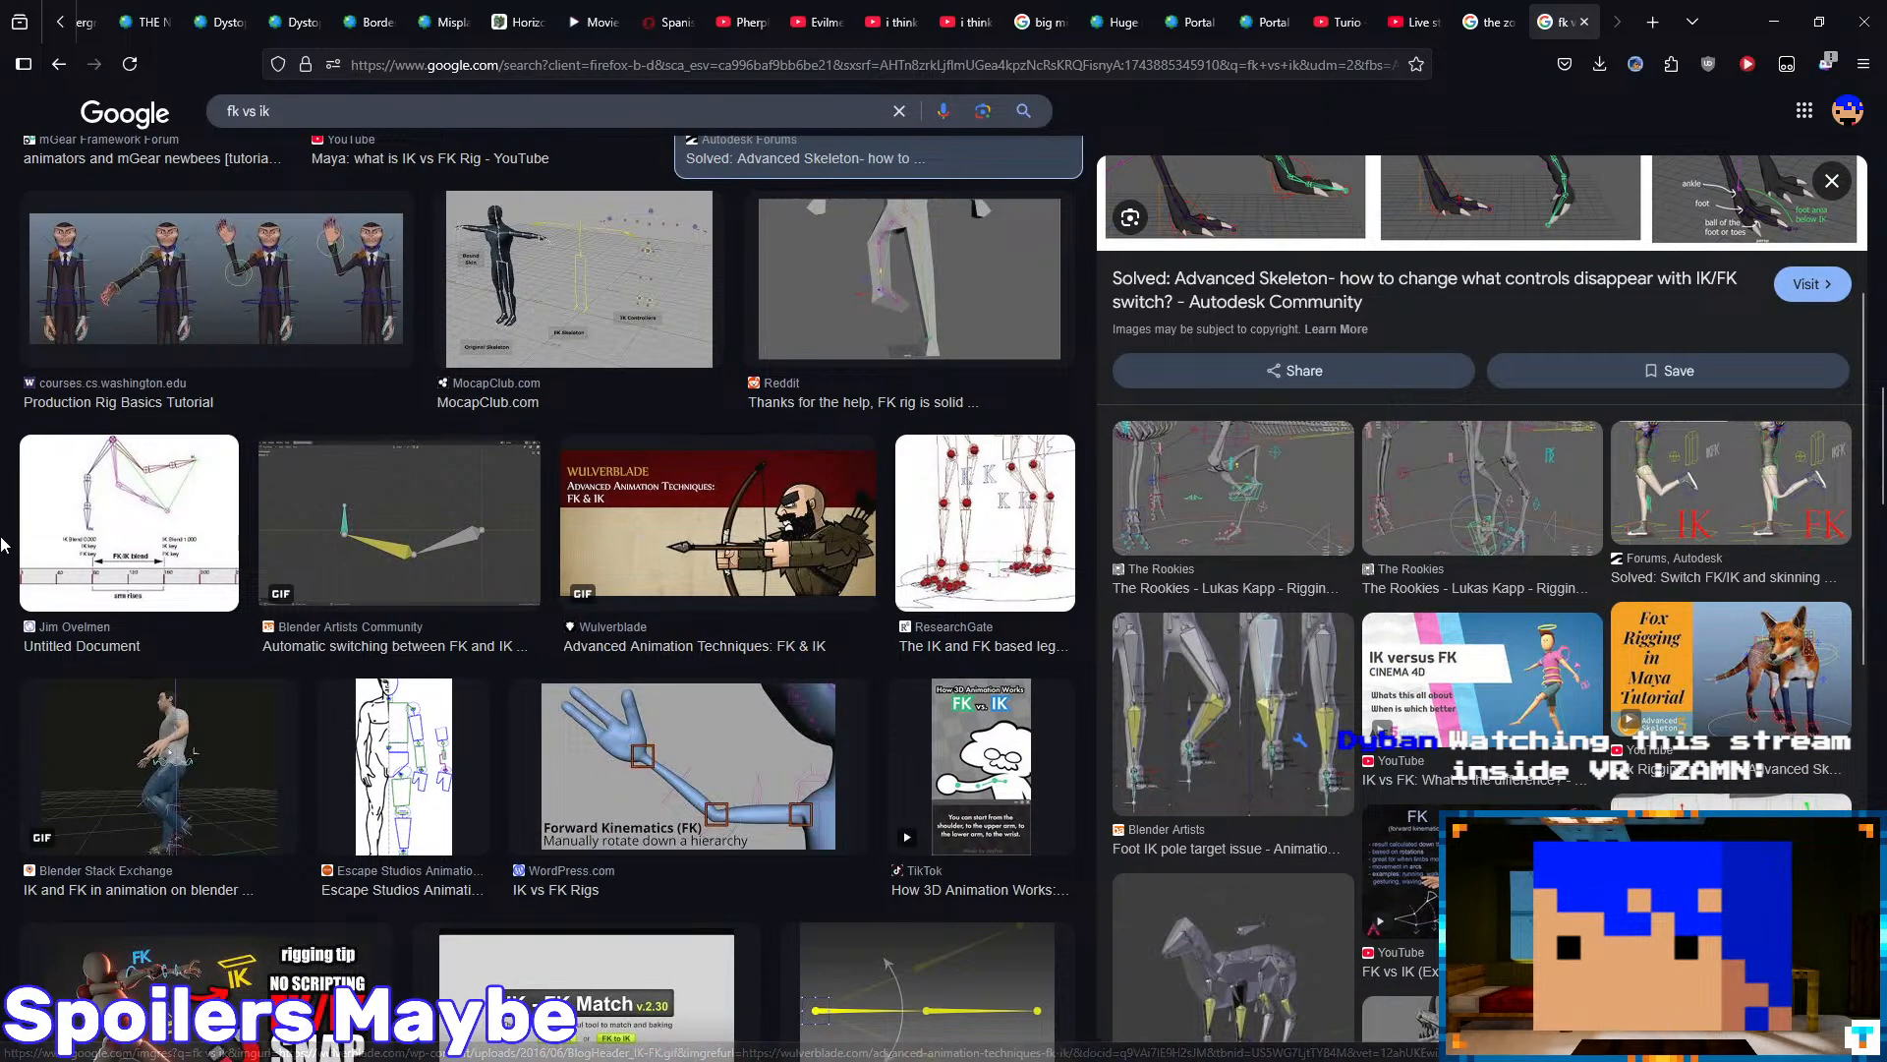
scroll(5, 543, "down", 4)
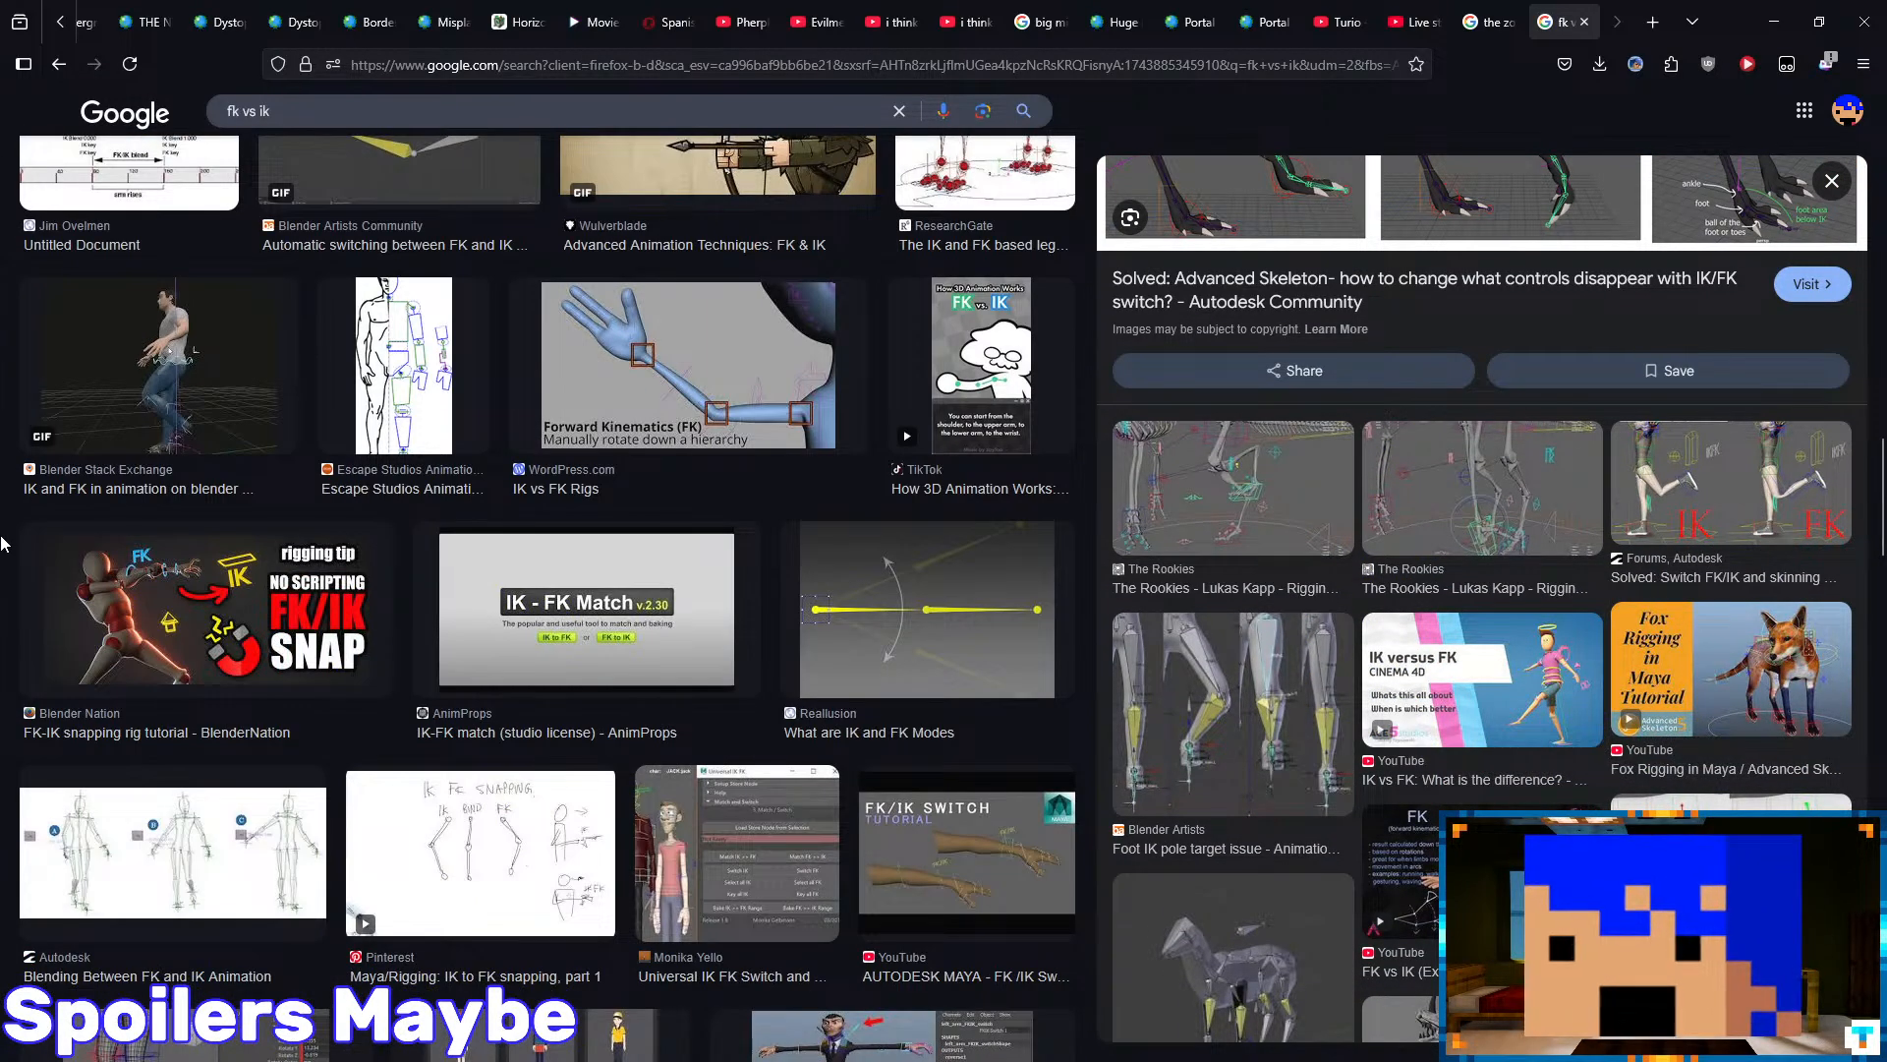
scroll(5, 544, "down", 3)
middle_click_drag(3, 712, 3, 278)
- Rerun the "fk vs ik" image search and show all web results for it
left_click(372, 119)
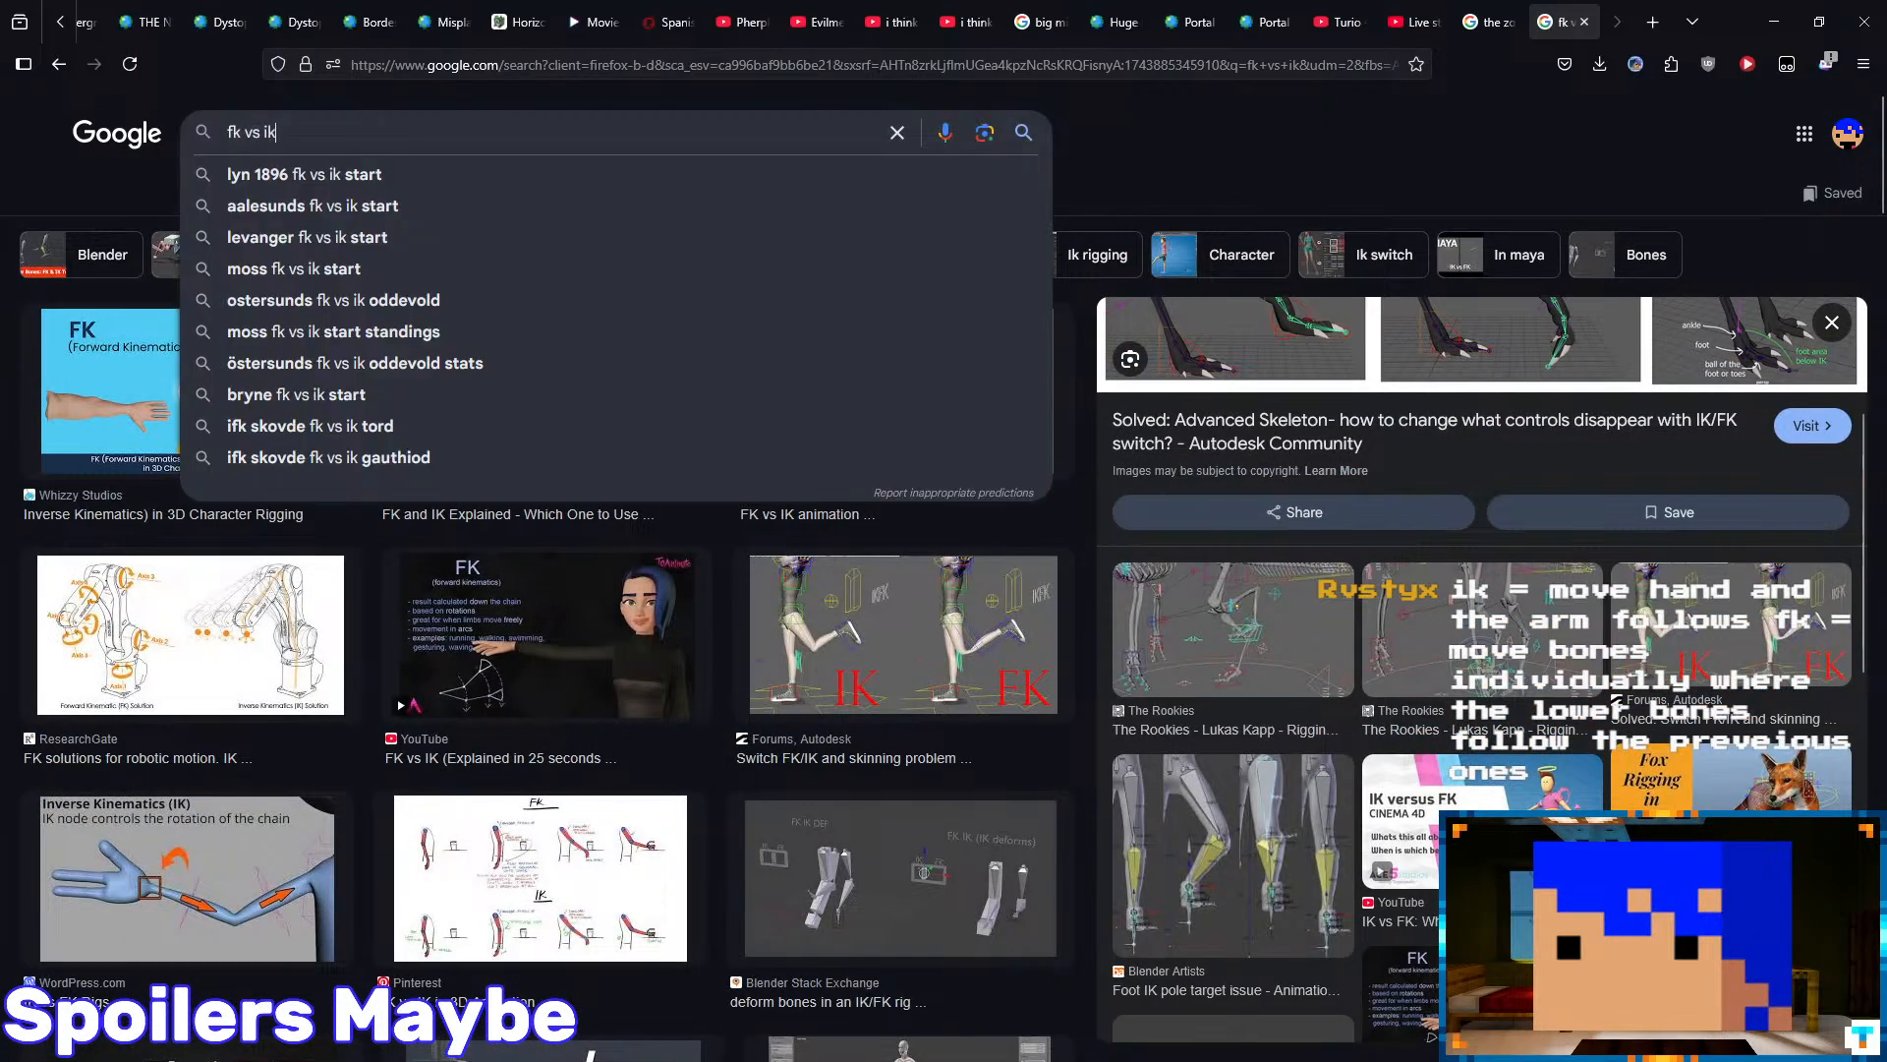
type("d")
key("BackSpace")
key("BackSpace")
key("Return")
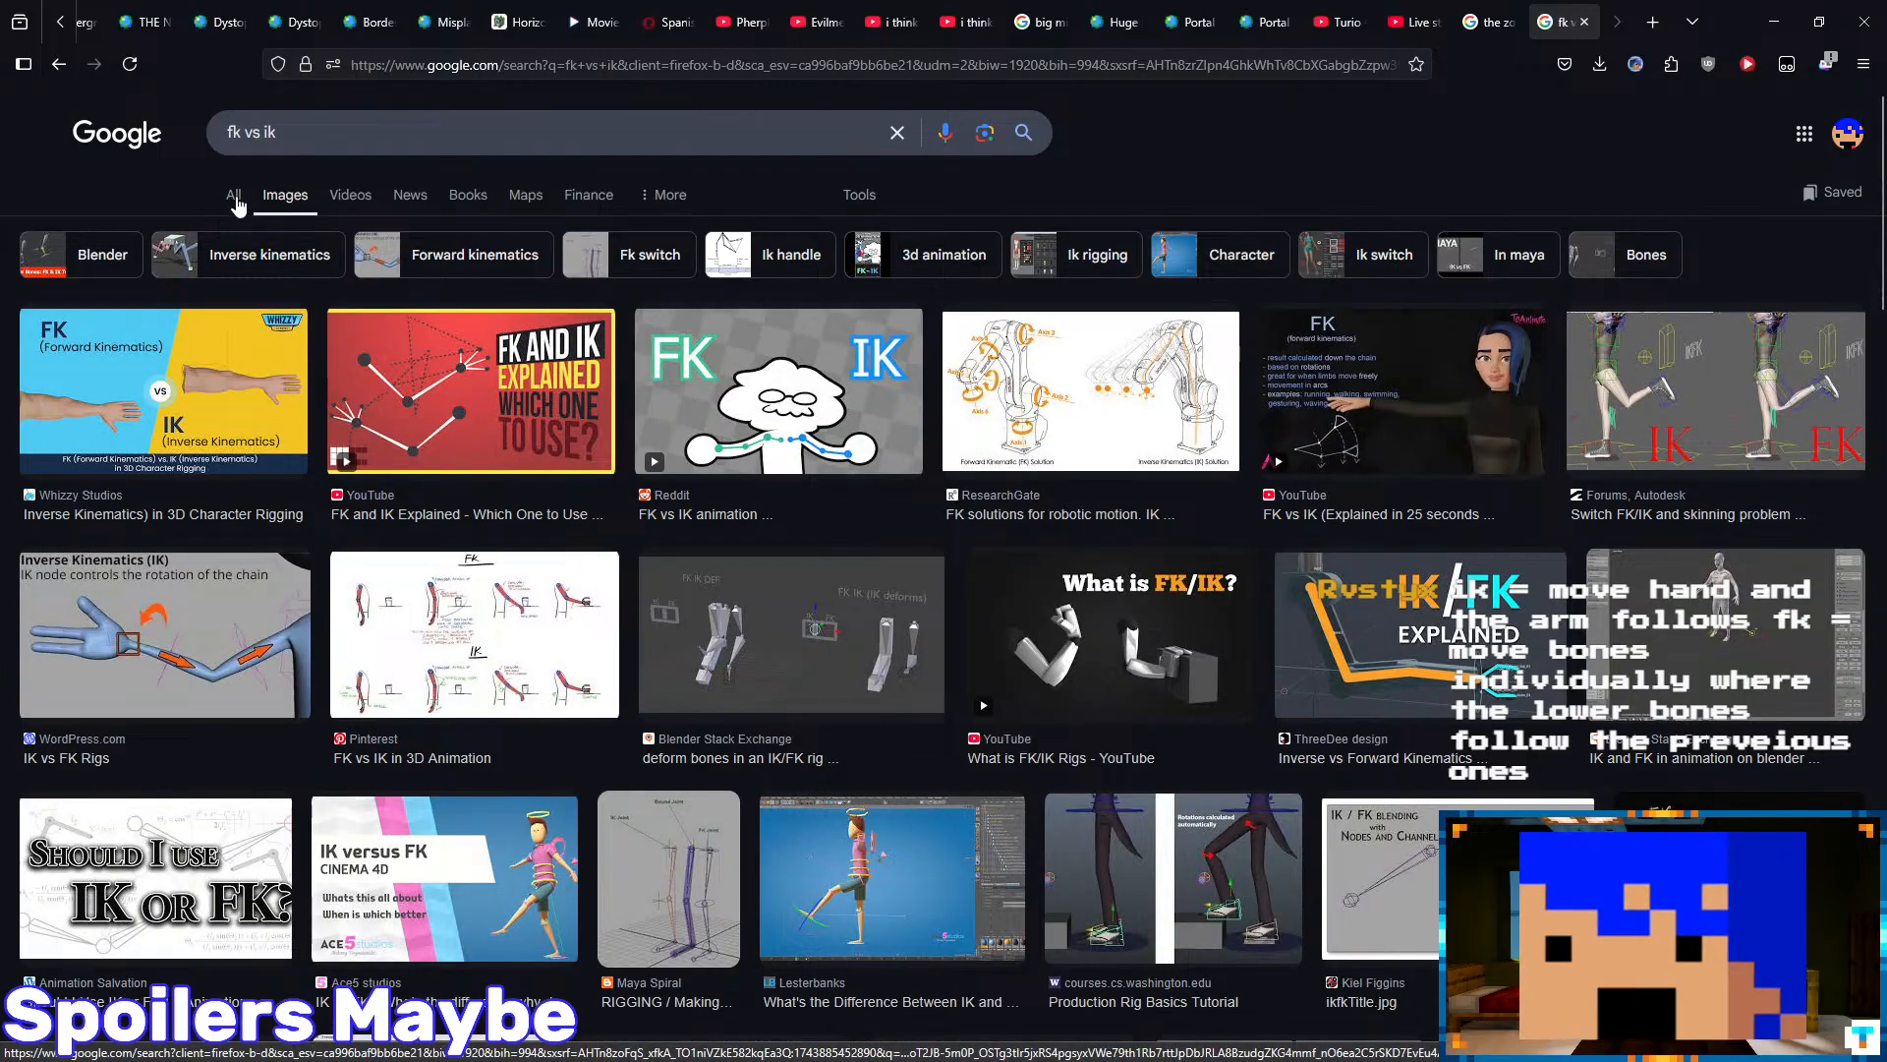
left_click(228, 195)
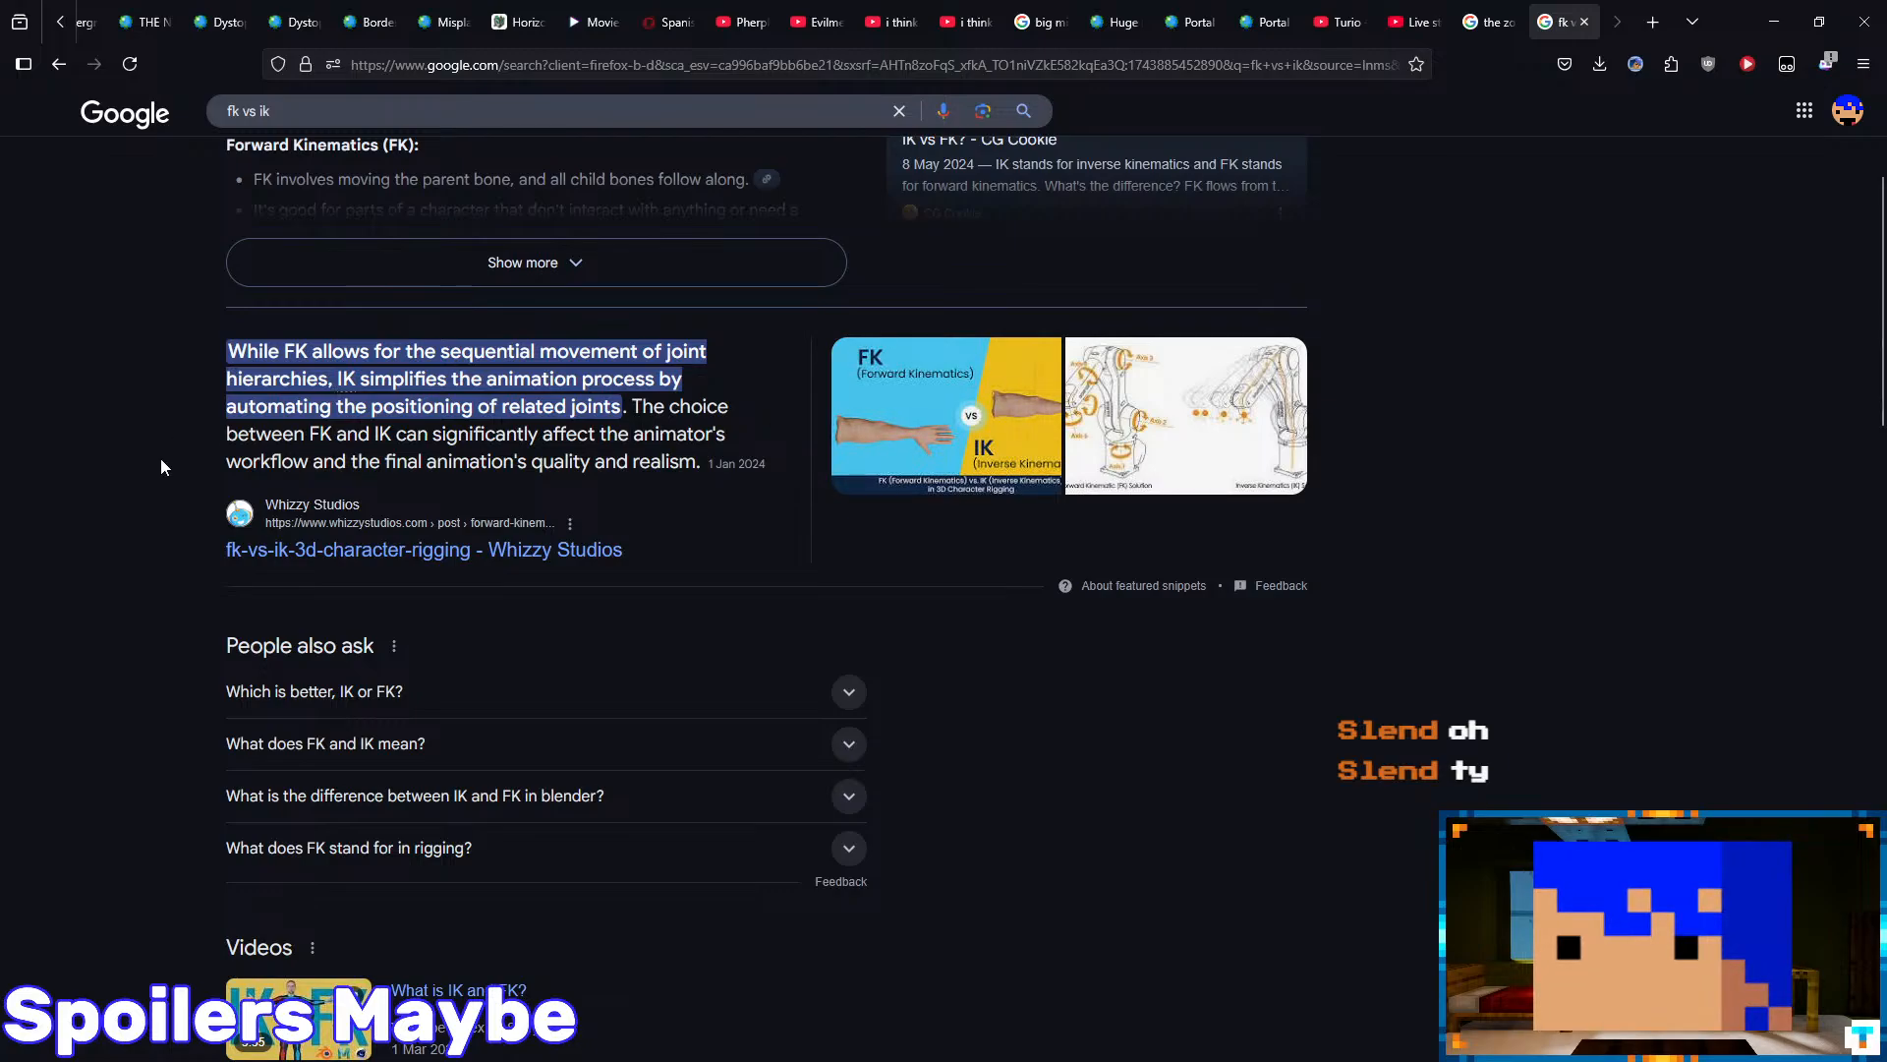
- Expand the related question "Which is better, IK or FK?" and look through its answer and the video results
left_click(344, 691)
scroll(157, 678, "down", 2)
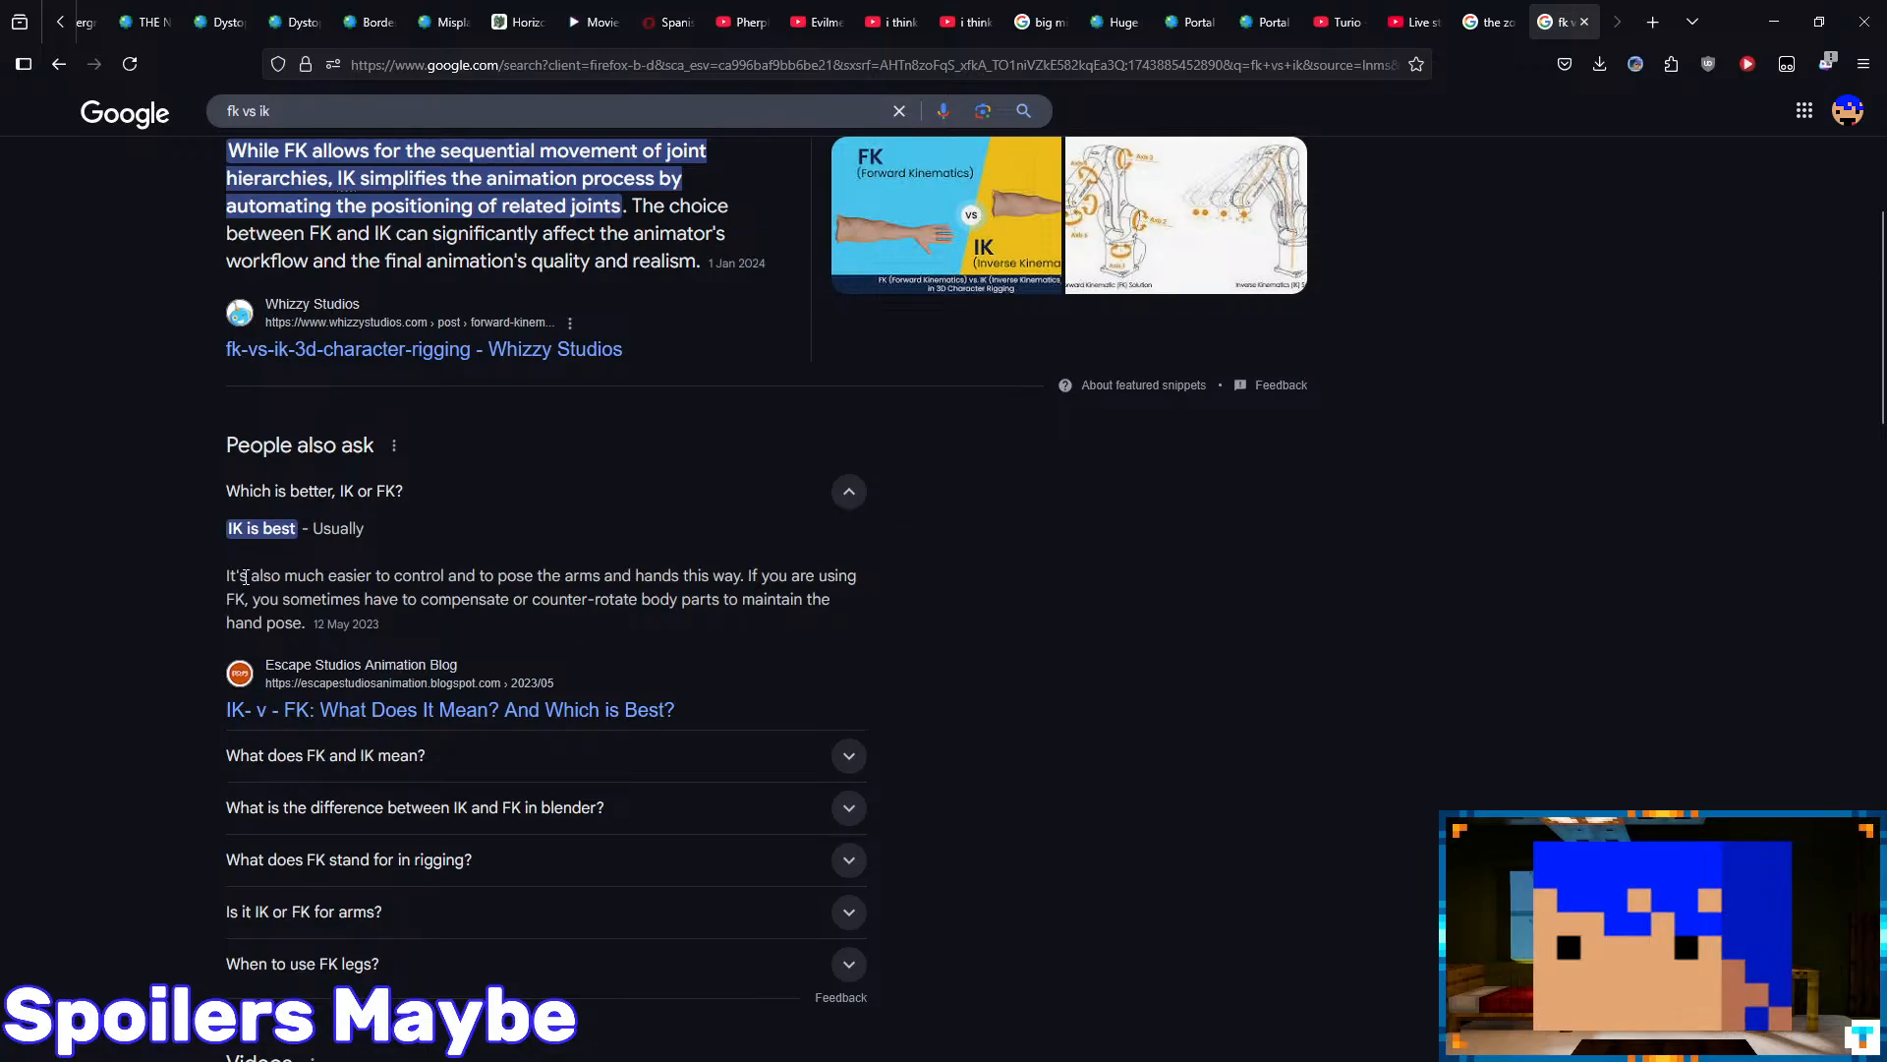
scroll(144, 621, "down", 4)
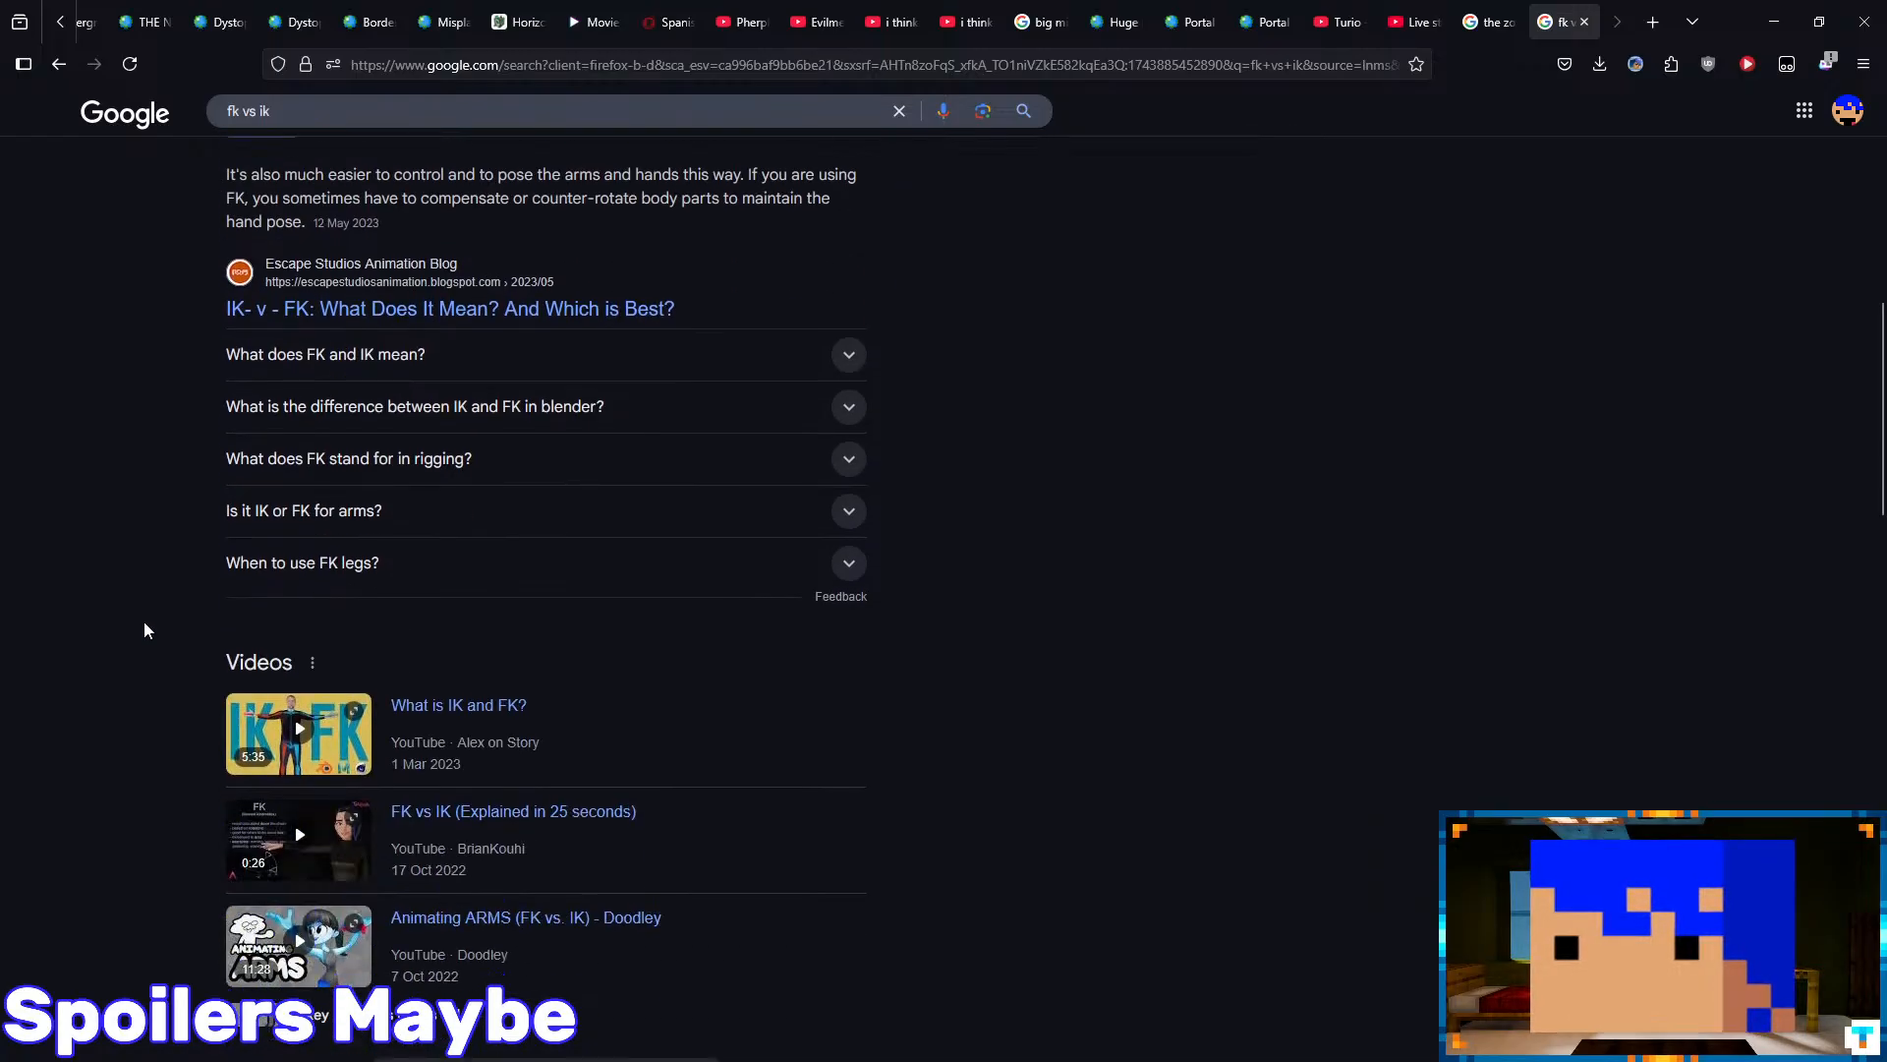
scroll(144, 621, "up", 9)
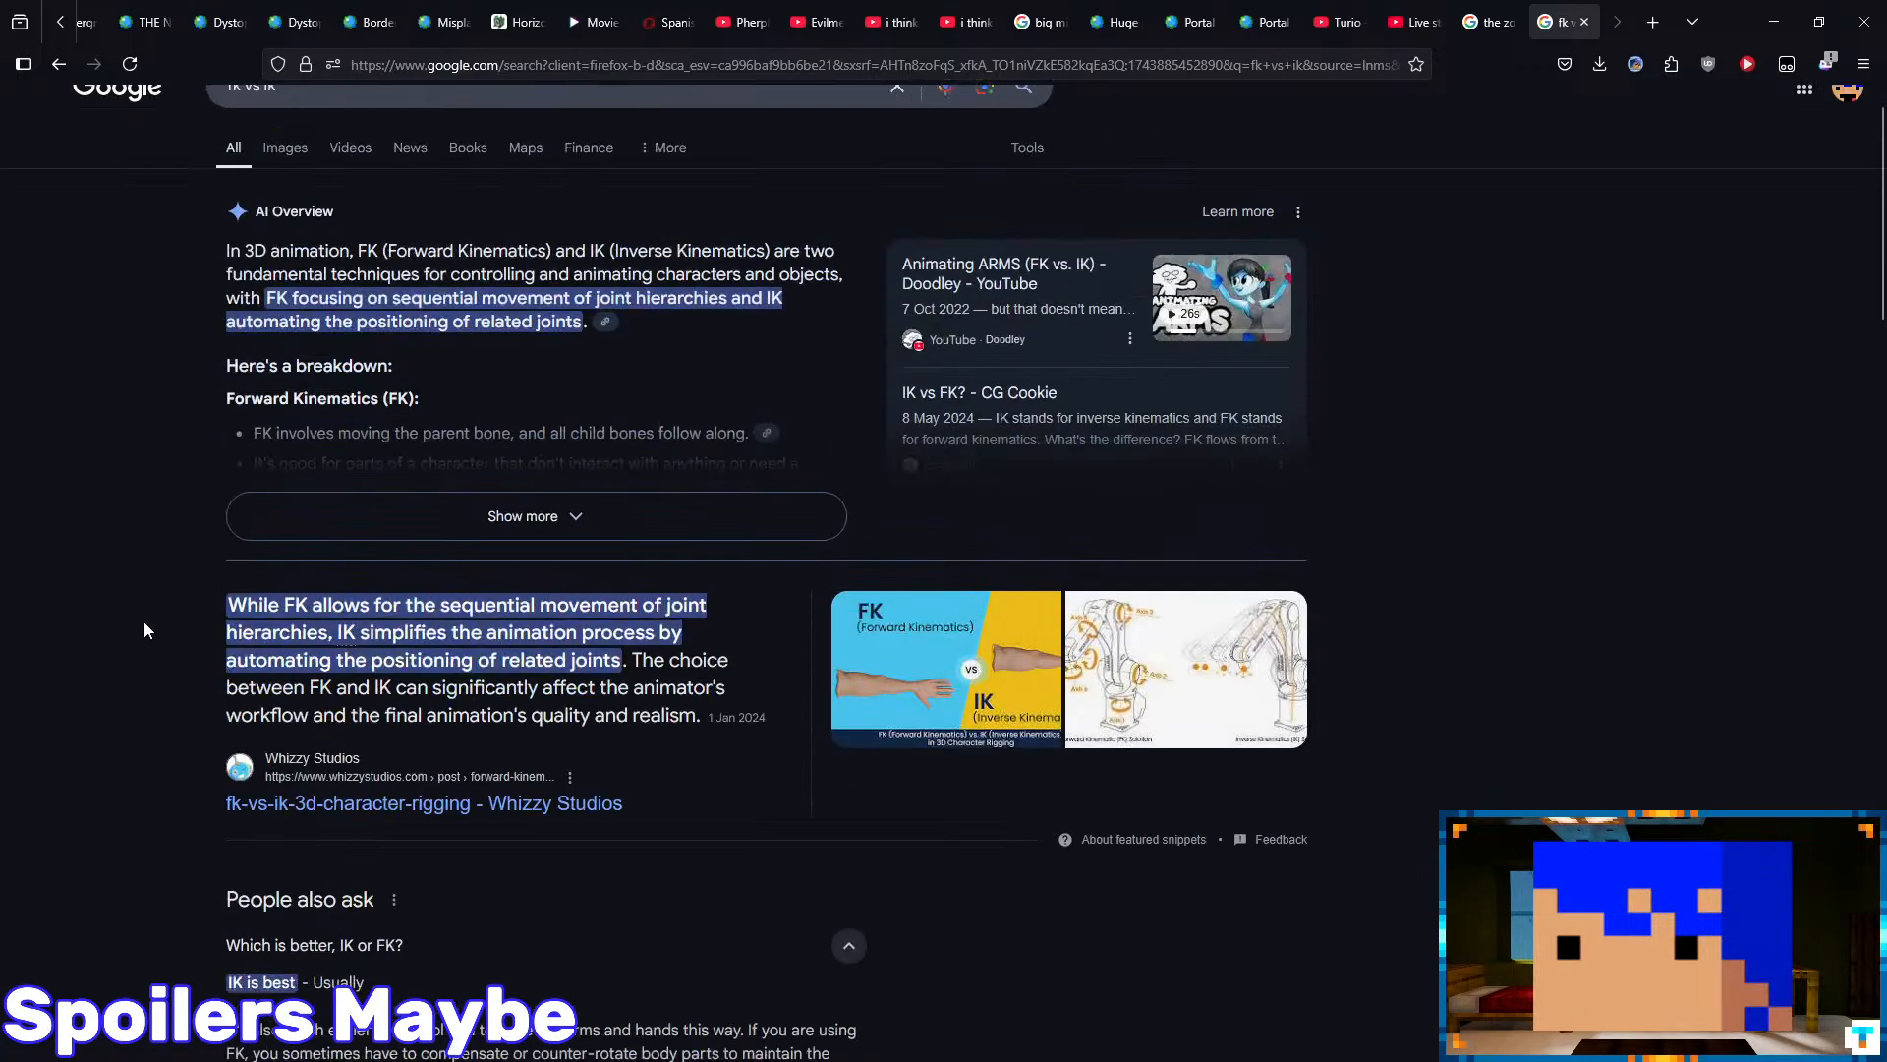
- Expand the AI Overview and read its breakdown of Forward Kinematics, Inverse Kinematics and when to use which
left_click(402, 552)
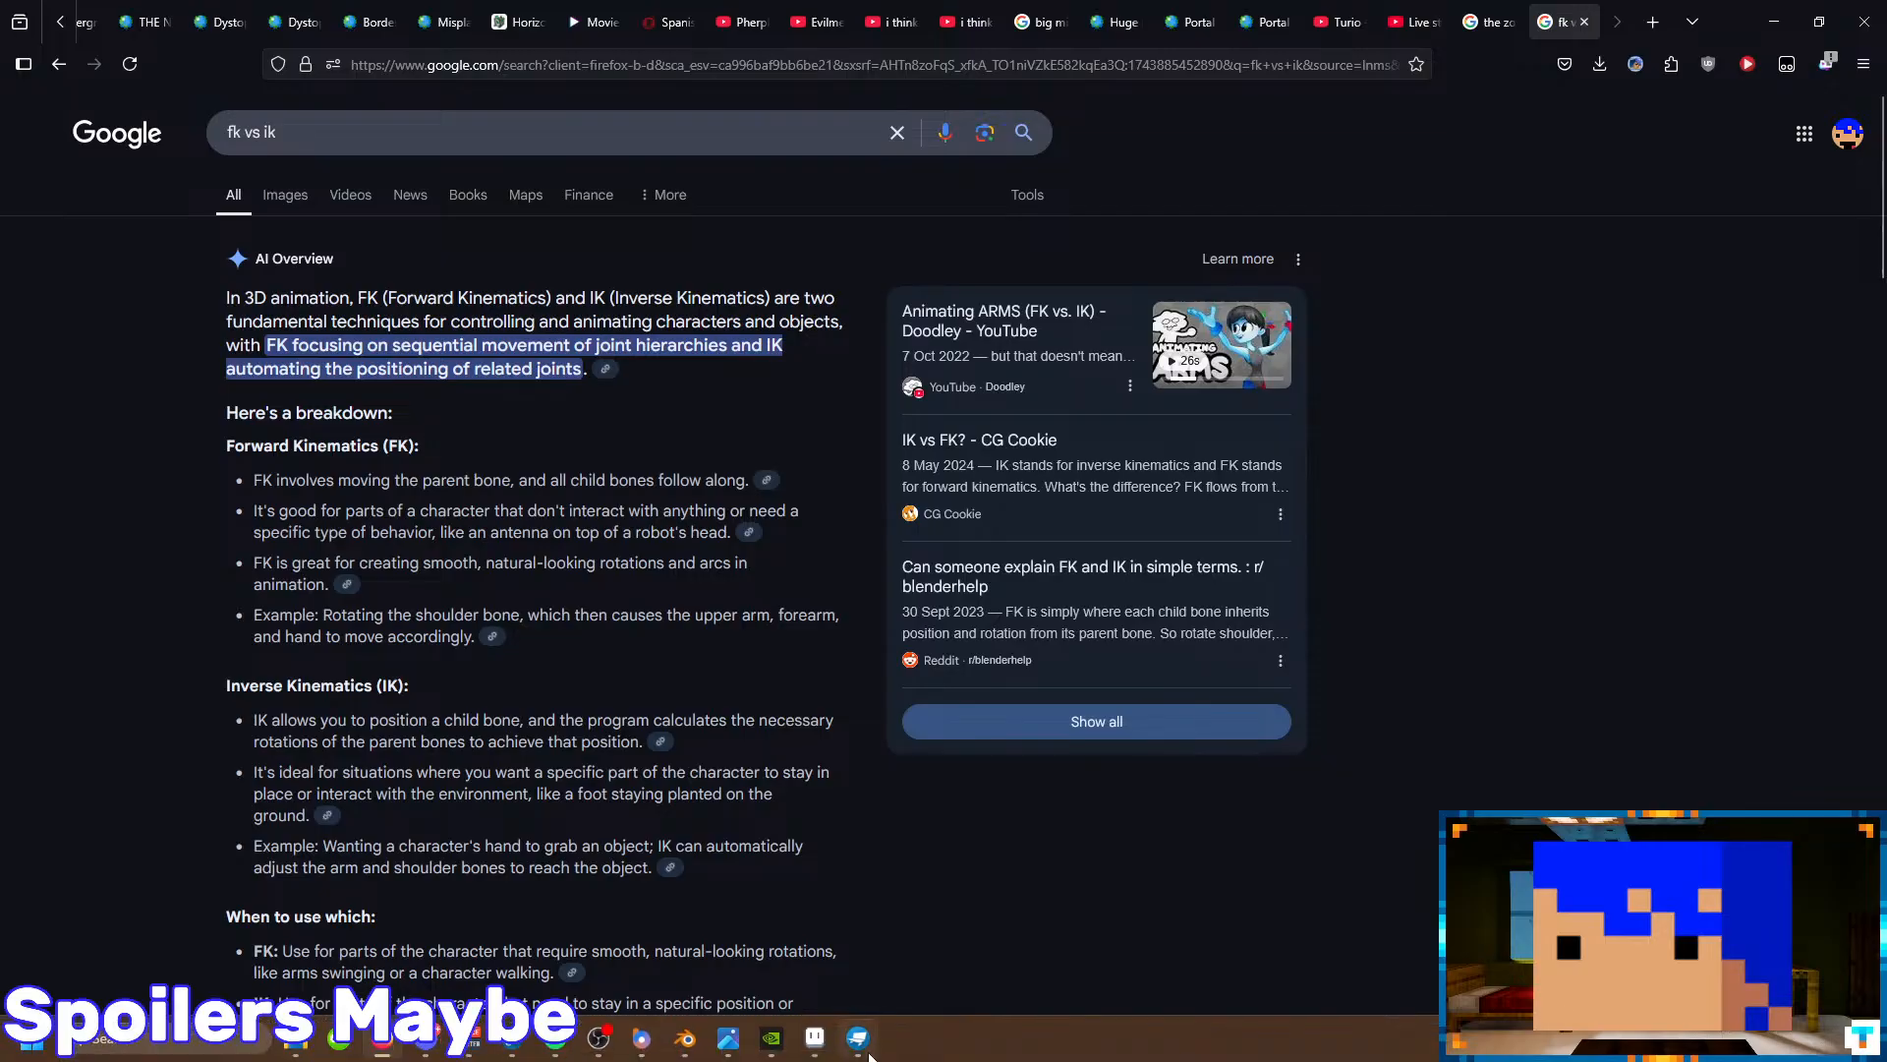
mouse_move(864, 1039)
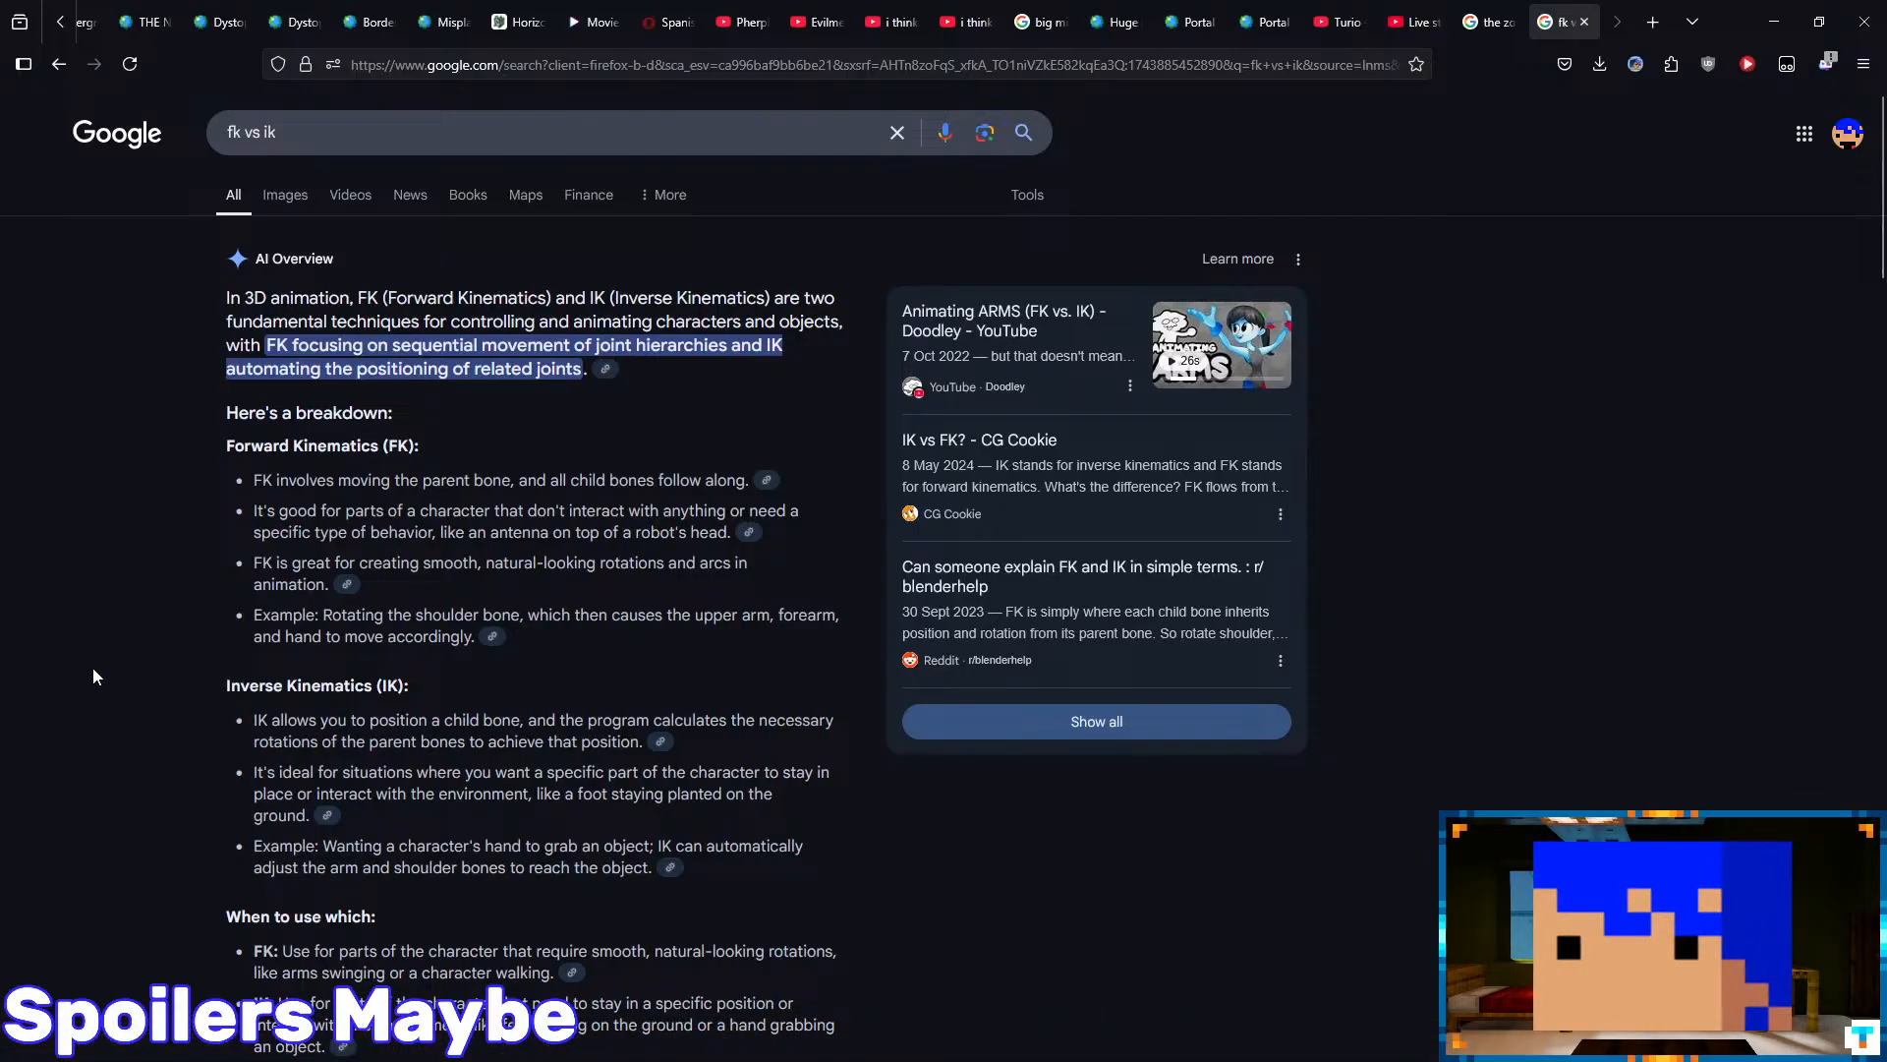
scroll(93, 677, "down", 3)
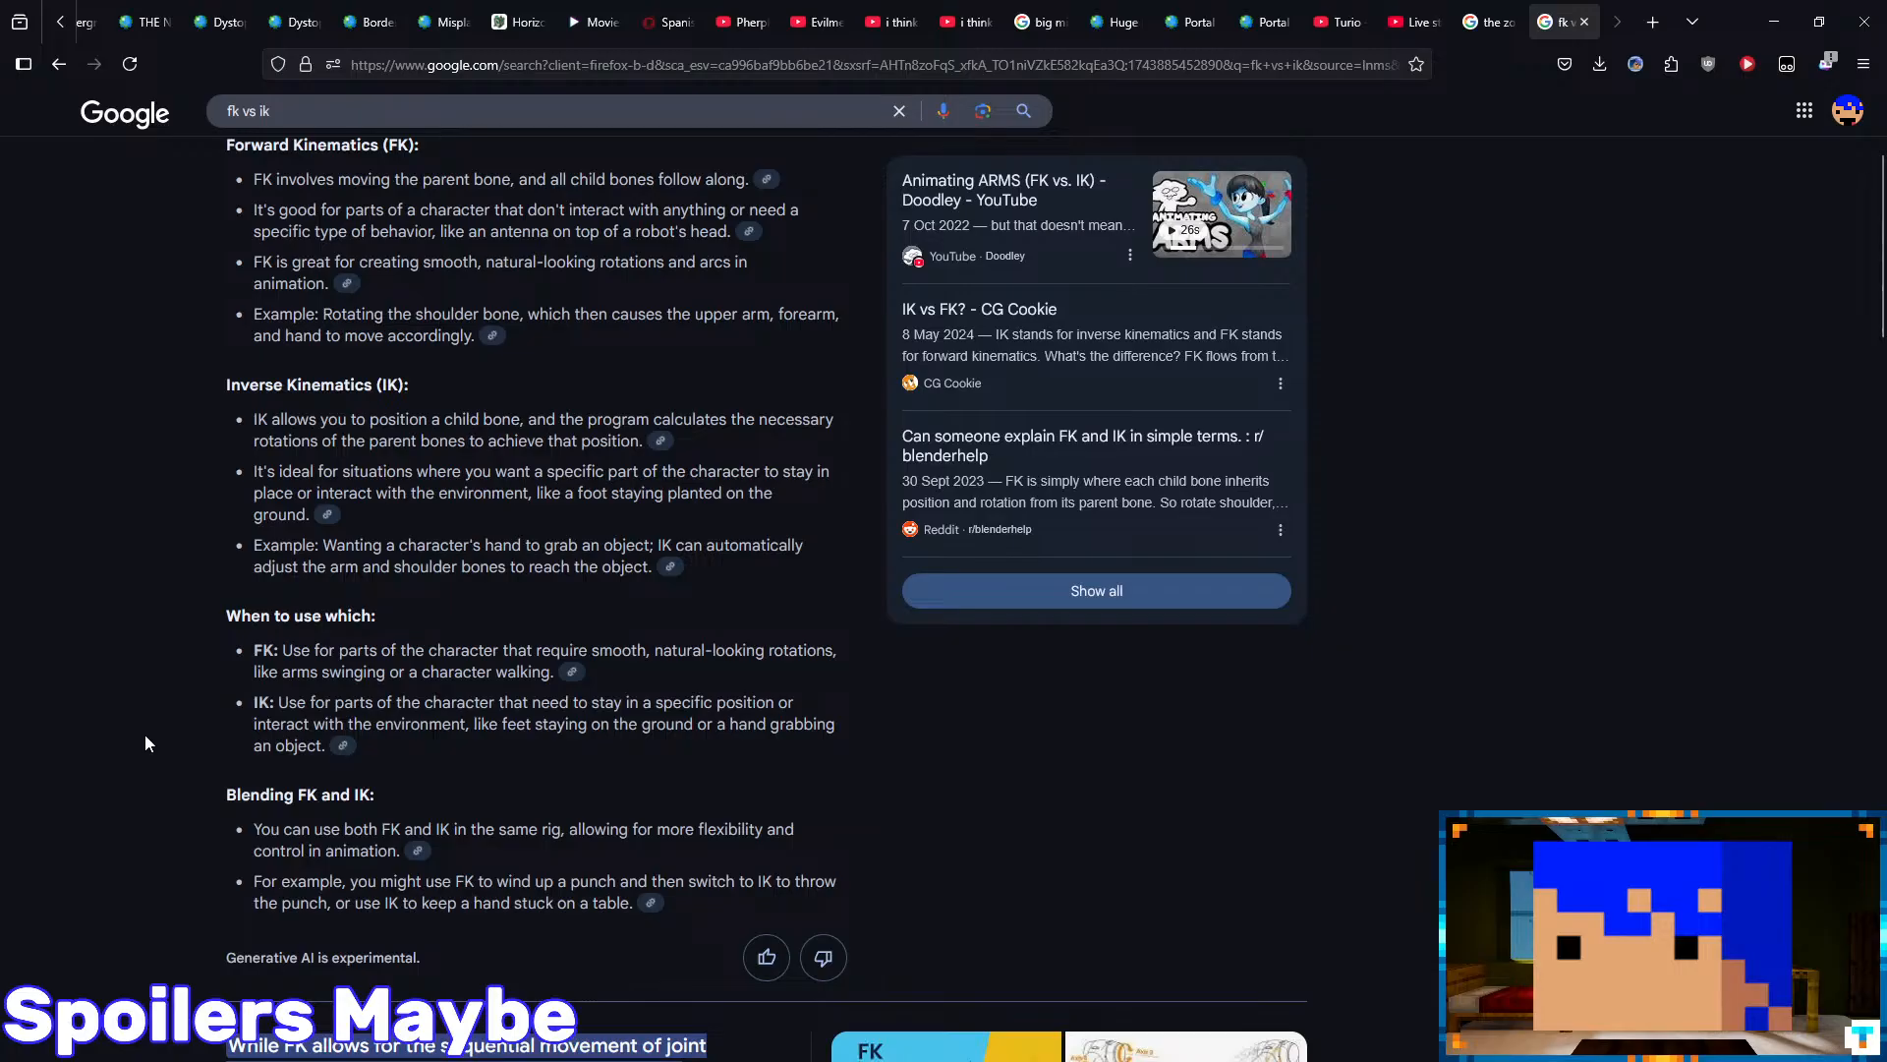
scroll(145, 736, "up", 1)
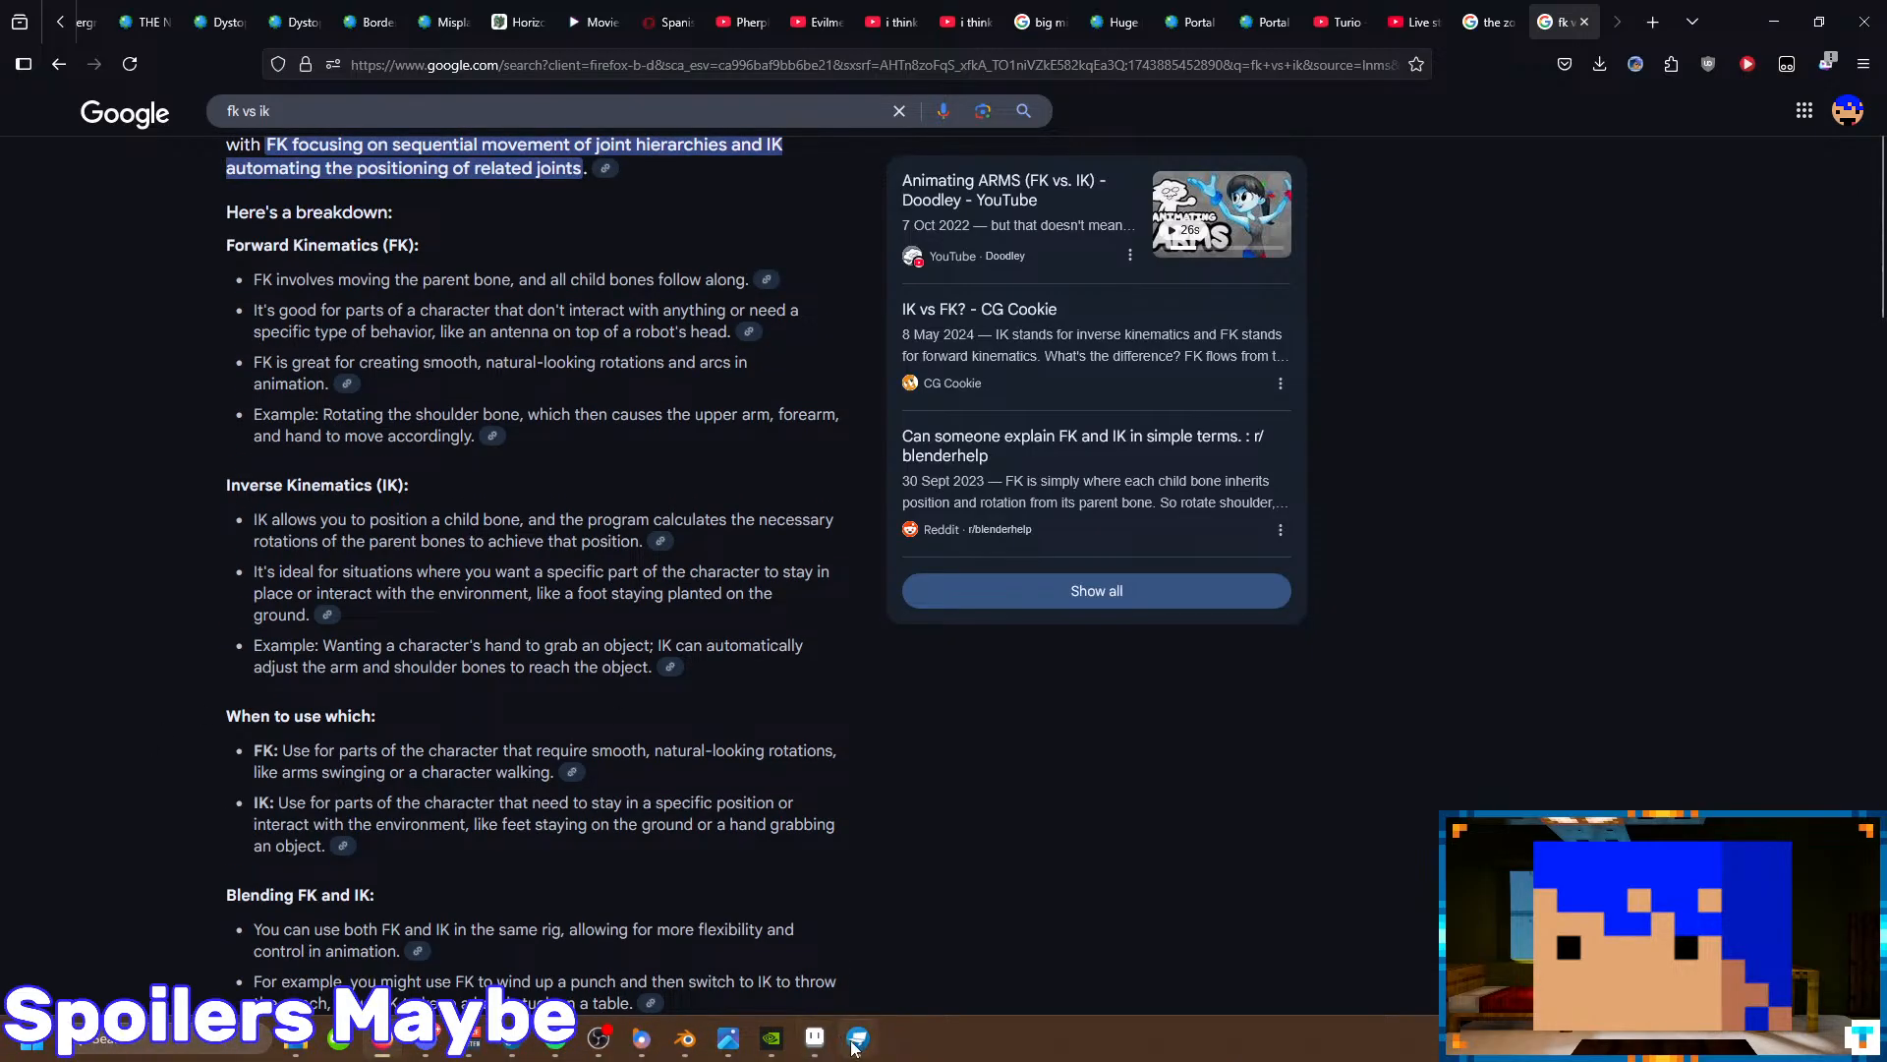
- Switch to Blender, select the flat ground empty in Object Mode, then reselect the armature and return to Pose Mode
left_click(685, 1037)
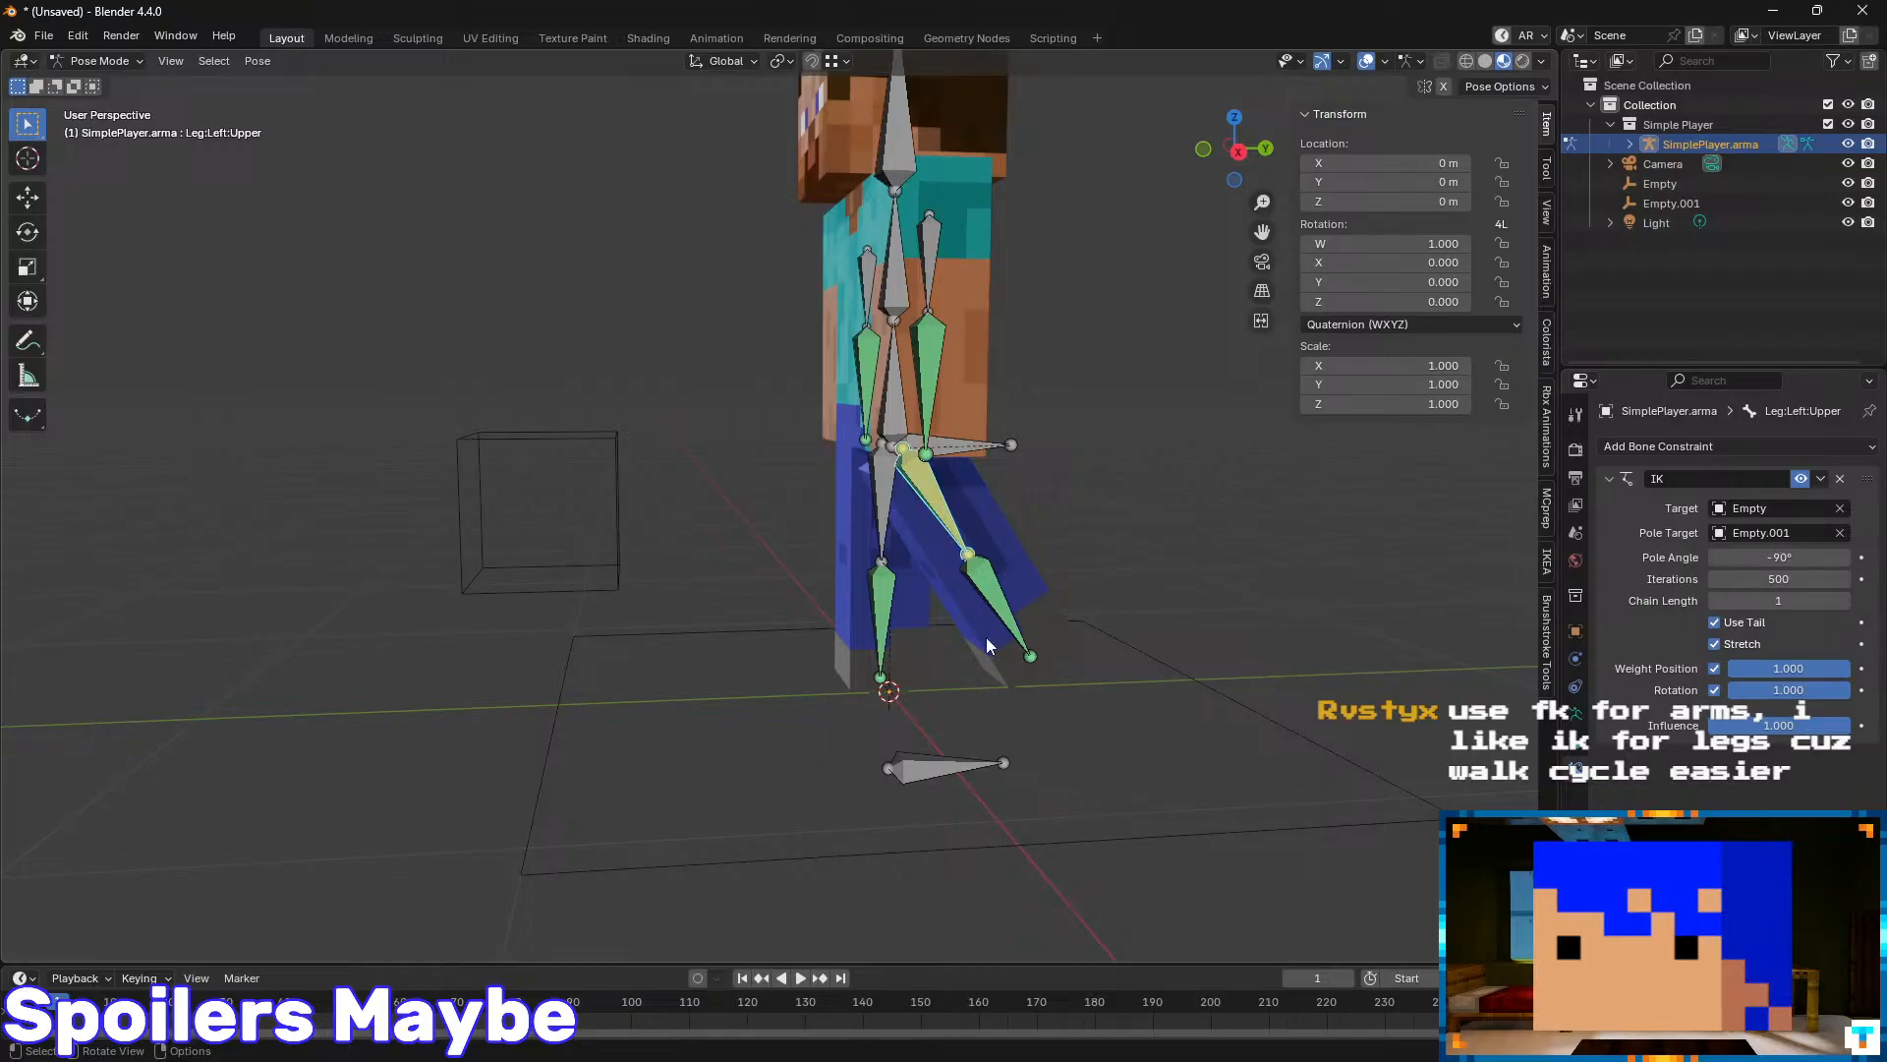
left_click(939, 511)
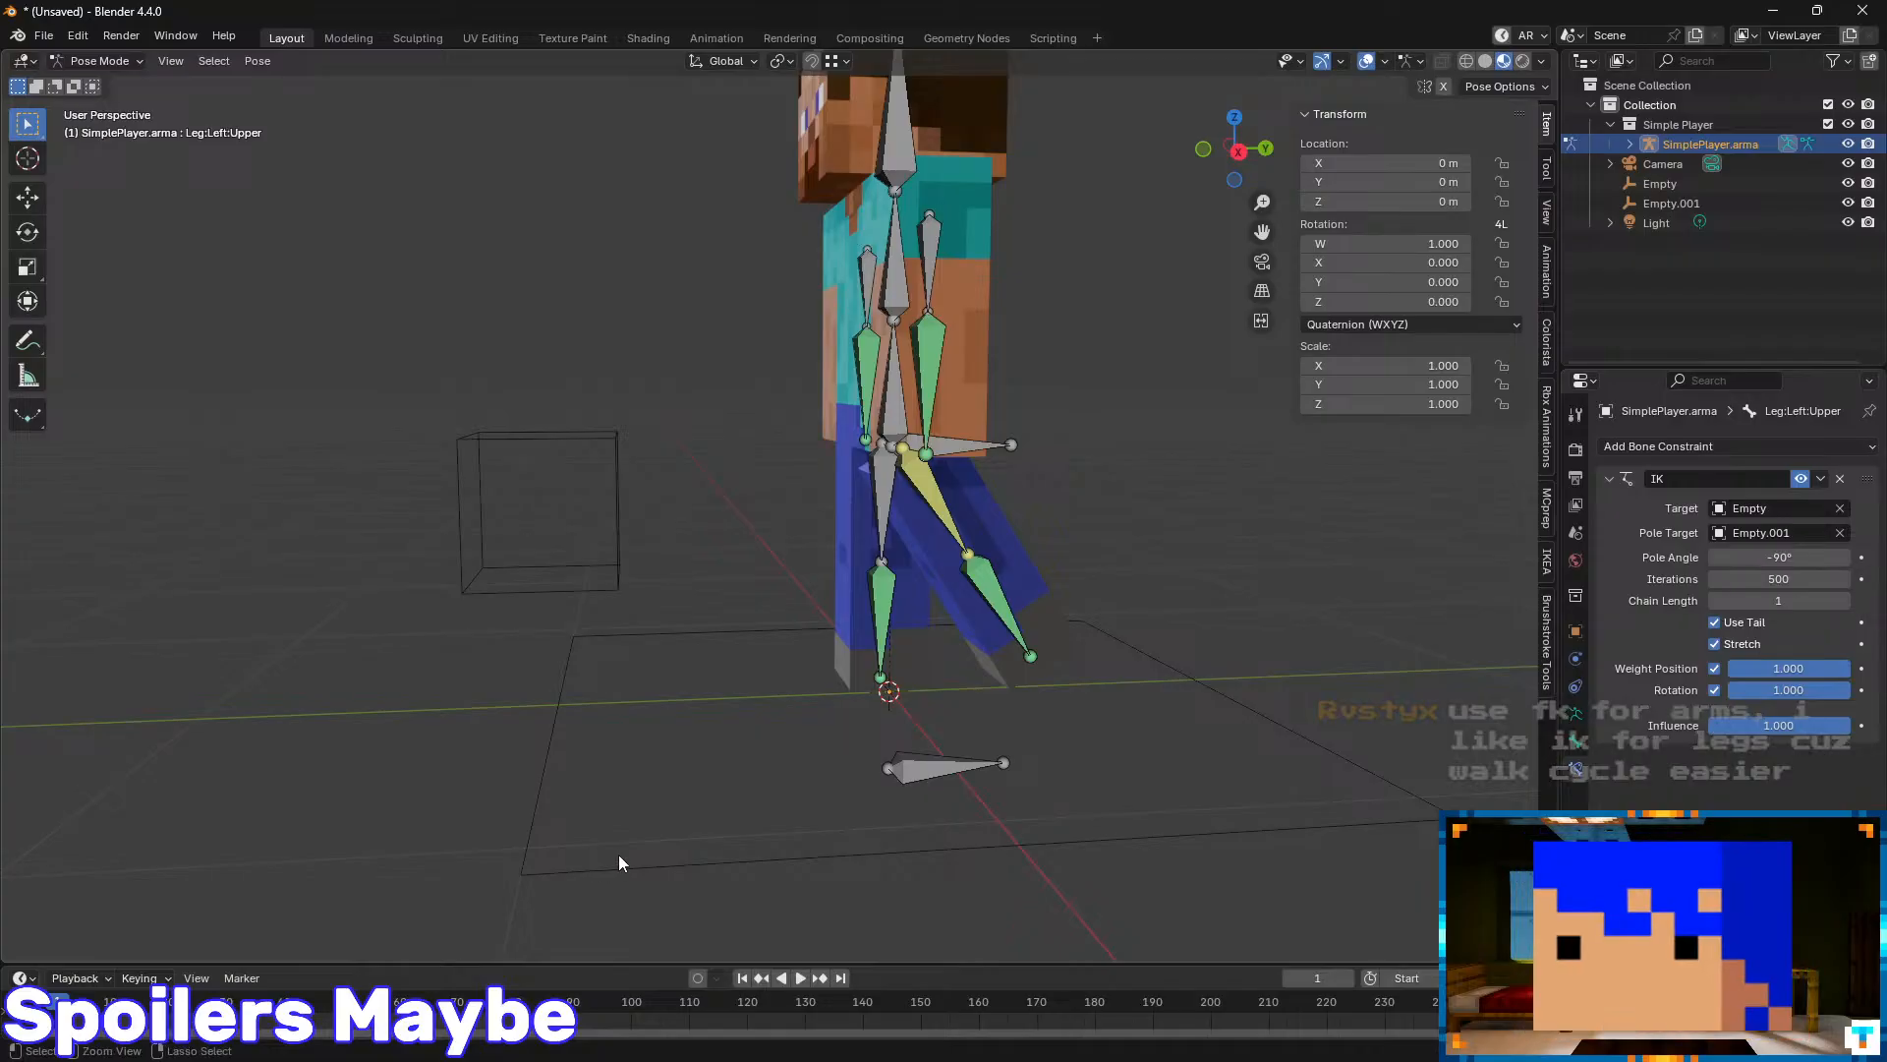
key("ctrl+Tab")
left_click(681, 850)
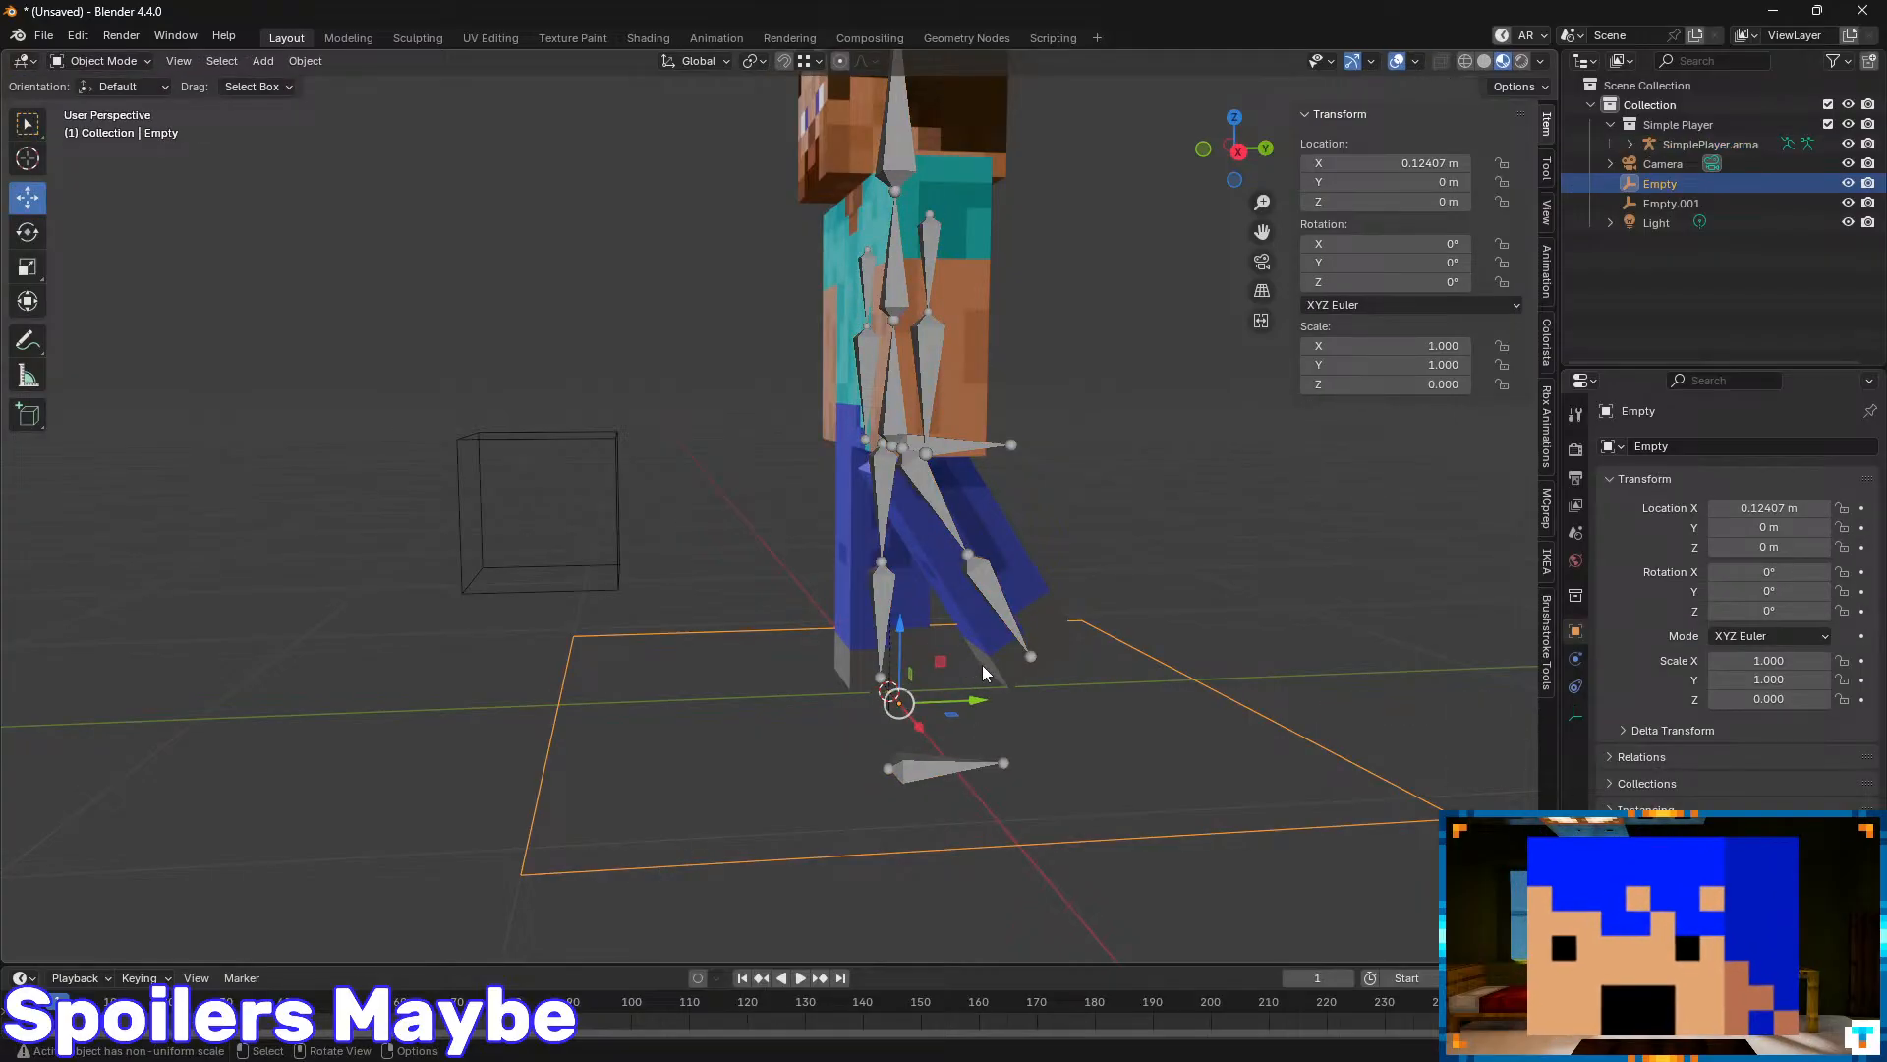
left_click(889, 693)
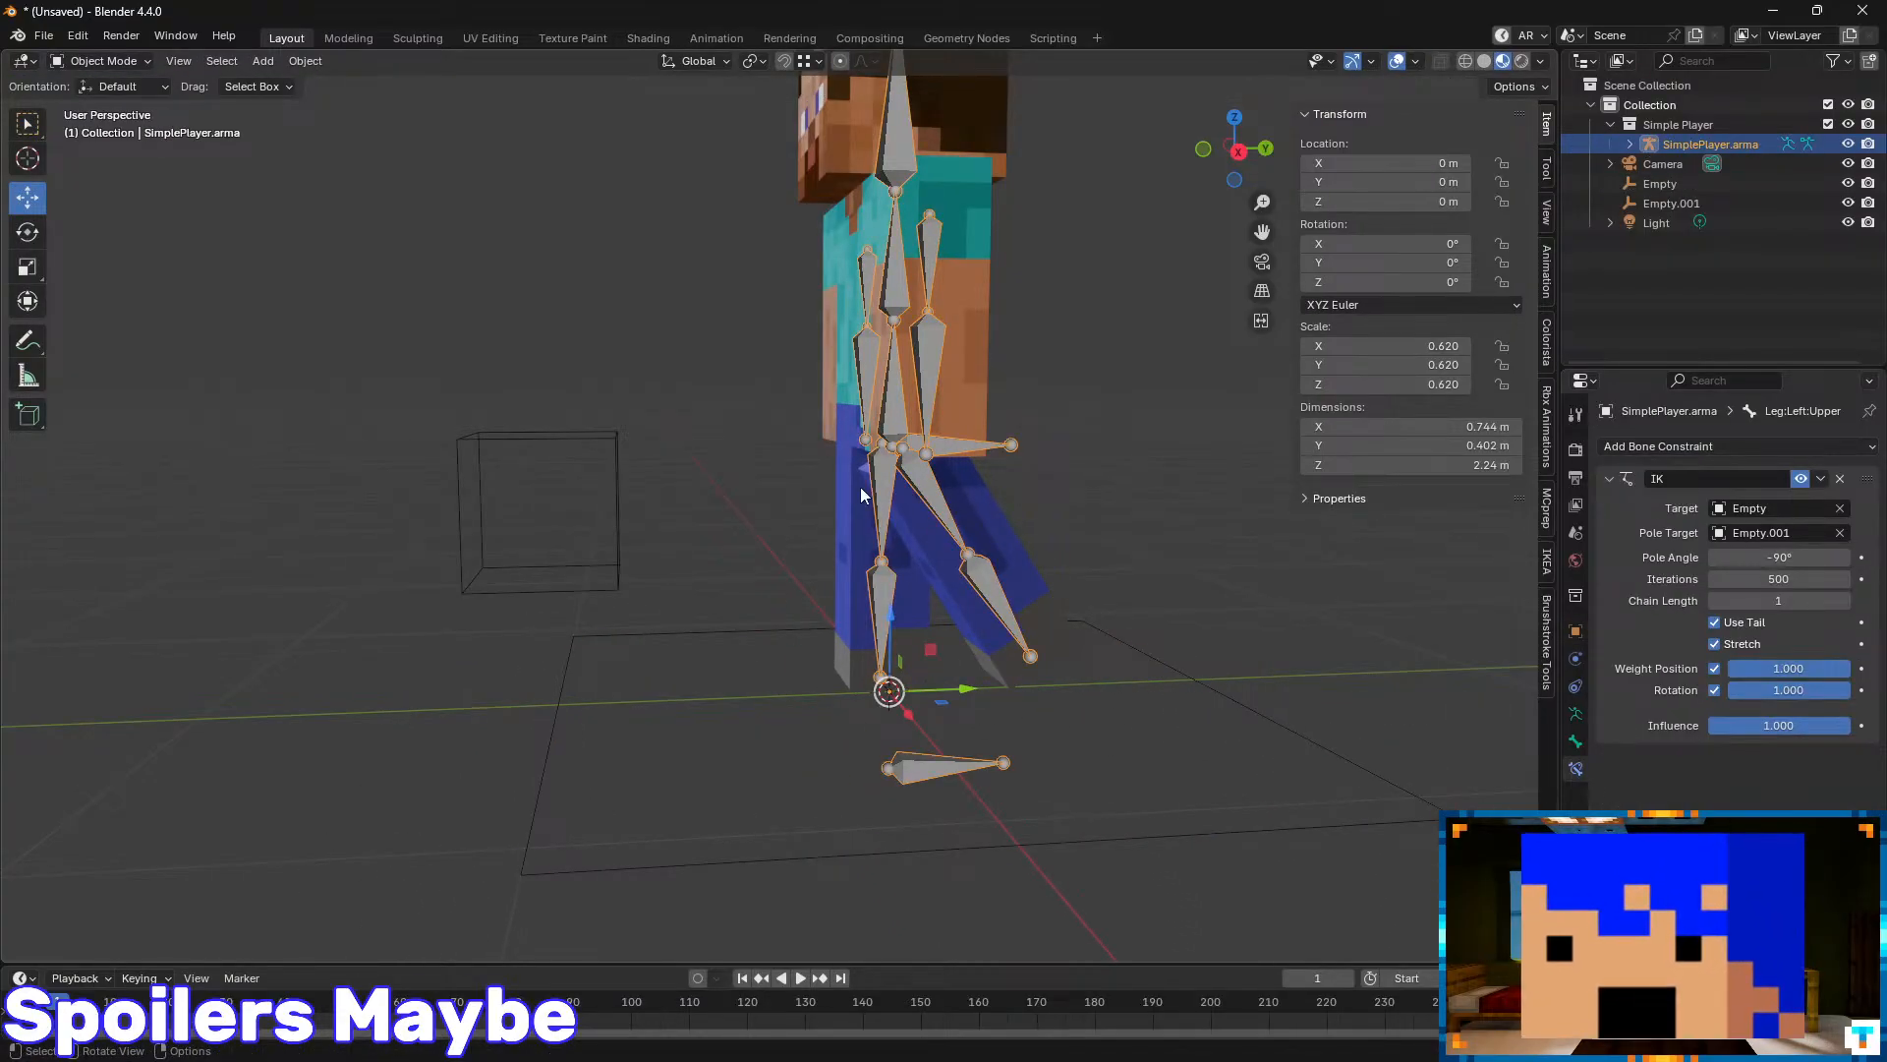
middle_click_drag(861, 497, 973, 503)
key("ctrl+Tab")
- Test moving the Body bone and the MAIN root bone to show their effect on the IK leg, cancelling each move
left_click(921, 393)
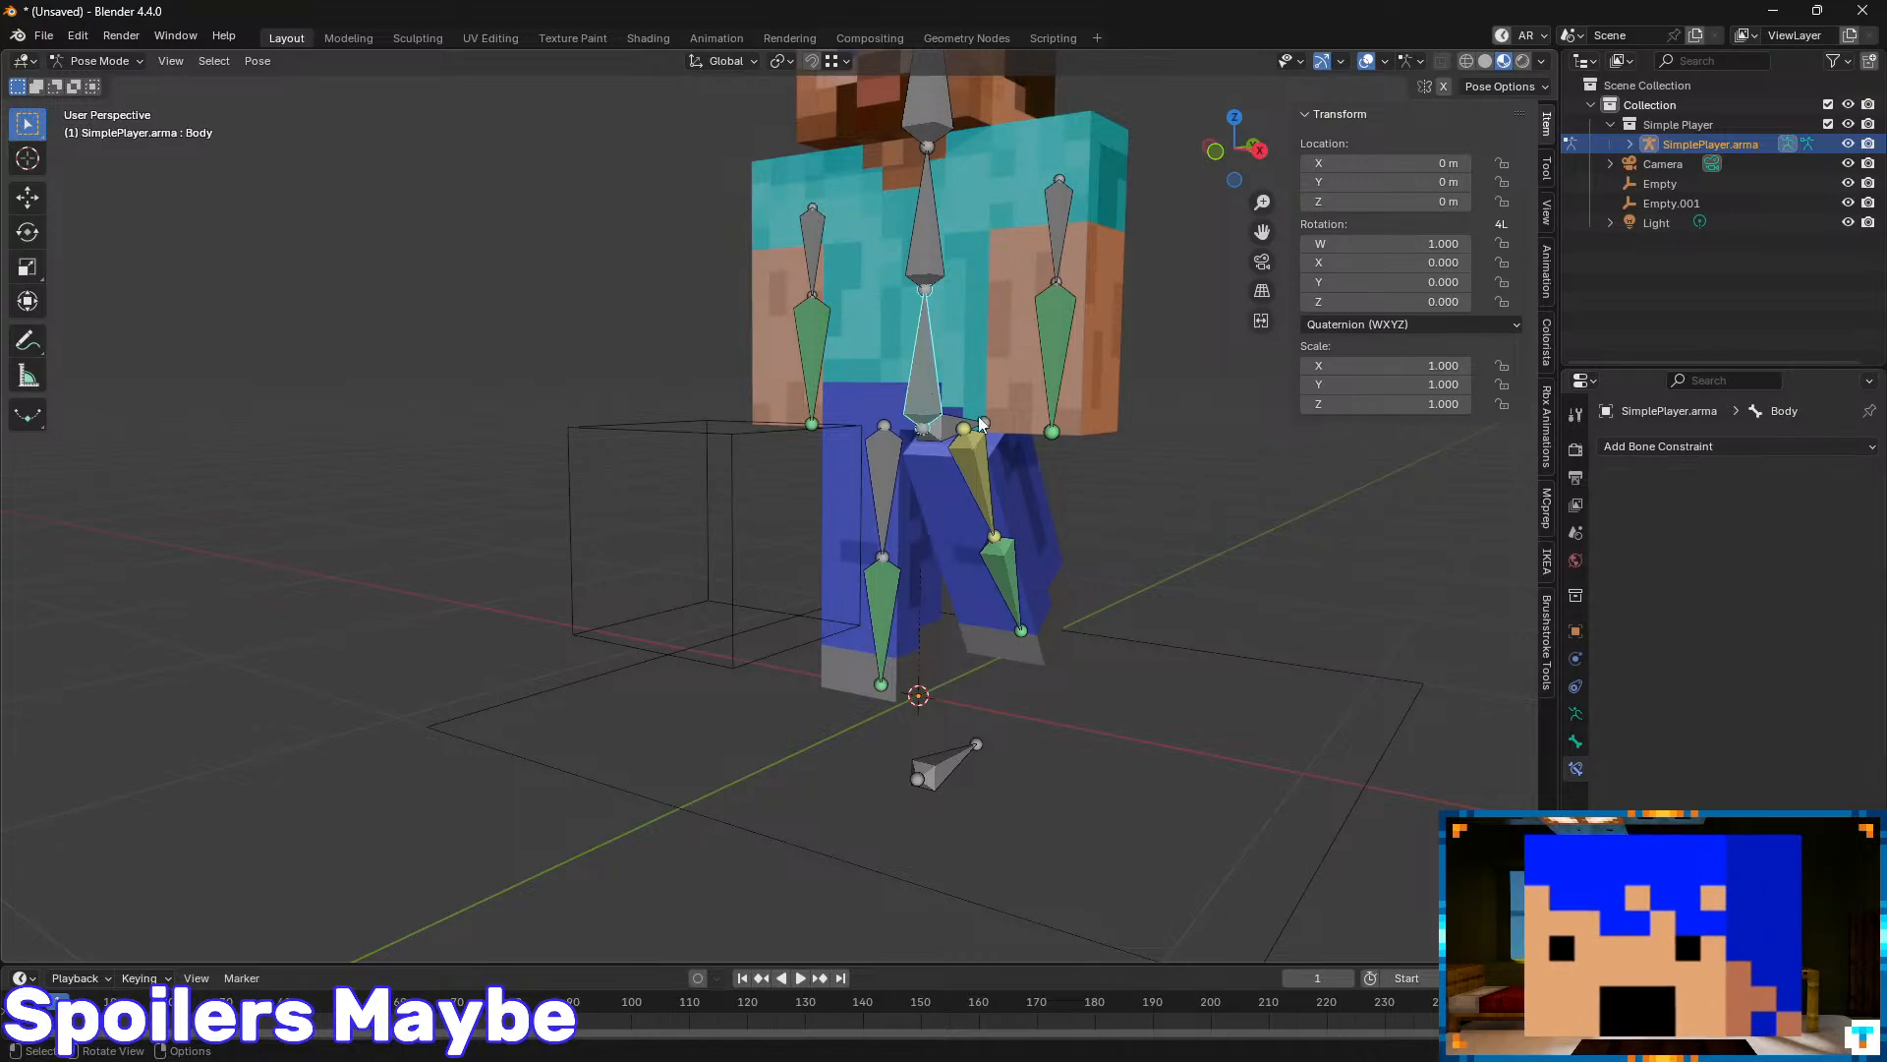
key("g")
right_click(964, 410)
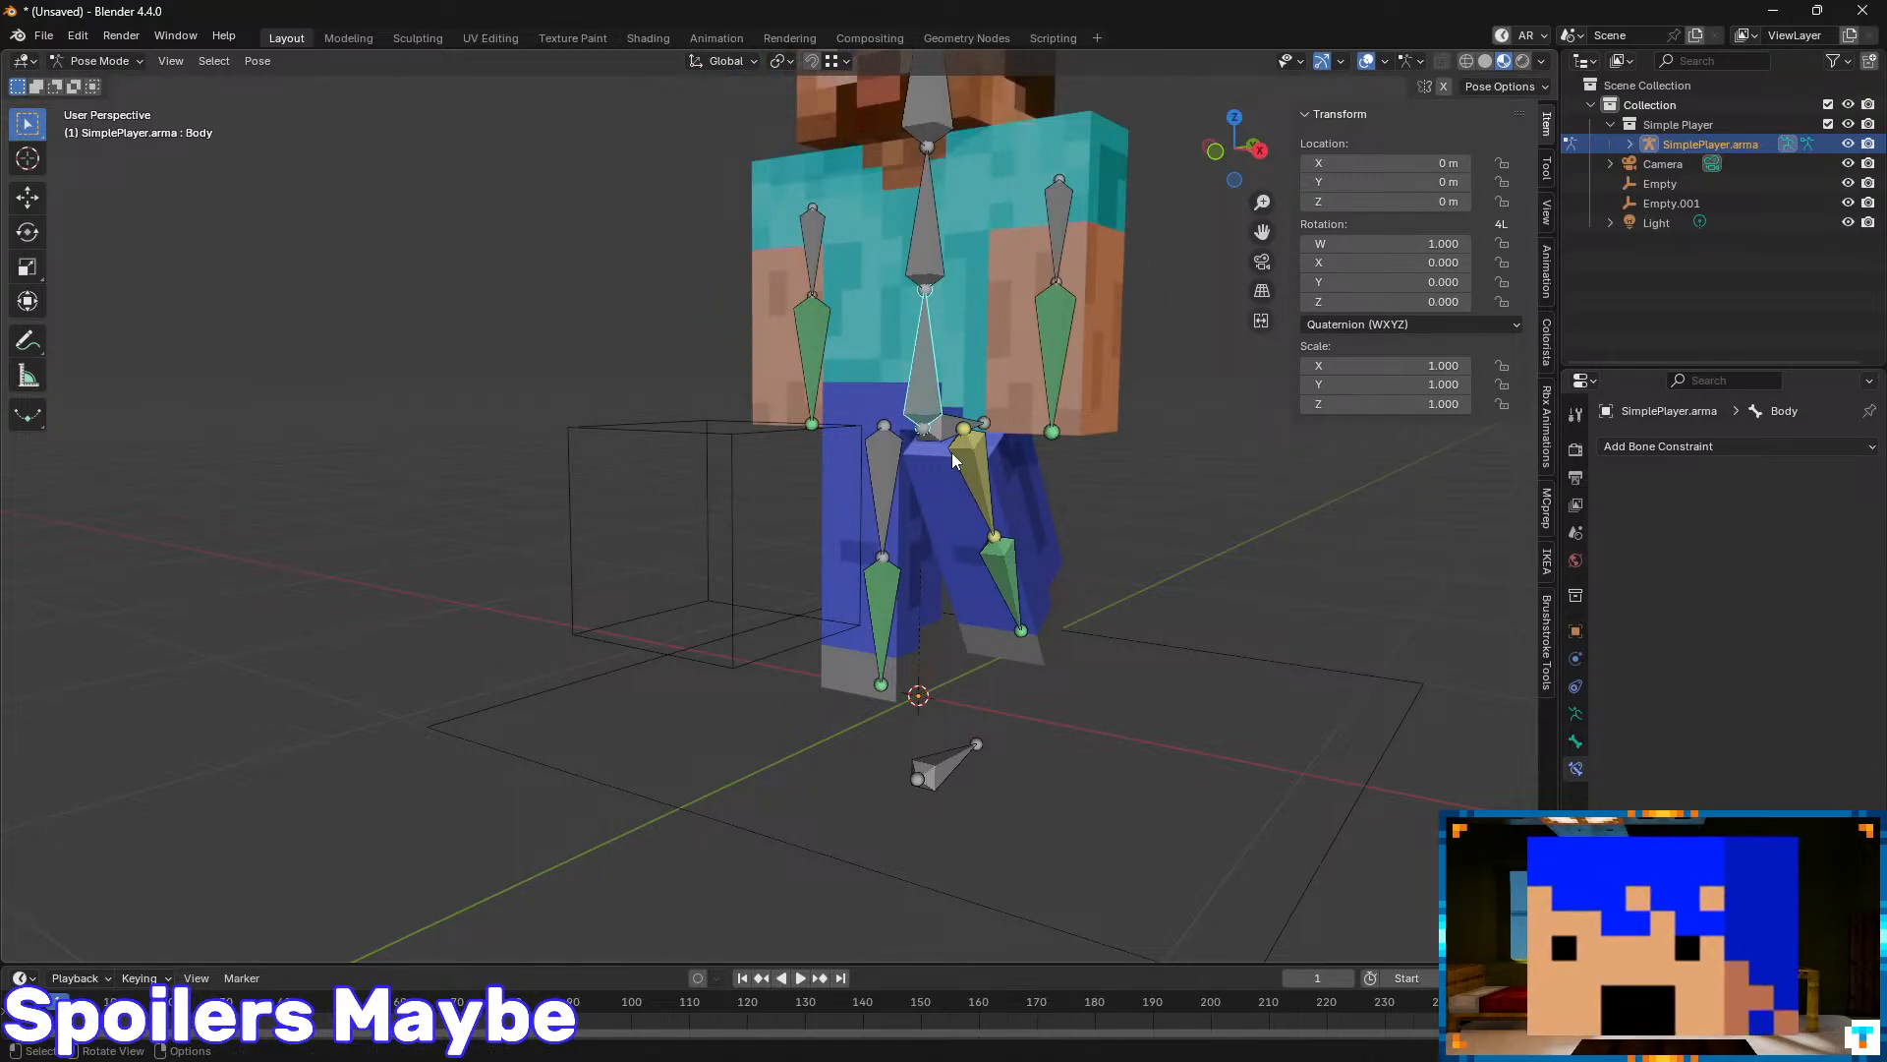
left_click(932, 776)
key("g")
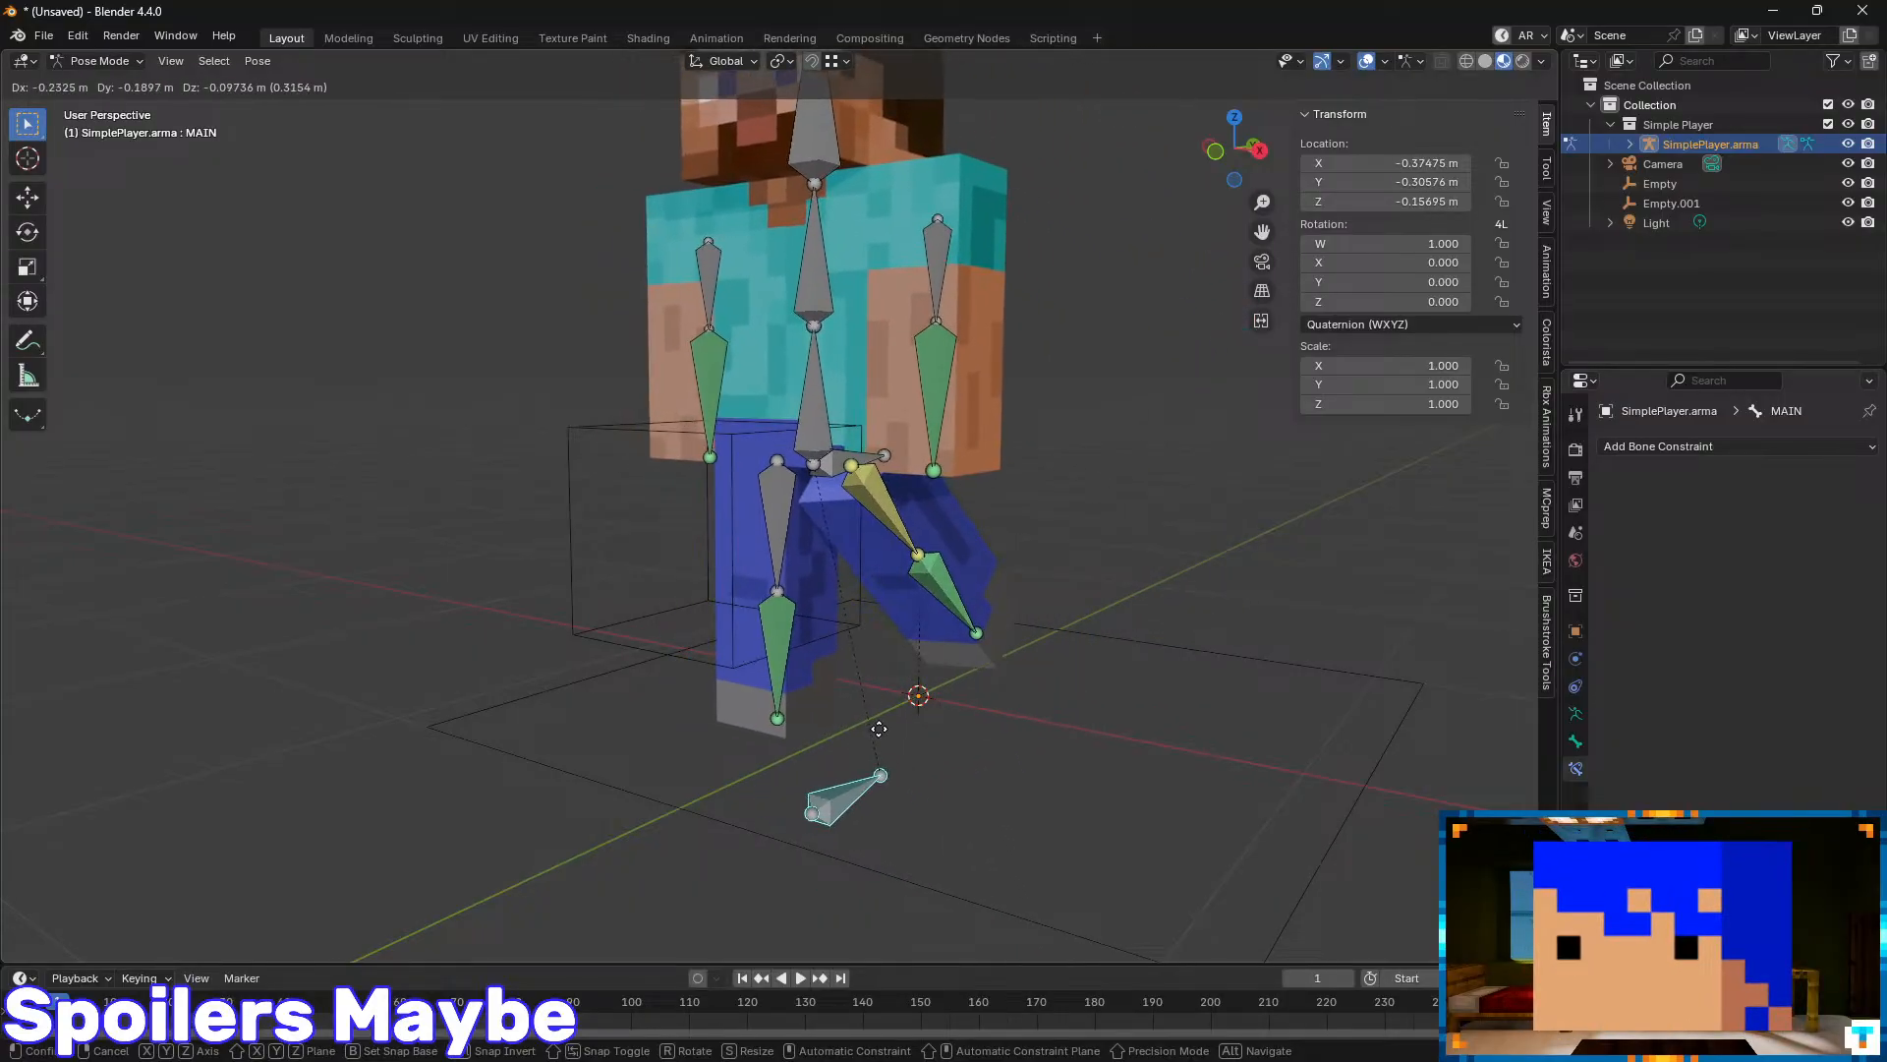
key("Escape")
- Select the left upper leg bone and switch to Firefox to consult the FK and IK overview
middle_click_drag(1044, 619, 875, 572)
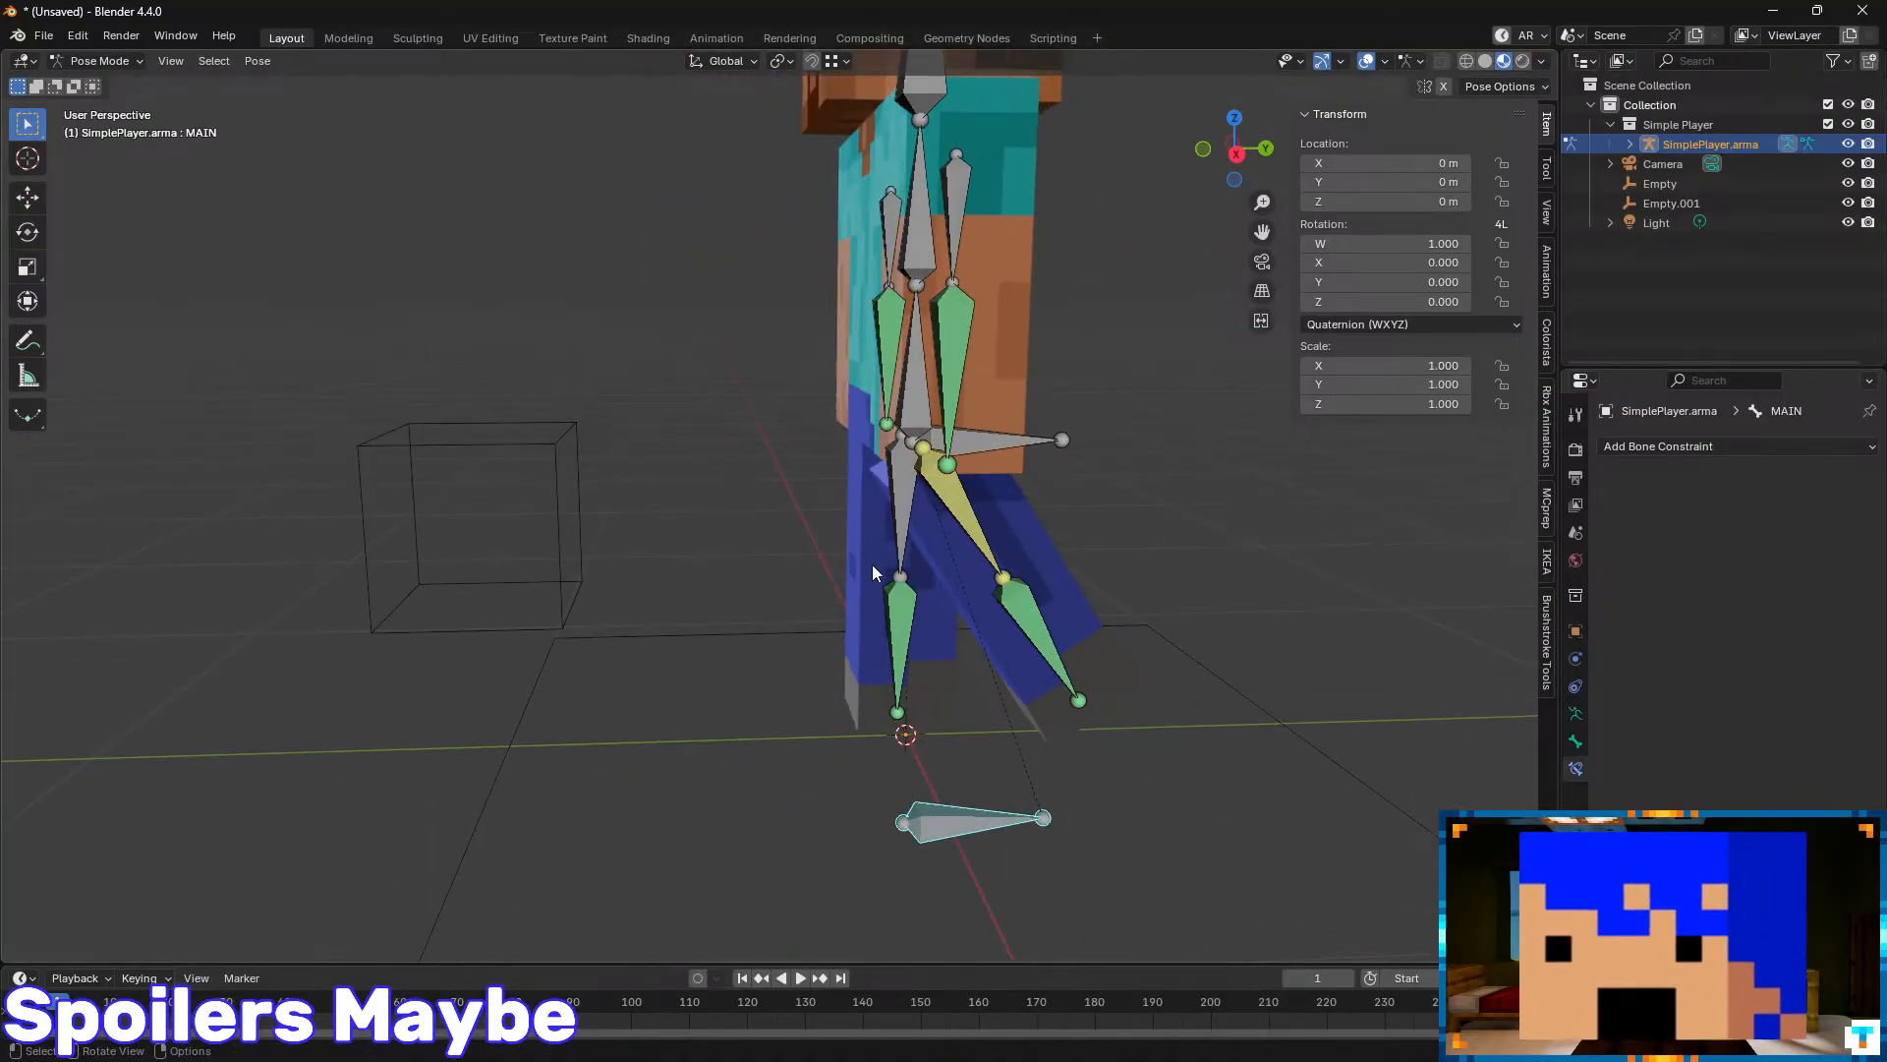
middle_click_drag(953, 643, 978, 648)
left_click(1006, 516)
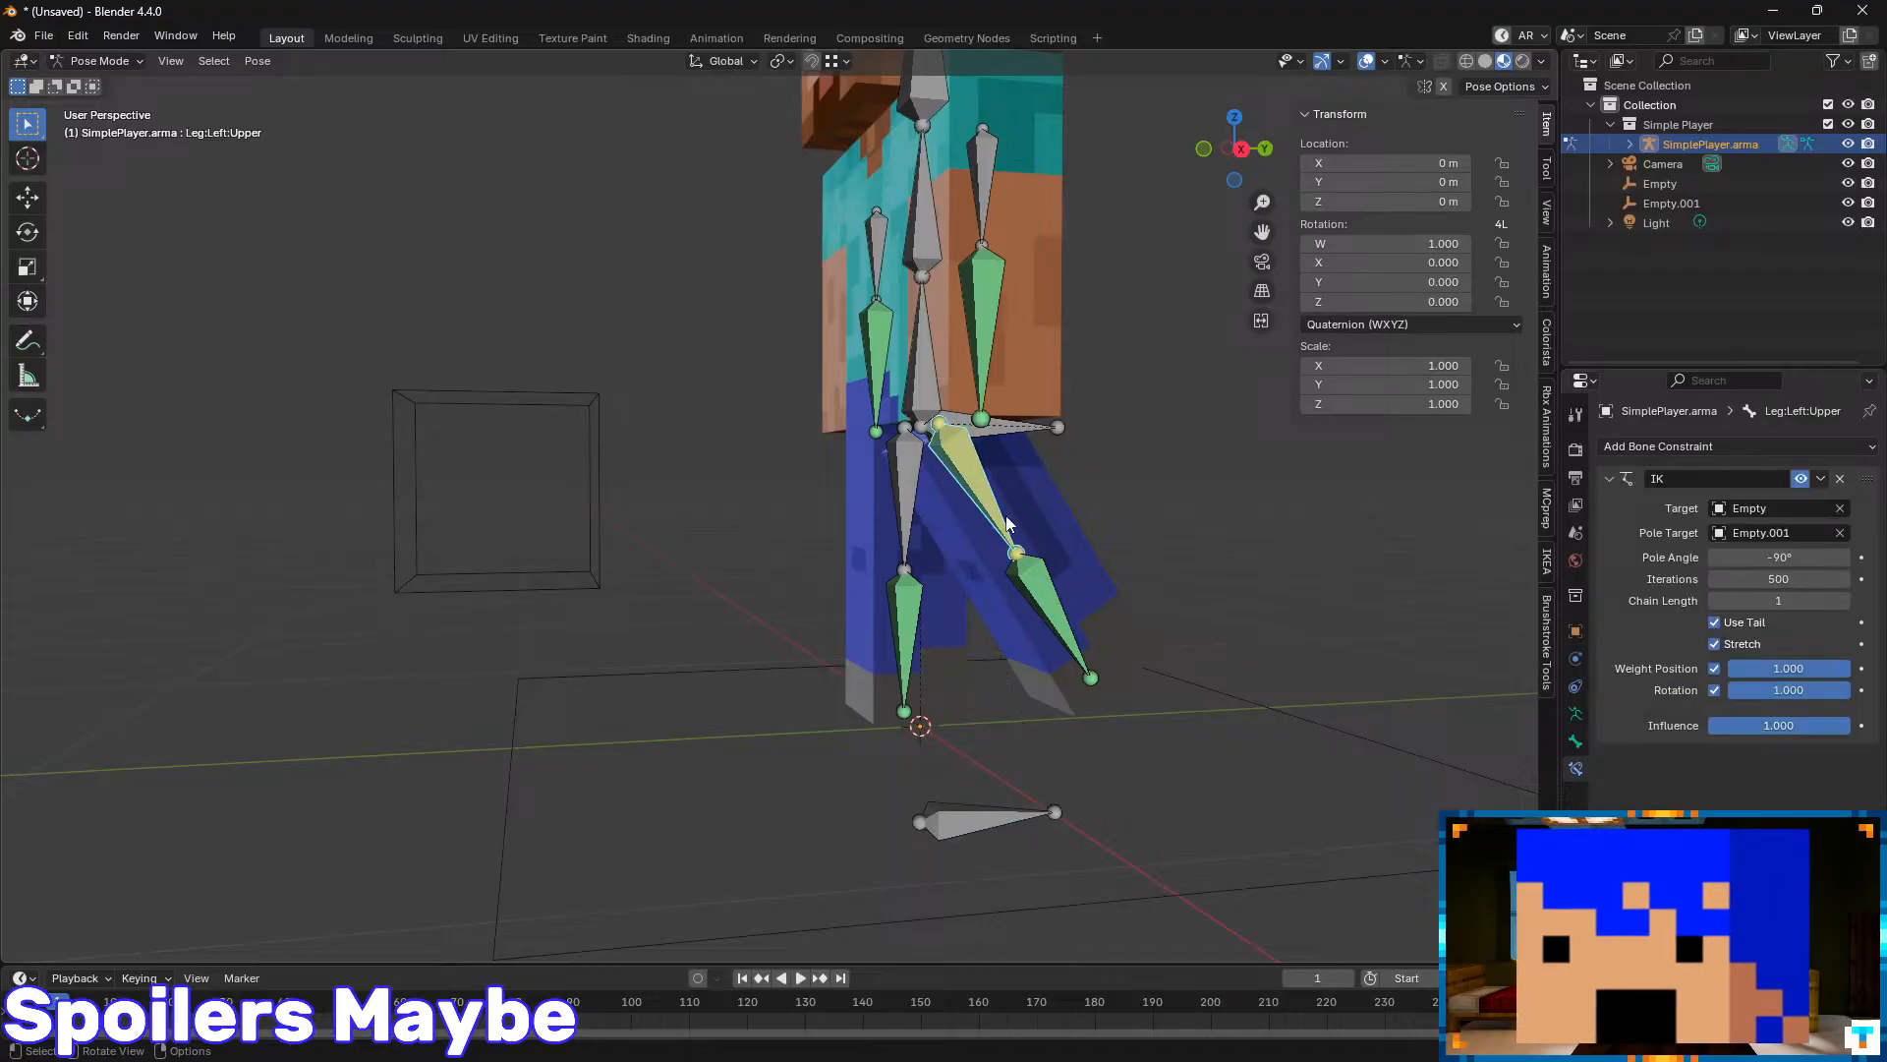
left_click(382, 1046)
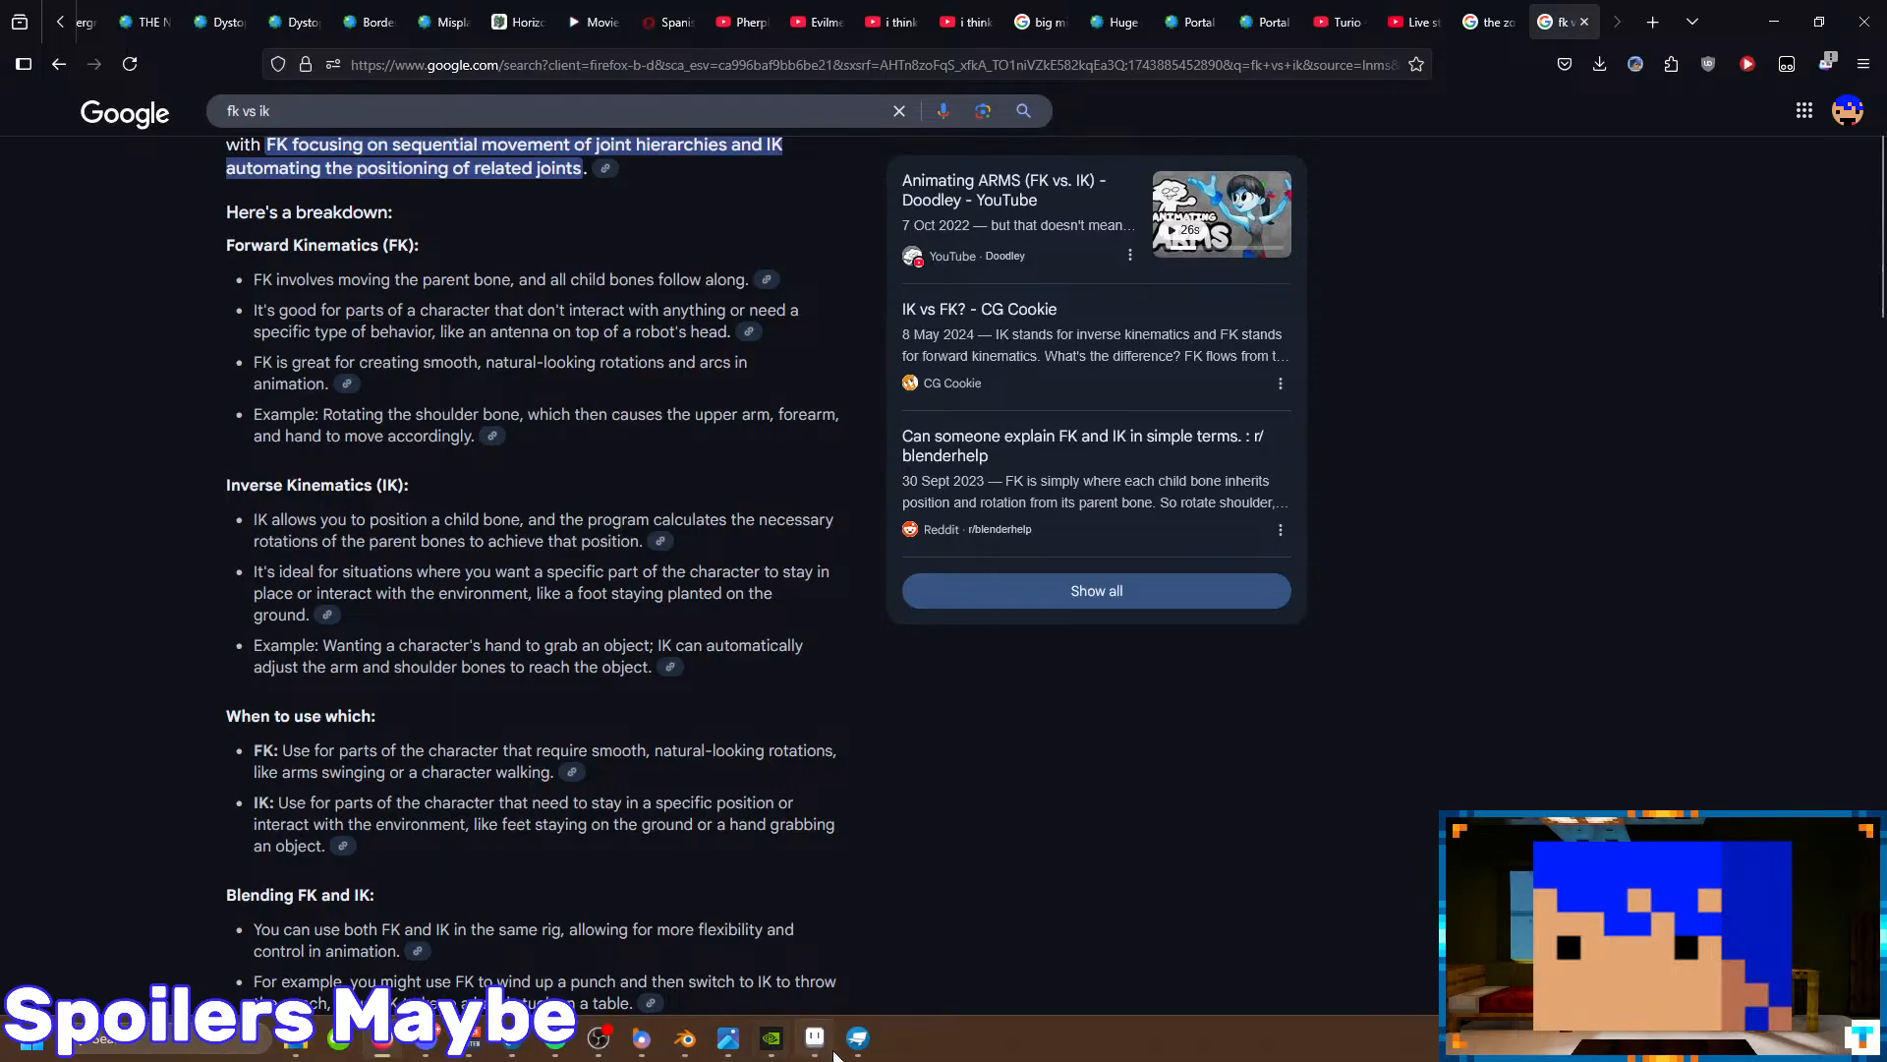
mouse_move(857, 1054)
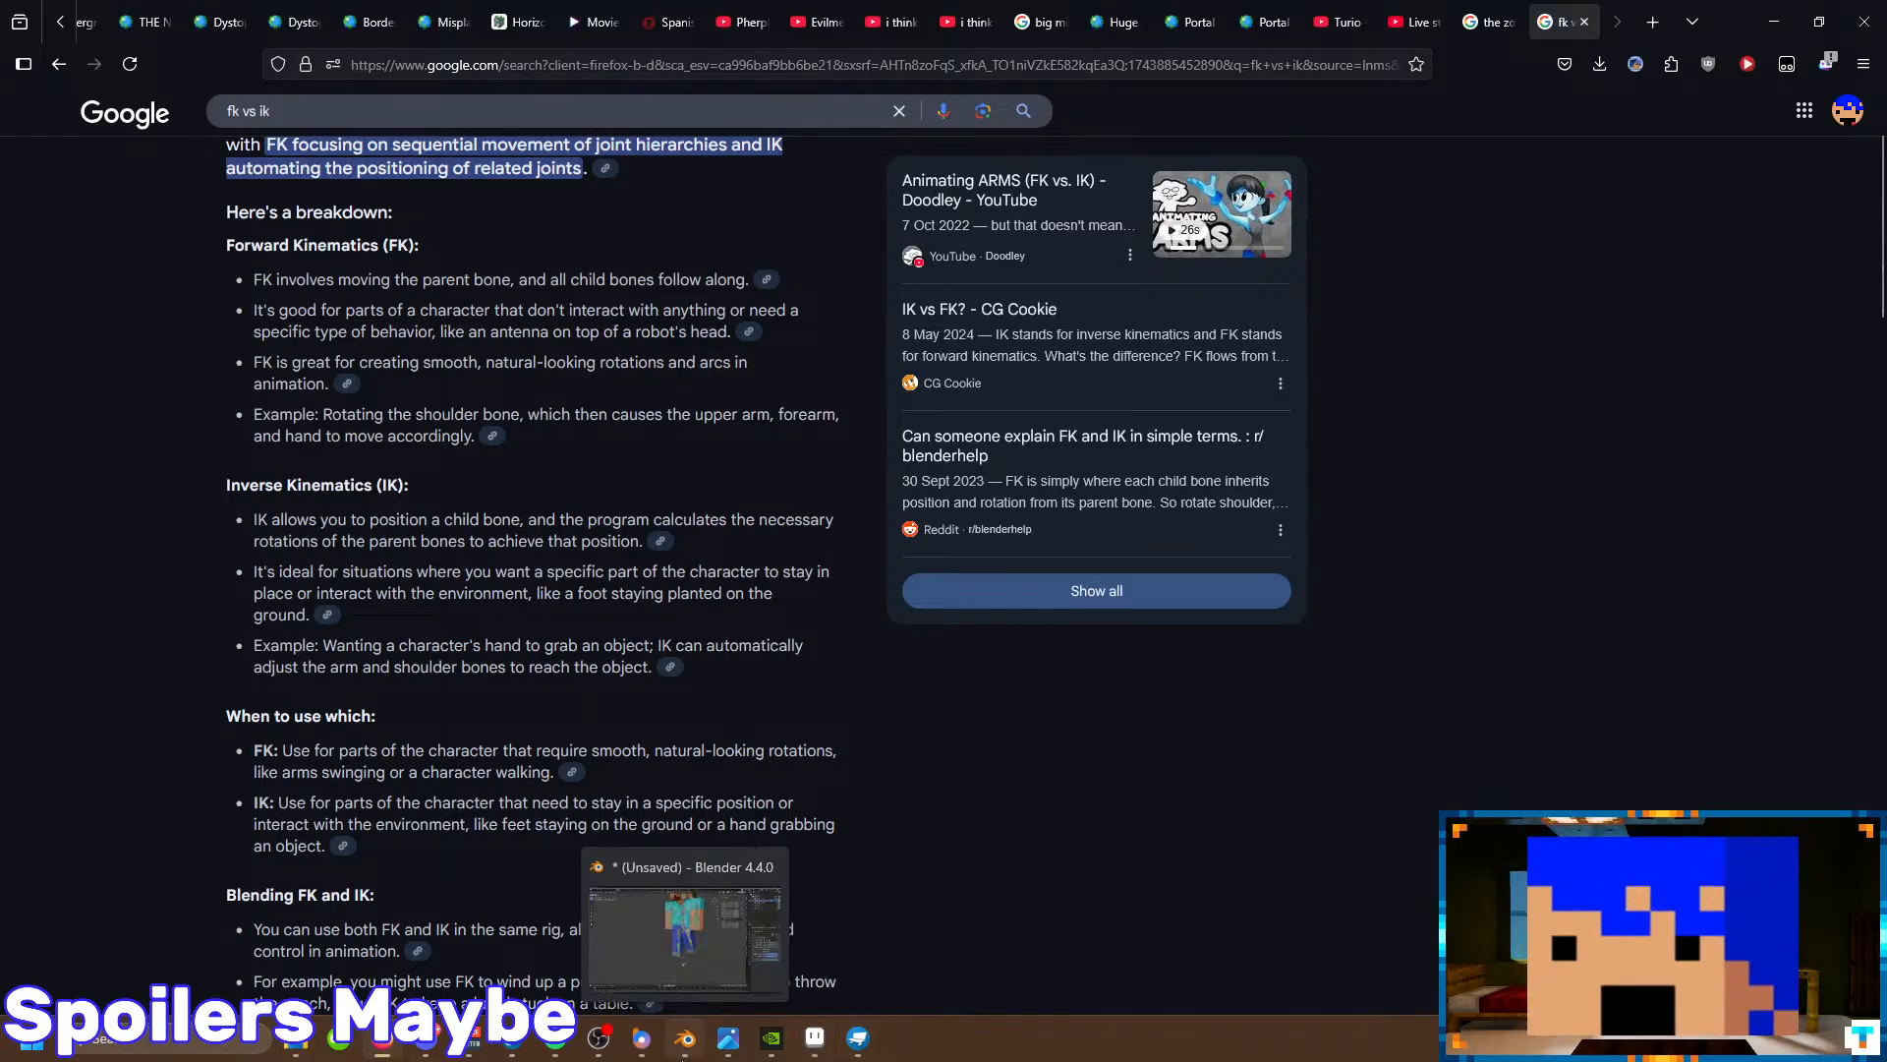
- Switch back to Blender and test moving the left upper leg bone, cancelling the move
left_click(685, 1038)
key("g")
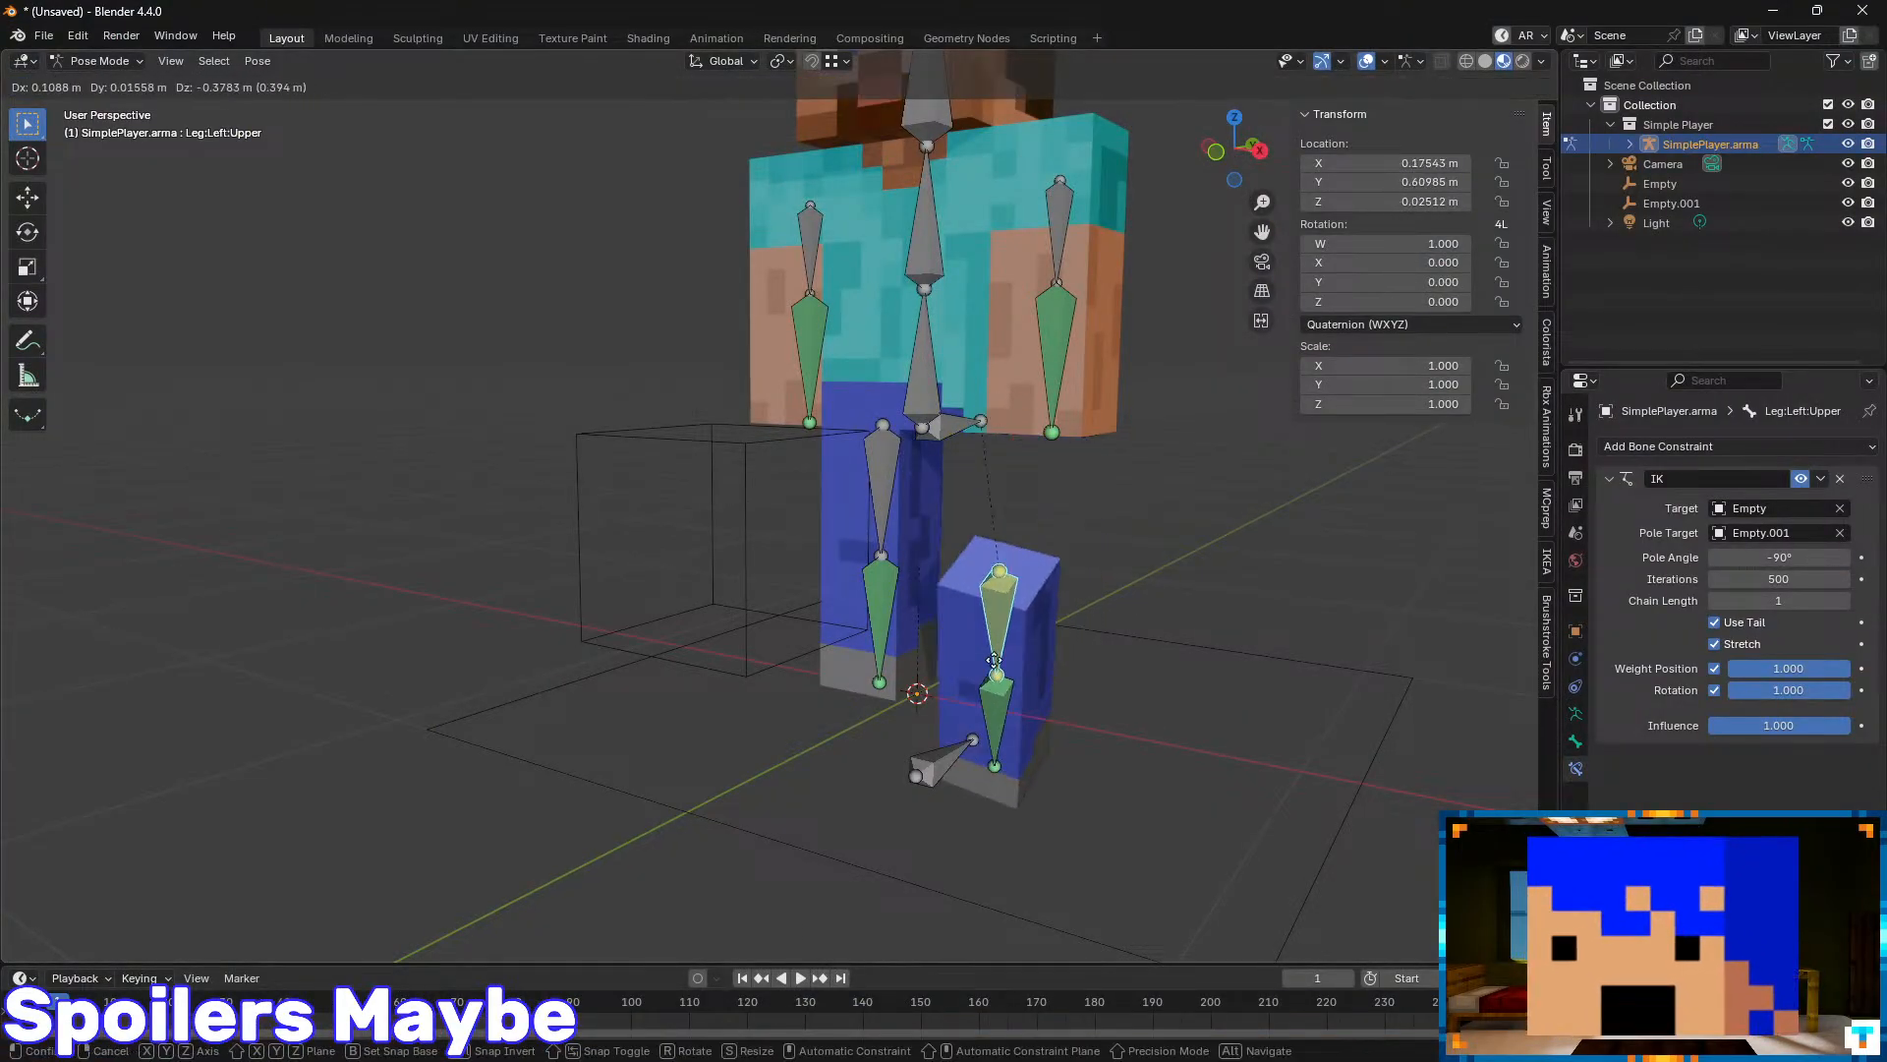
right_click(1039, 616)
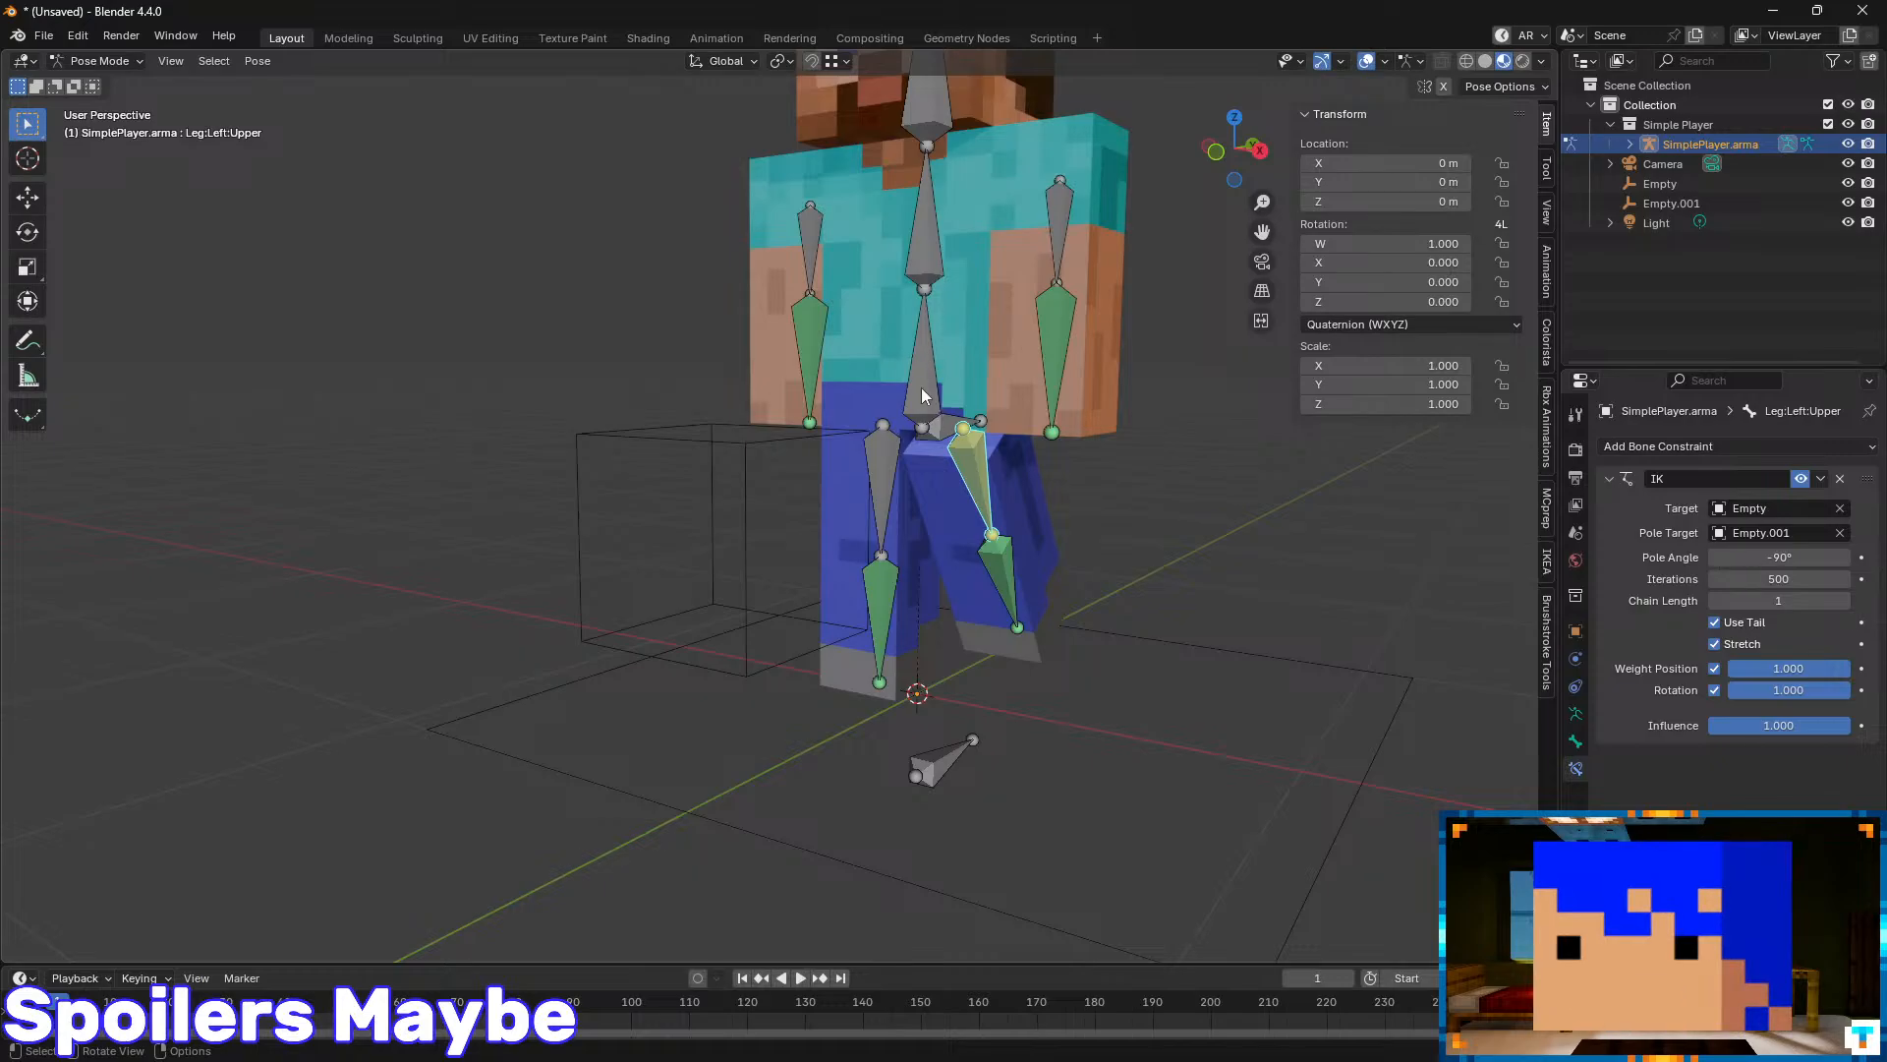
- Test moving the center hip bone, cancel the move, and reselect the left upper leg bone
left_click(929, 413)
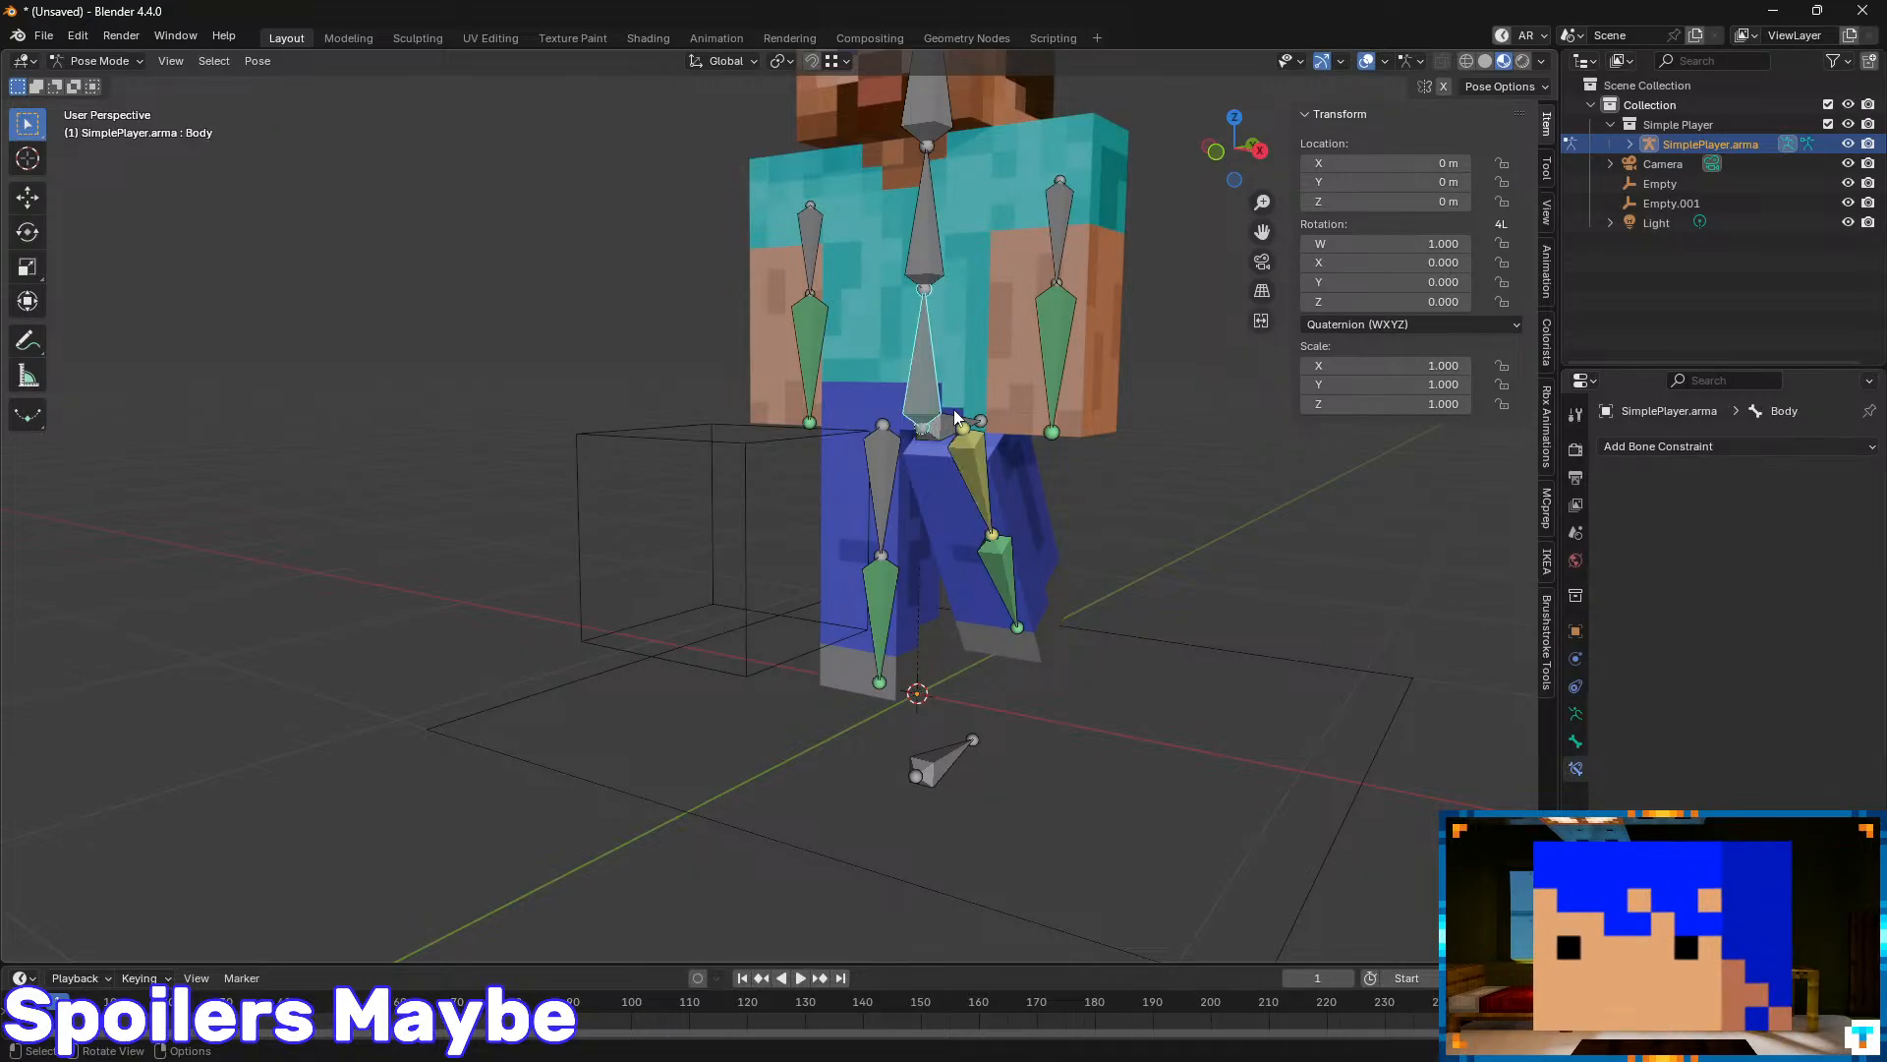
left_click(941, 436)
key("g")
right_click(937, 455)
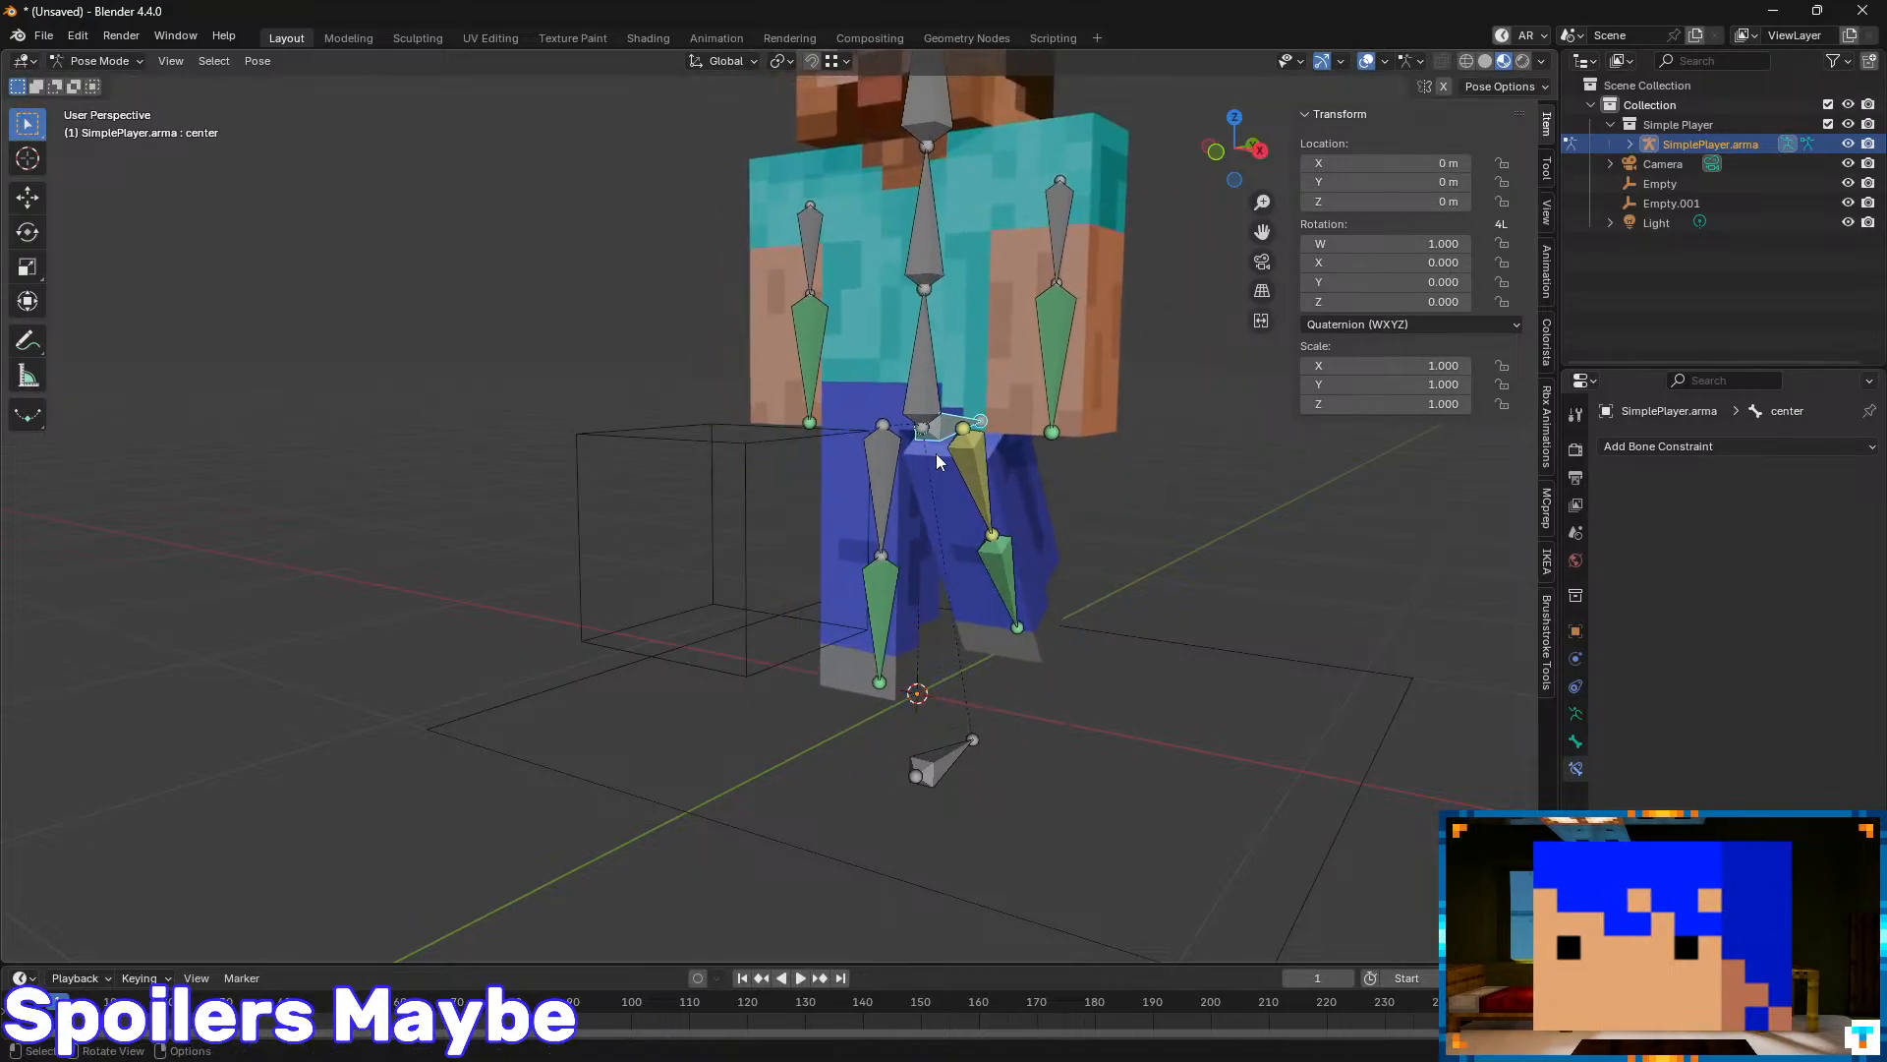
left_click(967, 476)
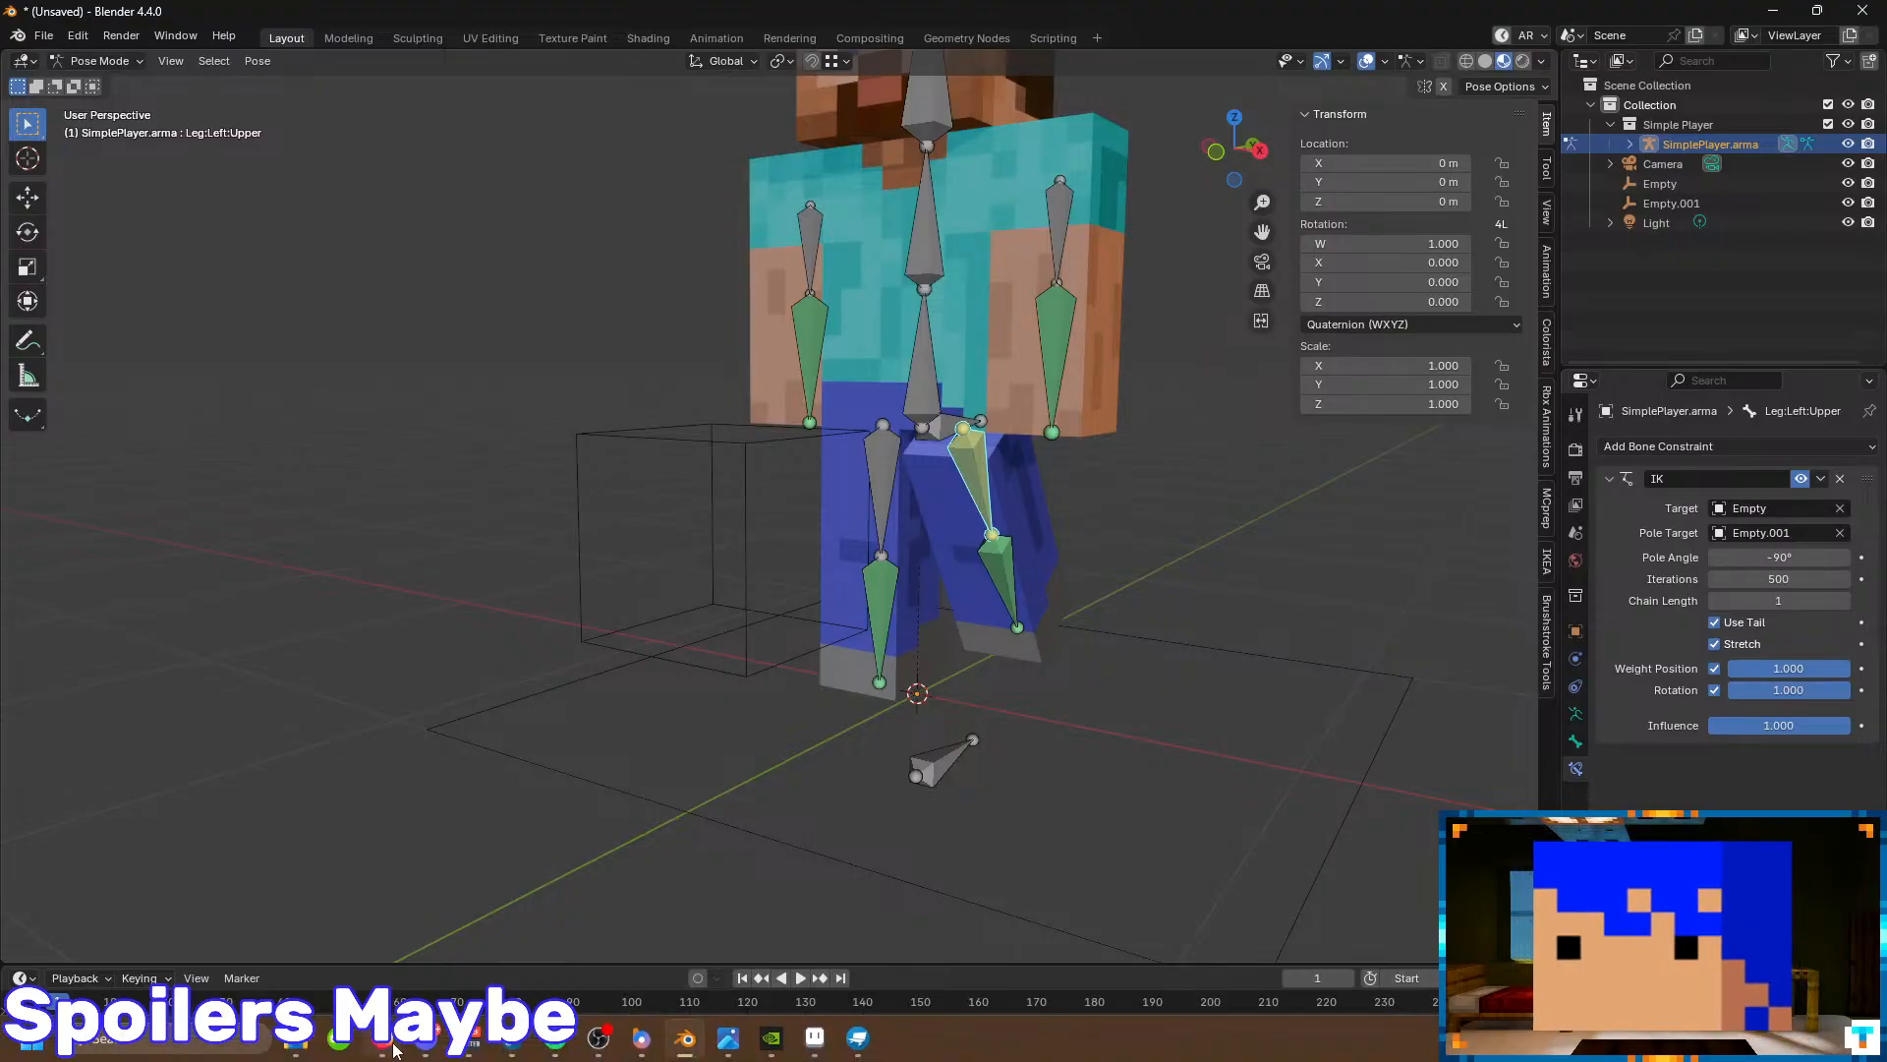
- Switch to Firefox and review the overview's advice on when to use FK or IK, highlighting the feet and hand-grabbing example
left_click(388, 1043)
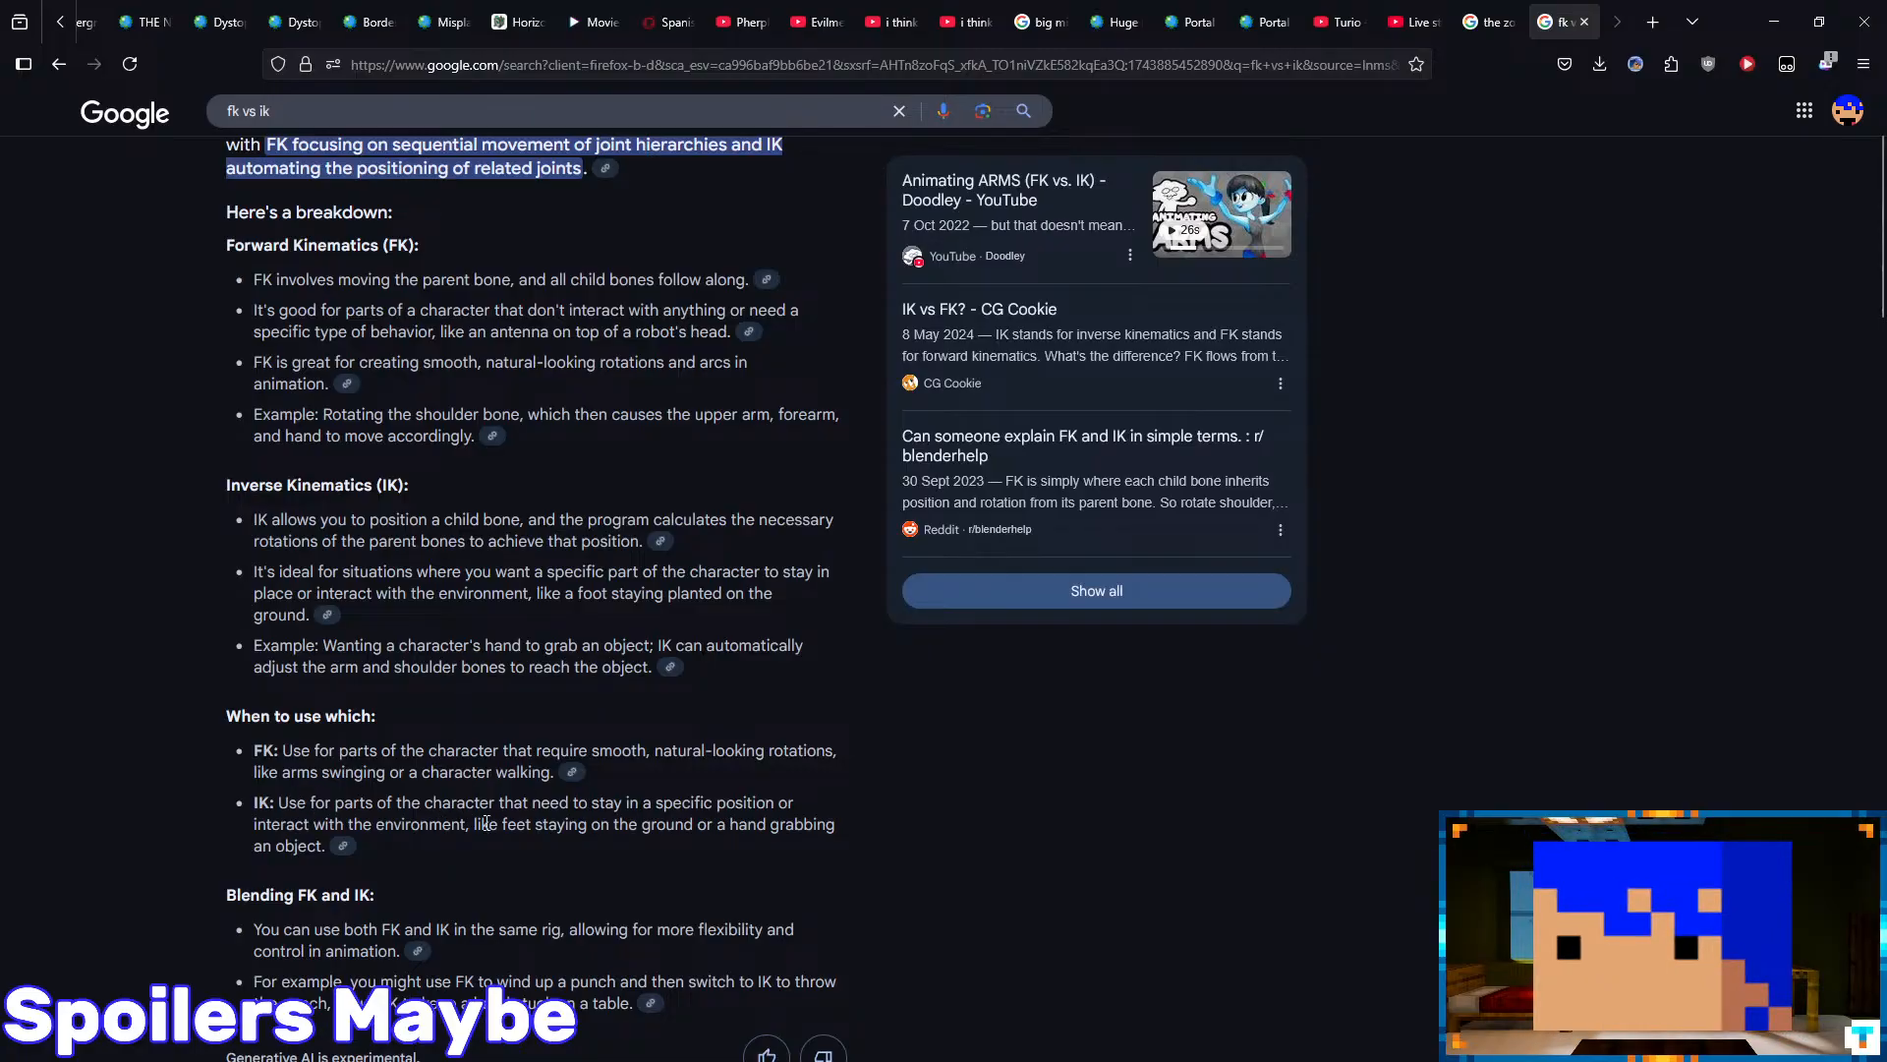
left_click_drag(486, 823, 648, 832)
left_click_drag(799, 833, 823, 844)
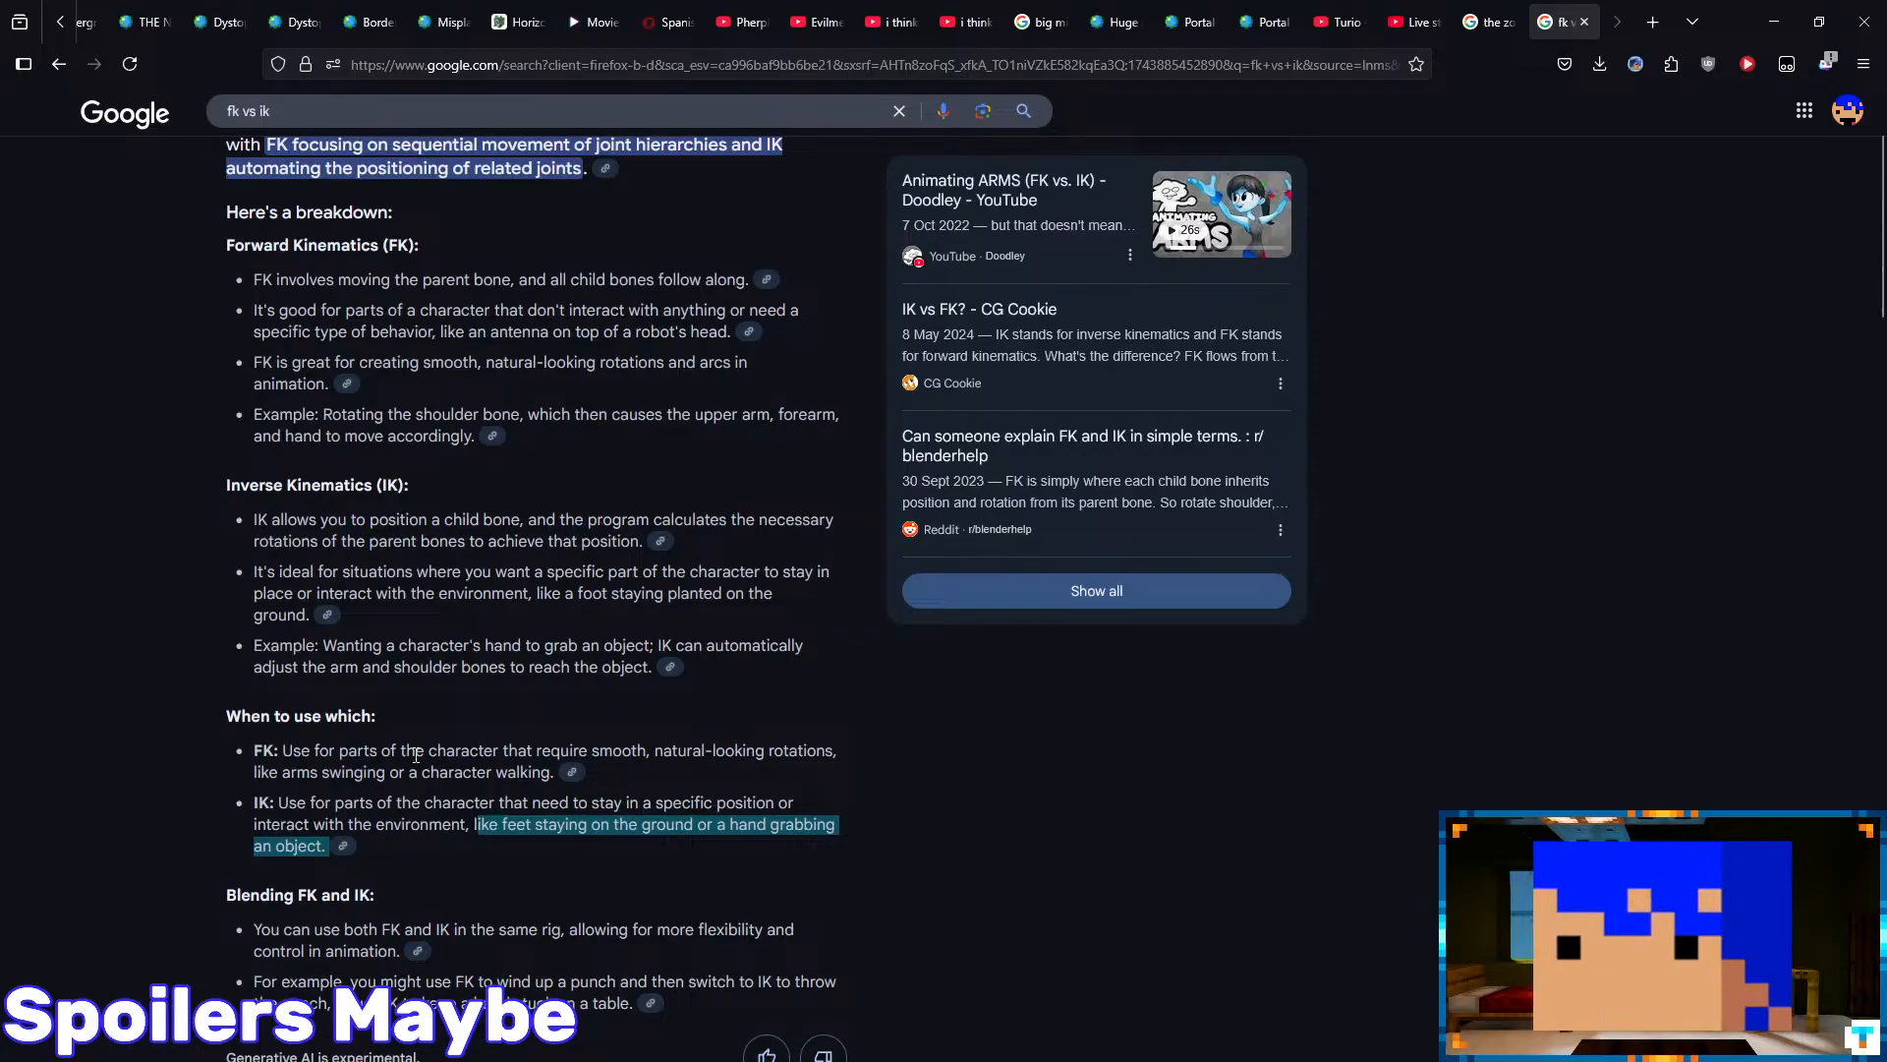
left_click(138, 784)
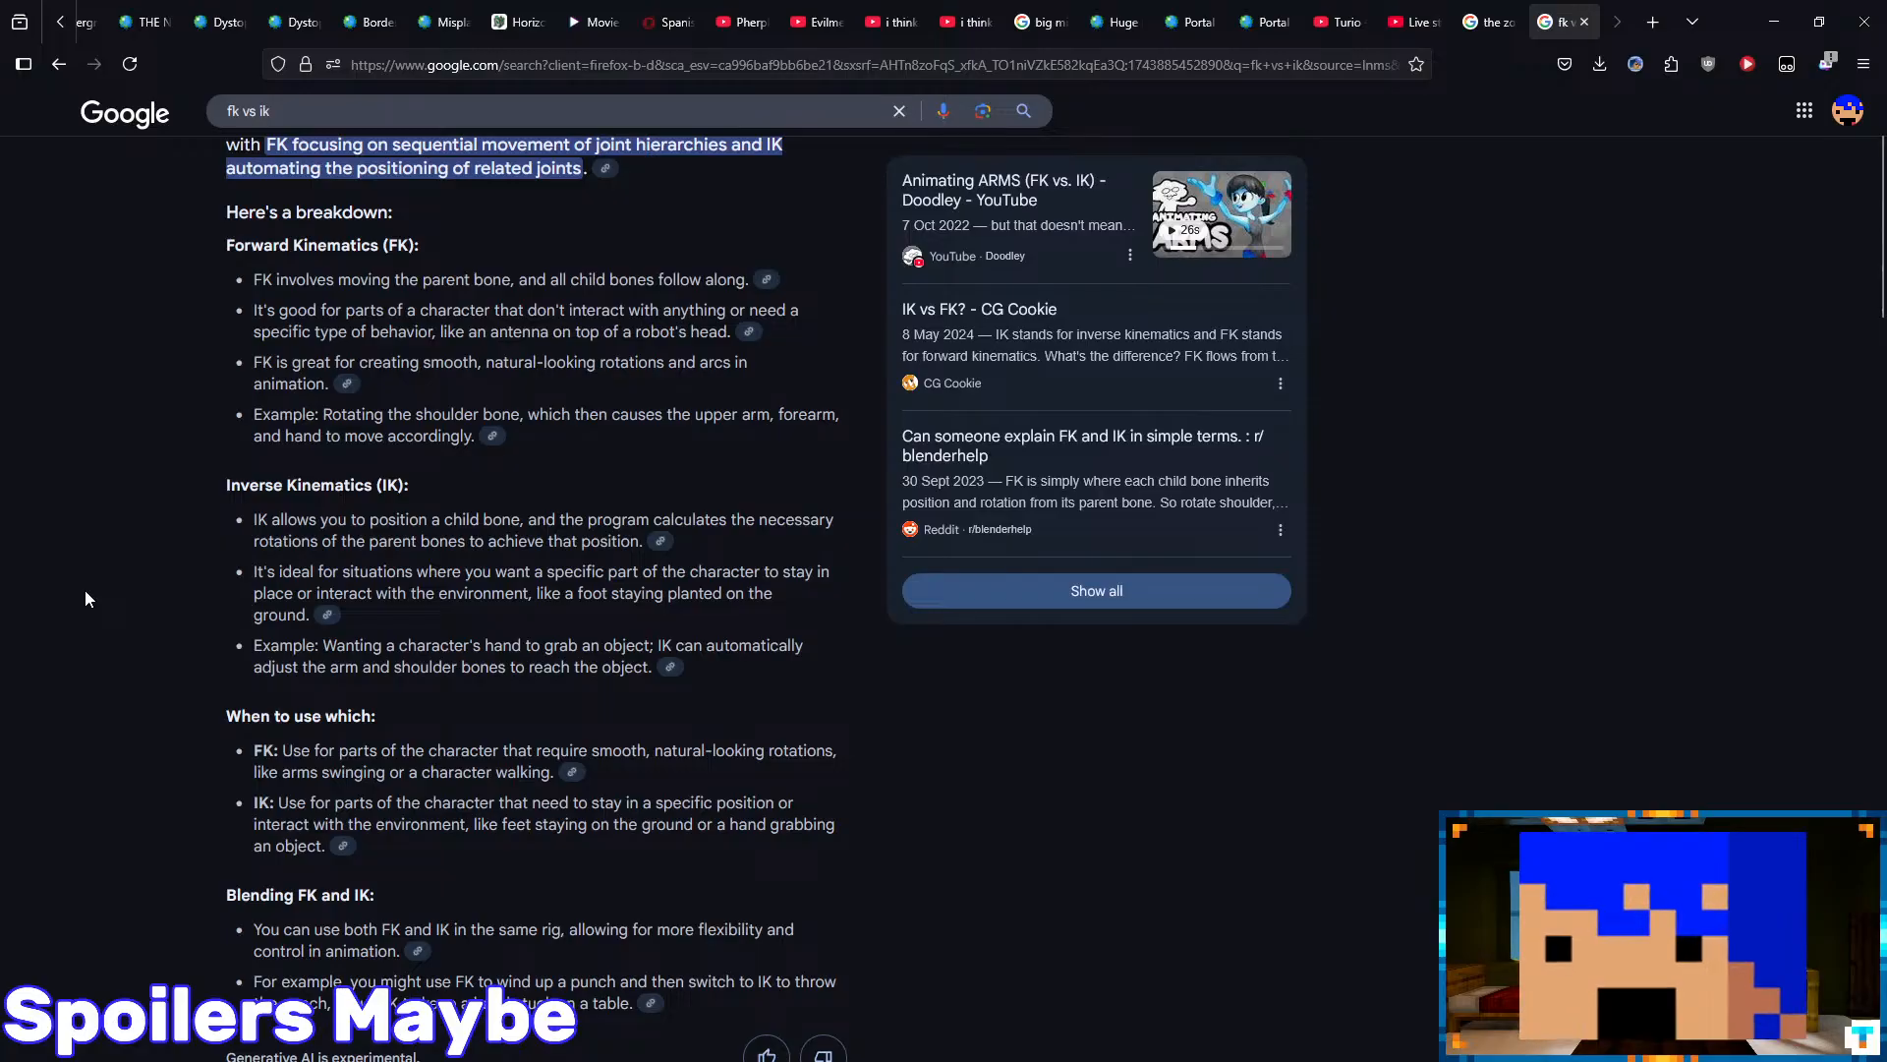
scroll(76, 566, "down", 4)
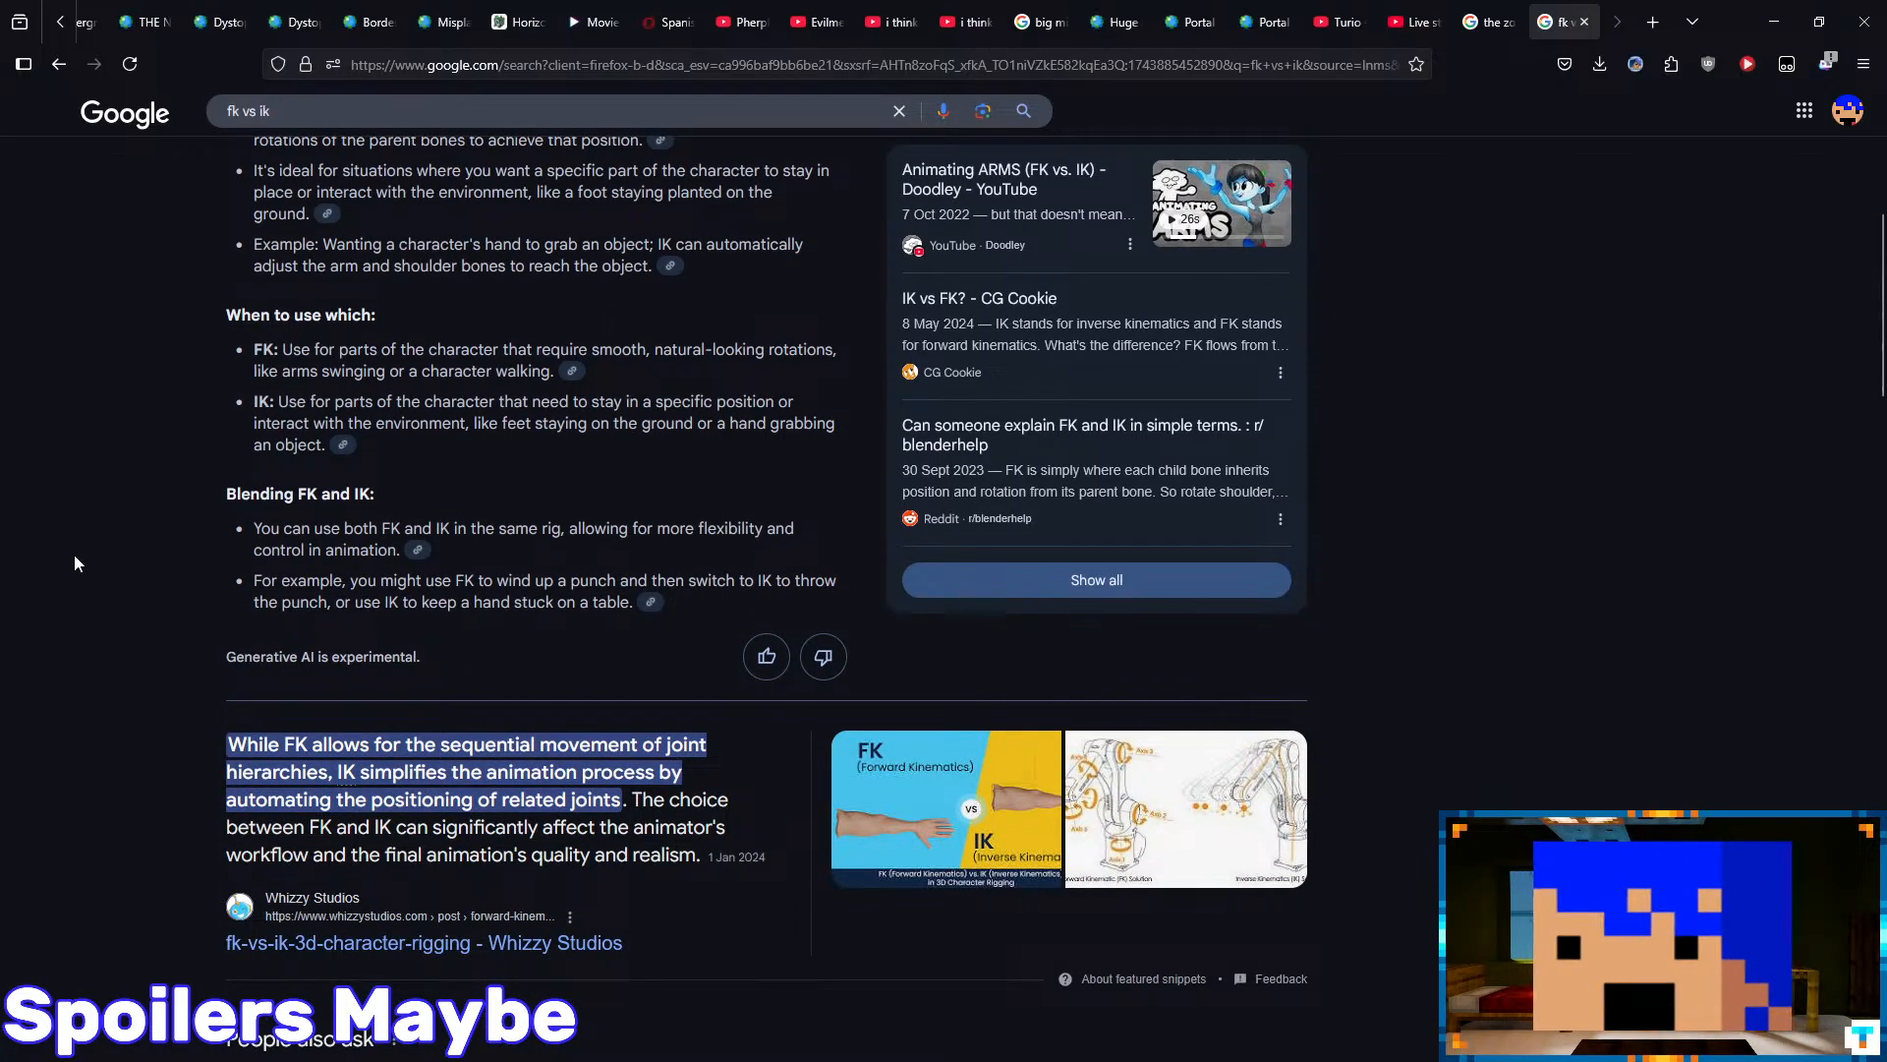
scroll(74, 553, "up", 6)
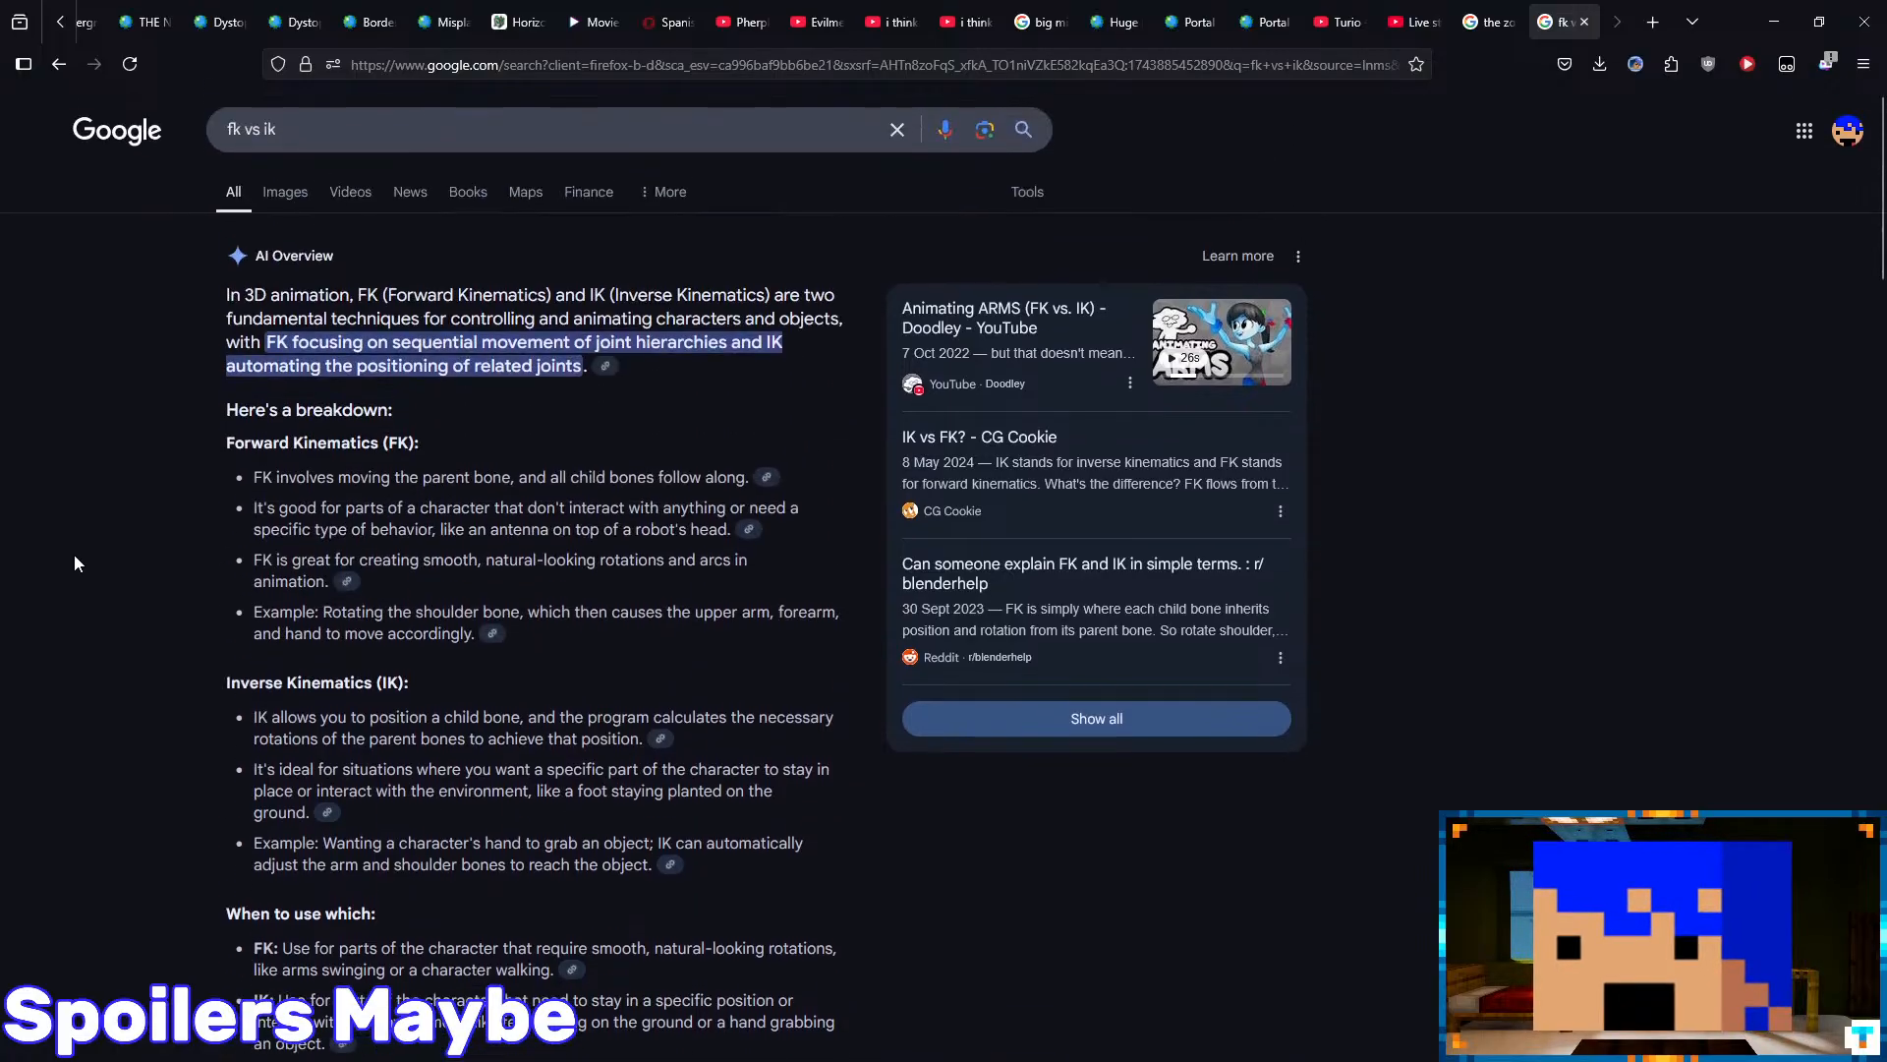
- Show the image results for "fk vs ik" and preview the "FK vs IK (Explained in 25 seconds)" image
left_click(284, 195)
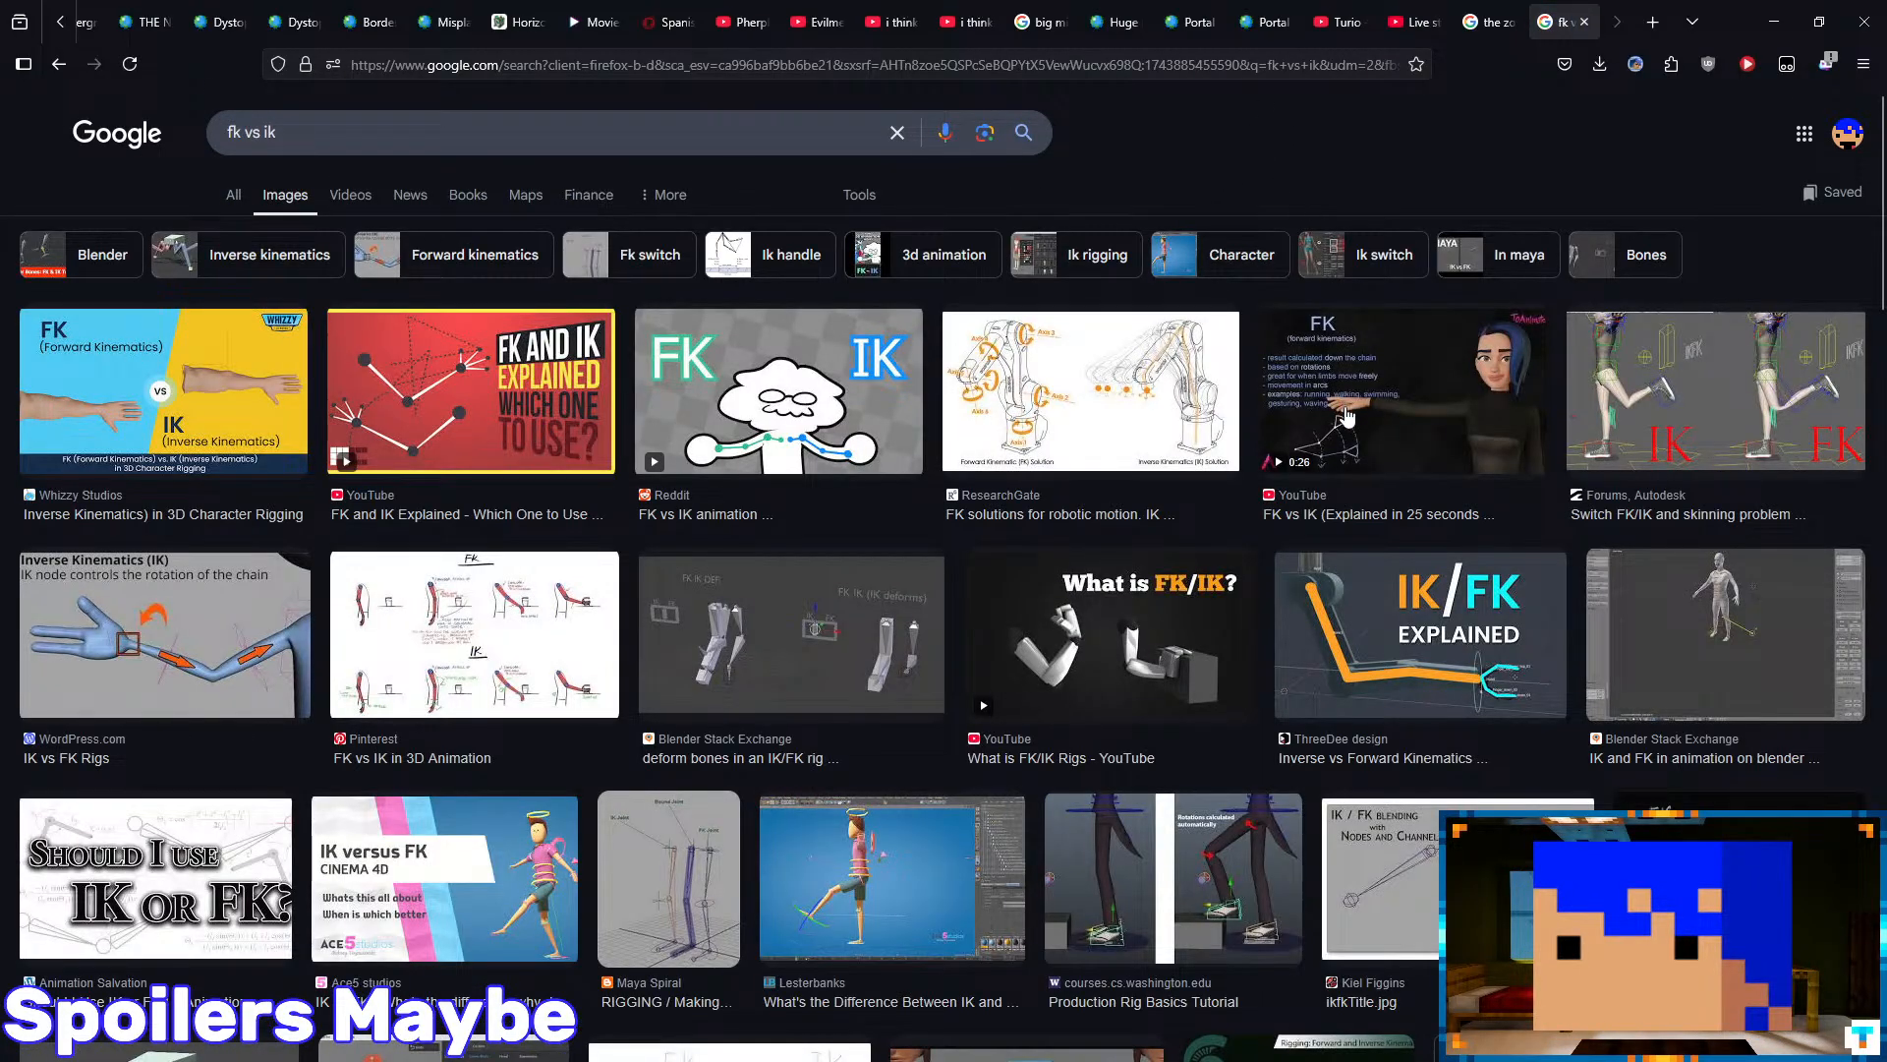
left_click(1348, 418)
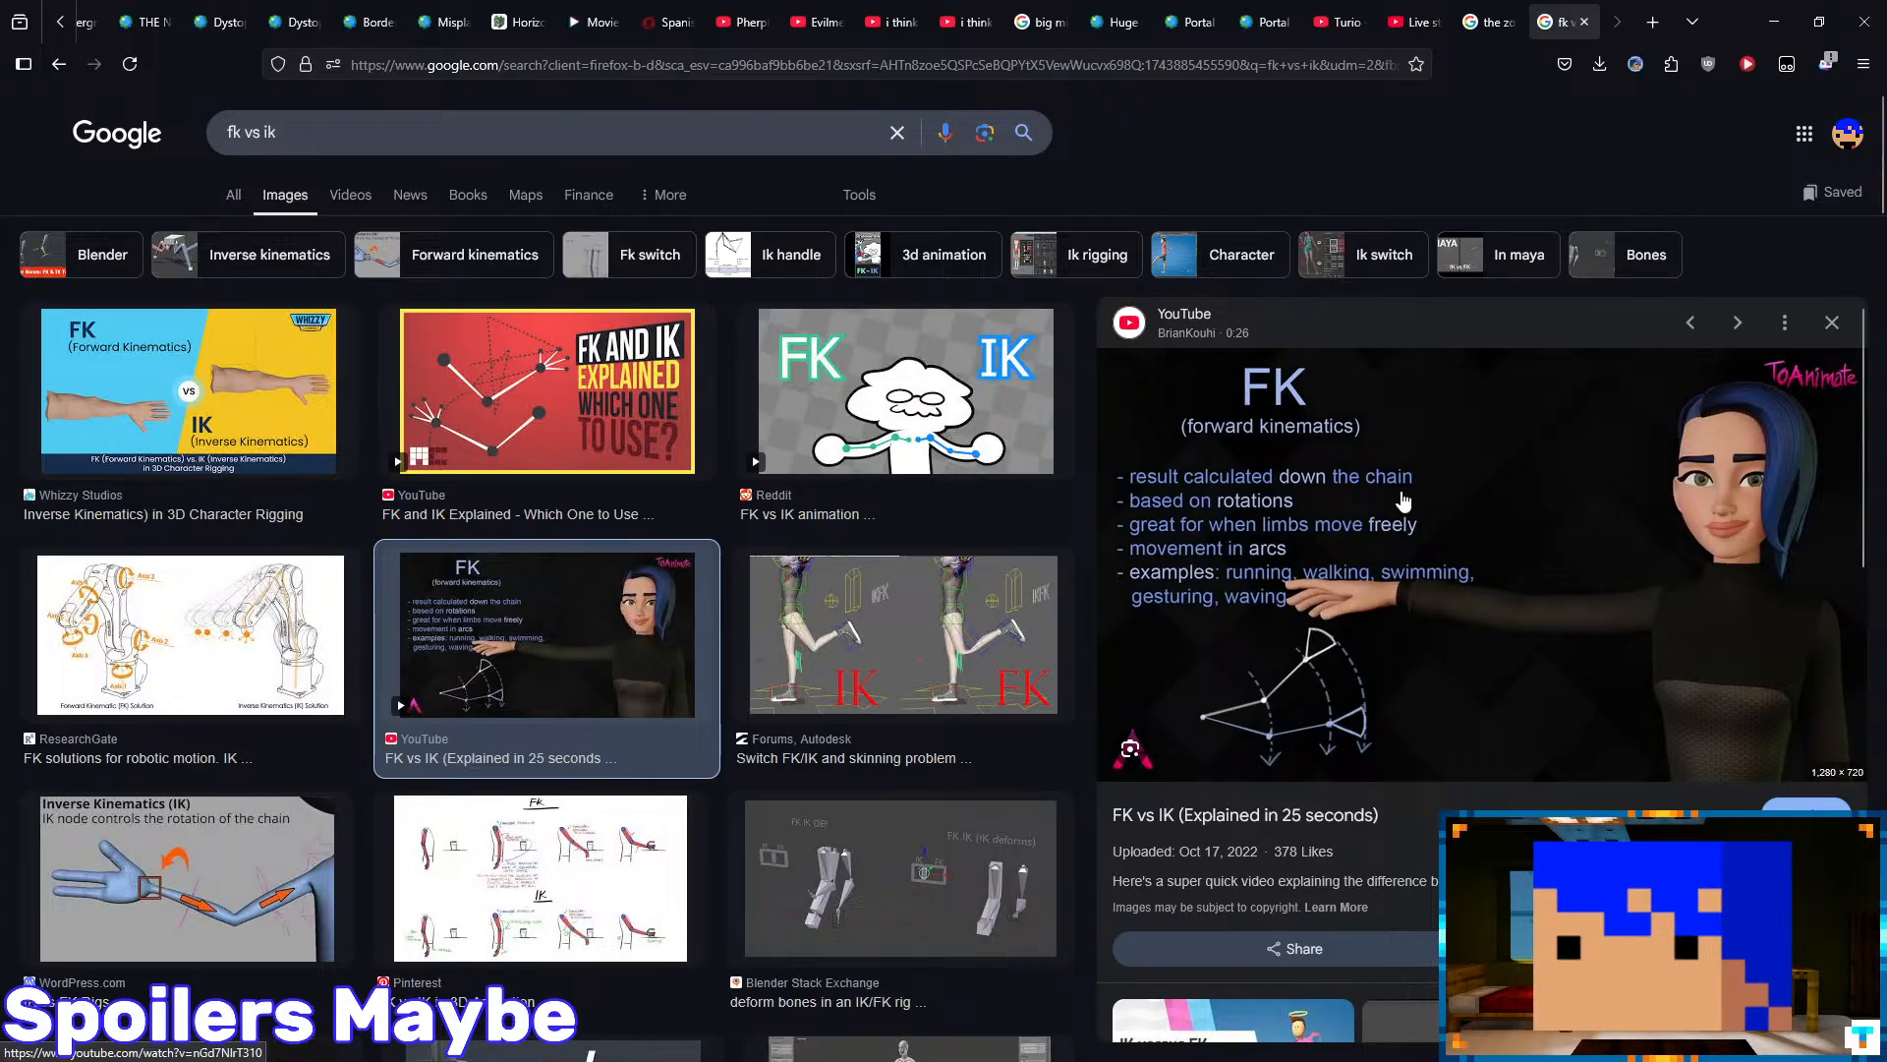
- Switch back to Blender, put the armature in Object Mode, cancel the closing dialog, and select the Empty target
mouse_move(878, 1048)
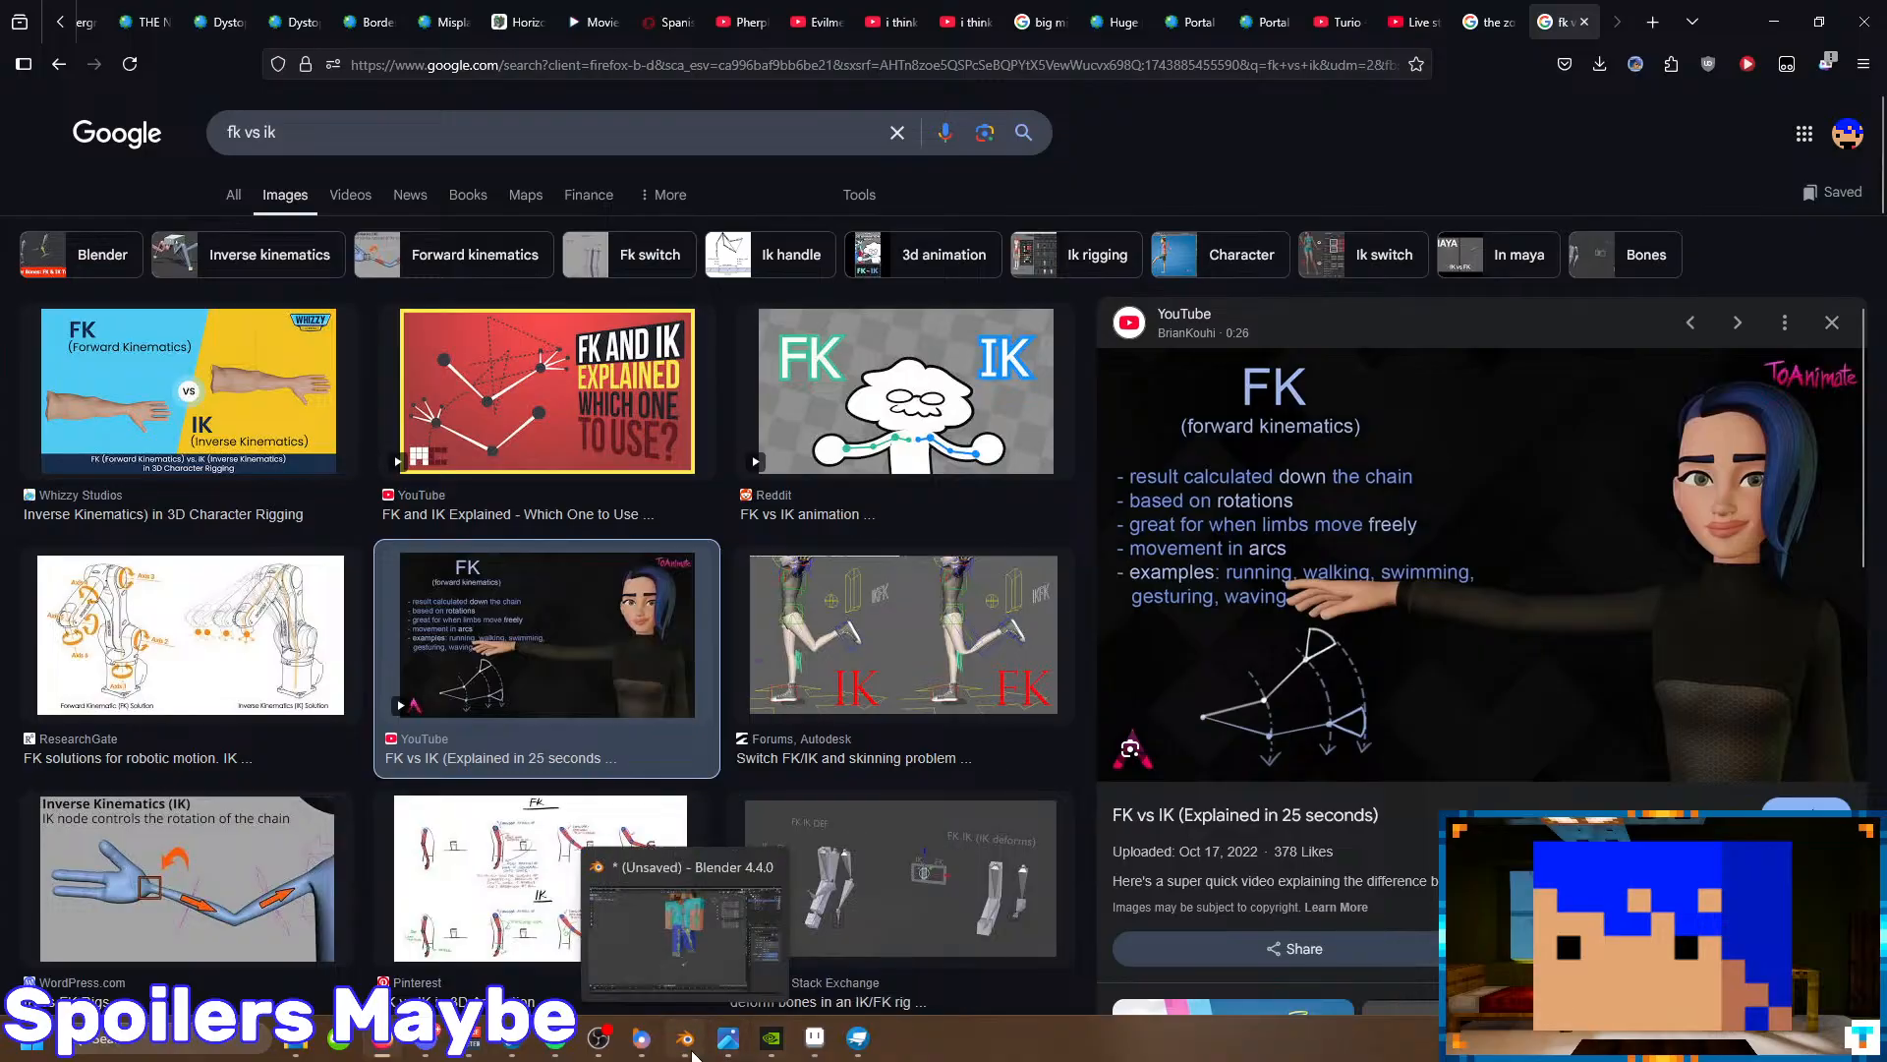
left_click(685, 1038)
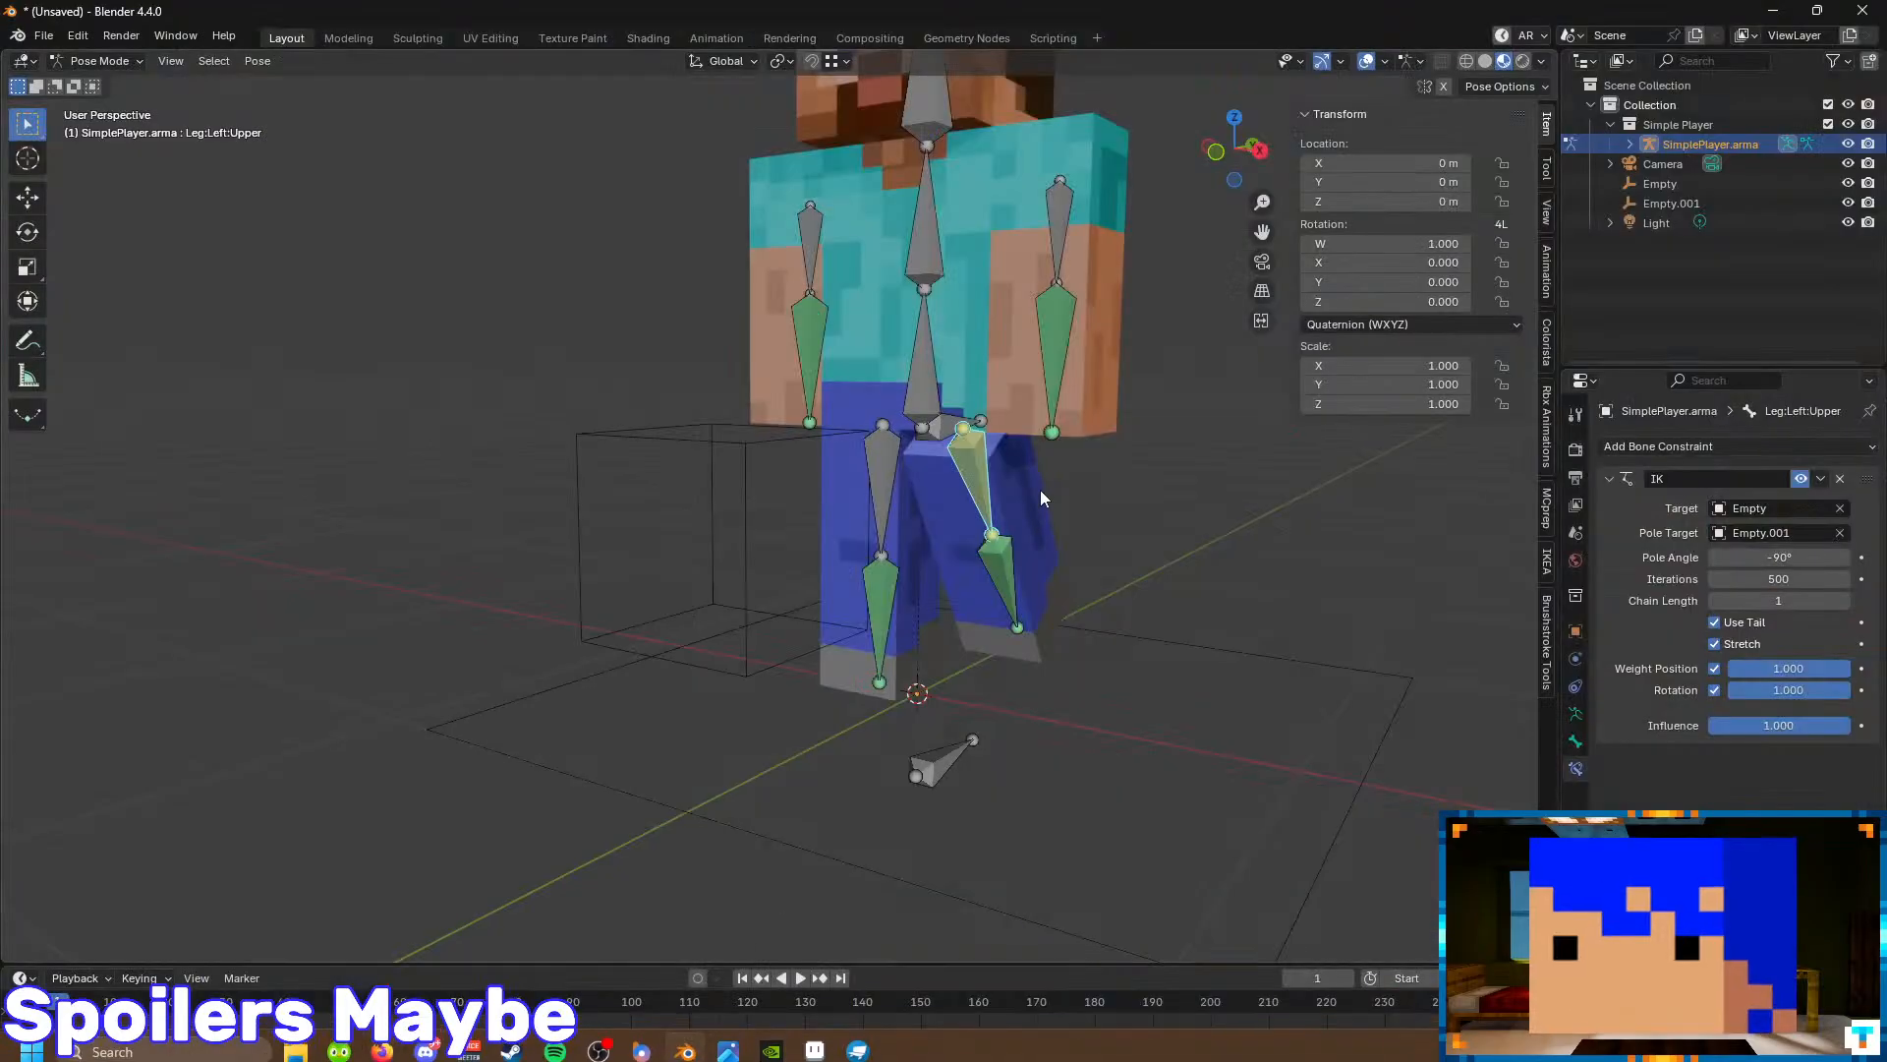
left_click(1219, 644)
key("ctrl+Tab")
key("ctrl+q")
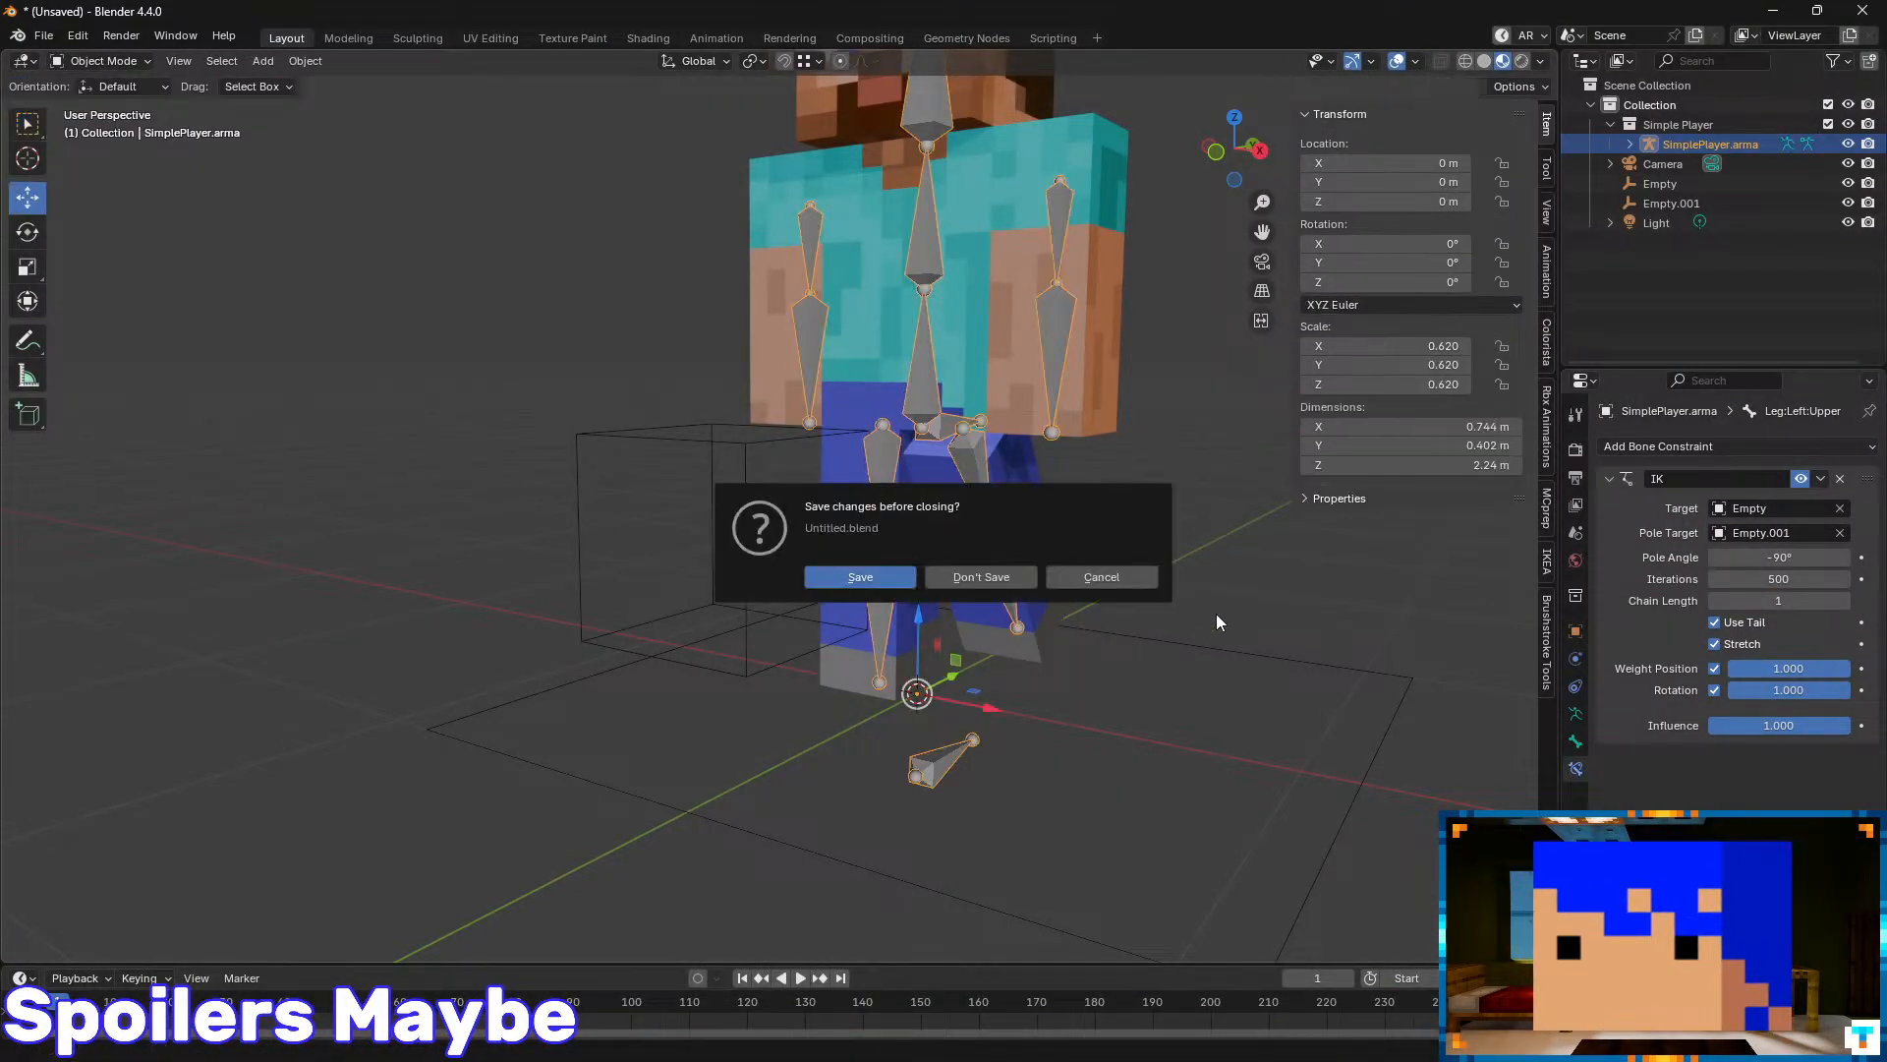
key("Escape")
left_click(1172, 637)
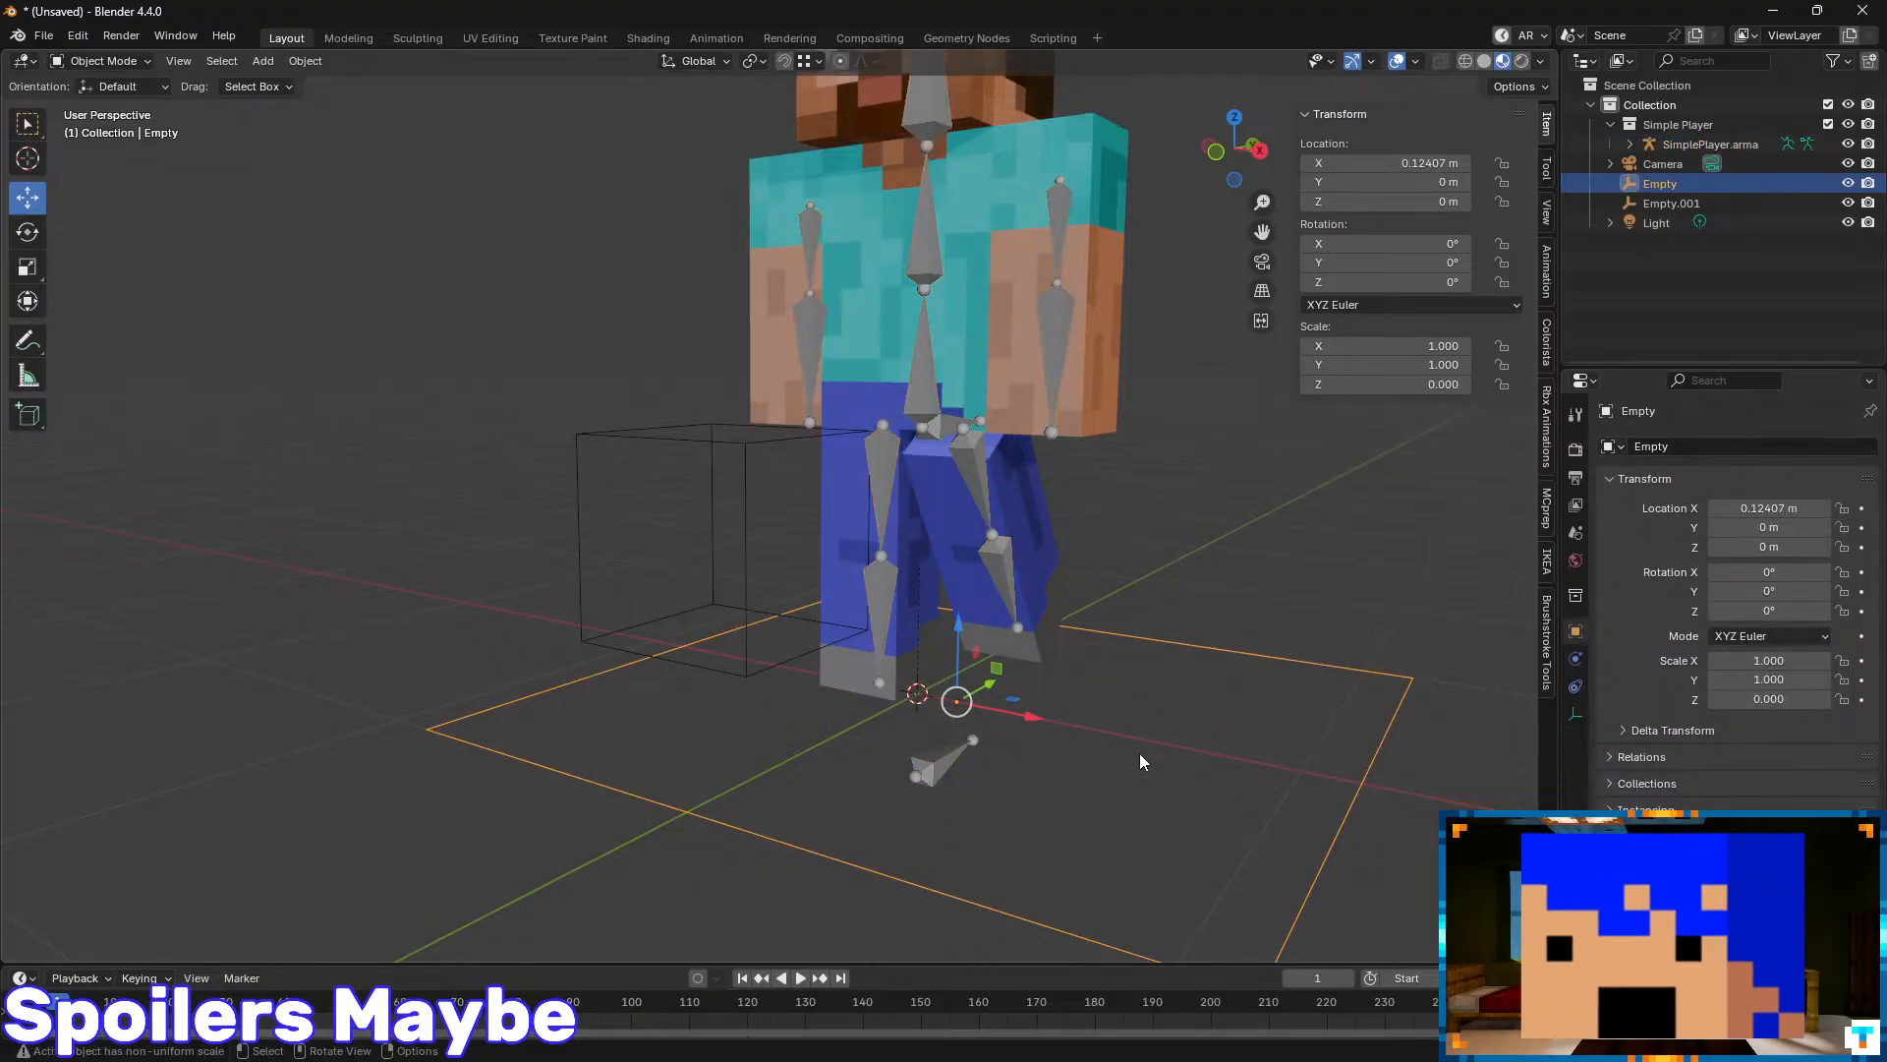
- Select the armature and turn off Rotation in the left upper leg's IK constraint, keeping the armature selected
left_click(1018, 518)
middle_click_drag(1168, 551, 1035, 546)
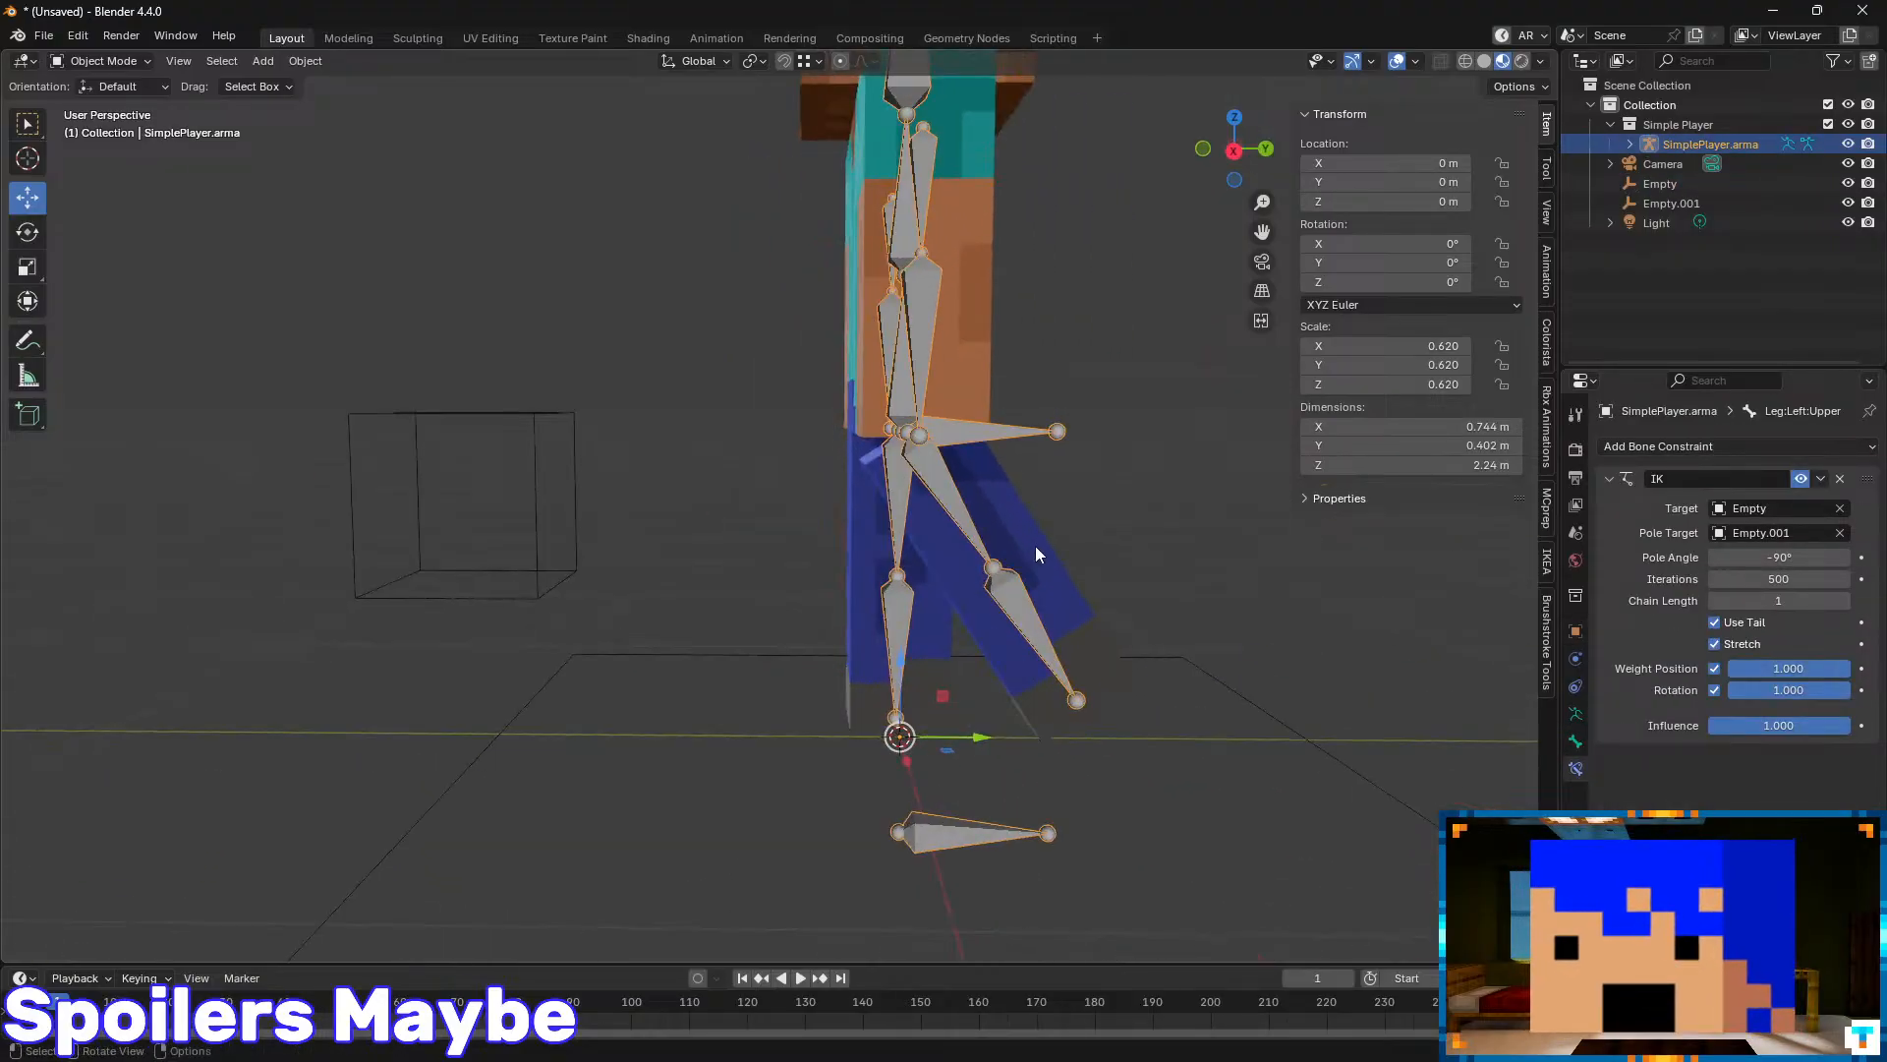
left_click(1715, 690)
middle_click_drag(1395, 659, 1006, 757)
left_click(956, 818)
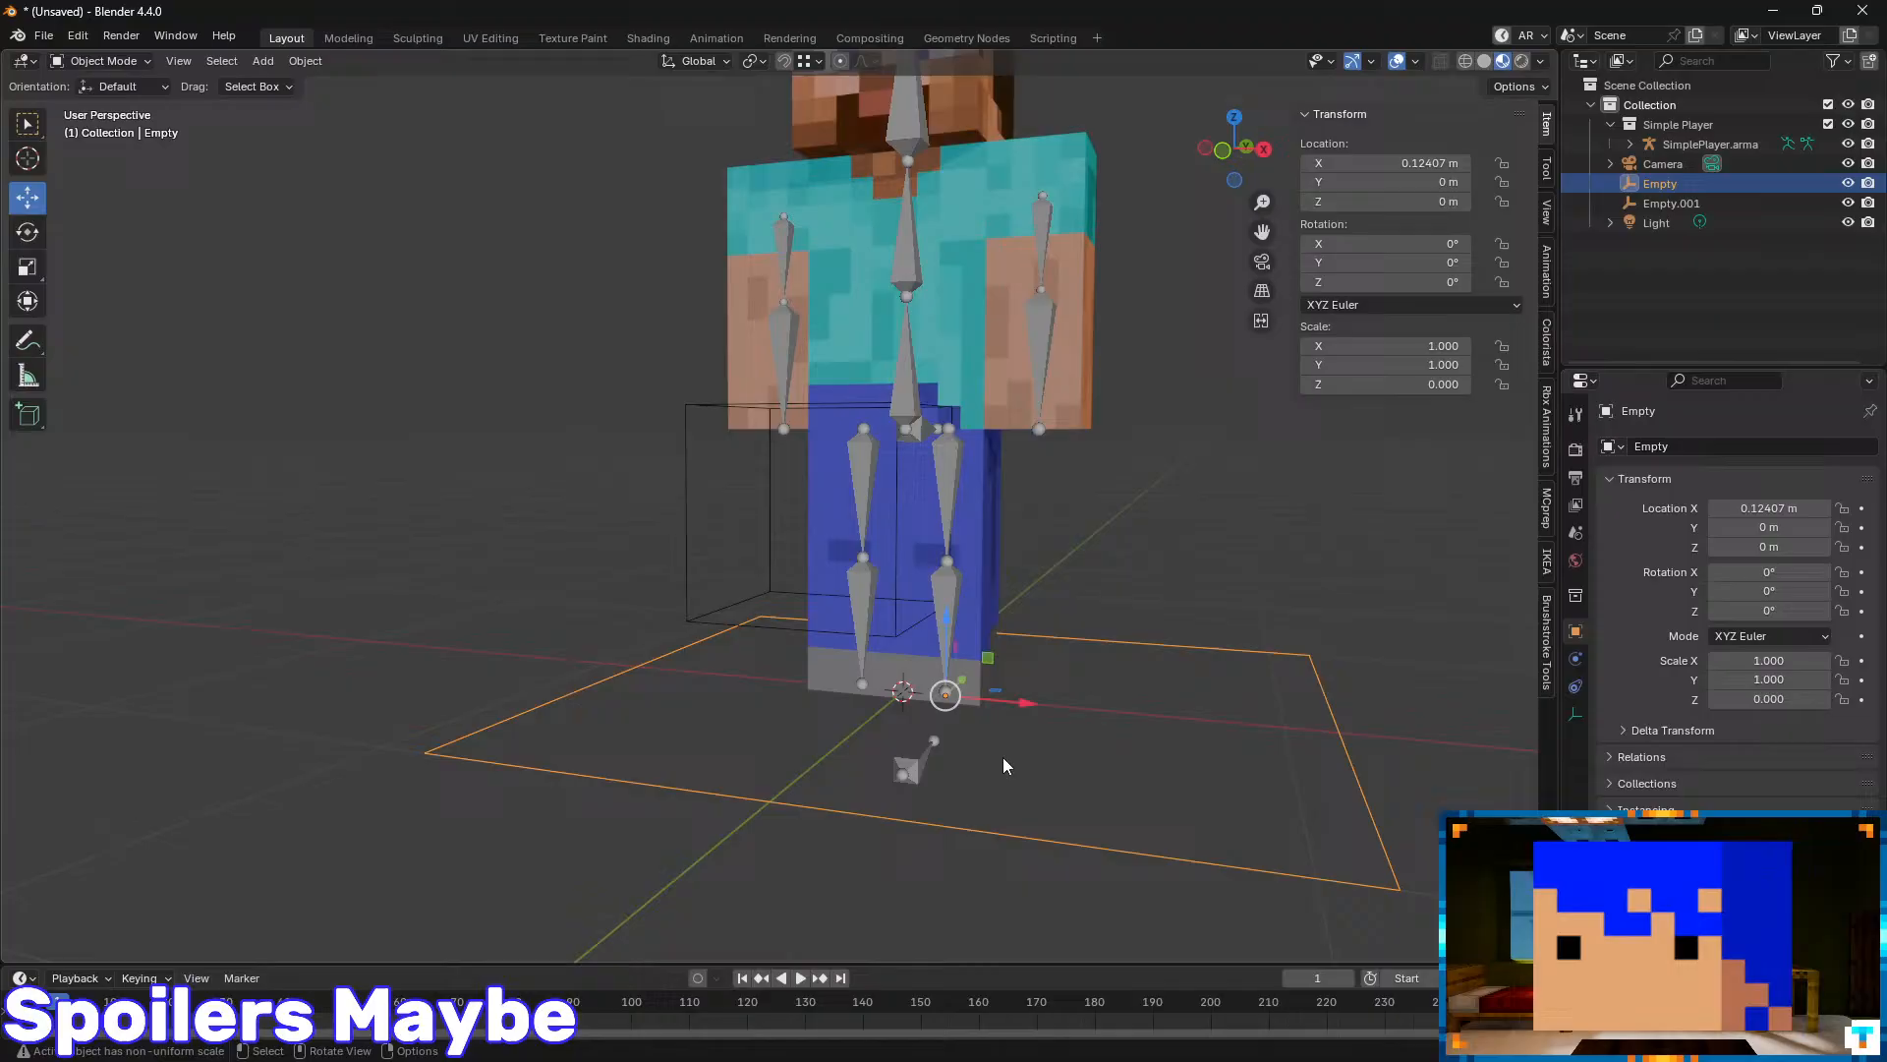
left_click(940, 476)
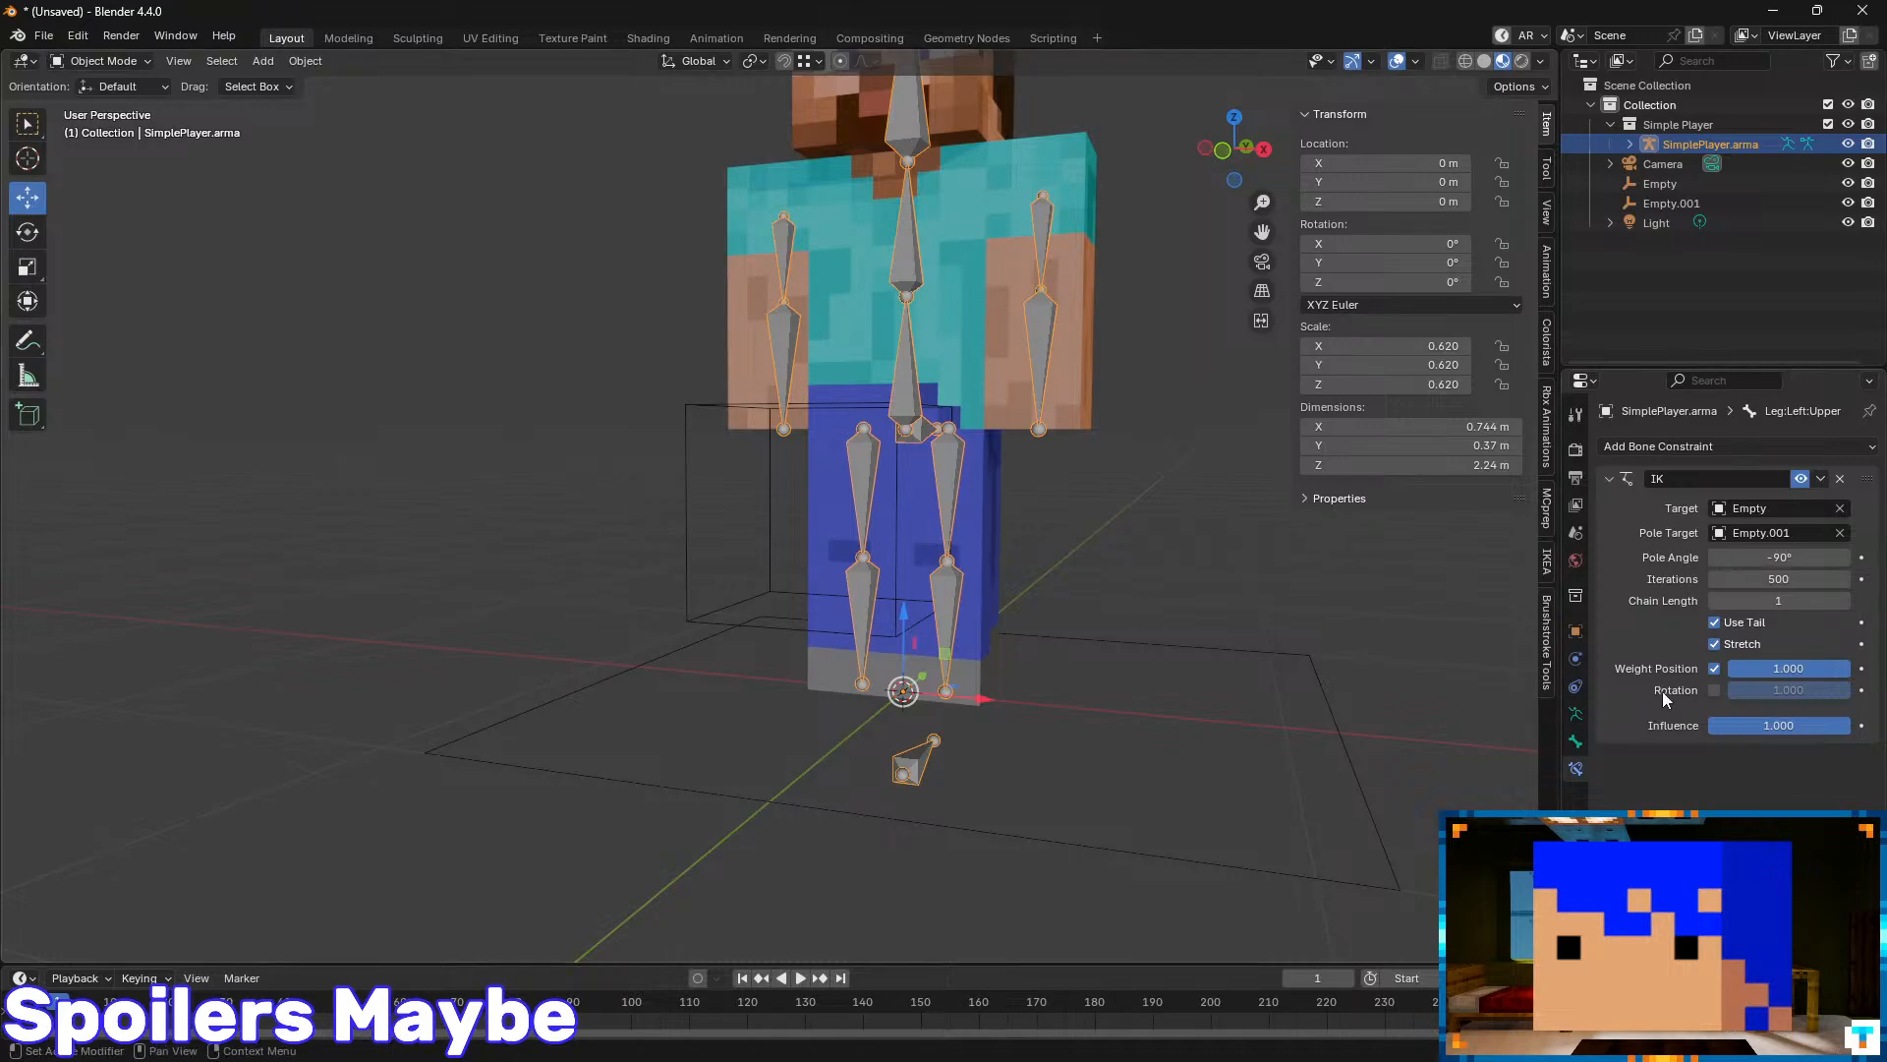
- Try the Stretch option and turn off Use Tail in the left upper leg's IK constraint
left_click(1716, 643)
left_click(1715, 622)
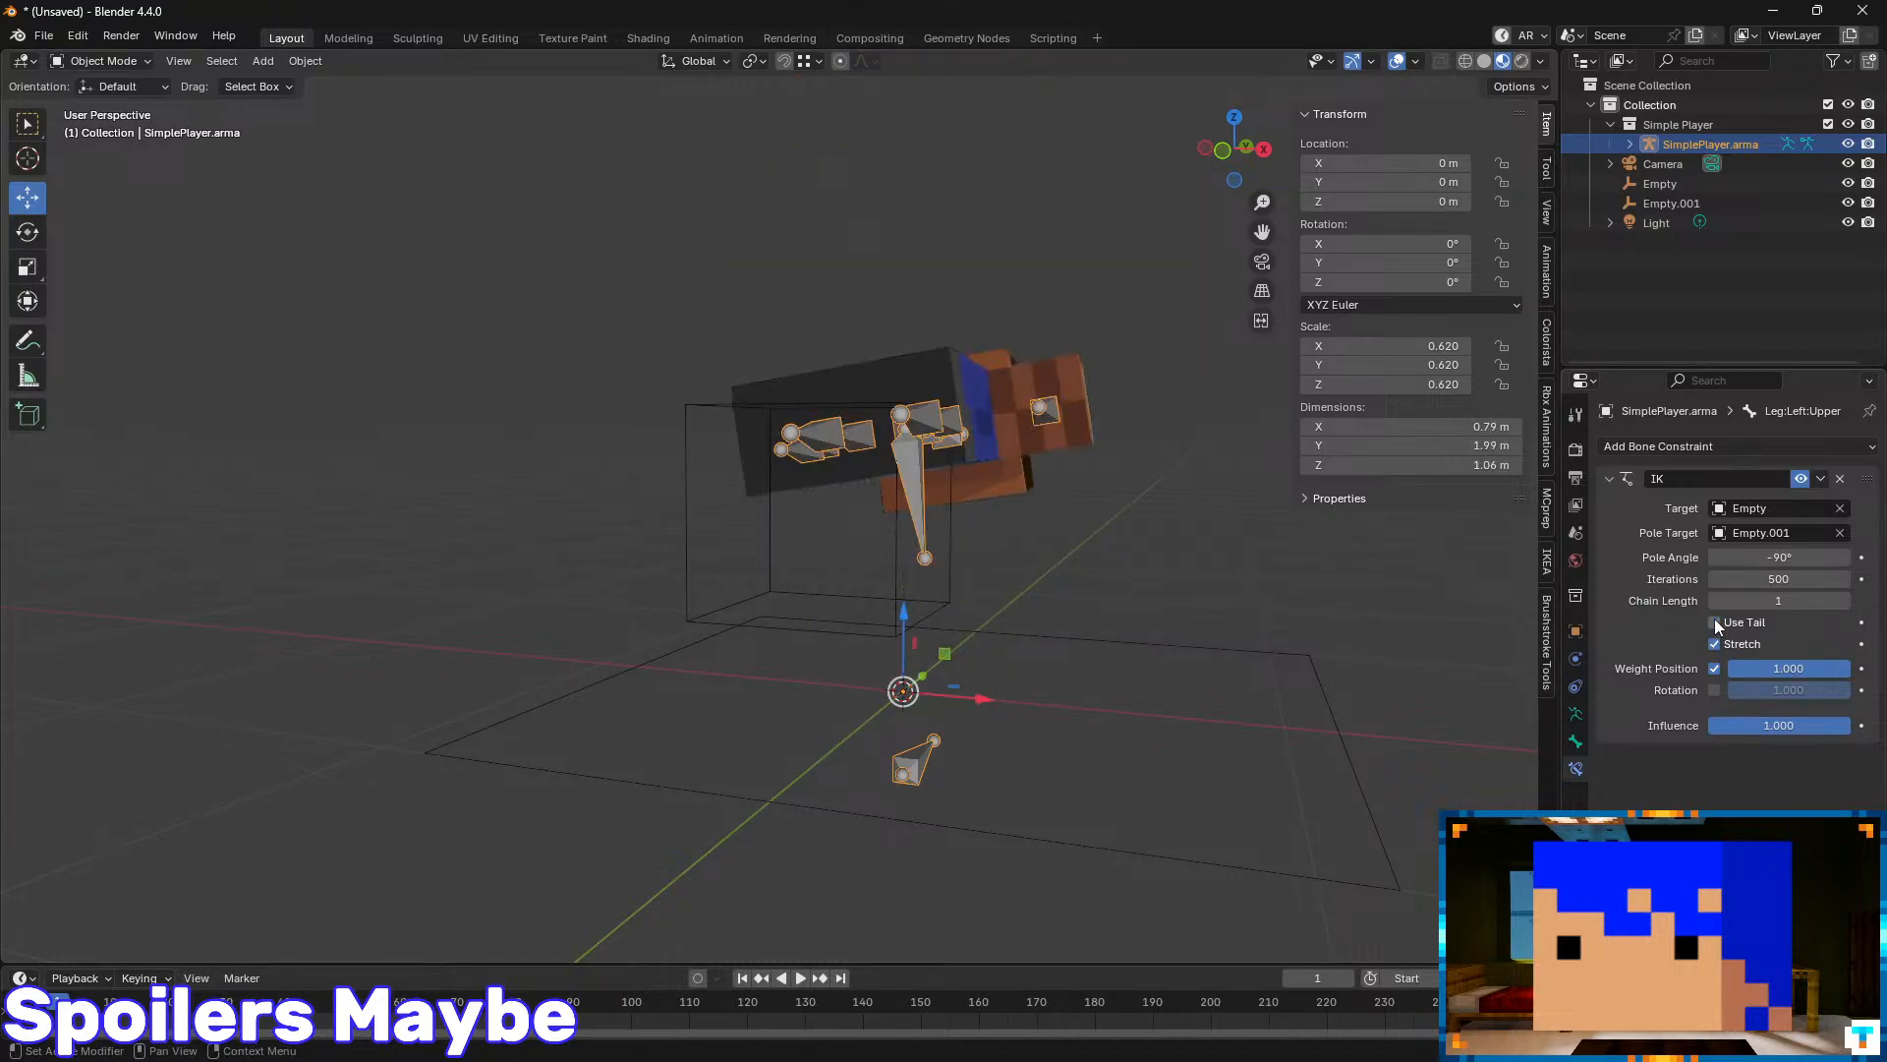
middle_click_drag(956, 539, 889, 590)
scroll(889, 590, "down", 3)
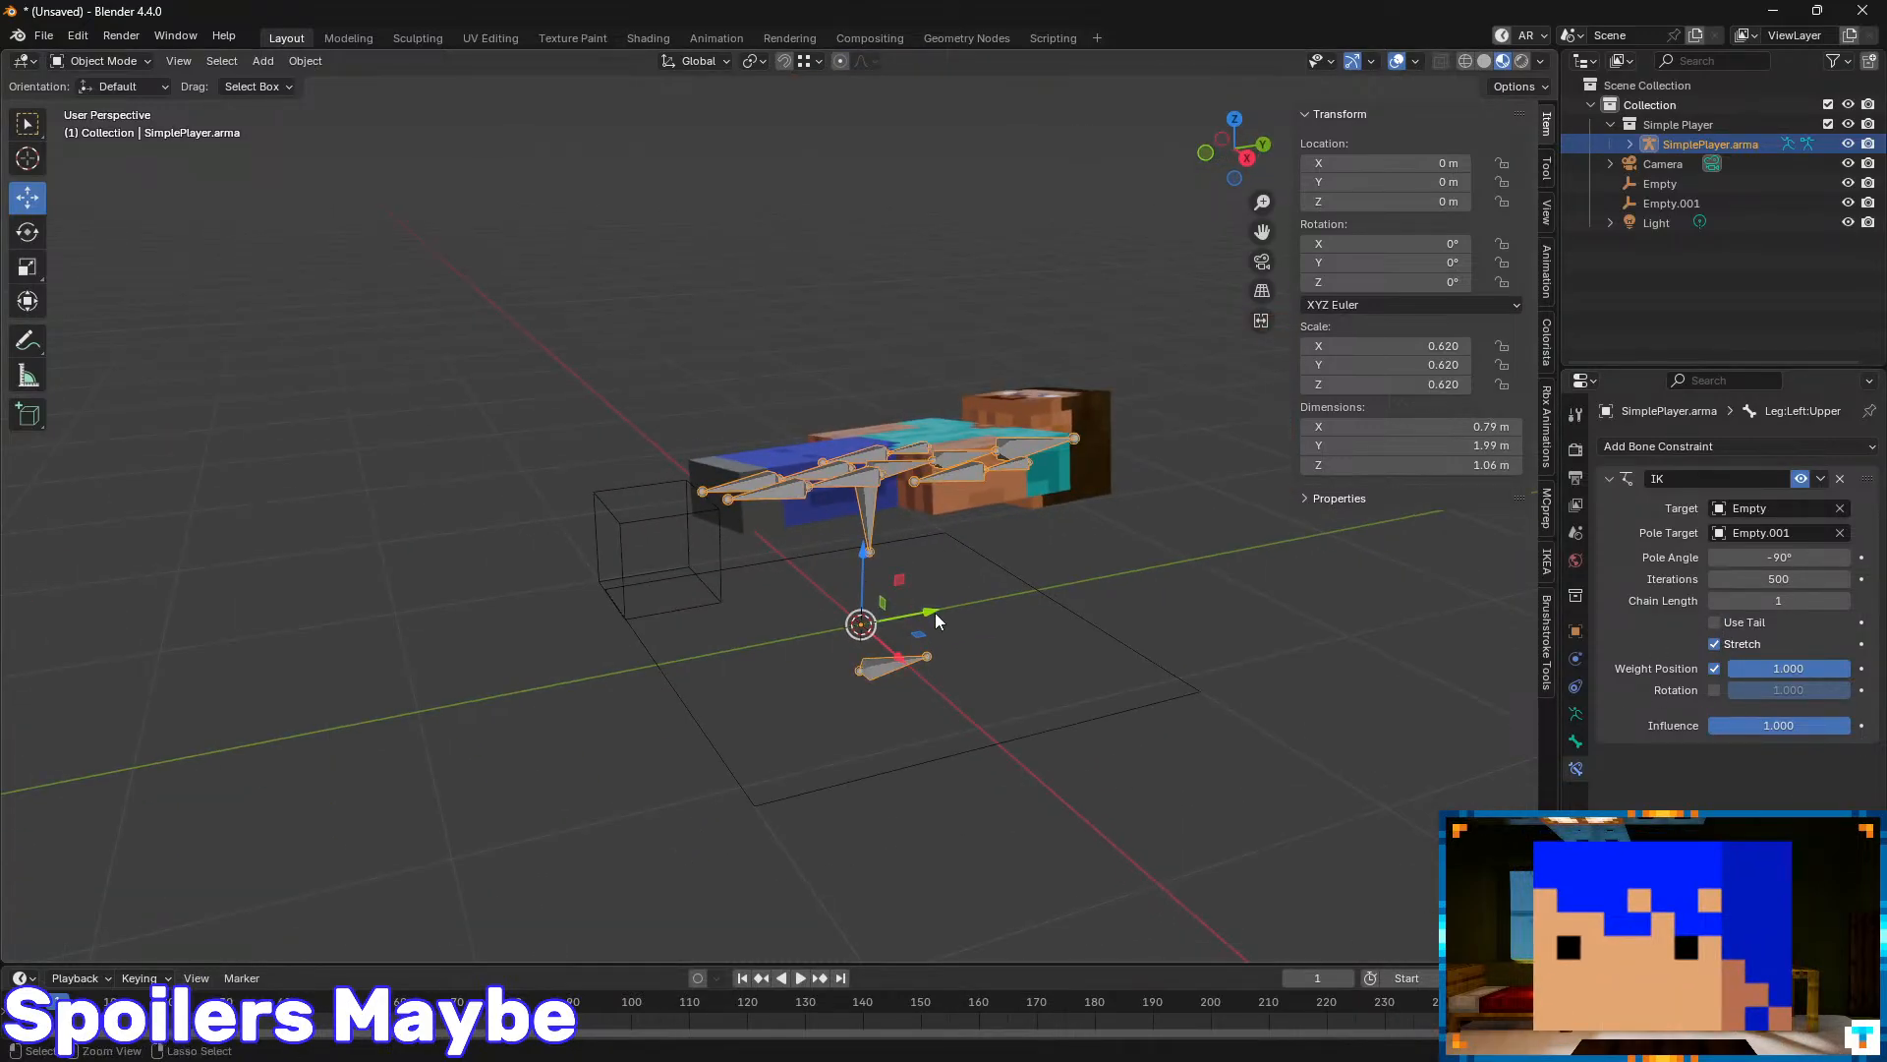
- Test moving the Empty target in Object Mode with Use Tail off, cancelling the move
key("ctrl+Tab")
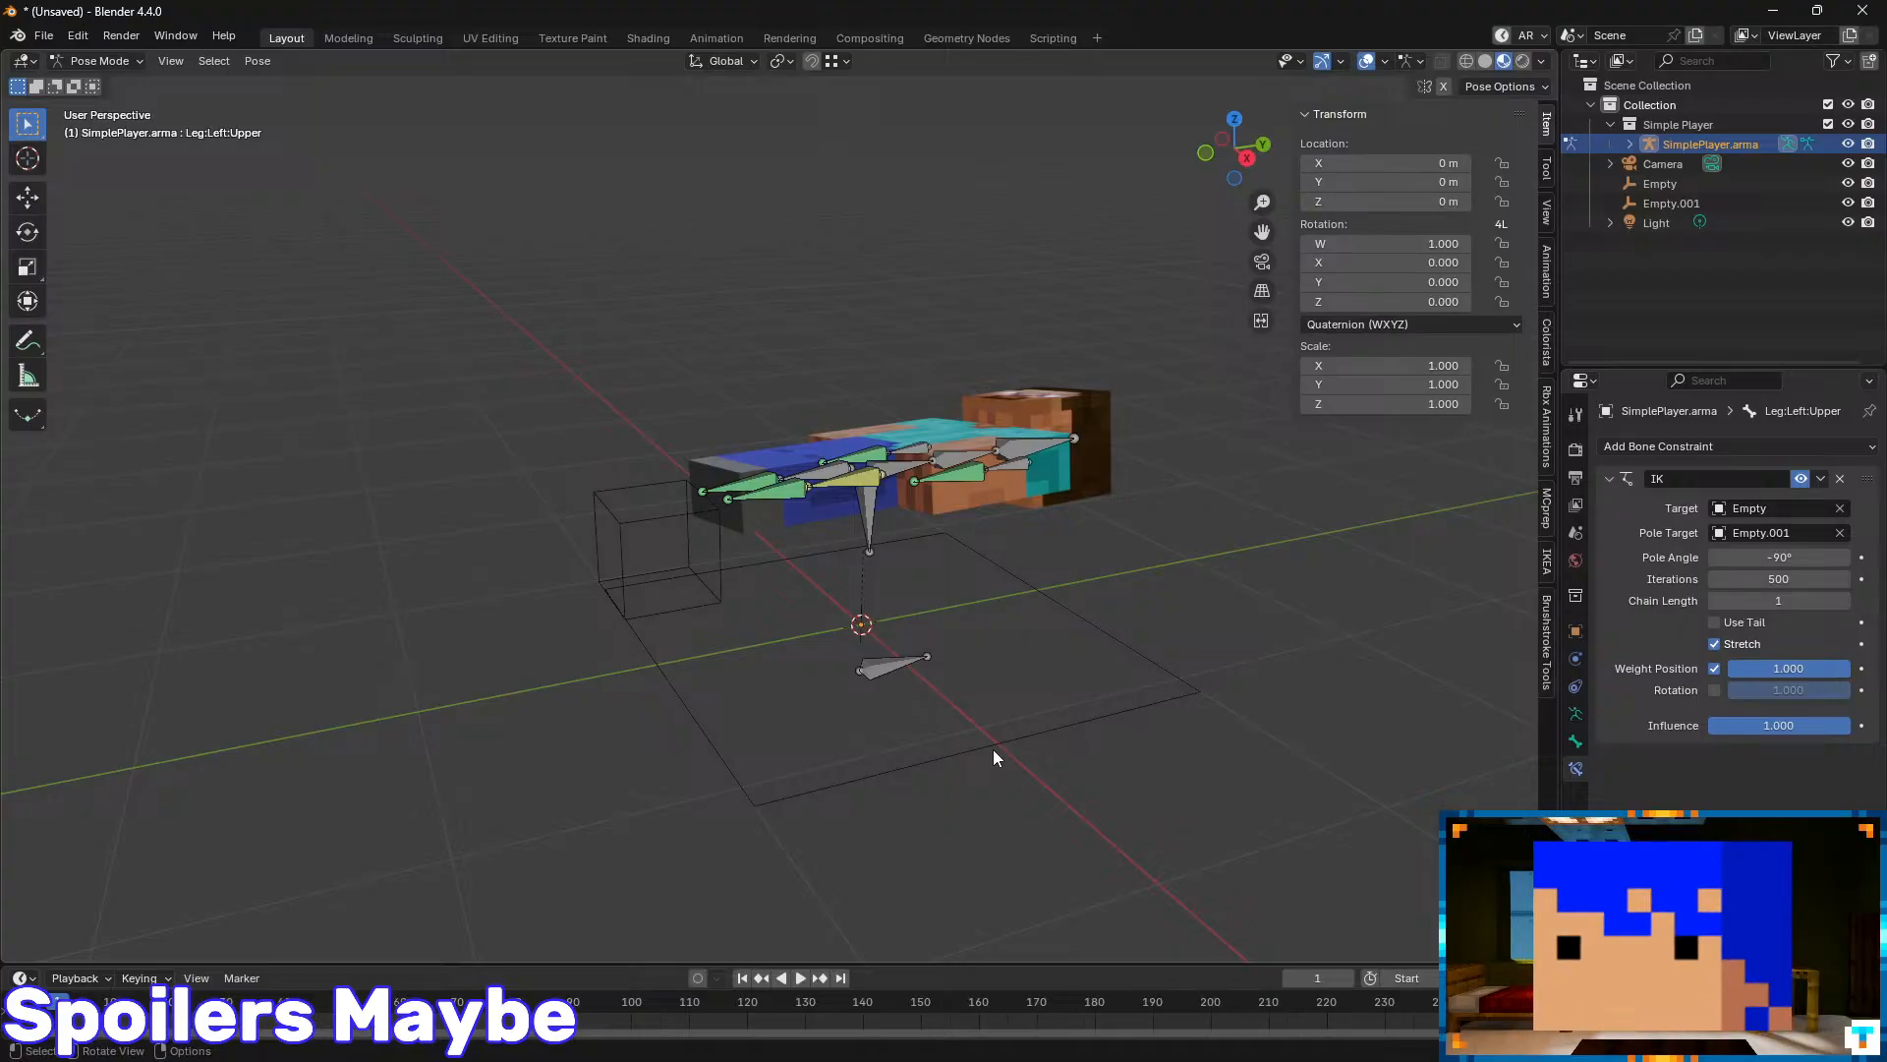
key("ctrl+Tab")
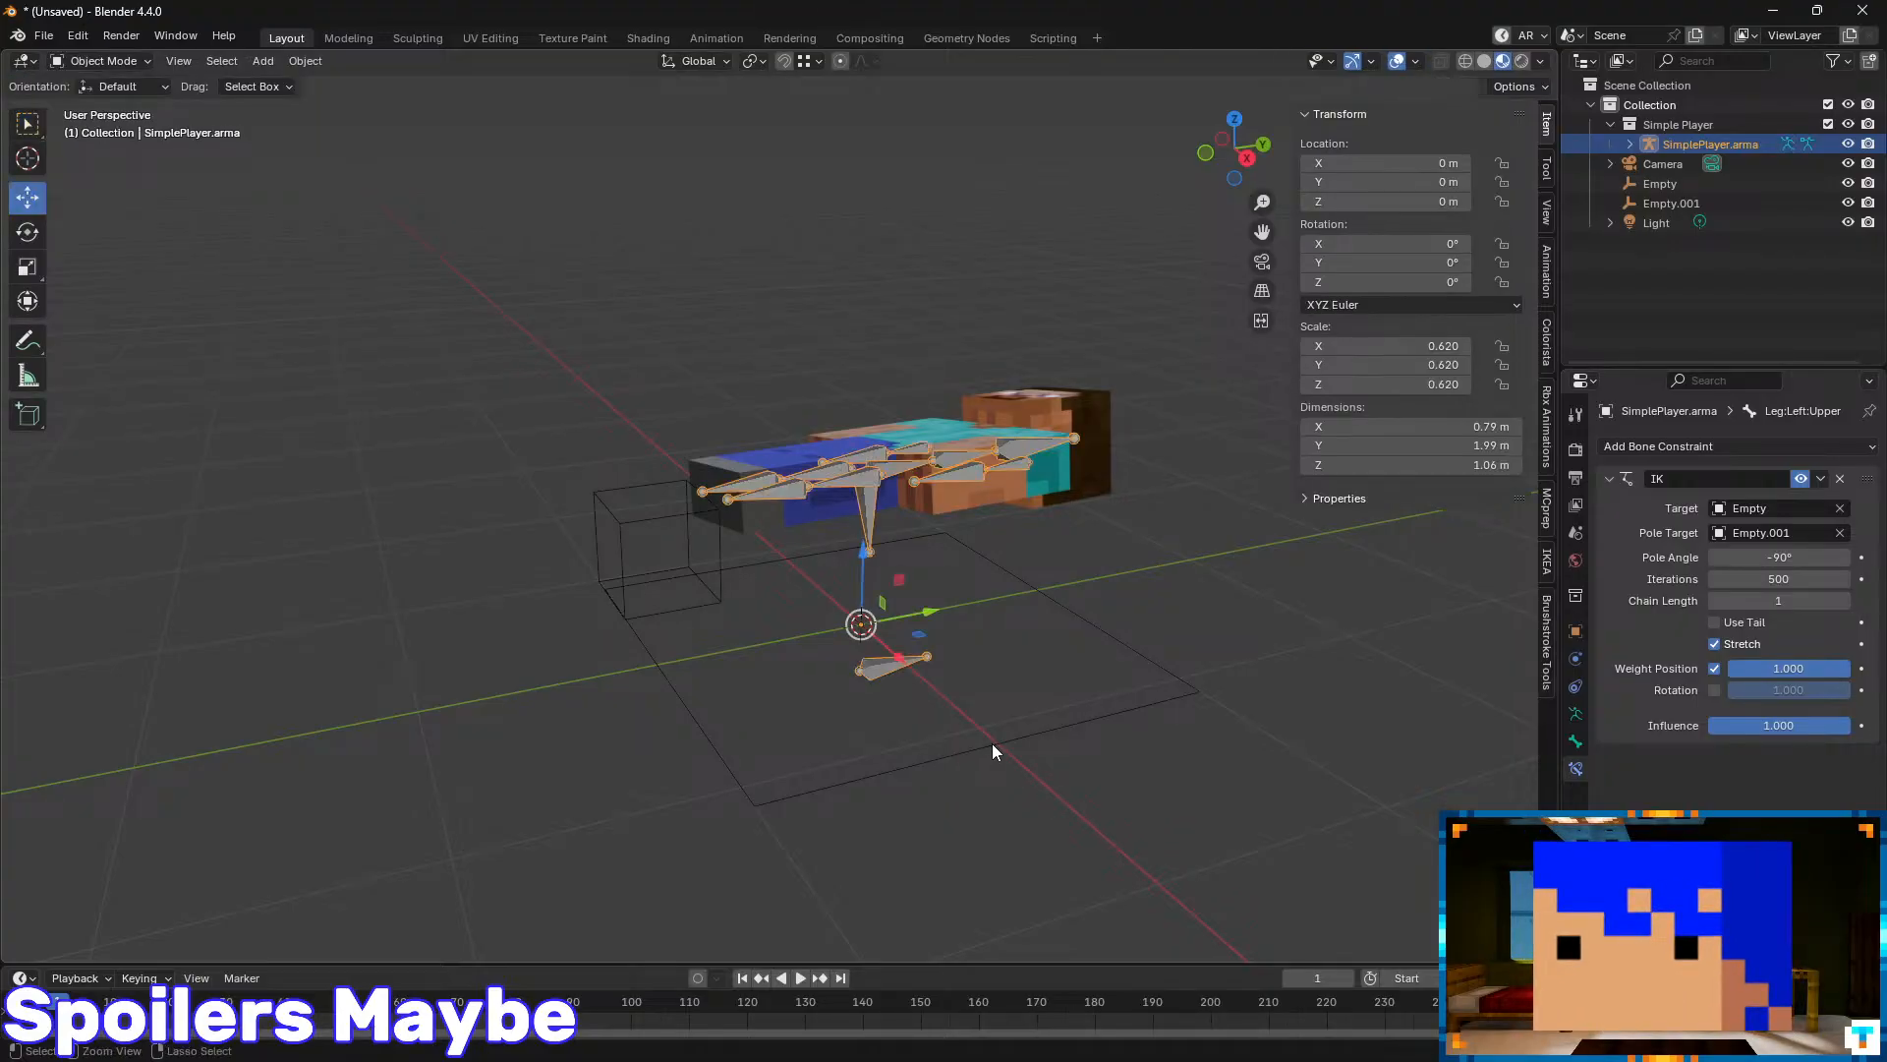
left_click(990, 744)
key("g")
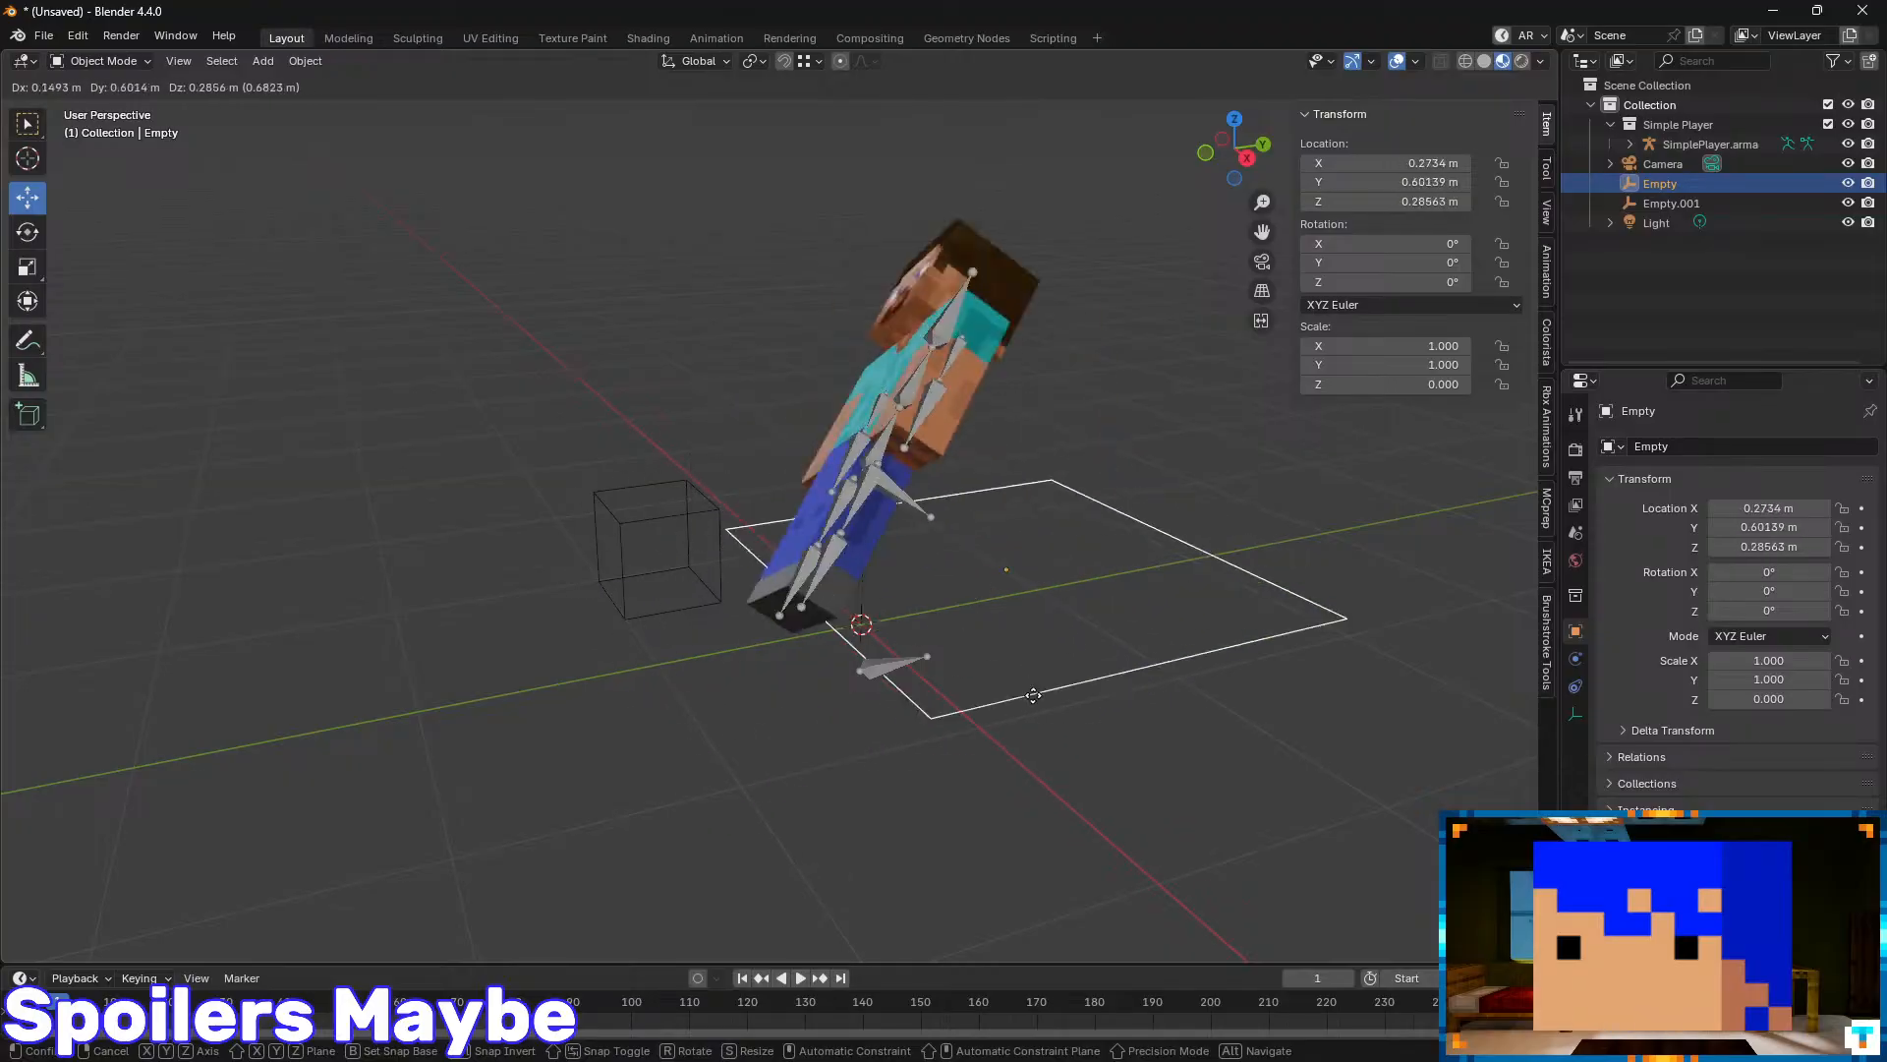
right_click(882, 737)
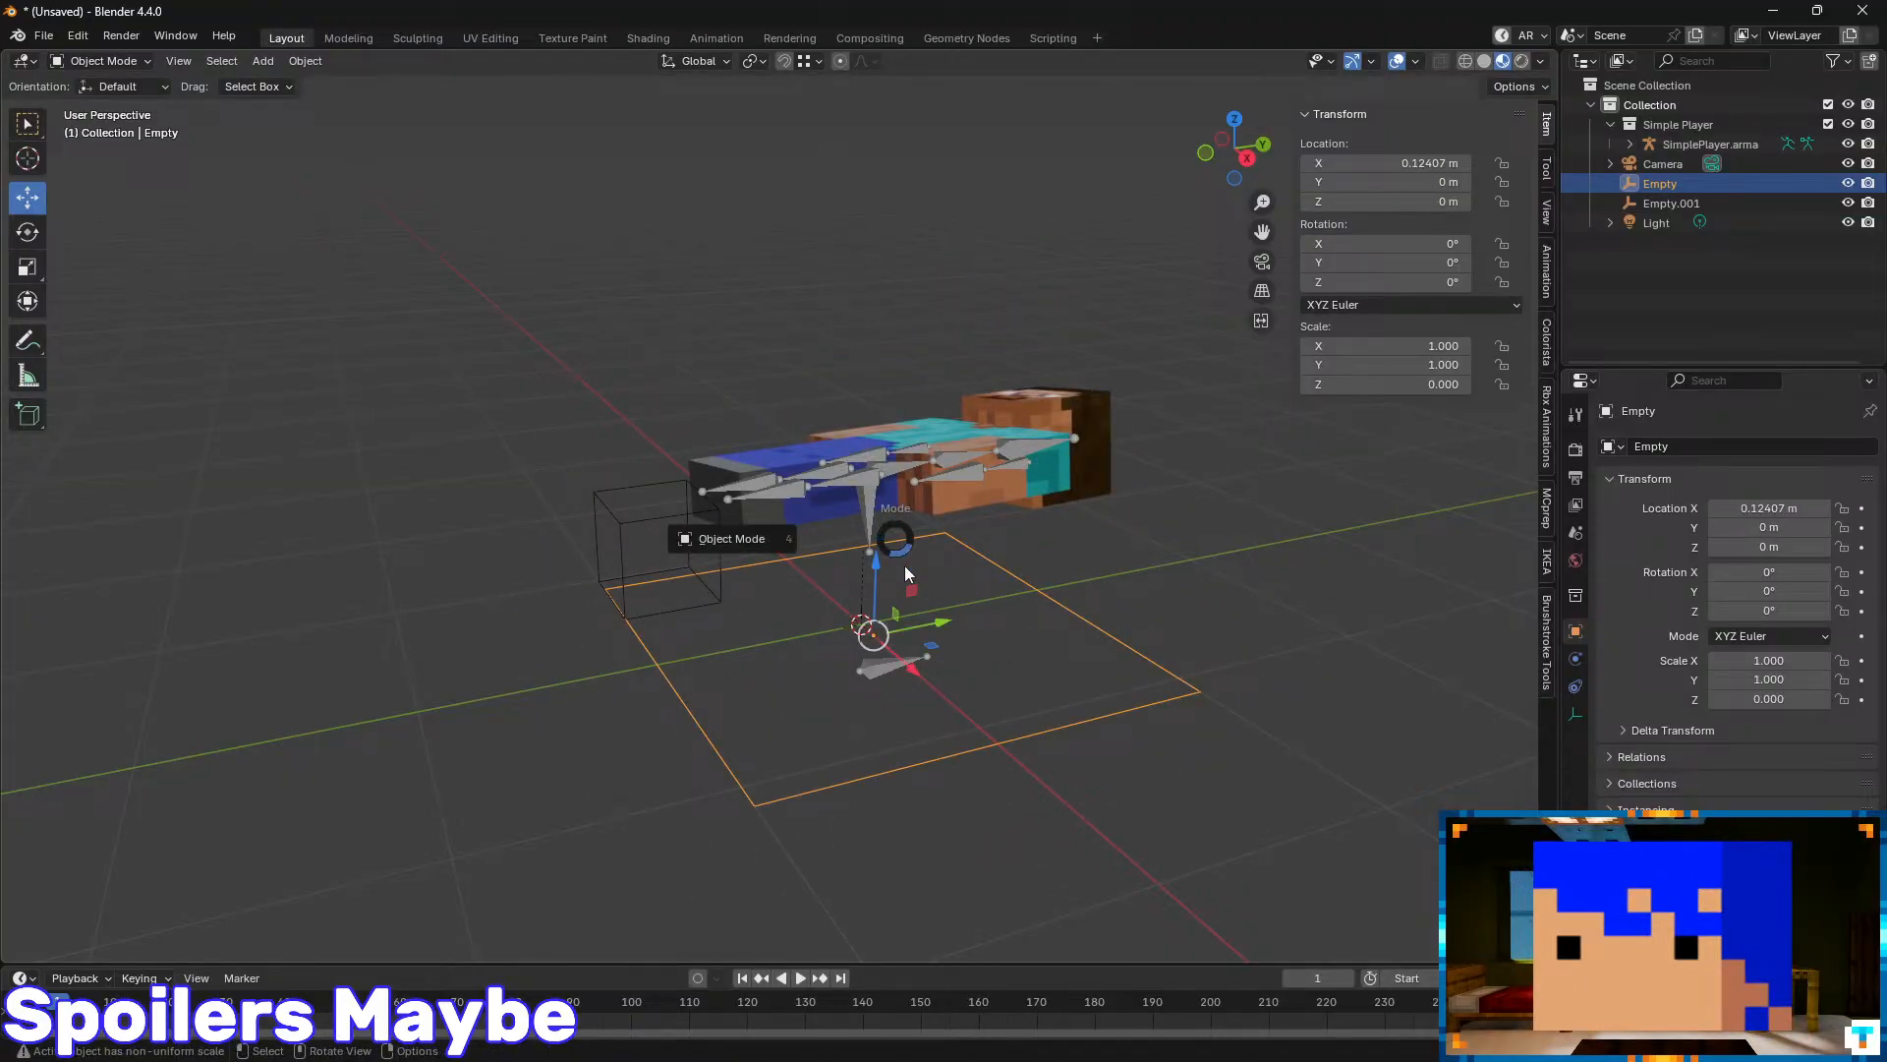
- Return the armature to Pose Mode and turn Use Tail back on in the left upper leg's IK constraint
left_click(856, 489)
key("ctrl+Tab")
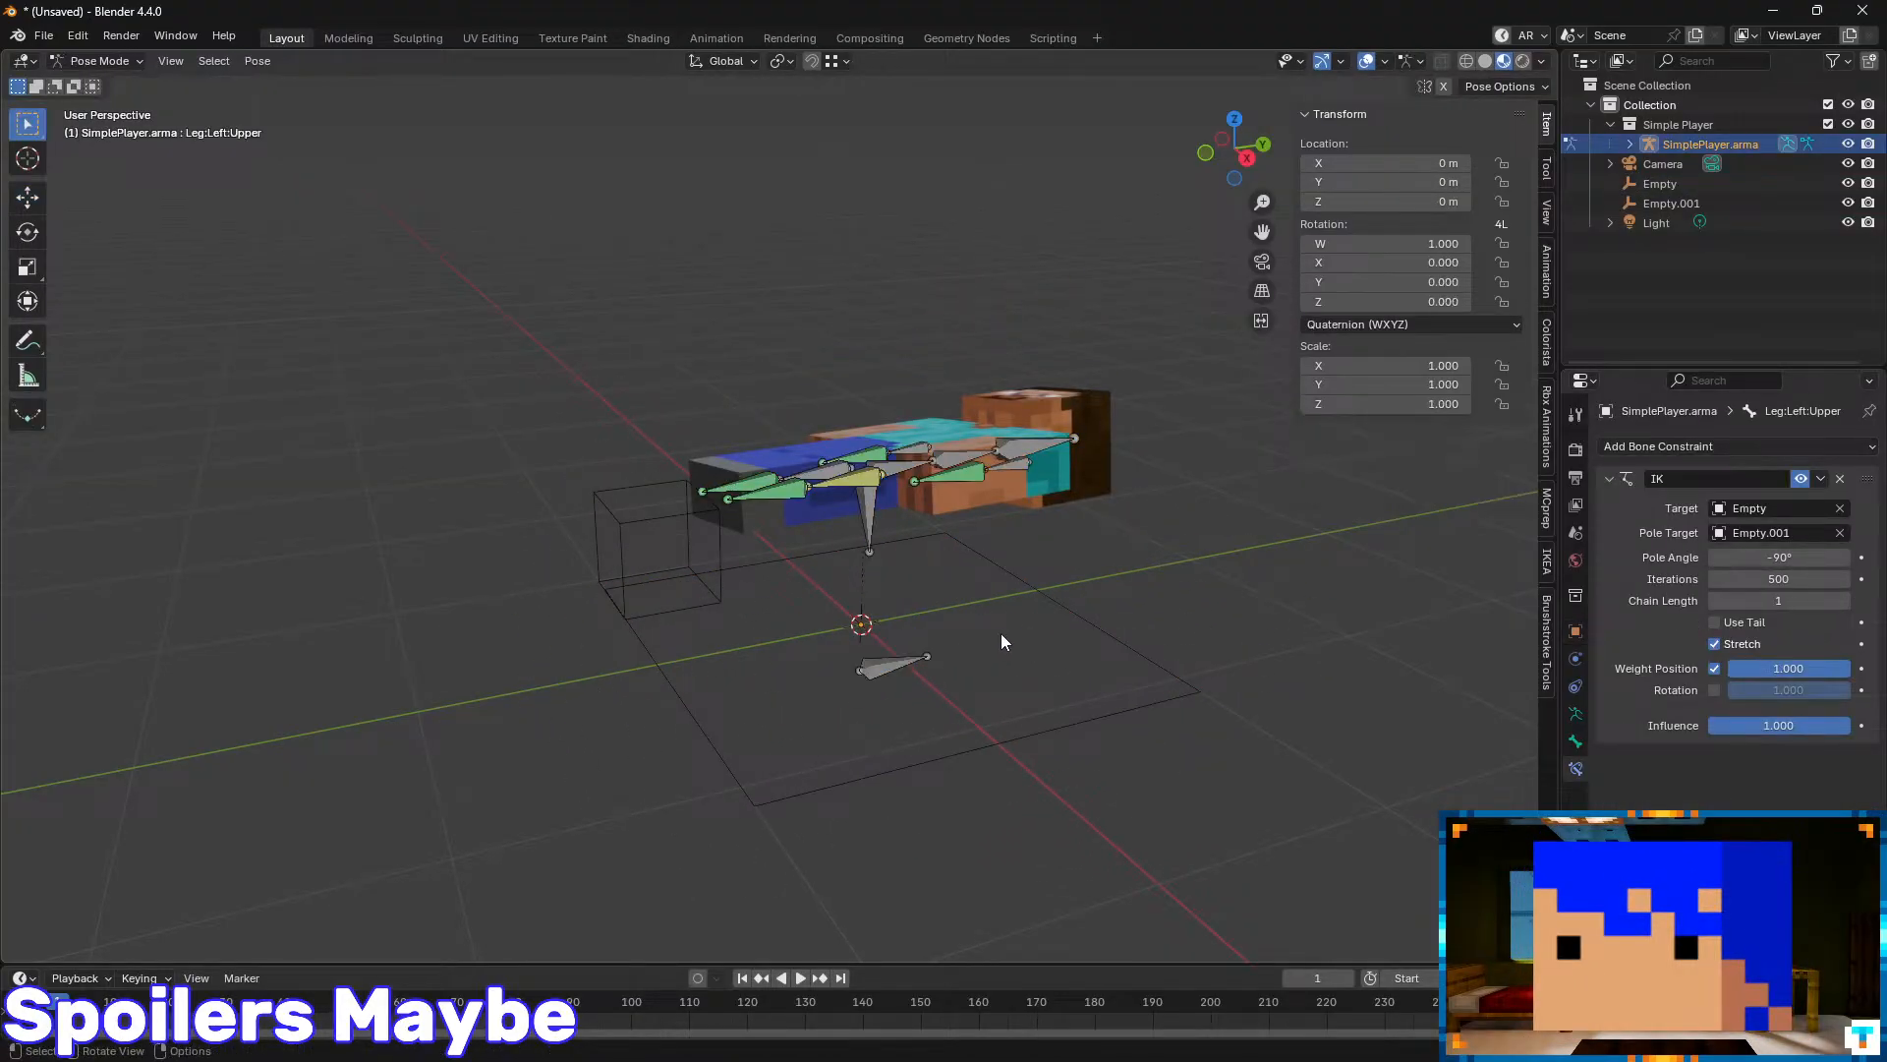
left_click(1715, 623)
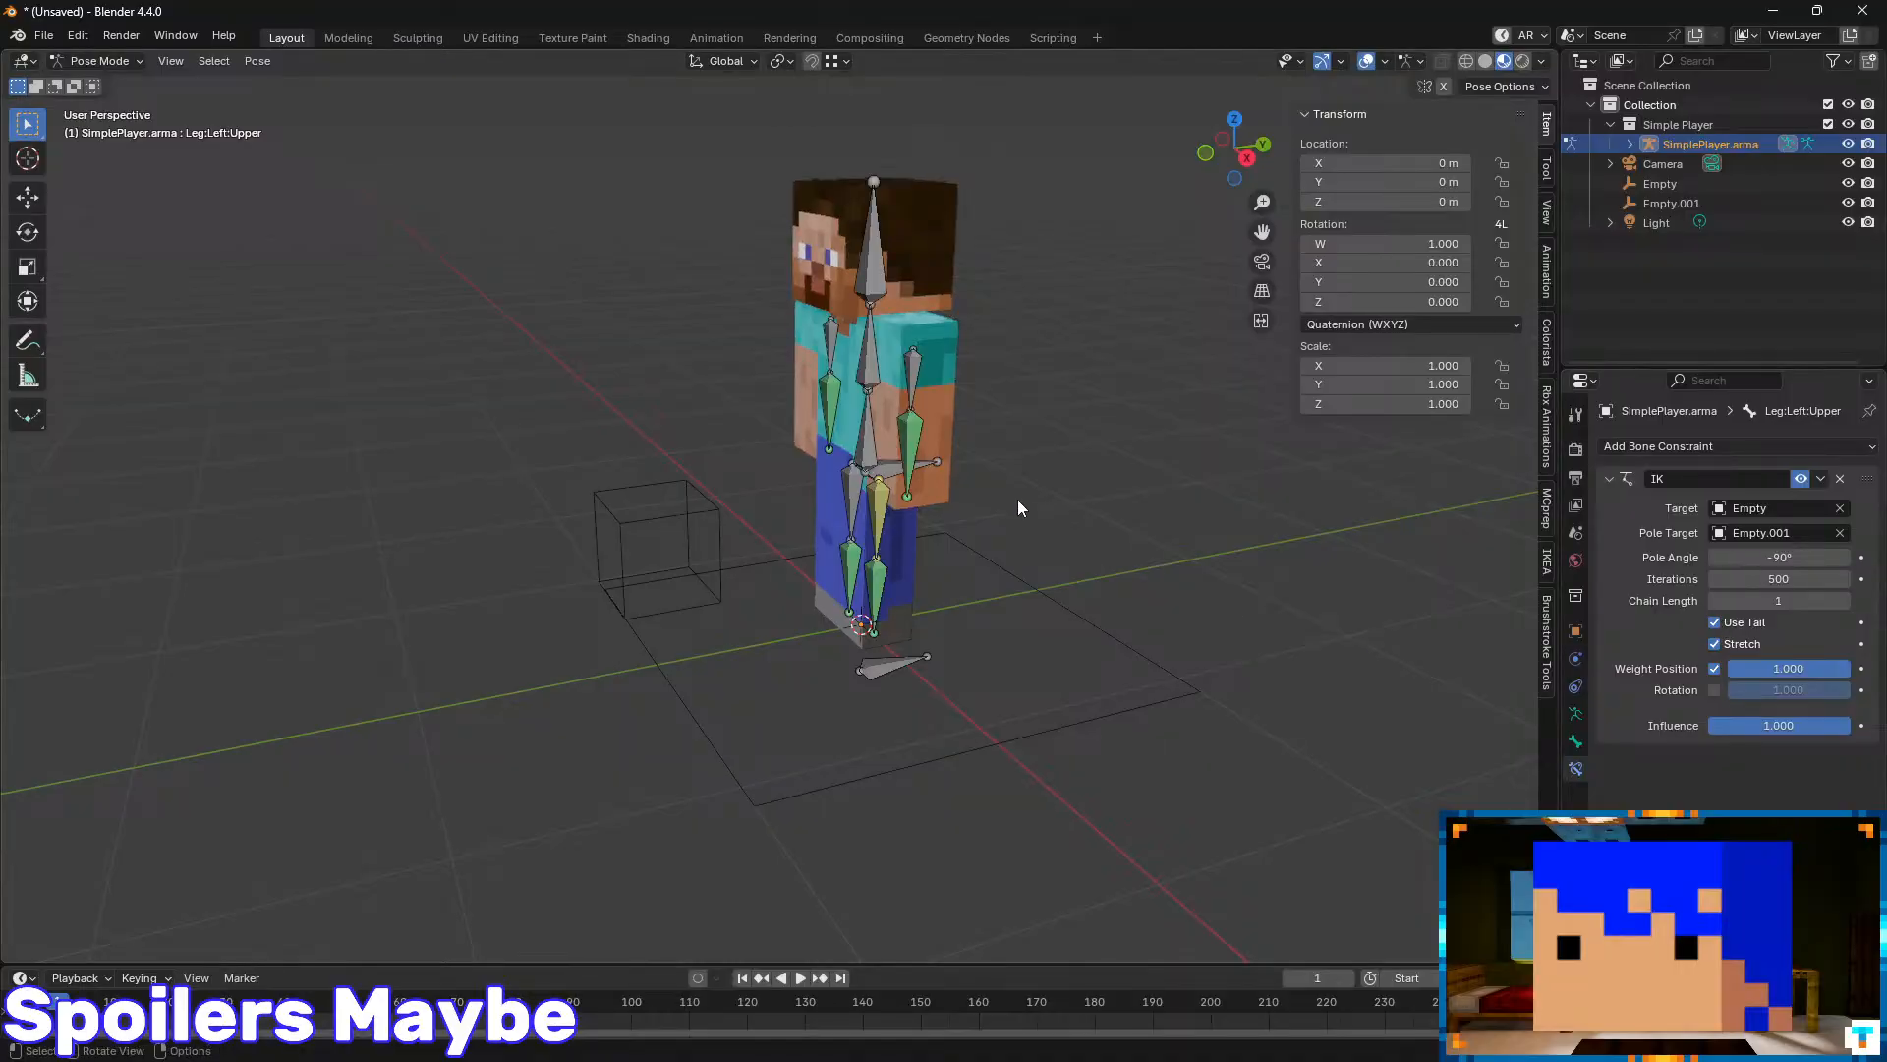
middle_click_drag(1023, 509, 994, 539)
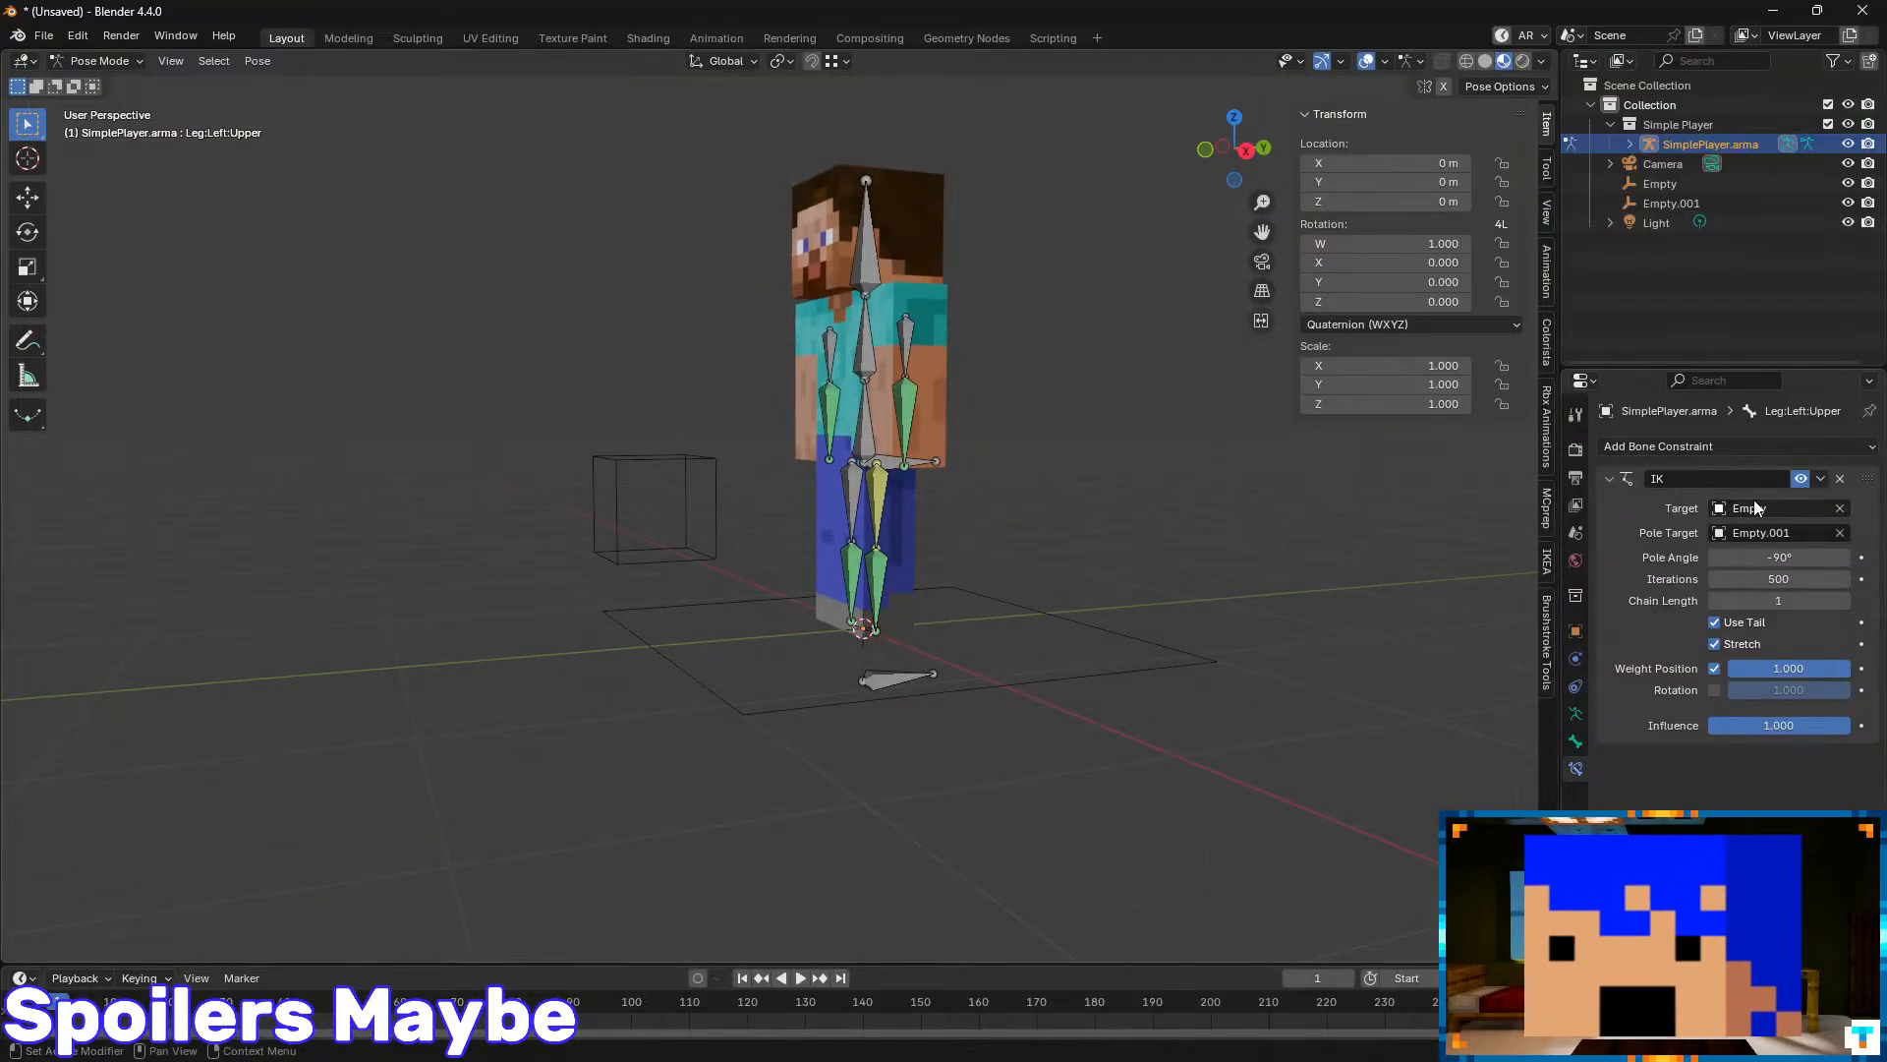
- Remove the left upper leg's IK constraint and add an Inverse Kinematics constraint to the left lower leg bone
left_click(1840, 479)
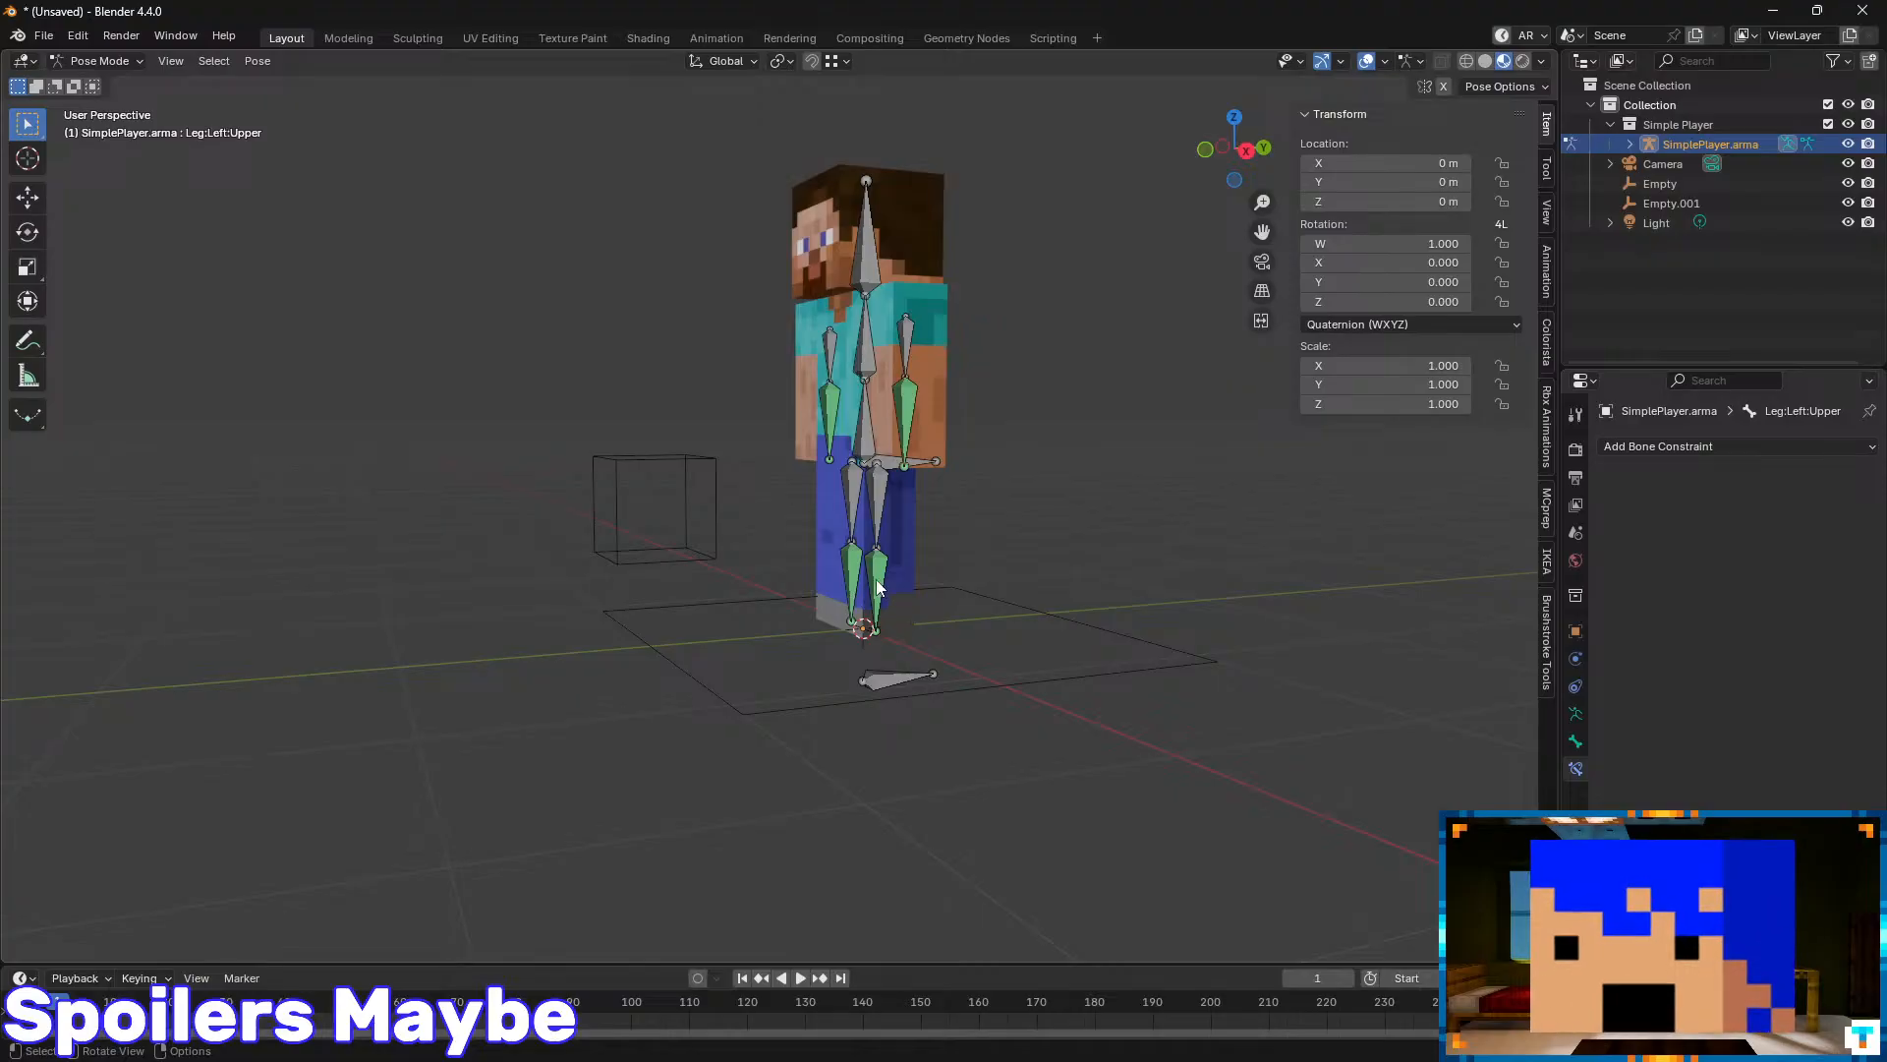
left_click(854, 598)
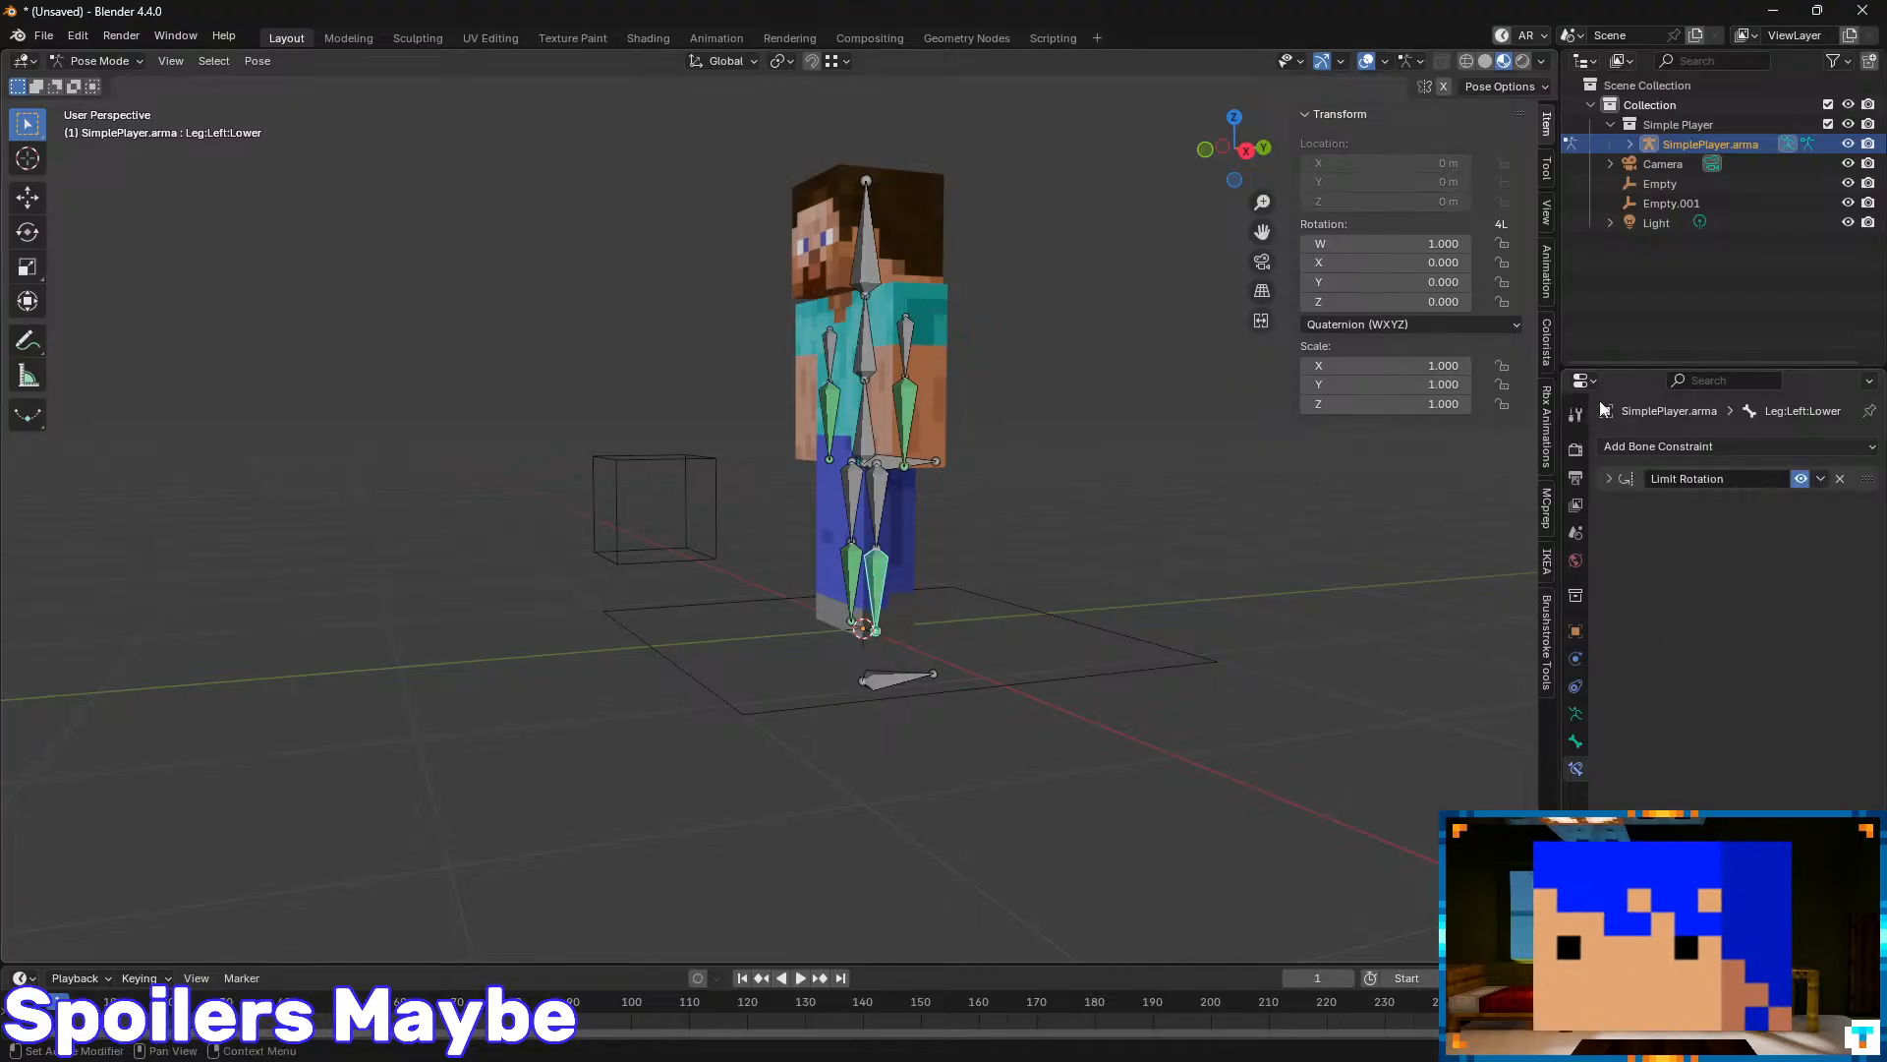
left_click(1639, 477)
left_click(1605, 479)
left_click(1669, 449)
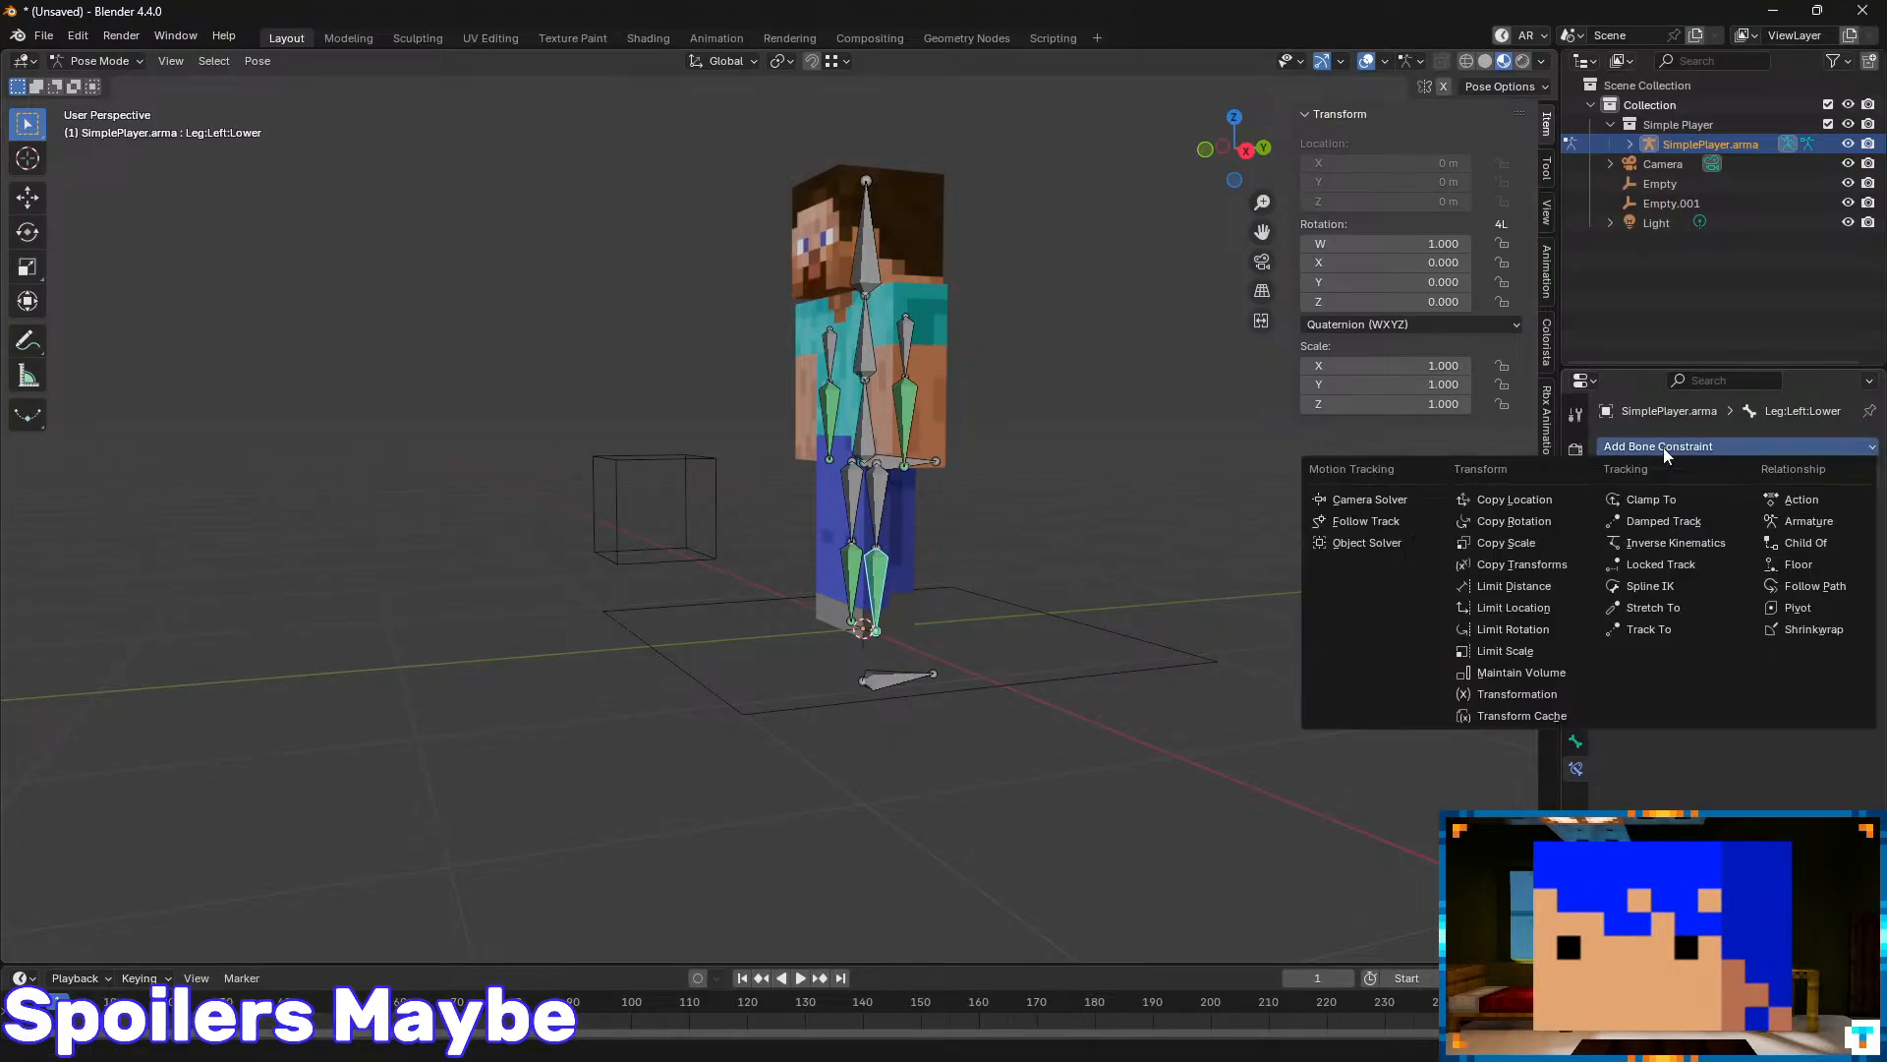
left_click(1666, 543)
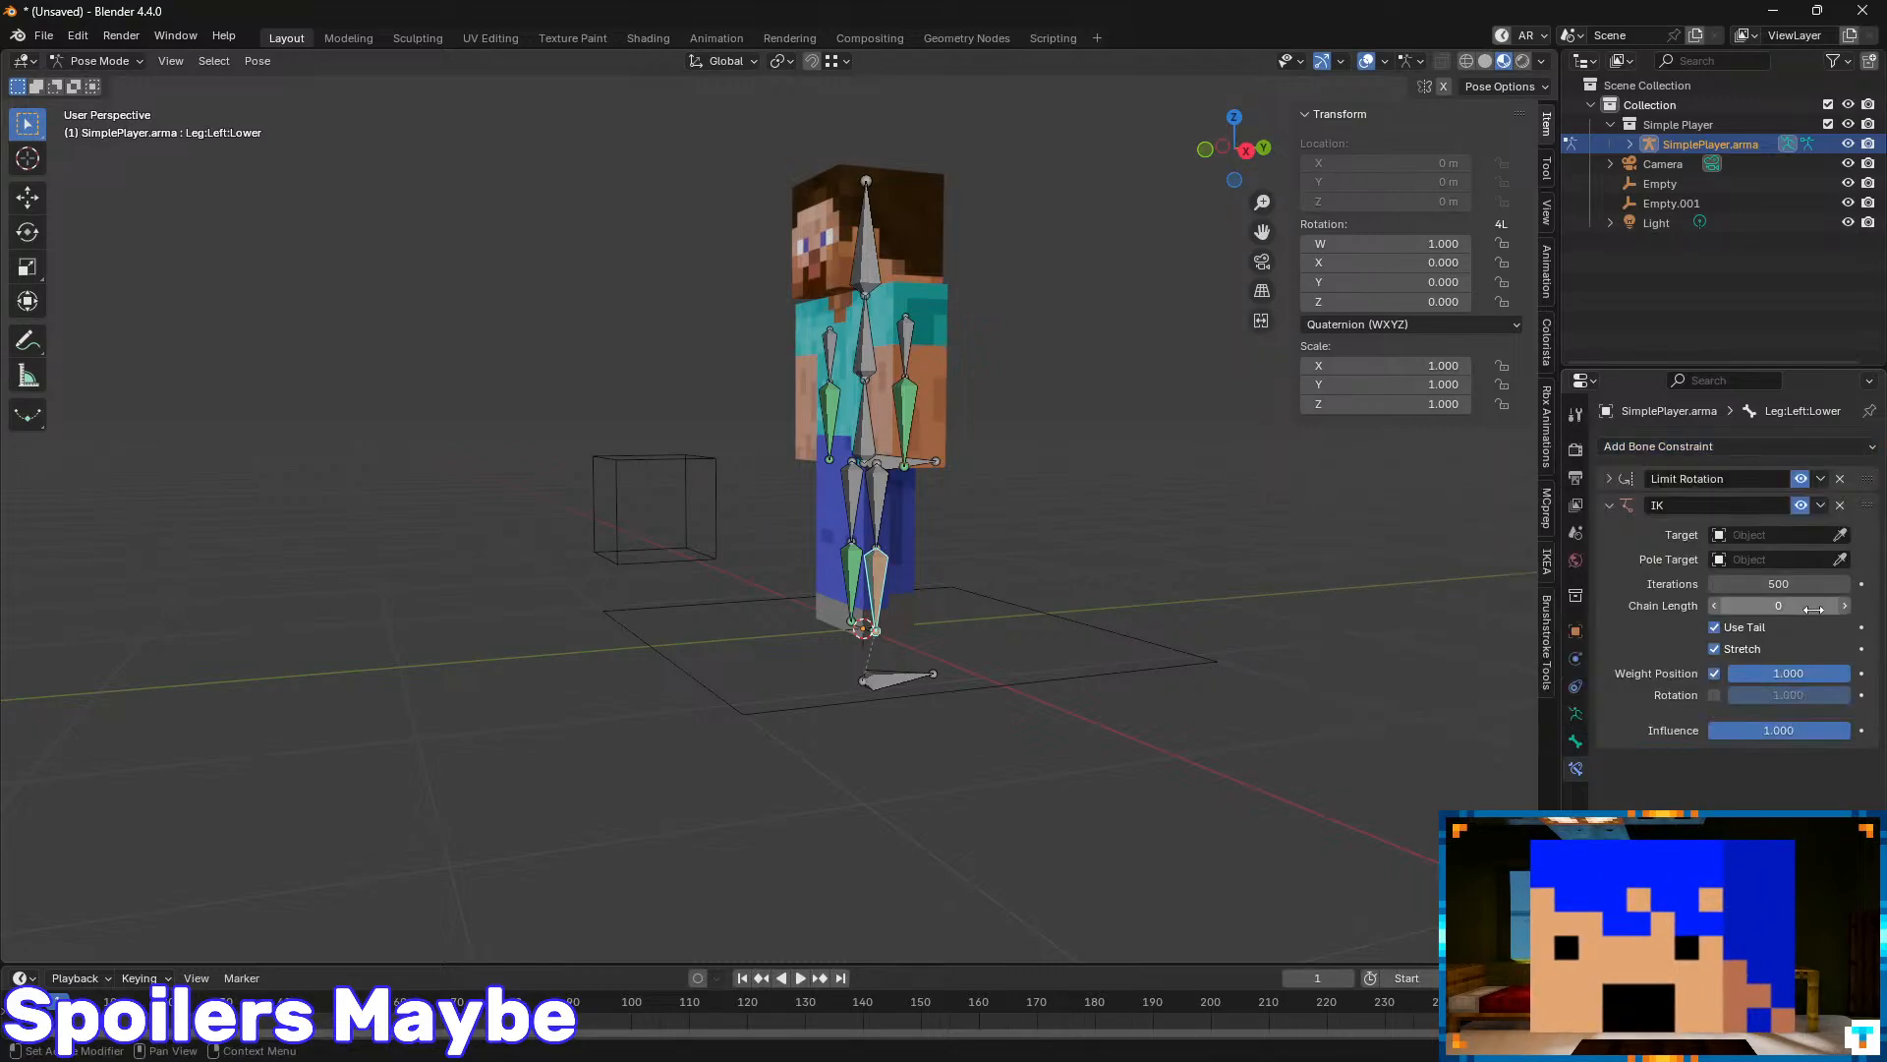
- Set the left lower leg's IK target to Empty and its pole target to Empty.001
left_click(1840, 535)
left_click(994, 657)
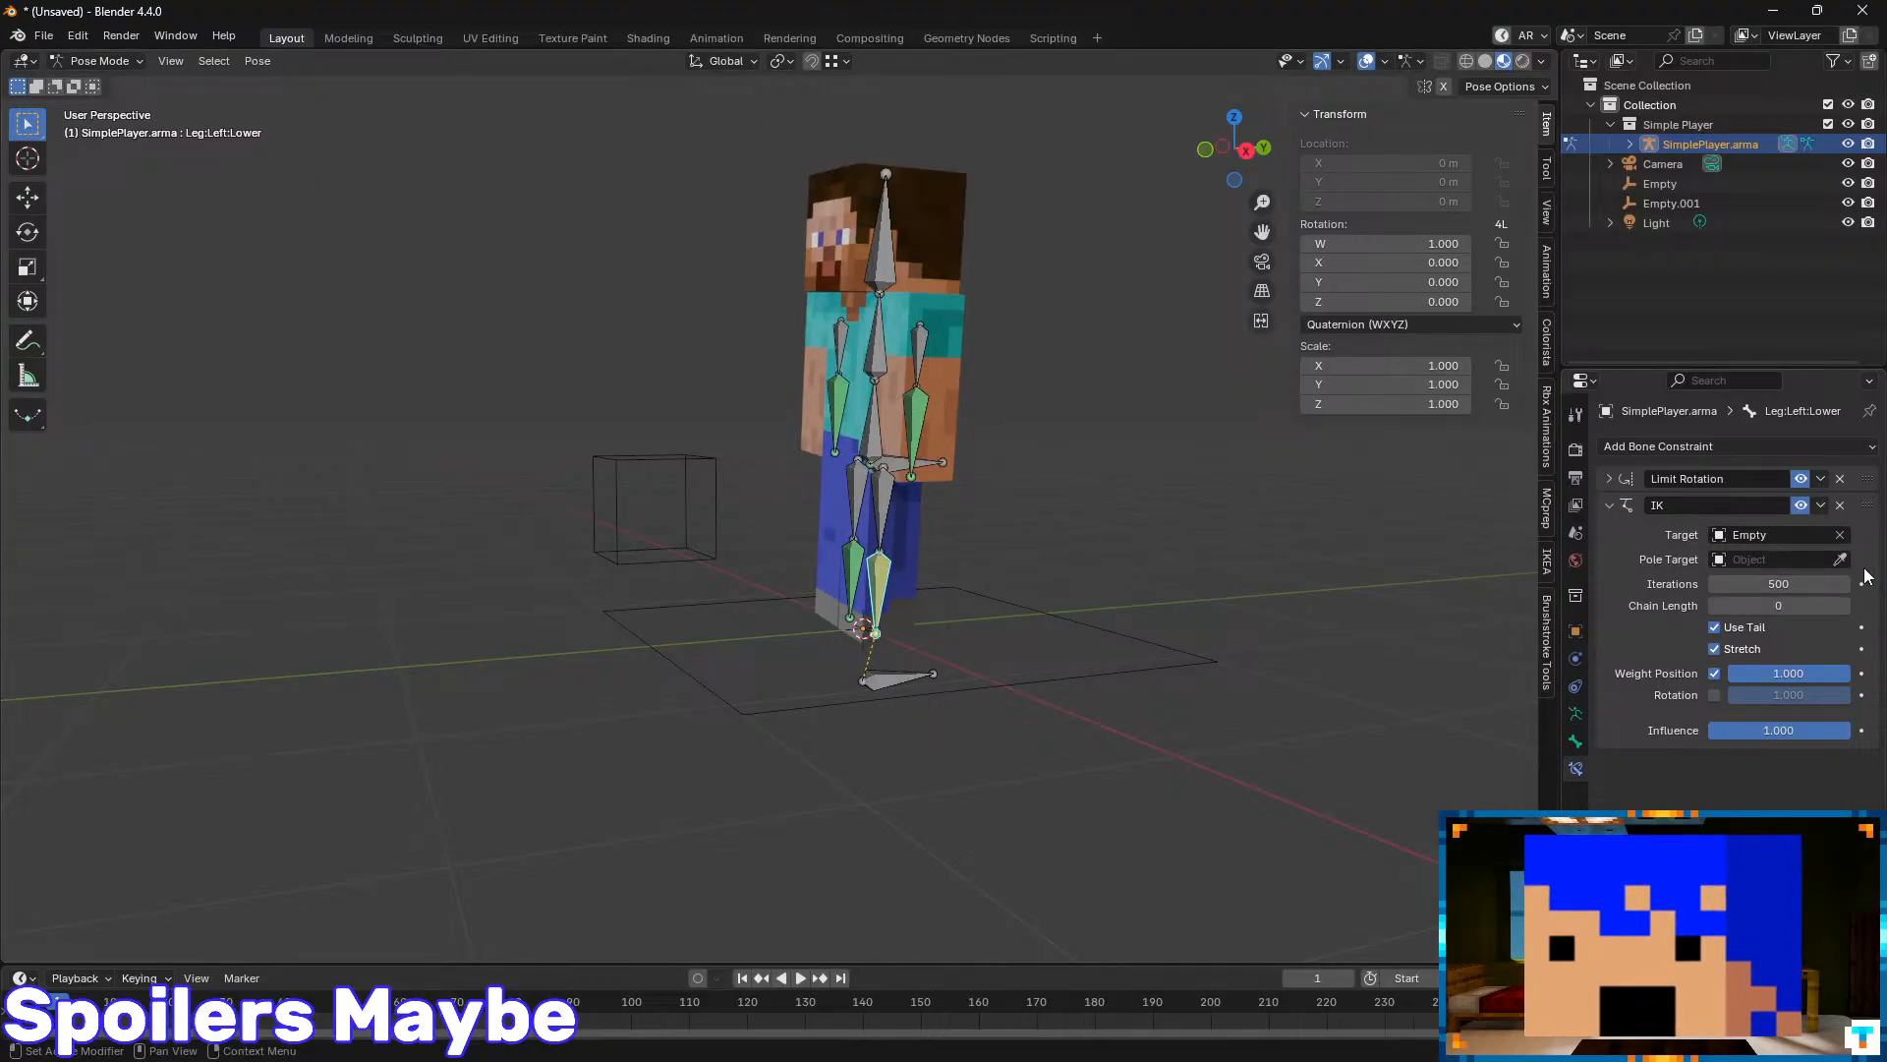
left_click(1840, 560)
left_click(693, 460)
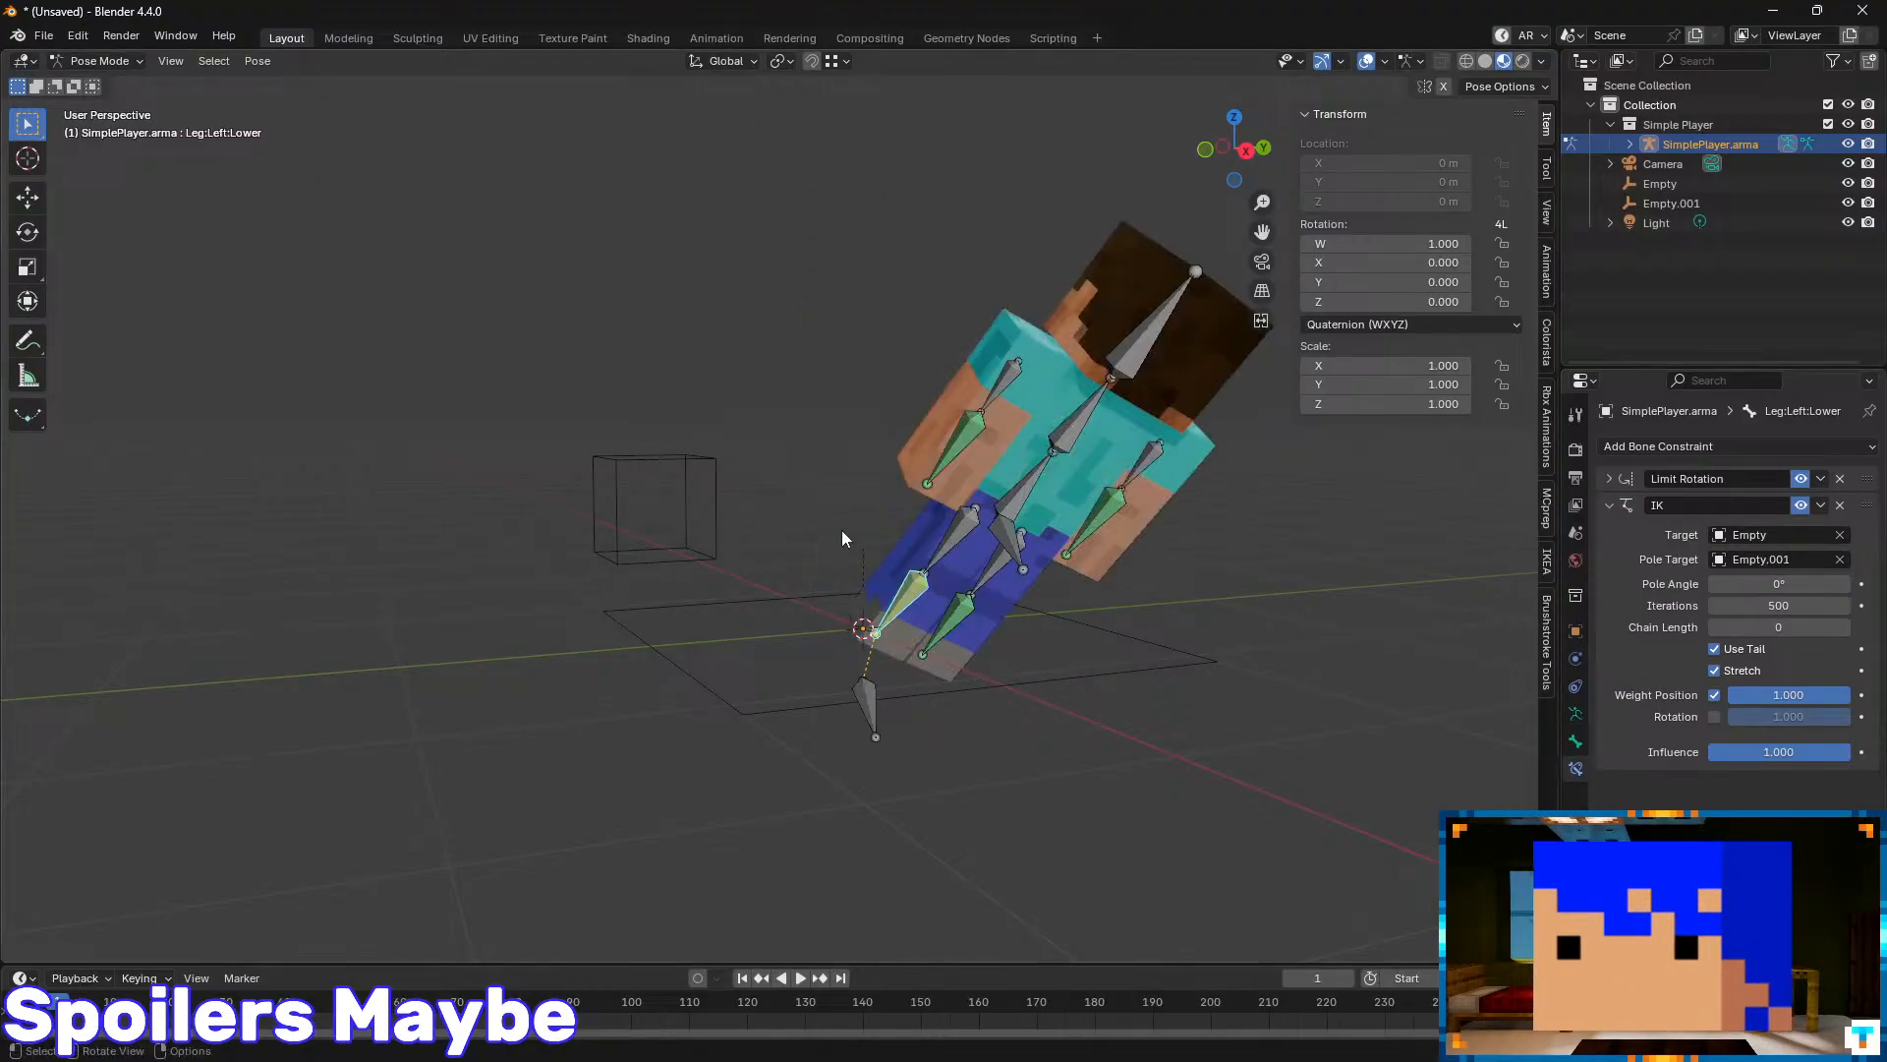
- Set the left lower leg's IK chain length to 1 and pole angle to -90°
left_click(1844, 629)
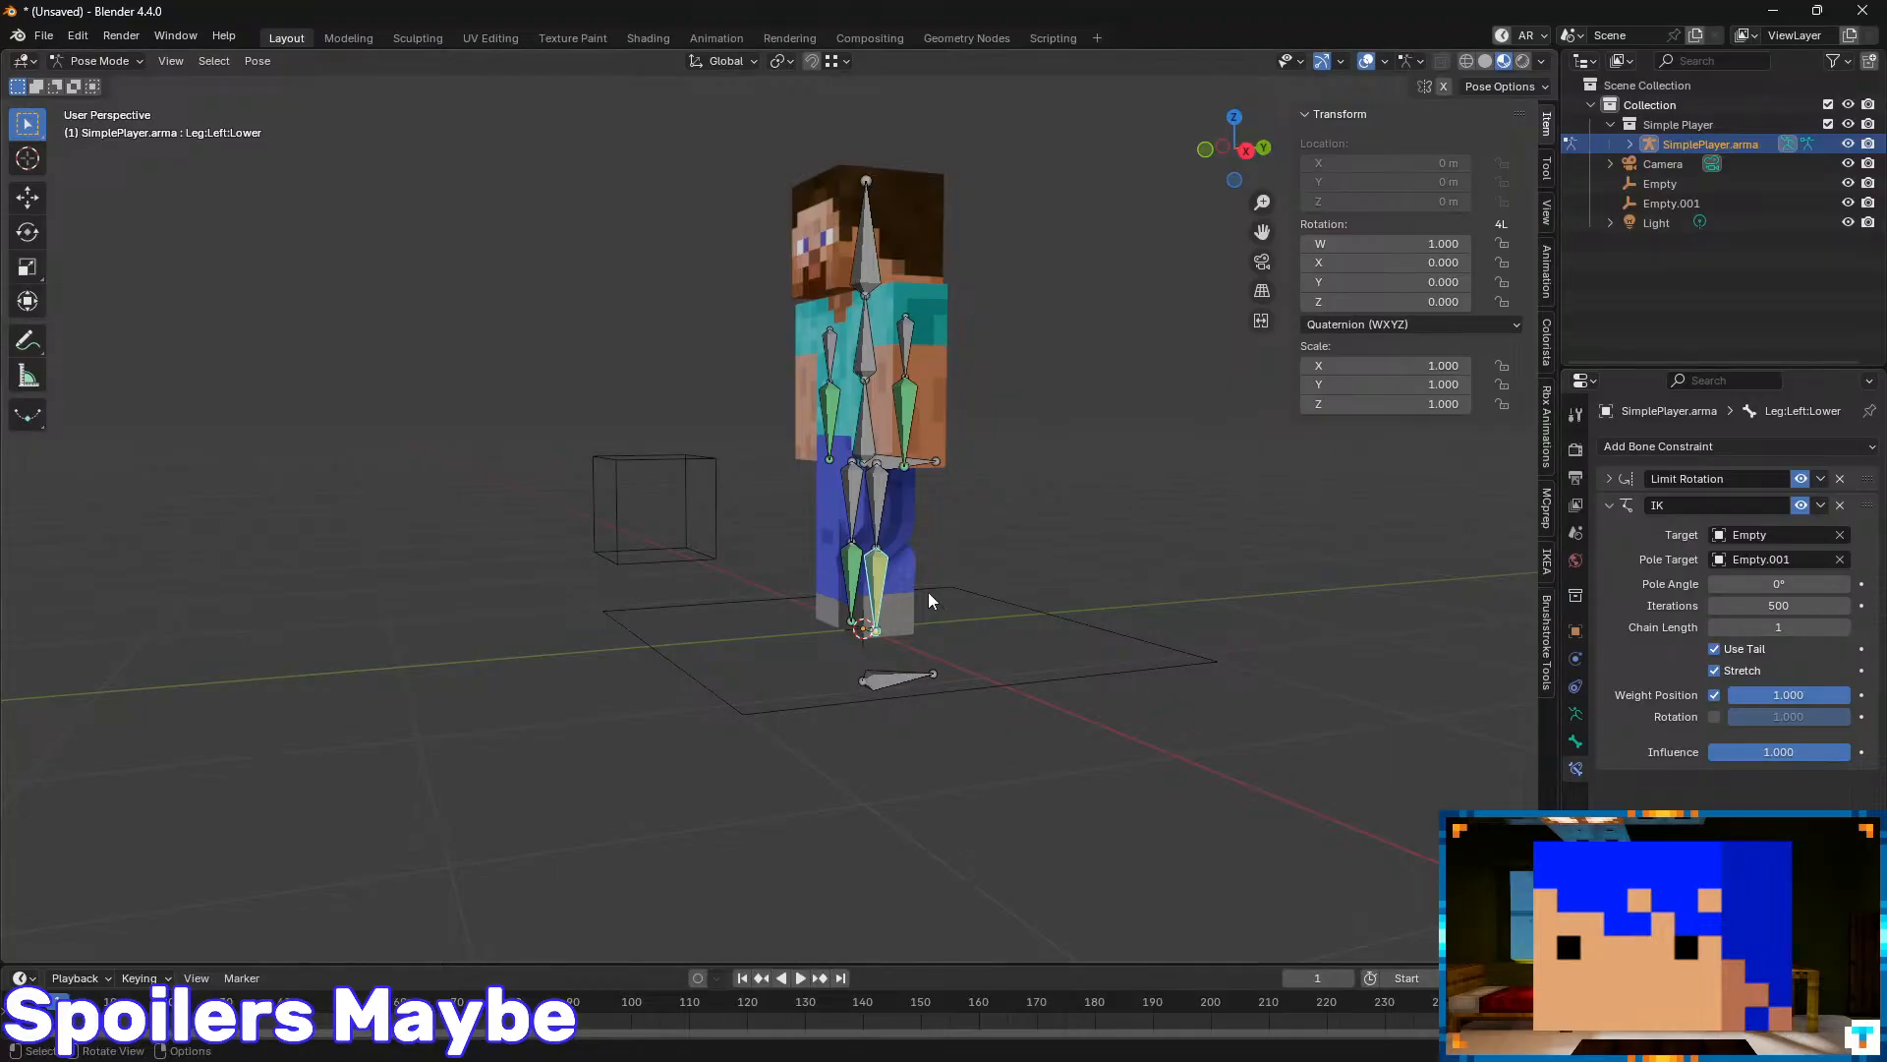
middle_click_drag(932, 600, 995, 624)
left_click(1797, 583)
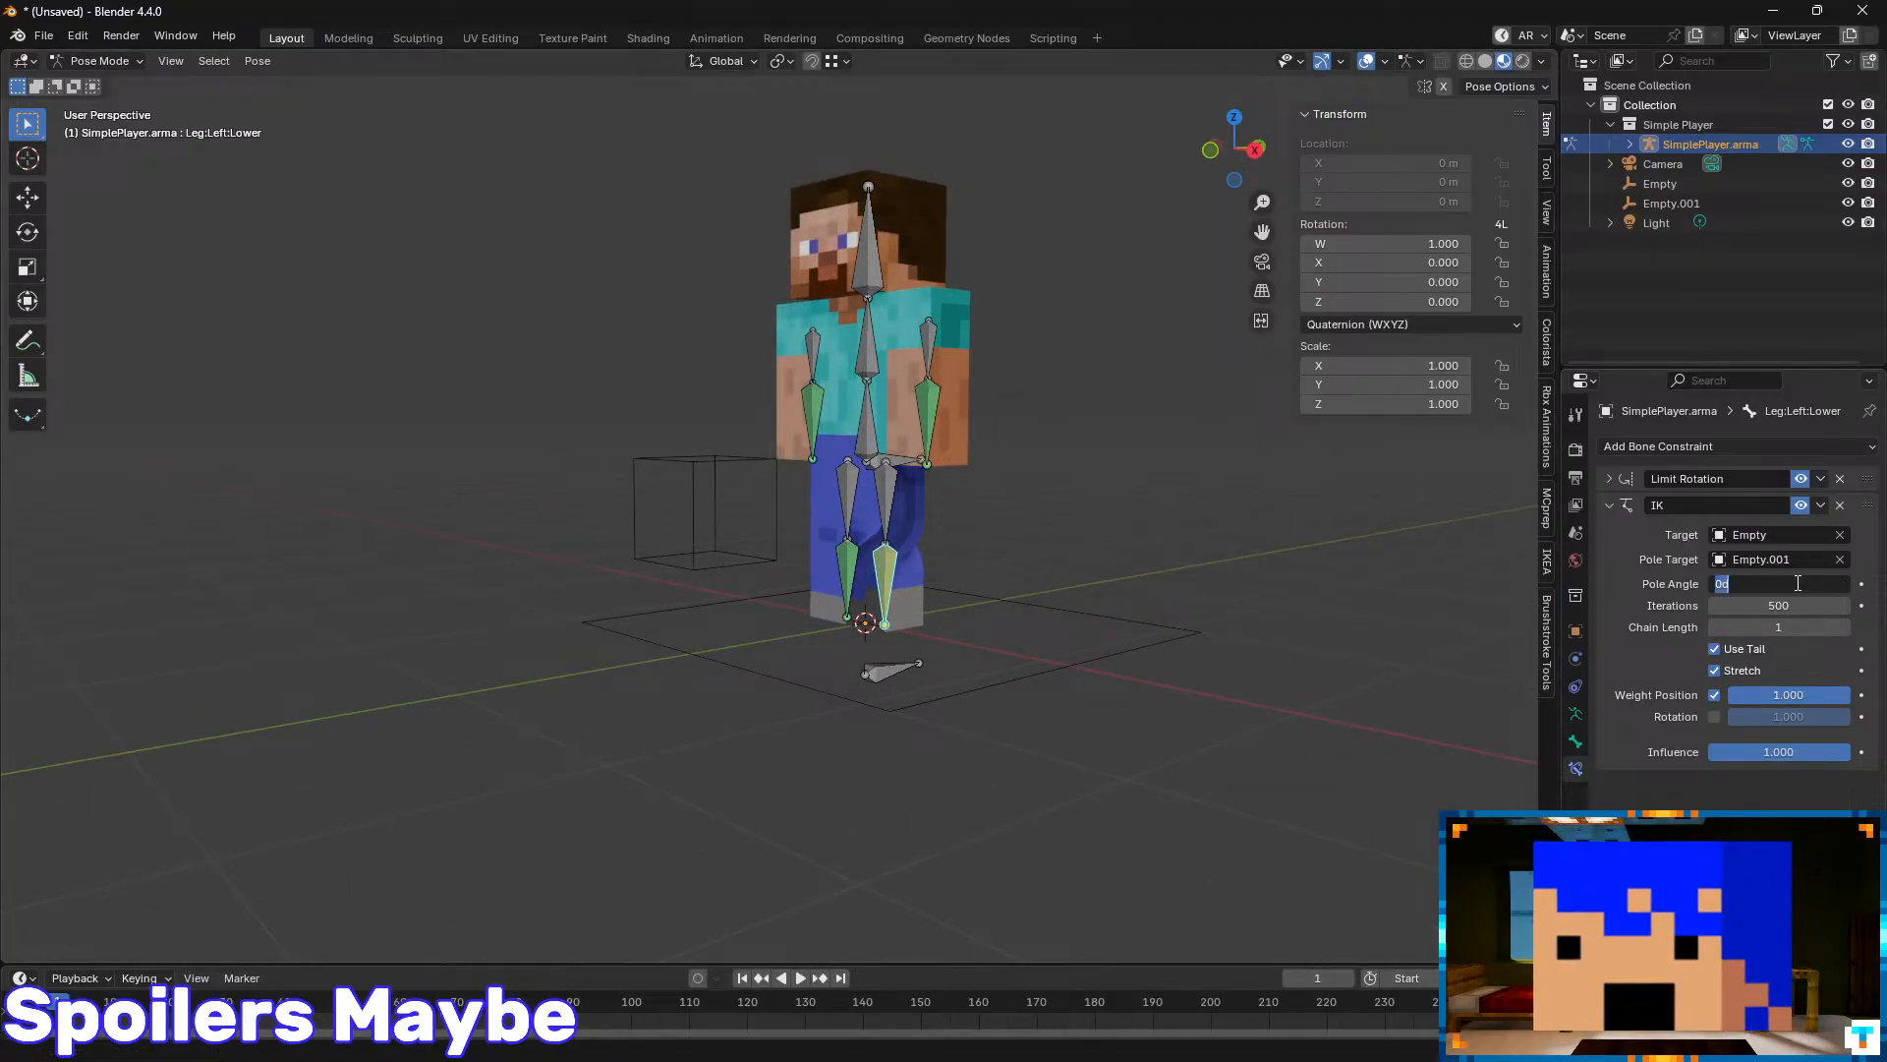
type("-90")
key("Return")
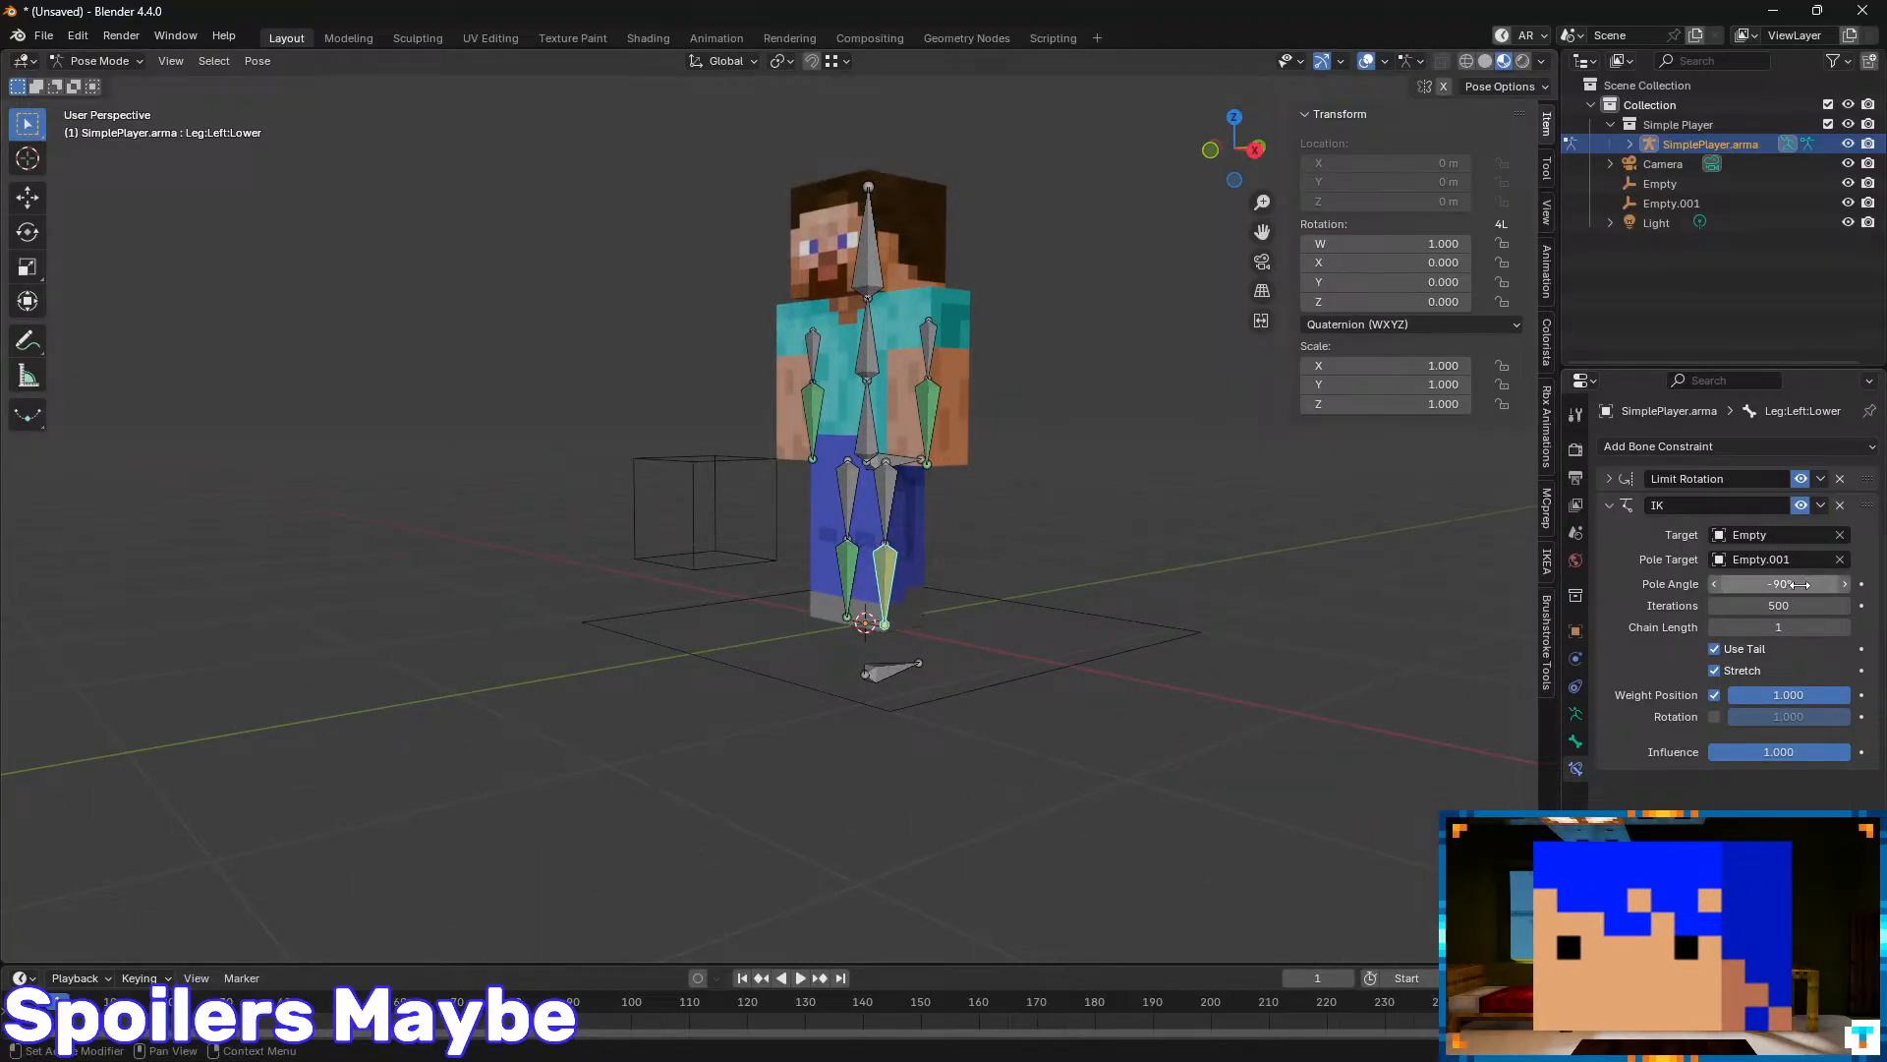
- Test the lower-leg IK by moving the Empty target in Object Mode, cancelling the move
key("ctrl+Tab")
left_click(1070, 670)
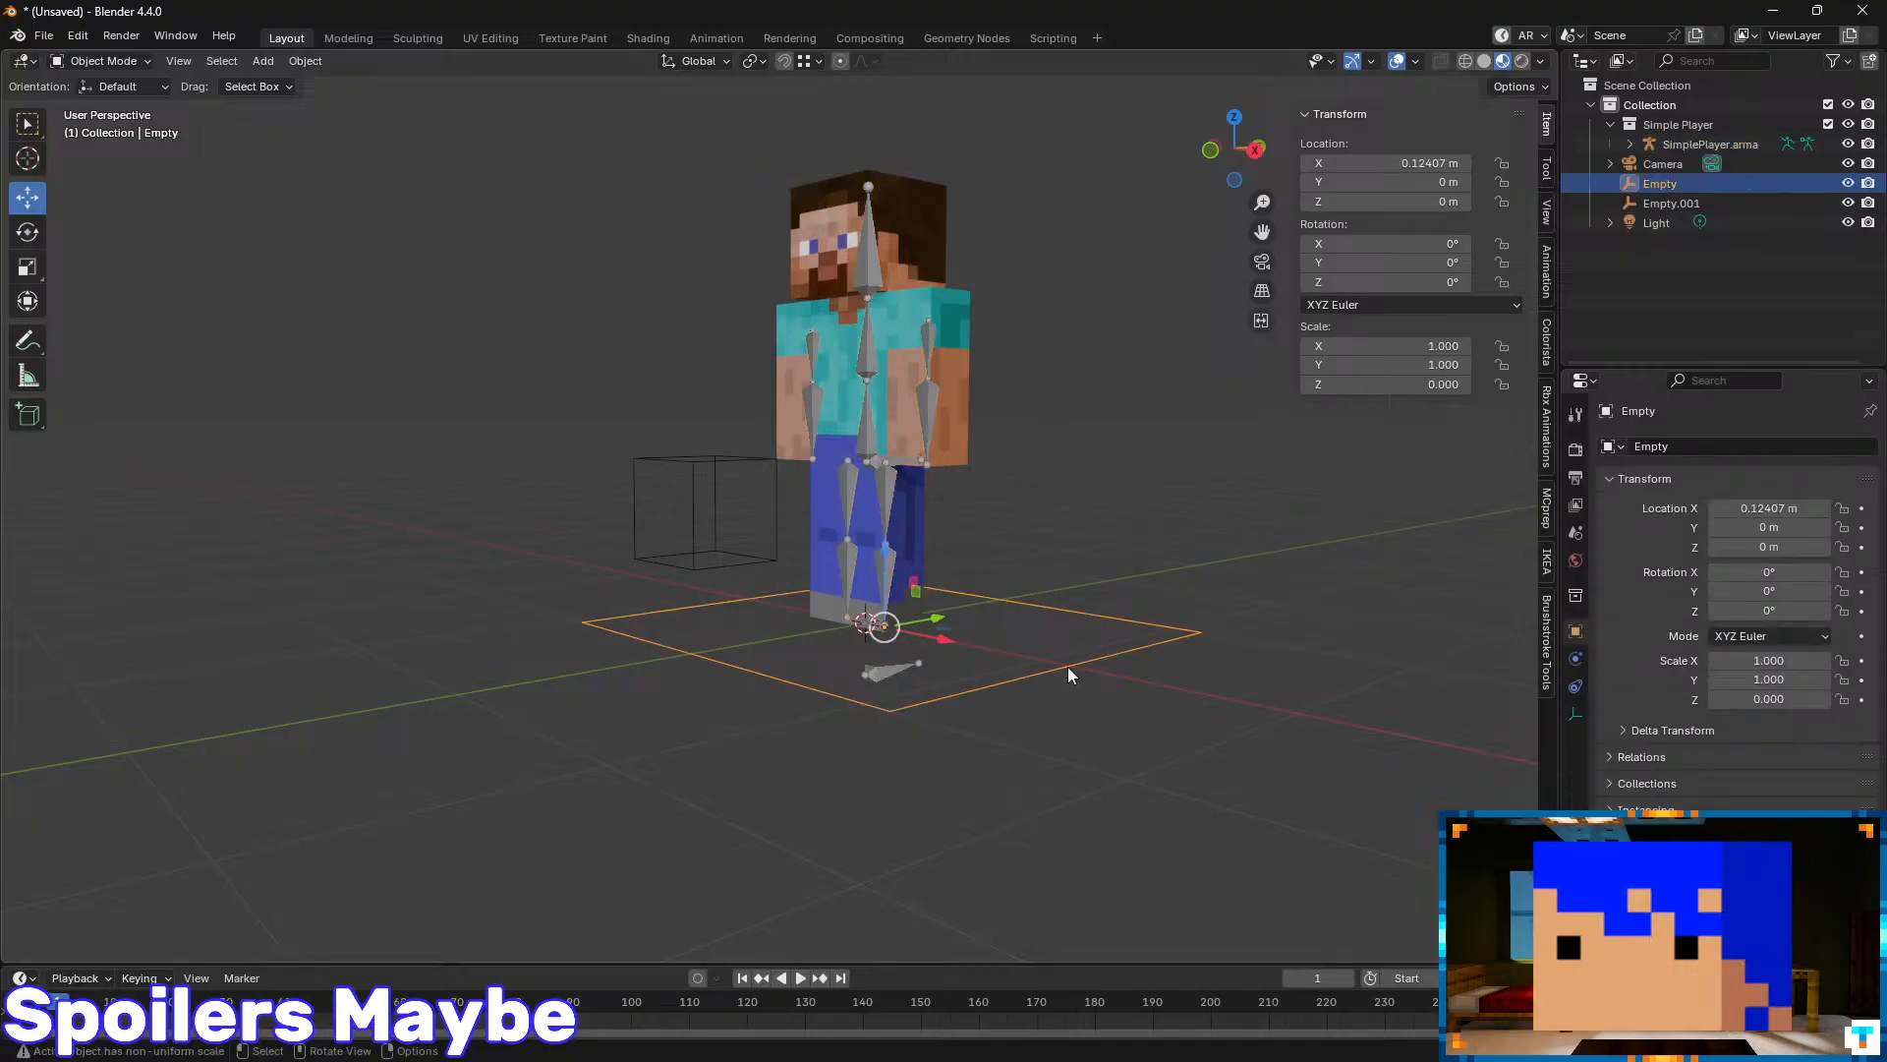
middle_click_drag(1070, 671, 937, 671)
key("g")
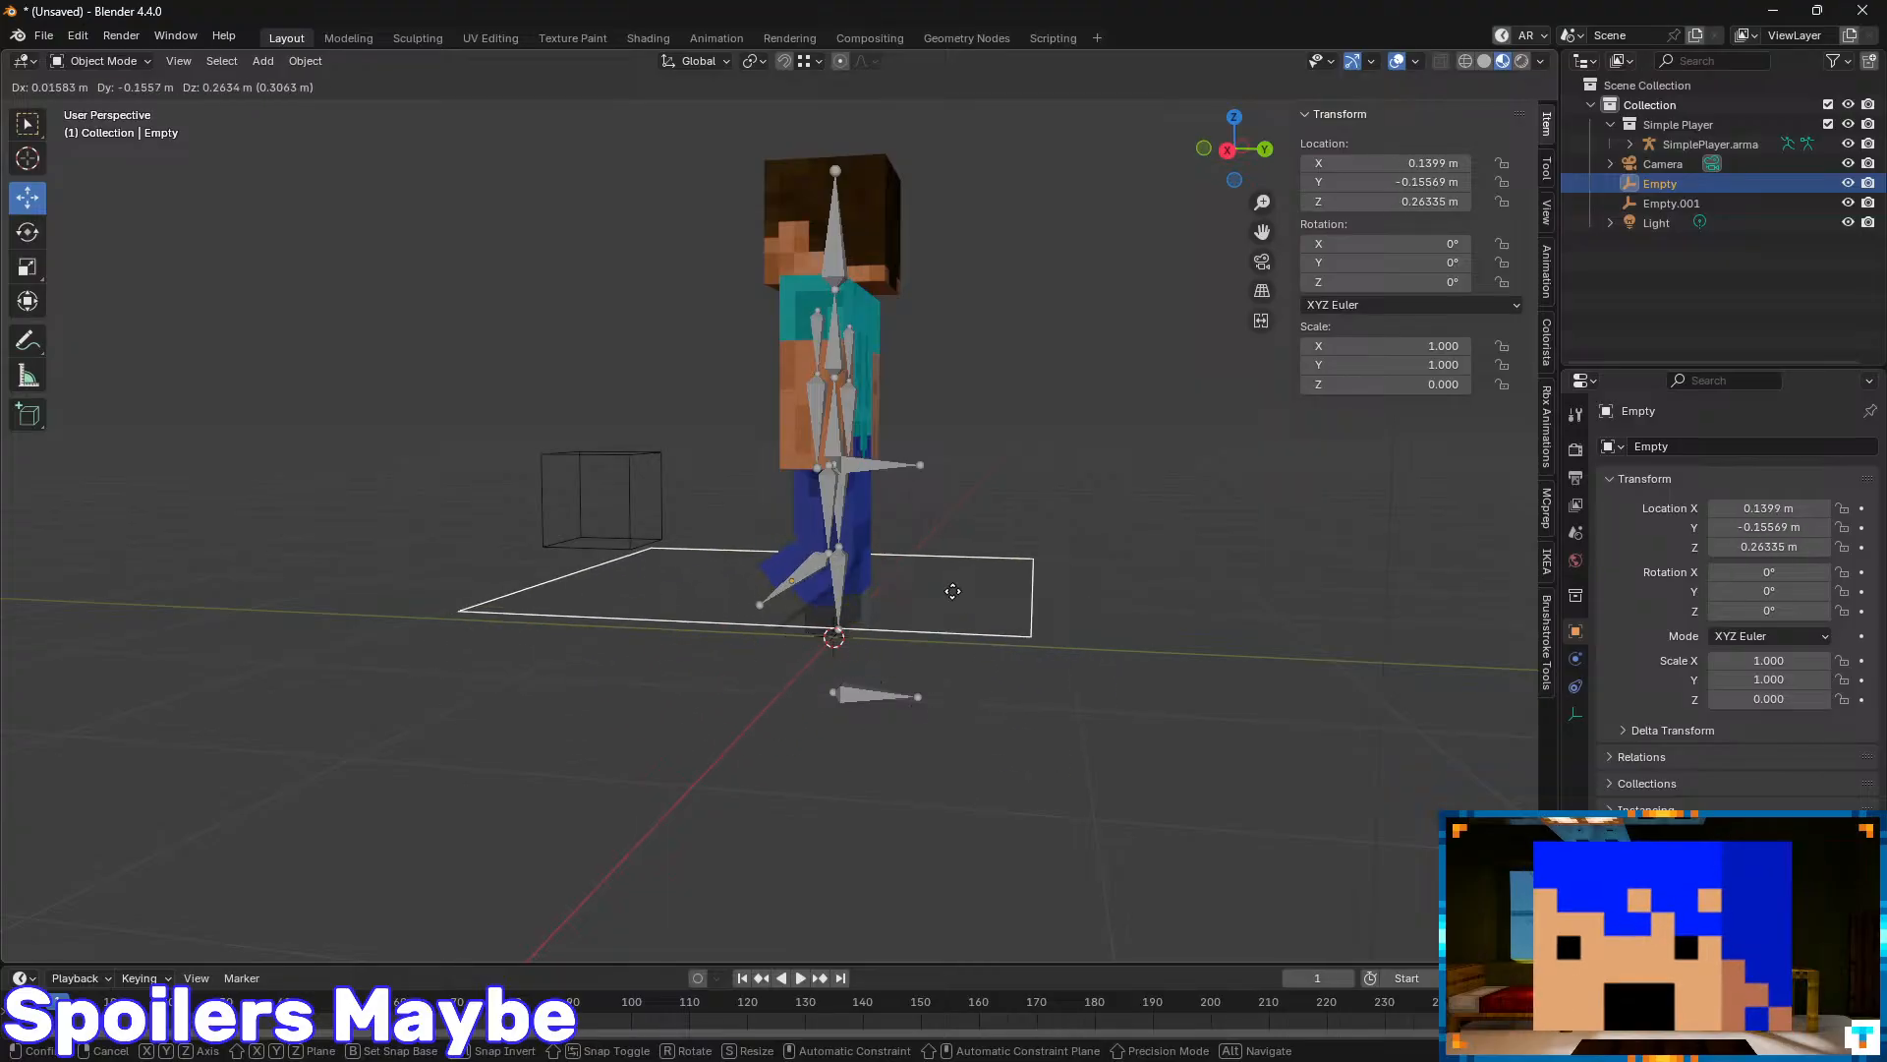
right_click(939, 604)
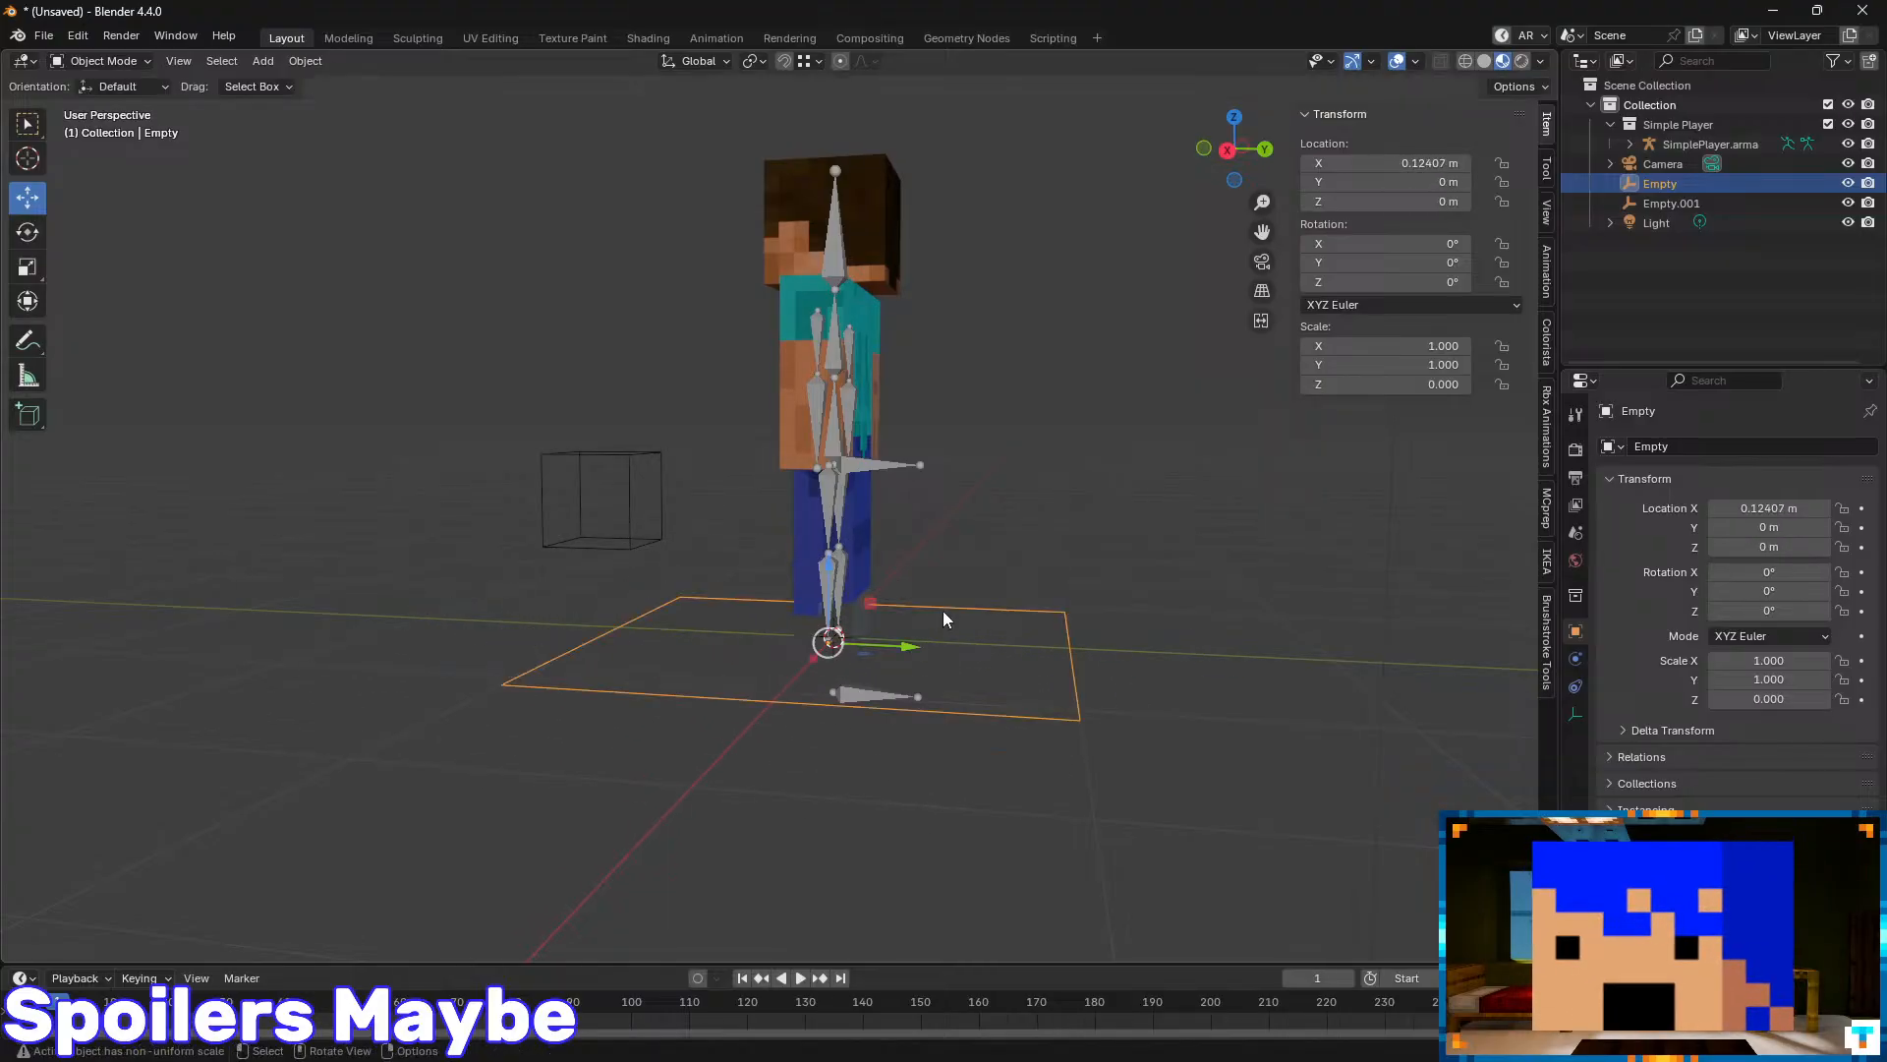
- Test moving the whole SimplePlayer.arma armature in Object Mode, cancelling the move
middle_click_drag(929, 580, 934, 544)
left_click(845, 499)
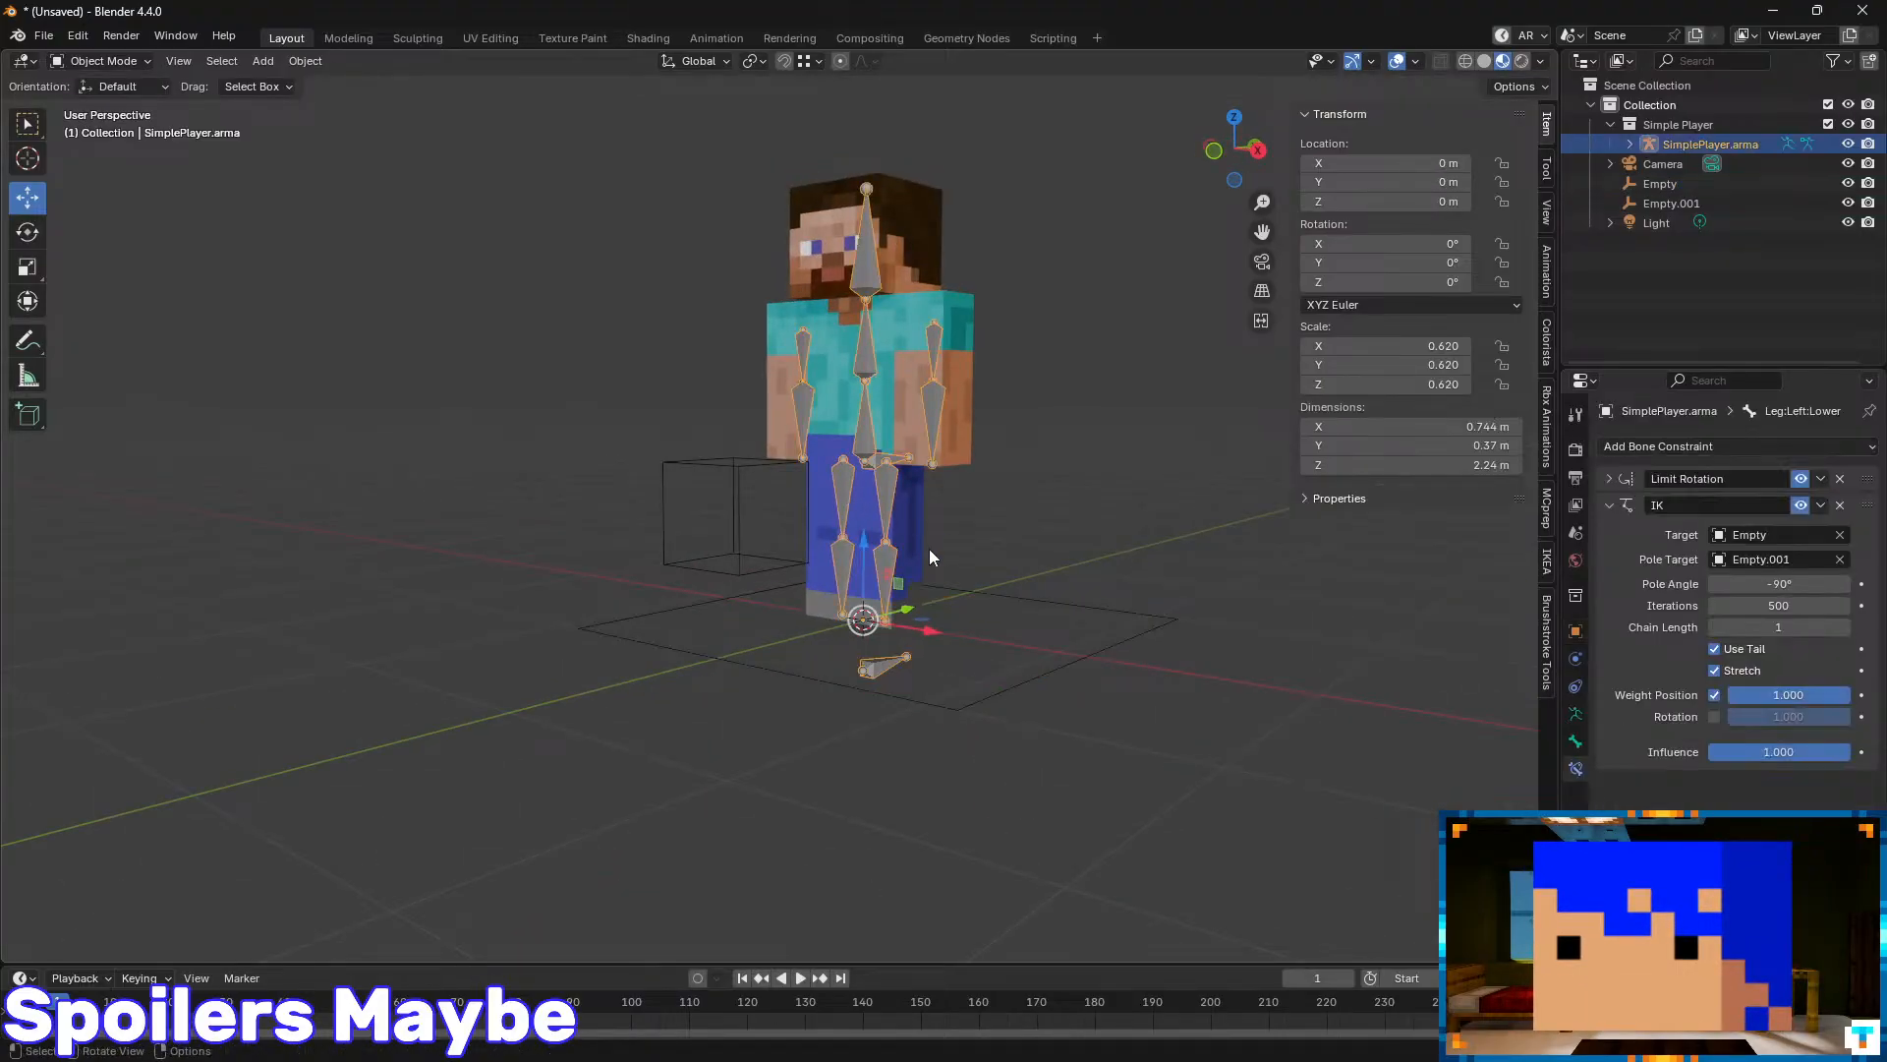
key("g")
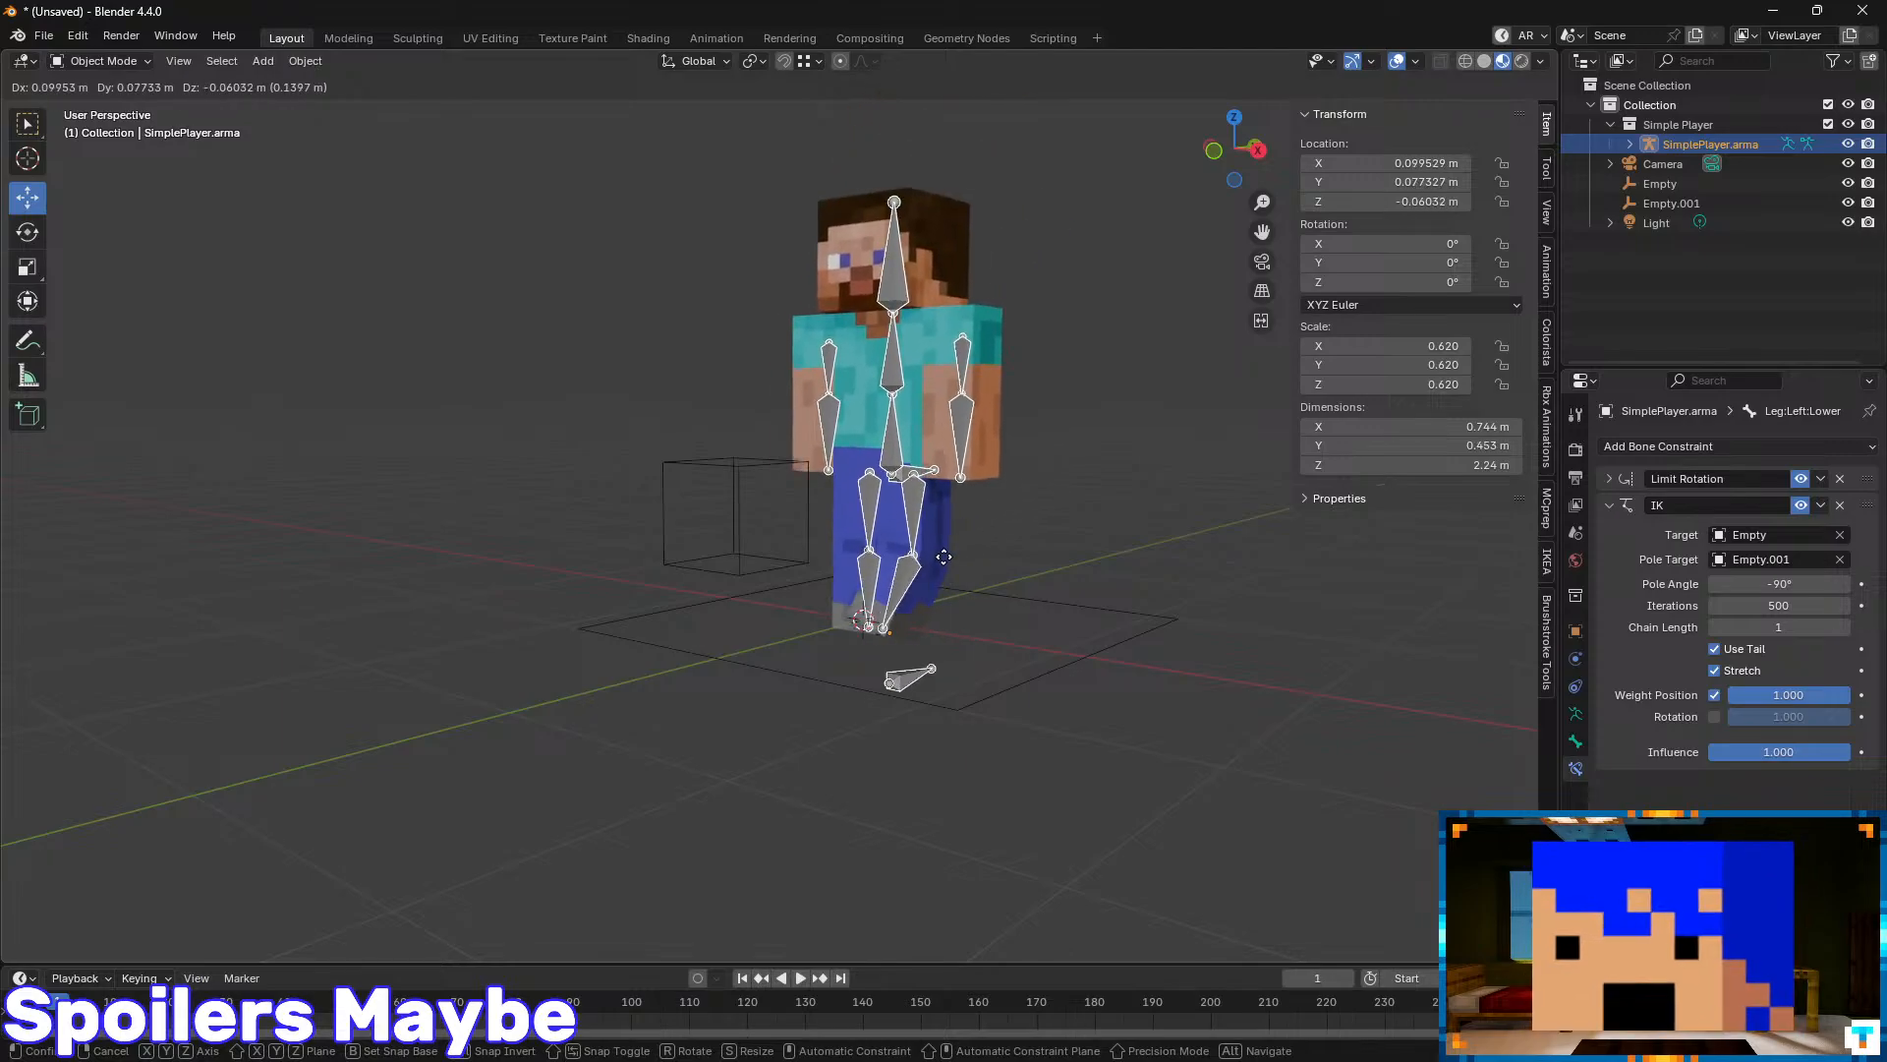
right_click(906, 523)
- Set the left lower leg's IK chain length to 2 and test it by moving the Empty target, cancelling the move
middle_click_drag(1089, 548, 975, 568)
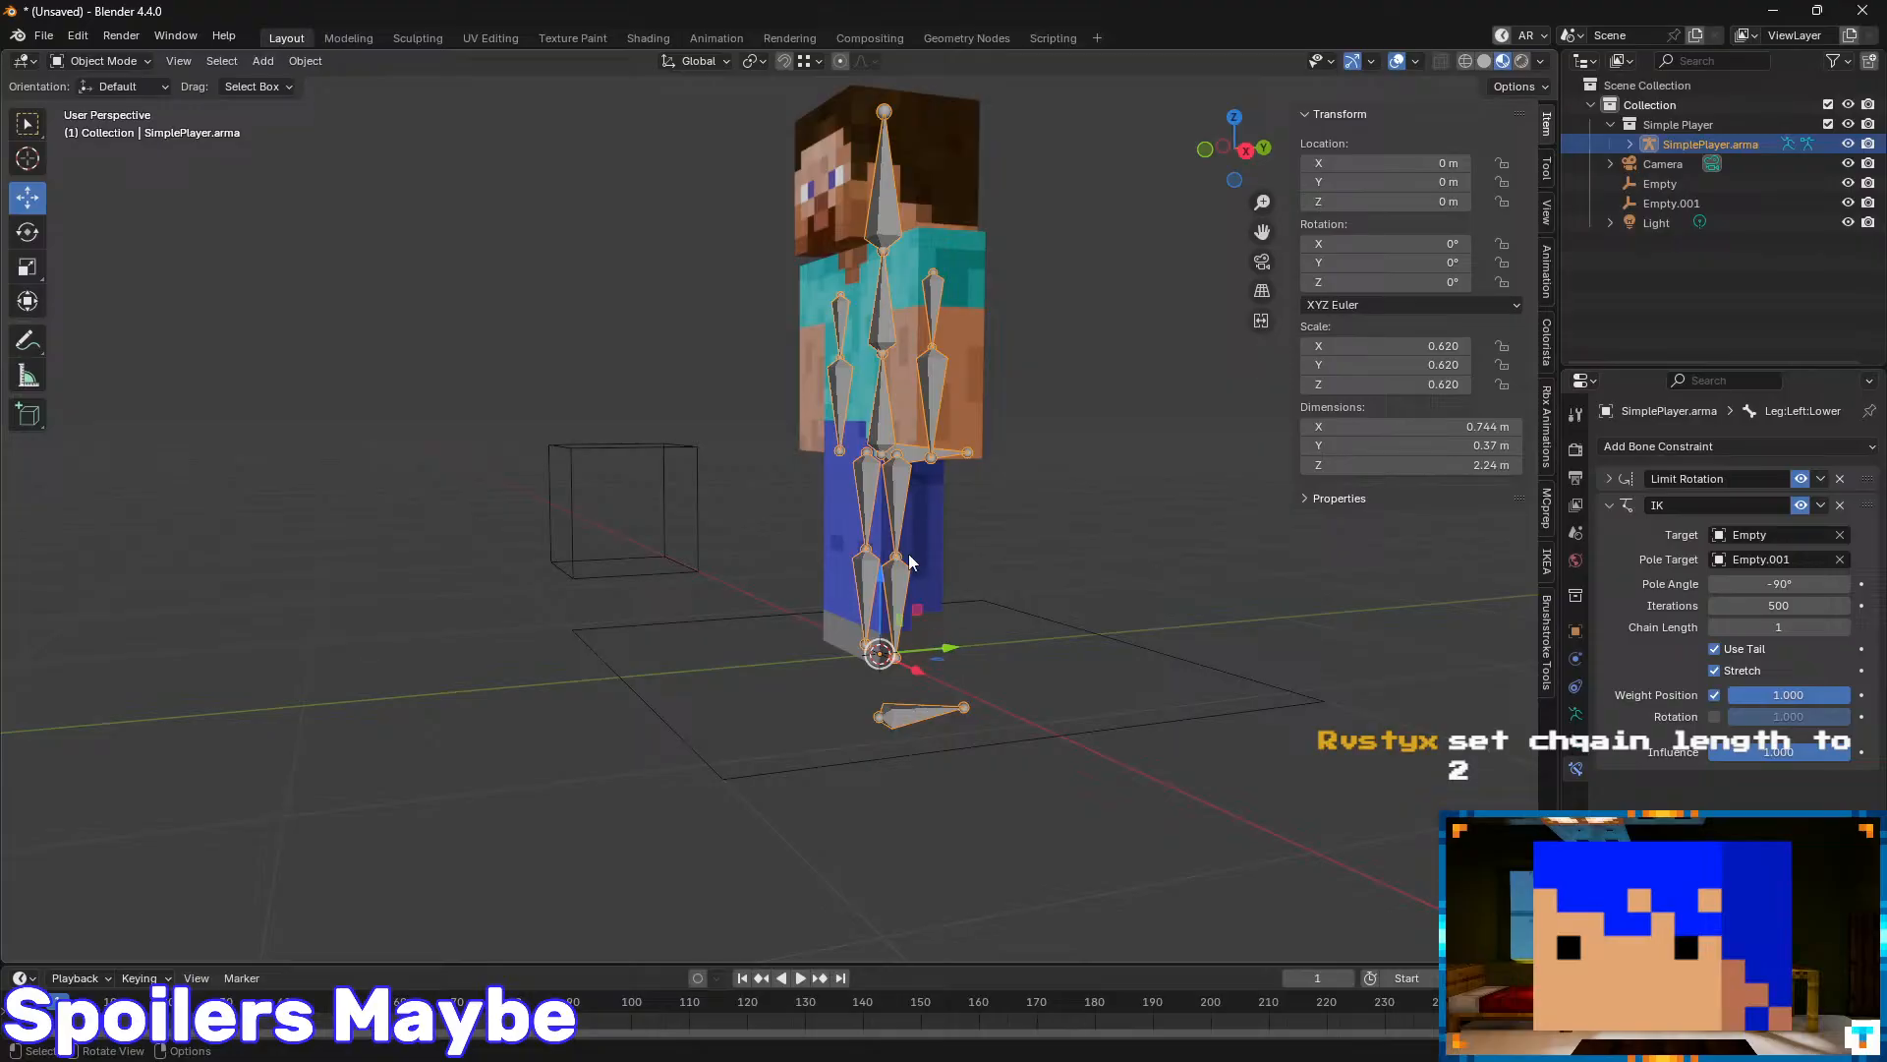
left_click(1844, 627)
left_click(1017, 740)
key("g")
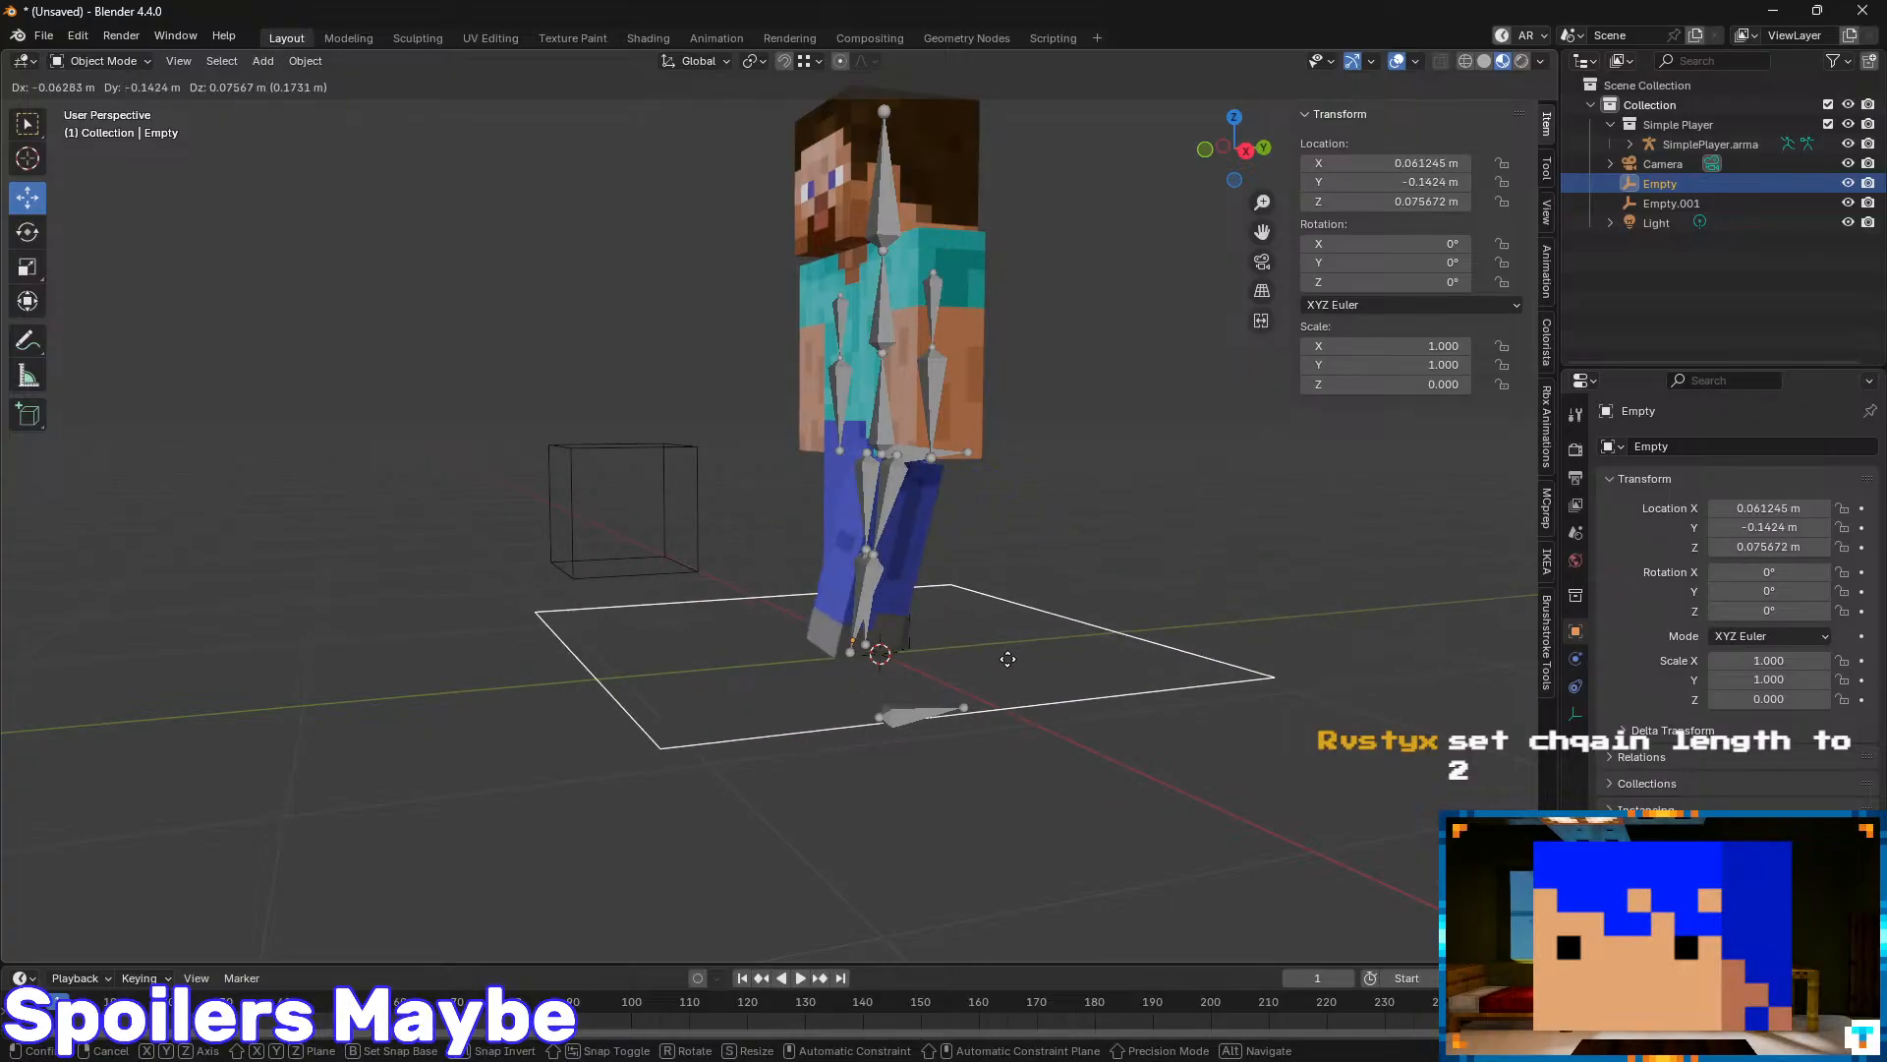
right_click(1111, 680)
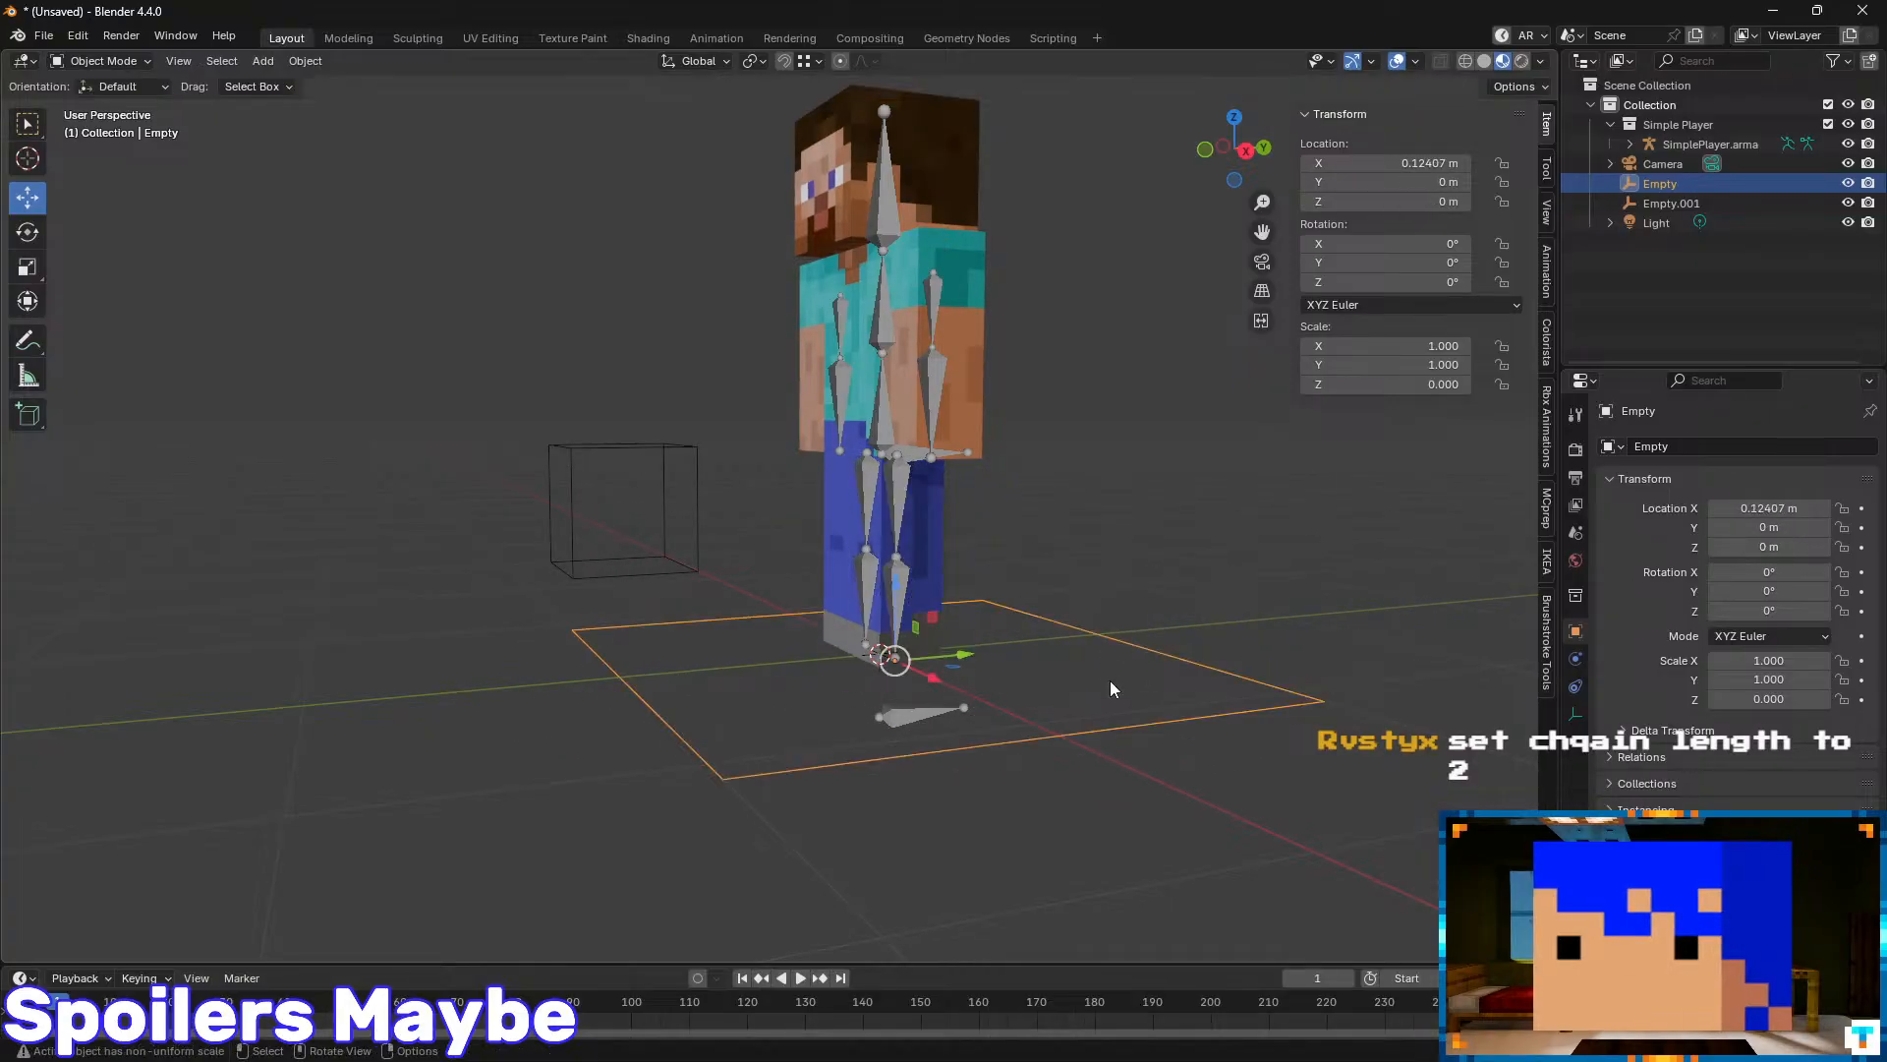
- Test the leg IK in Pose Mode by moving the armature's center bone twice, cancelling each move
scroll(930, 508, "up", 1)
middle_click_drag(931, 509, 983, 523)
left_click(916, 399)
key("ctrl+Tab")
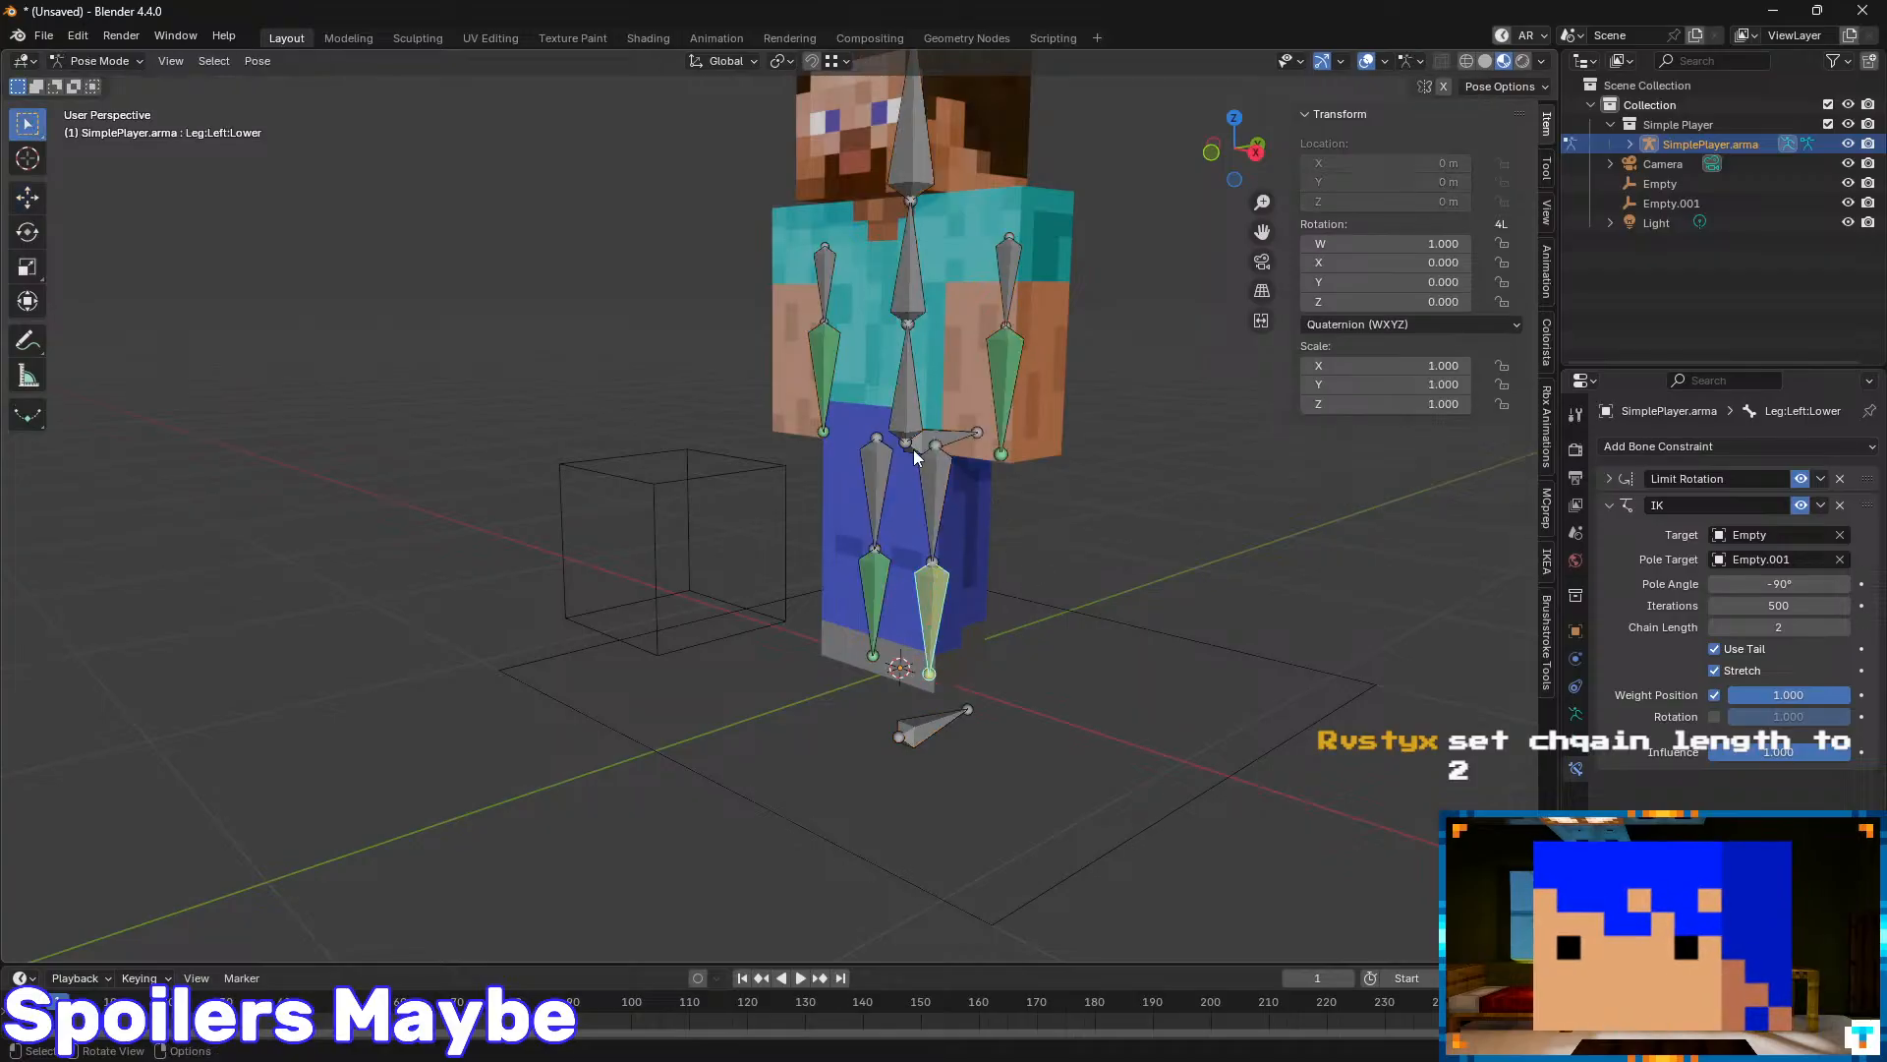
left_click(909, 399)
left_click(943, 445)
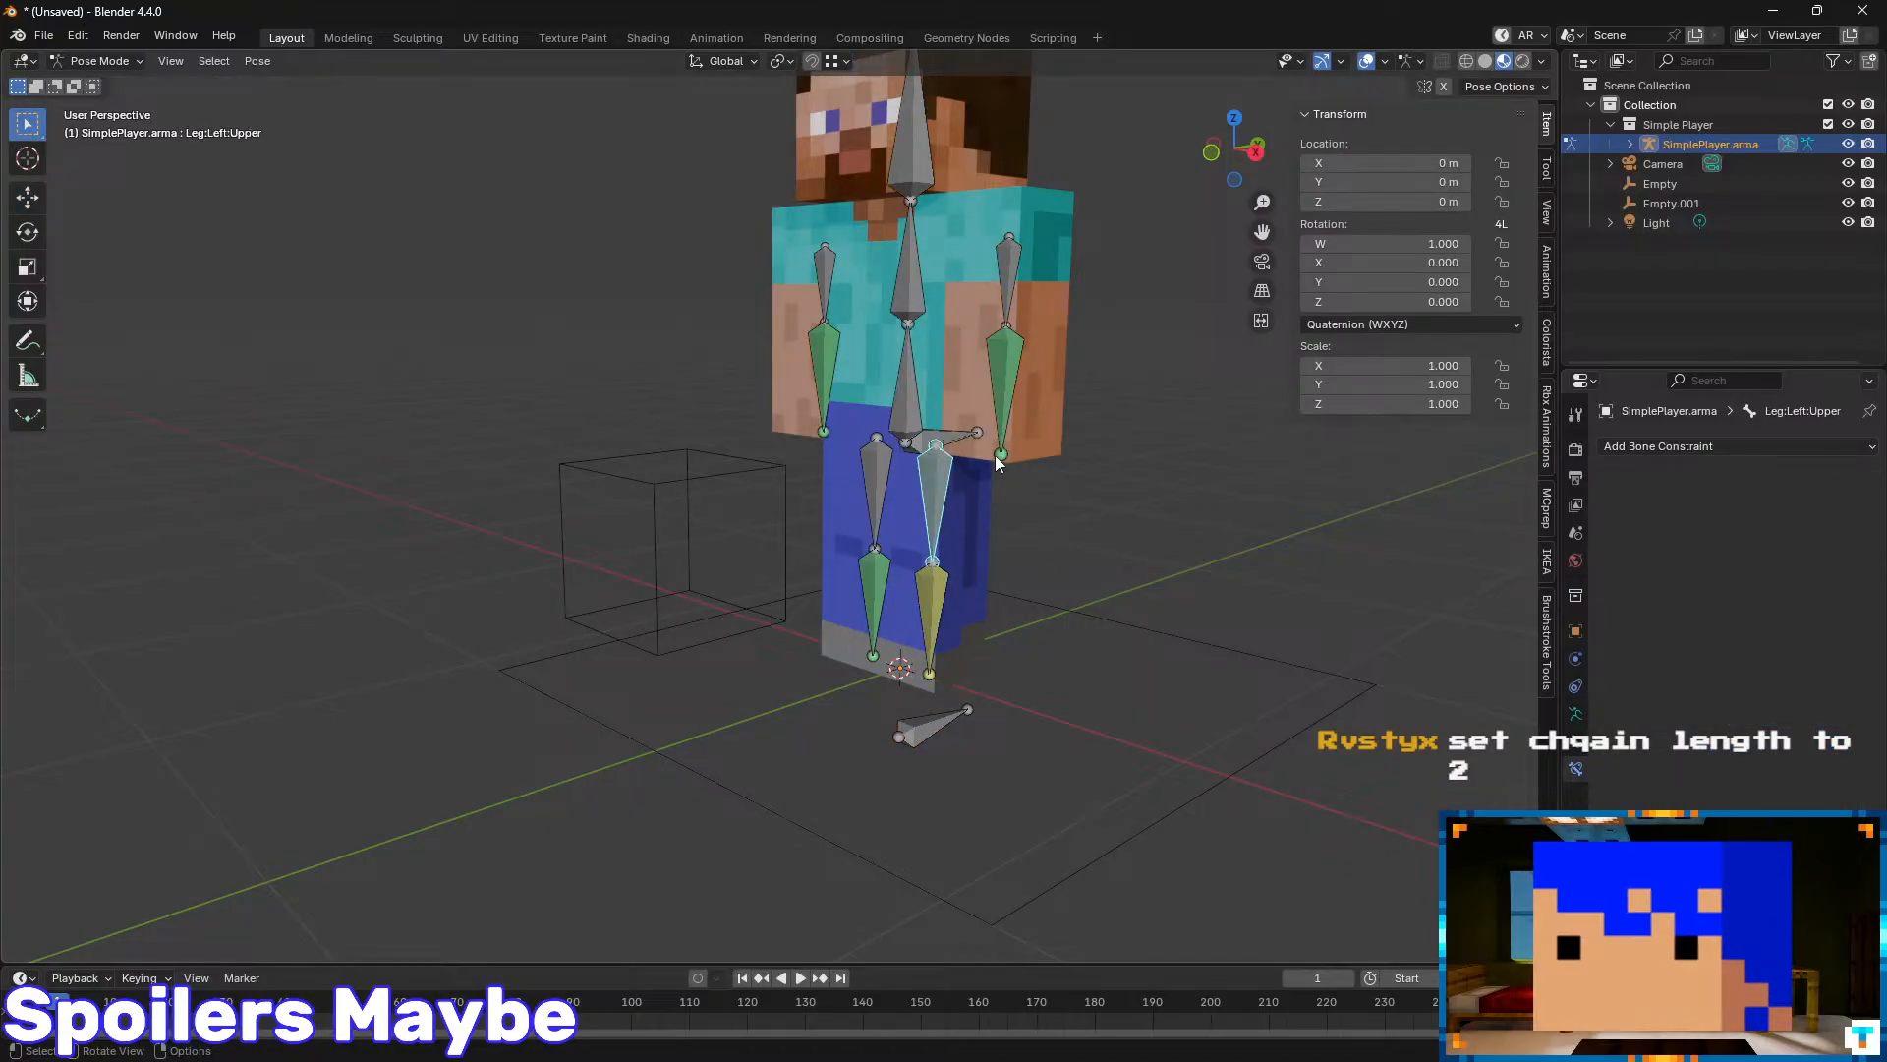
key("g")
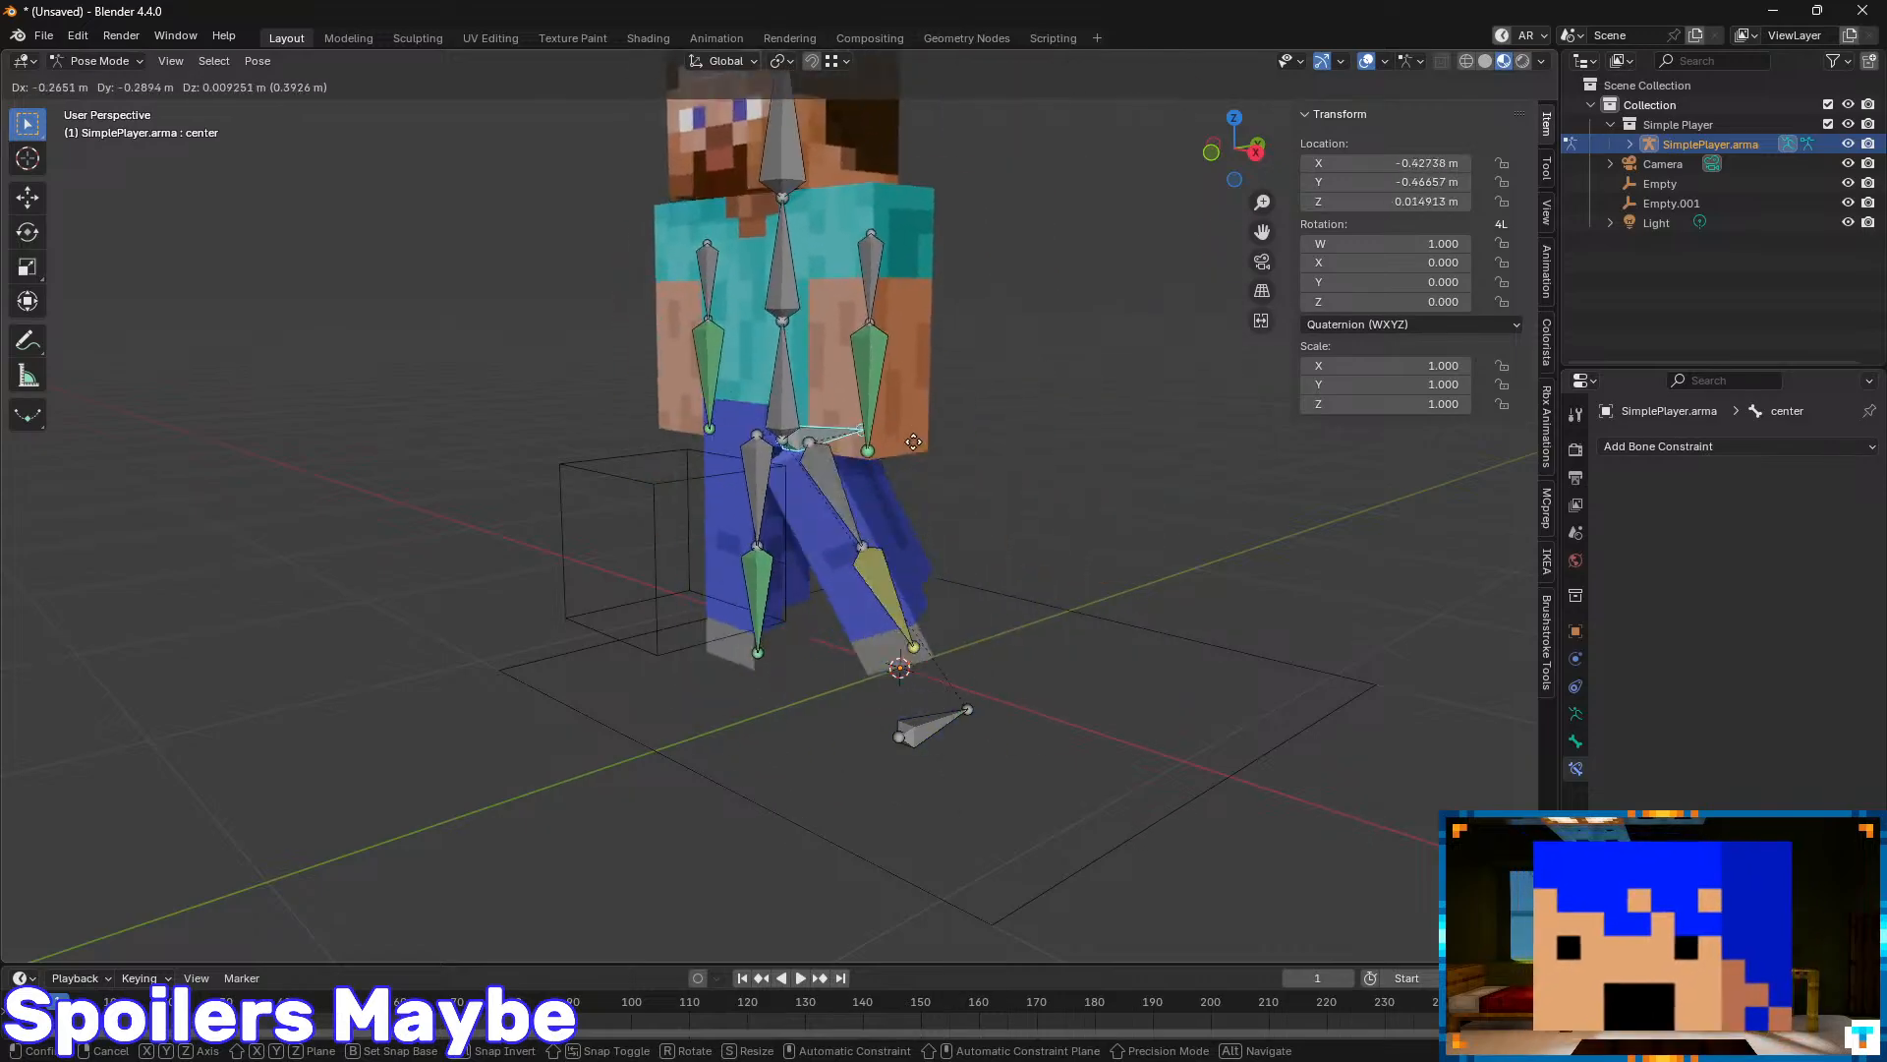
key("Escape")
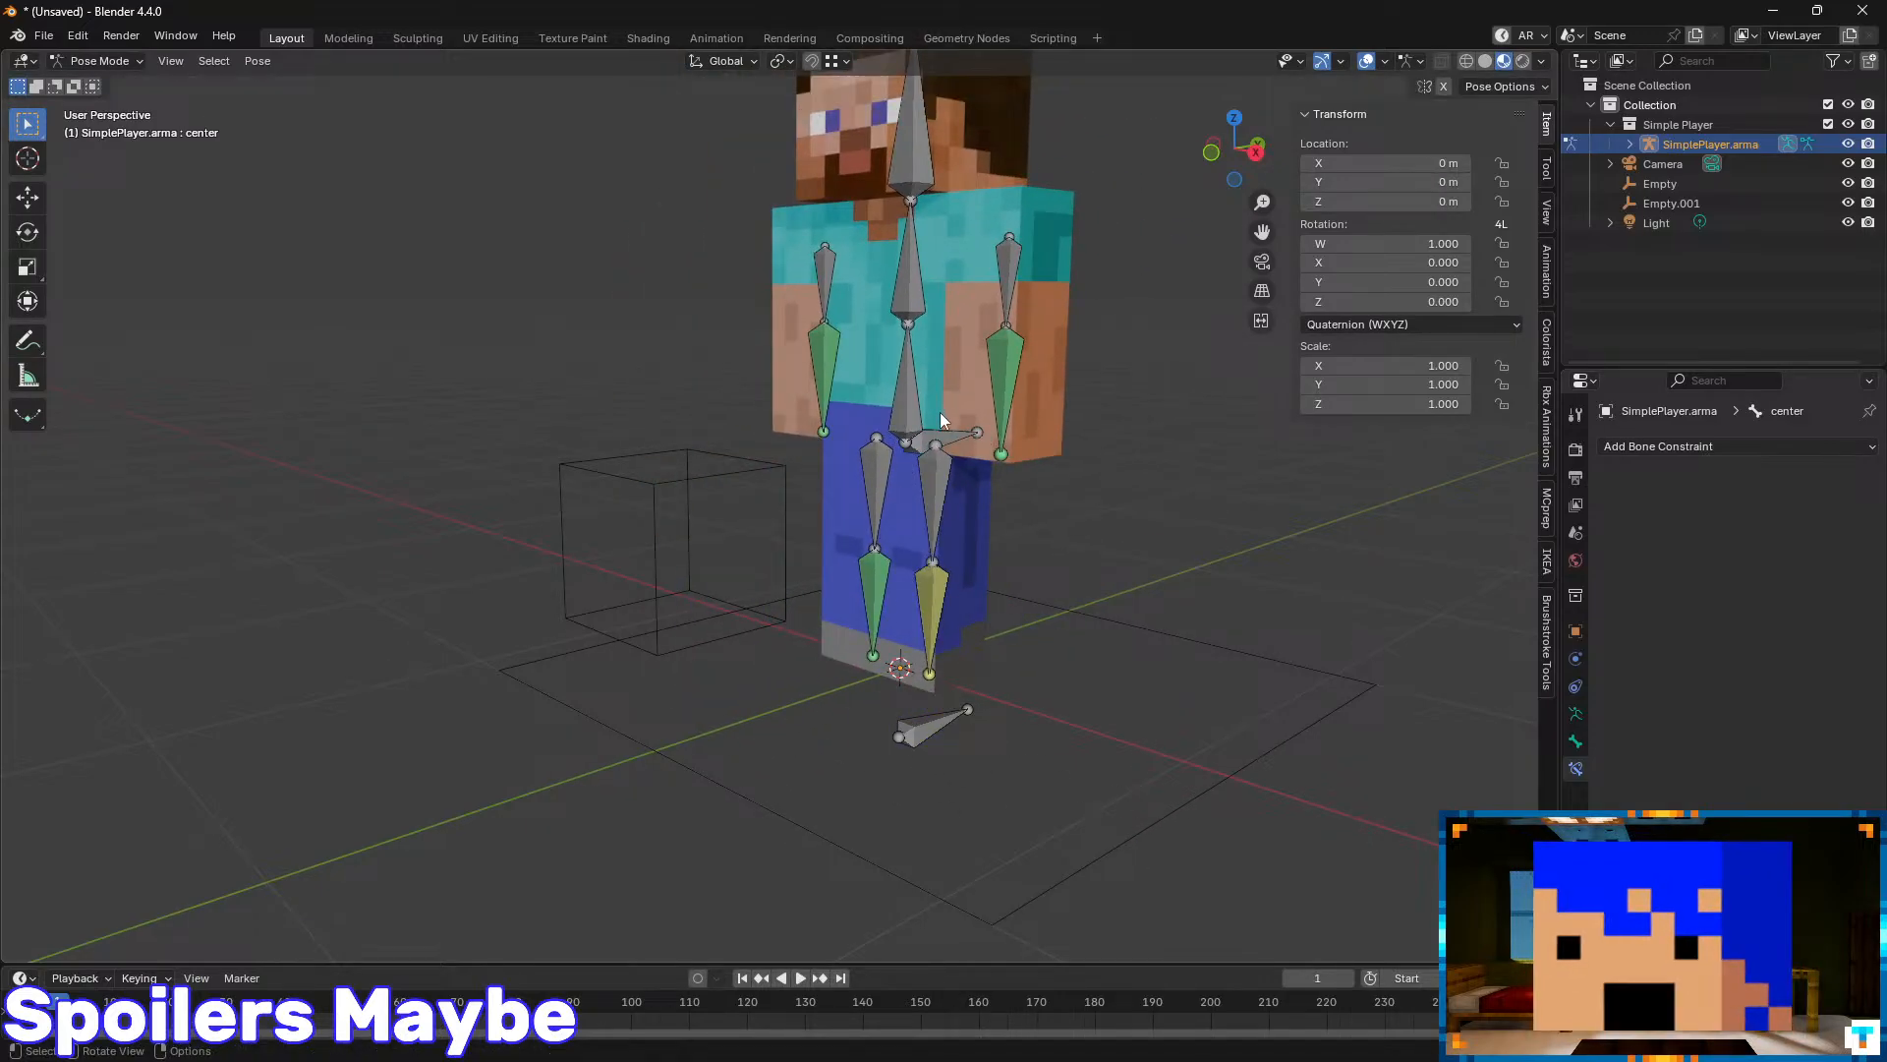
key("g")
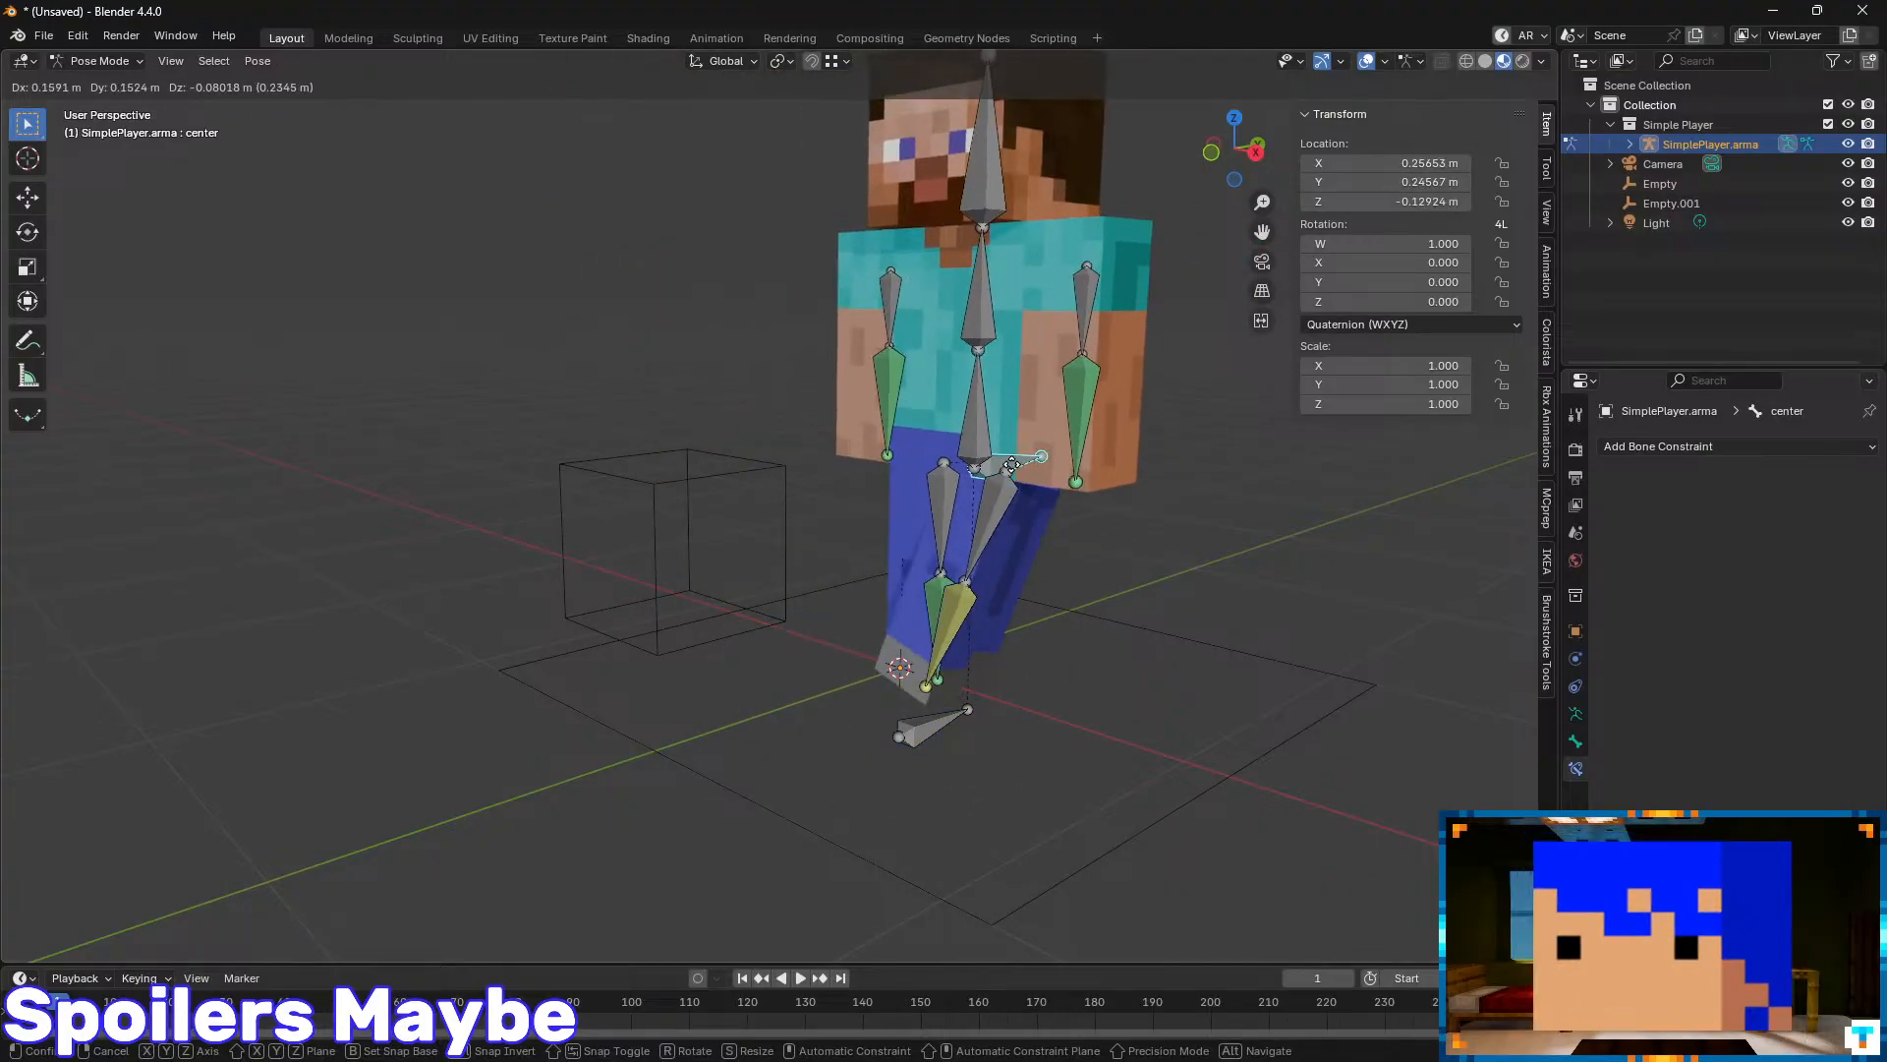
right_click(1016, 473)
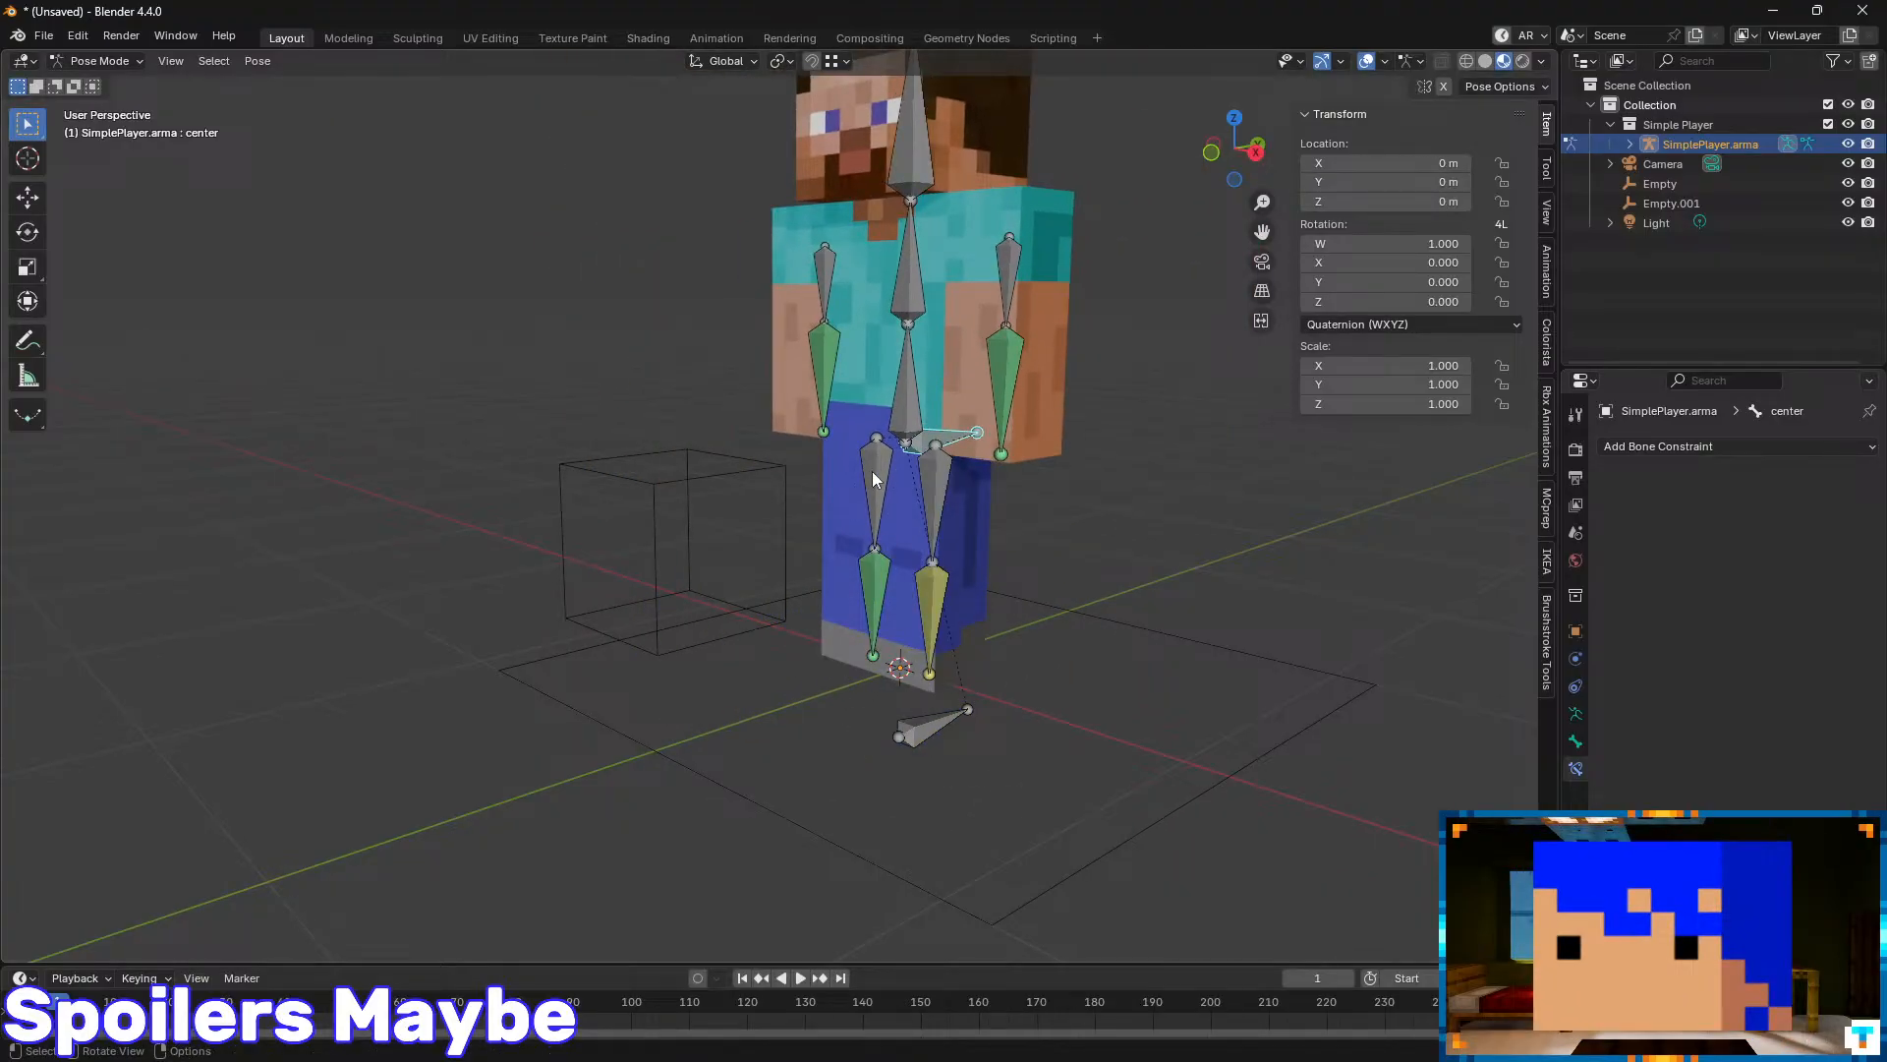
- Return to Object Mode and test the leg's pole target by moving Empty.001 sideways, cancelling the move
left_click(942, 492)
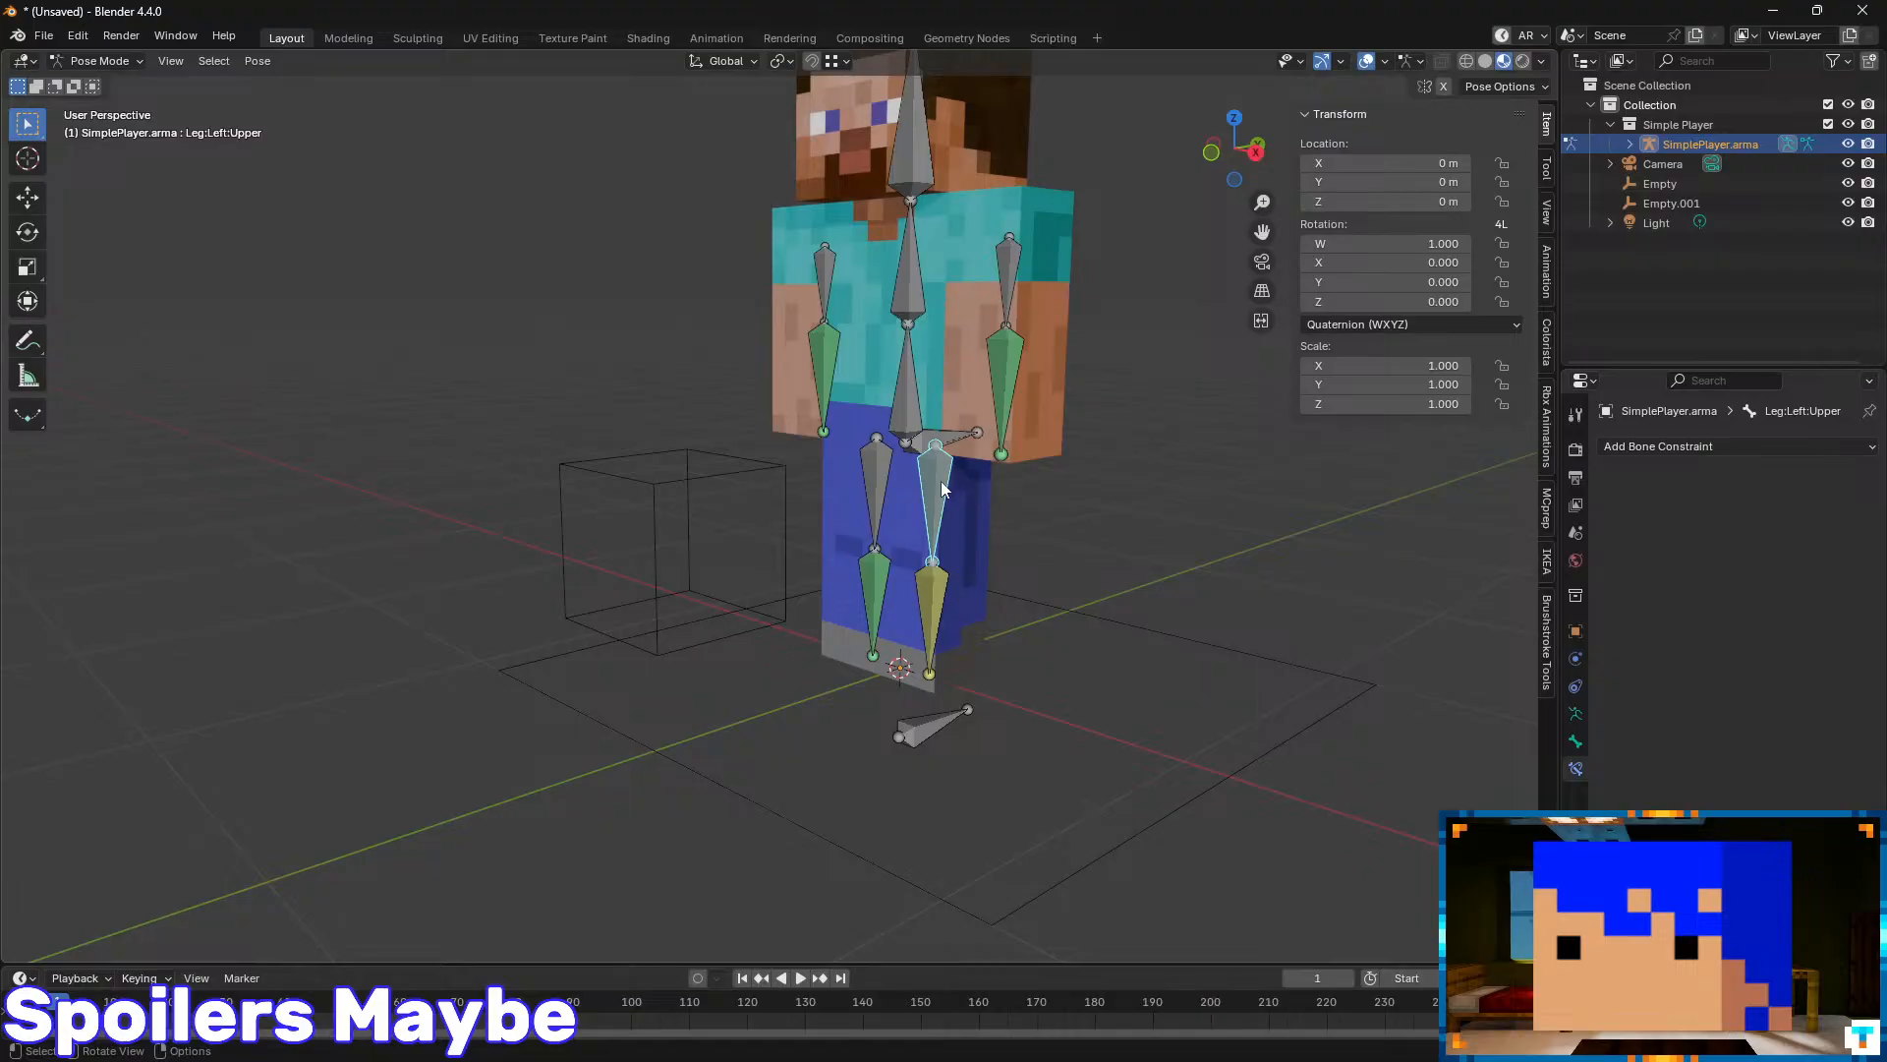
middle_click_drag(1009, 466, 952, 470)
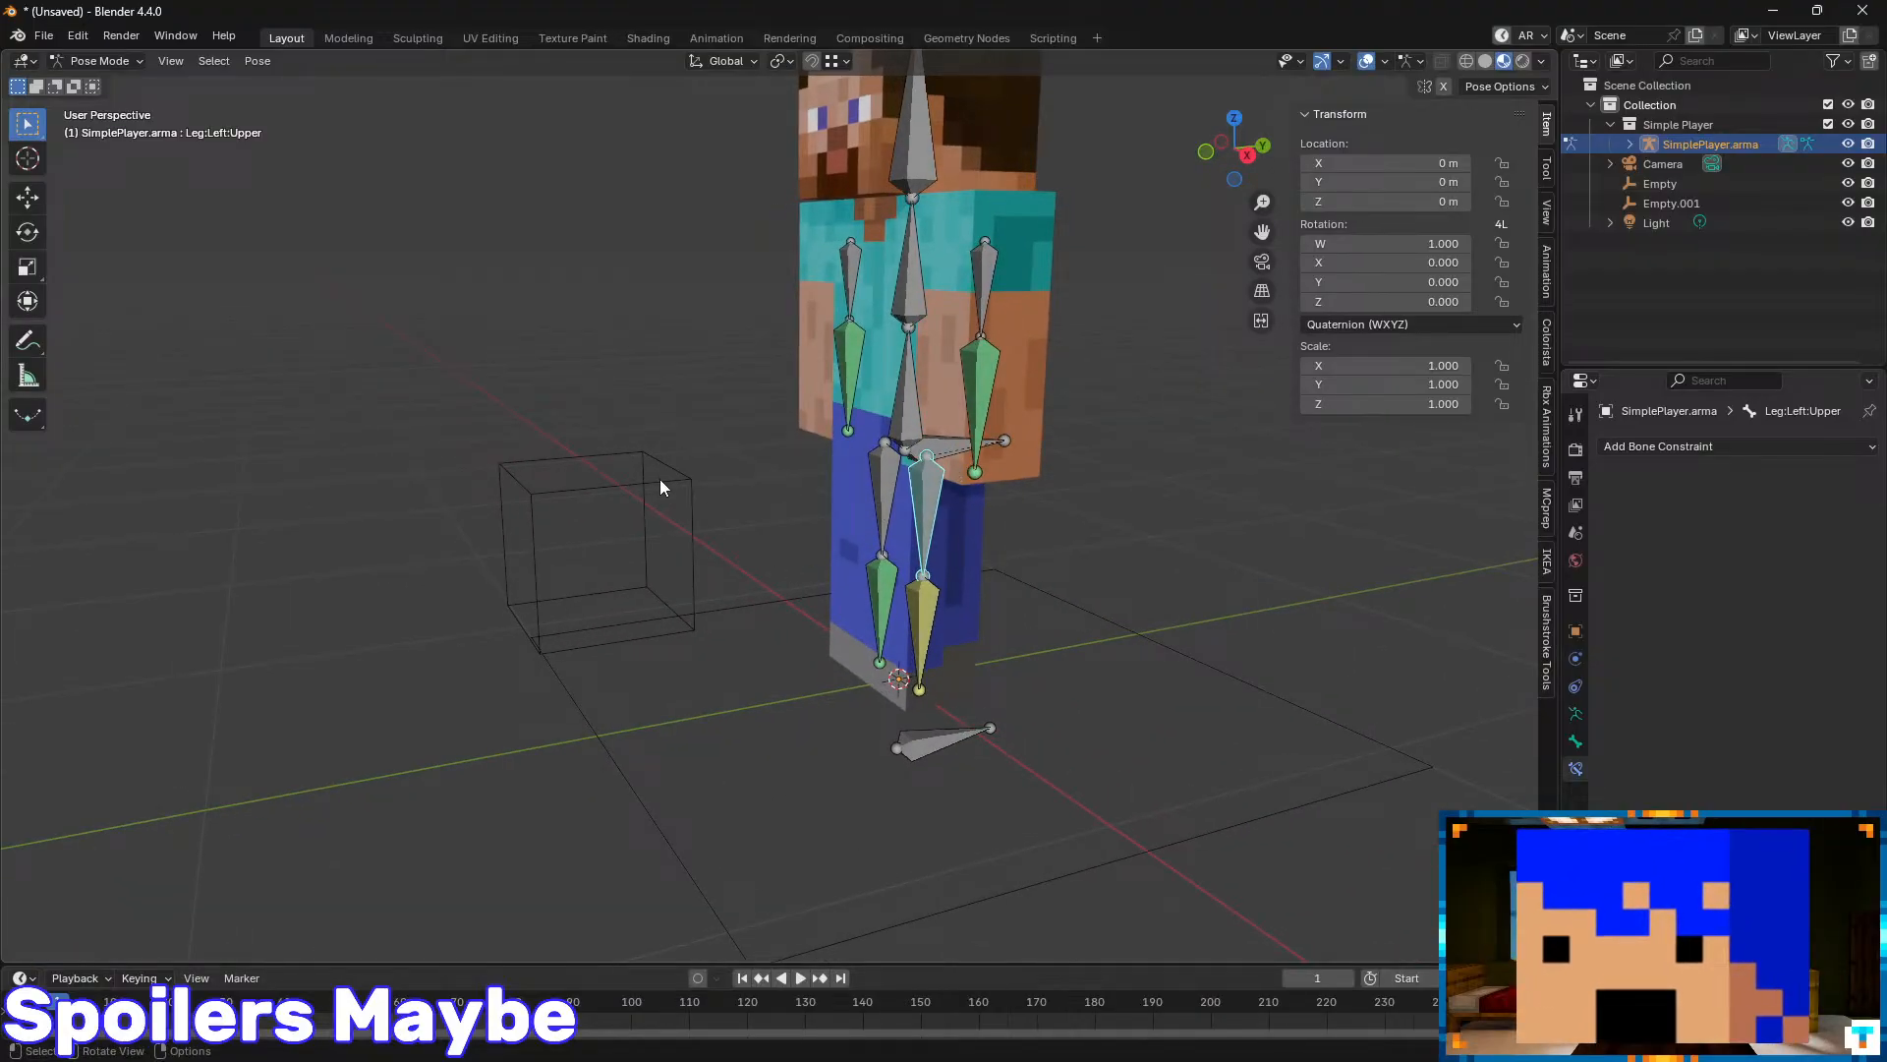
left_click(802, 506)
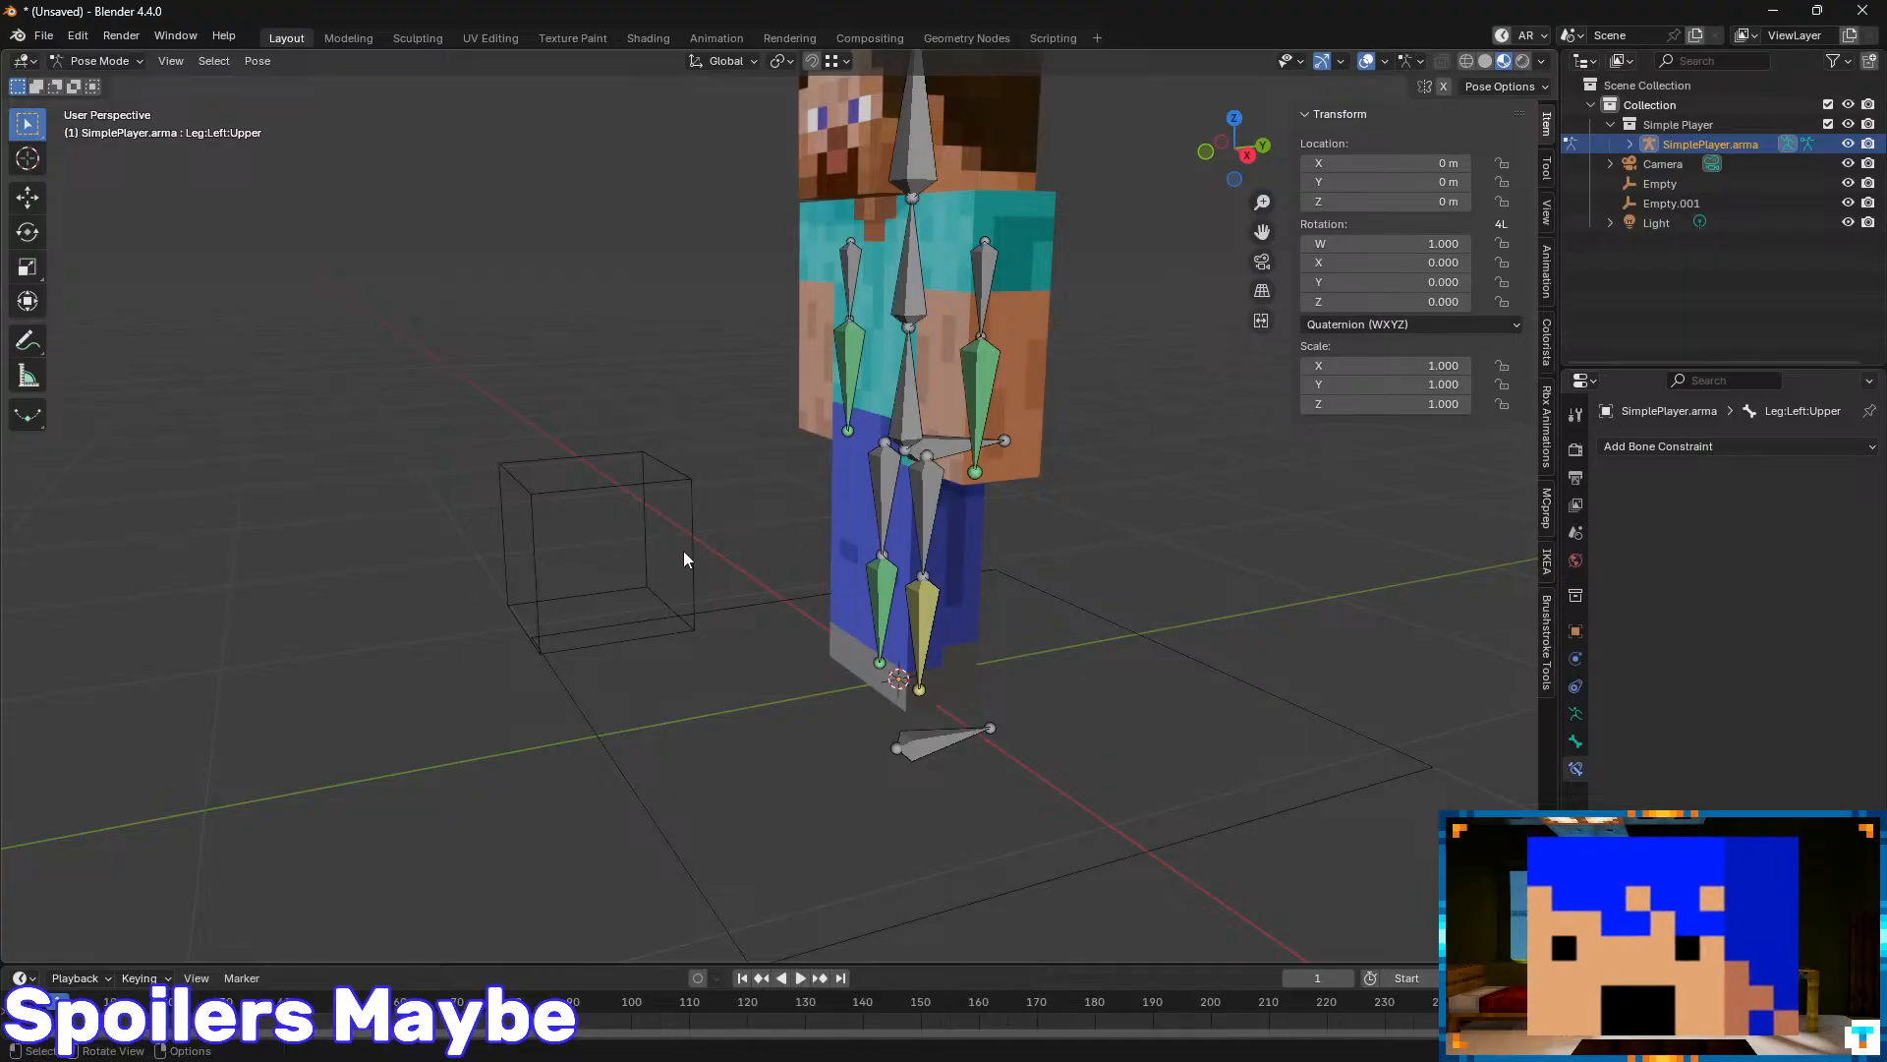
key("ctrl+Tab")
left_click(588, 486)
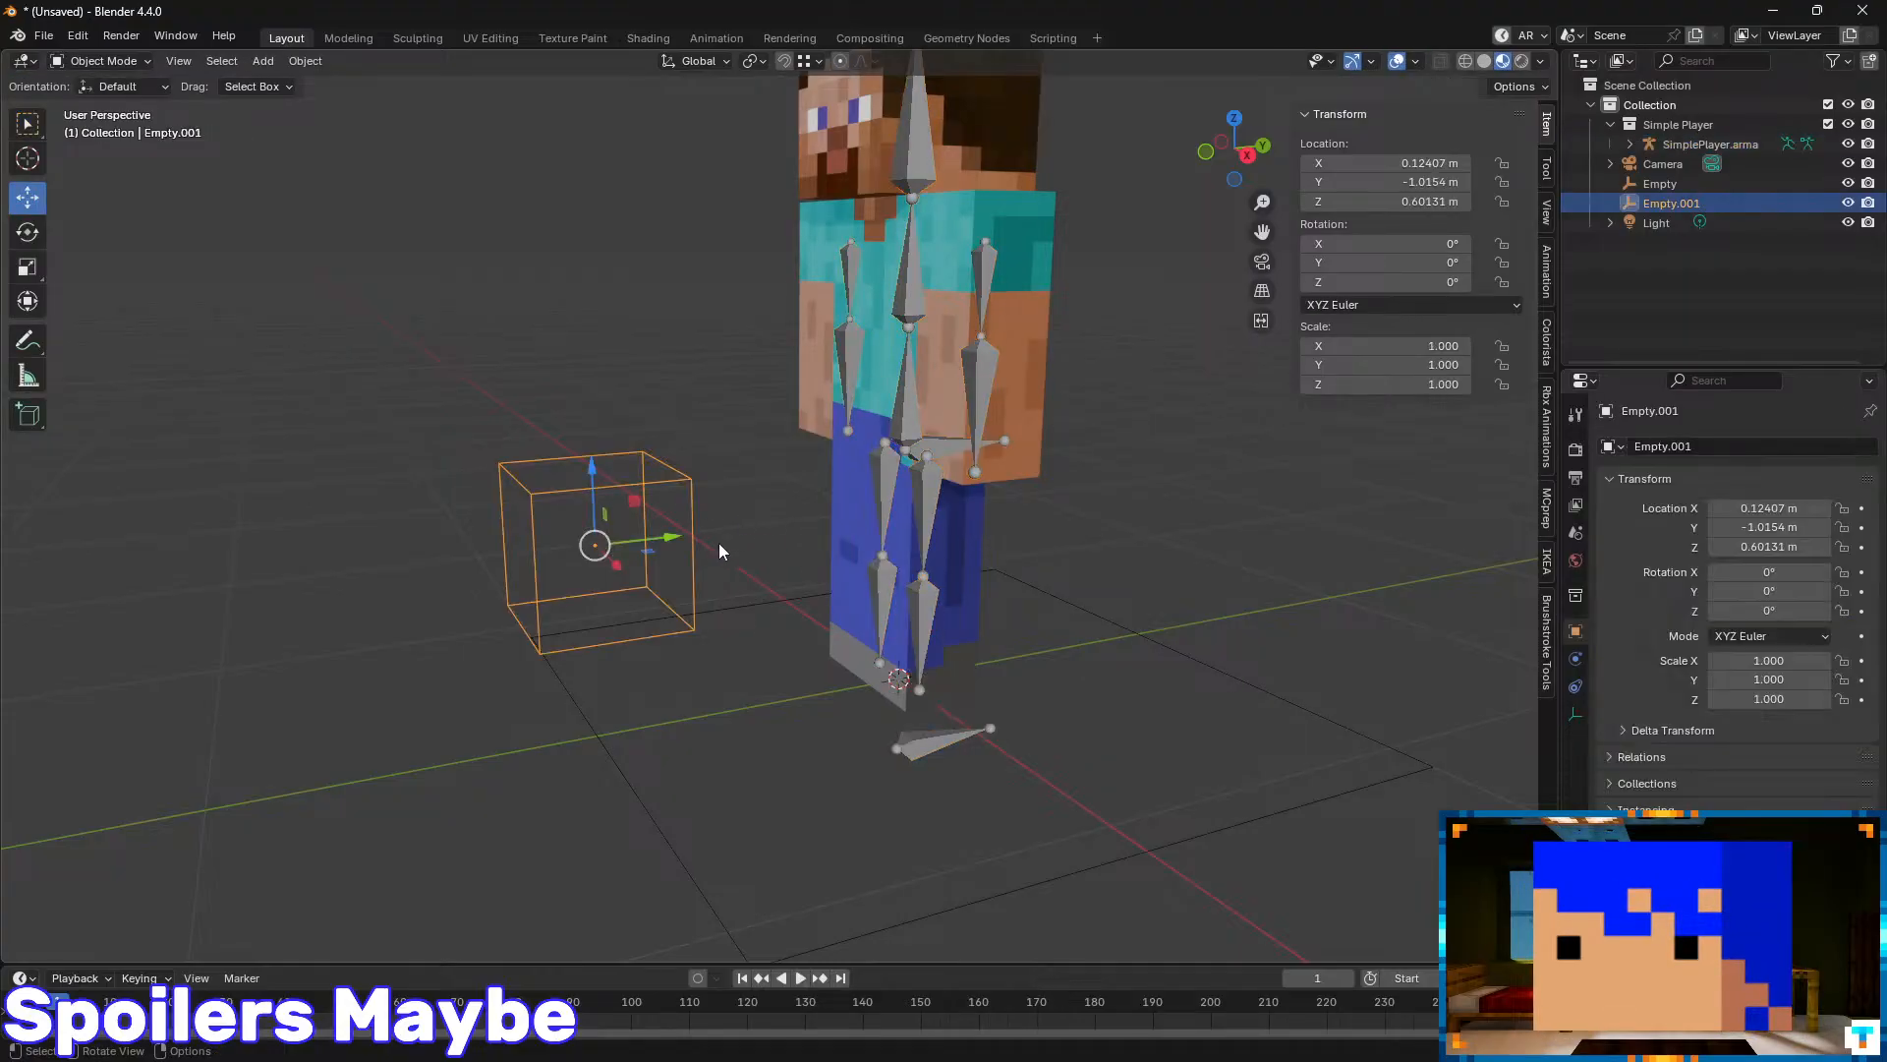
middle_click_drag(717, 542, 914, 619)
key("g")
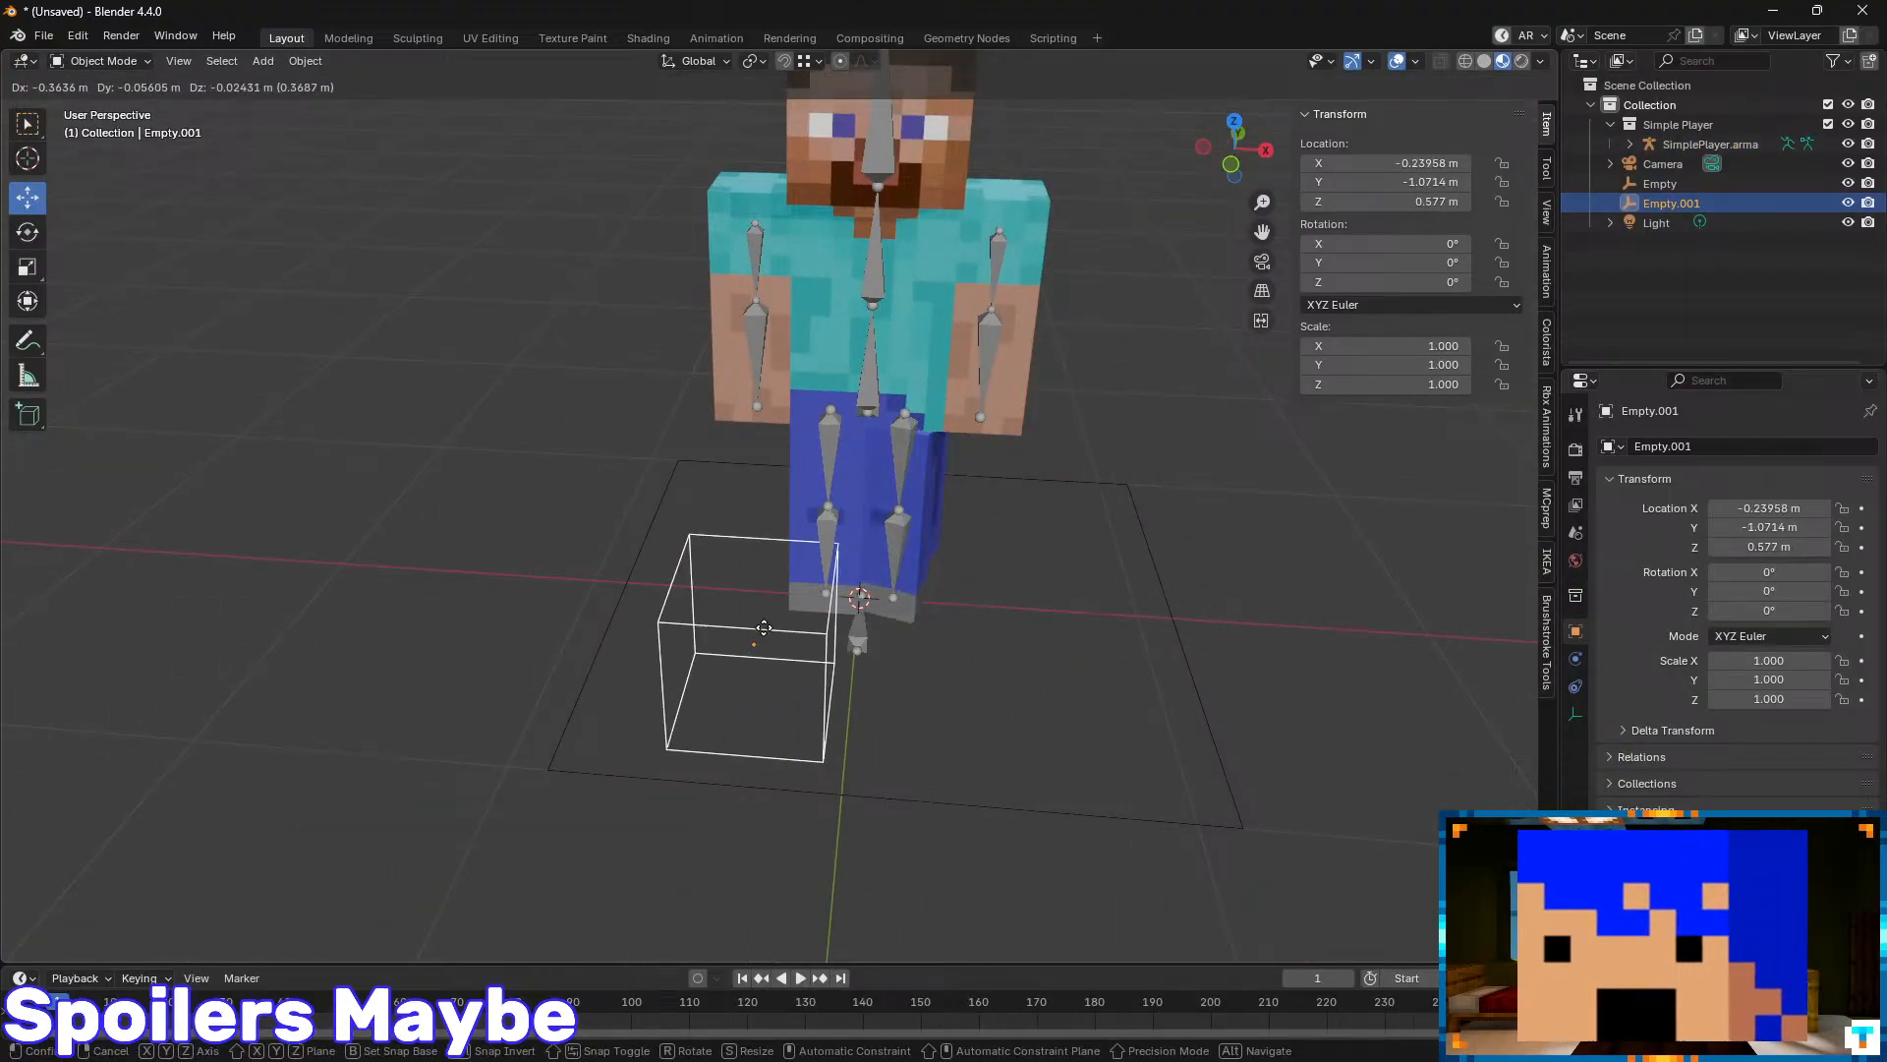
key("Escape")
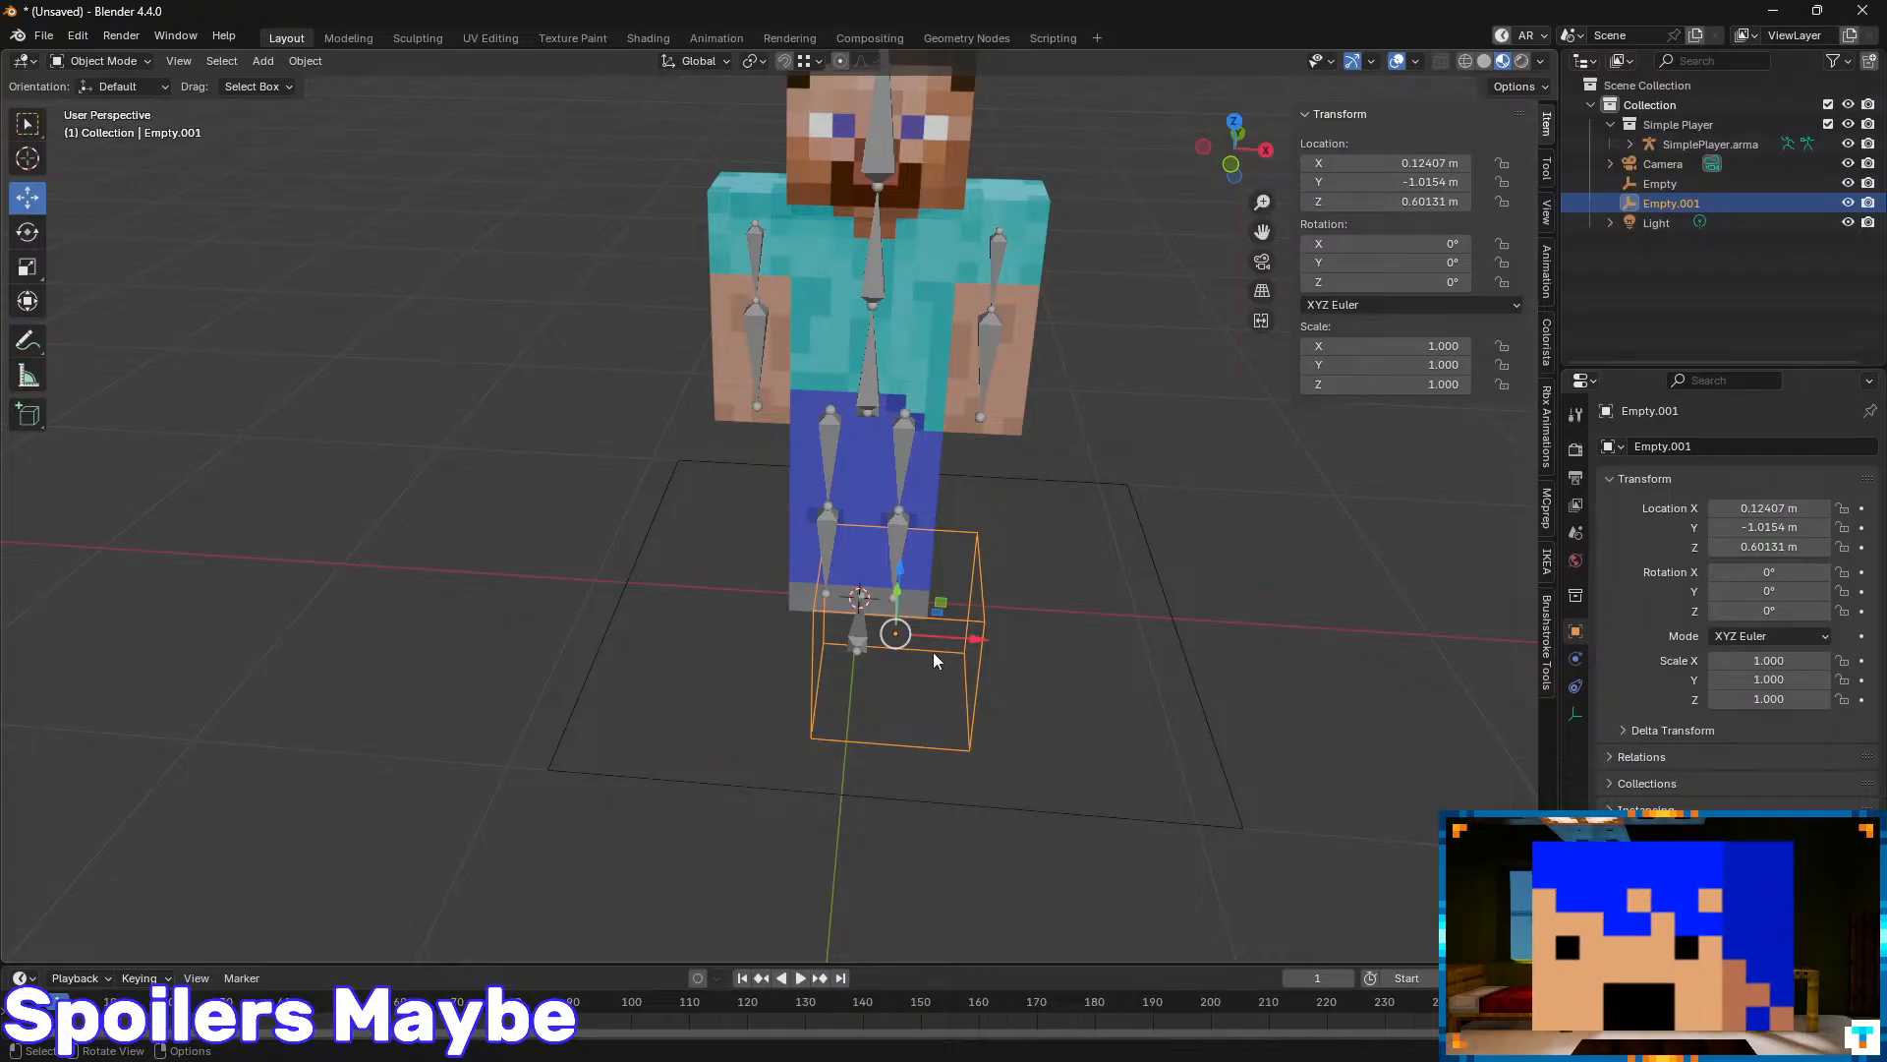
- Try moving pole target Empty.001 out to the character's left side and moving the Empty target, and undo these changes
key("g")
left_click(1228, 593)
left_click(909, 804)
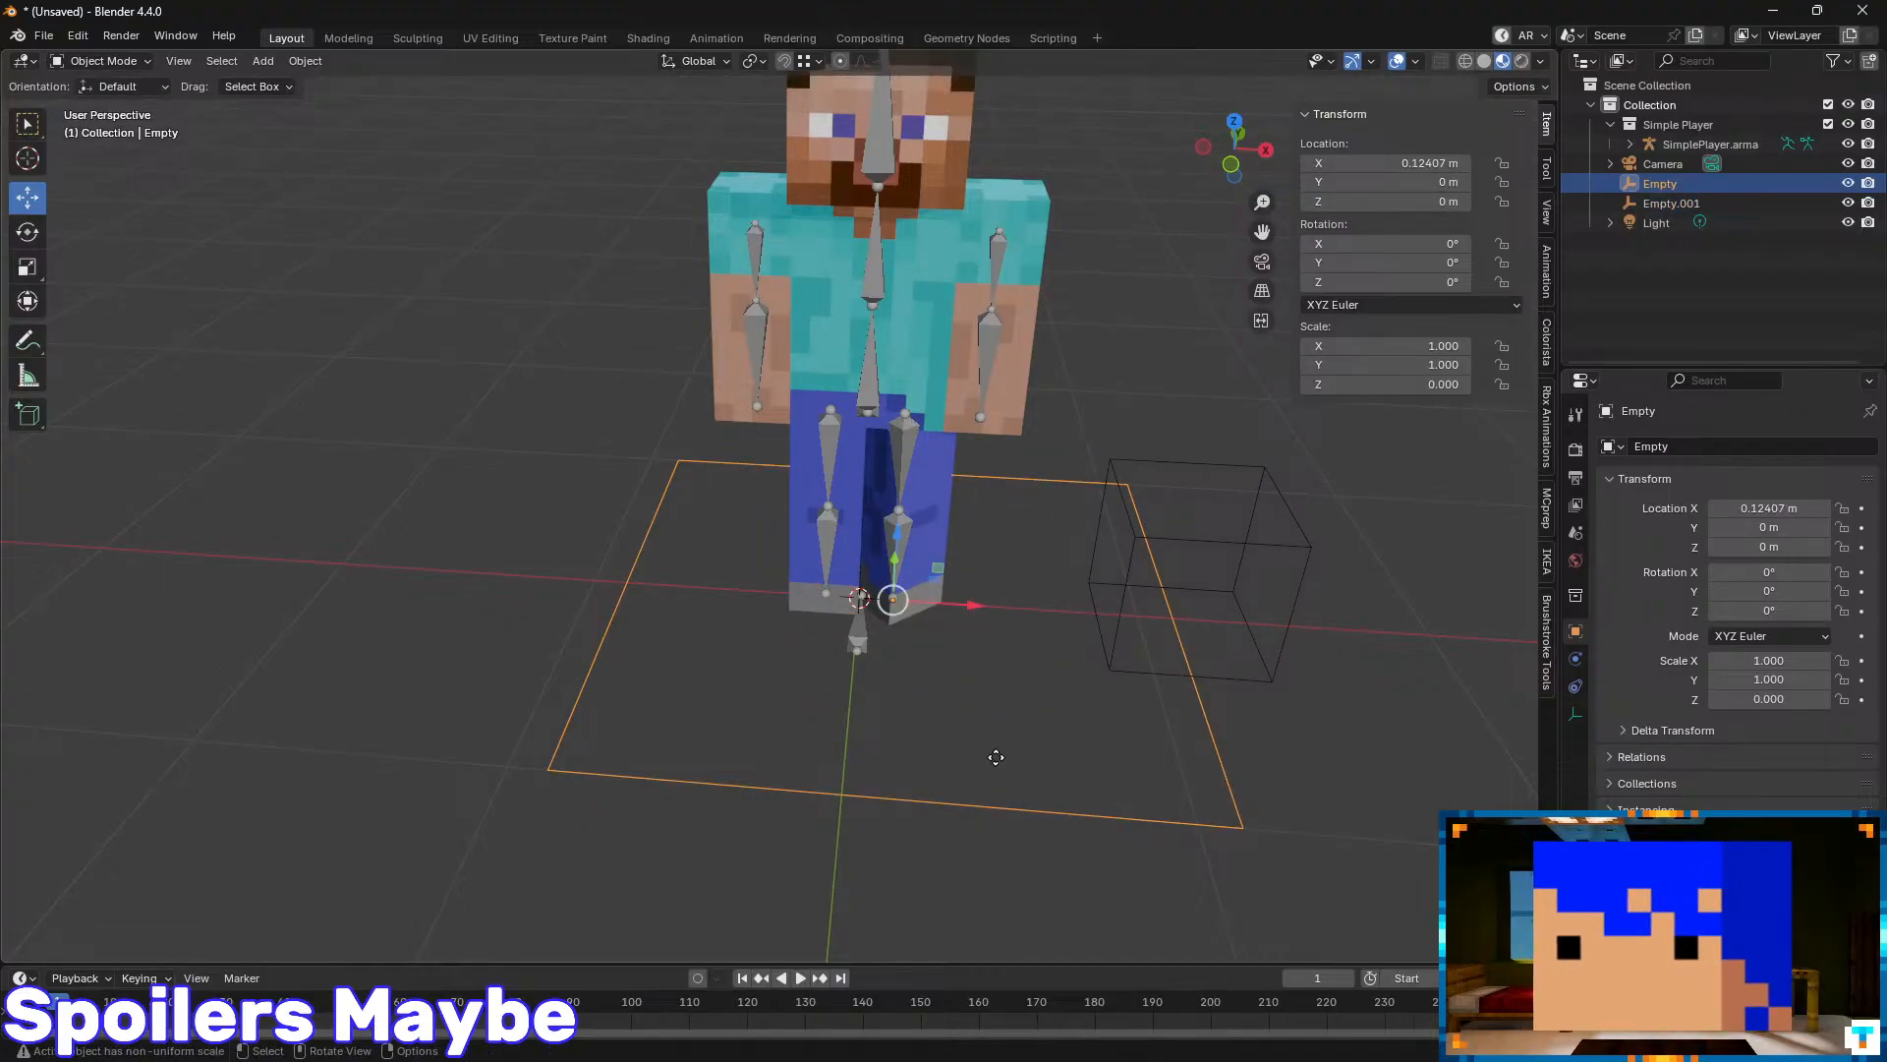
key("g")
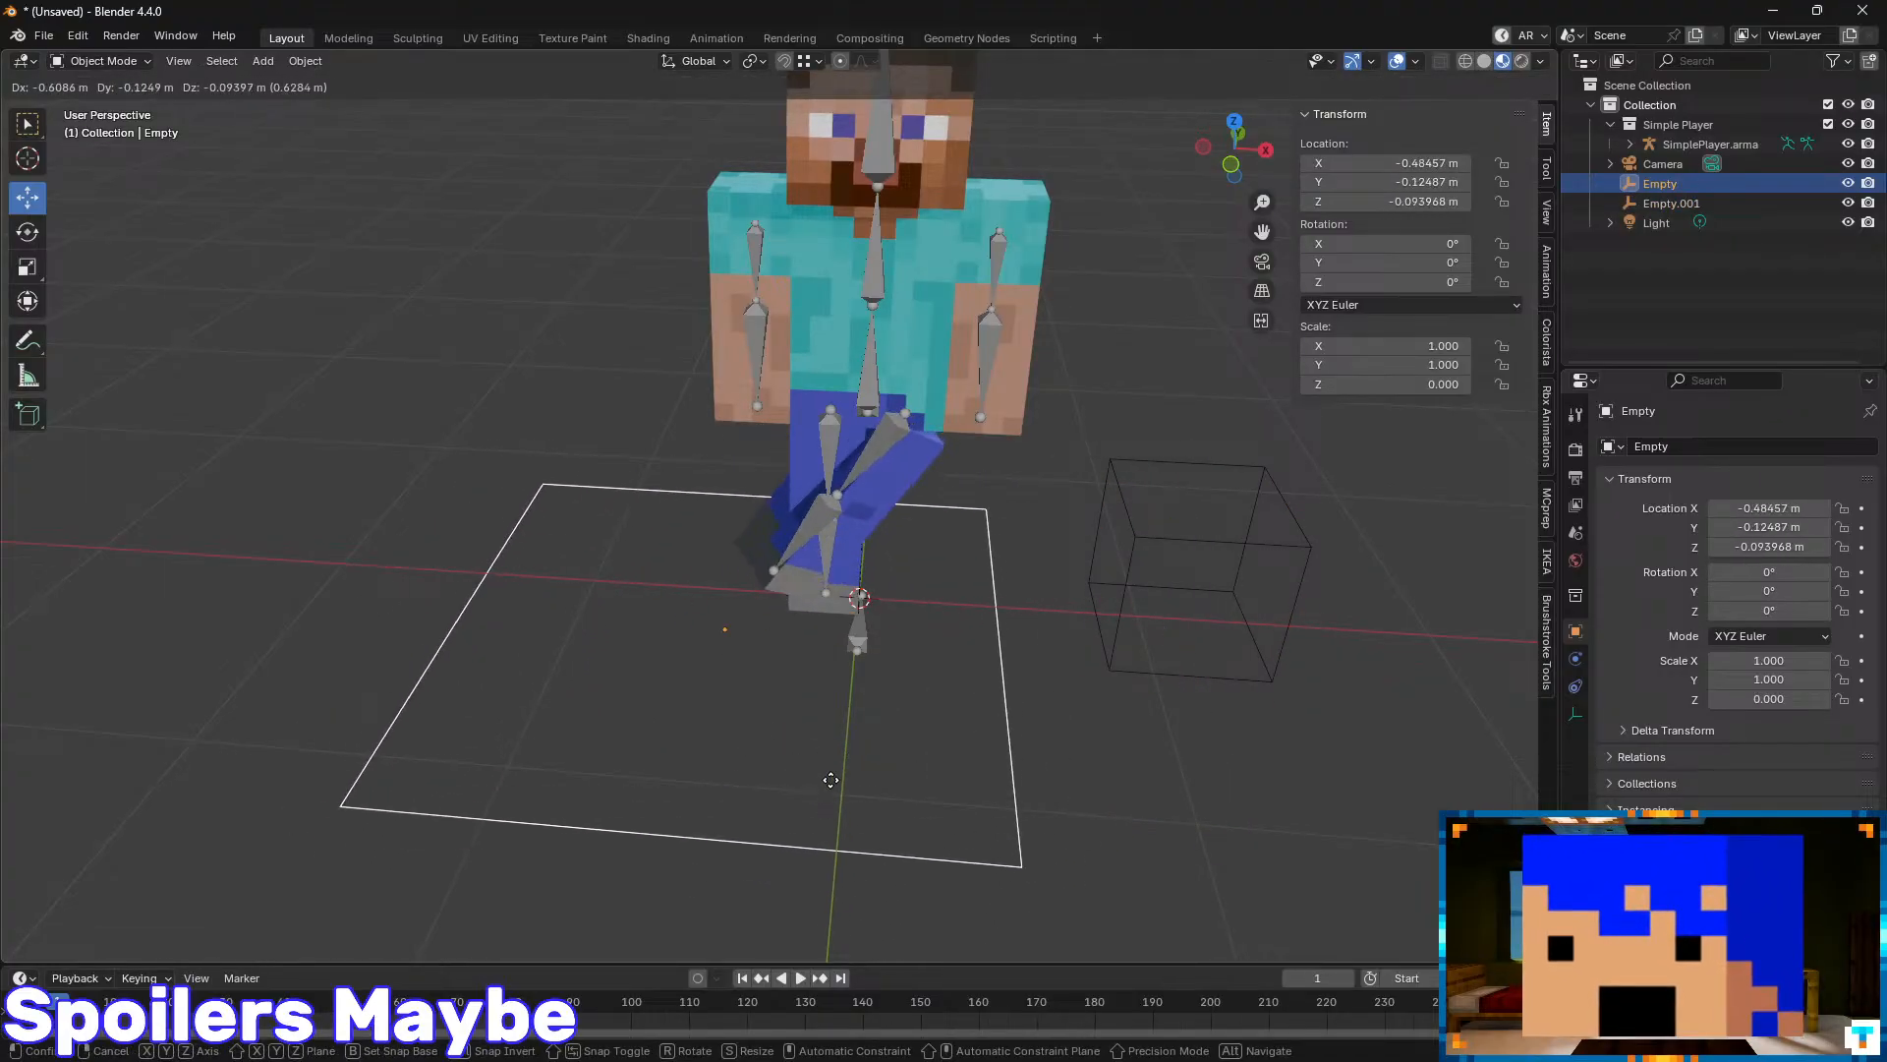
left_click(1000, 746)
key("ctrl+z")
key("ctrl+z")
key("ctrl+z")
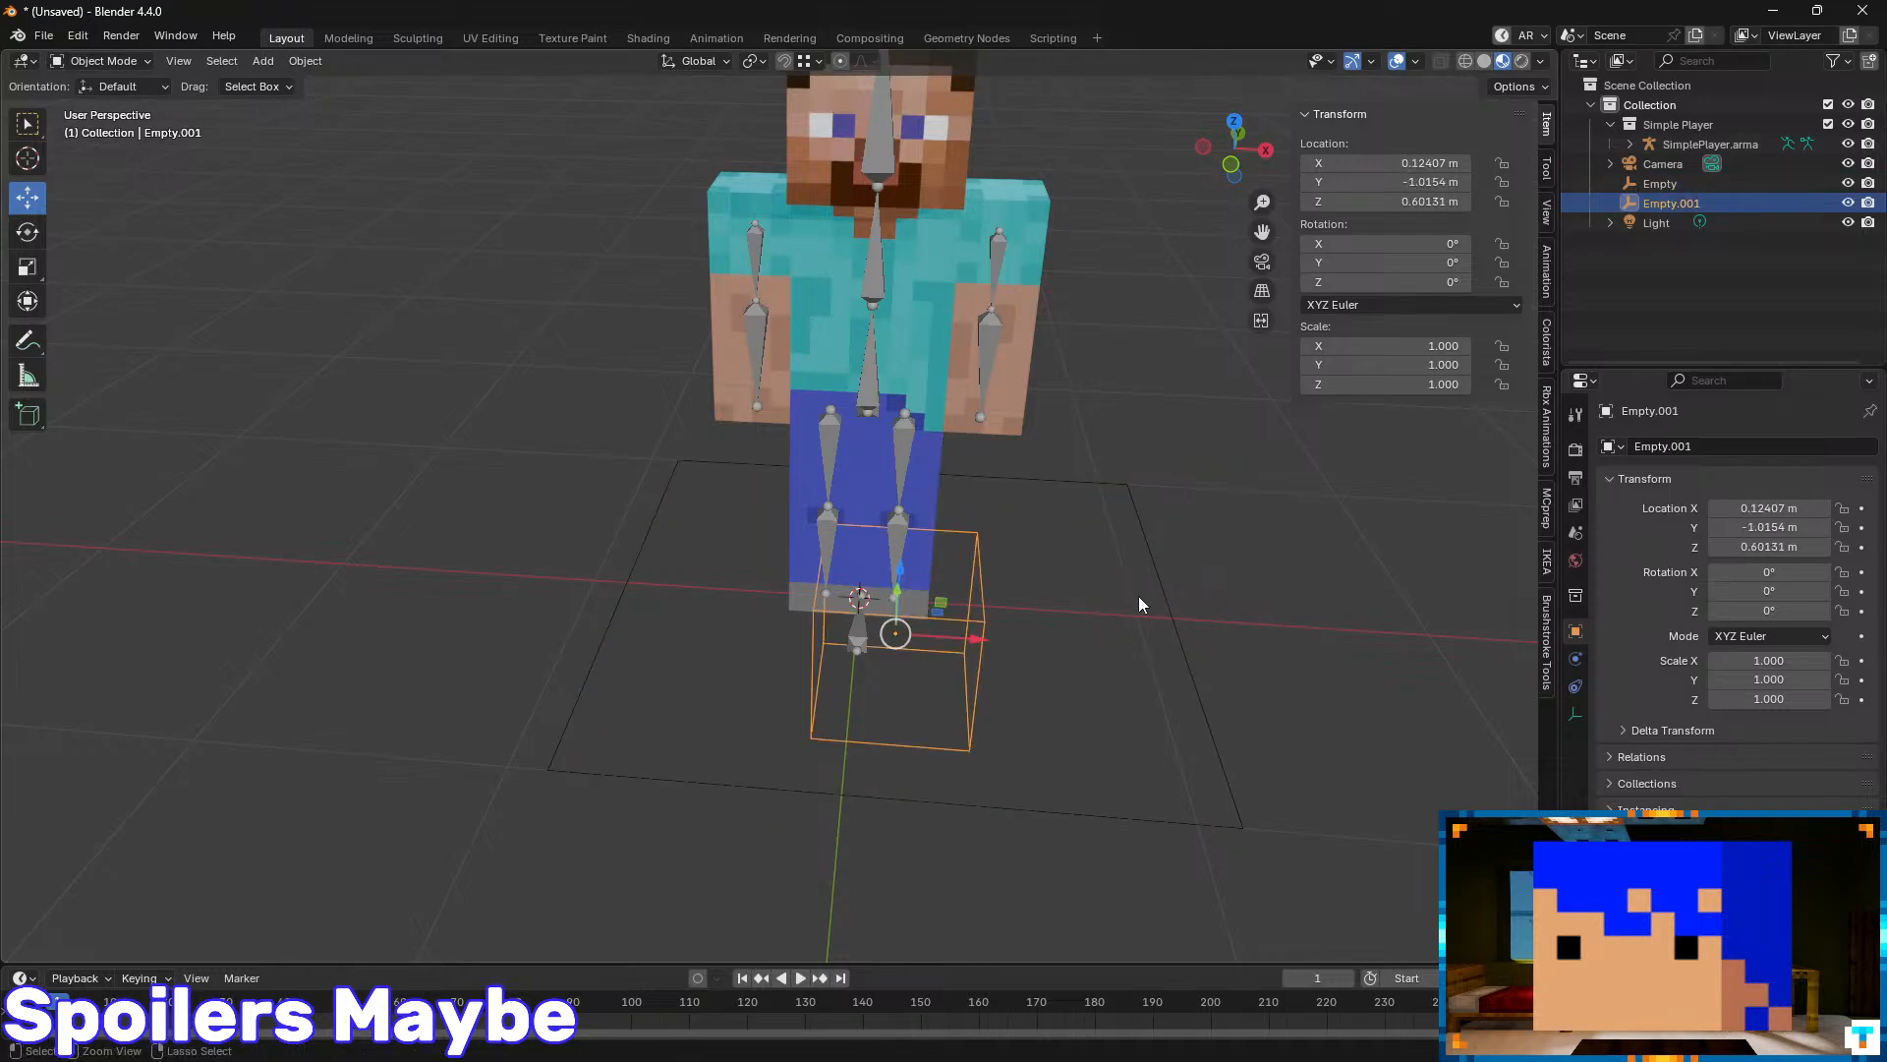
middle_click_drag(1118, 548, 891, 487)
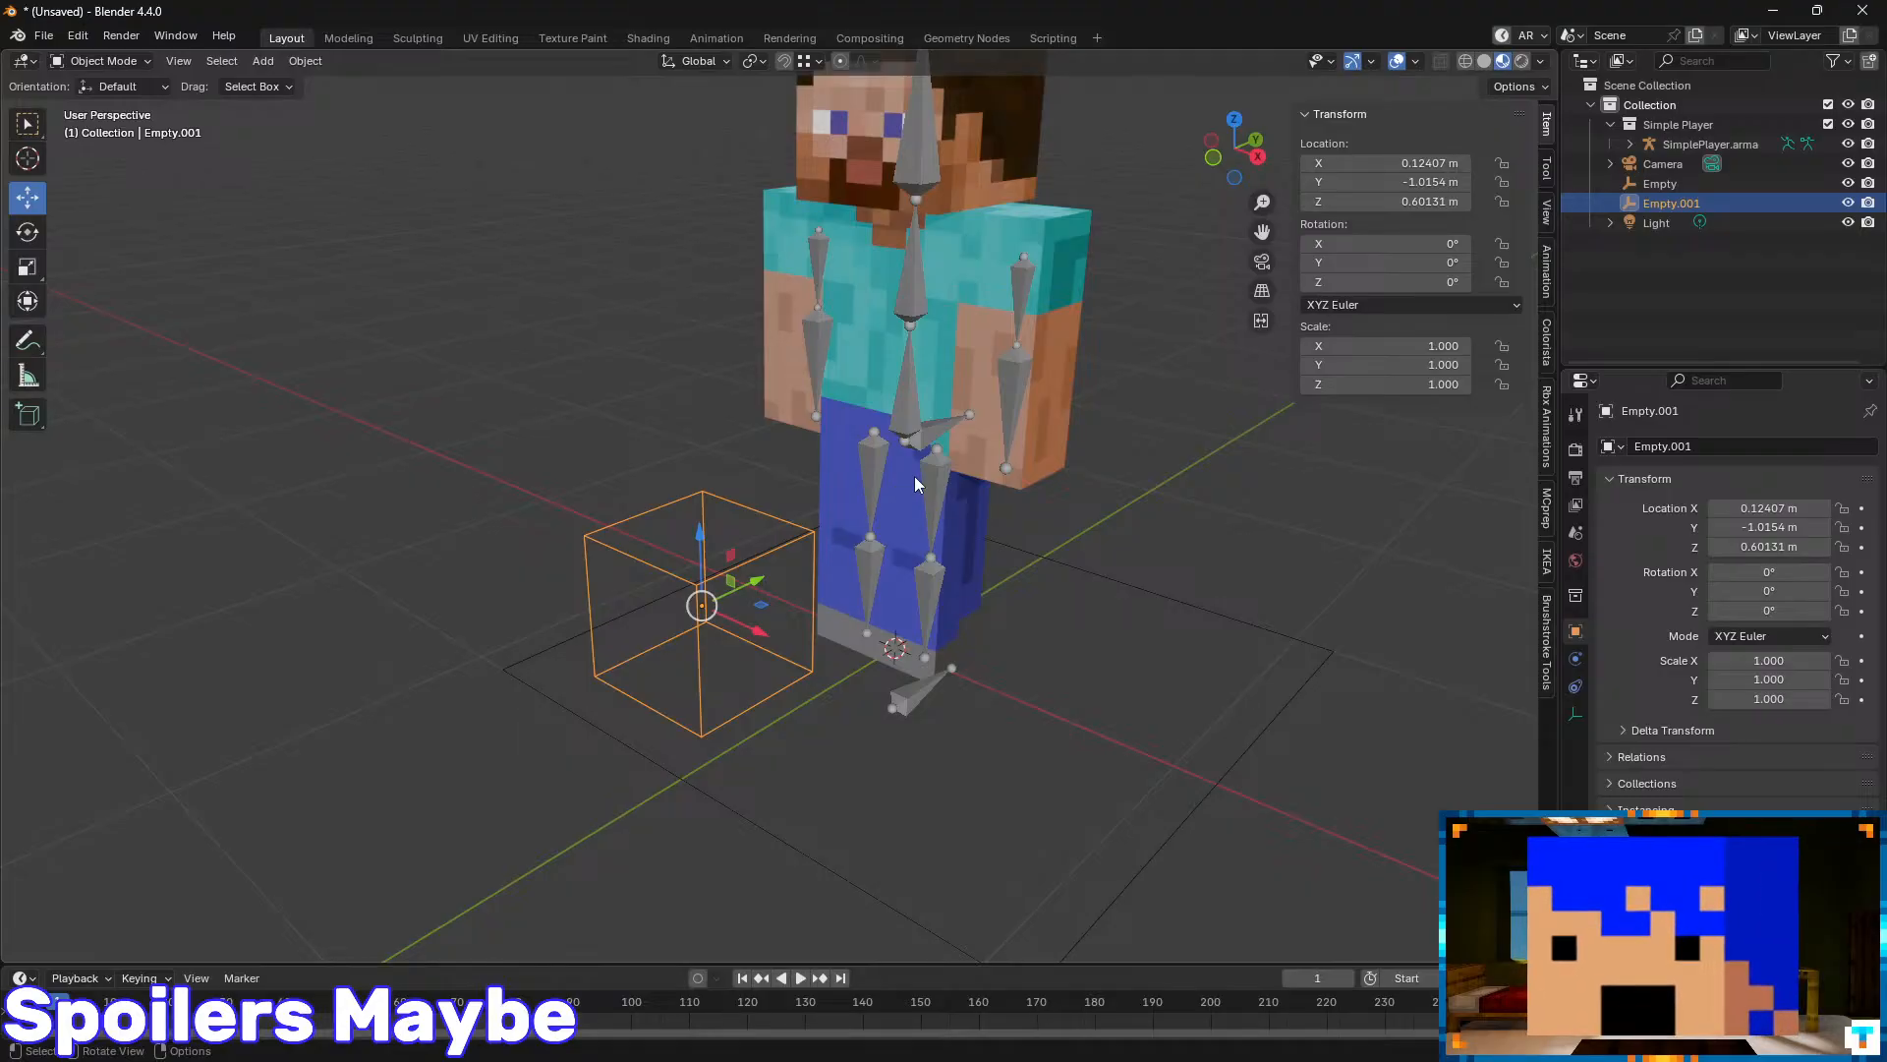
middle_click_drag(1077, 494, 987, 474)
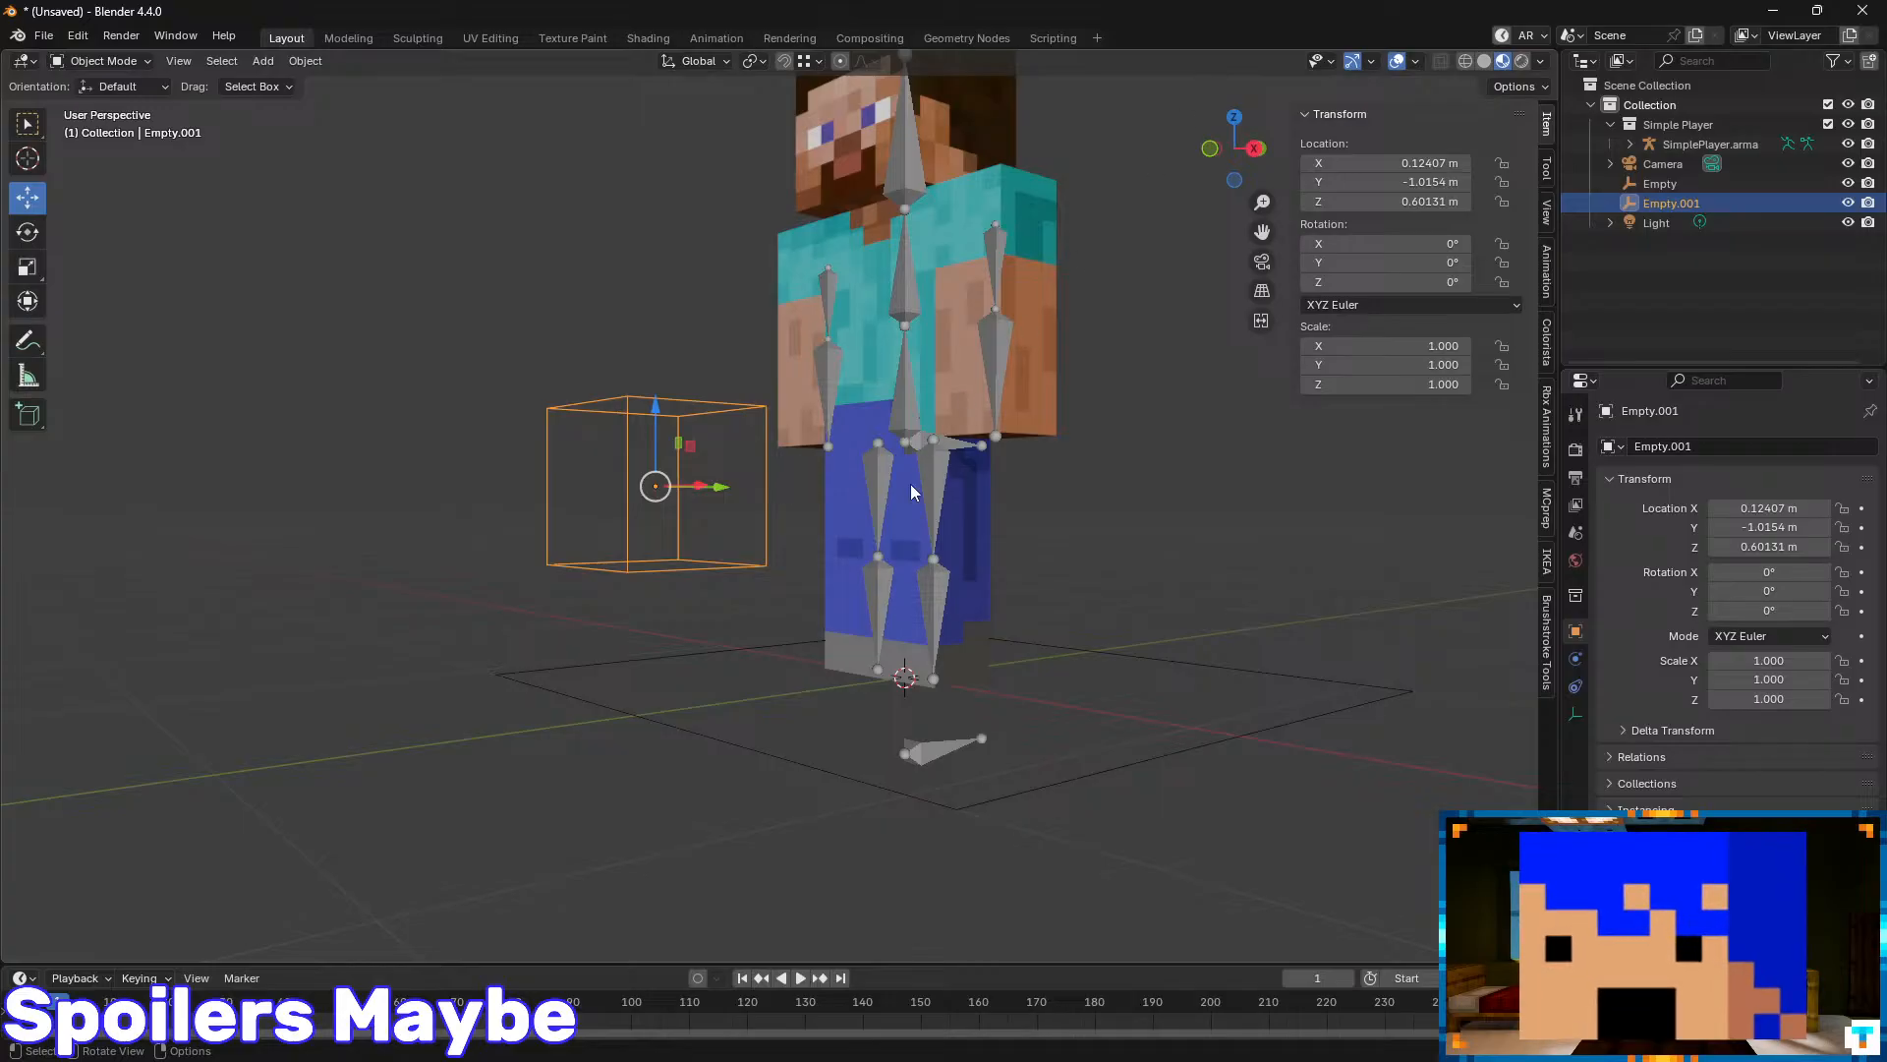
left_click(1549, 272)
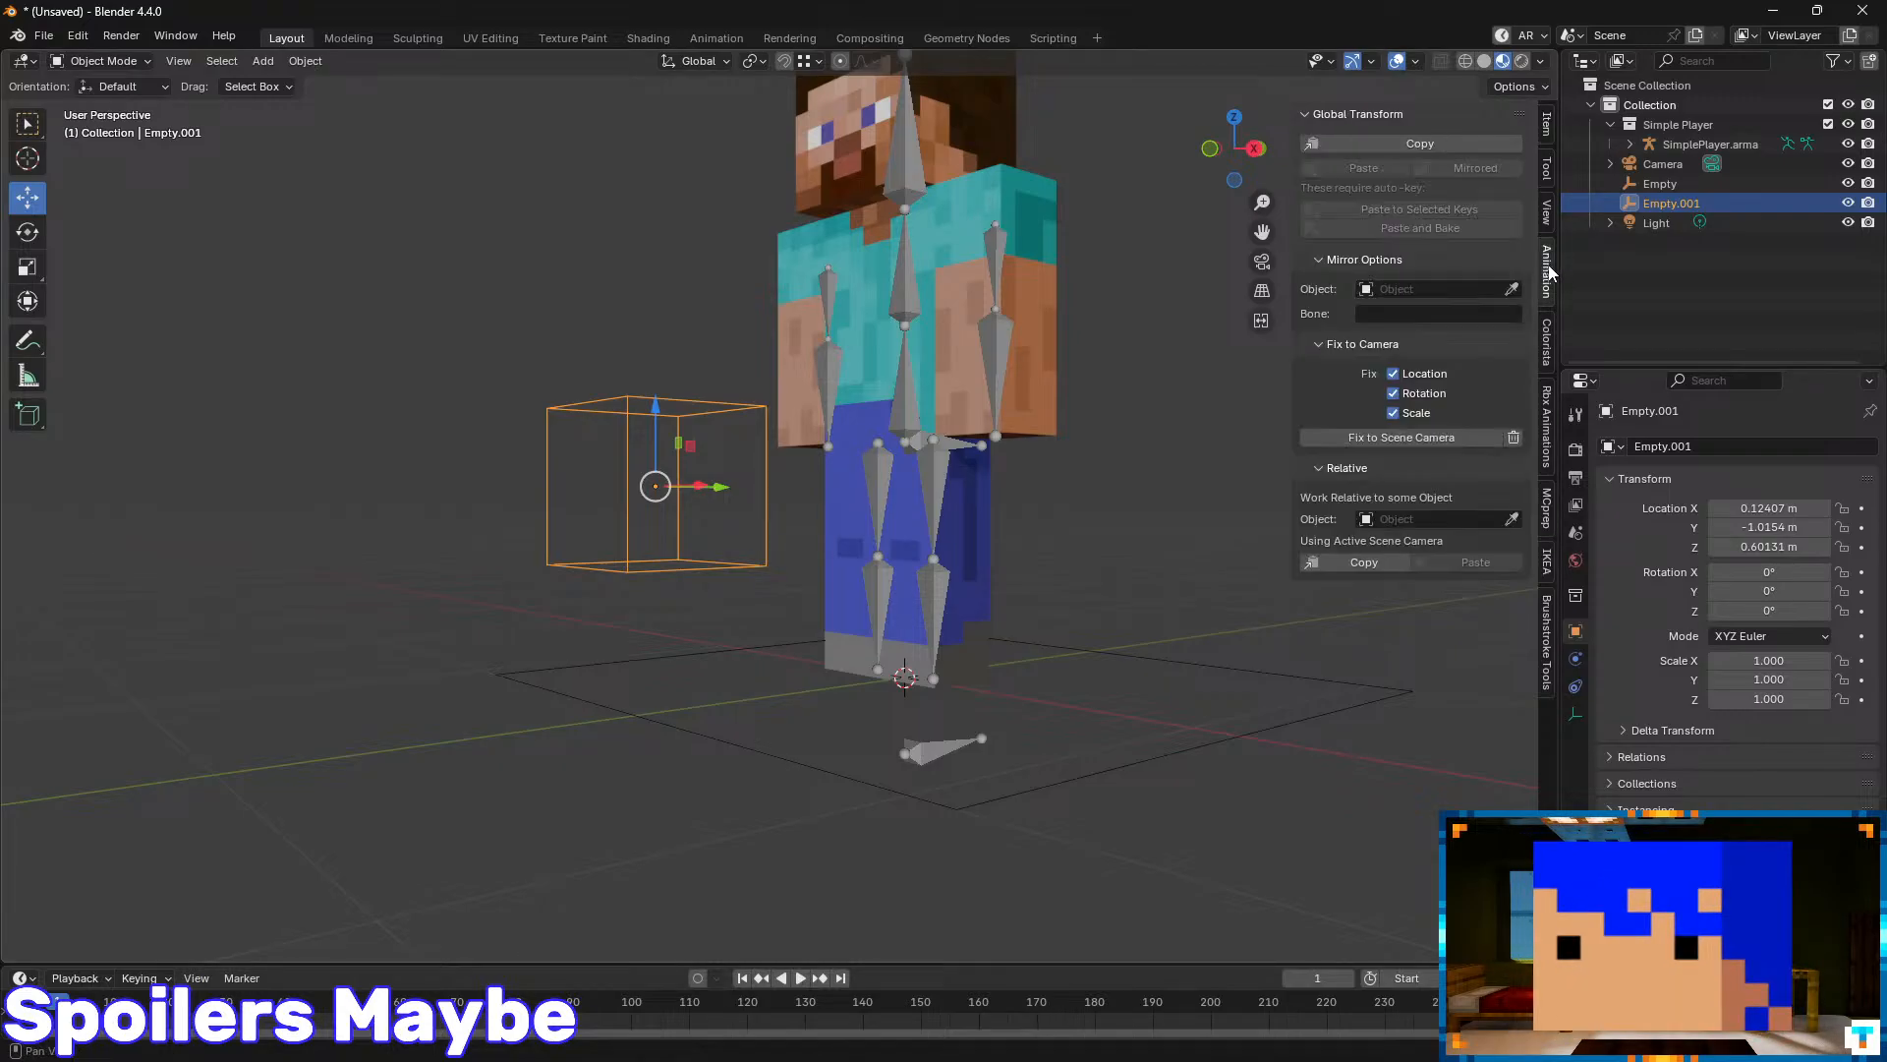
left_click(1549, 128)
scroll(905, 441, "down", 6)
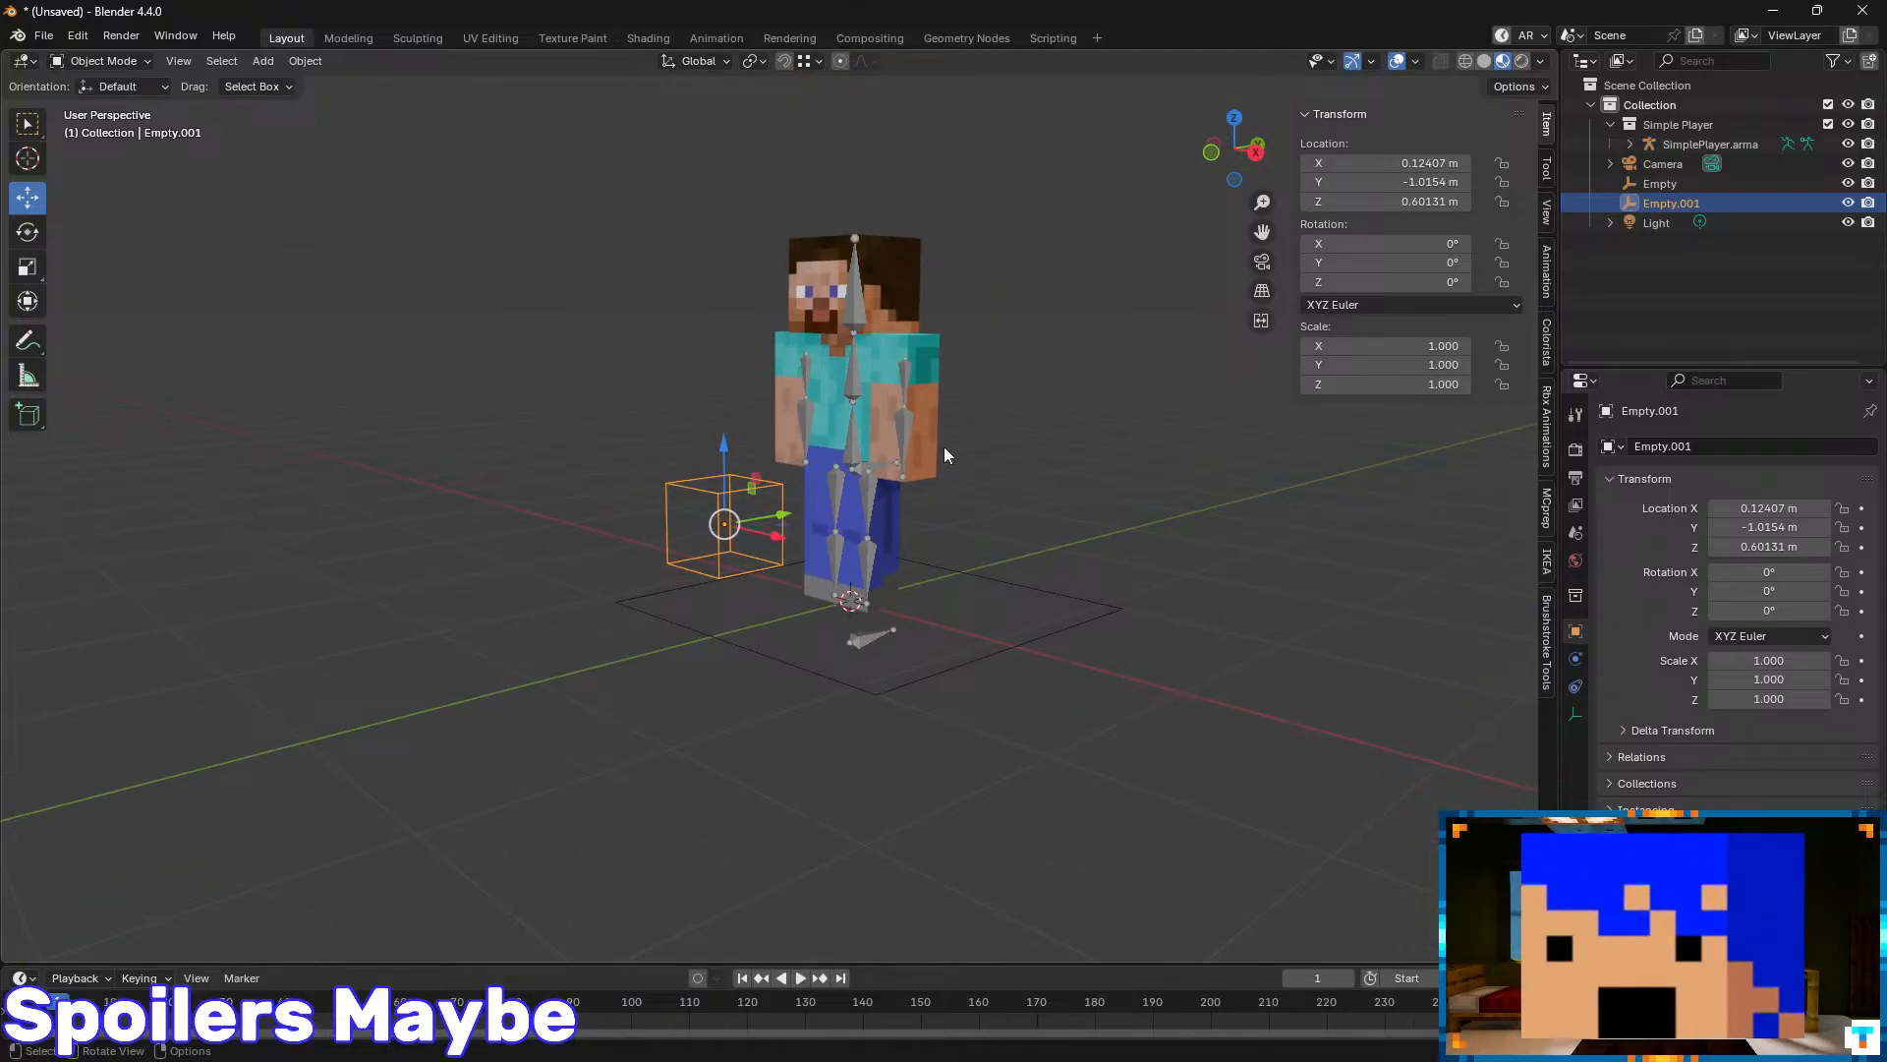
middle_click_drag(943, 446, 870, 472)
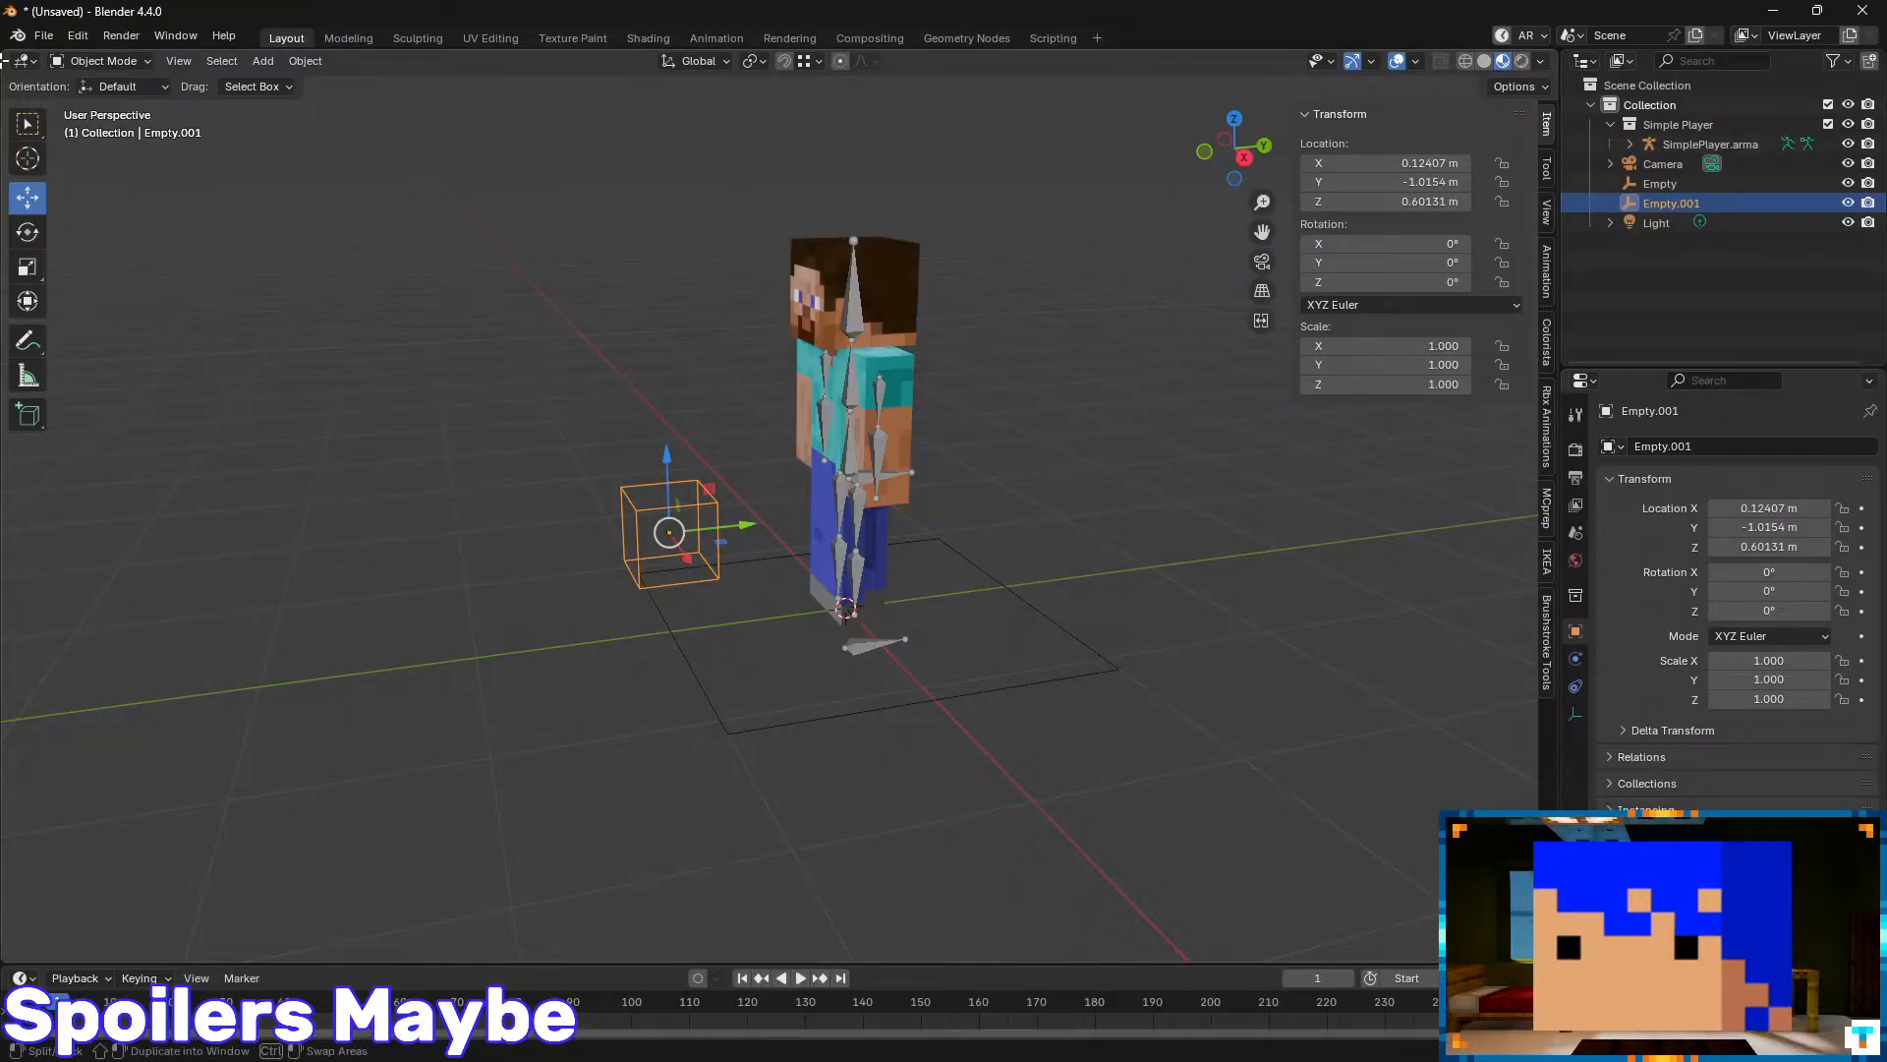
mouse_move(940, 458)
middle_mouse_down()
mouse_move(876, 421)
mouse_move(747, 436)
mouse_move(940, 439)
mouse_move(906, 438)
mouse_move(944, 460)
middle_mouse_up()
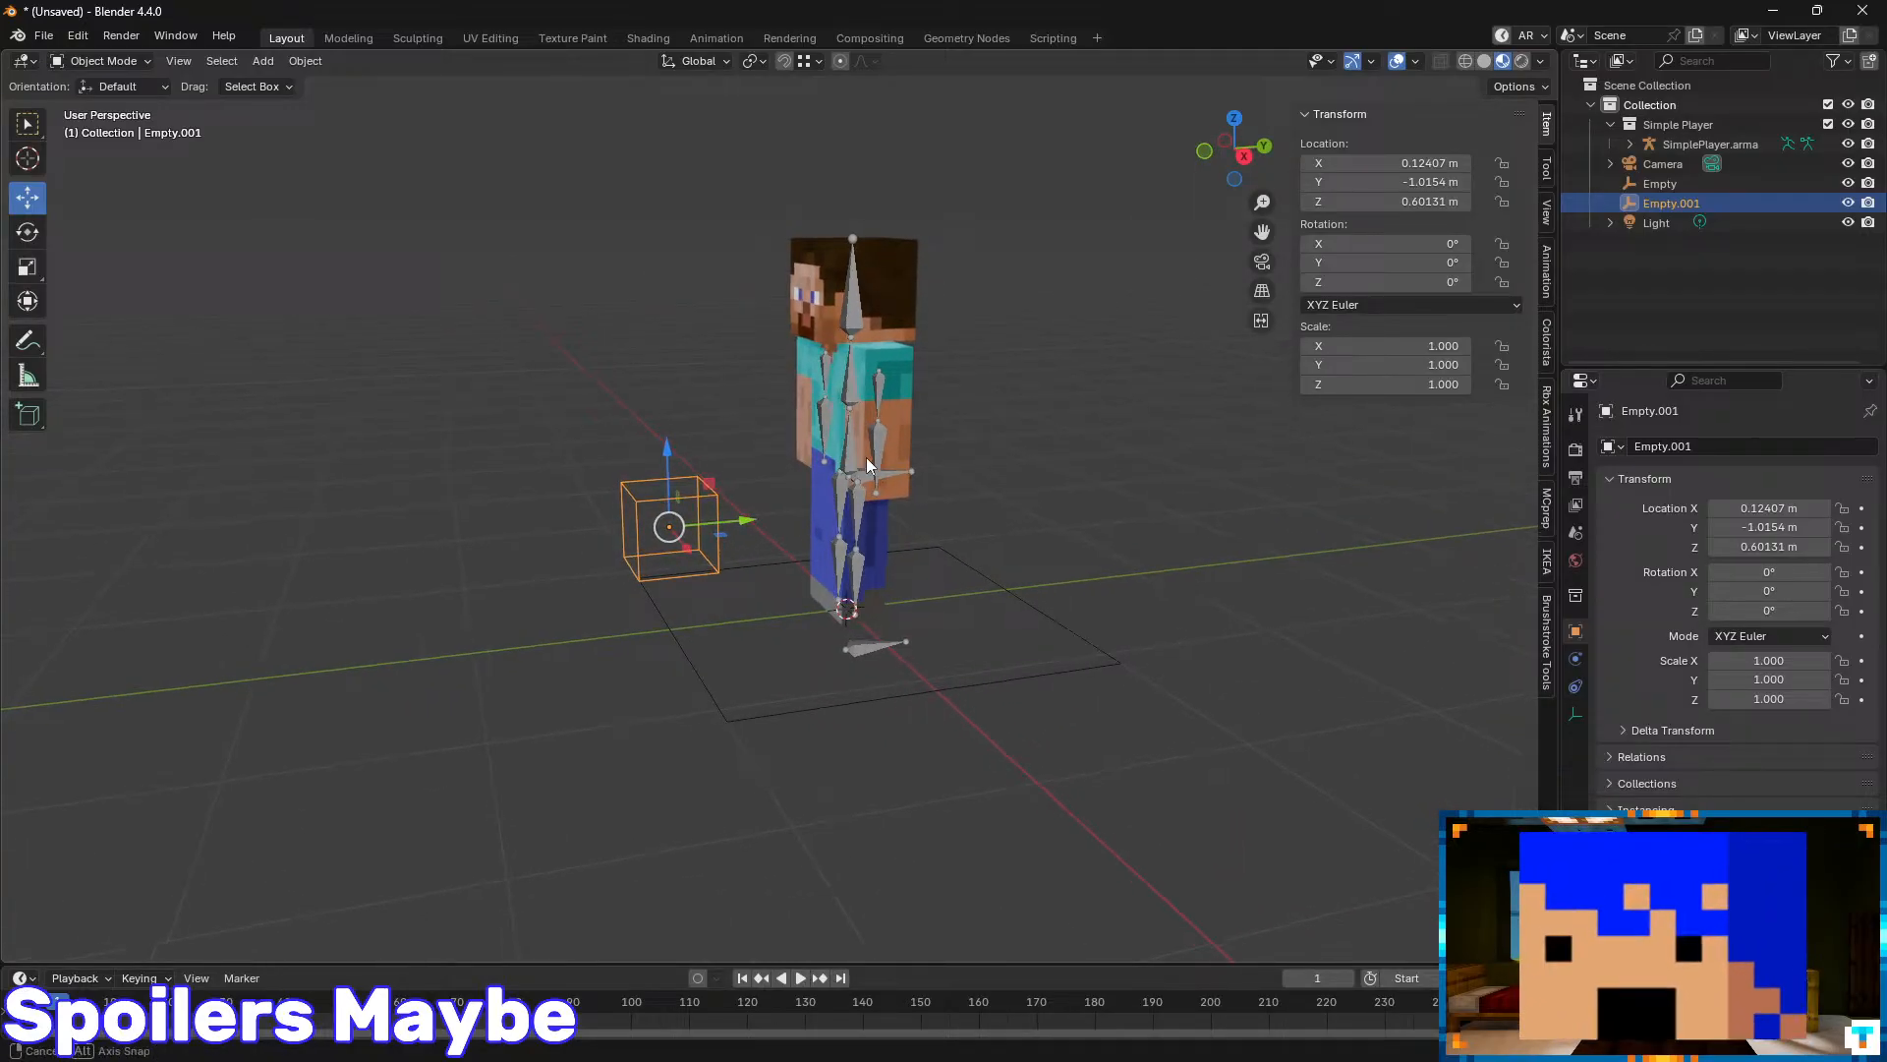
middle_click_drag(865, 457, 911, 486)
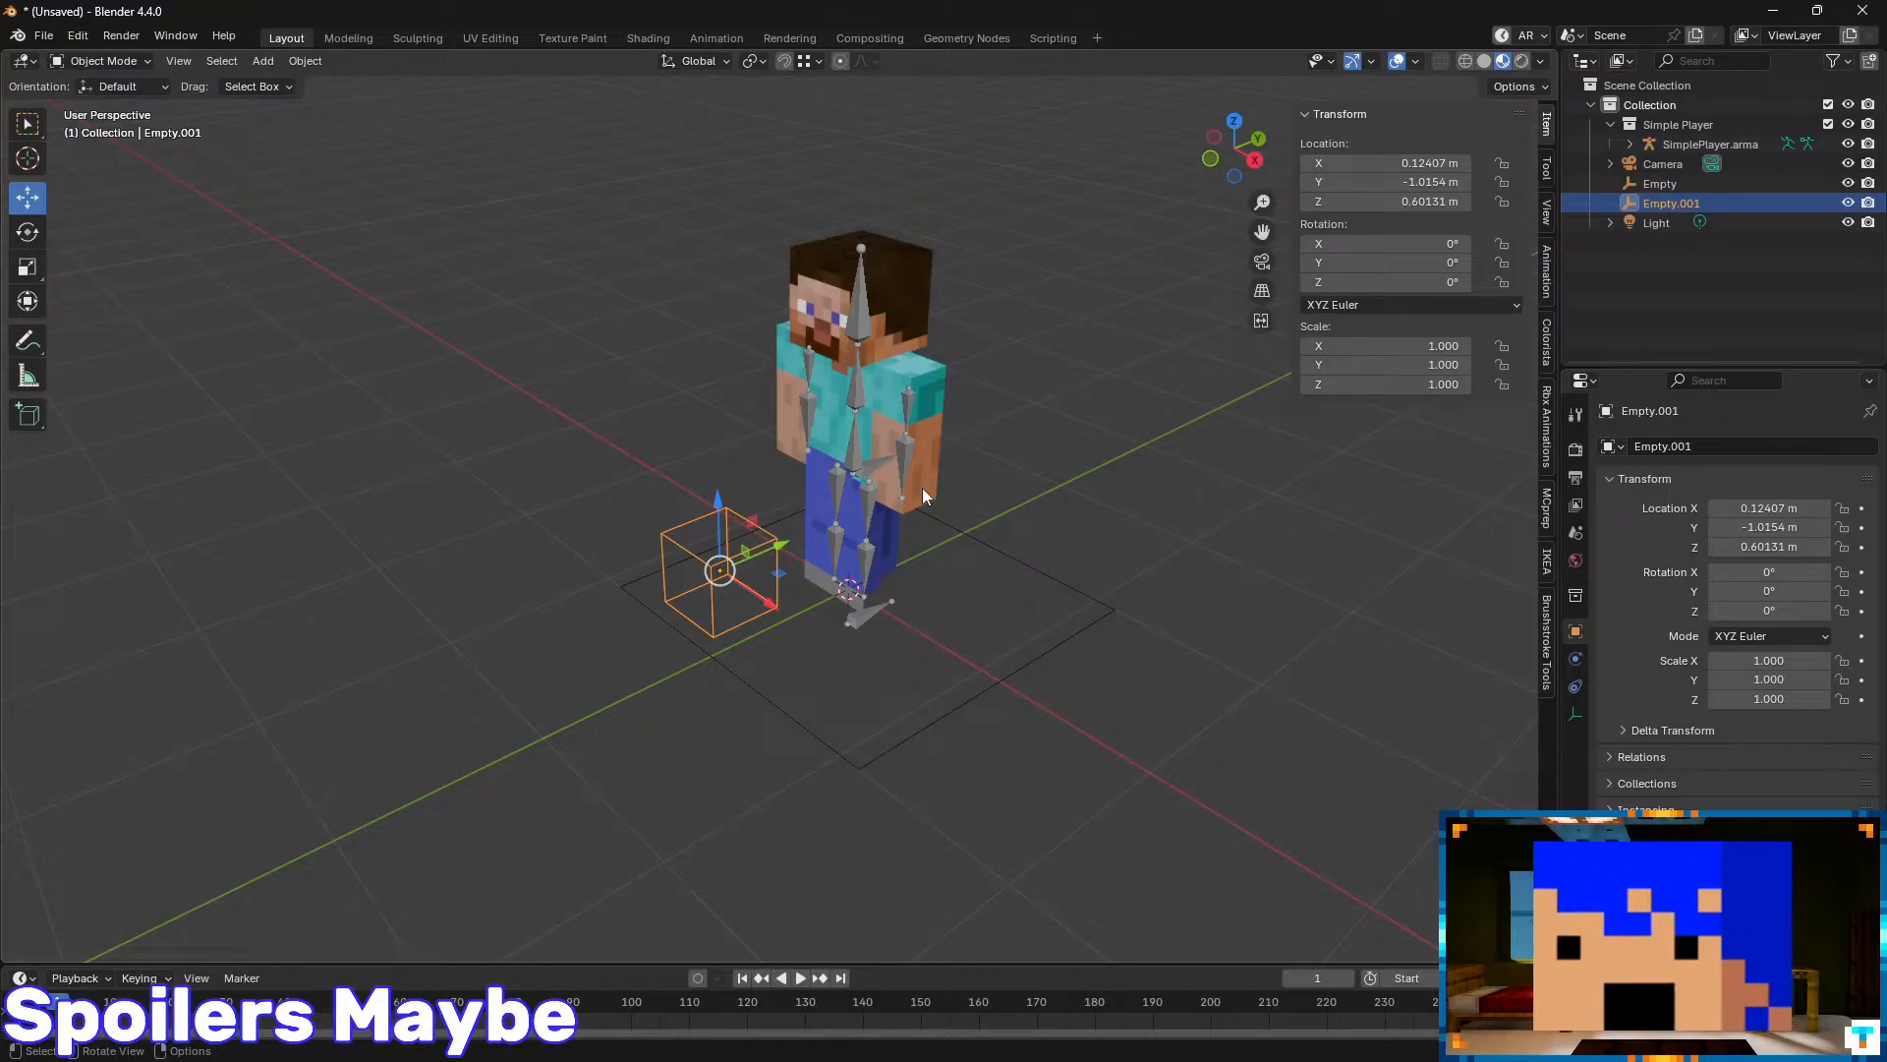
- Open the recent file The Noise Animation Scene1.blend without saving the current scene
left_click(43, 35)
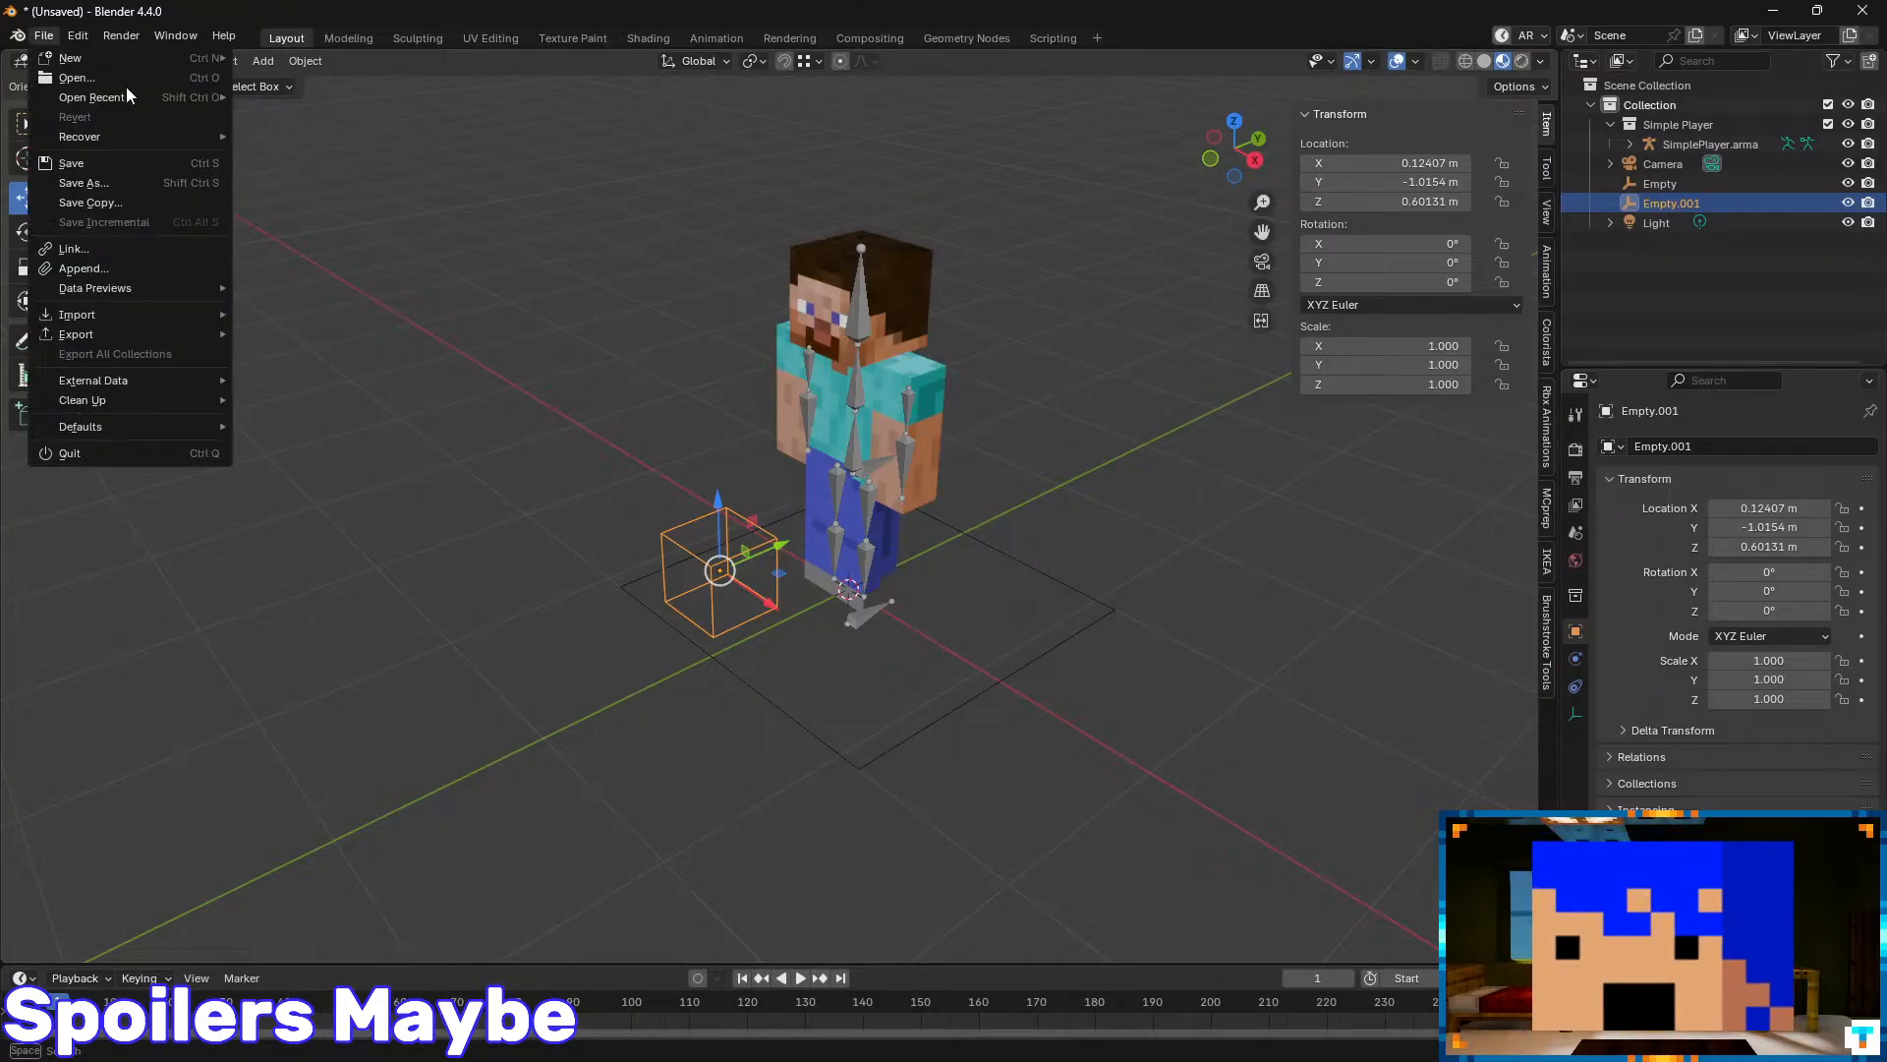
mouse_move(197, 96)
left_click(374, 96)
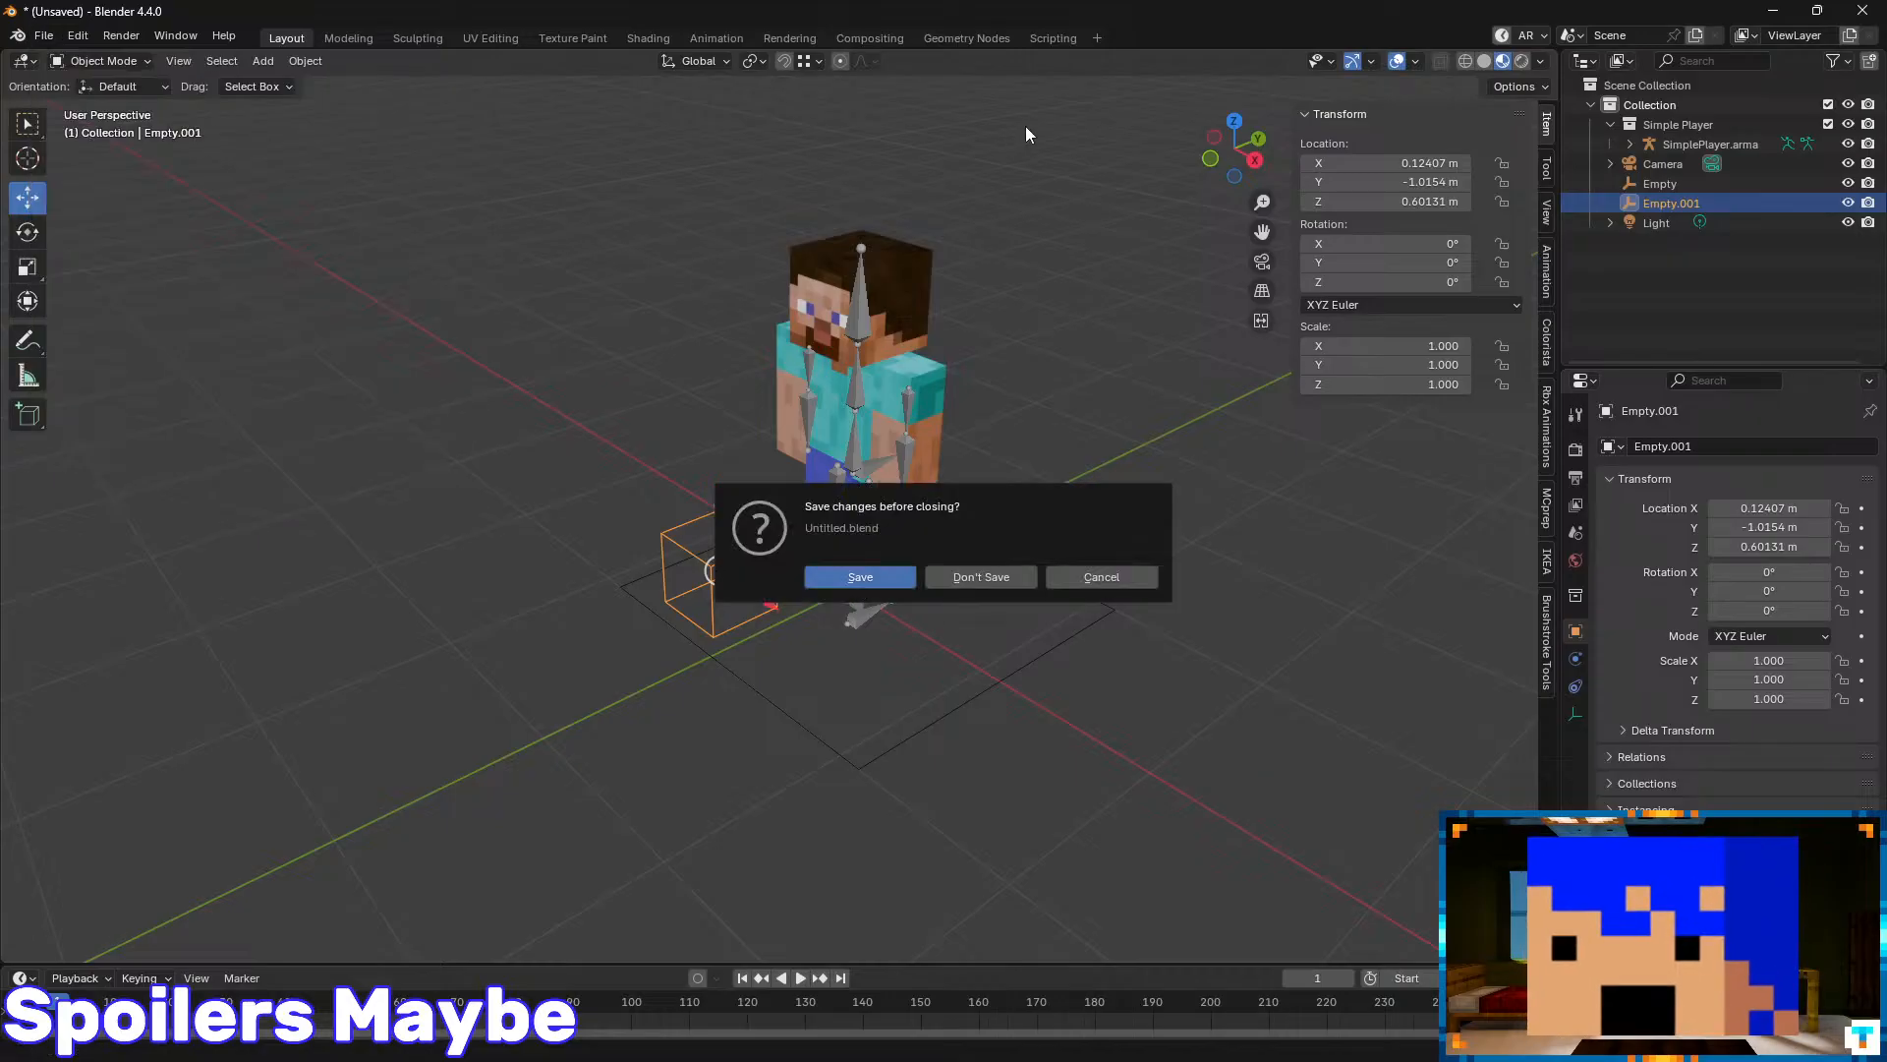
left_click(988, 578)
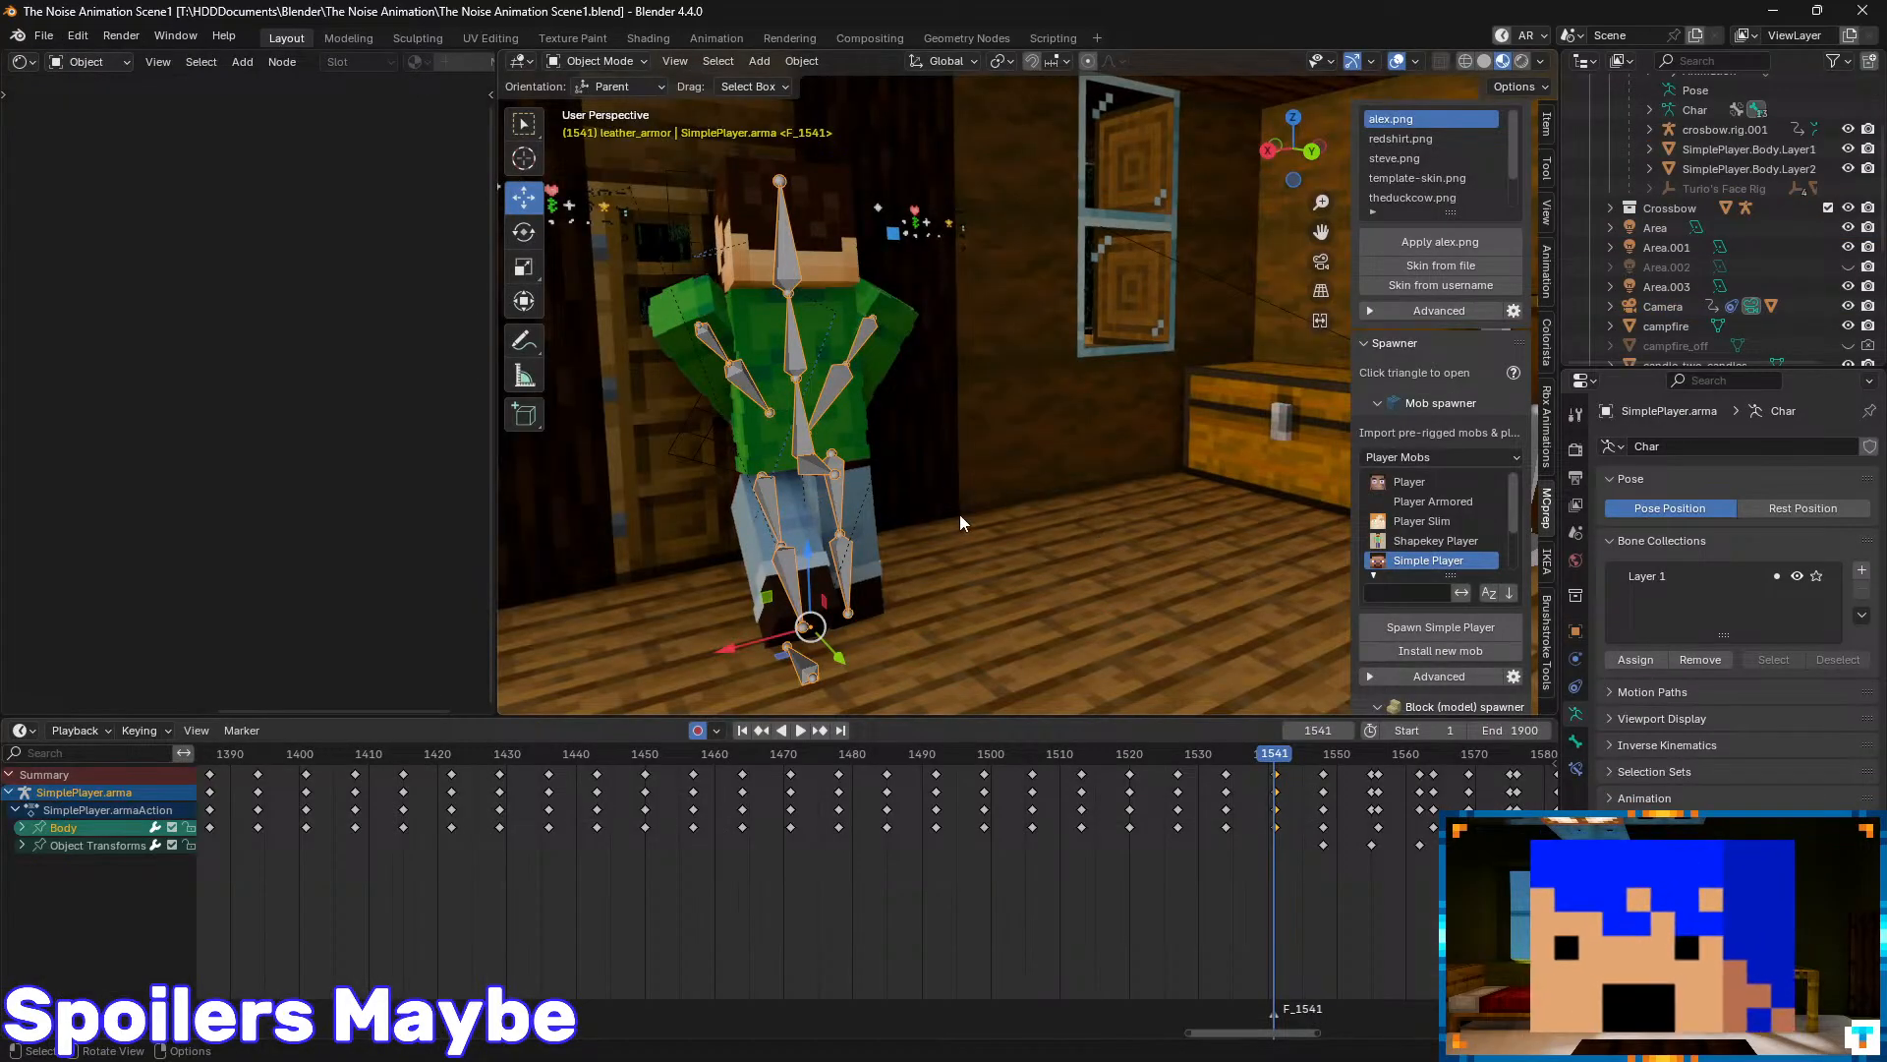
- Inspect the green-shirted character's walk poses by scrubbing to frame 1527 and stepping through the keyframes to frame 1548
key("space")
left_click_drag(1271, 762, 1231, 775)
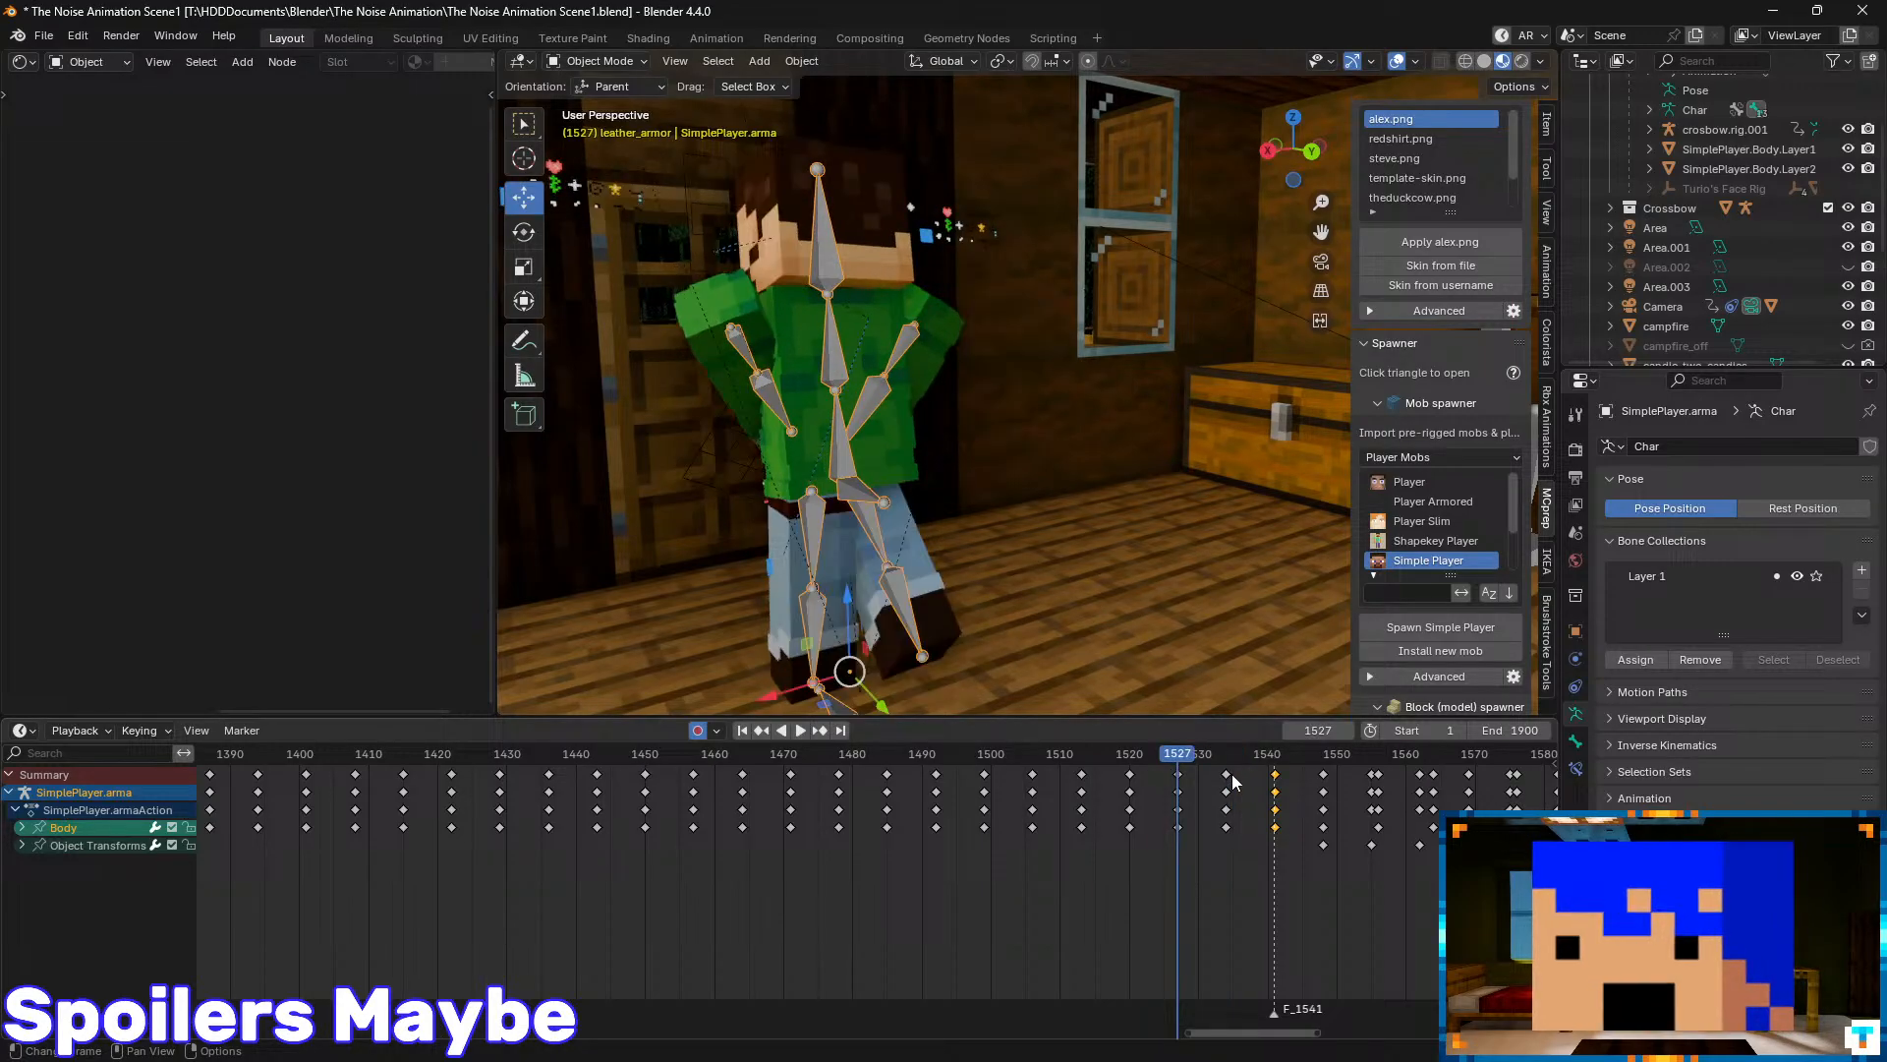
key("Up")
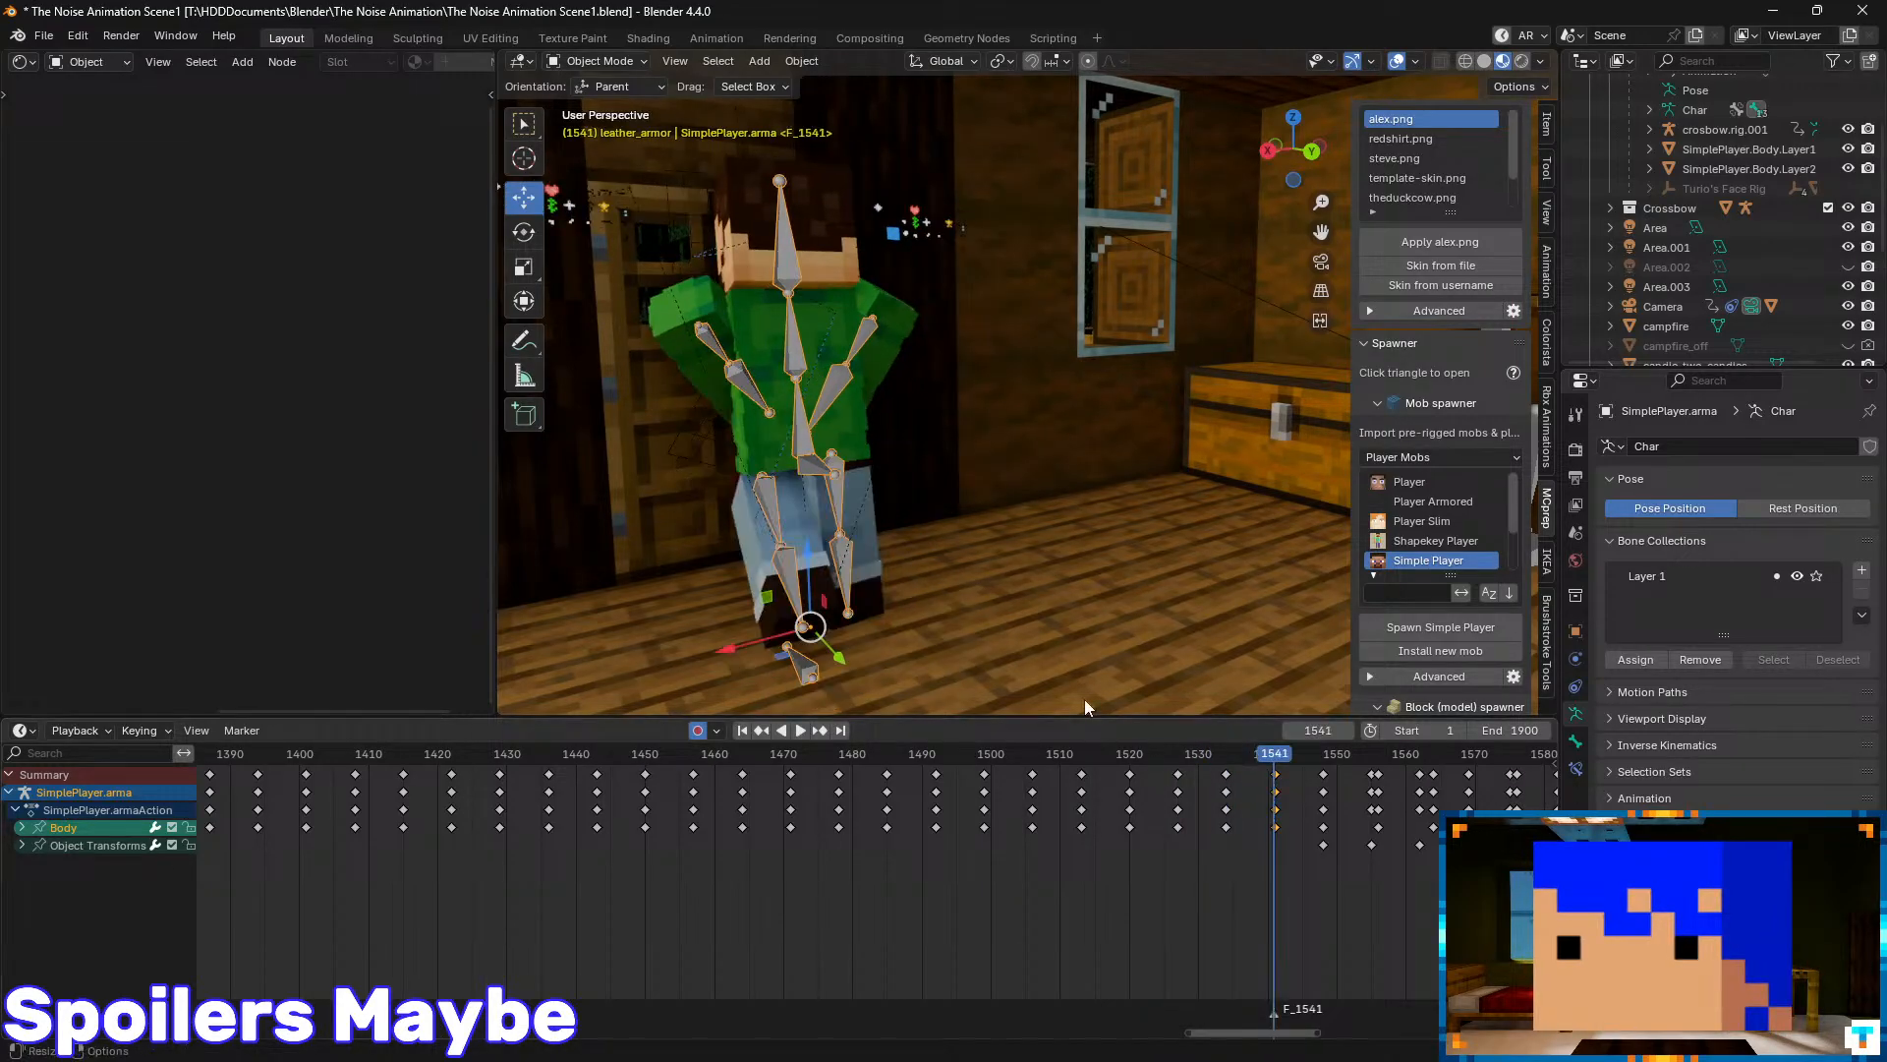
key("Up")
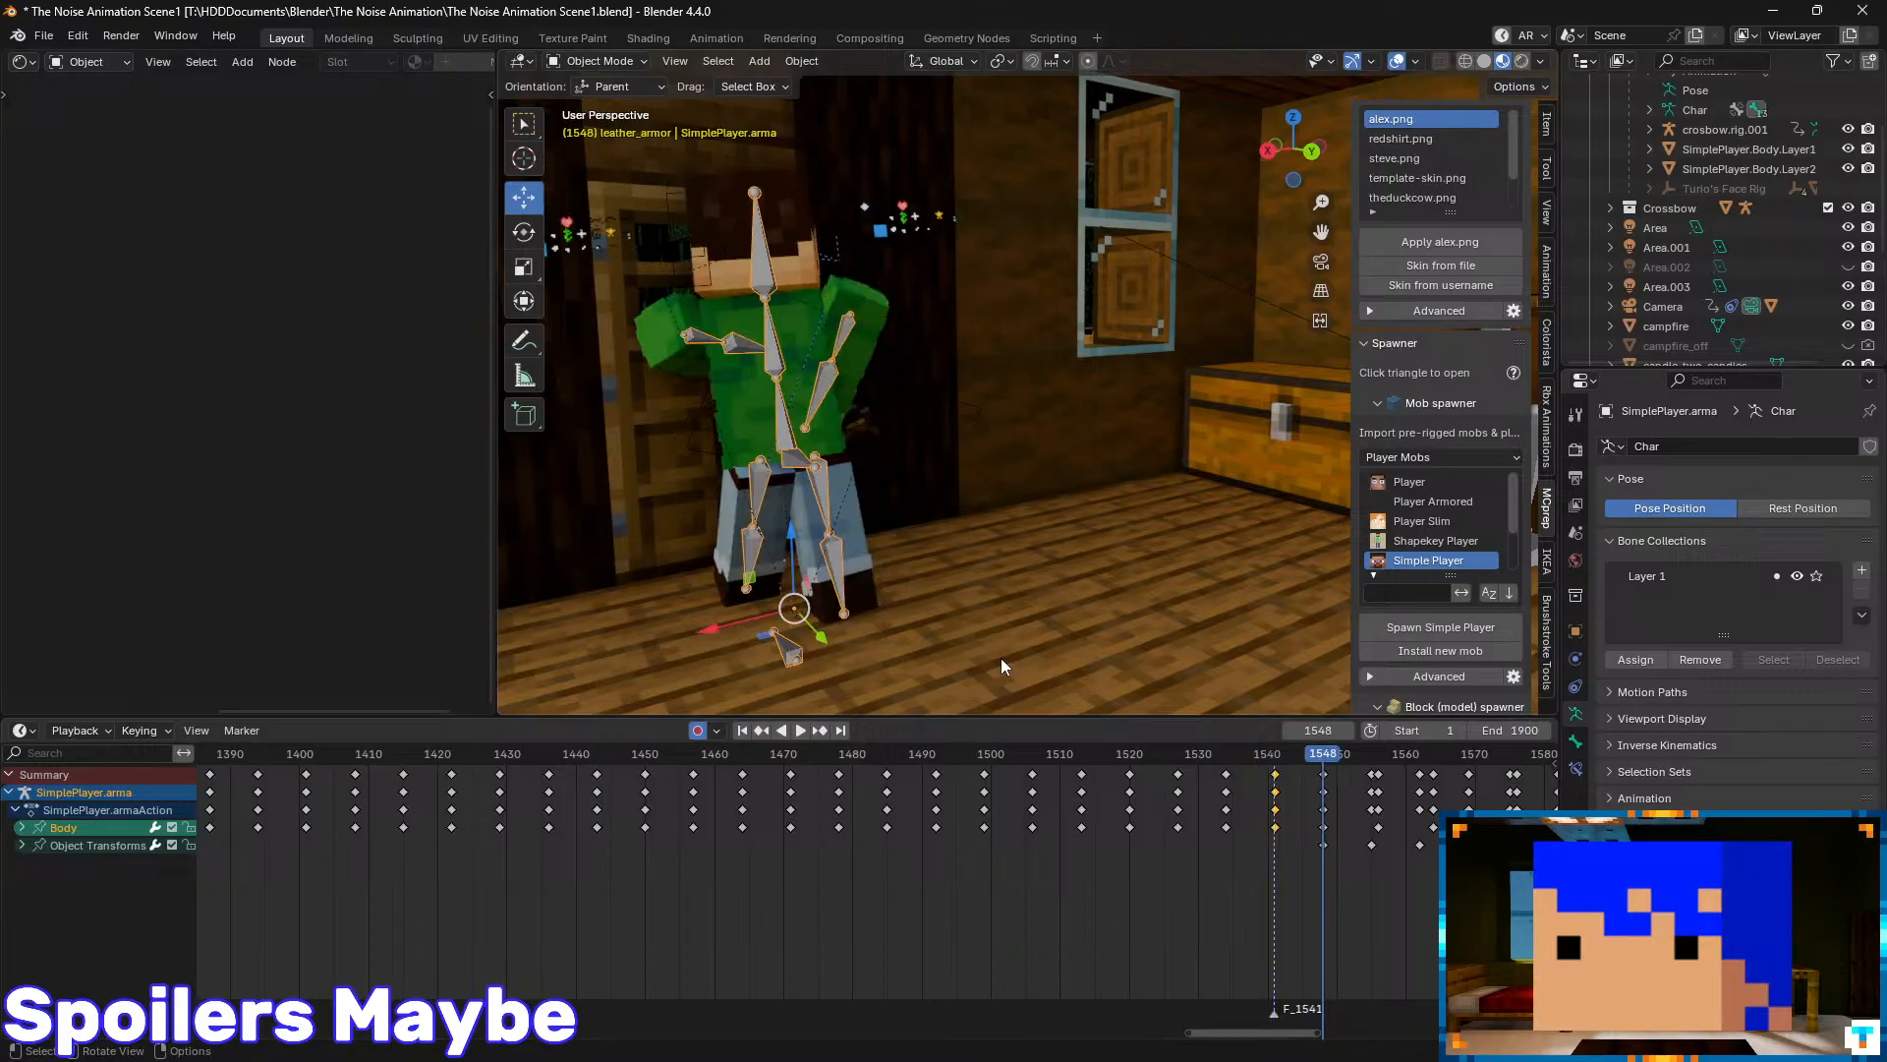
- Play the animation from frame 1480 through the scene camera
left_click_drag(1320, 755, 853, 757)
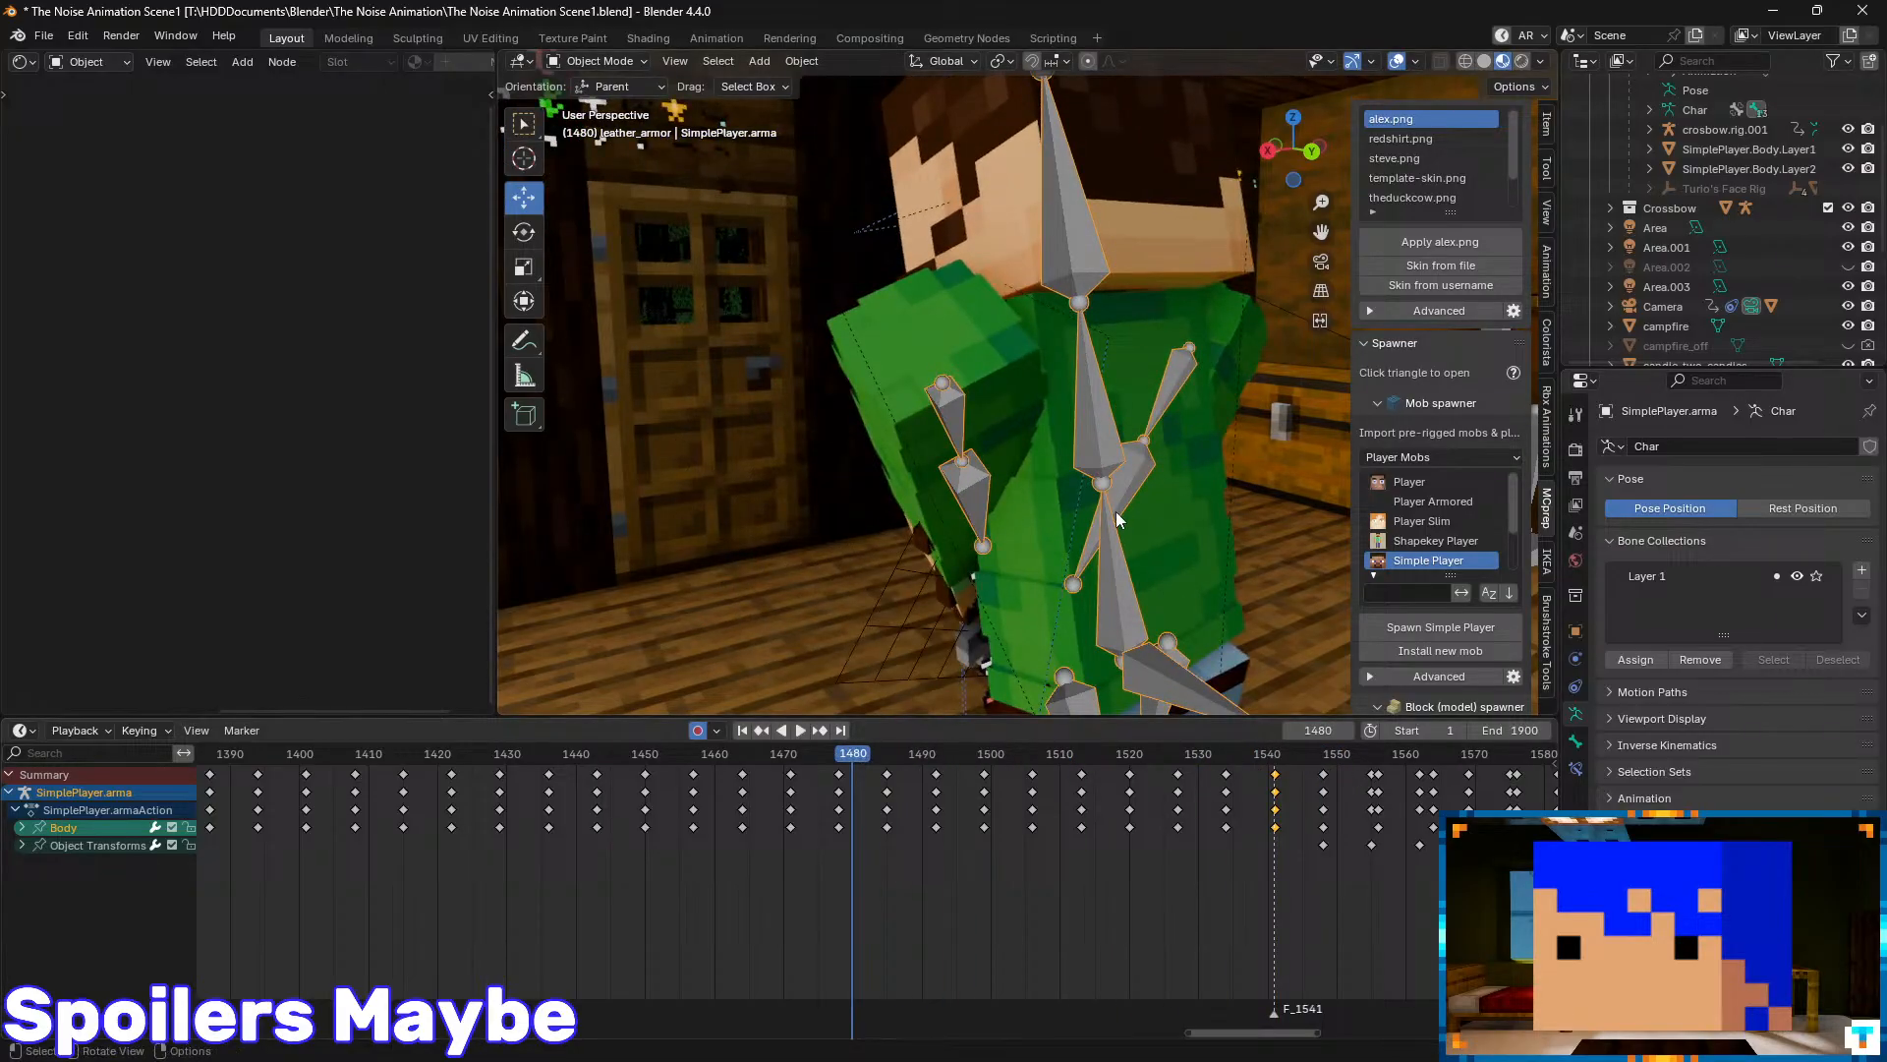
key("KP_0")
key("space")
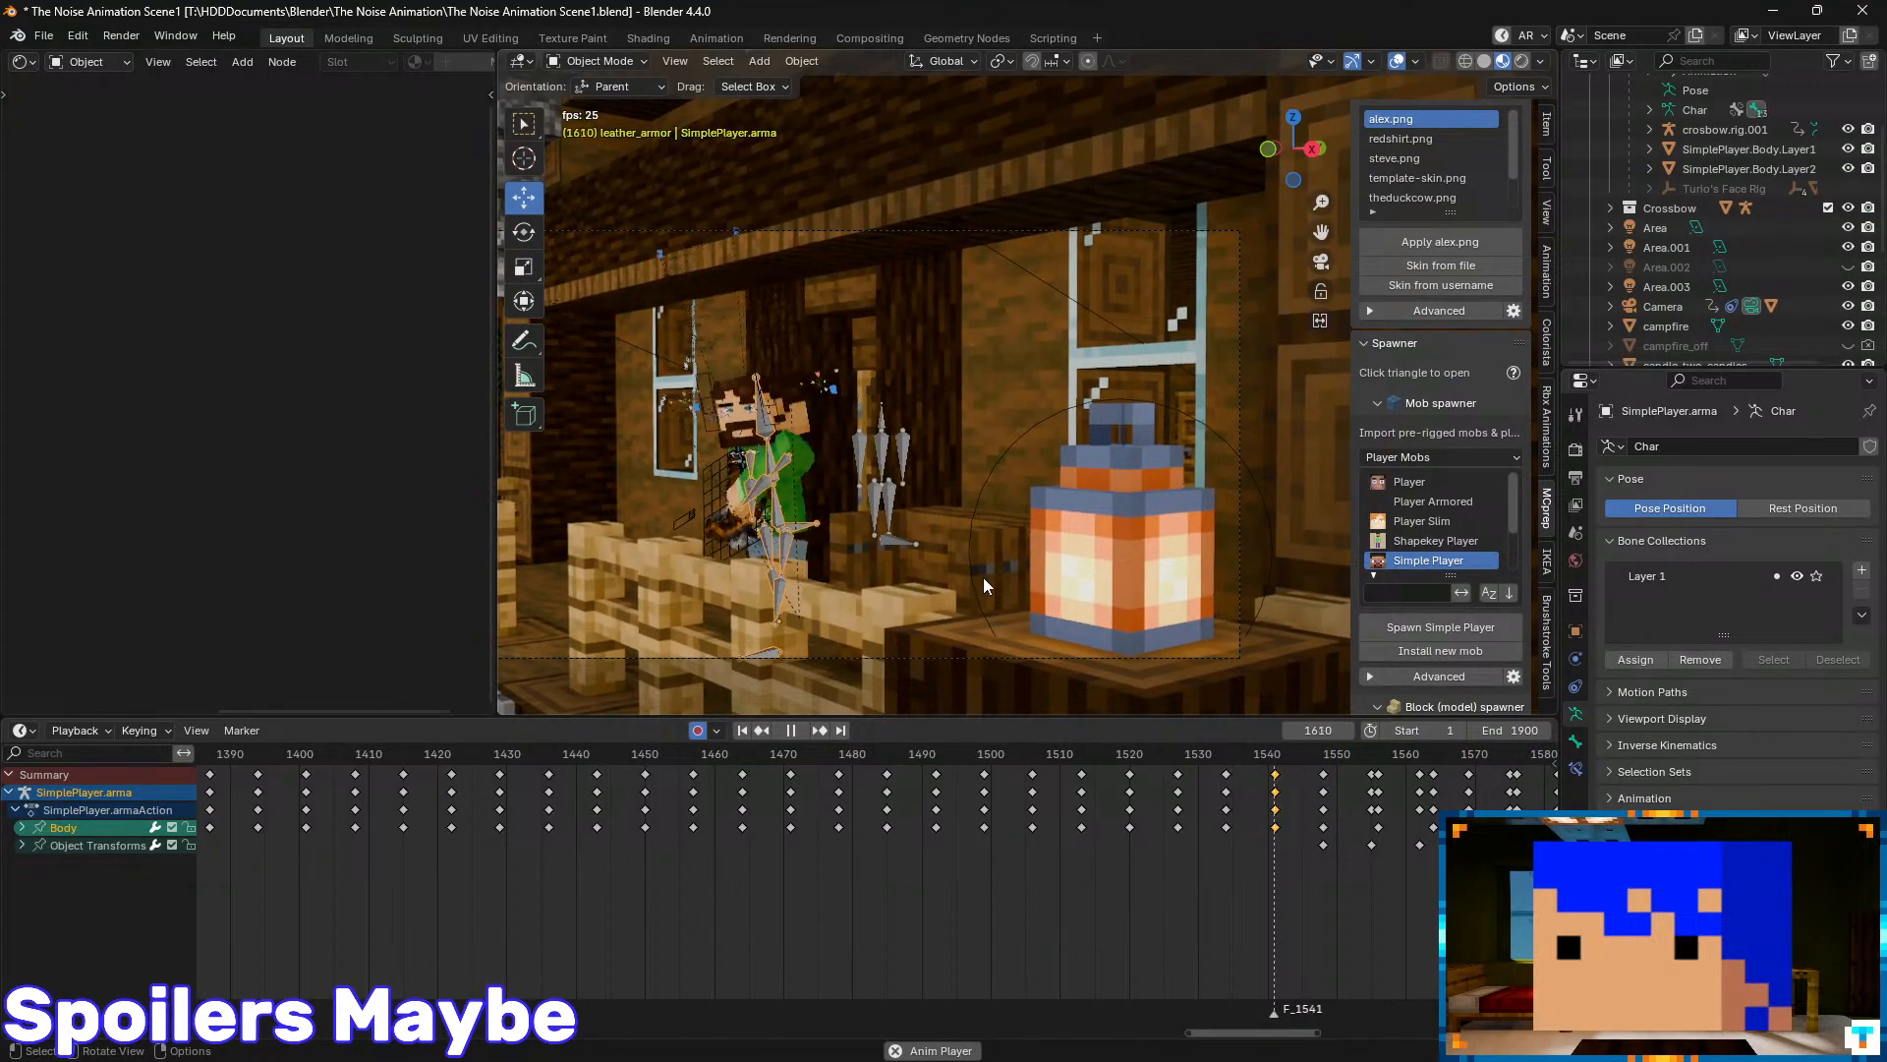
- Stop the playback and go to frame 1635 with the character's legs in view
key("space")
middle_click_drag(1475, 884, 602, 873)
mouse_move(1050, 757)
left_mouse_down()
mouse_move(869, 746)
mouse_move(666, 776)
mouse_move(1053, 770)
left_mouse_up()
middle_click_drag(826, 578, 839, 455, "shift")
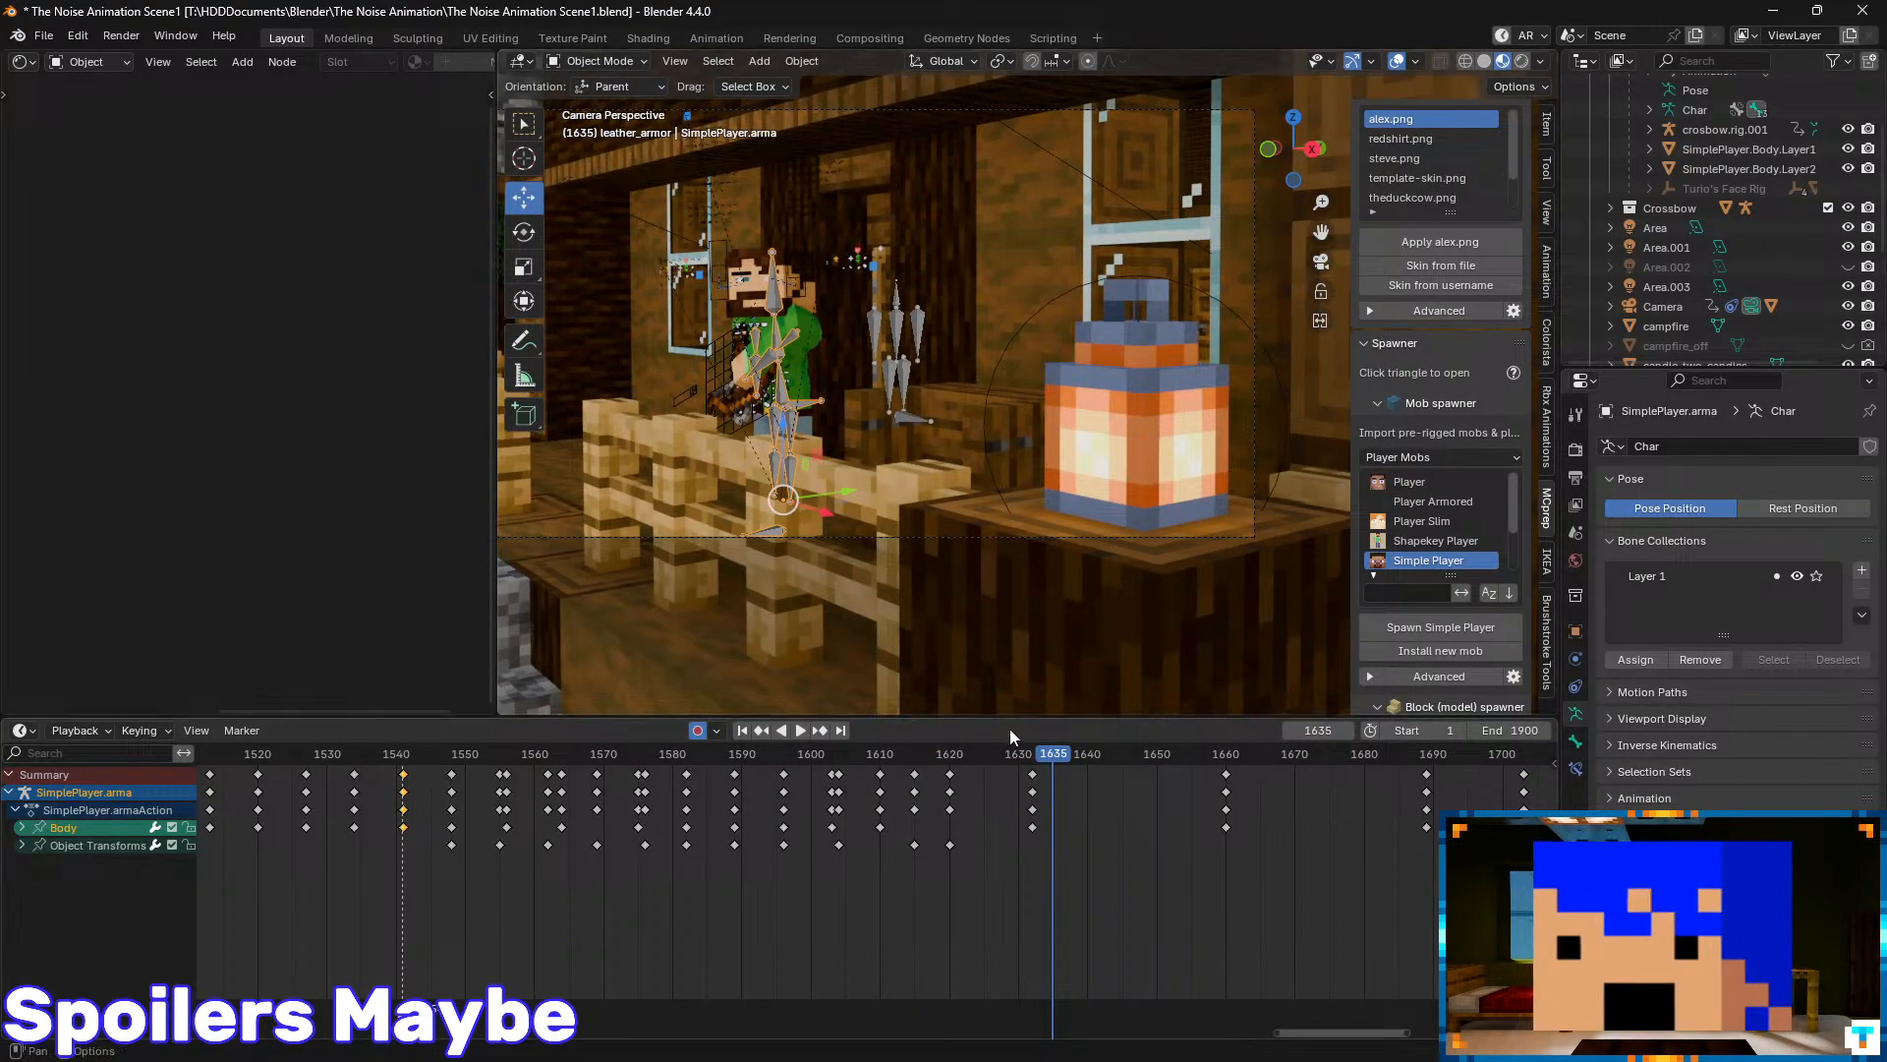
left_click(20, 845)
left_click(20, 846)
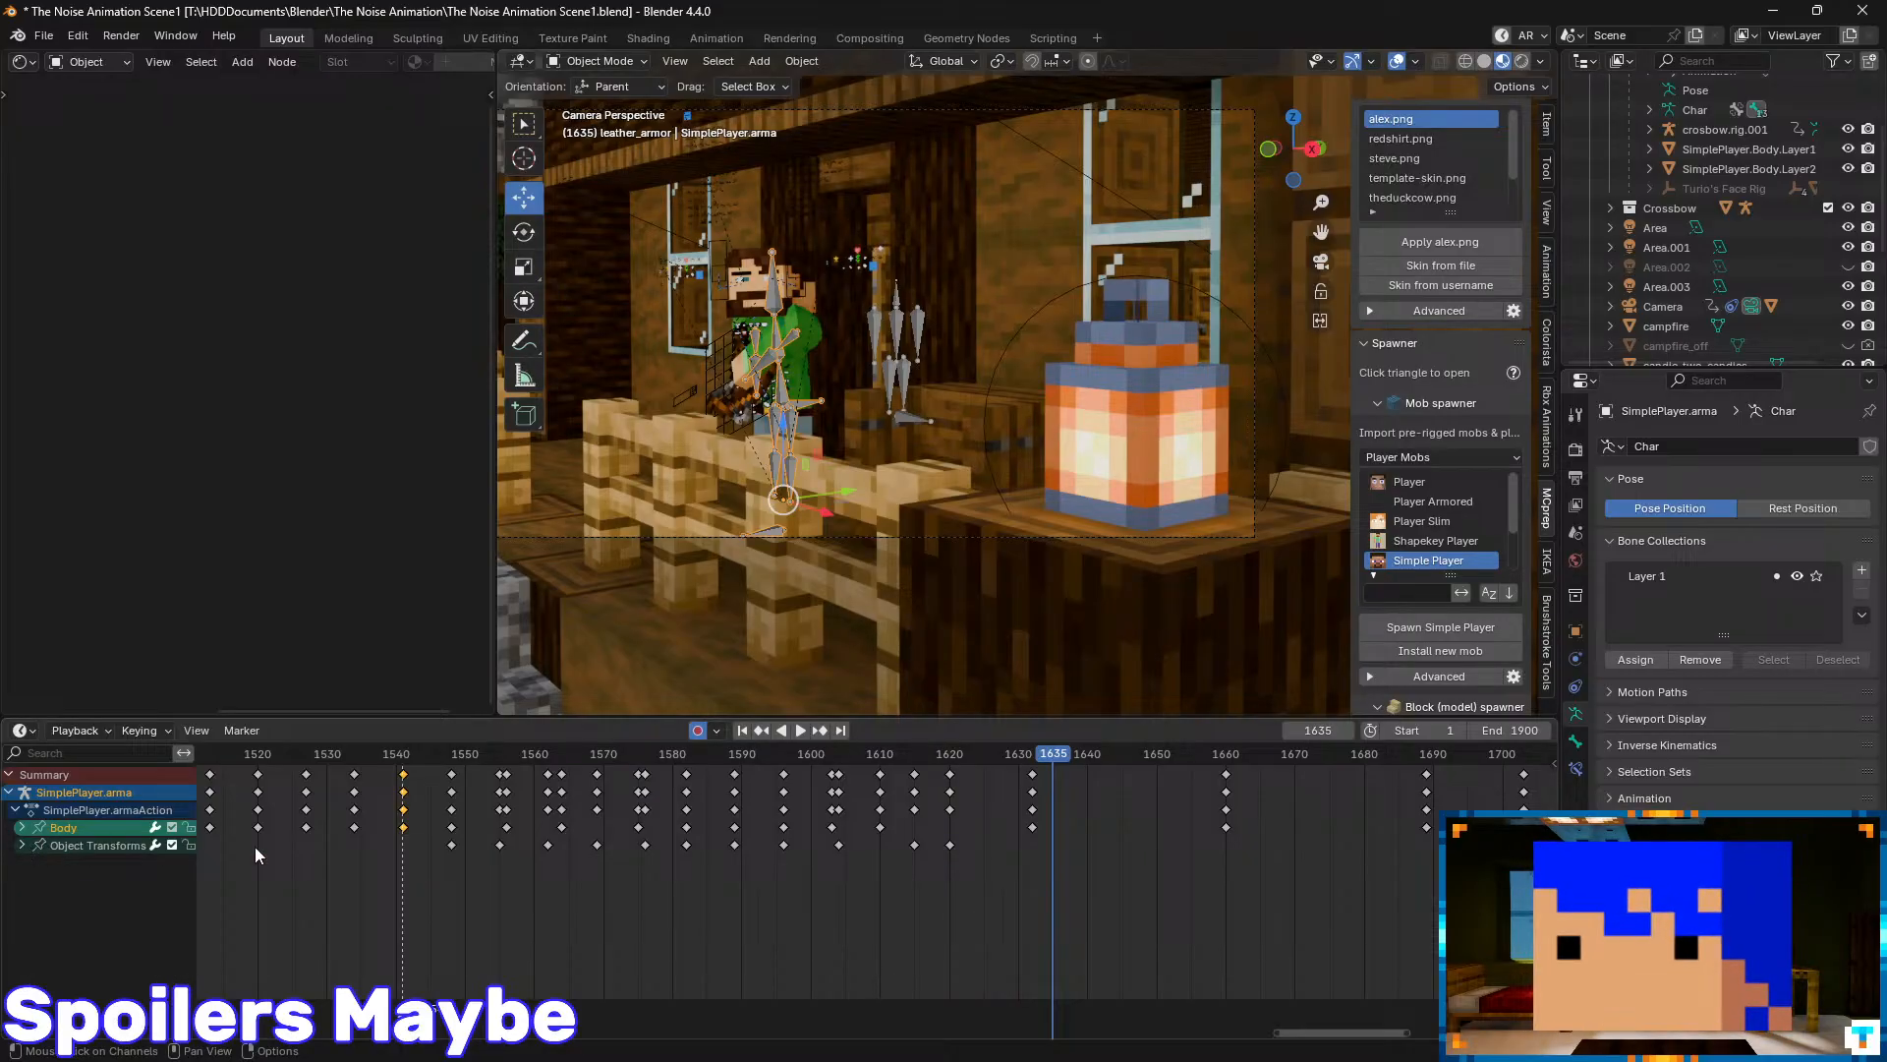
left_click(38, 845)
left_click(700, 564)
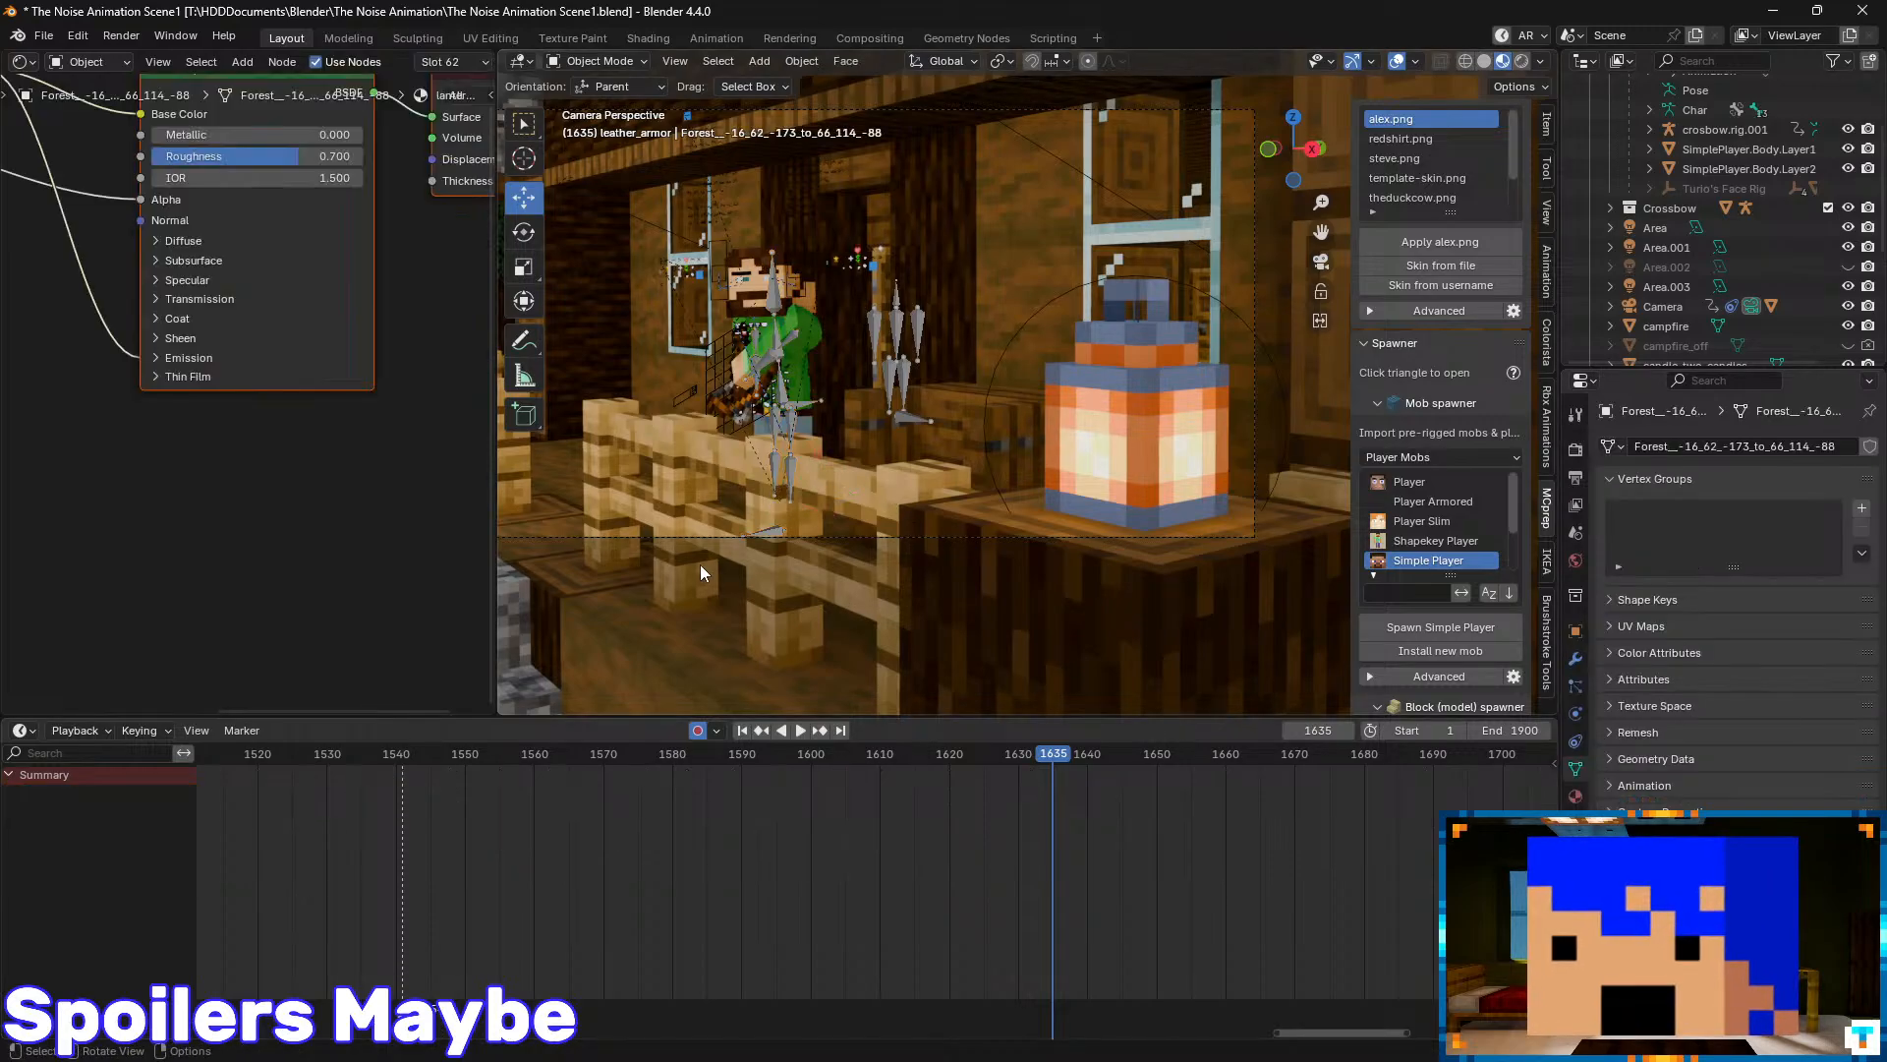
left_click(785, 385)
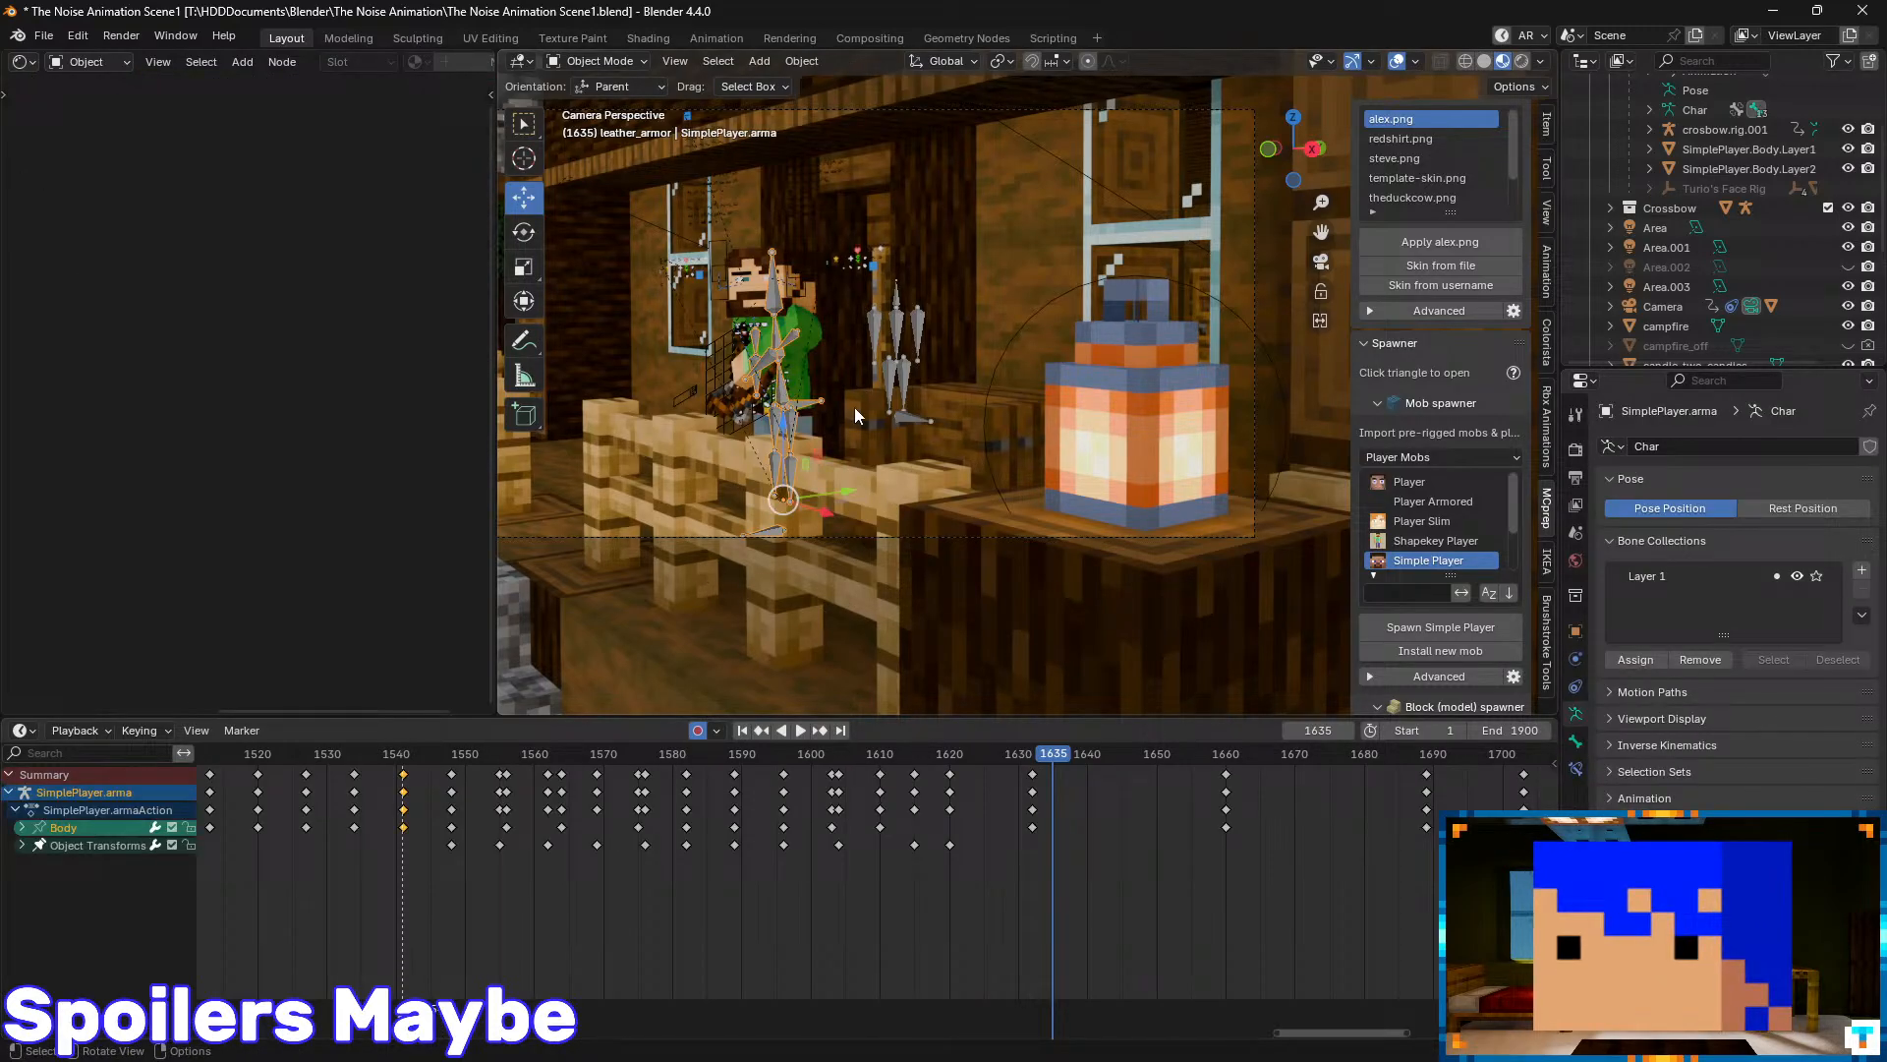
left_click(1093, 403)
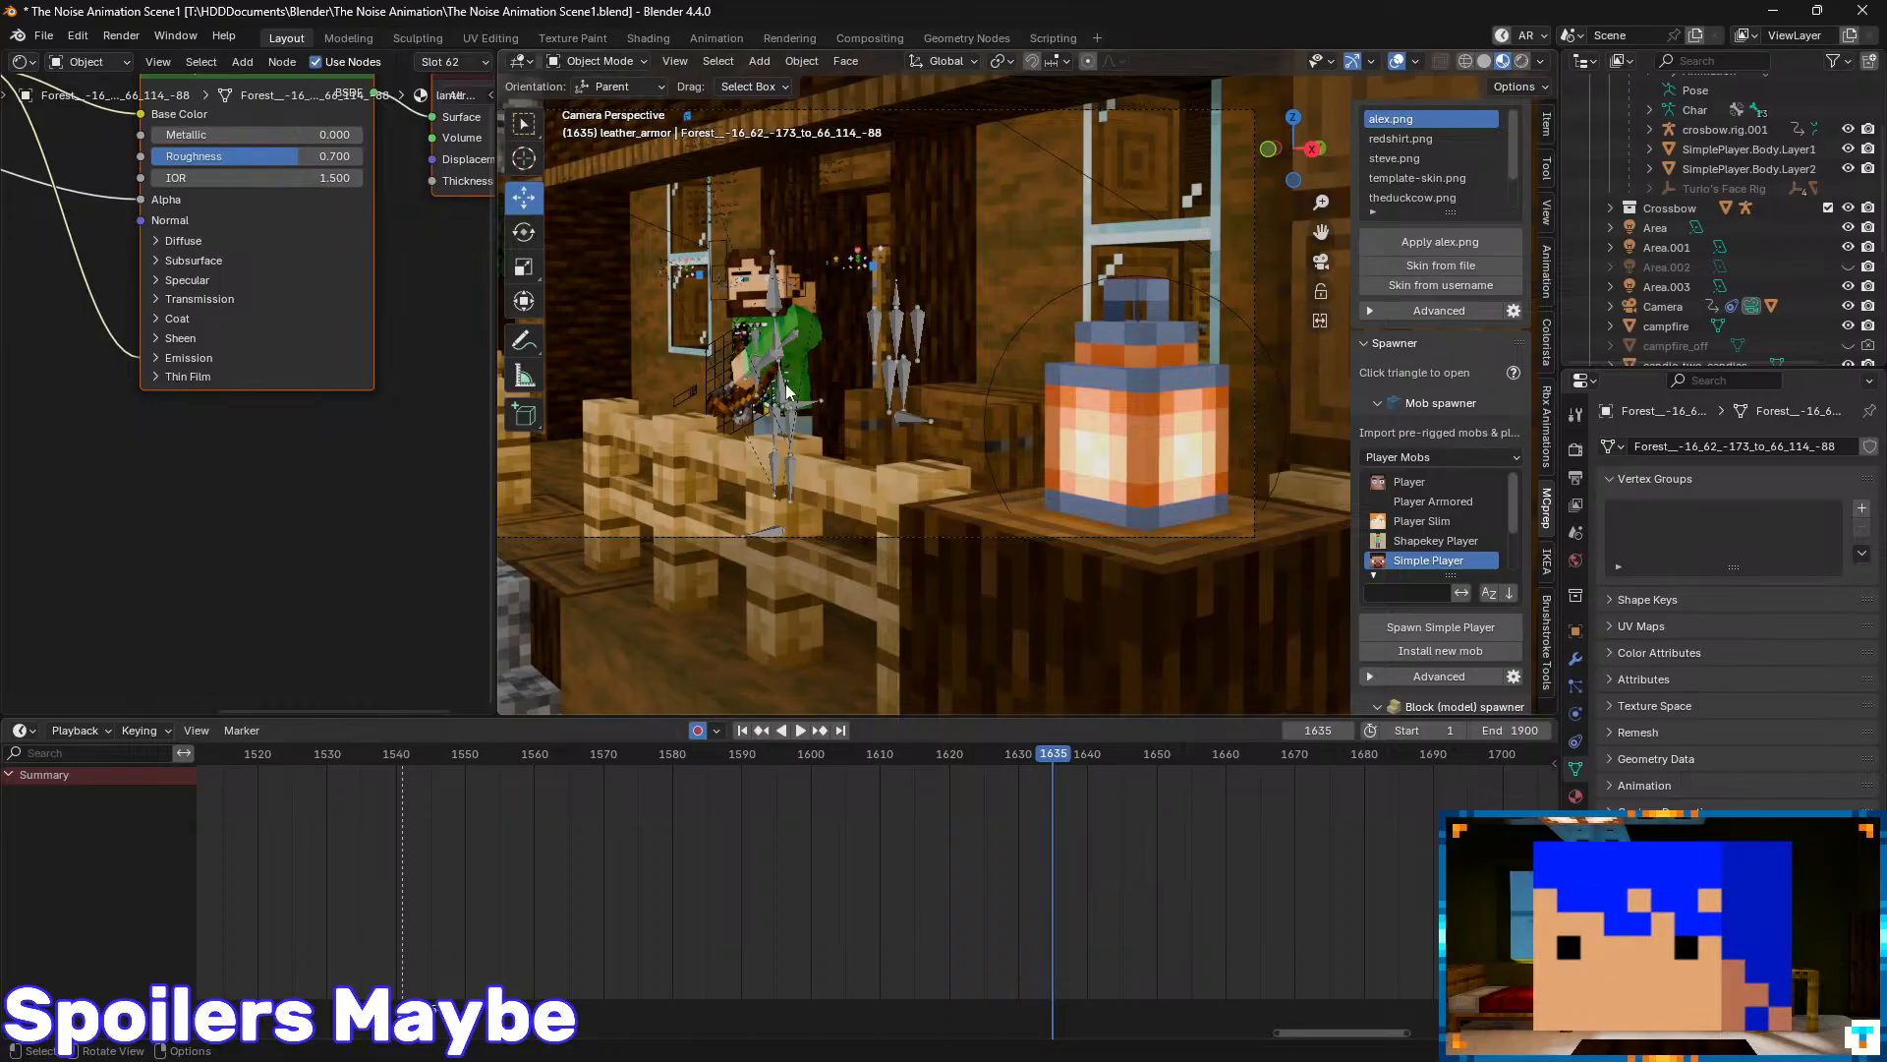
left_click(879, 341)
left_click(814, 464)
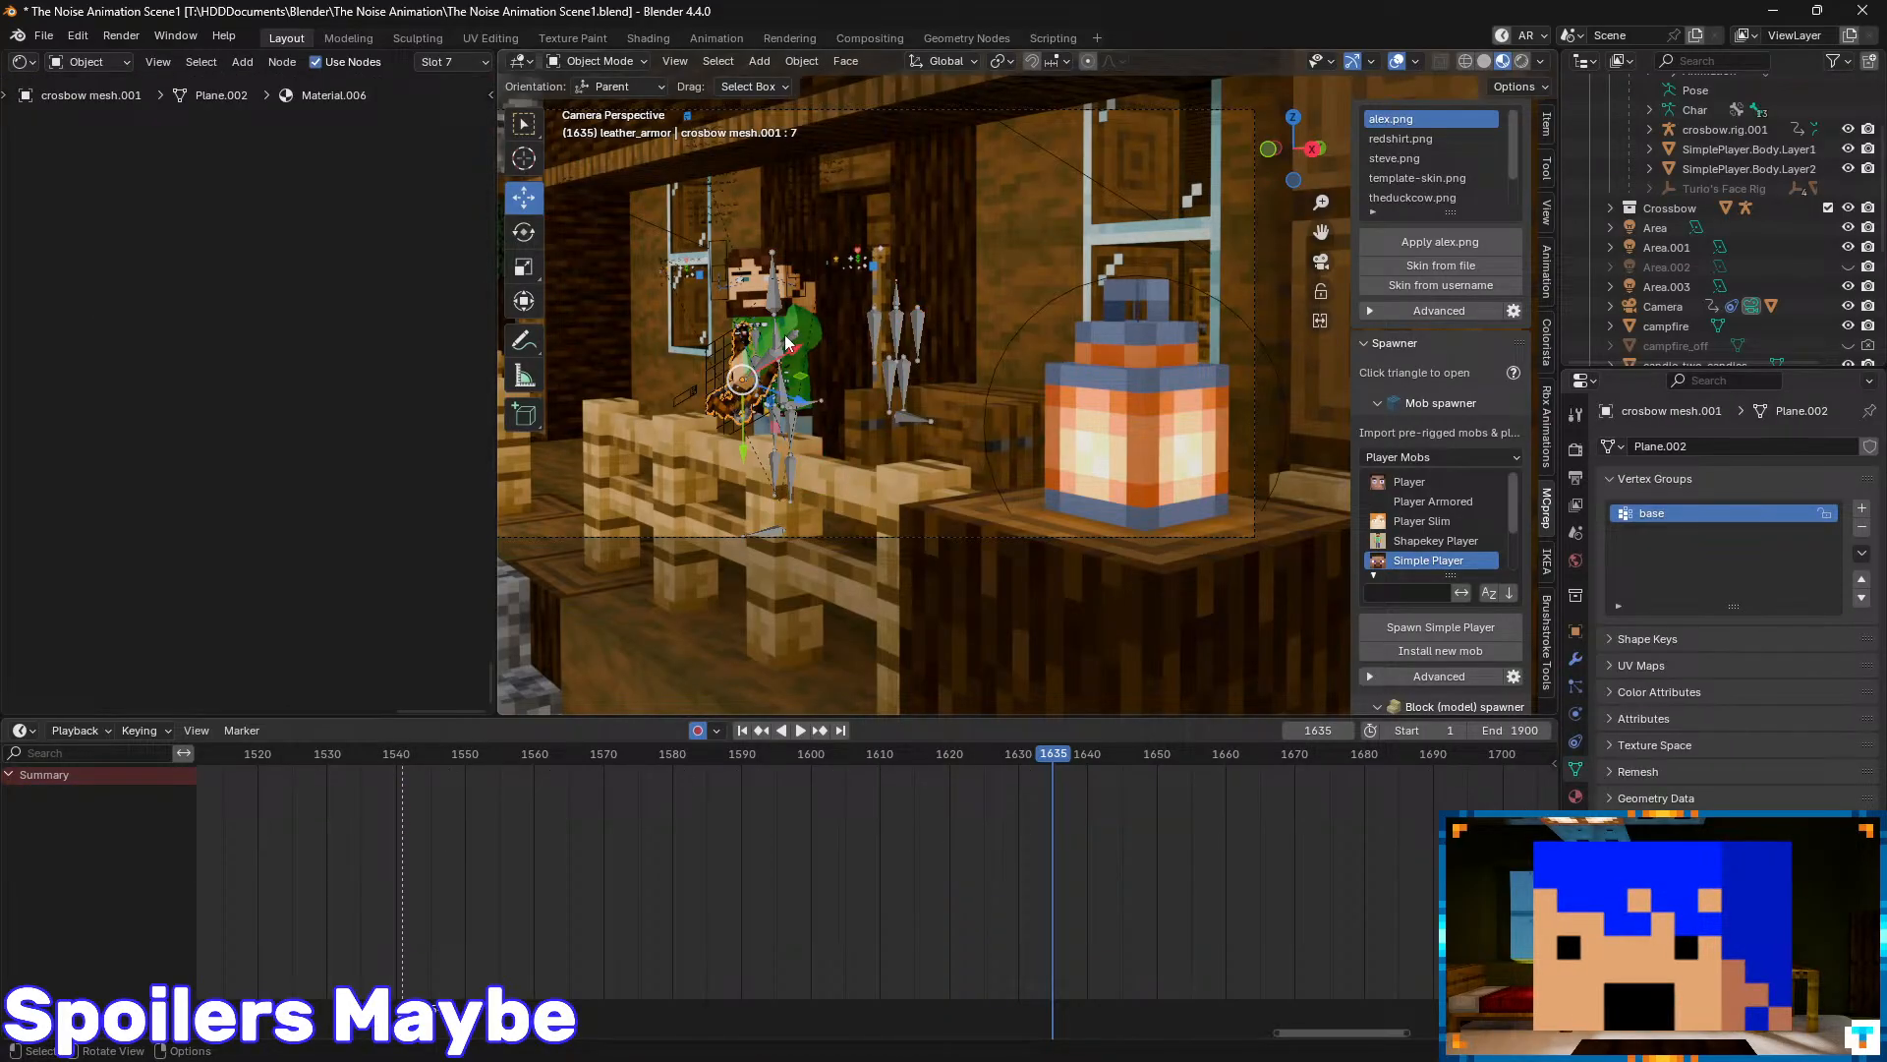
- Deselect all bones of SimplePlayer.arma in Pose Mode and return to Object Mode, isolating its Object Transforms channel
key("ctrl+Tab")
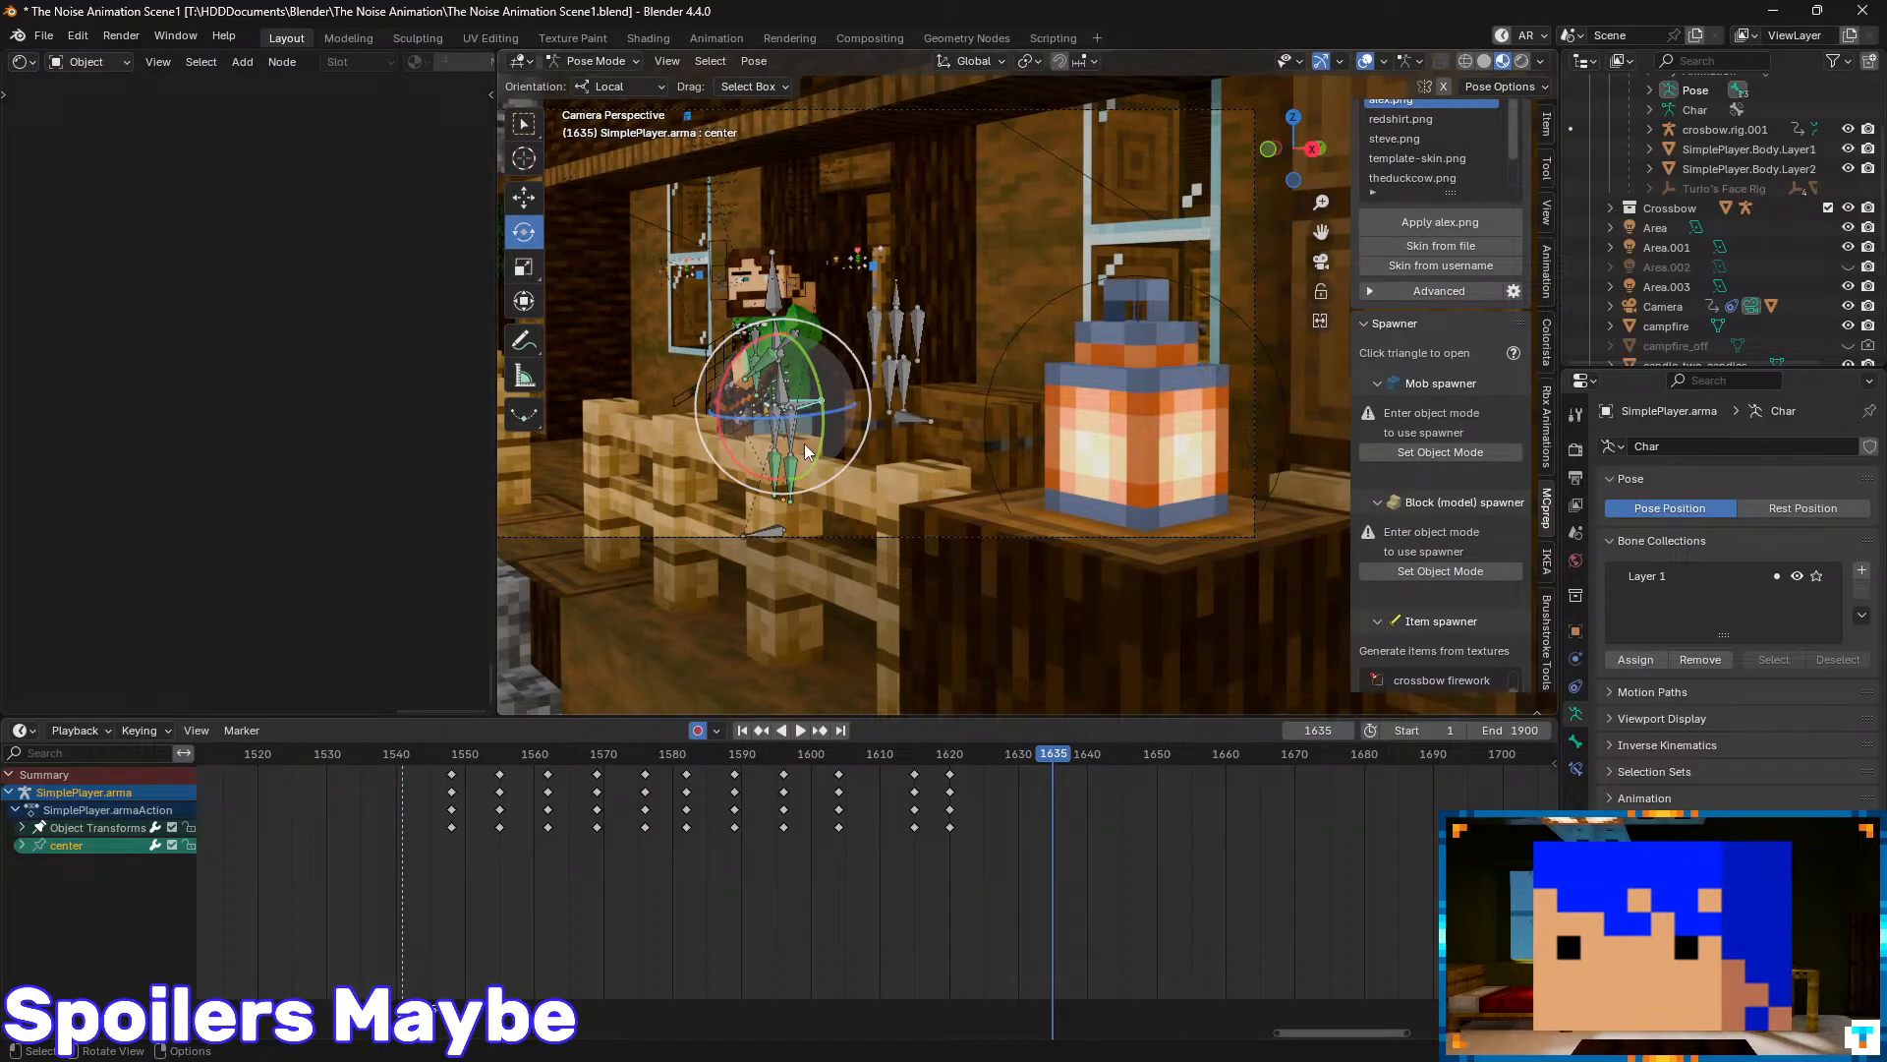
scroll(799, 467, "up", 5)
middle_click_drag(870, 440, 924, 399, "shift")
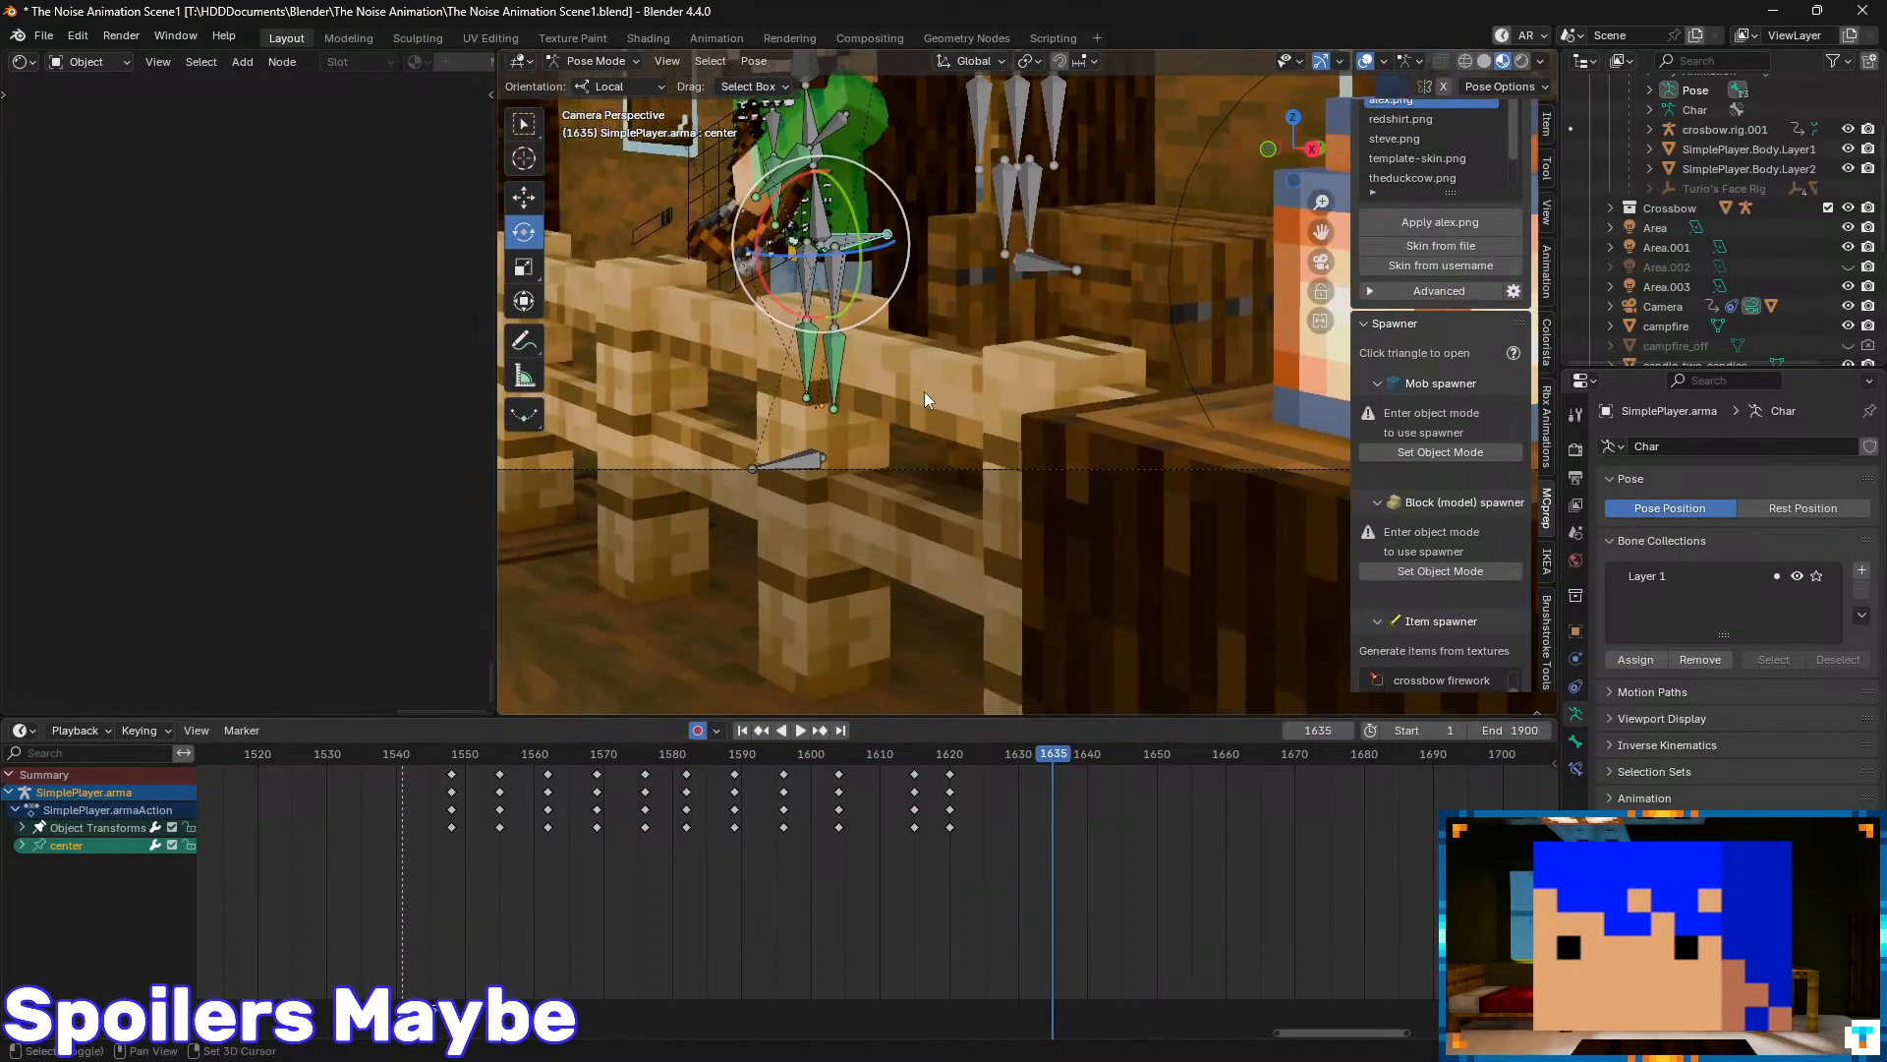
key("ctrl+Tab")
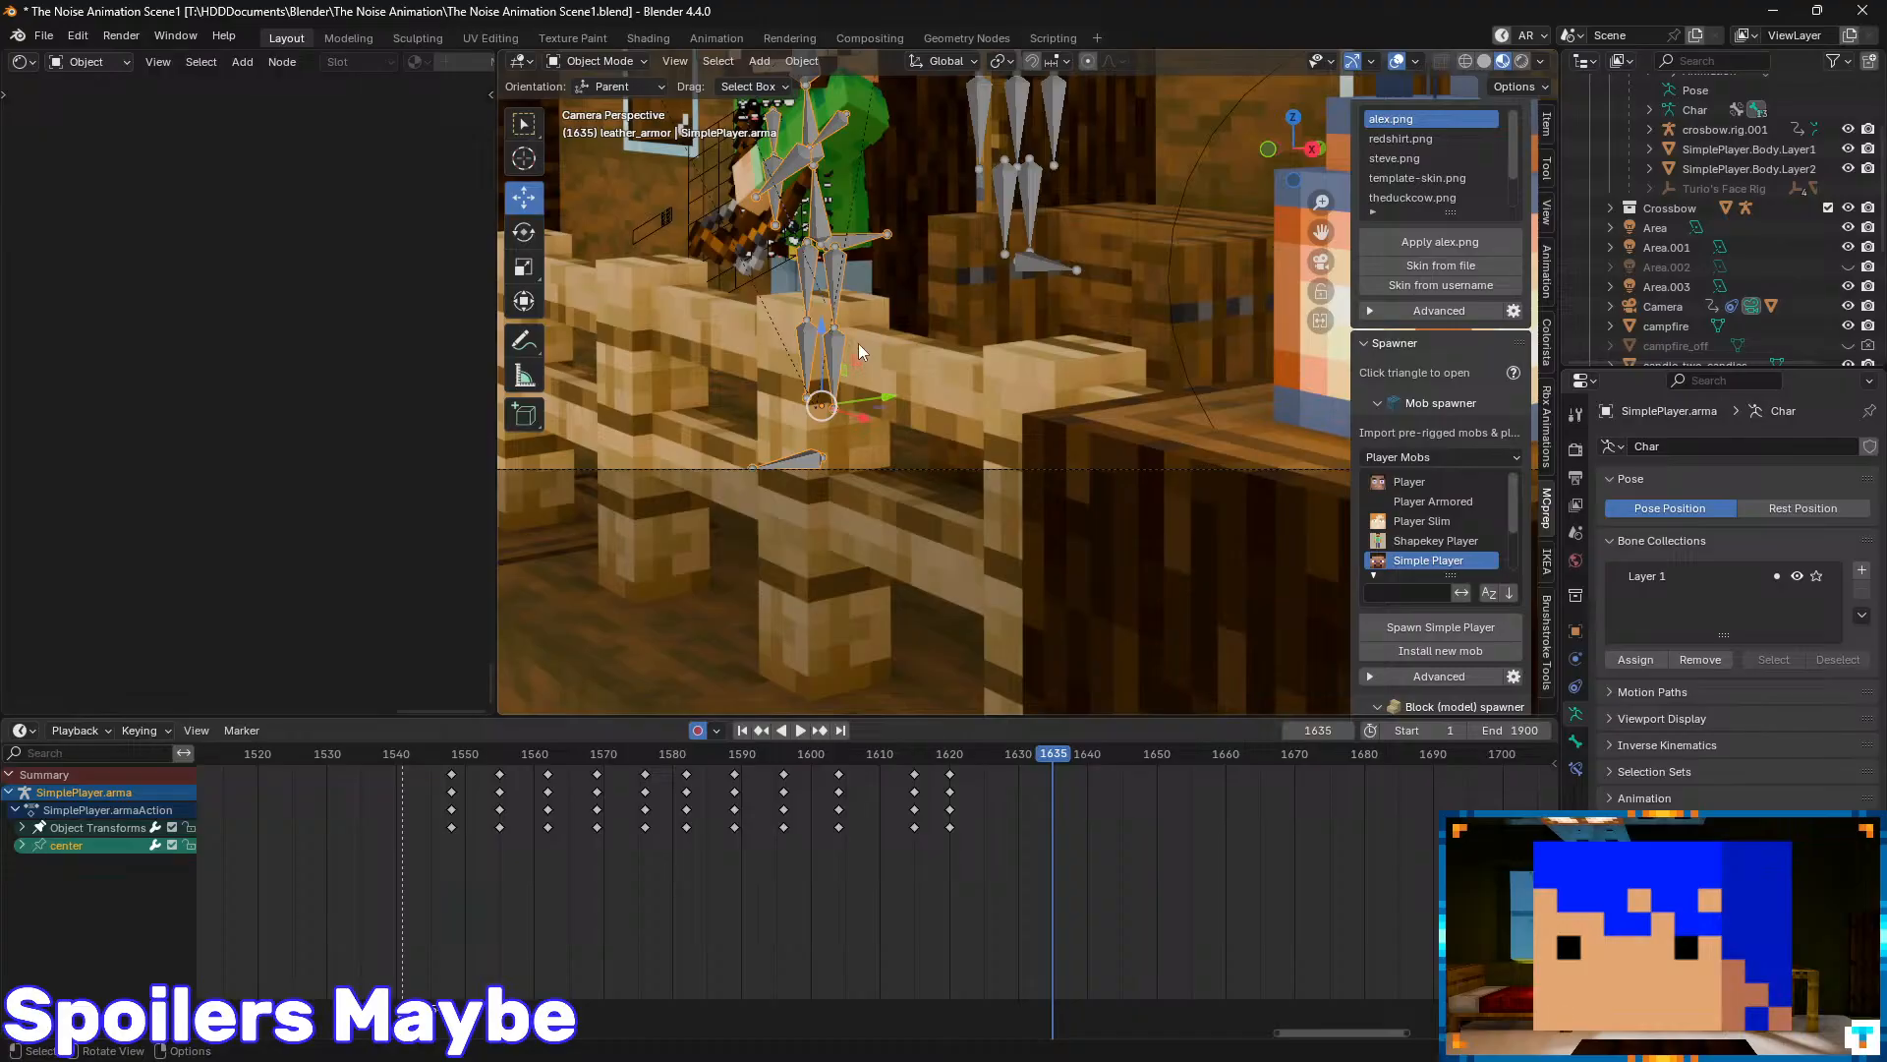
scroll(858, 451, "down", 4)
scroll(858, 451, "up", 4)
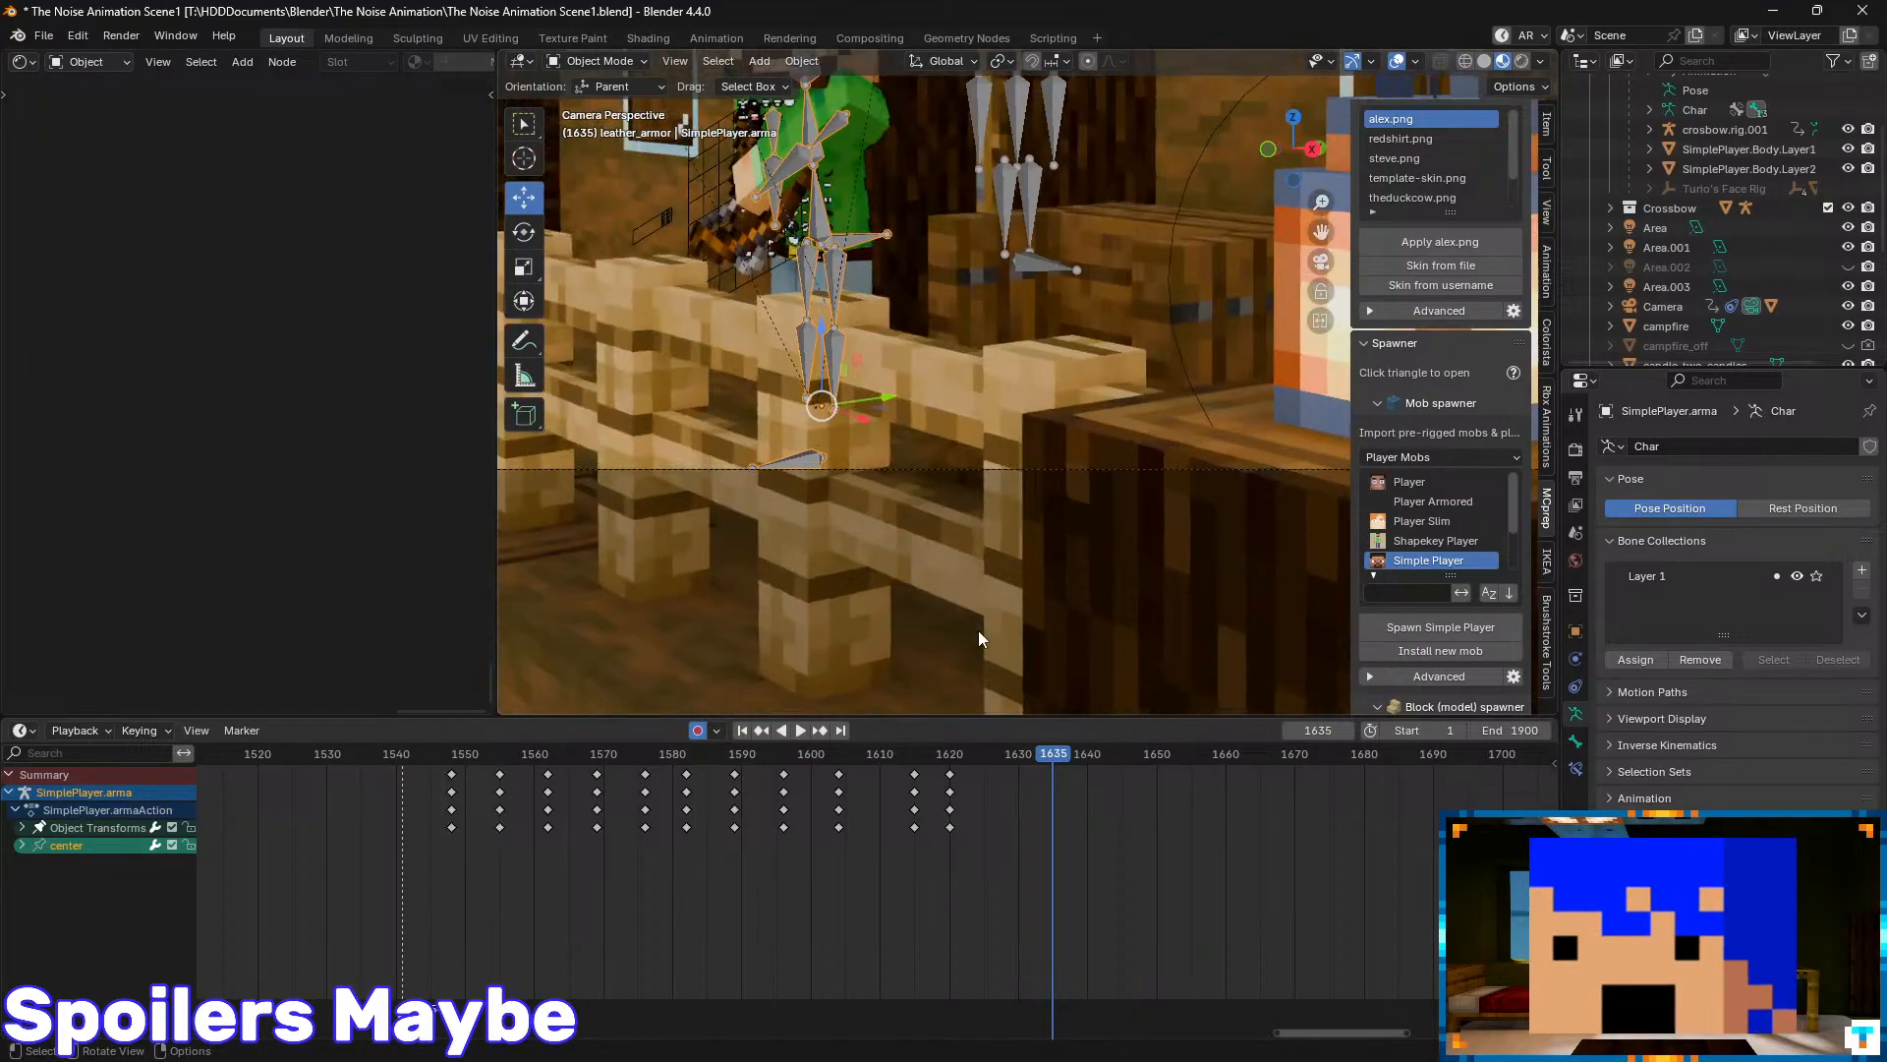
left_click(98, 827)
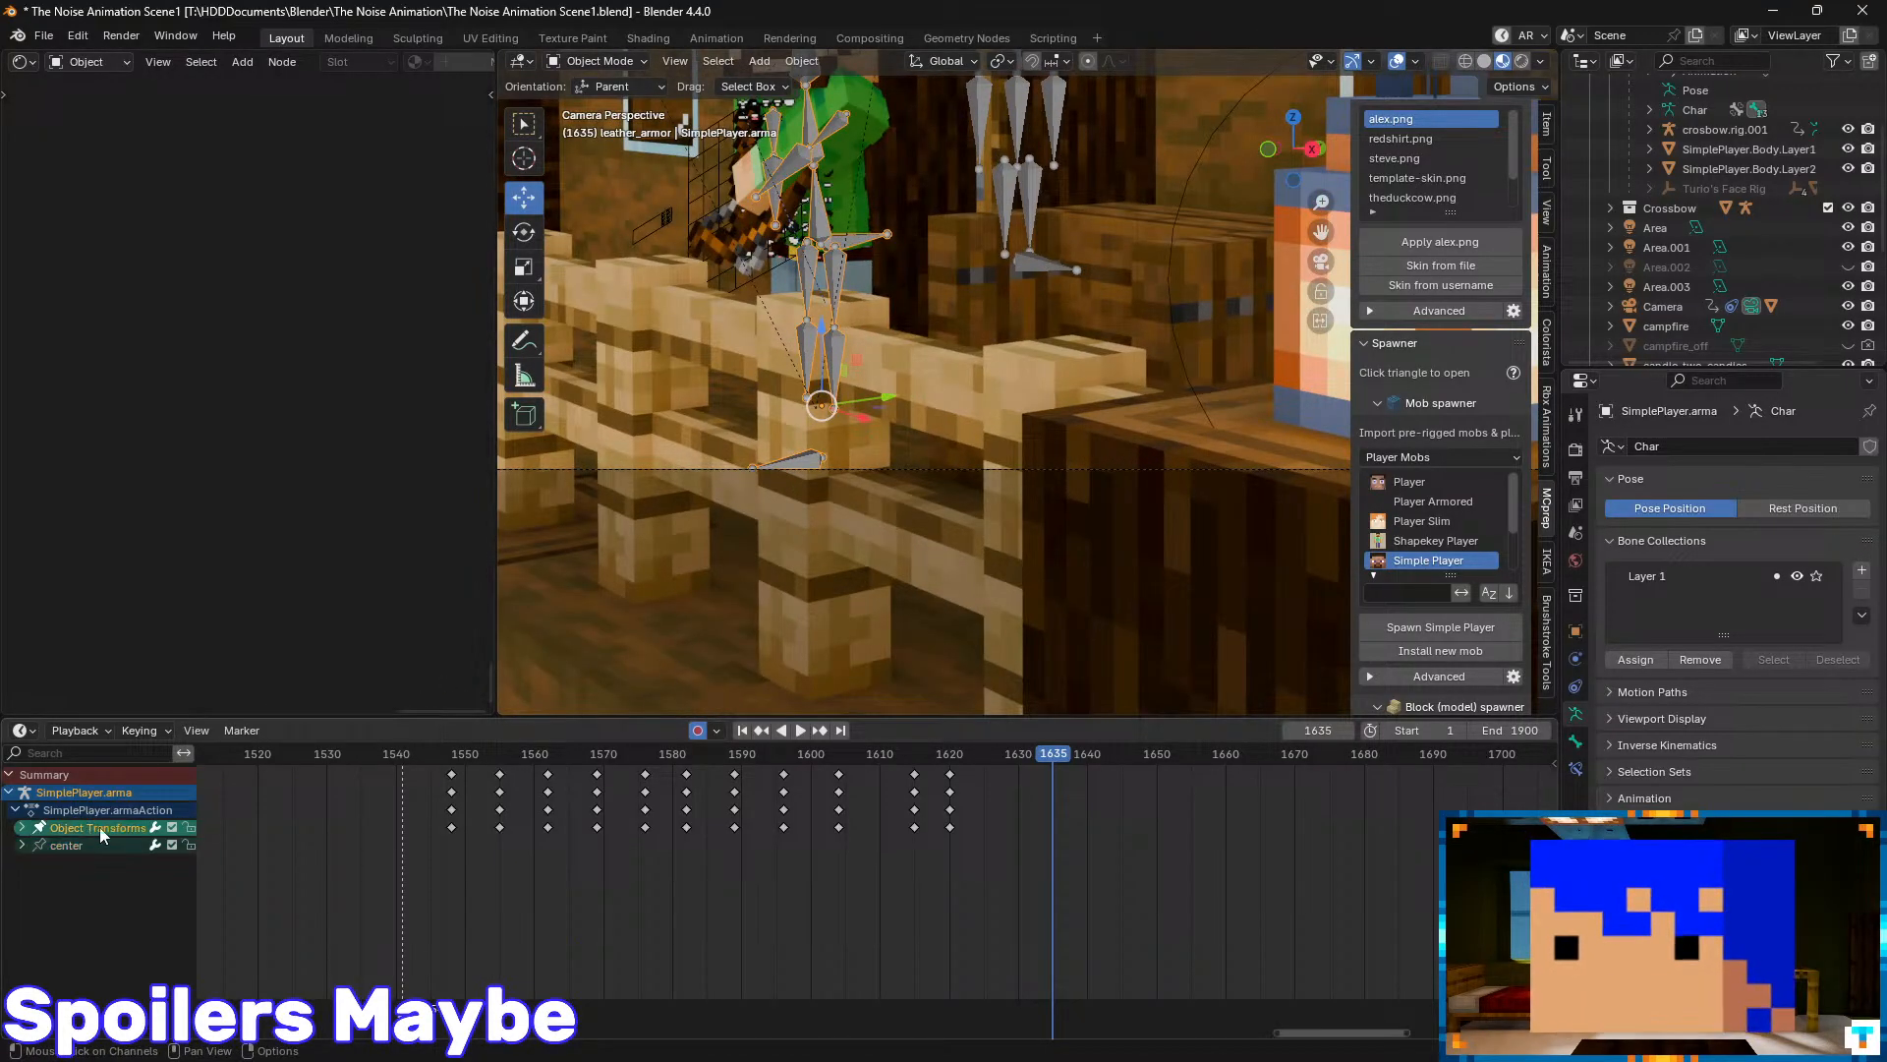
key("ctrl+Tab")
left_click(941, 375)
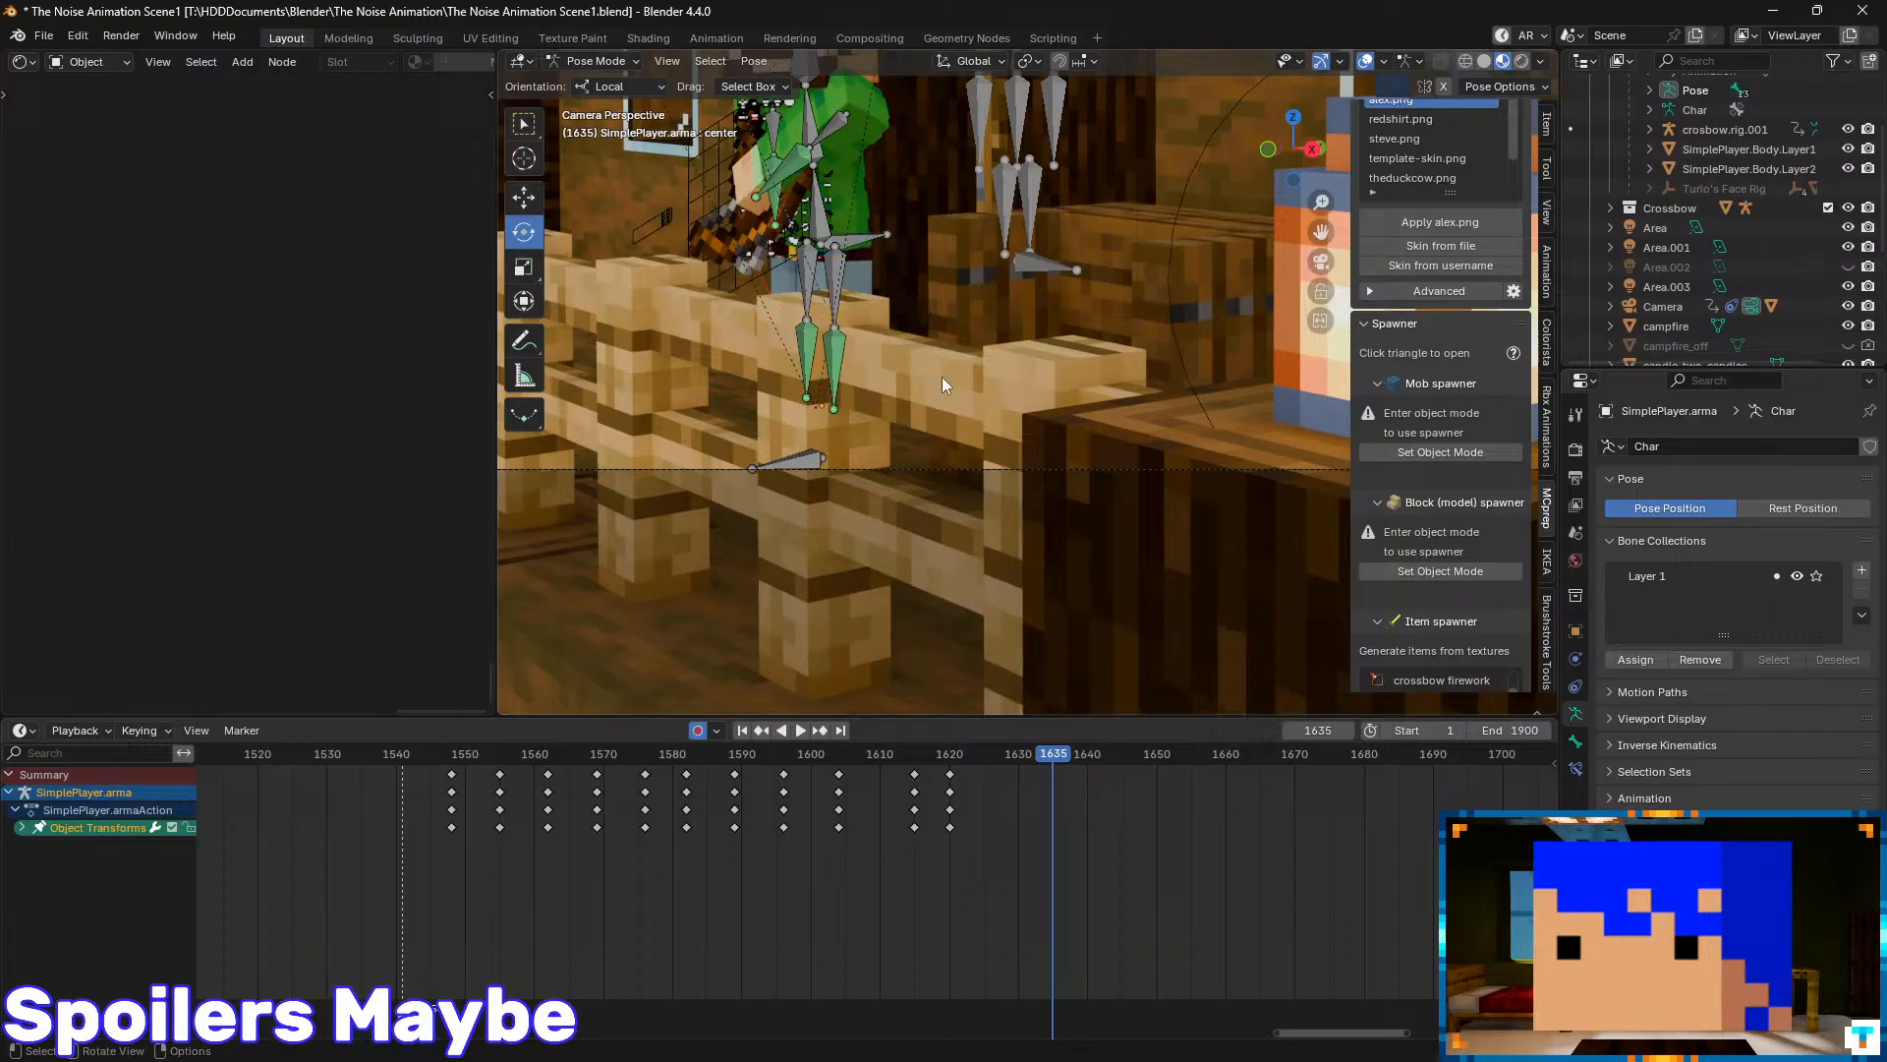
key("ctrl+Tab")
- Examine the armature's object transform curves in the Graph Editor around frame 1611, with the frame 1604 keyframe selected
left_click_drag(1048, 756, 886, 781)
left_click(838, 827)
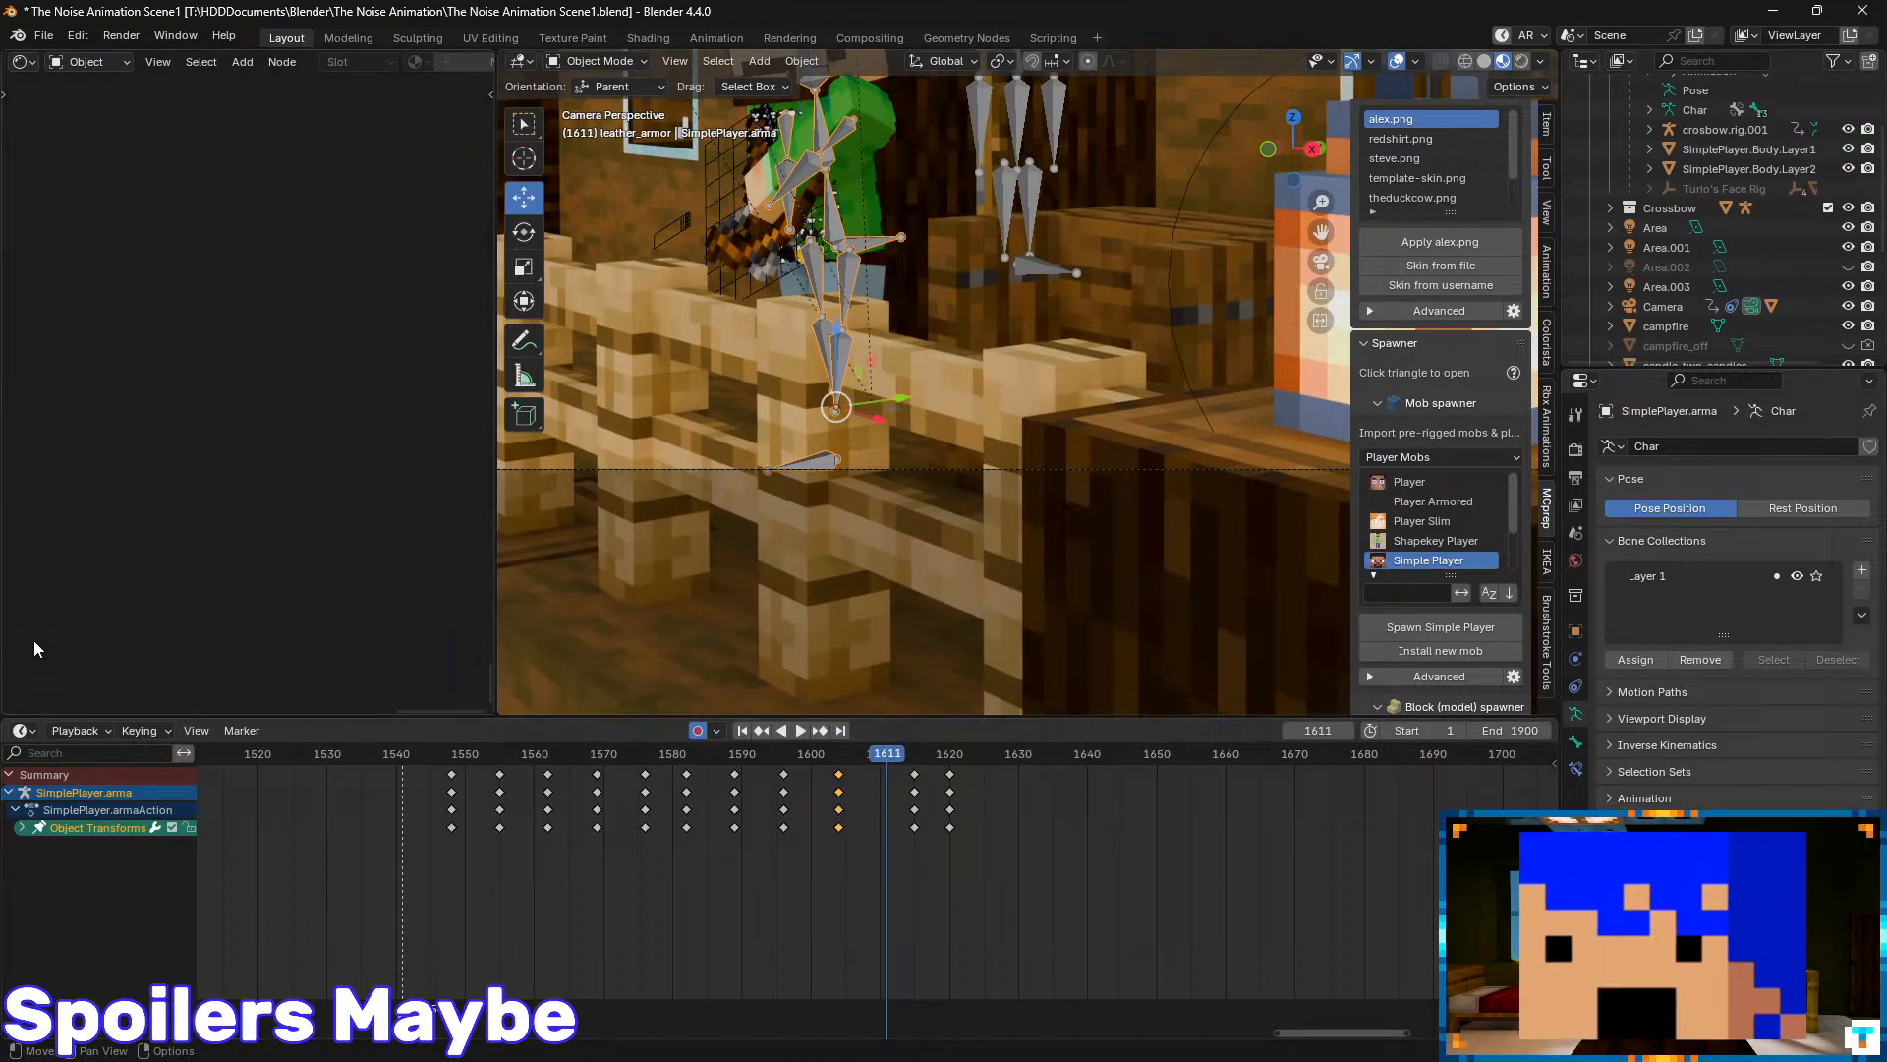
left_click(36, 731)
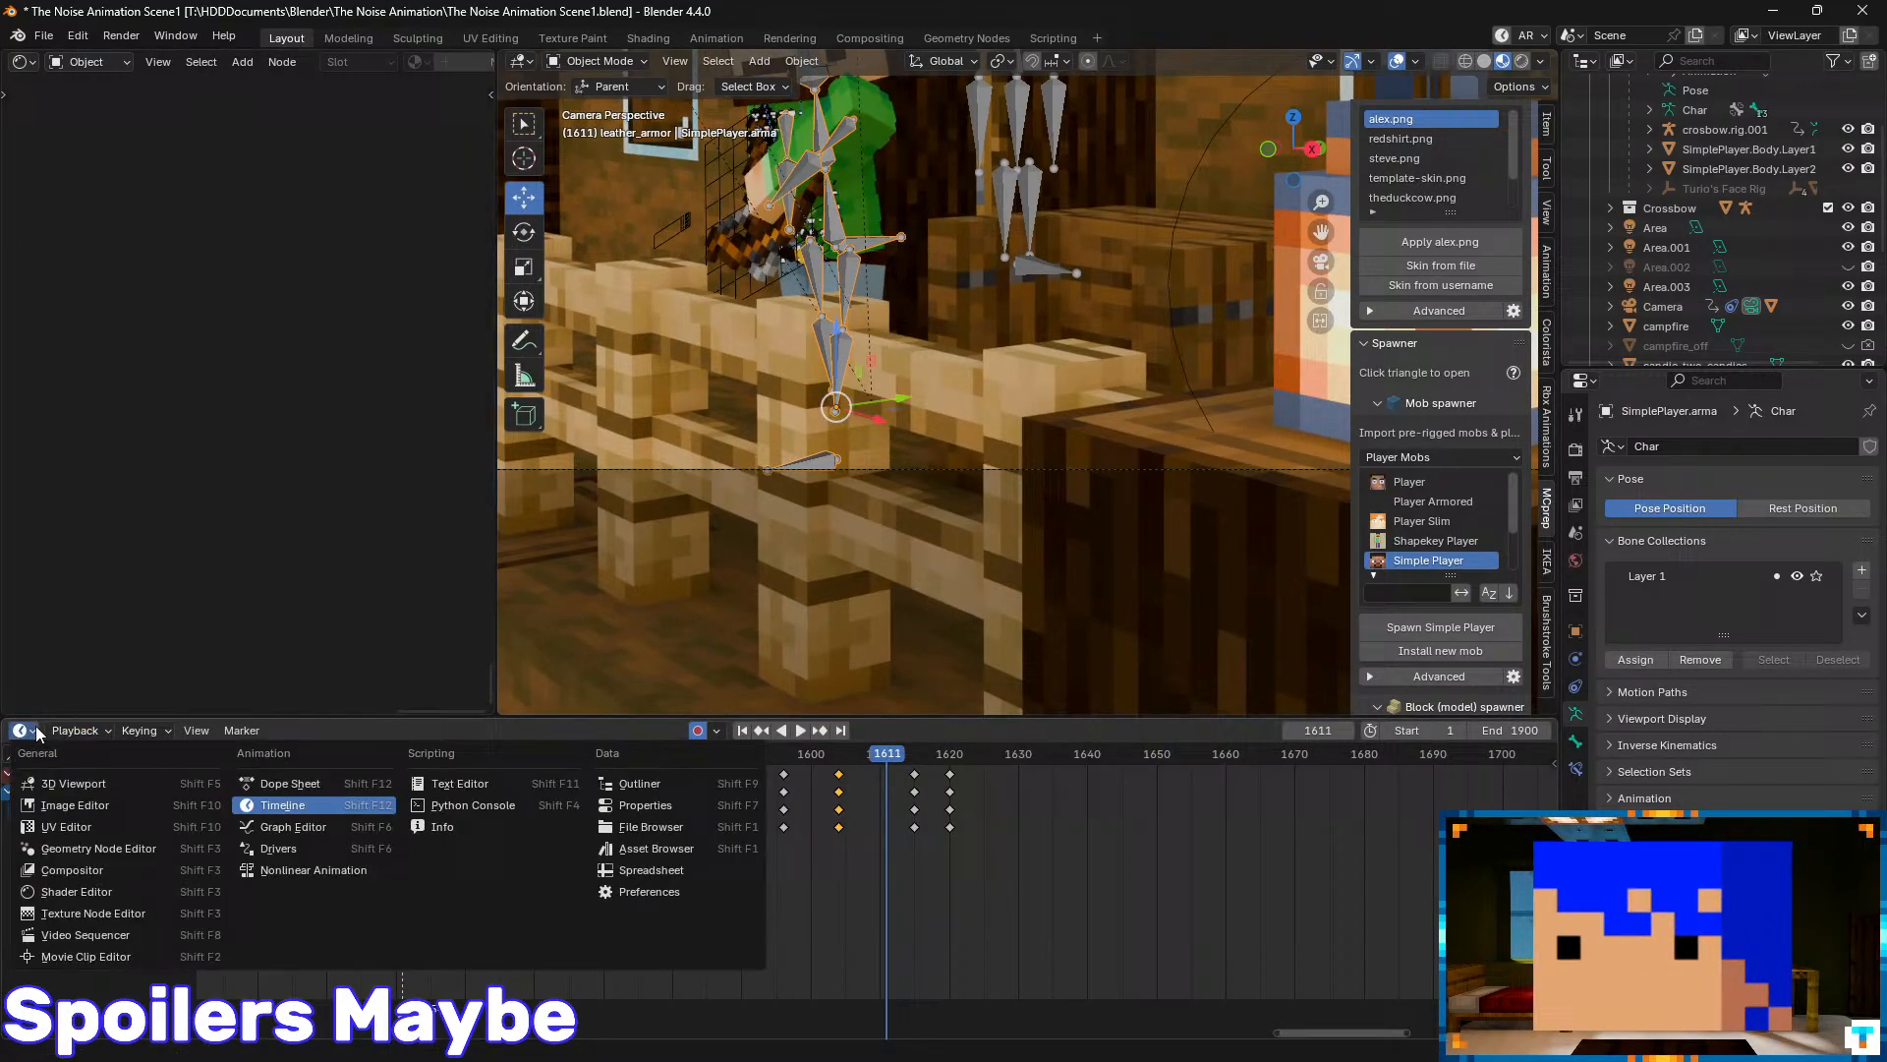
left_click(350, 828)
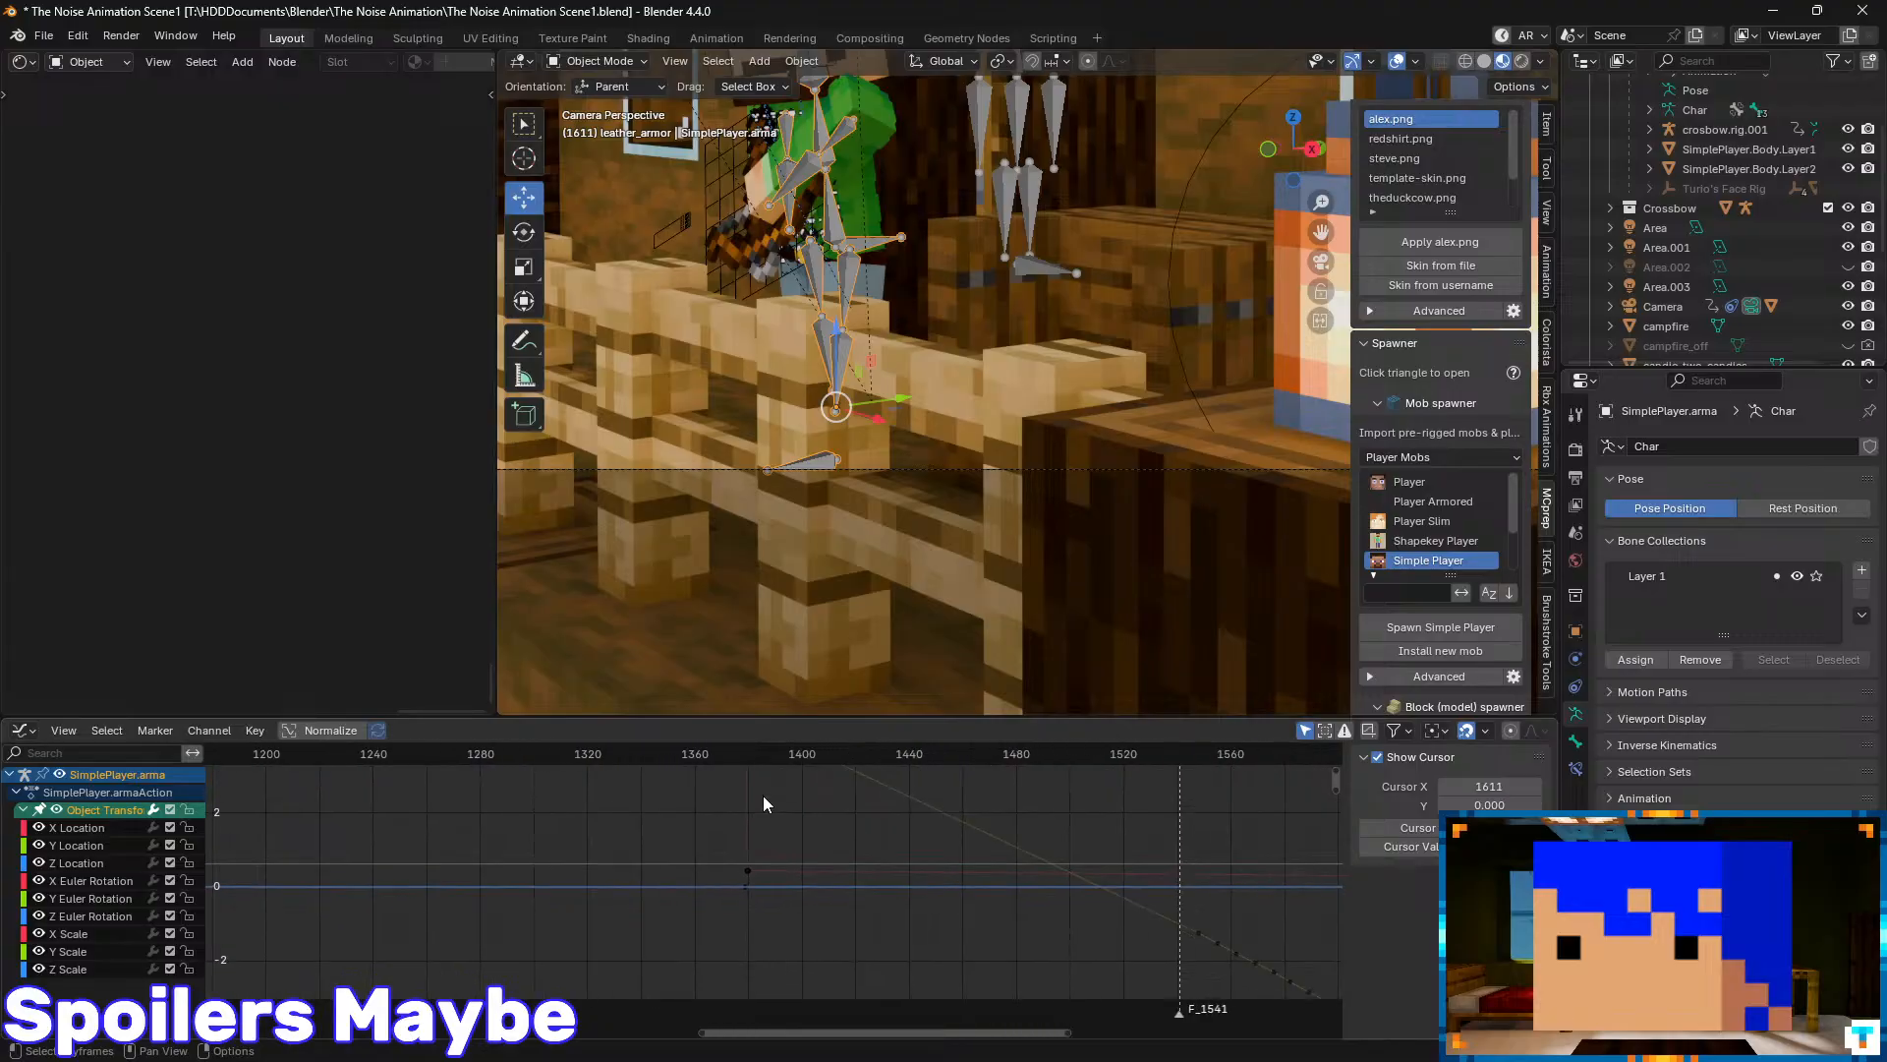
scroll(792, 836, "down", 5)
middle_click_drag(953, 853, 763, 843)
scroll(835, 875, "up", 5)
middle_click_drag(965, 907, 746, 970)
scroll(805, 893, "up", 5)
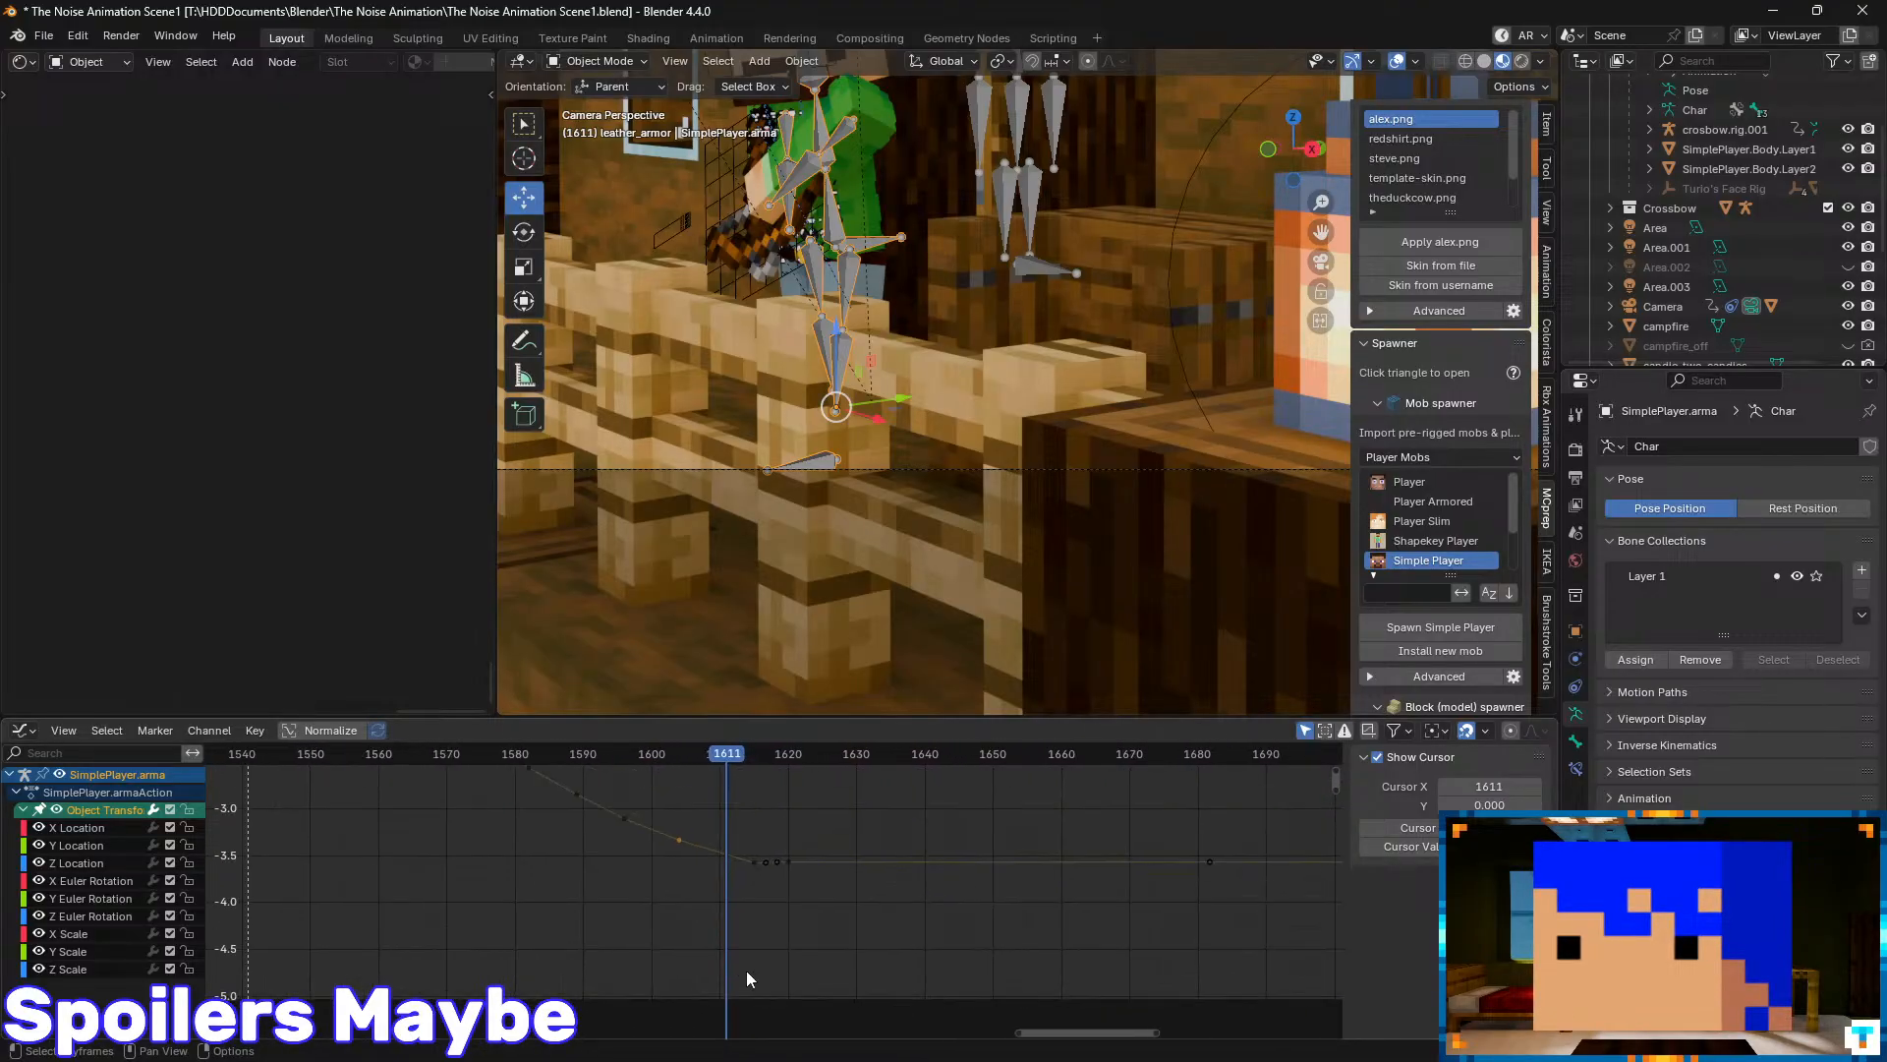
scroll(764, 903, "up", 3)
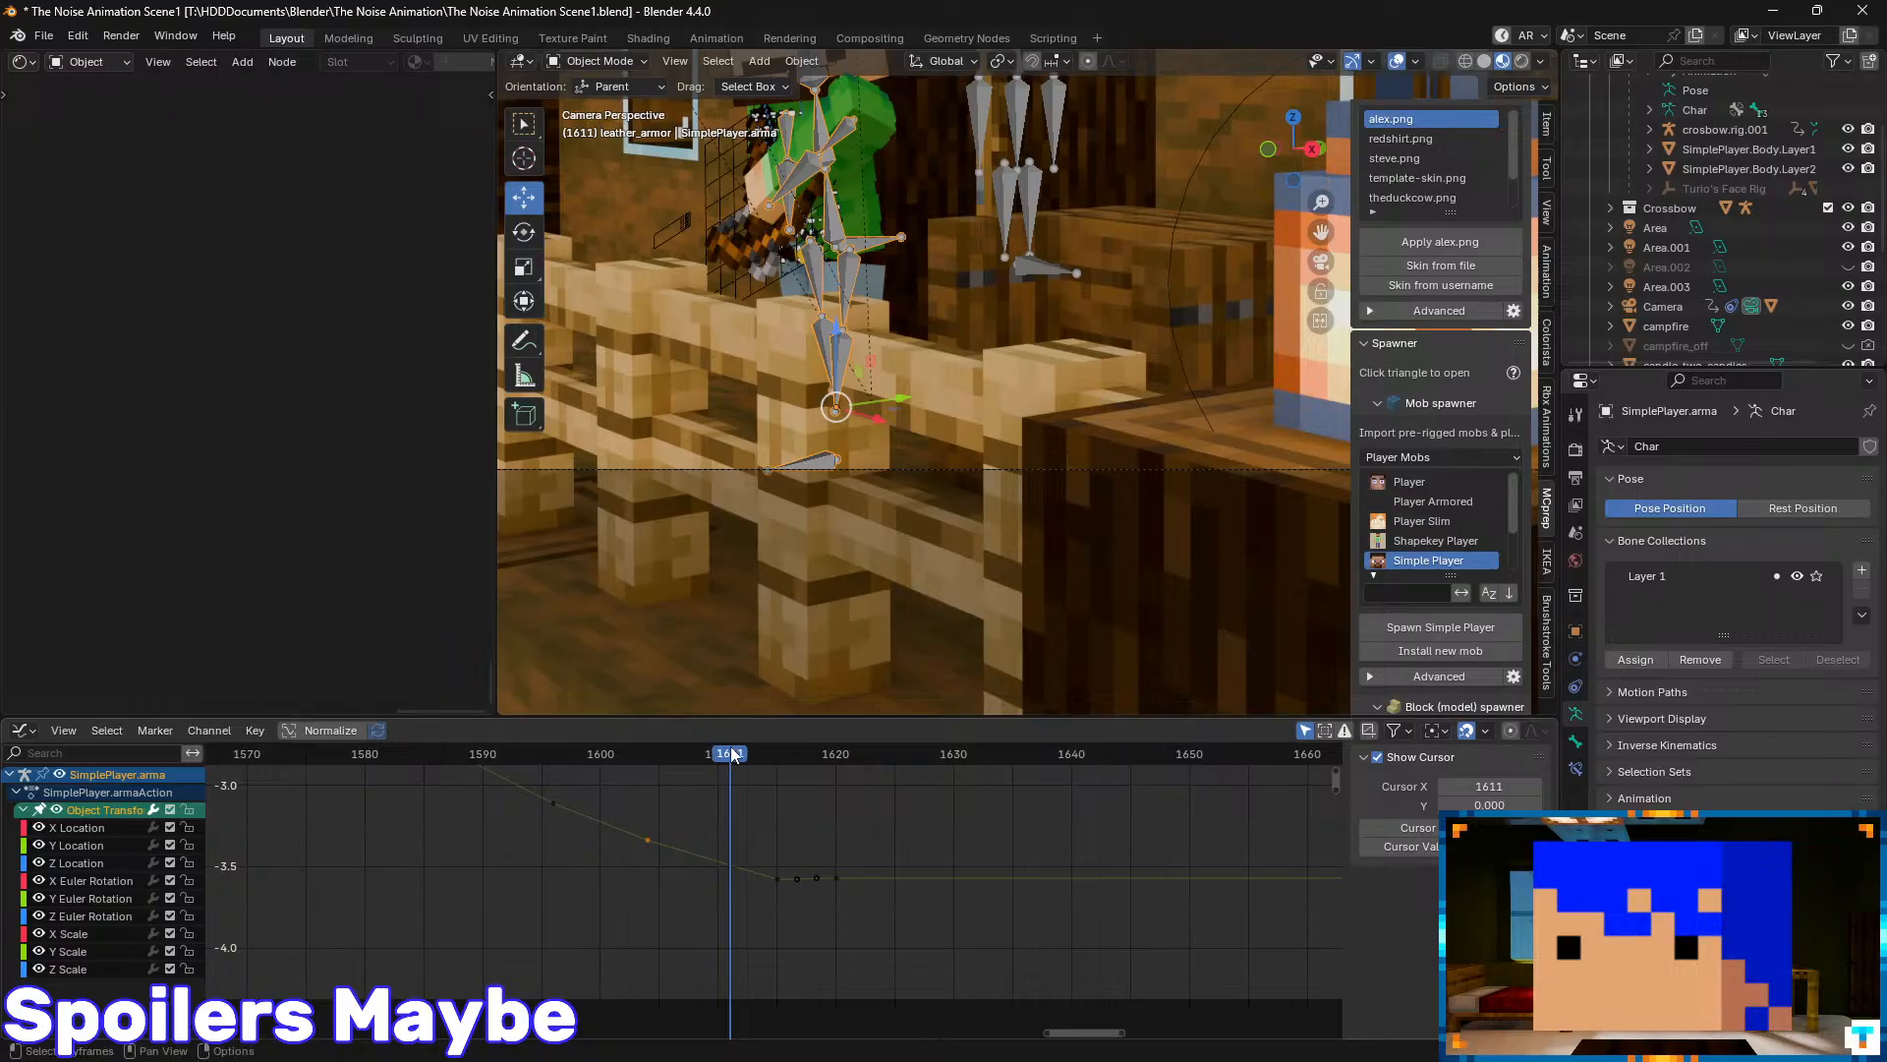
- Inspect the armature's Y Location curve and transform values while scrubbing to frame 1614
mouse_move(732, 755)
left_mouse_down()
mouse_move(599, 770)
mouse_move(741, 786)
left_mouse_up()
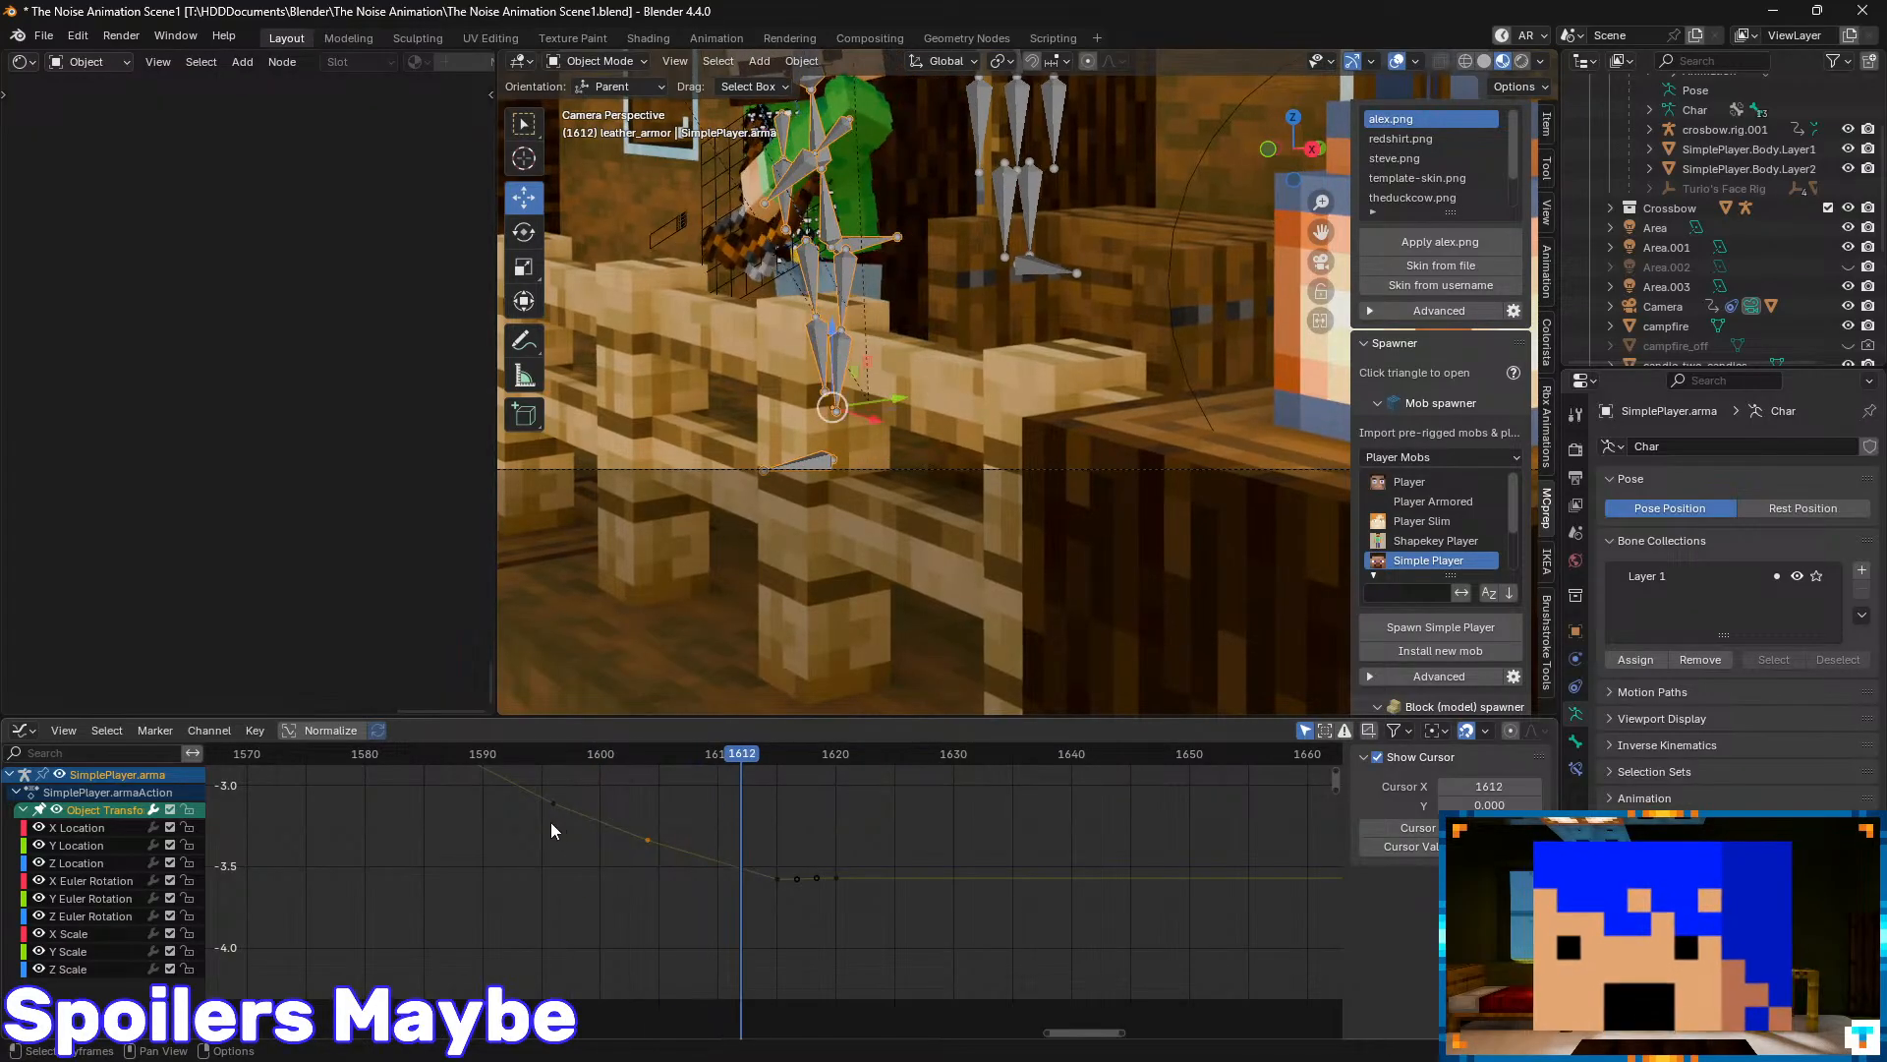
left_click(96, 847)
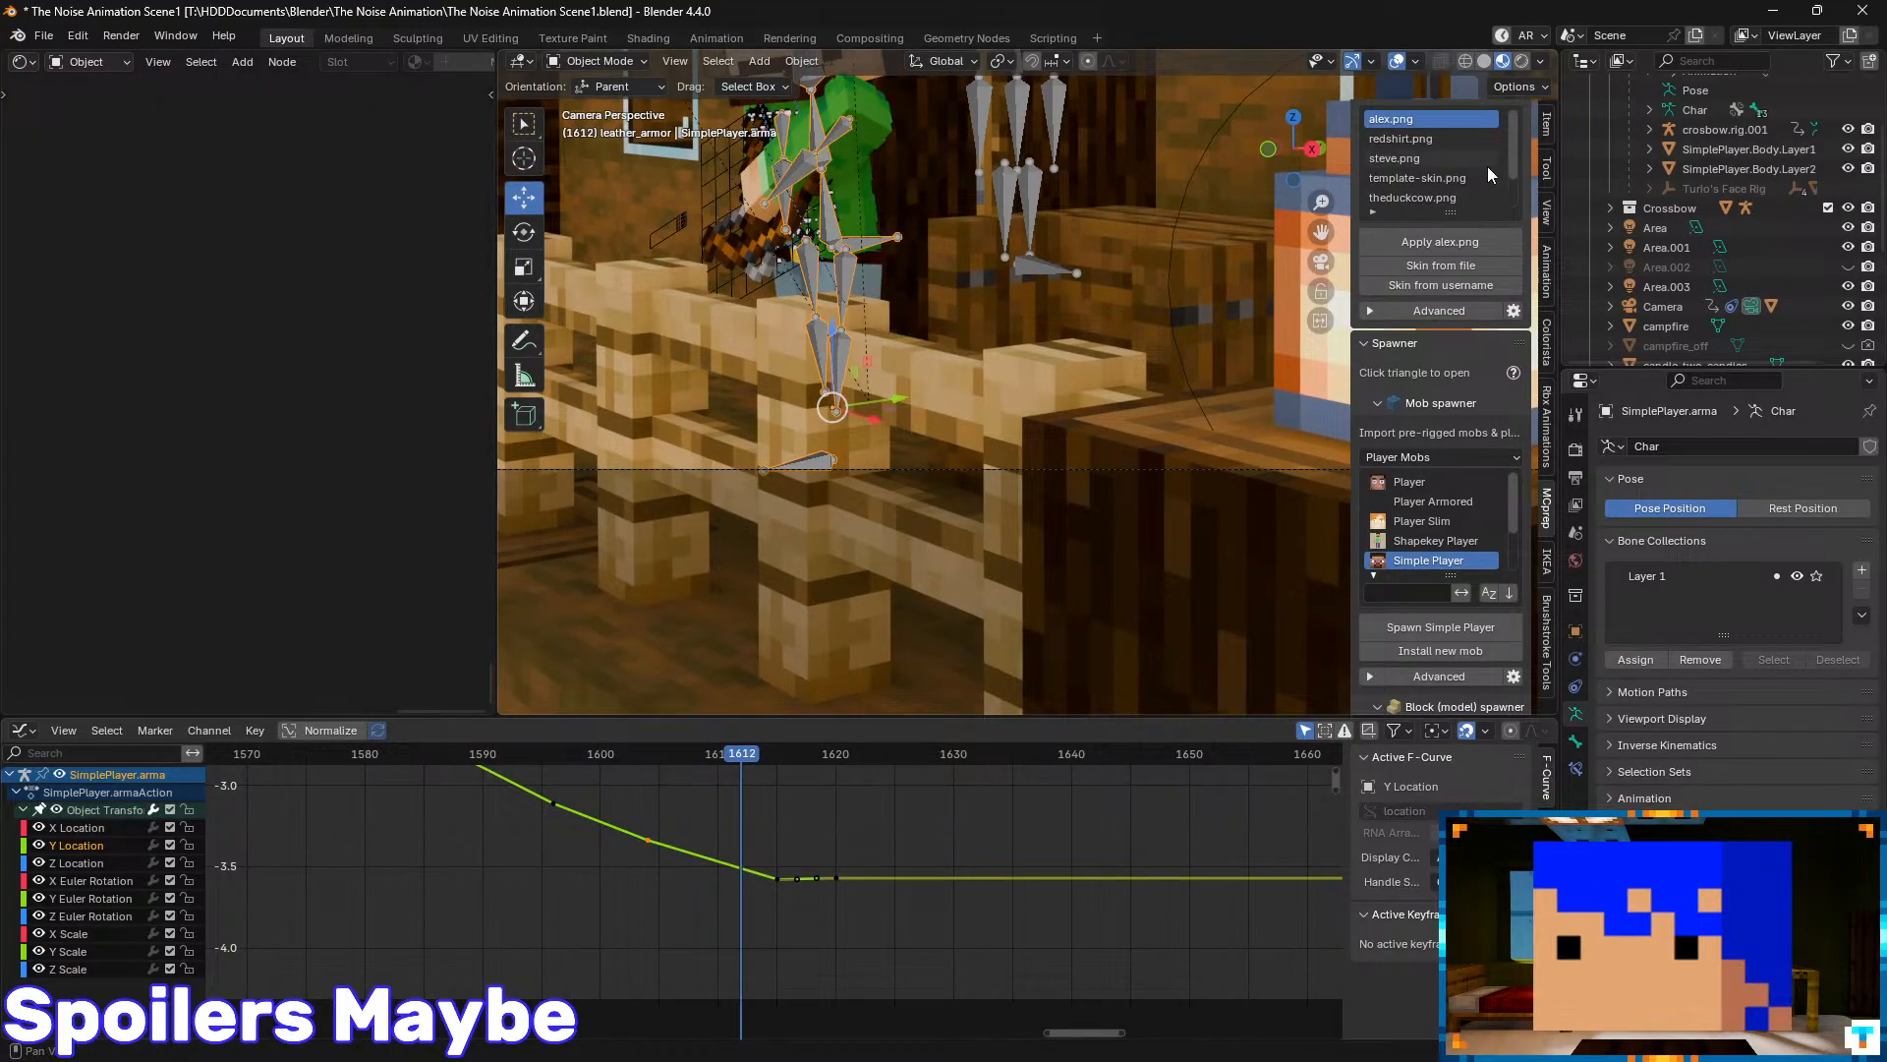
left_click(1548, 125)
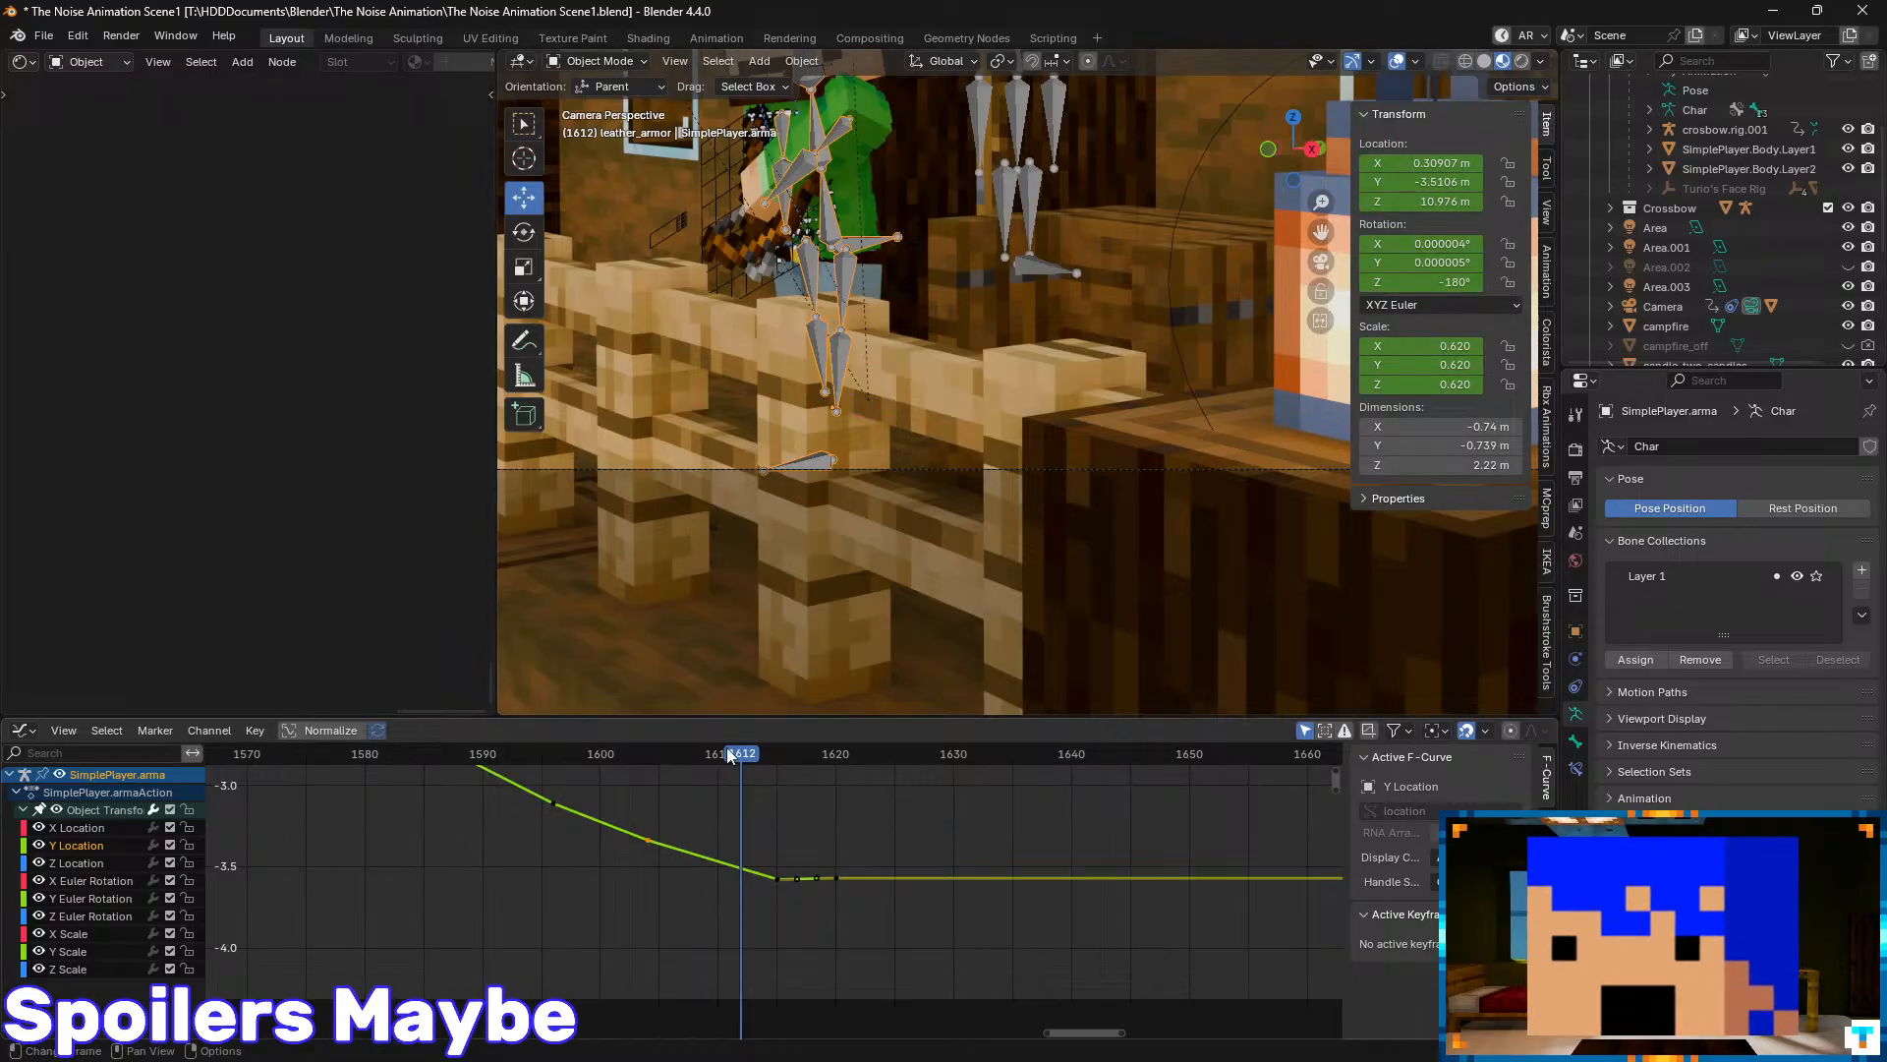
left_click_drag(729, 750, 767, 775)
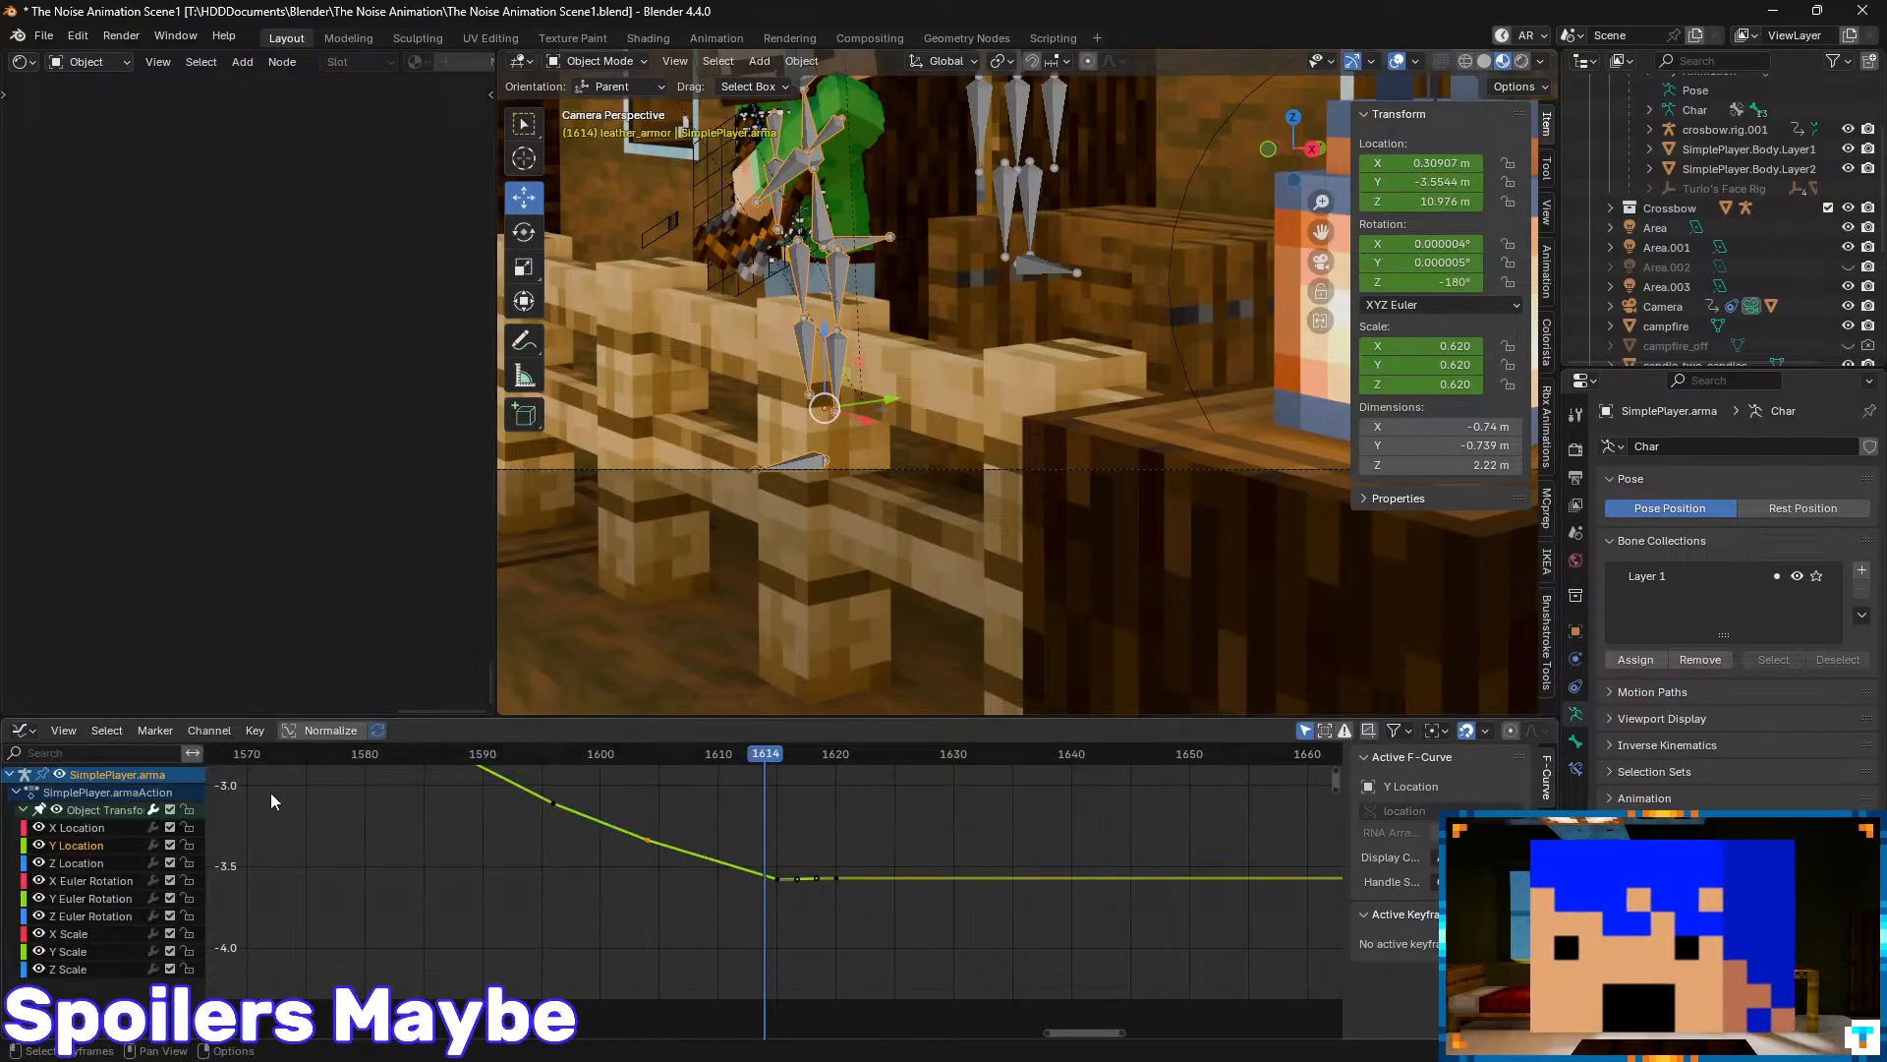
- Return to the Timeline and set the easing of the armature's object keyframe at frame 1604 to Ease Out
left_click(28, 731)
left_click(295, 794)
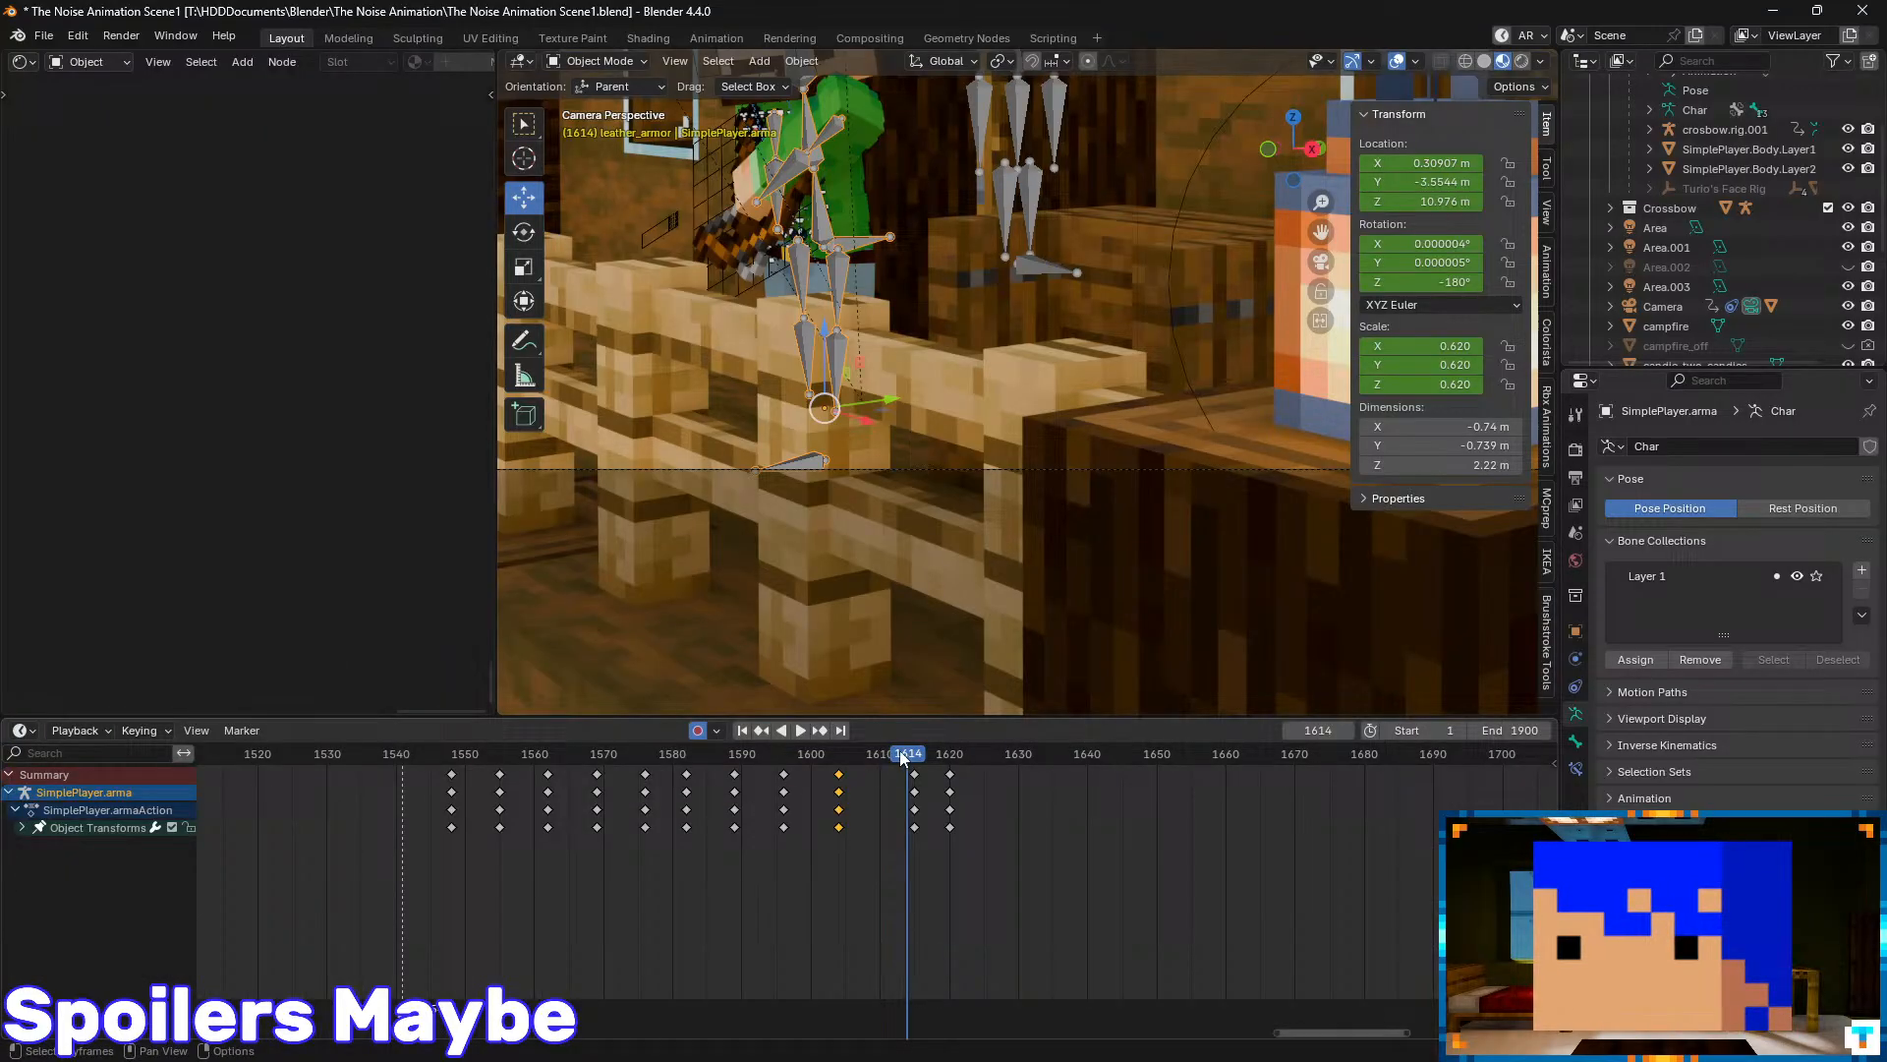
scroll(901, 811, "up", 7)
left_click_drag(942, 755, 810, 805)
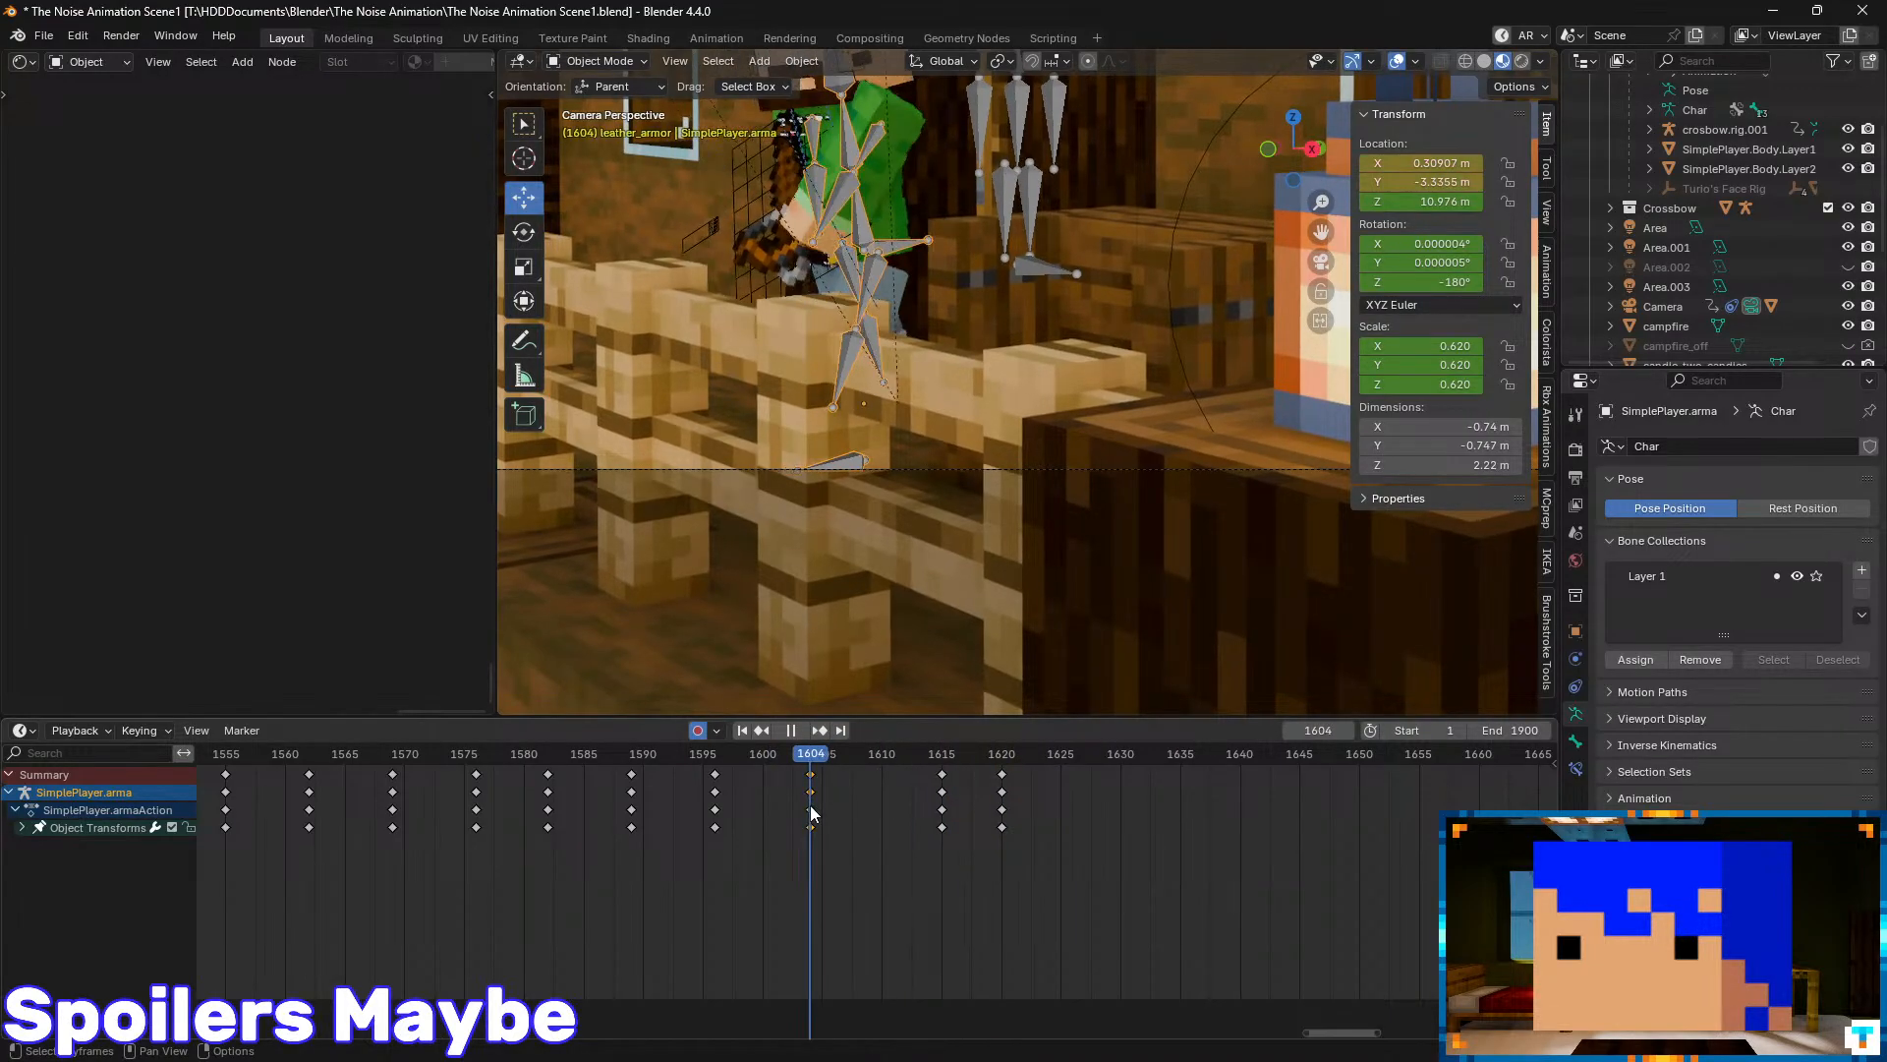
left_click(806, 828)
right_click(806, 828)
mouse_move(806, 828)
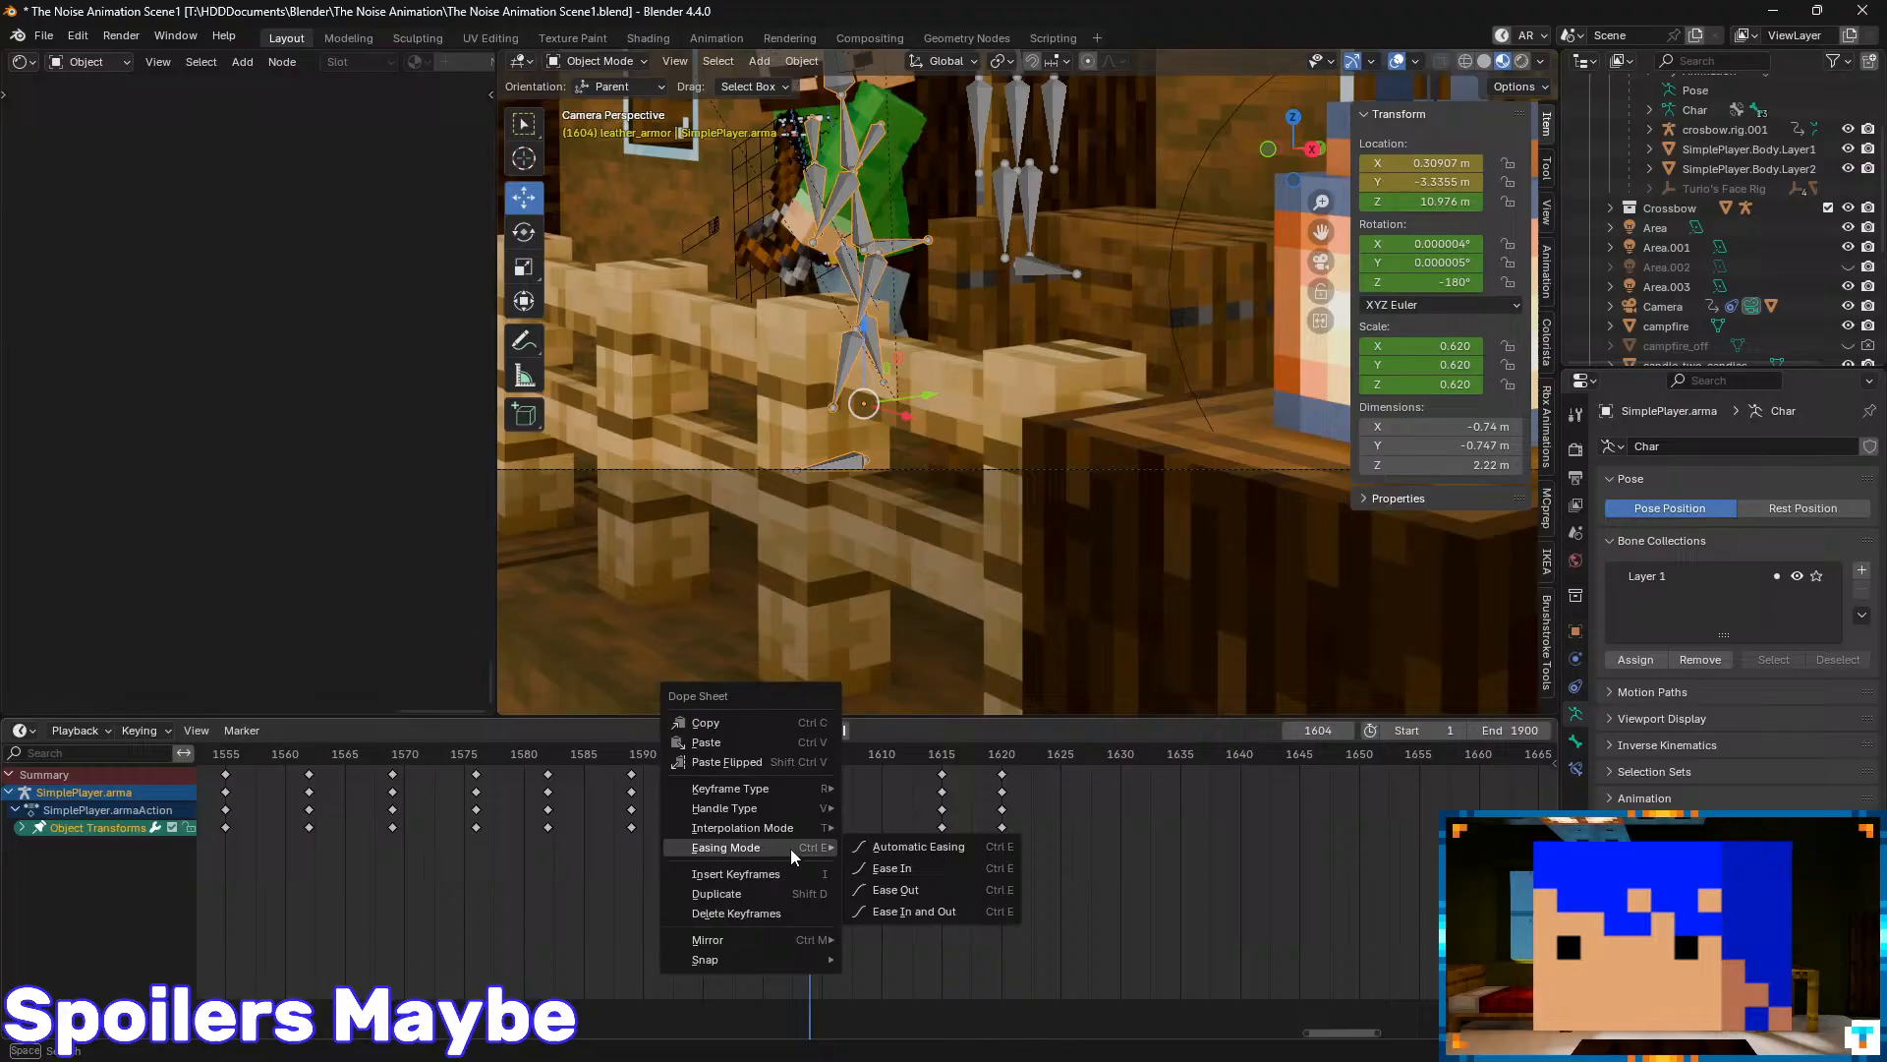
left_click(940, 884)
- Play the motion from frame 1599, then set the easing of the object keyframe at frame 1615 to Ease In and Out
left_click(755, 760)
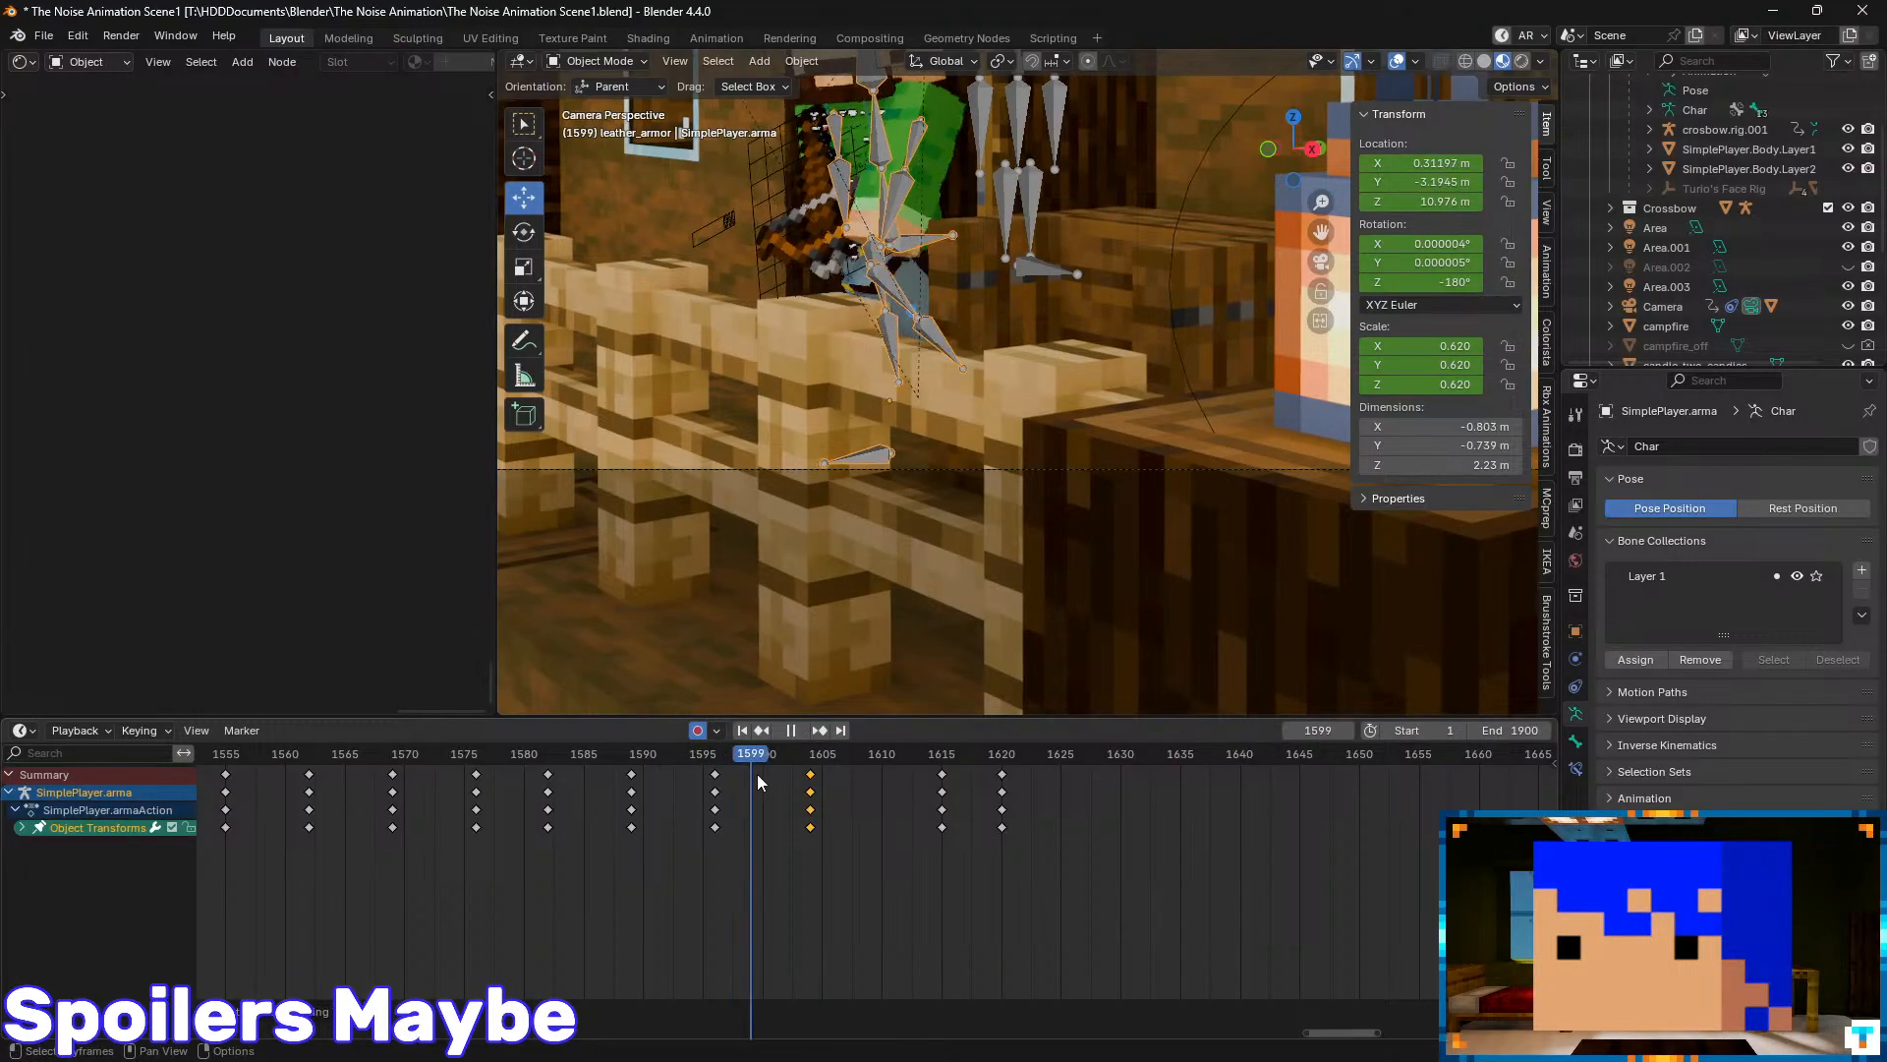
key("space")
mouse_move(926, 780)
left_mouse_down()
mouse_move(959, 788)
mouse_move(740, 790)
mouse_move(977, 790)
mouse_move(941, 790)
left_mouse_up()
key("space")
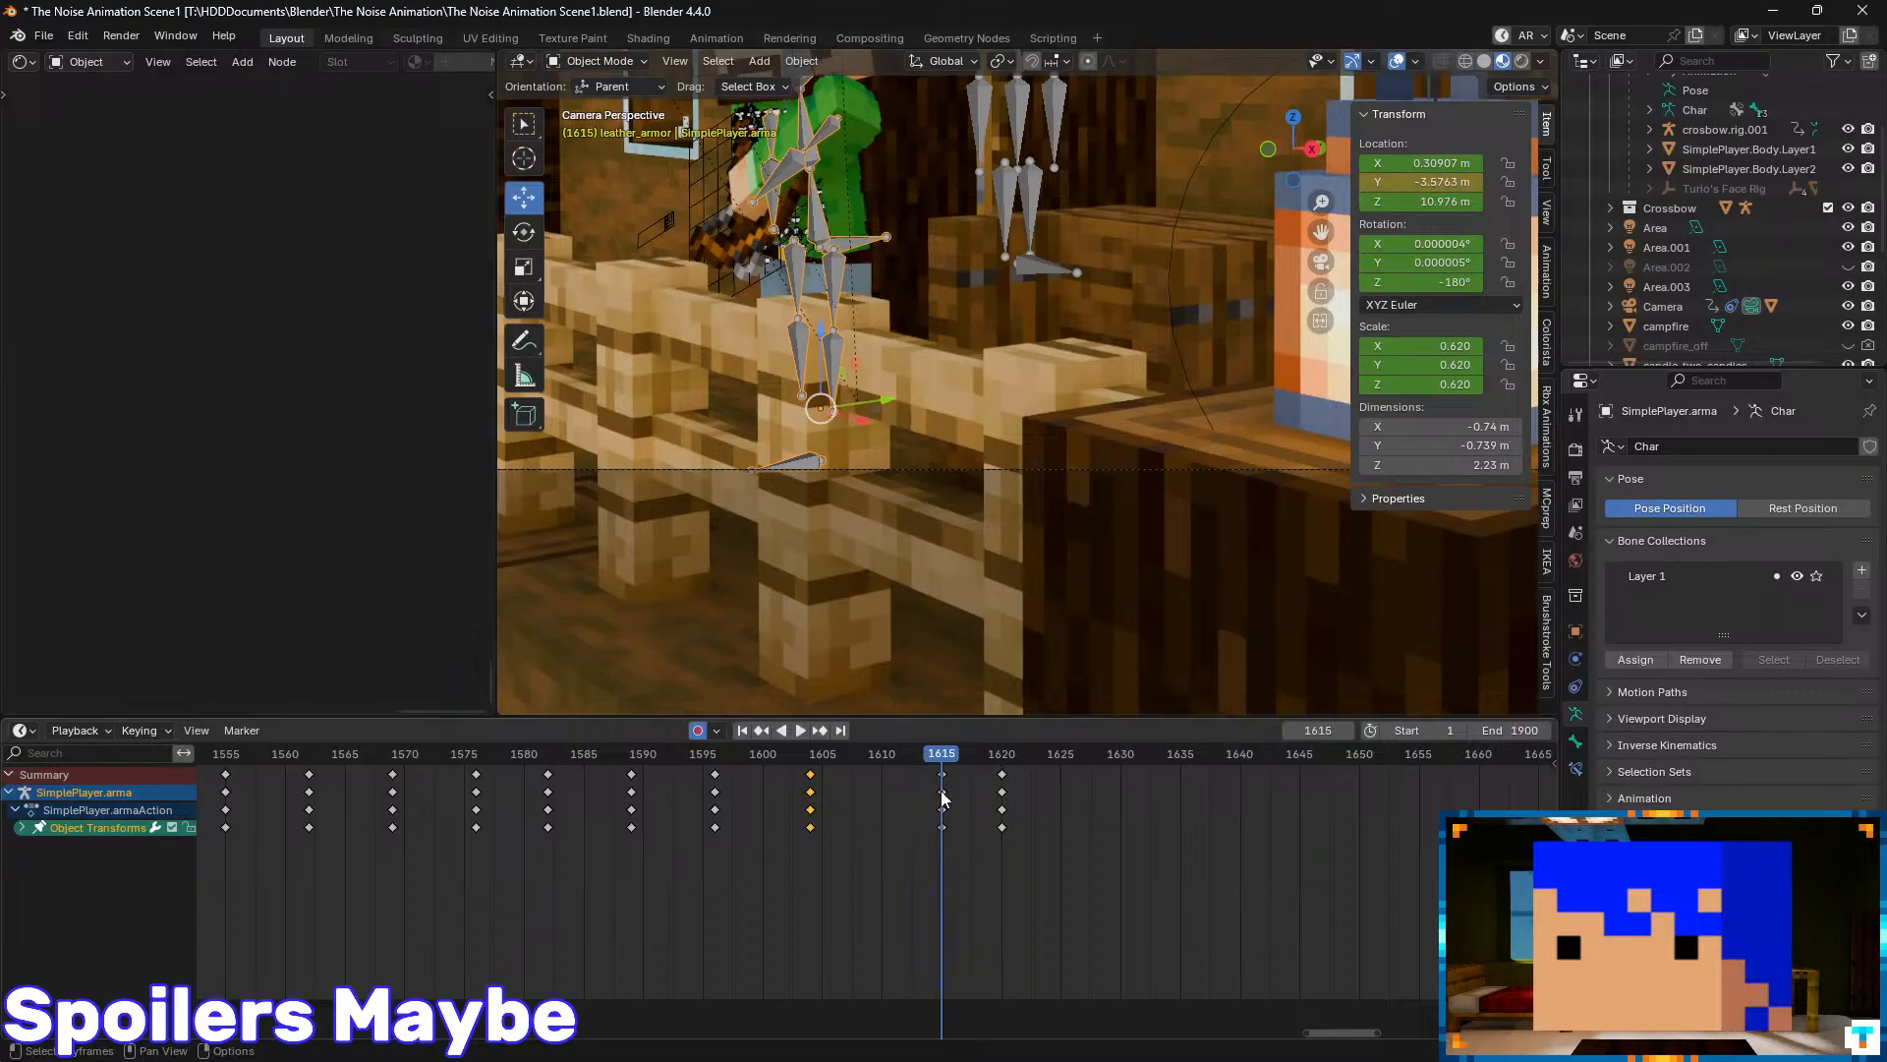
right_click(941, 827)
mouse_move(941, 828)
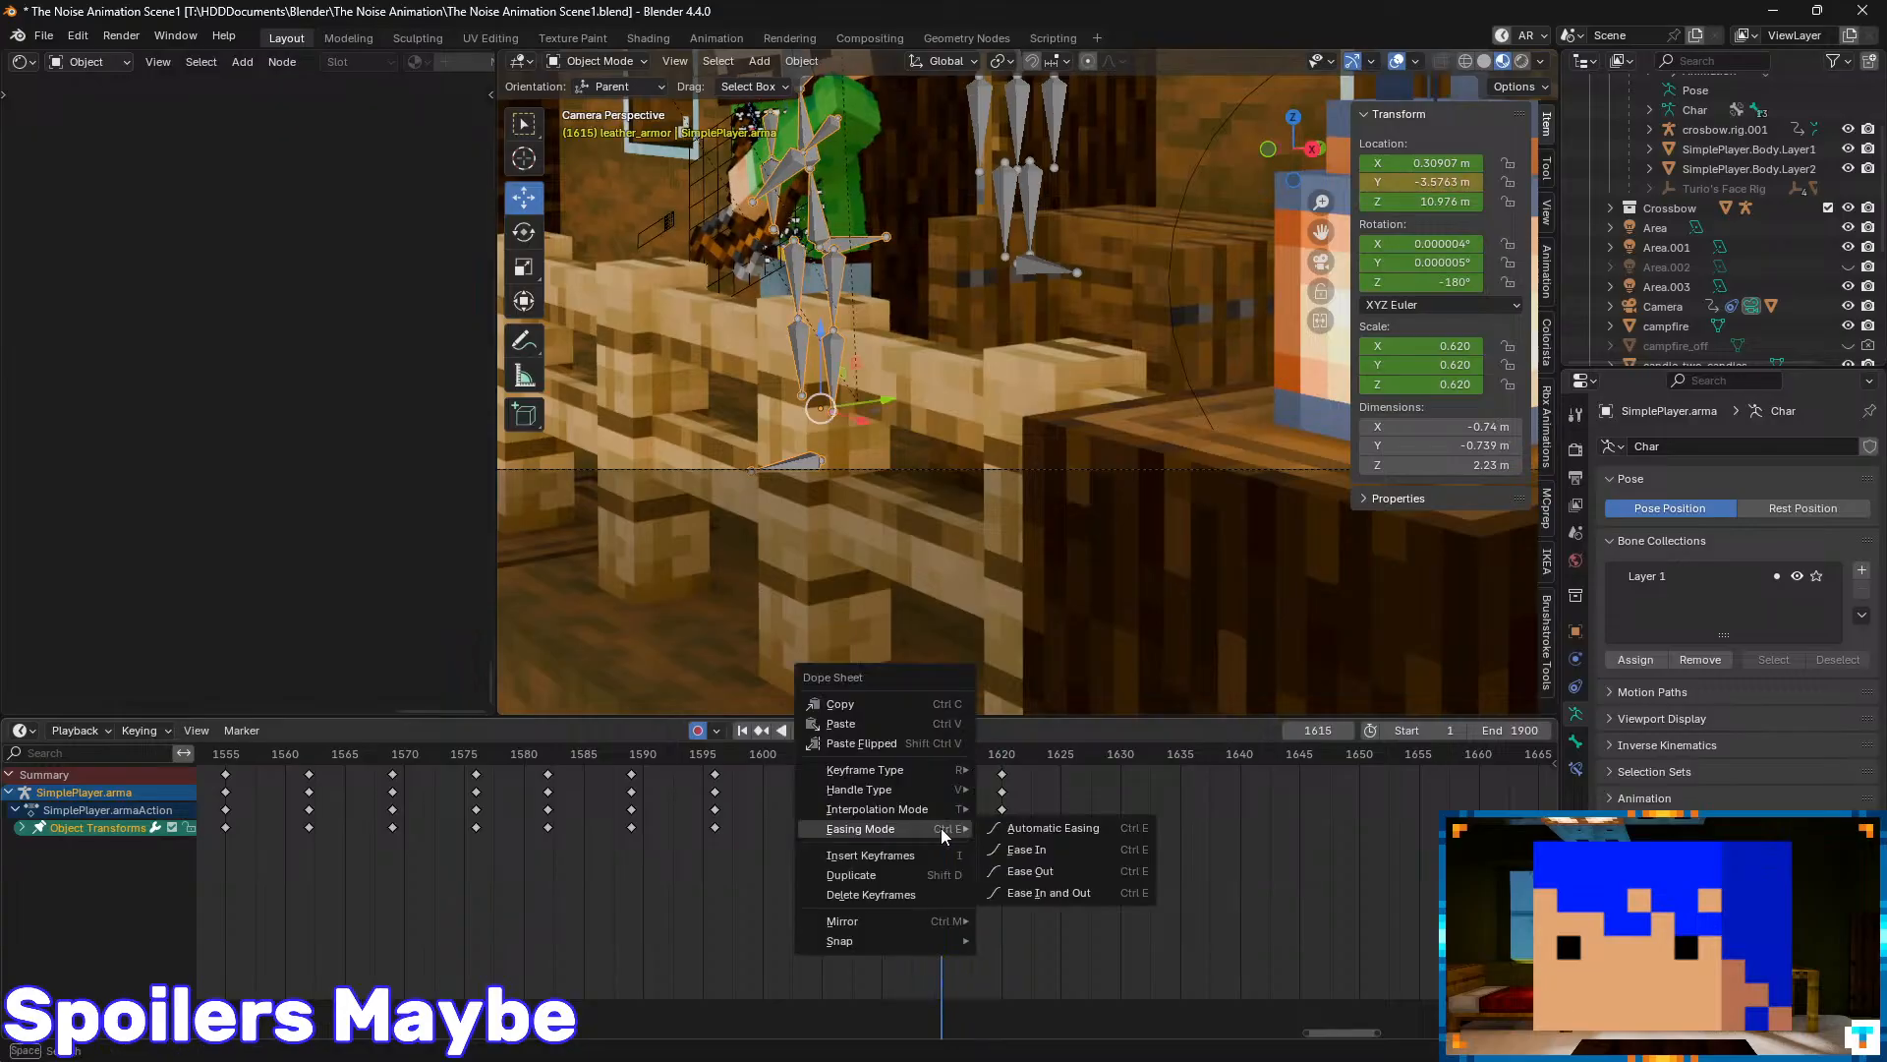
left_click(1040, 895)
- Play the character's stopping motion from just before the frame 1604 keyframe
left_click_drag(955, 753, 800, 802)
key("space")
key("space")
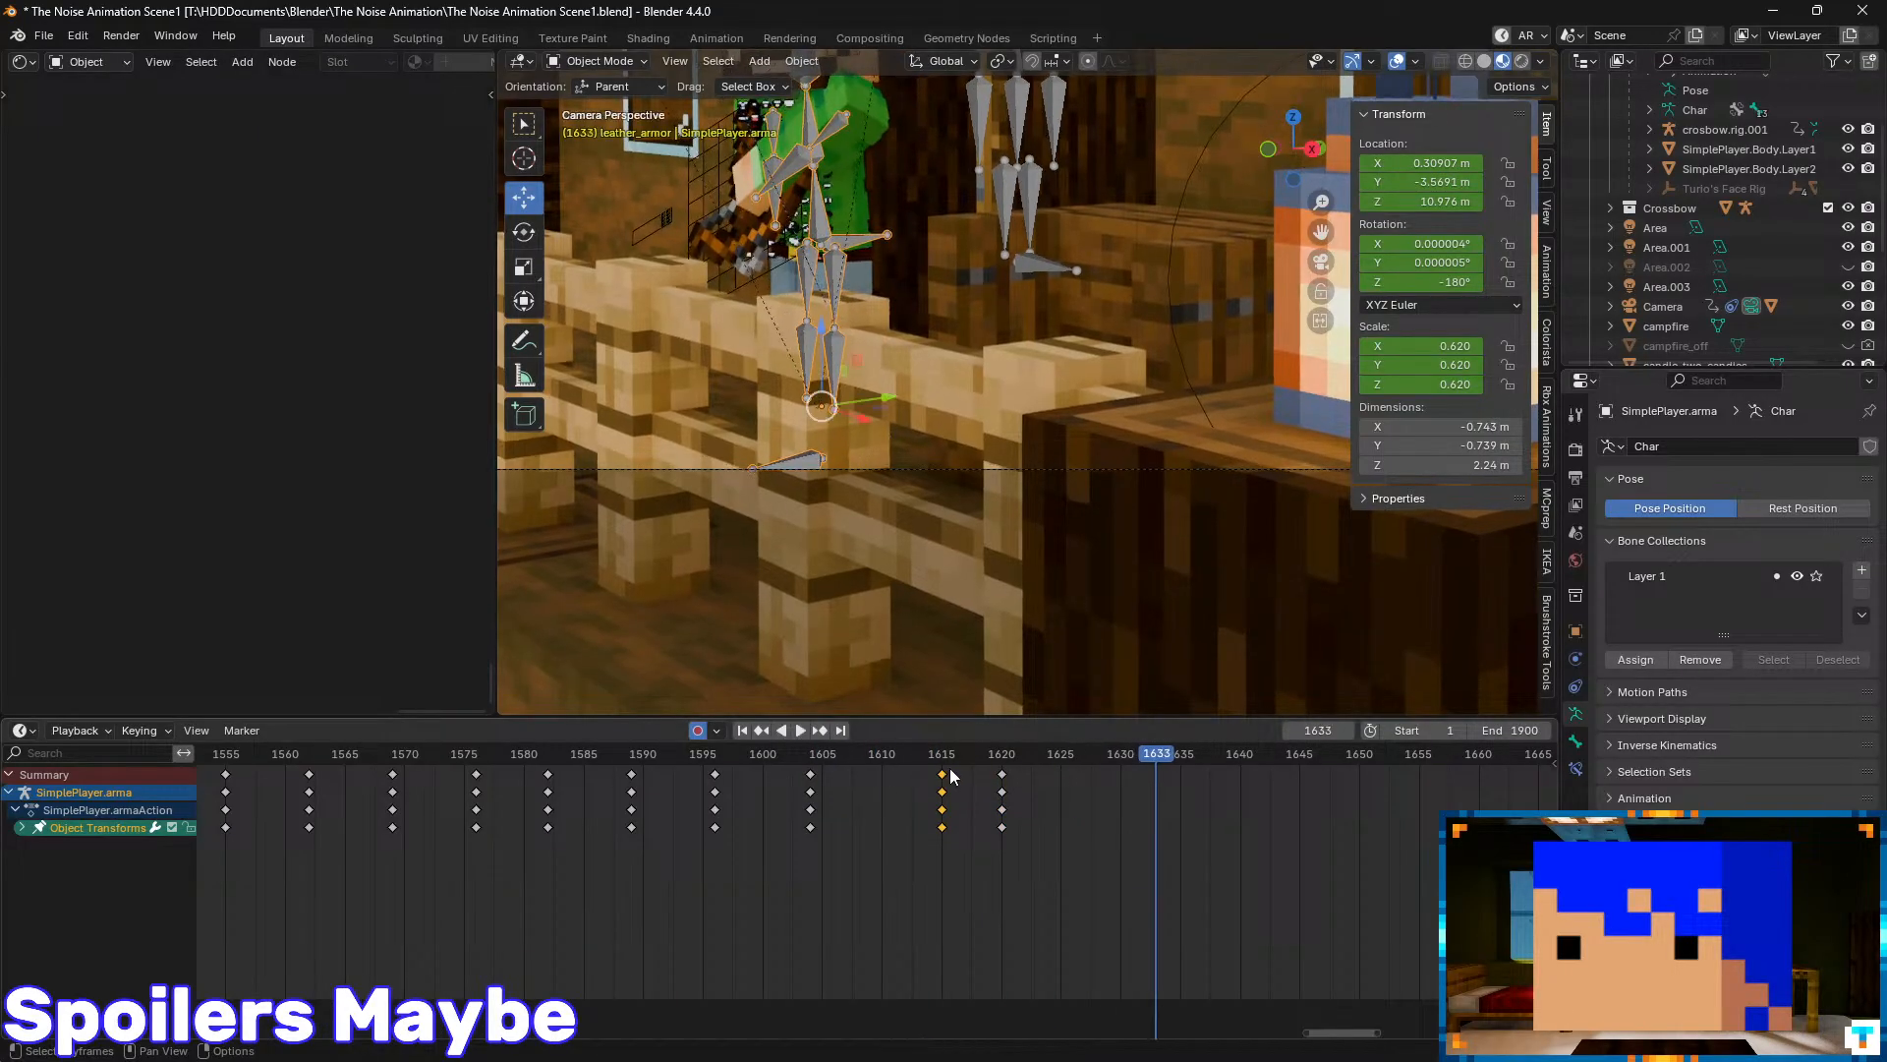
- Show both upper-leg bones' keyframes in Pose Mode and move the right upper leg's keyframe to frame 1604
left_click_drag(983, 755, 813, 766)
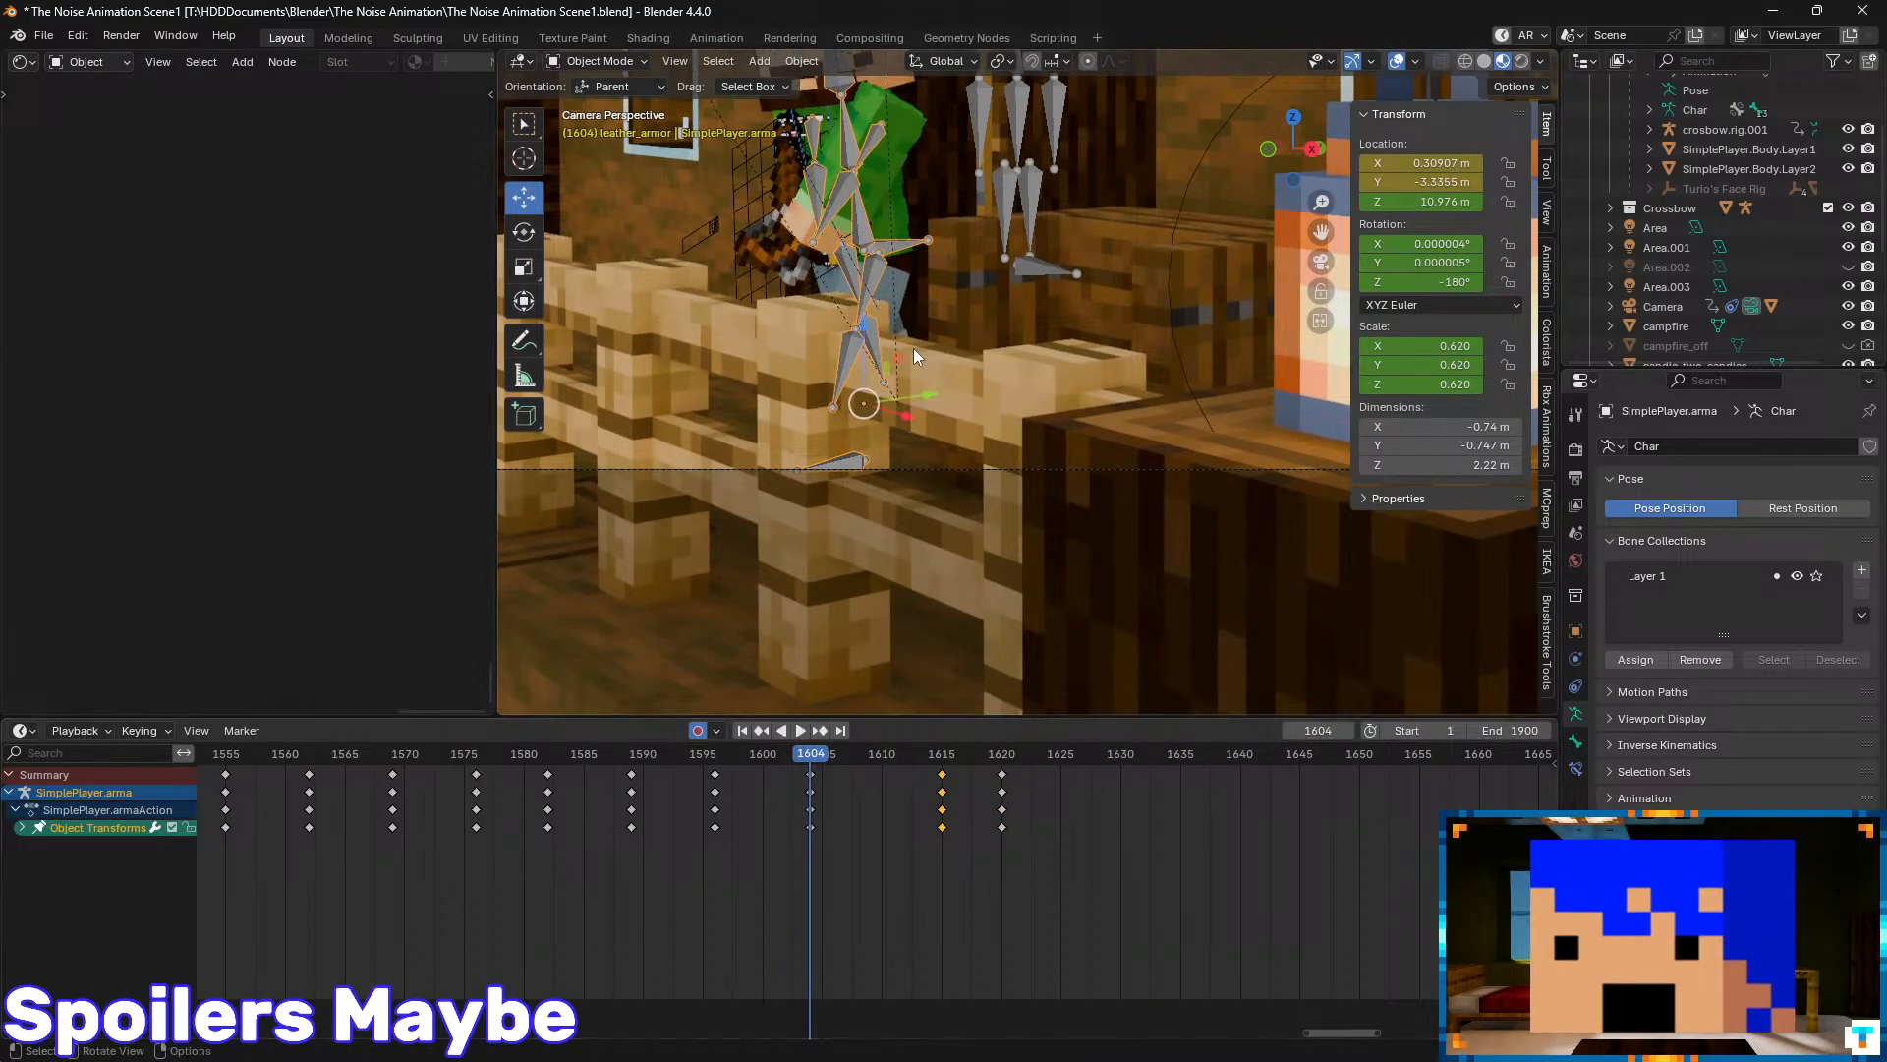
key("ctrl+Tab")
left_click(870, 285)
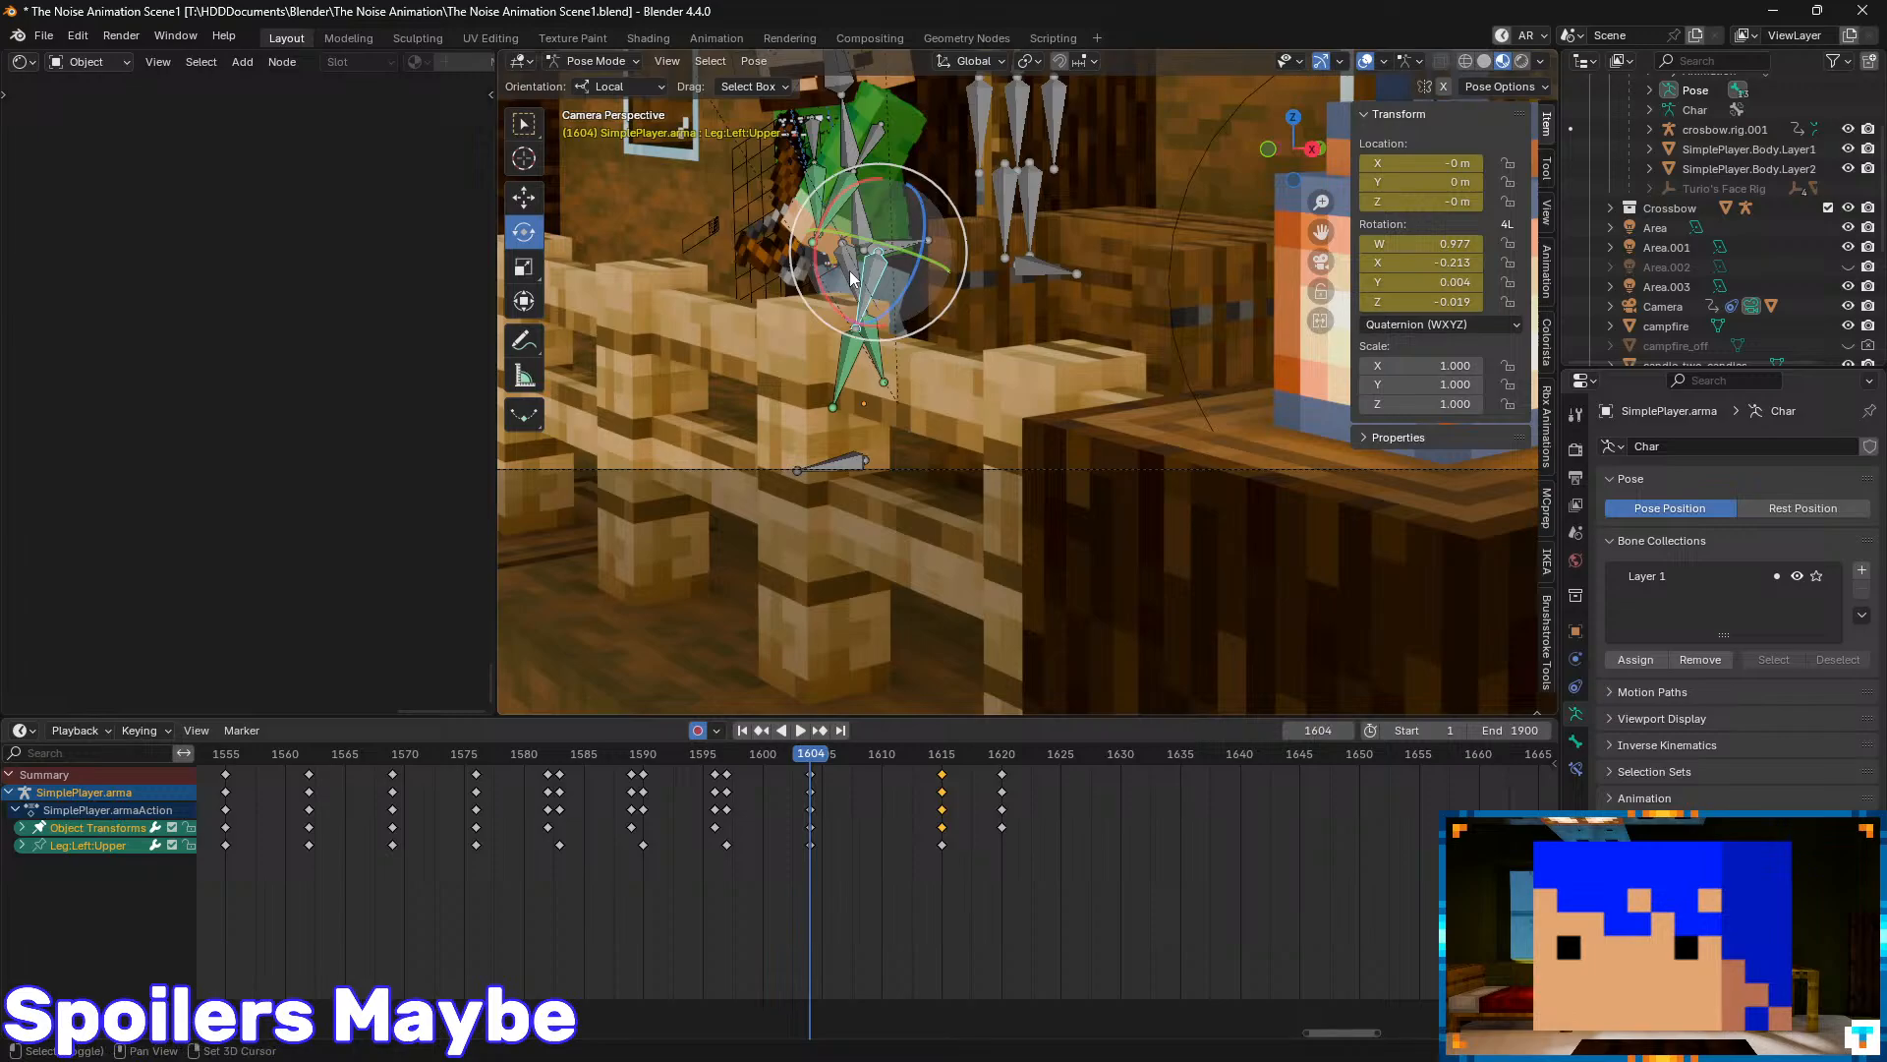
left_click(850, 269)
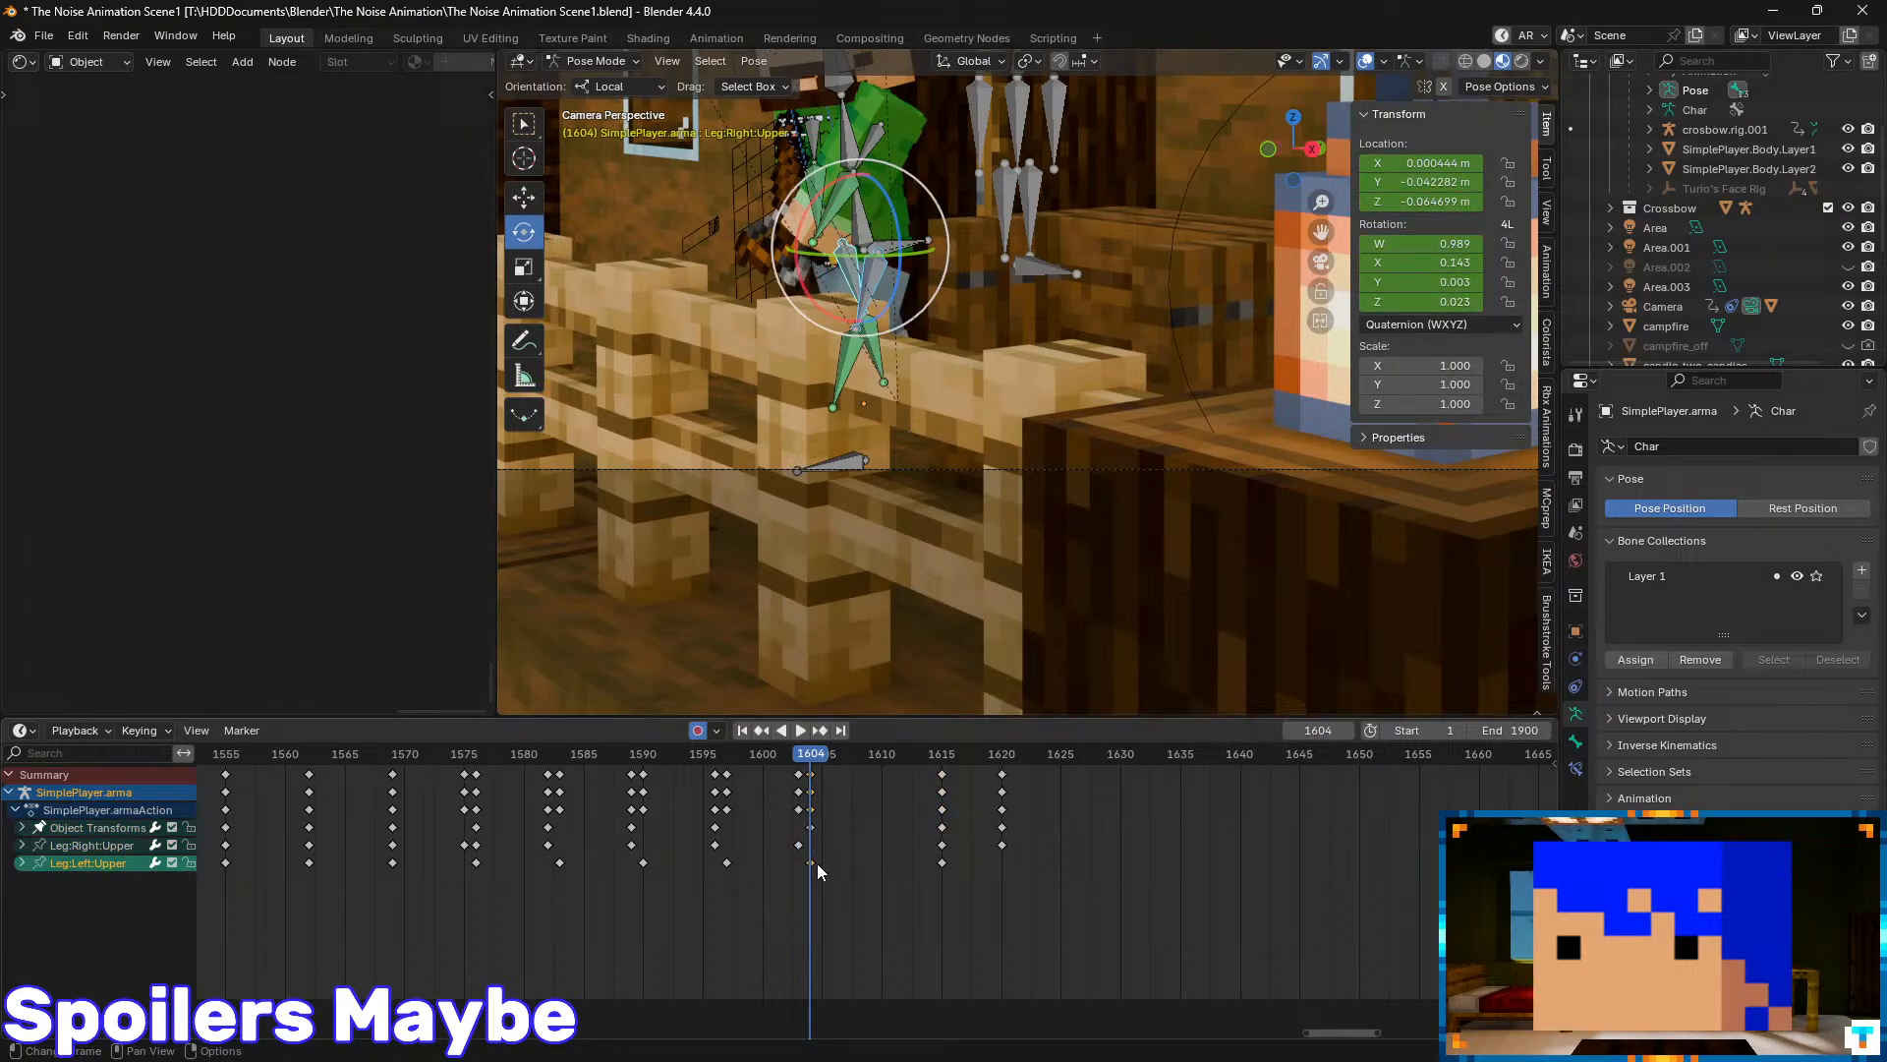
left_click(798, 846)
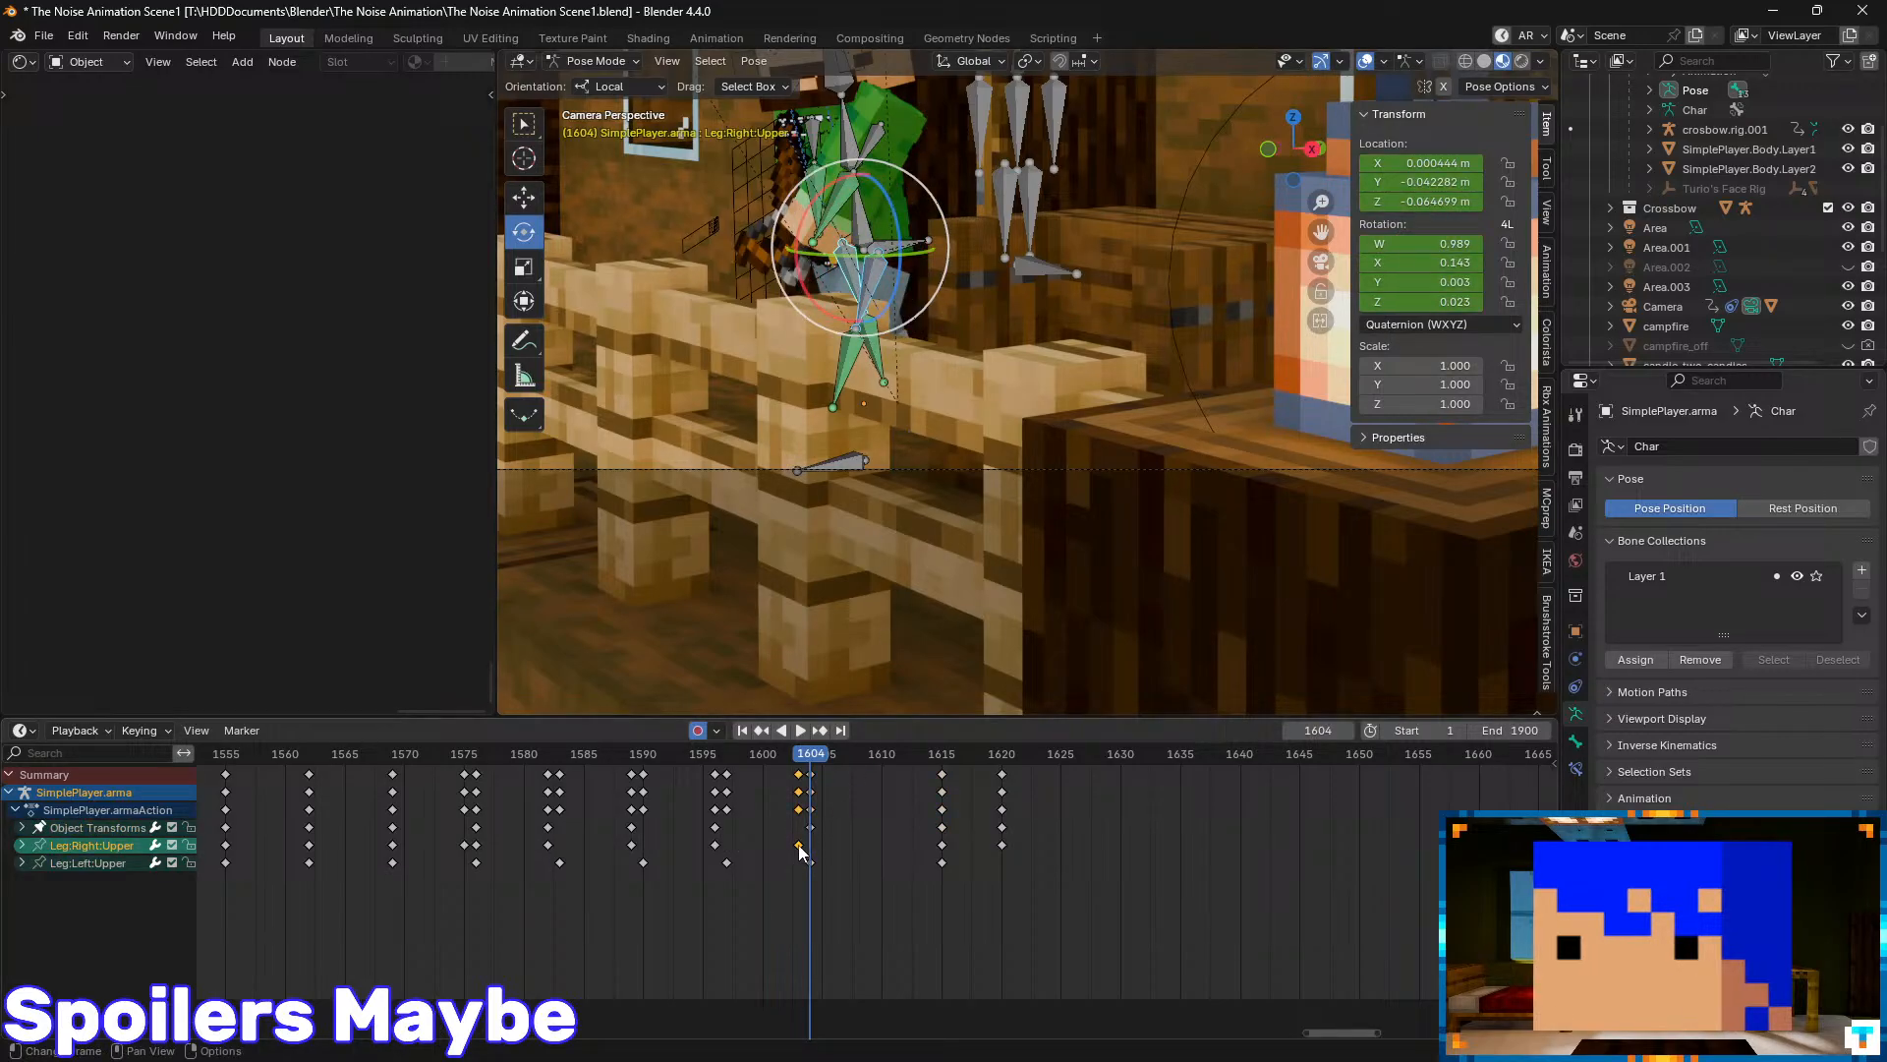
left_click_drag(801, 851, 823, 861)
- Set the easing of the upper-leg keyframes at frame 1604 to Ease Out
left_click(817, 863)
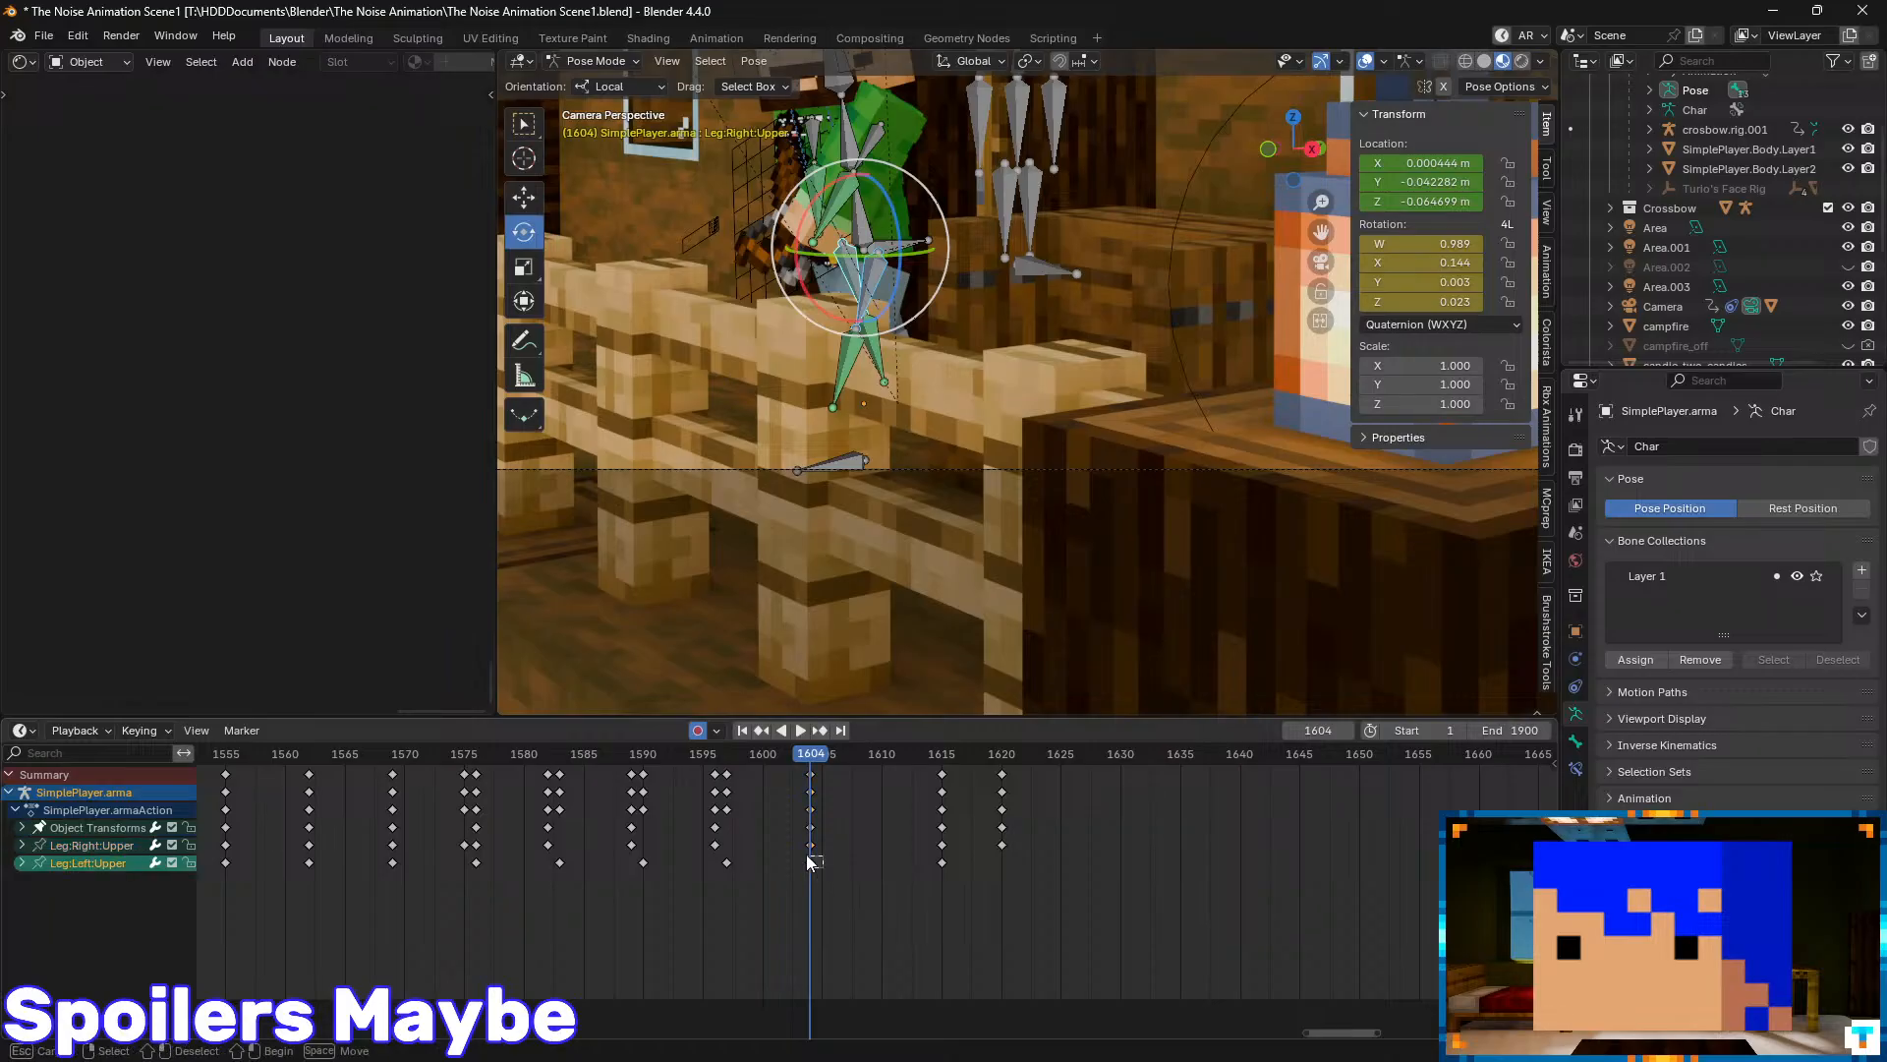
right_click(816, 847)
mouse_move(816, 847)
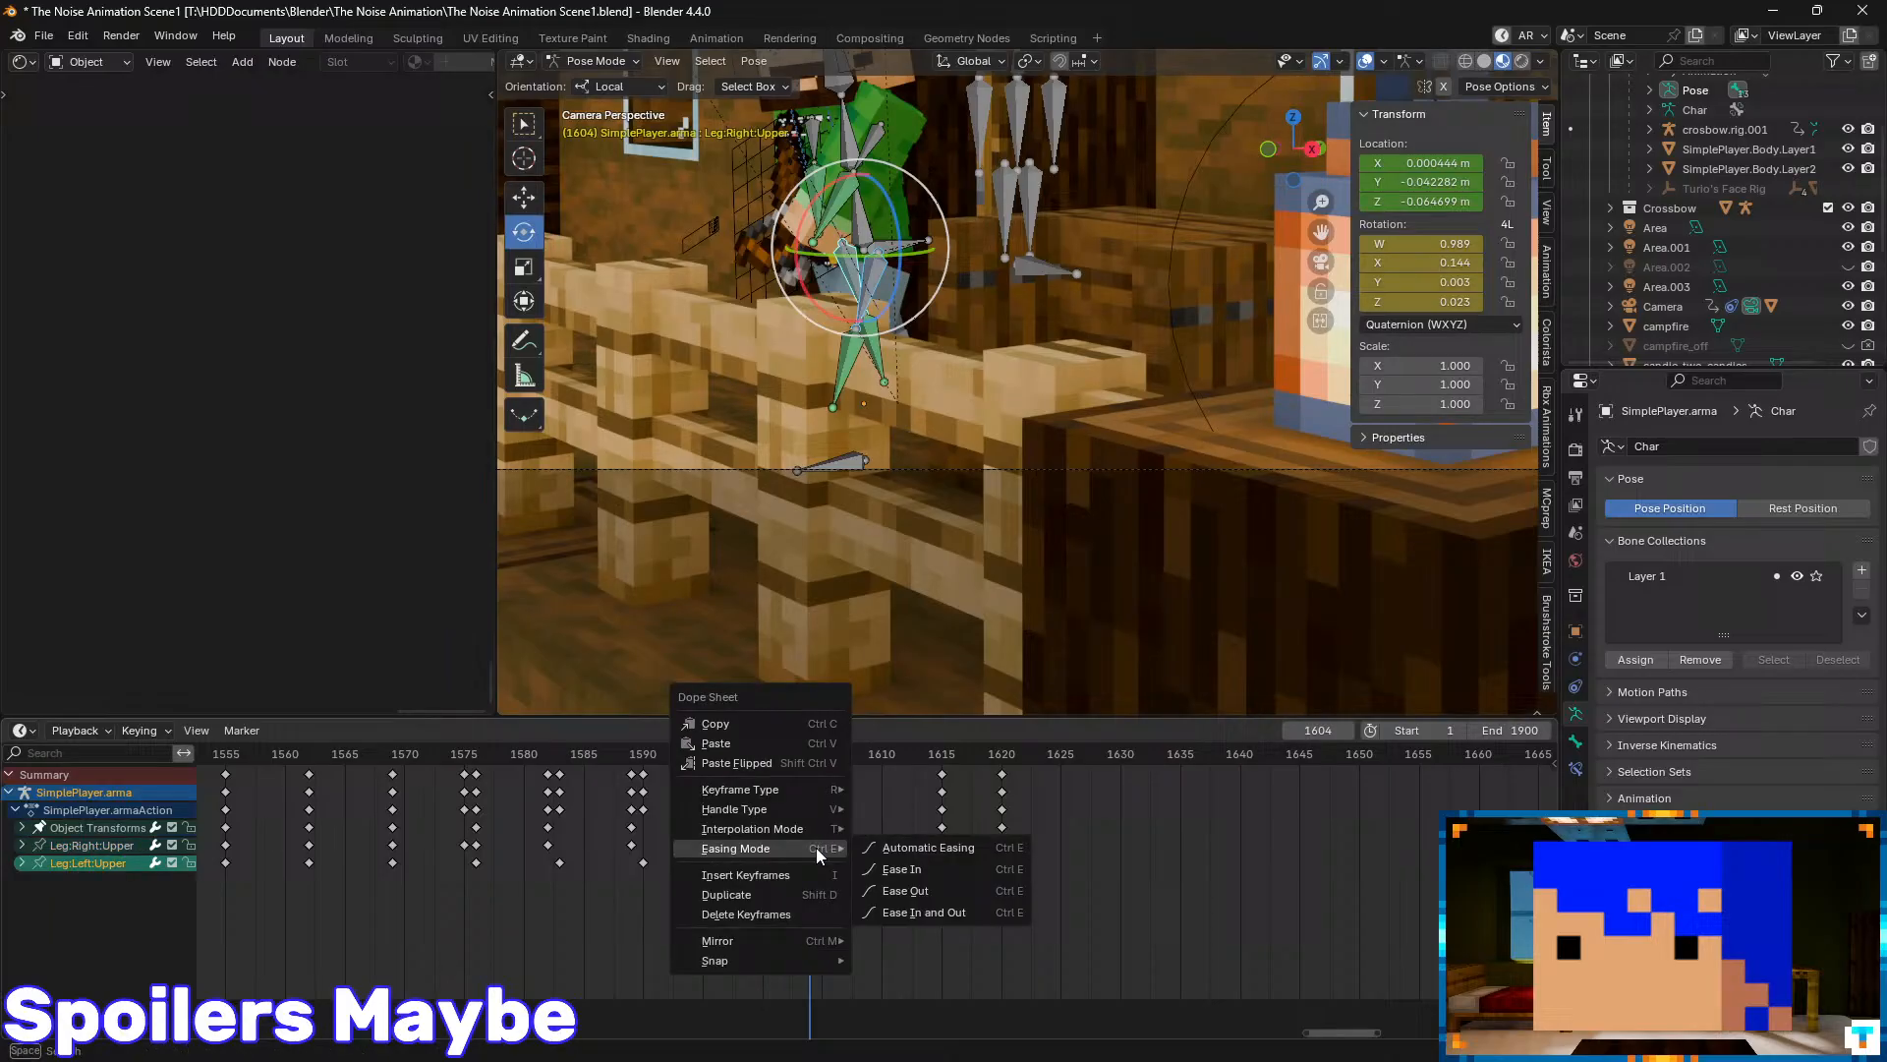
left_click(901, 891)
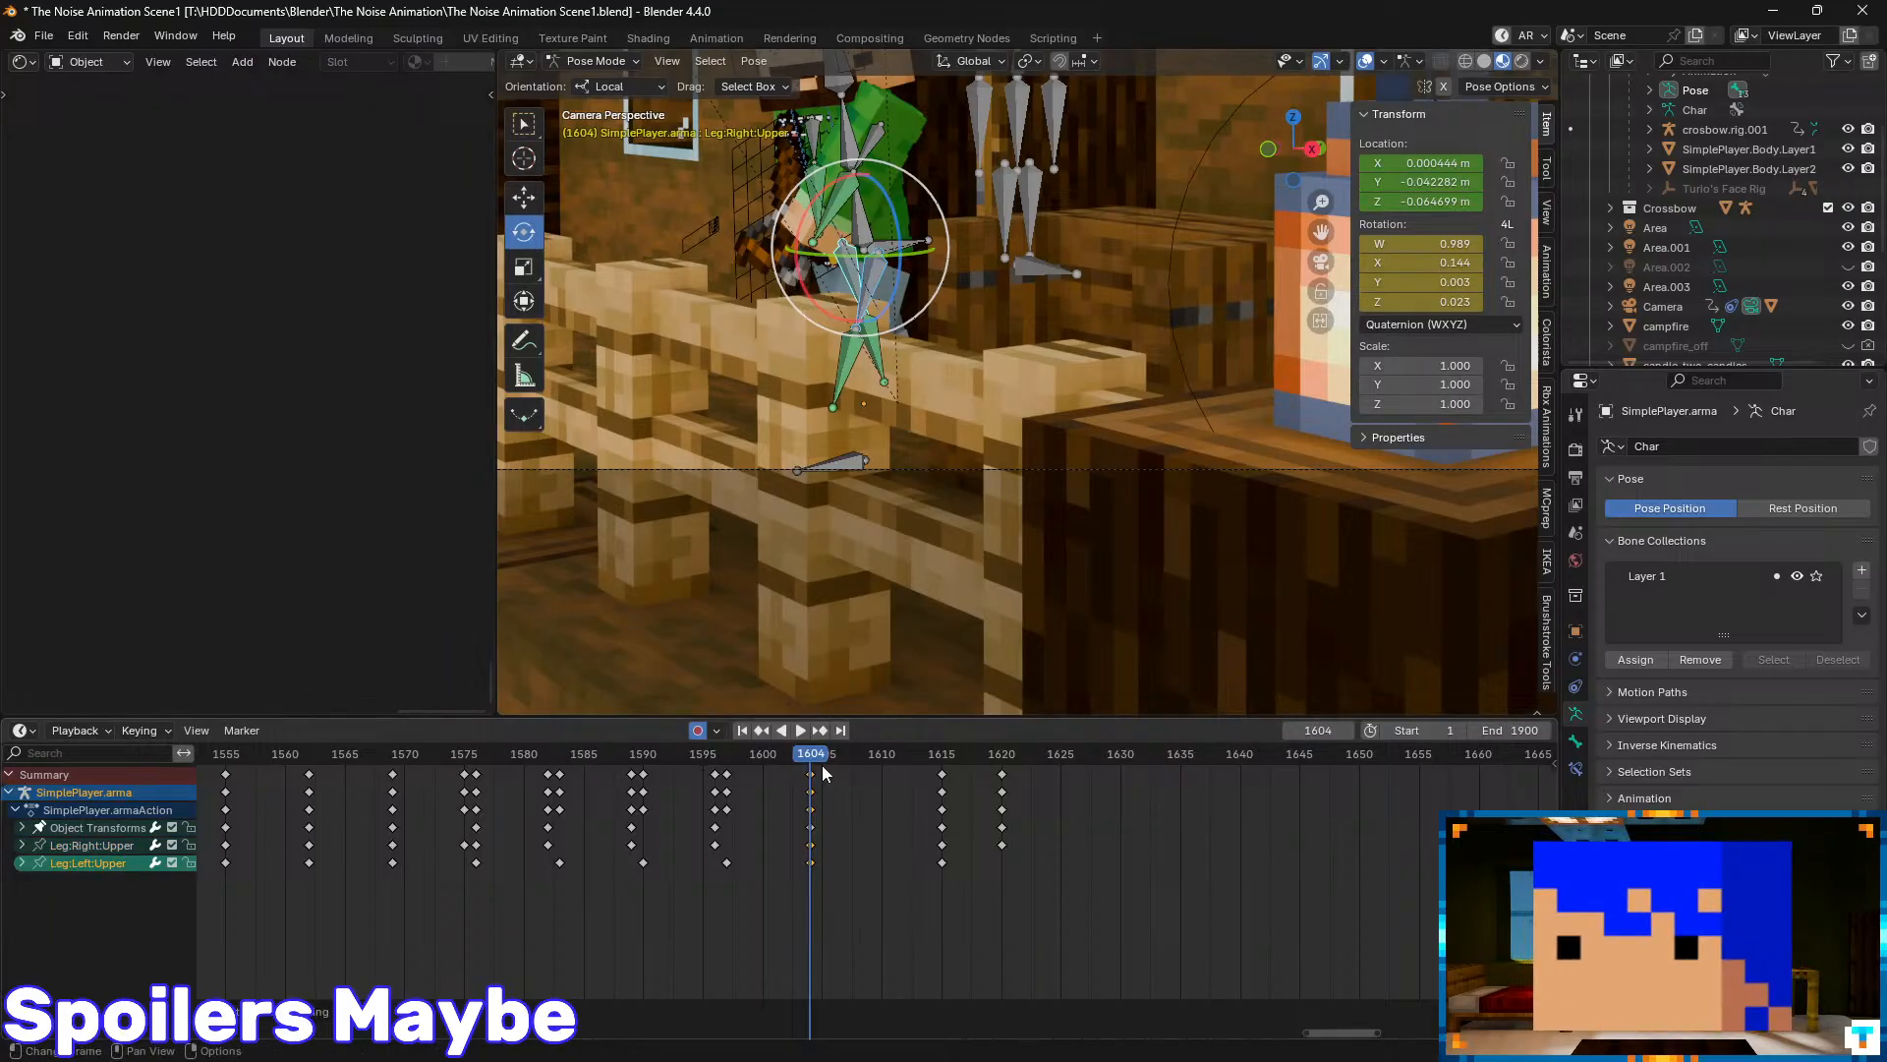
- Set the easing of the upper-leg keyframes at frame 1615 to Ease In and Out and play the stopping motion
left_click_drag(812, 756, 945, 787)
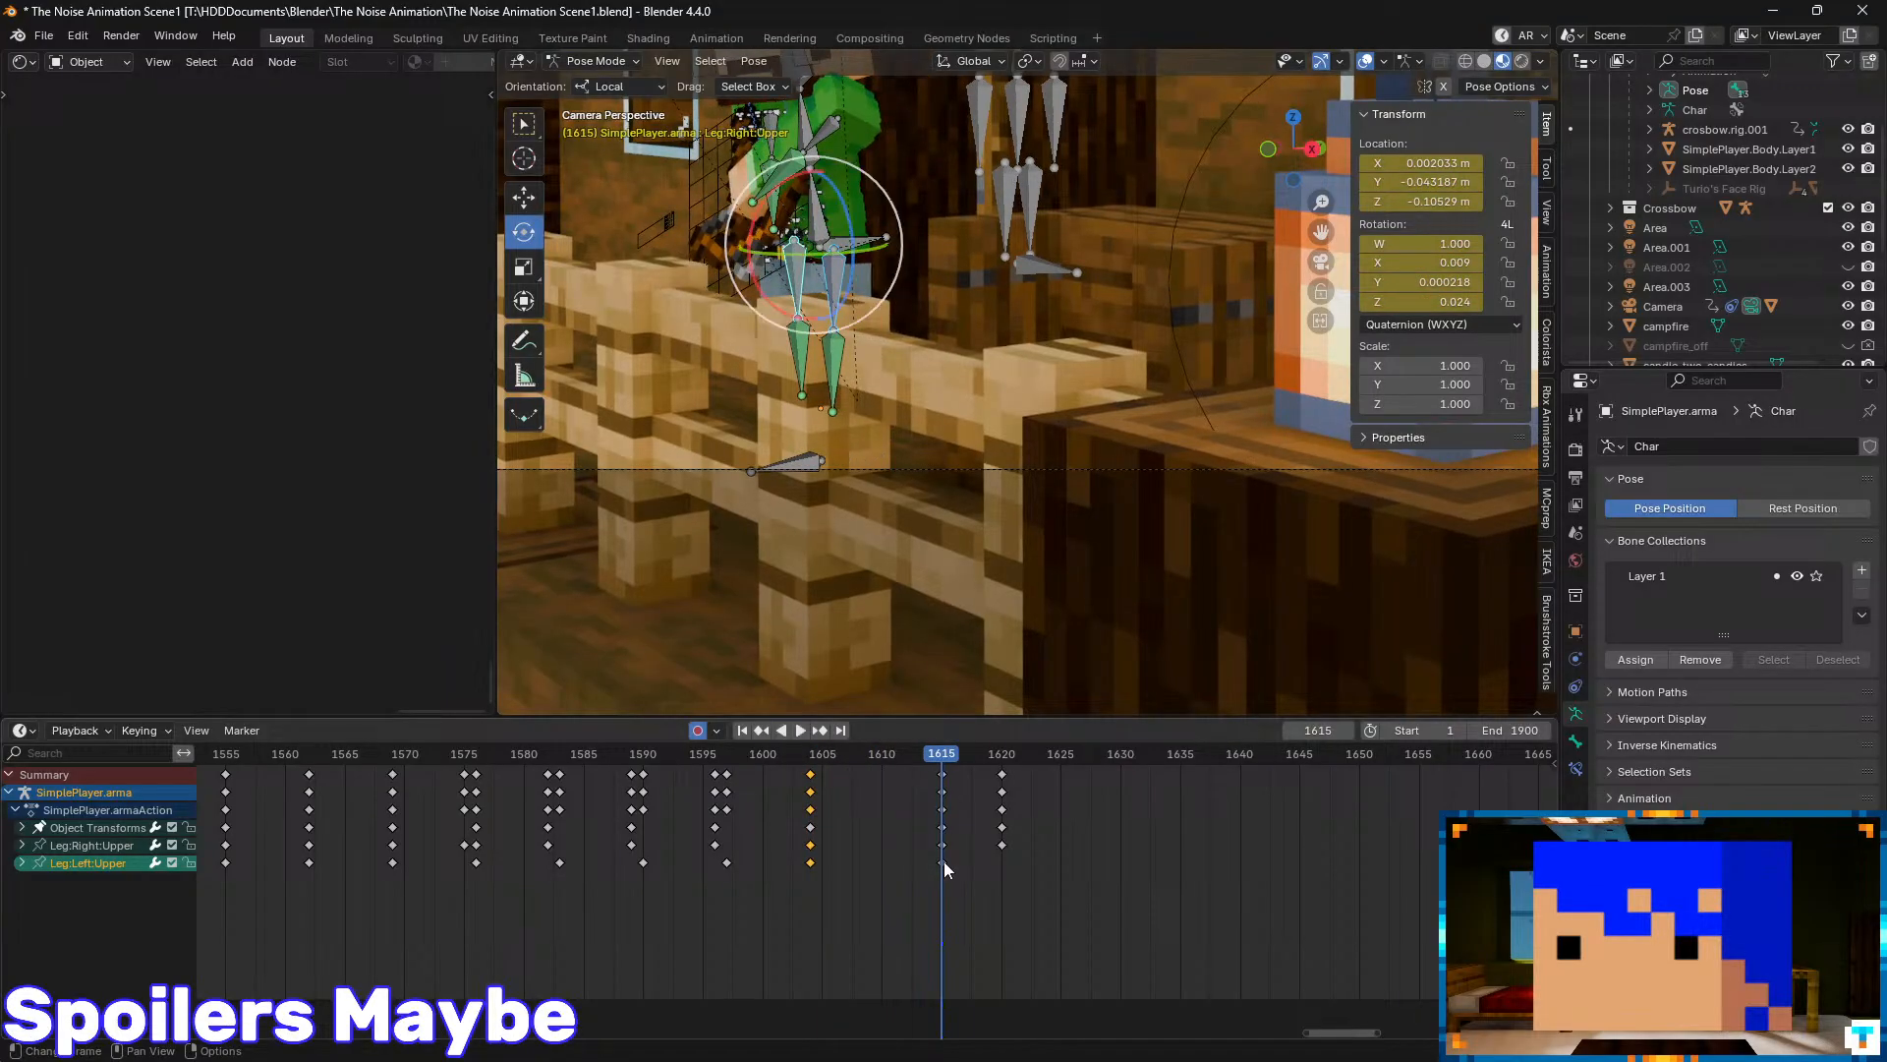
right_click(948, 858)
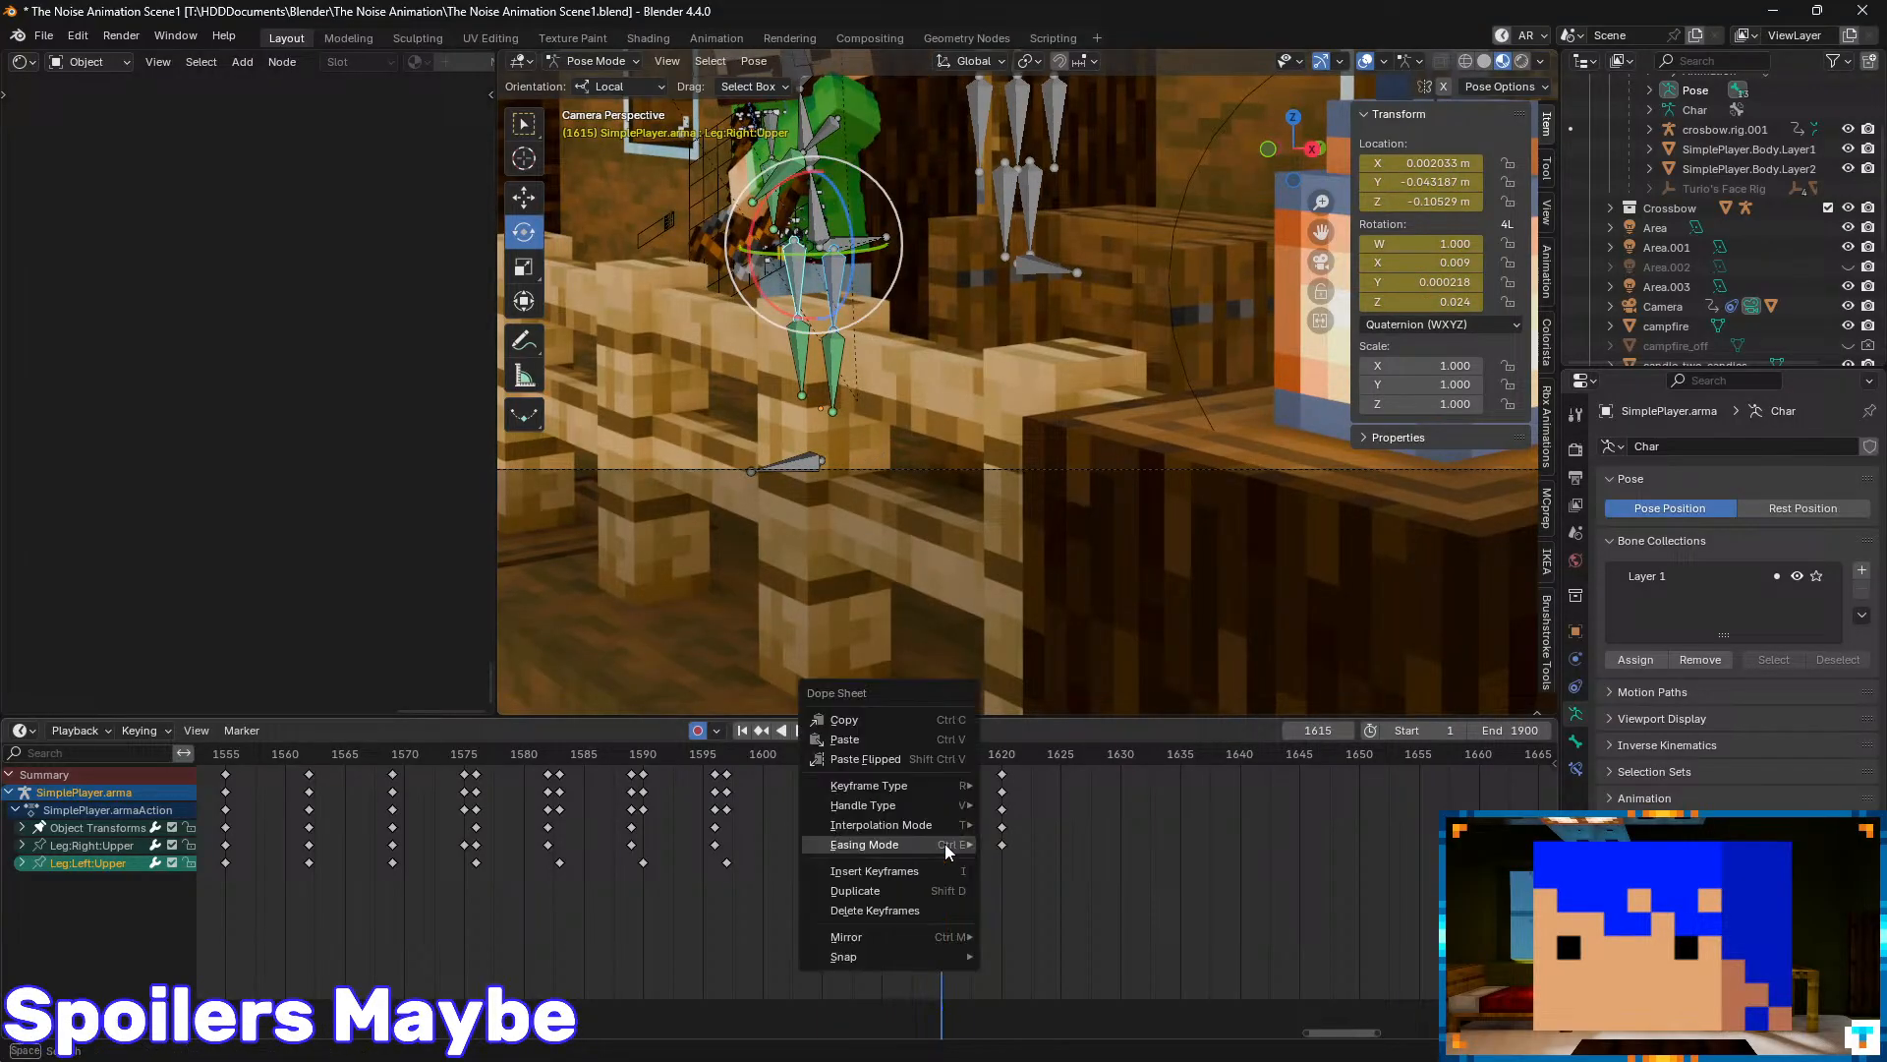
mouse_move(946, 843)
left_click(1048, 902)
key("space")
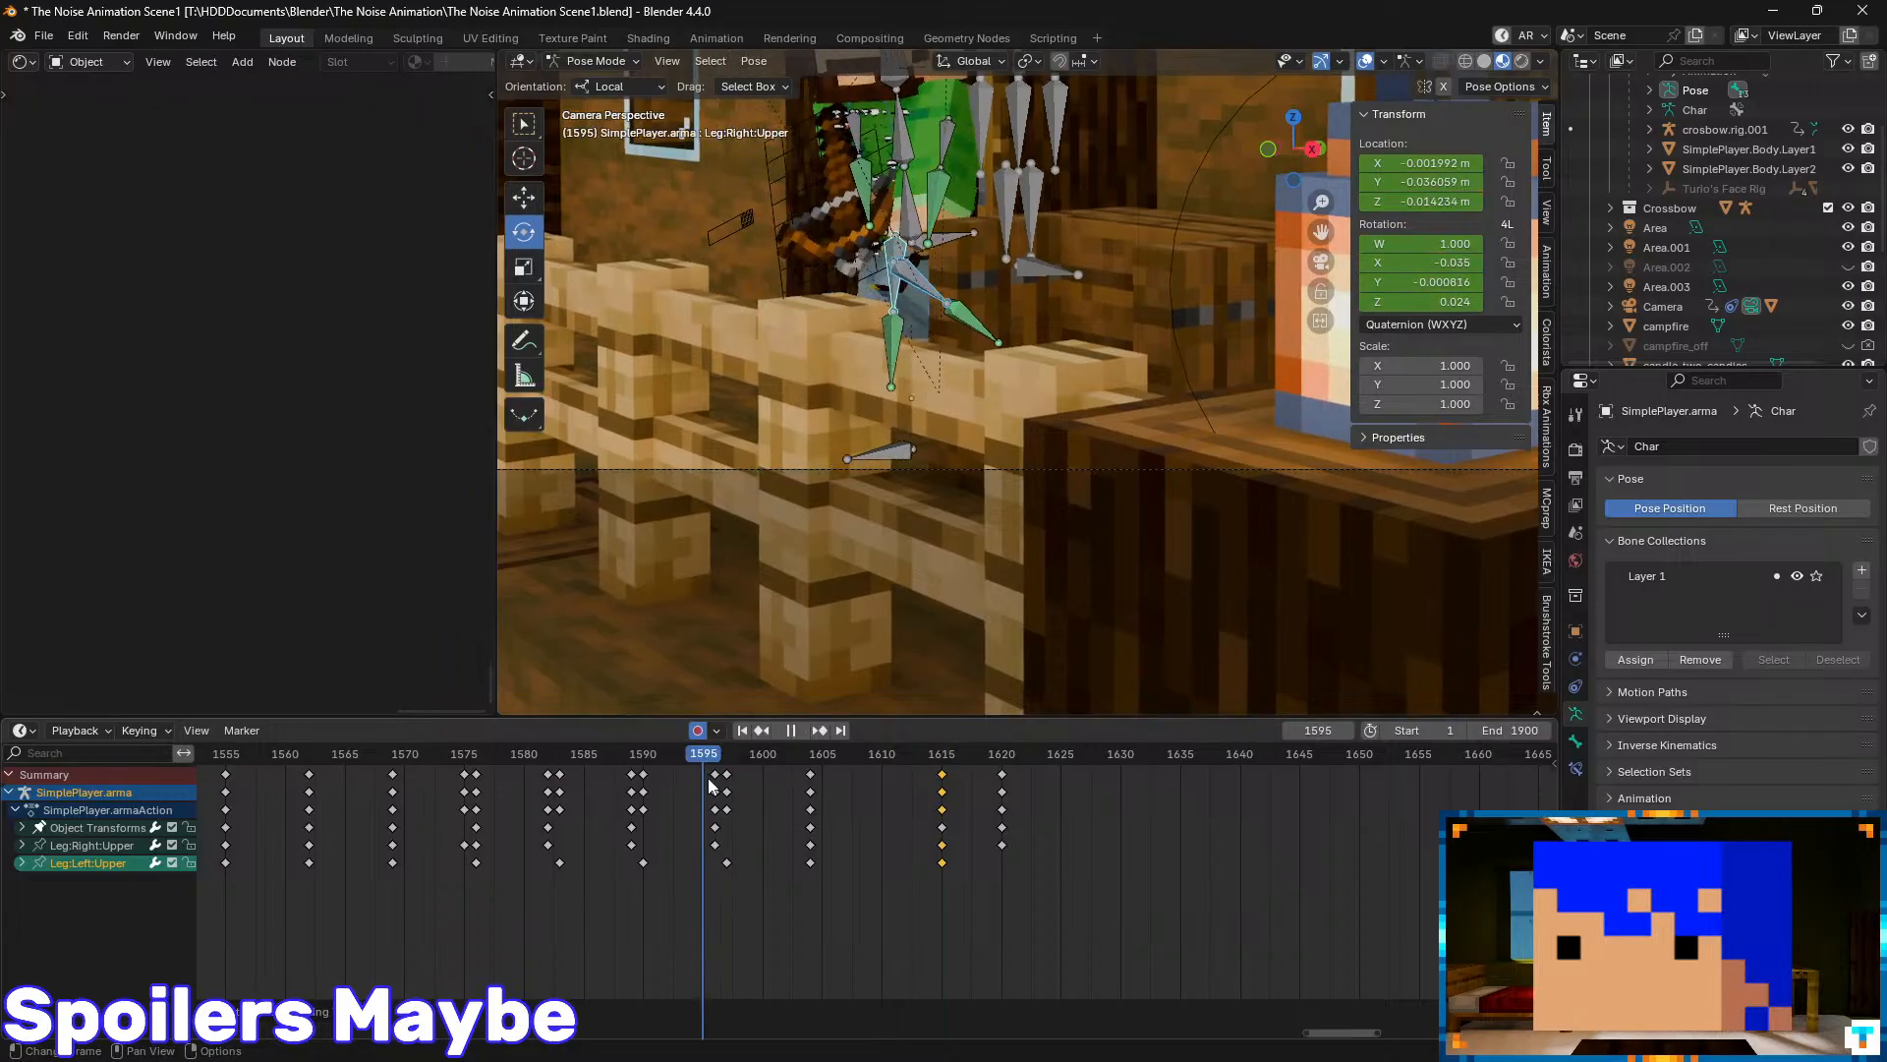
key("space")
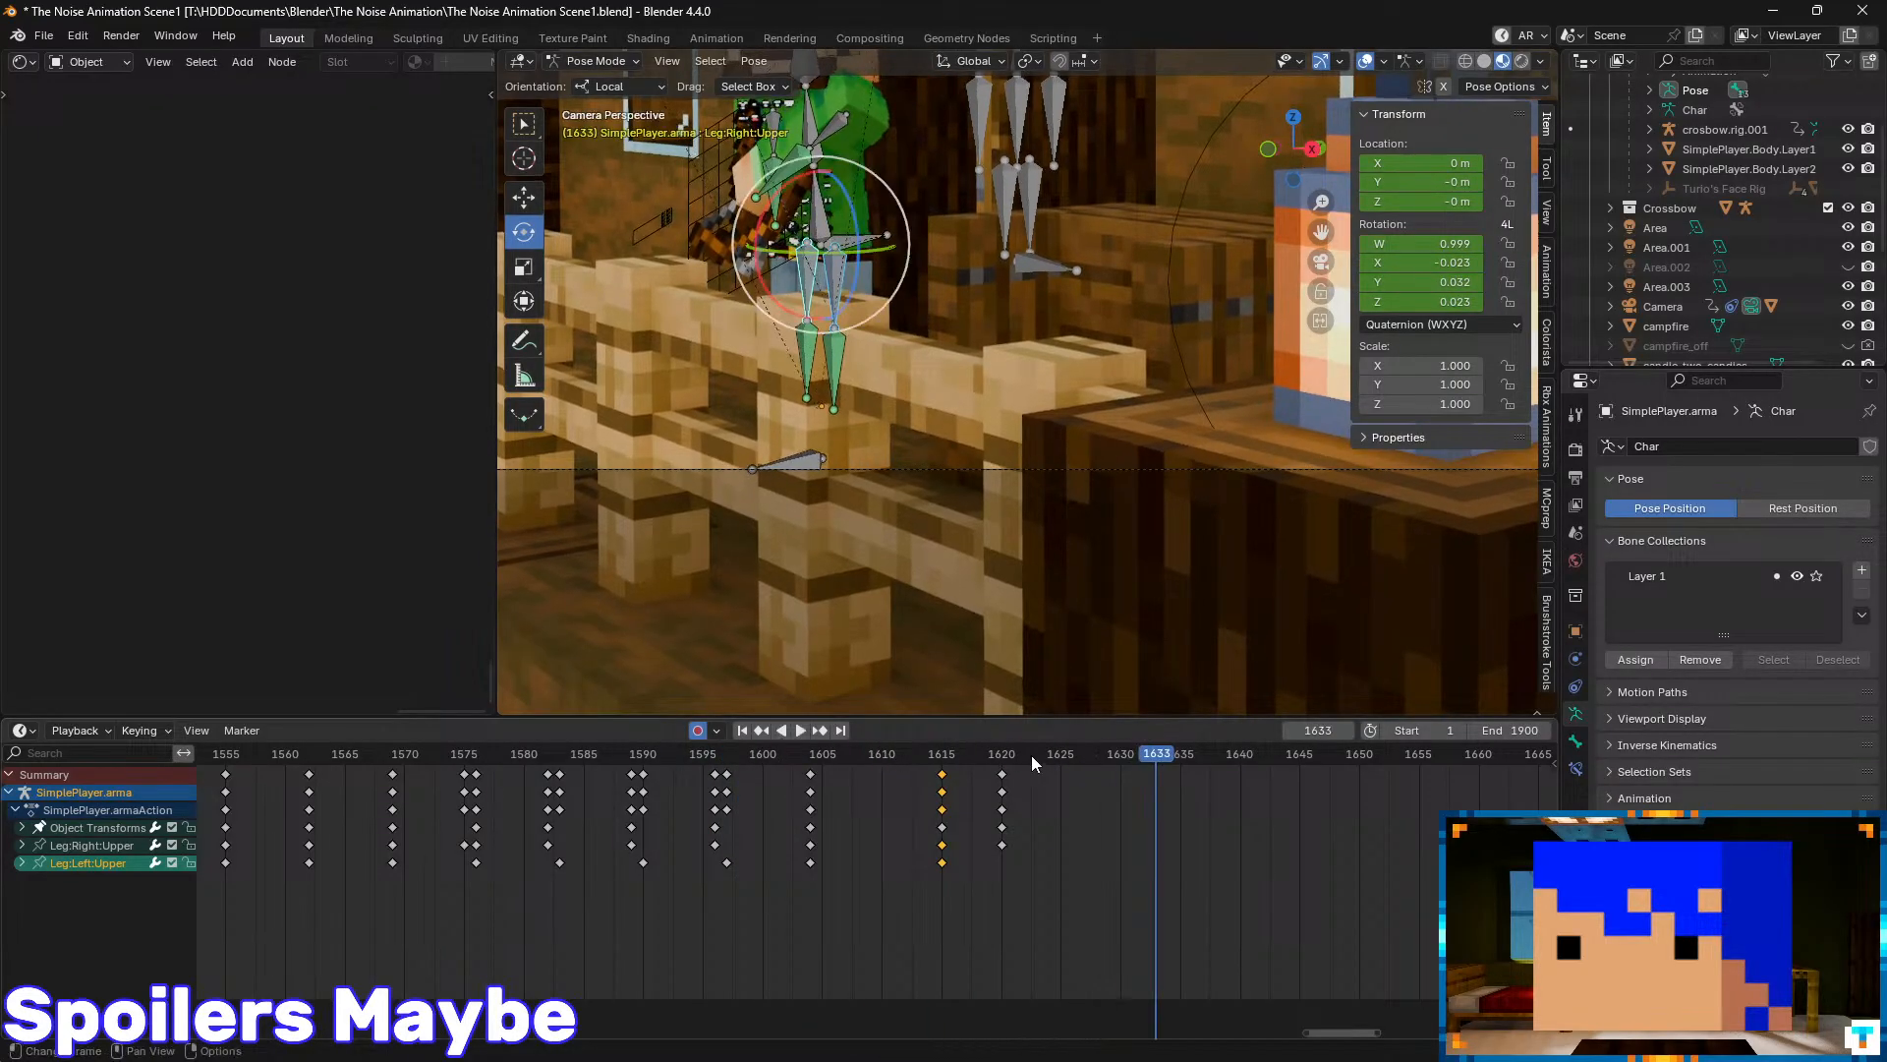
left_click_drag(1030, 755, 962, 776)
key("ctrl+Tab")
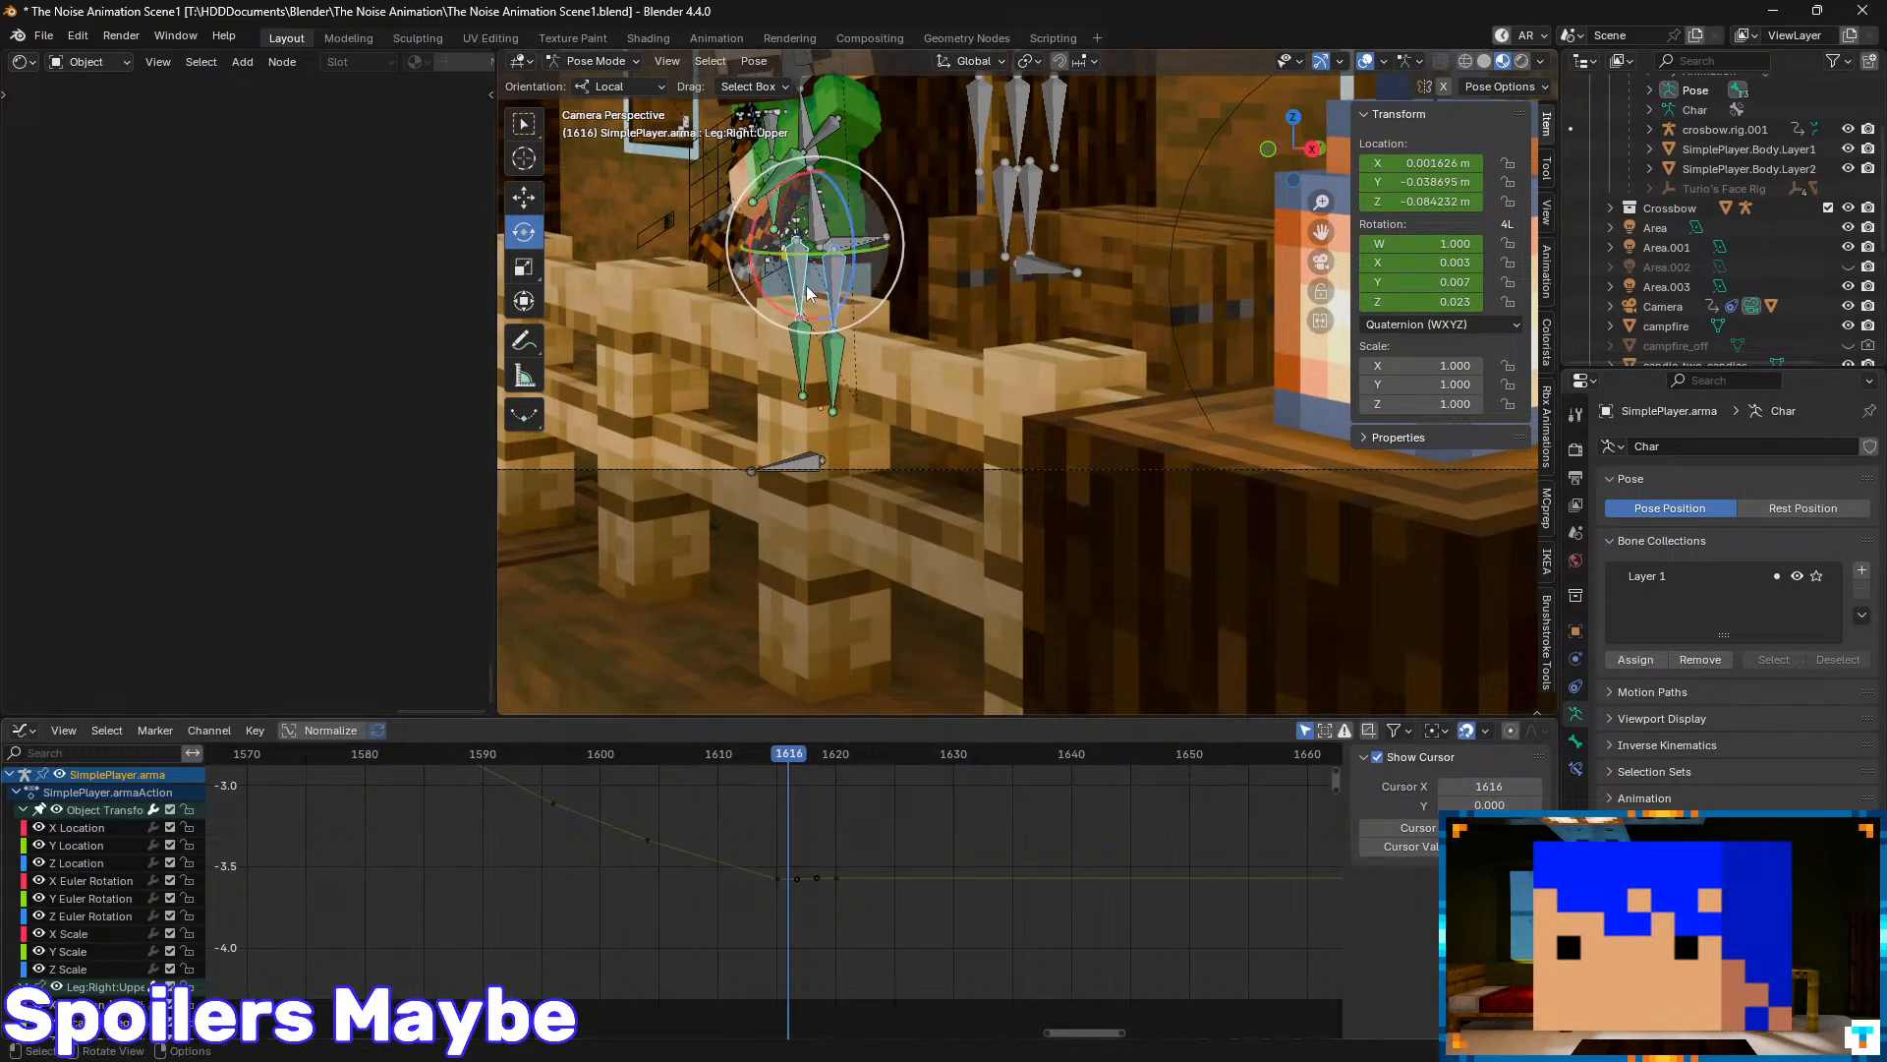
key("ctrl+Tab")
key("ctrl+Tab")
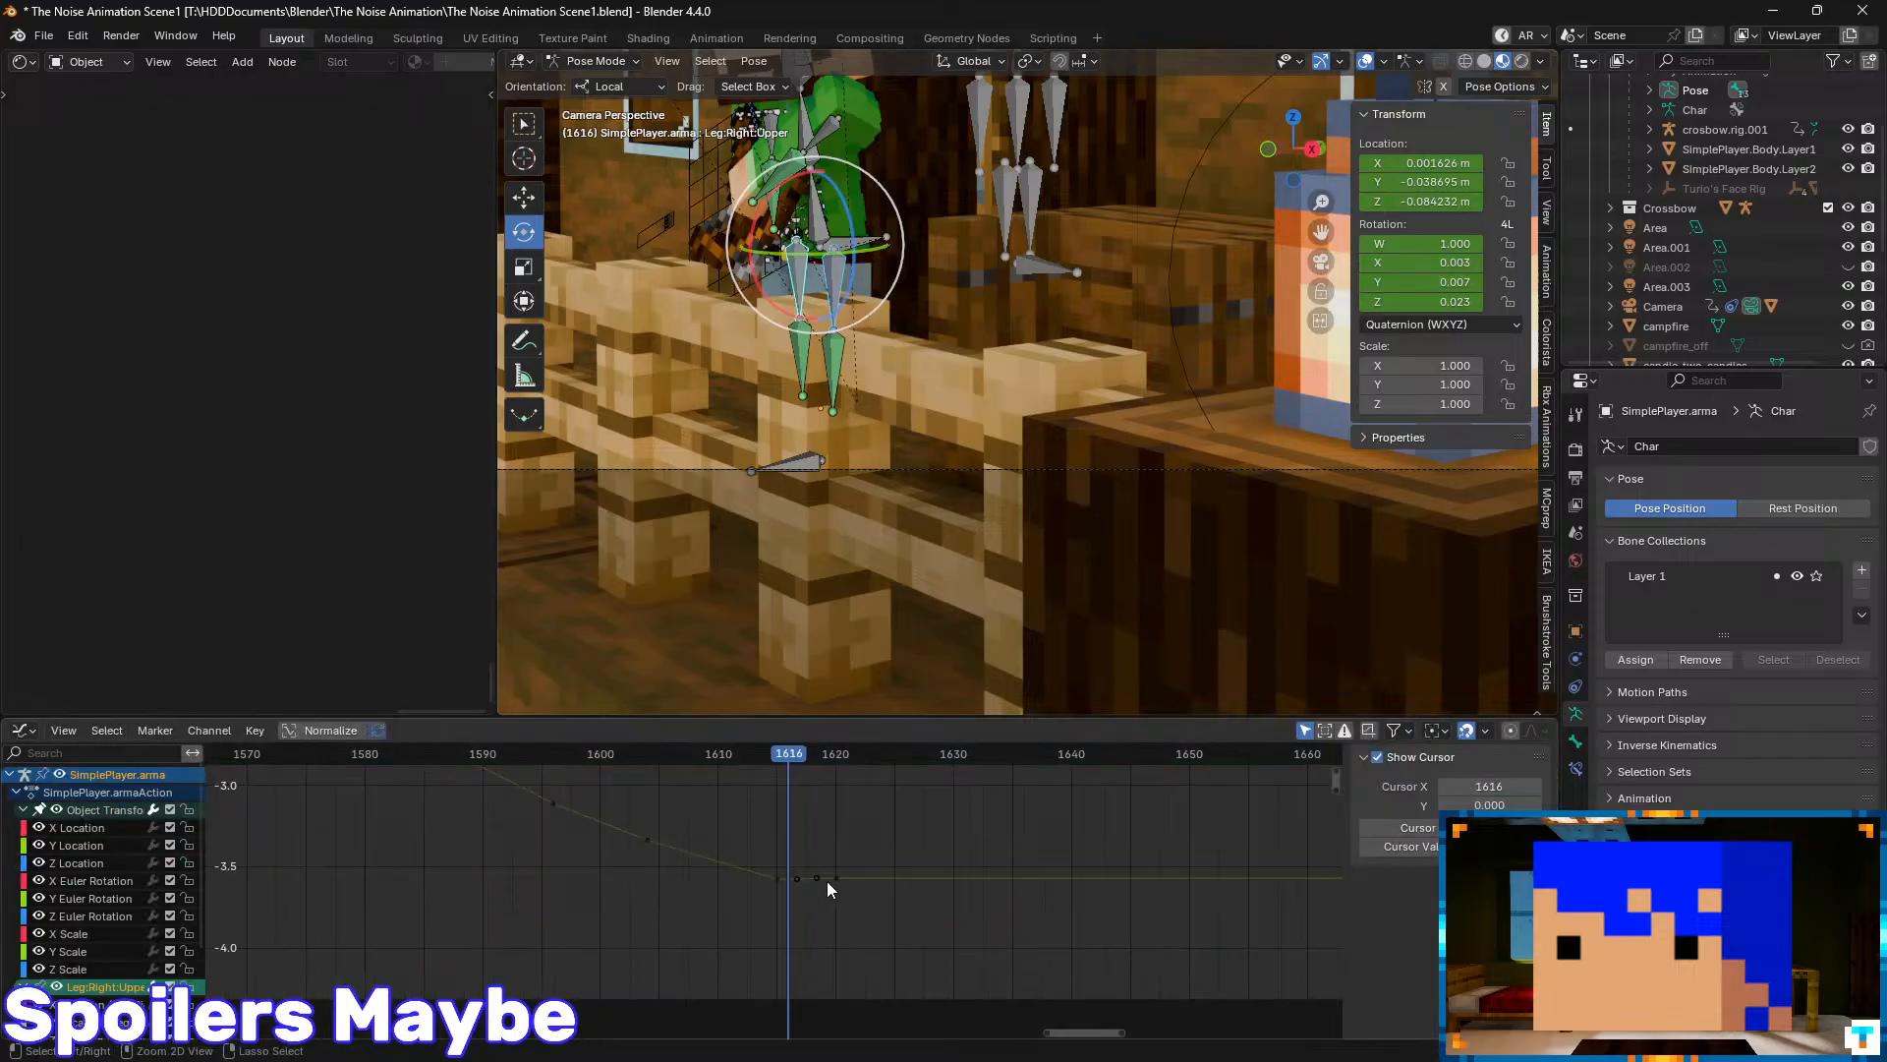
key("ctrl+Tab")
key("Tab")
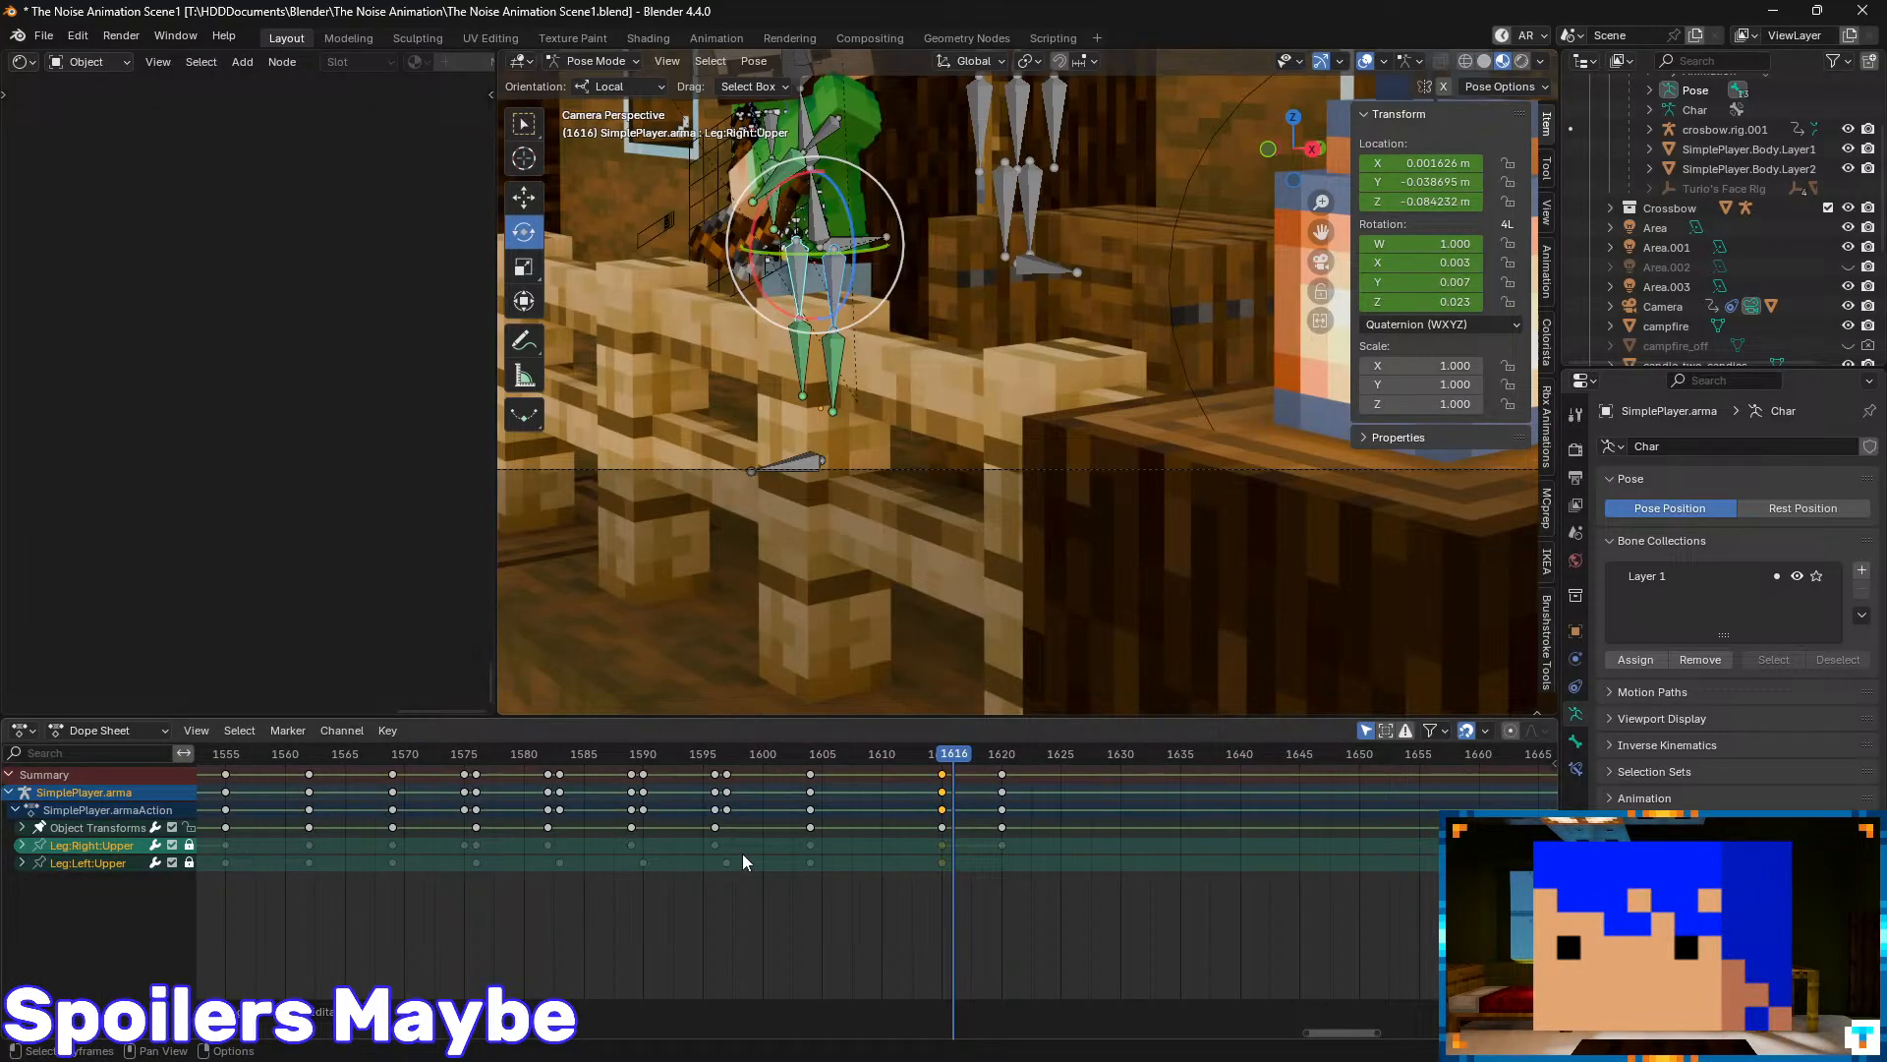
key("Tab")
left_click(24, 730)
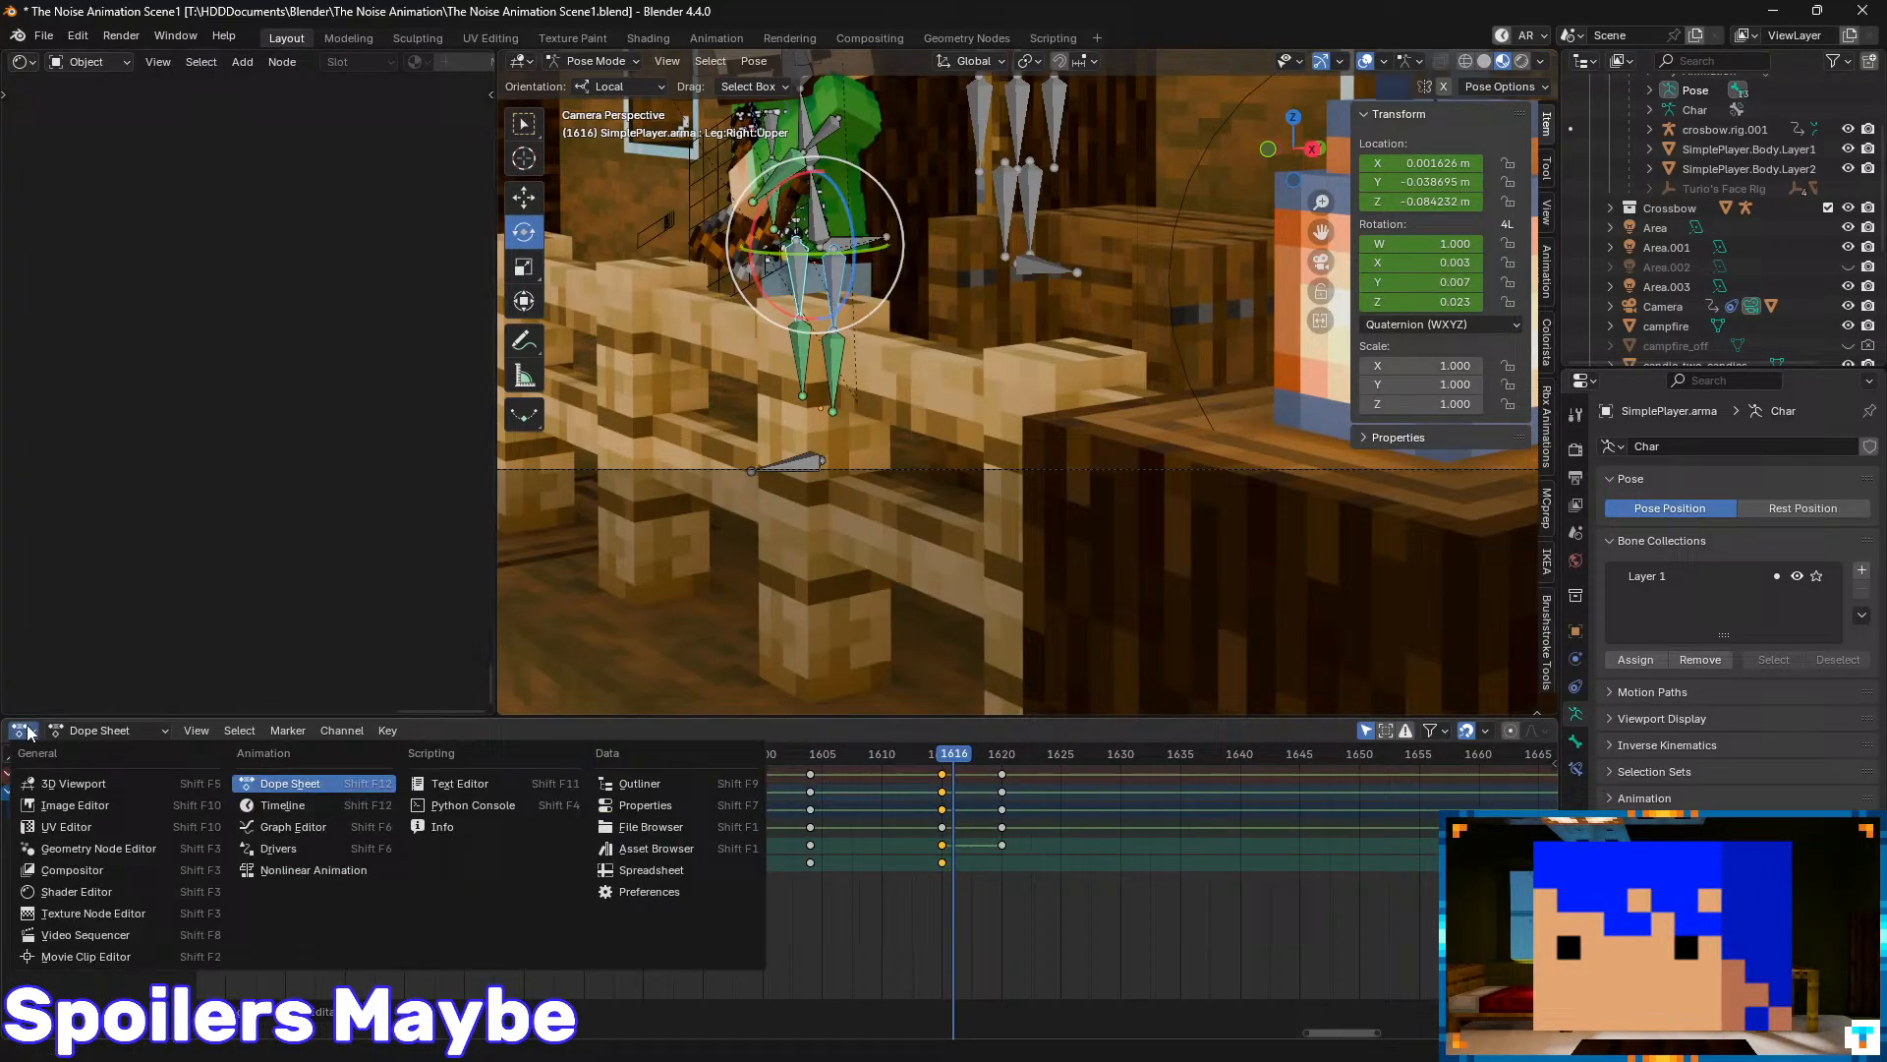
left_click(282, 805)
- Return the rig to Pose Mode, go to frame 1615 and select both upper-leg bones to examine their keyframes
key("ctrl+Tab")
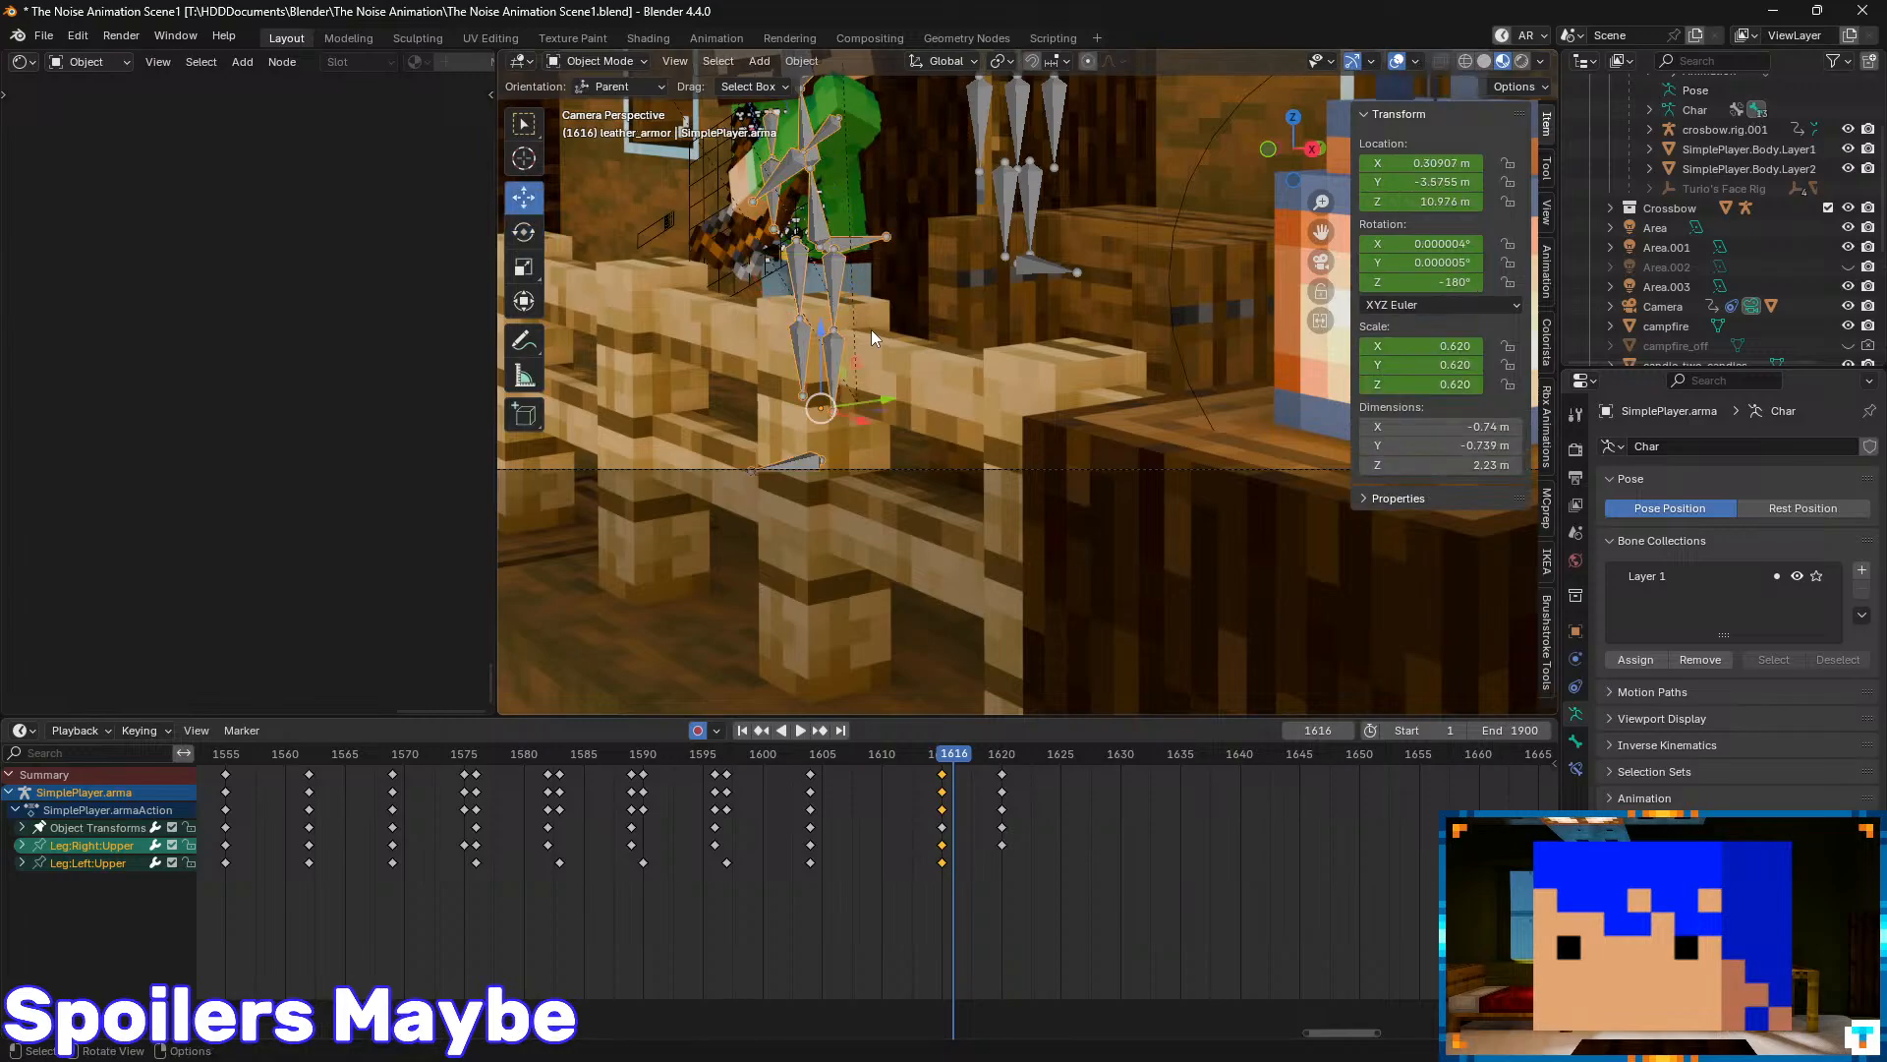
key("ctrl+Tab")
left_click(795, 283)
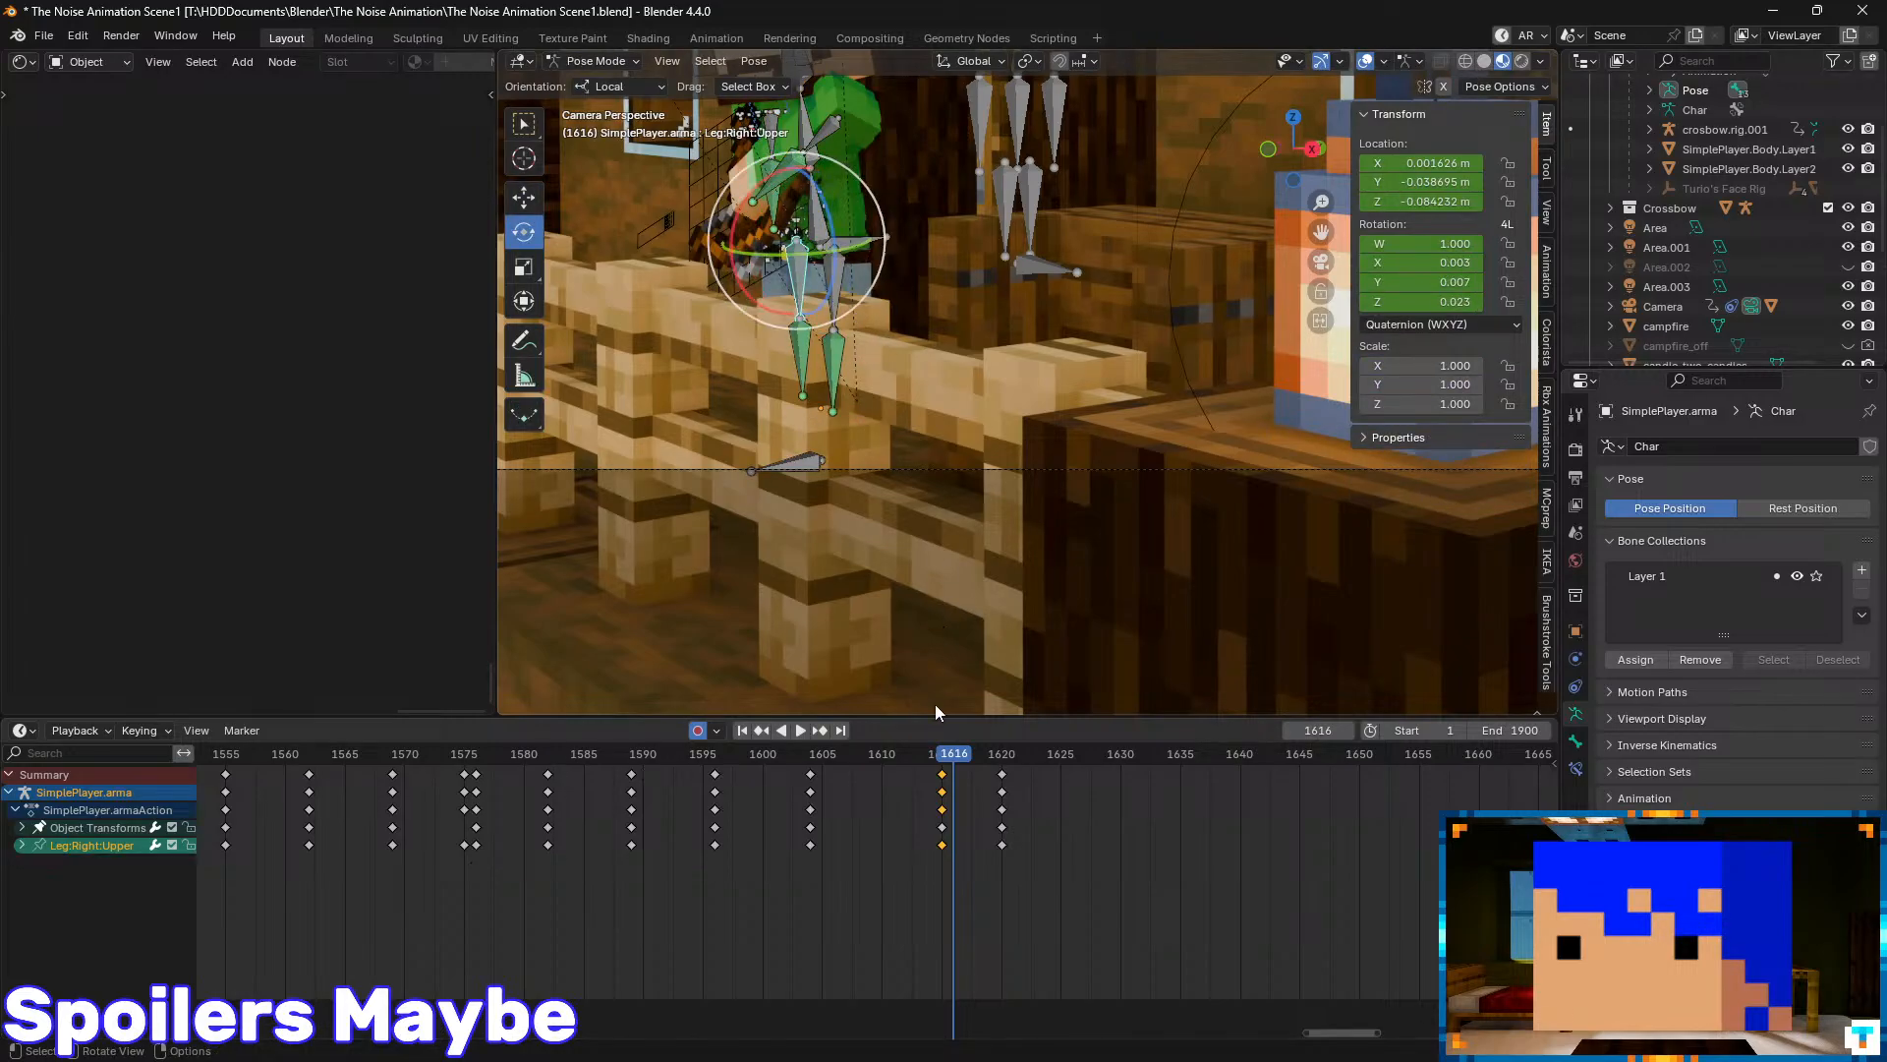
left_click_drag(961, 759, 936, 806)
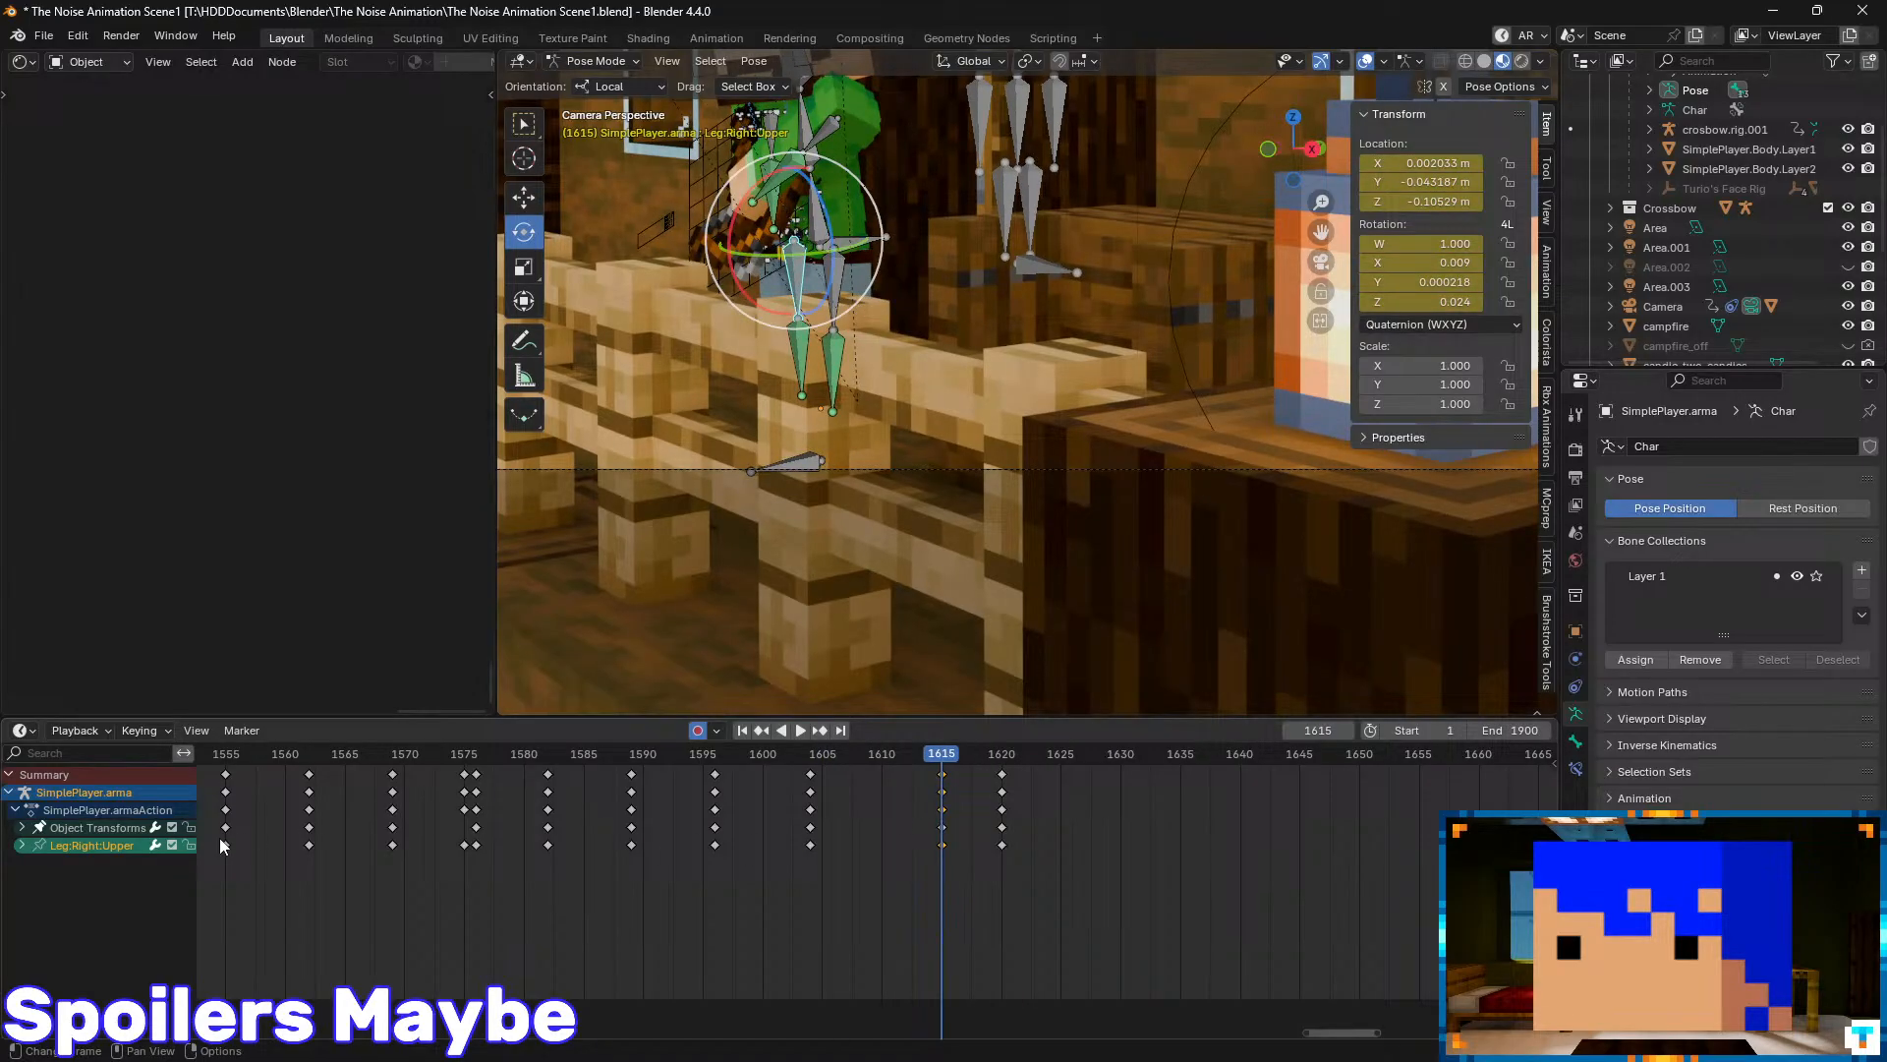
left_click(836, 285)
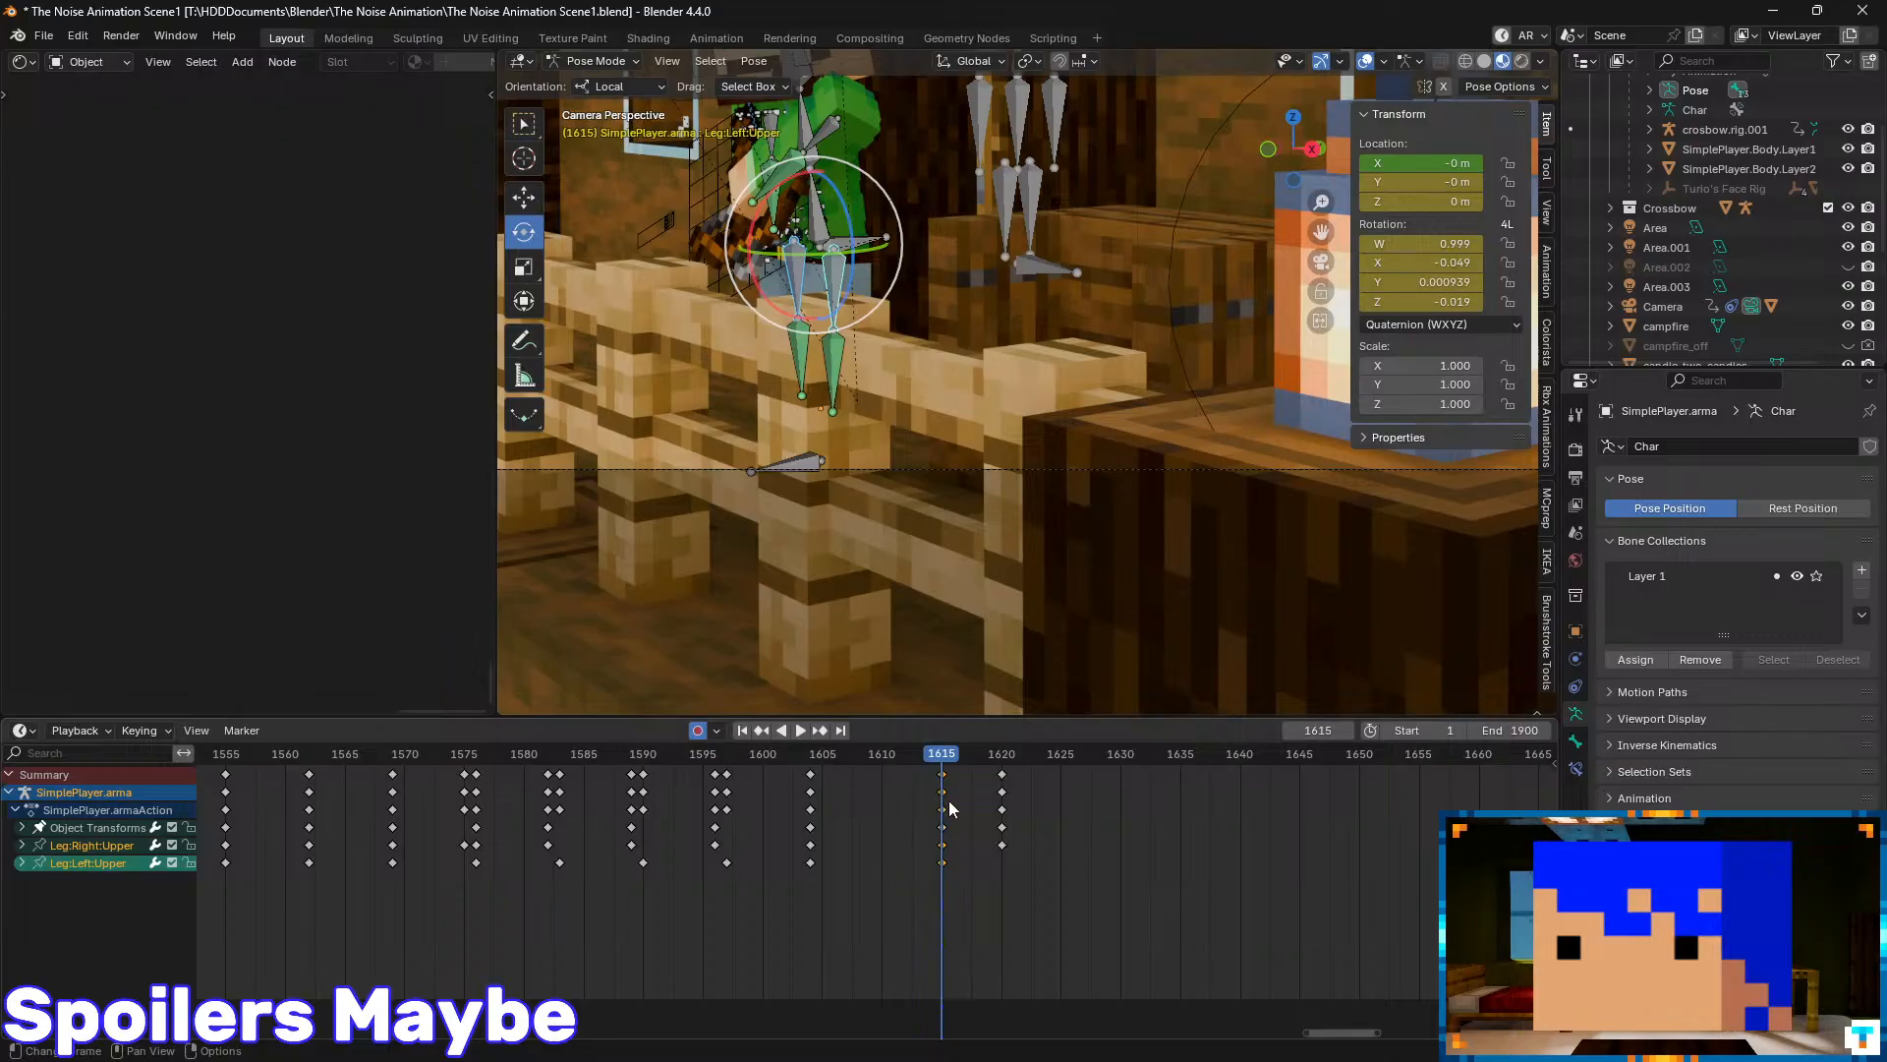
- Move the object and right upper-leg keyframes from frame 1620 to frame 1622, then play the motion
left_click_drag(947, 800, 840, 774)
left_click(1007, 775)
key("space")
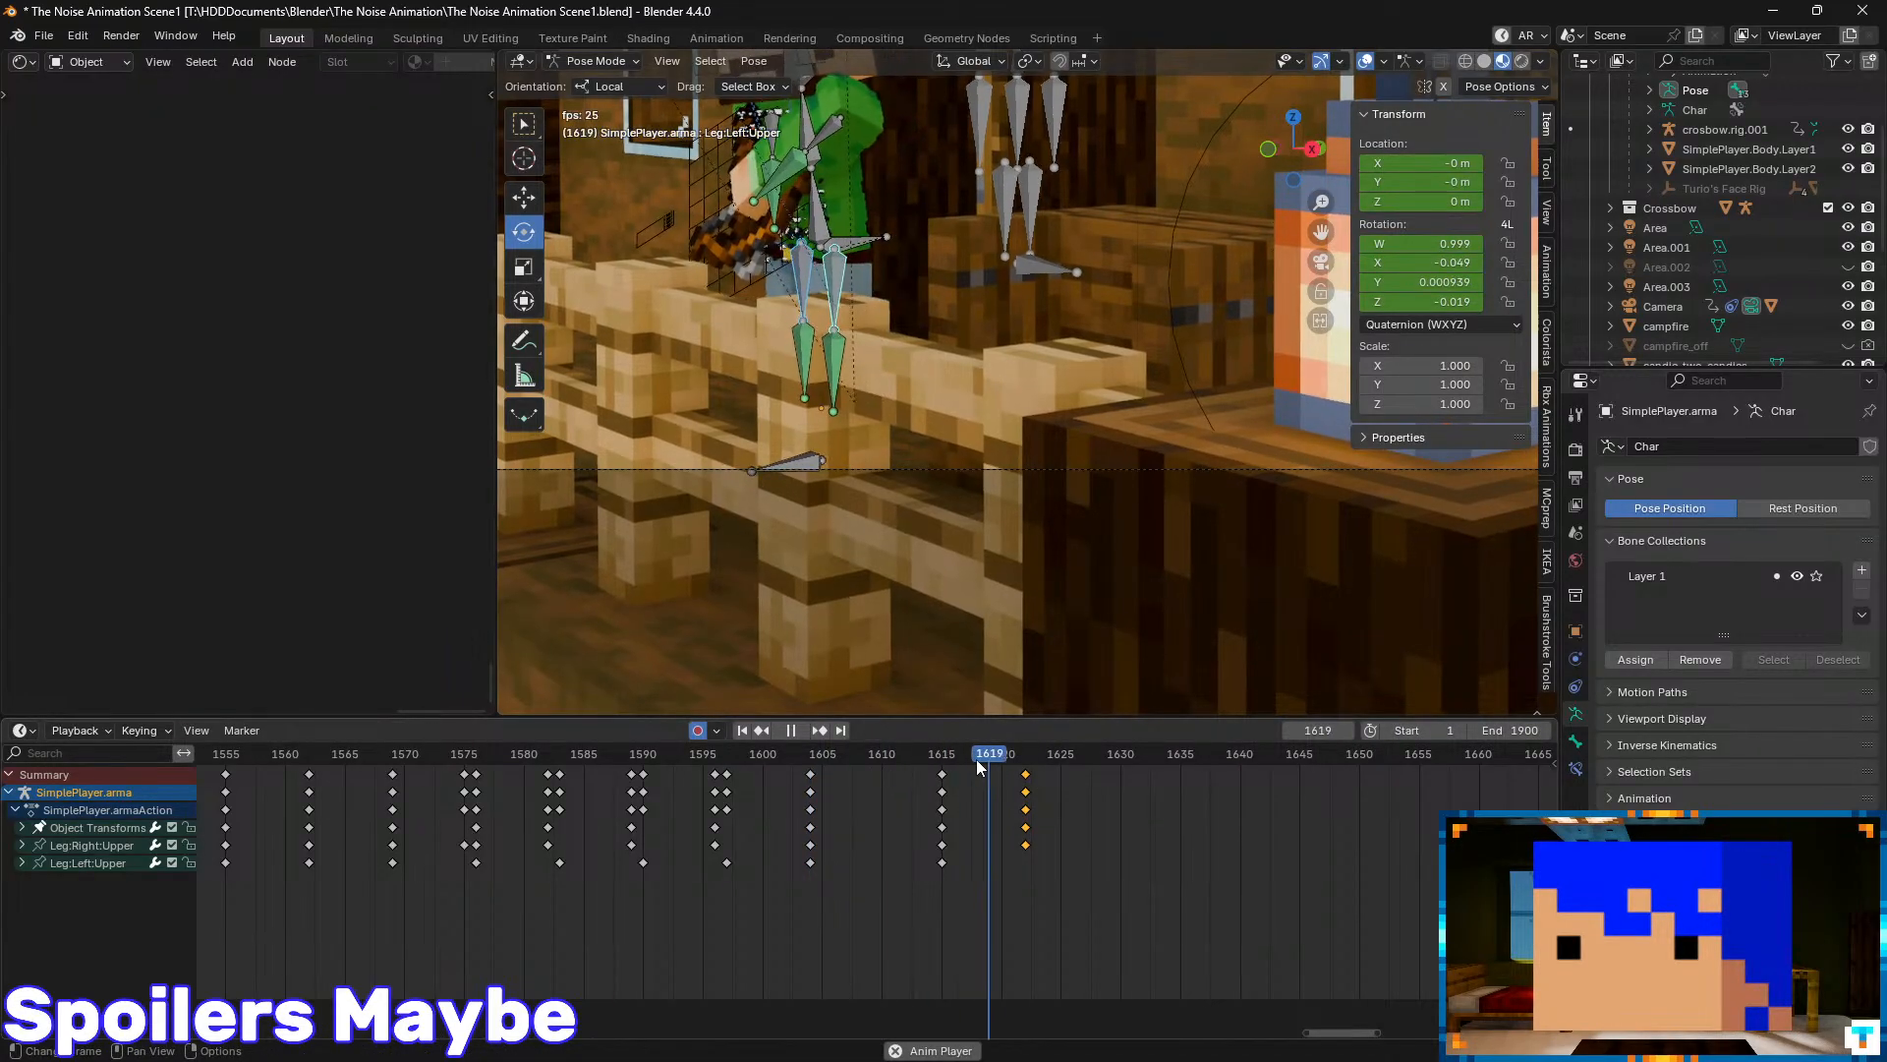
key("space")
- Replay the stopping motion with the whole character in view and save the file
left_click_drag(1025, 761, 894, 769)
key("space")
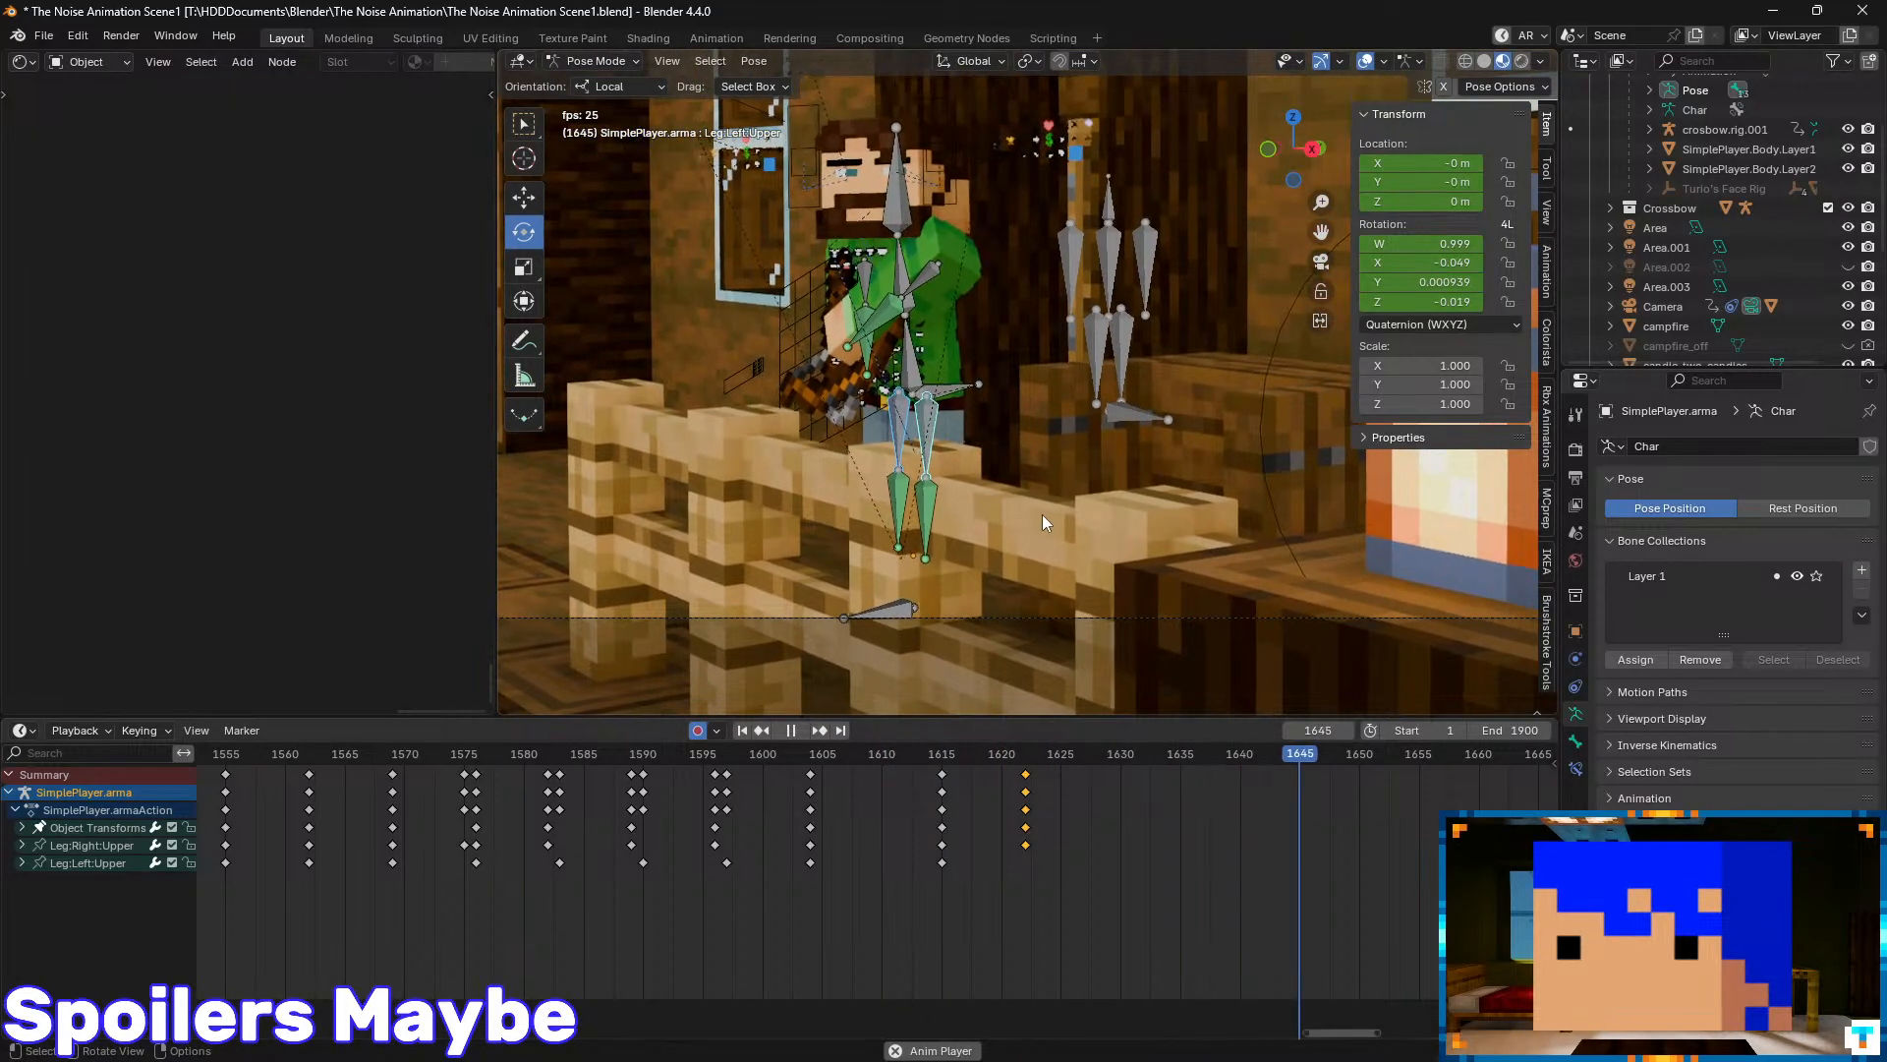
key("space")
left_click_drag(1089, 747, 845, 764)
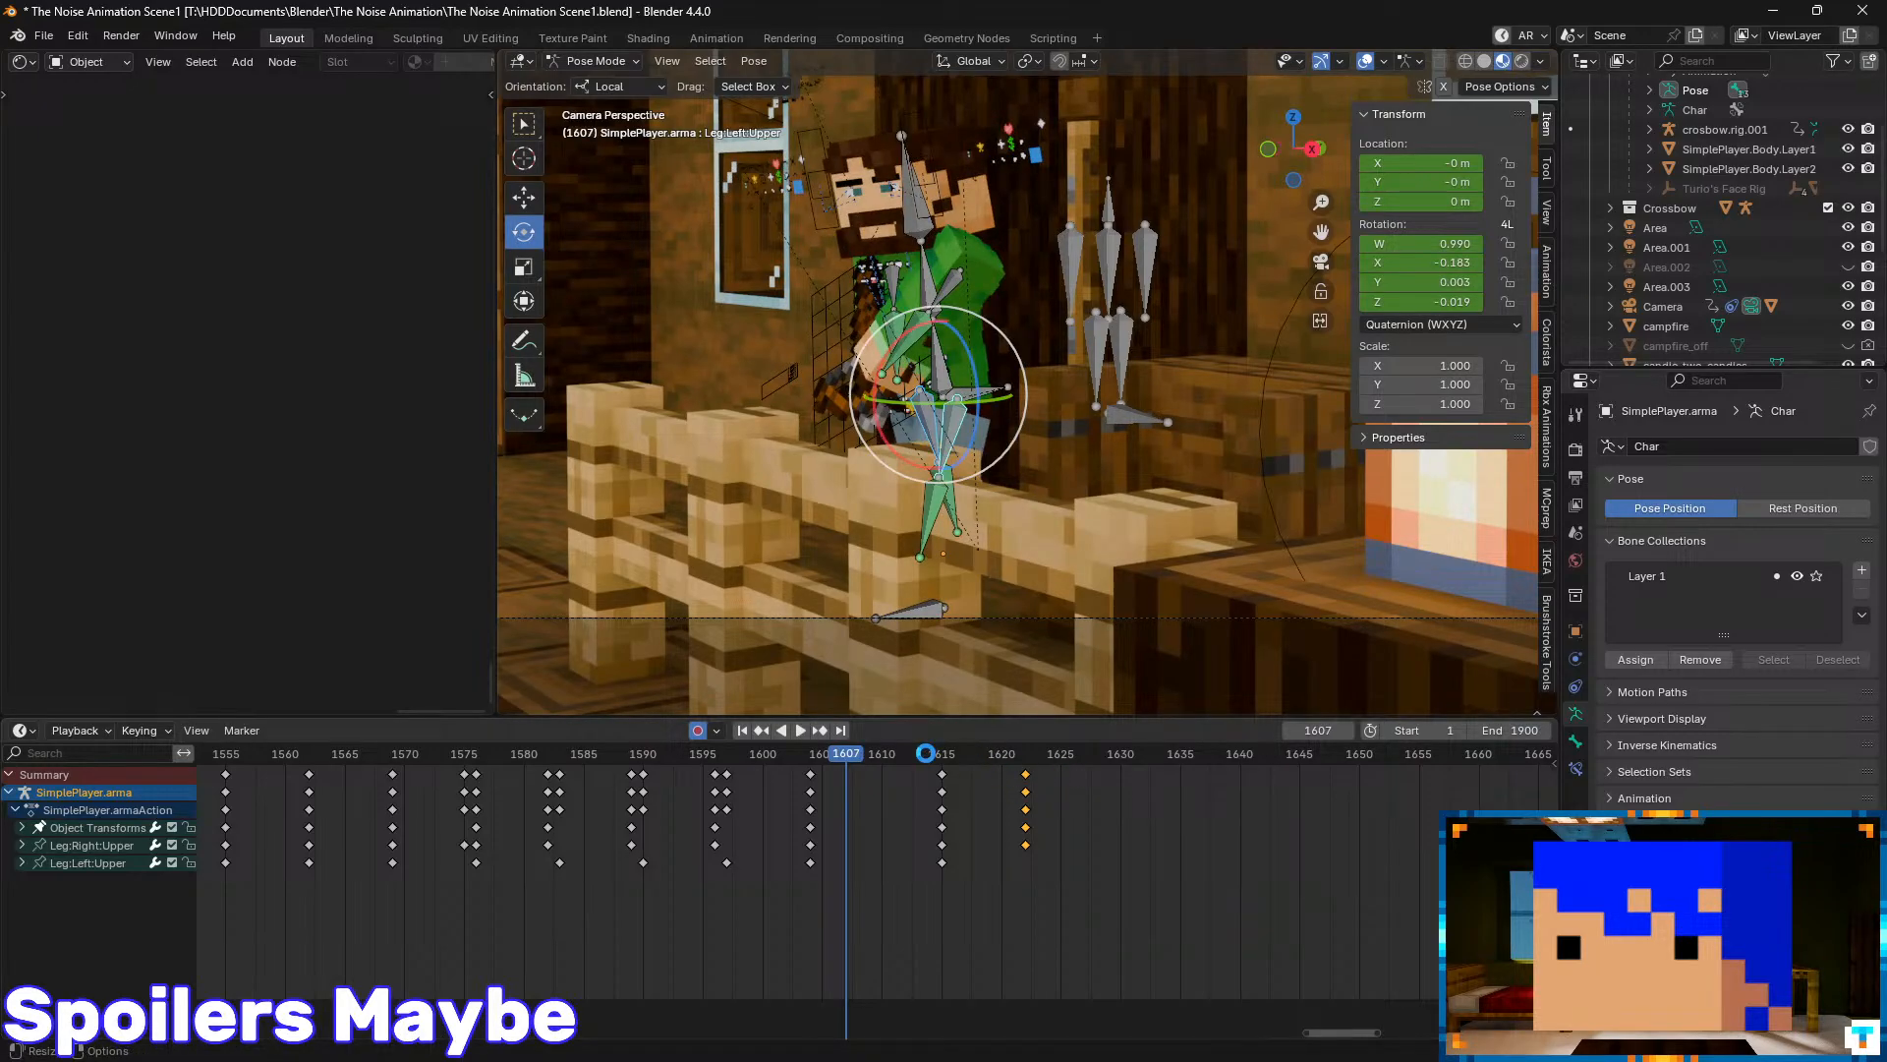
key("ctrl+s")
key("space")
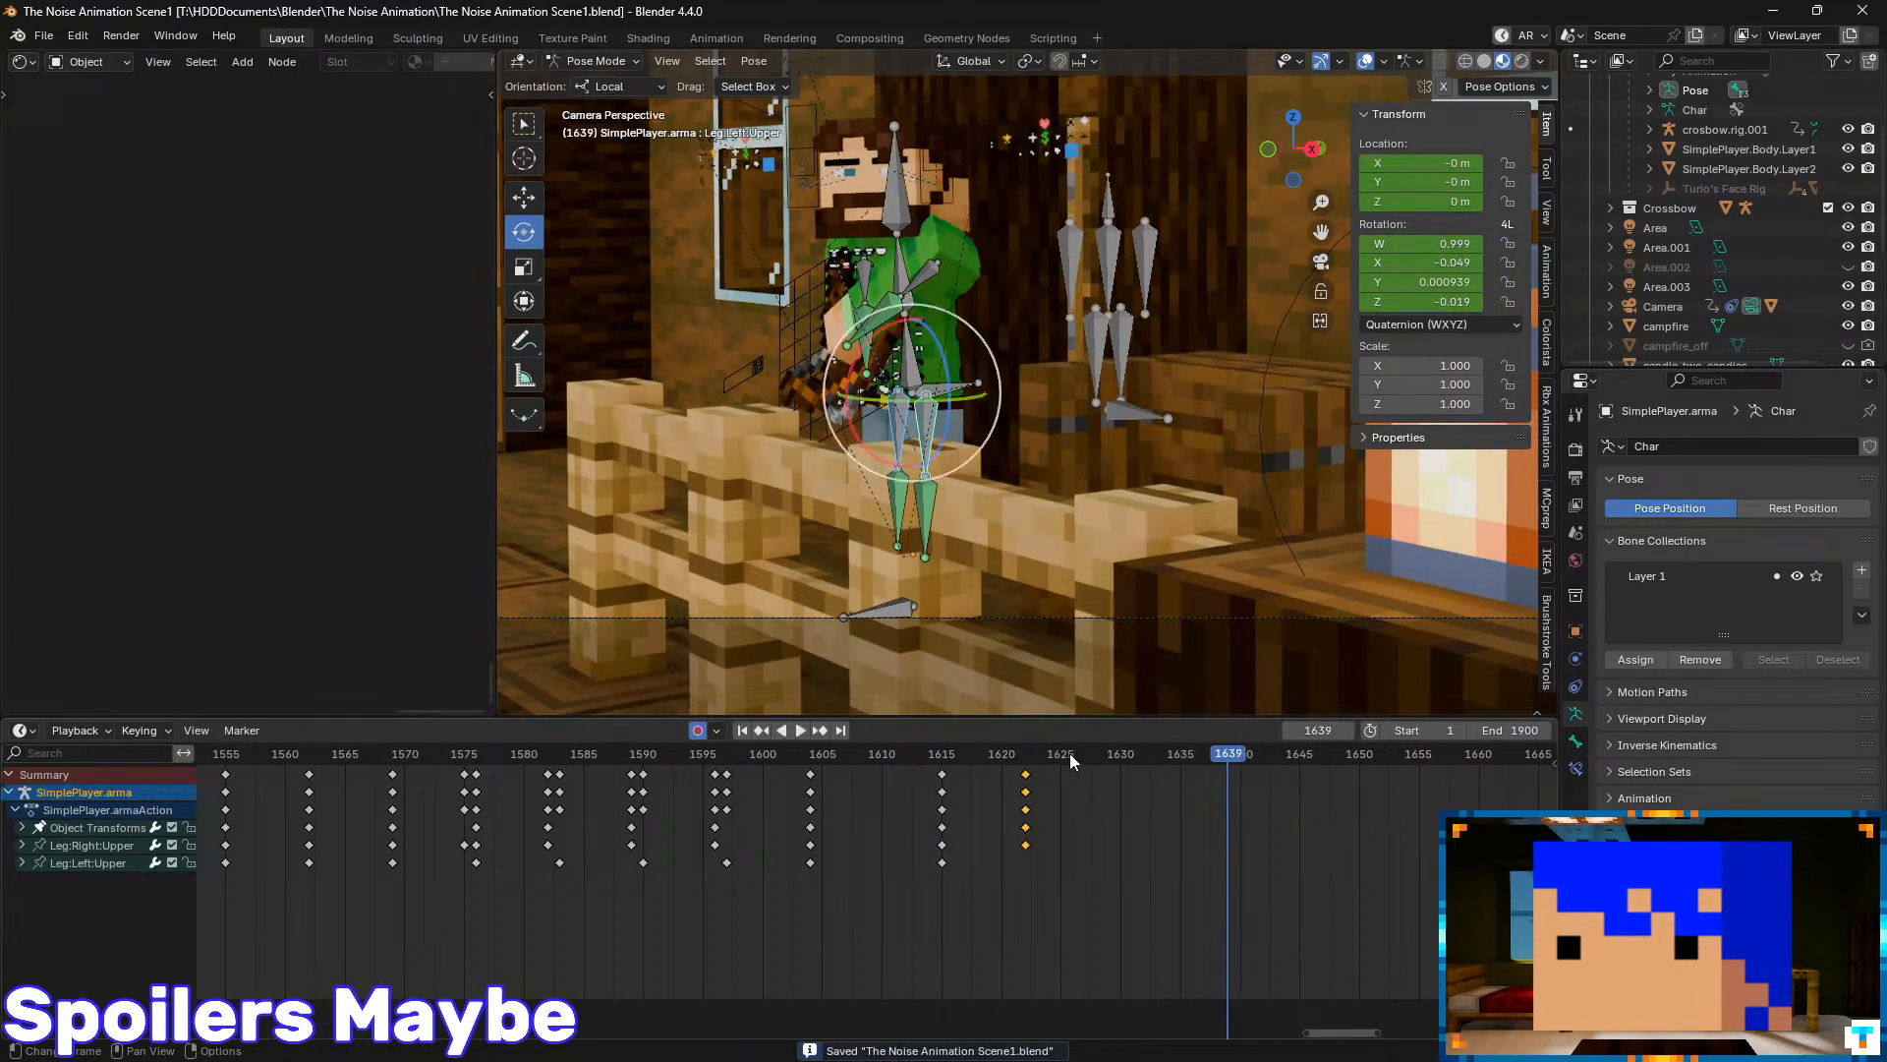
key("space")
- Rotate the Body bone forward at frame 1622 to a quaternion X of about 0.045 and replay the motion
left_click_drag(1069, 753, 1025, 777)
left_click(914, 358)
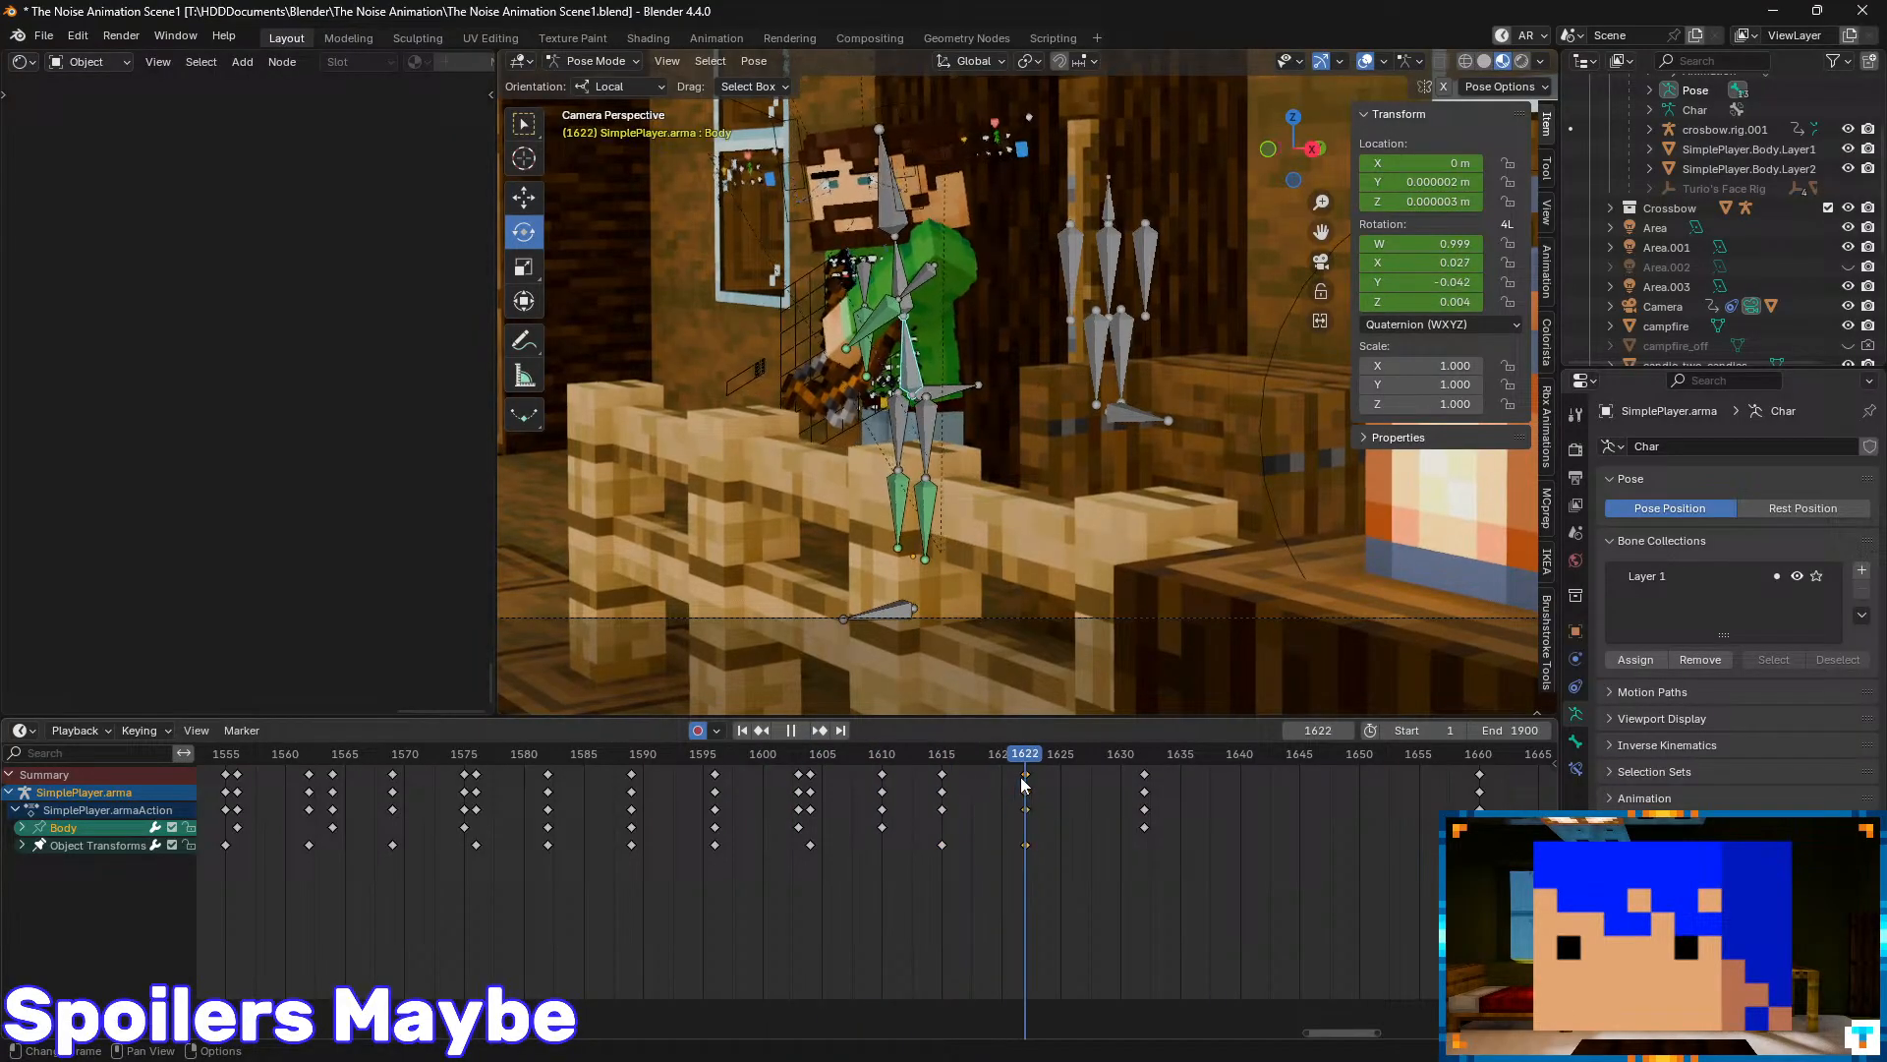
left_click_drag(859, 363, 835, 432)
left_click_drag(1024, 753, 728, 792)
key("space")
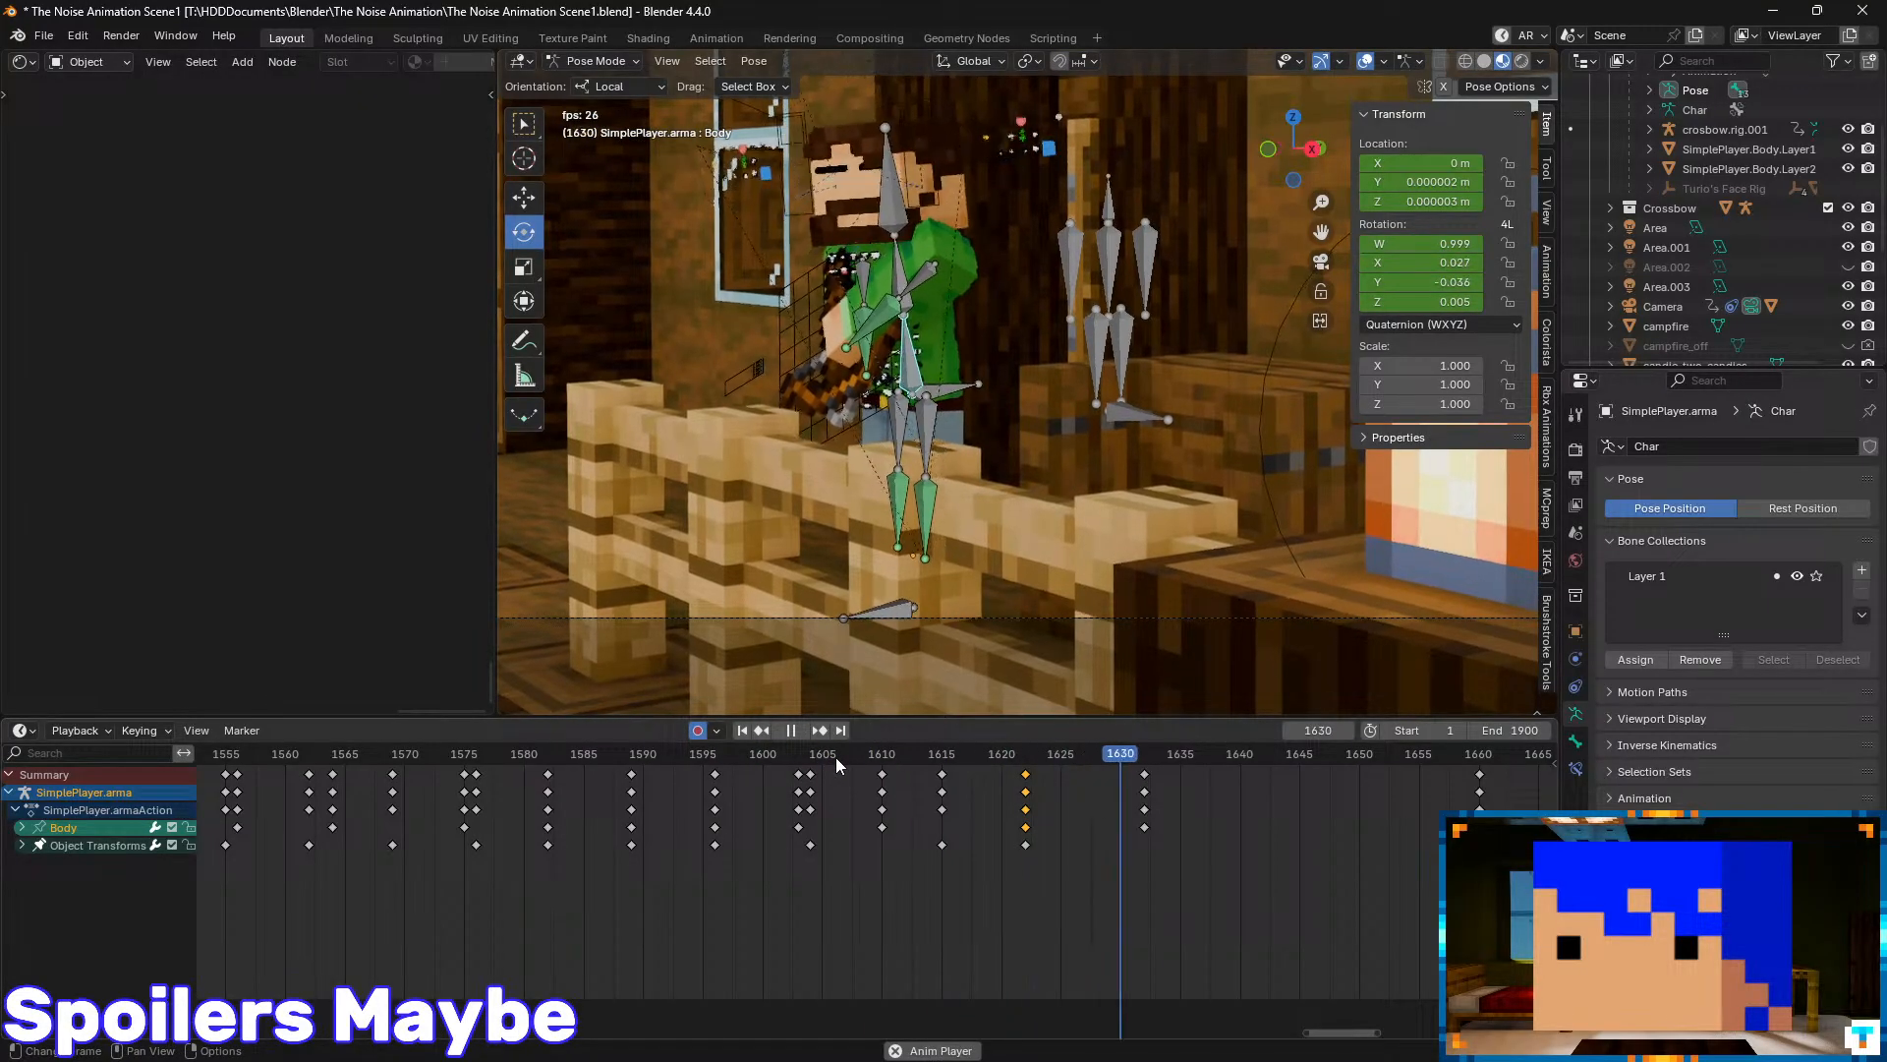
key("space")
- Lean the Body bone further forward at frame 1622, to a quaternion X of about 0.070, and check the playback
mouse_move(1024, 753)
left_mouse_down()
mouse_move(836, 770)
mouse_move(1024, 776)
left_mouse_up()
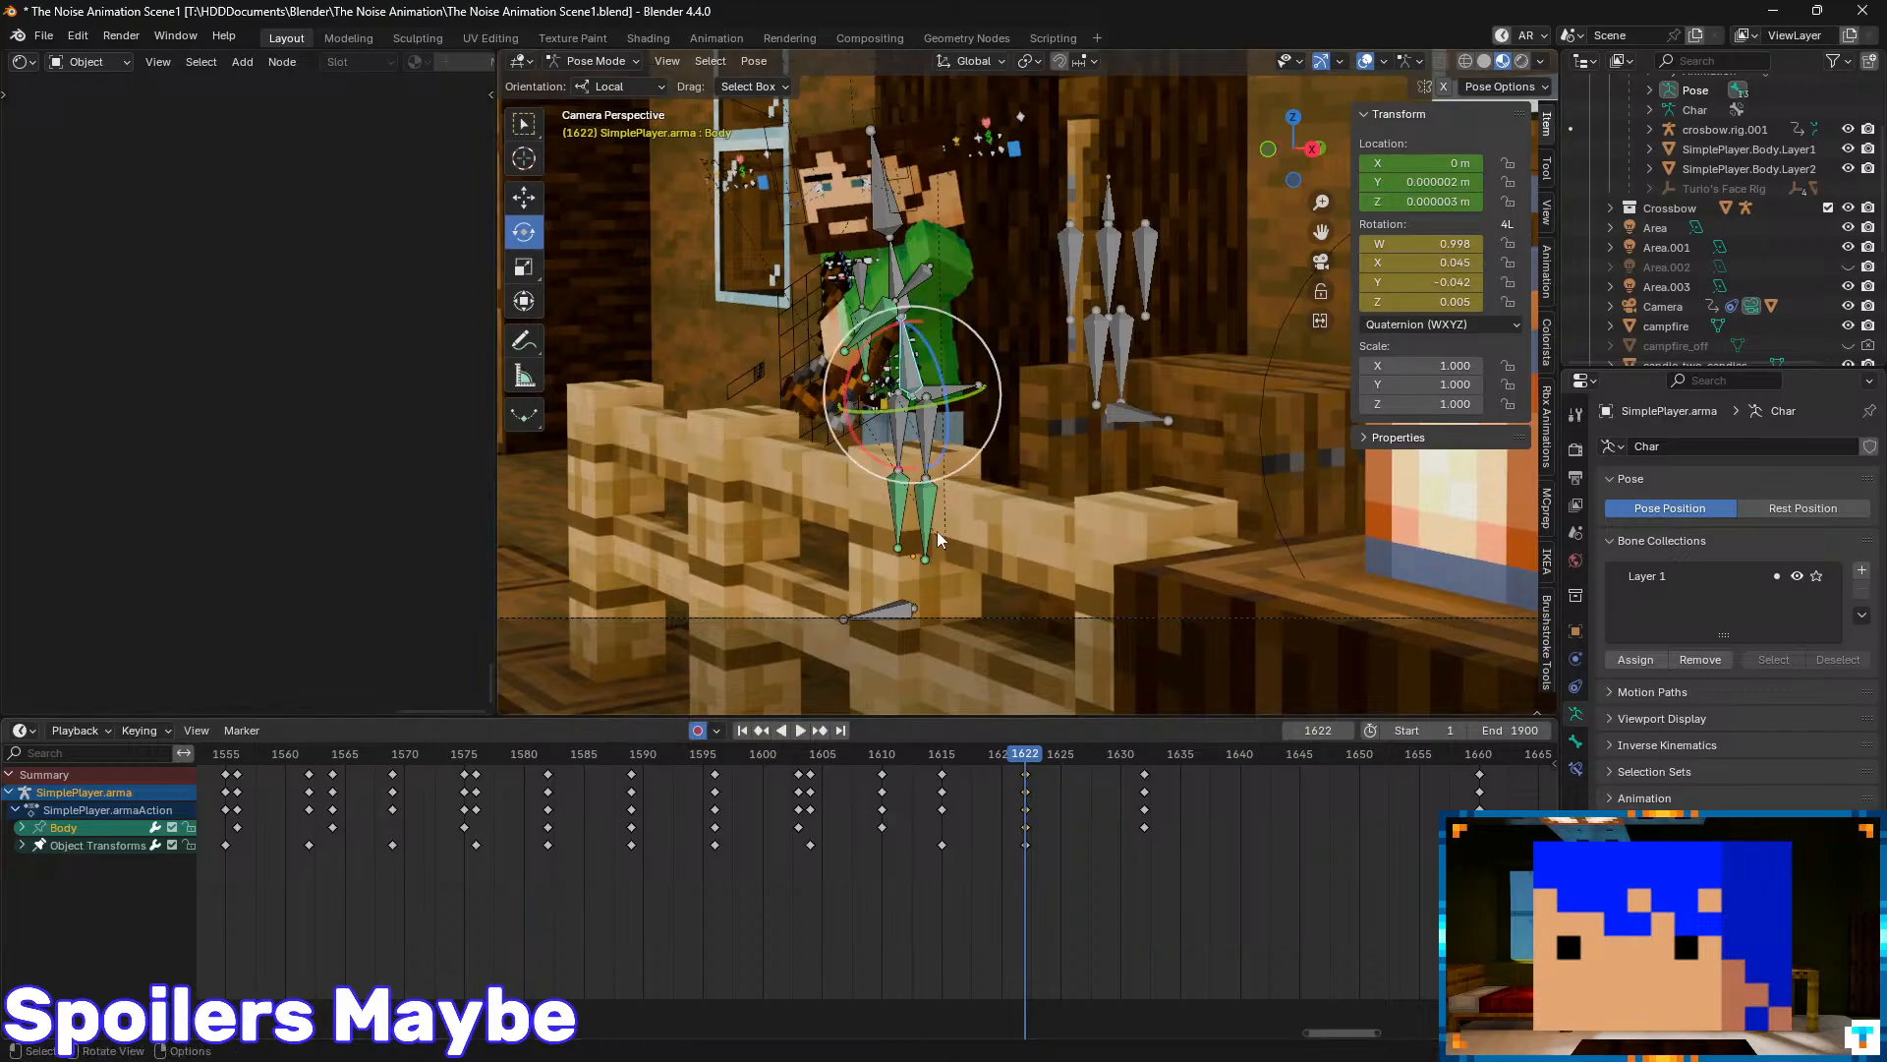
left_click_drag(856, 360, 845, 364)
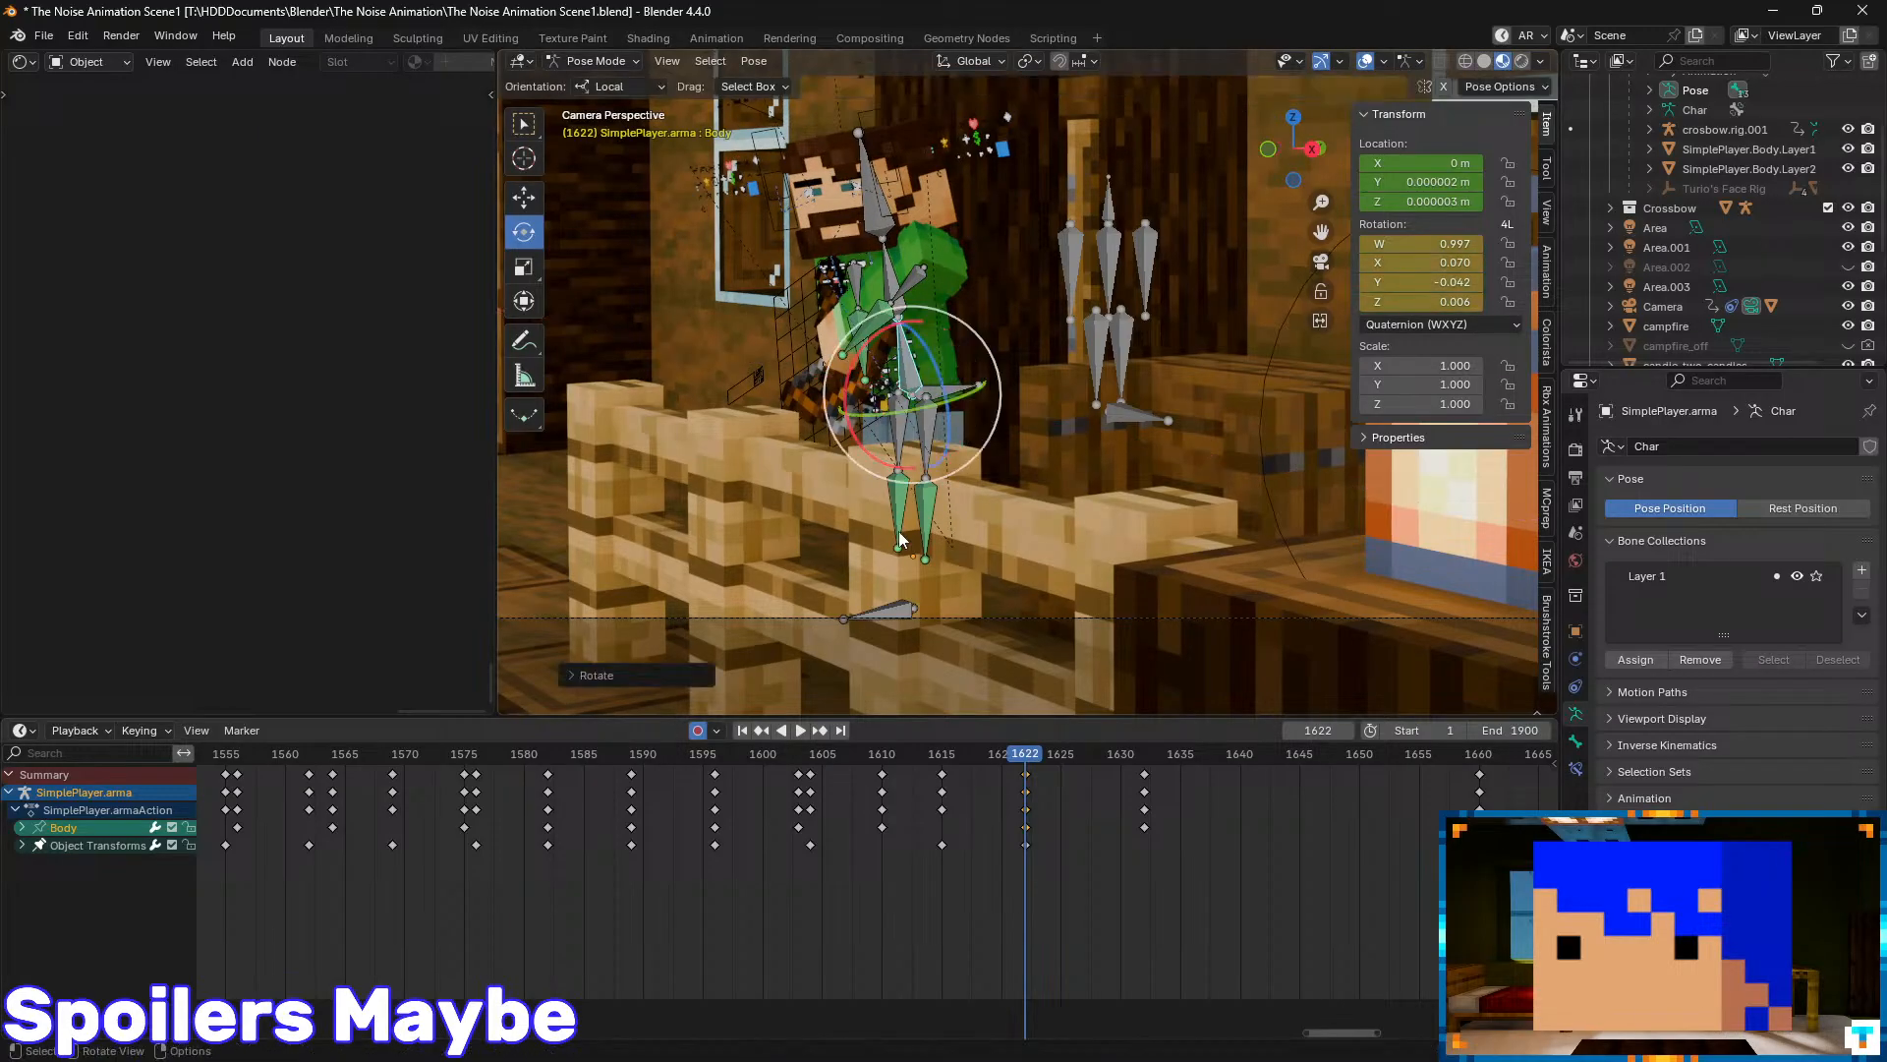
left_click_drag(995, 753, 835, 749)
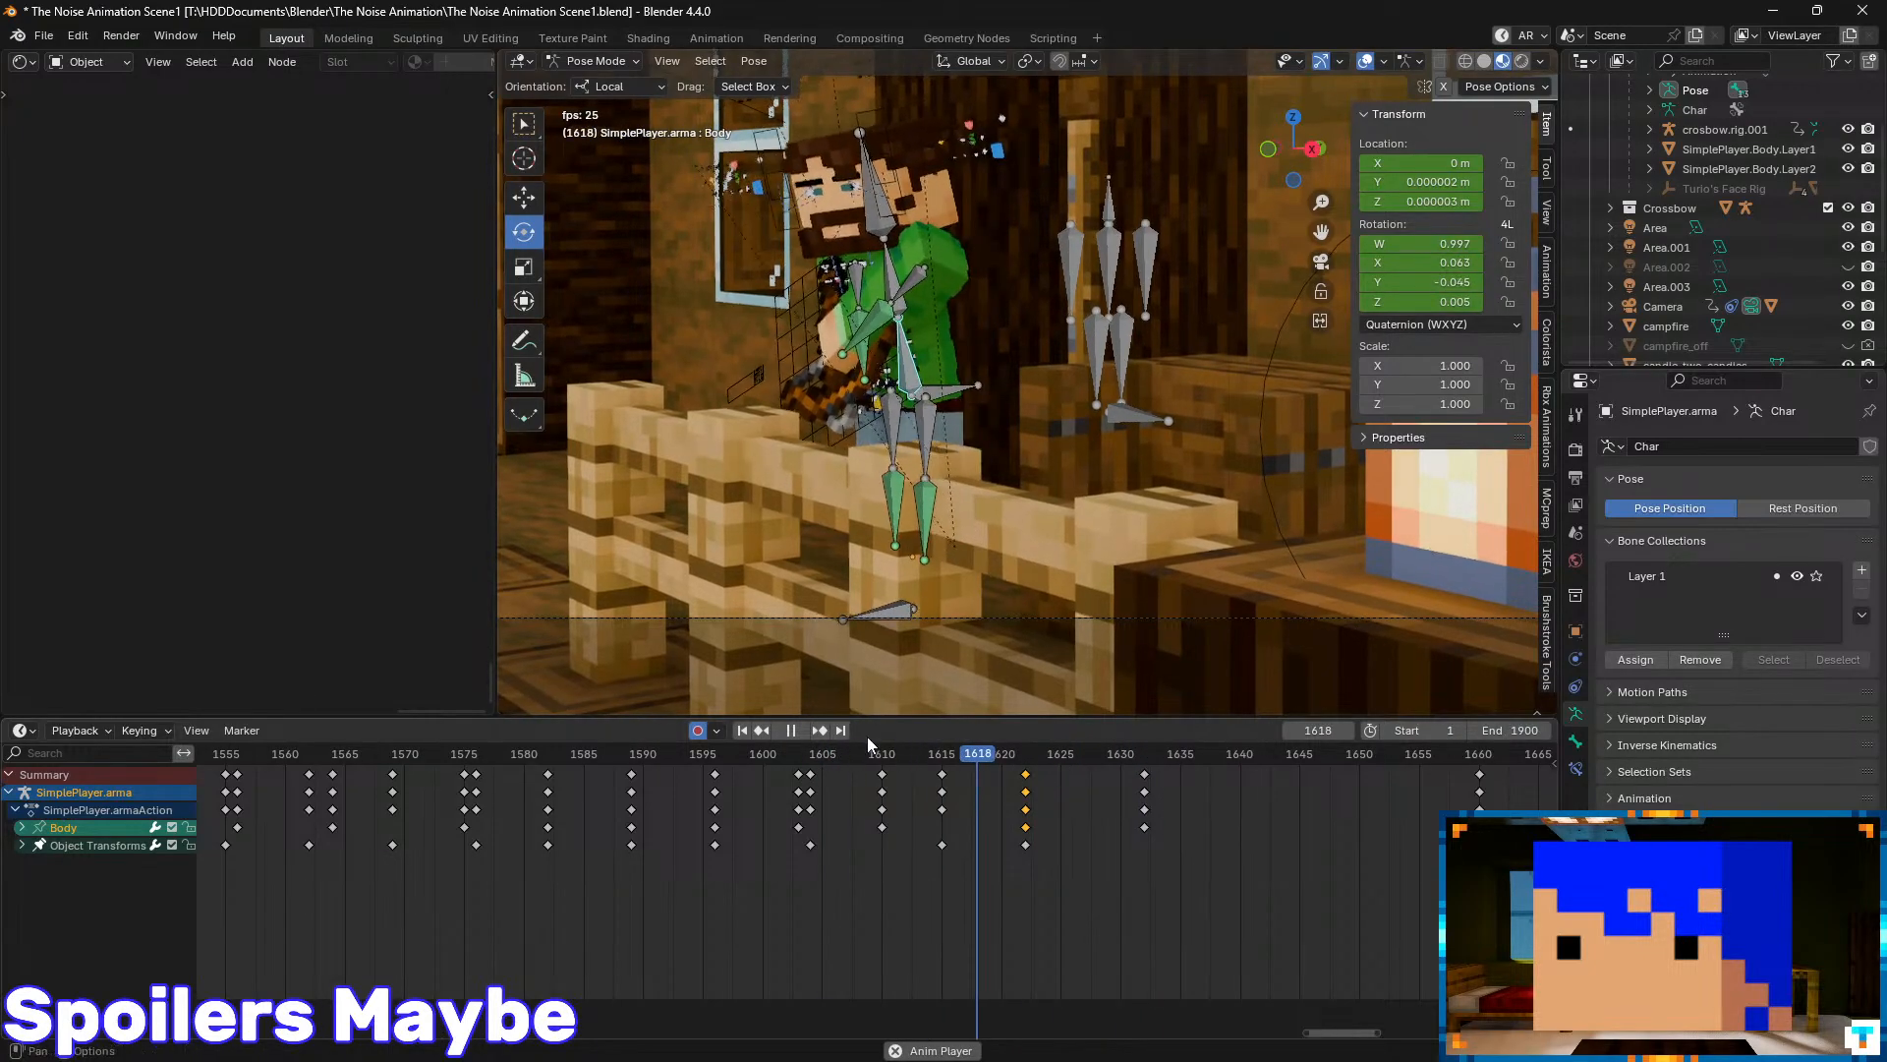
key("space")
- Select the Head bone and insert a Rotation keyframe for it at frame 1616
left_click_drag(1117, 758, 1022, 800)
left_click(871, 228)
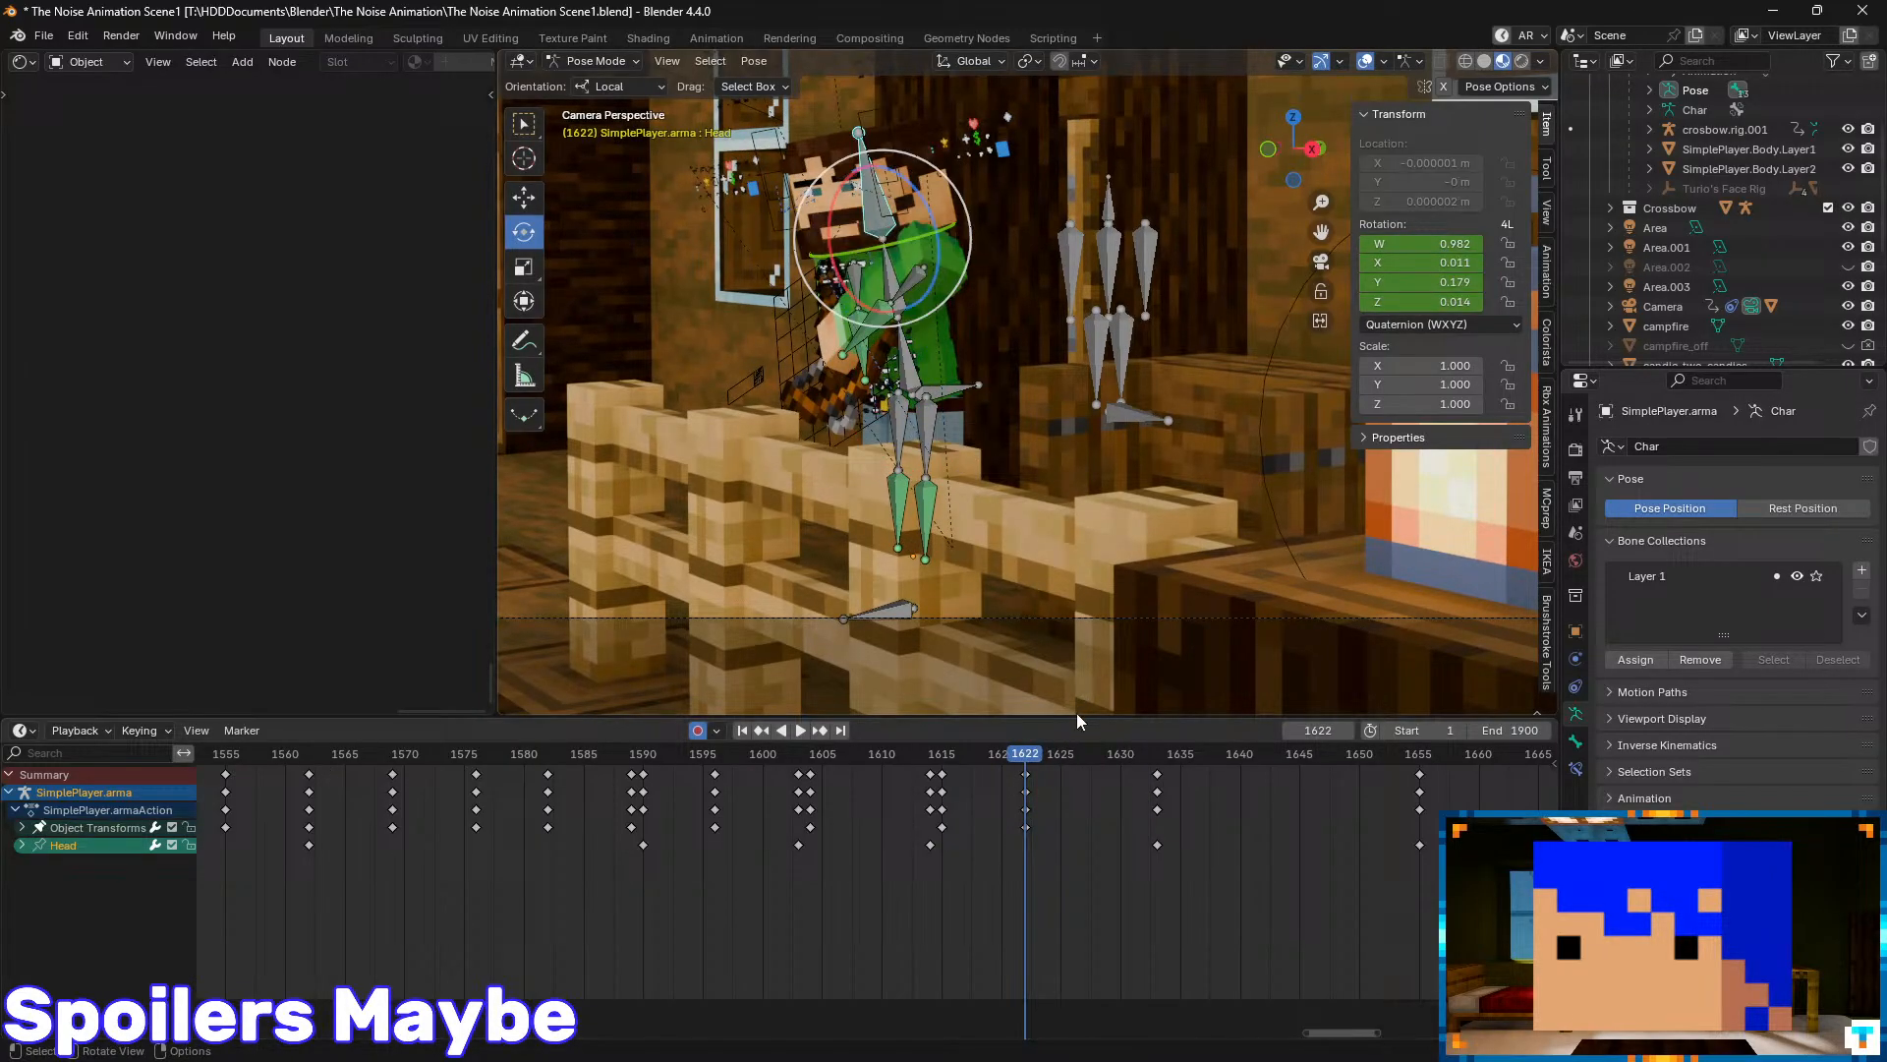
left_click(812, 792)
key("space")
left_click_drag(811, 792, 946, 808)
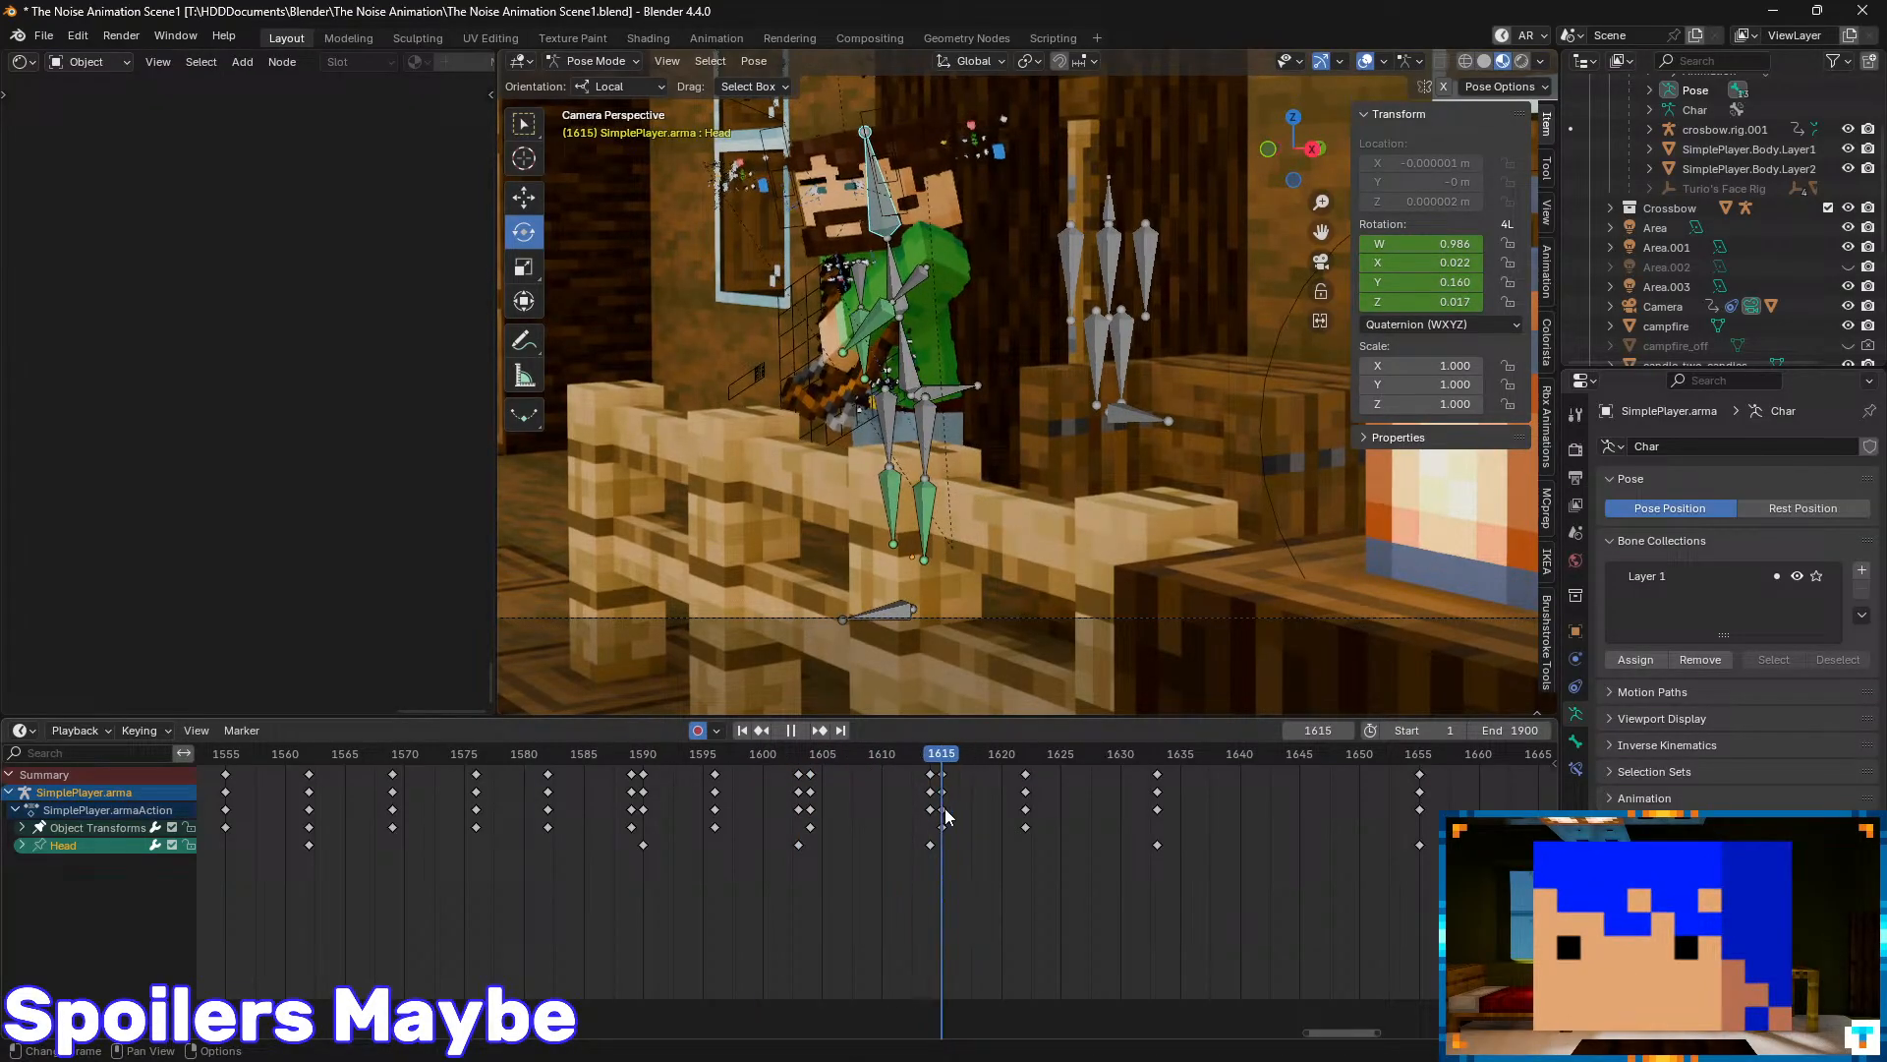
key("space")
key("Right")
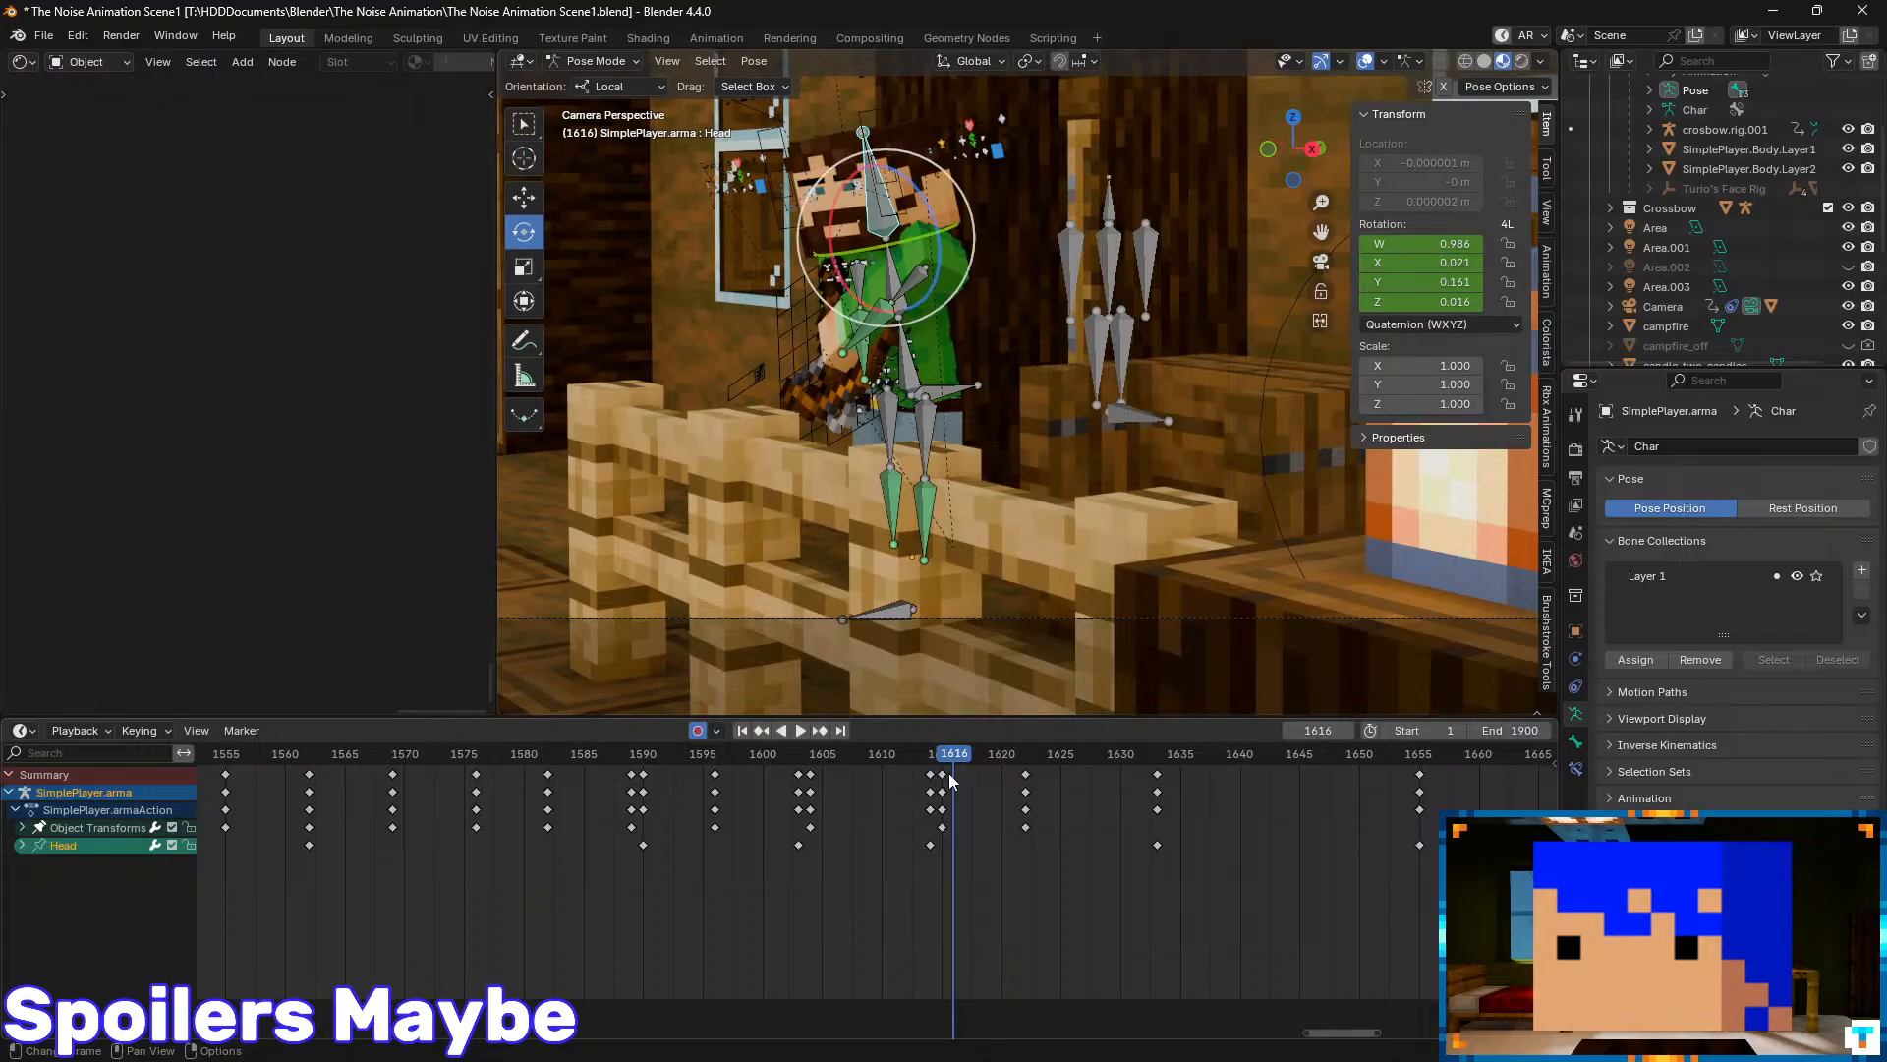
key("k")
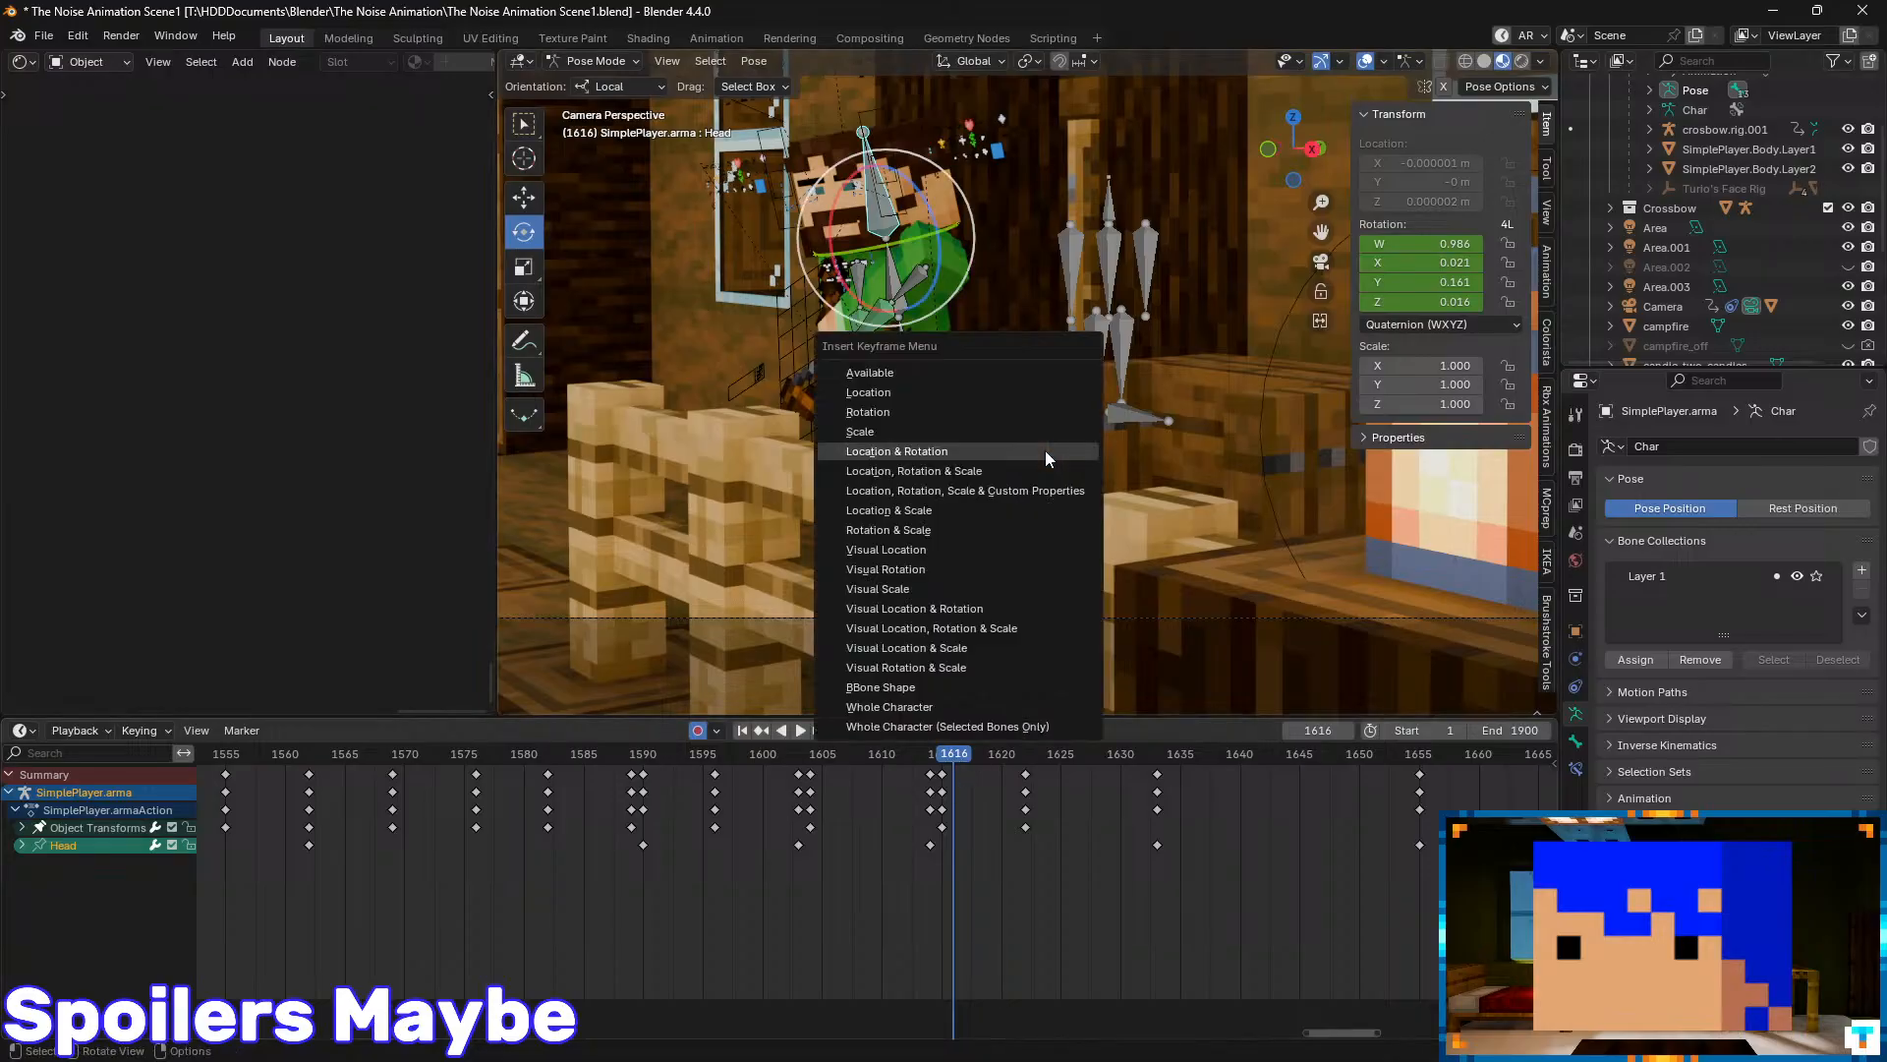
left_click(905, 411)
- Rotate the Head bone about 2 degrees around its local X axis at frame 1623 and play the result
key("space")
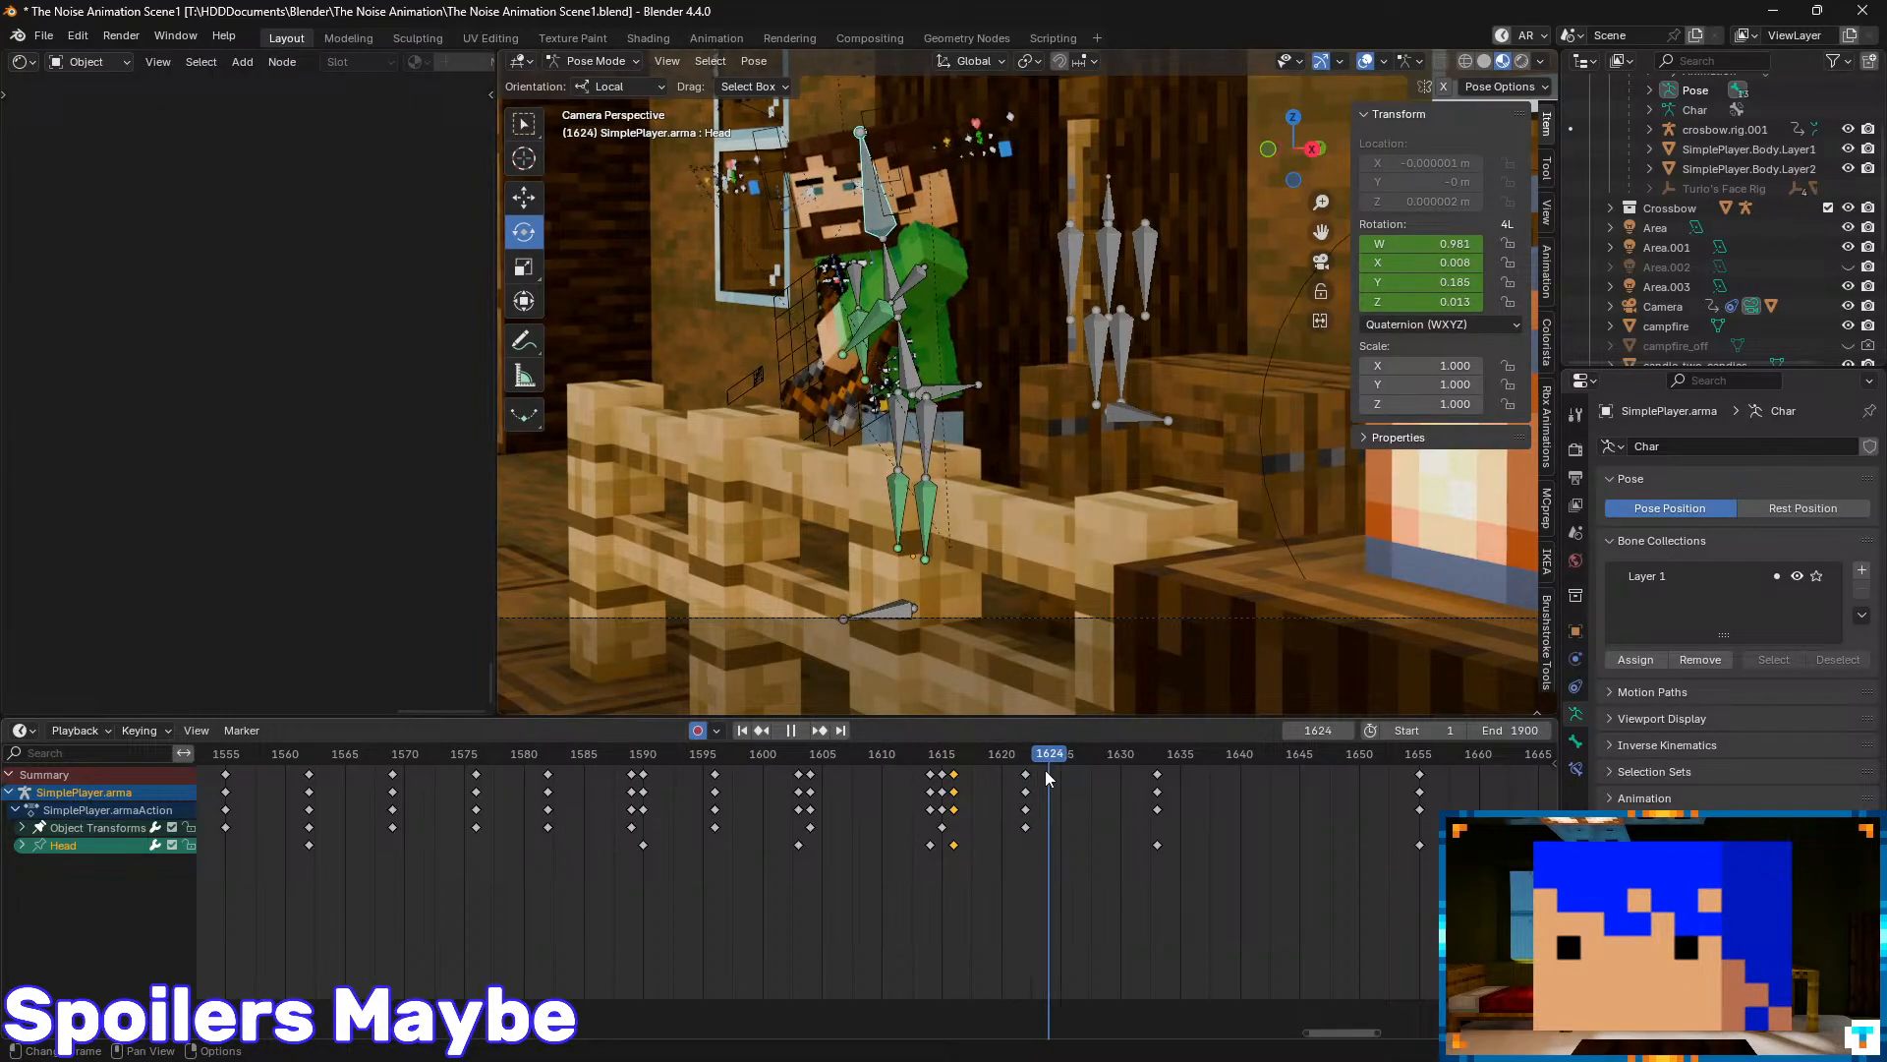
key("space")
key("r")
key("x")
key("x")
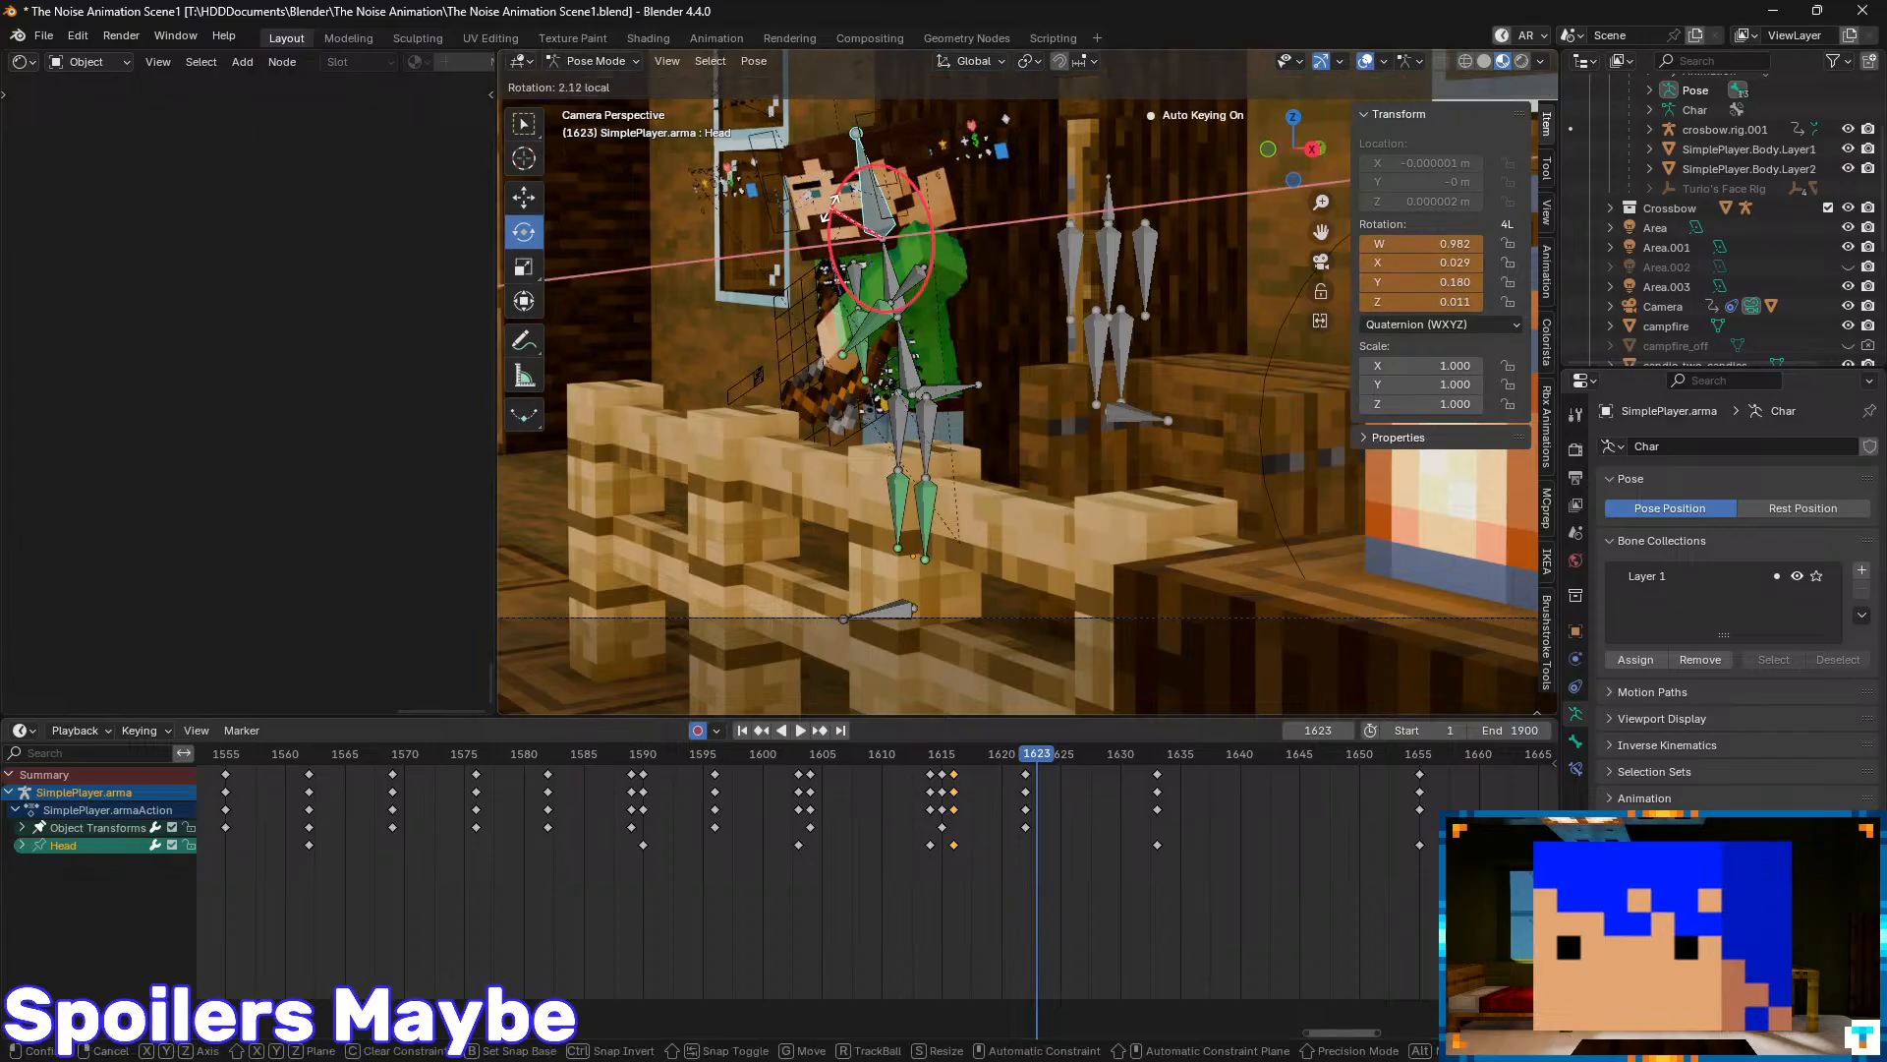
left_click(995, 621)
left_click_drag(983, 753, 888, 794)
key("space")
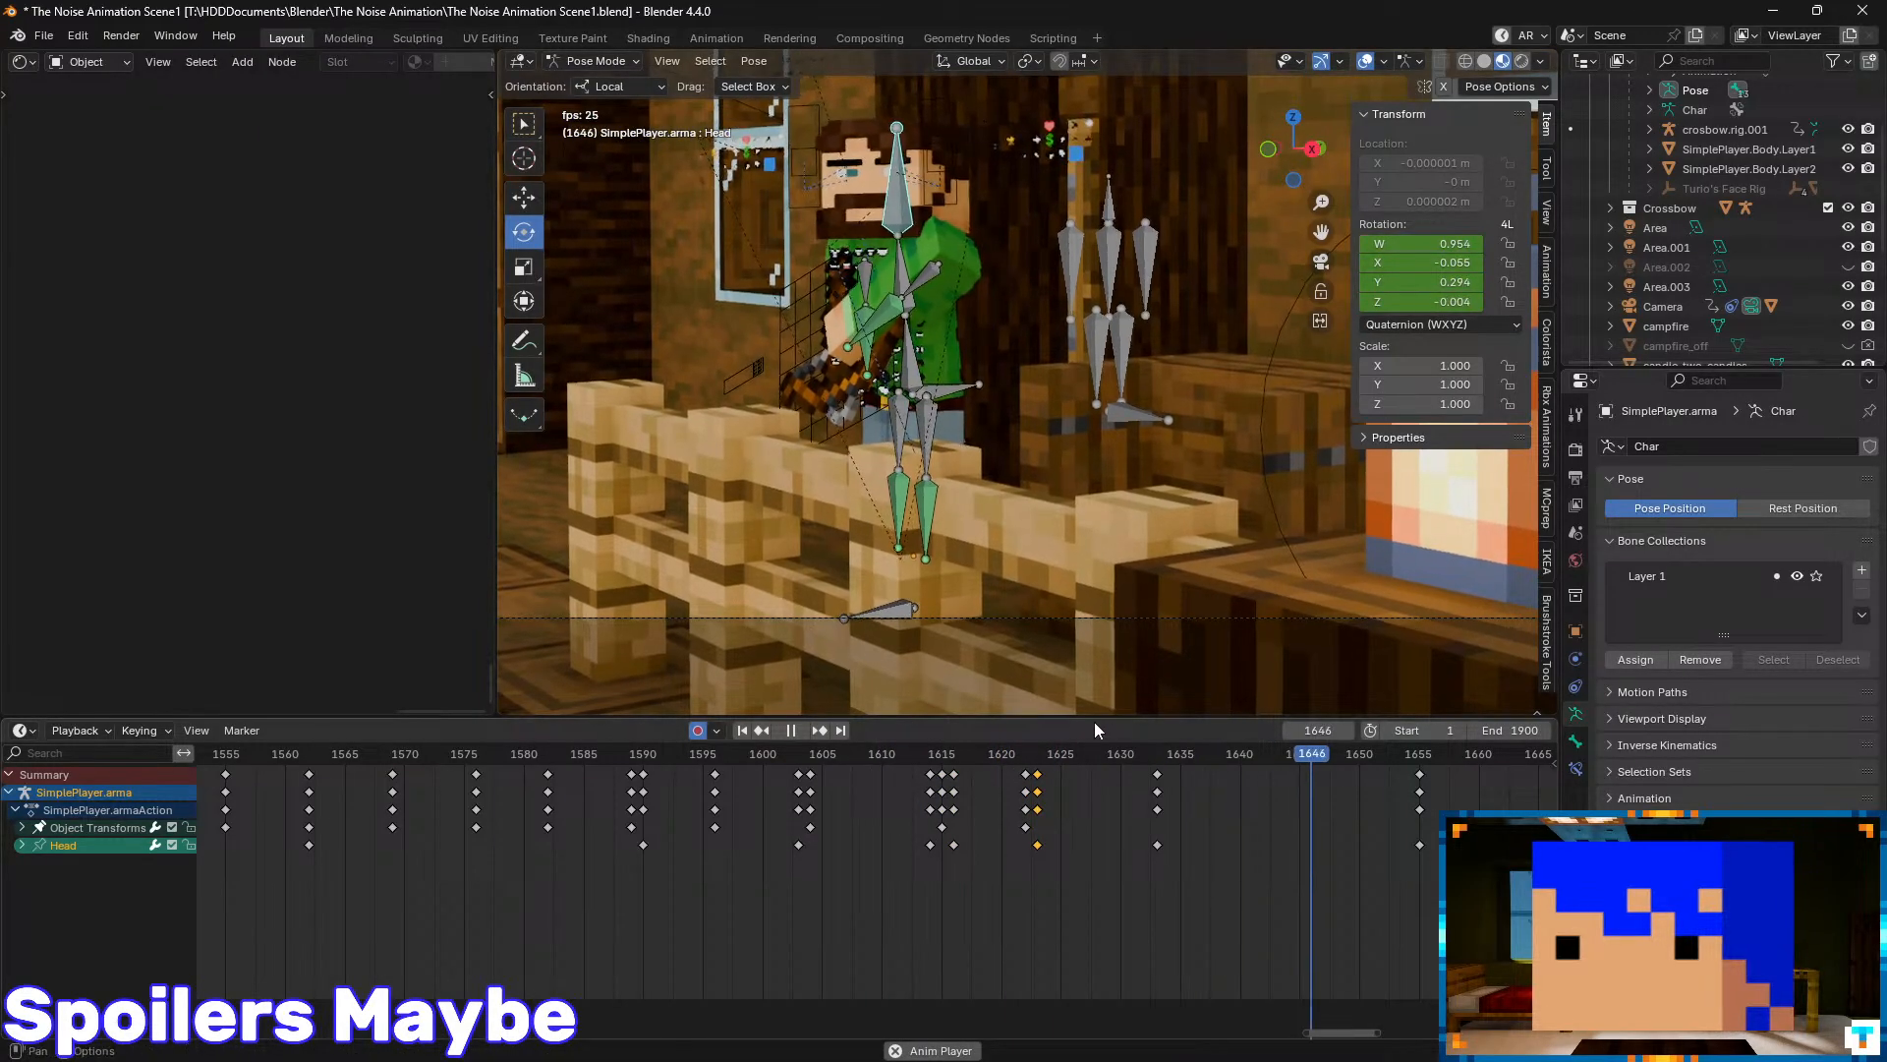
key("space")
- Review the head motion and set the easing of the Head keyframe at frame 1623 to Automatic Easing
left_click_drag(1221, 757, 1053, 773)
key("Escape")
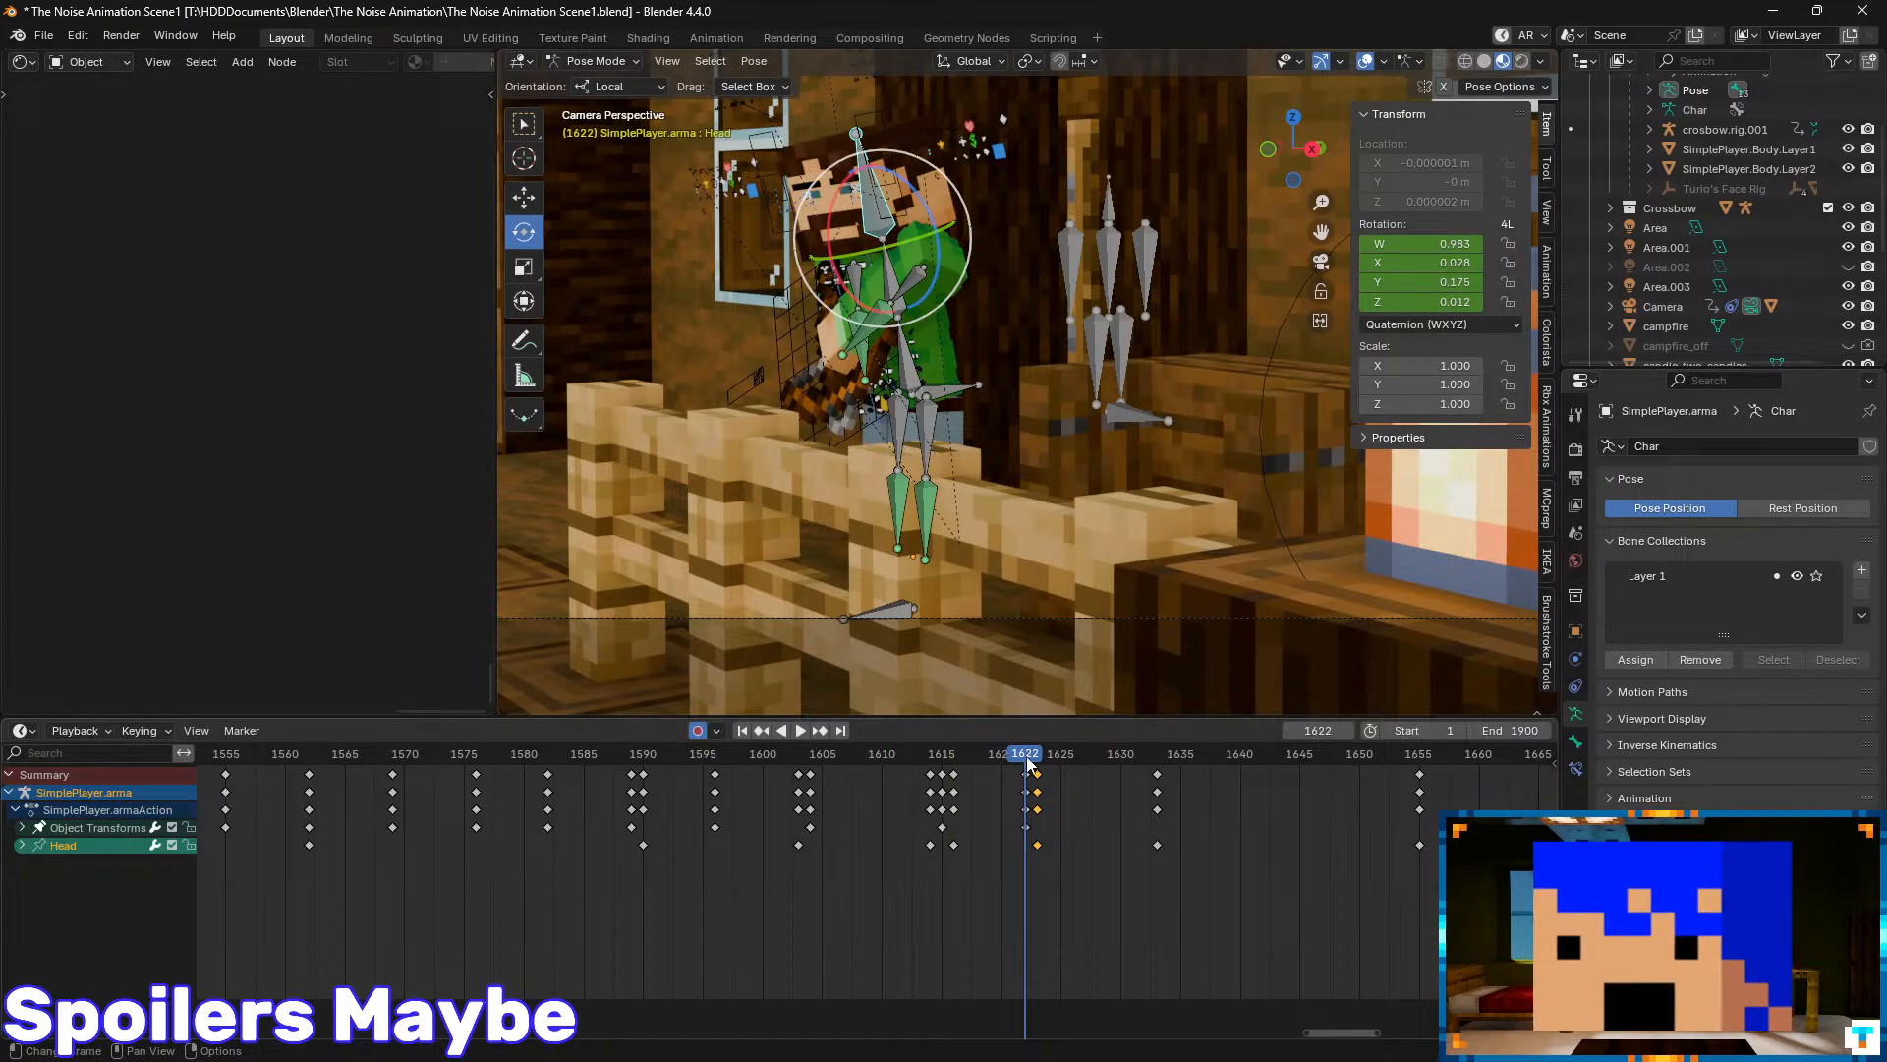
left_click(948, 777)
key("space")
left_click_drag(948, 778, 1036, 845)
right_click(1036, 844)
mouse_move(1042, 845)
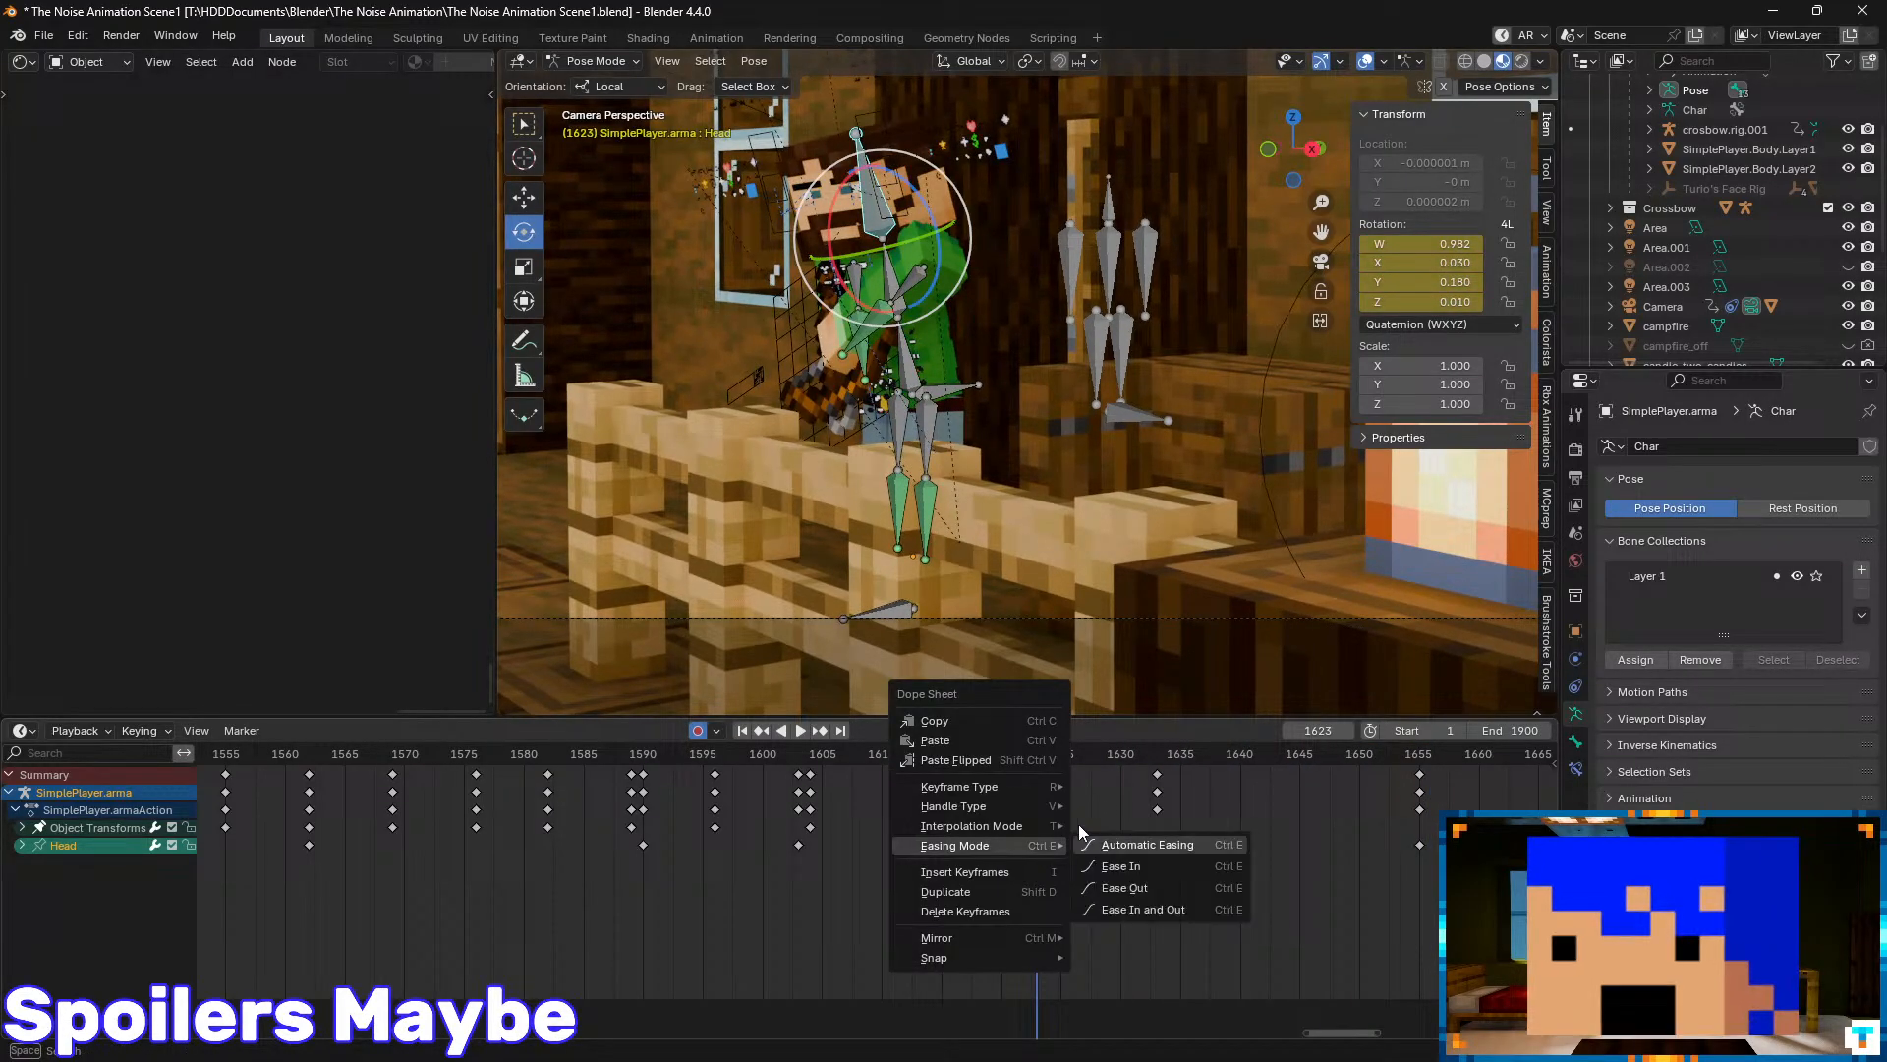
left_click(1140, 848)
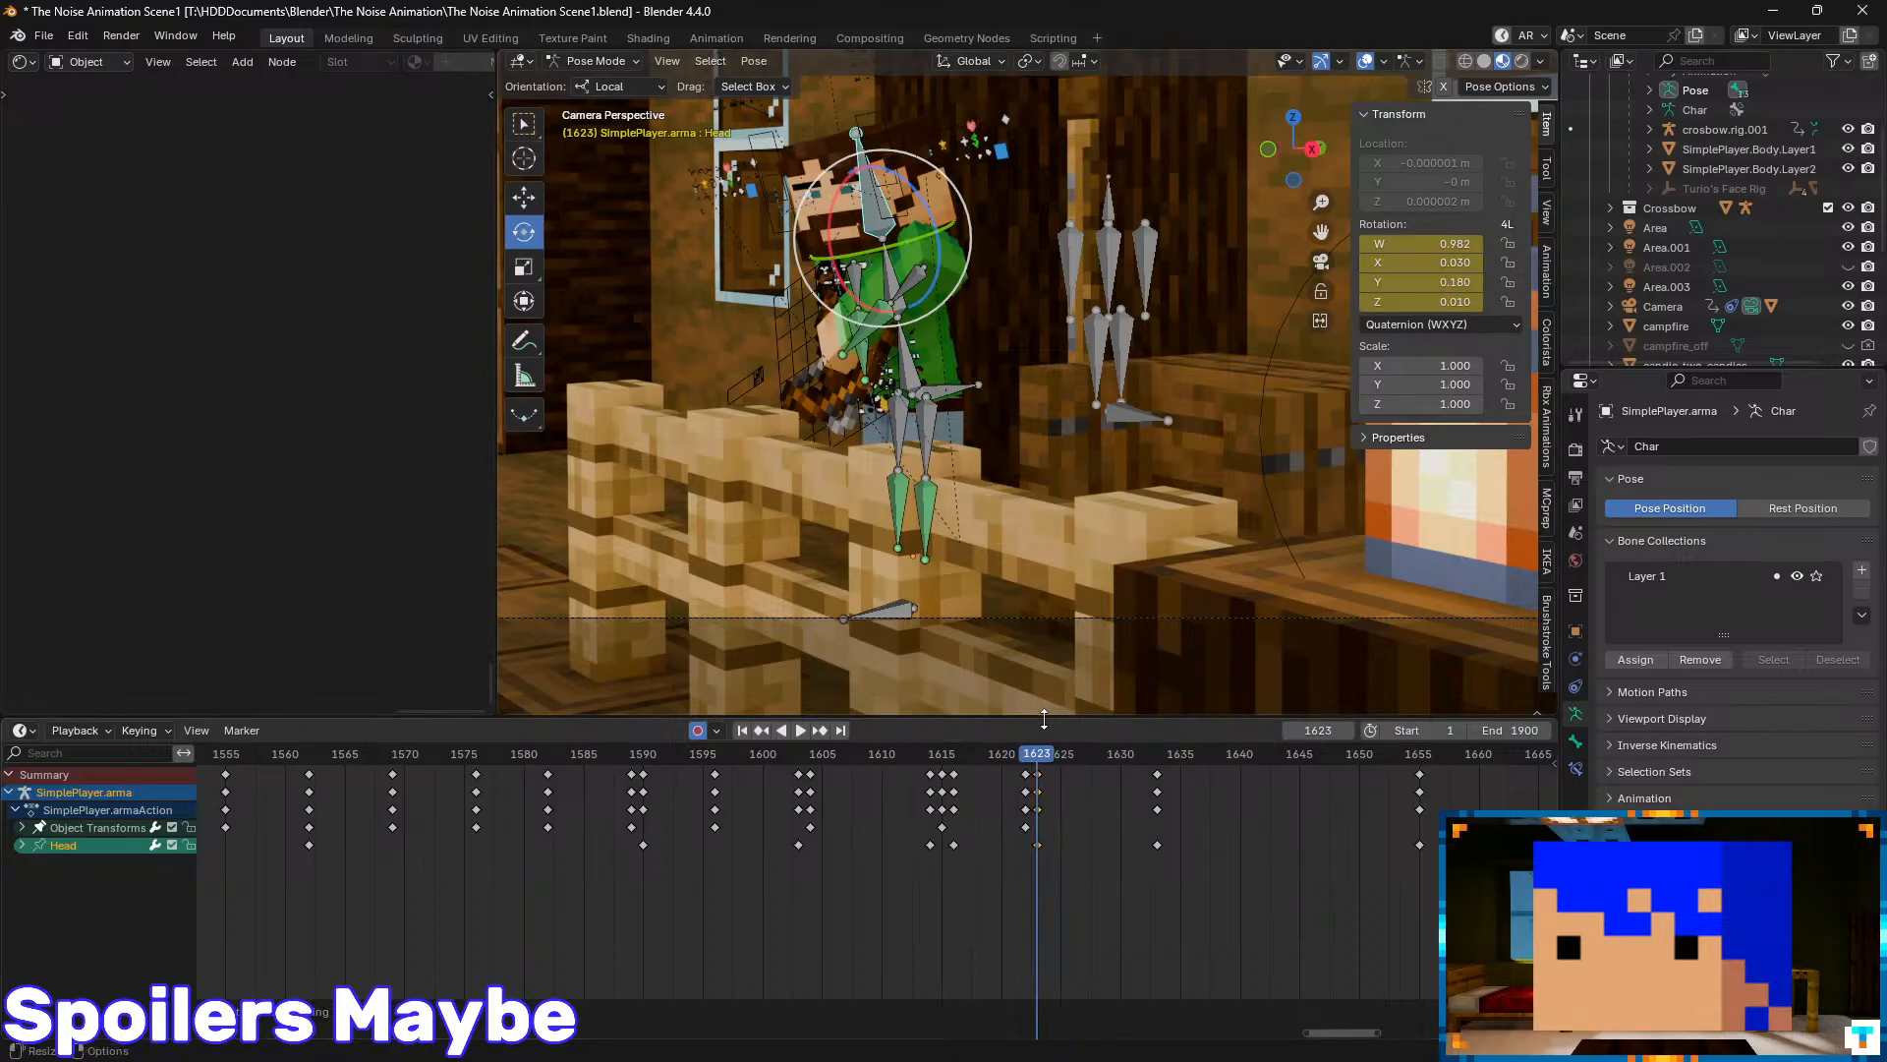
- Move the Head bone's keyframe from frame 1633 to frame 1642 and play the motion
left_click_drag(1043, 754, 1266, 845)
key("space")
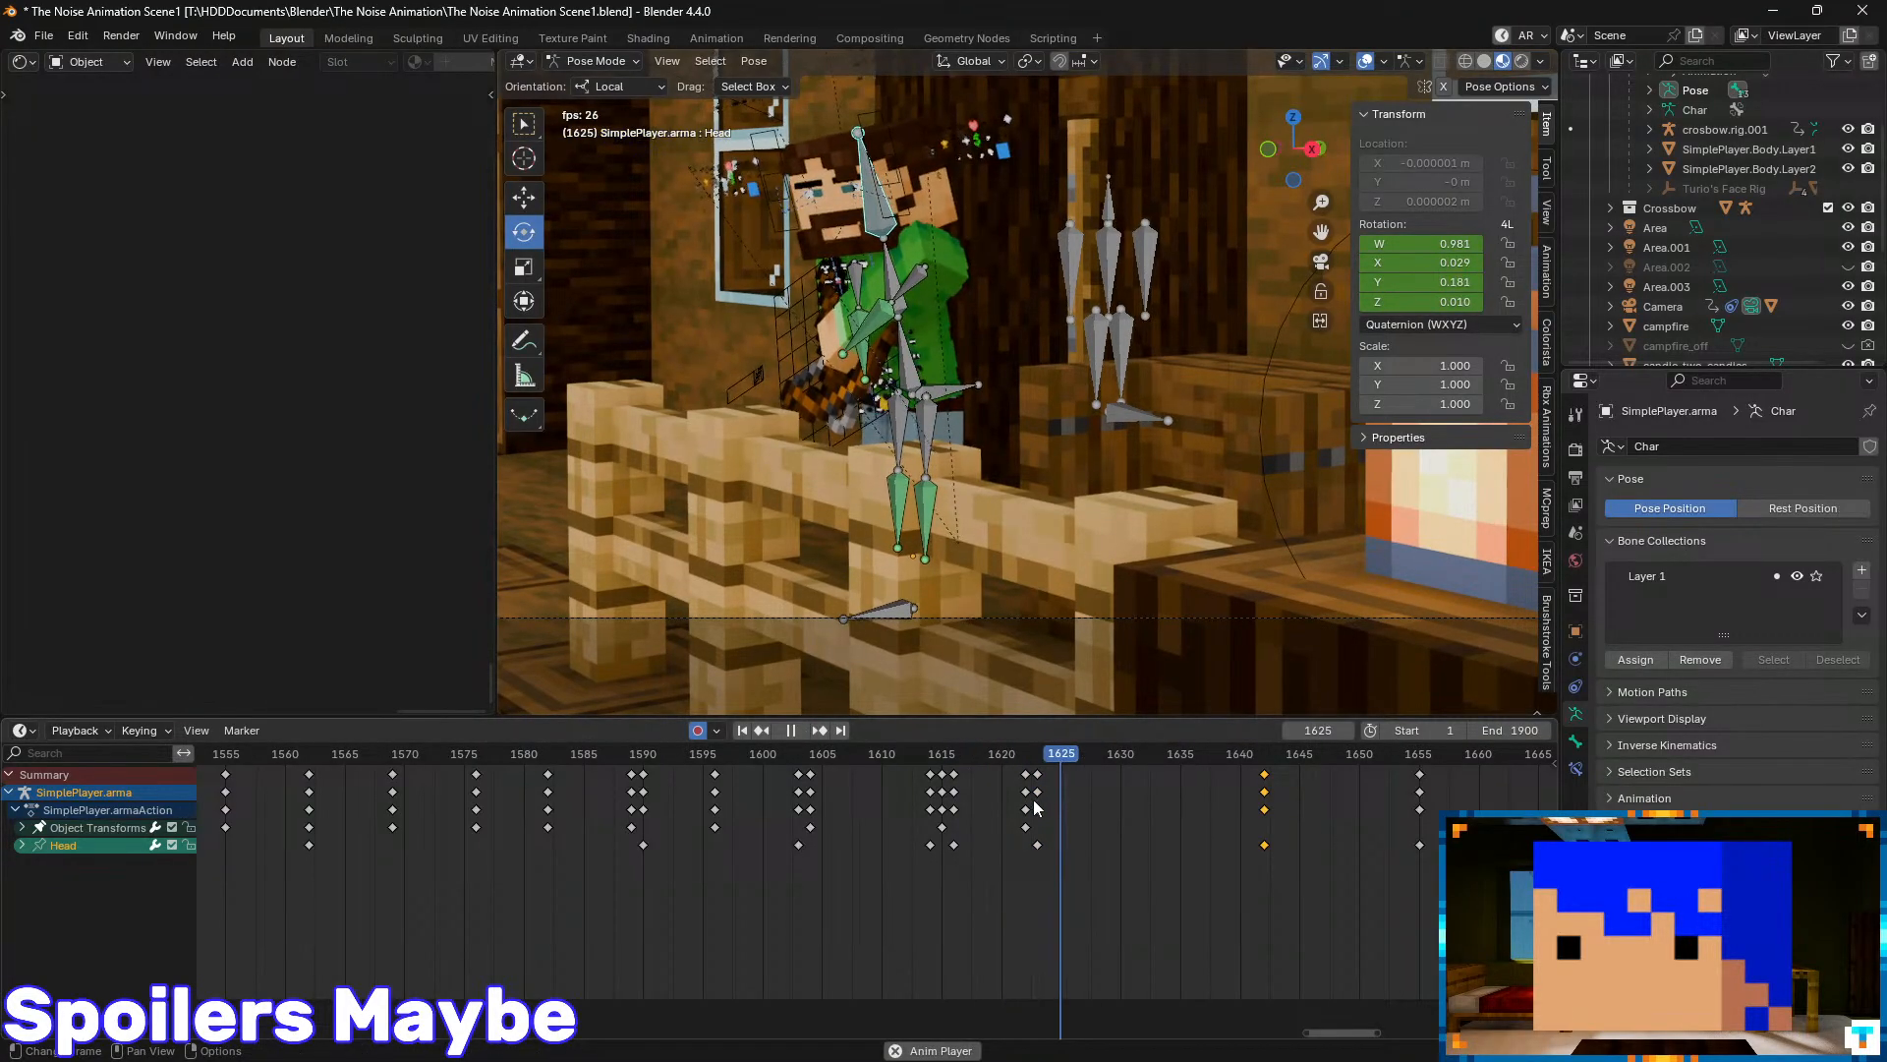
key("space")
- Go to frame 1630, select the Body bone and show its animation in the Graph Editor
left_click_drag(1215, 770, 1122, 776)
left_click(910, 366)
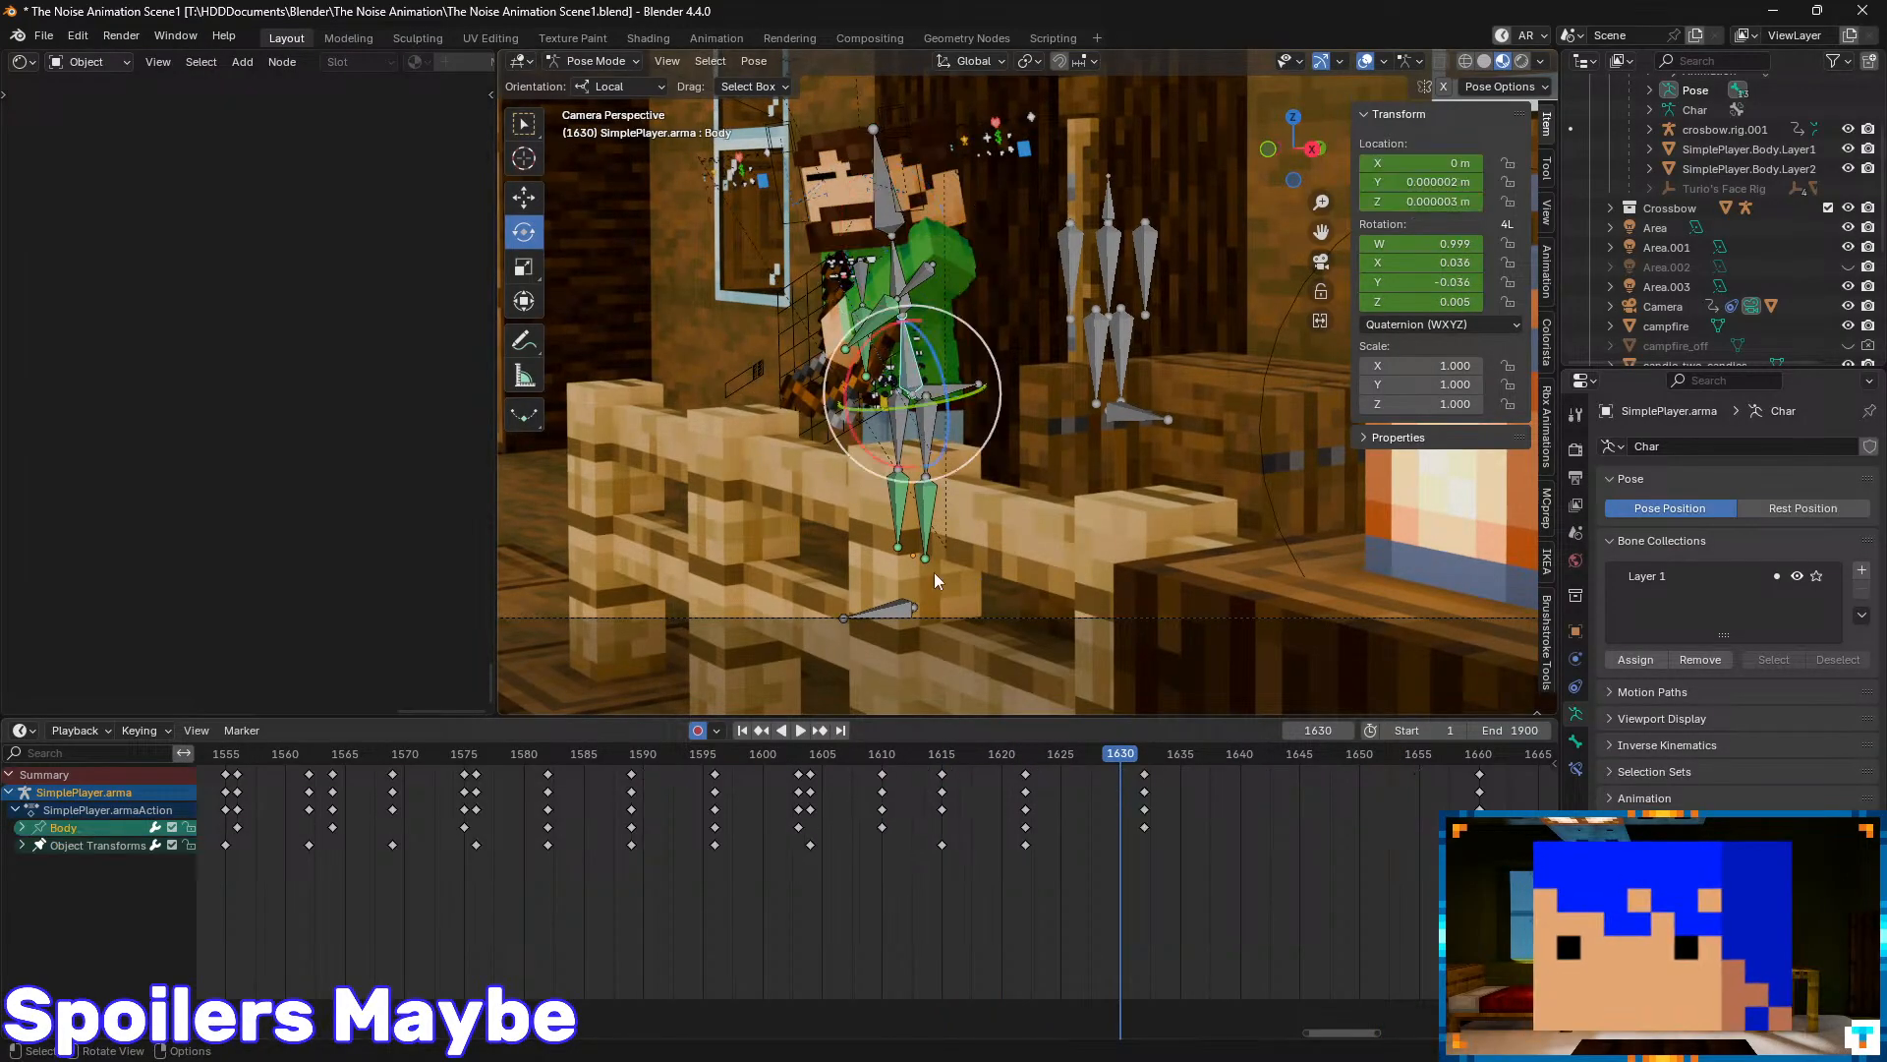
left_click(26, 730)
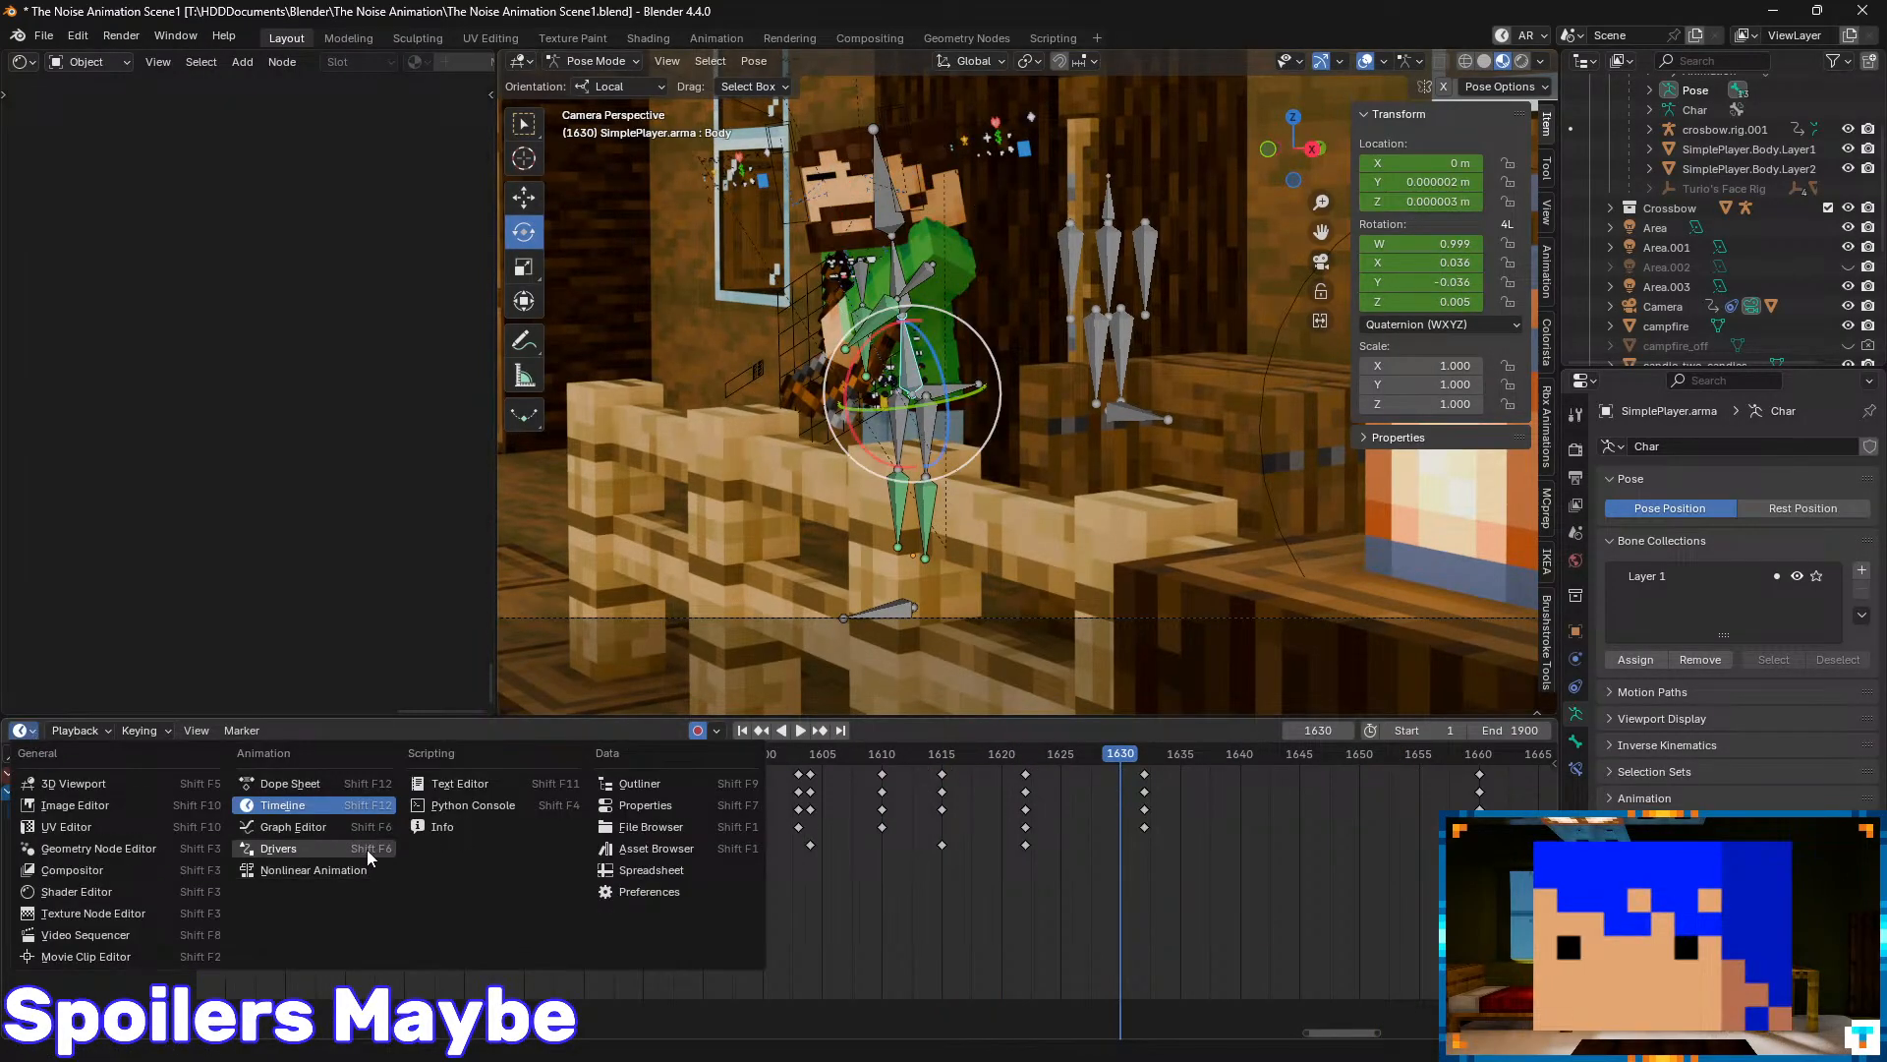
left_click(293, 827)
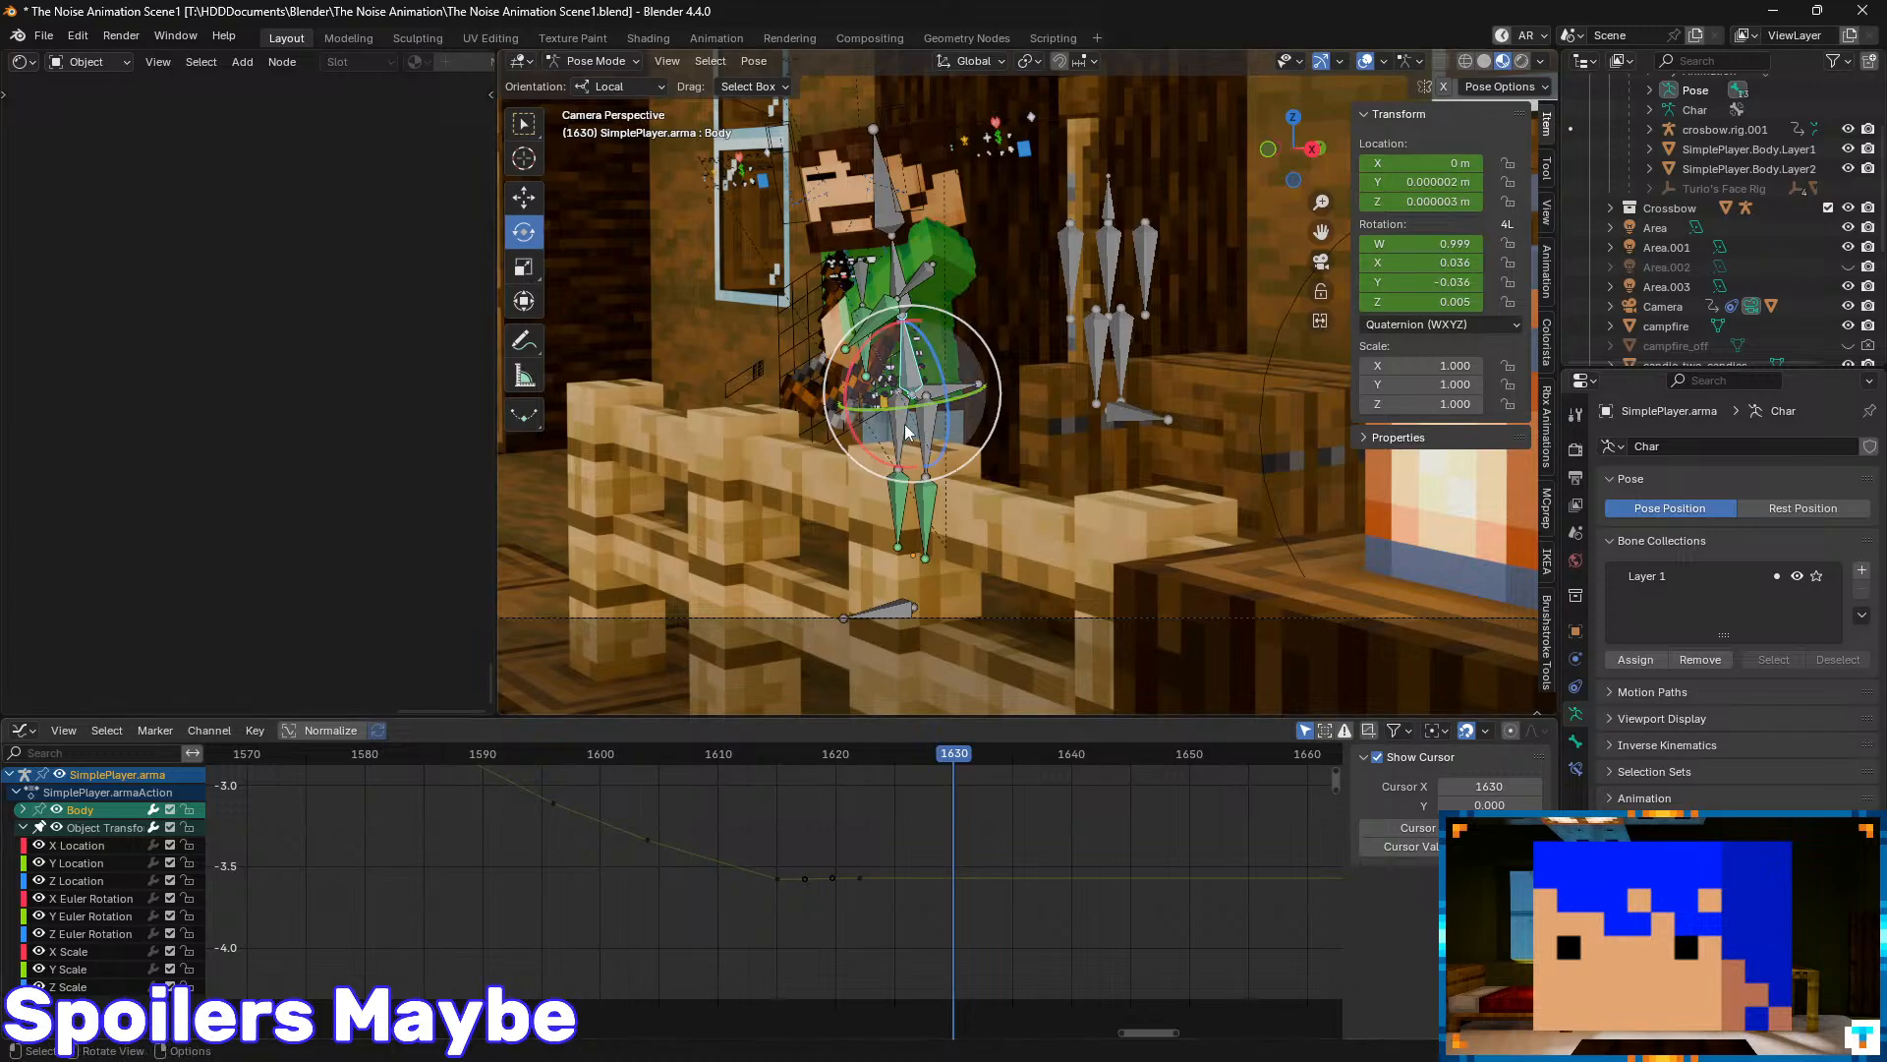
- Examine the armature's X, Y and Z Euler Rotation curves around frame 1630 in the Graph Editor
left_click(88, 911)
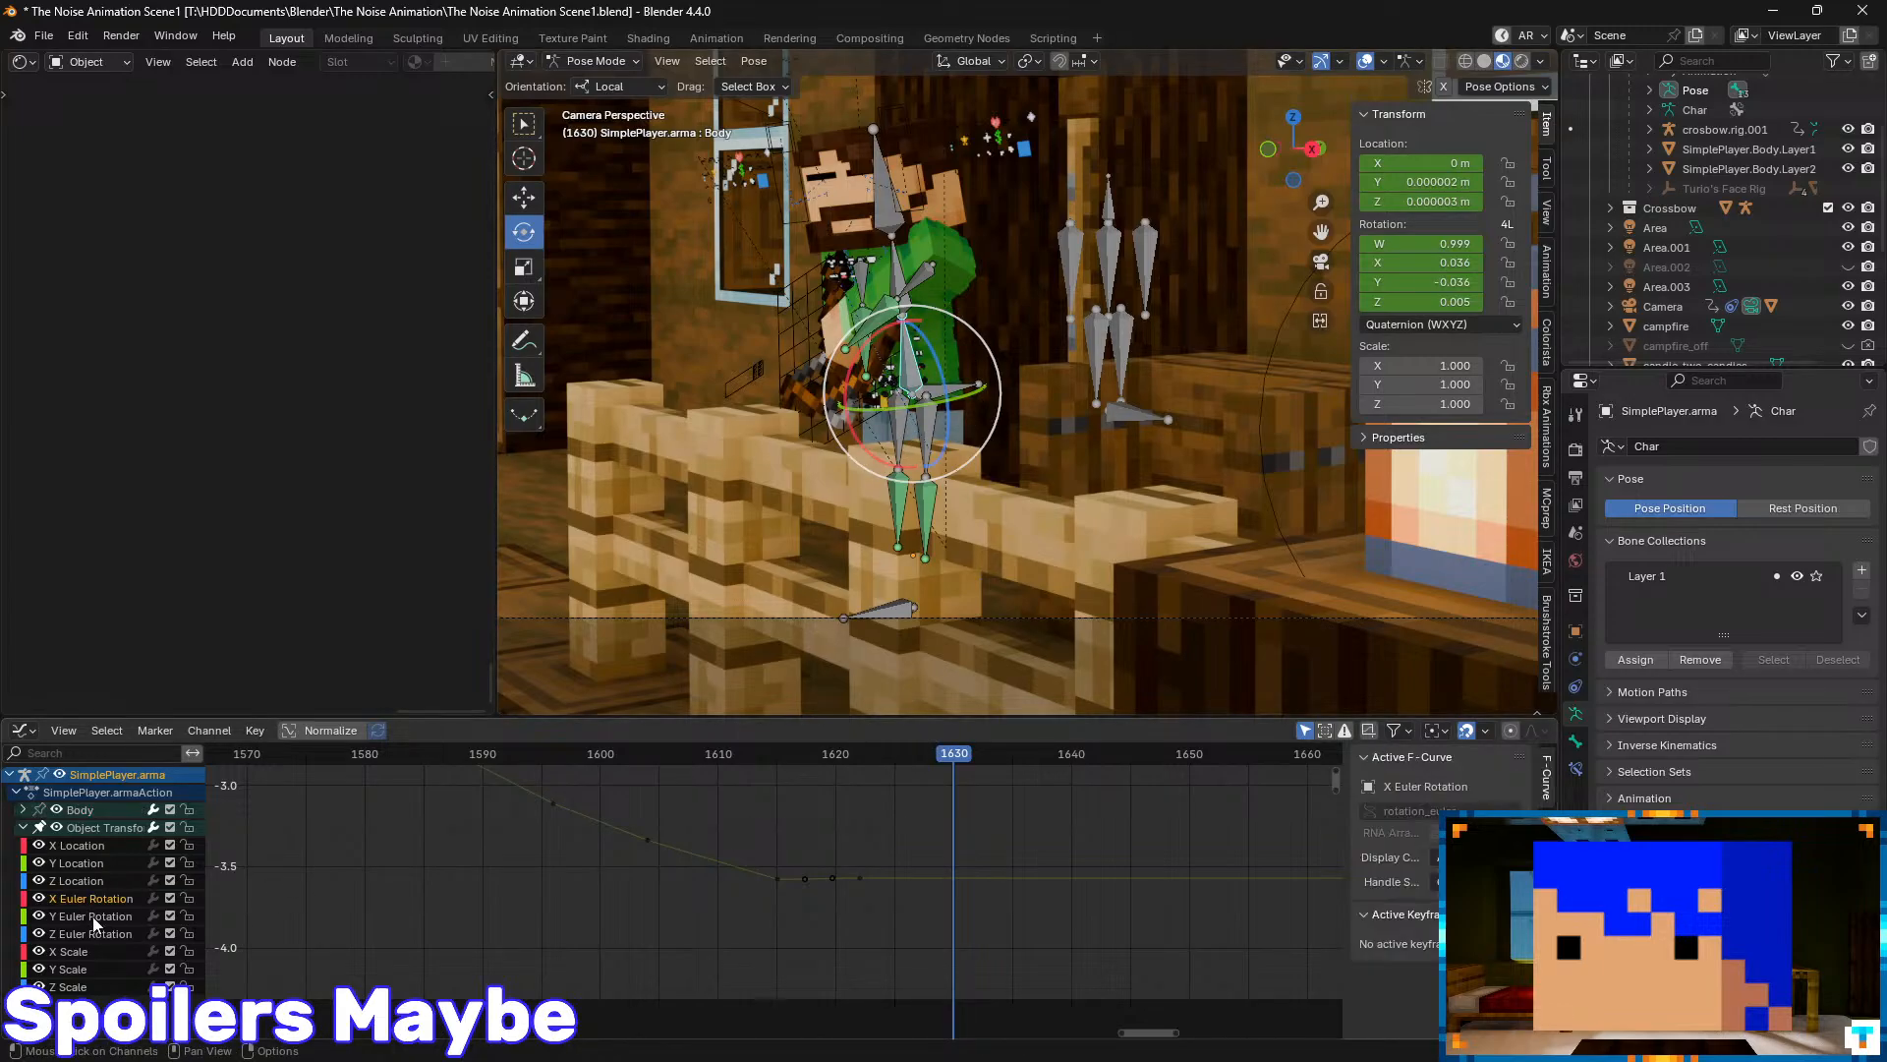
left_click(96, 902)
scroll(747, 826, "down", 6)
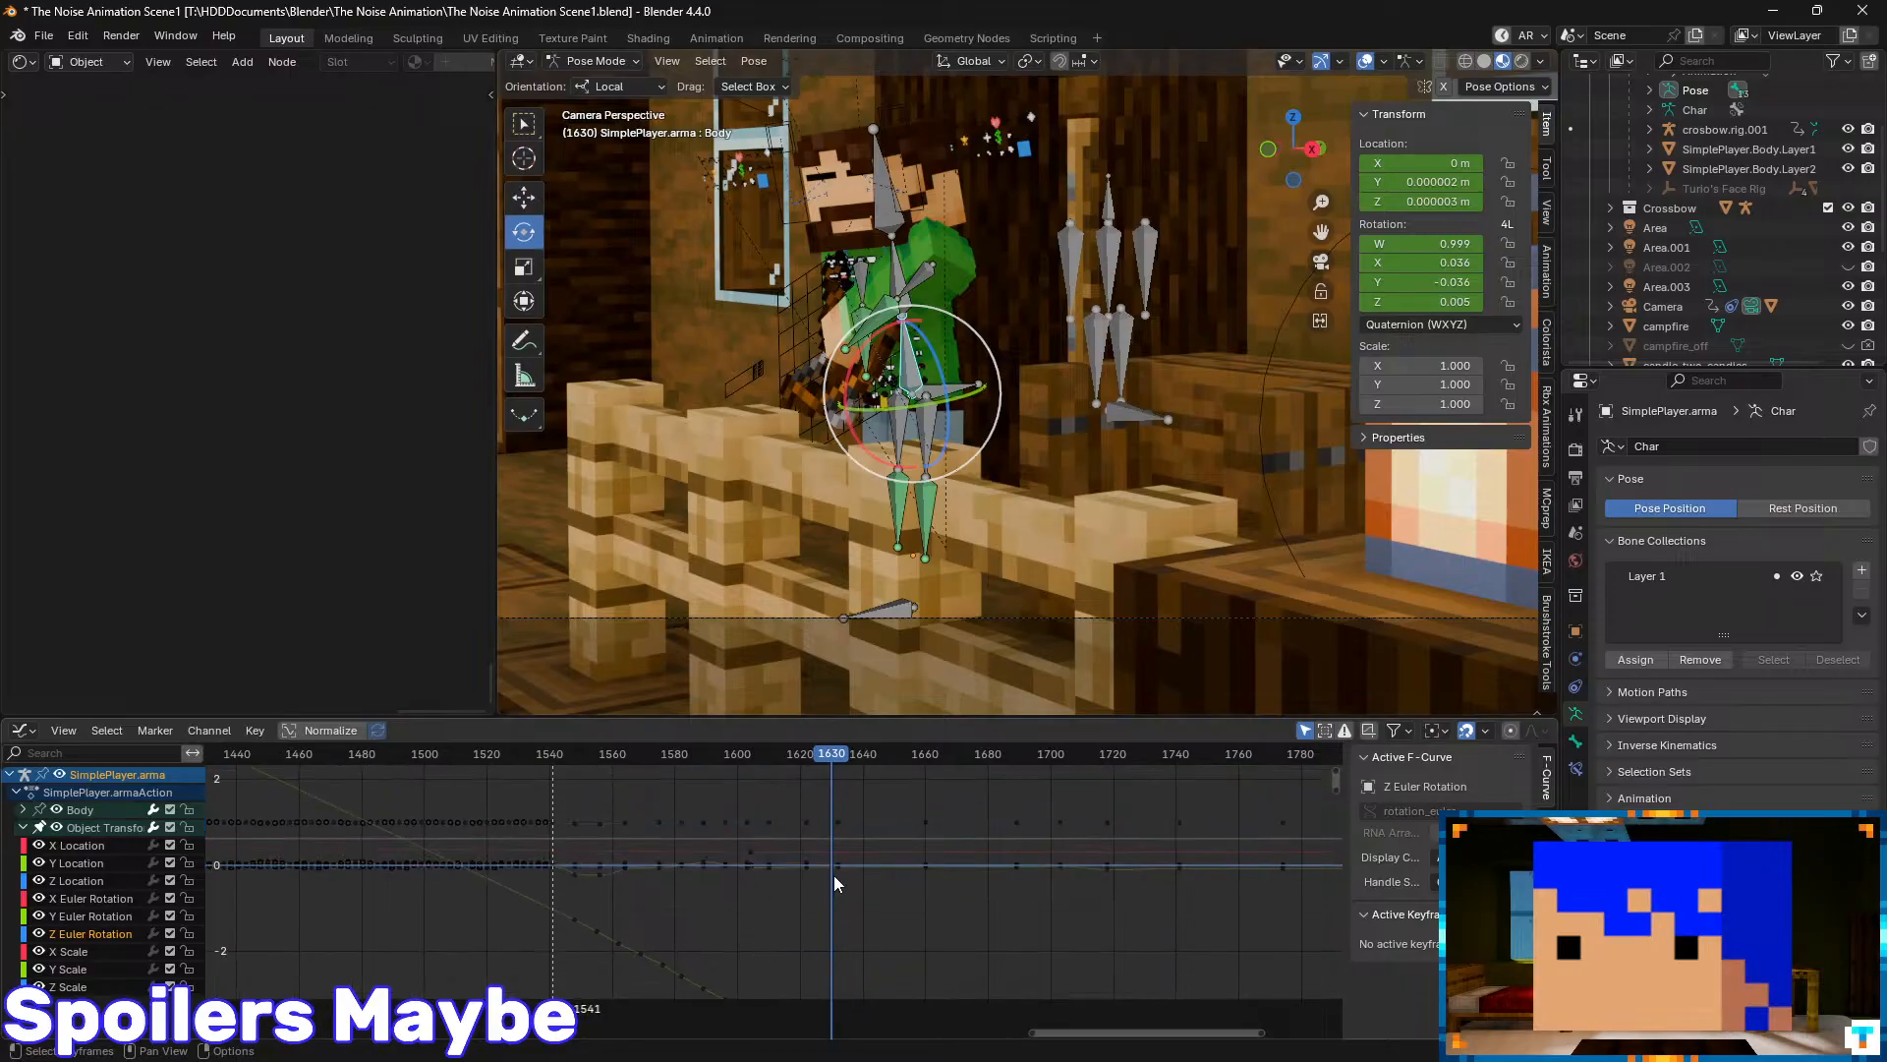
scroll(847, 846, "up", 3)
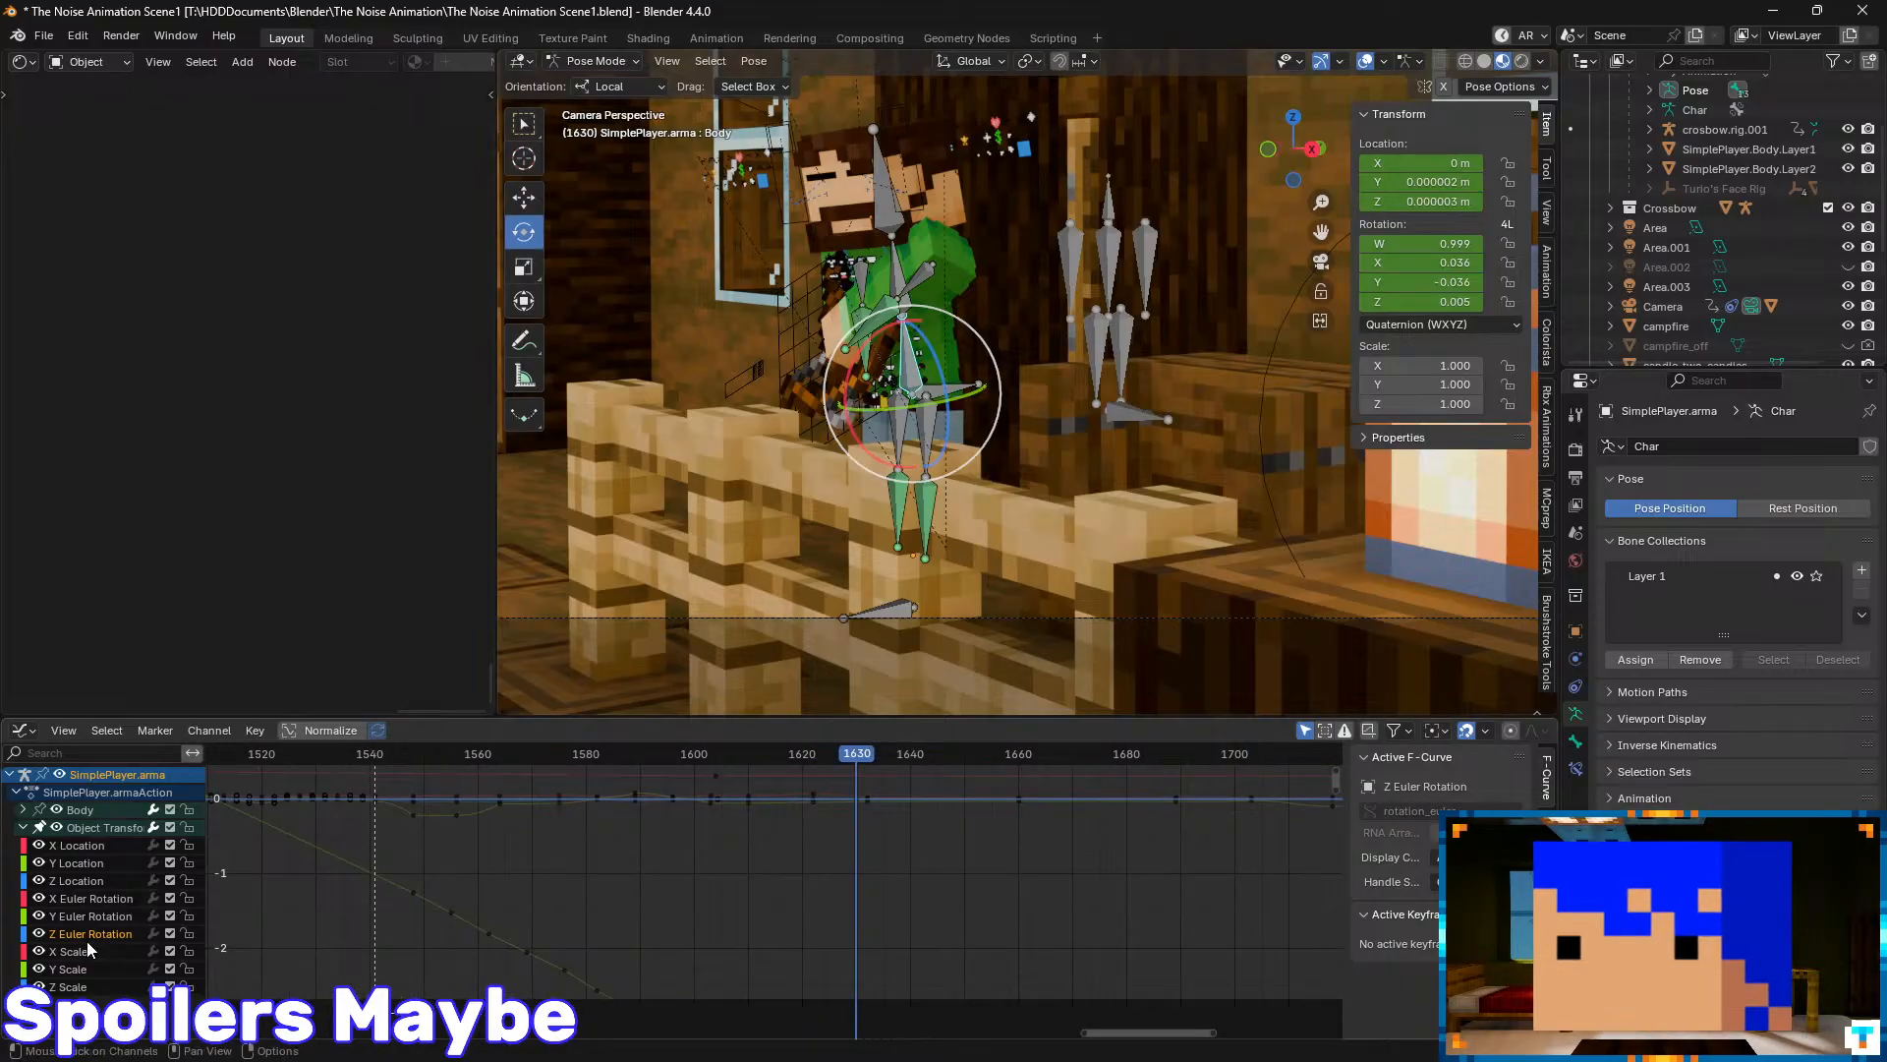
left_click(98, 901)
scroll(776, 875, "up", 1)
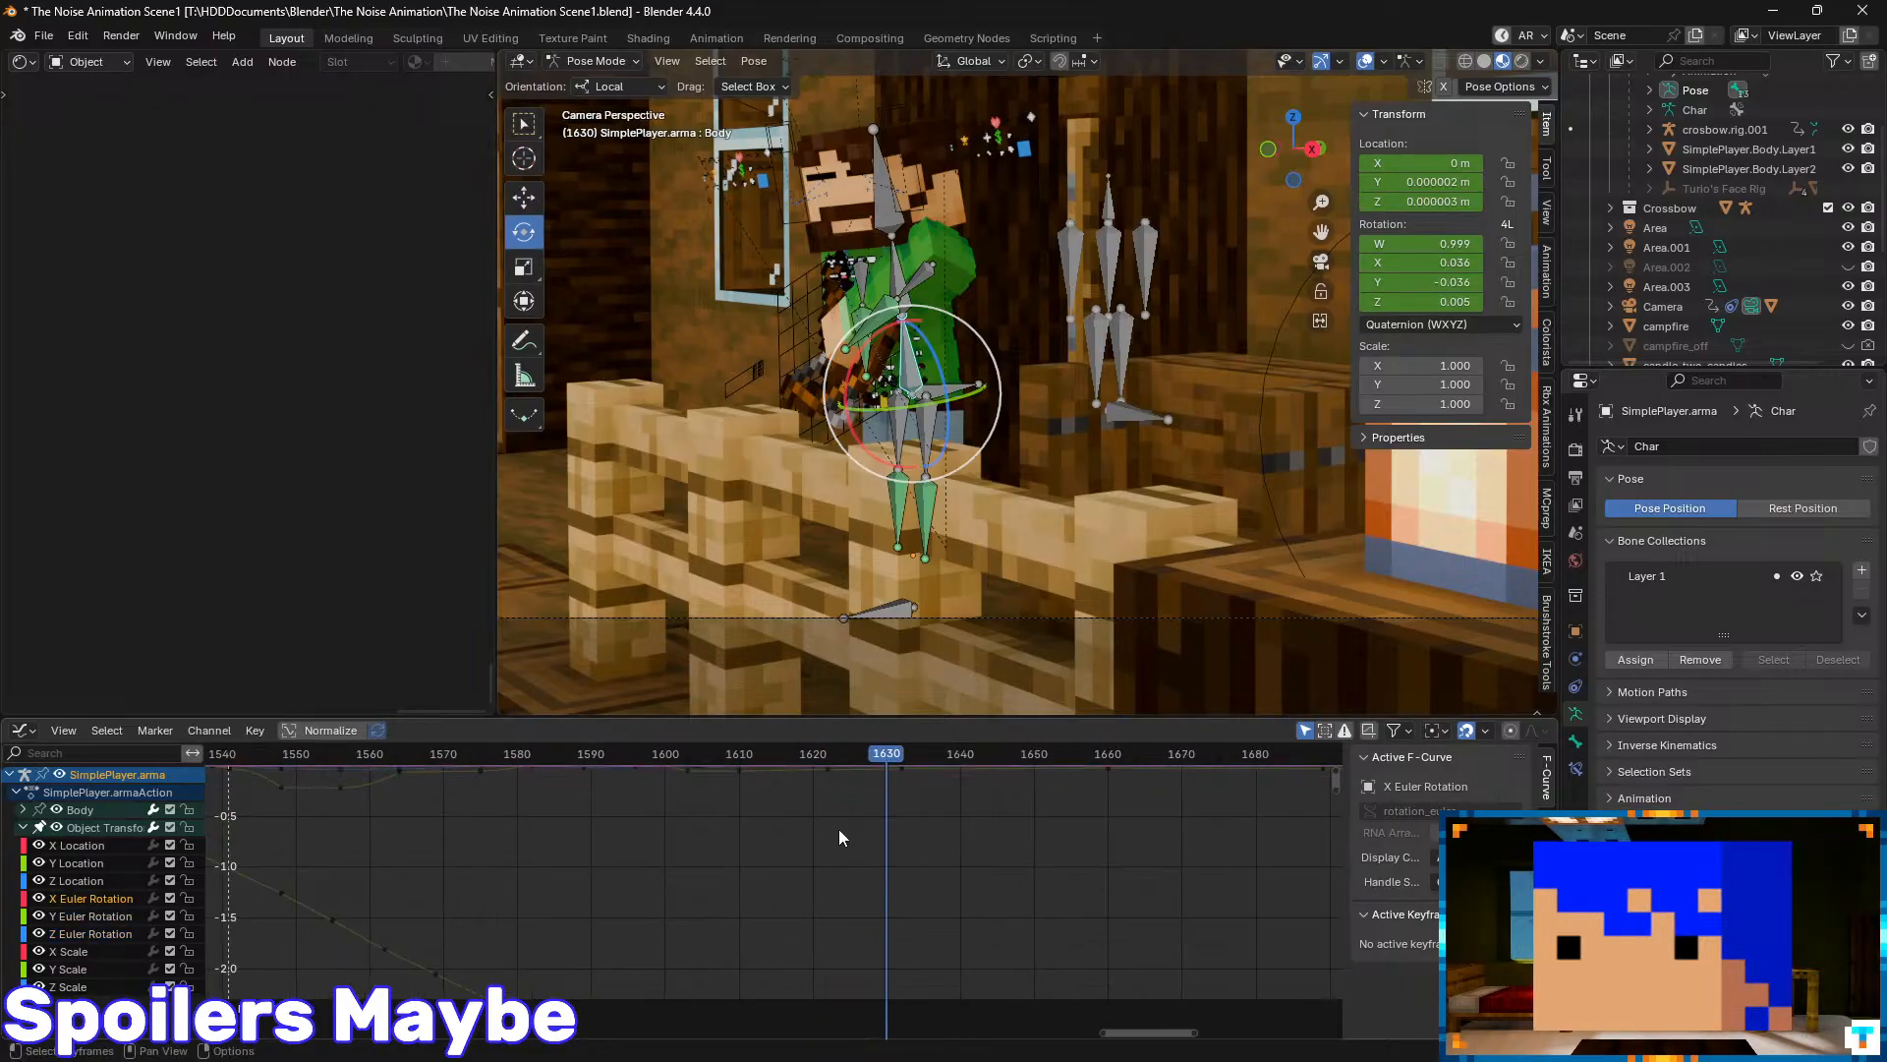
middle_click_drag(868, 873, 814, 907)
scroll(876, 860, "up", 7)
scroll(774, 859, "up", 3)
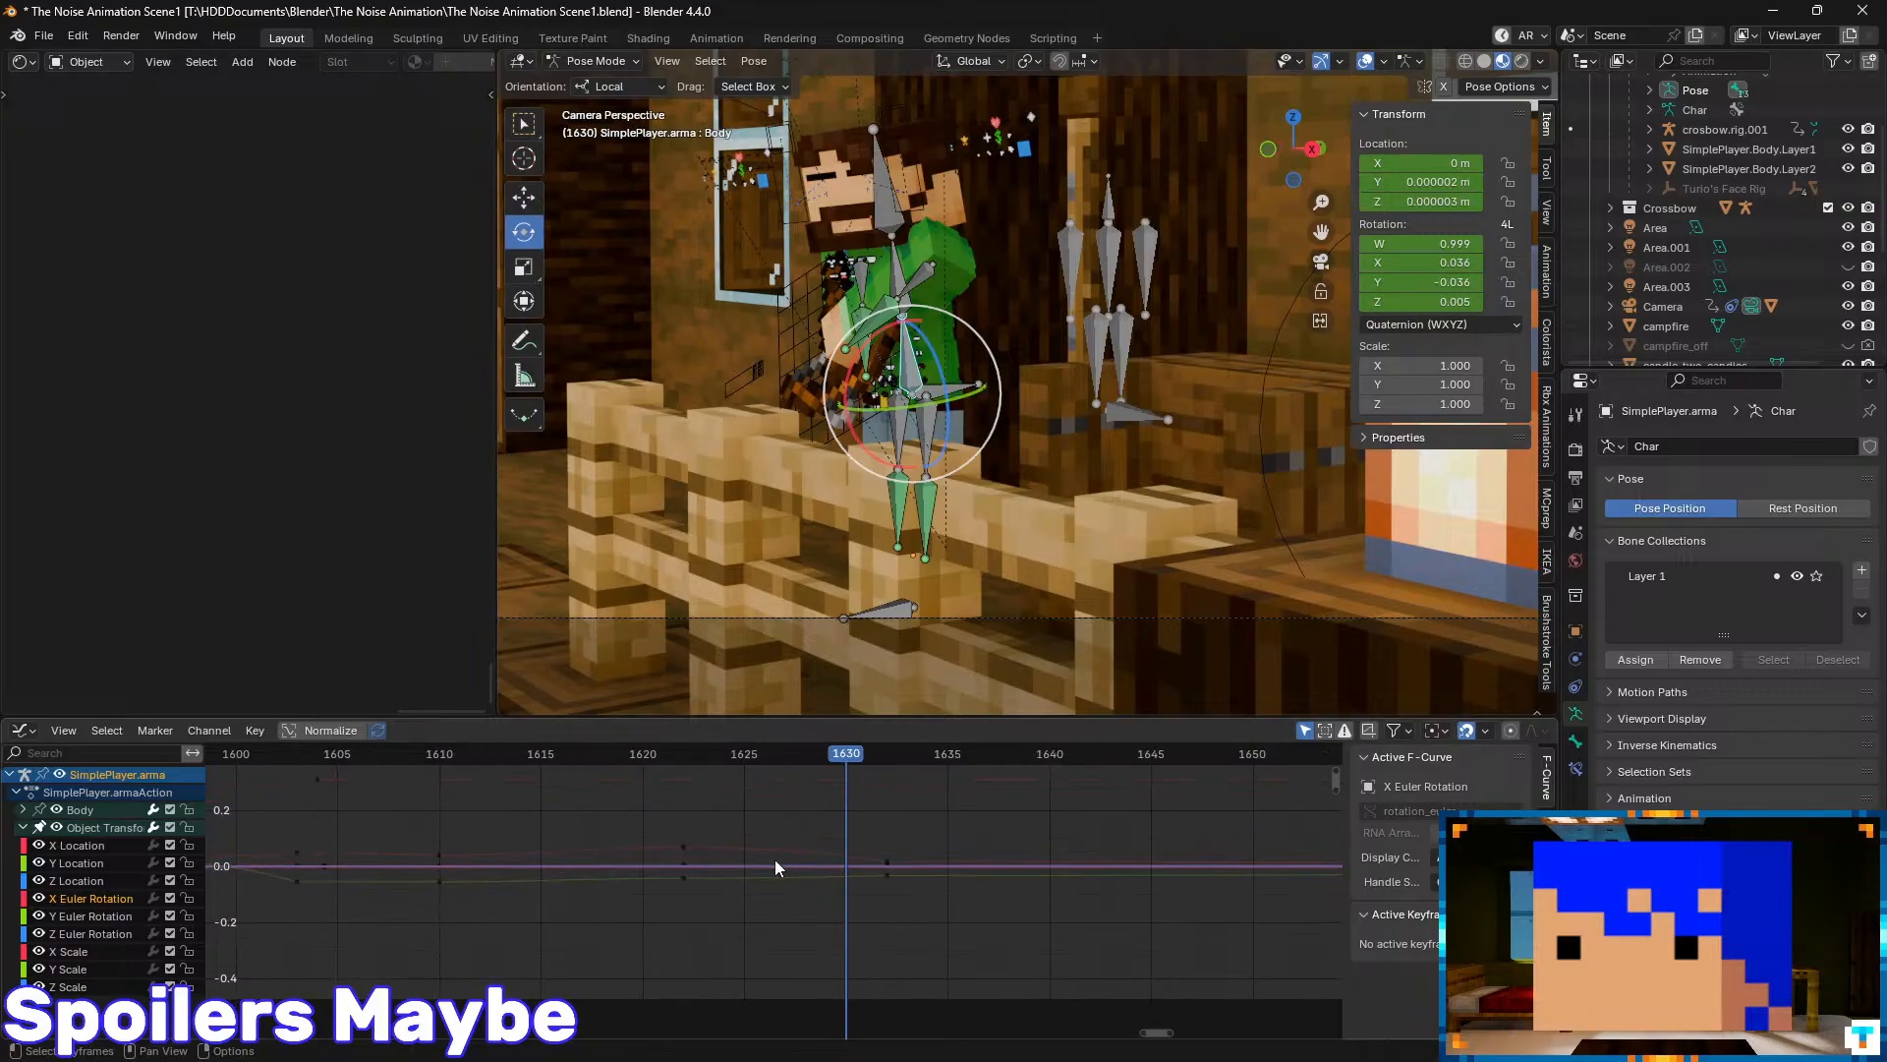
left_click(100, 931)
left_click(100, 899)
- Go to frame 1632 and change the Graph Editor back to the Timeline
left_click_drag(847, 755, 888, 782)
left_click(21, 729)
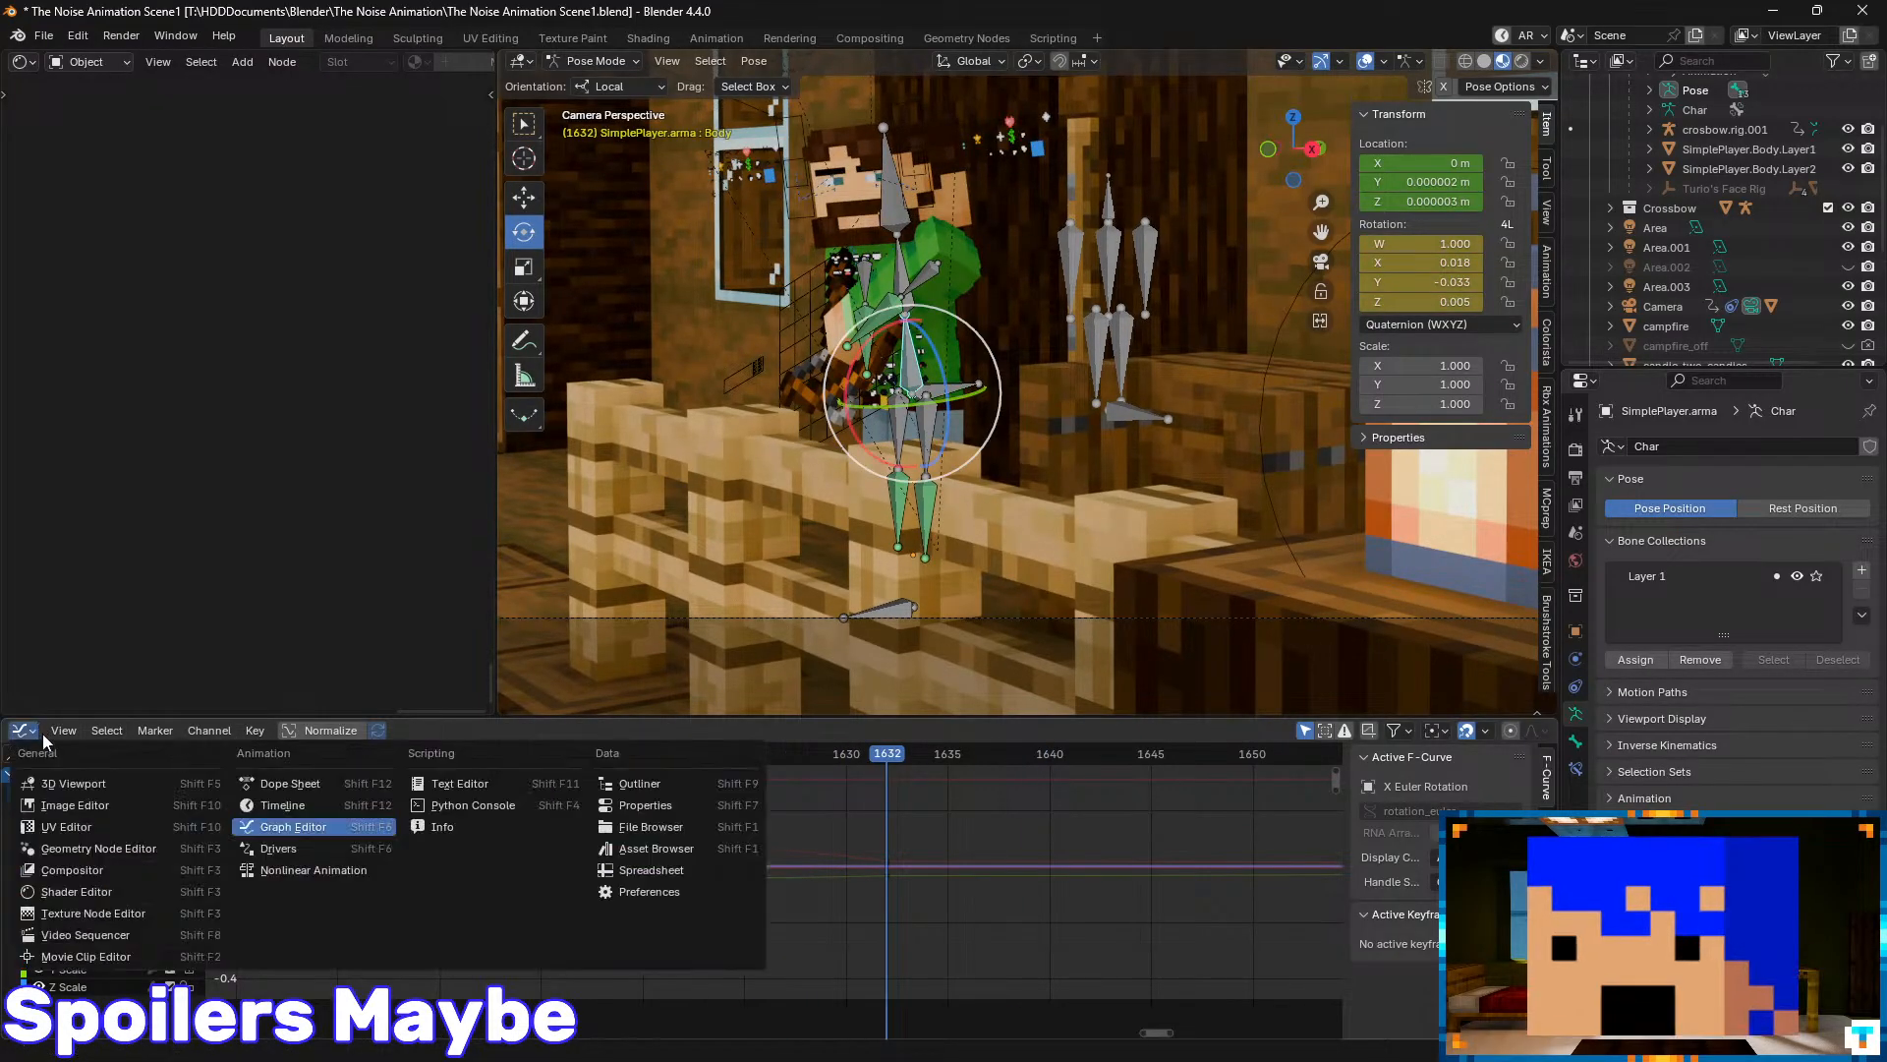
left_click(22, 729)
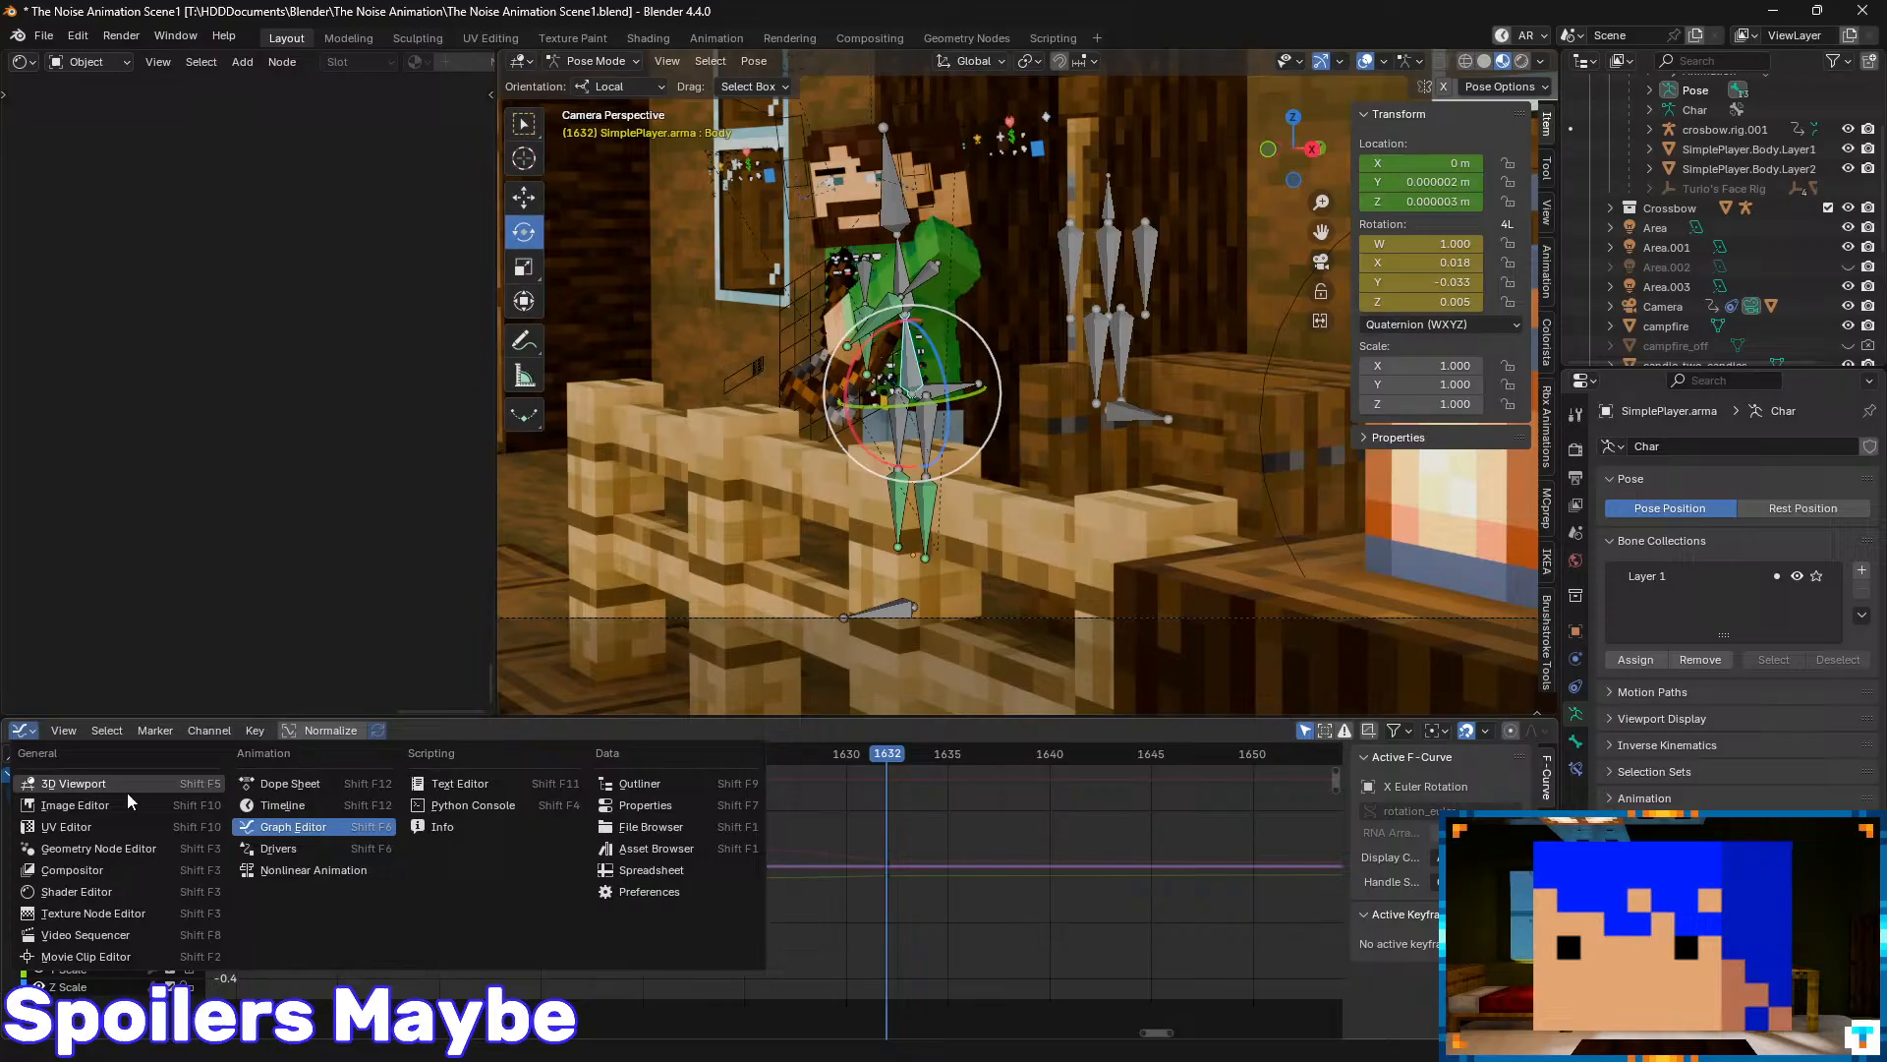
left_click(295, 806)
- Set the easing mode of the Body keyframe at frame 1622 to Automatic Easing and play the result
middle_click_drag(1197, 824, 1097, 811)
left_click_drag(1036, 761, 924, 816)
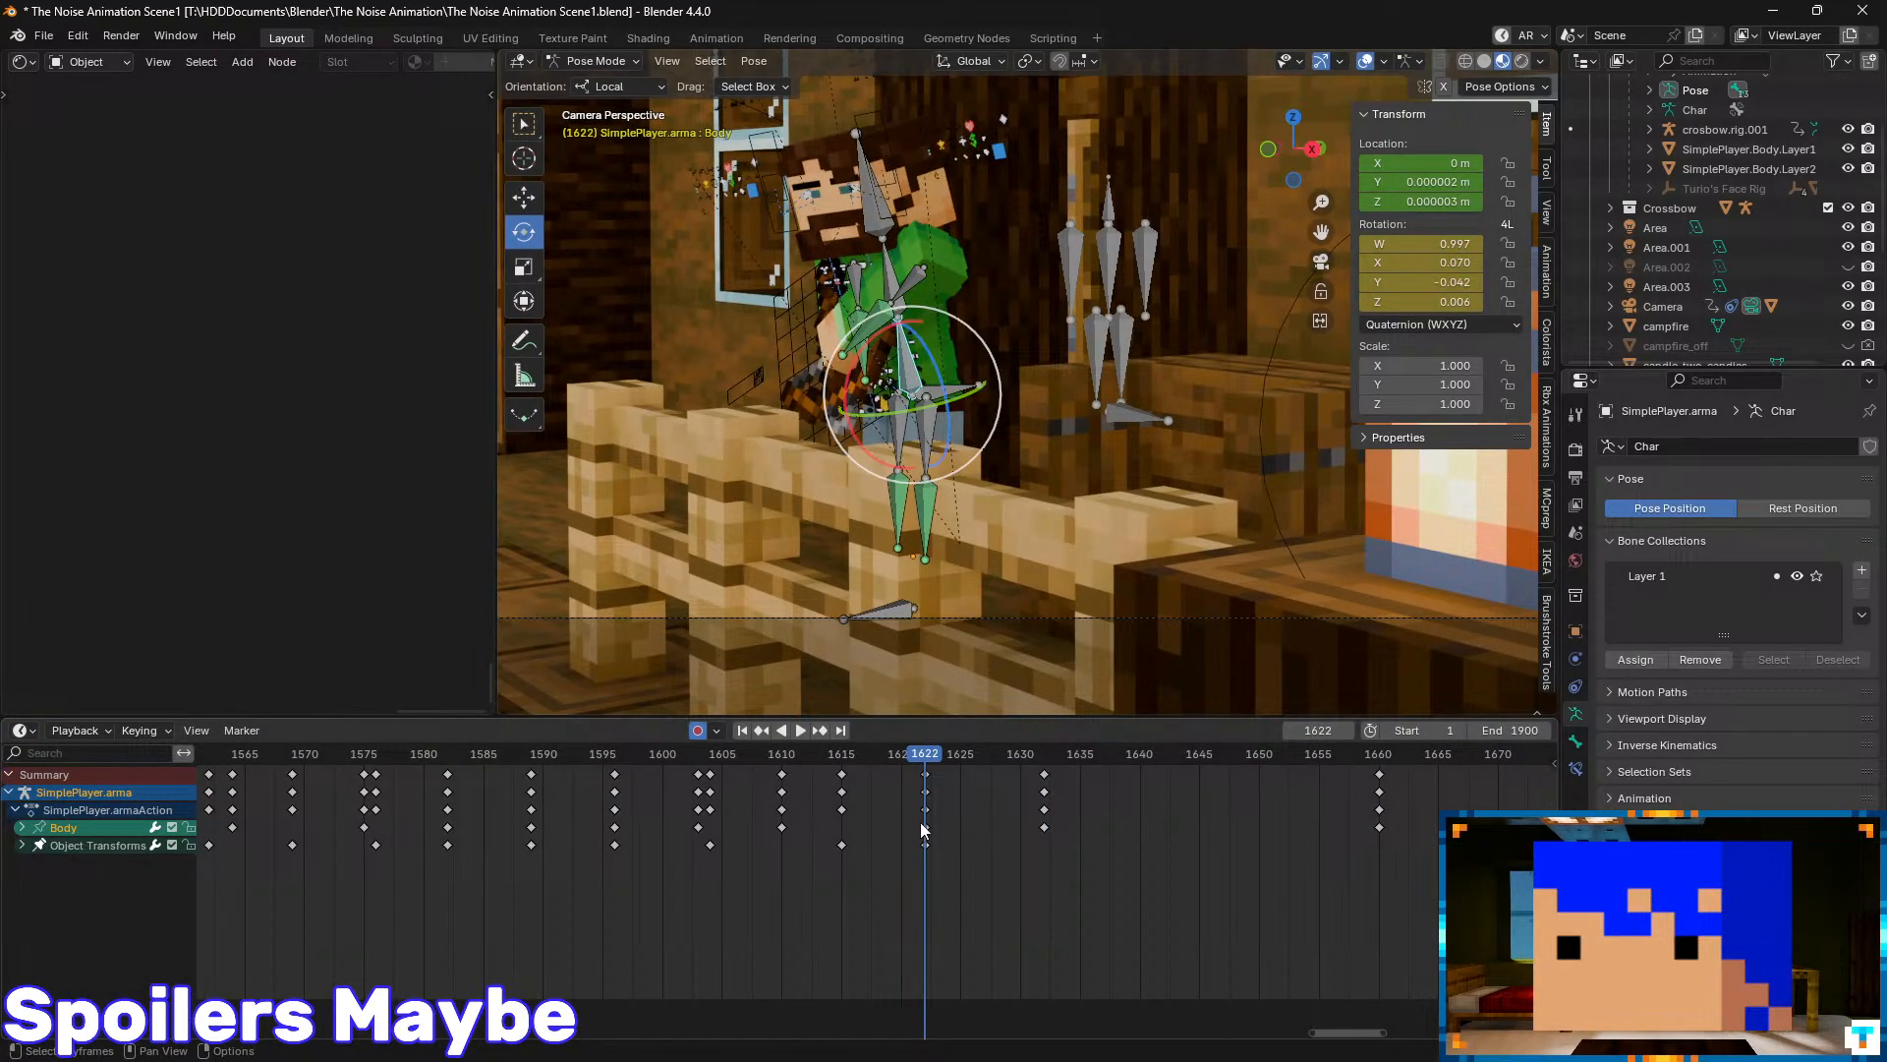
right_click(928, 828)
mouse_move(928, 828)
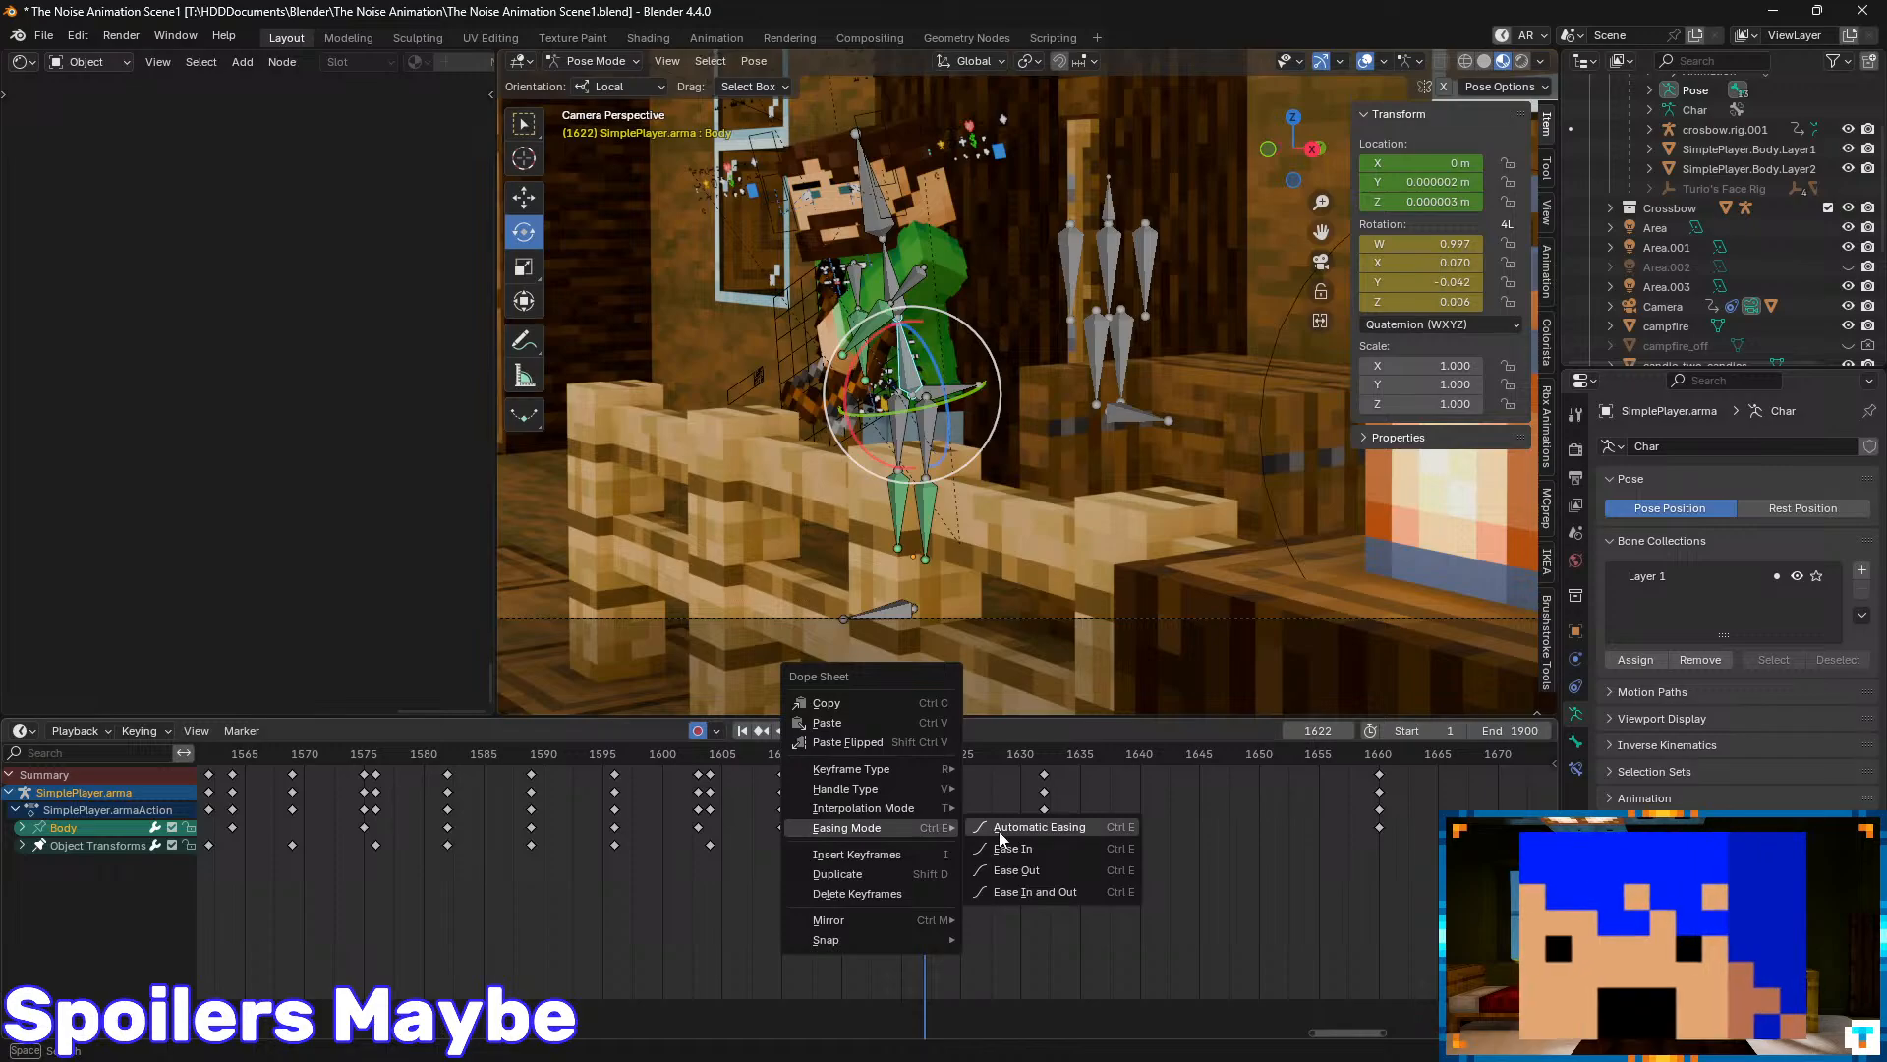
left_click(1030, 834)
key("space")
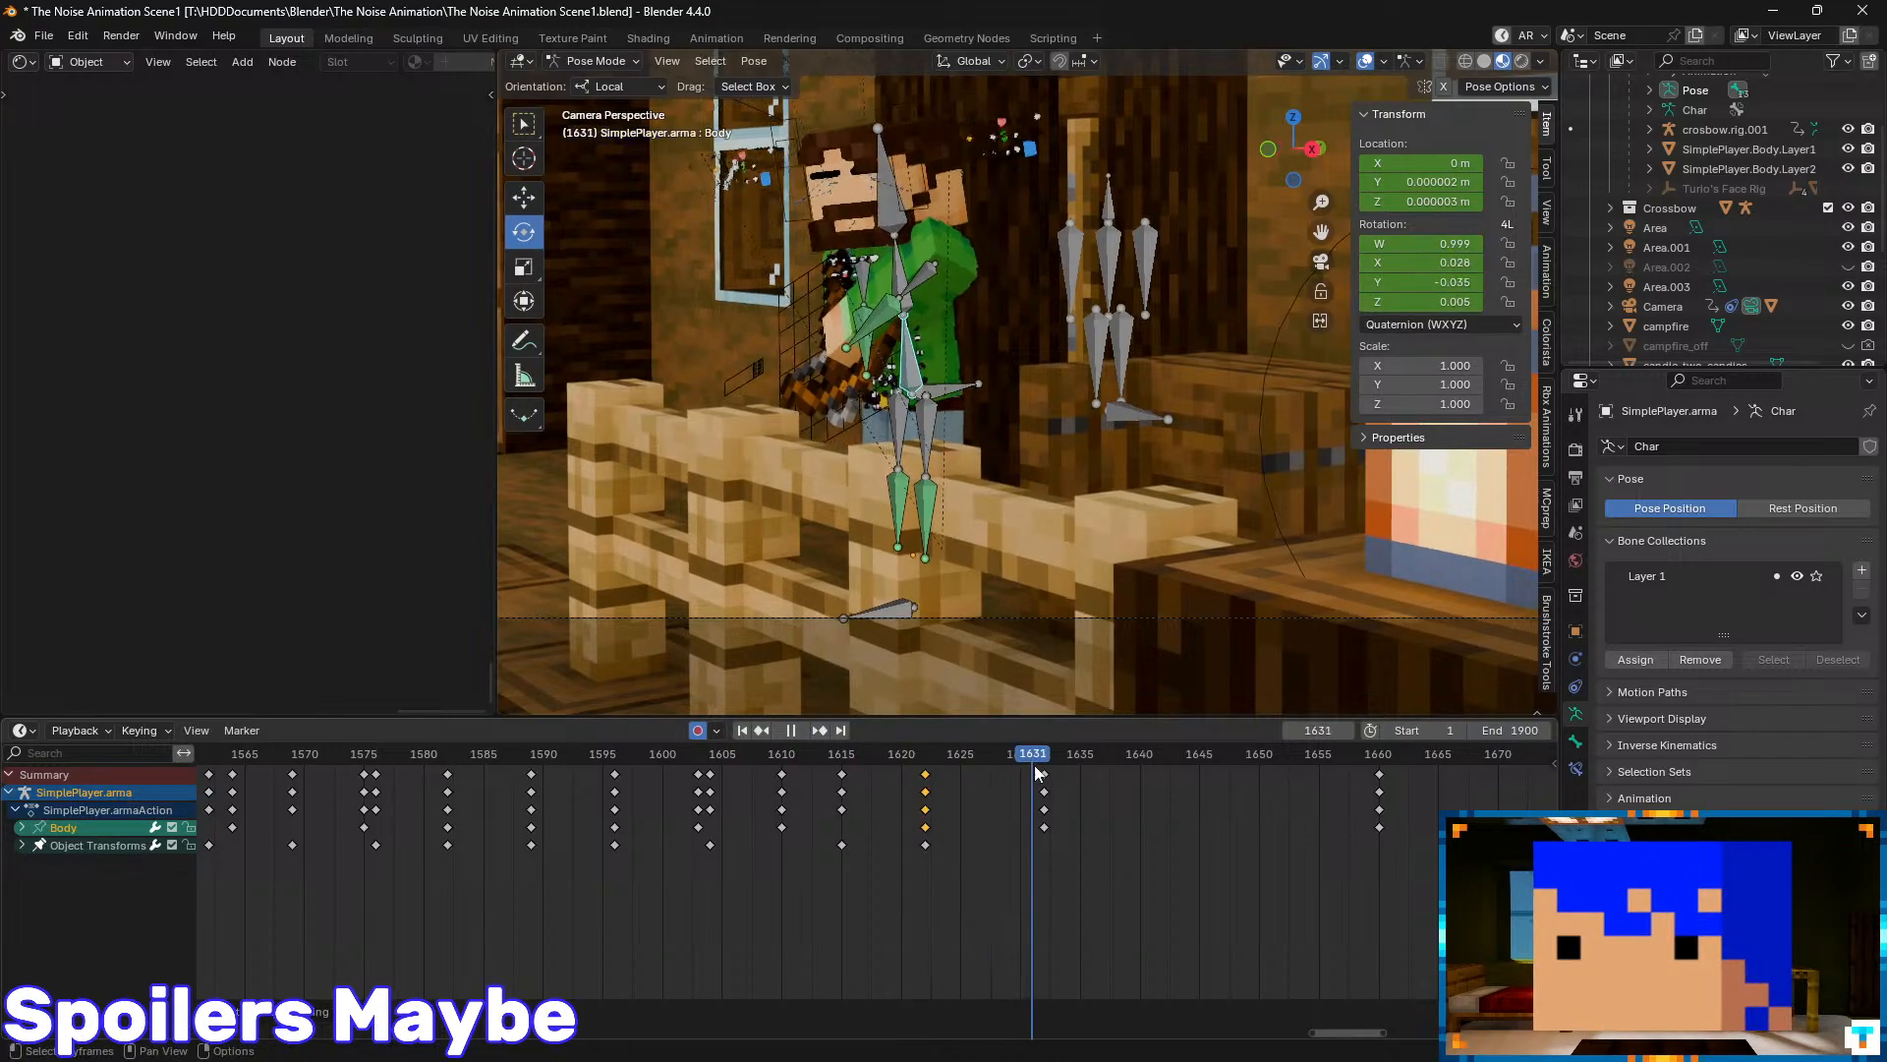
key("Escape")
- Set the interpolation of the Body keyframe at frame 1622 to Bézier and play the motion
right_click(923, 823)
mouse_move(911, 806)
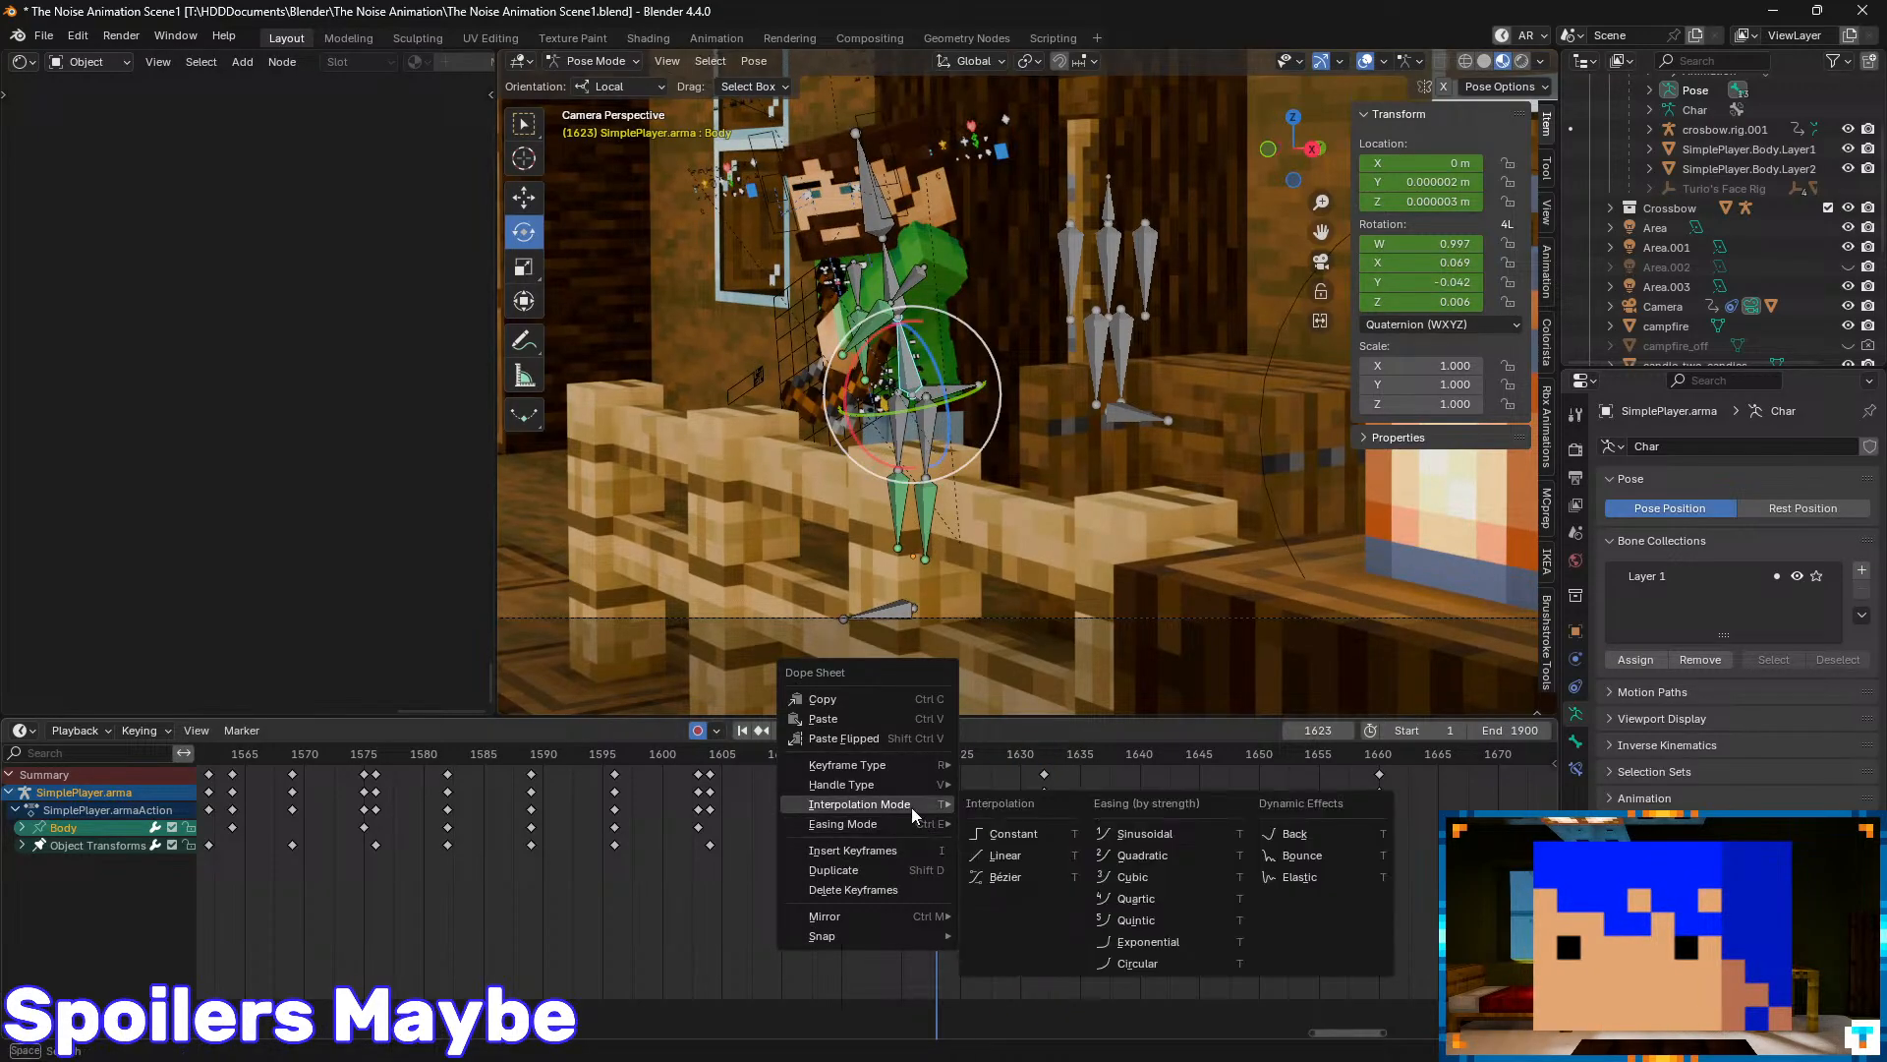
left_click(1069, 876)
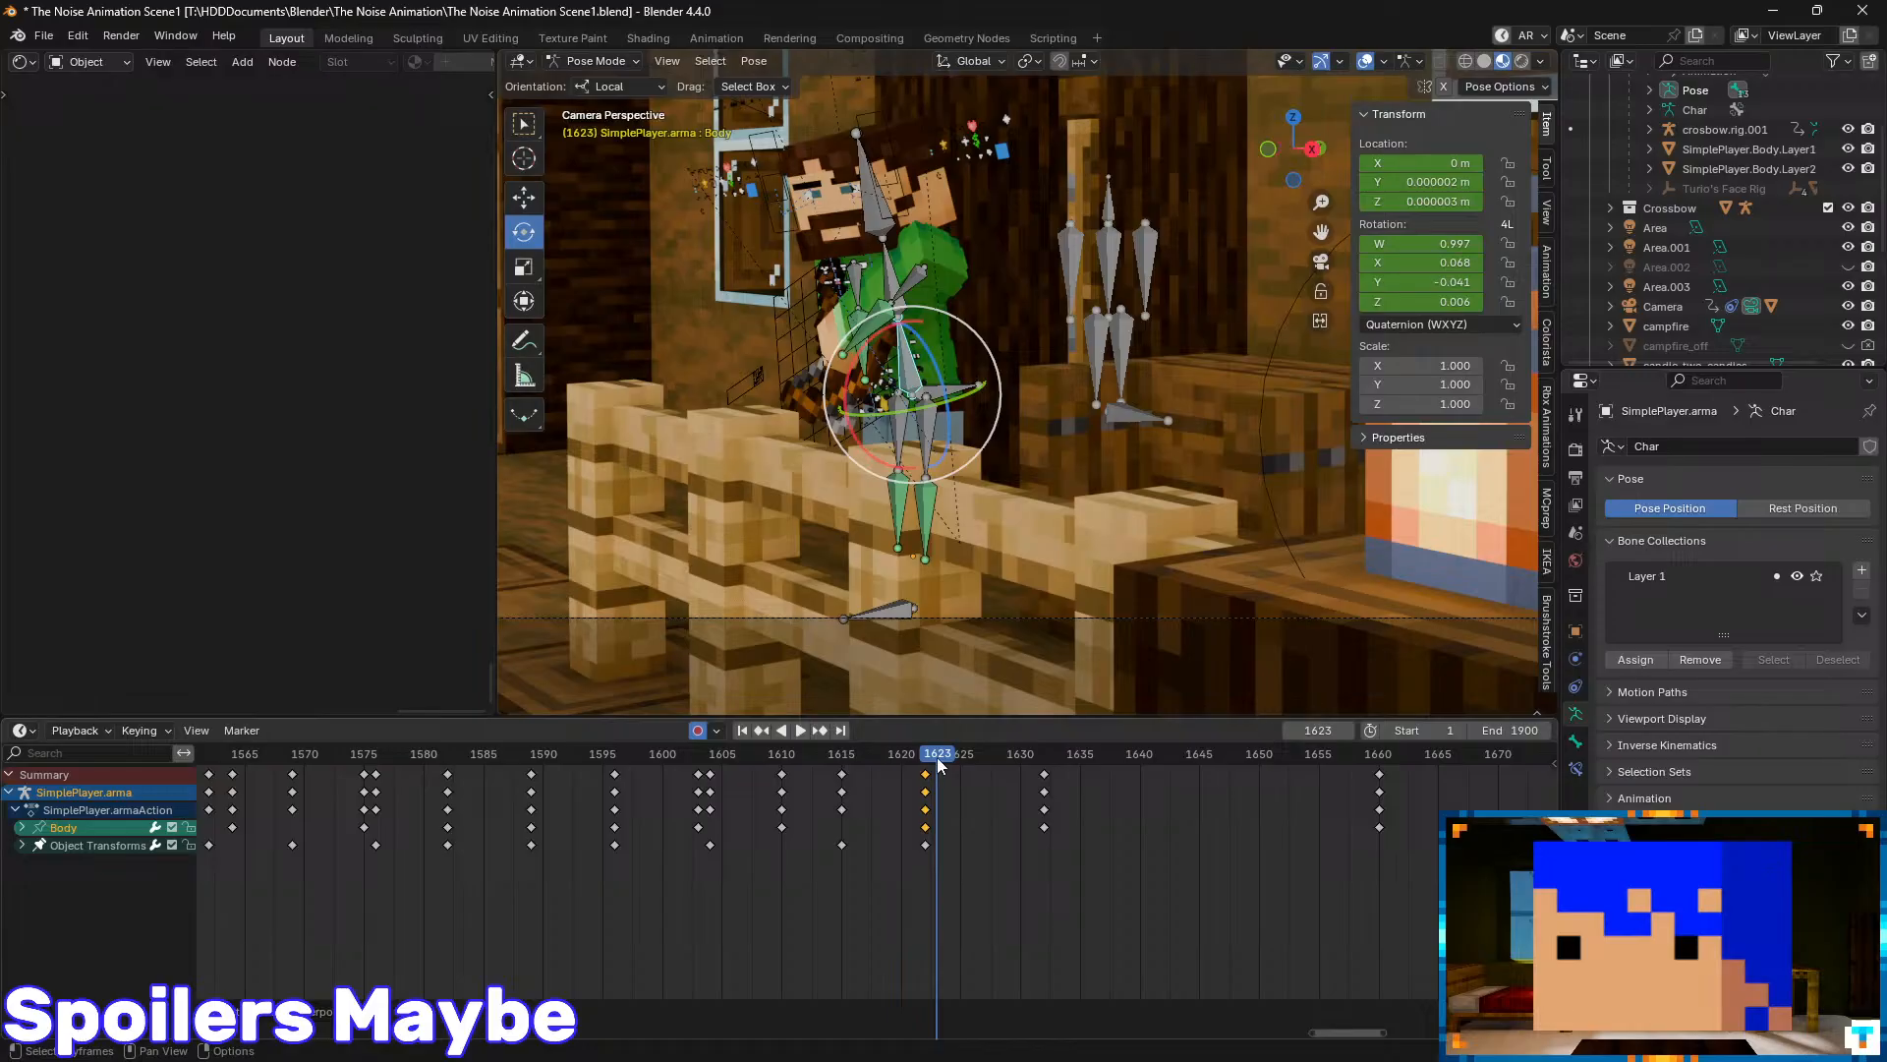
key("space")
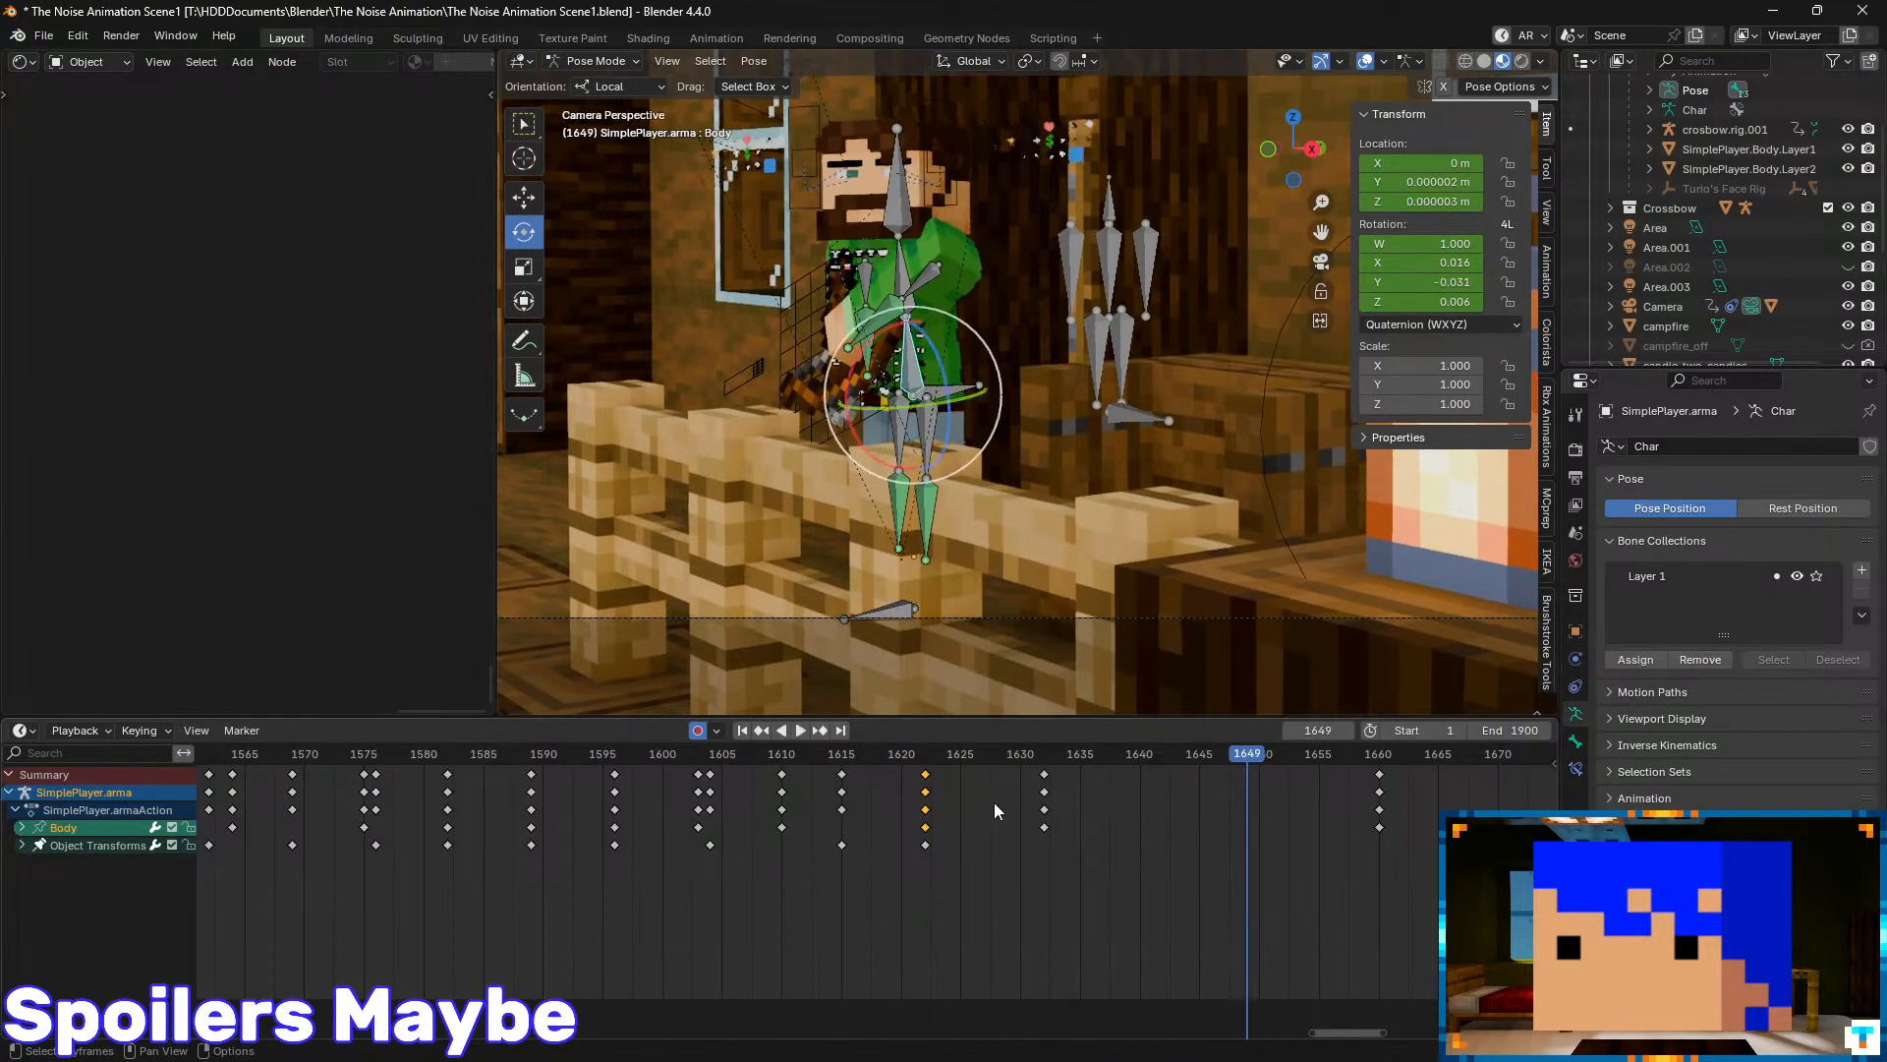
key("space")
- Move the Body keyframe from frame 1632 to 1638, rotate the bone around its X axis to a quaternion X of -0.003, and play
left_click_drag(1065, 753, 1119, 828)
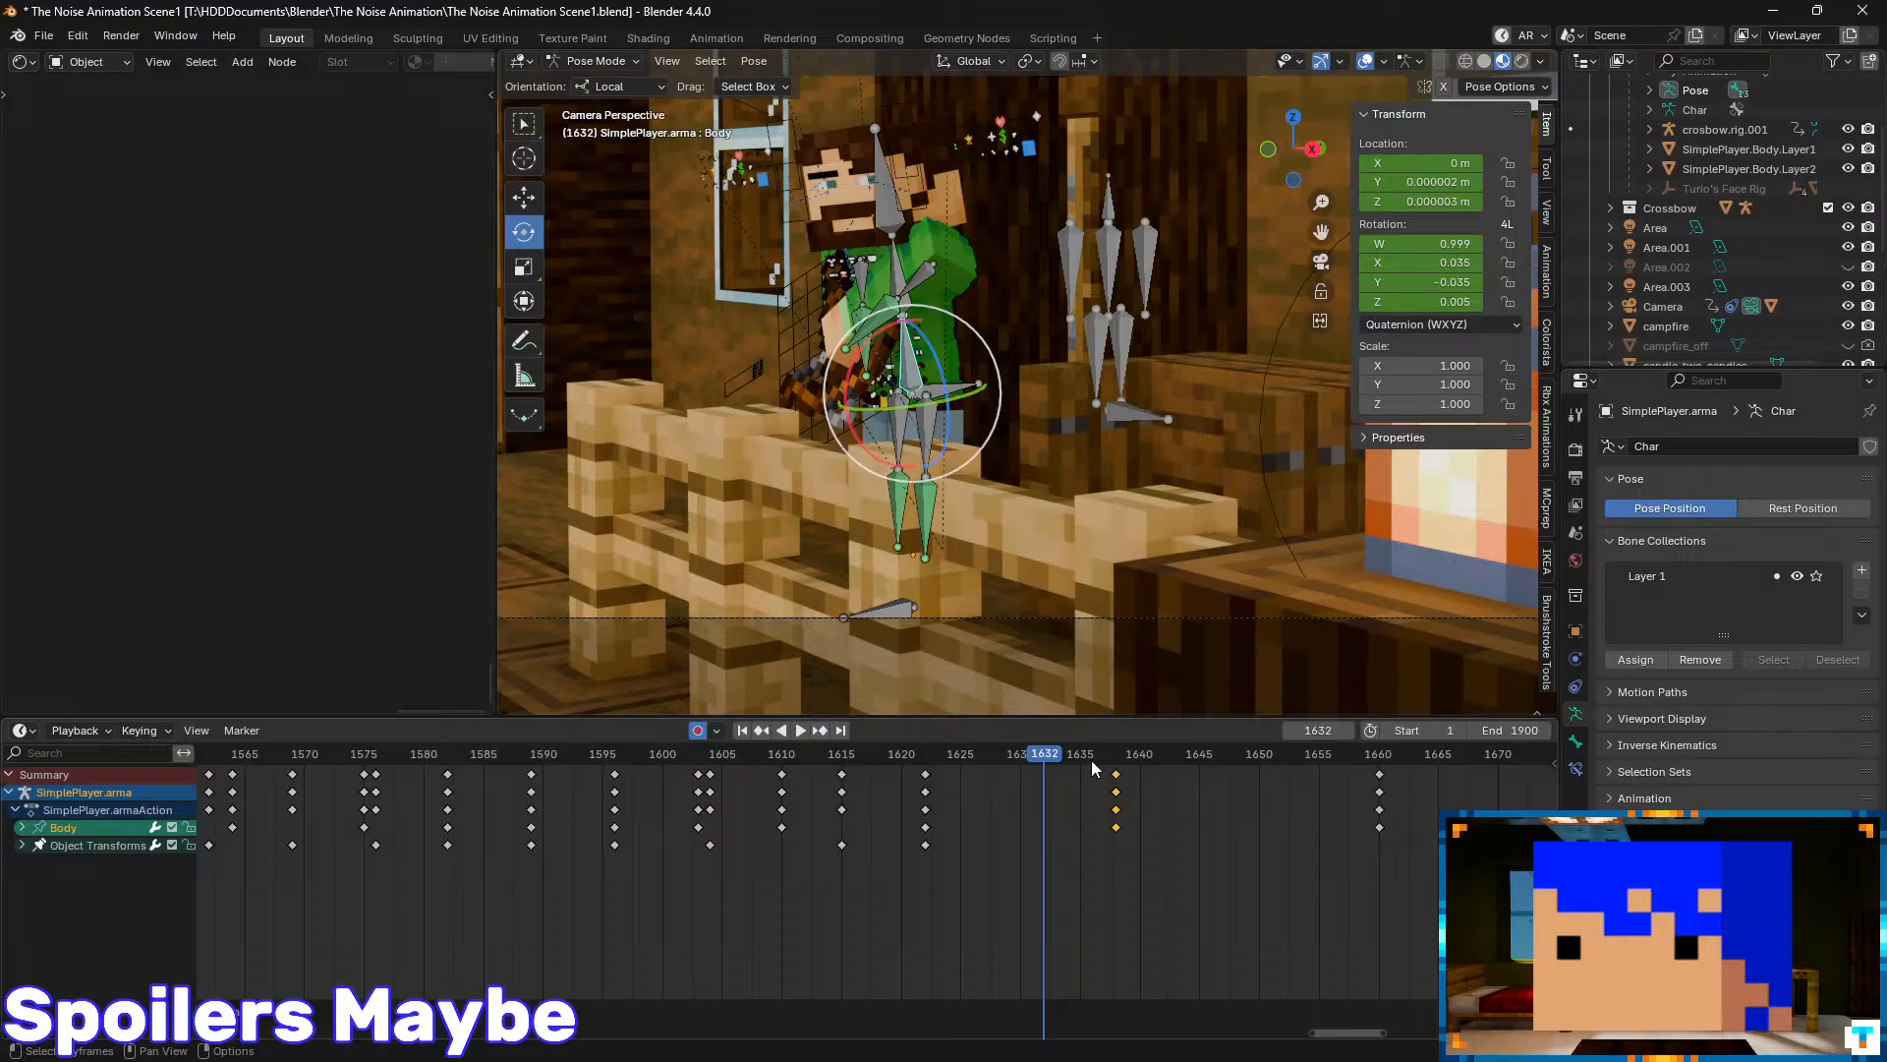
left_click_drag(1092, 760, 1117, 759)
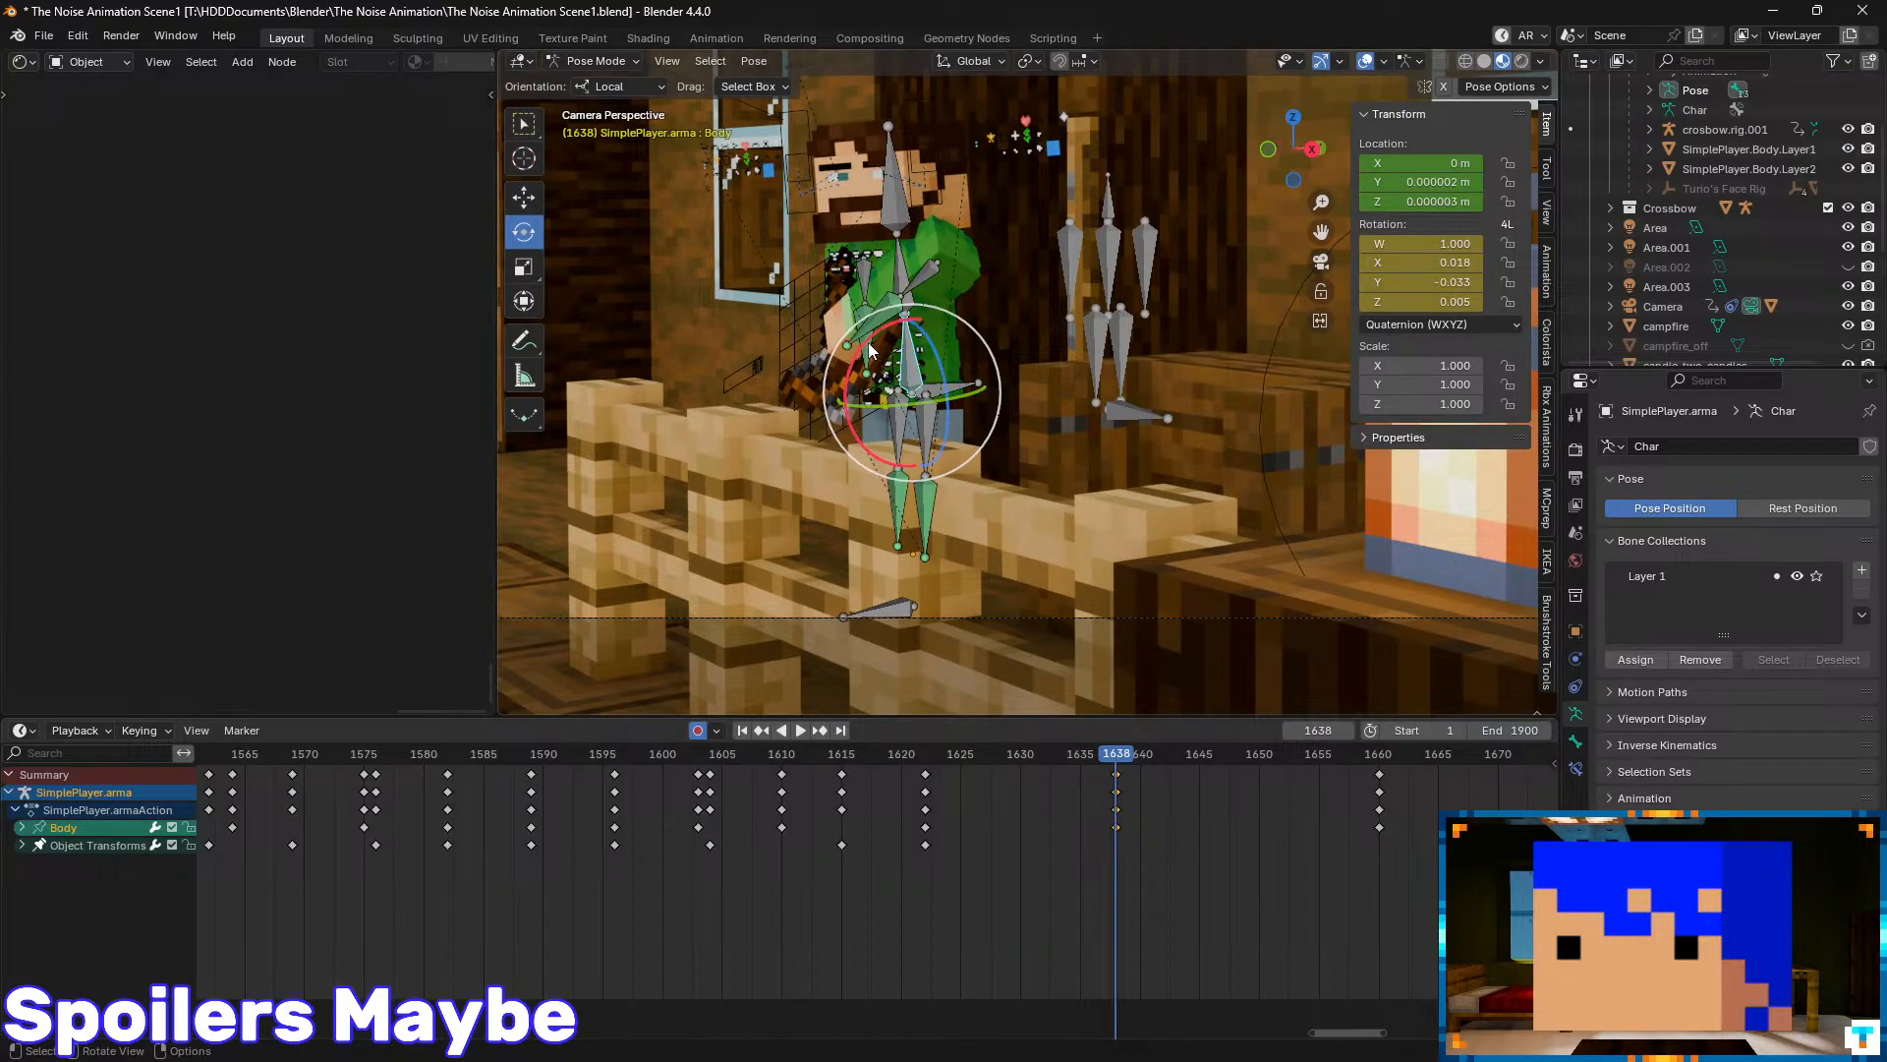
left_click_drag(870, 351, 861, 336)
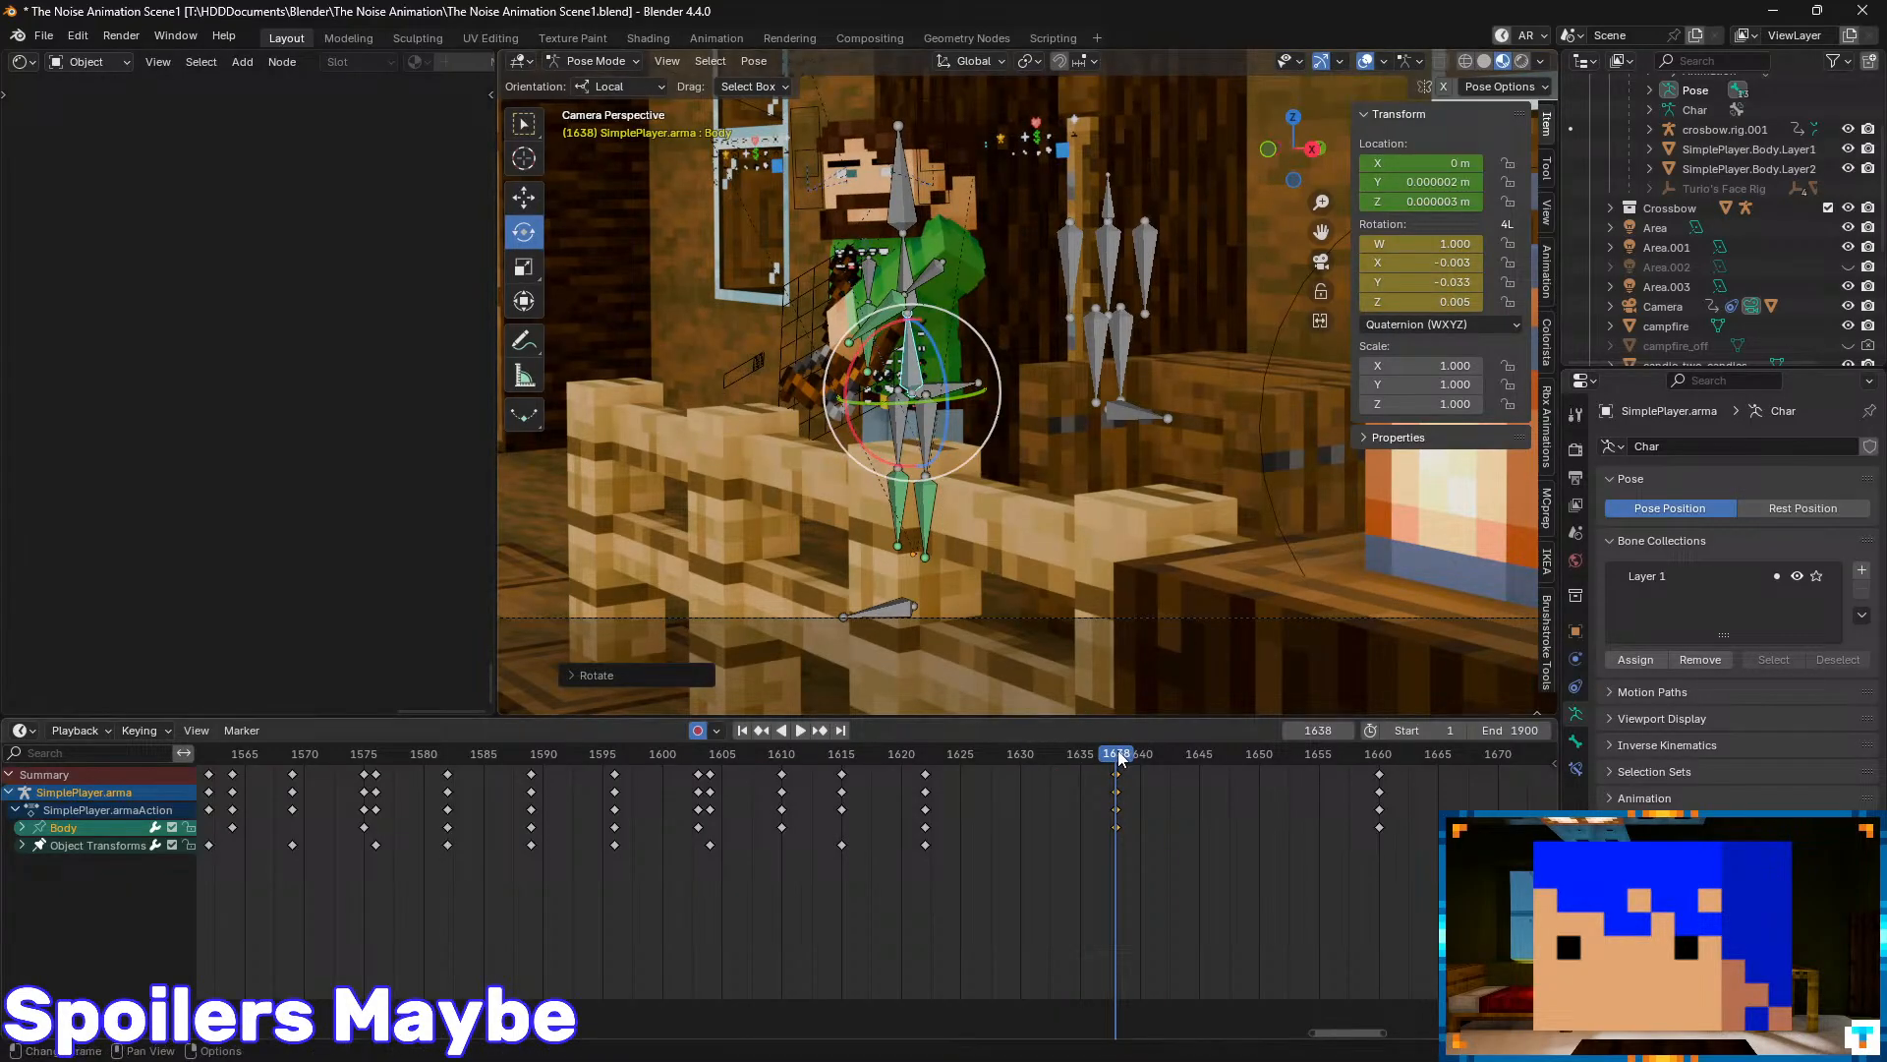
left_click_drag(1119, 757, 865, 771)
key("space")
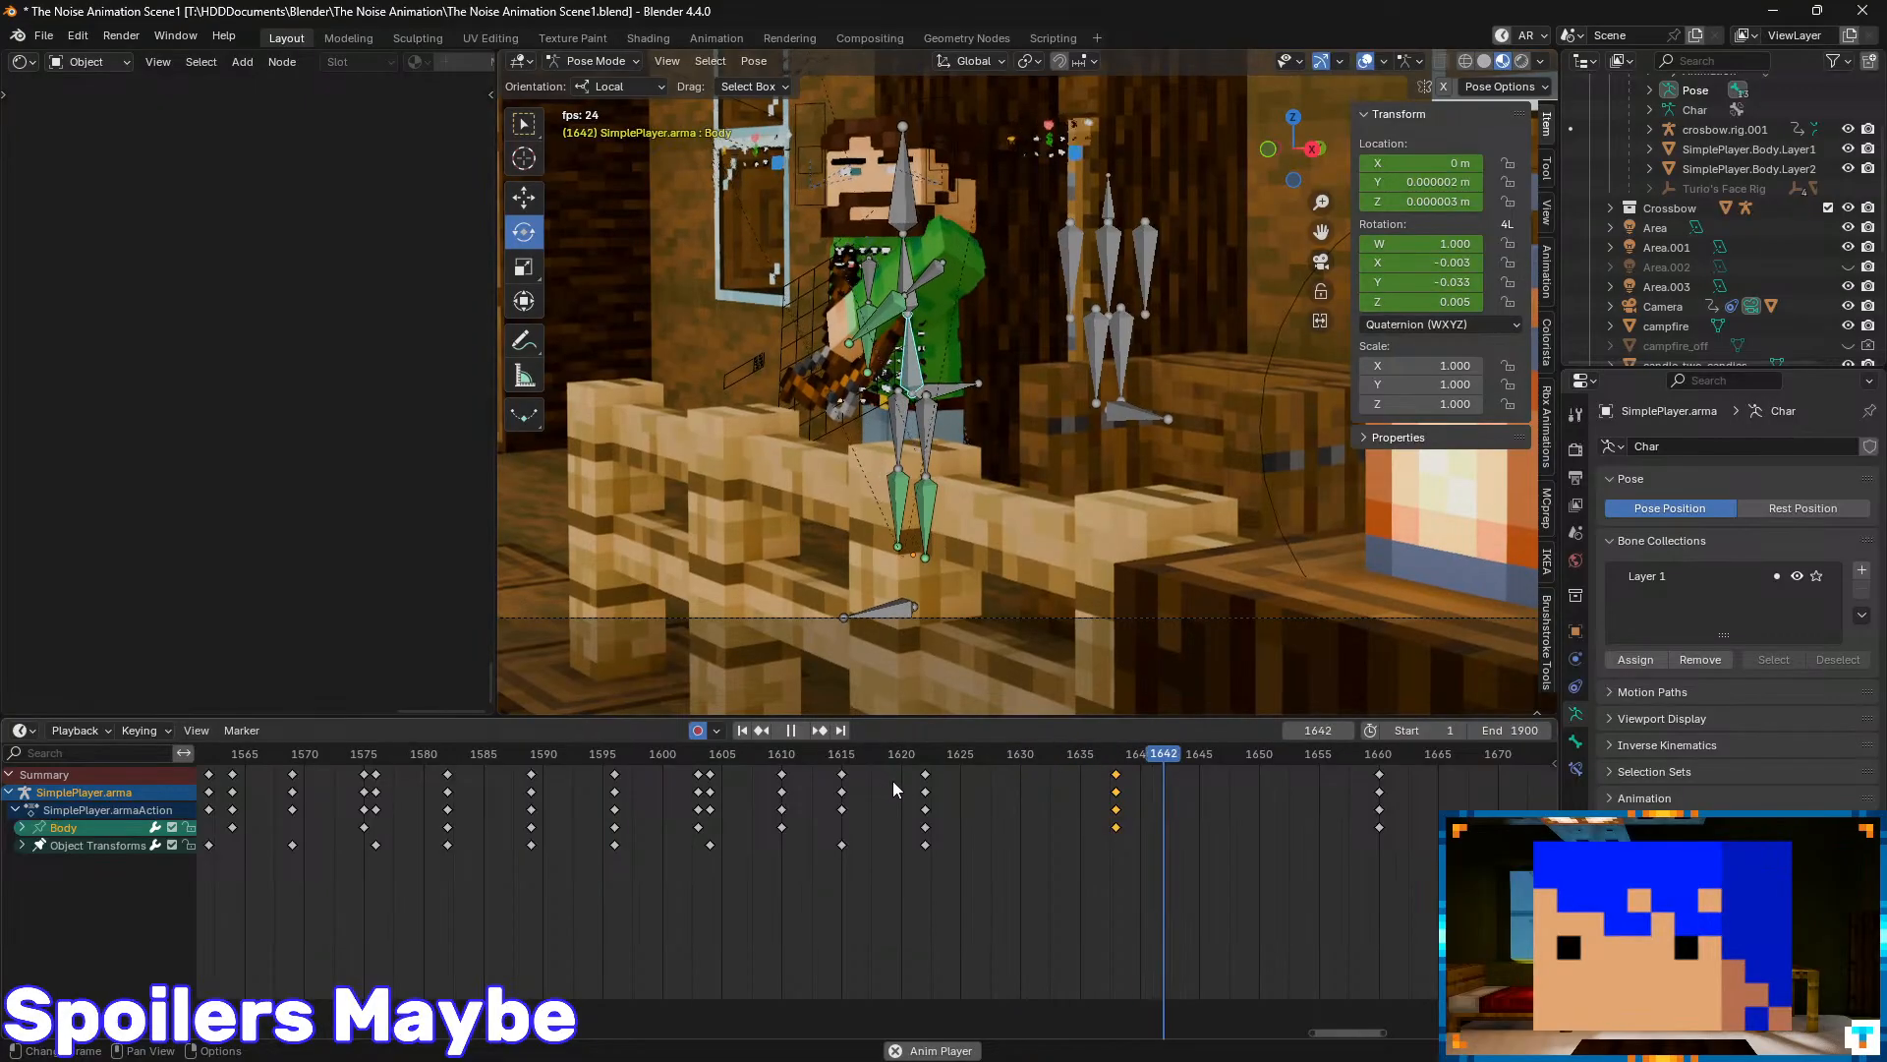
key("space")
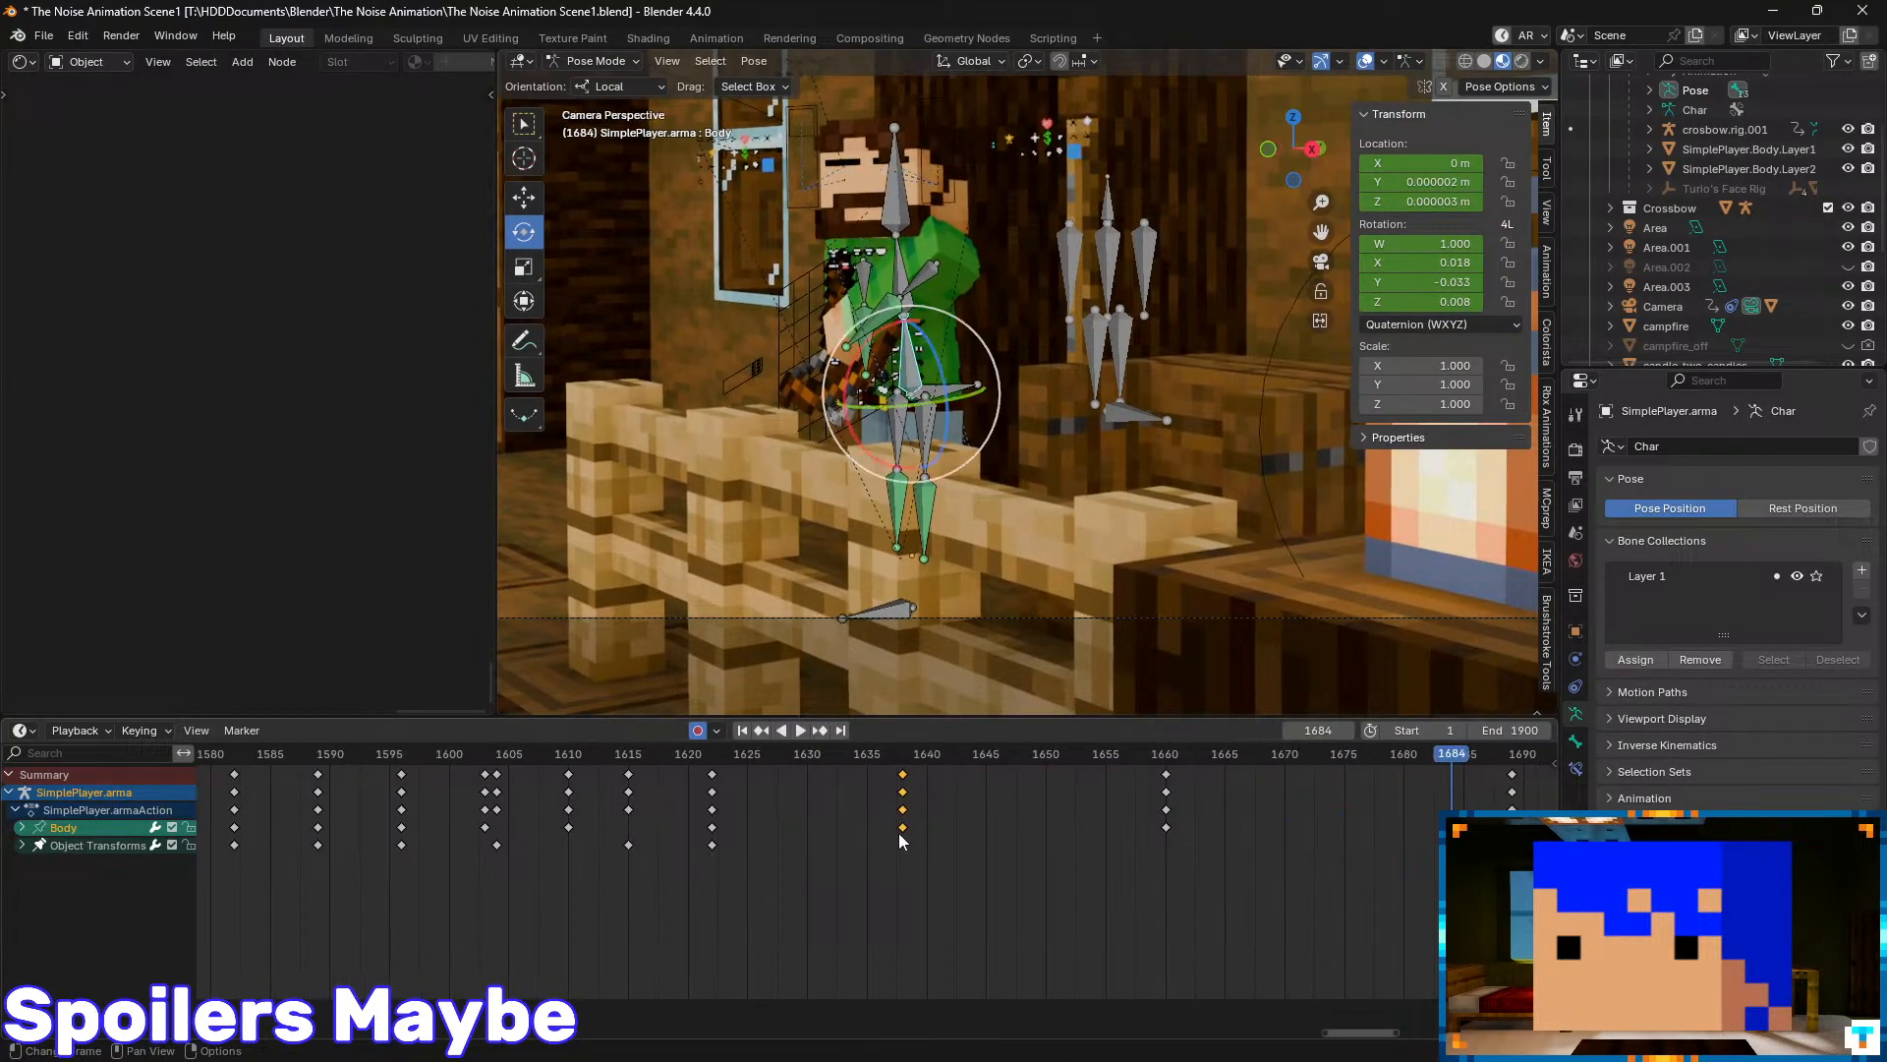
- Review the Body motion, save the file, then select the Head bone and play its motion from about frame 1615
left_click_drag(888, 758, 646, 756)
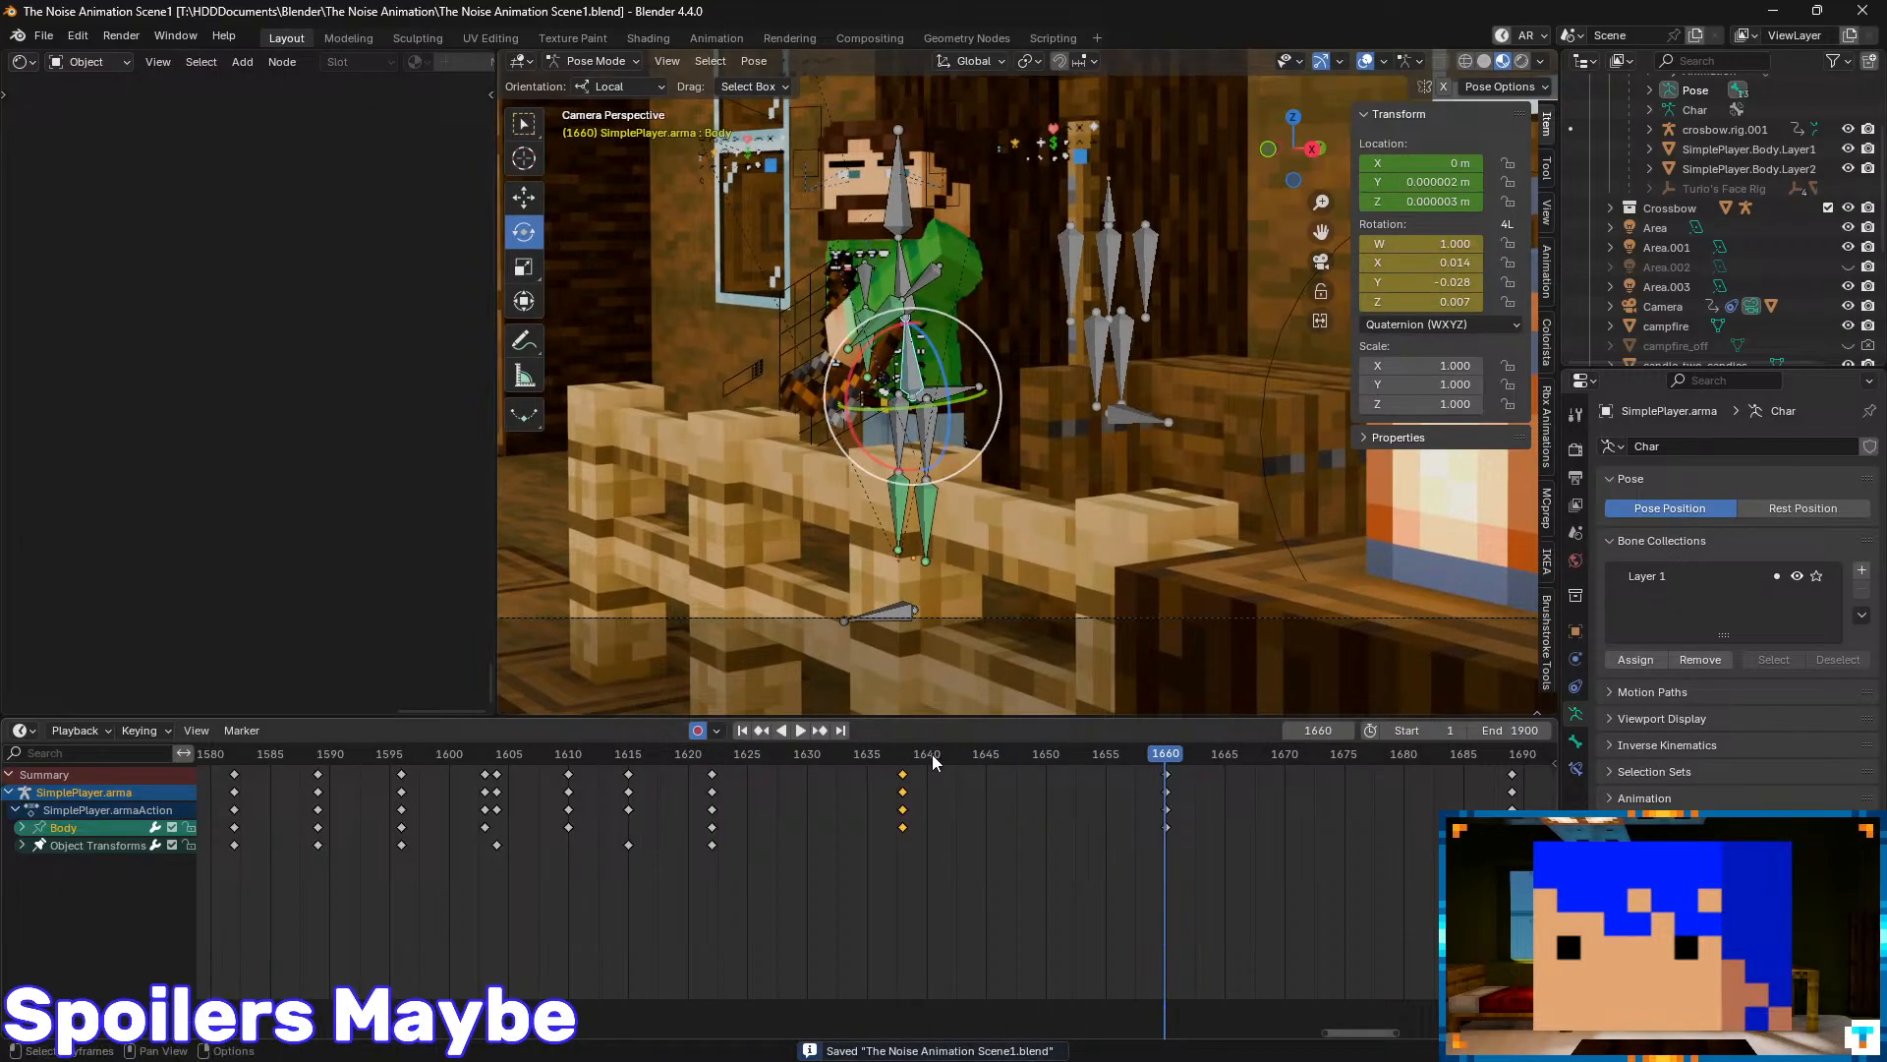
left_click_drag(932, 756, 611, 757)
left_click(872, 215)
key("space")
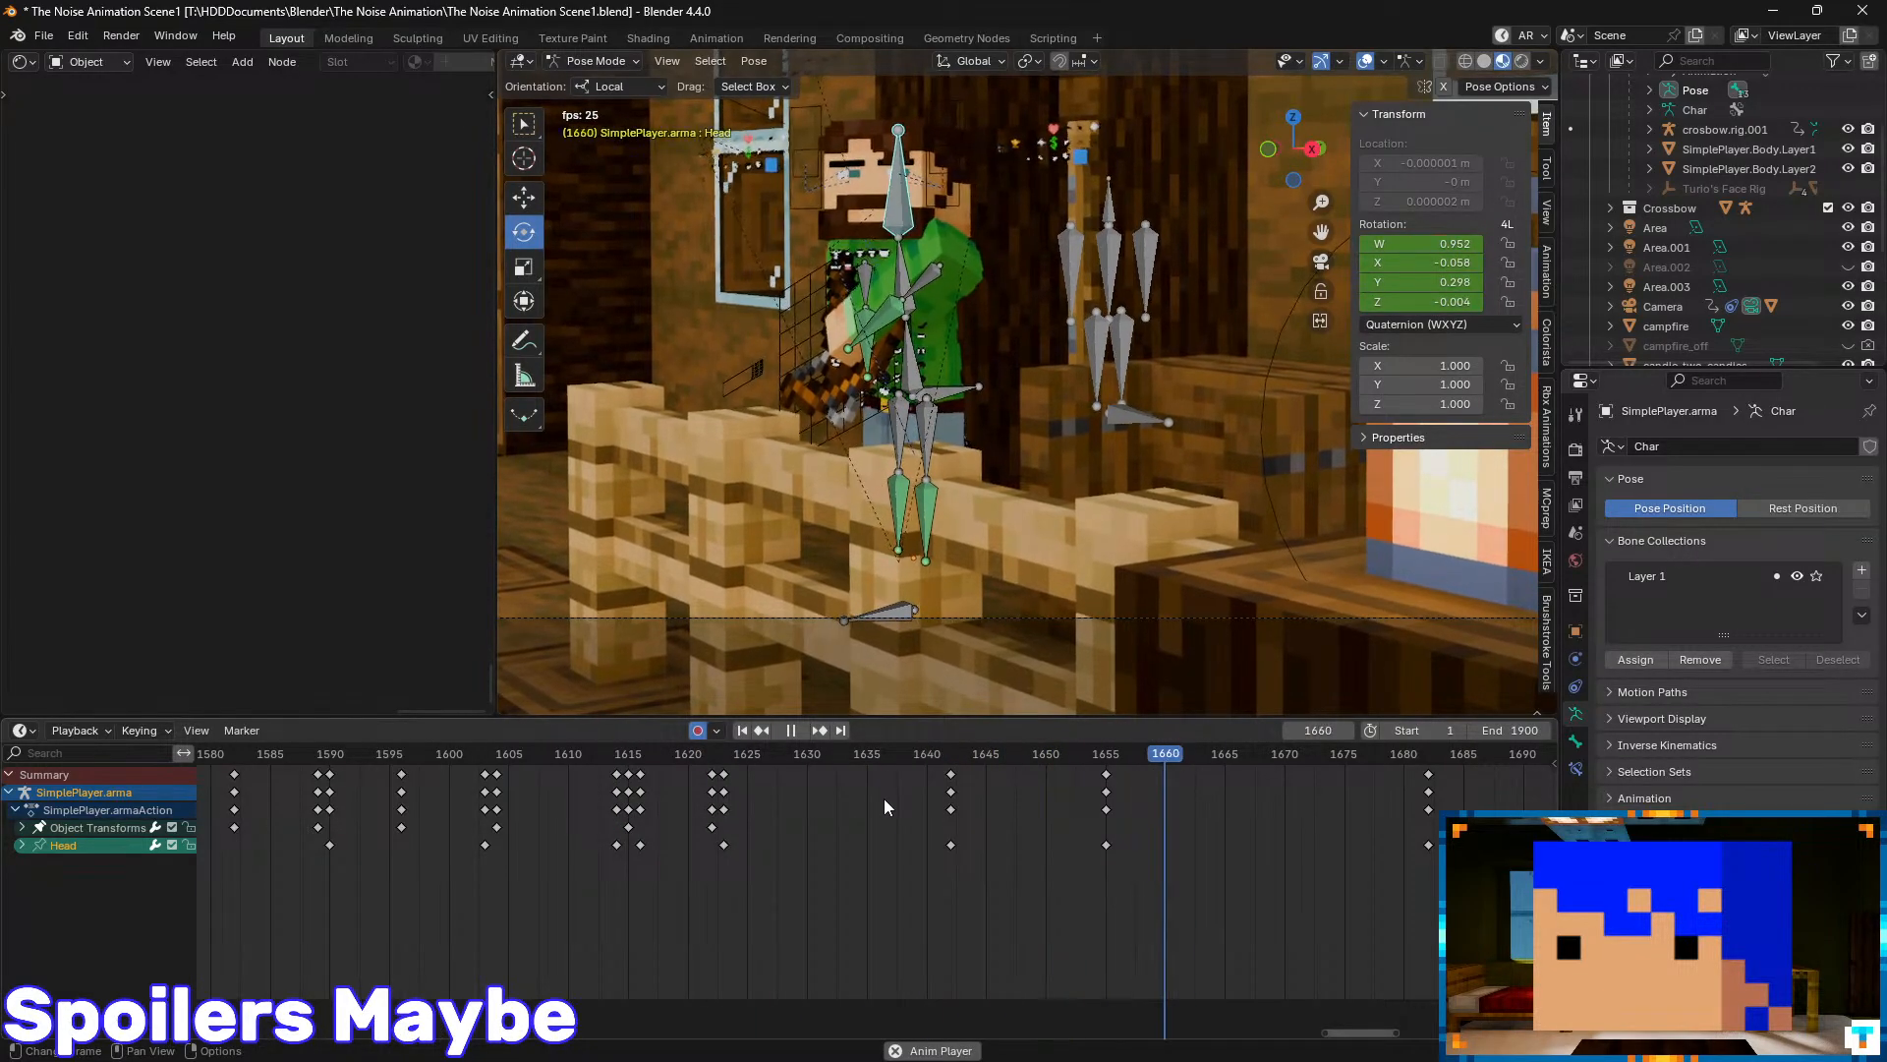
- Set the interpolation of the Head keyframe at frame 1642 to Bézier and play the motion
left_click_drag(998, 753, 947, 842)
right_click(952, 844)
mouse_move(951, 843)
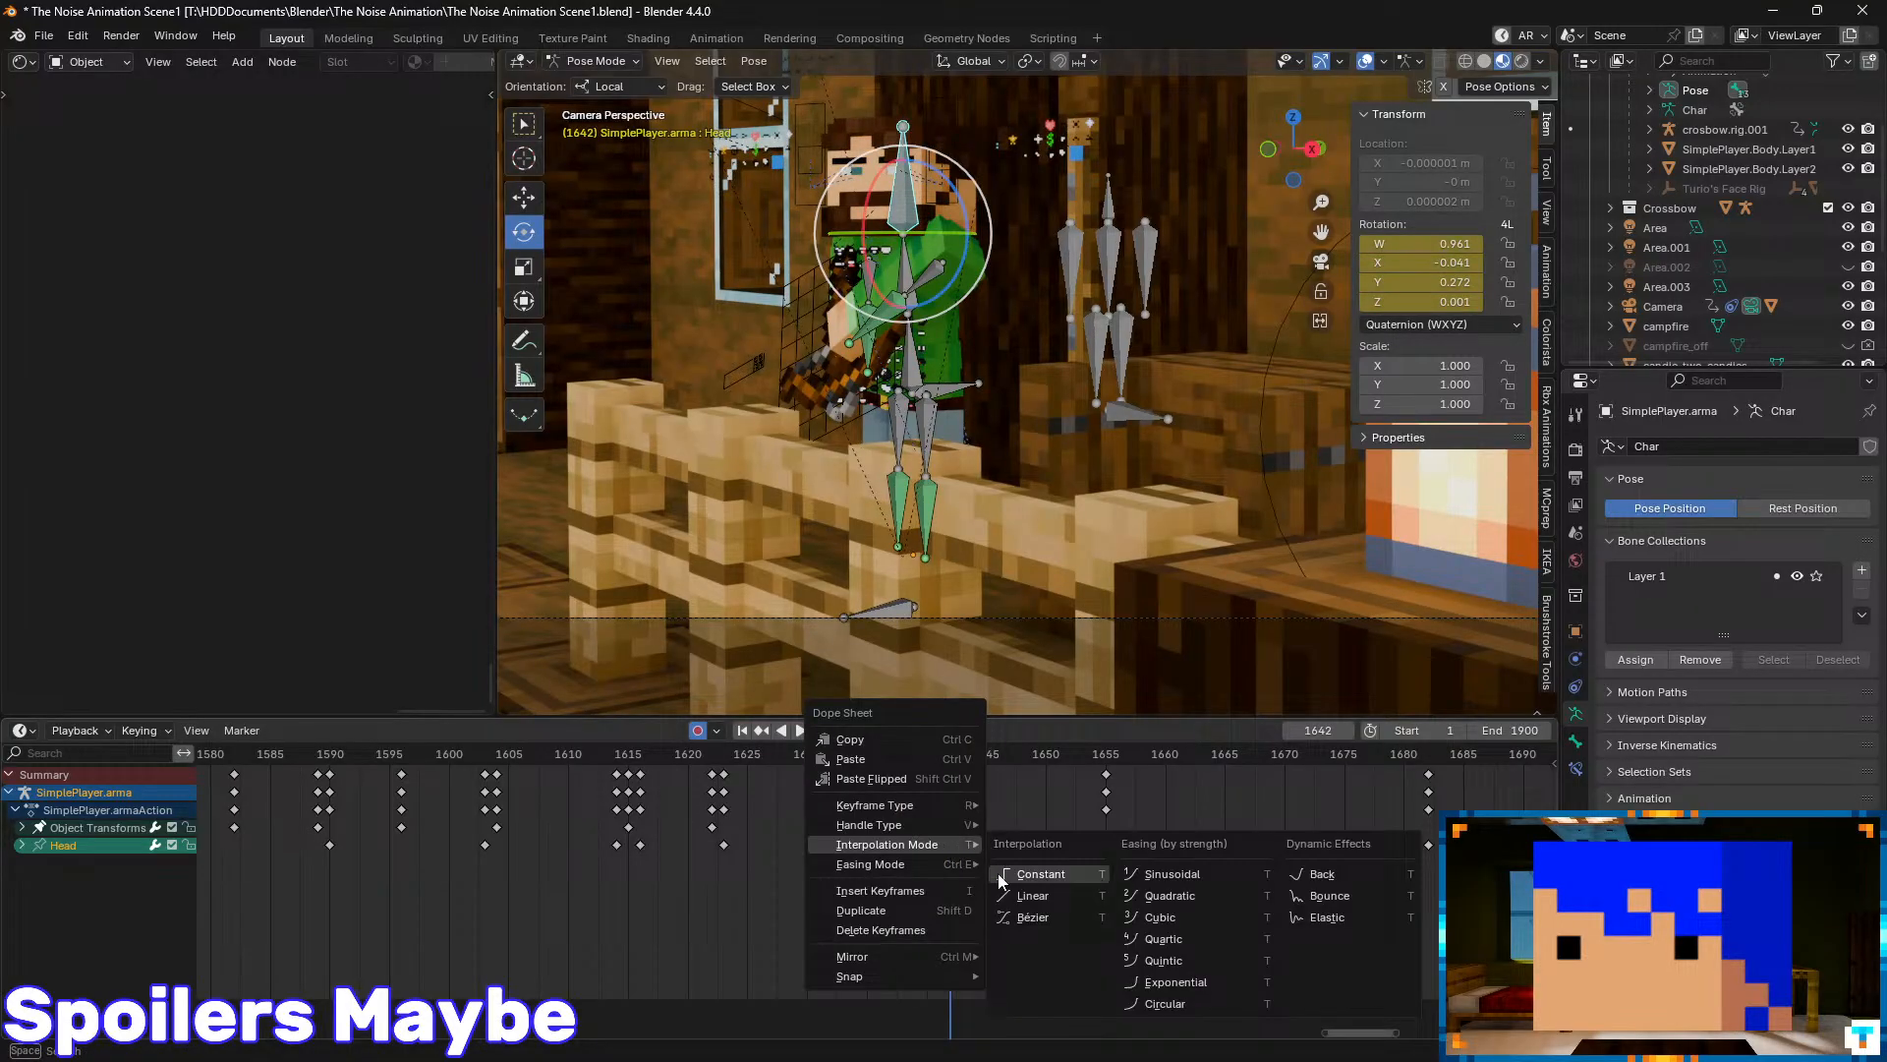
left_click(1014, 906)
left_click_drag(950, 755, 659, 806)
key("space")
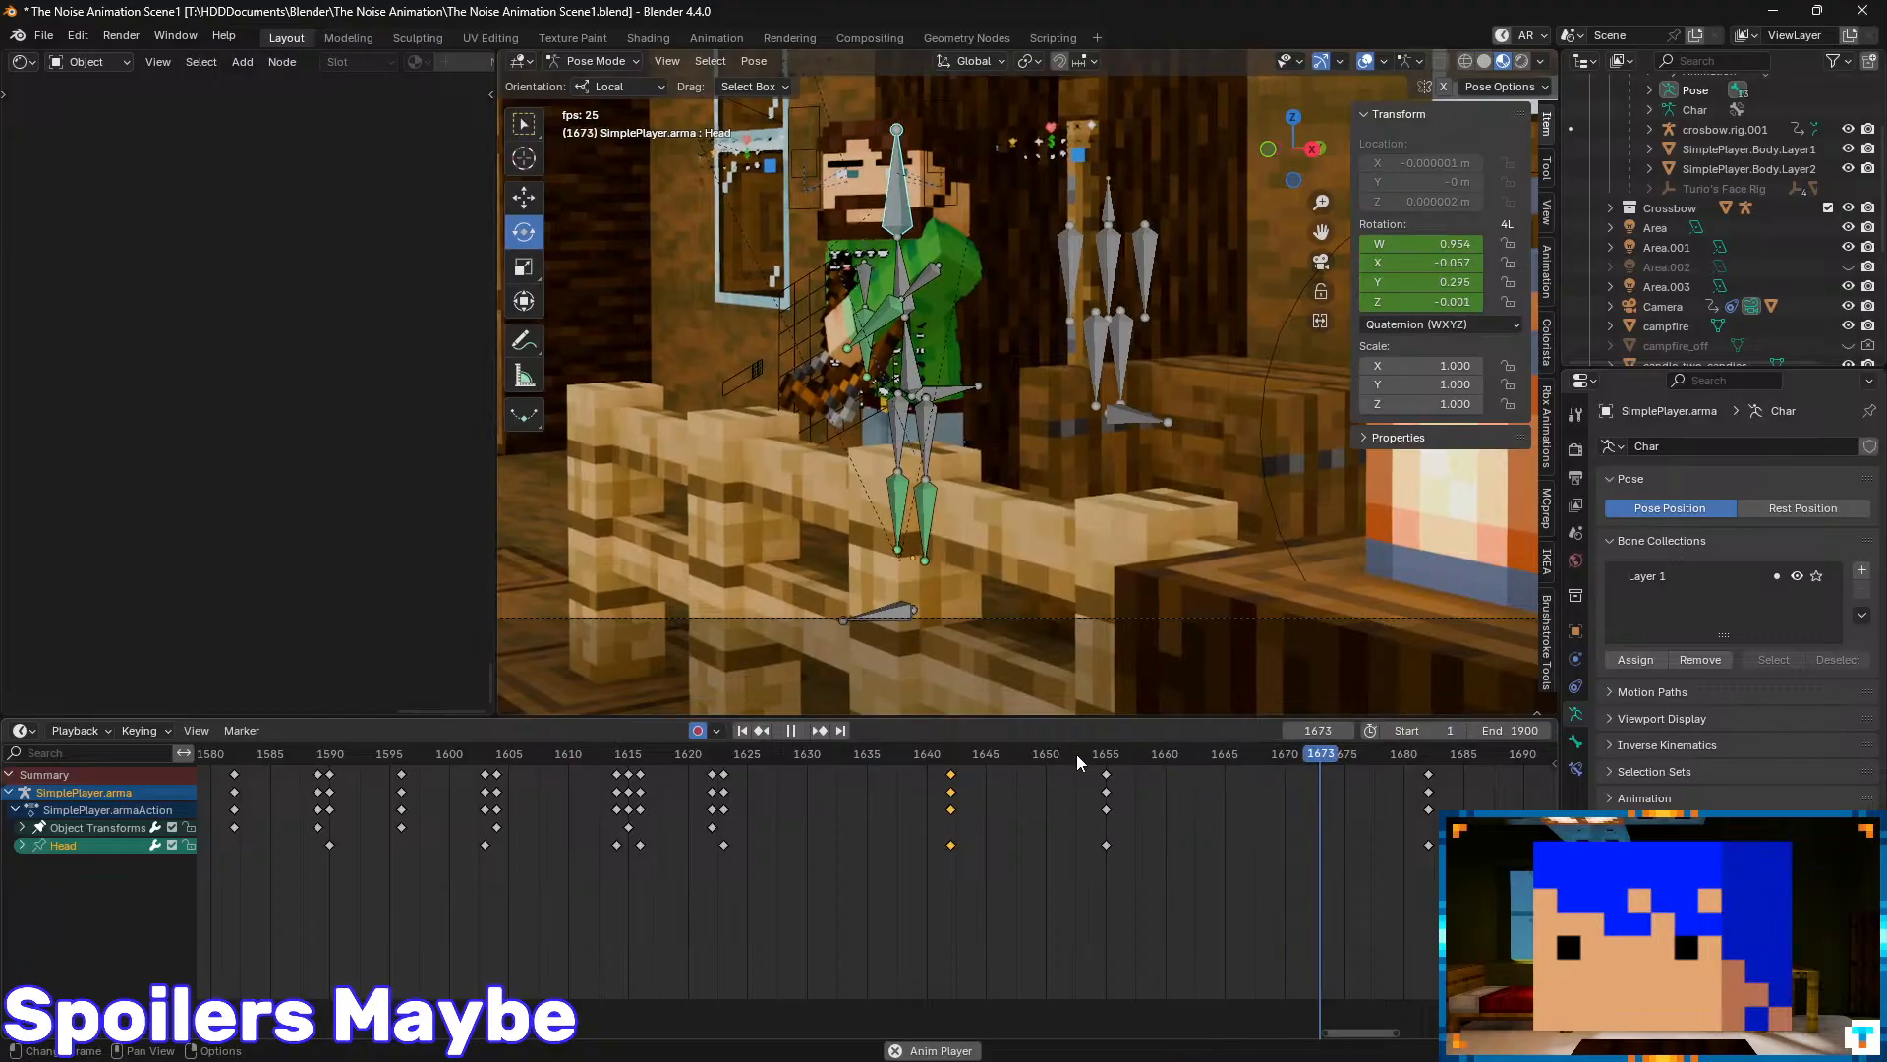
key("Escape")
- Rotate the Head bone at frame 1682 mainly around its X axis to a quaternion X of -0.030 and save the file
left_click_drag(935, 808, 1430, 831)
middle_click_drag(1355, 843, 983, 843)
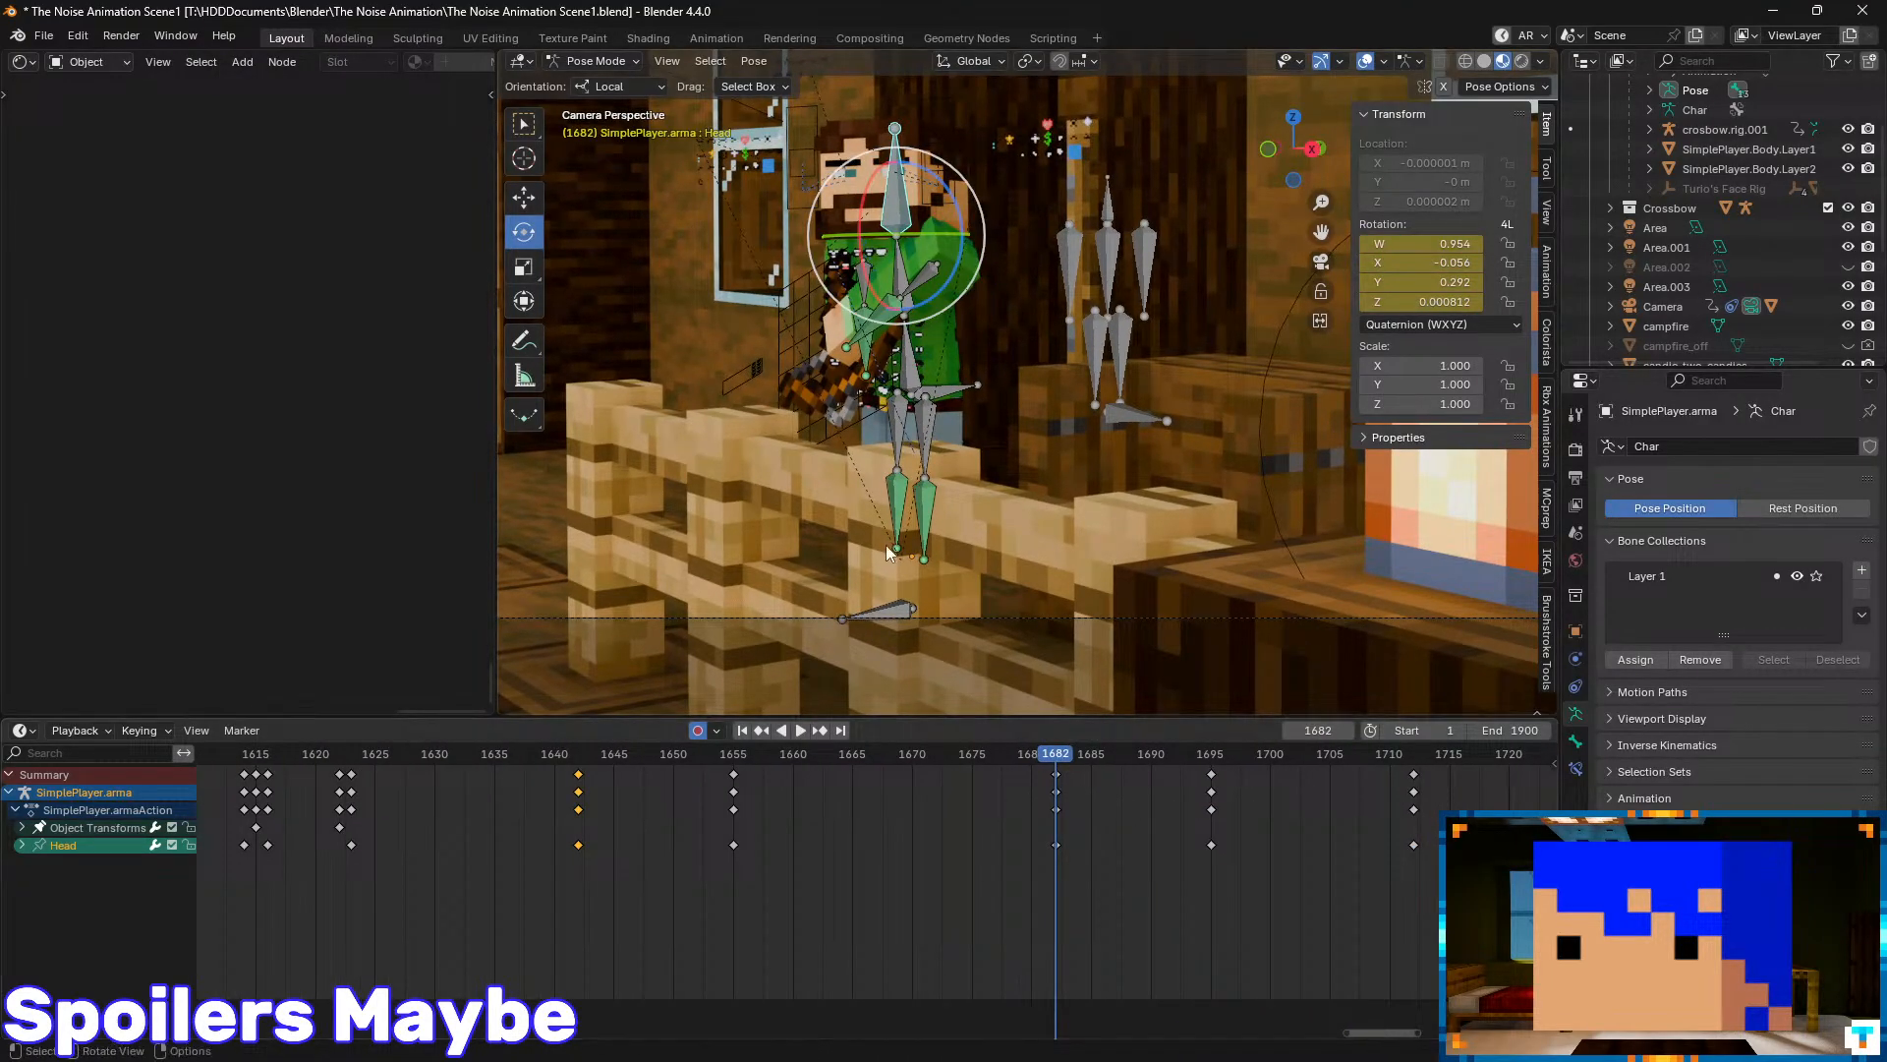
left_click_drag(859, 185, 864, 189)
left_click_drag(814, 290, 816, 292)
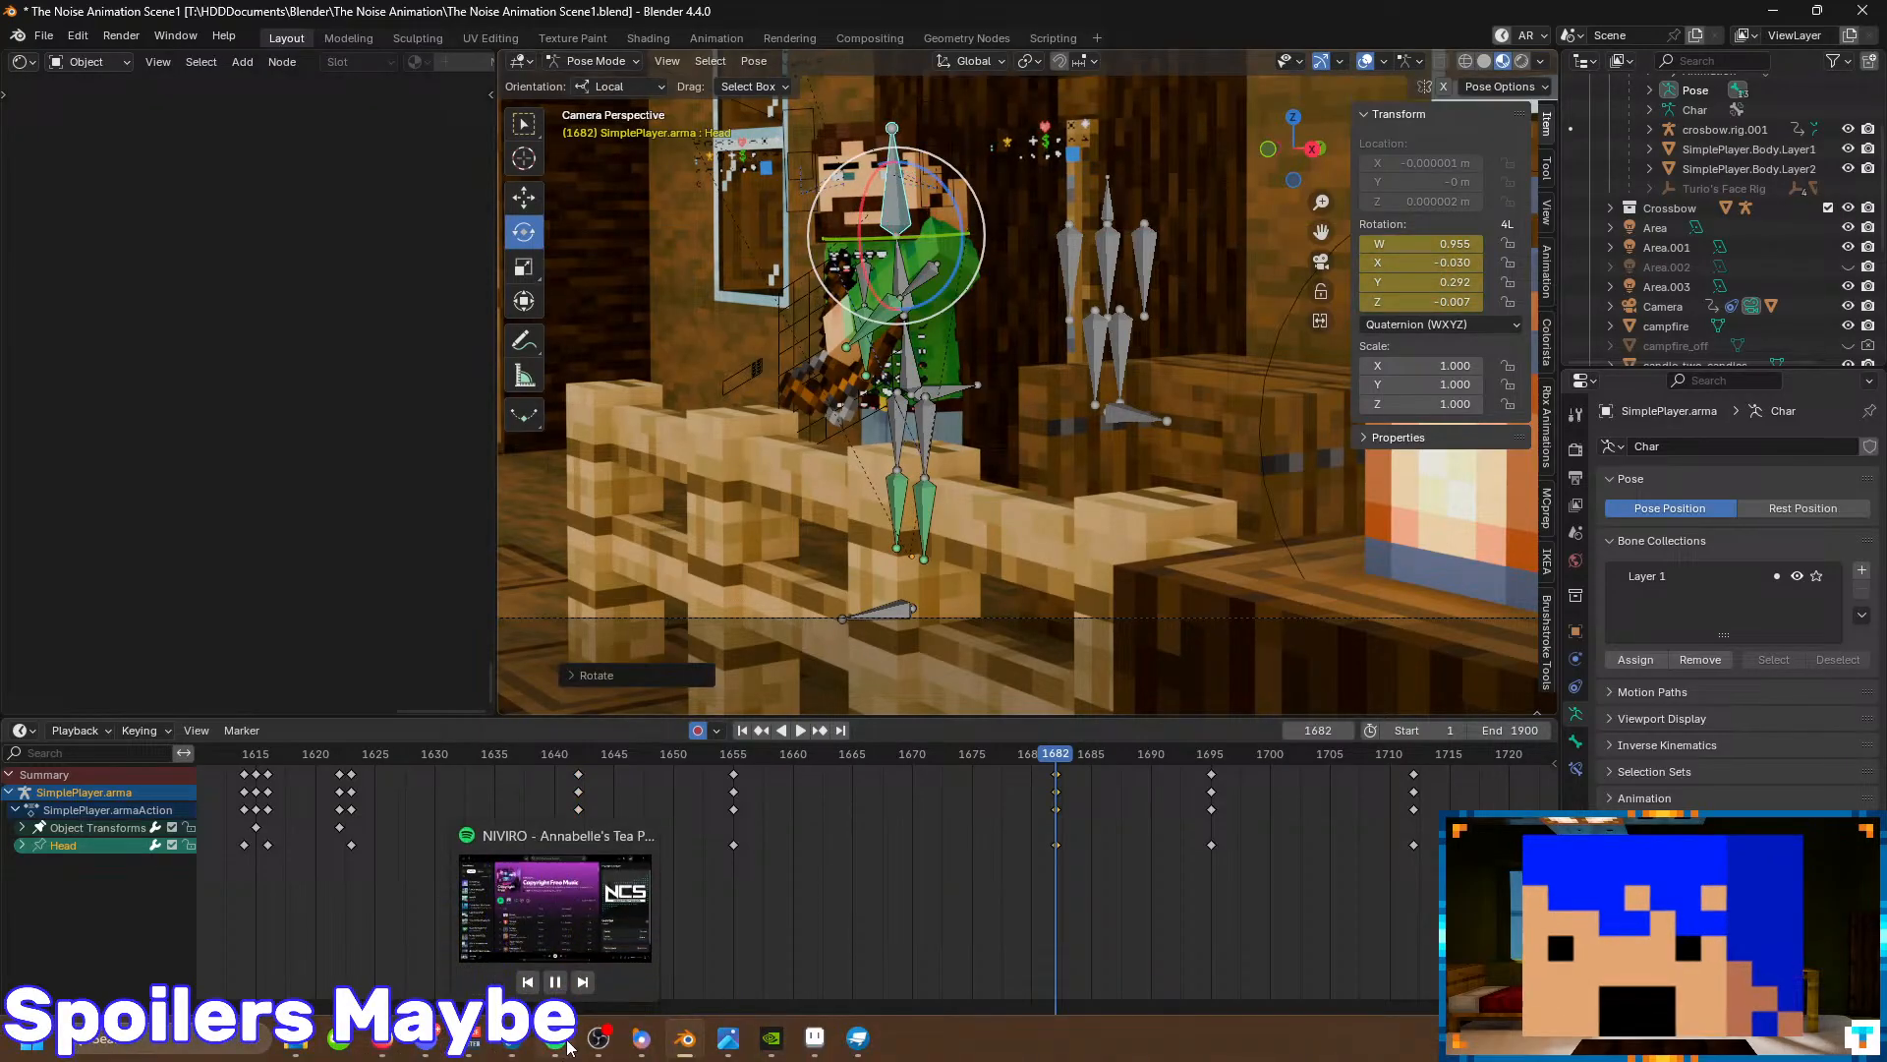
key("ctrl+s")
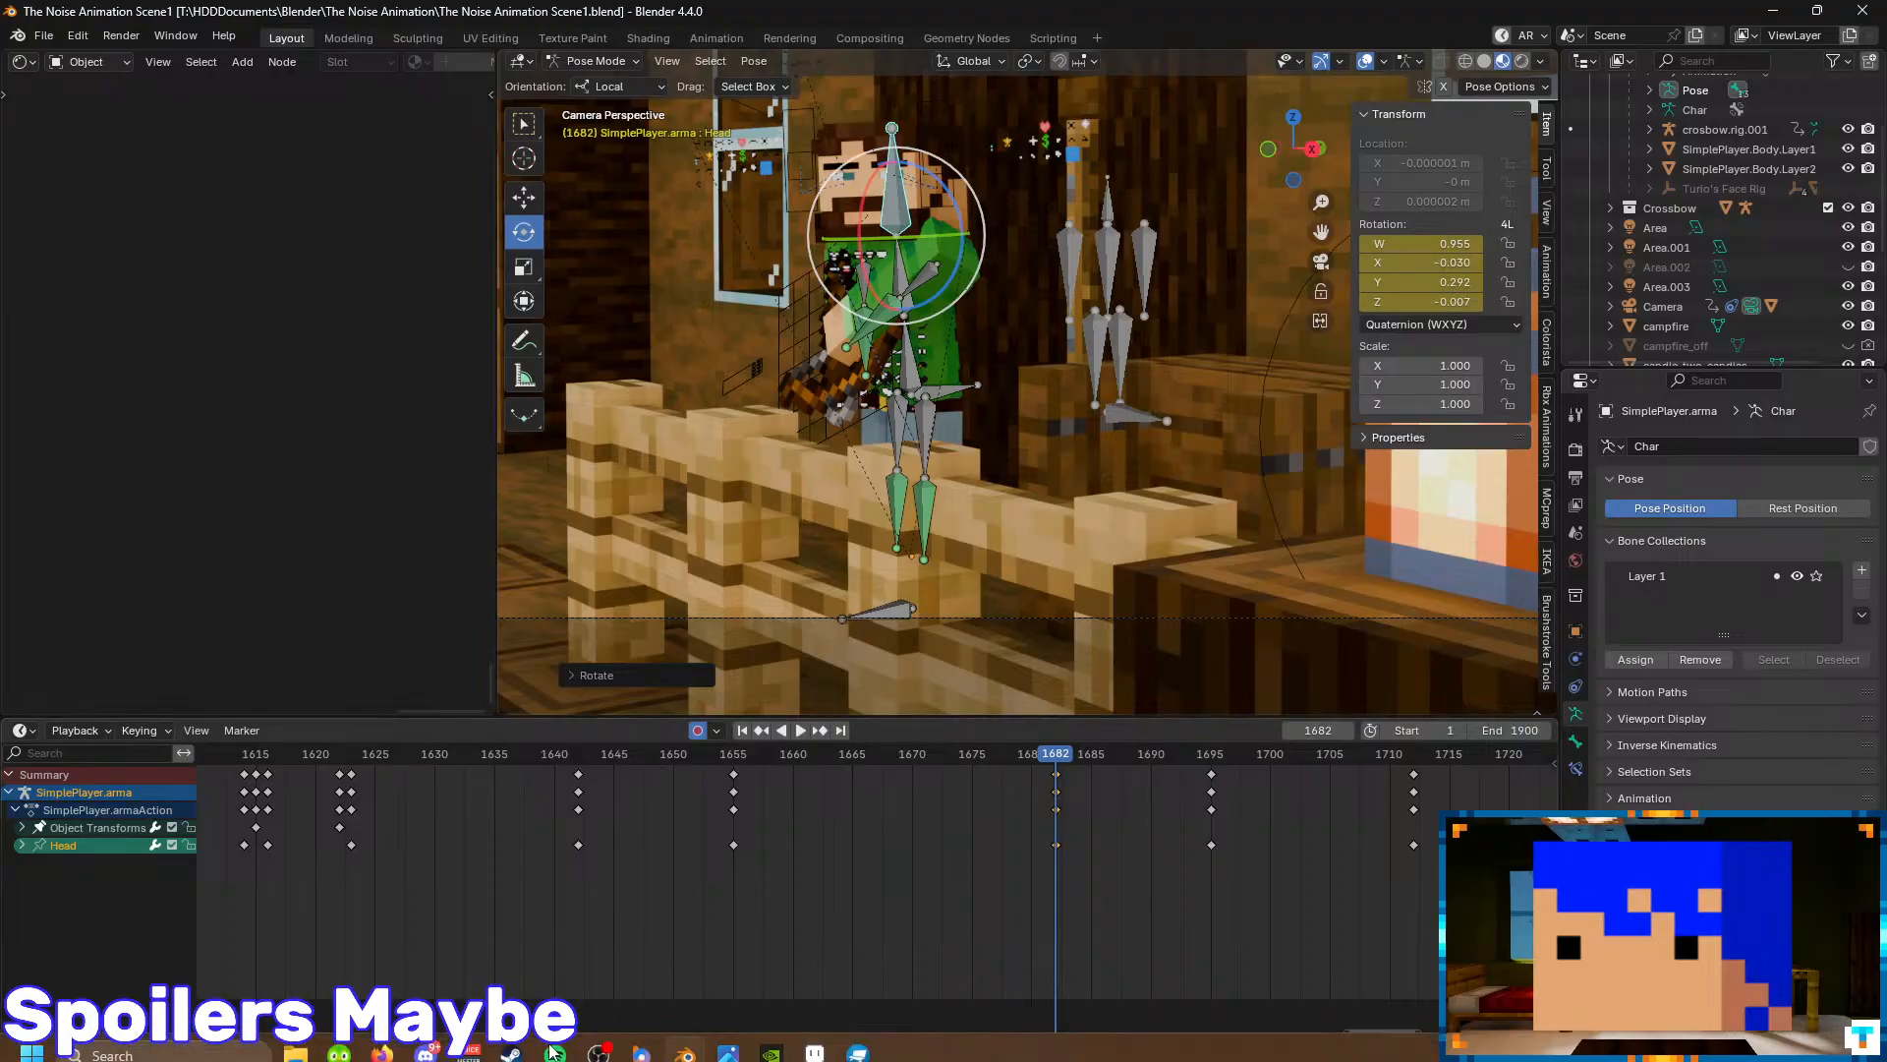
- Skip to the next song in Spotify and play the animation from about frame 1629 to review it
mouse_move(556, 1048)
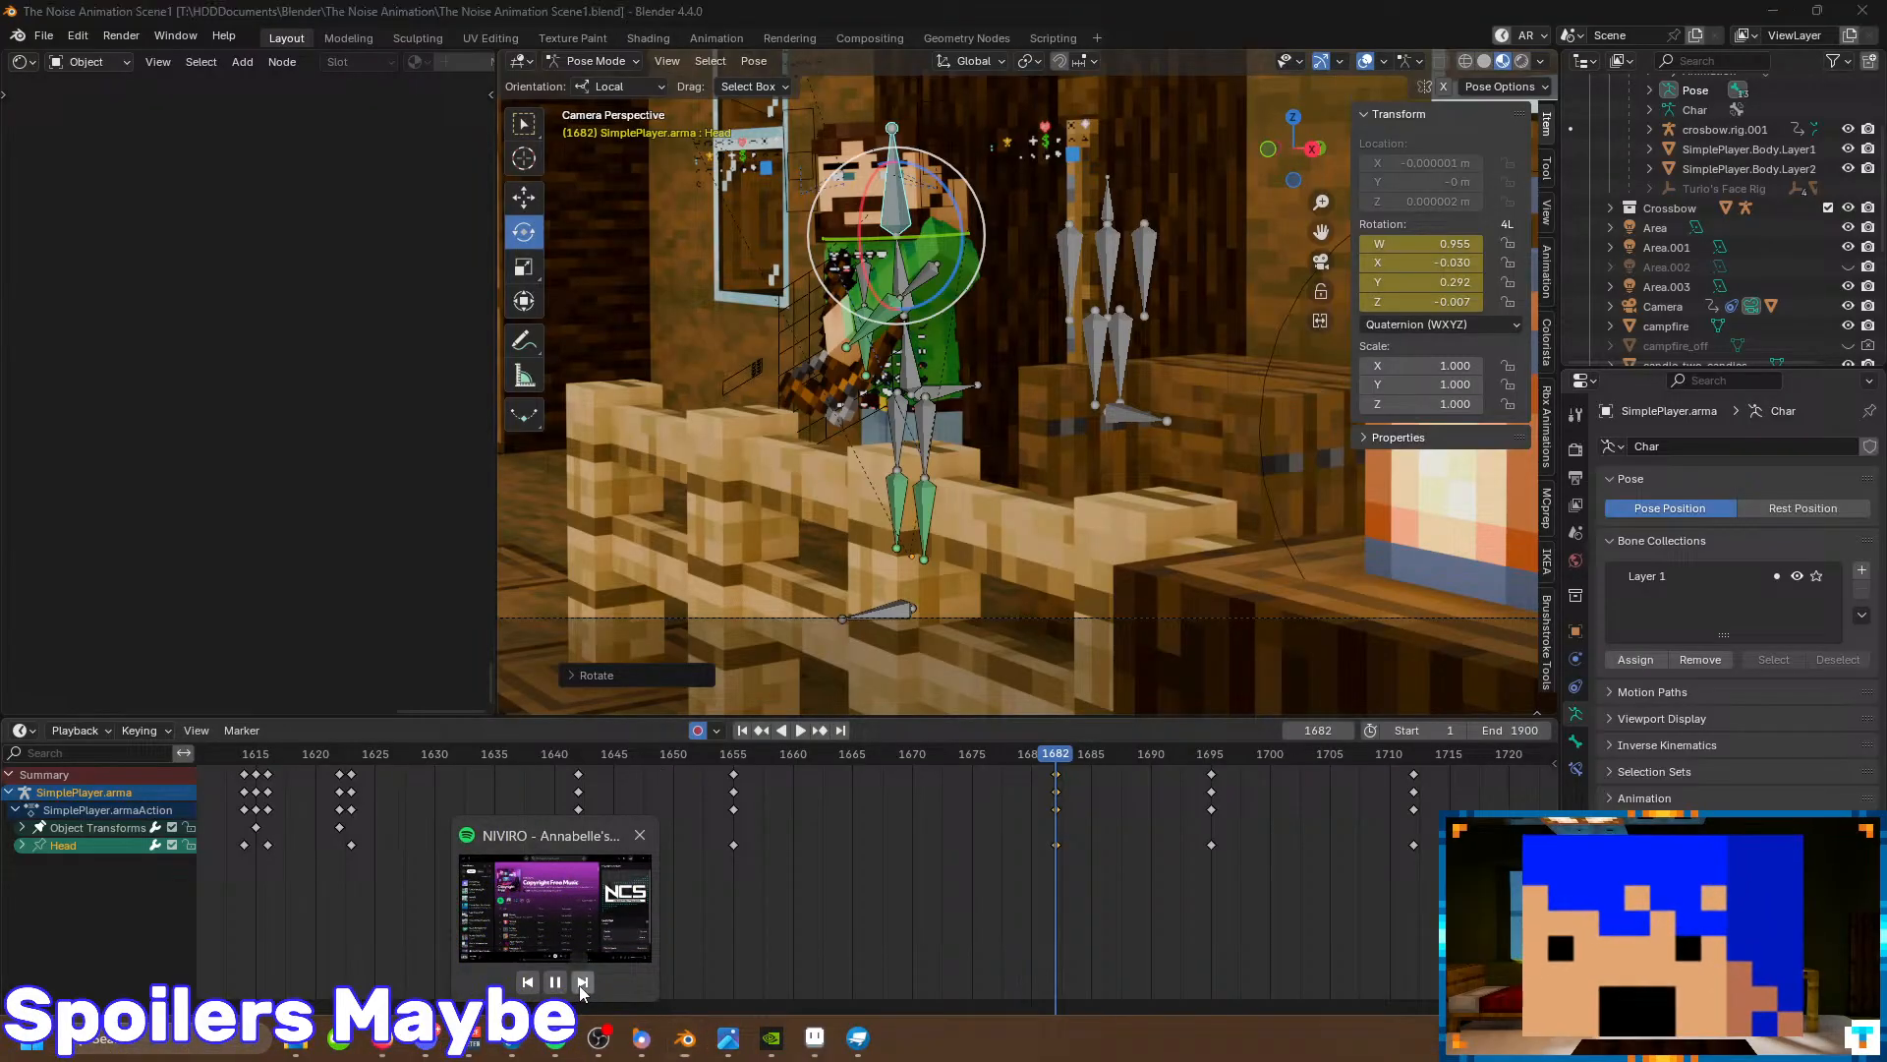
left_click(582, 982)
left_click_drag(1078, 758, 424, 793)
key("space")
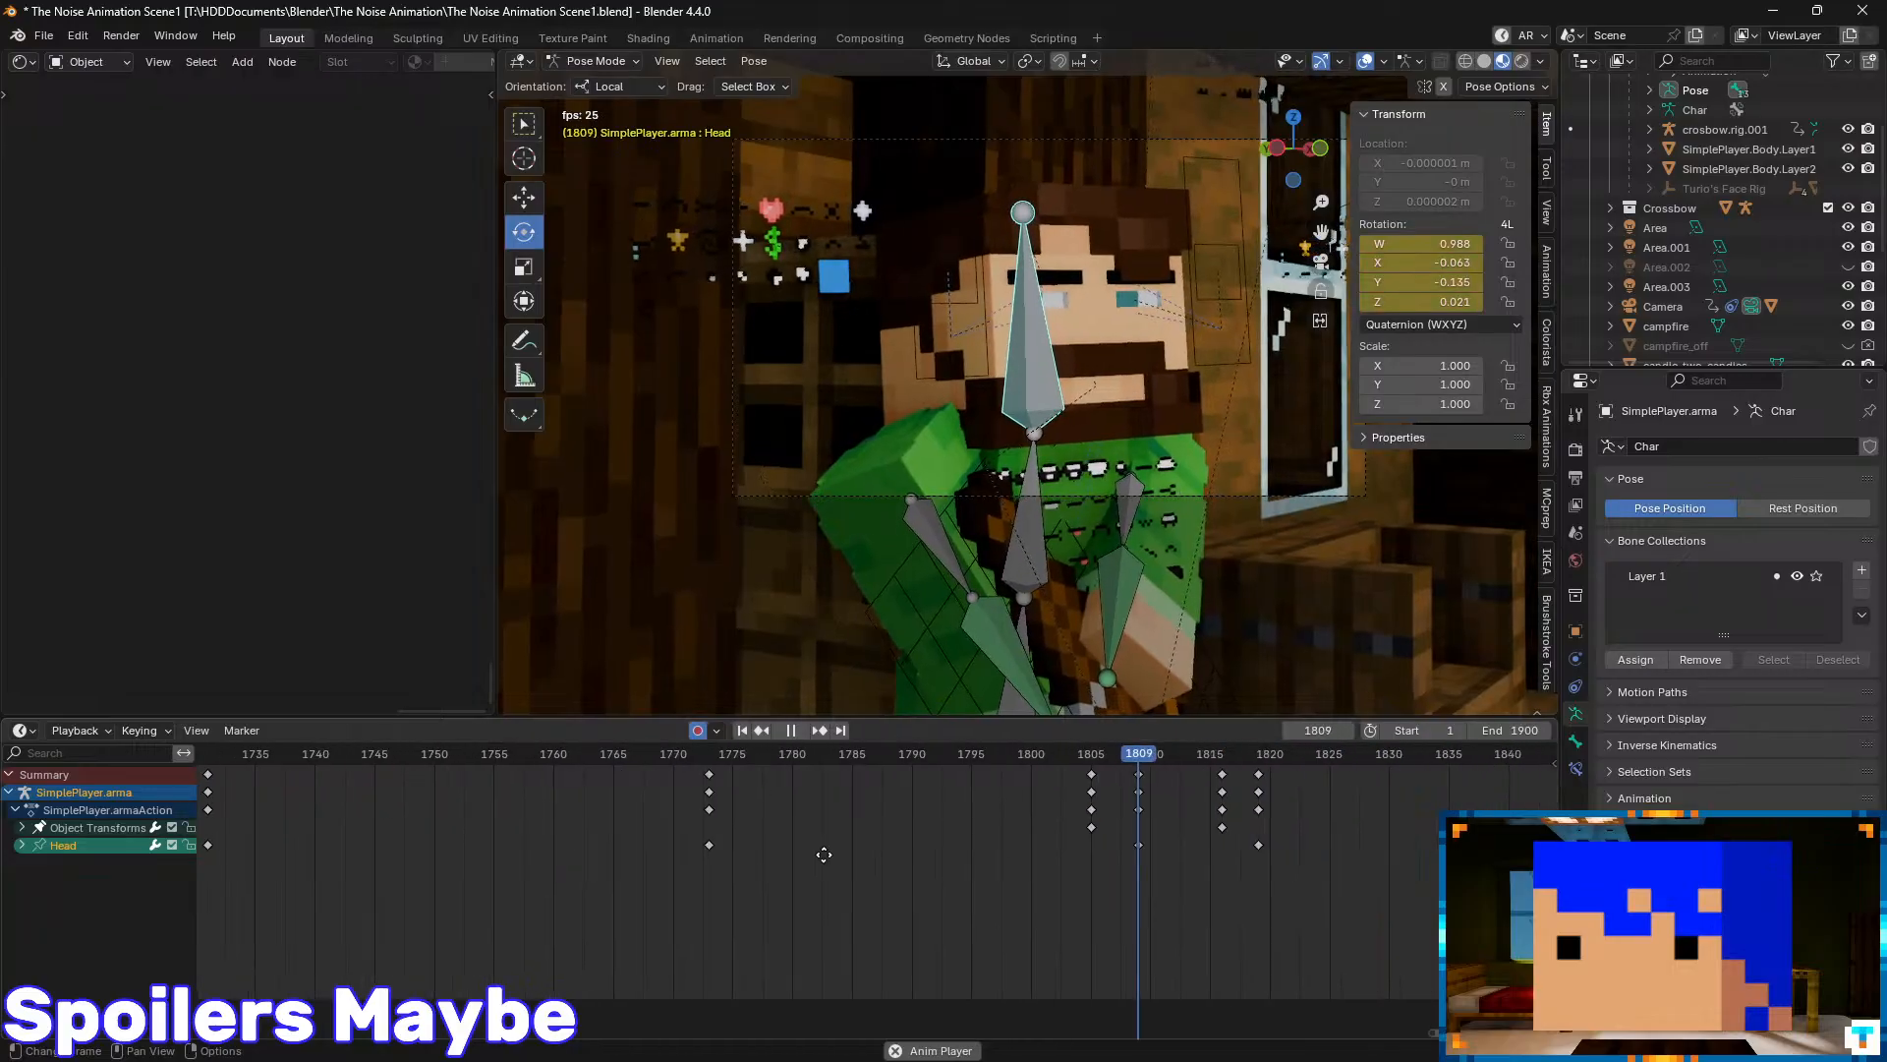
key("space")
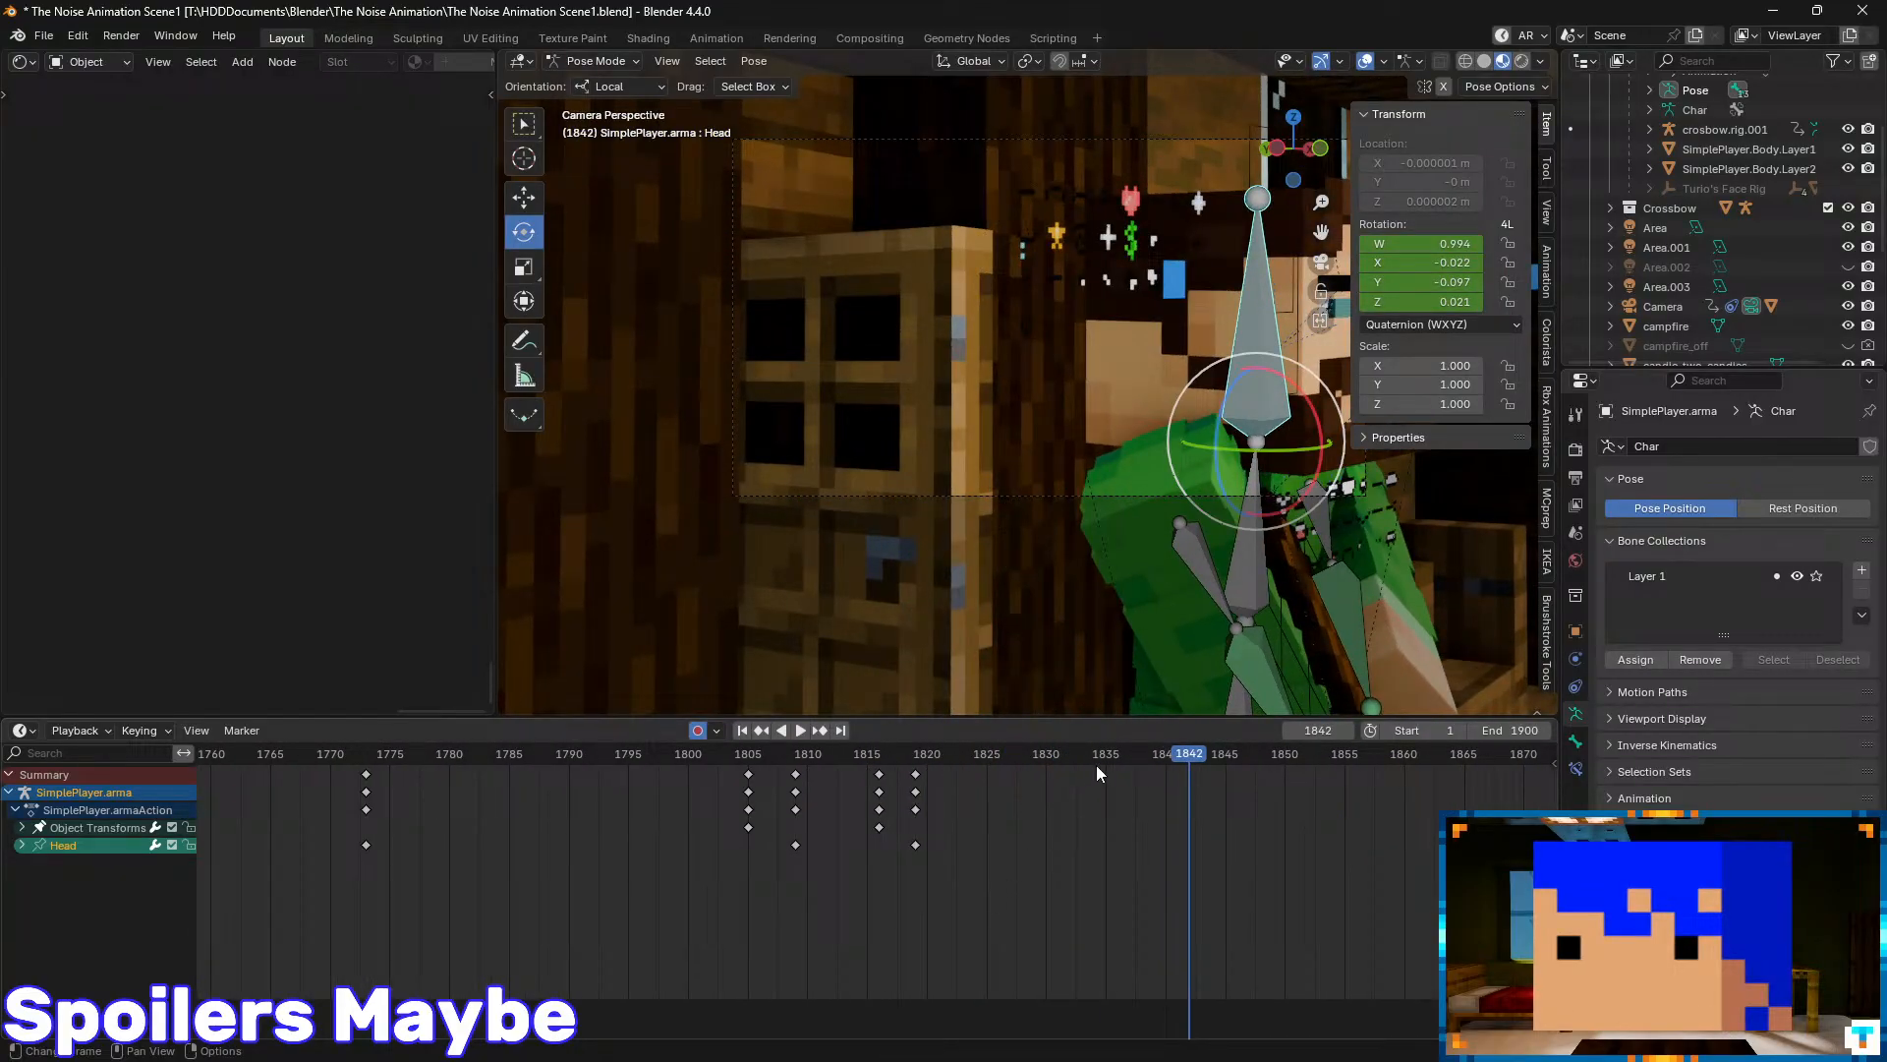
- Switch the armature to Object Mode at frame 1801 and scrub back through the animation to frame 1046
left_click_drag(1097, 766, 699, 777)
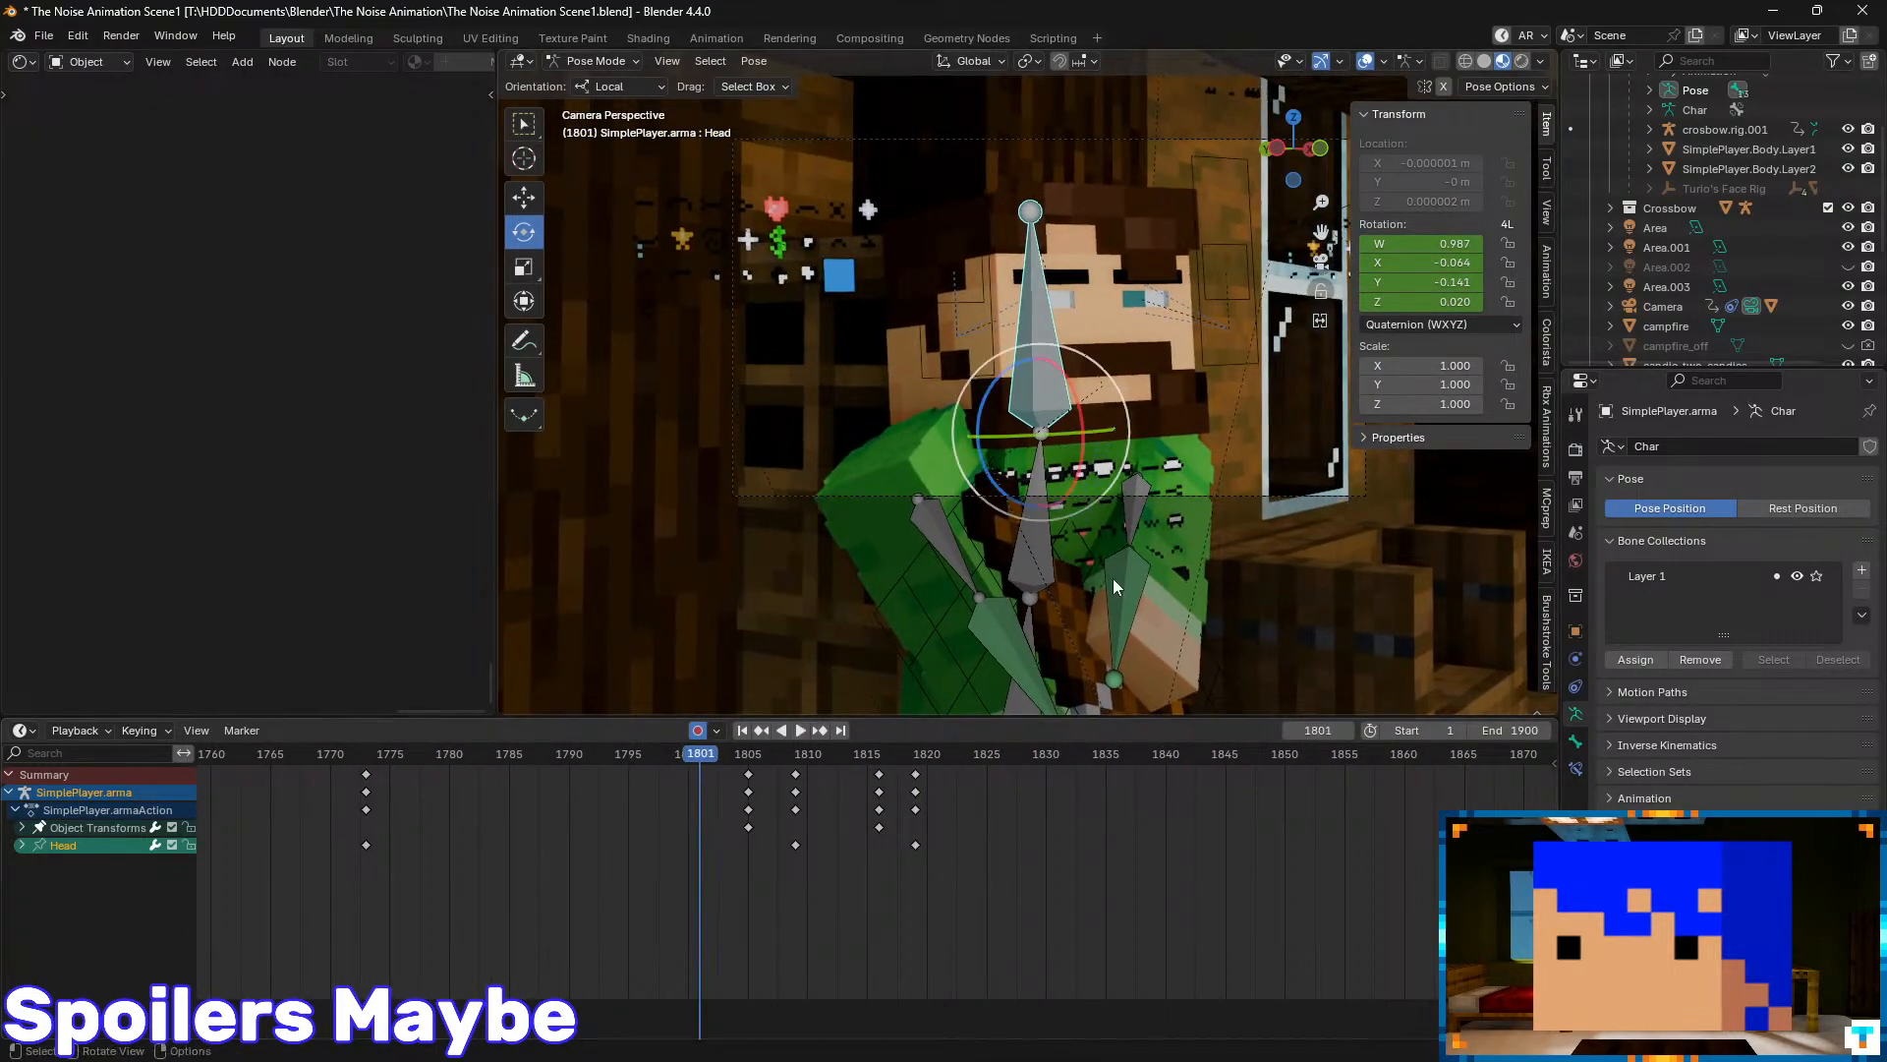
scroll(1697, 228, "up", 3)
key("ctrl+Tab")
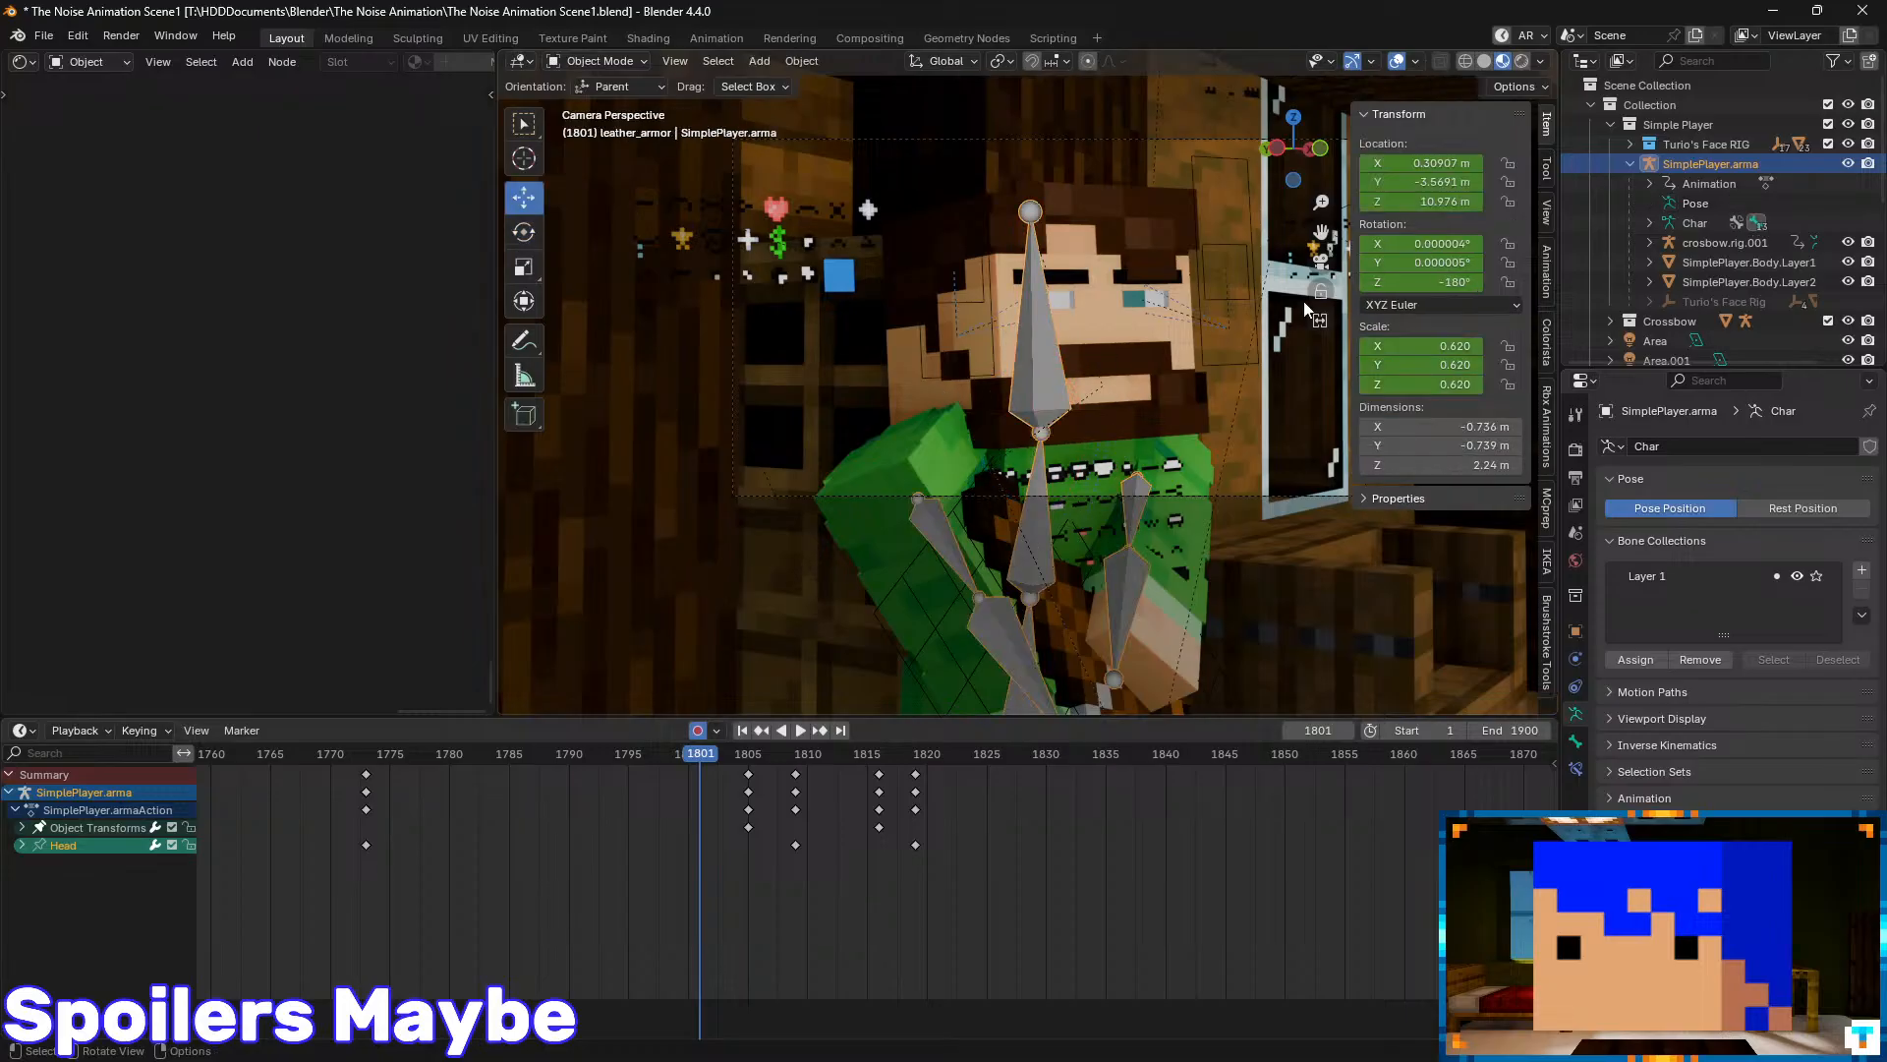
scroll(1076, 860, "down", 6)
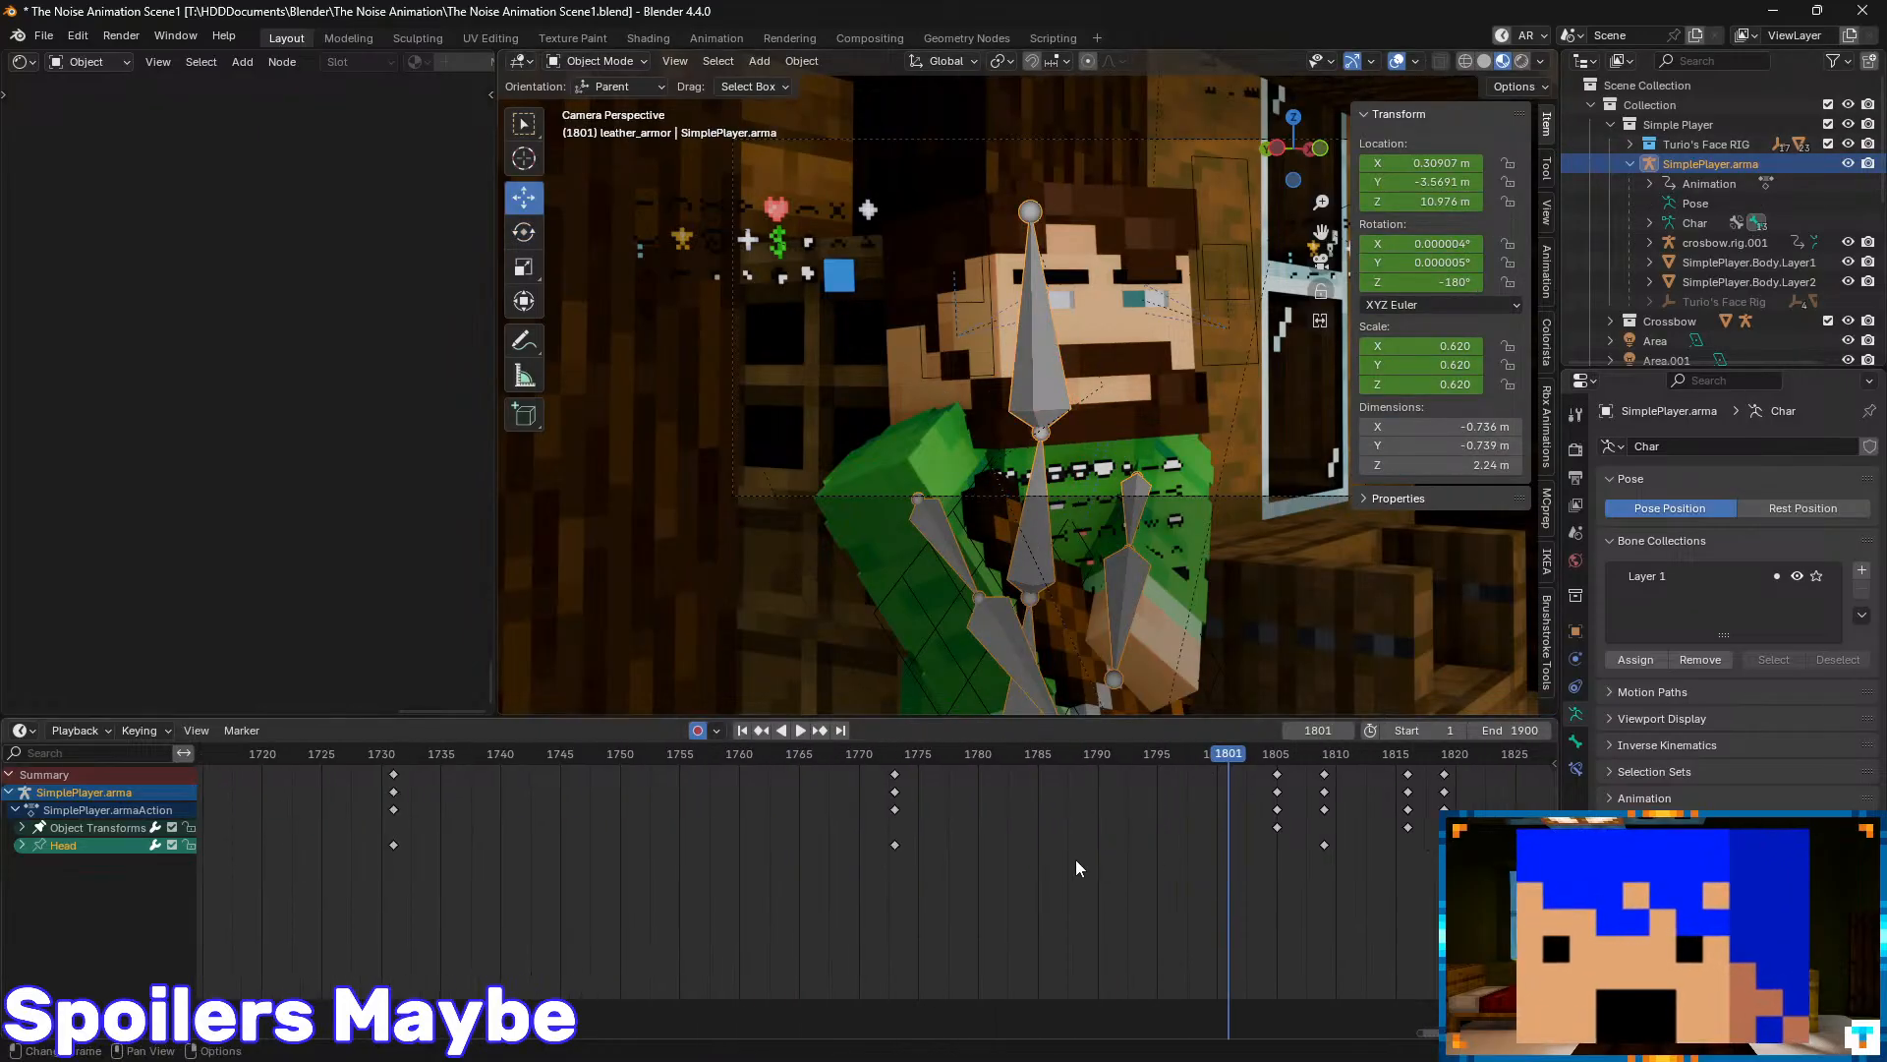
left_click_drag(953, 763, 322, 831)
middle_click_drag(359, 835, 912, 843)
left_click_drag(882, 763, 388, 833)
middle_click_drag(422, 837, 1099, 836)
left_click_drag(1049, 763, 1357, 792)
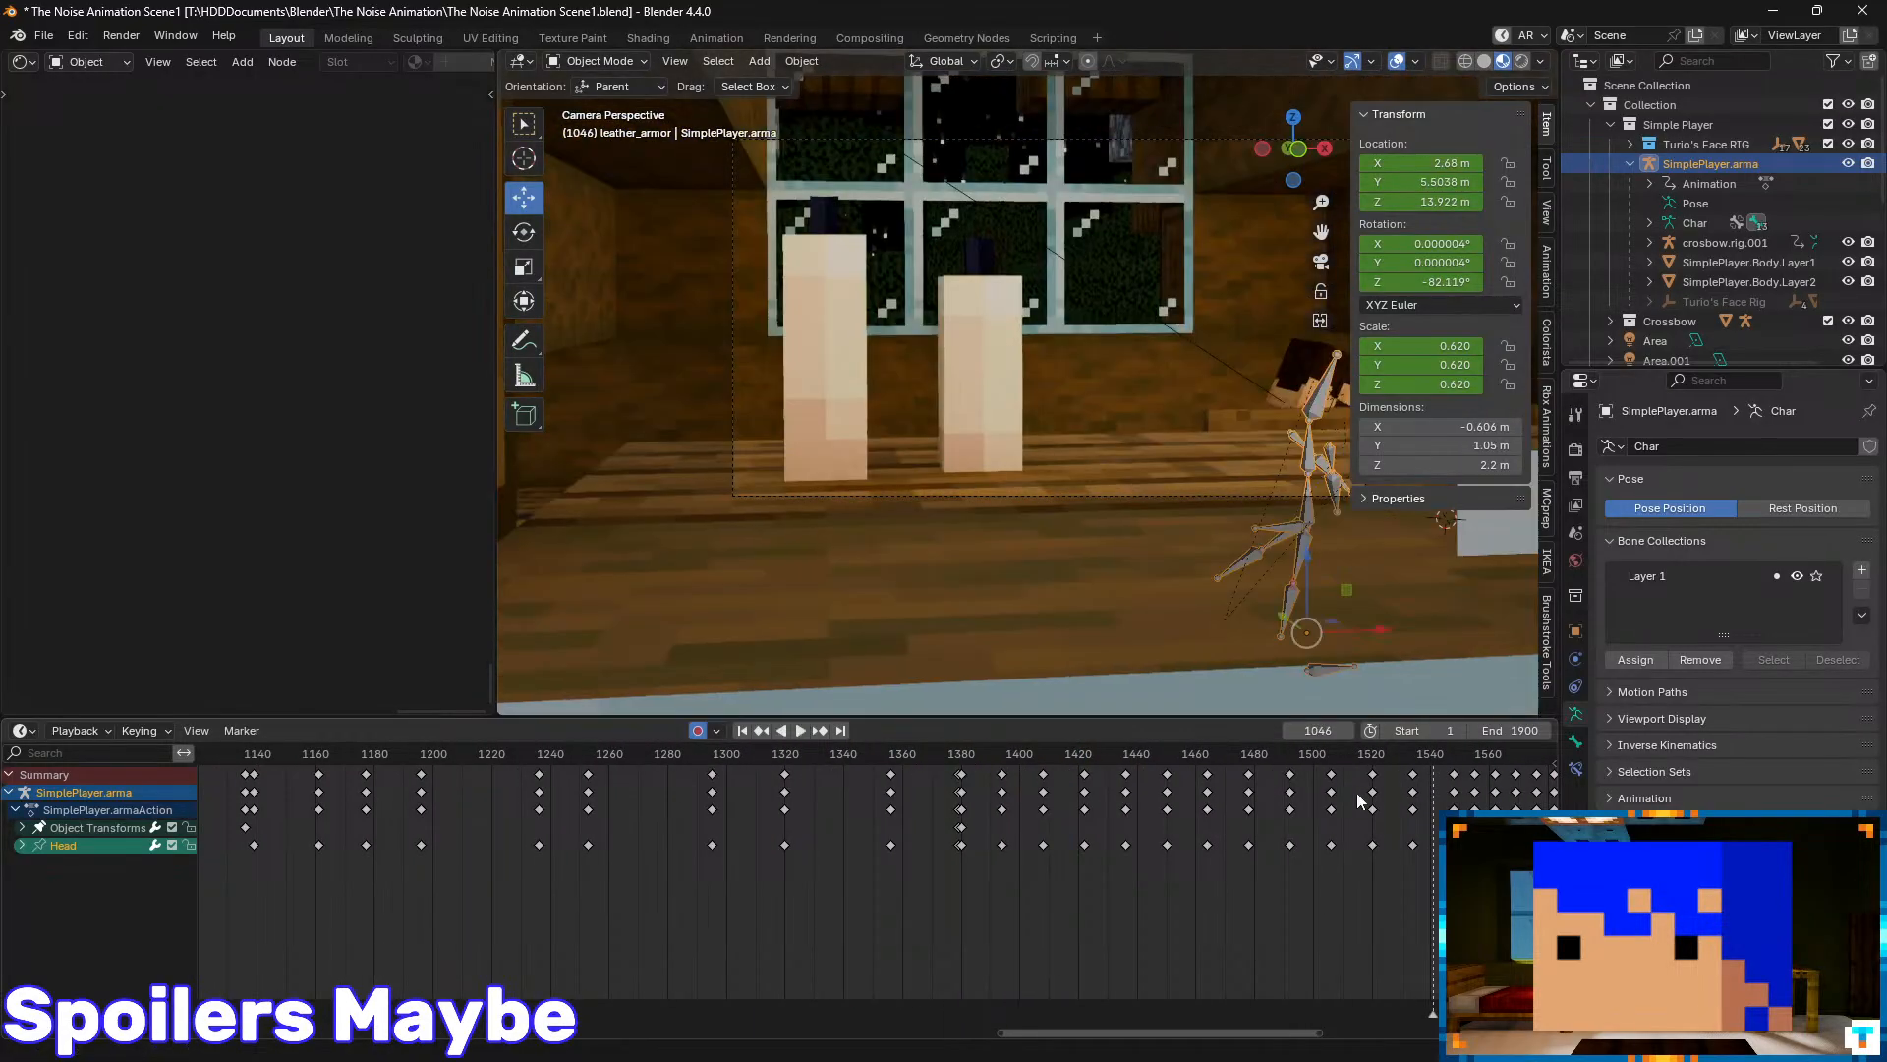
- Hide the viewport overlays, scrub back to about frame 643 and start playing the animation
middle_click_drag(469, 932, 1035, 912)
middle_click_drag(430, 855, 907, 846)
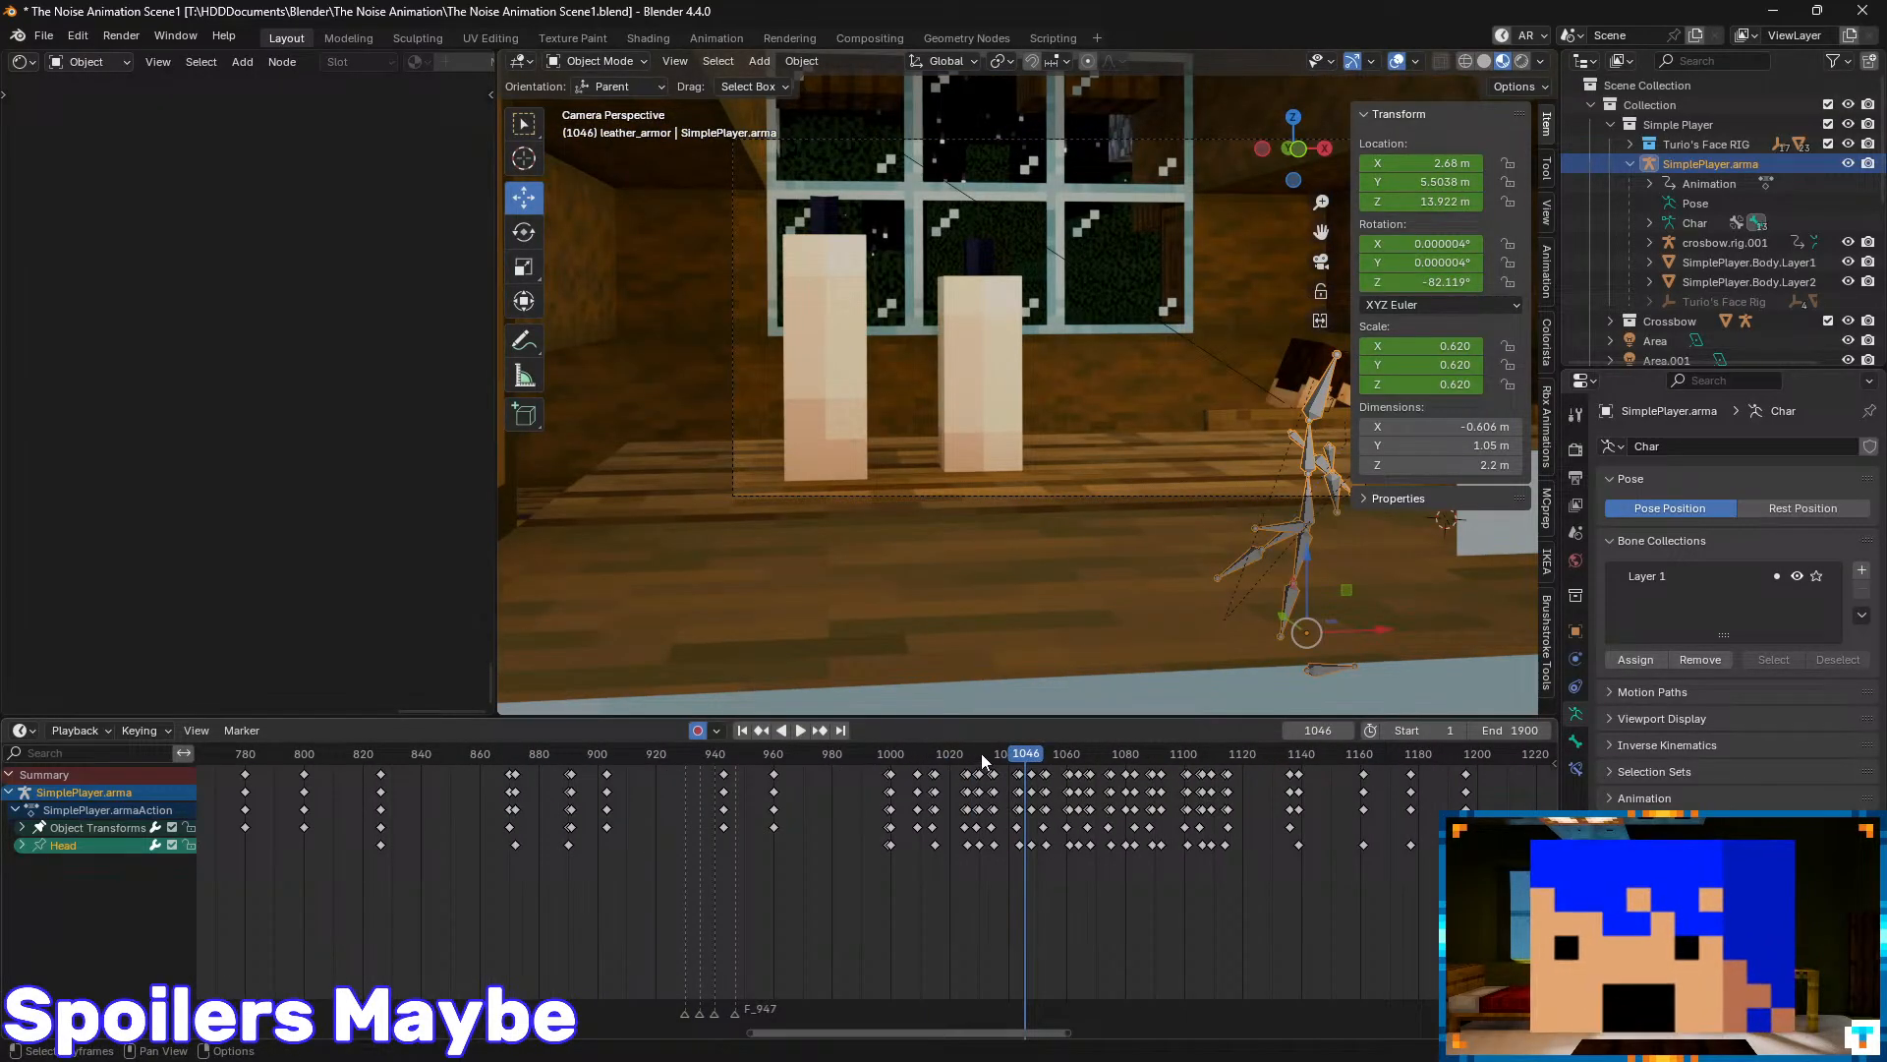
left_click_drag(981, 755, 321, 766)
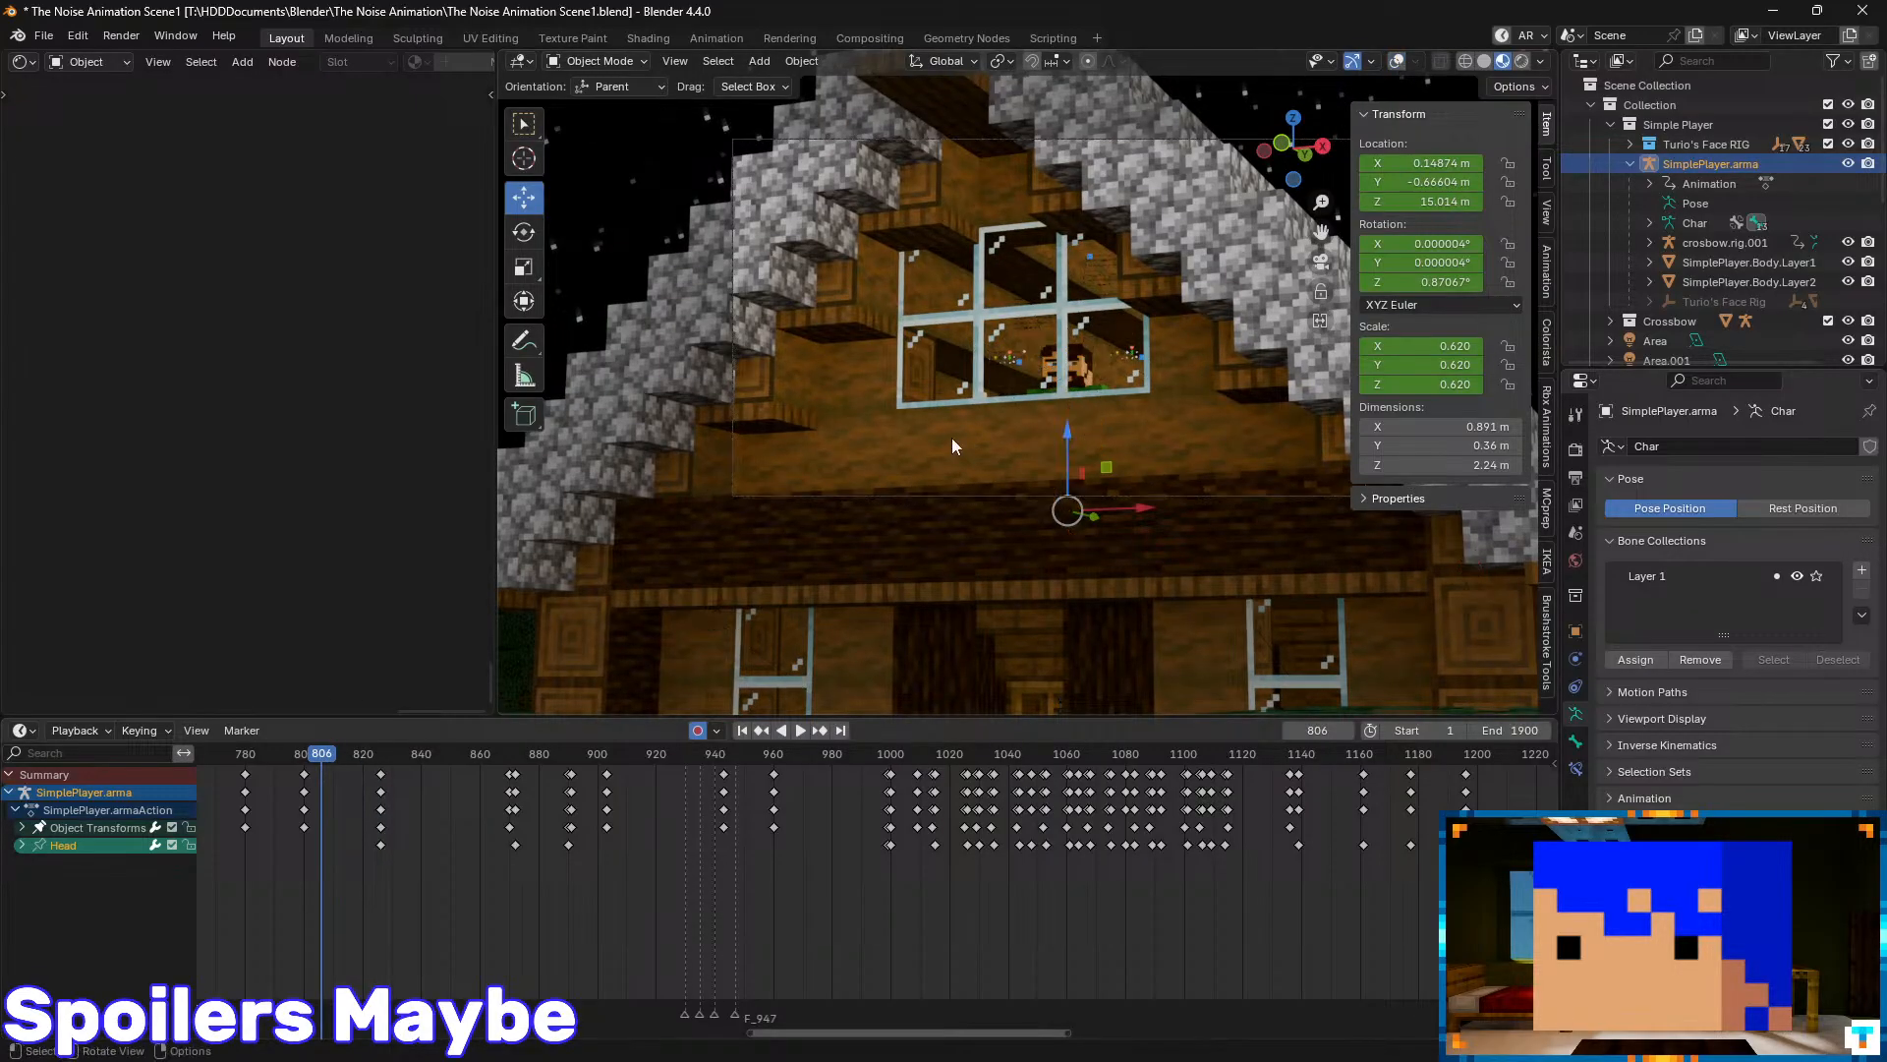
middle_click_drag(464, 865, 1023, 857)
left_click_drag(889, 753, 403, 824)
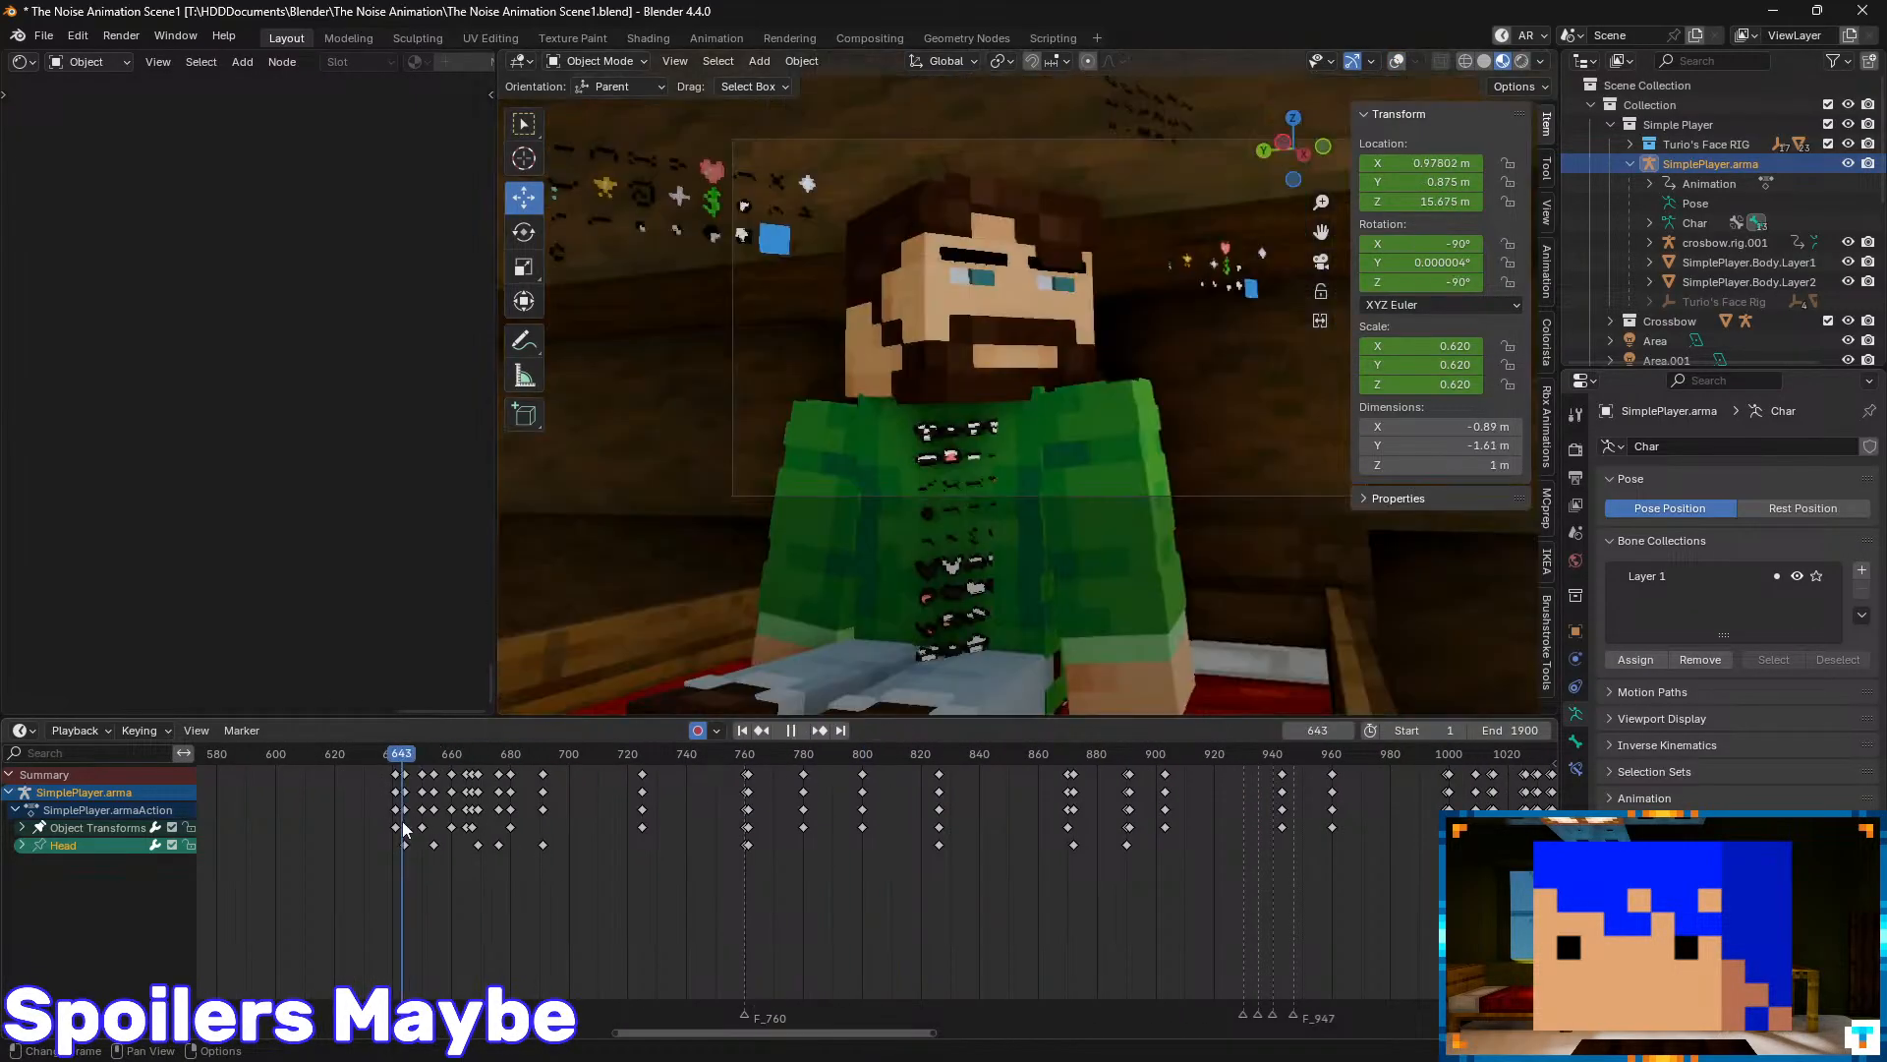
- Play the animation twice from about frame 642 to review the turn at the window, ending at frame 686
key("space")
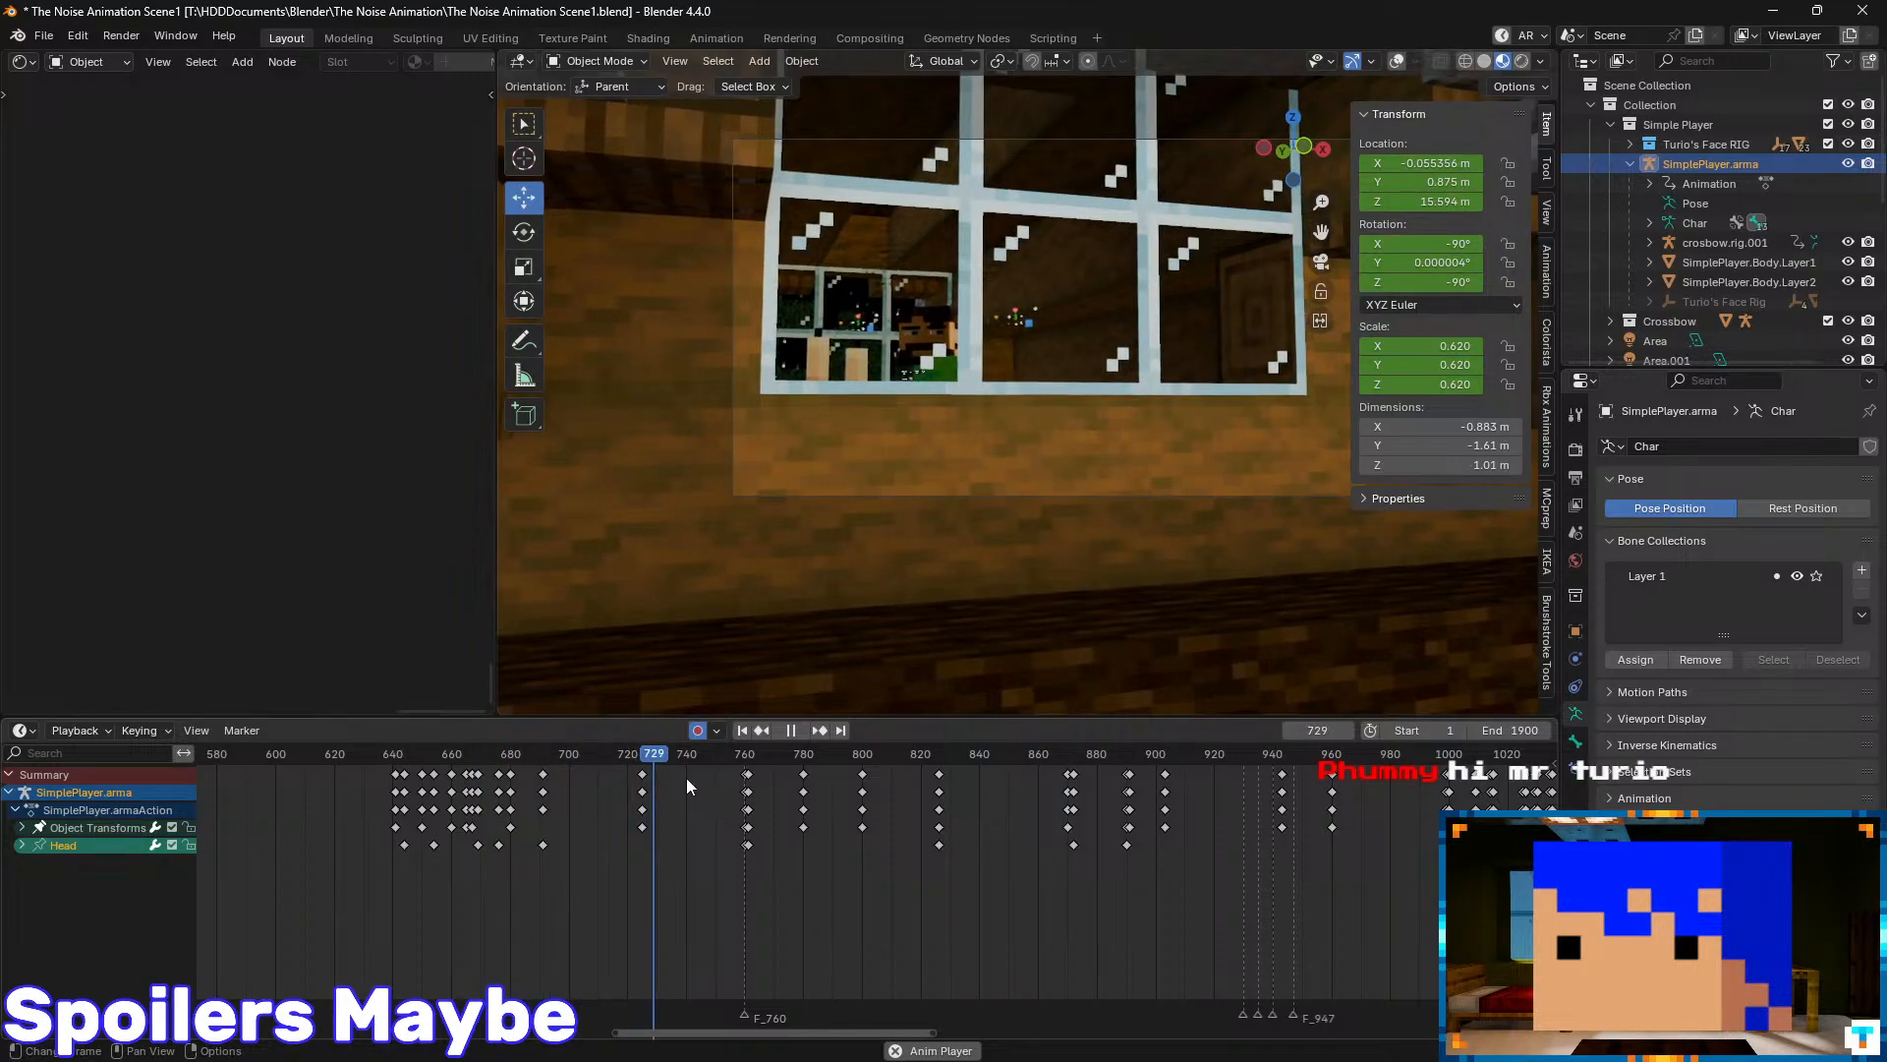
left_click_drag(692, 753, 379, 779)
key("space")
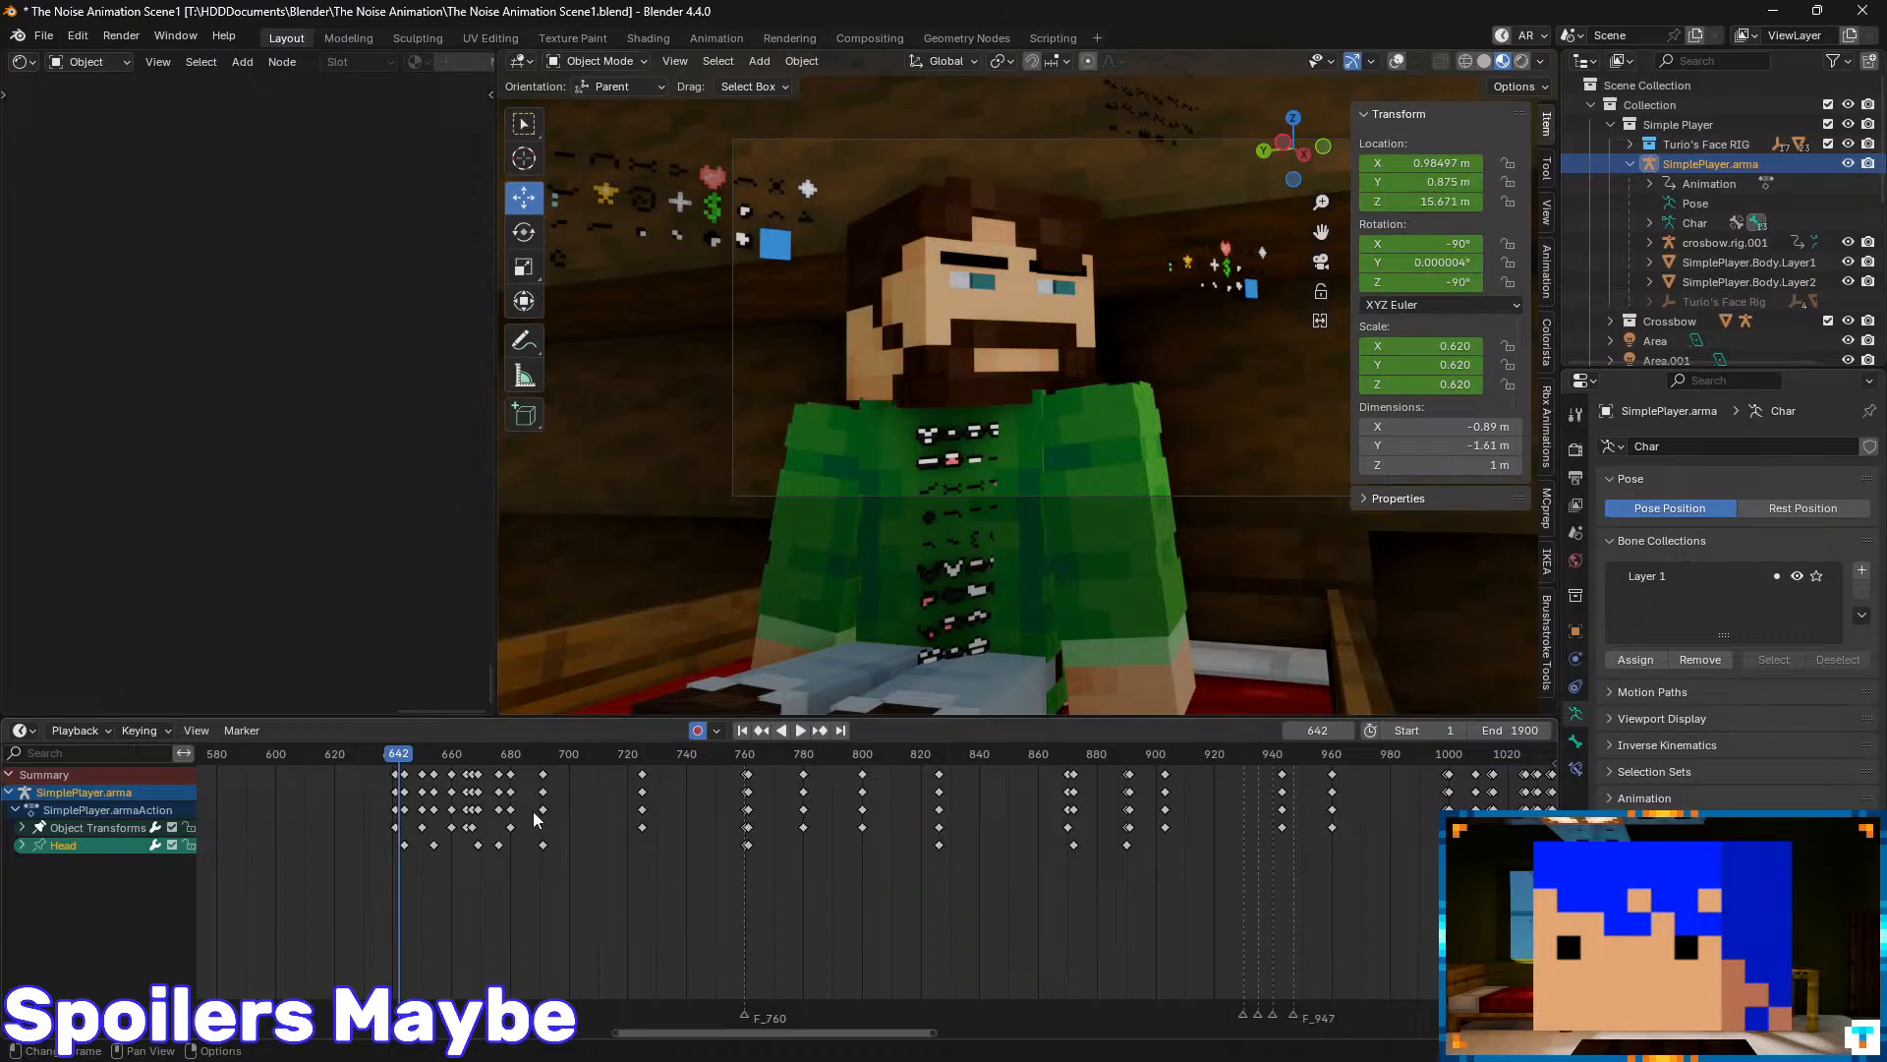
key("space")
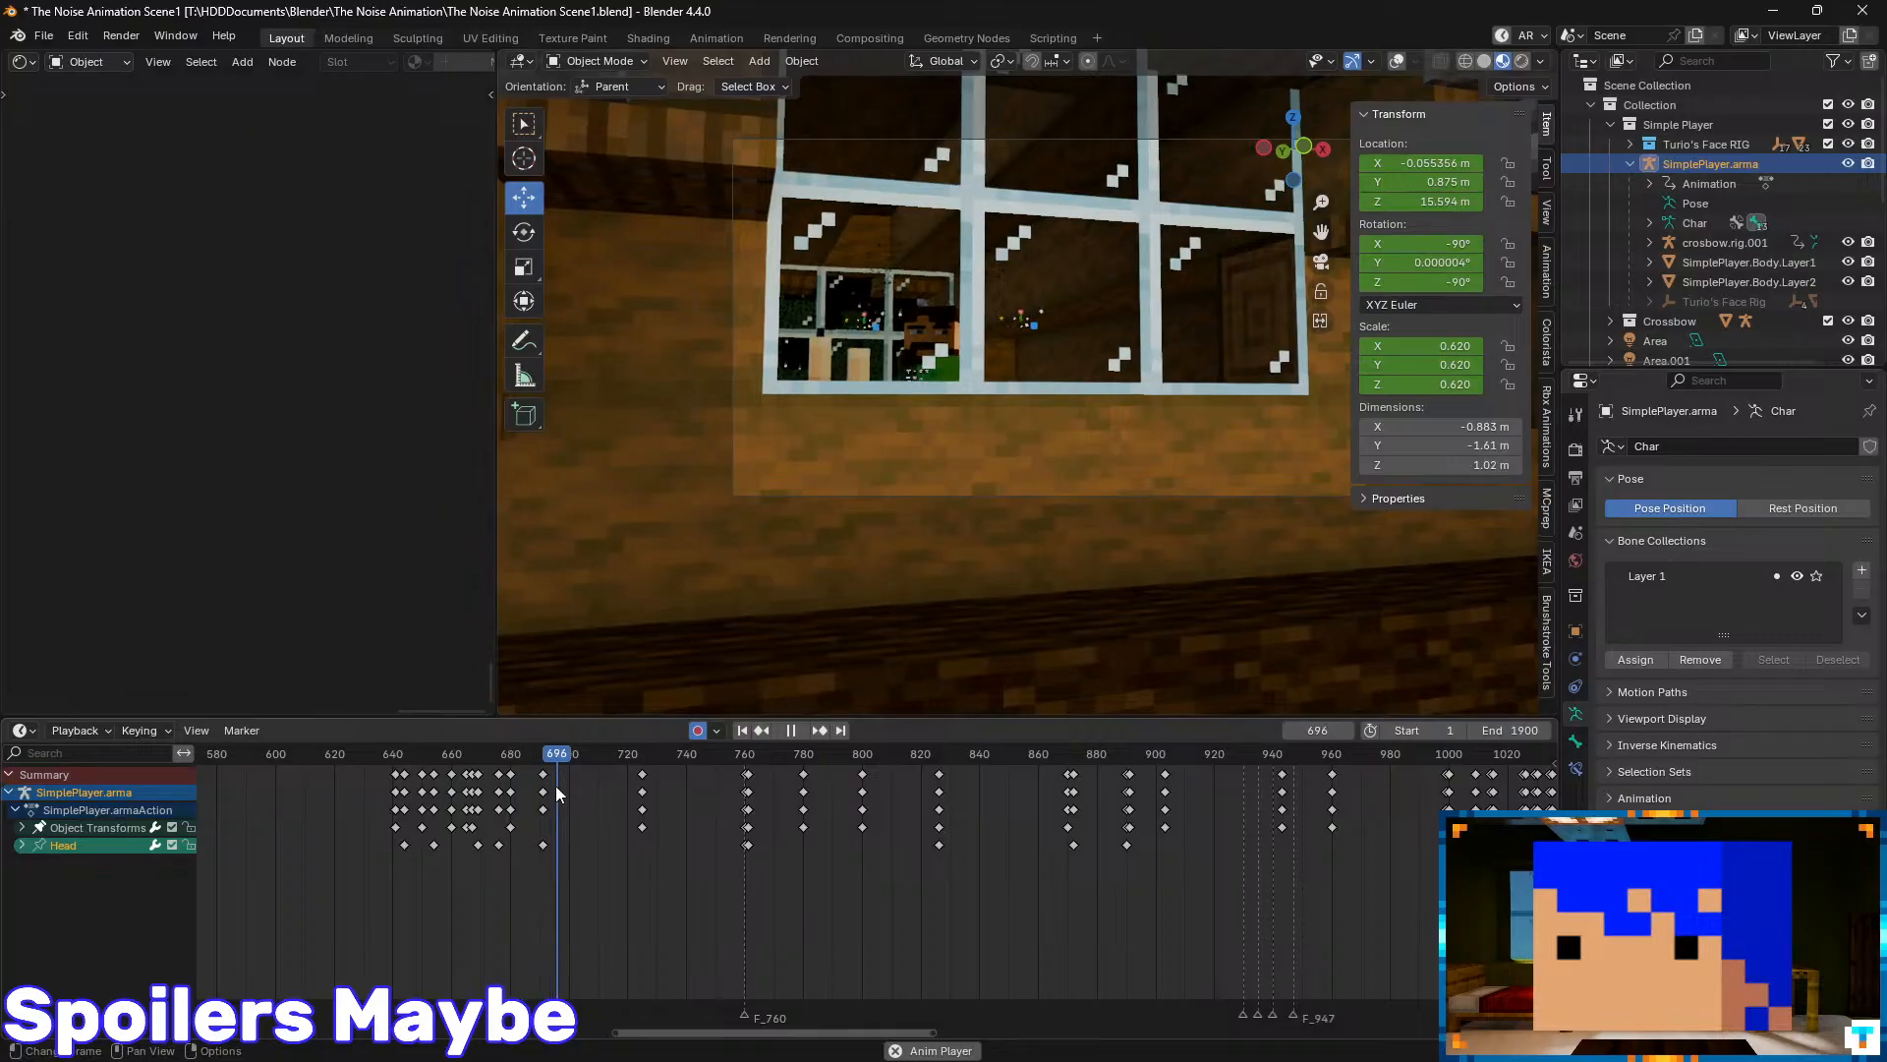
key("space")
left_click_drag(553, 757, 528, 757)
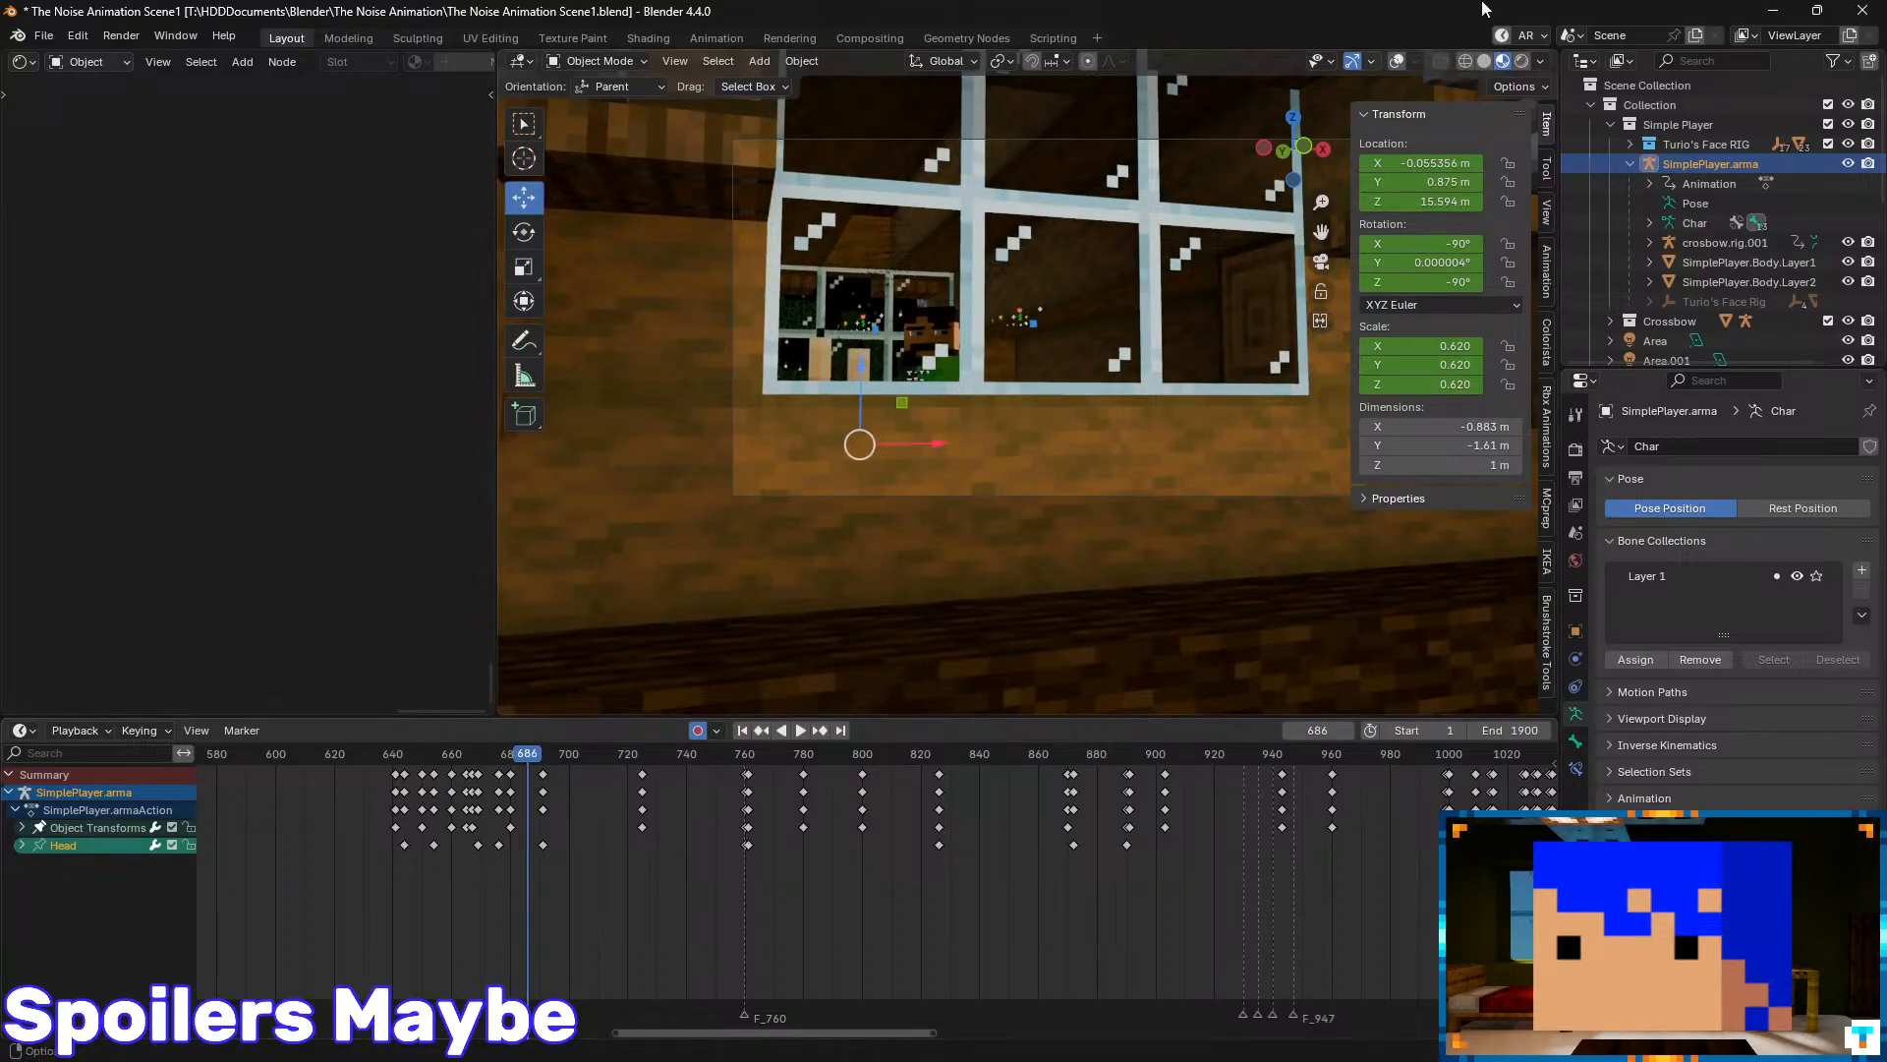
- Show the viewport overlays, switch the armature to Pose Mode and select the Body bone
scroll(928, 404, "up", 4)
key("ctrl+Tab")
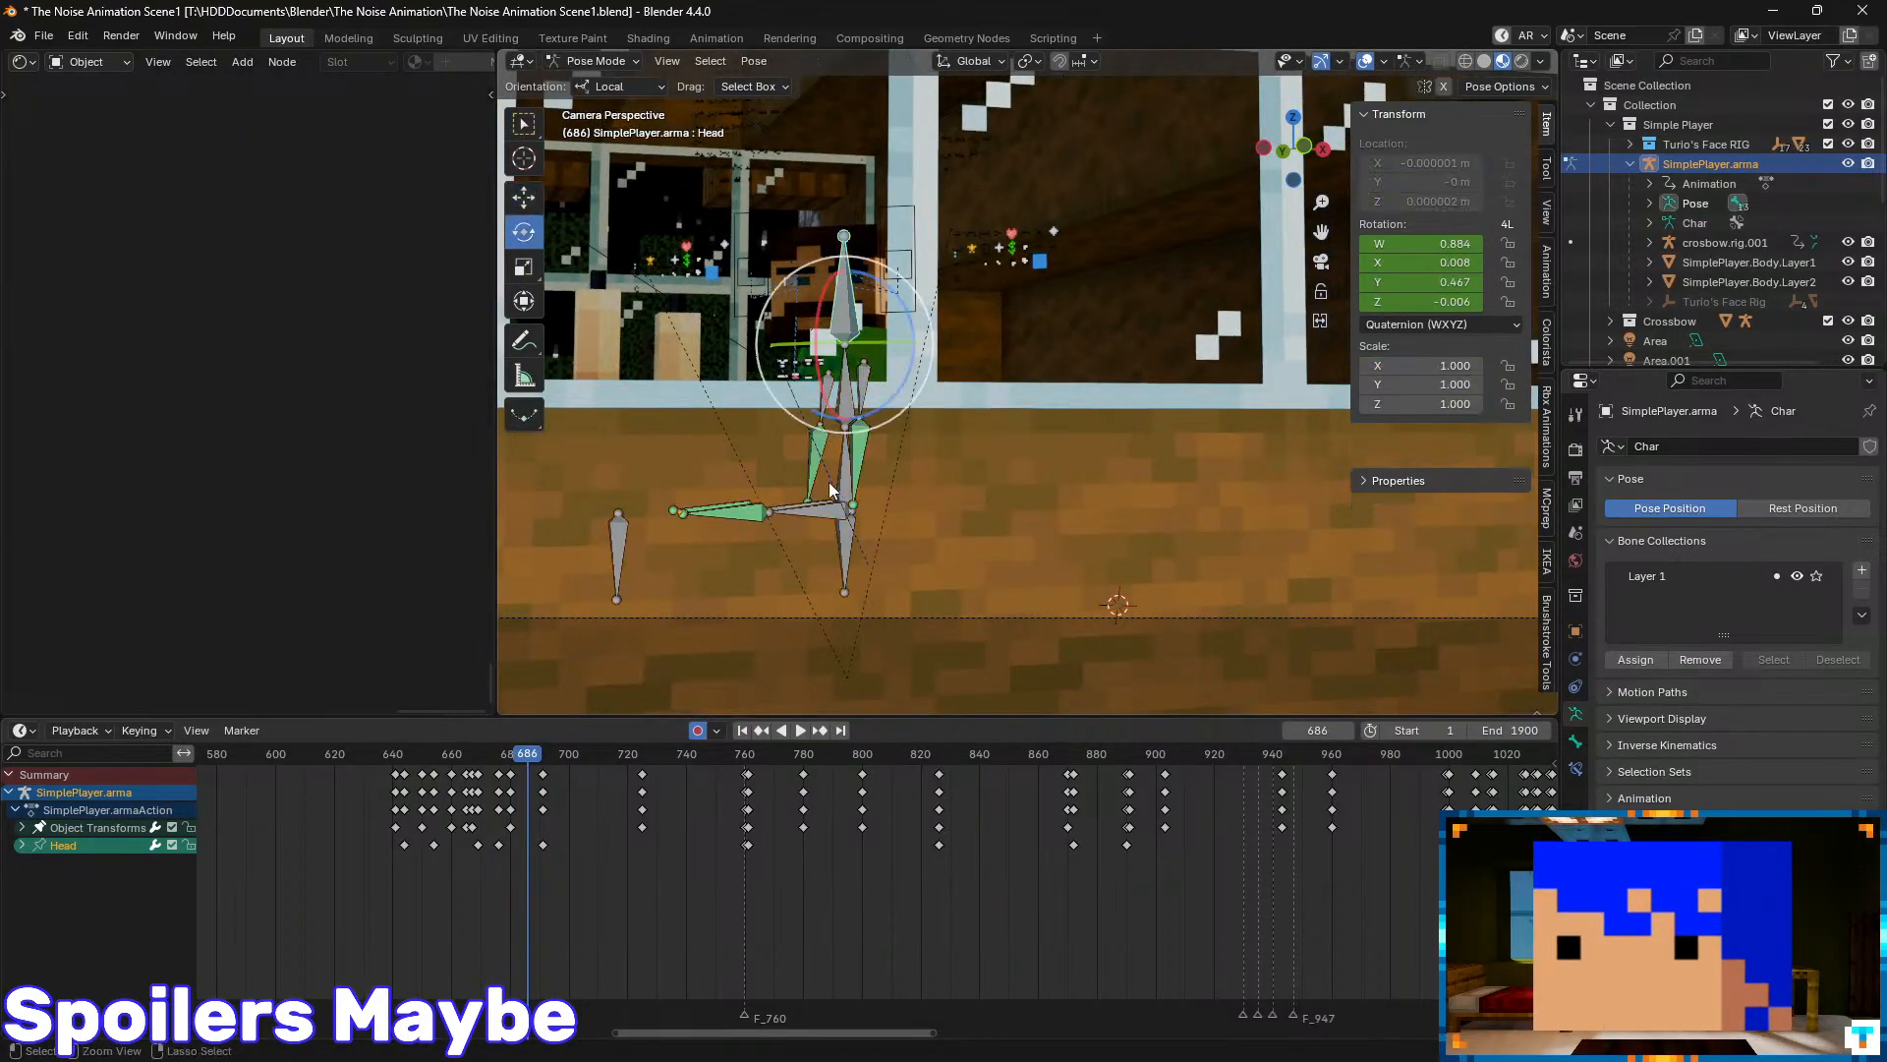
left_click(846, 404)
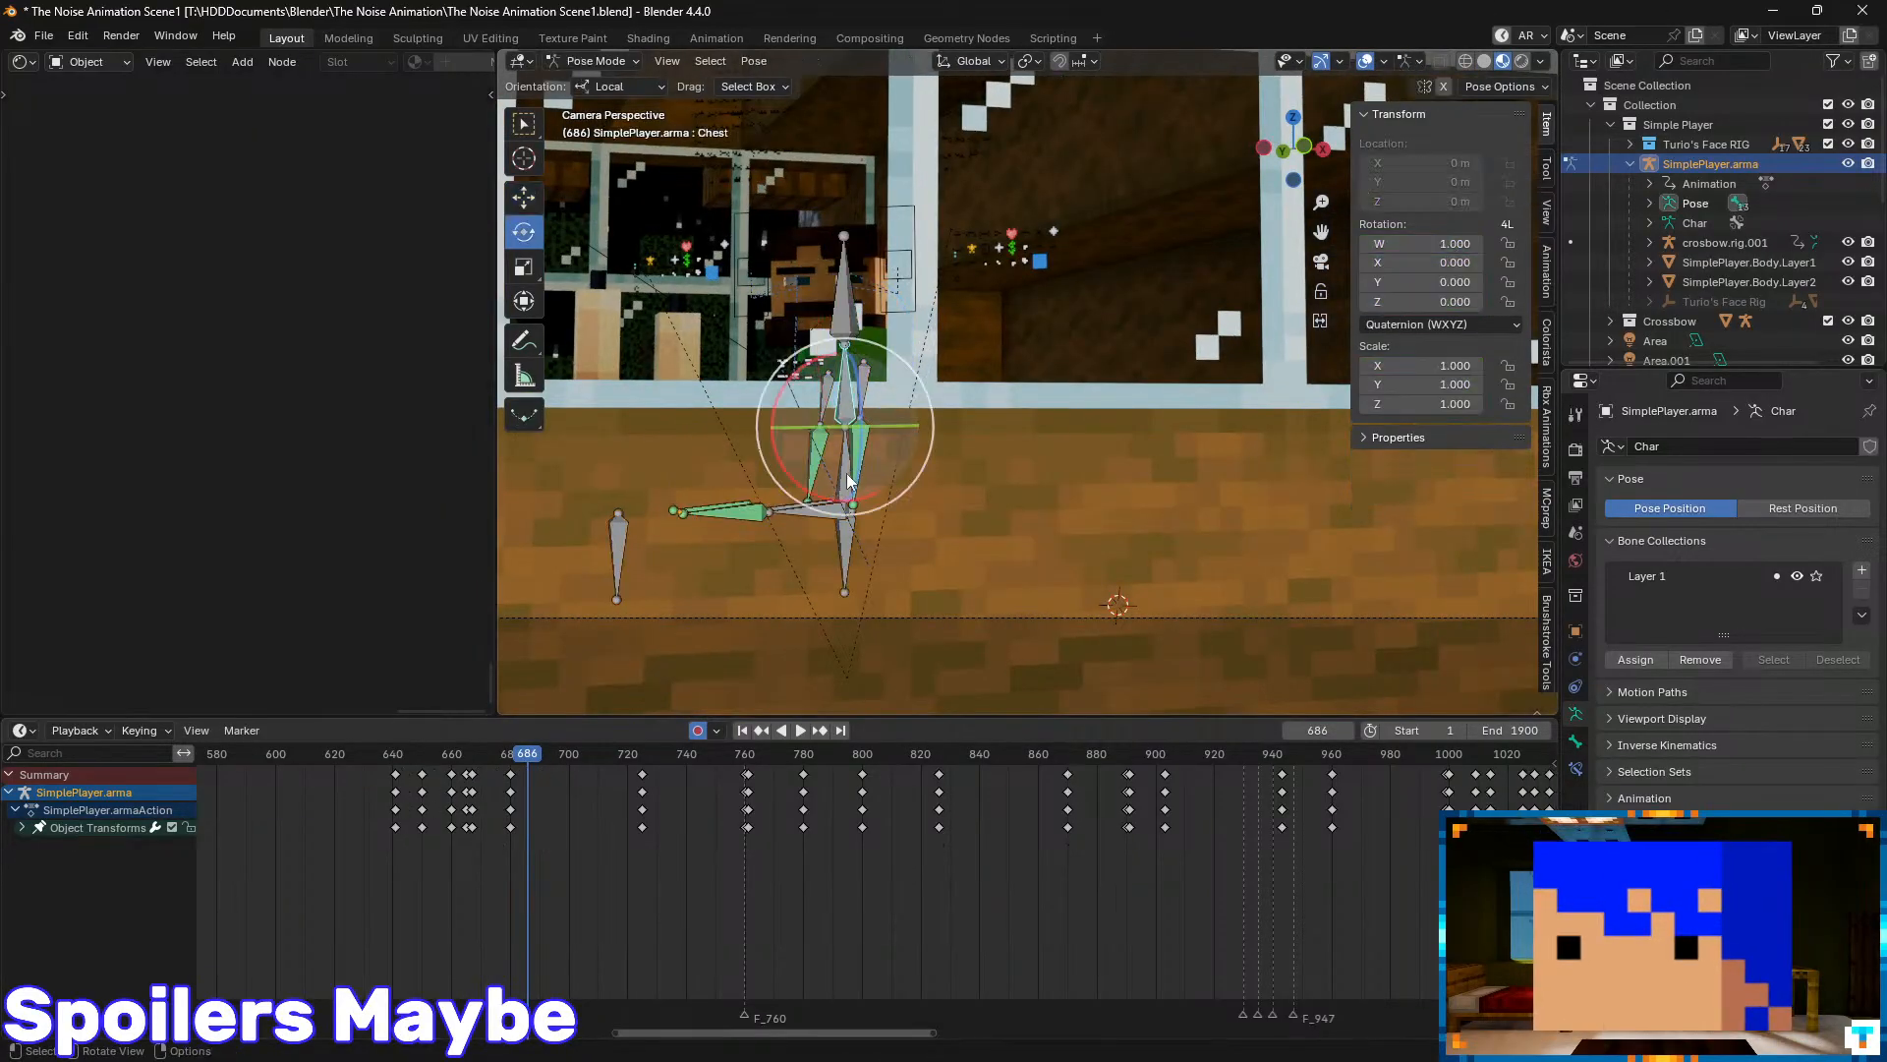
left_click(850, 482)
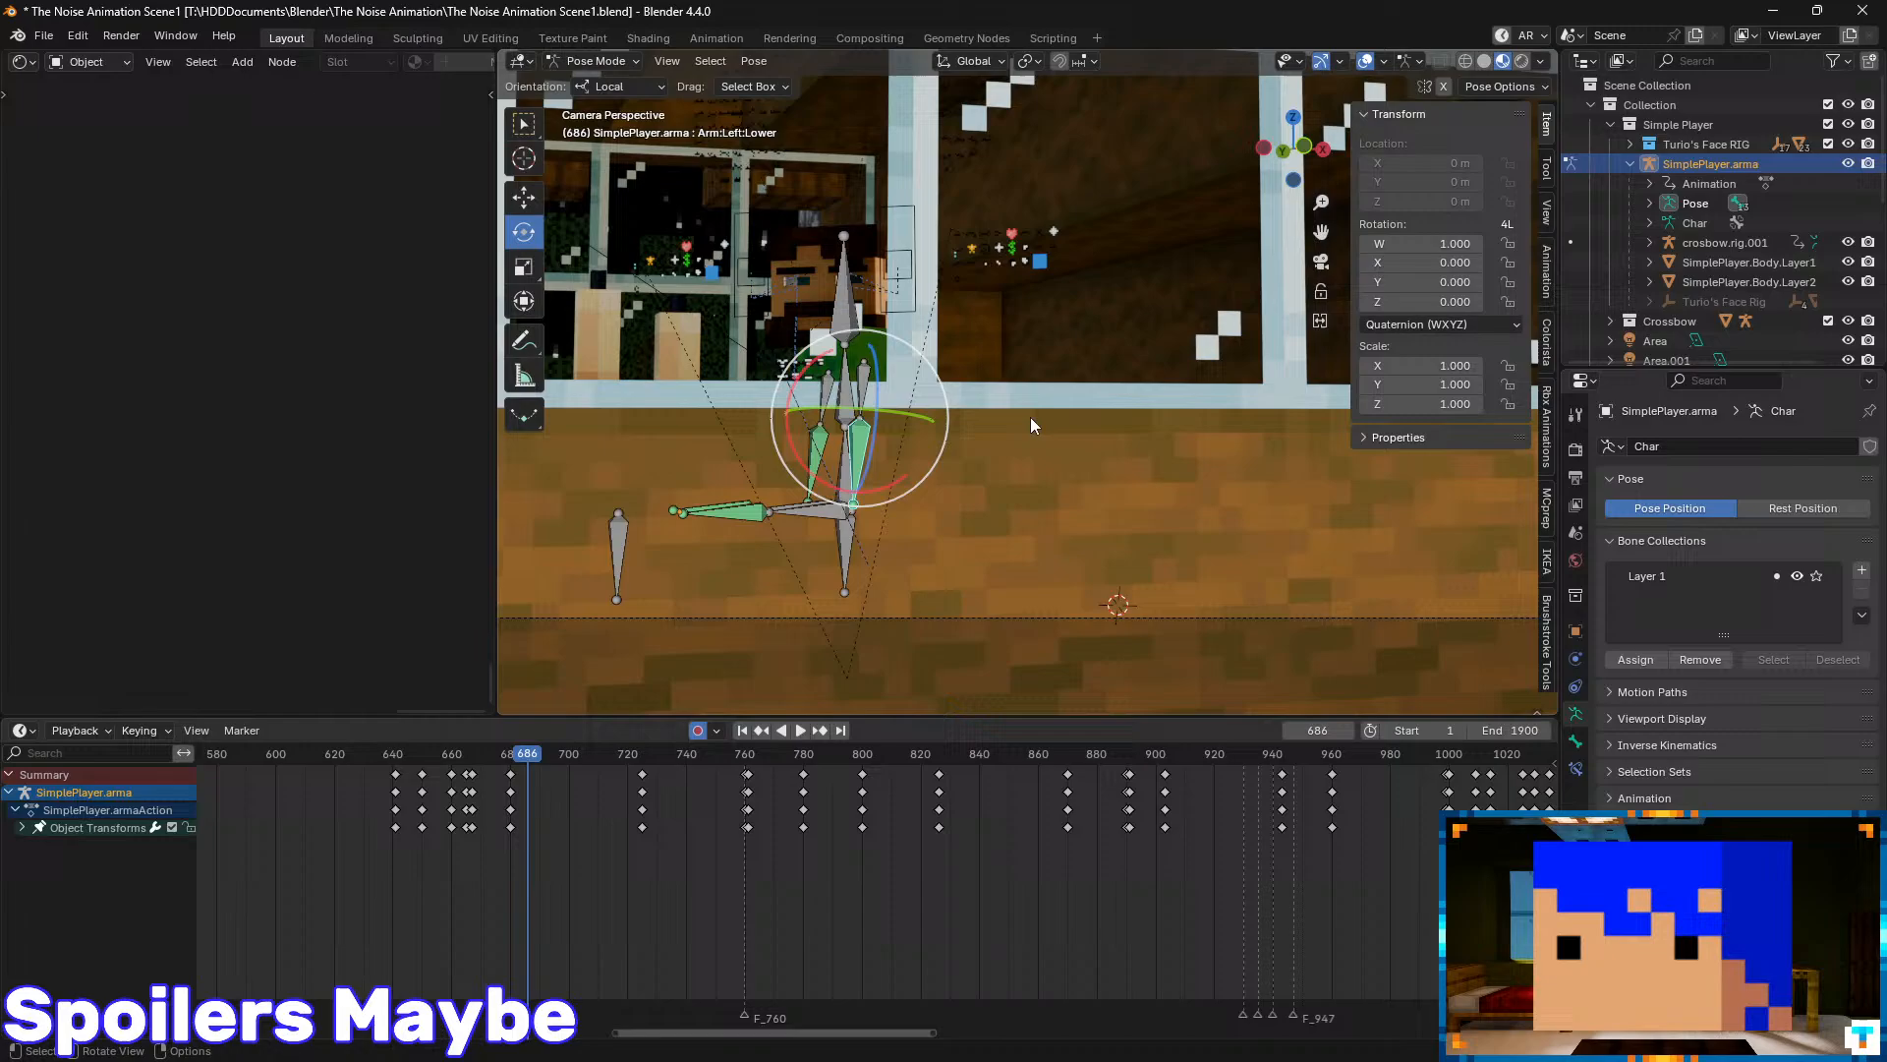
left_click(853, 485)
- Rotate the Body bone around its X axis at frame 671 to a quaternion W of 0.667 and X of 0.745
left_click_drag(546, 758, 484, 804)
scroll(508, 851, "up", 4)
middle_click_drag(491, 849, 839, 792)
scroll(629, 831, "up", 2)
middle_click_drag(614, 833, 725, 830)
scroll(590, 850, "up", 2)
middle_click_drag(553, 853, 864, 856)
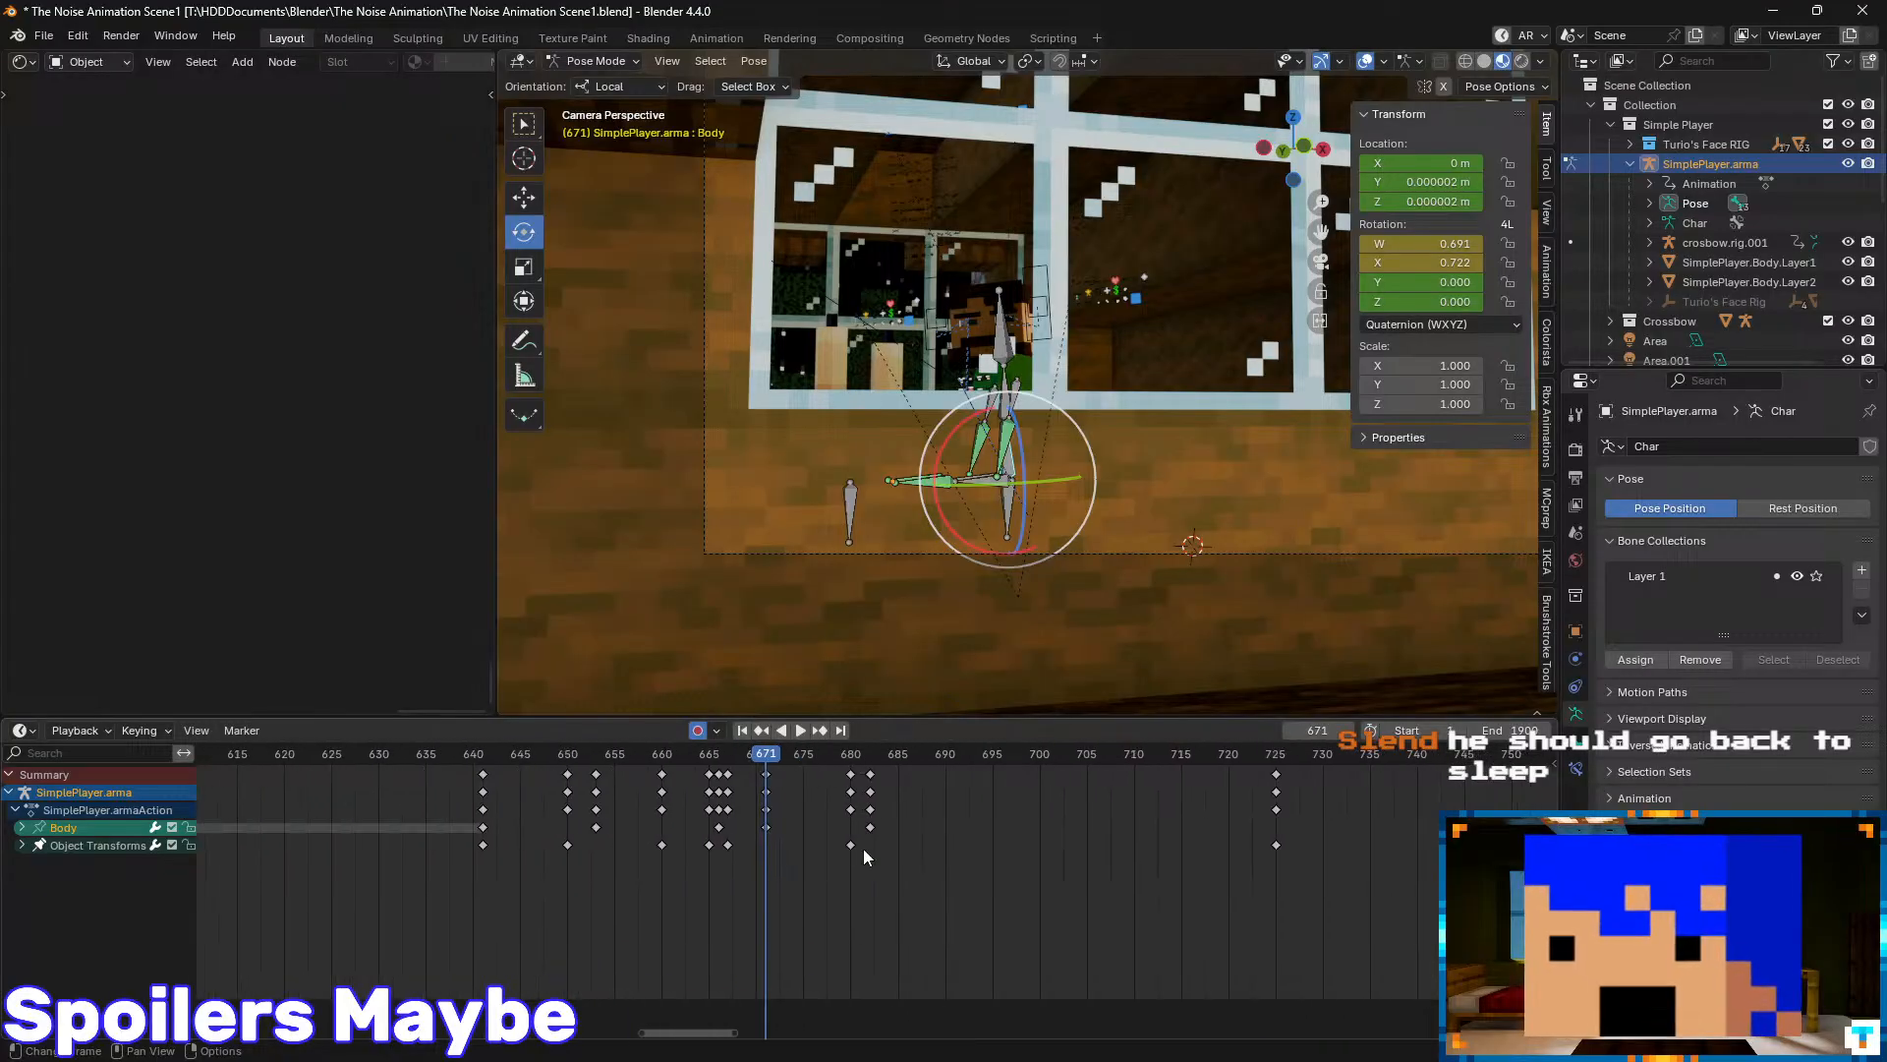
scroll(855, 856, "up", 5)
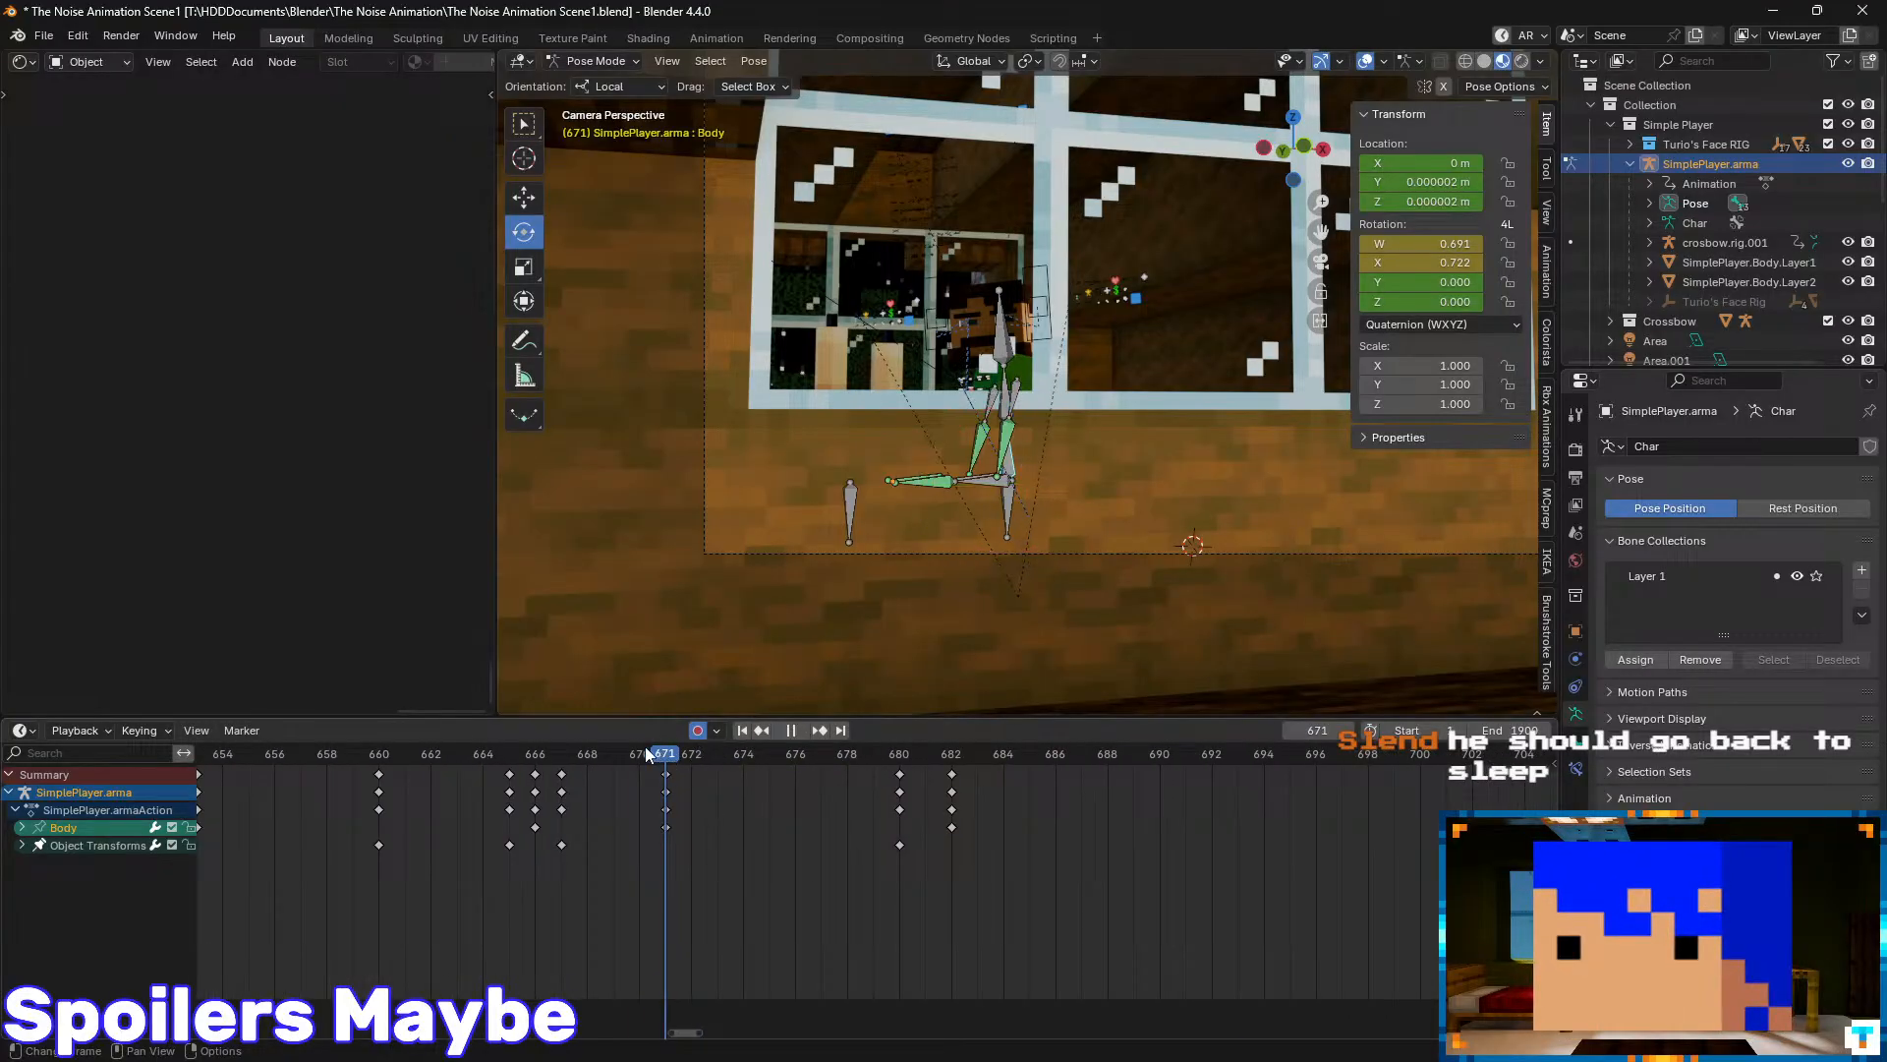
left_click_drag(645, 753, 847, 771)
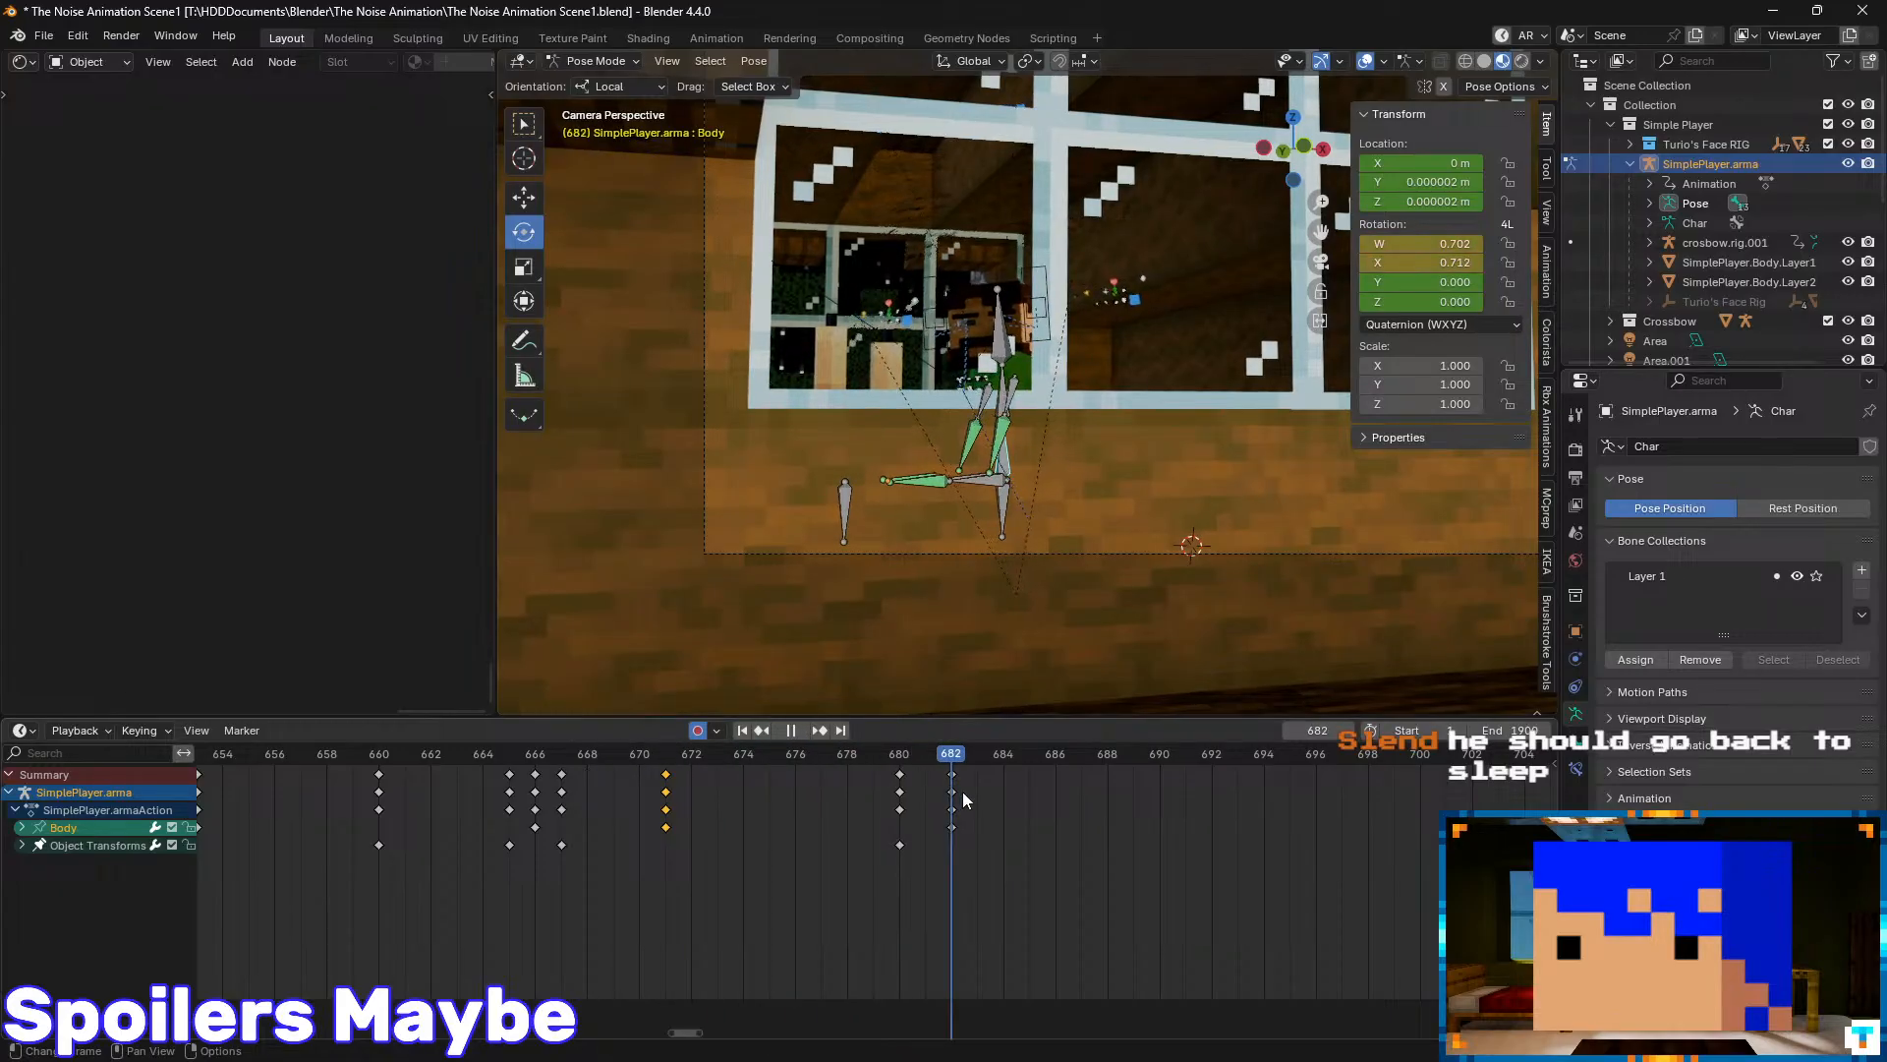
left_click_drag(963, 792, 674, 835)
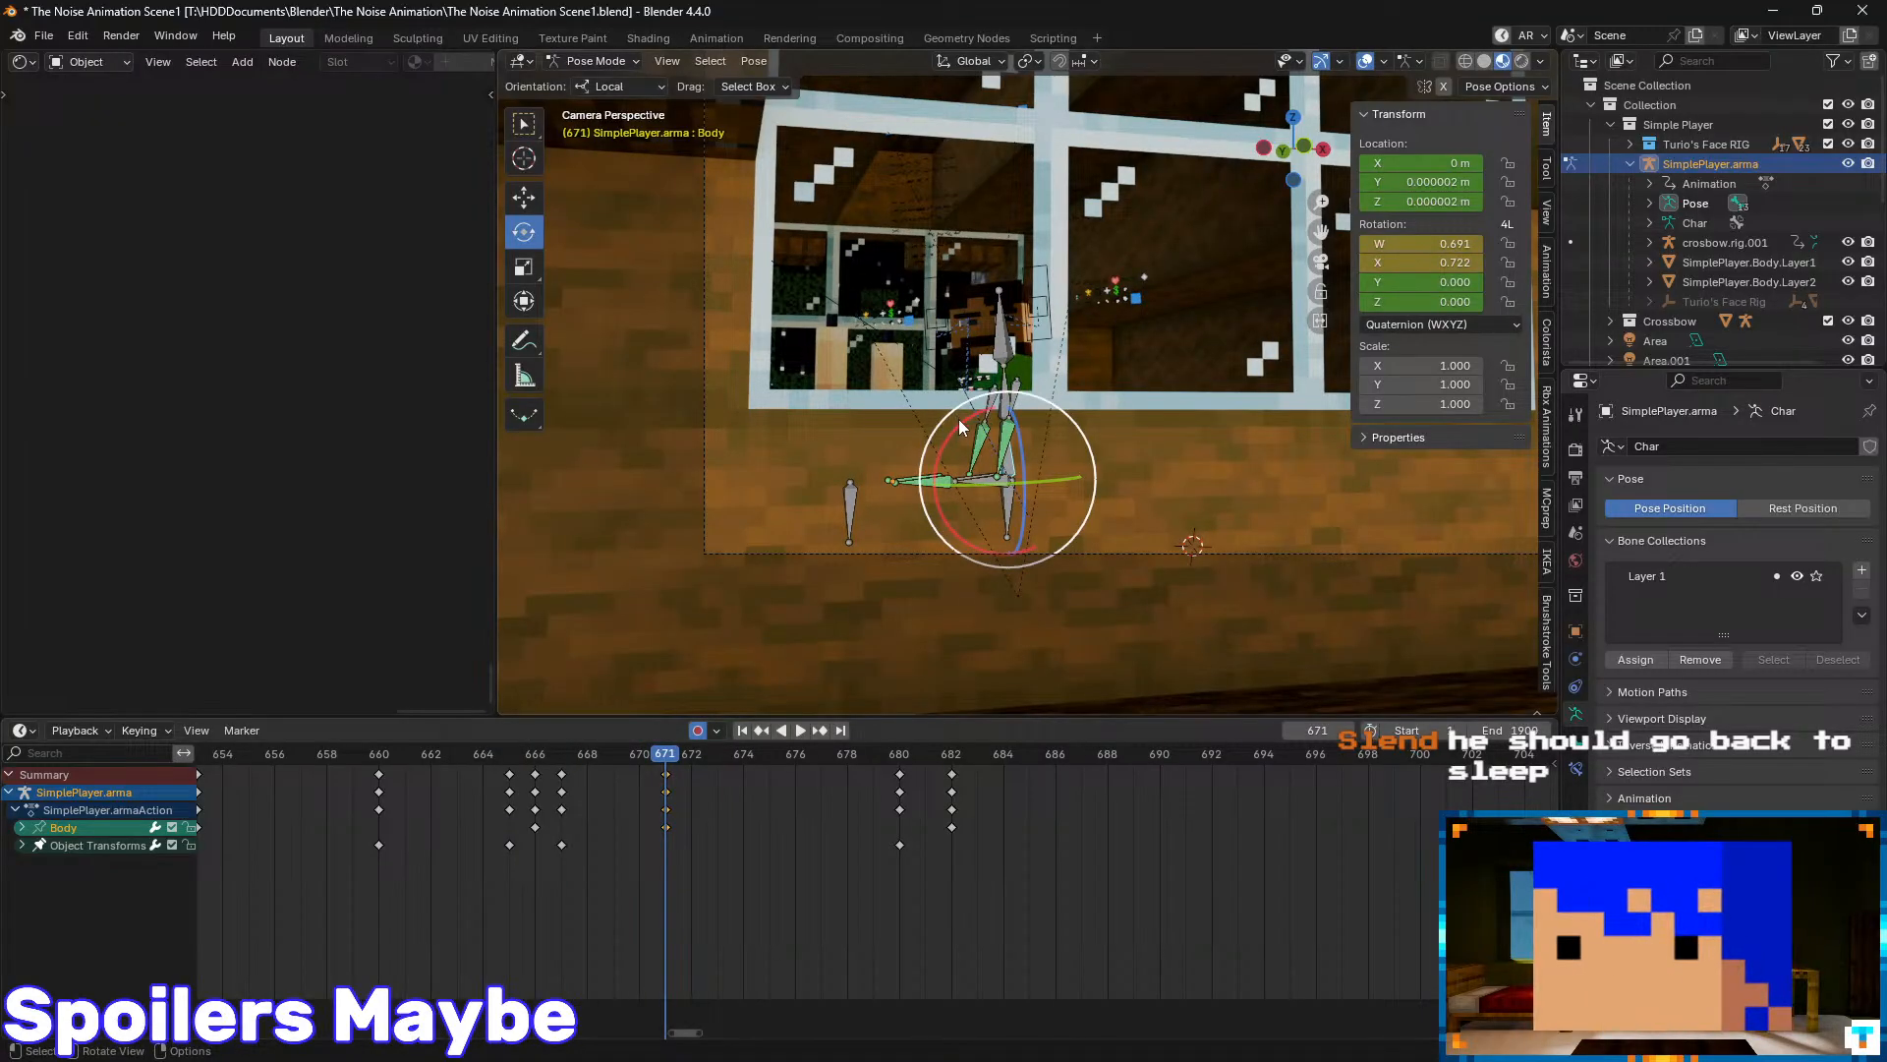
left_click_drag(960, 422, 949, 434)
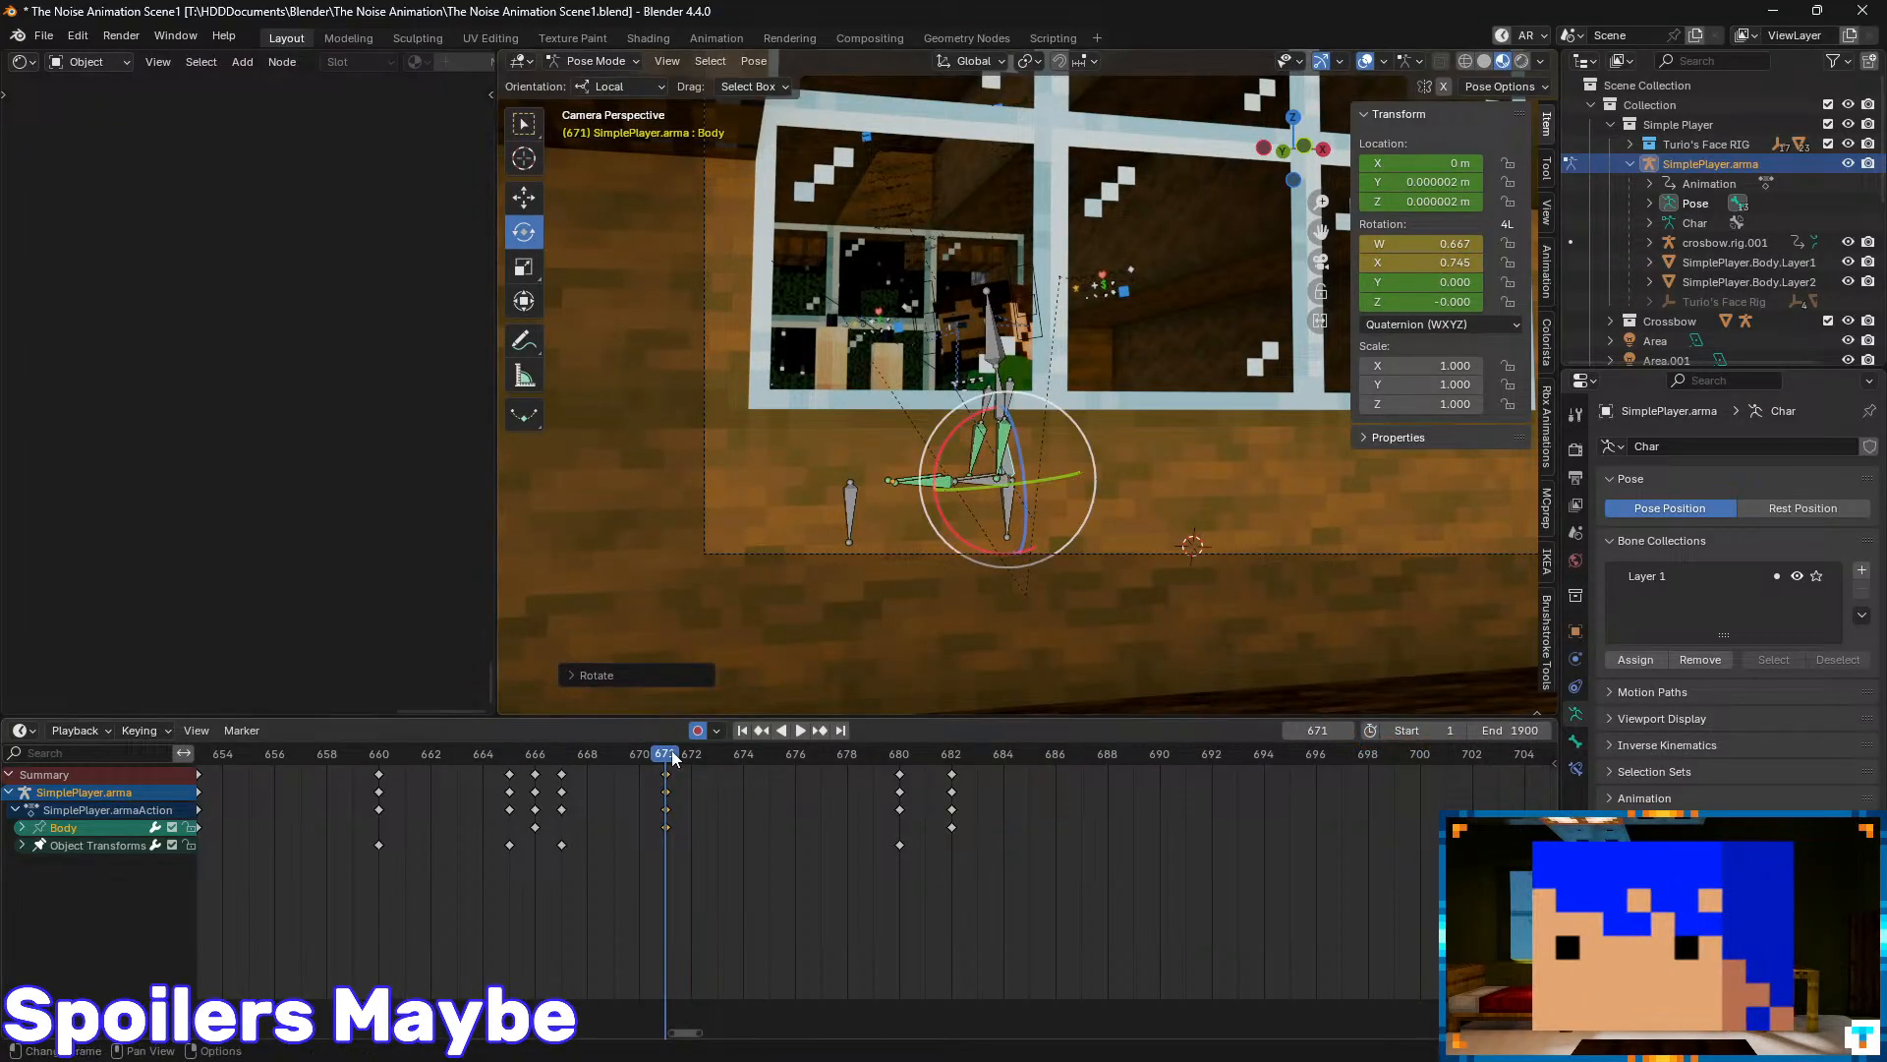
- Play and scrub the Body bone's motion between about frames 647 and 713 to review the stronger lean
left_click_drag(672, 757, 503, 770)
key("space")
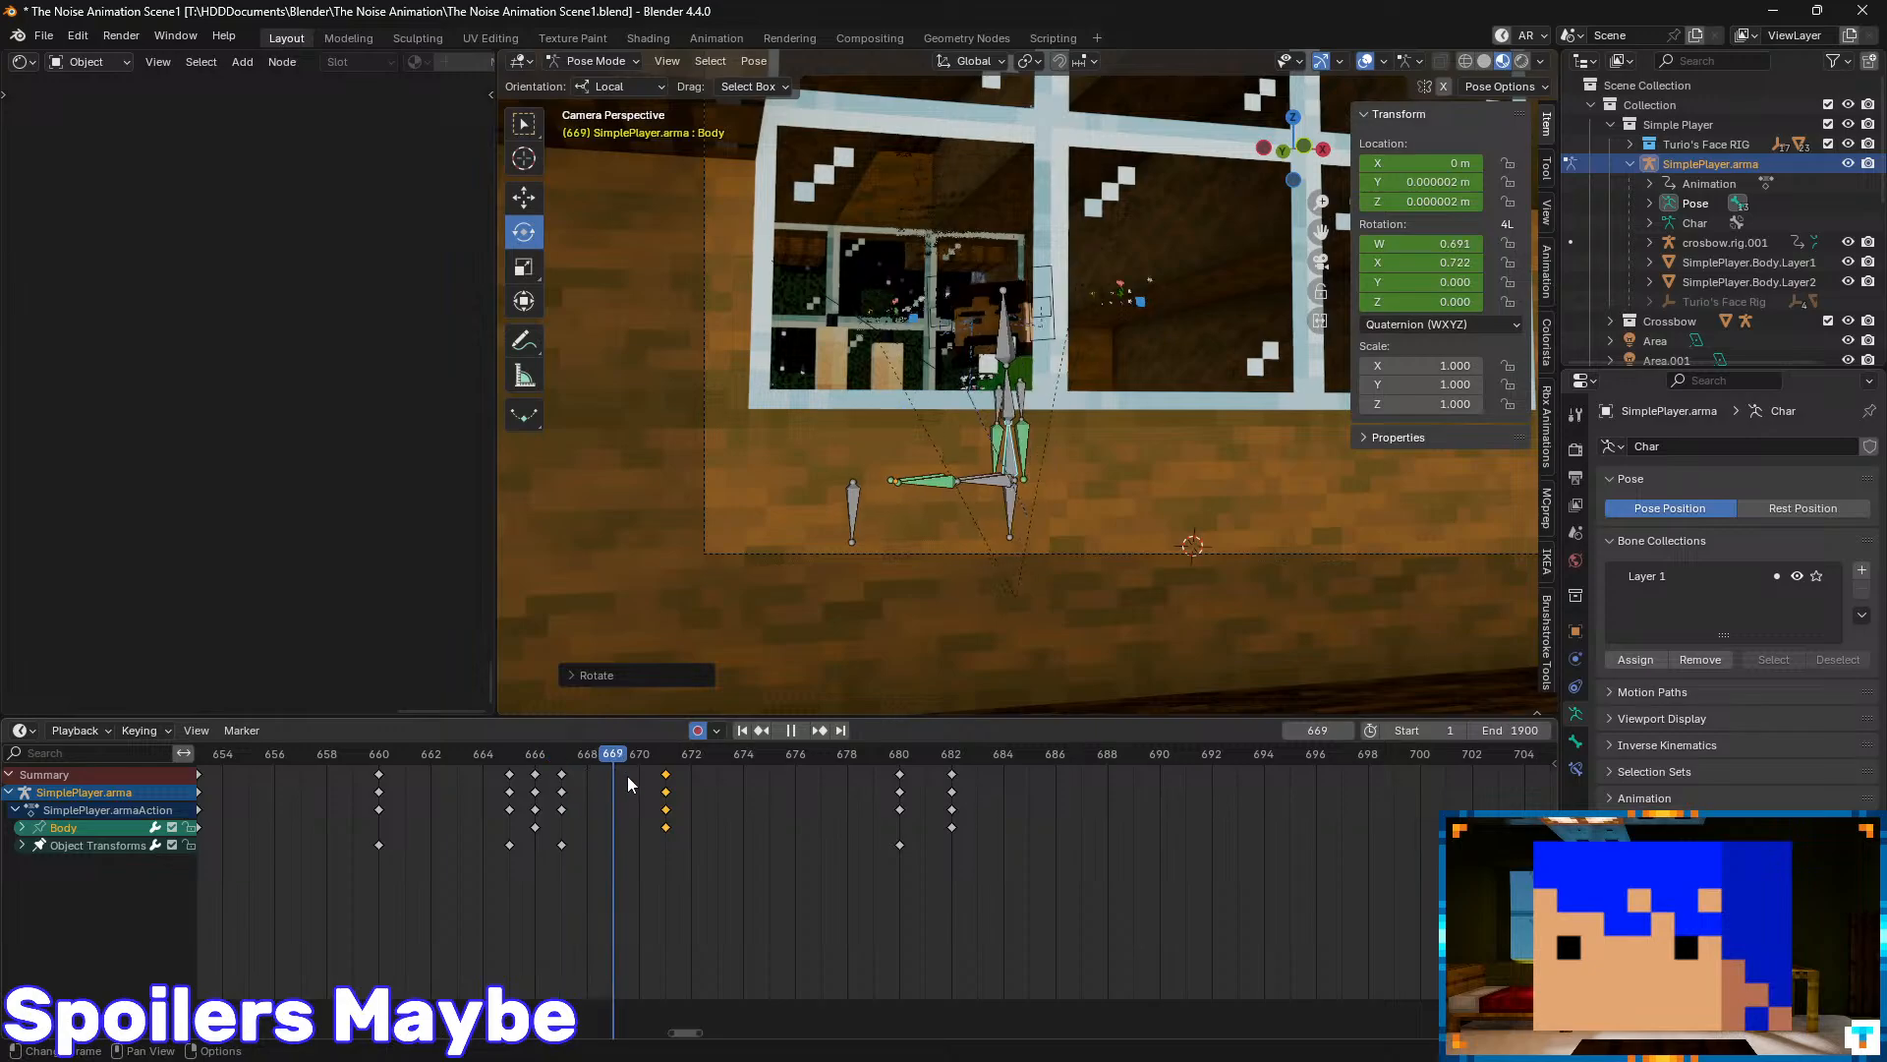
left_click_drag(627, 775, 1194, 783)
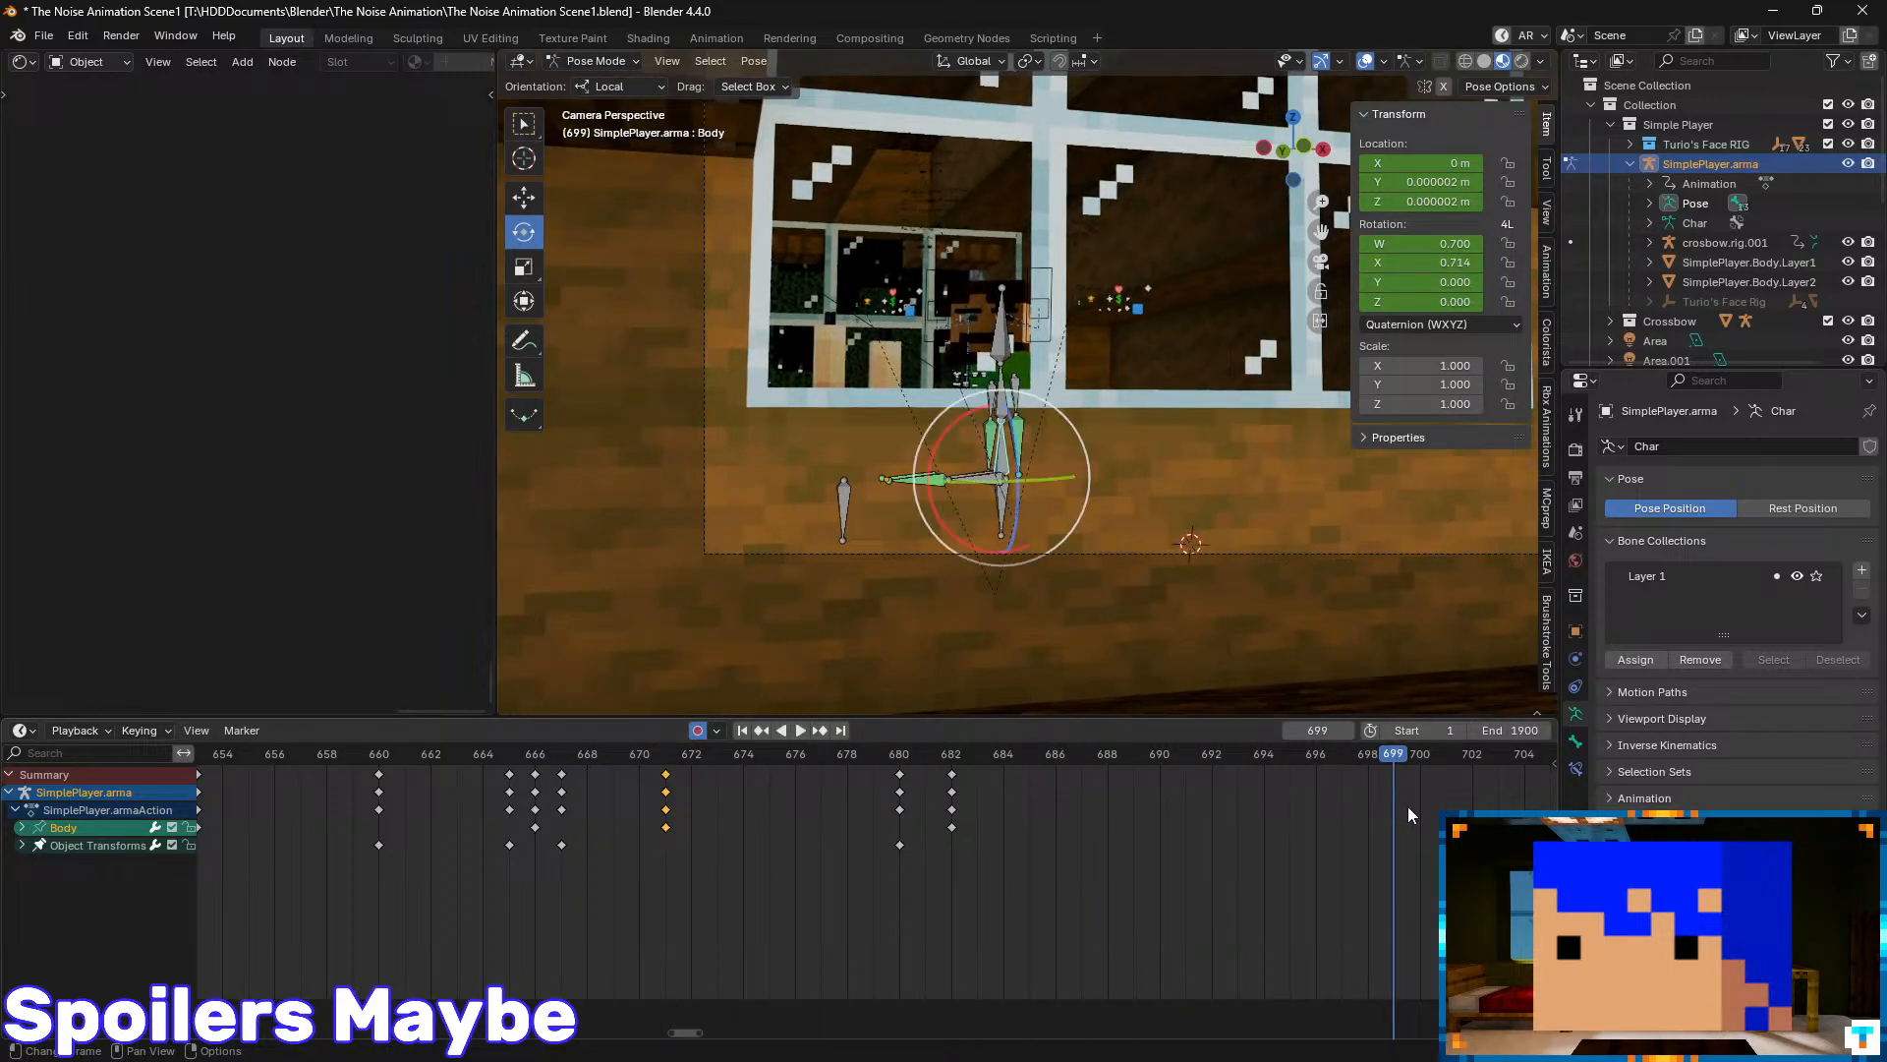
middle_click_drag(1407, 806, 727, 808)
left_click_drag(769, 759, 346, 787)
middle_click_drag(507, 825, 1277, 826)
scroll(1132, 816, "down", 4)
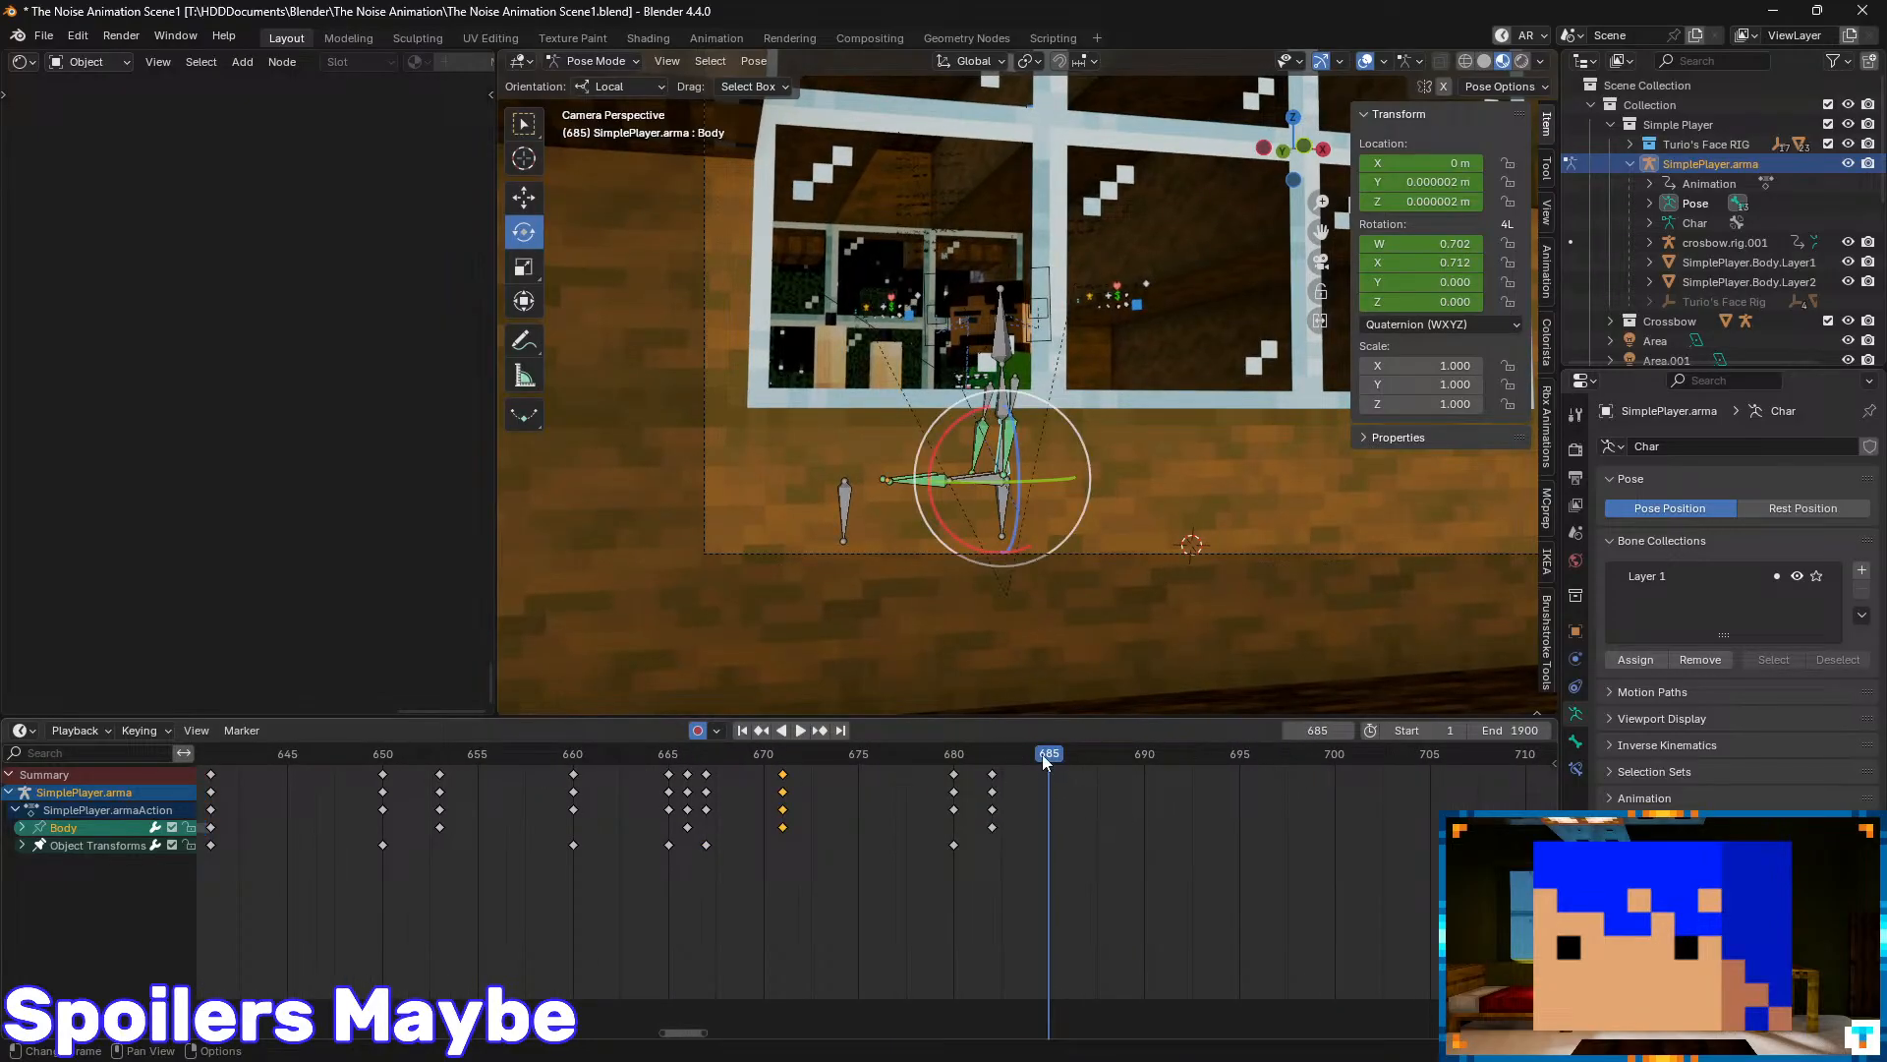
left_click_drag(1042, 753, 629, 798)
key("space")
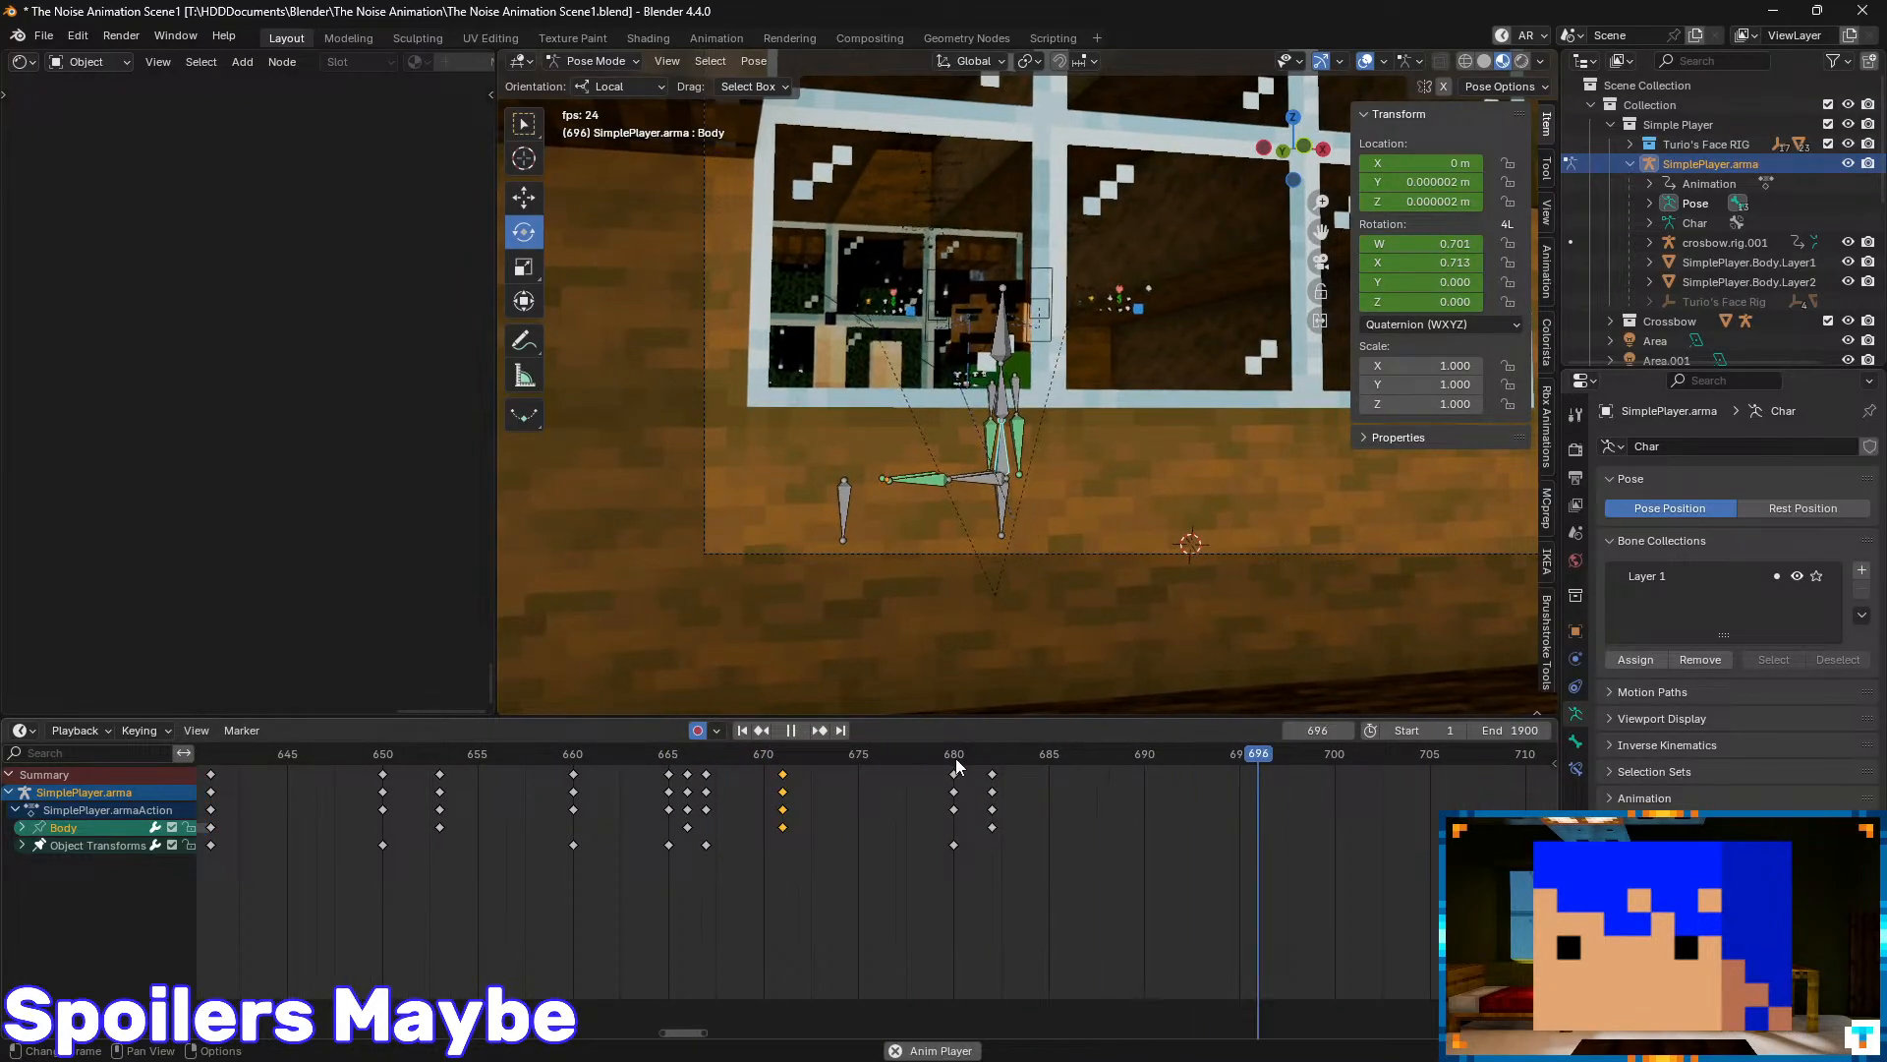
left_click_drag(935, 749, 443, 768)
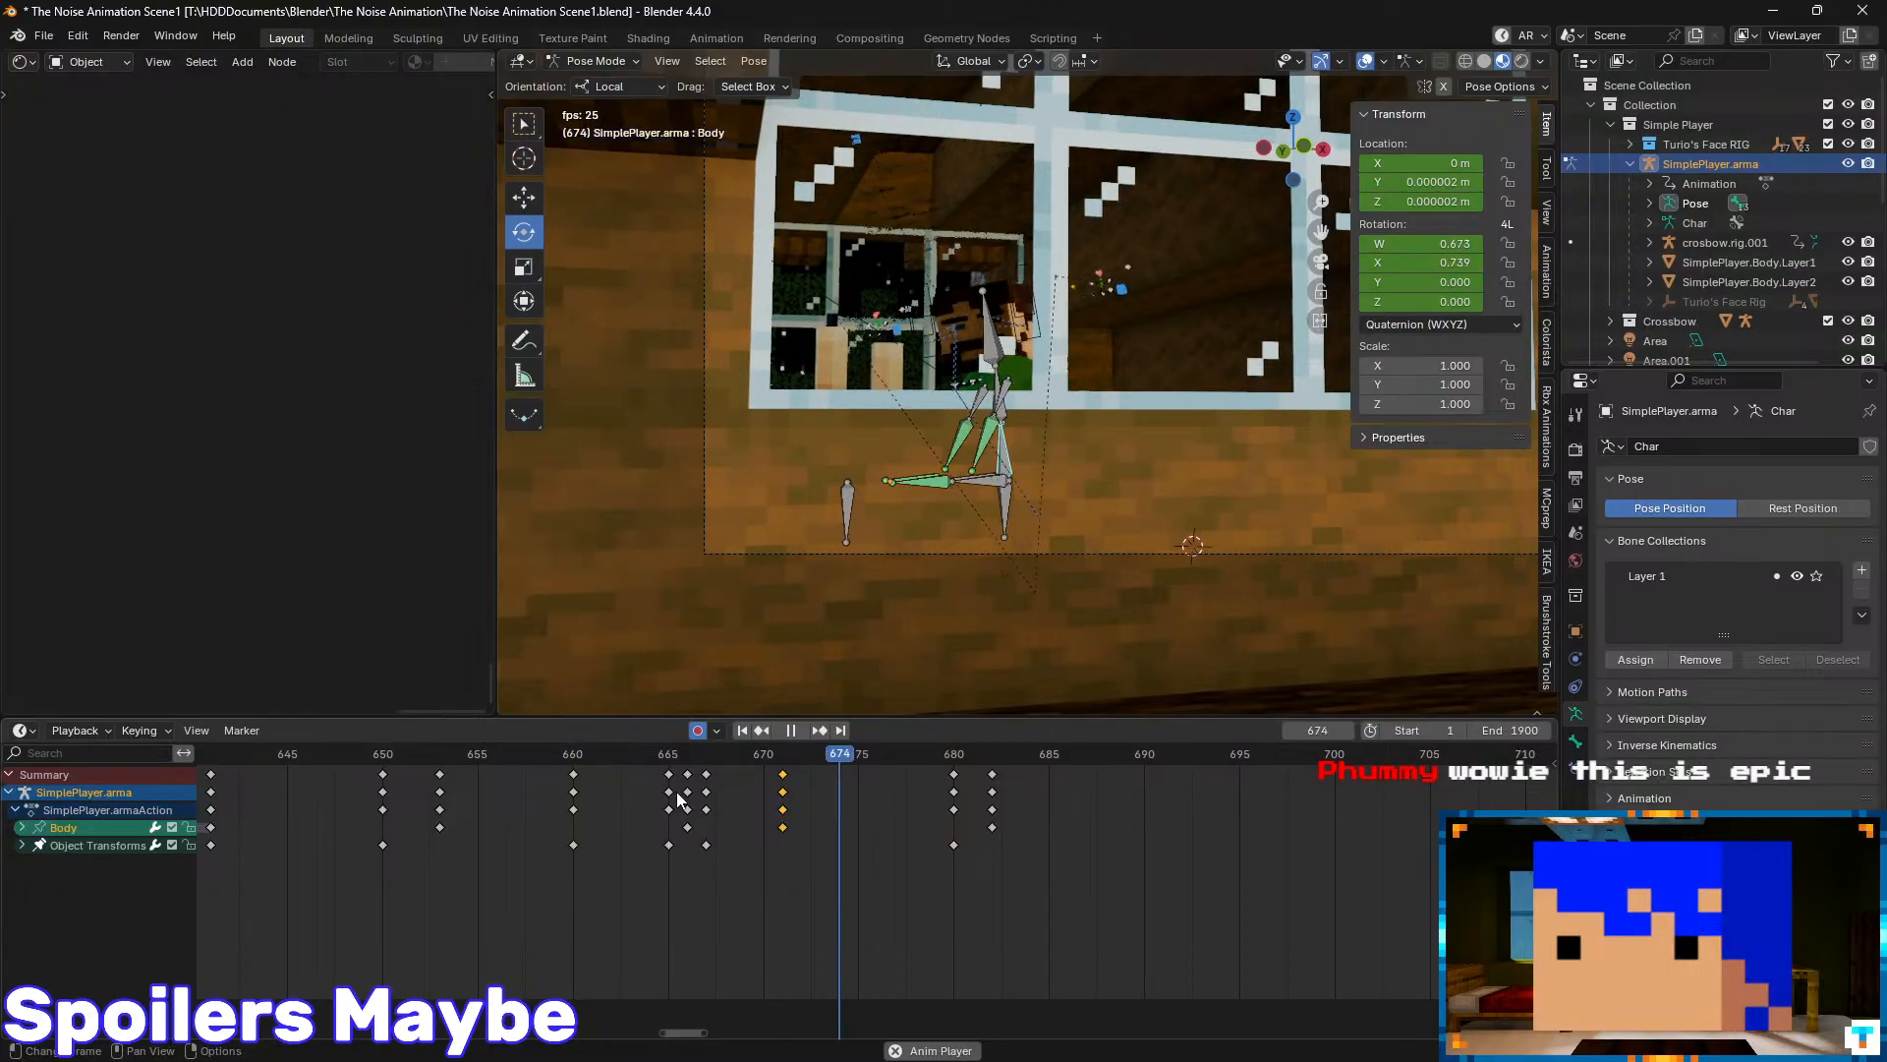
key("space")
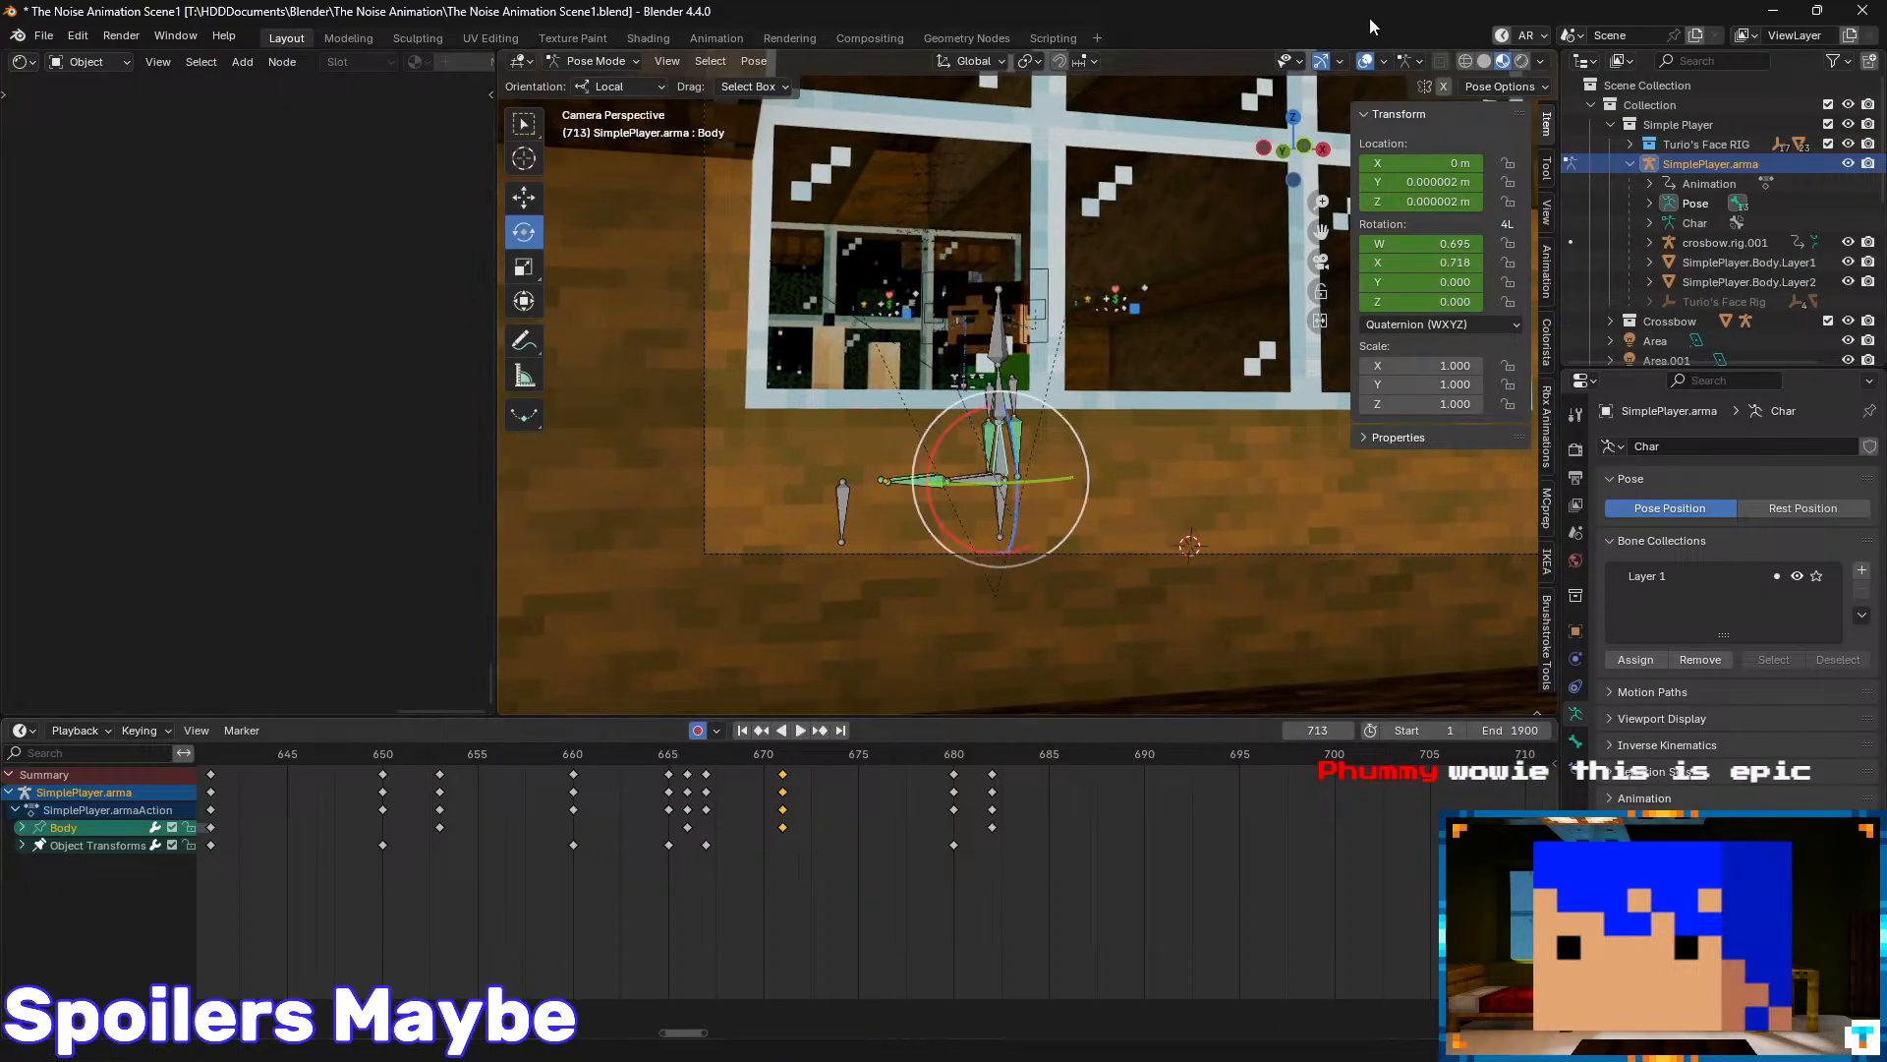
- Hide the viewport overlays and replay the animation from about frame 651 to check the lean without bones
left_click(1366, 62)
left_click_drag(867, 754, 404, 776)
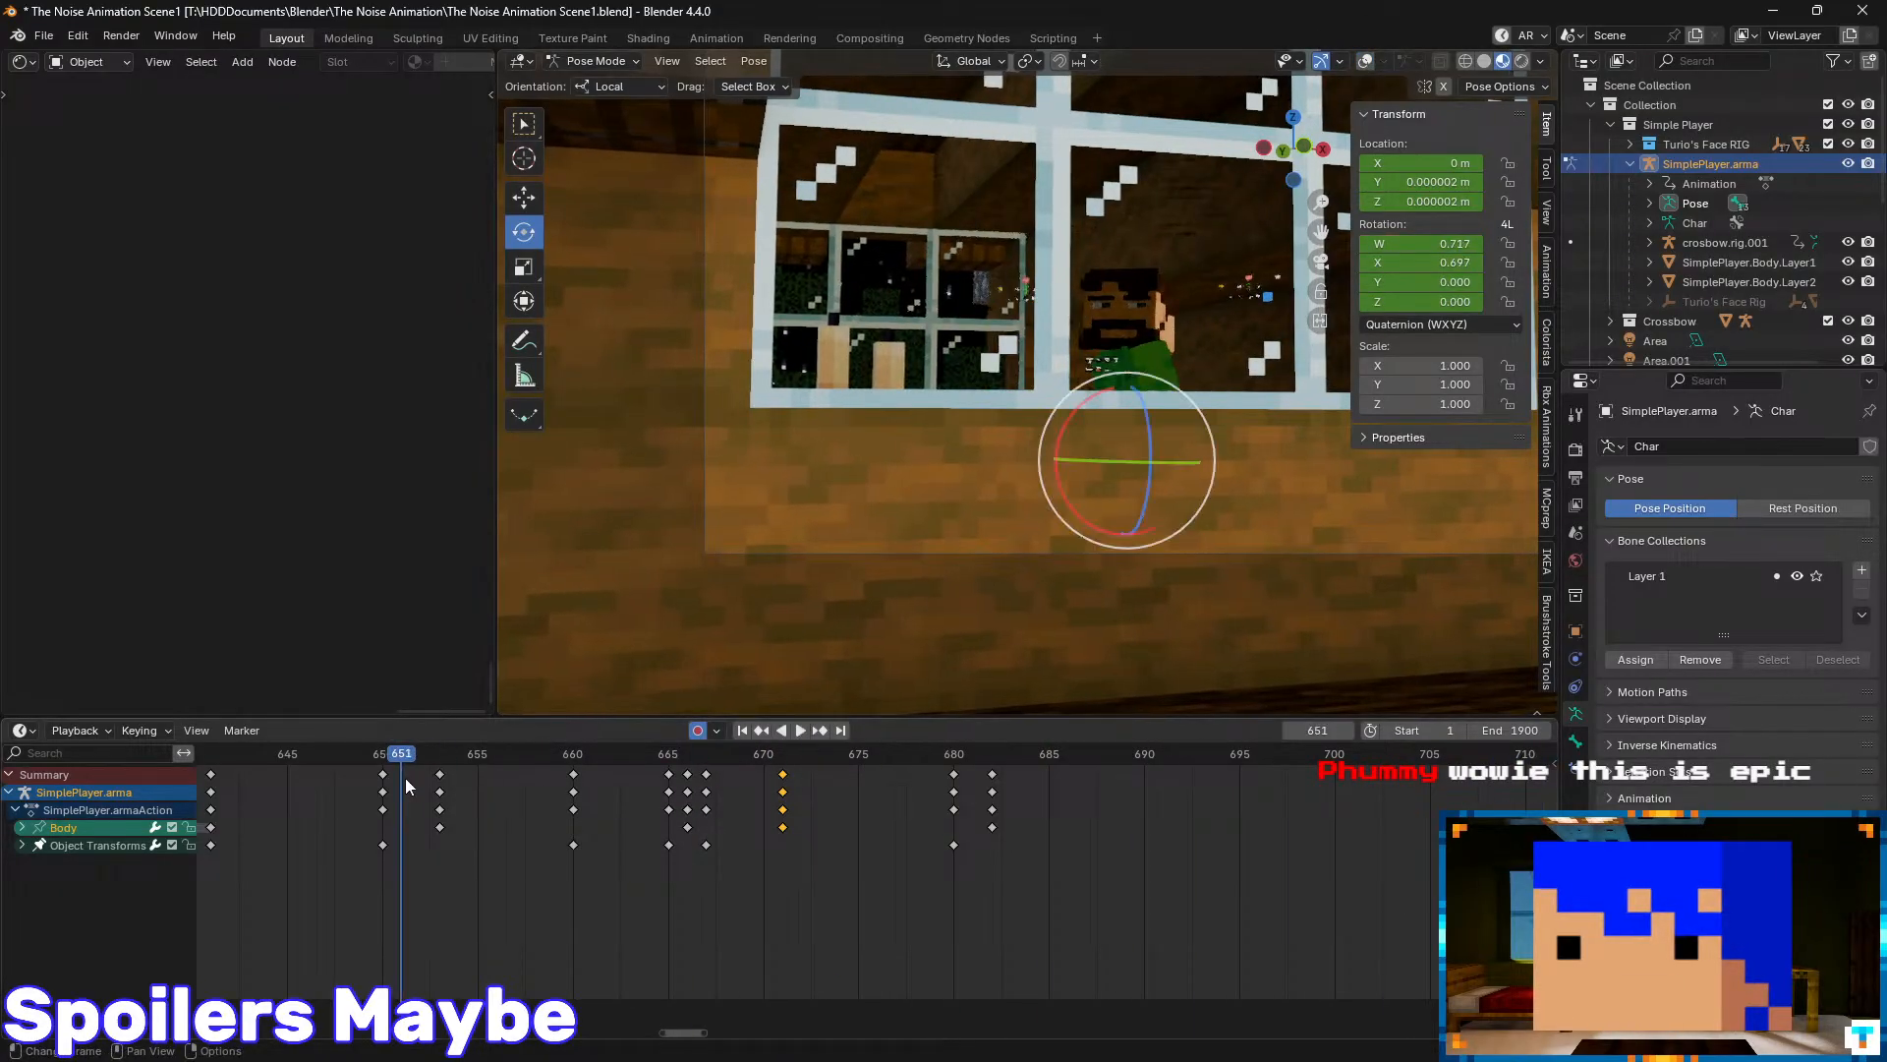
key("space")
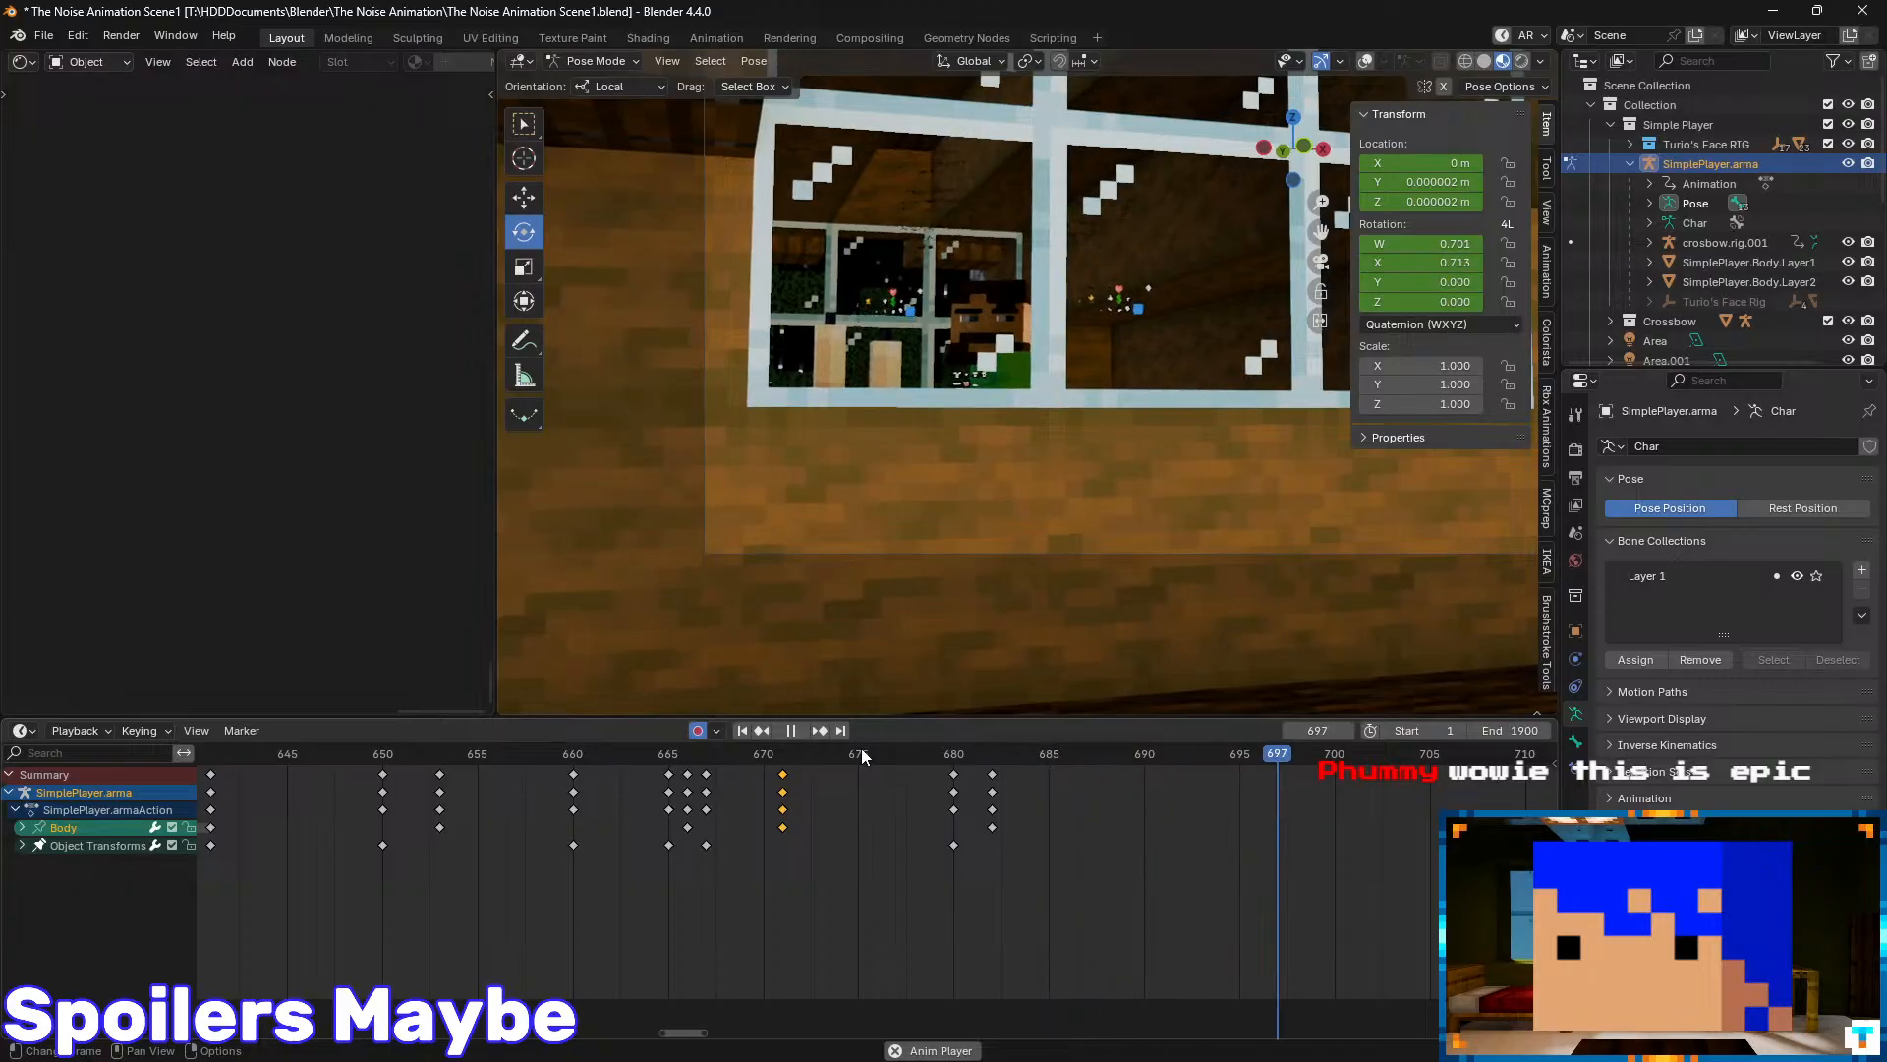
key("space")
left_click_drag(991, 764, 604, 794)
key("space")
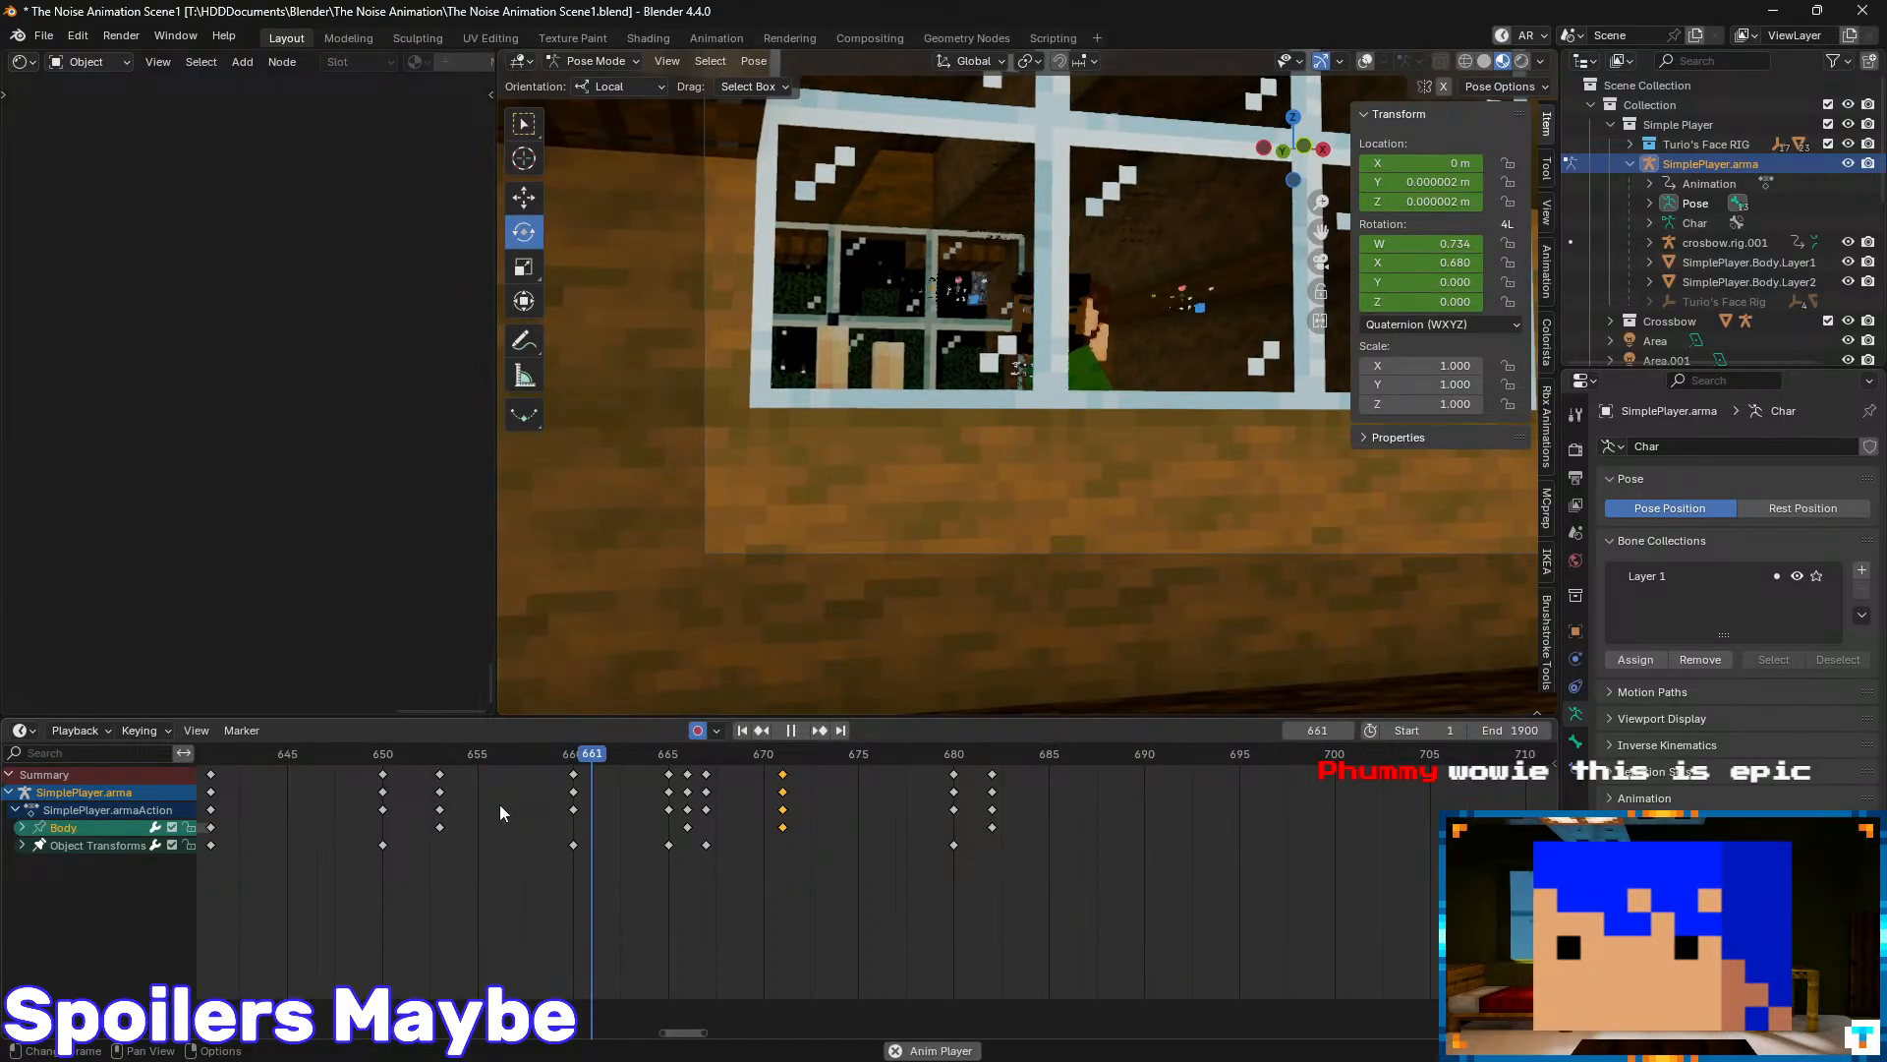
key("space")
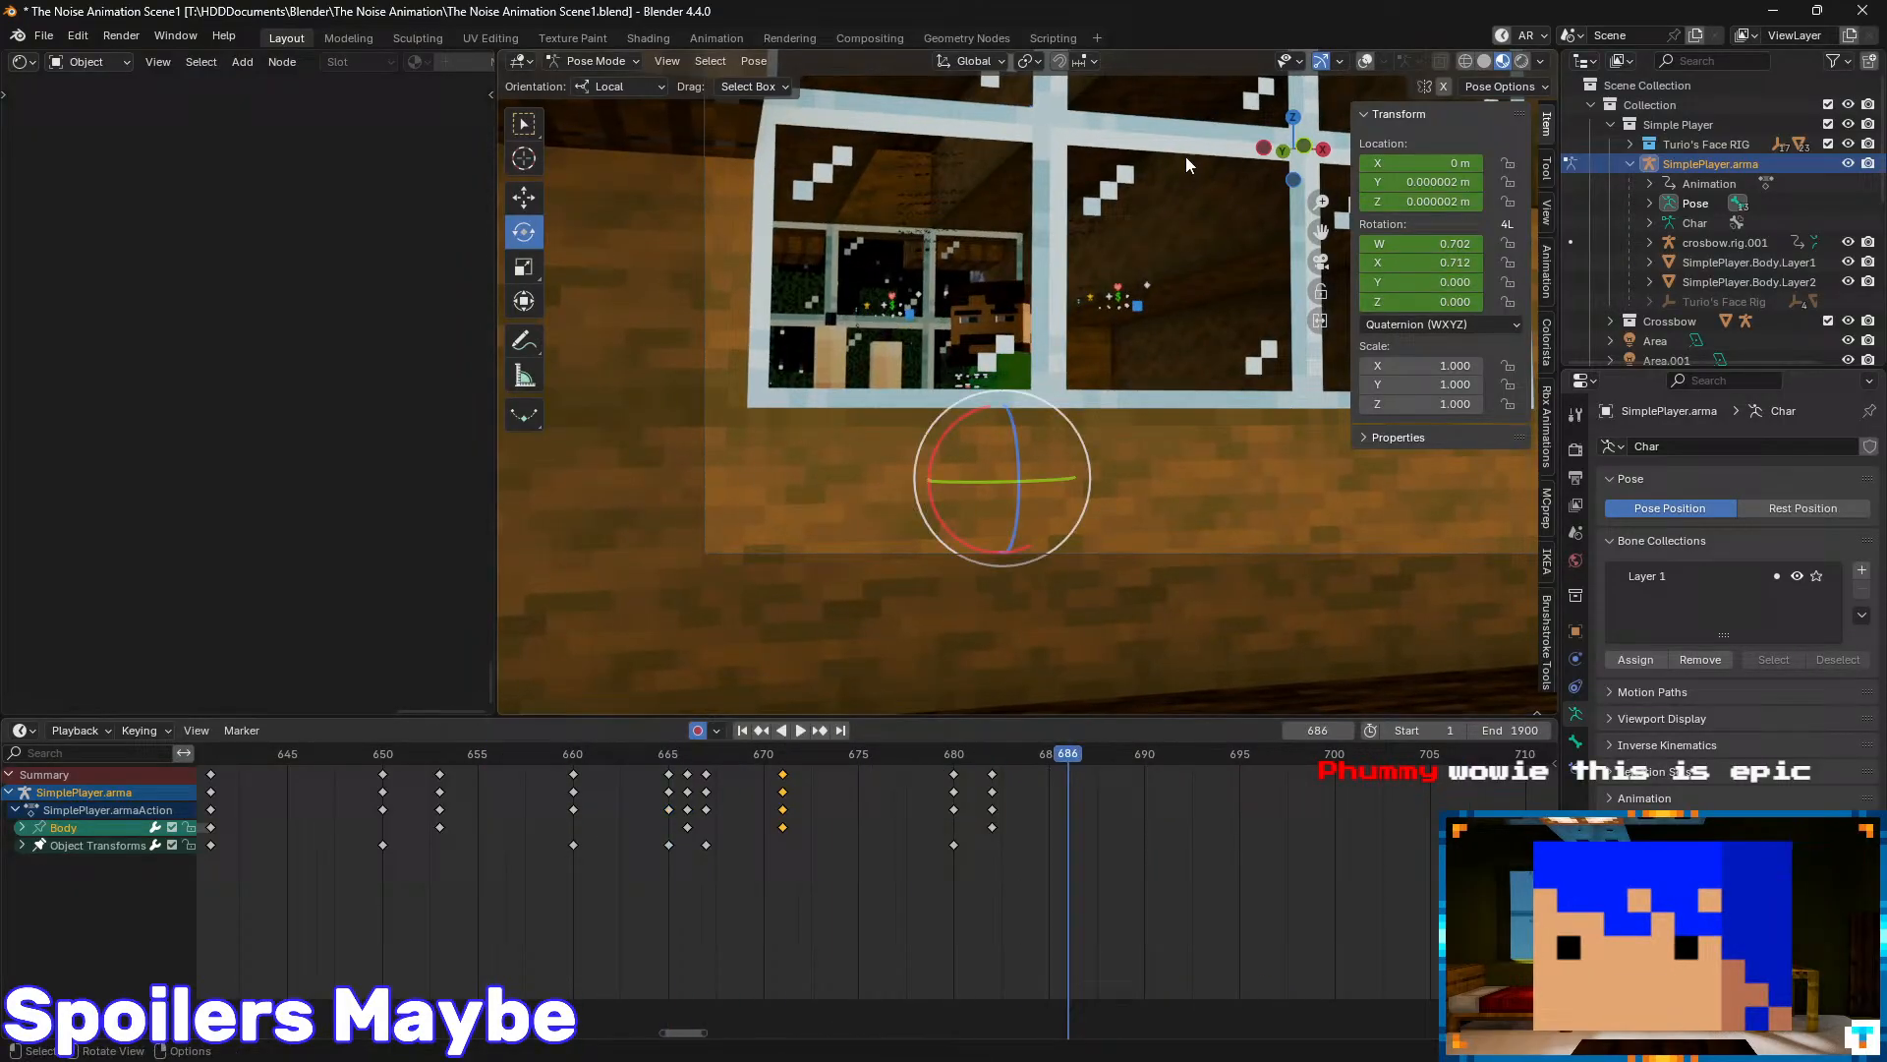
- Show the overlays again, select the Head and Body bones, and move the Head keyframe at frame 691 to frame 686
left_click(1363, 62)
left_click(1006, 354)
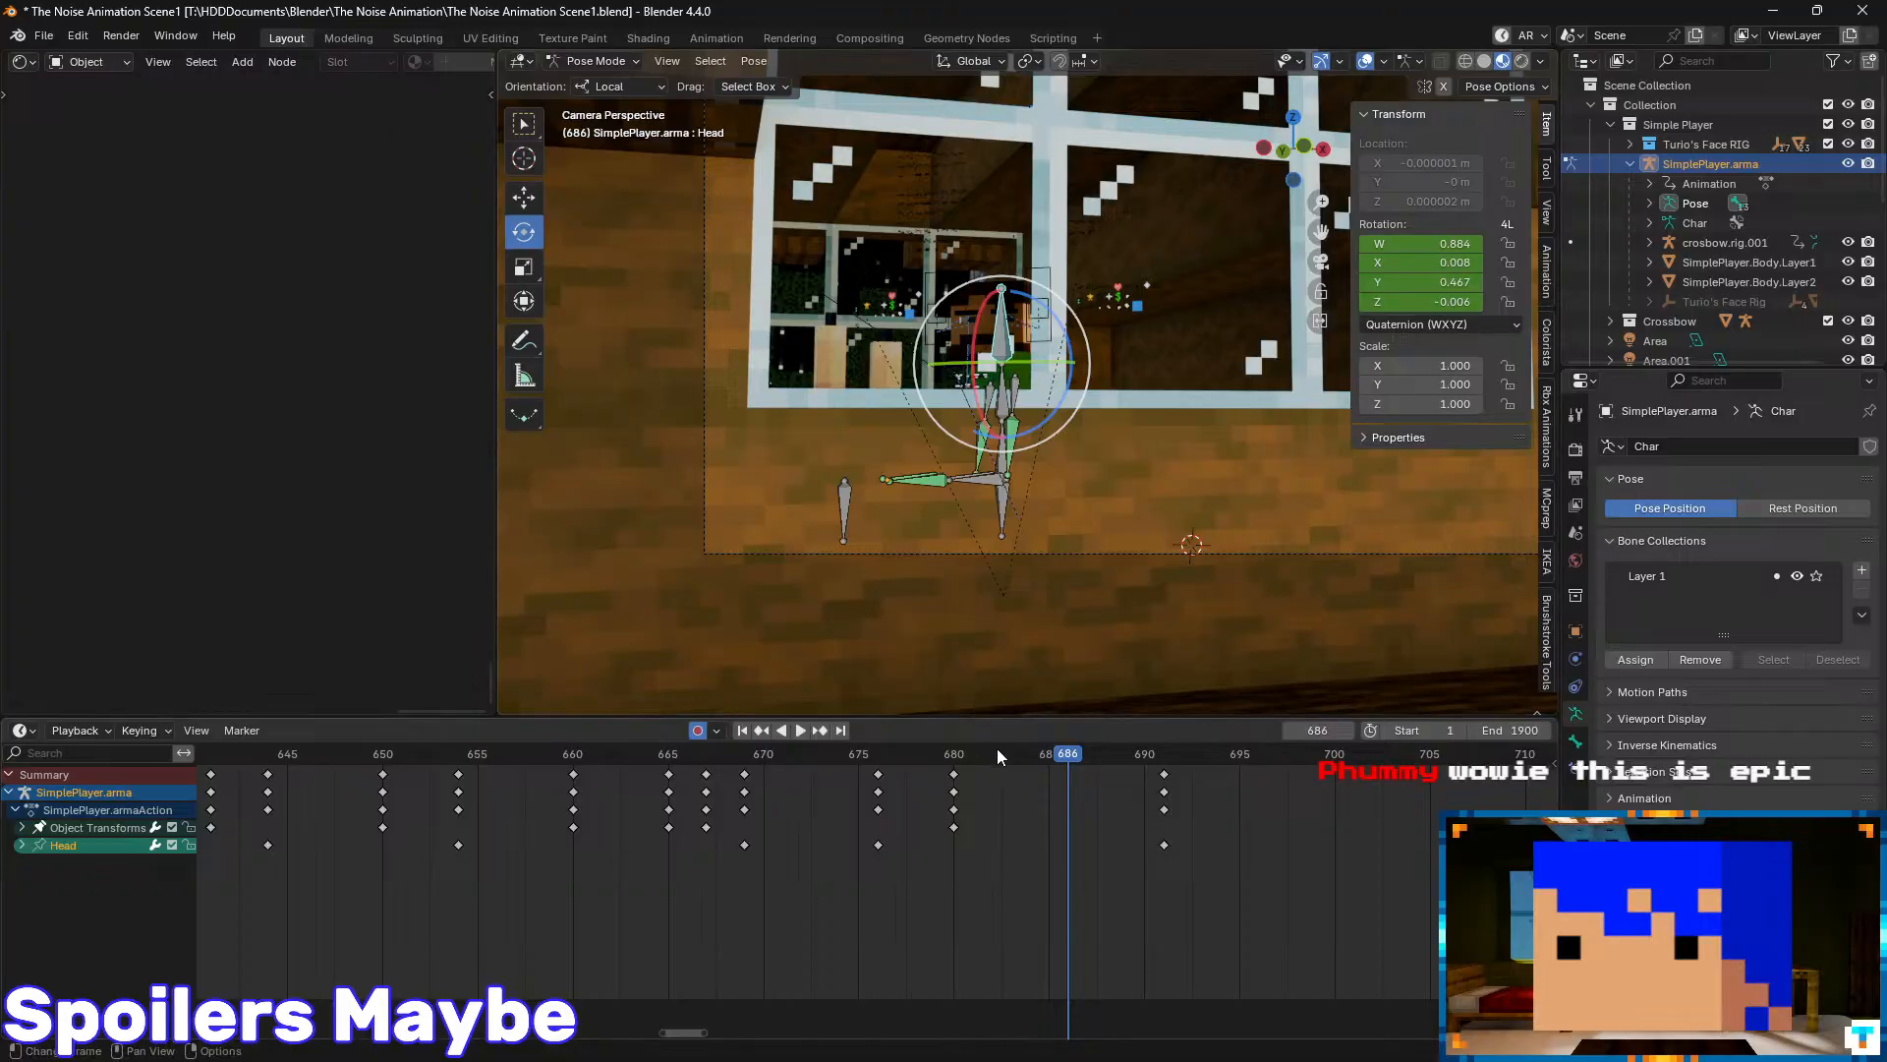
left_click_drag(997, 753, 744, 766)
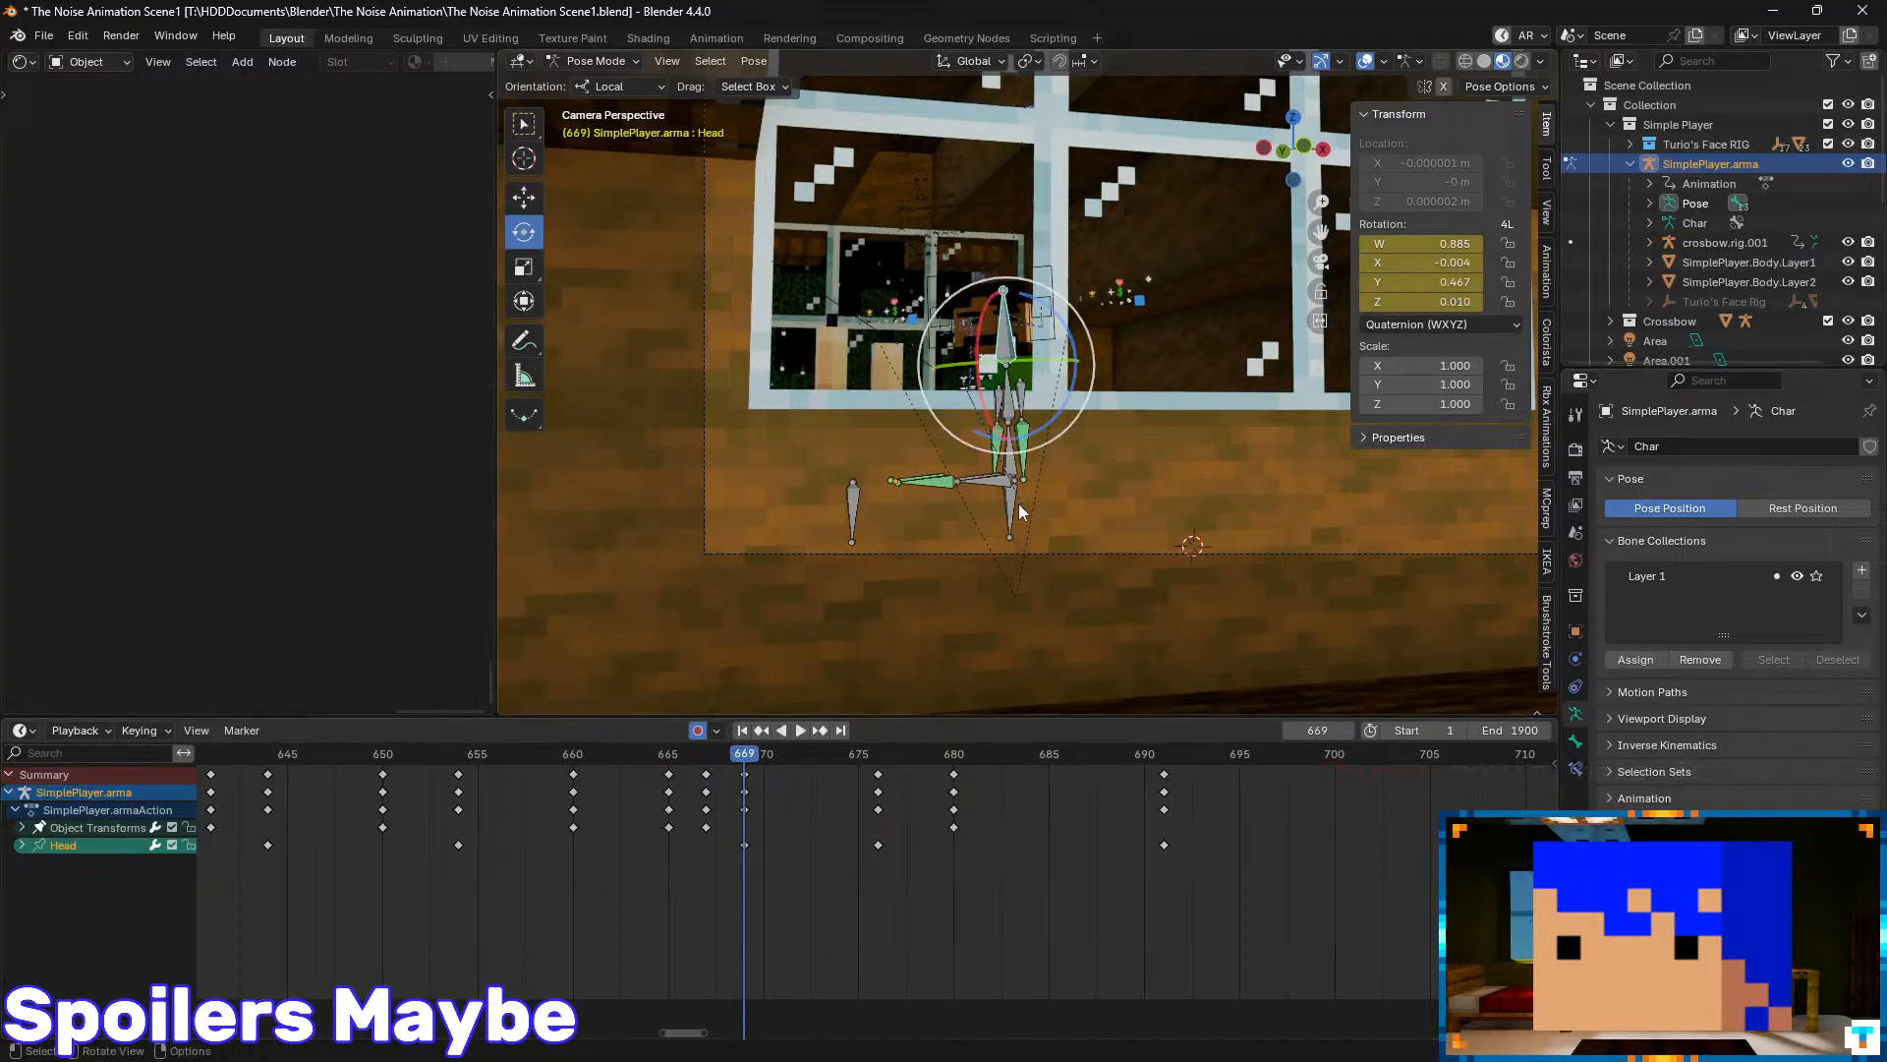
left_click(1010, 469)
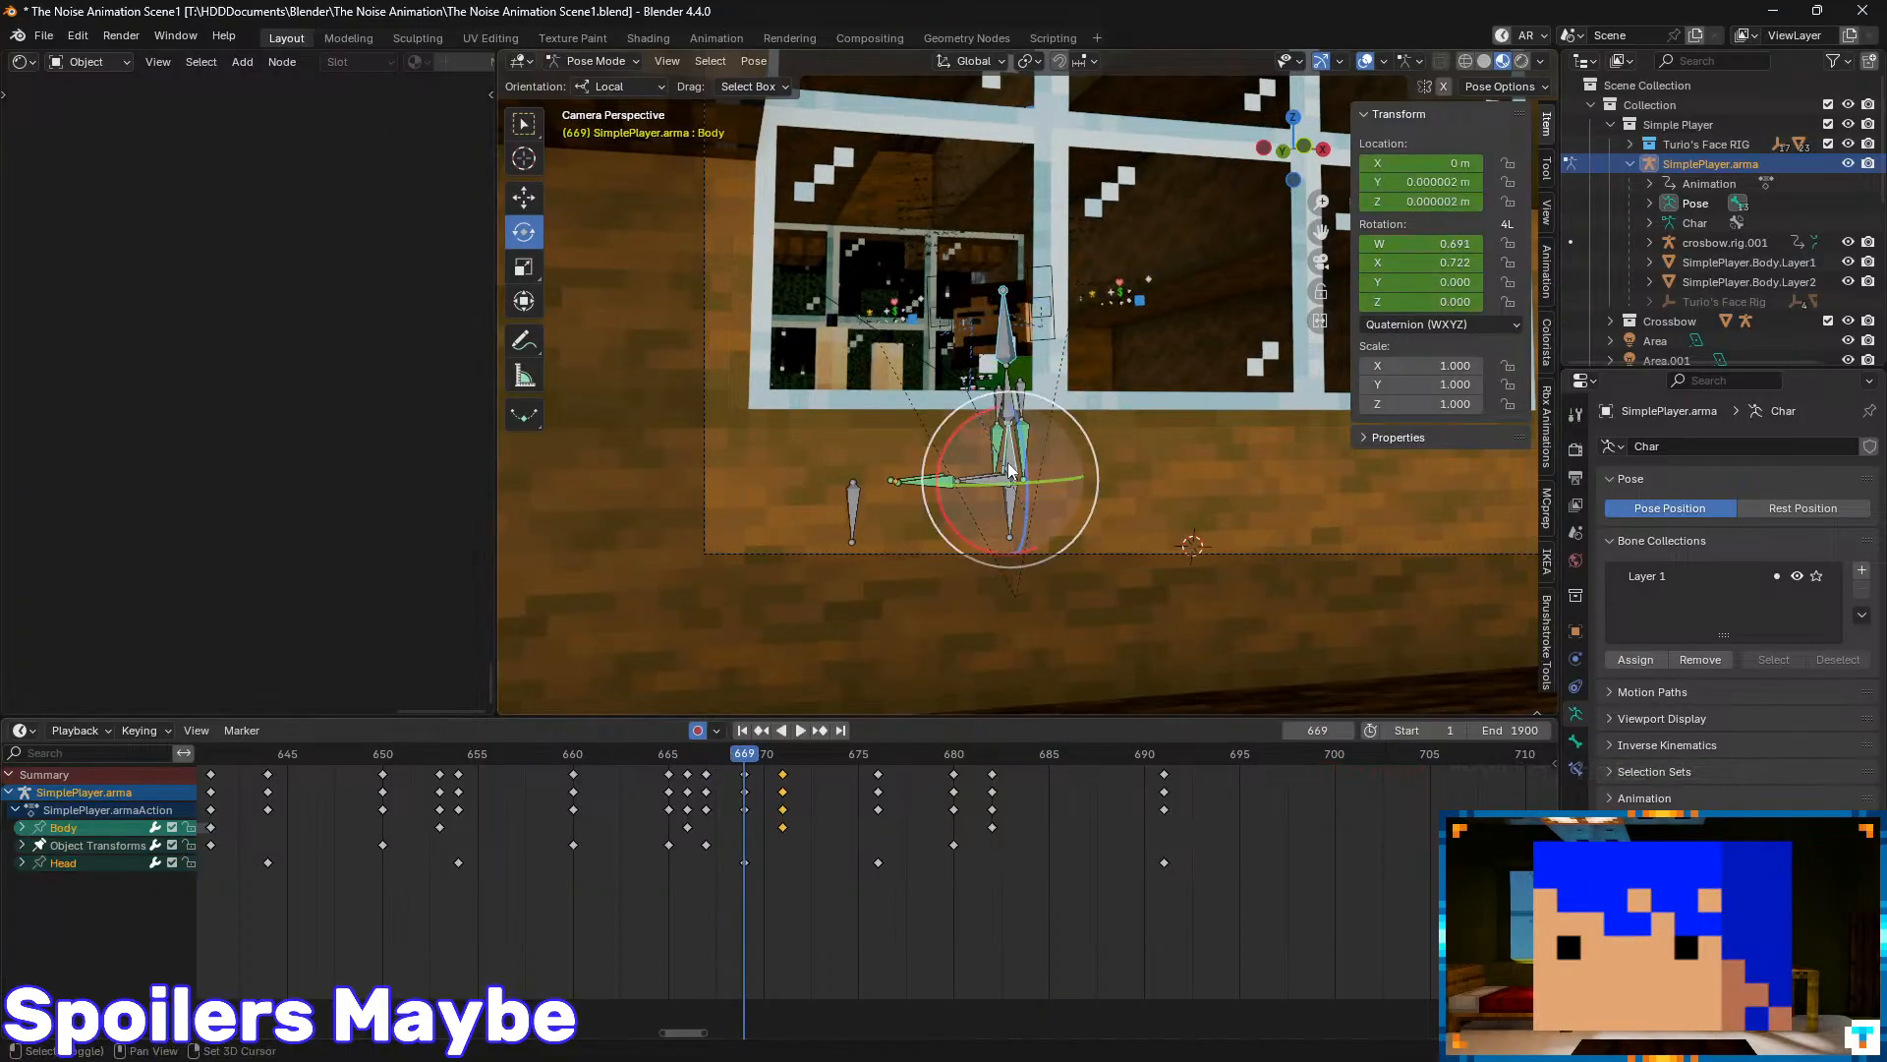
left_click(746, 863)
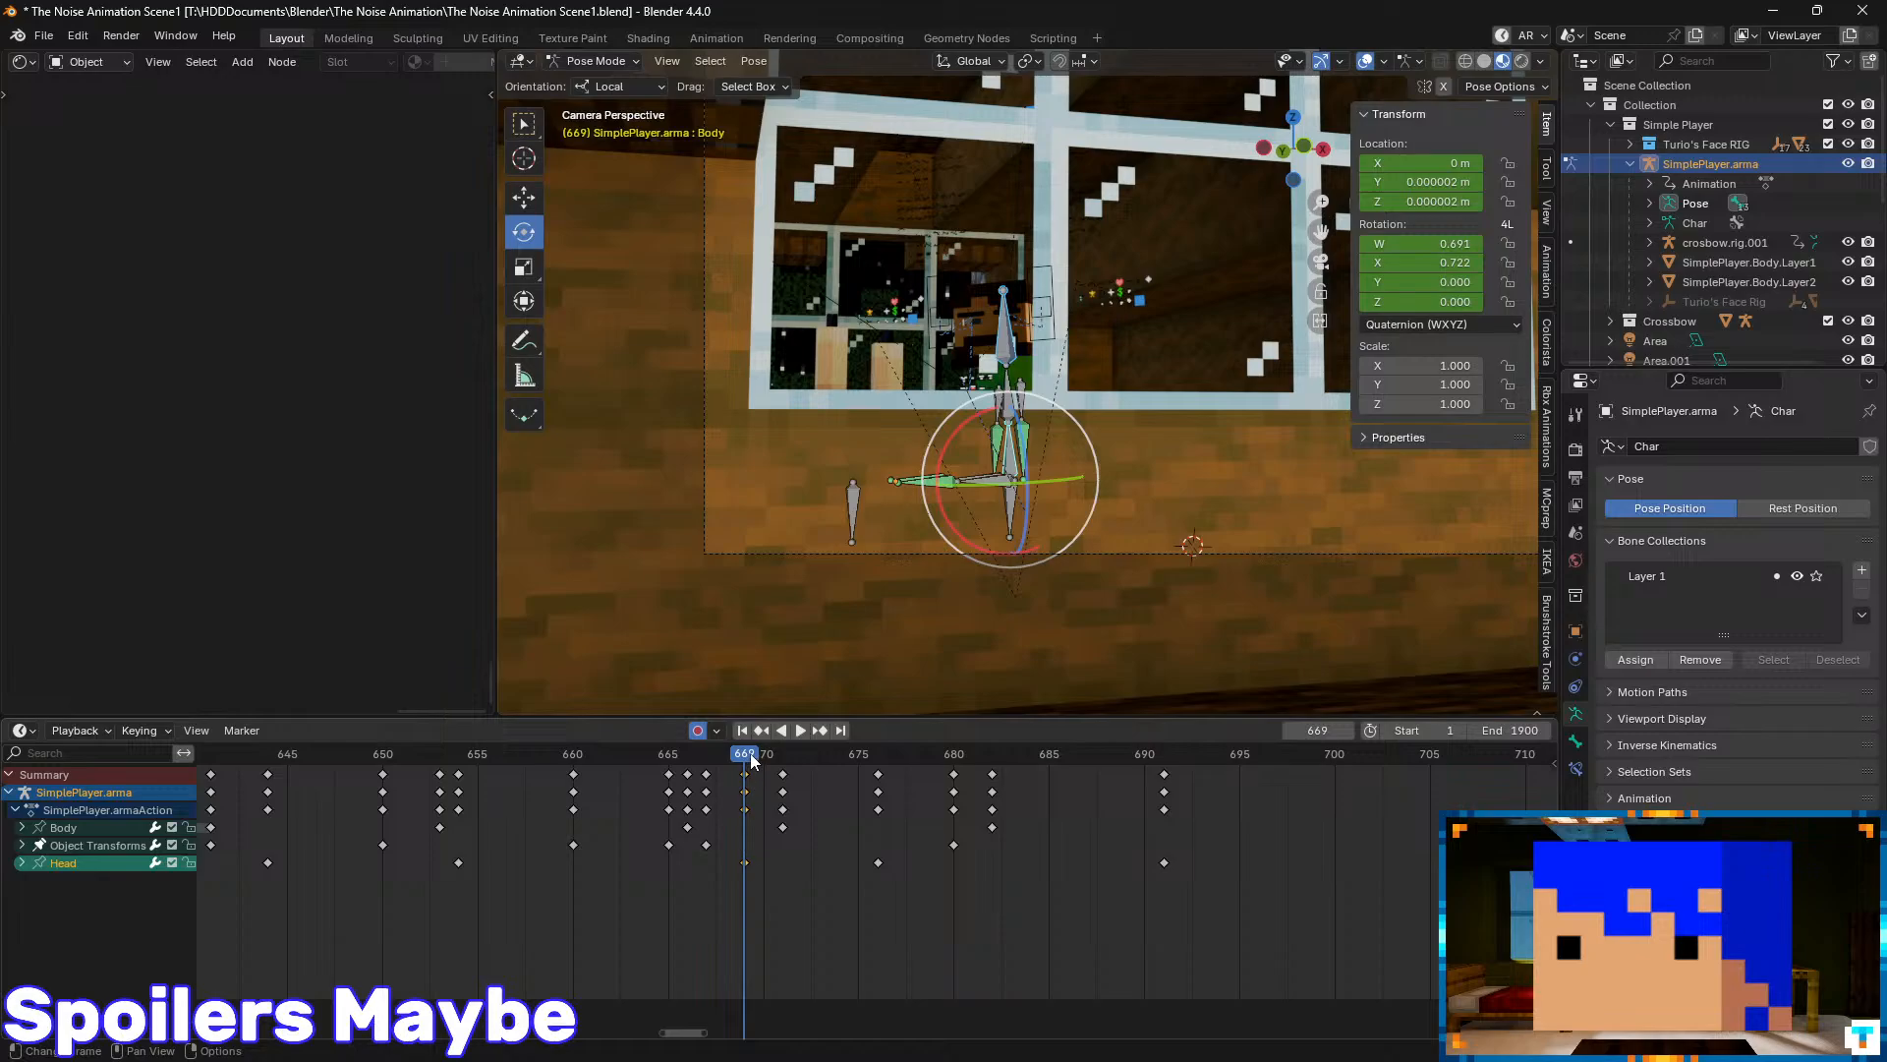
left_click_drag(753, 757, 1091, 792)
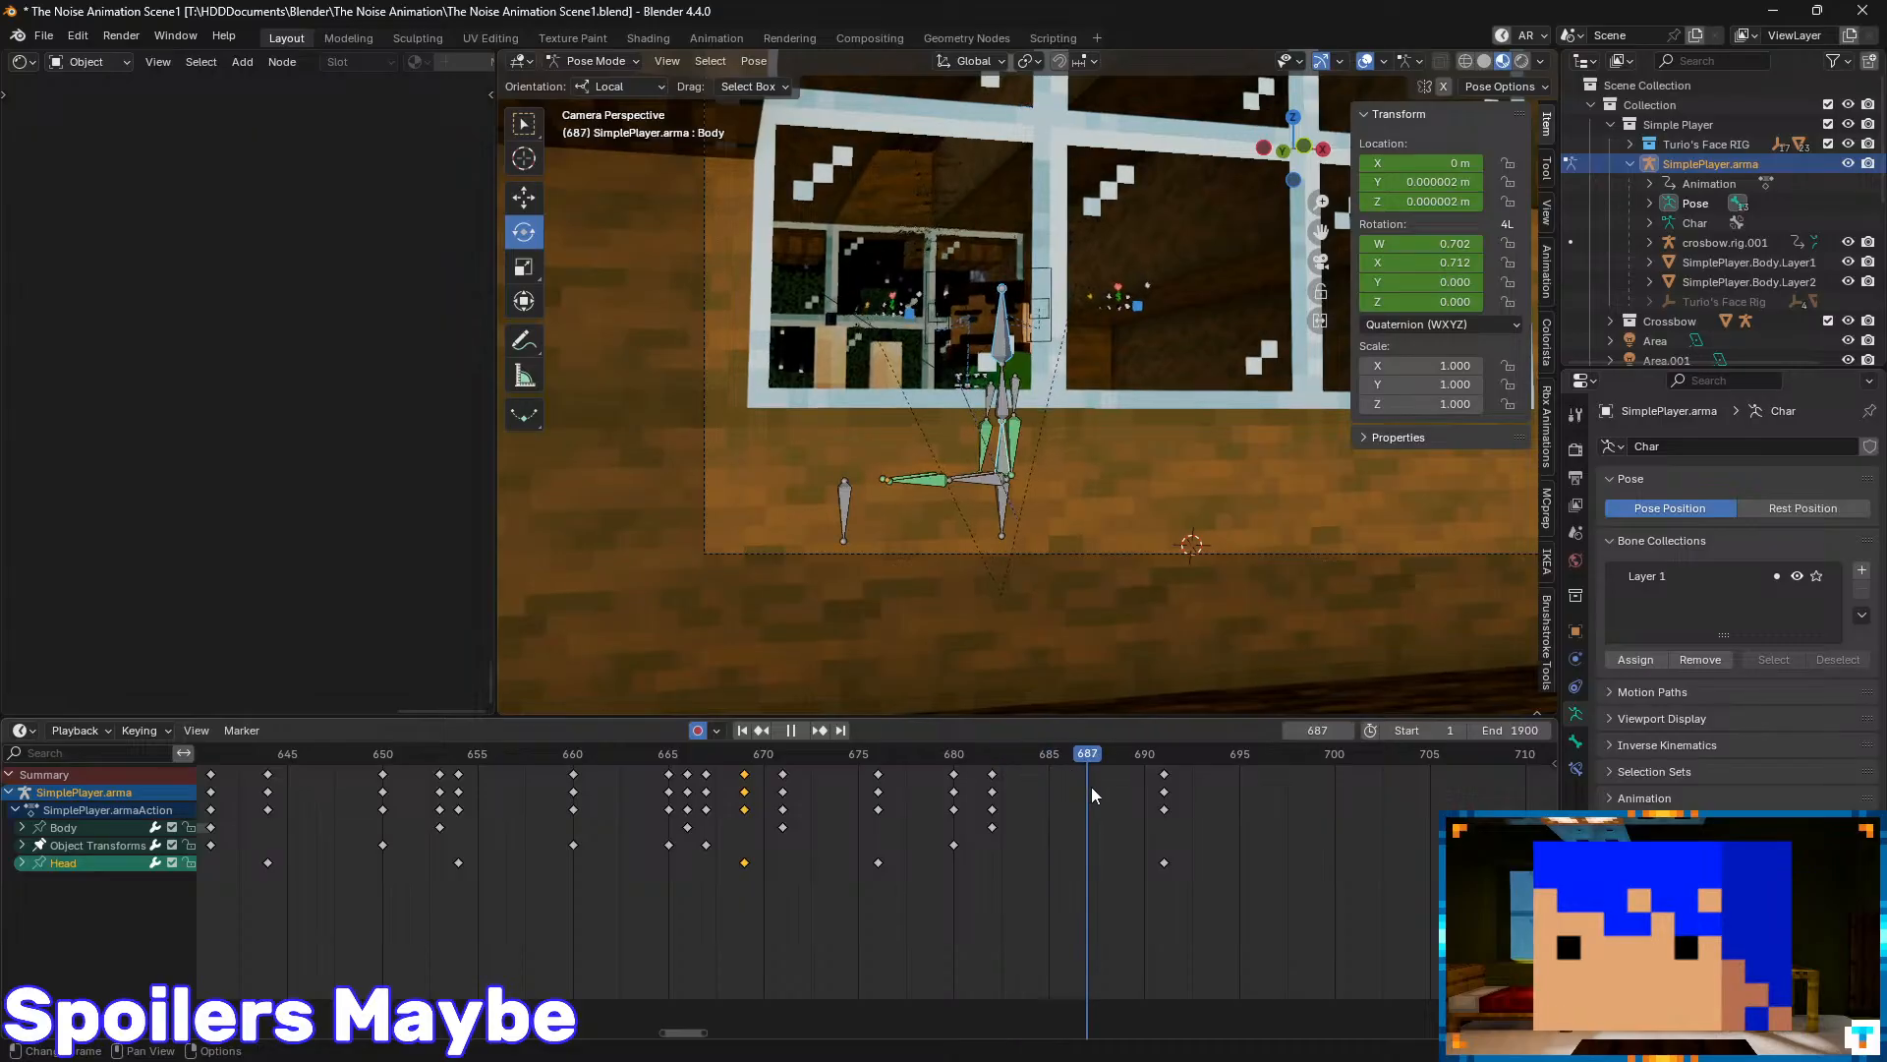
left_click_drag(1165, 861, 1071, 862)
- Rotate the Head bone to a quaternion X of -0.027 at frame 686 and to X 0.073, Z 0.052 at frame 676
left_click_drag(1147, 761, 1018, 775)
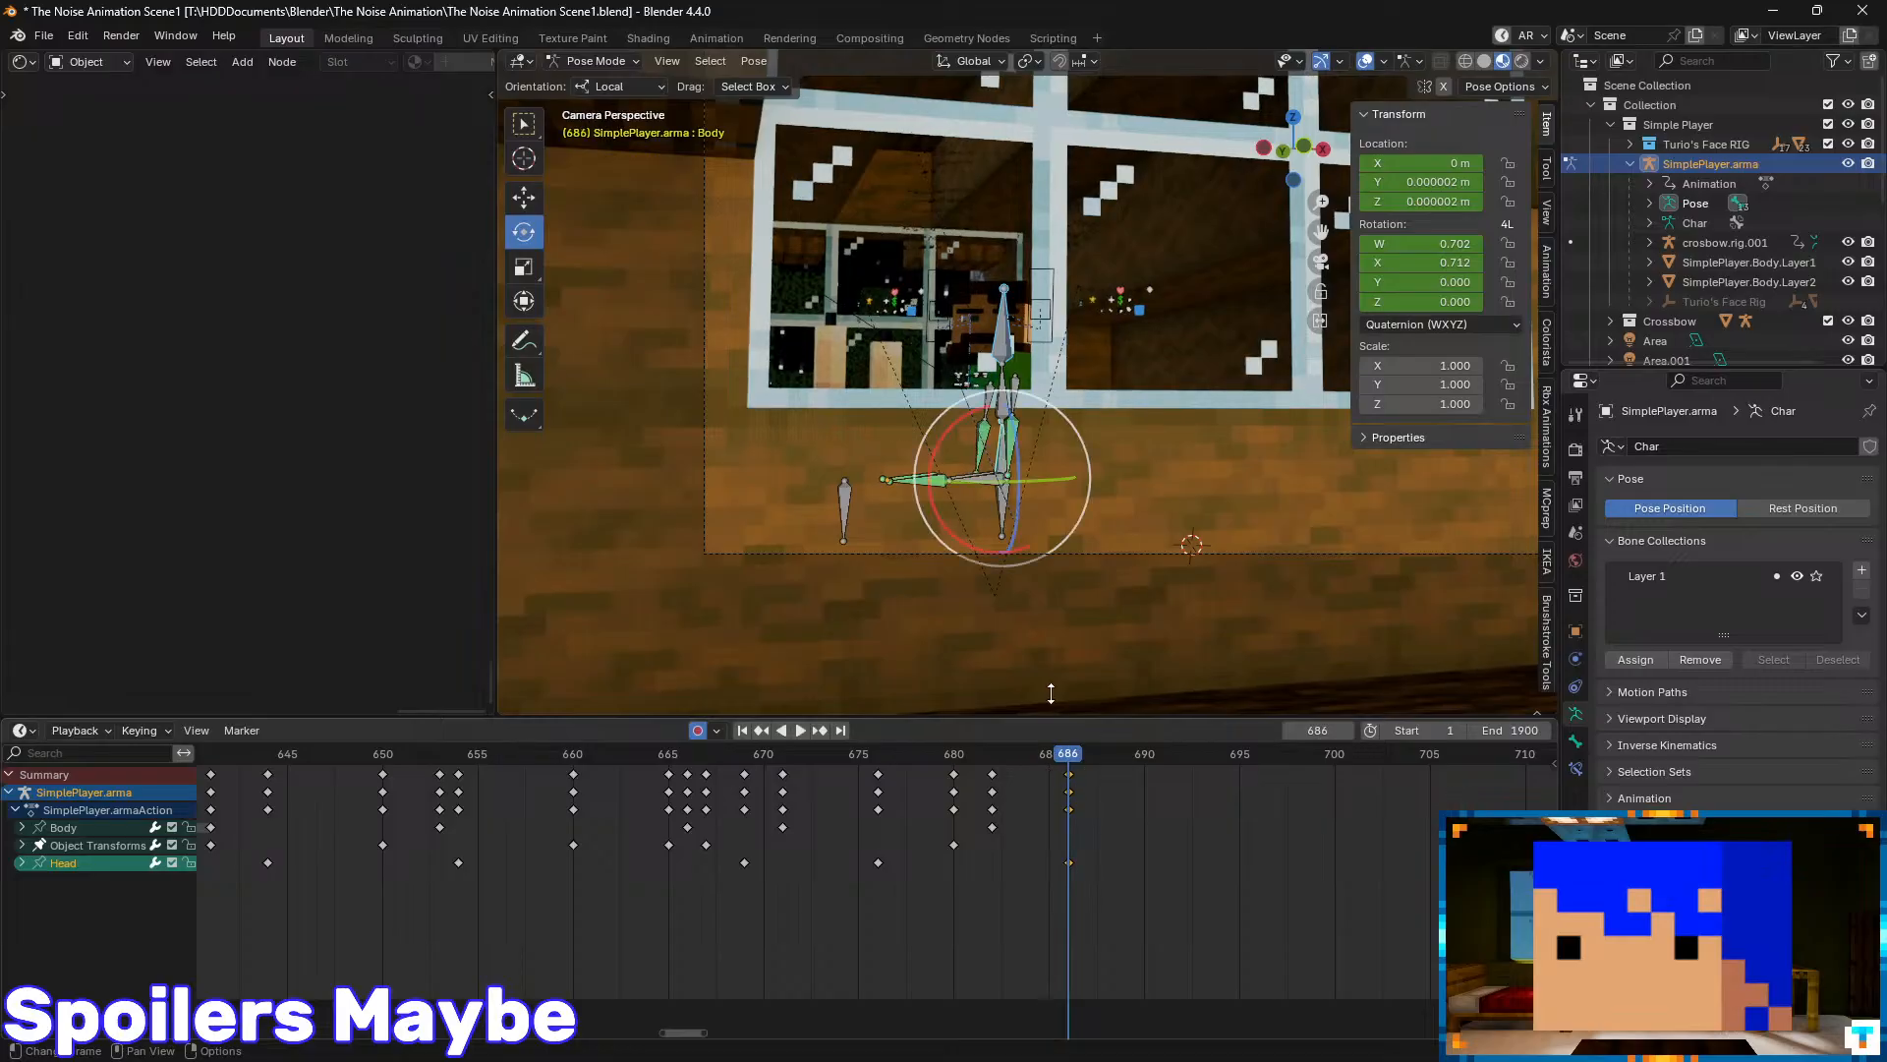
left_click(1002, 344)
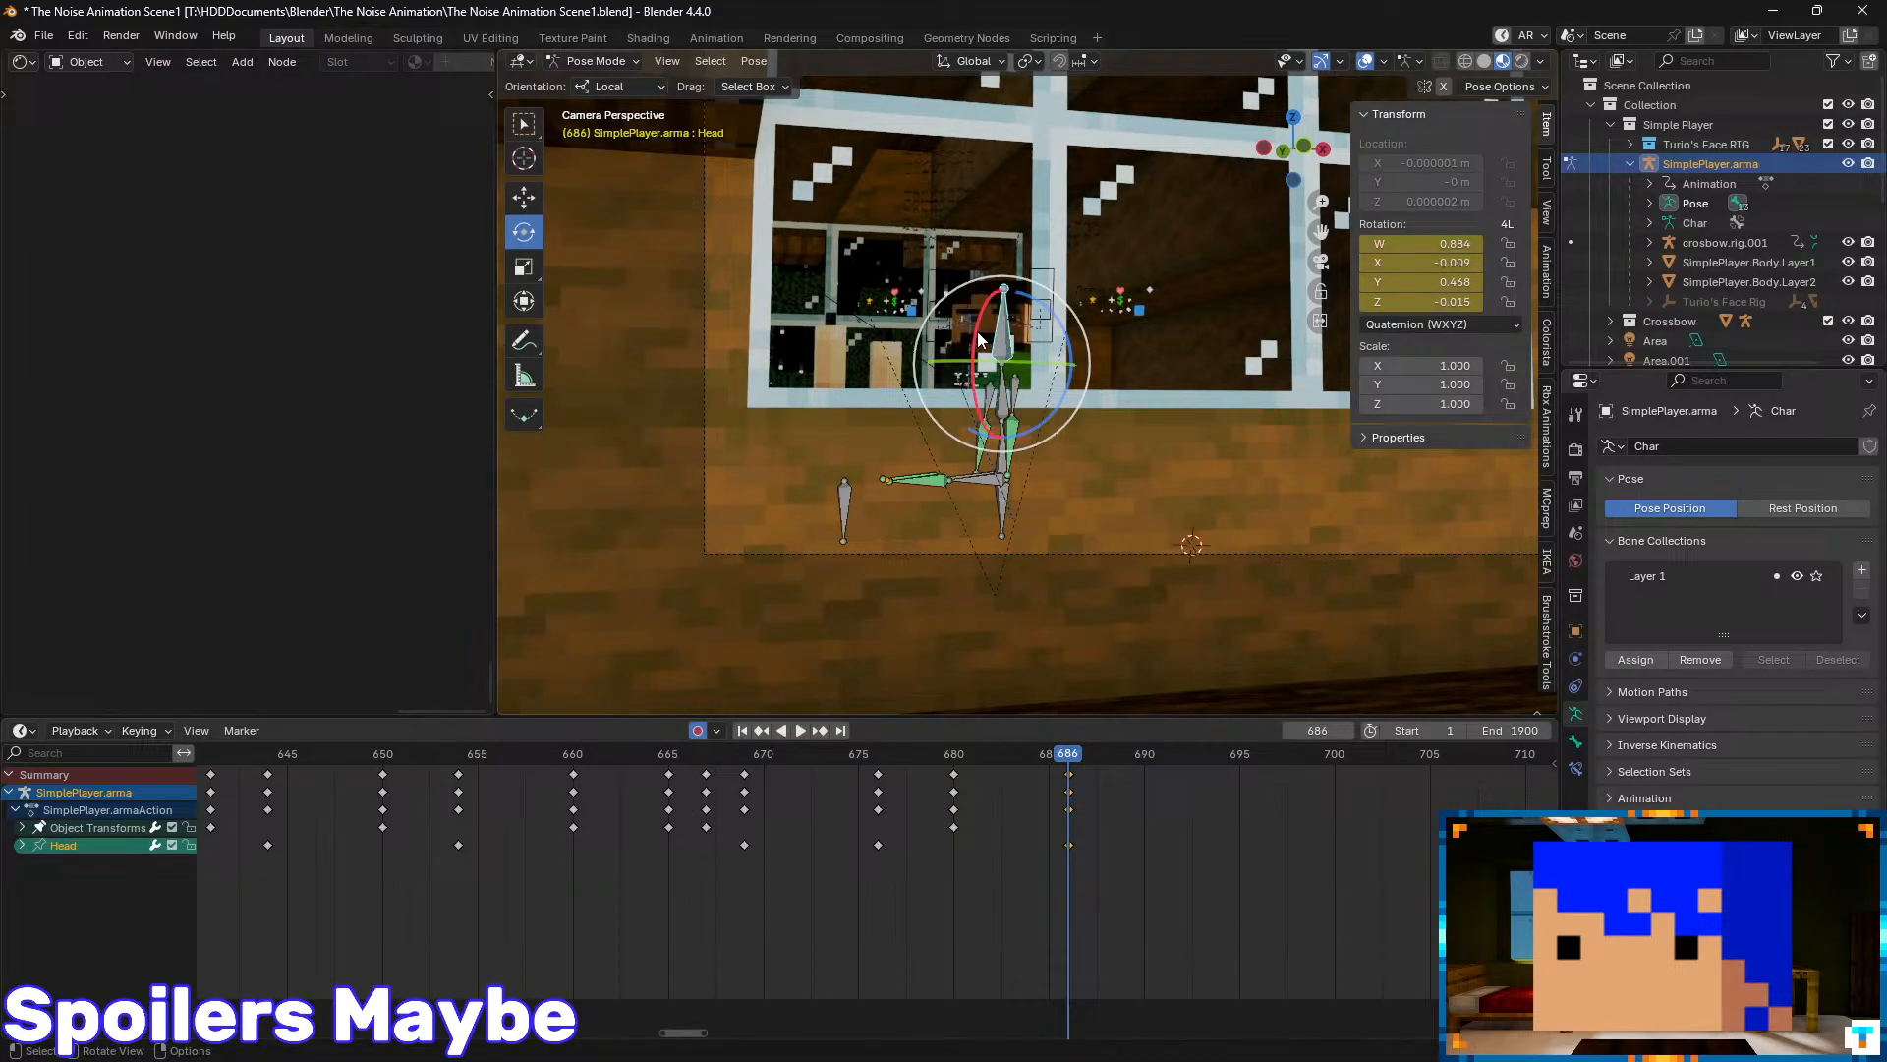
left_click_drag(977, 332, 885, 787)
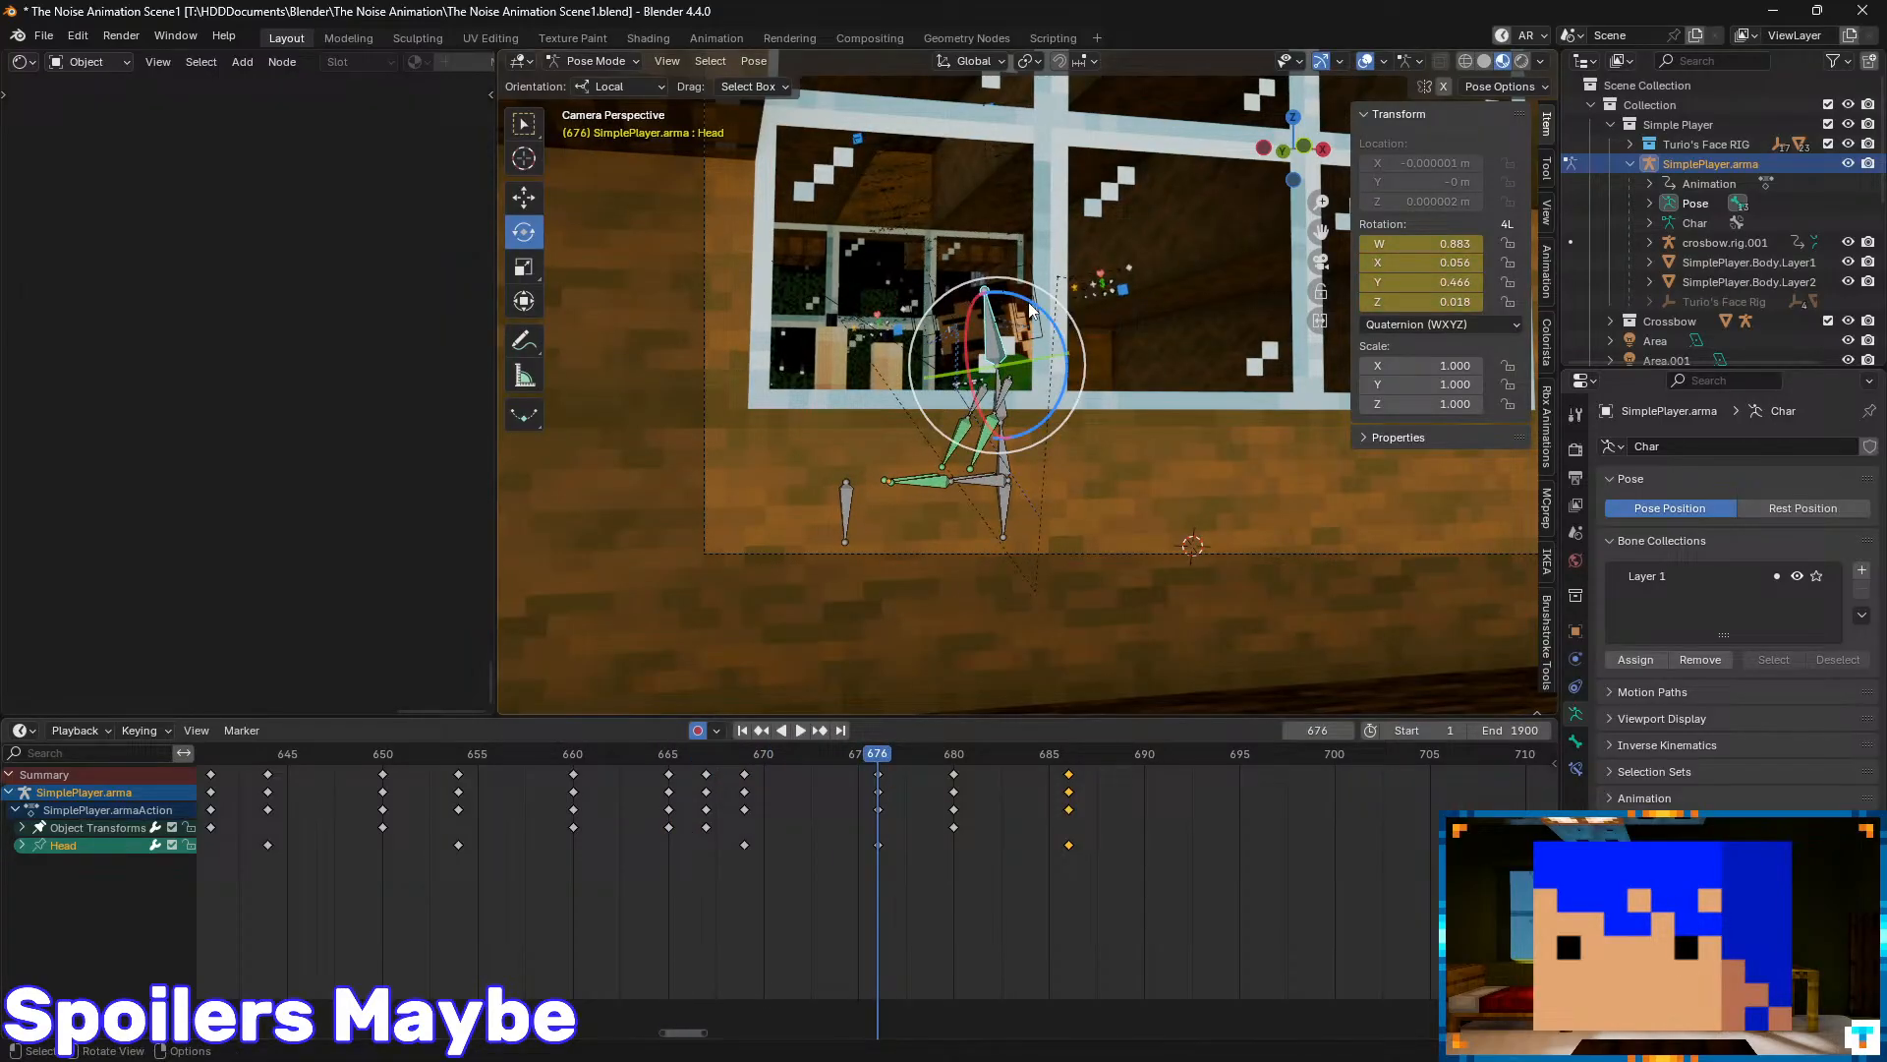
left_click_drag(1027, 308, 1021, 305)
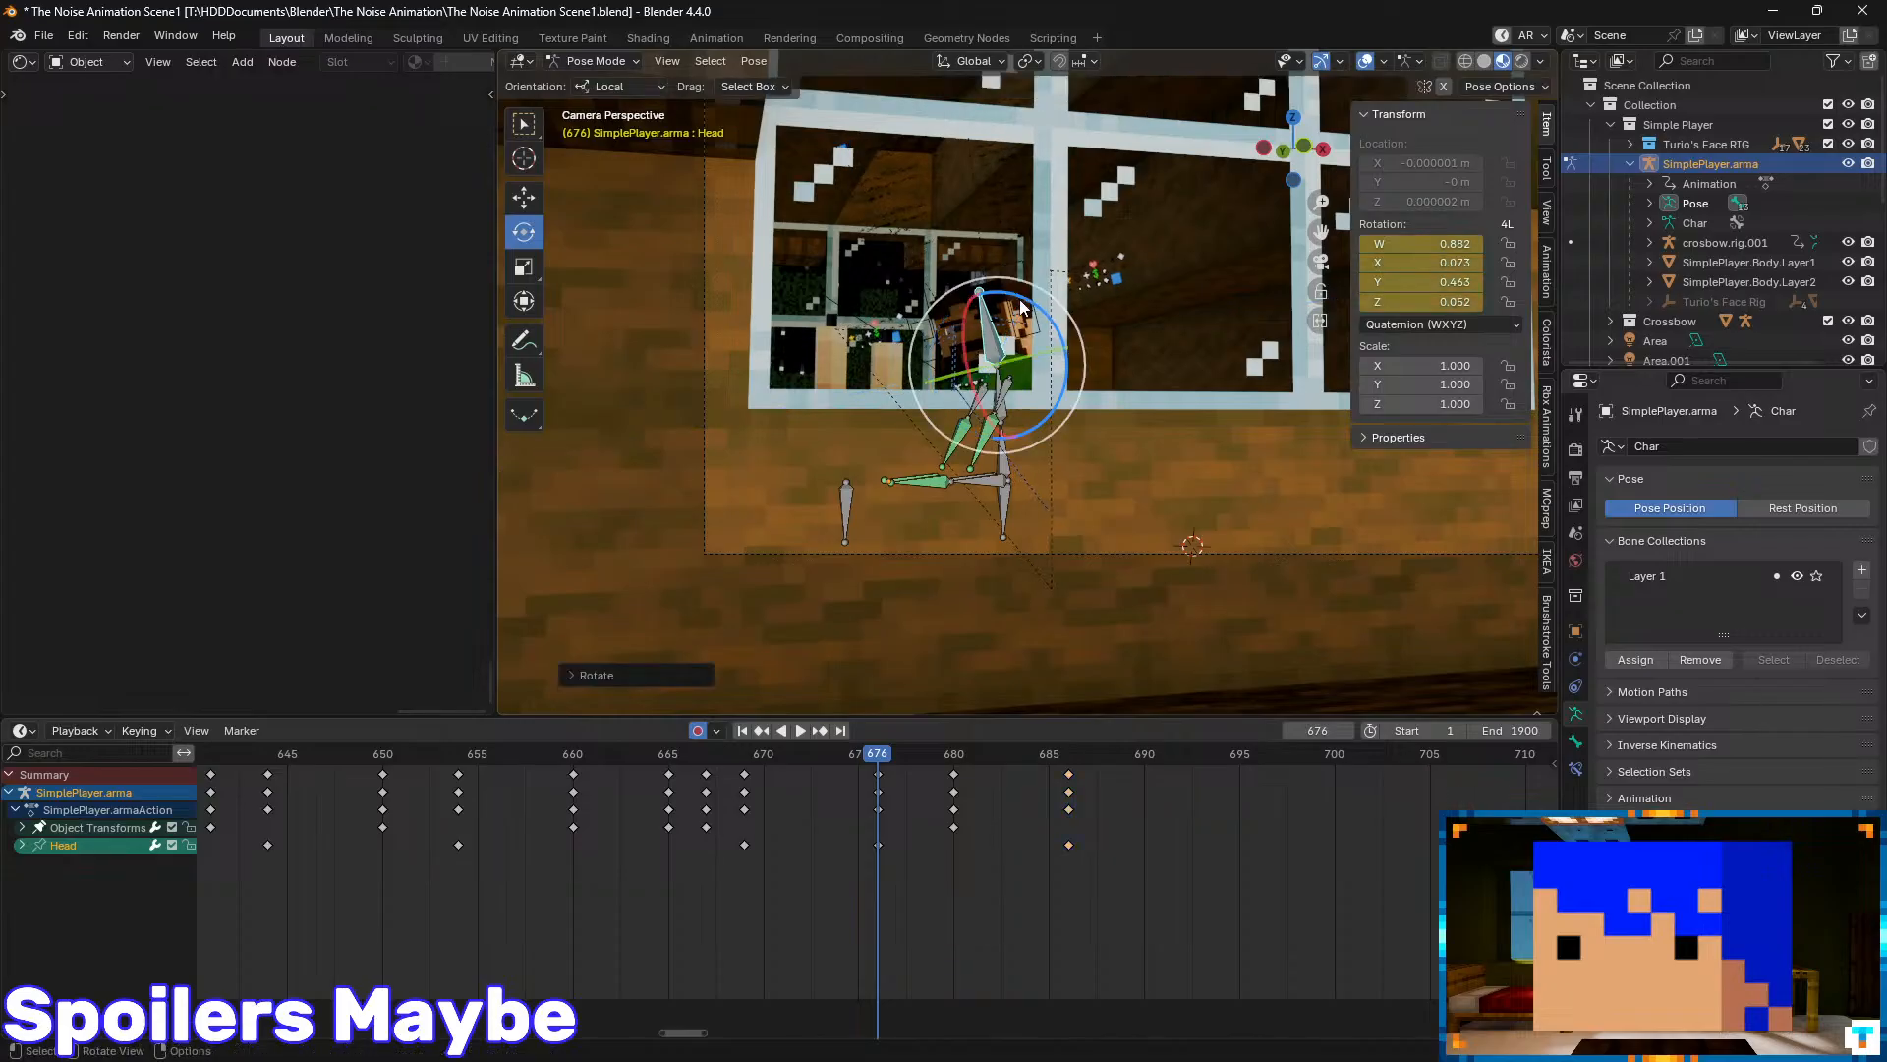
- Rotate the Head bone slightly around its Z axis at frame 725 to key a new head pose
left_click_drag(873, 763, 1064, 751)
left_click_drag(1193, 792, 1223, 798)
middle_click_drag(1266, 830, 682, 826)
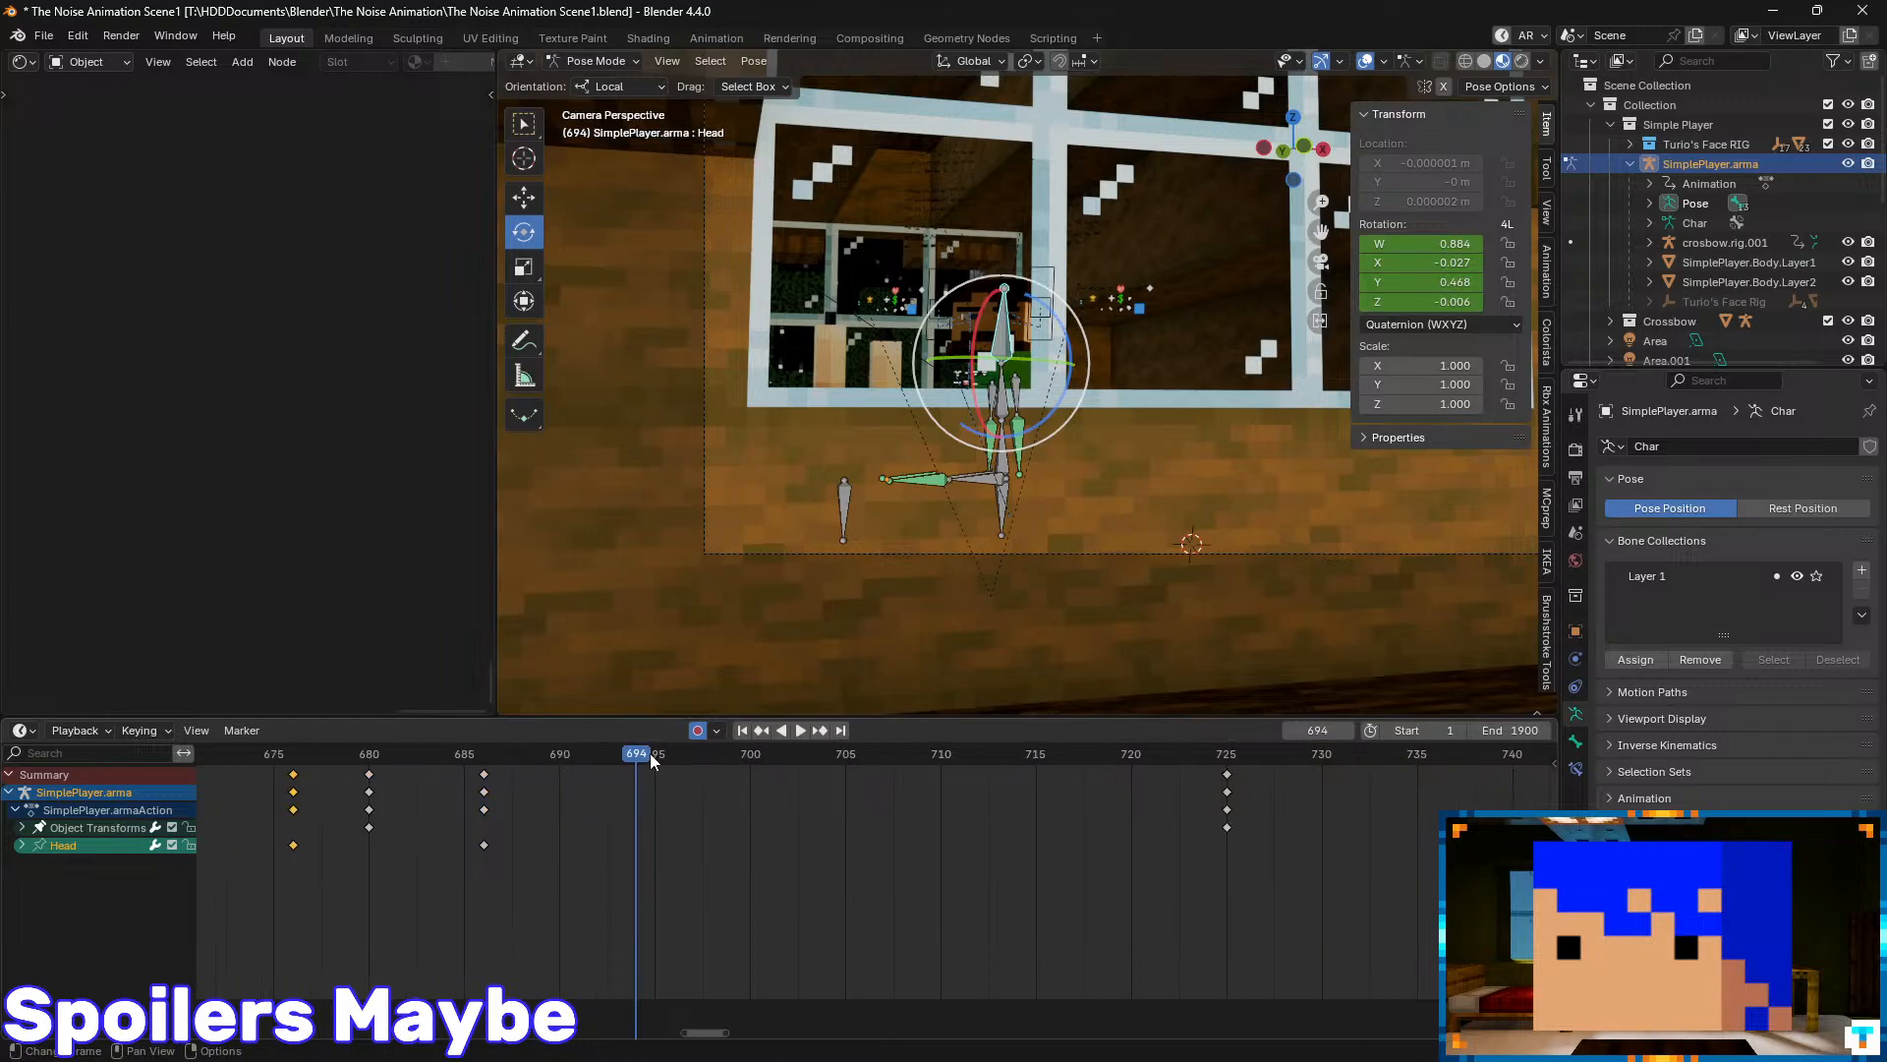
left_click_drag(651, 755, 1223, 796)
mouse_move(1022, 306)
left_mouse_down()
mouse_move(1010, 290)
mouse_move(1037, 306)
left_mouse_up()
- Move the Head keyframe at frame 725 to frame 713 and save the file
left_click_drag(1235, 759, 428, 789)
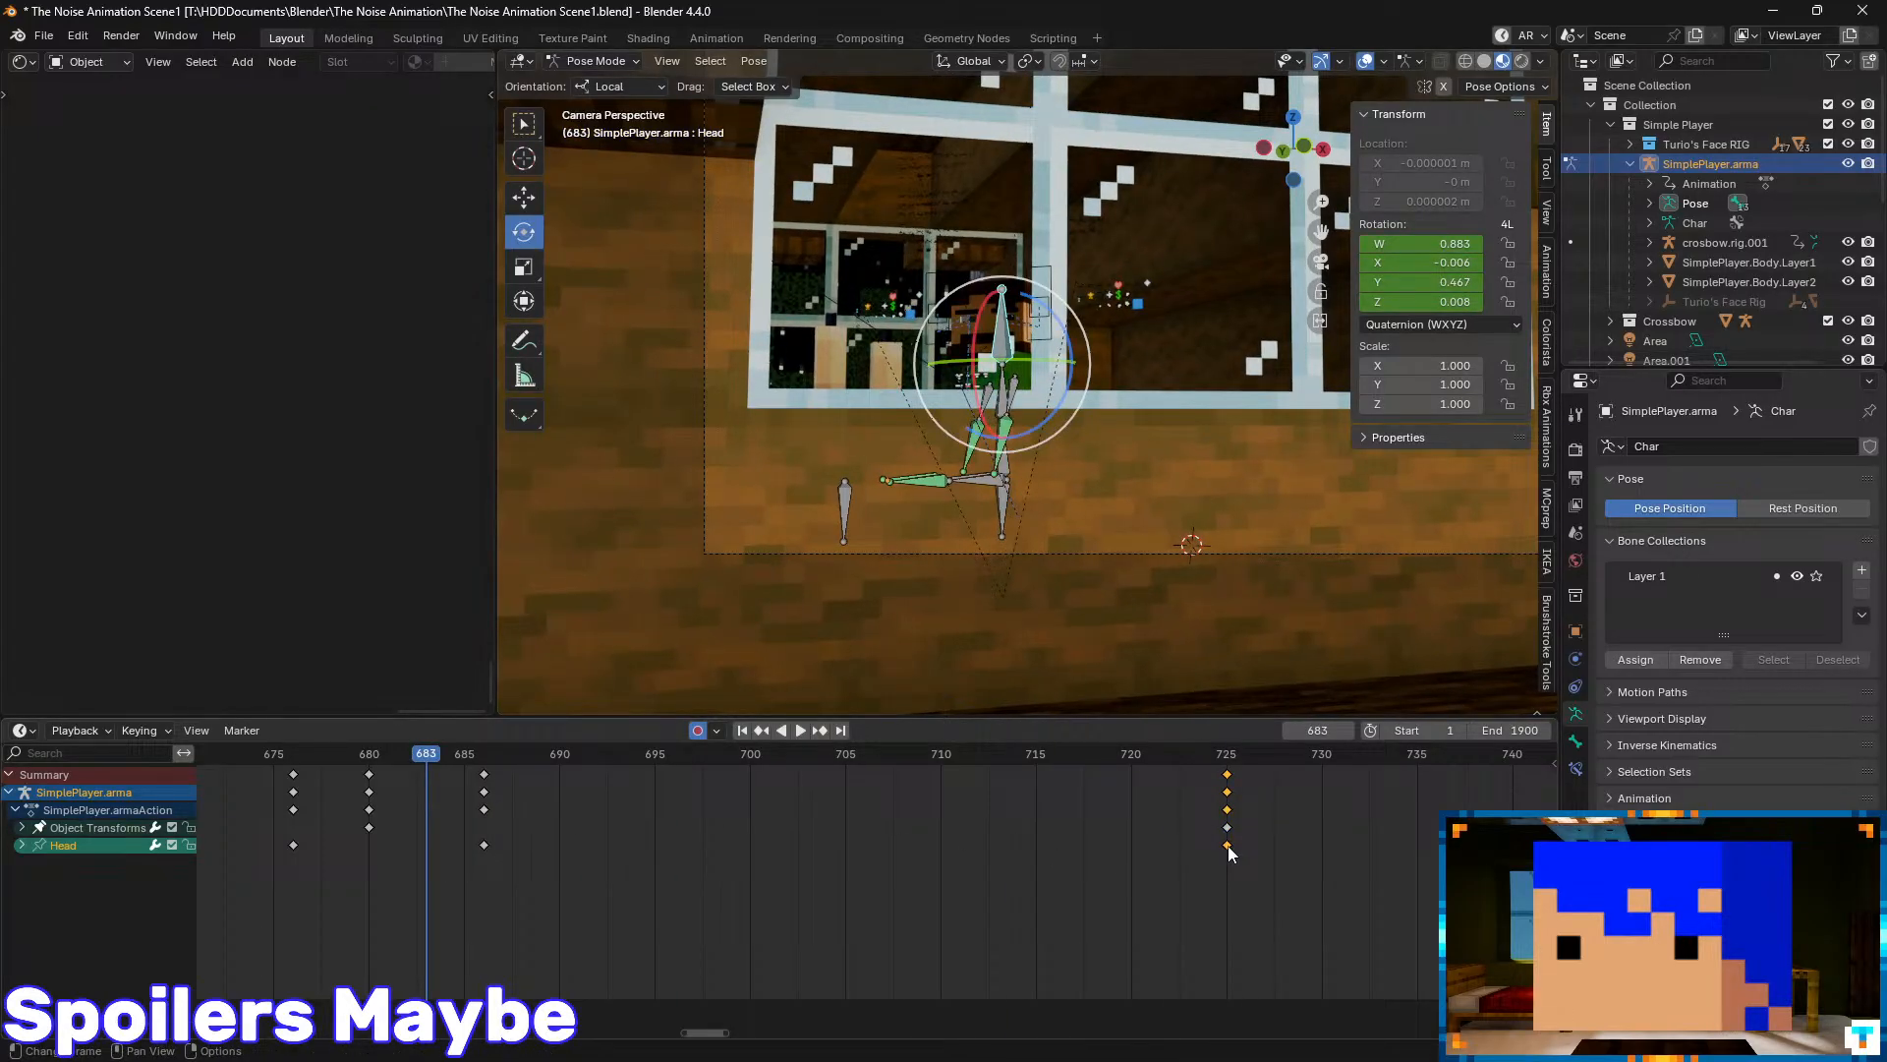
left_click_drag(1231, 851, 1031, 838)
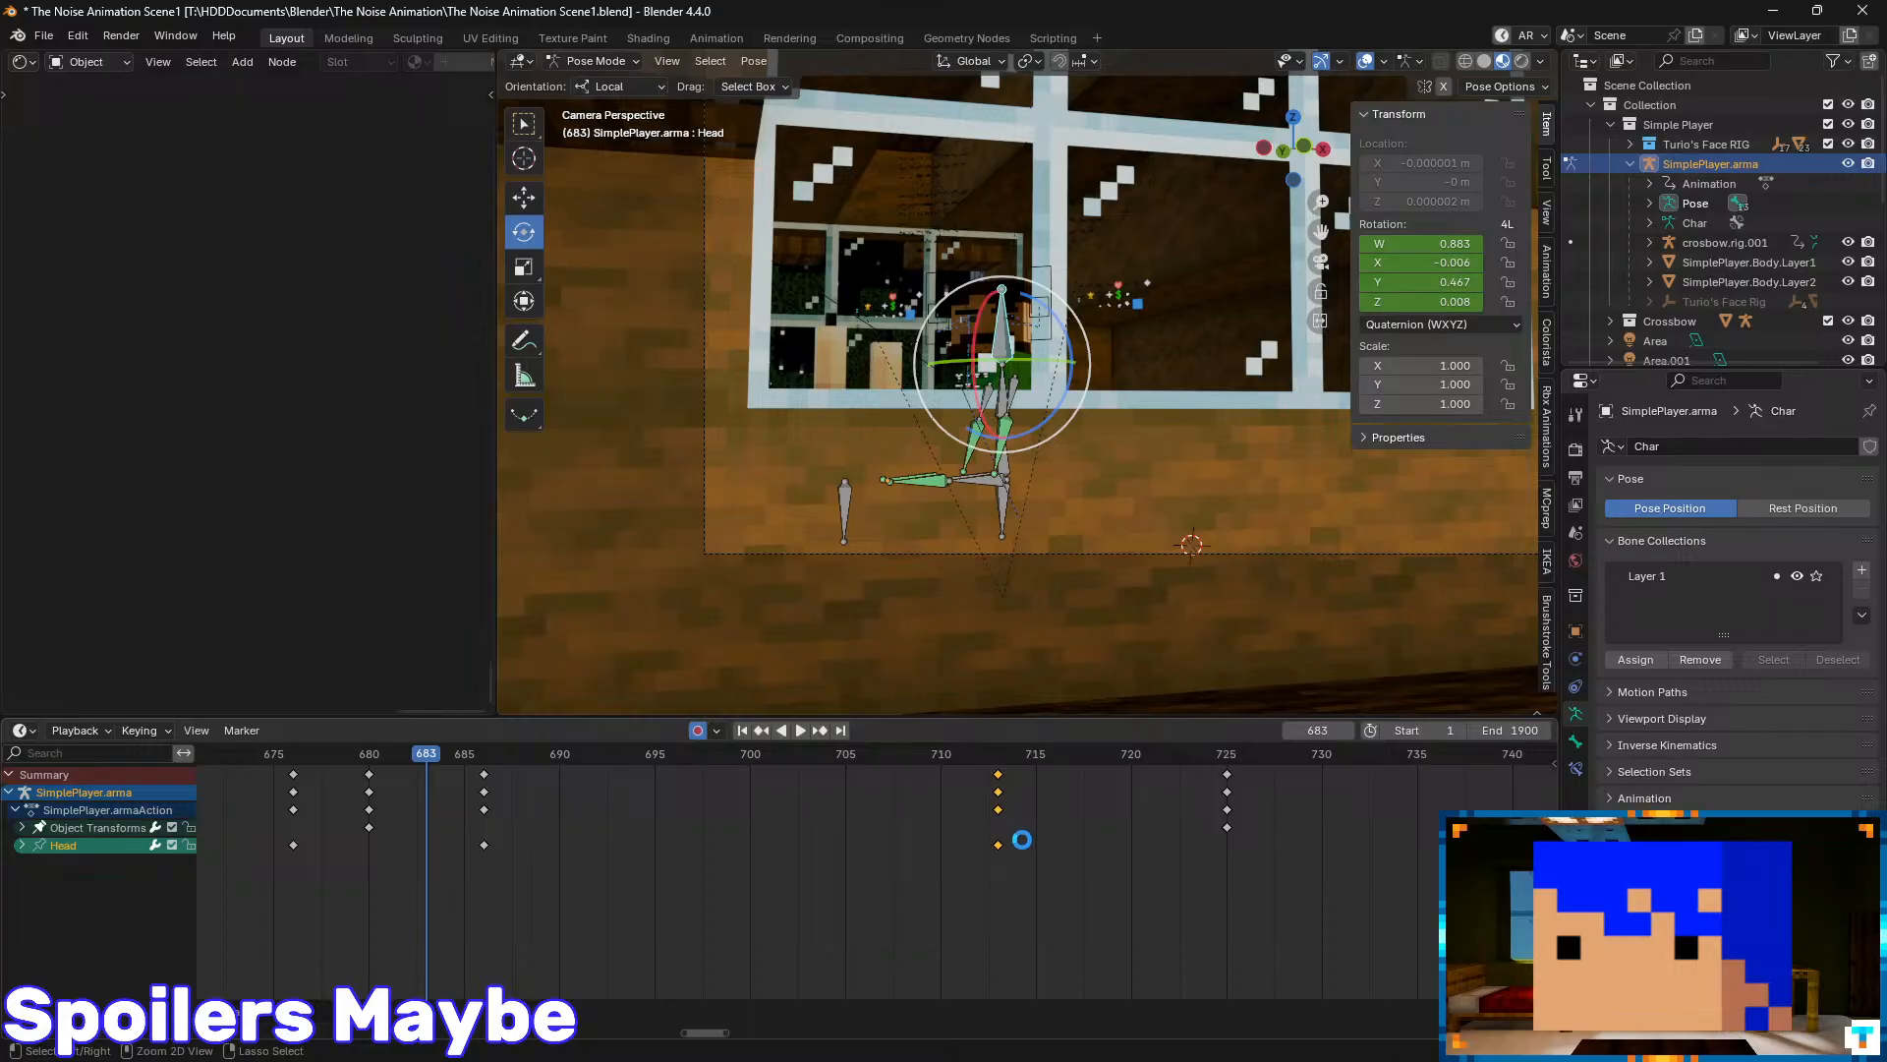
key("ctrl+s")
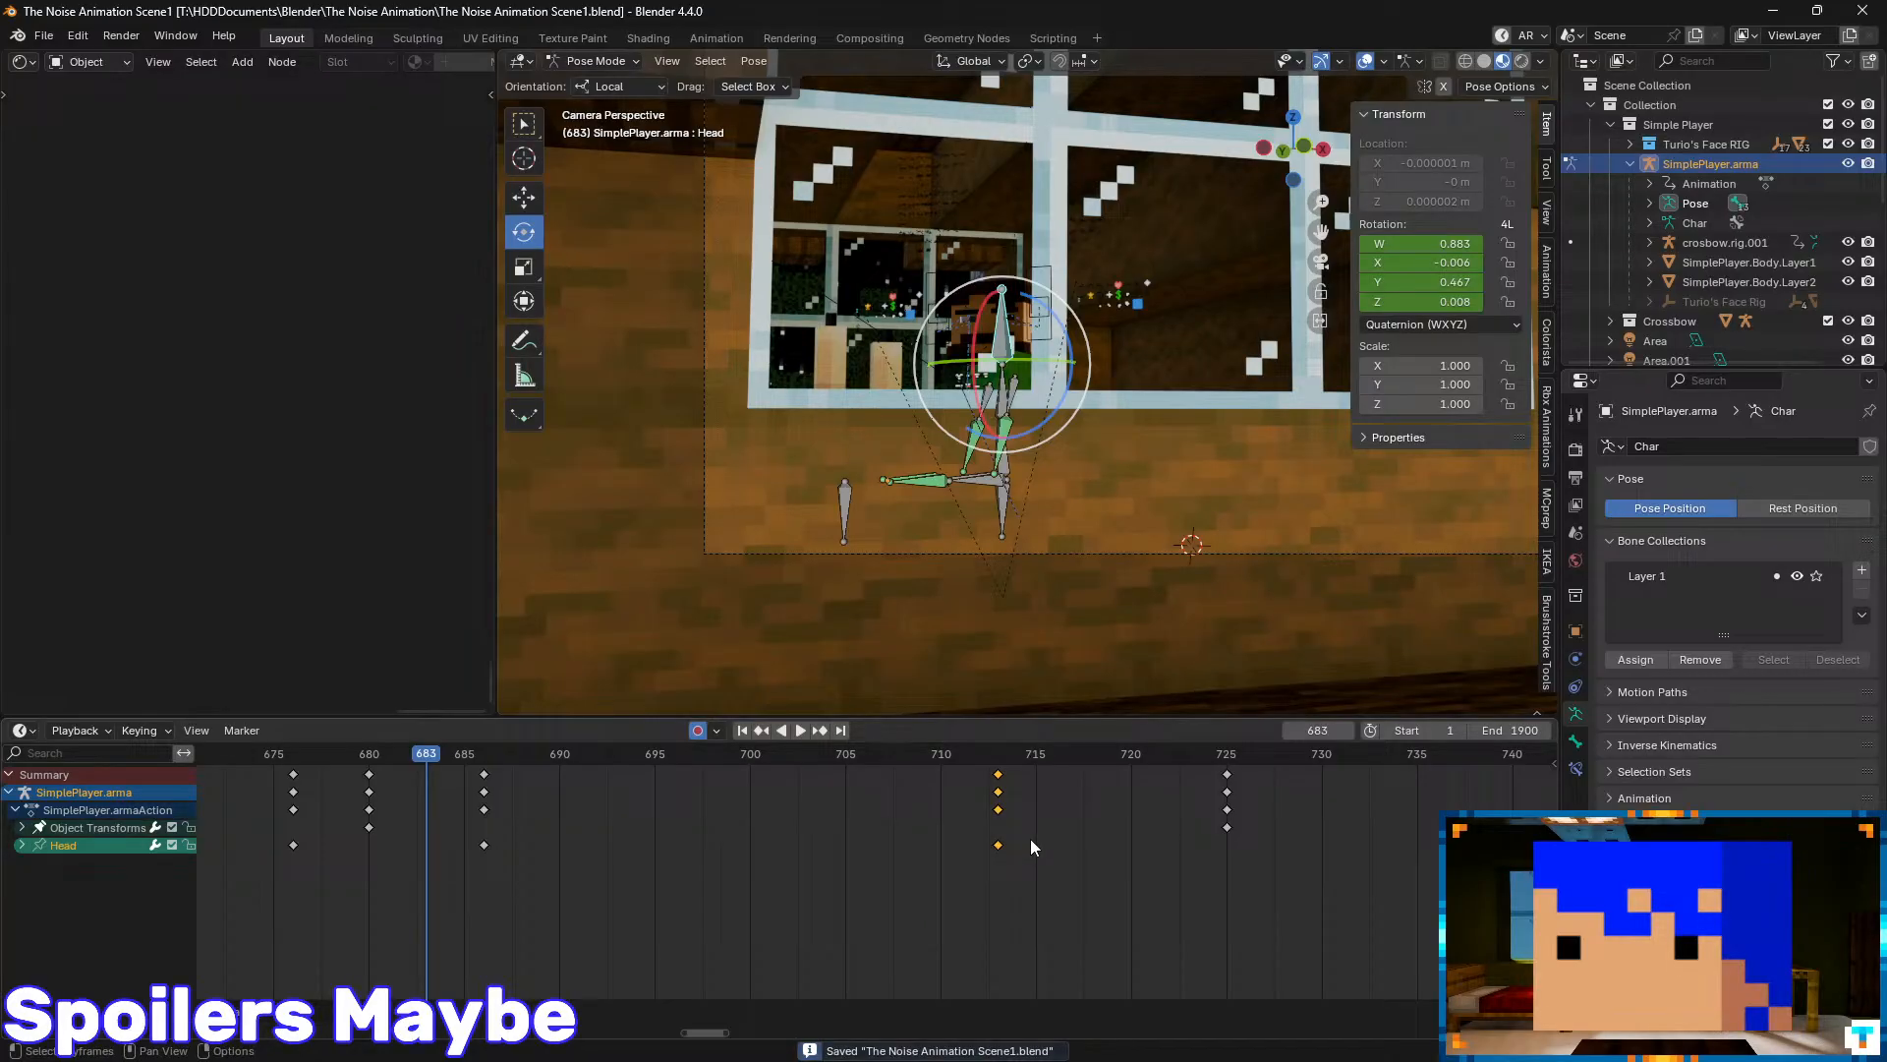
- Hide the overlays and review the animation by scrubbing back through the earlier keyframes, ending at frame 370
scroll(979, 812, "down", 5)
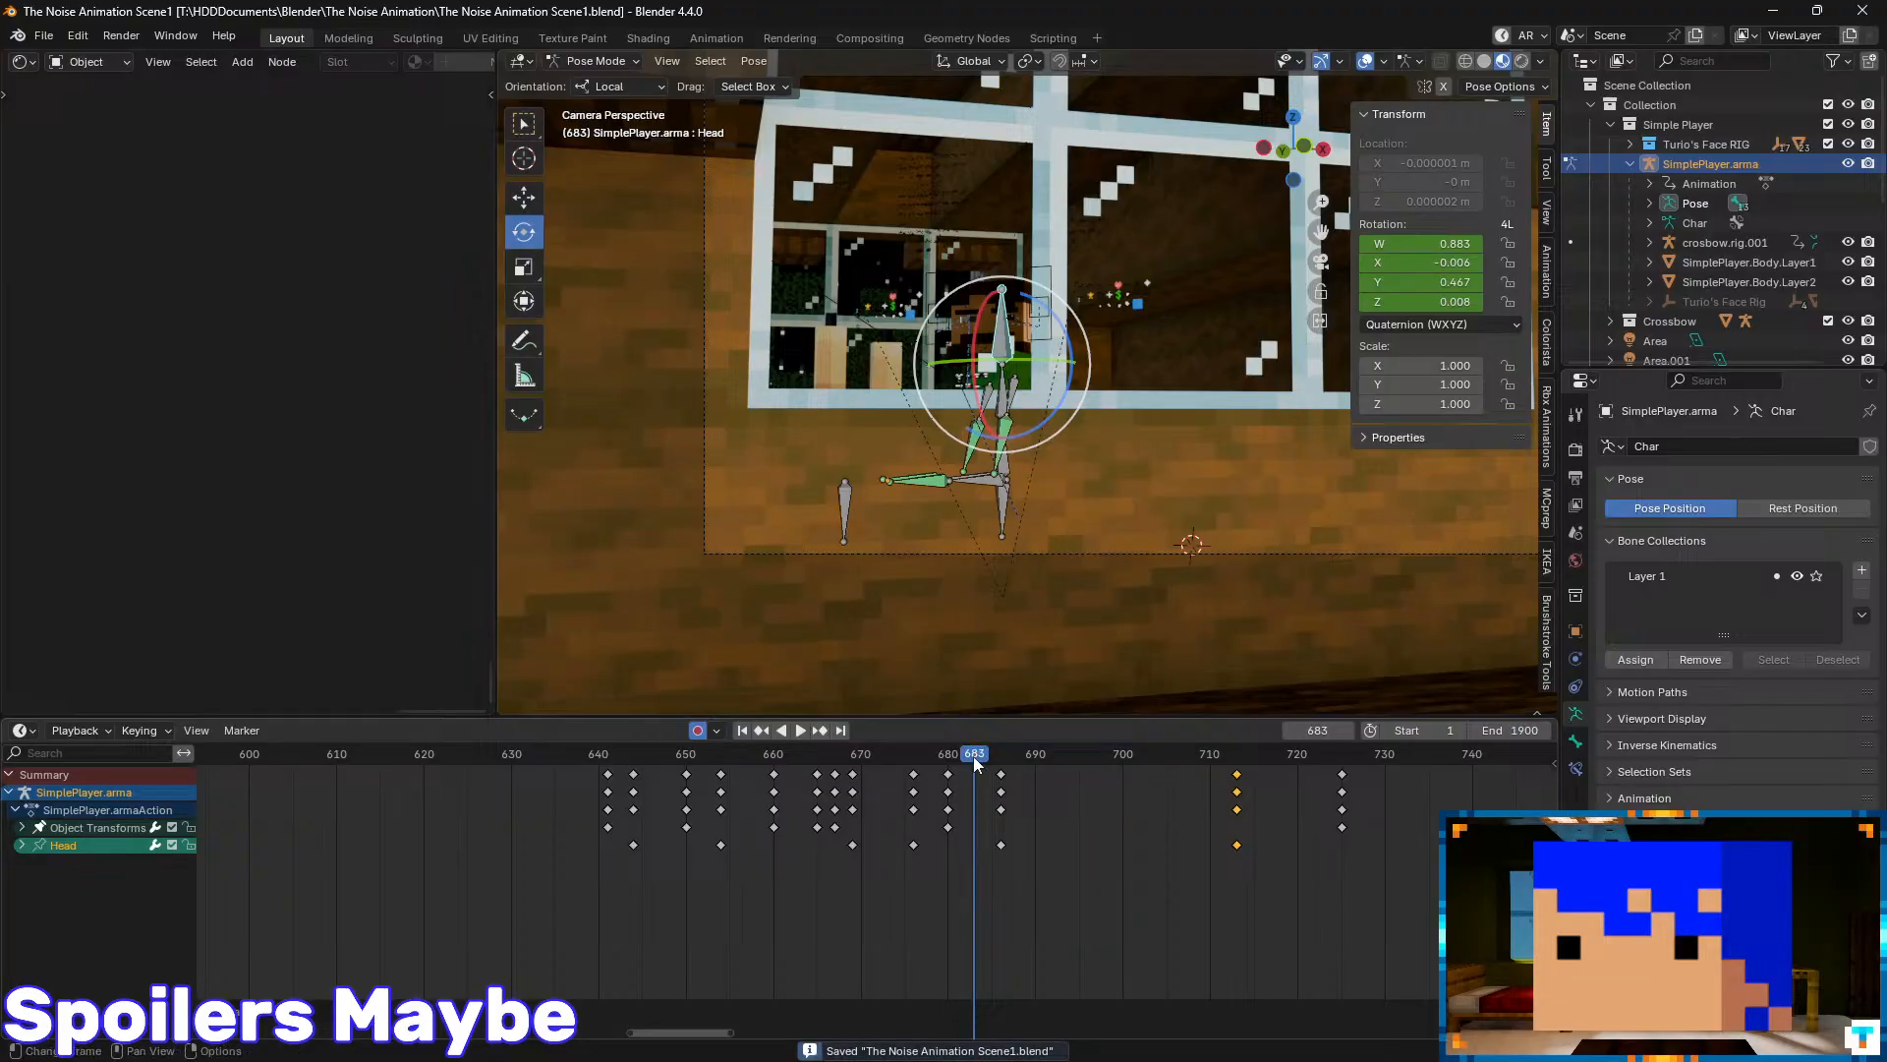
left_click_drag(974, 764, 338, 781)
scroll(647, 853, "down", 8)
middle_click_drag(651, 853, 1028, 806)
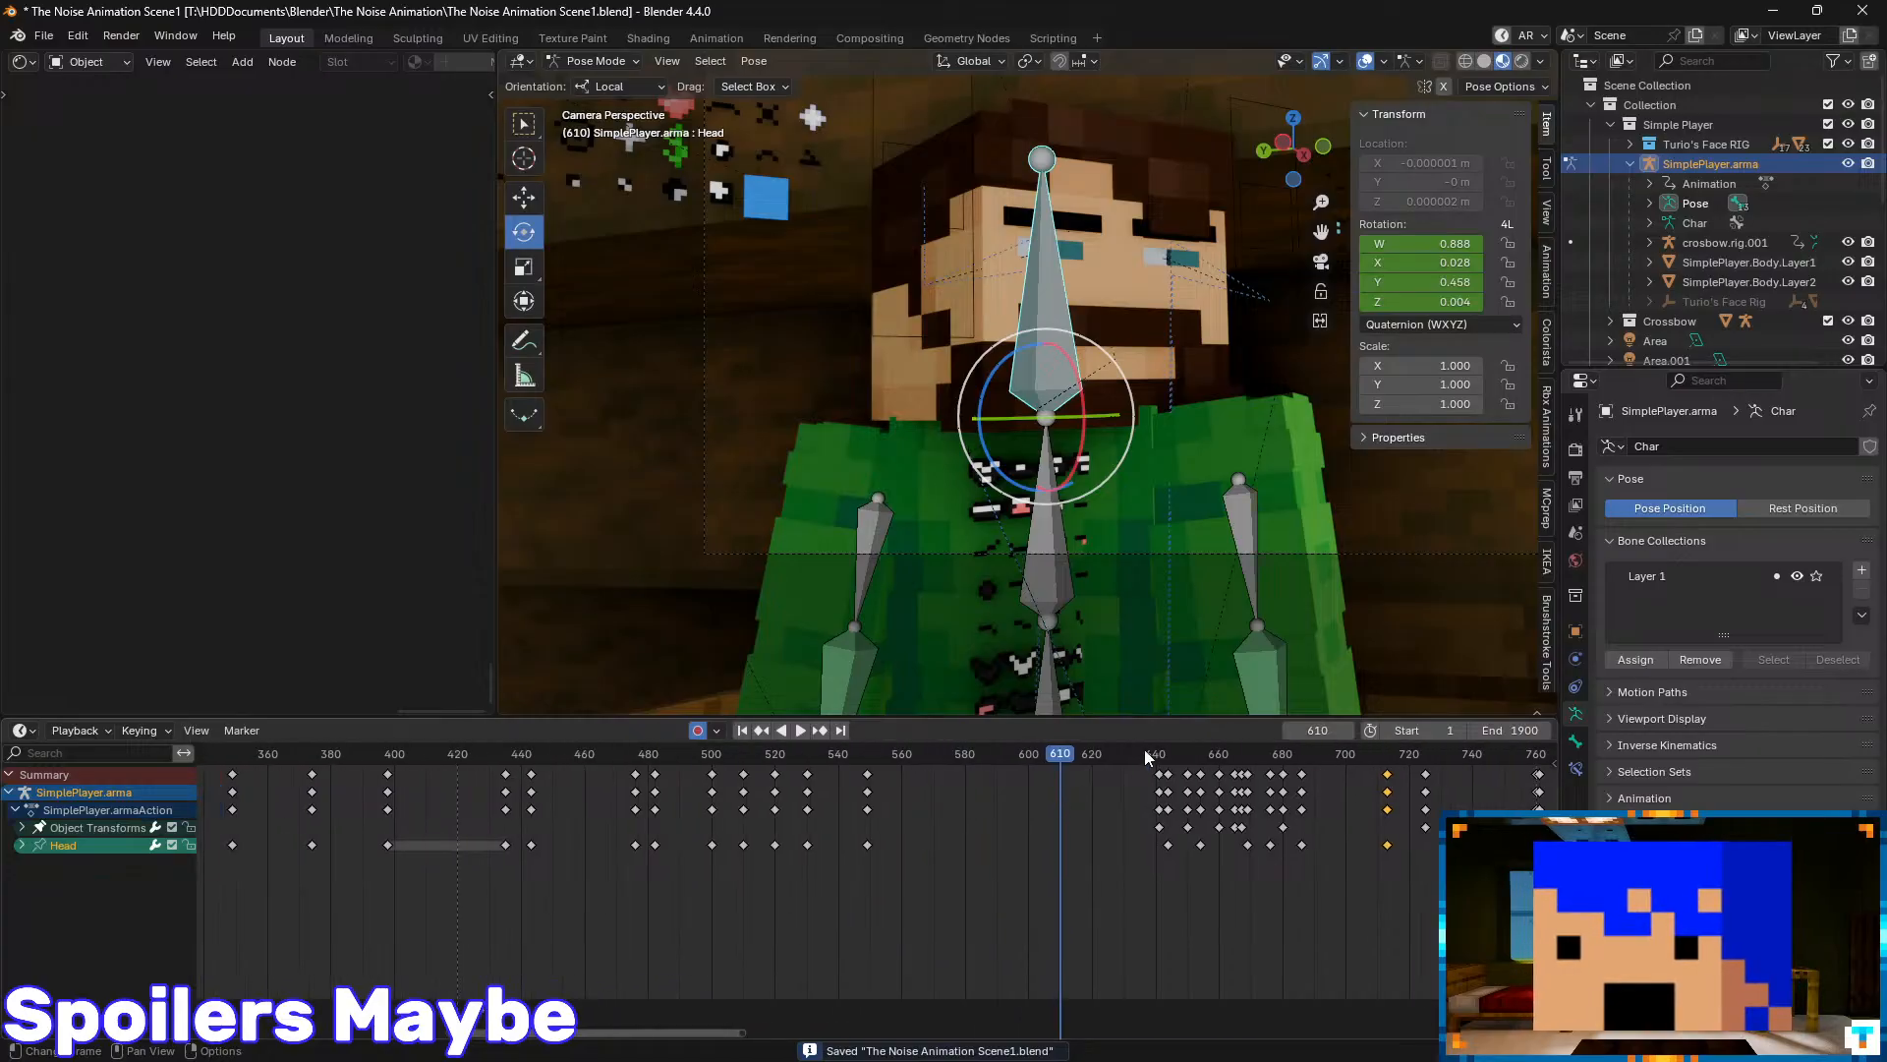
key("shift+alt+z")
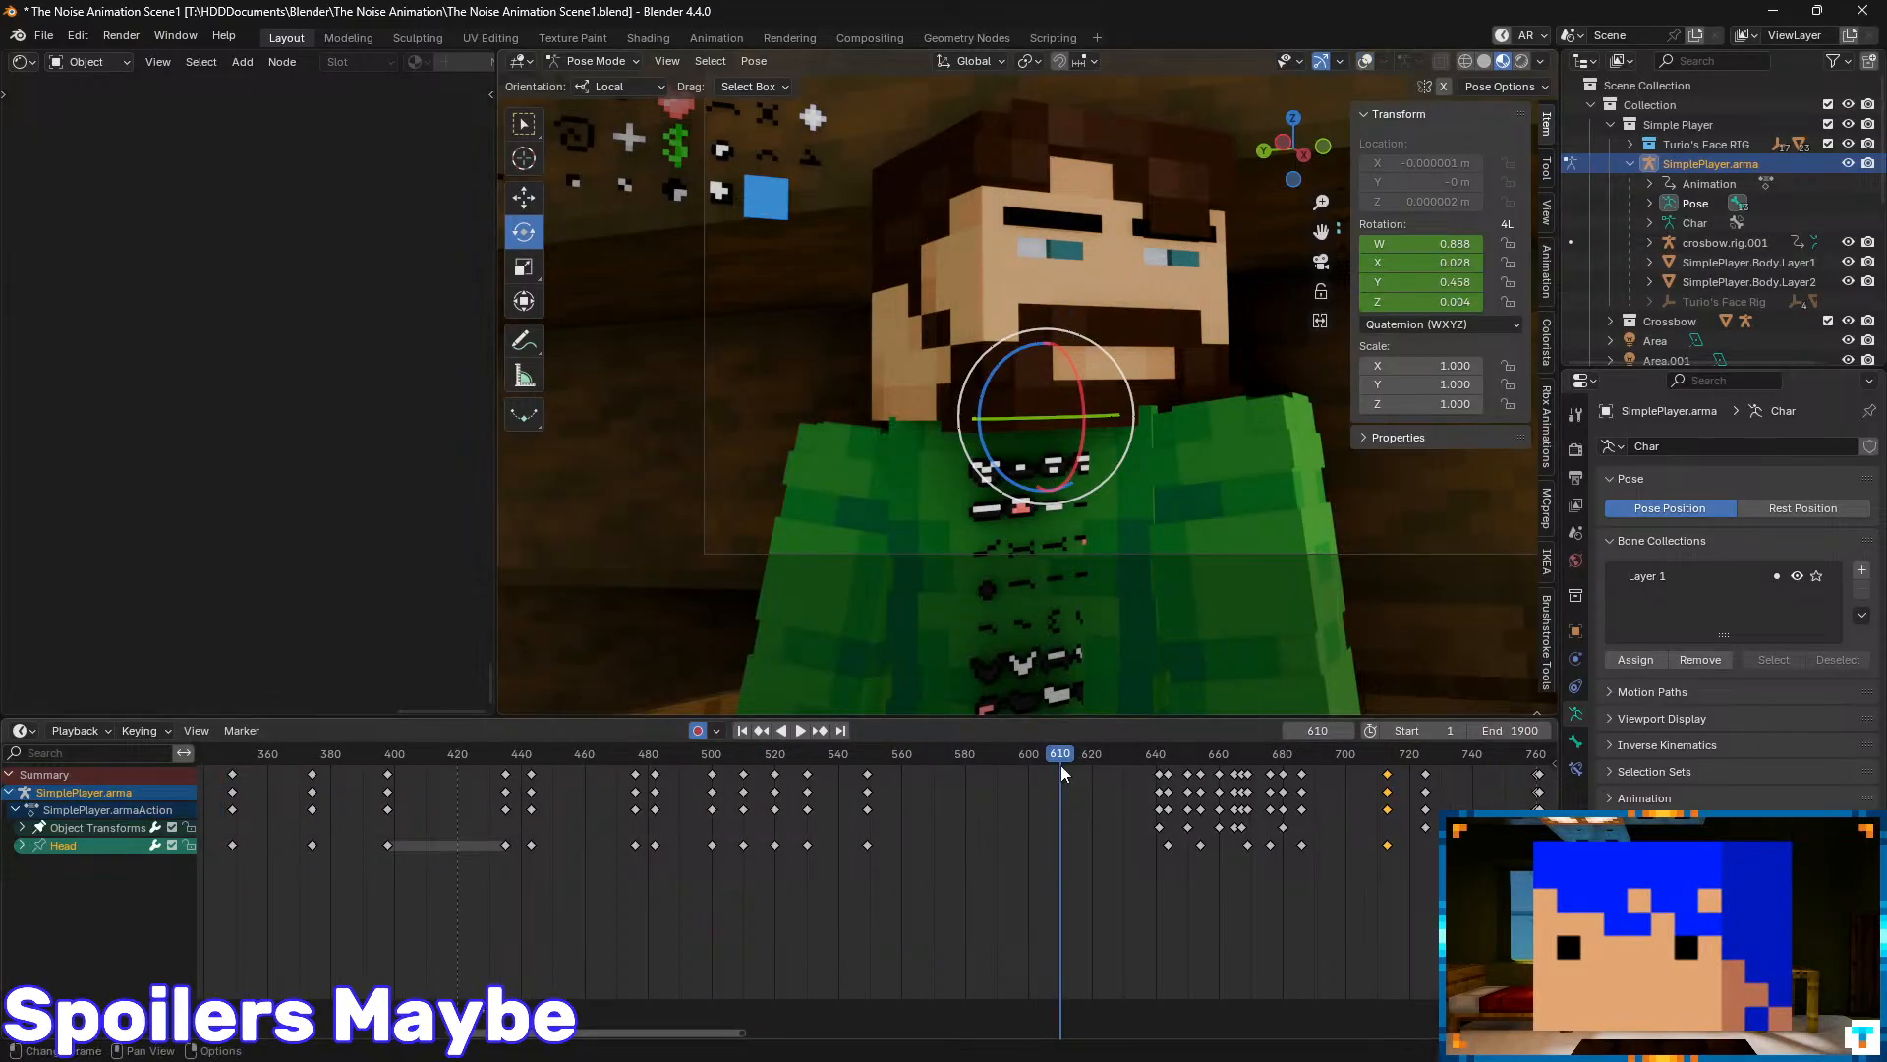
left_click_drag(1060, 765, 525, 765)
left_click_drag(1170, 765, 418, 767)
middle_click_drag(418, 767, 856, 759)
left_click_drag(855, 759, 738, 757)
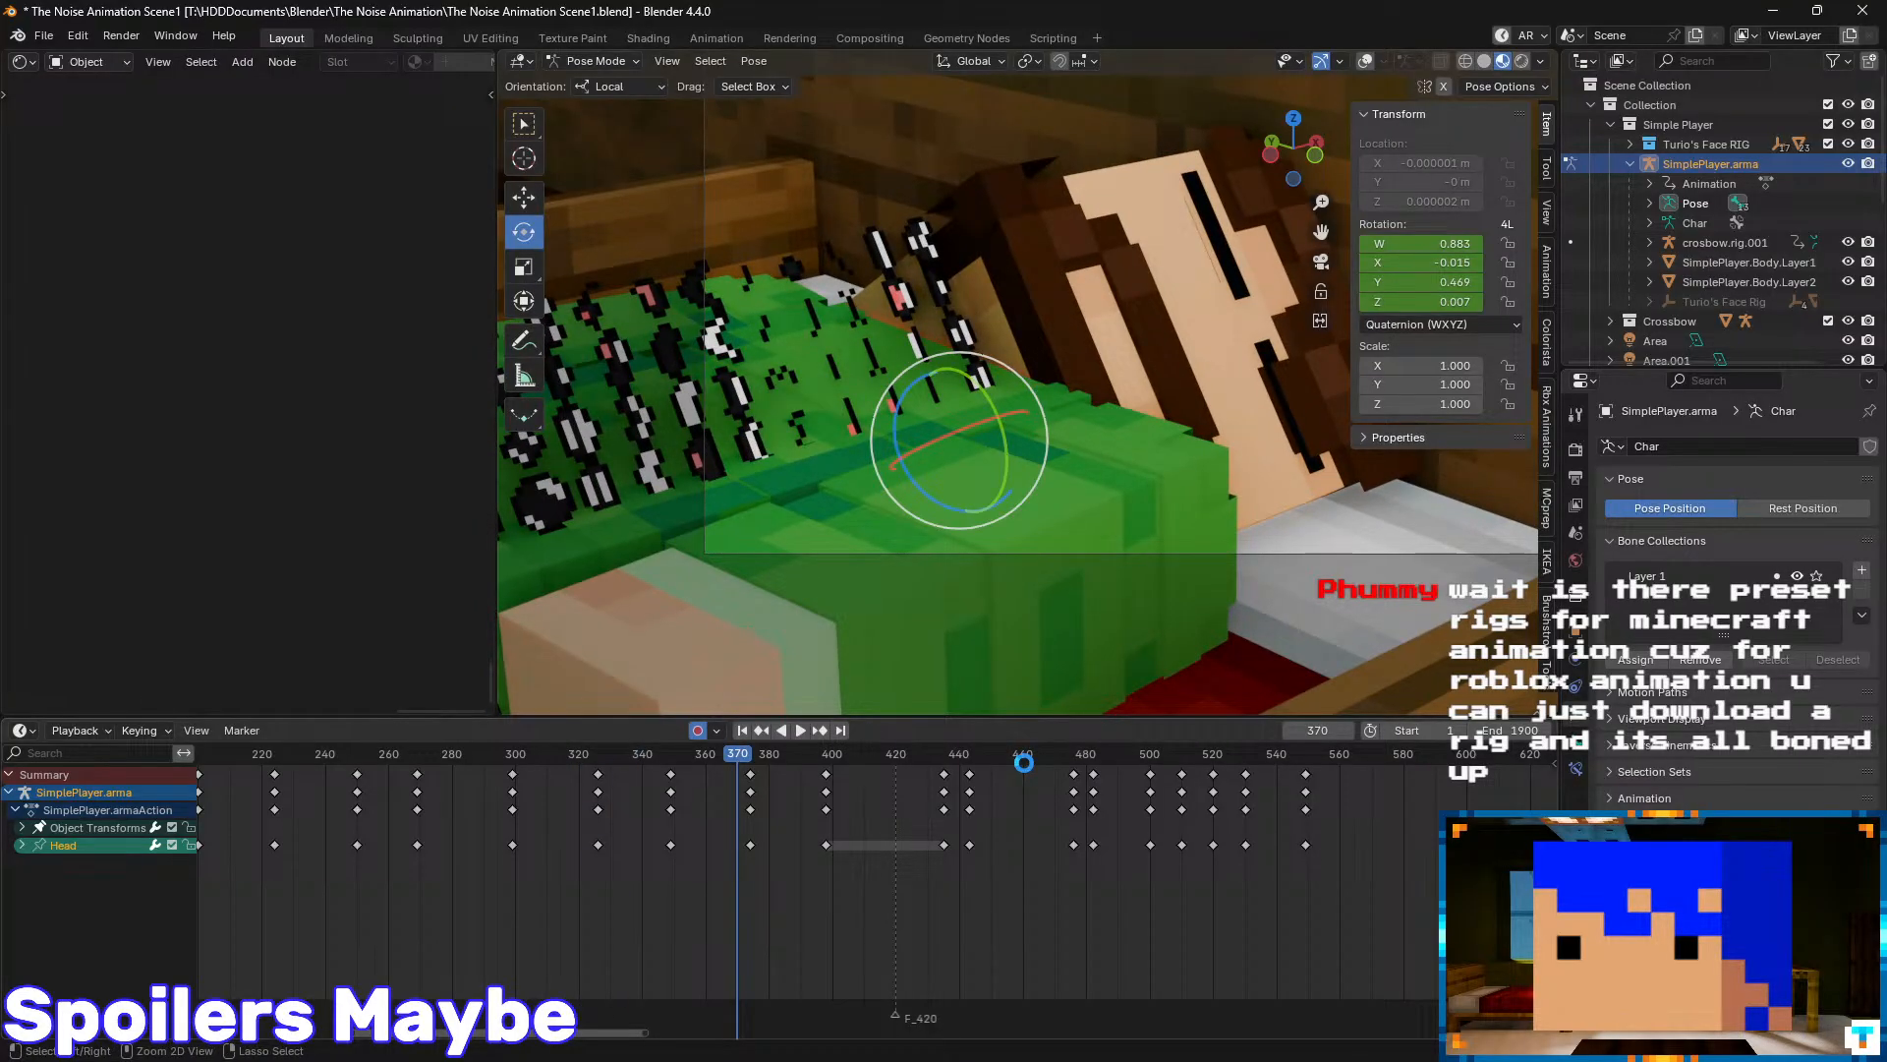
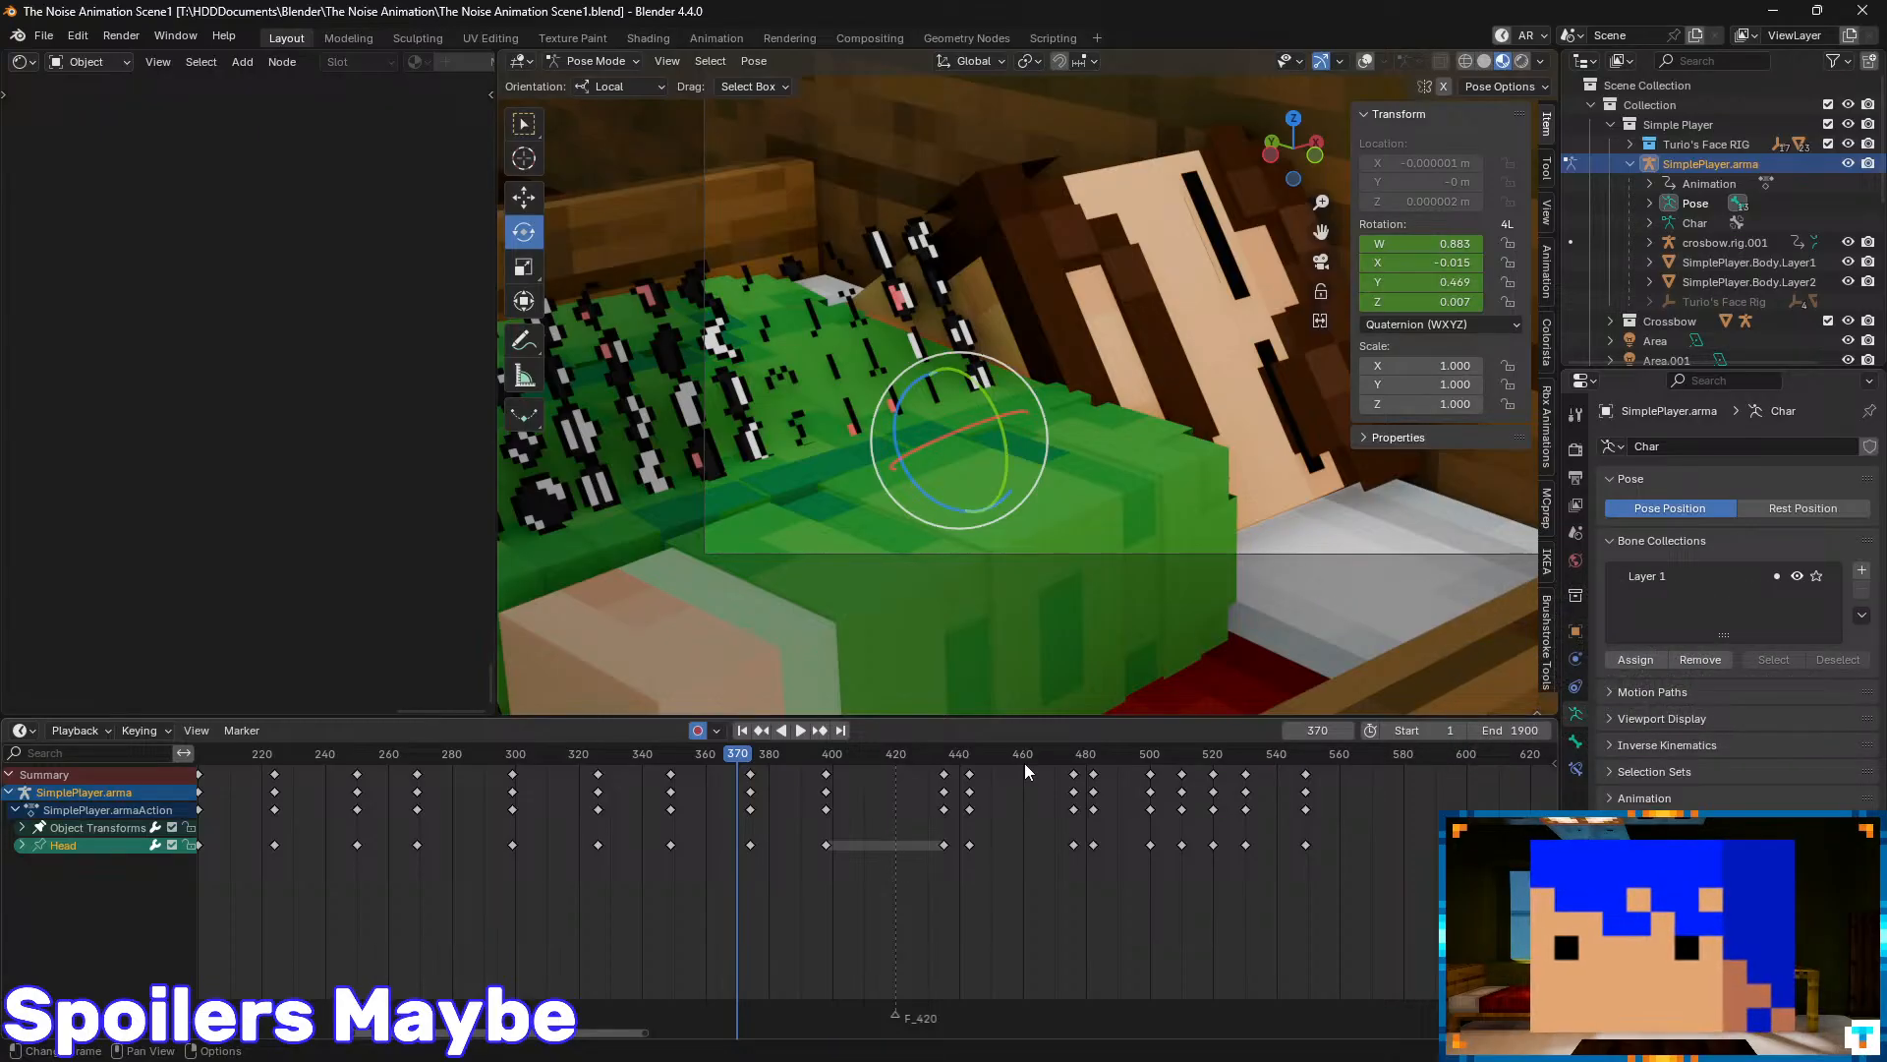
- Bring up MCprep's mob spawner and switch the Simple Player rig from Pose Mode to Object Mode
scroll(1201, 313, "down", 5)
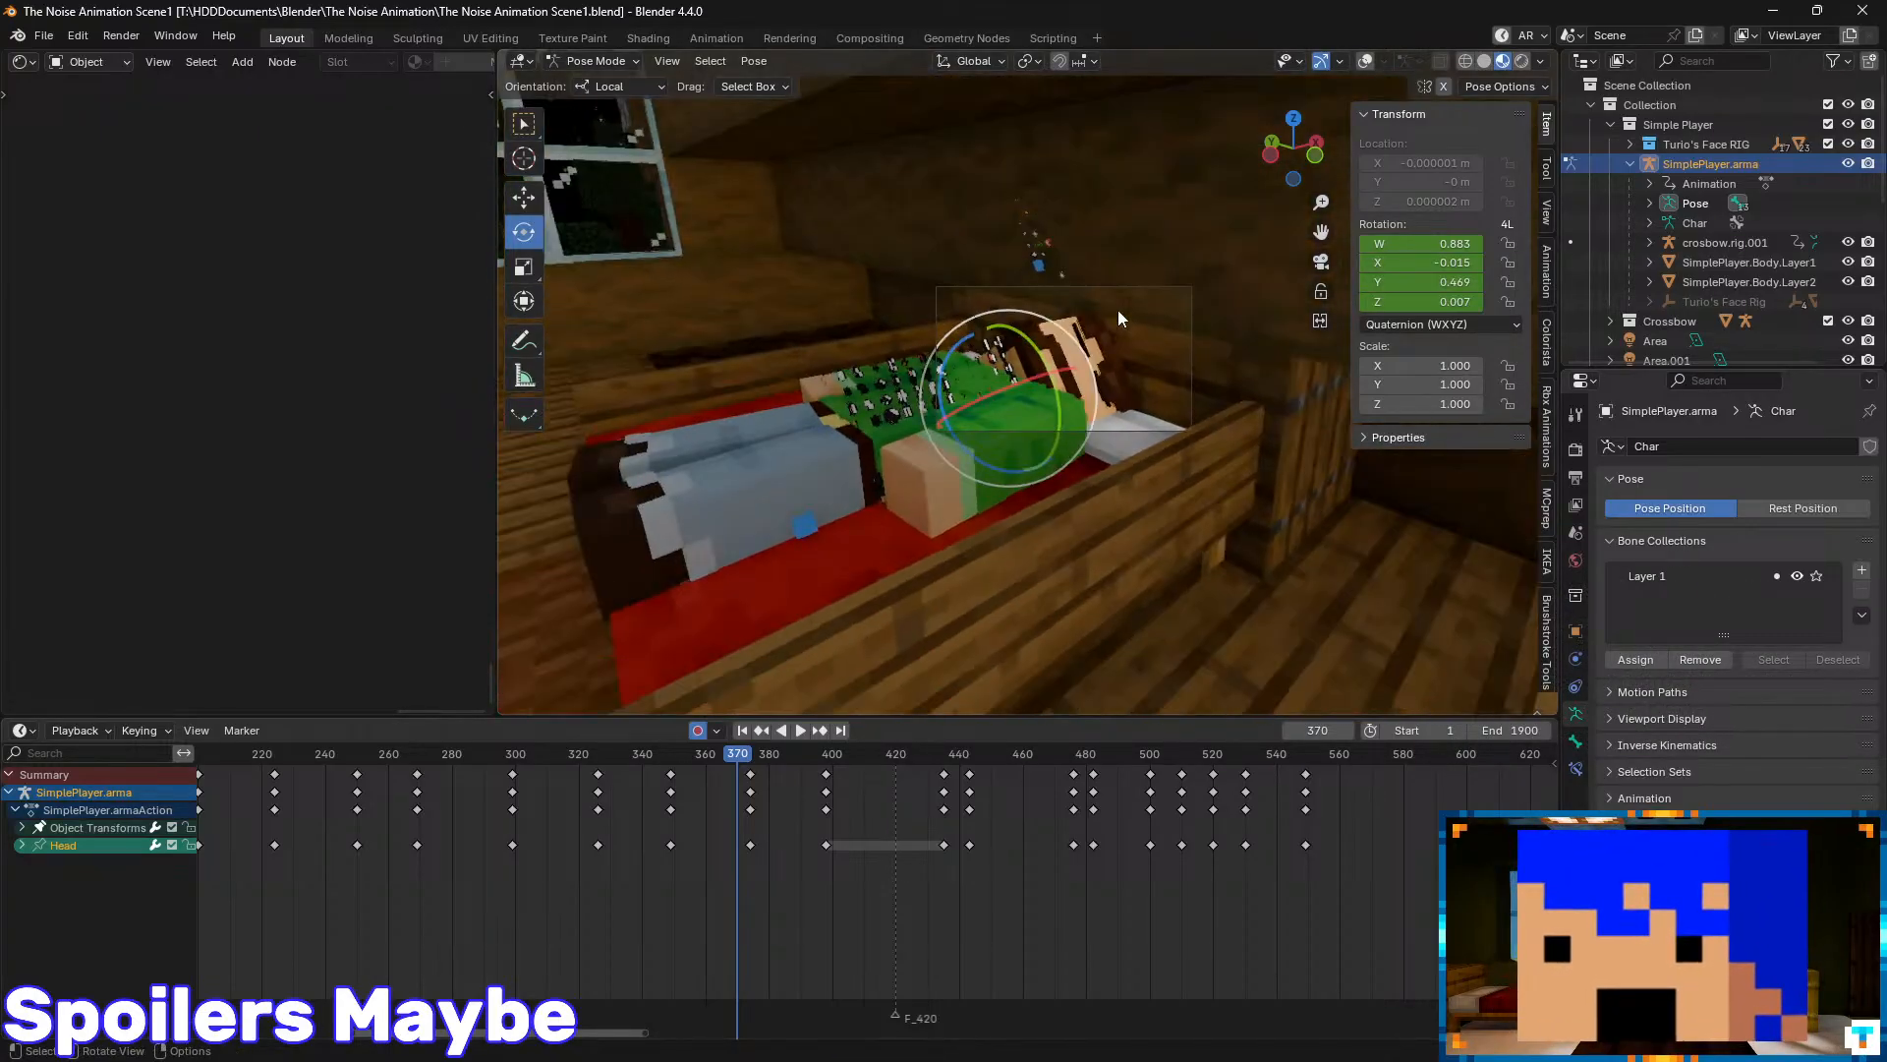
scroll(1117, 310, "up", 4)
scroll(1117, 310, "down", 4)
scroll(1118, 310, "up", 4)
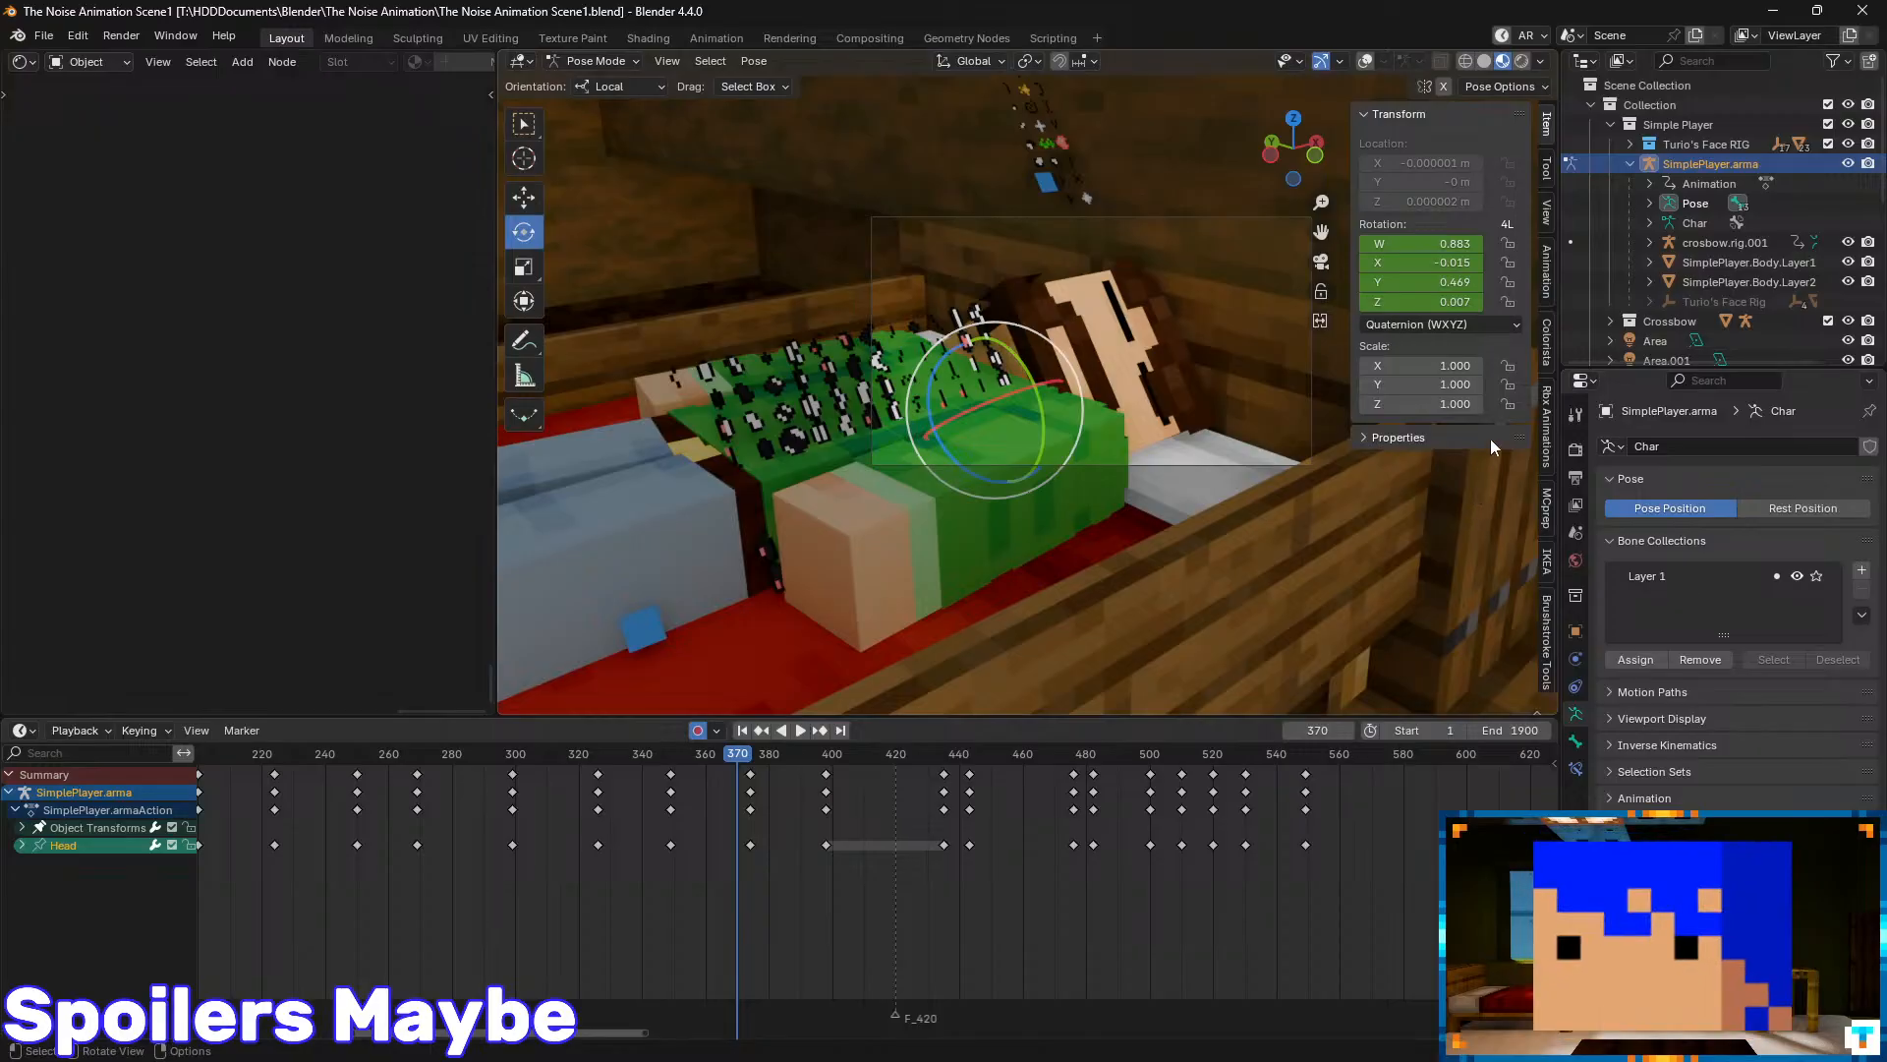
left_click(1545, 508)
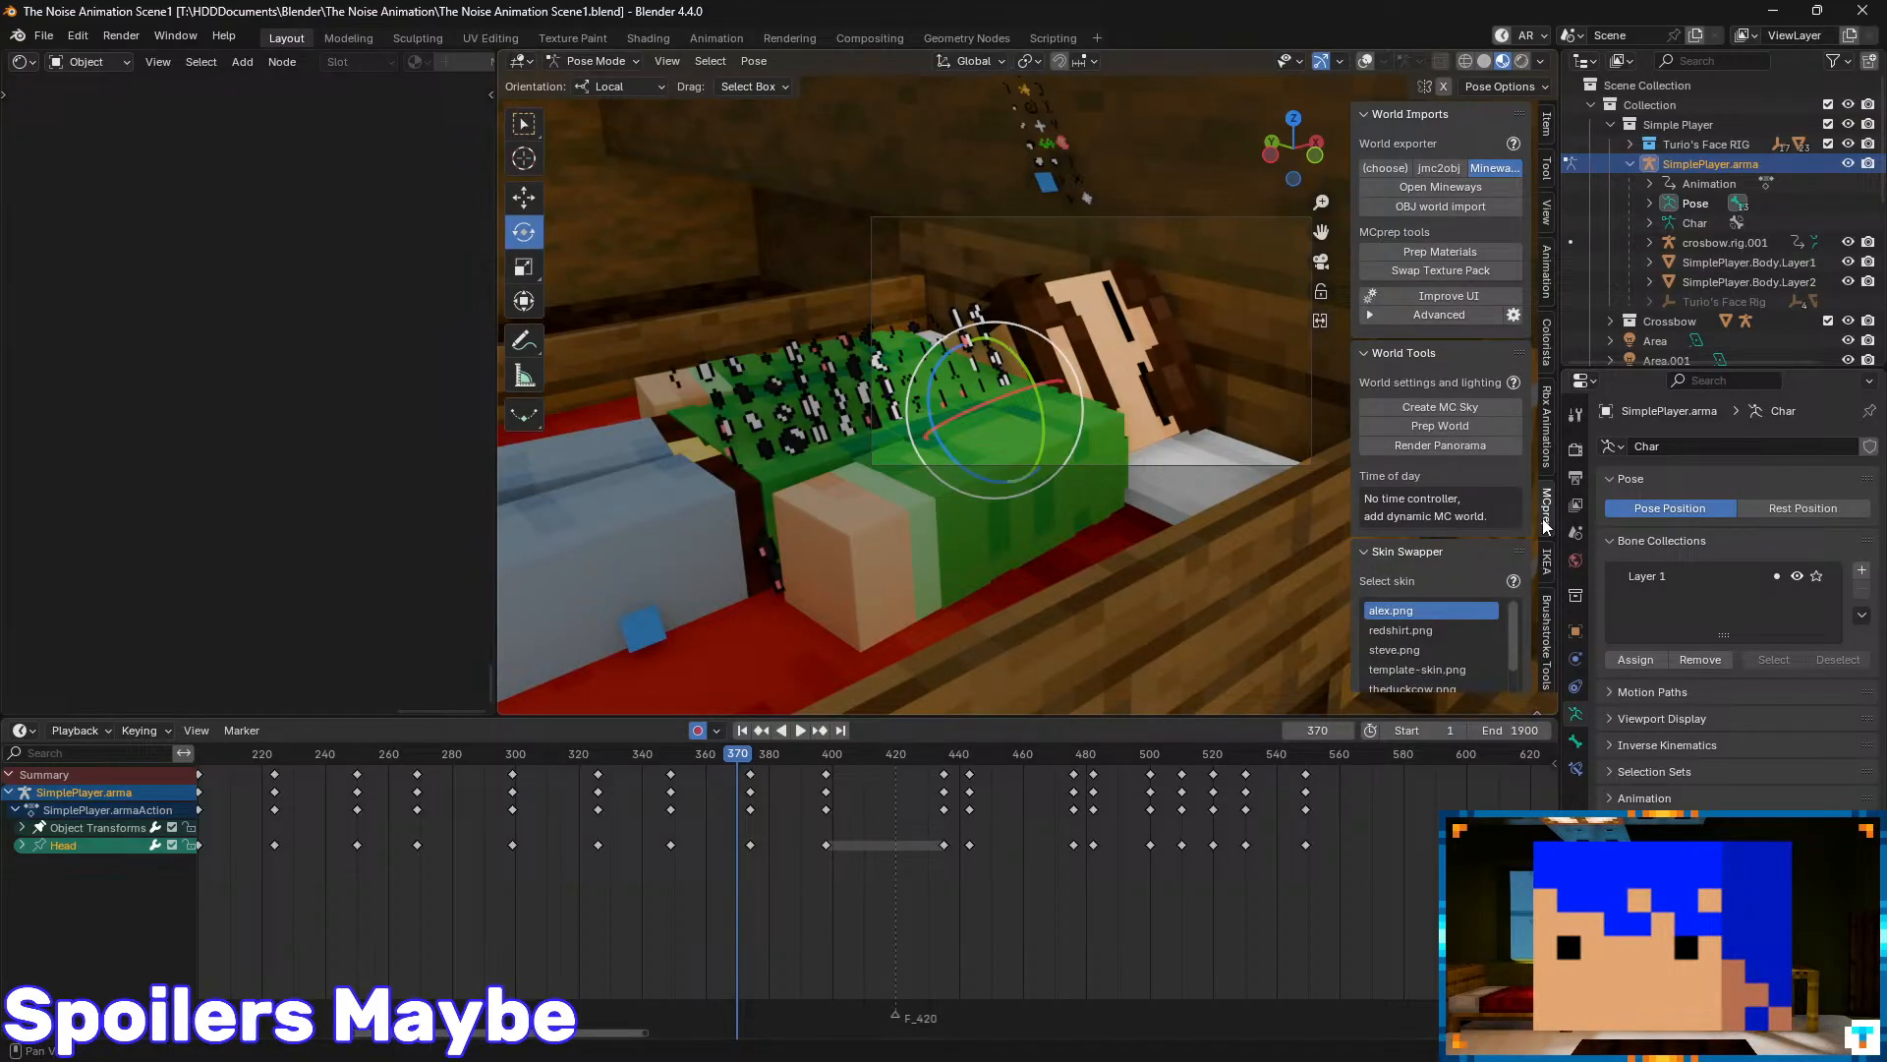
scroll(1531, 183, "down", 15)
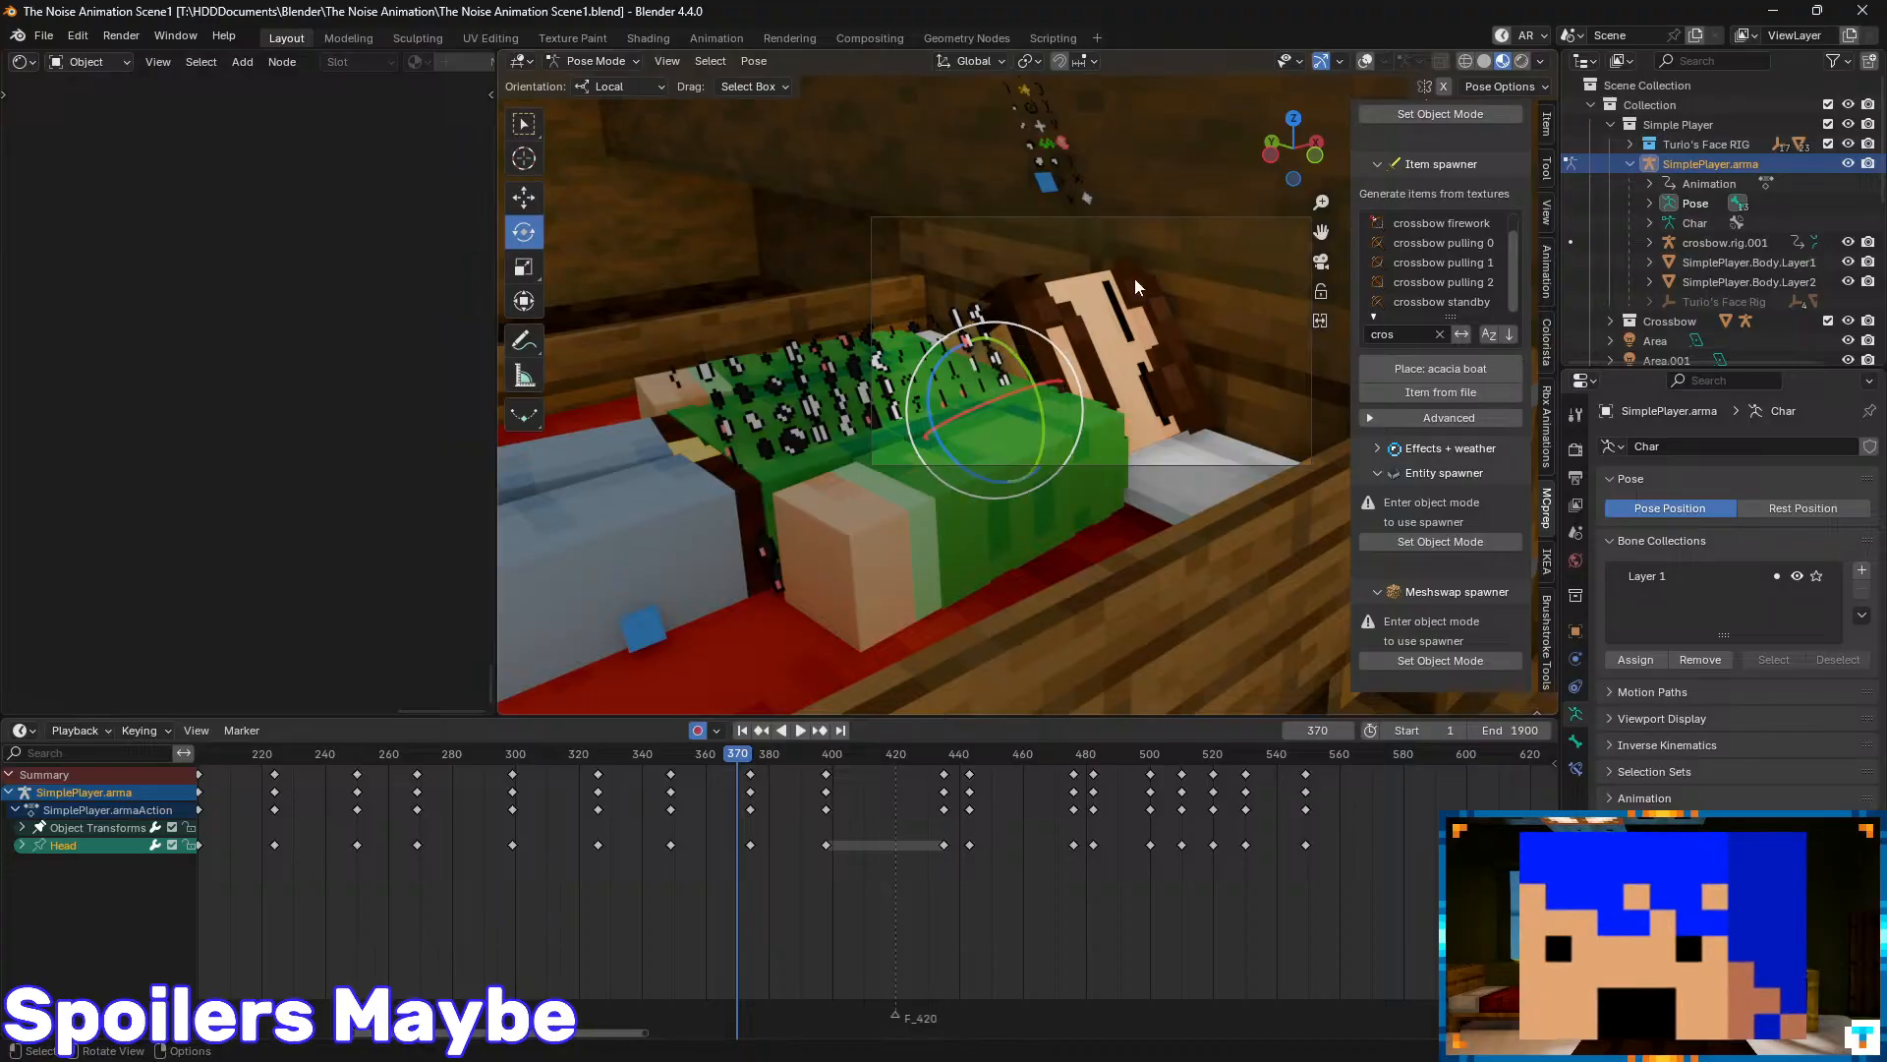
key("ctrl+Tab")
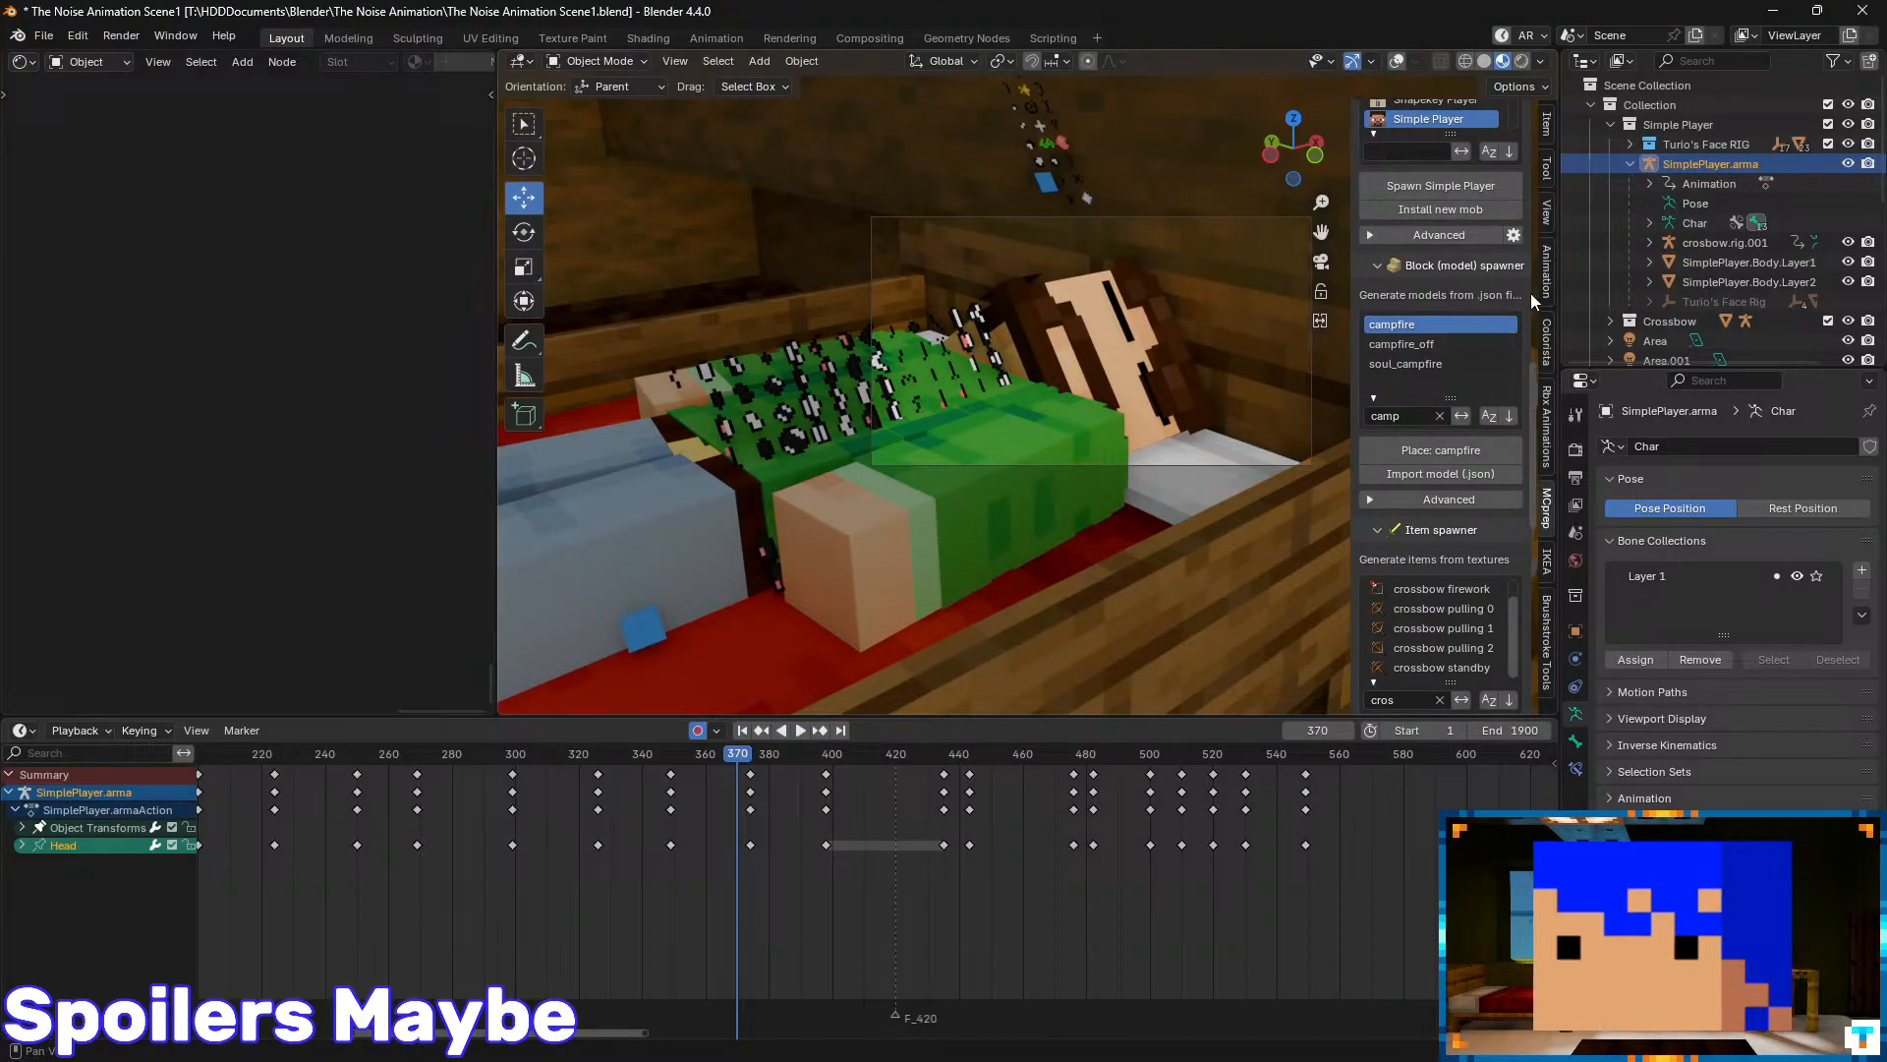
scroll(1541, 393, "up", 9)
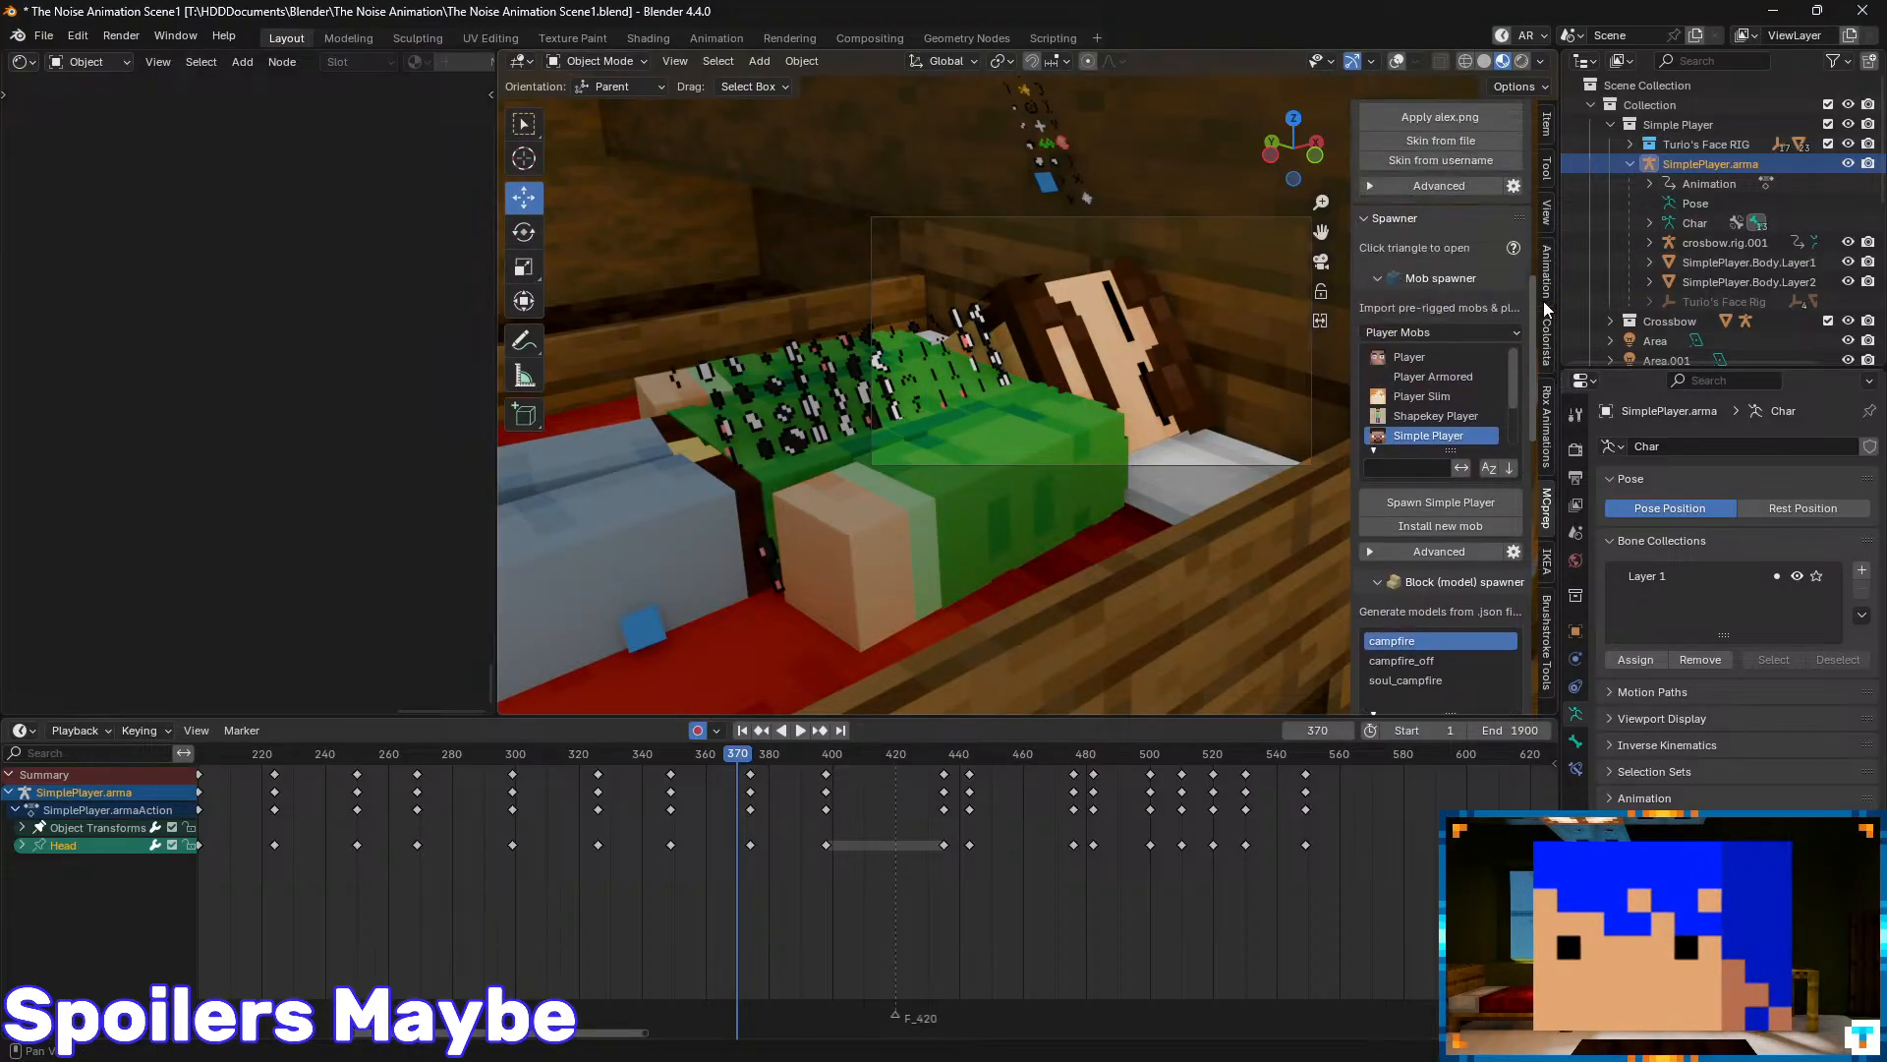
- Look through MCprep's Player Mobs rigs, including Player Armored, Simple Player and Shapekey Player, and finish with Player selected
scroll(1543, 300, "down", 1)
left_click(1426, 360)
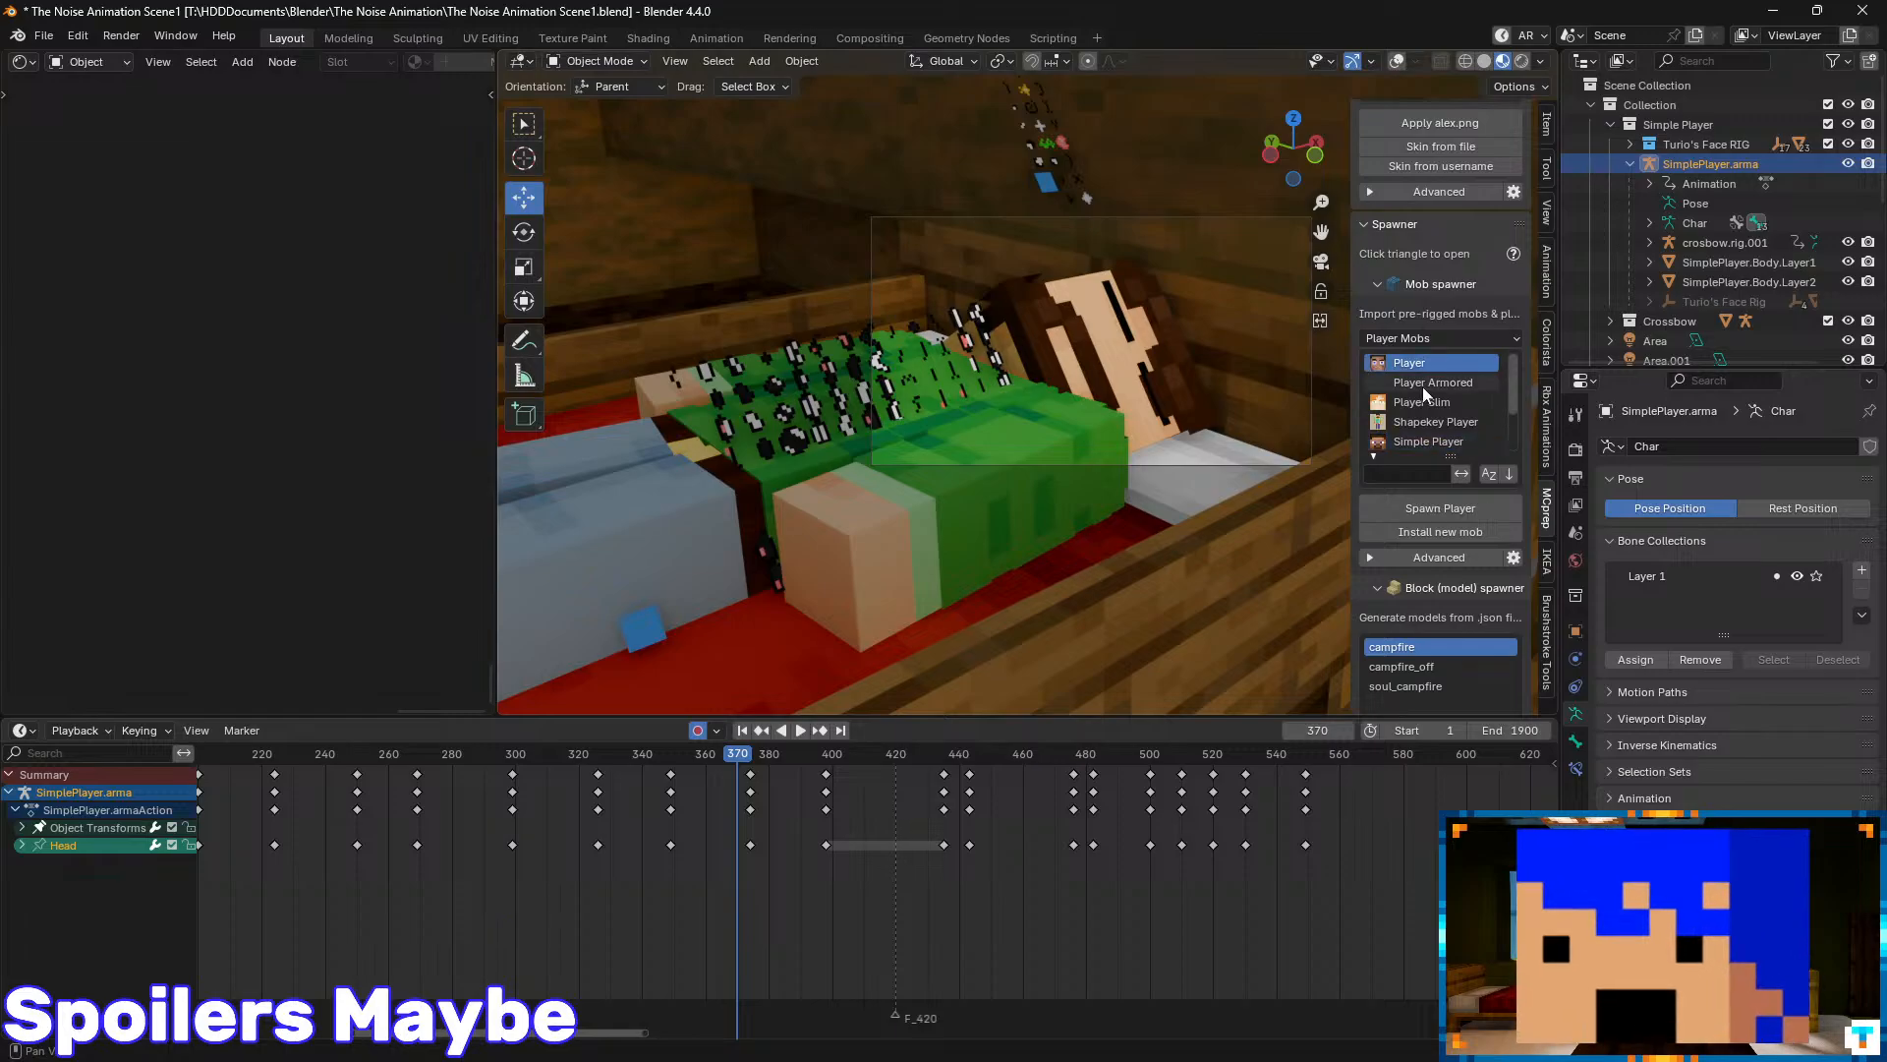
left_click(1423, 384)
left_click(1423, 436)
left_click(1421, 343)
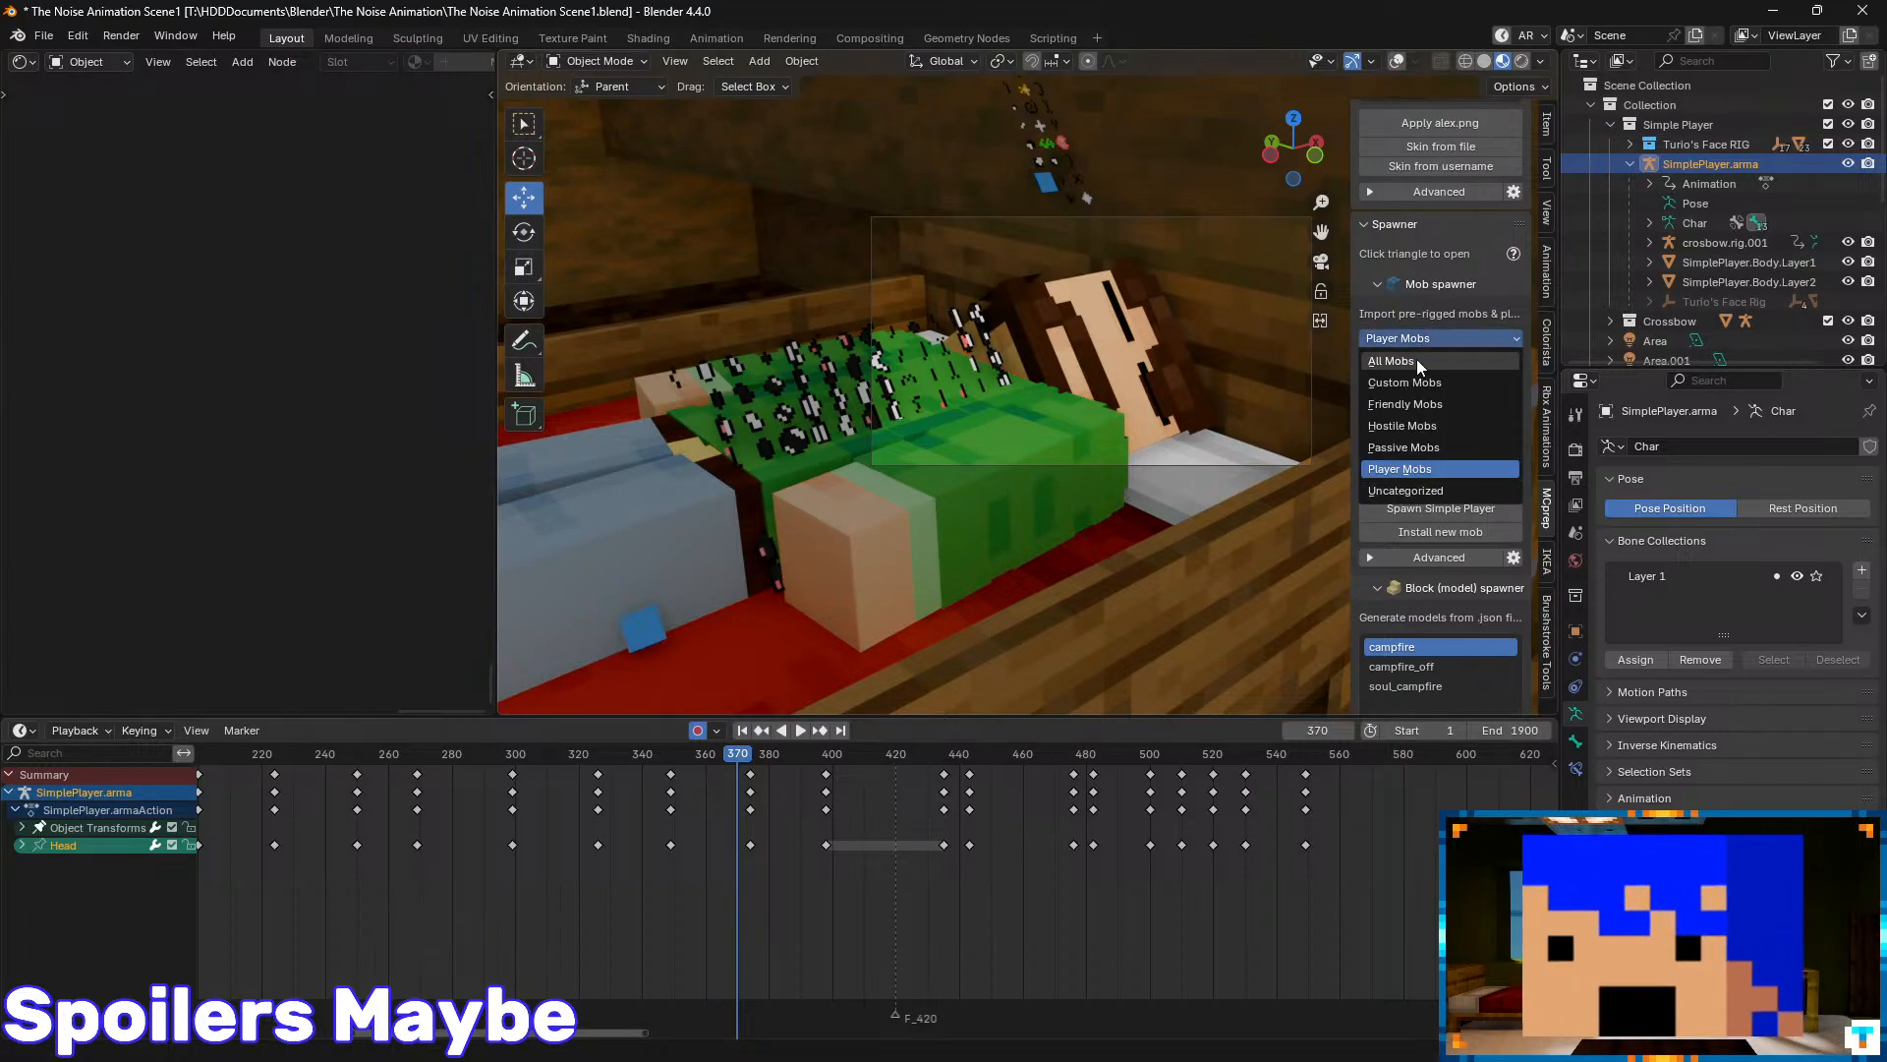
left_click(1436, 334)
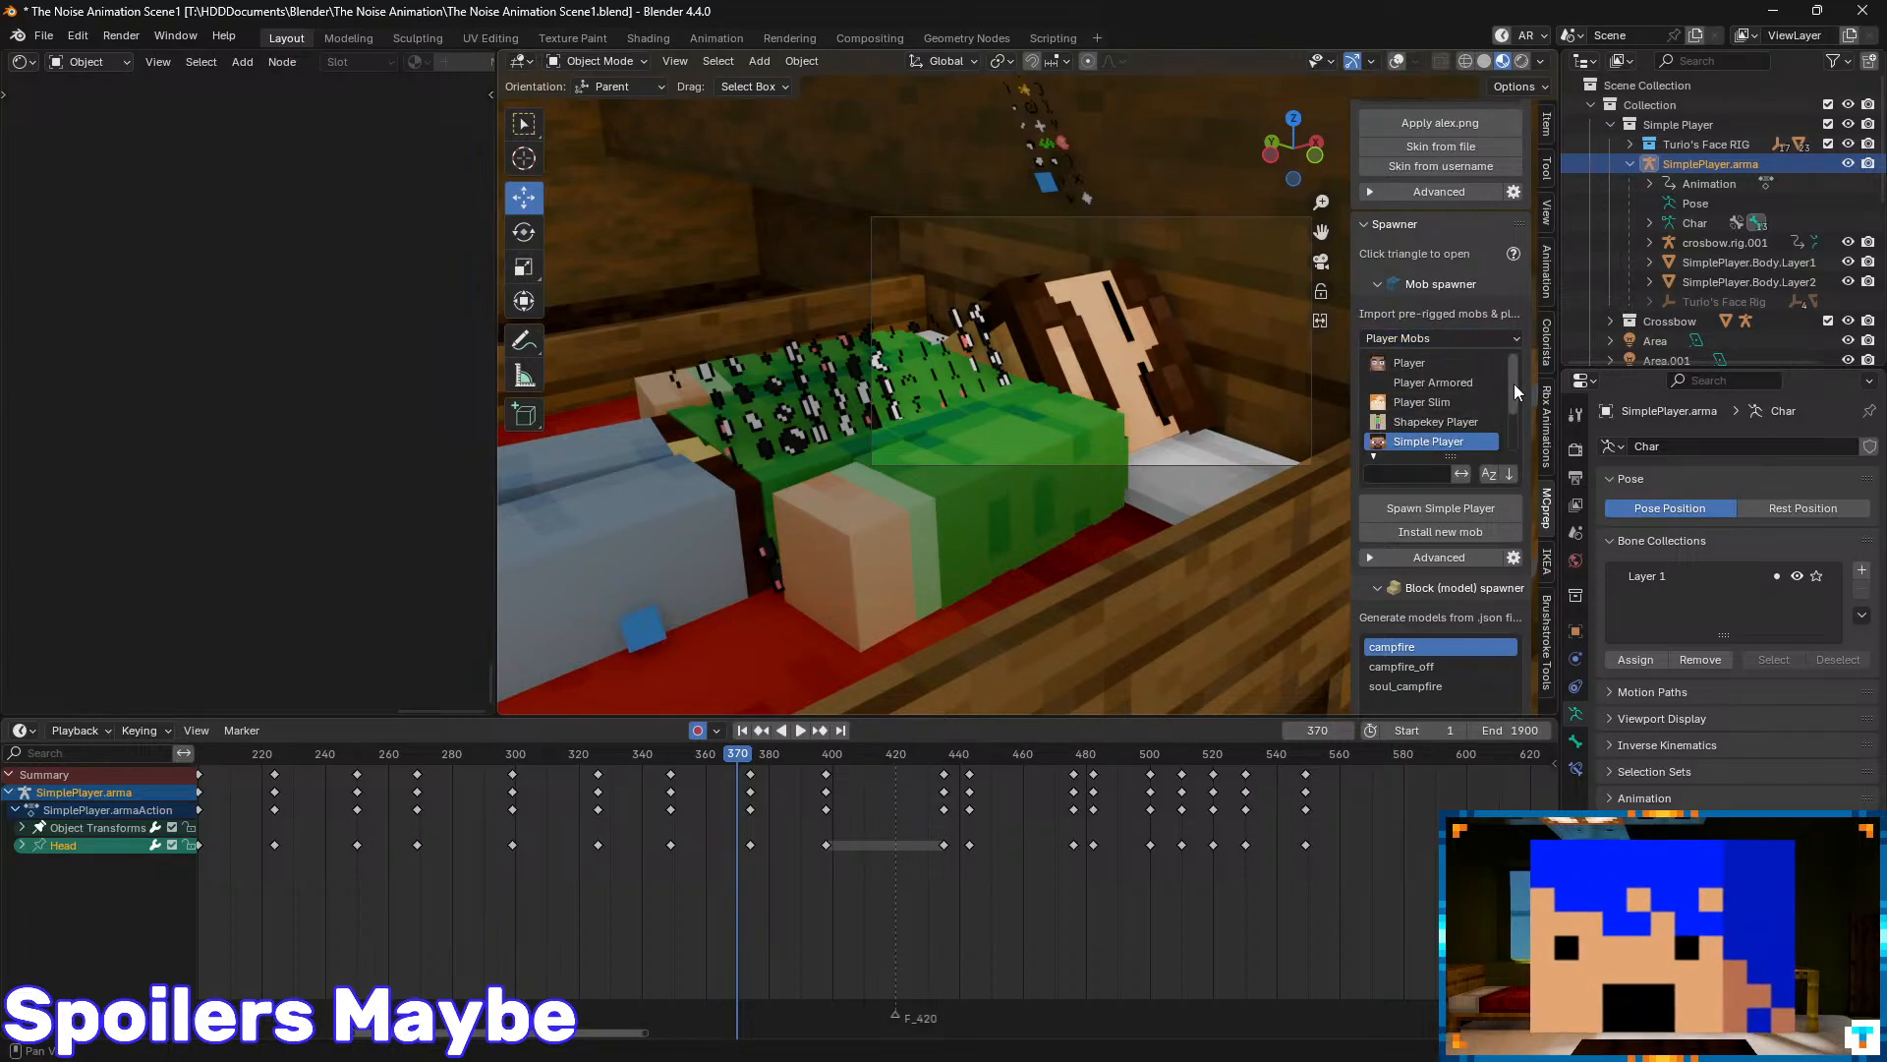
mouse_move(1514, 383)
left_mouse_down()
mouse_move(1517, 425)
mouse_move(1514, 407)
left_mouse_up()
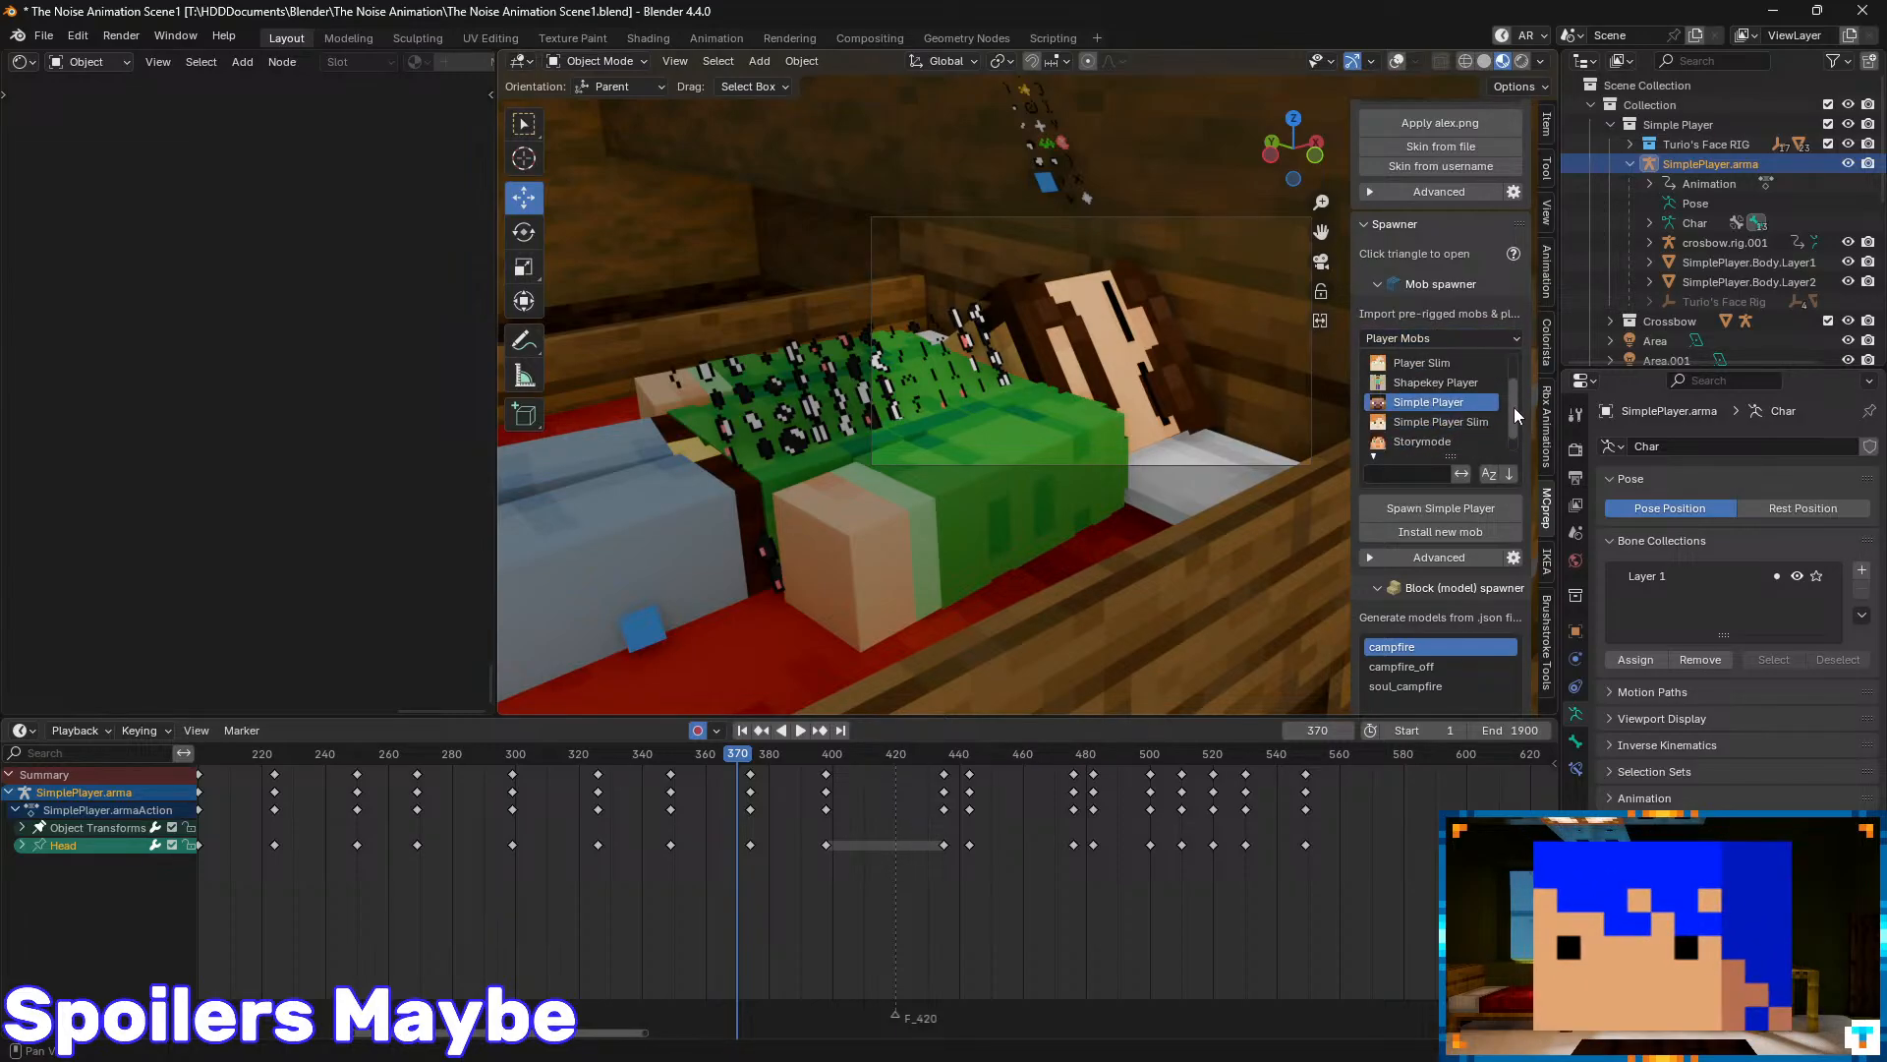
left_click(1427, 425)
left_click(1430, 389)
scroll(1430, 389, "up", 2)
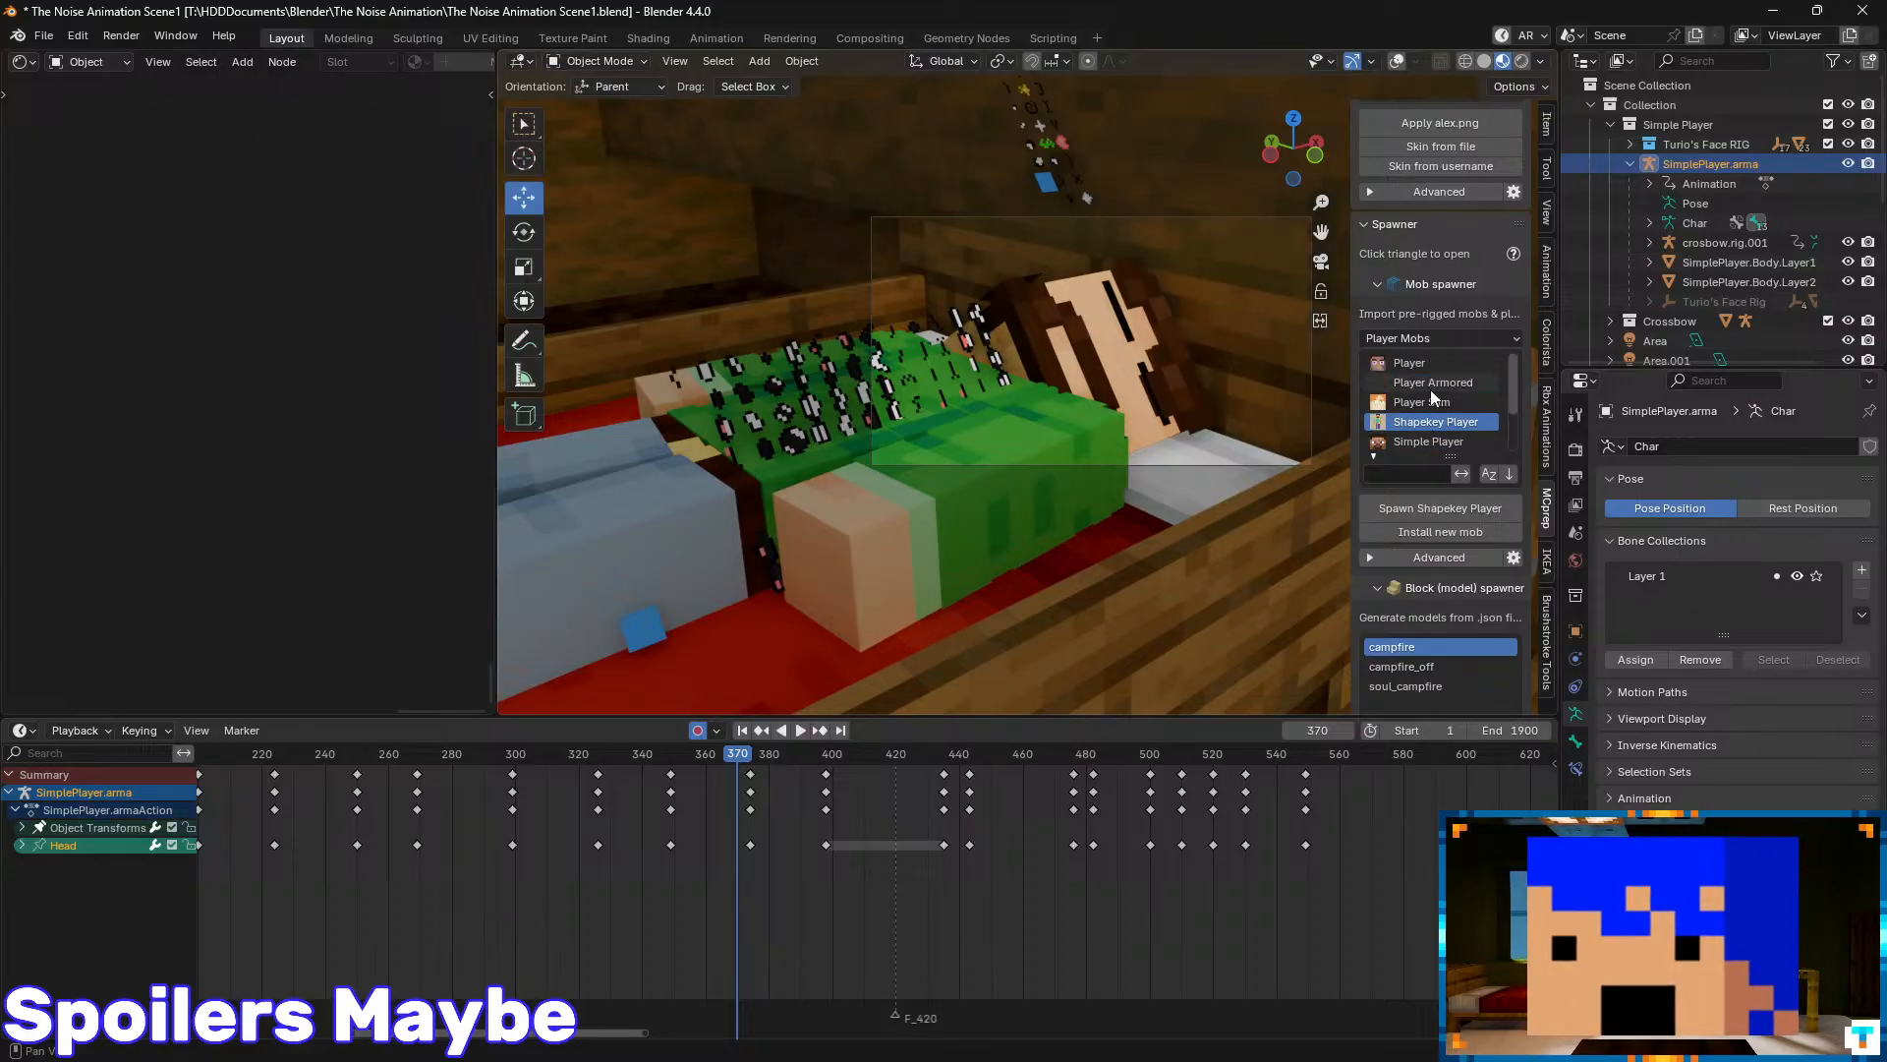
left_click(1482, 361)
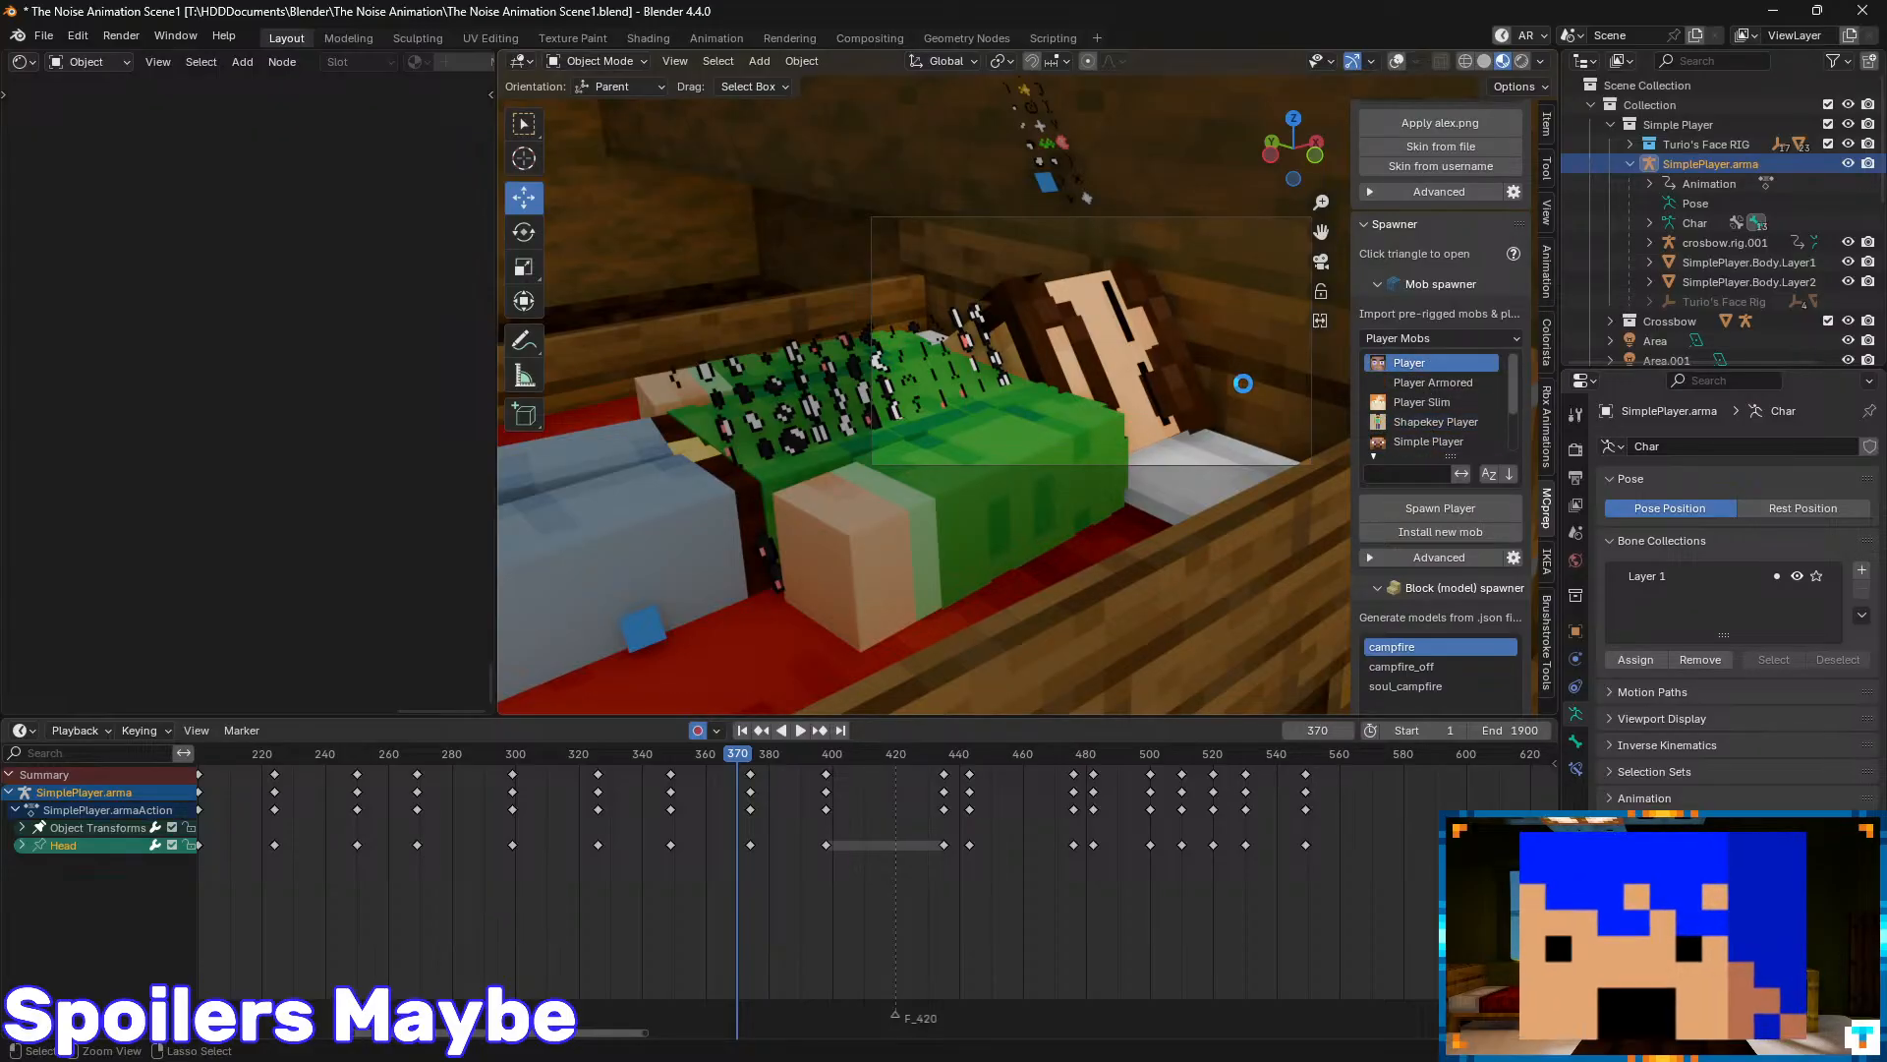
- Start a new file with the default scene and delete the default cube
left_click(43, 35)
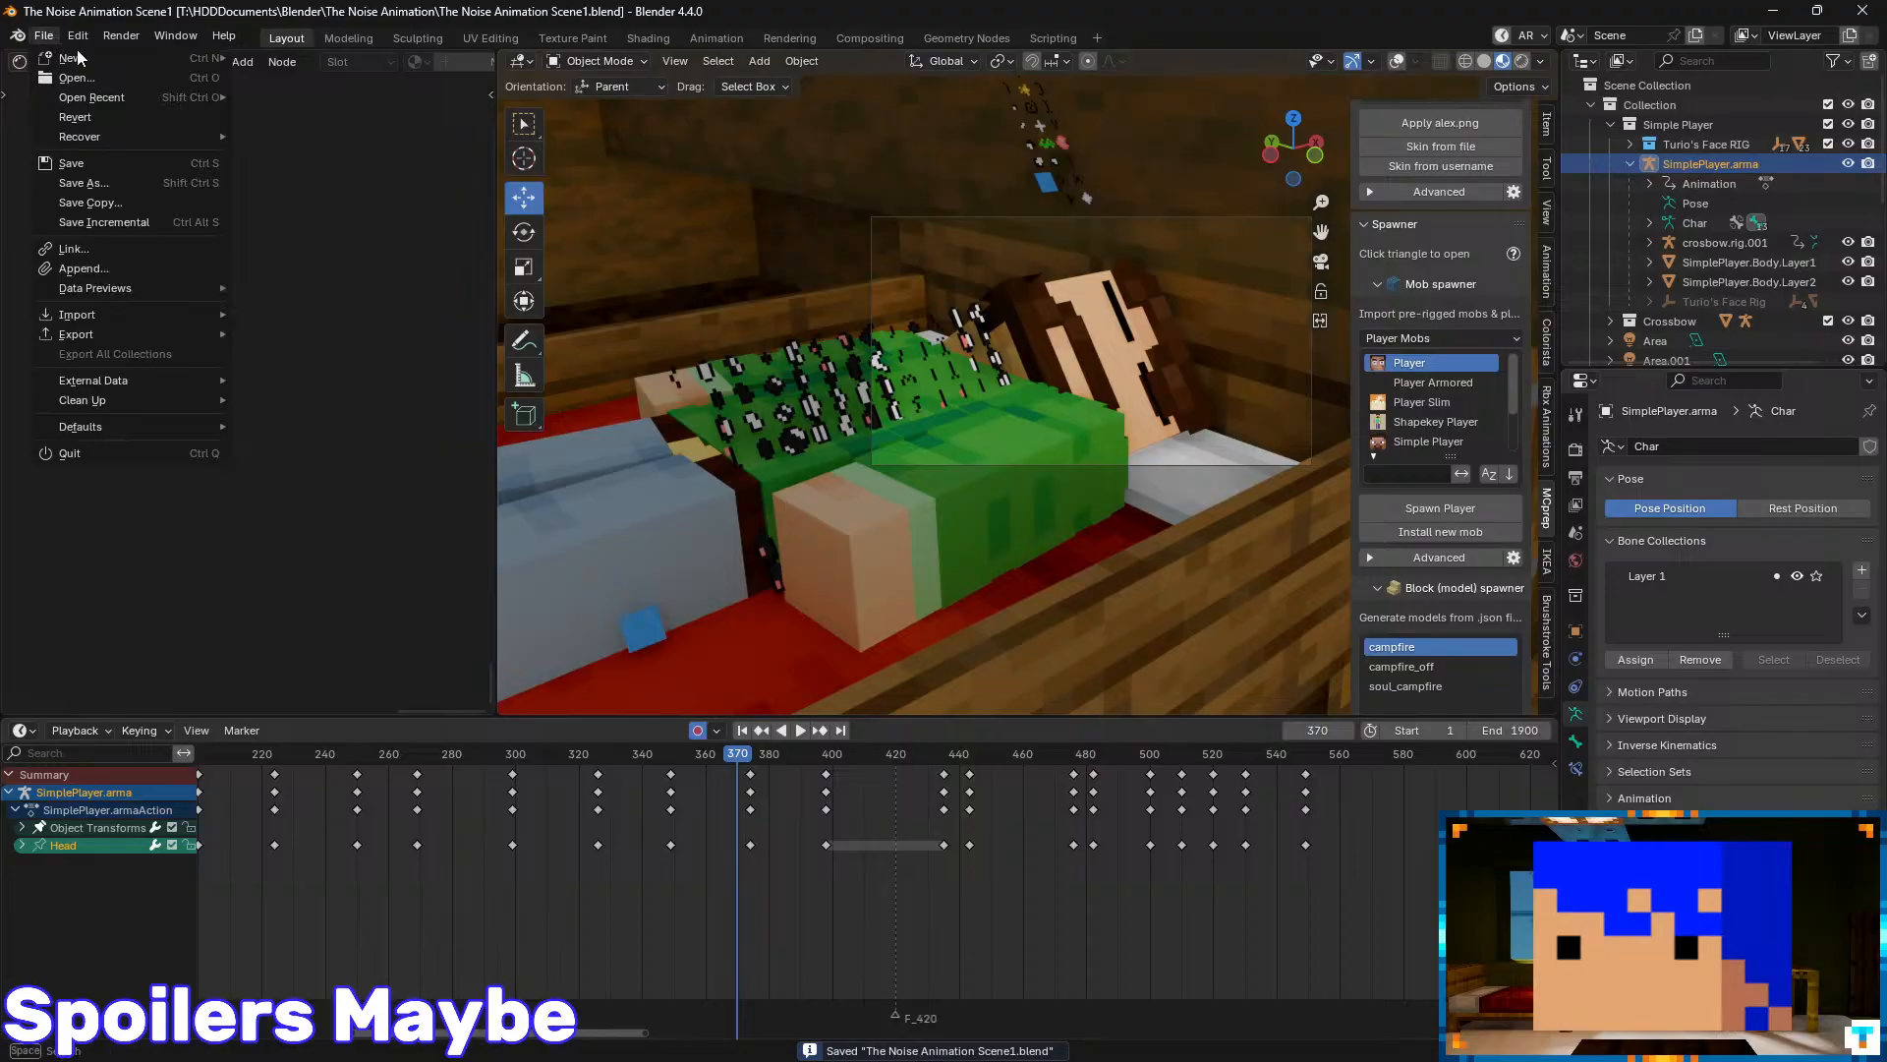
mouse_move(108, 58)
left_click(339, 58)
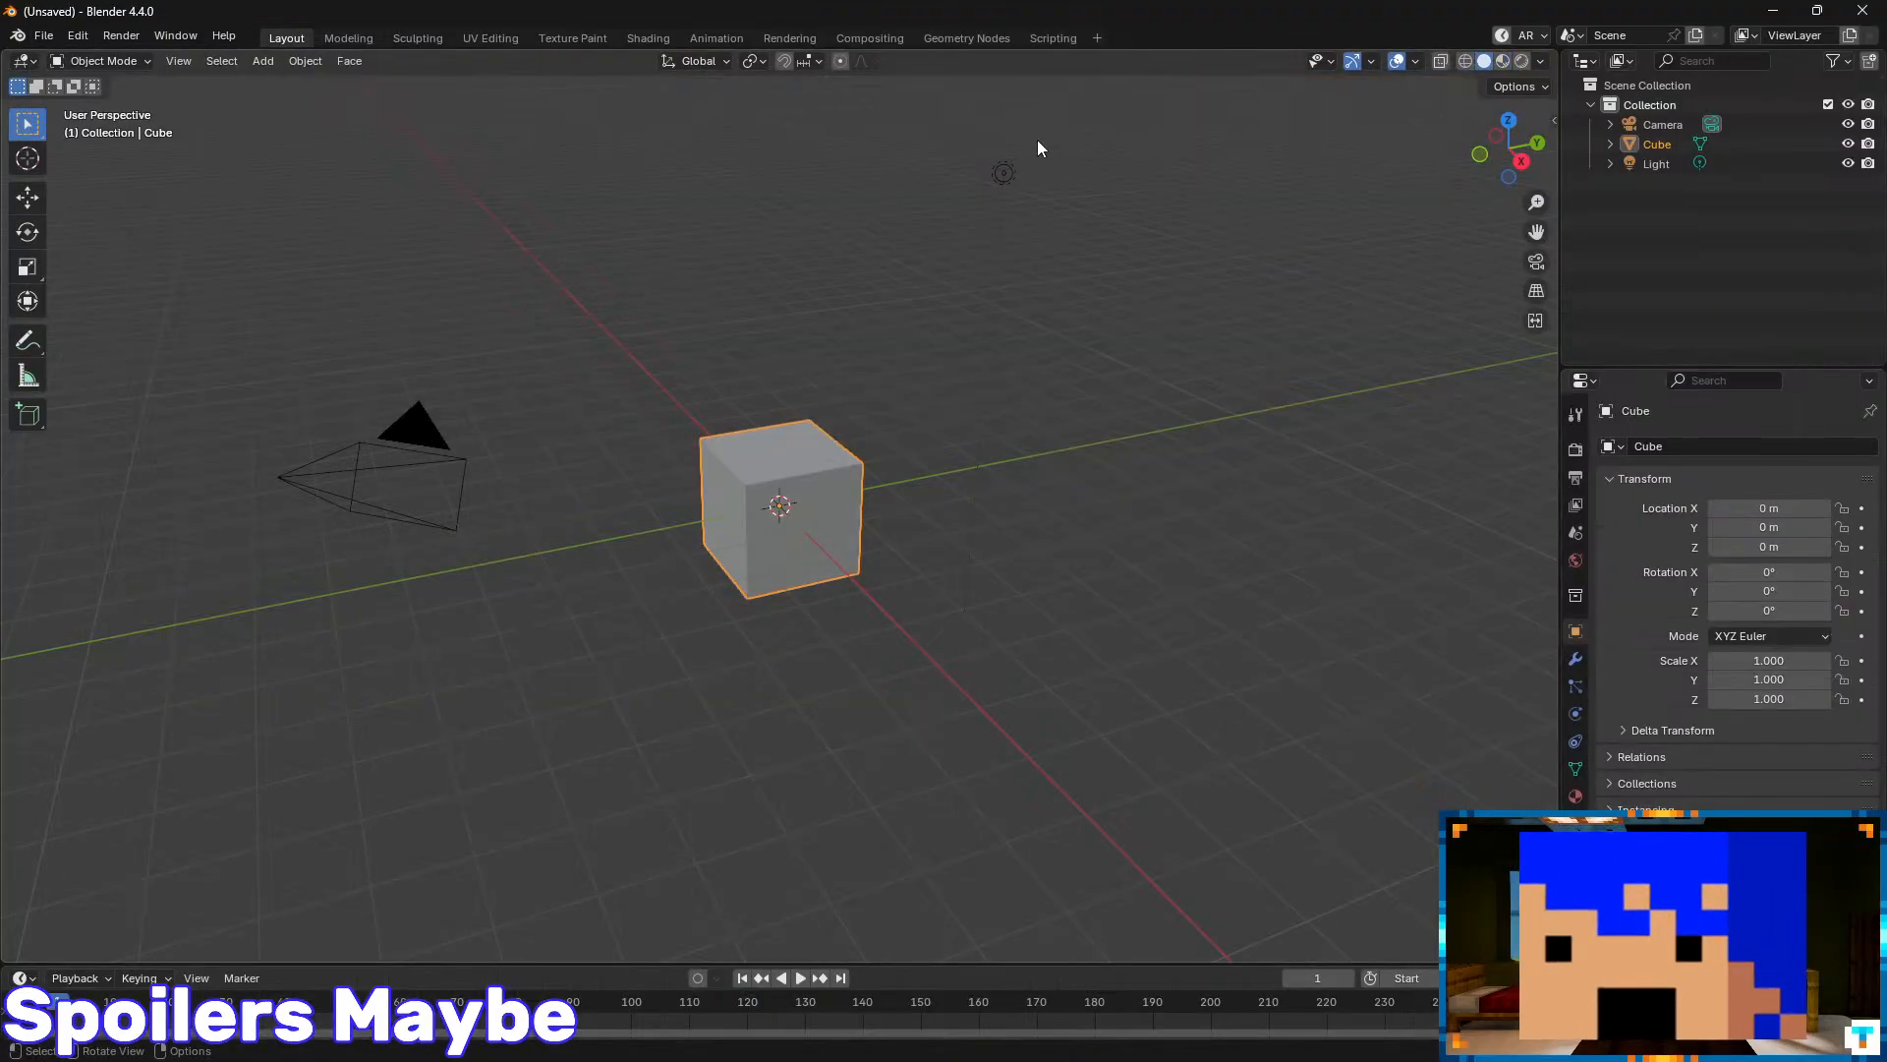
key("x")
left_click(895, 476)
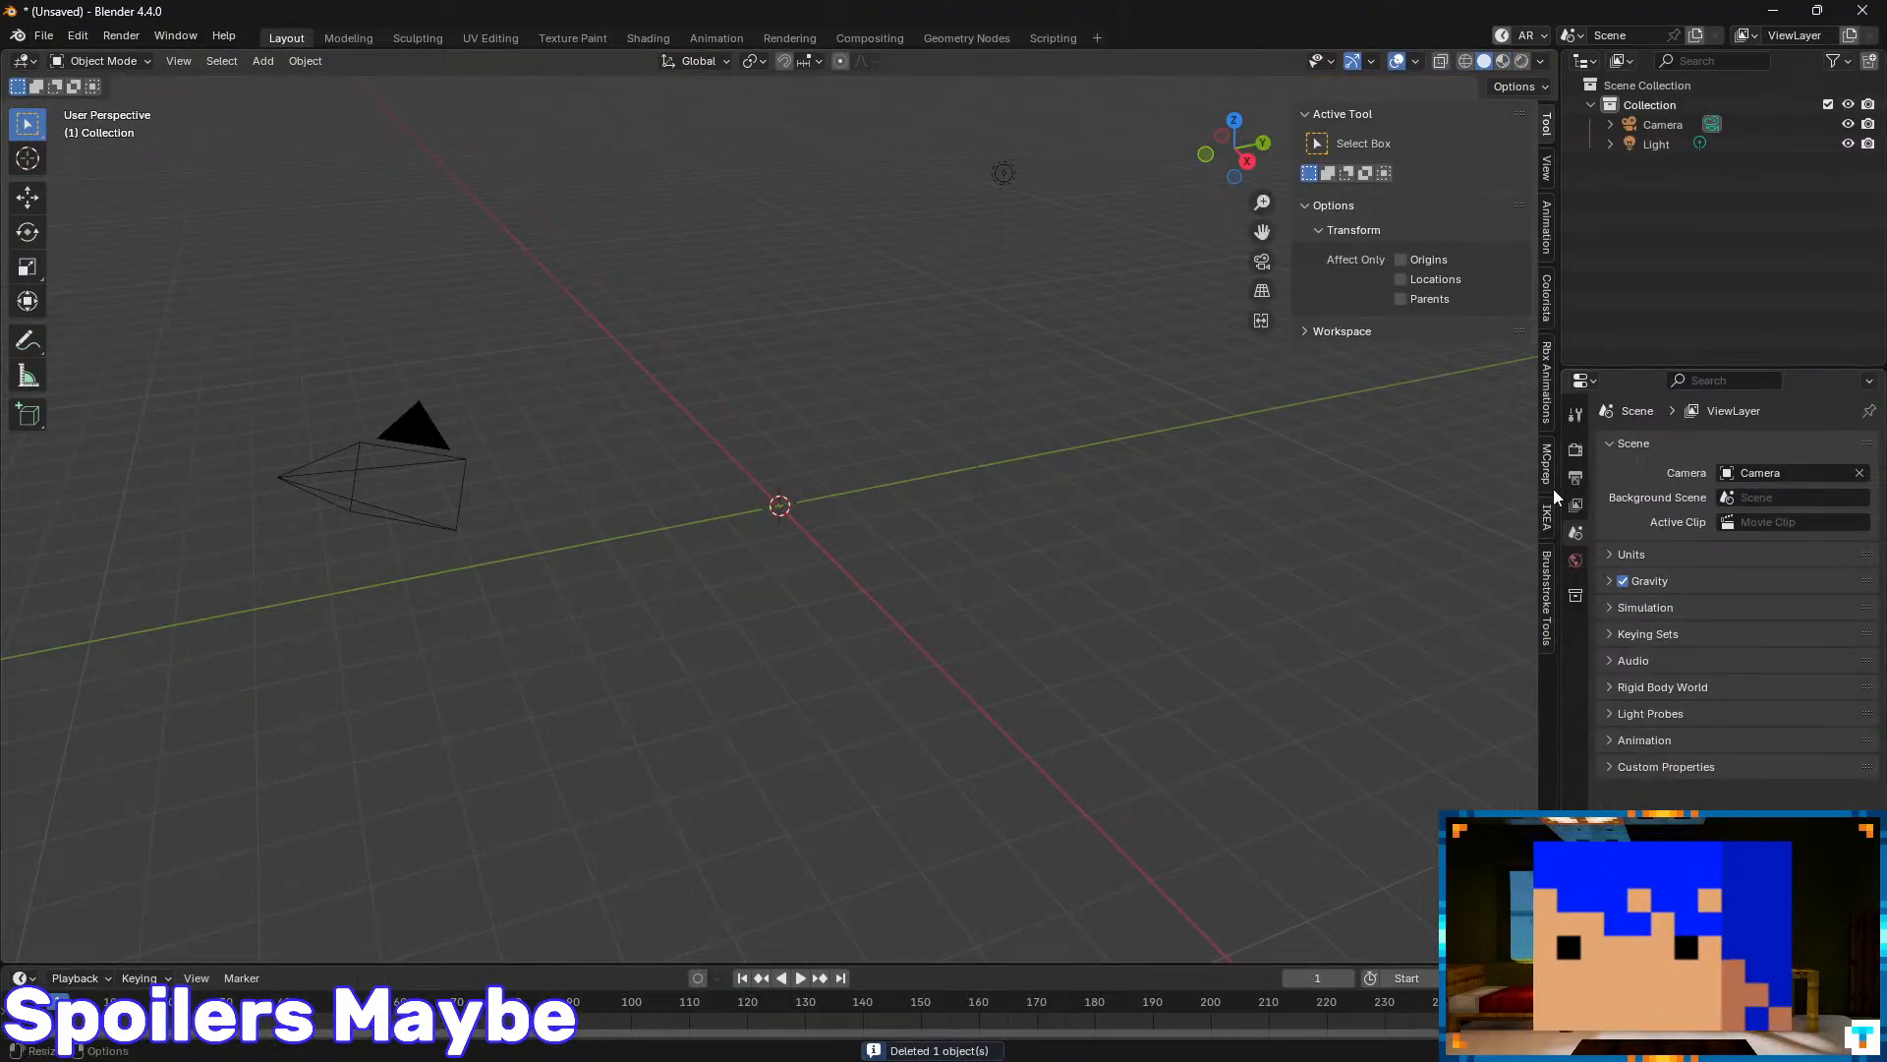
- Open MCprep's Mob spawner section and reload its assets
left_click(1547, 464)
scroll(1416, 609, "down", 3)
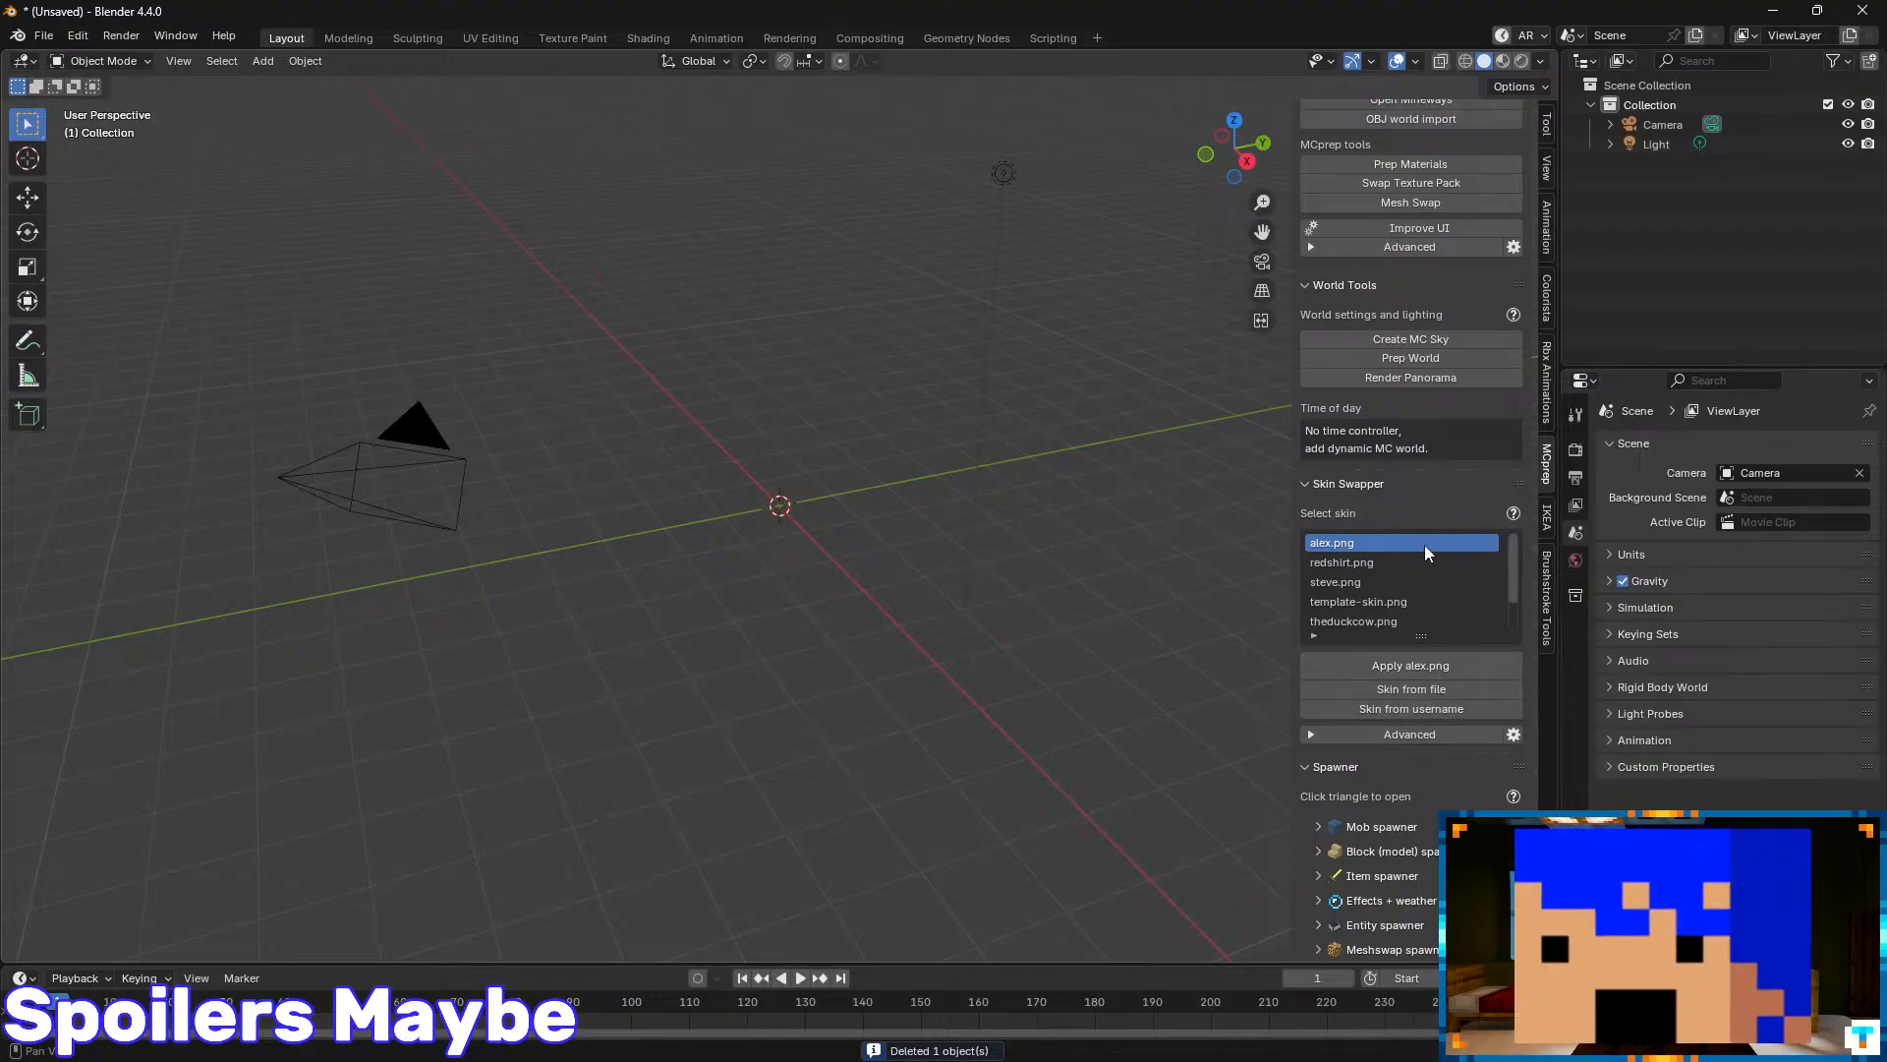
left_click(1382, 825)
scroll(1435, 766, "down", 5)
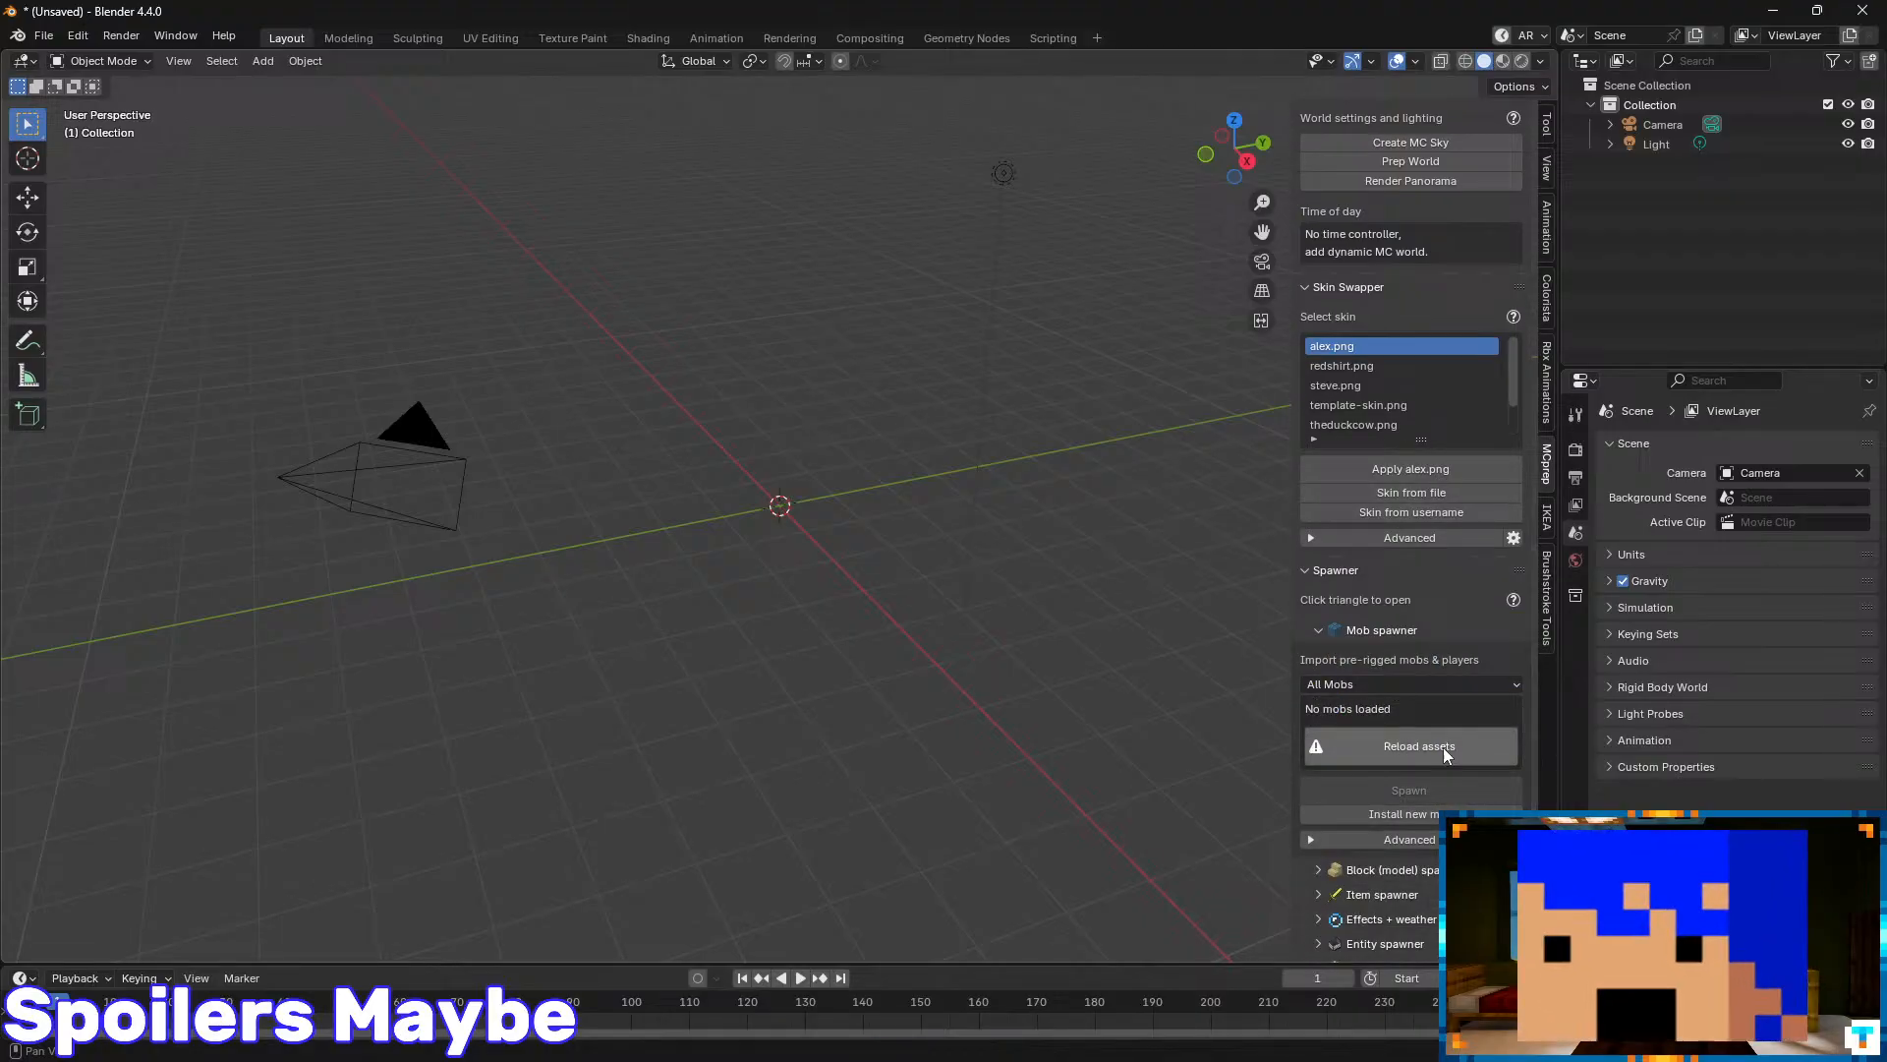
left_click(1483, 750)
- Filter the mob list to Player Mobs and spawn the Player rig
left_click(1427, 685)
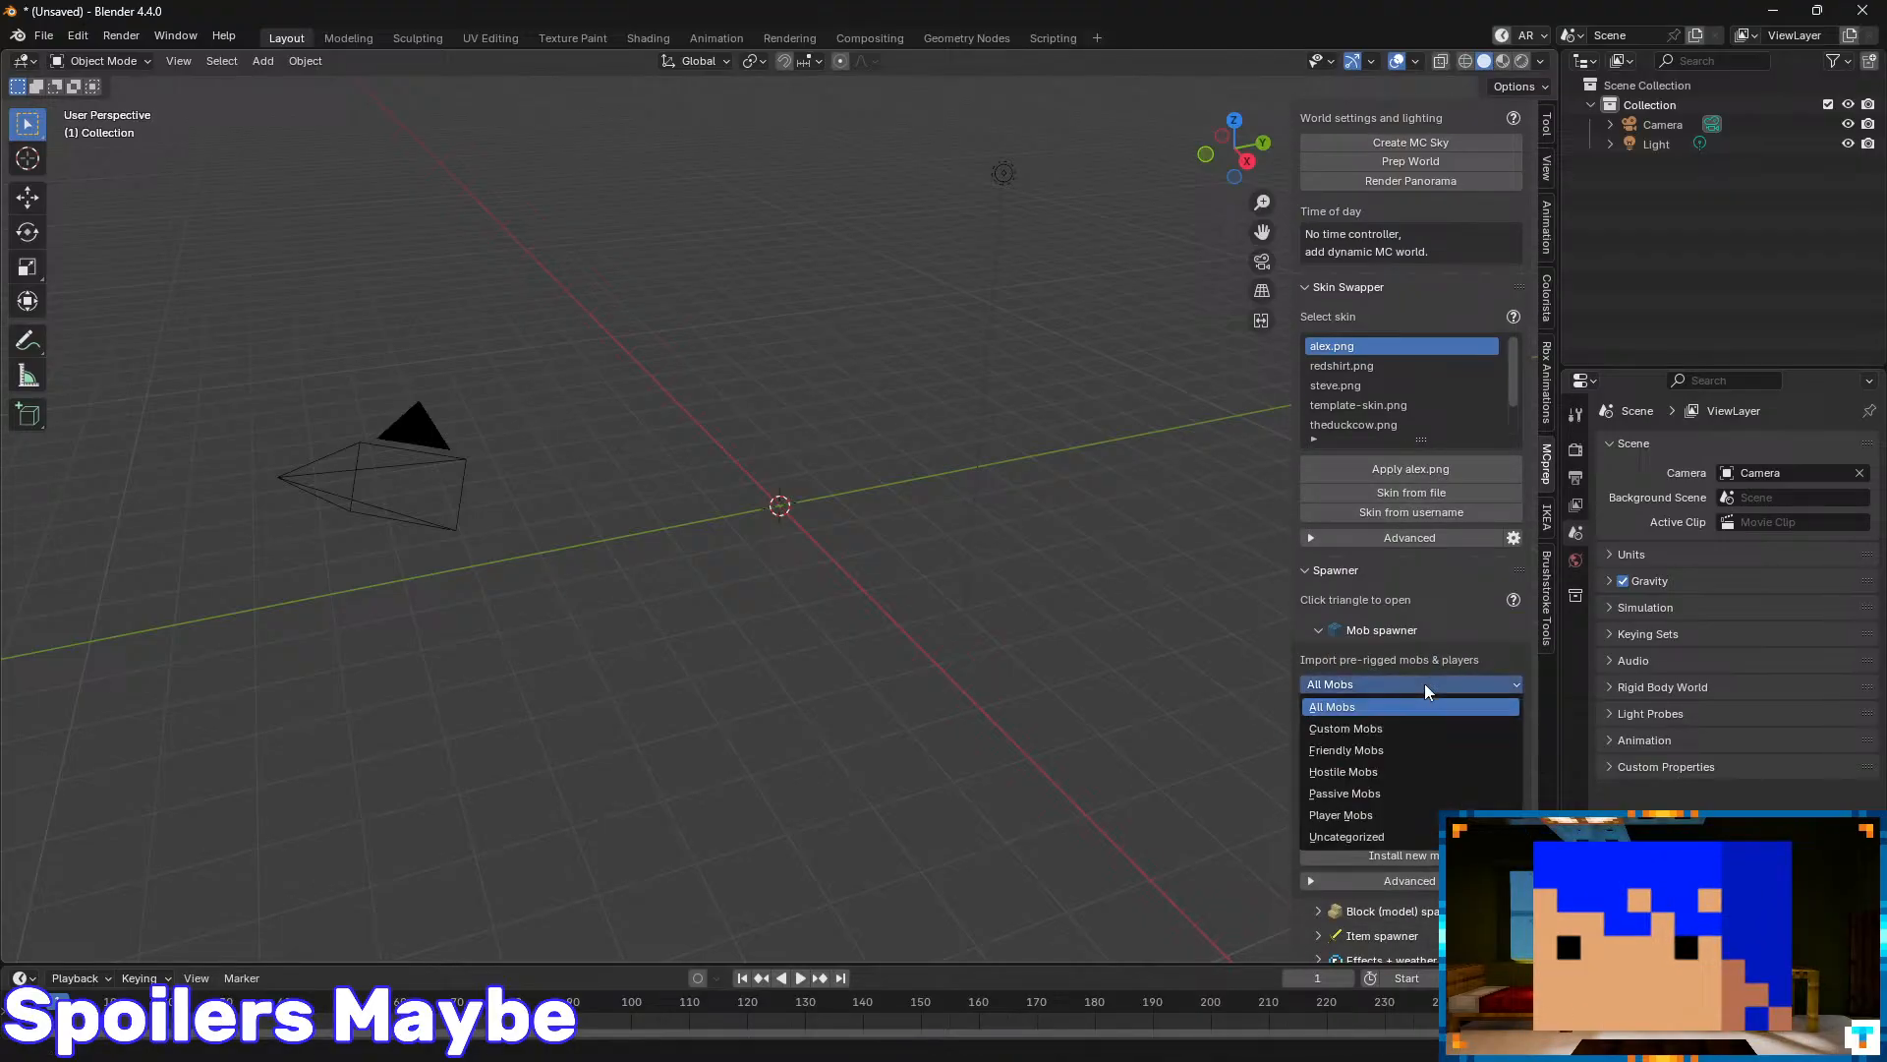
left_click(1425, 826)
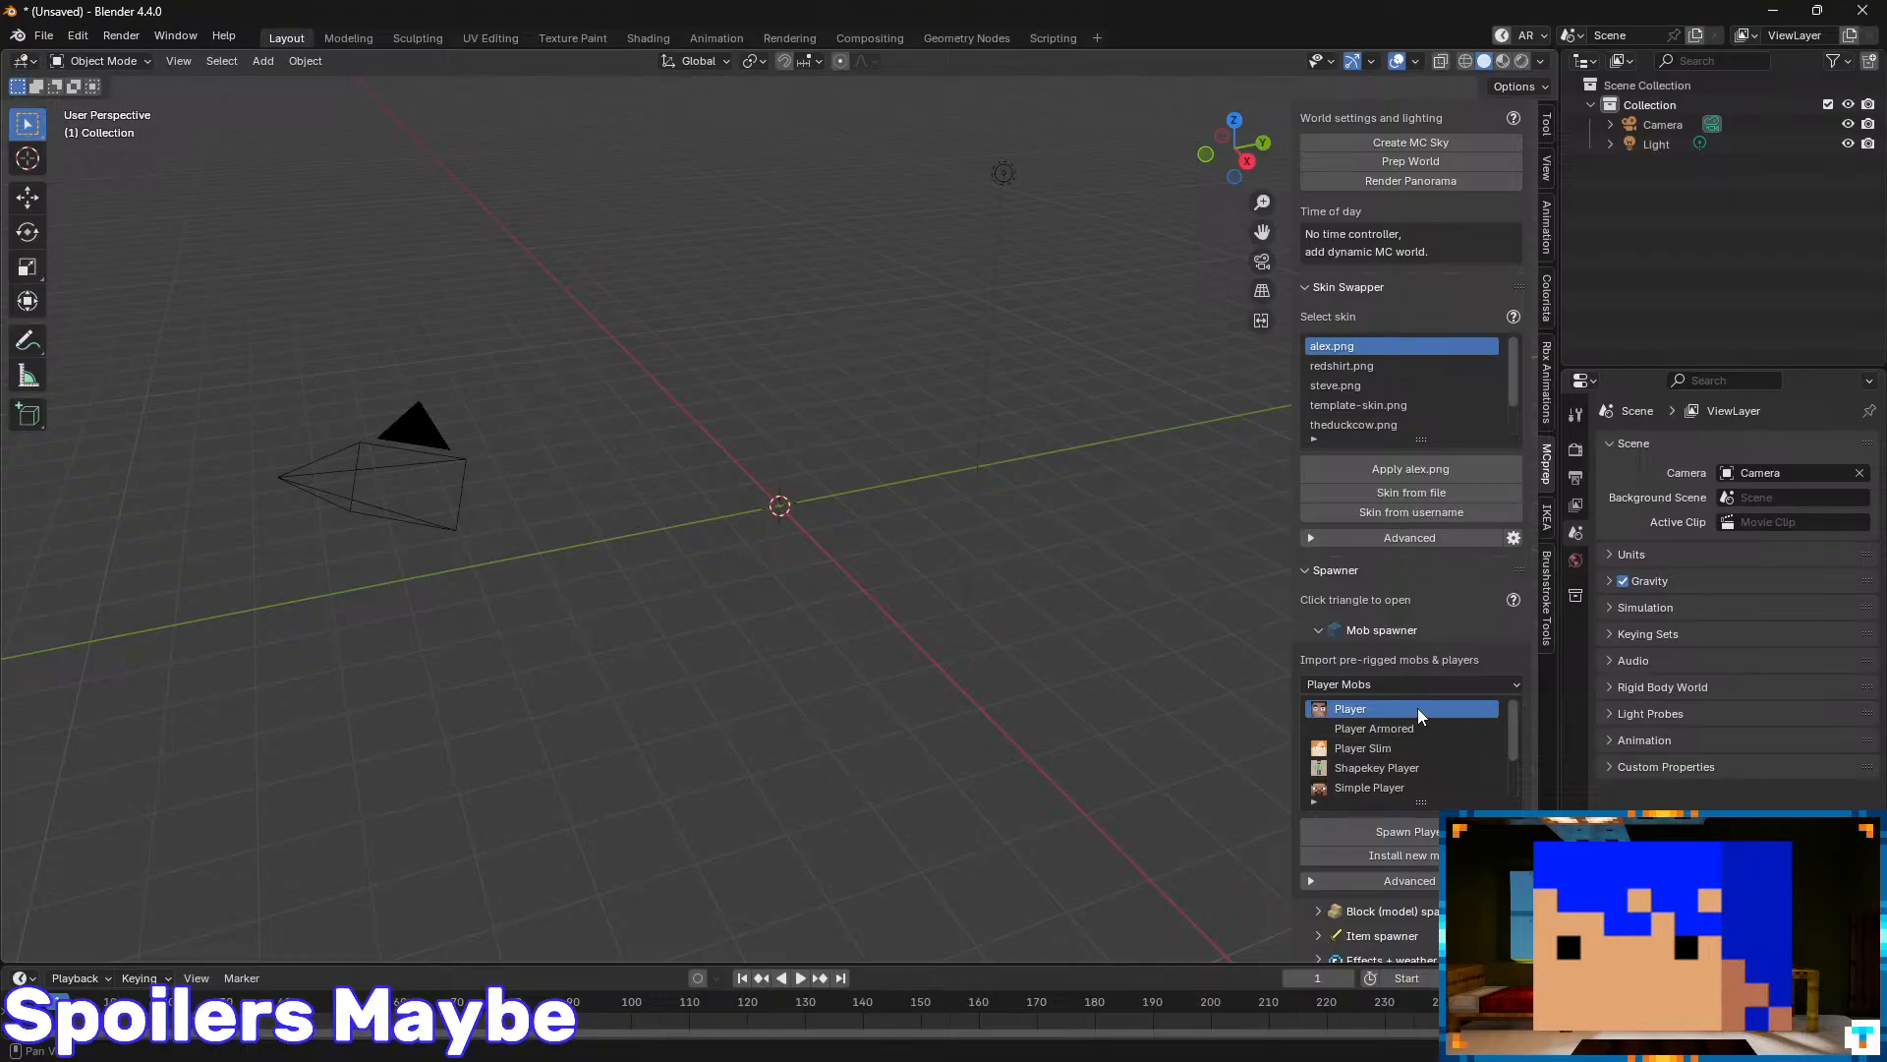
left_click(1396, 831)
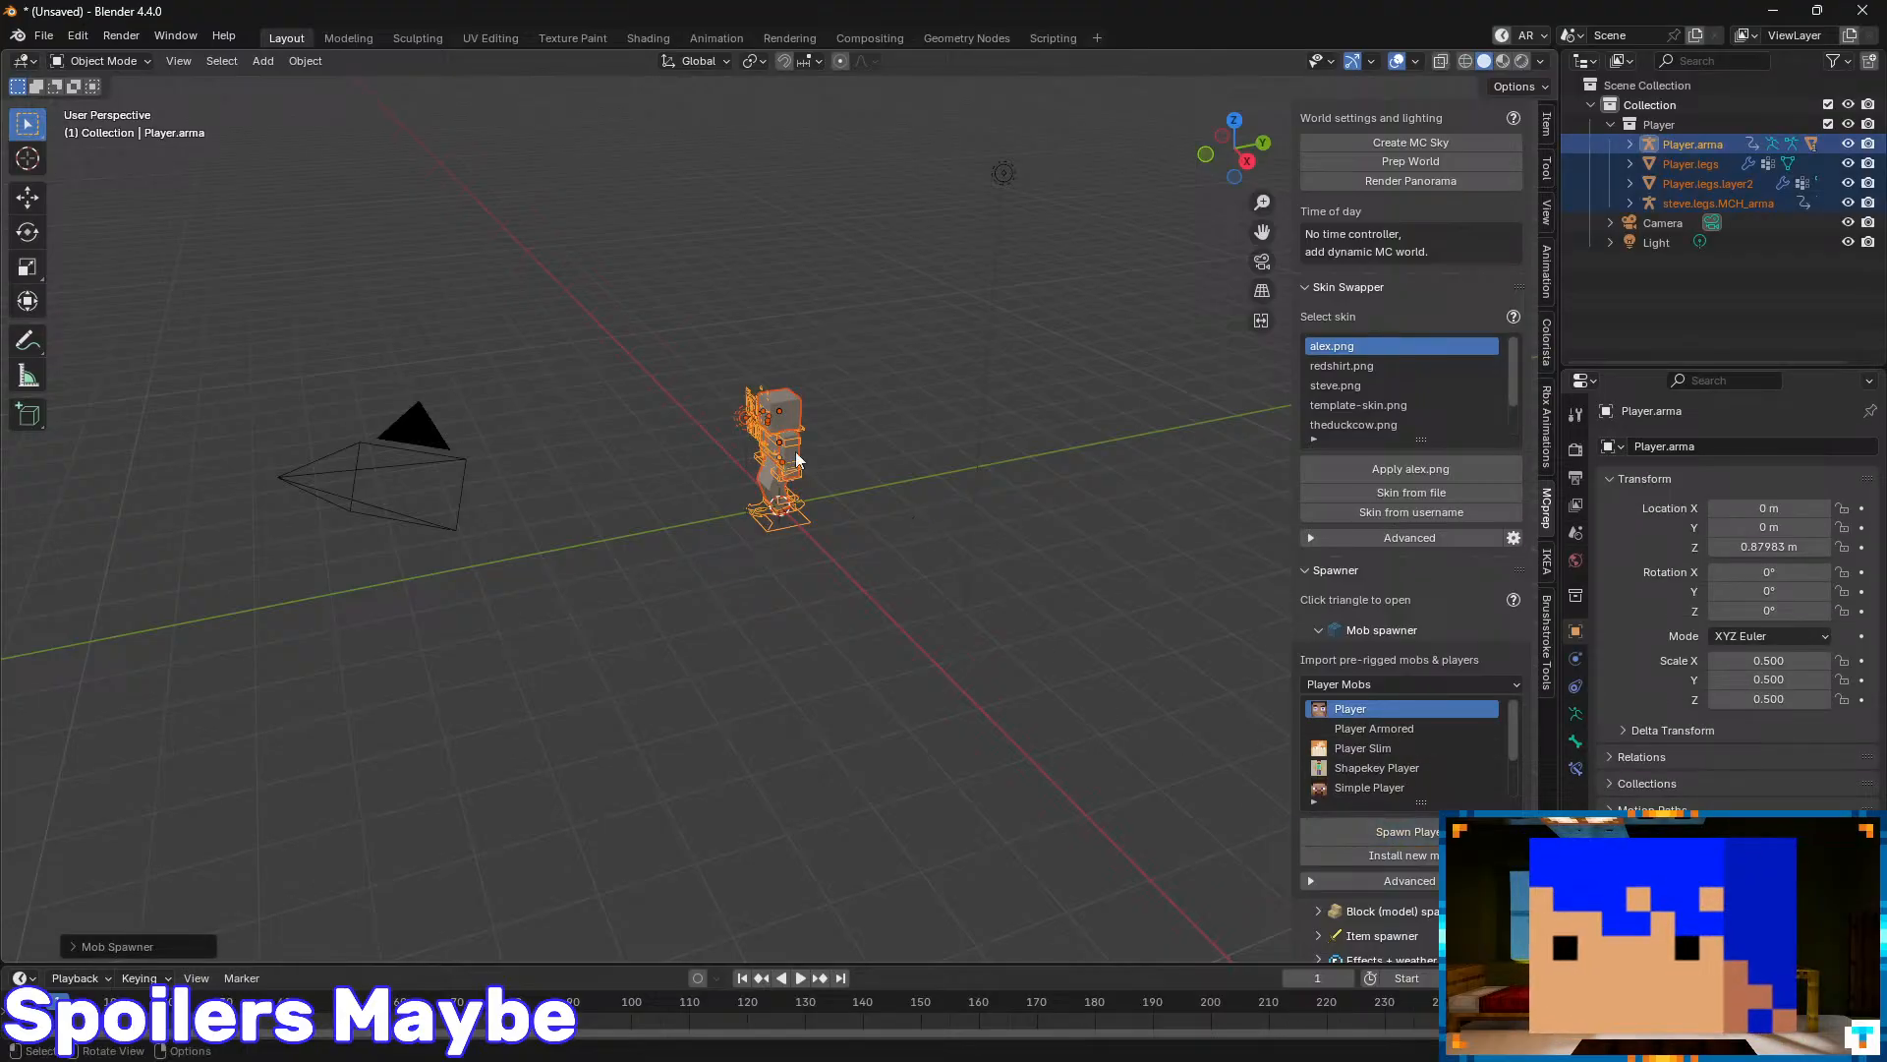
- Show the viewport in Material Preview shading and inspect the spawned Player rig's body and face up close
middle_click_drag(1130, 295, 1194, 213)
left_click(1503, 64)
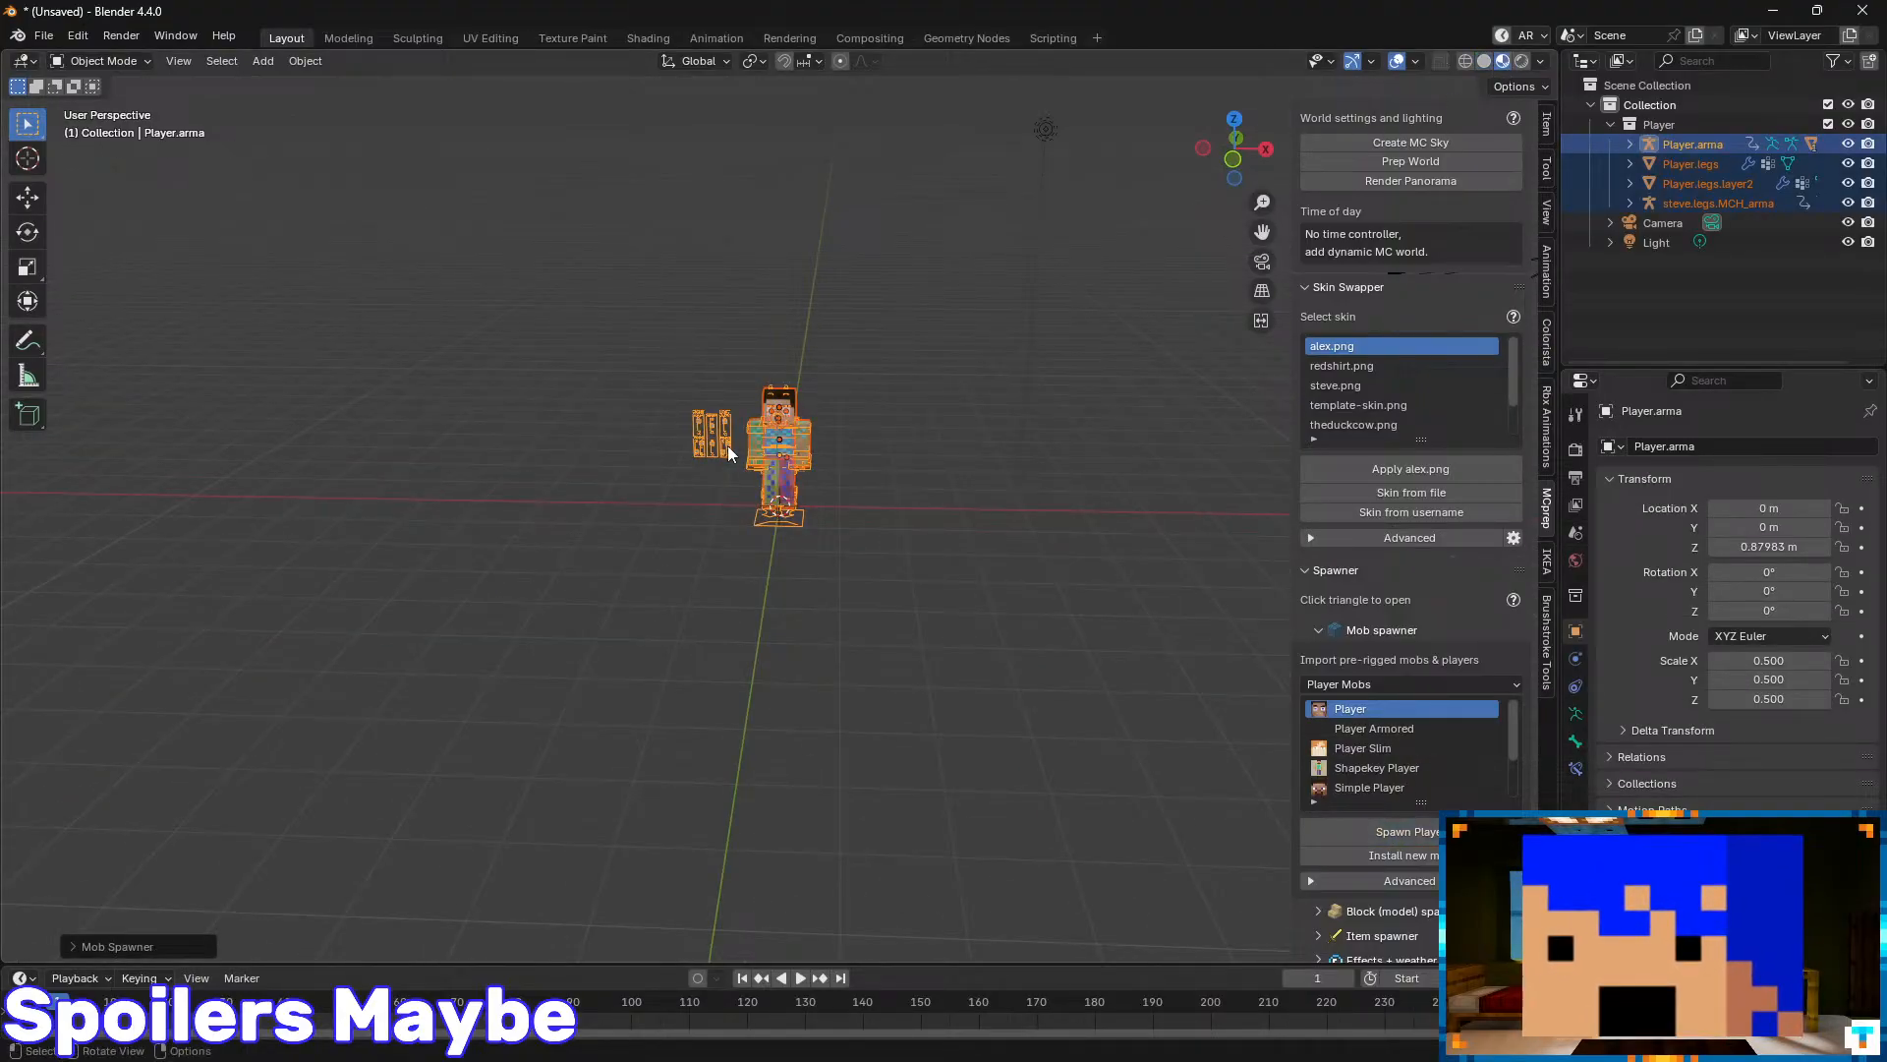
scroll(747, 433, "up", 8)
middle_click_drag(898, 311, 842, 408)
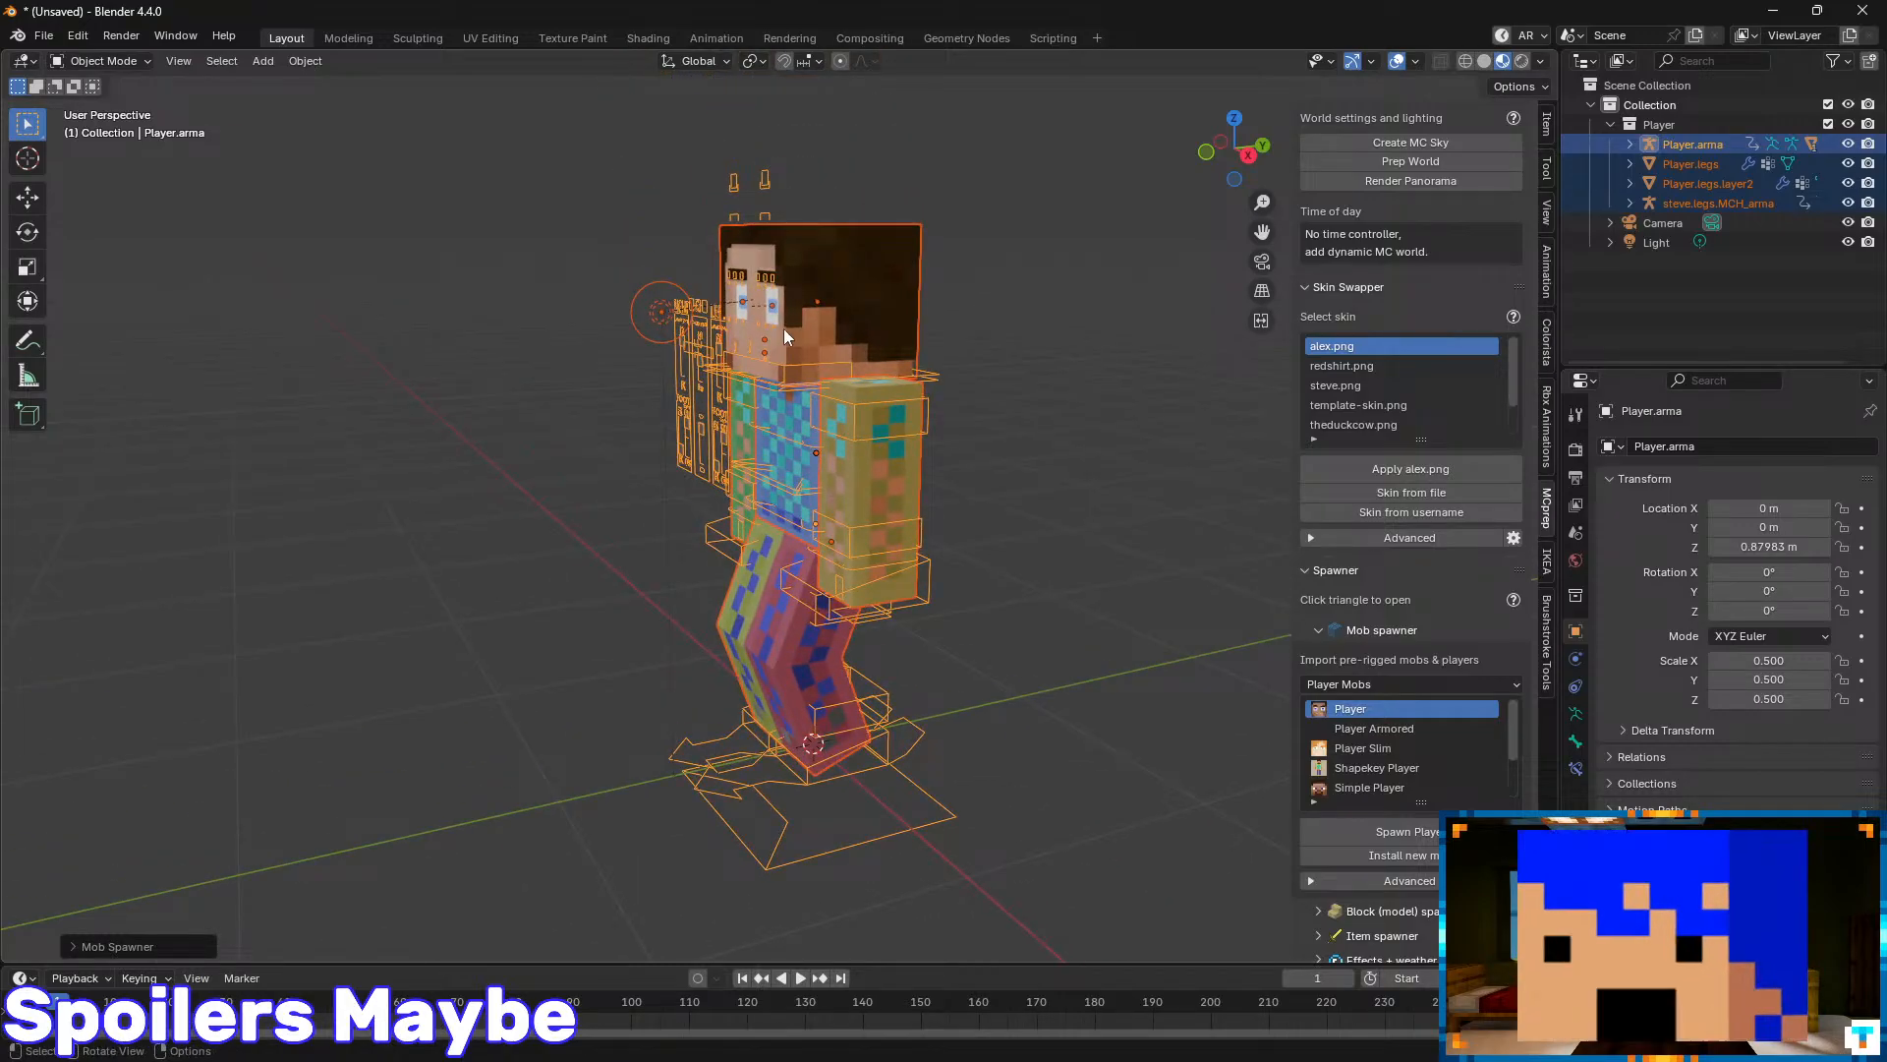
middle_click_drag(782, 329, 865, 338)
scroll(865, 338, "up", 3)
middle_click_drag(876, 263, 906, 275)
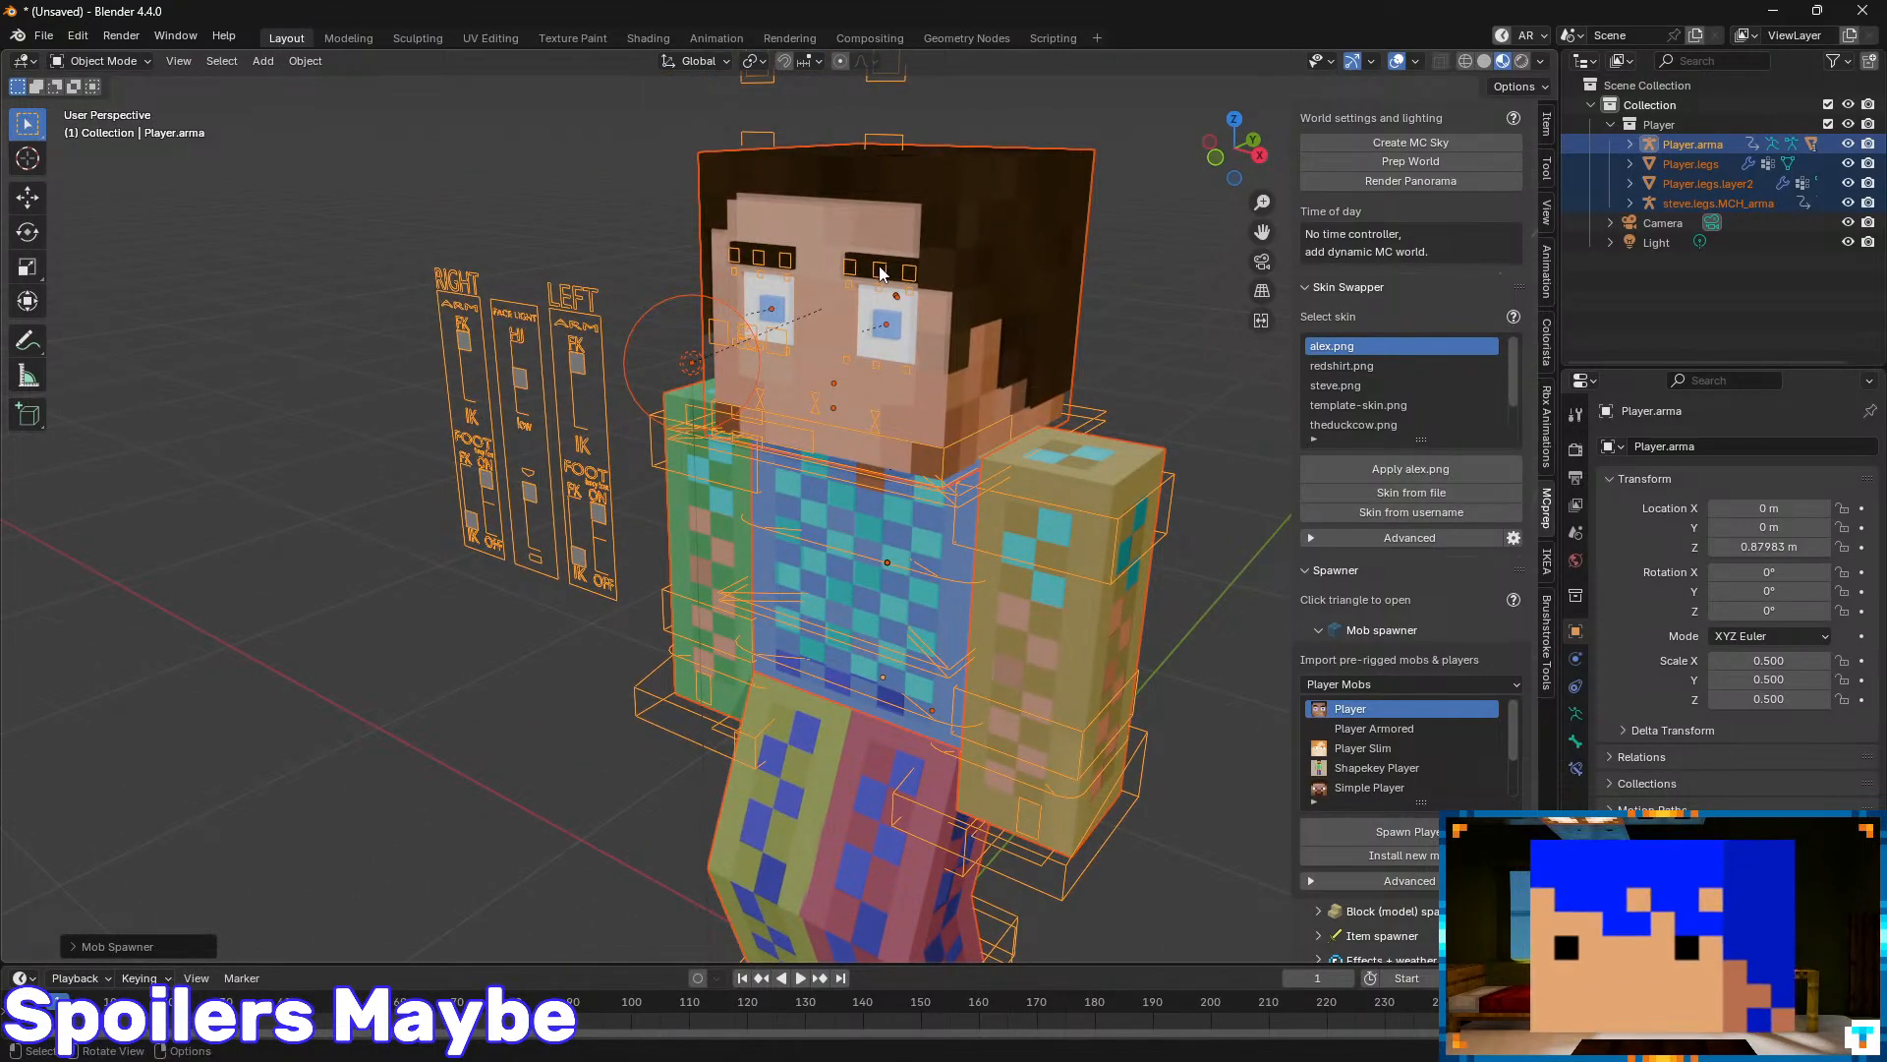
- Put the Player rig in Pose Mode and try moving the left eye's inner upper-eyelid bone downward
key("ctrl+Tab")
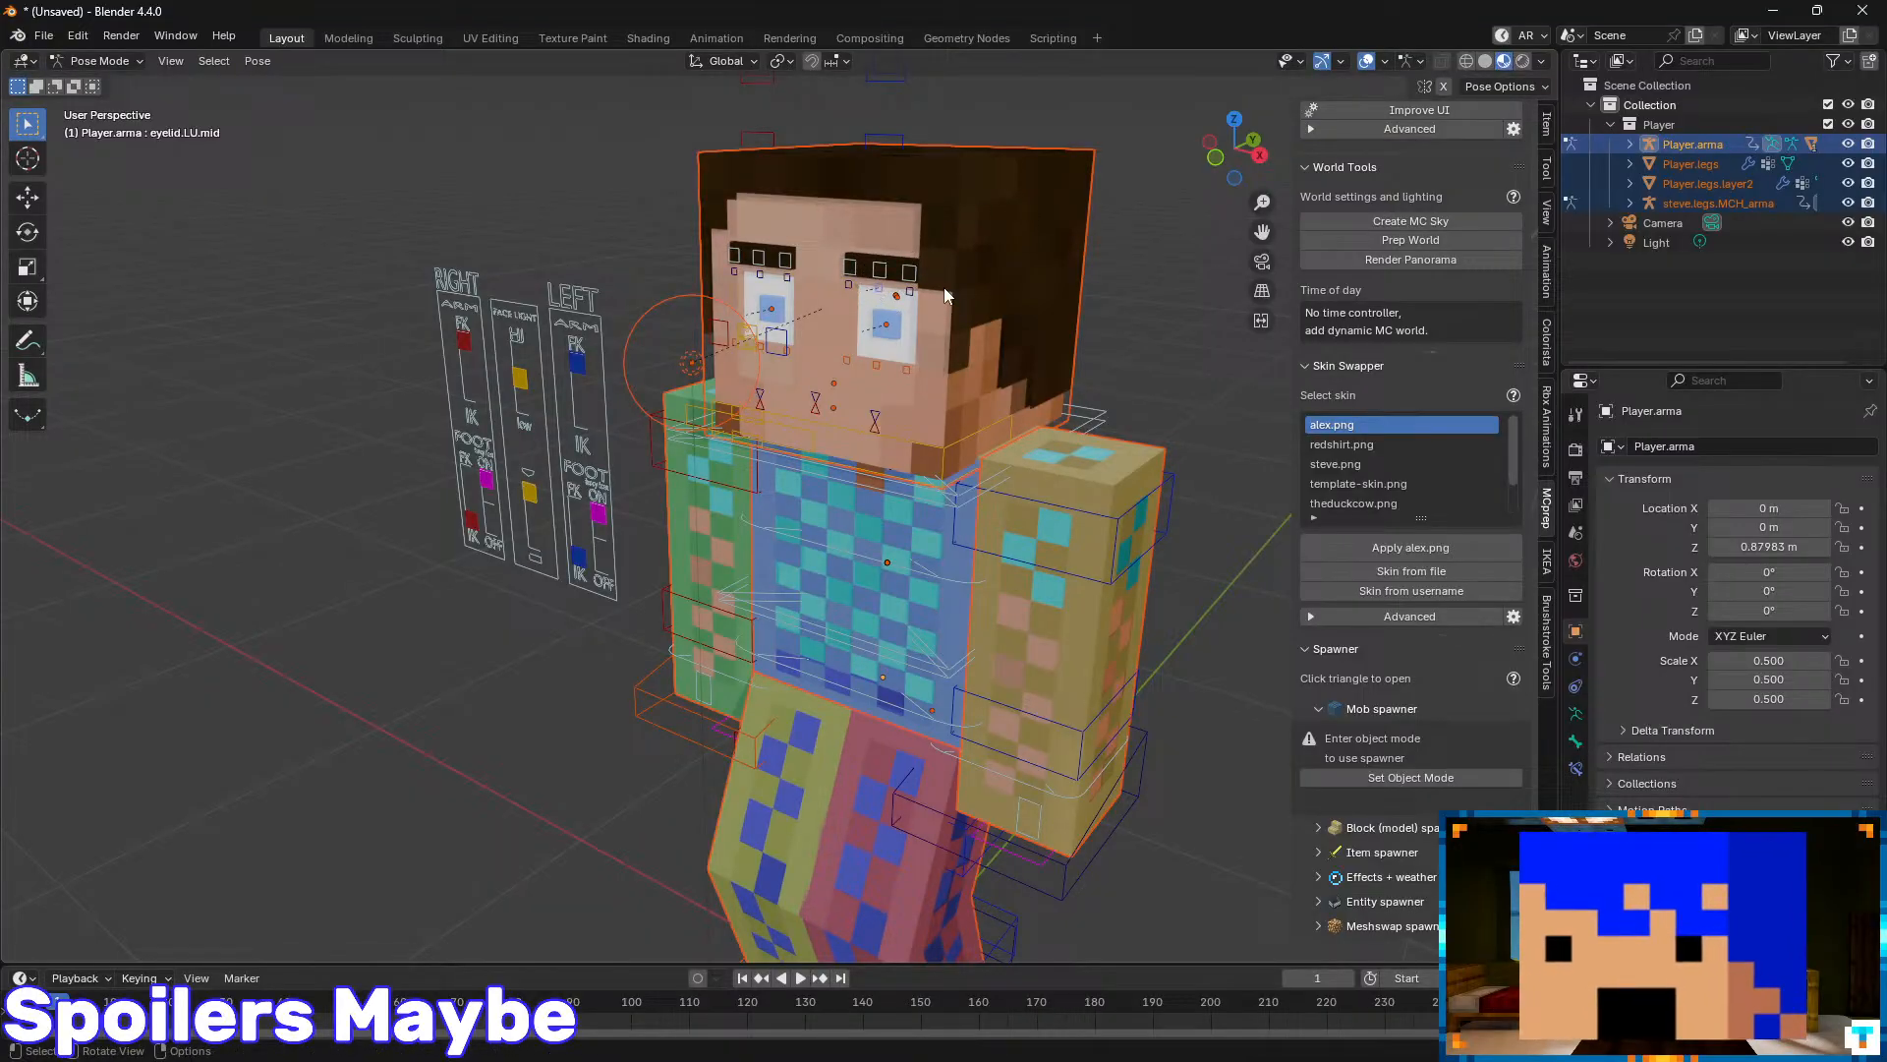
left_click(851, 285)
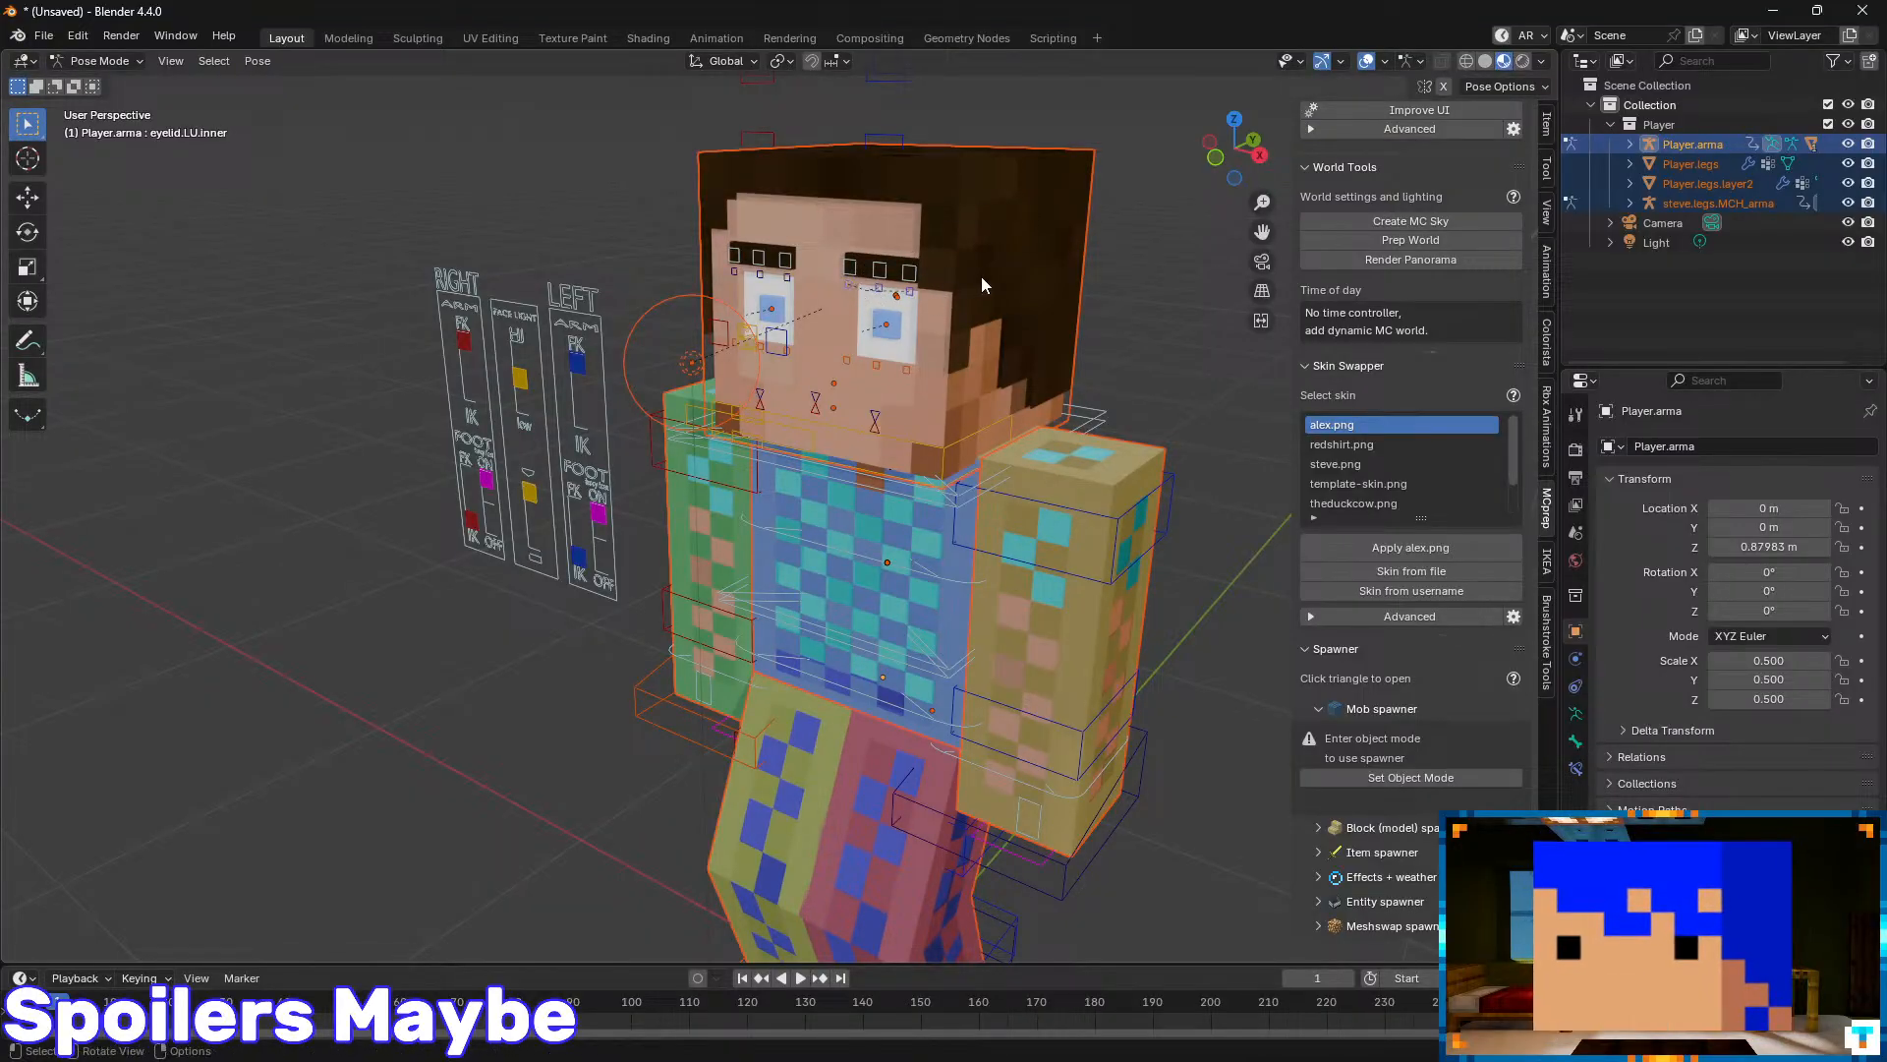
key("g")
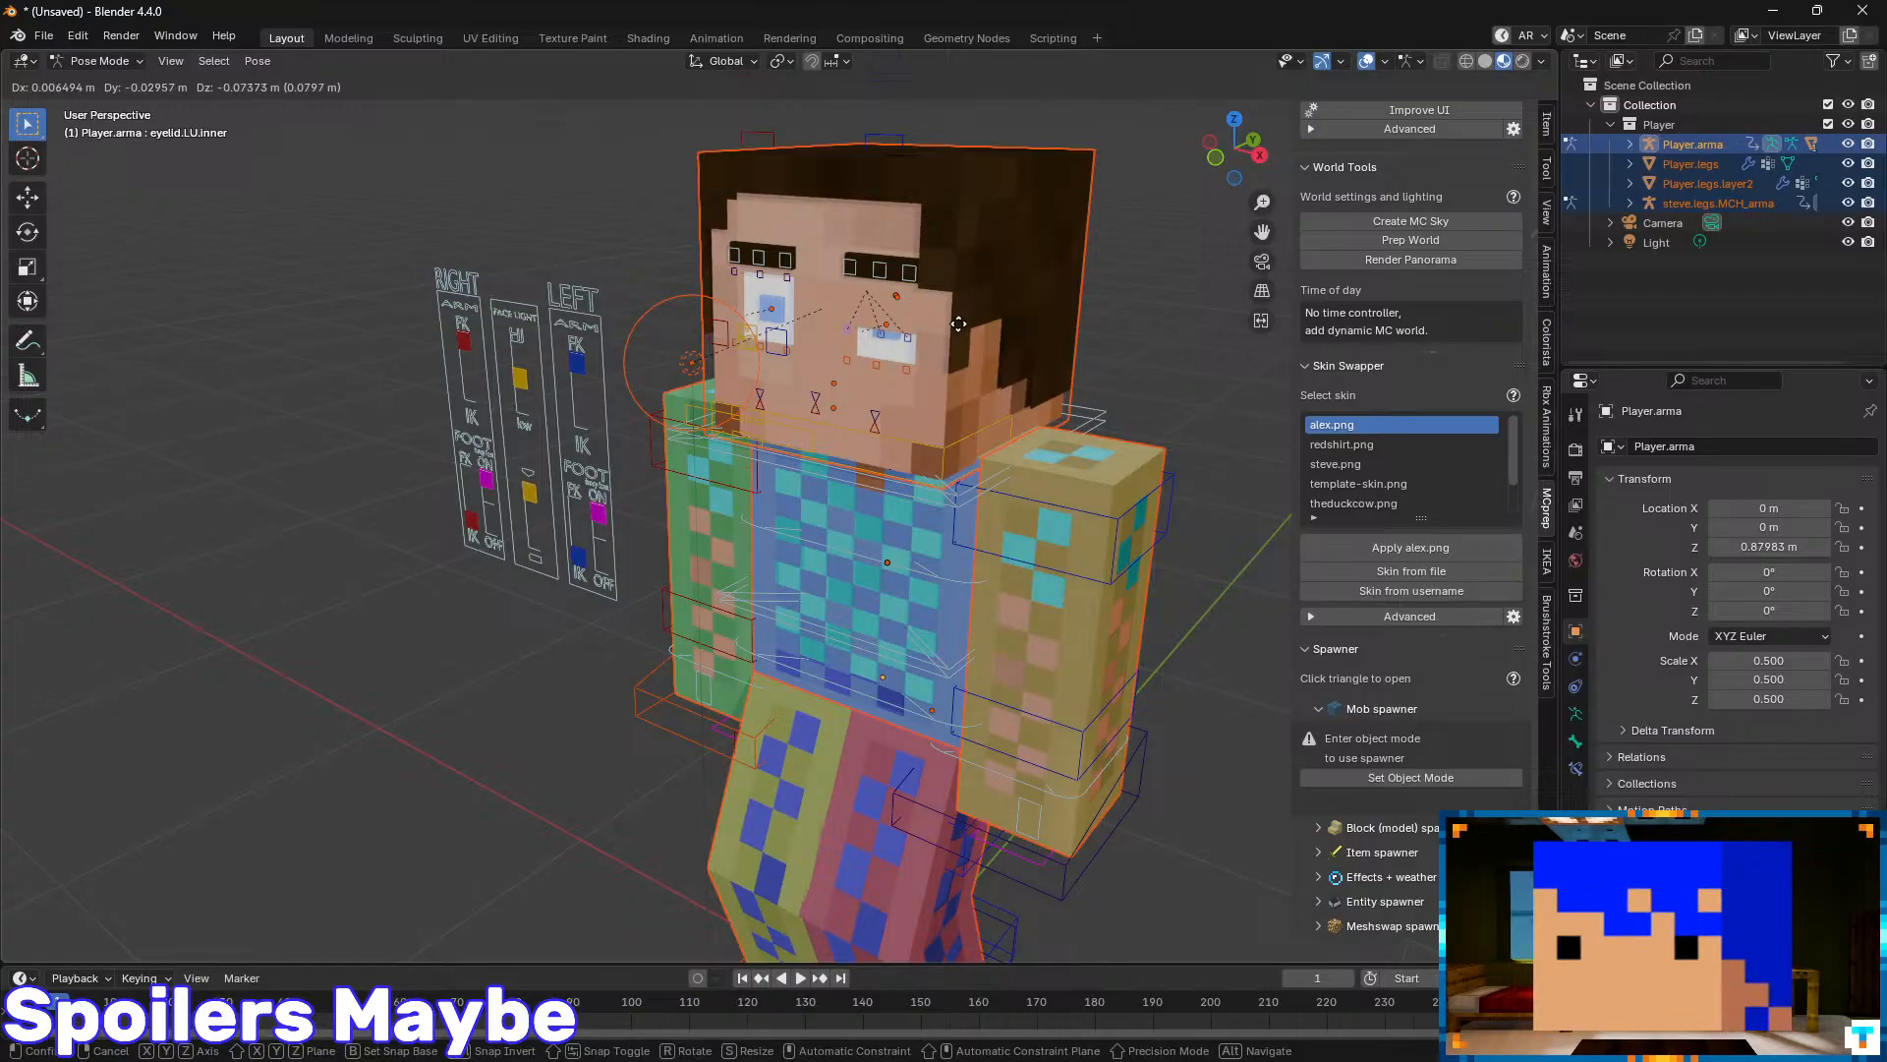
left_click(983, 354)
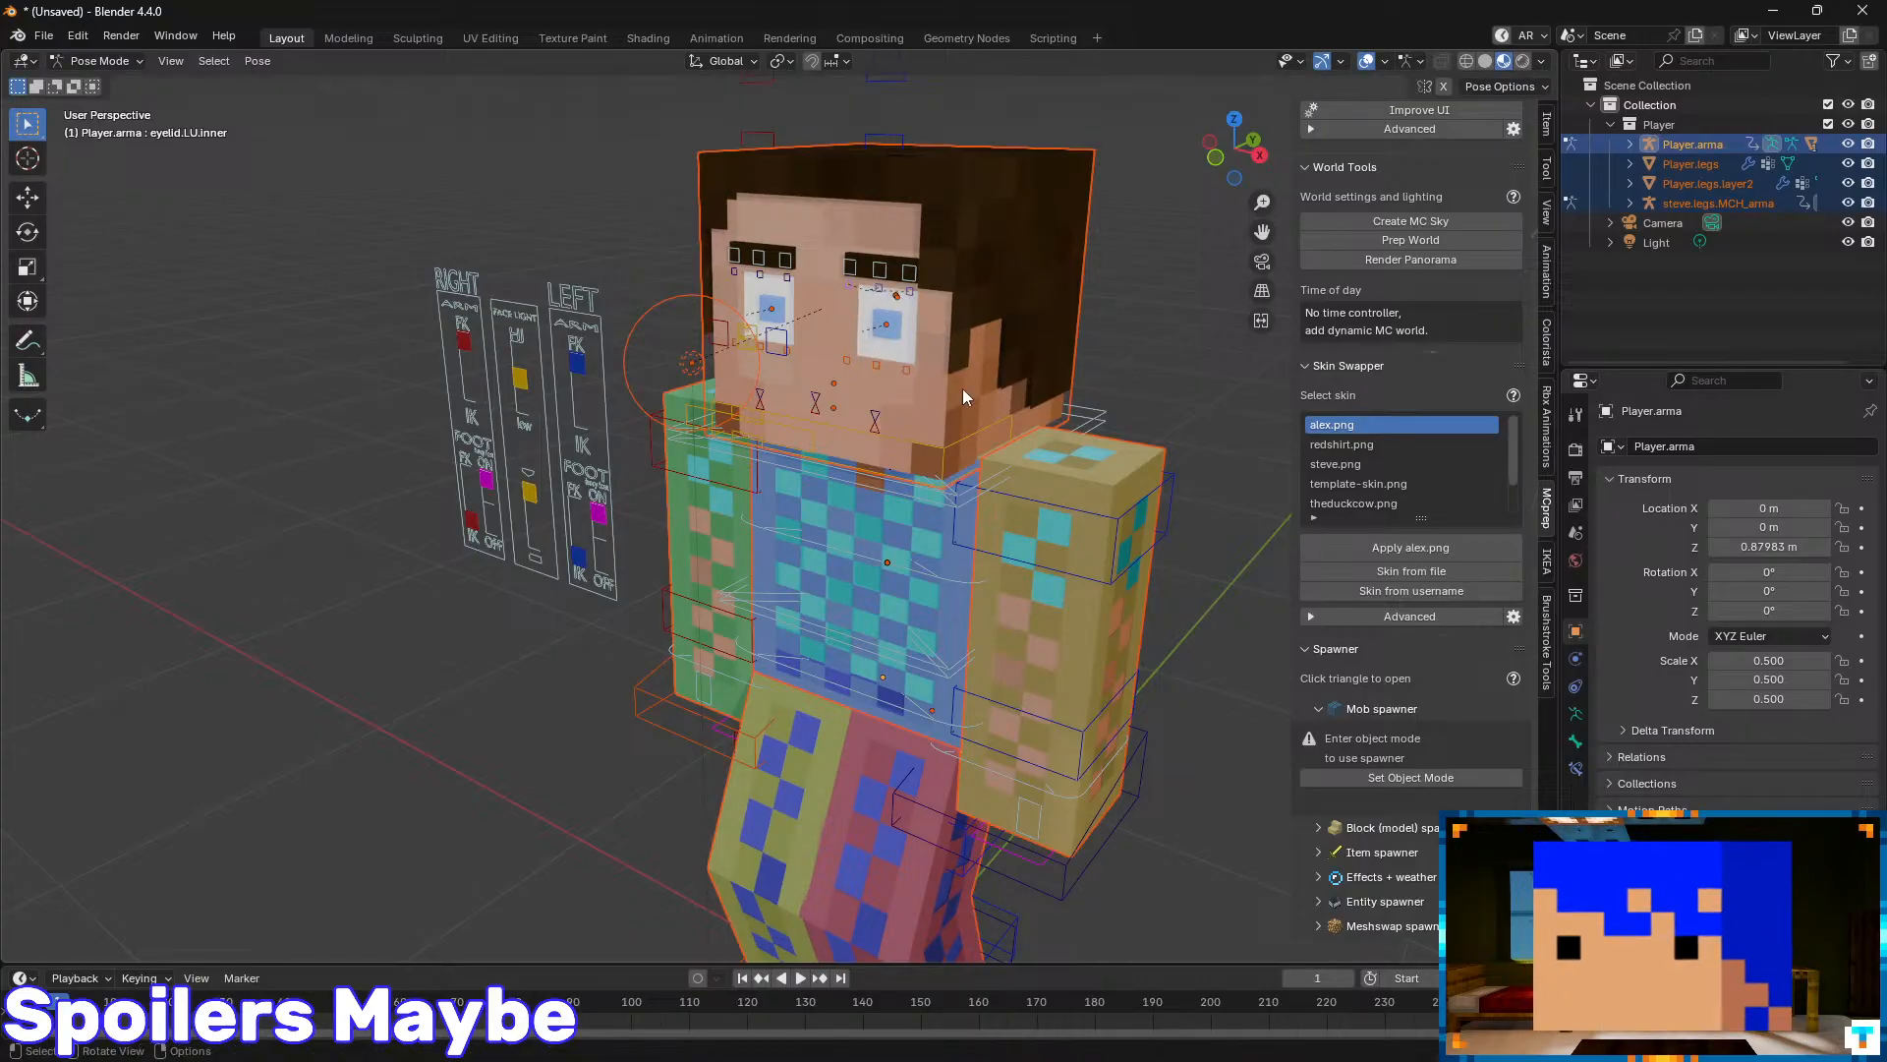
middle_click_drag(963, 387, 1006, 310)
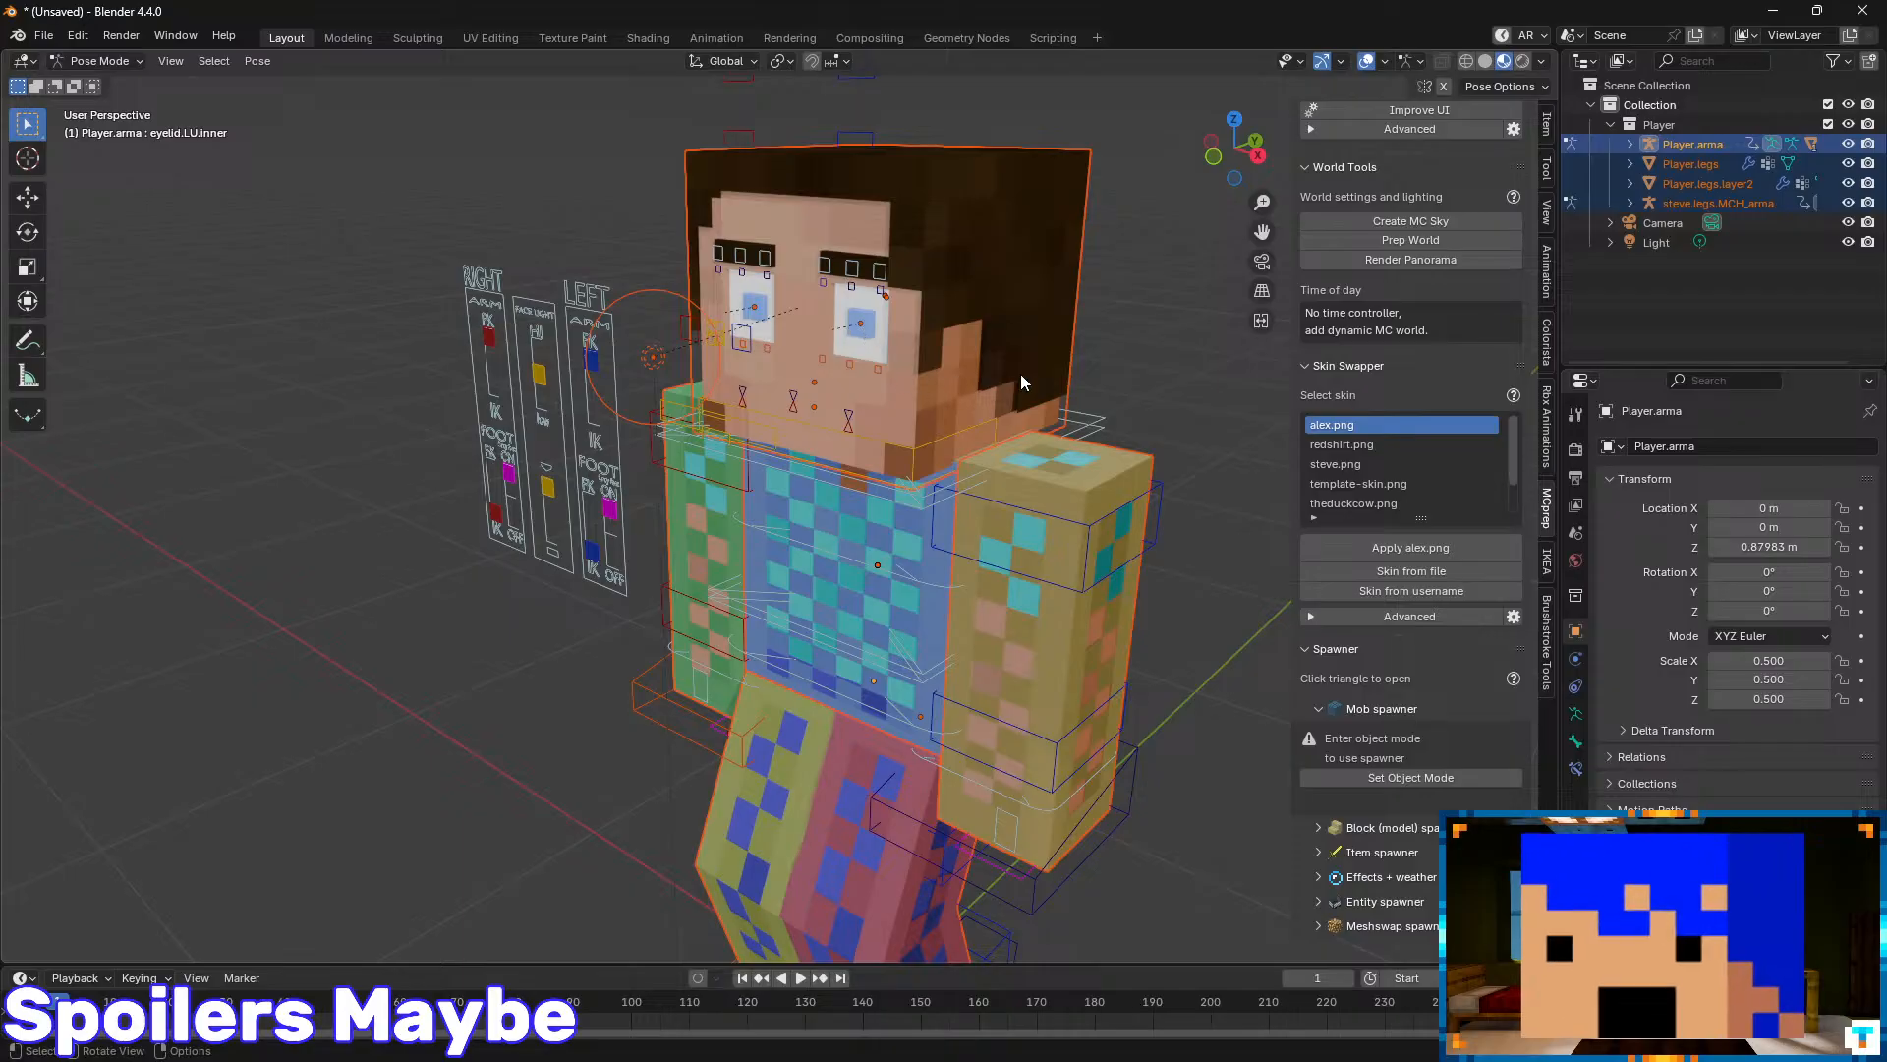
- Try moving the Player rig's mouth and chin bones without keeping the changes
left_click(1665, 274)
left_click(832, 414)
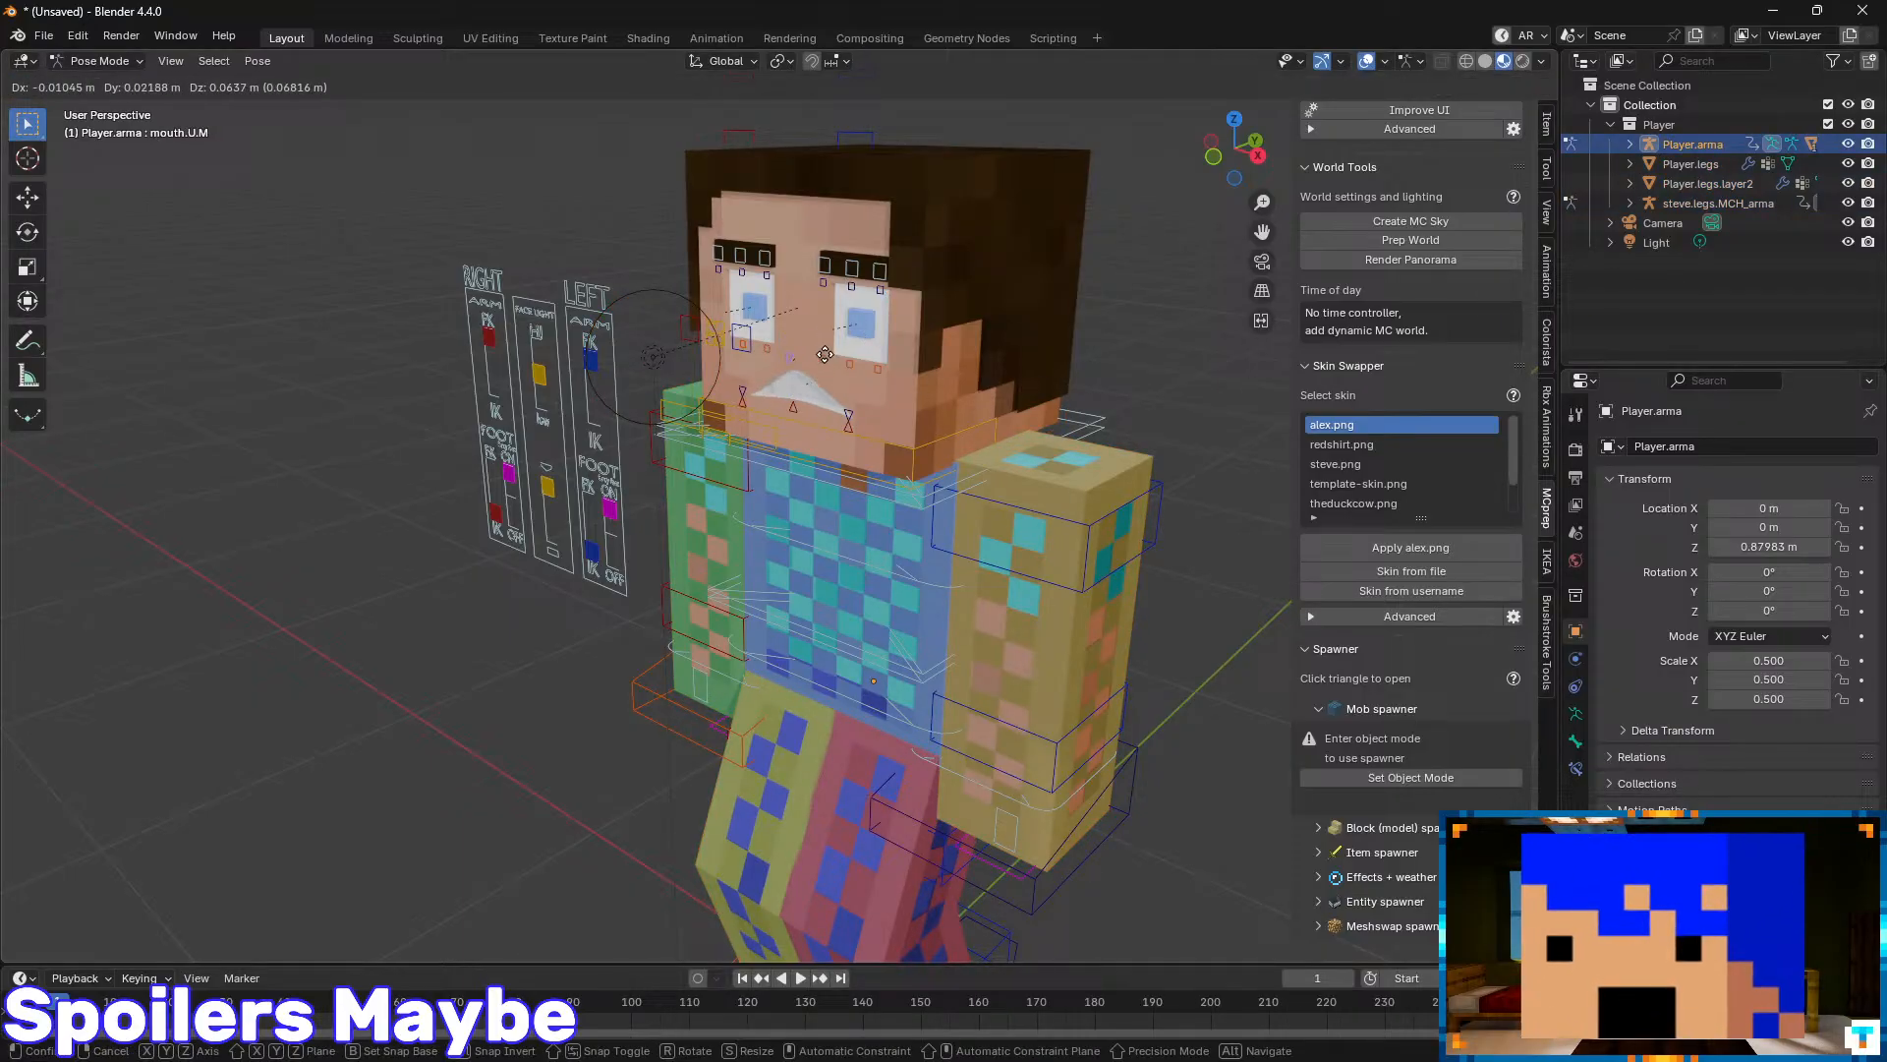
key("g")
right_click(808, 426)
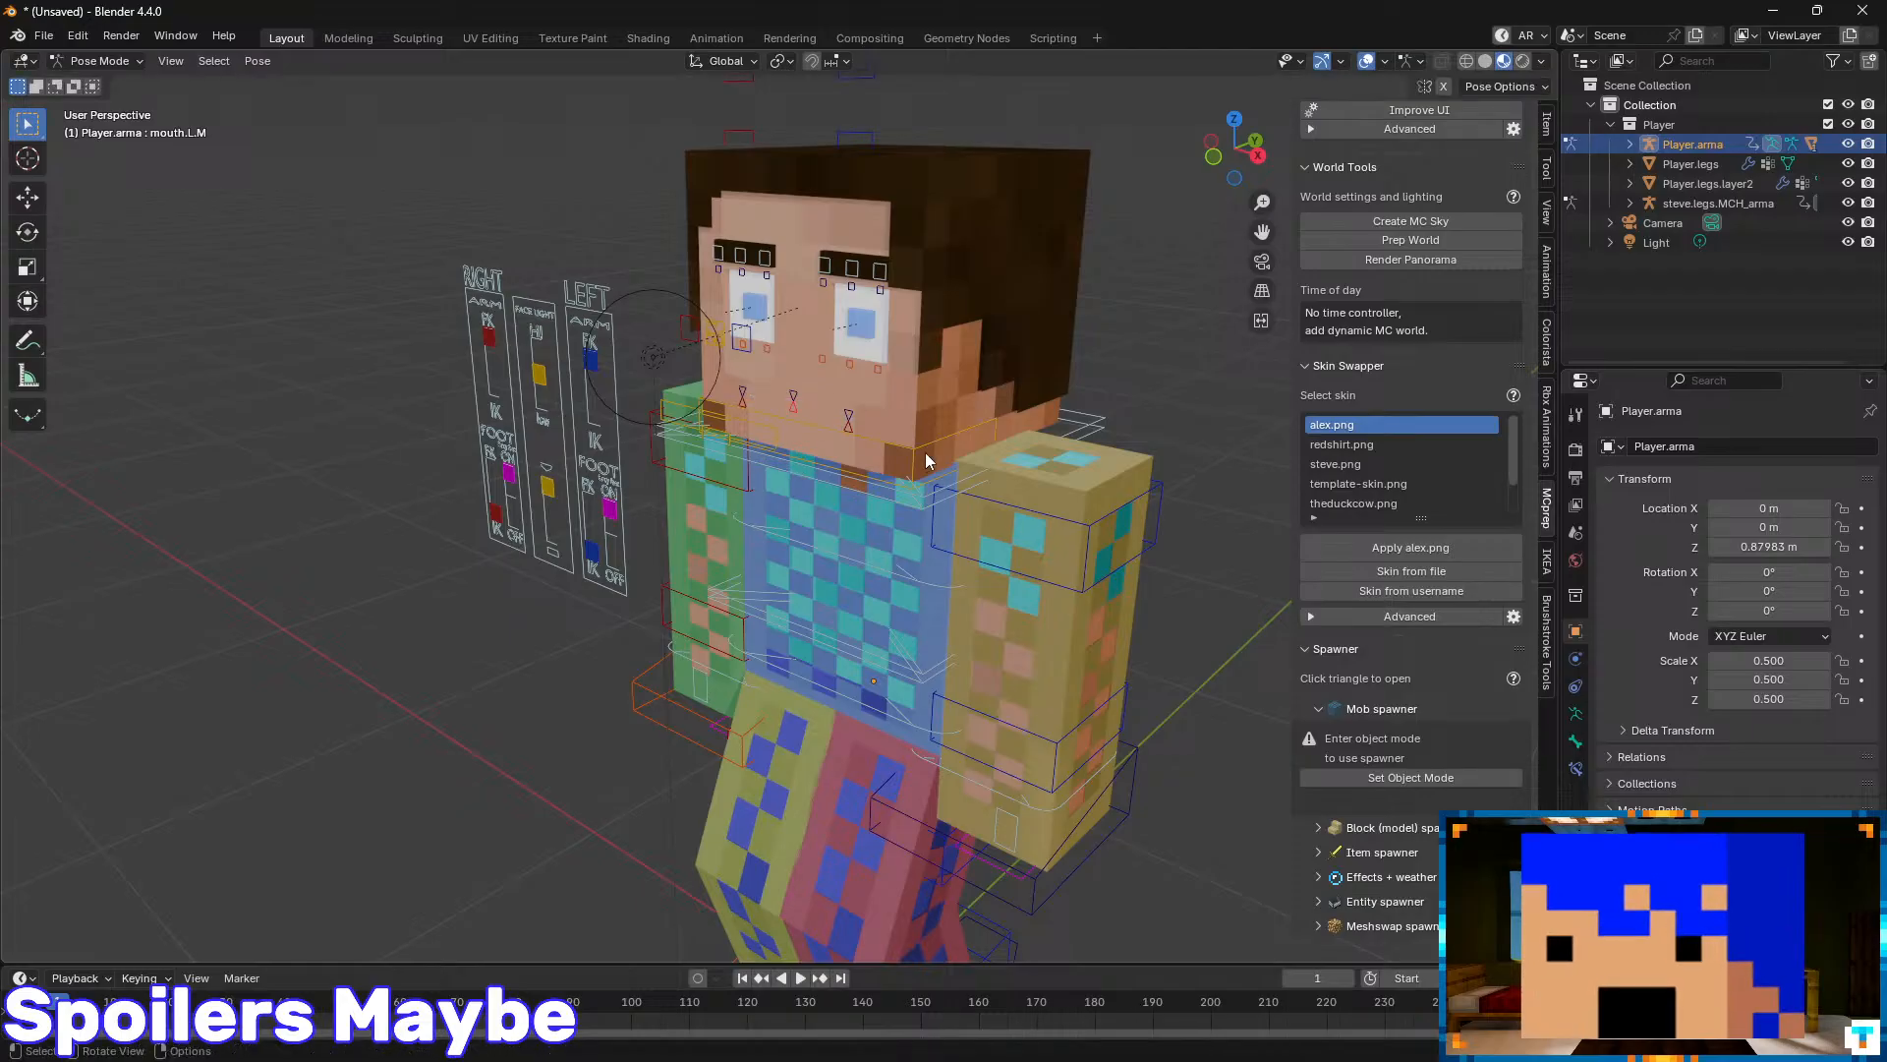
left_click(914, 454)
key("g")
right_click(901, 511)
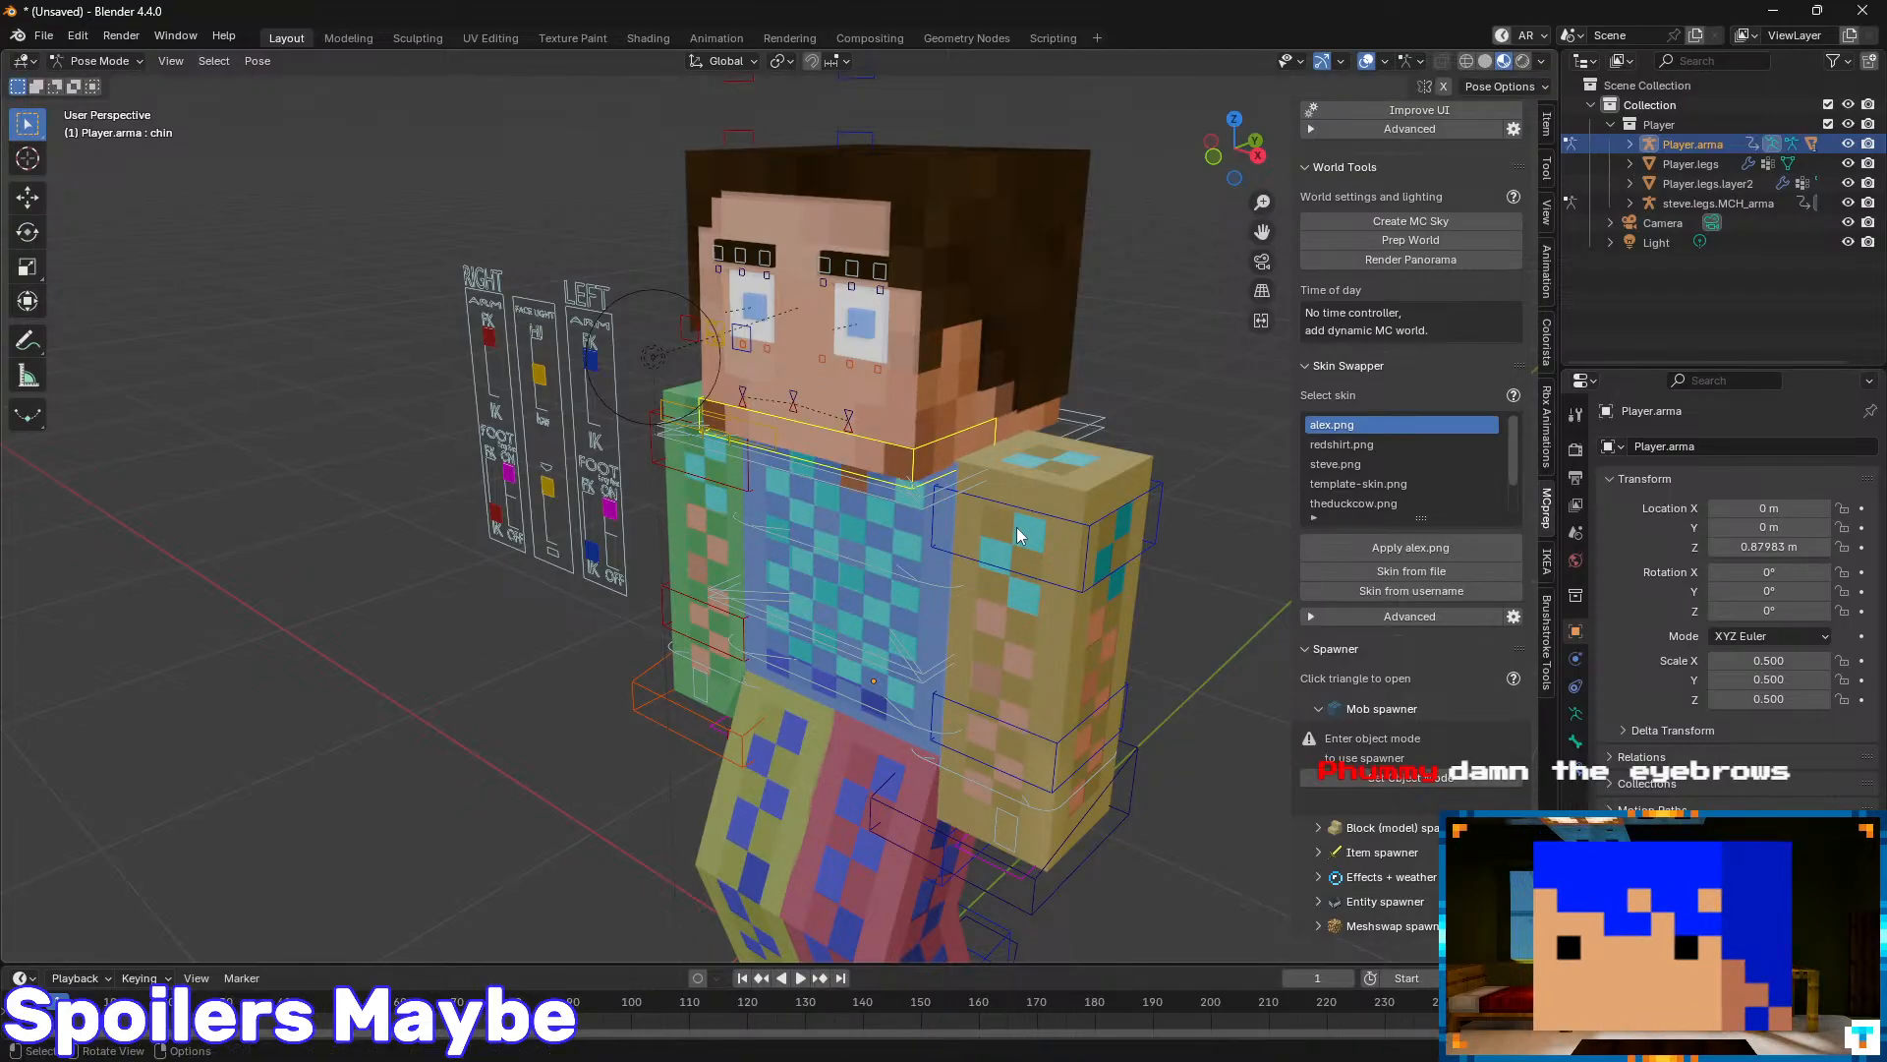
- Try rotating the Player rig's upperBody bone without keeping the rotation
left_click(1017, 531)
key("r")
right_click(1000, 539)
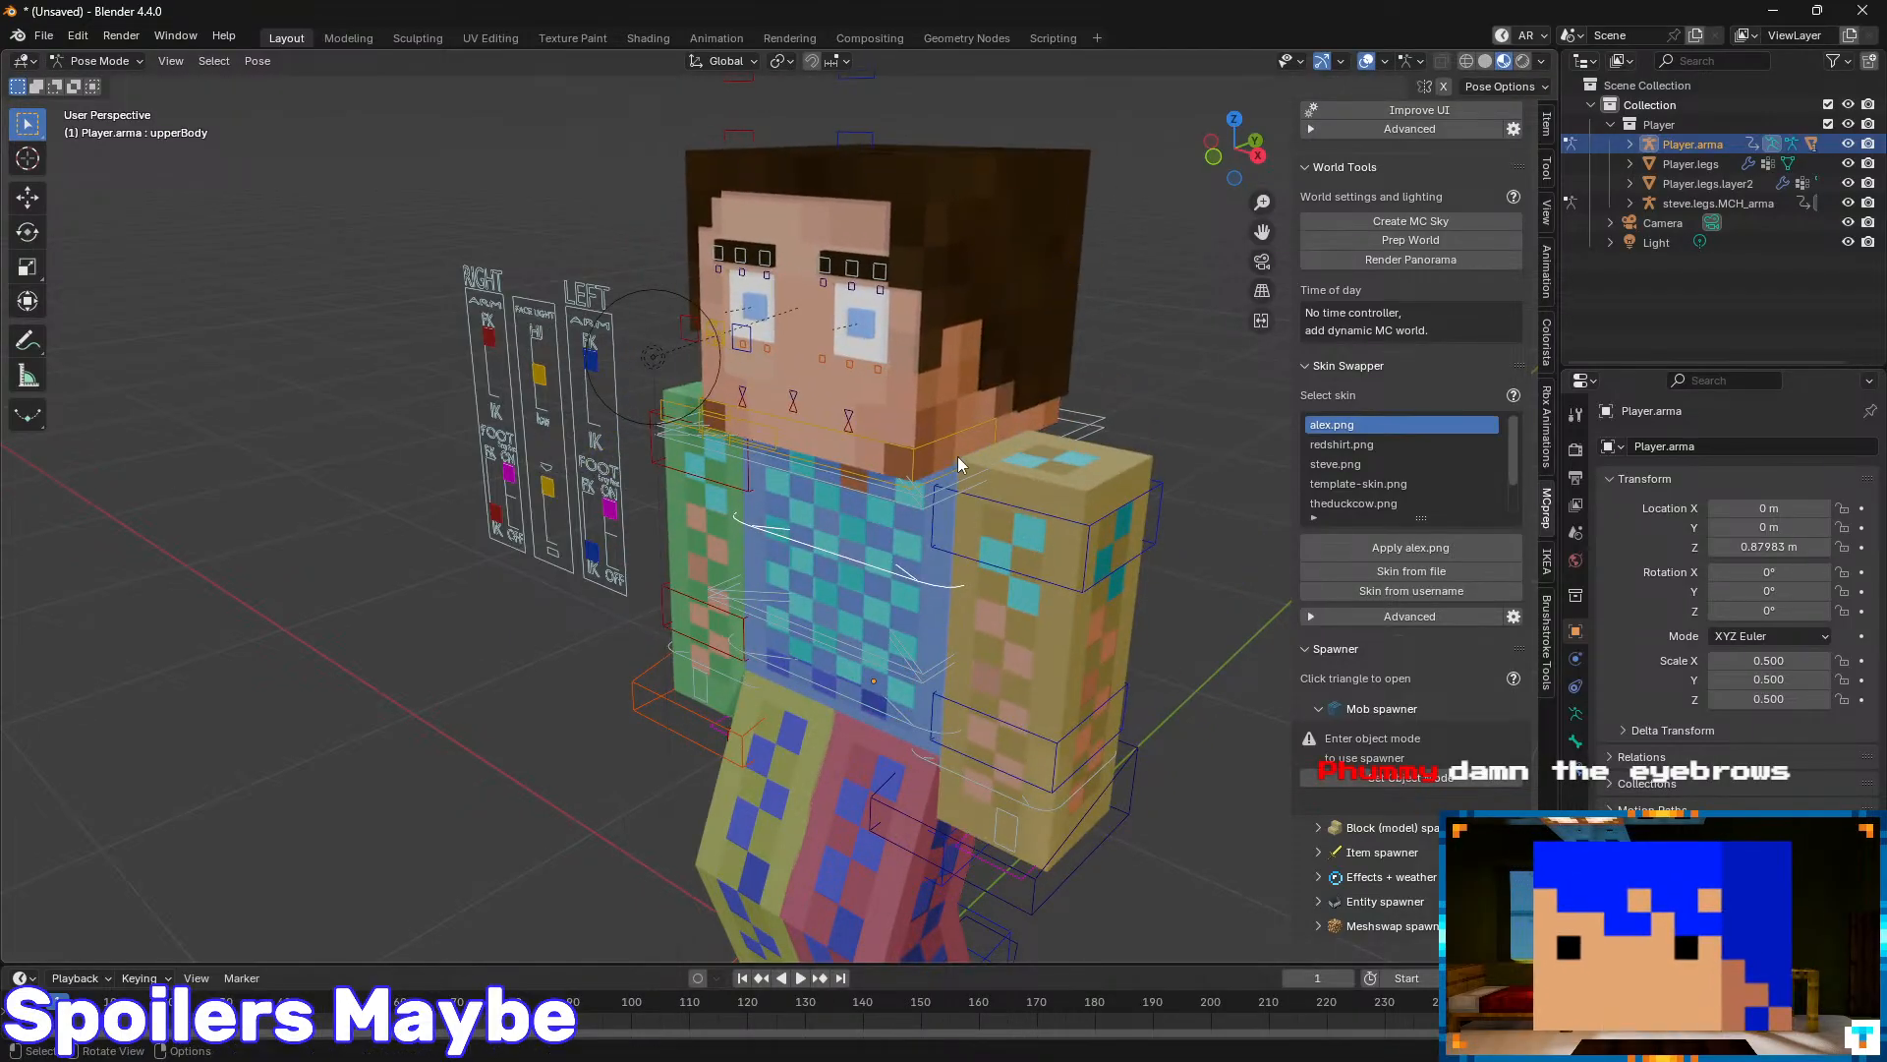
- Undo the pose changes and the spawning of the Player rig
scroll(1018, 462, "down", 6)
key("ctrl+z")
key("ctrl+z")
key("ctrl+z")
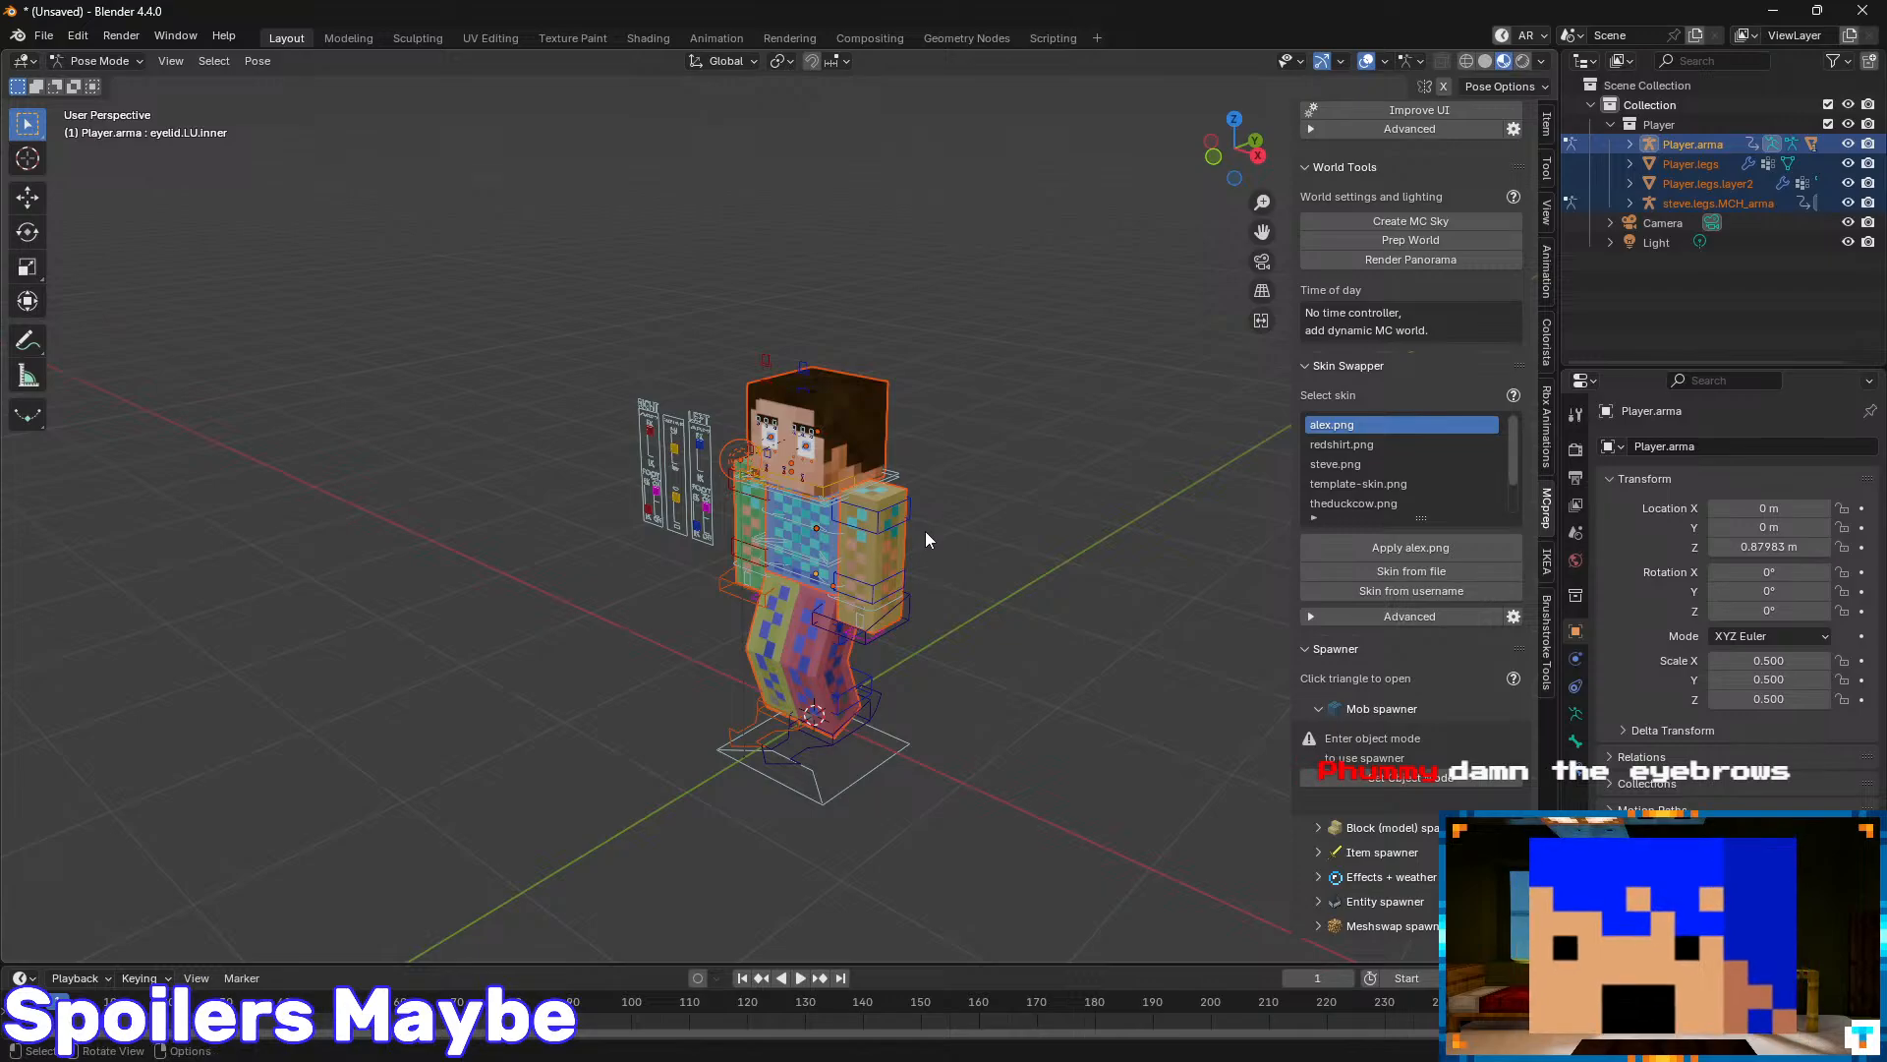
key("ctrl+z")
key("ctrl+z")
key("ctrl+z")
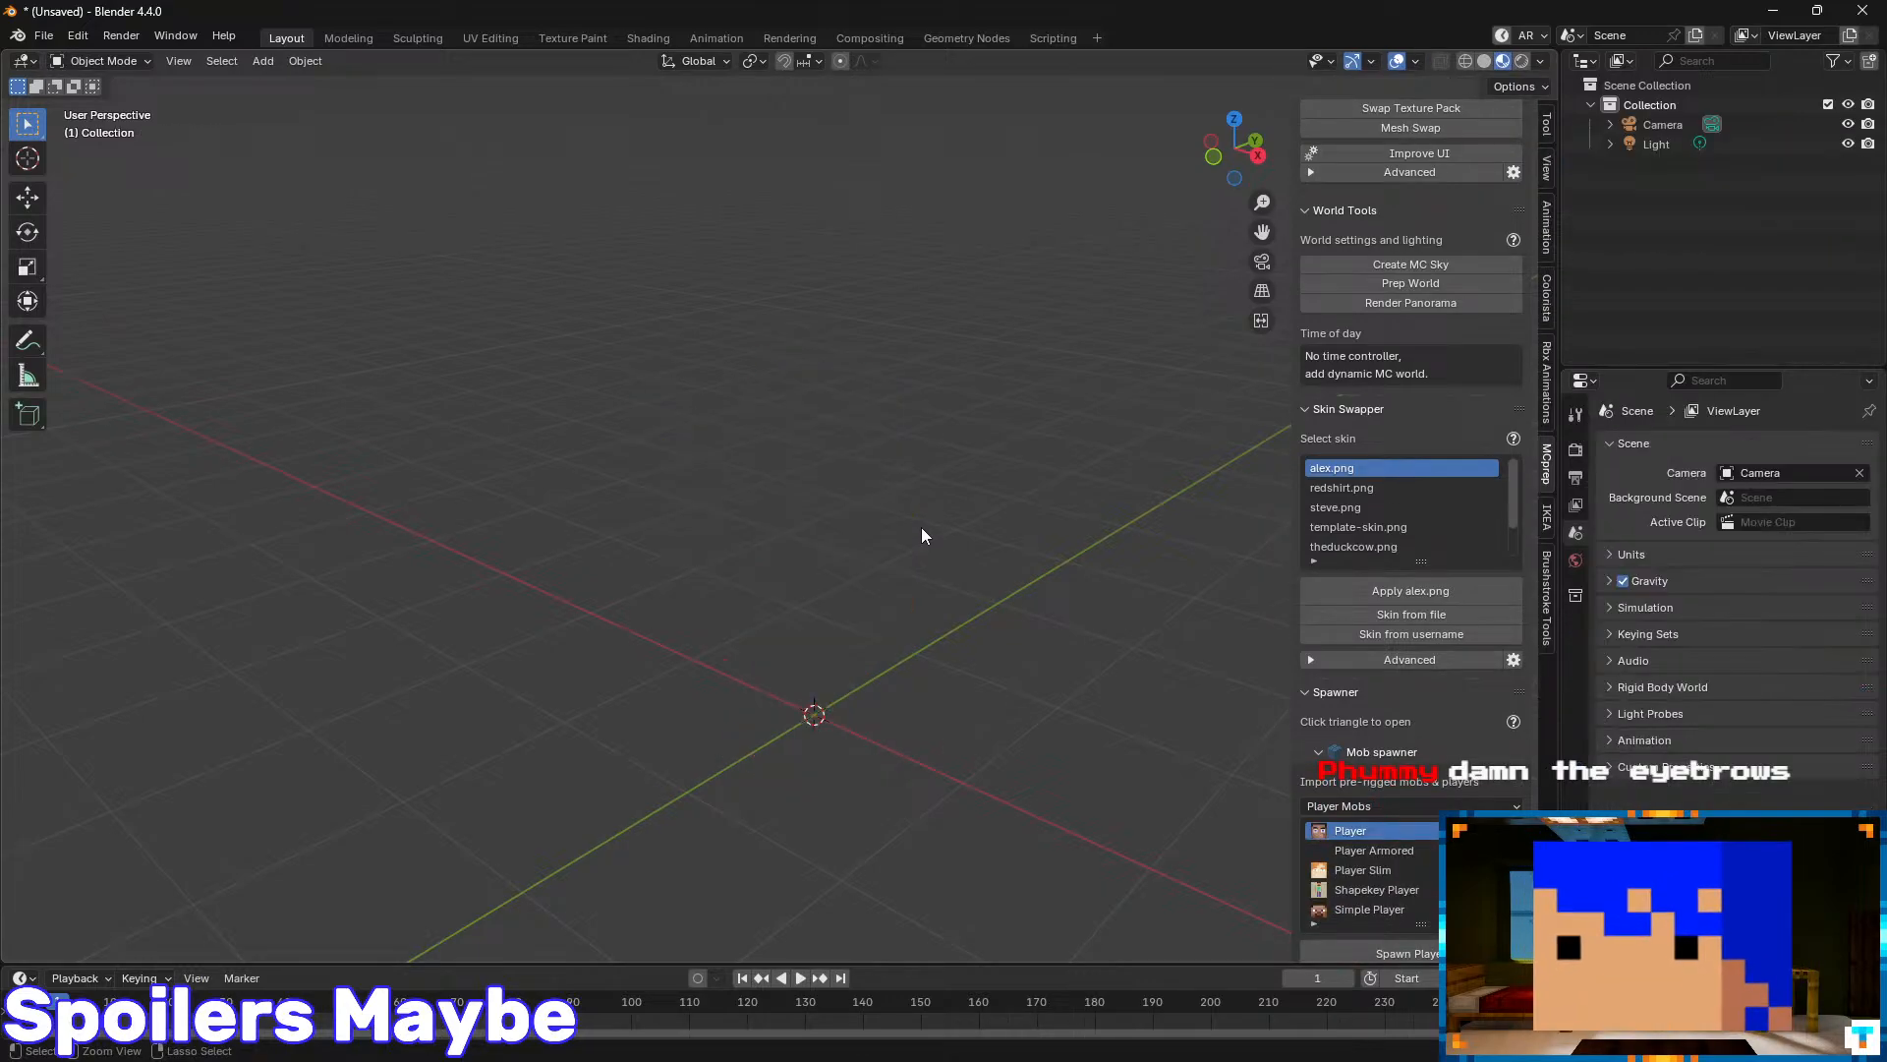
- Spawn the Simple Player rig and inspect it from the front
left_click(1370, 909)
left_click(1403, 953)
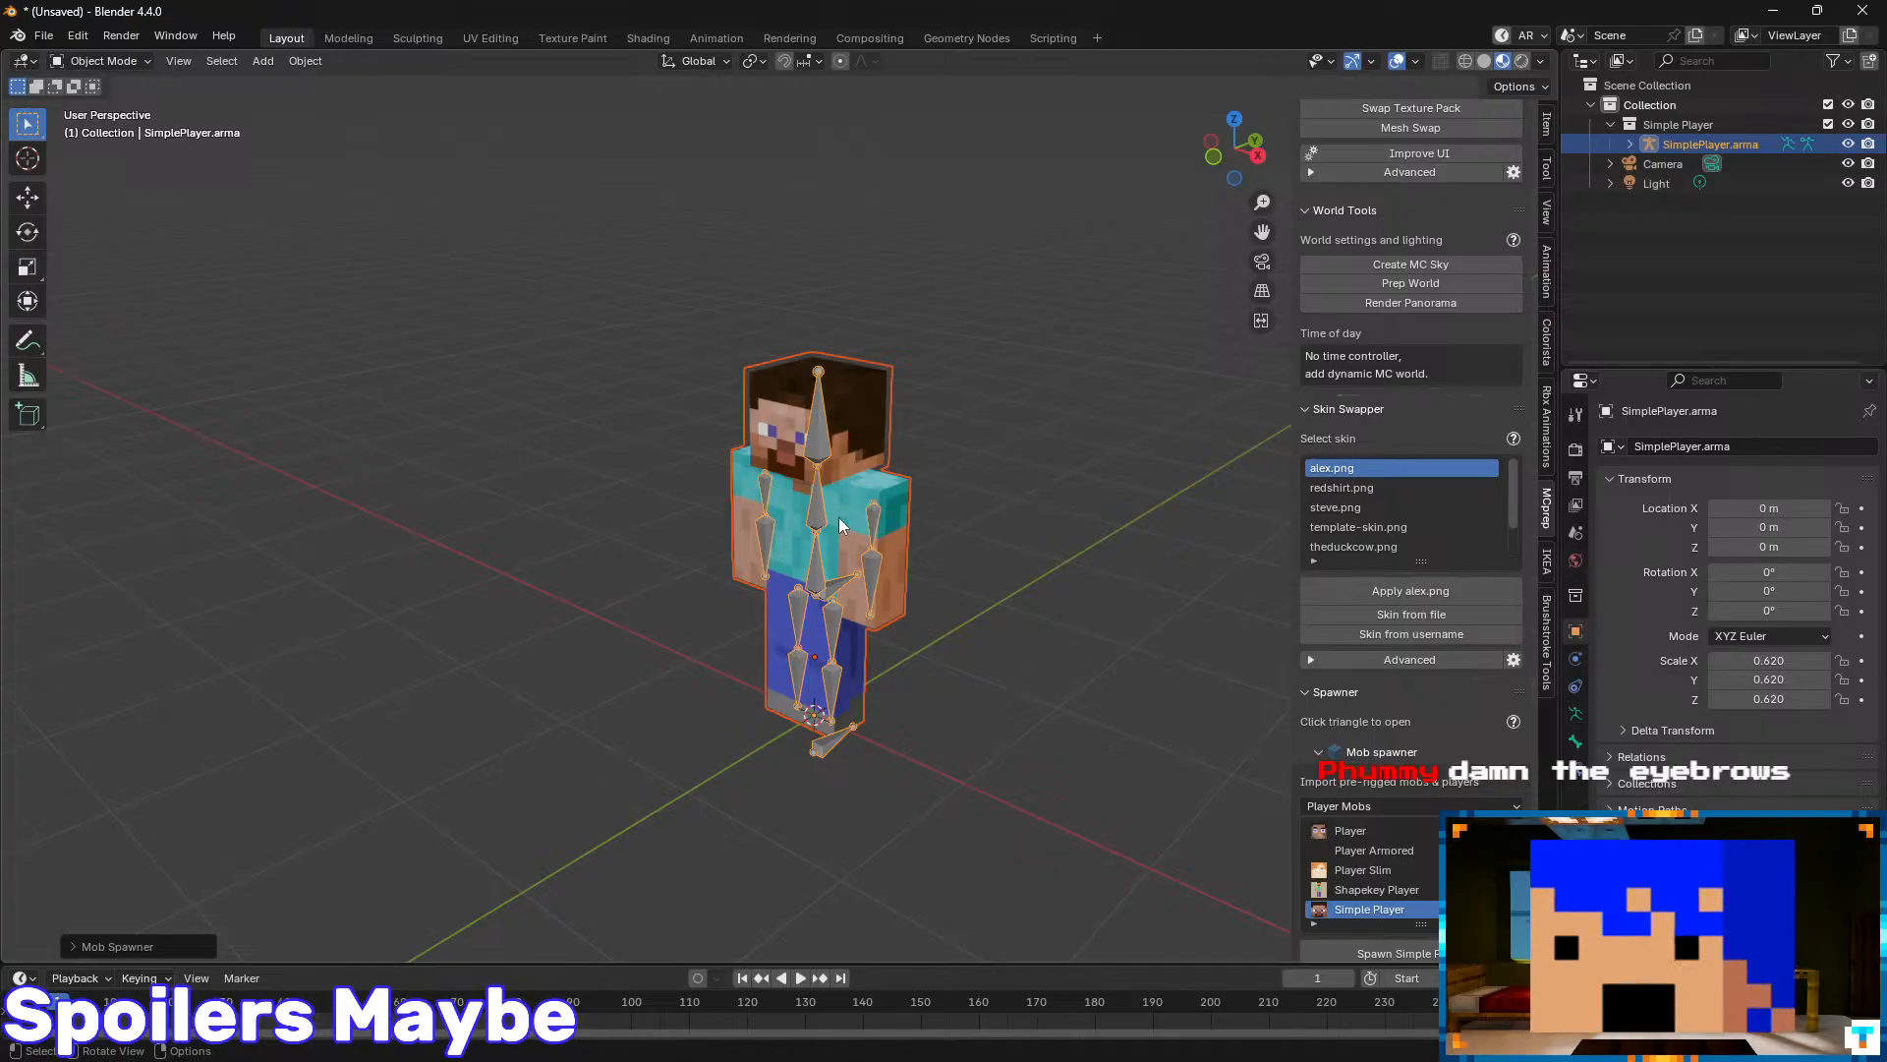
middle_click_drag(784, 489, 816, 464)
scroll(948, 444, "up", 4)
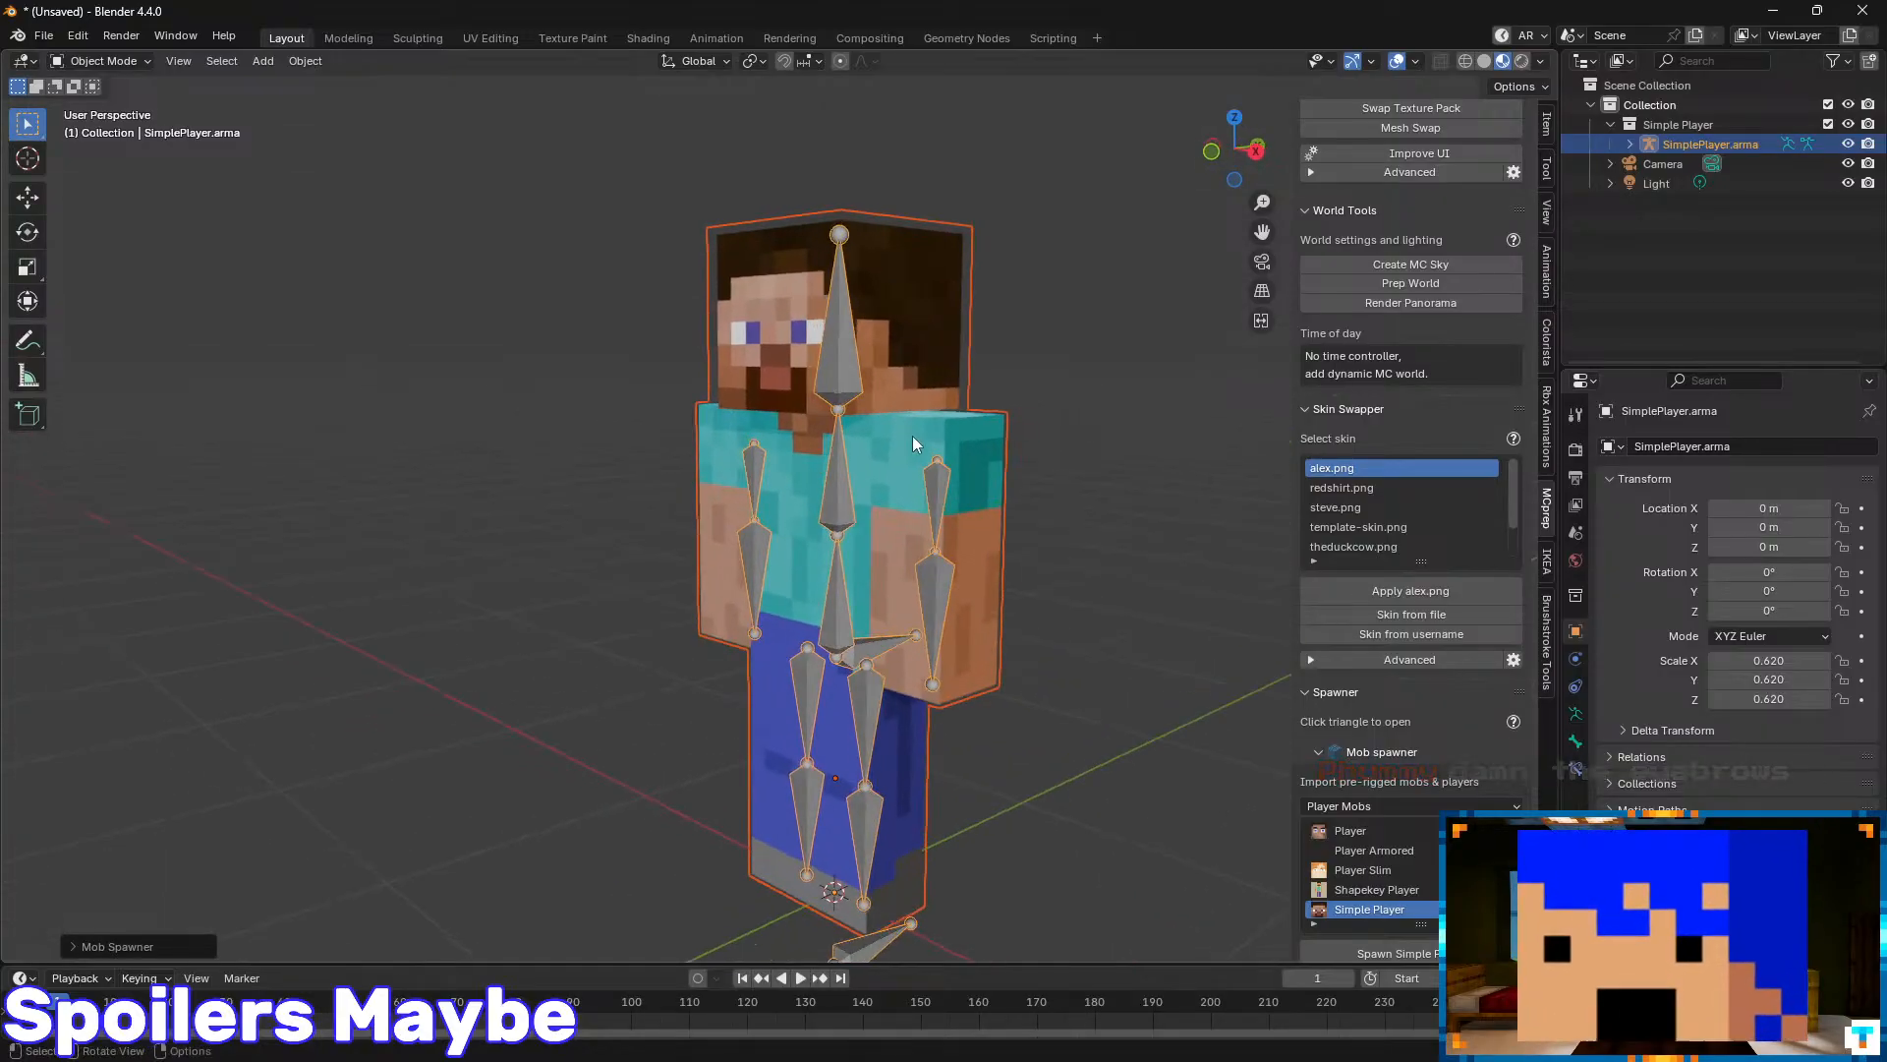
middle_click_drag(864, 555, 972, 575)
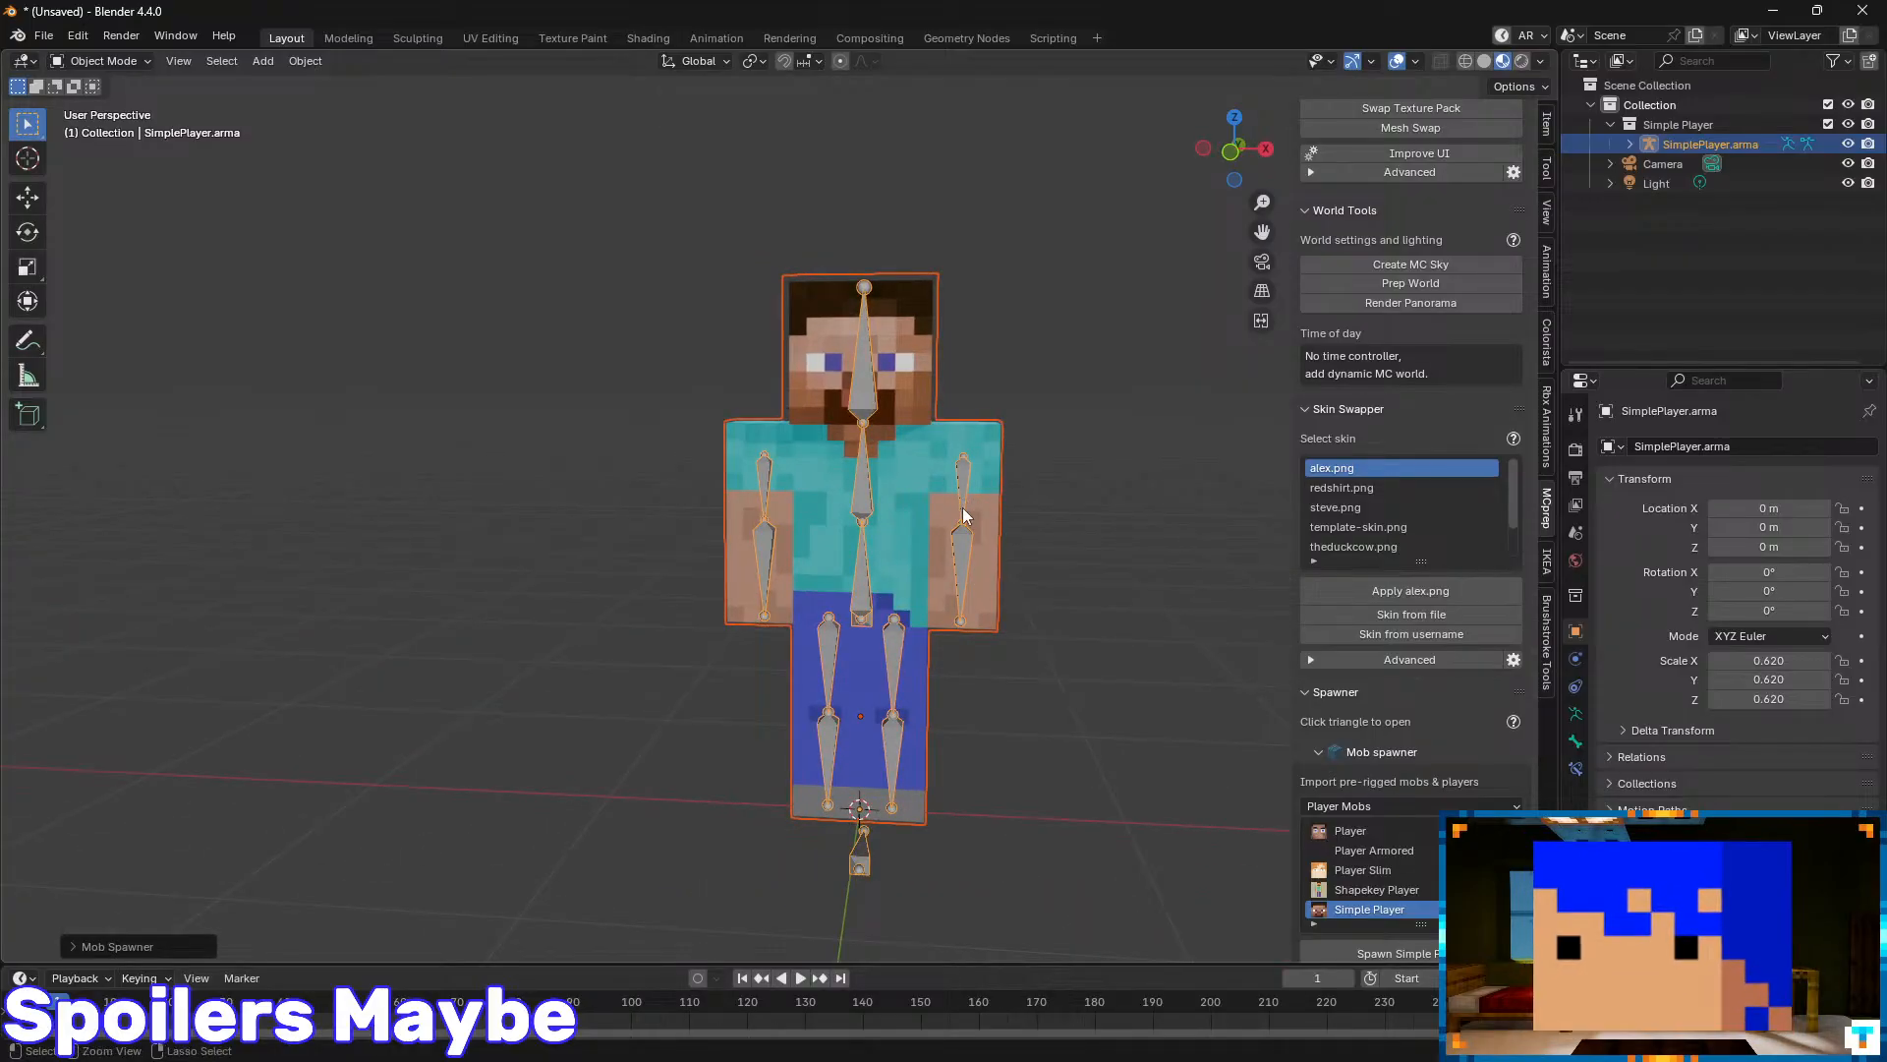
- Put the Simple Player rig in Pose Mode and try rotating its left lower arm bone
key("ctrl+Tab")
left_click(973, 562)
middle_click_drag(1075, 472, 936, 492)
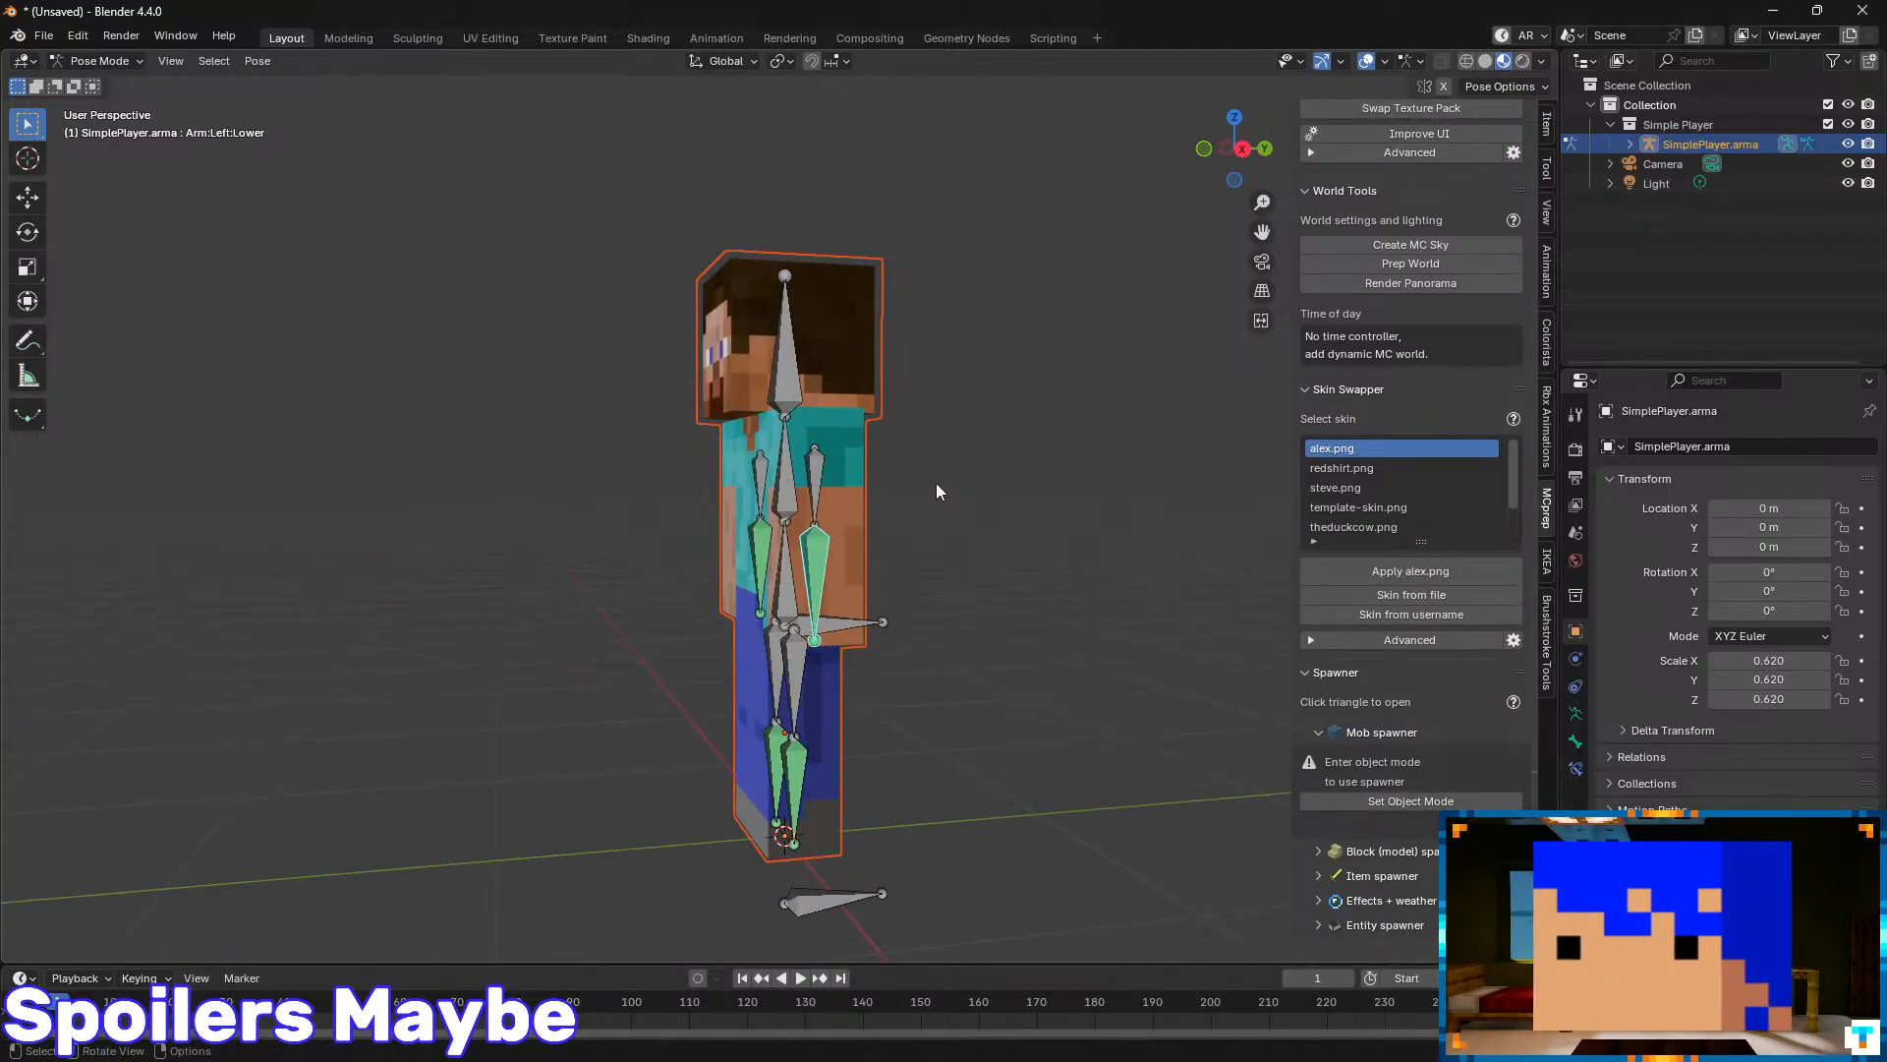
key("r")
right_click(915, 526)
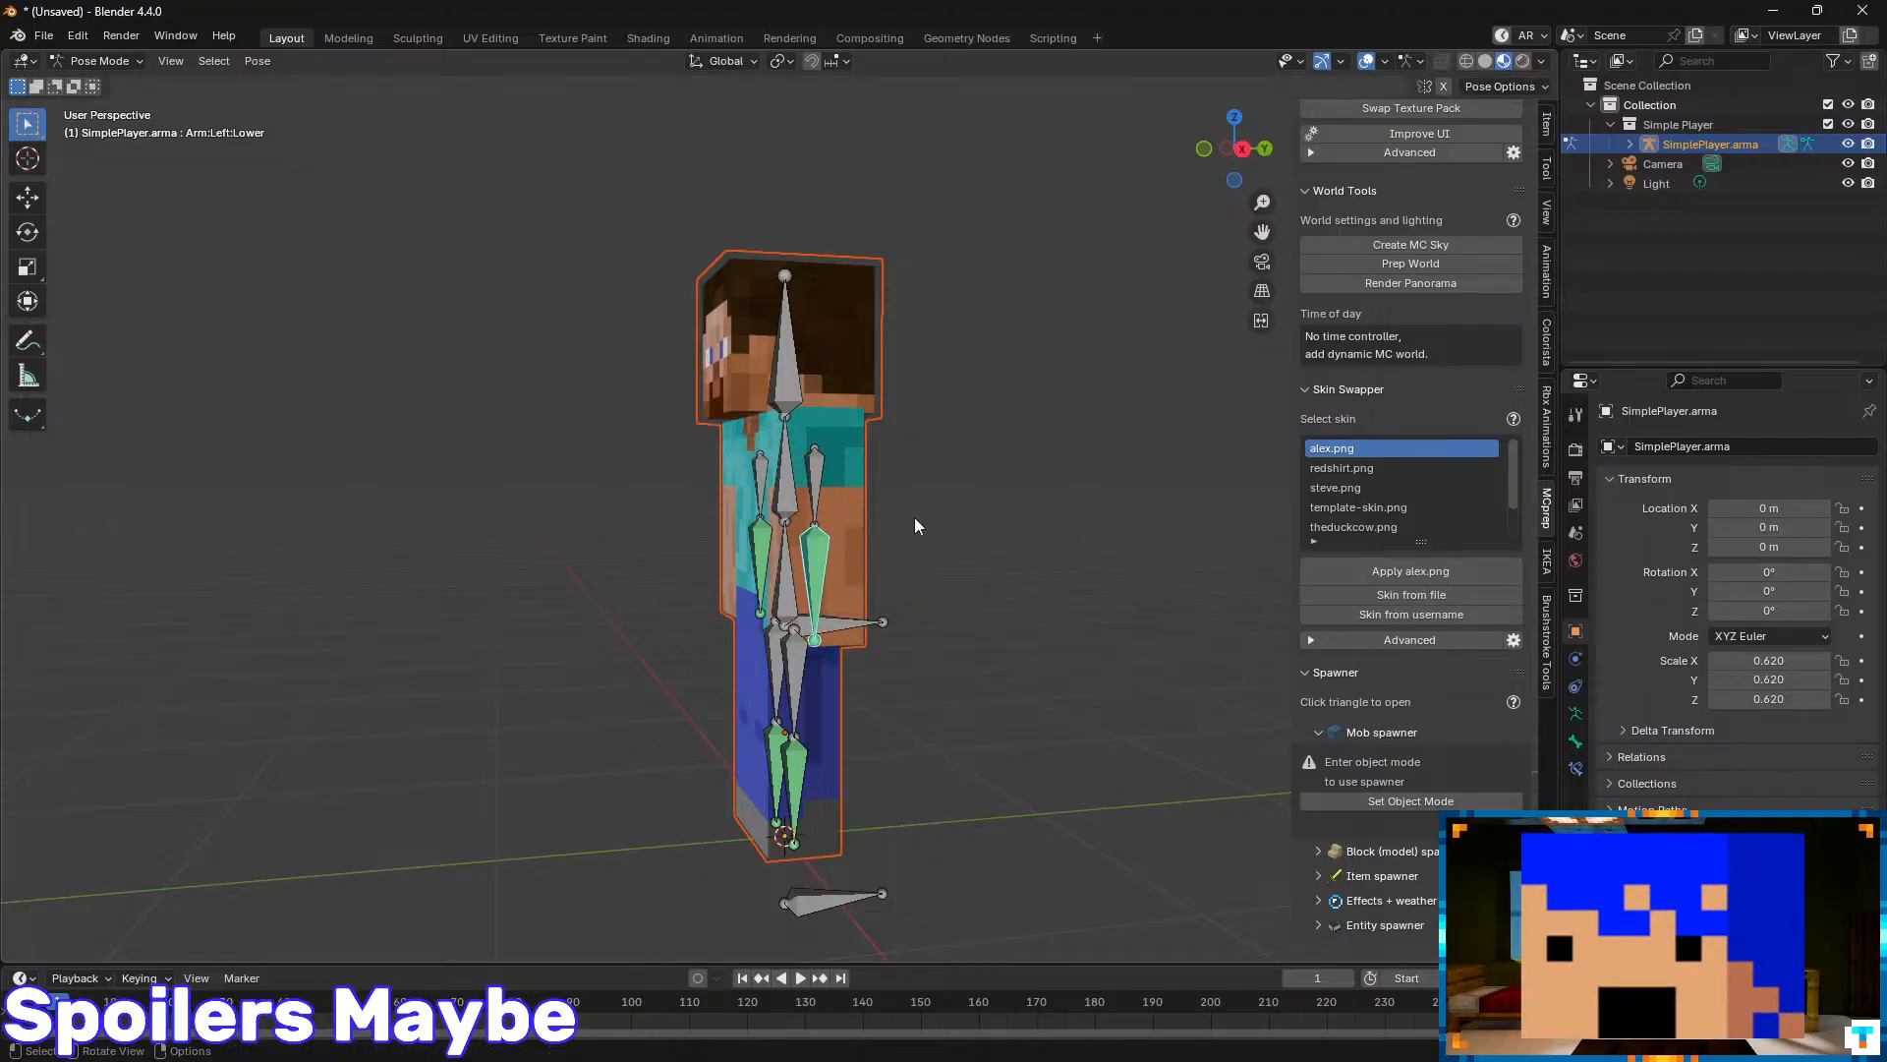
- Test the left lower arm bone's bend again from a close side view, without keeping the rotation
middle_click_drag(769, 404, 831, 504)
scroll(968, 444, "up", 3)
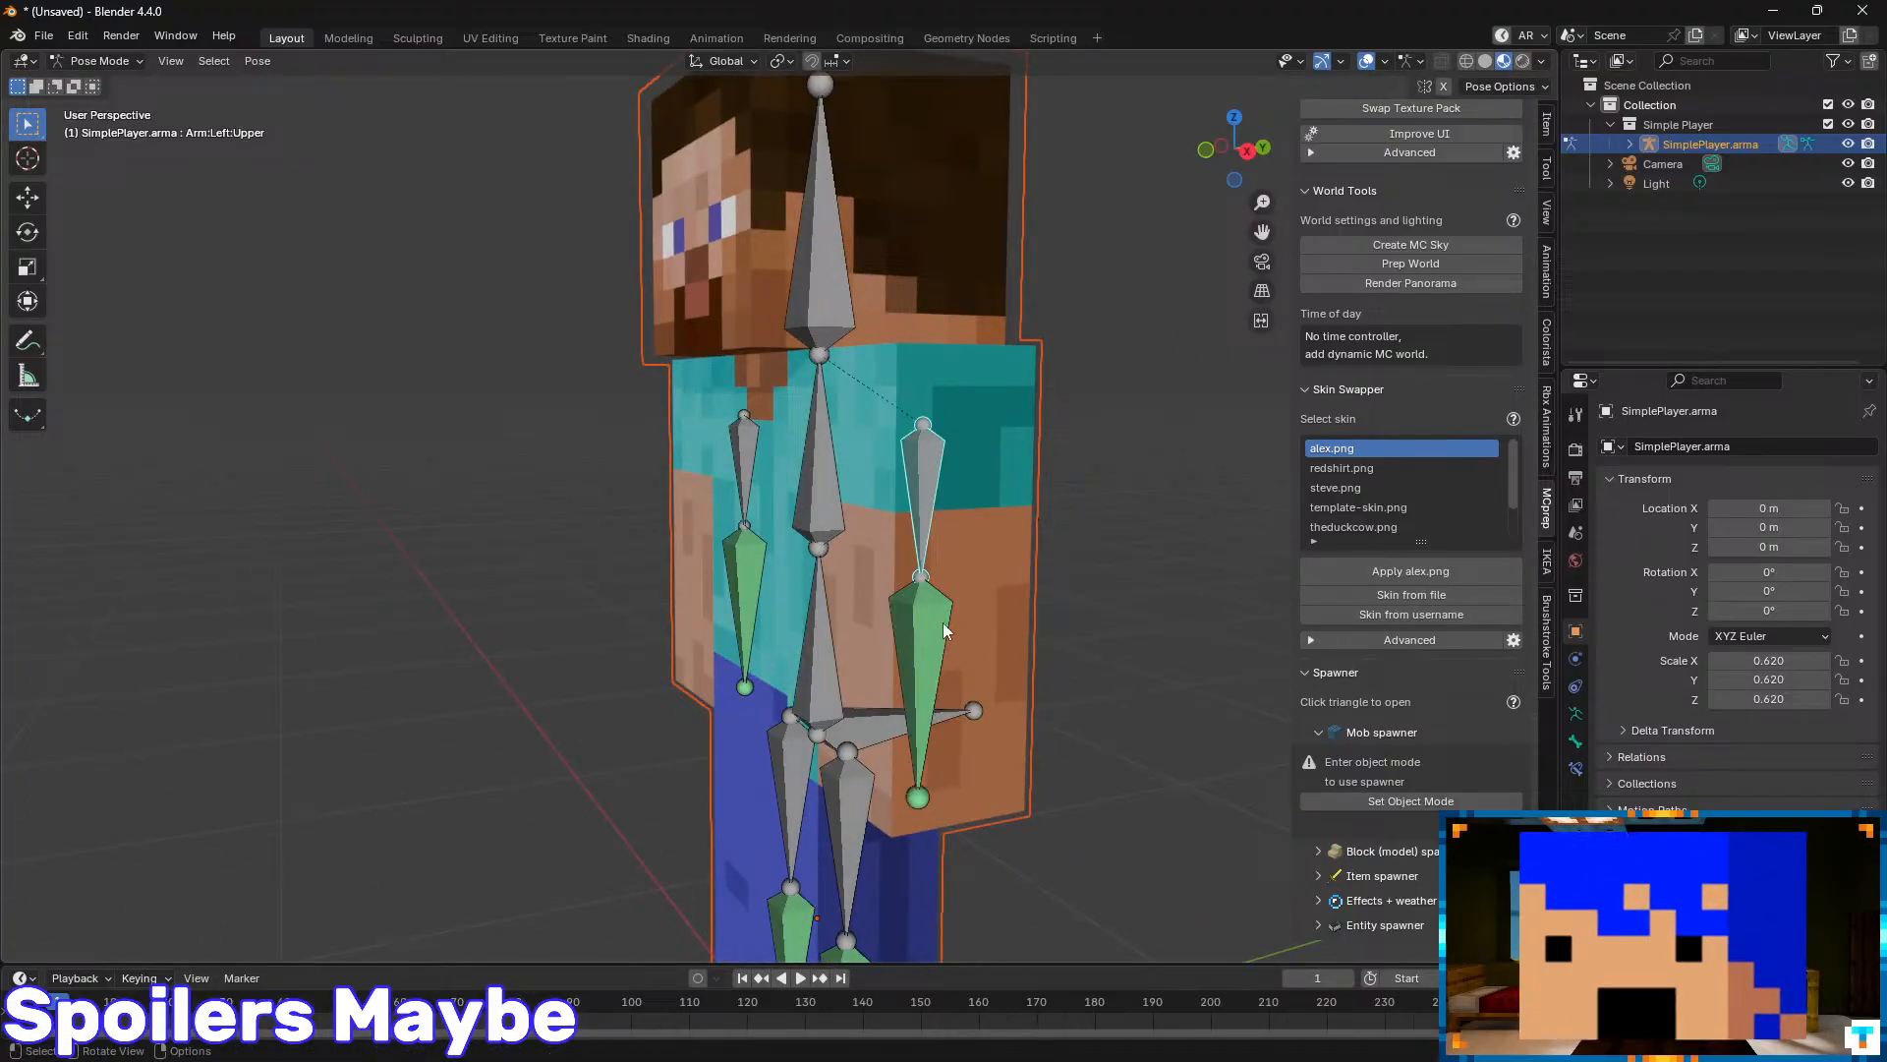
left_click(906, 648)
middle_click_drag(906, 648, 876, 519)
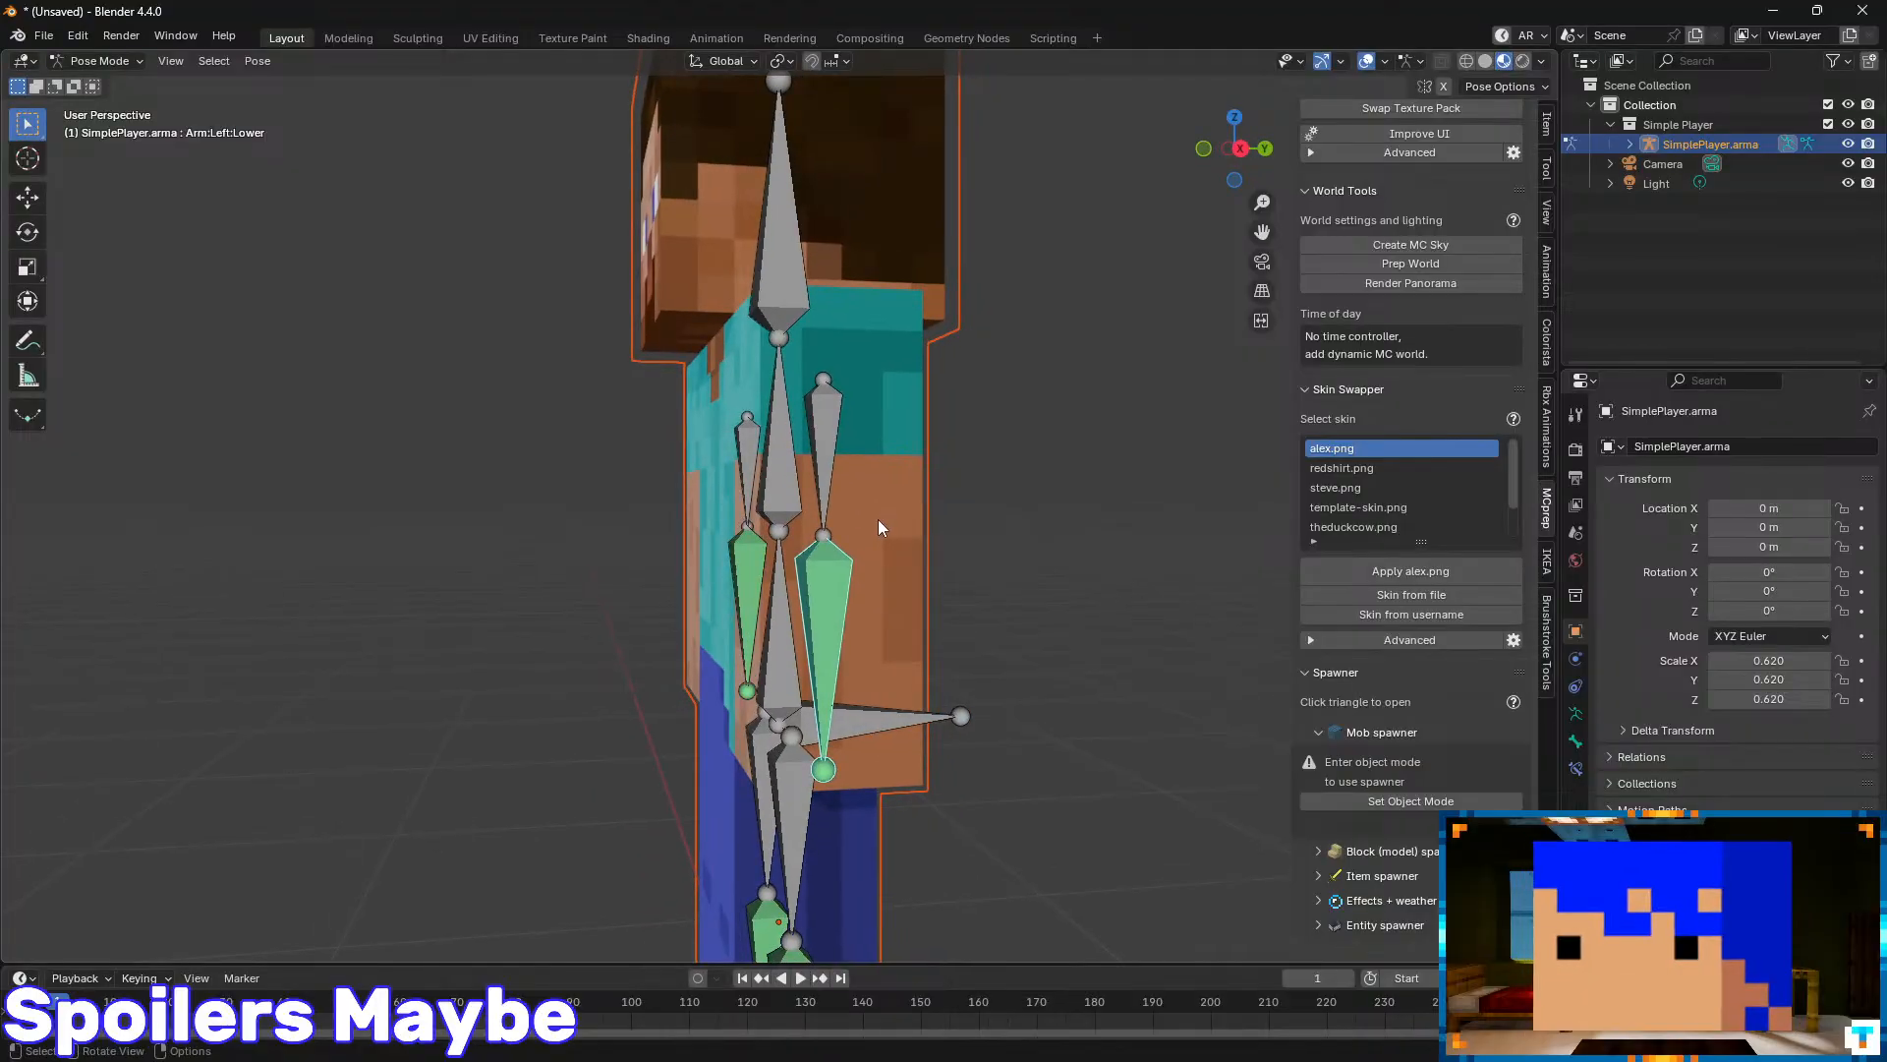
key("r")
right_click(777, 646)
middle_click_drag(792, 646, 941, 540)
scroll(942, 541, "down", 3)
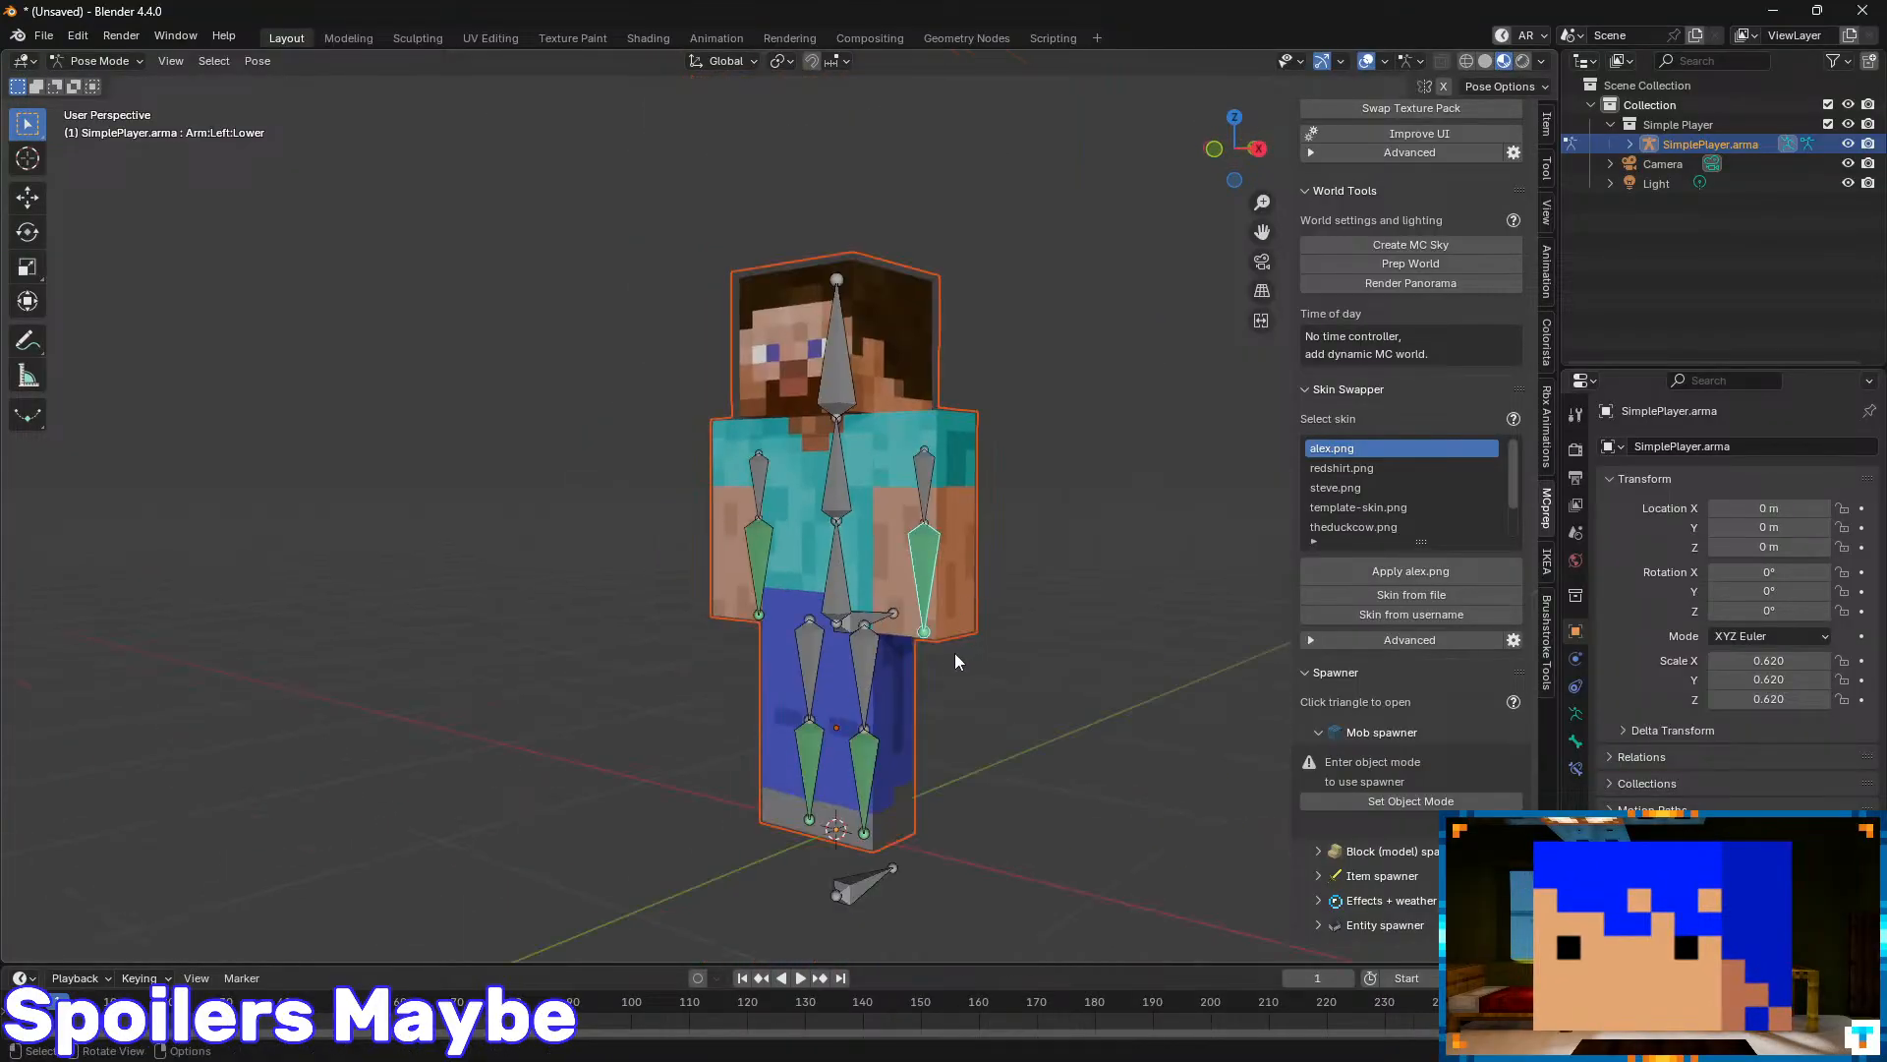
- Try rotating the Simple Player's left lower leg bone without keeping the bend
left_click(857, 794)
key("r")
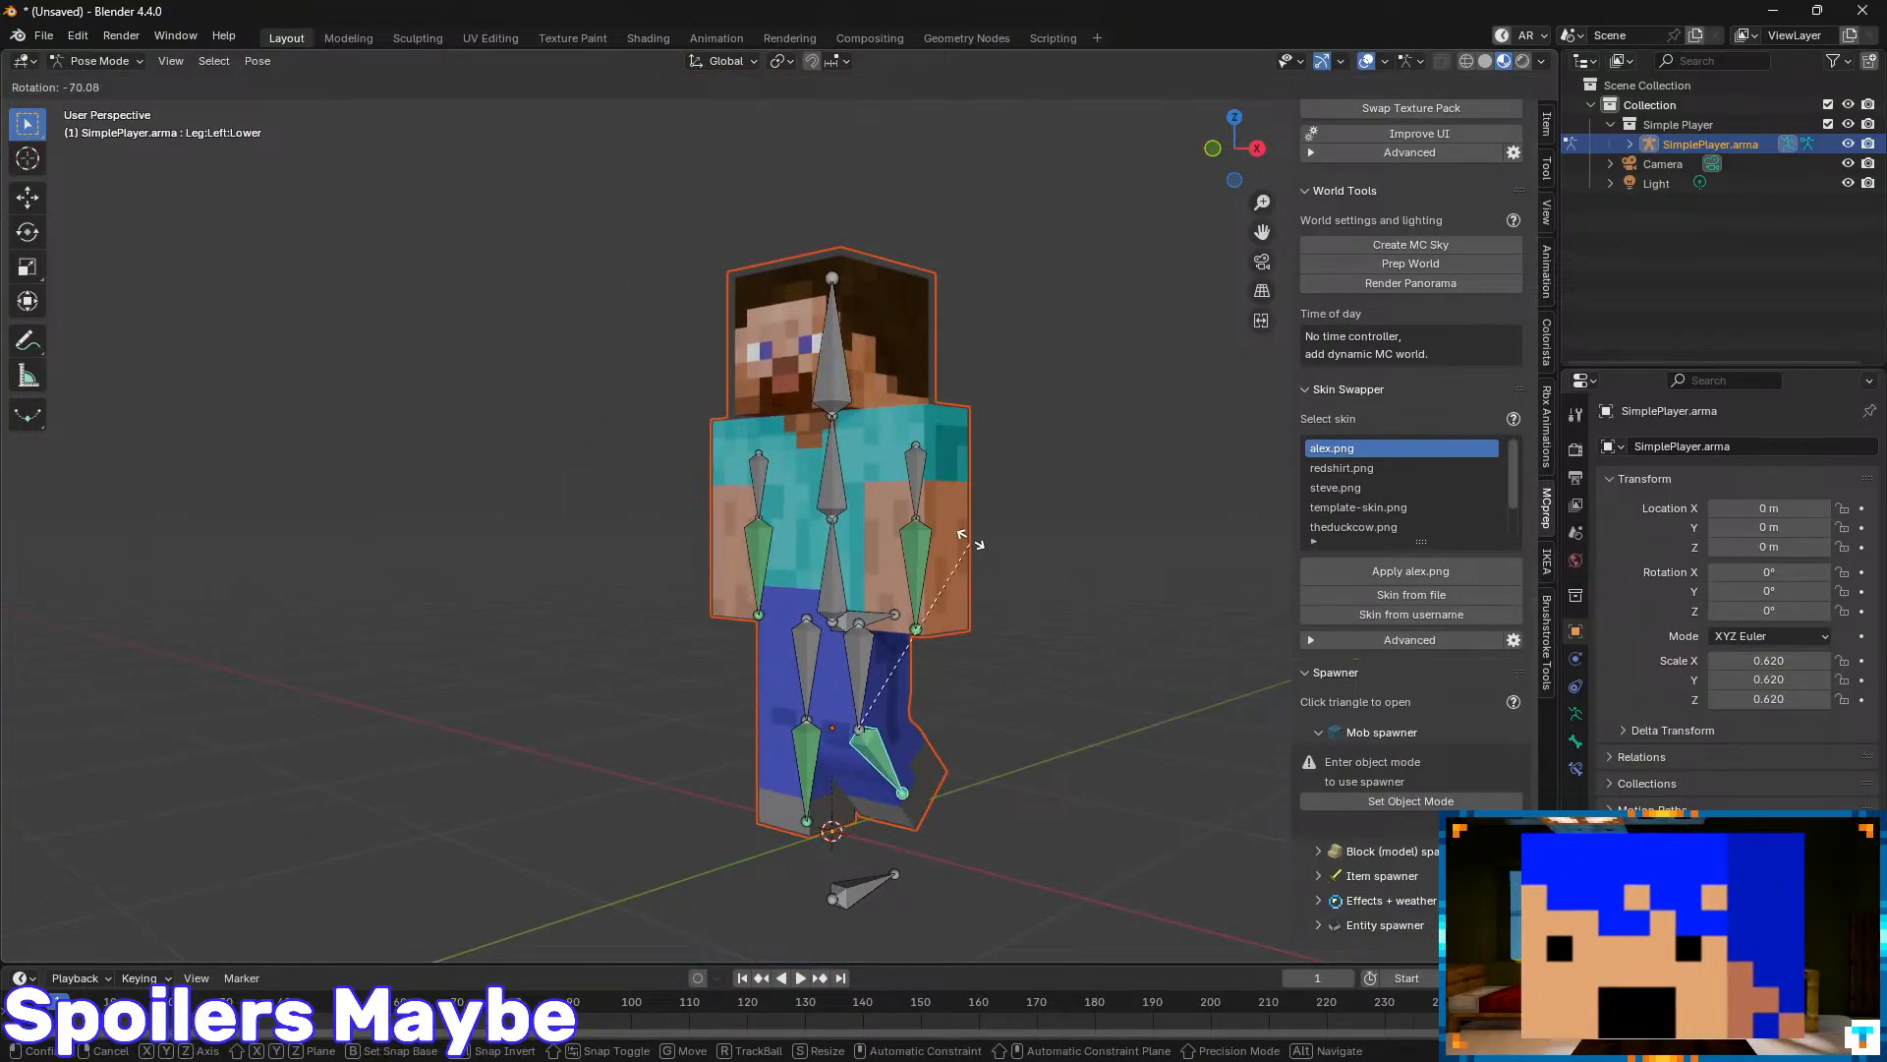
right_click(836, 442)
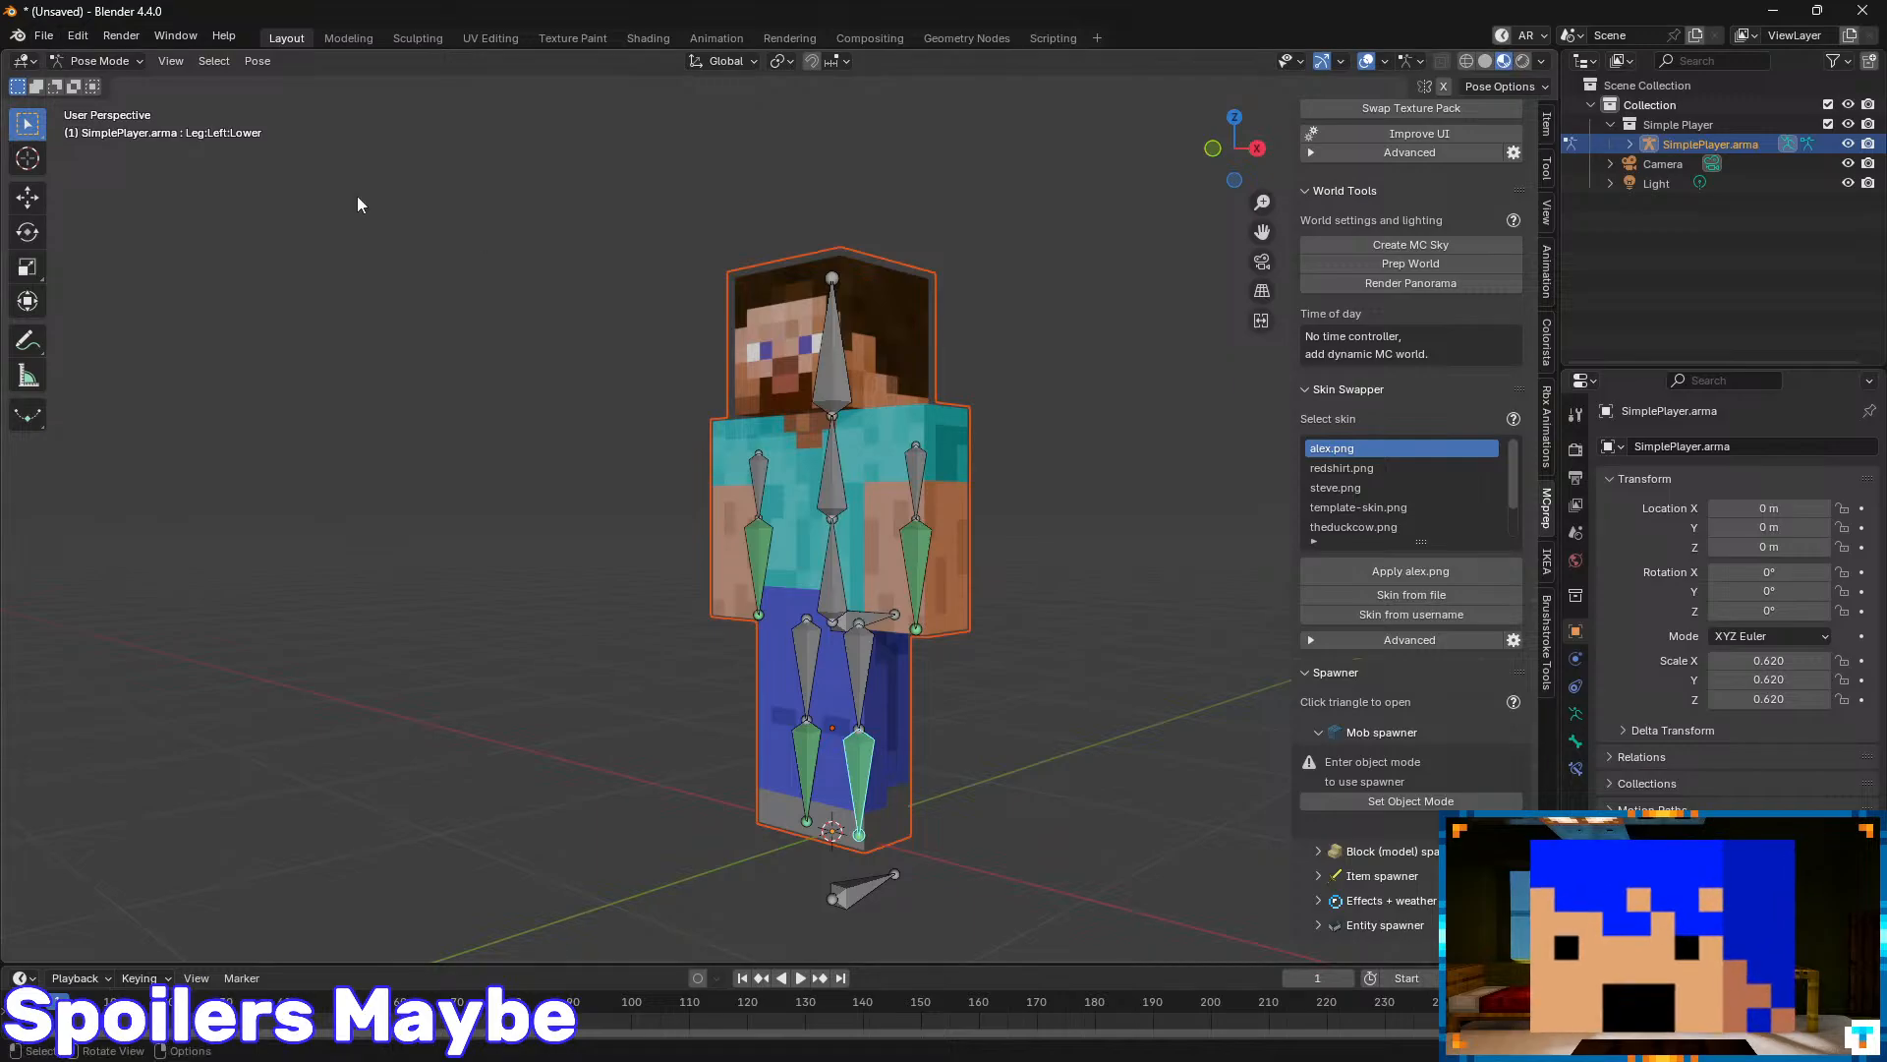
- Try moving the Simple Player's Body bone, and undo back to before the rig was spawned
left_click(831, 595)
key("g")
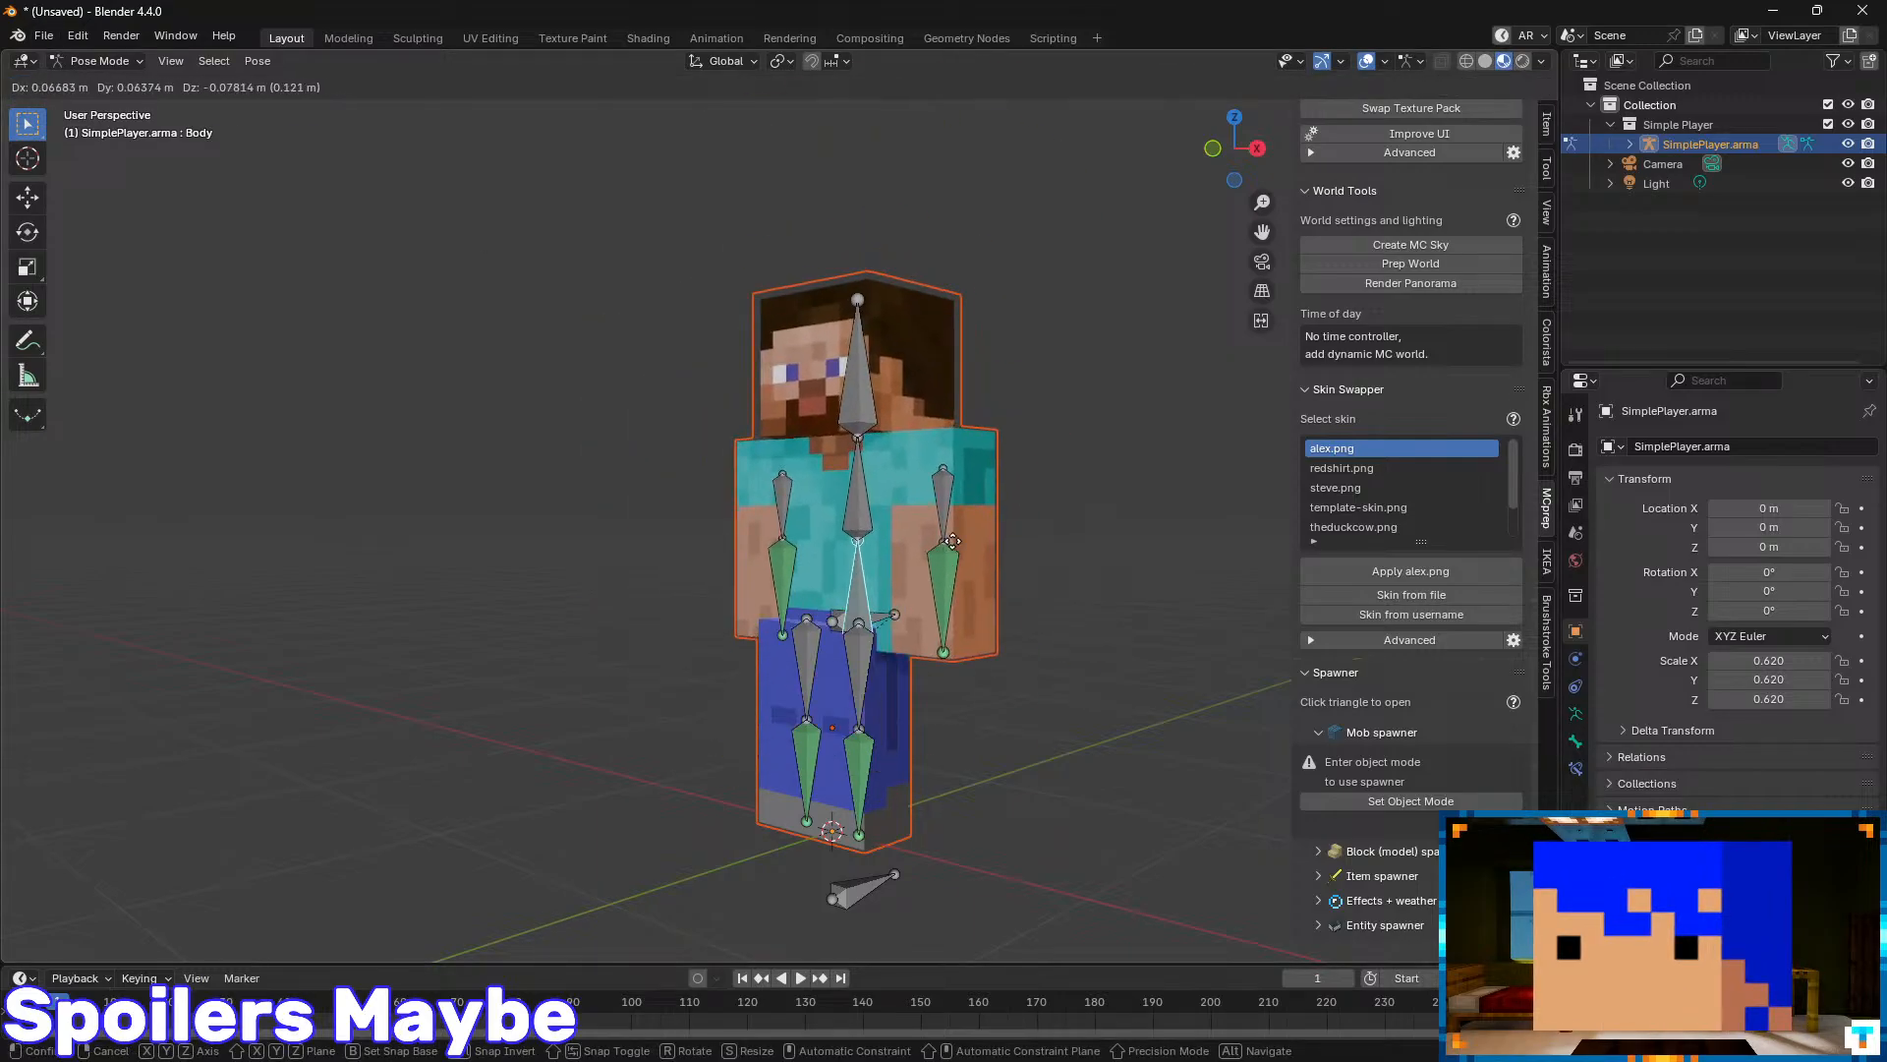
right_click(942, 480)
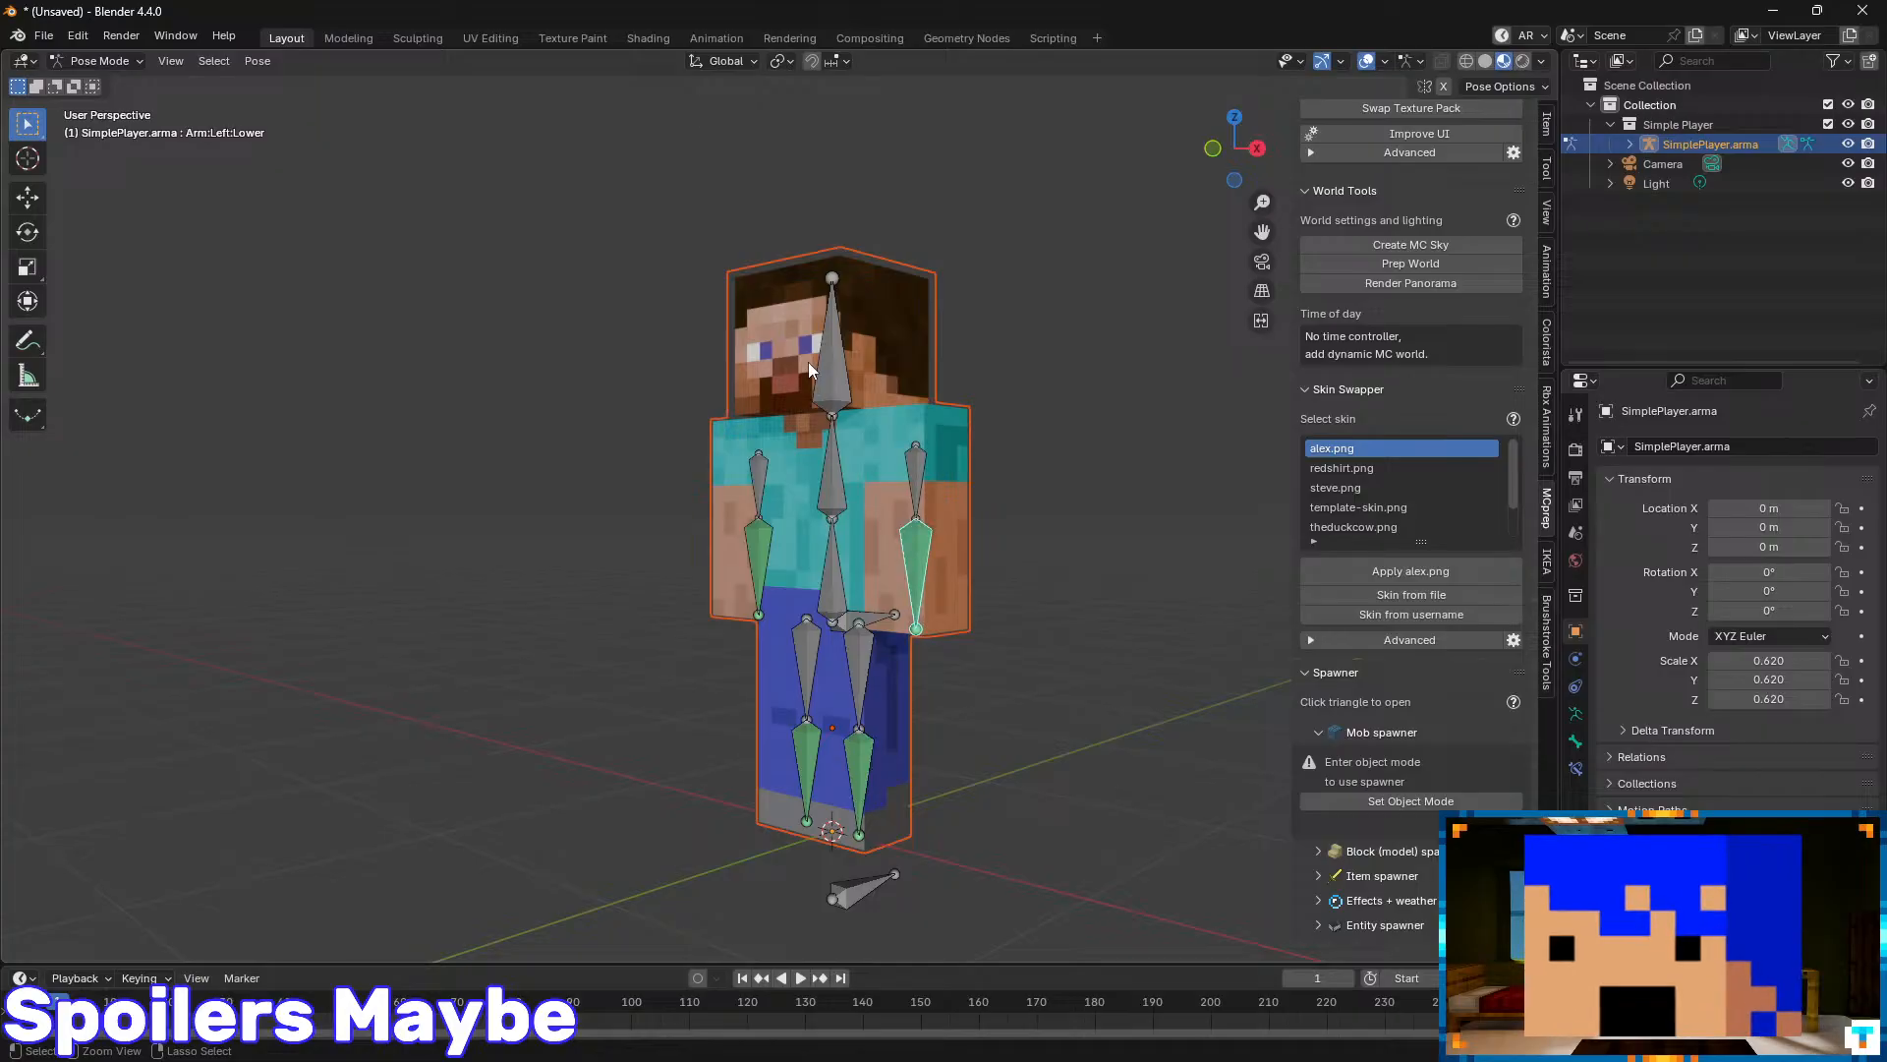
key("ctrl+z")
- Start an append and browse the bookmarked Blender folder and its Roblox Stuff subfolder for a character rig
left_click(43, 36)
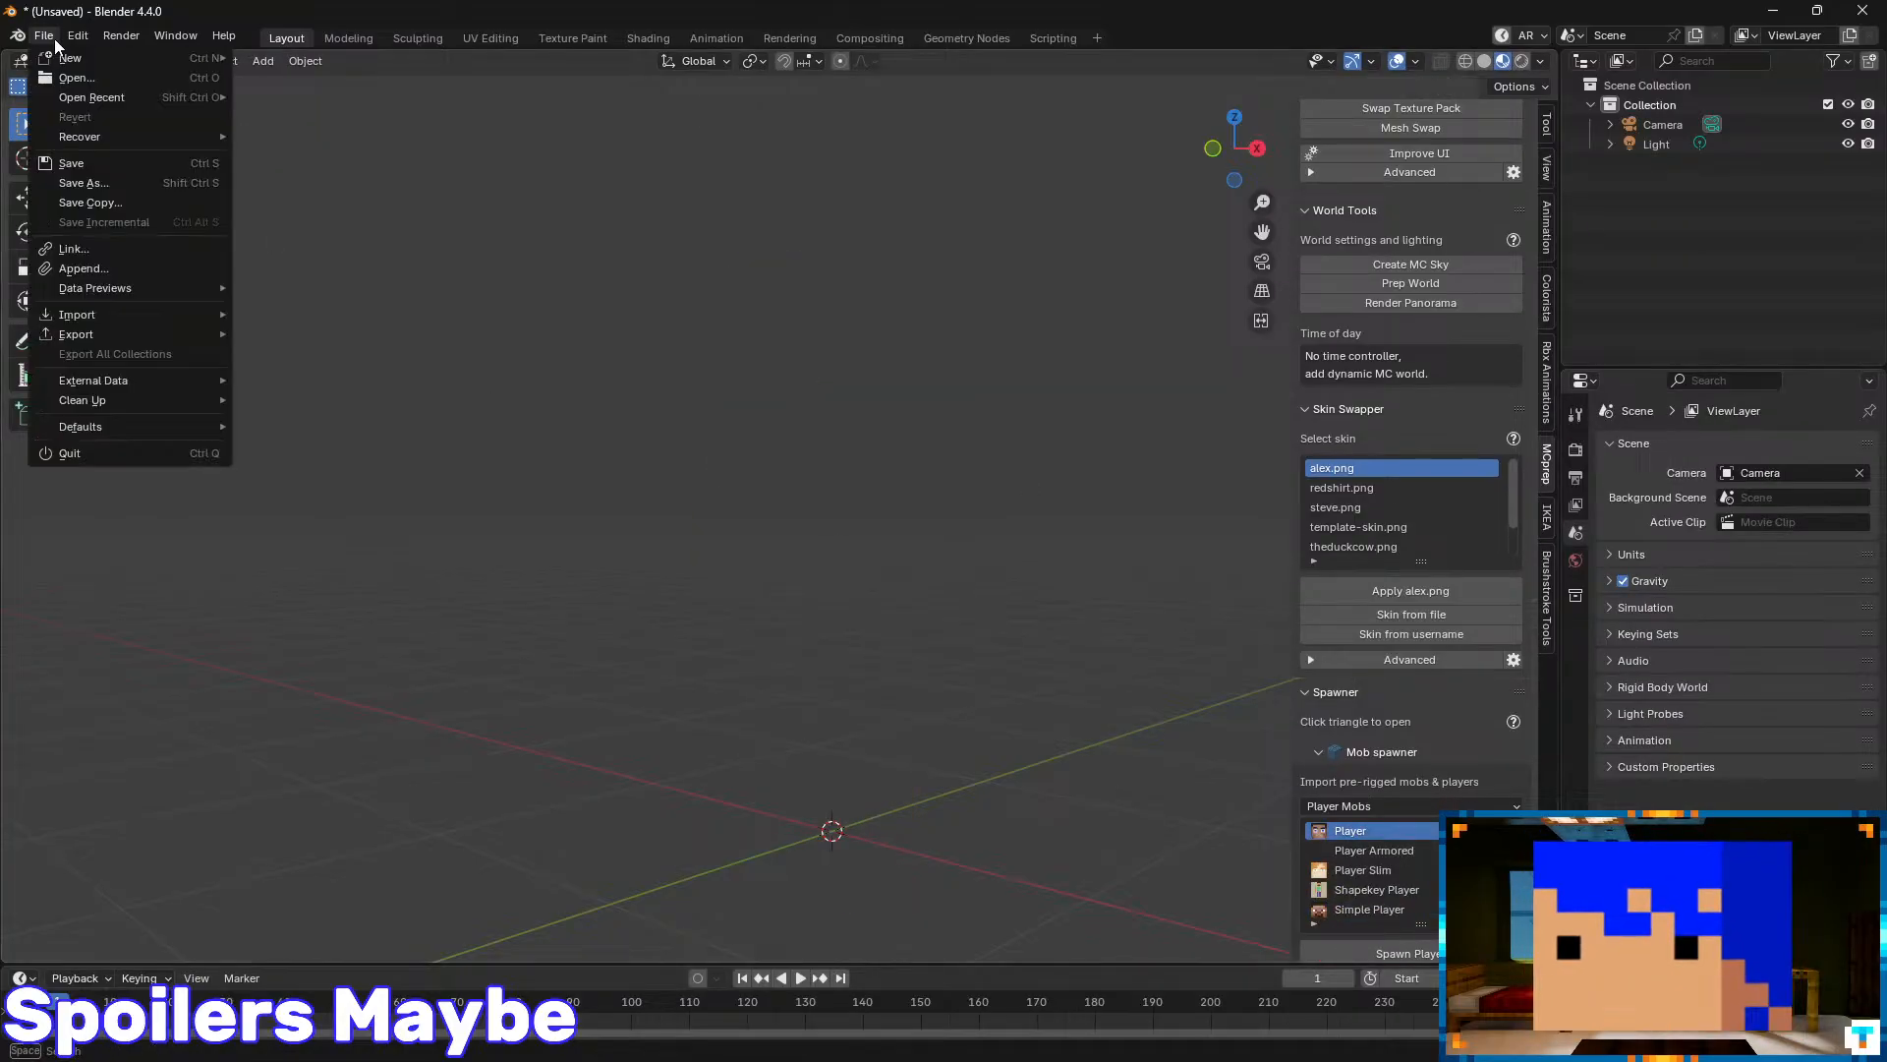
left_click(109, 268)
left_click(732, 306)
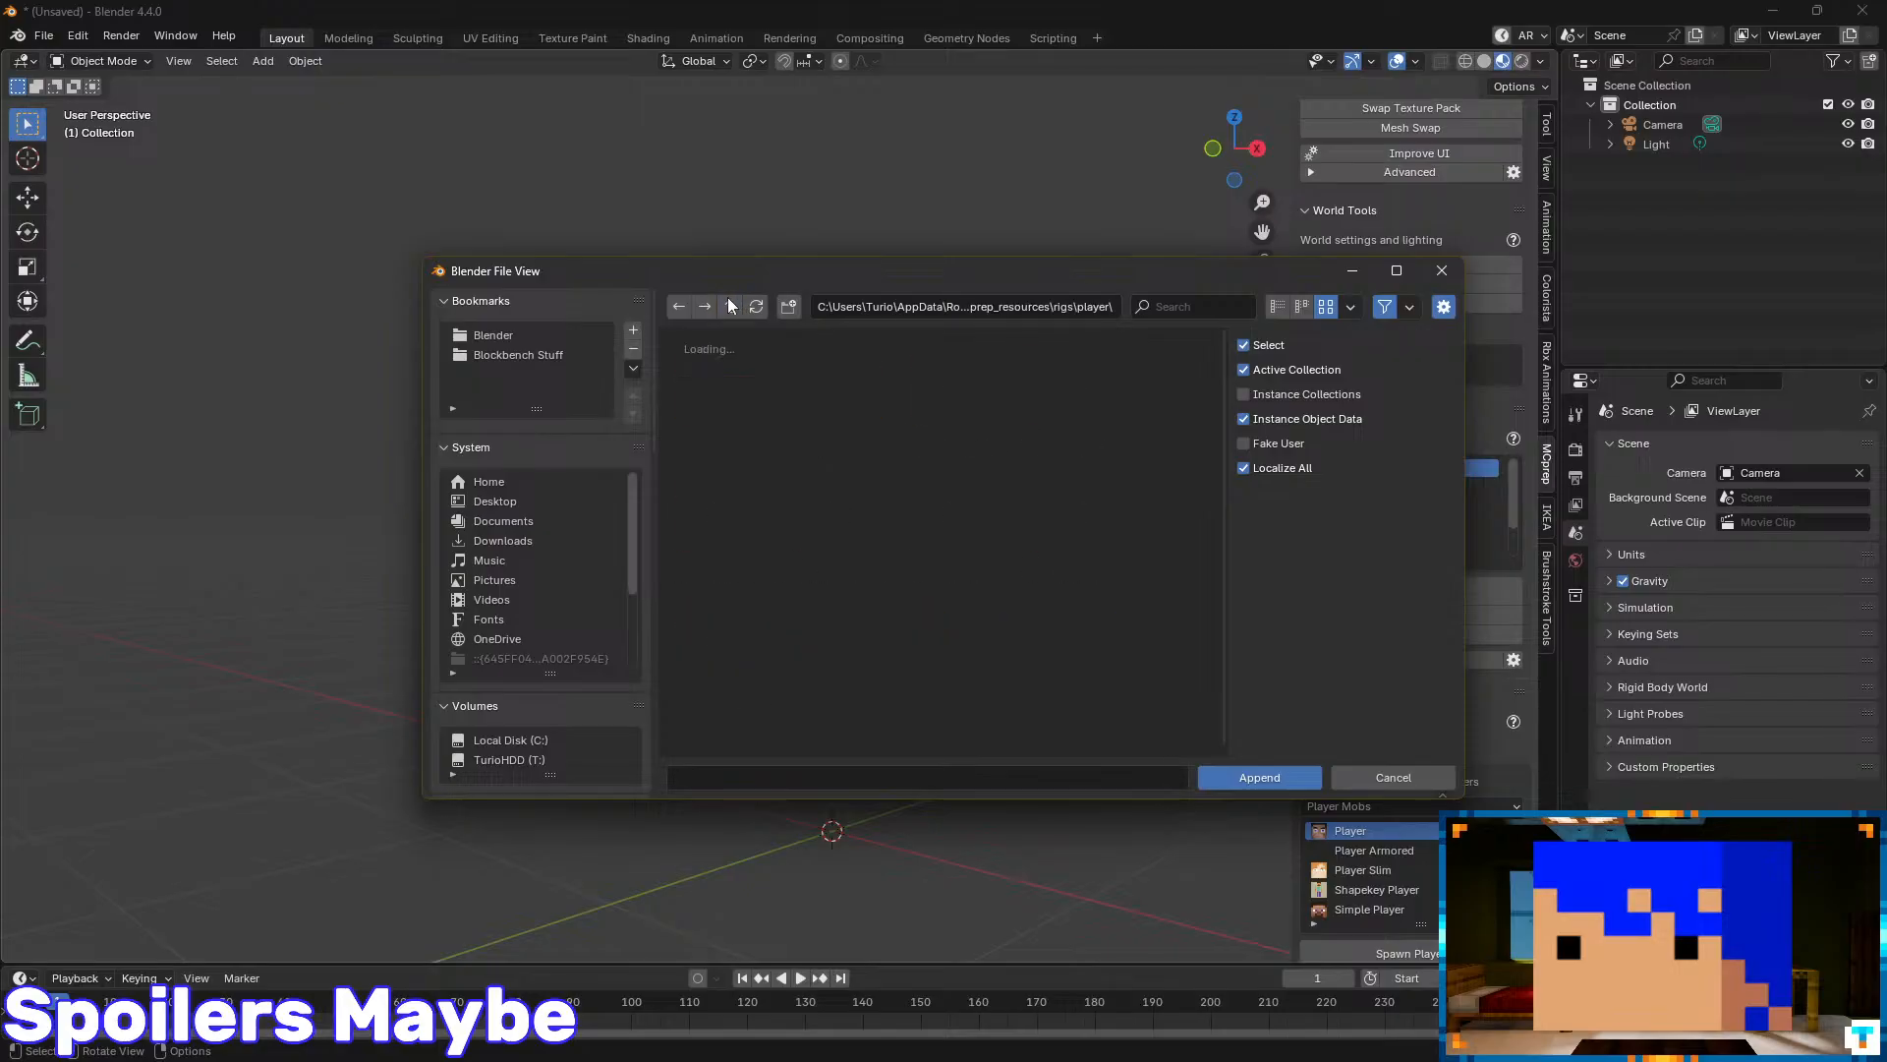
left_click(732, 305)
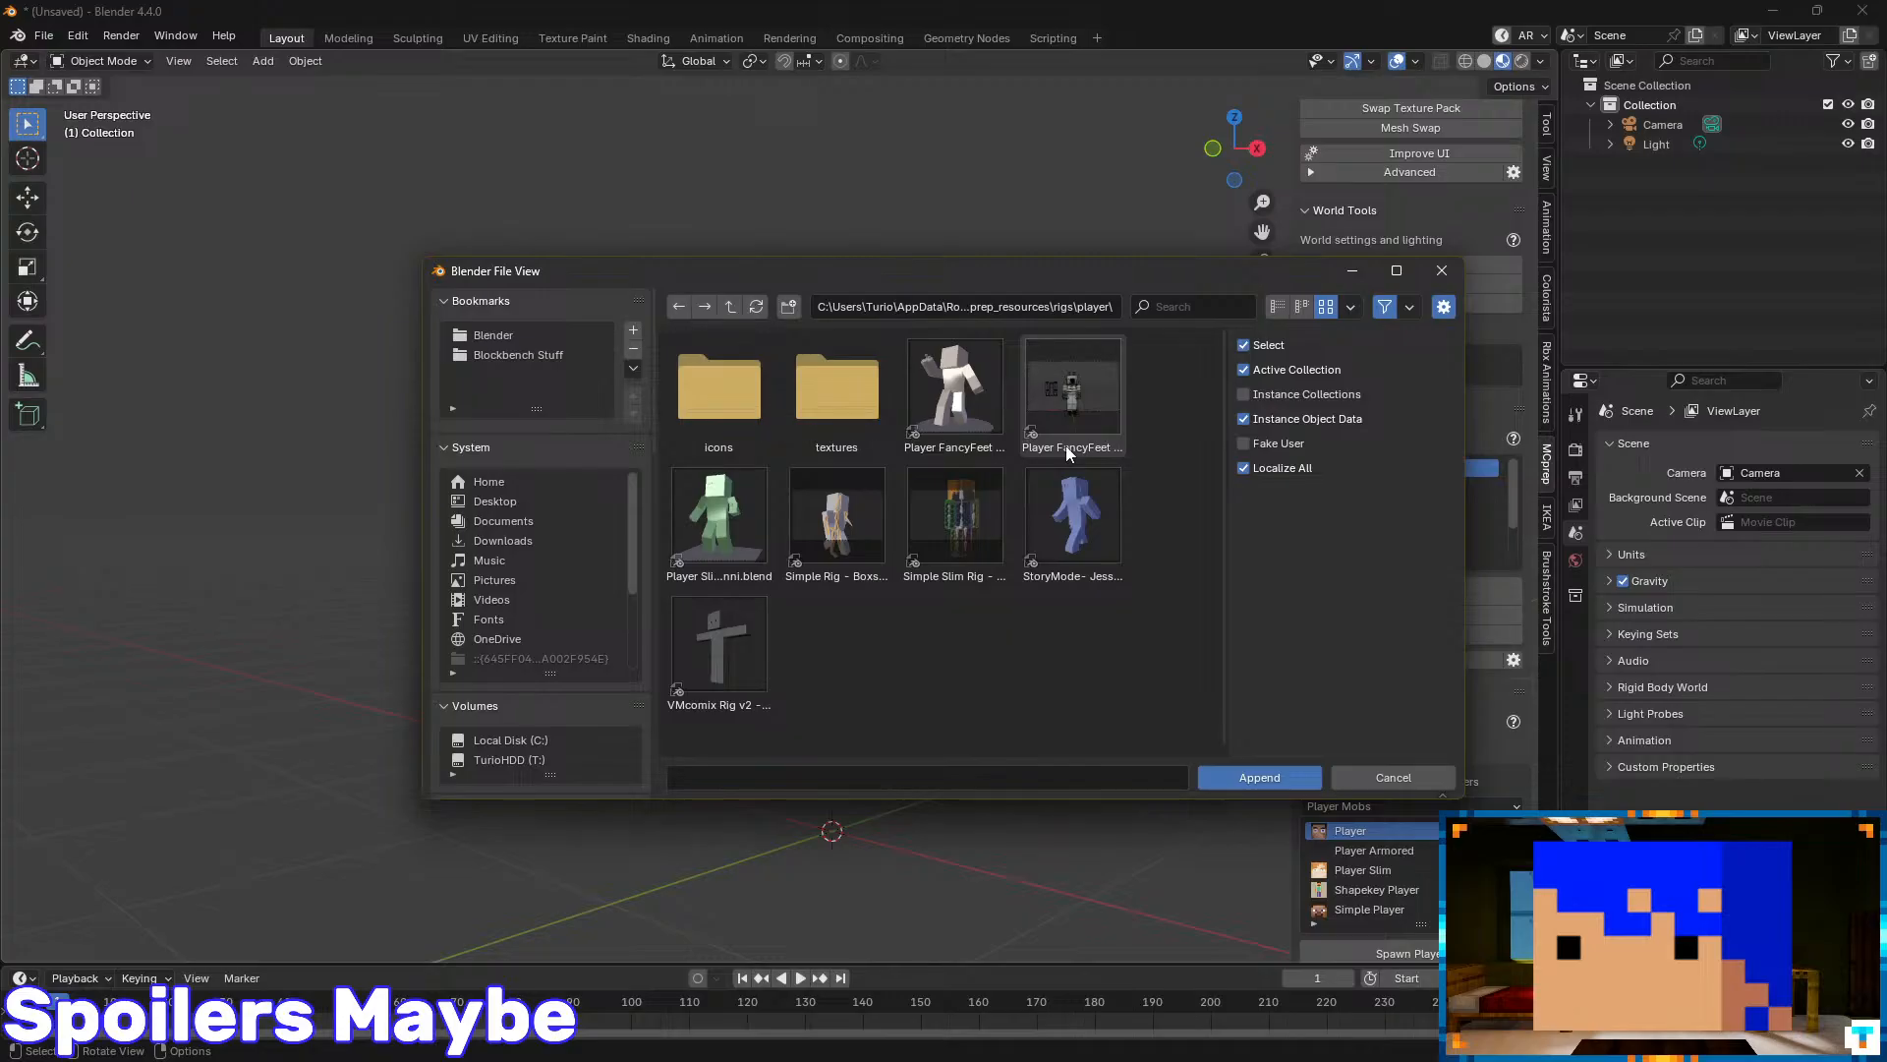
left_click(493, 335)
scroll(1084, 532, "down", 5)
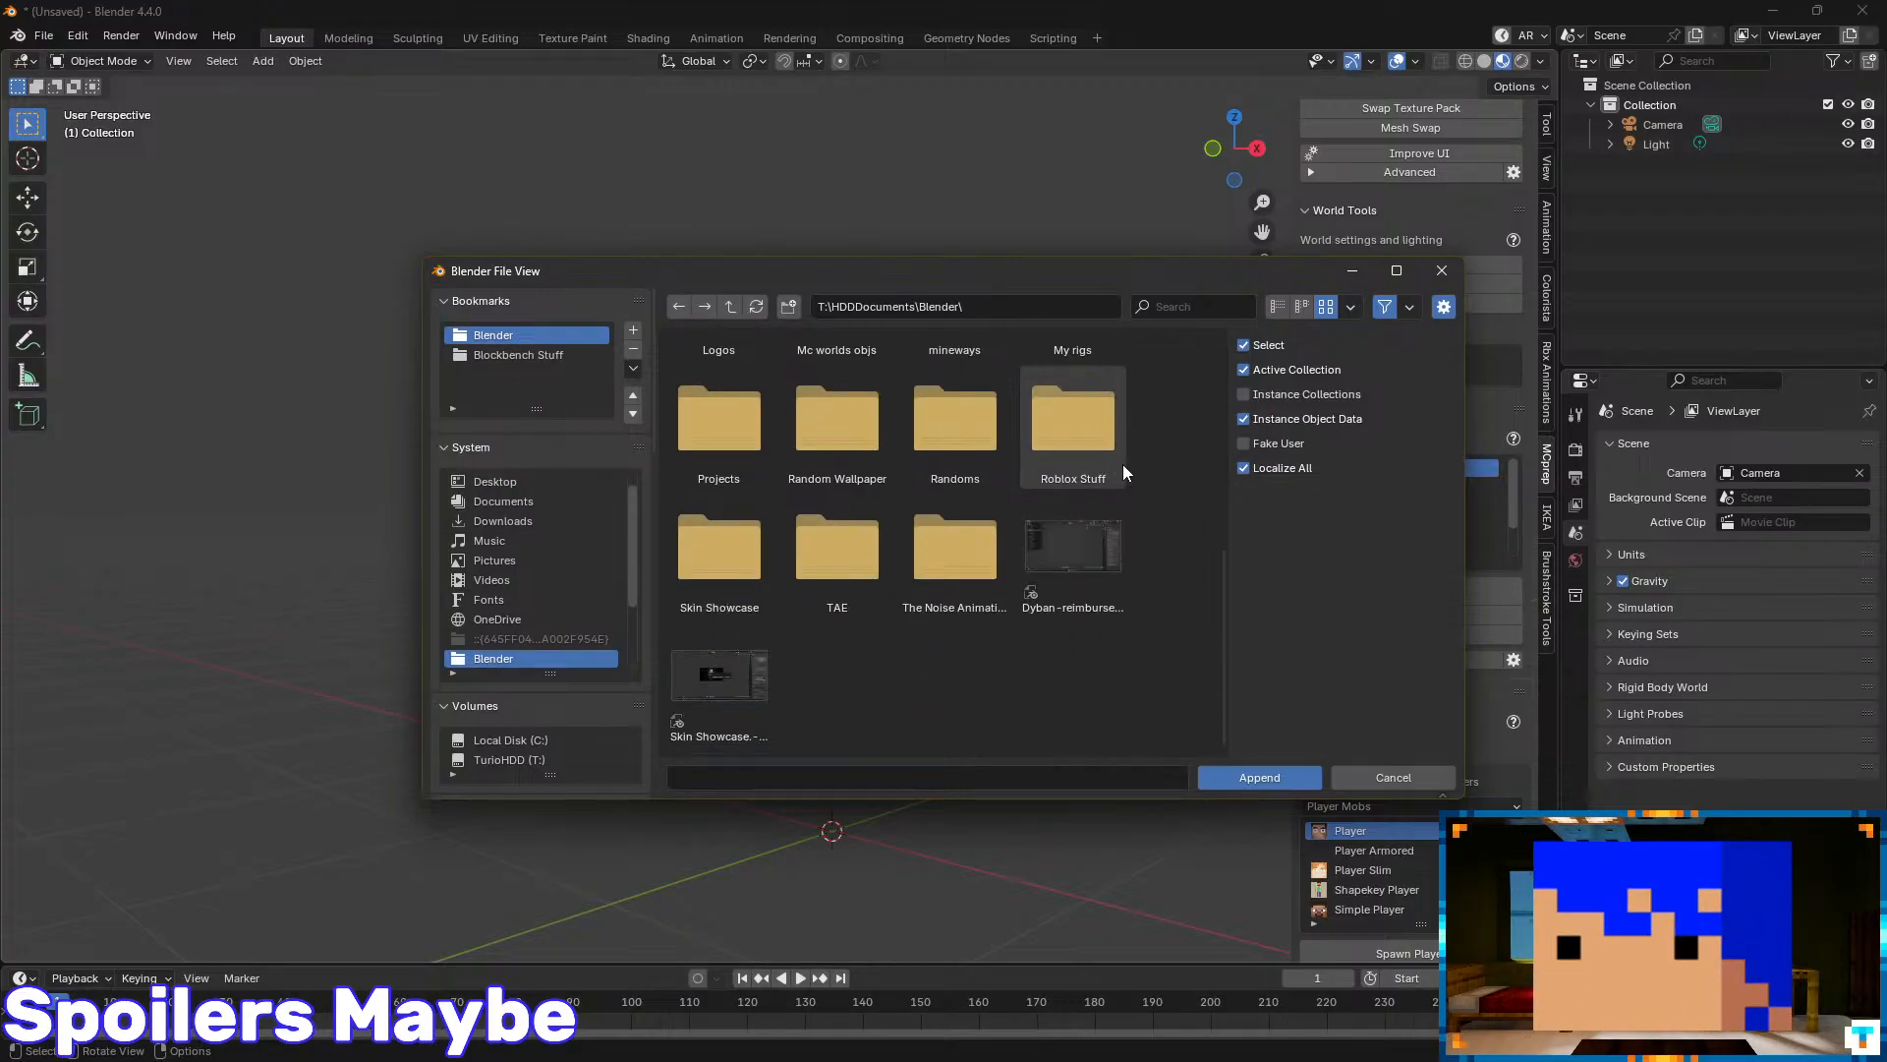
double_click(1091, 456)
left_click(730, 306)
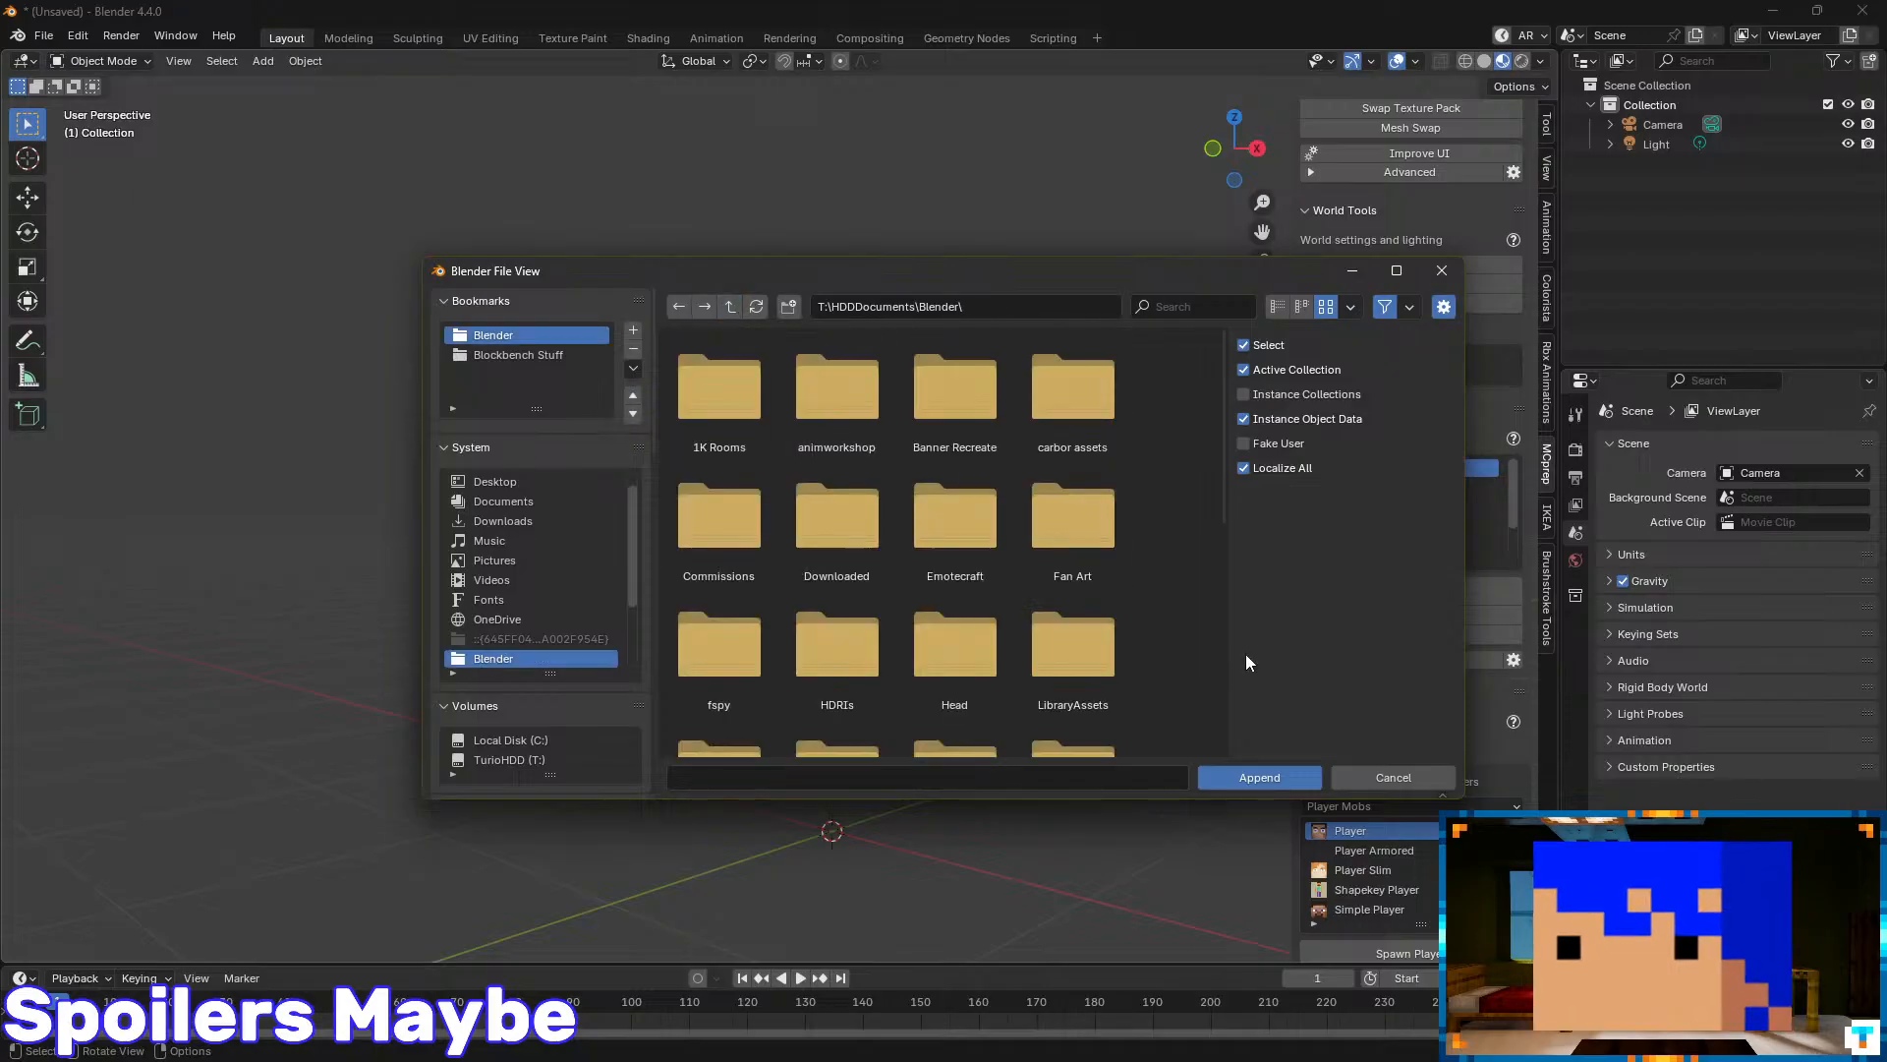
- Search the Downloaded subfolder and the rest of the main Blender folder for a rig file to append
double_click(837, 516)
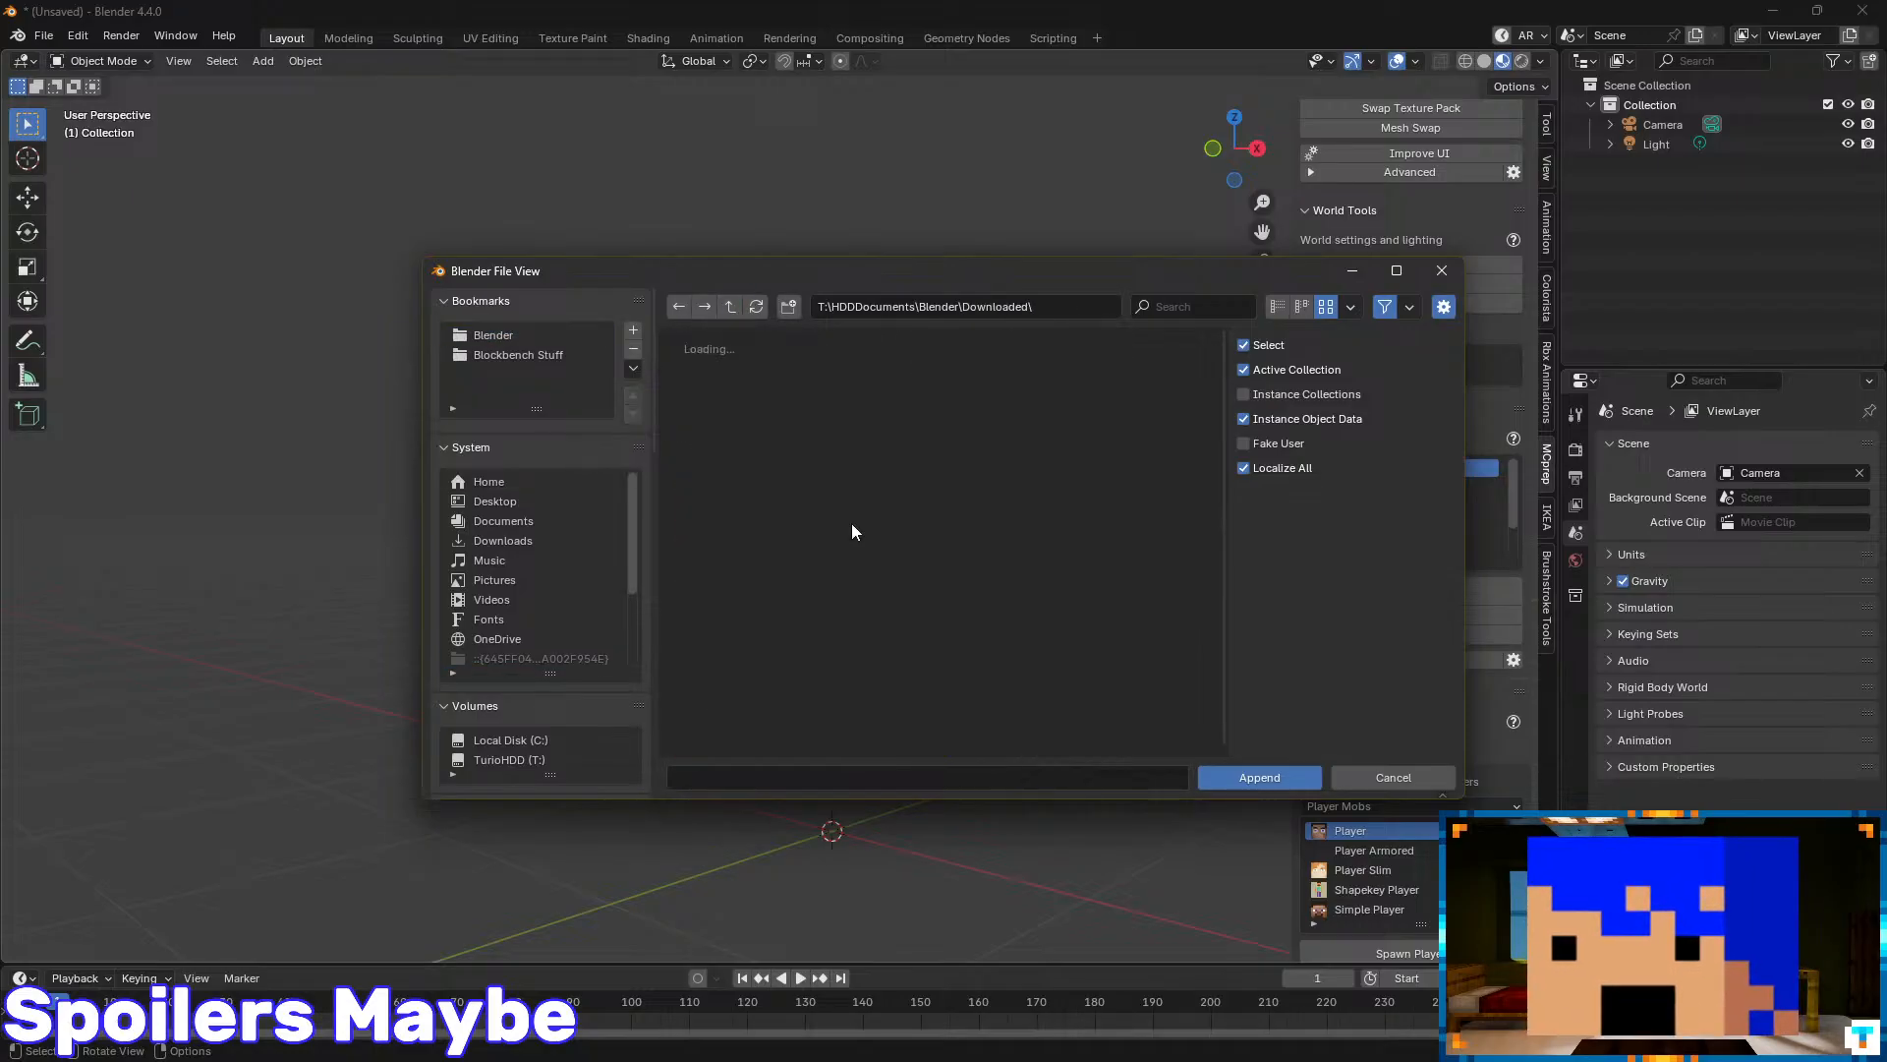
scroll(885, 452, "down", 3)
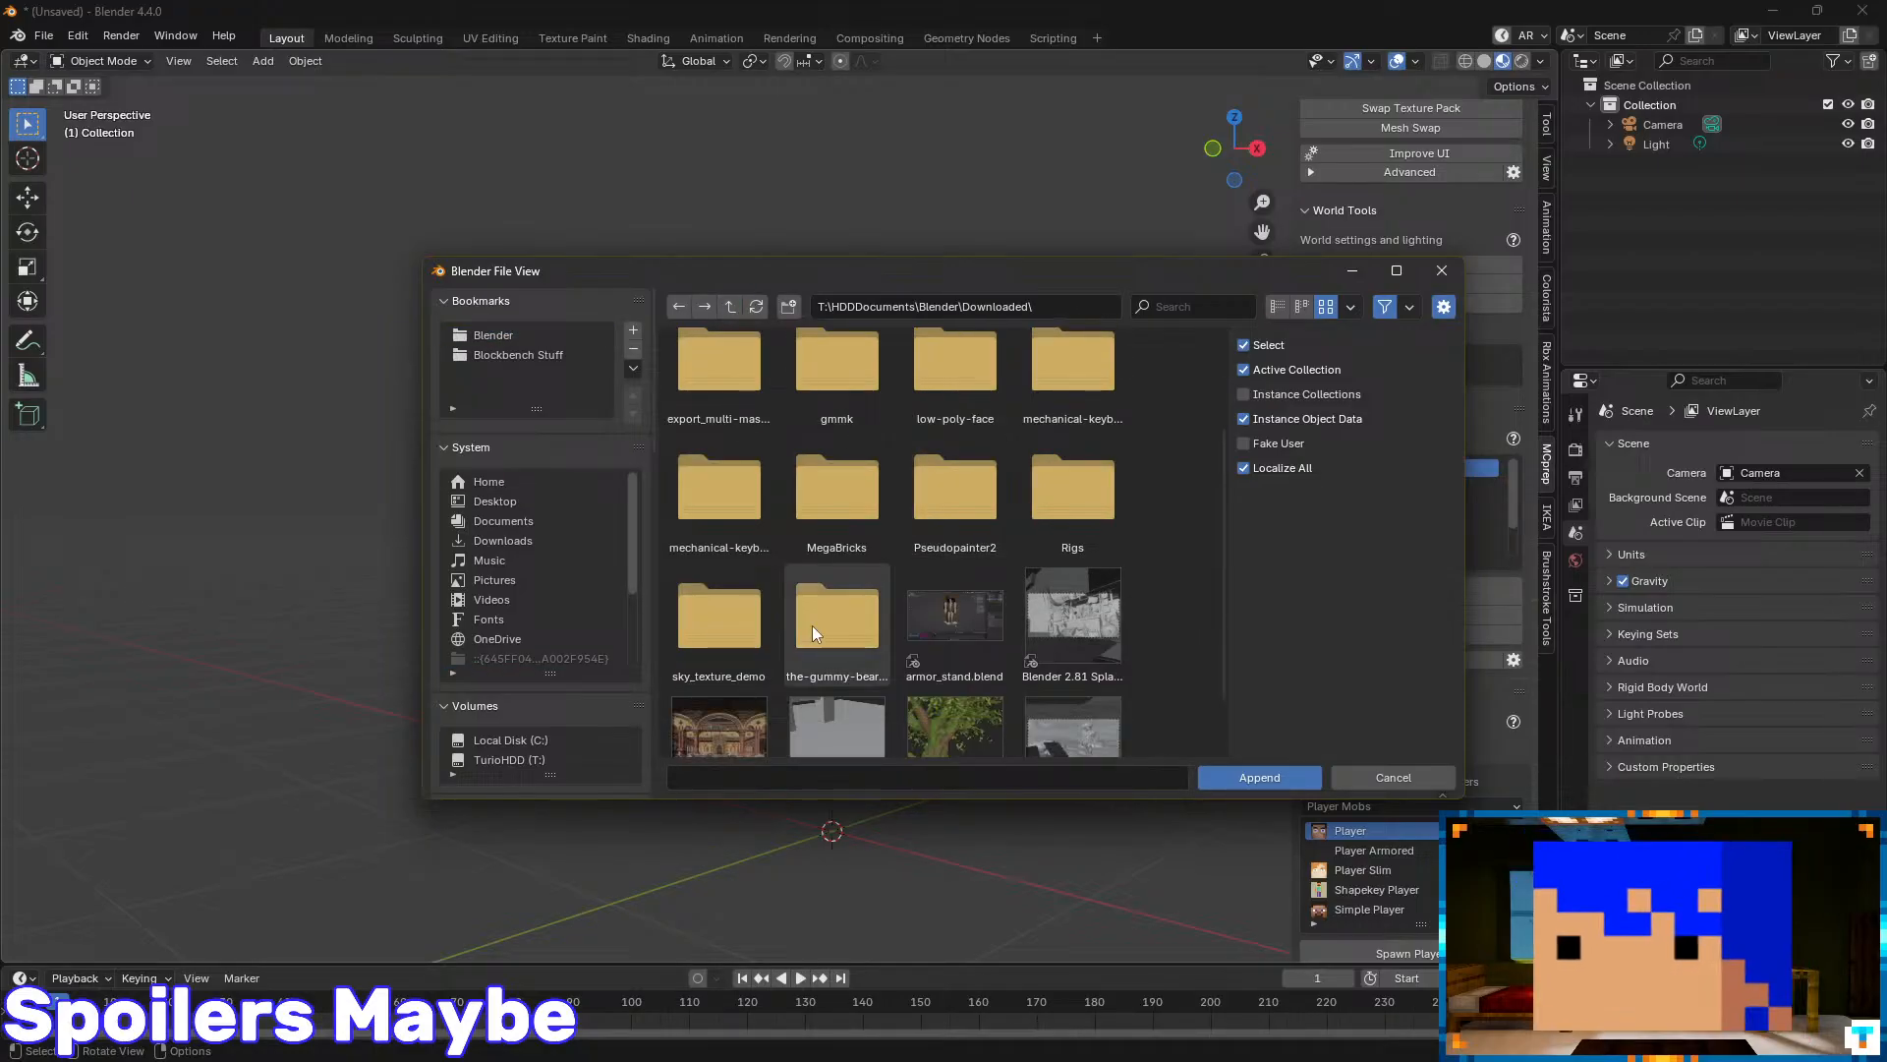
scroll(796, 482, "up", 3)
left_click(731, 306)
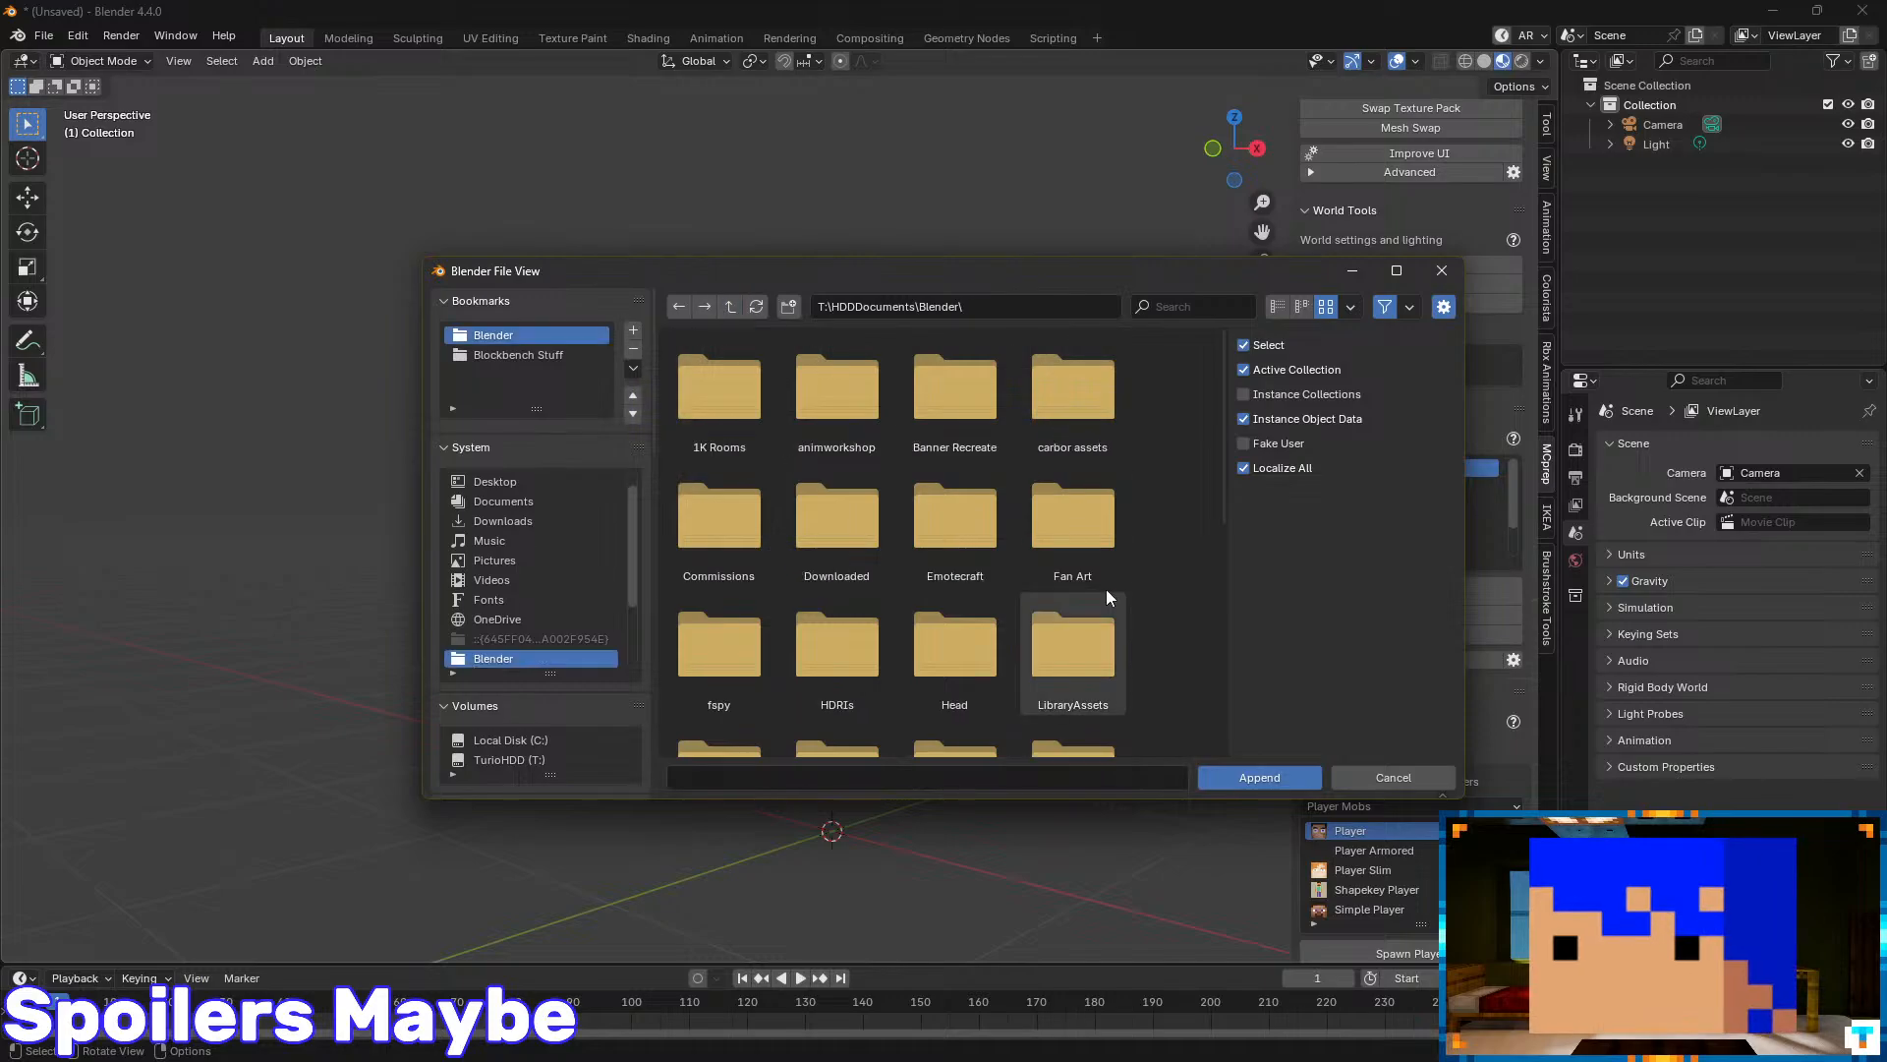
scroll(963, 551, "down", 3)
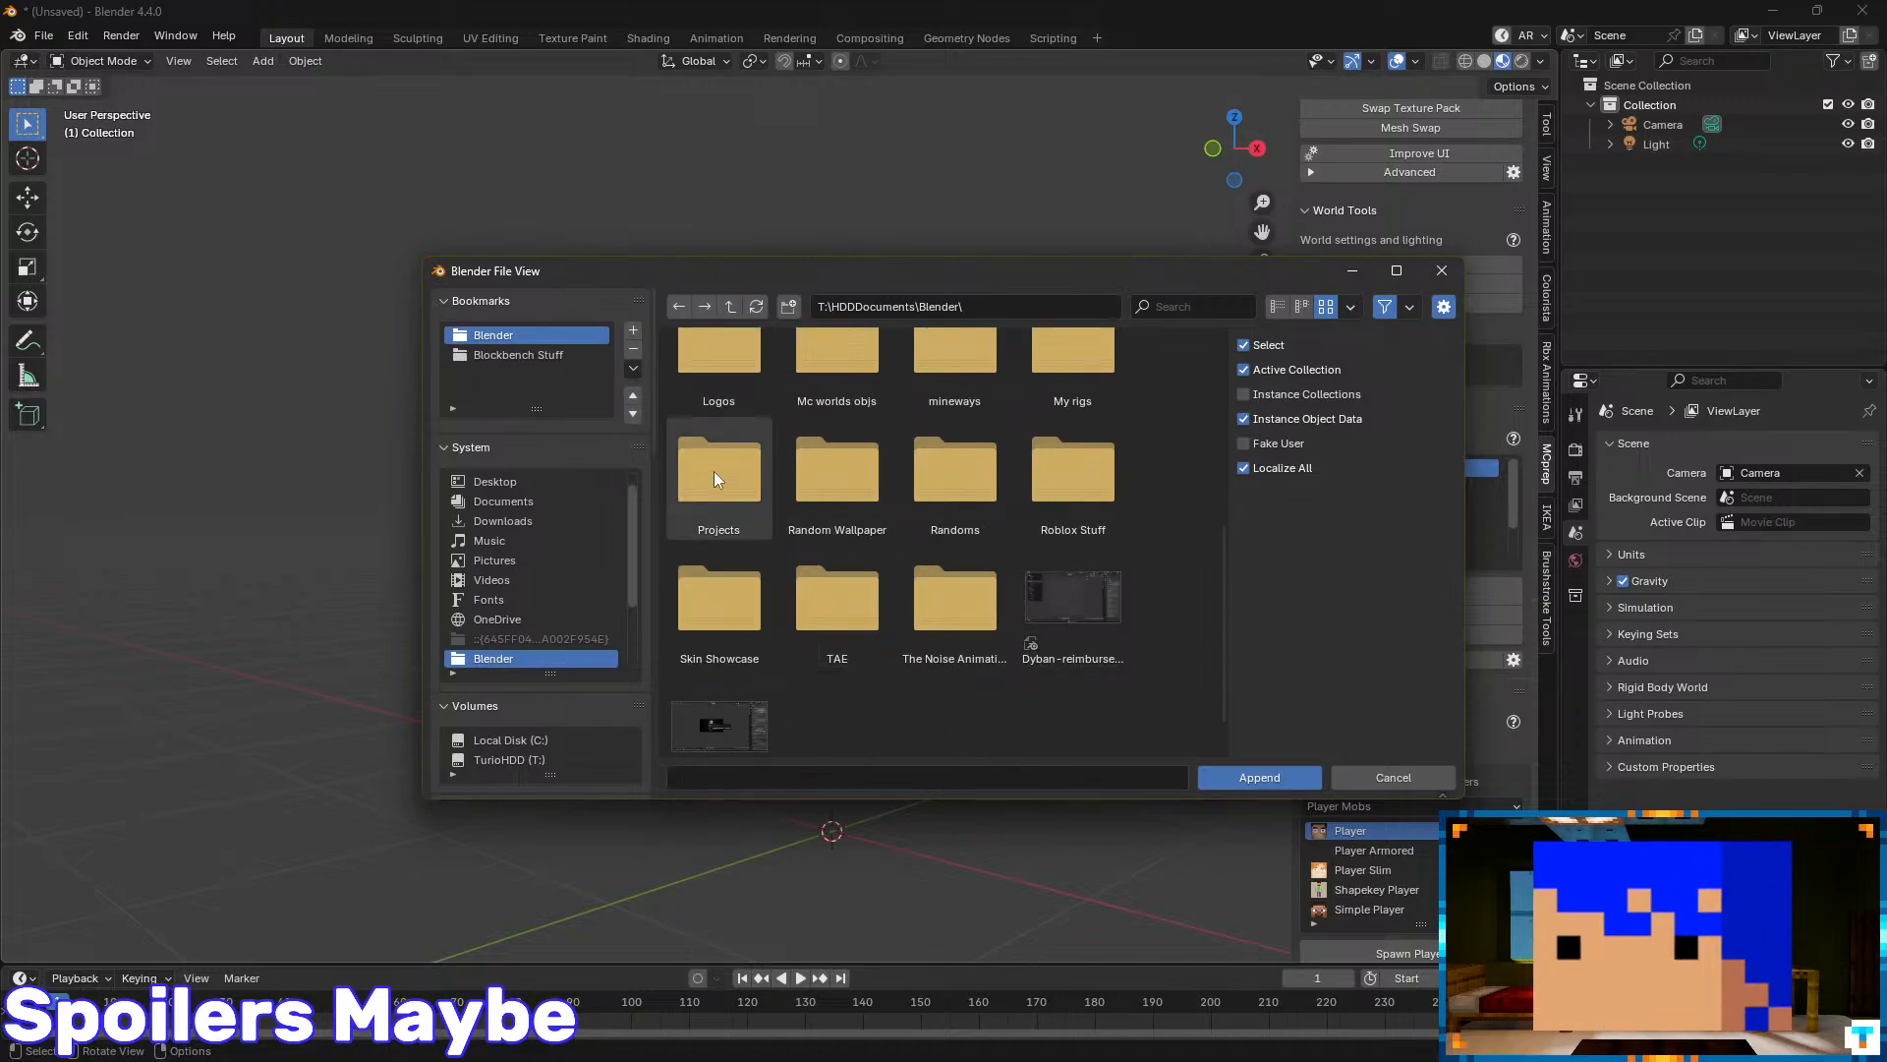
scroll(870, 606, "up", 5)
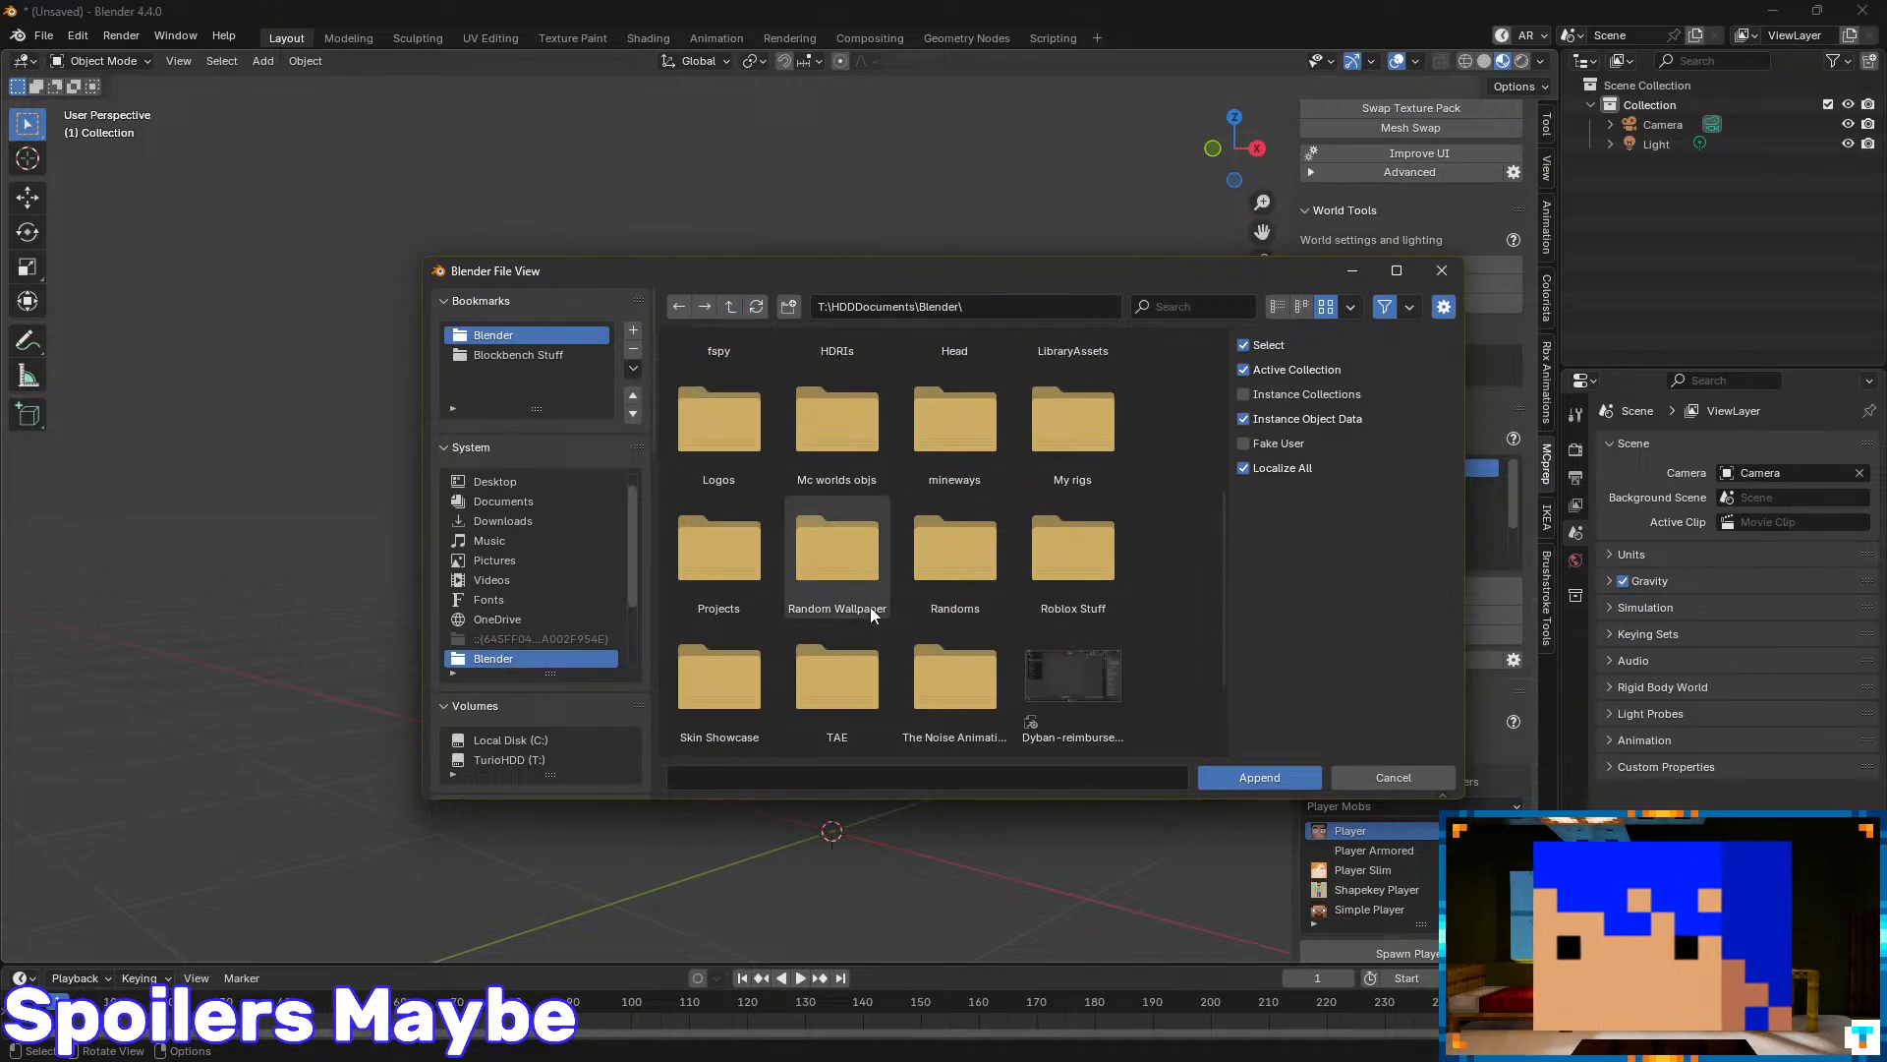
scroll(1170, 533, "up", 2)
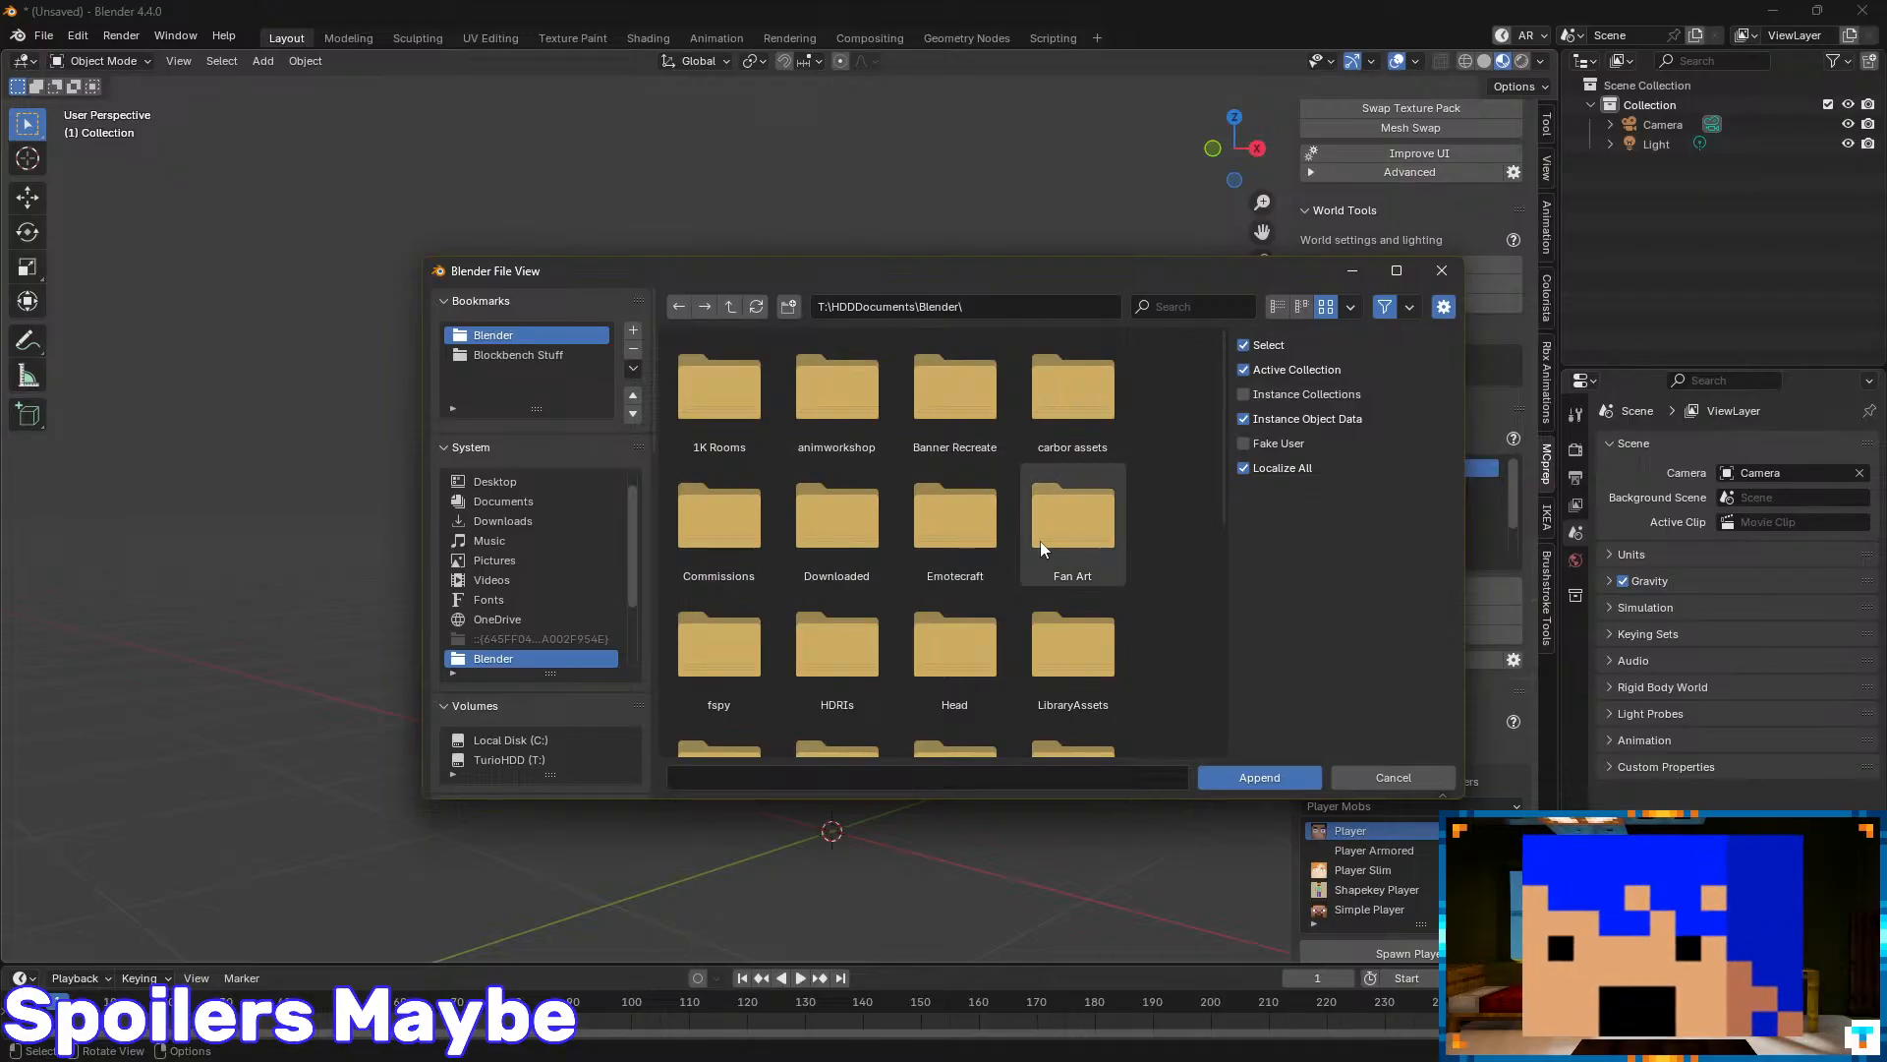
scroll(863, 613, "down", 4)
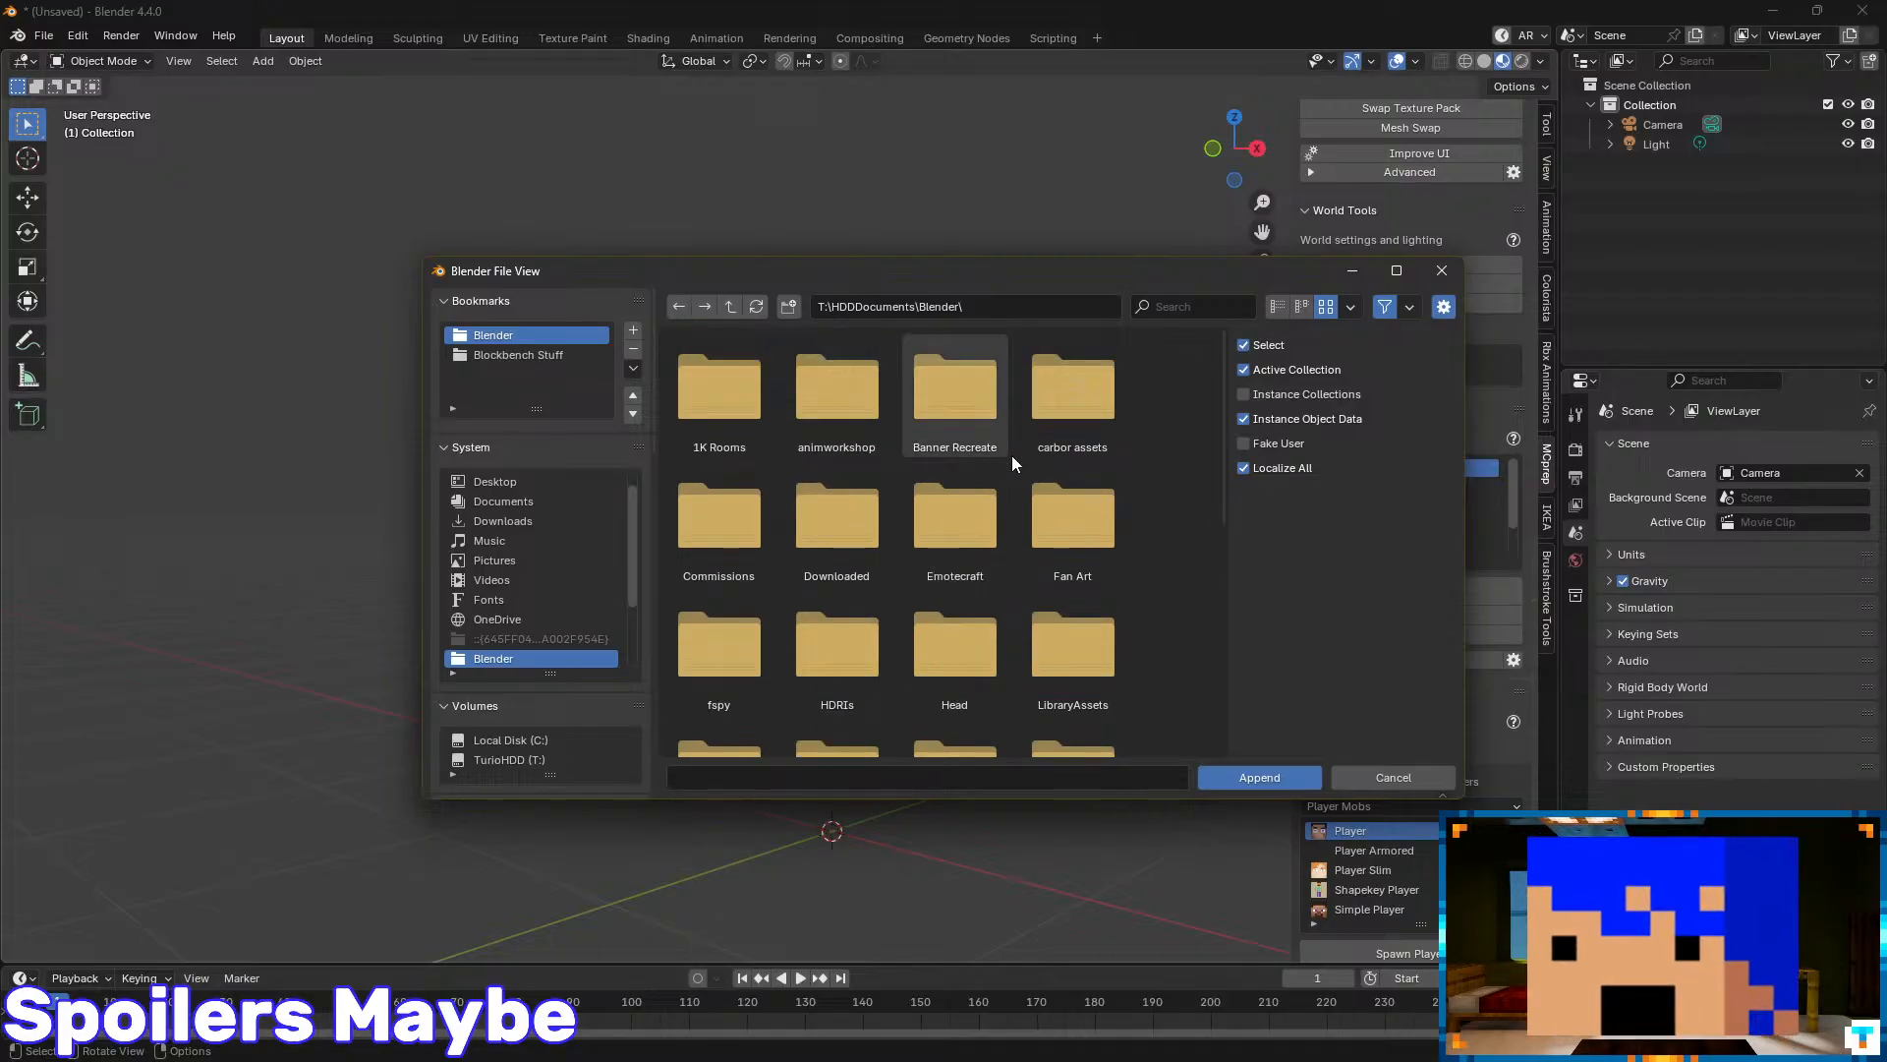
scroll(1042, 454, "up", 1)
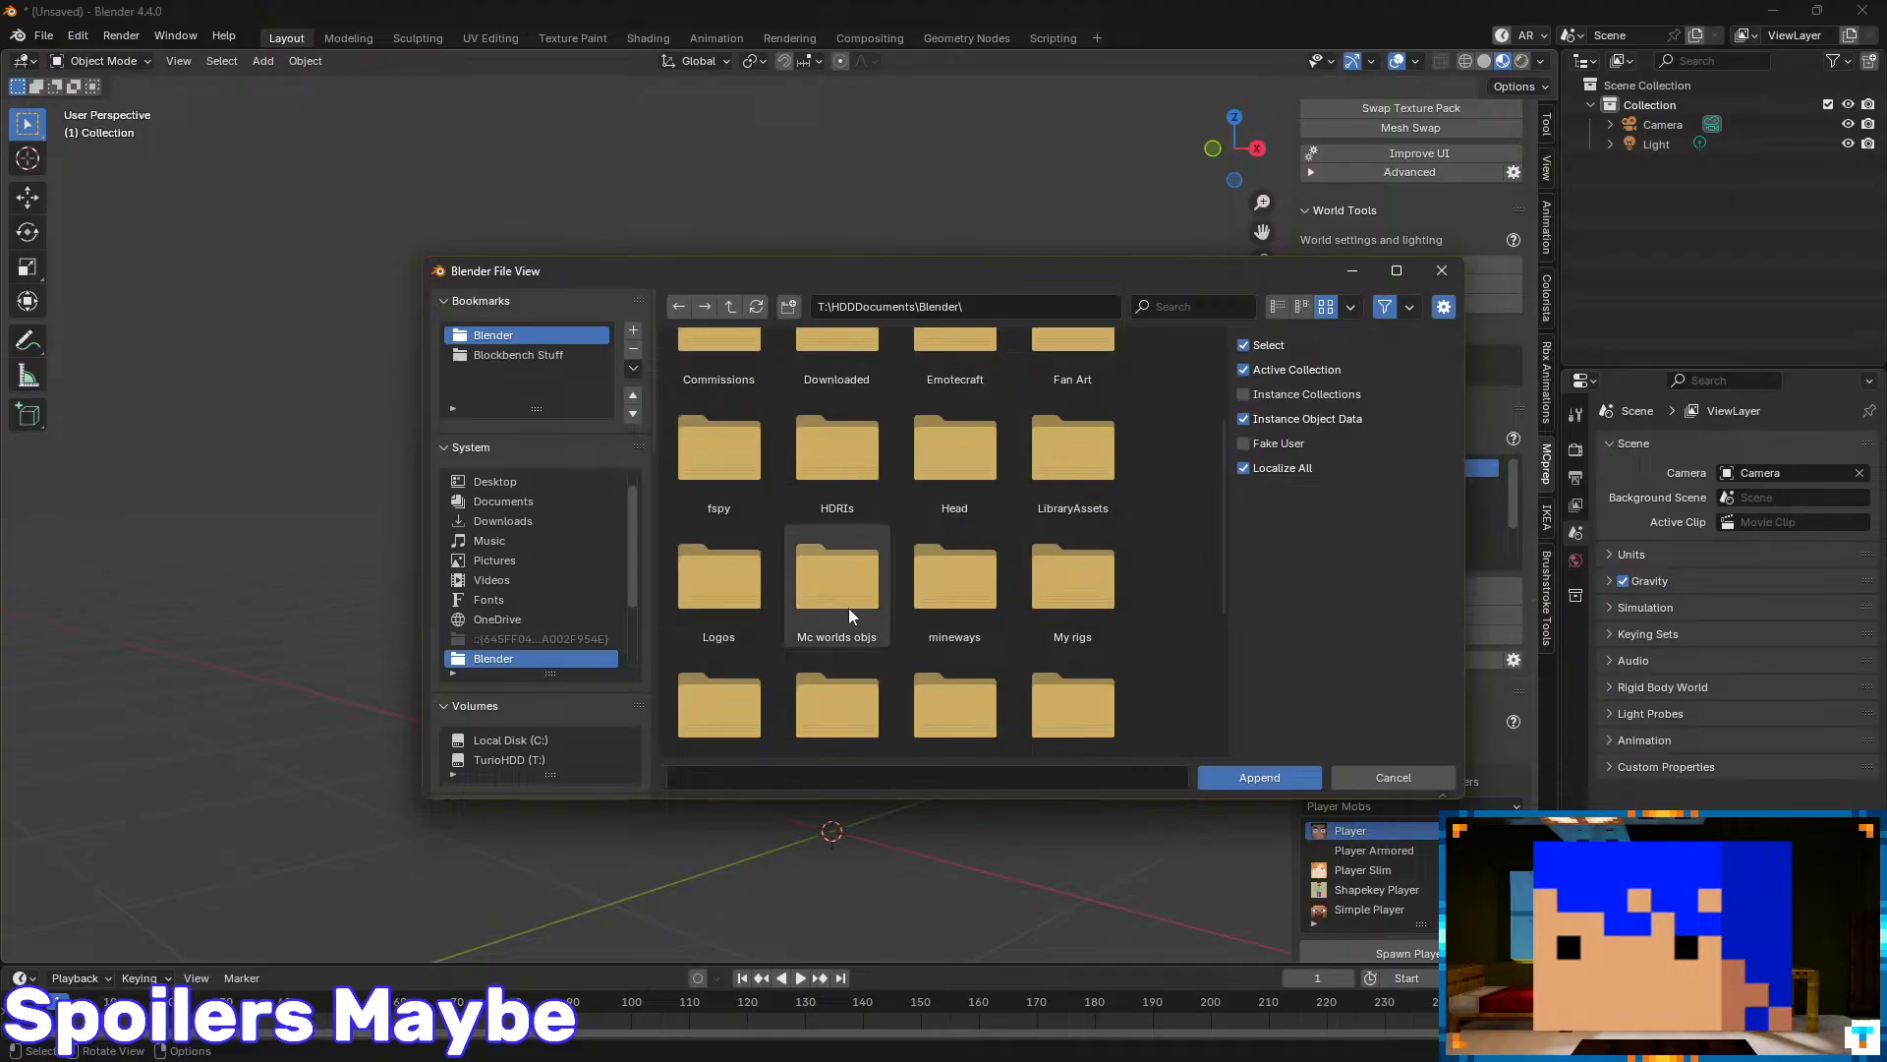
scroll(740, 600, "down", 2)
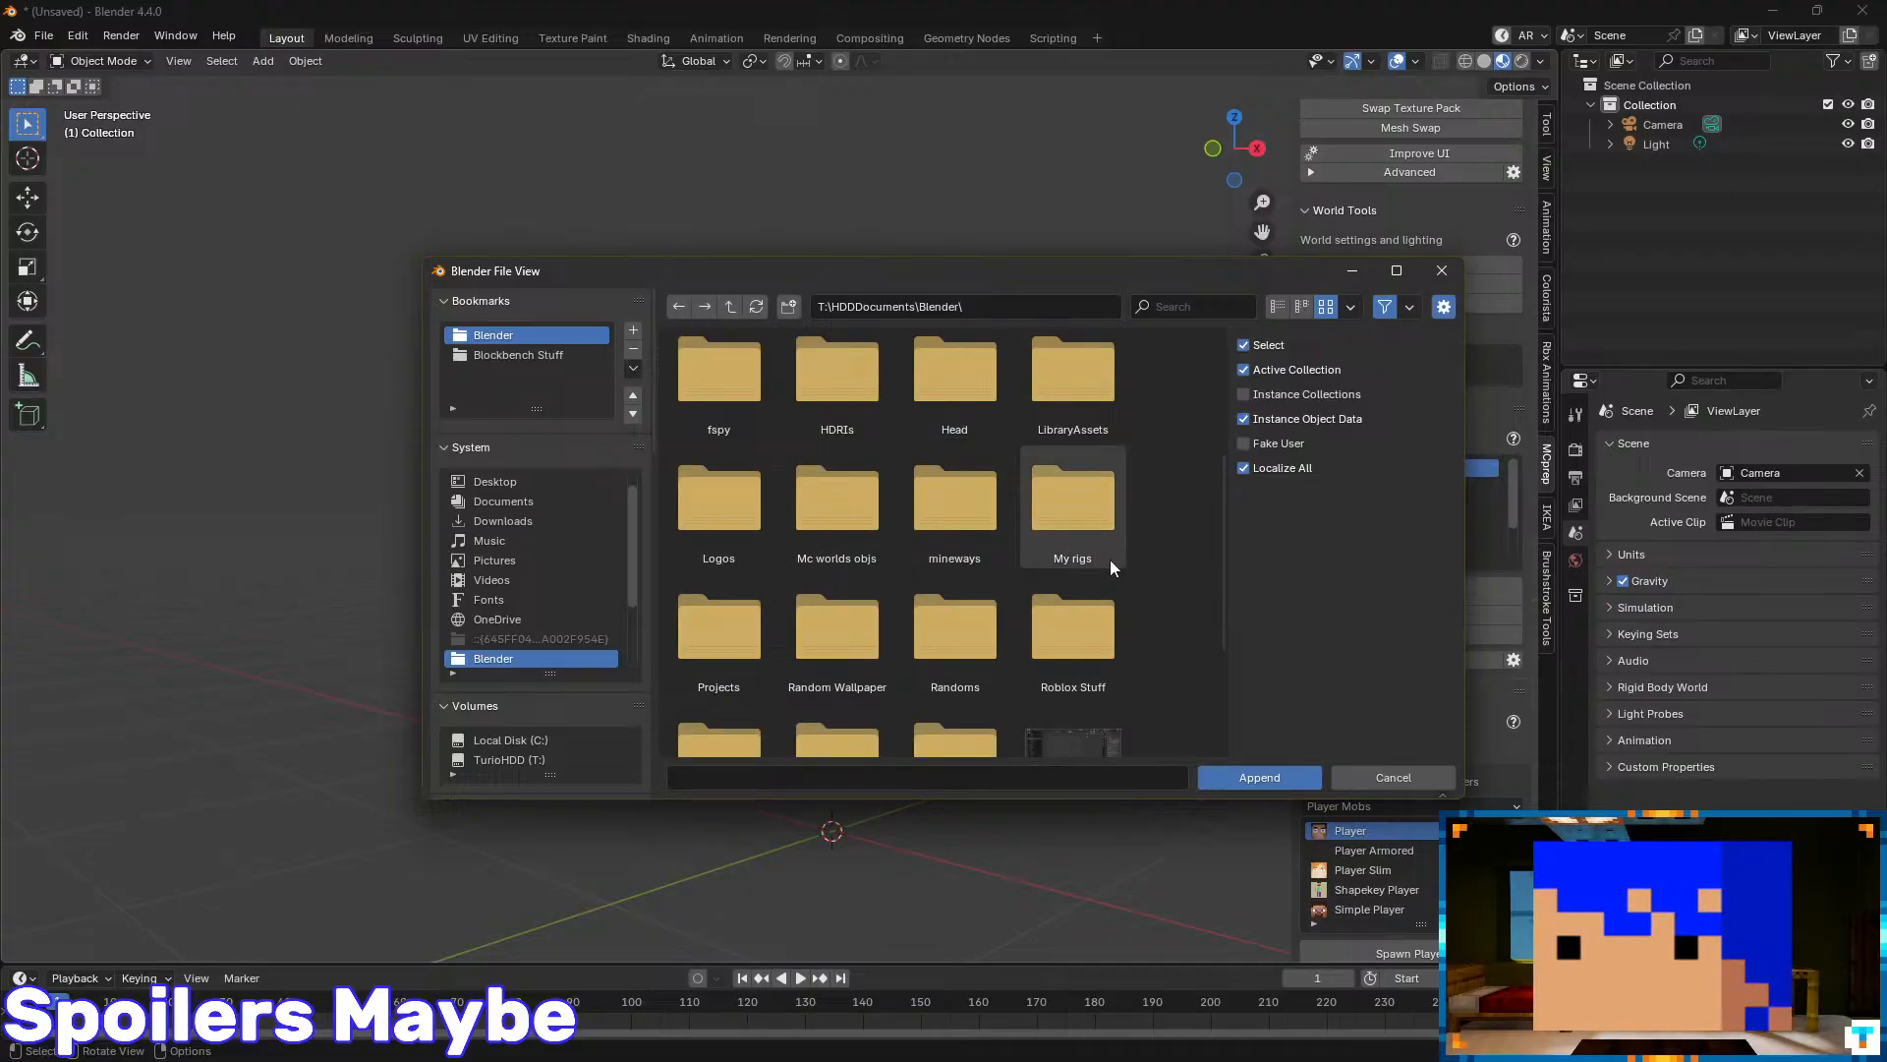
- Check the Rigs subfolder of Roblox Stuff, and try to append from R6IK_1.blend in Roblox\R6
double_click(1080, 613)
double_click(739, 429)
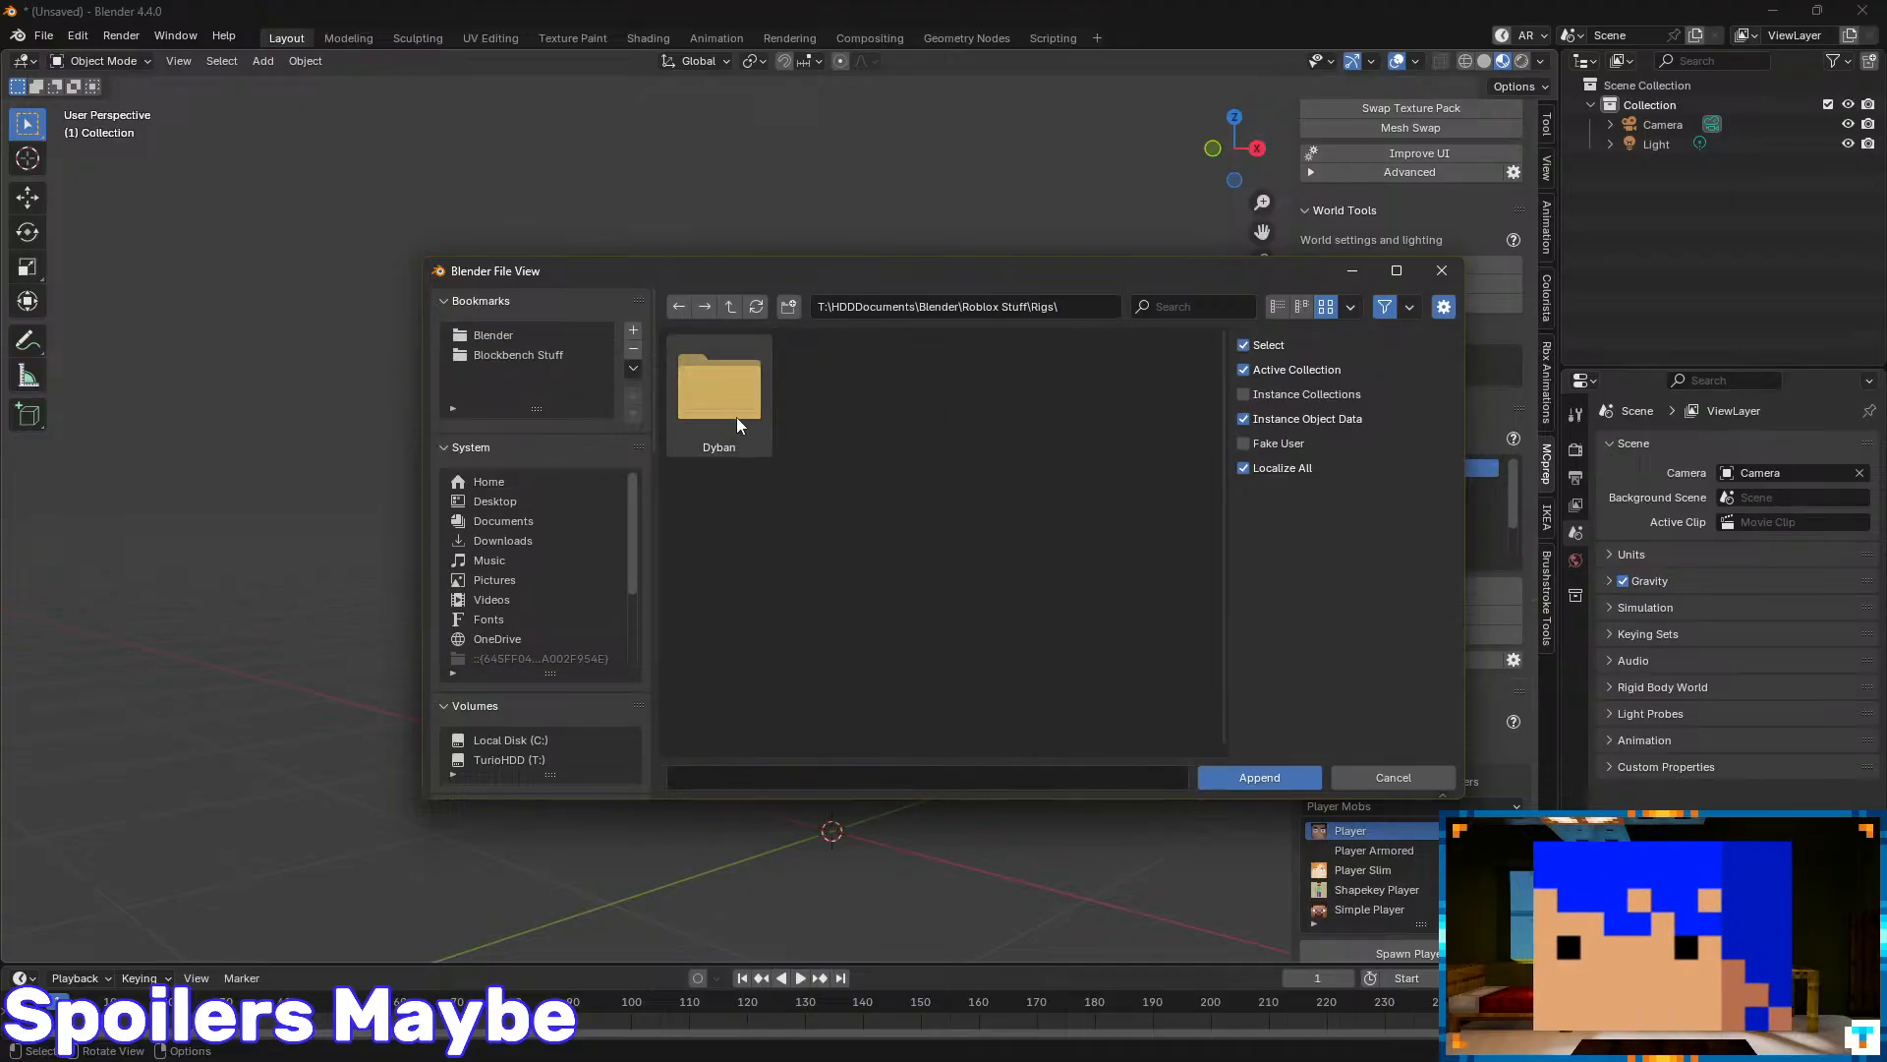
double_click(735, 417)
double_click(729, 309)
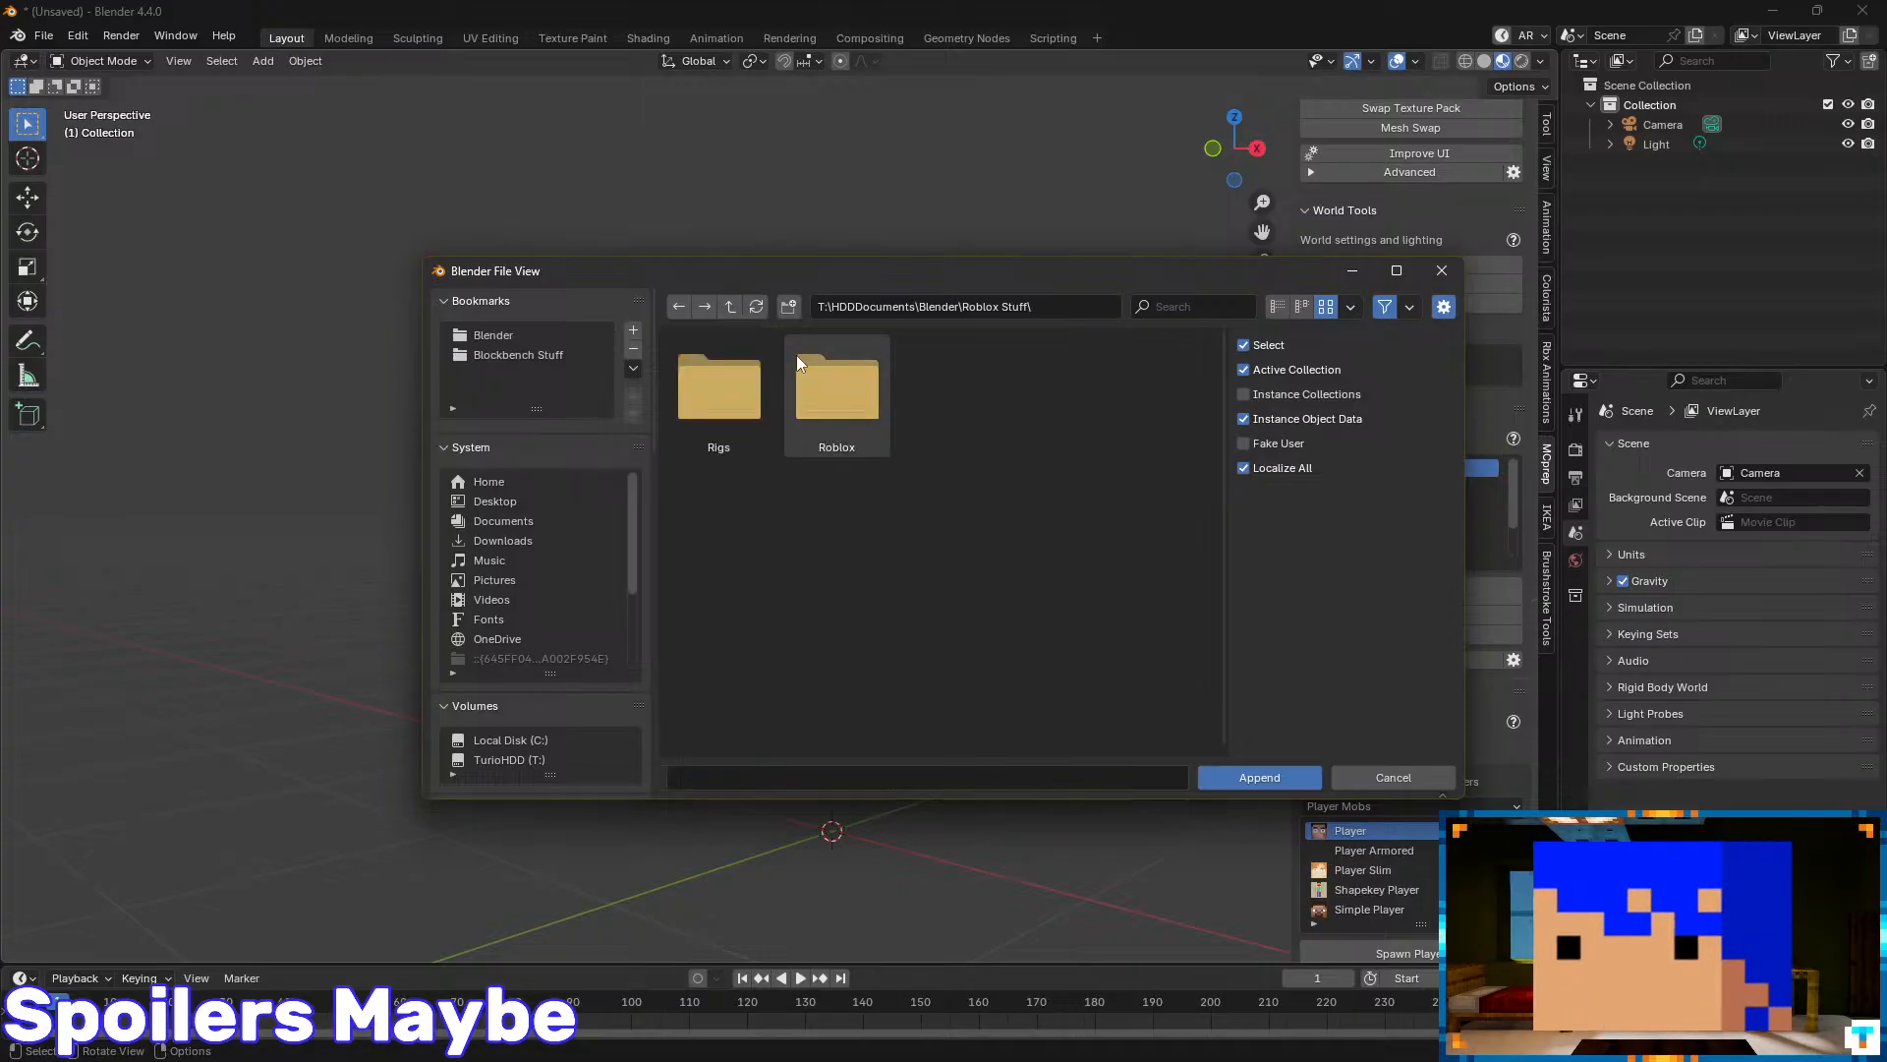
double_click(847, 393)
double_click(733, 375)
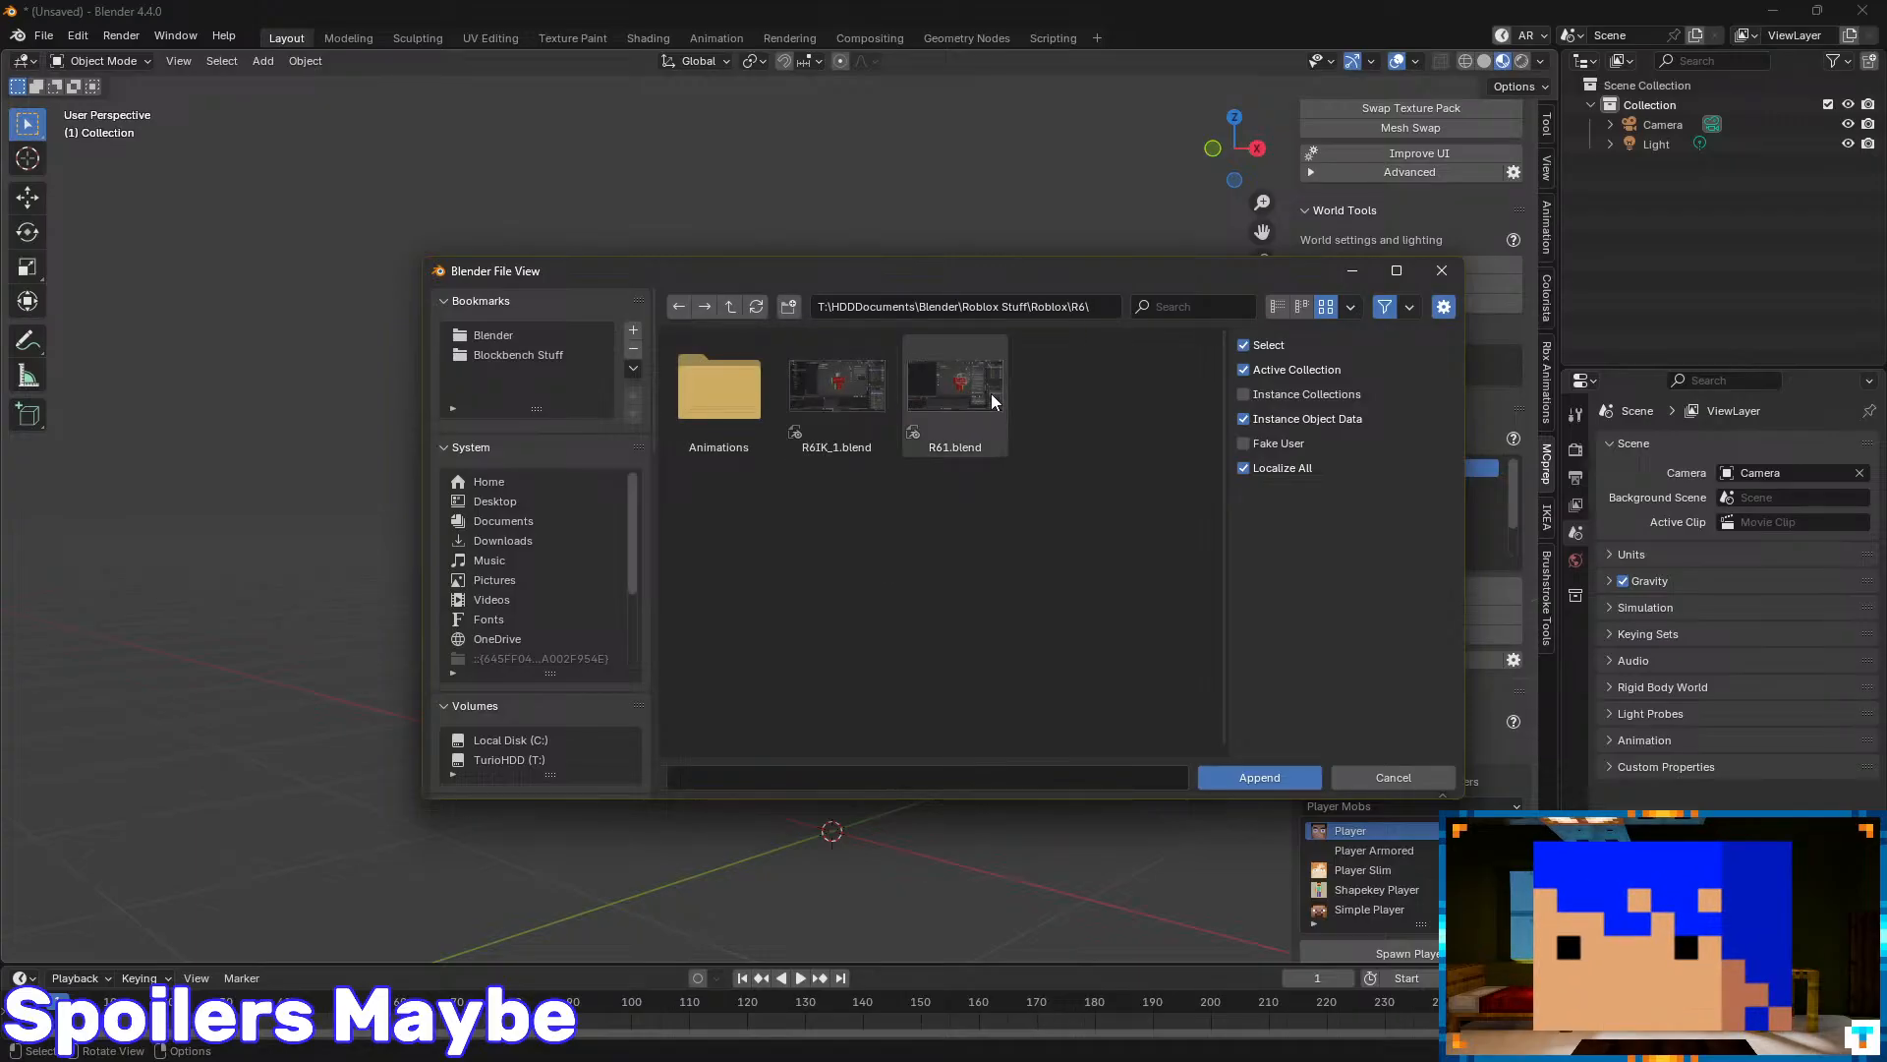
double_click(869, 386)
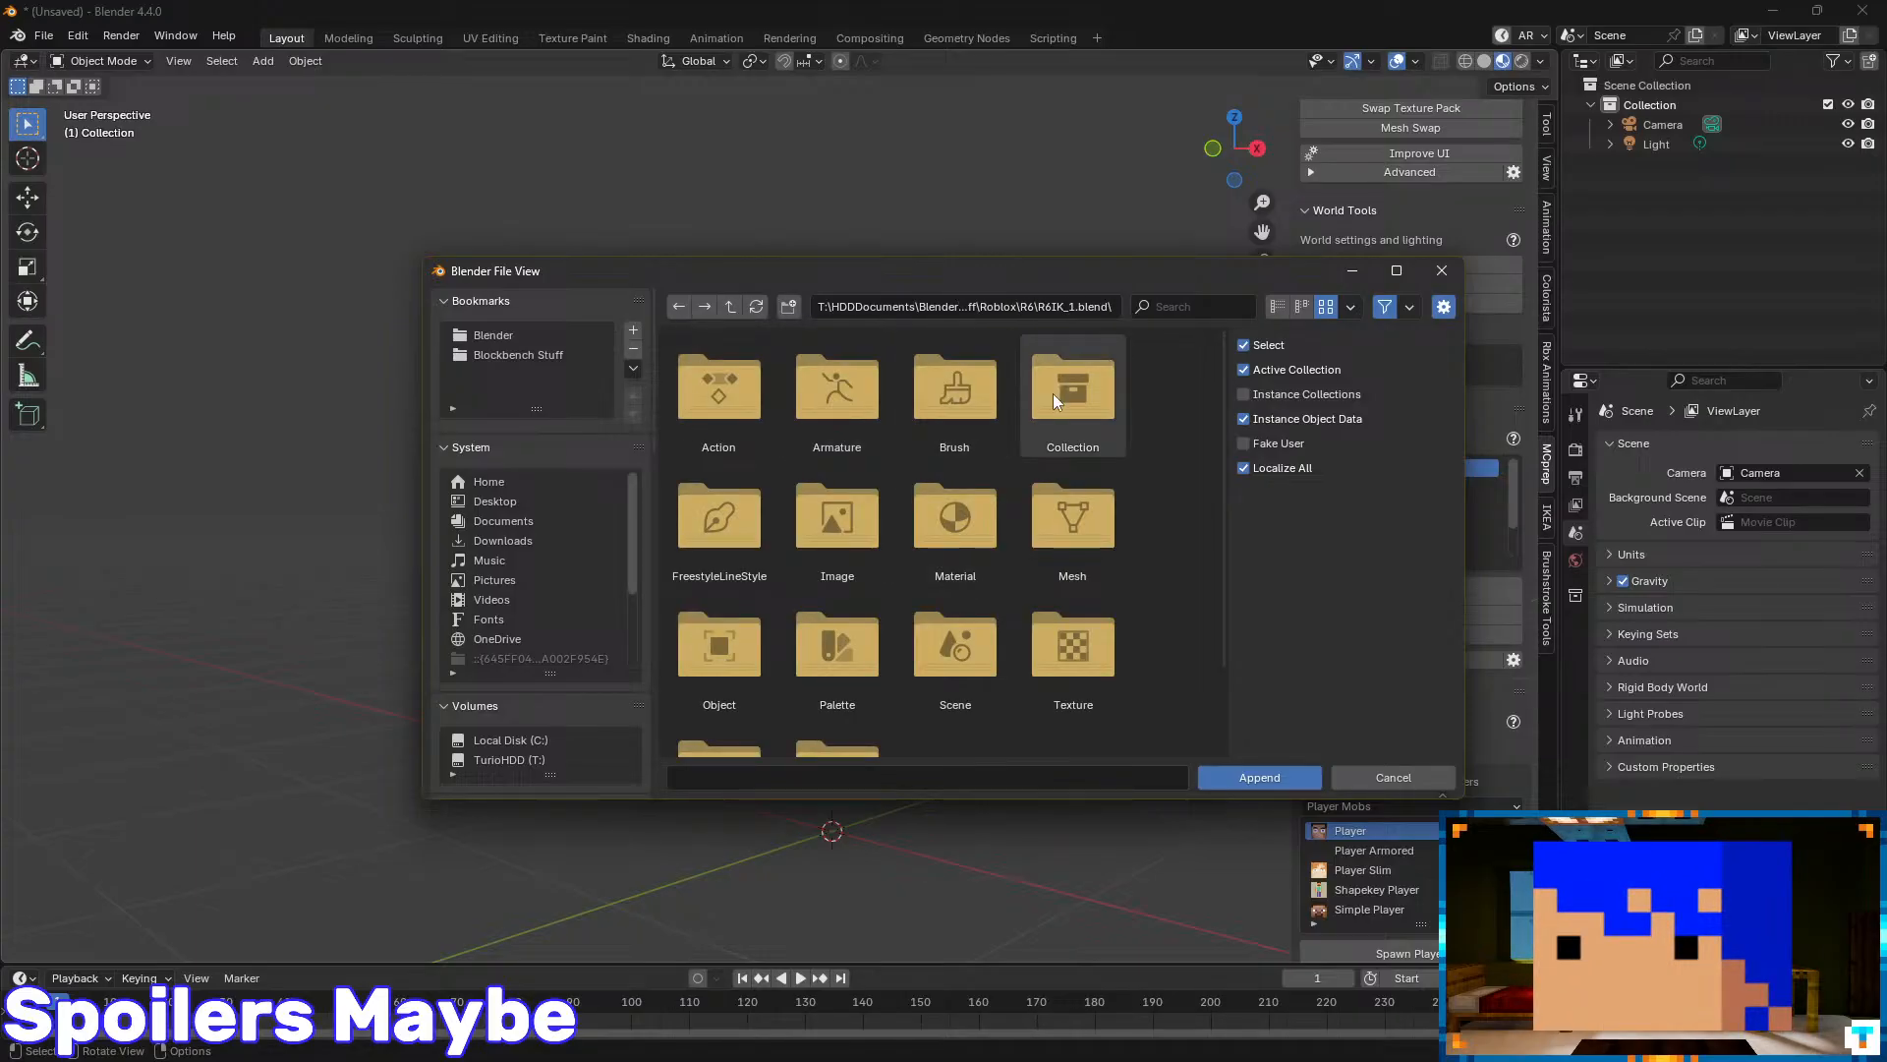
left_click(1393, 776)
- Open R6IK_1.blend from Blender\Roblox Stuff\Roblox\R6, discarding the unsaved scene
left_click(44, 35)
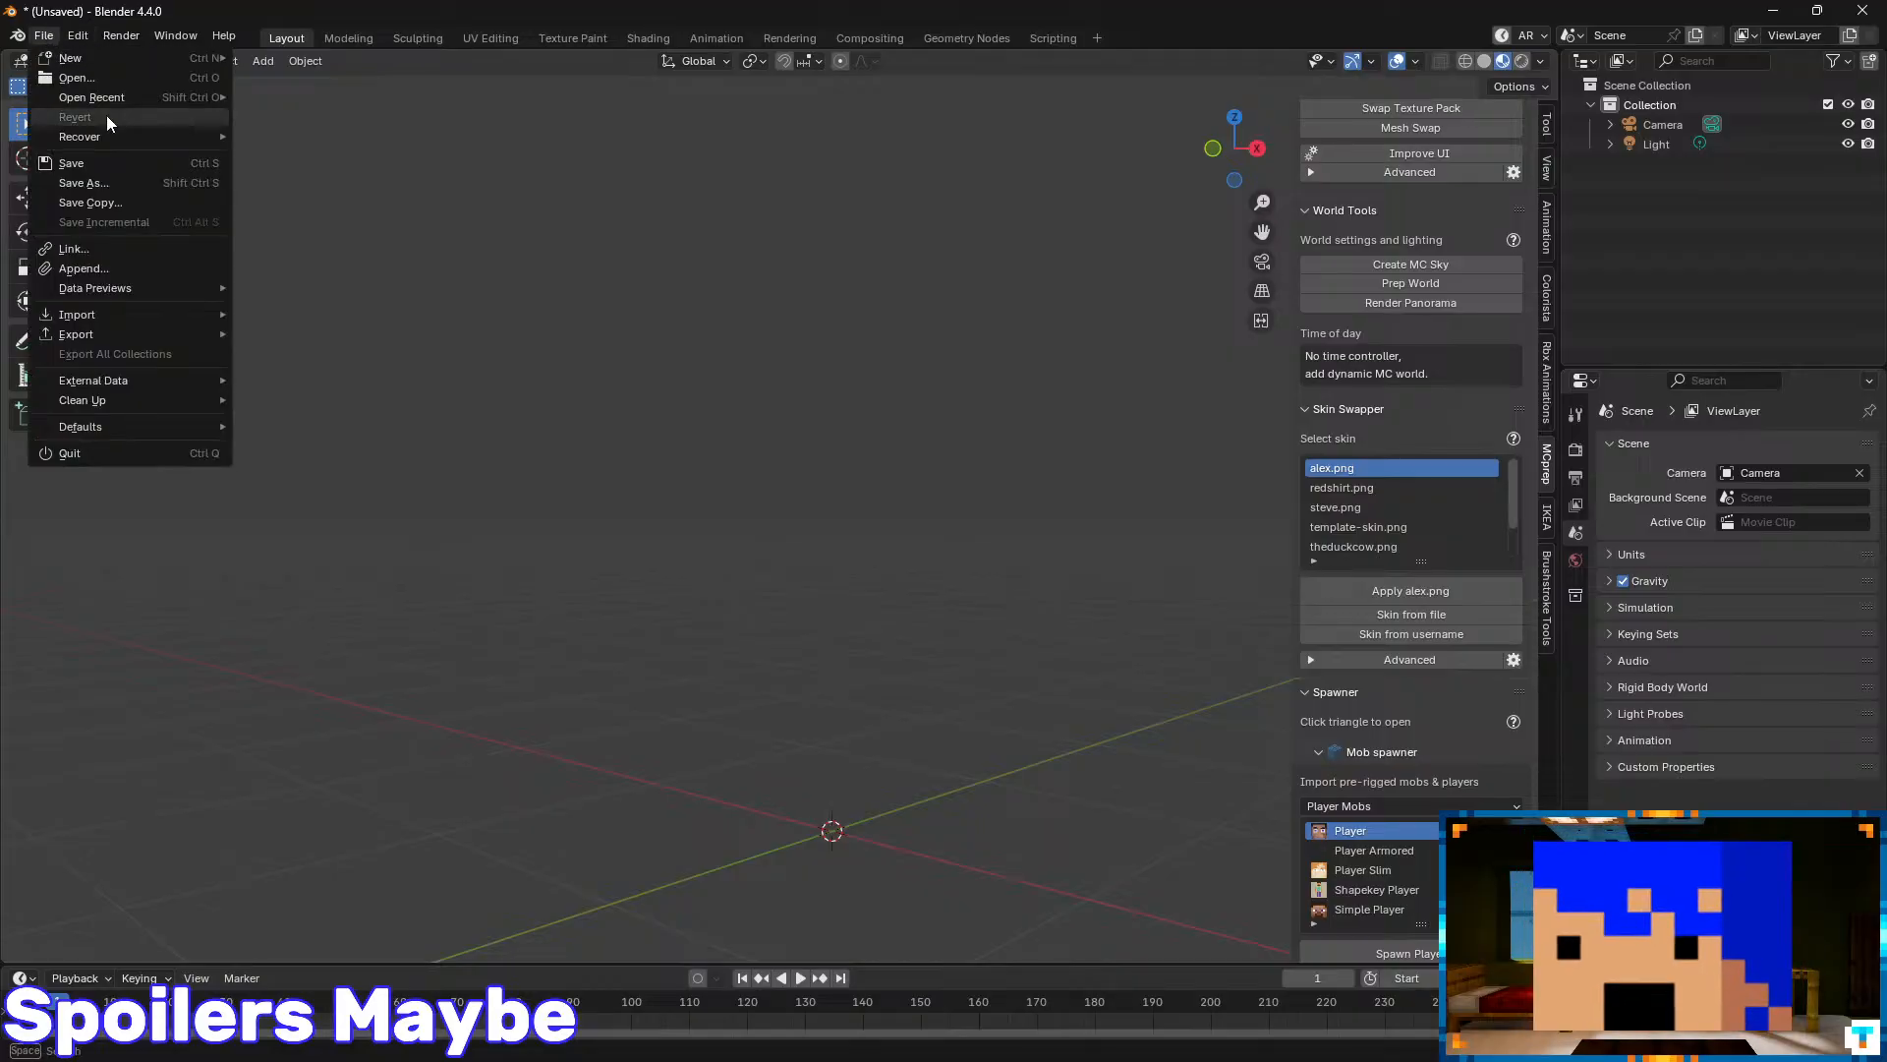
left_click(108, 82)
left_click(969, 573)
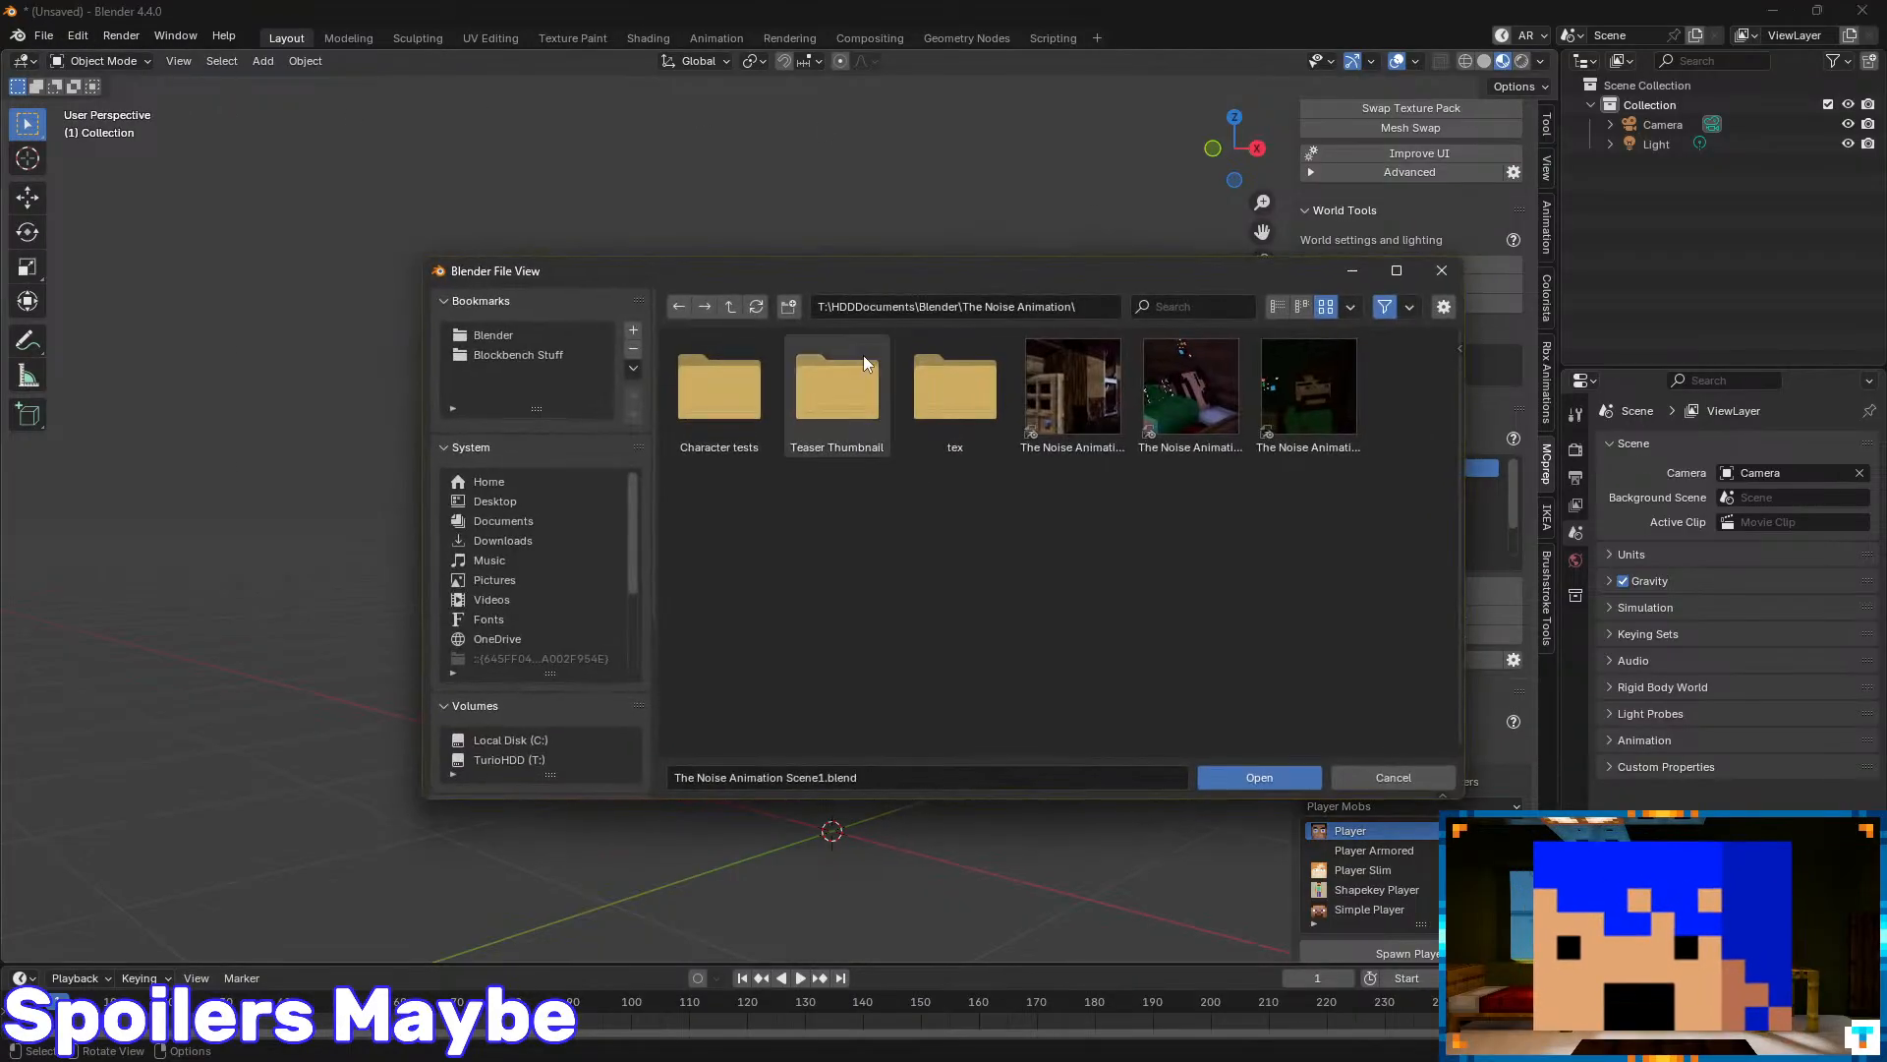
left_click(732, 306)
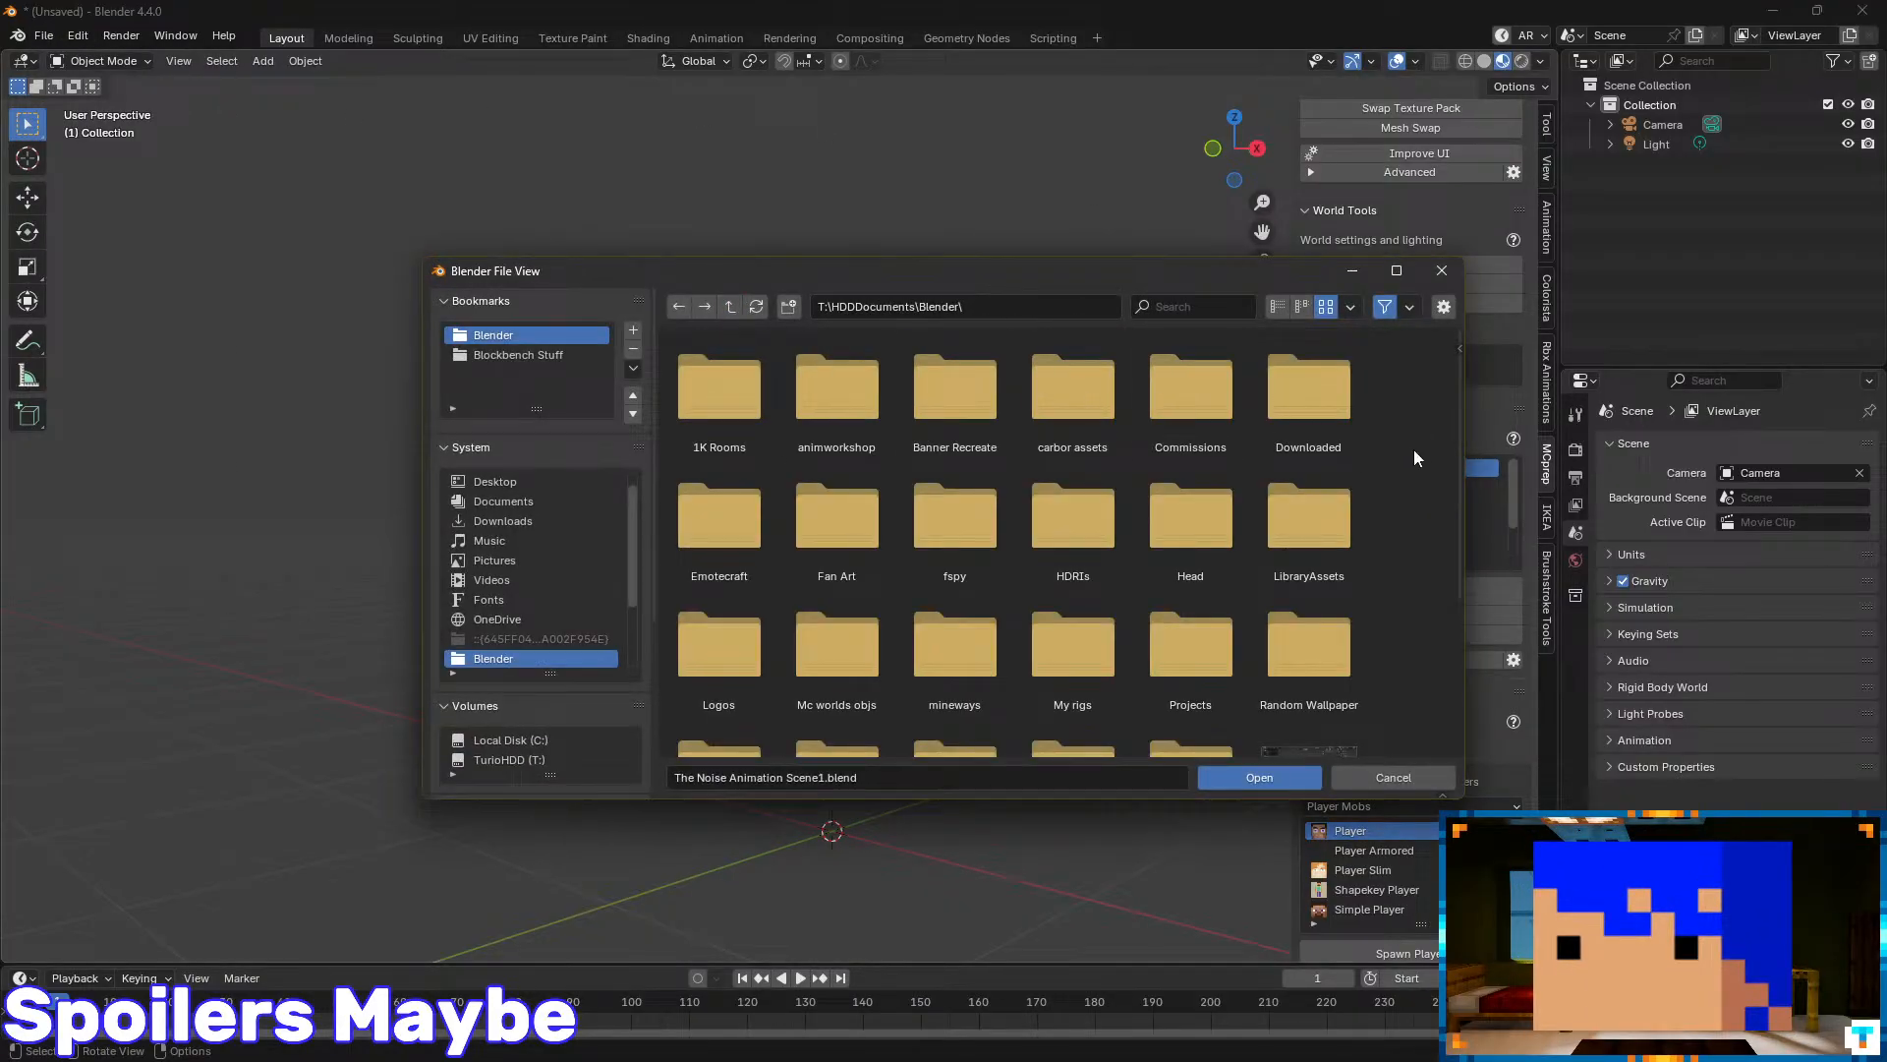
scroll(1406, 442, "down", 5)
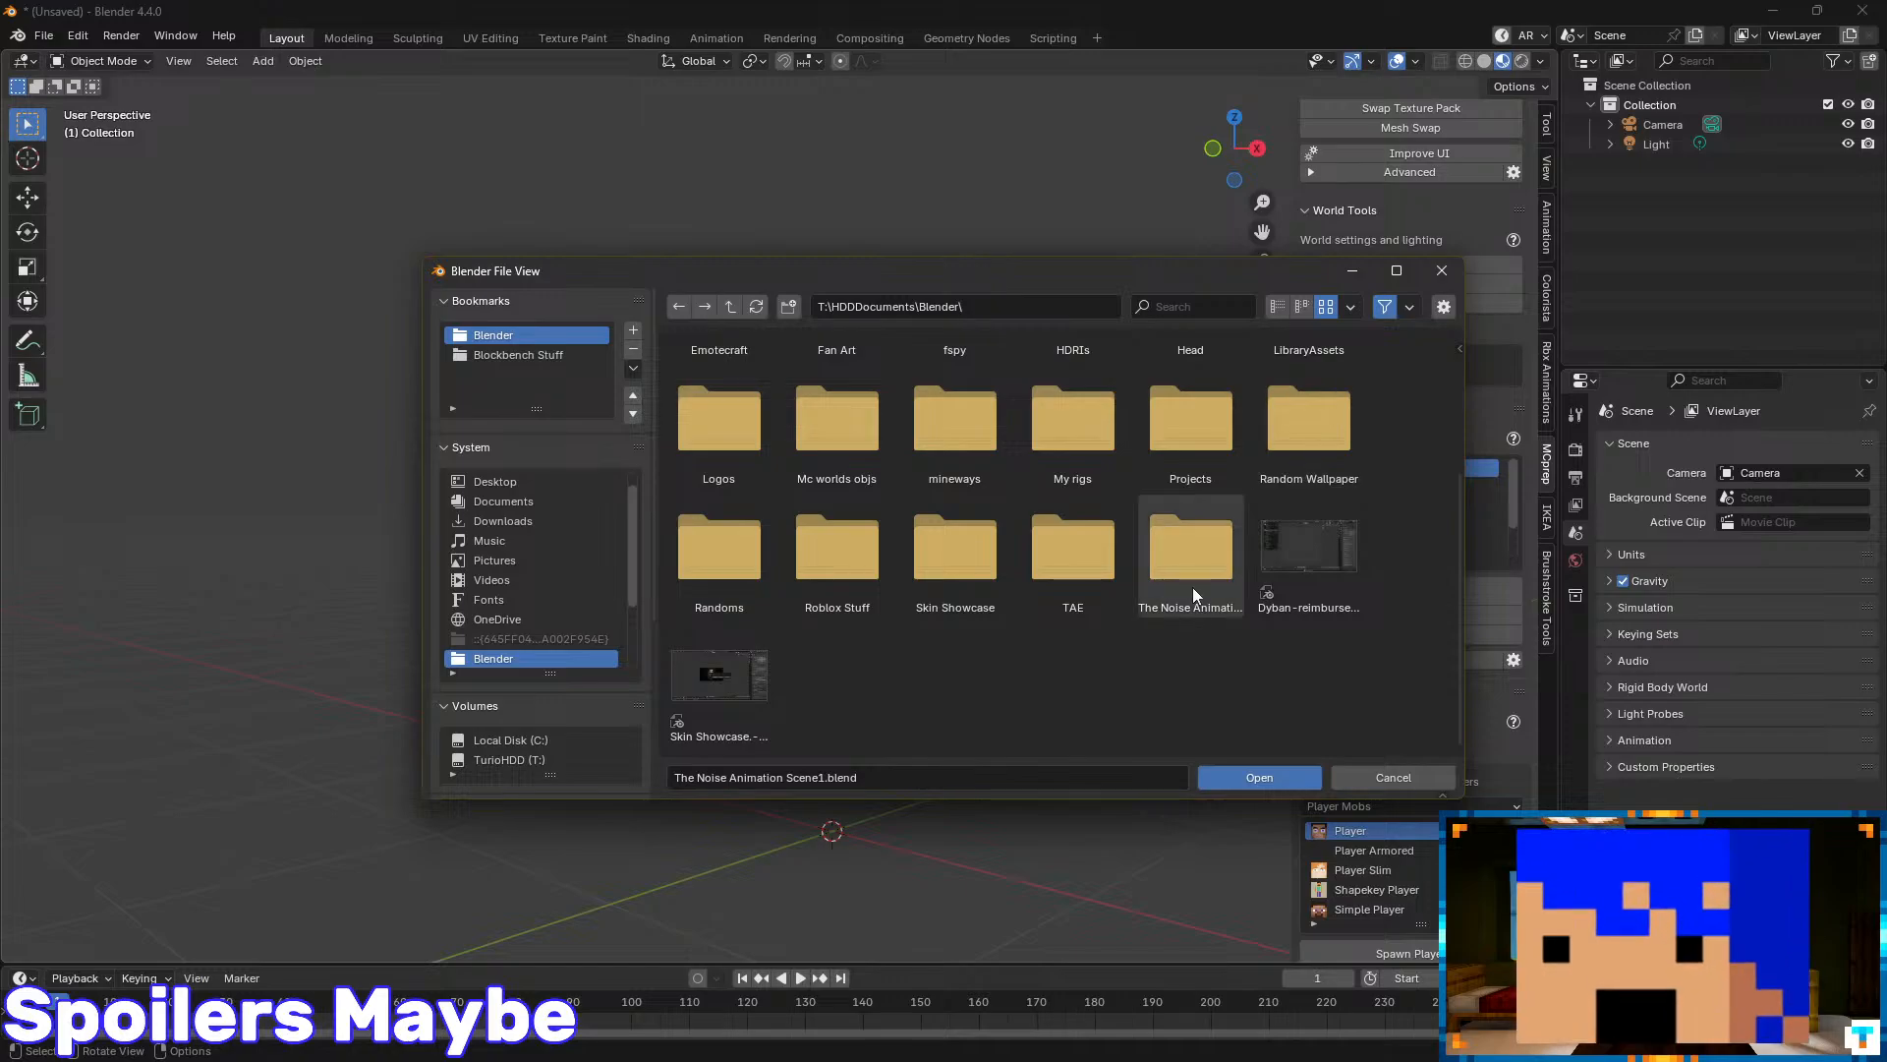
left_click(838, 550)
double_click(839, 406)
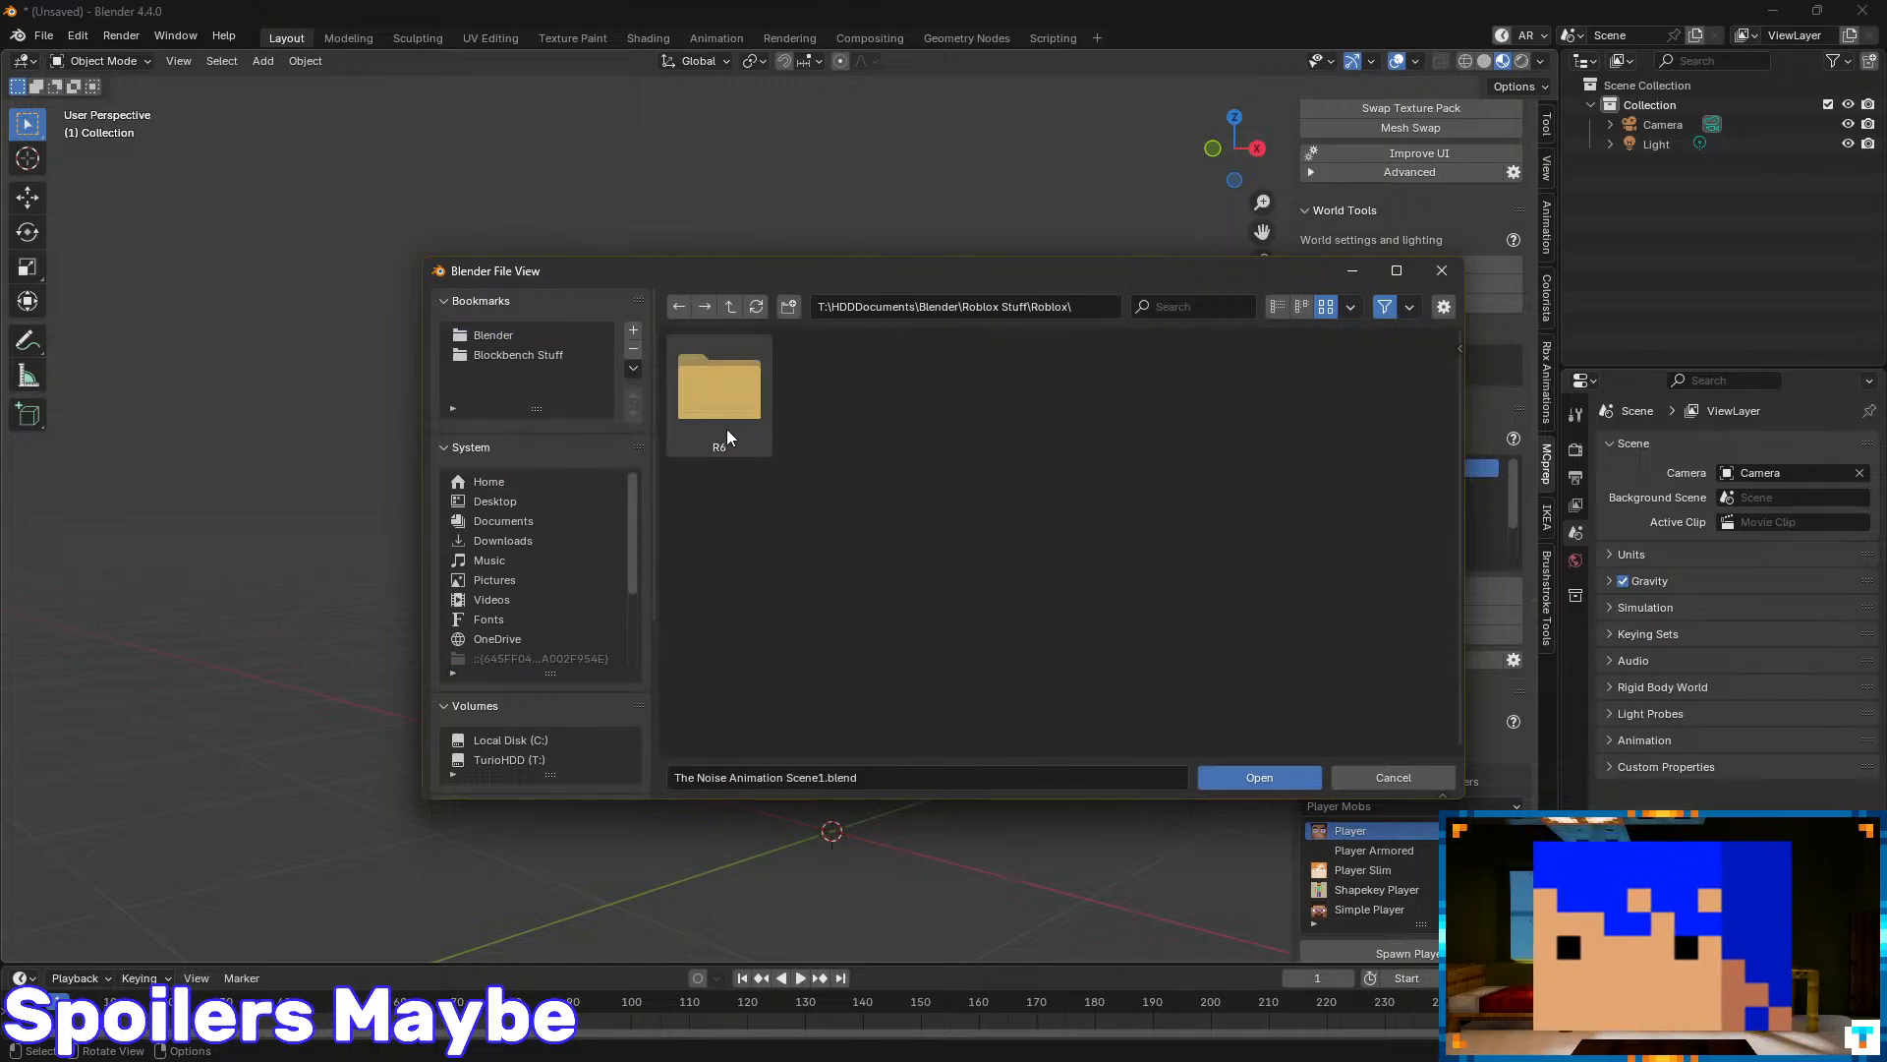
double_click(723, 399)
double_click(844, 396)
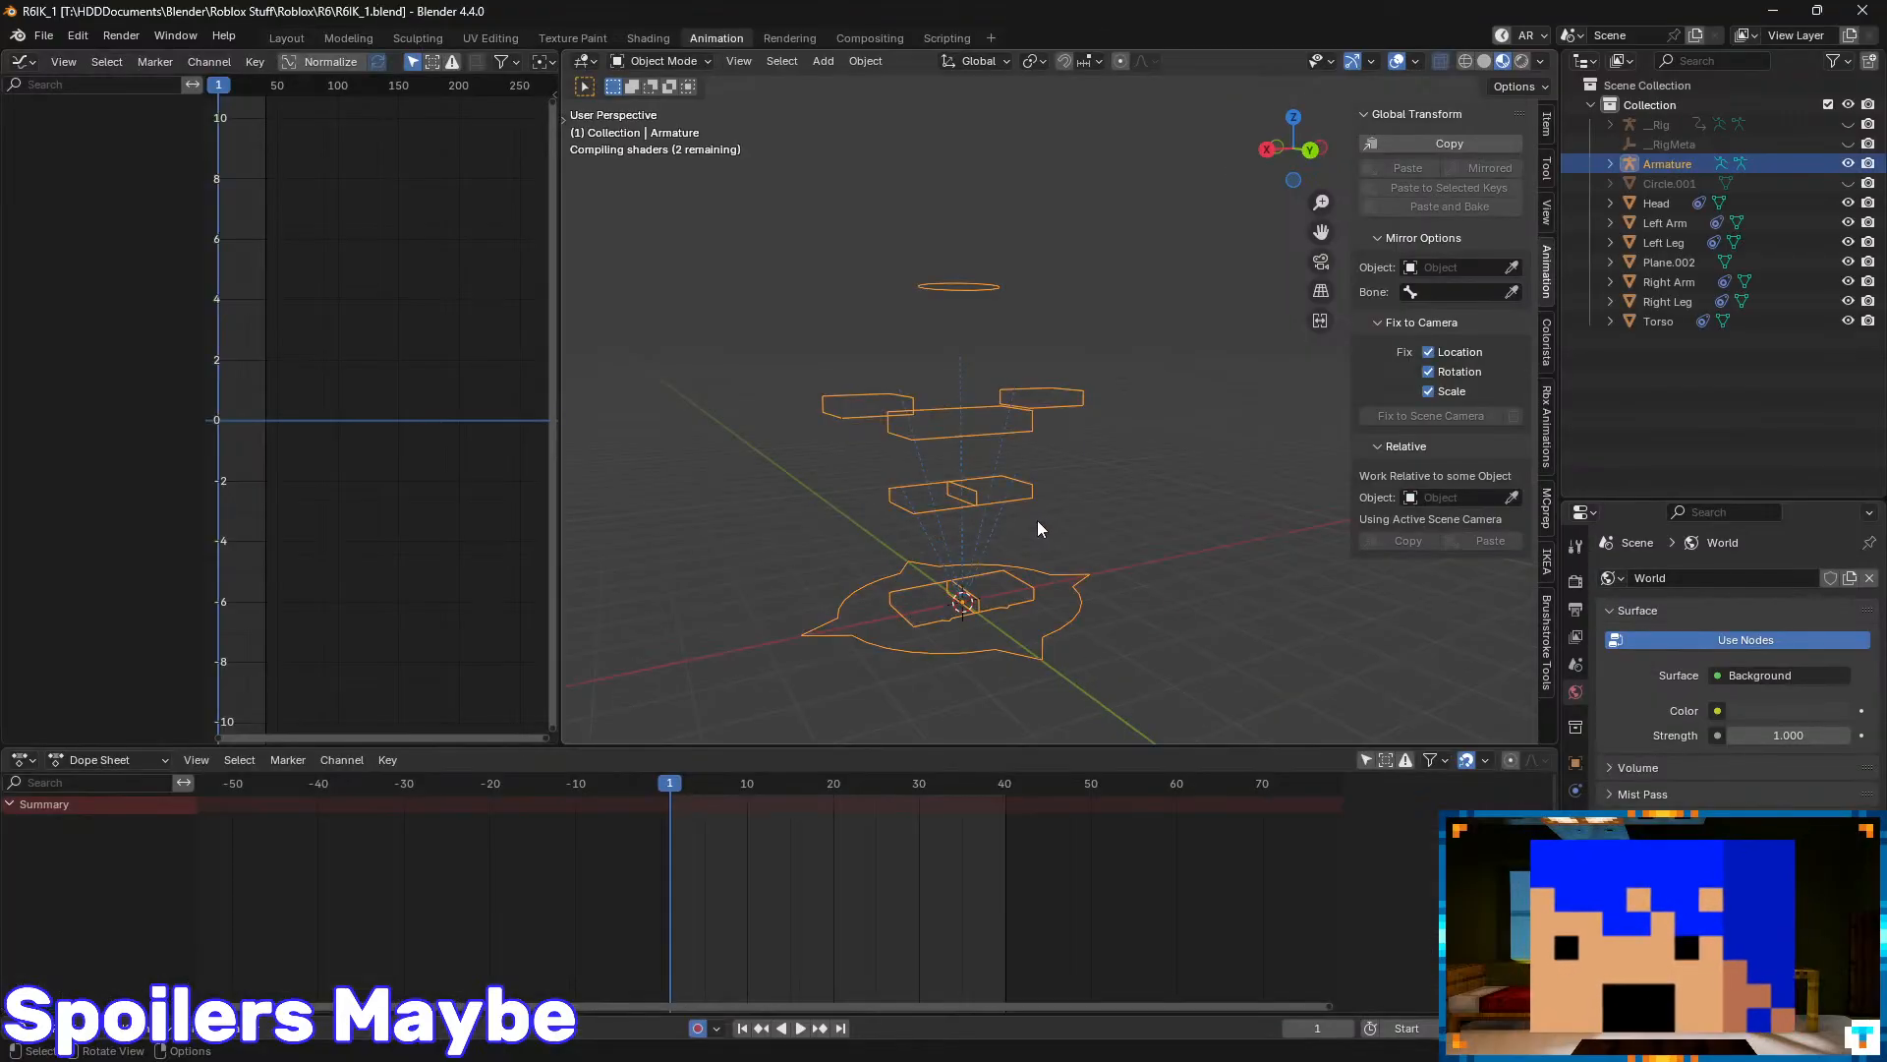
- Try rotating the Left Arm mesh of the Roblox R6 rig
middle_click_drag(1102, 498, 991, 500)
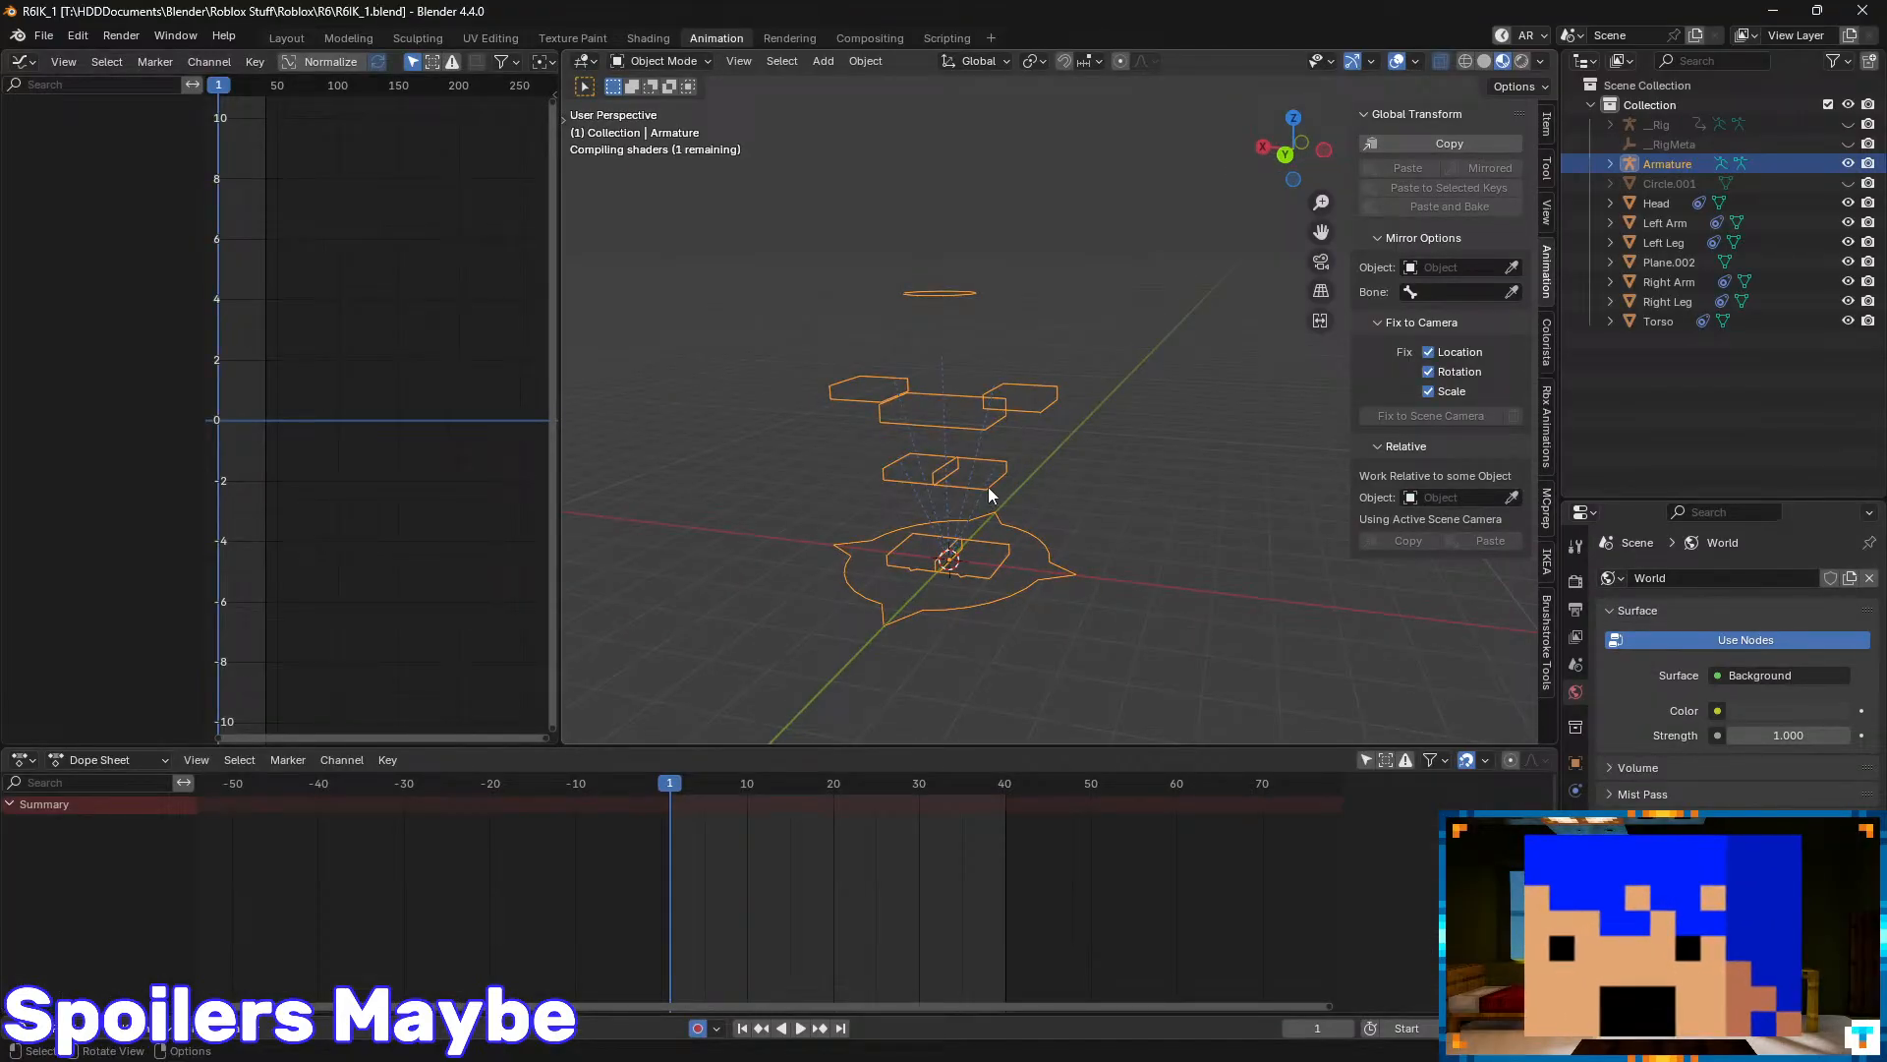
middle_click_drag(946, 389, 1071, 407)
left_click(1070, 407)
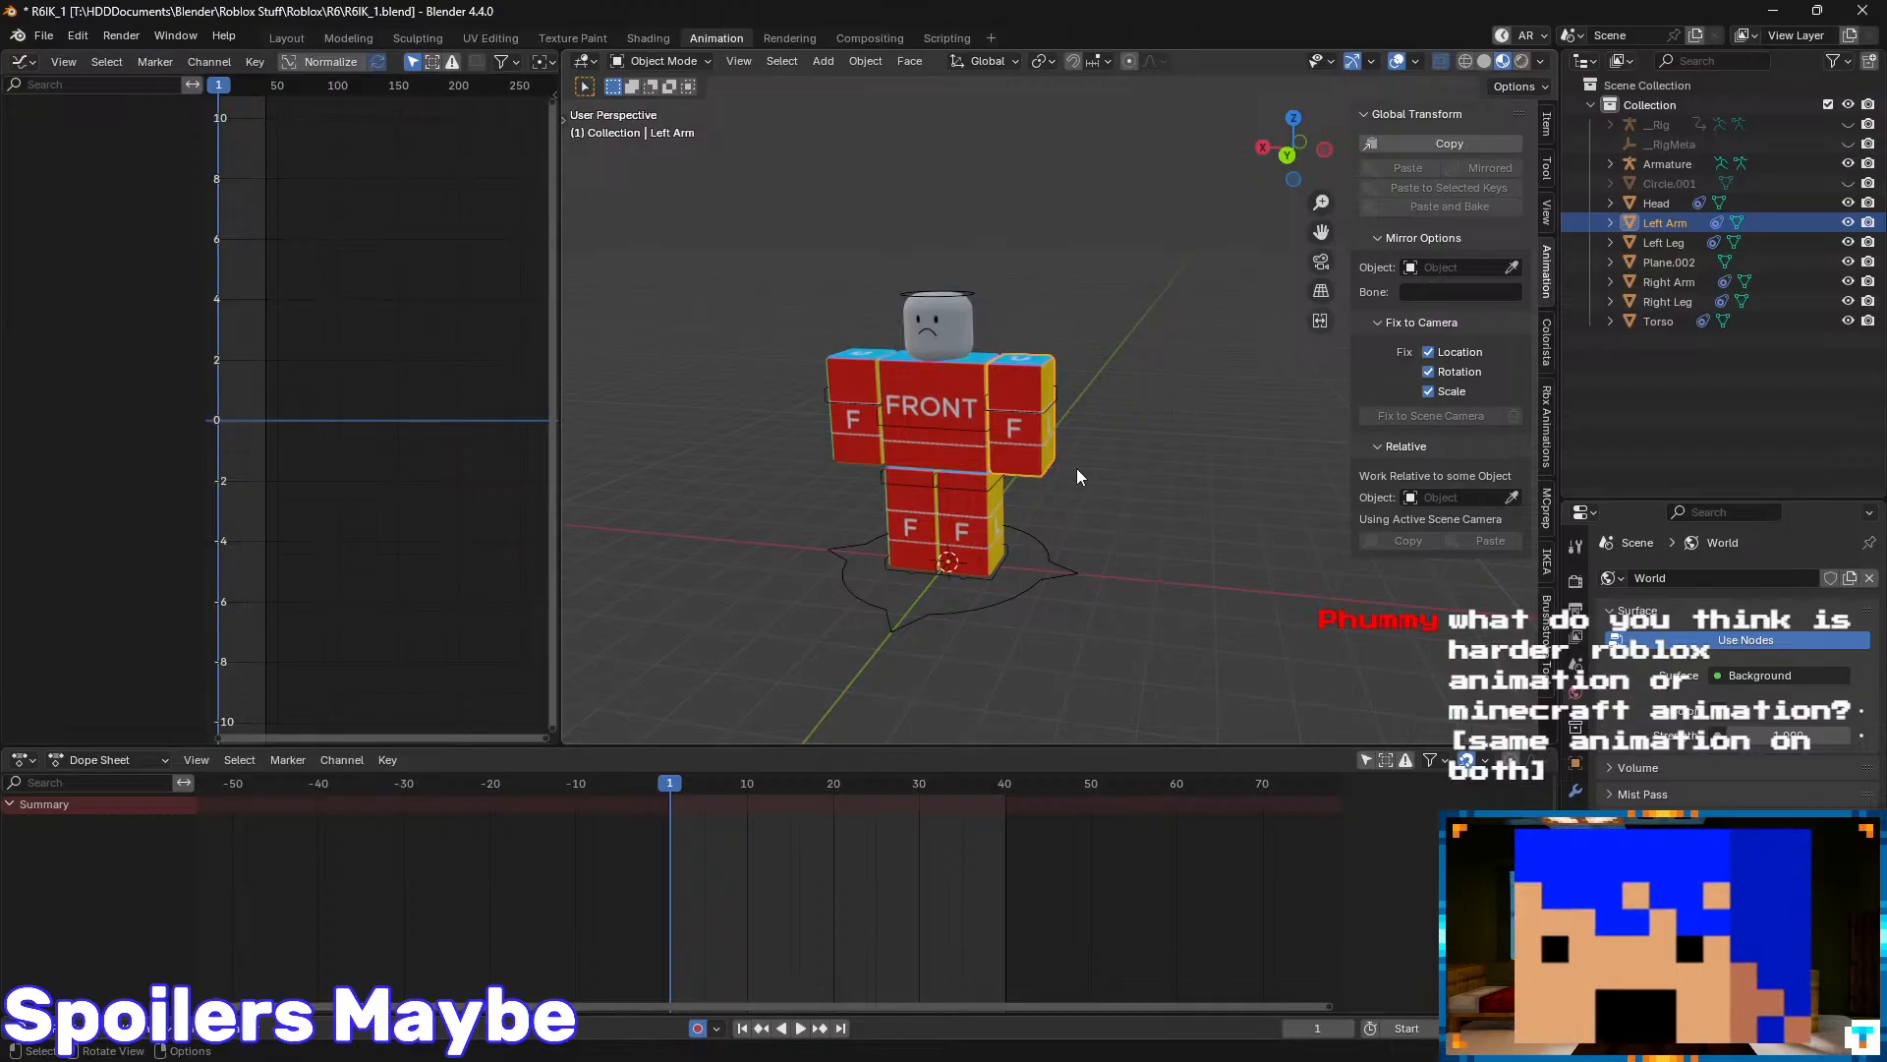
key("r")
key("Escape")
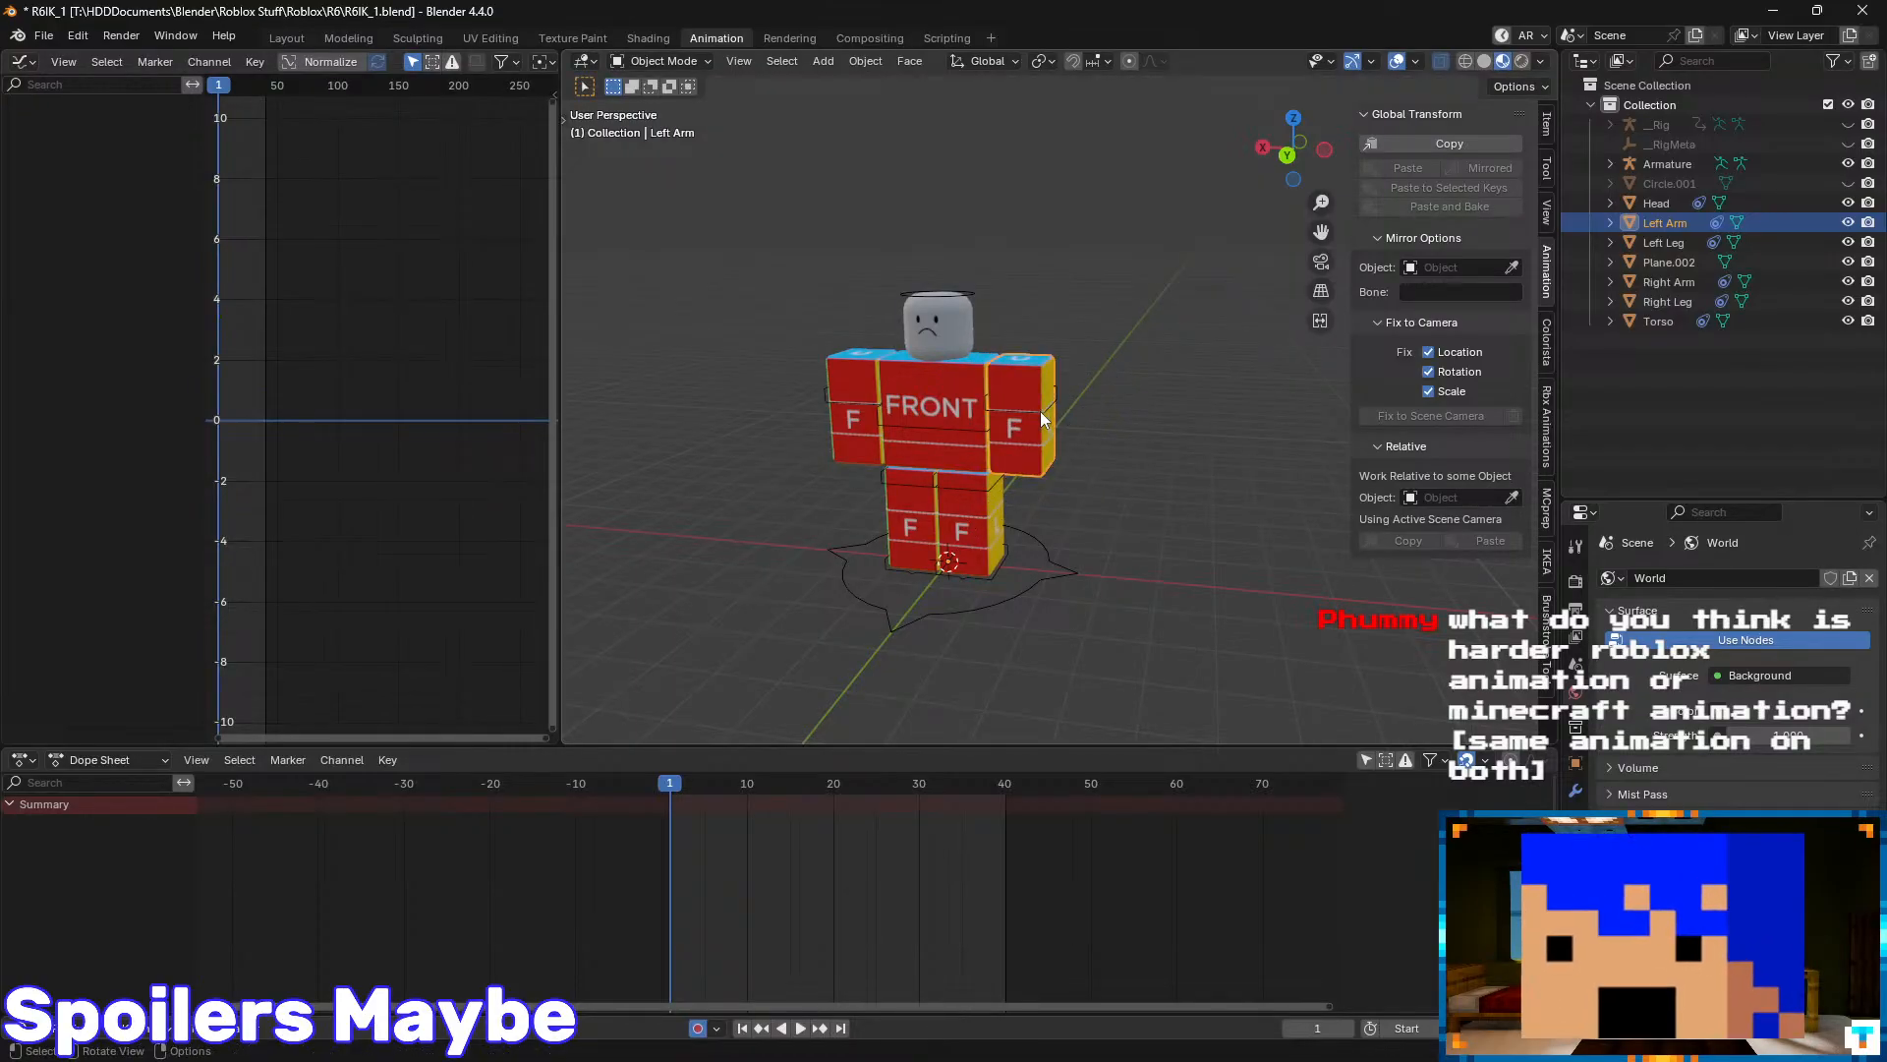
- Select the R6 rig's Armature and show the Rbx Animations tools, viewing the rig from the front
left_click(1045, 408)
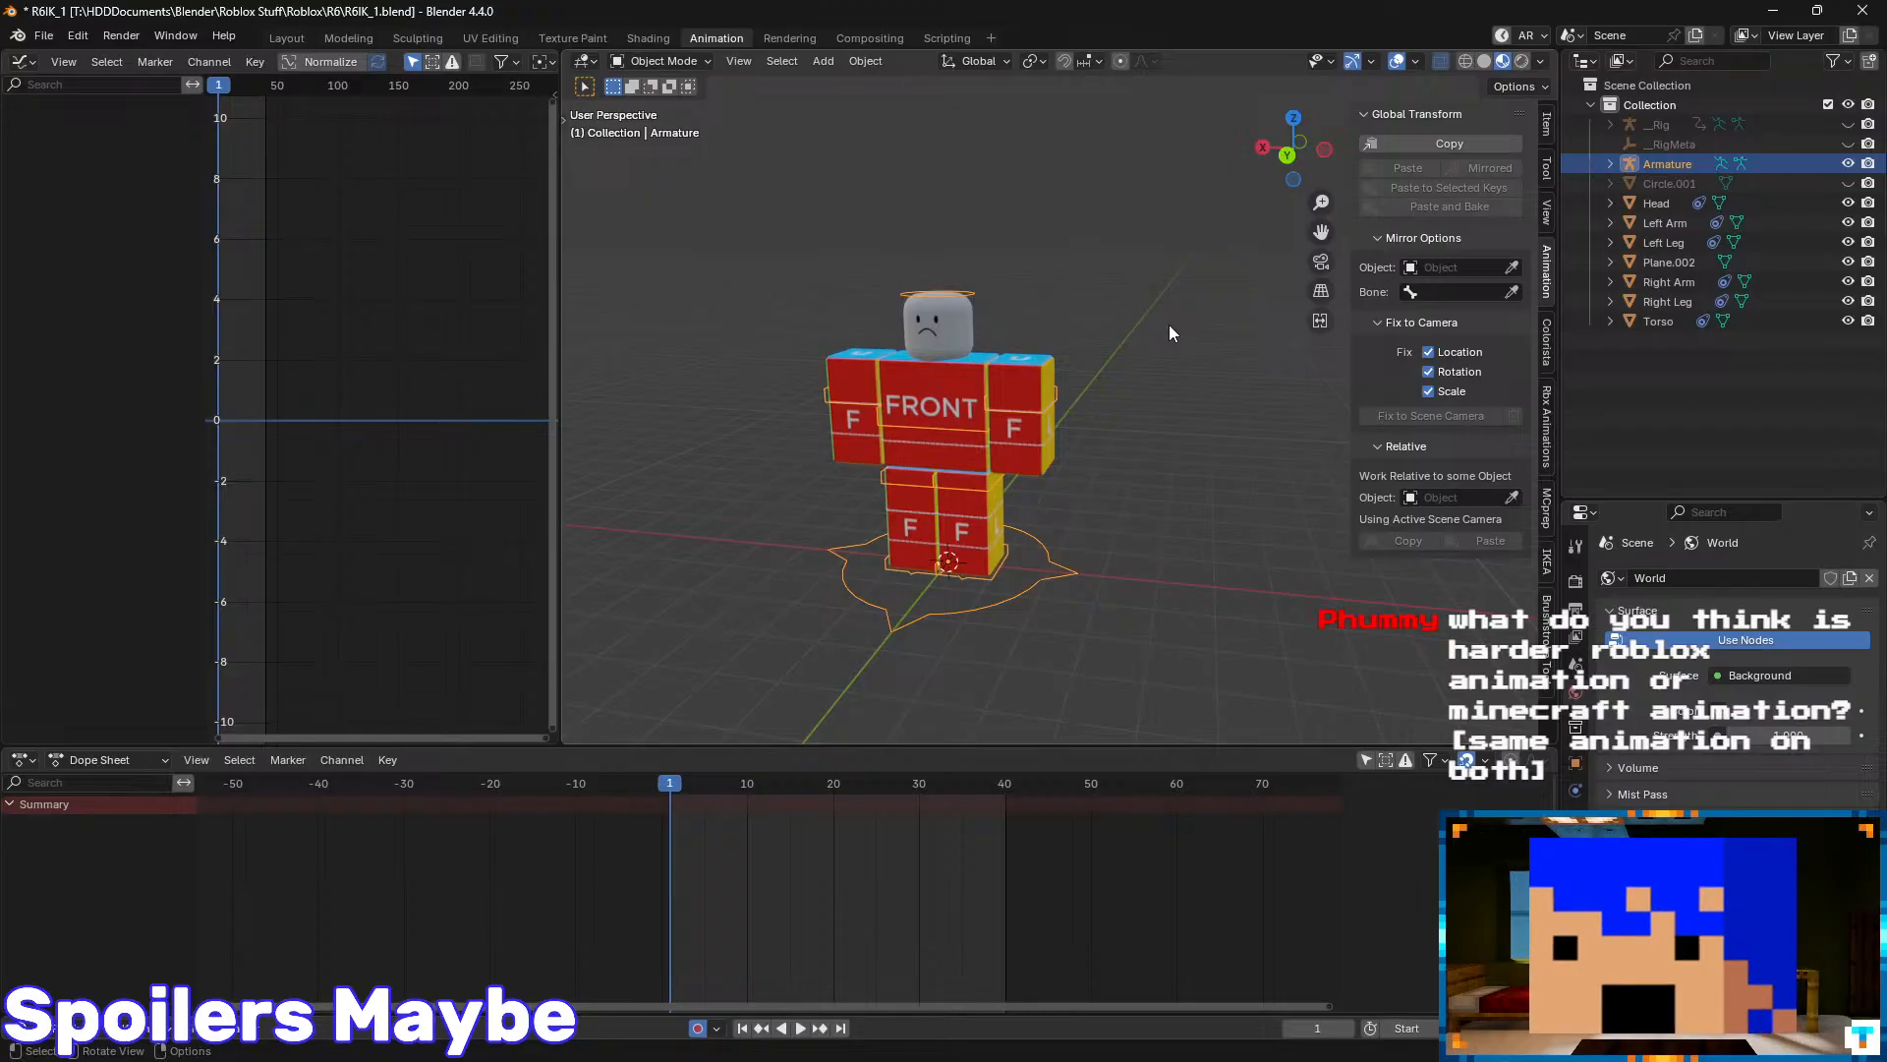
left_click(1547, 437)
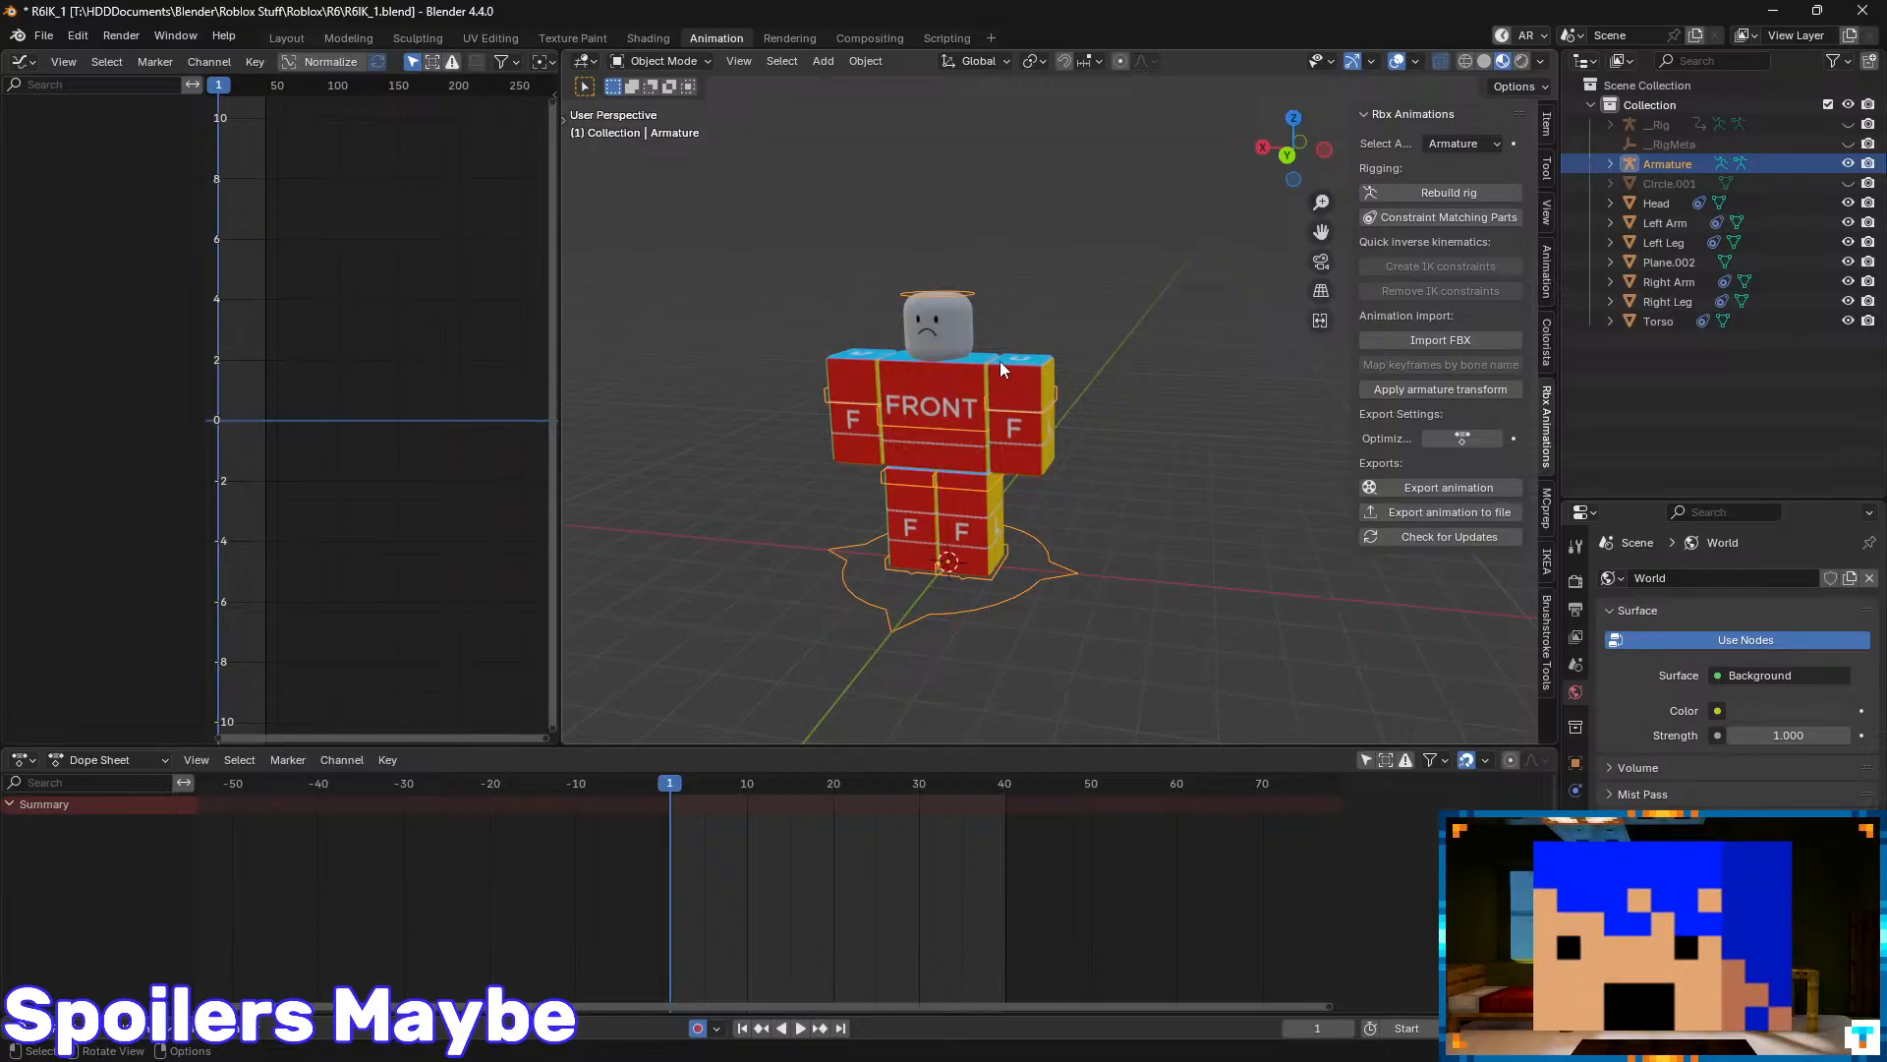
middle_click_drag(994, 318, 1018, 316)
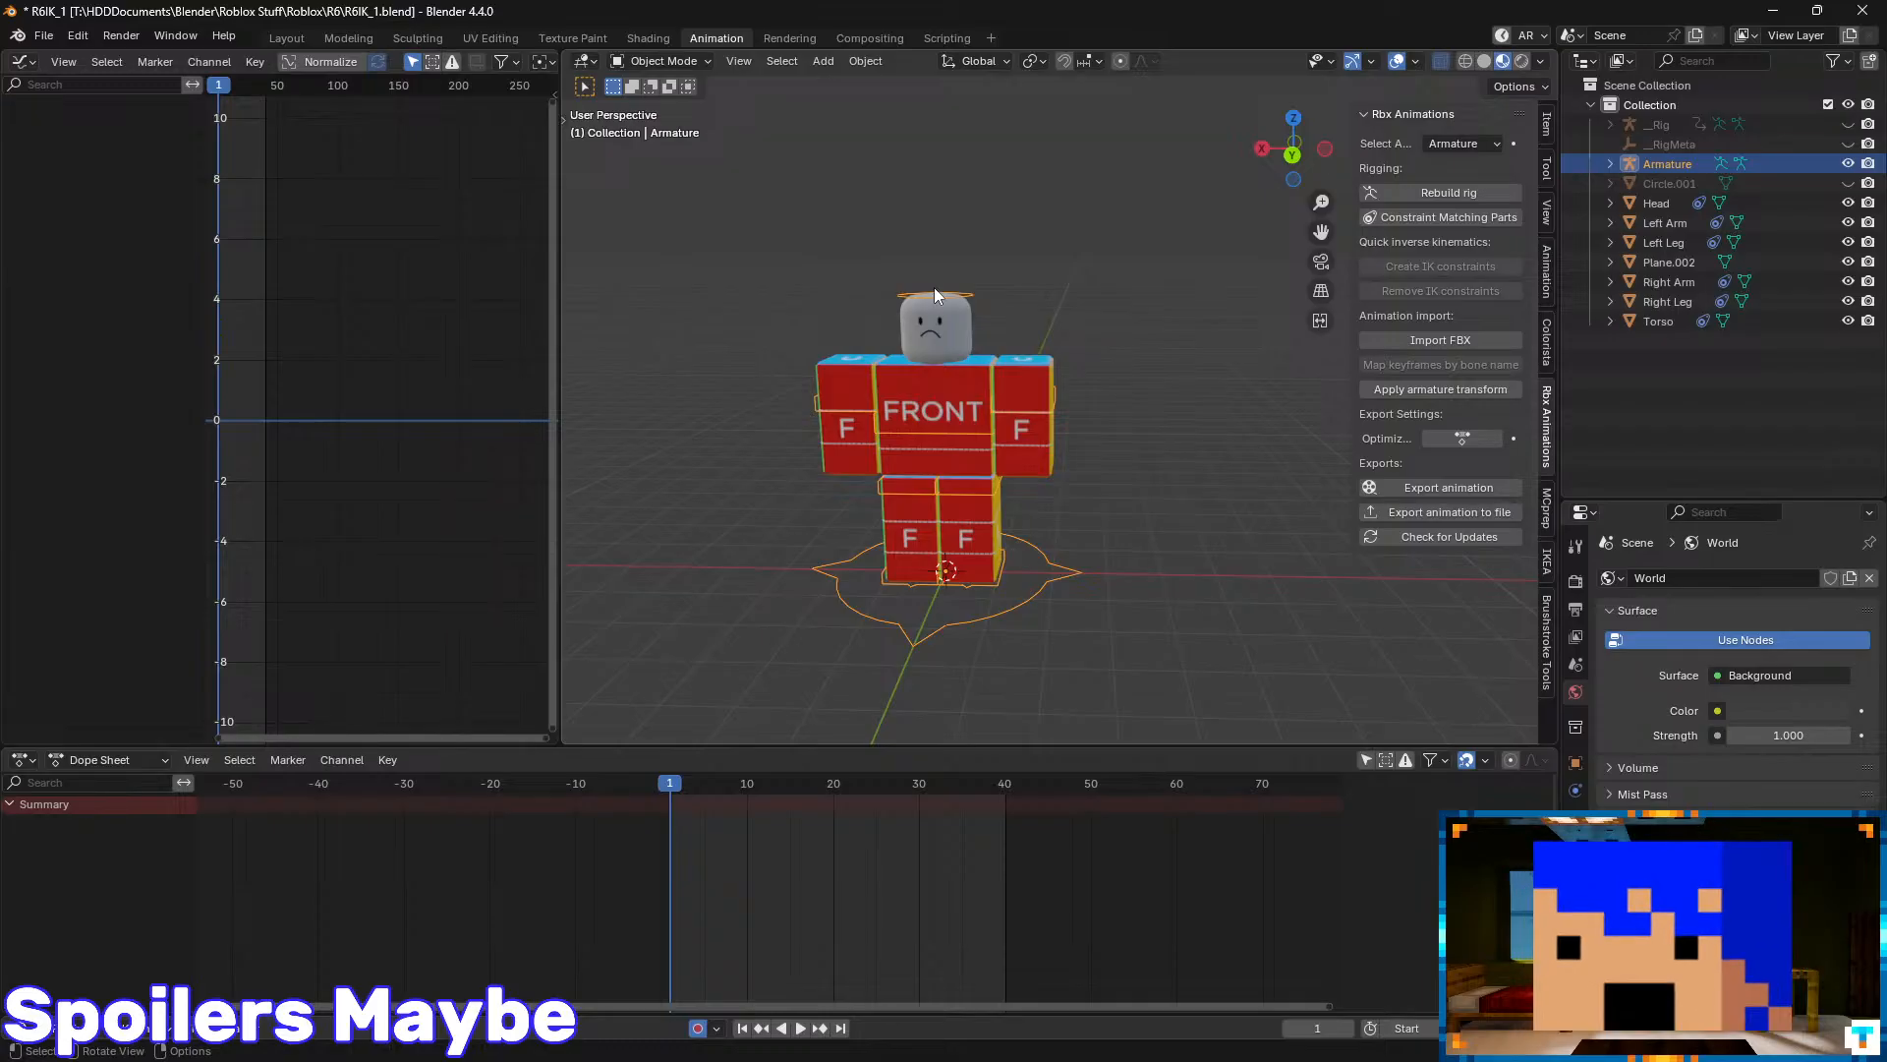
- Open the recent file The Noise Animation Scene1.blend without saving the changes to R6IK_1.blend
left_click(44, 36)
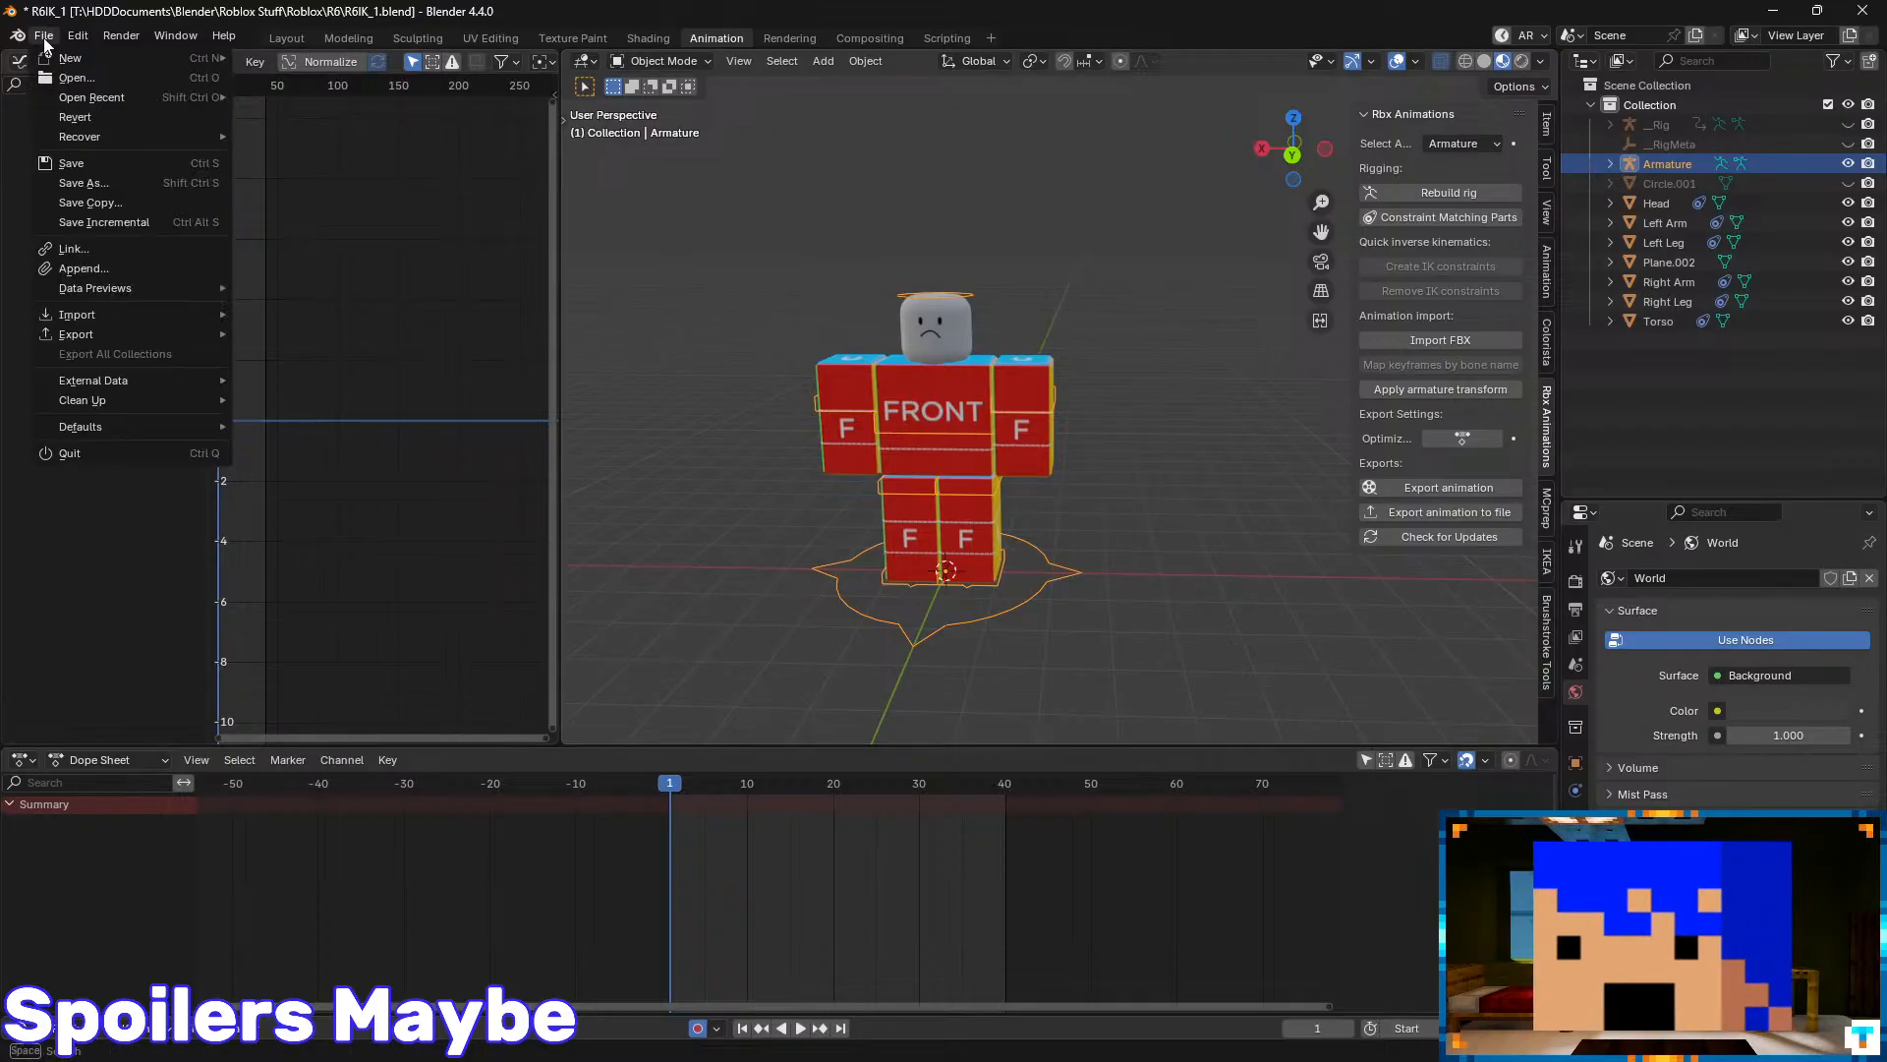
mouse_move(131, 96)
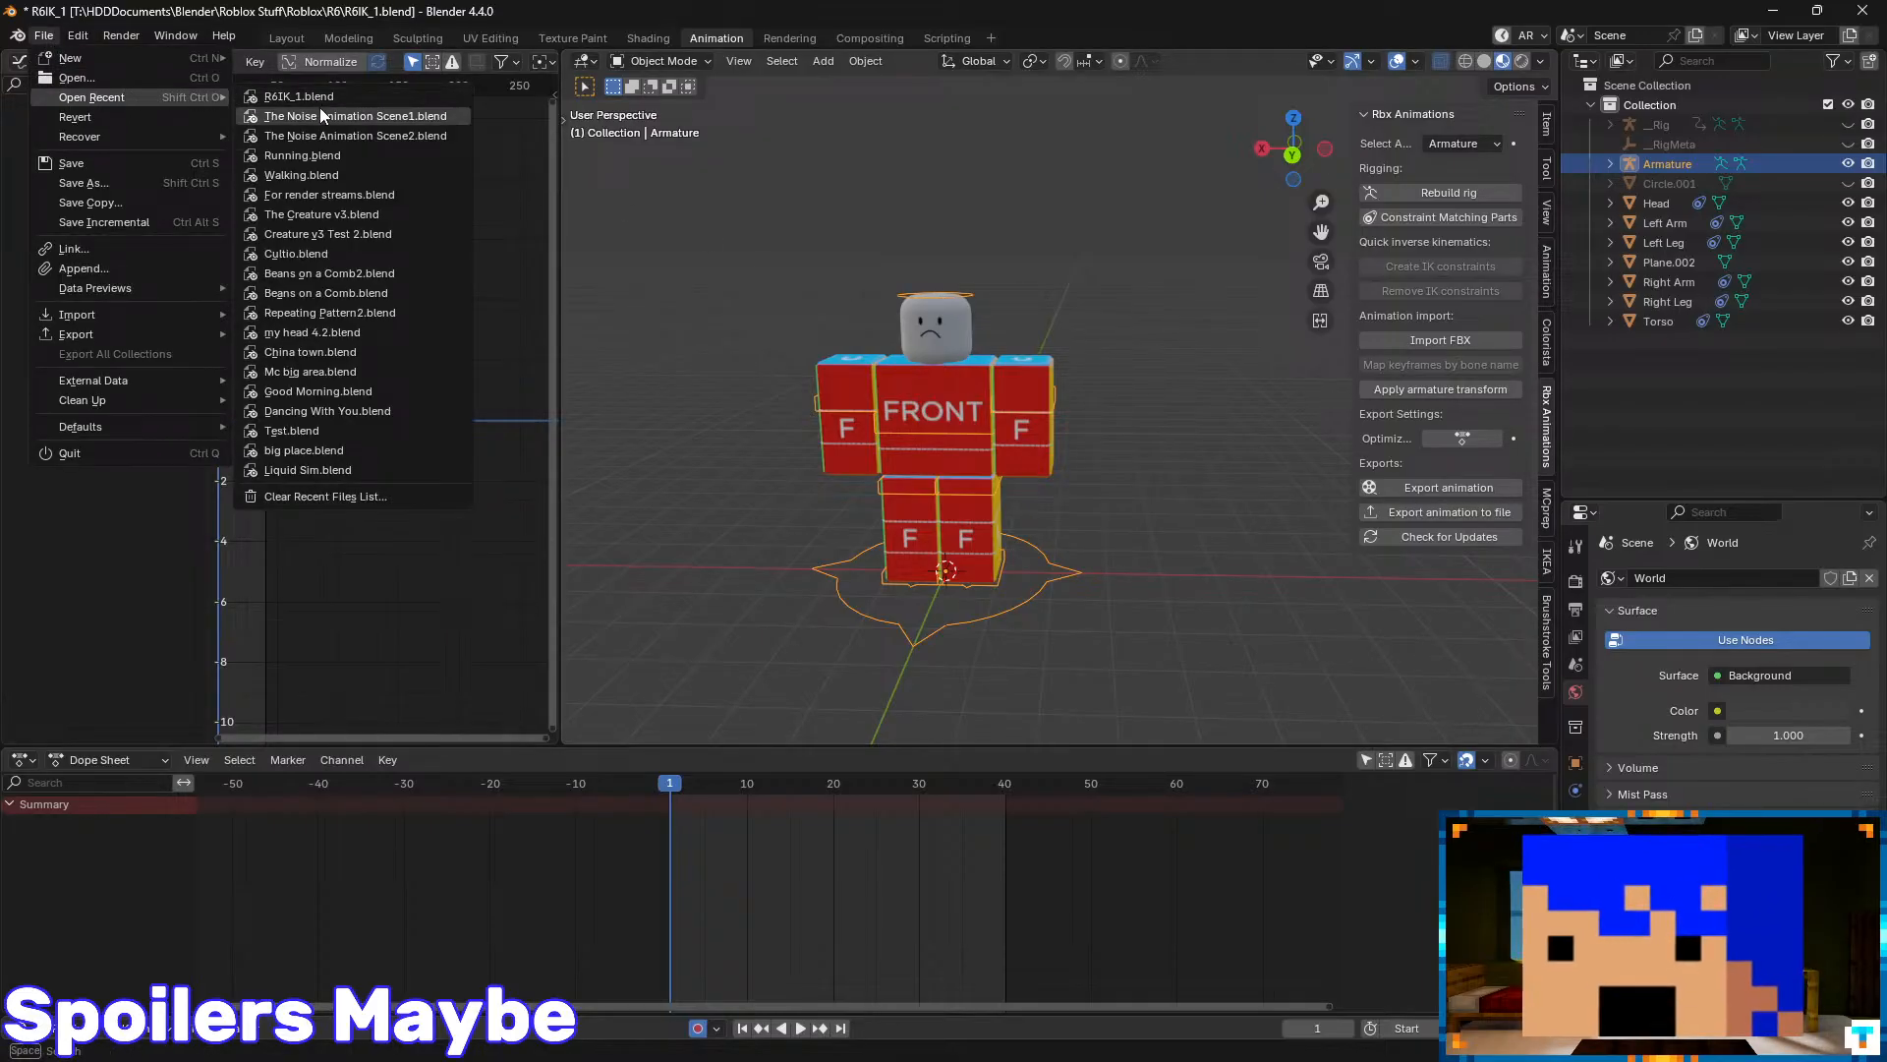
left_click(356, 117)
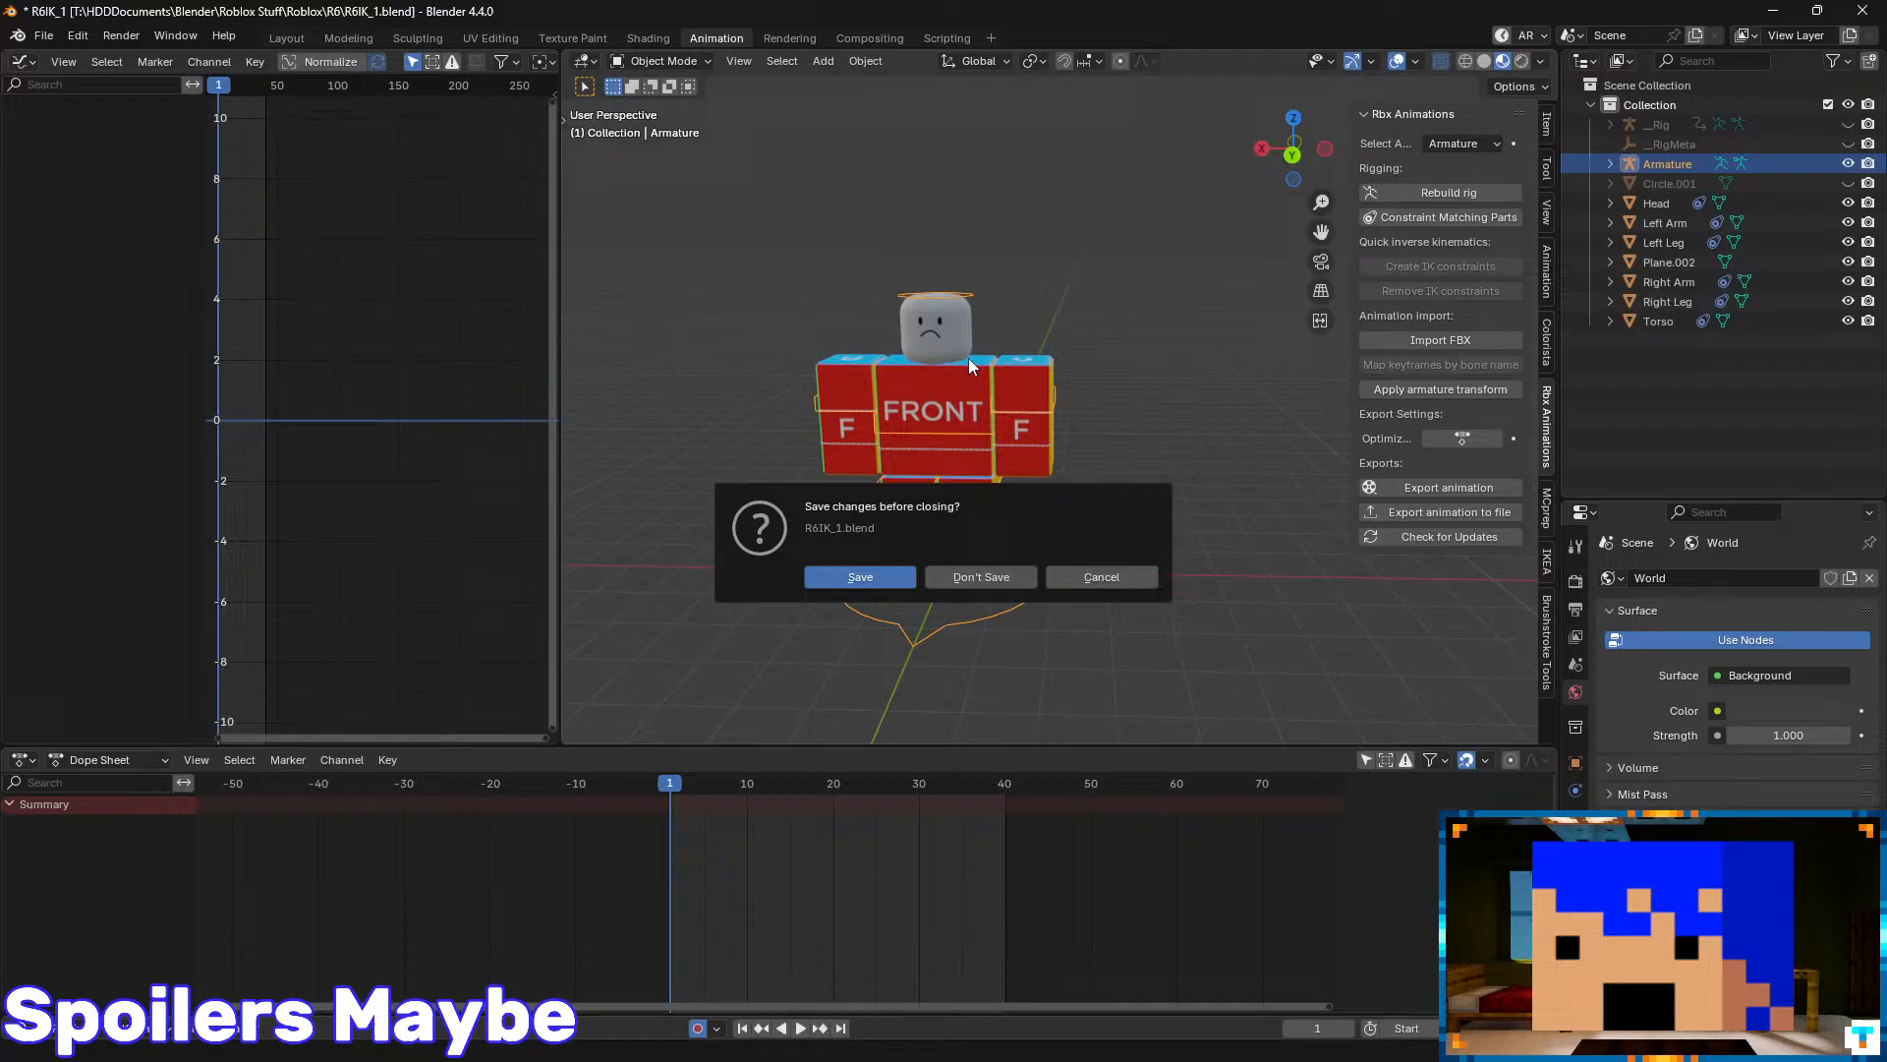
left_click(1011, 576)
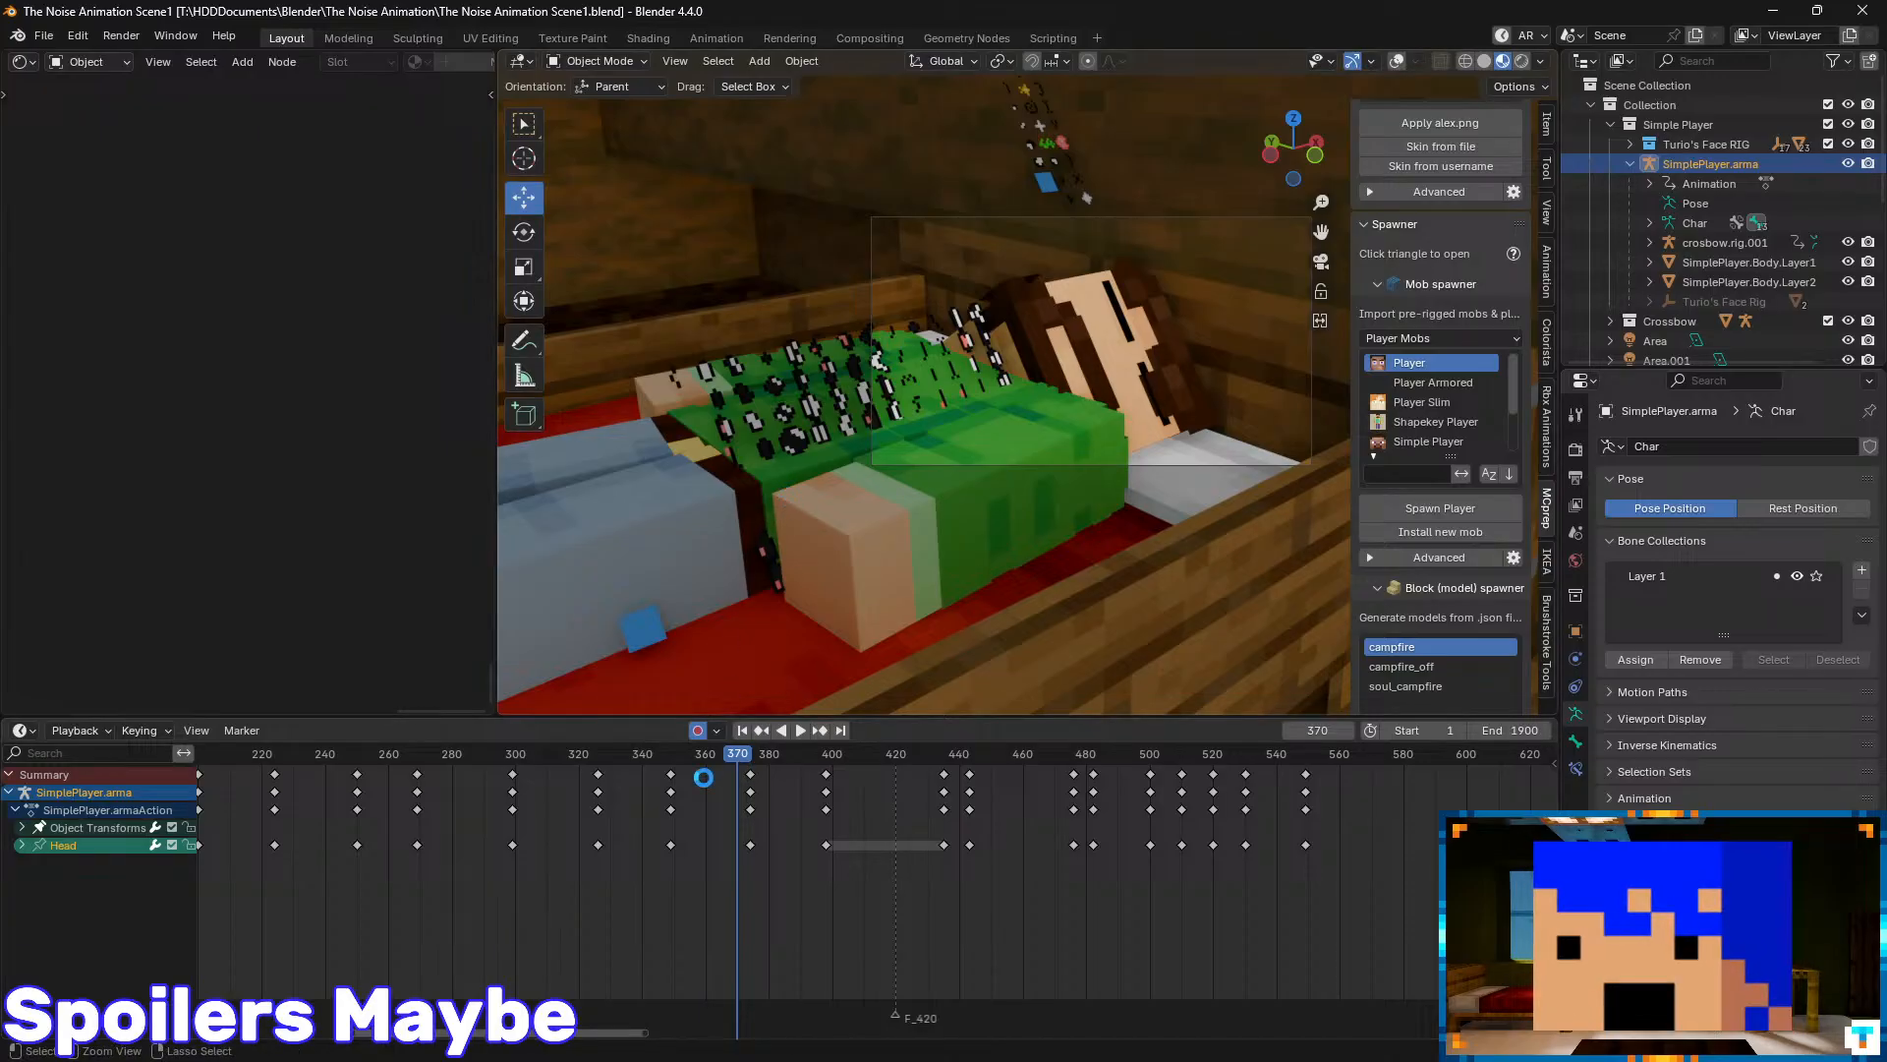
key("ctrl+s")
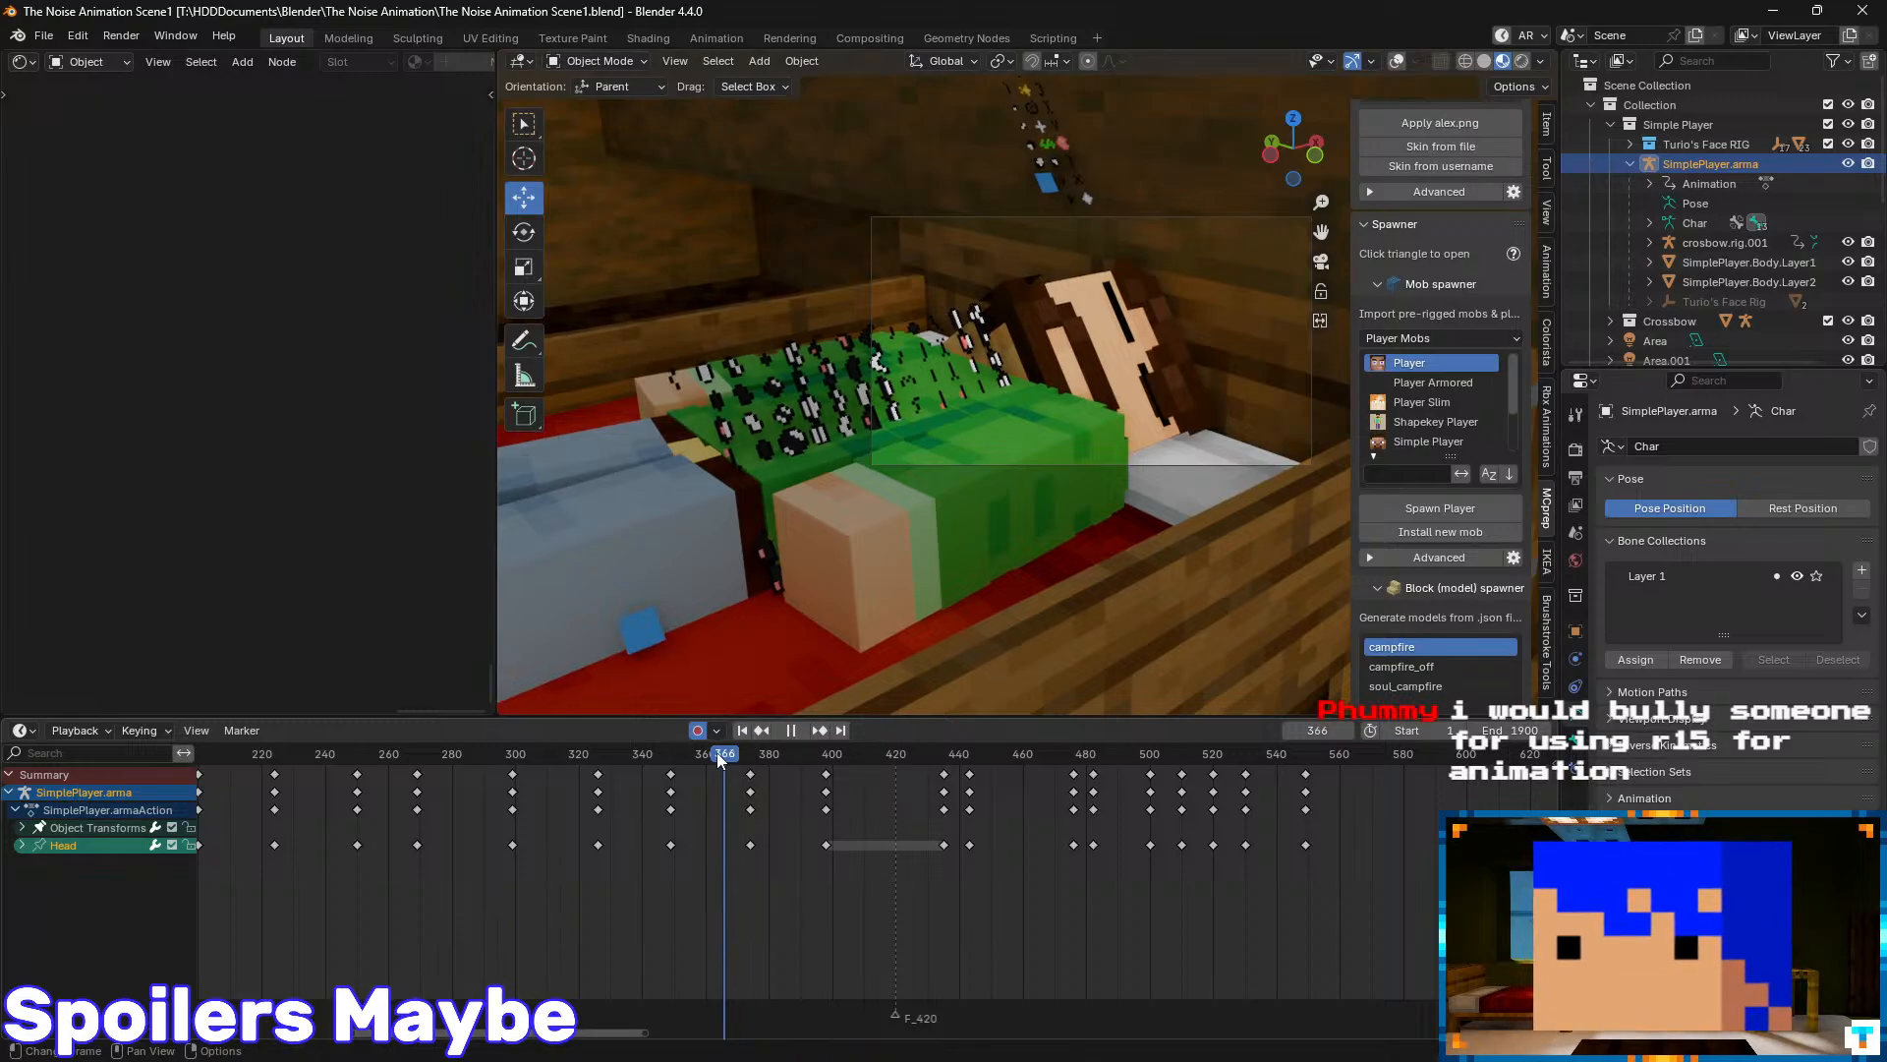
- Go back to the keyframe at frame 349 and save the file
key("Down")
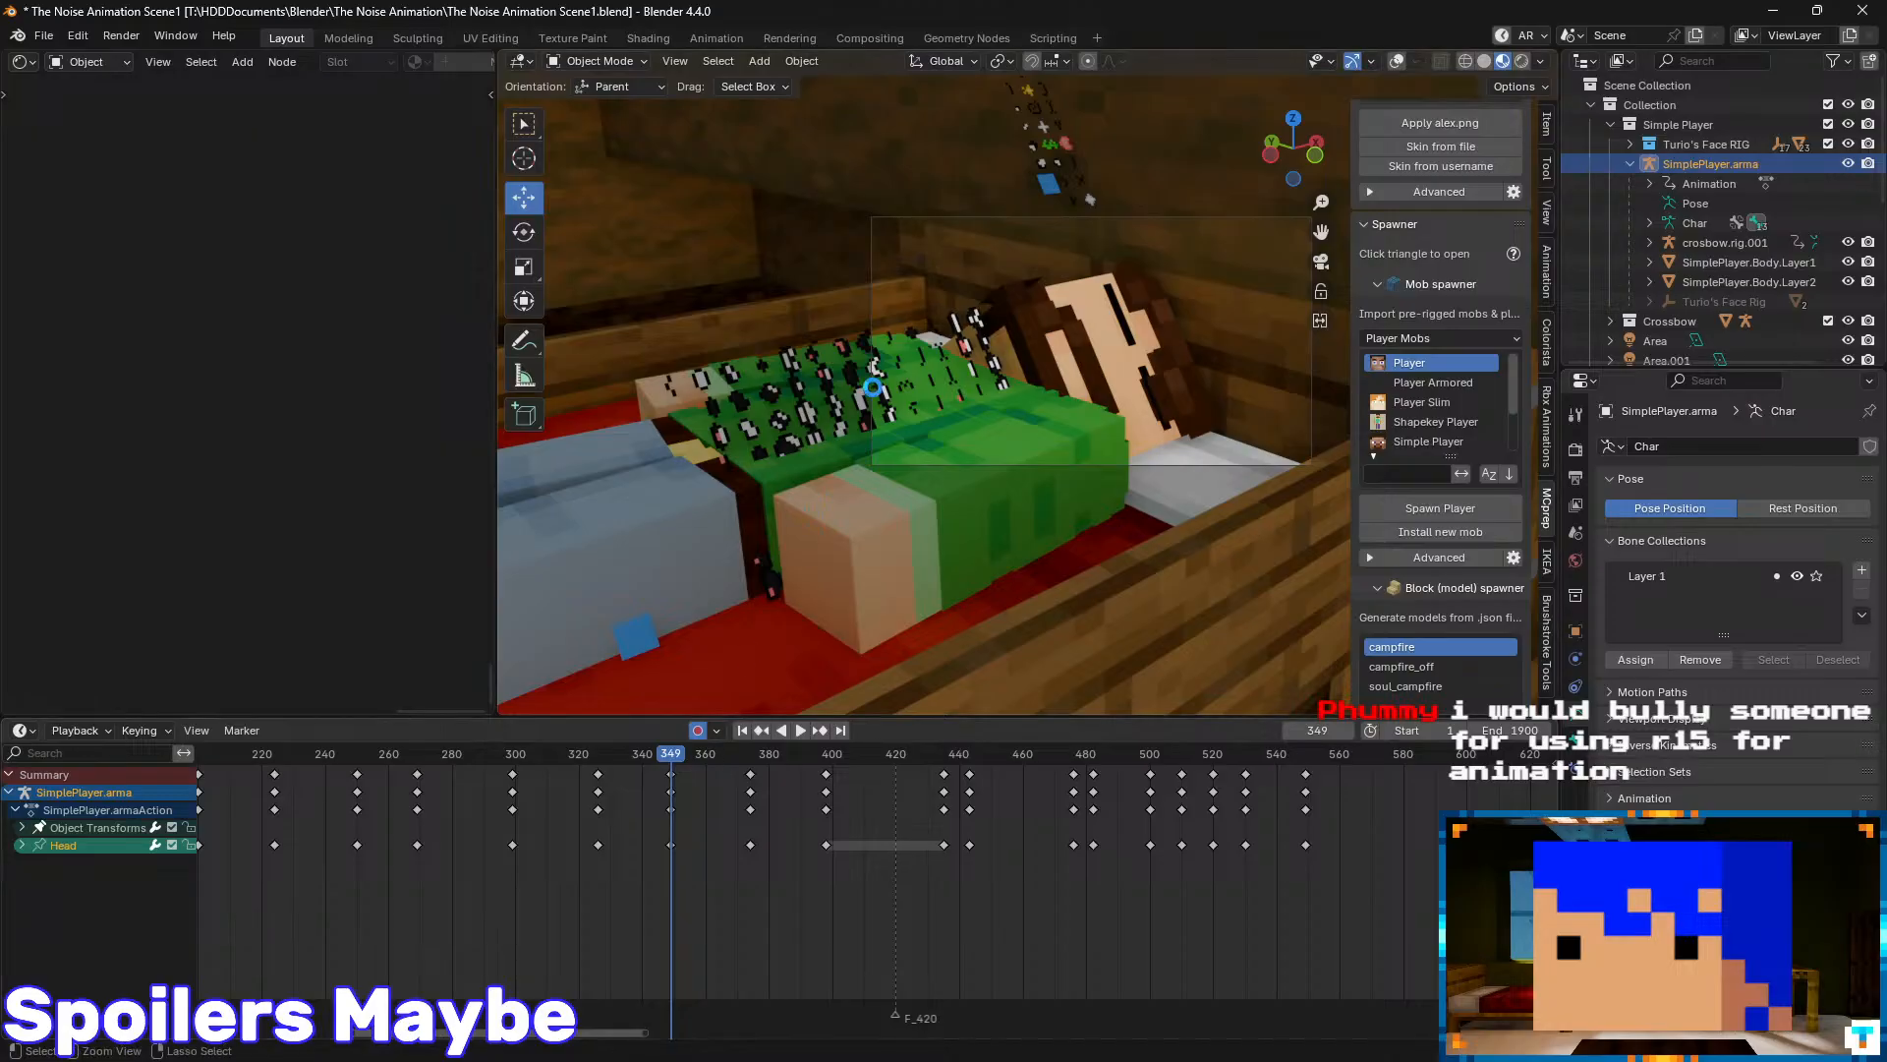
key("ctrl+s")
middle_click_drag(1016, 403, 1008, 411)
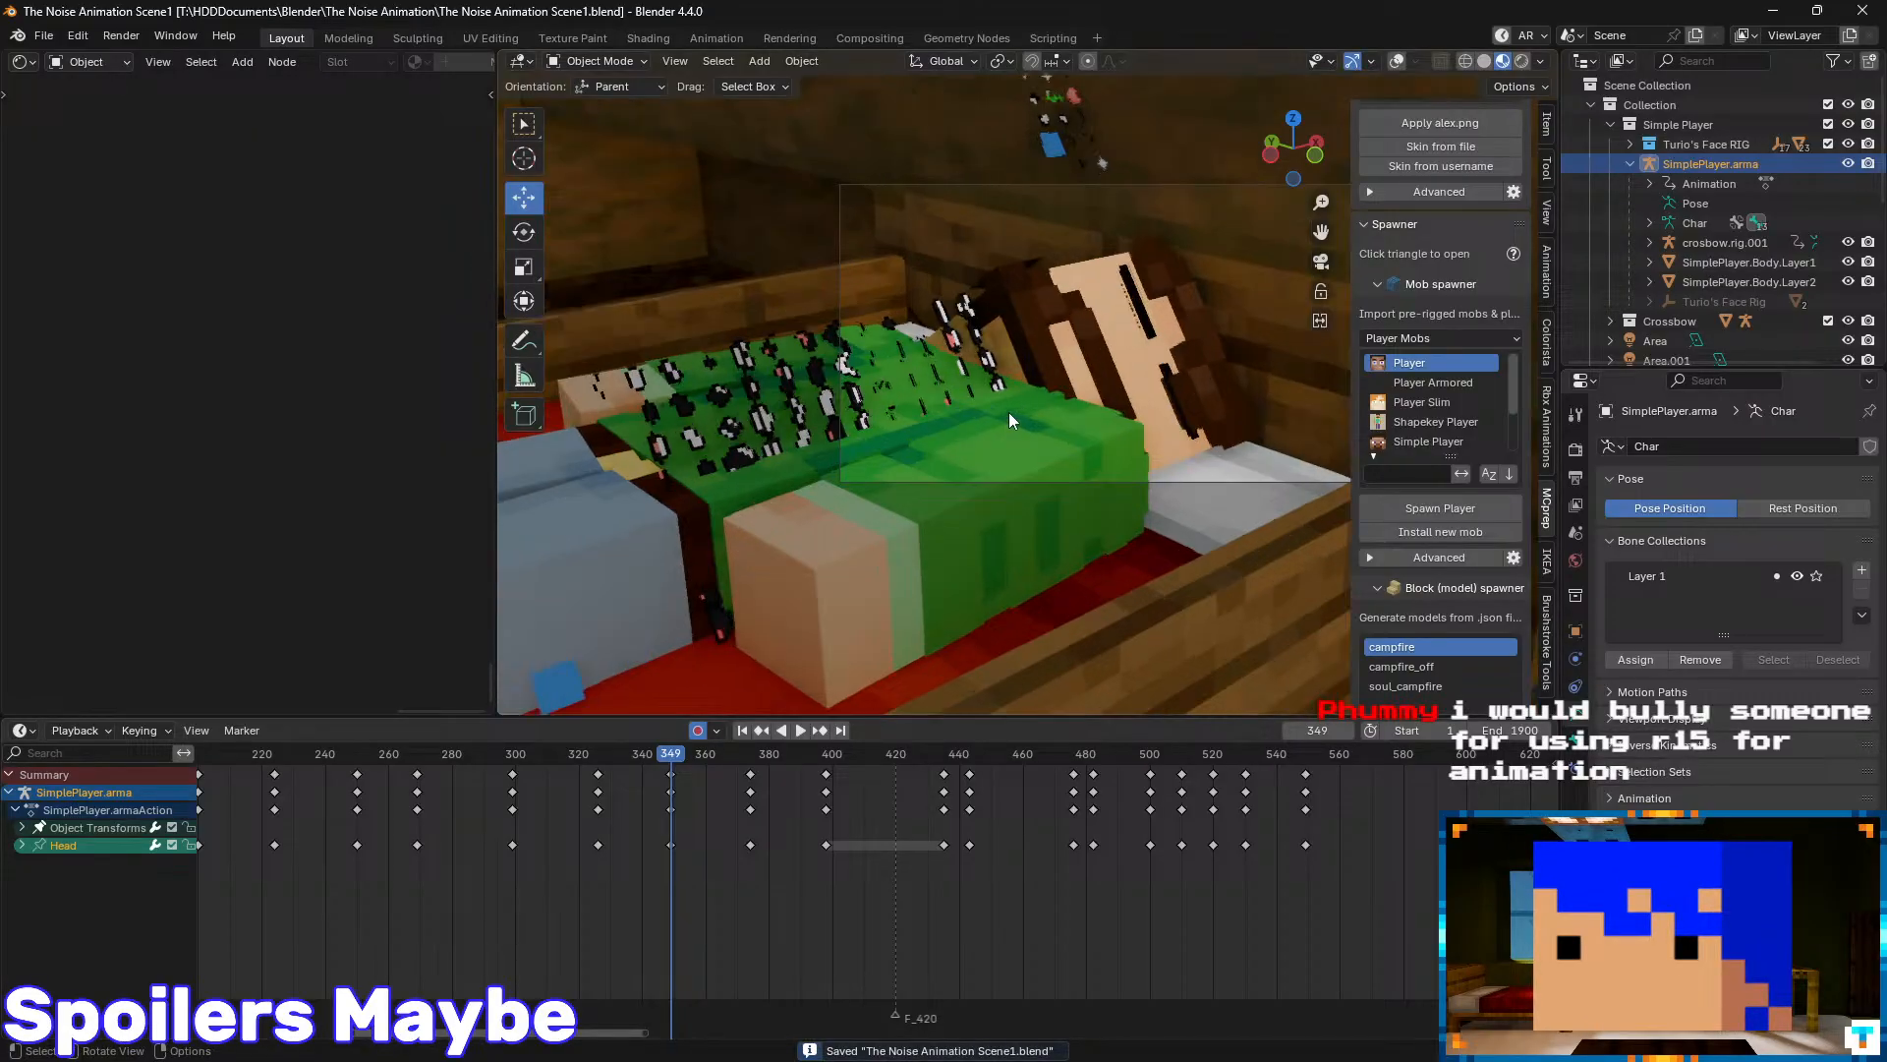
key("KP_0")
middle_click_drag(1131, 351, 1051, 385, "shift")
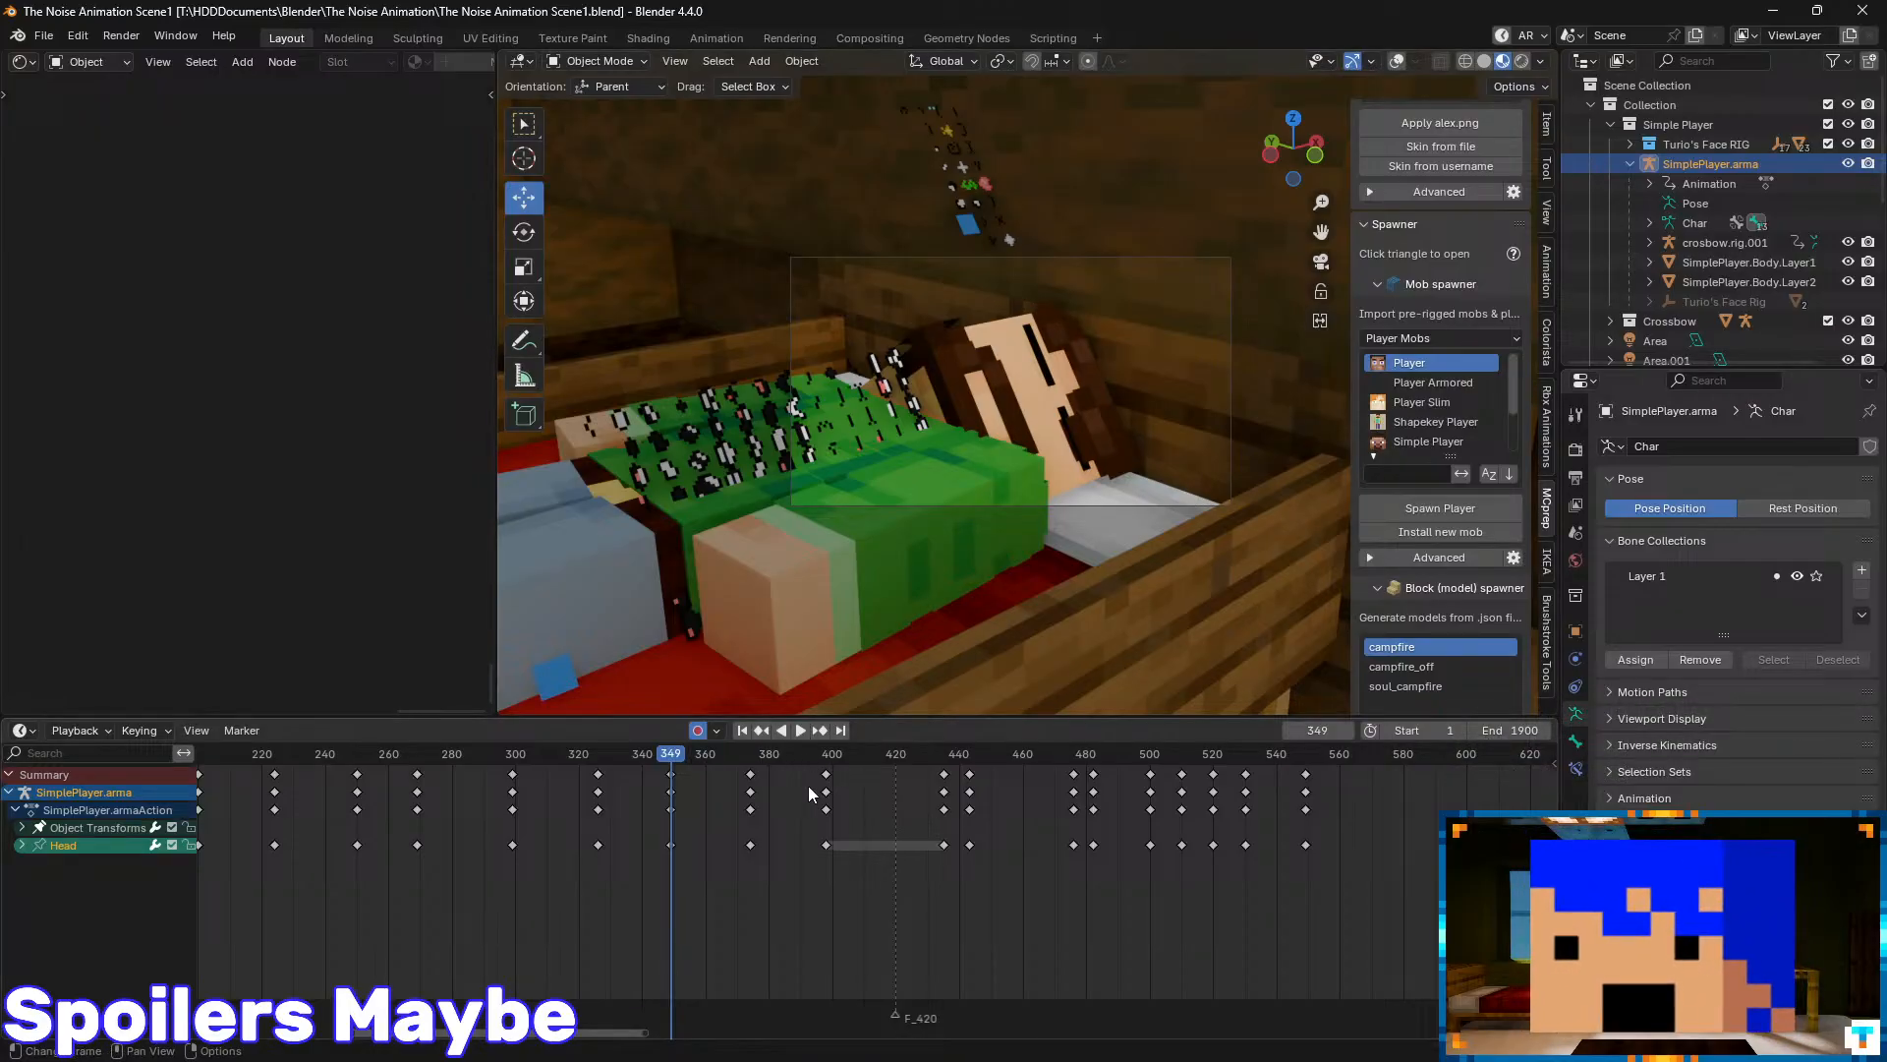
- Scrub and play the animation between about frames 349 and 535 to review the waking-up shot, stopping at frame 469
key("Up")
key("Down")
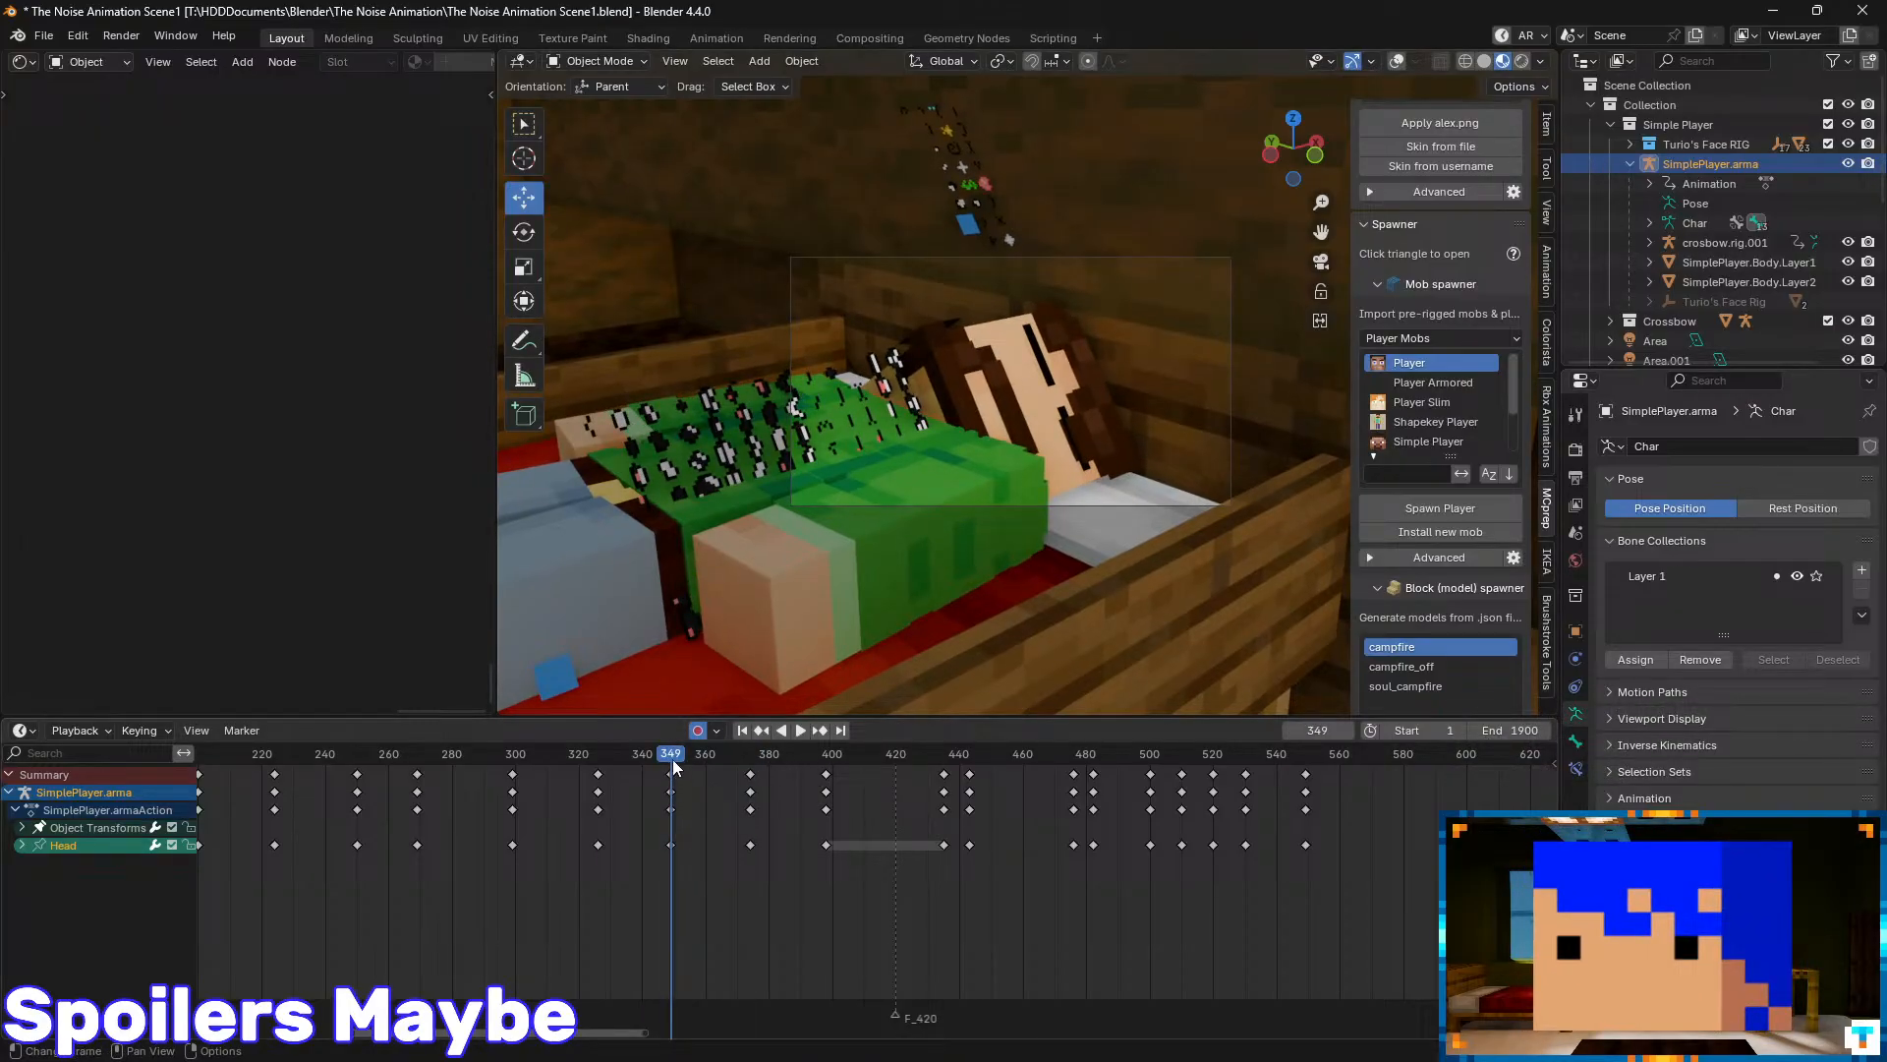
left_click_drag(672, 772, 1184, 846)
middle_click_drag(1239, 875, 998, 830)
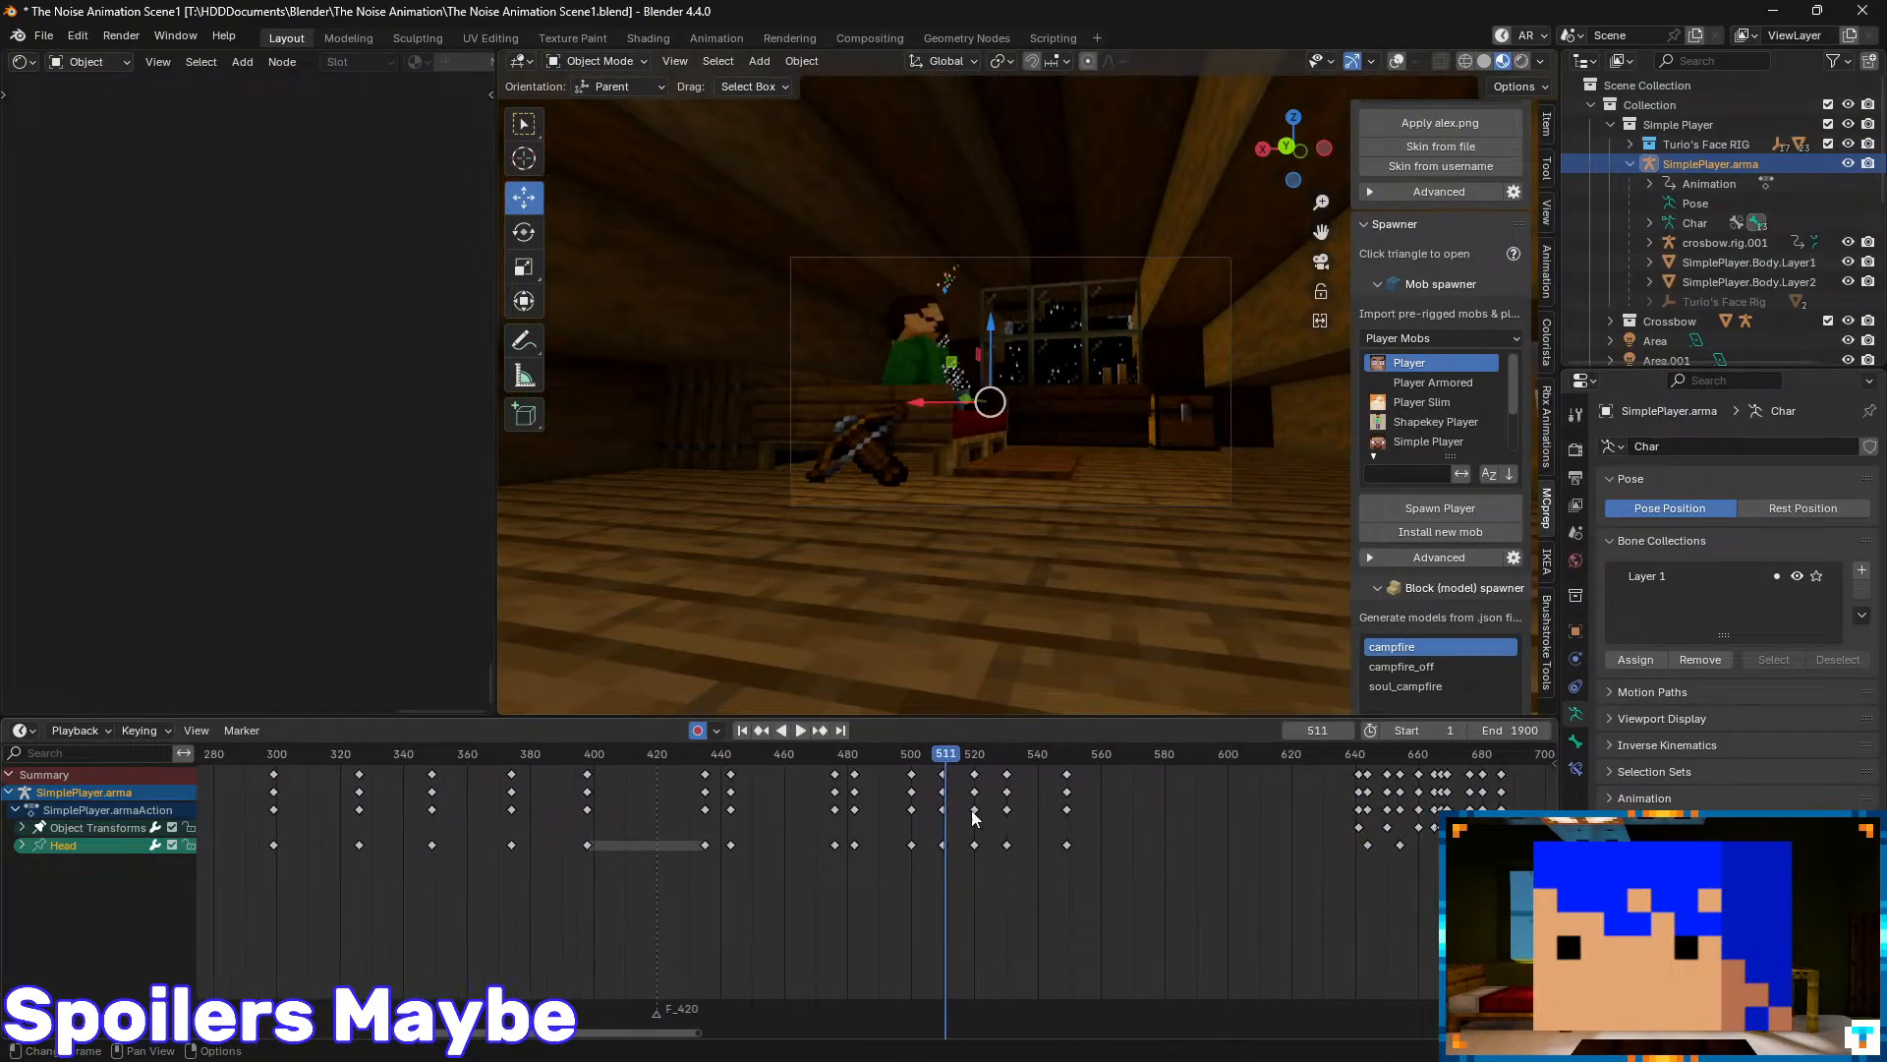
scroll(978, 808, "up", 4)
scroll(975, 379, "up", 2)
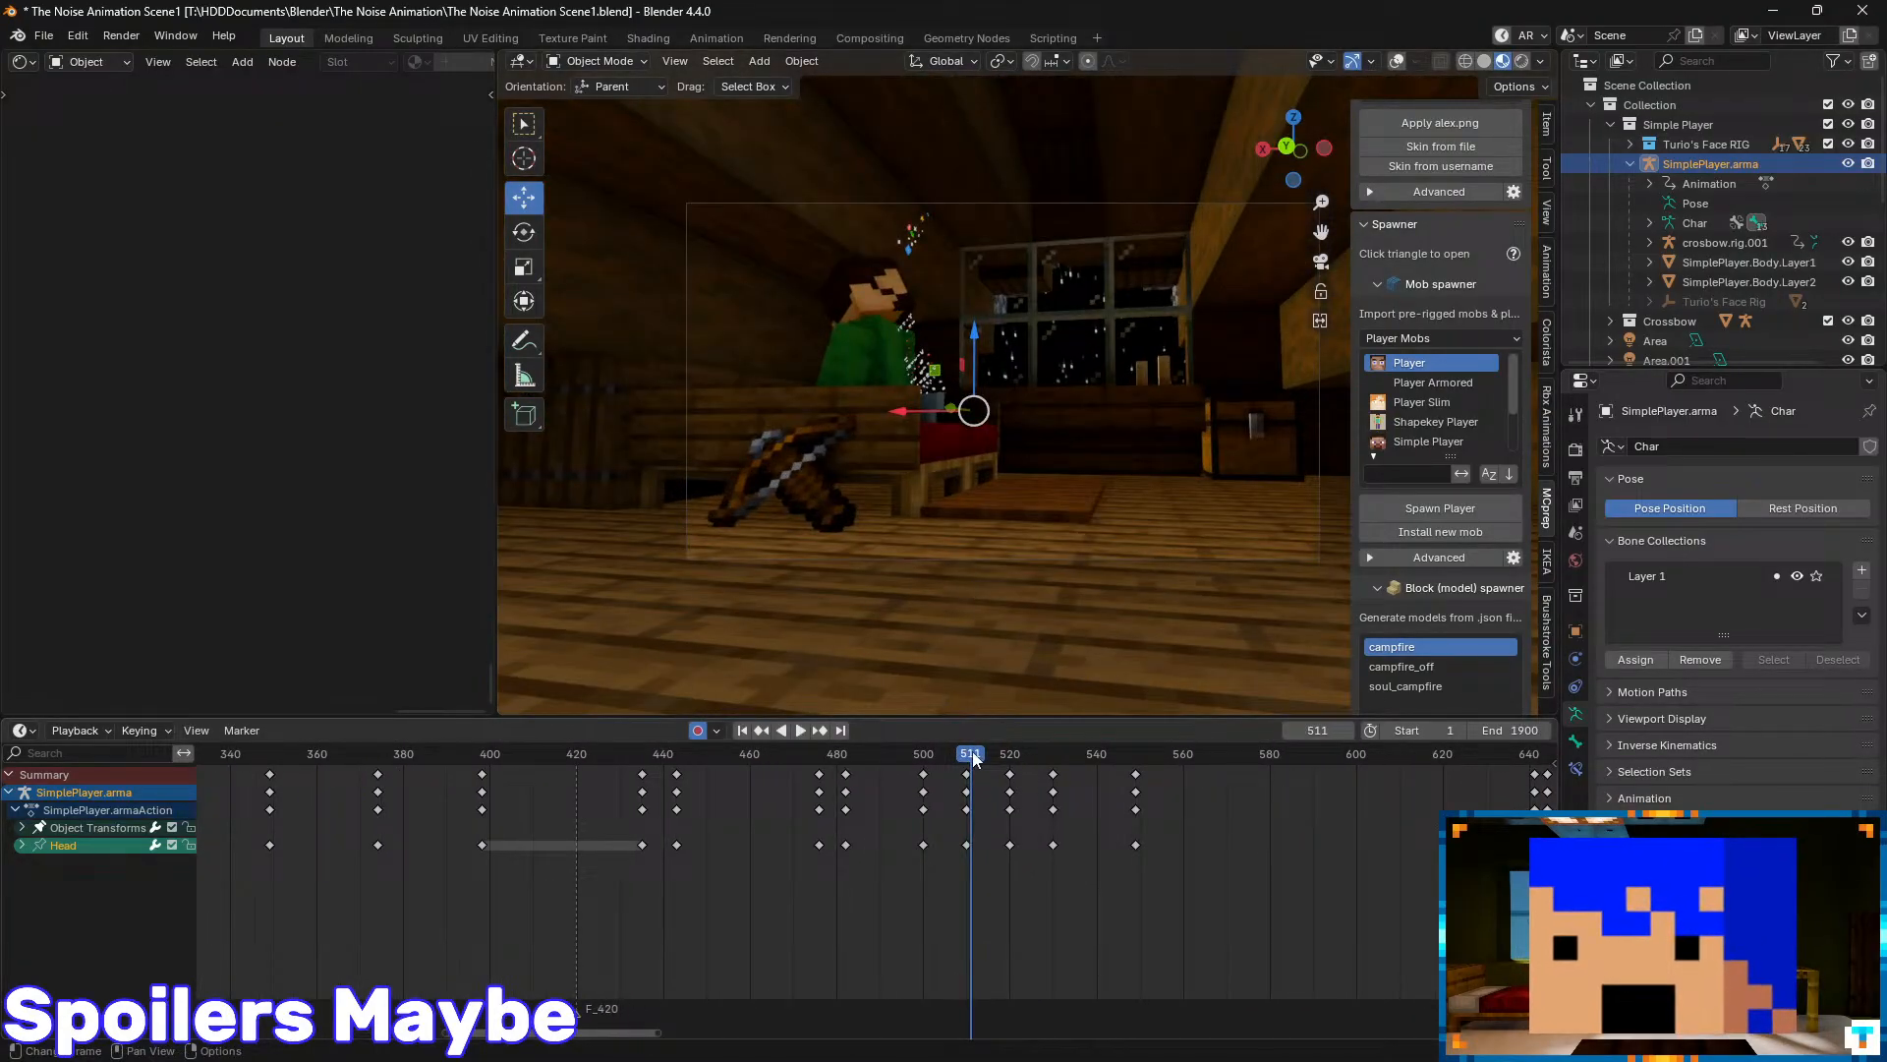
left_click(753, 797)
key("space")
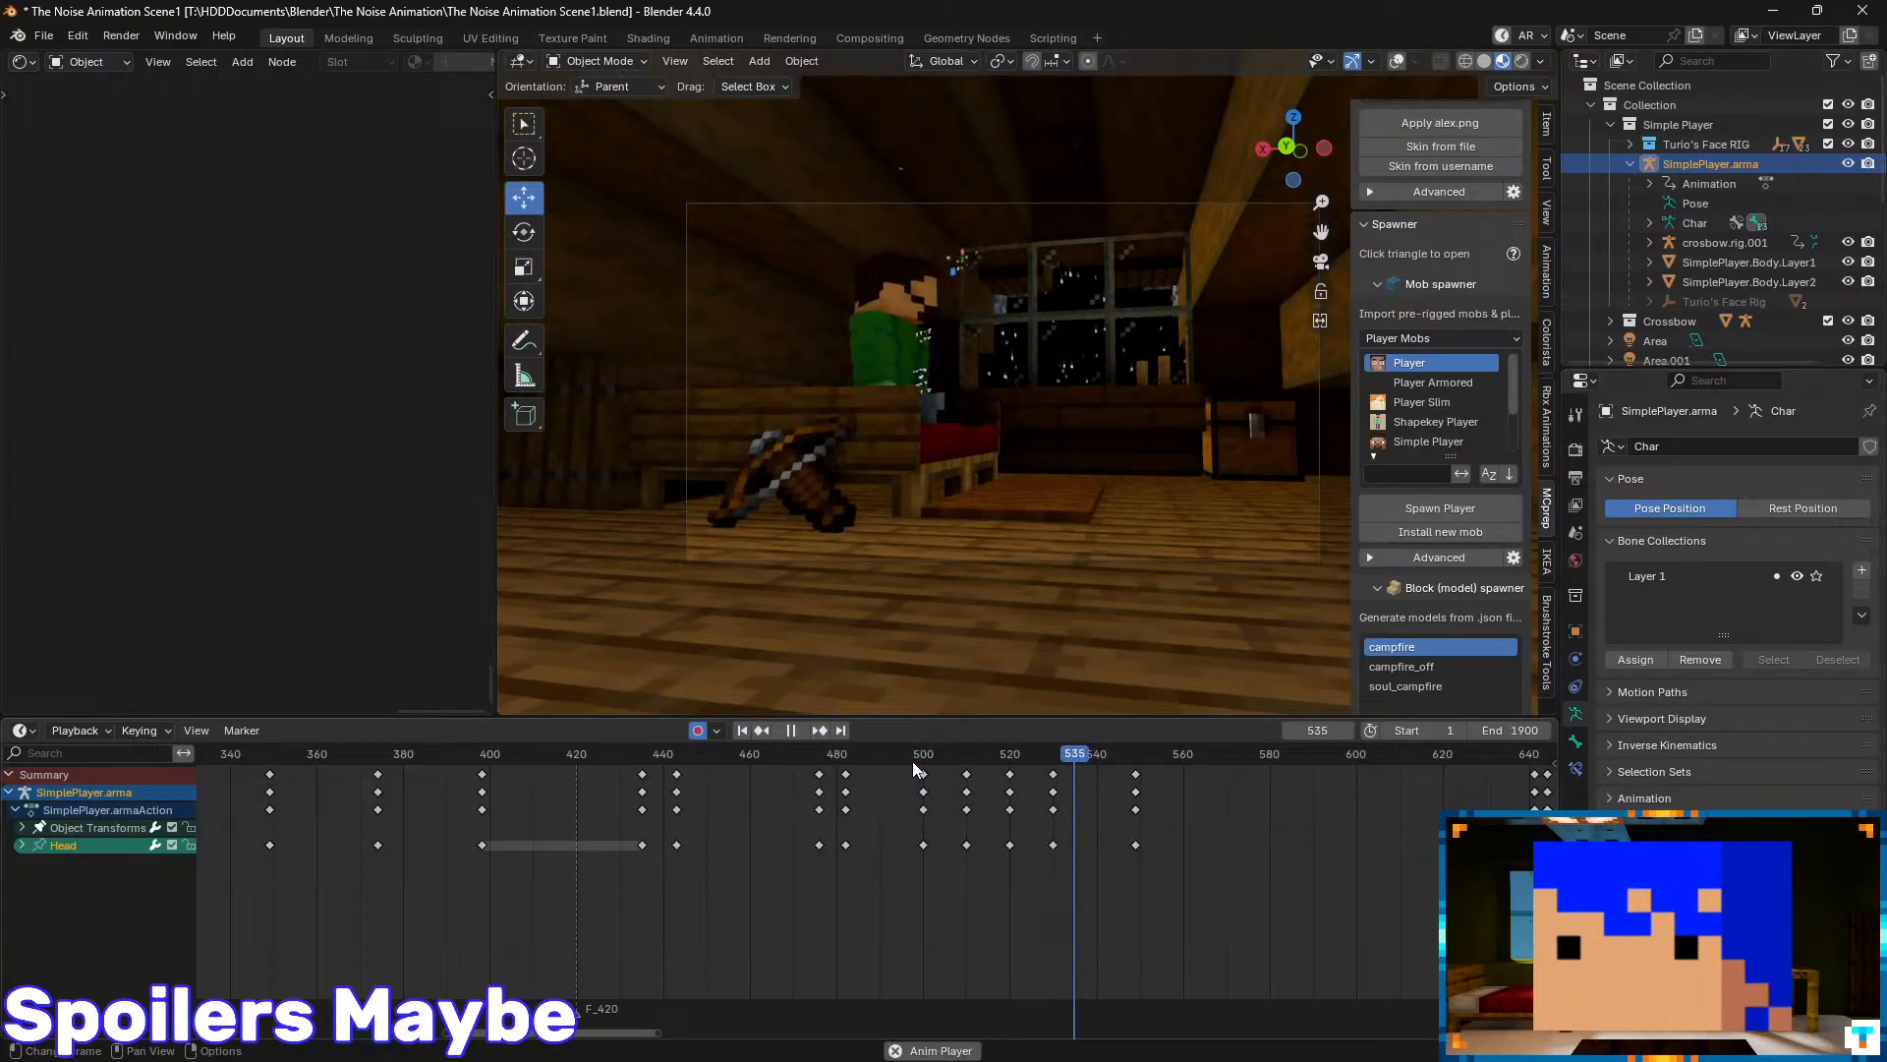
left_click(763, 757)
key("space")
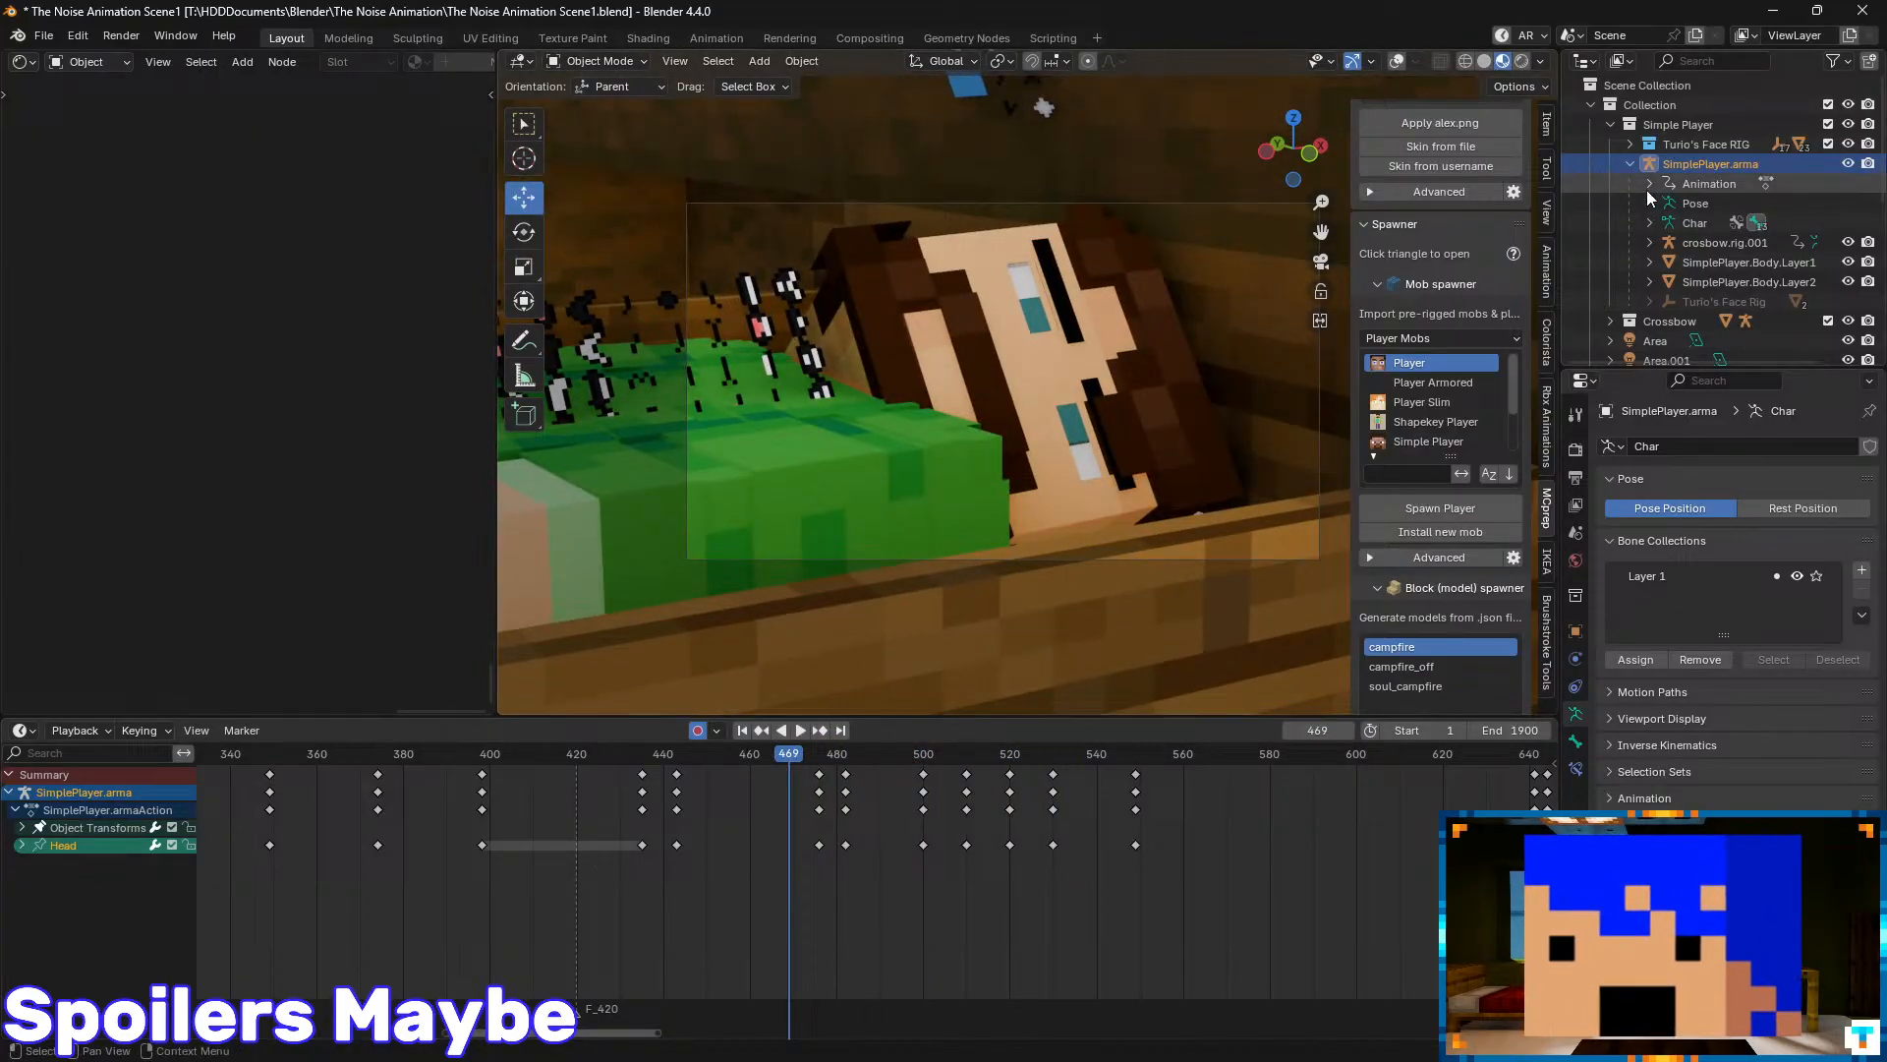
- Select both Brow_L and Brow_R of the character's face rig and show the viewport overlays
left_click(1631, 143)
left_click(1722, 184)
left_click(1724, 203, "ctrl")
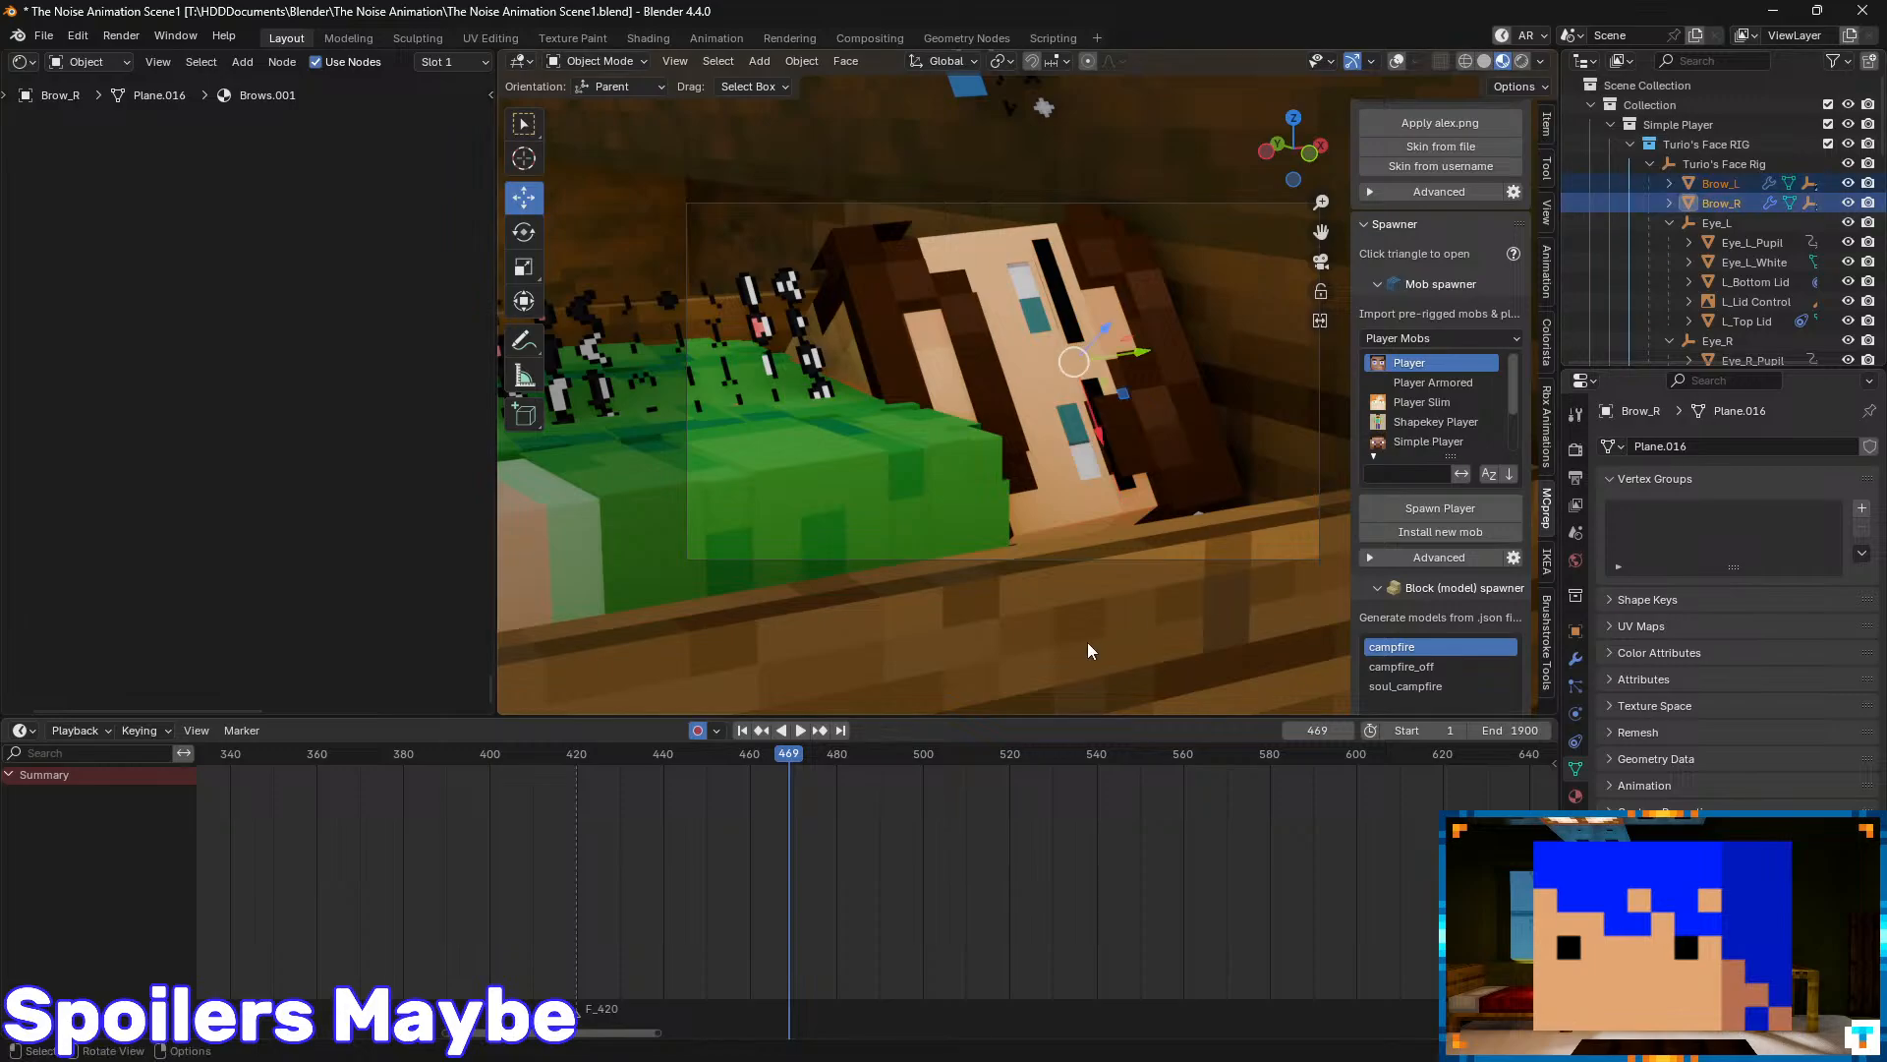
key("shift+alt+z")
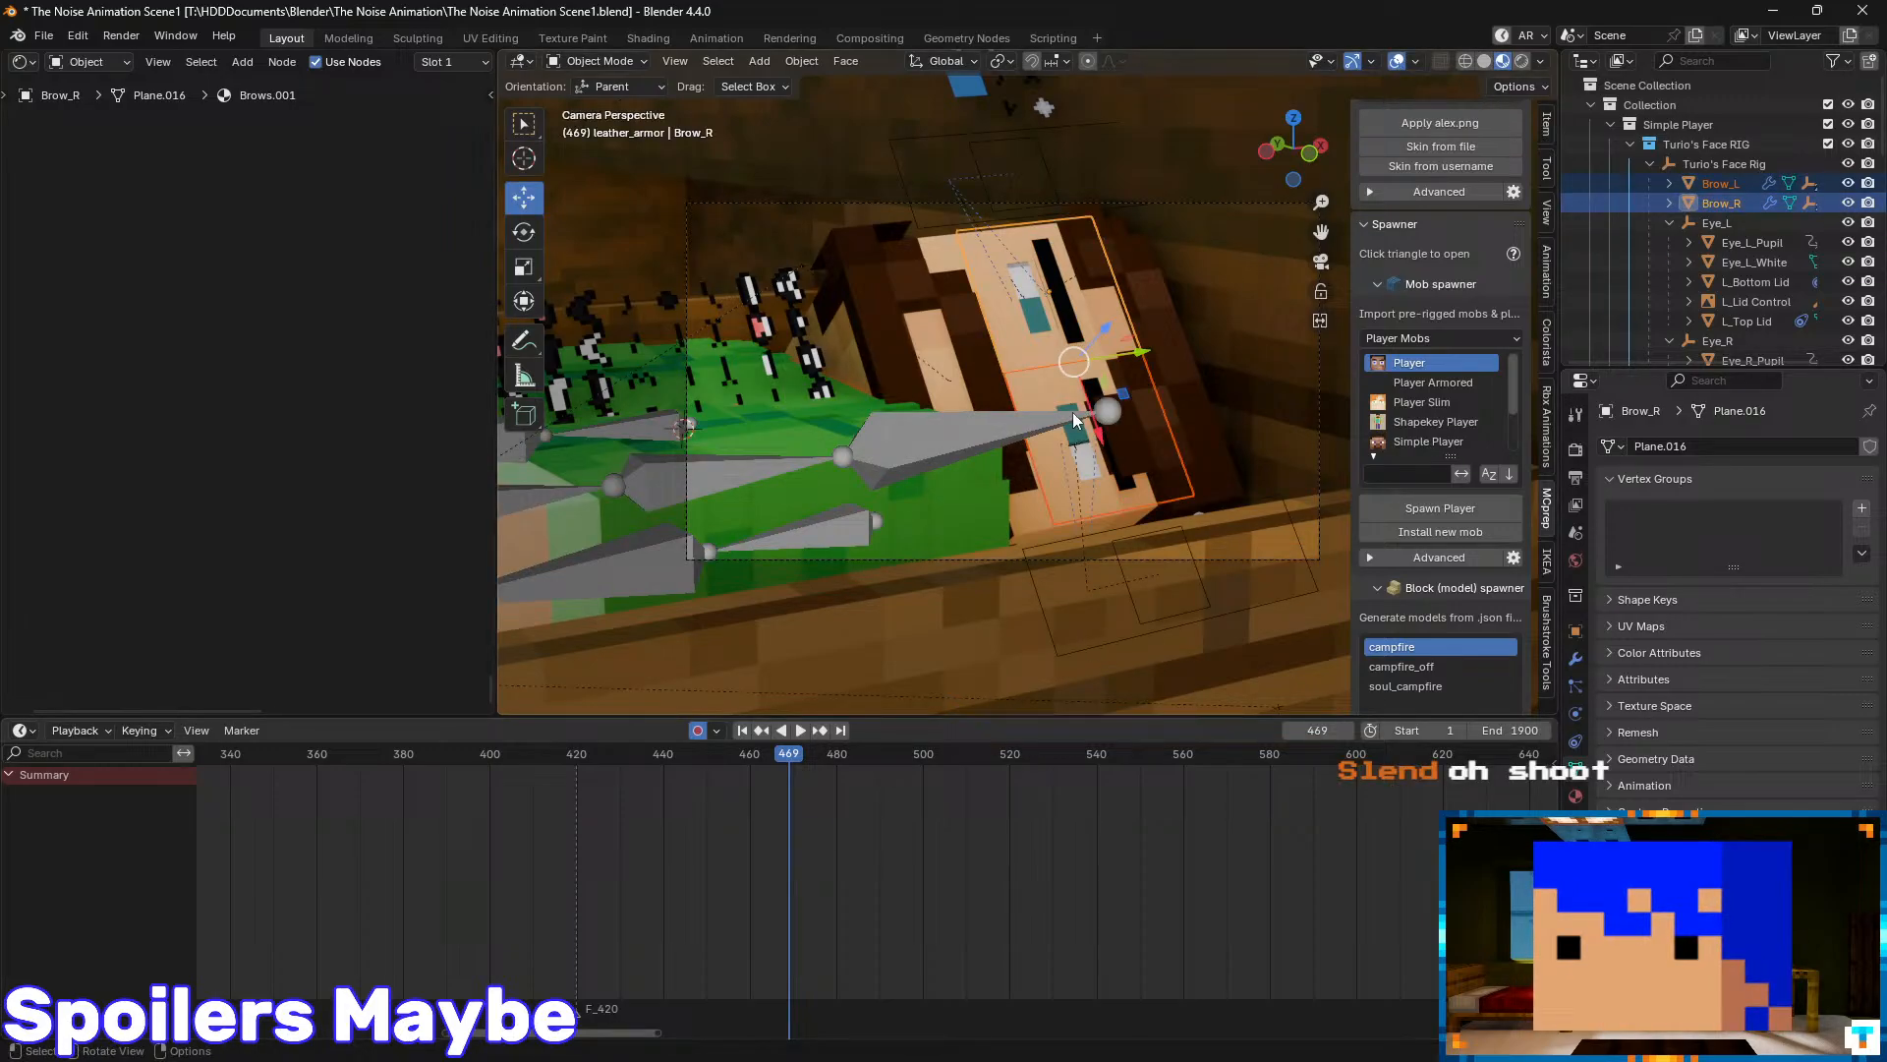
- Save the file and set the Move tool's orientation to Local
key("ctrl+s")
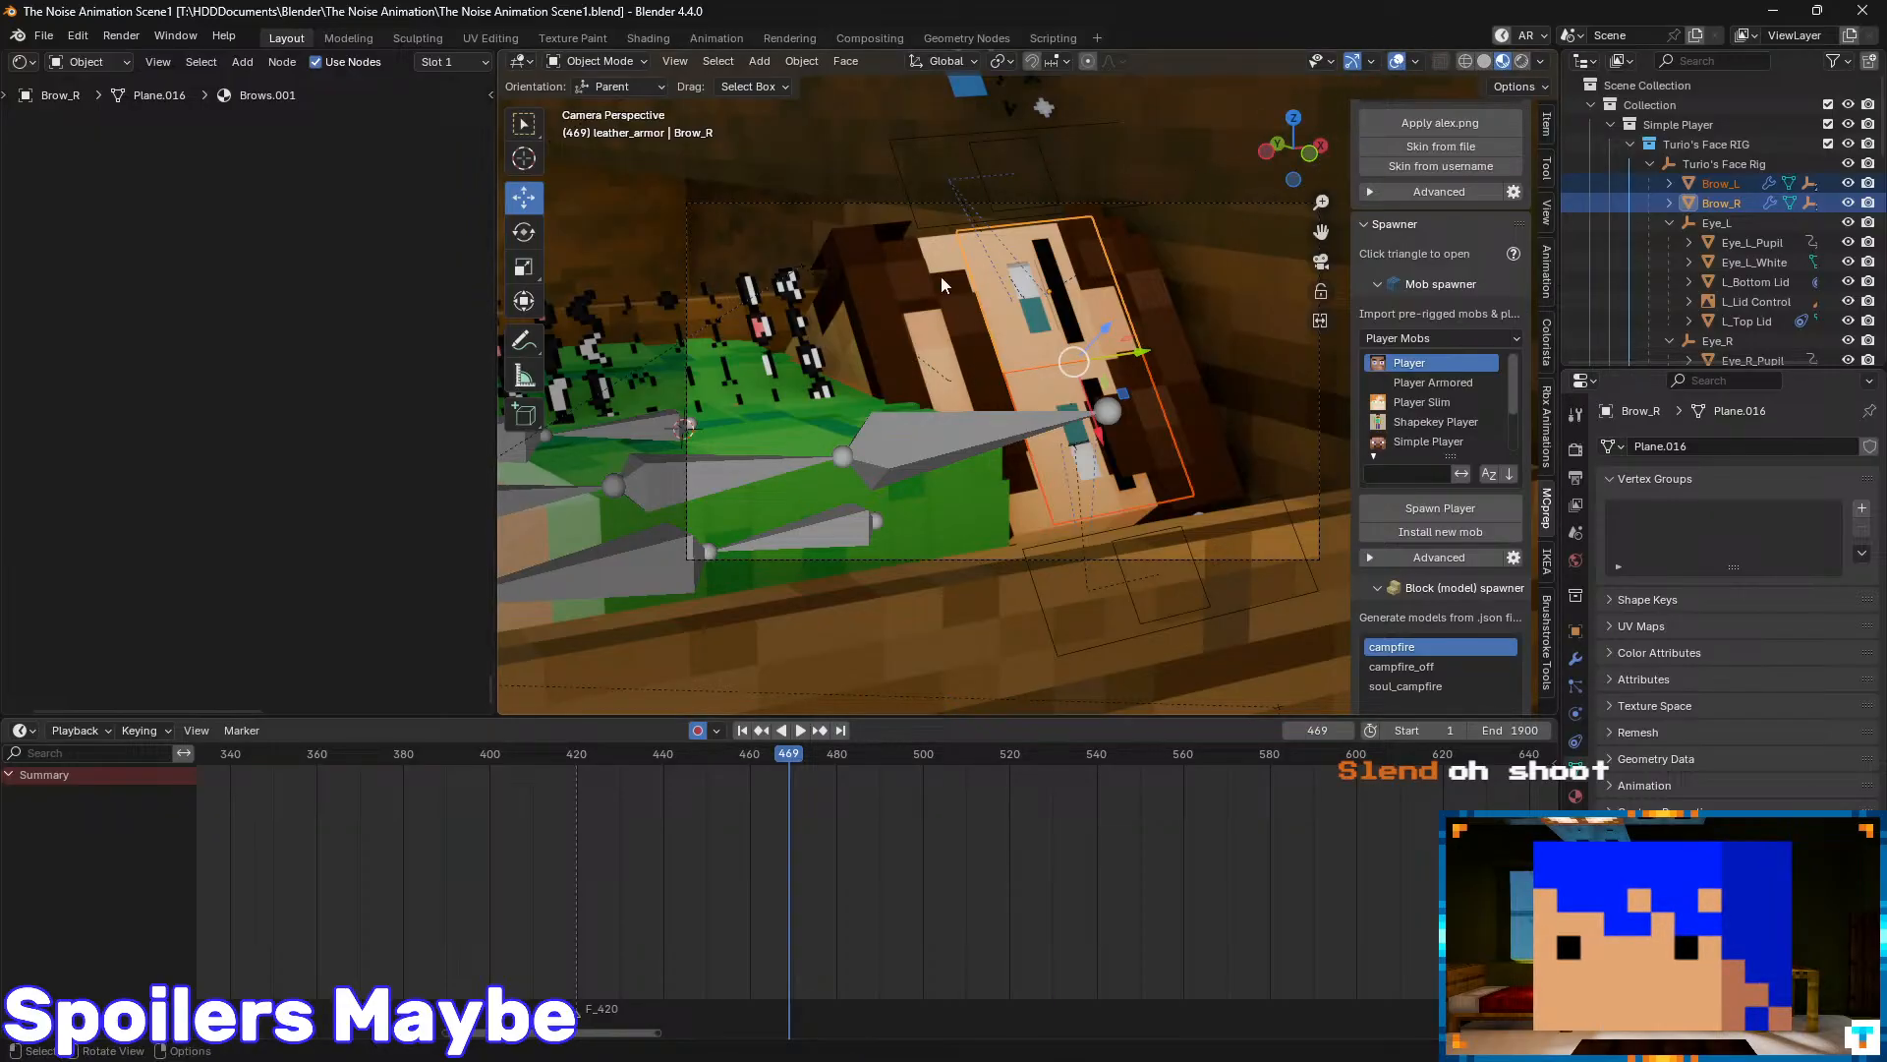
left_click(634, 87)
left_click(623, 87)
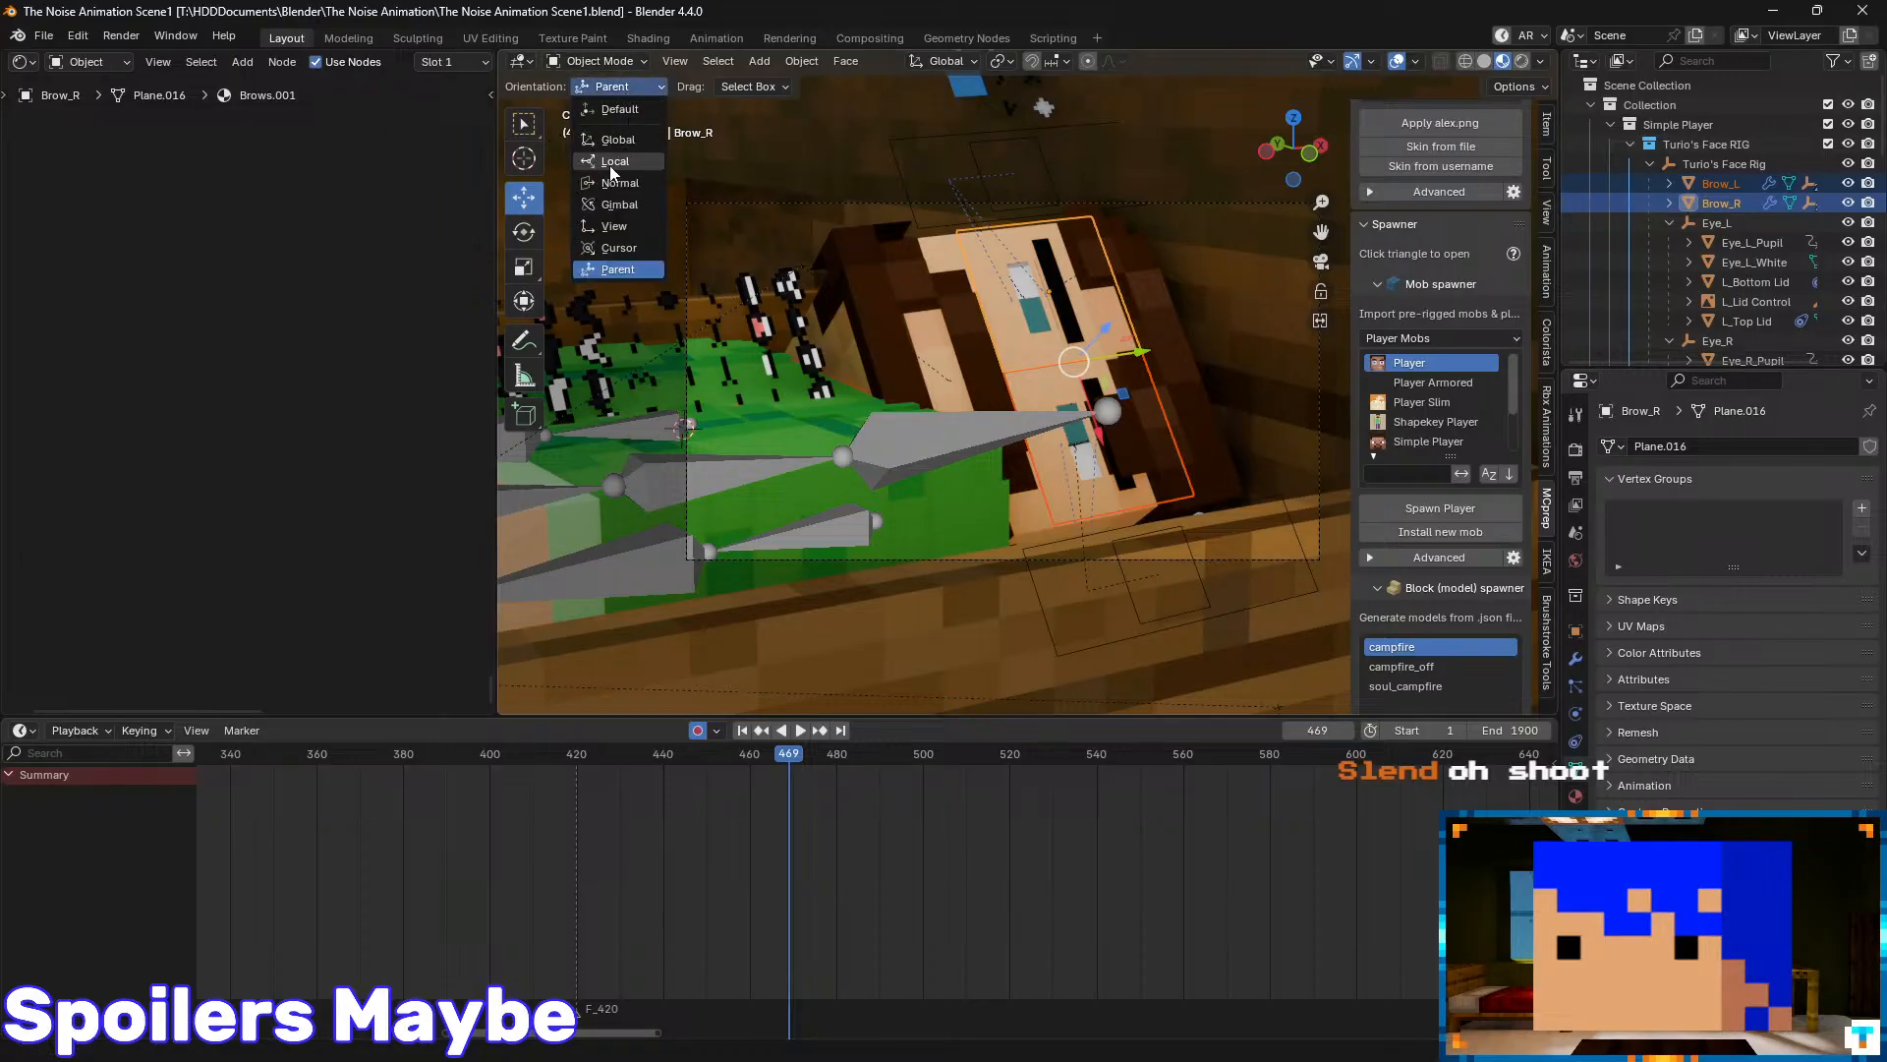
left_click(610, 165)
scroll(905, 663, "up", 3)
scroll(963, 649, "down", 2)
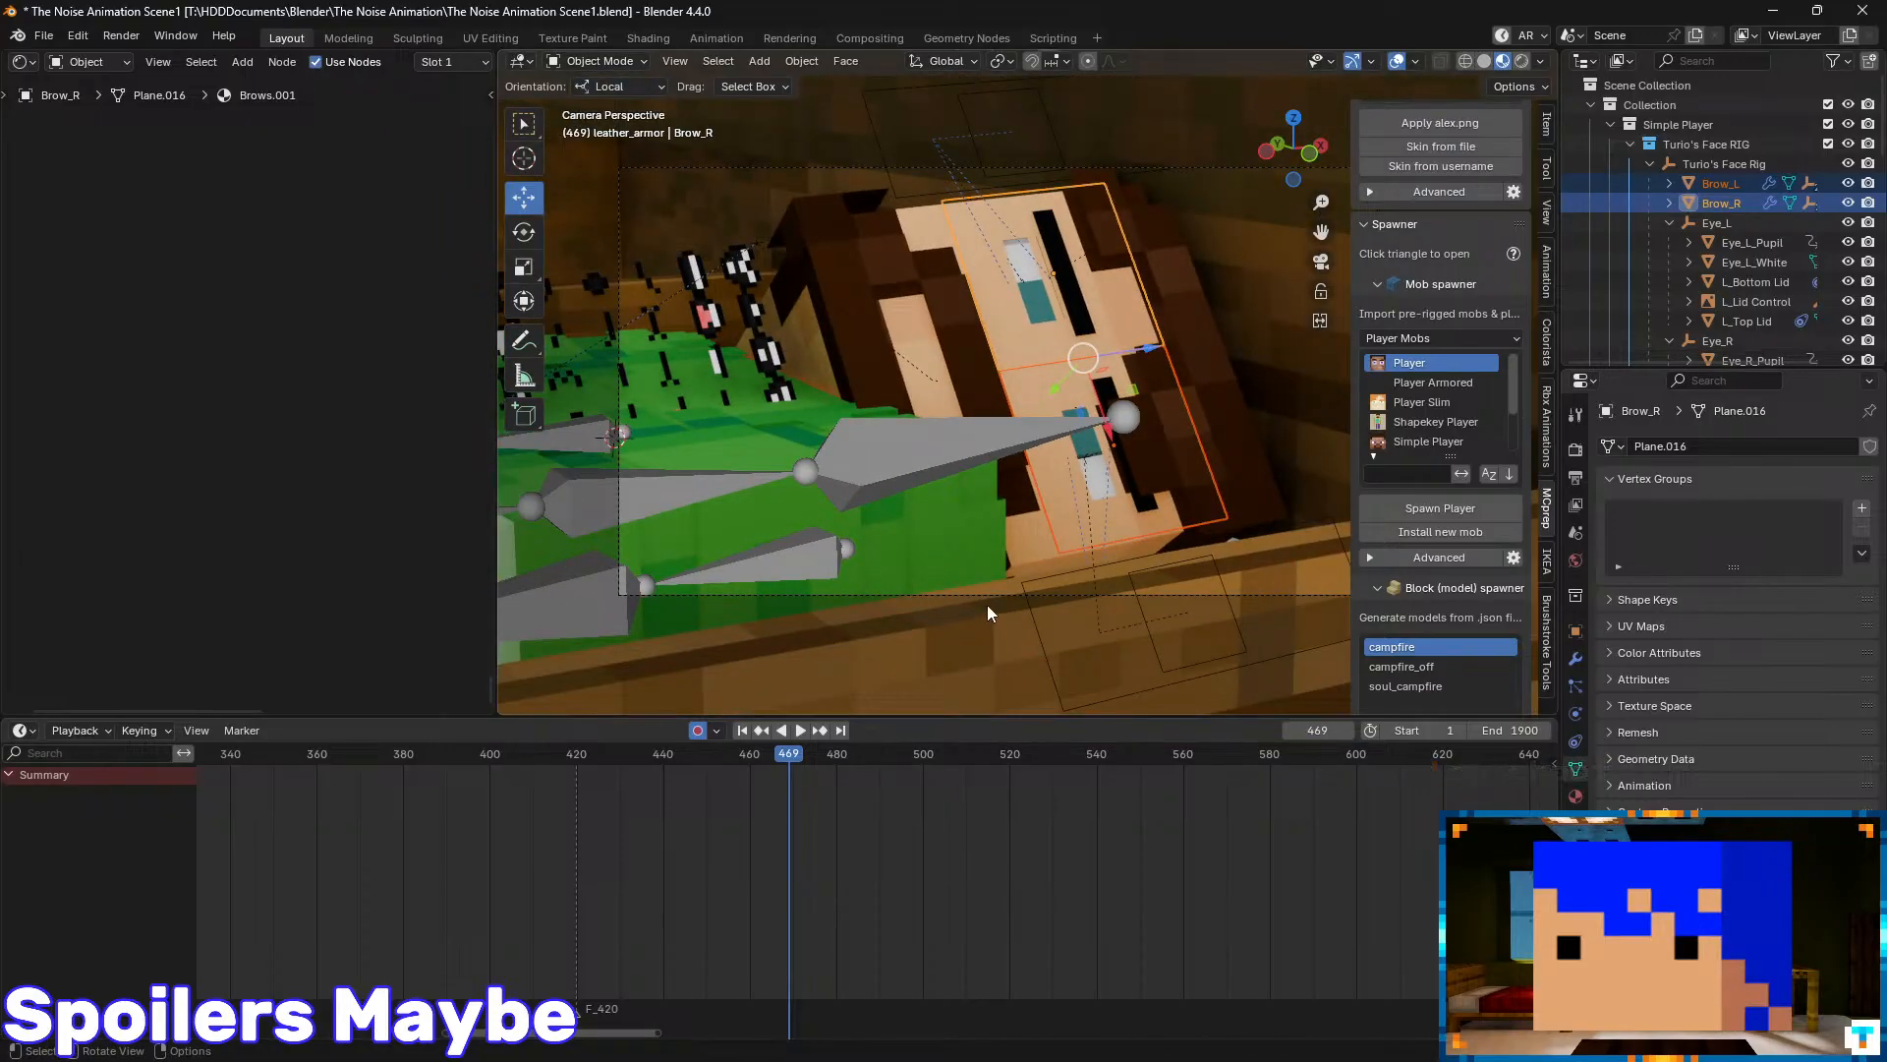
- Step back from frame 469 to frame 435, examining when the character's eyes start to open
key("Left")
key("Left")
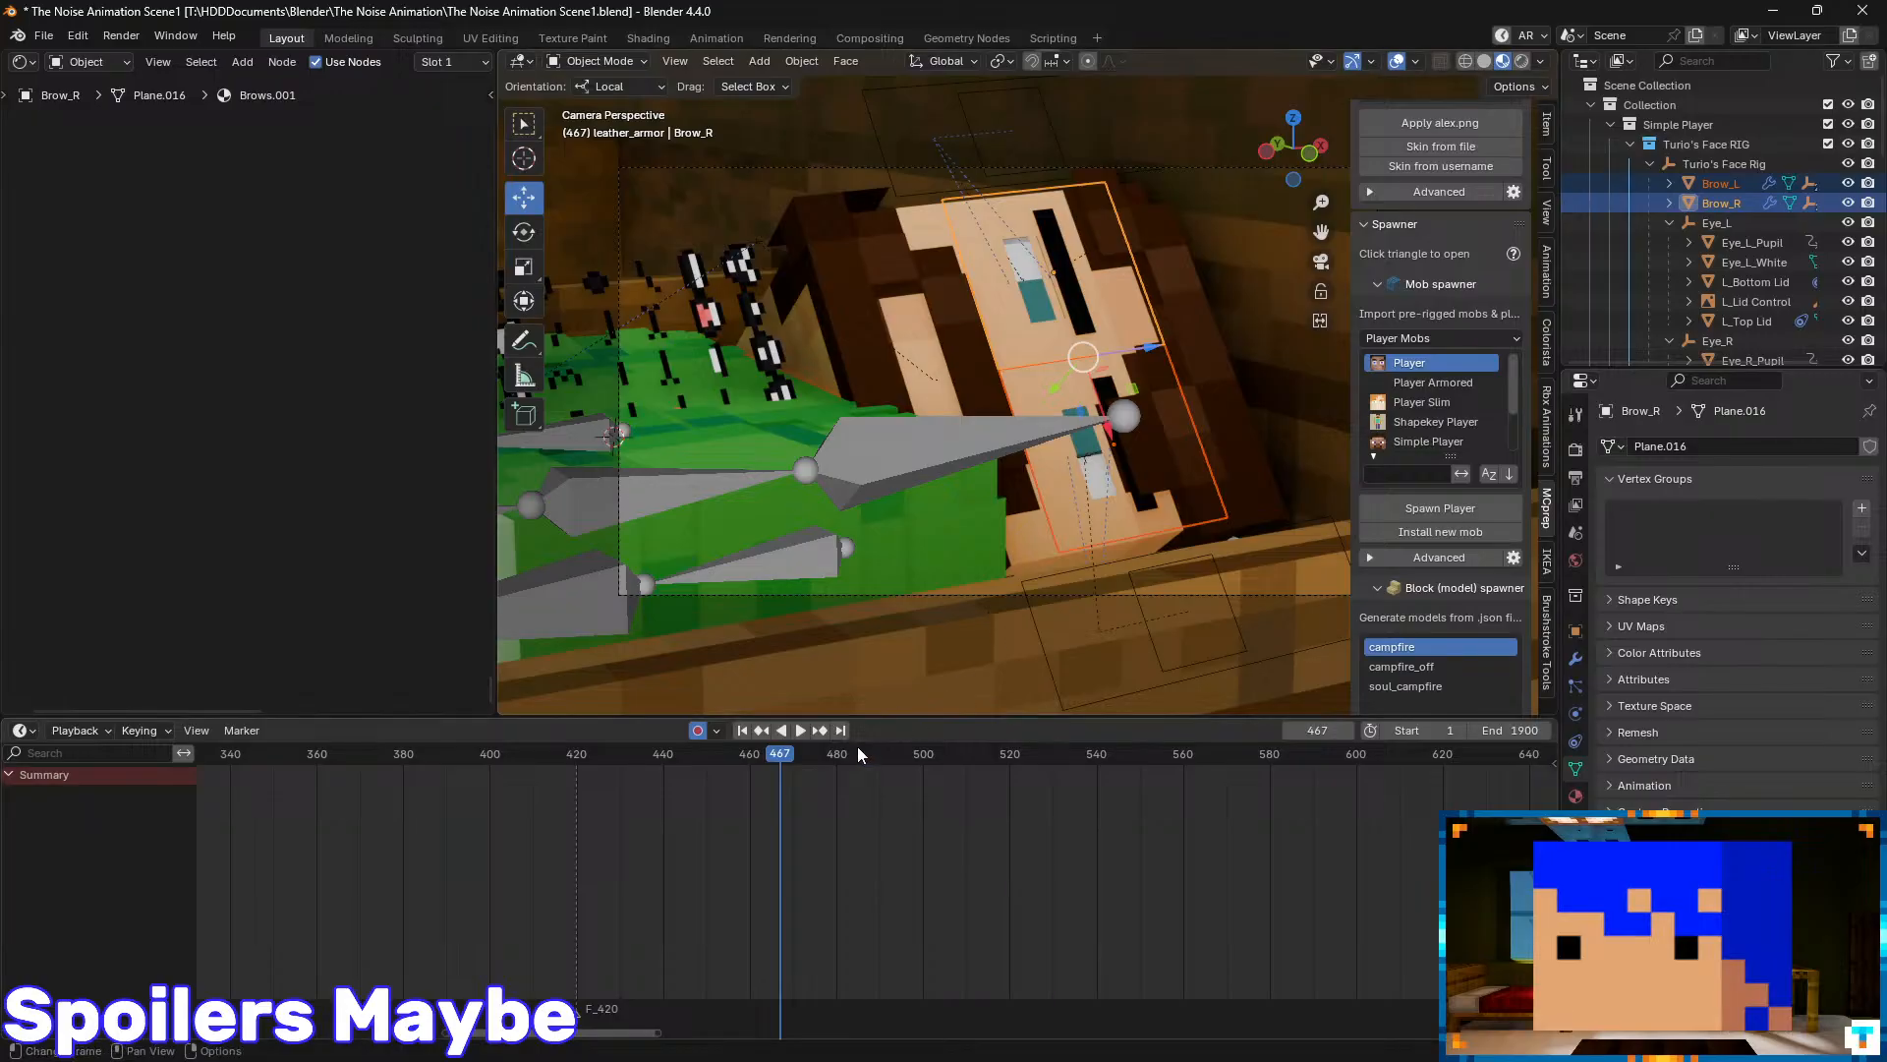
key("Left")
key("Left")
key("Left")
left_click_drag(768, 744, 702, 754)
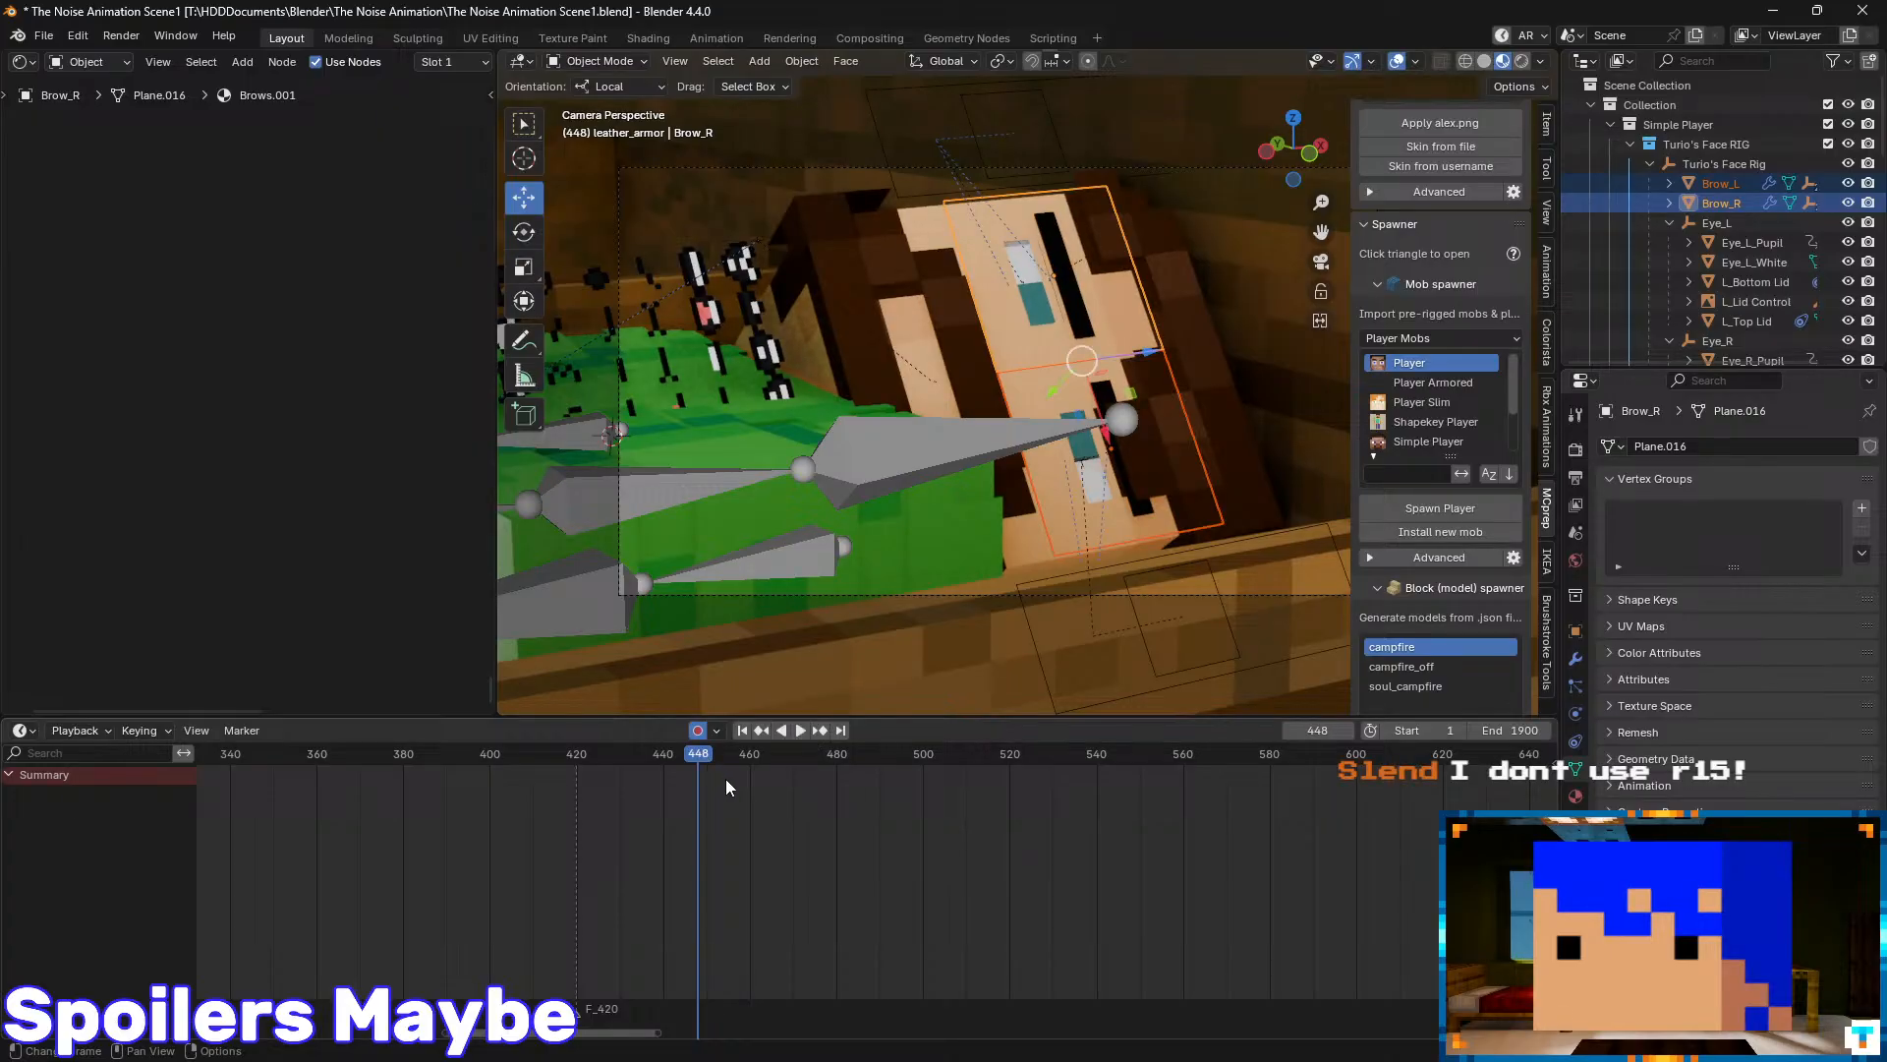
left_click(691, 767)
left_click_drag(689, 767, 651, 759)
key("Left")
key("Left")
key("Left")
key("Left")
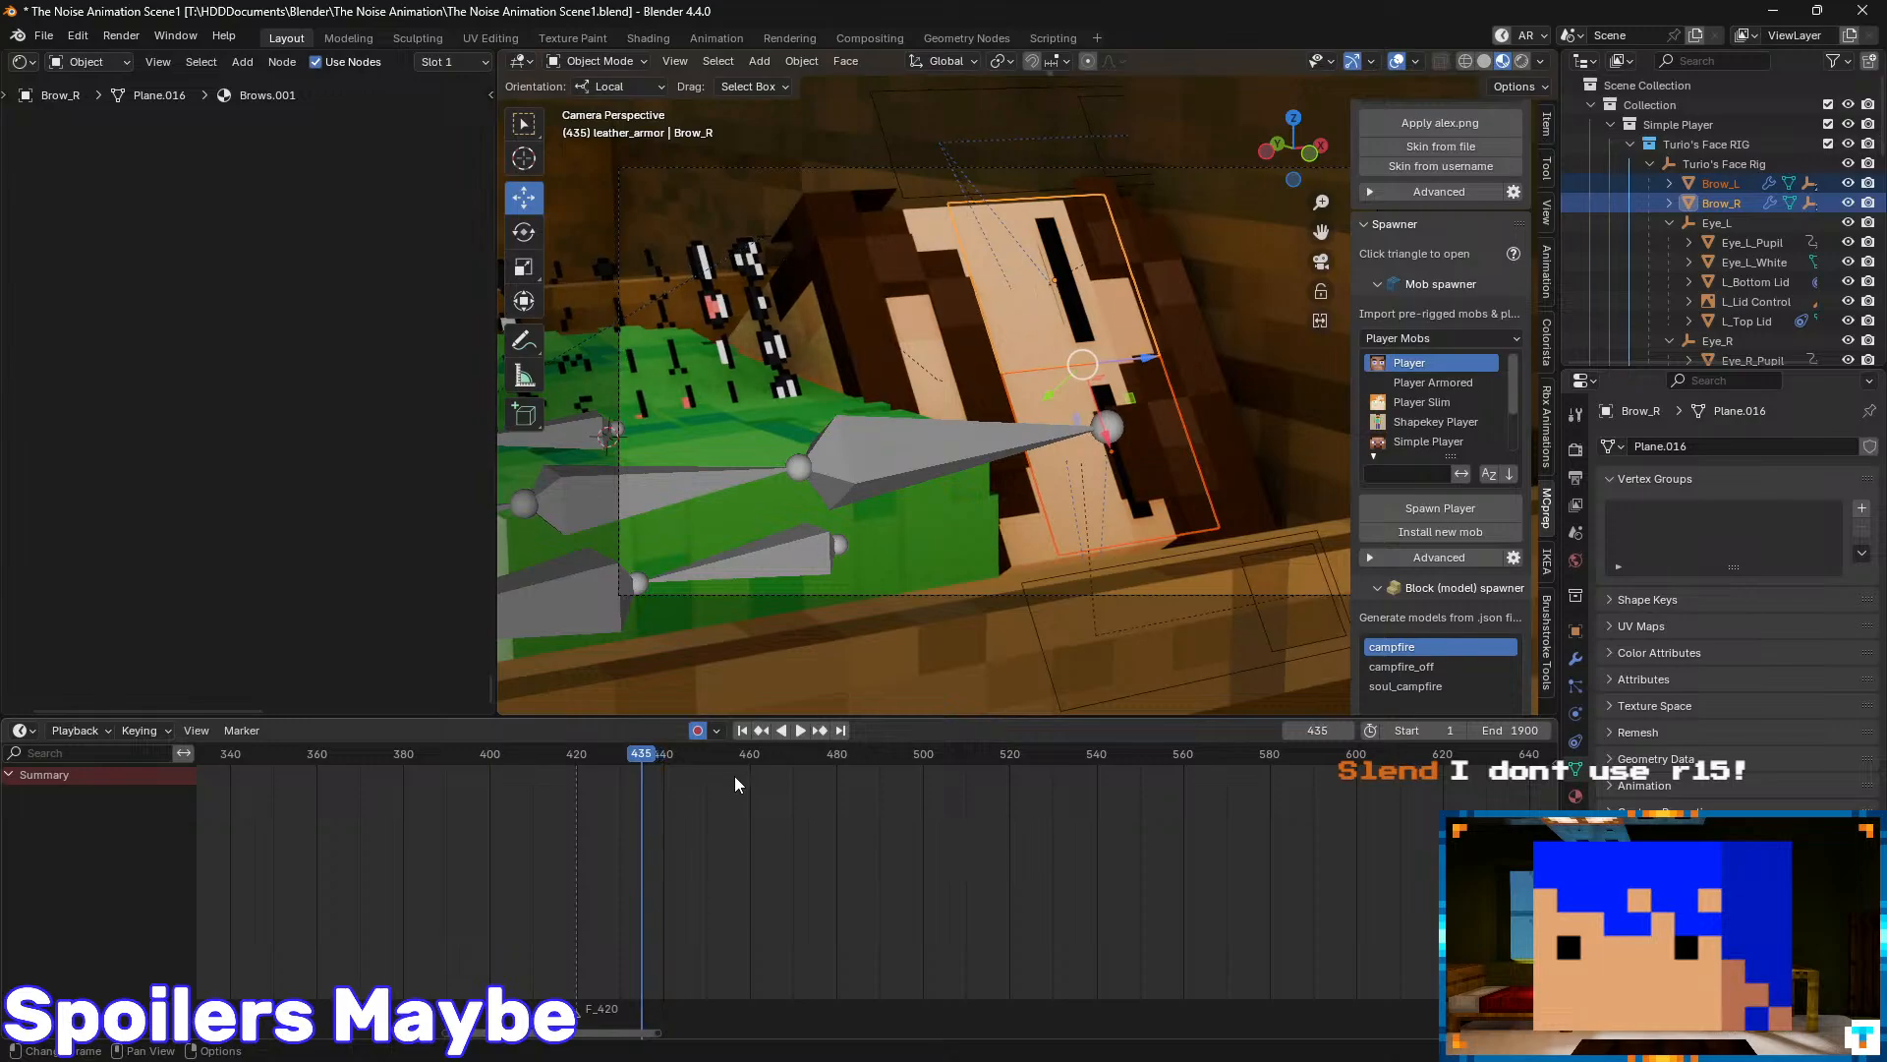
key("Right")
key("Right")
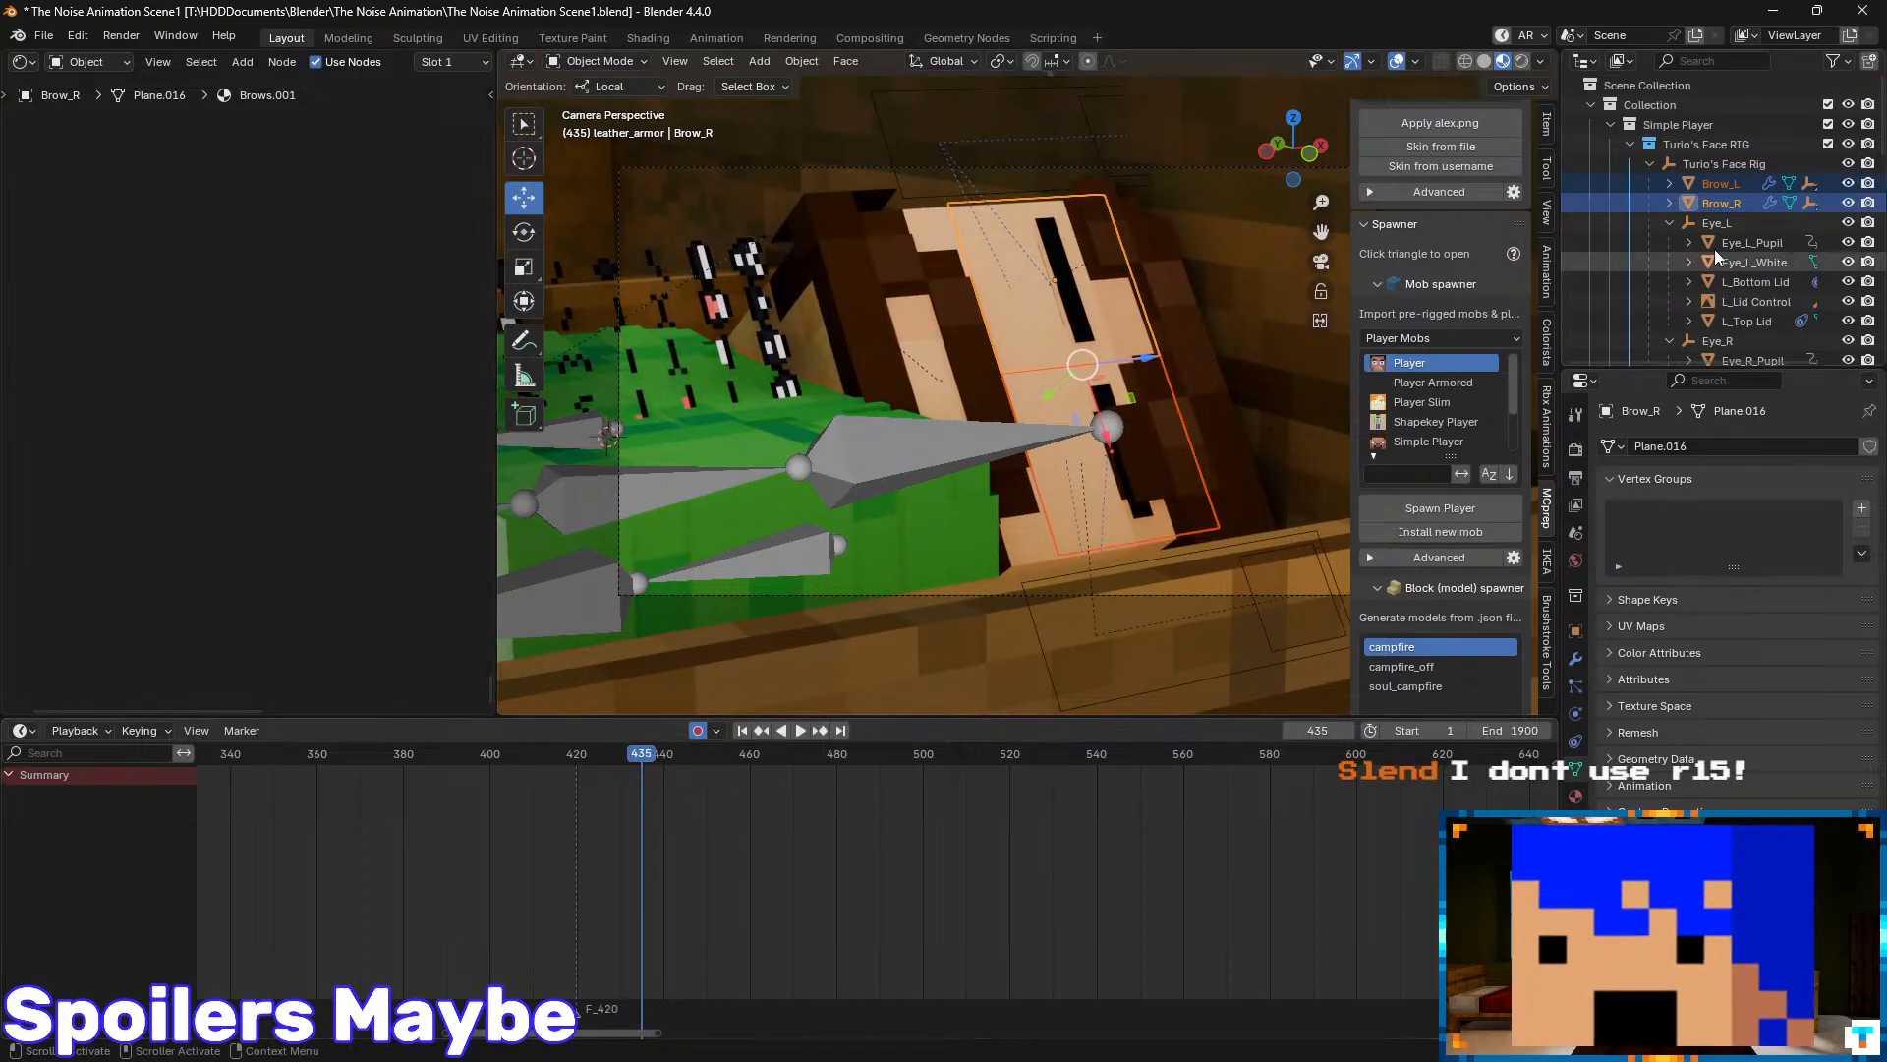
- Select the L_Lid Controller and check its first keyframes to locate the start of the eye opening
scroll(1725, 231, "down", 3)
left_click(1754, 185)
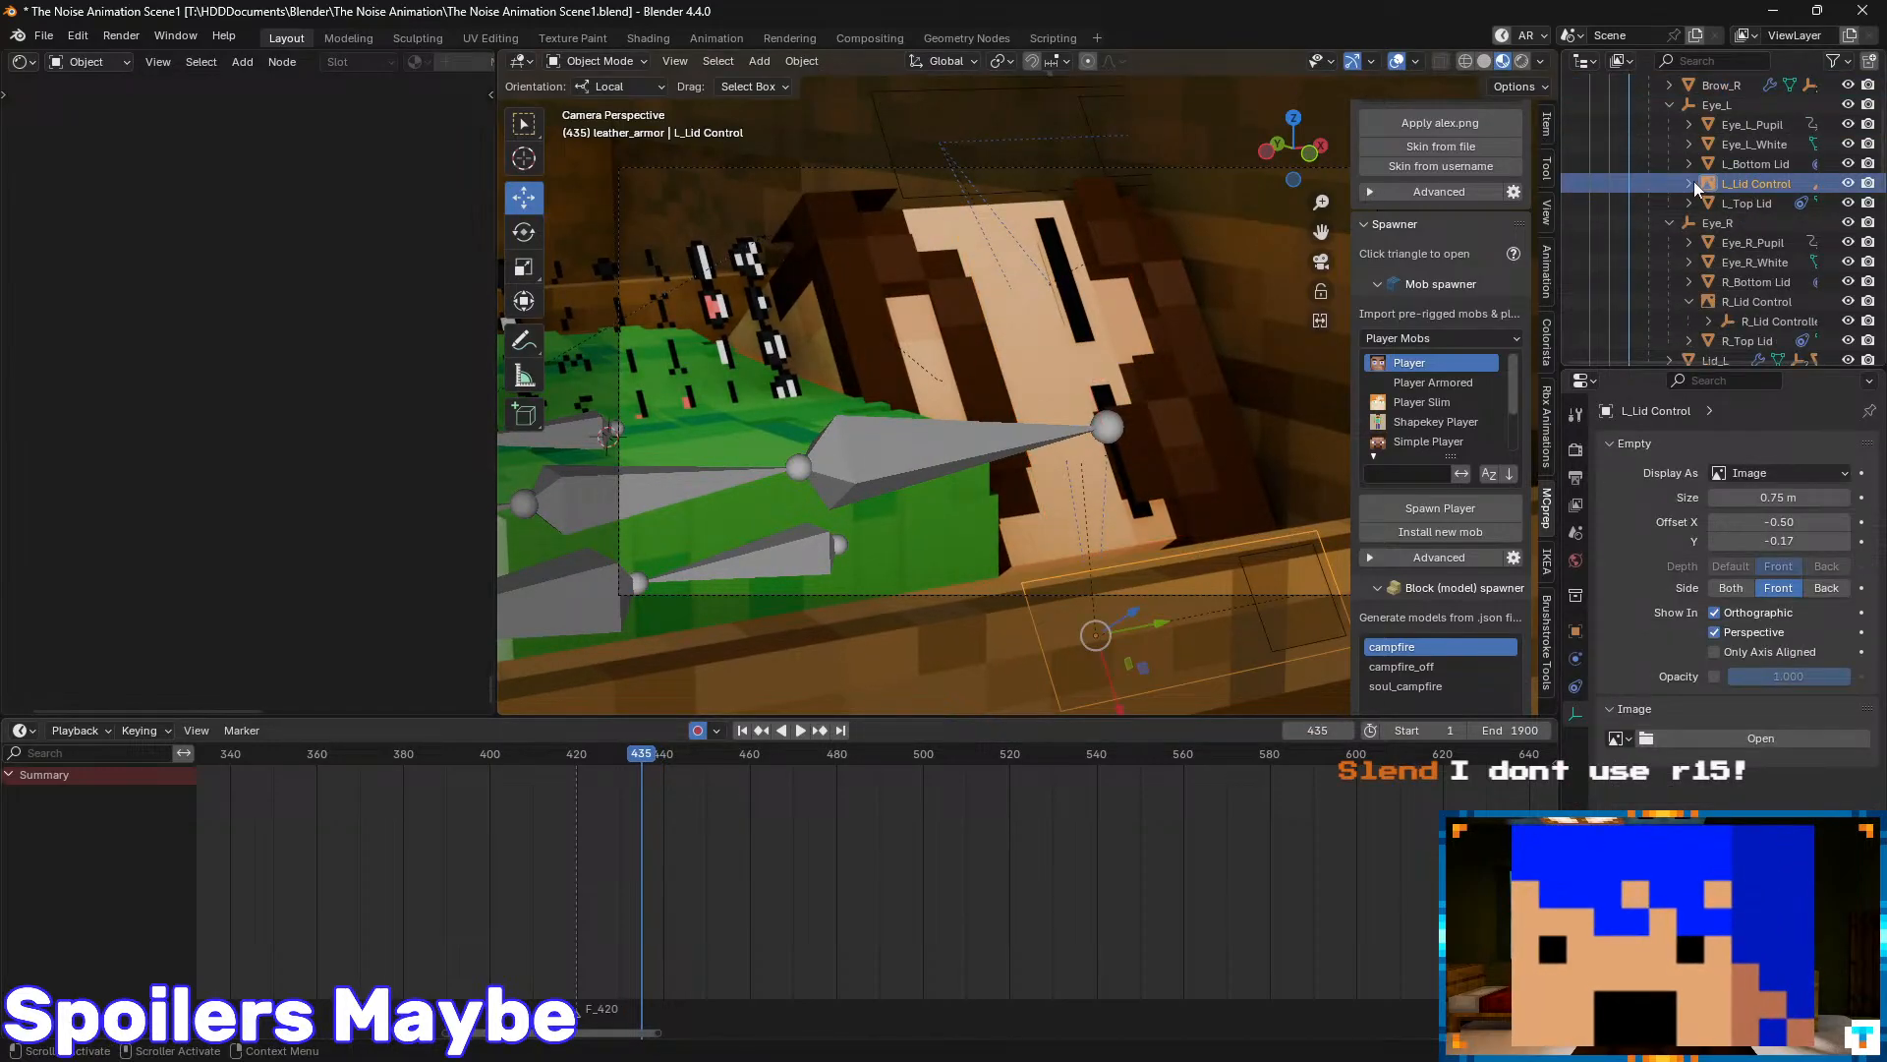
left_click(1690, 183)
left_click(1753, 202)
key("Down")
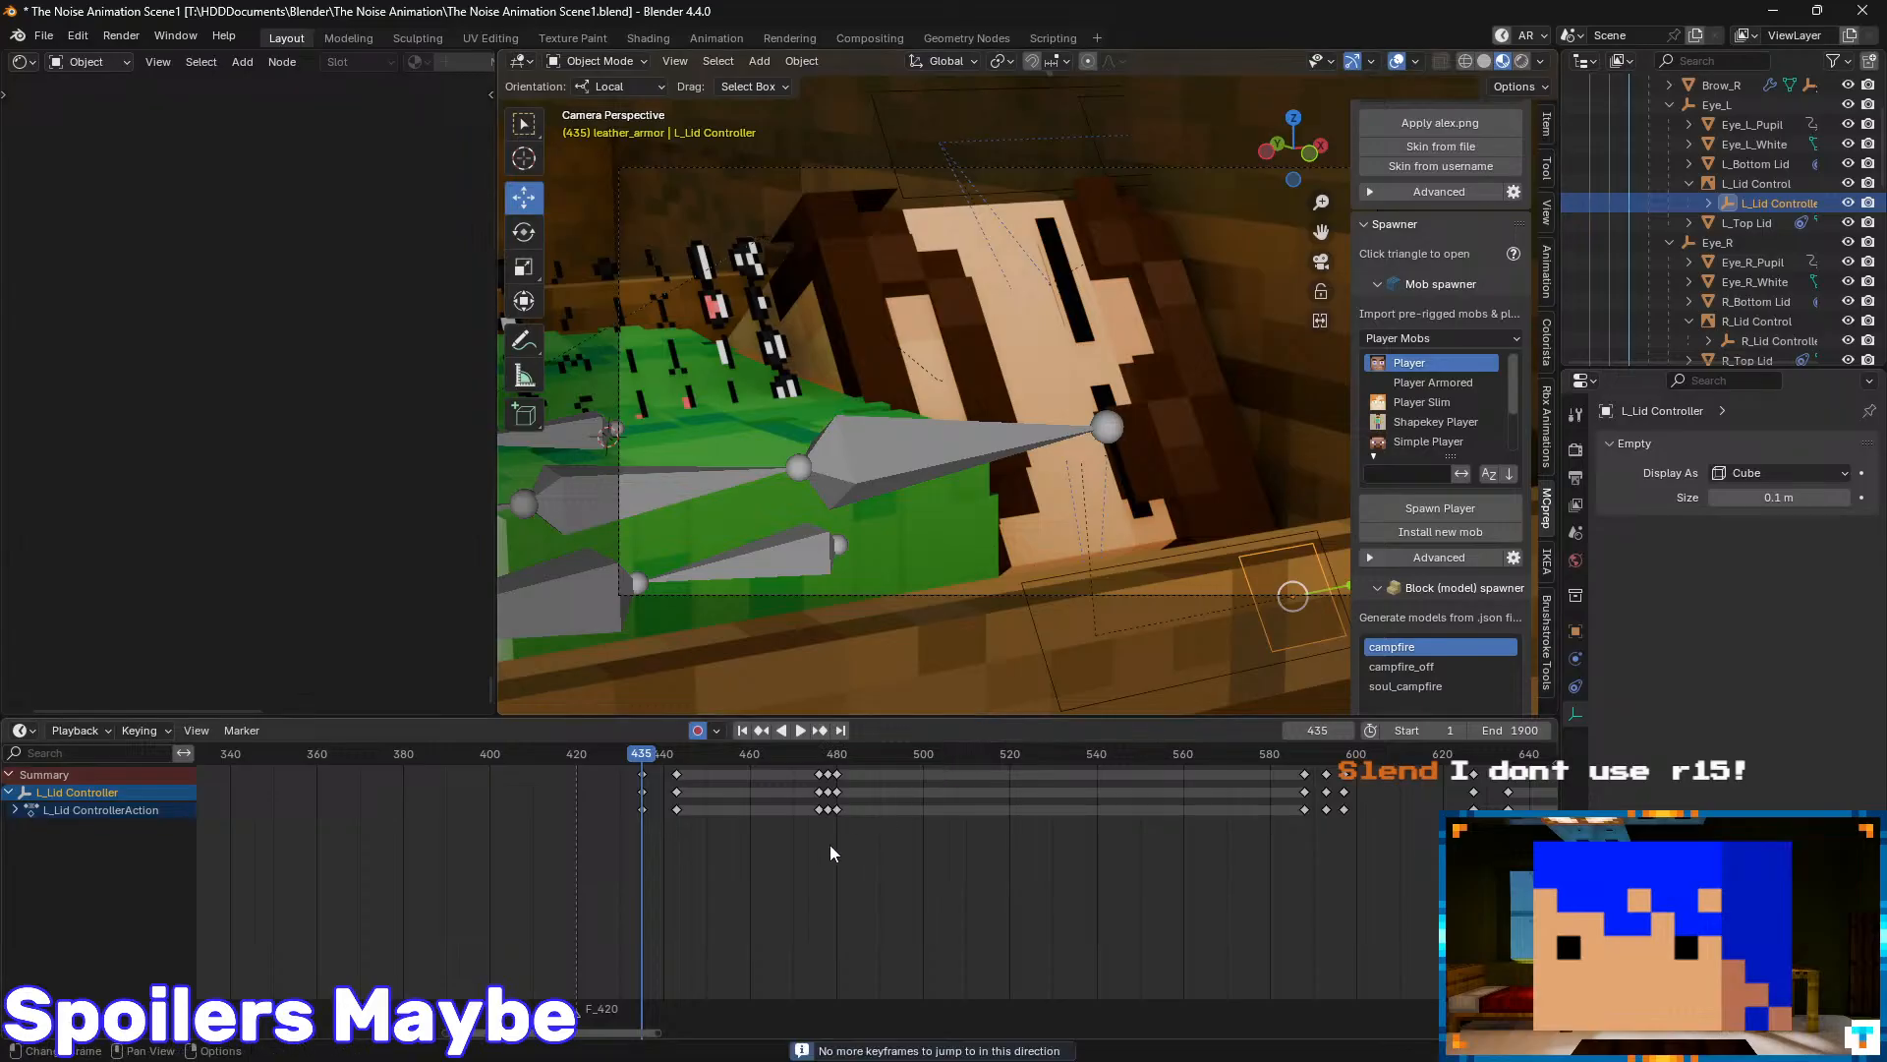
key("Up")
key("Down")
scroll(1724, 197, "up", 3)
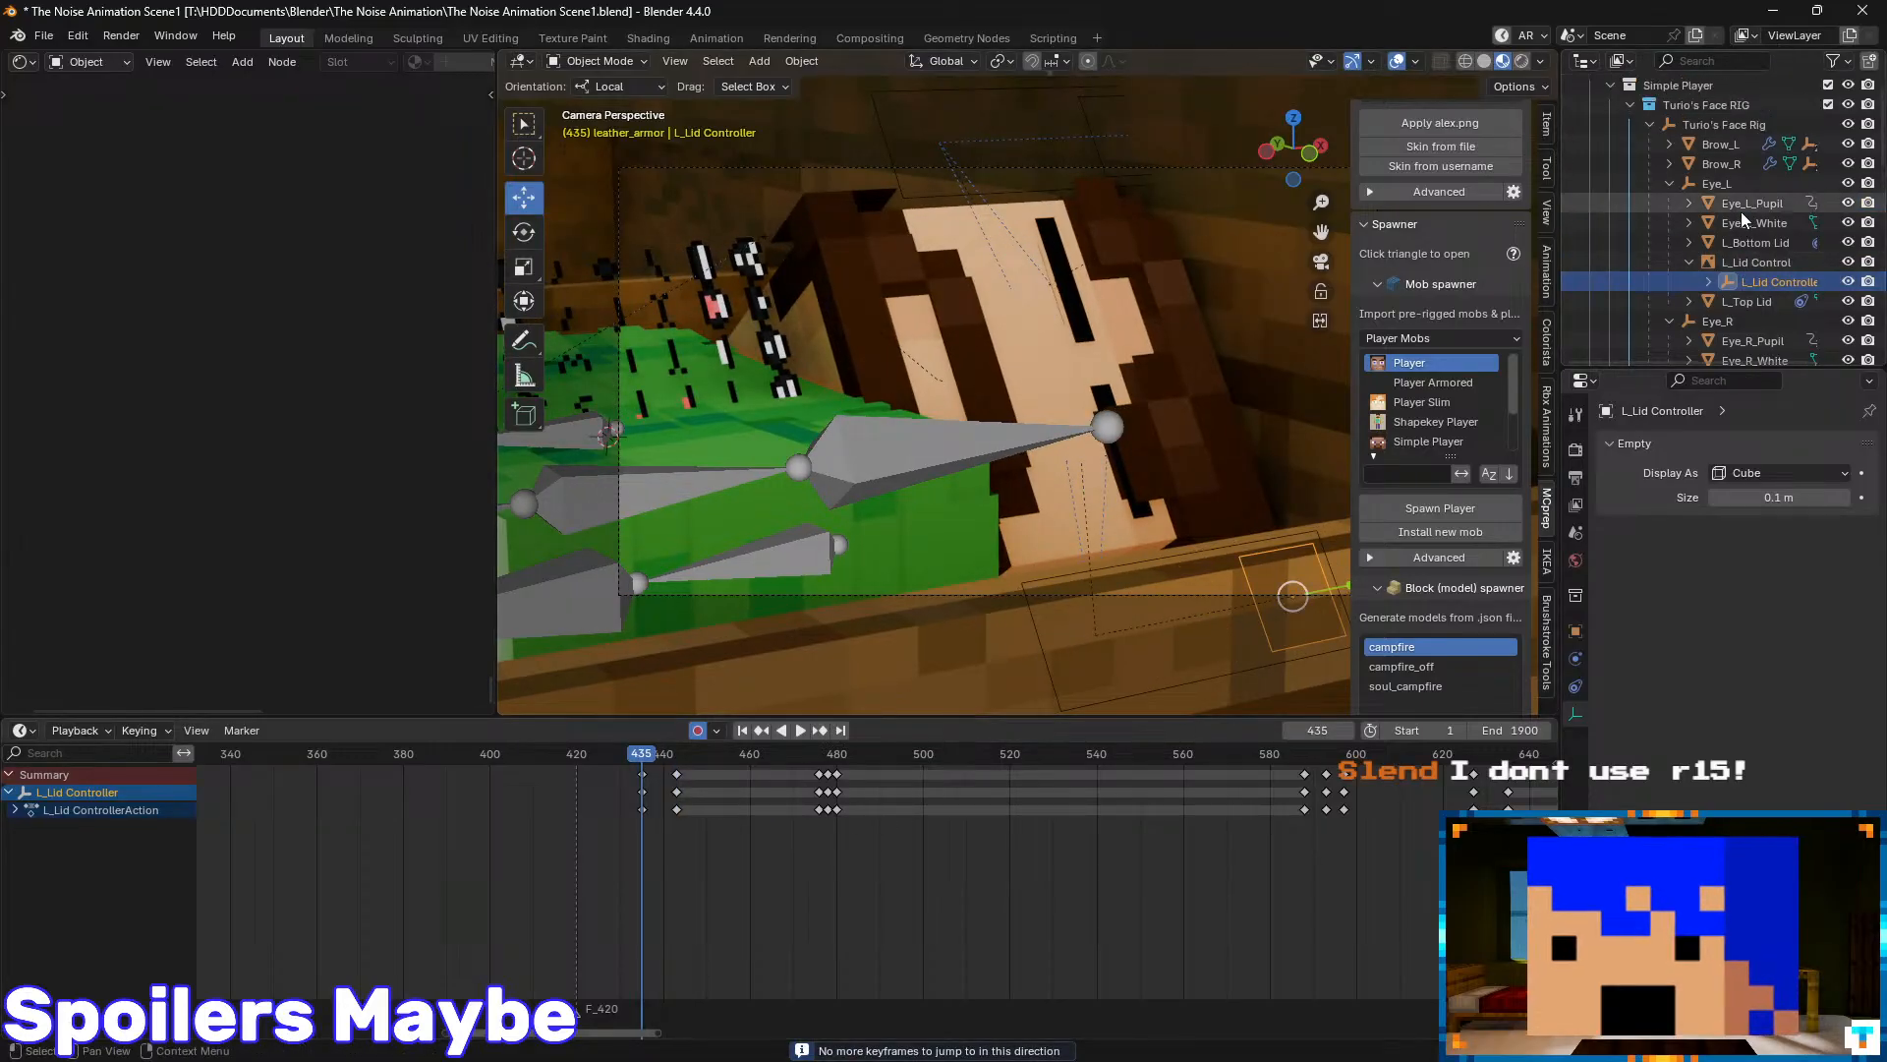
- Insert keyframes on Brow_L and Brow_R at frame 435
left_click(1722, 184)
left_click(1722, 204, "ctrl")
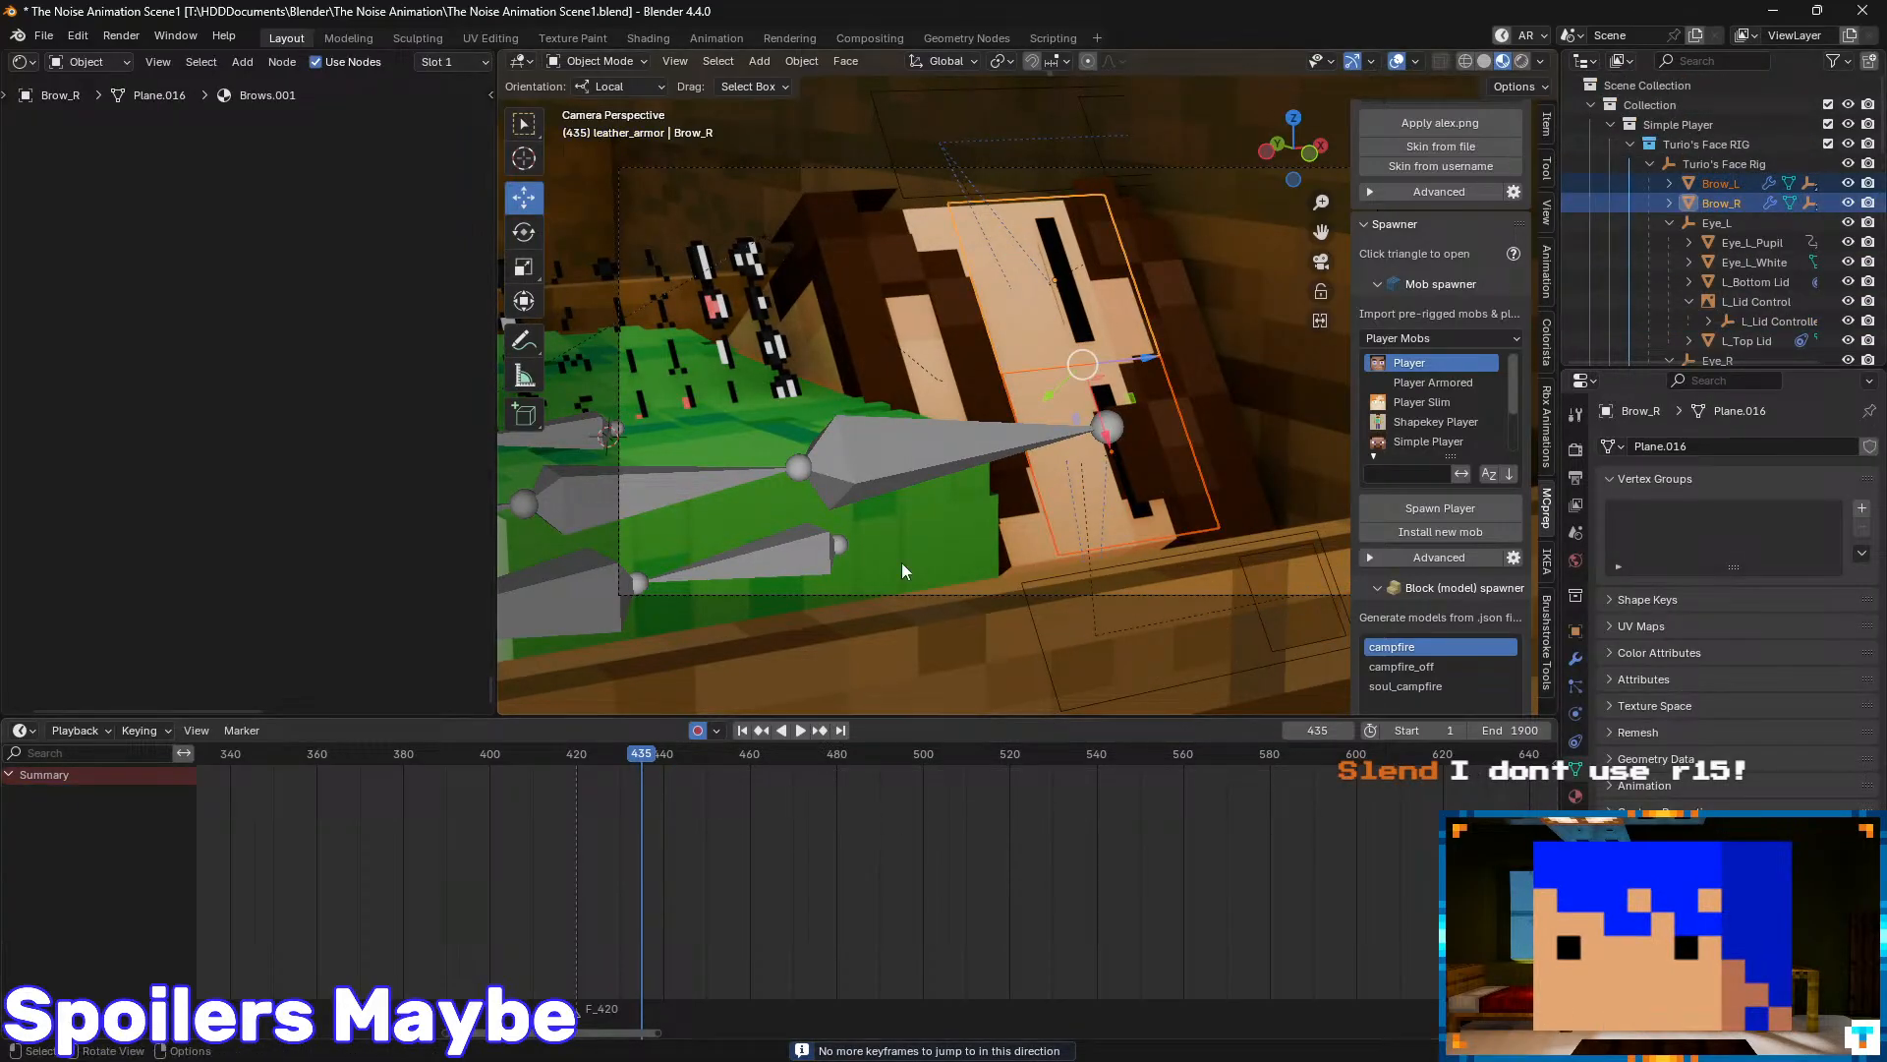
key("k")
left_click(963, 310)
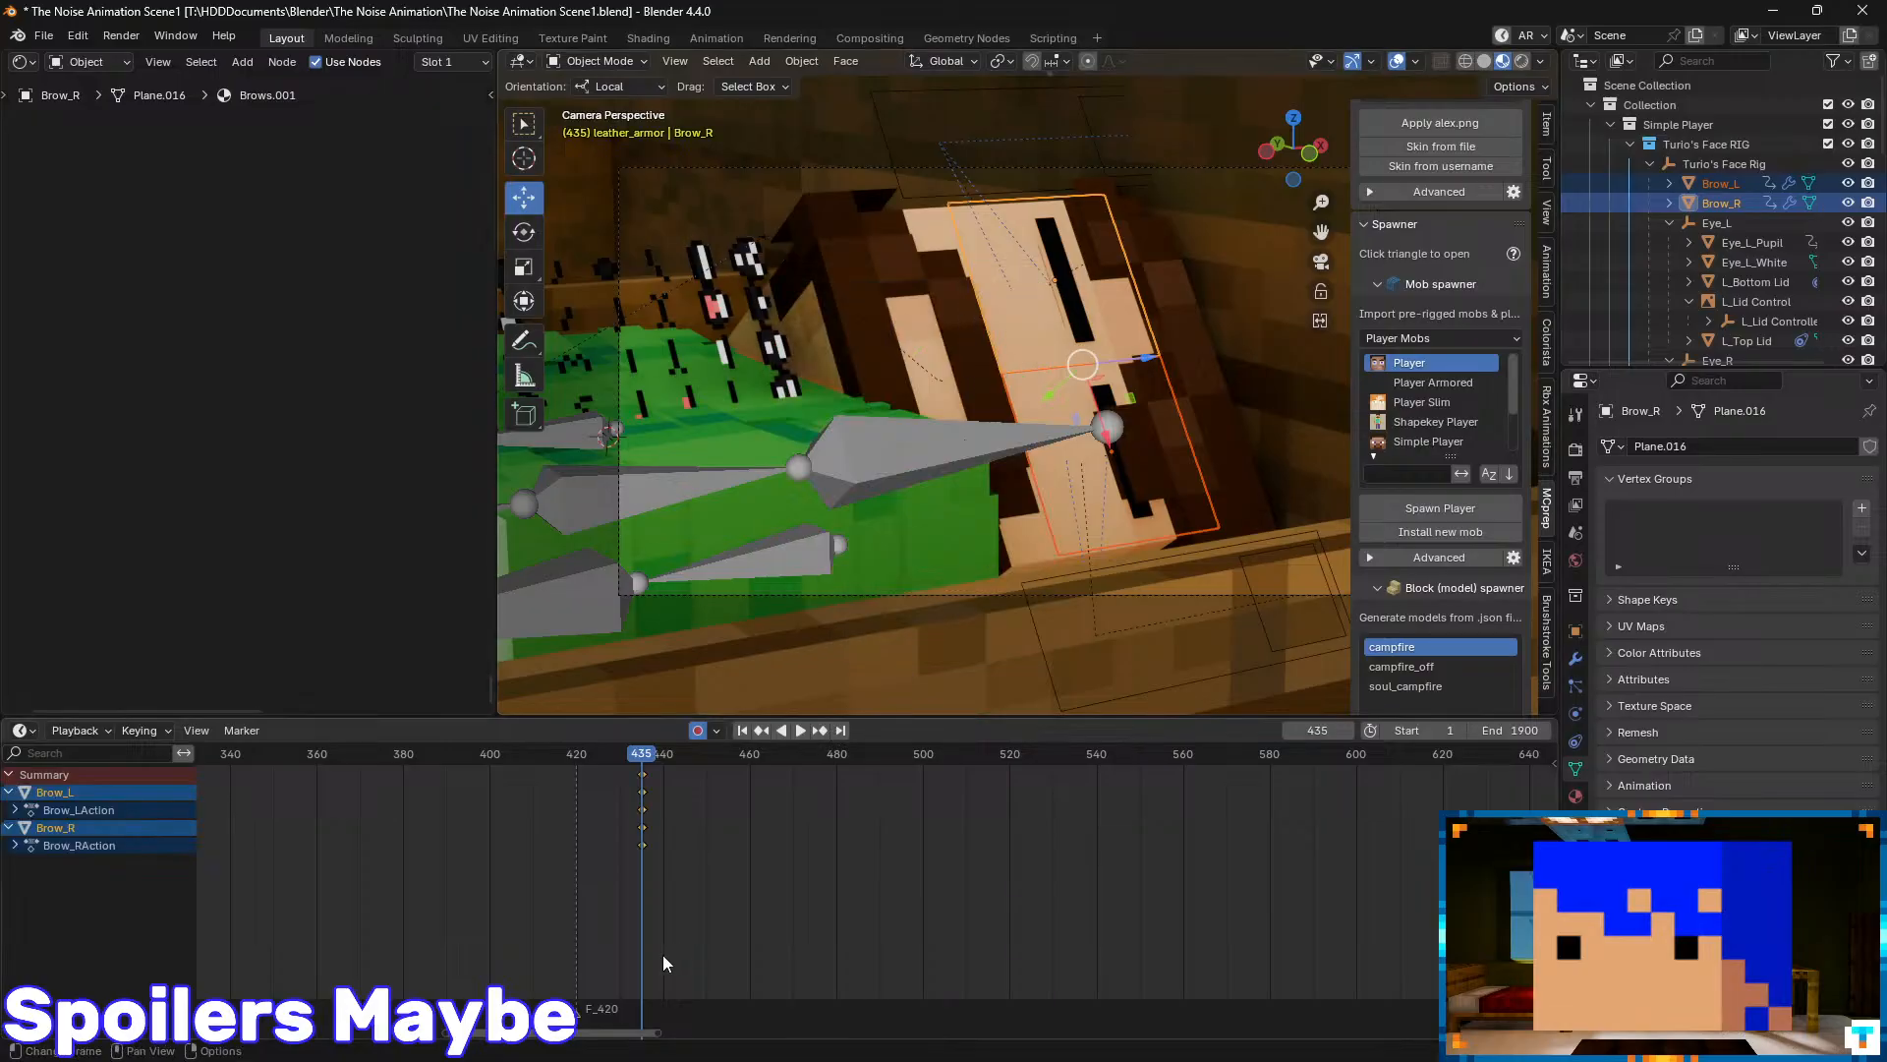
- Lower both brows slightly along their local Z axis at frame 438
left_click(648, 812)
key("Right")
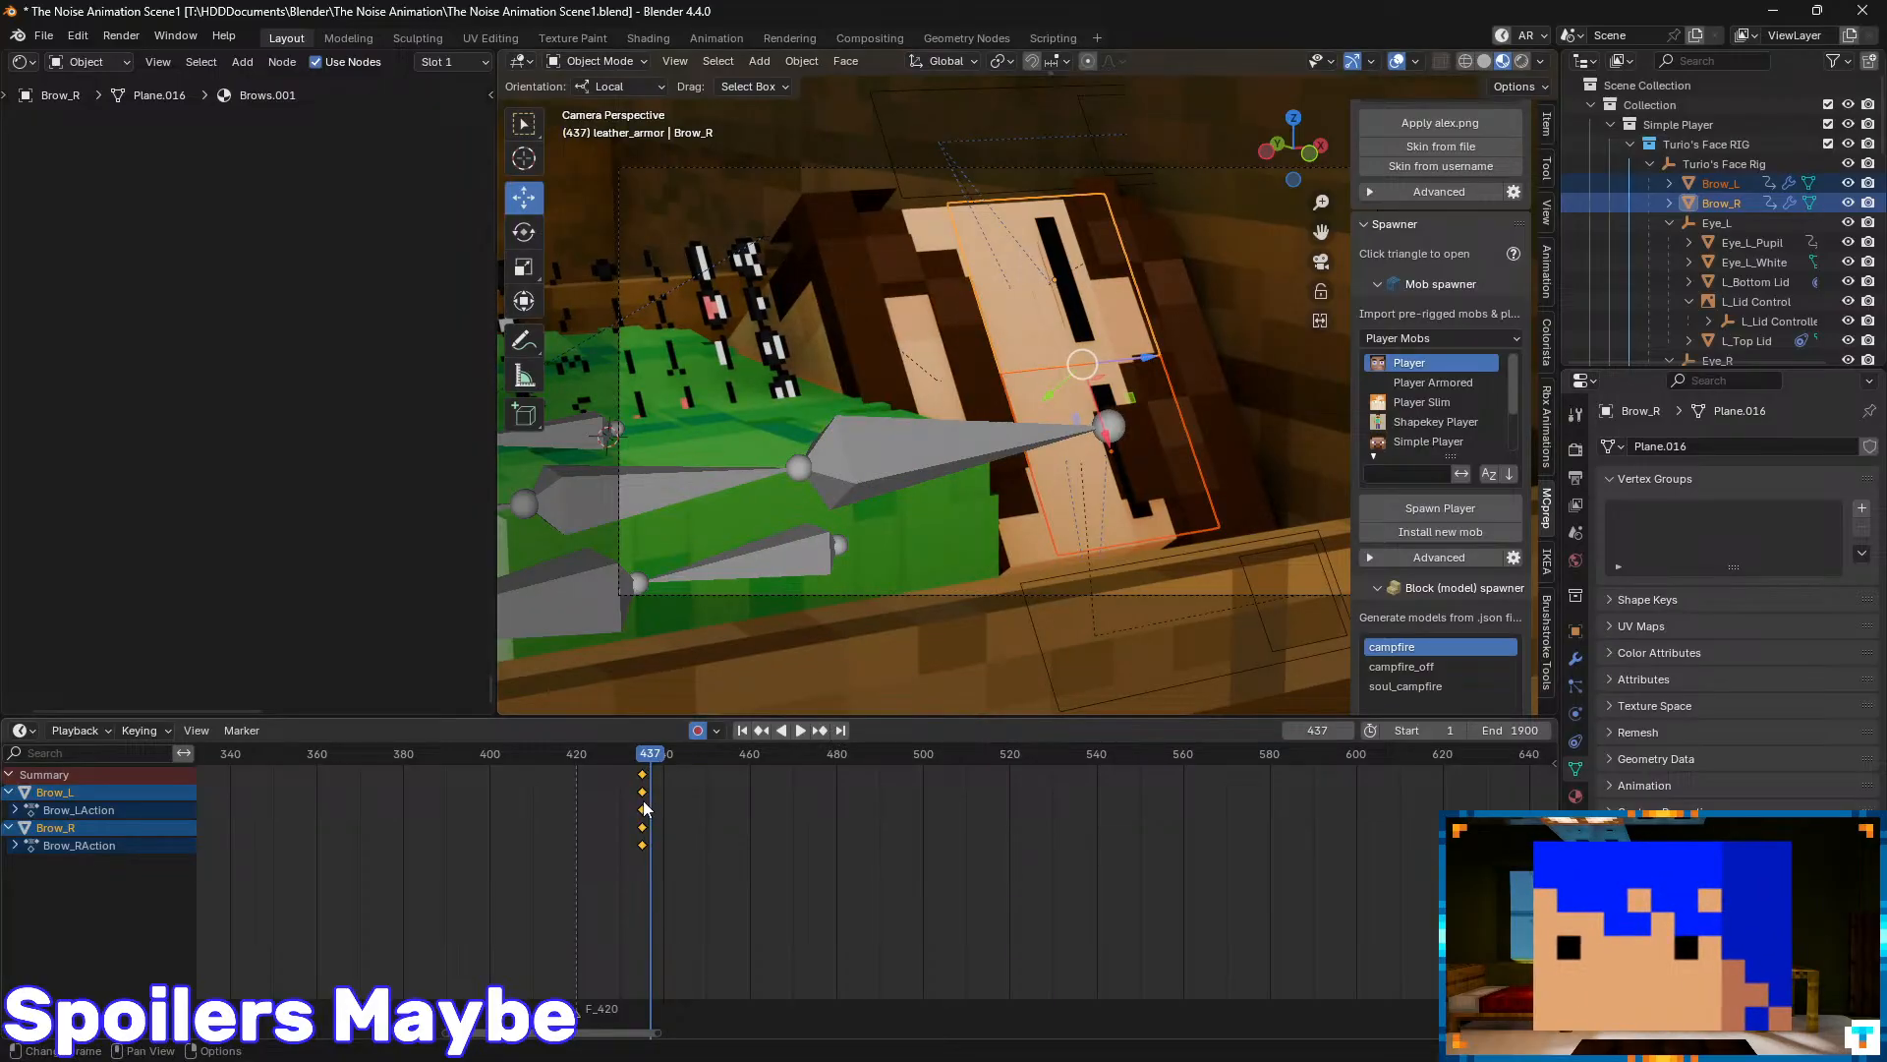
key("Right")
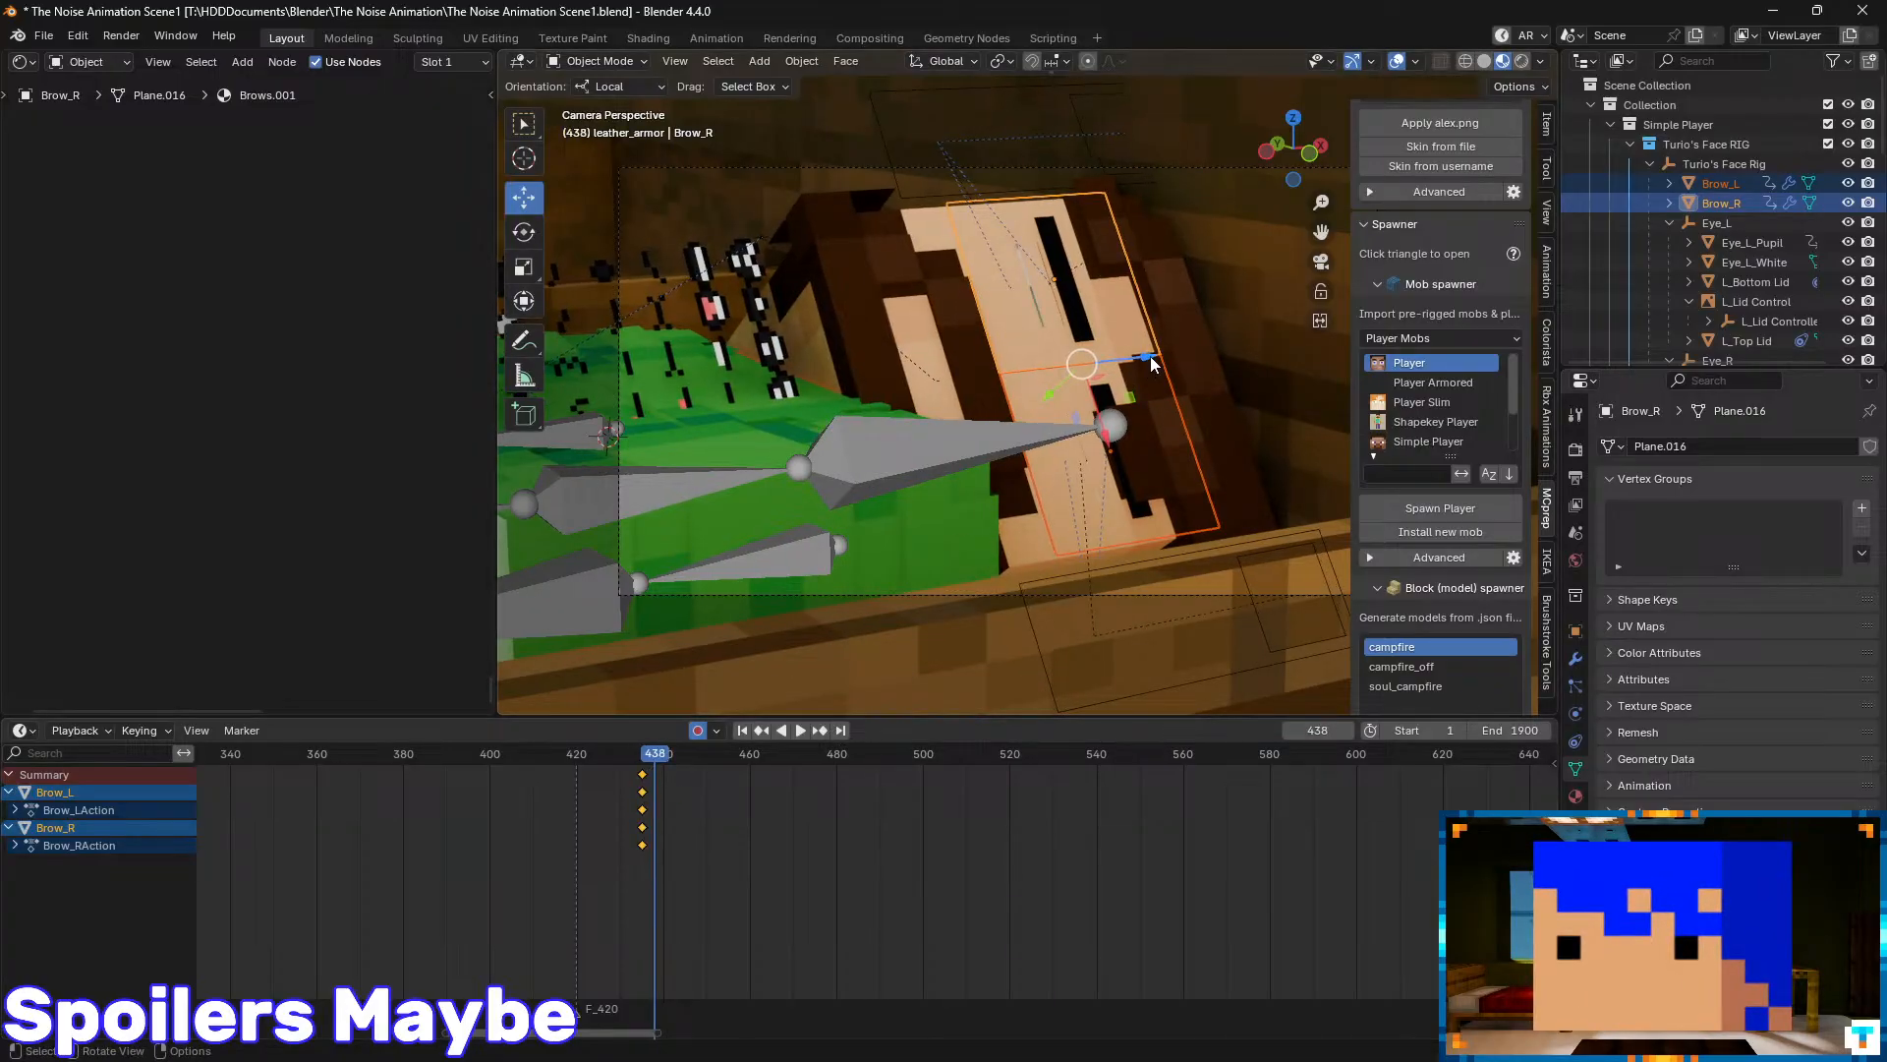
left_click_drag(1154, 363, 1145, 356)
- Raise both brows along local Z with keyed moves at frames 441 and 443, and save the file
key("Right")
key("Right")
key("Right")
key("Right")
key("Right")
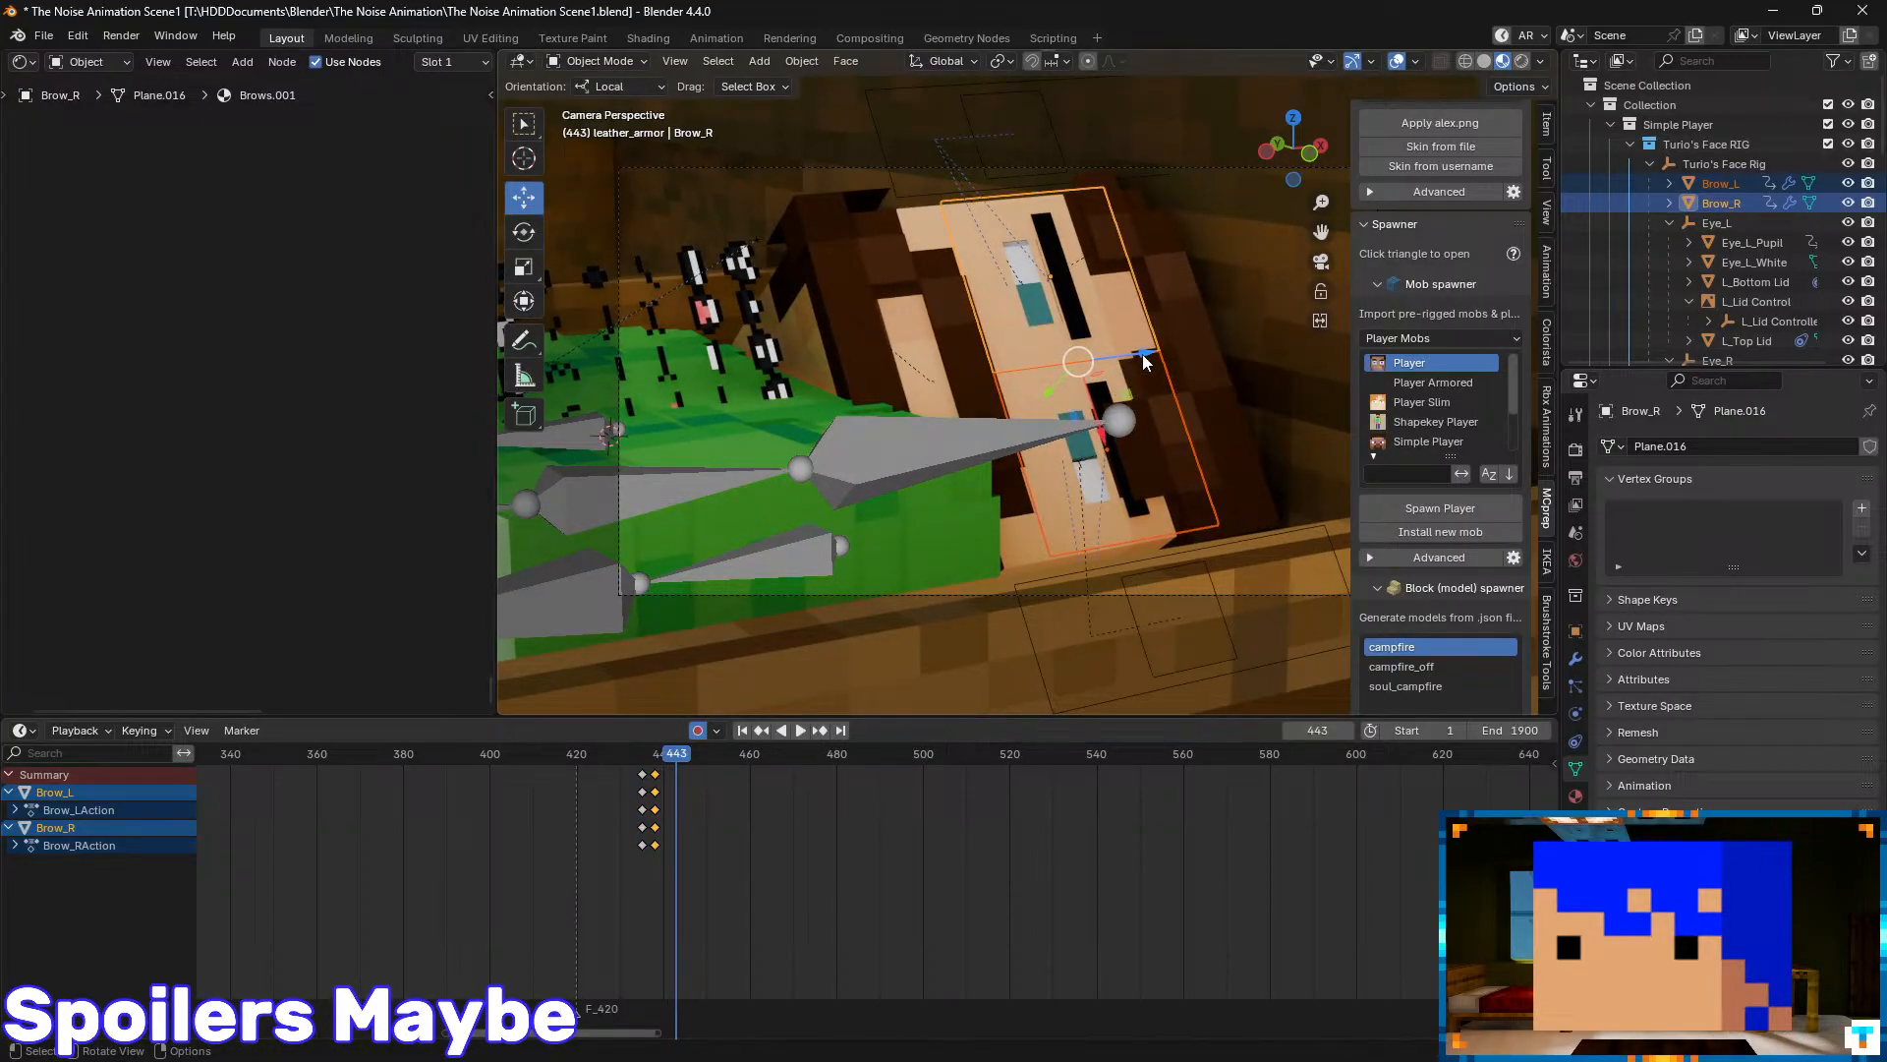
key("Left")
key("Left")
key("Left")
key("Right")
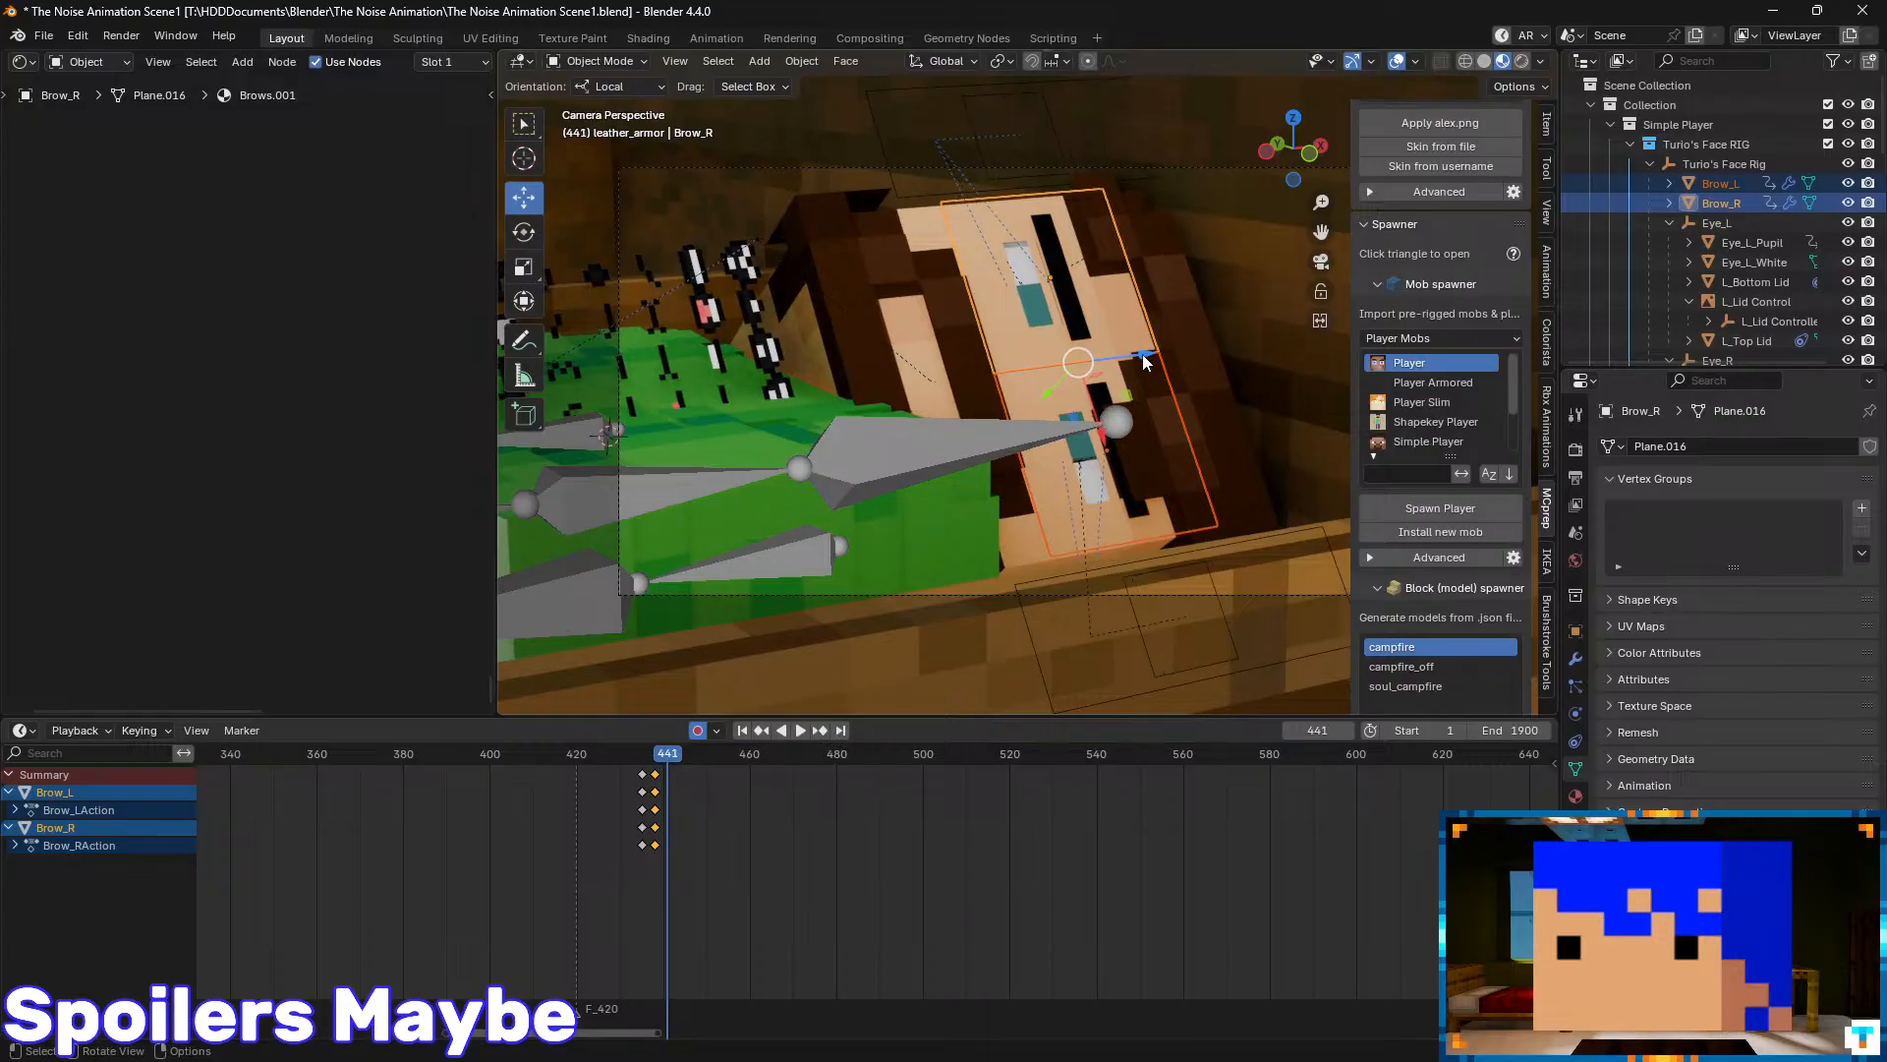
left_click_drag(1147, 351, 1144, 515)
key("Right")
key("Right")
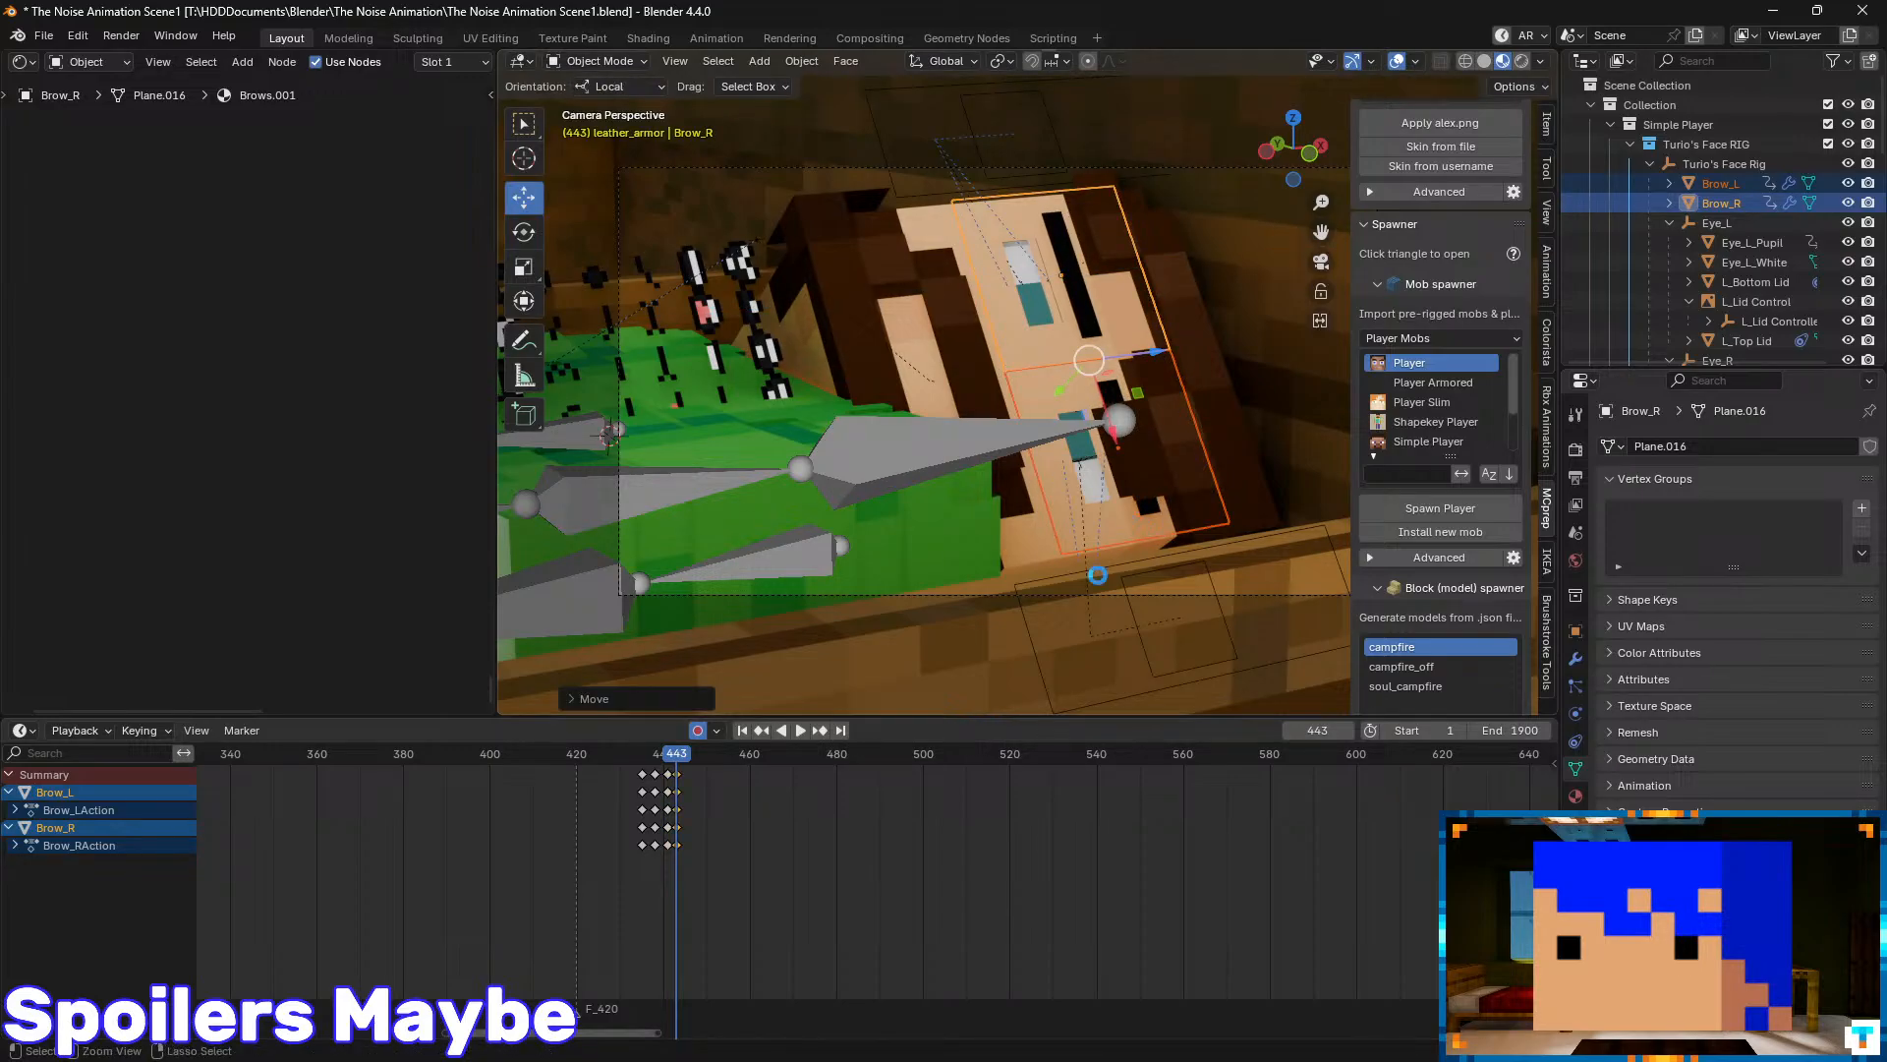
key("ctrl+s")
- Play back the brow animation twice, from about frames 430 and 426, and save the file
left_click_drag(676, 756, 618, 757)
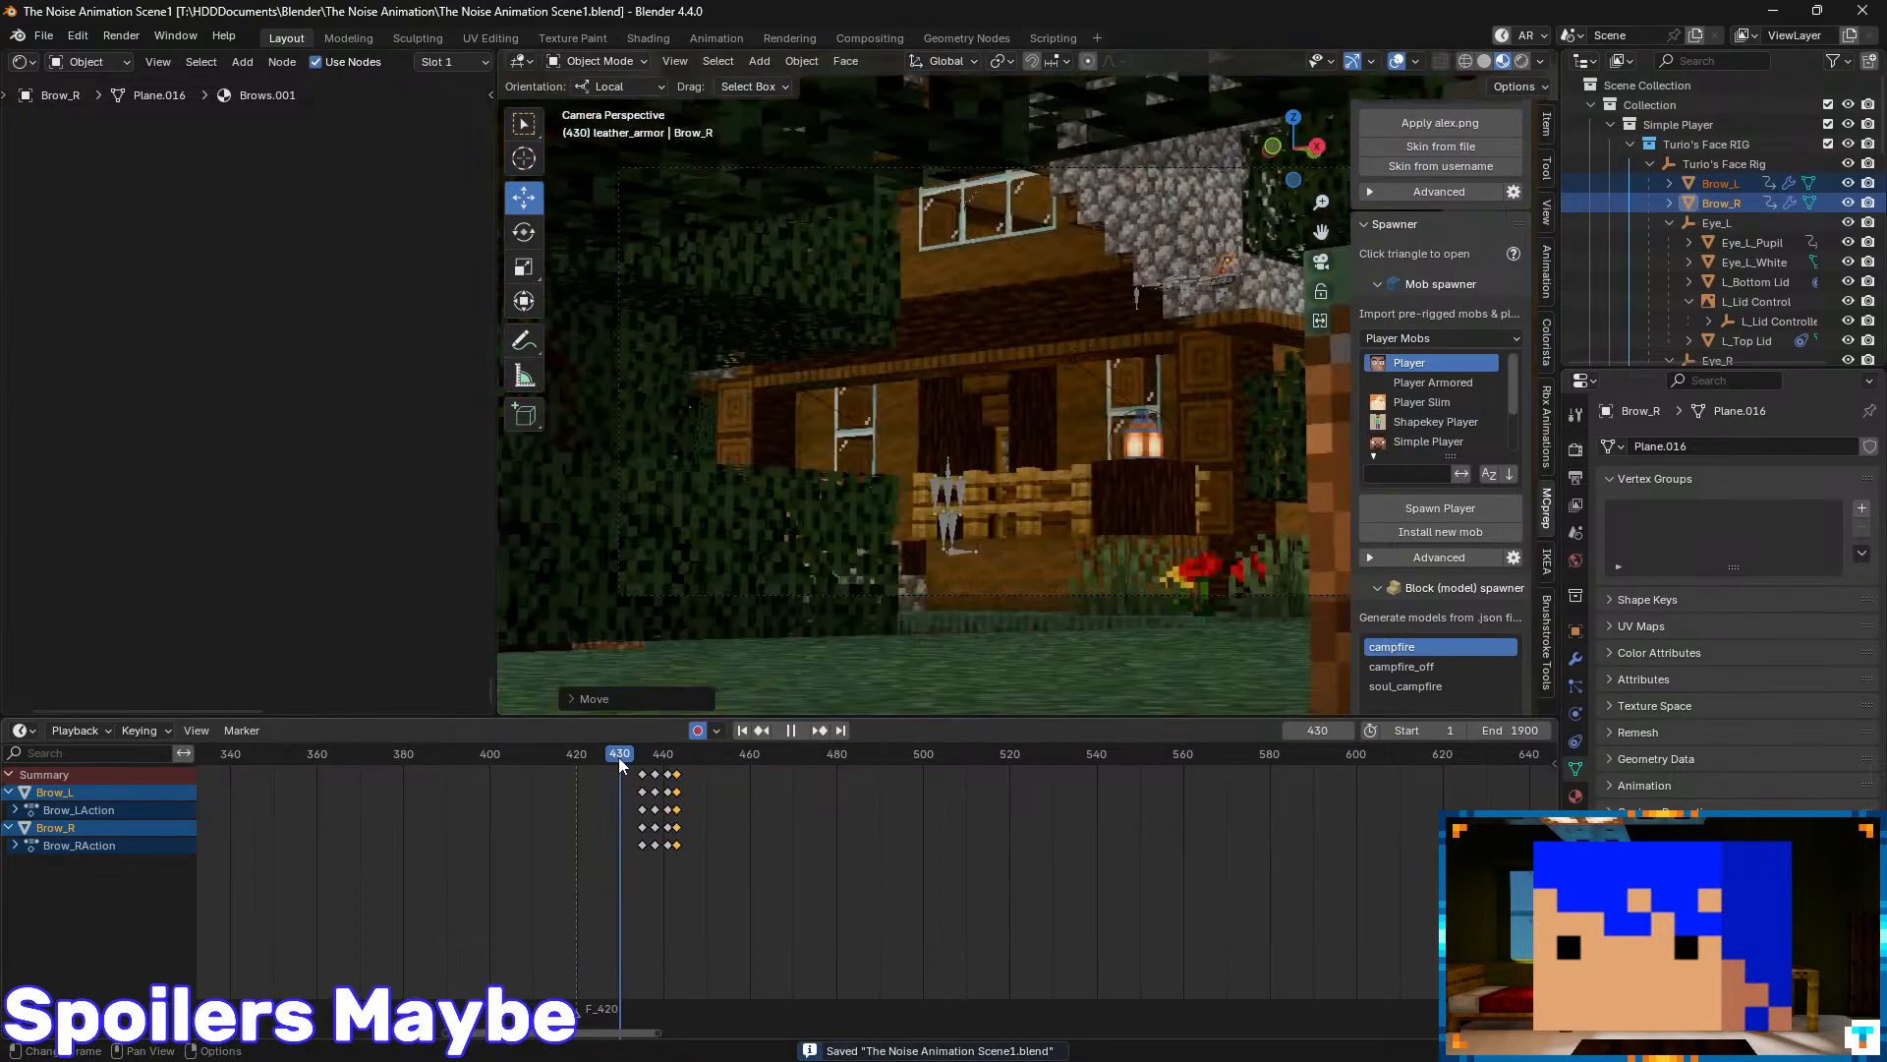
key("space")
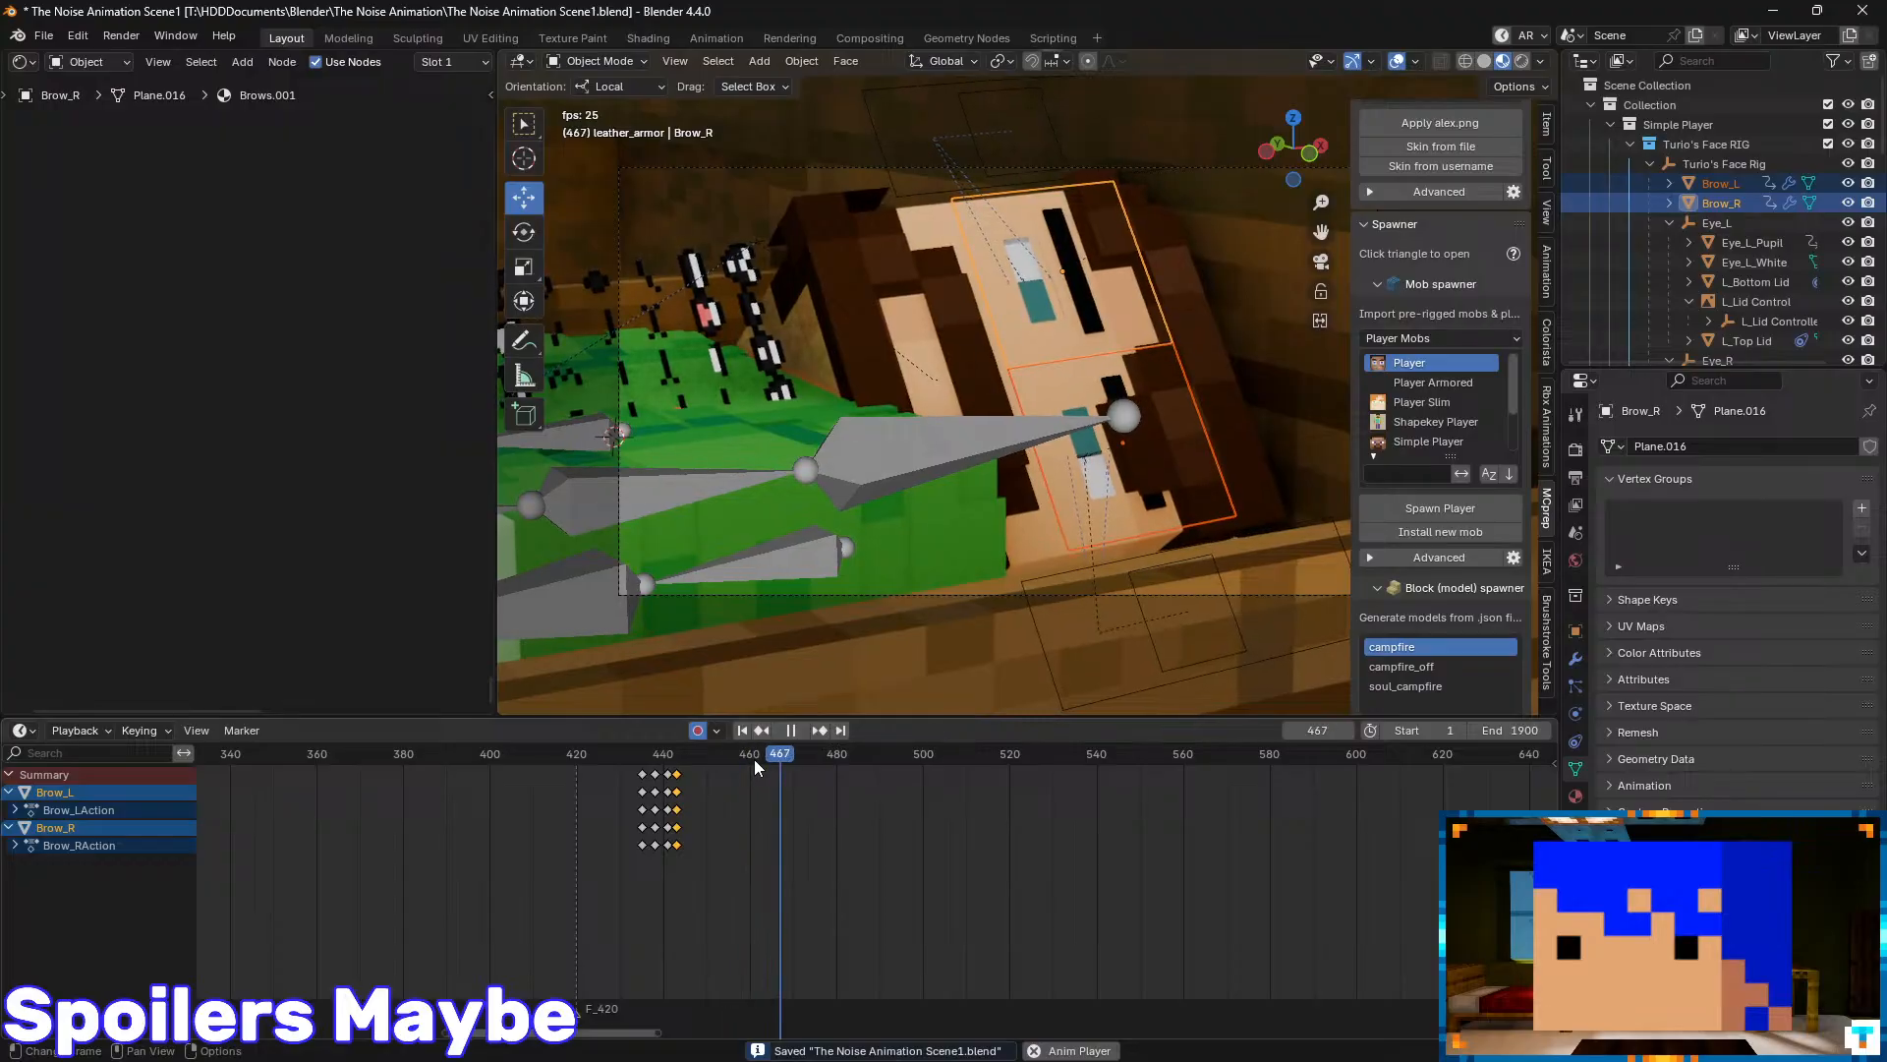
key("space")
left_click_drag(762, 757, 580, 753)
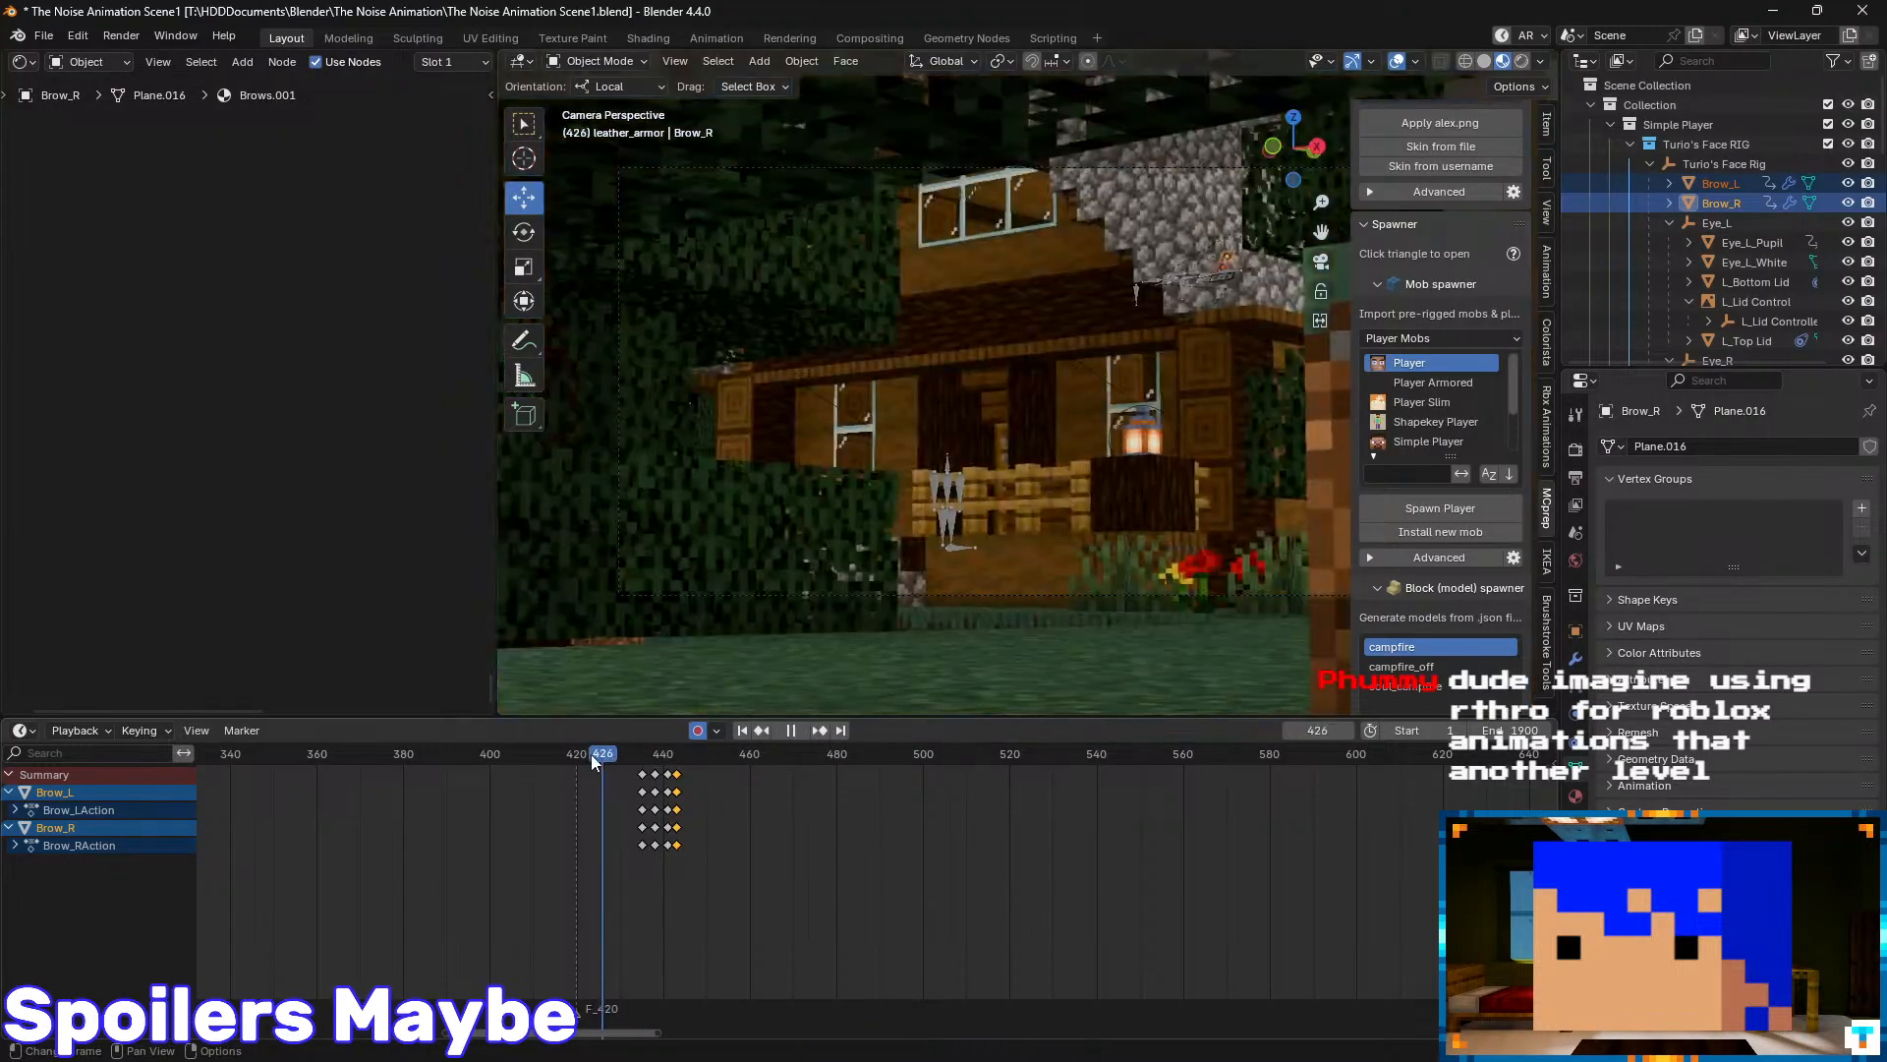
key("space")
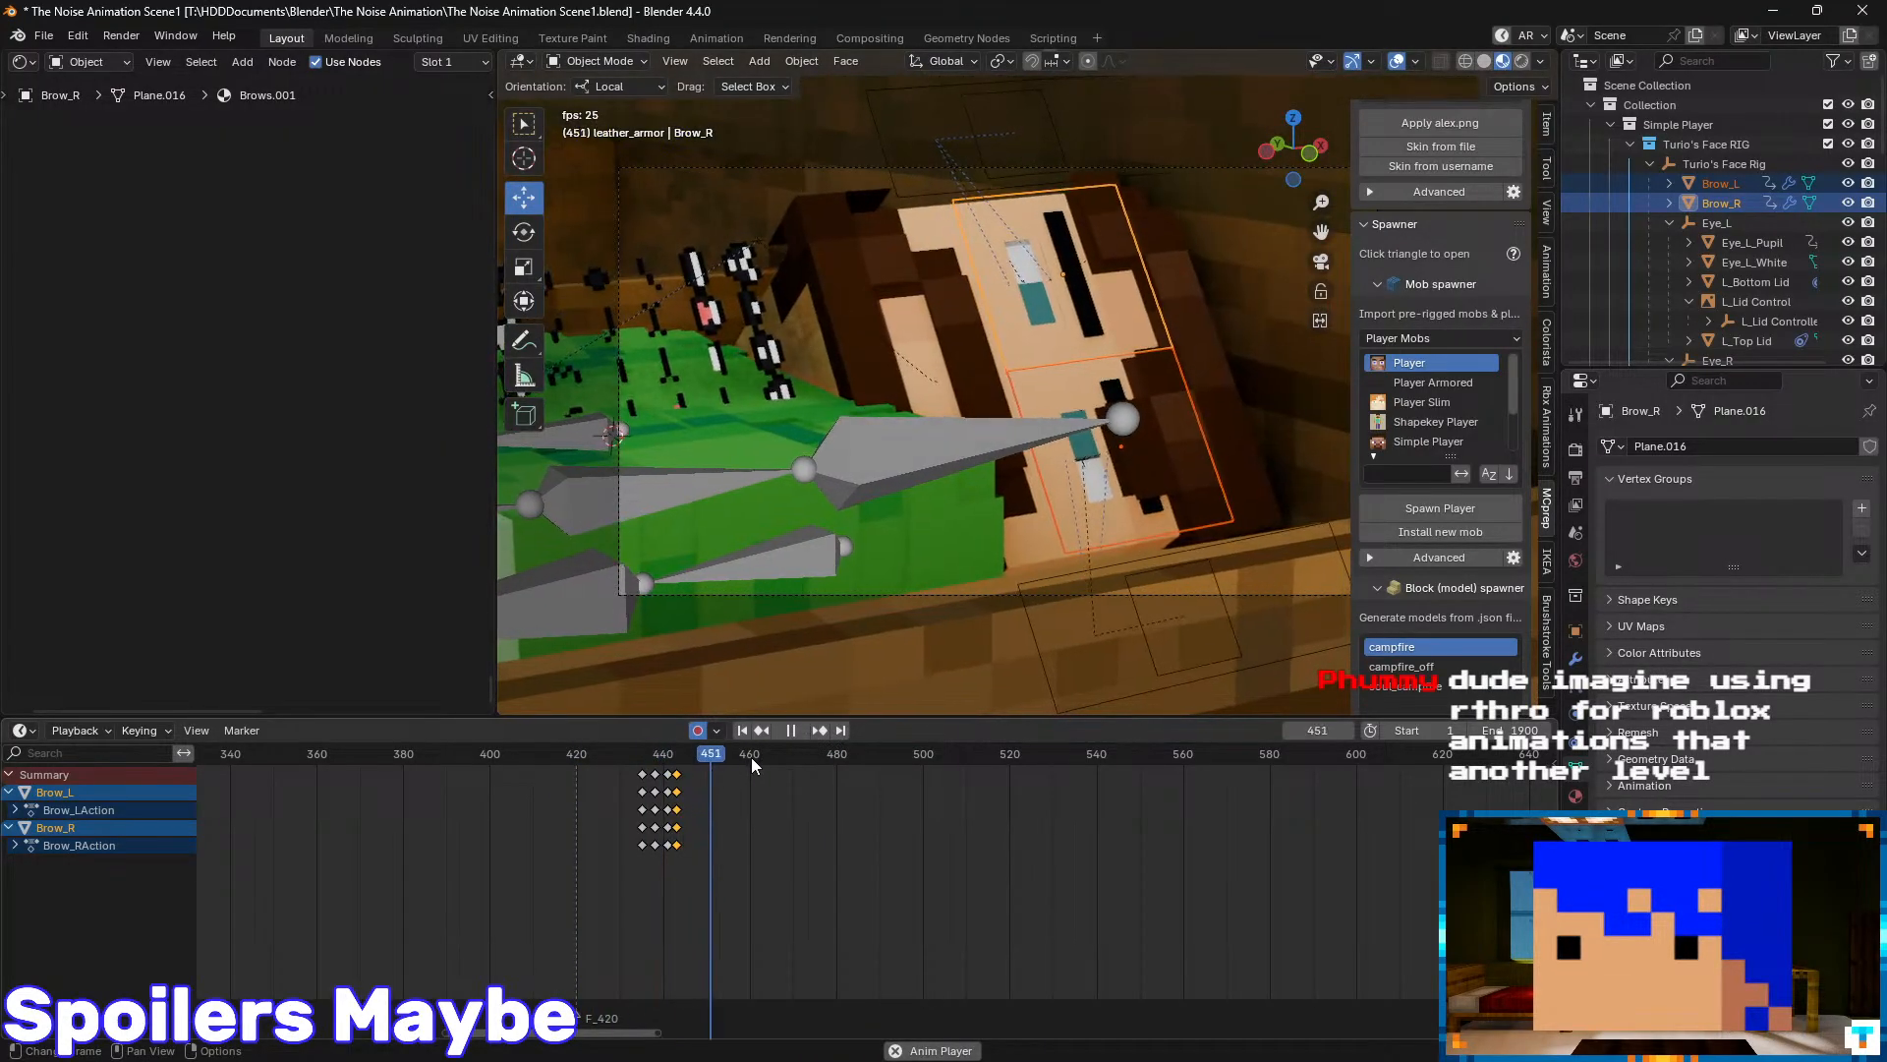
key("space")
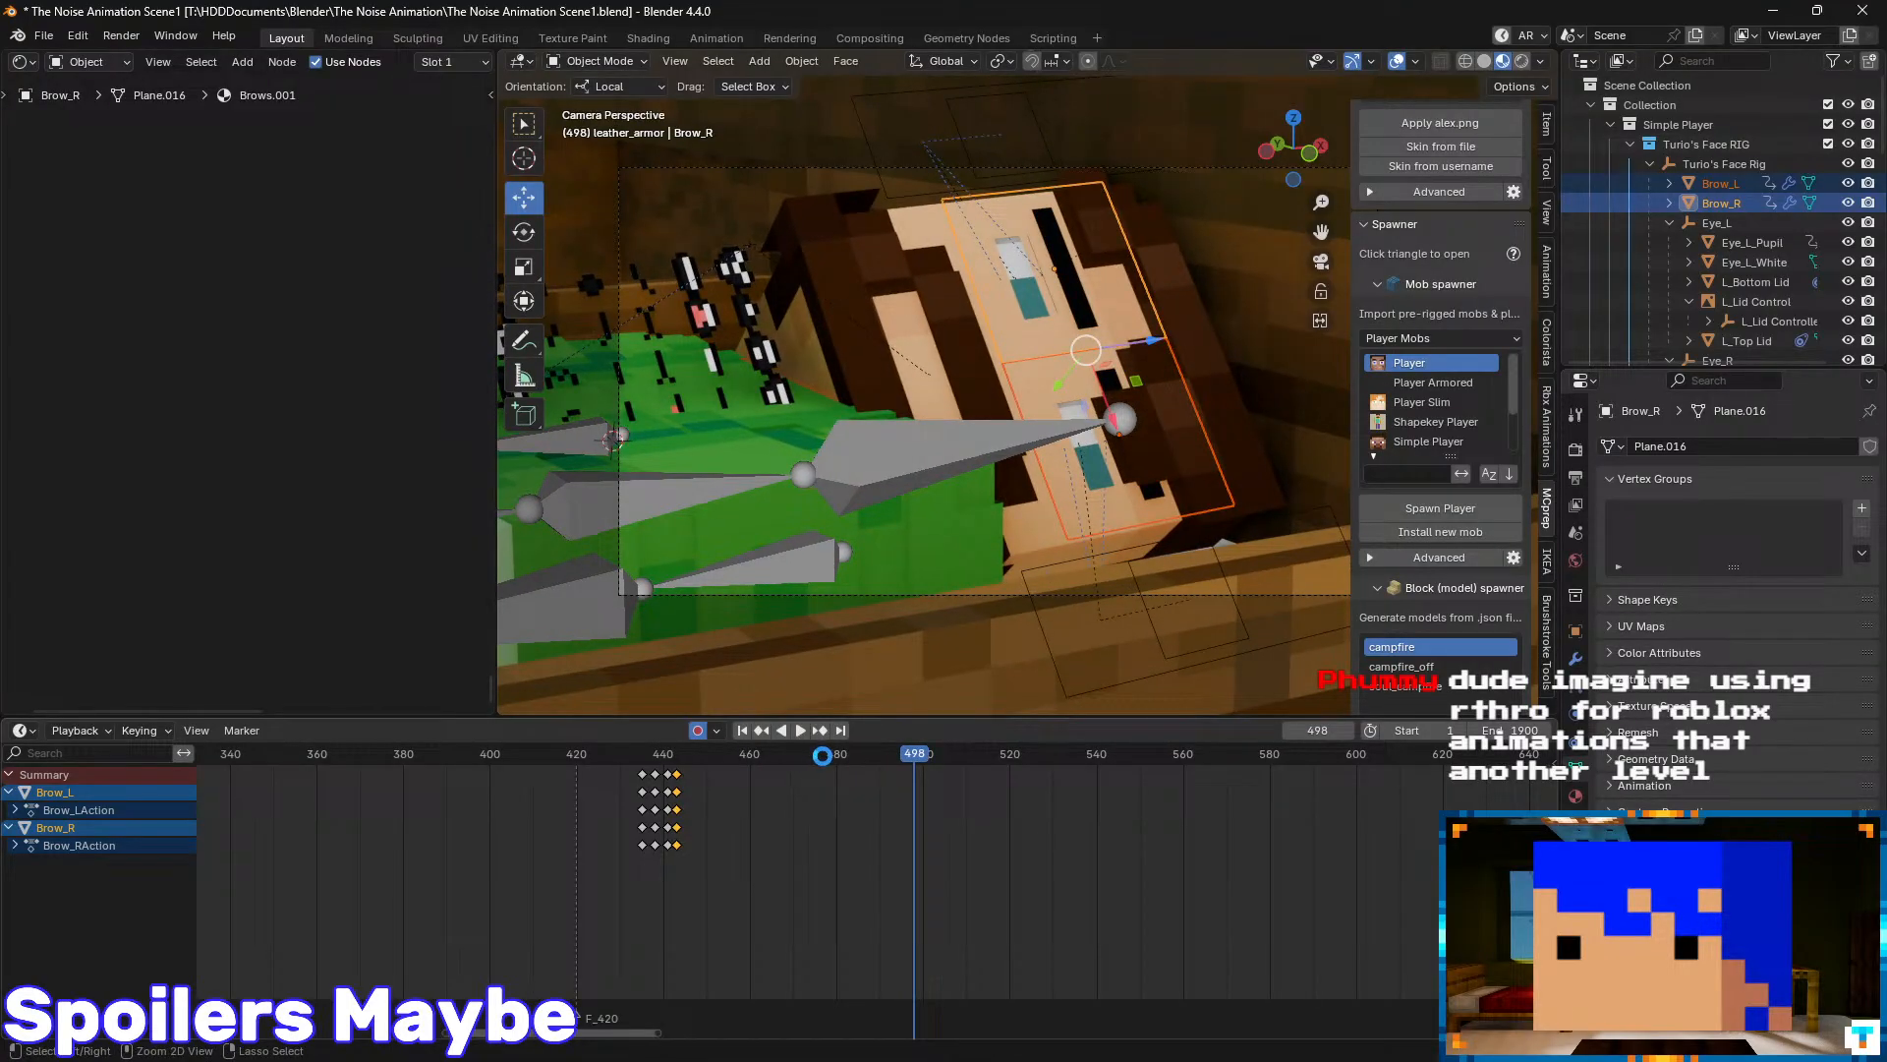
key("ctrl+s")
- Replay the shot and step back to frame 477 to examine the brows during the blink
left_click_drag(847, 757, 733, 761)
key("space")
key("space")
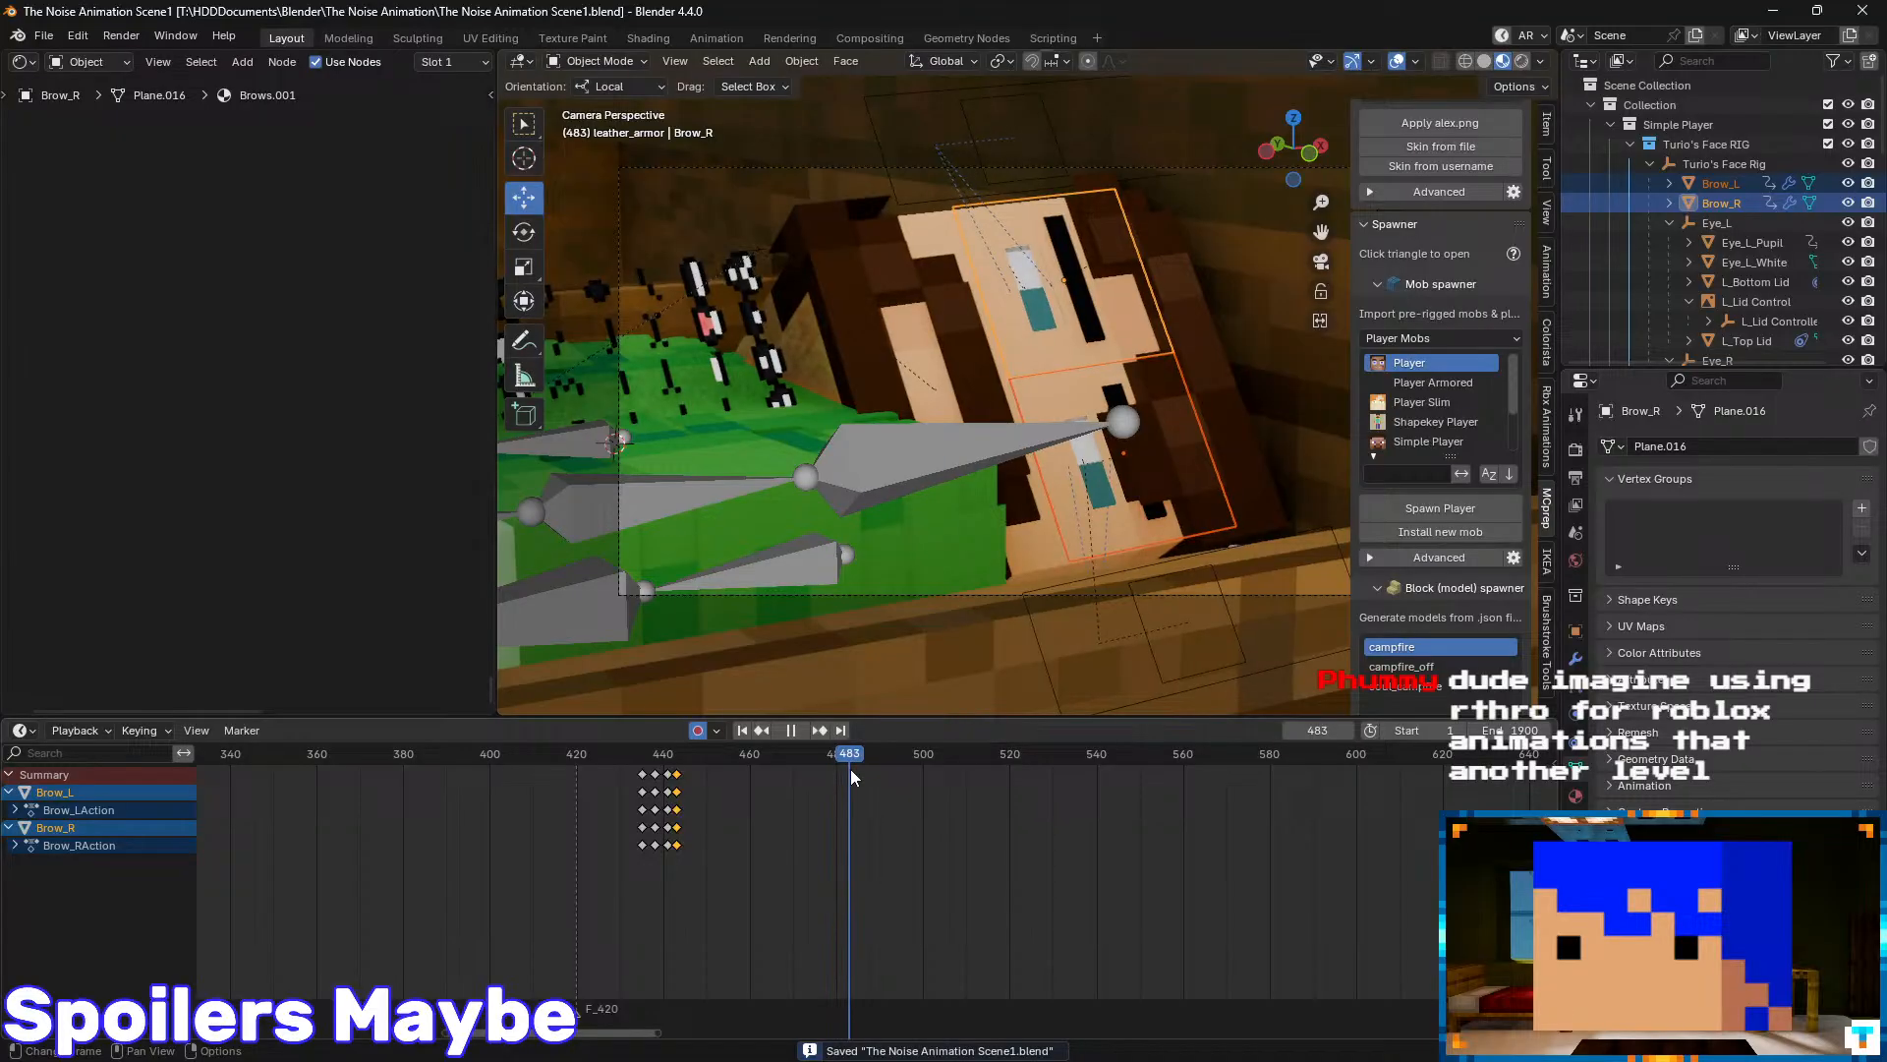
key("Left")
key("Left")
key("Left")
key("Left")
key("Left")
key("Left")
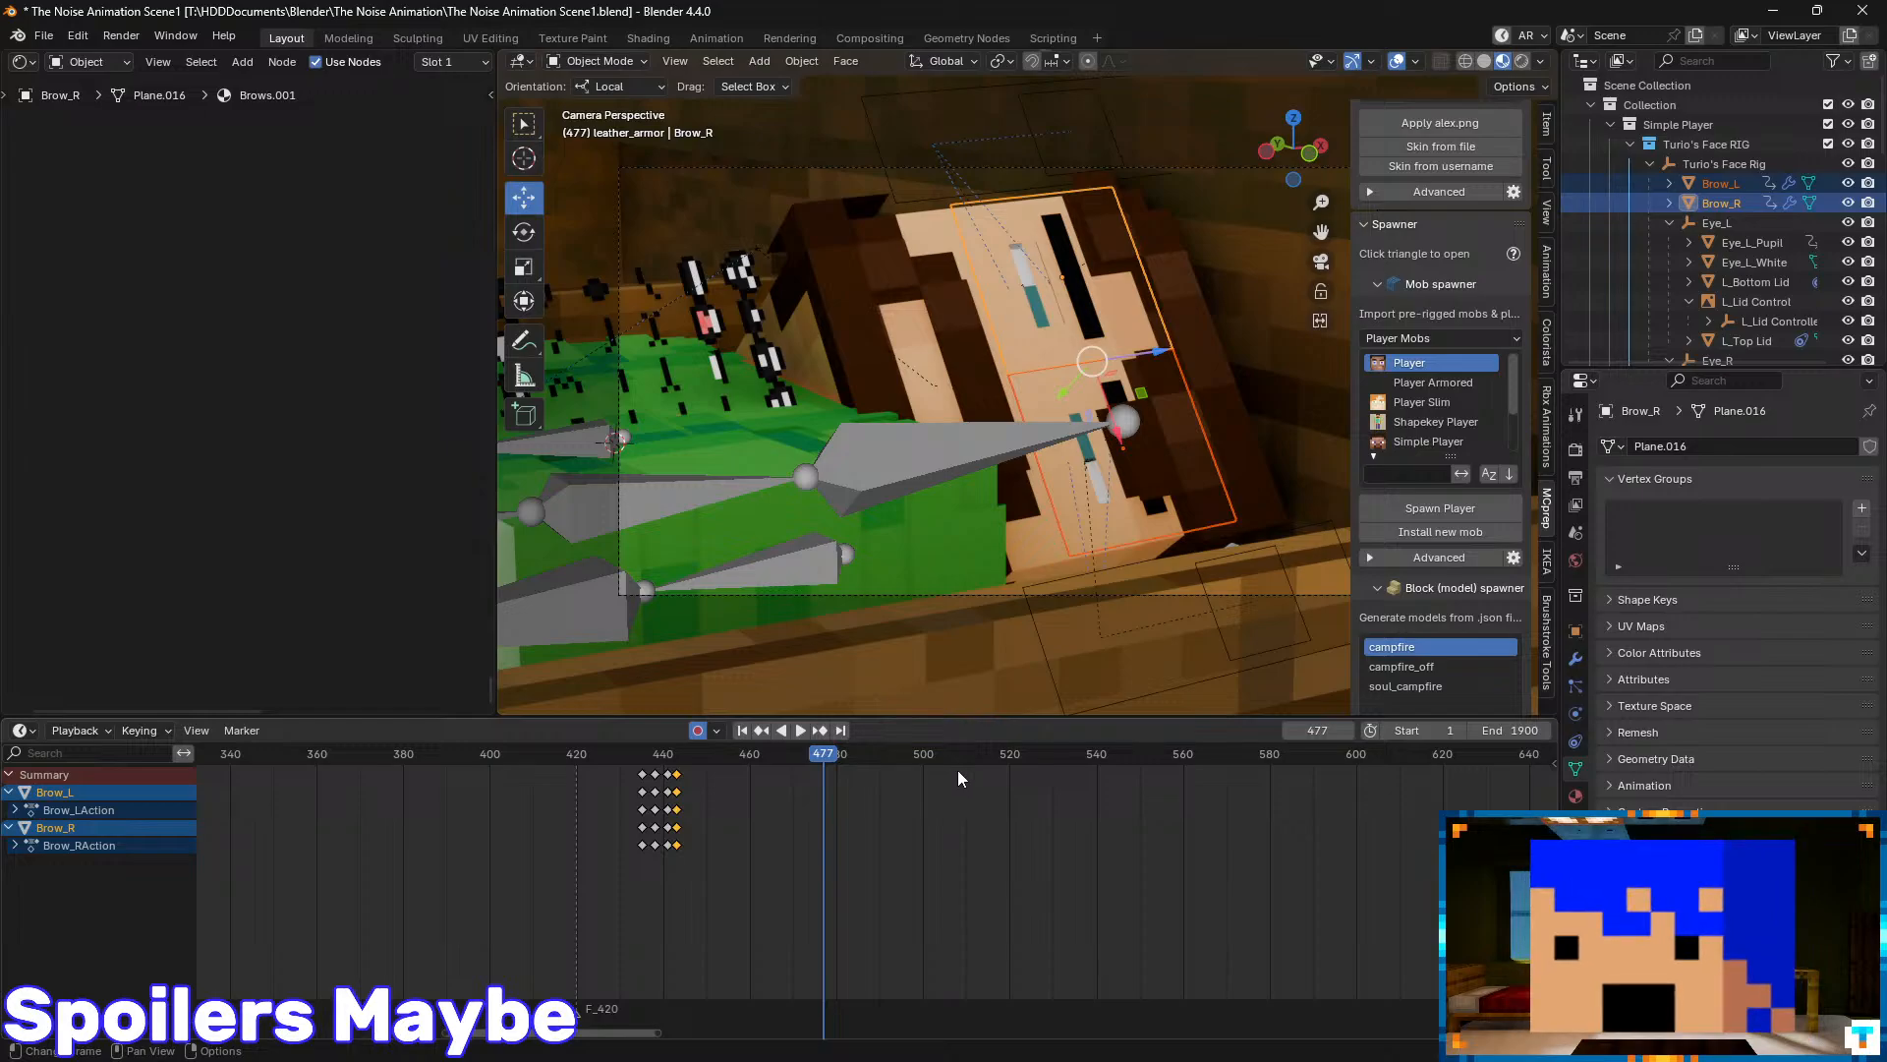
mouse_move(634, 1056)
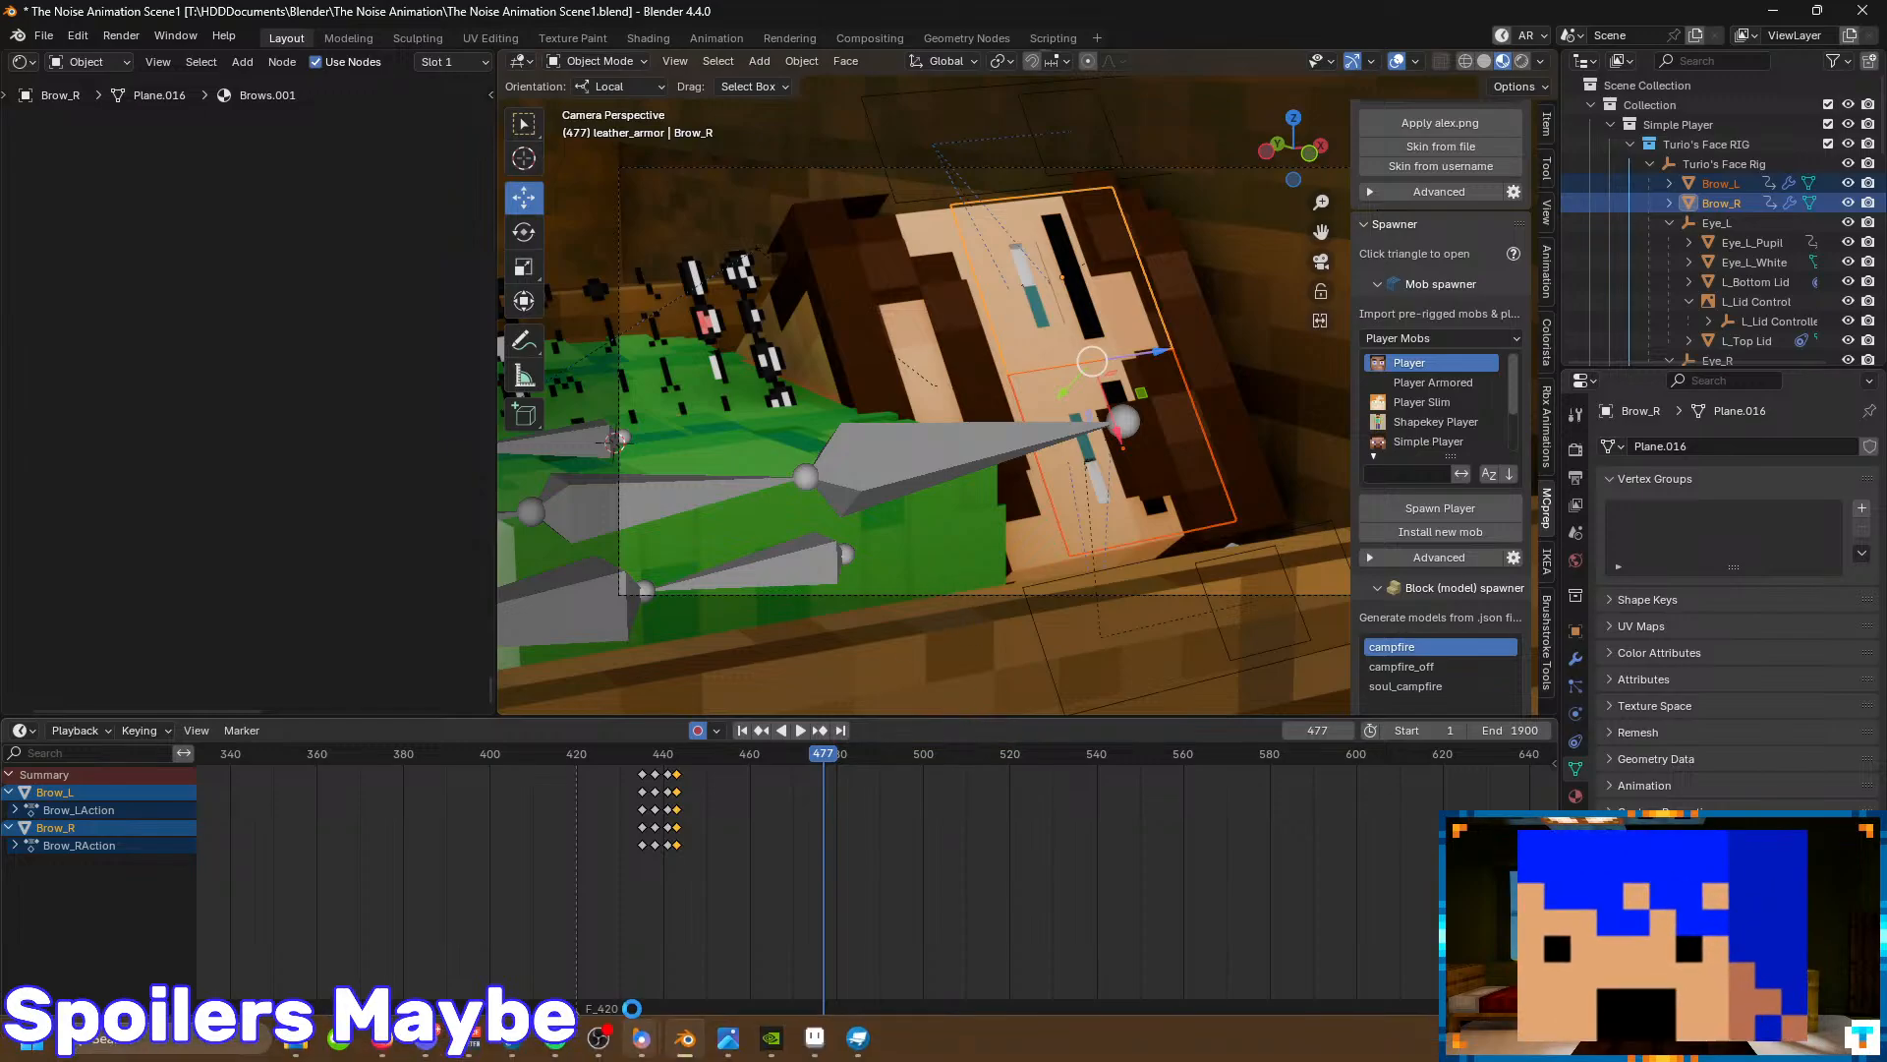
right_click(389, 1040)
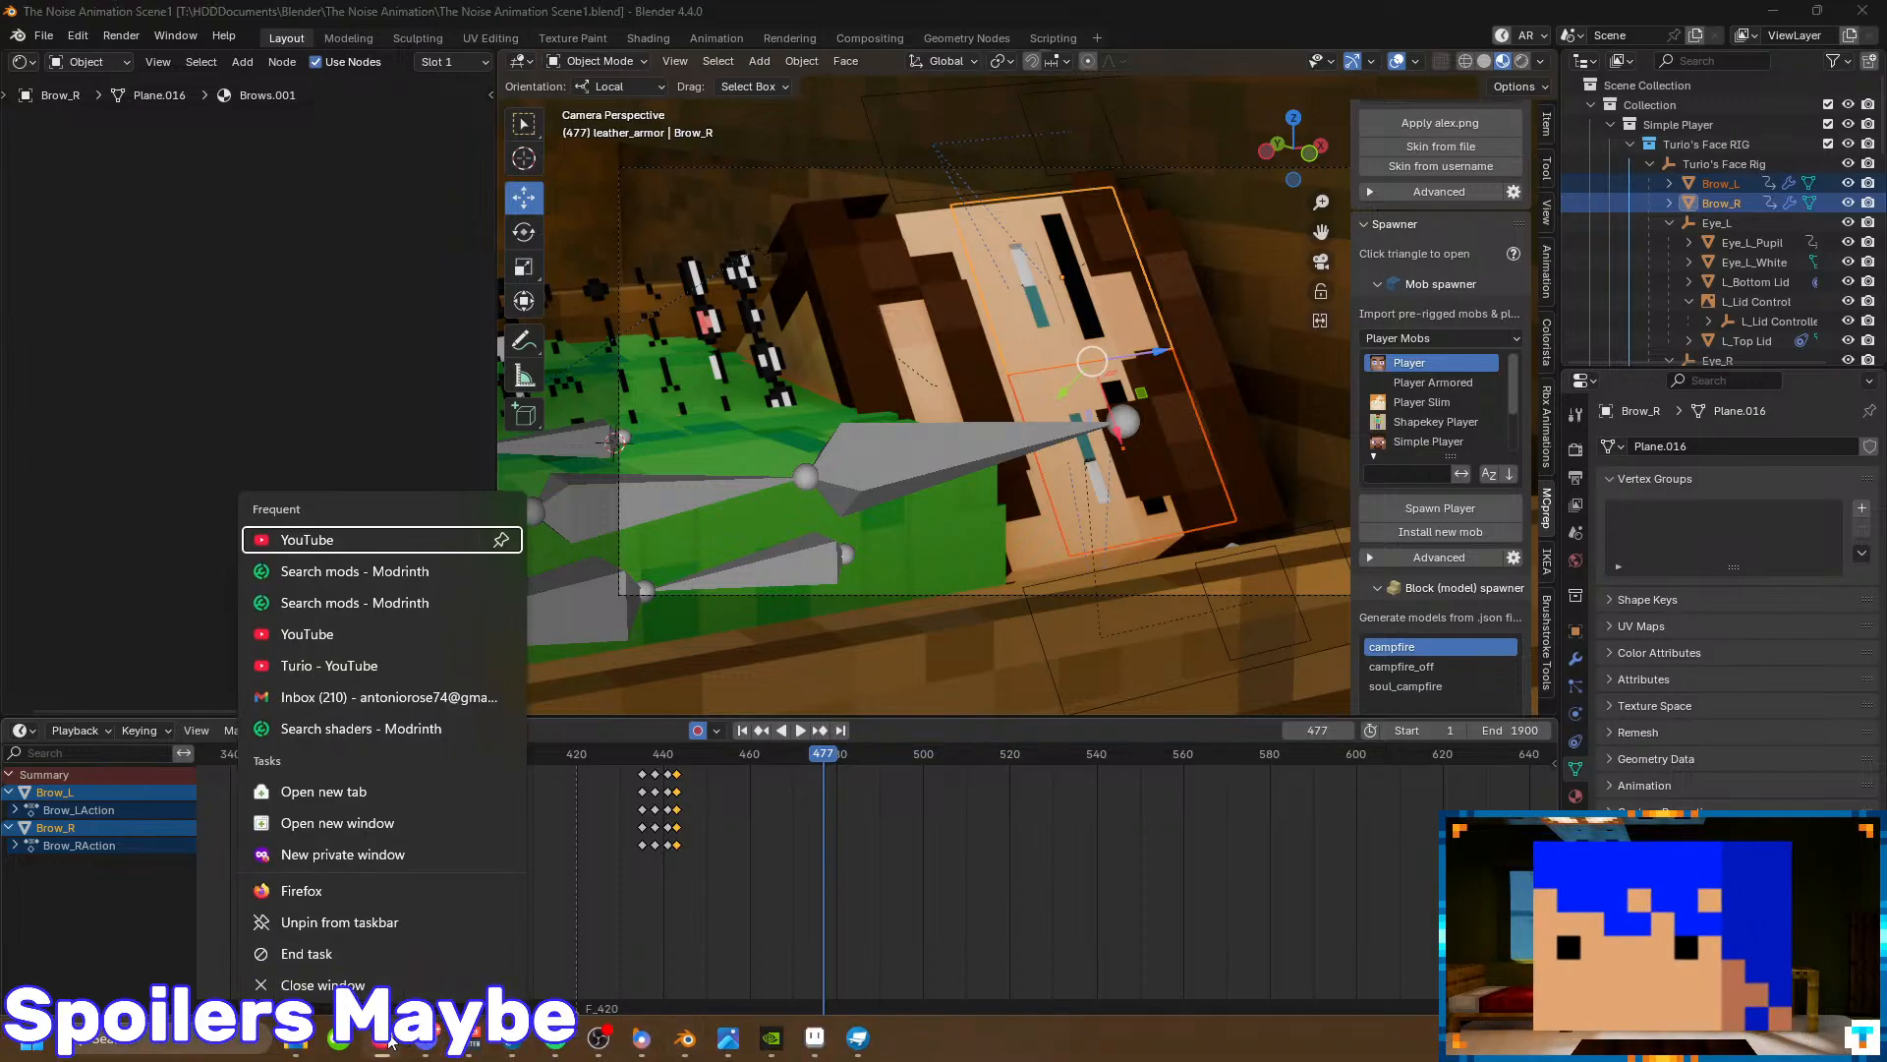
left_click(375, 889)
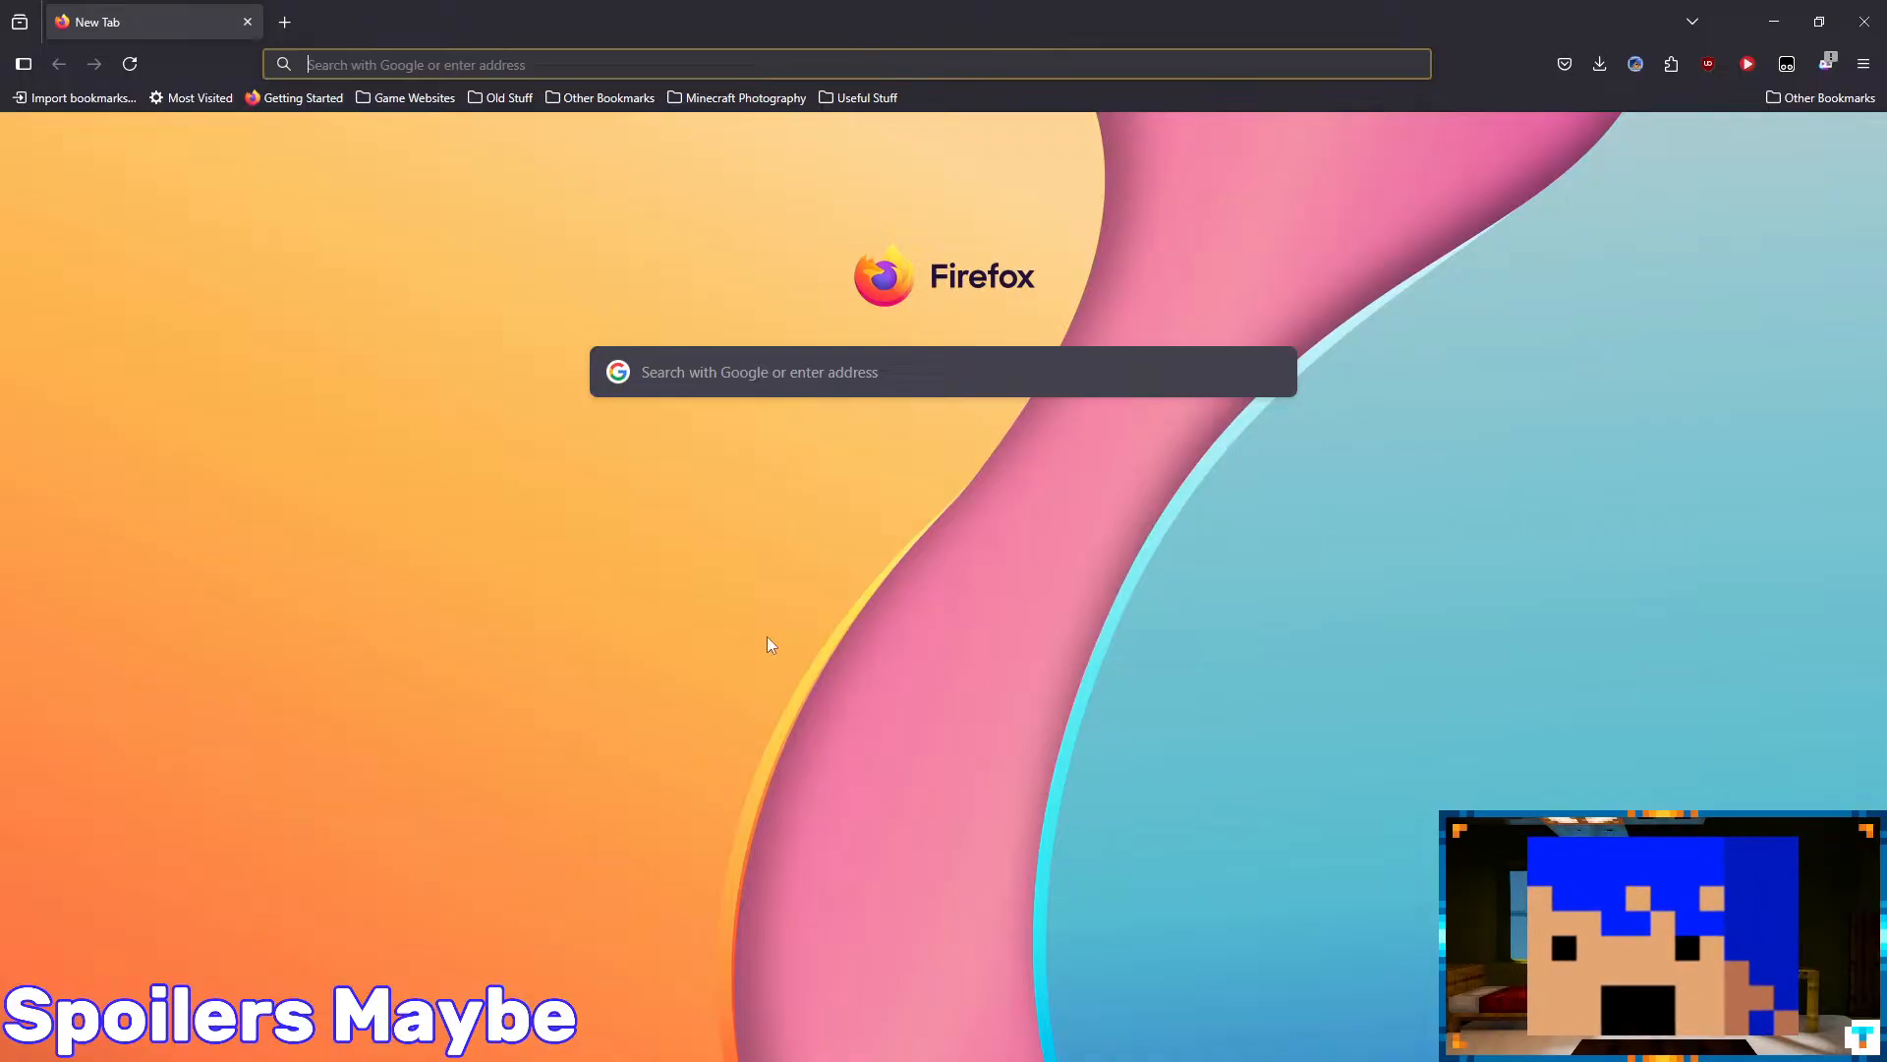
left_click(1865, 12)
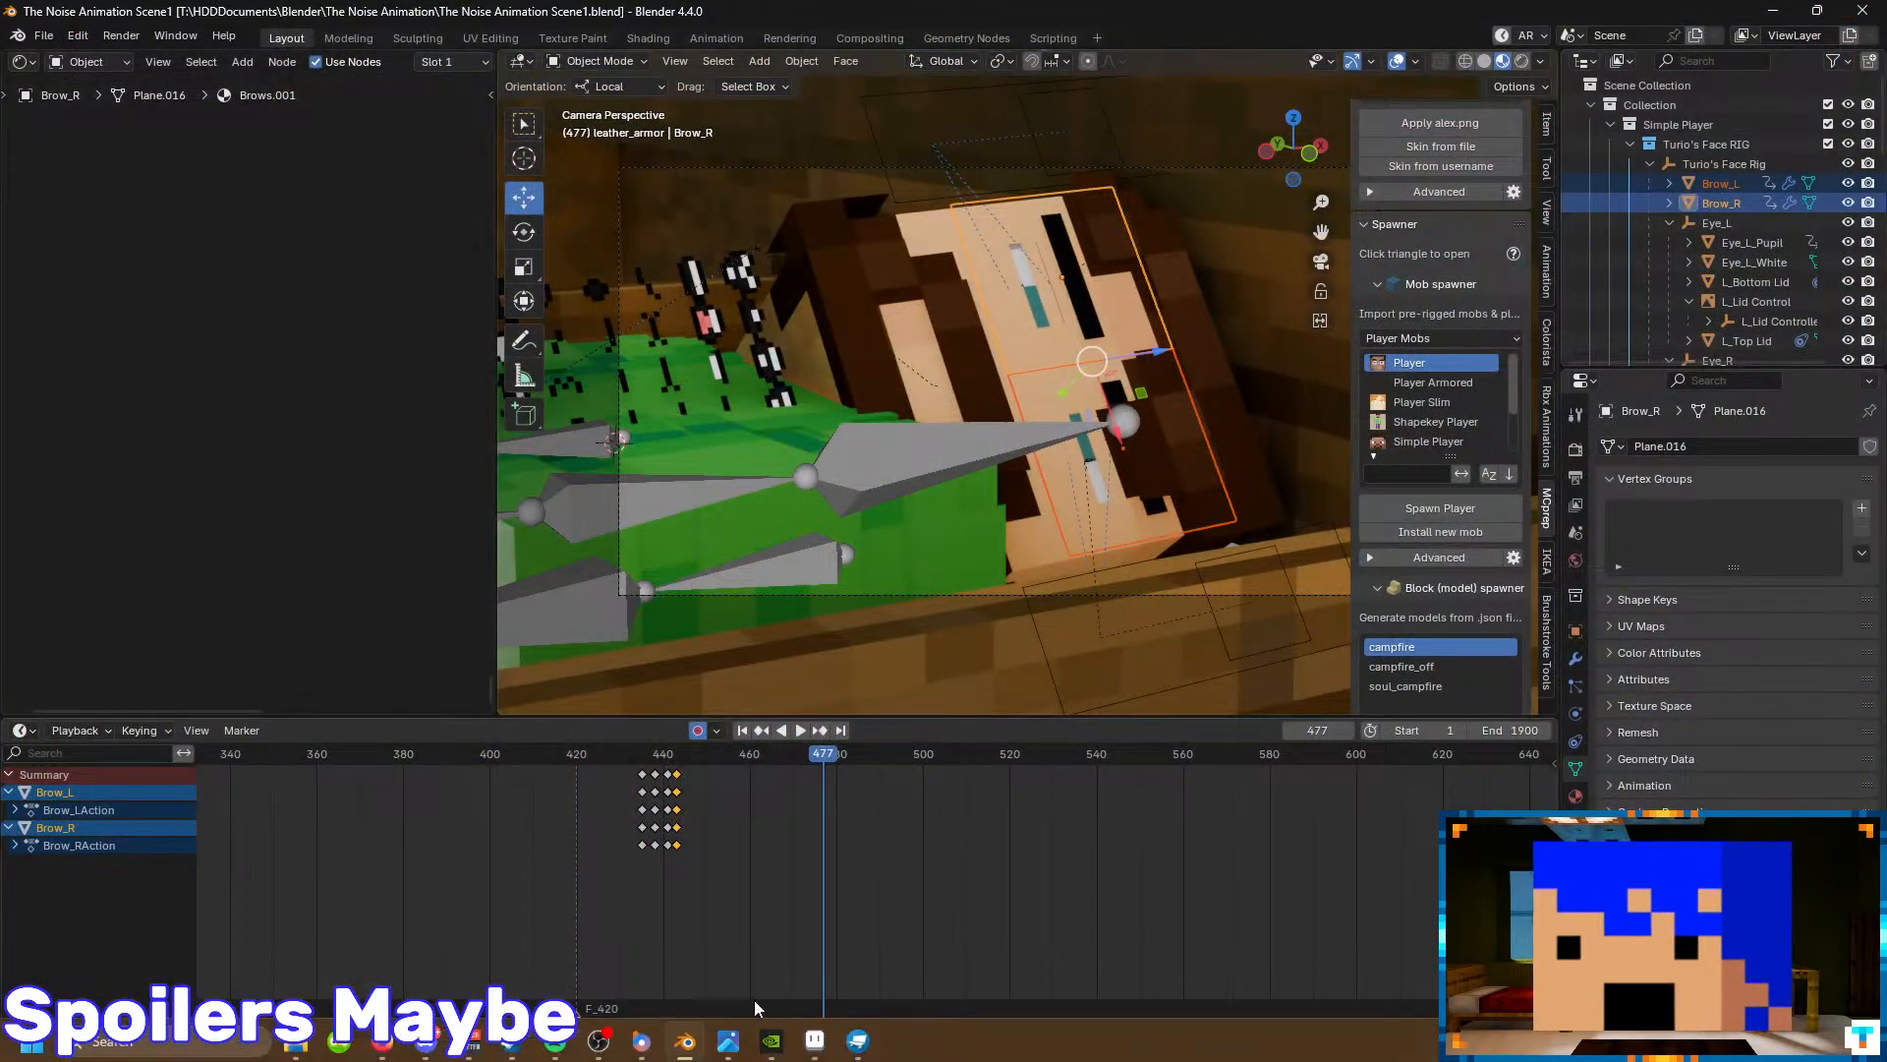
- Switch to the existing Firefox window and search Google for "roblox rthro animations" in a new tab
left_click(390, 1048)
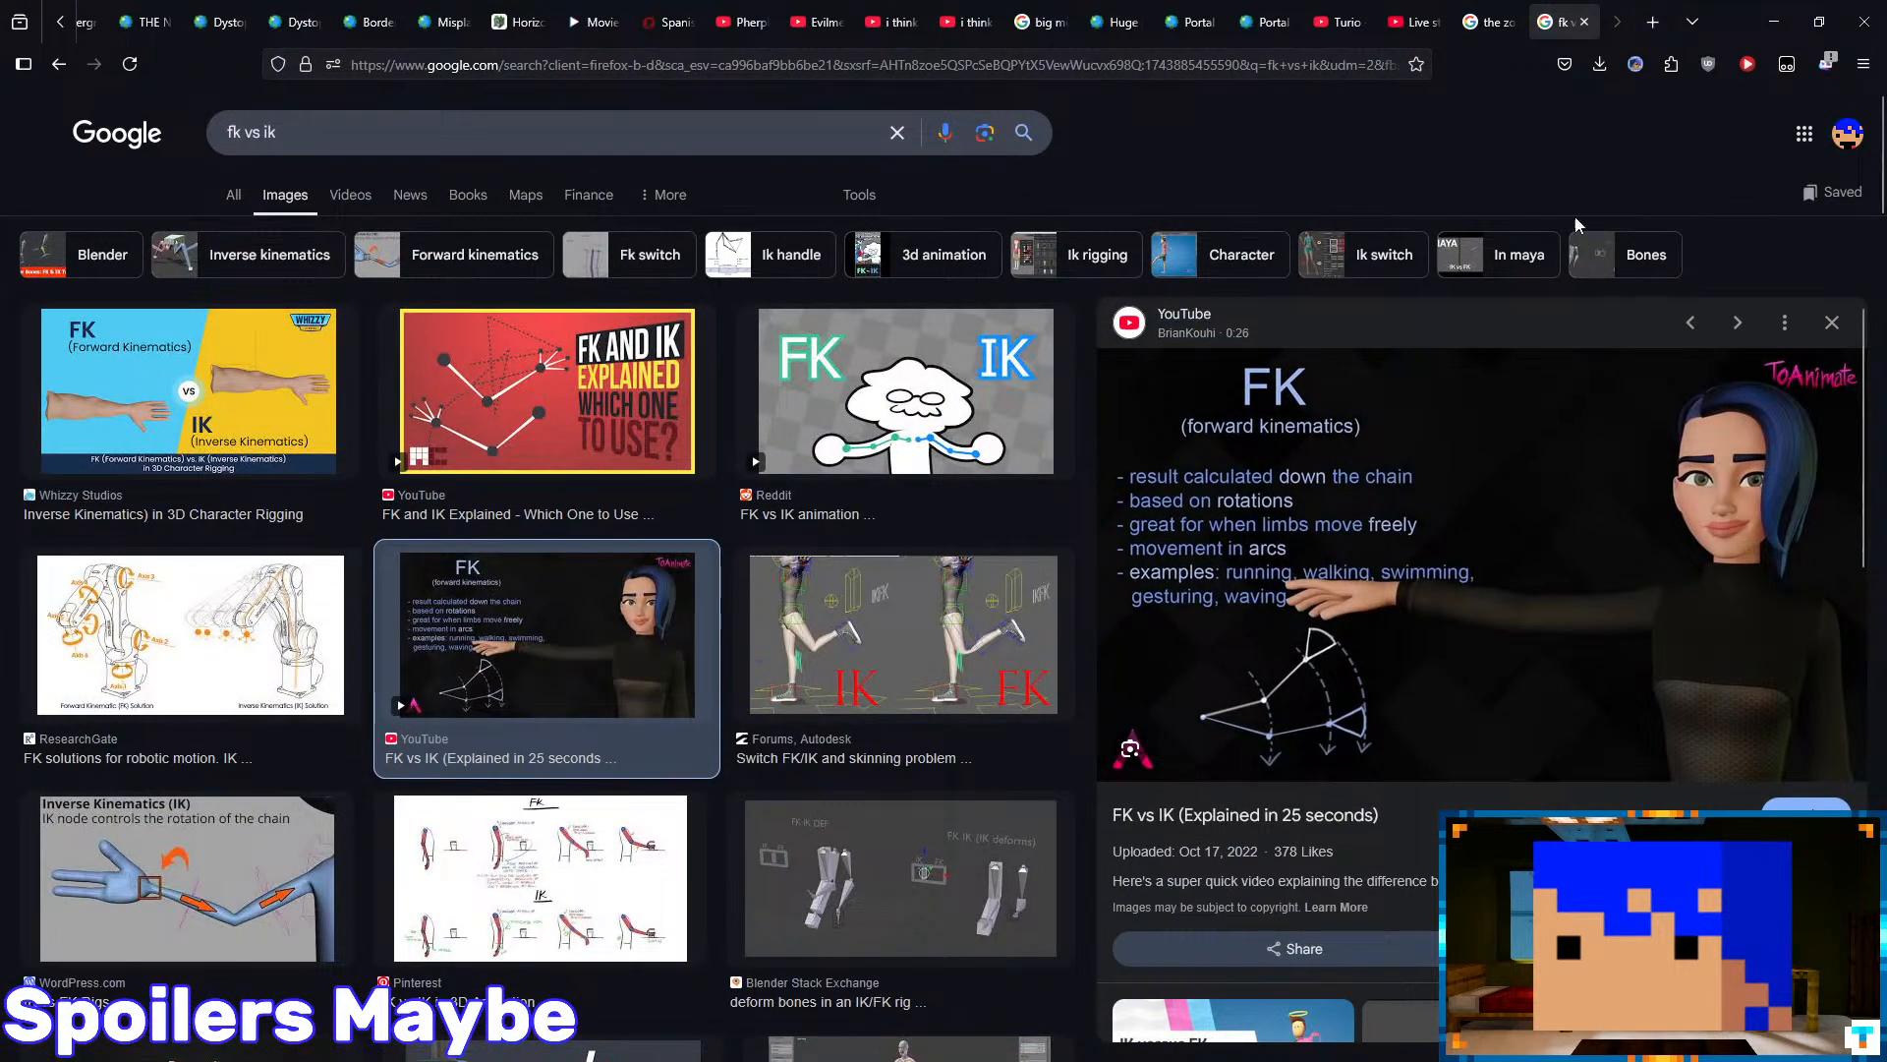
left_click(1653, 21)
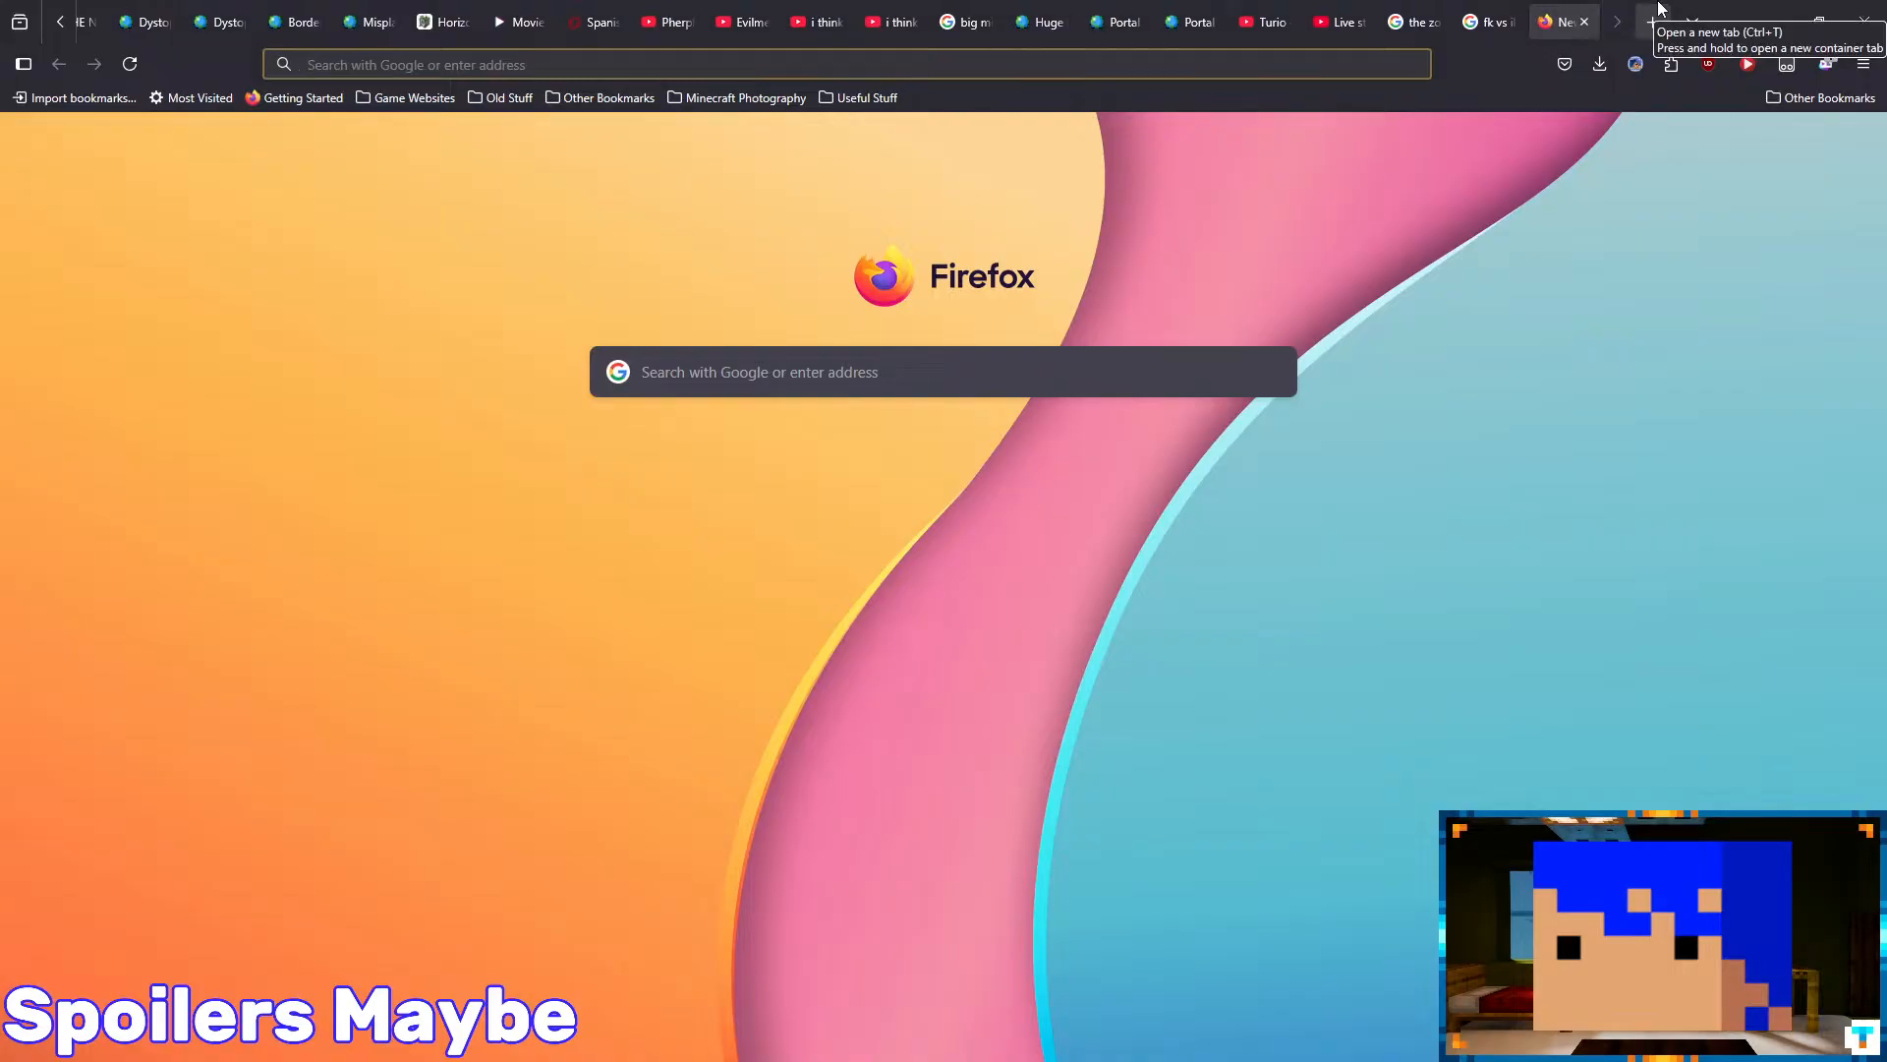
type("roblox")
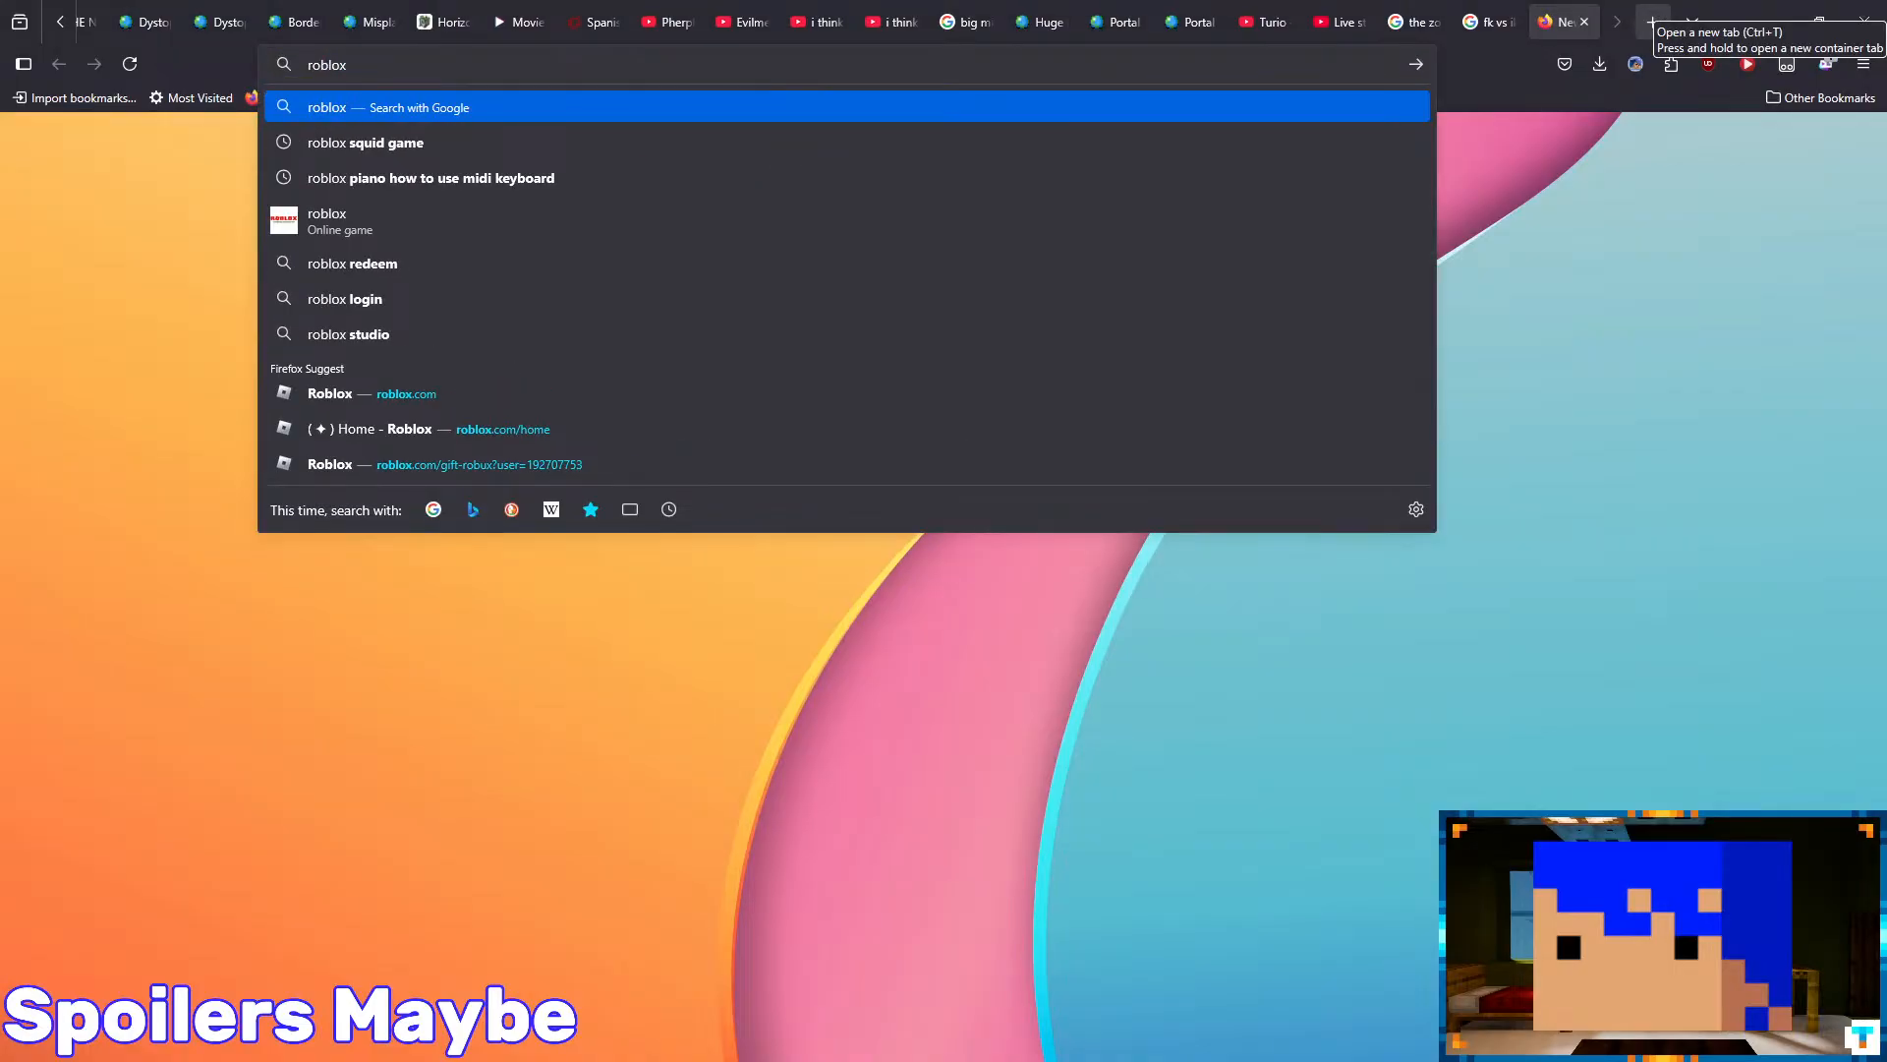
type(" rthro ")
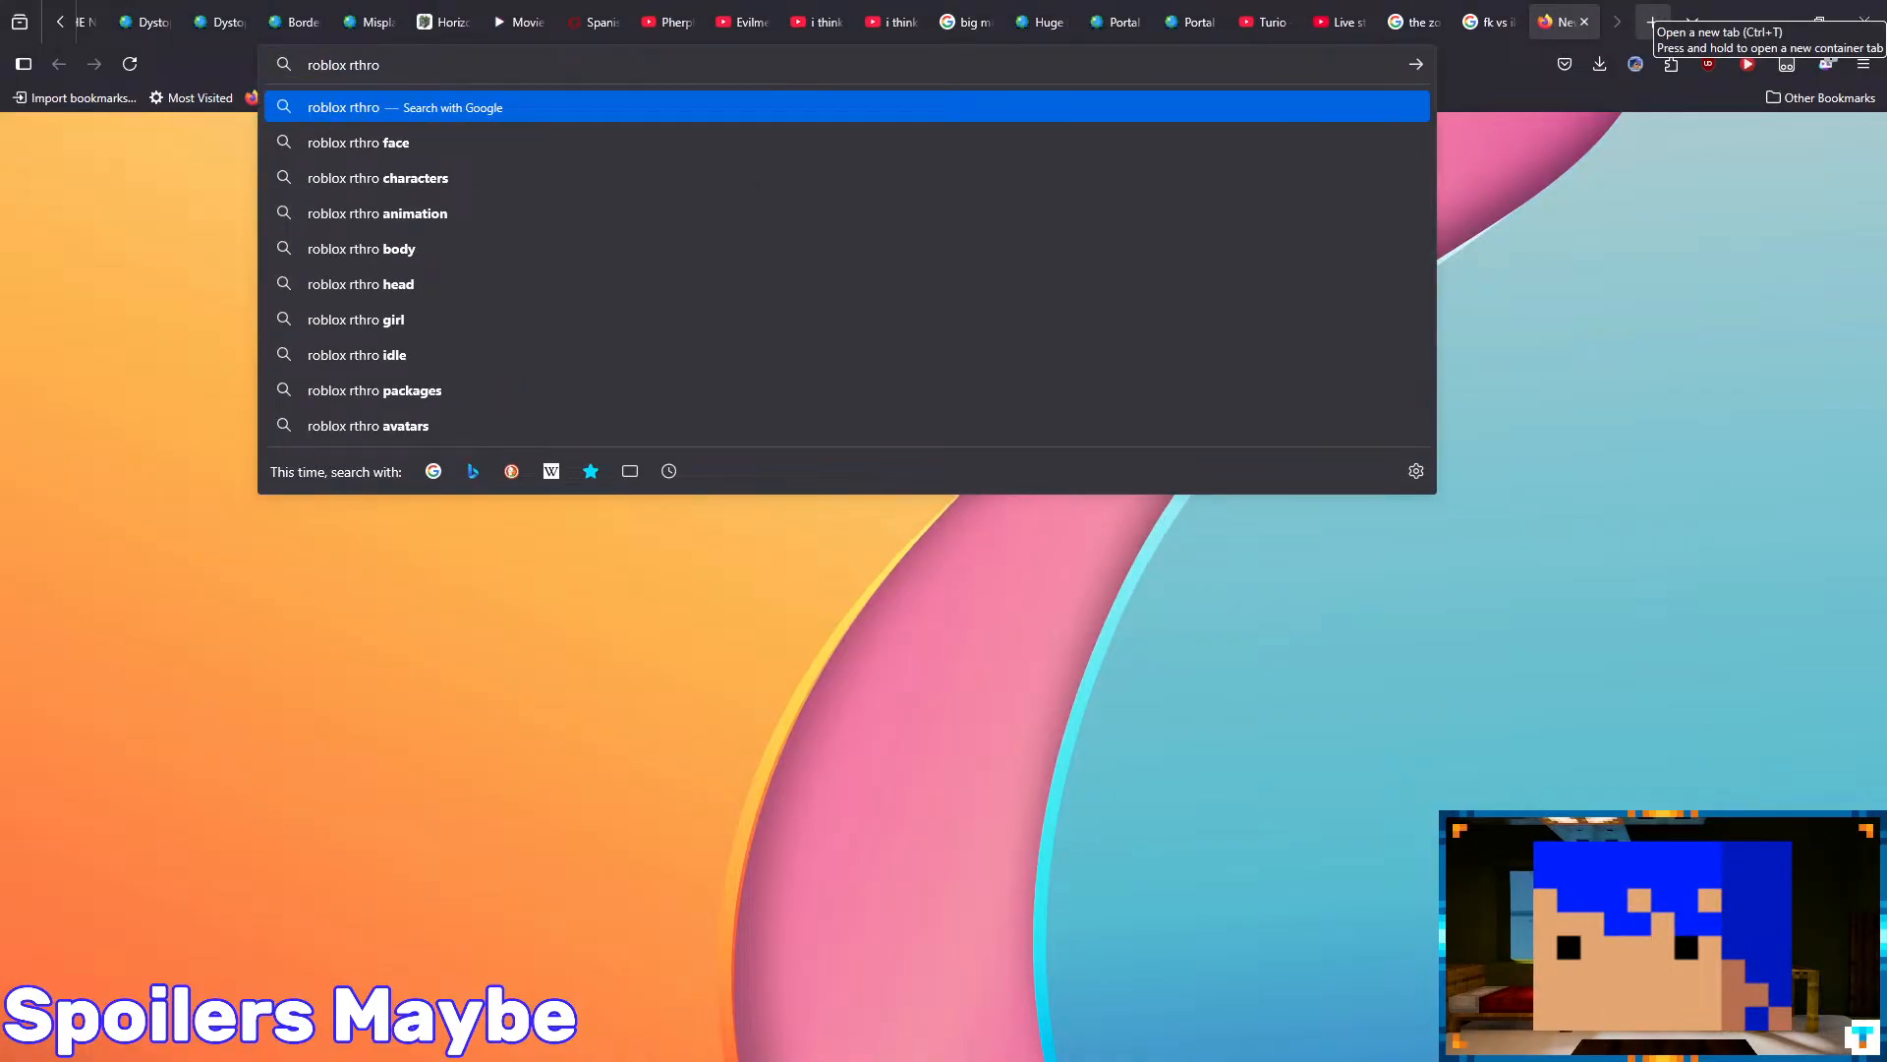
type("animations")
key("Return")
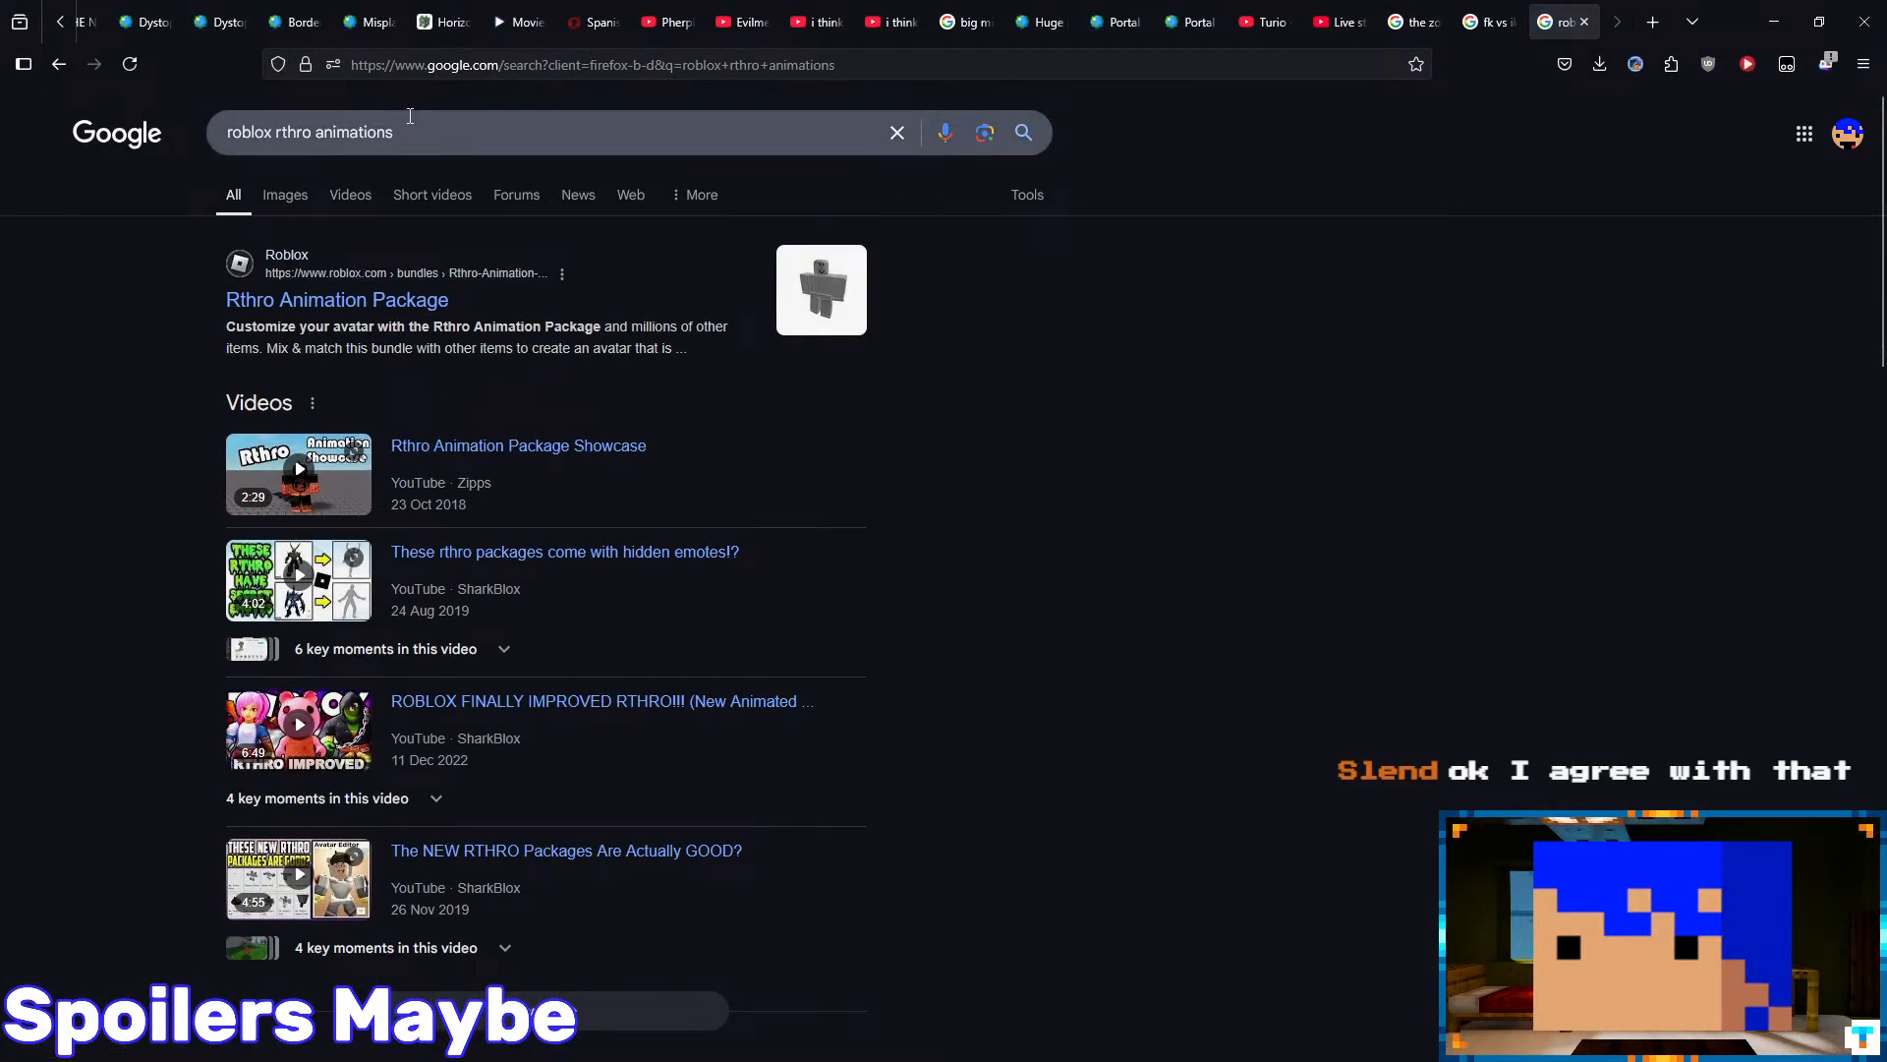
- Change the search to "roblox rthro animation" and look through the image results
key("BackSpace")
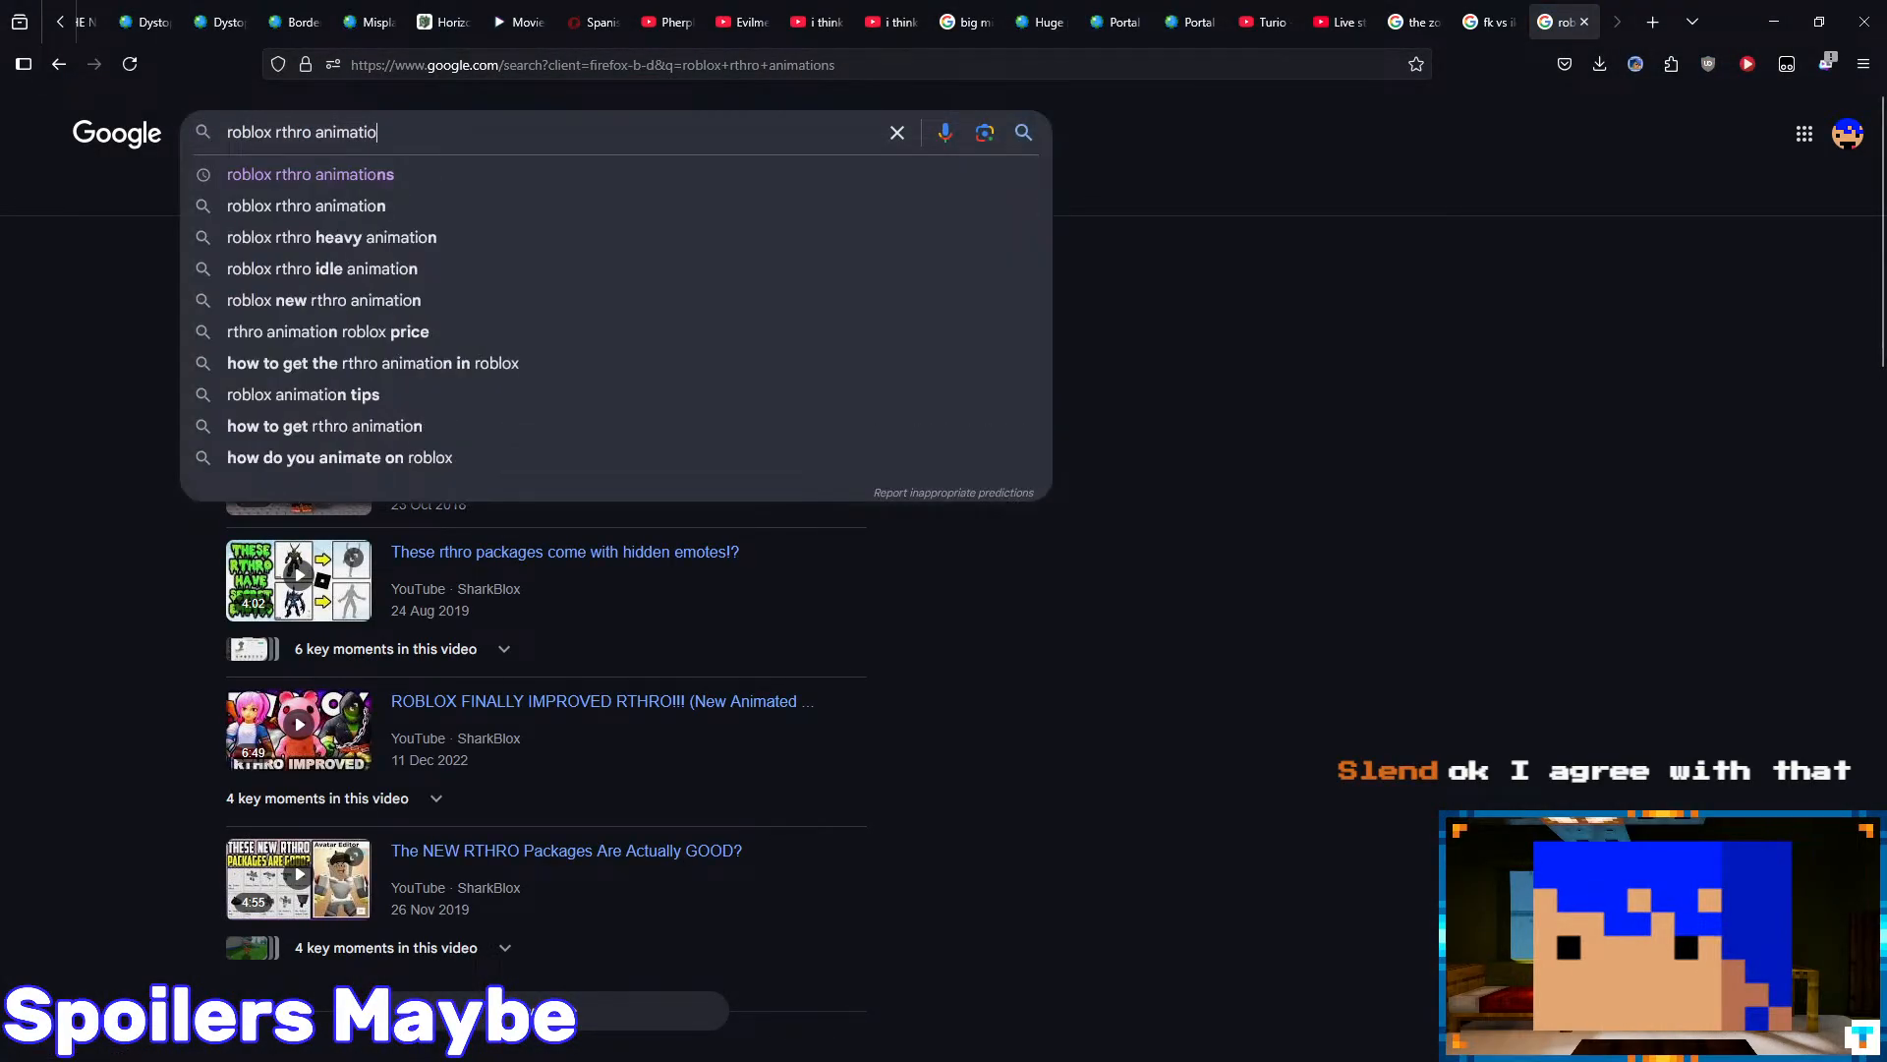
type("n")
key("Return")
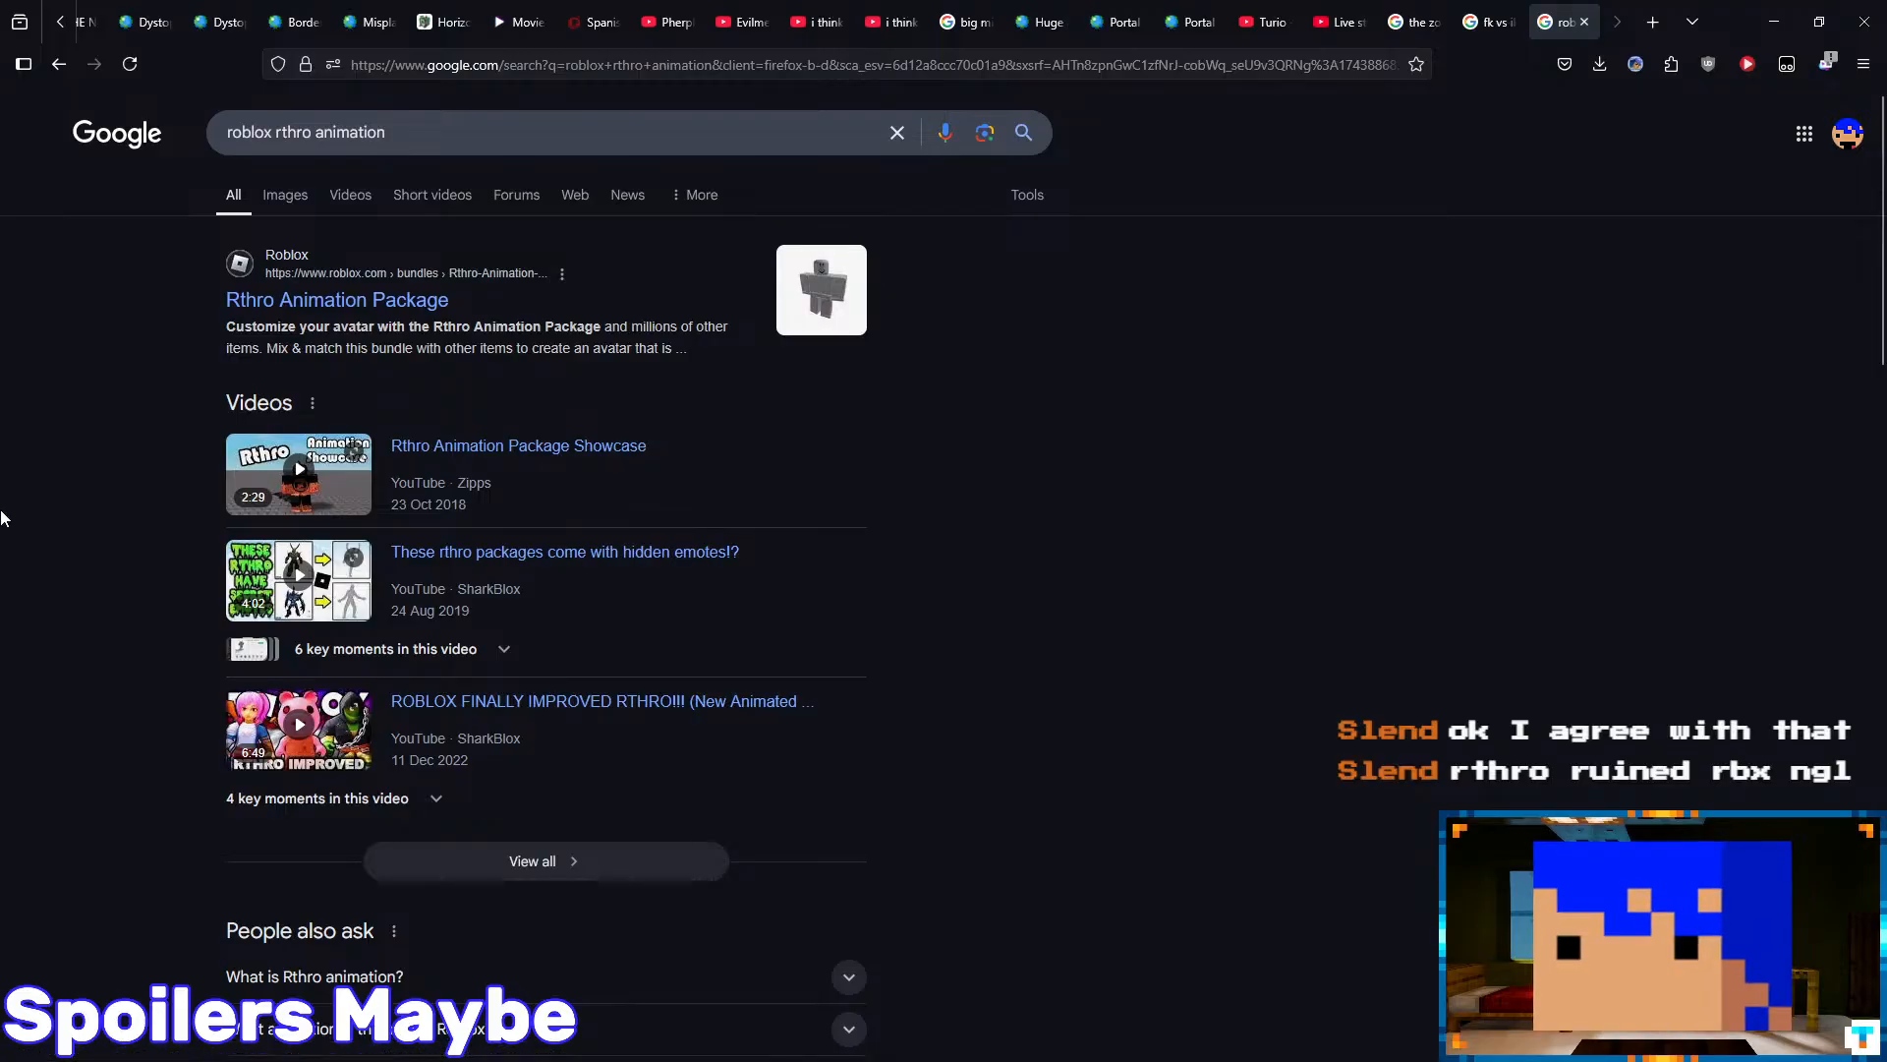
left_click(285, 195)
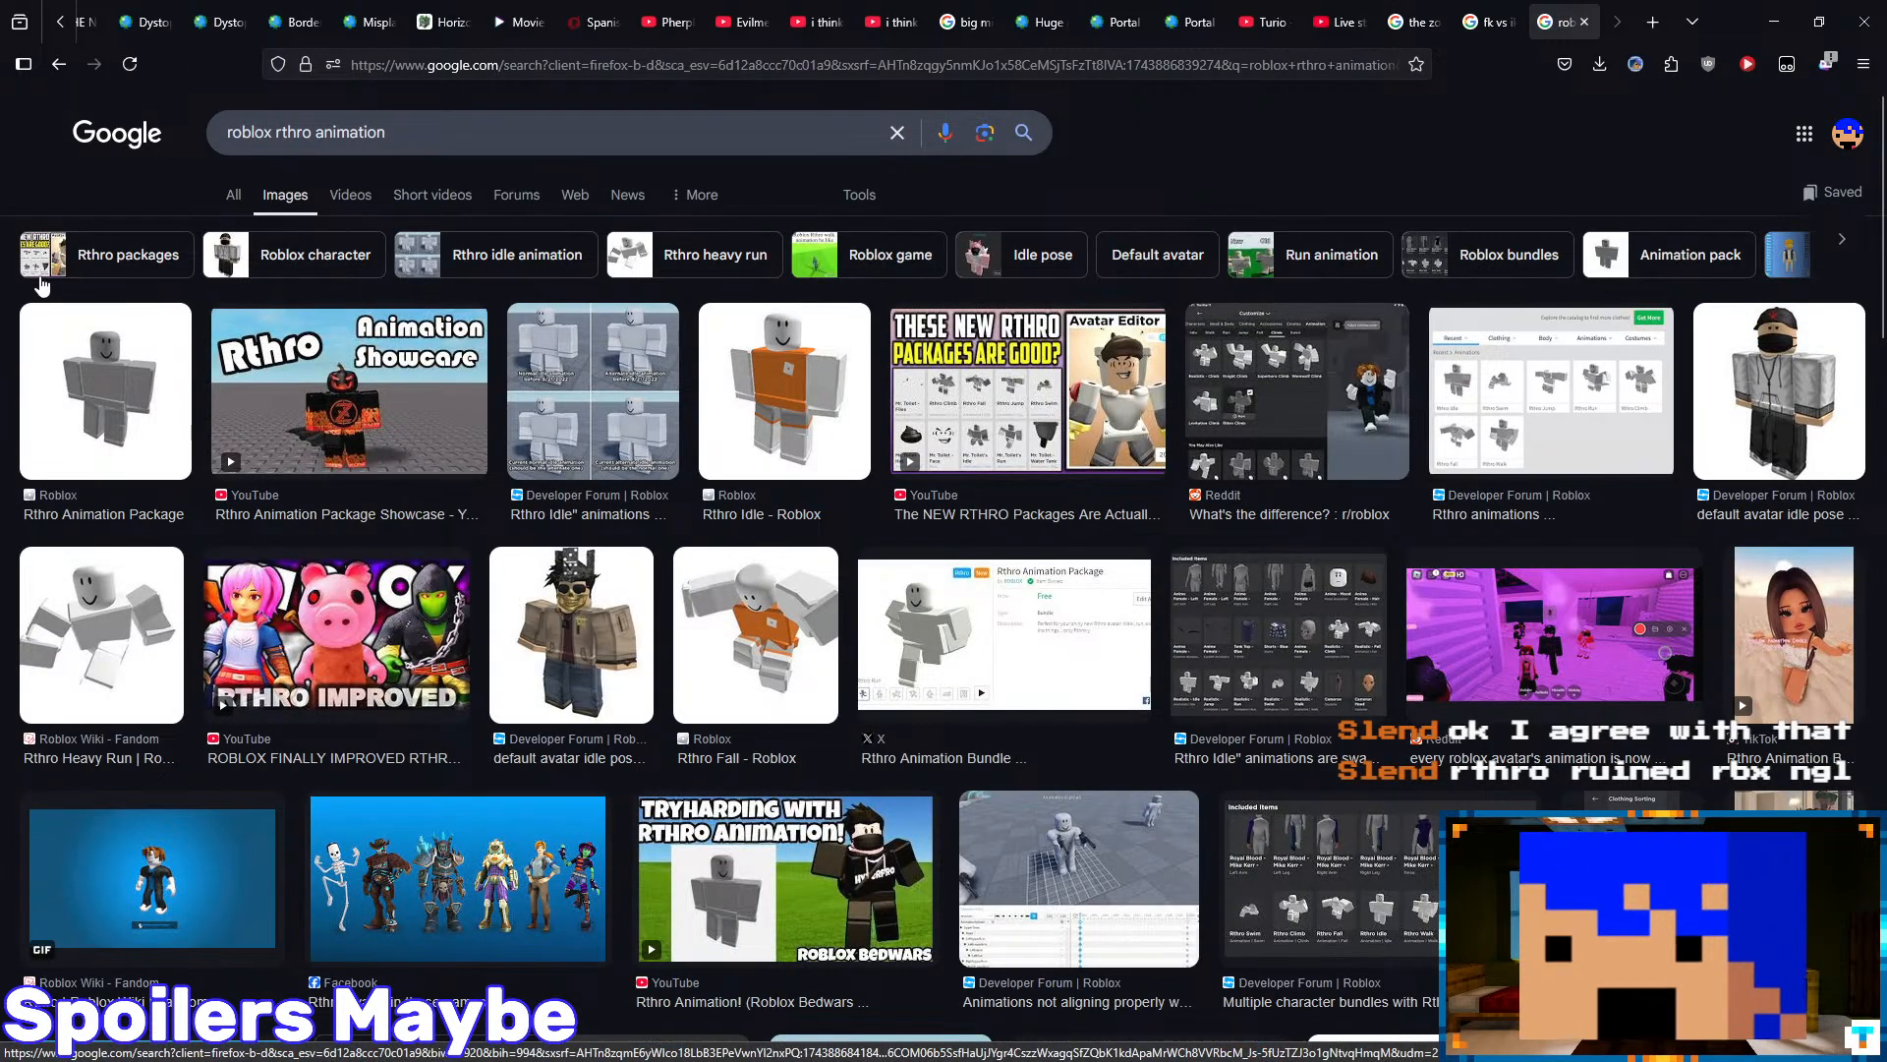
scroll(39, 283, "down", 2)
scroll(40, 283, "down", 4)
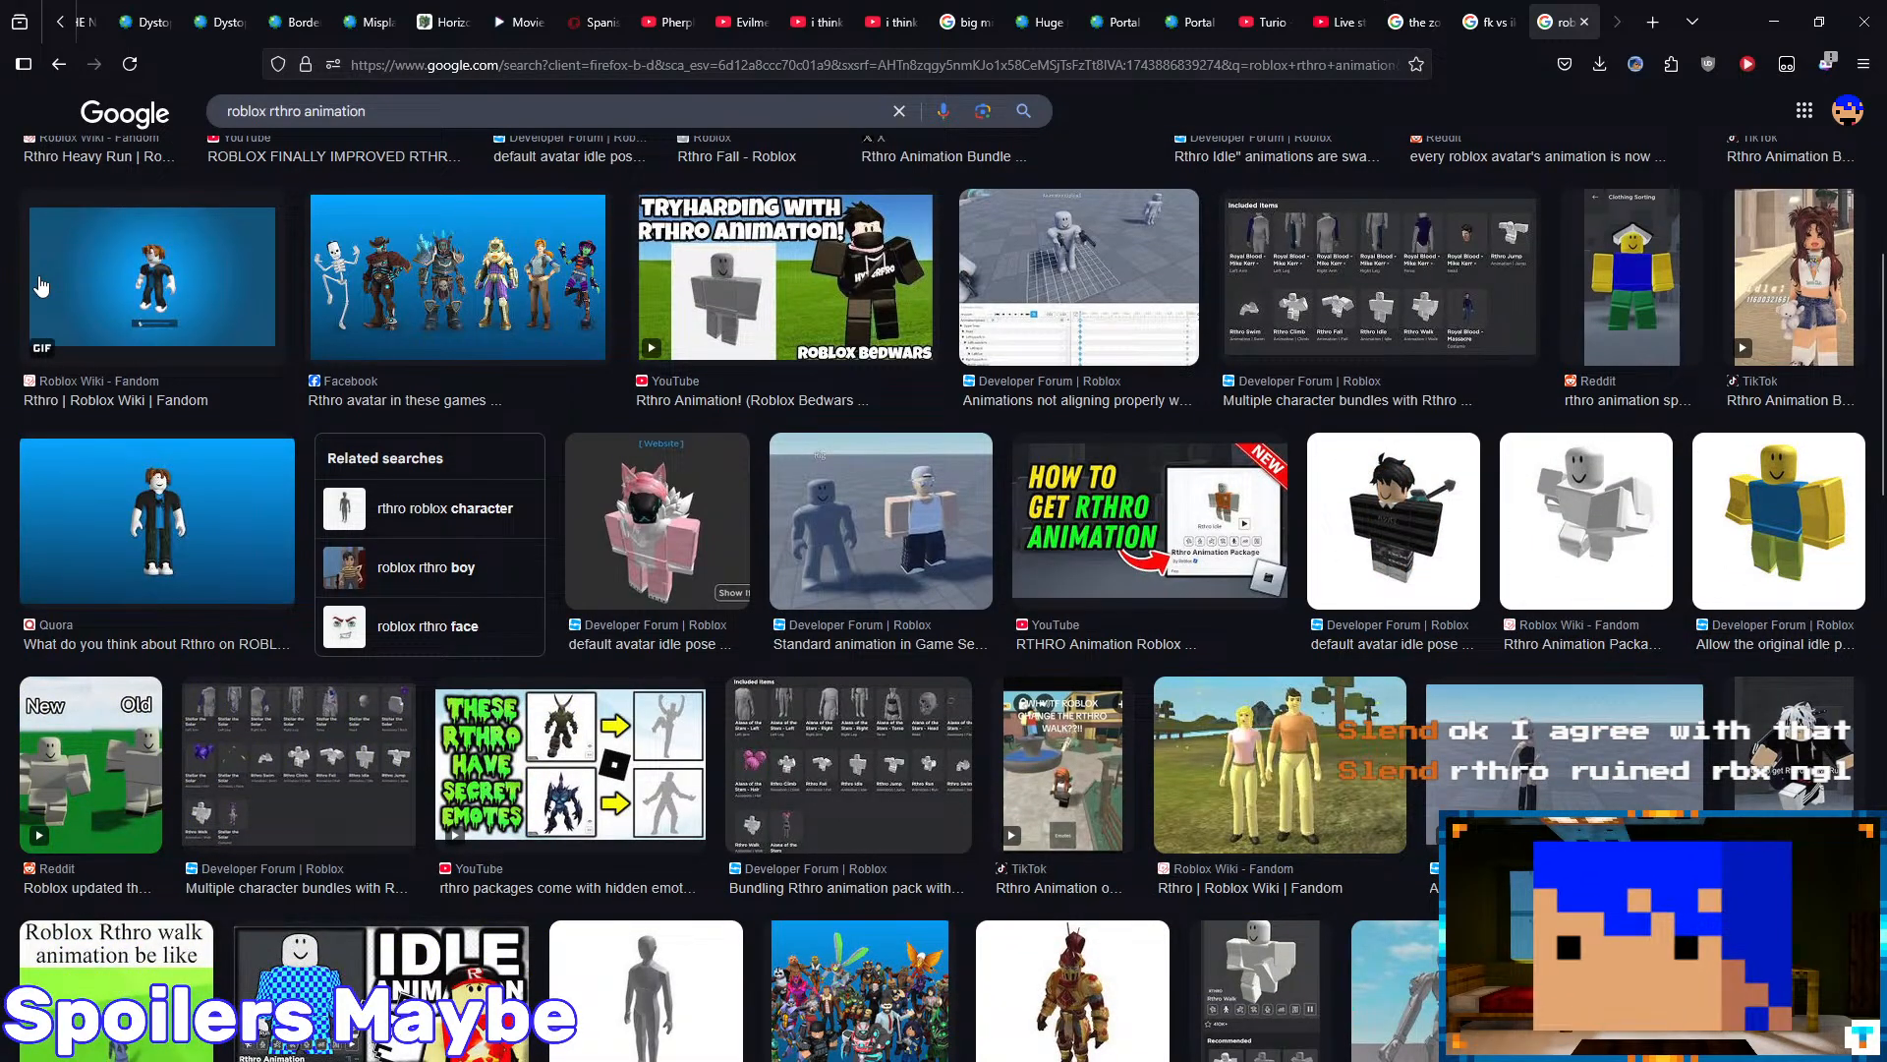
scroll(40, 283, "down", 6)
scroll(40, 283, "up", 12)
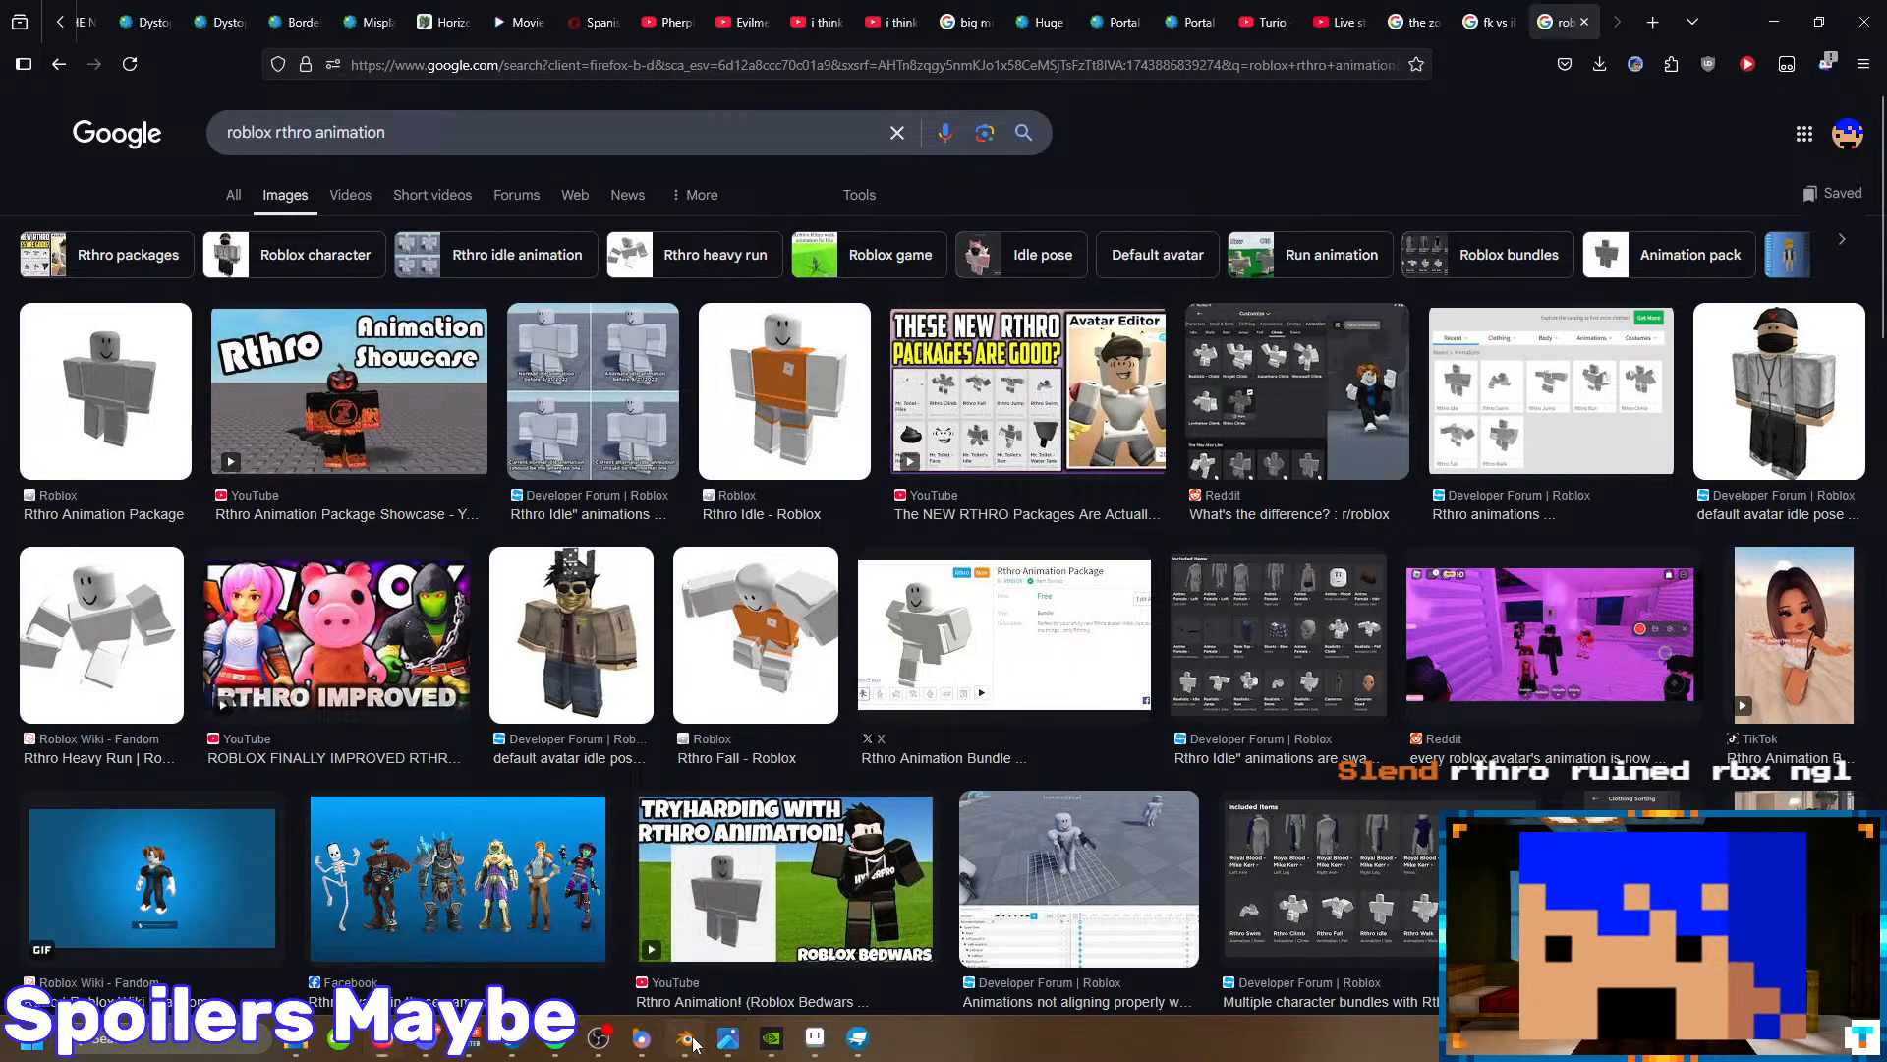
- Load roblox.com in a new Firefox tab and view the account's own profile page in a separate tab
left_click(694, 1041)
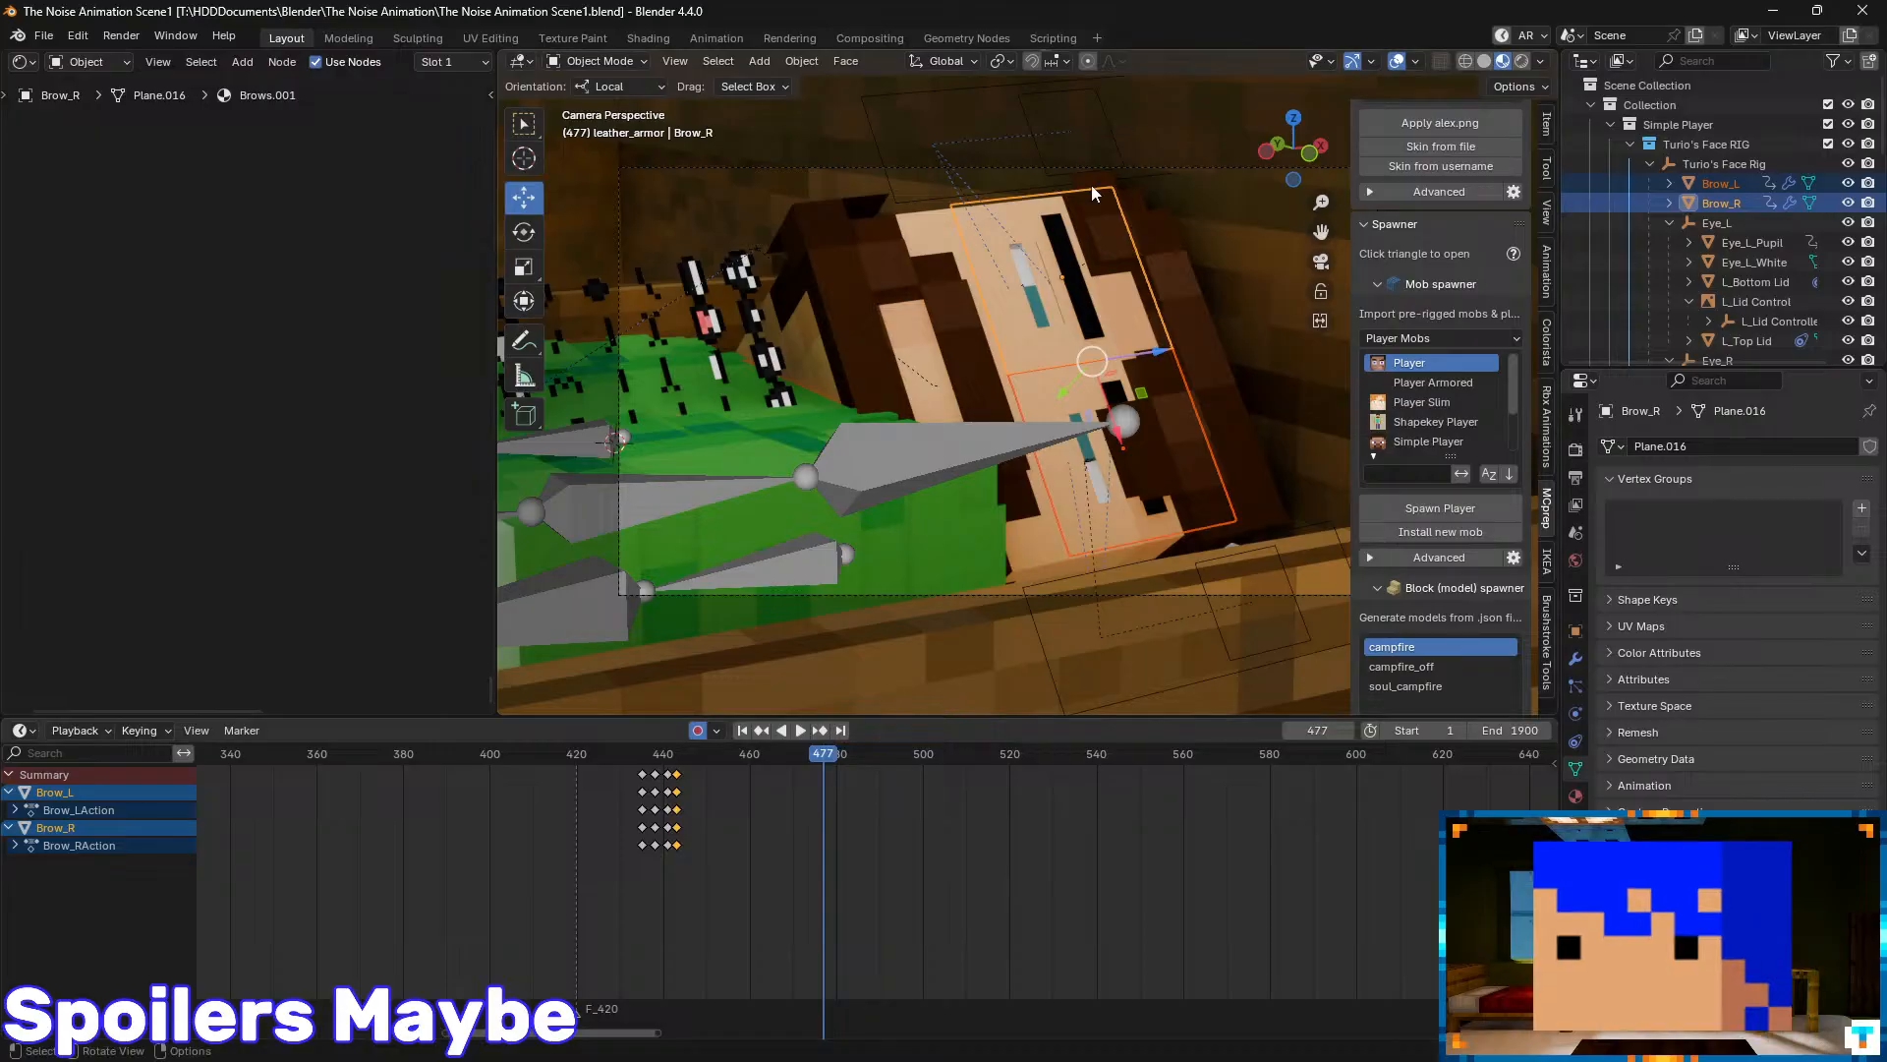
mouse_move(378, 1046)
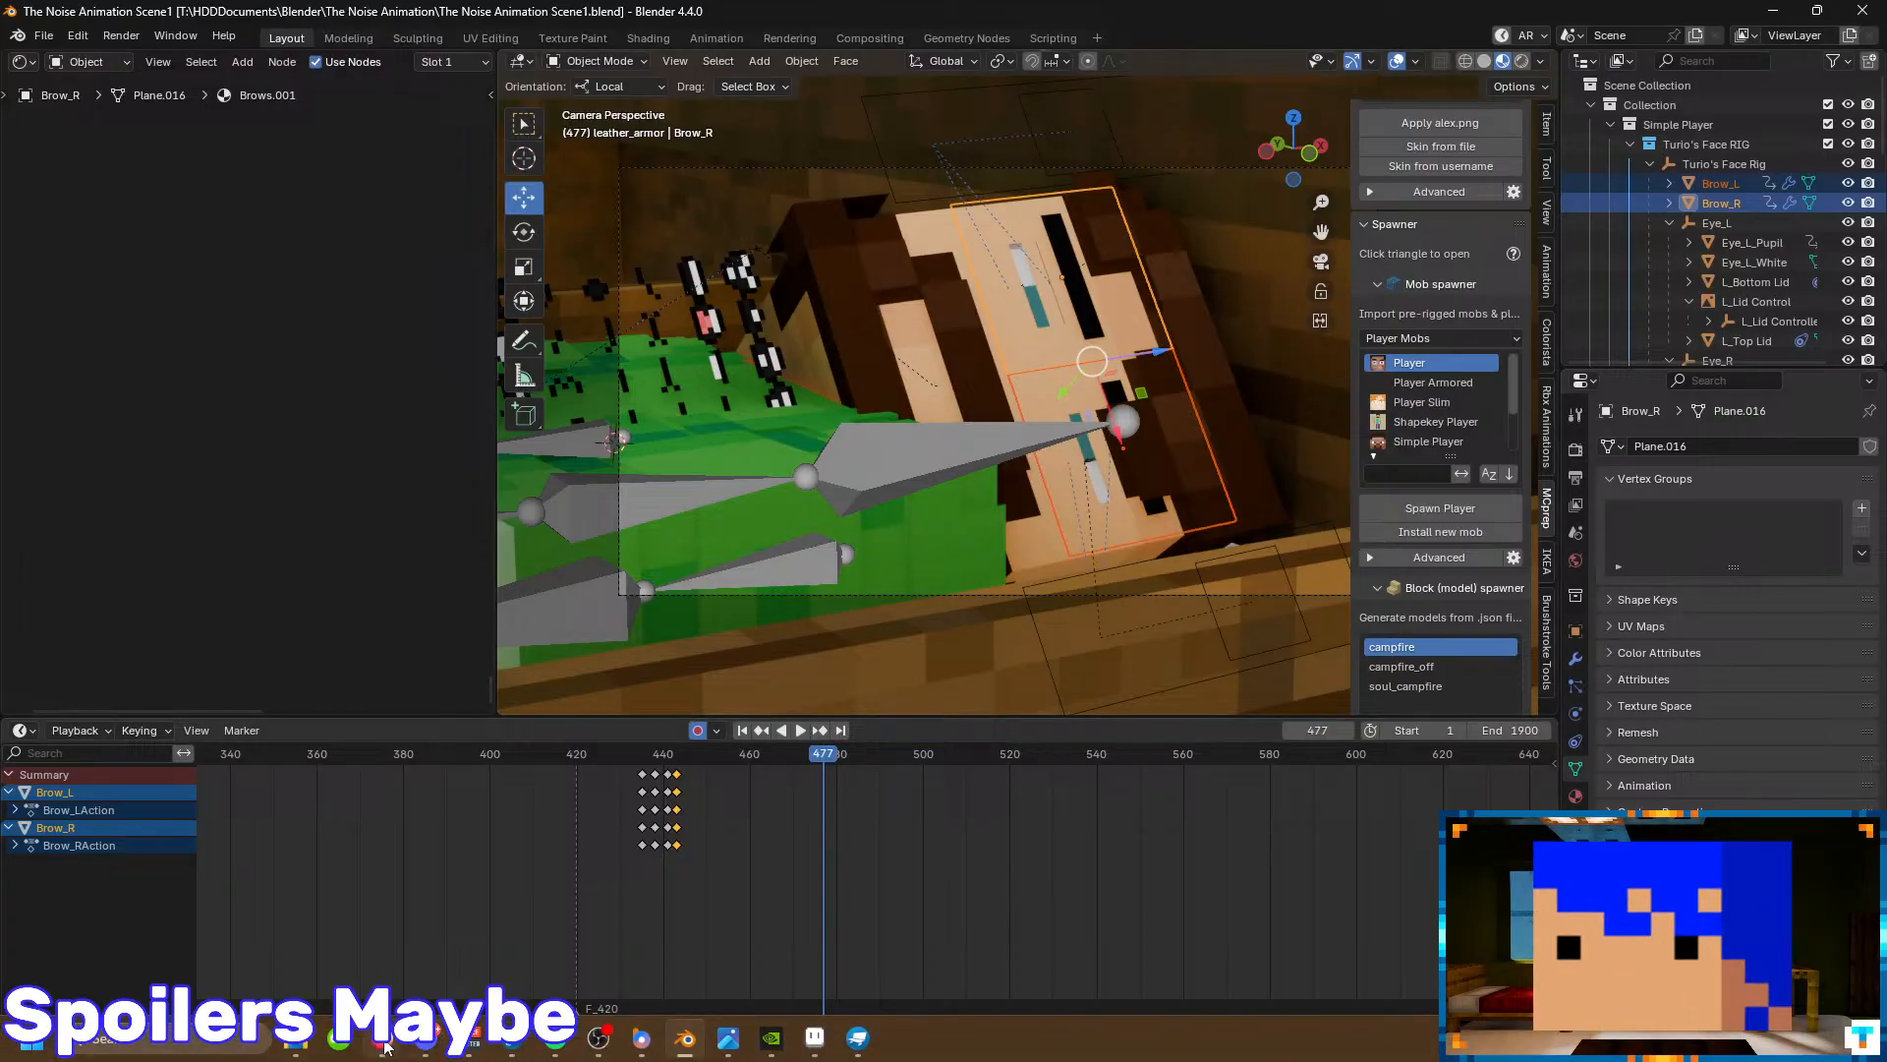
left_click(396, 965)
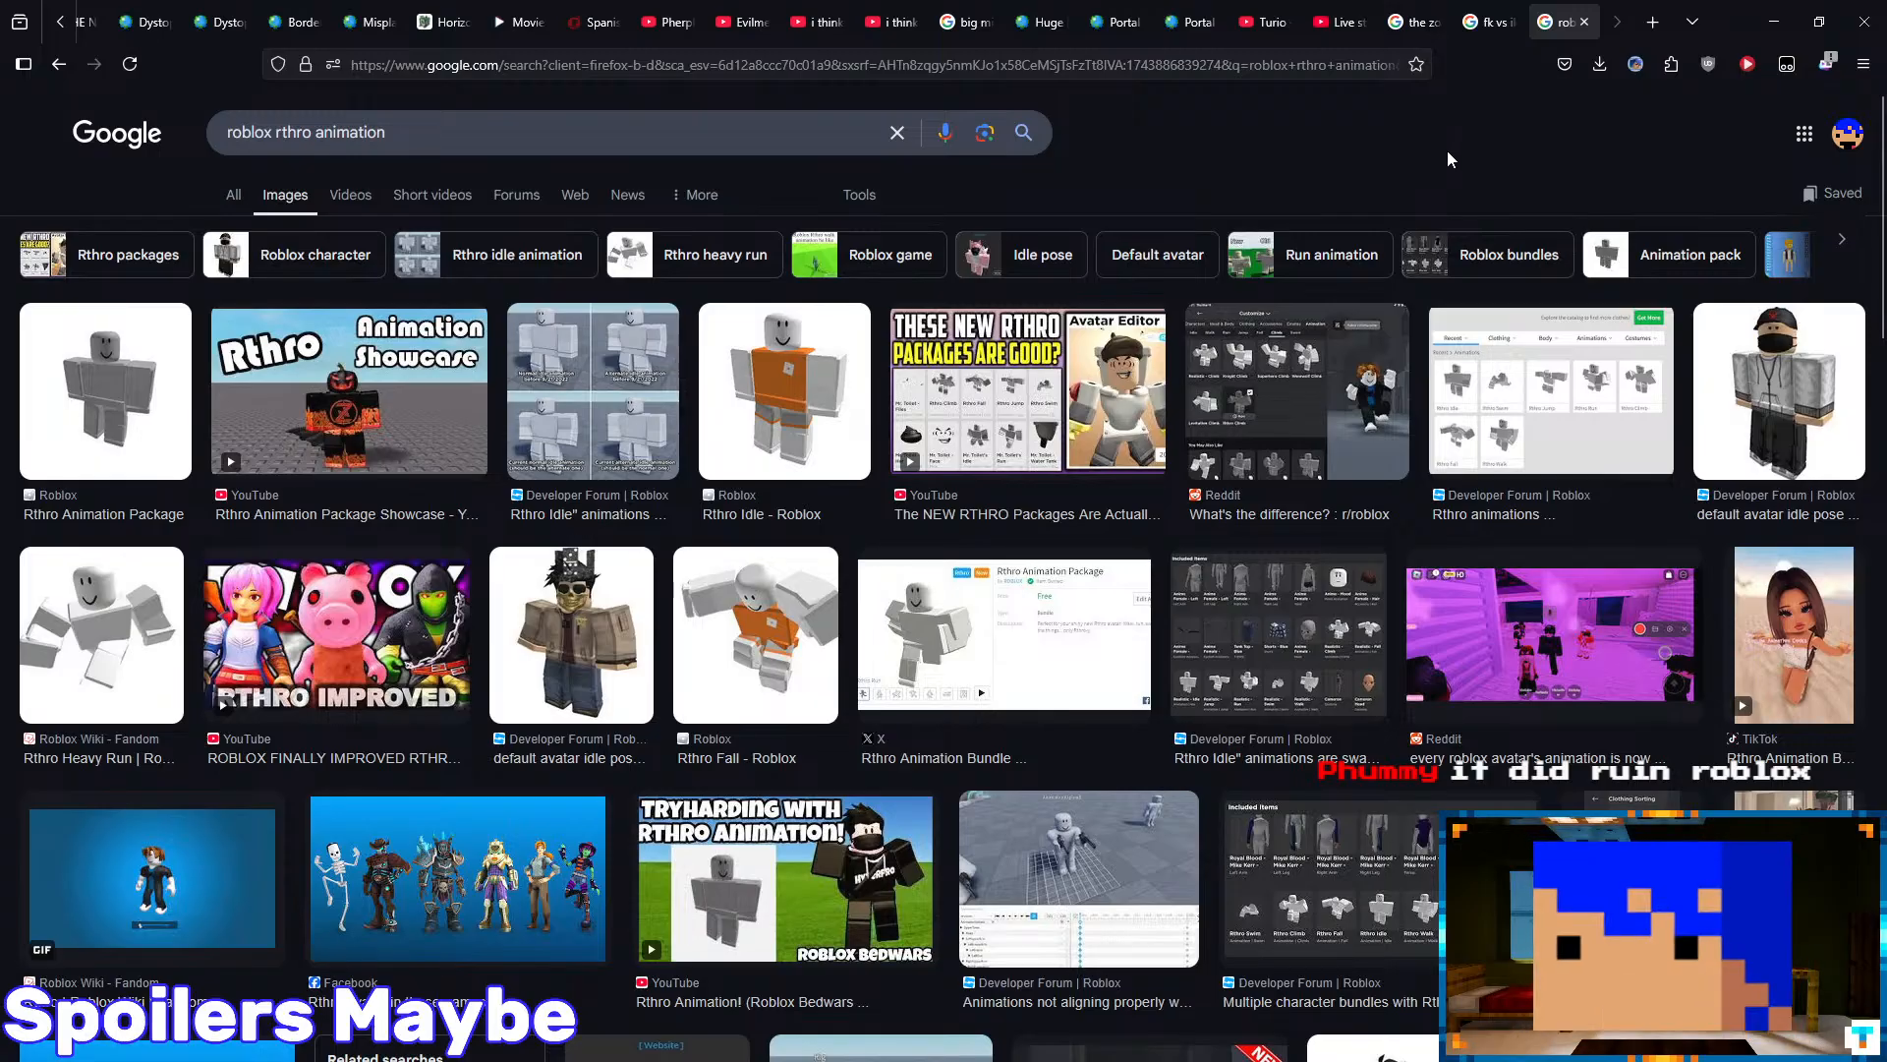
left_click(1648, 21)
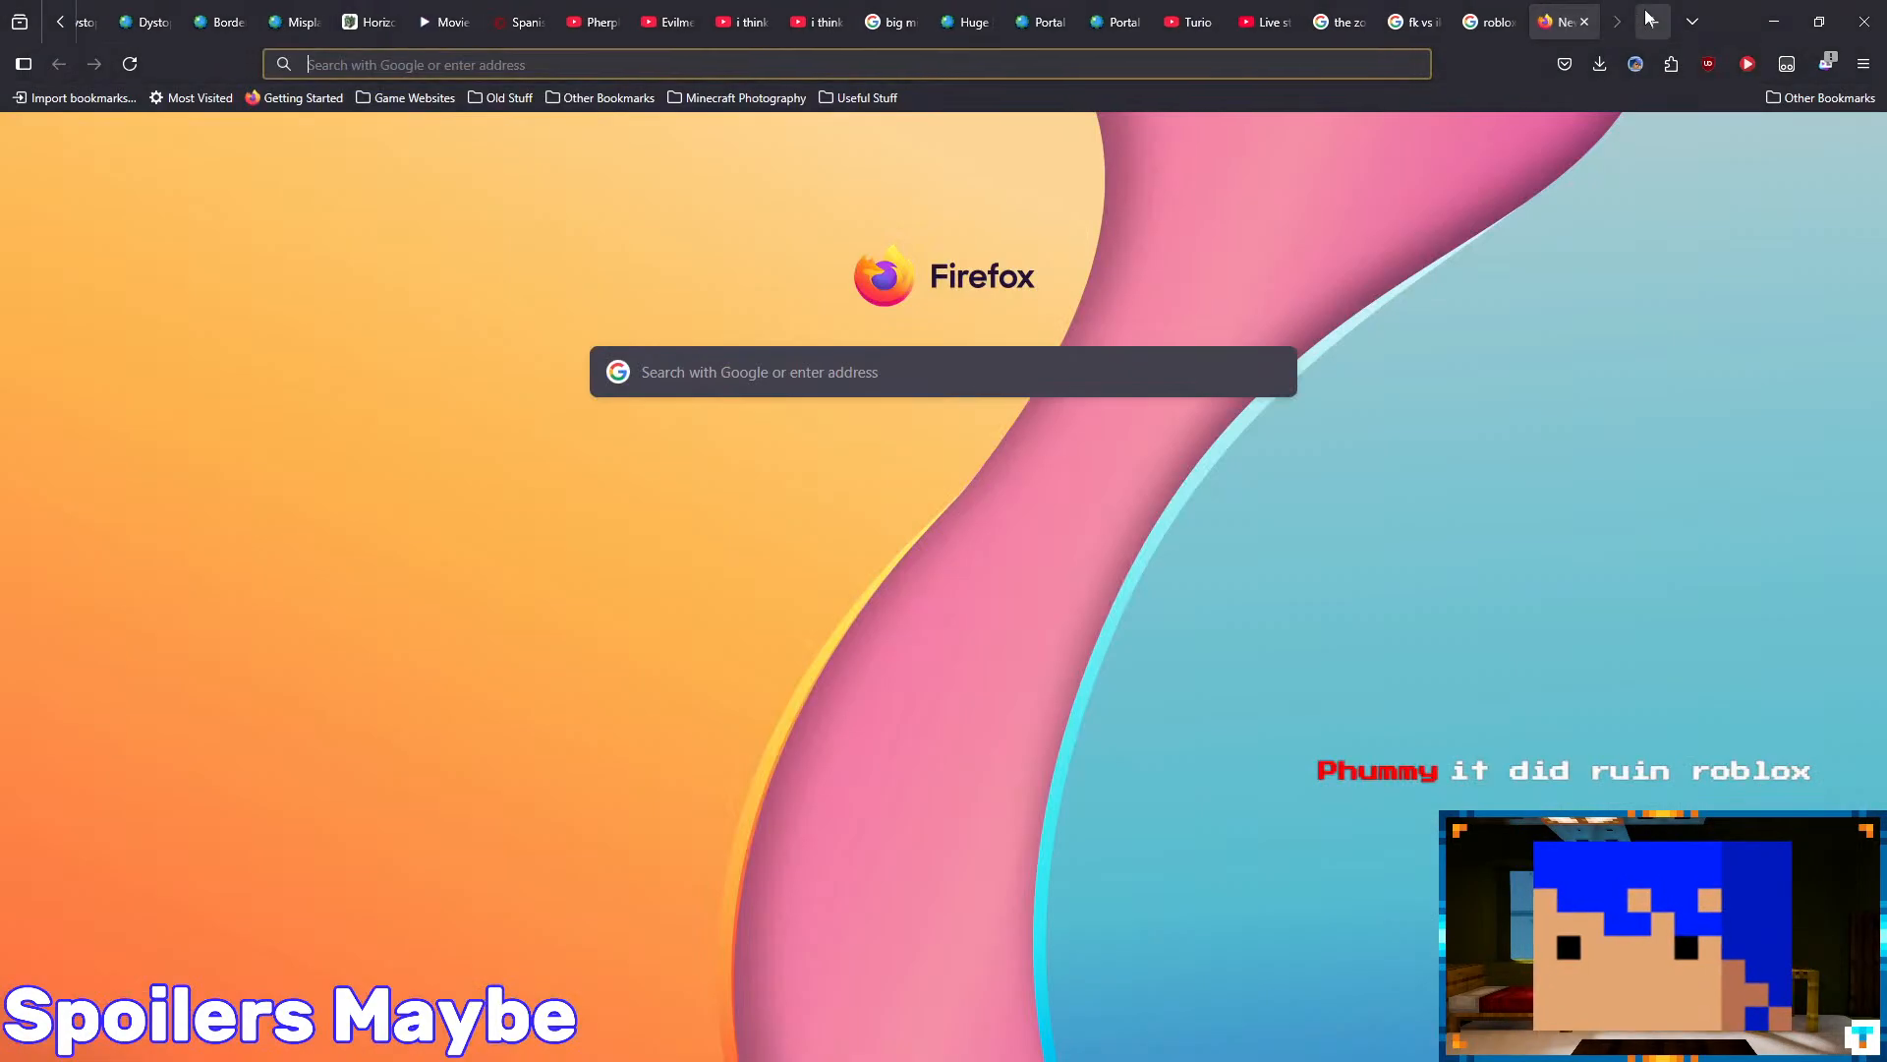
type("roblox.com/")
key("Return")
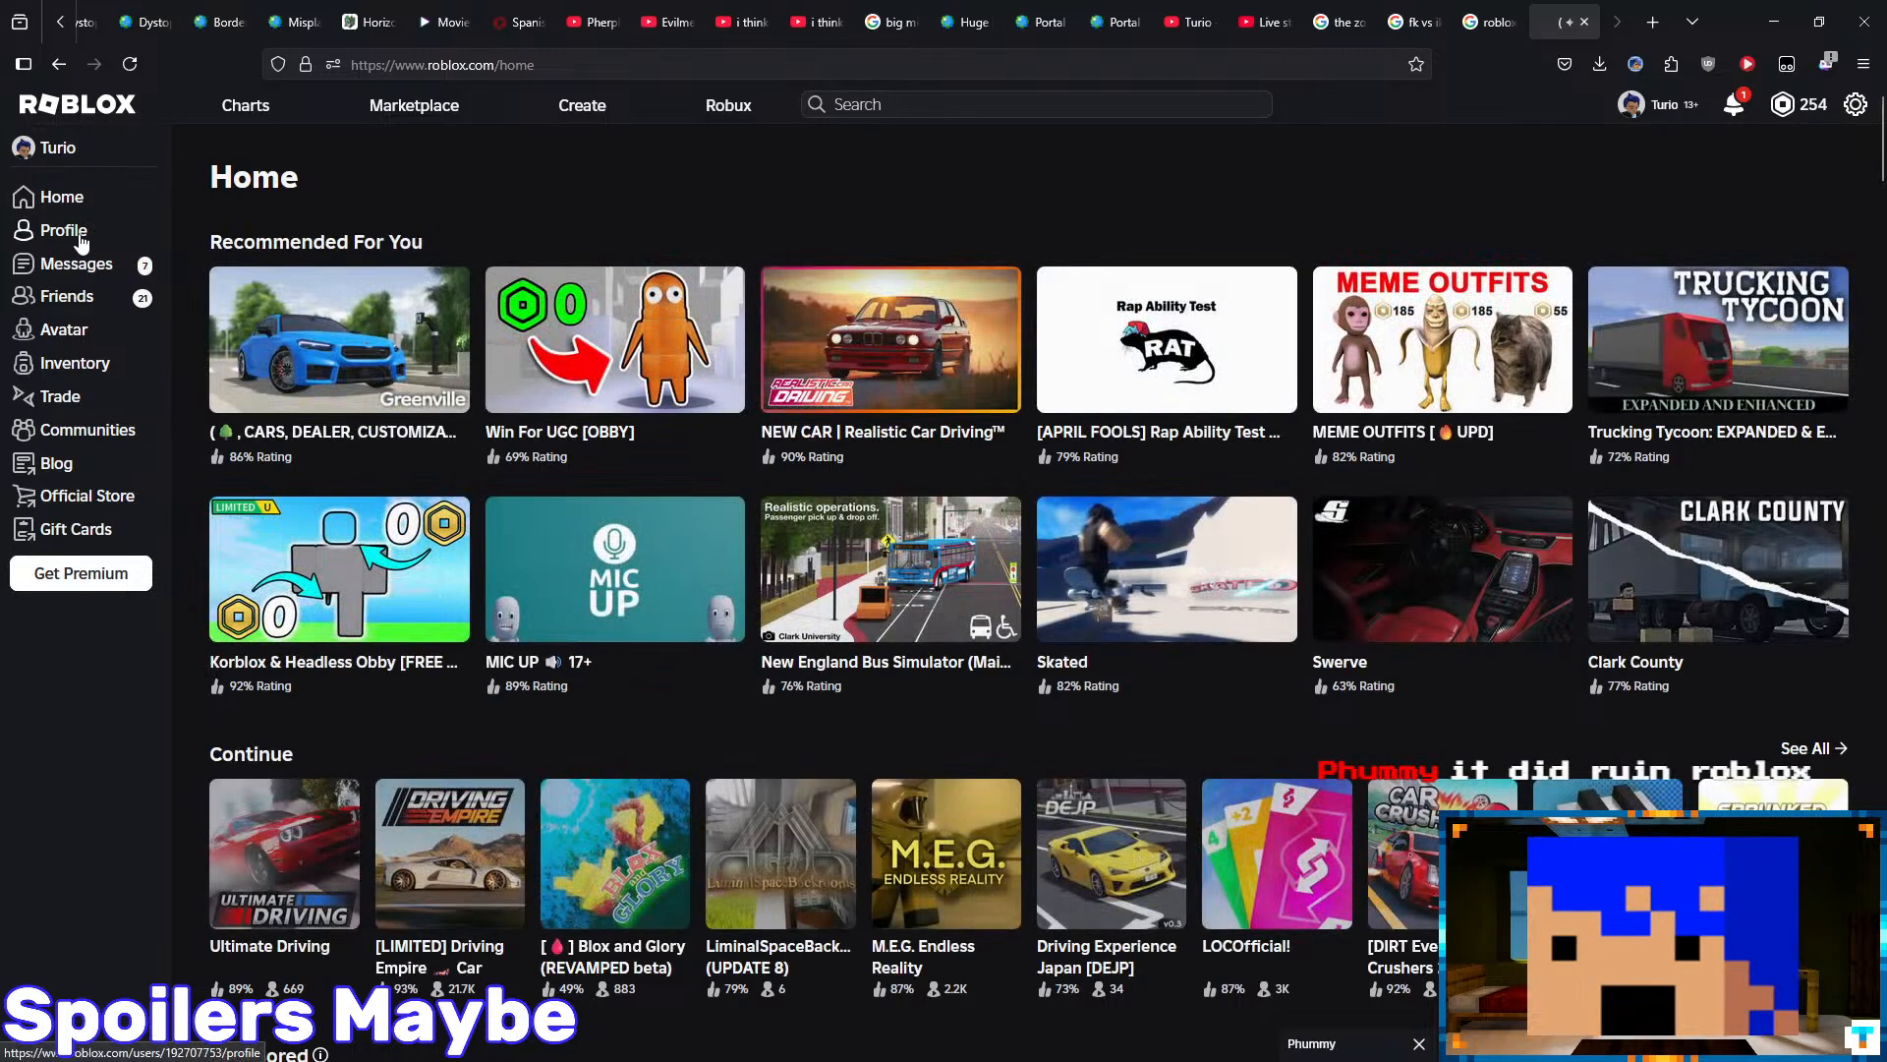
middle_click(82, 238)
left_click(1565, 21)
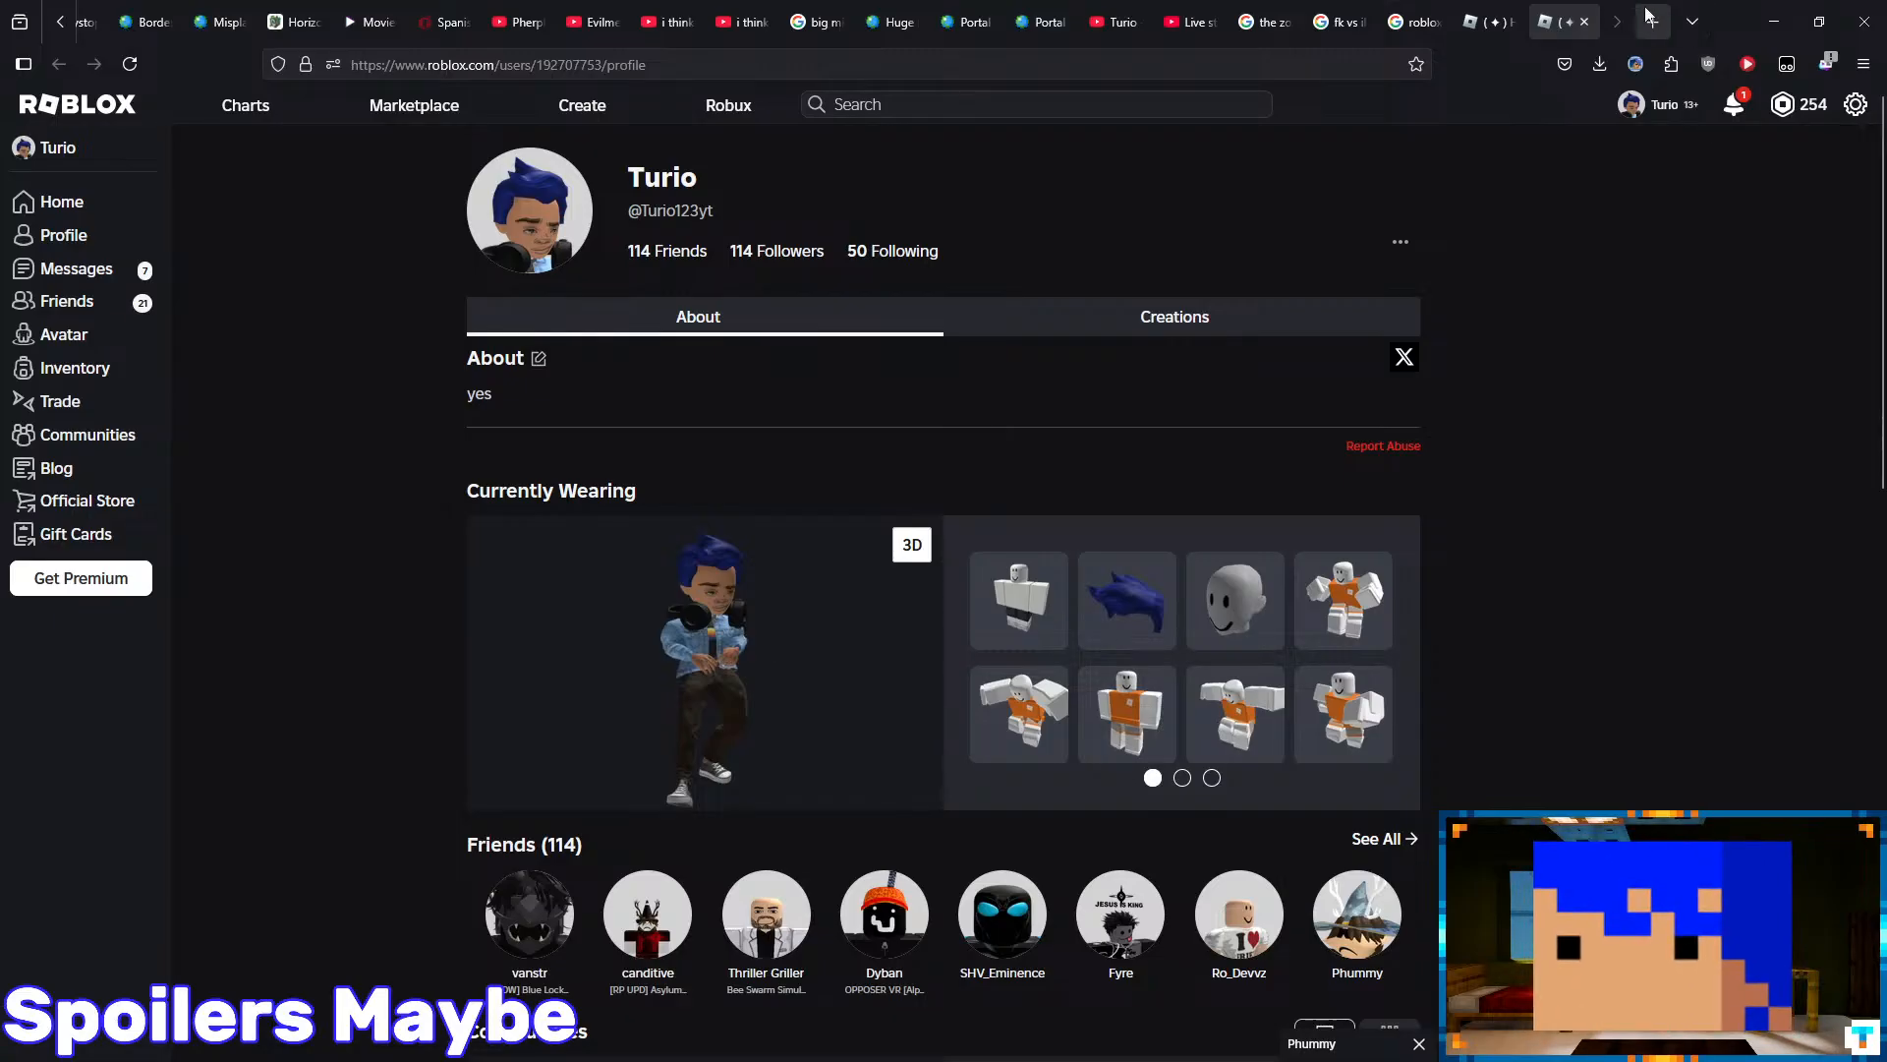
- Return to the Roblox home page, skim its recommendations and check the notifications
left_click(1474, 14)
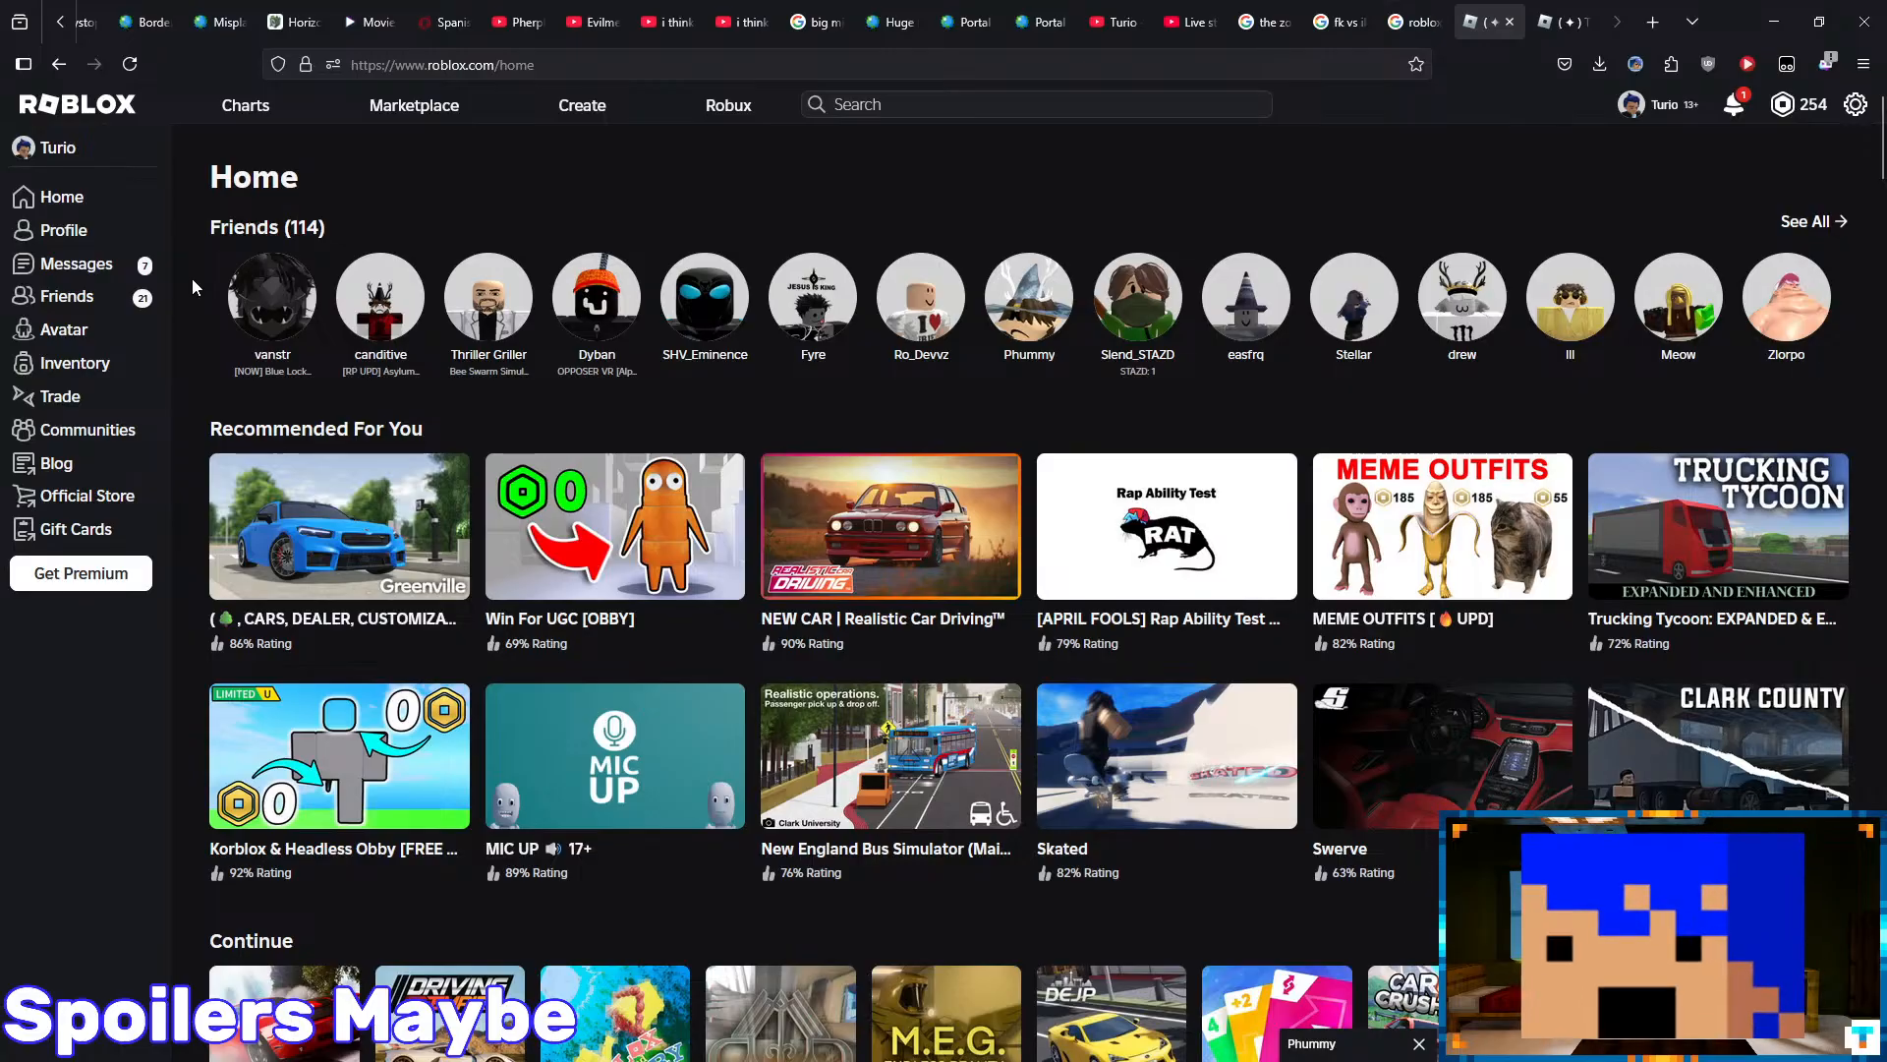
scroll(193, 286, "down", 6)
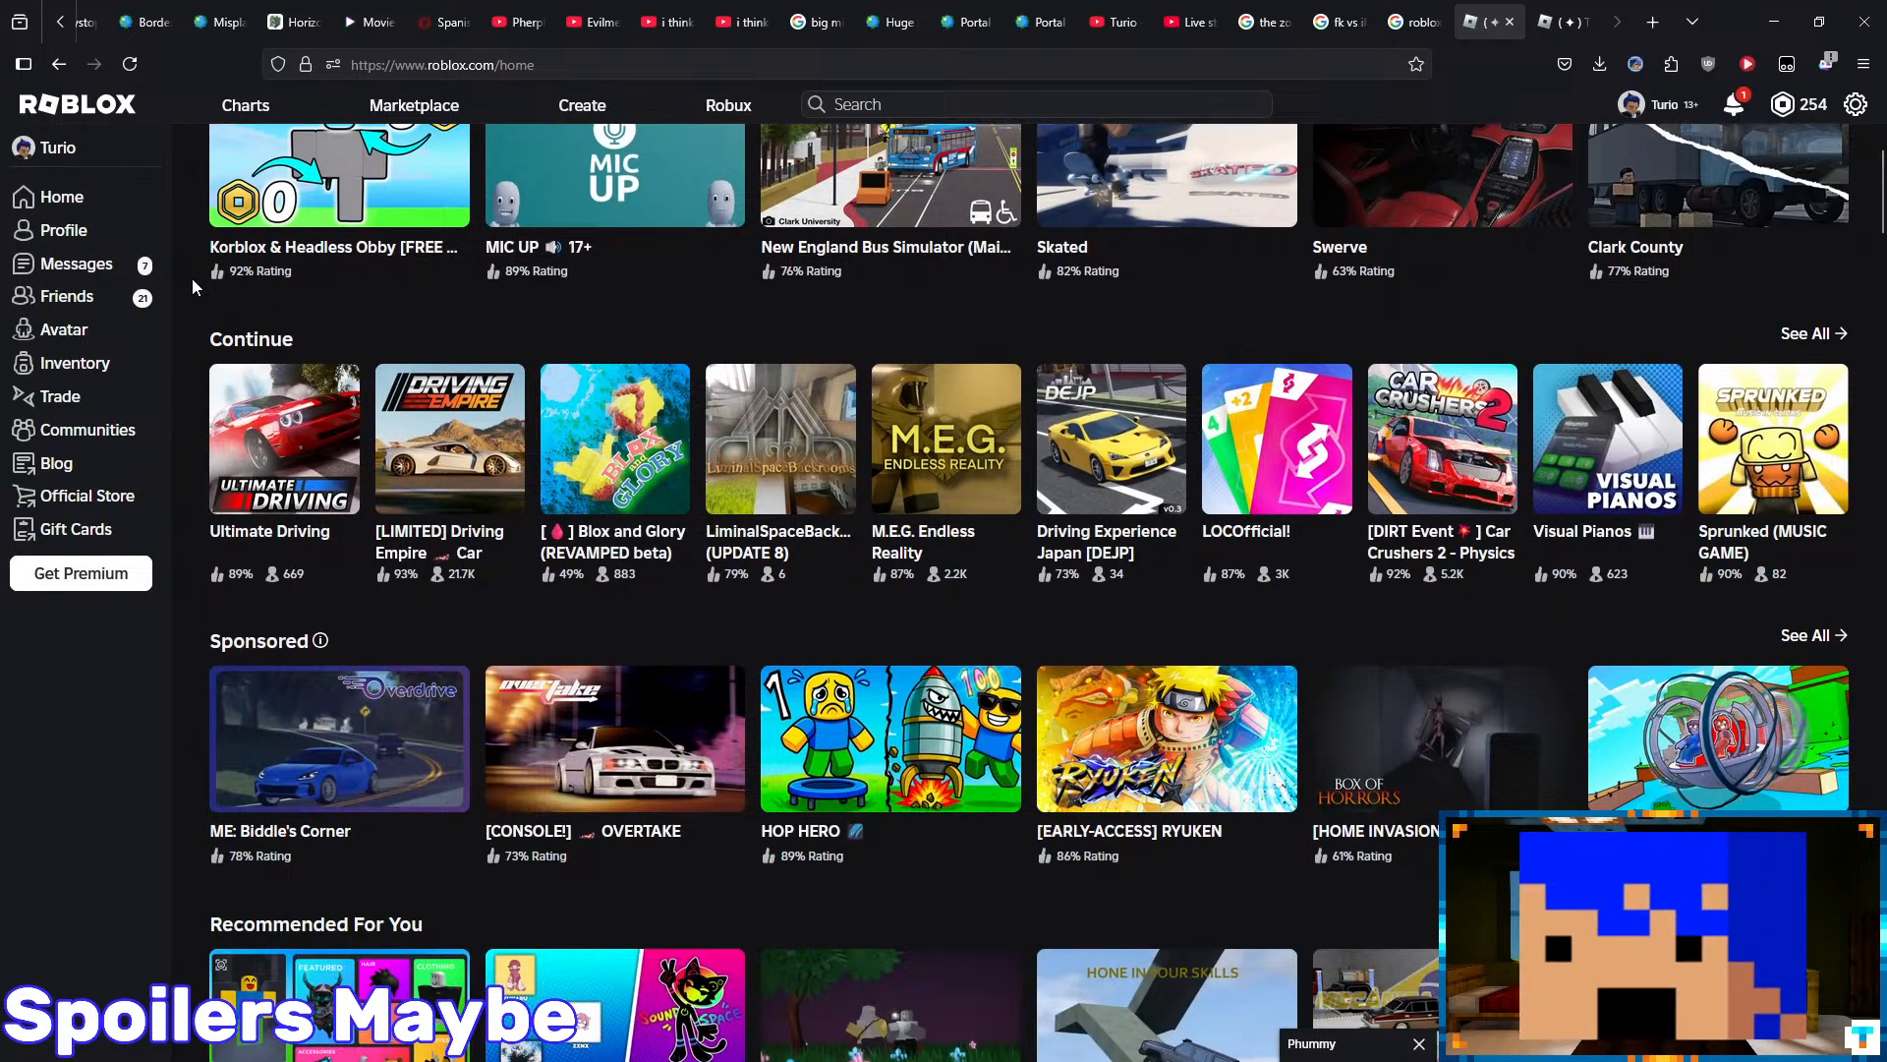
scroll(192, 279, "up", 6)
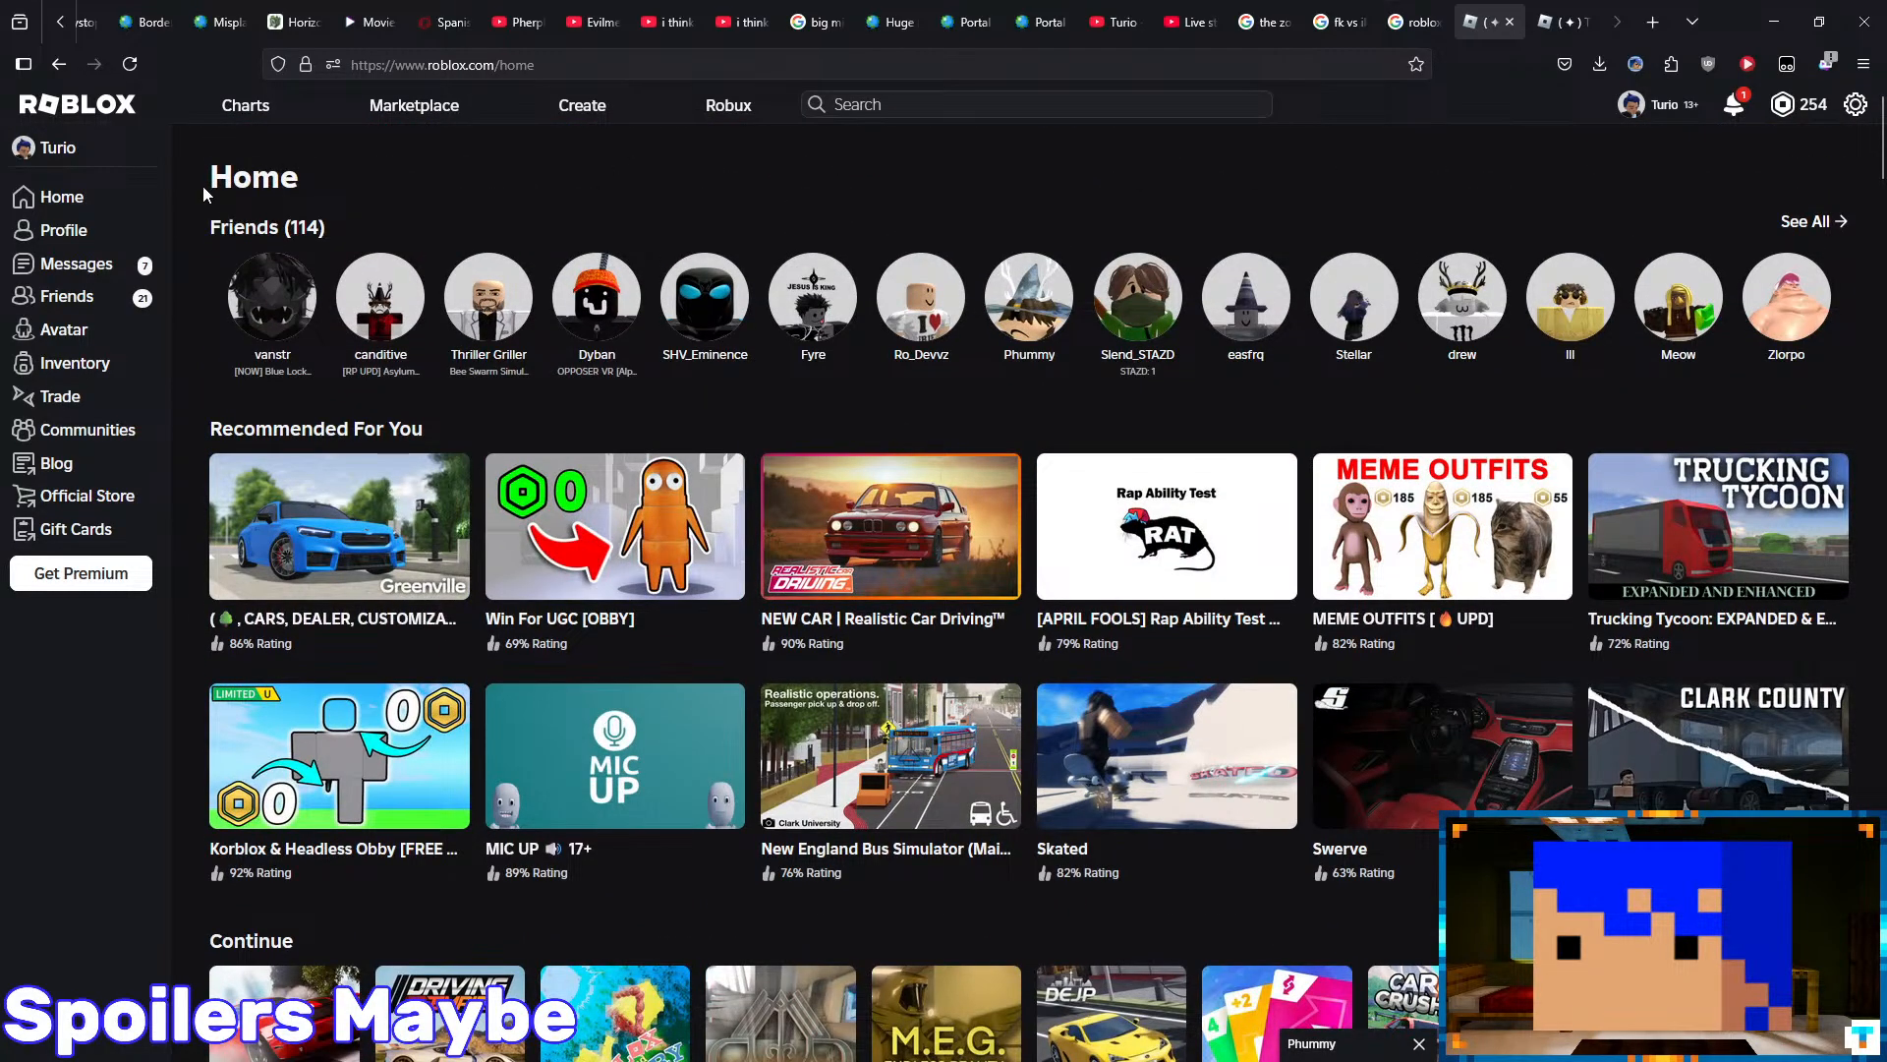
left_click(1736, 110)
left_click(1325, 199)
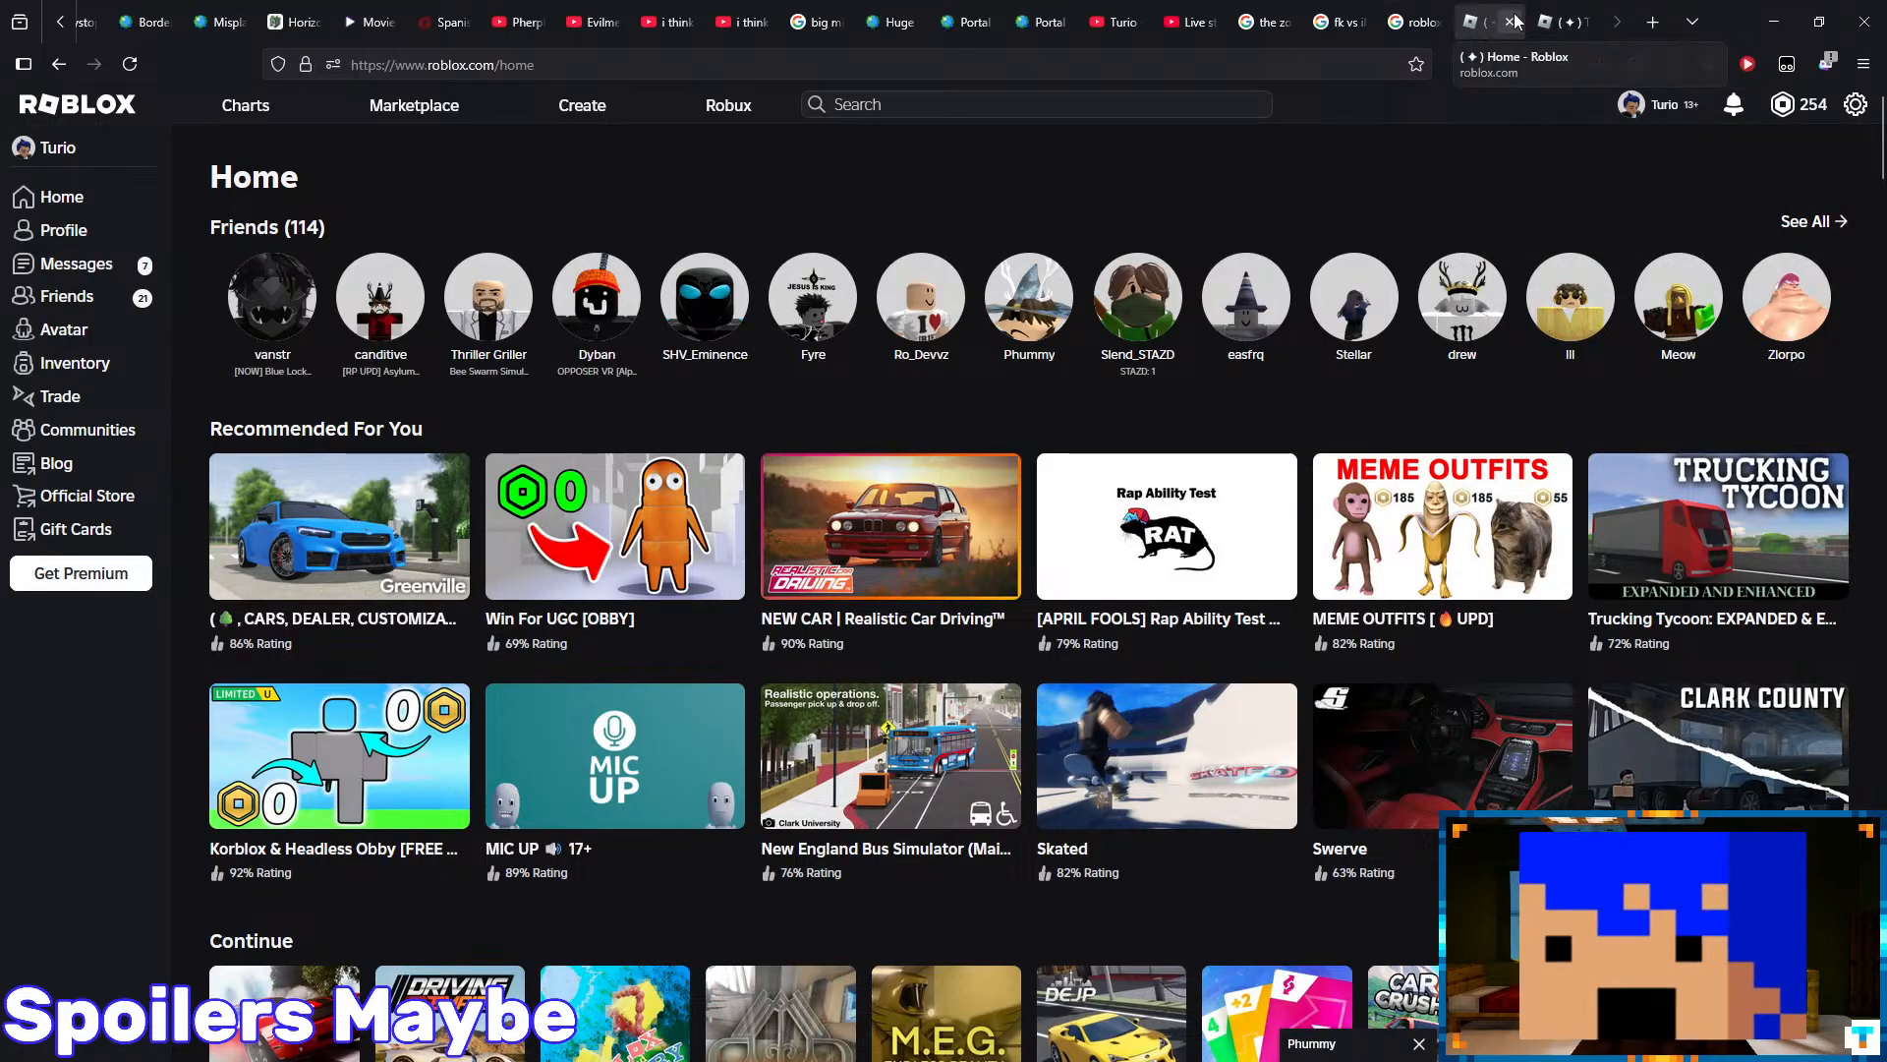
mouse_move(516, 1053)
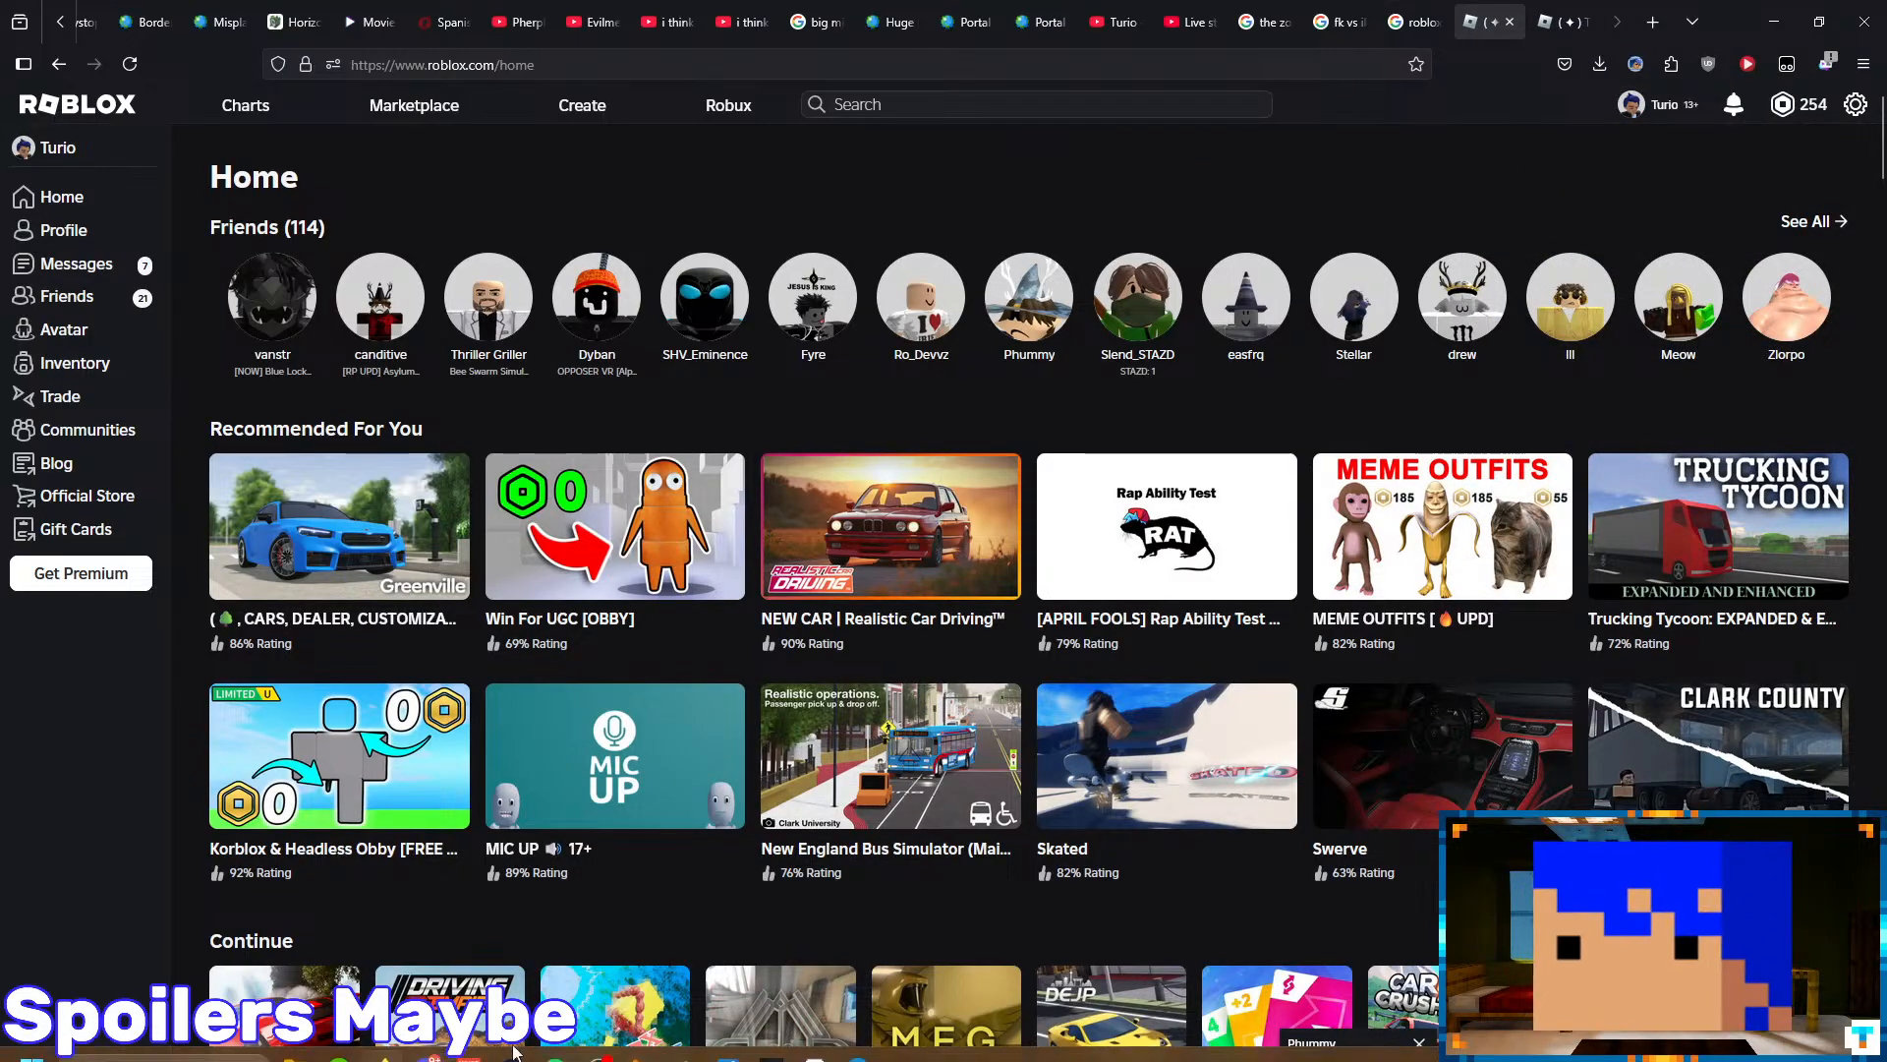
left_click(686, 1038)
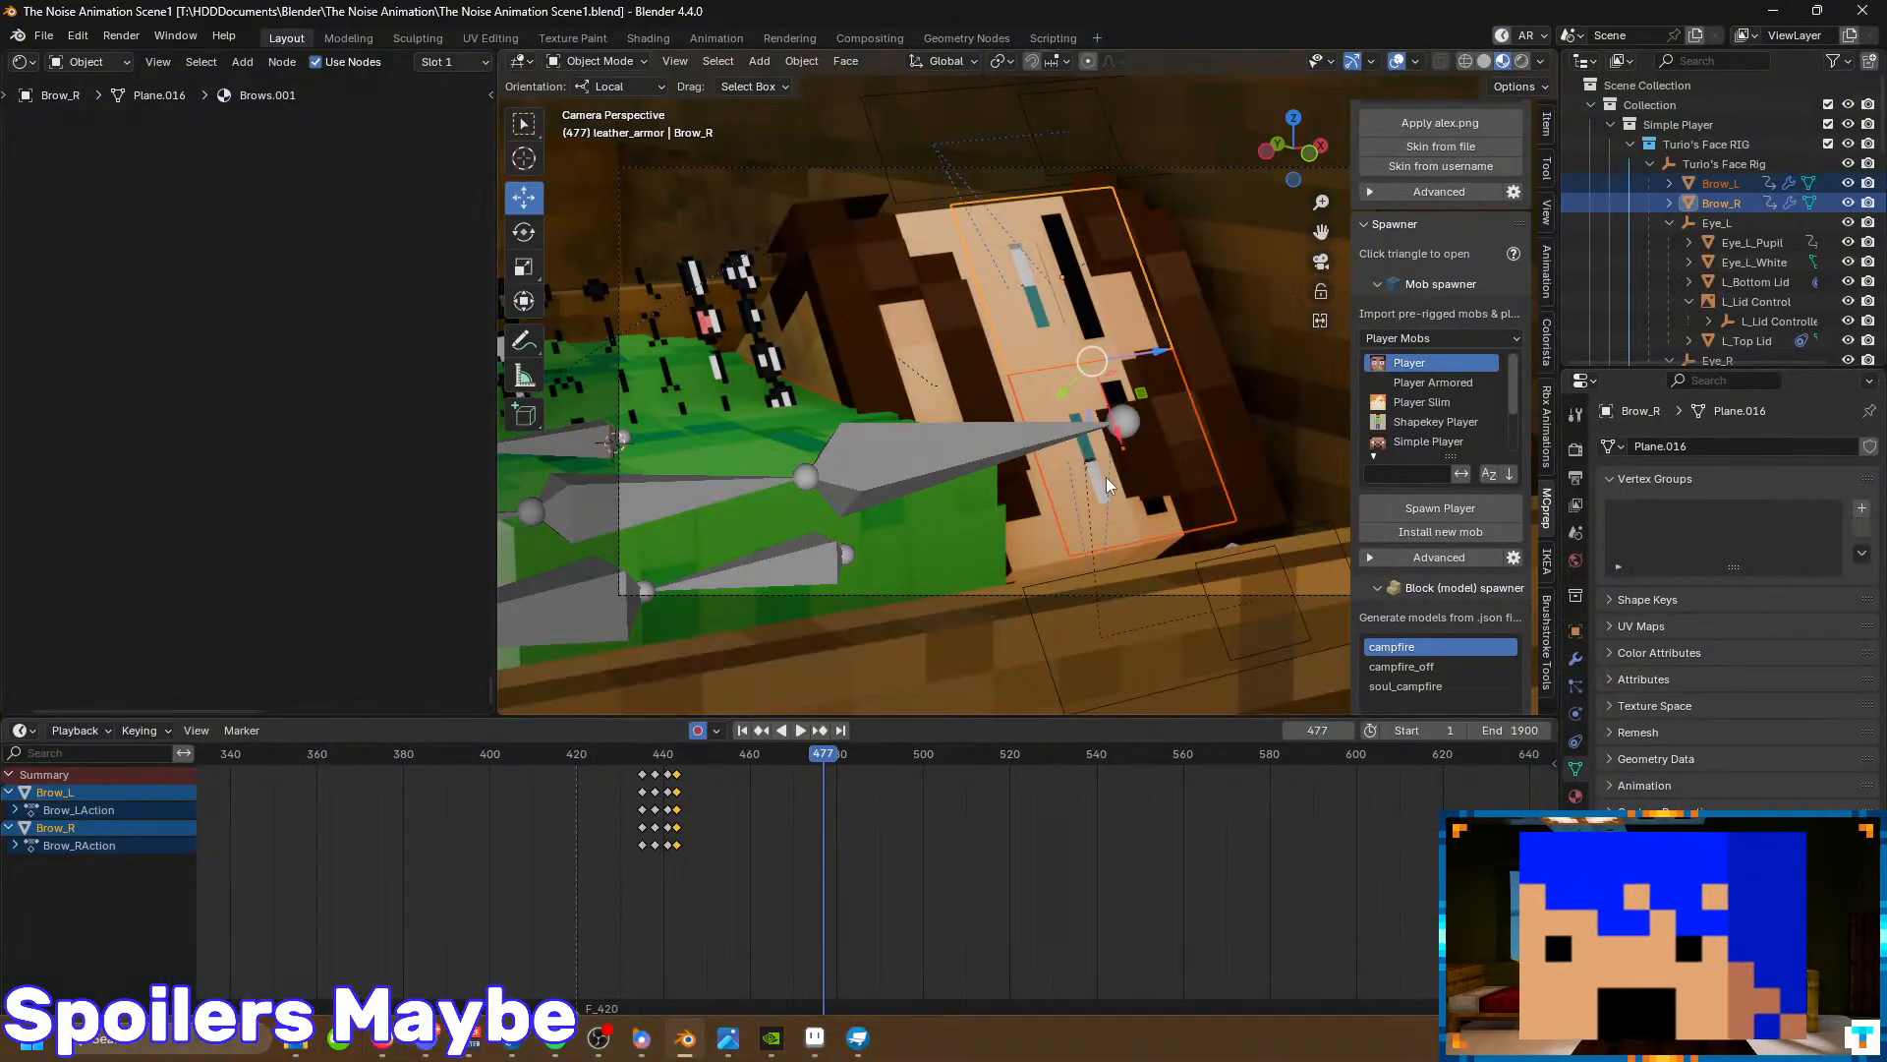
left_click(388, 1056)
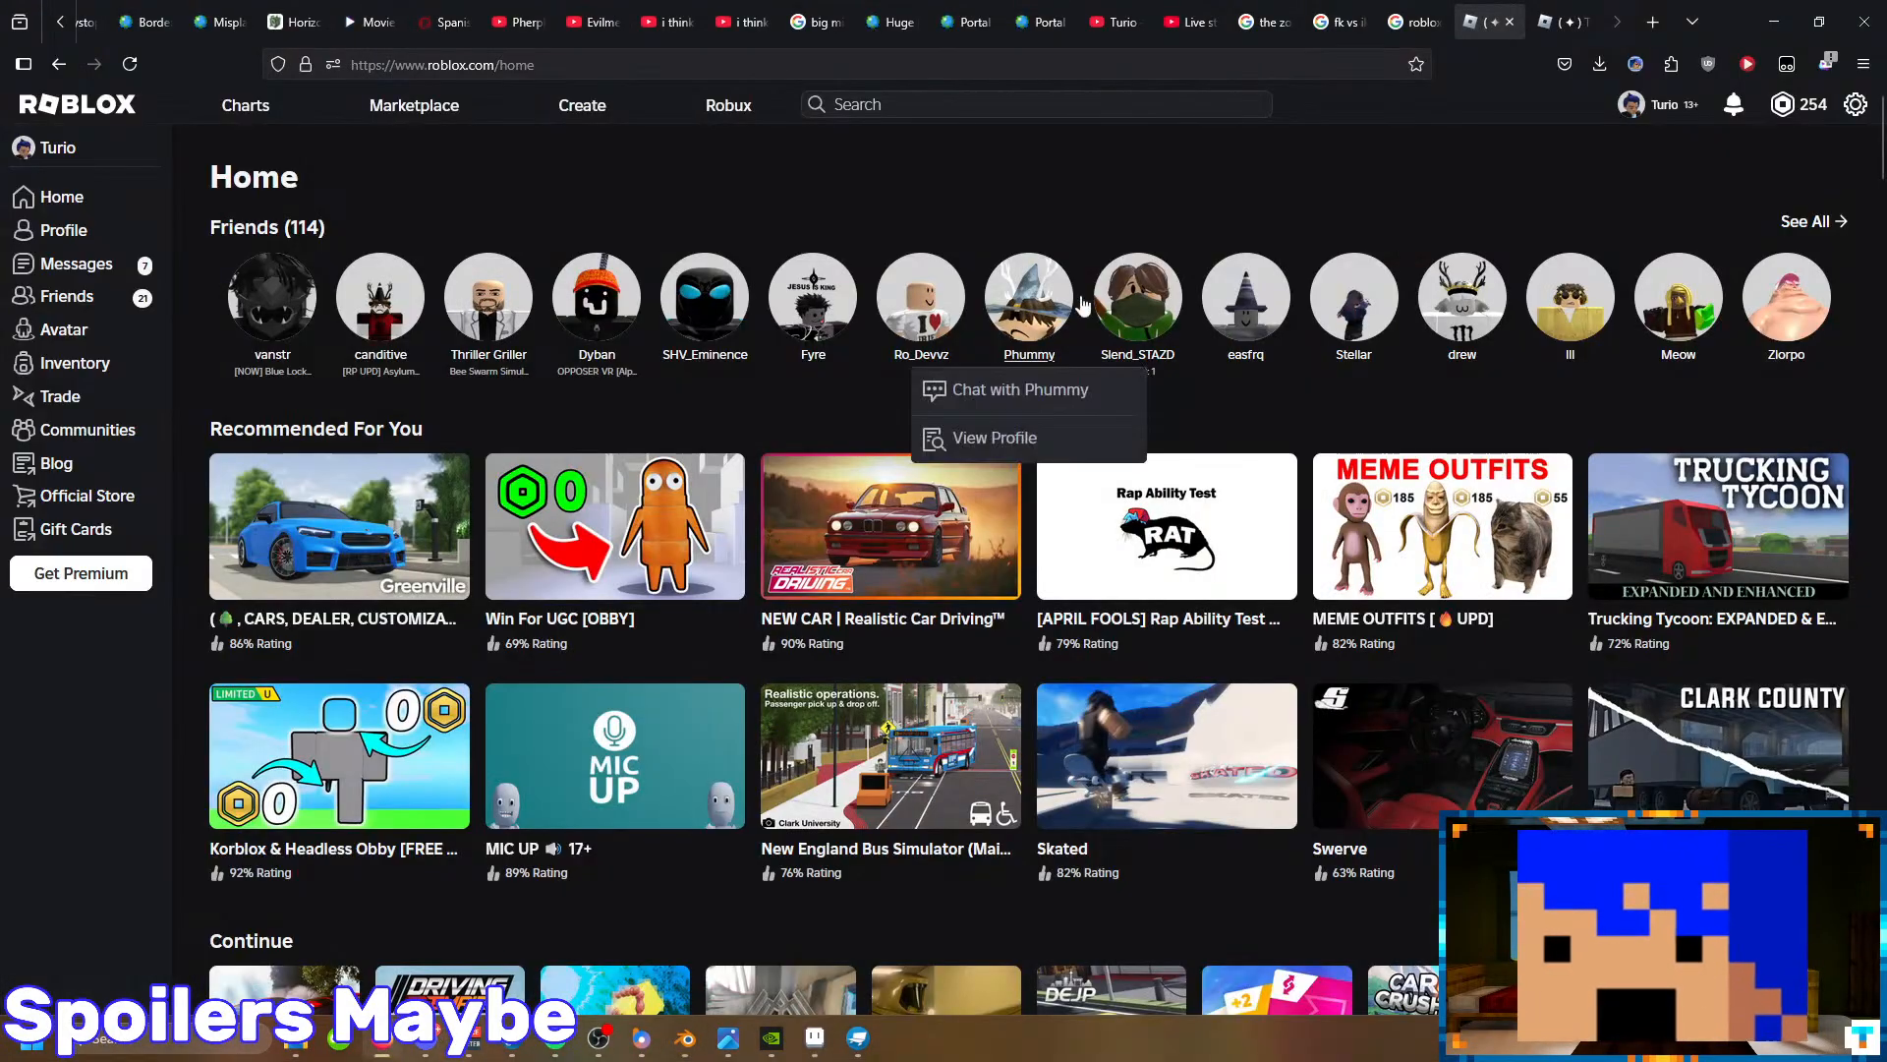
- Switch back to Blender, keyframe both brows at frame 477 and check the eyes on the neighbouring frames
left_click(685, 1038)
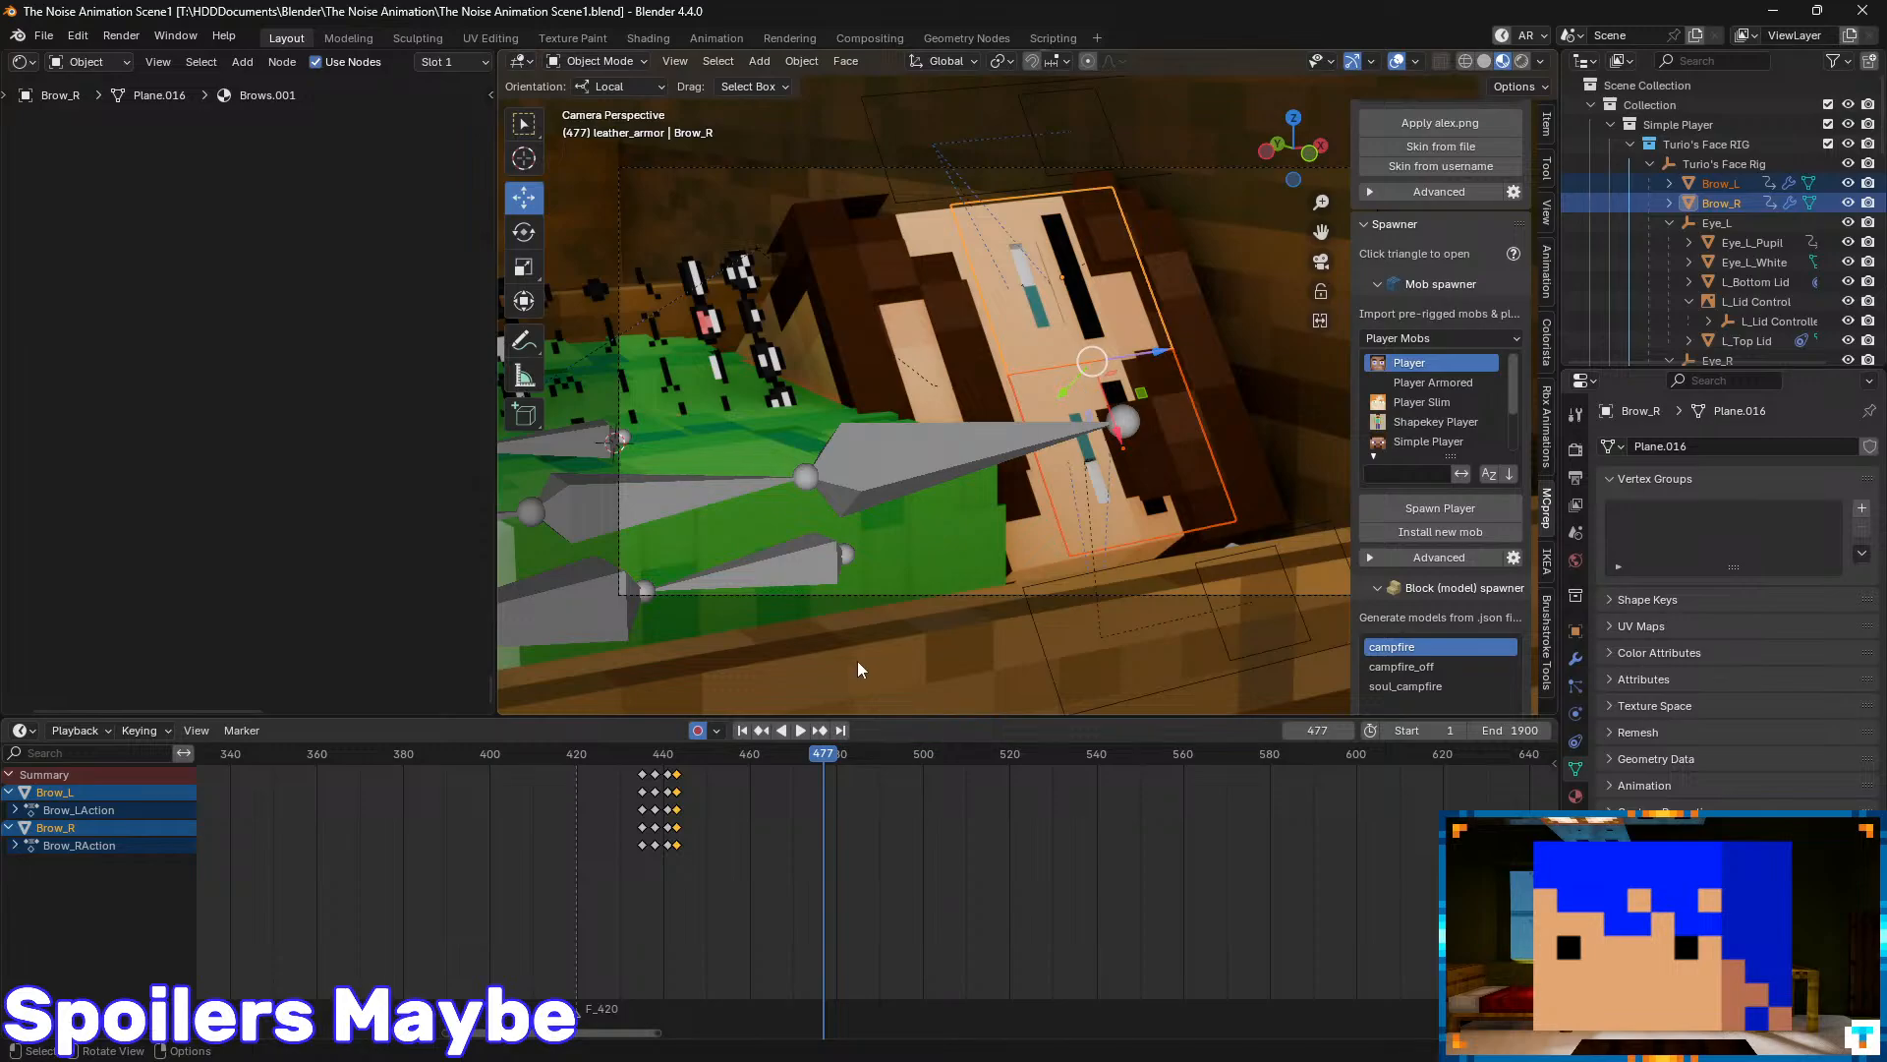
key("k")
left_click(1215, 346)
scroll(1101, 346, "up", 3)
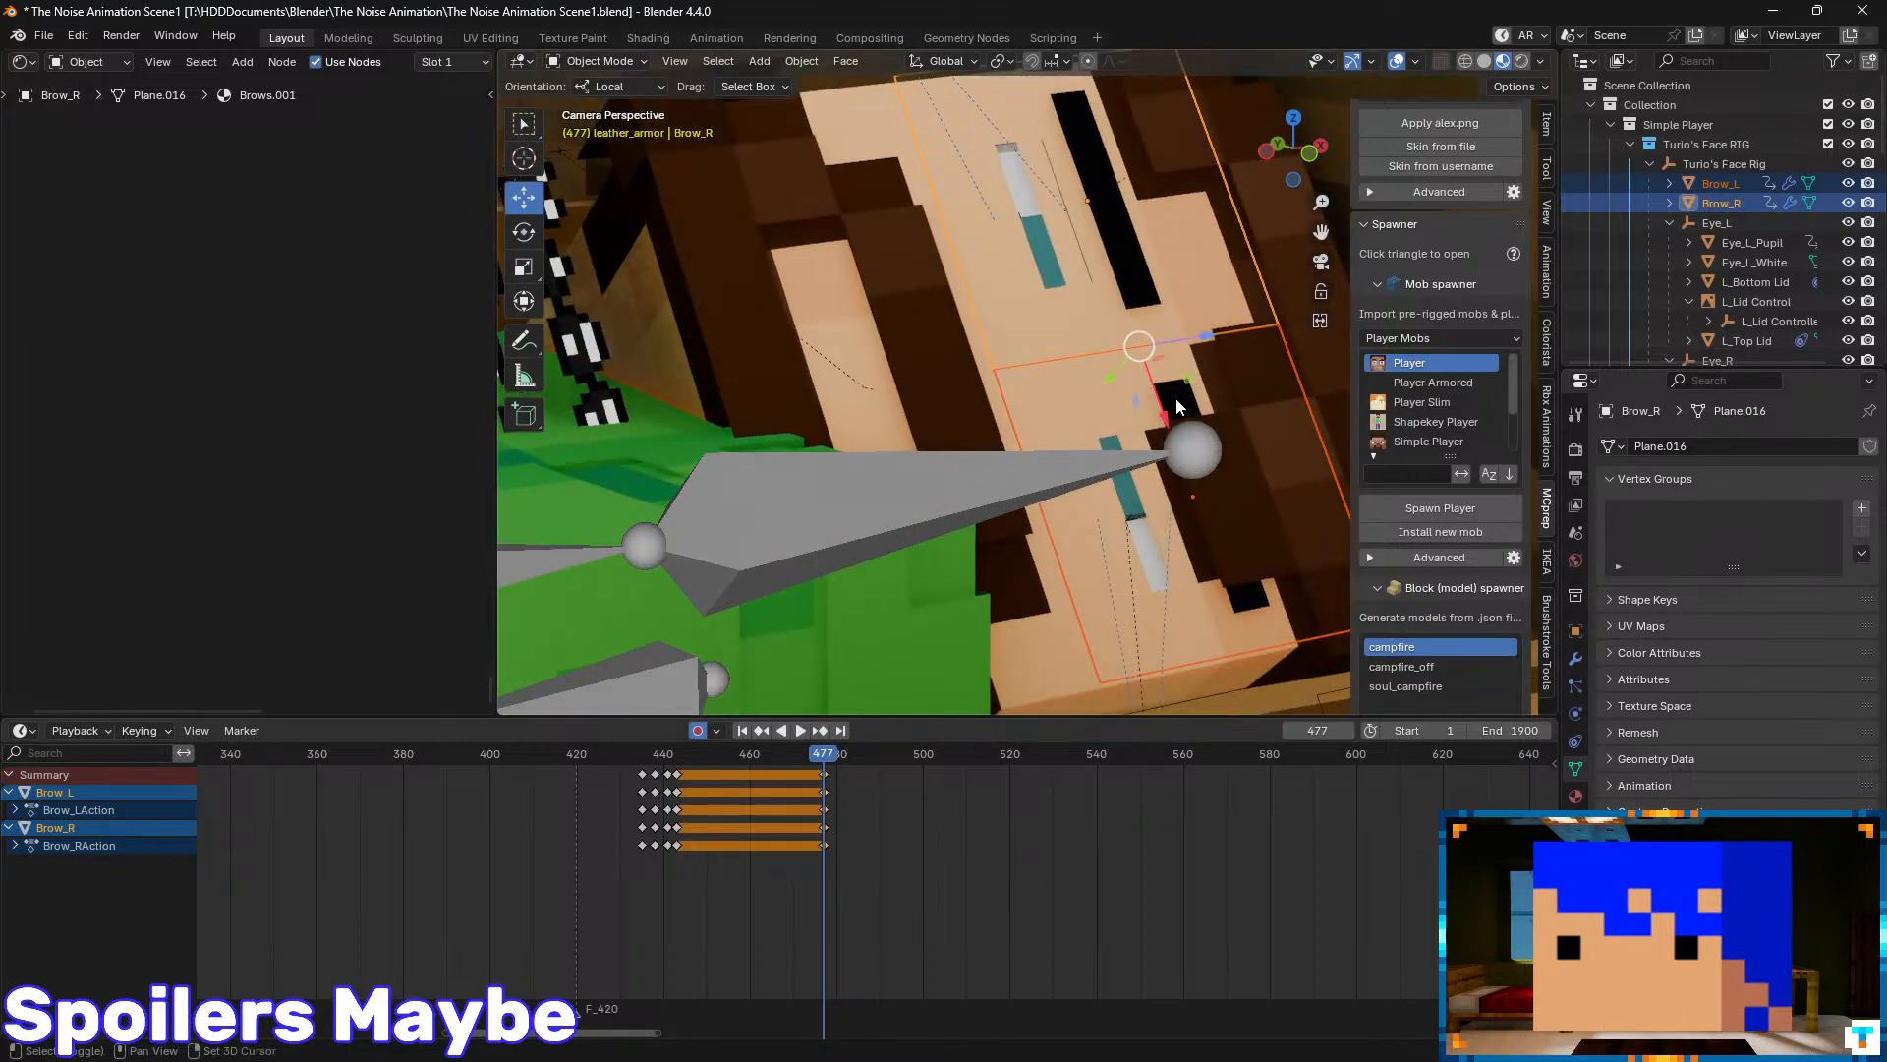
middle_click_drag(1176, 395, 863, 393, "shift")
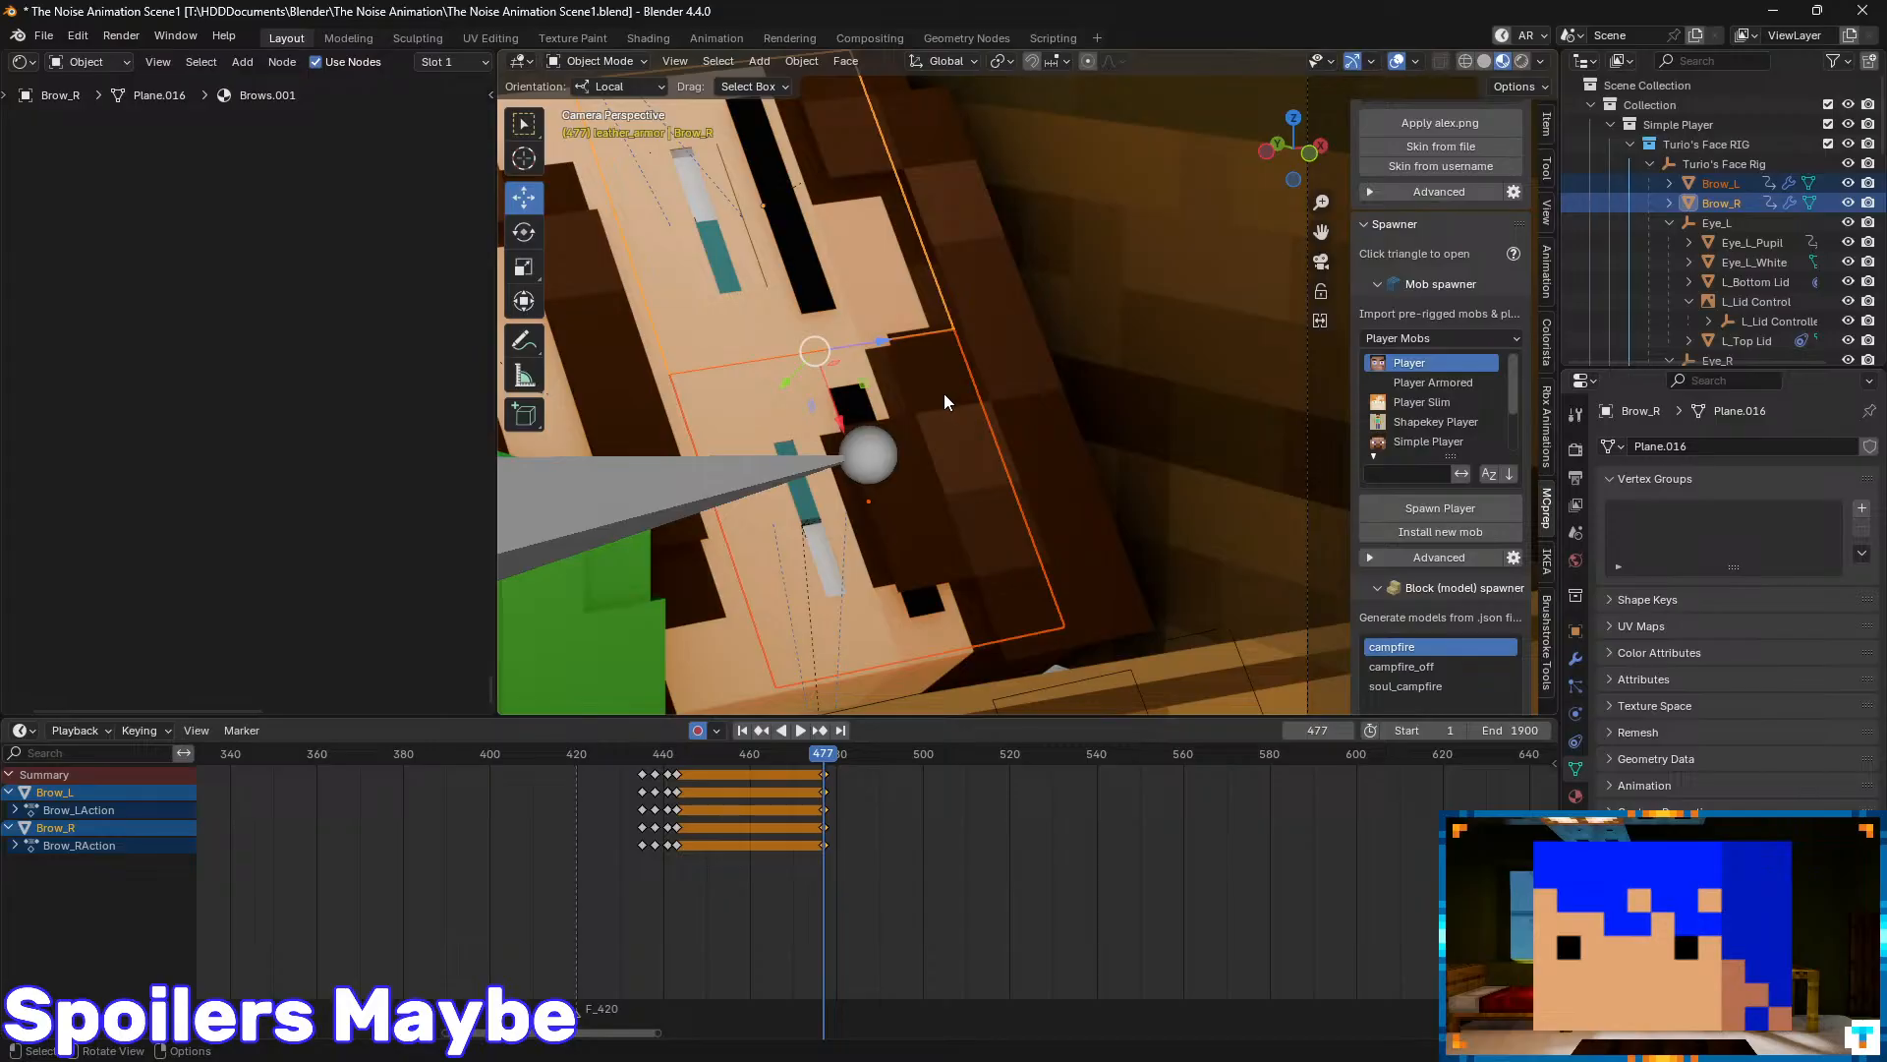
key("Right")
key("Left")
key("Left")
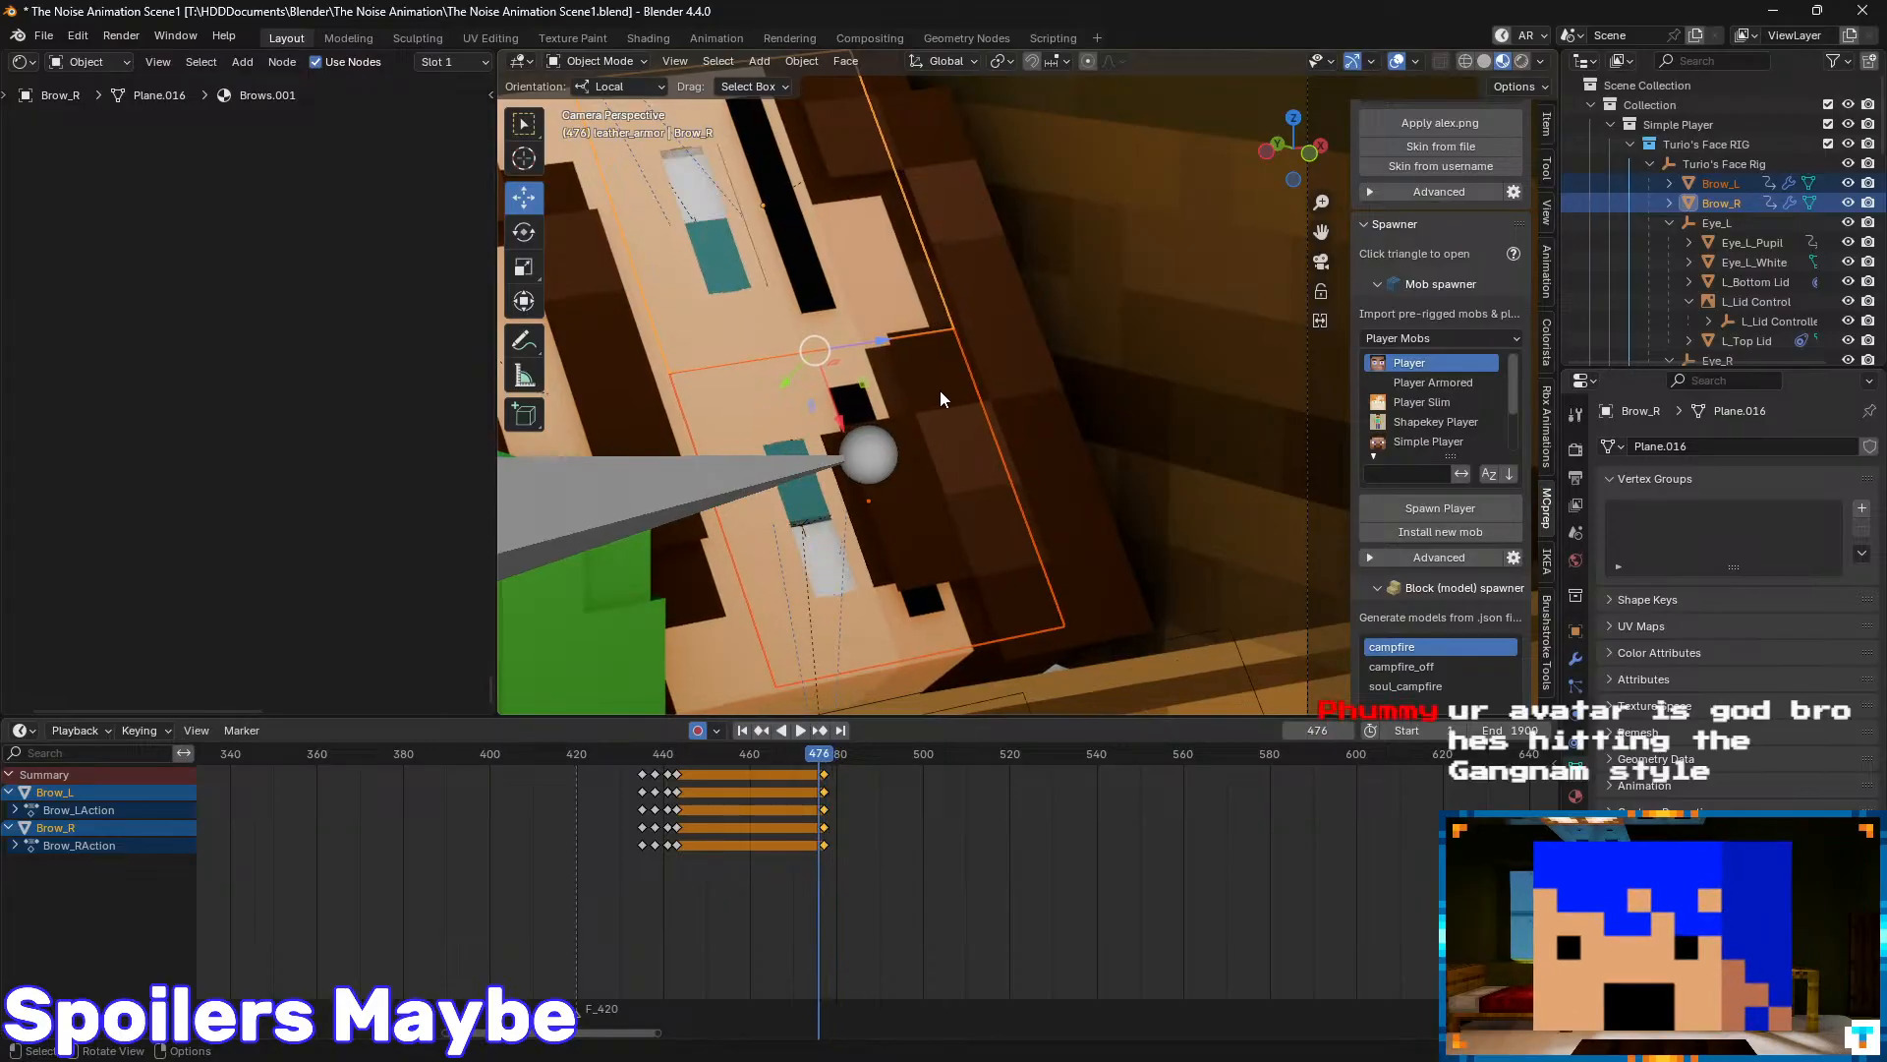
- Shift the brows' frame 477 keyframes to frame 475
scroll(840, 802, "up", 2)
middle_click_drag(840, 802, 895, 820)
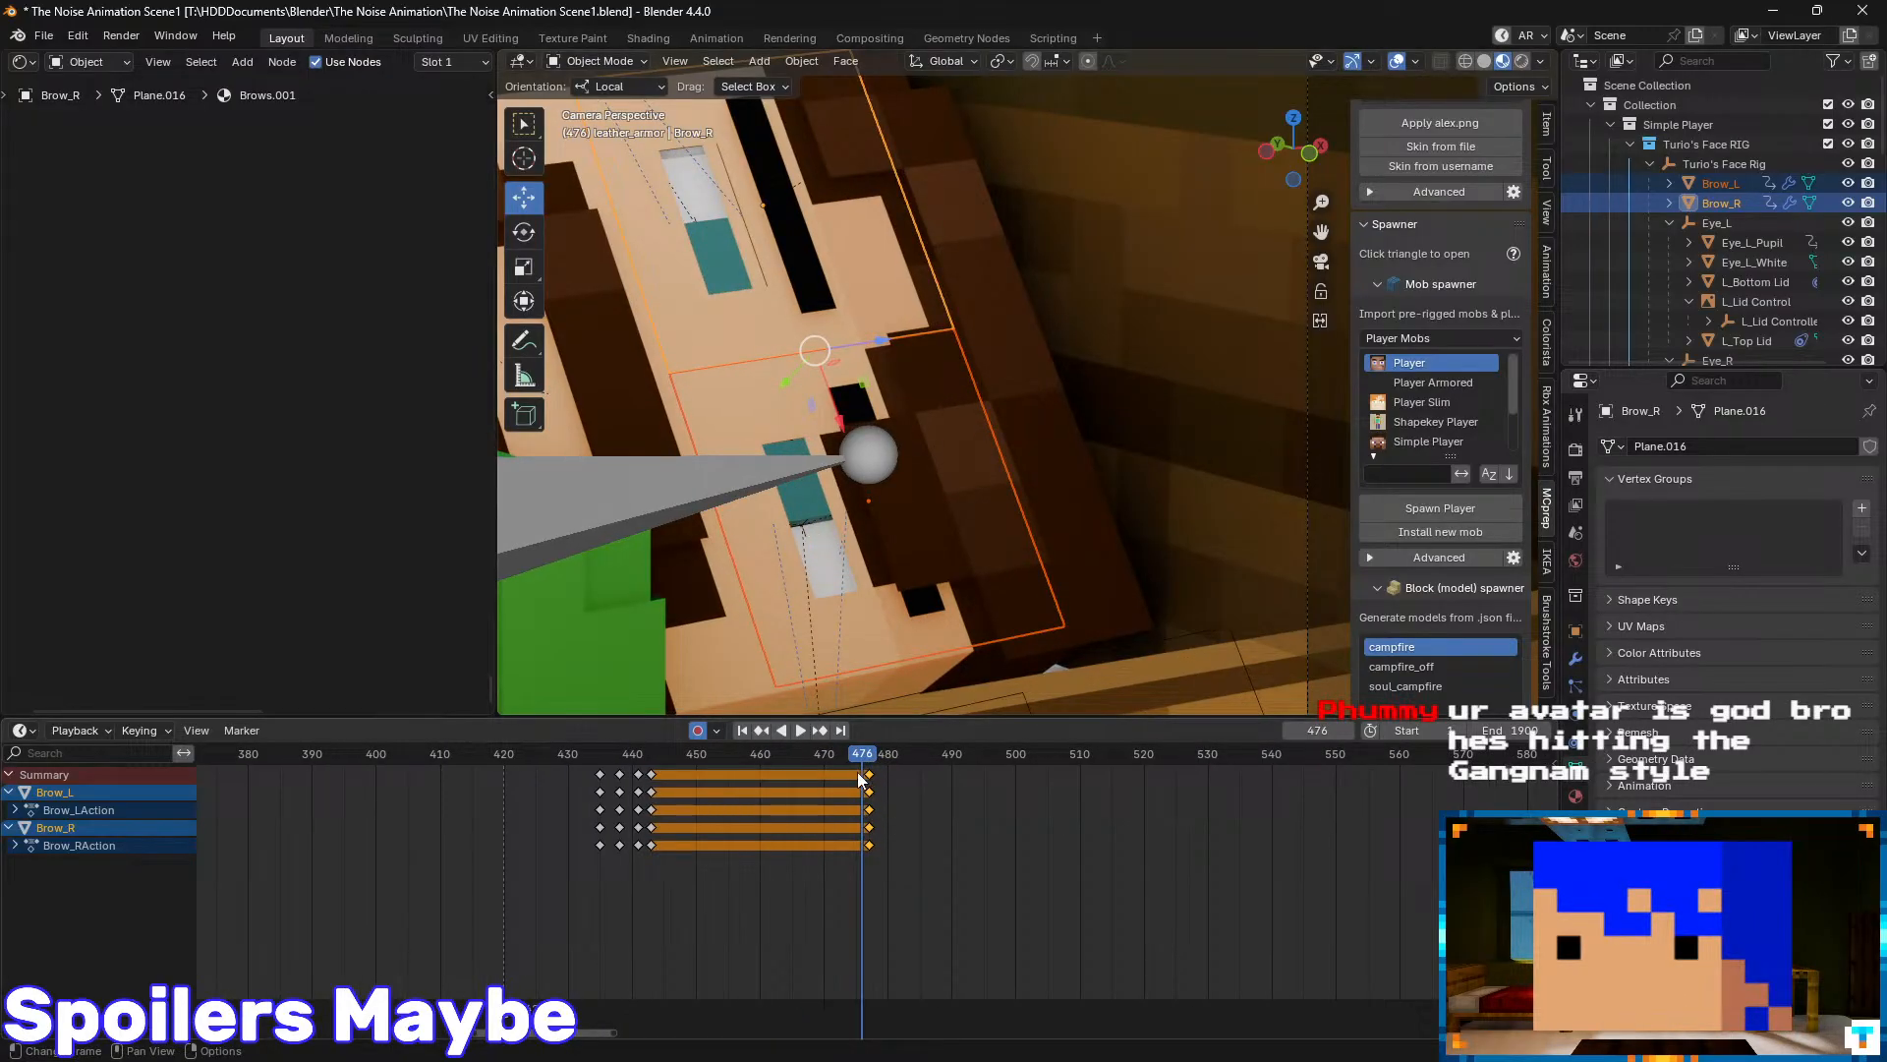
left_click(881, 776)
left_click_drag(870, 774, 855, 775)
key("Left")
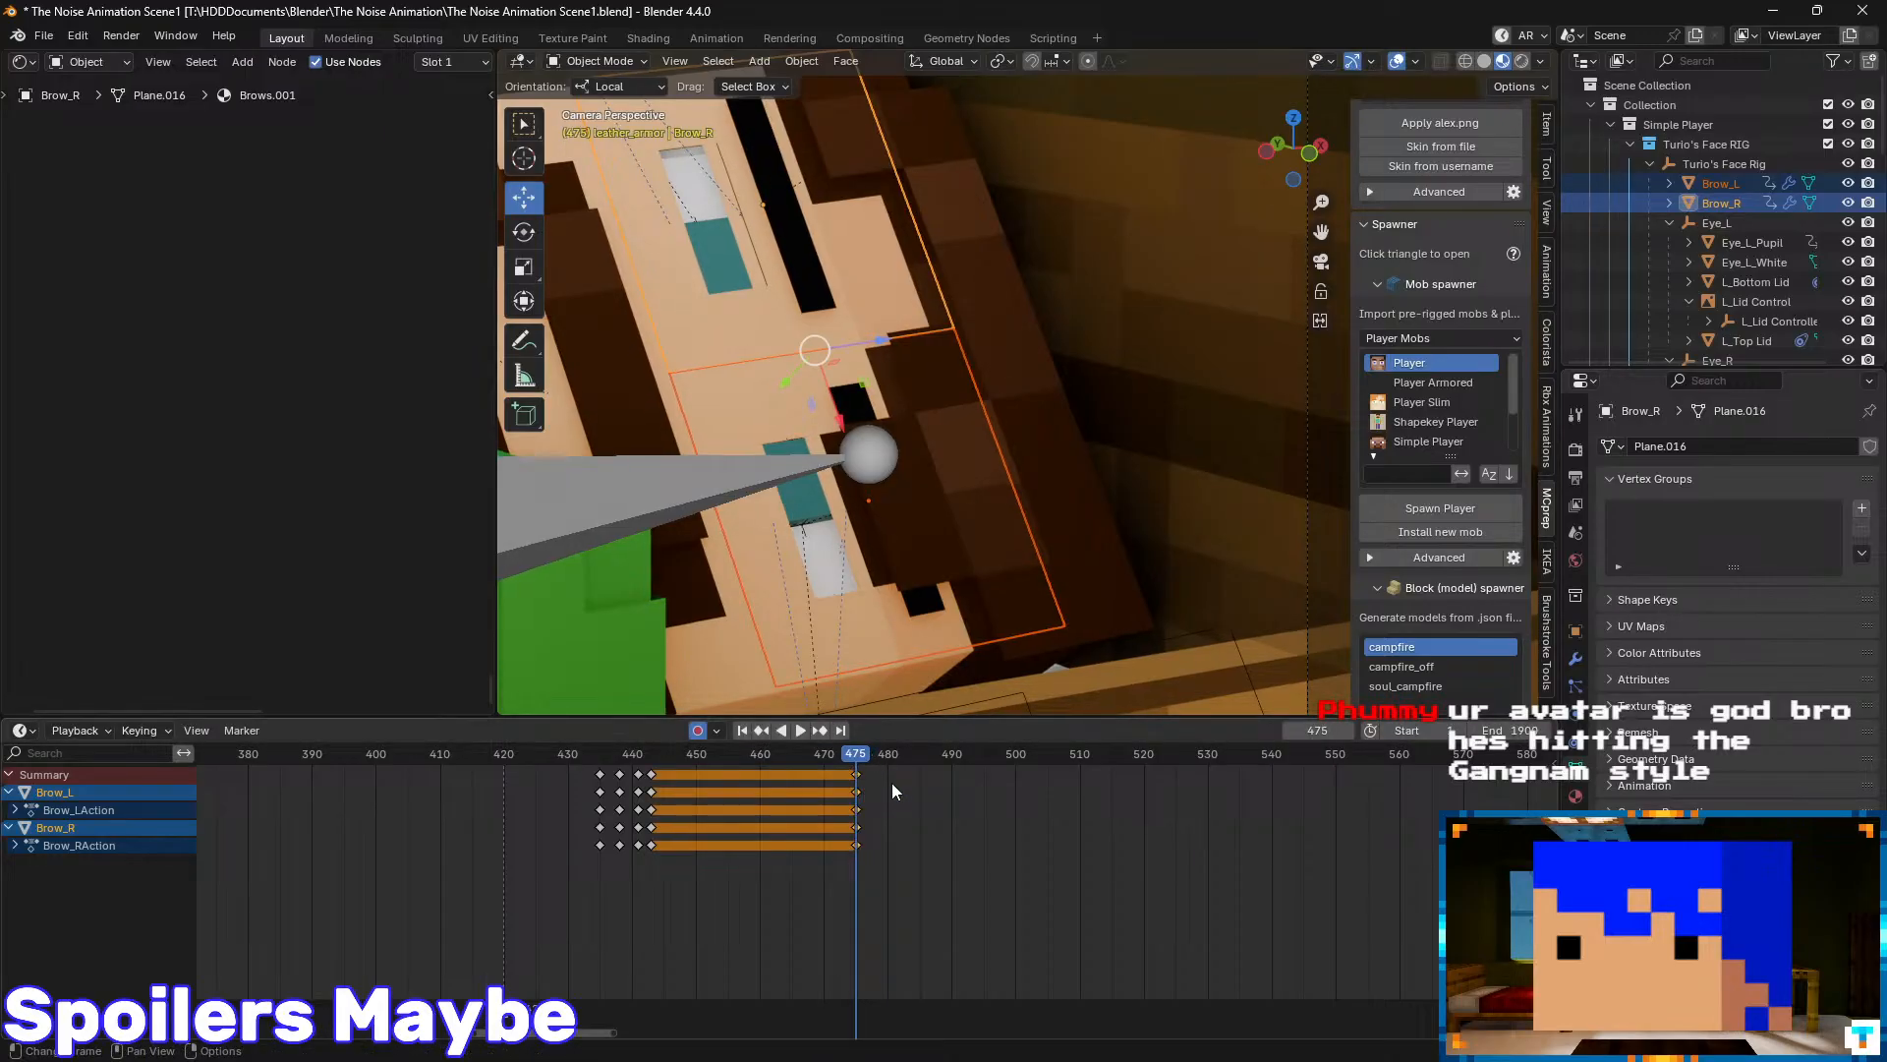
- Lower both brows slightly along their local Z axis at frame 479
key("Right")
key("Right")
key("Right")
key("Right")
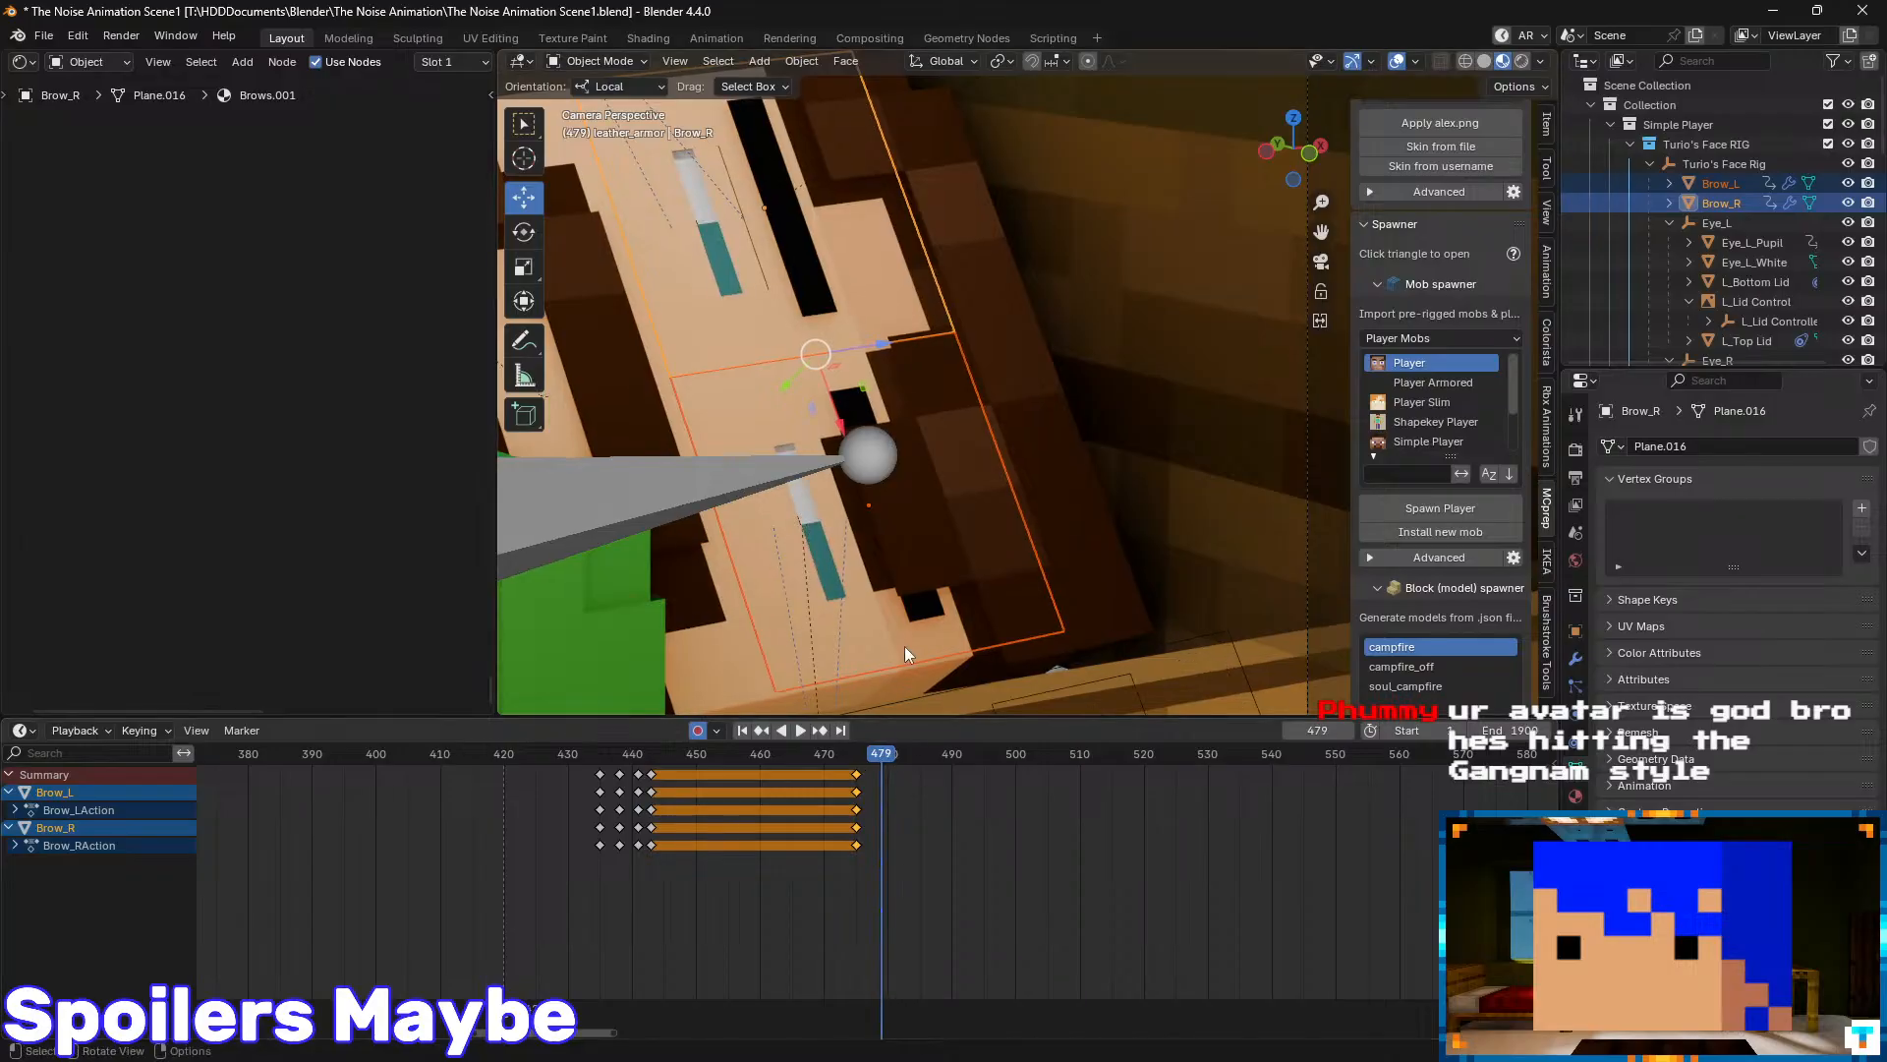
left_click_drag(878, 344, 916, 521)
- Raise both brows slightly along local Z at frame 481 and play back the blink from about frame 466
key("Right")
key("Right")
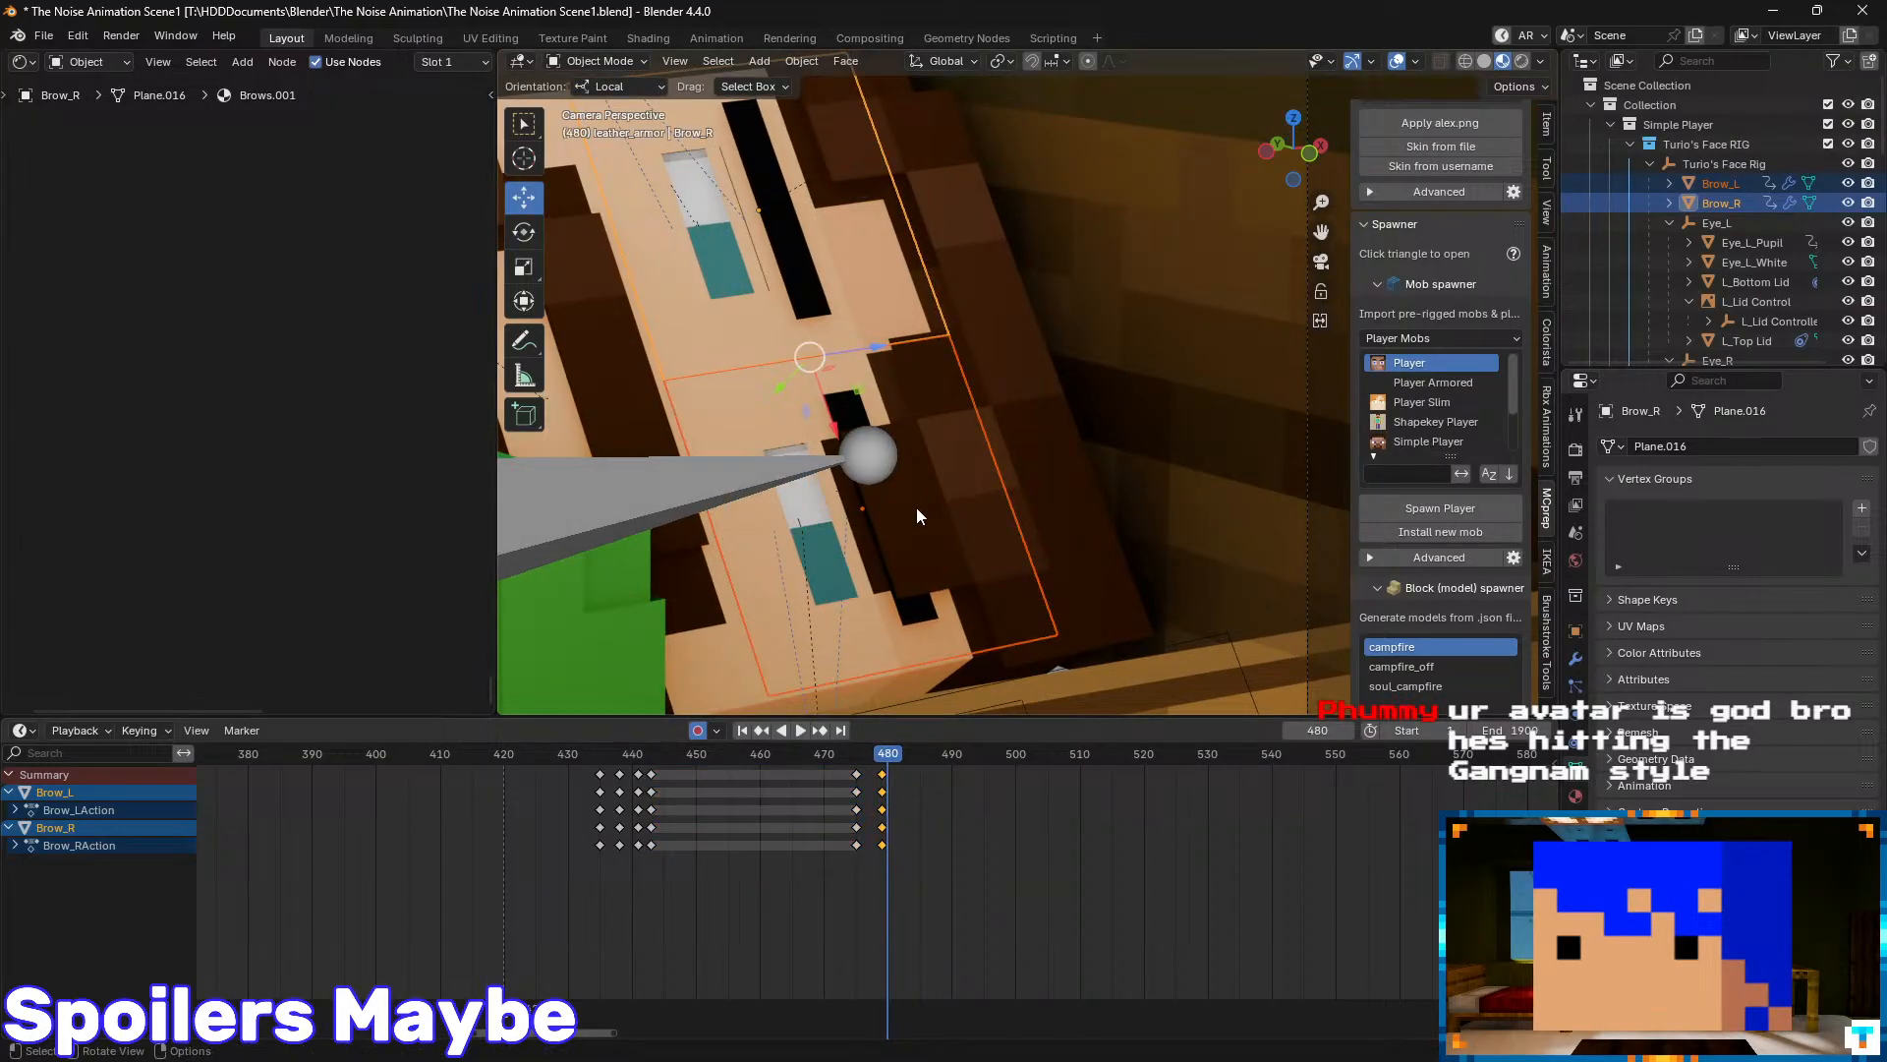
left_click_drag(879, 348, 886, 346)
left_click_drag(898, 759, 798, 755)
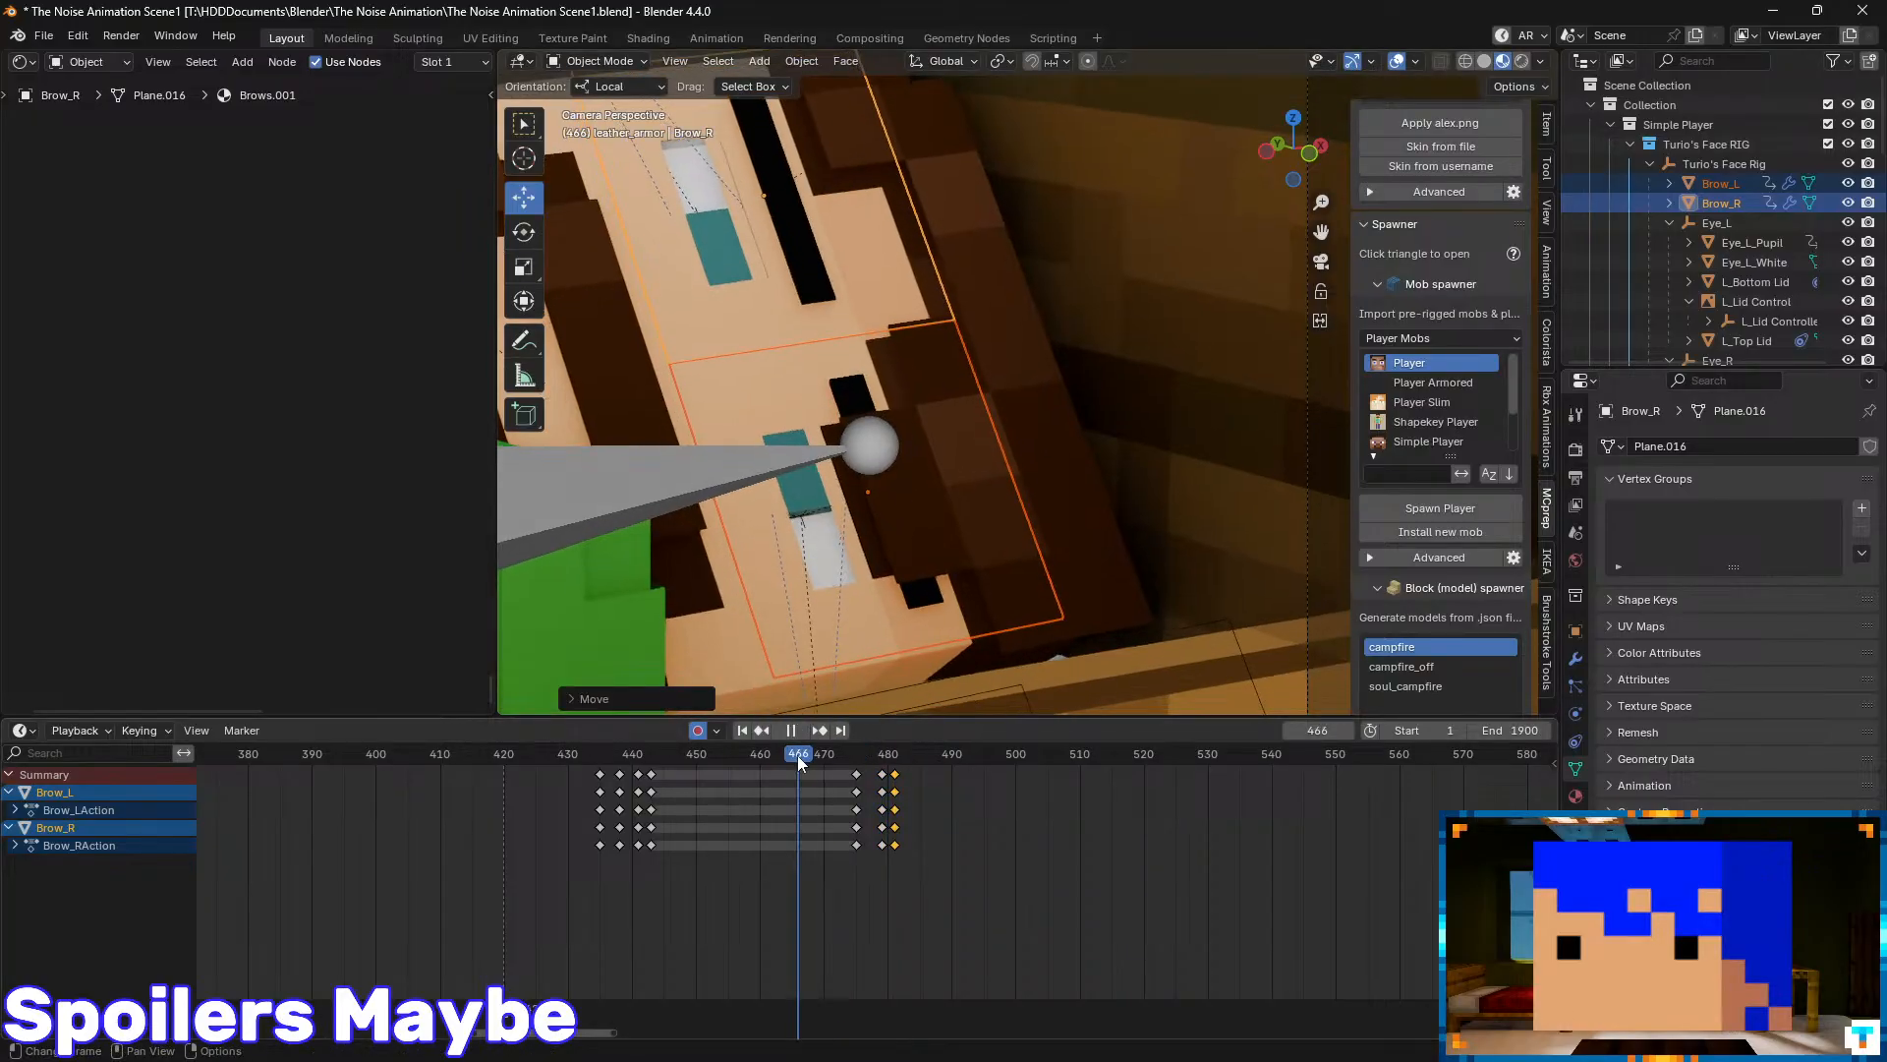
- Play back the blink, bring the timeline back to frame 483 and save the file
key("space")
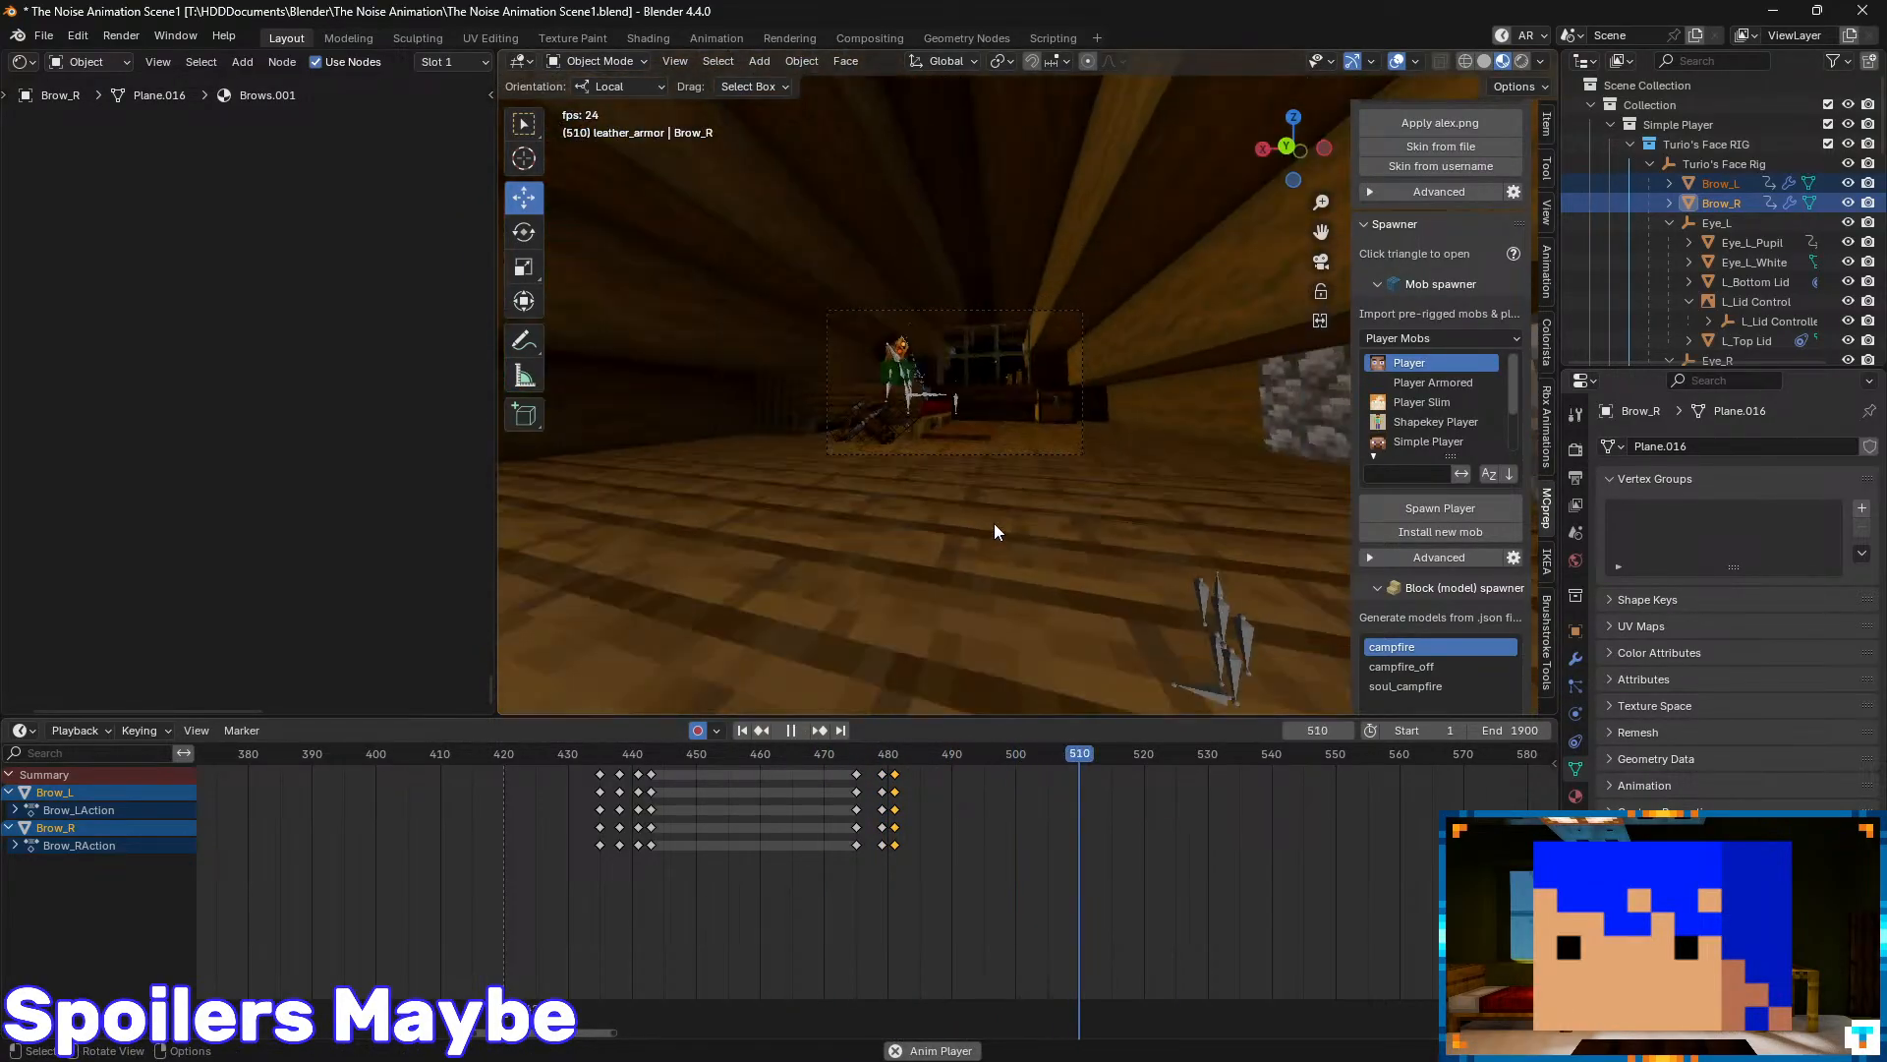
key("space")
left_click_drag(1030, 754, 906, 747)
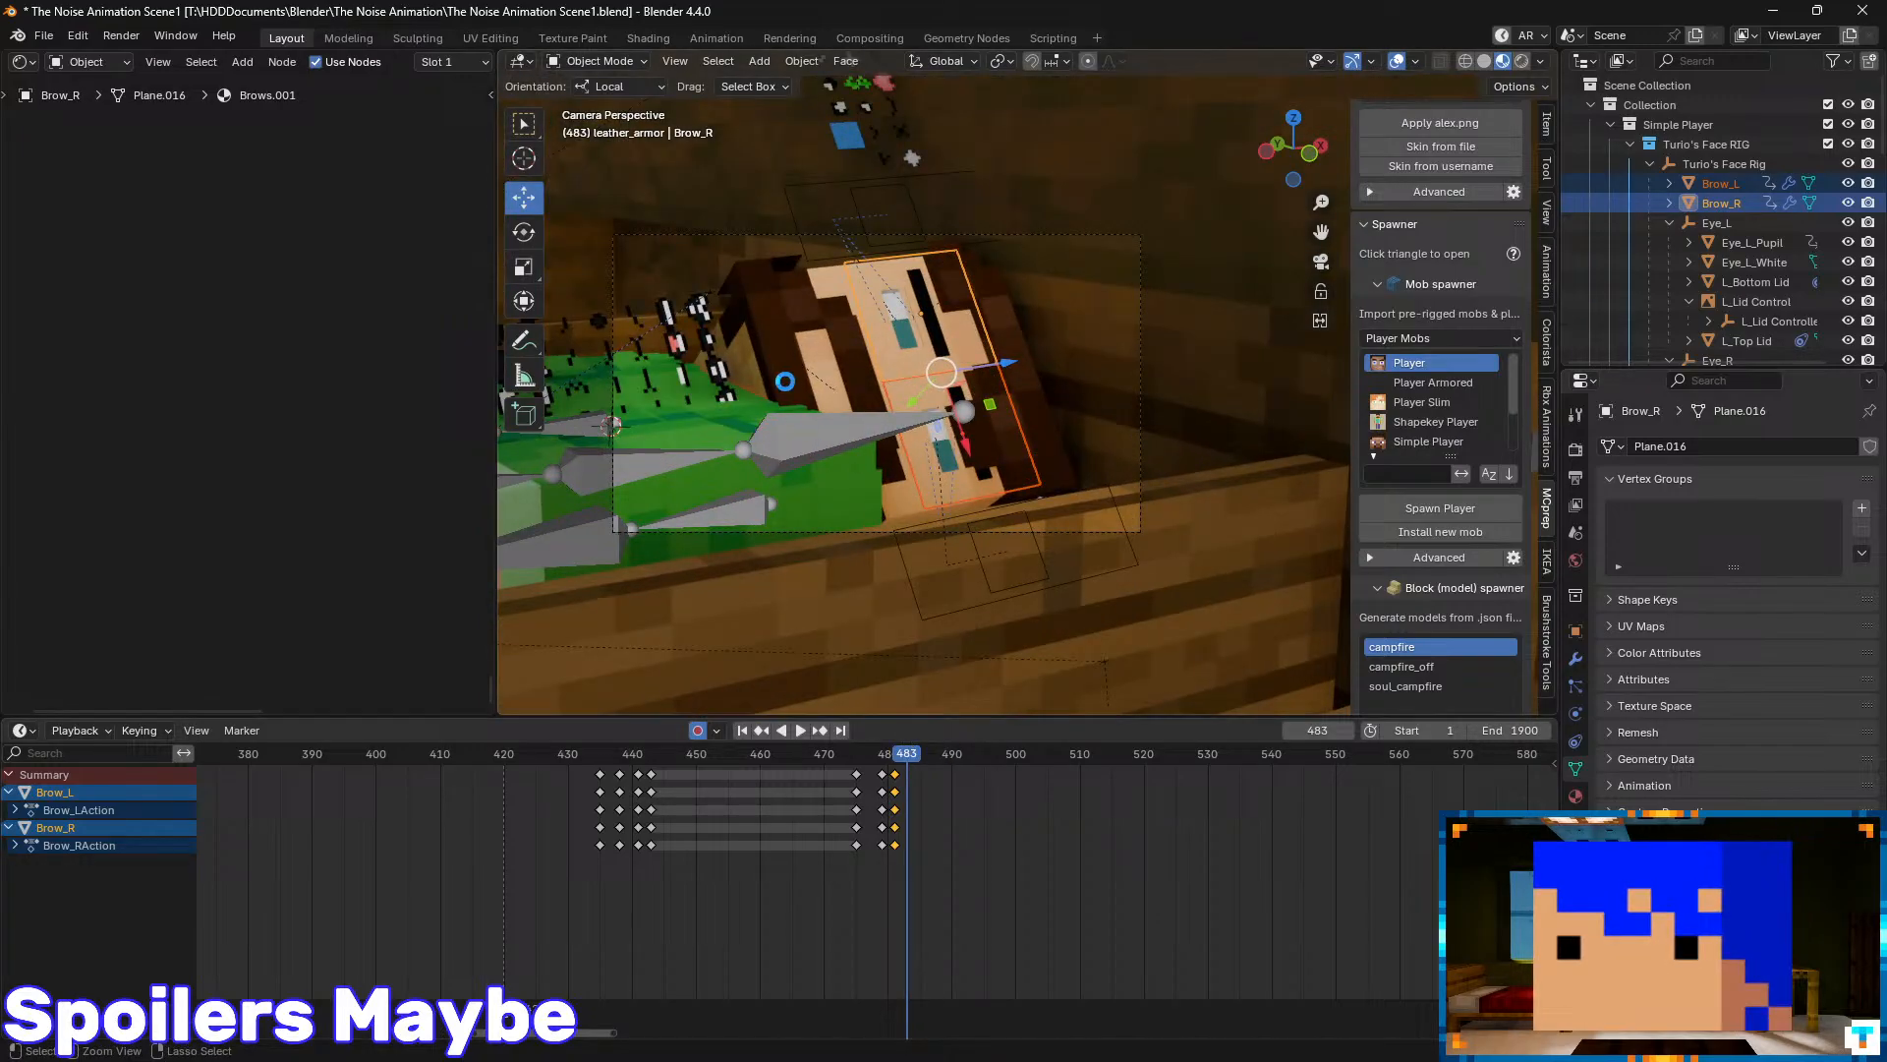
key("ctrl+s")
middle_click_drag(827, 382, 879, 417, "shift")
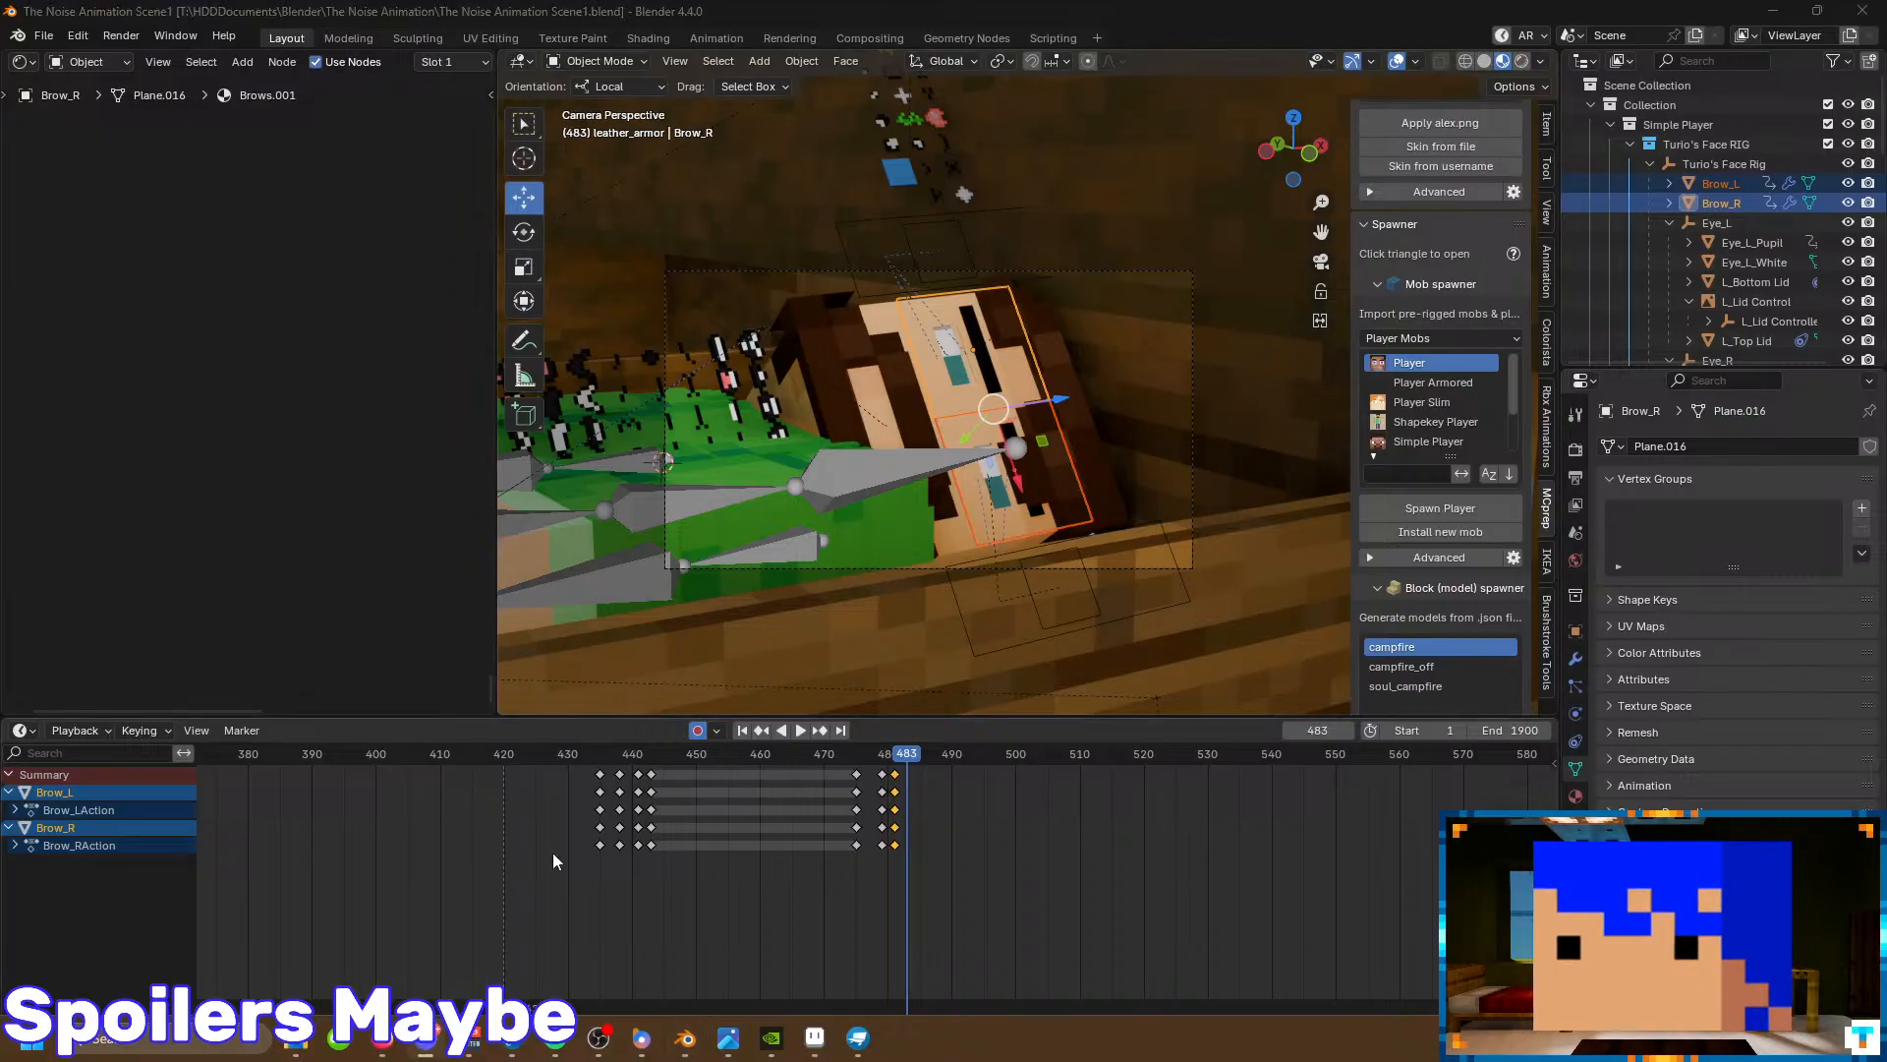
- Switch to the browser, view the Roblox profile page and return to Blender
left_click(393, 1044)
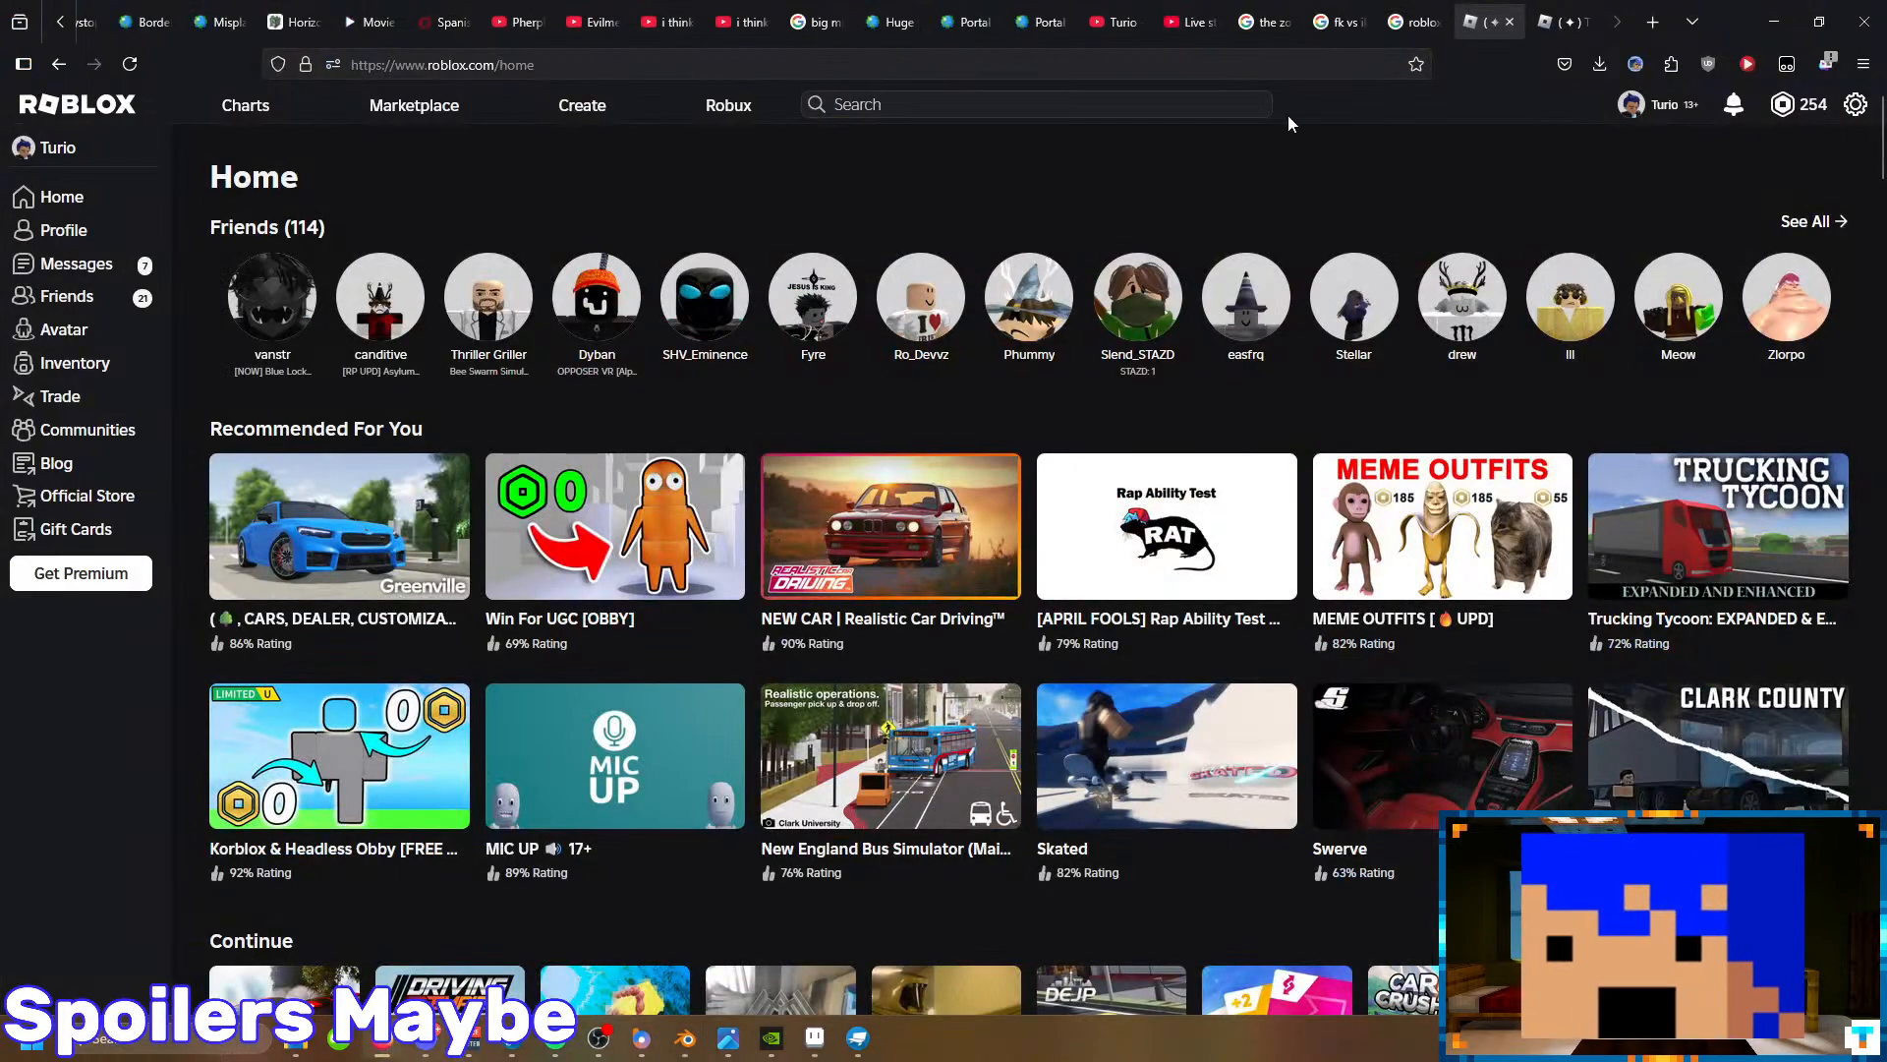
left_click(1589, 5)
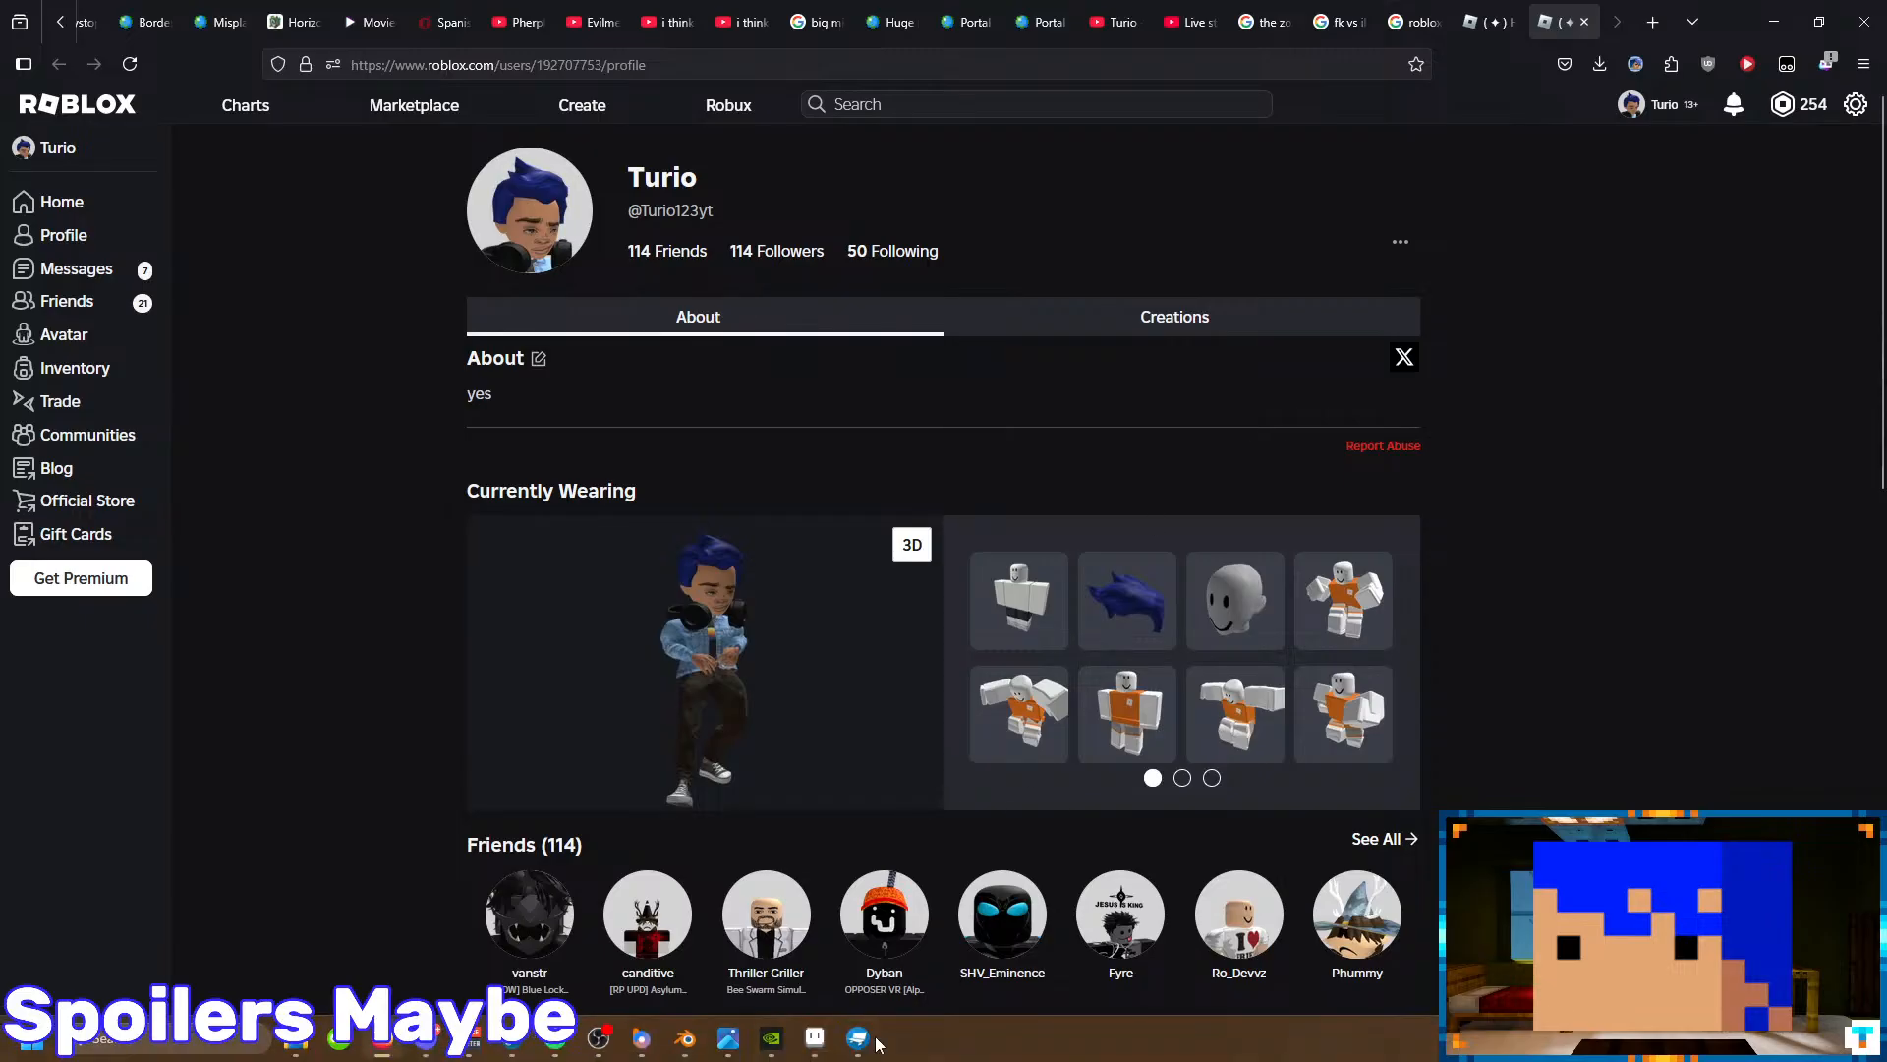
left_click(686, 1048)
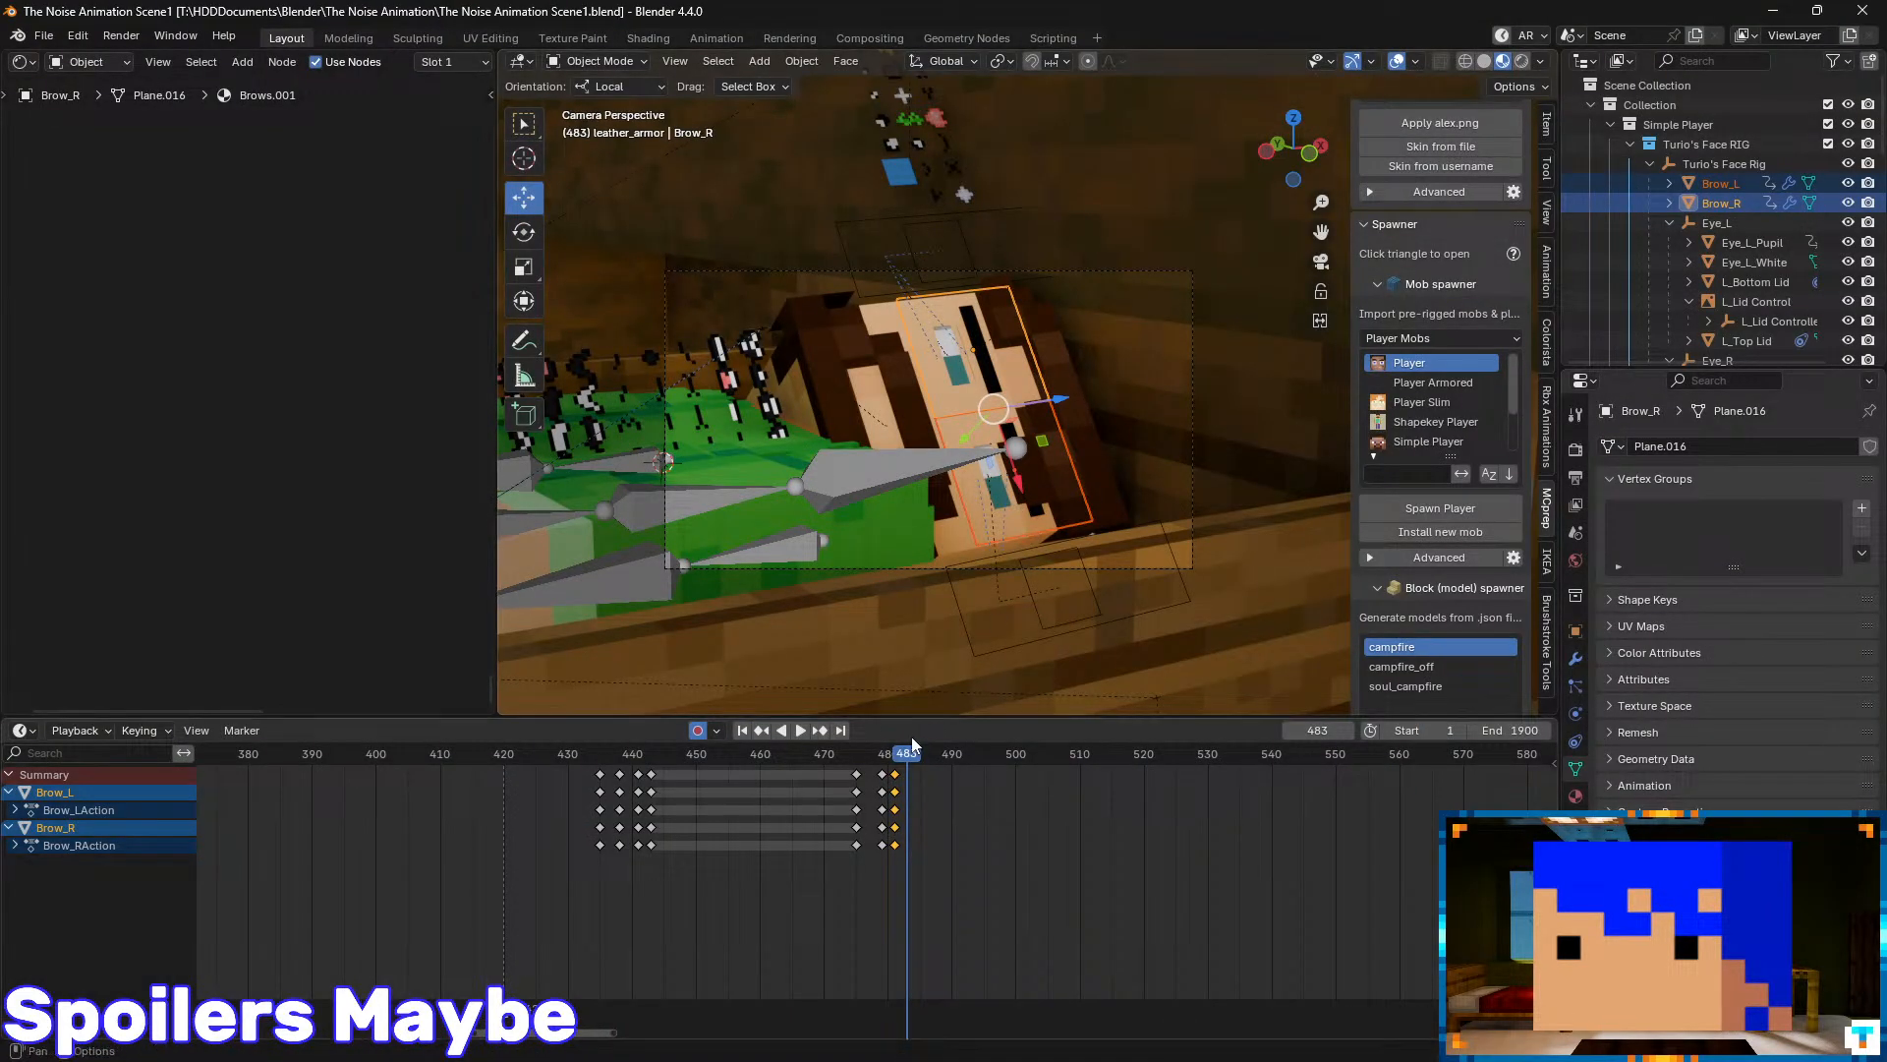
- Enter Pose Mode on the character's armature and shift the Head bone's frame 507 keyframe to frame 509
left_click_drag(911, 744, 1060, 846)
left_click(871, 450)
key("ctrl+Tab")
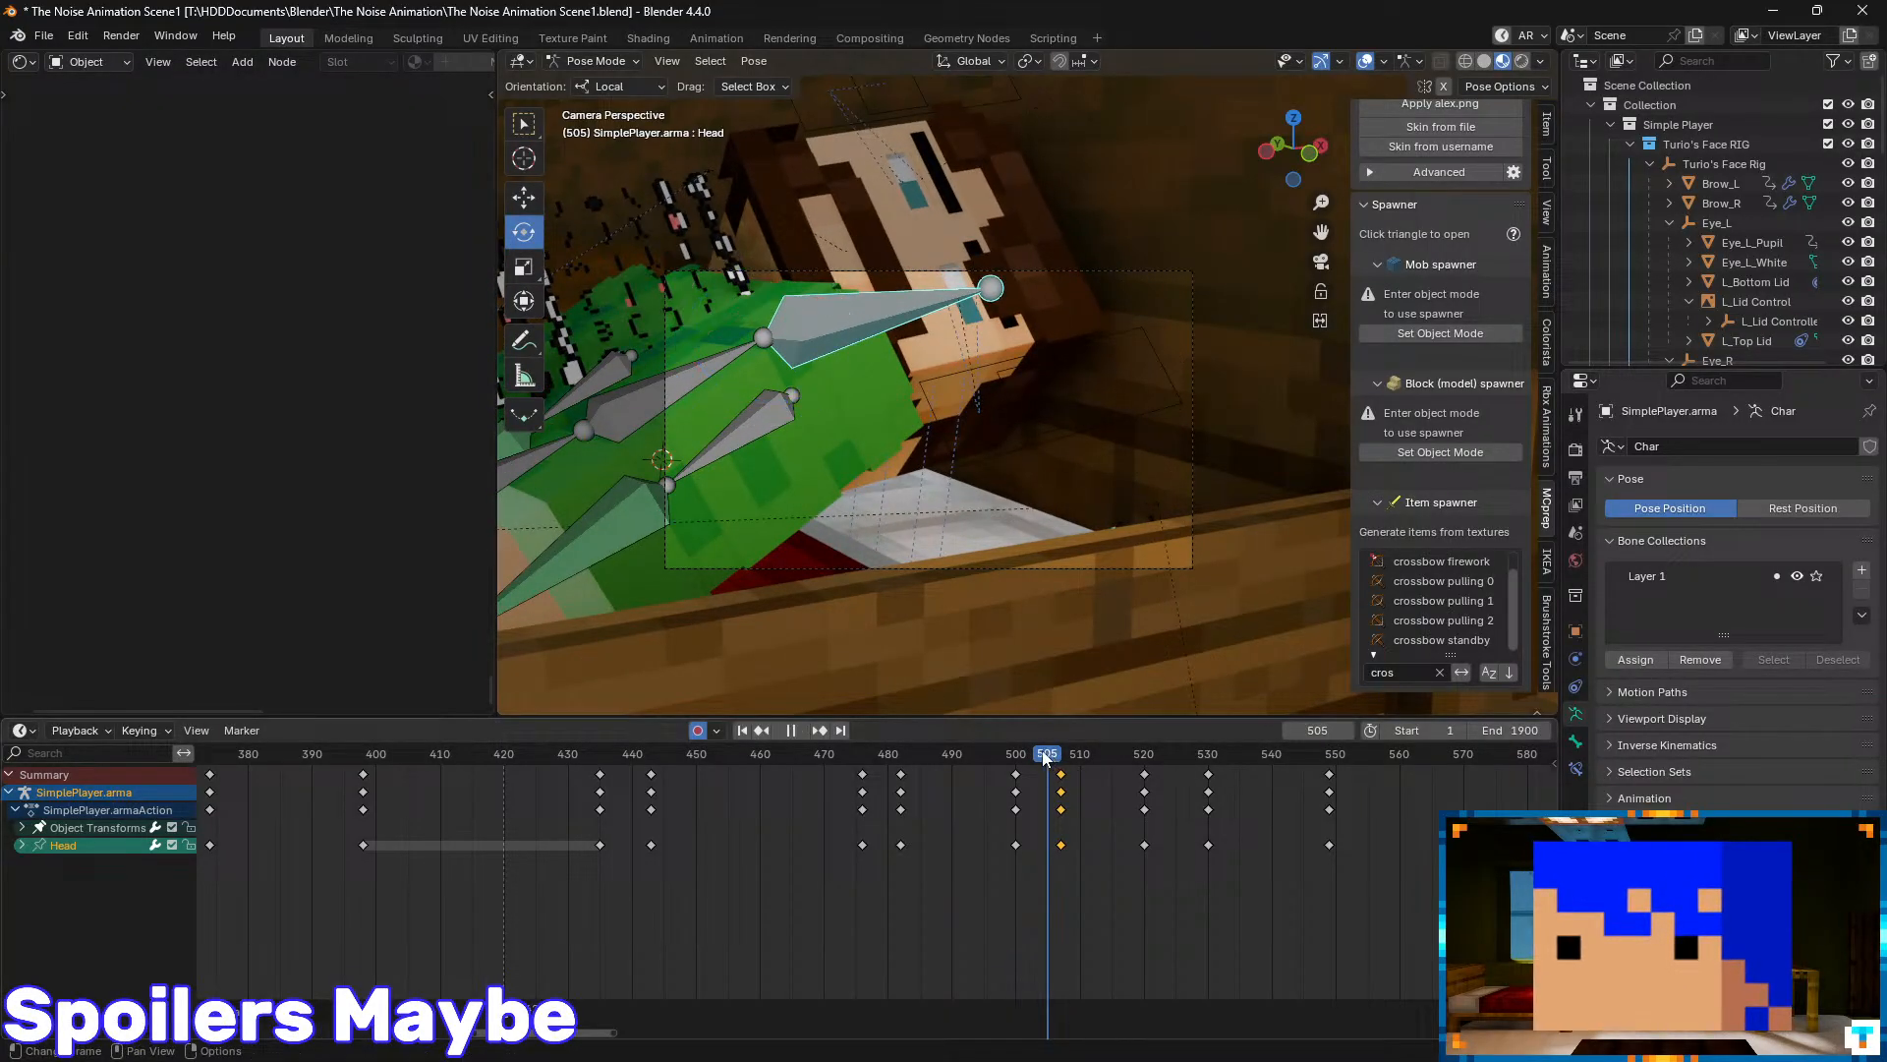
mouse_move(1047, 756)
left_mouse_down()
mouse_move(1002, 764)
mouse_move(1054, 768)
left_mouse_up()
mouse_move(1062, 762)
left_mouse_down()
mouse_move(1012, 763)
mouse_move(1048, 767)
left_mouse_up()
left_click_drag(1065, 845, 1080, 845)
- Rotate the Head bone slightly at frame 500 and play back the movement into the following shot
left_click_drag(1057, 758, 1014, 818)
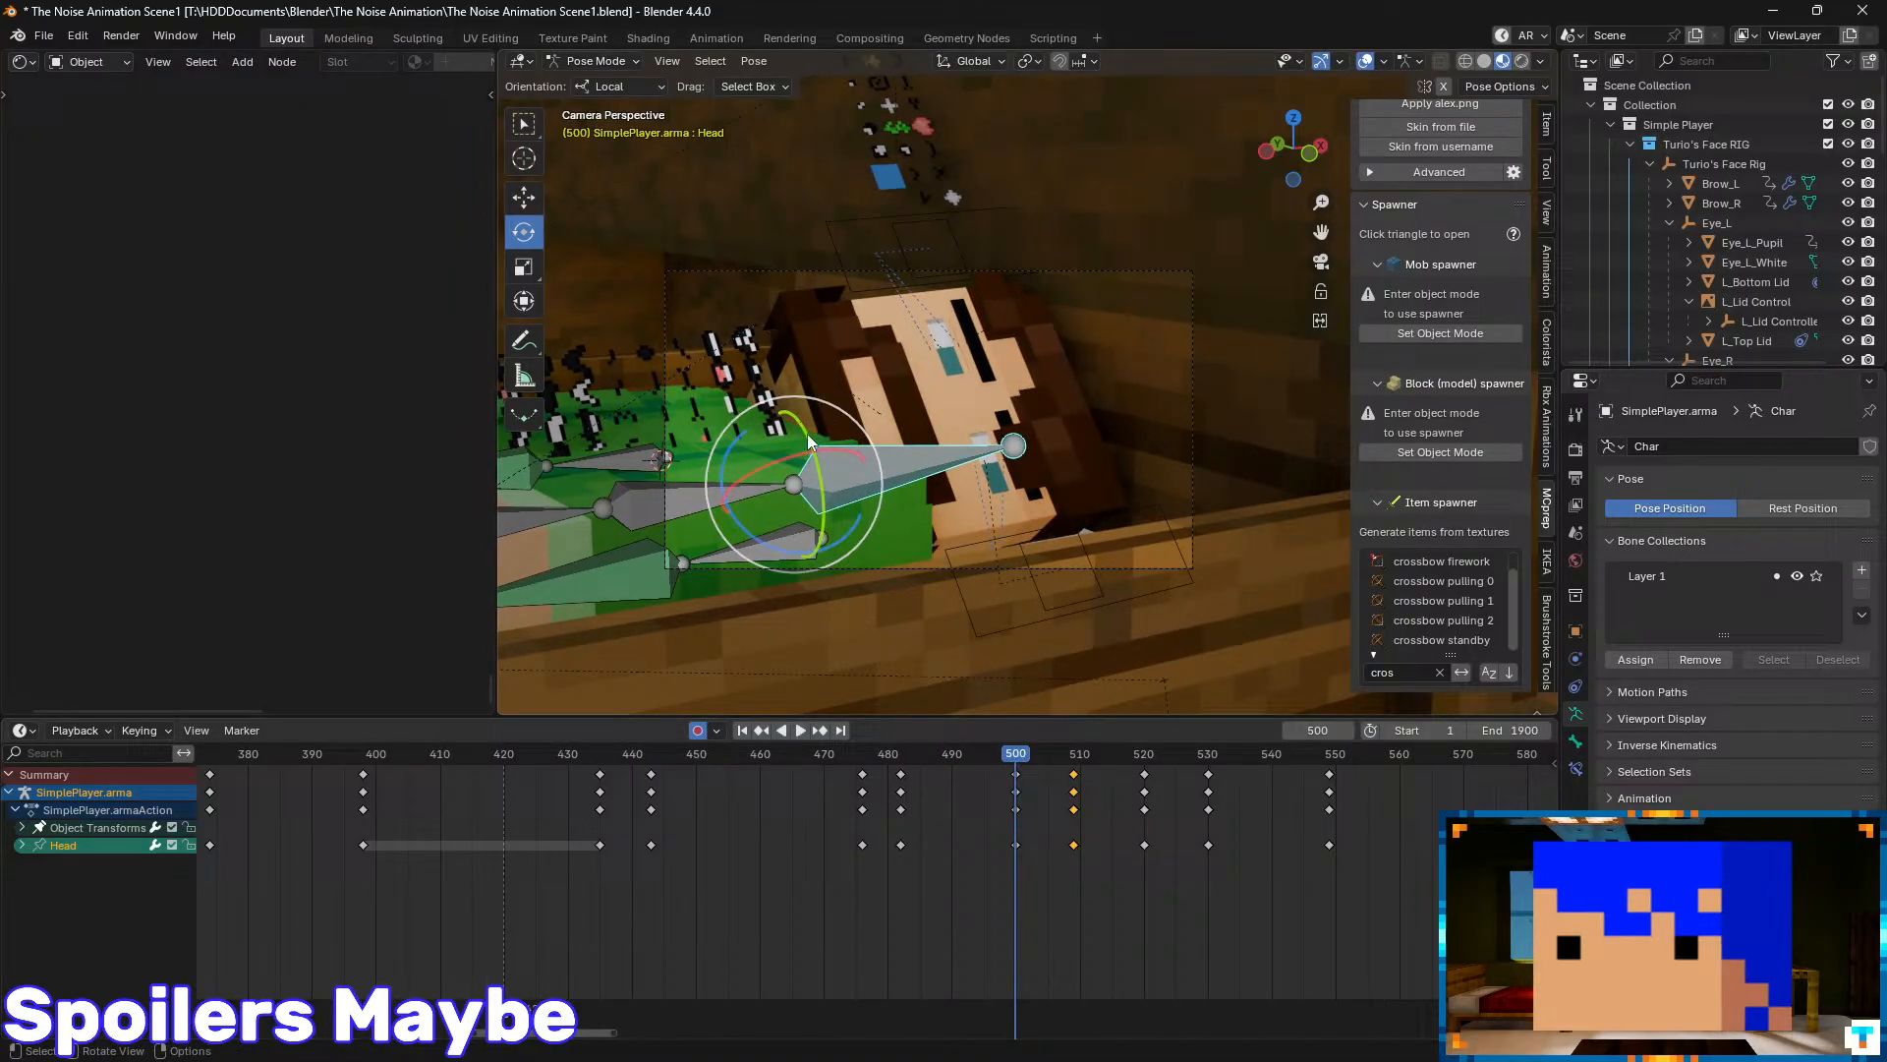
left_click_drag(822, 468, 823, 477)
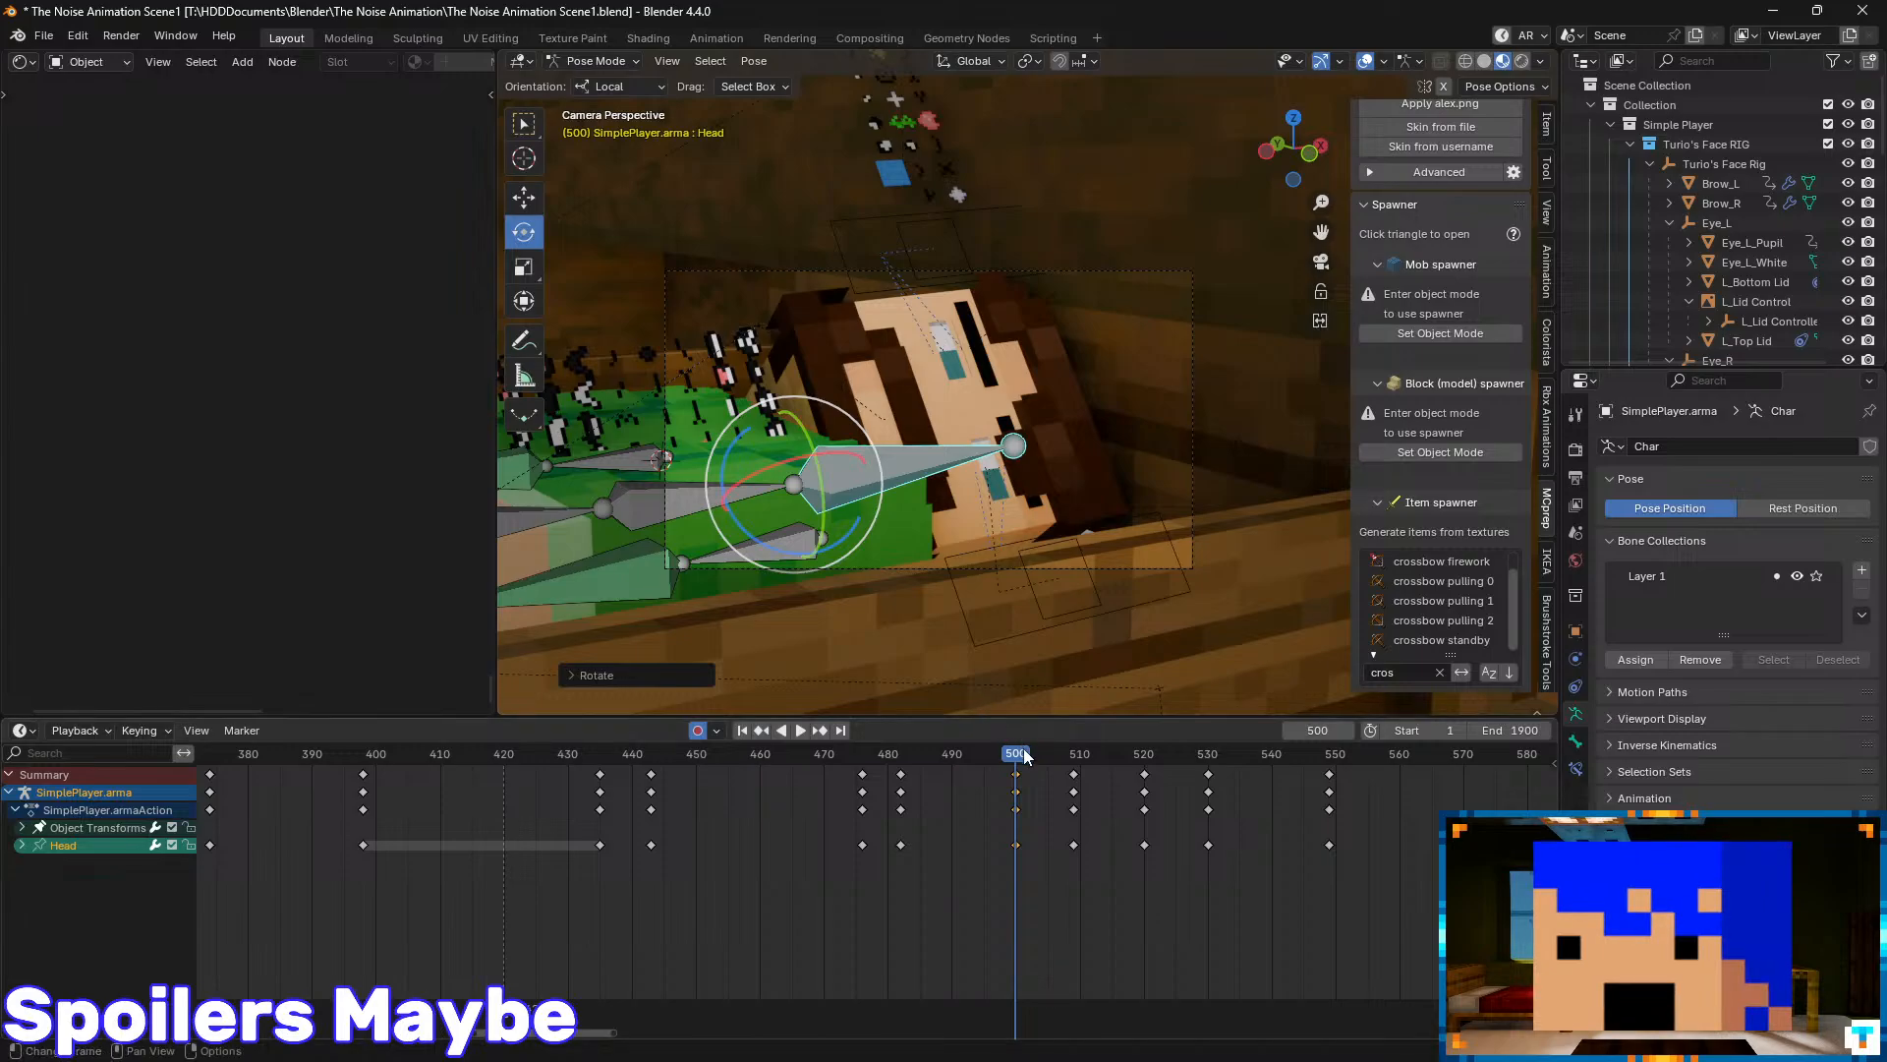
left_click_drag(1020, 758, 1144, 789)
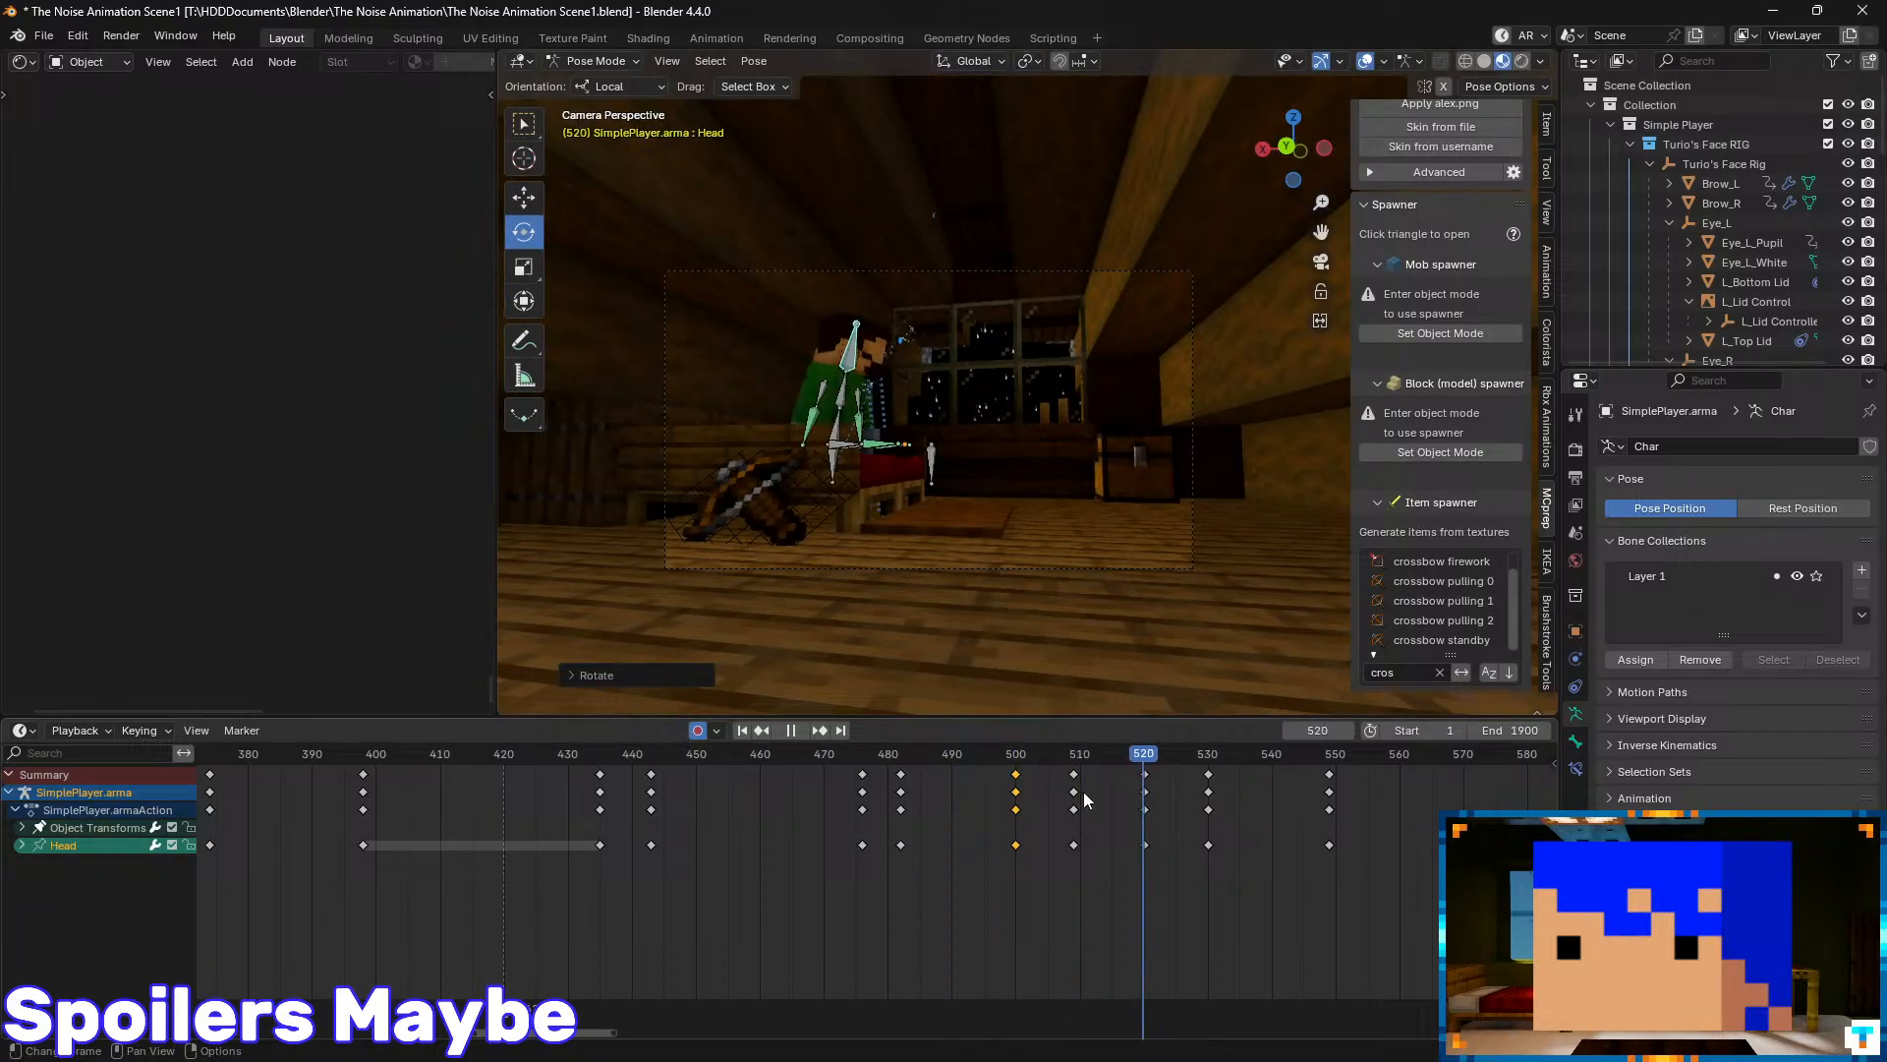
left_click(950, 786)
key("space")
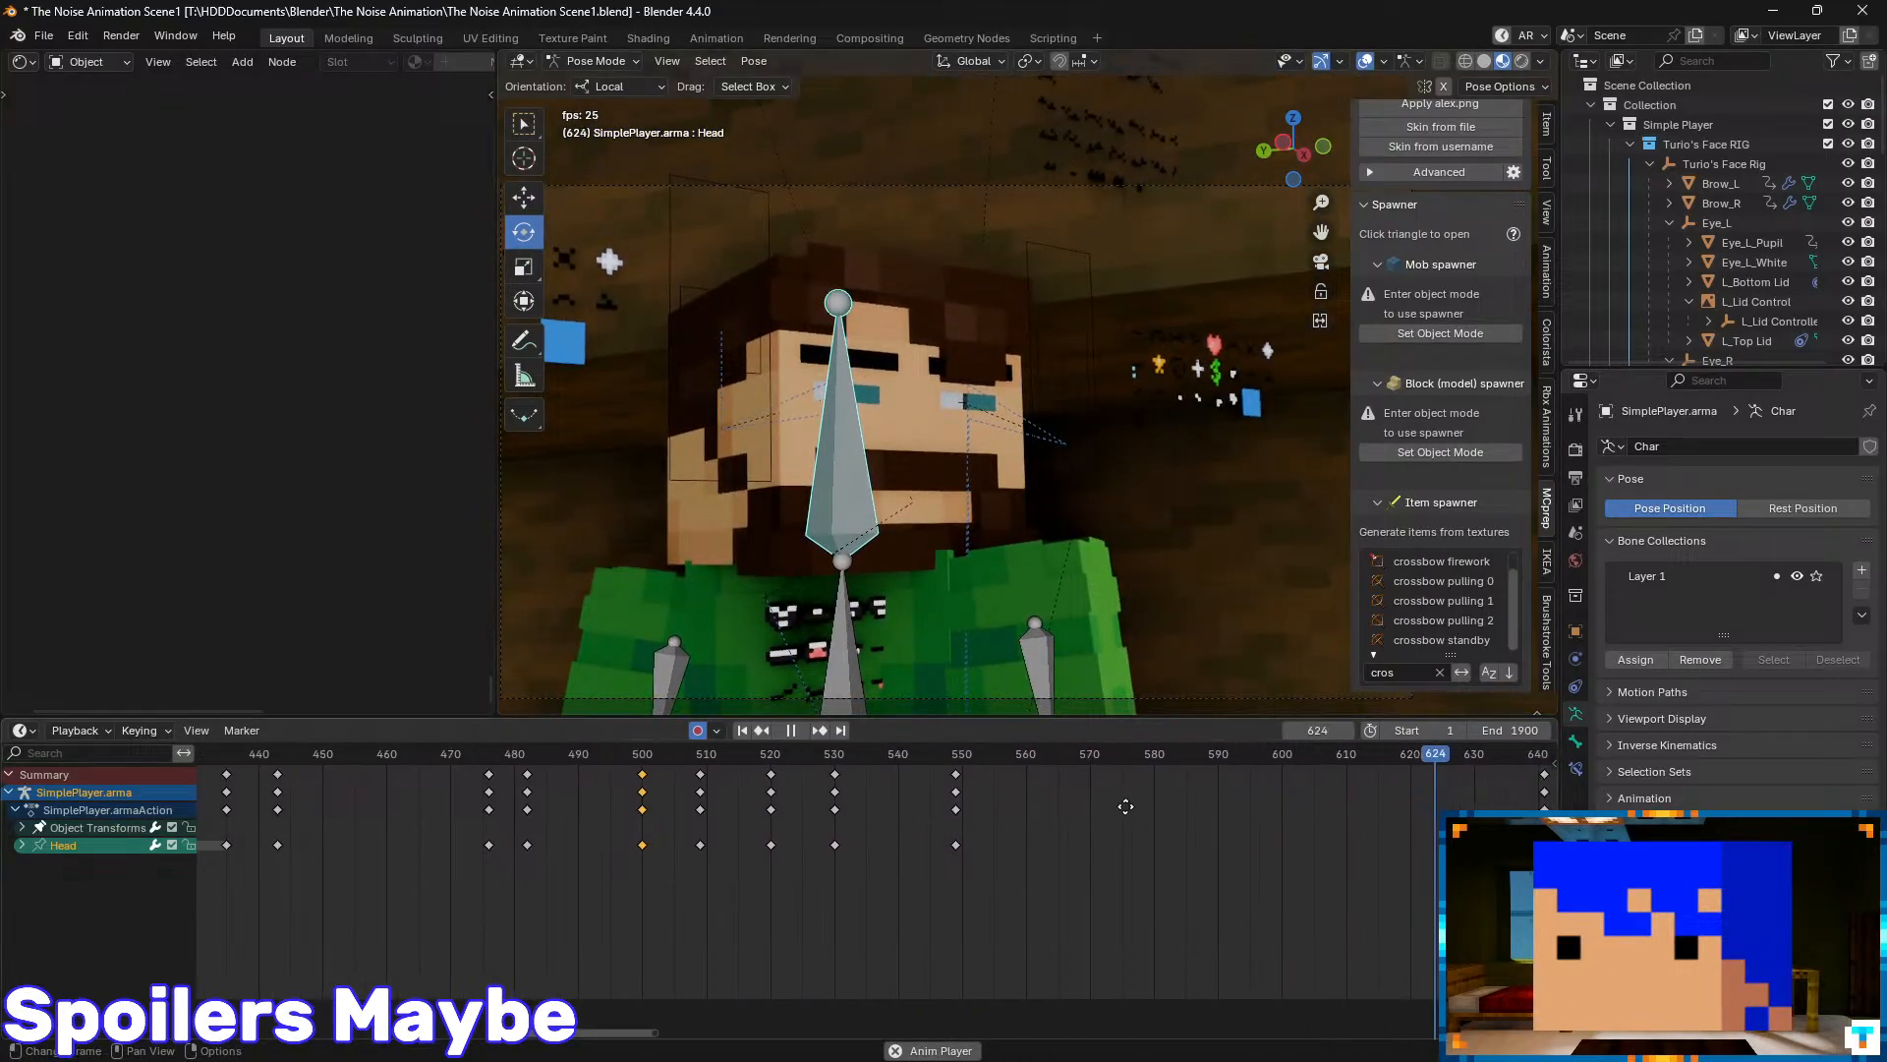
key("space")
- Return to Object Mode, select Brow_L and Brow_R and review the eyes from frame 582 to 591
left_click_drag(1363, 751, 1160, 777)
left_click(852, 397)
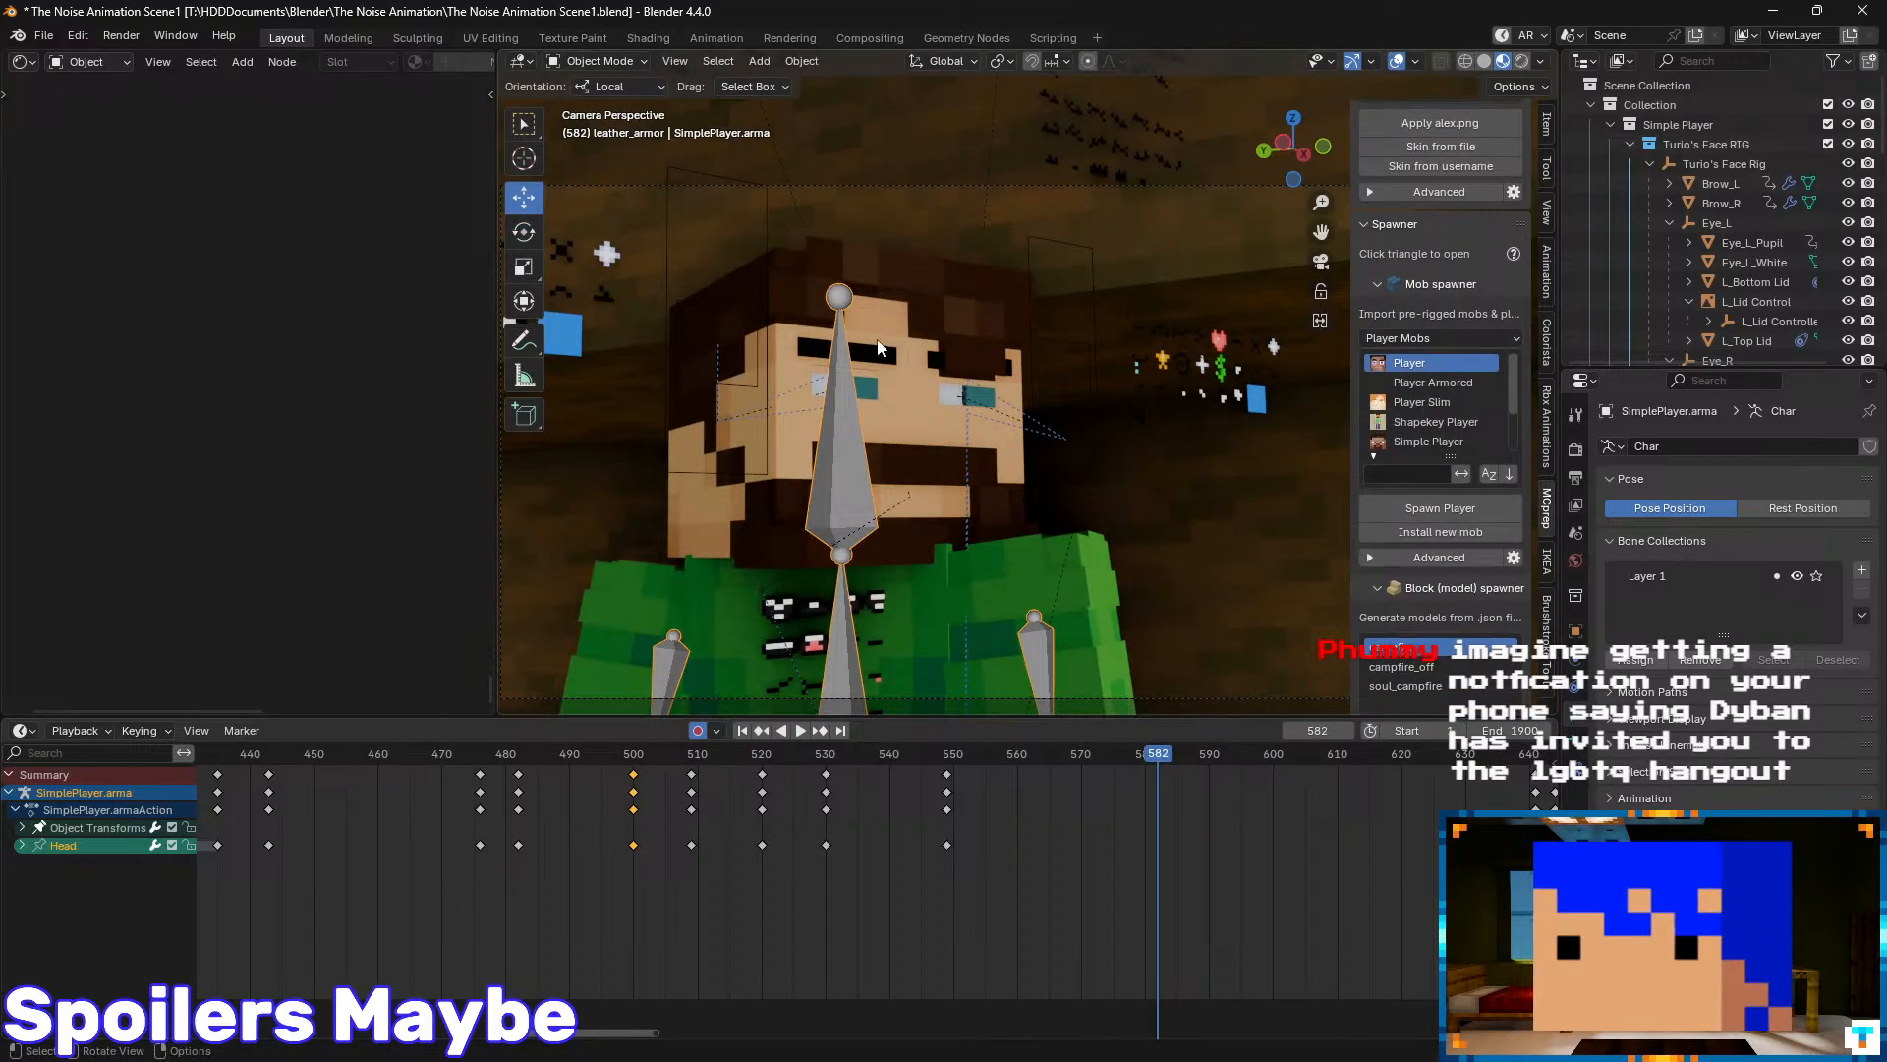
left_click(1732, 185)
left_click(1731, 203, "shift")
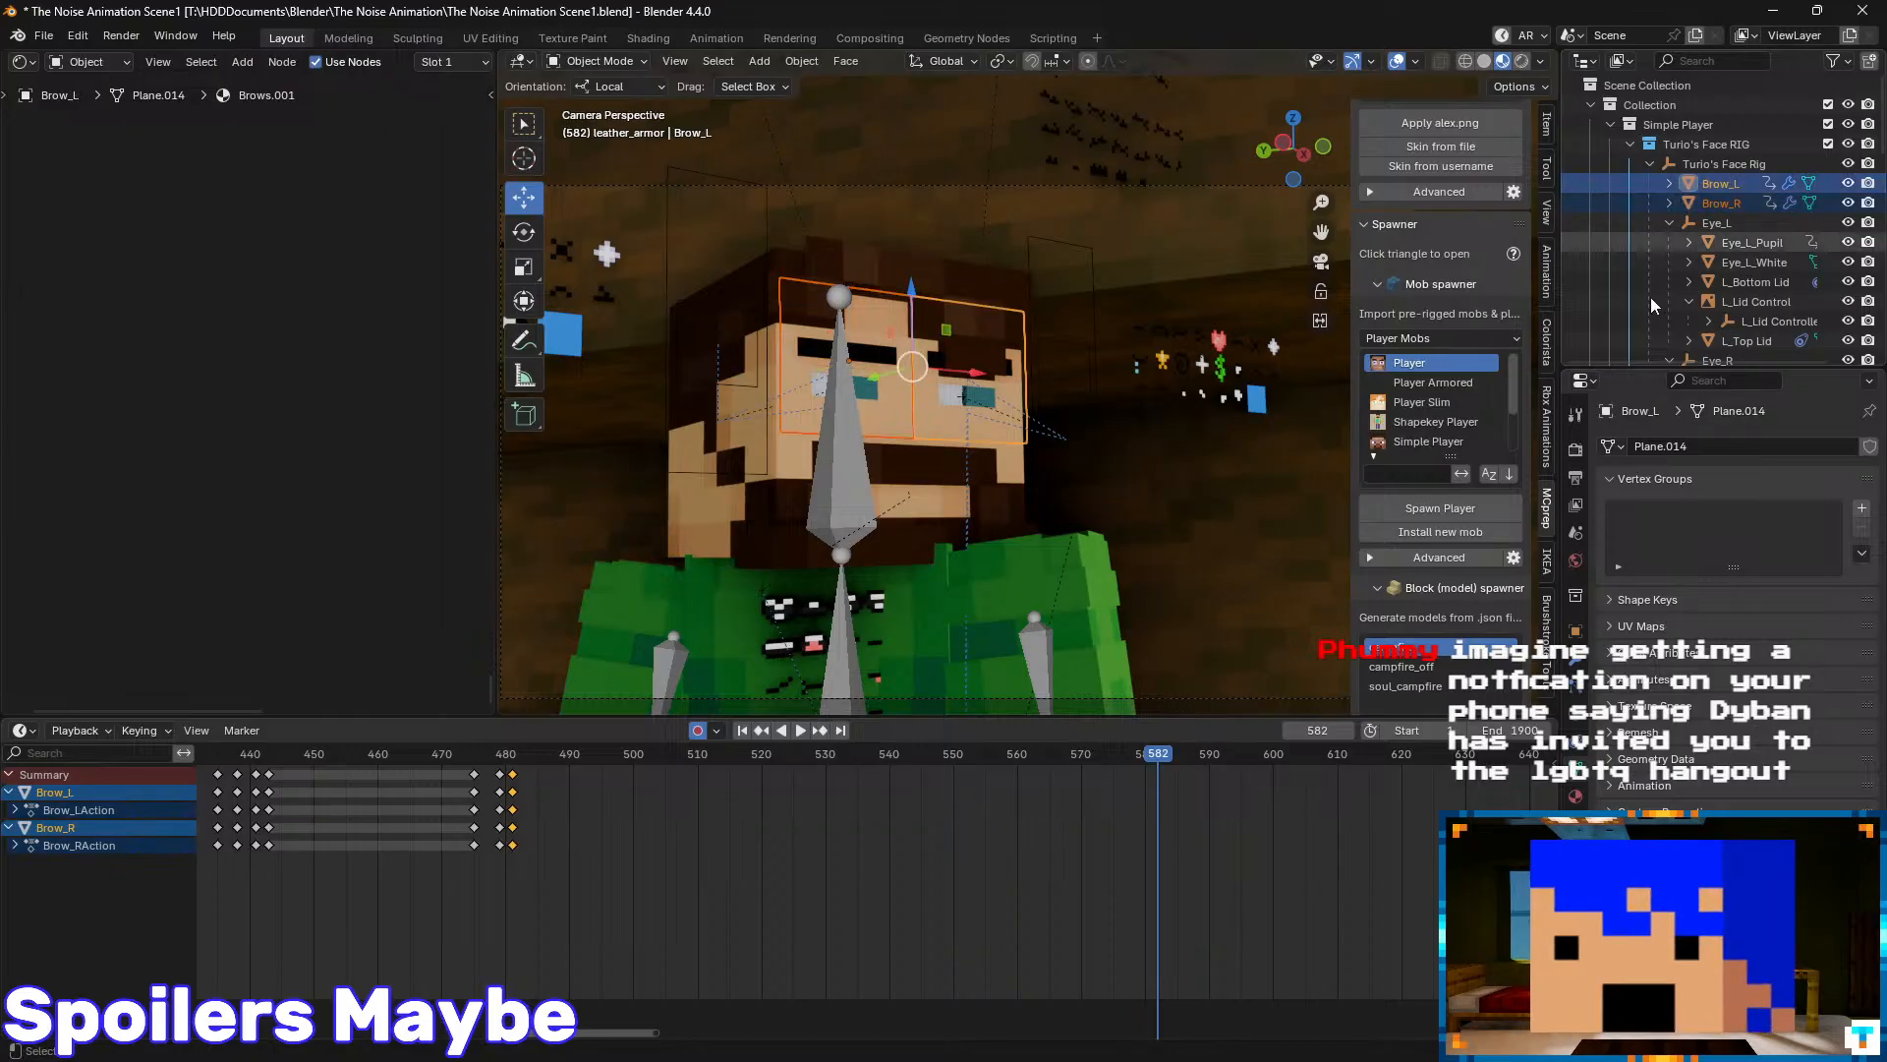
left_click_drag(1140, 753, 1214, 782)
key("space")
key("space")
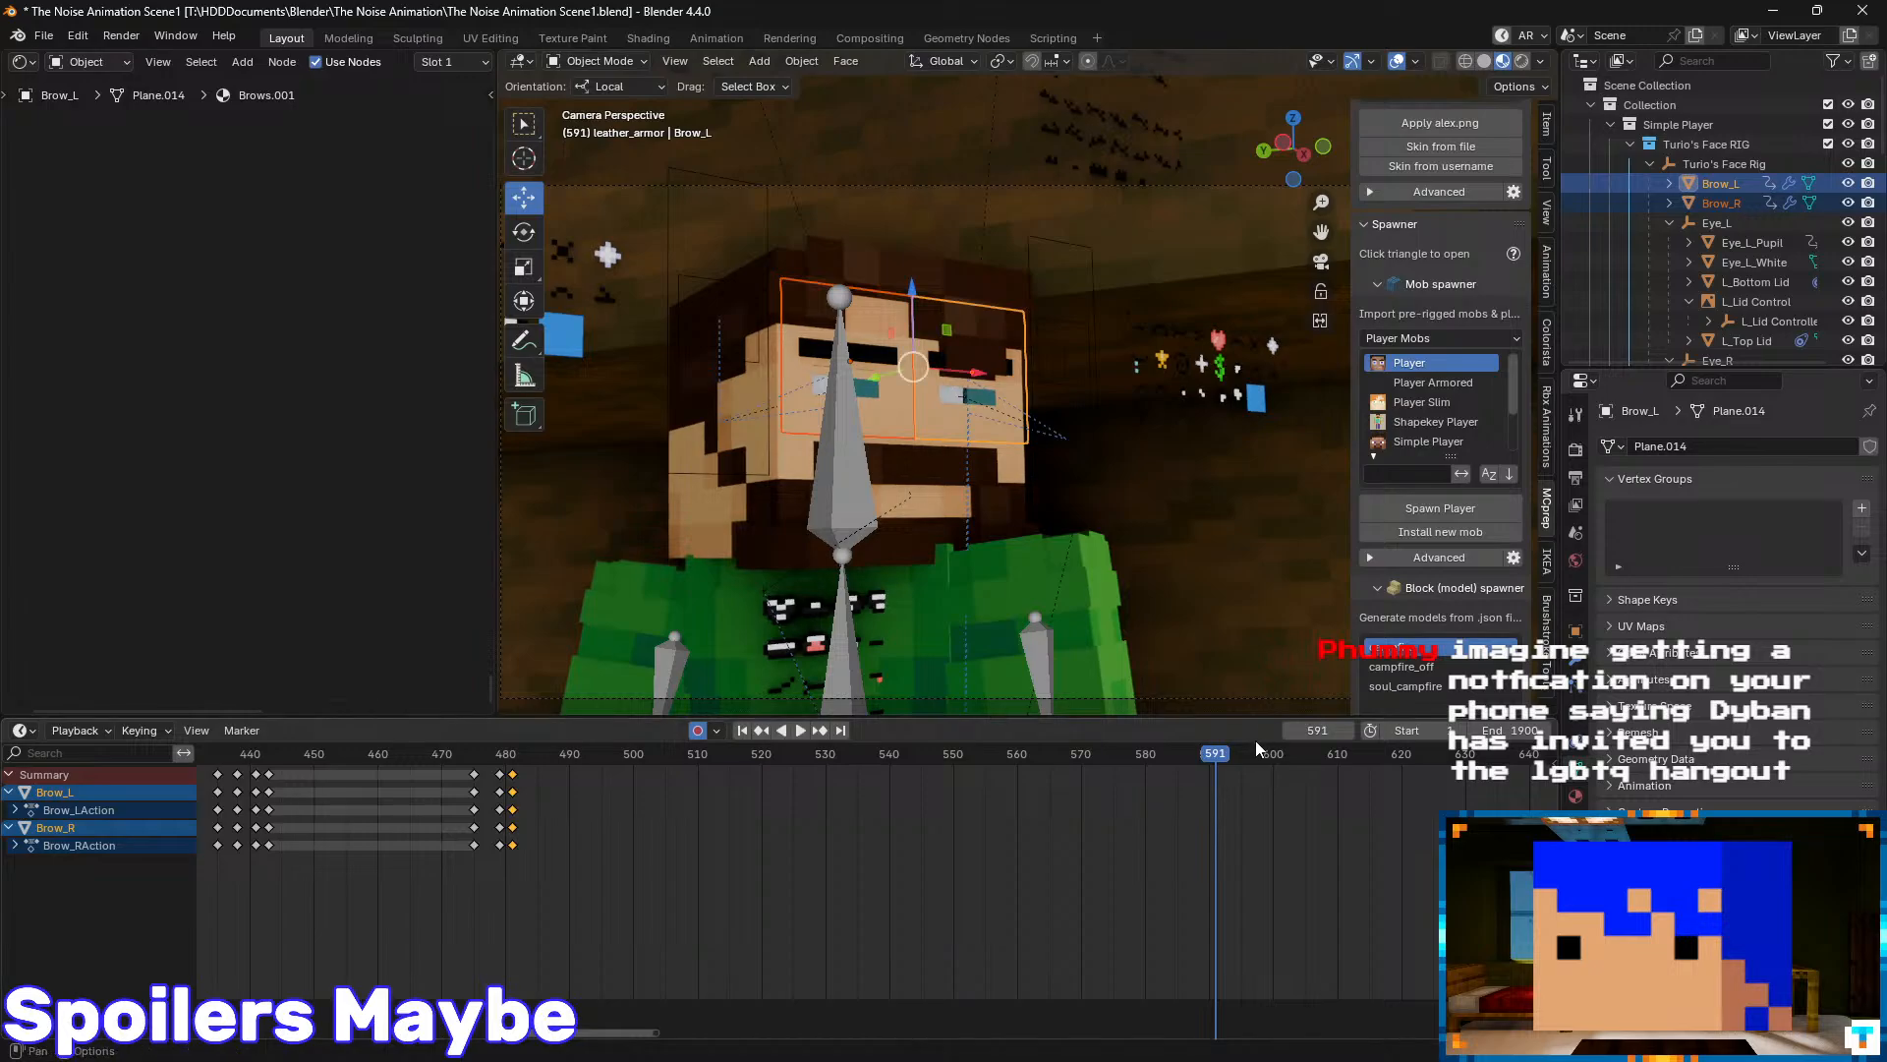
- Check the left lid controller's keyframes and insert a keyframe for both brows at frame 588
key("Left")
key("Left")
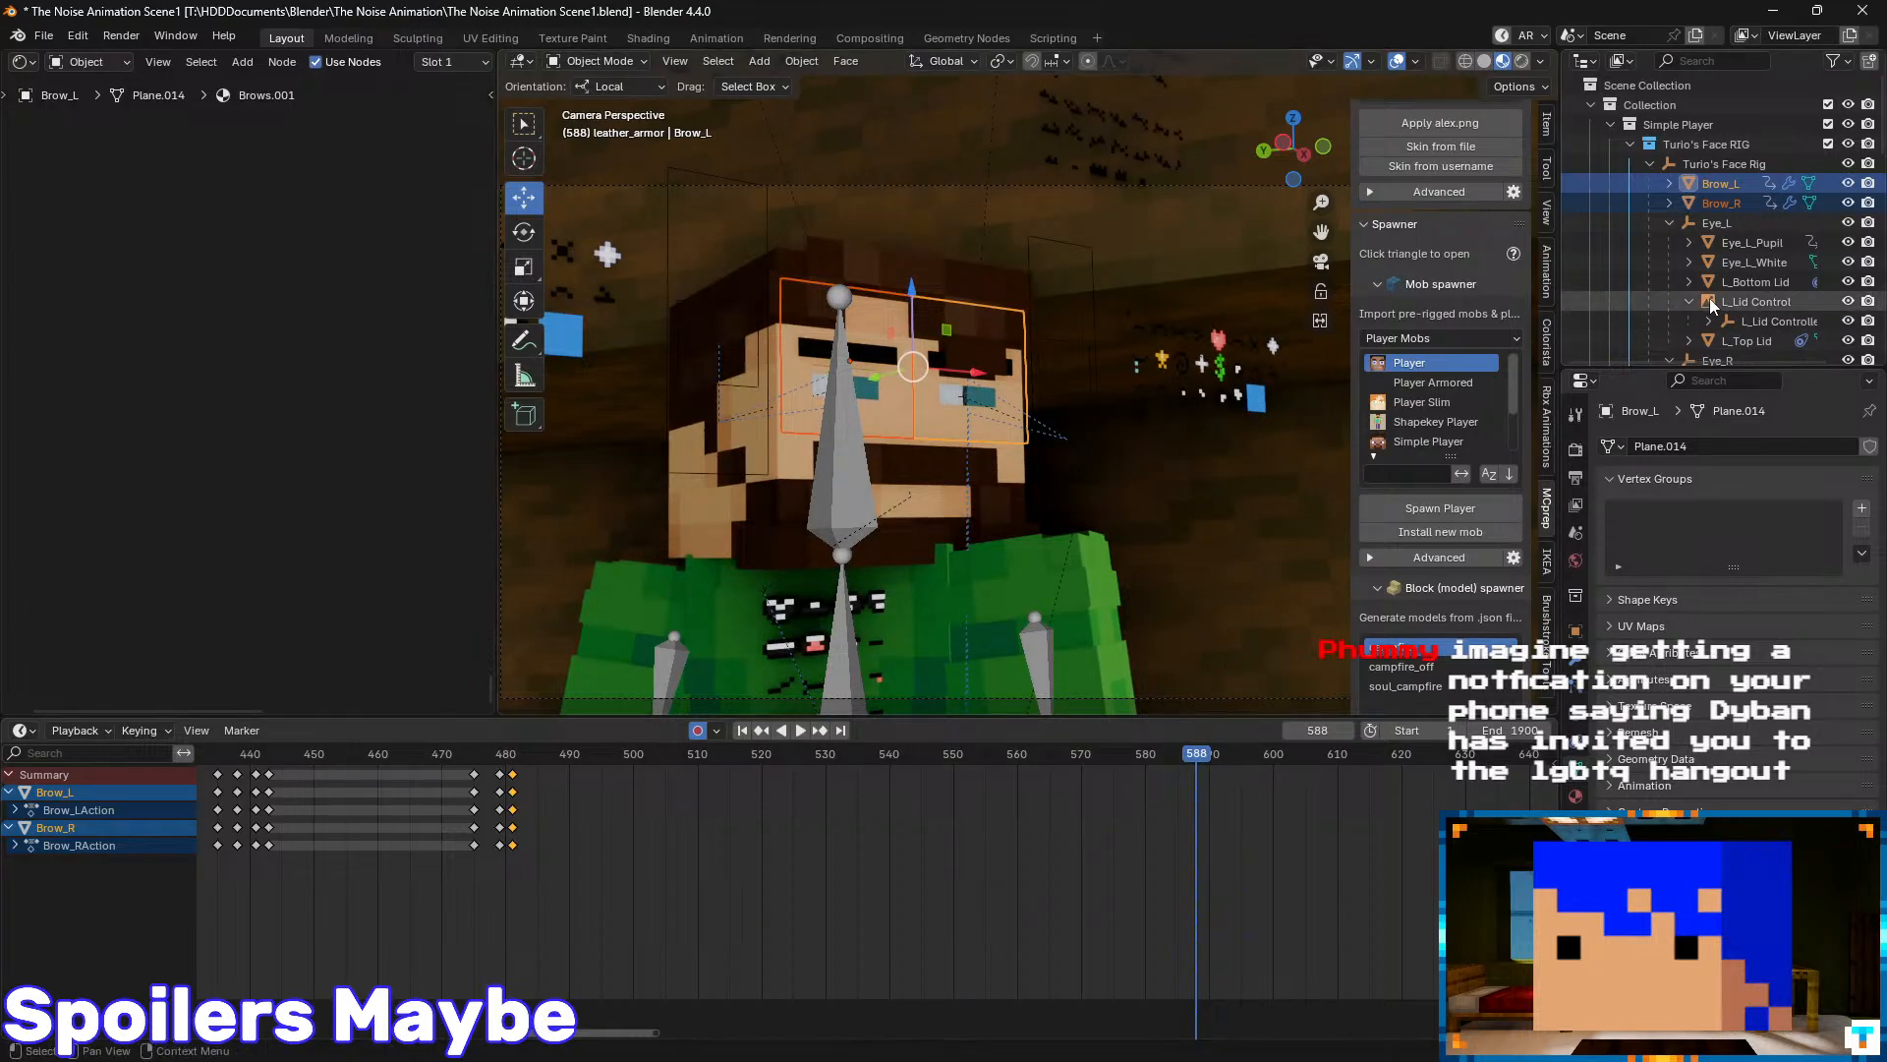
left_click(1715, 185)
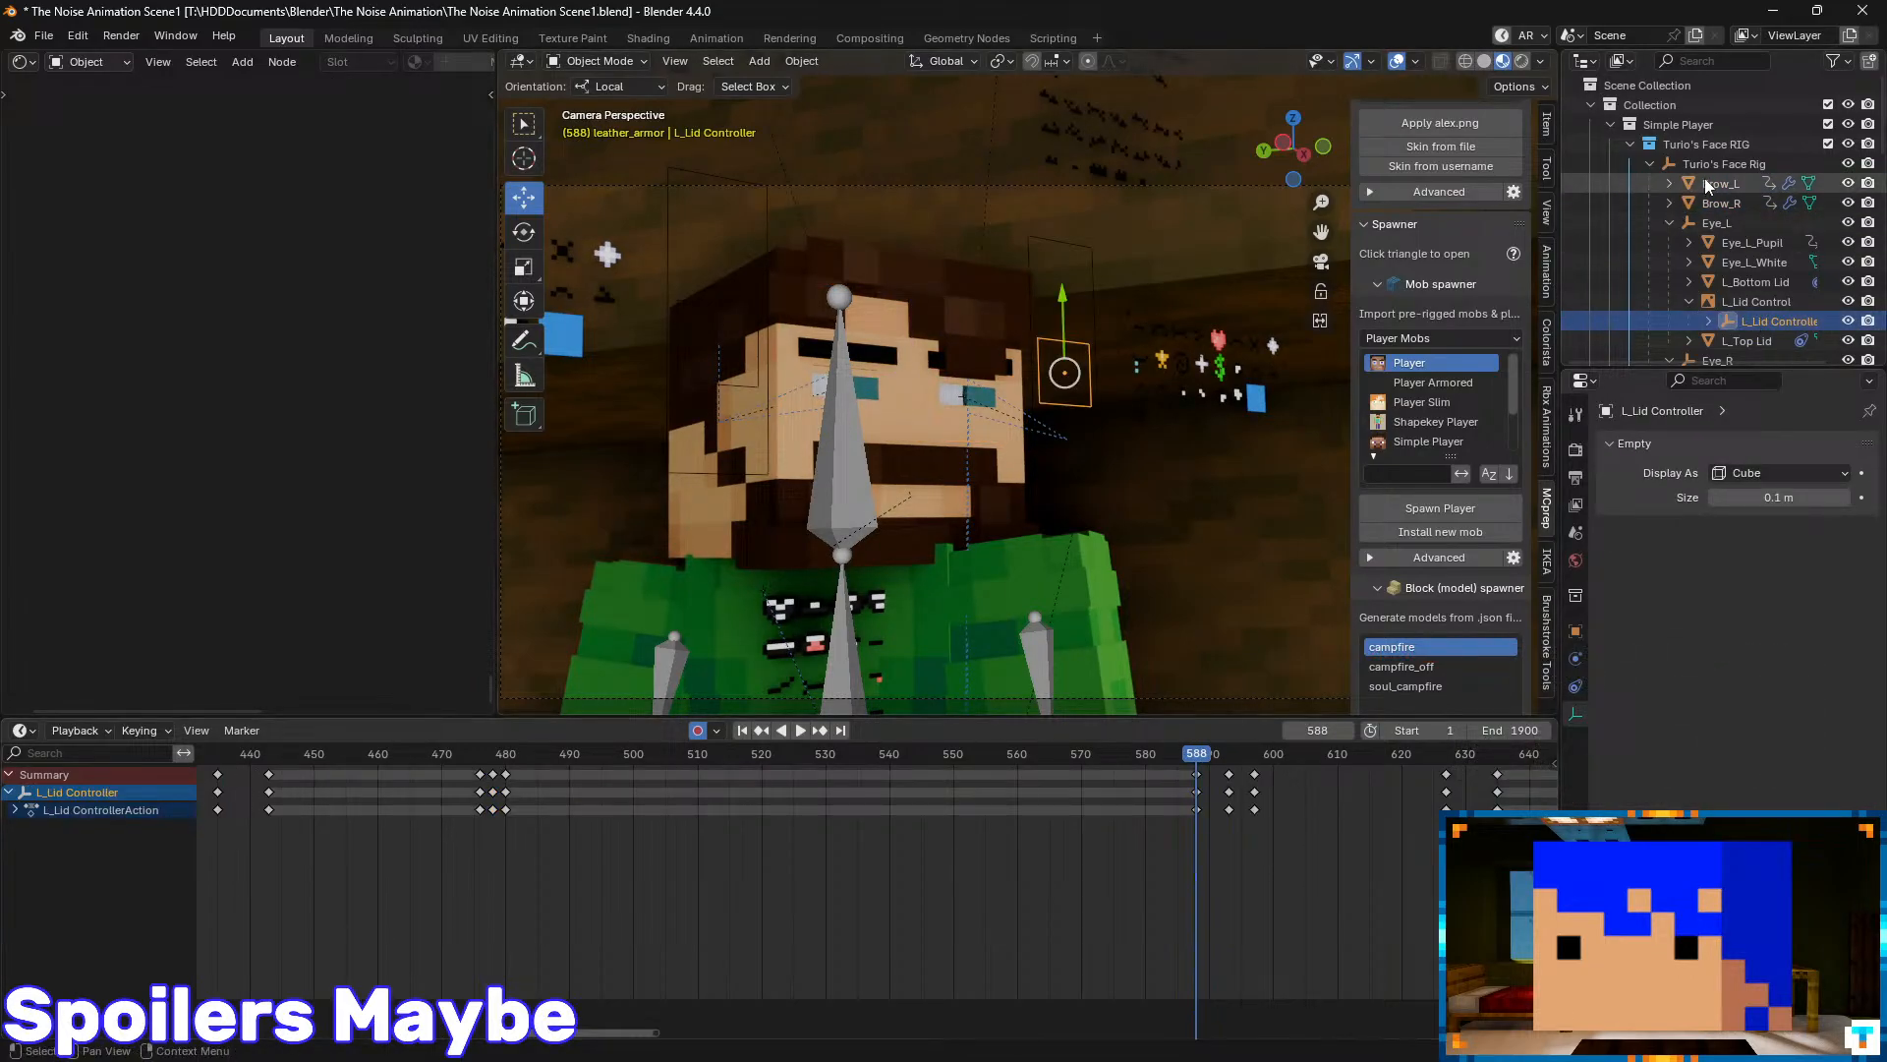
left_click(1726, 200, "ctrl")
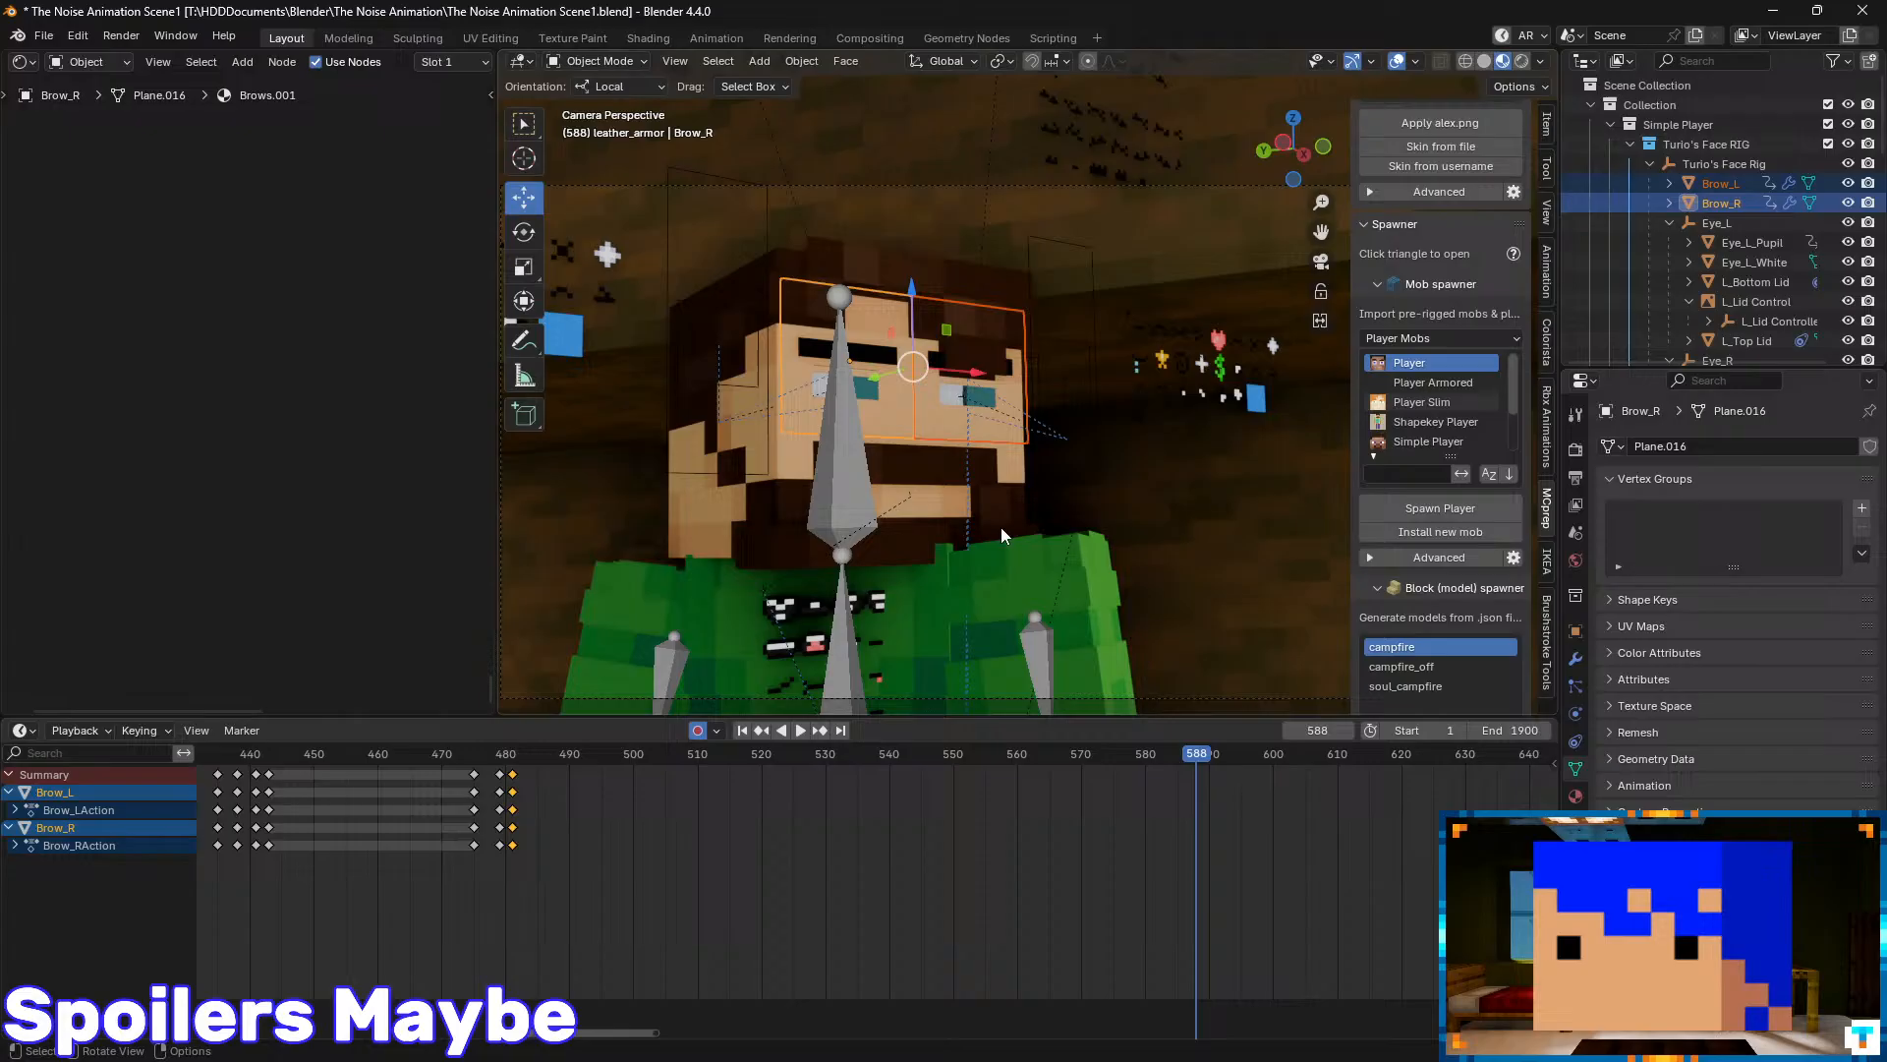
key("k")
left_click(1035, 492)
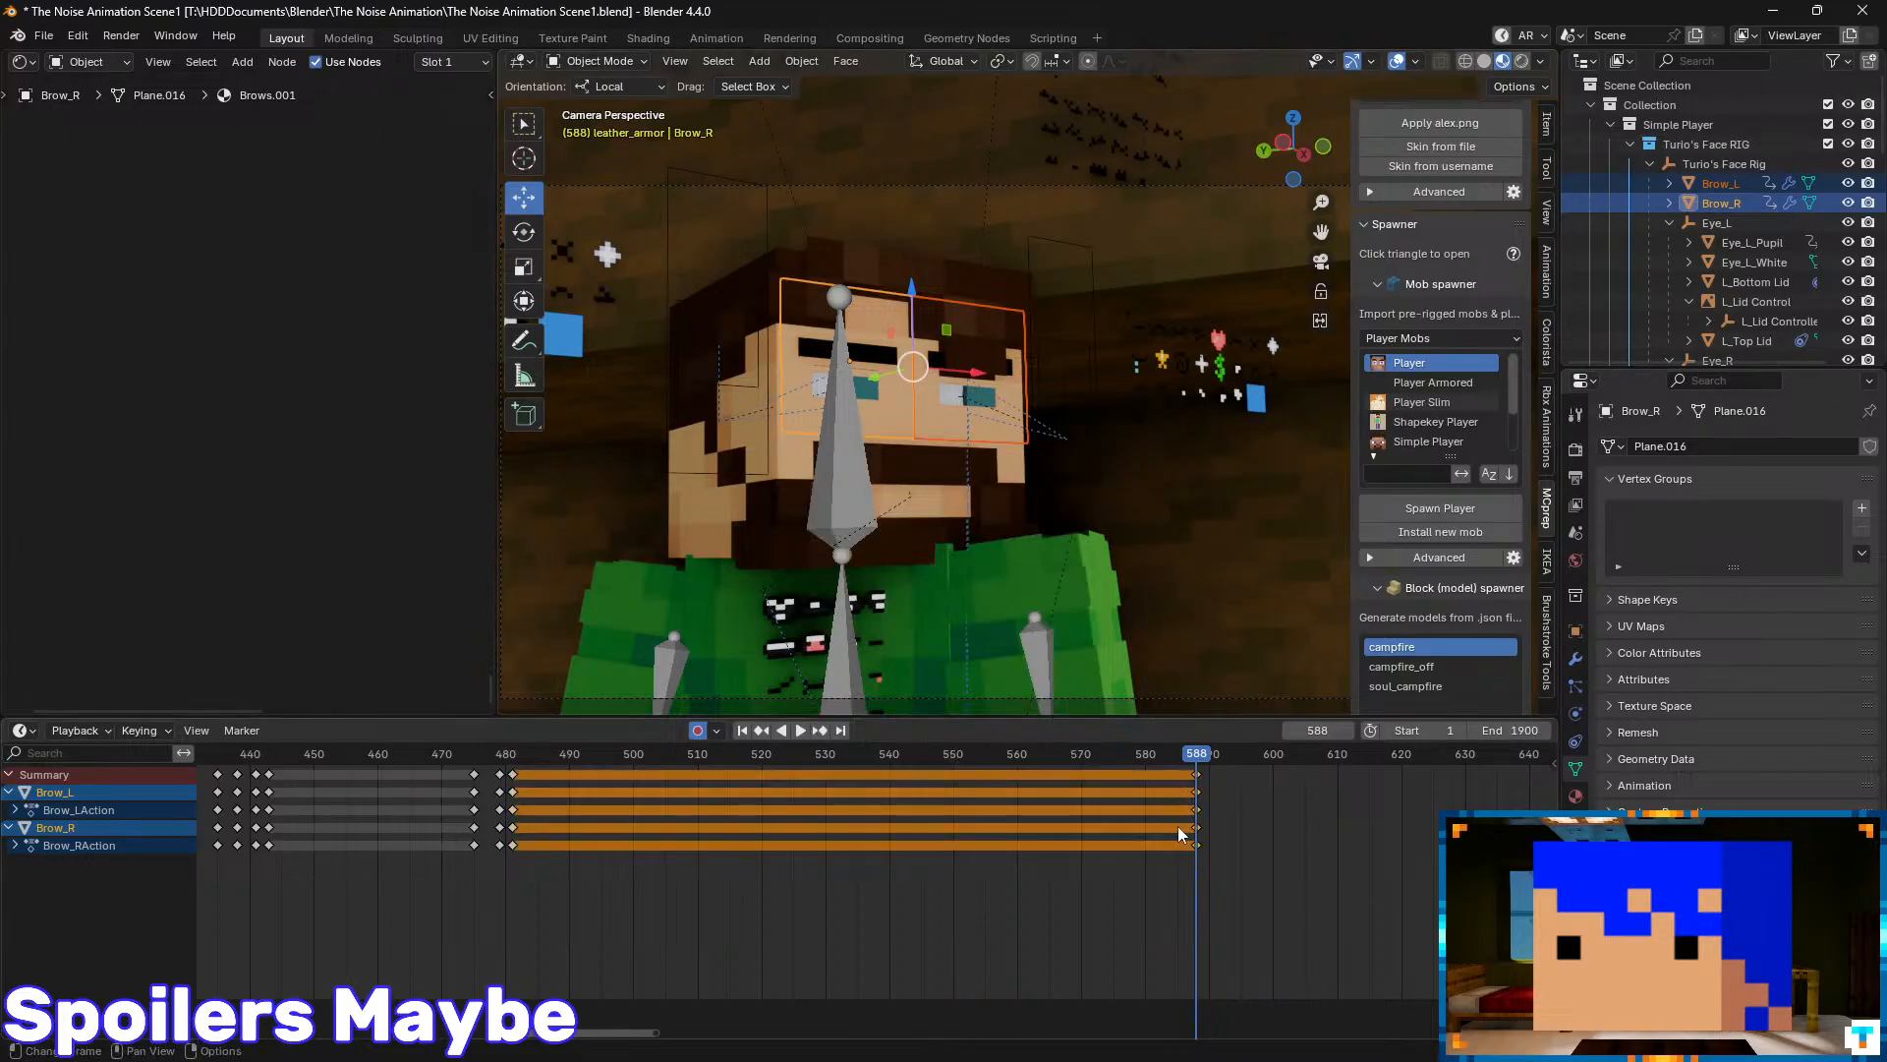
- Raise both brows very slightly along local Z at frame 586
left_click(1179, 826)
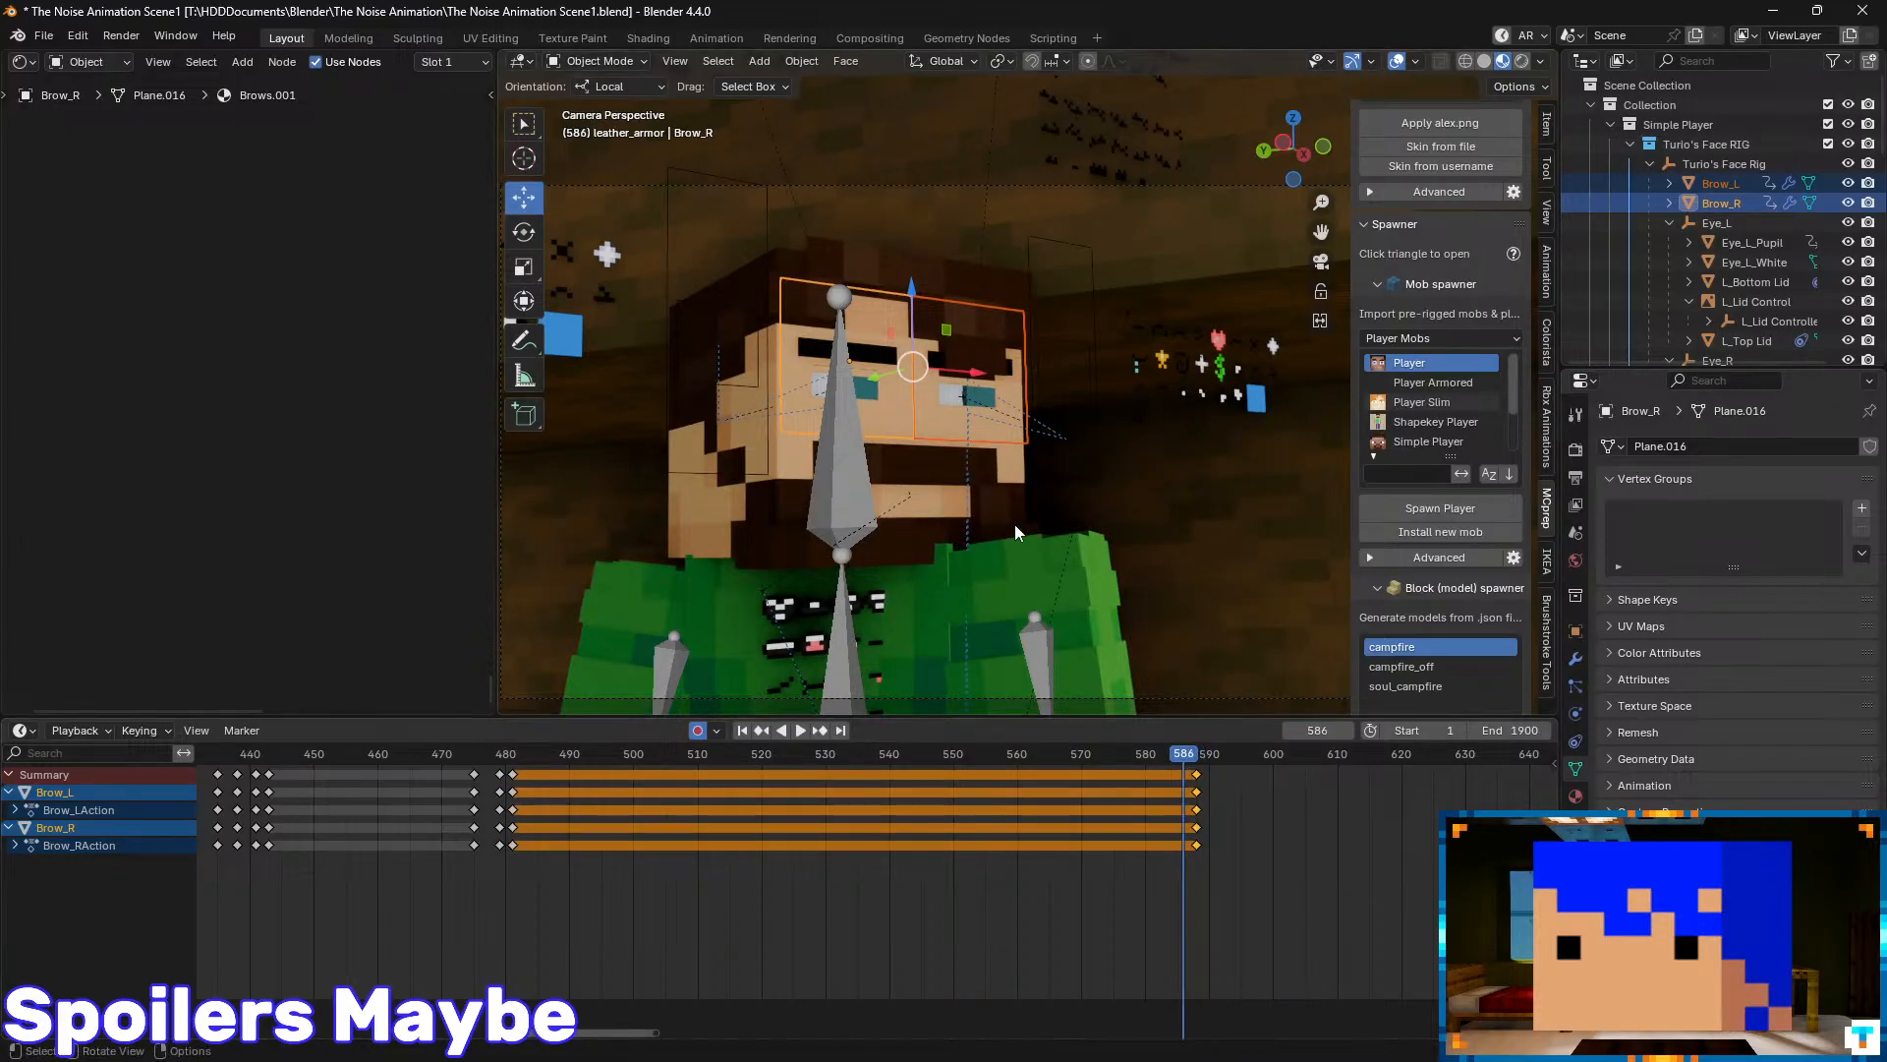
scroll(918, 389, "up", 2)
scroll(846, 407, "up", 3)
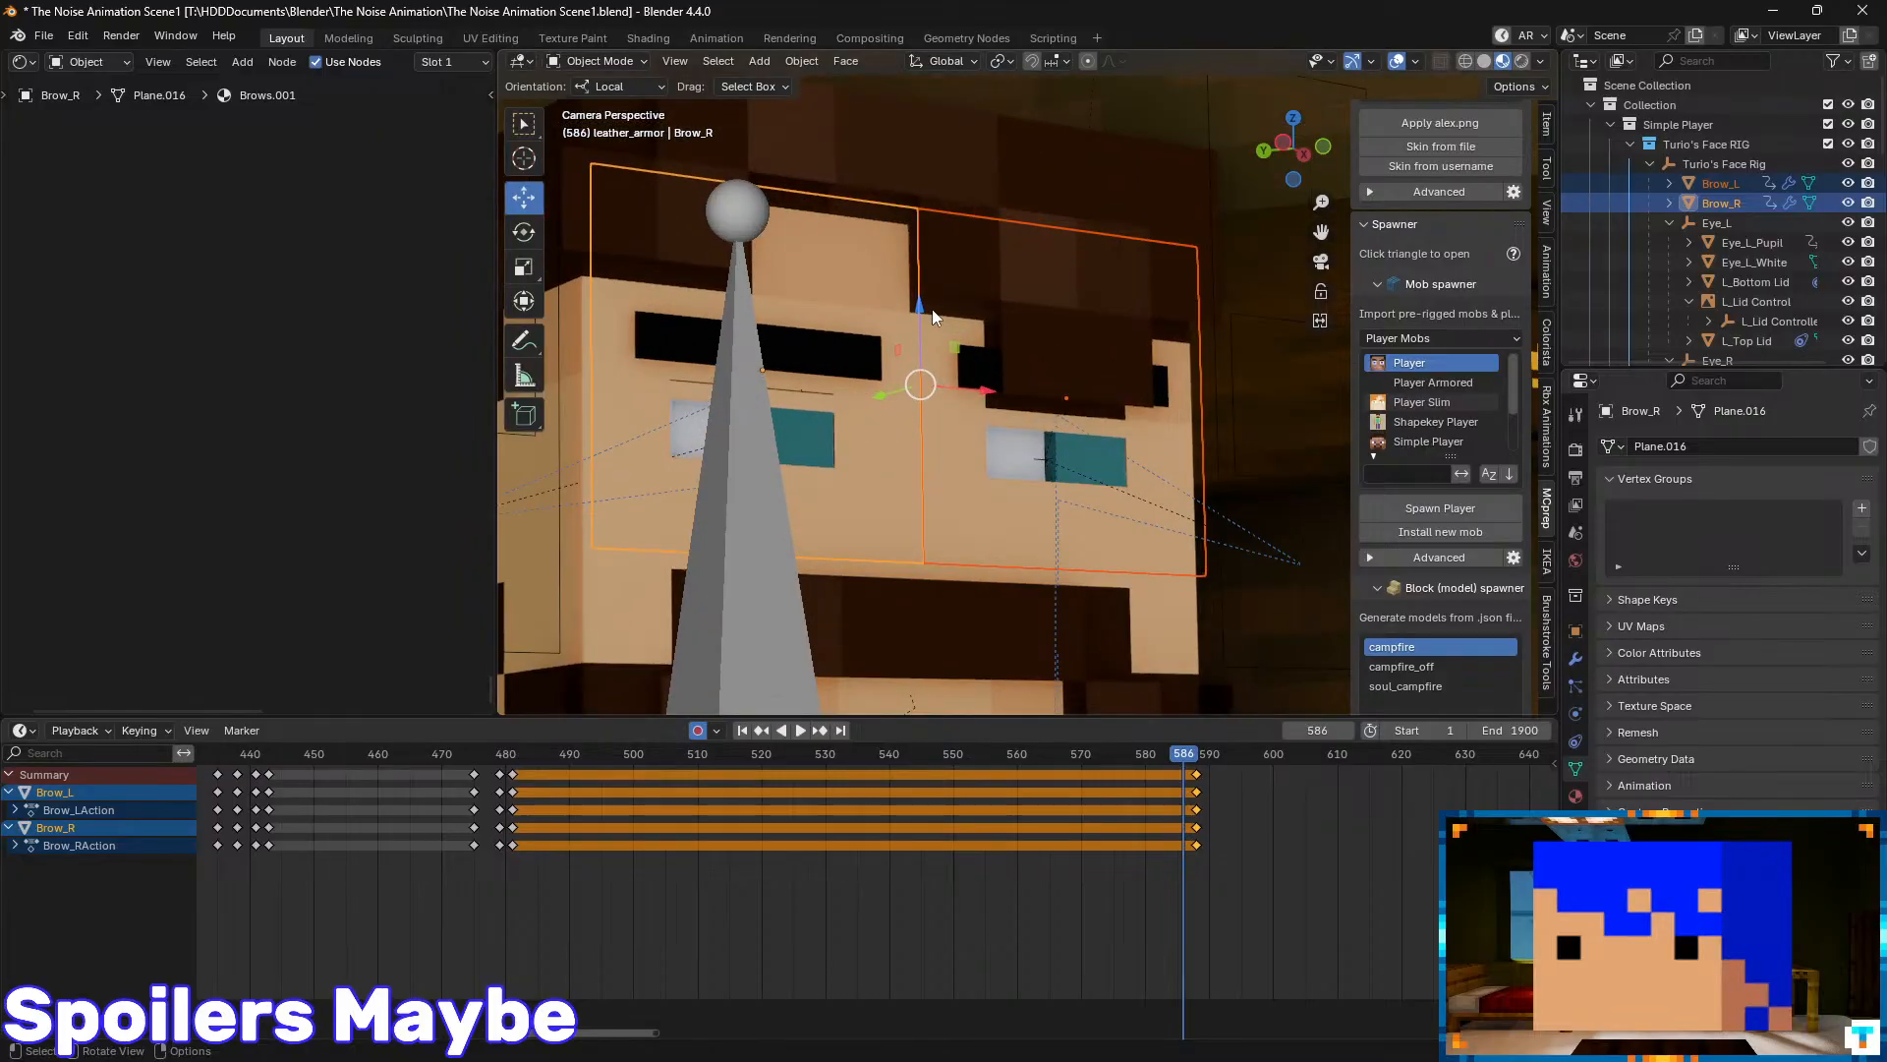
left_click_drag(923, 307, 925, 324)
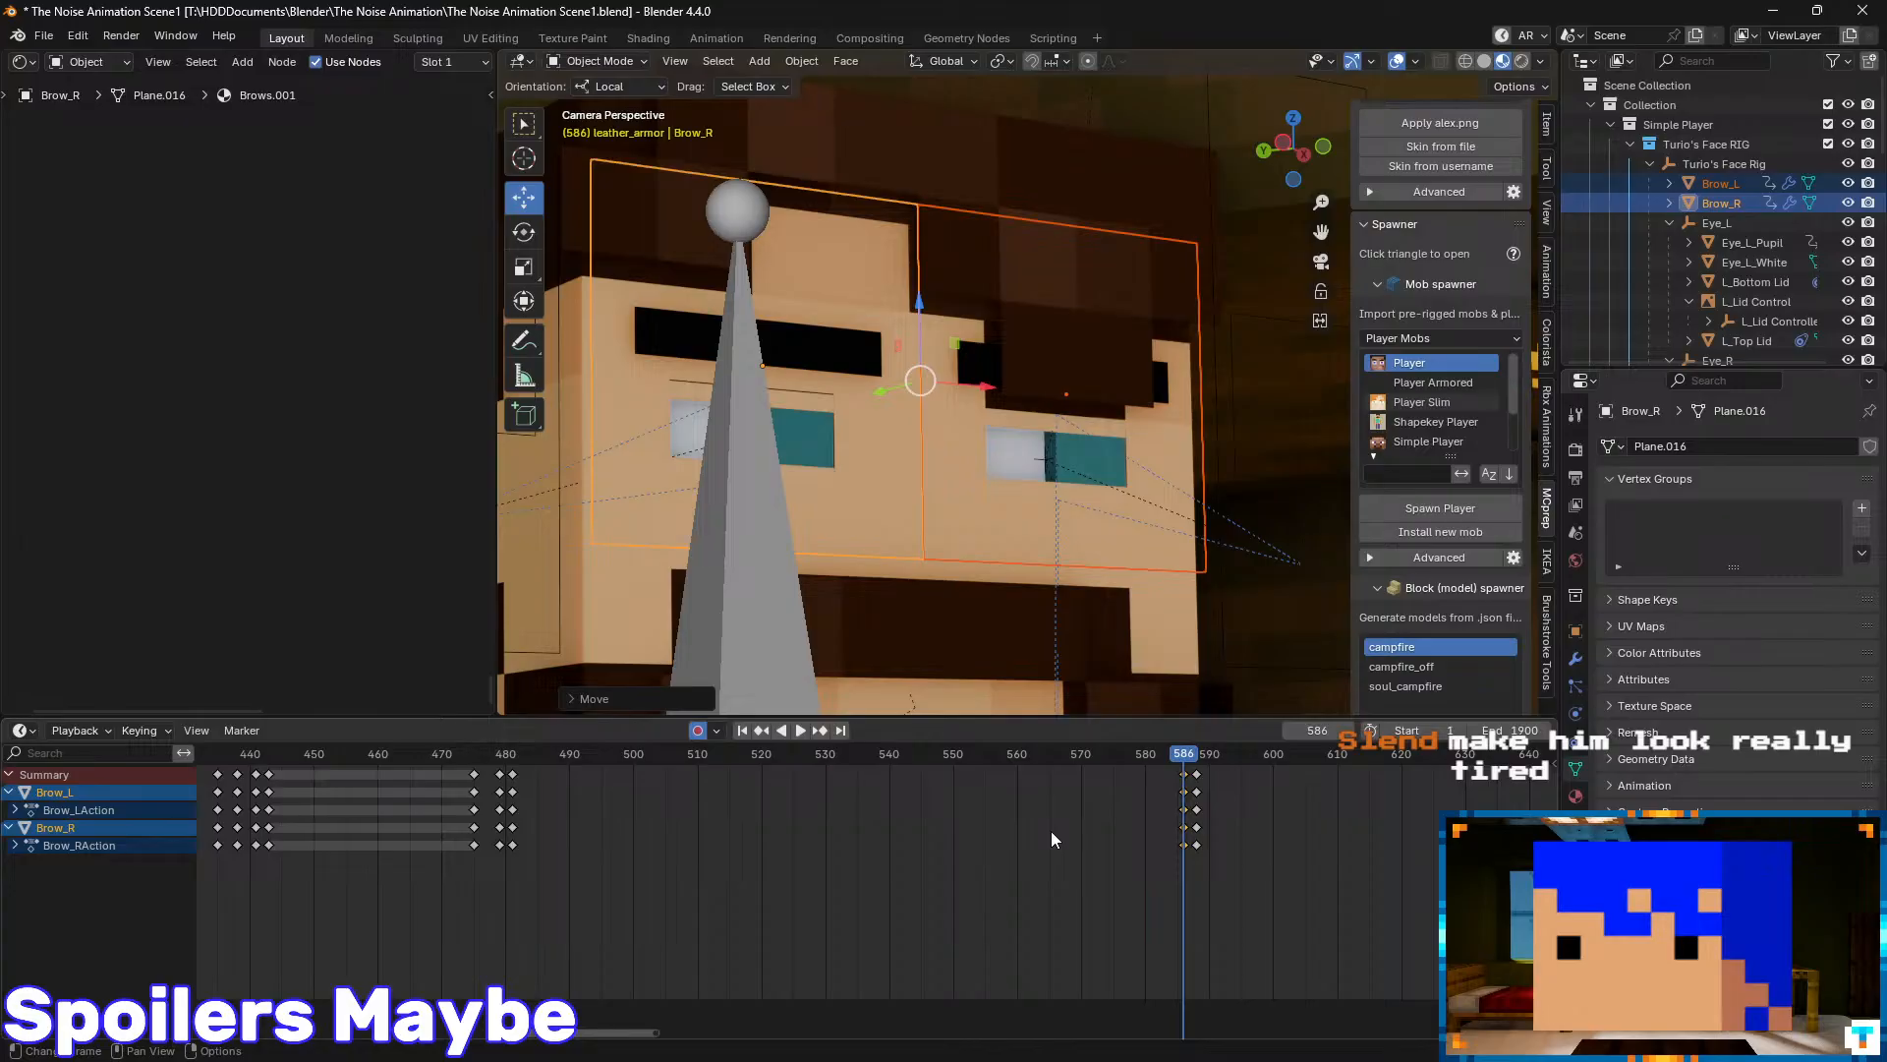
- Try pasting the brows' frame 481 keyframes at frame 584 and undo the paste
key("Left")
key("Left")
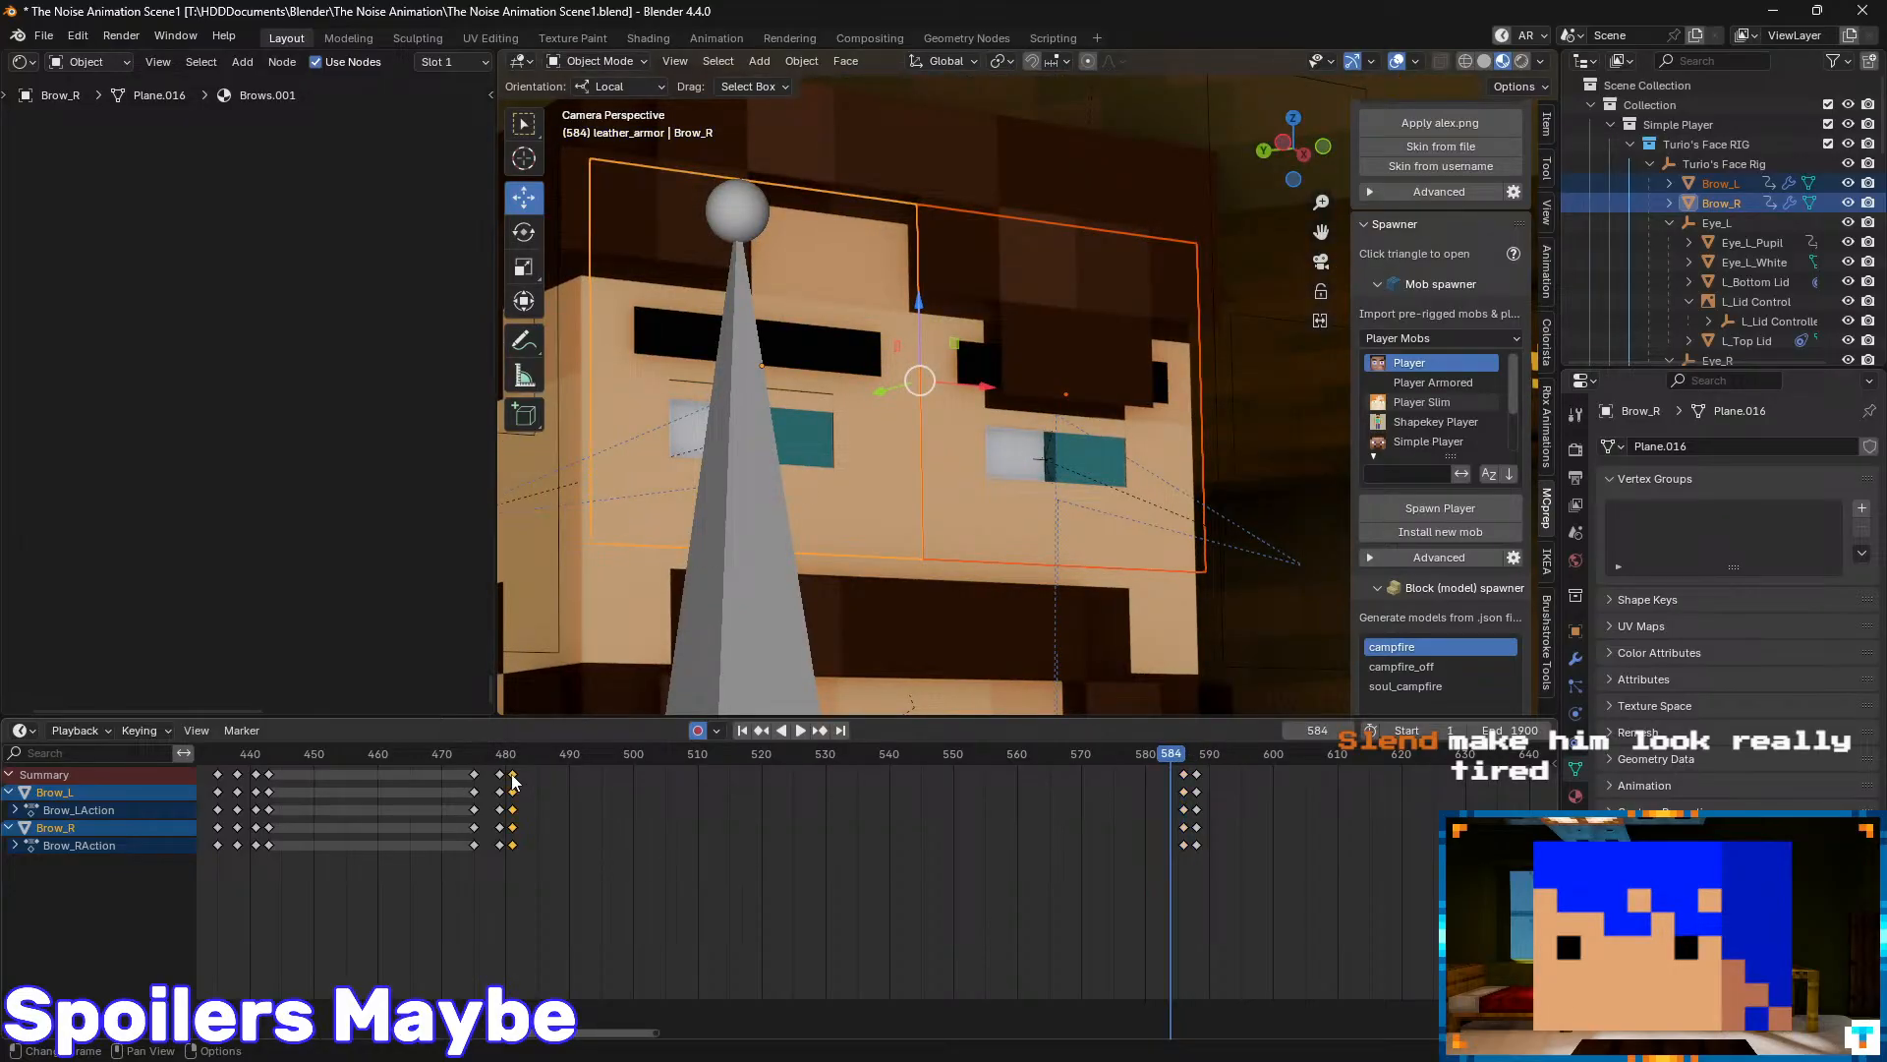
key("ctrl+v")
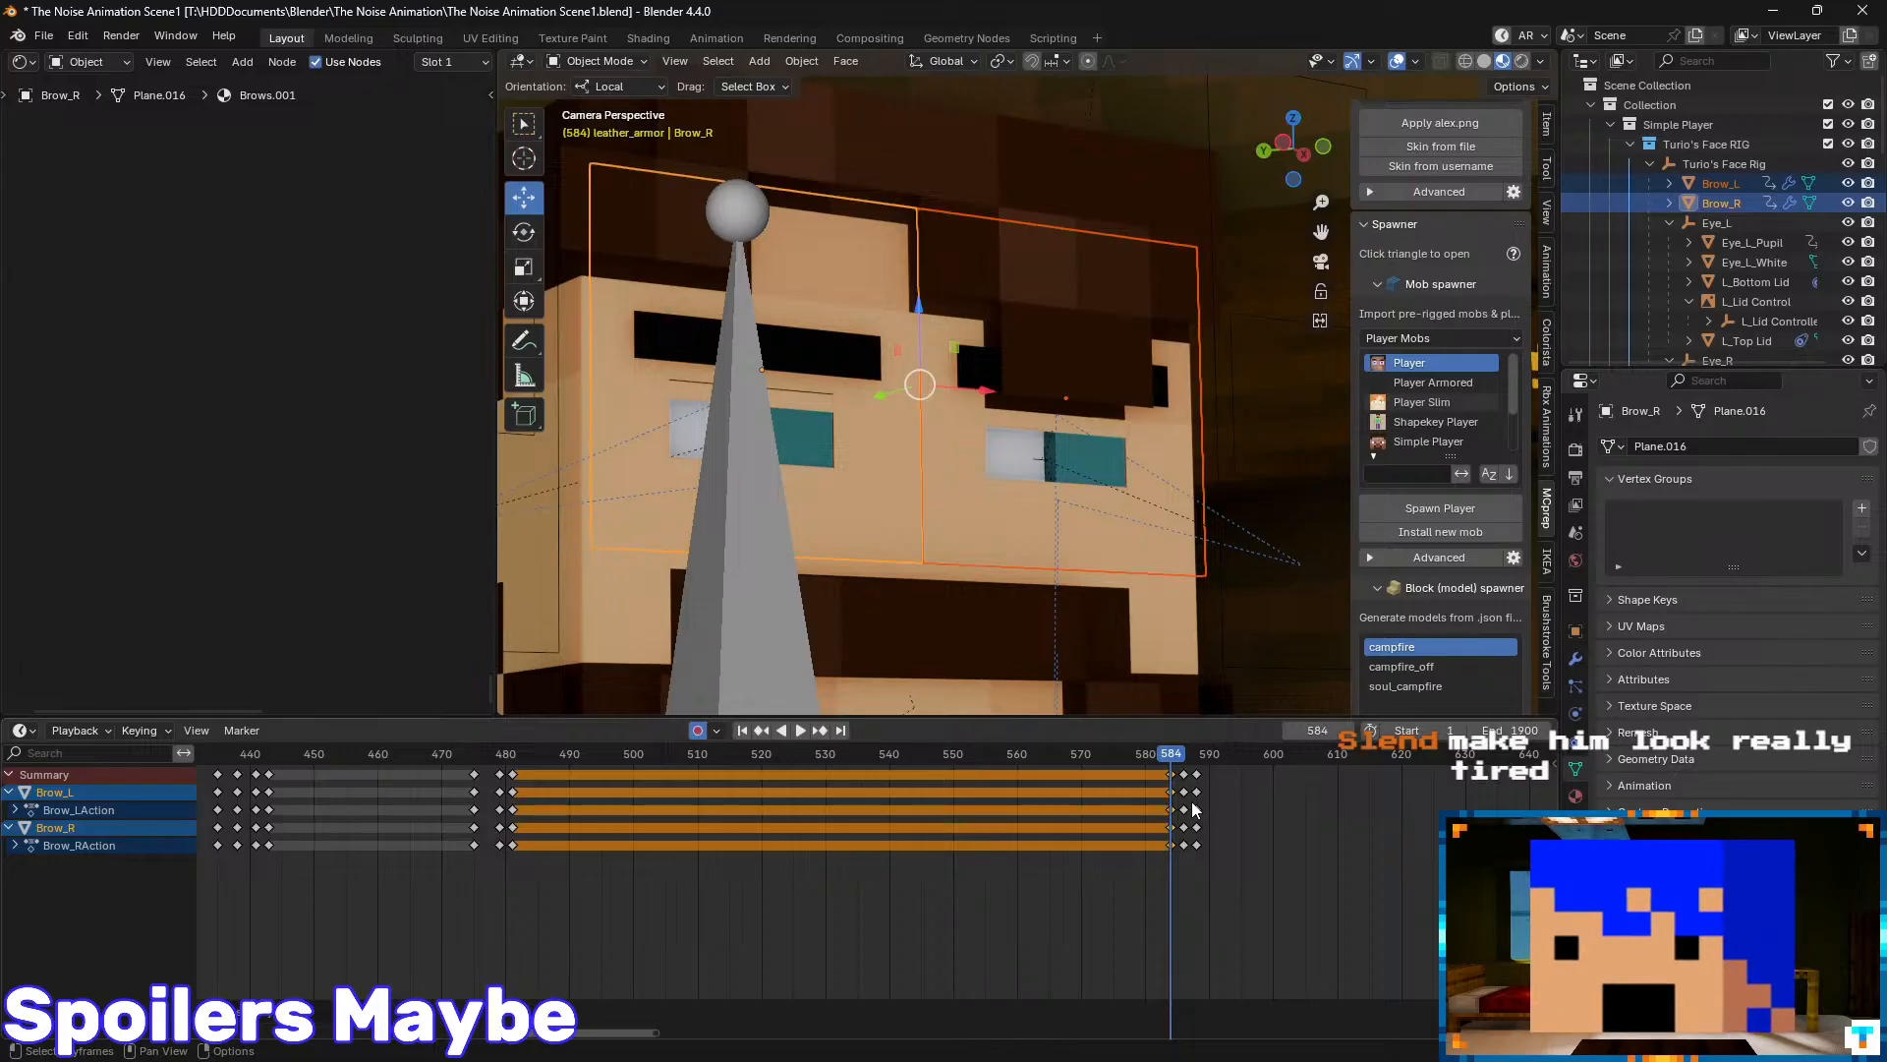
key("Right")
key("Right")
key("Right")
key("Right")
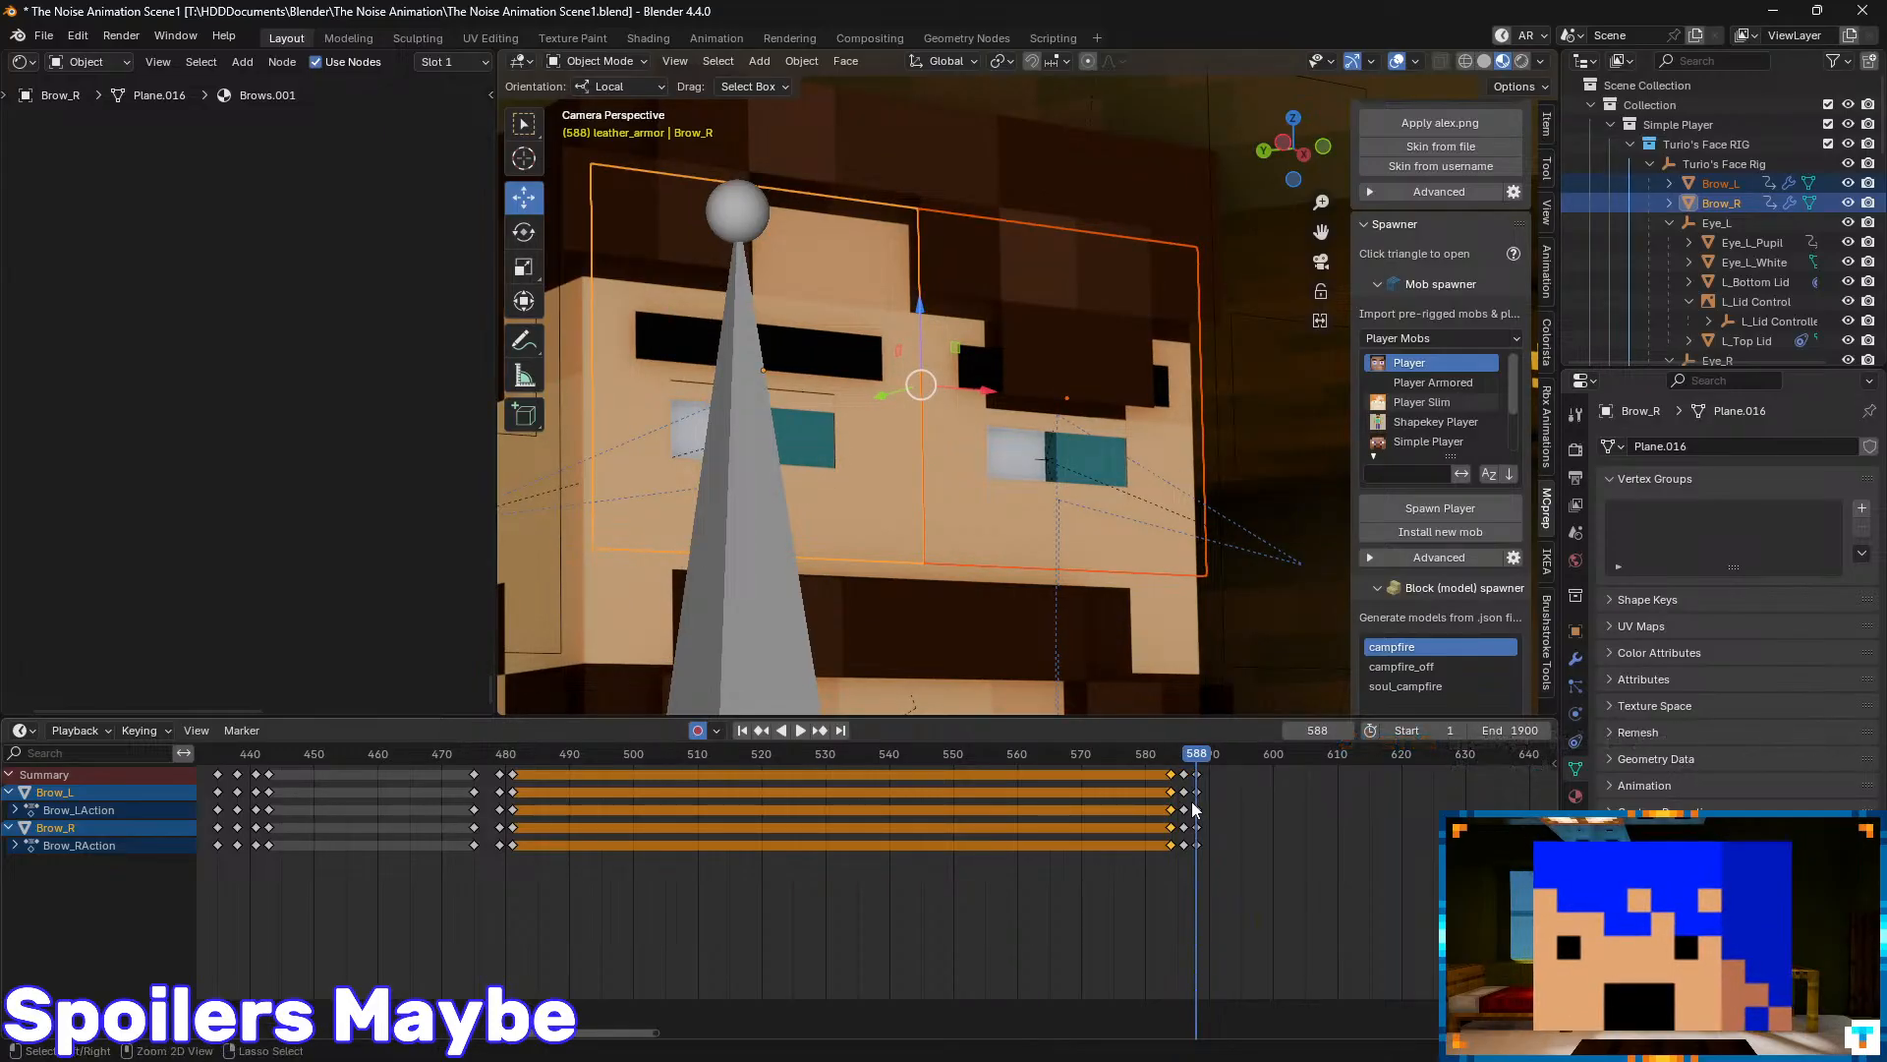
key("ctrl+z")
key("ctrl+z")
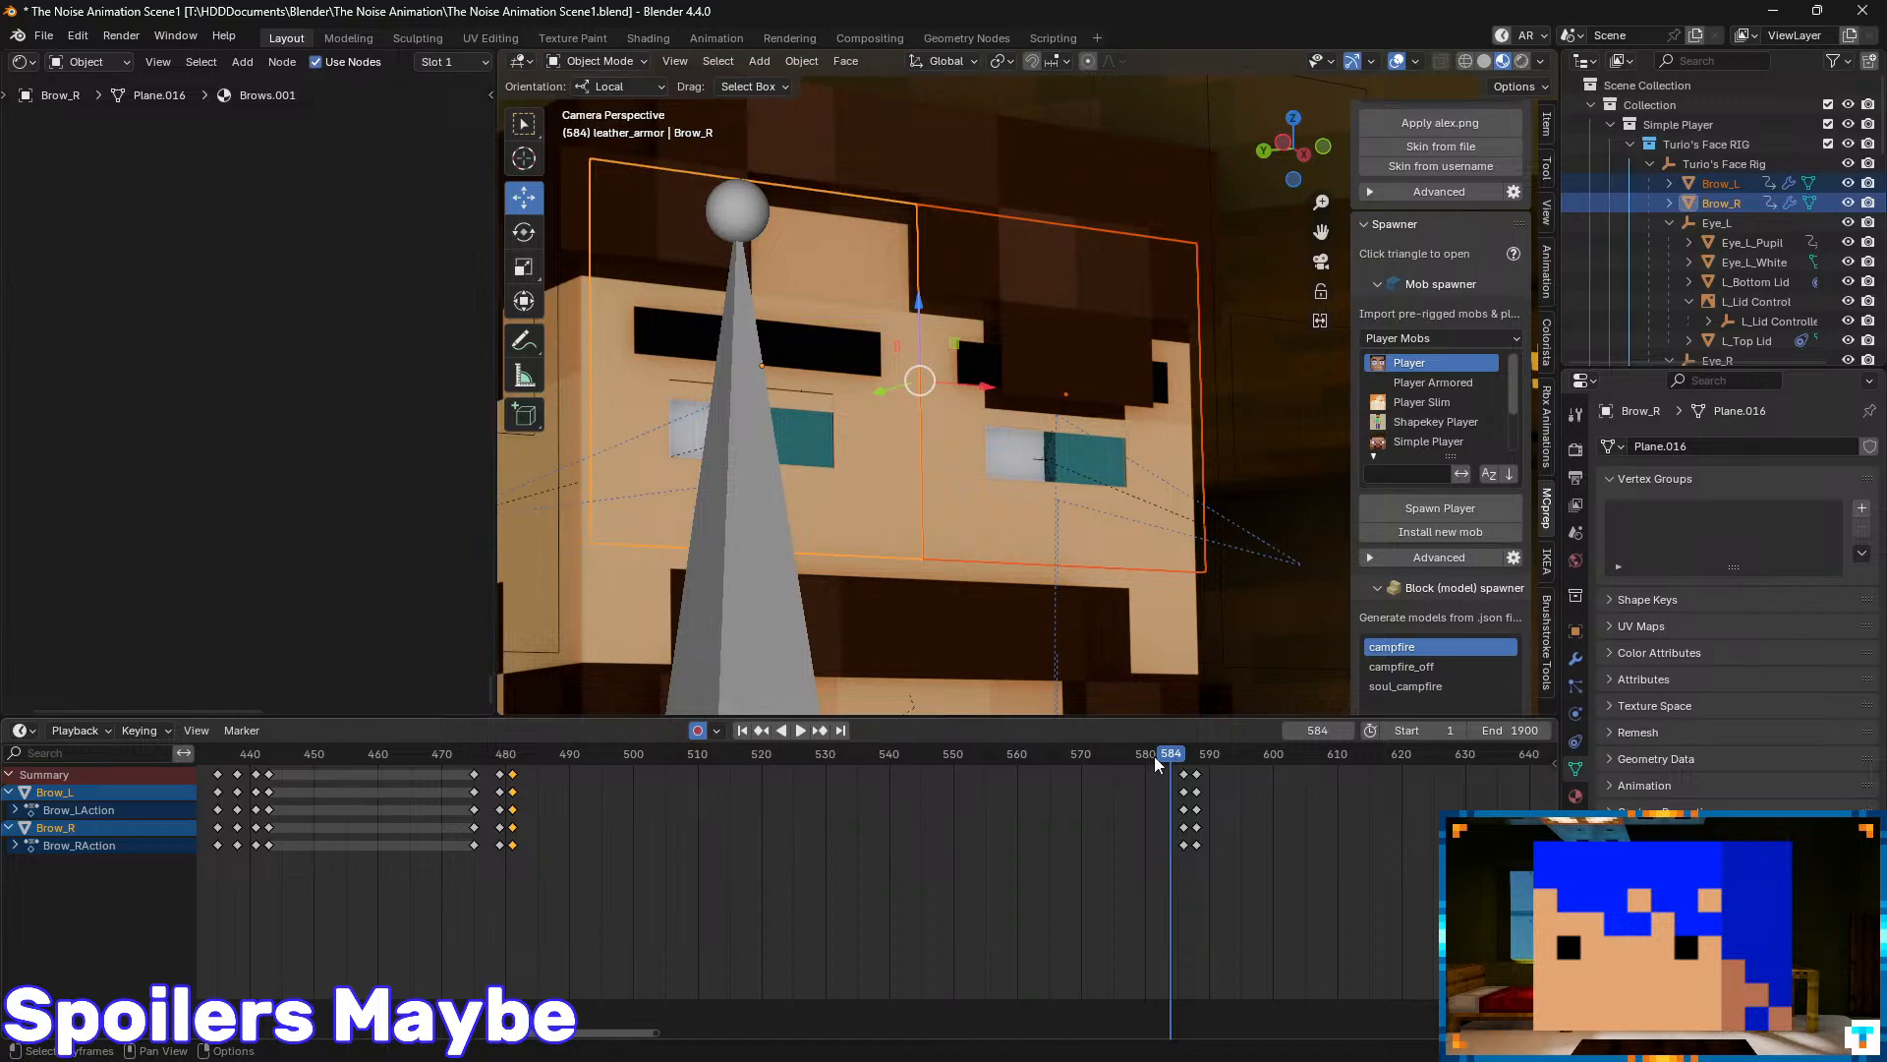
- Paste the brows' copied frame 481 keyframes at frame 586
key("Right")
key("Right")
key("ctrl+v")
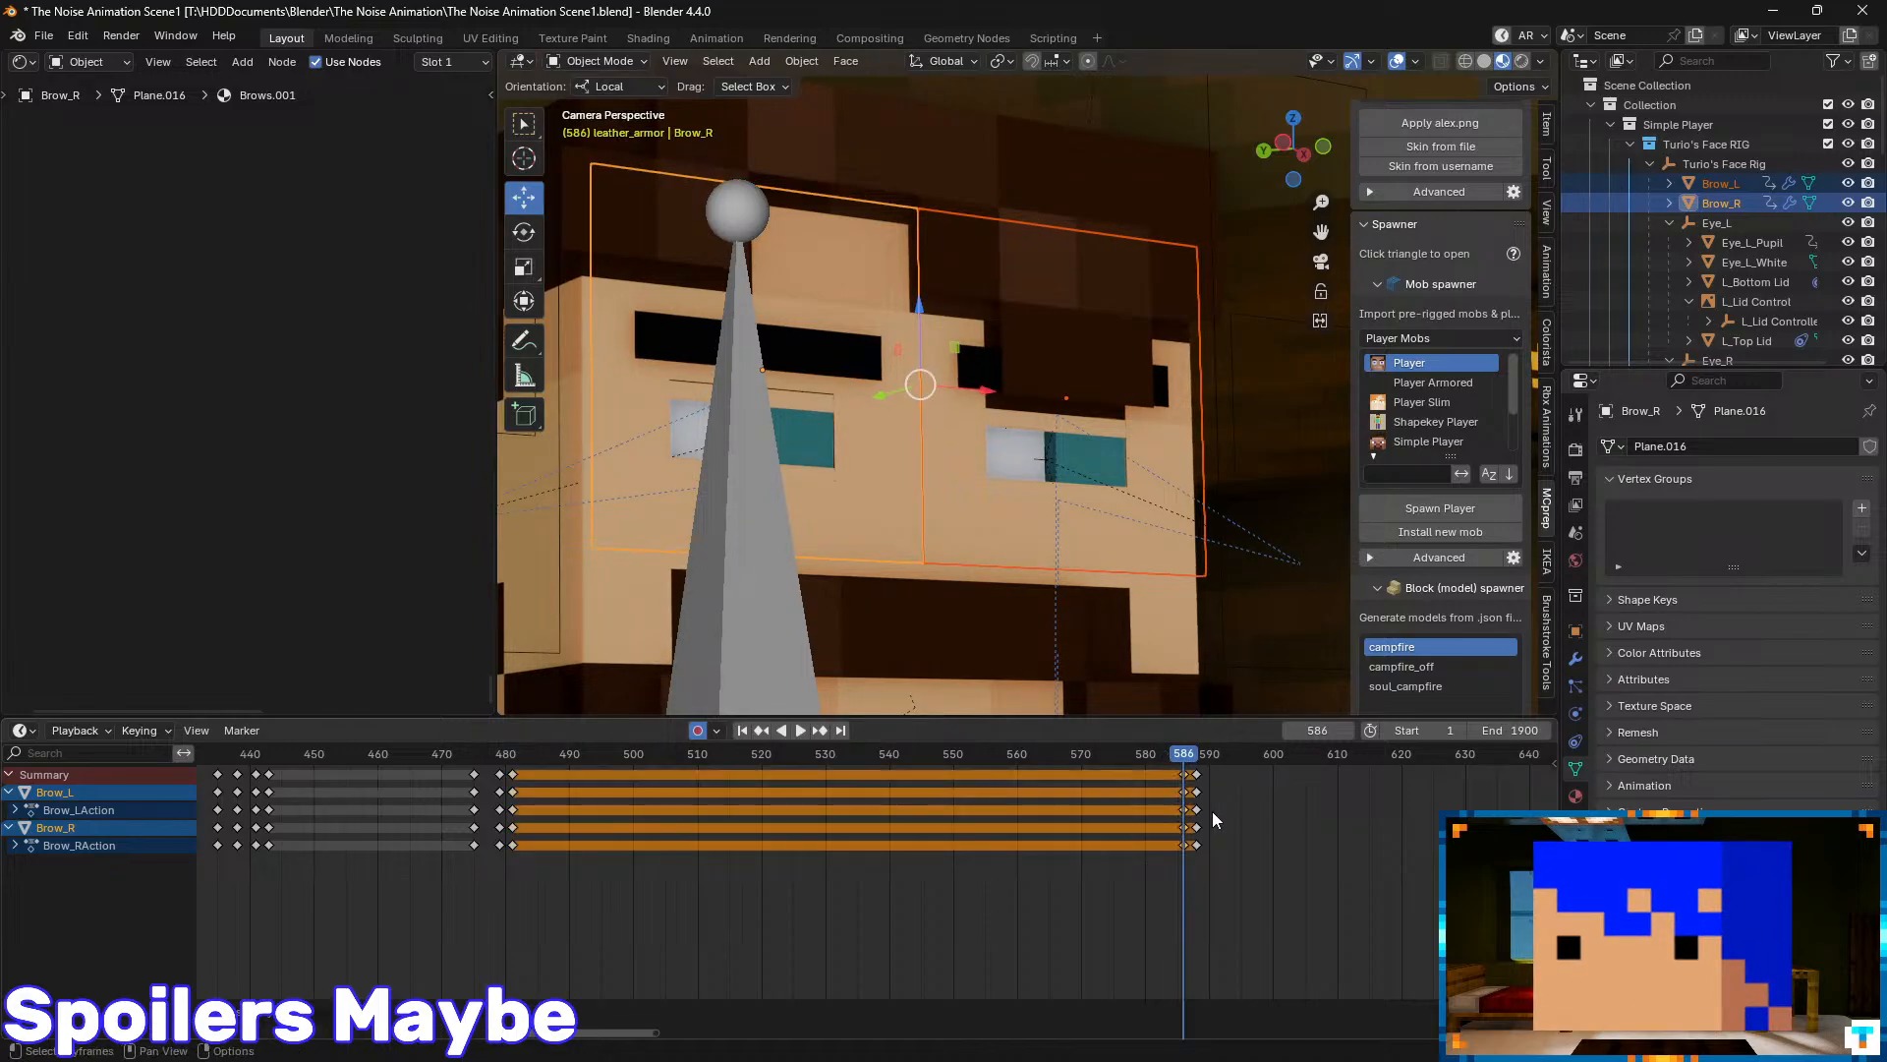
- Raise both brows slightly along local Z at frame 588
key("Right")
key("Right")
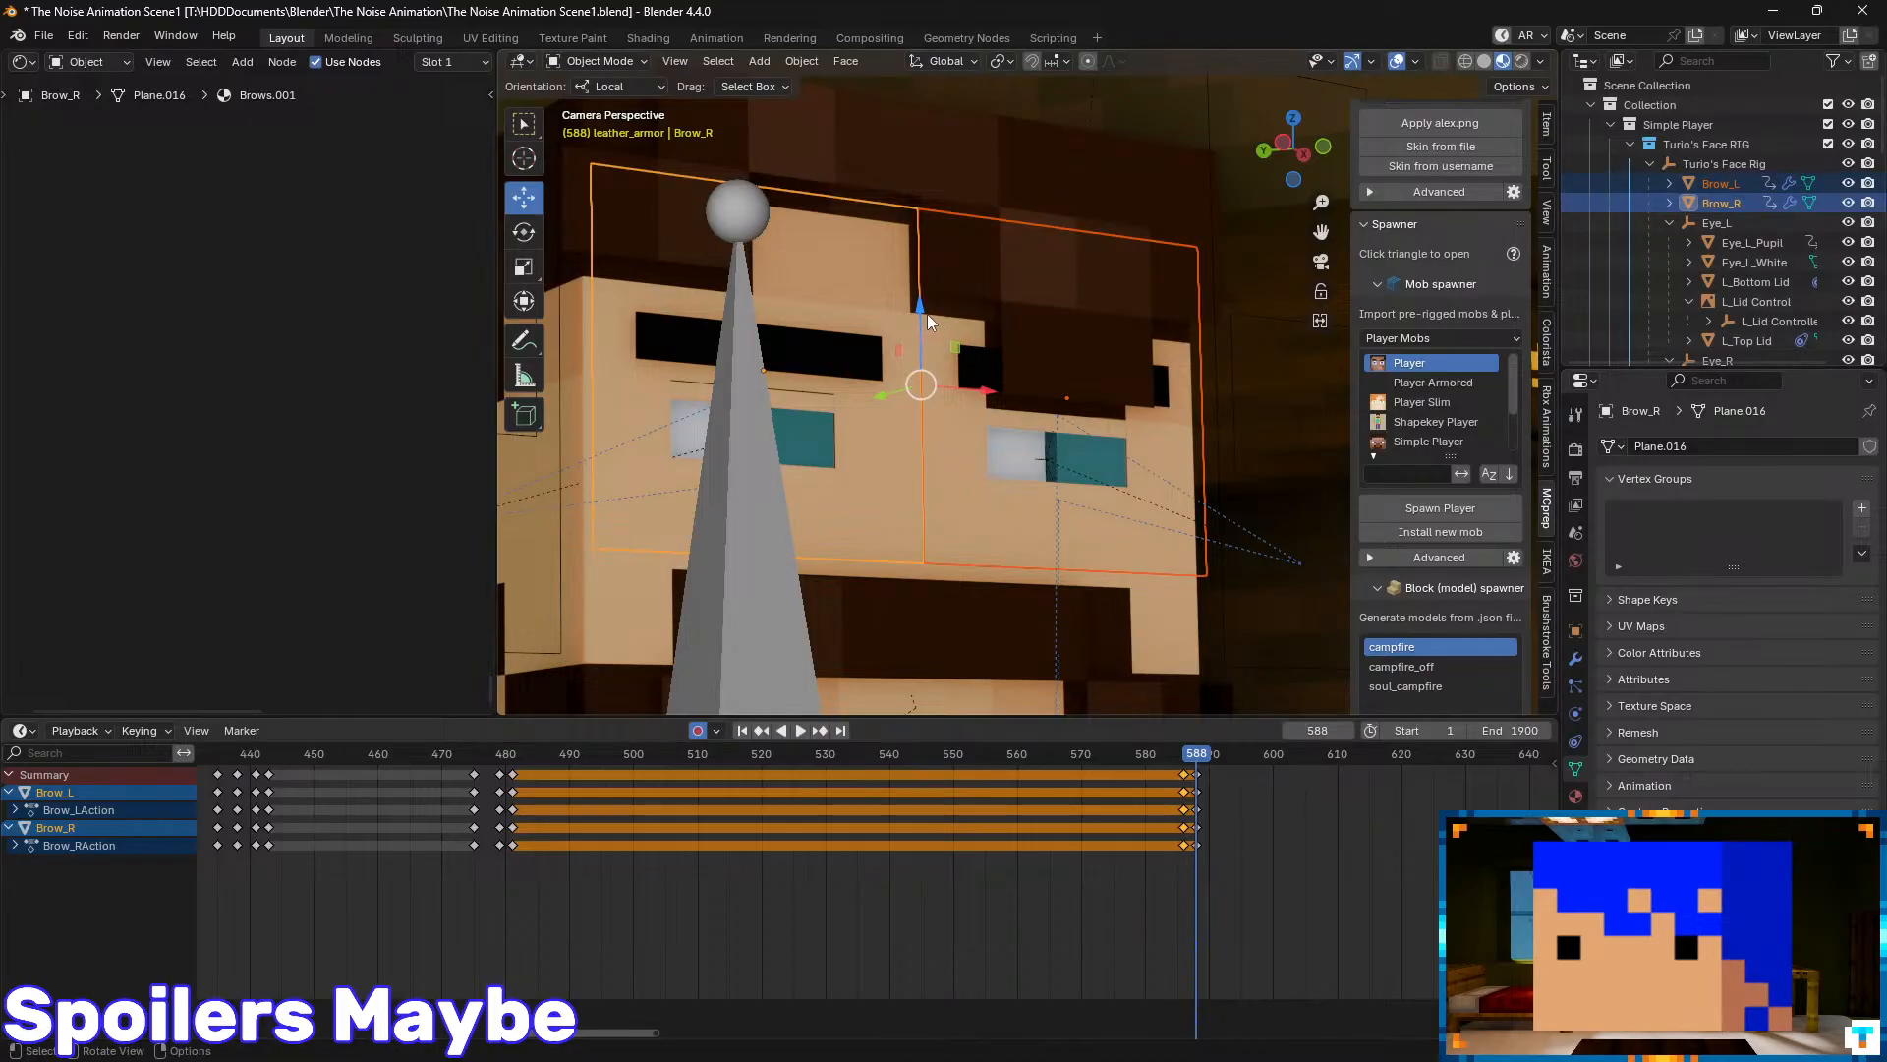
left_click_drag(925, 317, 981, 366)
- Lower both brows along local Z at frame 594 as the eyes narrow
key("Right")
key("Right")
key("Right")
key("Right")
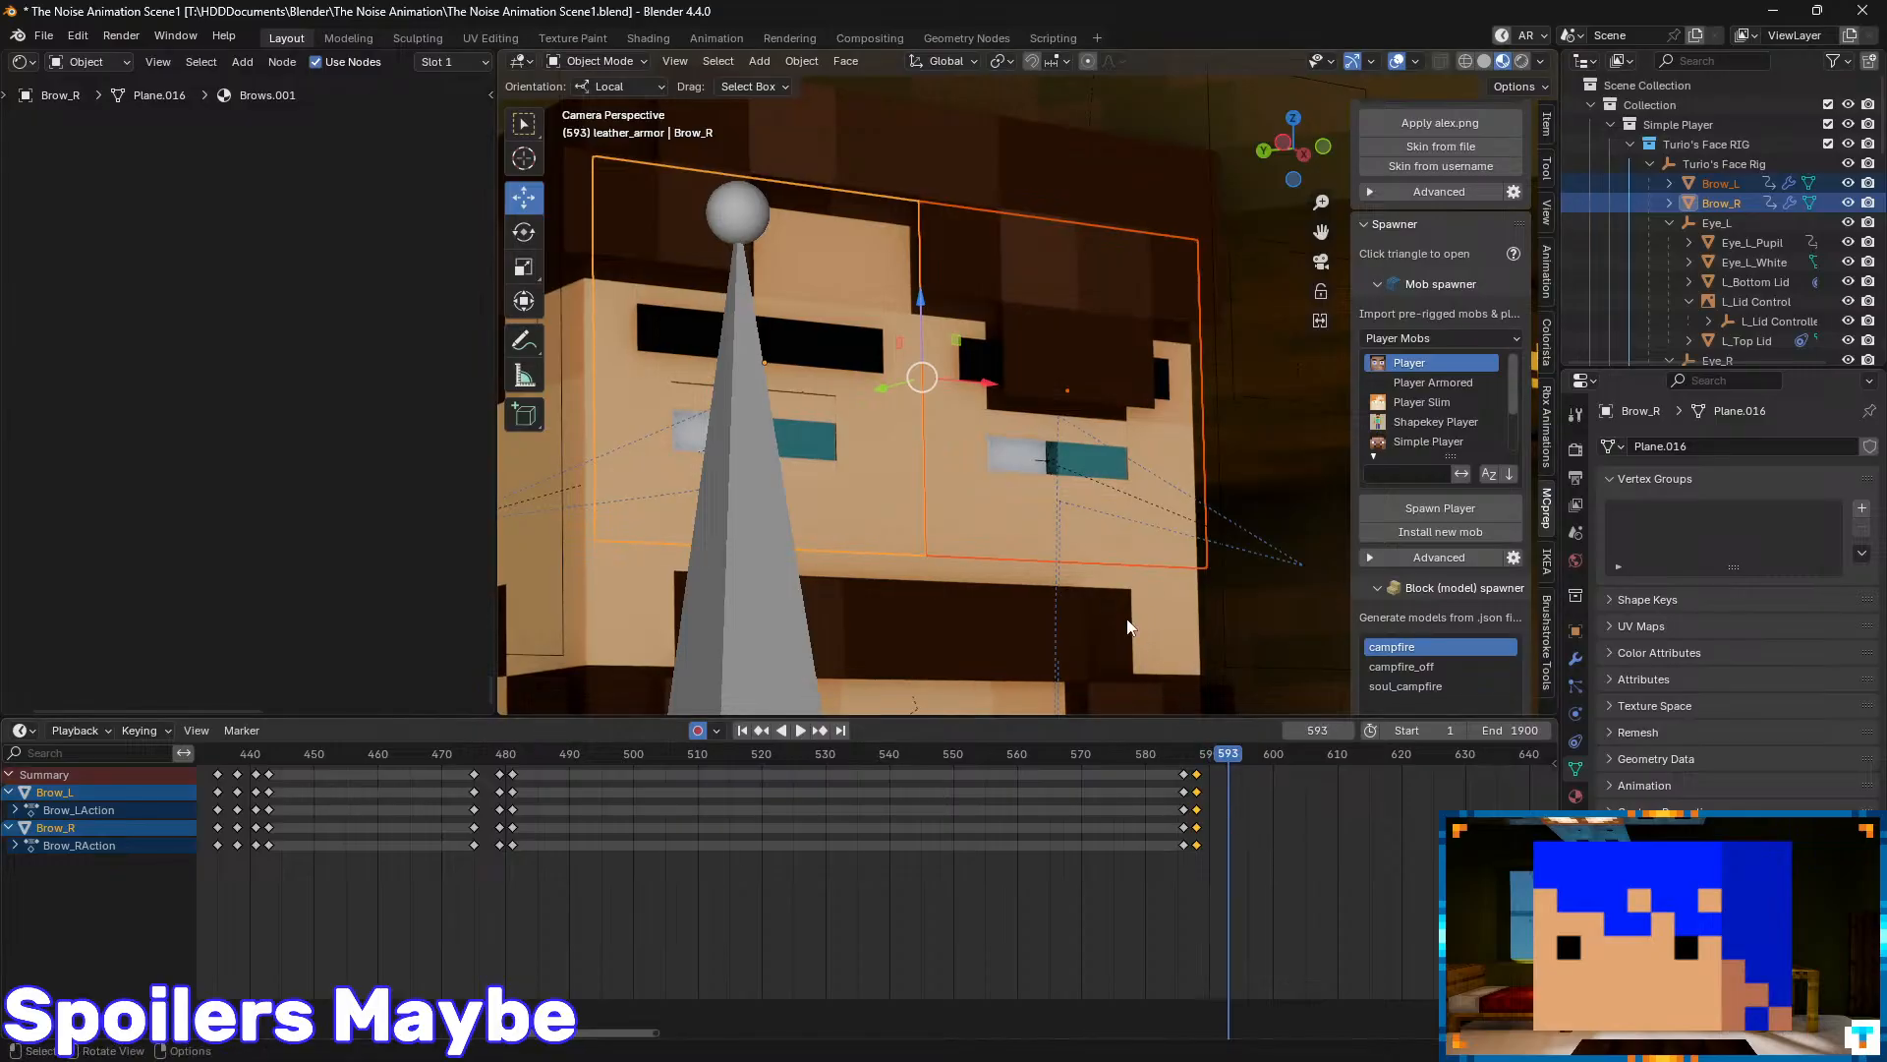
key("Right")
key("Right")
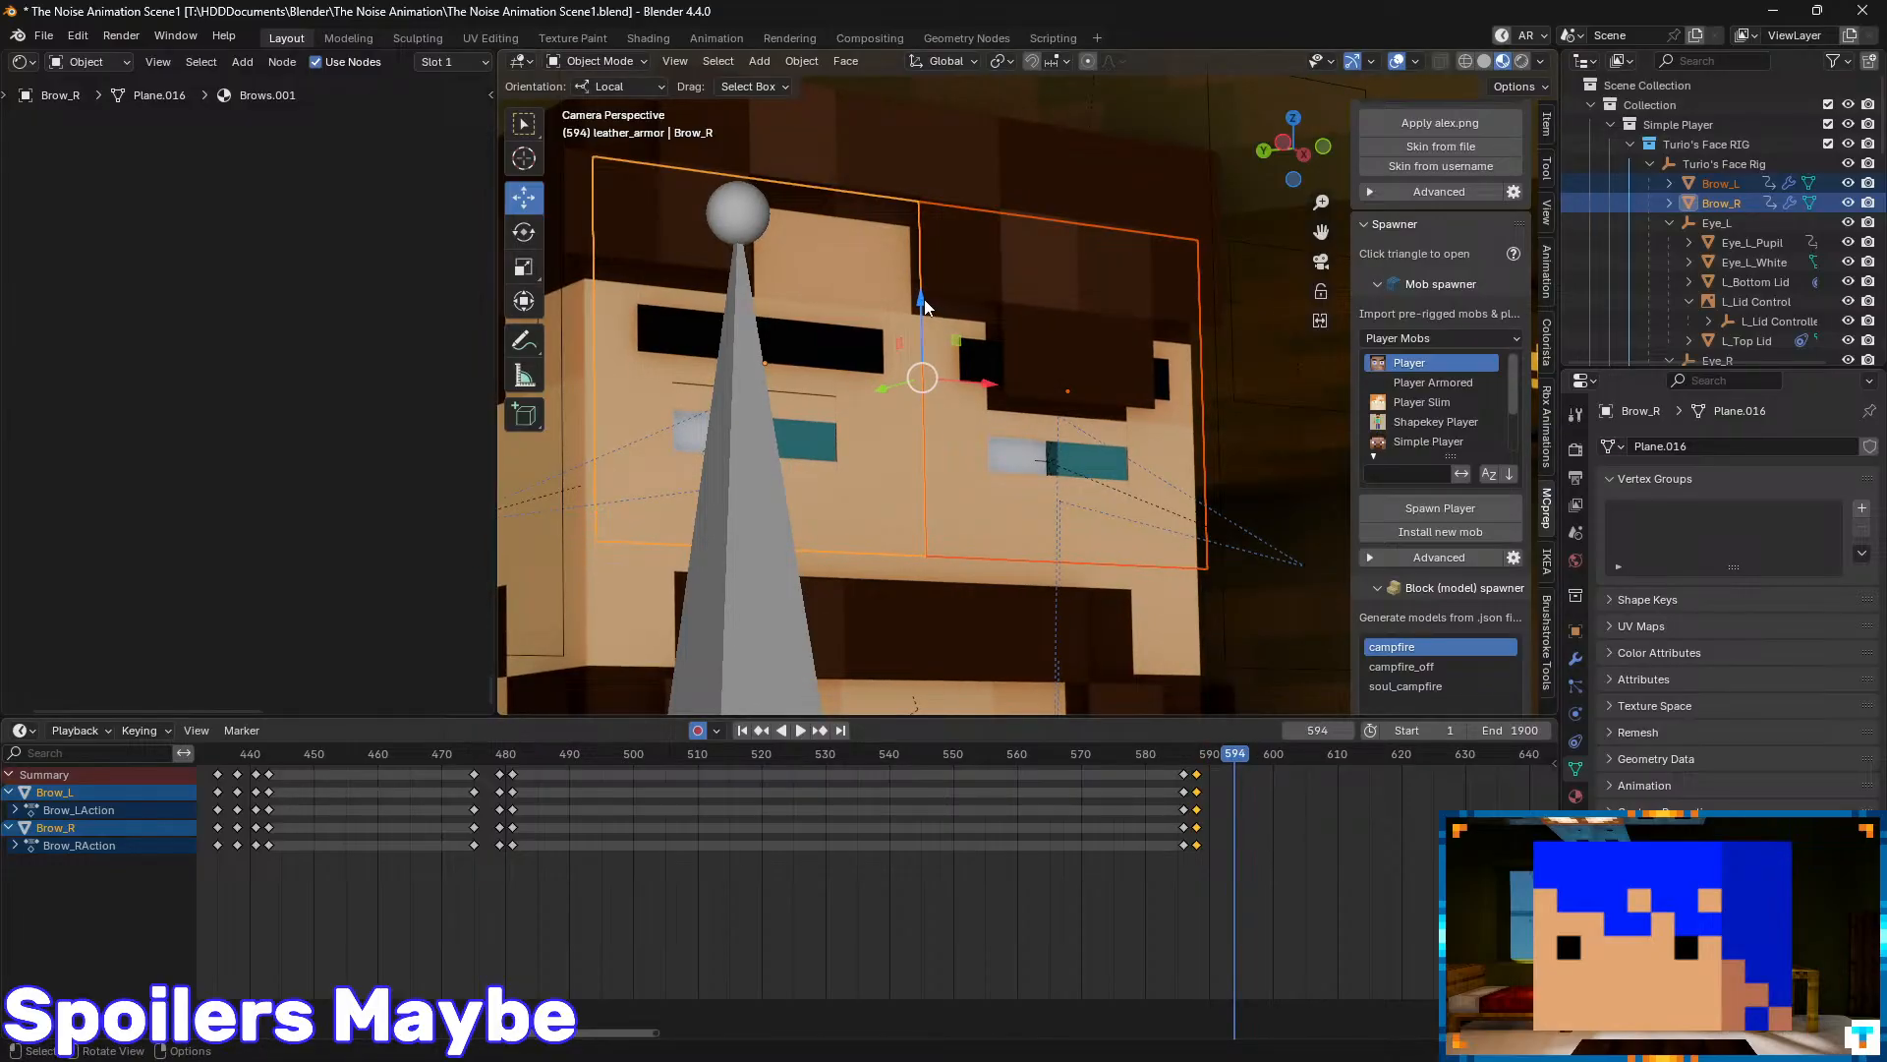
left_click_drag(924, 299, 934, 320)
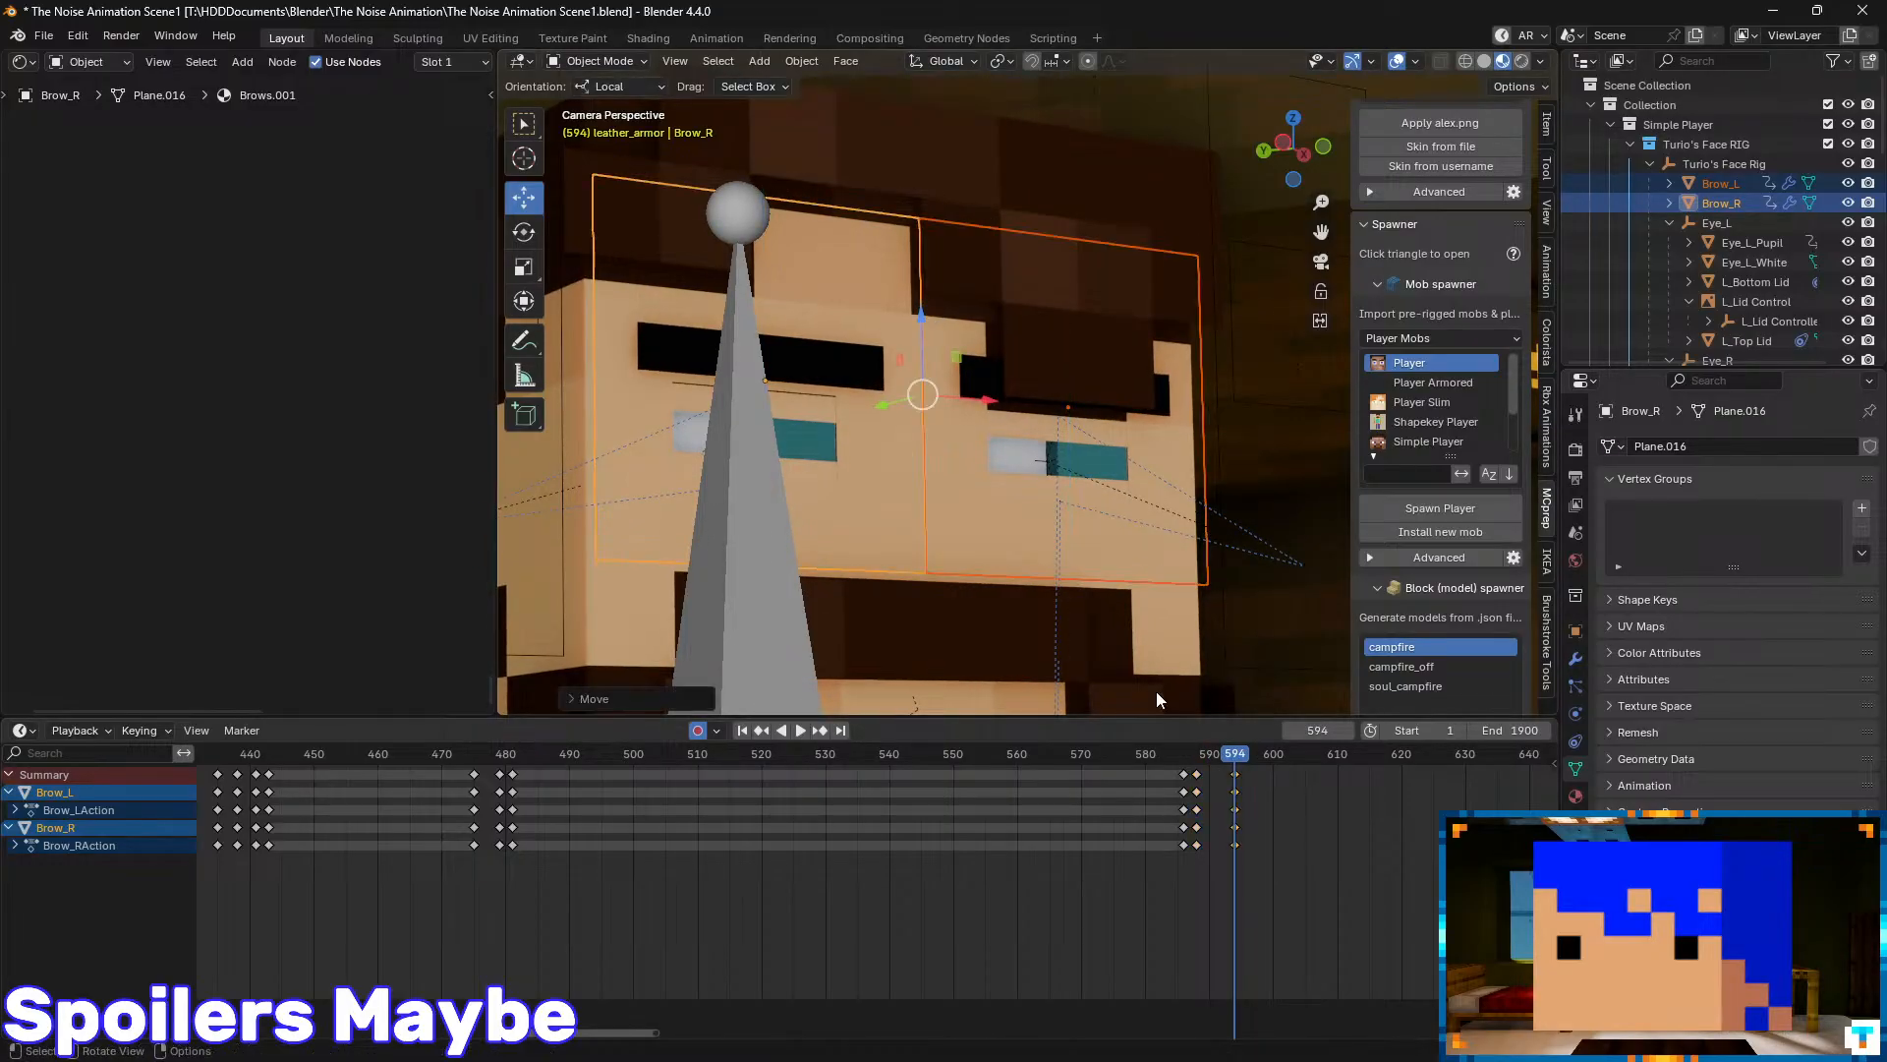
- Raise both brows slightly along local Z at frame 597 and save the file
key("Right")
key("Right")
key("Right")
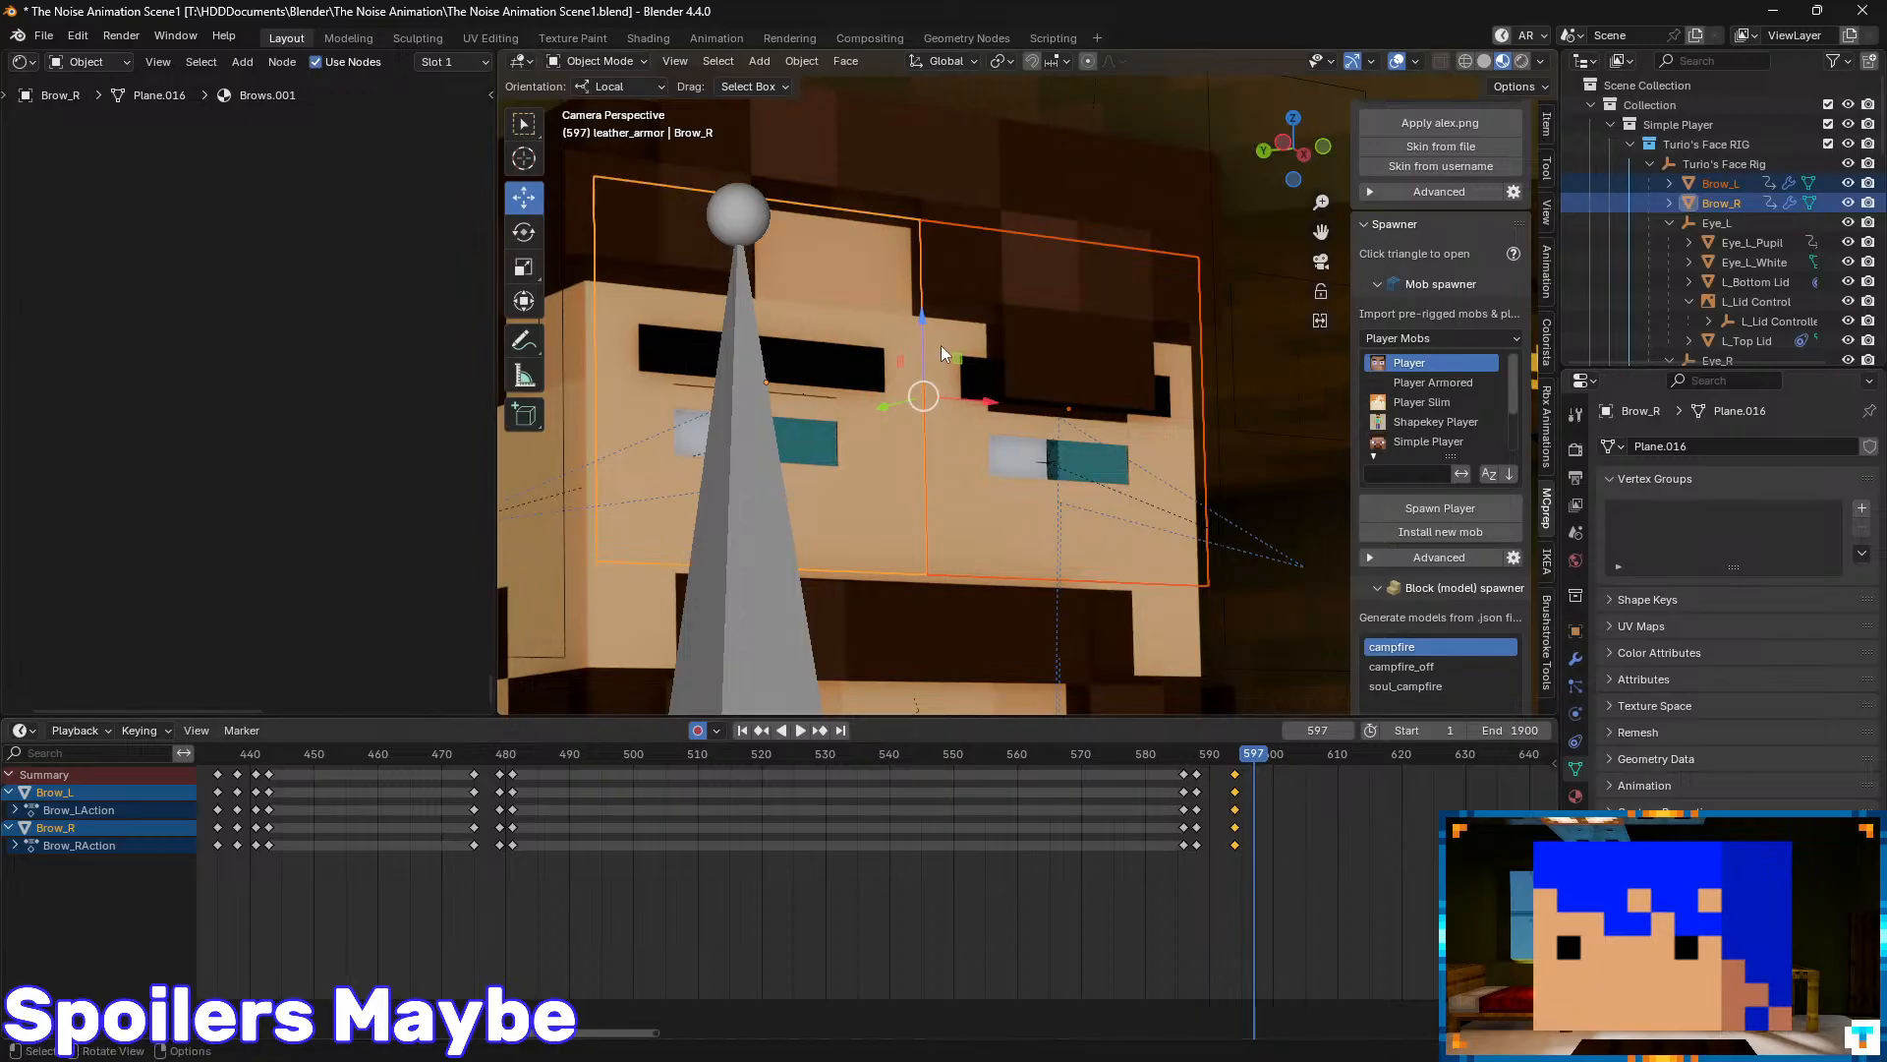
left_click_drag(922, 320, 922, 317)
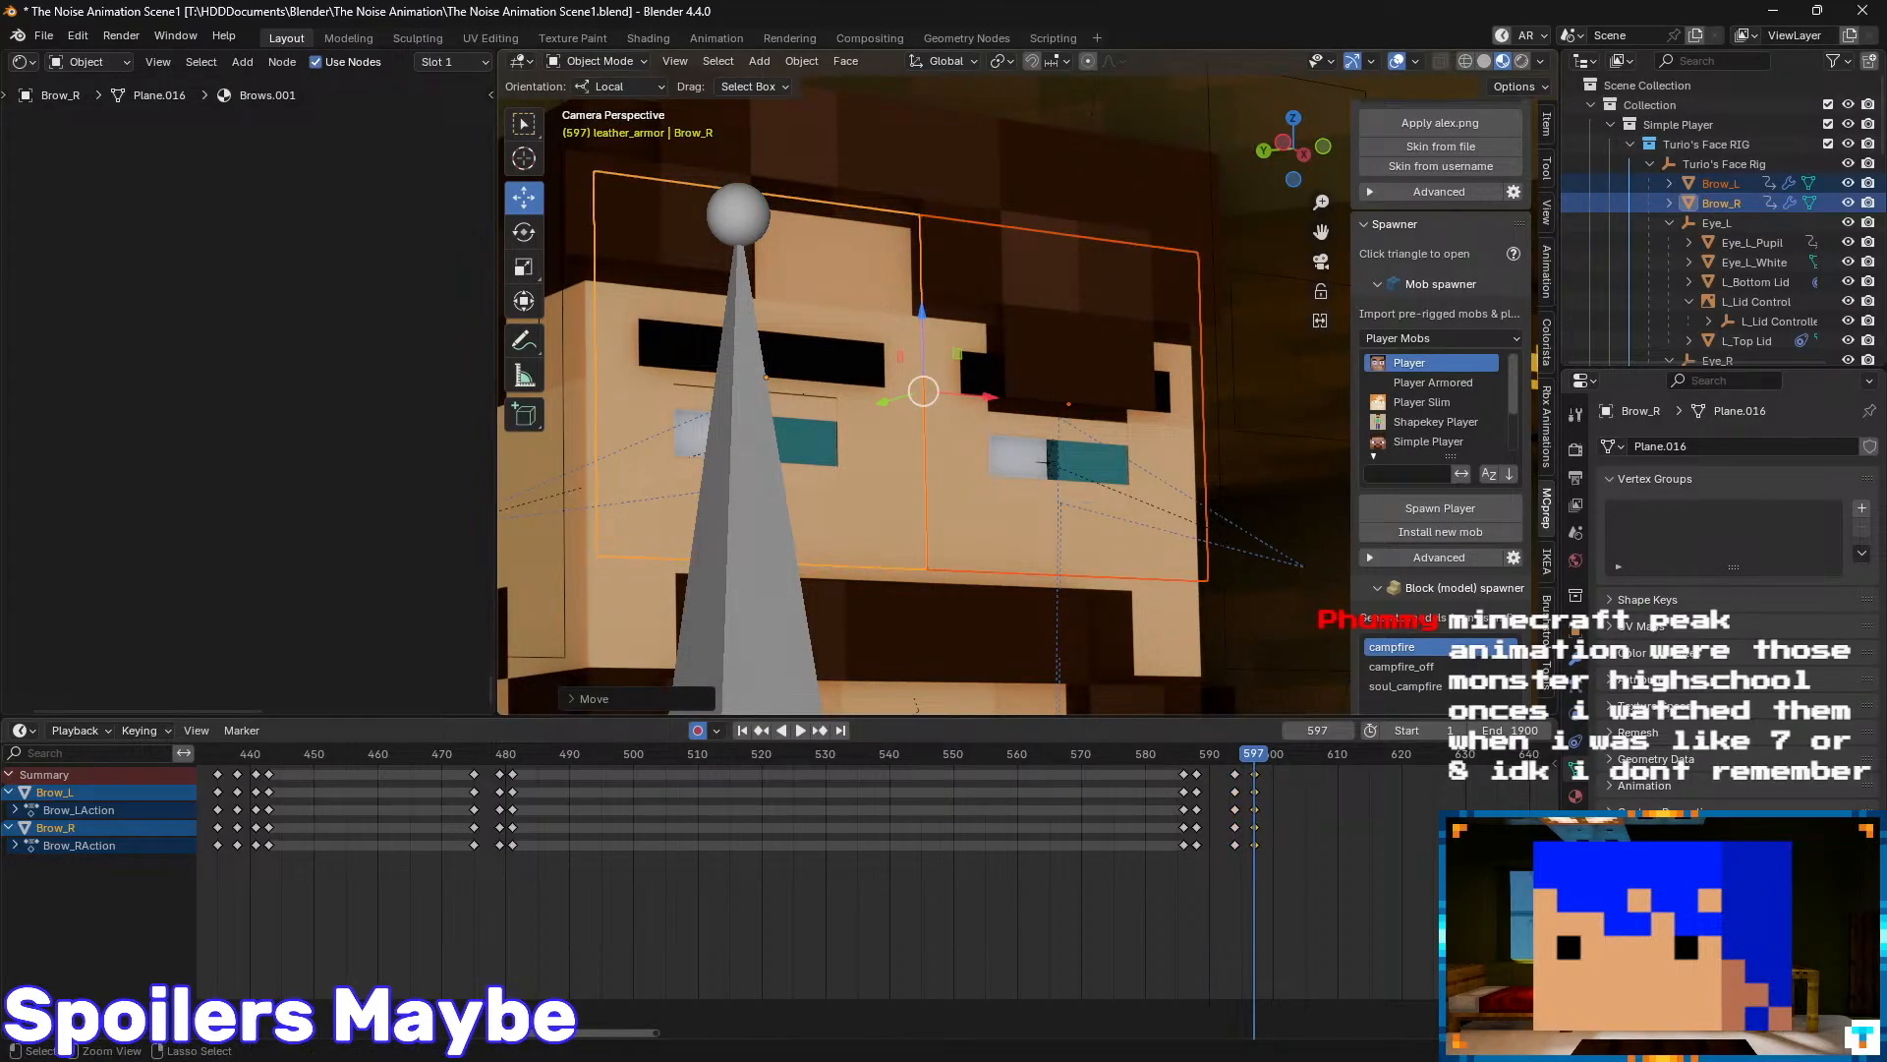
key("ctrl+s")
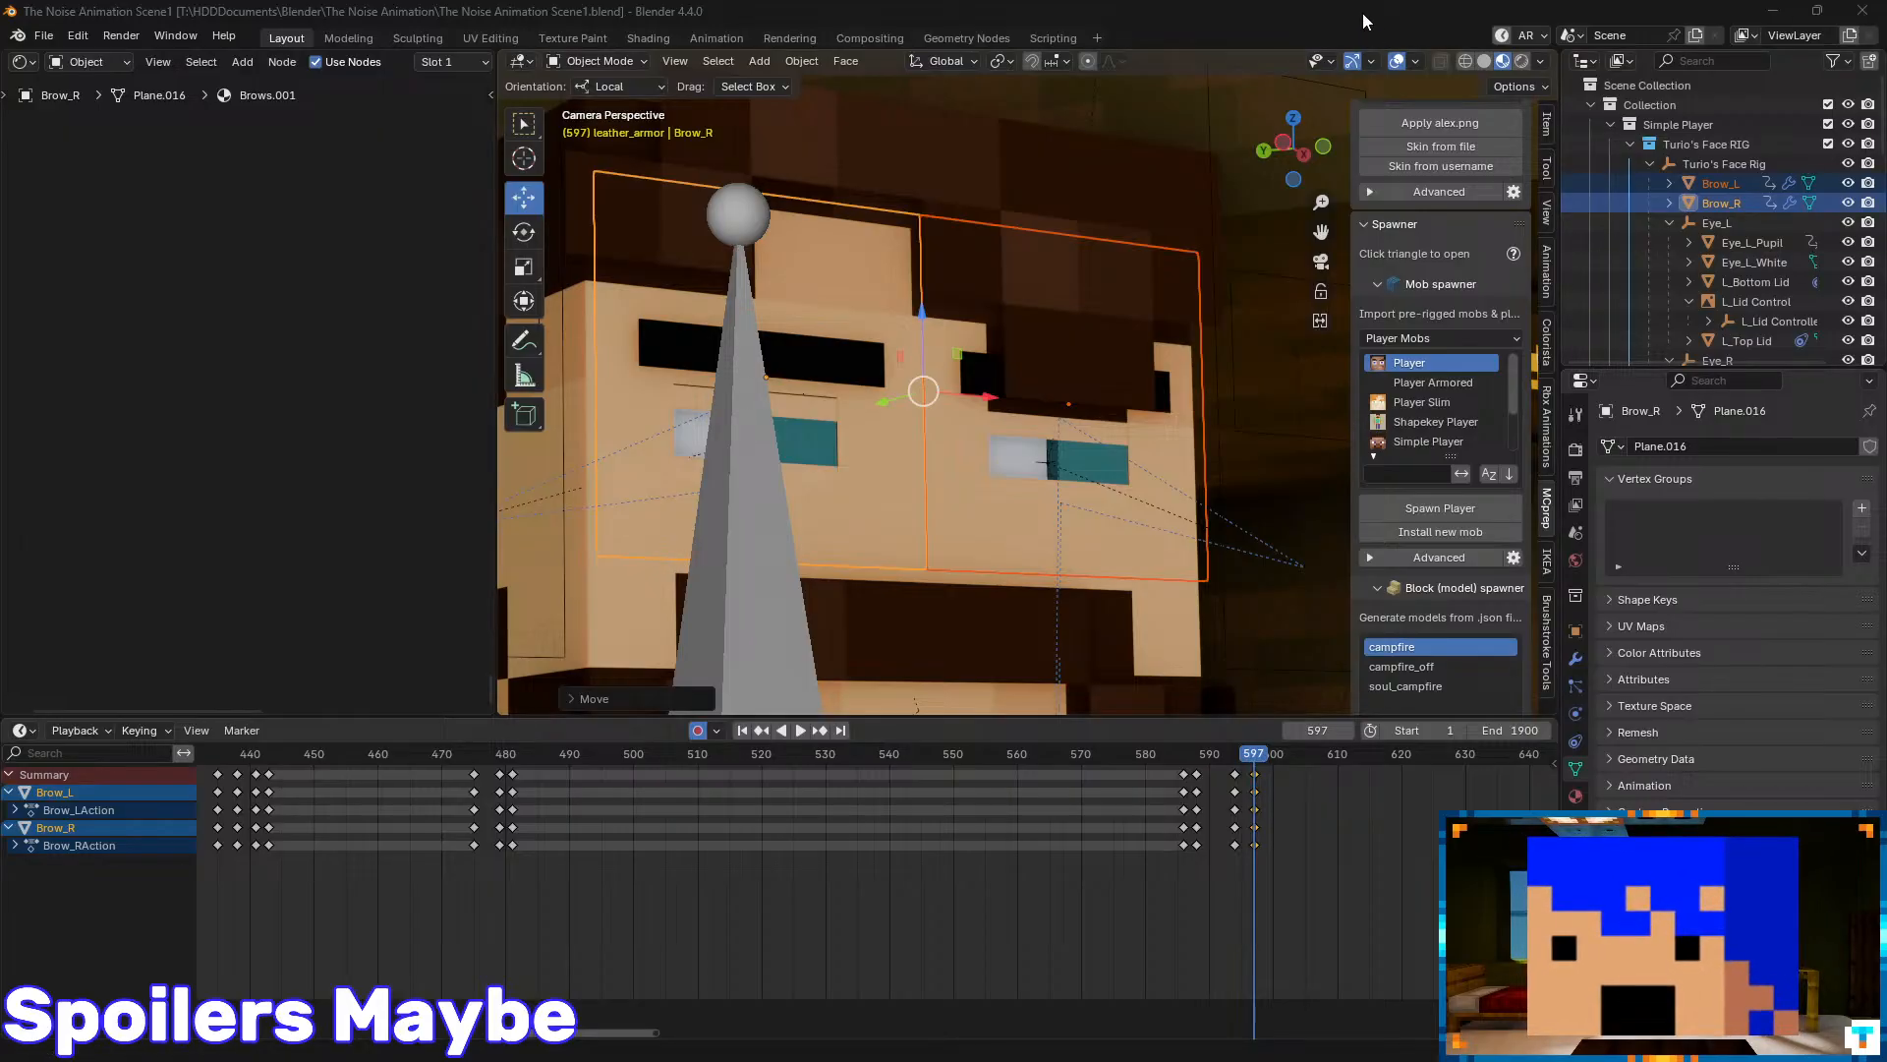
scroll(1075, 533, "down", 5)
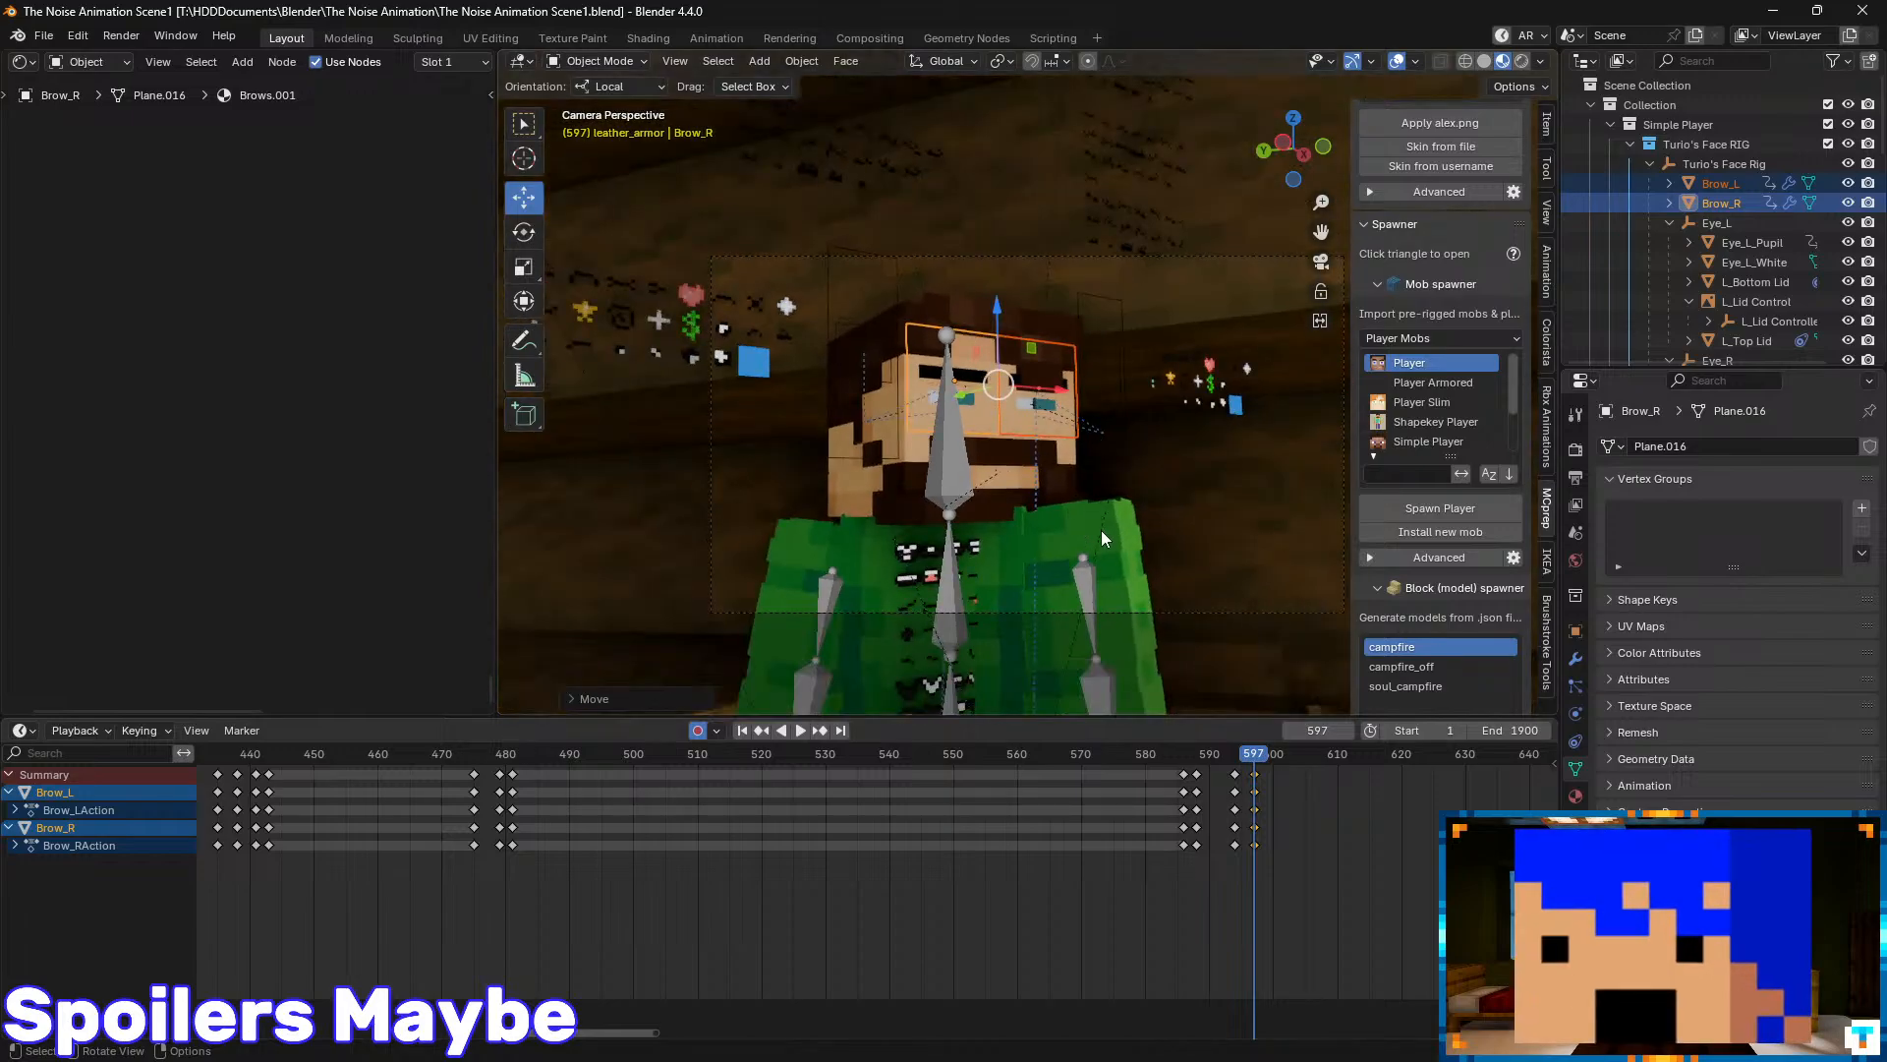
middle_click_drag(1138, 470, 1081, 411, "shift")
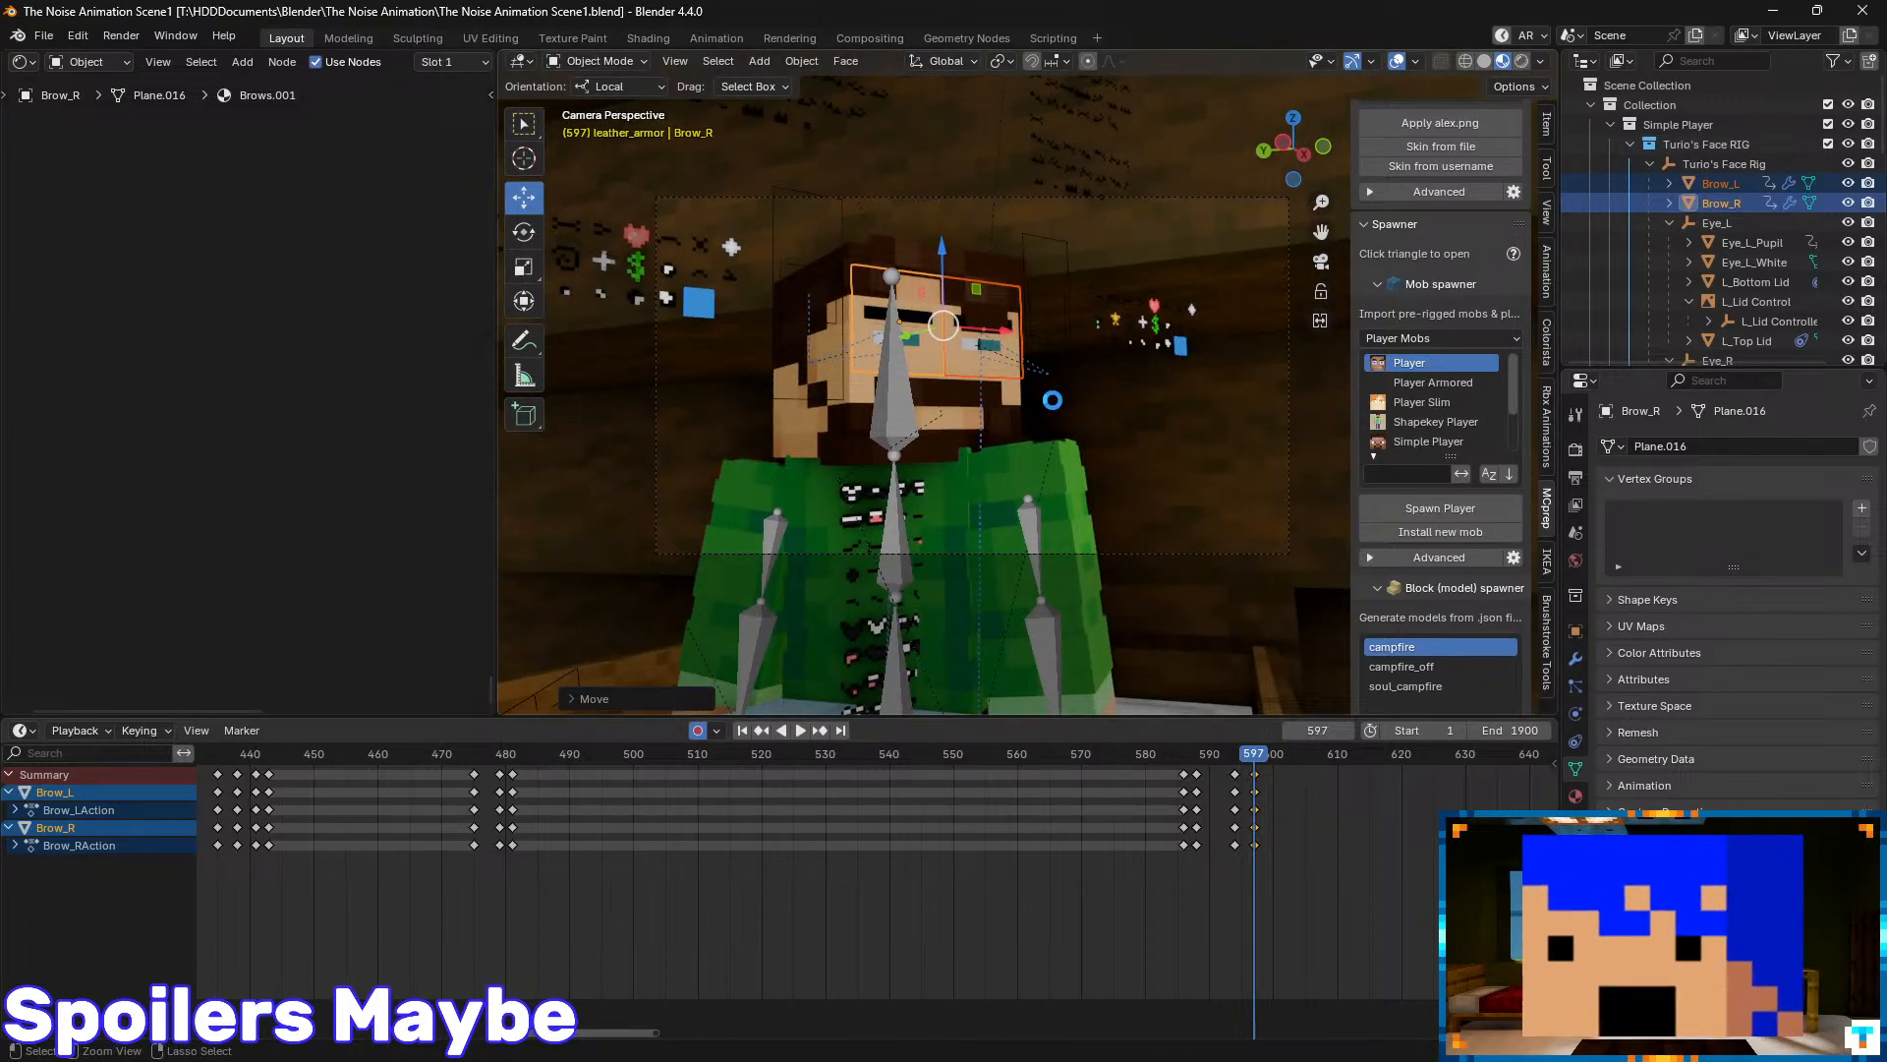
- Save the file and scrub back to frame 440 to review the brow animation from the bed shot onward
key("ctrl+s")
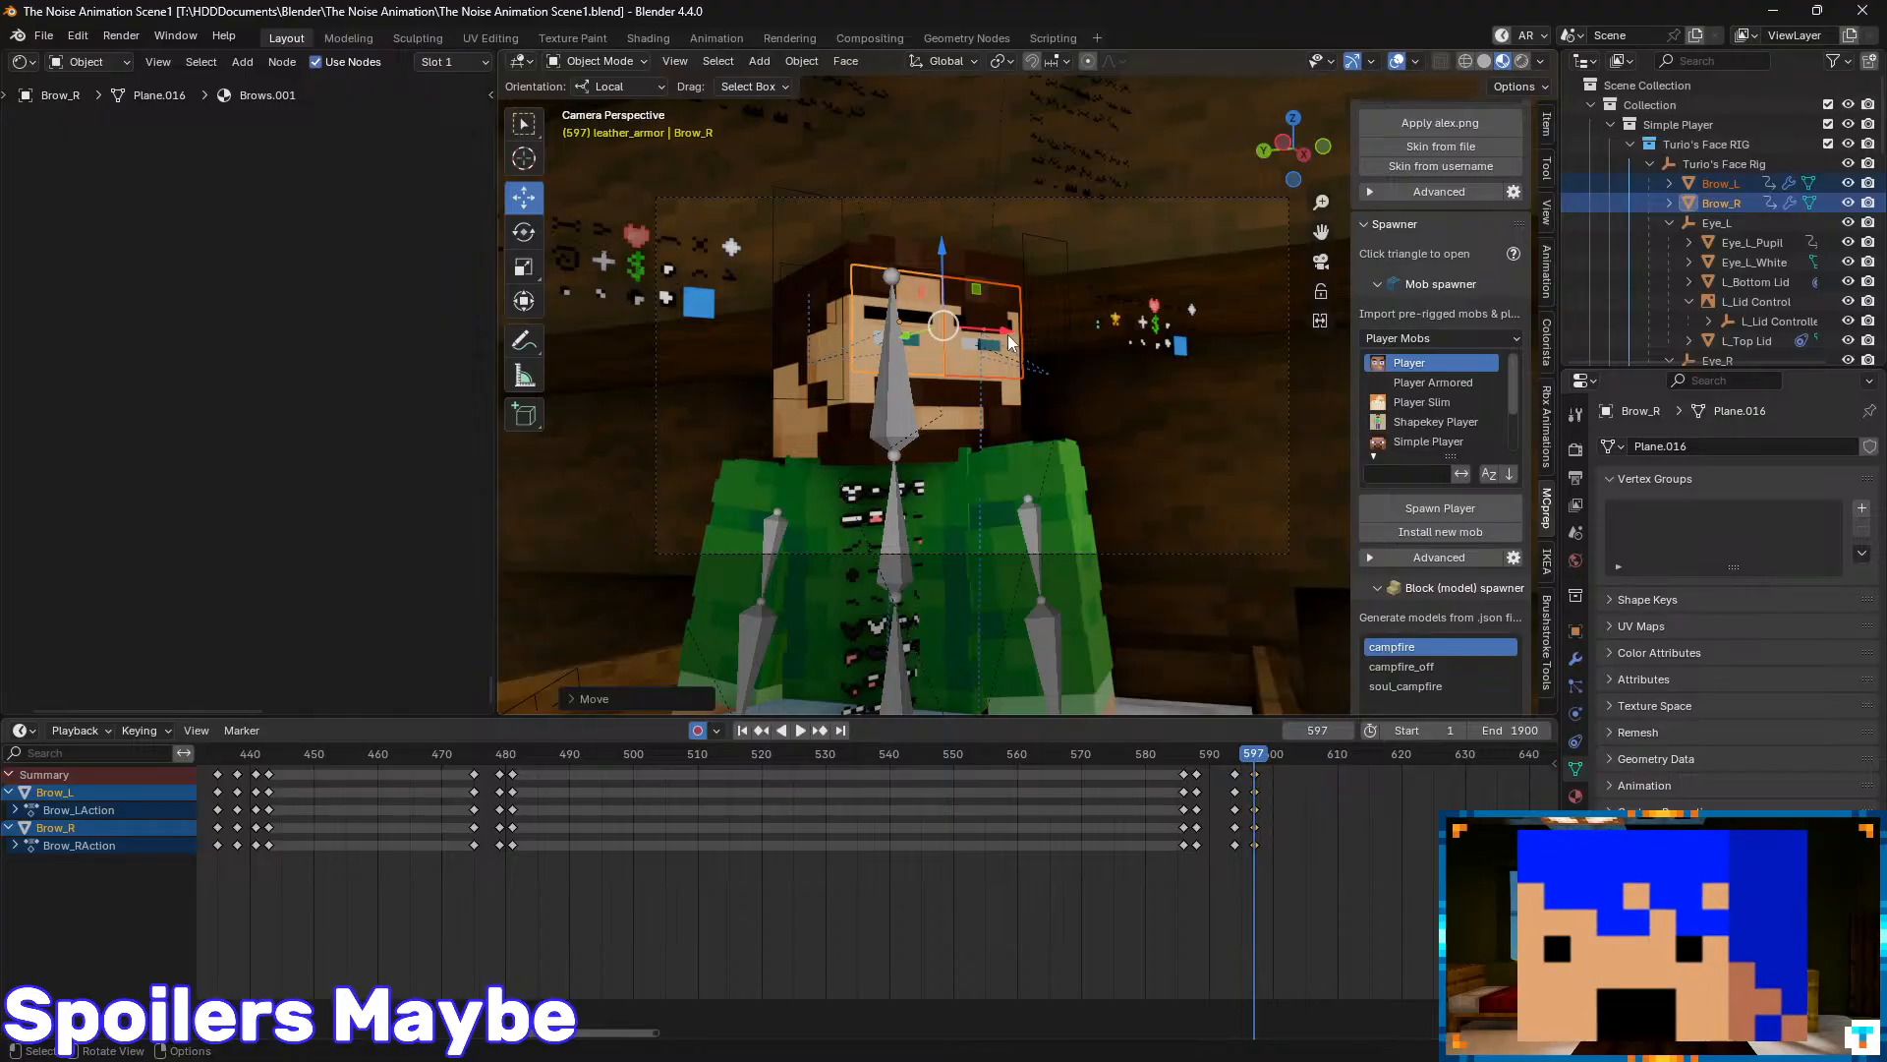
scroll(983, 344, "up", 1)
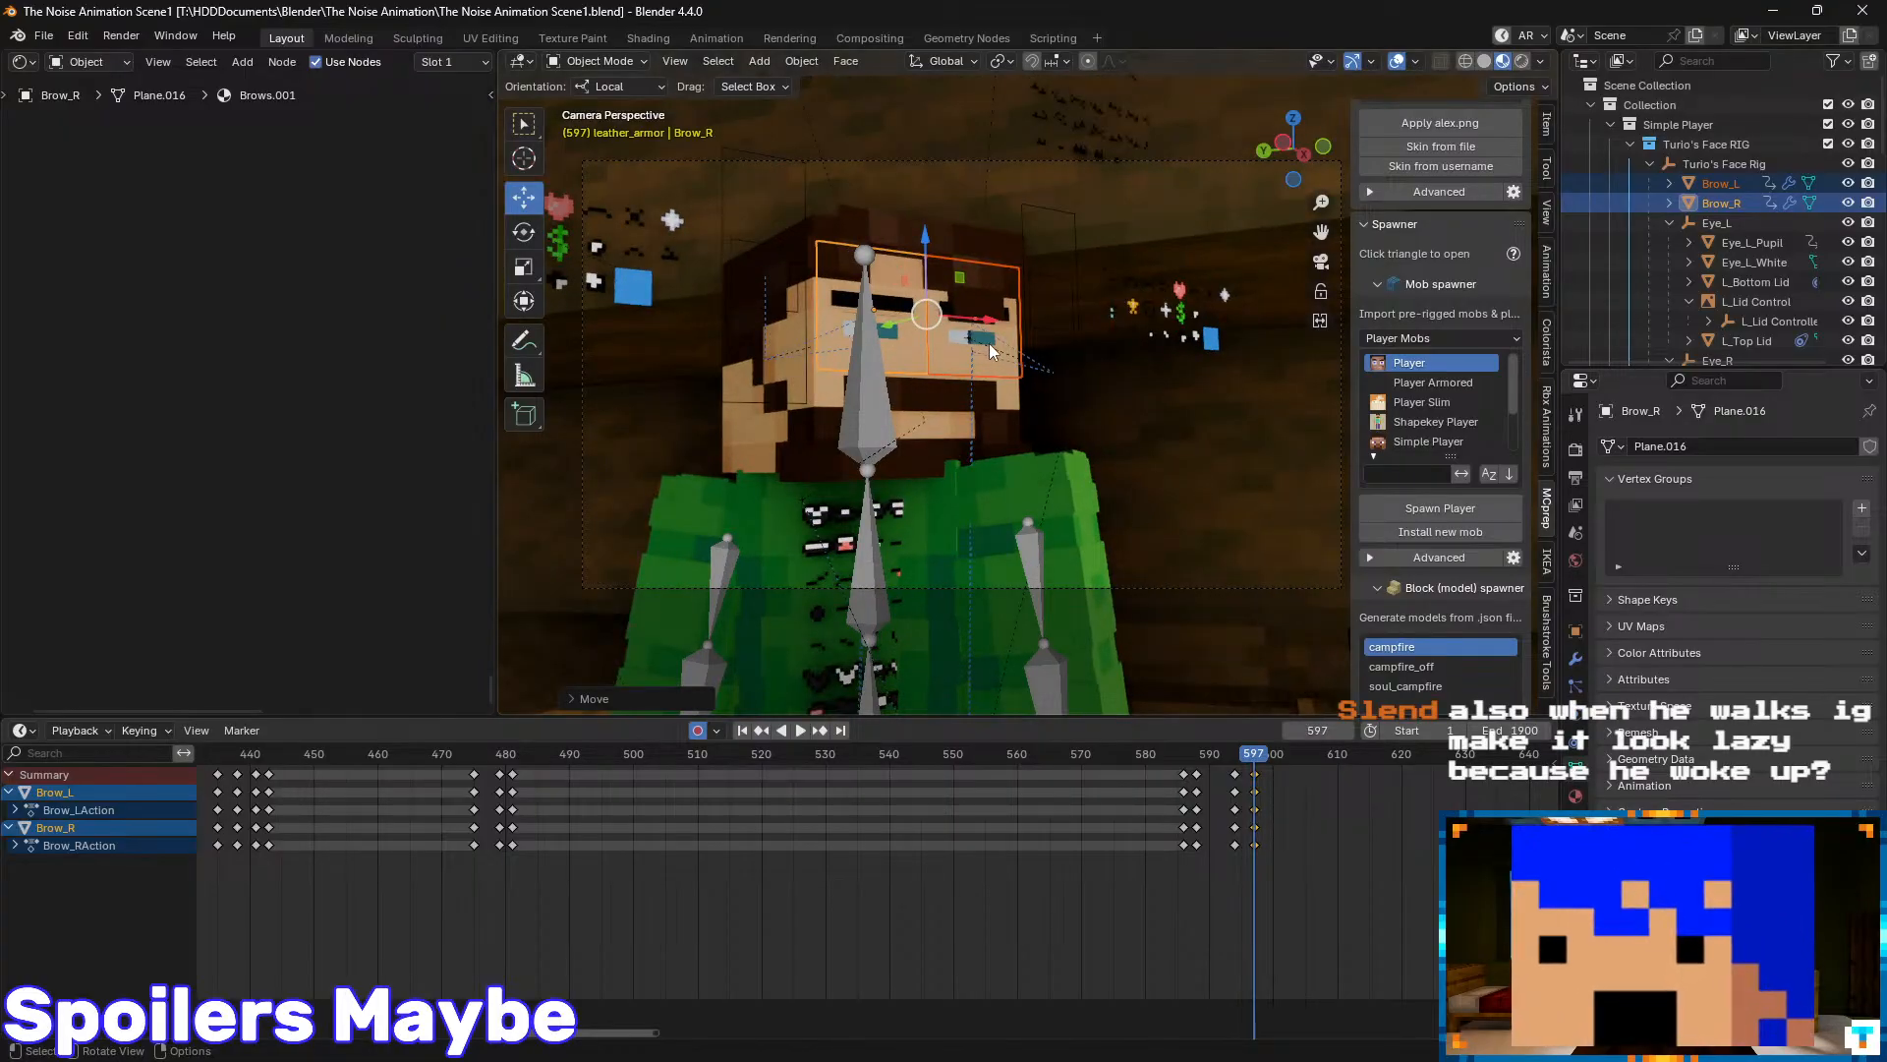
middle_click_drag(941, 409, 977, 440, "shift")
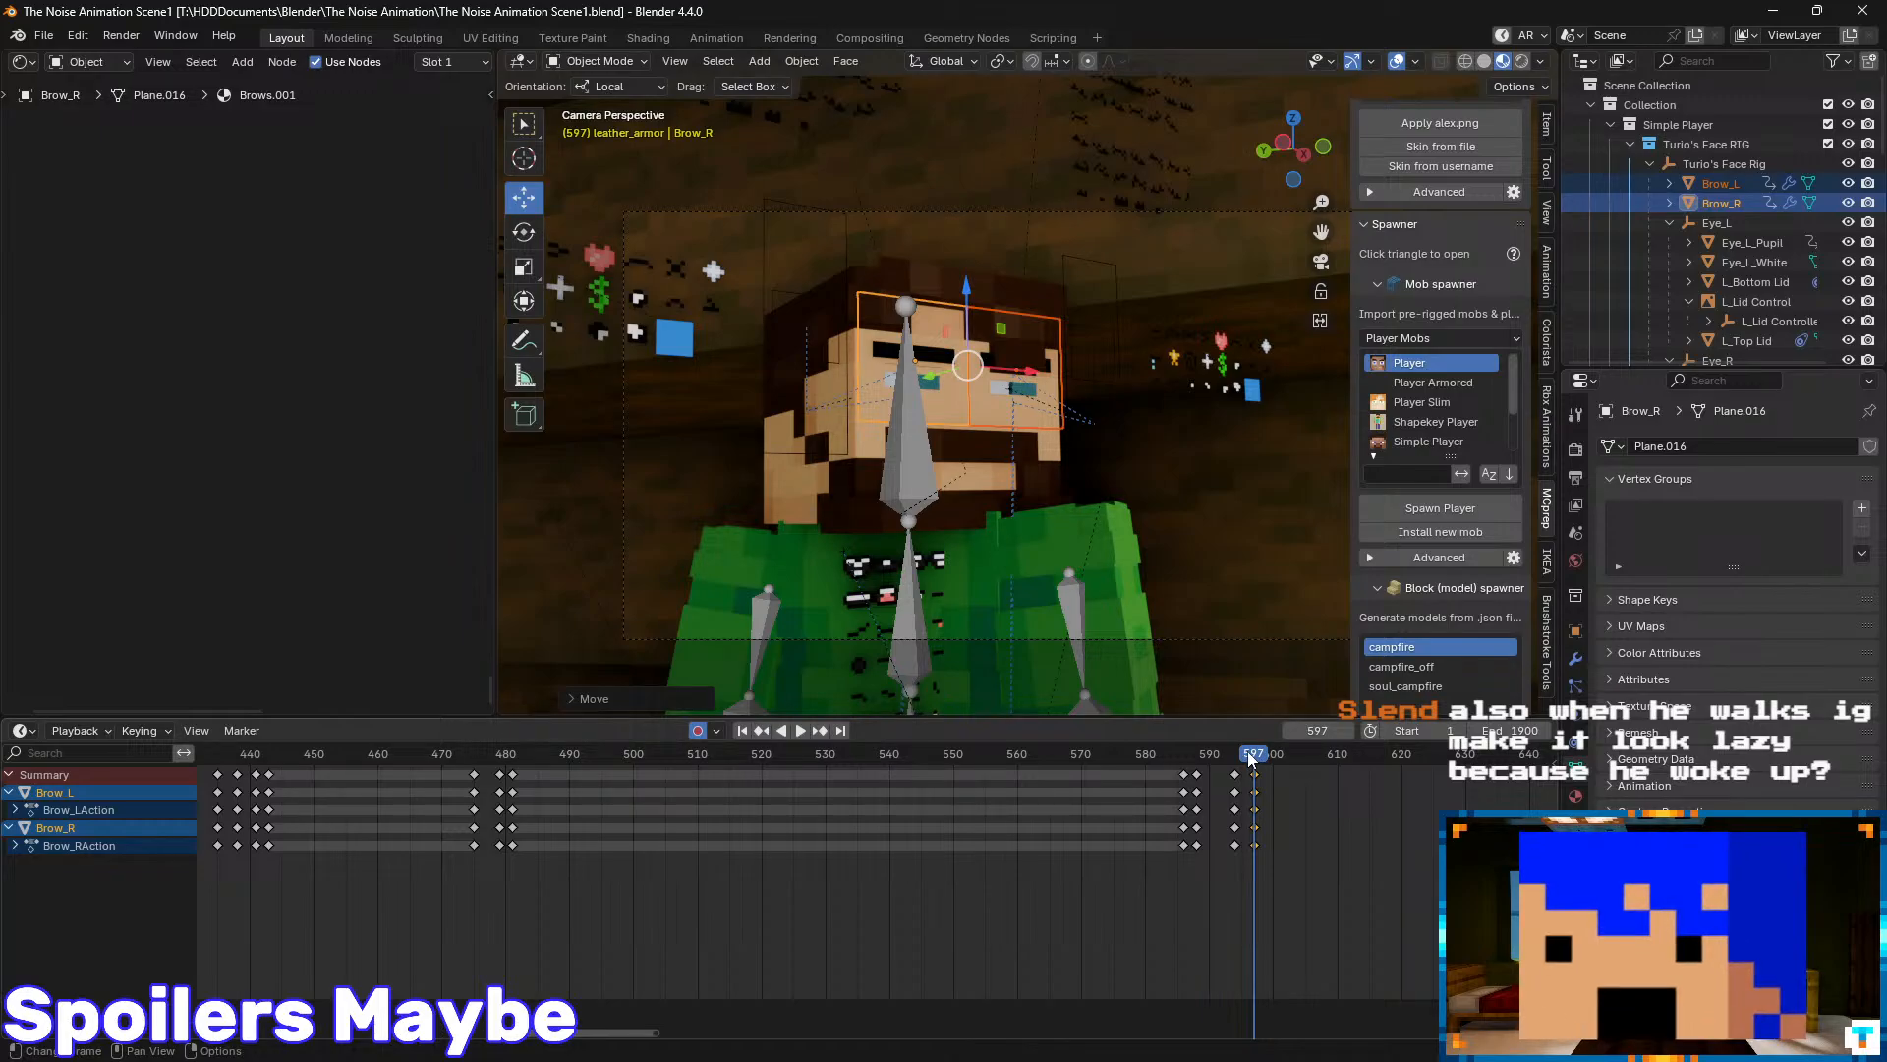
left_click_drag(1251, 758, 252, 910)
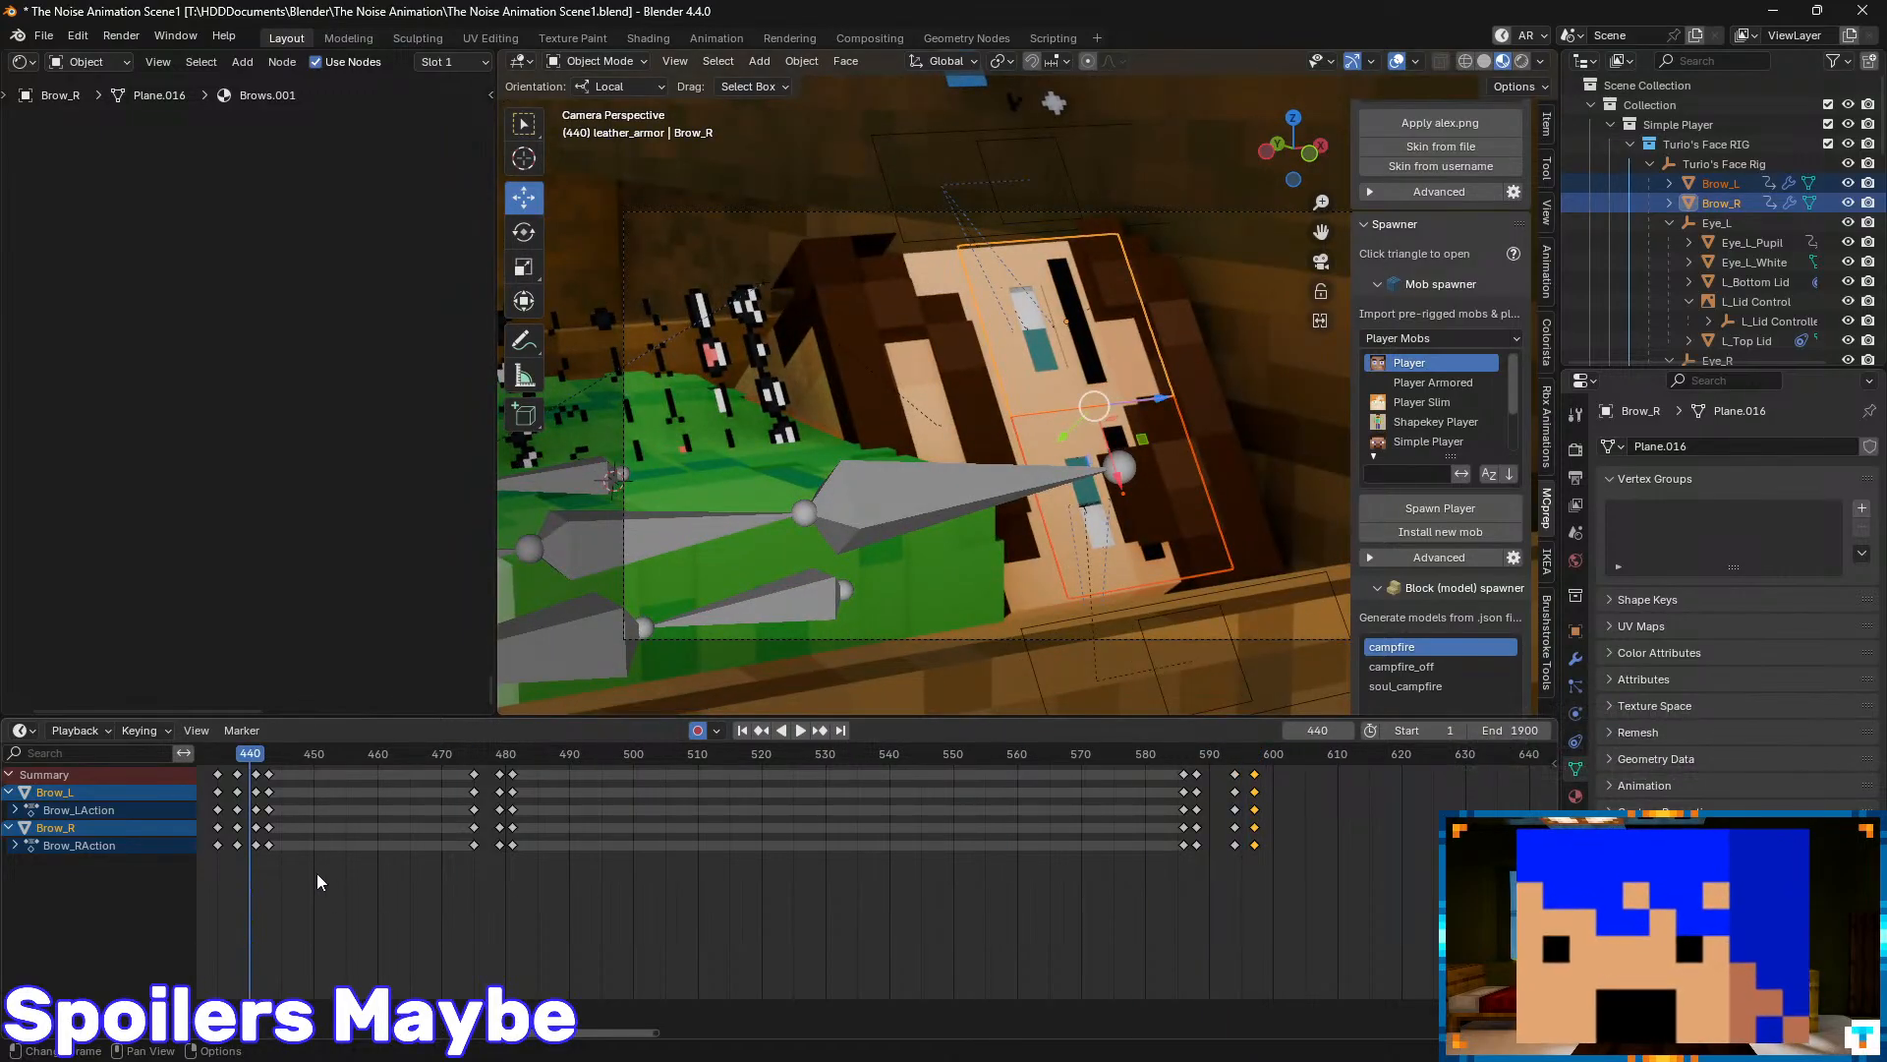
middle_click_drag(316, 873, 780, 761)
left_click_drag(779, 757, 1141, 803)
- Play the animation from about frame 504 through the sitting shot into the window shot, and save the file
middle_click_drag(1274, 916, 1012, 878)
left_click_drag(884, 762, 928, 825)
key("space")
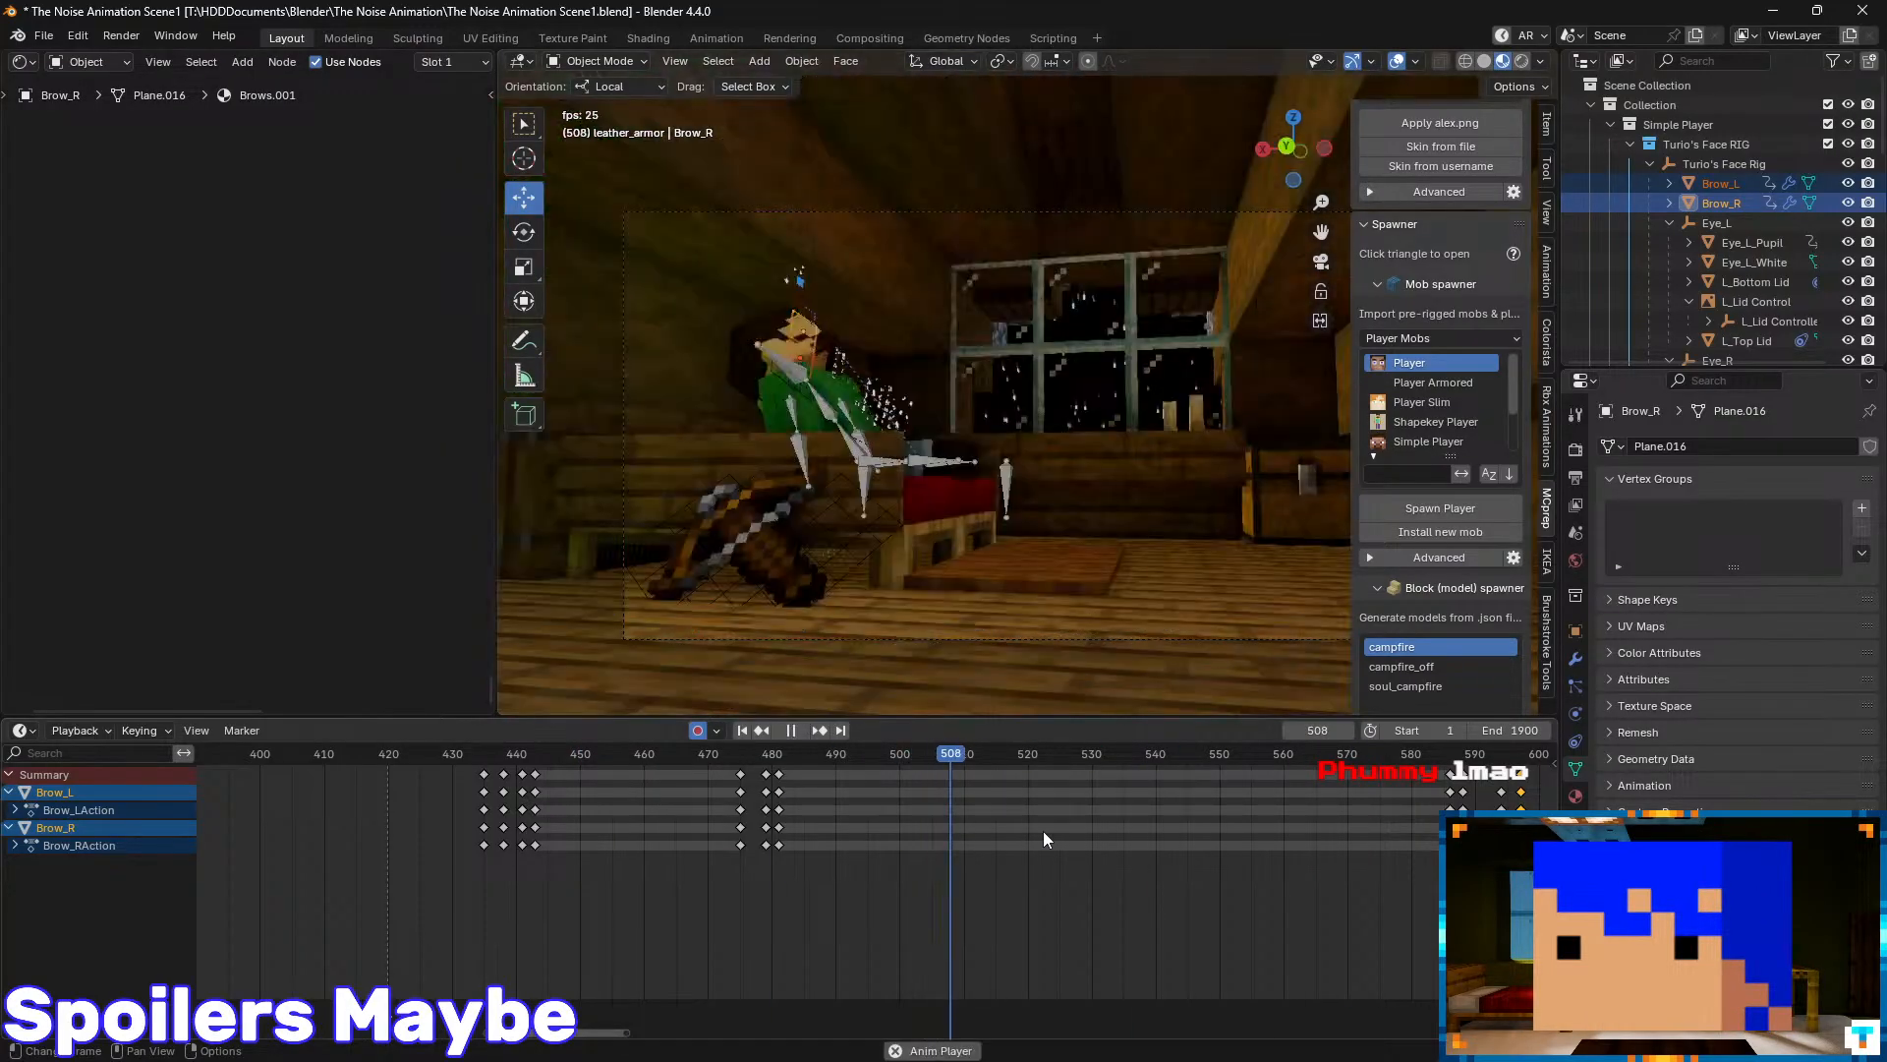
scroll(1264, 820, "up", 1)
middle_click_drag(1265, 820, 770, 811)
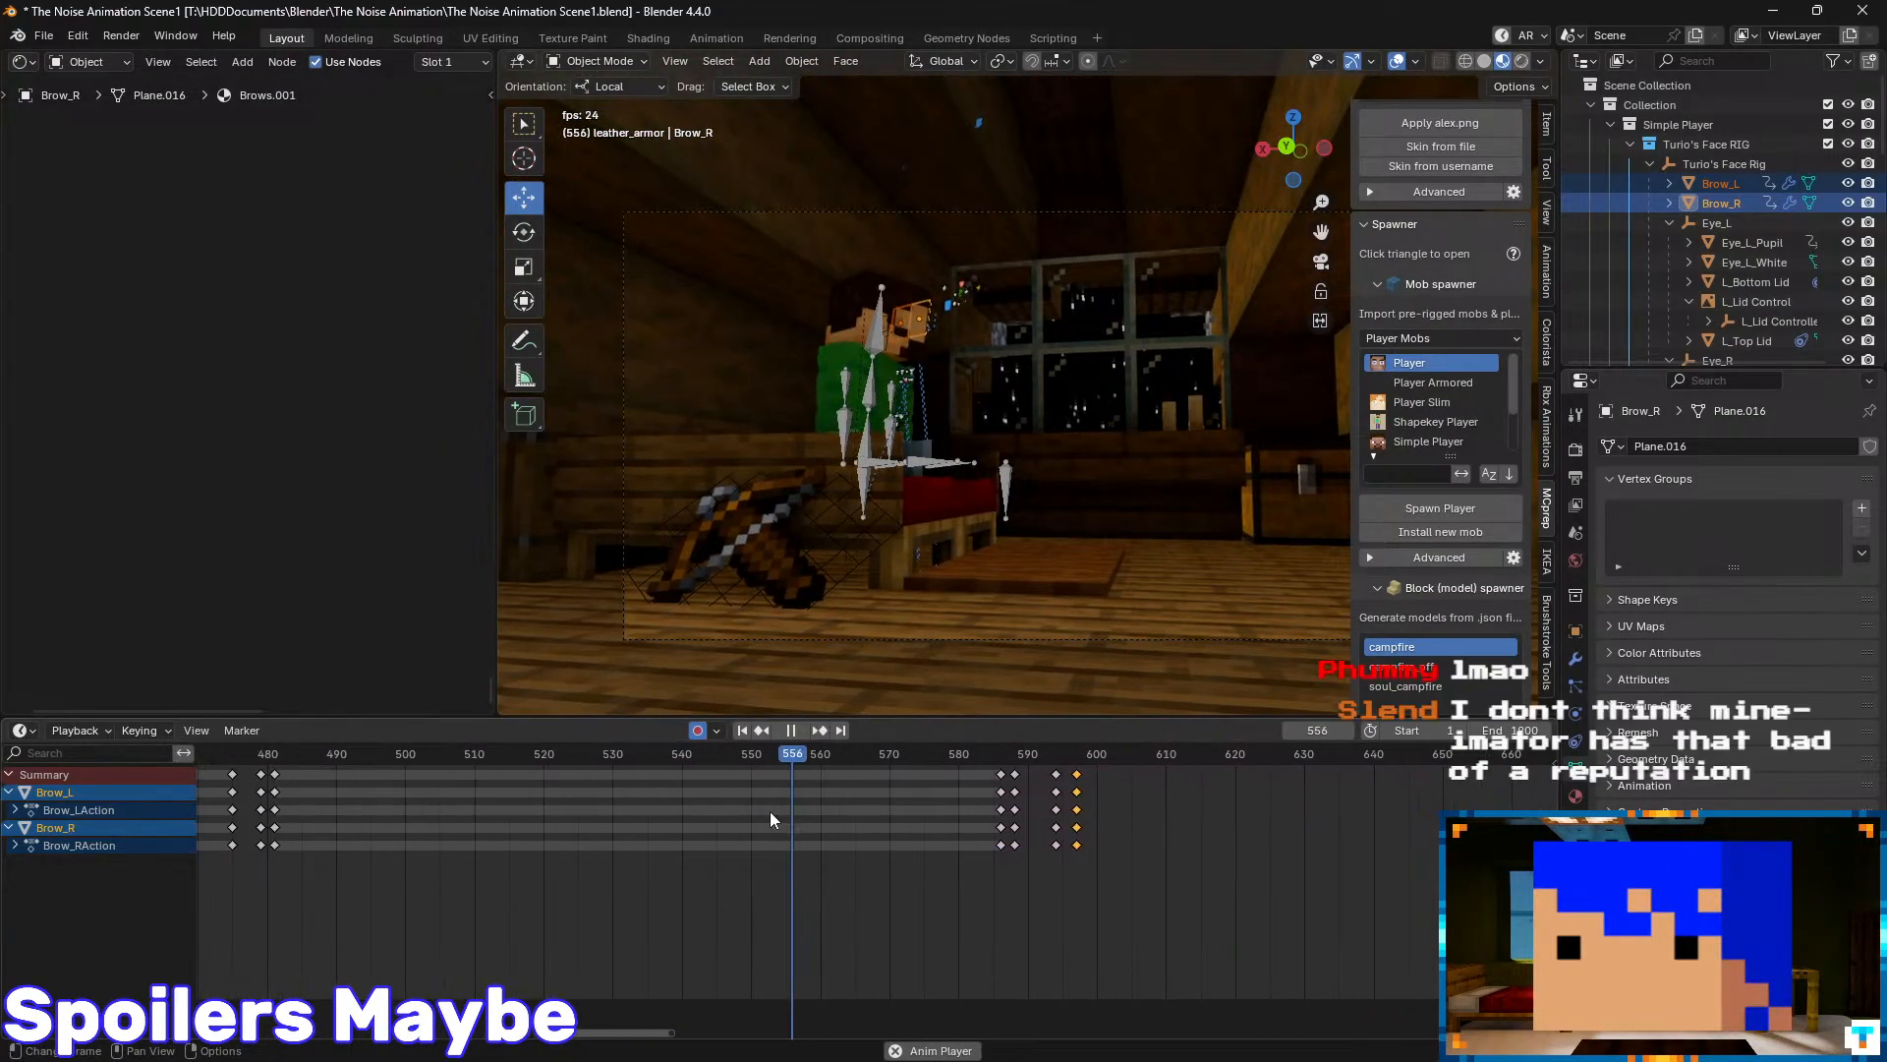
middle_click_drag(999, 809, 897, 807)
middle_click_drag(1141, 816, 976, 818)
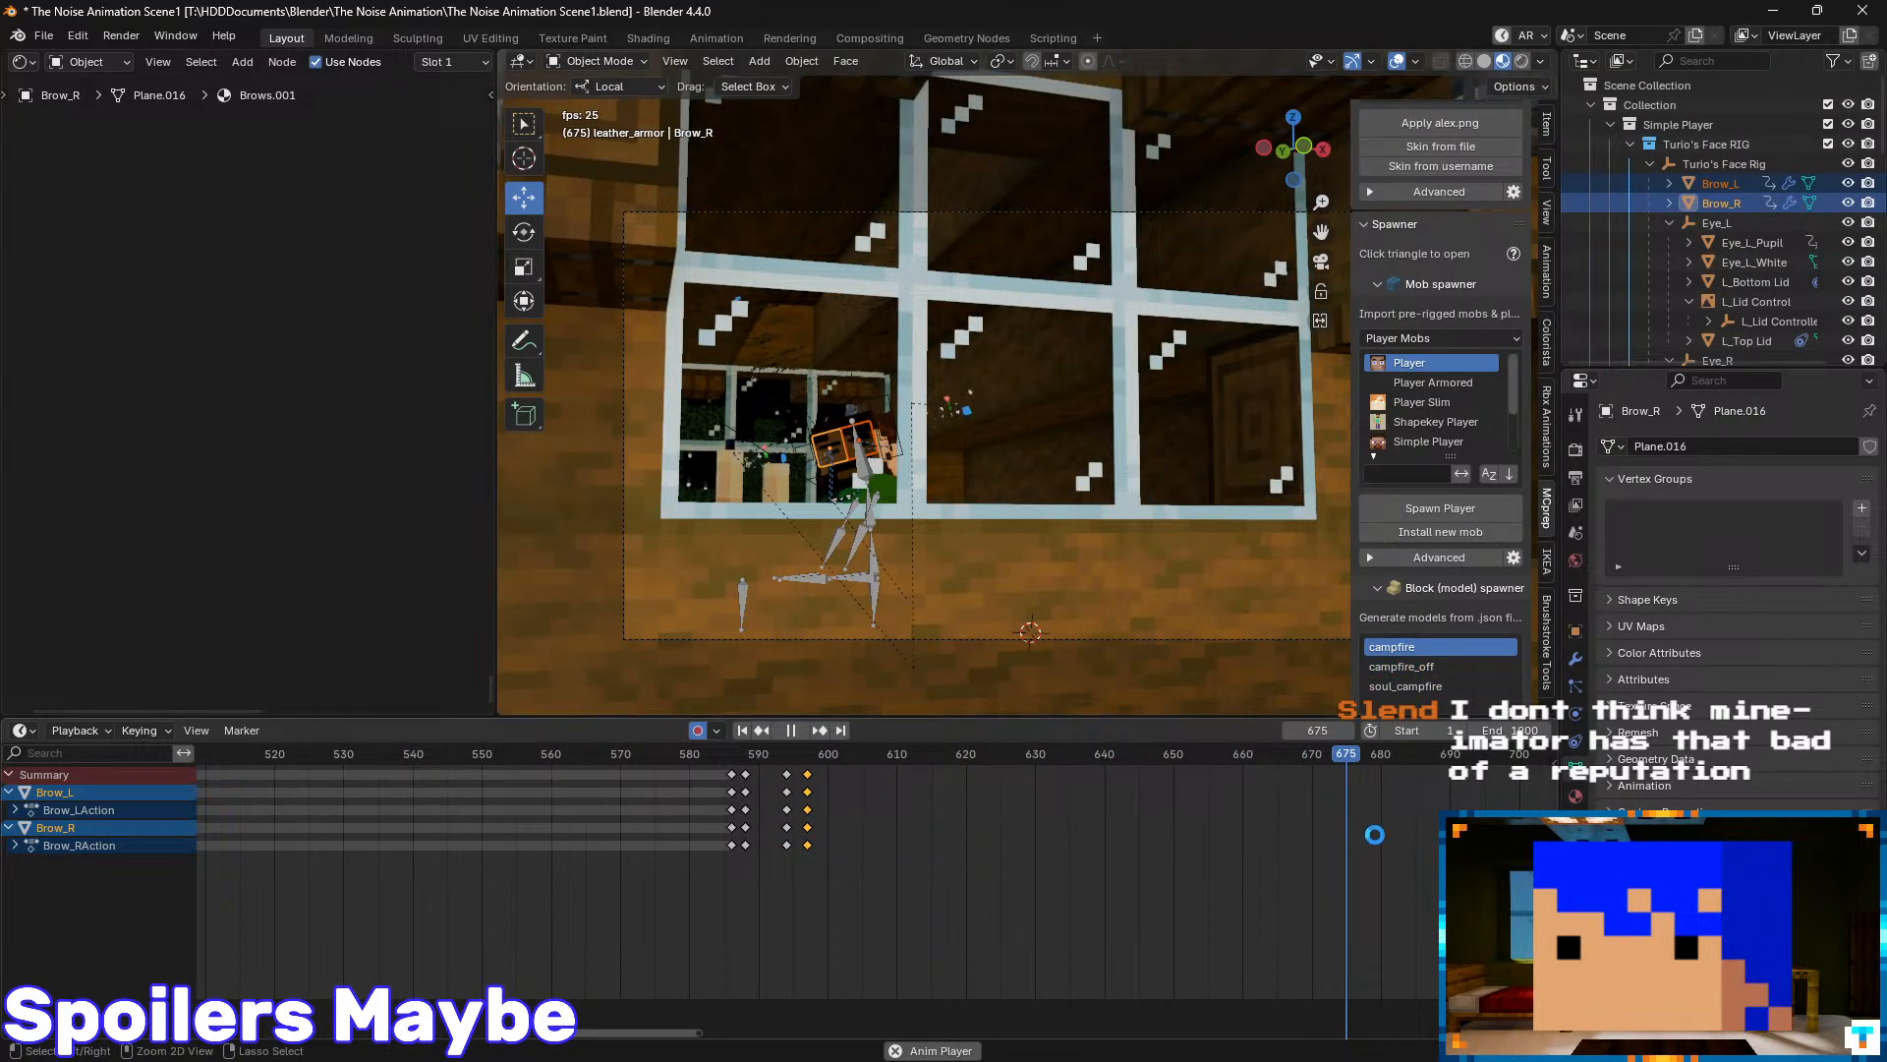
key("ctrl+s")
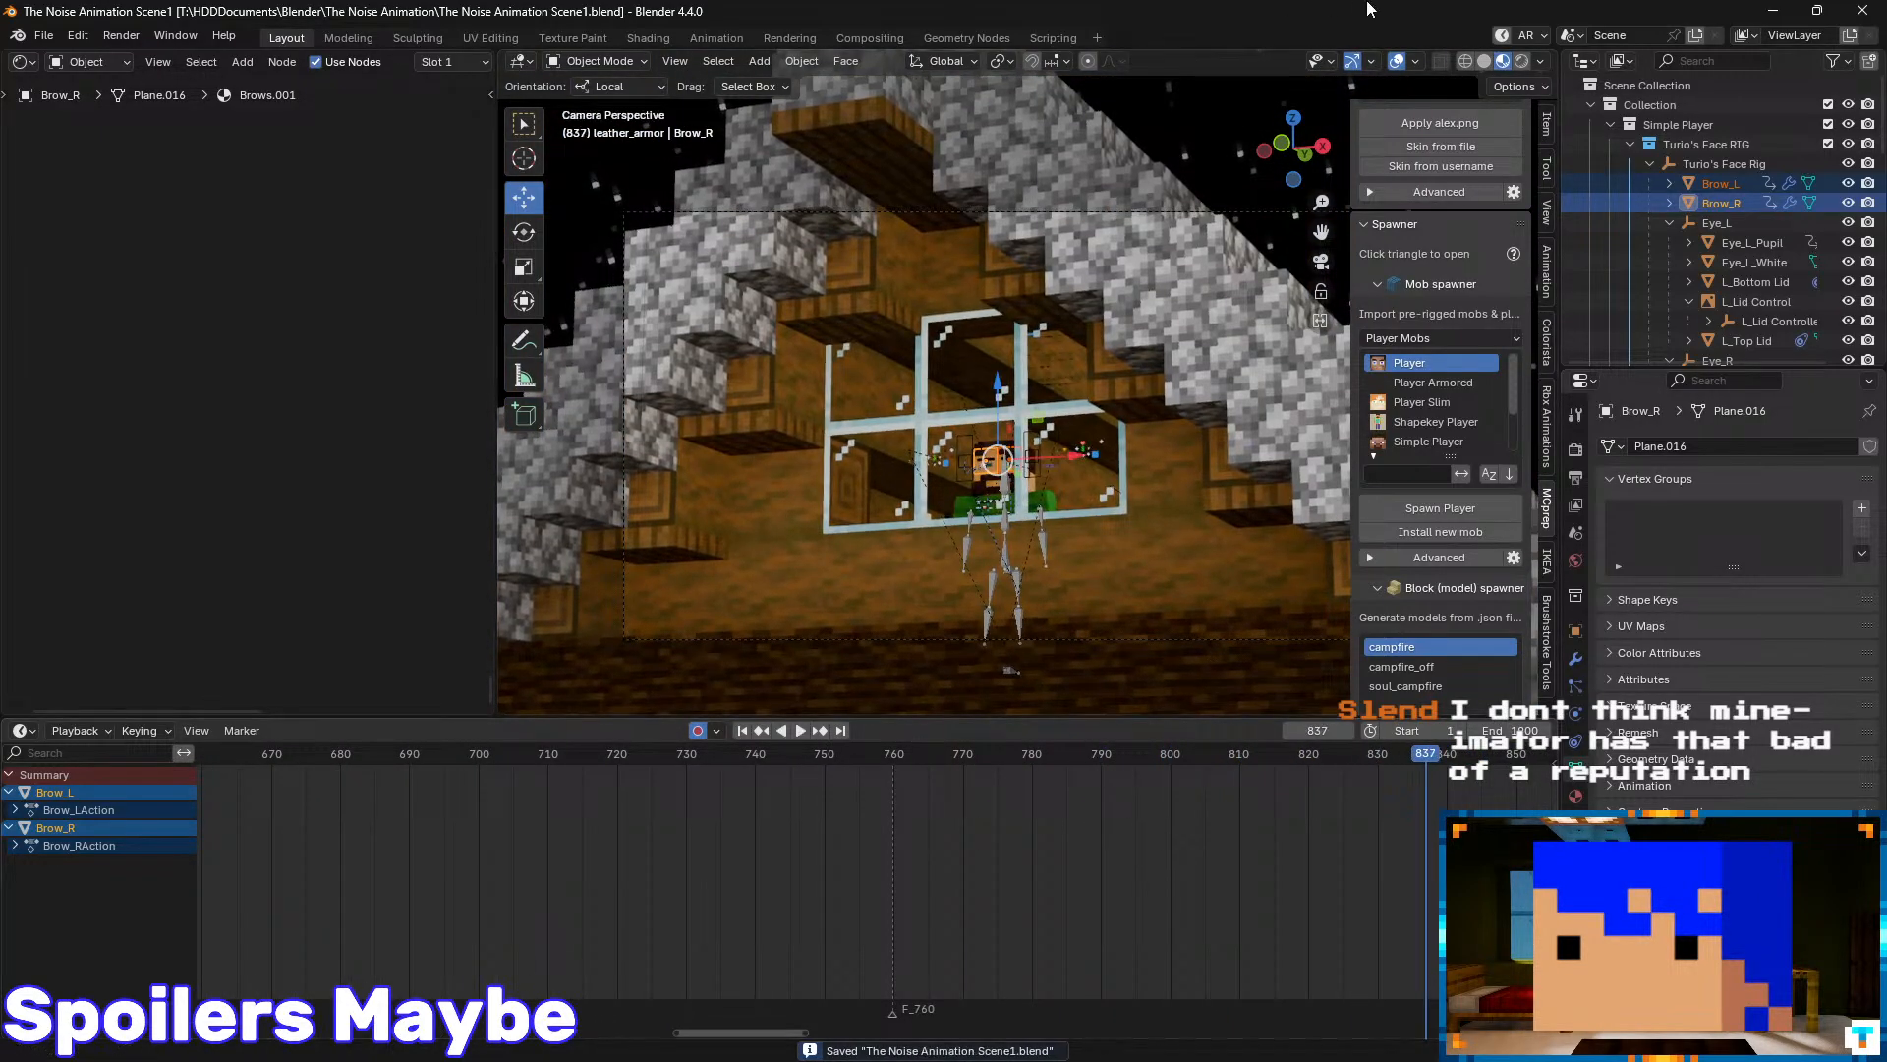
- Go to frame 789 in the window shot, show the overlays, and select the rig's left upper arm bone in Pose Mode
left_click(1101, 752)
left_click_drag(1101, 752, 1022, 755)
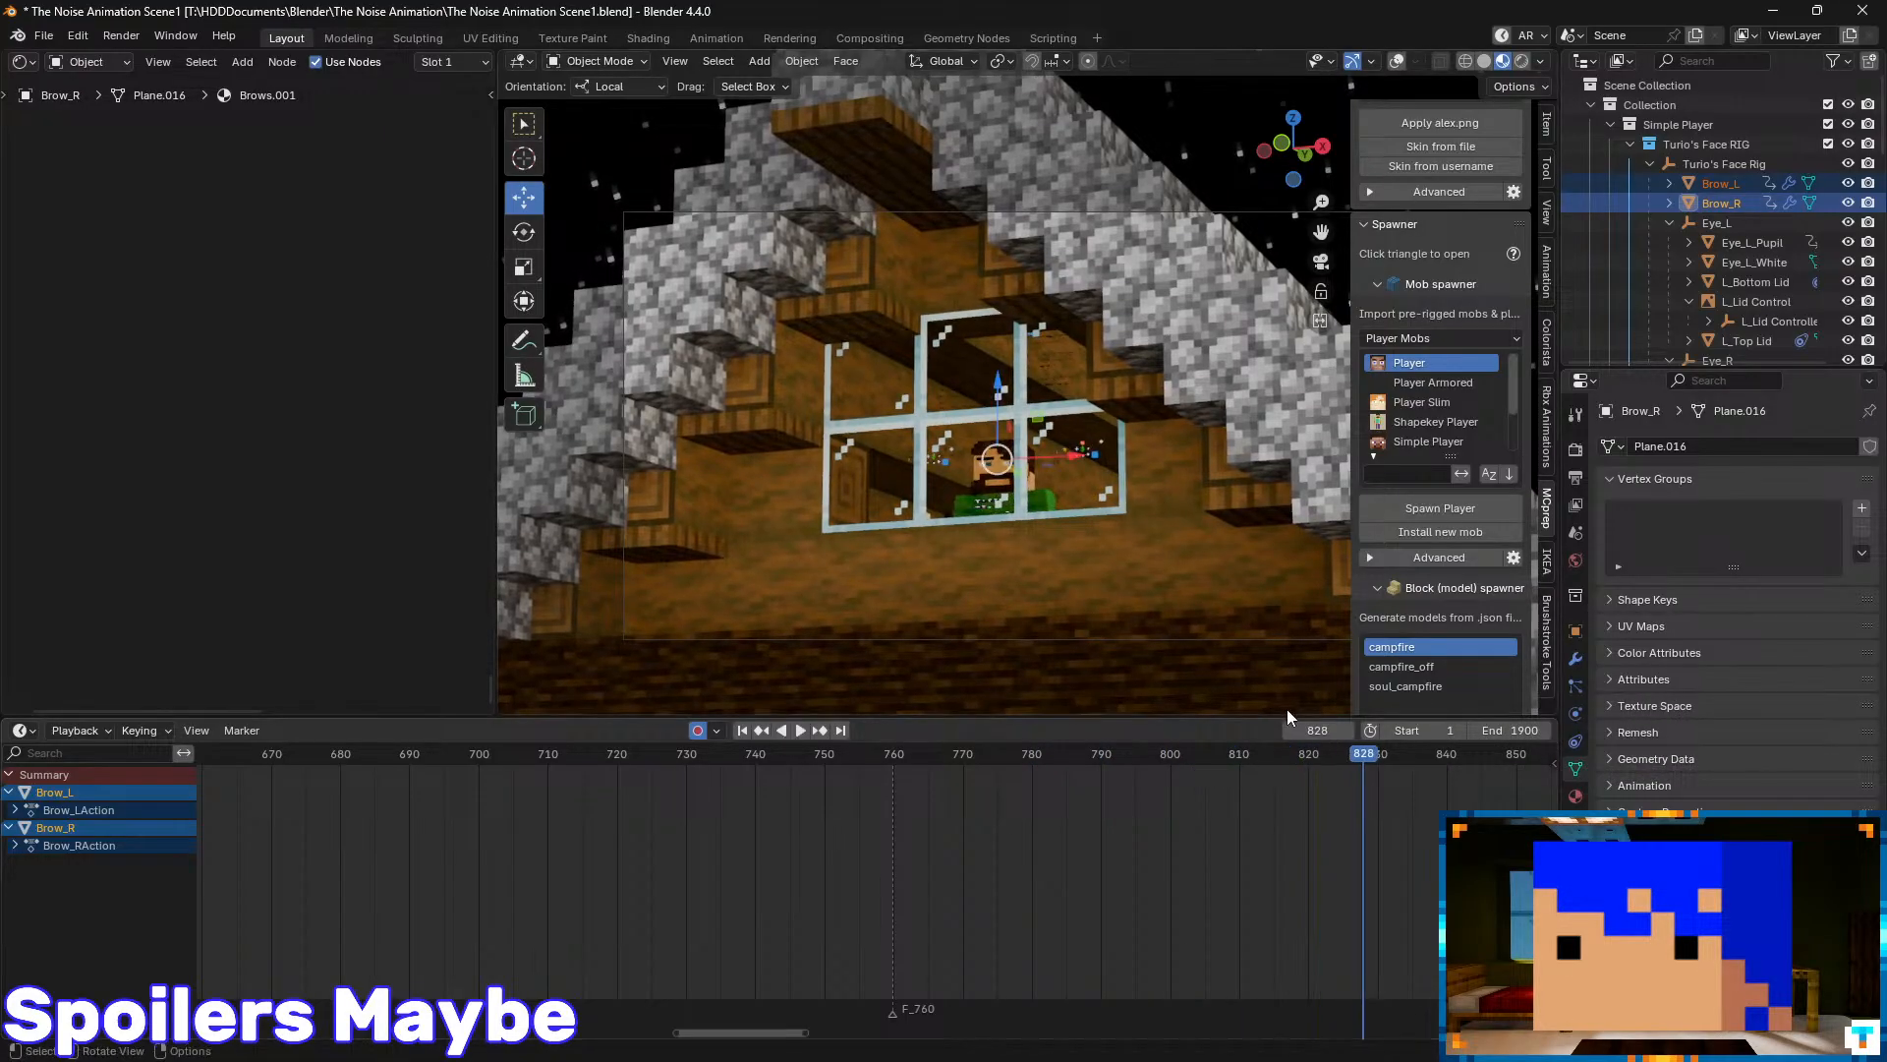
left_click(1048, 752)
key("space")
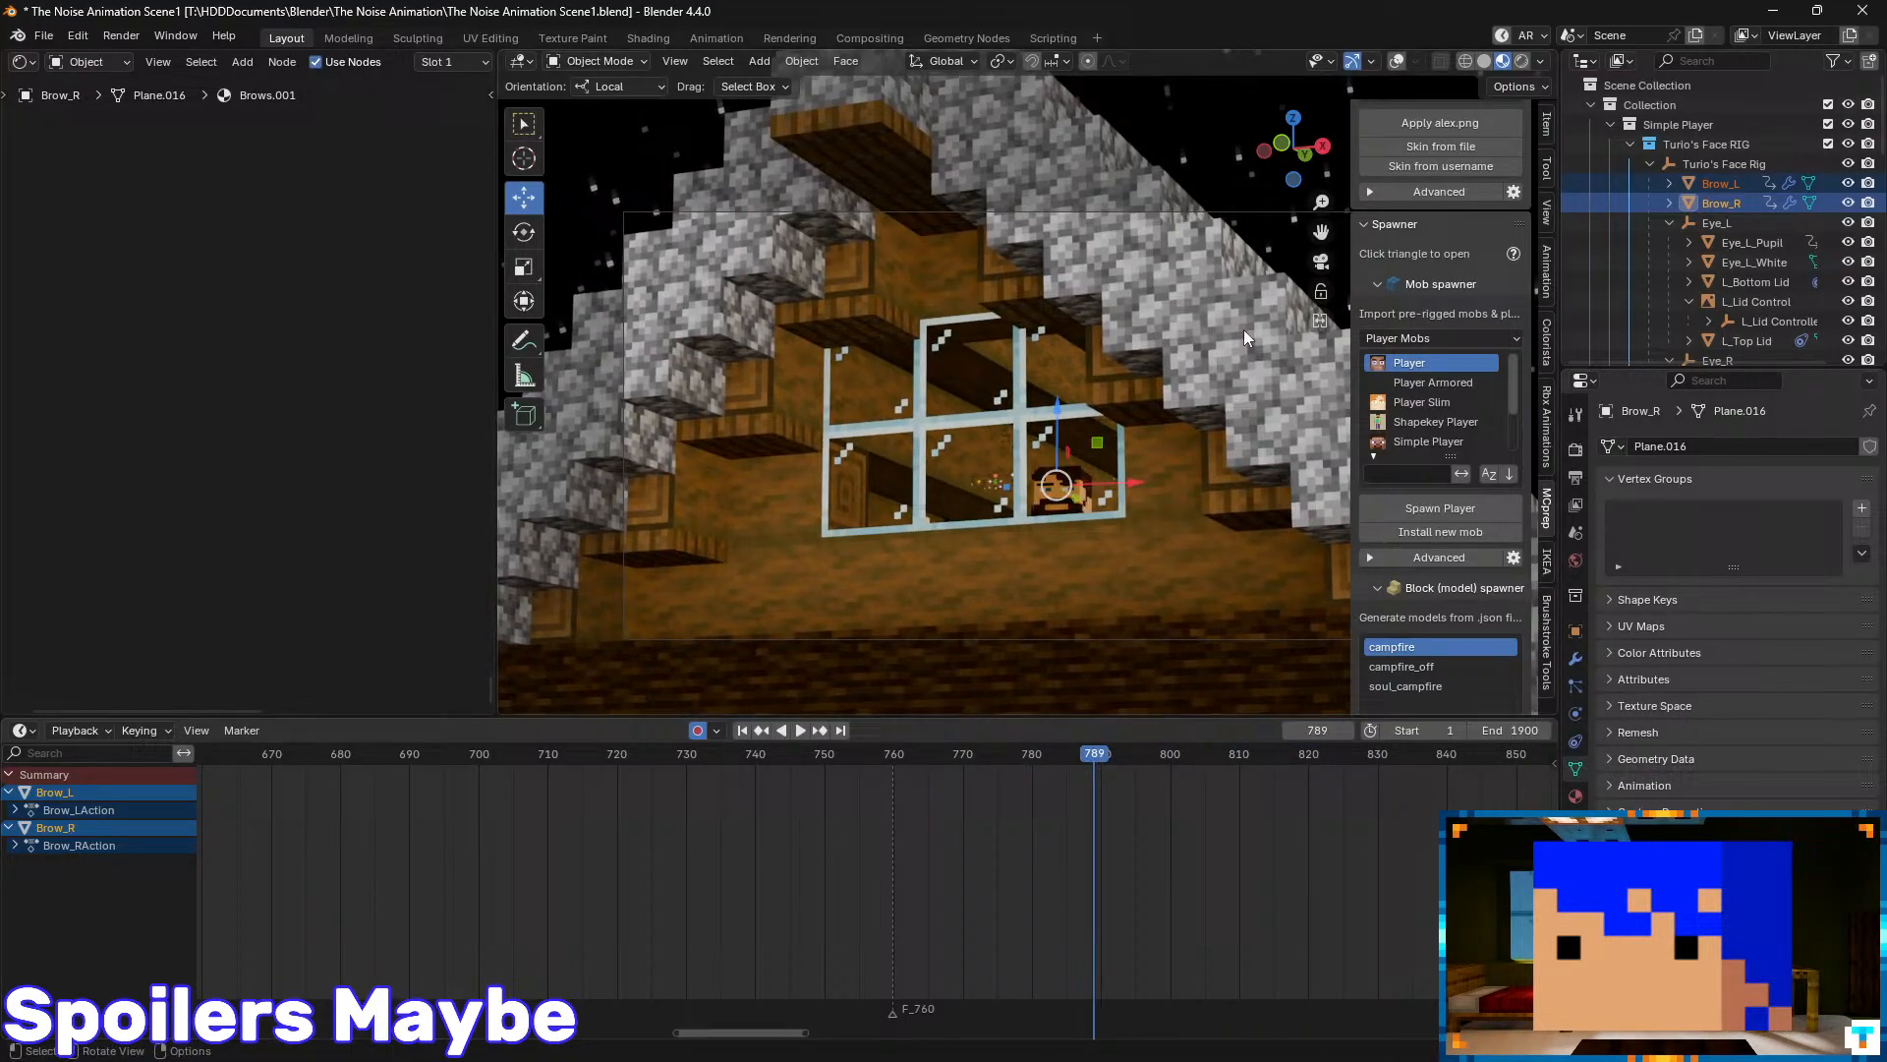
left_click(1395, 62)
left_click(1095, 539)
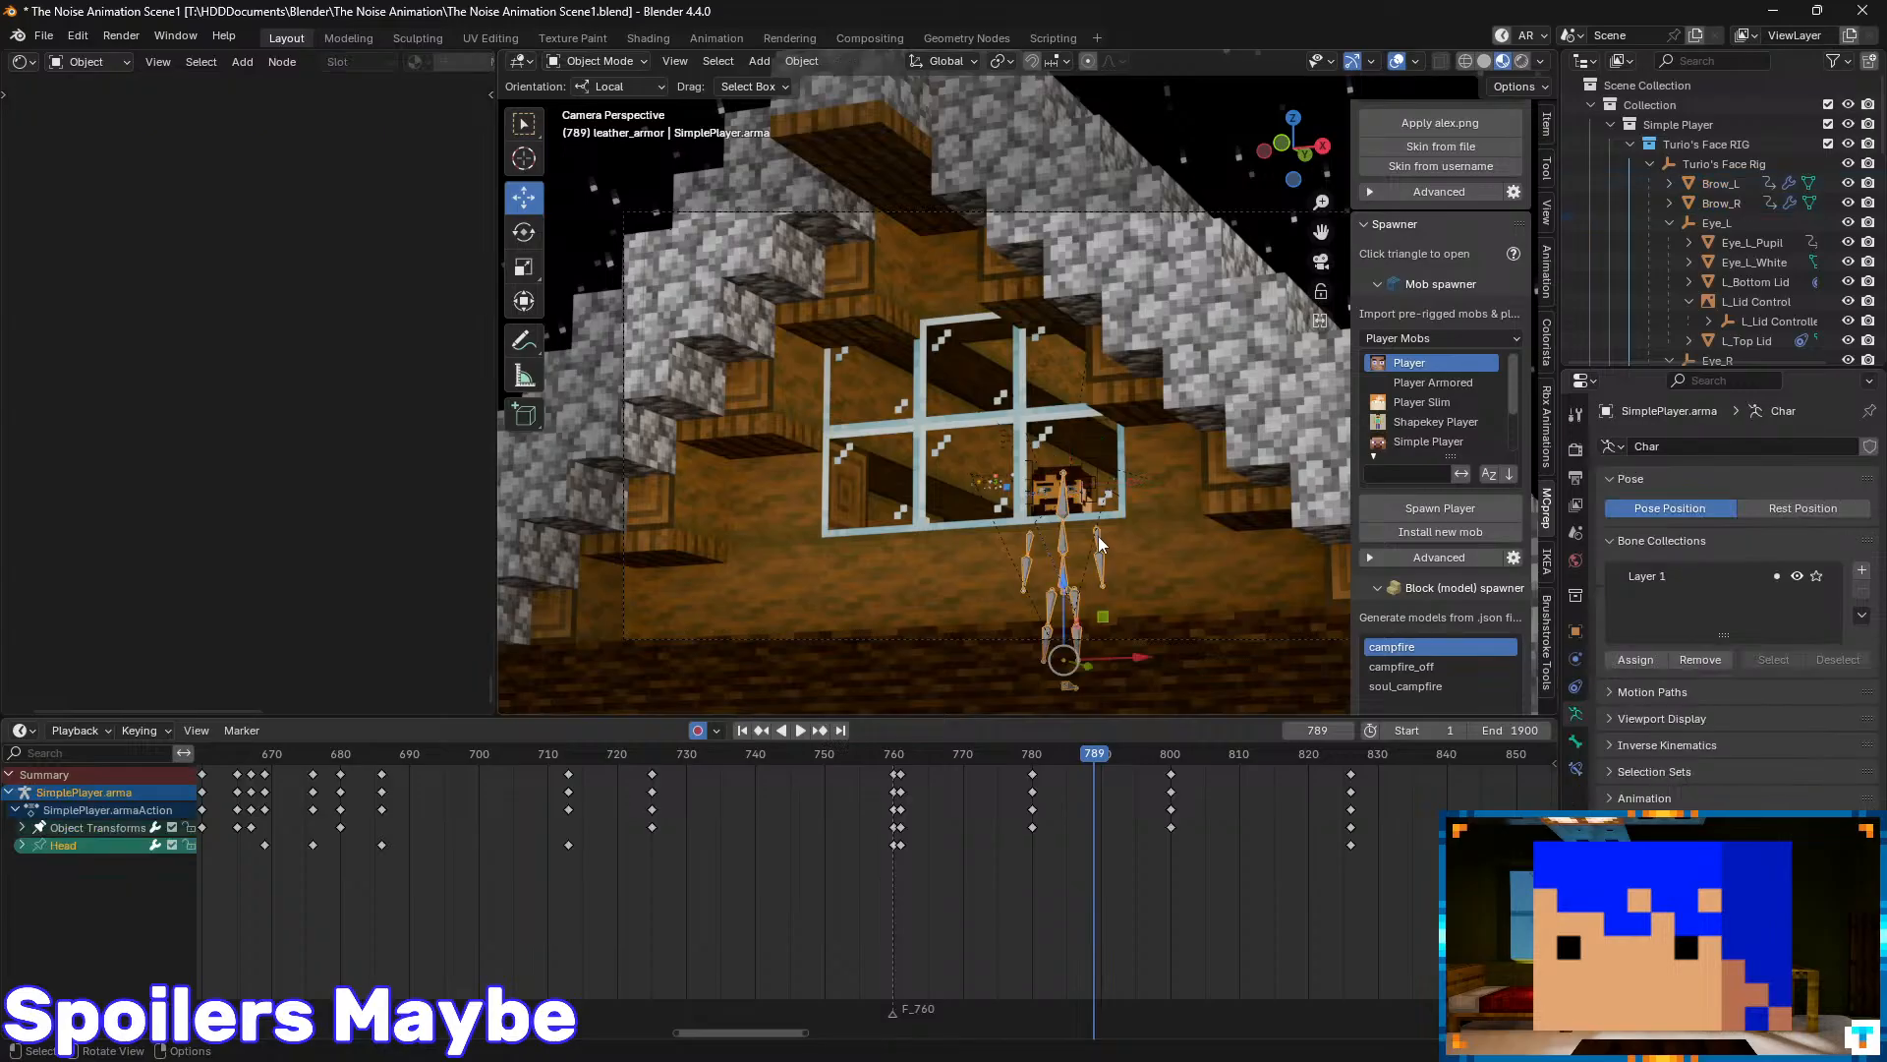
key("ctrl+Tab")
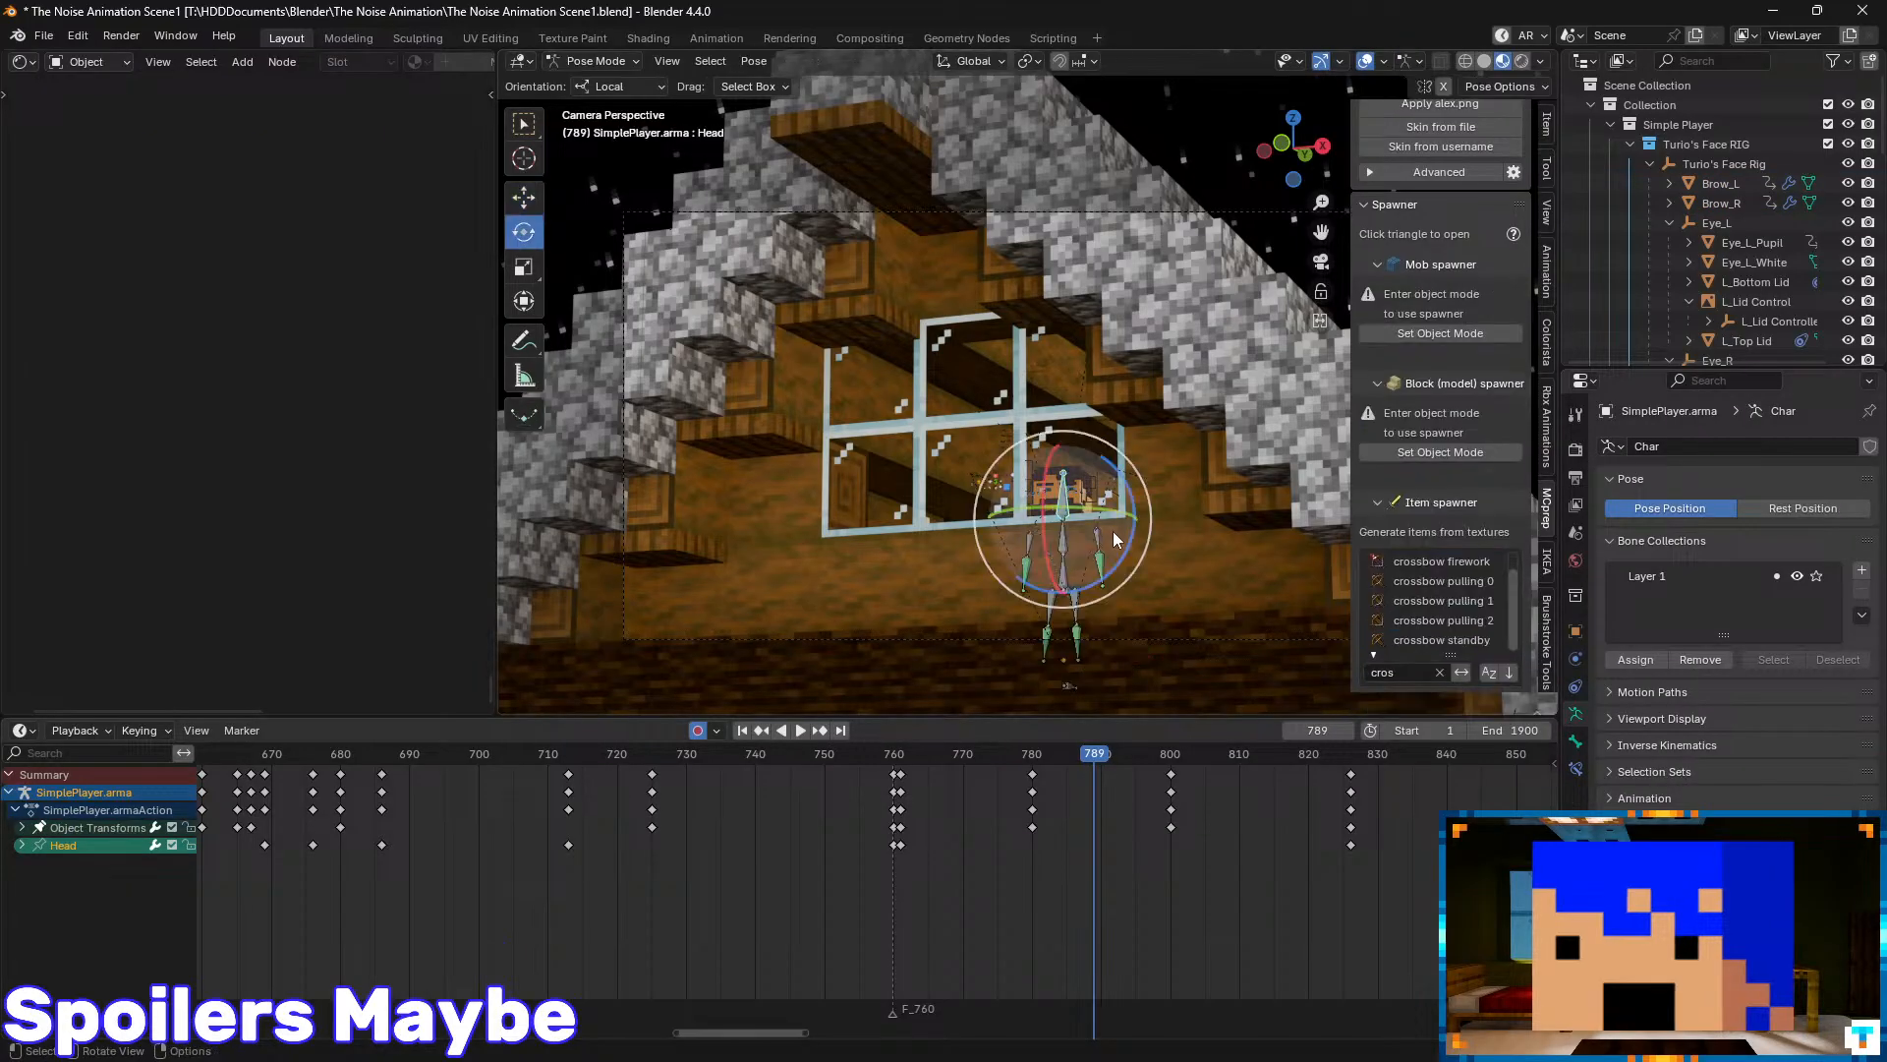
left_click(1099, 550)
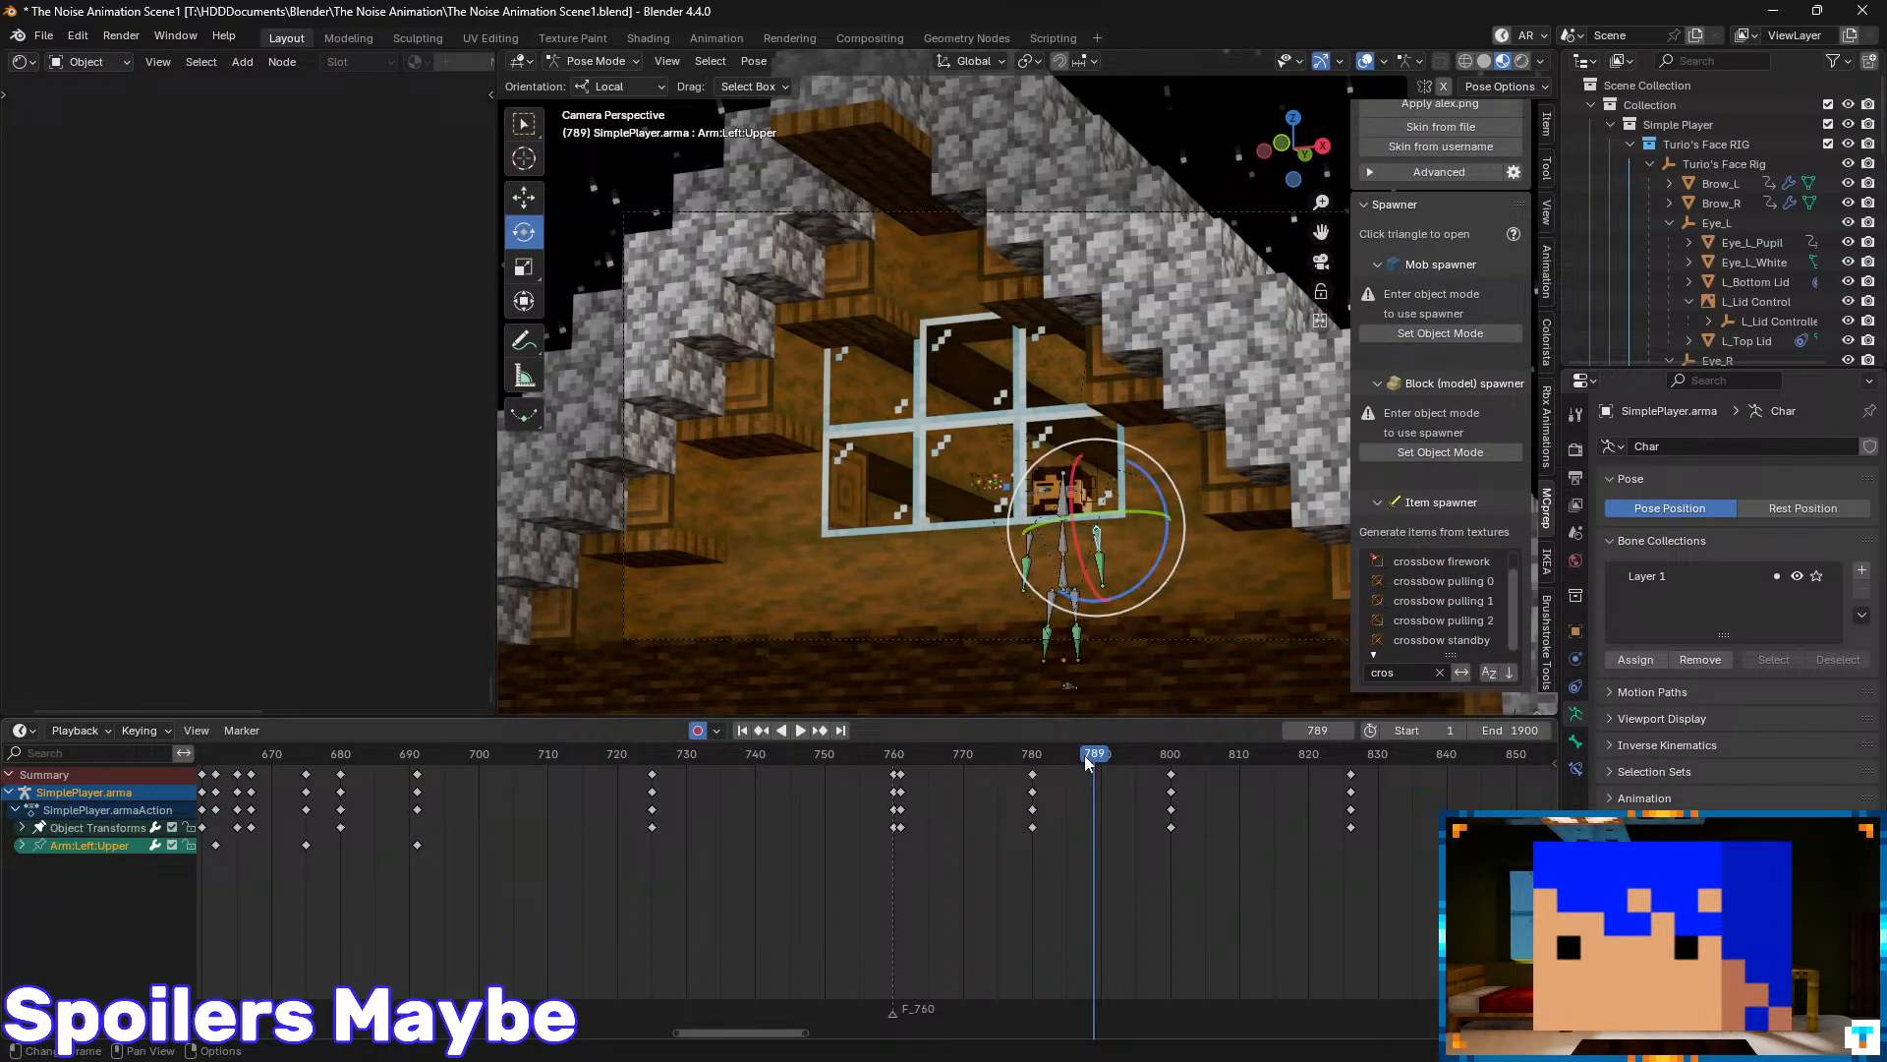
- Step through the rig's window-shot keyframes between frames 761 and 870, stop at frame 761 and save the file
left_click_drag(1085, 760, 1167, 801)
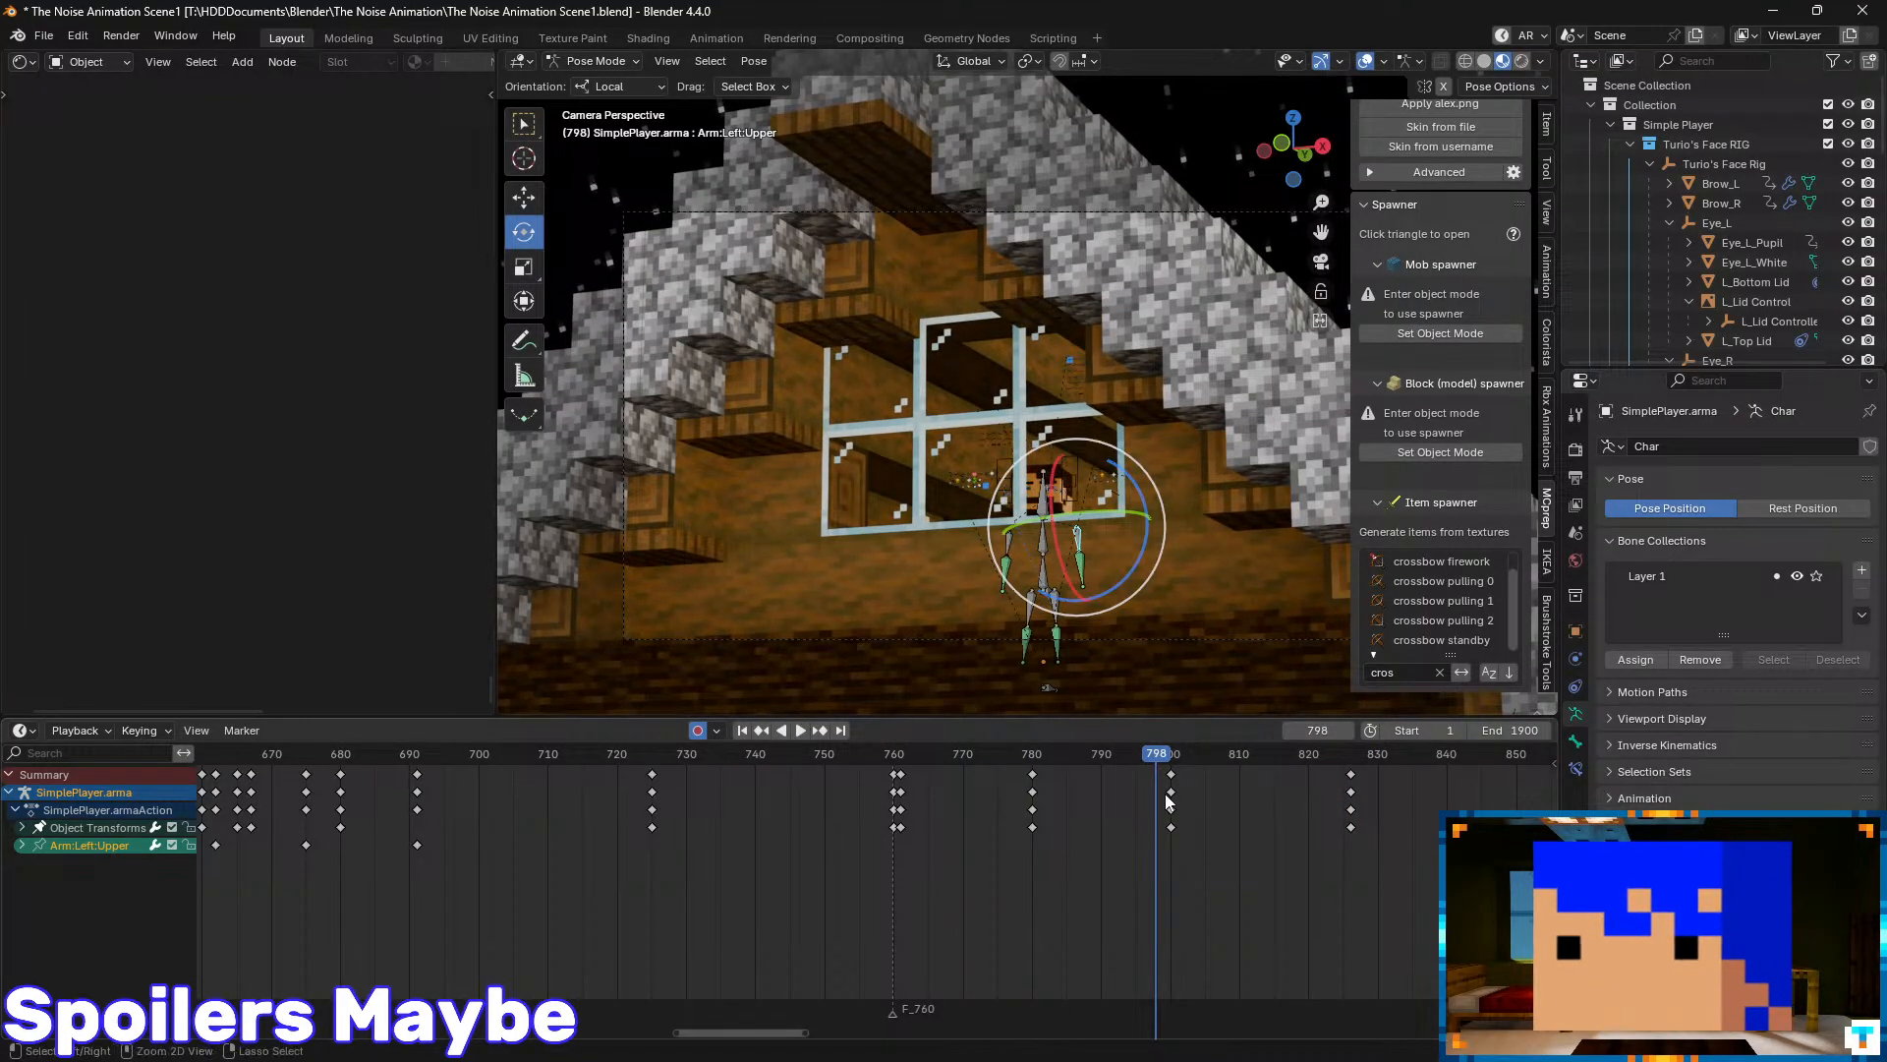
key("ctrl+s")
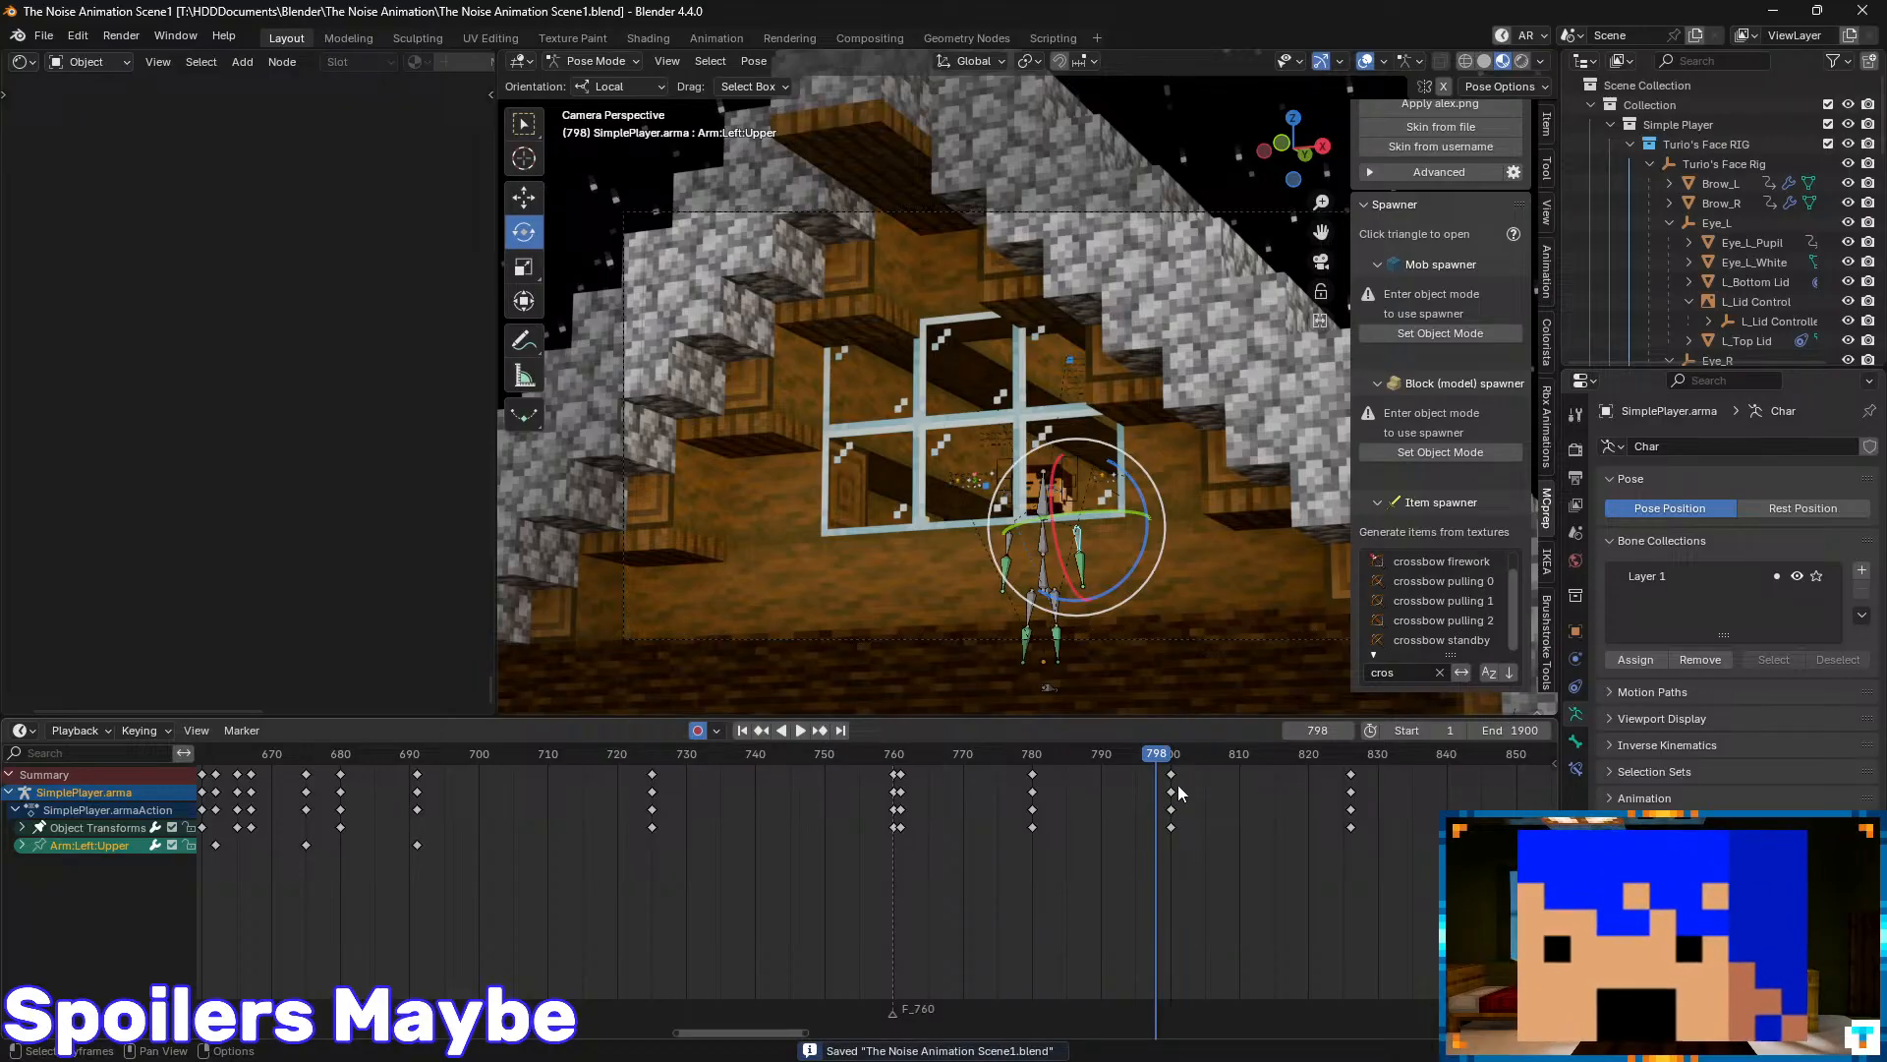
left_click_drag(1171, 765, 1354, 757)
key("Down")
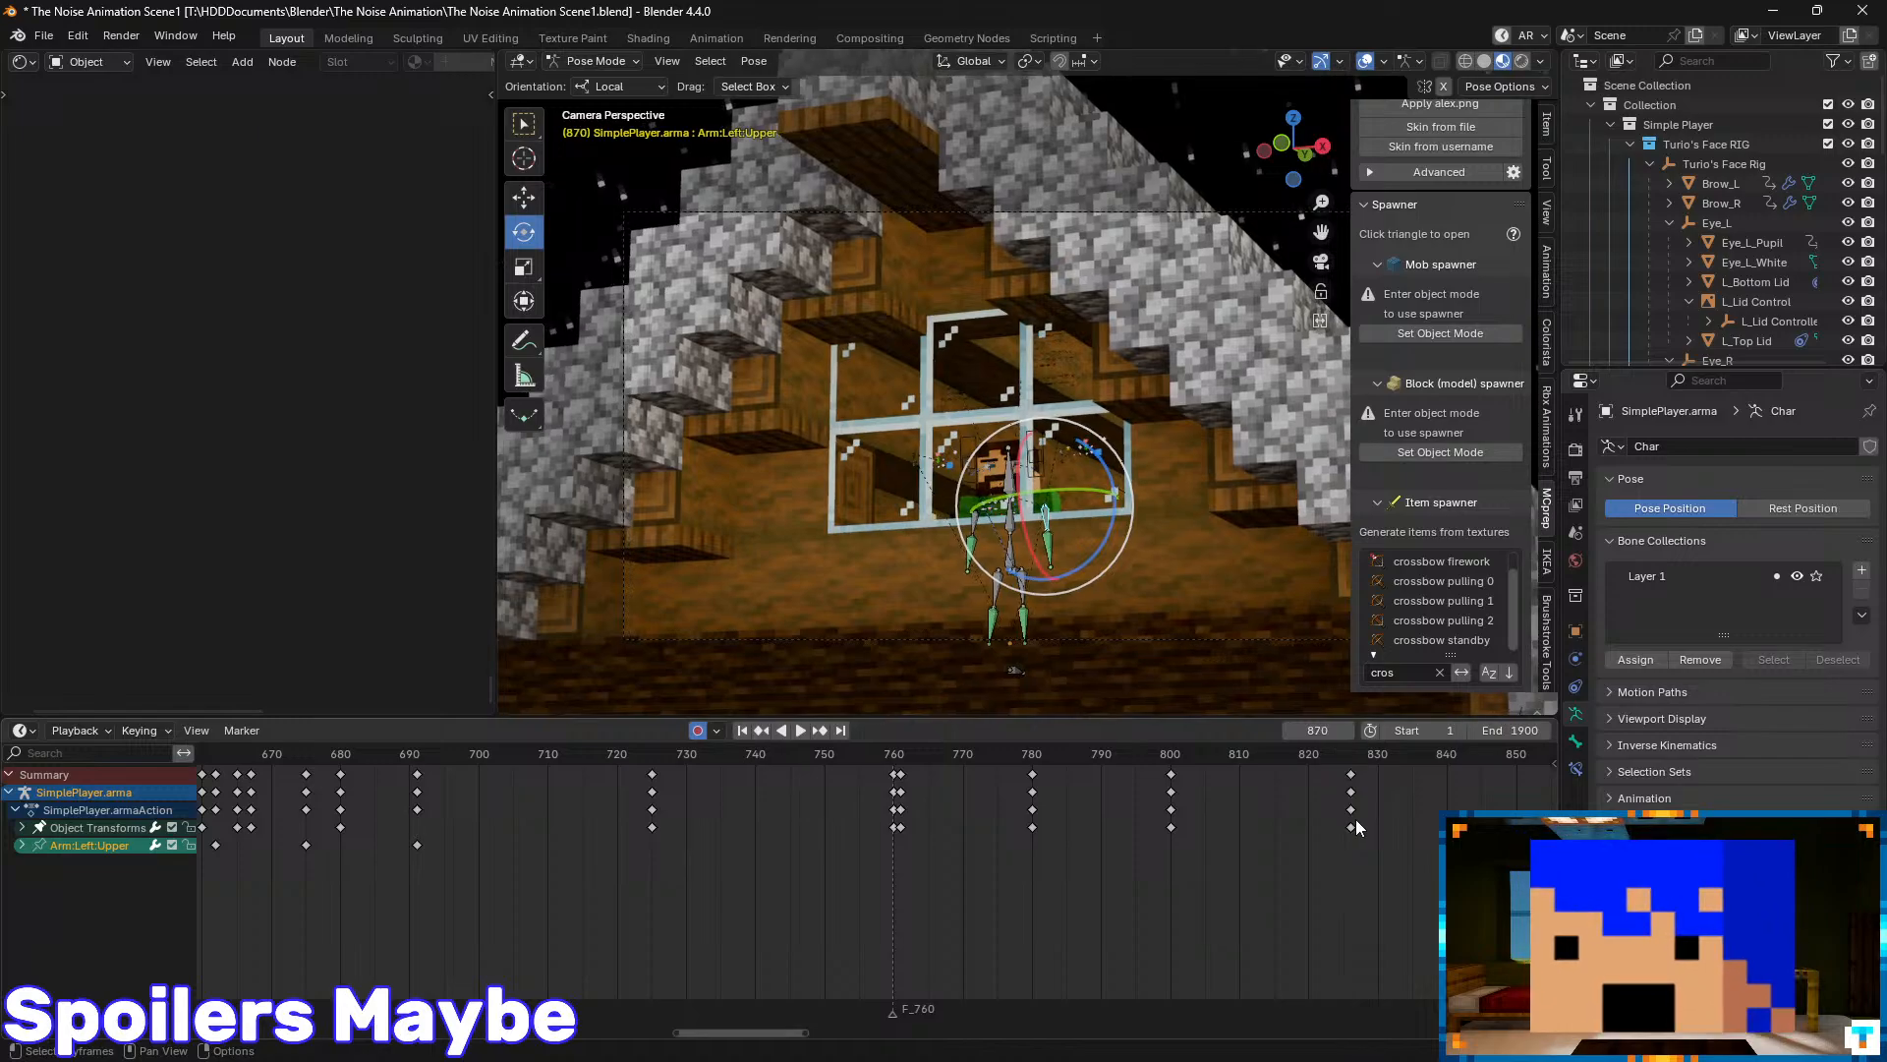
key("Up")
key("Down")
key("Down")
key("Down")
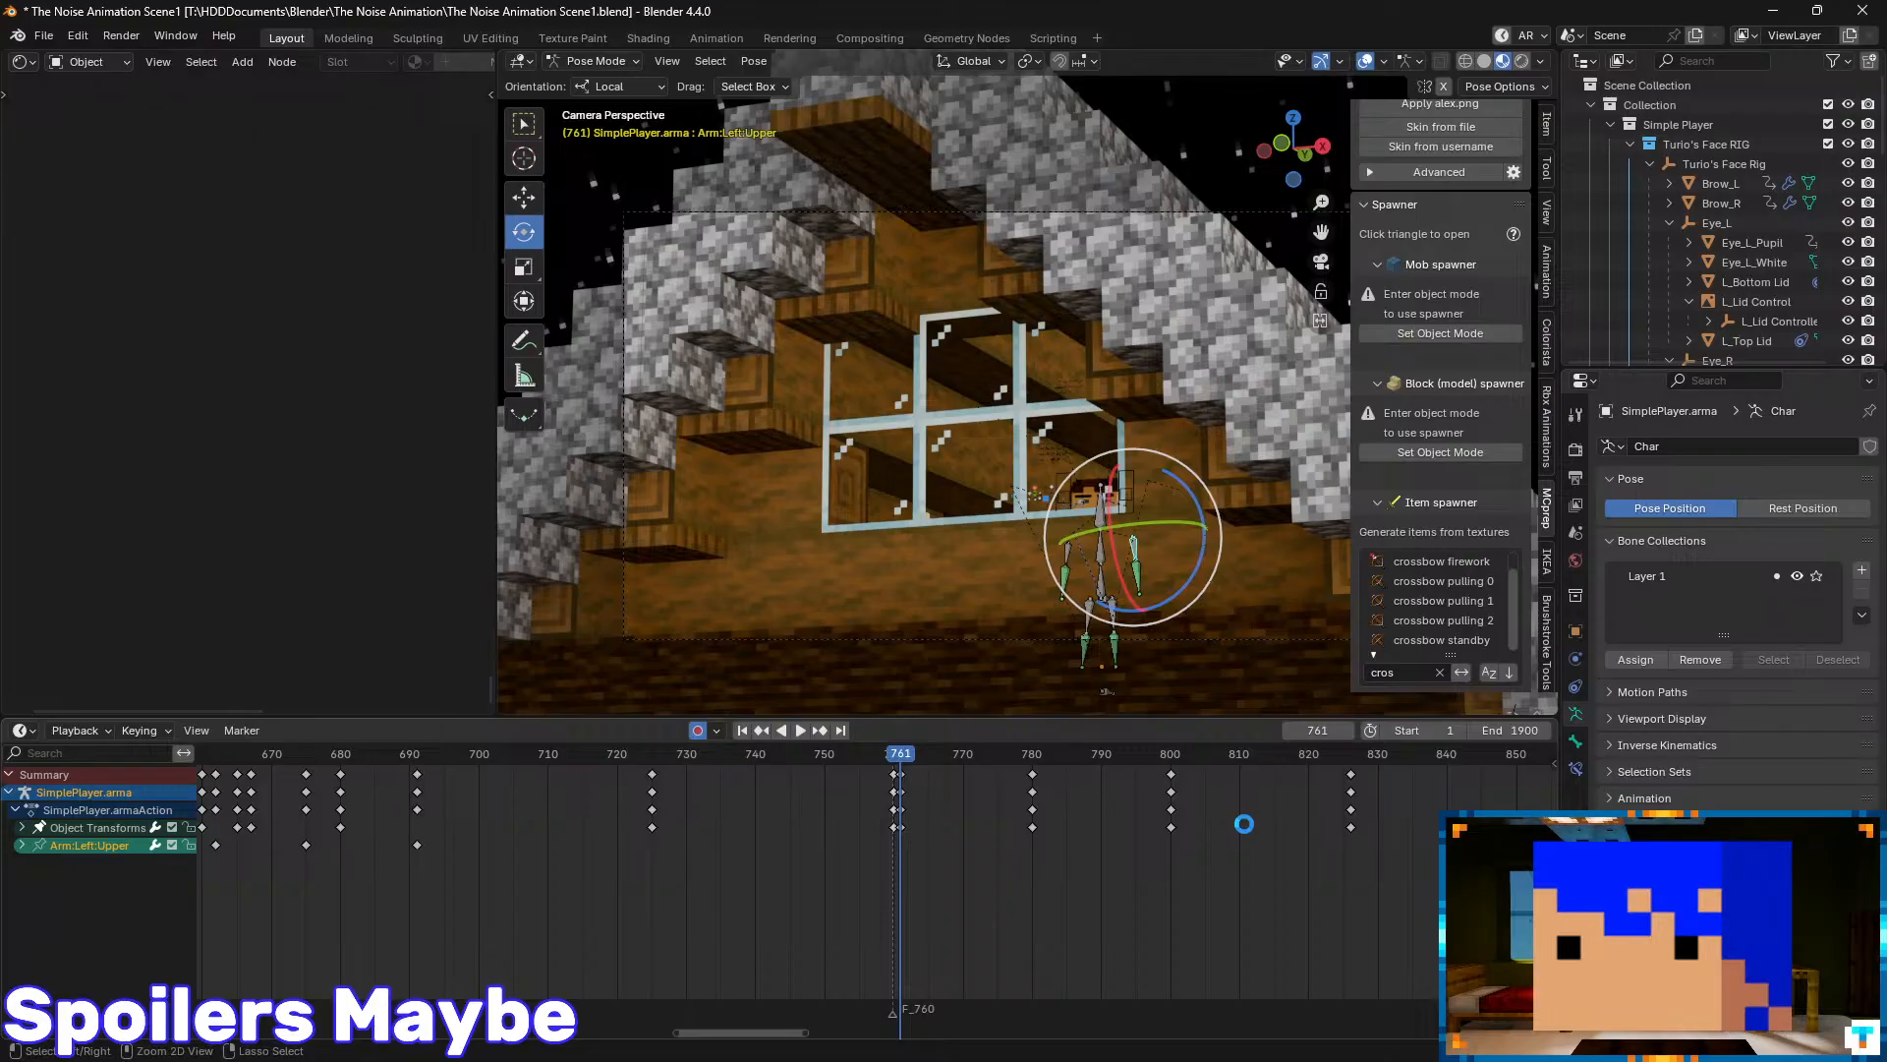
key("ctrl+s")
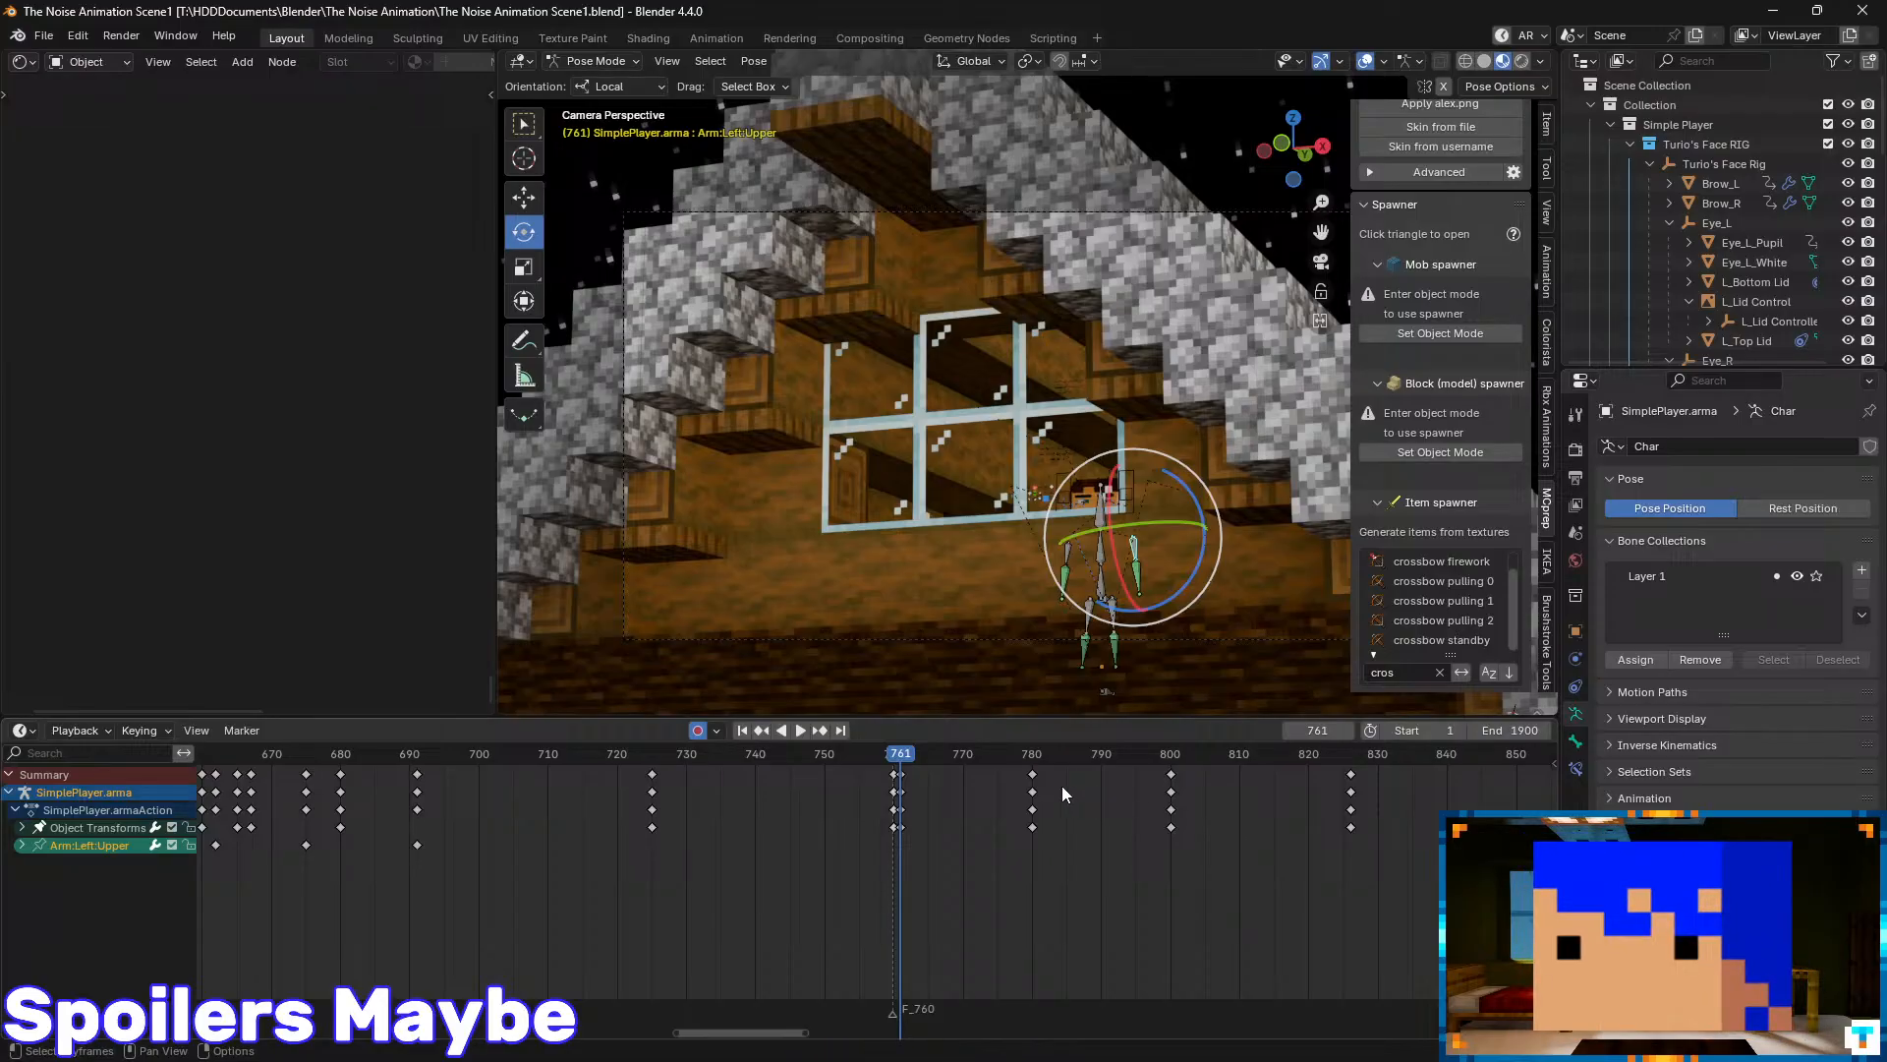
- Compare the character's poses at keyframes 761, 780, 800 and 826 as he passes the window
key("Up")
key("Up")
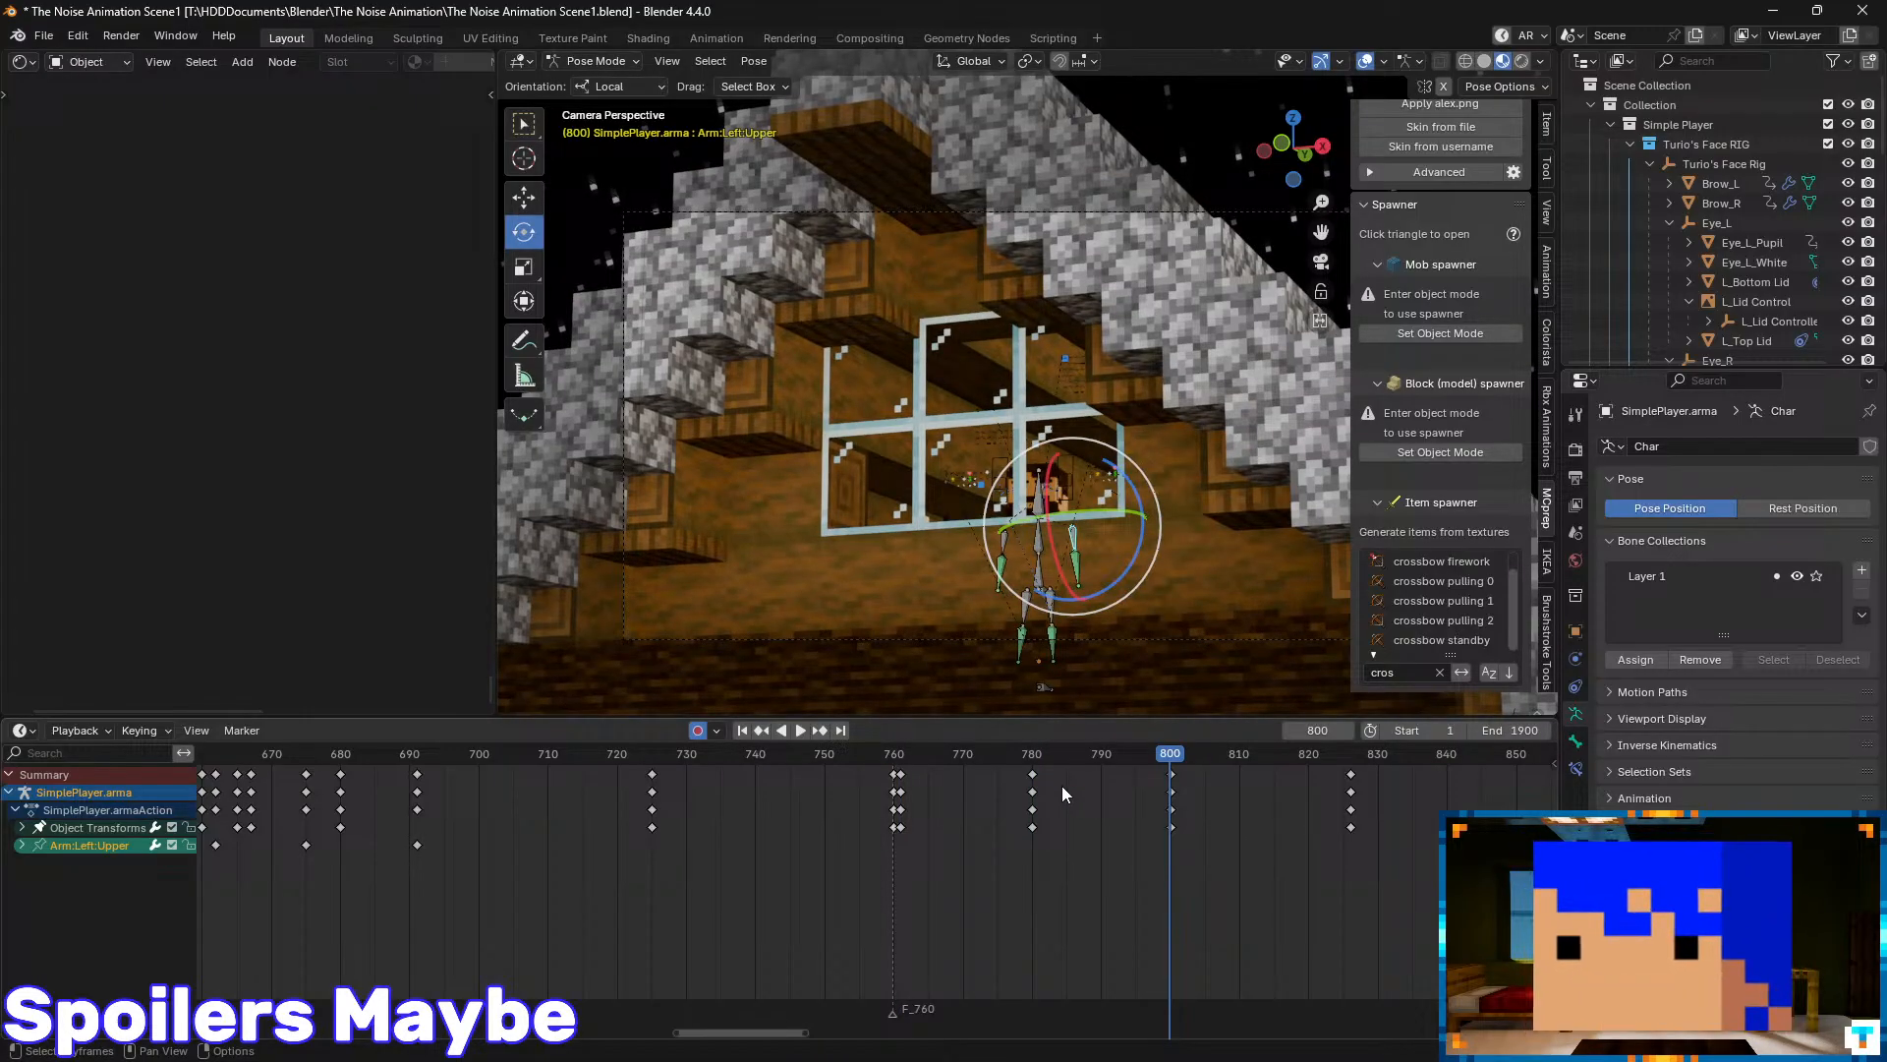
key("ctrl+s")
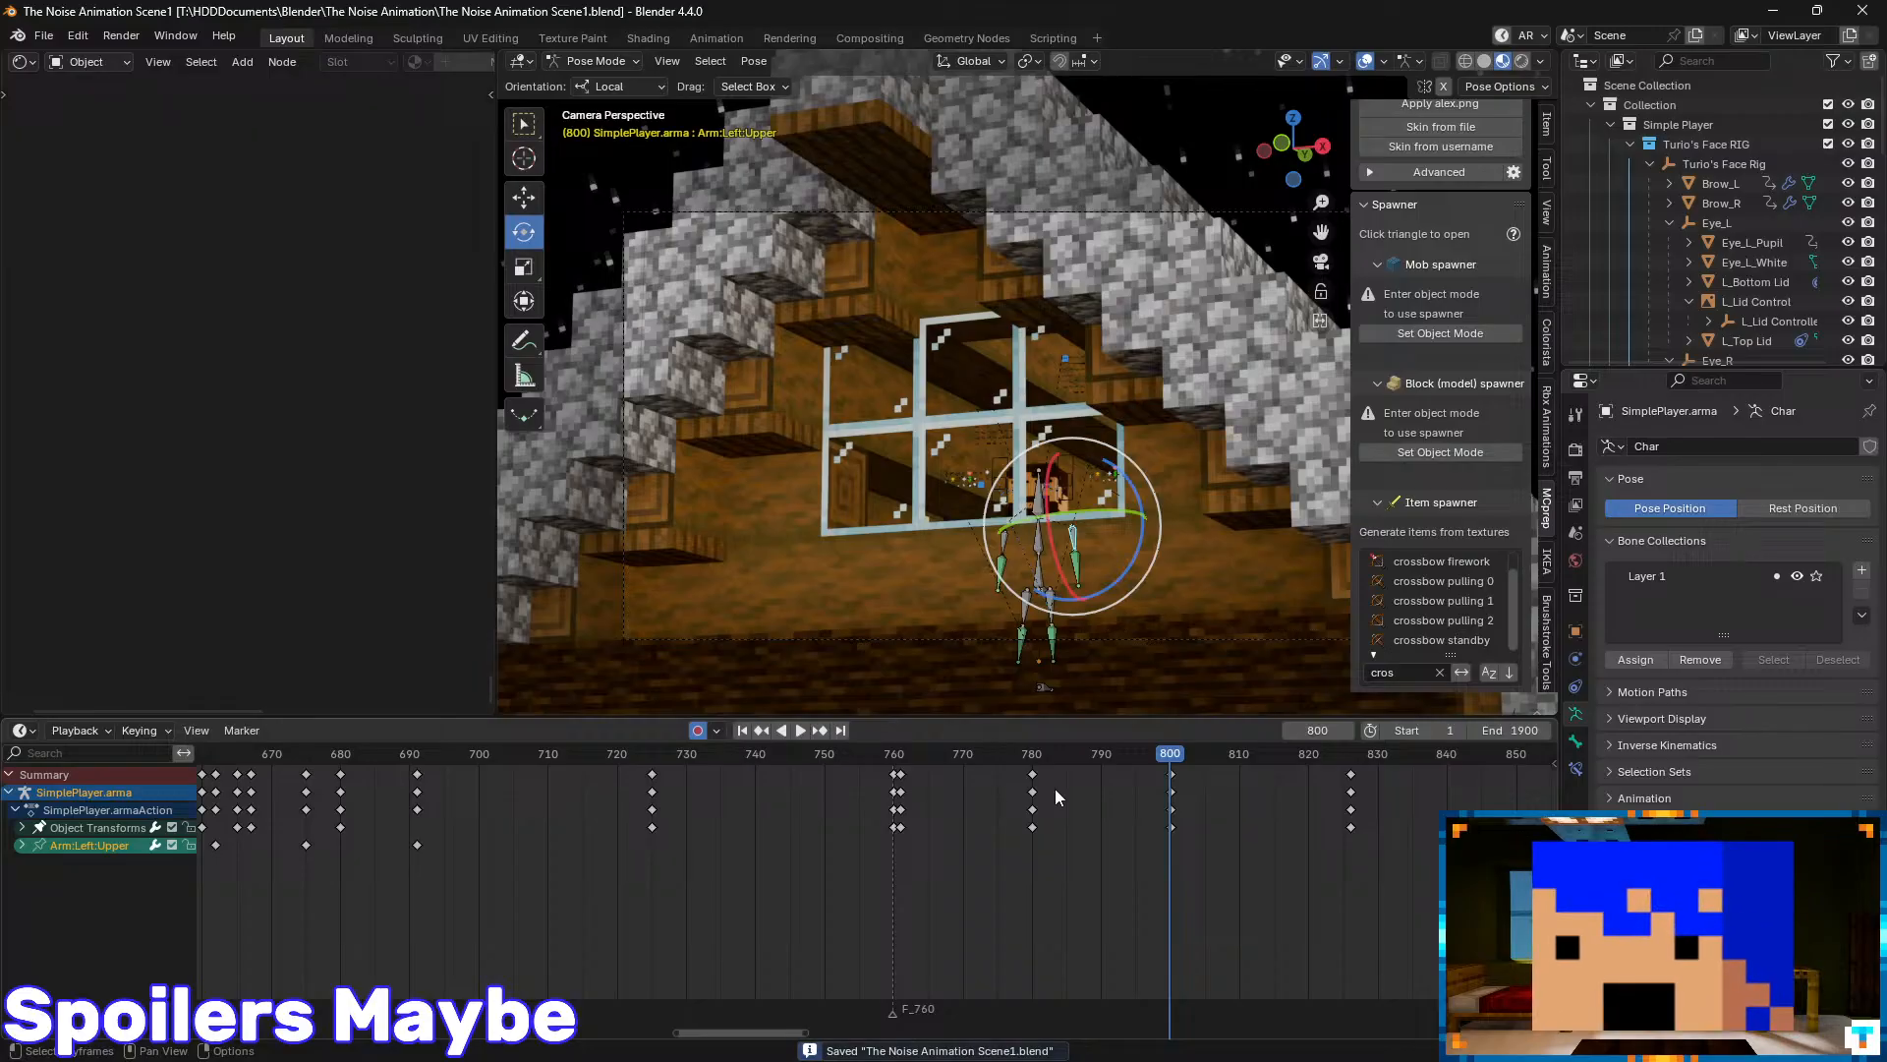
key("Down")
key("Down")
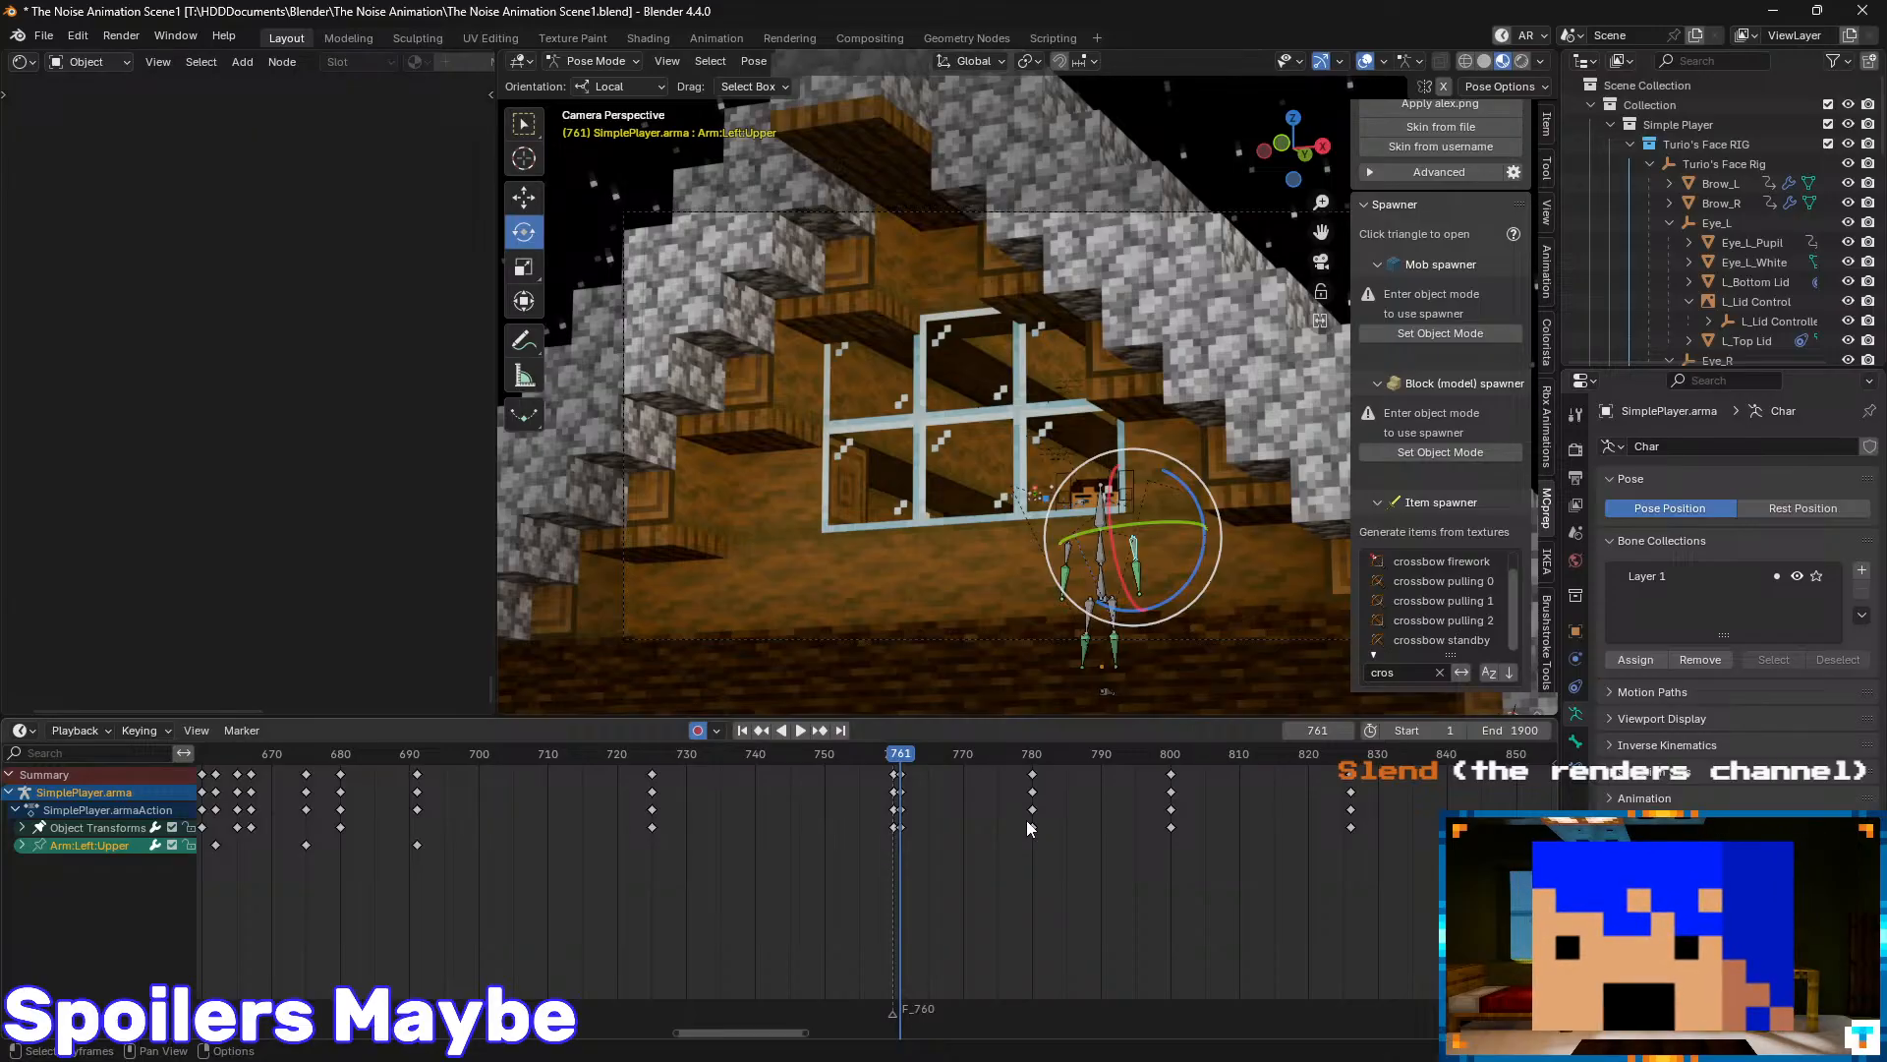
key("Up")
key("Up")
key("Up")
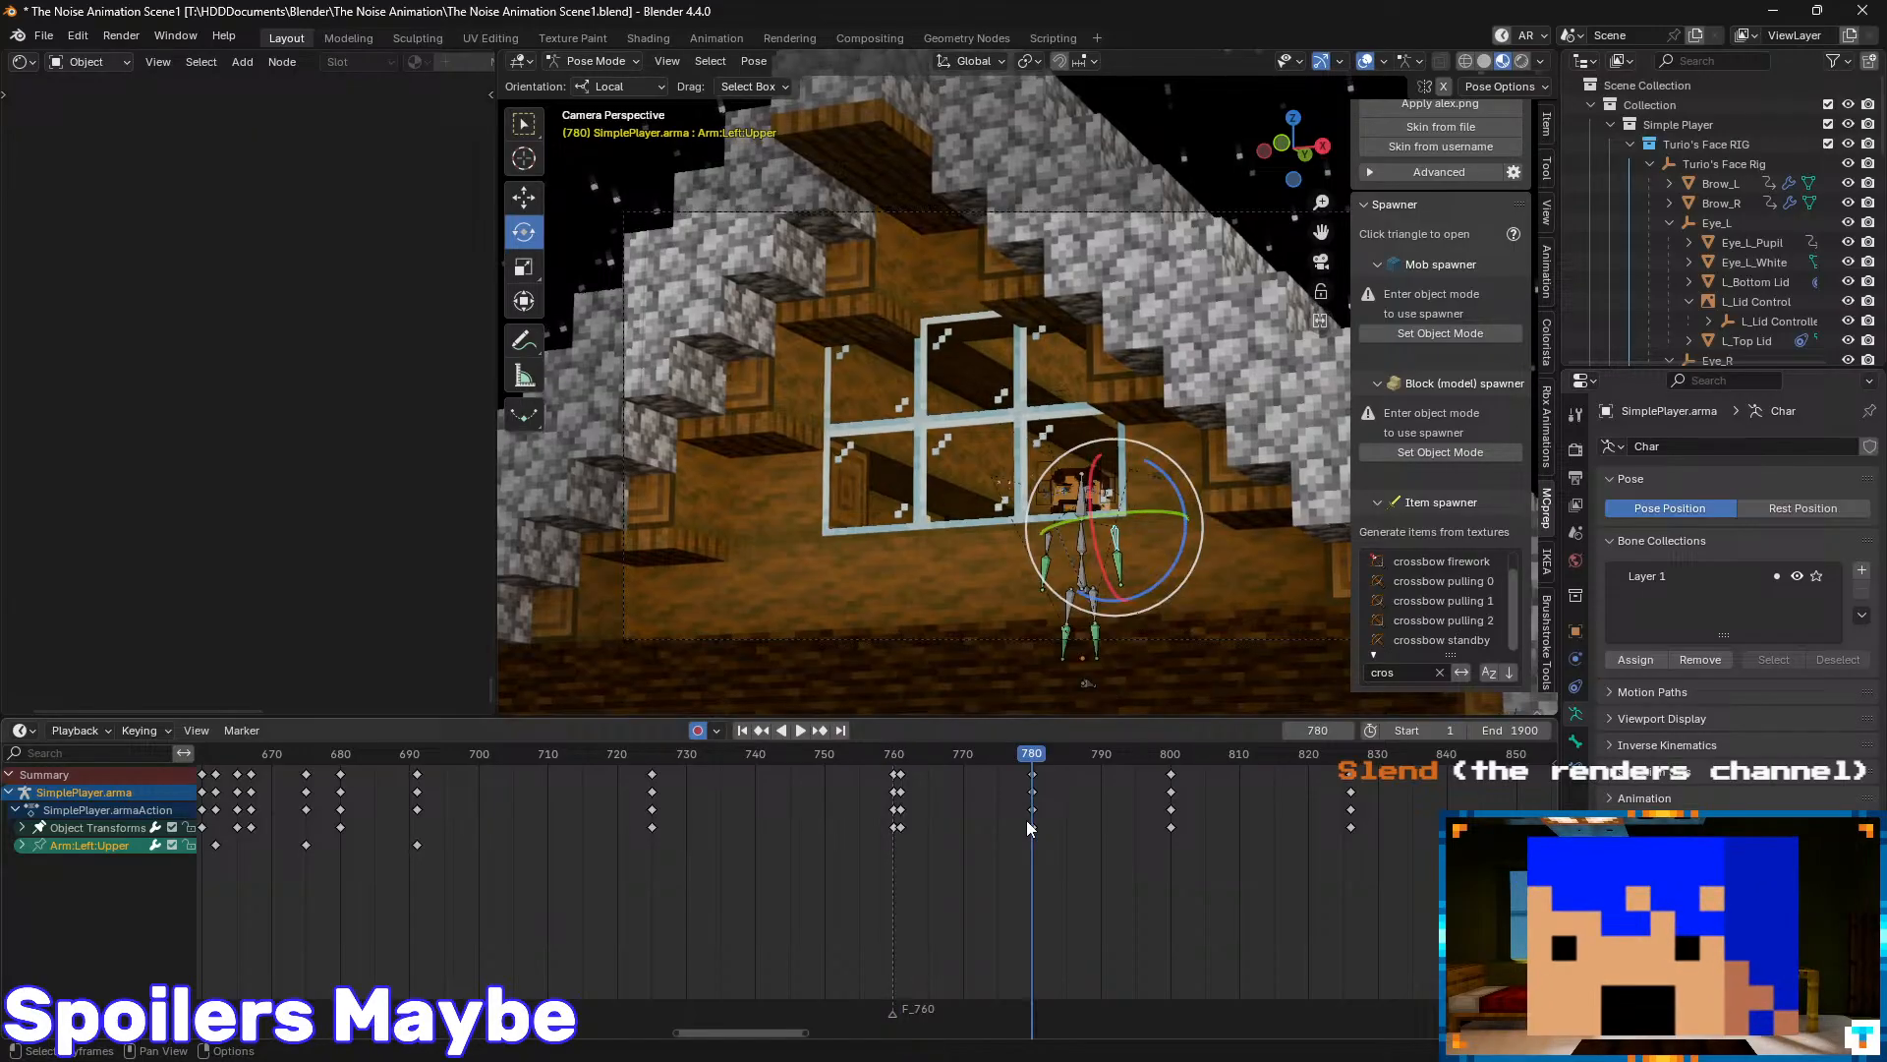
key("Down")
key("Down")
key("Down")
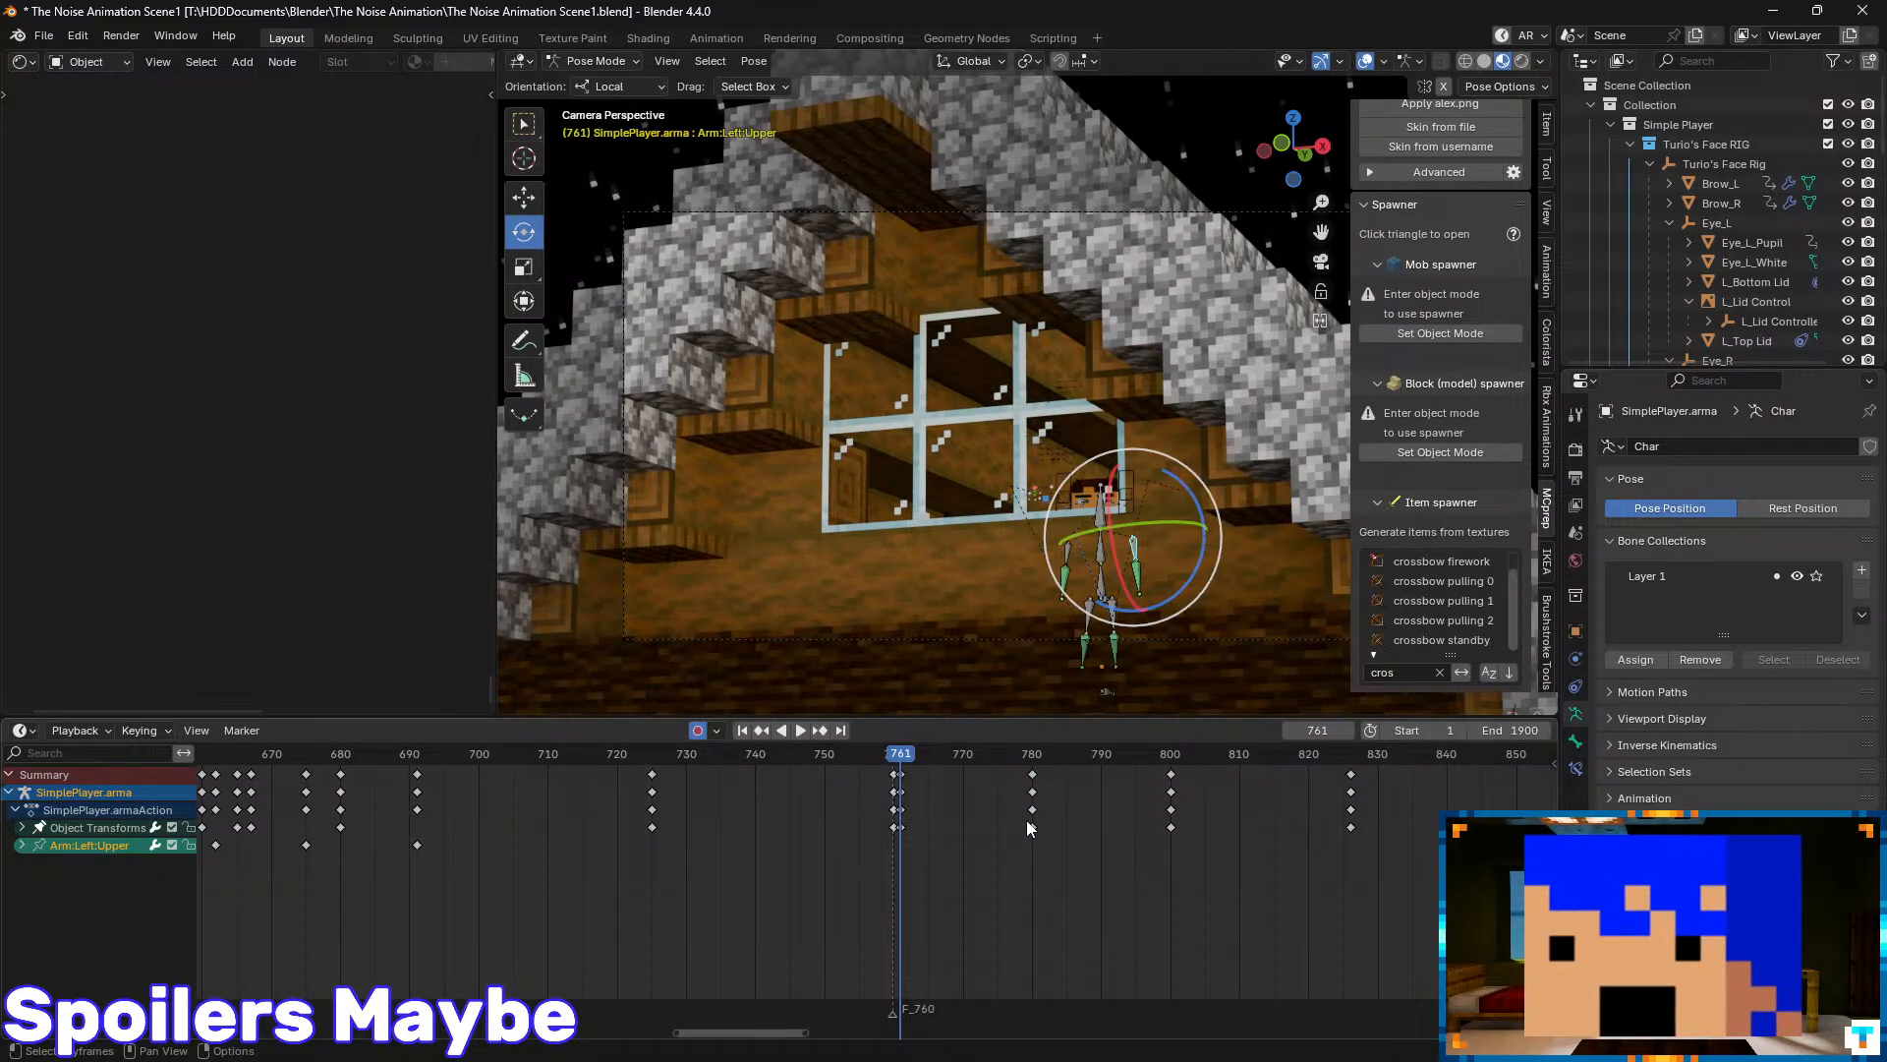
key("Up")
key("Up")
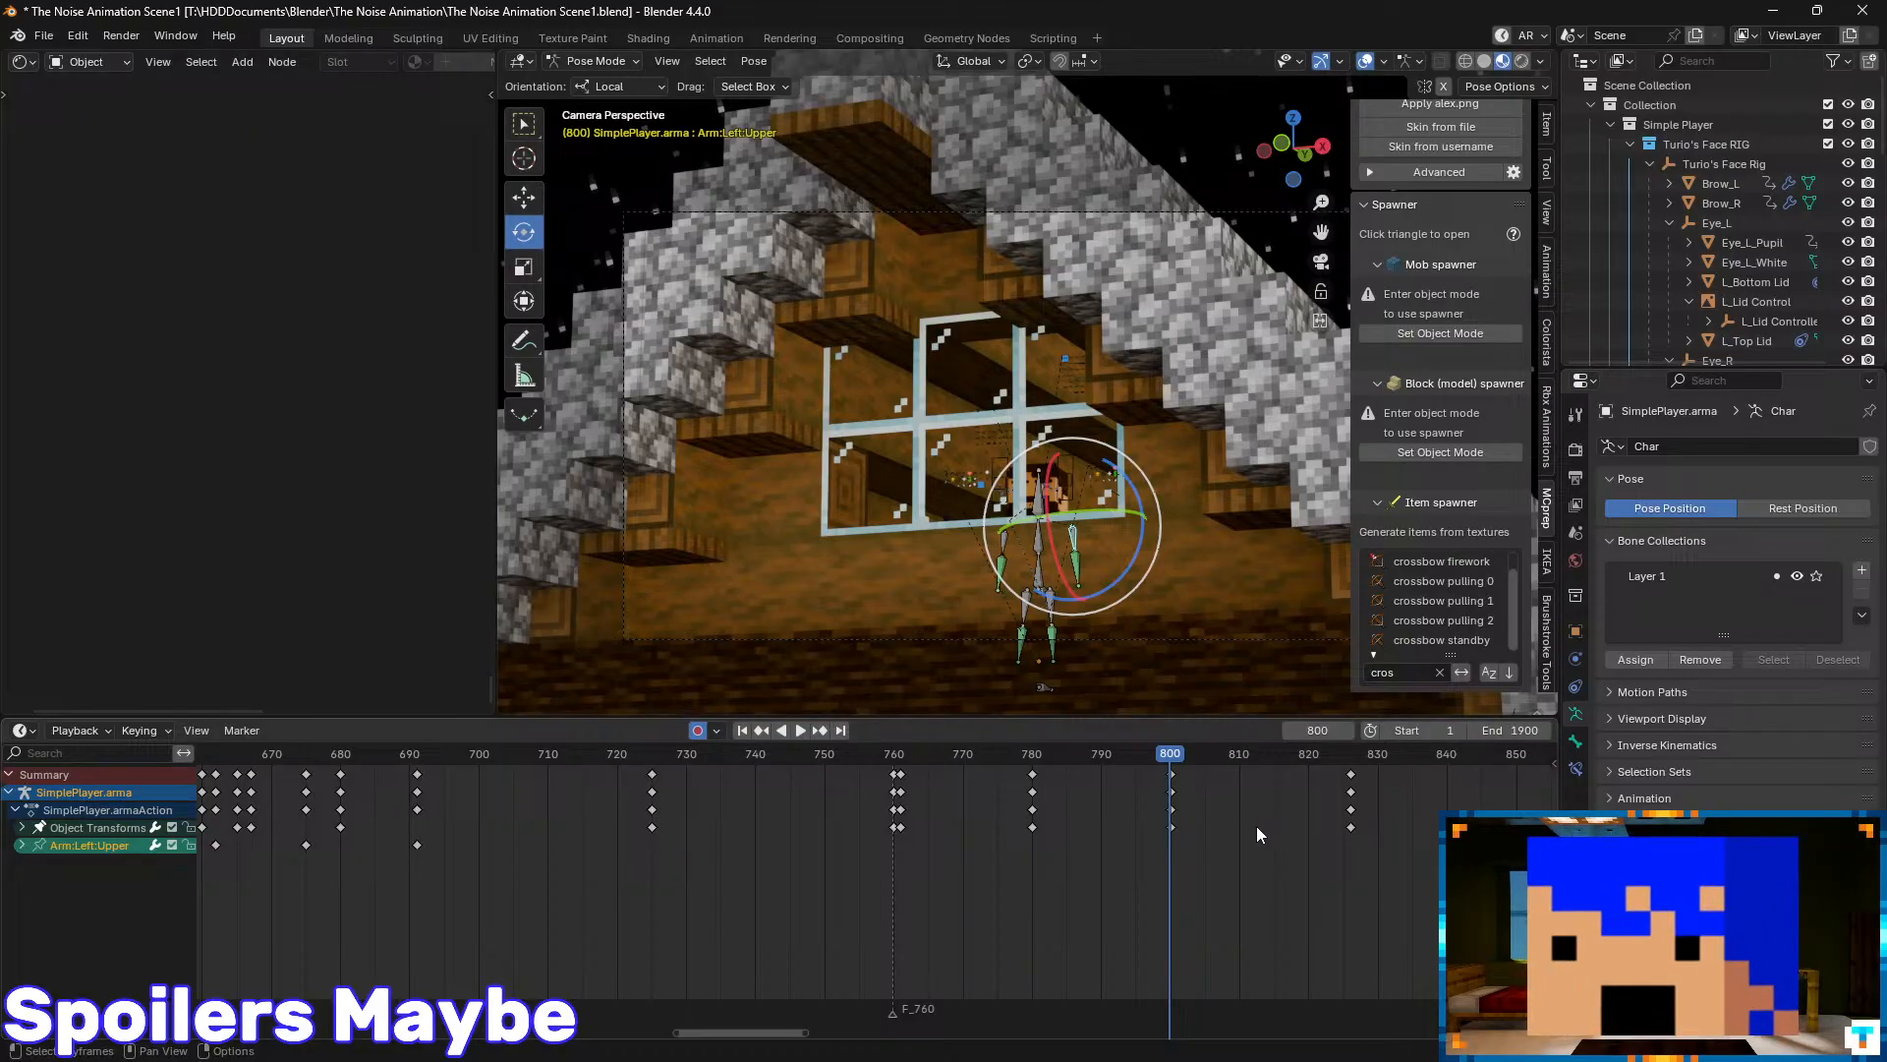
key("Up")
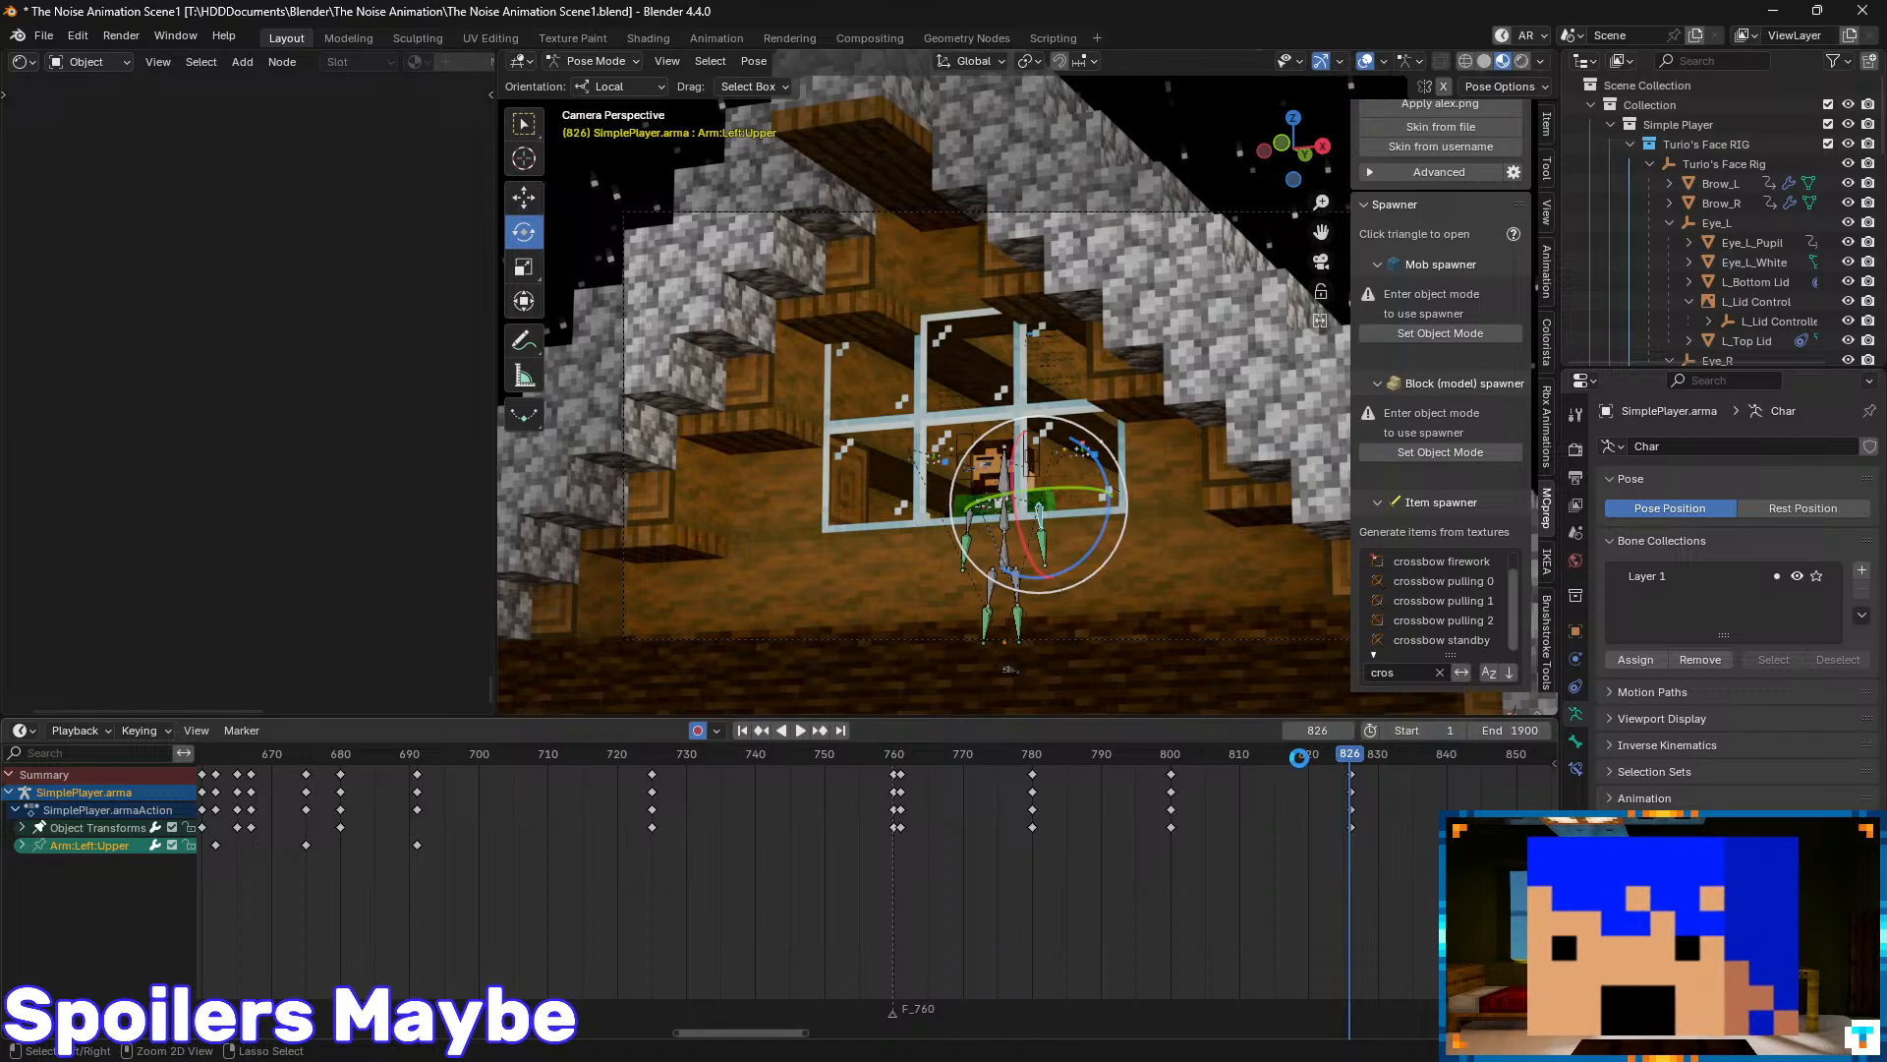
- Save the file and briefly play the window walk from frame 761
key("ctrl+s")
left_click_drag(1325, 759, 902, 777)
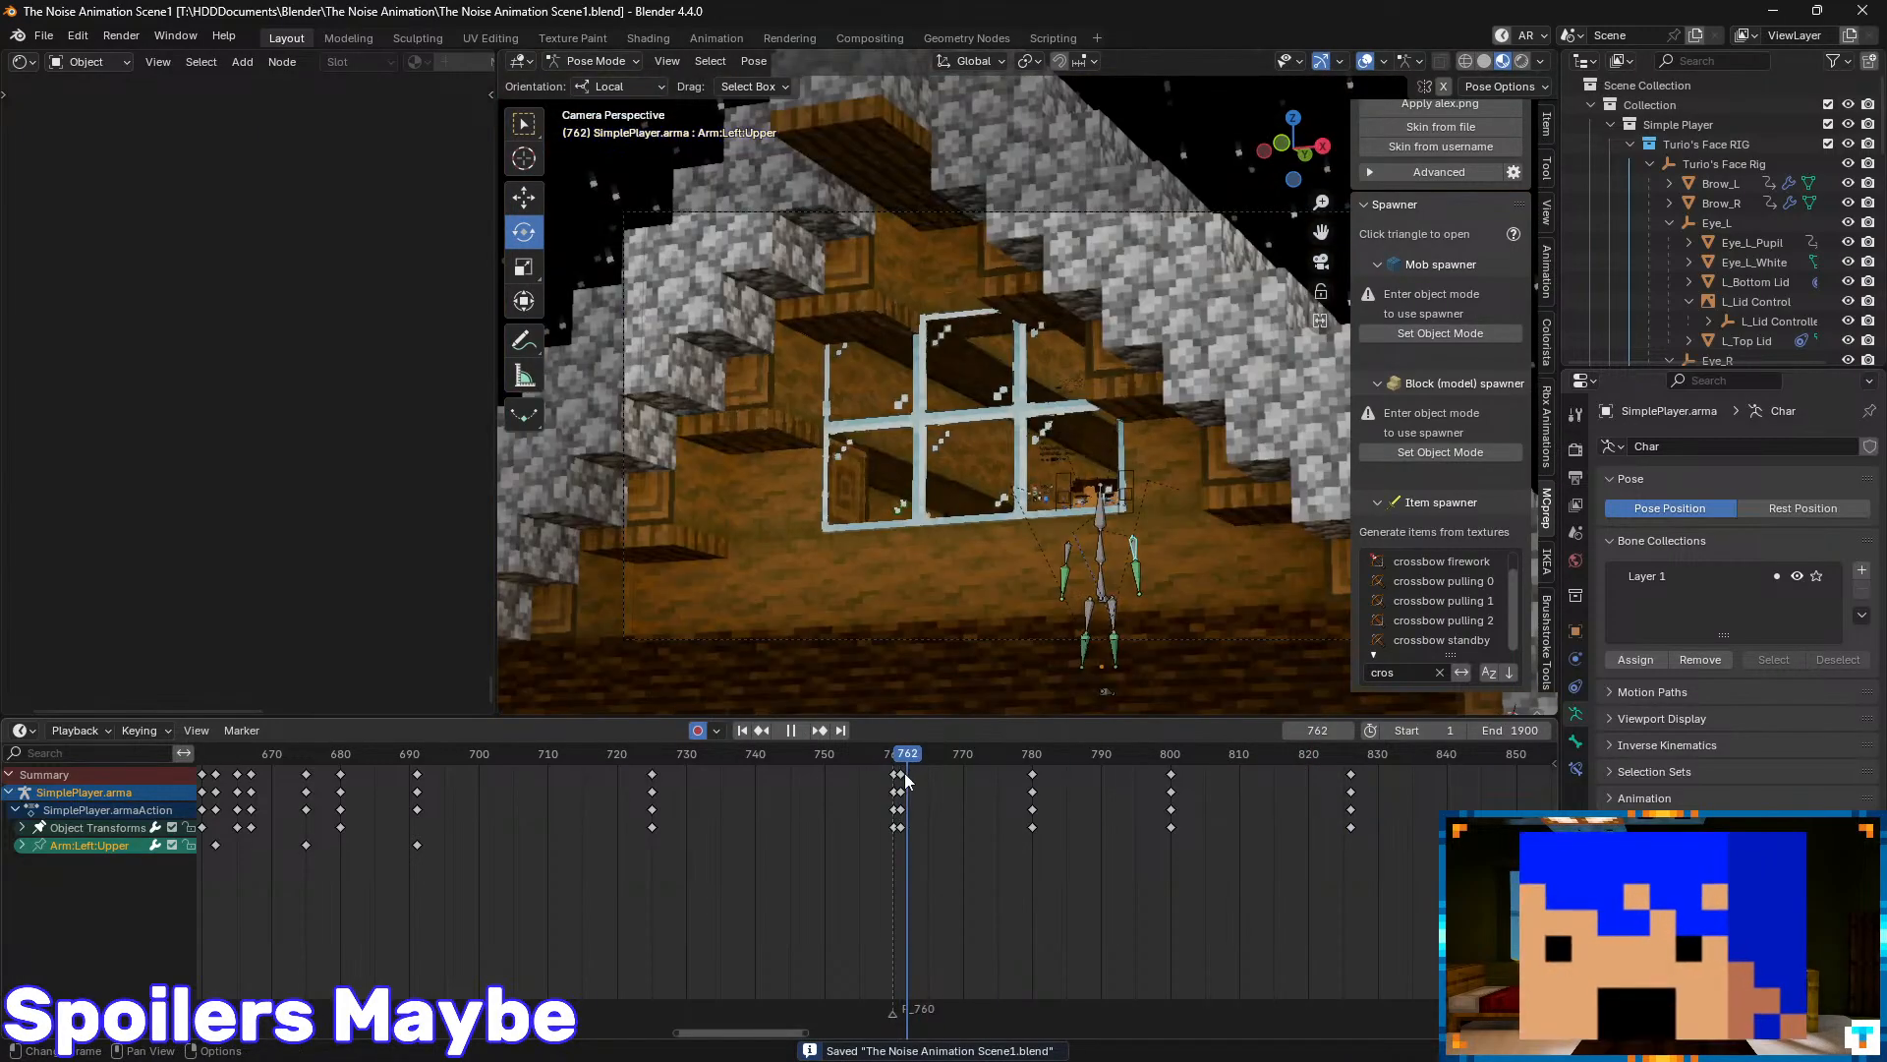
key("space")
key("Escape")
left_click(1032, 793)
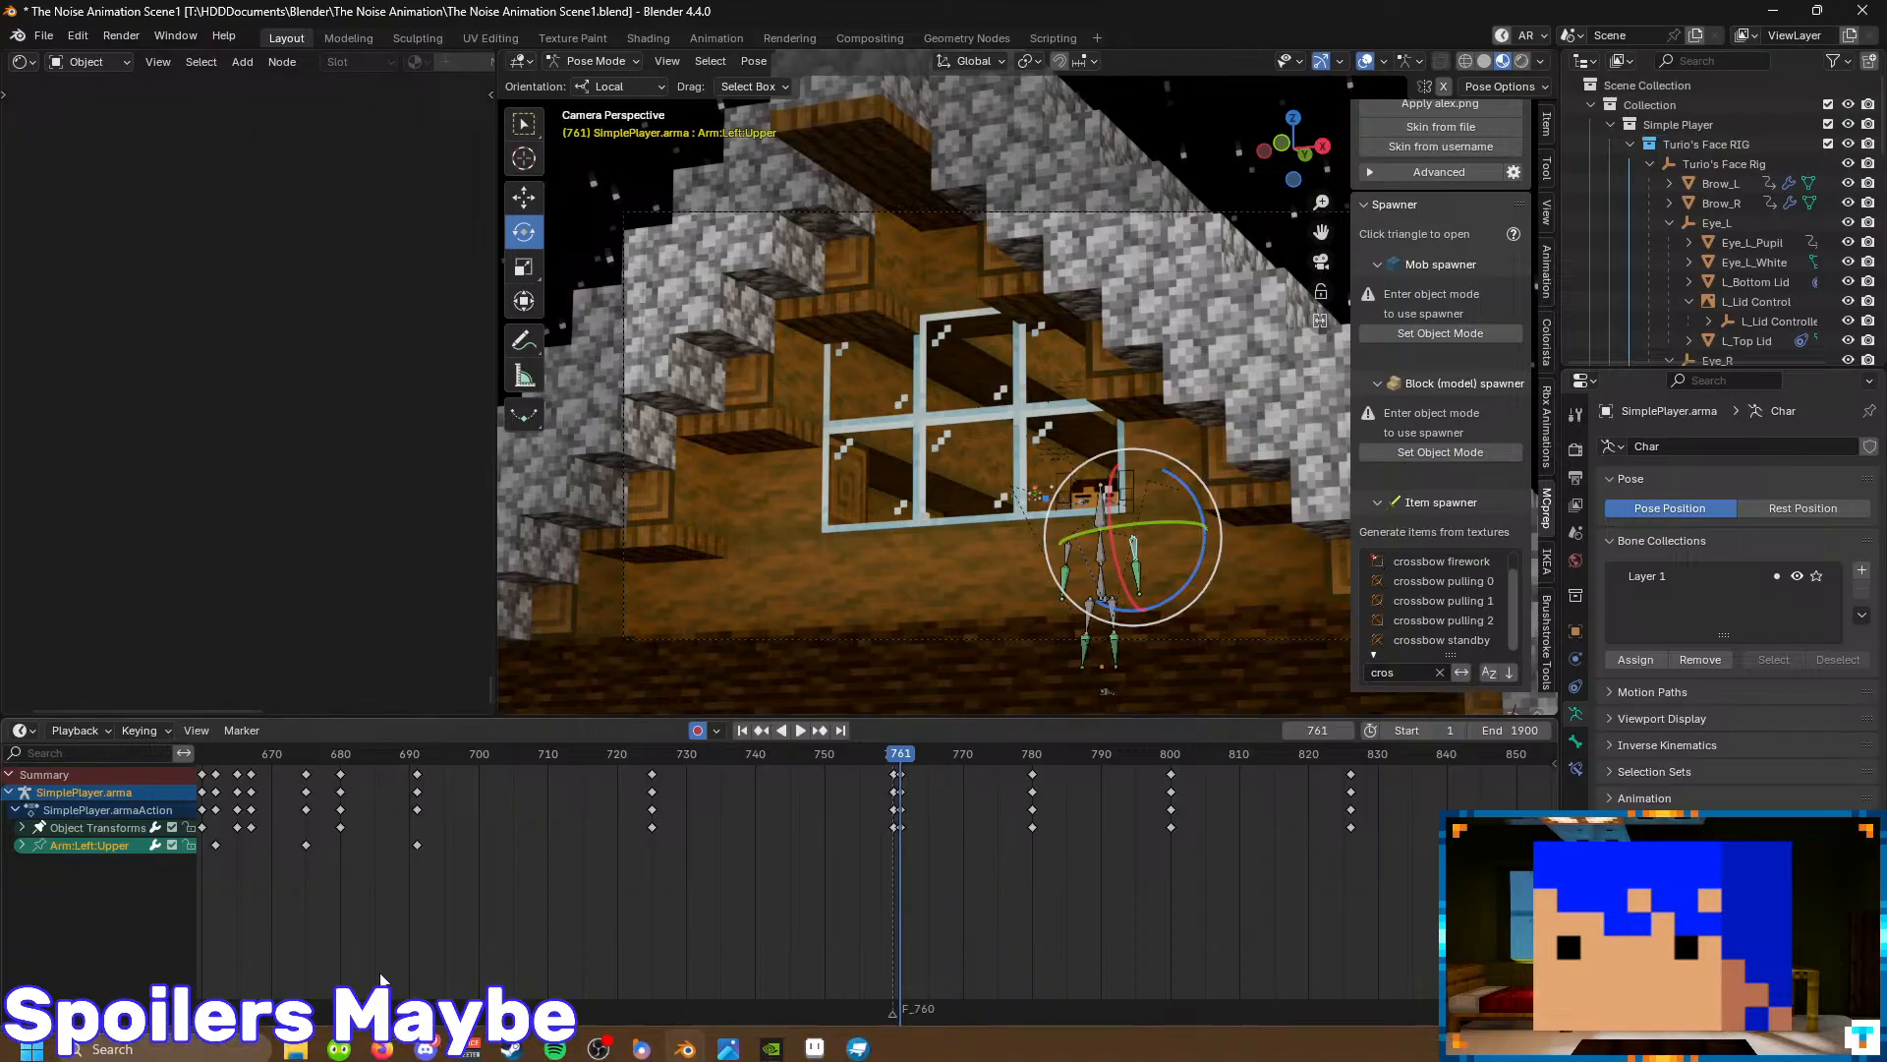
- Switch to the browser and look through the YouTube channel's home page, including its videos, past live streams and featured channels
left_click(411, 1049)
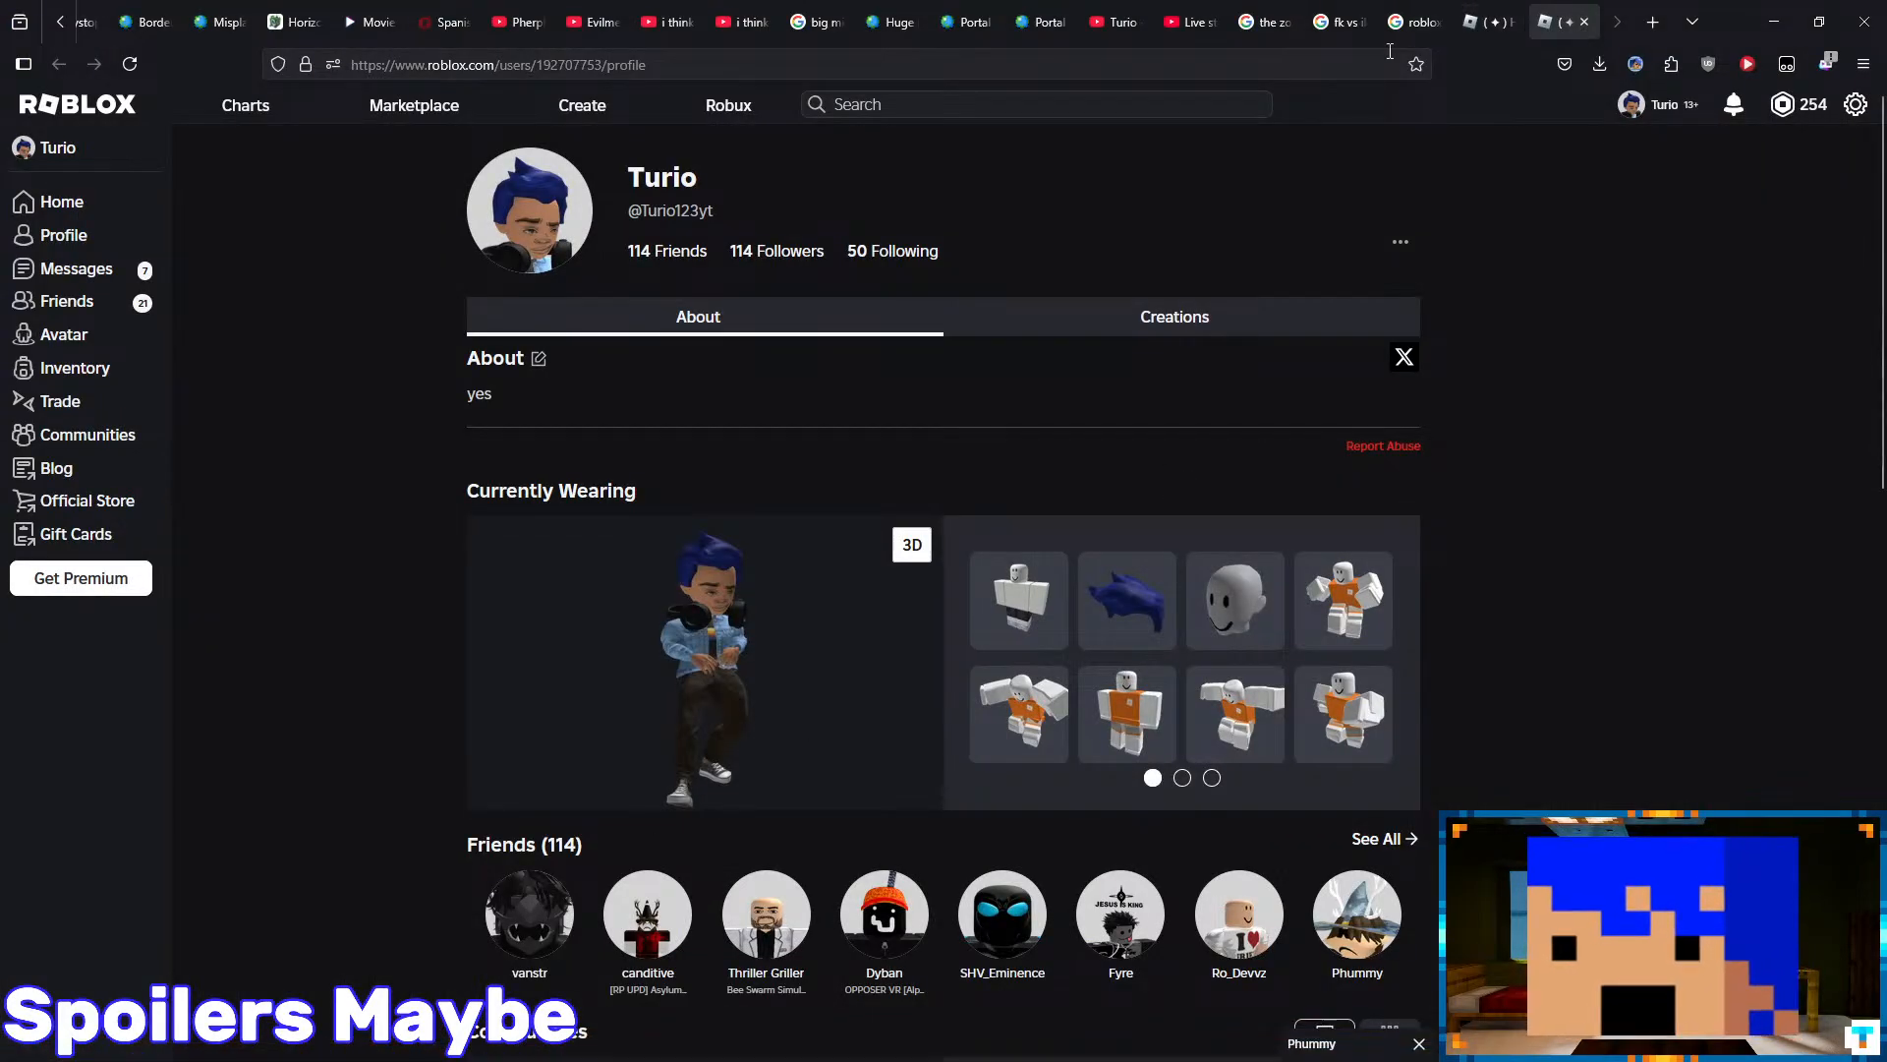
left_click(1141, 12)
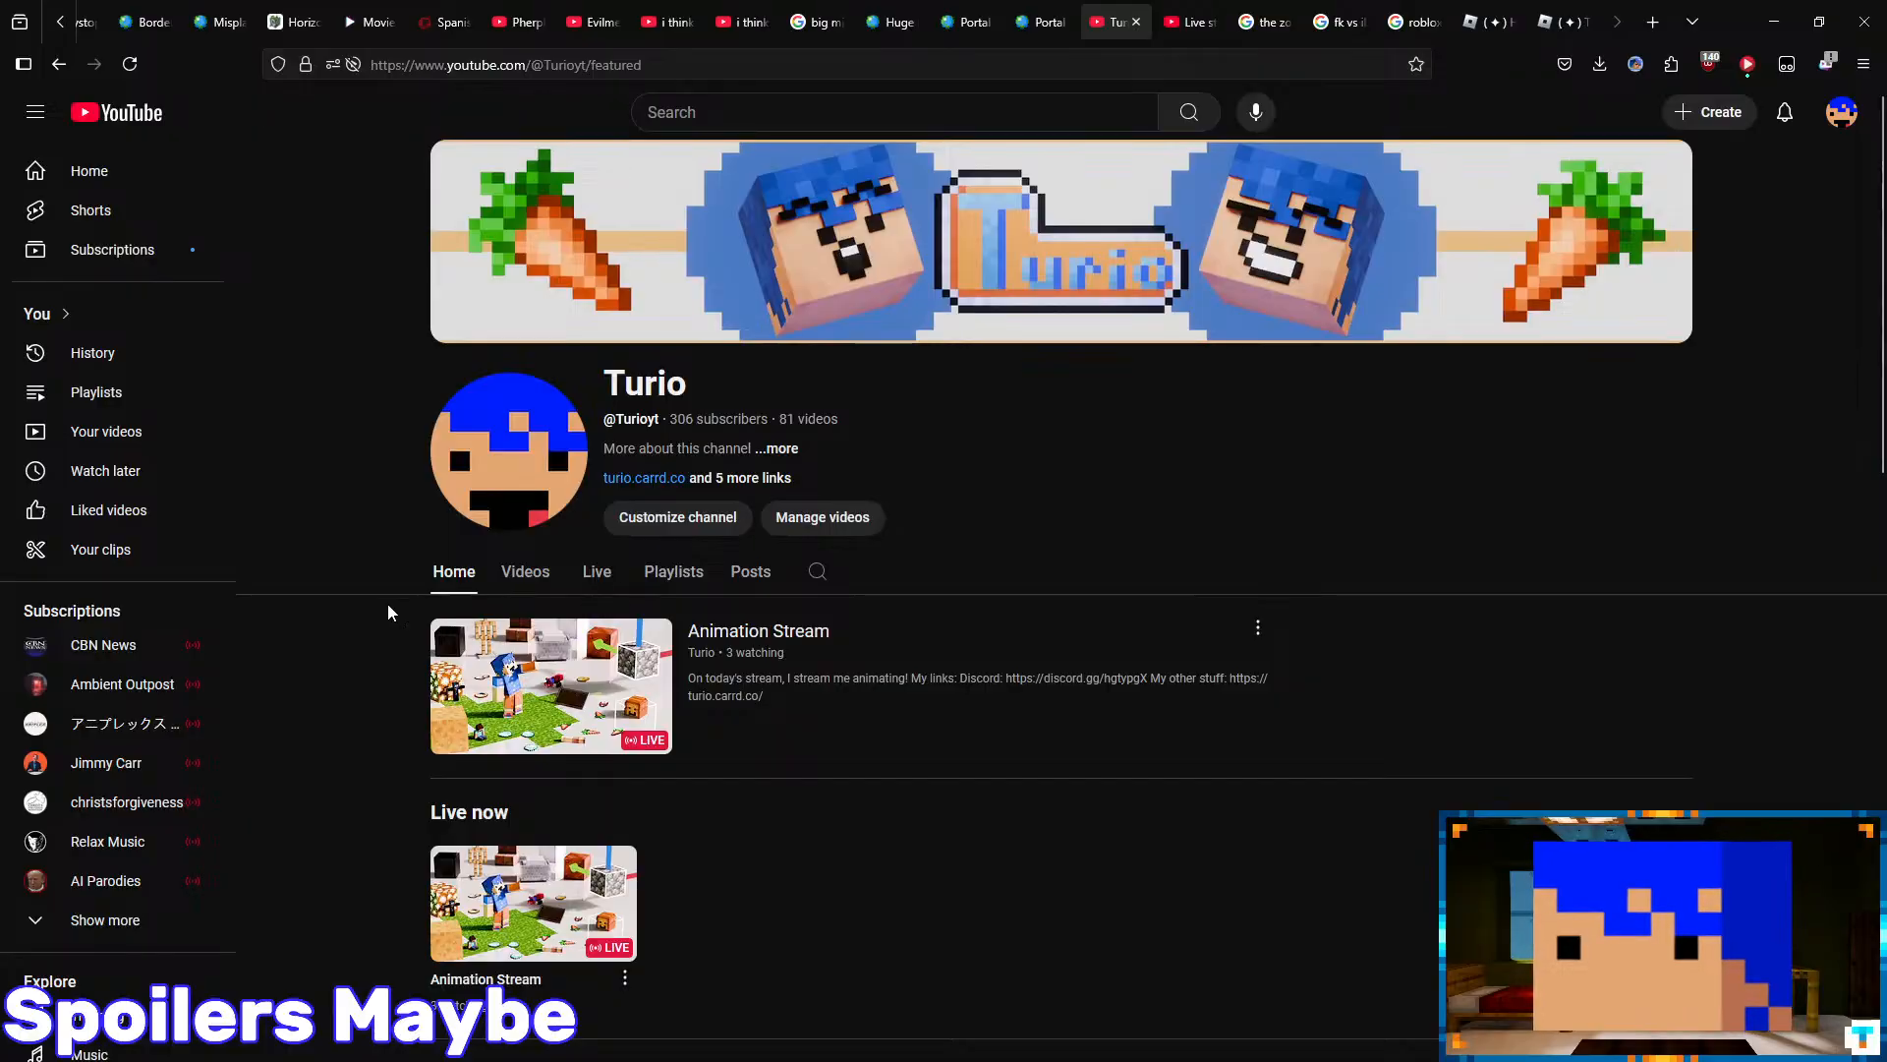
scroll(384, 609, "down", 2)
scroll(382, 531, "down", 12)
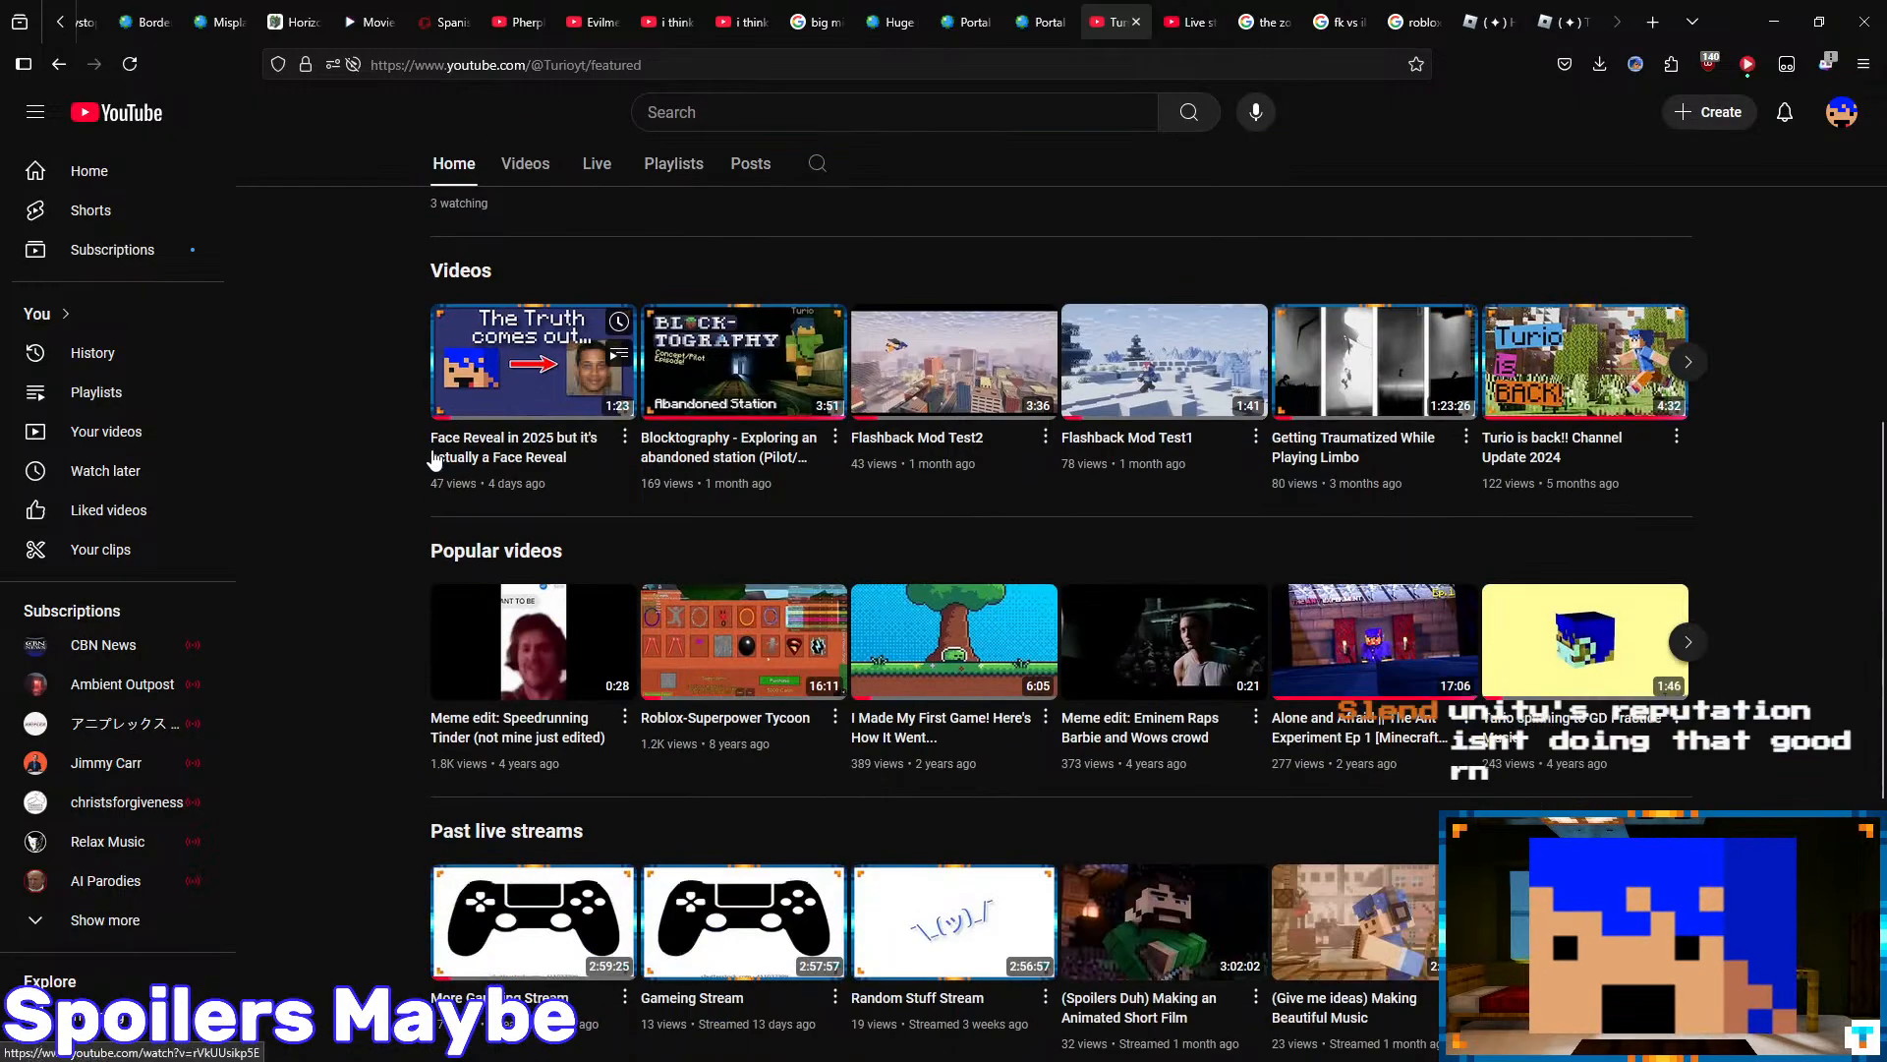
scroll(380, 505, "up", 14)
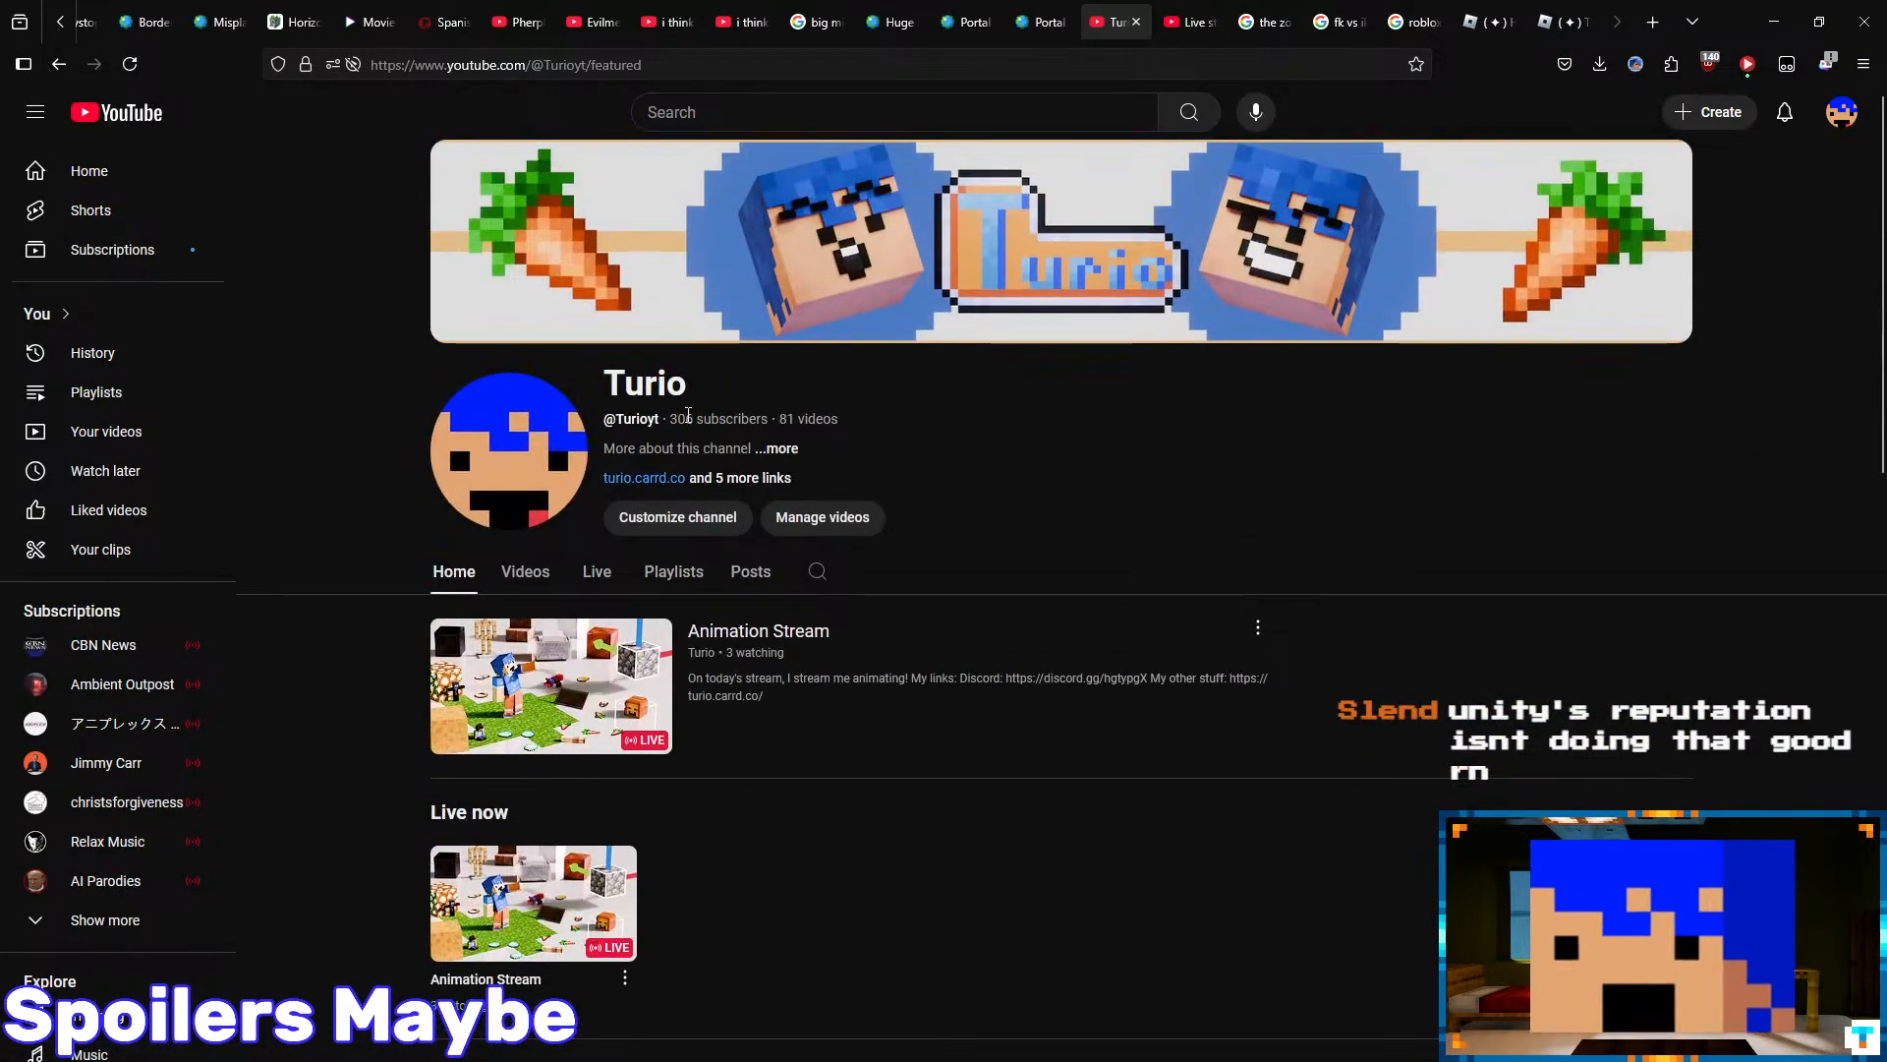
left_click_drag(685, 419, 696, 419)
left_click(1035, 444)
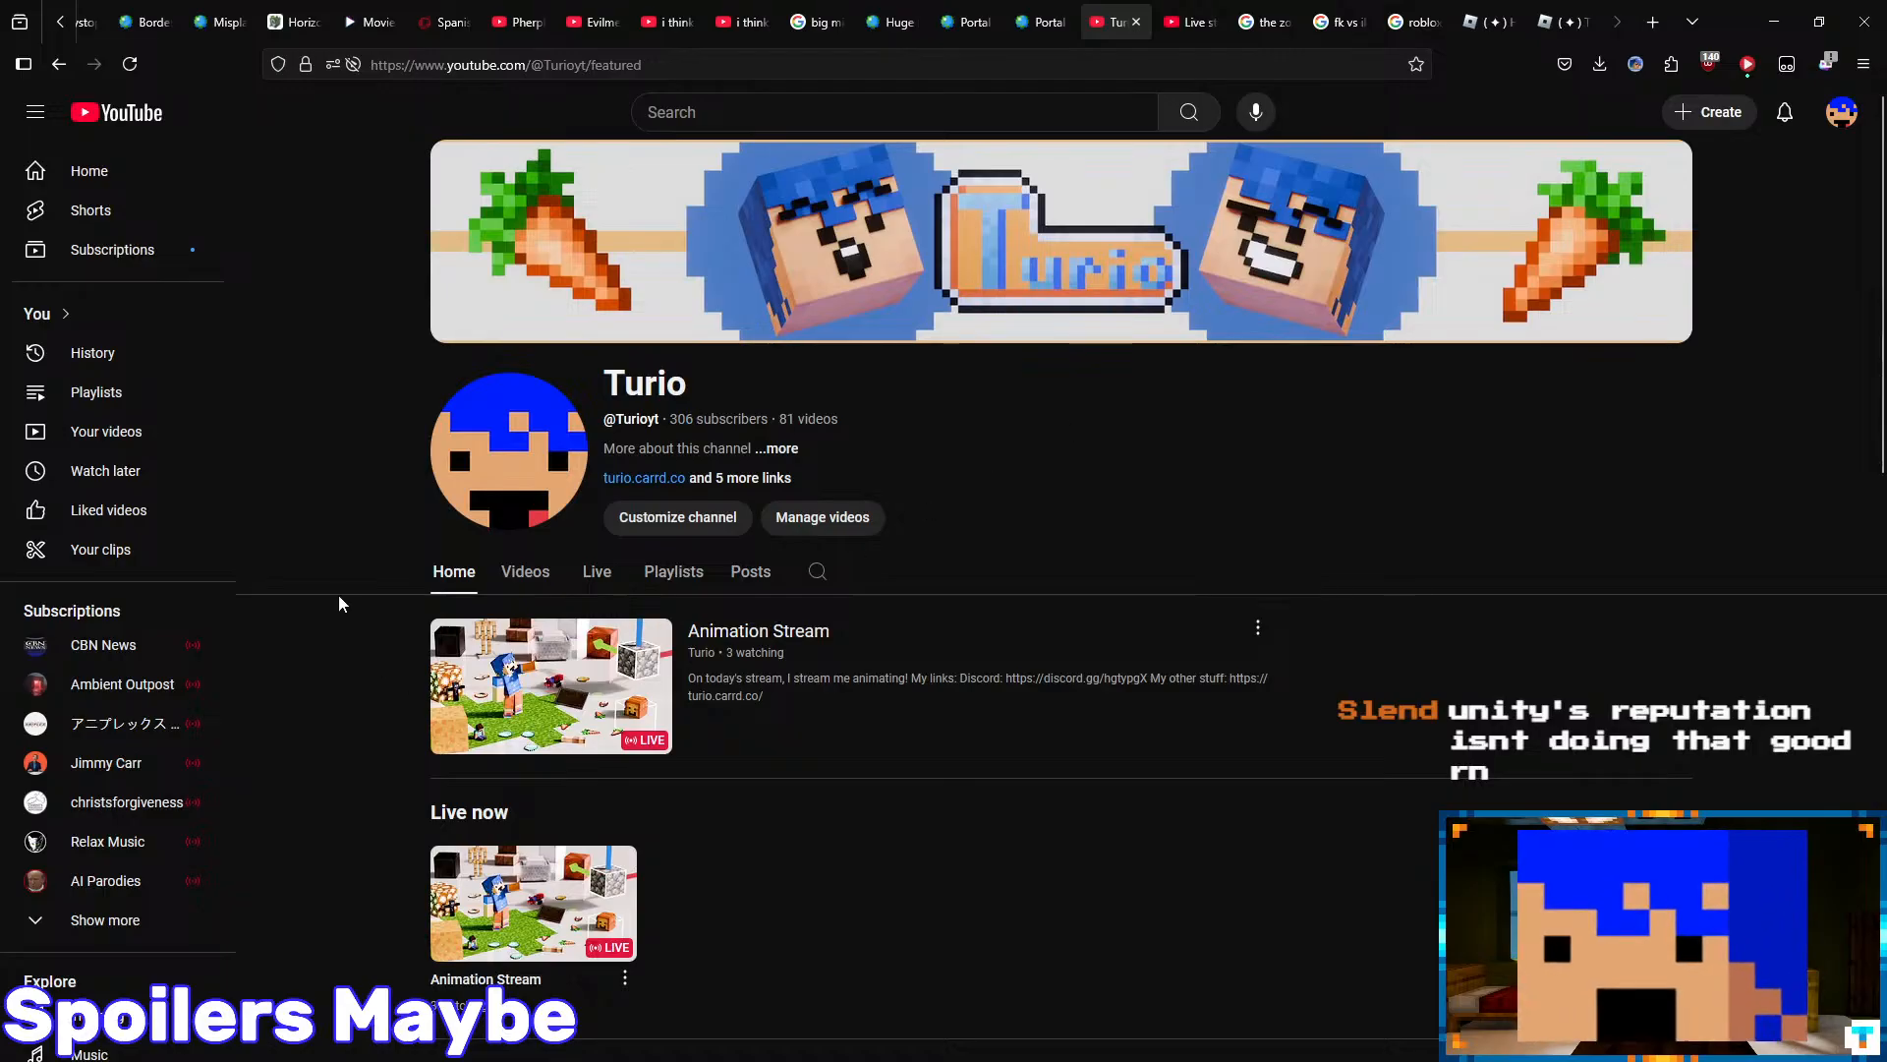
scroll(403, 454, "down", 8)
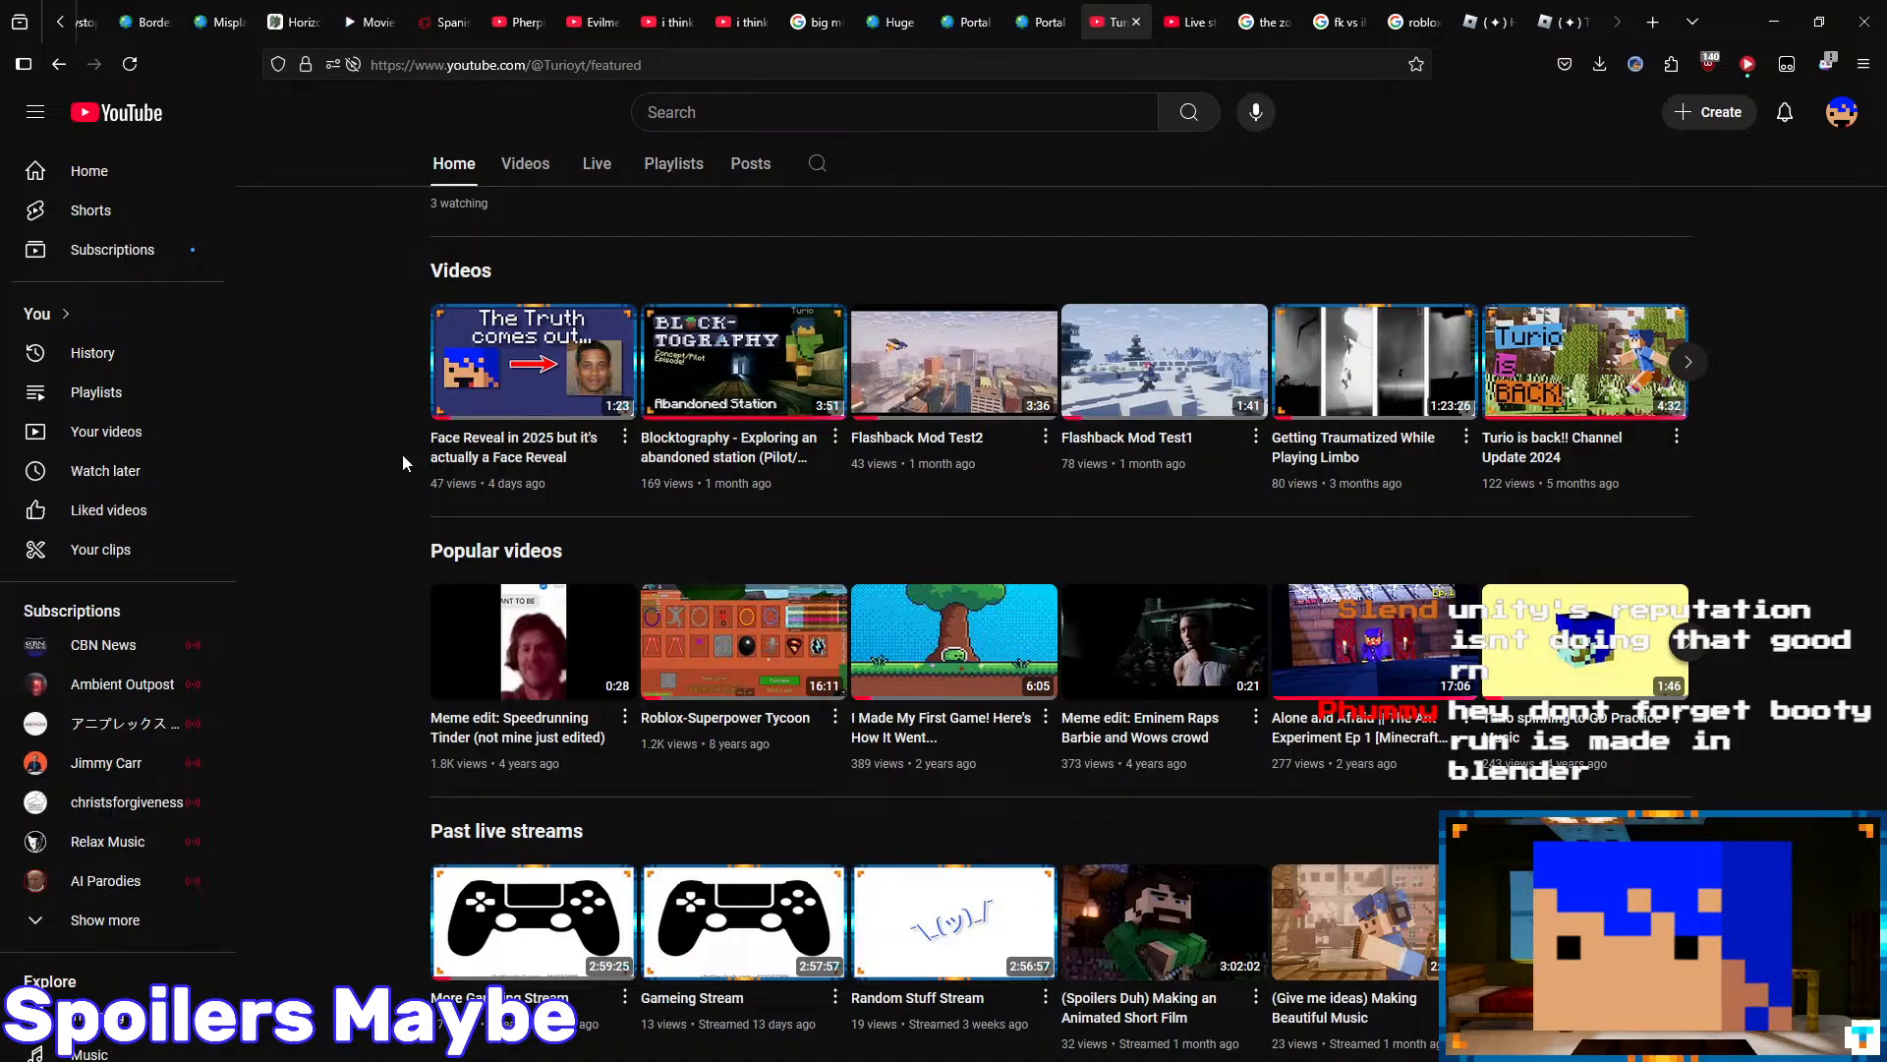
mouse_move(444, 468)
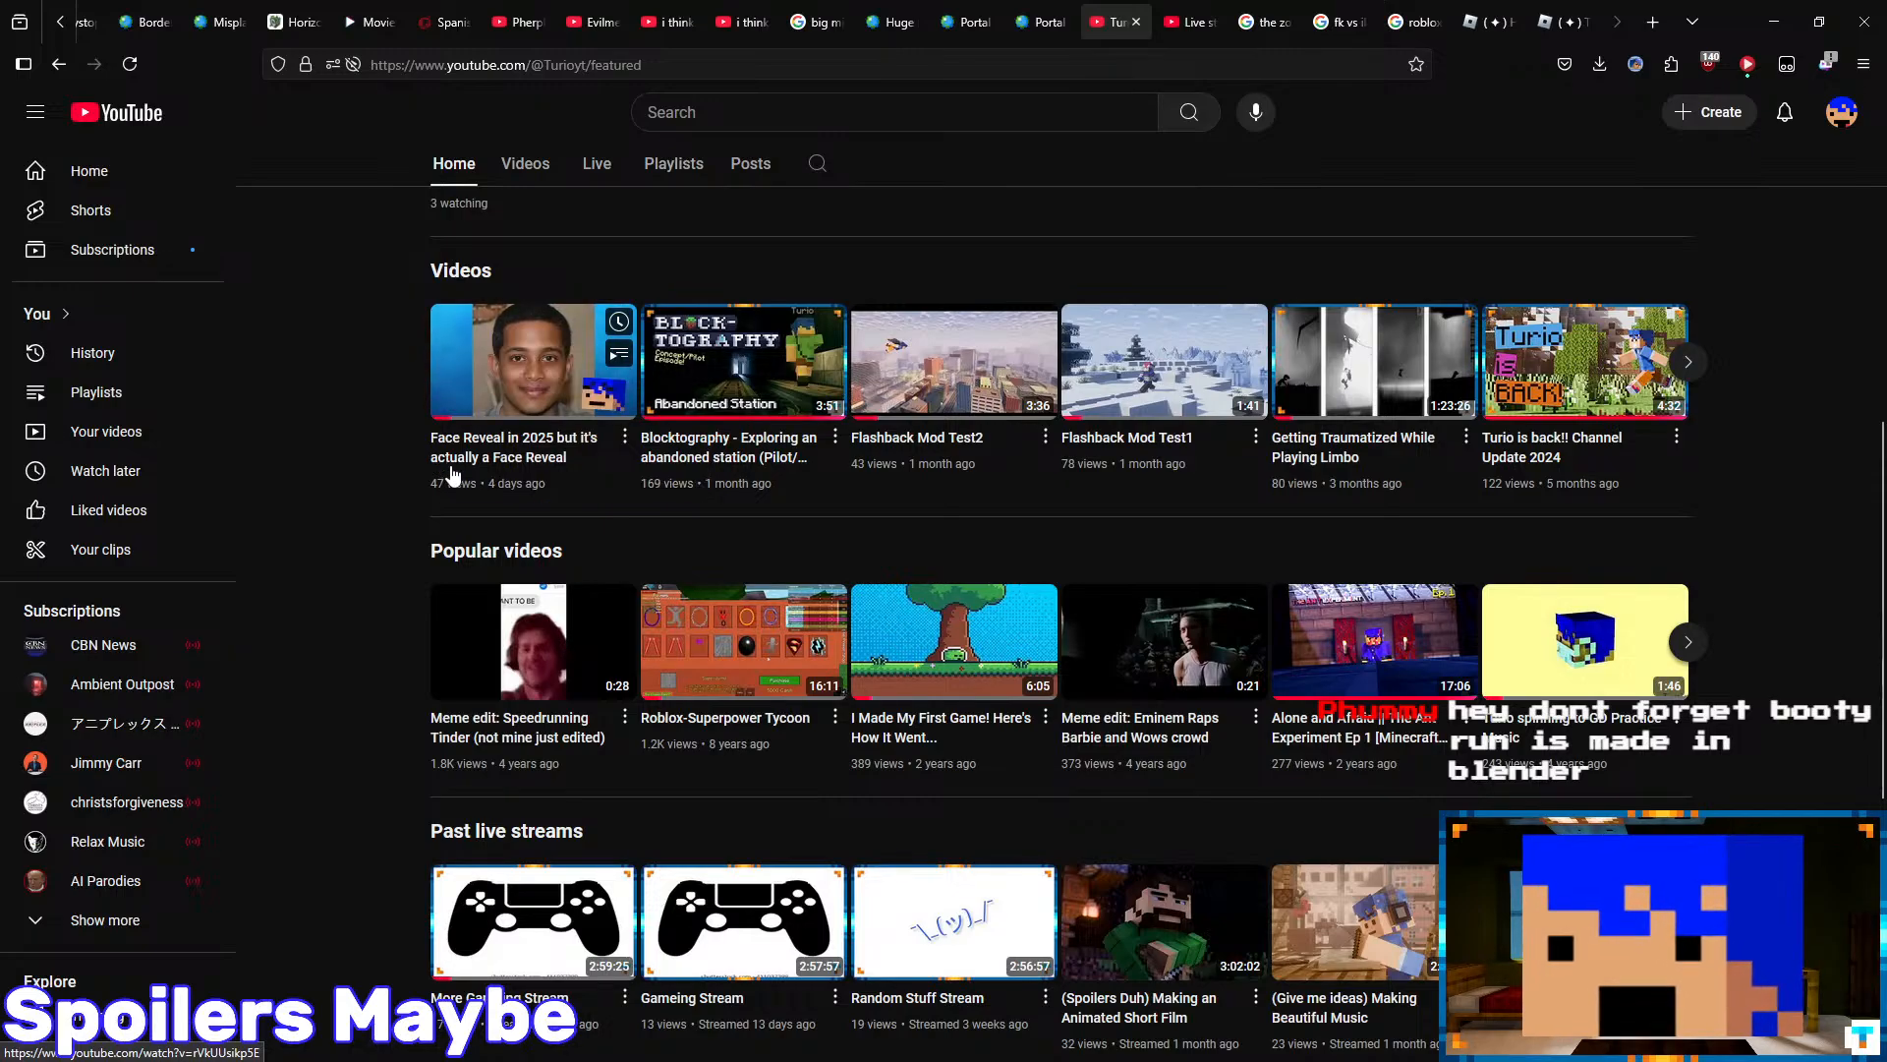
scroll(369, 427, "down", 6)
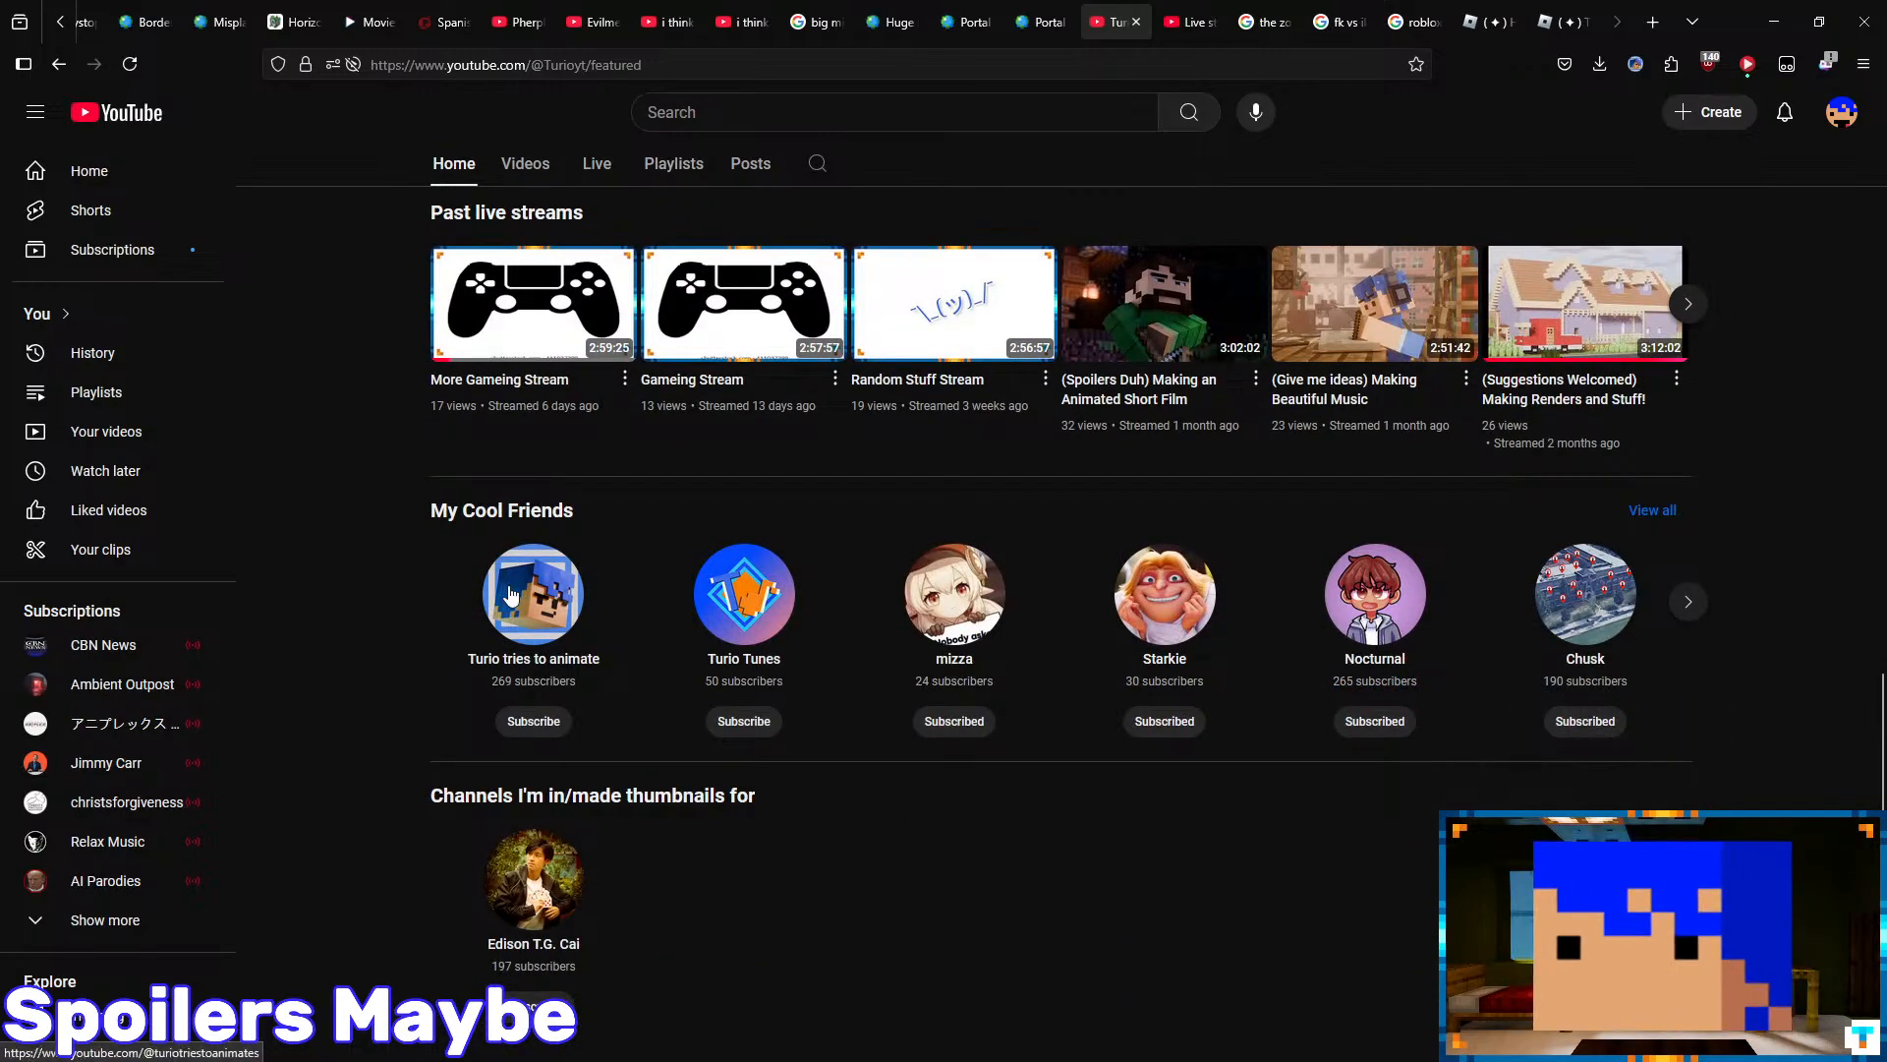
- Open the Turio tries to animate channel from the featured channels and look over its home page
left_click(510, 595)
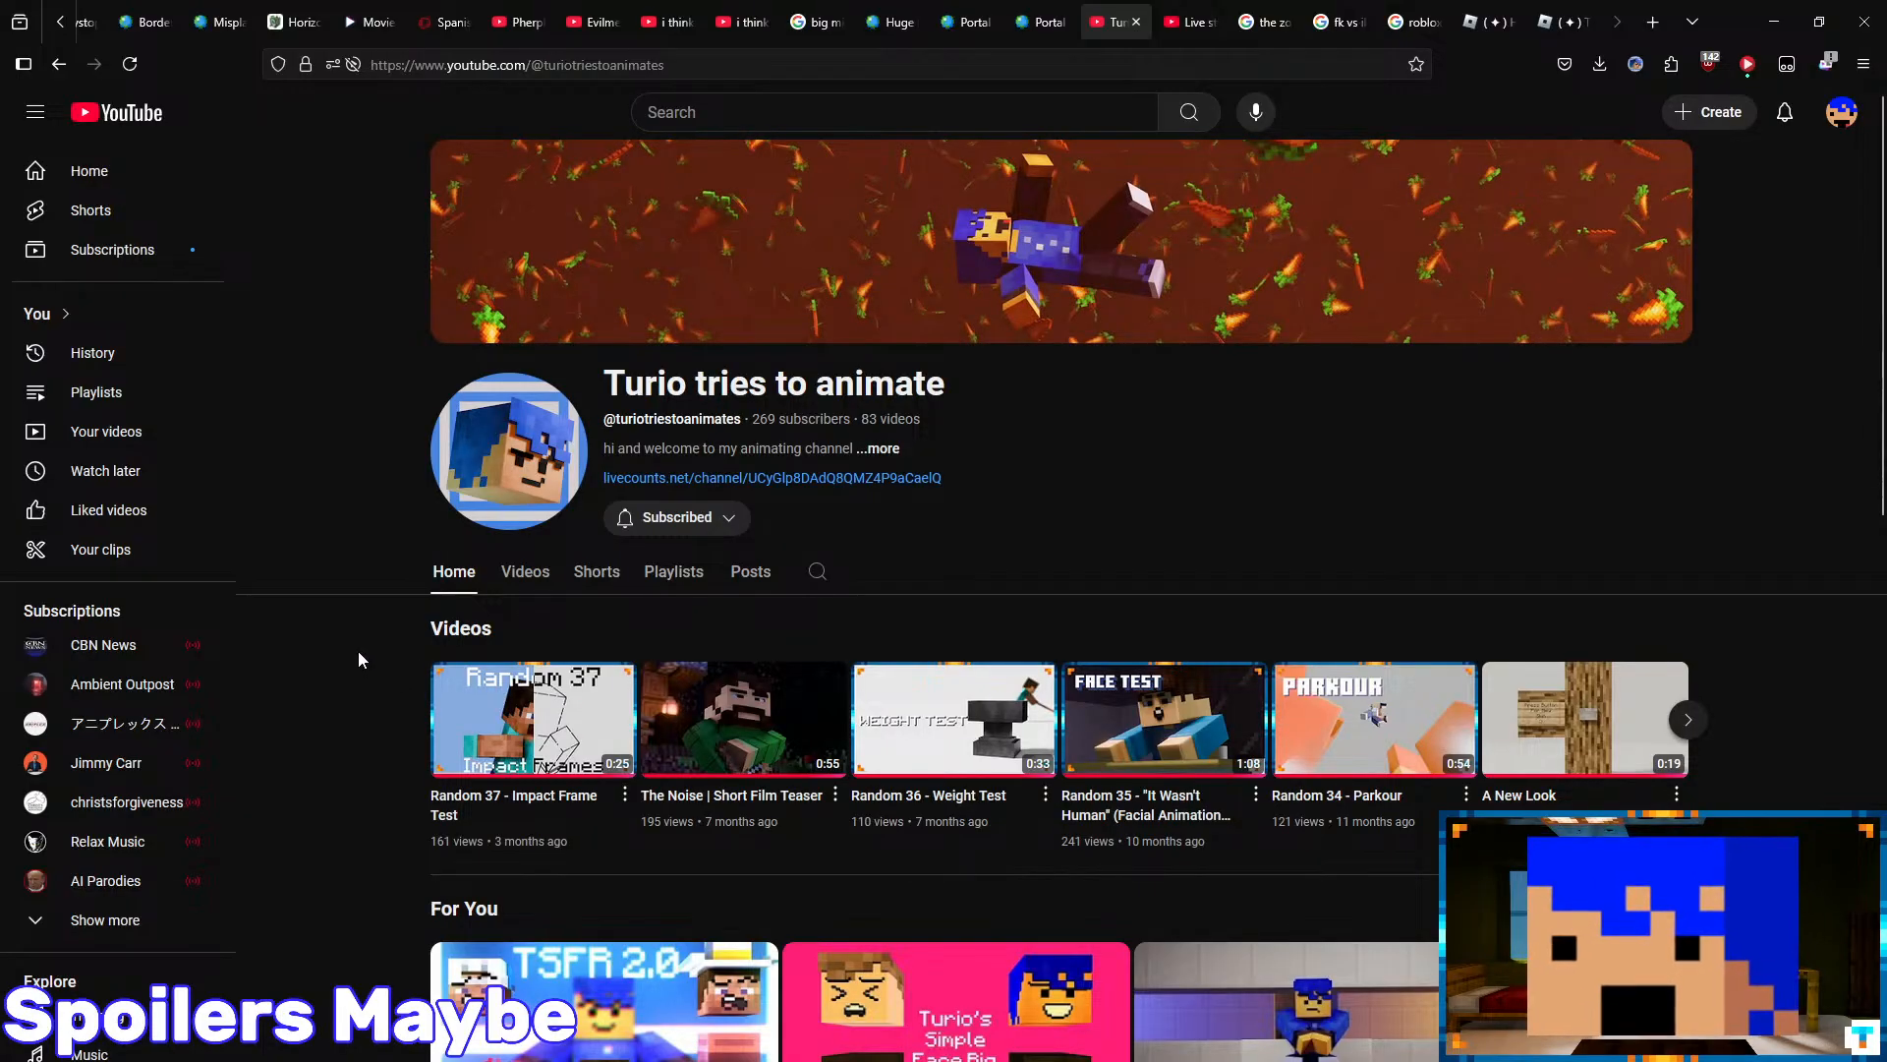
scroll(338, 530, "down", 3)
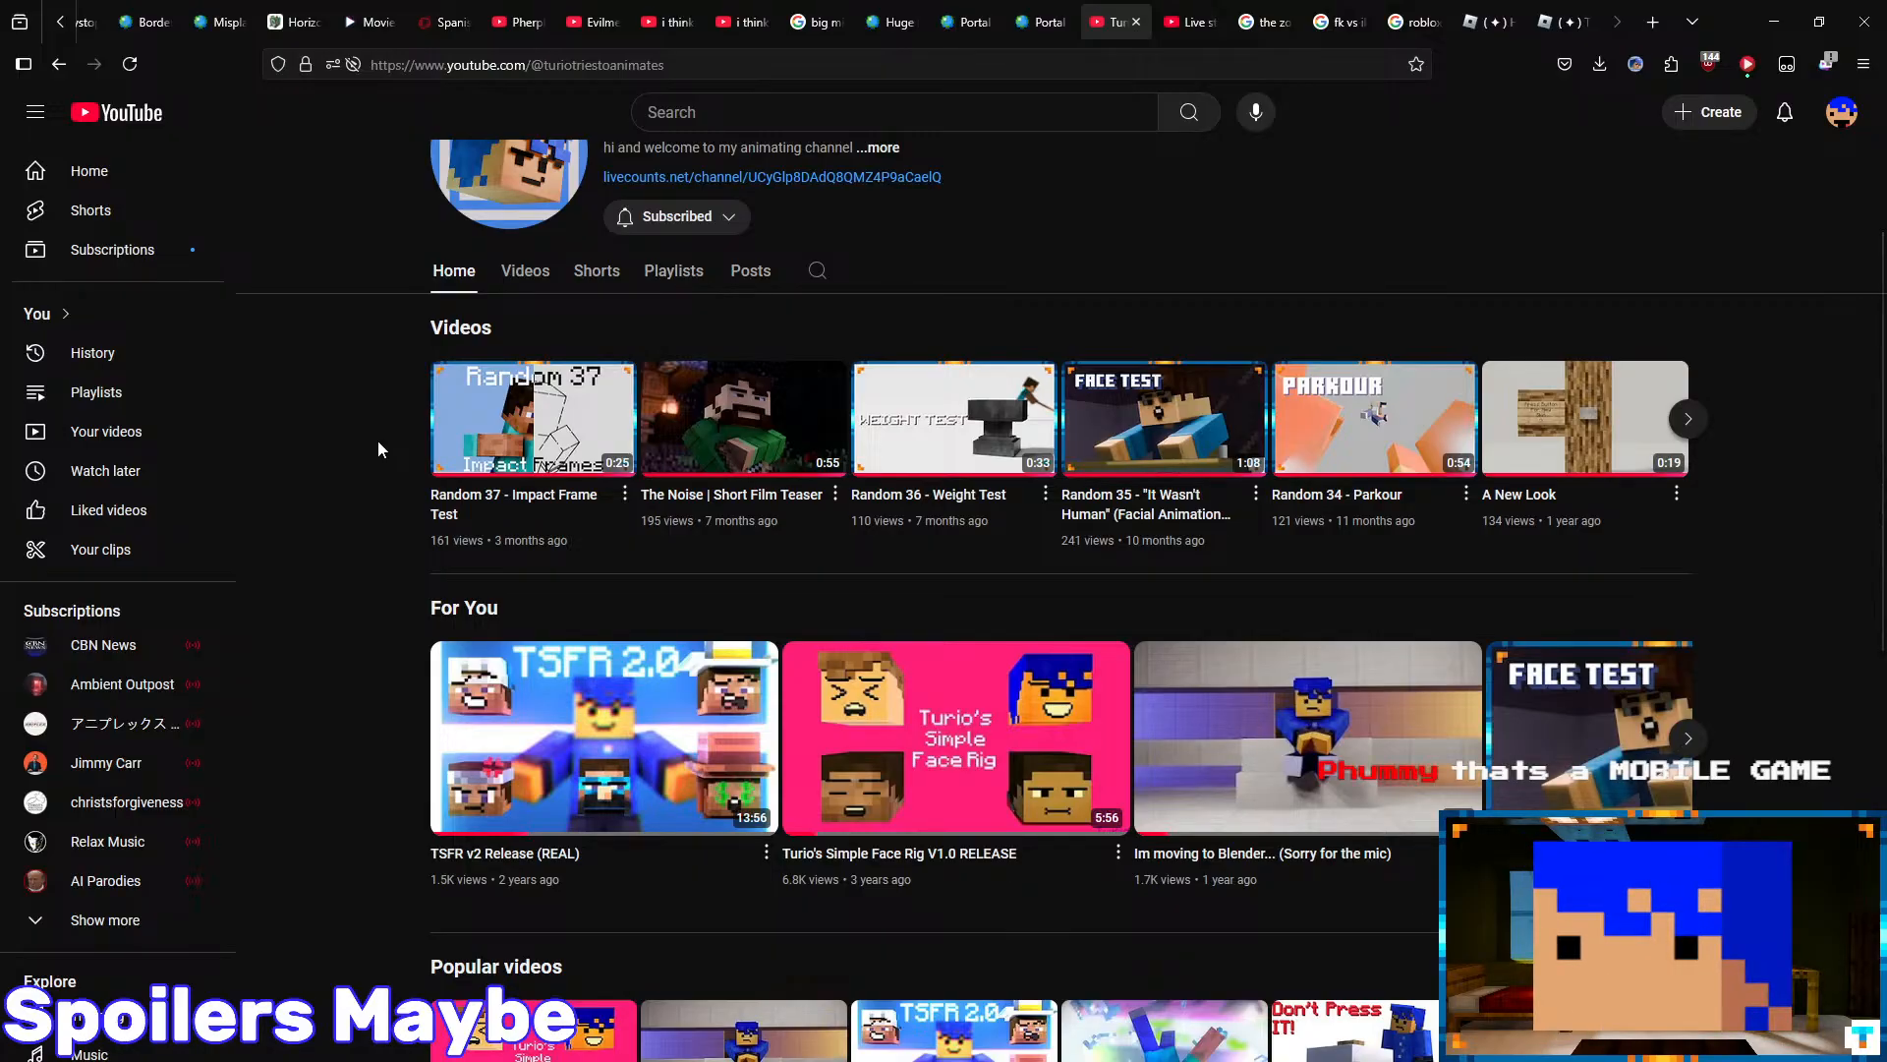
scroll(379, 450, "down", 3)
scroll(377, 441, "up", 6)
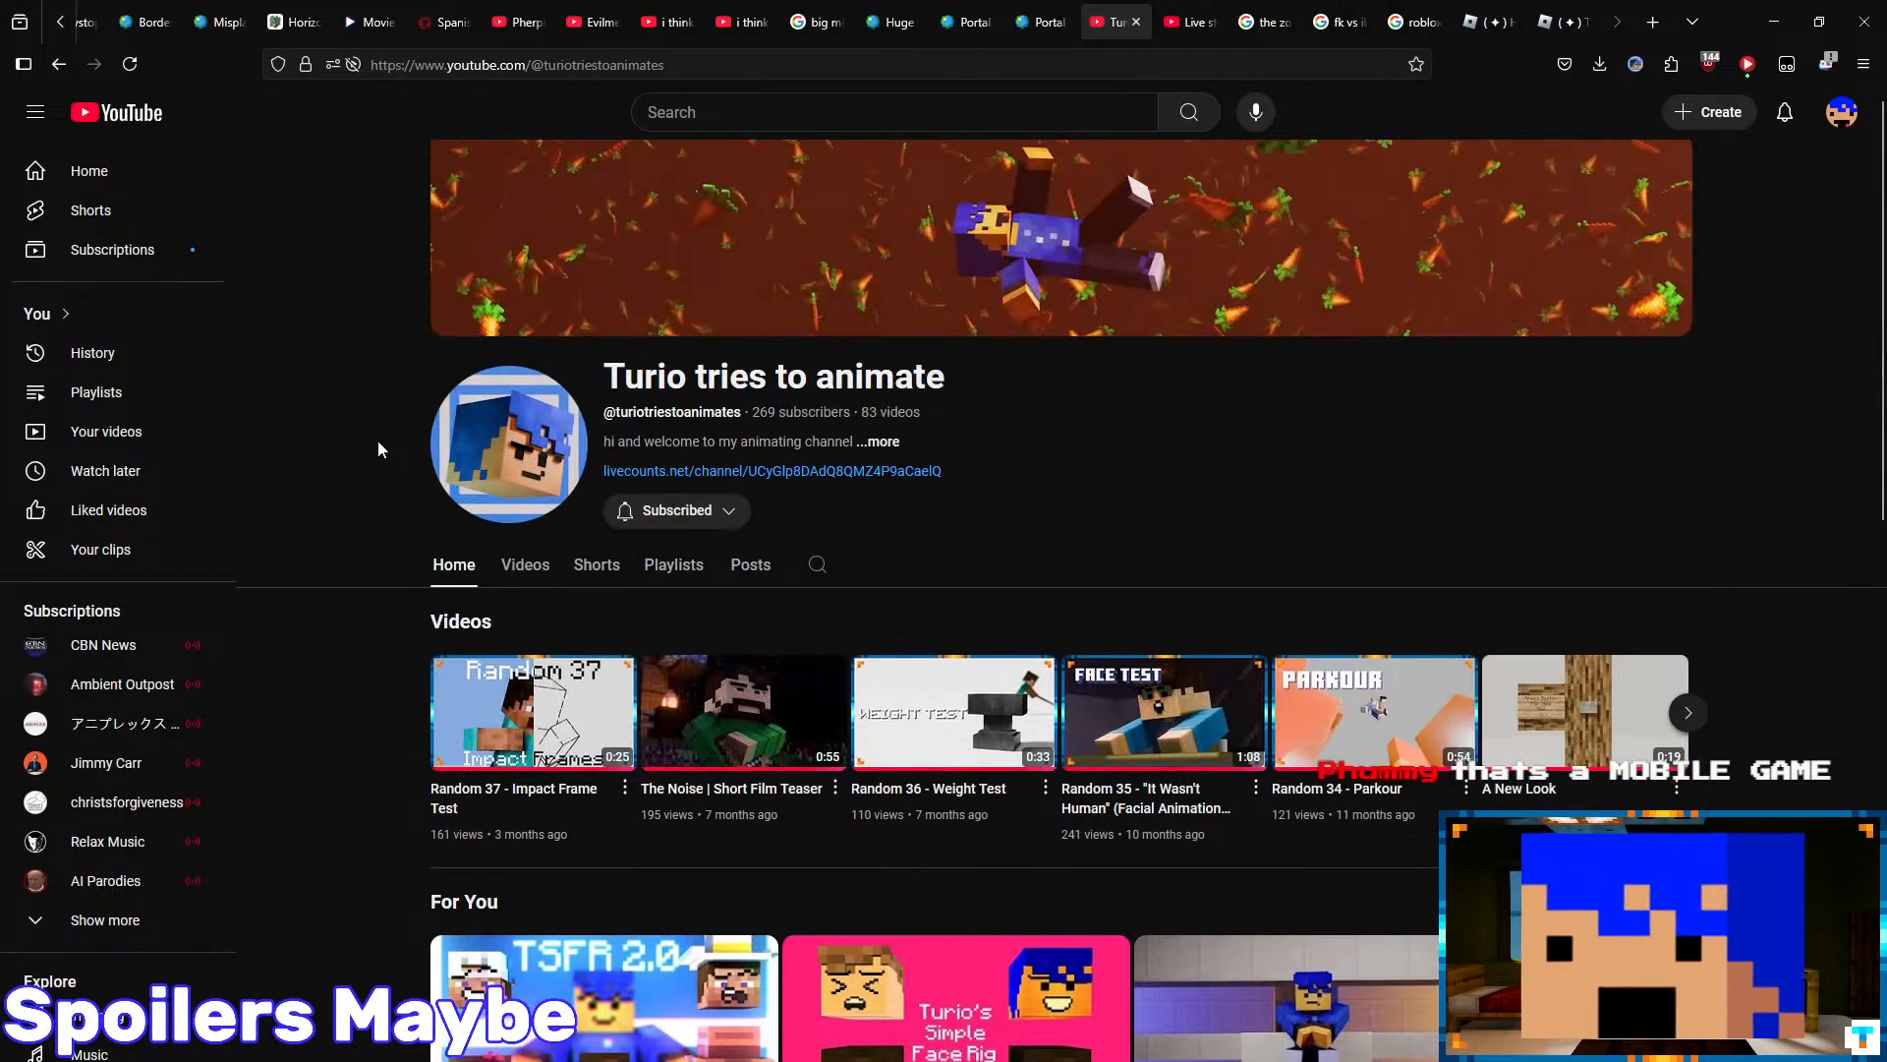
- Browse the latest uploads in the Turio tries to animate channel's video list
left_click(524, 573)
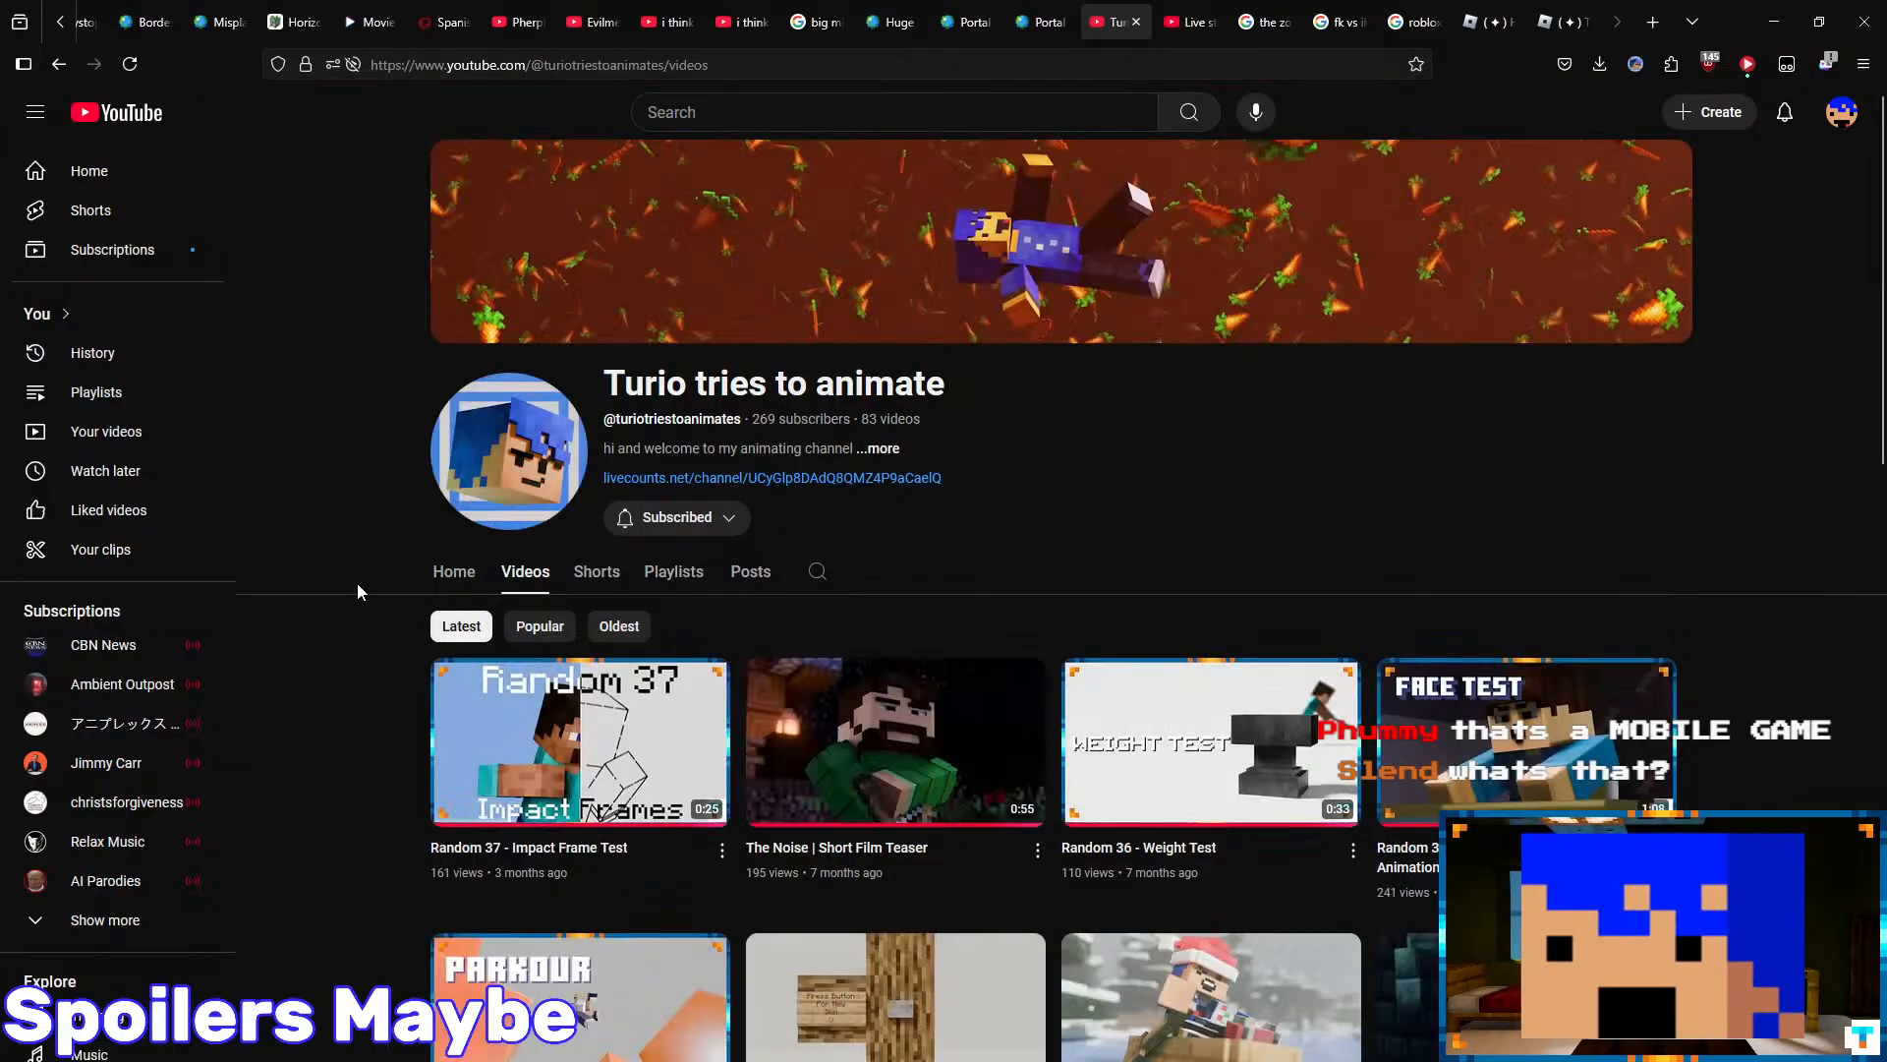
scroll(356, 587, "down", 3)
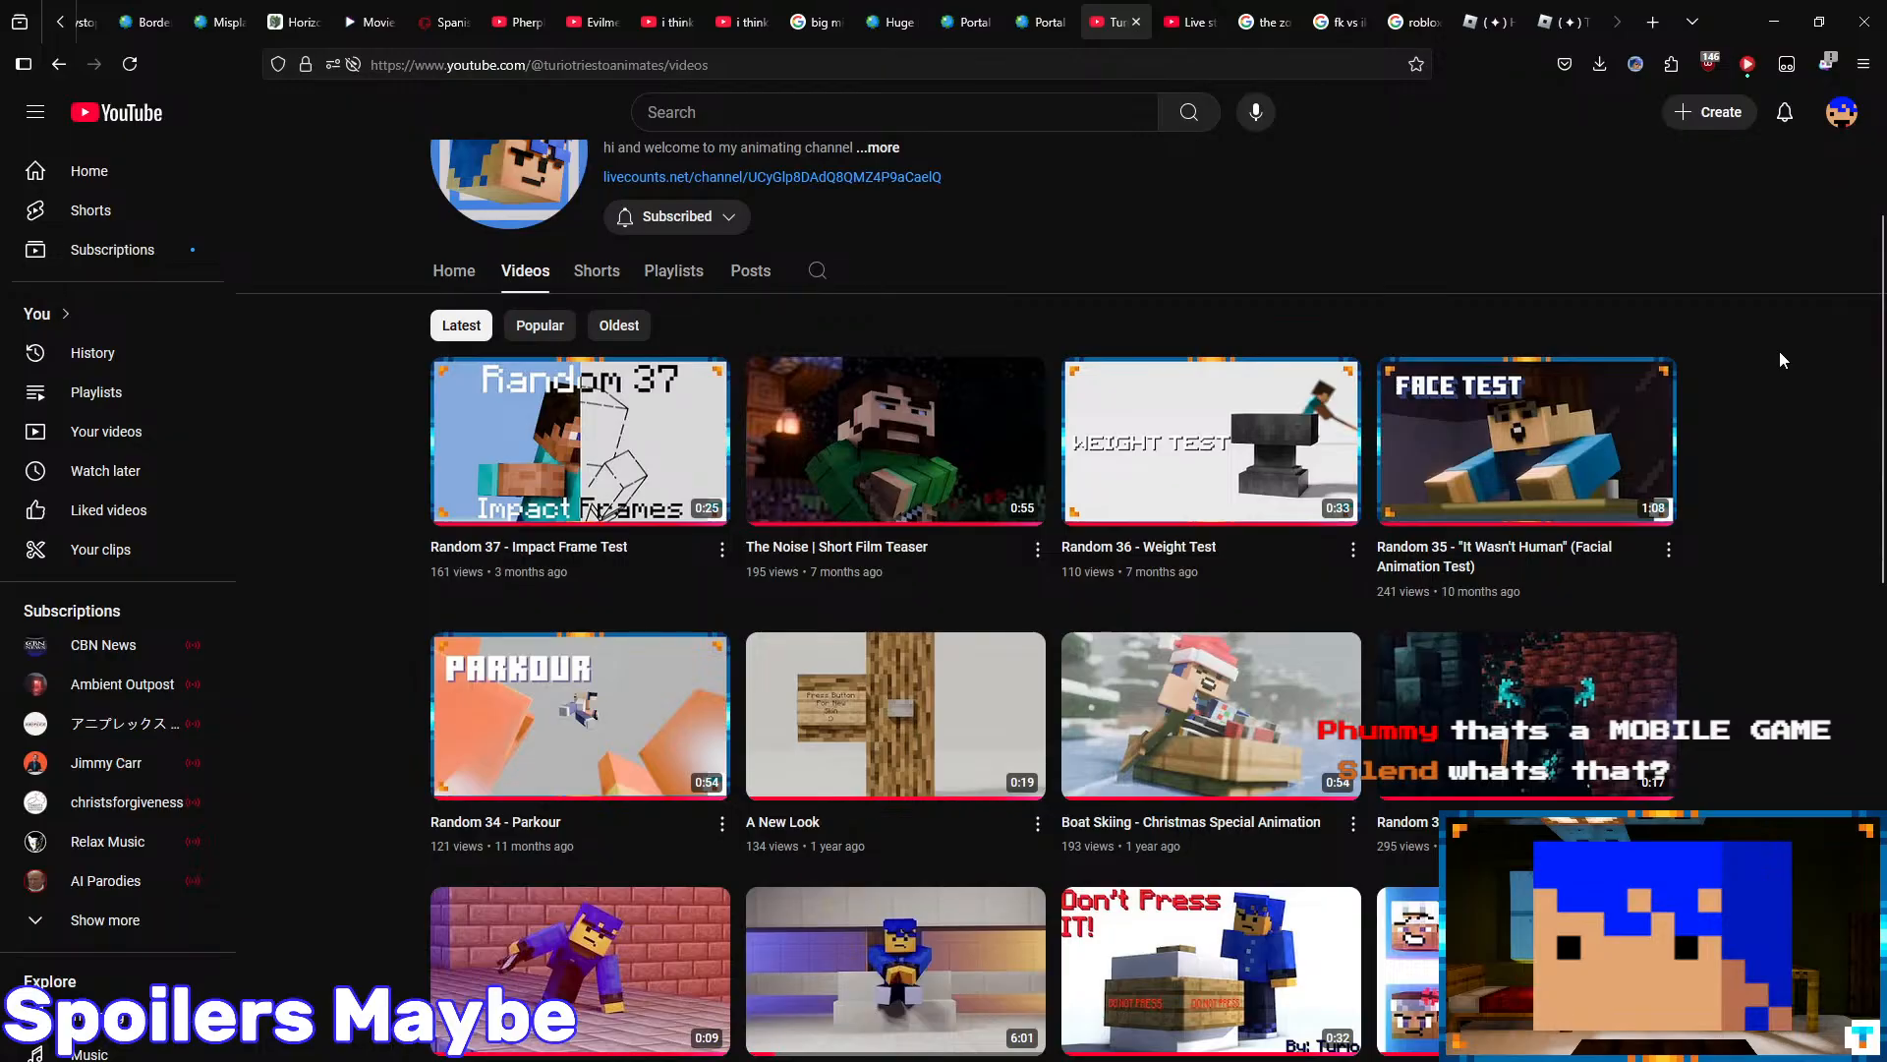
scroll(1779, 354, "down", 4)
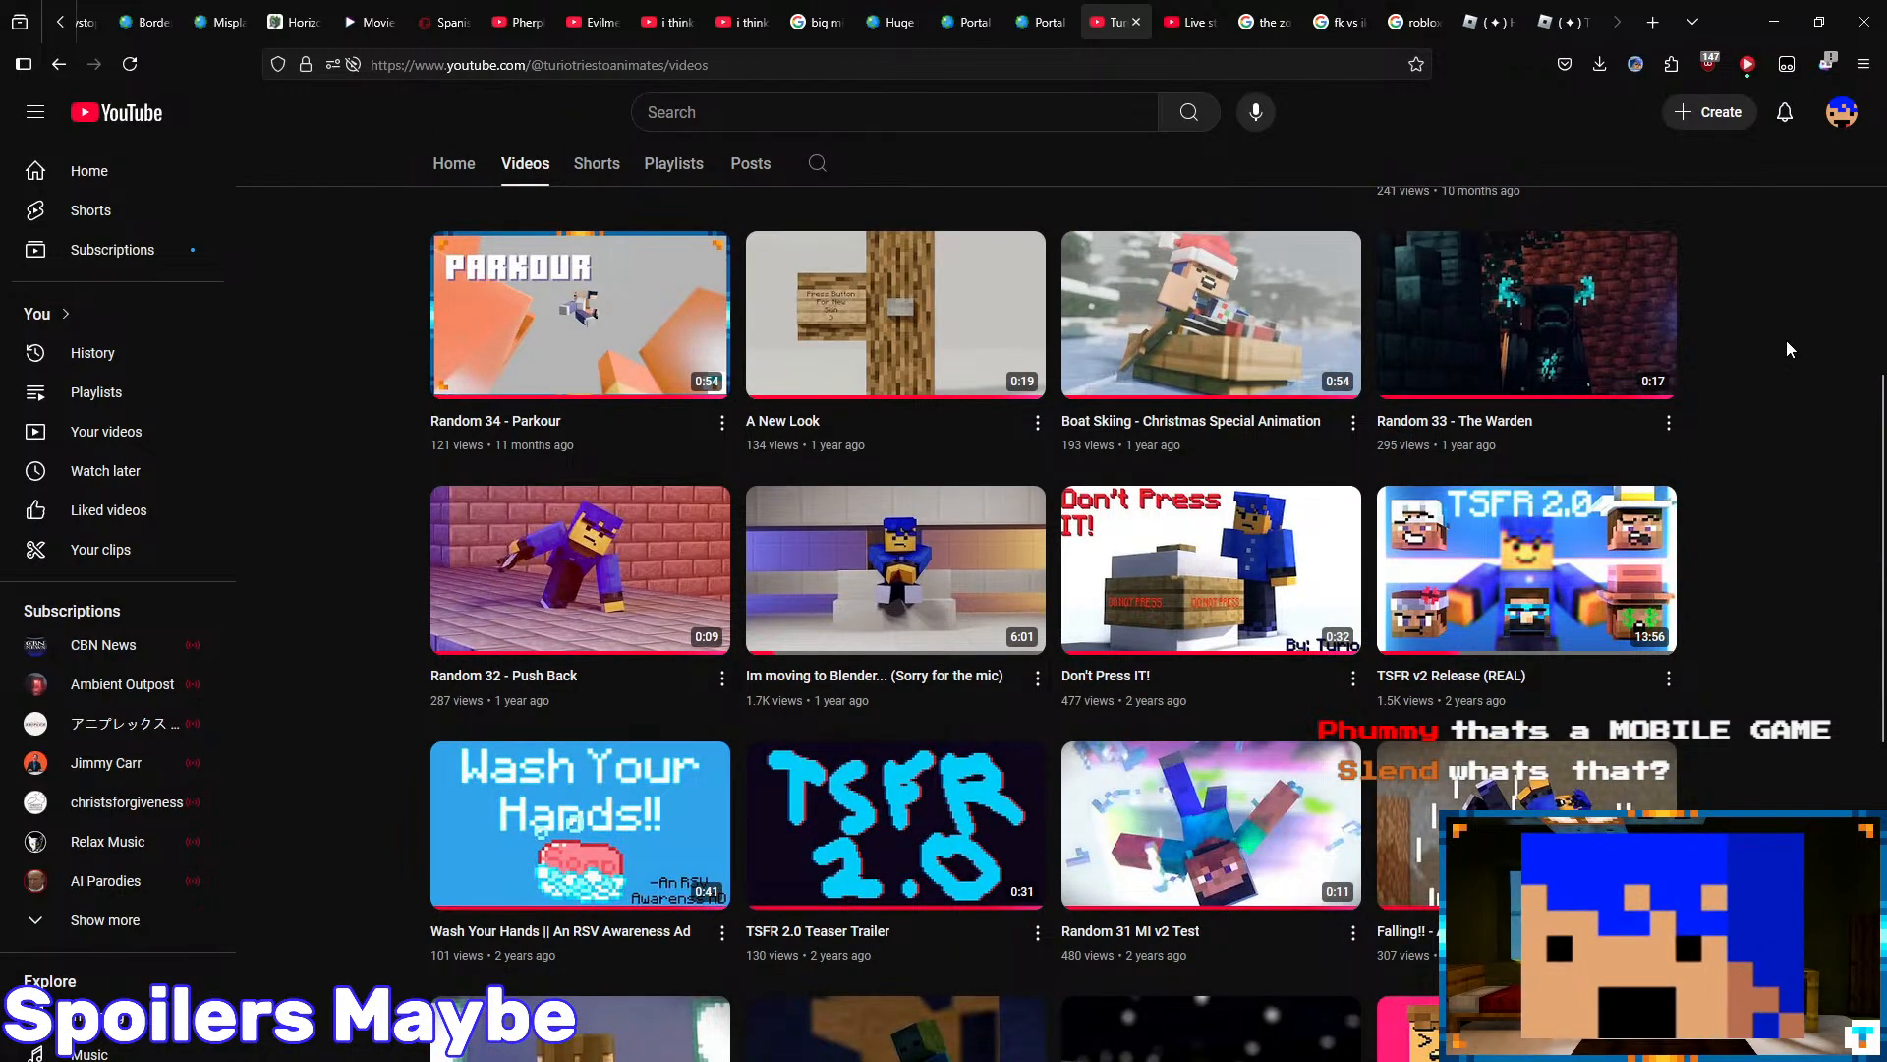
scroll(1787, 349, "up", 3)
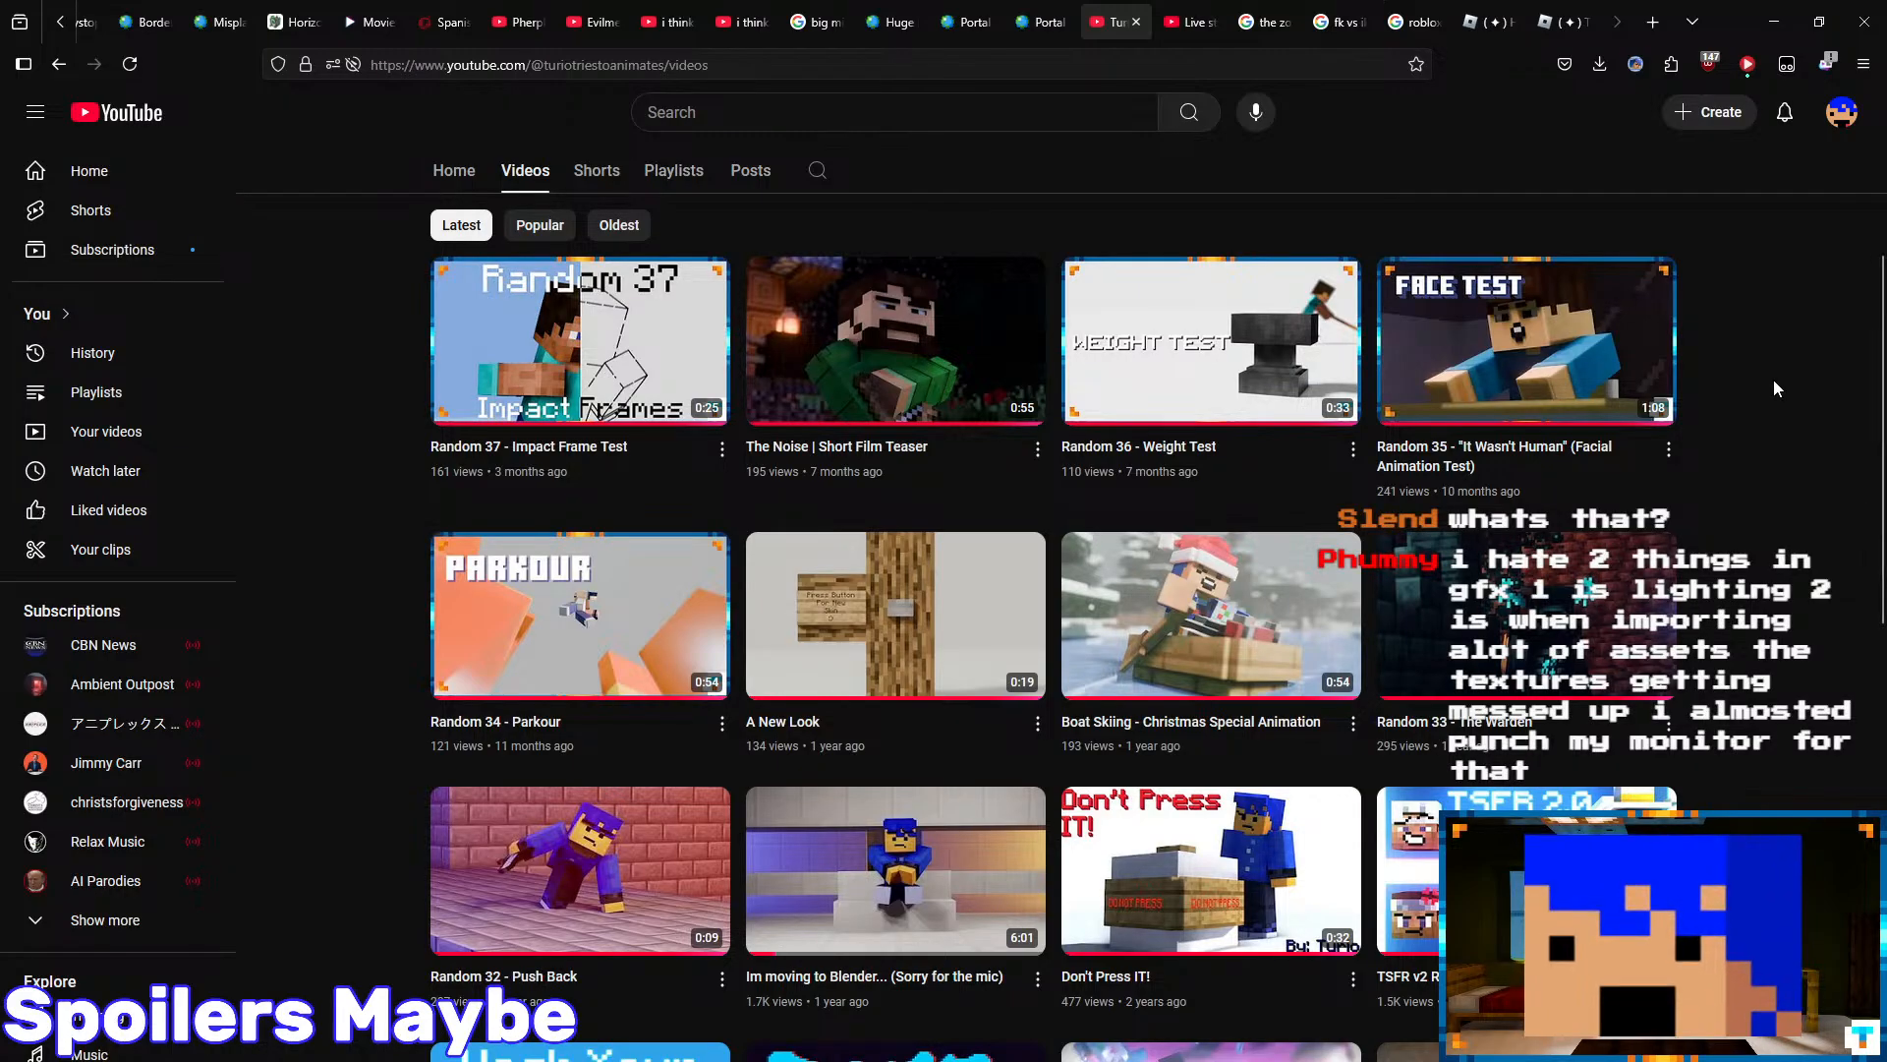
scroll(1773, 379, "up", 4)
scroll(1769, 402, "down", 4)
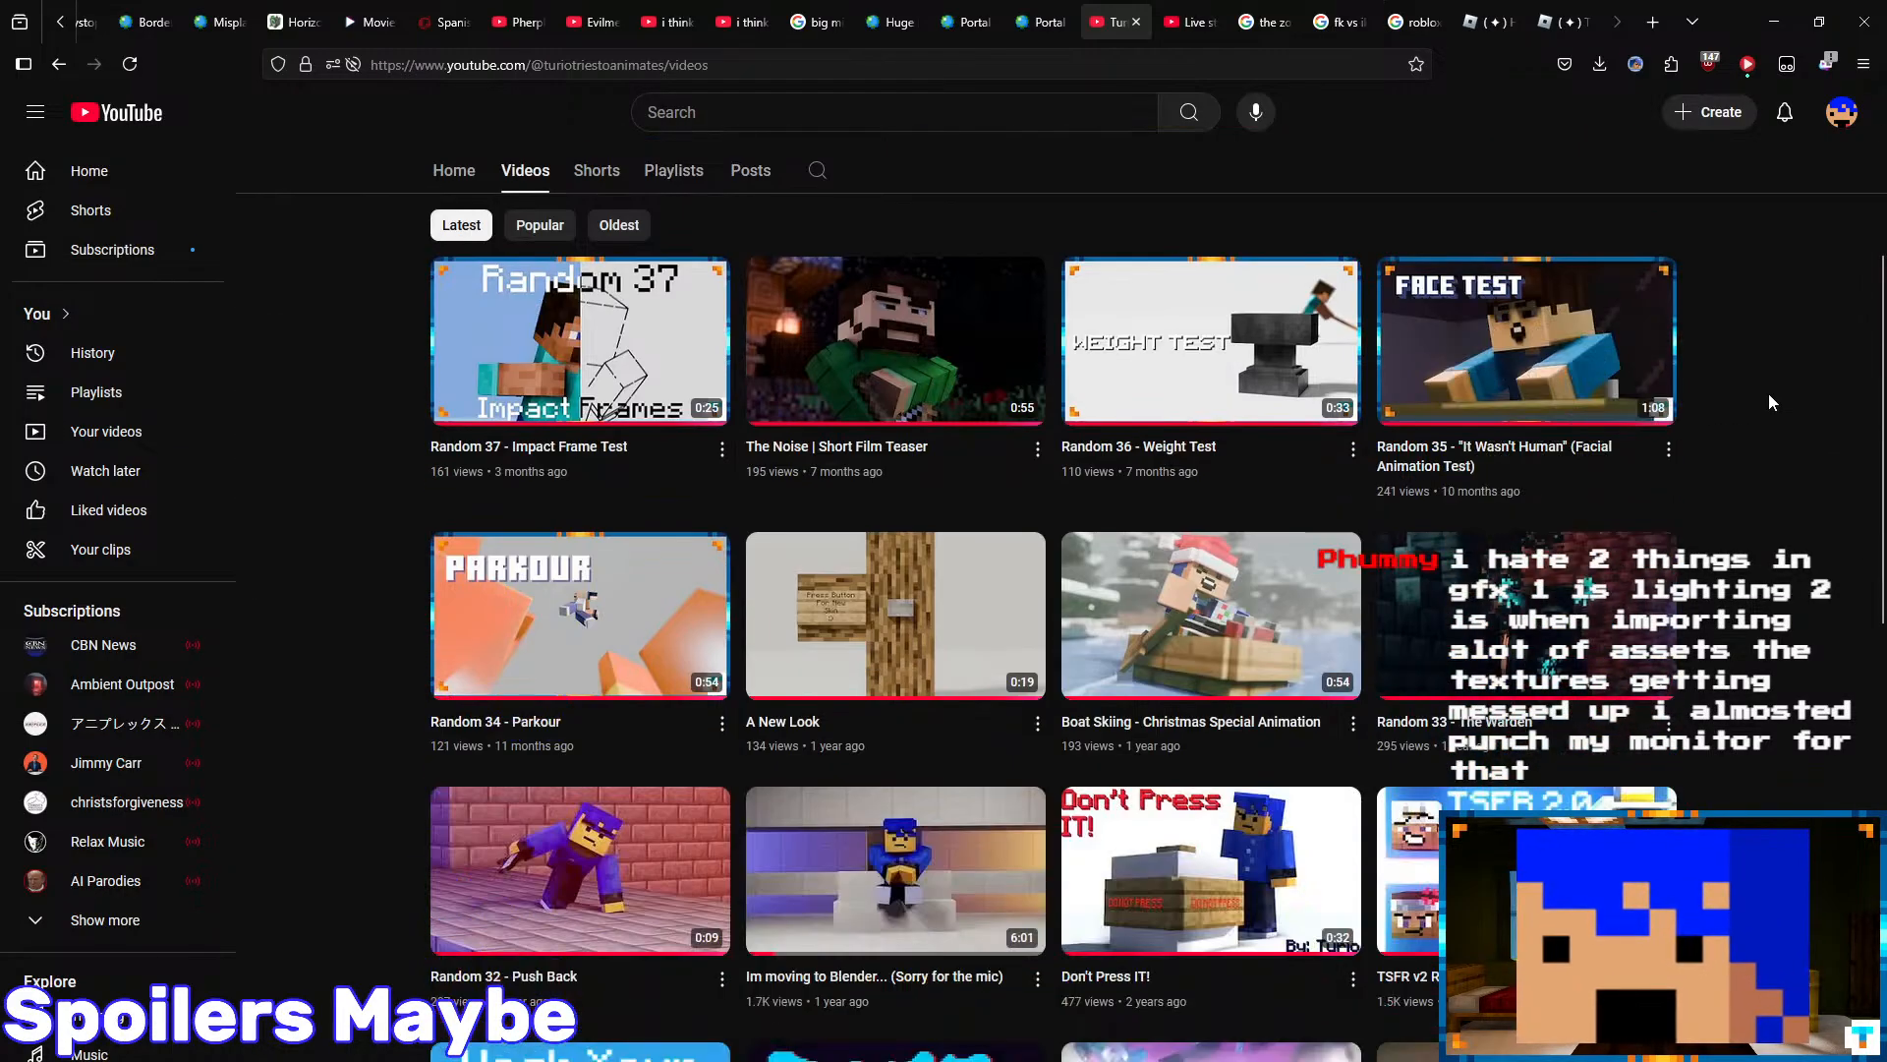
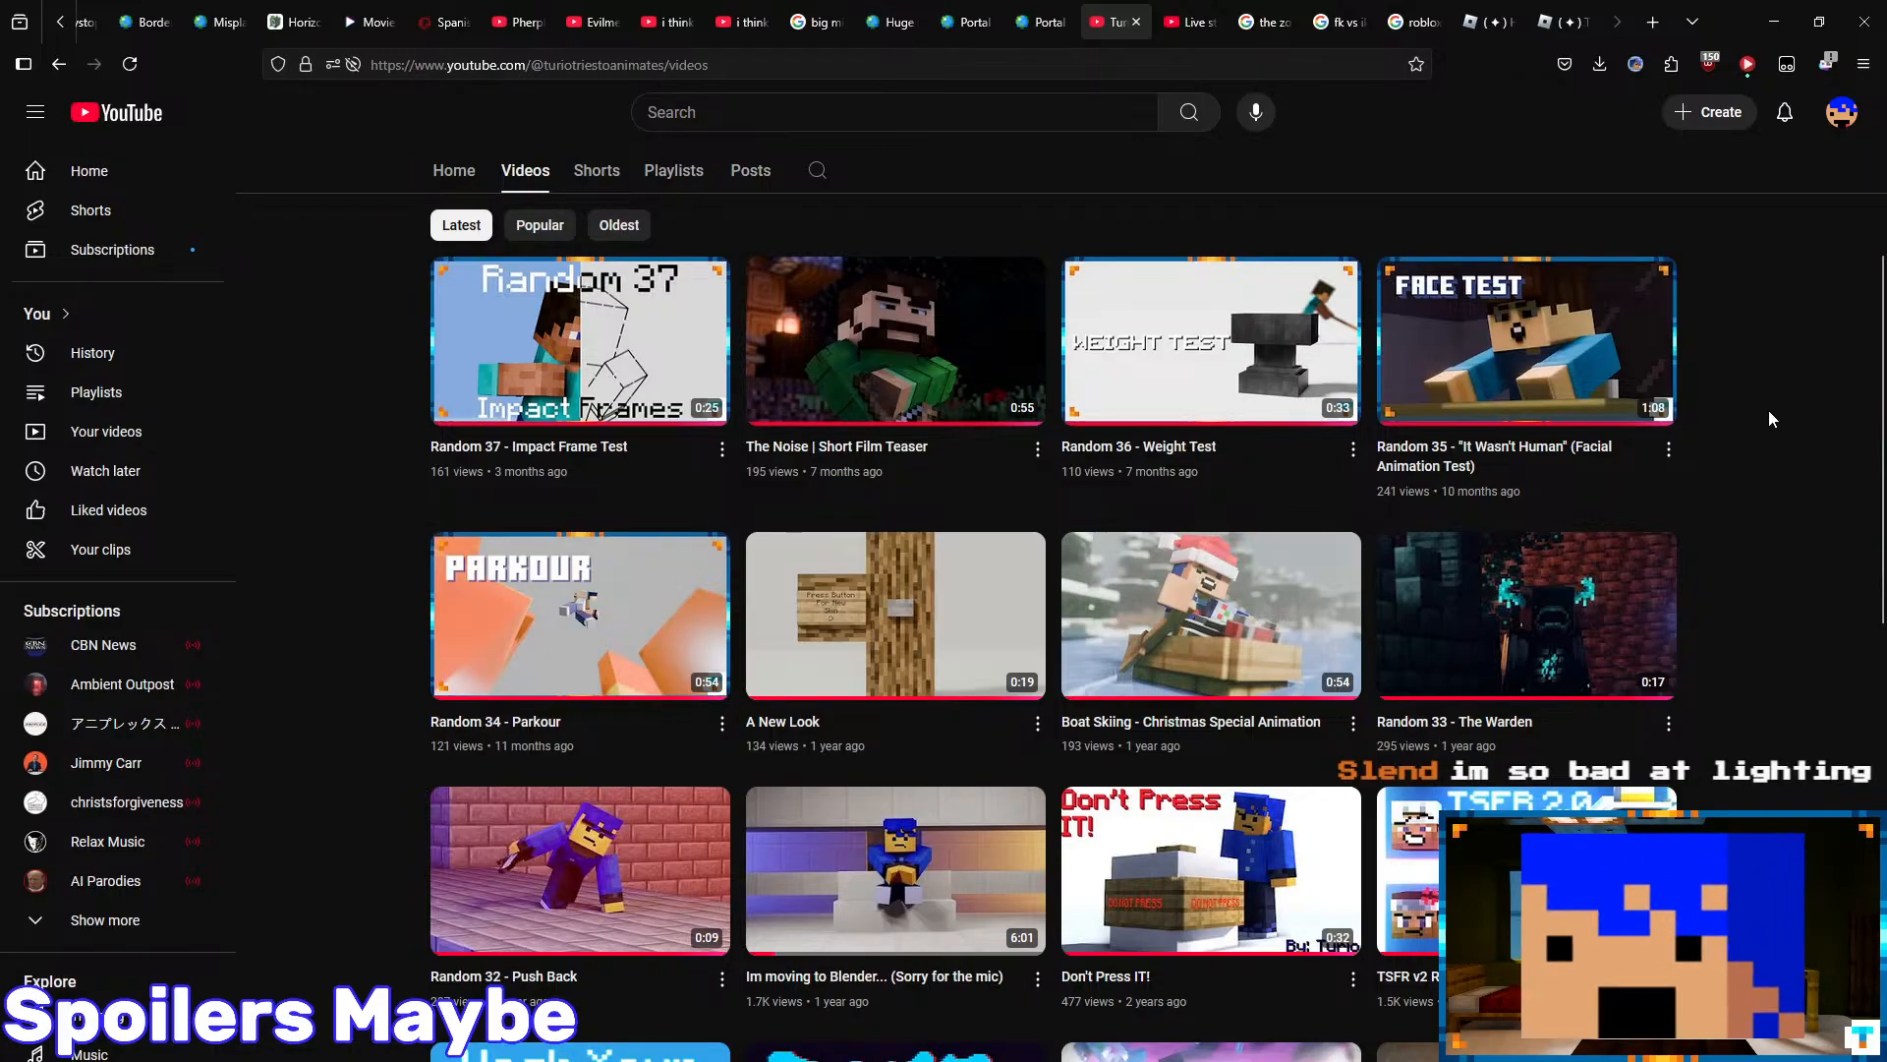
scroll(1768, 410, "down", 2)
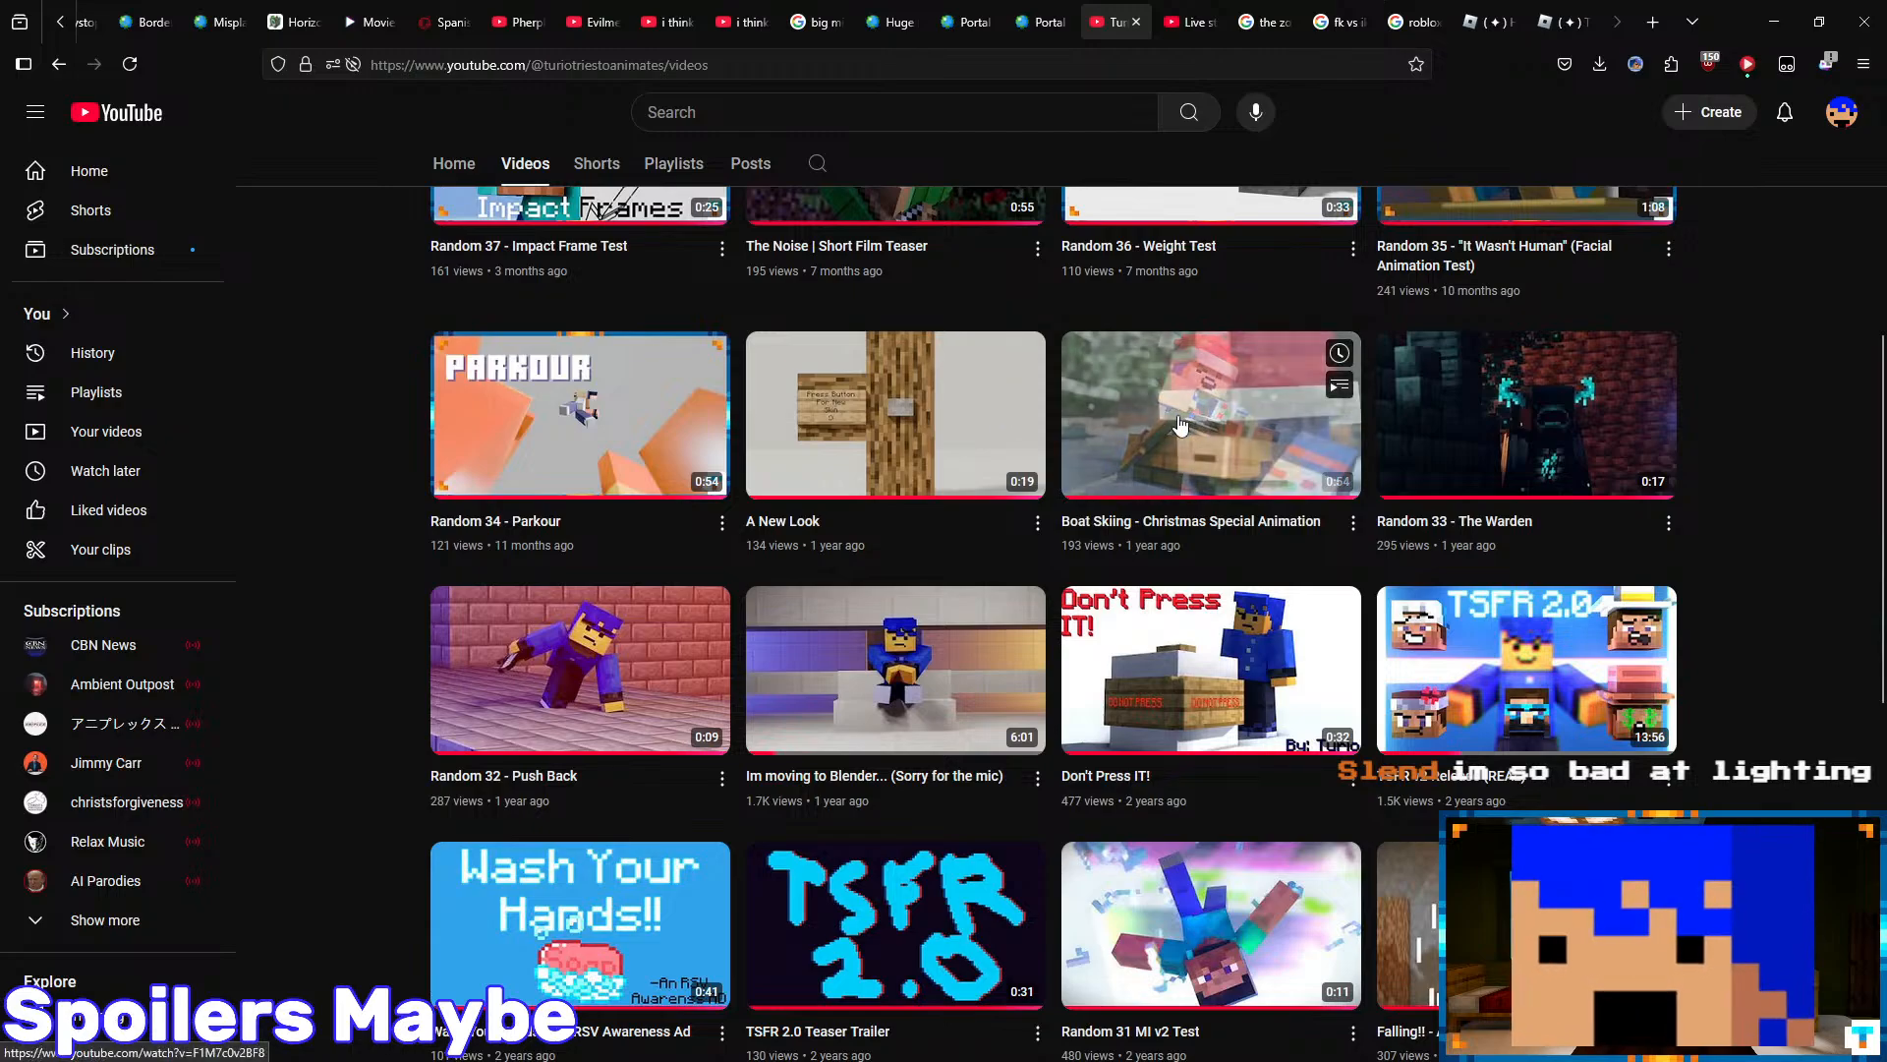
- Open artstation.com in a new tab, search for turio and open the Turio artist profile
left_click(1652, 19)
type("artstation.com/")
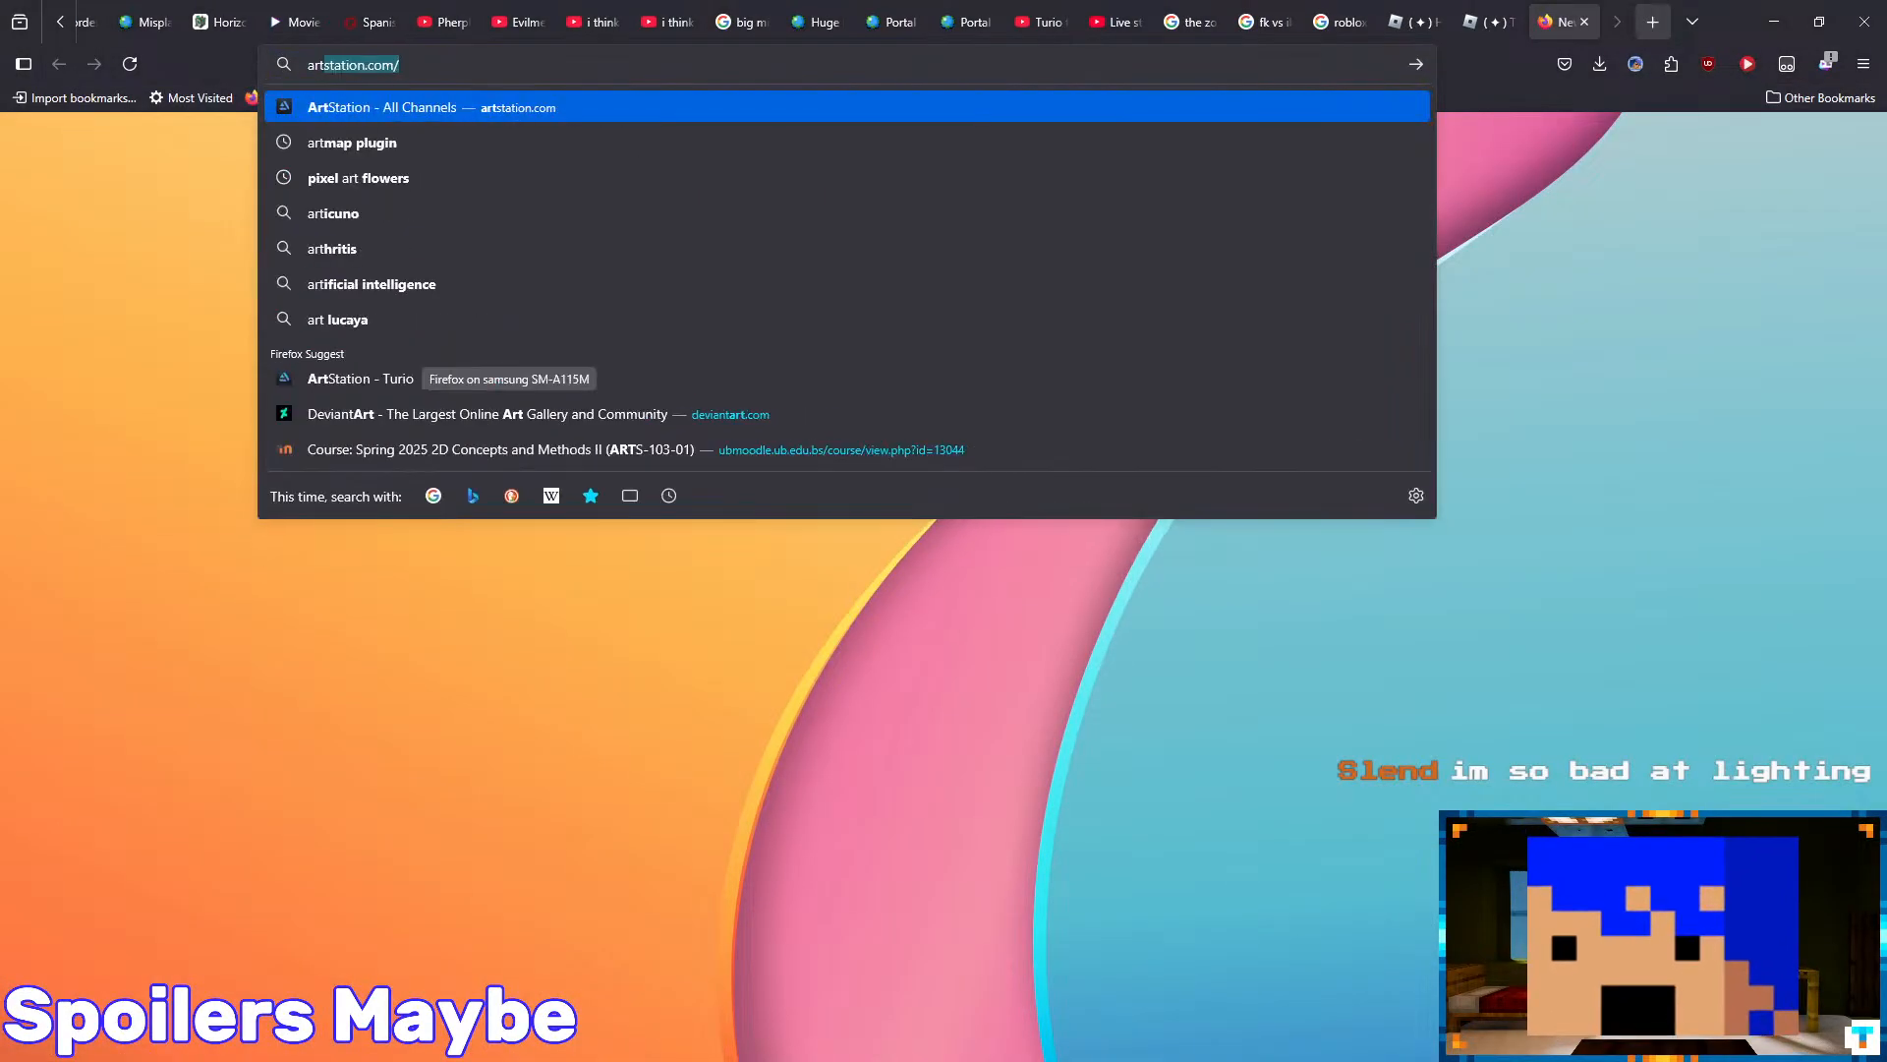
key("Return")
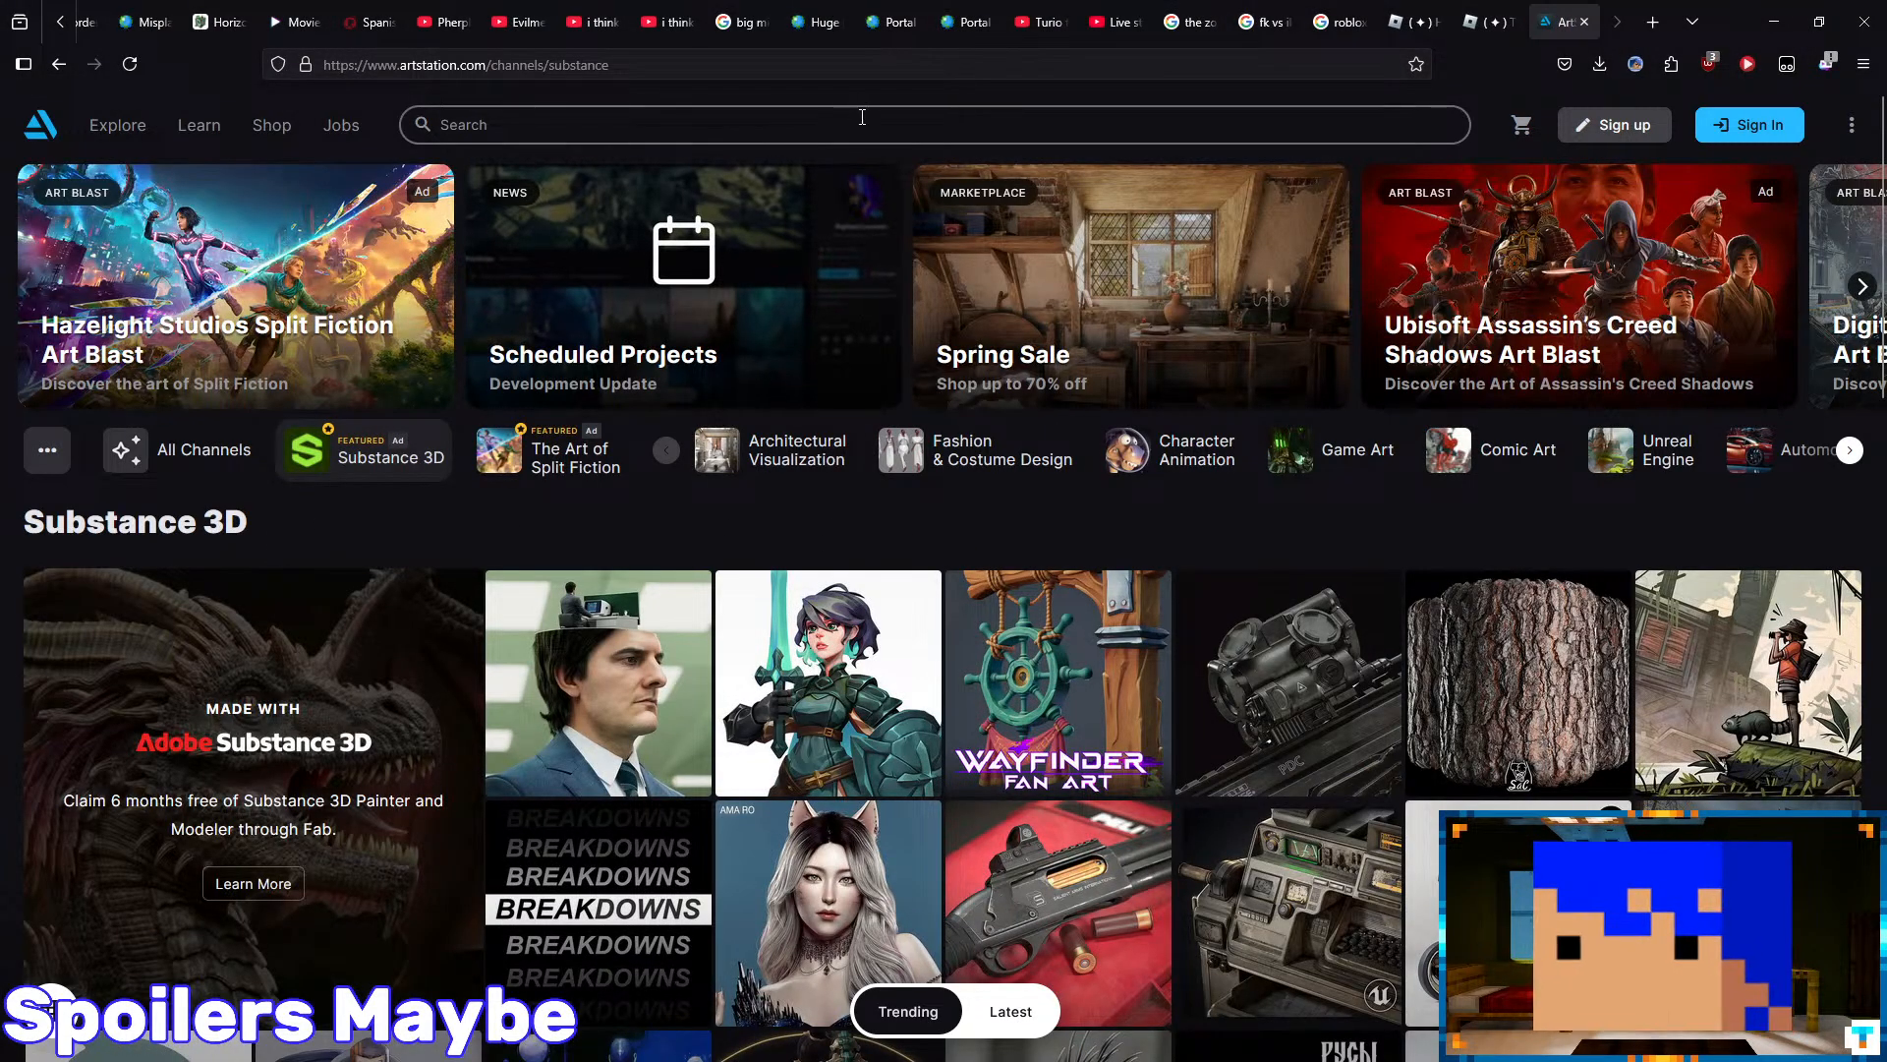
left_click(859, 126)
type("turio")
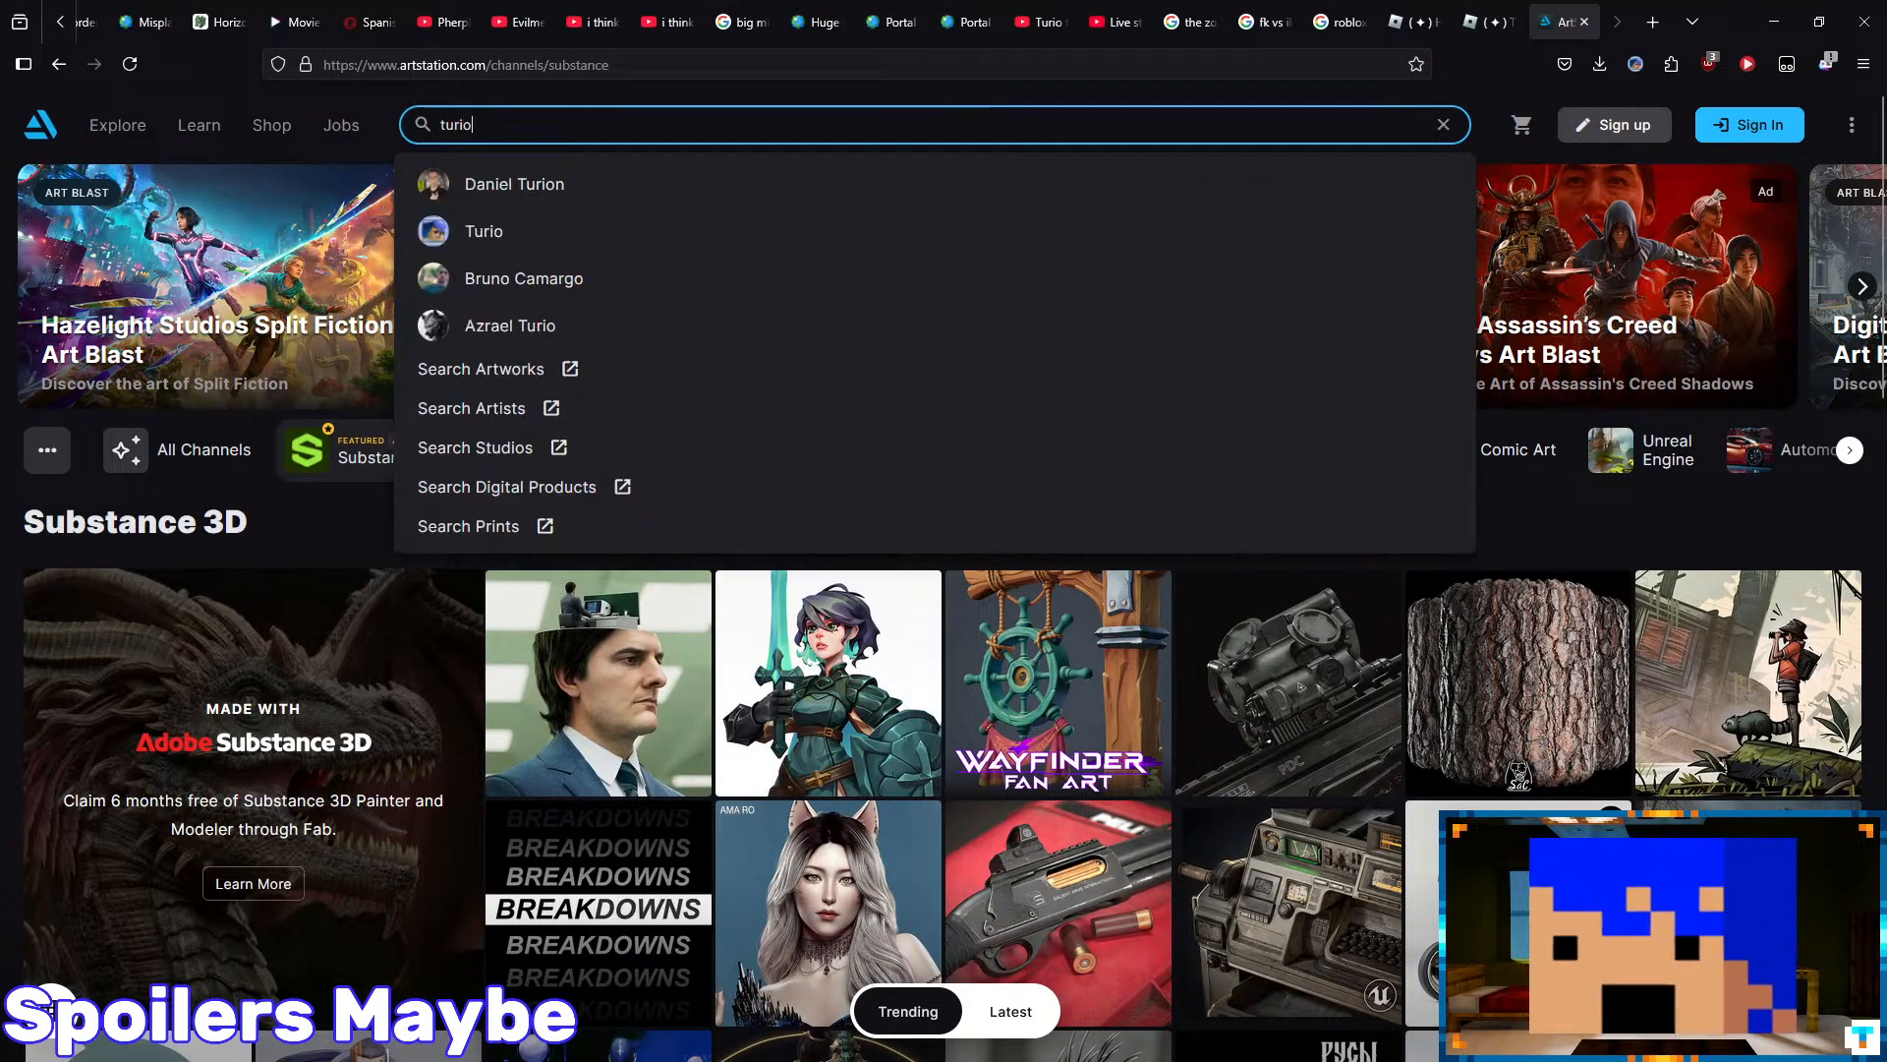
left_click(535, 232)
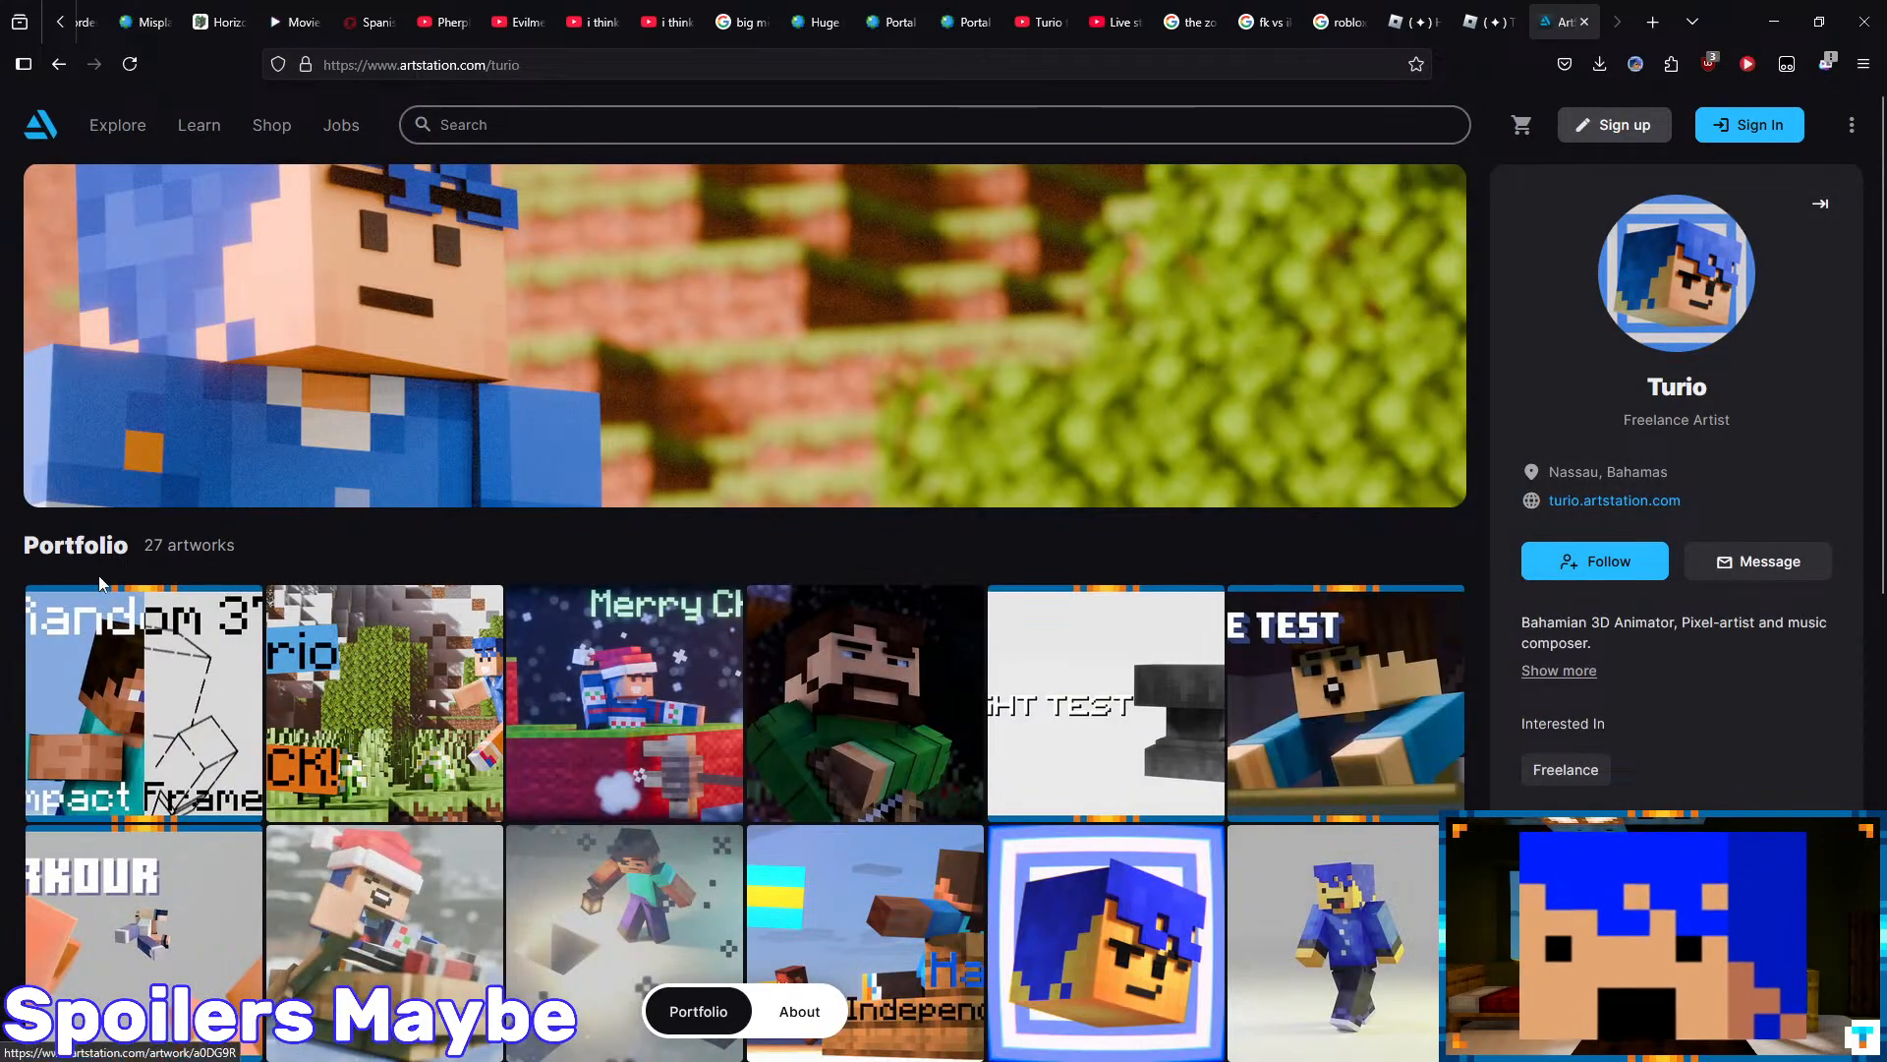
- Look through the artwork thumbnails in Turio's ArtStation portfolio
scroll(2, 484, "down", 8)
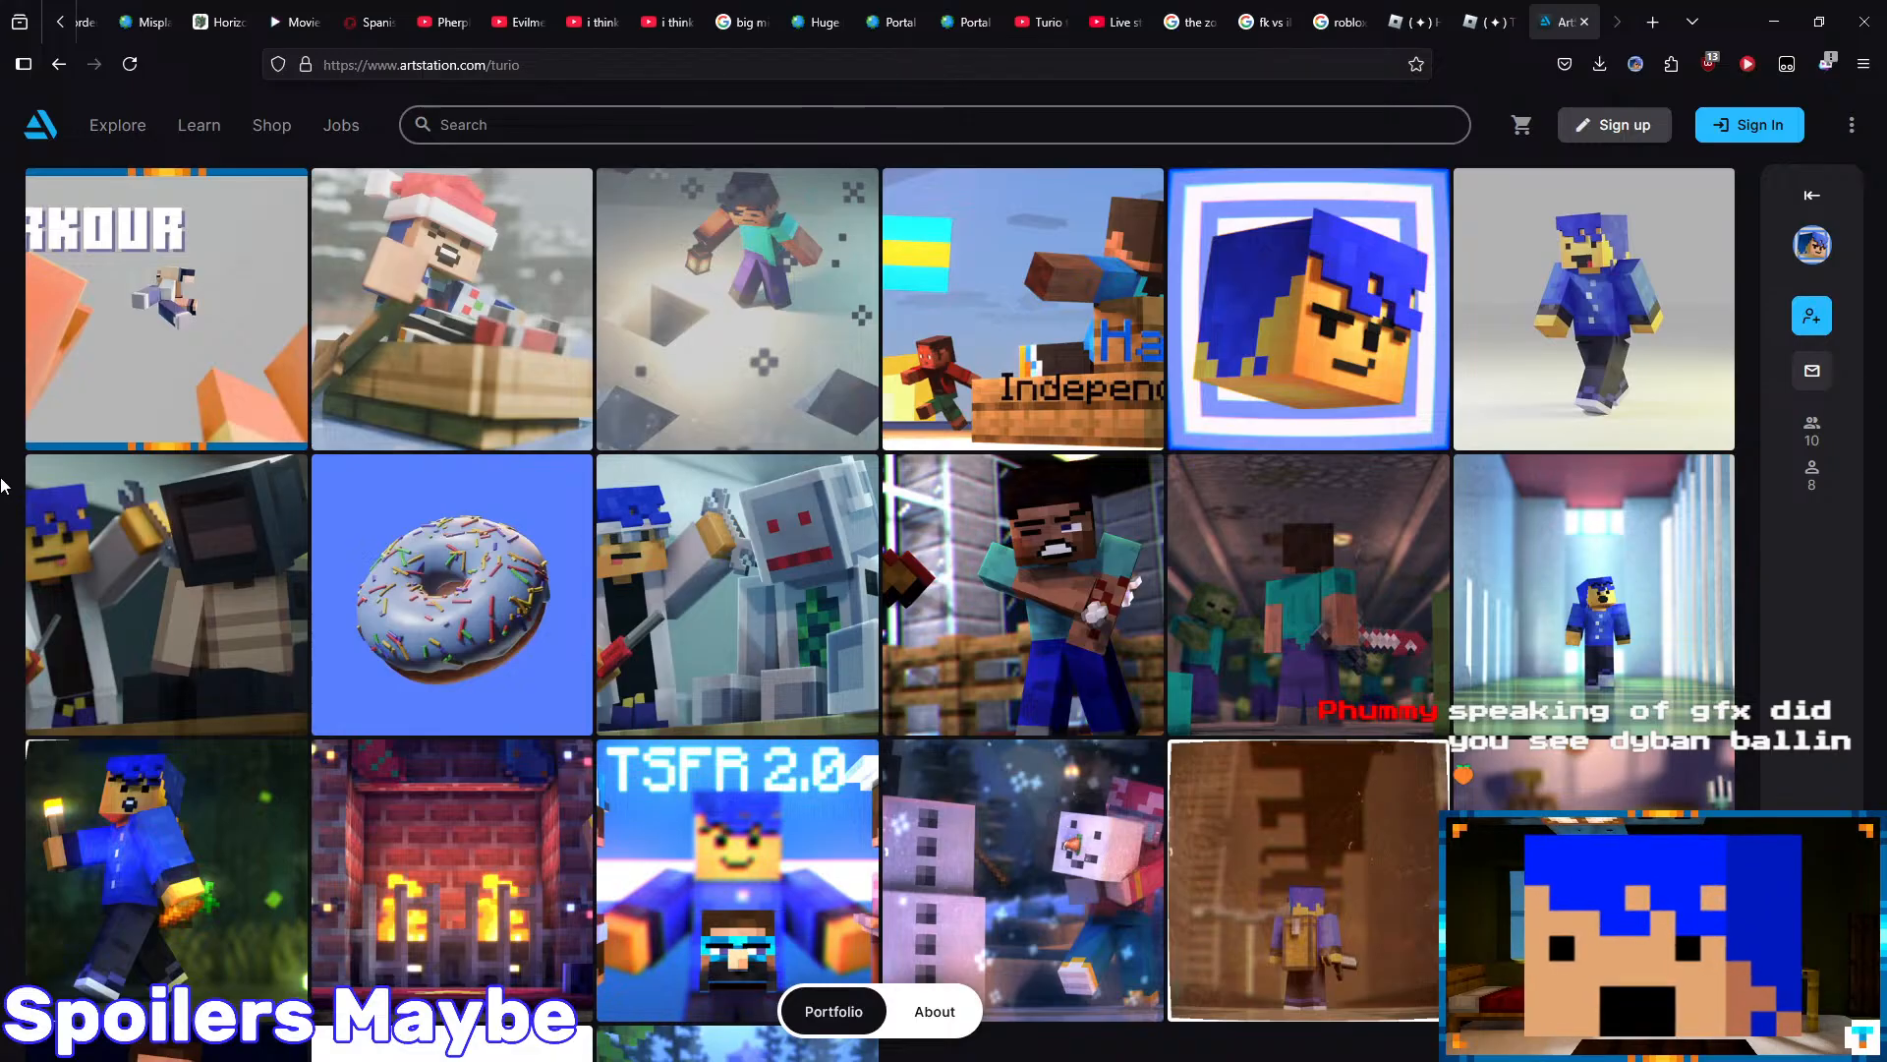
scroll(3, 484, "down", 4)
scroll(8, 708, "up", 8)
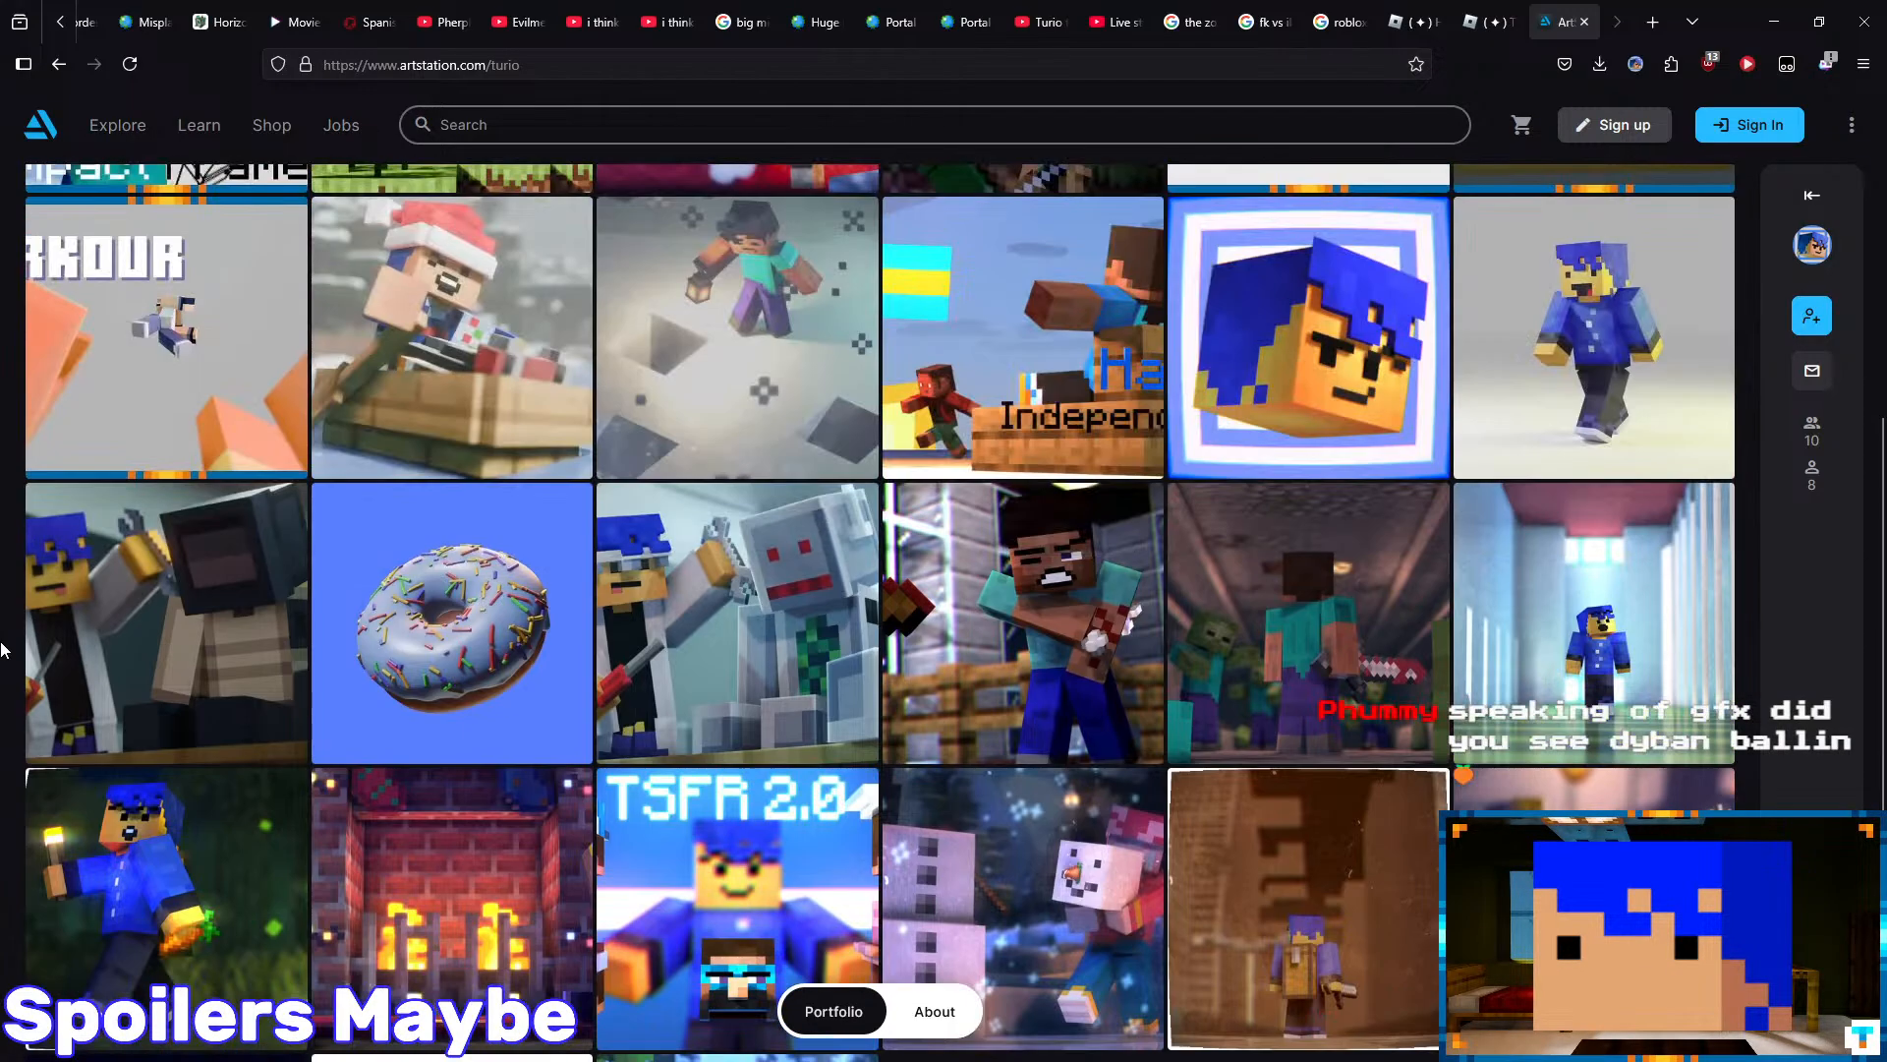
scroll(8, 712, "up", 3)
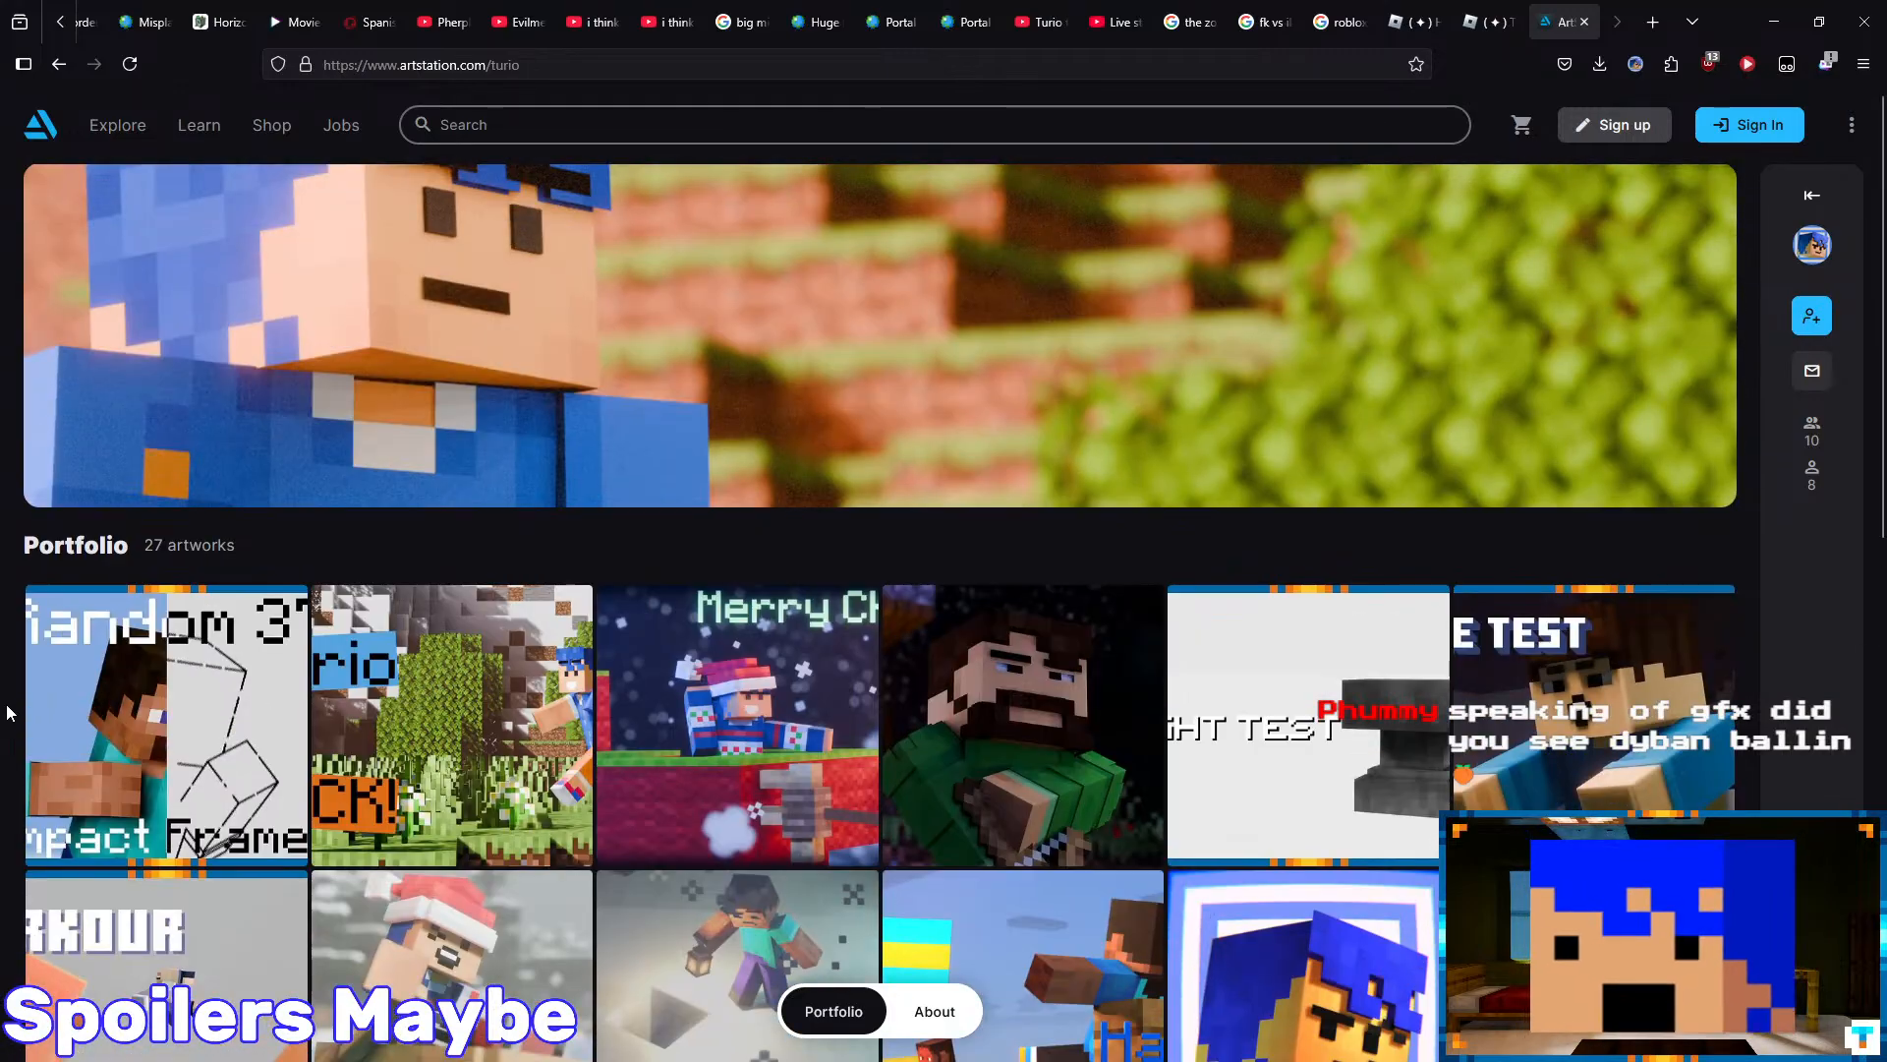
scroll(3, 621, "down", 11)
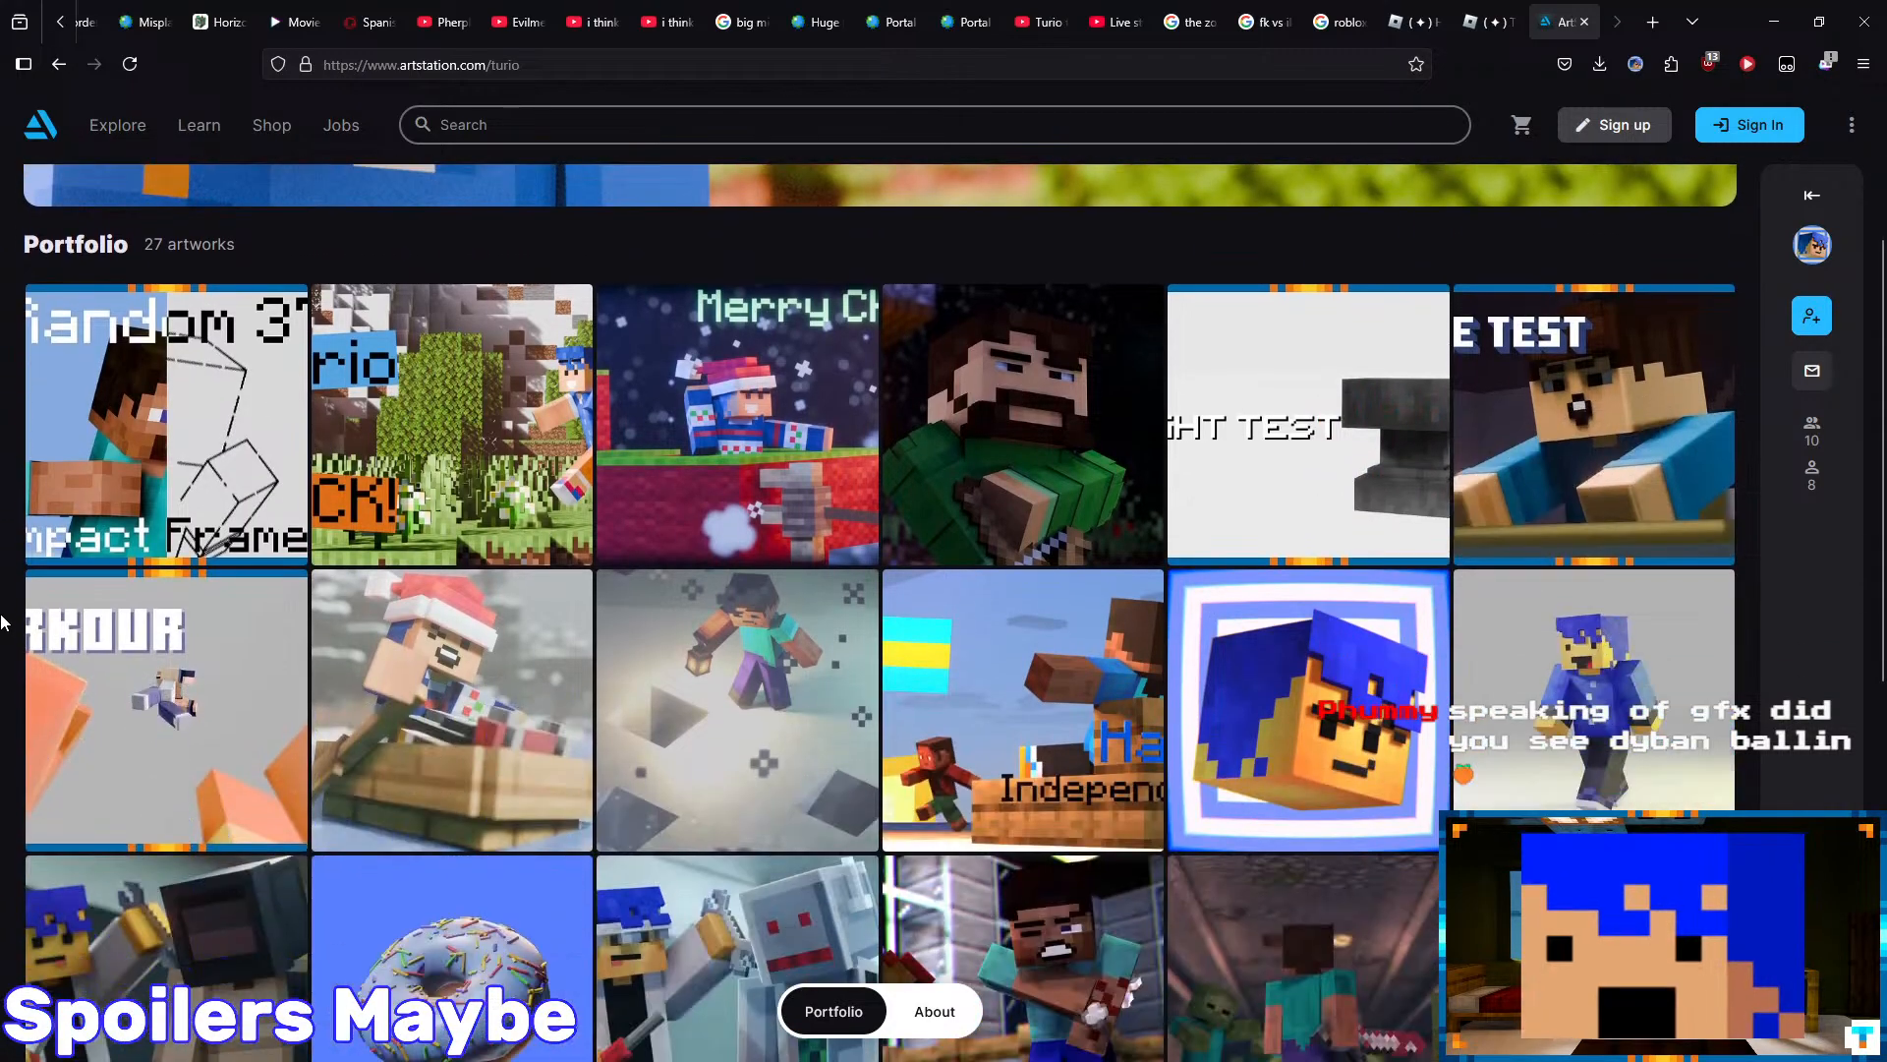
scroll(3, 621, "up", 5)
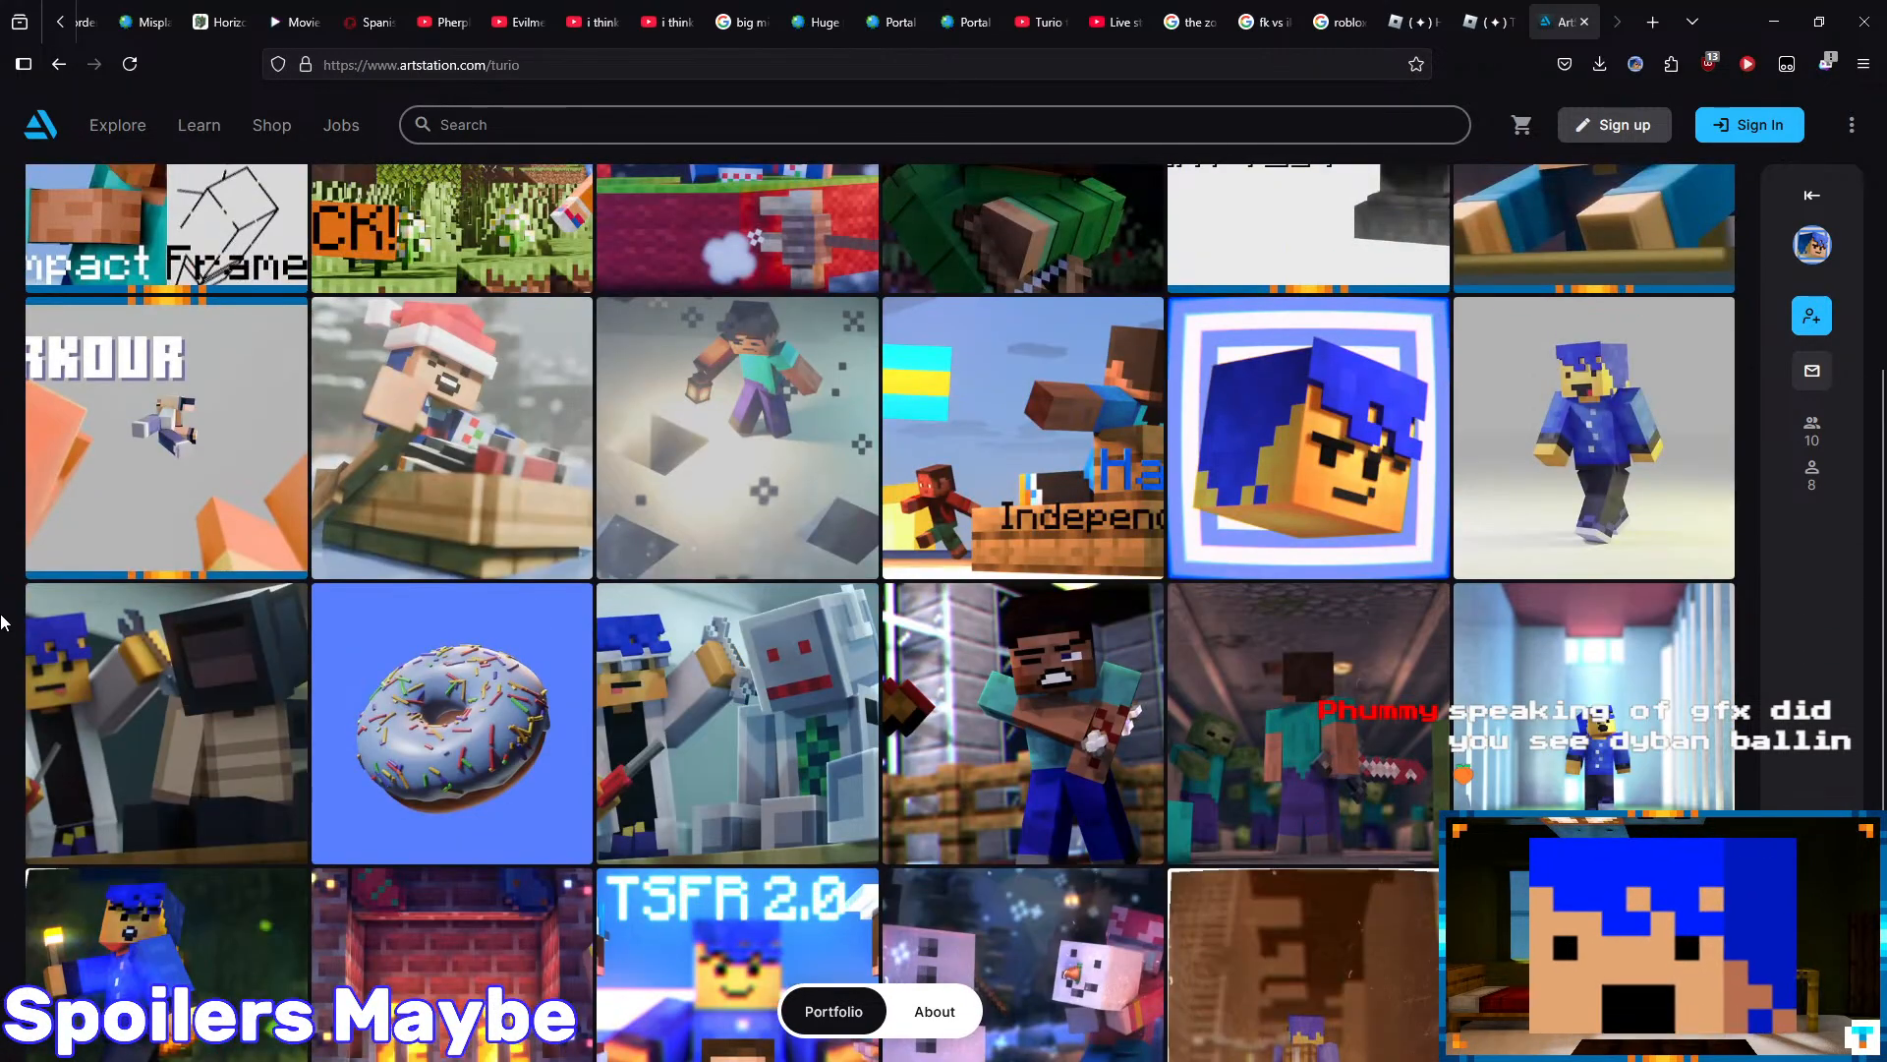
scroll(417, 447, "up", 4)
scroll(29, 370, "down", 6)
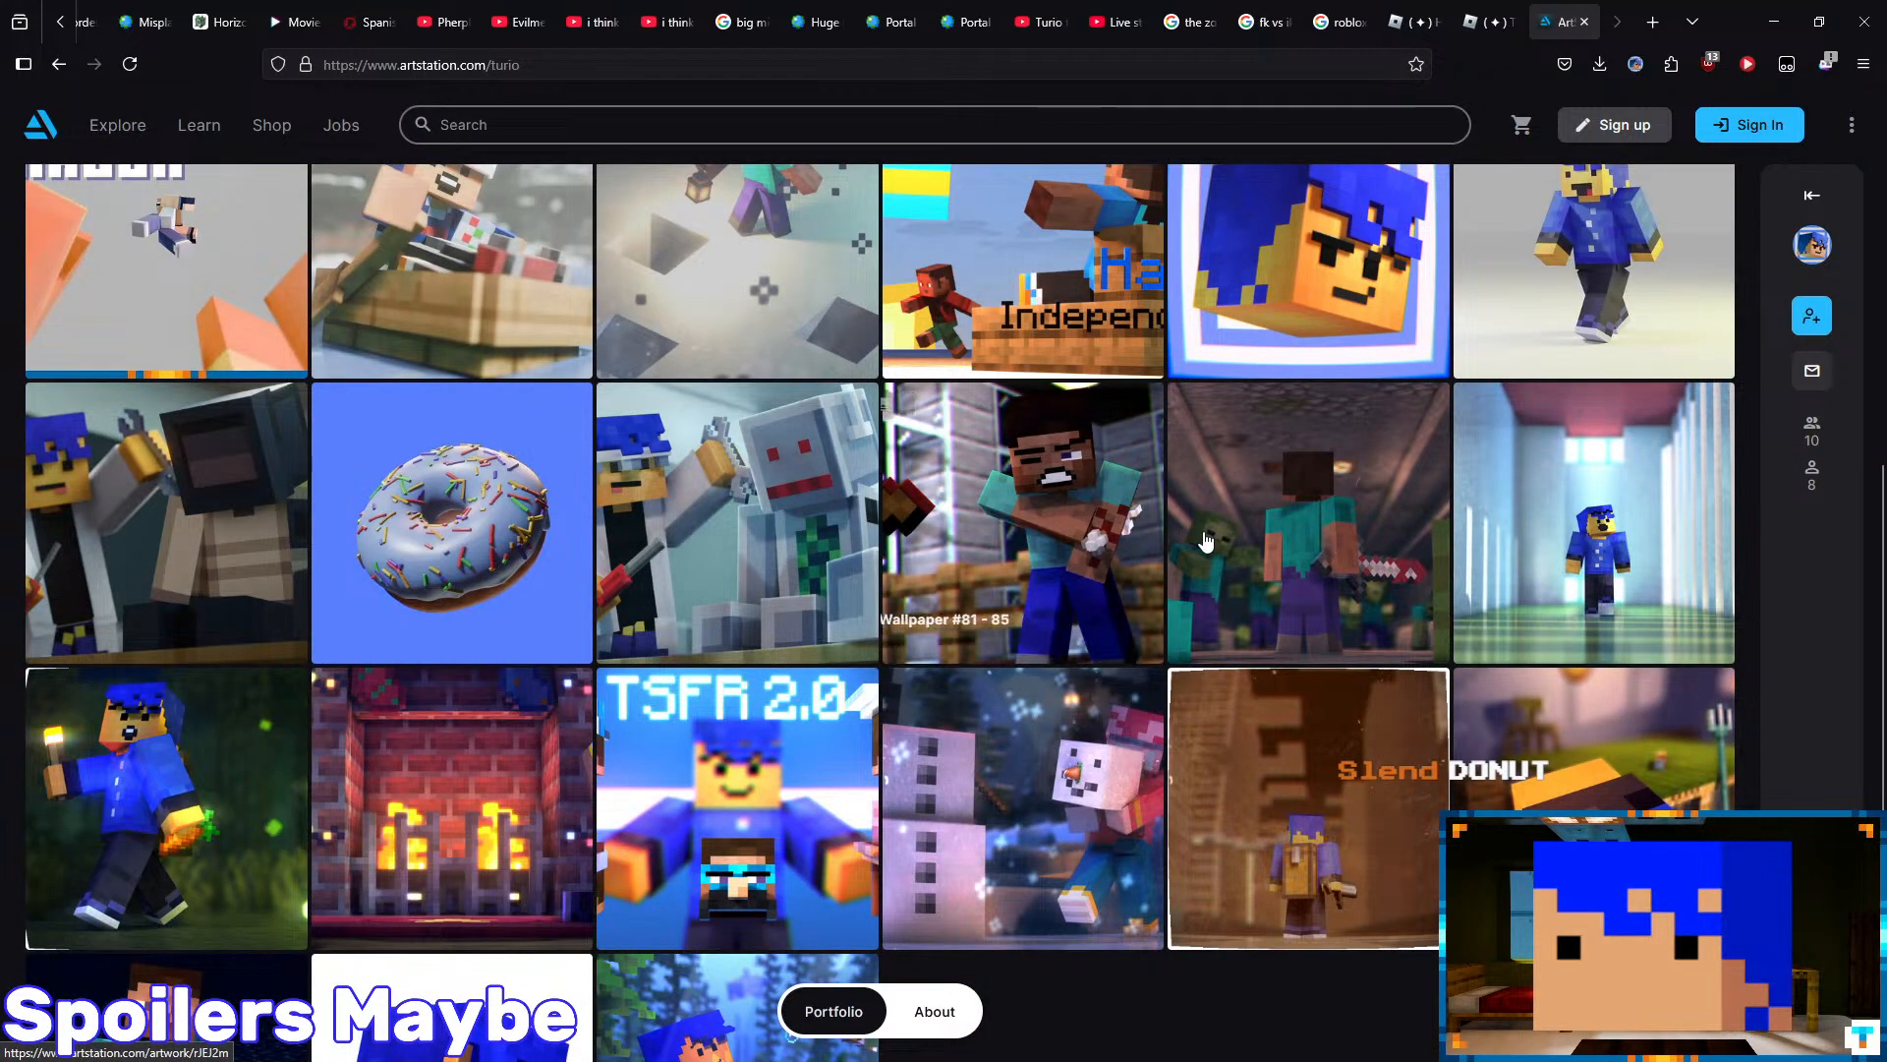
- View the images in the Some recents artwork post and the neighbouring Christmas commissions for my friends post
left_click(1294, 822)
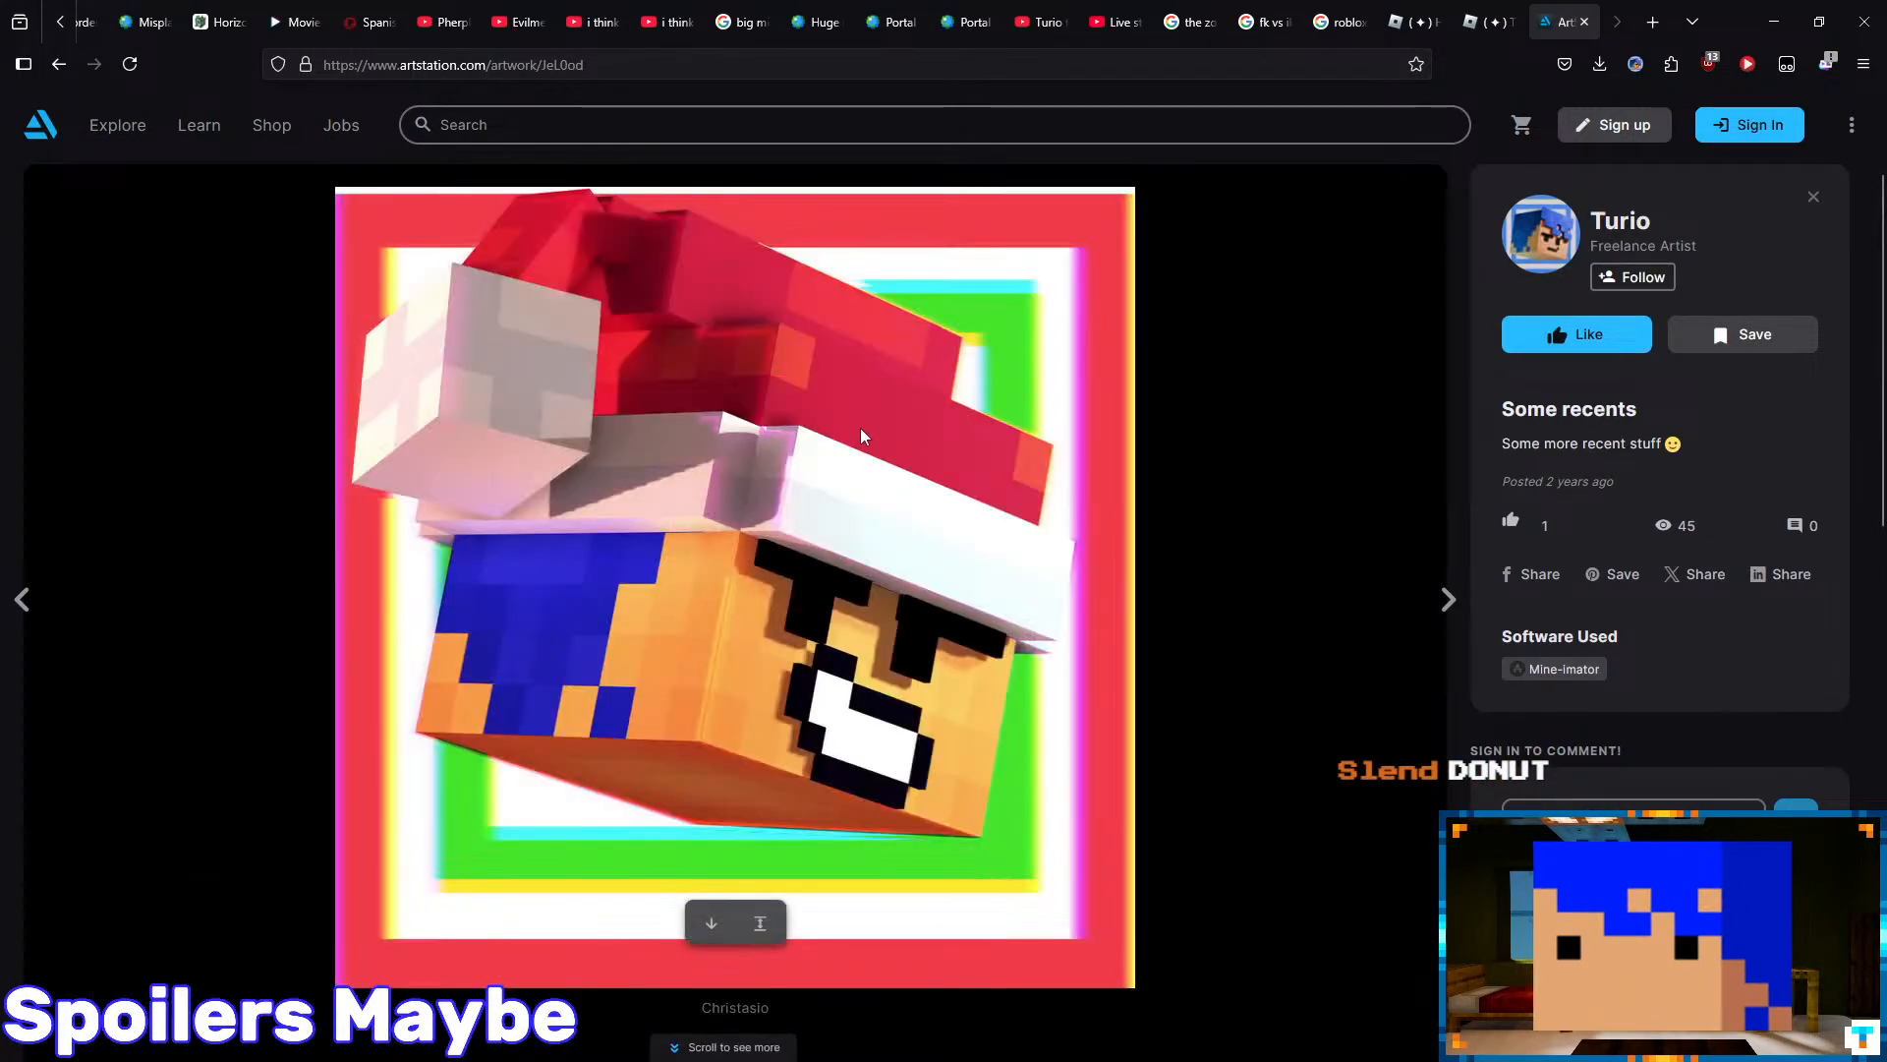
scroll(859, 428, "down", 12)
scroll(539, 526, "down", 1)
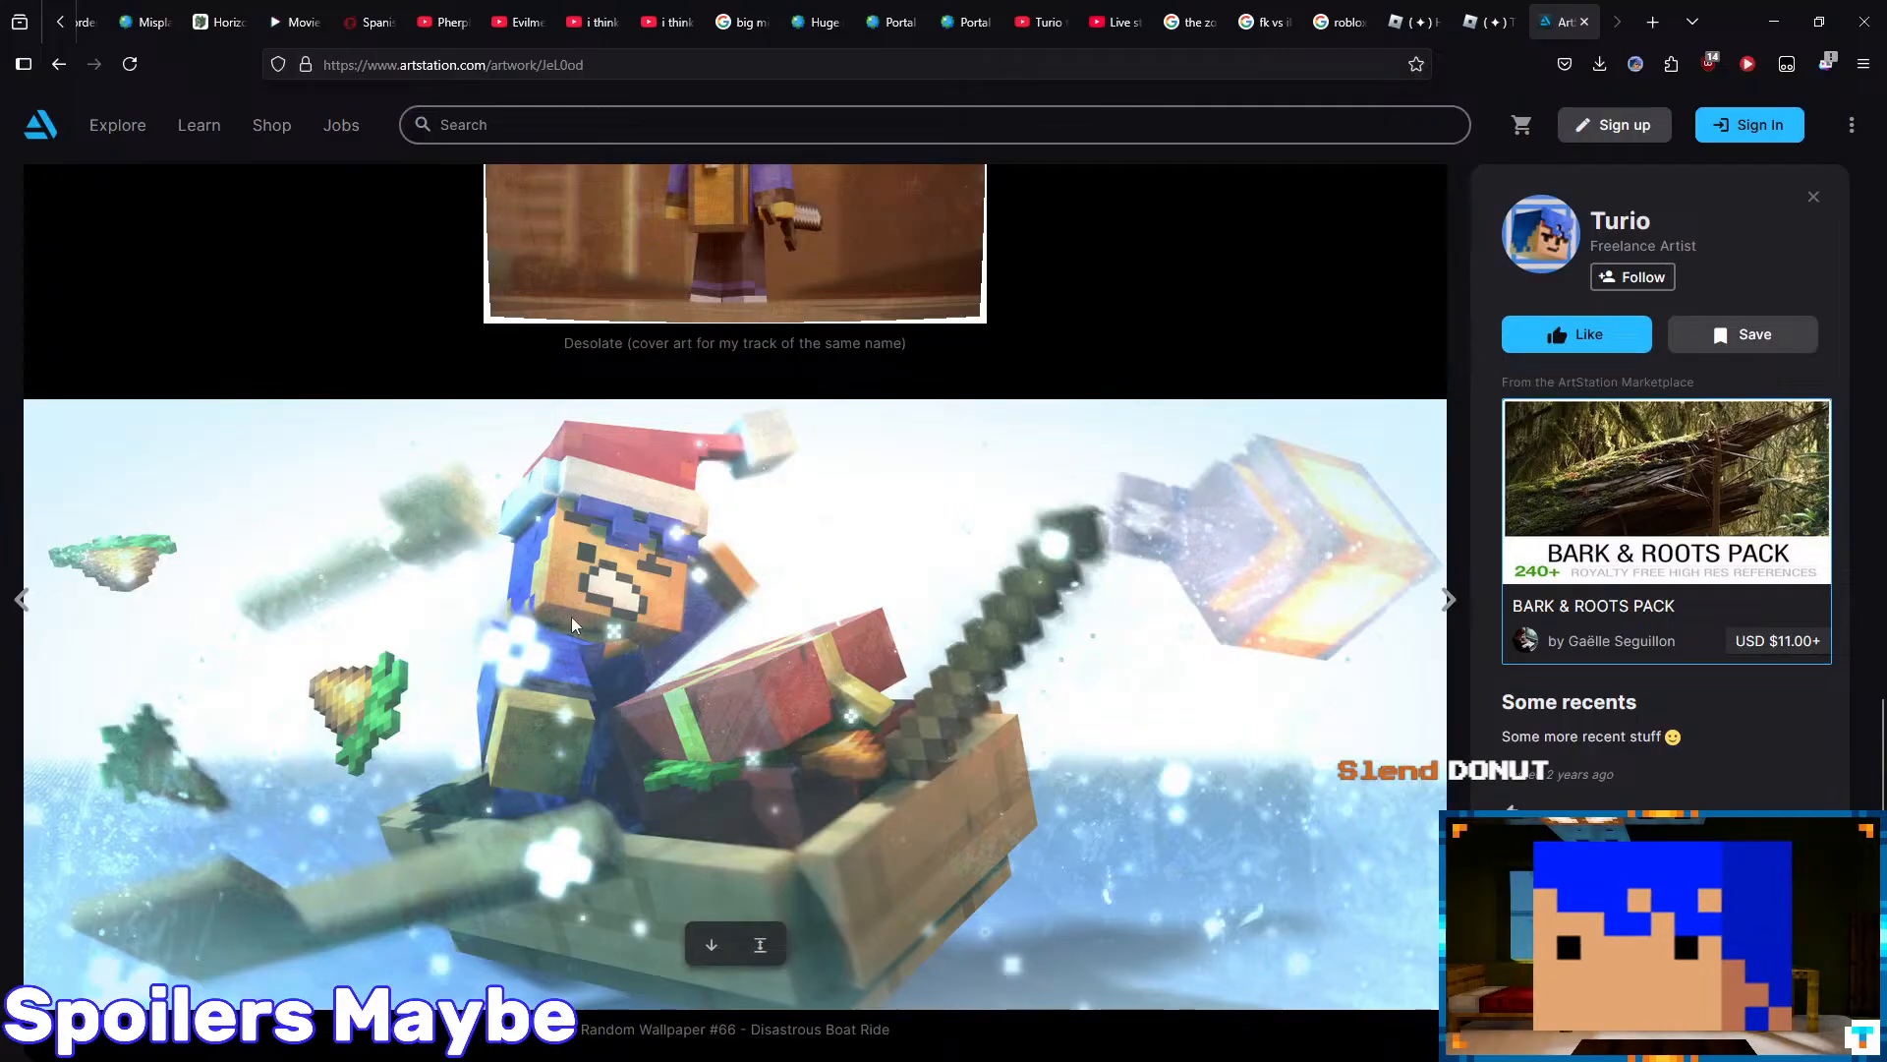
left_click(18, 600)
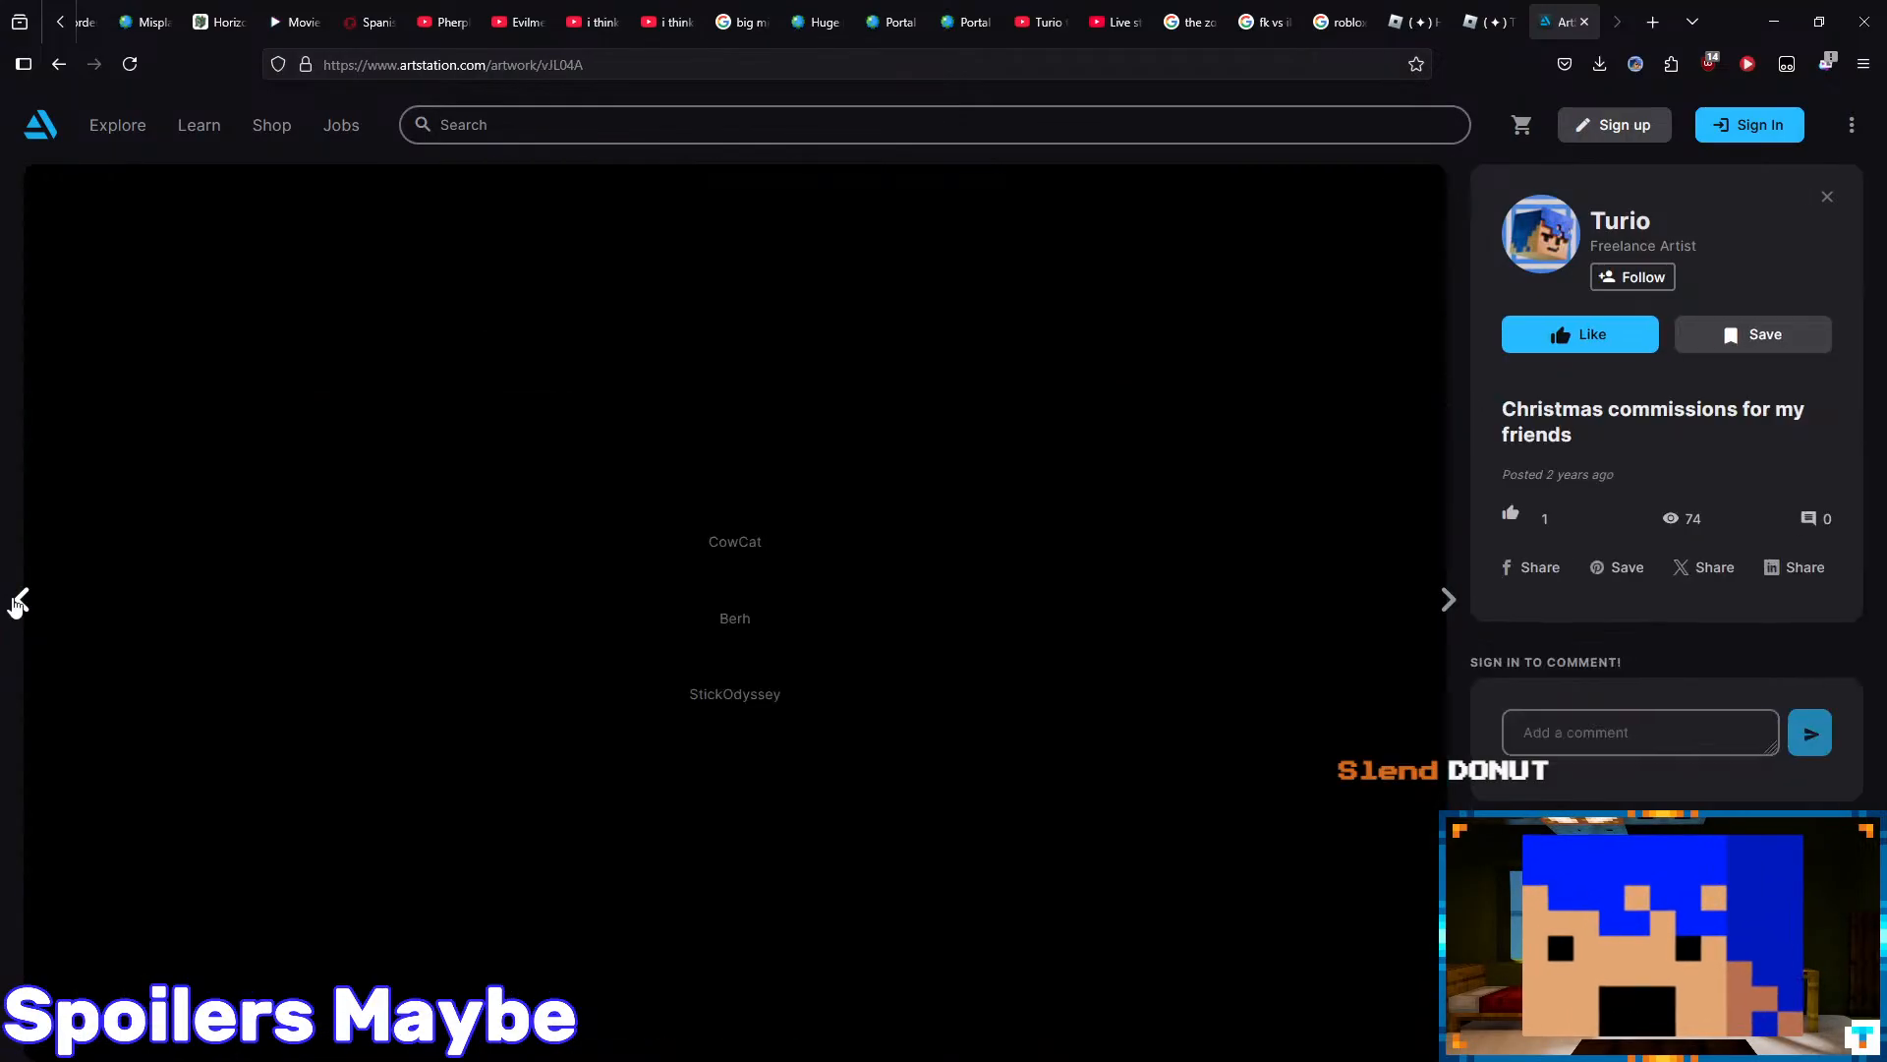
scroll(239, 540, "down", 15)
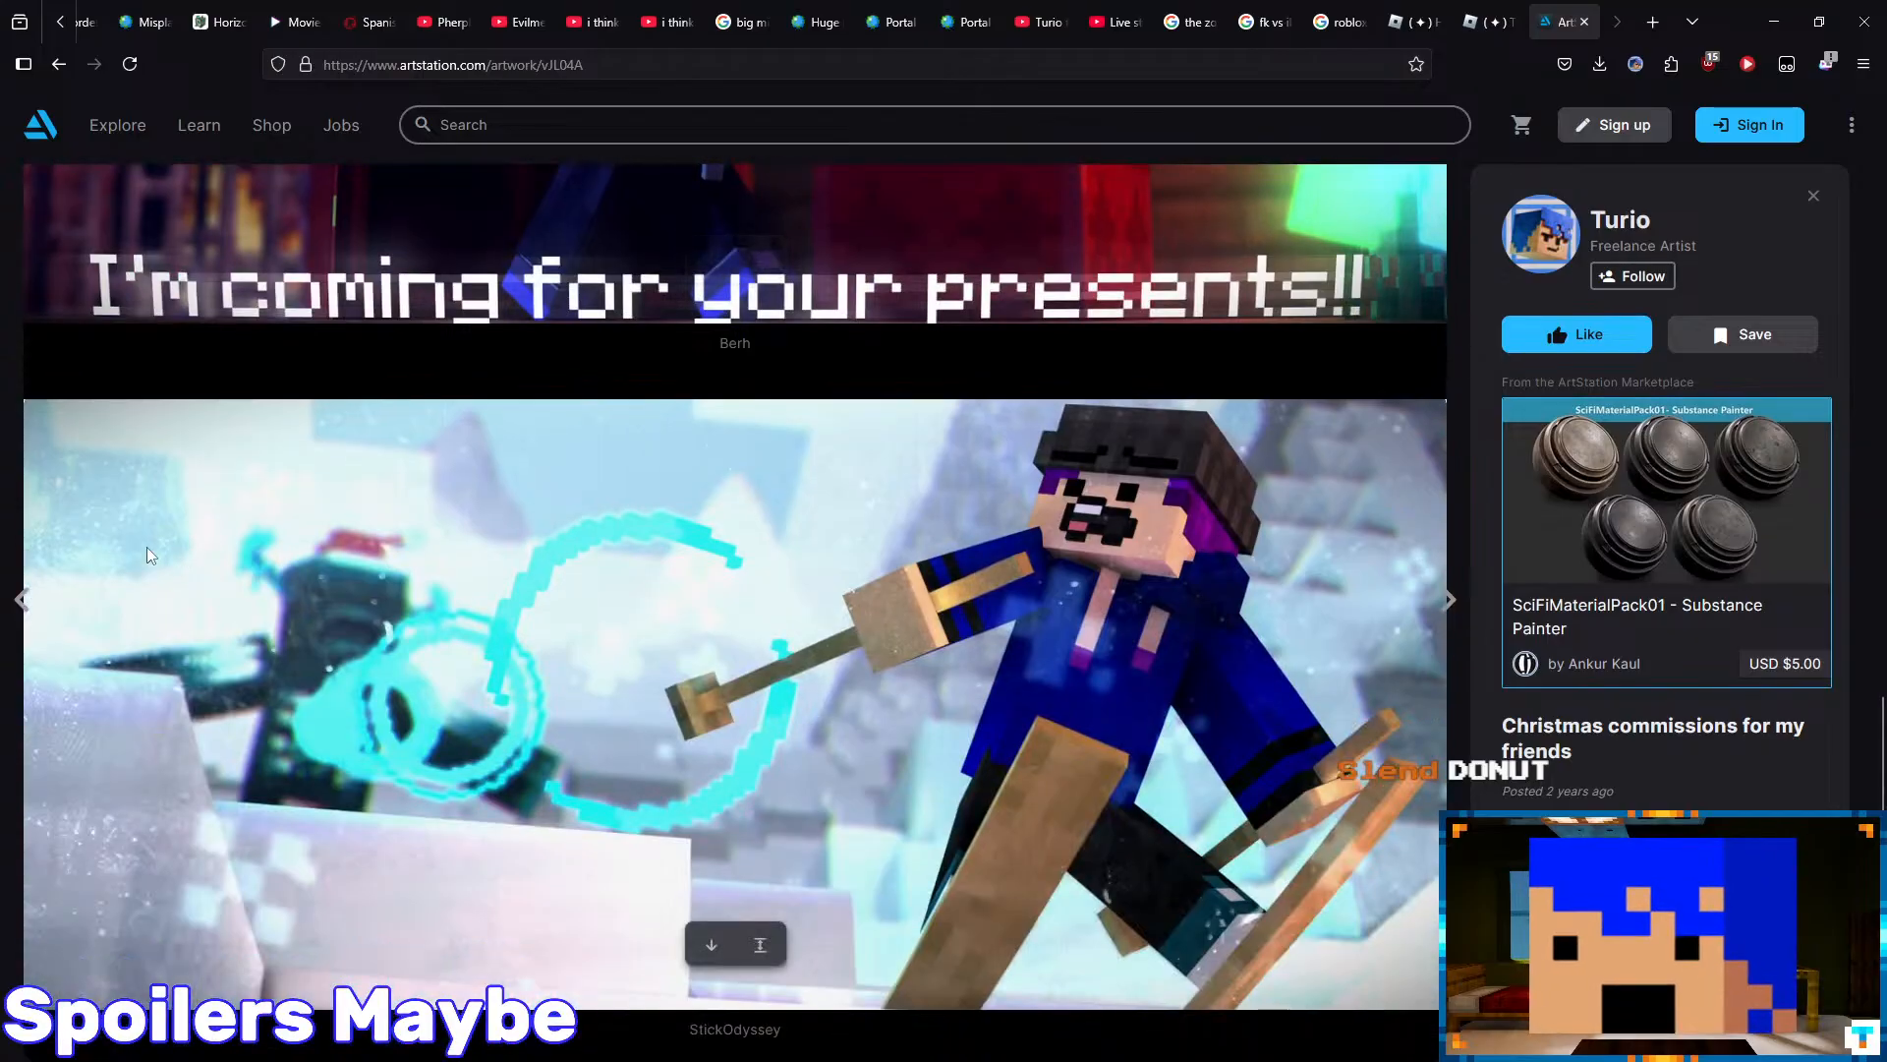
- View the TSFR 2.0 Promo Art images and the adjacent Christmas Render post
left_click(7, 610)
scroll(246, 535, "down", 12)
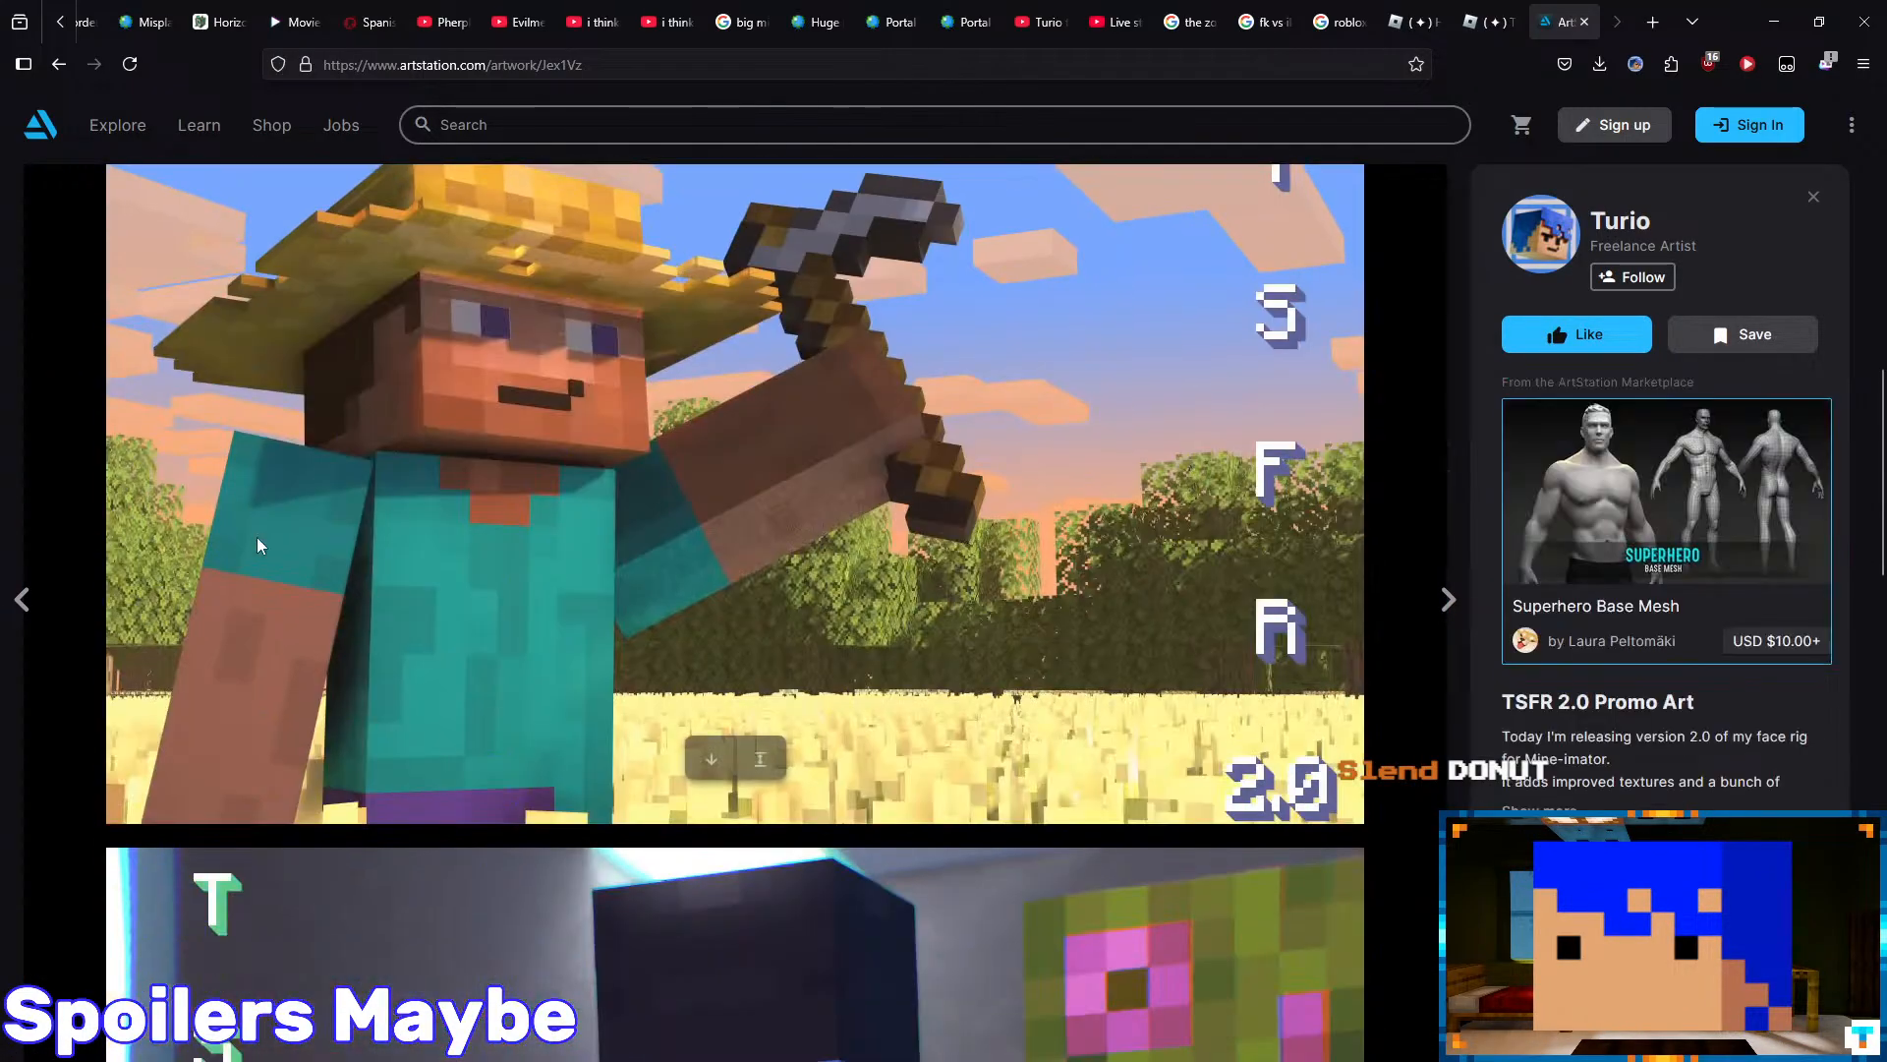
scroll(233, 526, "down", 10)
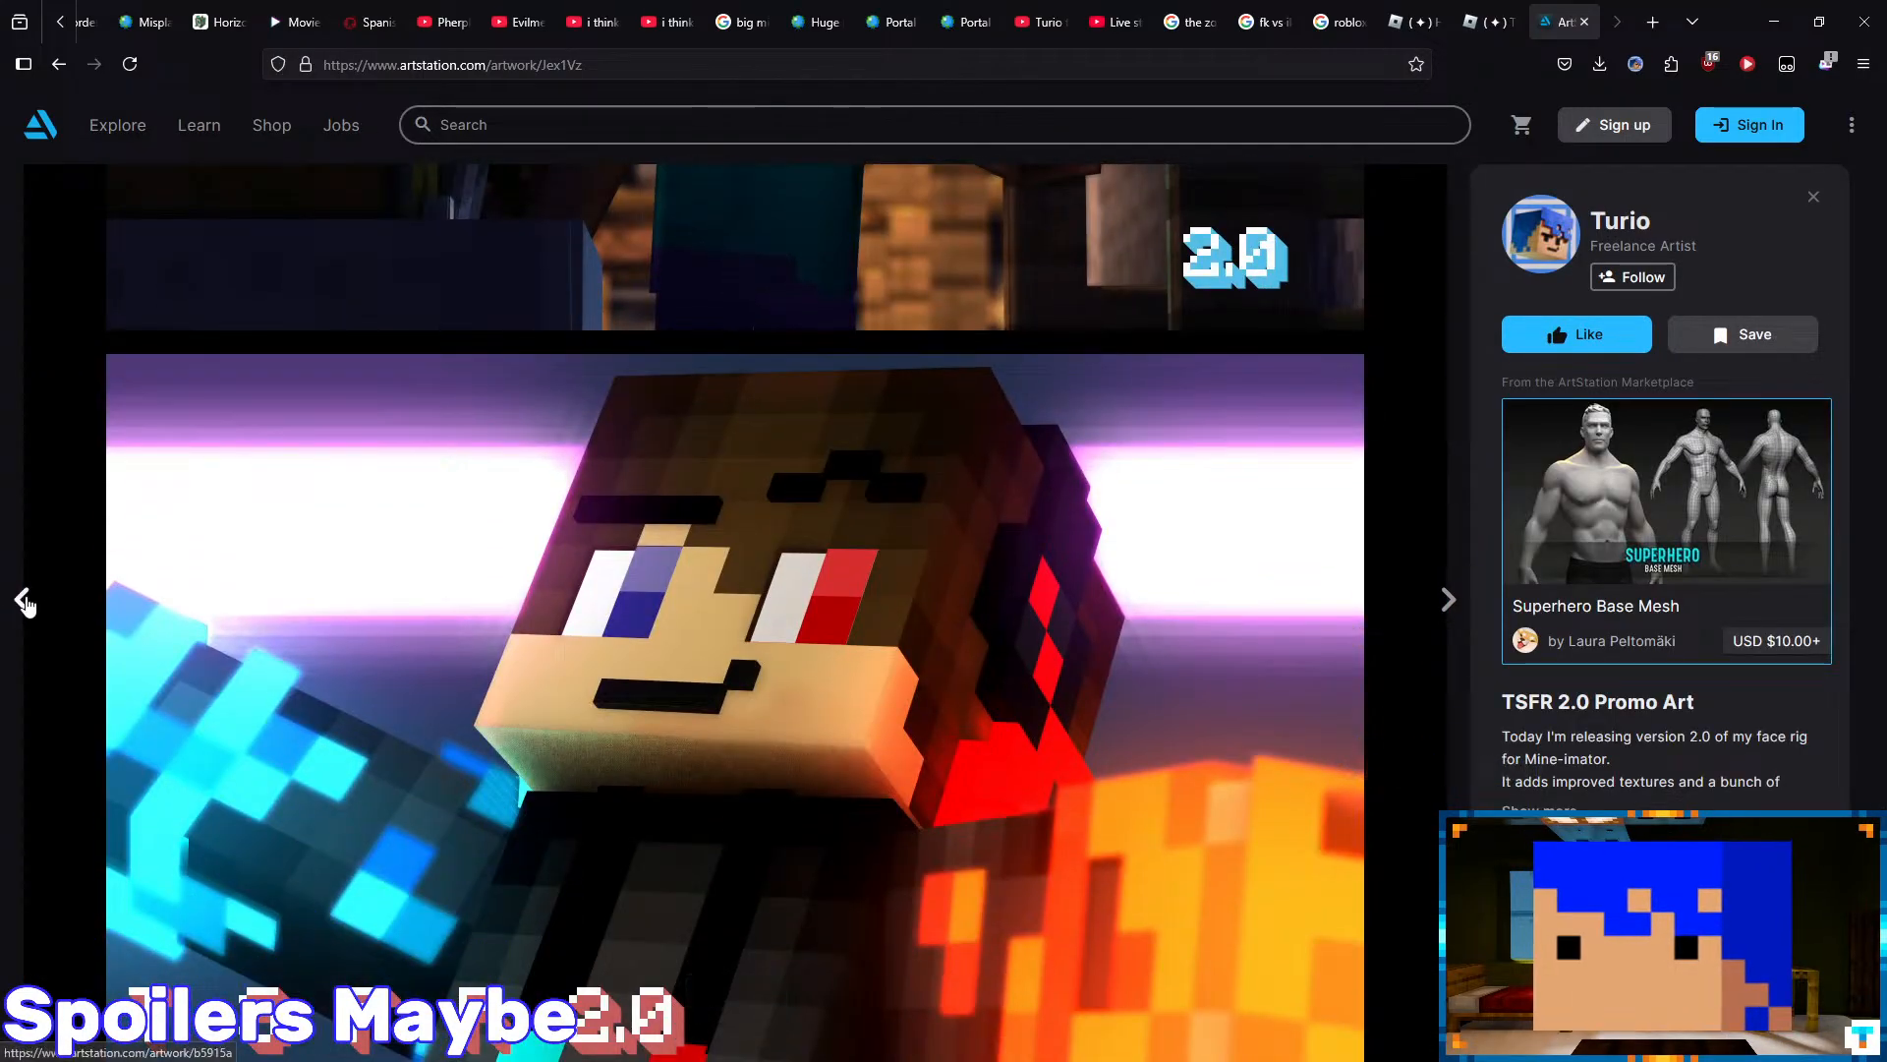
left_click(23, 600)
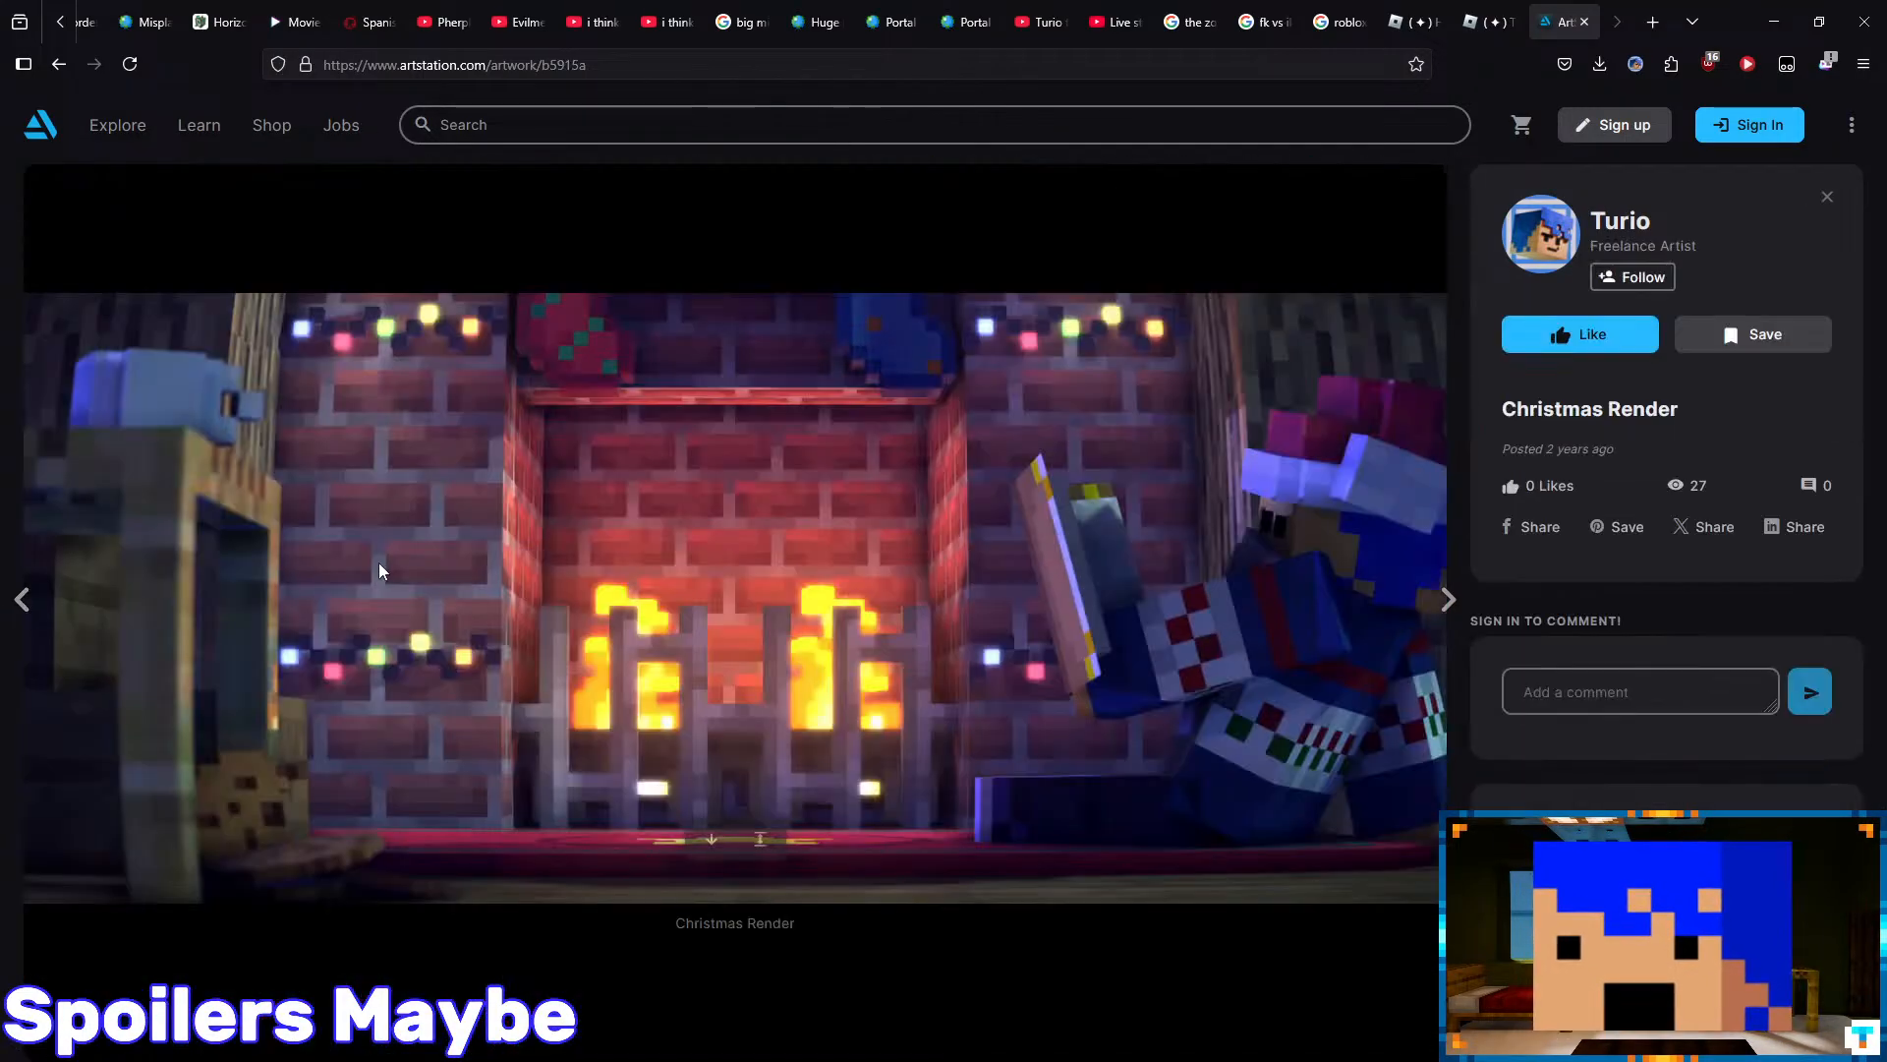
- Go to the Random Wallpapers #67 - #72 post and look through its renders down to Waiting for the Train
left_click(26, 603)
scroll(235, 550, "down", 7)
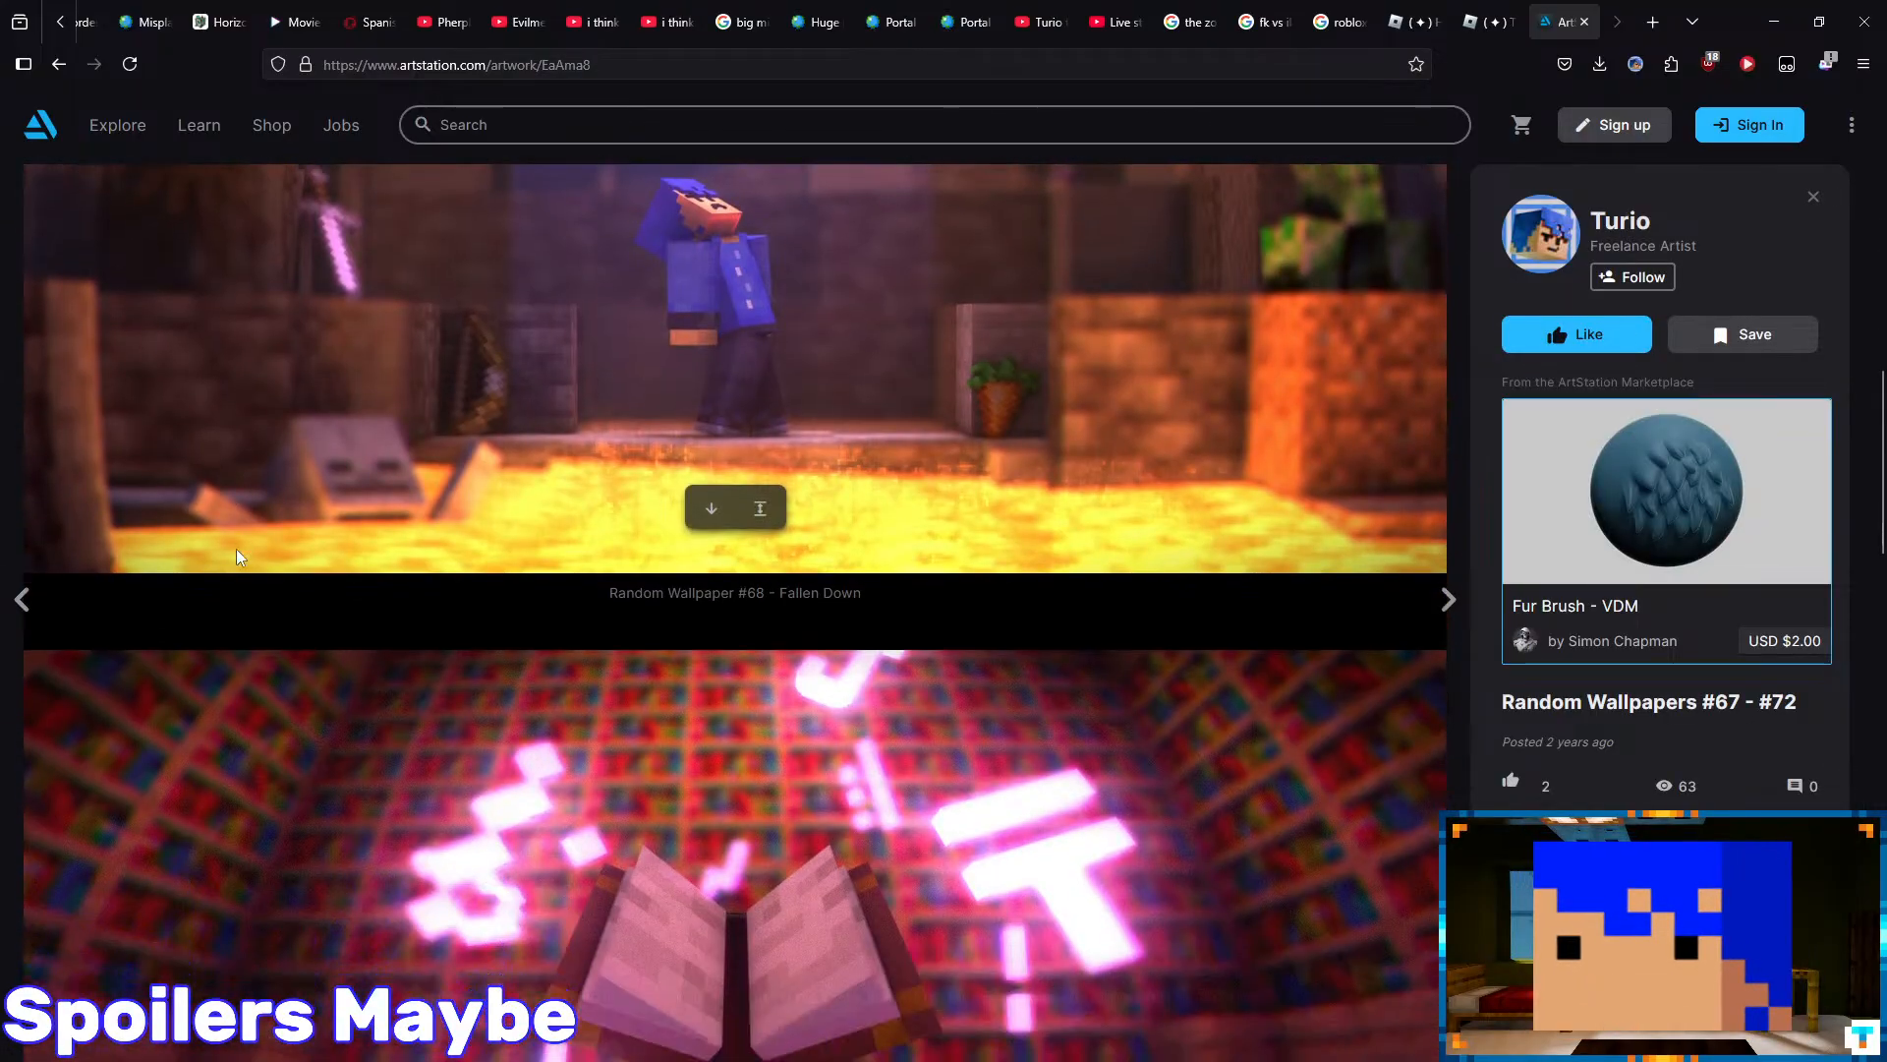
scroll(236, 549, "down", 20)
scroll(228, 547, "up", 3)
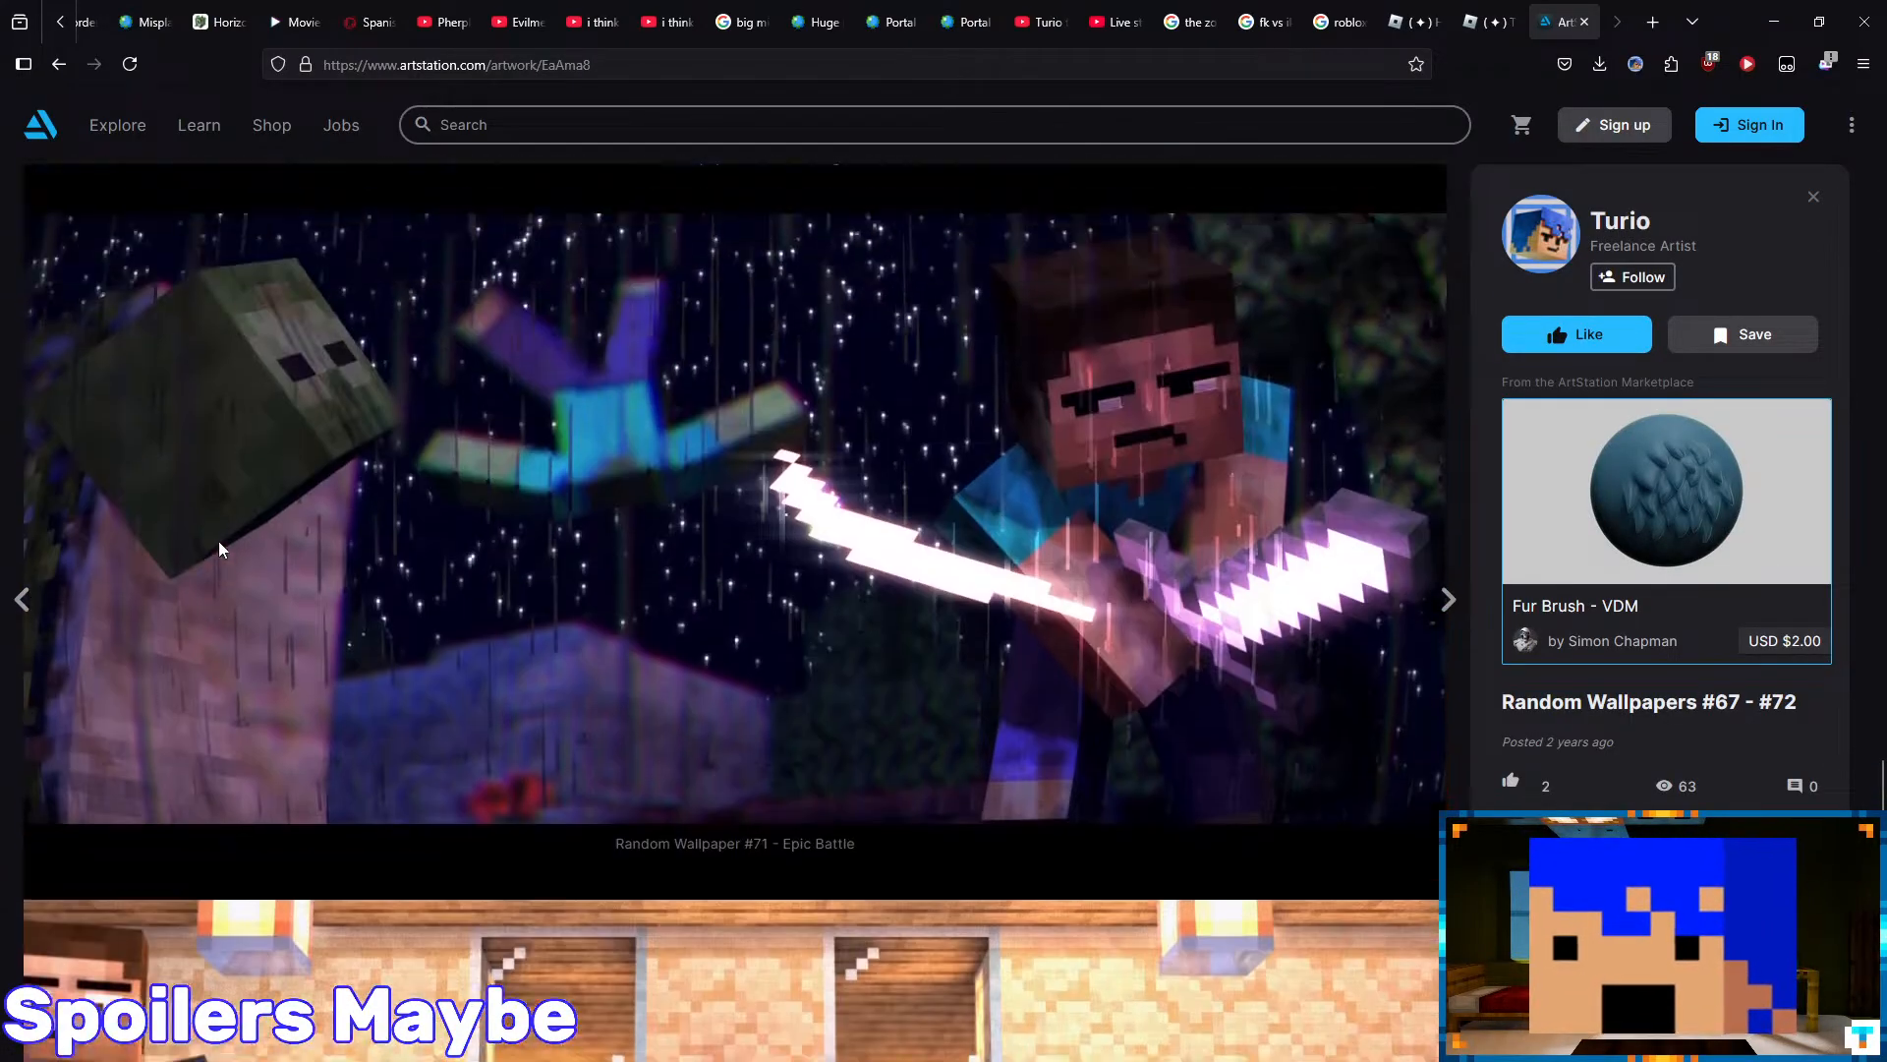
scroll(218, 549, "down", 5)
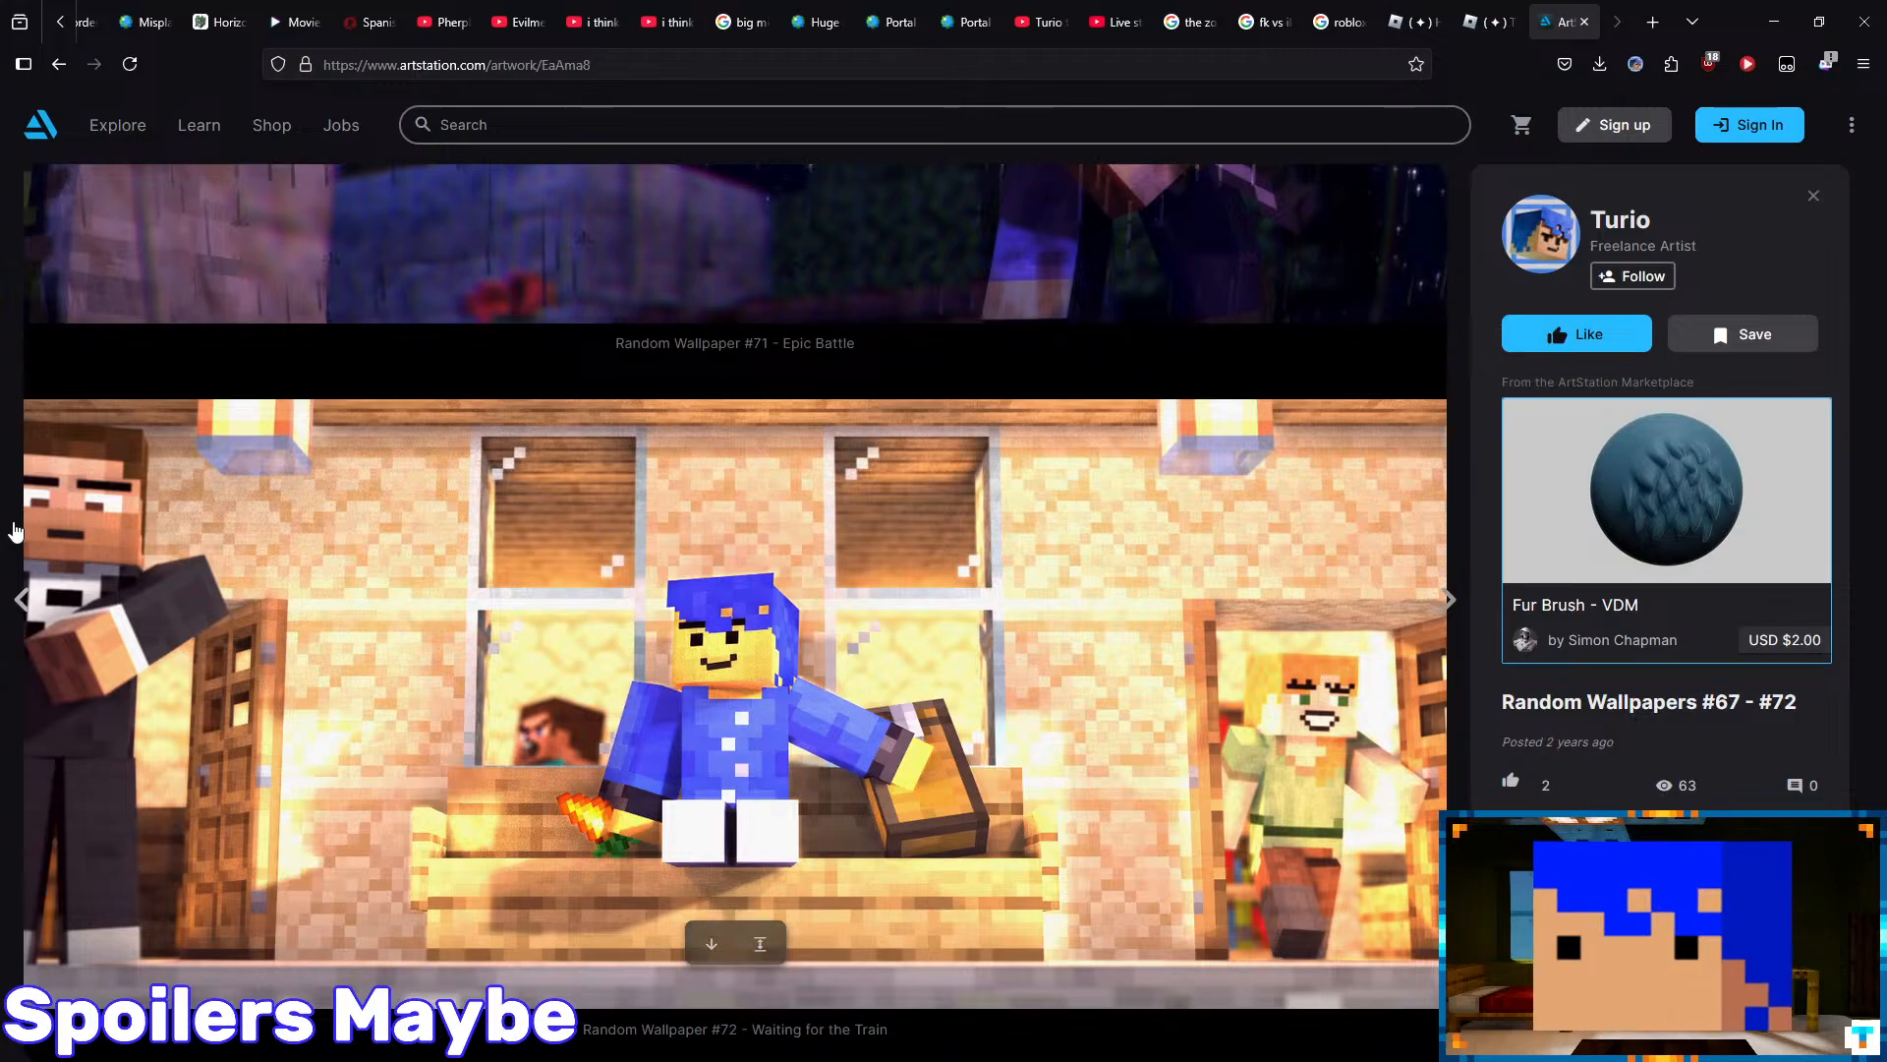
- View the renders in the Random Wallpaper #73 - #75 post
left_click(19, 598)
scroll(246, 555, "down", 7)
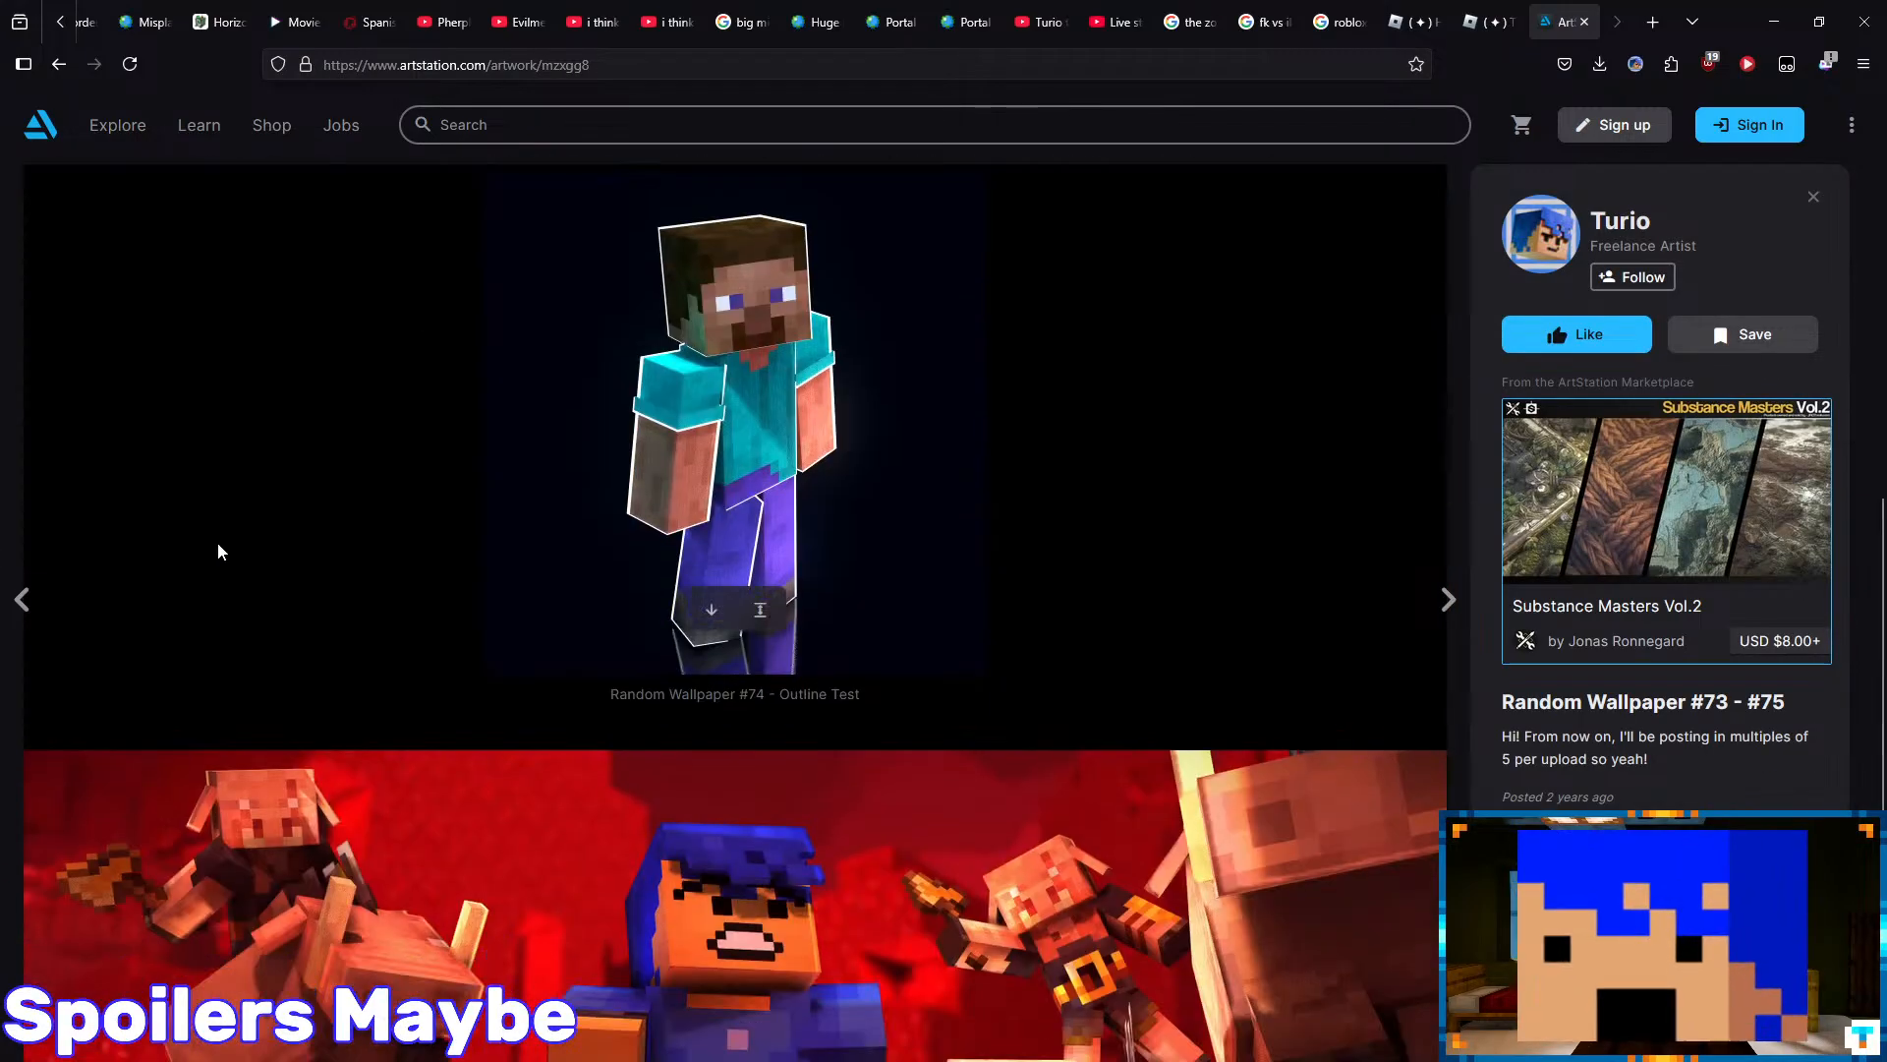
scroll(216, 542, "down", 3)
- Open the Random Wallpaper #76 - 80 post and examine its renders, including Flower in a pot and A slight drizzle
left_click(23, 599)
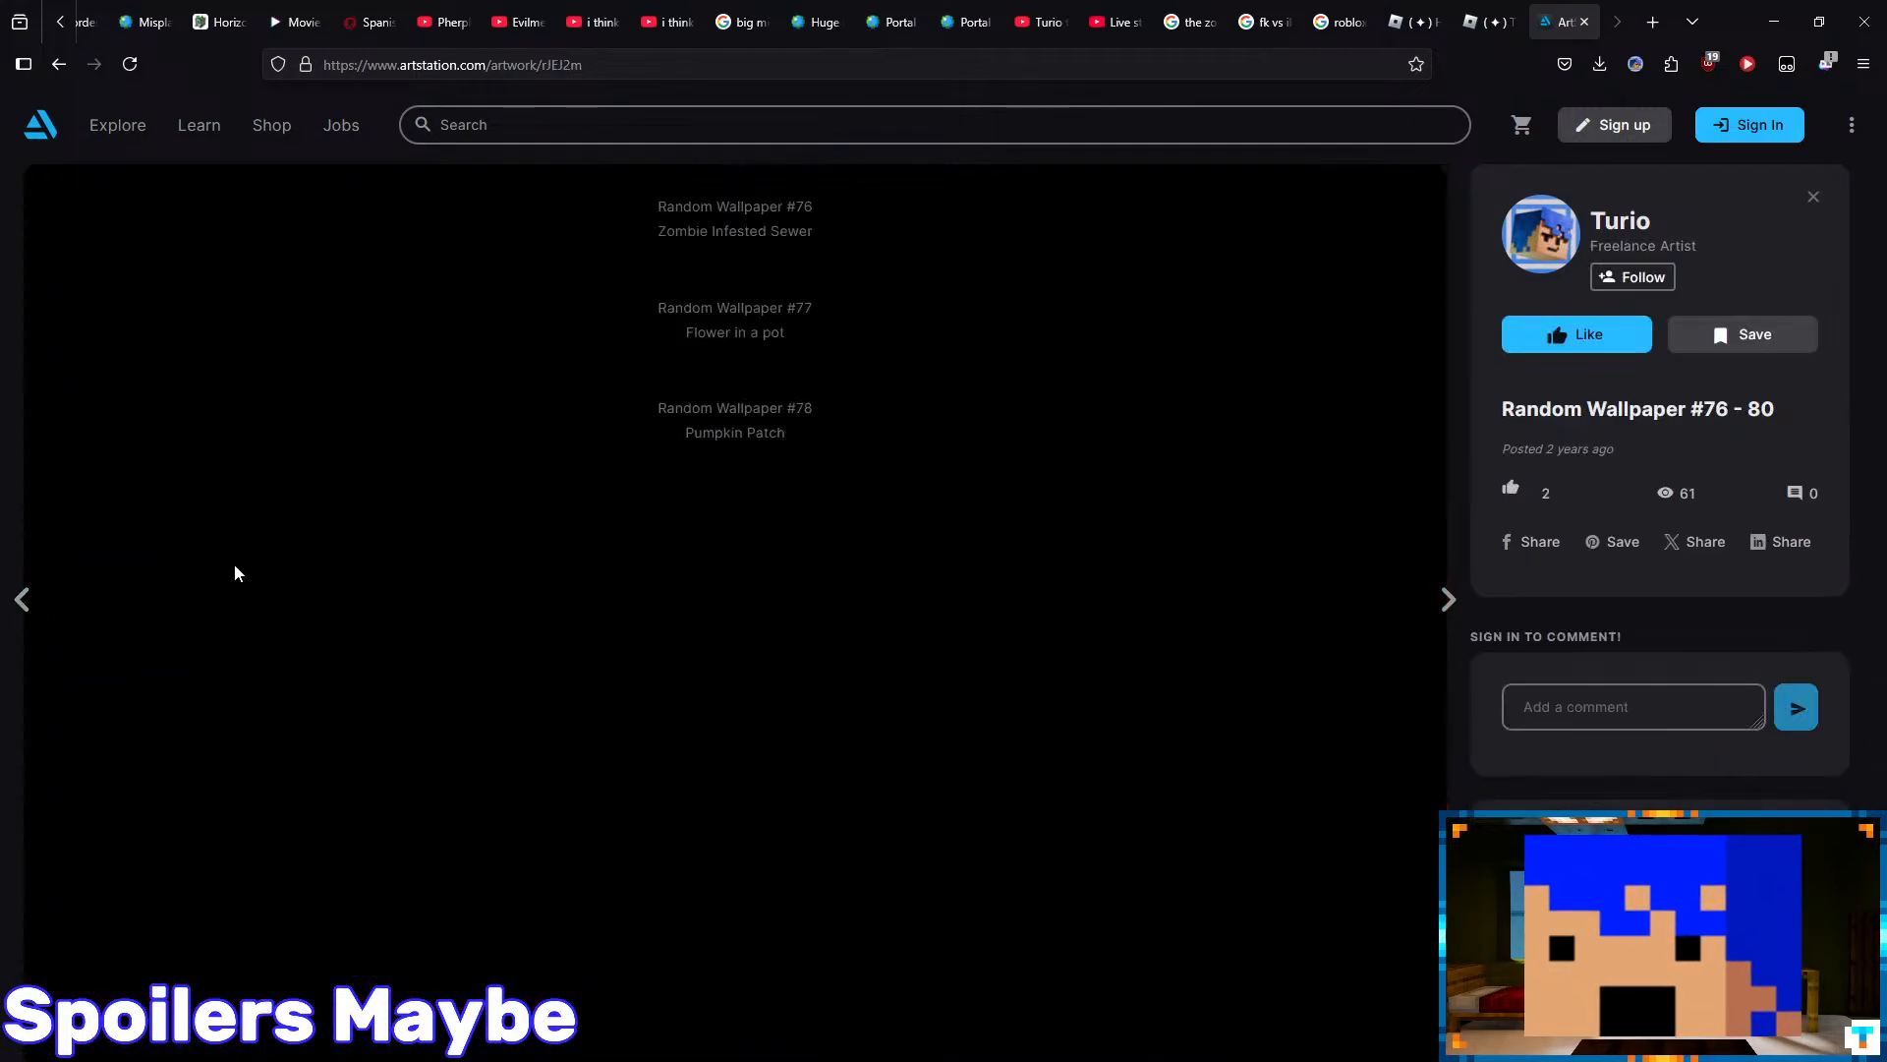
scroll(187, 508, "down", 13)
scroll(187, 508, "up", 4)
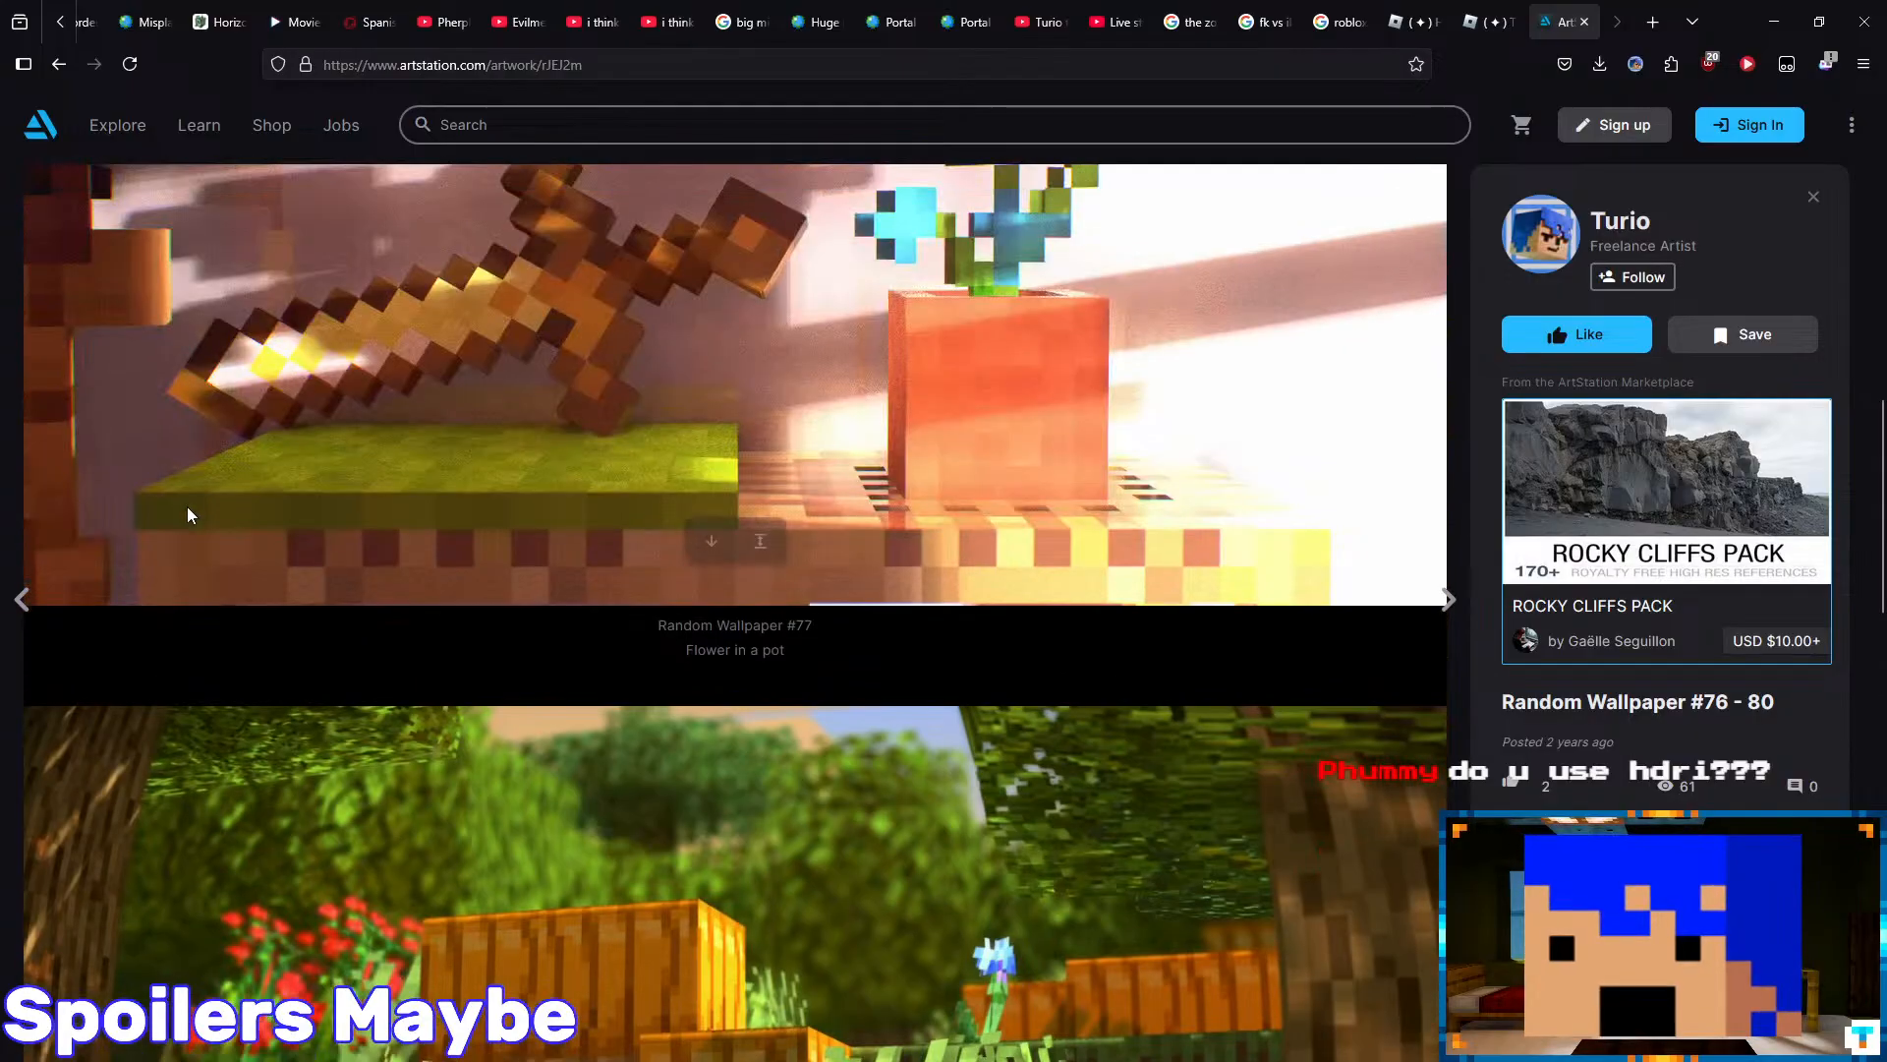
scroll(187, 505, "up", 2)
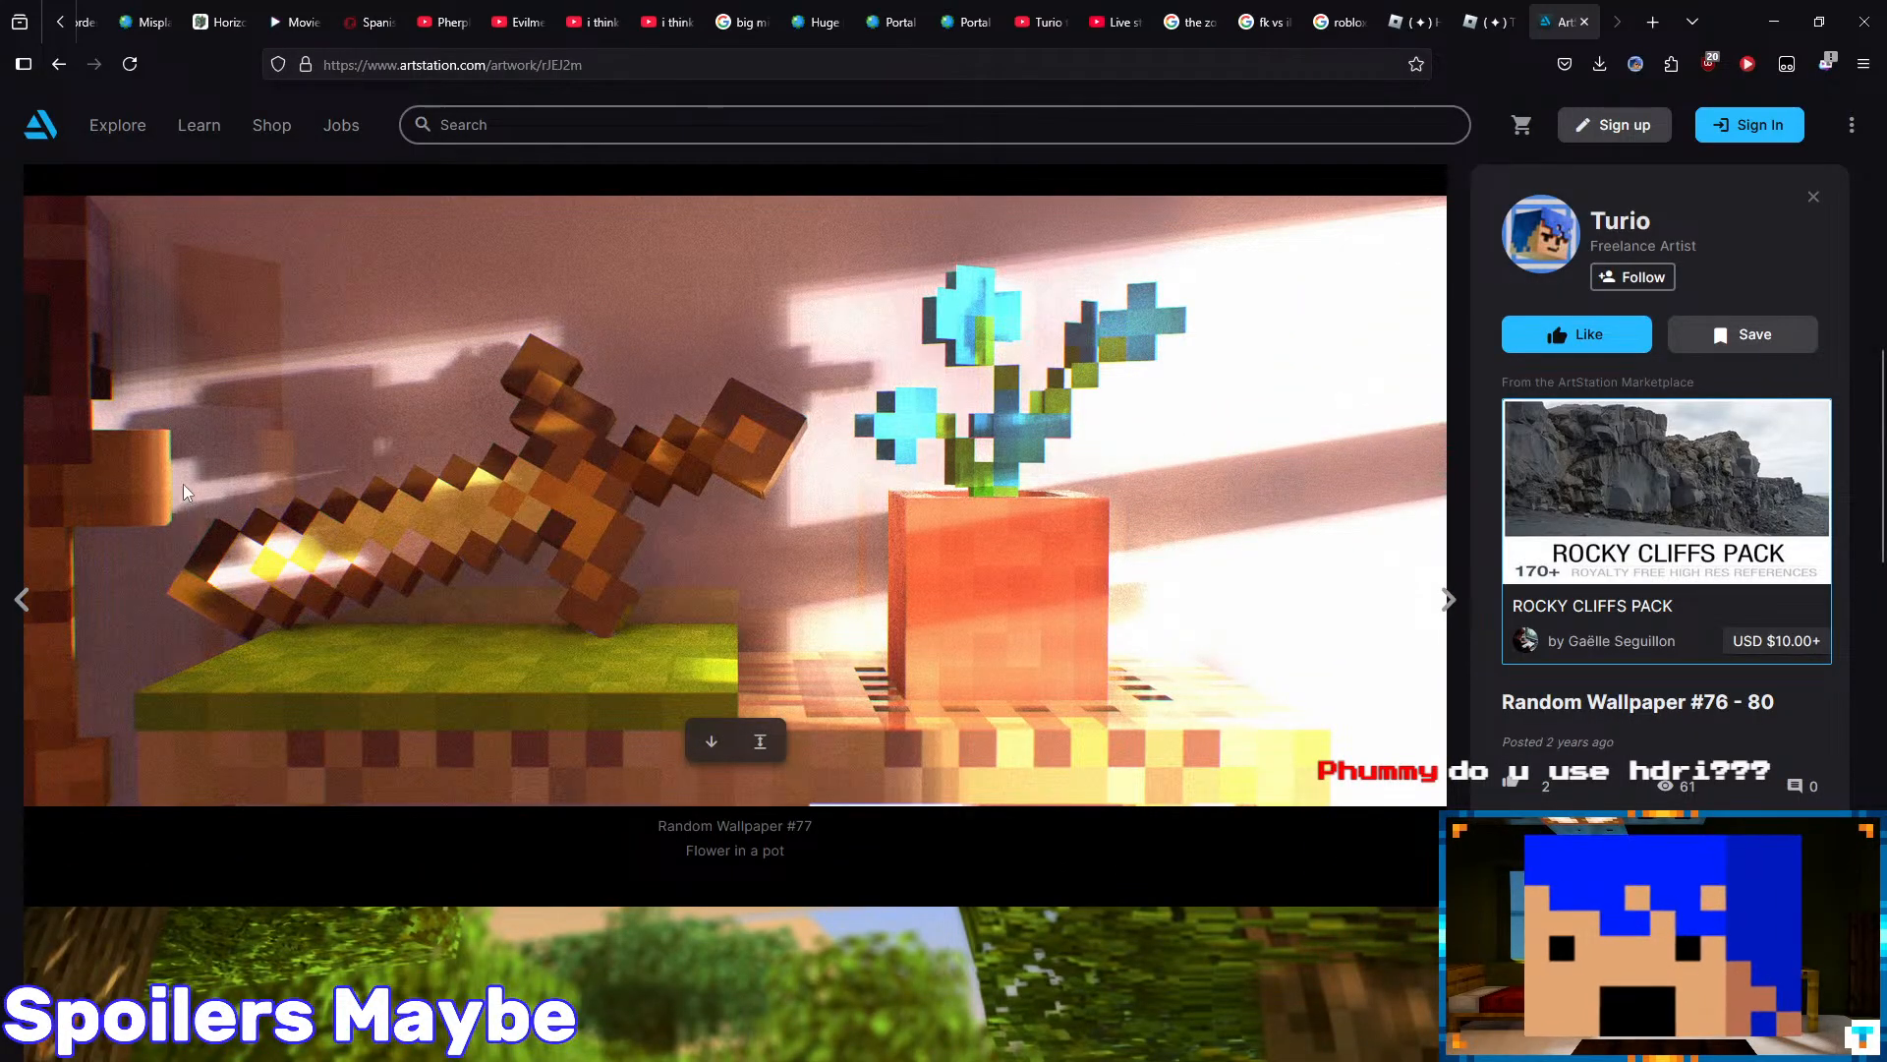
scroll(183, 483, "down", 18)
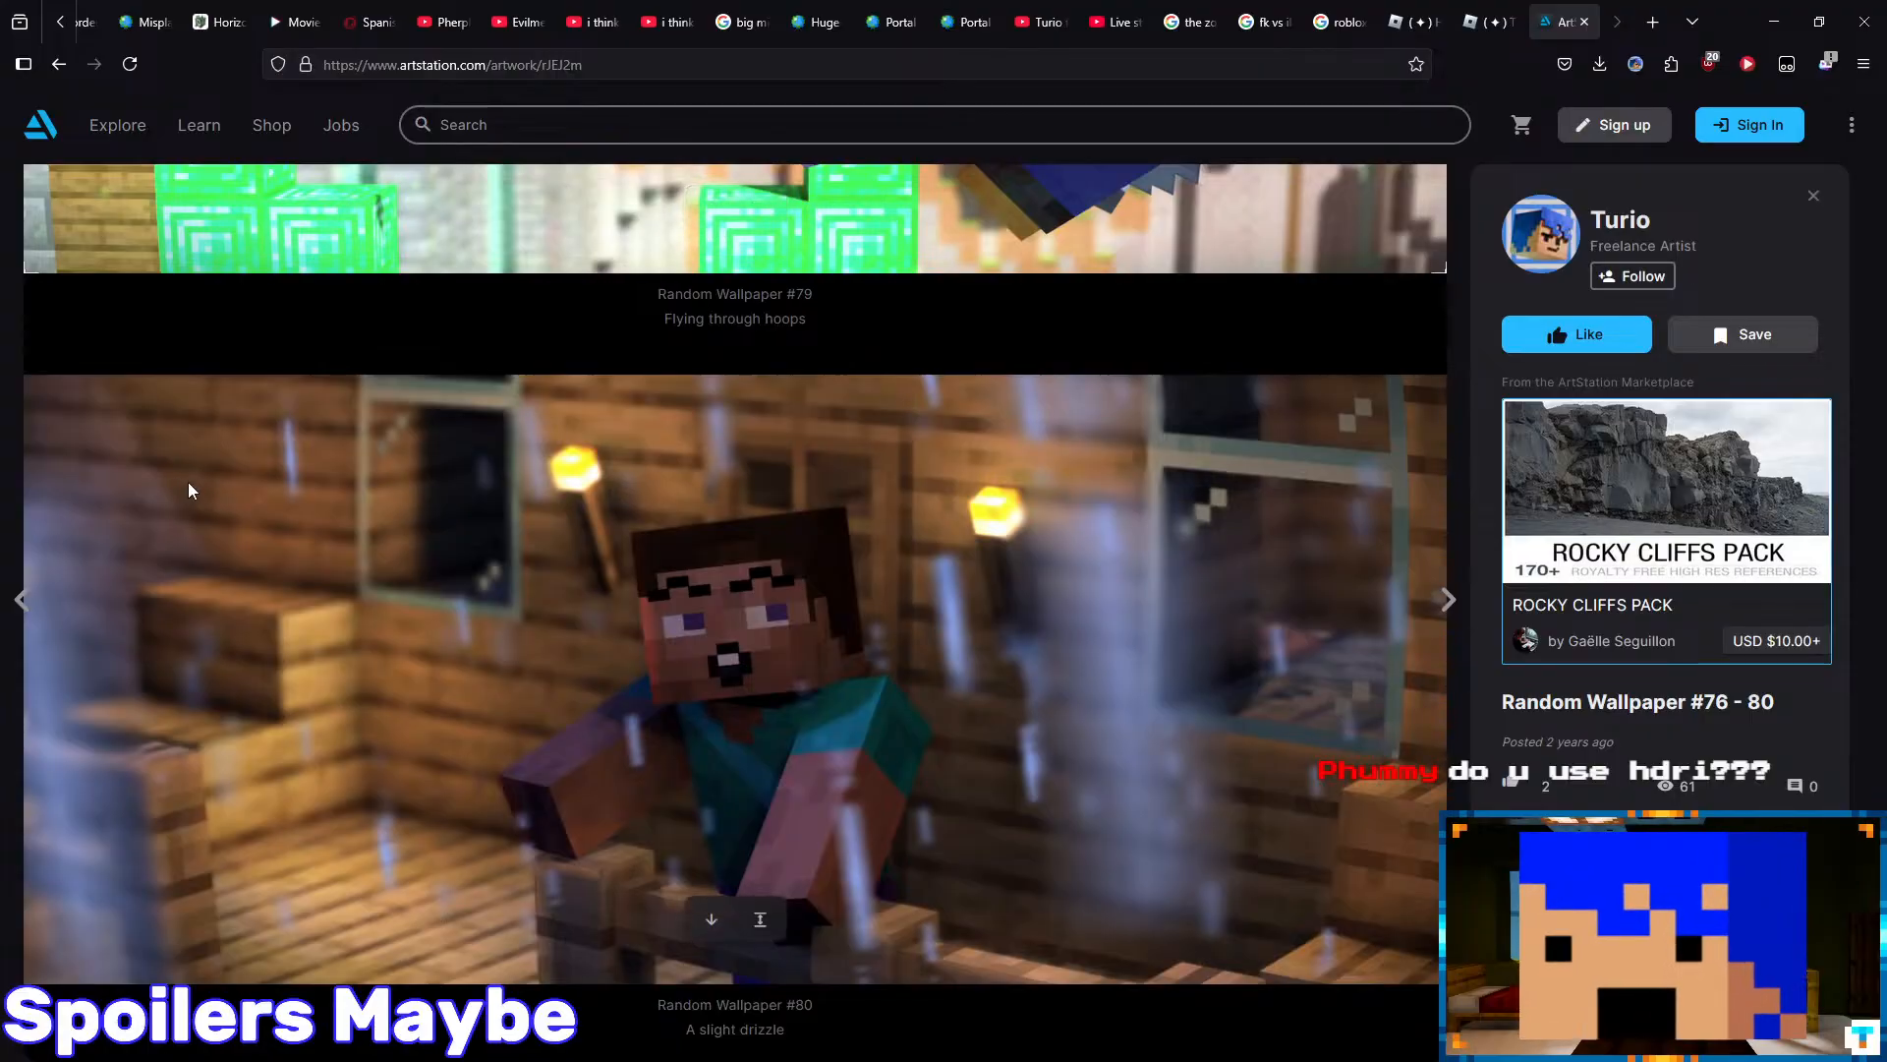
key("super")
type("minecraft")
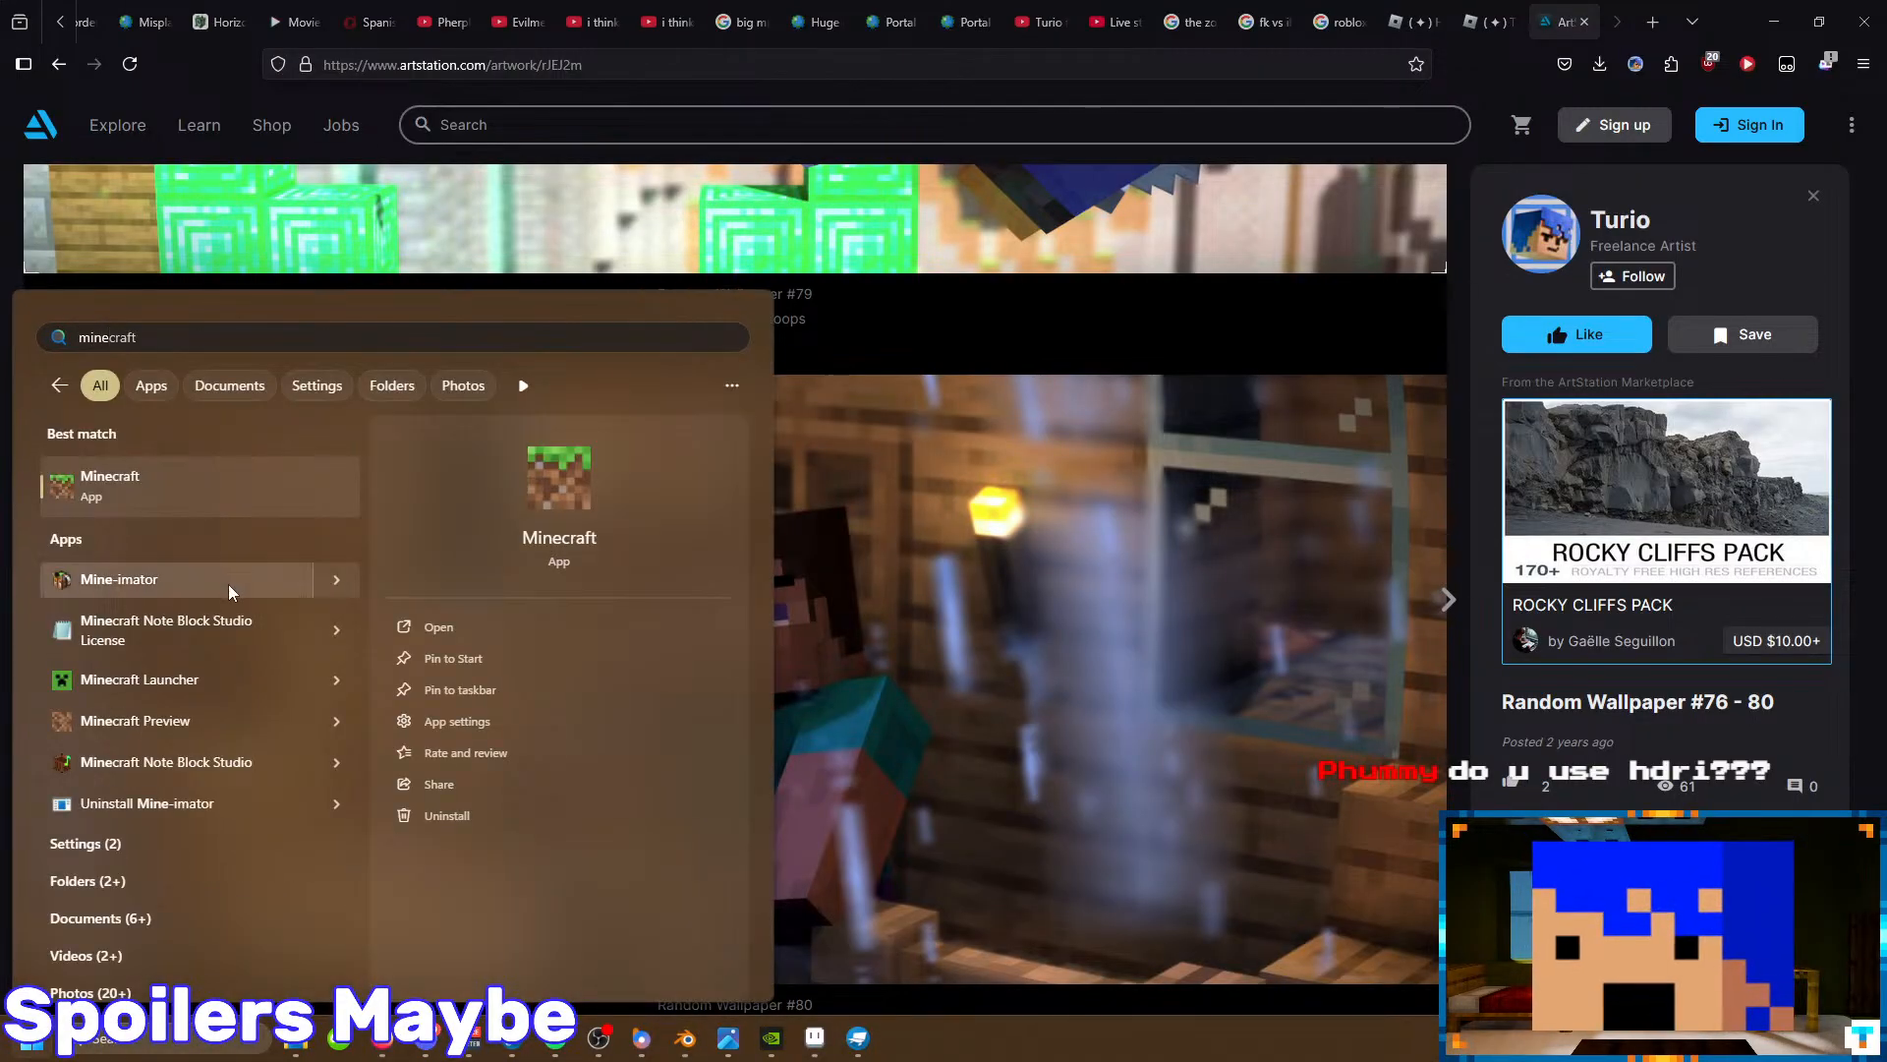
left_click(224, 584)
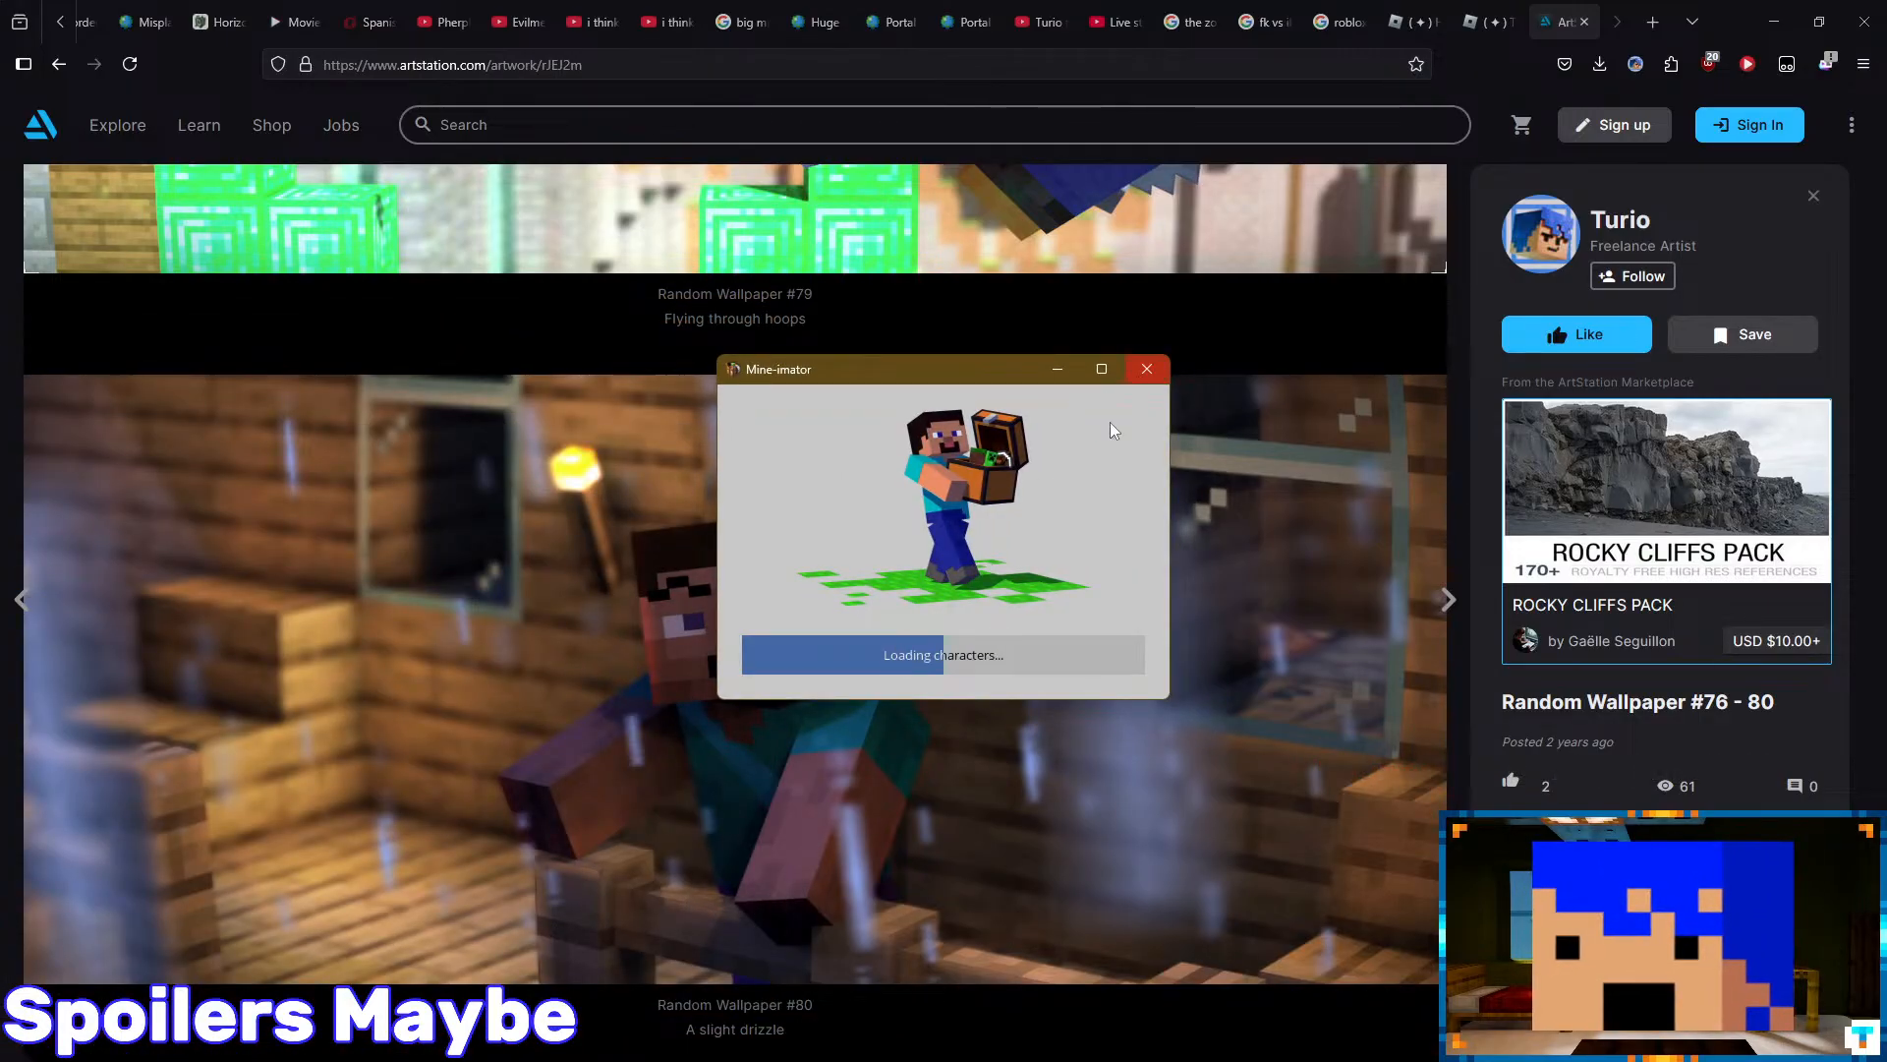
- Launch Mine-imator 2.0.2 Continuation Build 1.0.7 from its folder in Documents, and return to the ArtStation page in the browser
key("super")
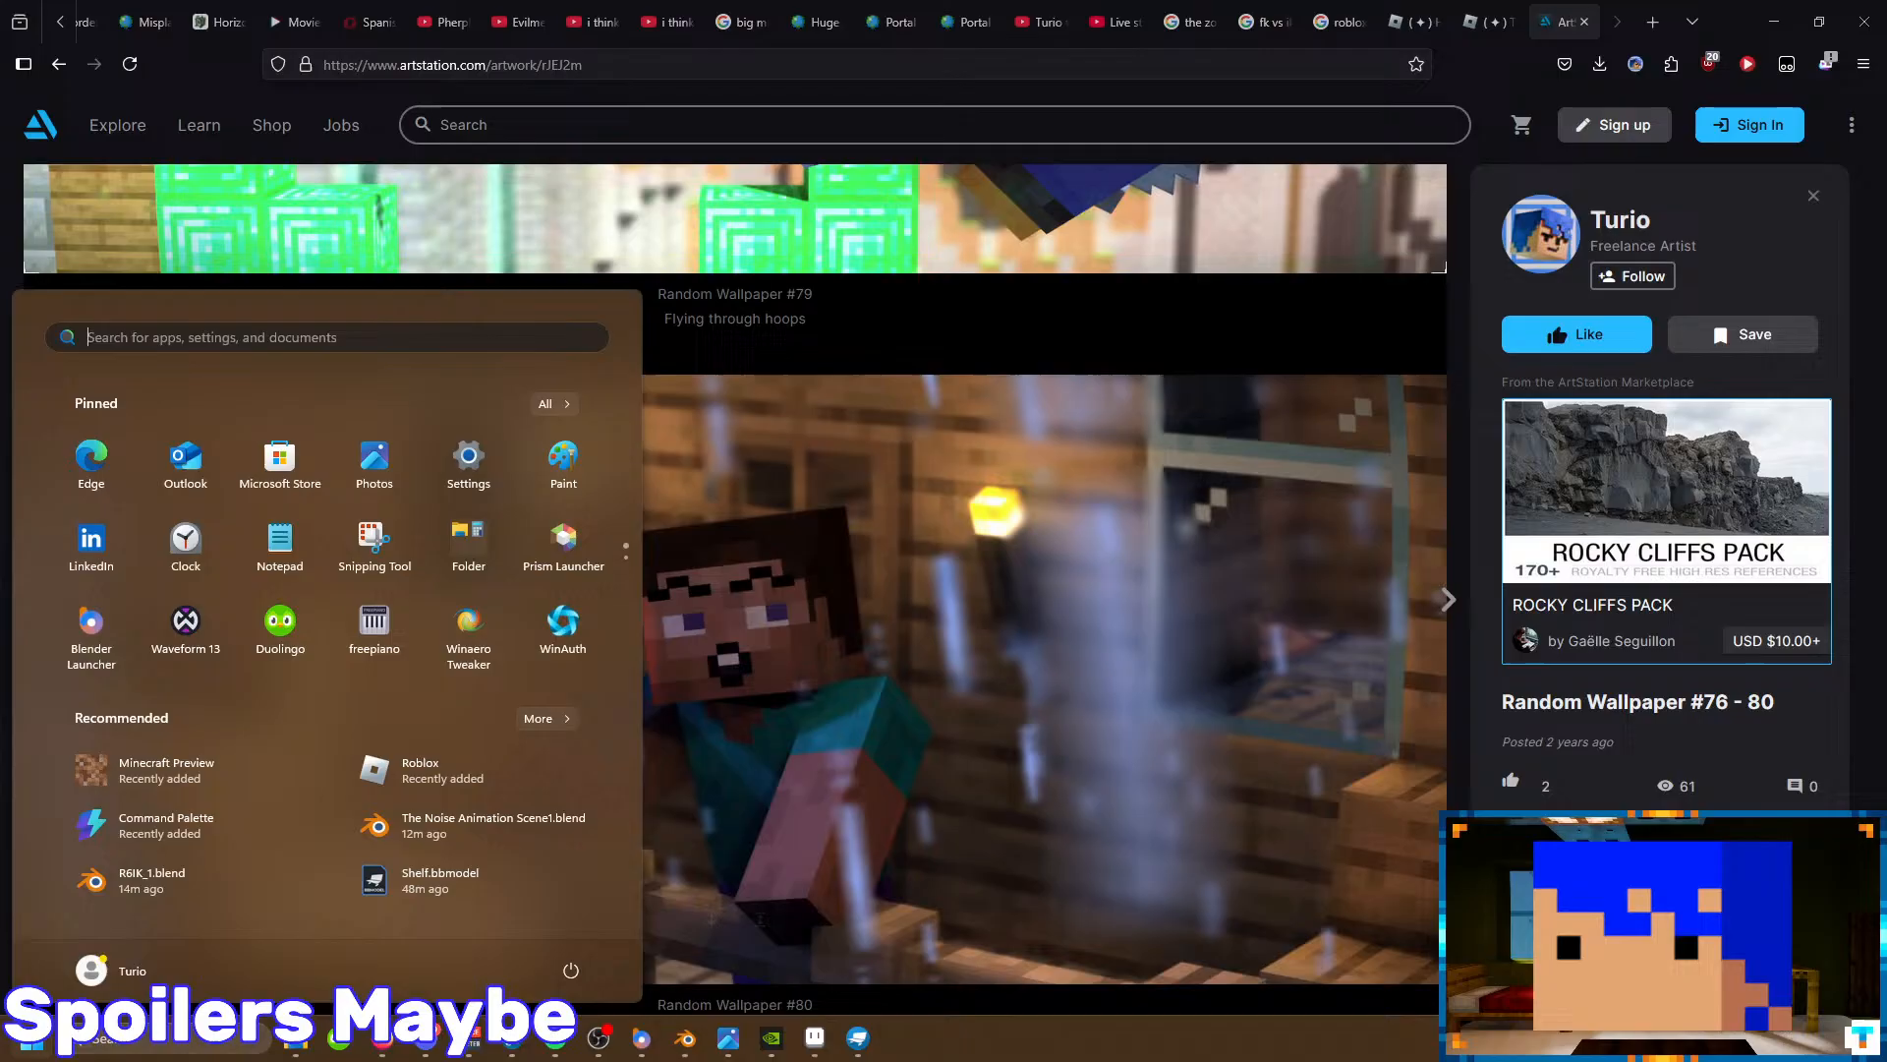
left_click(298, 1044)
left_click(531, 285)
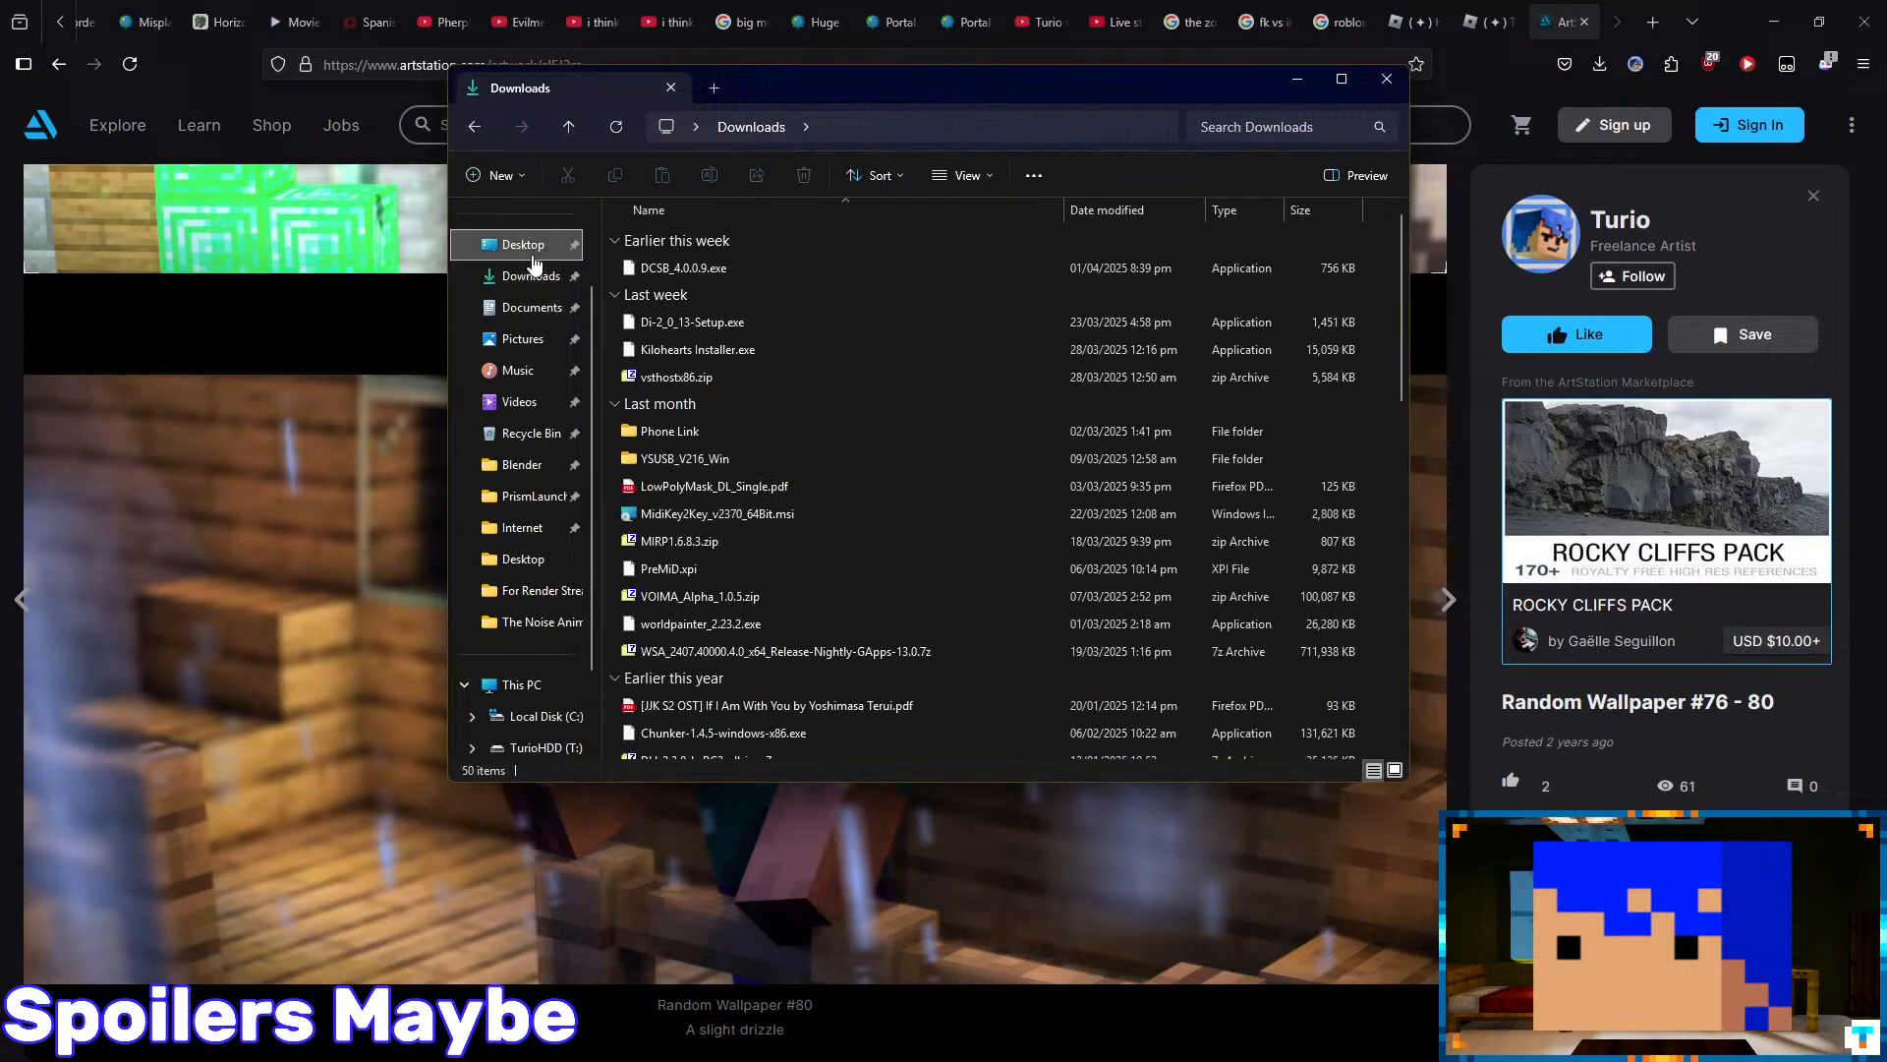
left_click(527, 248)
left_click(532, 313)
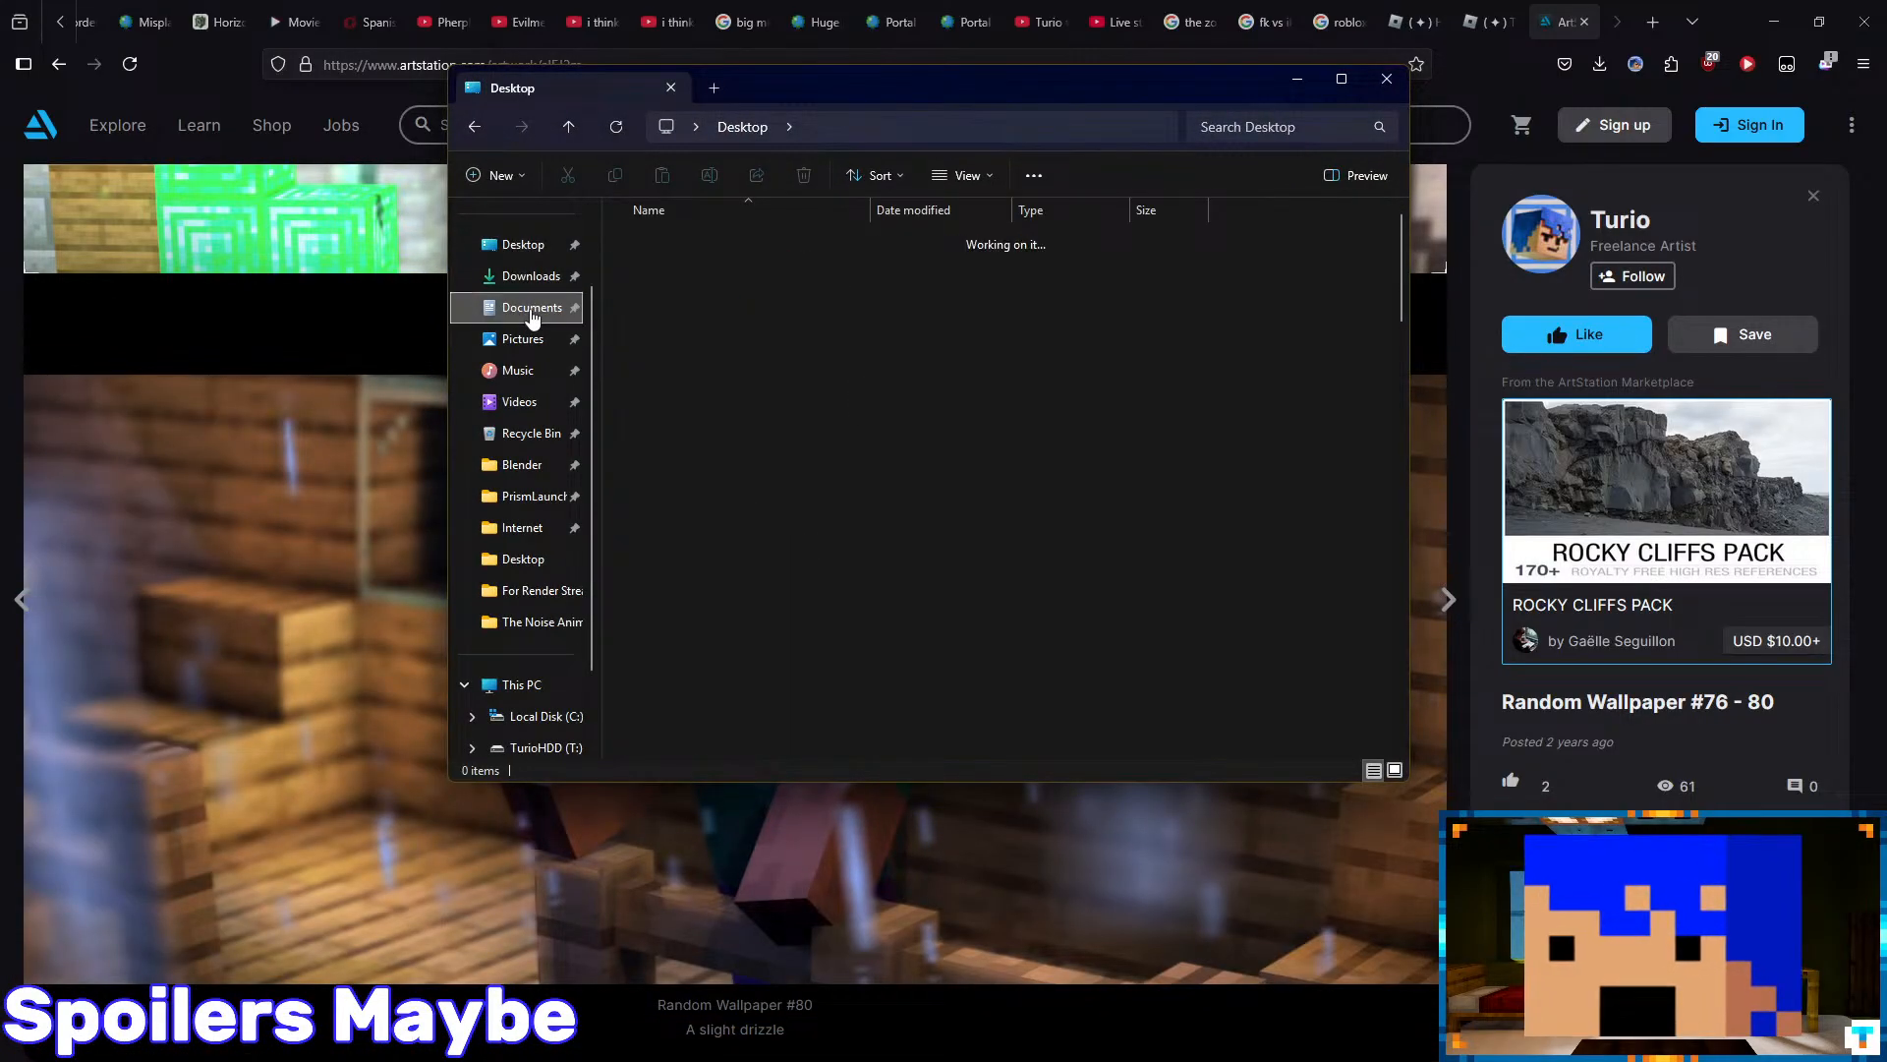
scroll(715, 374, "down", 6)
scroll(714, 393, "down", 1)
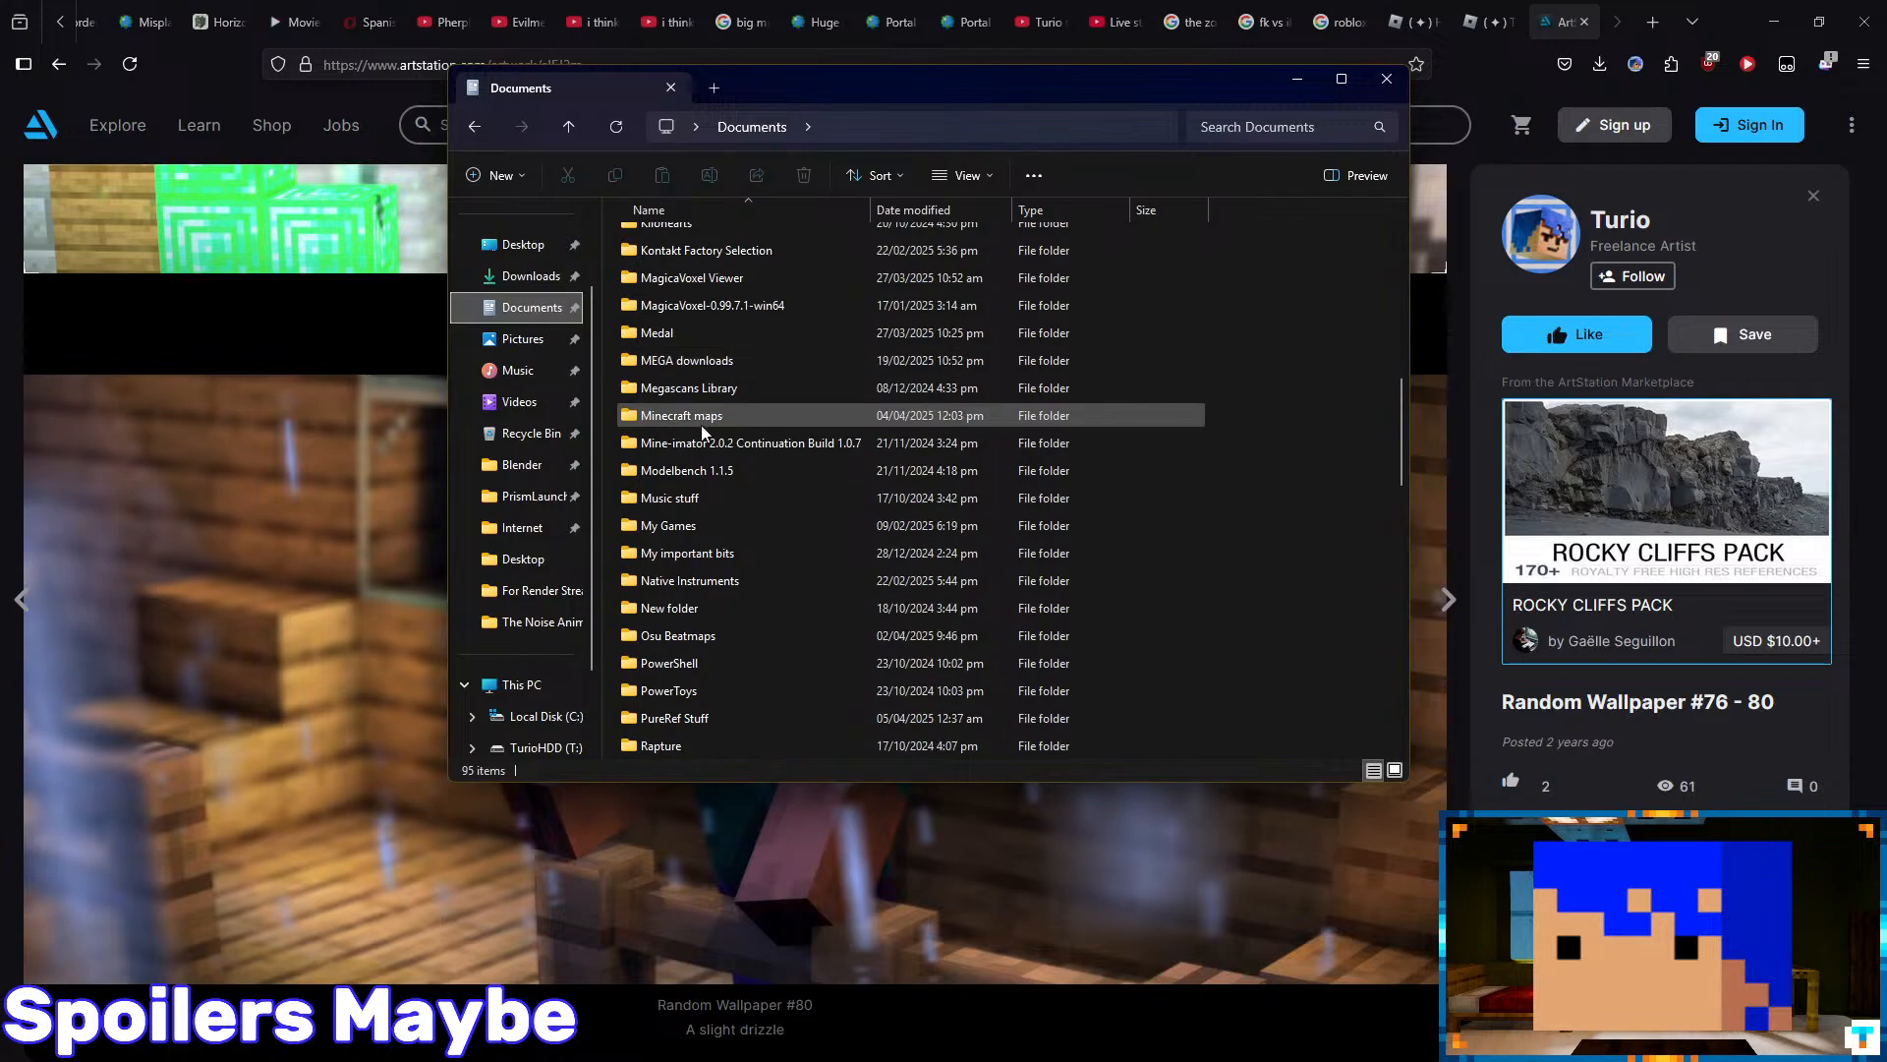
double_click(688, 438)
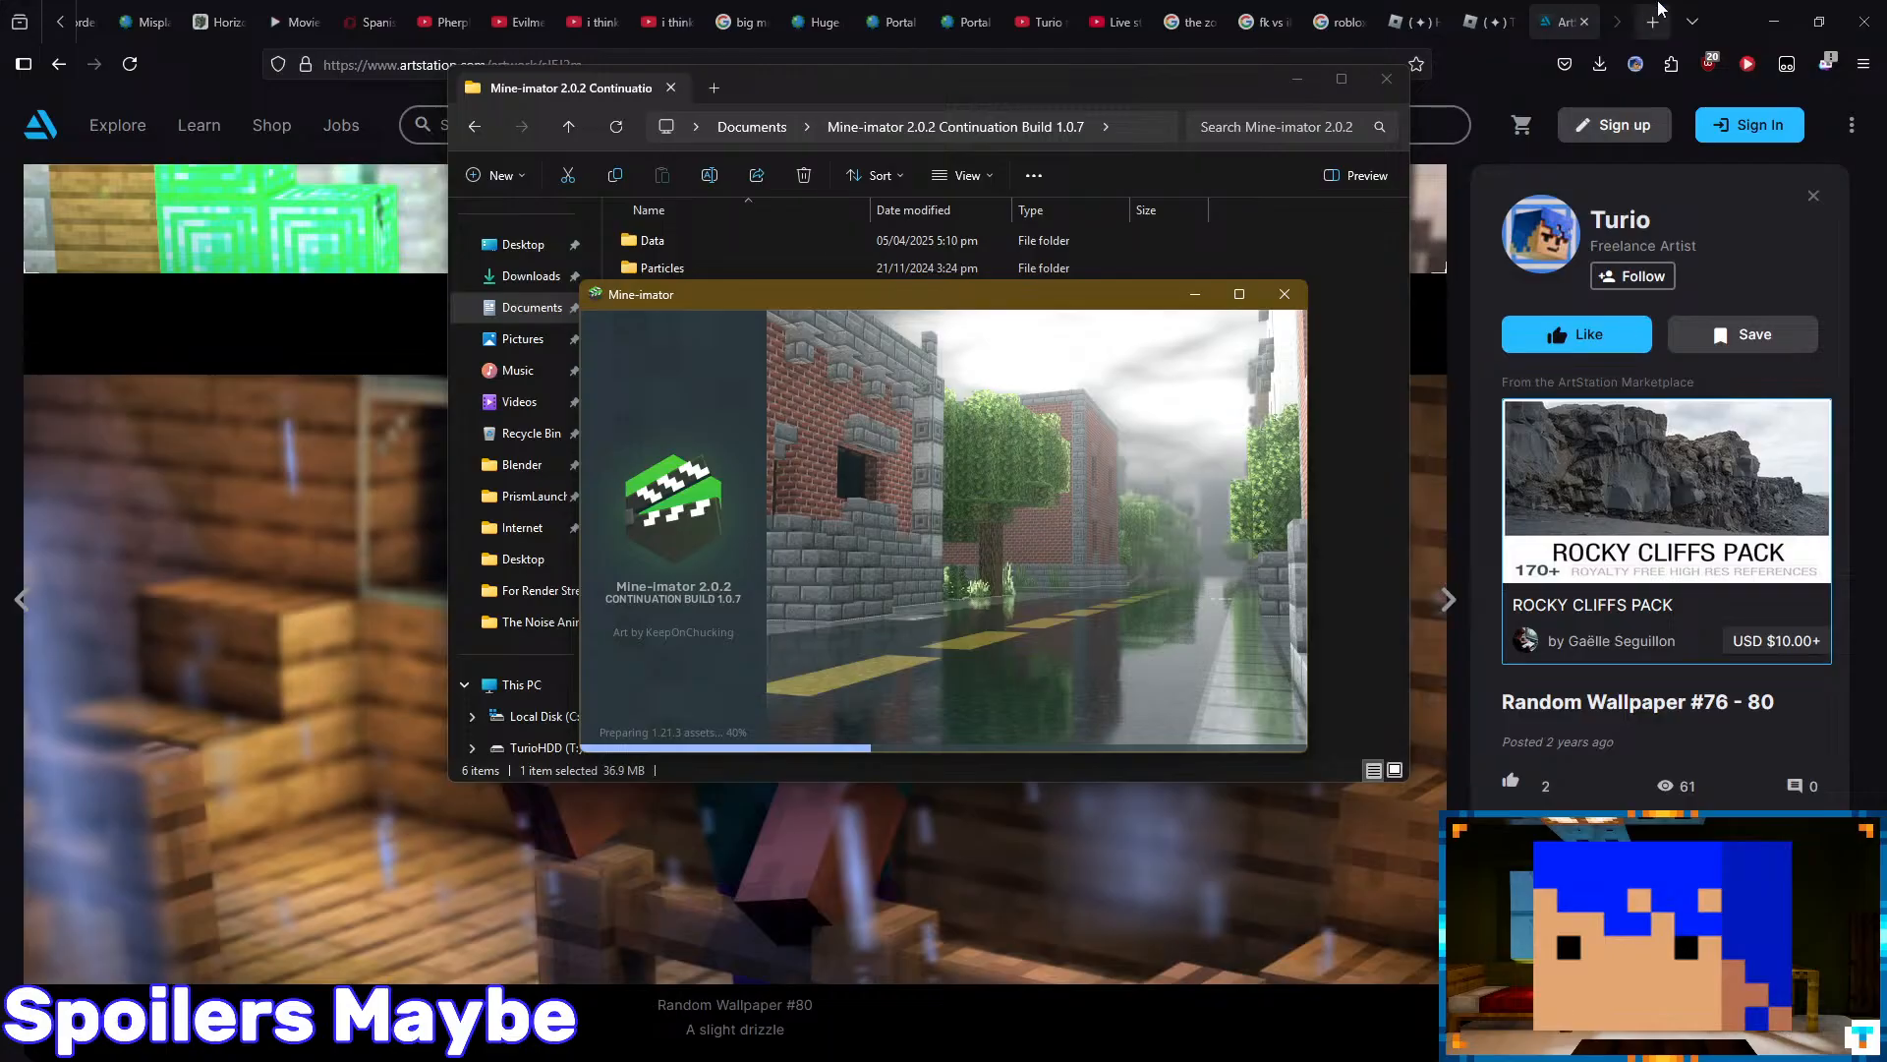
left_click(1729, 14)
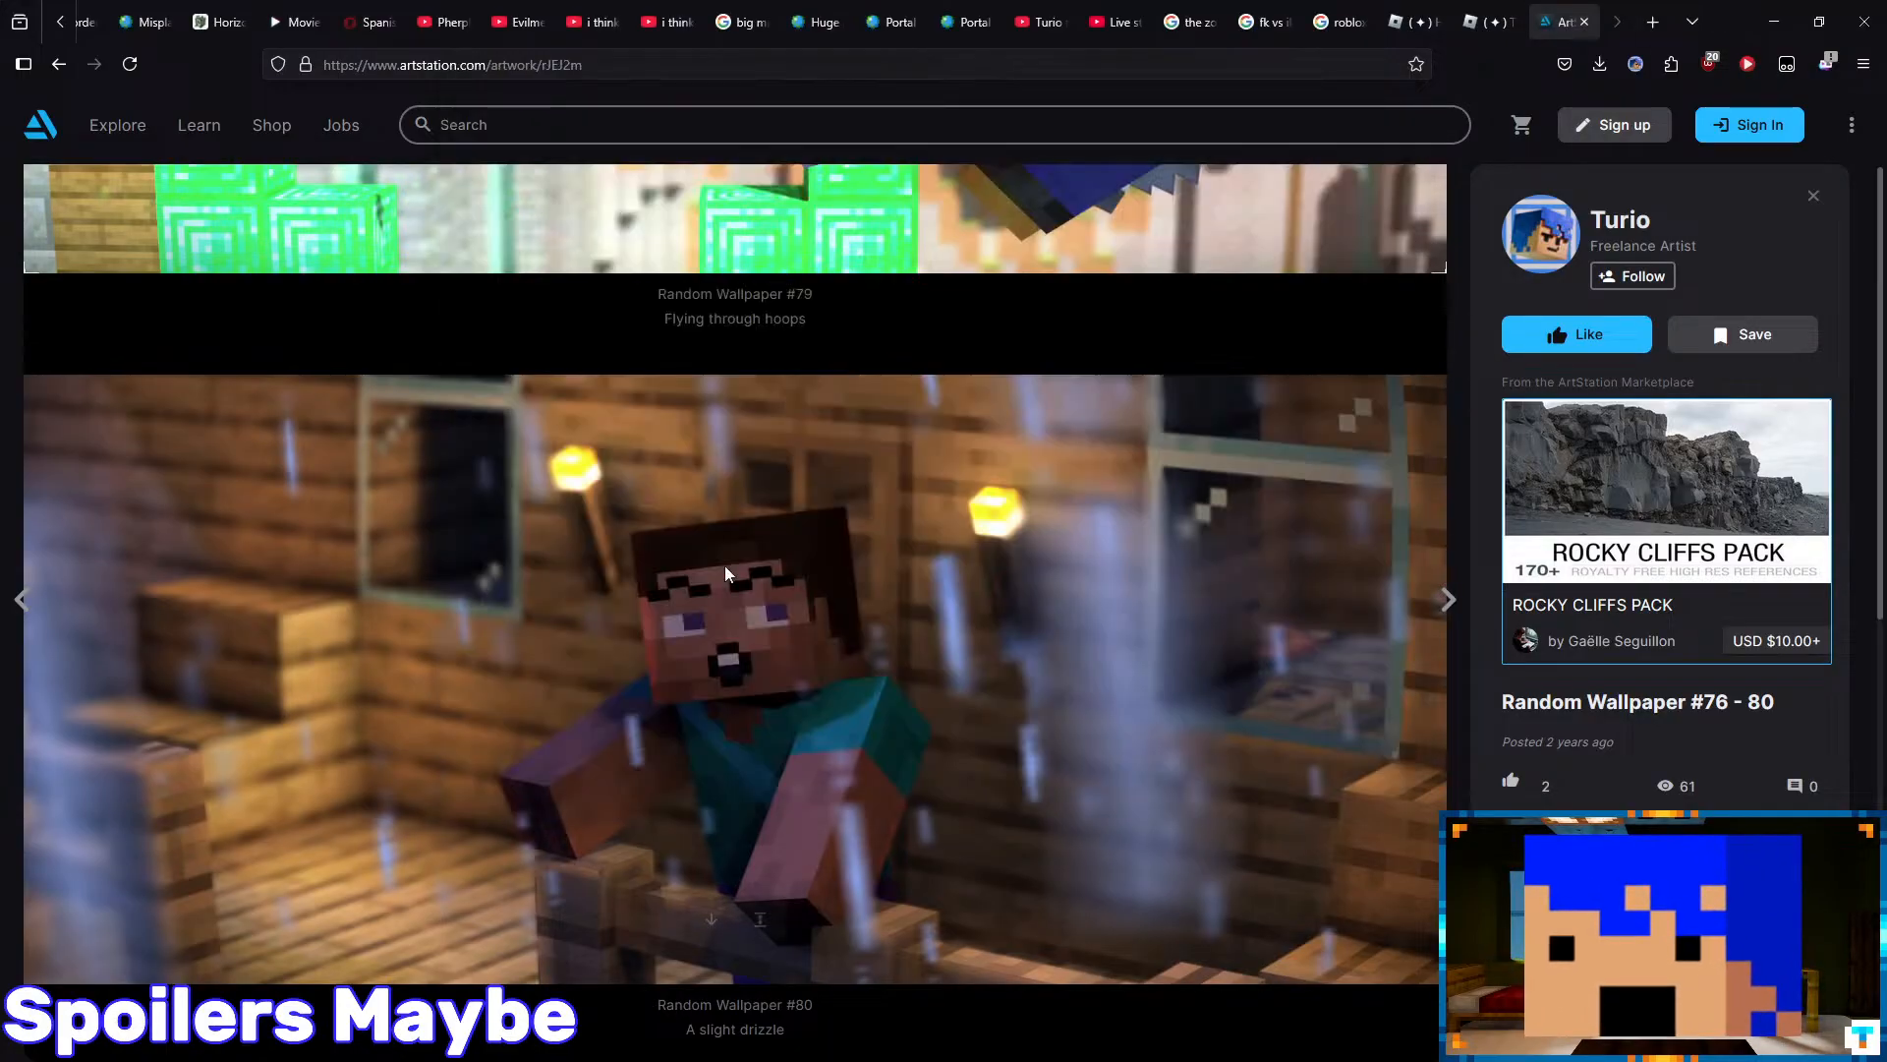
- View the renders in the Random Wallpaper #81 - 85 post and the adjacent post of last Mine-imator renders before switching to Blender
left_click(20, 600)
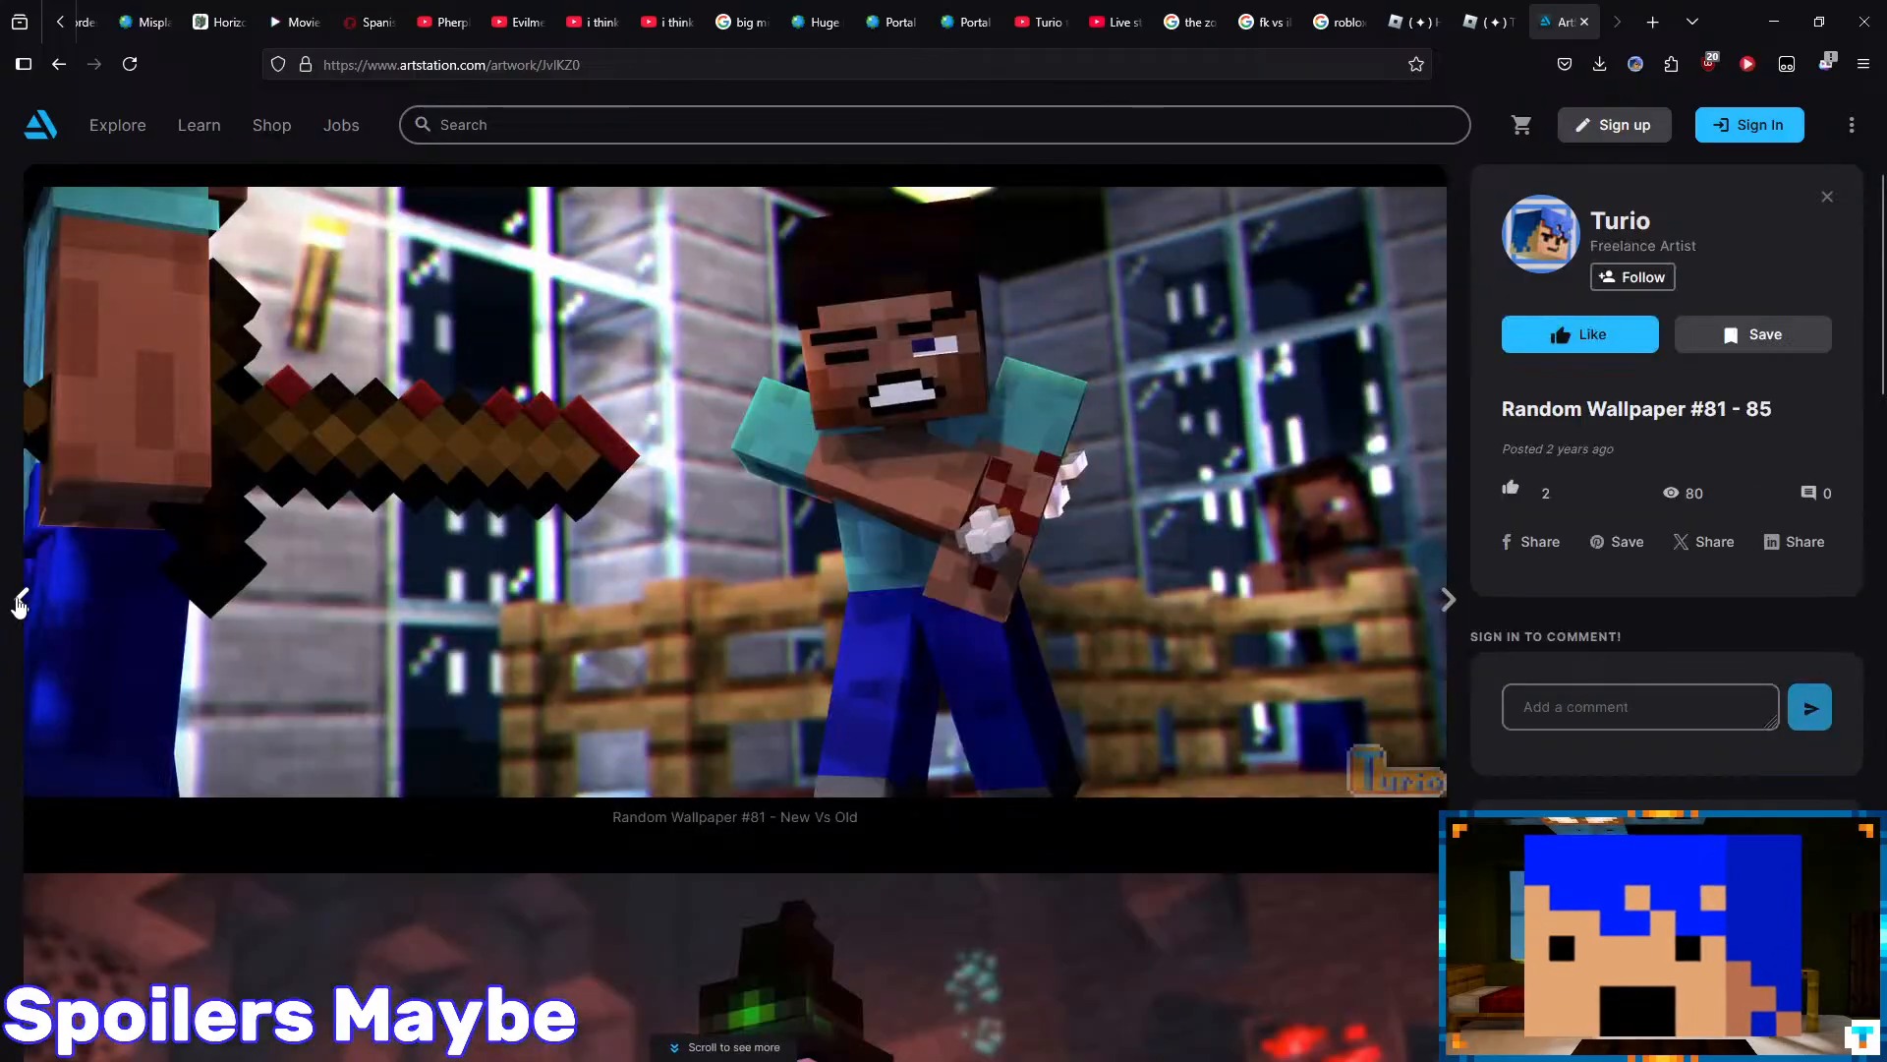
scroll(230, 474, "down", 15)
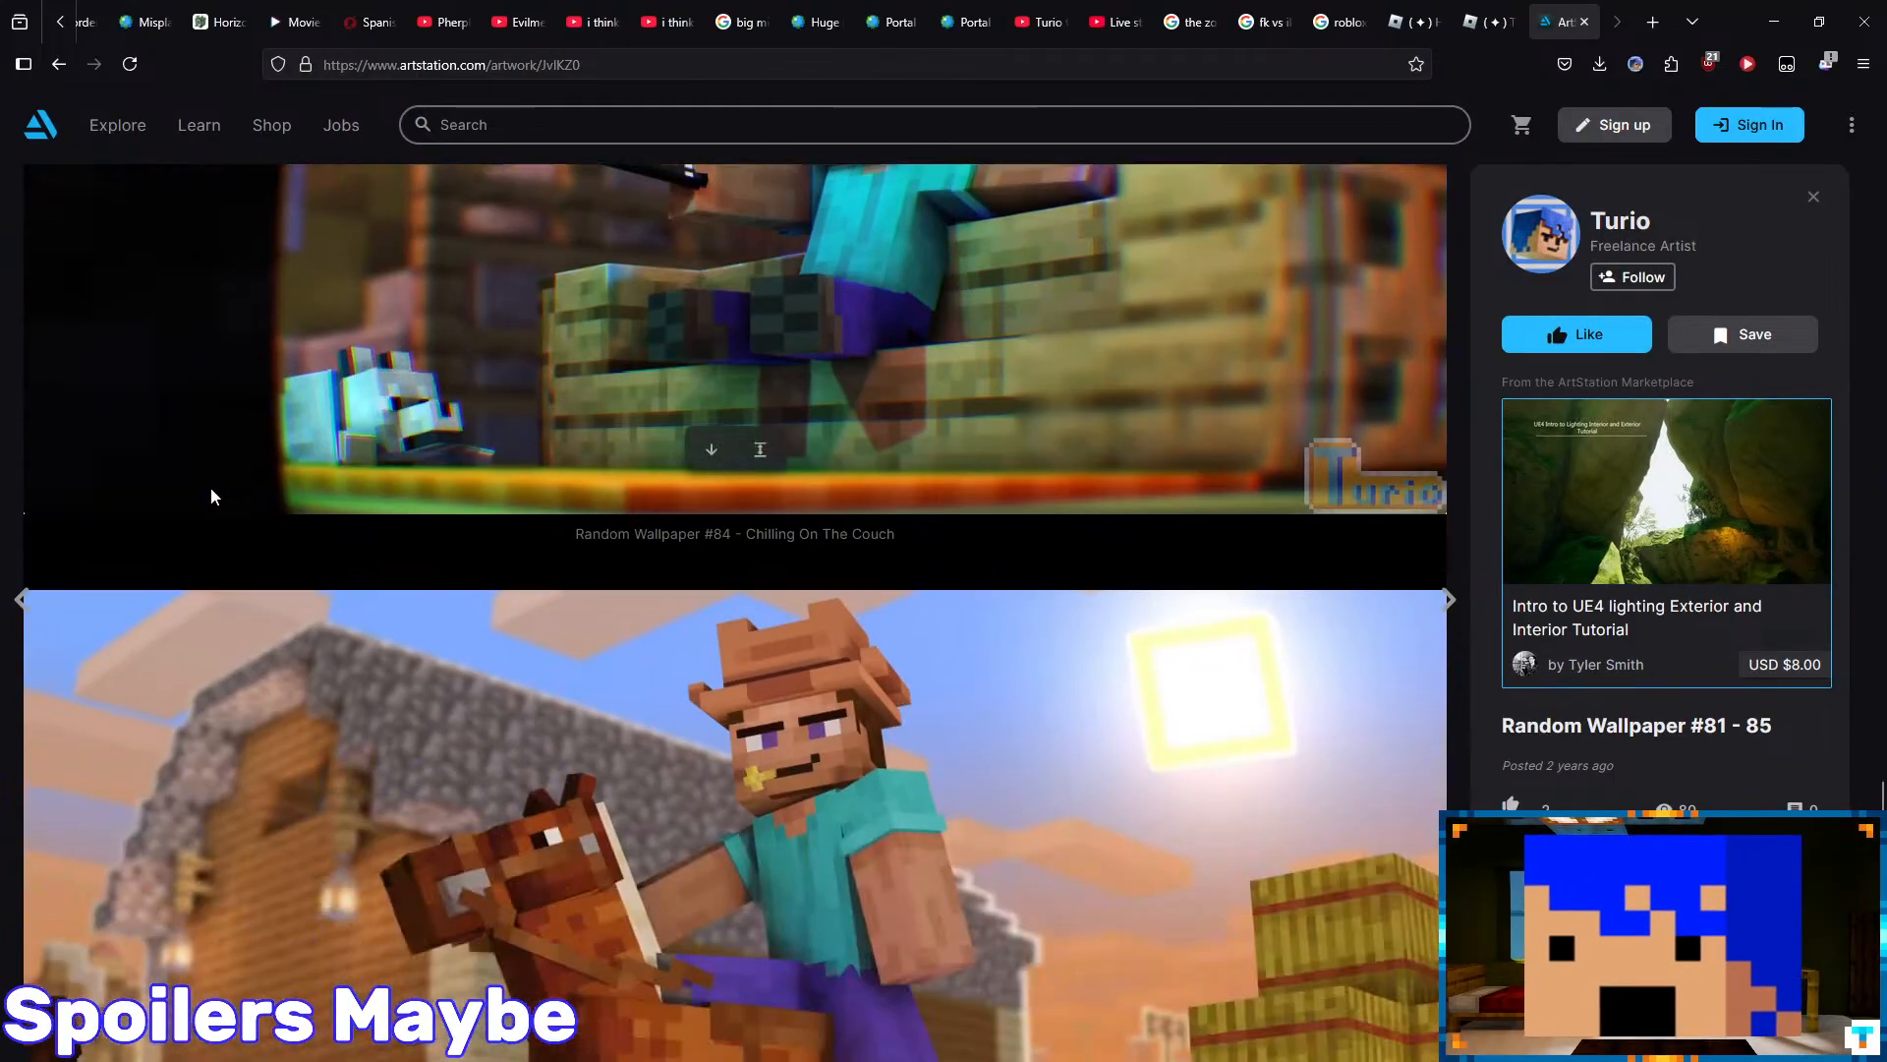
scroll(210, 487, "down", 1)
left_click(17, 603)
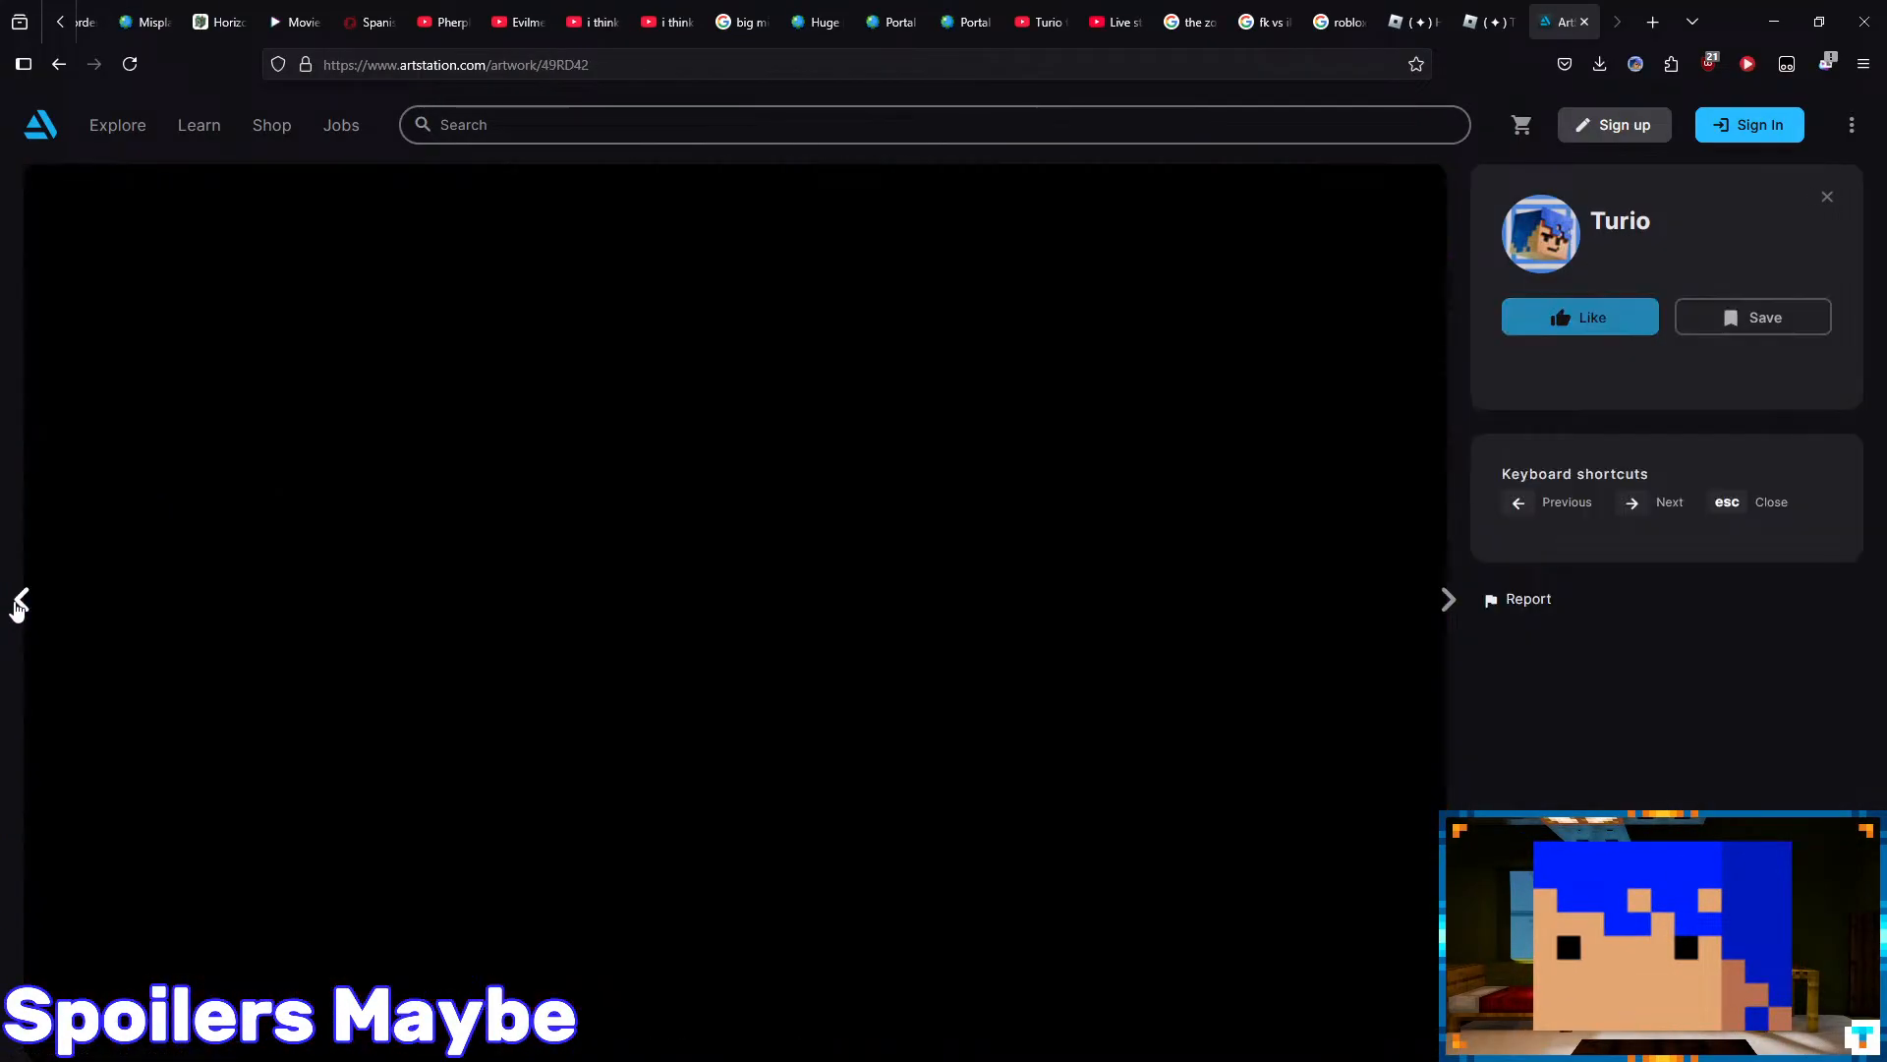
scroll(137, 462, "down", 15)
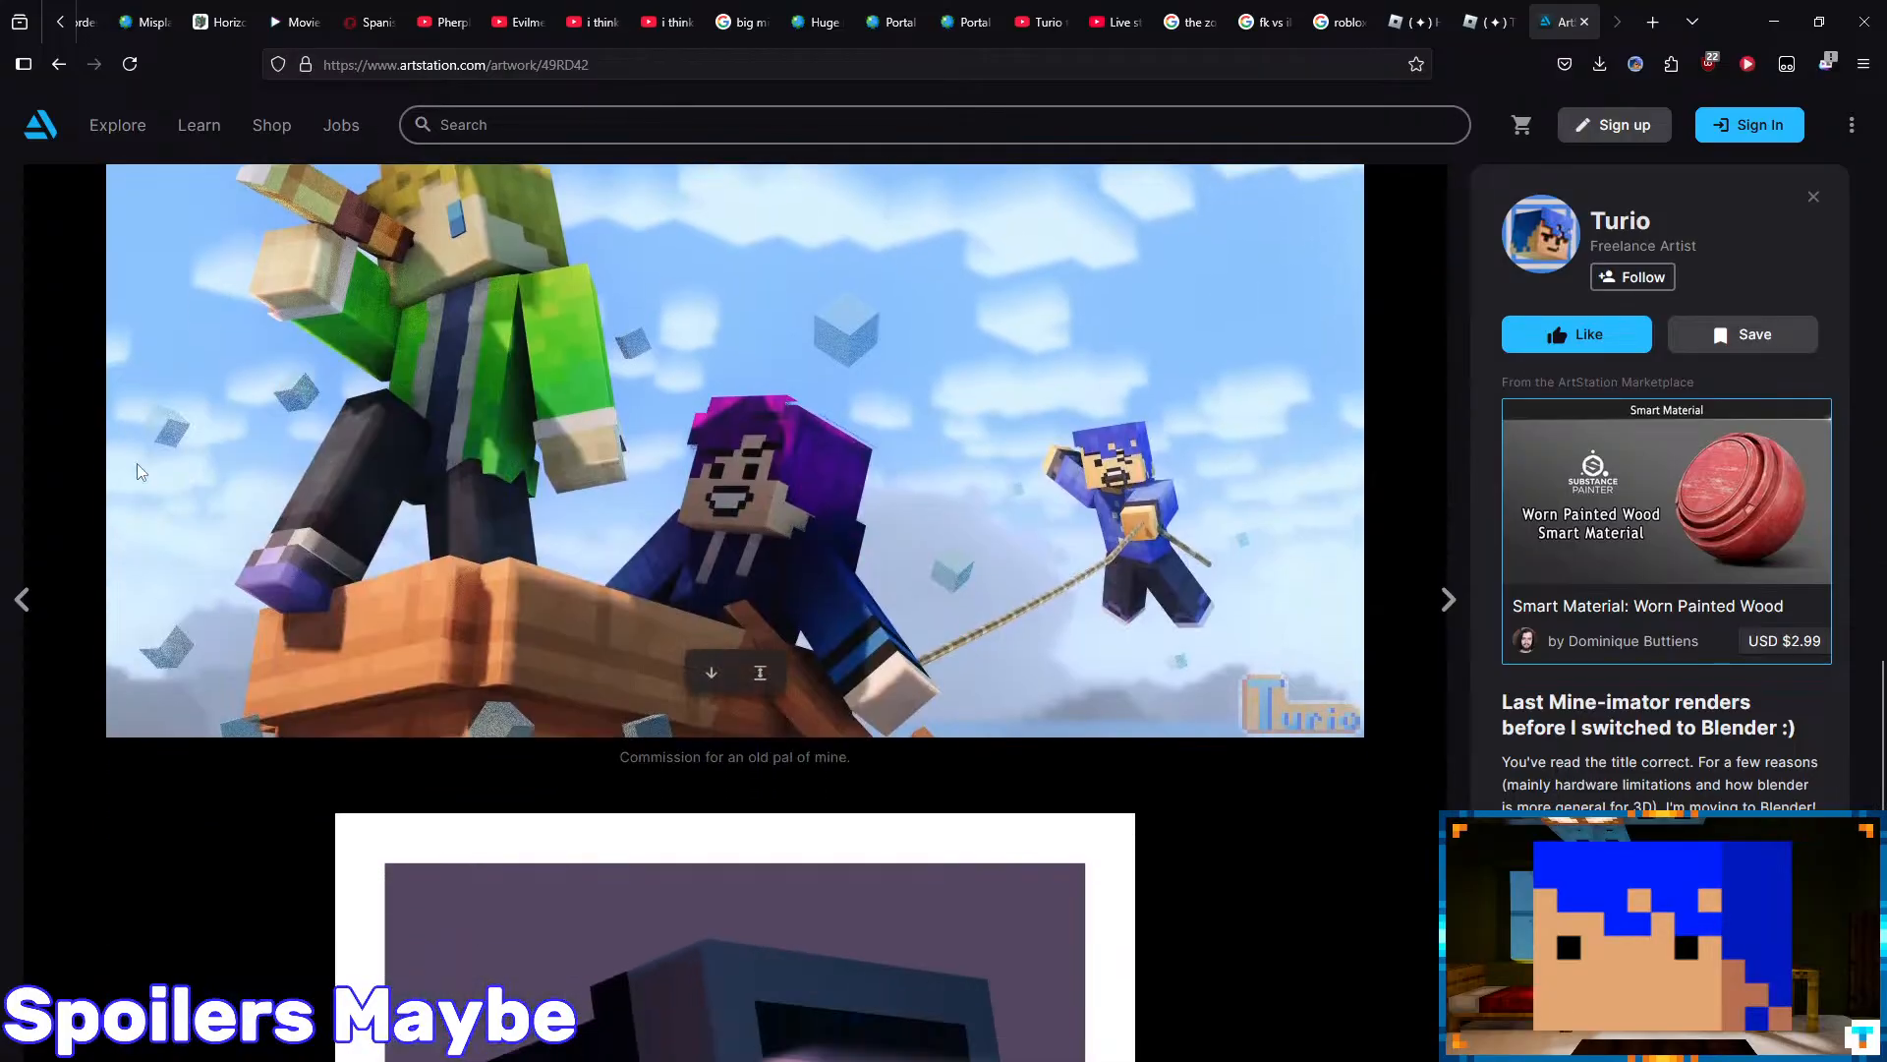
scroll(108, 477, "down", 5)
- Go to the First renders in Blender post and examine its renders from The J down to the doughnut animation
left_click(22, 600)
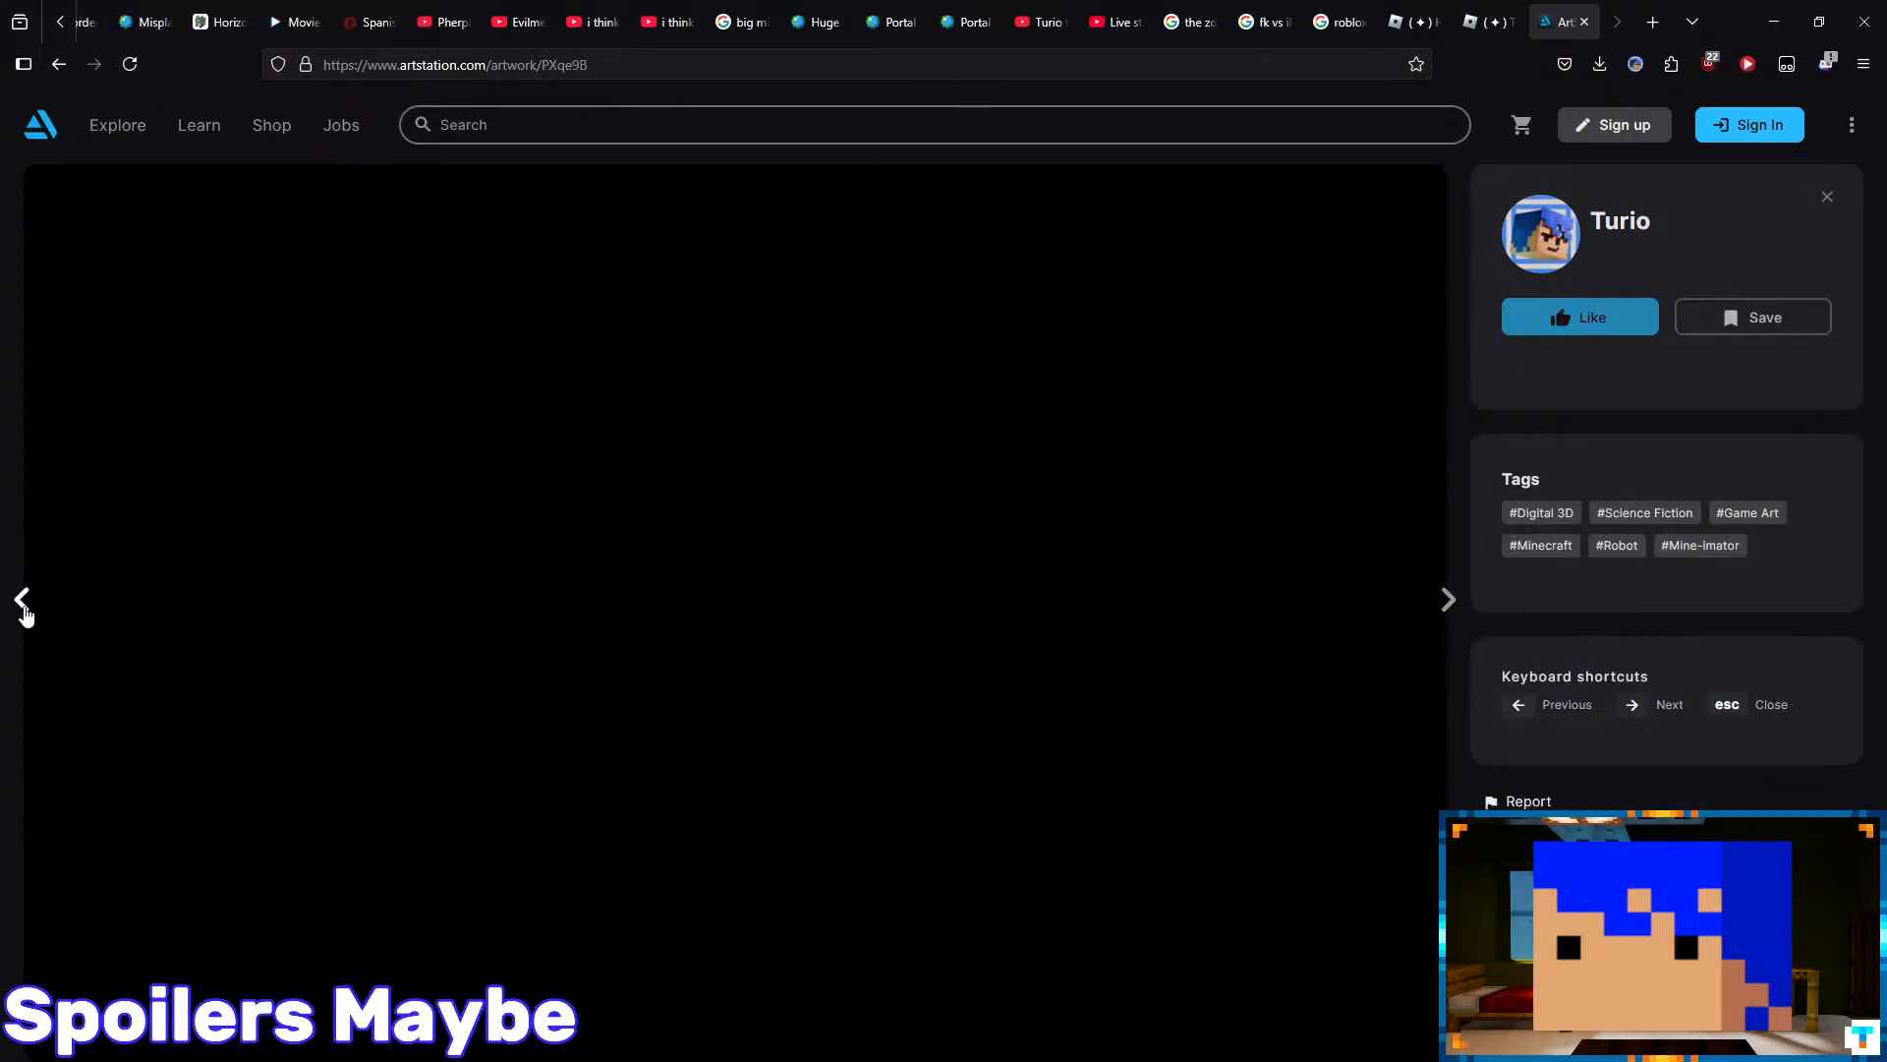
scroll(184, 457, "down", 10)
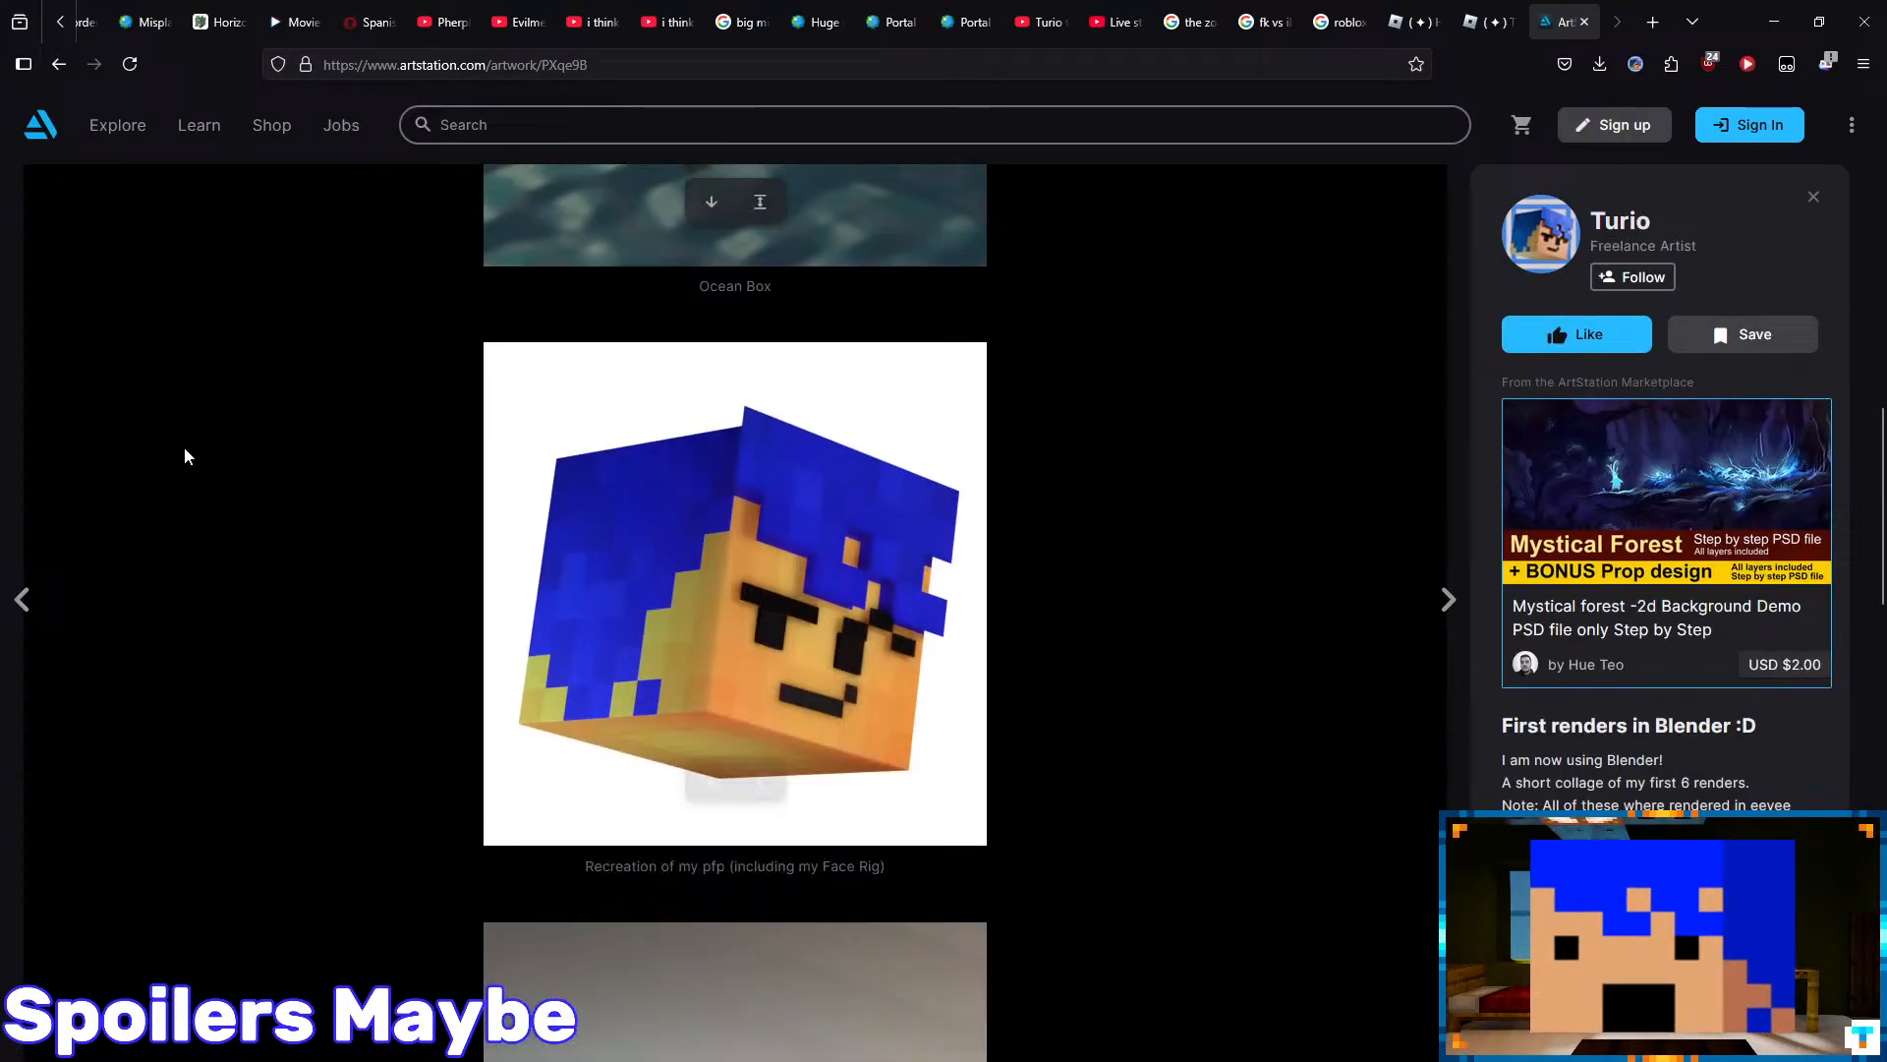
scroll(185, 448, "up", 10)
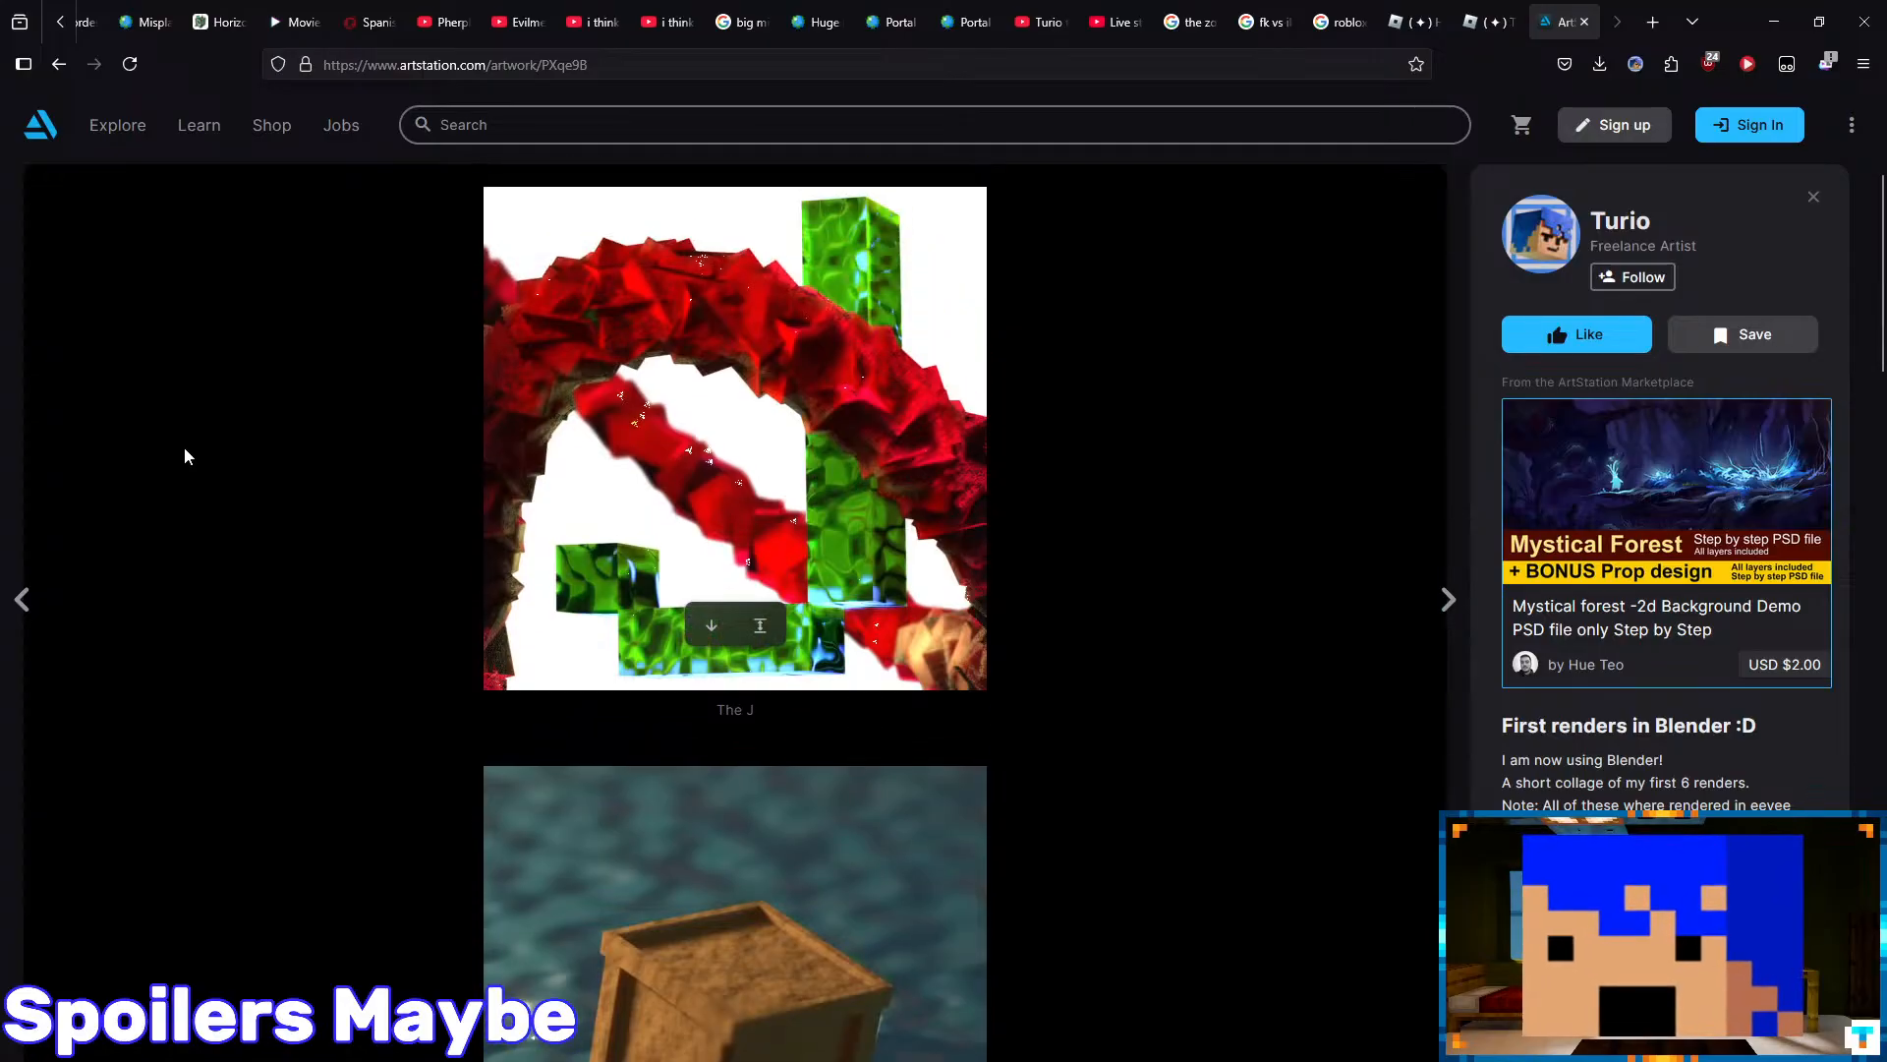
scroll(185, 448, "down", 6)
scroll(184, 446, "down", 10)
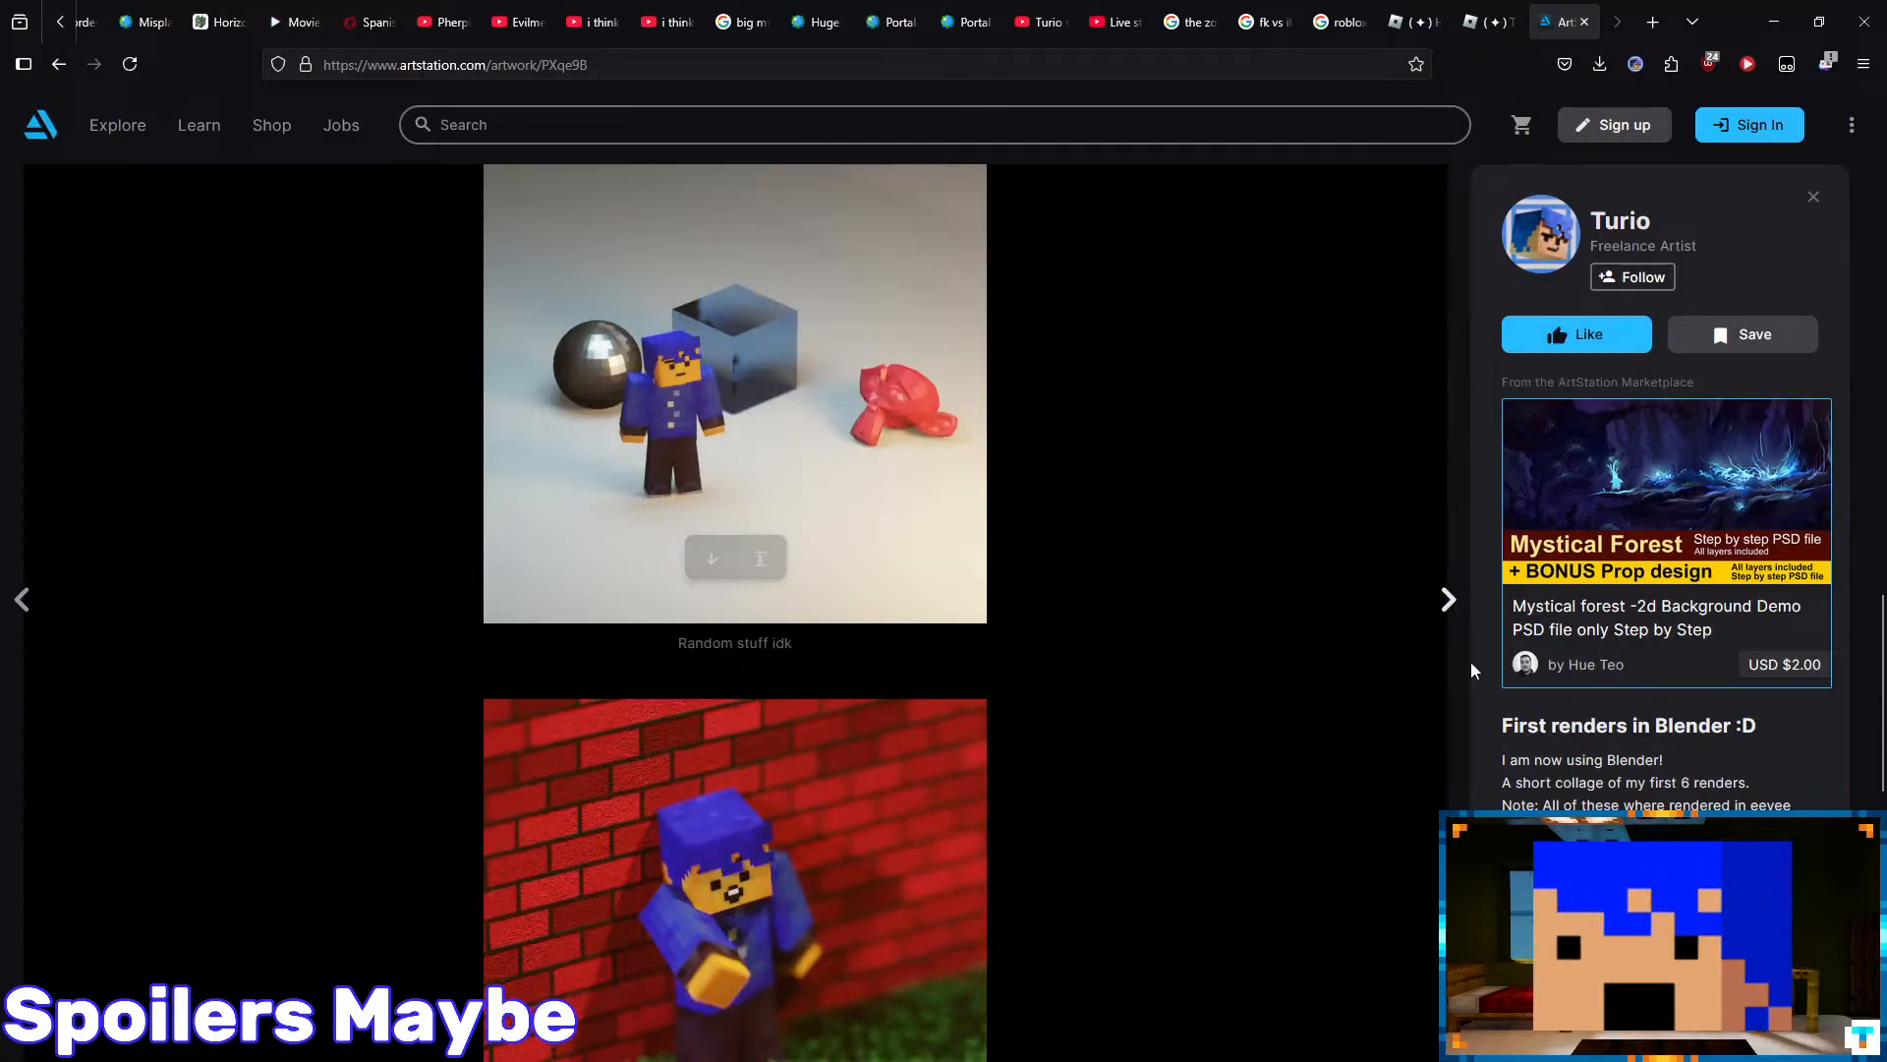
scroll(668, 615, "down", 8)
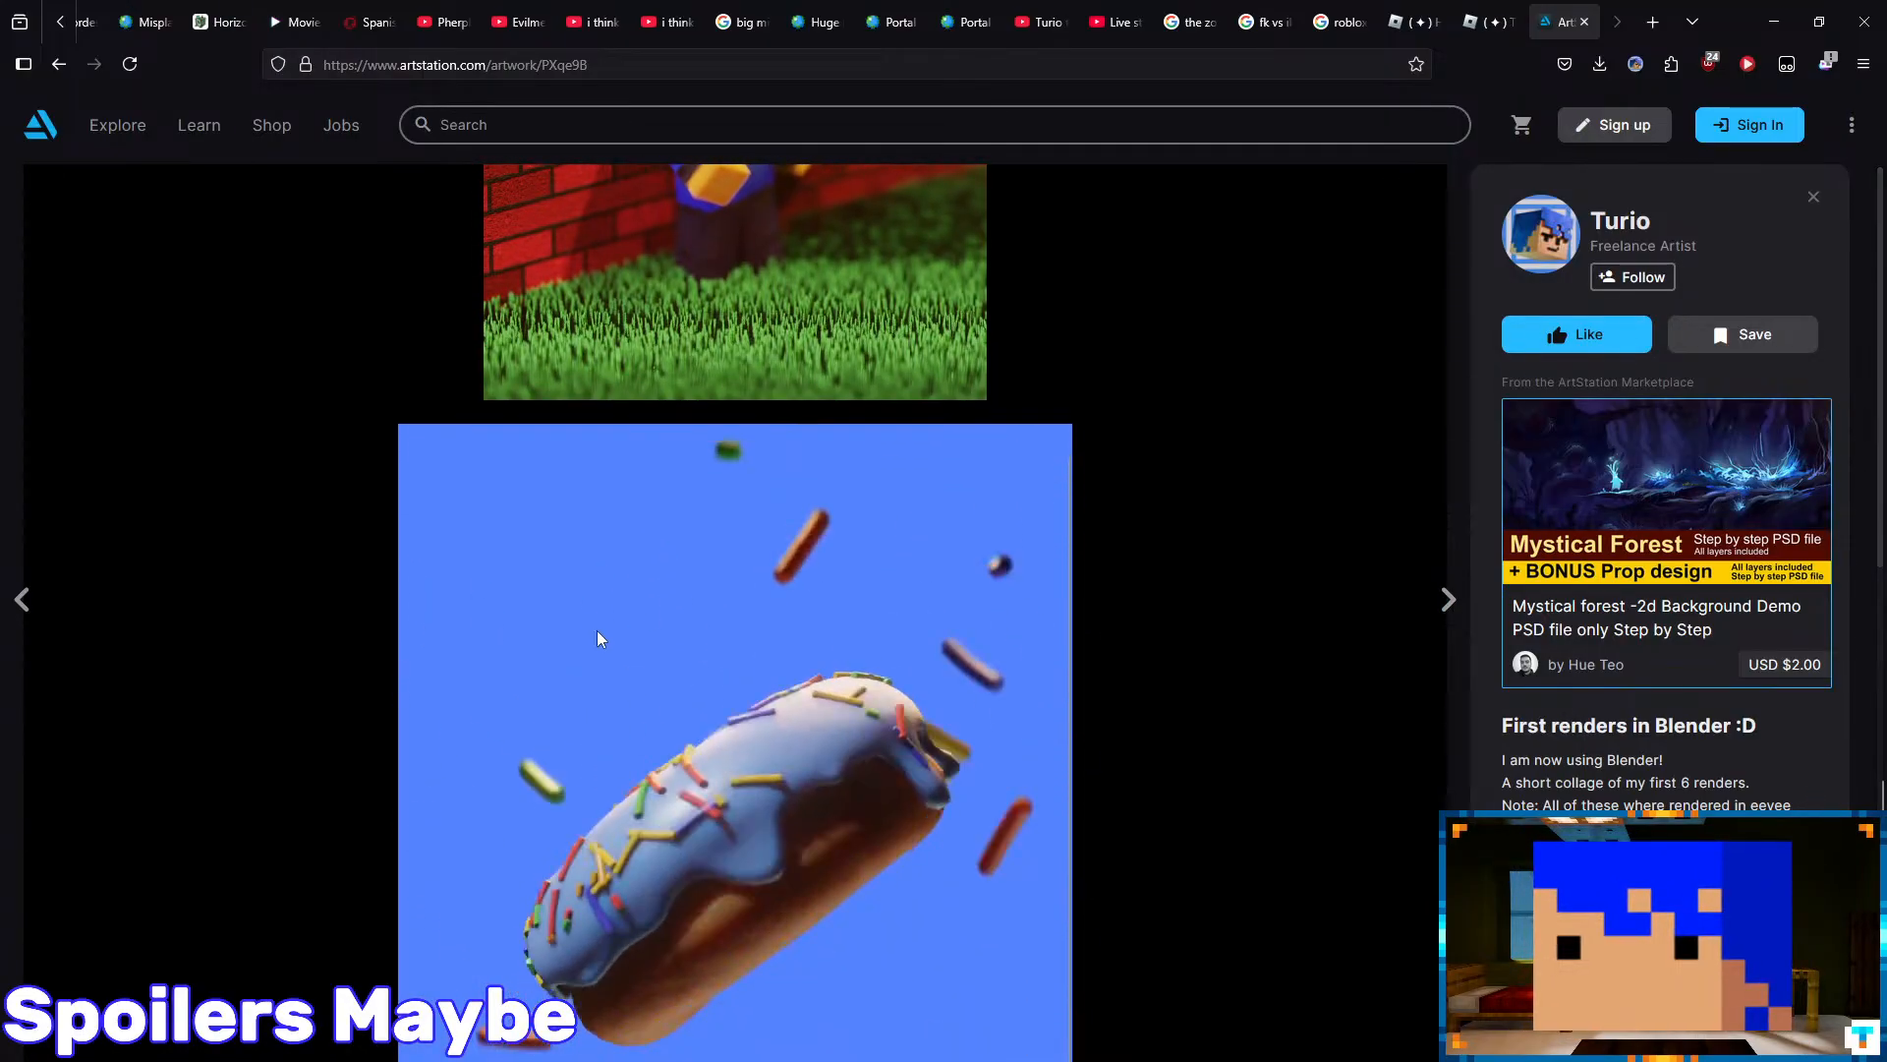
scroll(611, 687, "down", 3)
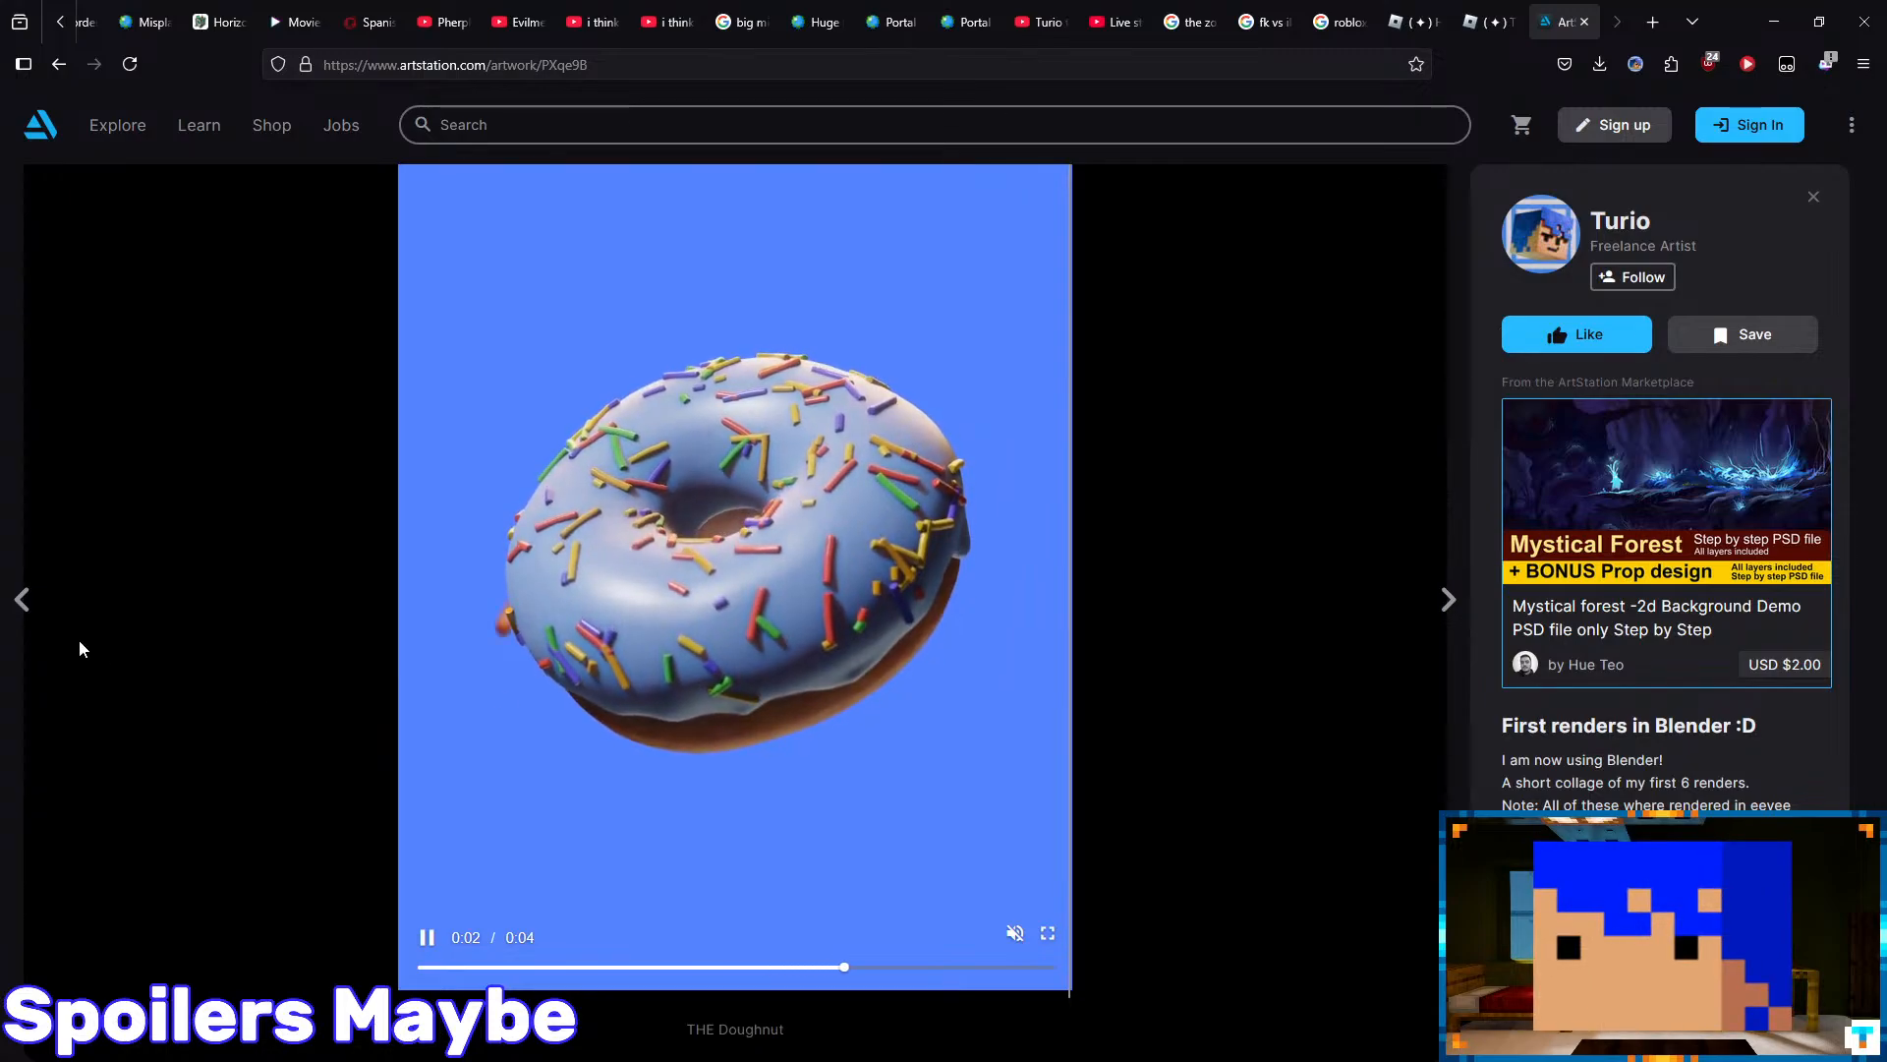
- Open the Blender Renders pt2 post and look through its renders down to RW #88 - In a Cave
left_click(22, 599)
scroll(181, 531, "down", 12)
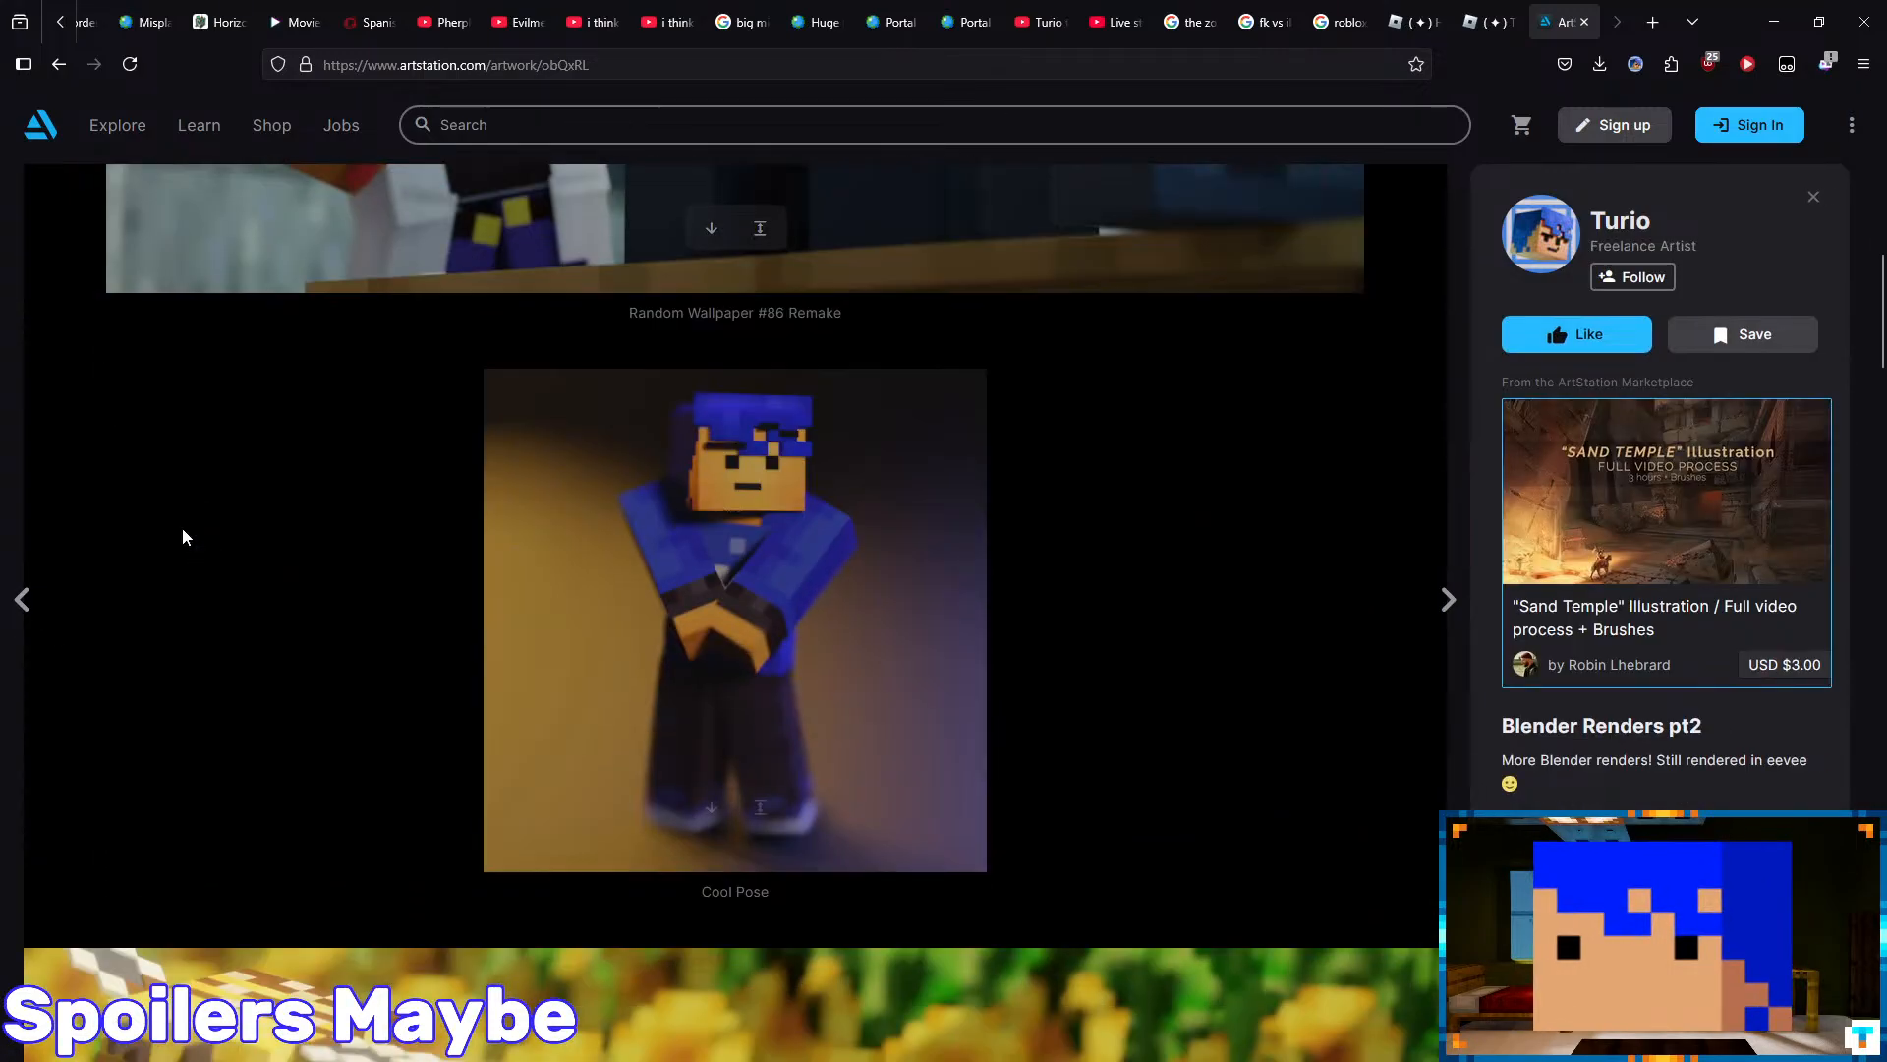
scroll(181, 528, "down", 15)
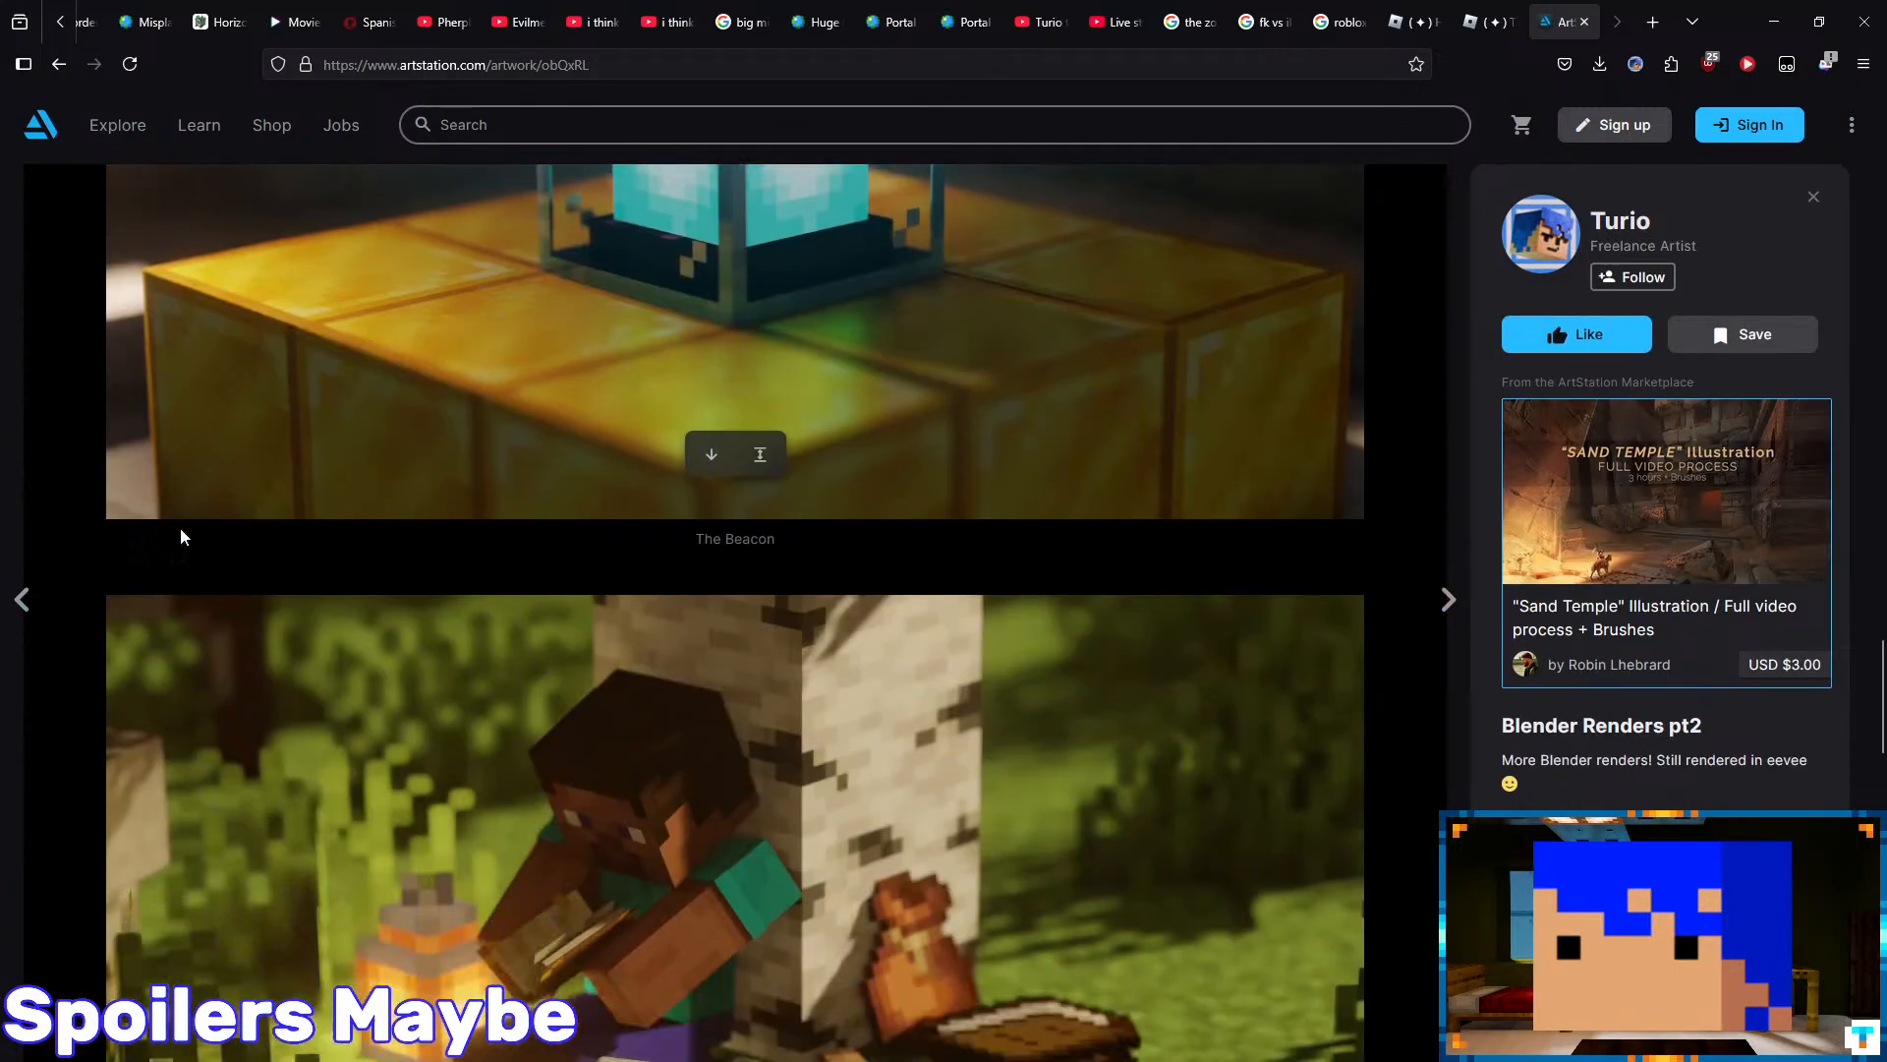
scroll(167, 529, "down", 8)
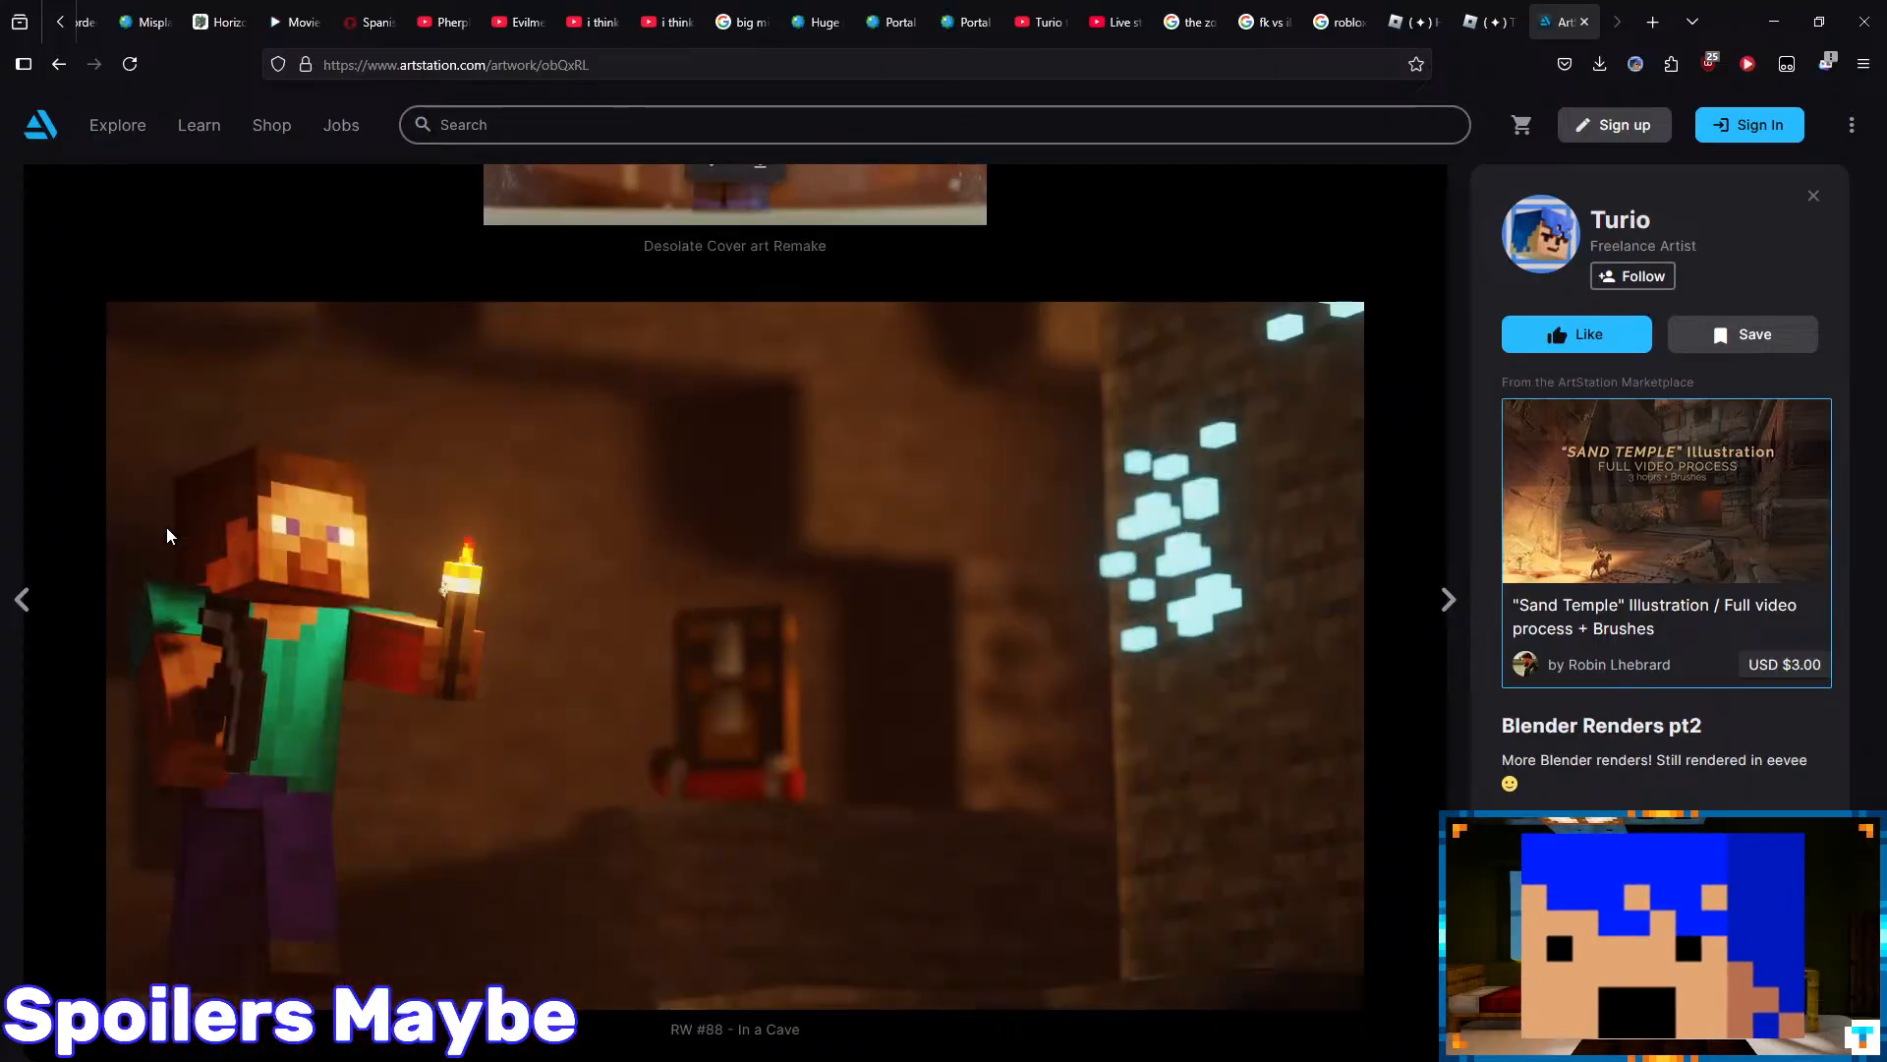
scroll(167, 528, "up", 4)
scroll(167, 526, "down", 4)
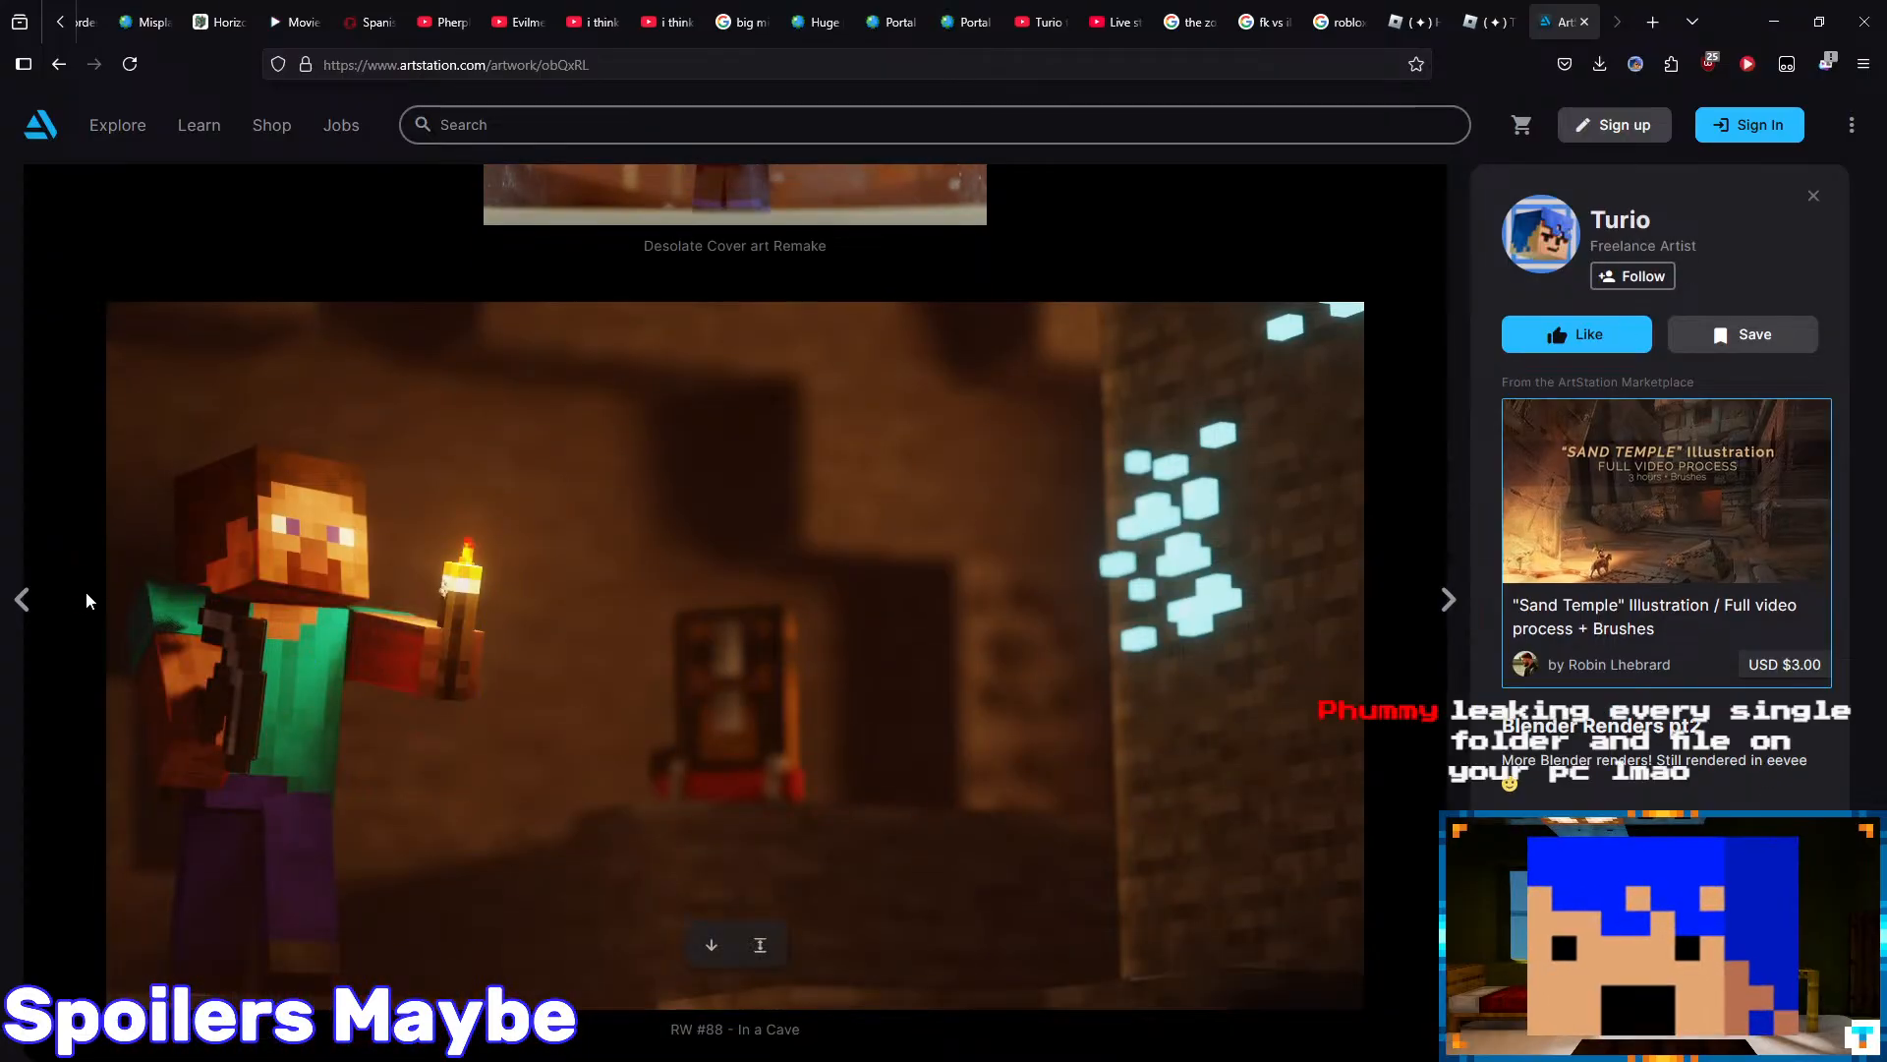
- Watch the Walking and Falling clips in the Short Blender Animation Loops post
left_click(26, 603)
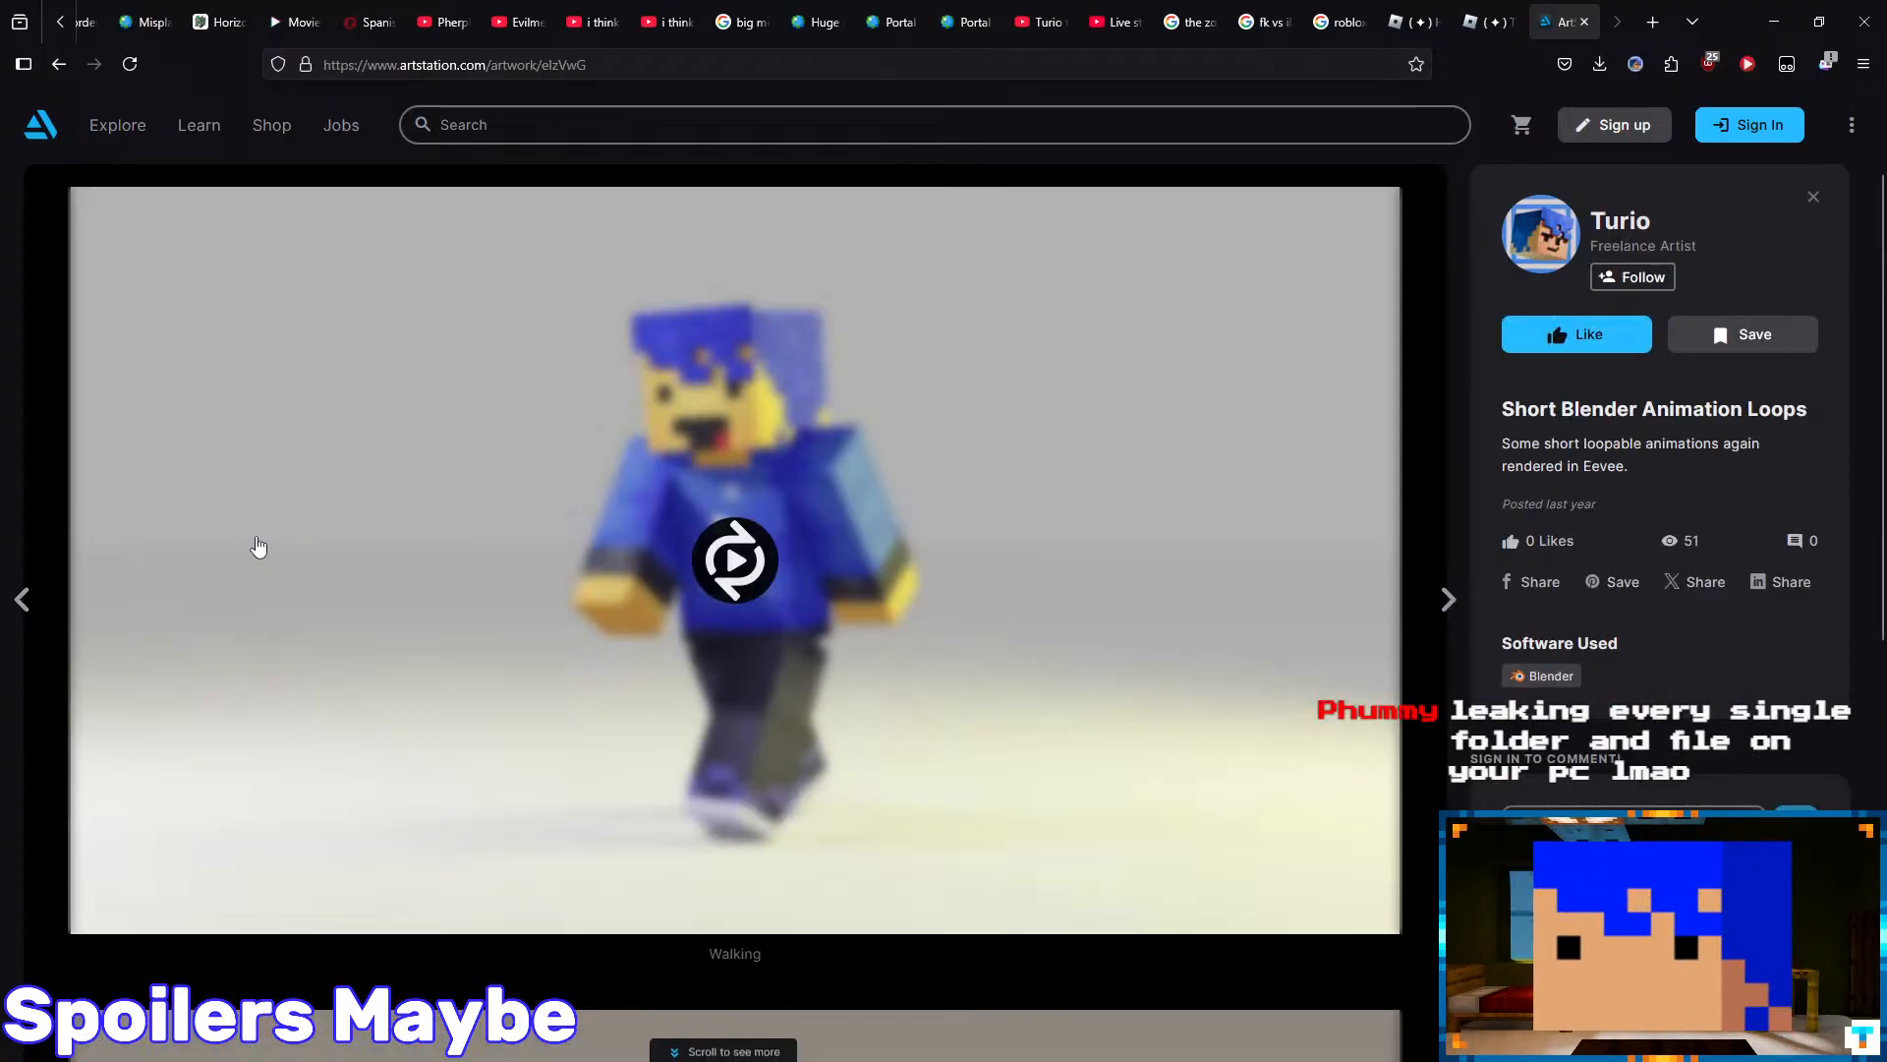
scroll(61, 581, "down", 6)
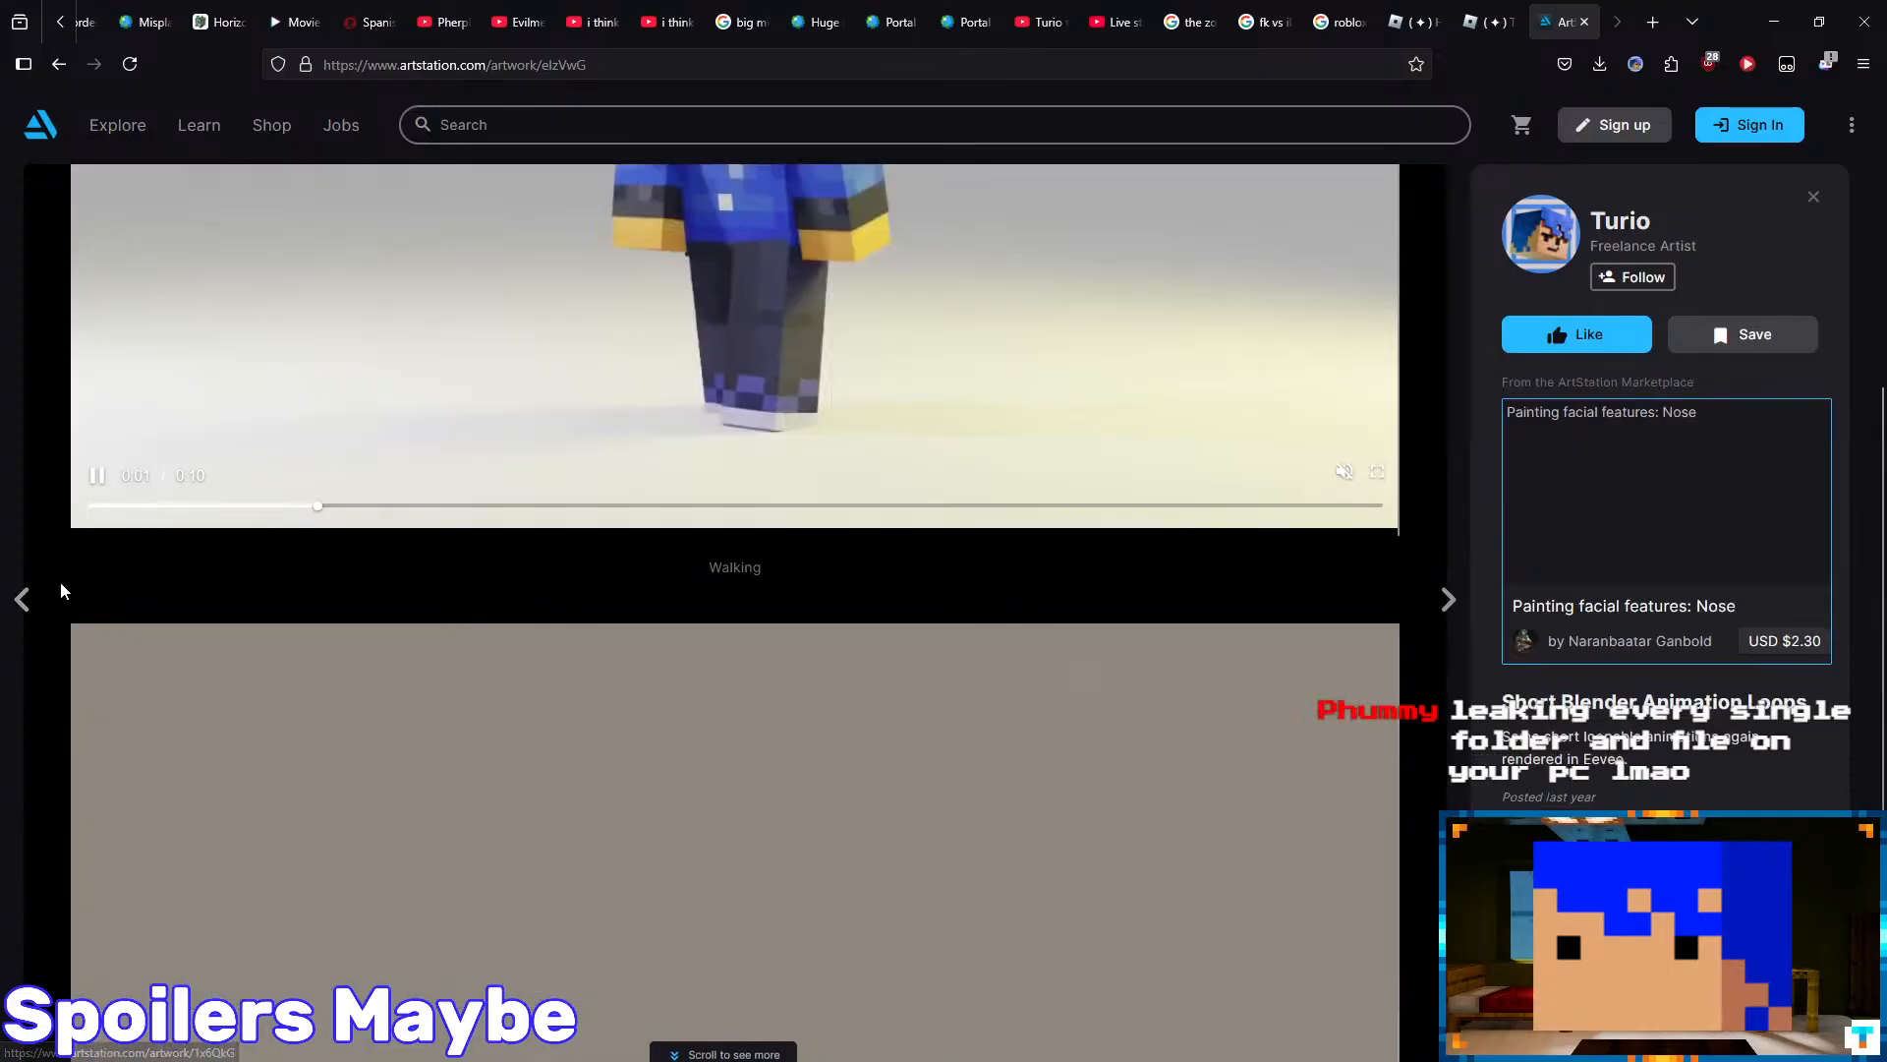
scroll(75, 575, "down", 2)
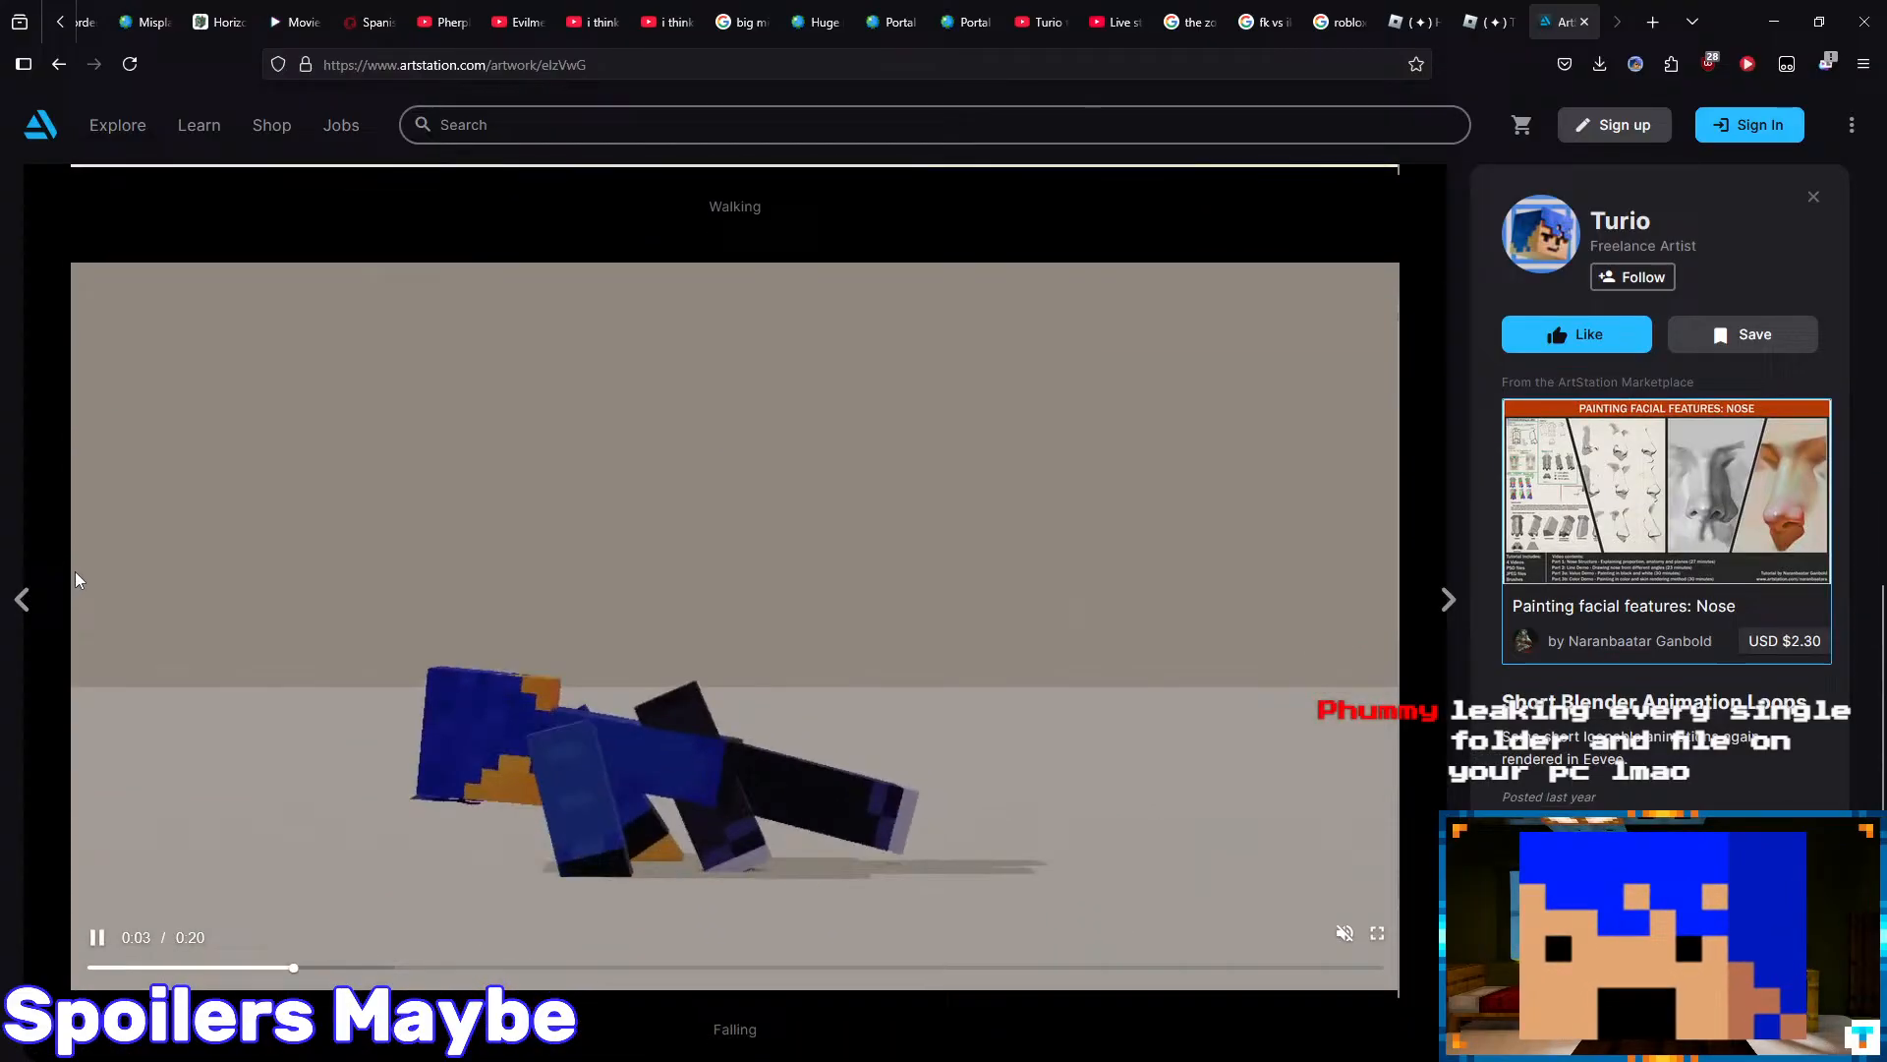
- View the Full remakes of my pfp post and the adjacent Happy 50th Bahamas post
left_click(22, 599)
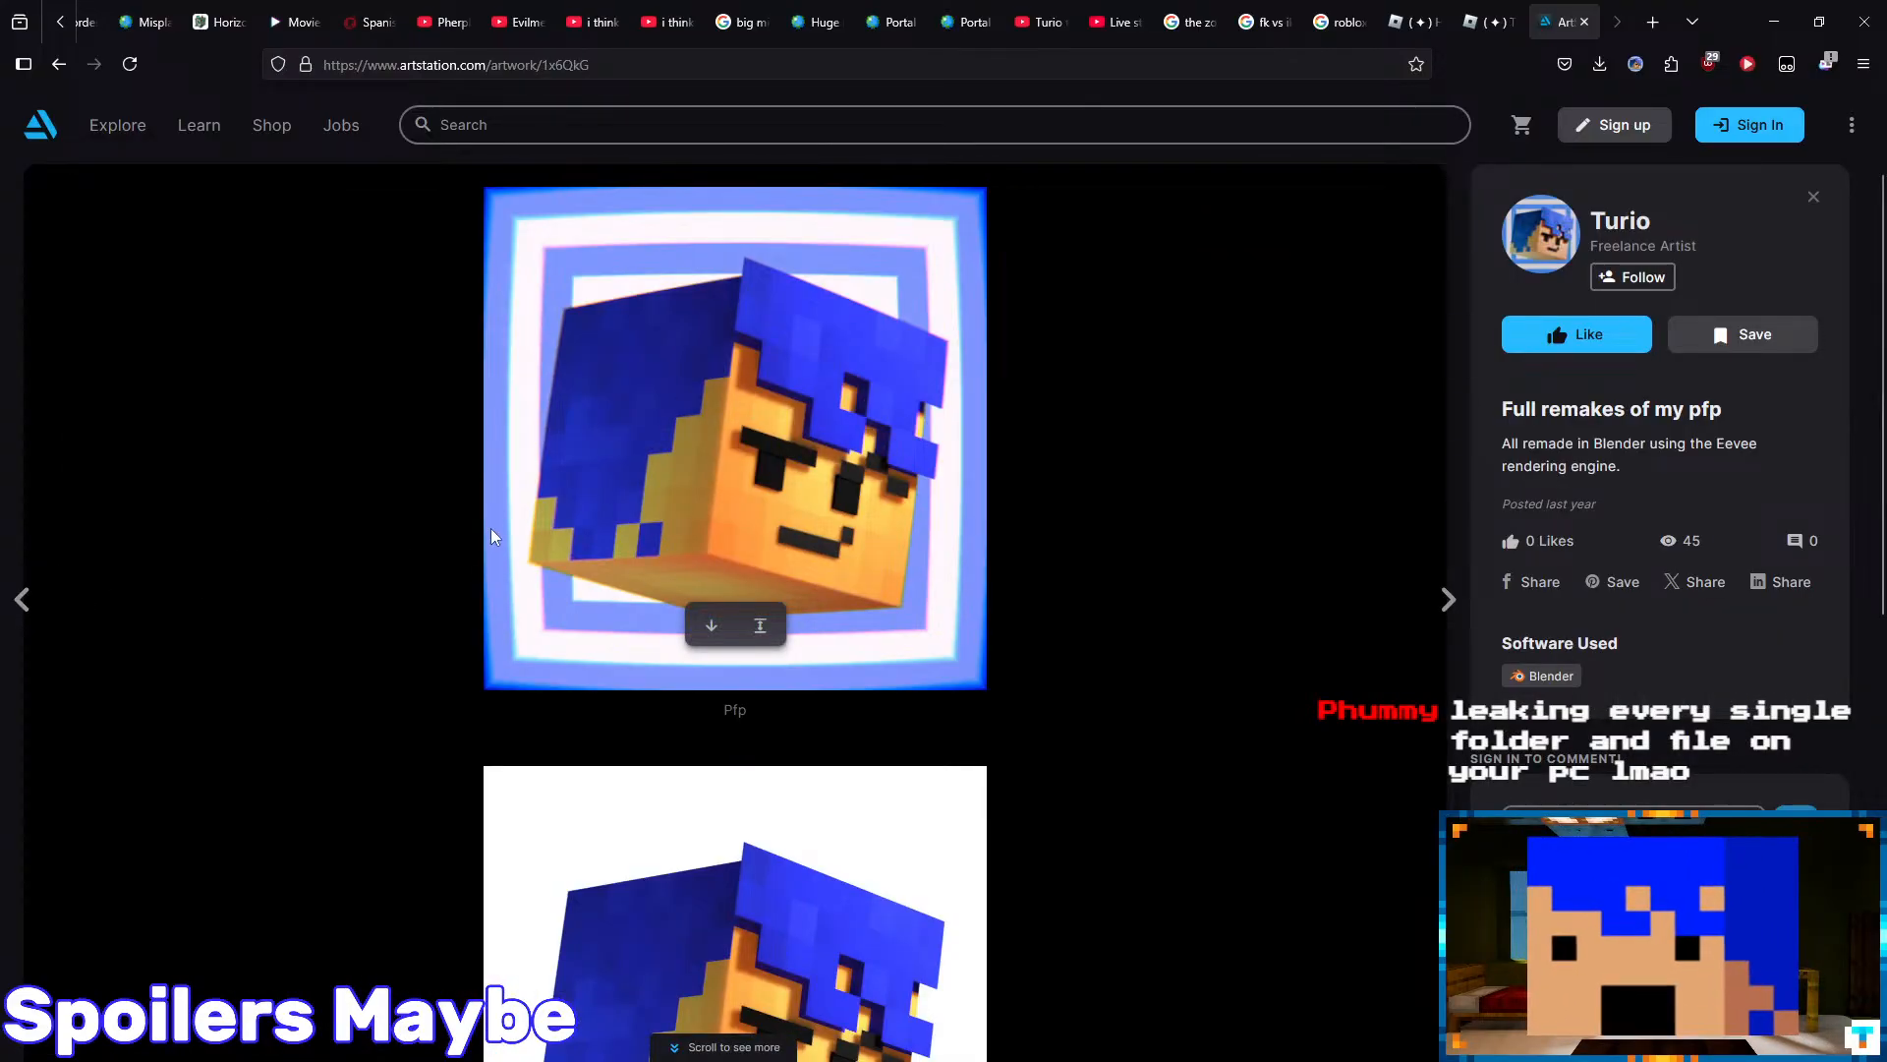
scroll(405, 458, "down", 8)
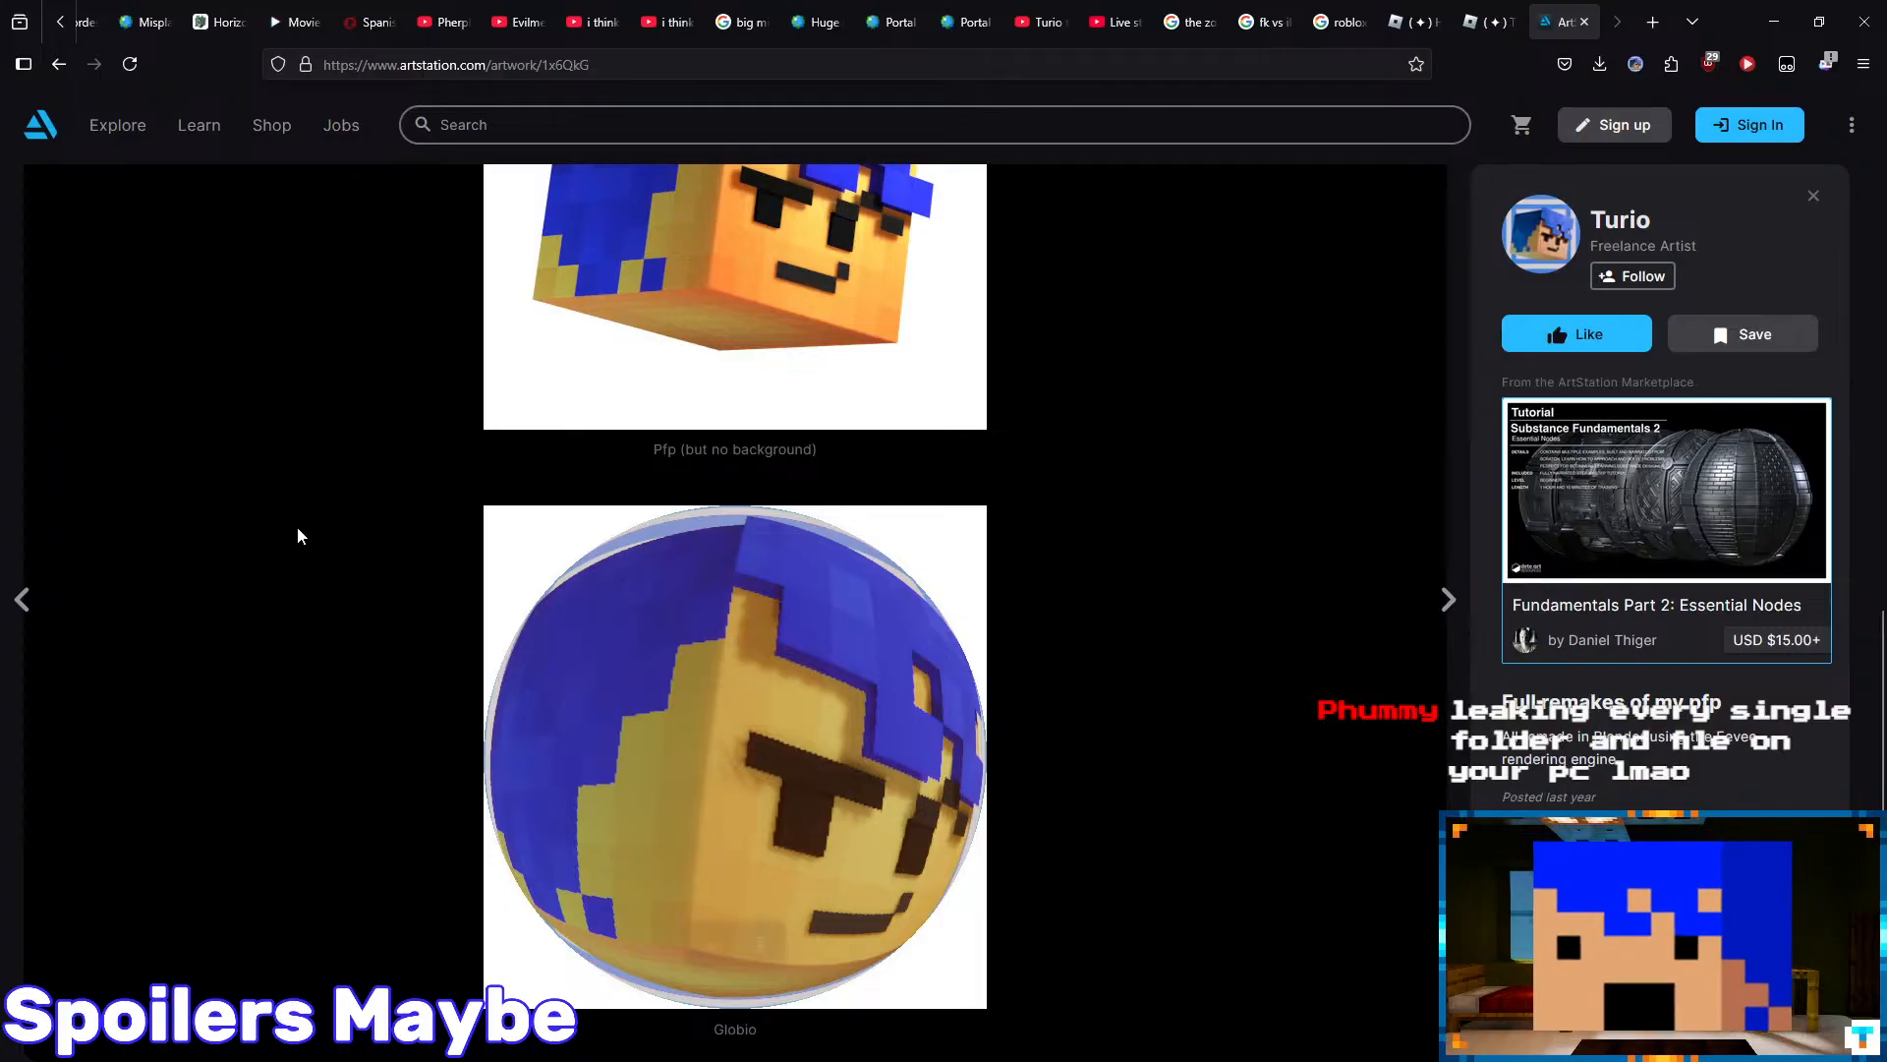
left_click(32, 603)
scroll(190, 565, "down", 6)
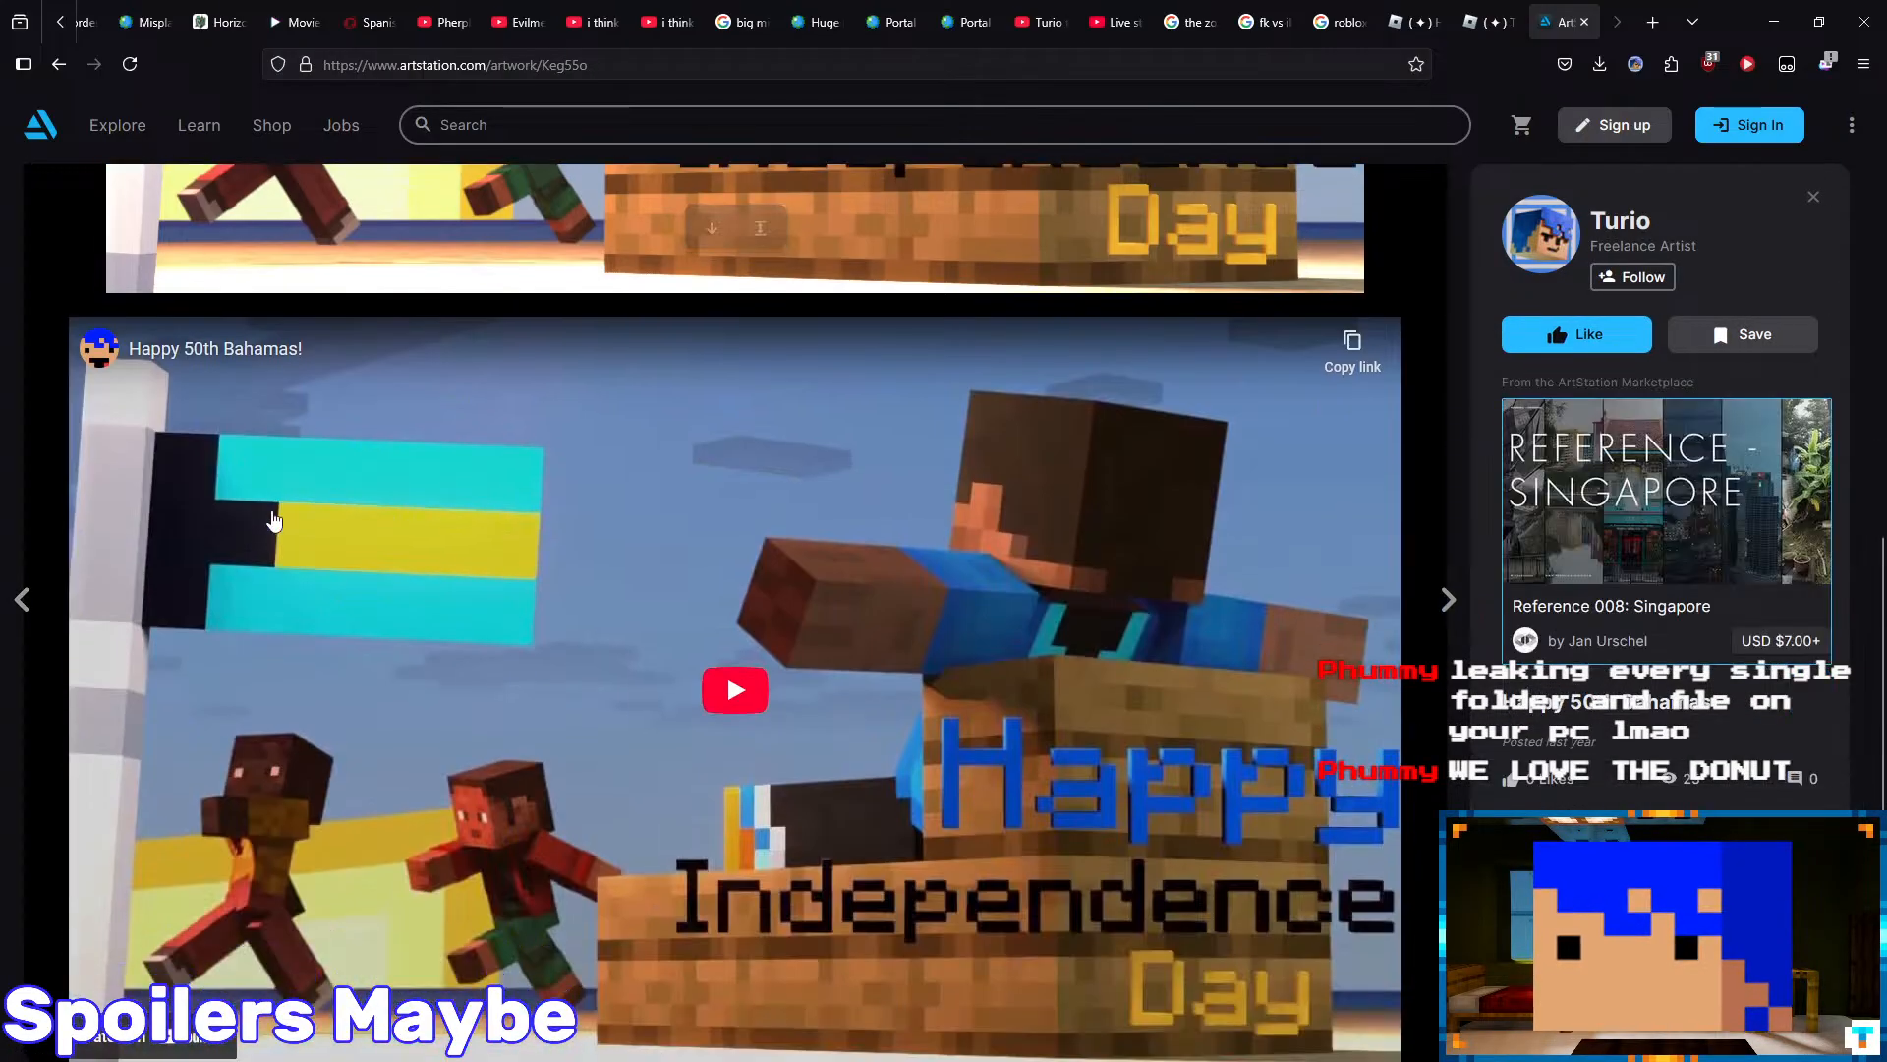
- Look through the Random Wallpaper #89 - 95 + Random Anim 32 & 33 post, then open the Special Christmas animation post
left_click(22, 601)
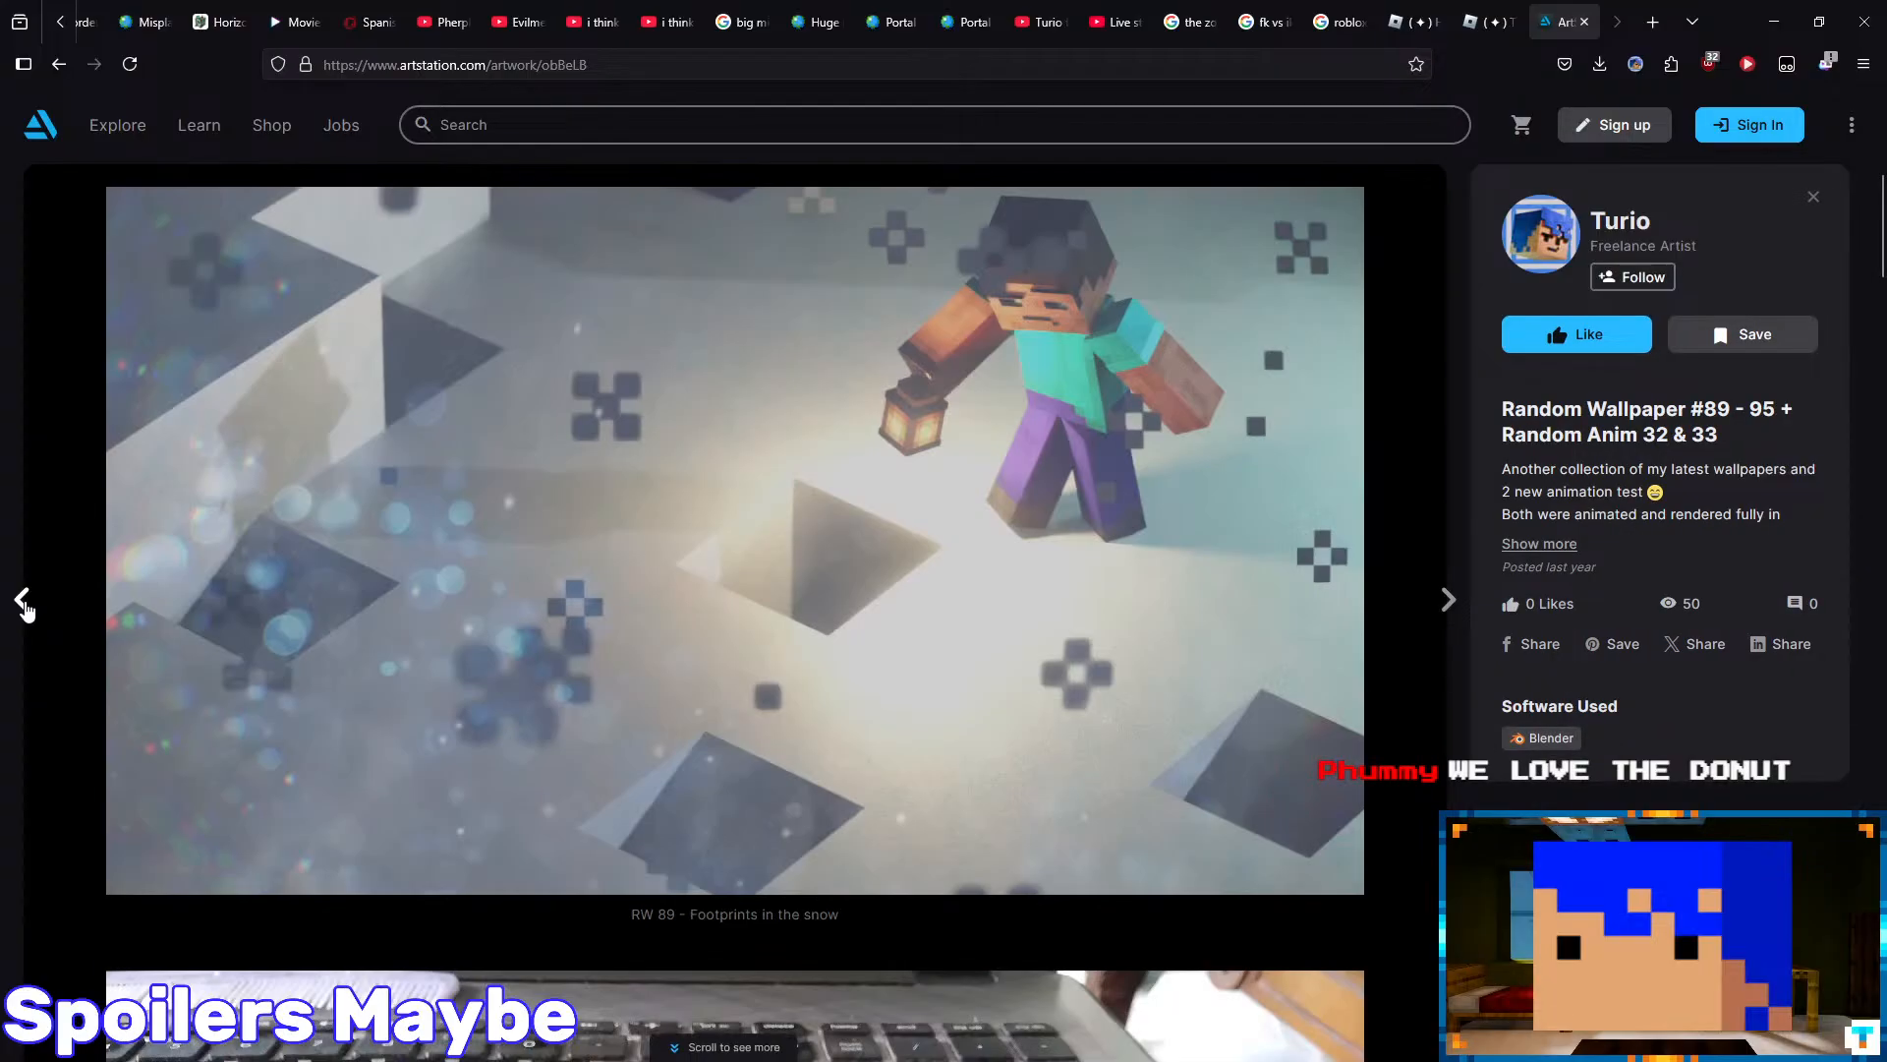
scroll(167, 477, "down", 9)
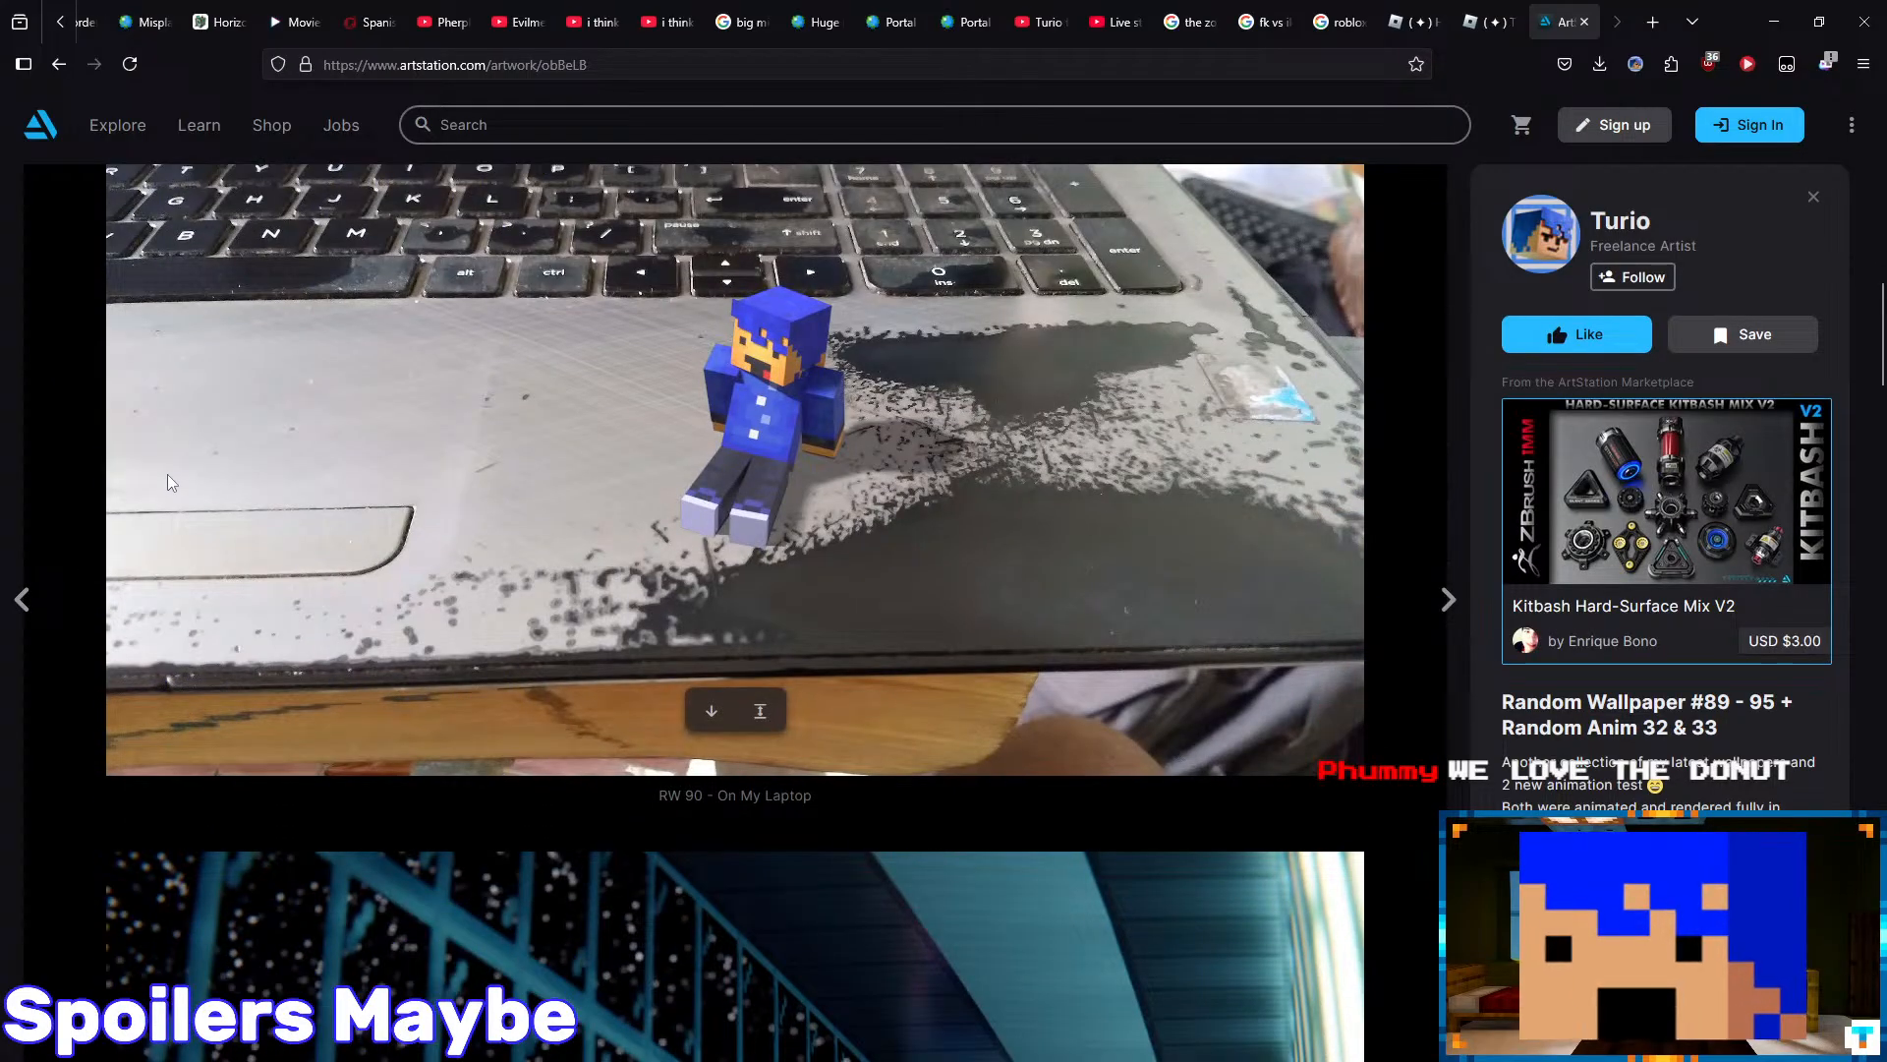
scroll(168, 474, "down", 12)
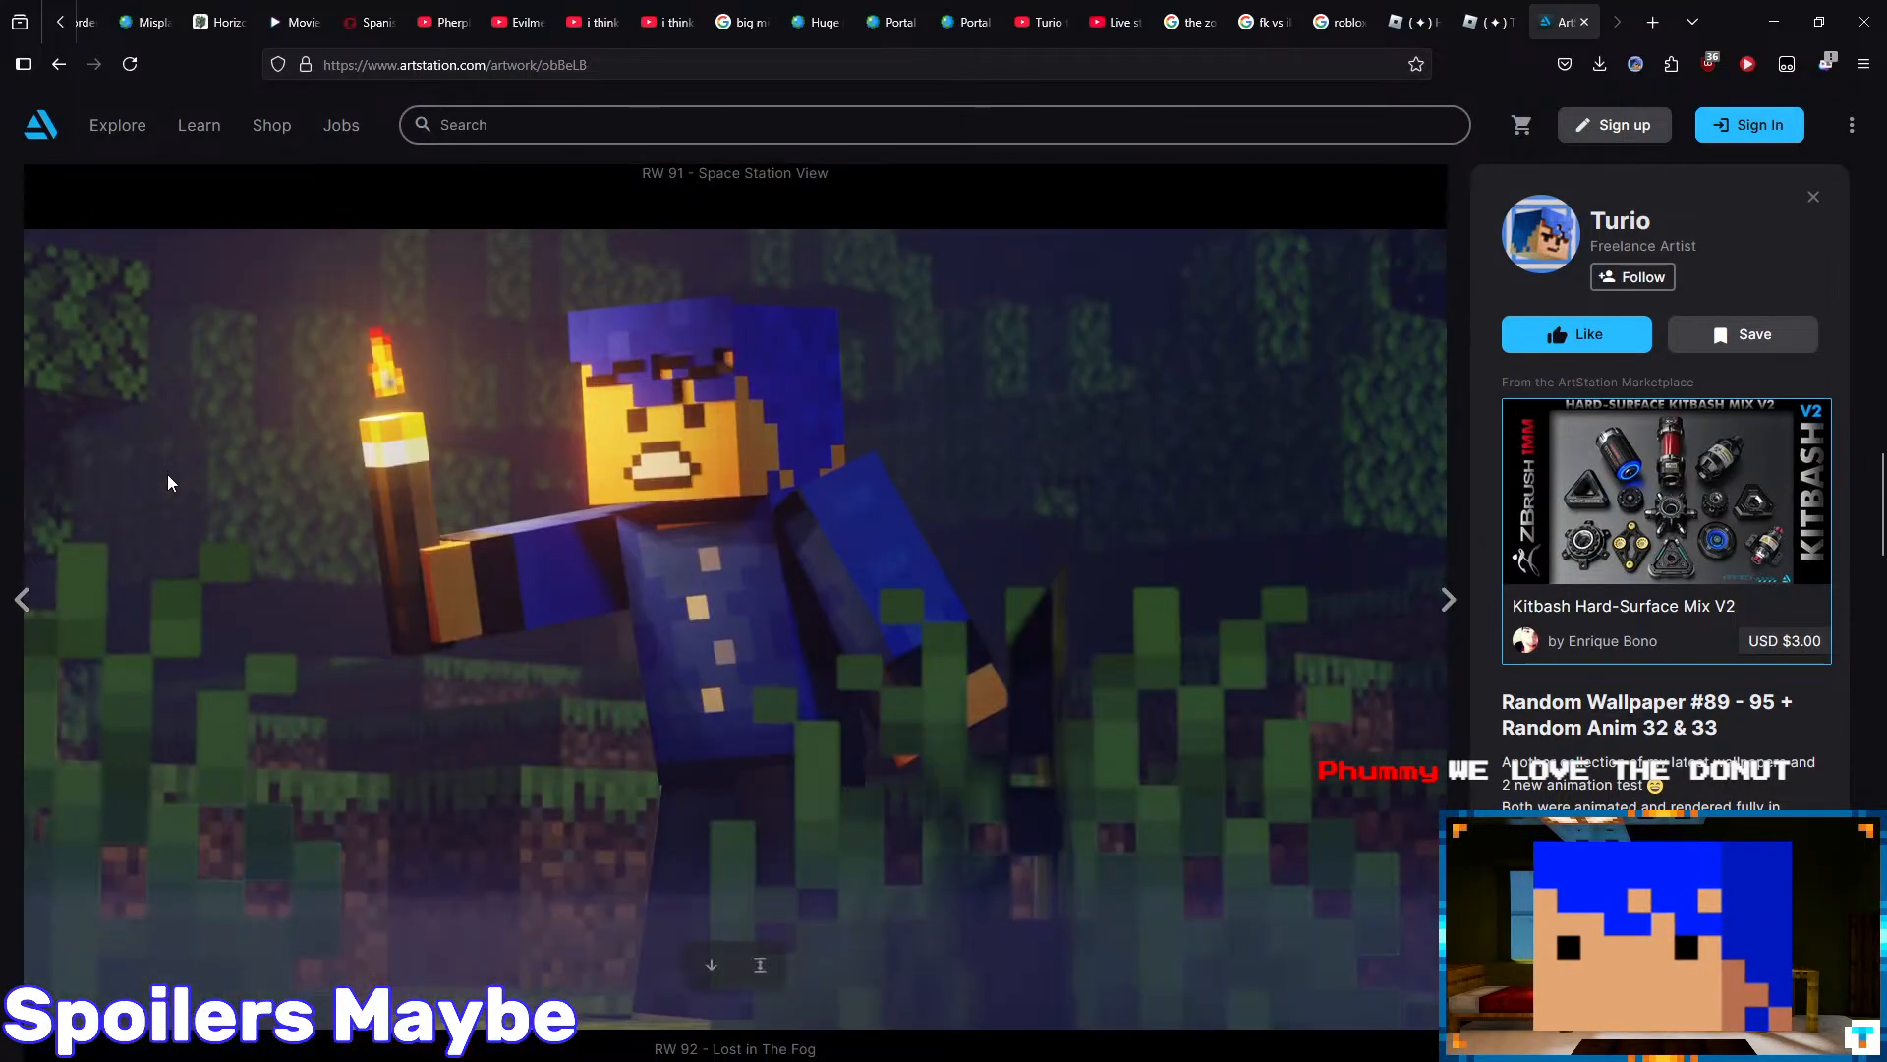
scroll(167, 473, "down", 15)
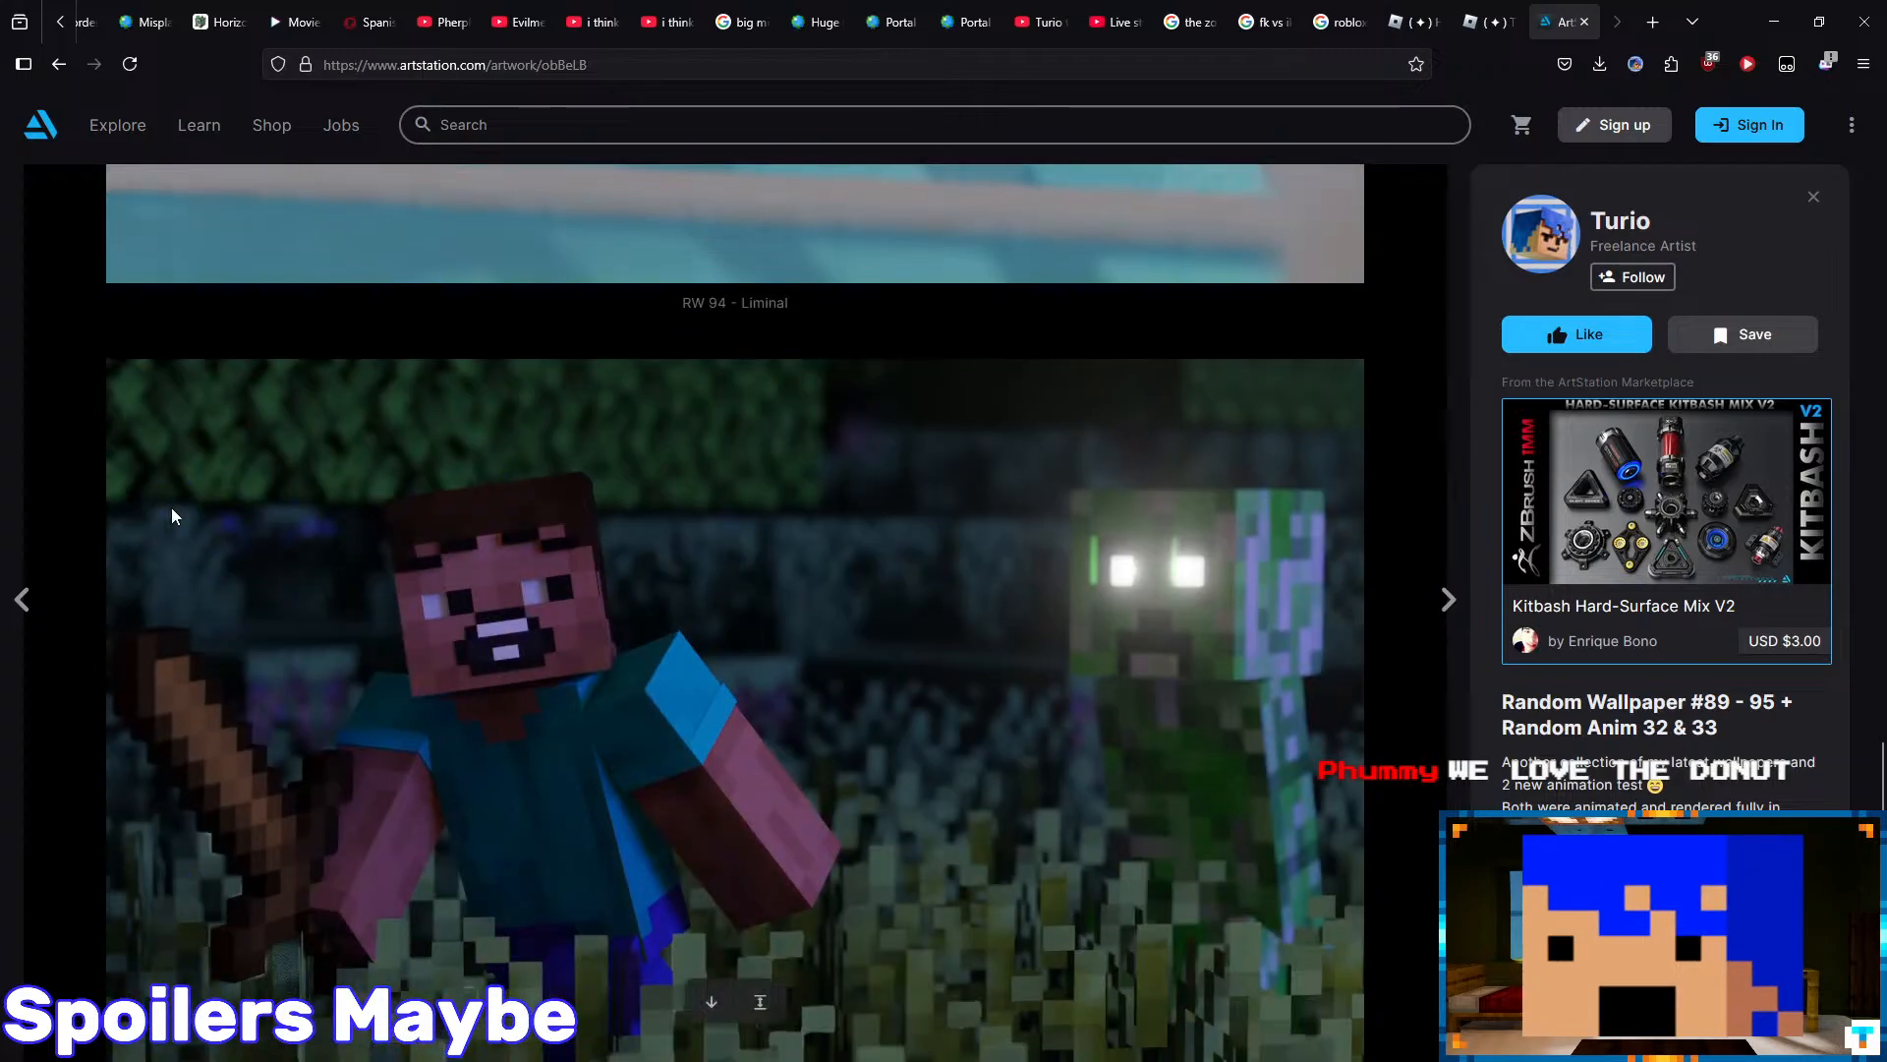
scroll(163, 511, "down", 10)
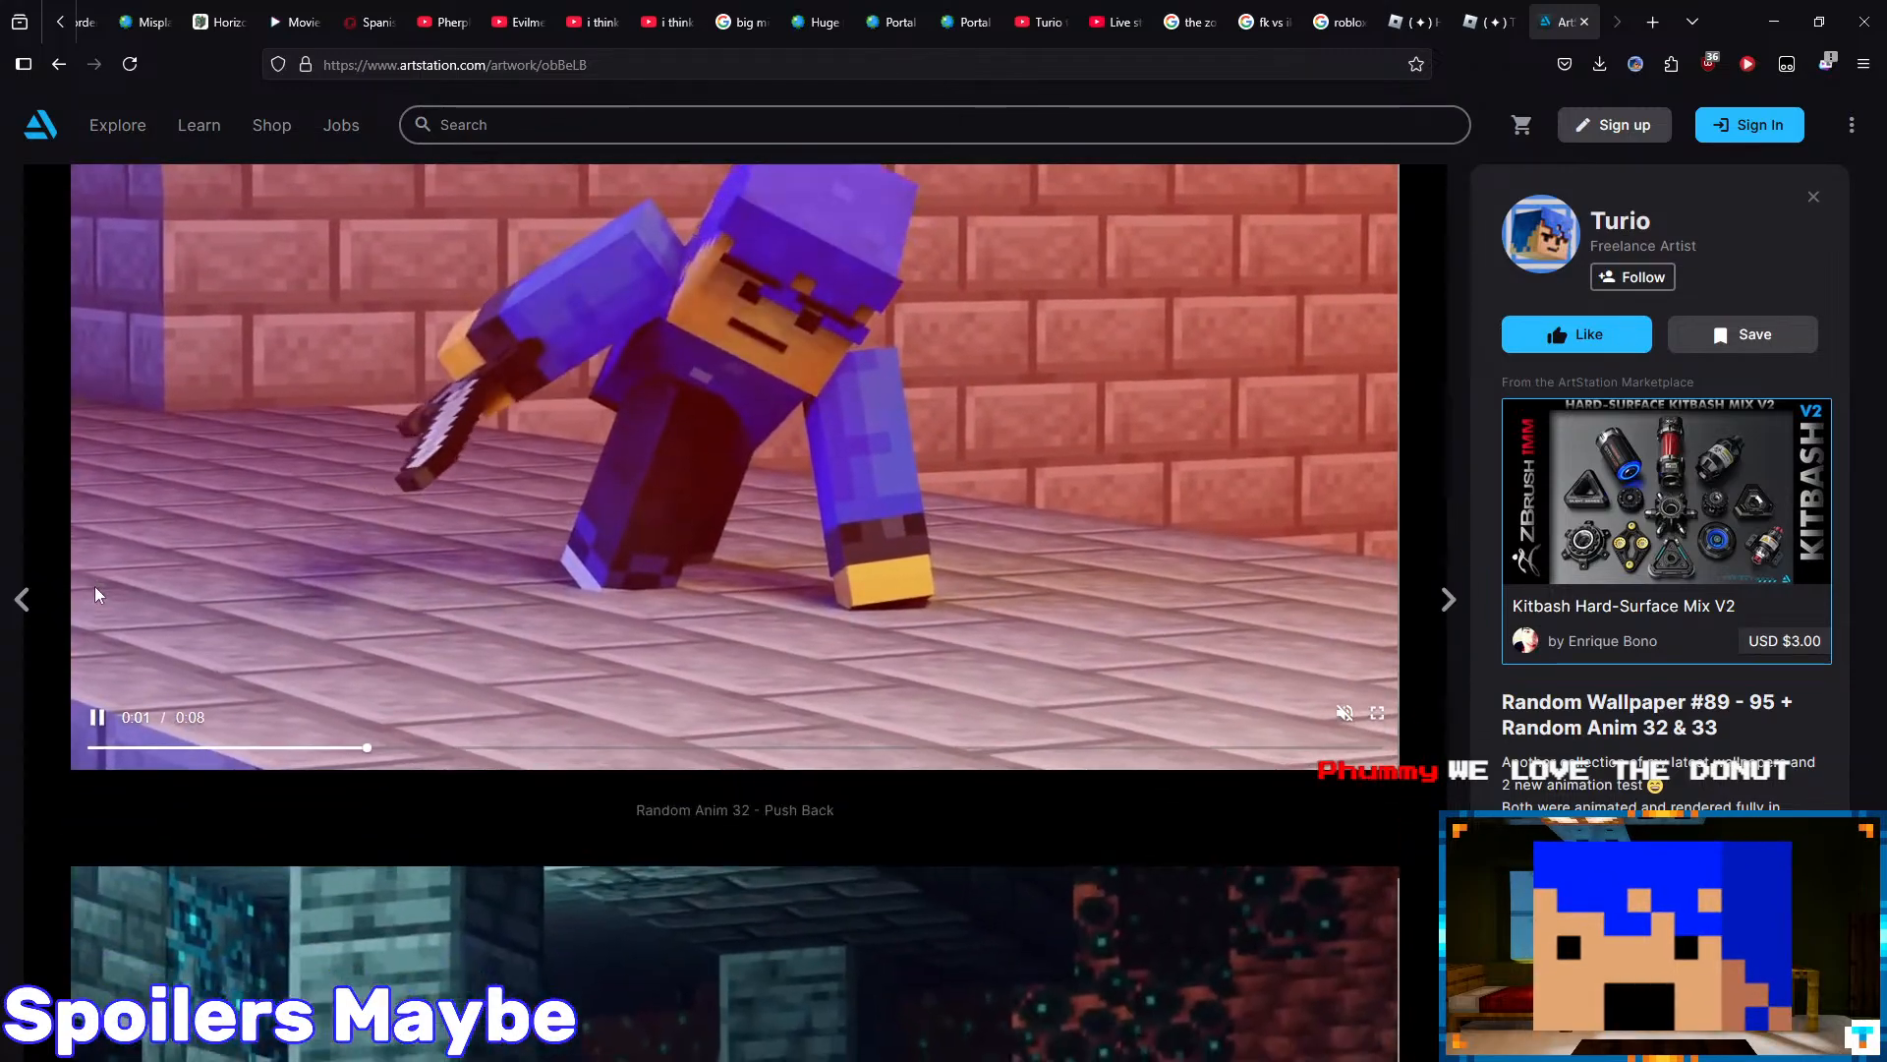
scroll(67, 752, "down", 6)
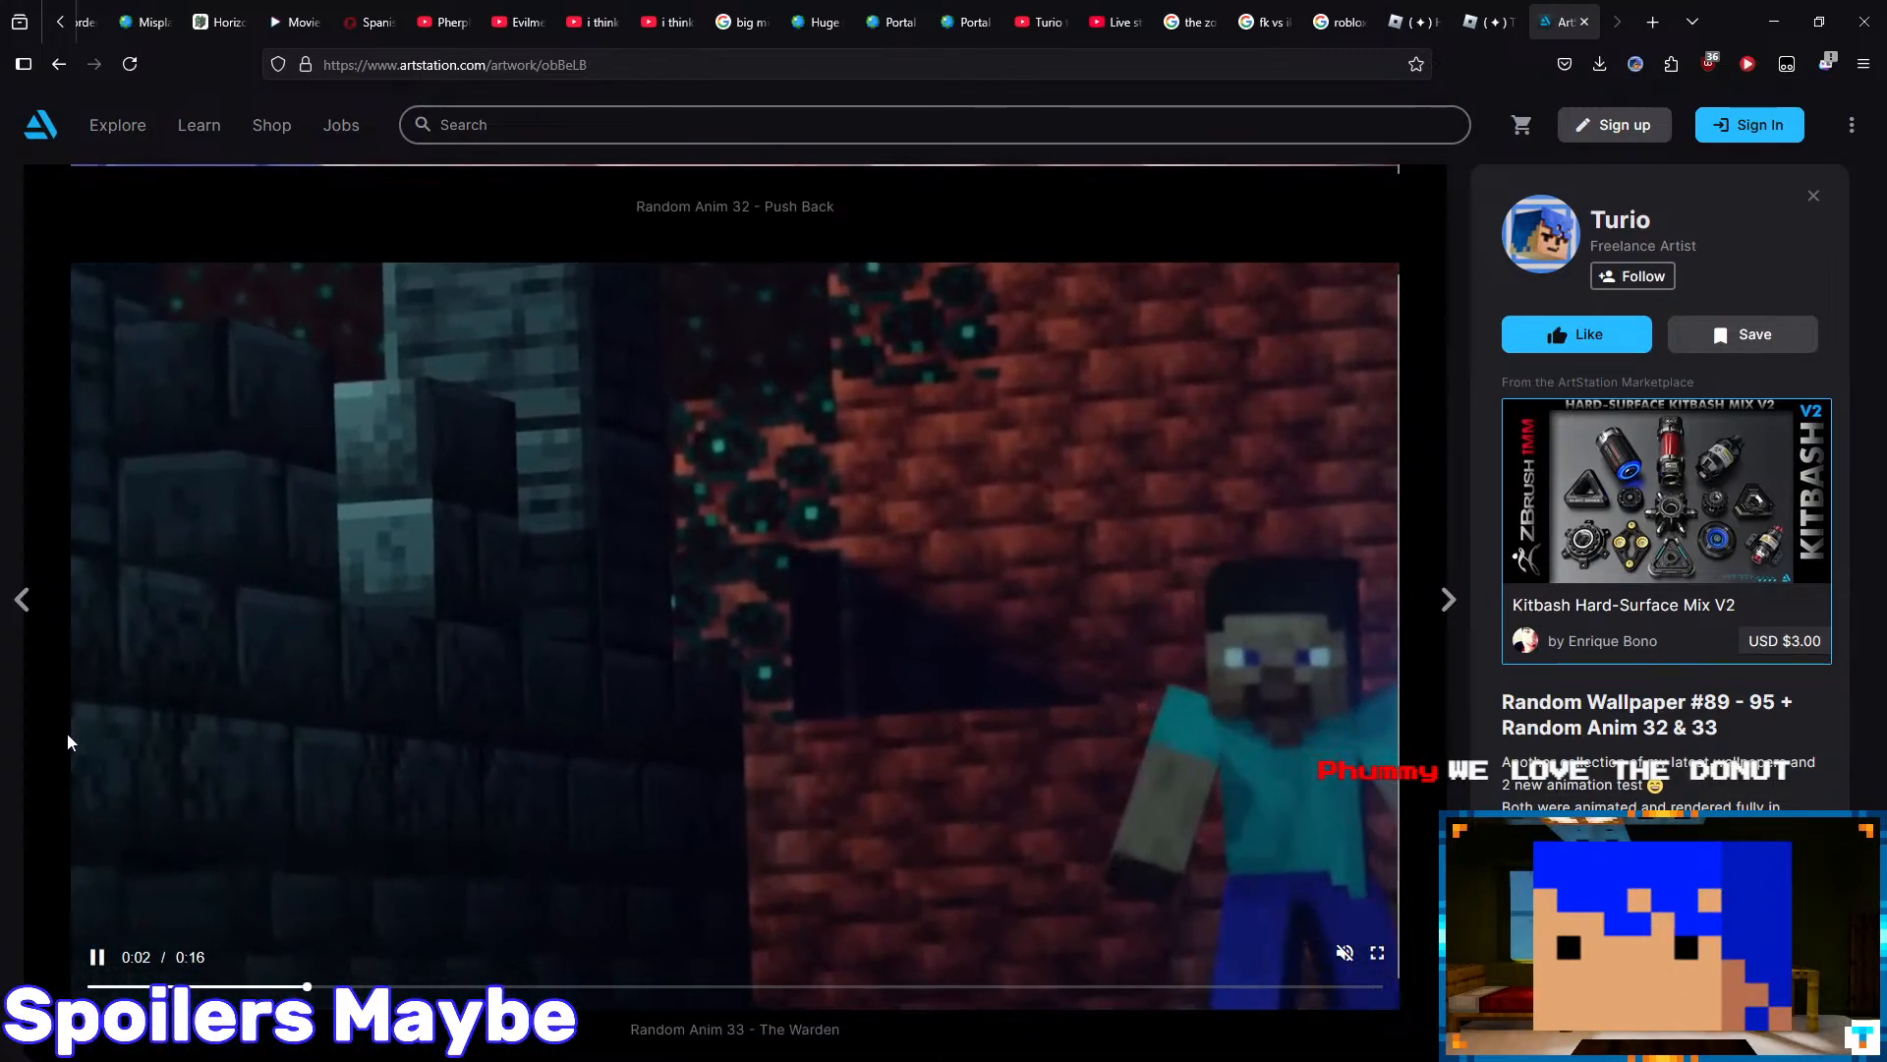
left_click(18, 601)
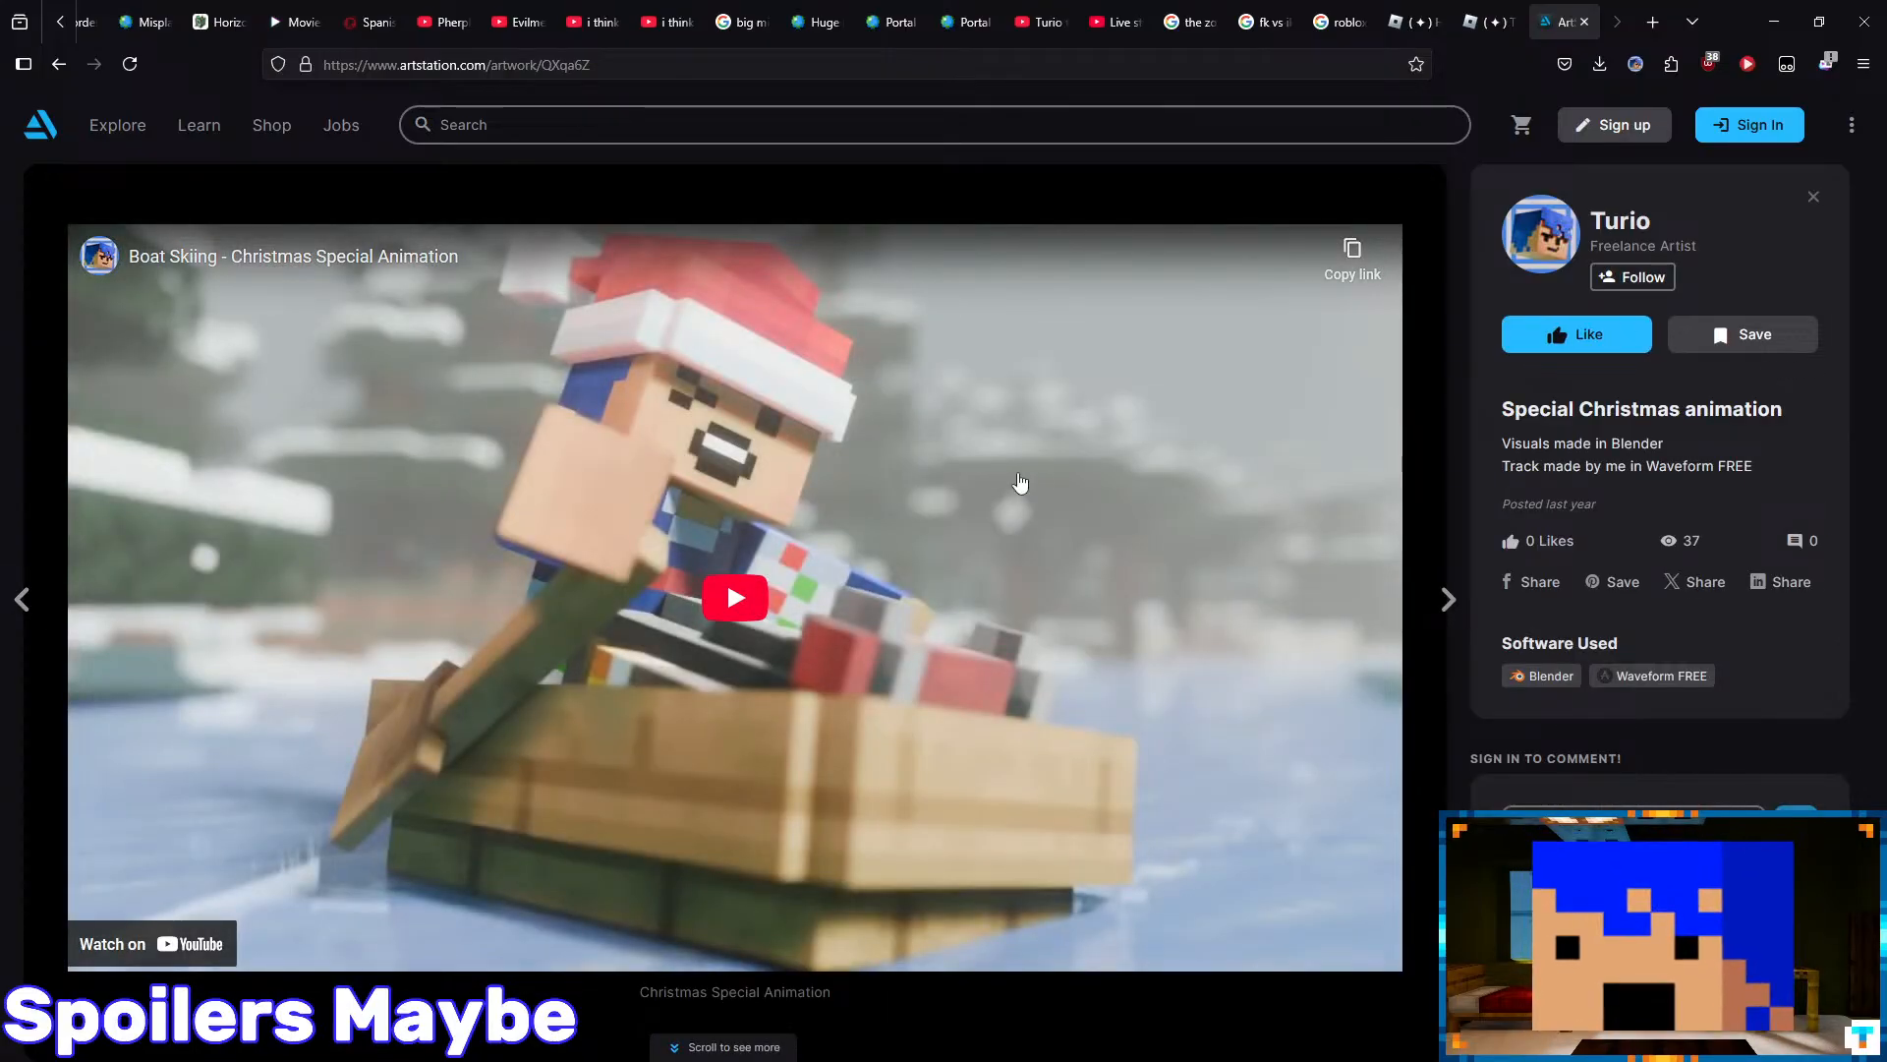
- Open the Don't Press IT! animation from the YouTube channel's videos, watch part of it and pause it
left_click(1040, 21)
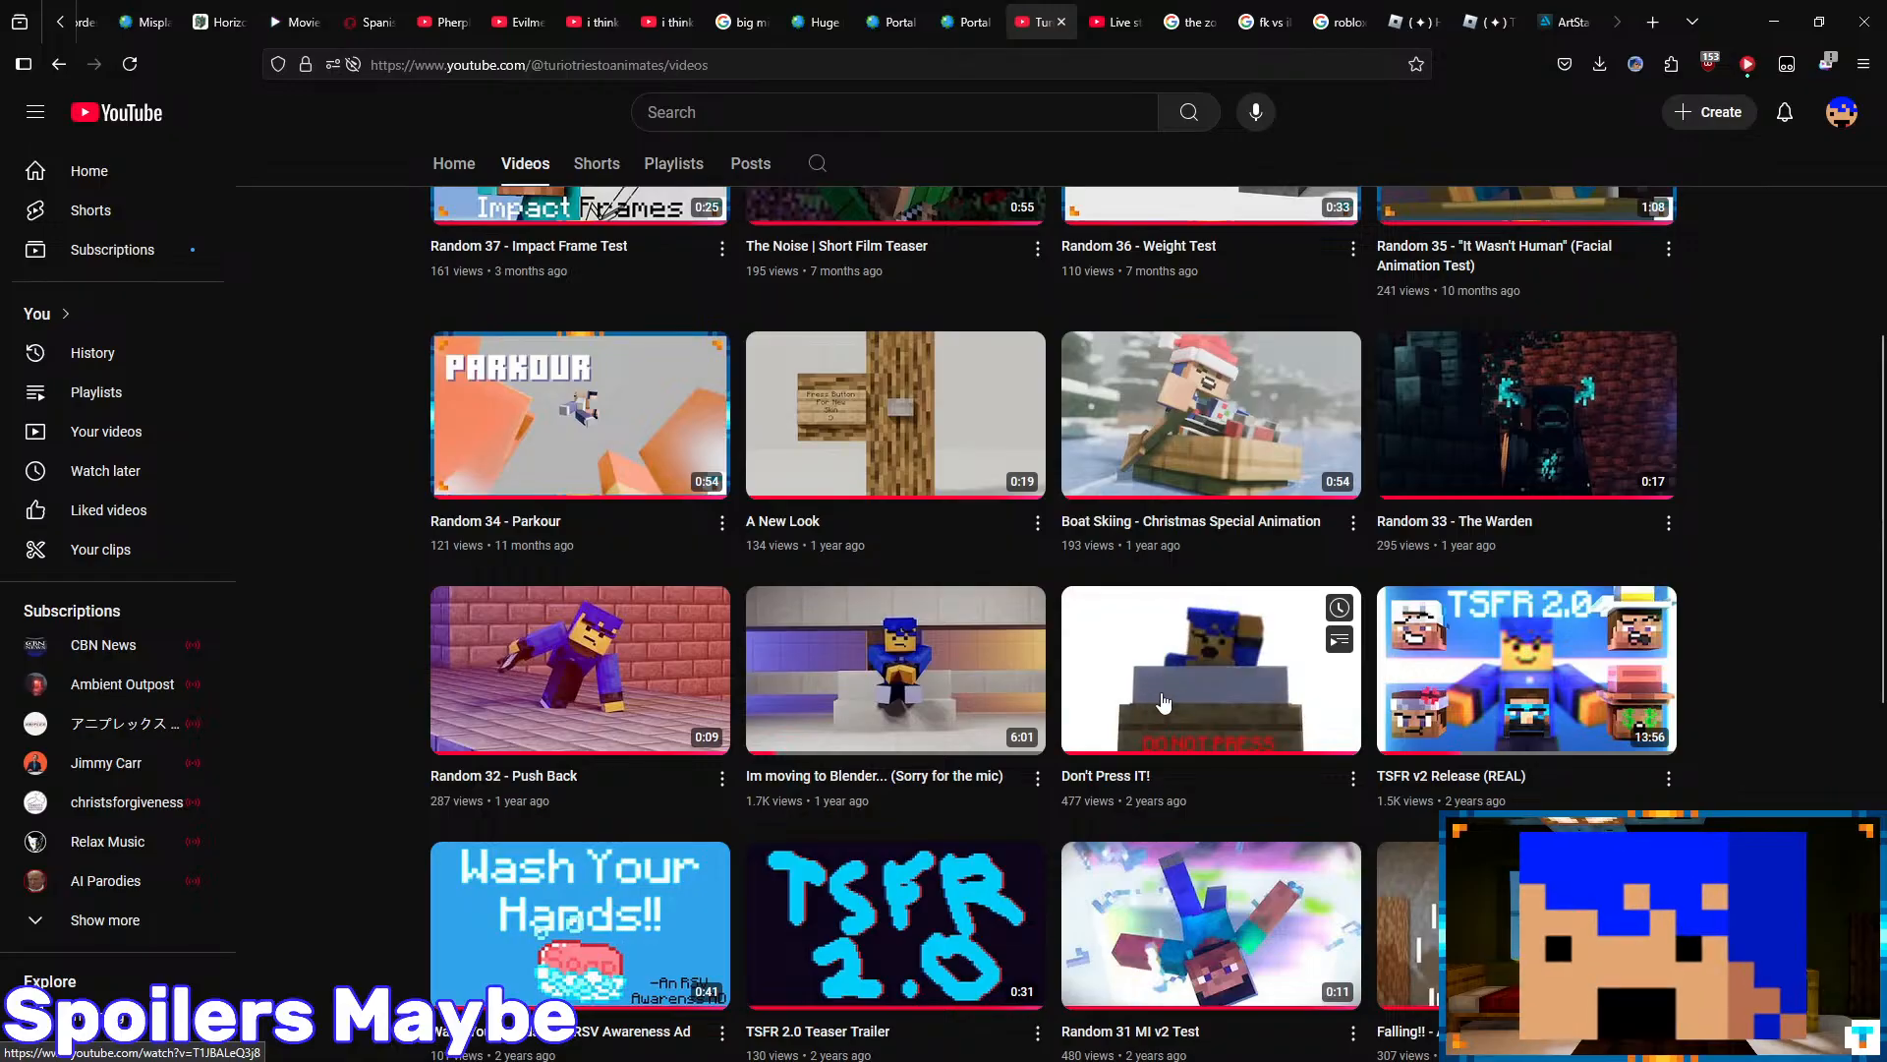
left_click(1178, 699)
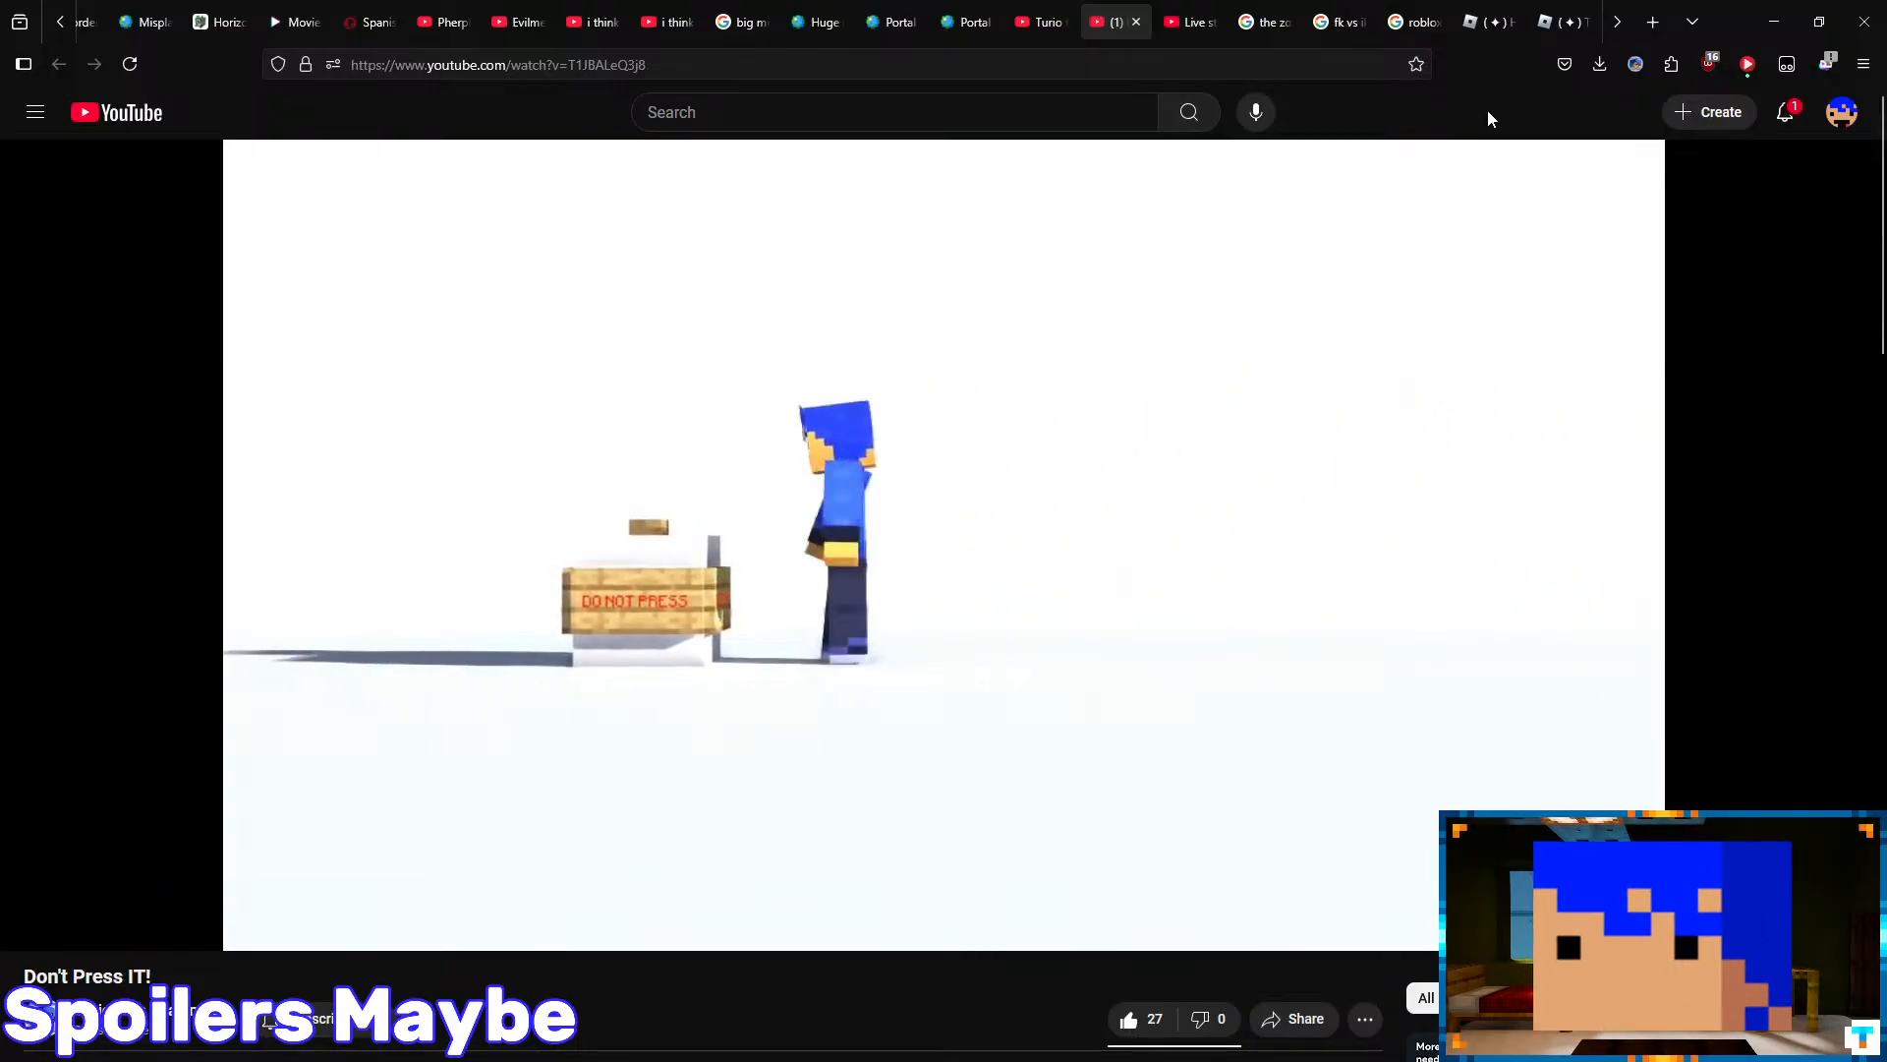
left_click(1785, 112)
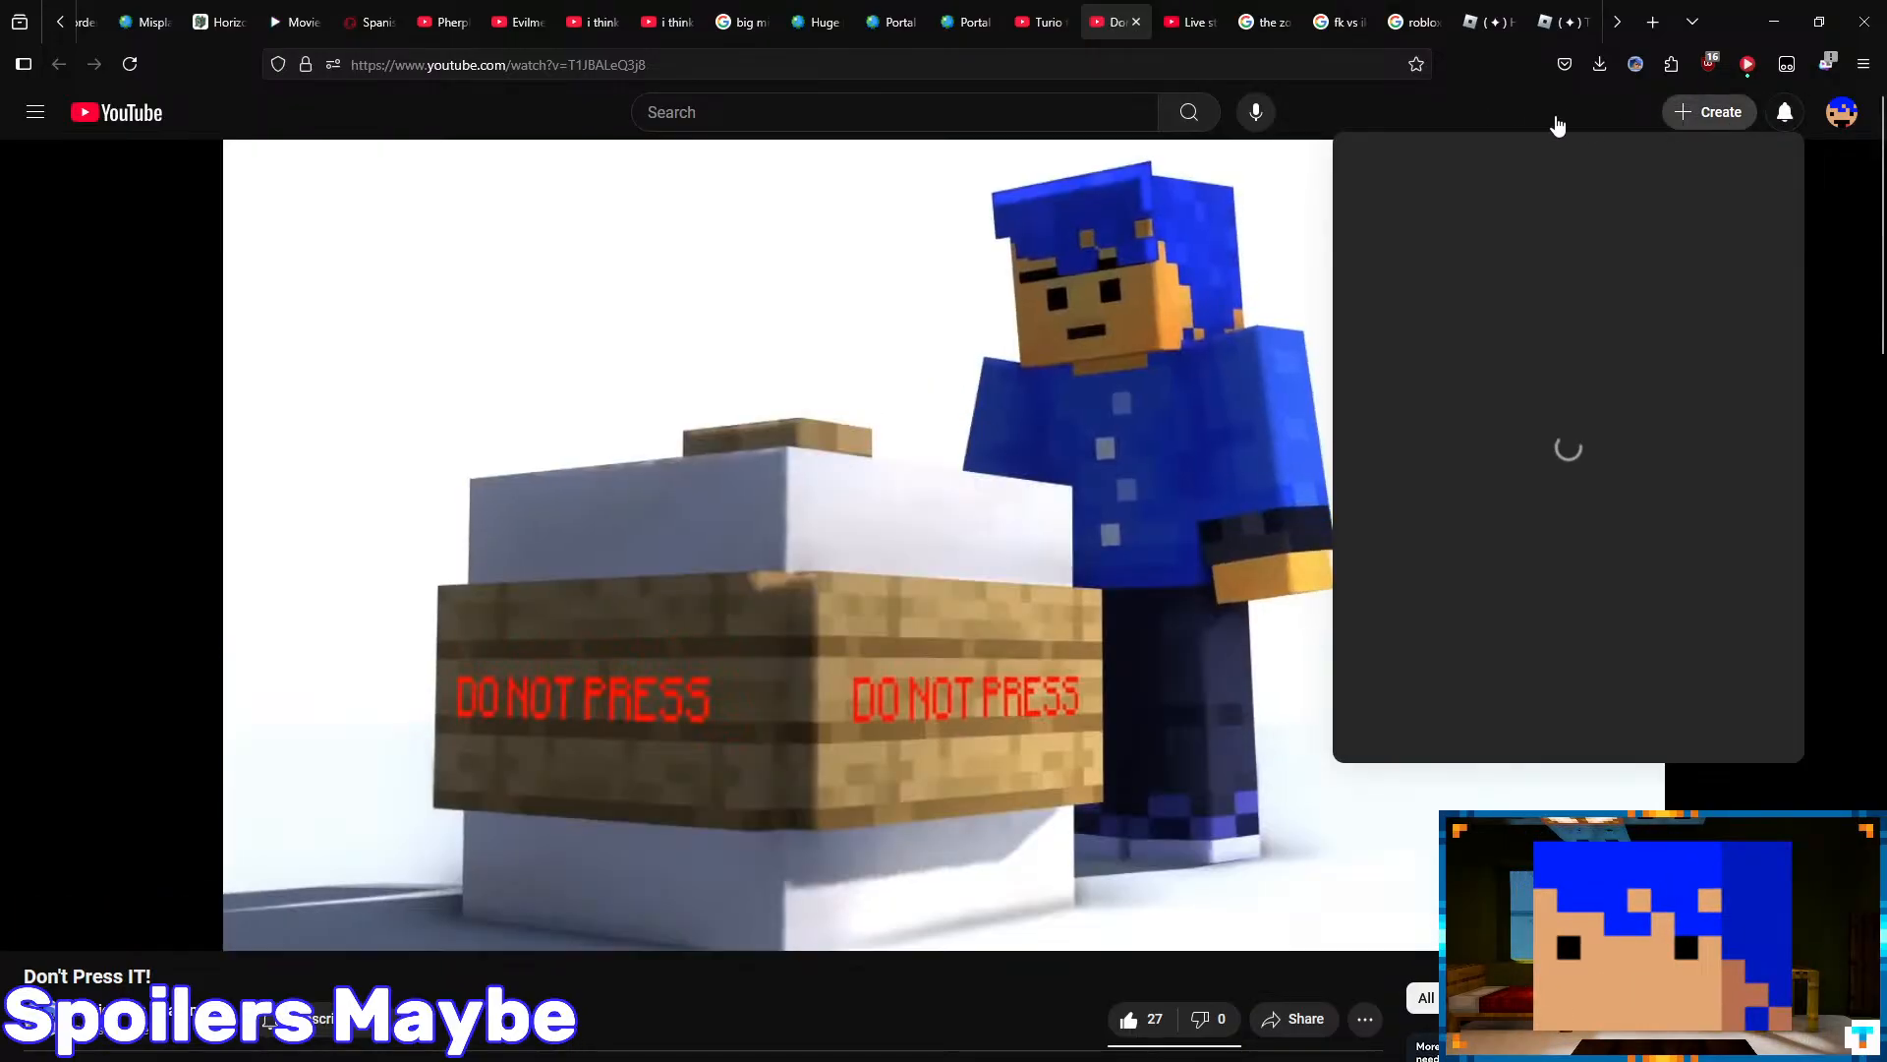
left_click(990, 502)
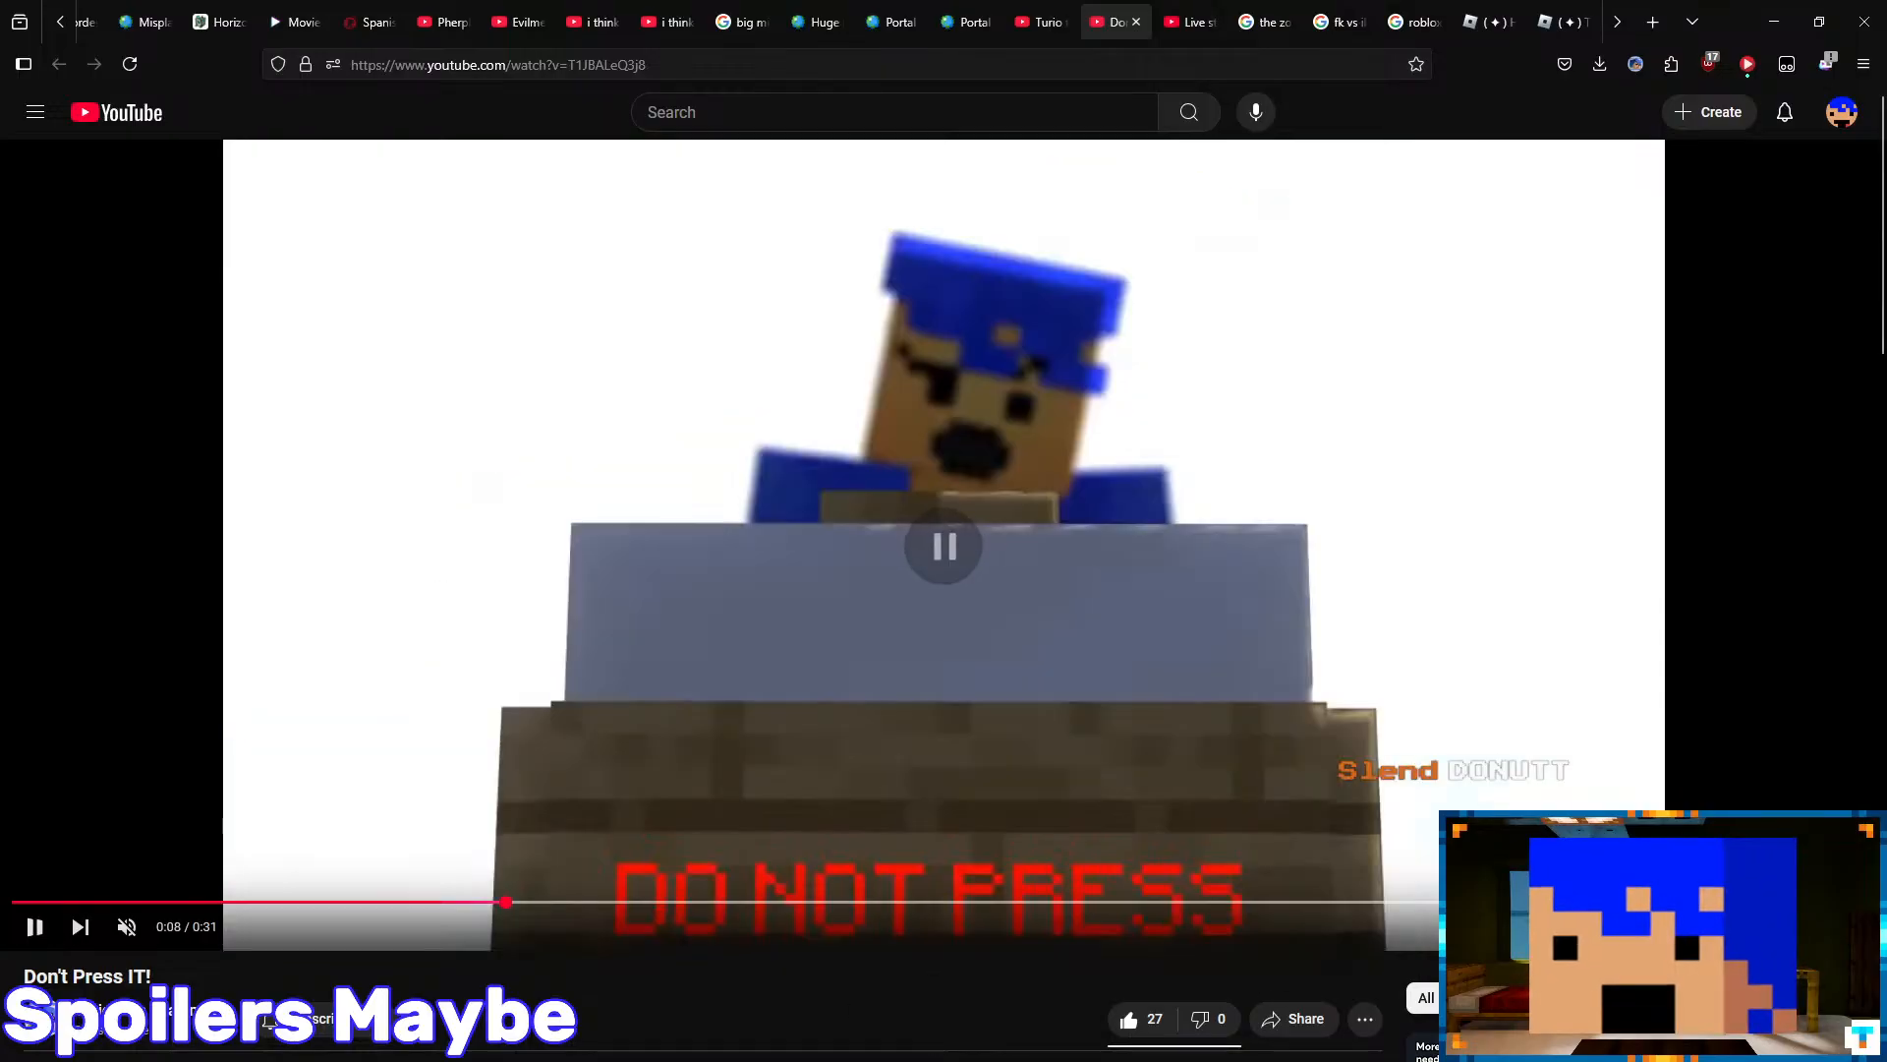
- Switch to Mine-imator and open the recent project Desolate - Cover Art copy, dismissing the world import error
mouse_move(855, 1060)
left_click(902, 1039)
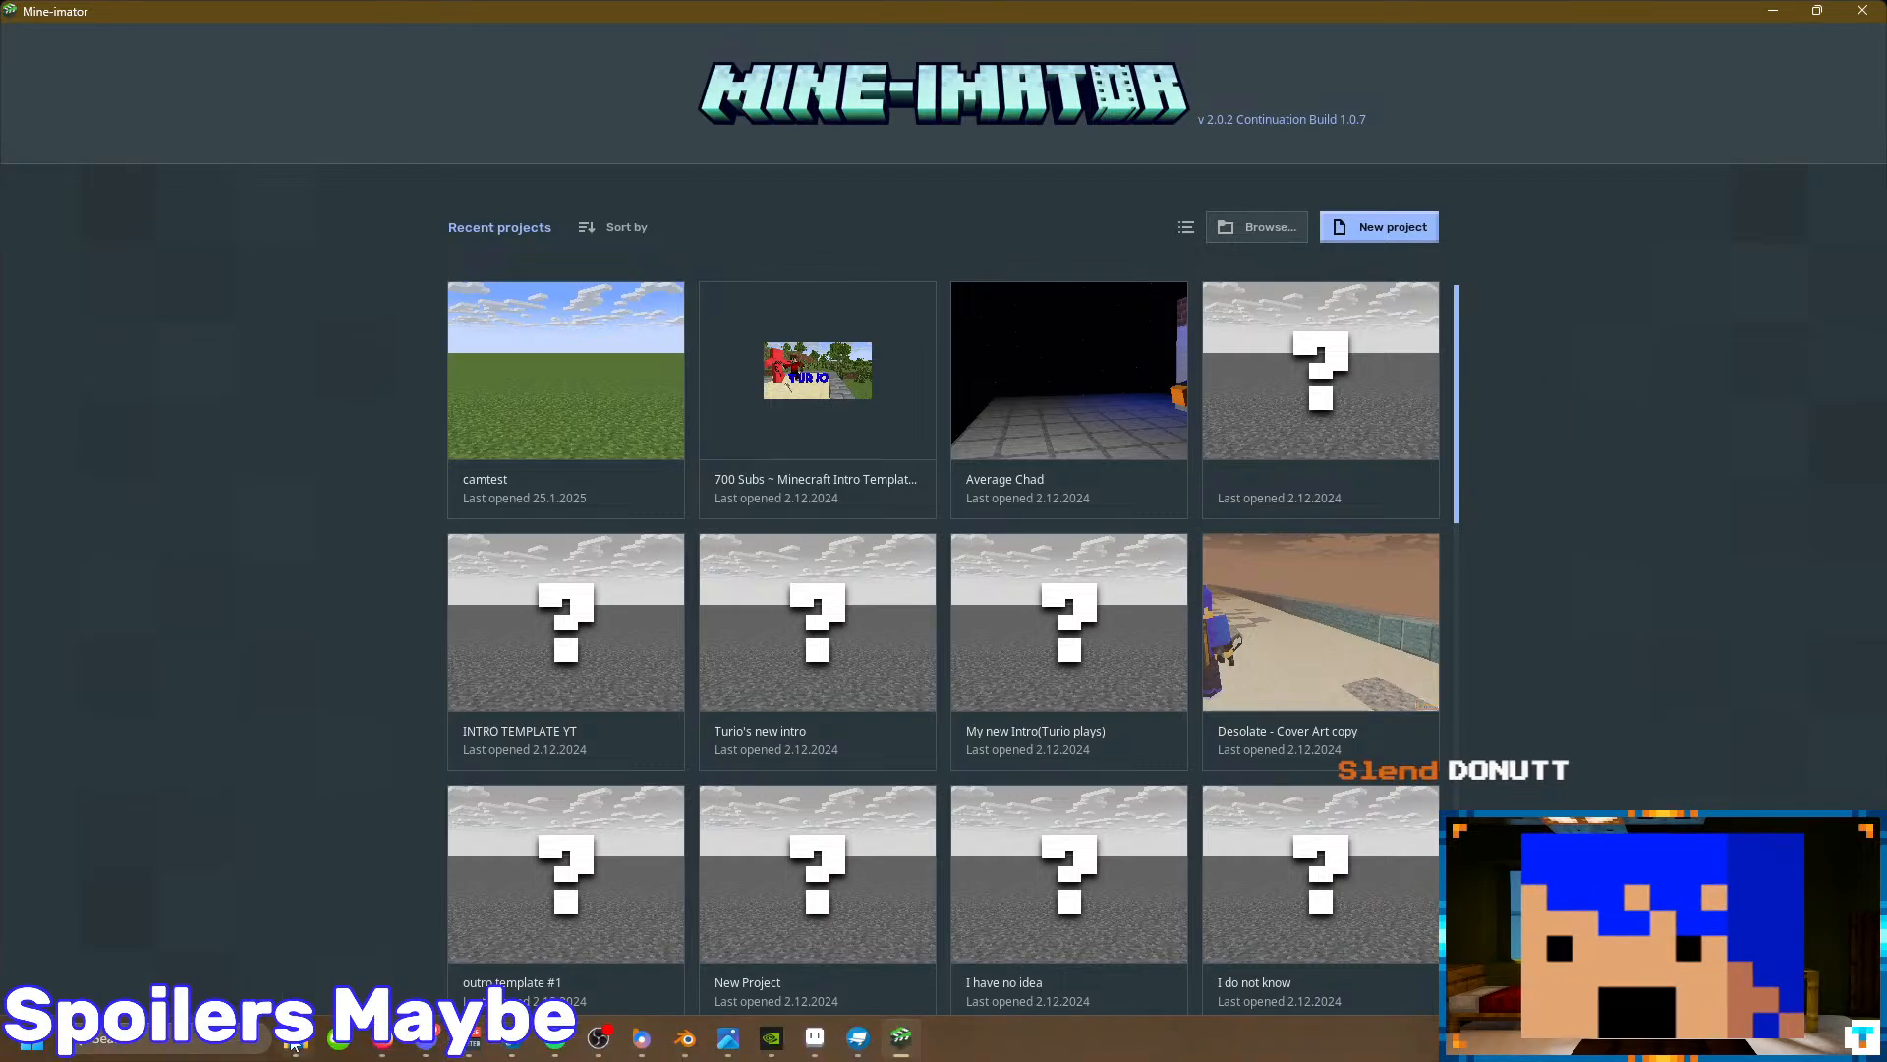
left_click(296, 1044)
left_click(1631, 313)
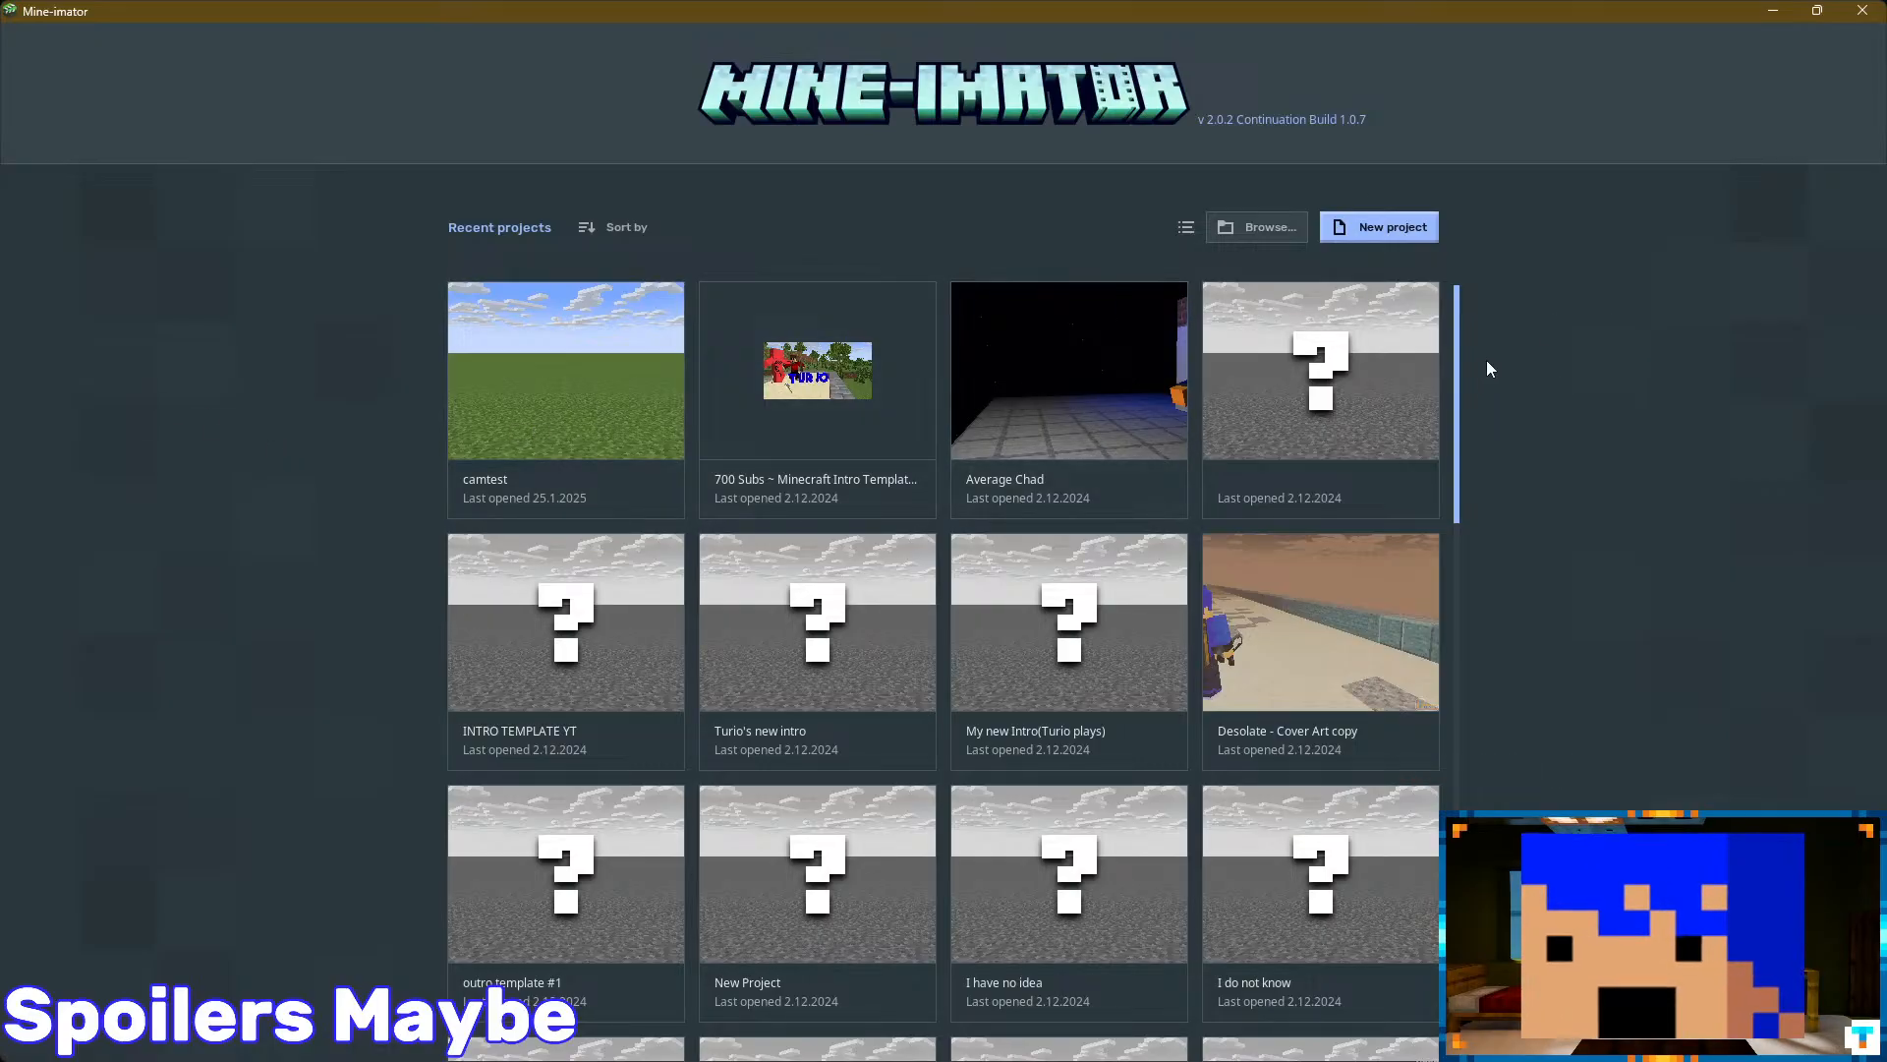
scroll(1465, 340, "down", 3)
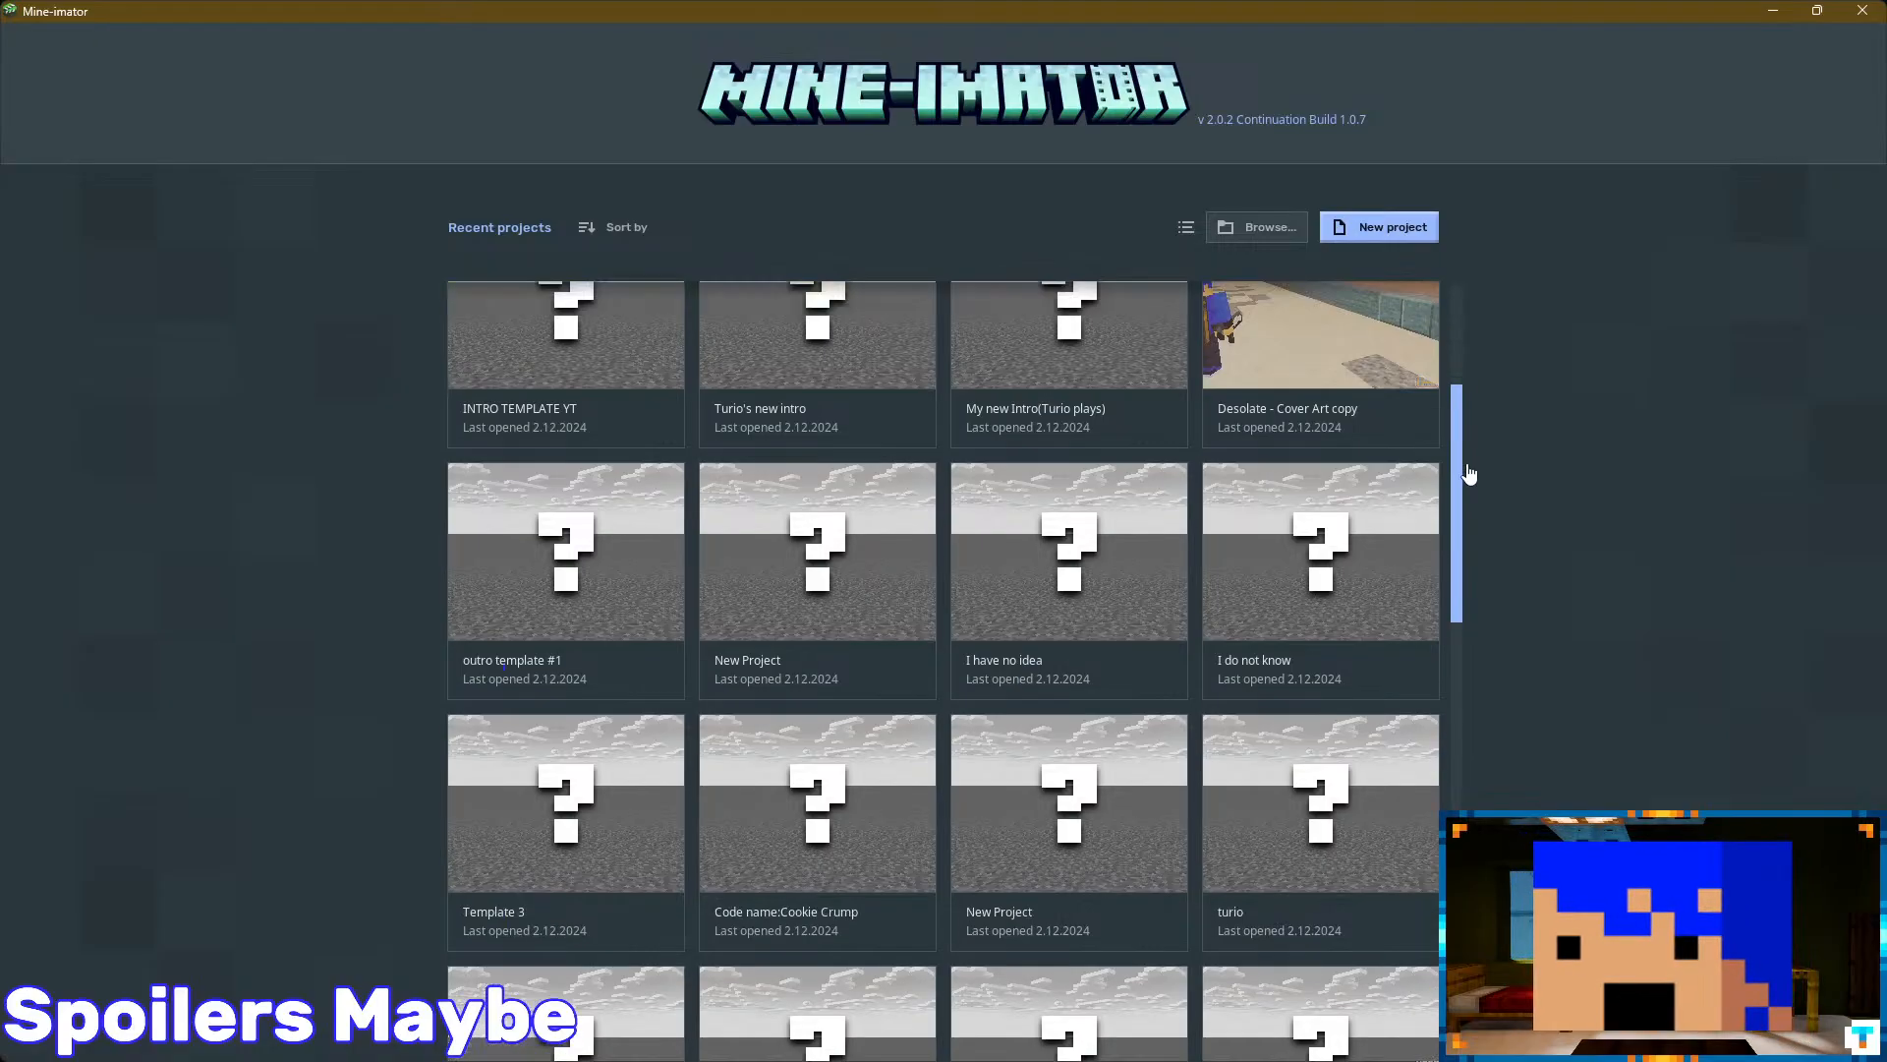
scroll(1465, 472, "up", 3)
left_click(1315, 610)
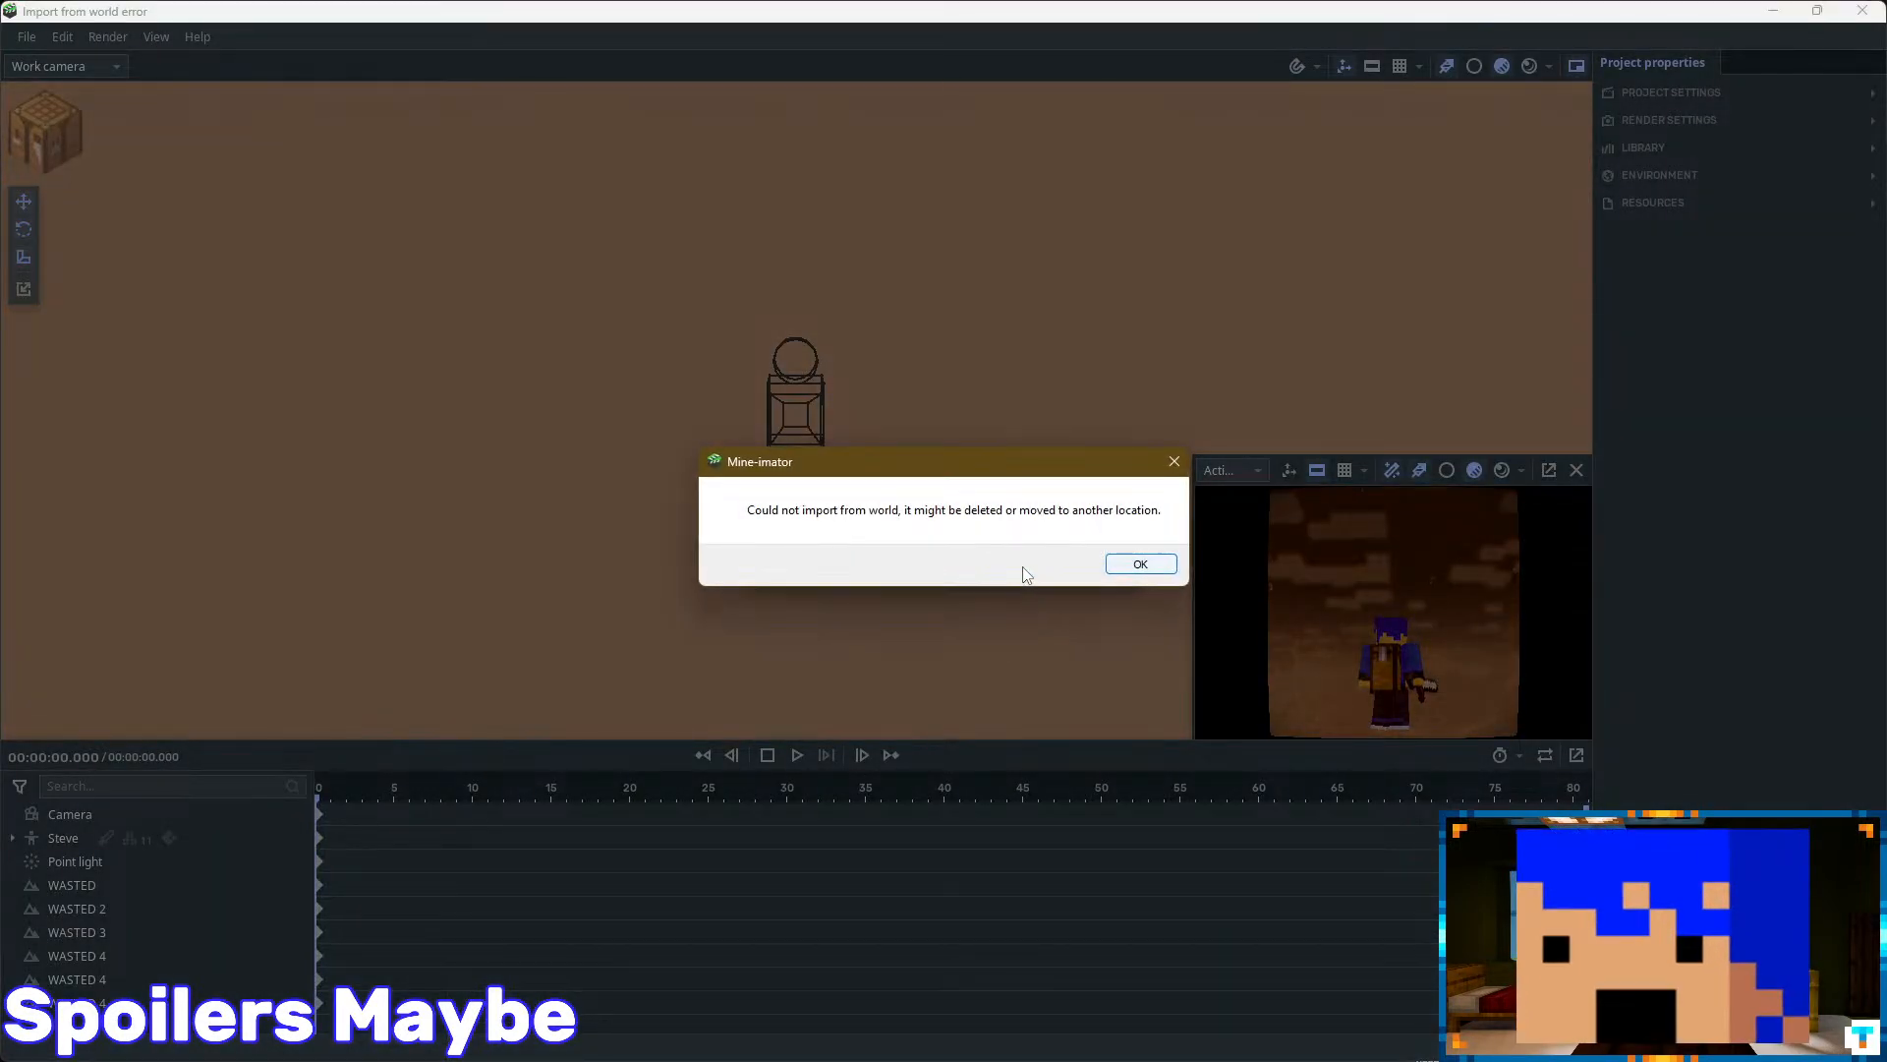
left_click(1128, 565)
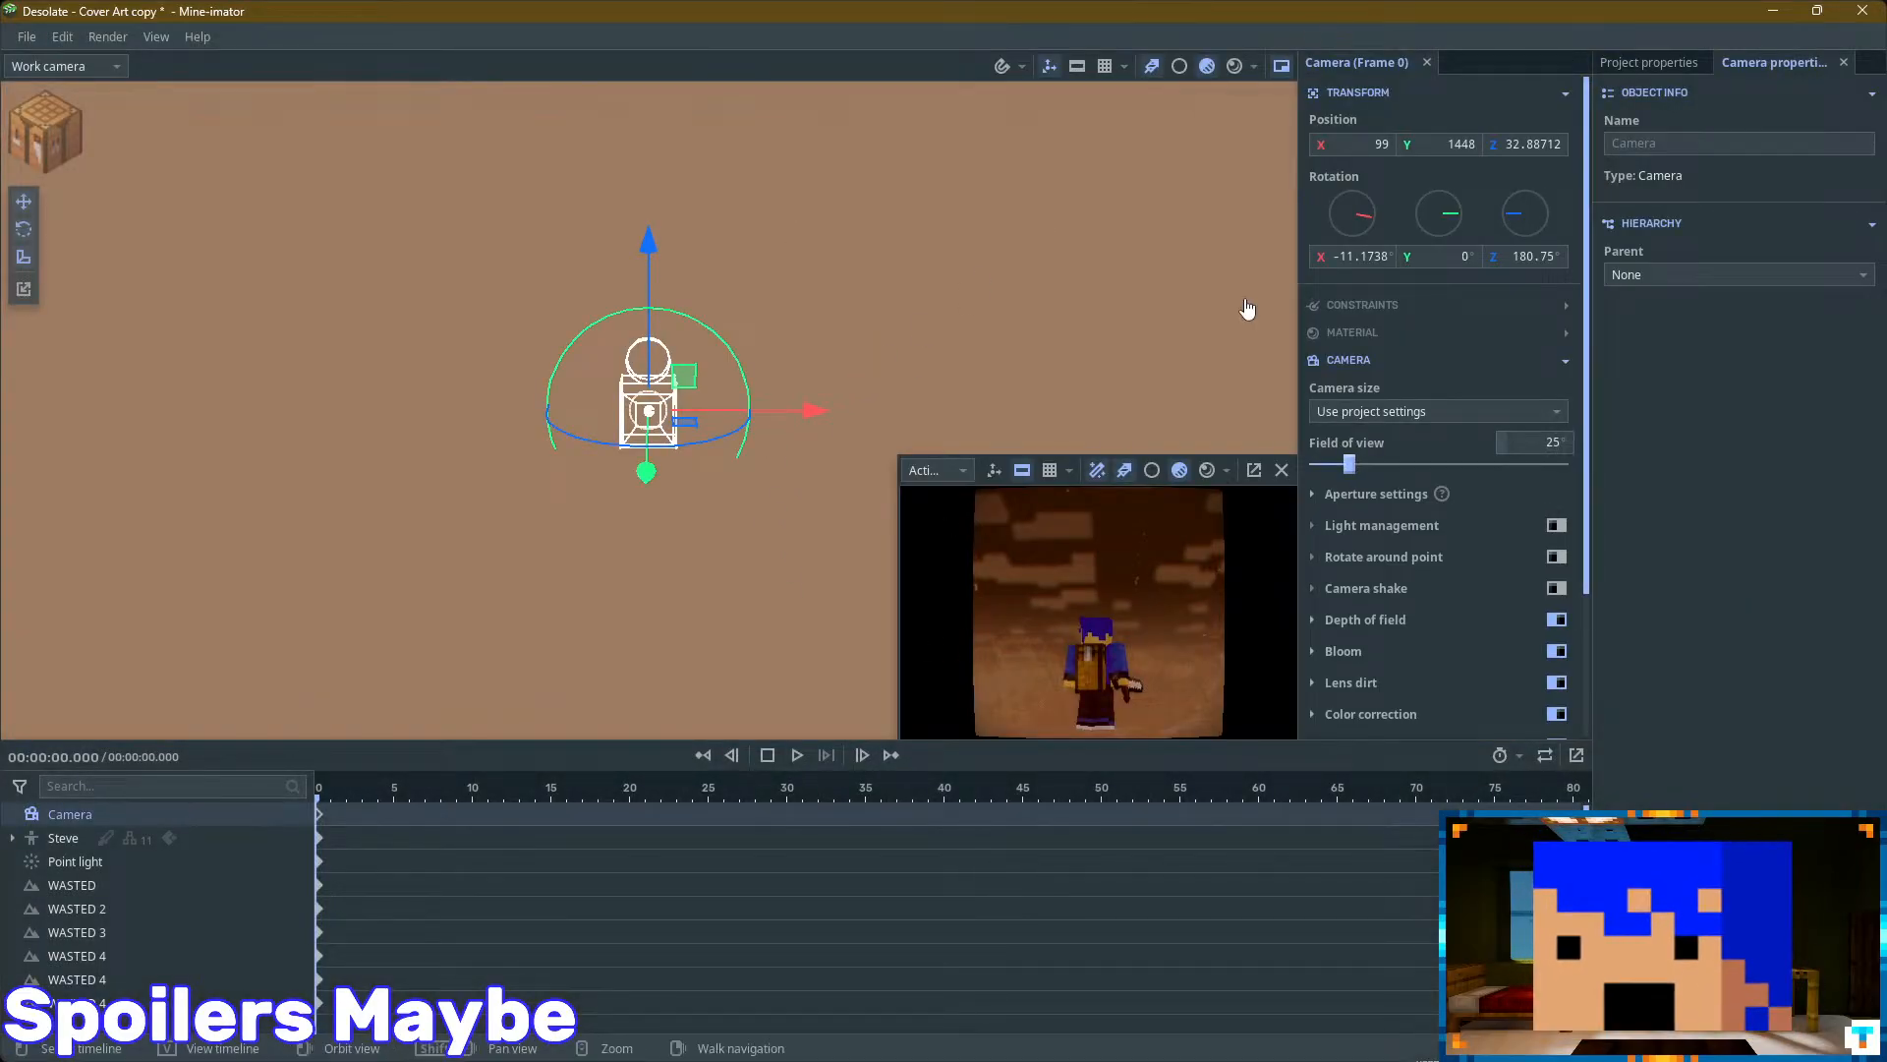
- Switch the active camera preview to rendered mode and examine the sword-holding character and the project's environment settings
left_click(1208, 470)
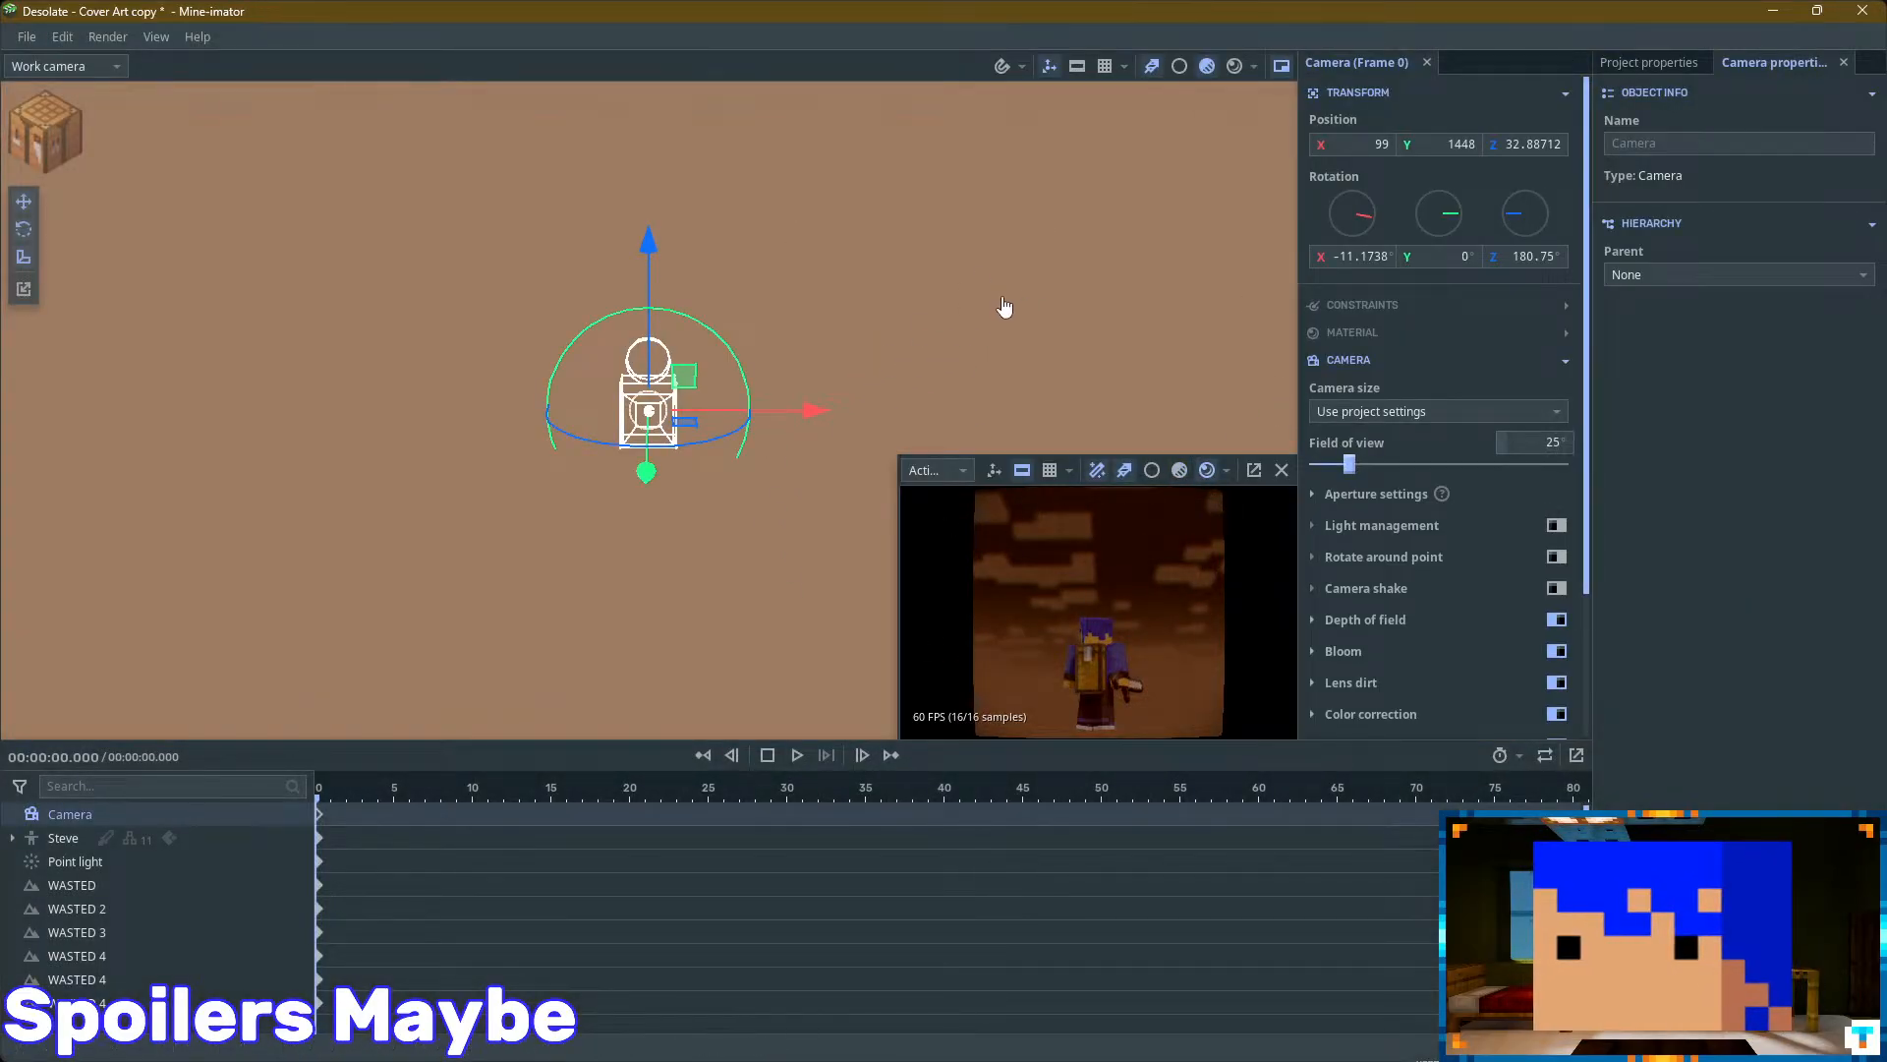
left_click_drag(1003, 300, 1018, 300)
scroll(1019, 301, "down", 5)
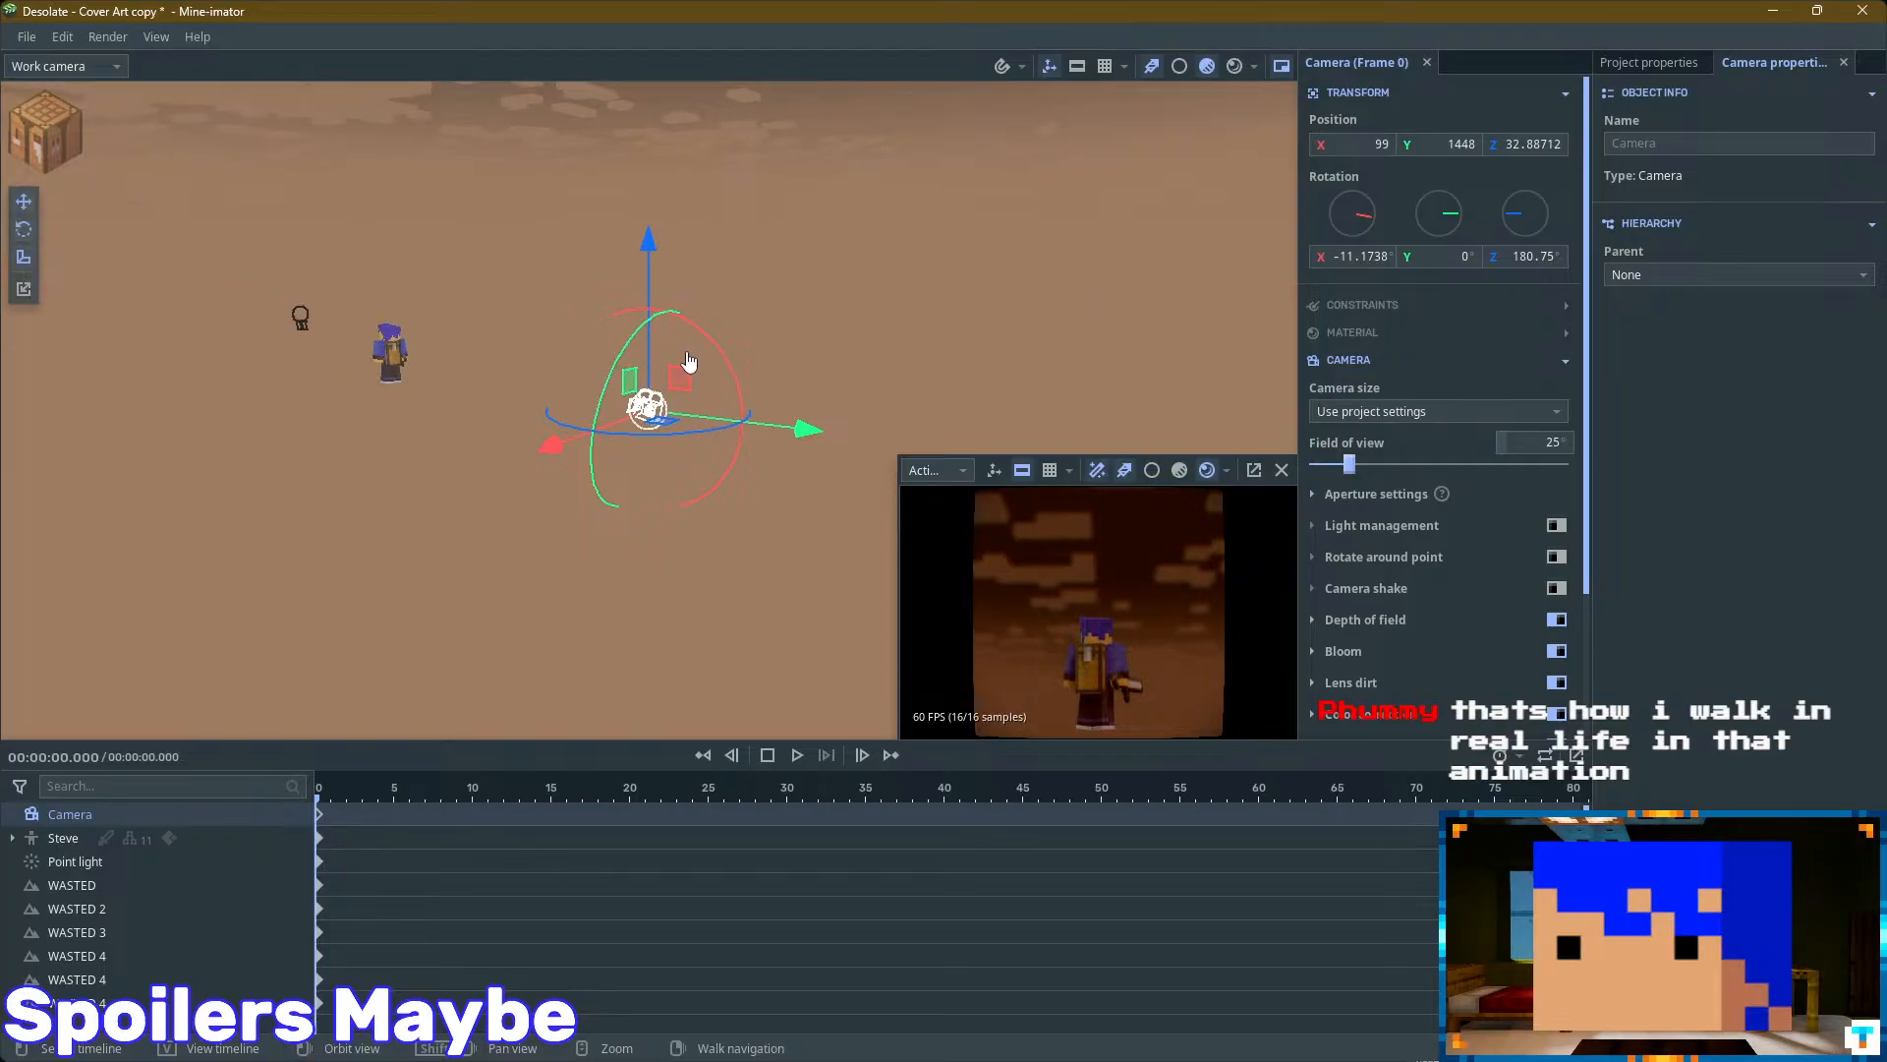
middle_click_drag(688, 362, 497, 304)
scroll(665, 320, "up", 5)
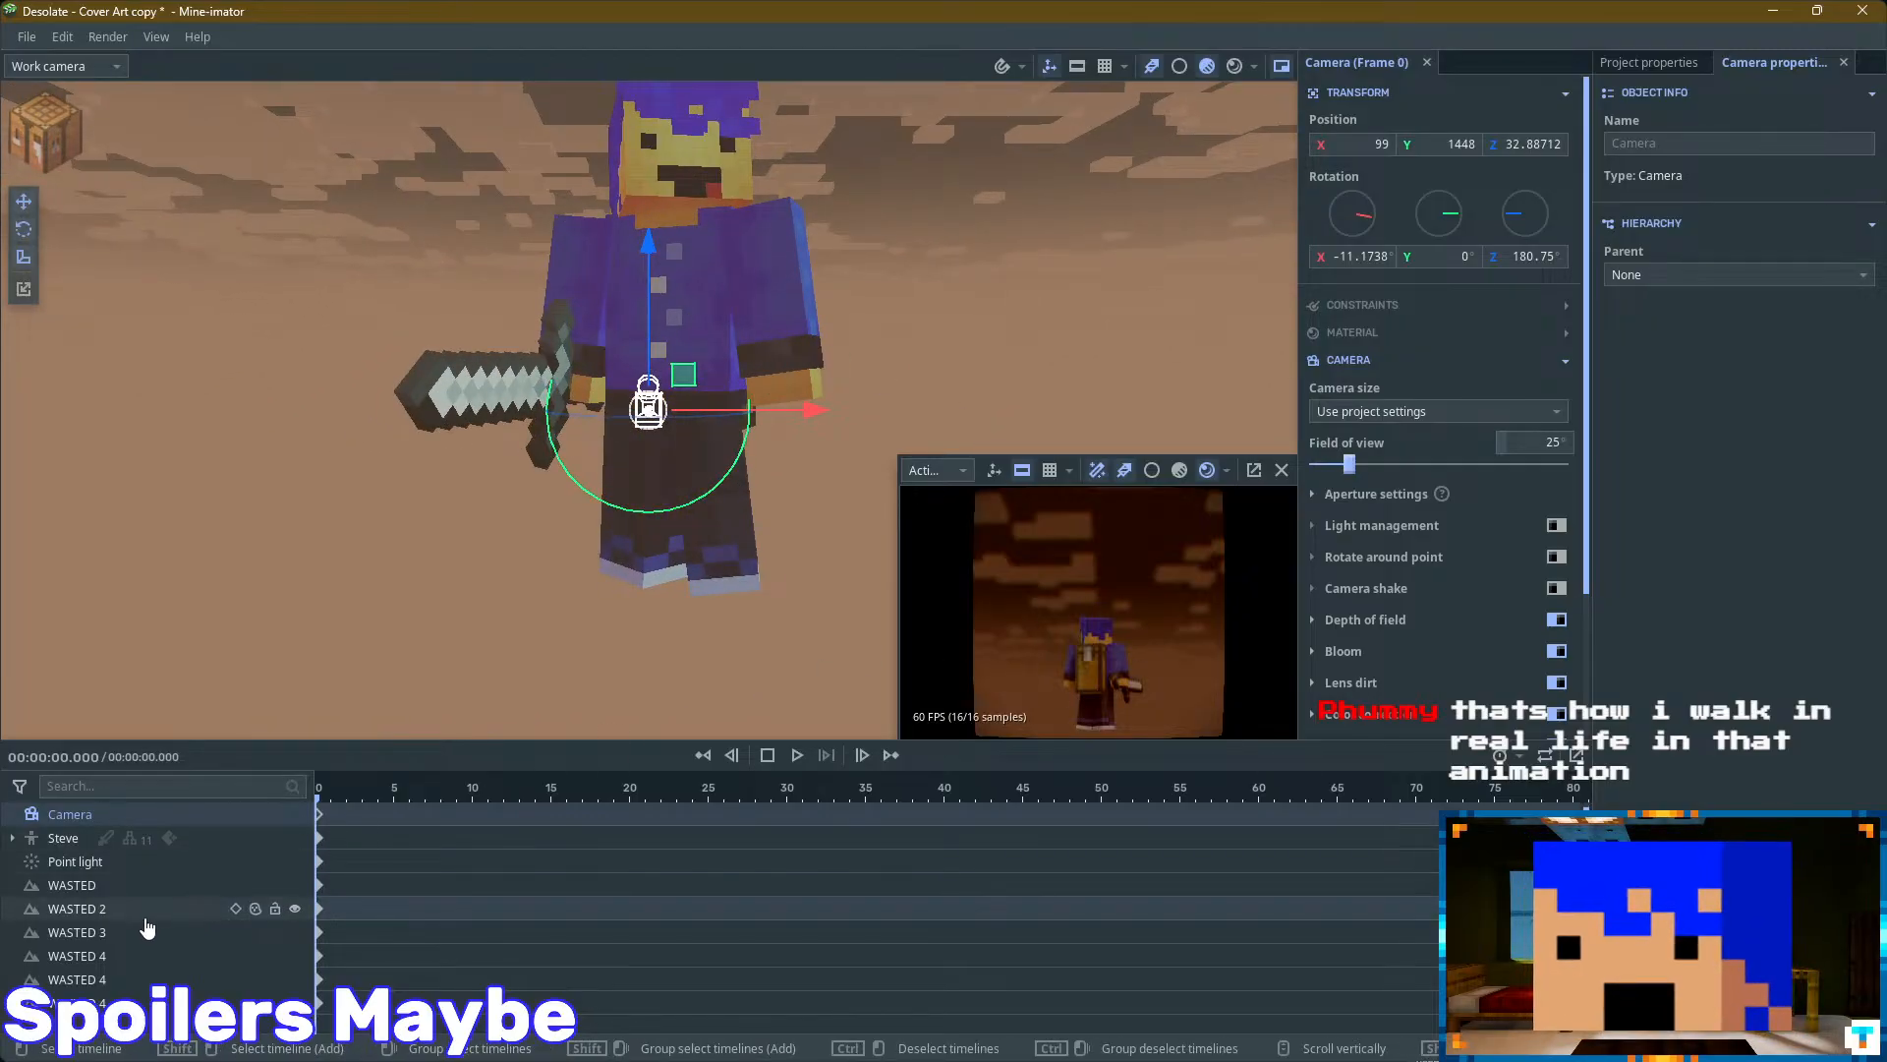
left_click(1665, 64)
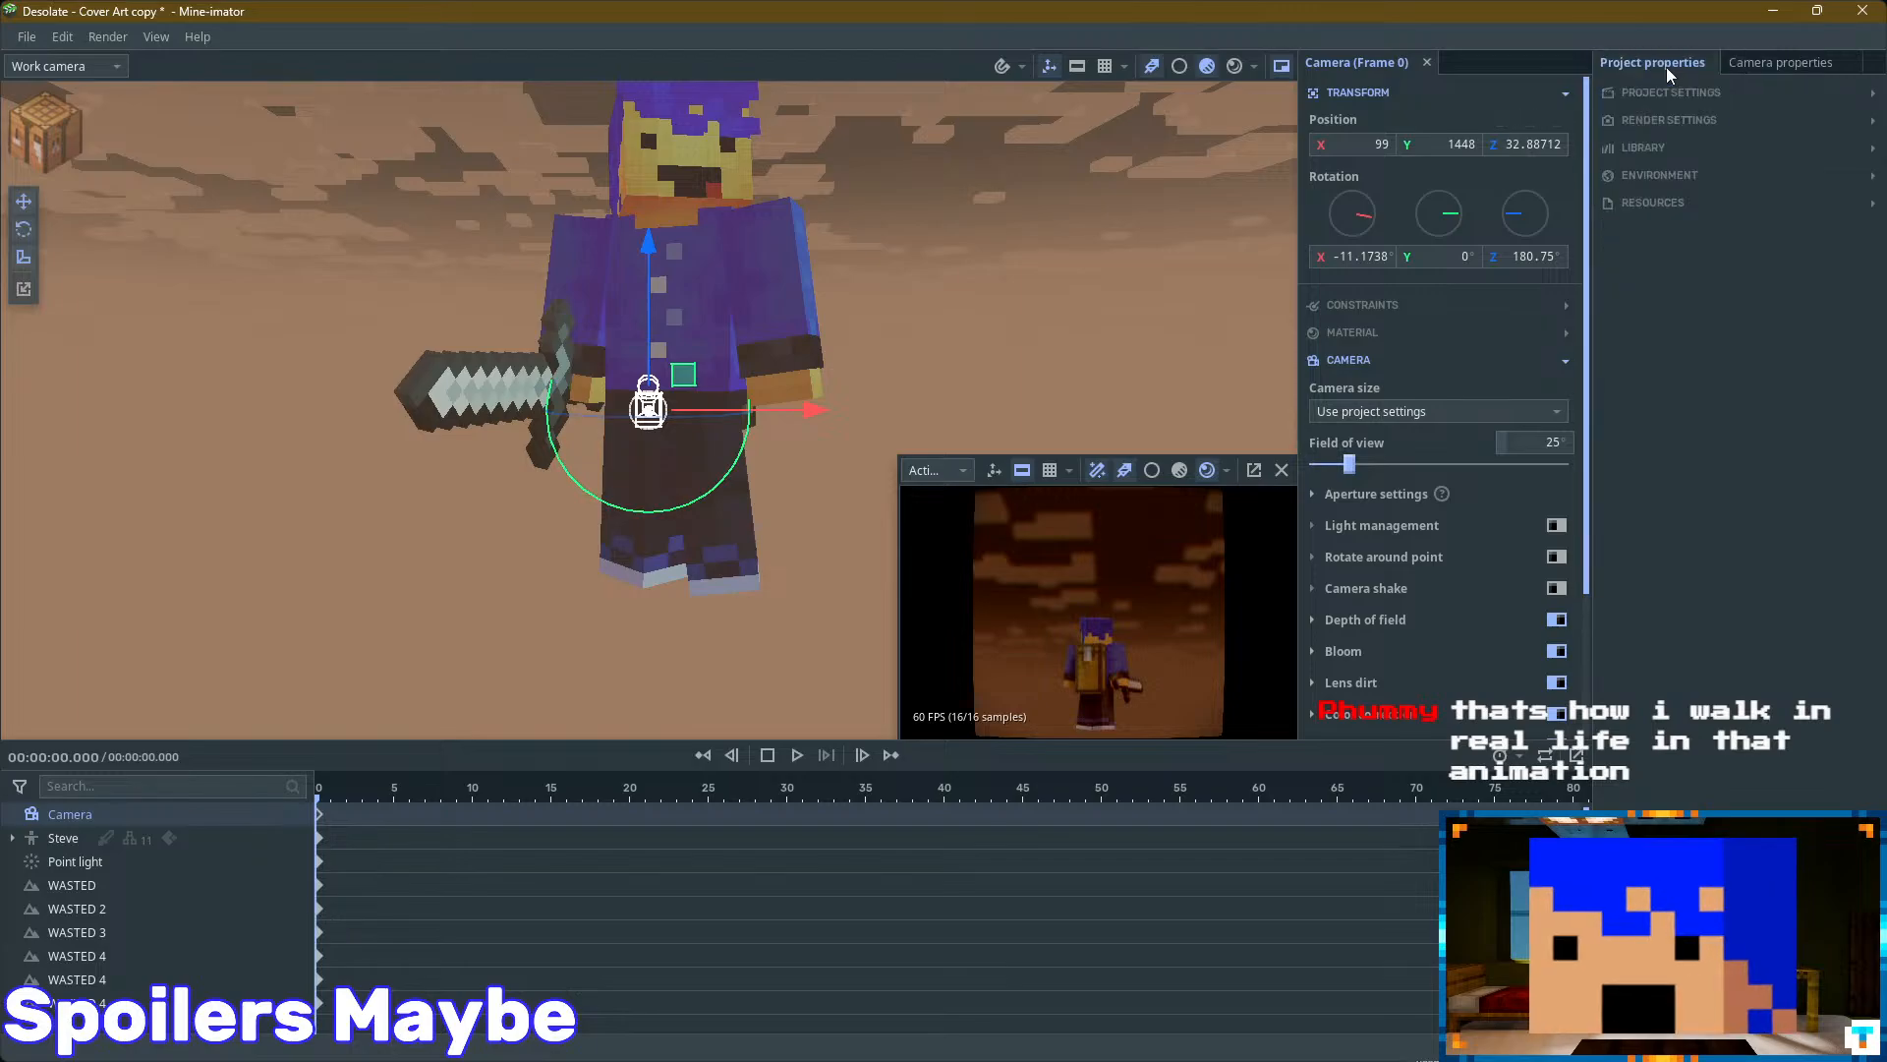
left_click(1661, 176)
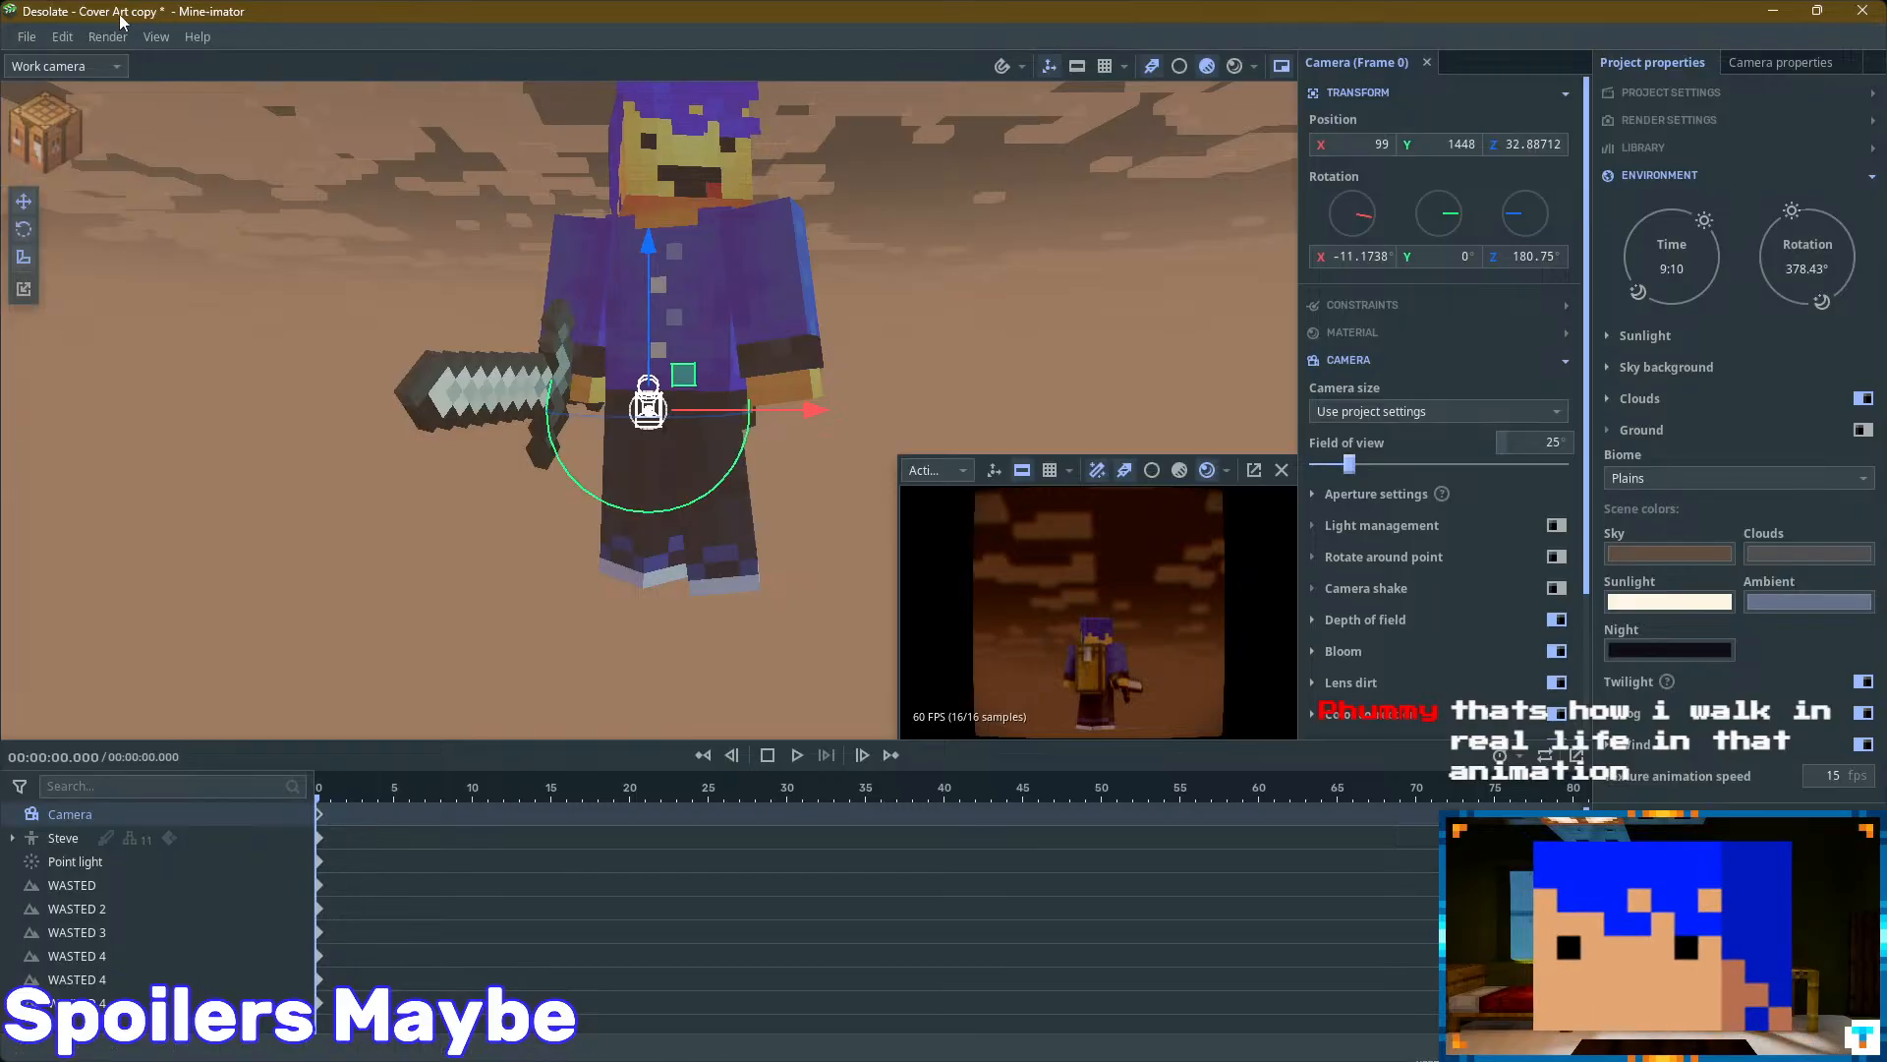
left_click(29, 39)
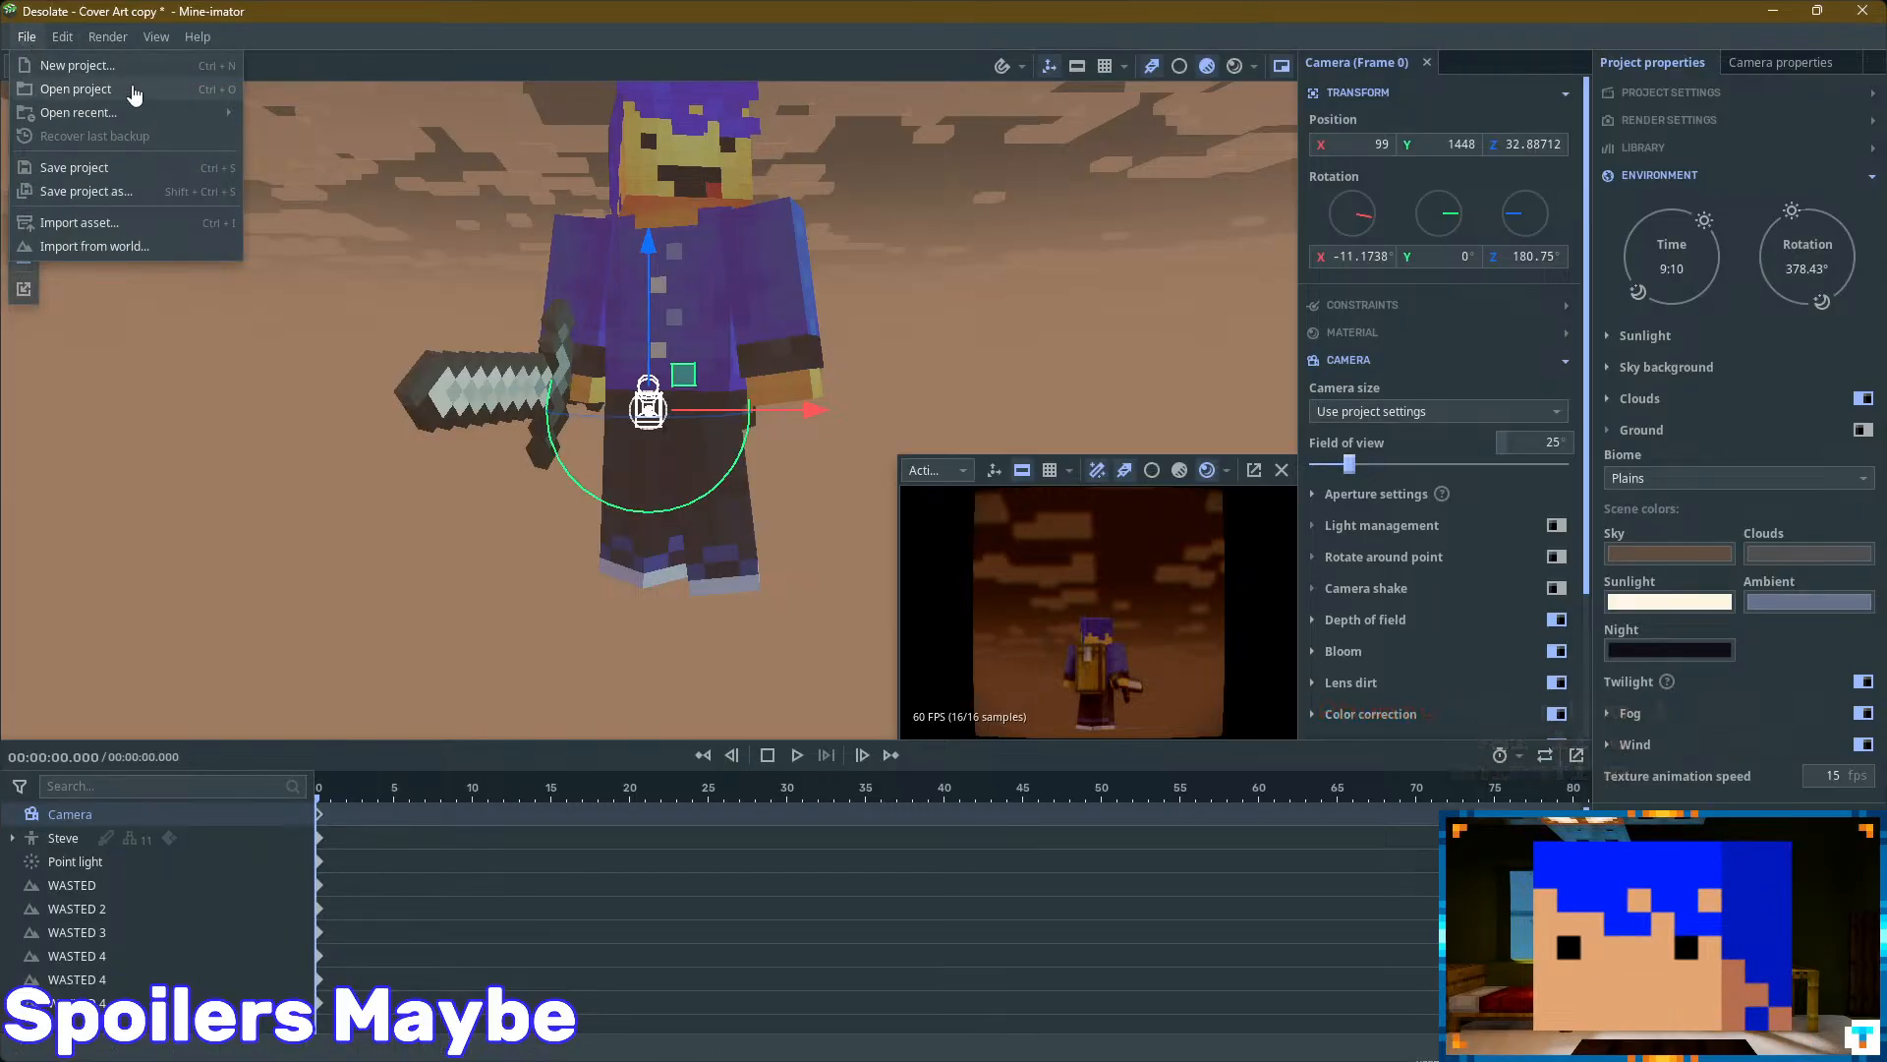
left_click(155, 91)
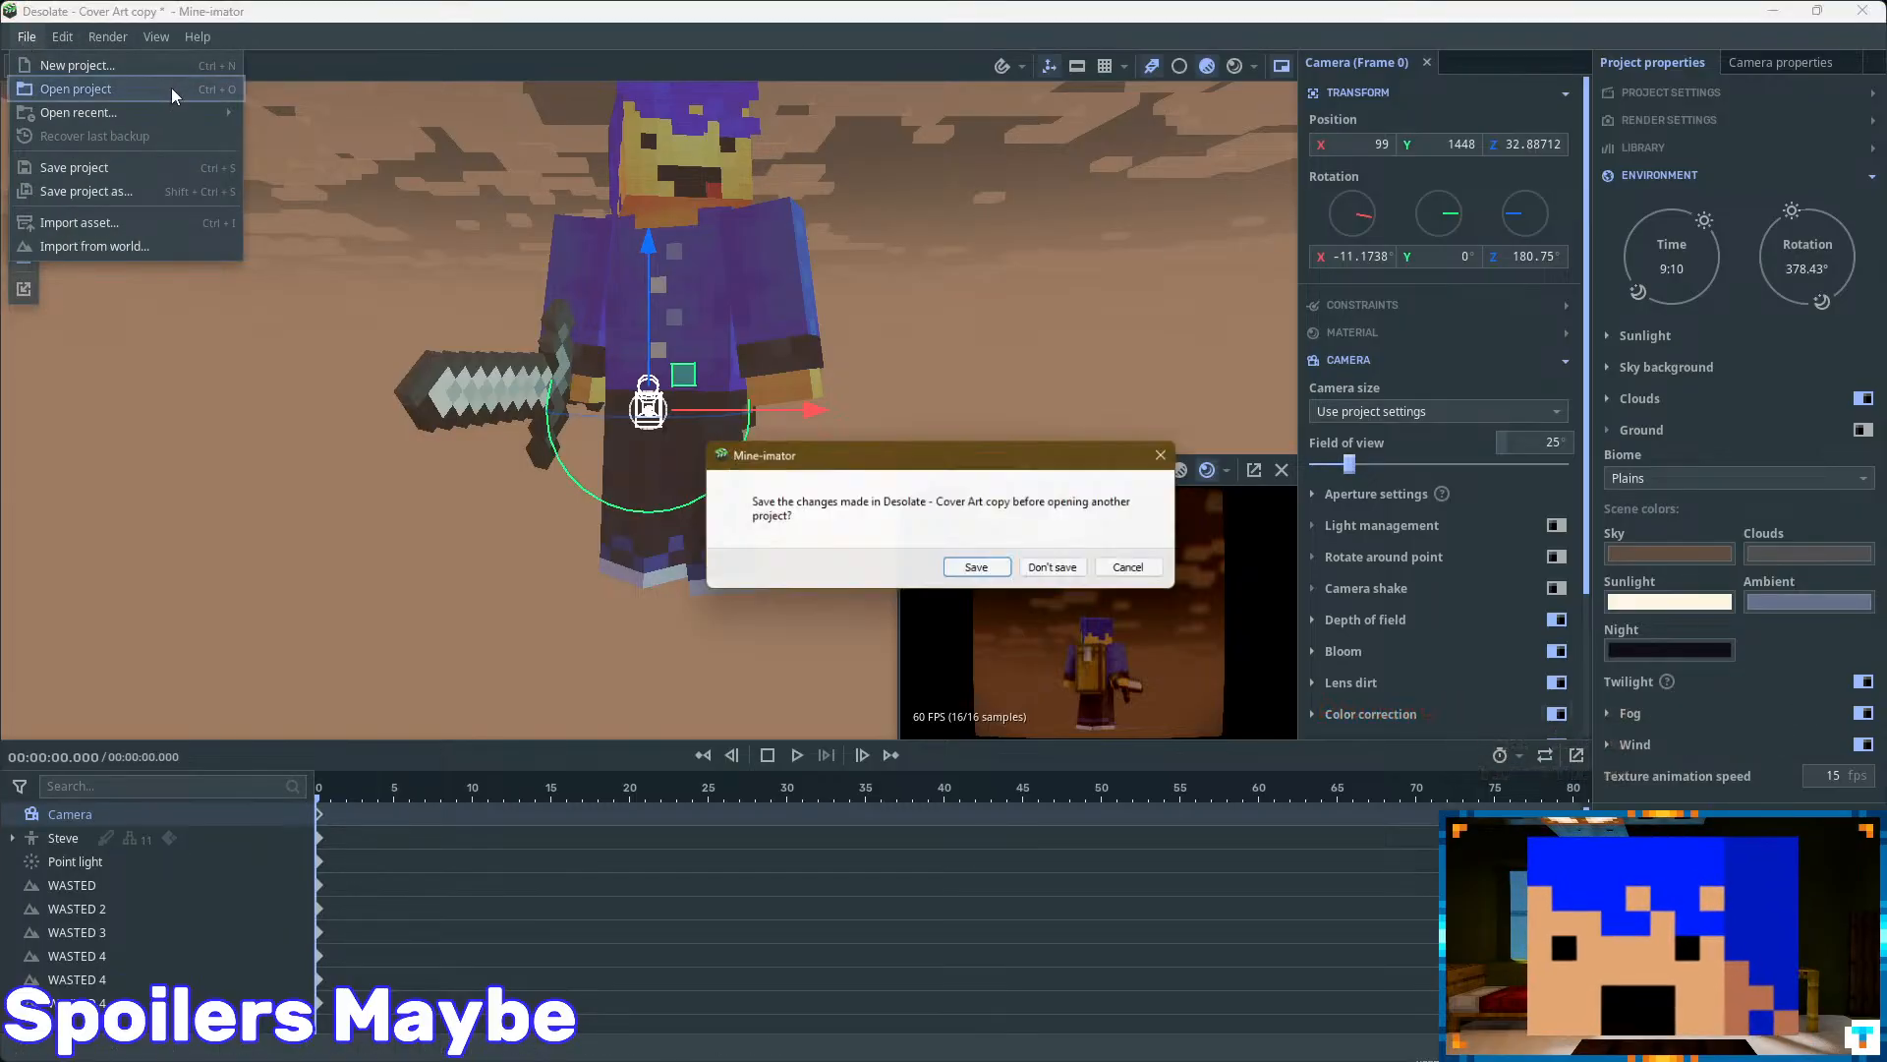
left_click(1142, 571)
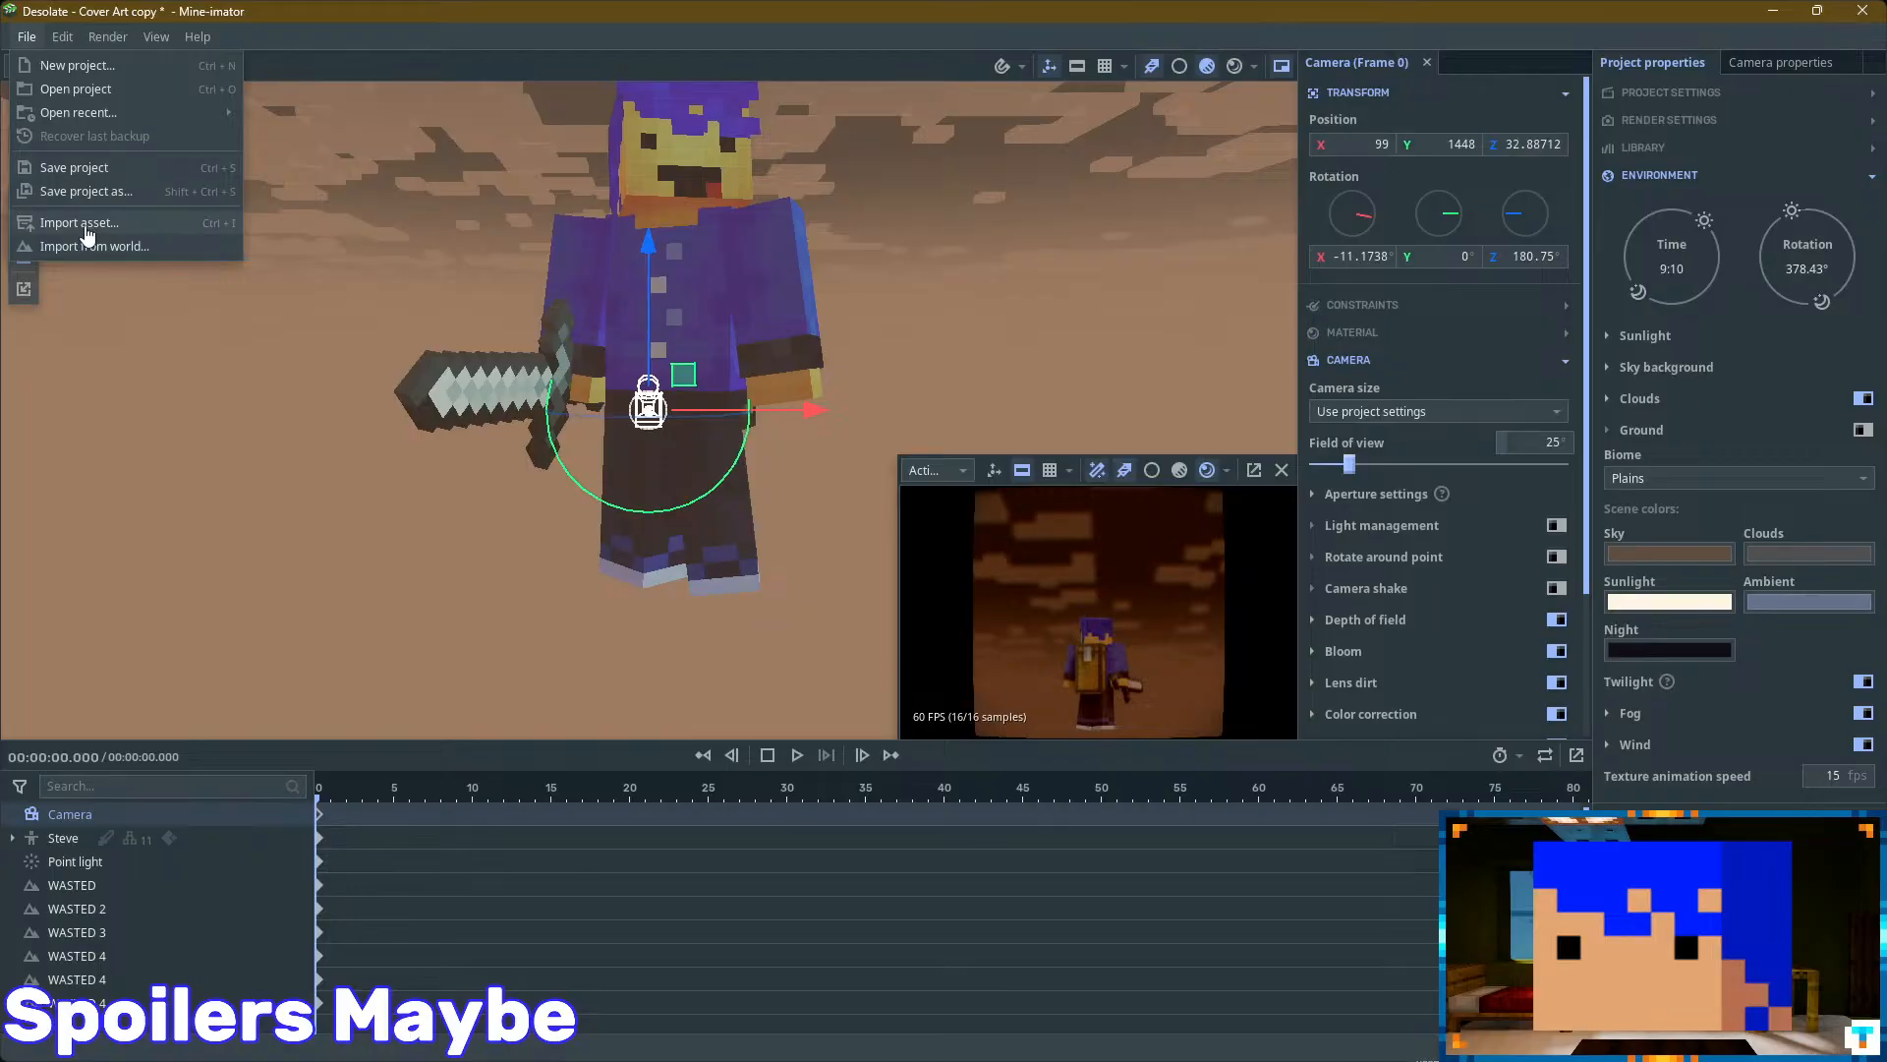
- Return to the home screen without saving the Desolate - Cover Art copy project
mouse_move(157, 36)
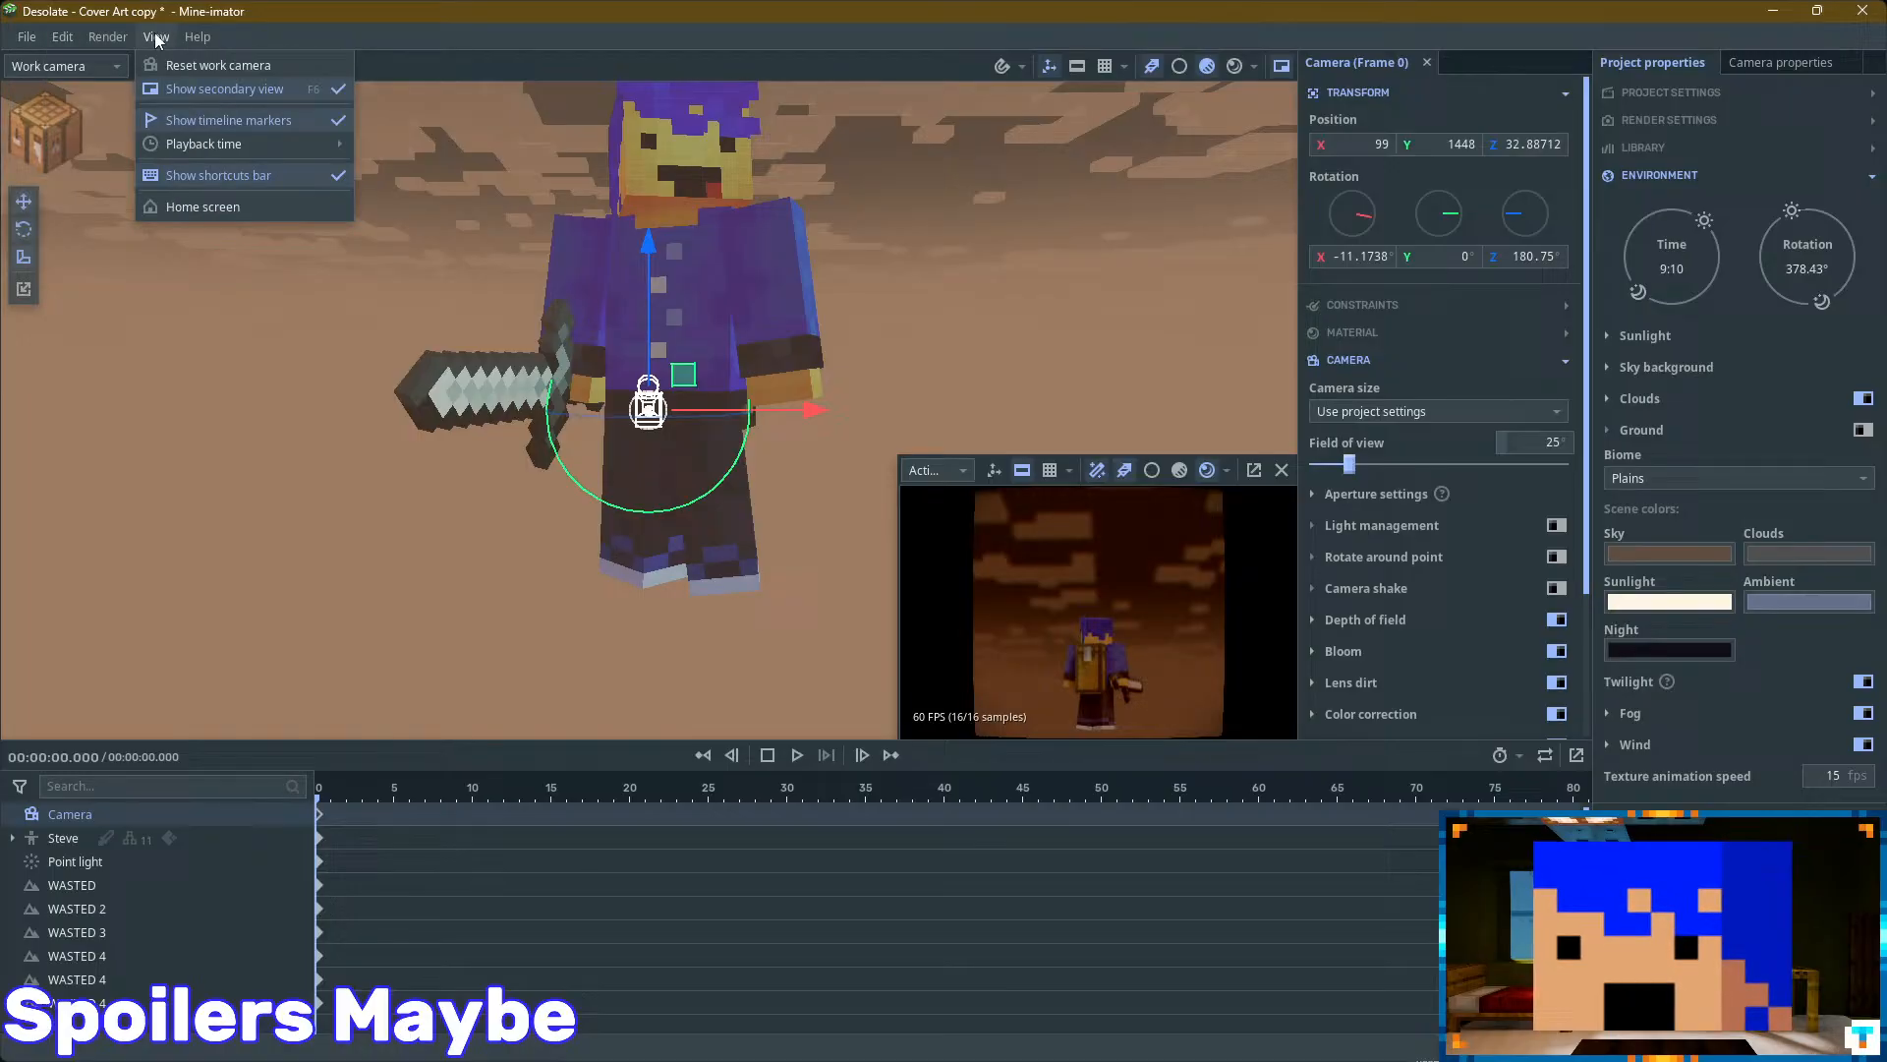
left_click(193, 203)
left_click(1062, 574)
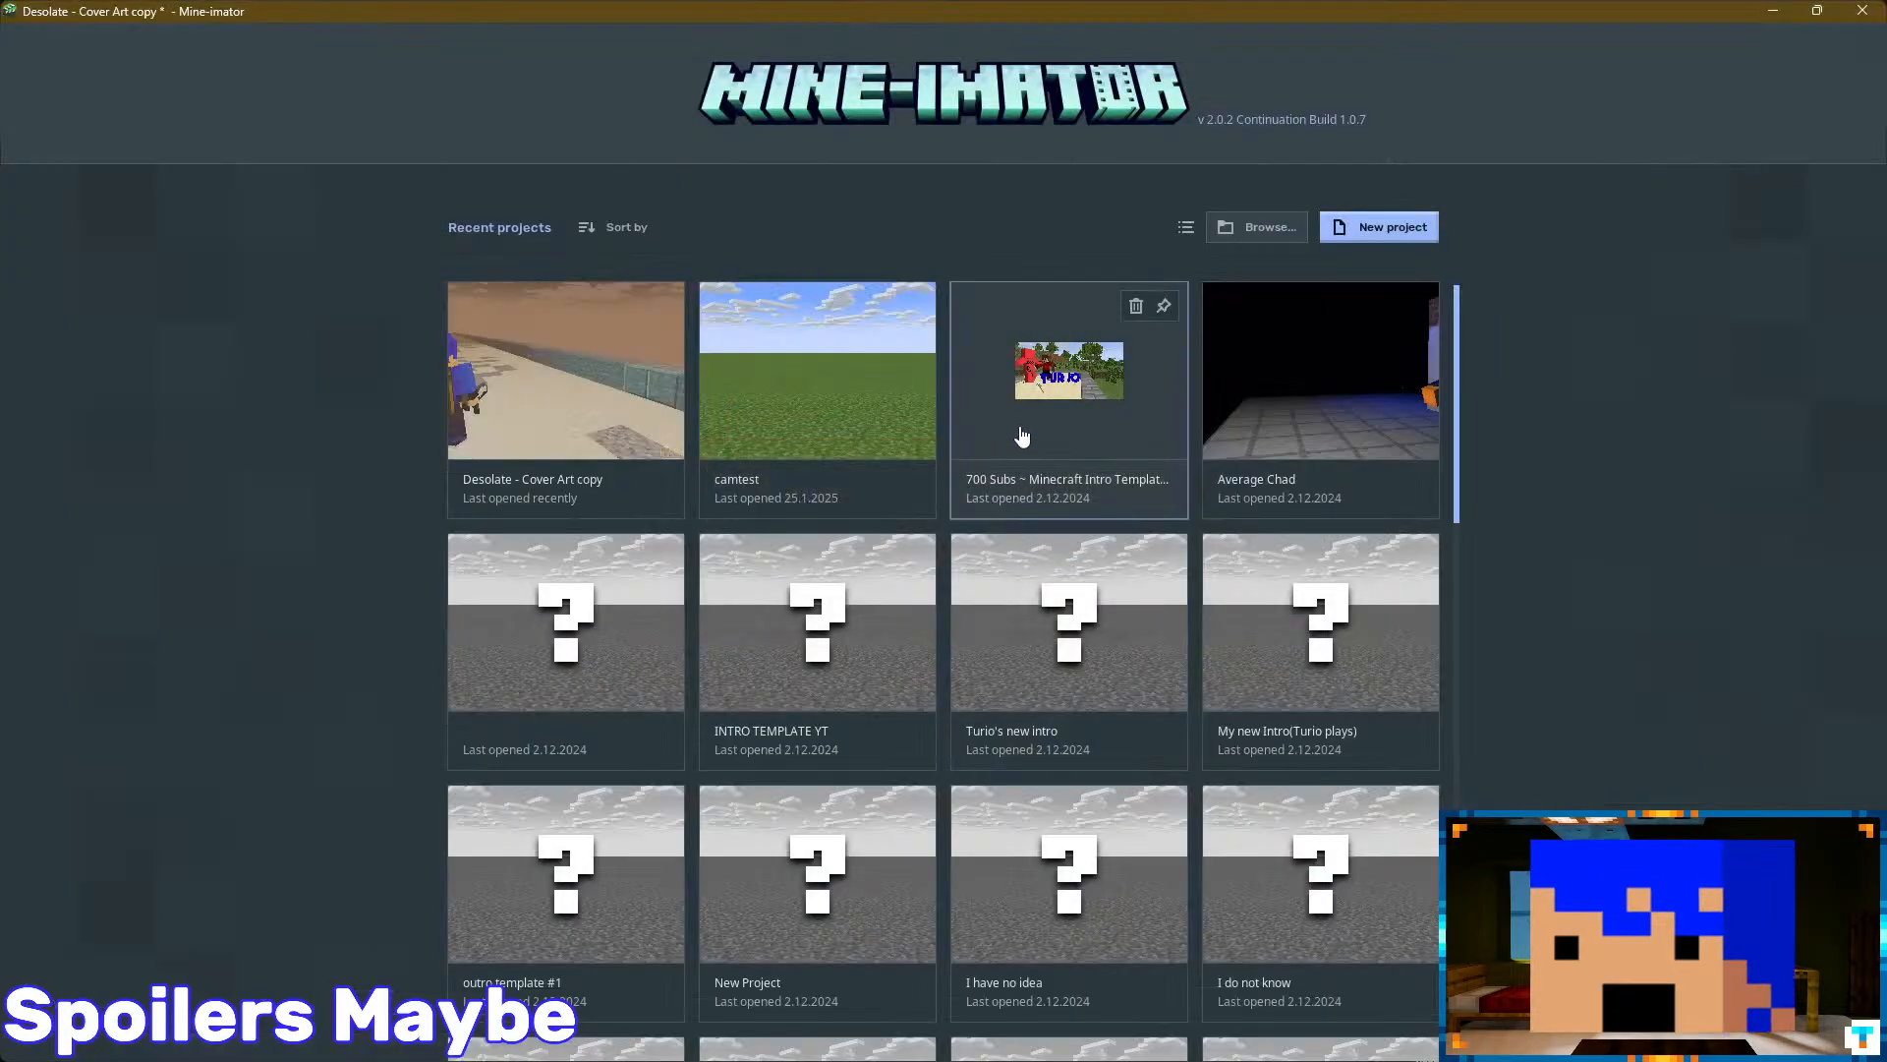
- Look through the recent projects and open the last one, Sum Lofi MV copy
scroll(610, 509, "down", 15)
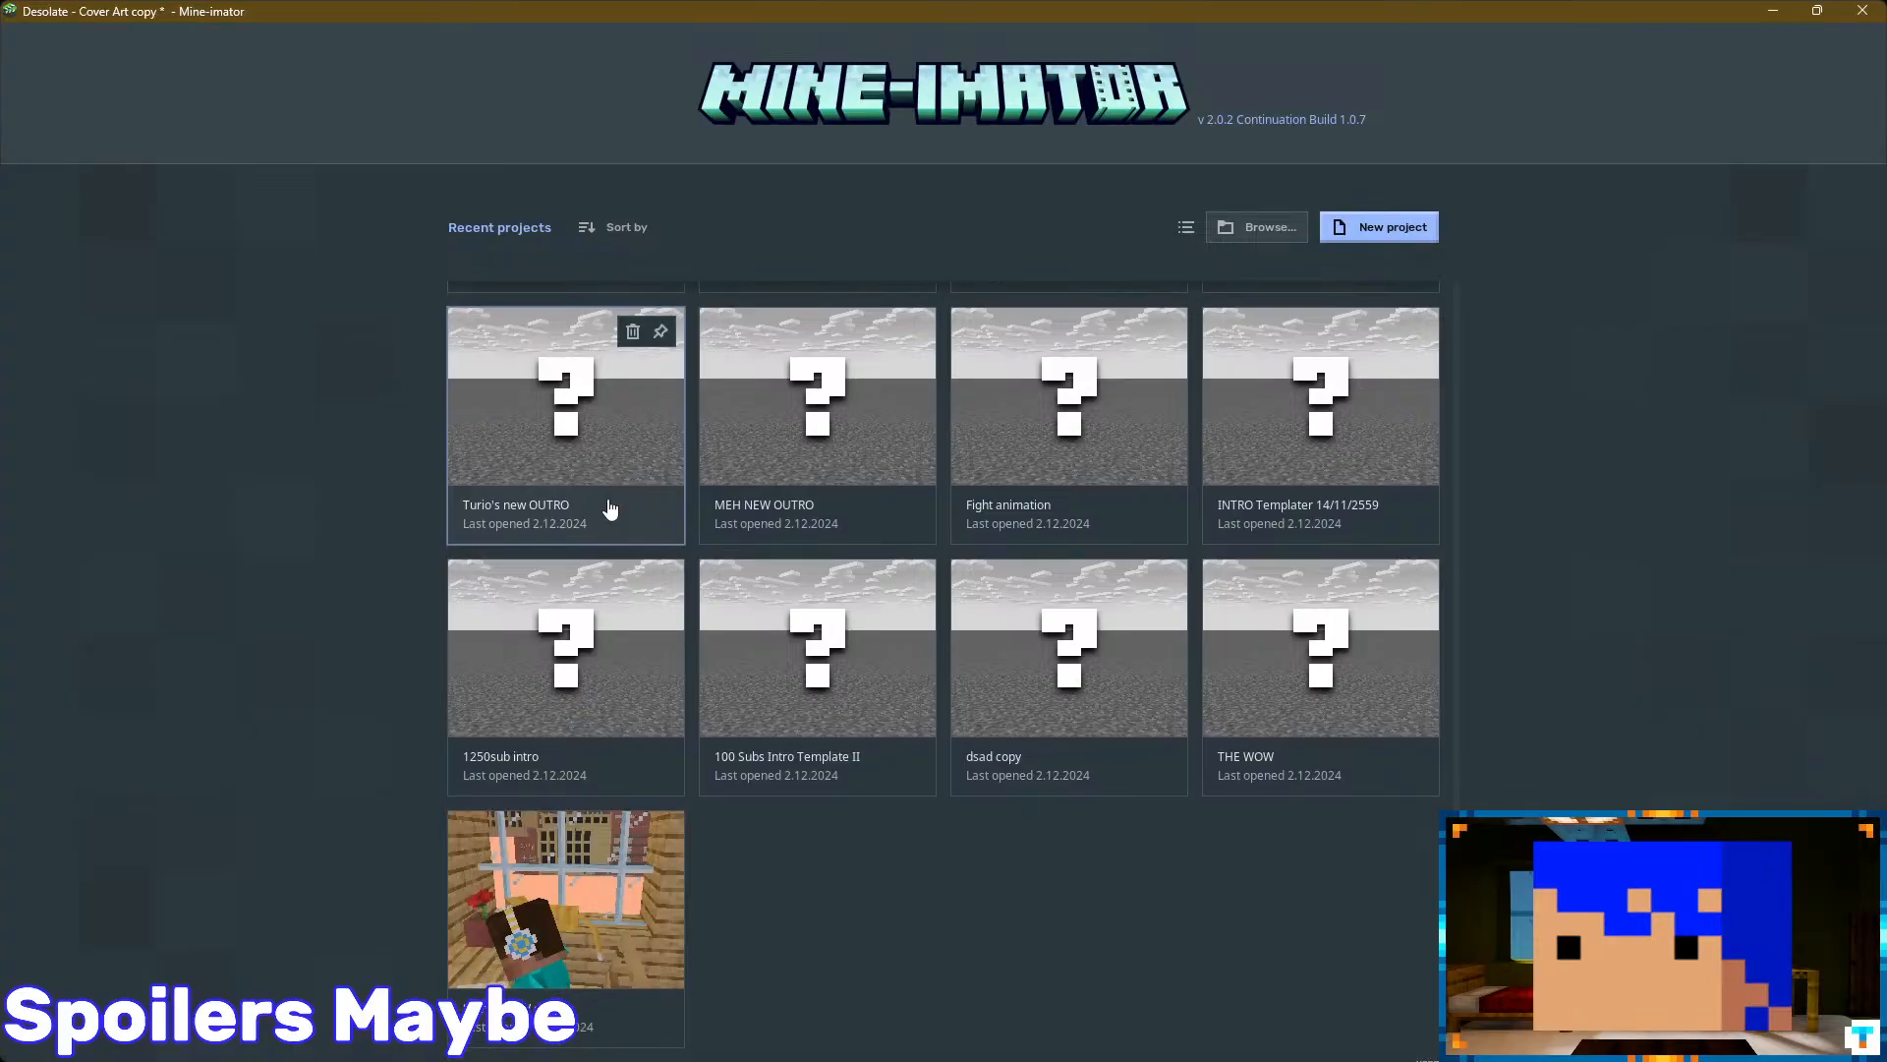
scroll(610, 508, "up", 15)
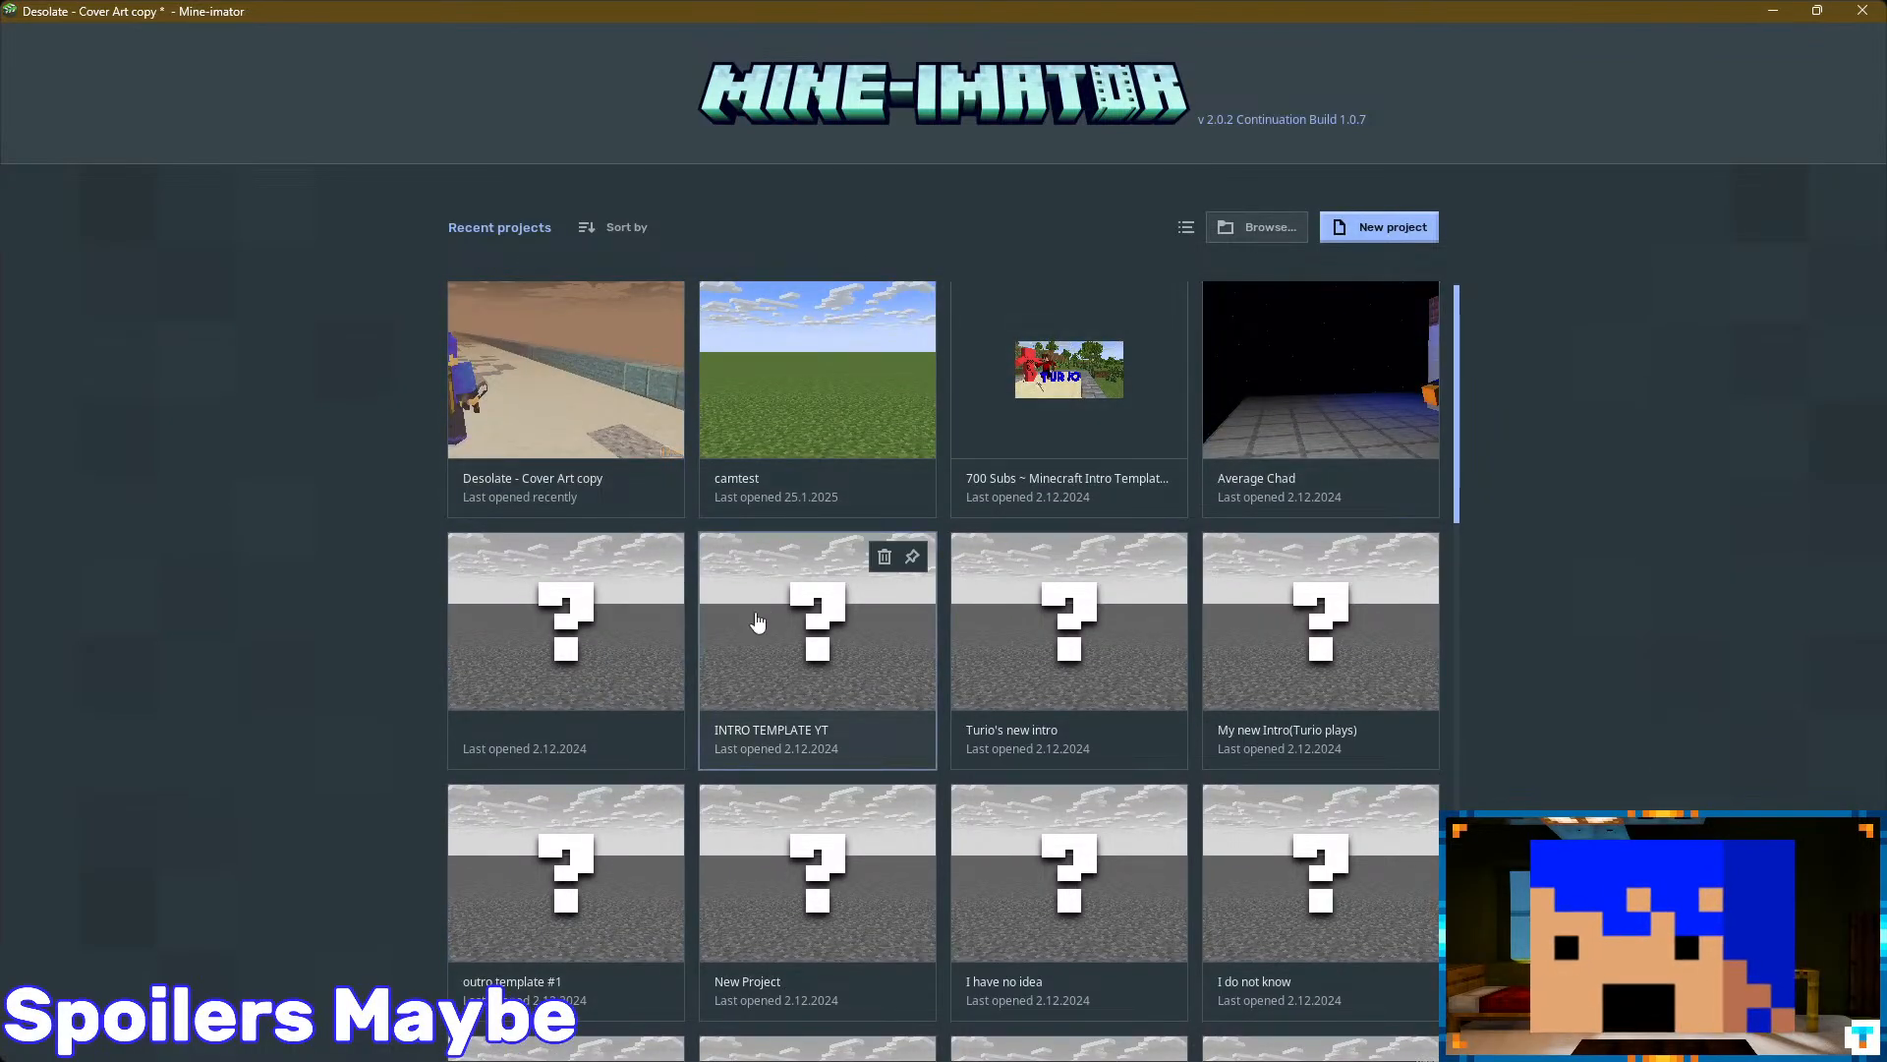
scroll(623, 590, "down", 5)
scroll(1038, 381, "down", 10)
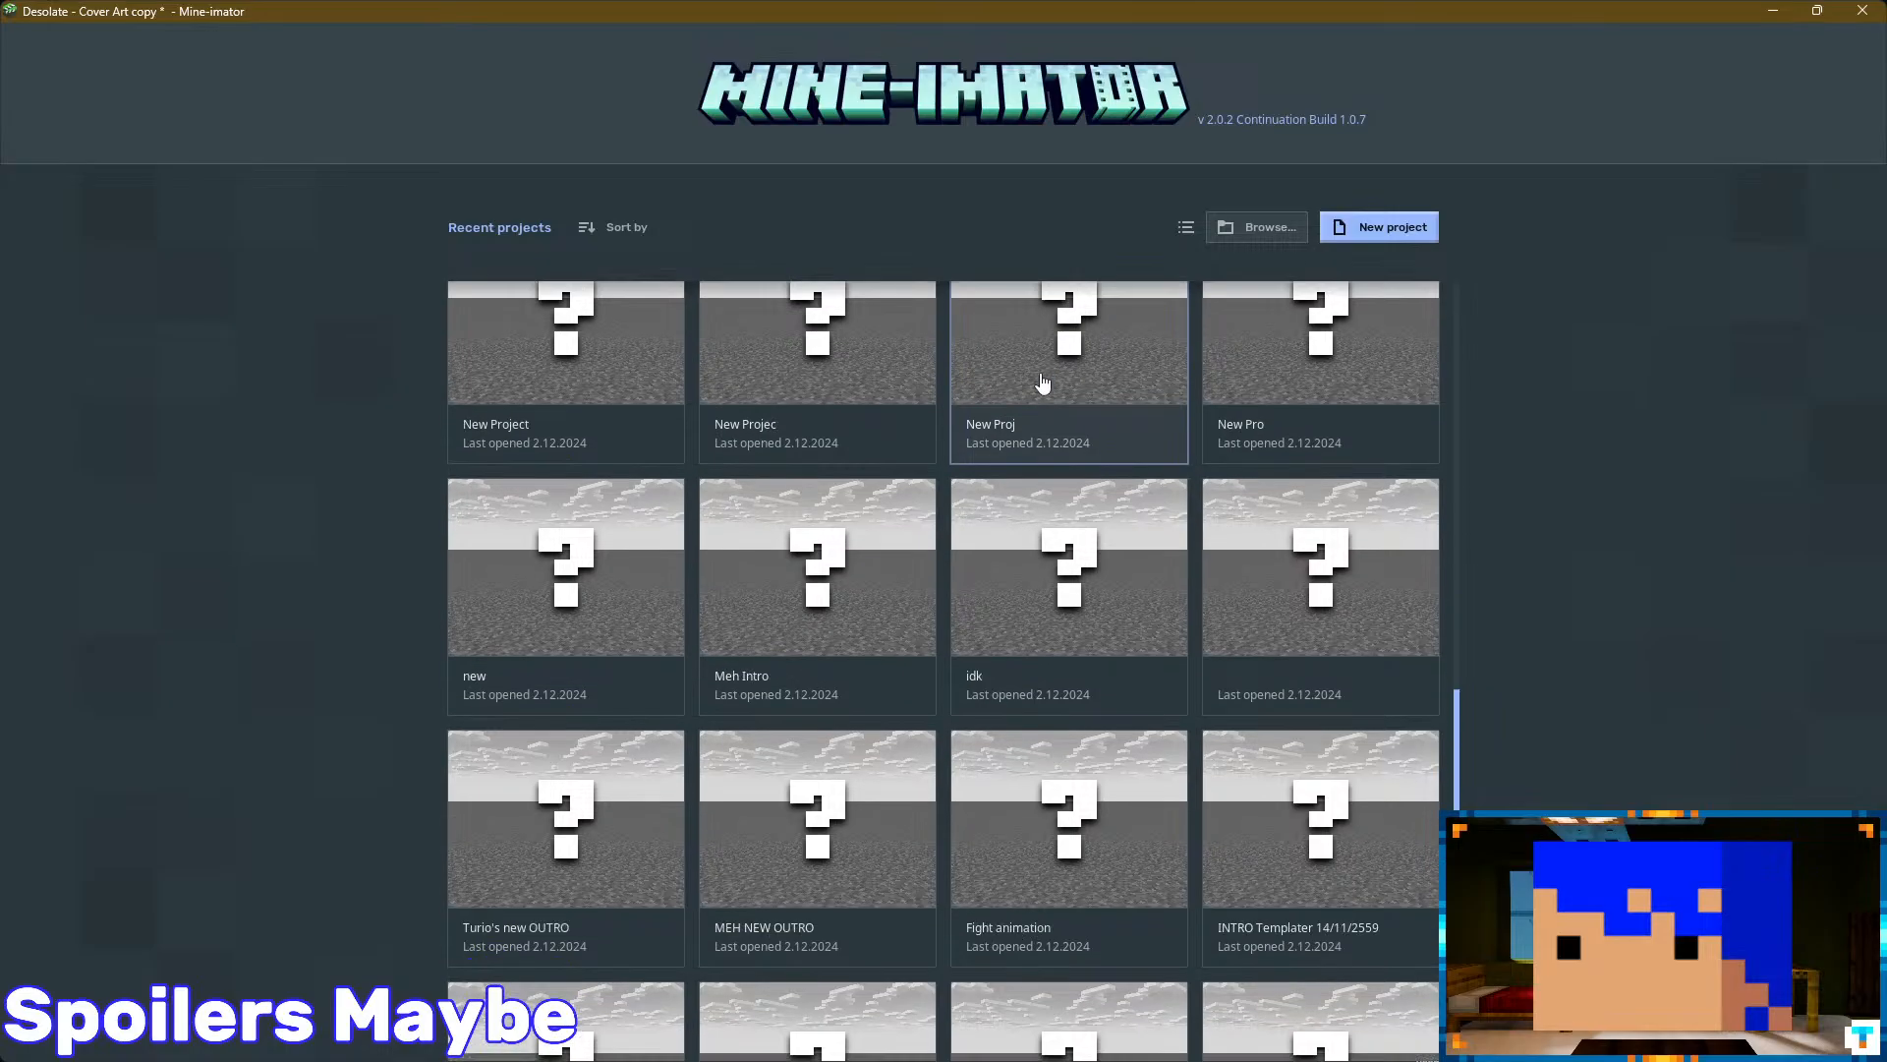
left_click(556, 929)
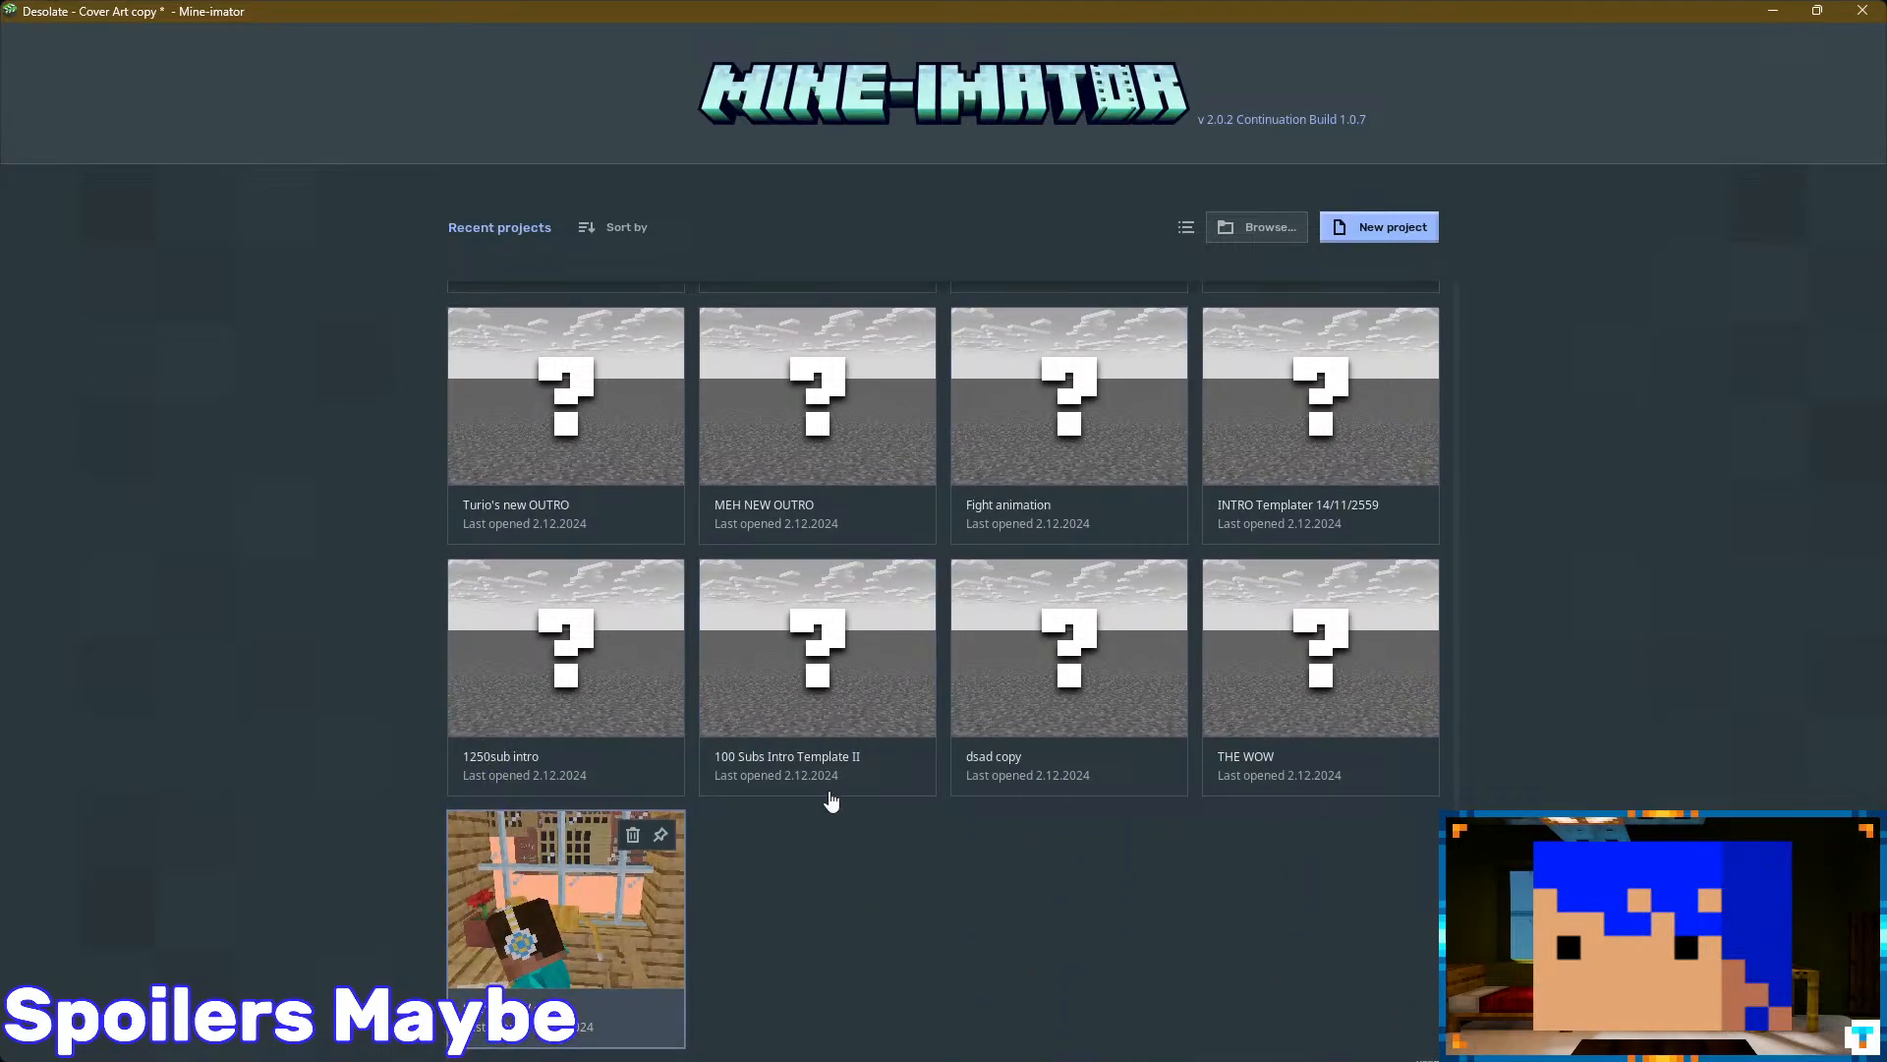
- Look over the wooden room with Steve at his desk from several angles, and adjust the timeline area's height
left_click_drag(1116, 434, 845, 394)
scroll(1120, 442, "down", 7)
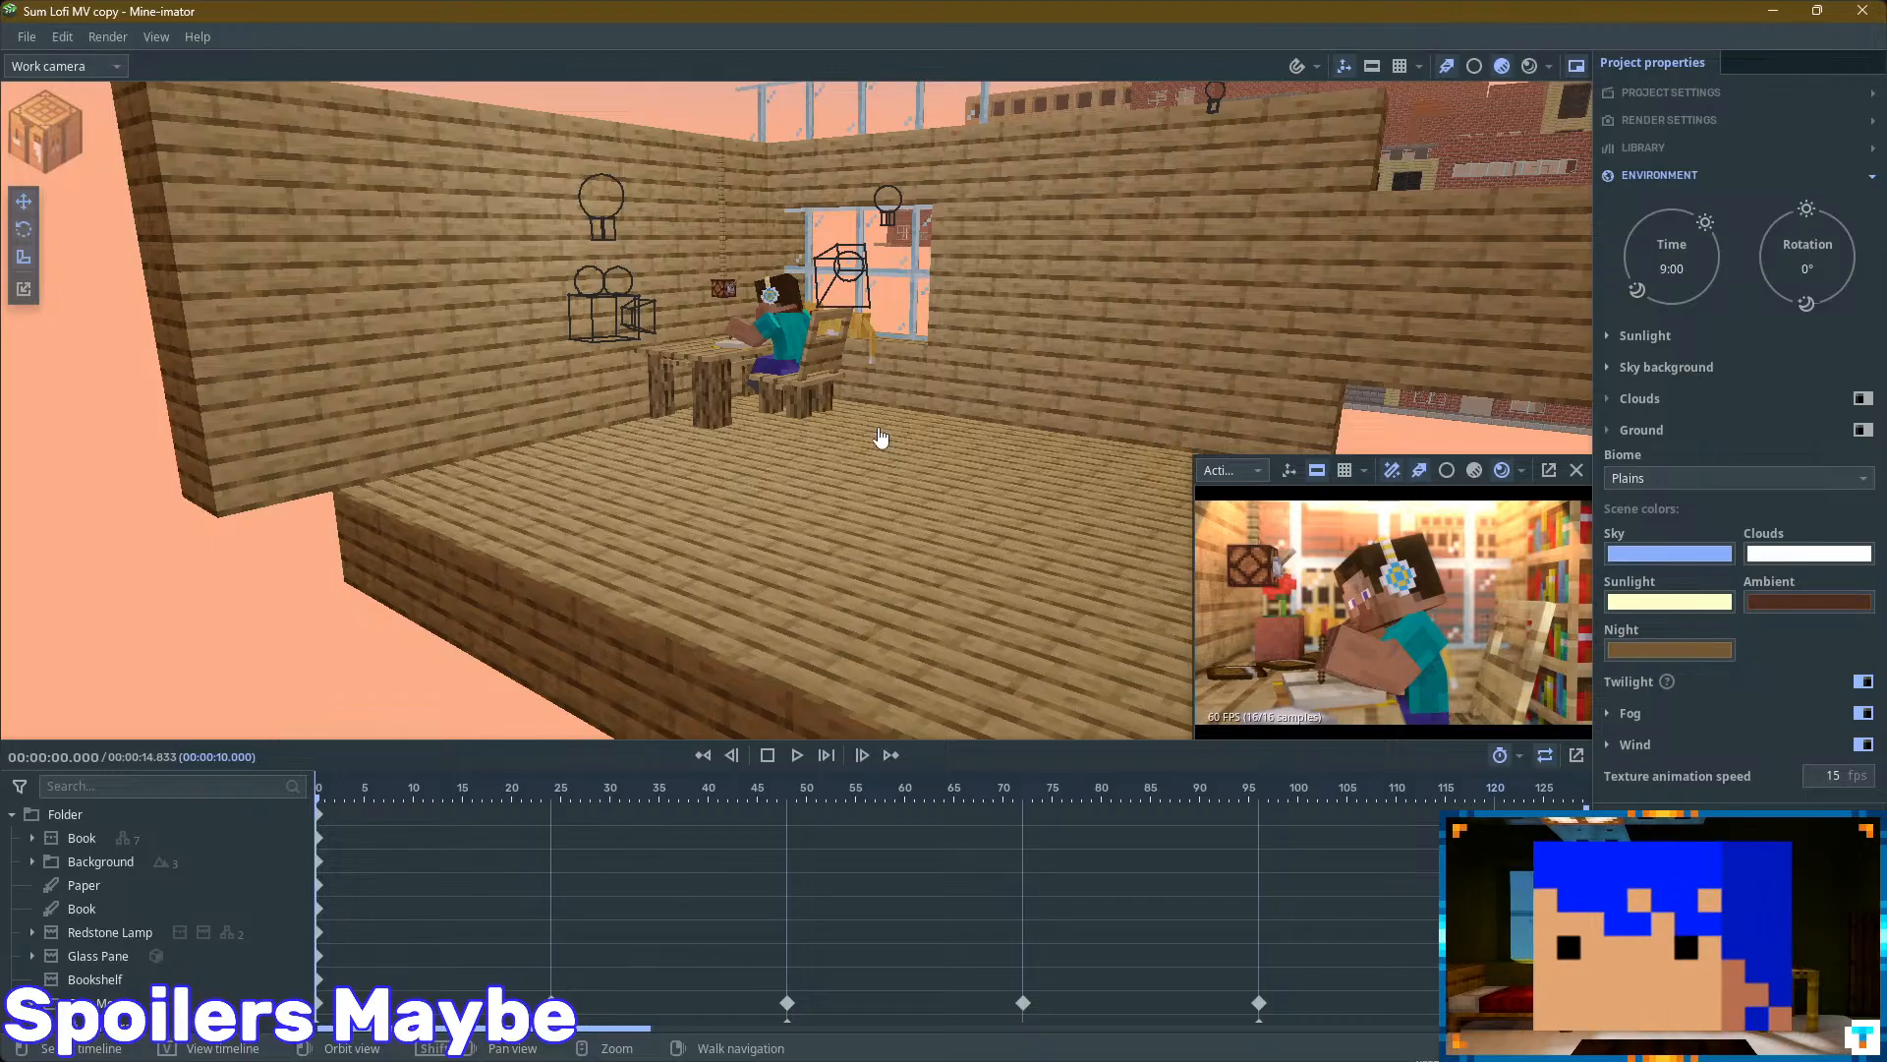
left_click(392, 1045)
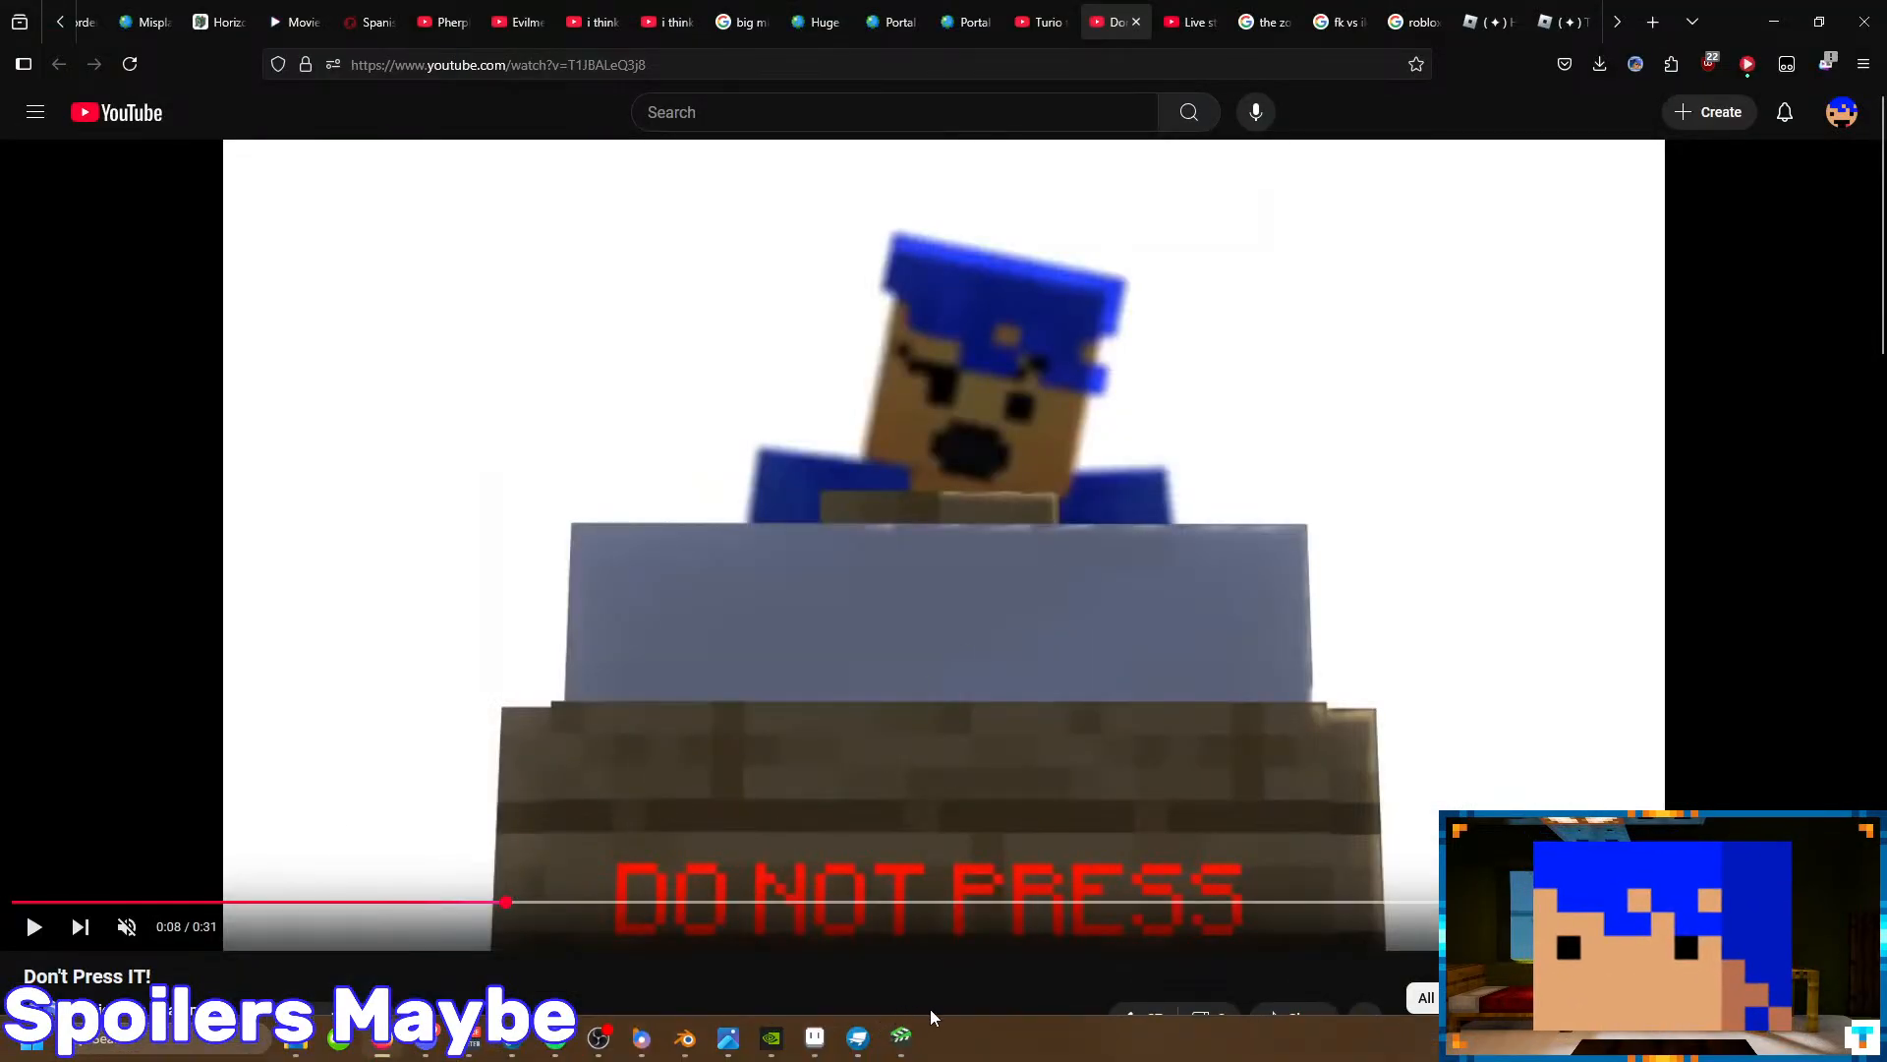
left_click(902, 1040)
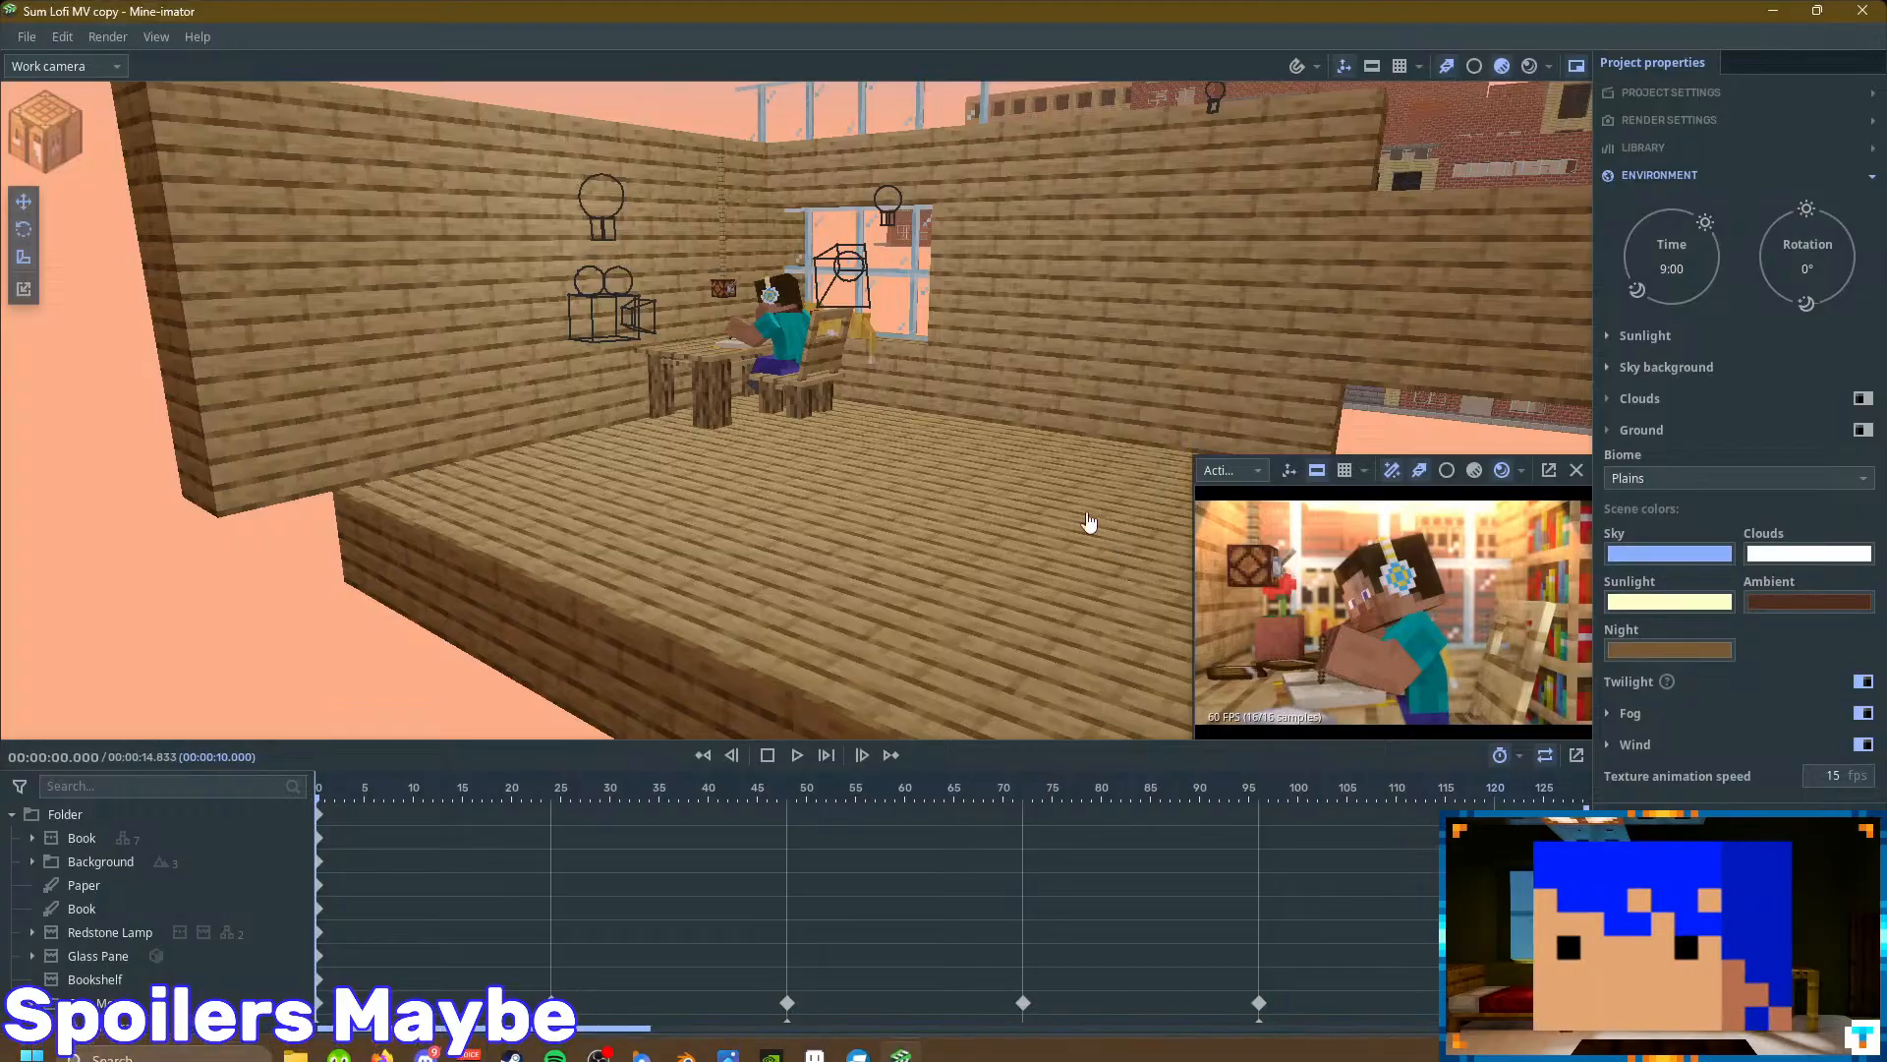
left_click_drag(744, 355, 875, 390)
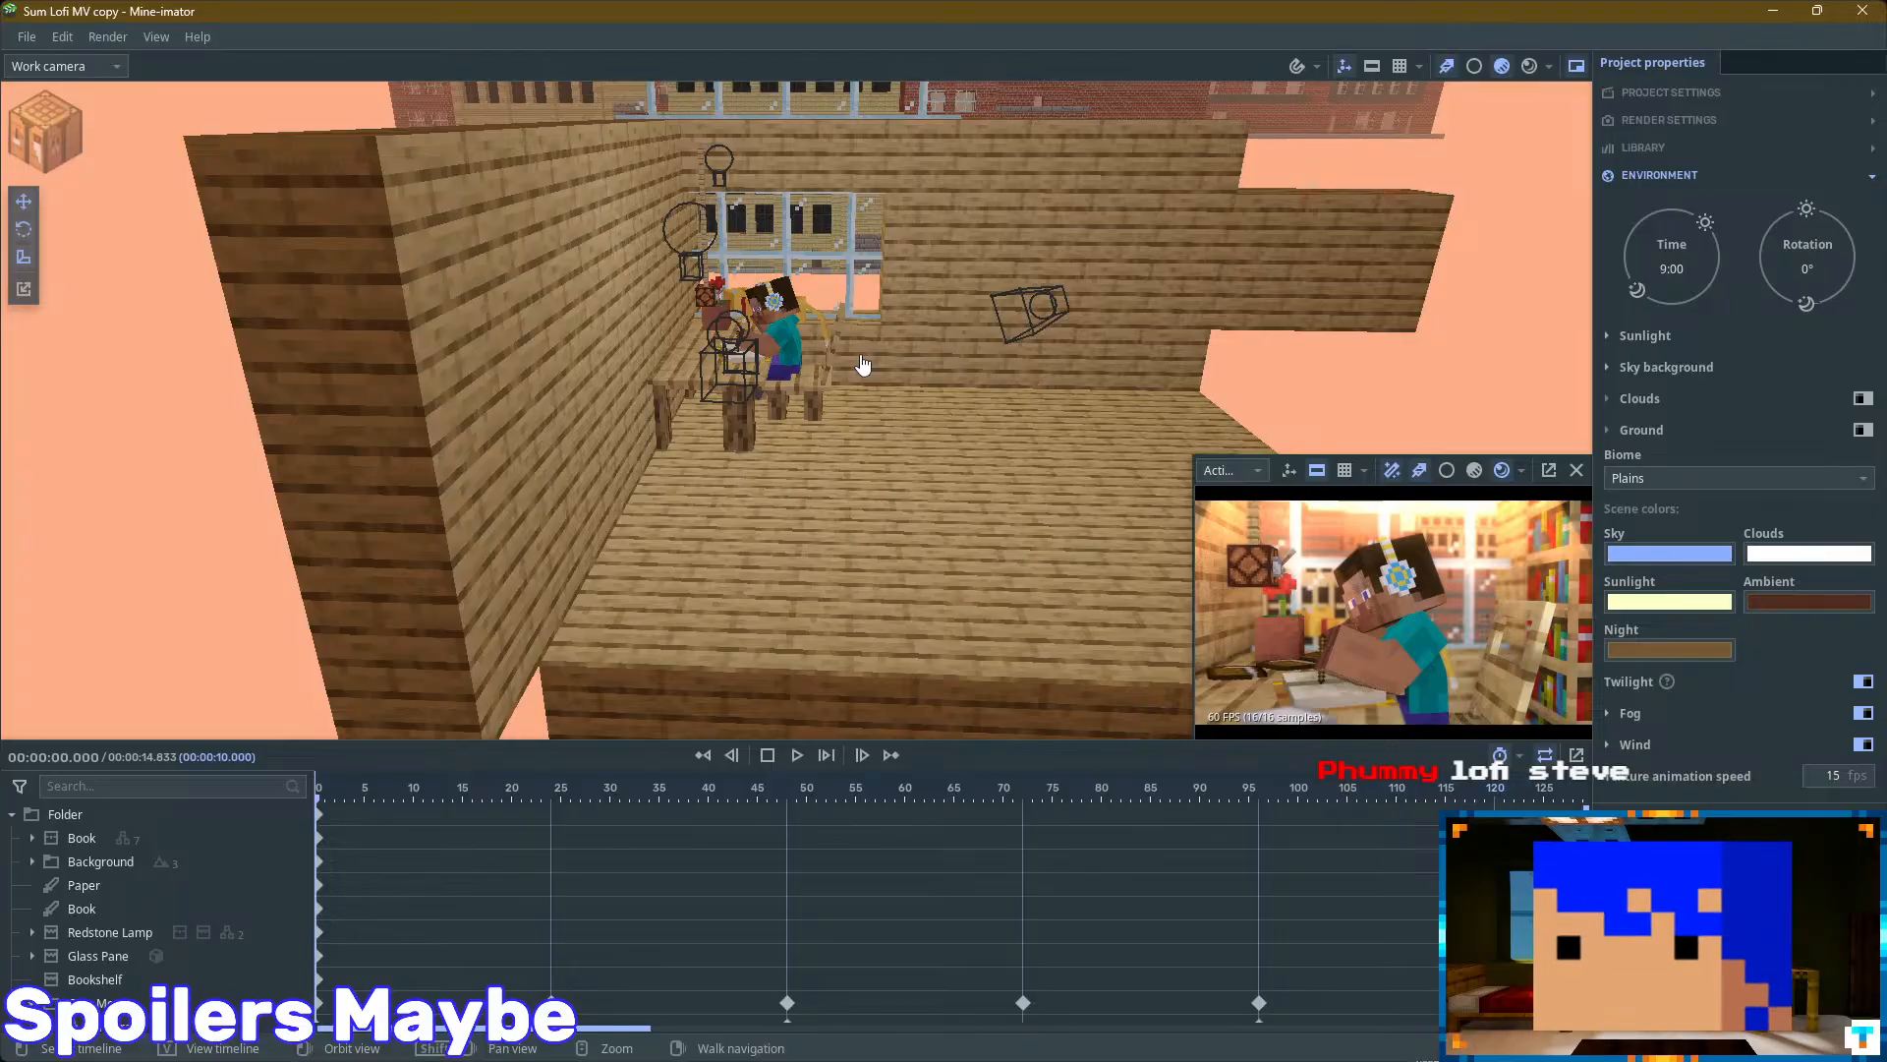
left_click_drag(503, 751, 384, 633)
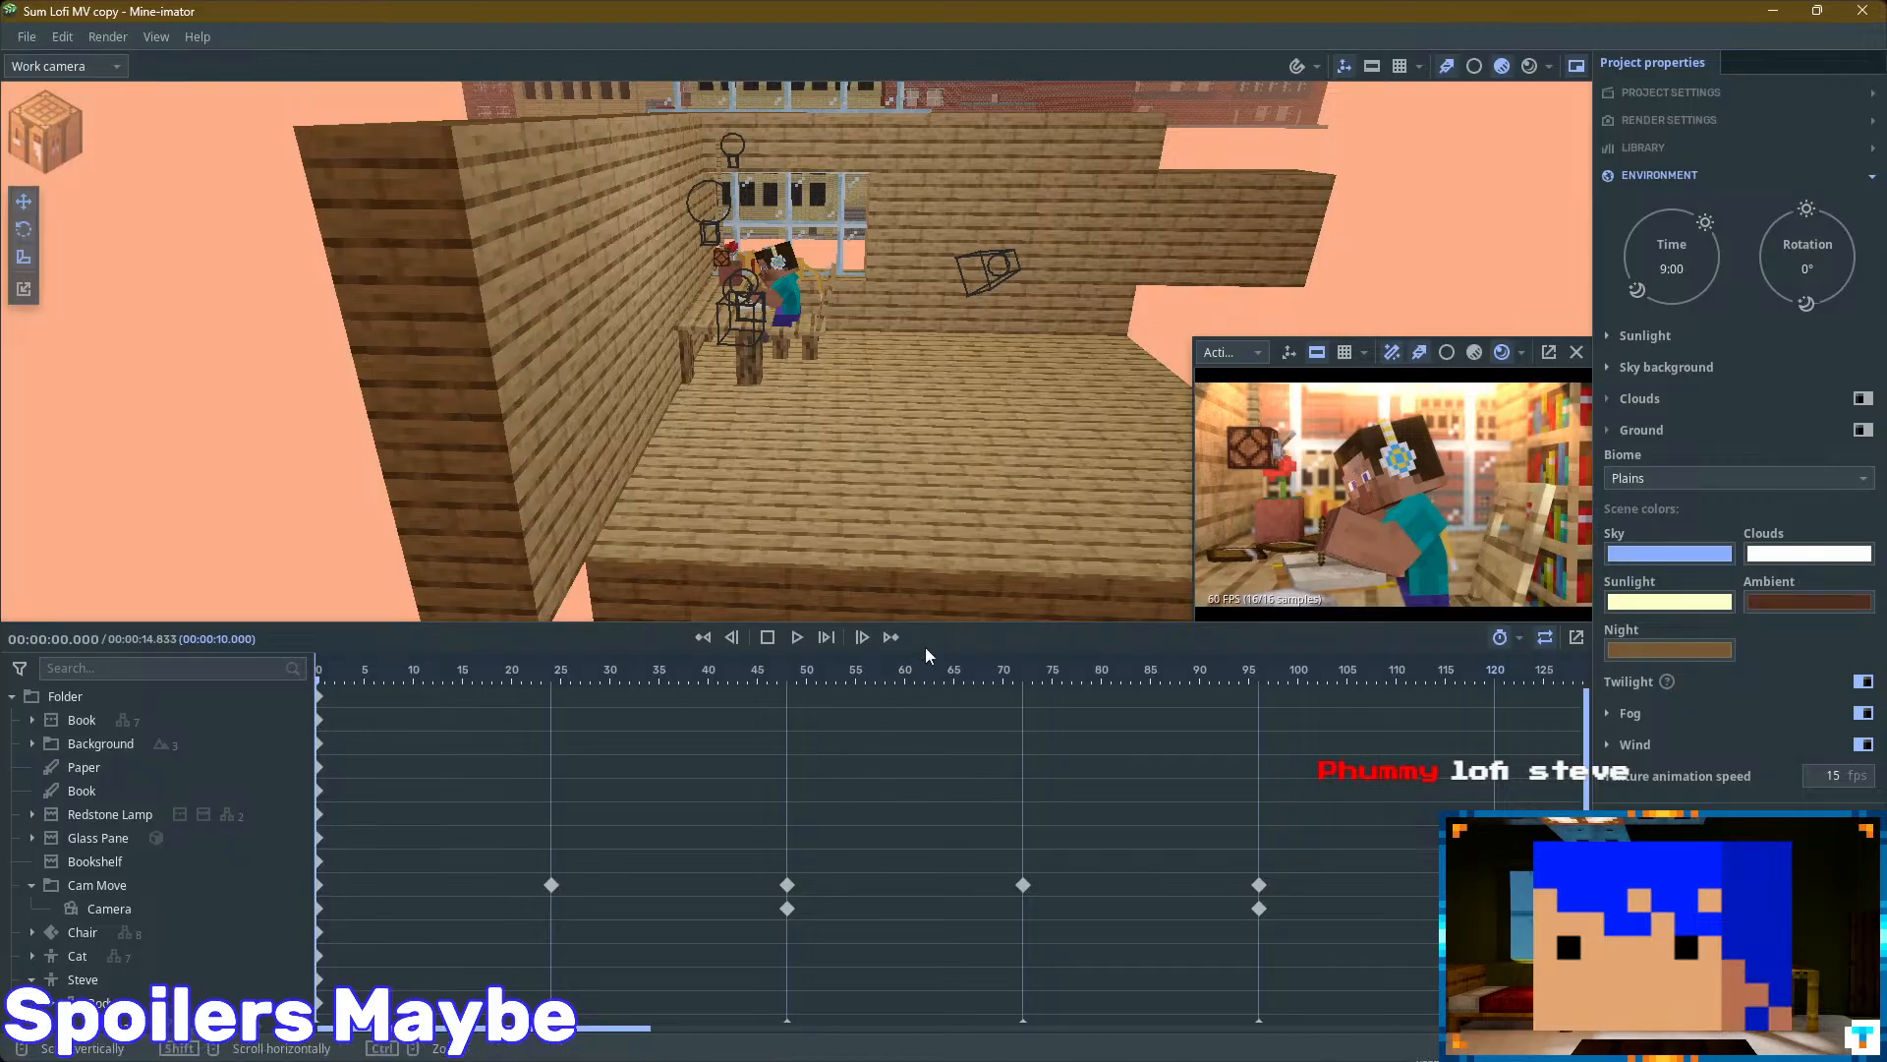
left_click_drag(983, 624, 993, 816)
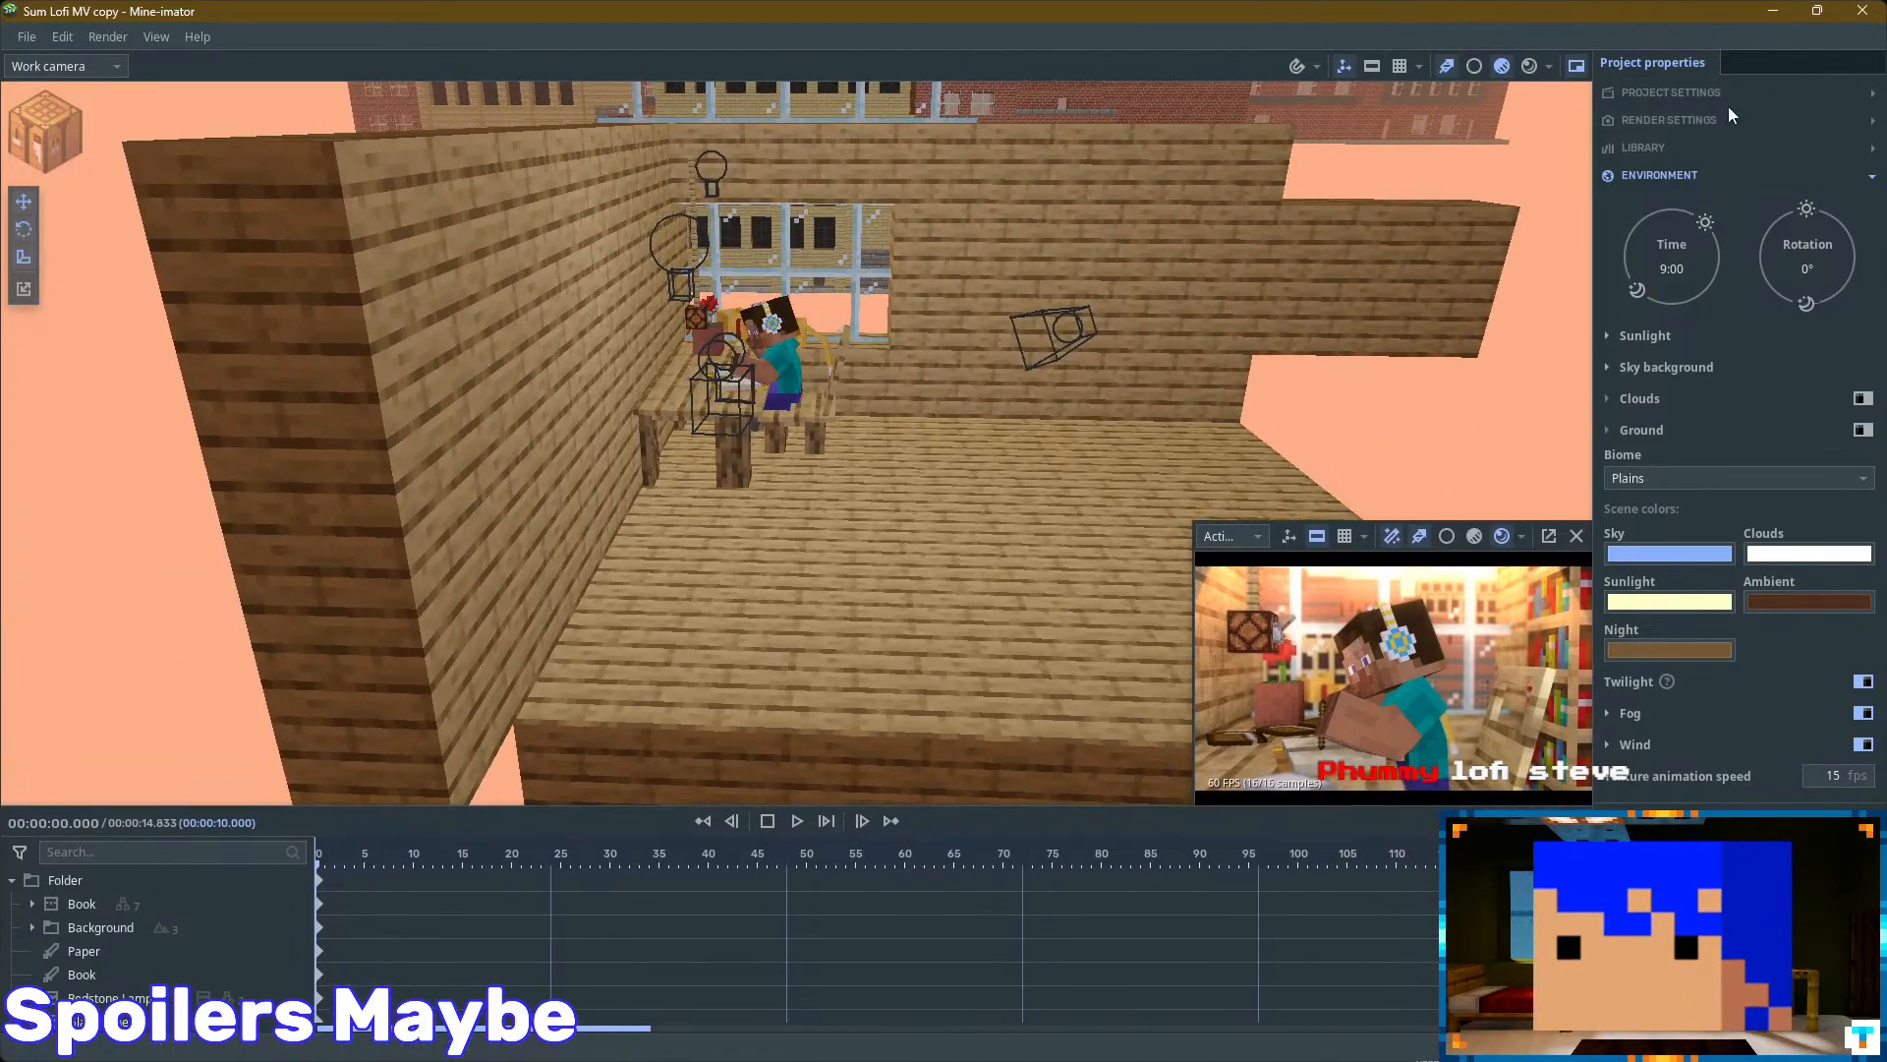
- Expand the project's library to examine its blocks and custom models, and collapse it again
left_click(1655, 157)
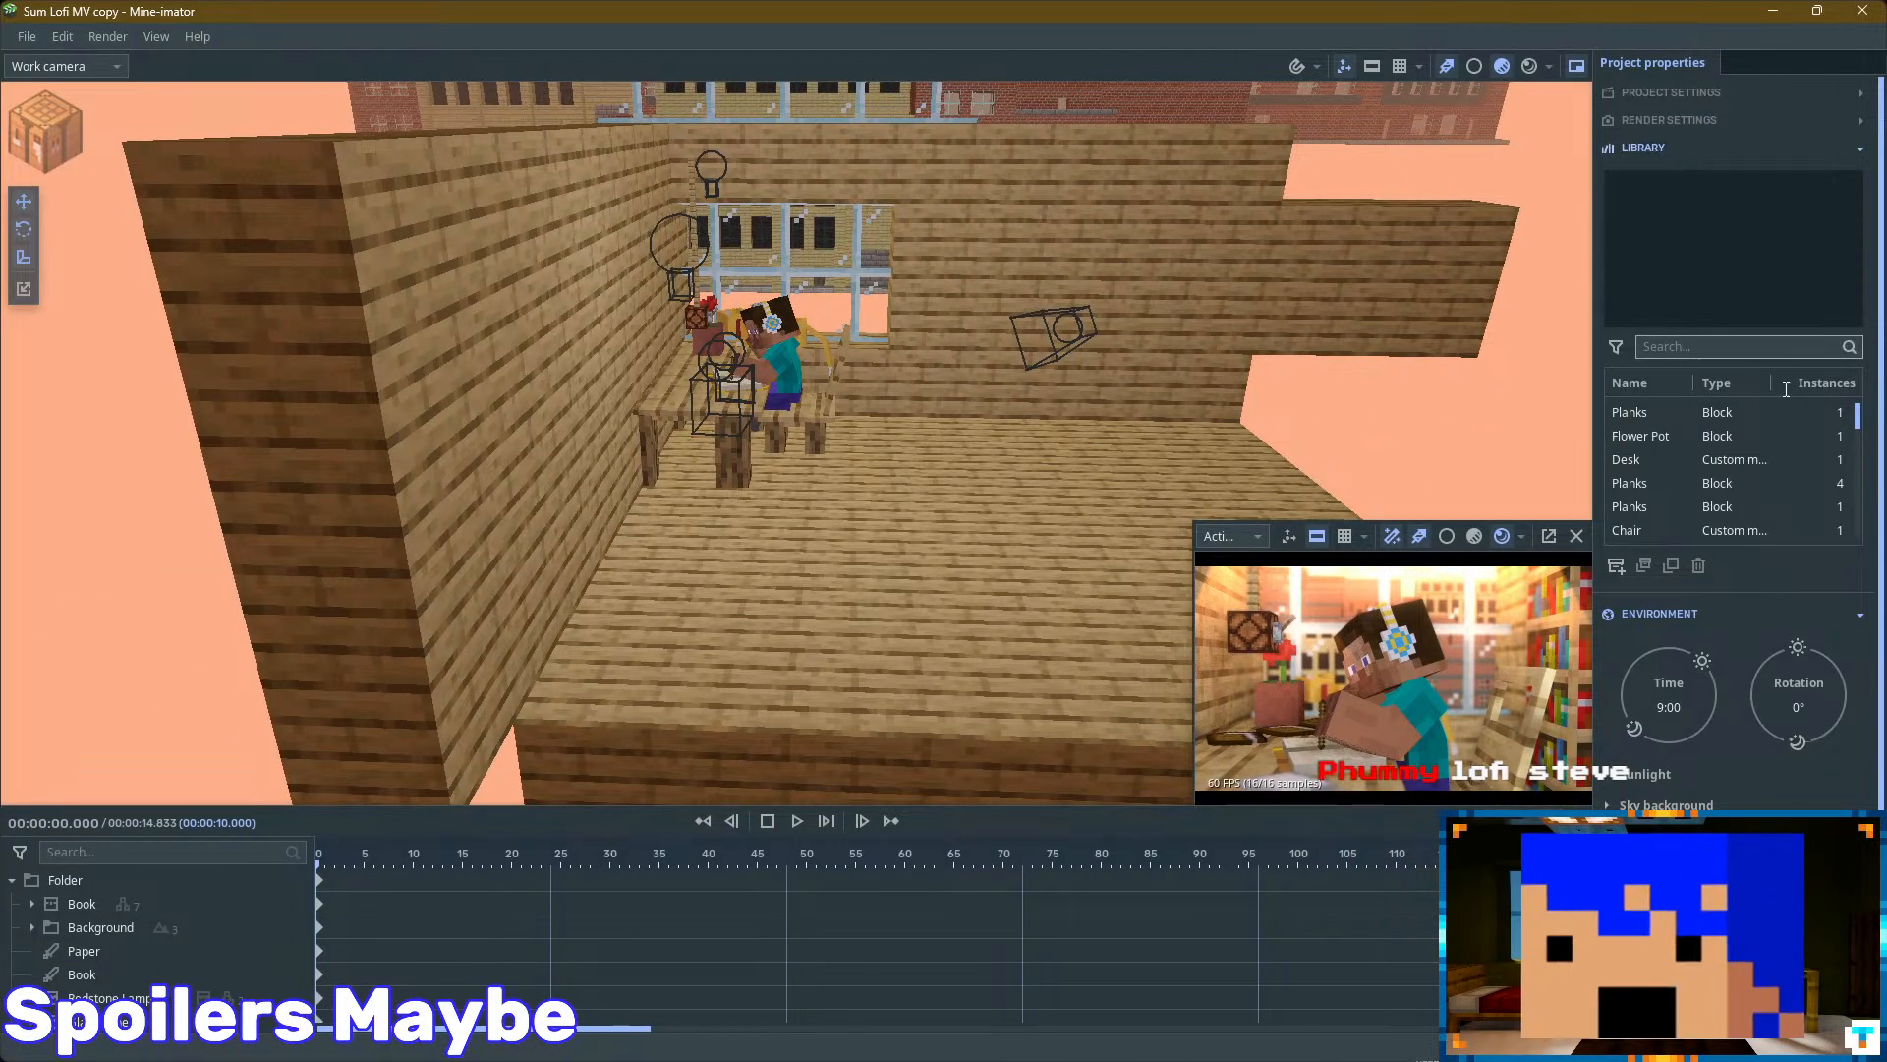
left_click_drag(1864, 429, 1819, 346)
left_click(1668, 149)
- Look over the render settings, collapse the ambient occlusion options, and set the render preset to Performance
left_click(1672, 120)
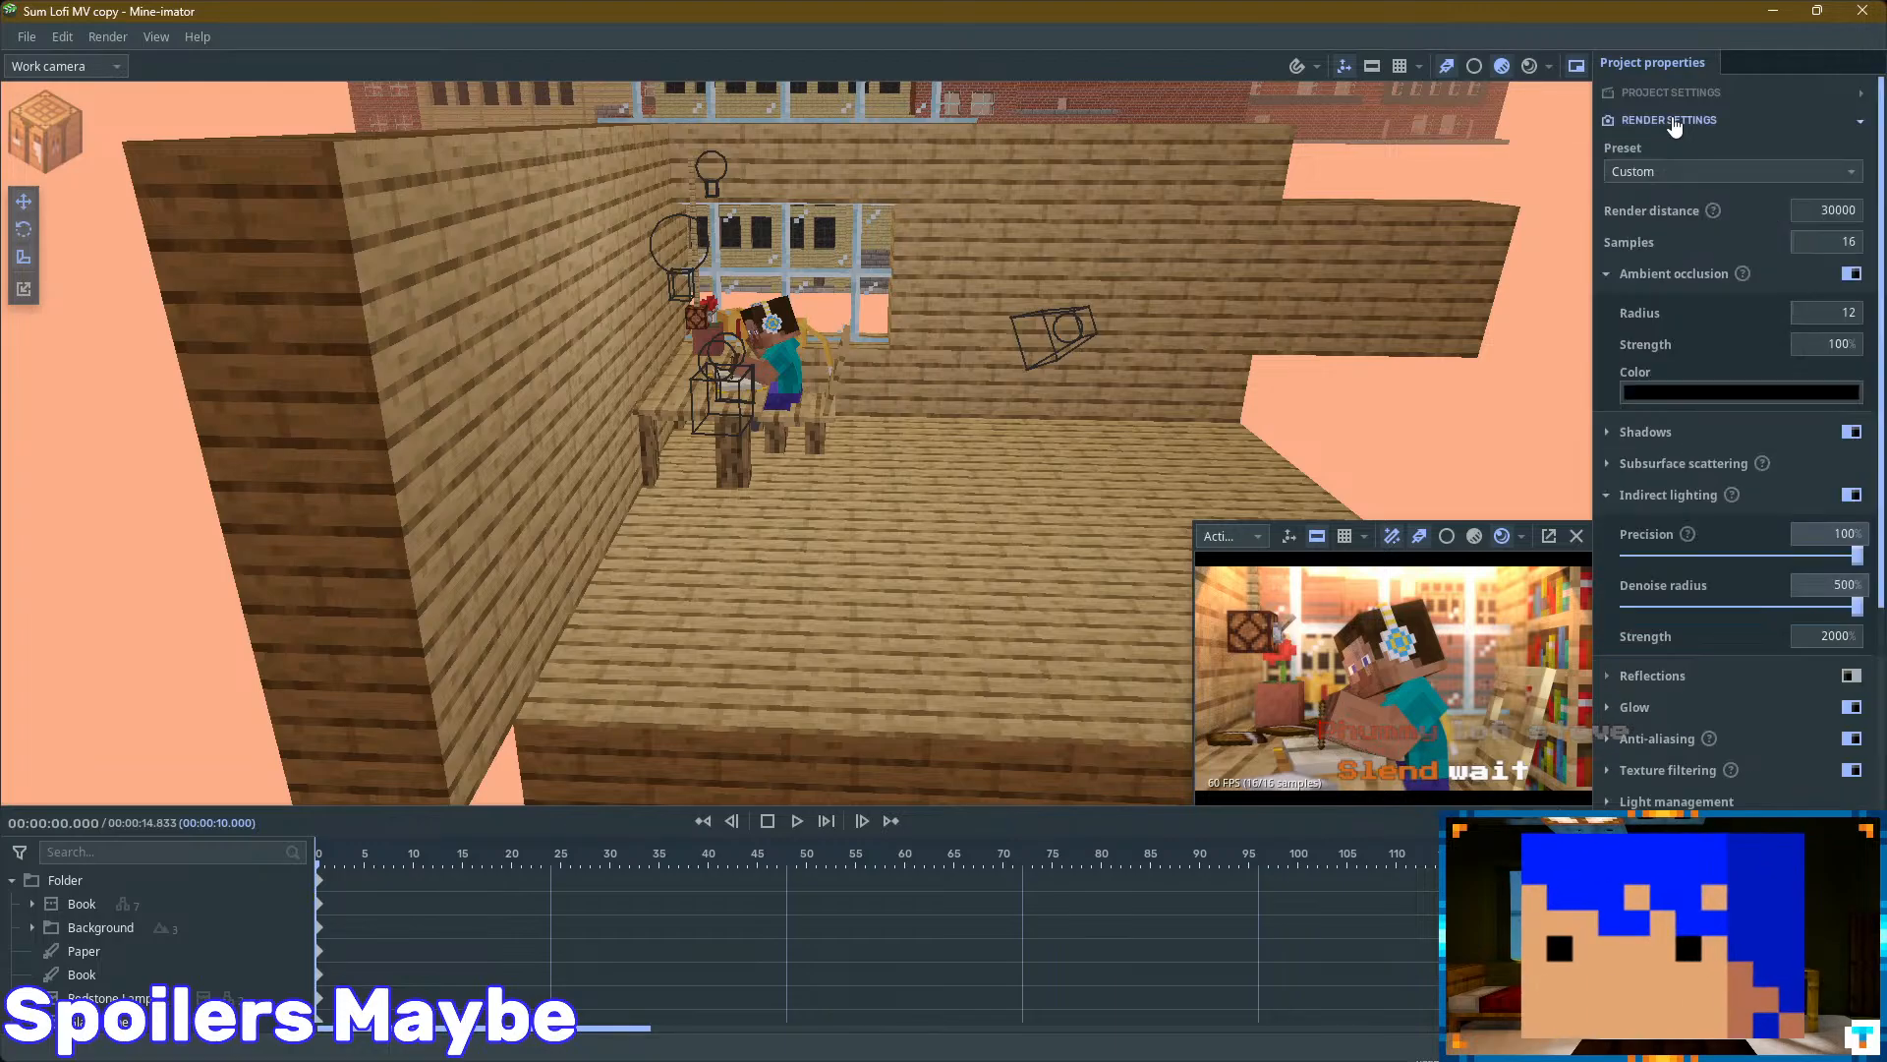
left_click_drag(1879, 152, 1779, 207)
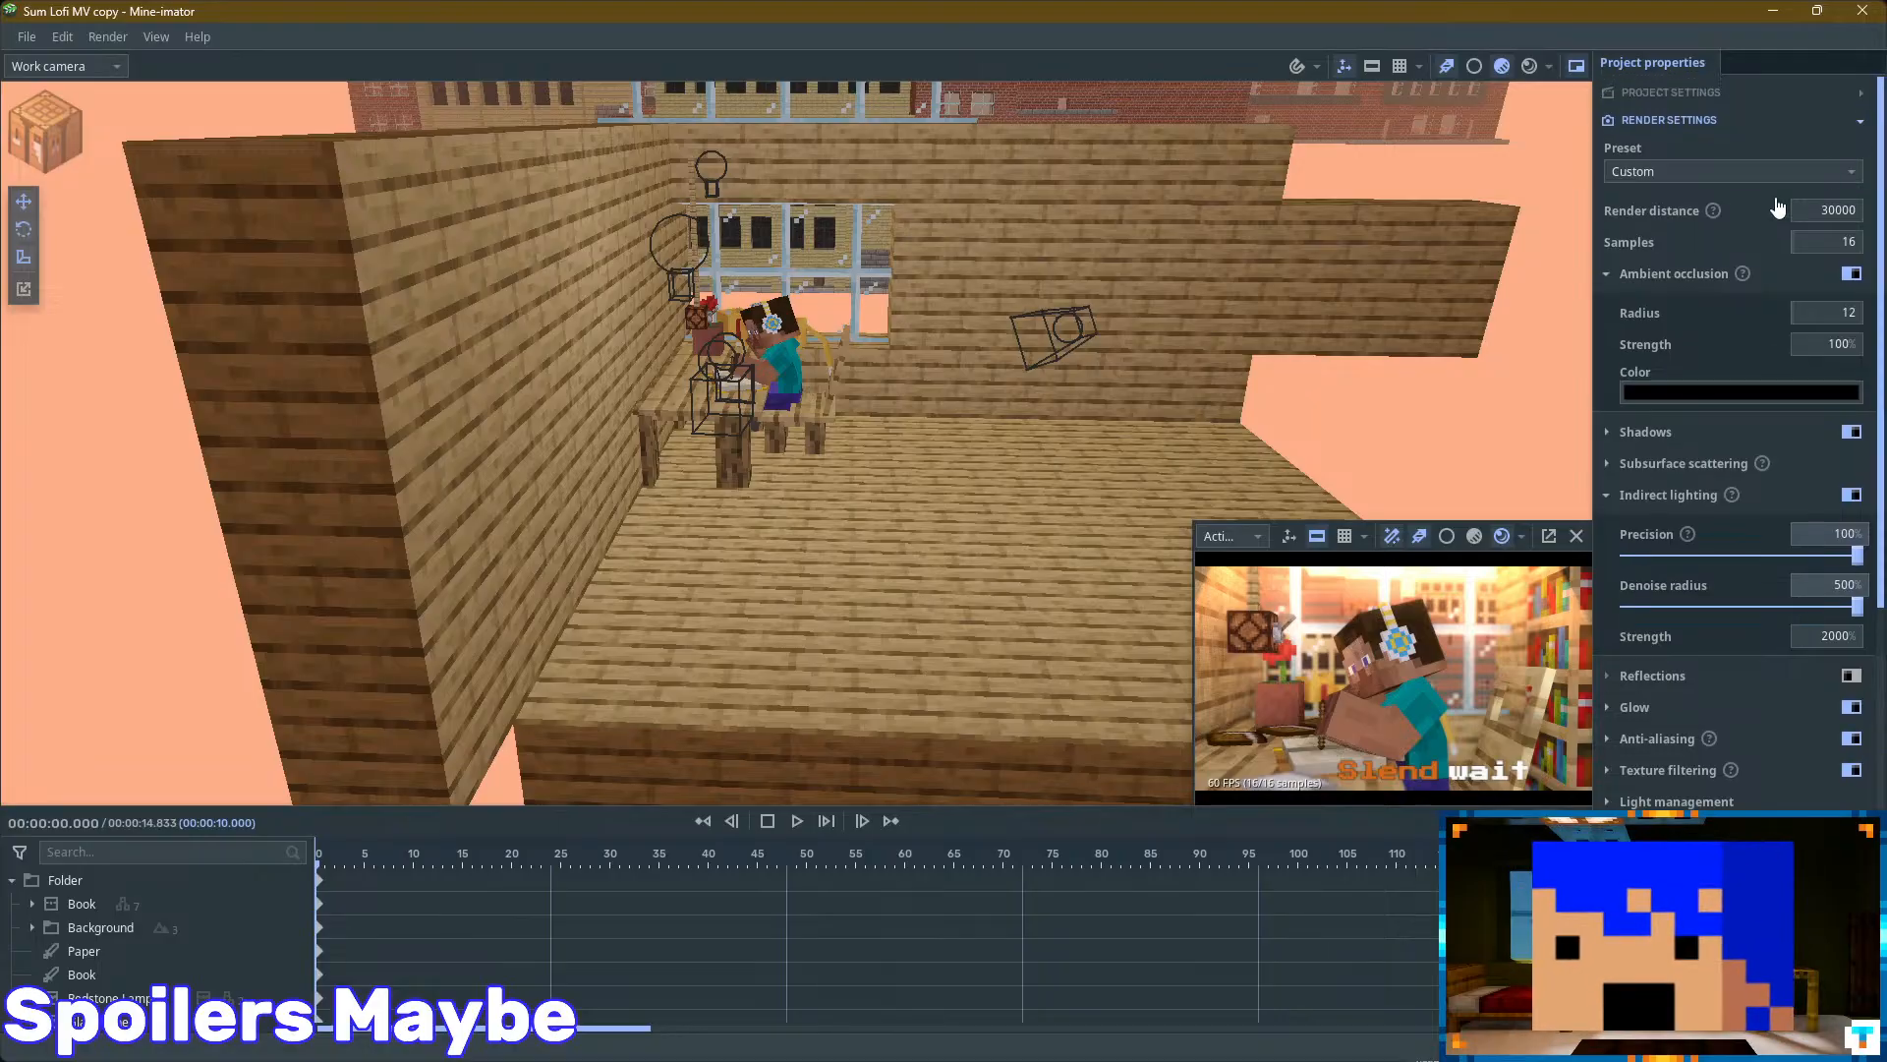
left_click(1622, 274)
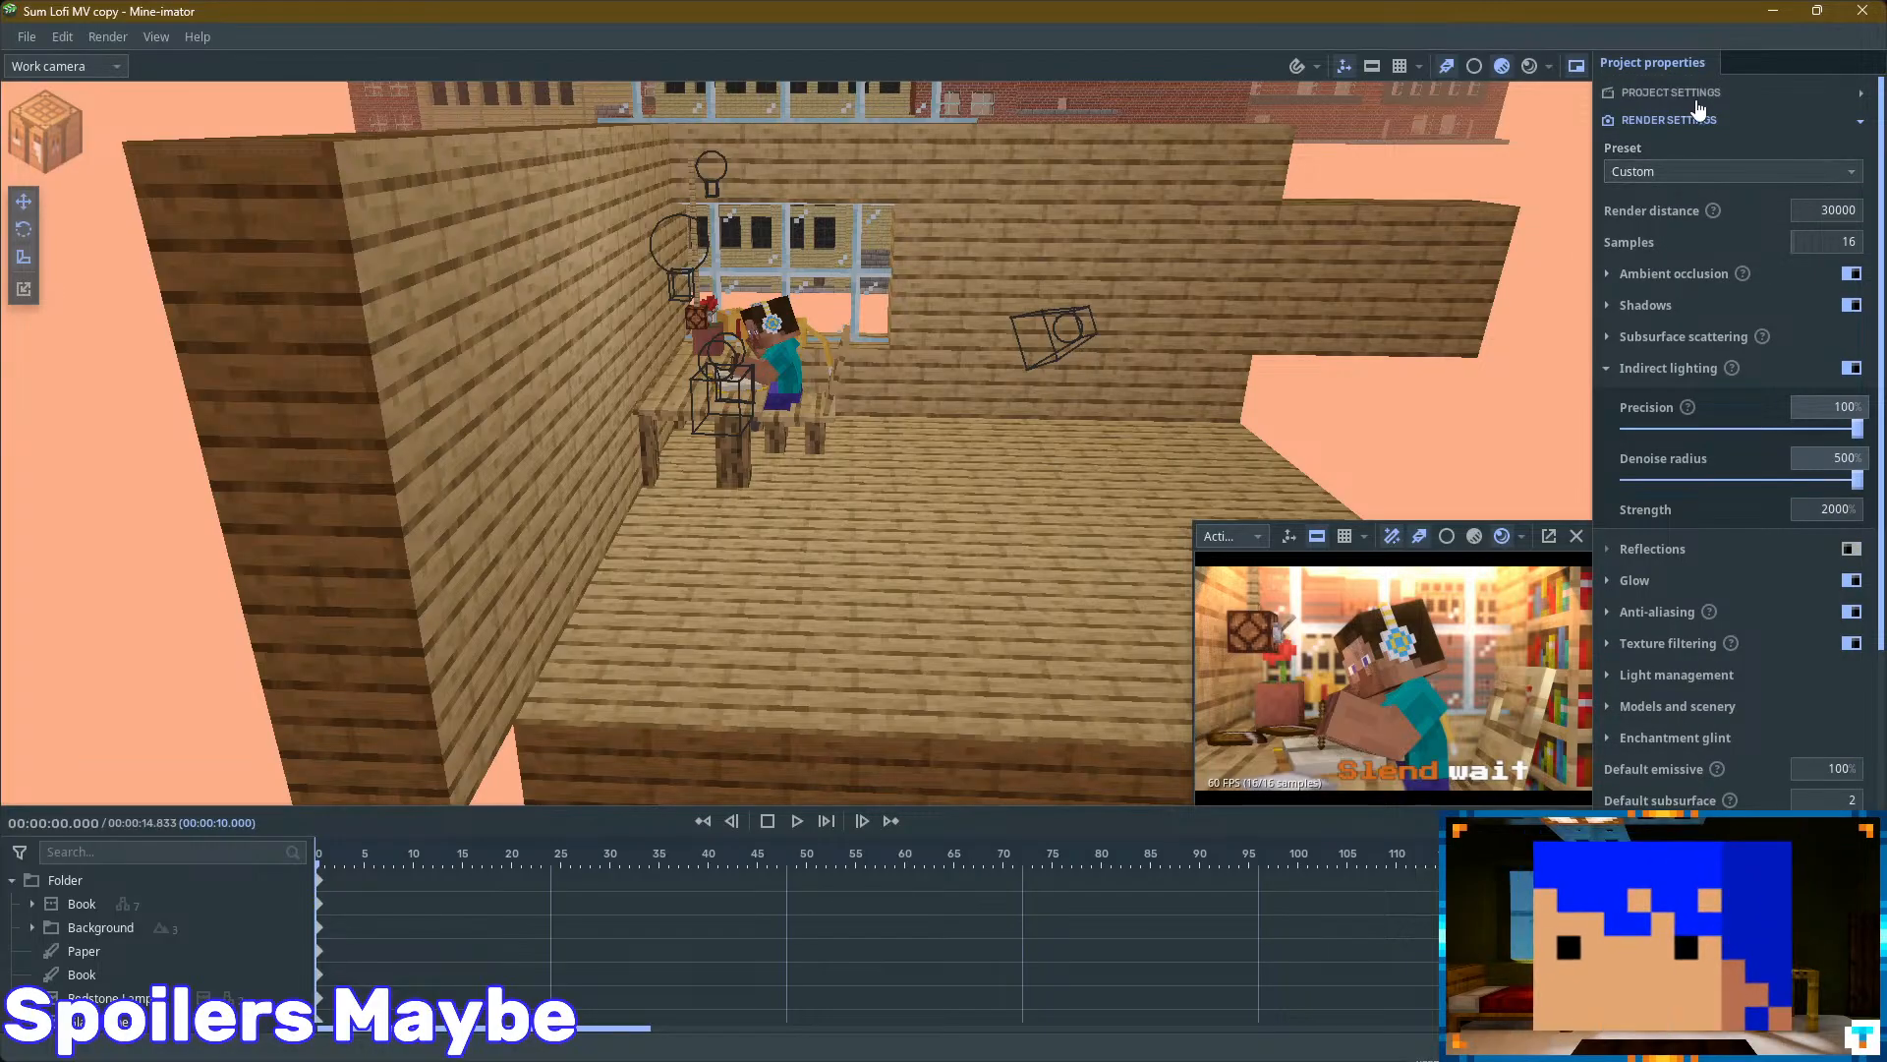
left_click(1685, 173)
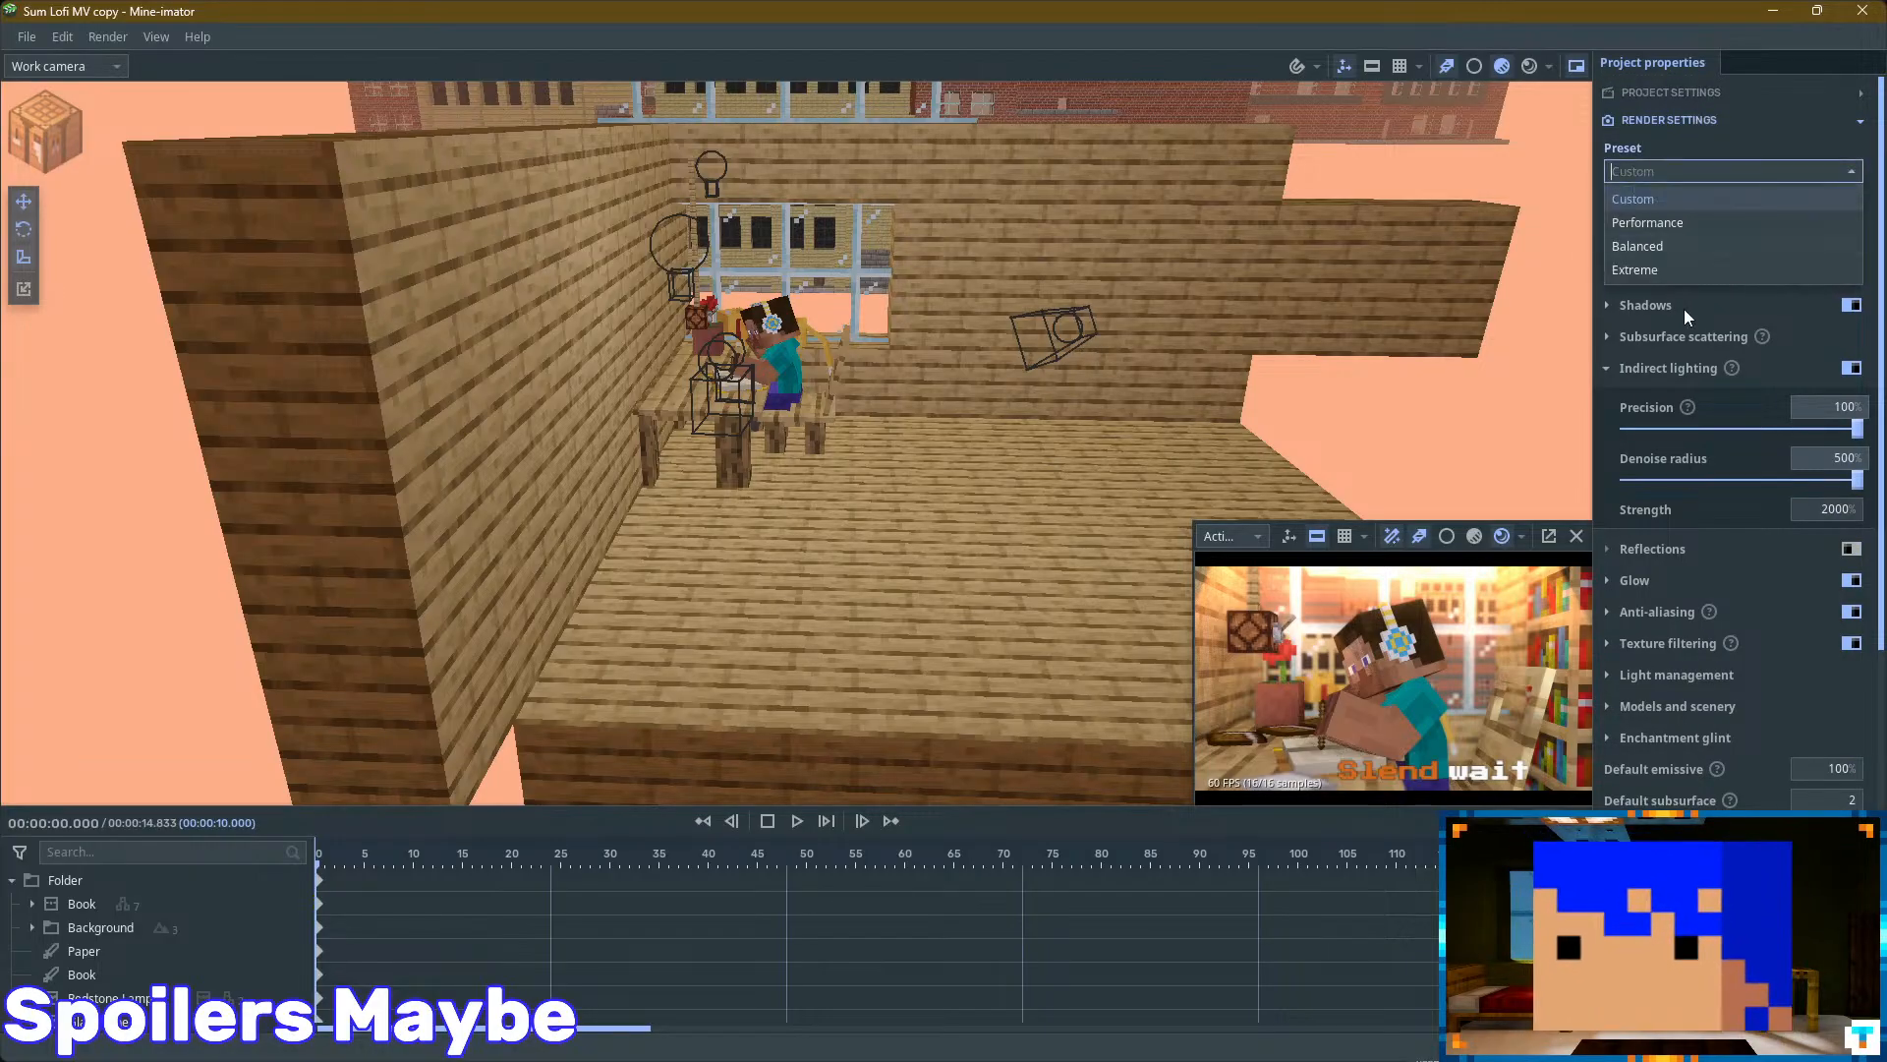
left_click(1678, 224)
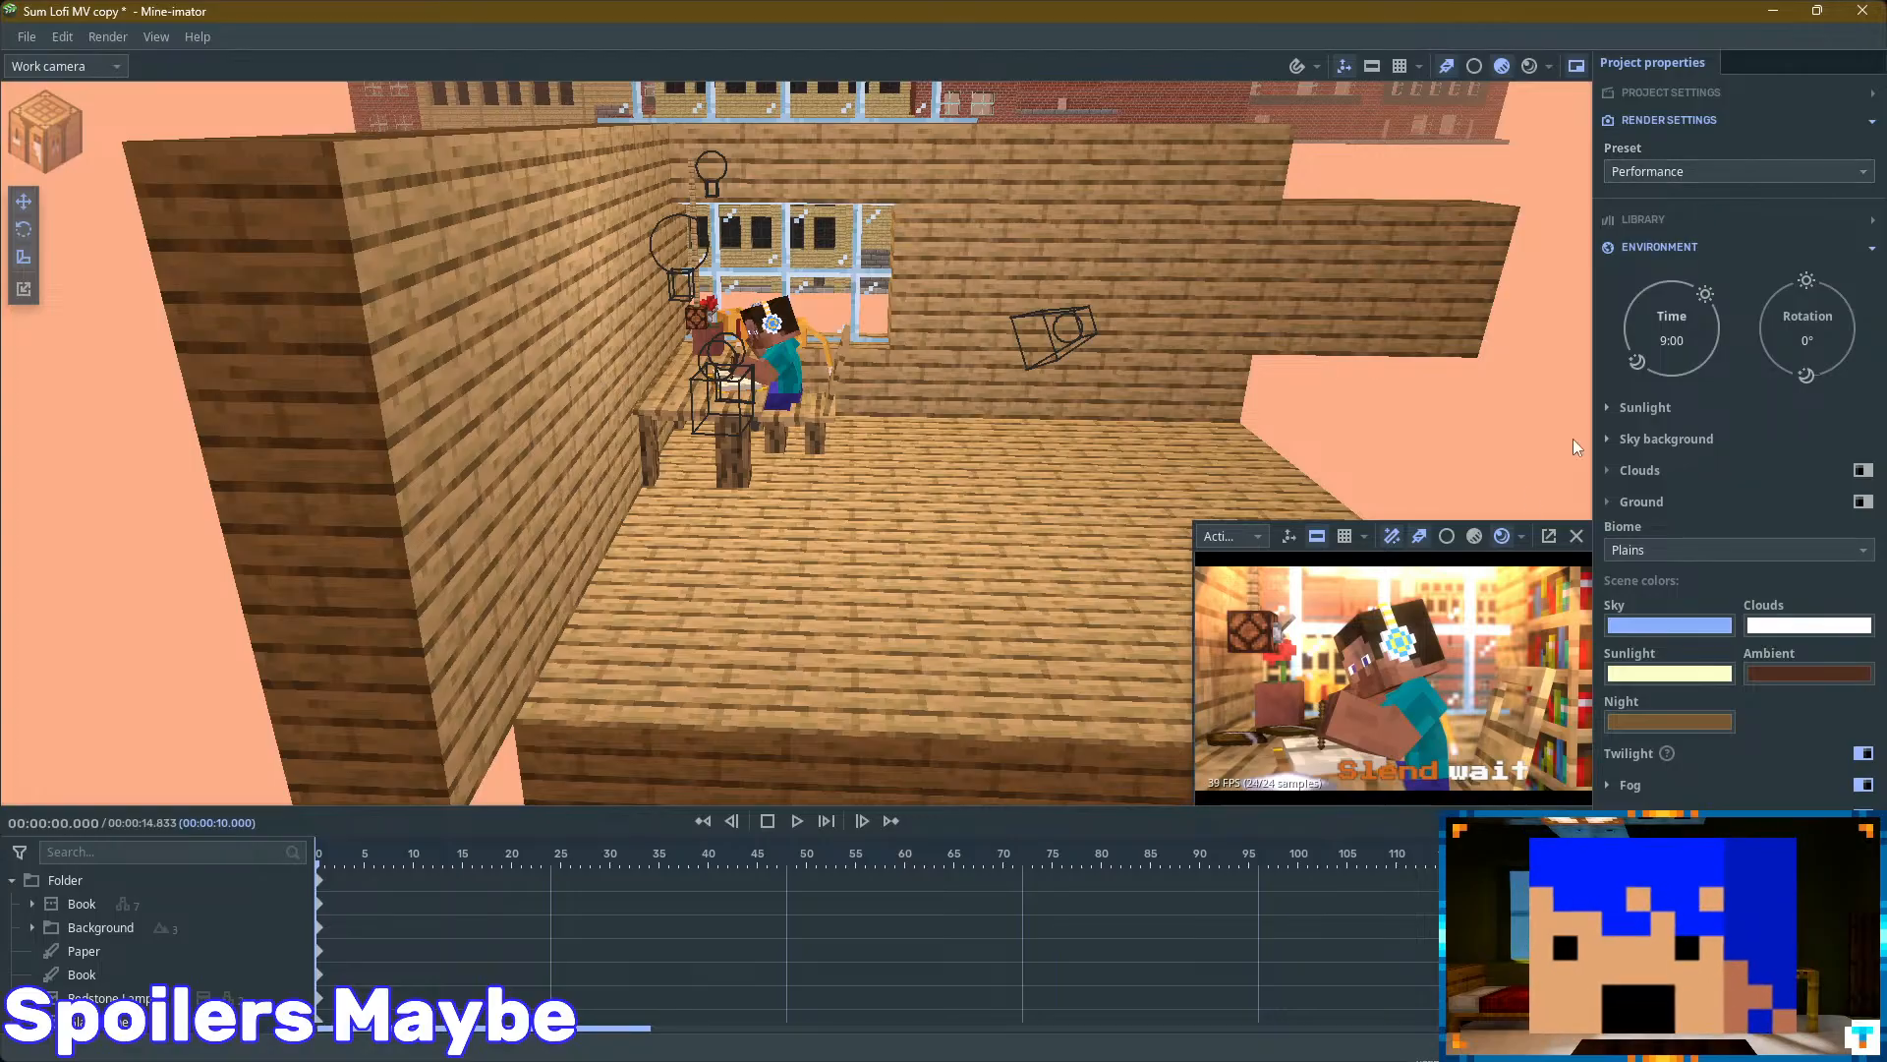
- Switch the render preset to Custom and undo the recent preset changes
left_click(1704, 175)
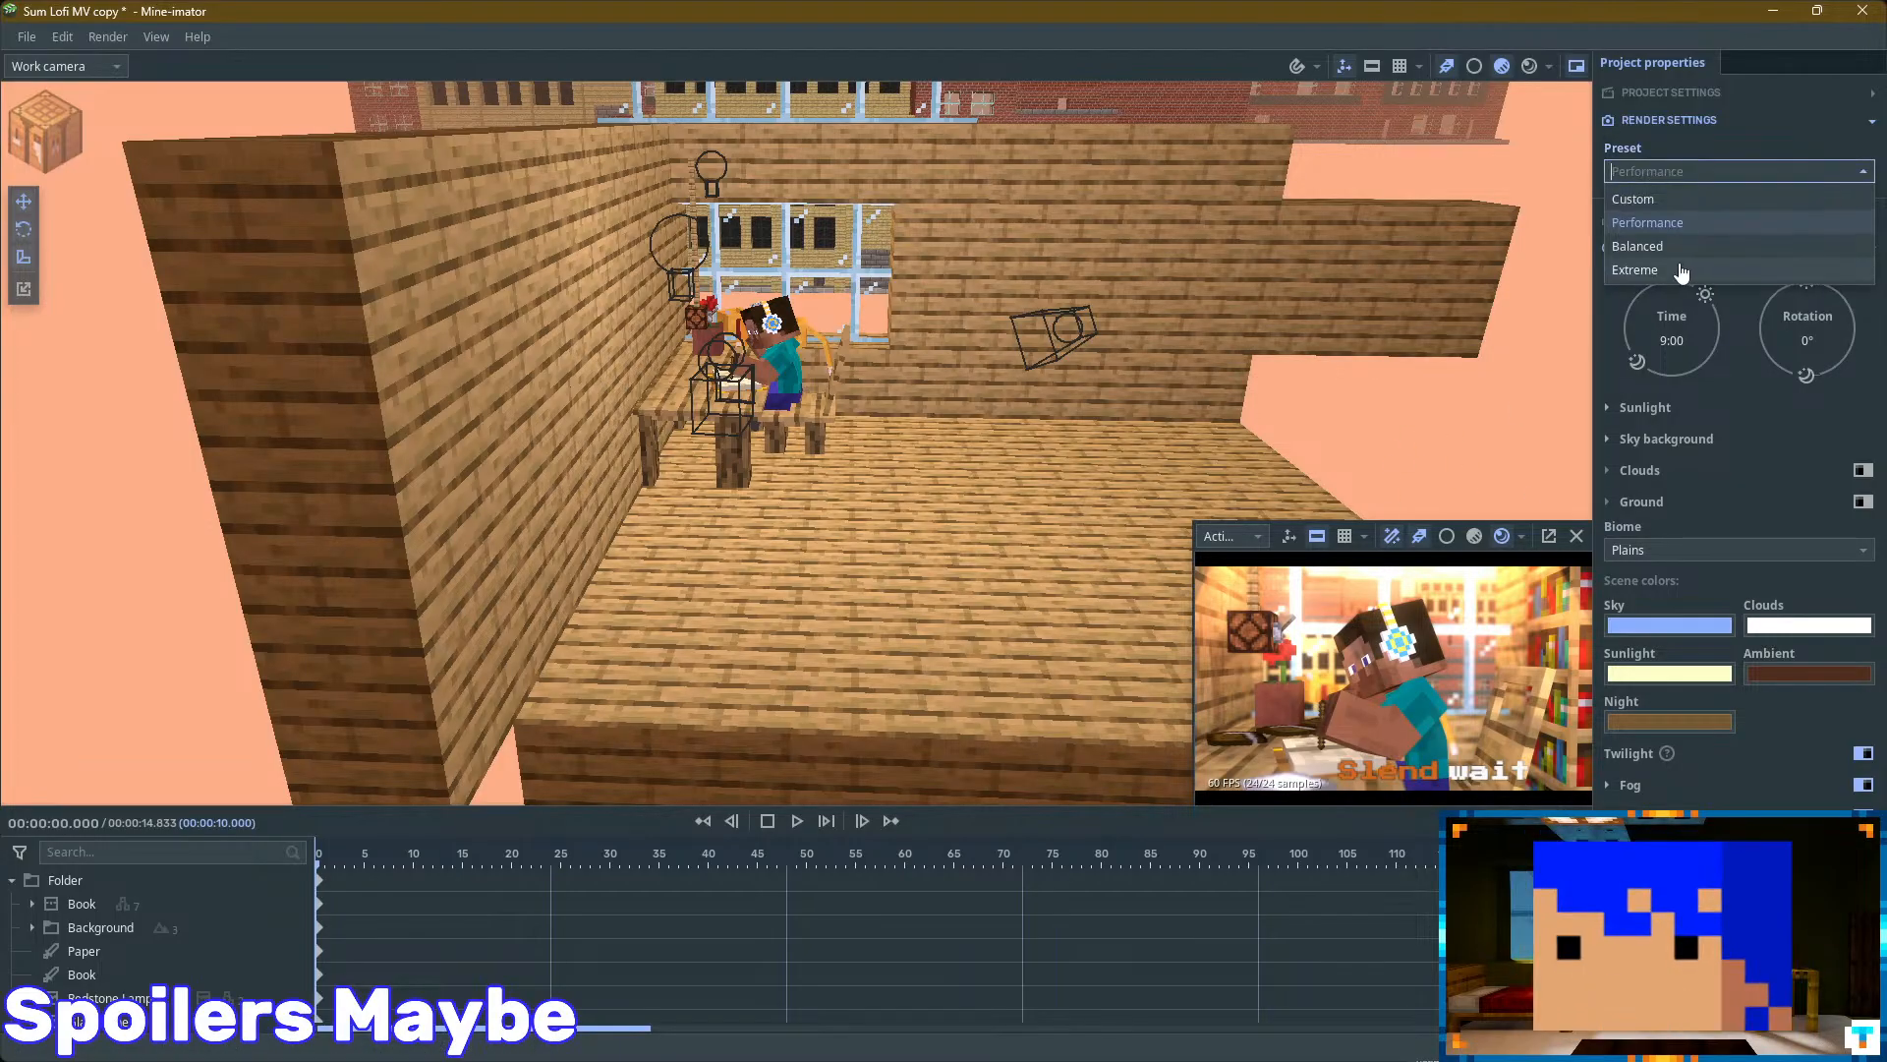
left_click(1664, 197)
key("ctrl+z")
key("ctrl+z")
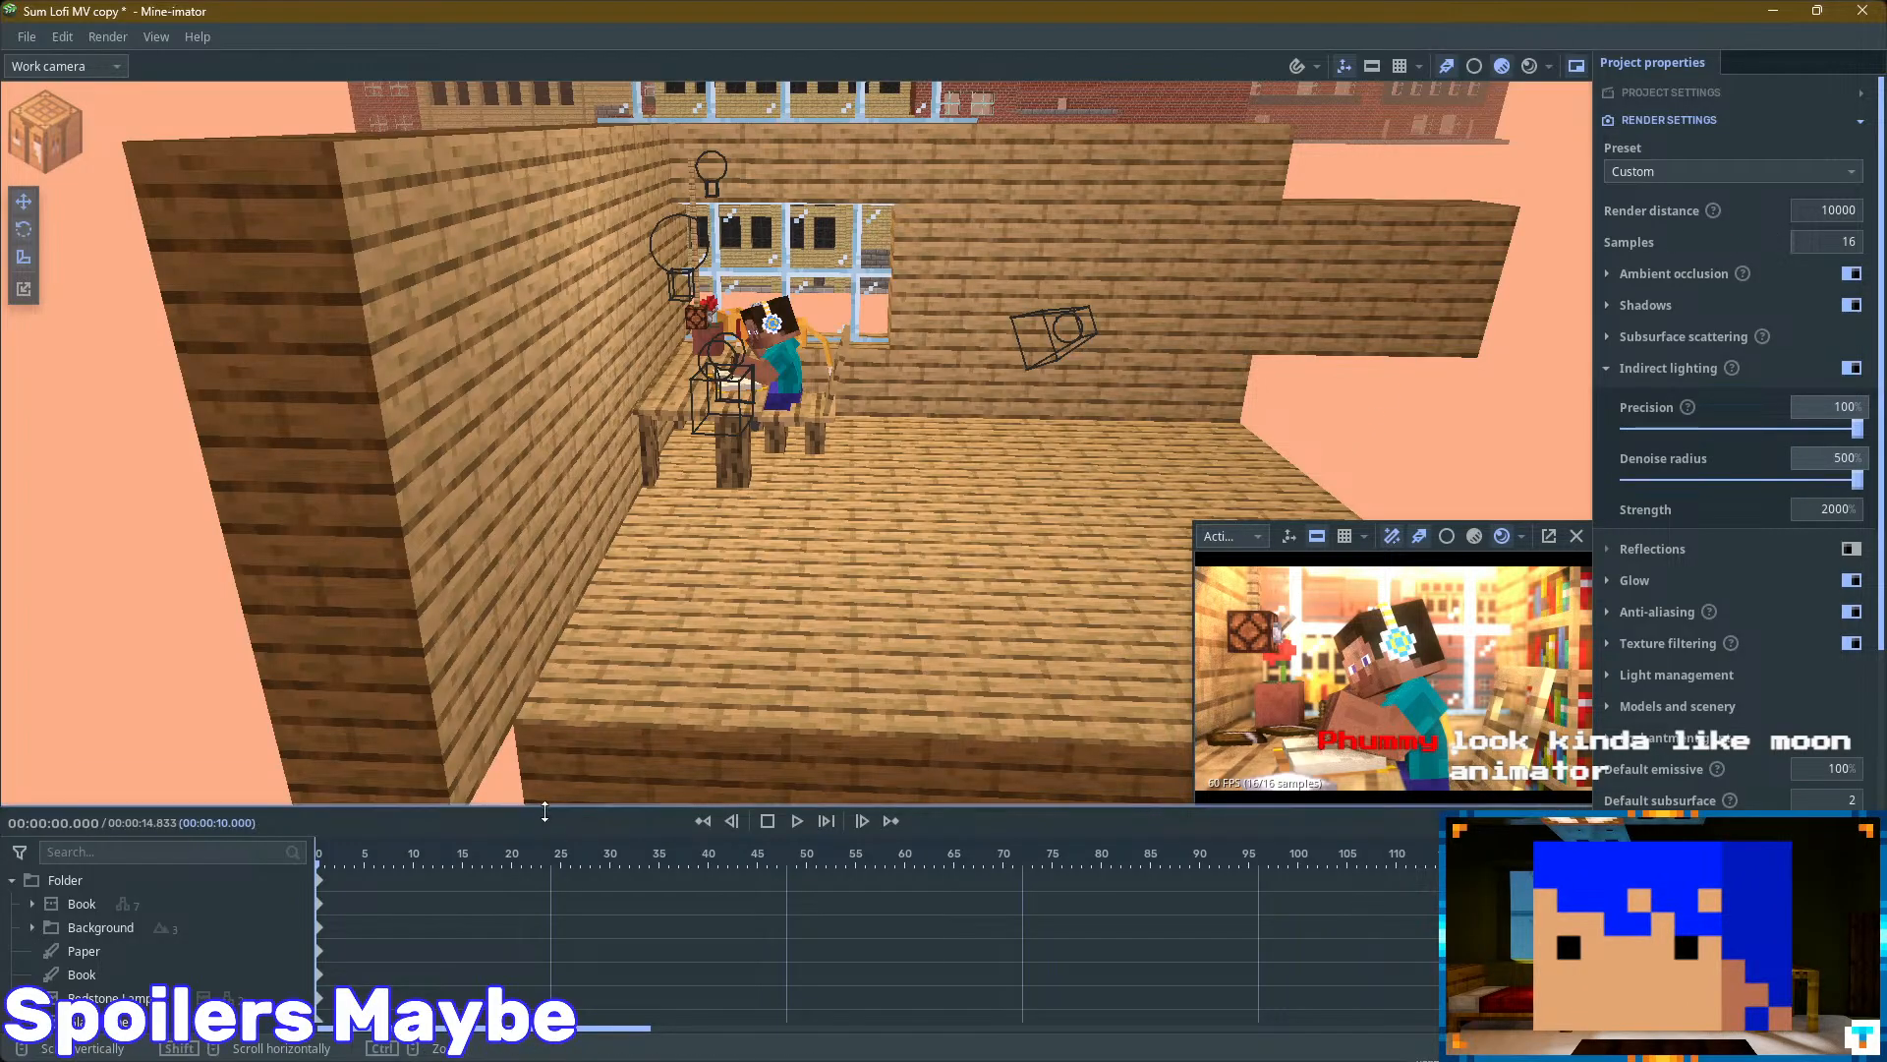
- Enlarge the timeline area, preview the animation by scrubbing to 3.625 seconds, and look over the render and environment settings
left_click_drag(553, 826, 600, 619)
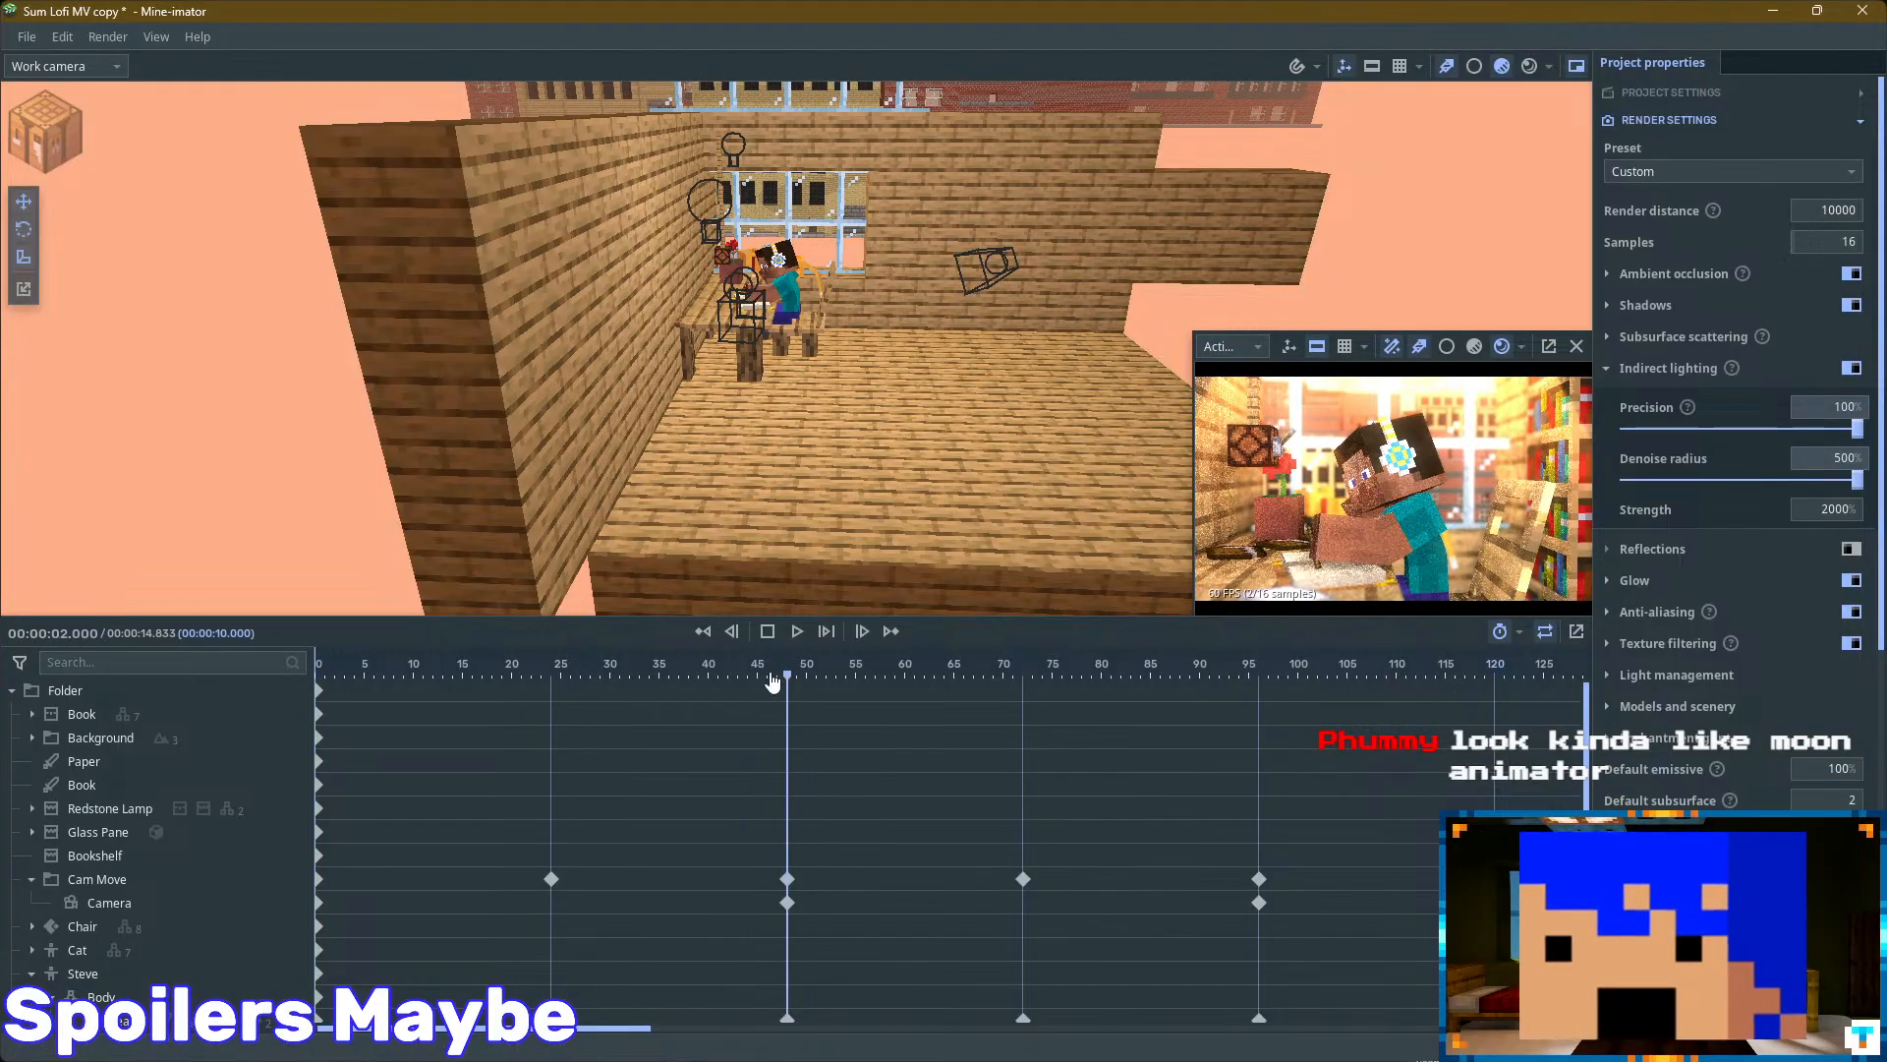
left_click(386, 1042)
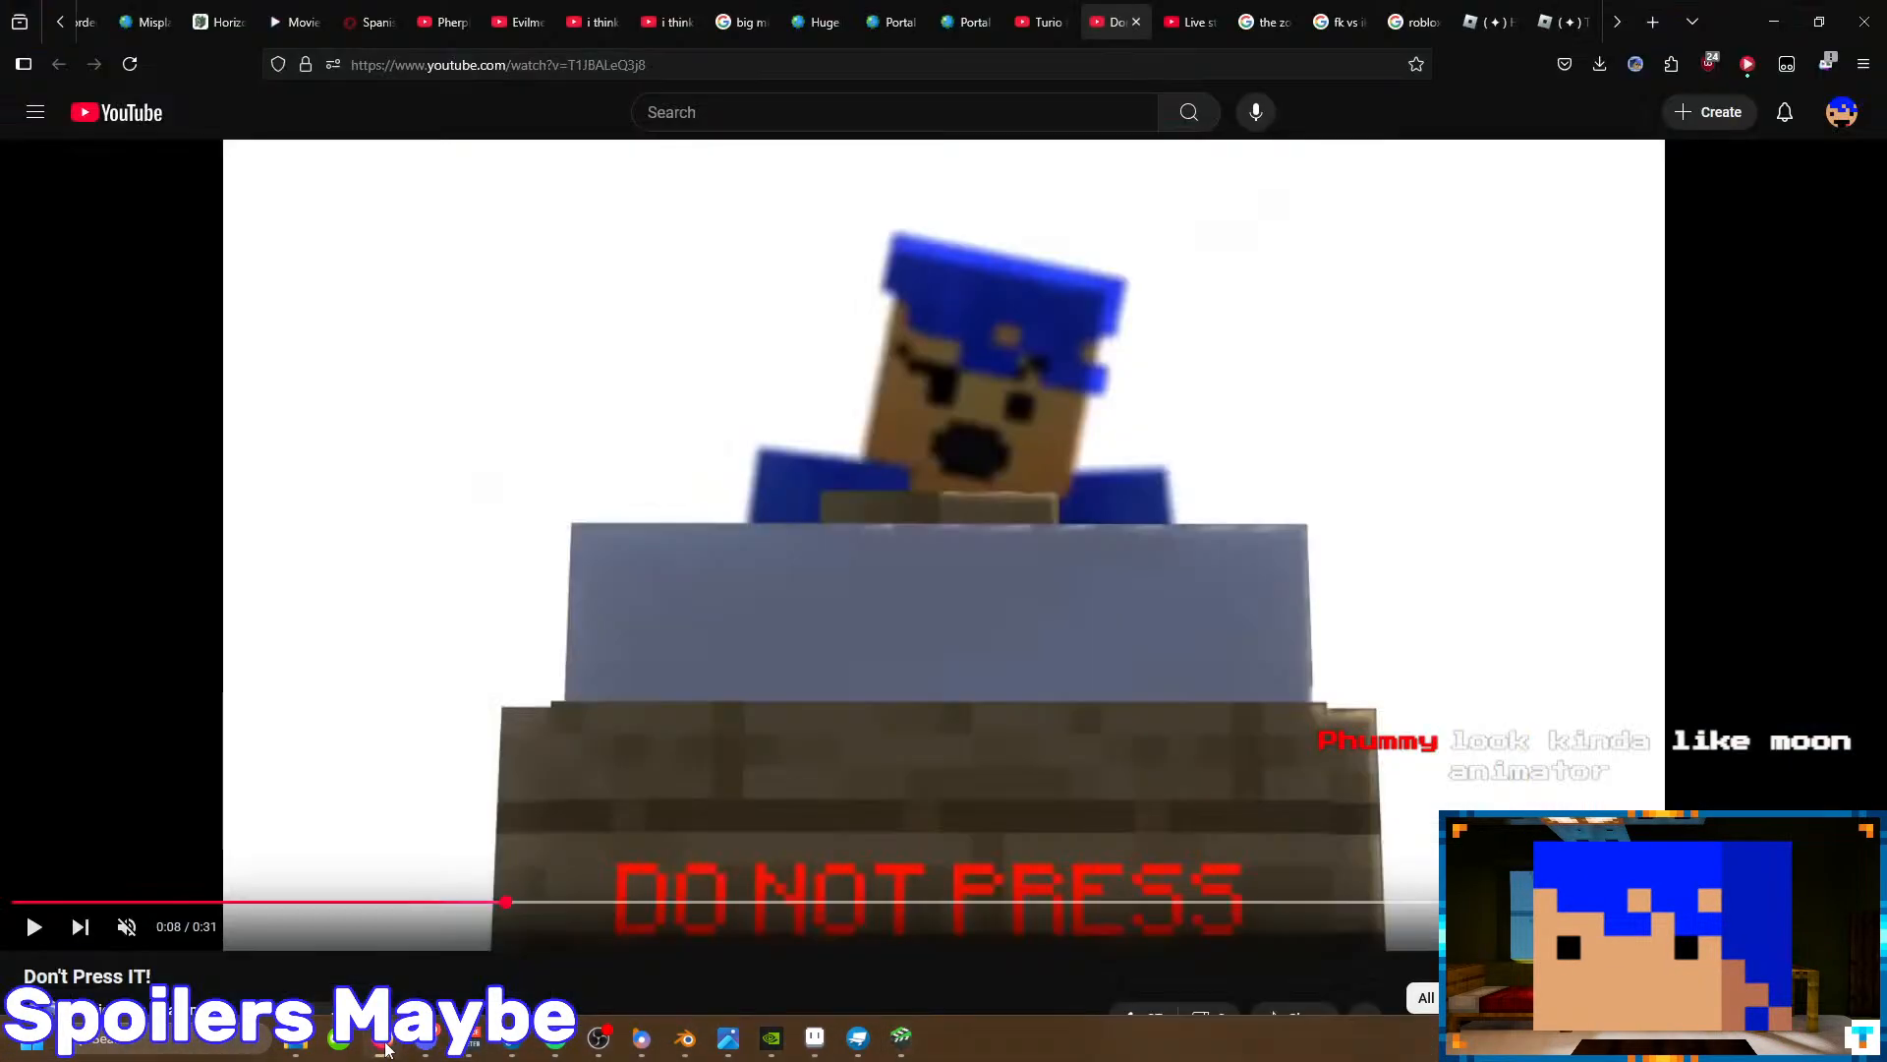
left_click(908, 1048)
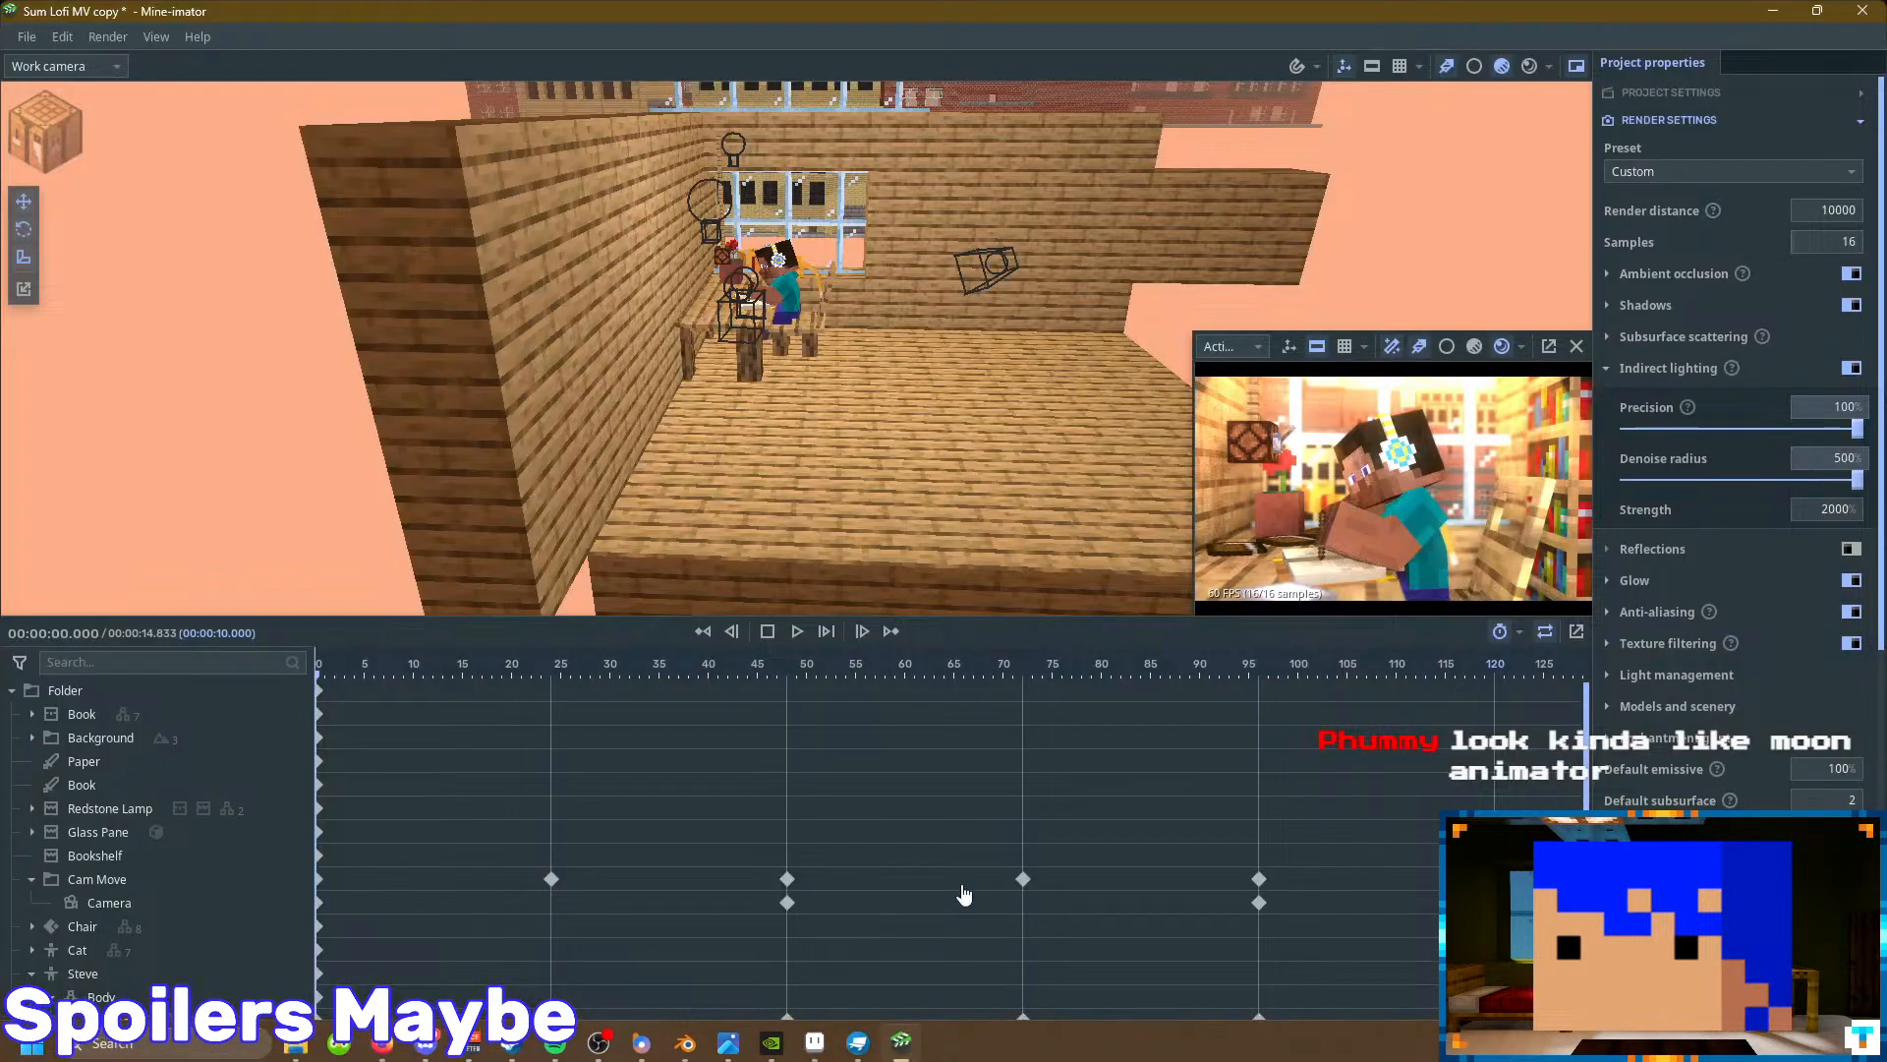
left_click_drag(390, 673, 1023, 676)
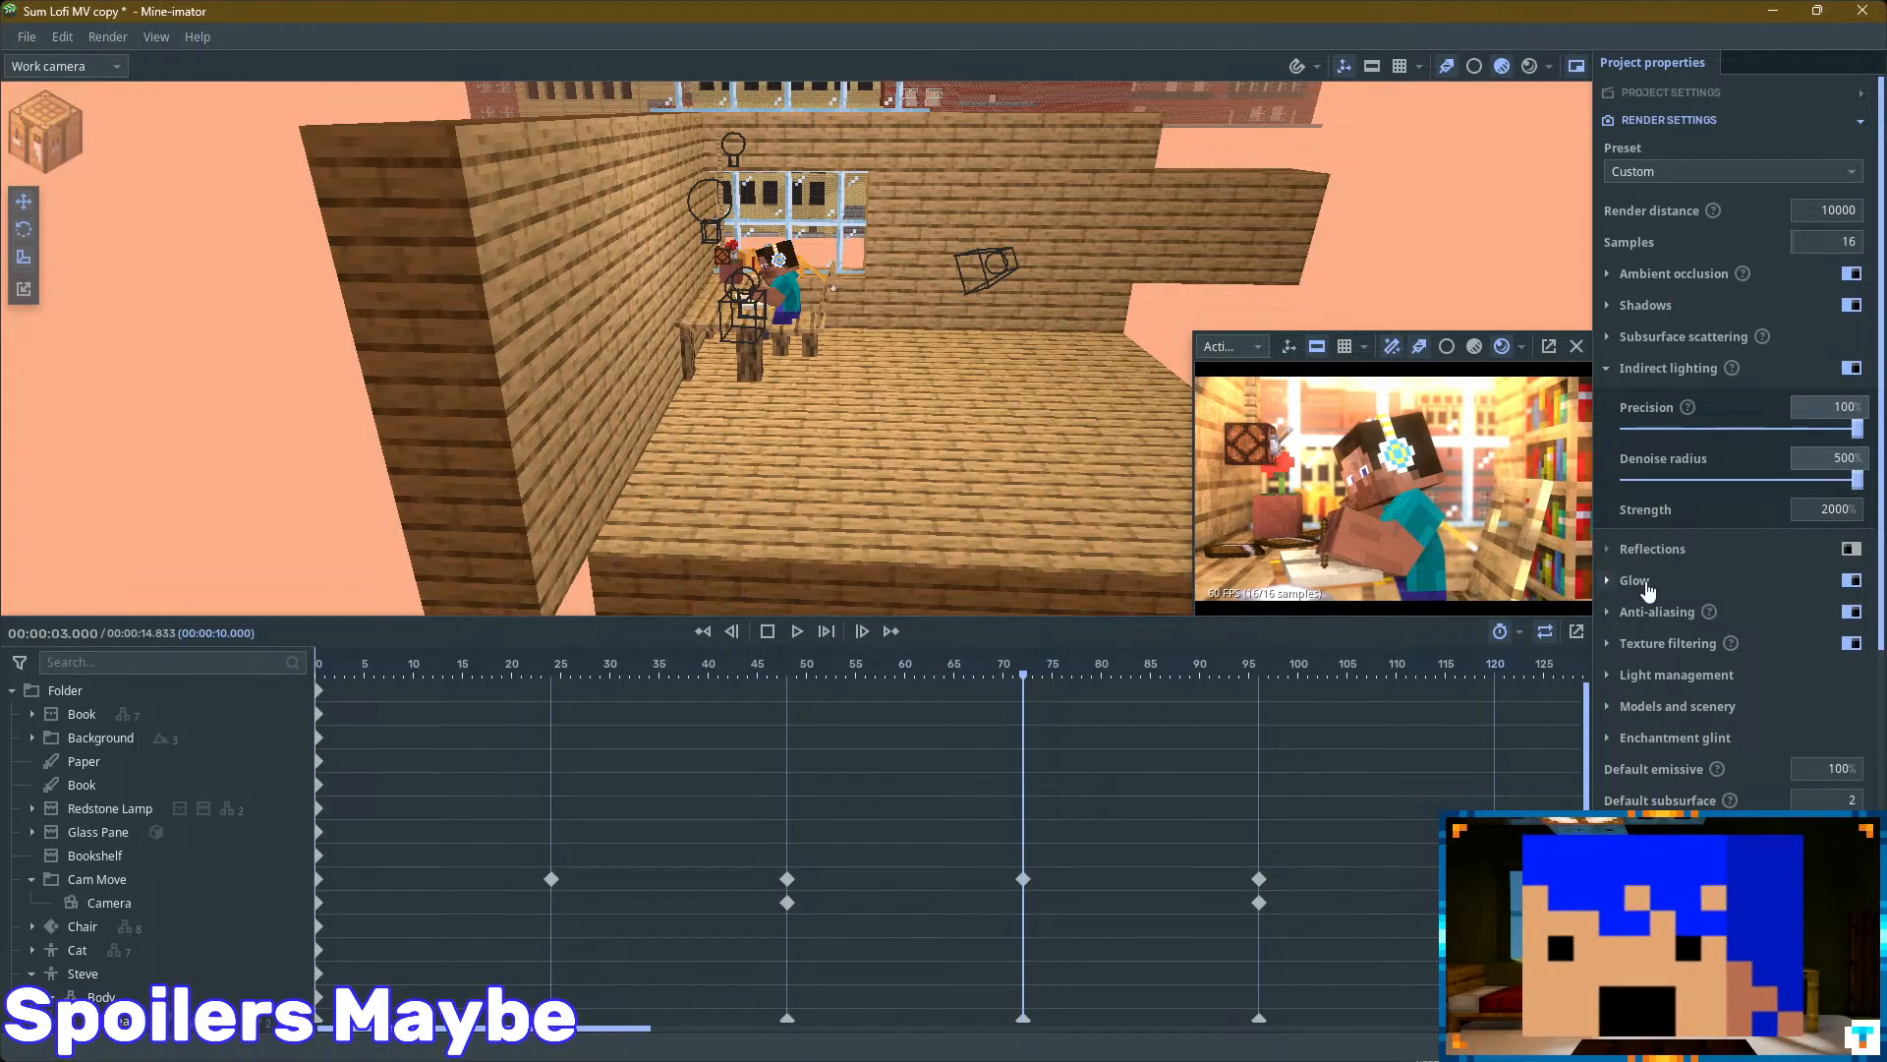
scroll(1652, 582, "down", 6)
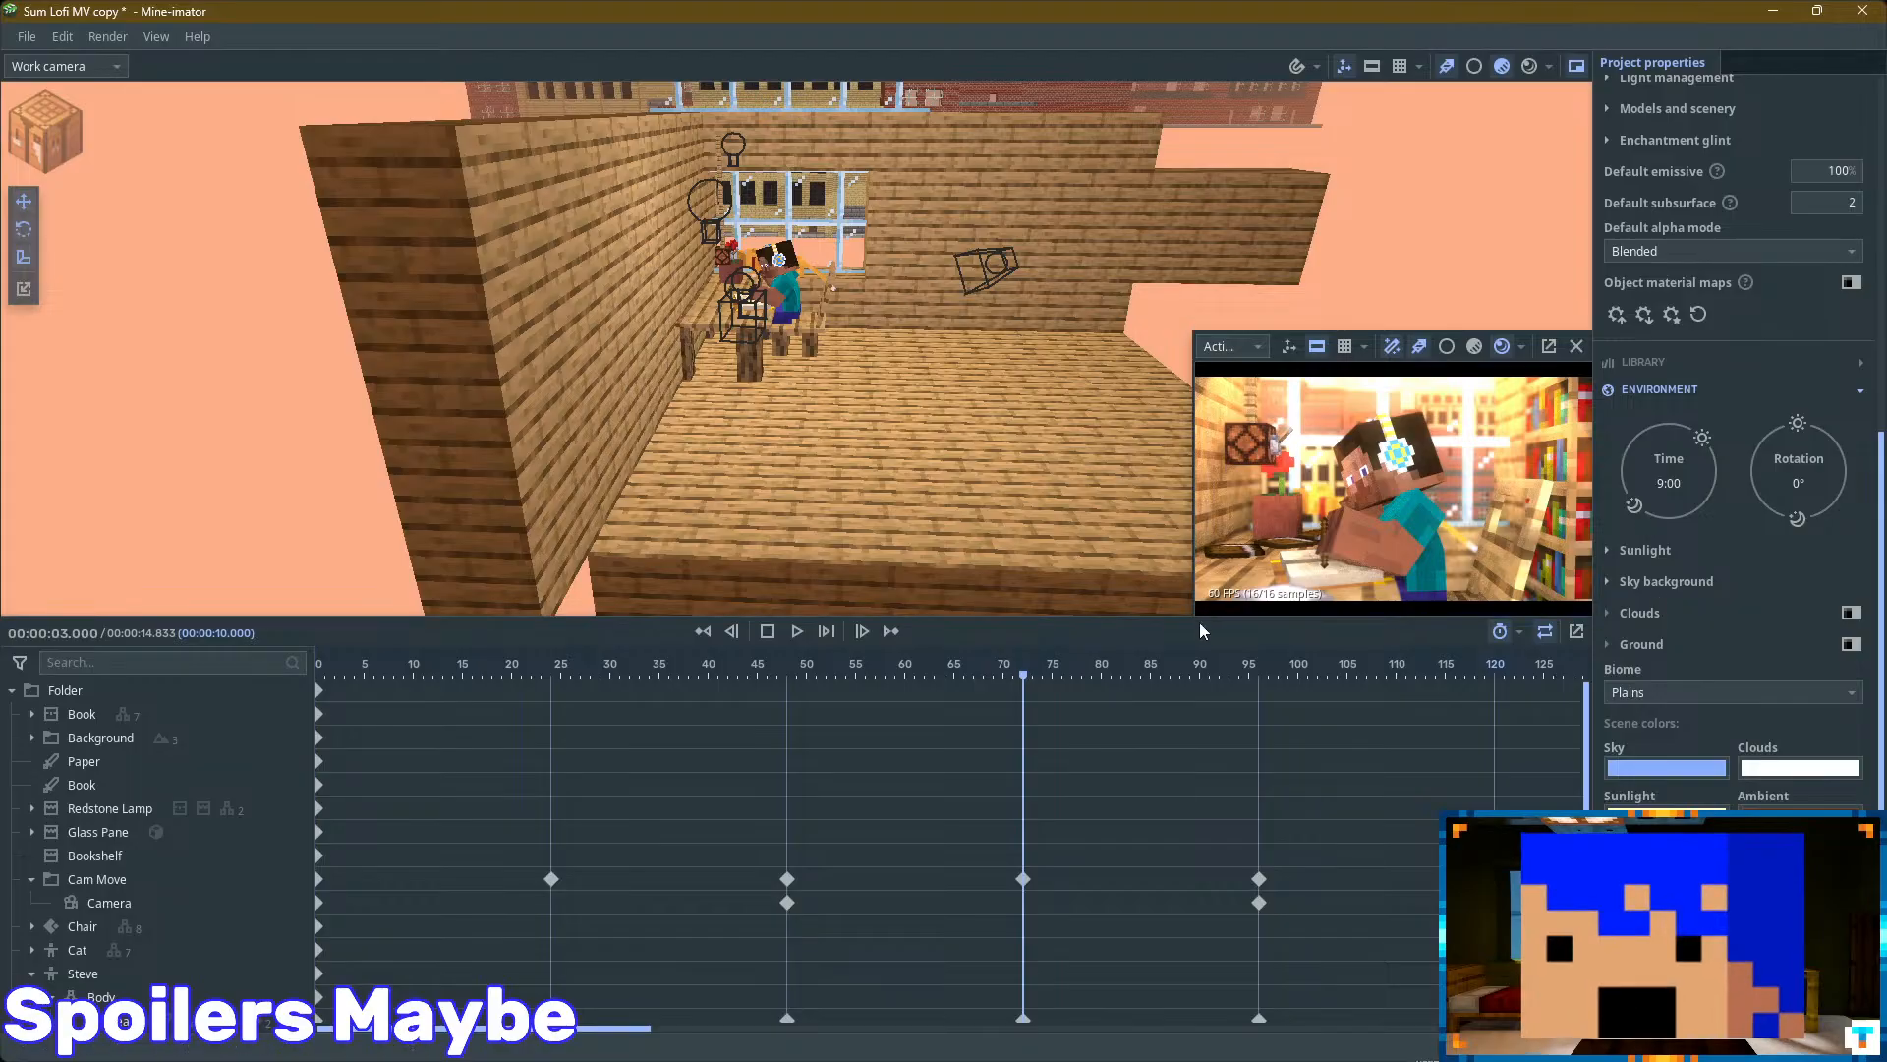
left_click_drag(1025, 674, 1169, 674)
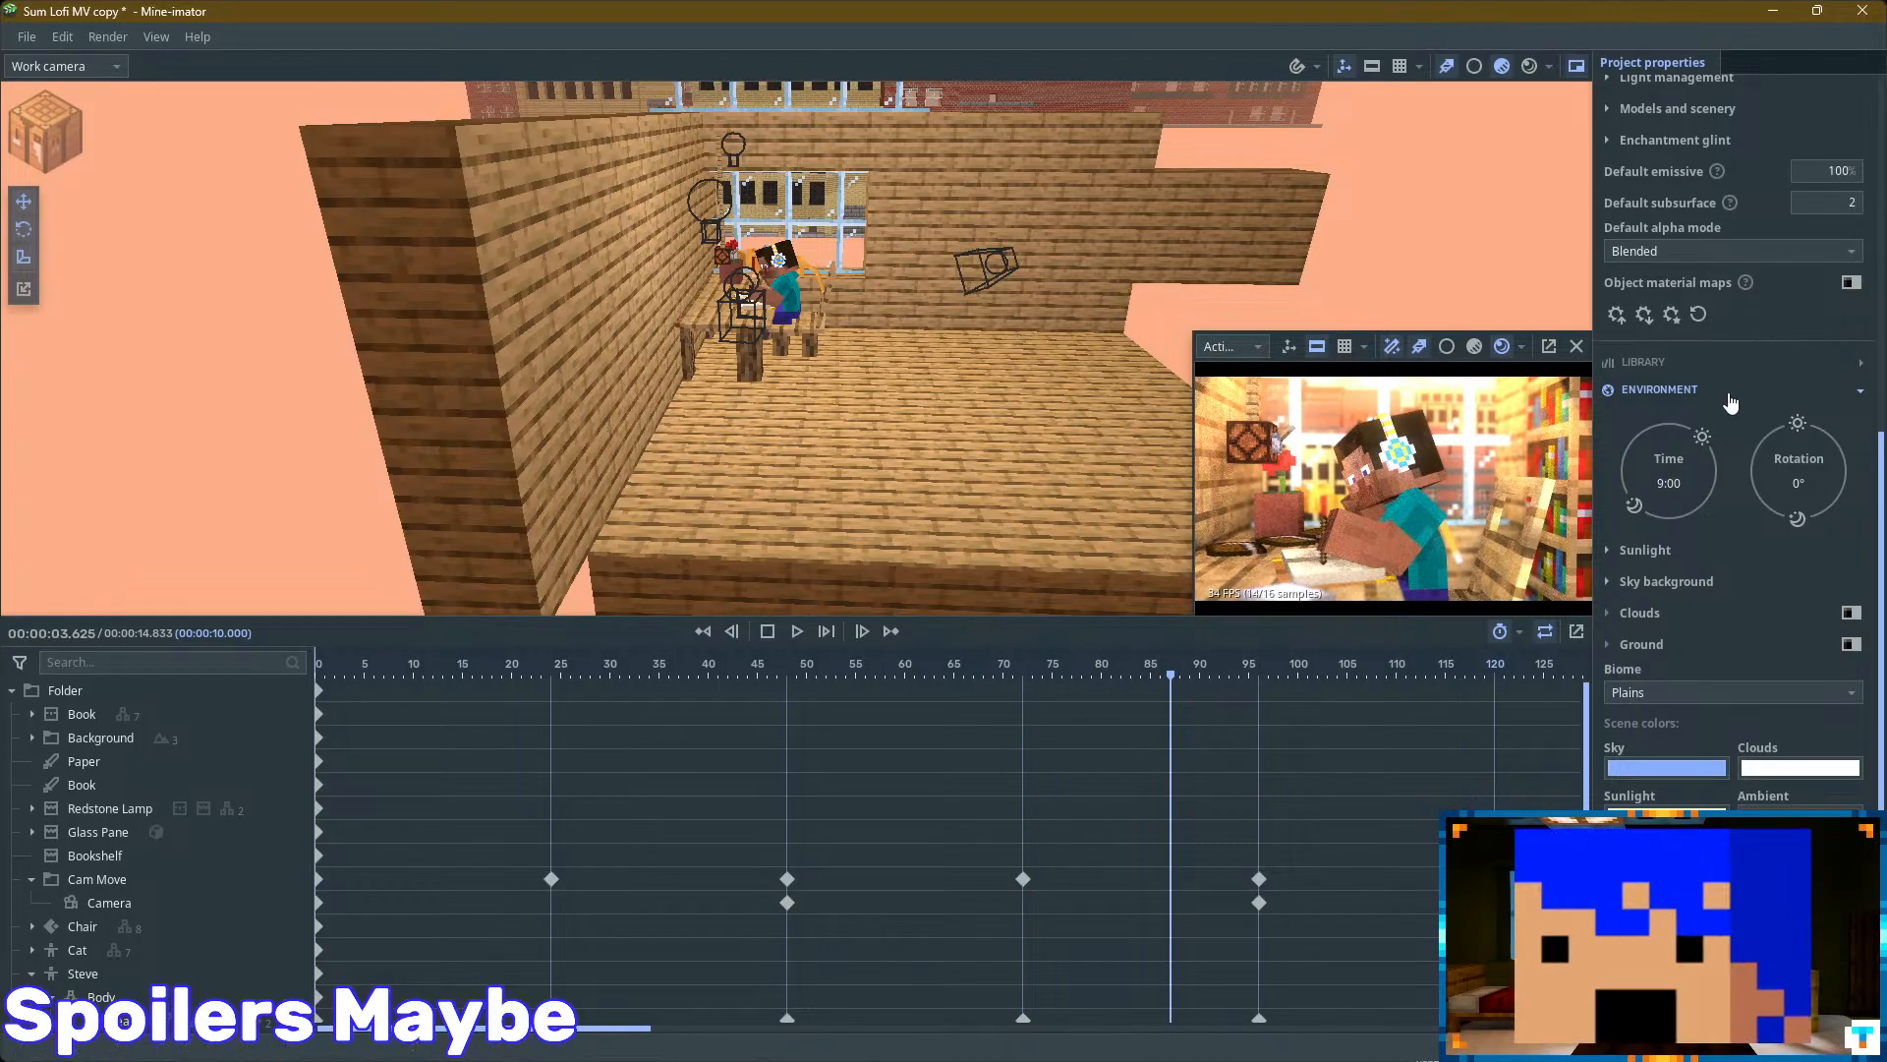
scroll(1720, 385, "up", 5)
scroll(1697, 487, "up", 3)
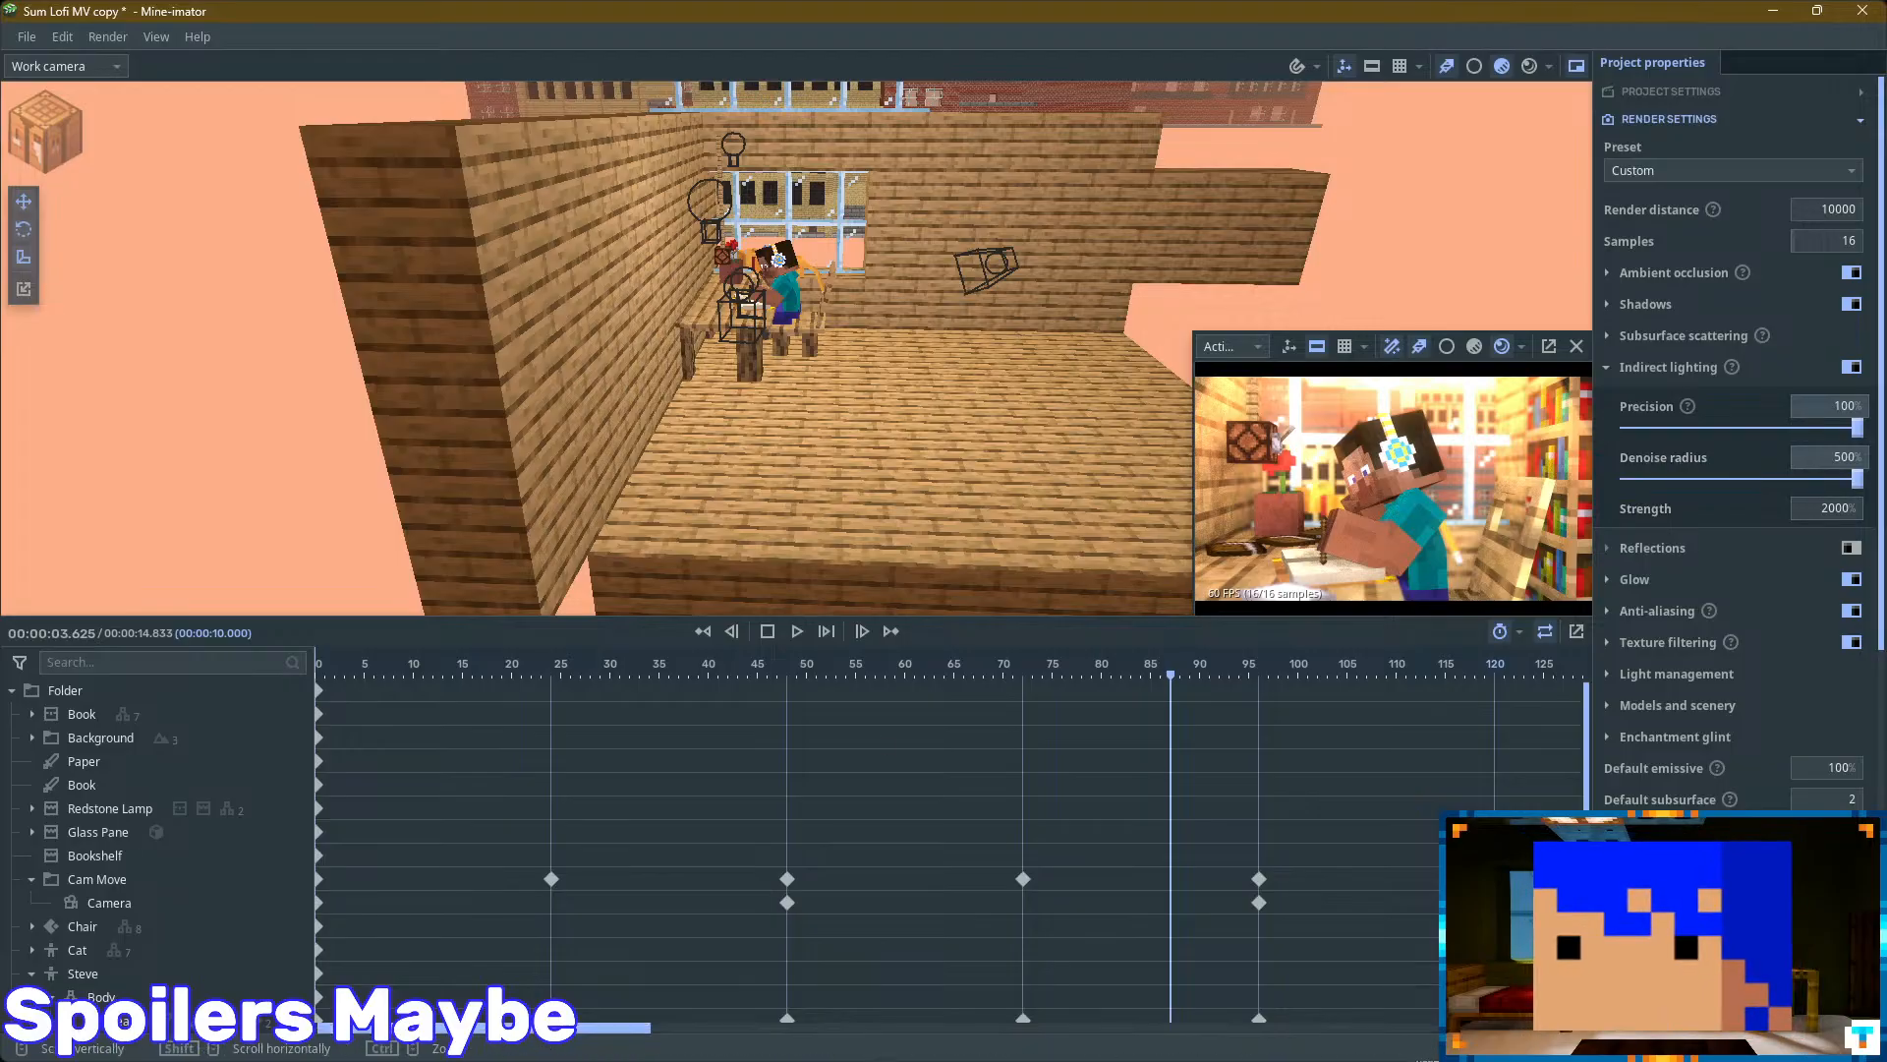
- Switch to the browser's ArtStation page and browse forward through the artist's posts to the last Mine-imator renders
mouse_move(388, 1044)
left_click(375, 954)
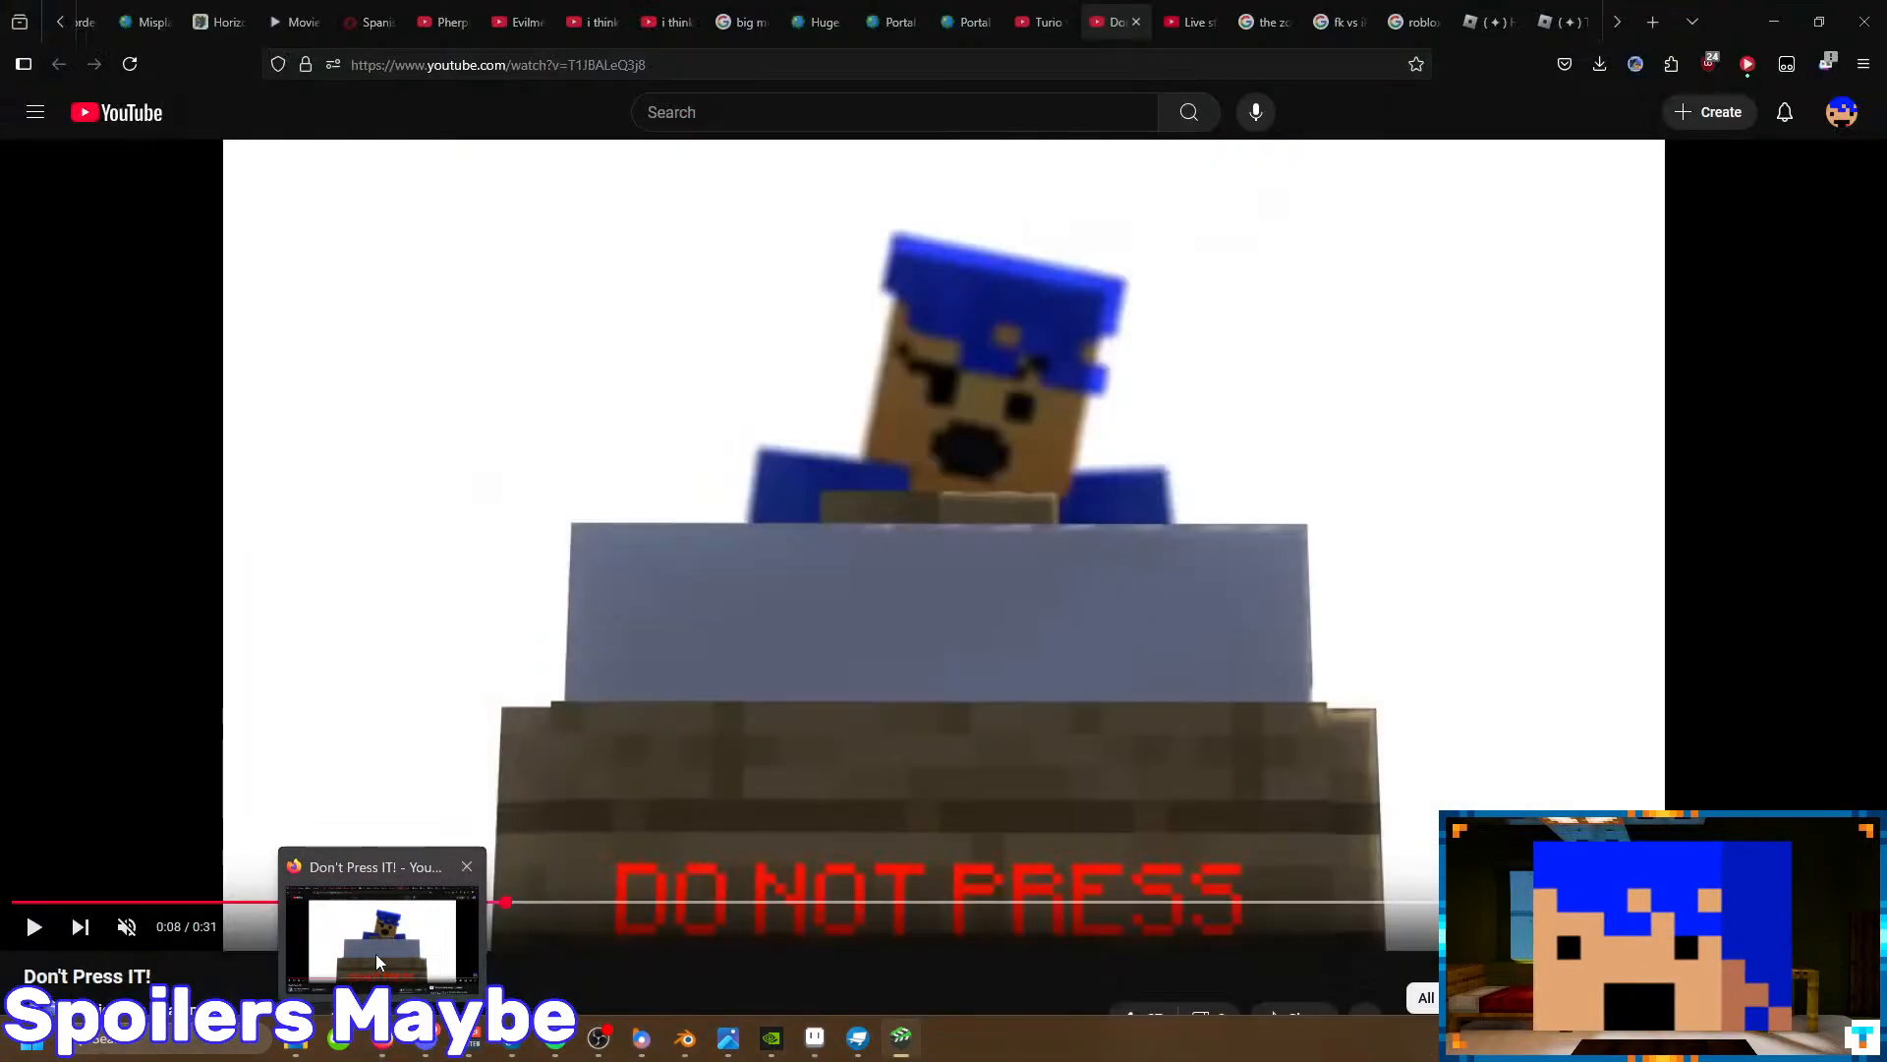
left_click(376, 962)
scroll(1392, 8, "down", 2)
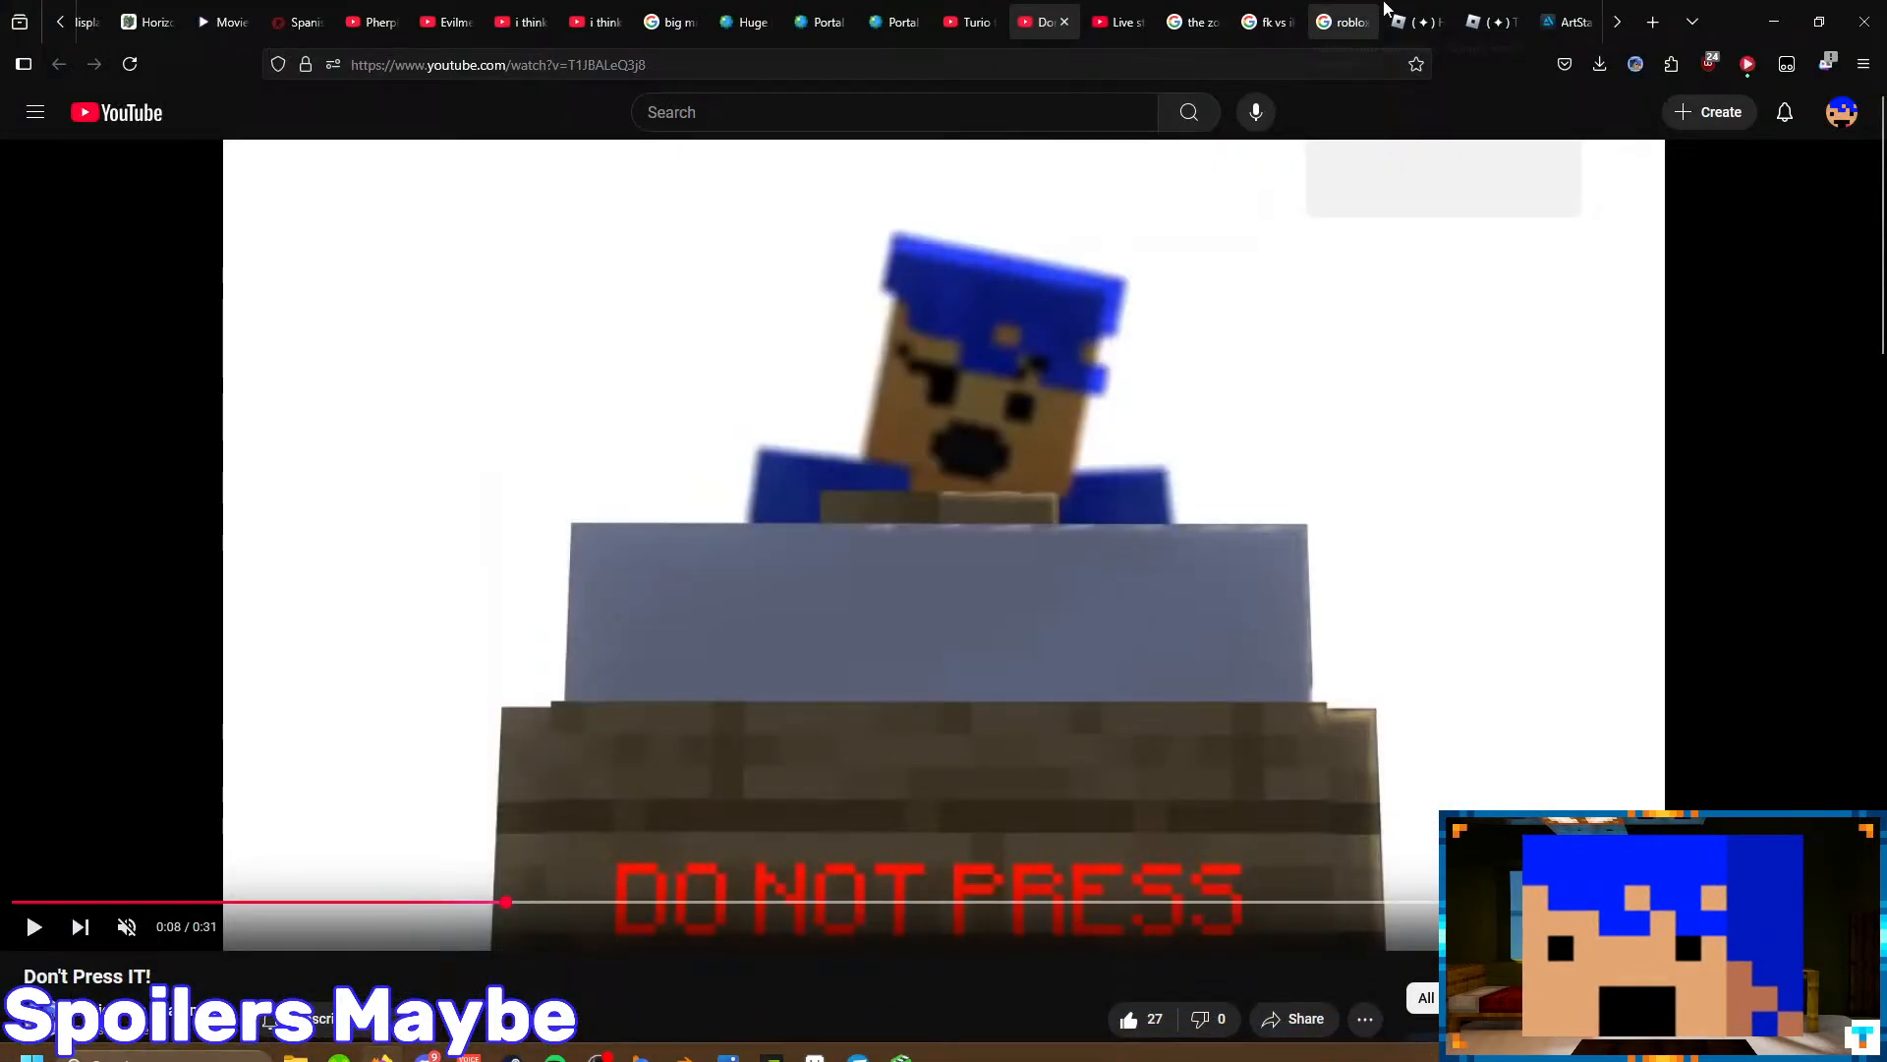
left_click(1568, 10)
left_click(1449, 597)
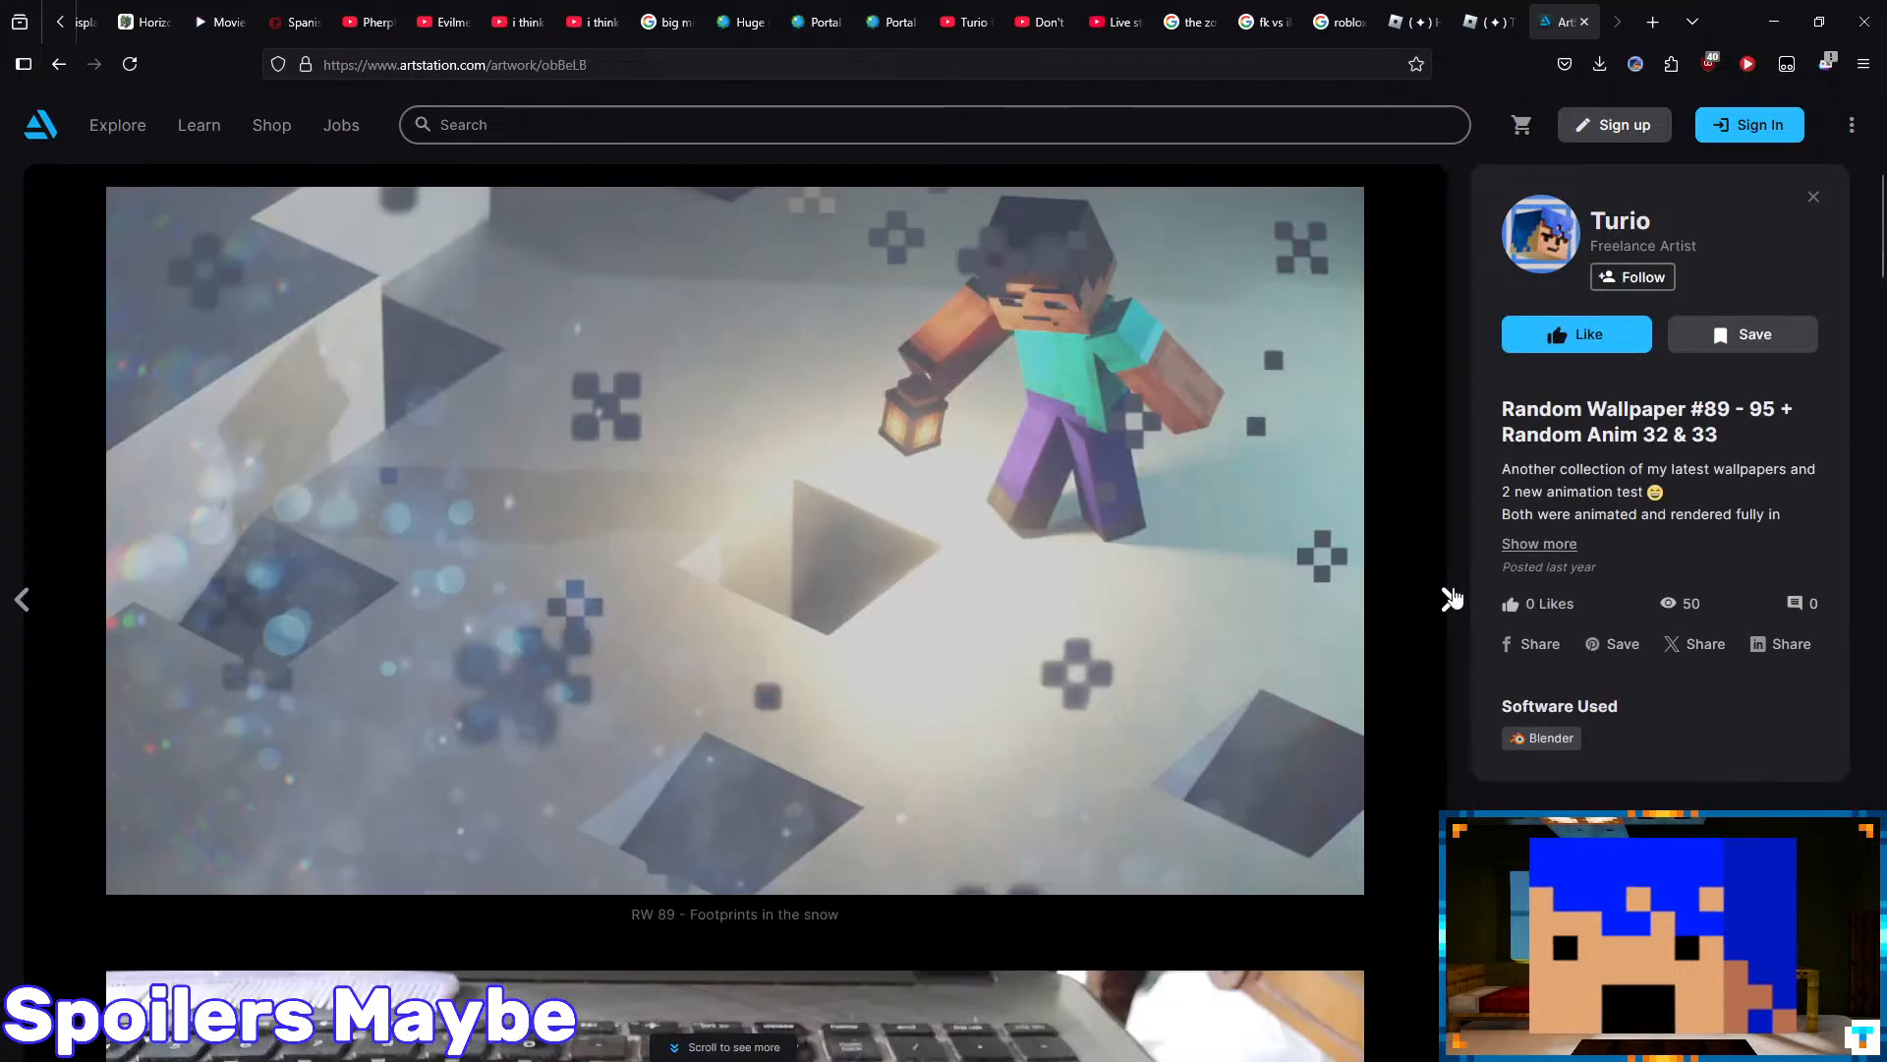
left_click(1449, 598)
left_click(1449, 598)
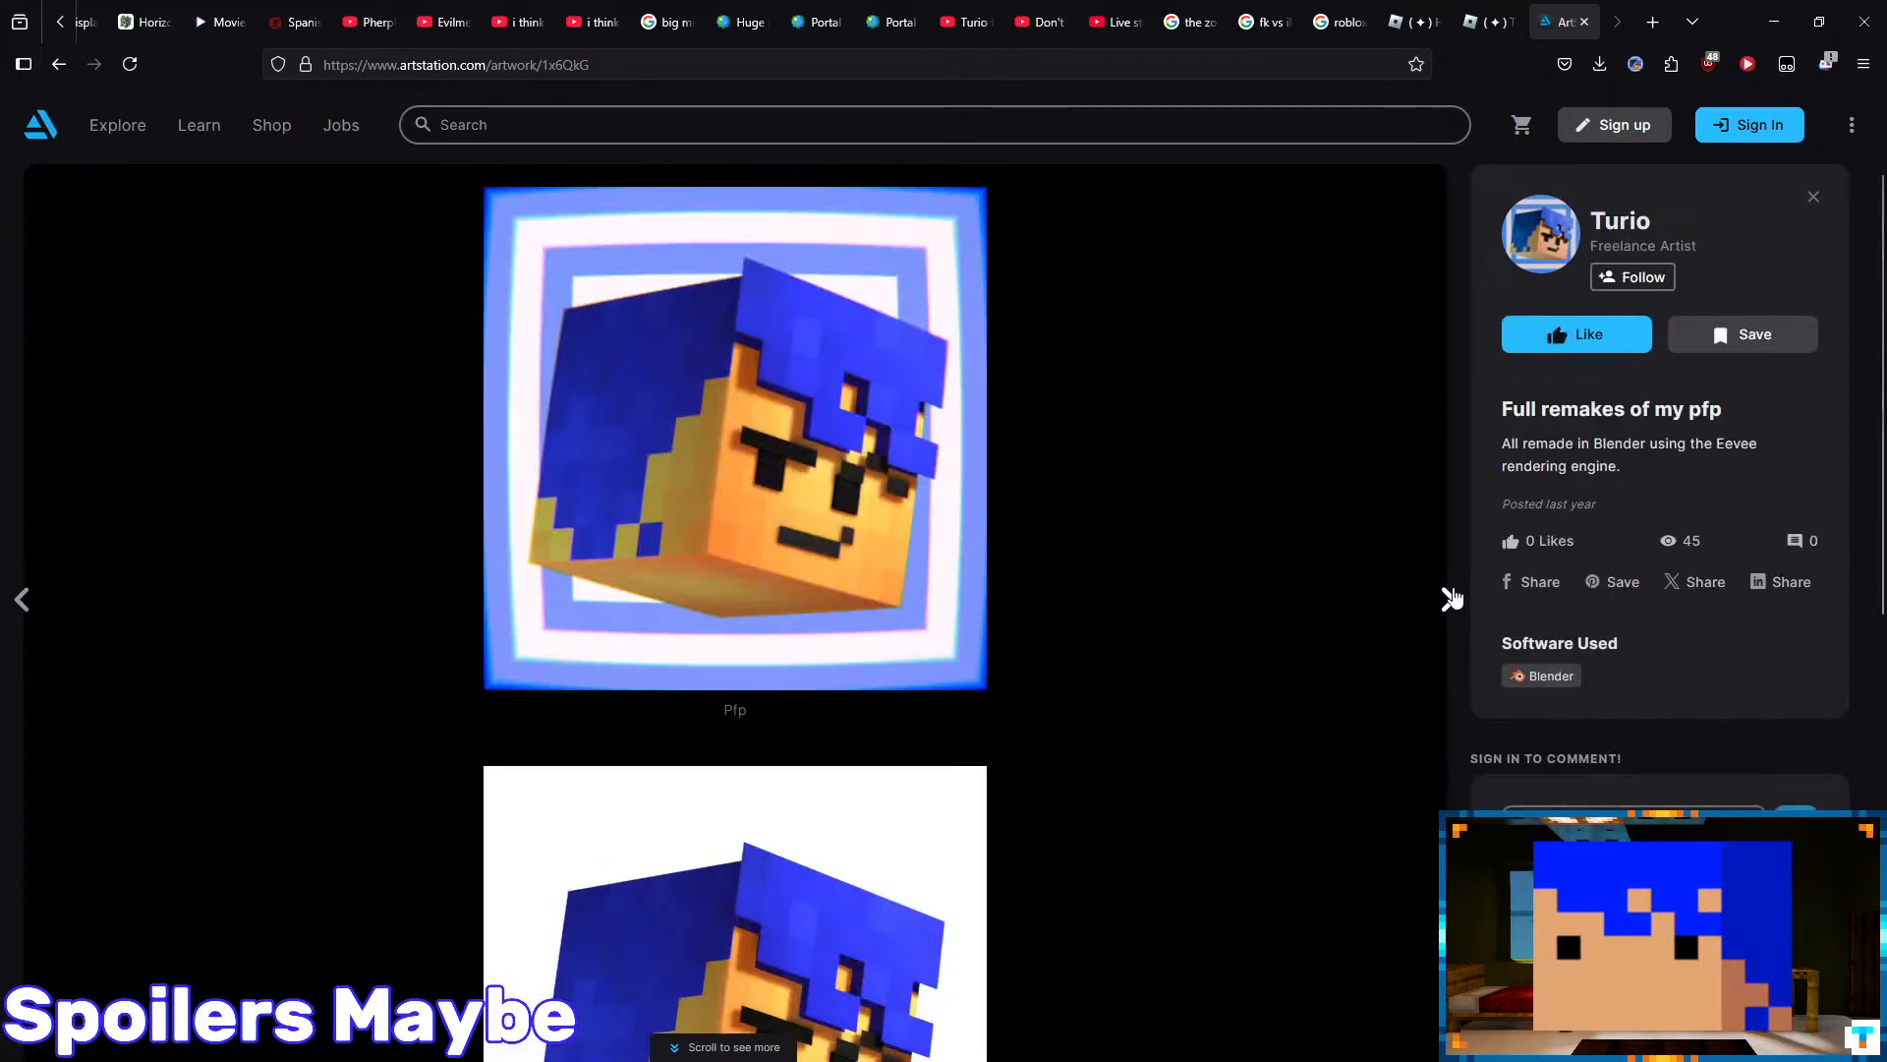
left_click(1449, 597)
left_click(1449, 598)
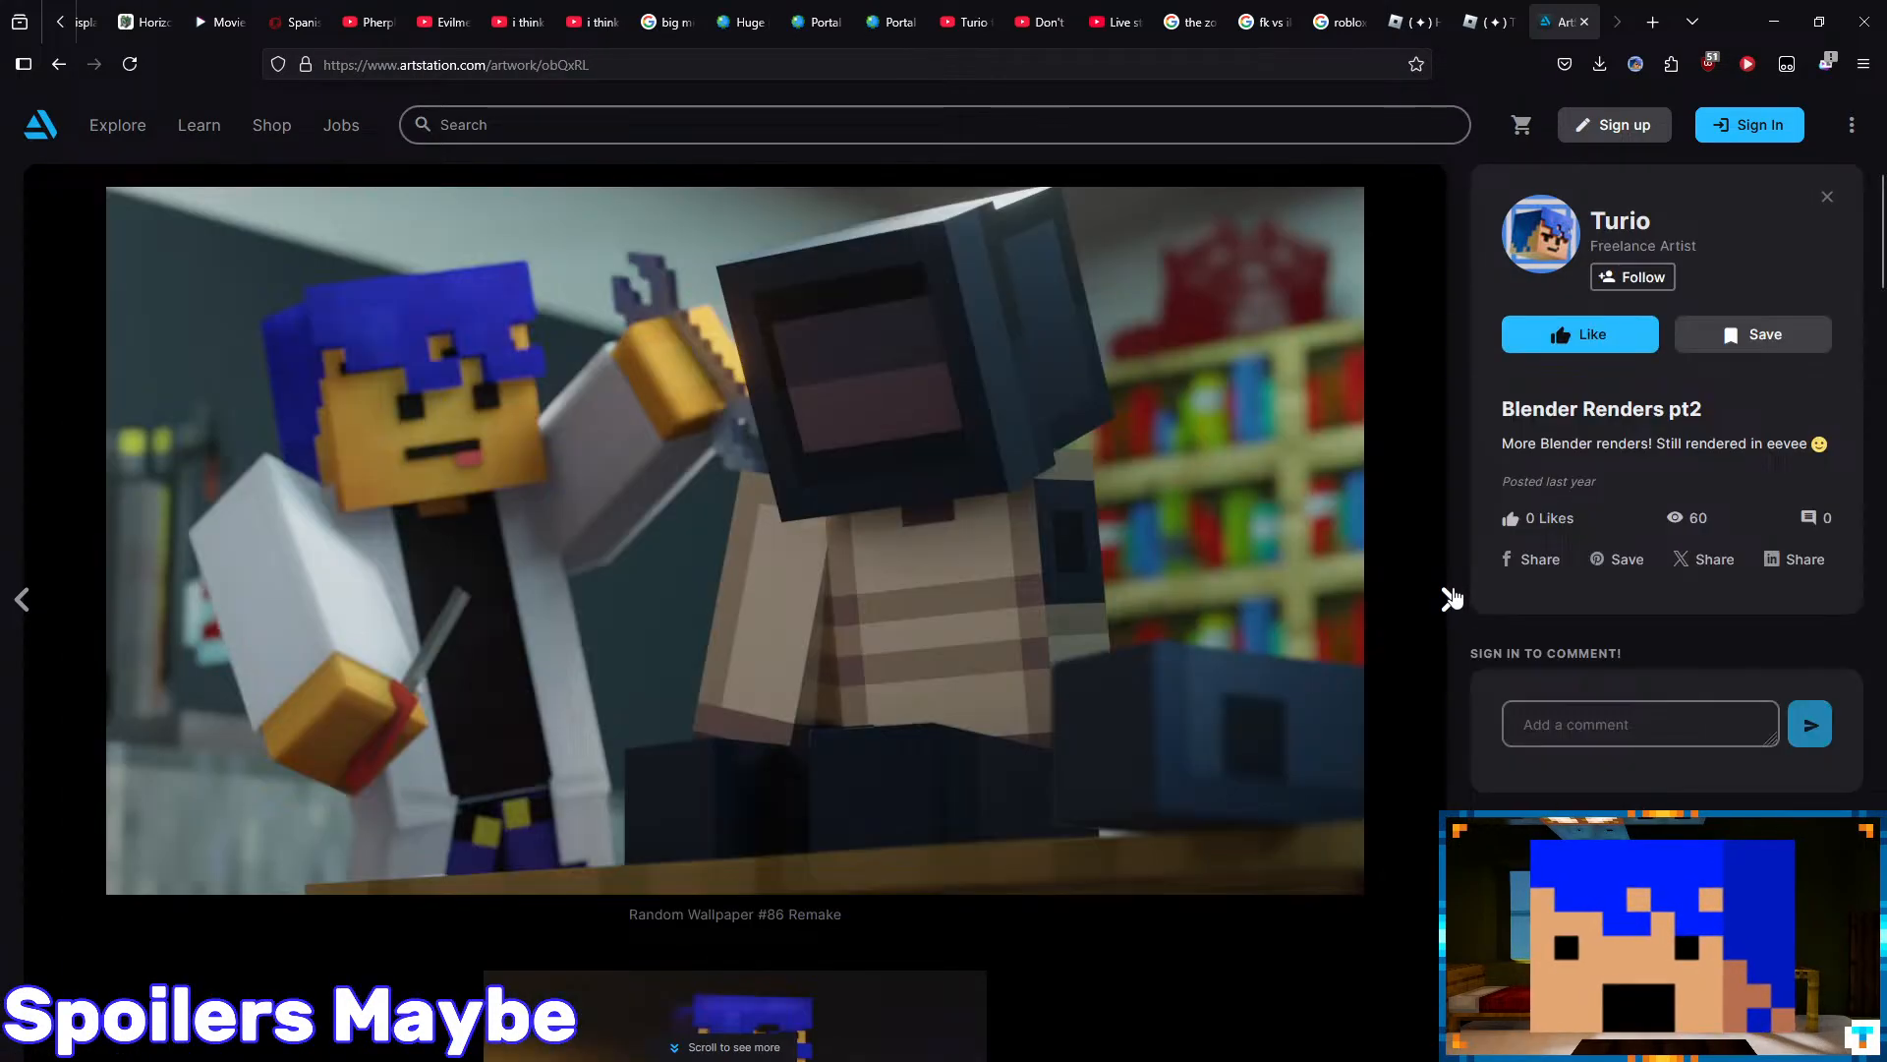
left_click(1448, 598)
left_click(1449, 597)
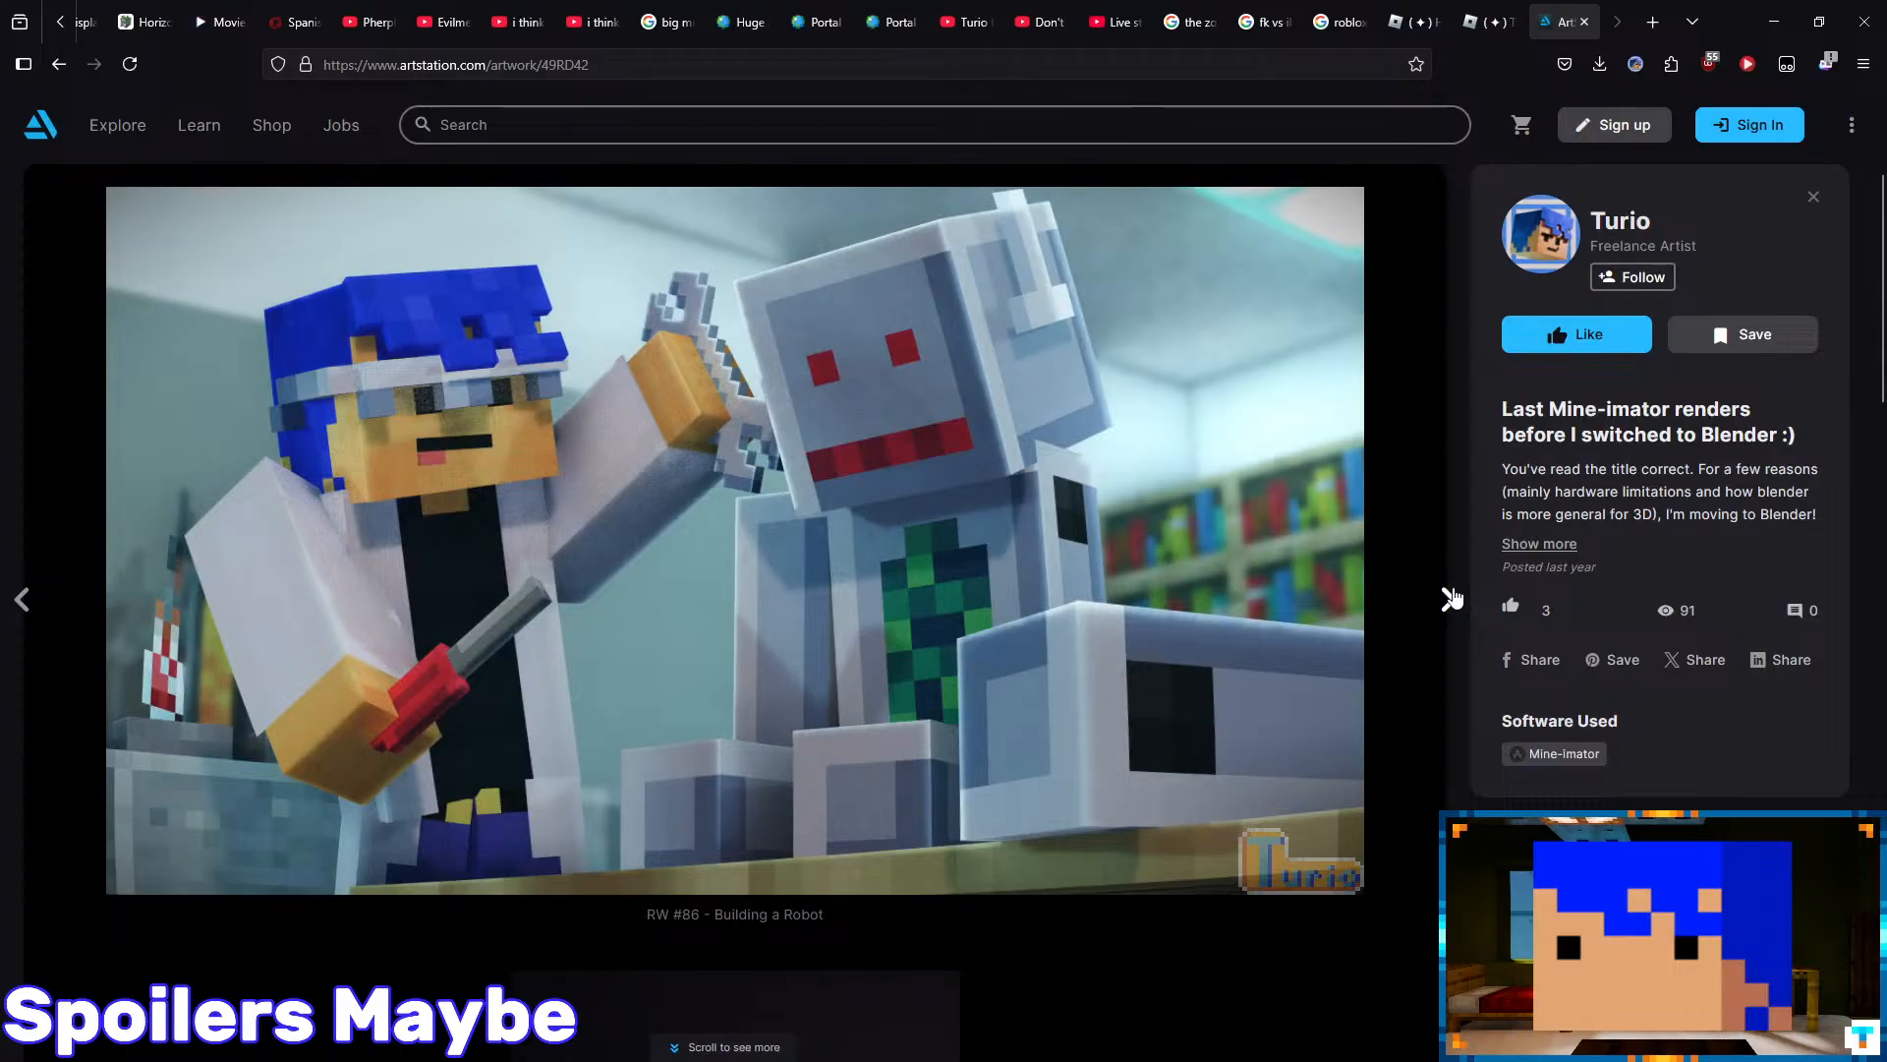
- Open the Random Wallpaper #81 - 85 post and look through its renders down to Cowboy On a Horse
left_click(1448, 598)
scroll(1057, 462, "down", 6)
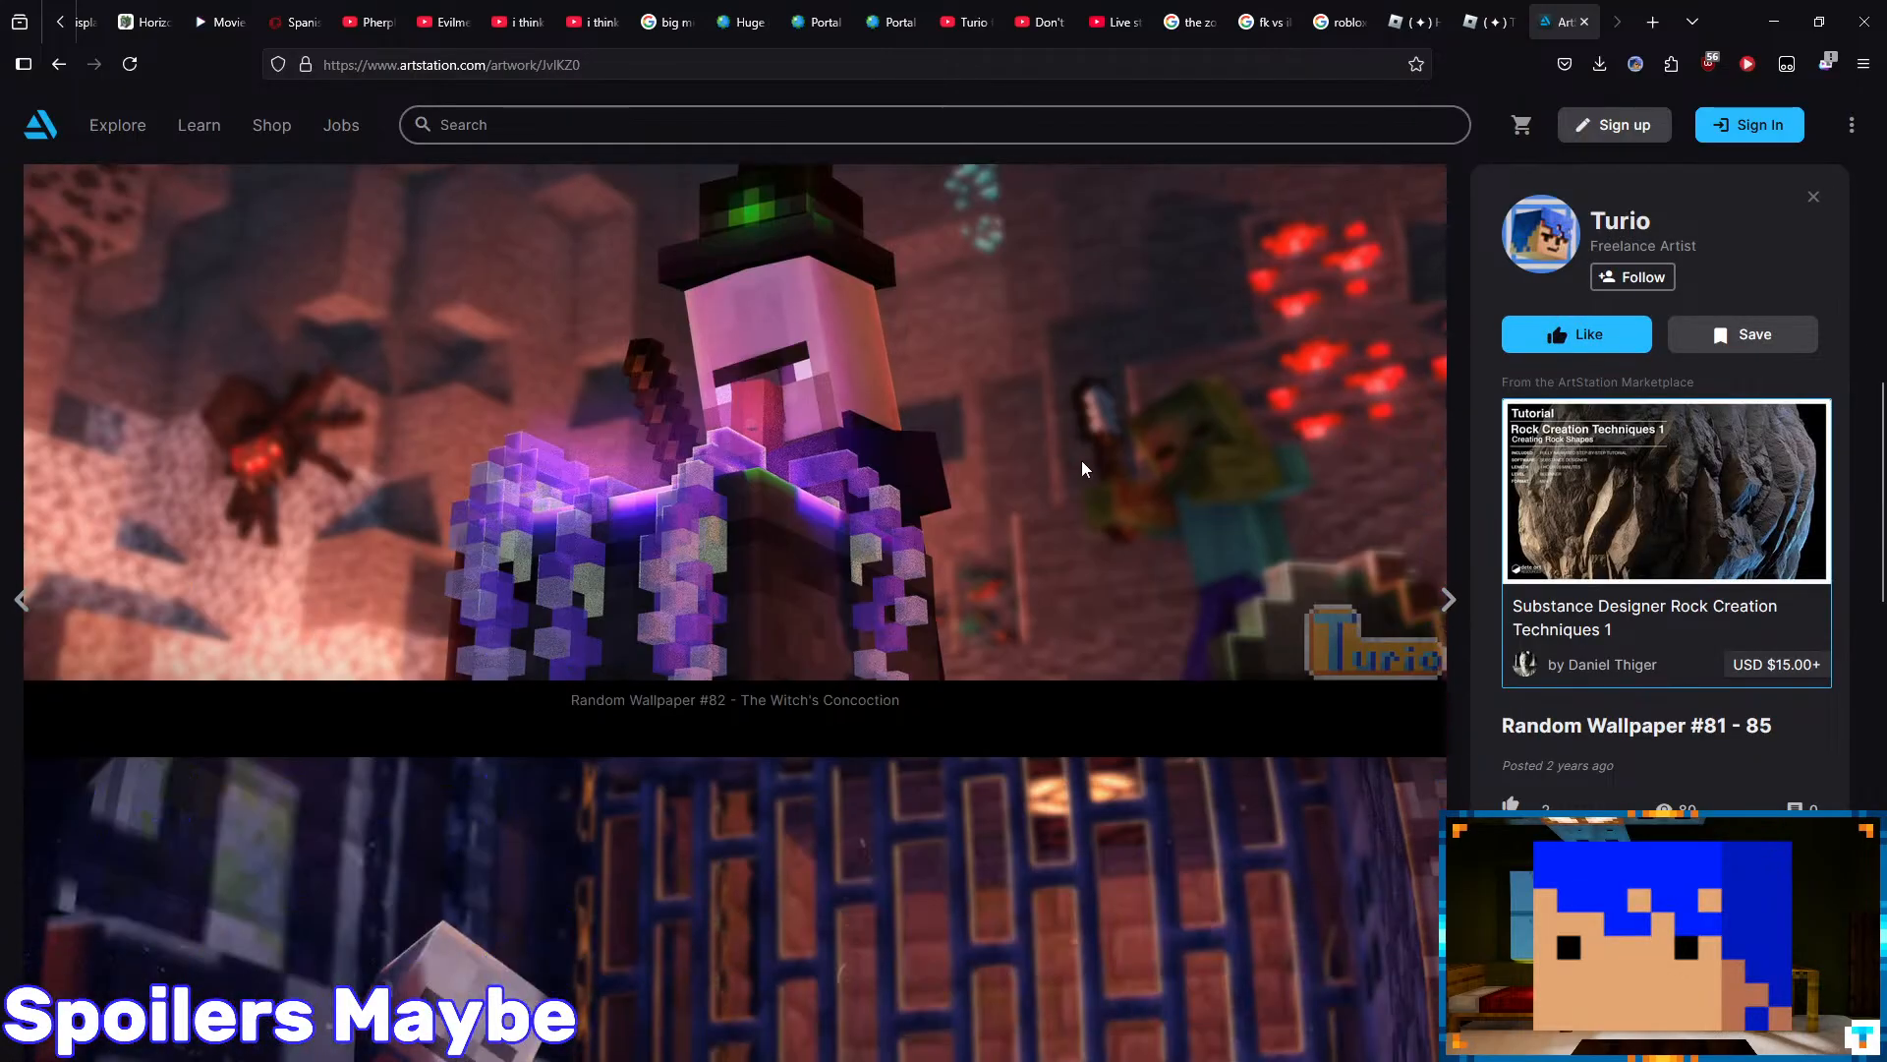
scroll(1106, 545, "down", 10)
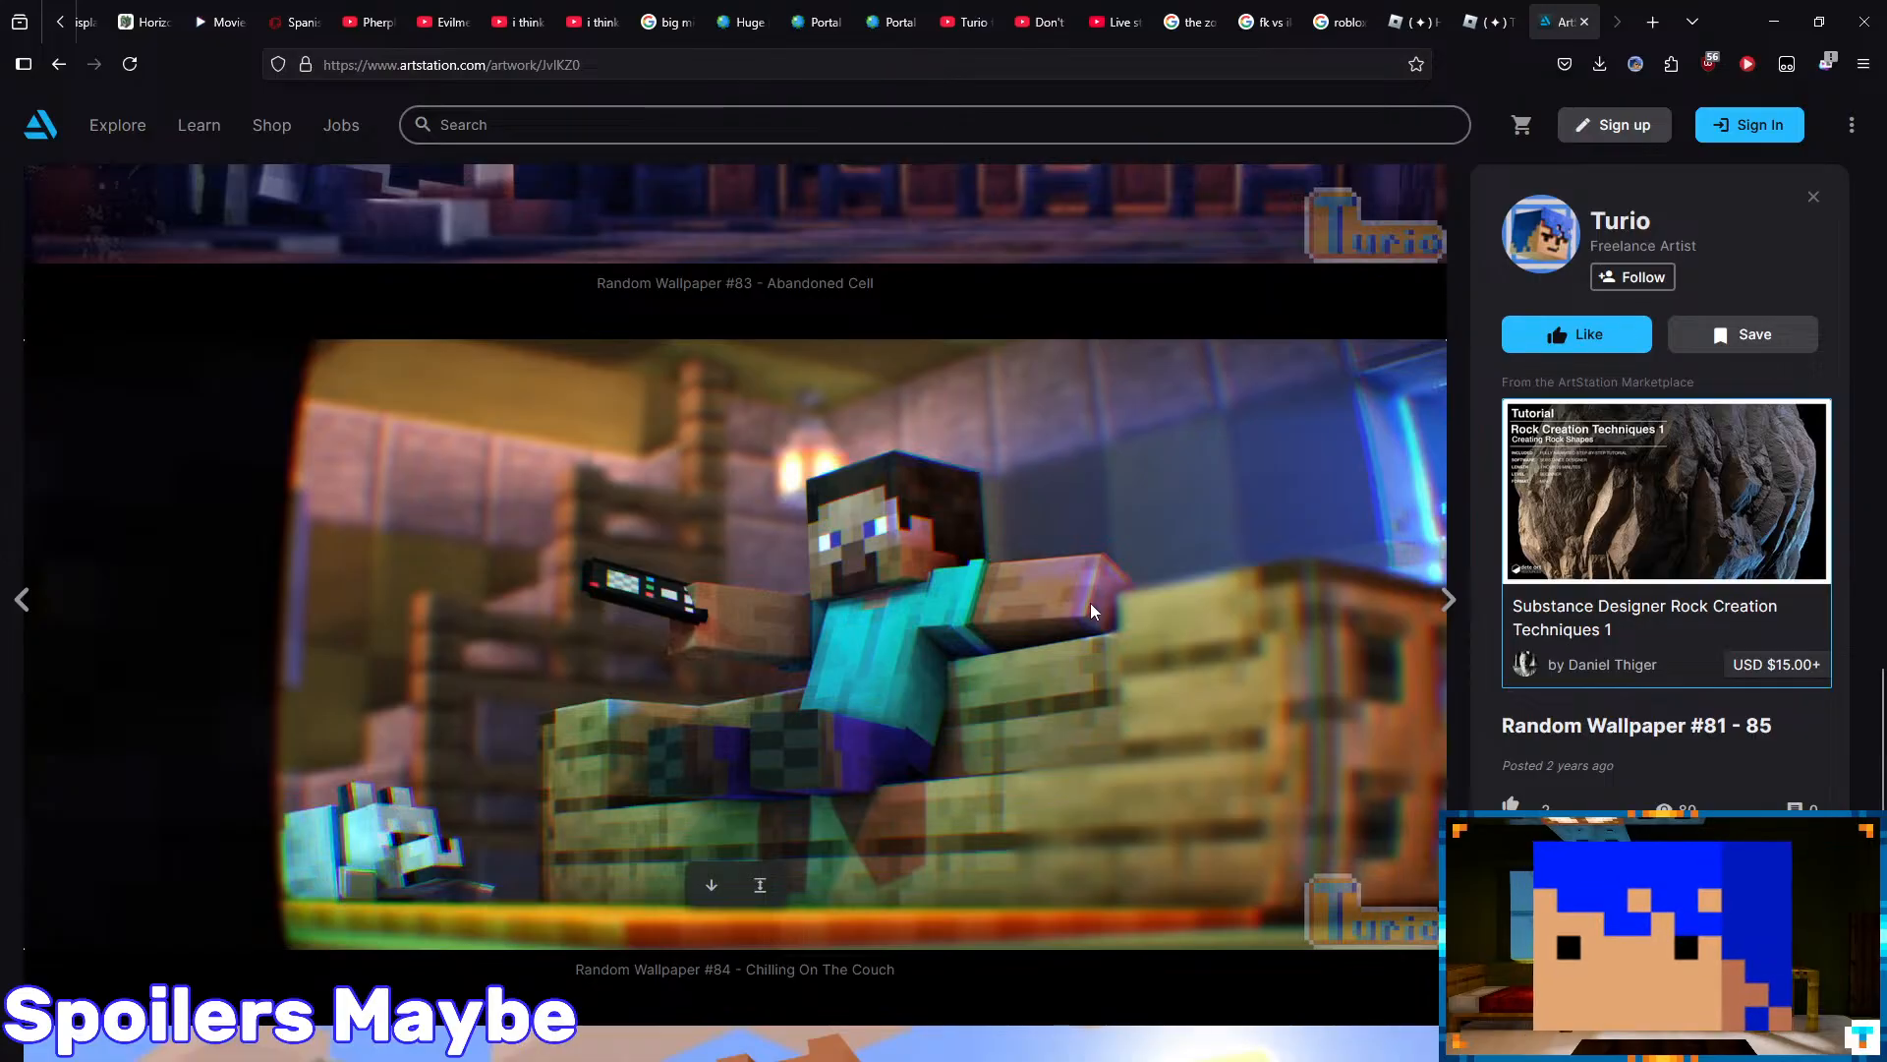
scroll(1164, 616, "down", 5)
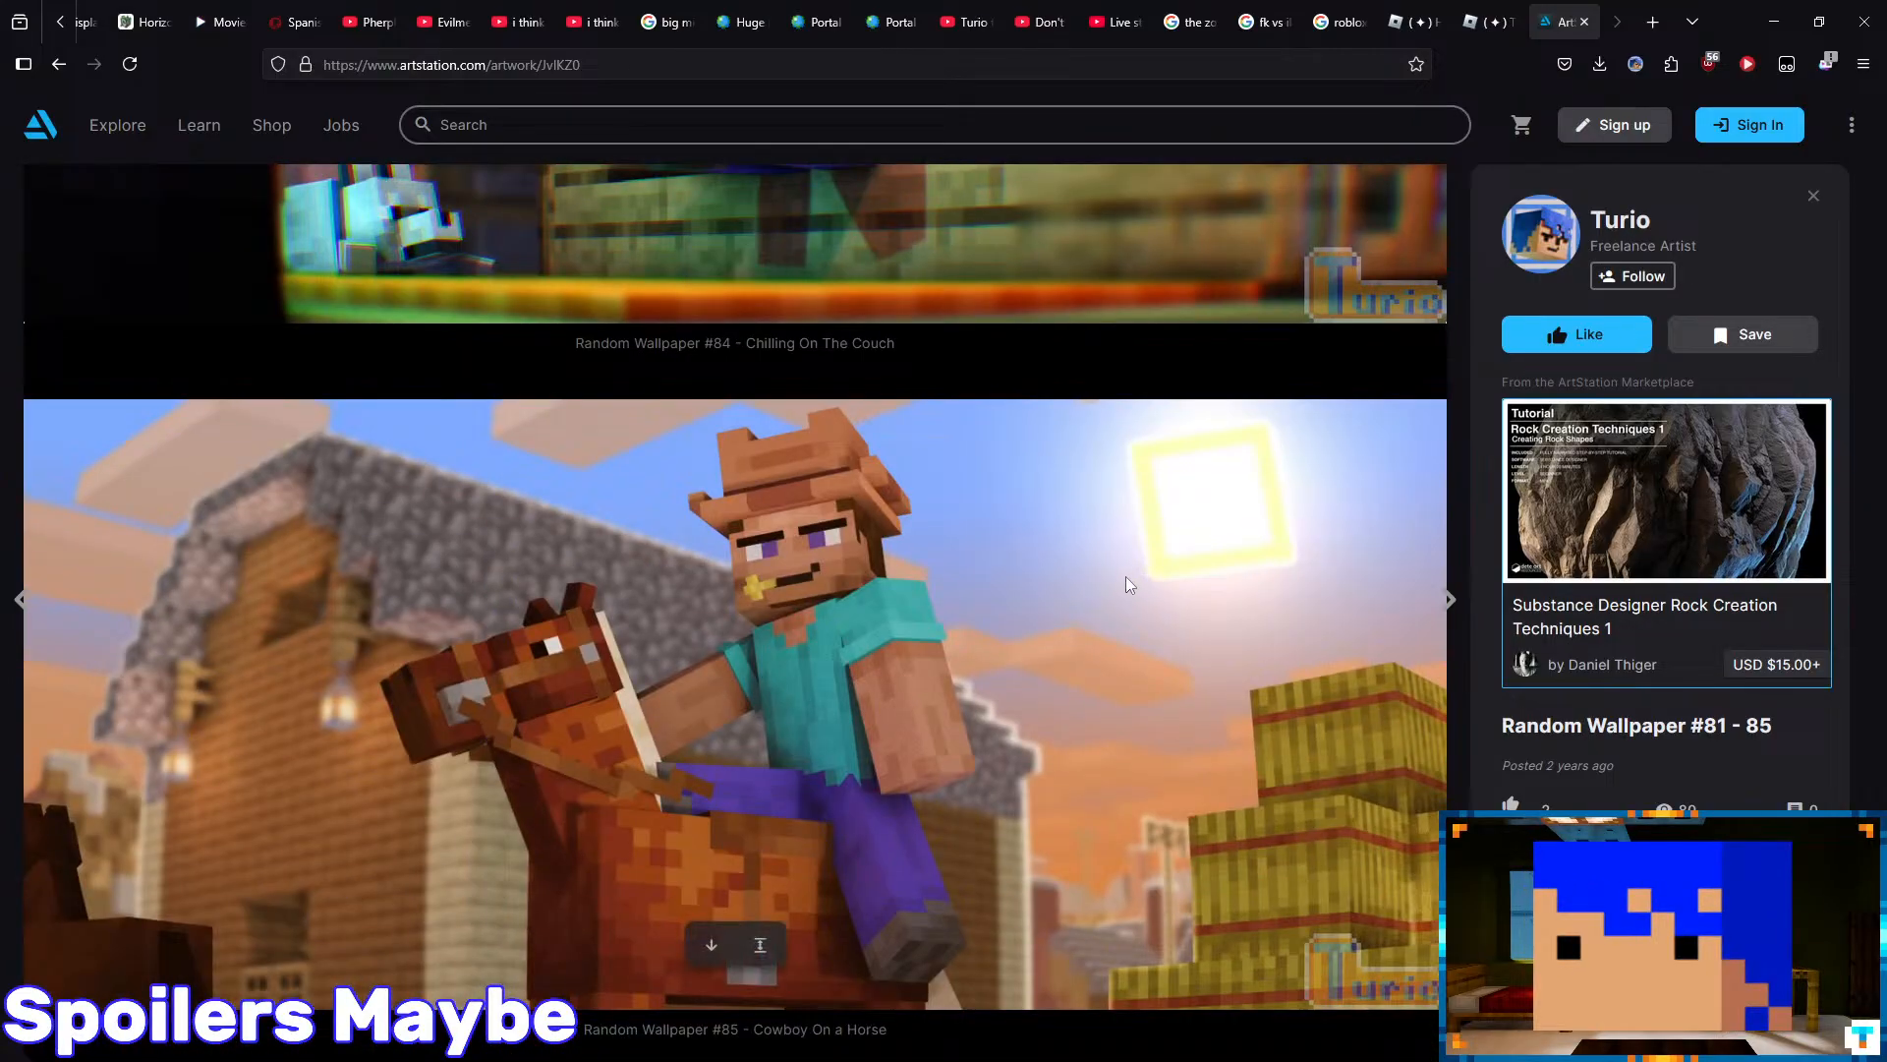
- Go to the Random Wallpaper #76 - 80 post and view its renders down to the Pumpkin Patch
left_click(1449, 598)
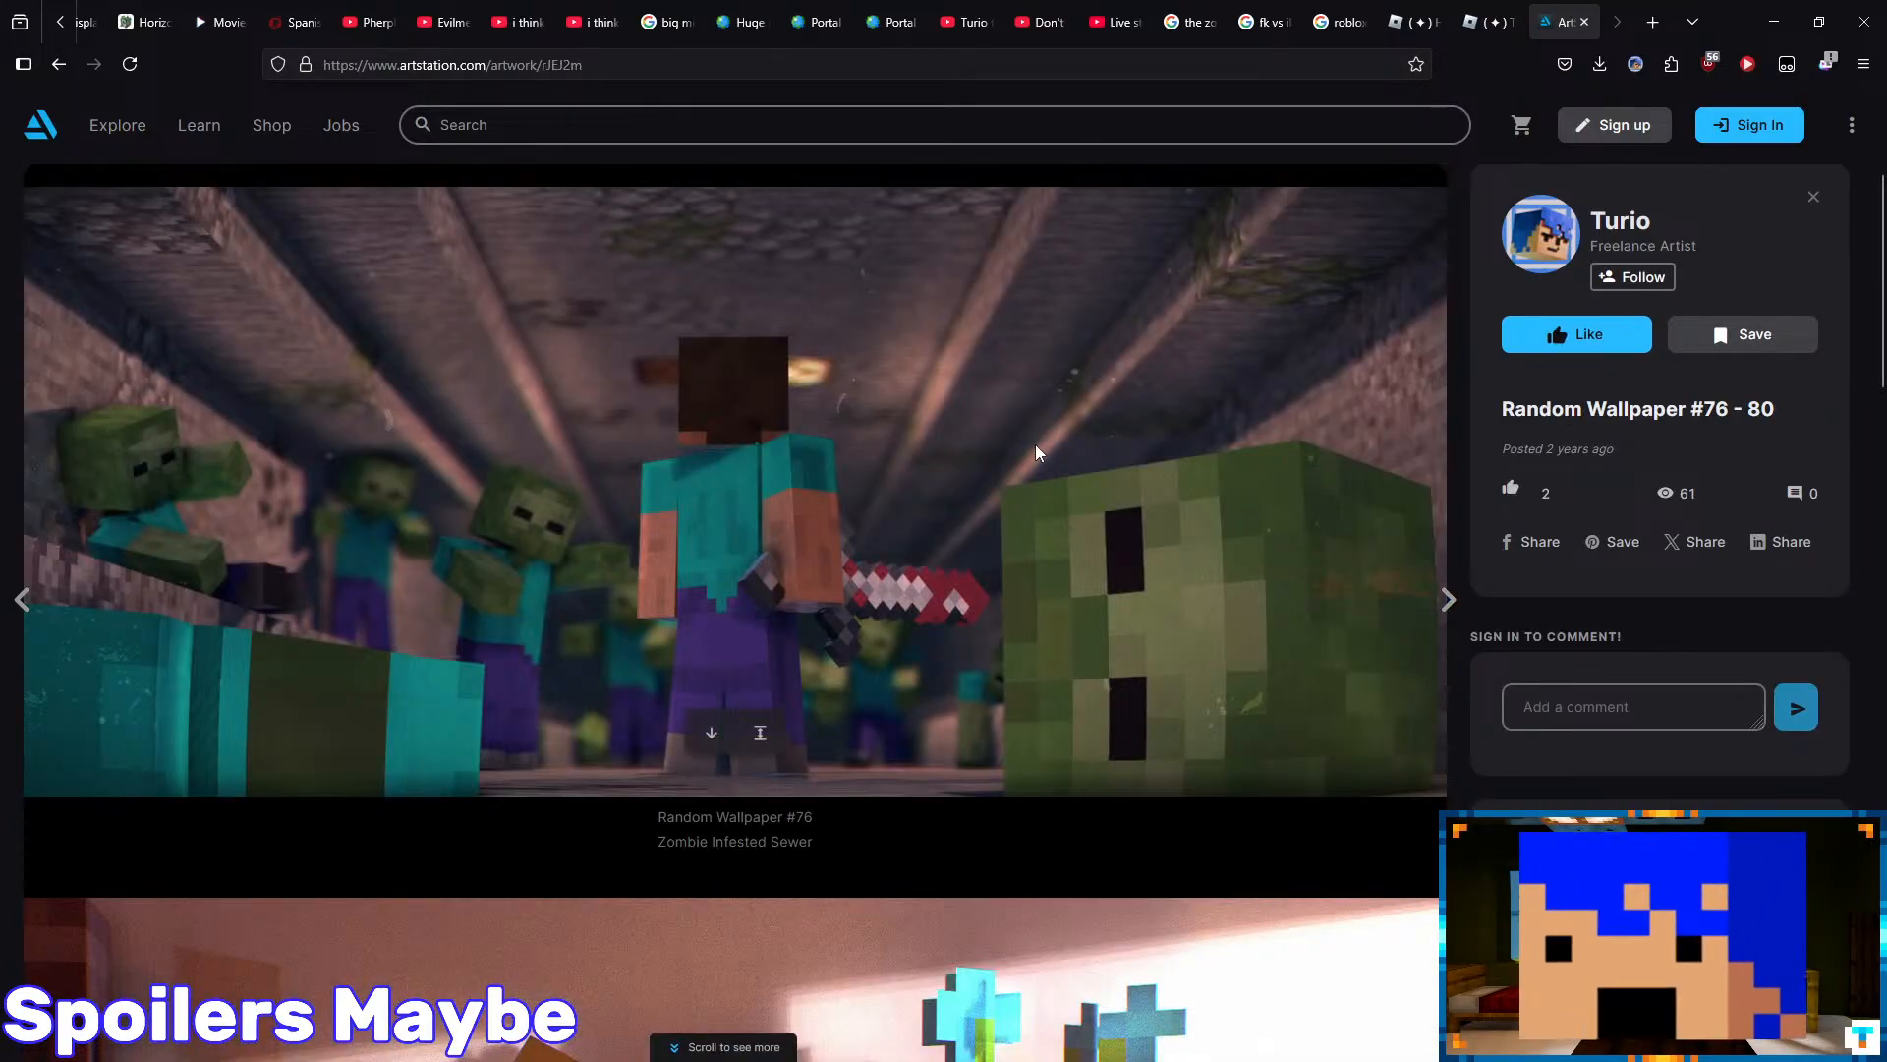
scroll(1035, 452, "down", 5)
scroll(1019, 433, "down", 3)
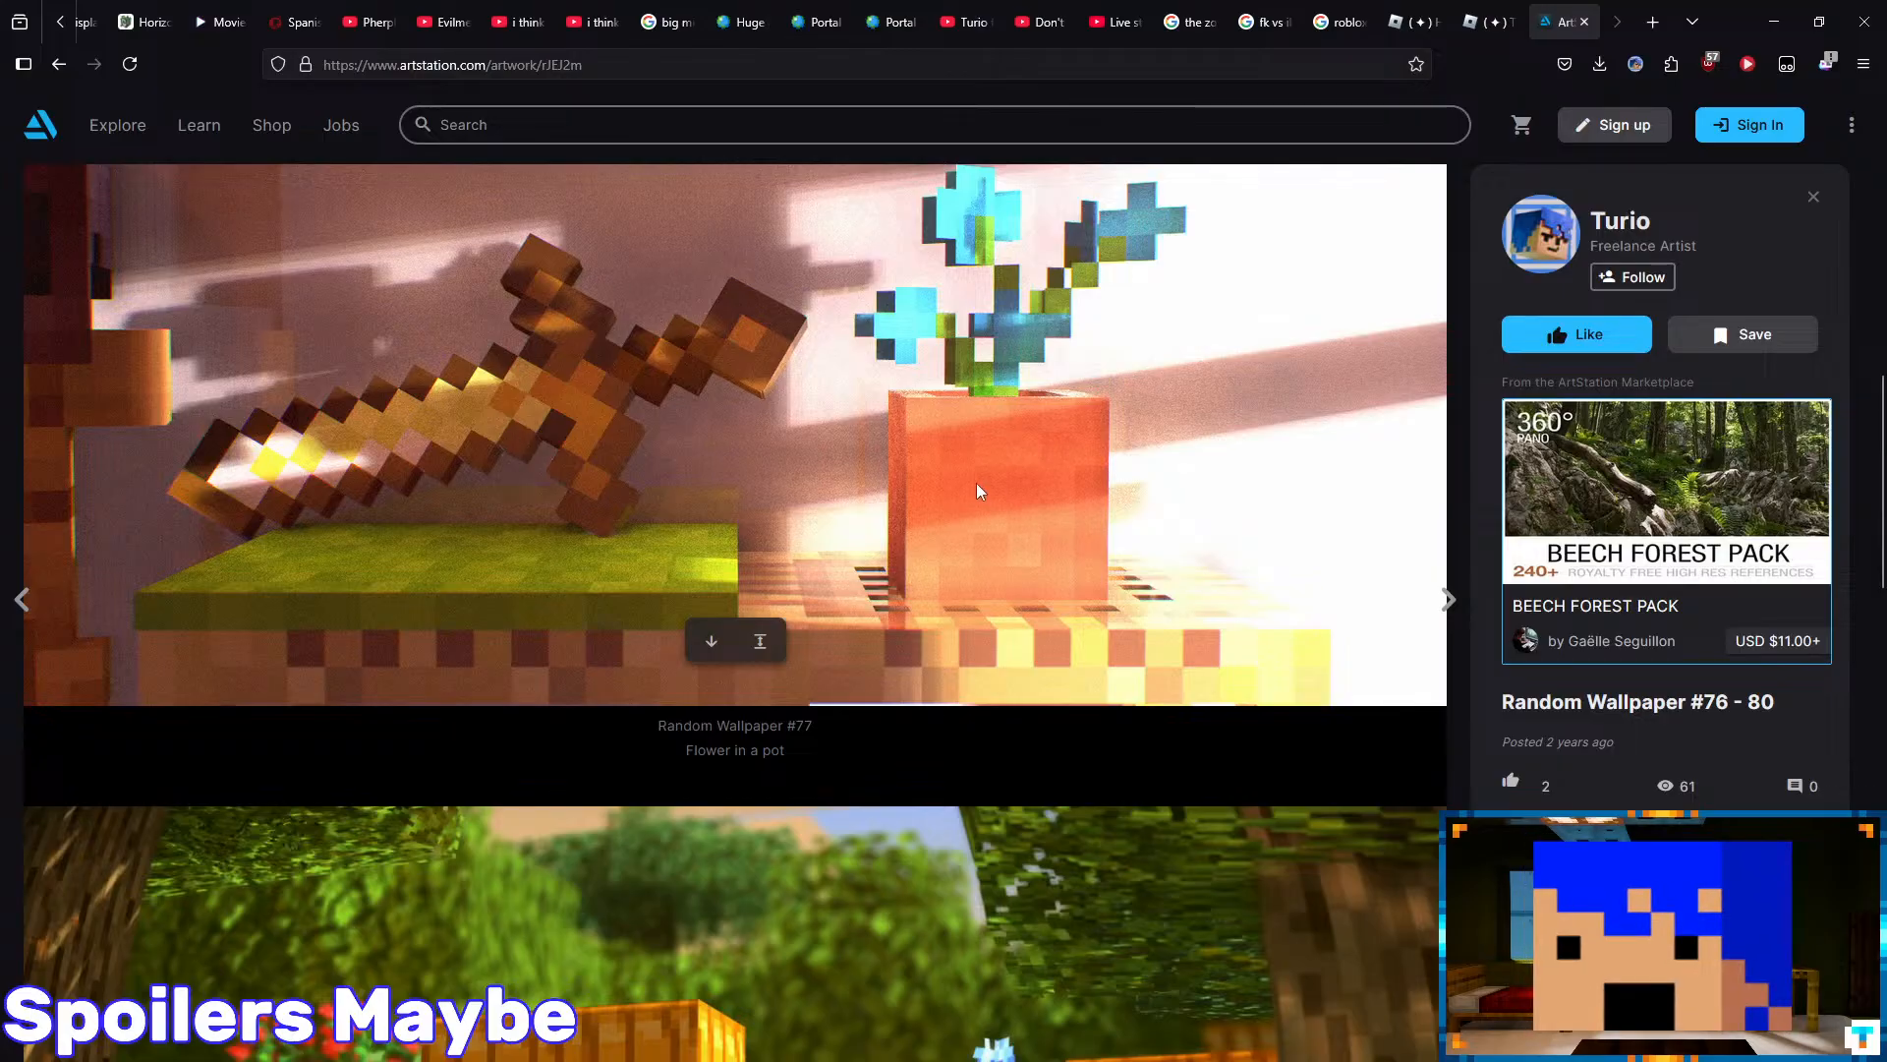
scroll(976, 482, "up", 2)
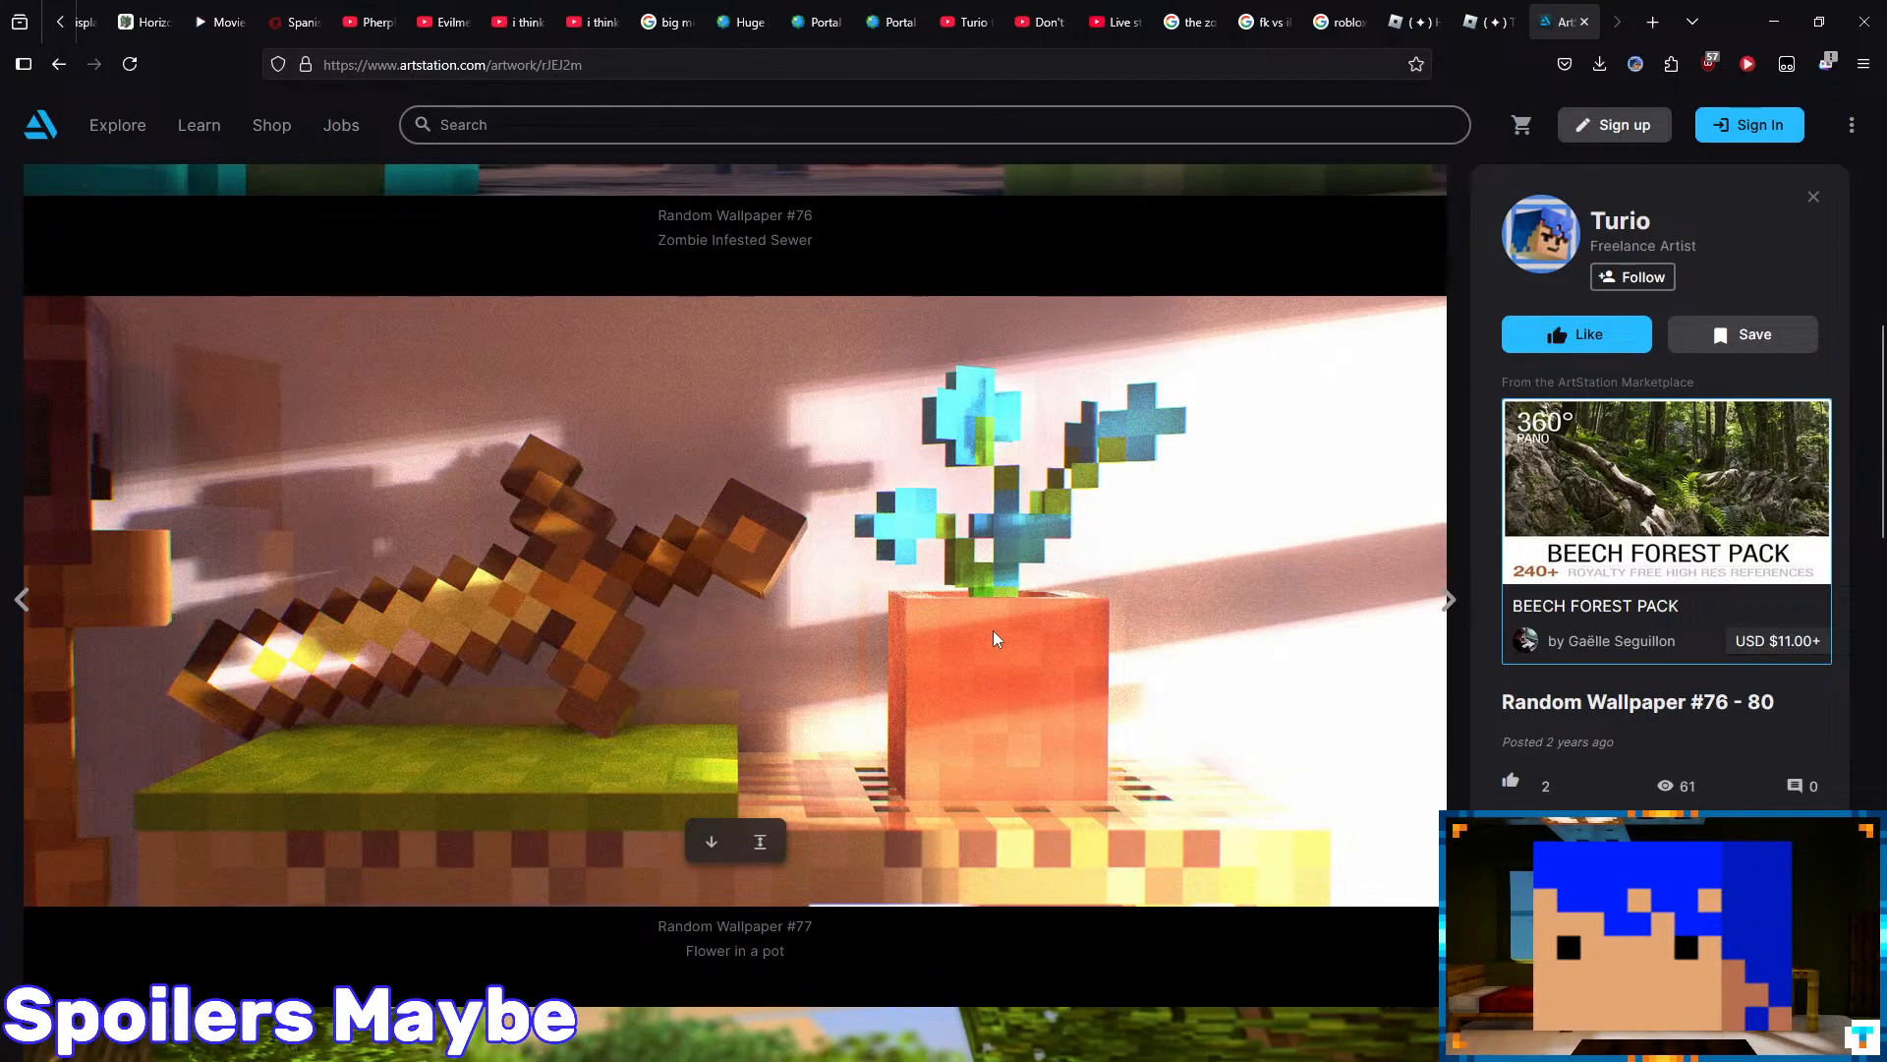
scroll(947, 602, "down", 6)
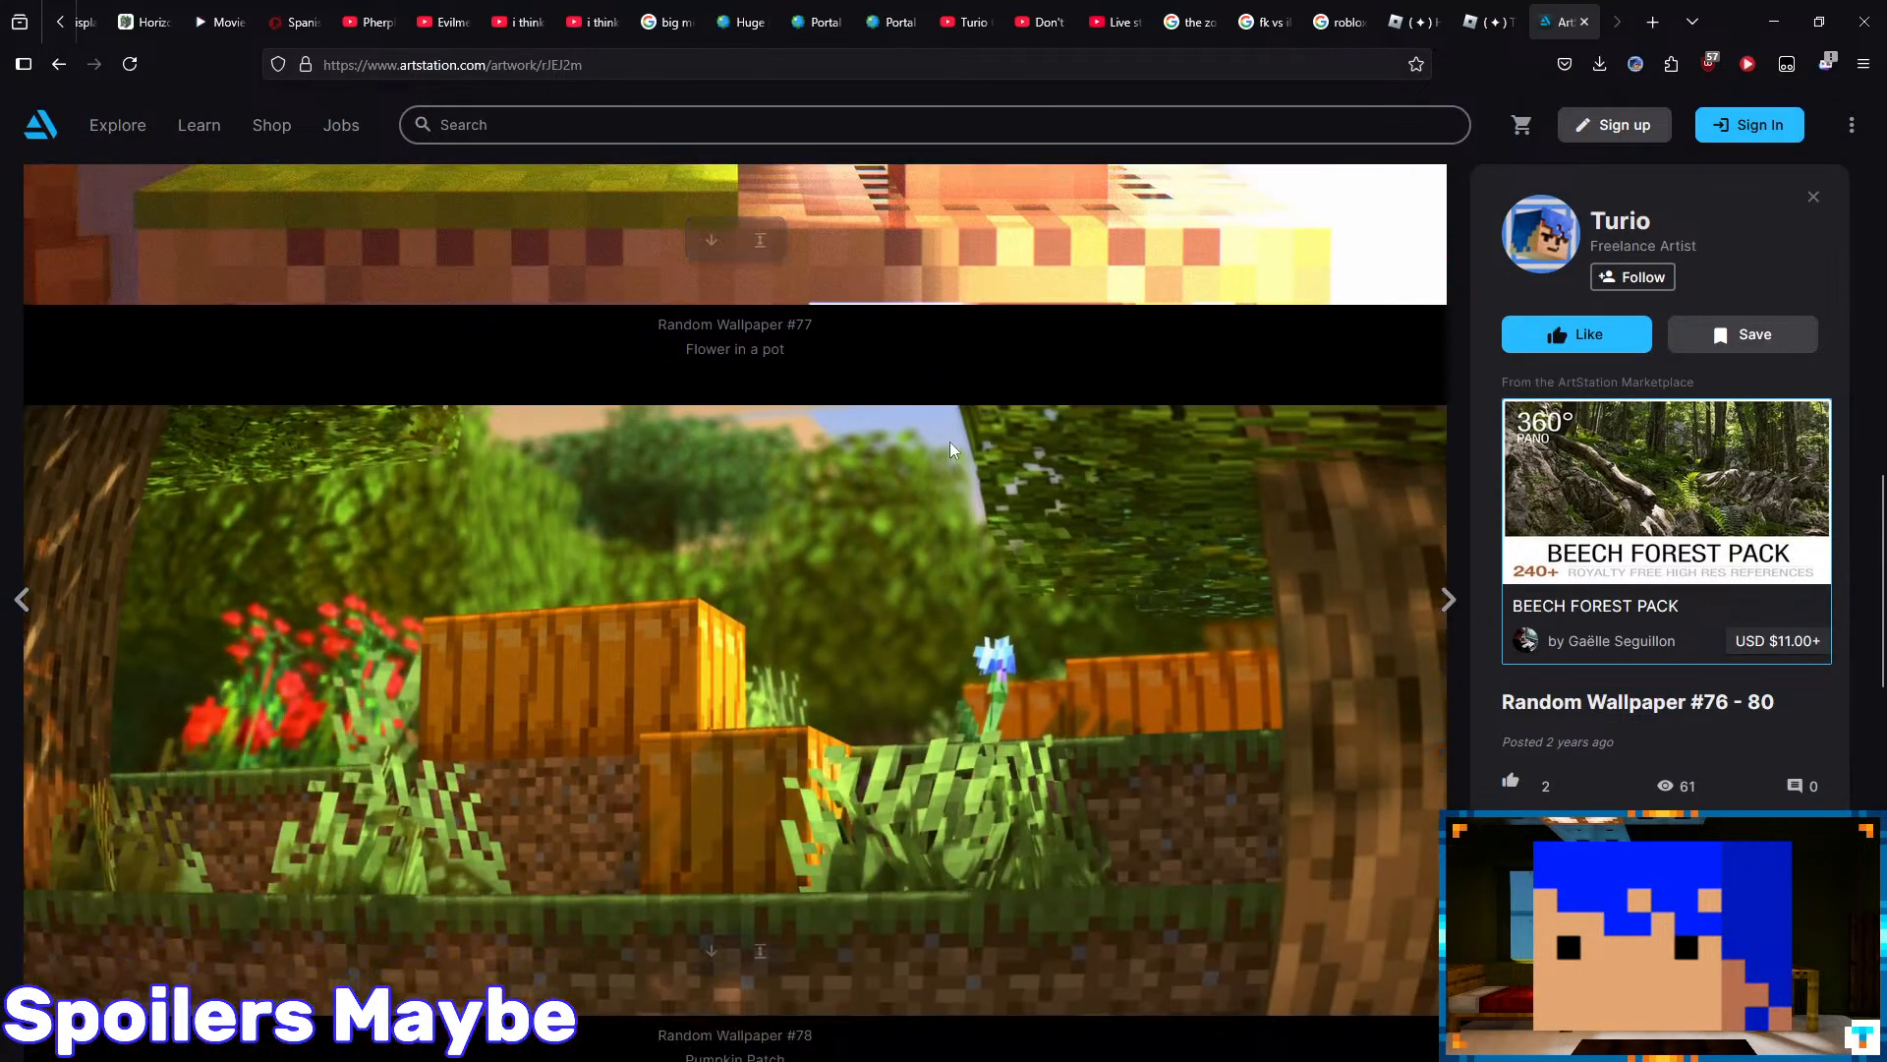
- Go to the Random Wallpaper #73 - #75 post and view its hallway and outline test renders
left_click(1419, 615)
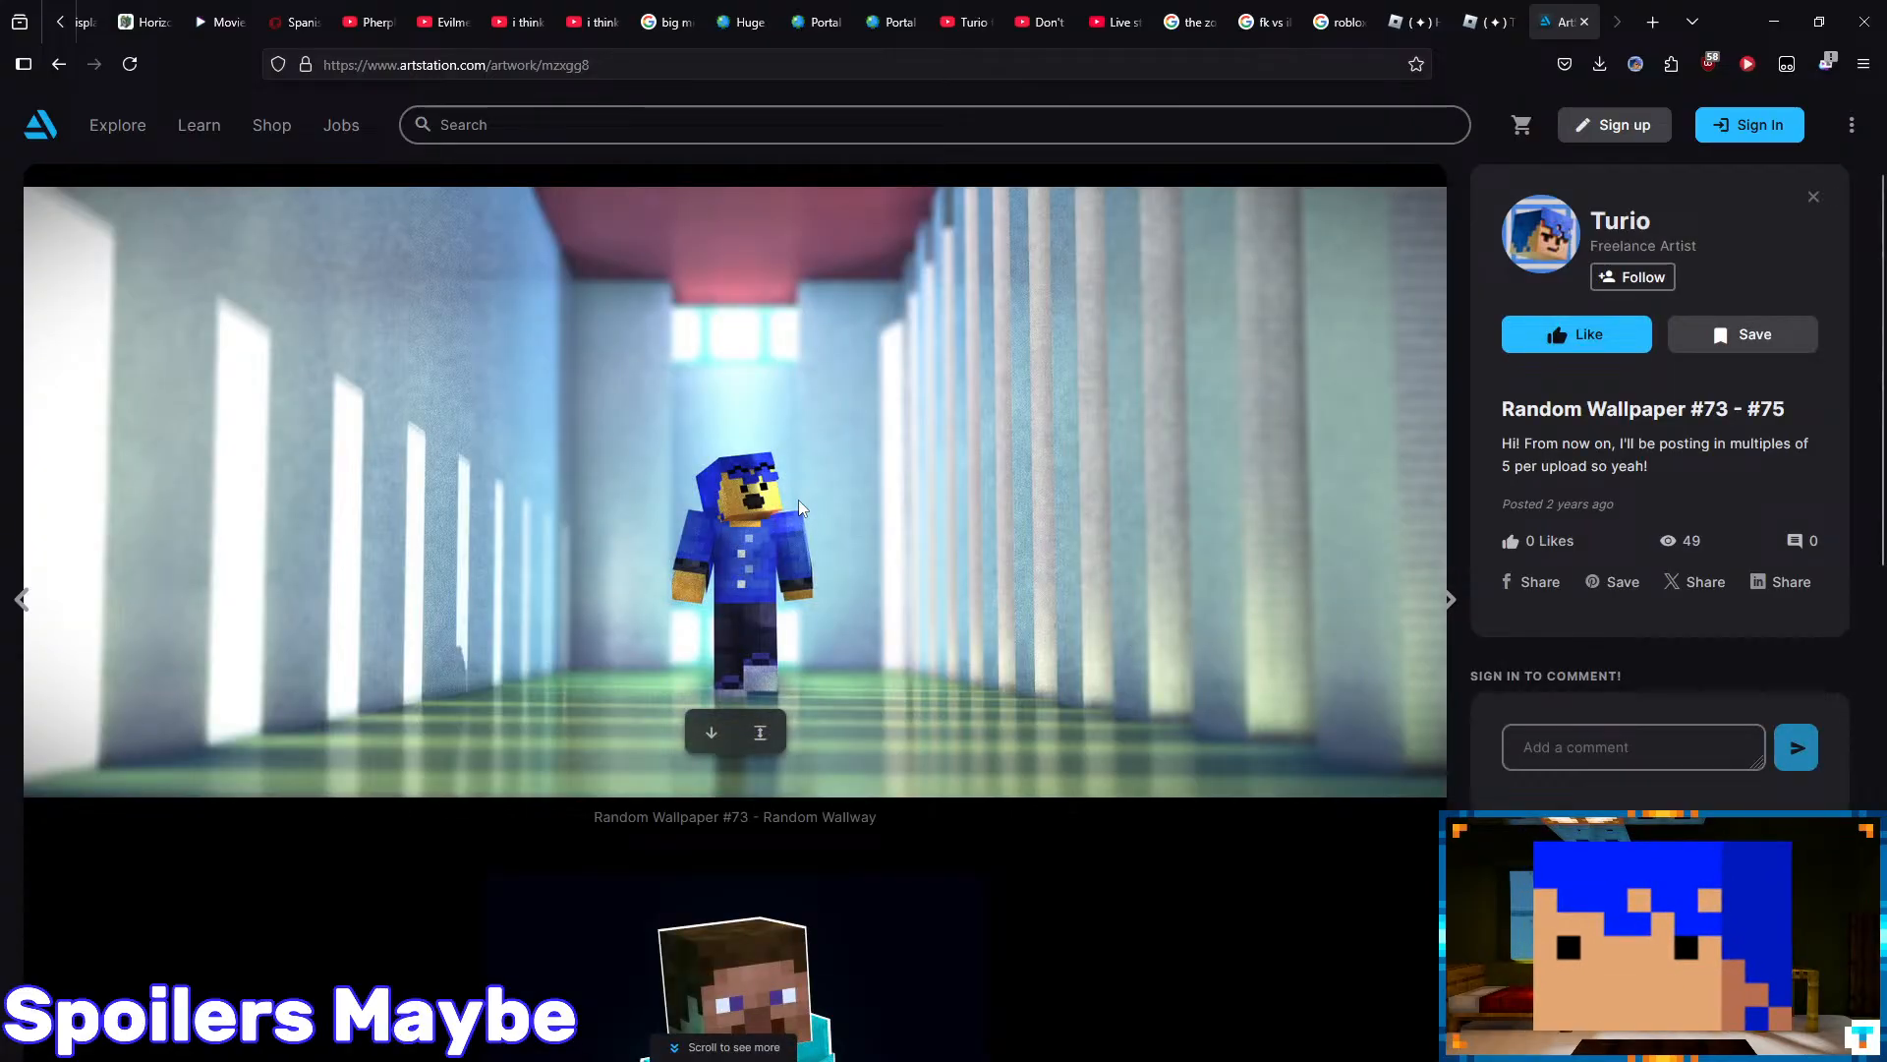
scroll(799, 502, "down", 5)
scroll(780, 768, "up", 3)
scroll(779, 769, "down", 9)
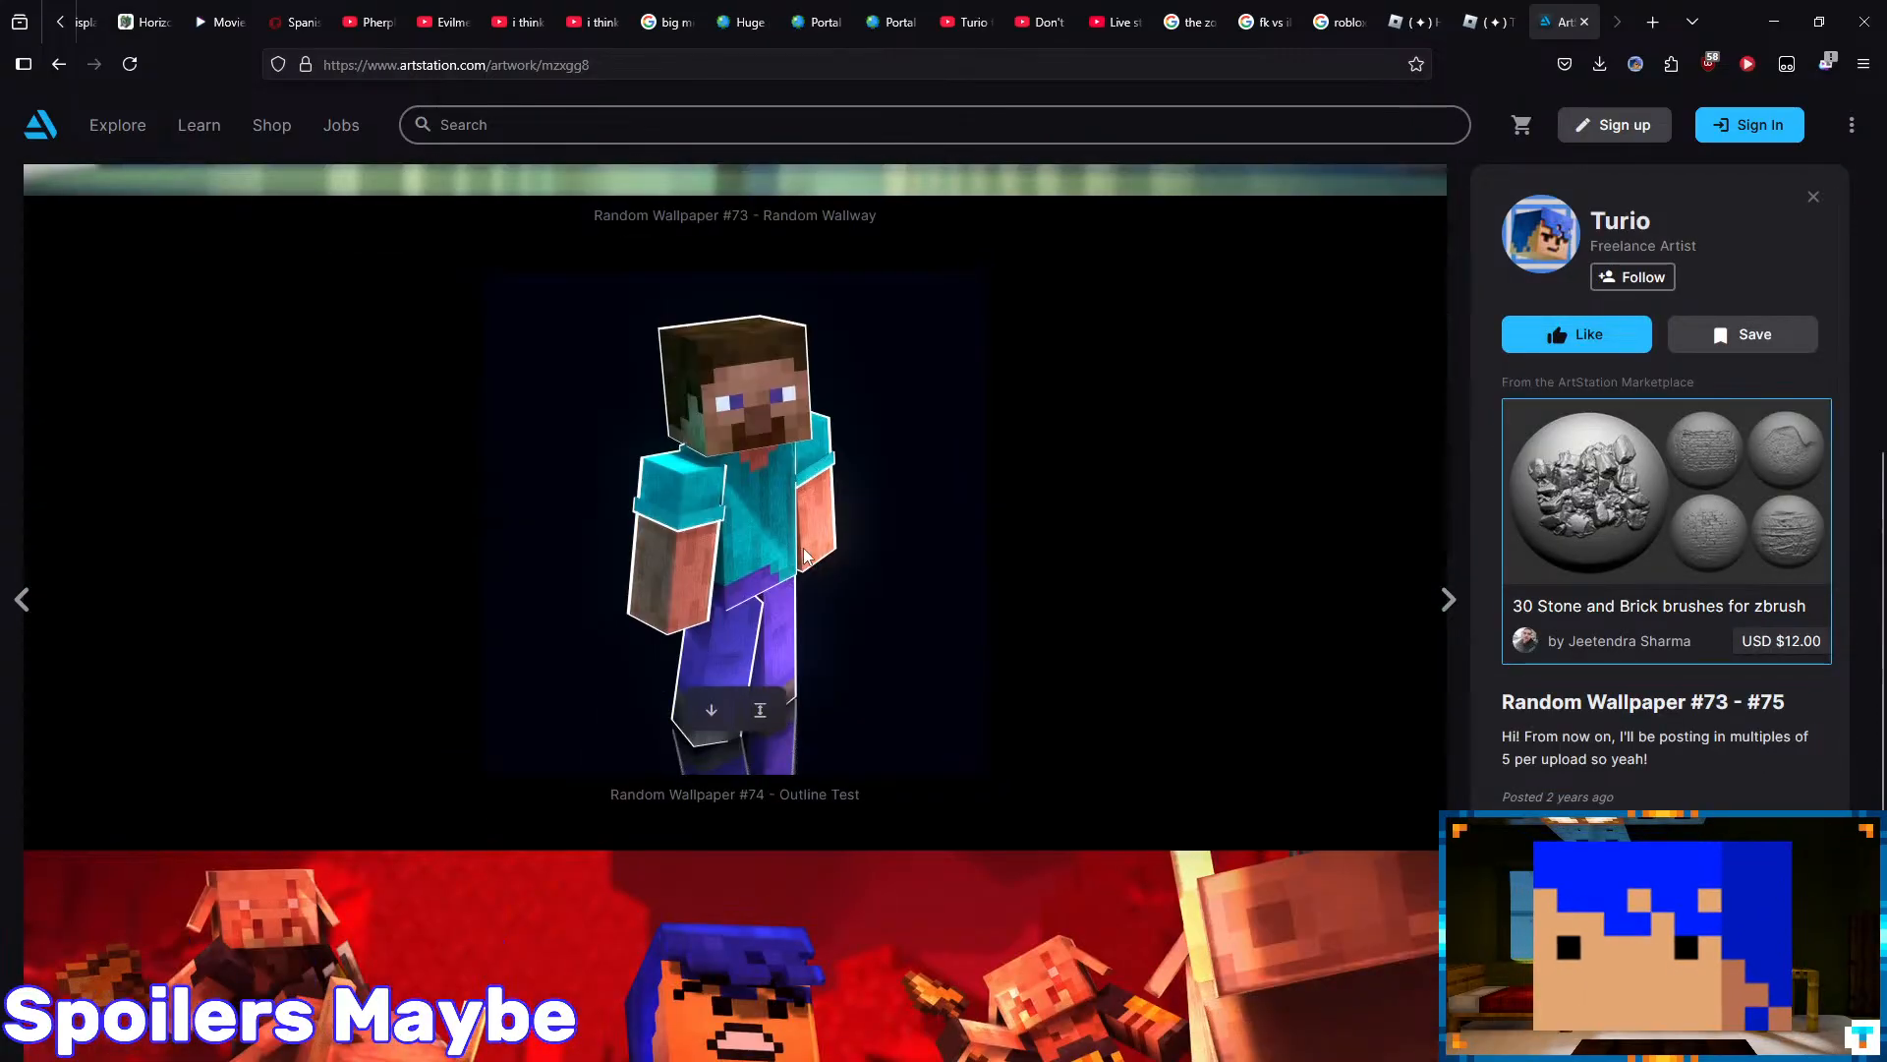
scroll(798, 607, "up", 10)
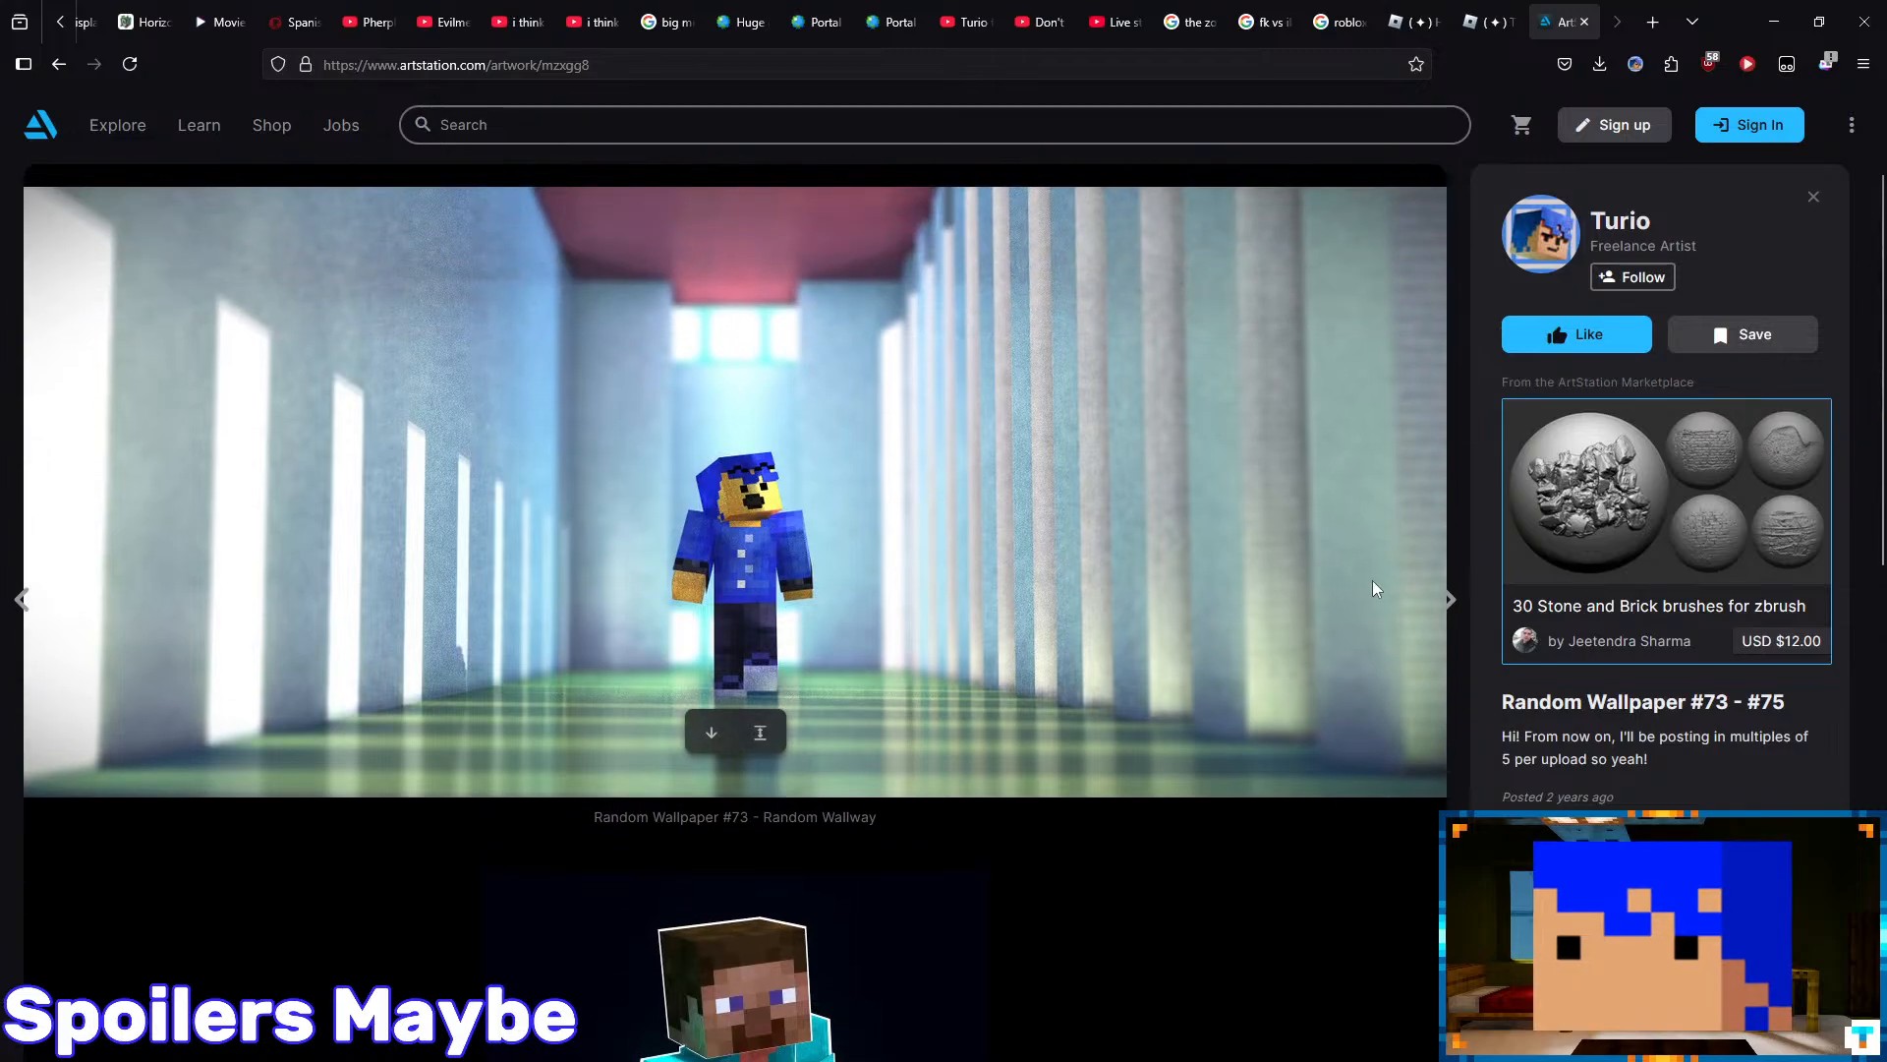
- Go to the Random Wallpapers #67 - #72 post and view its renders down to Waiting for the Train
left_click(1449, 599)
scroll(973, 592, "down", 5)
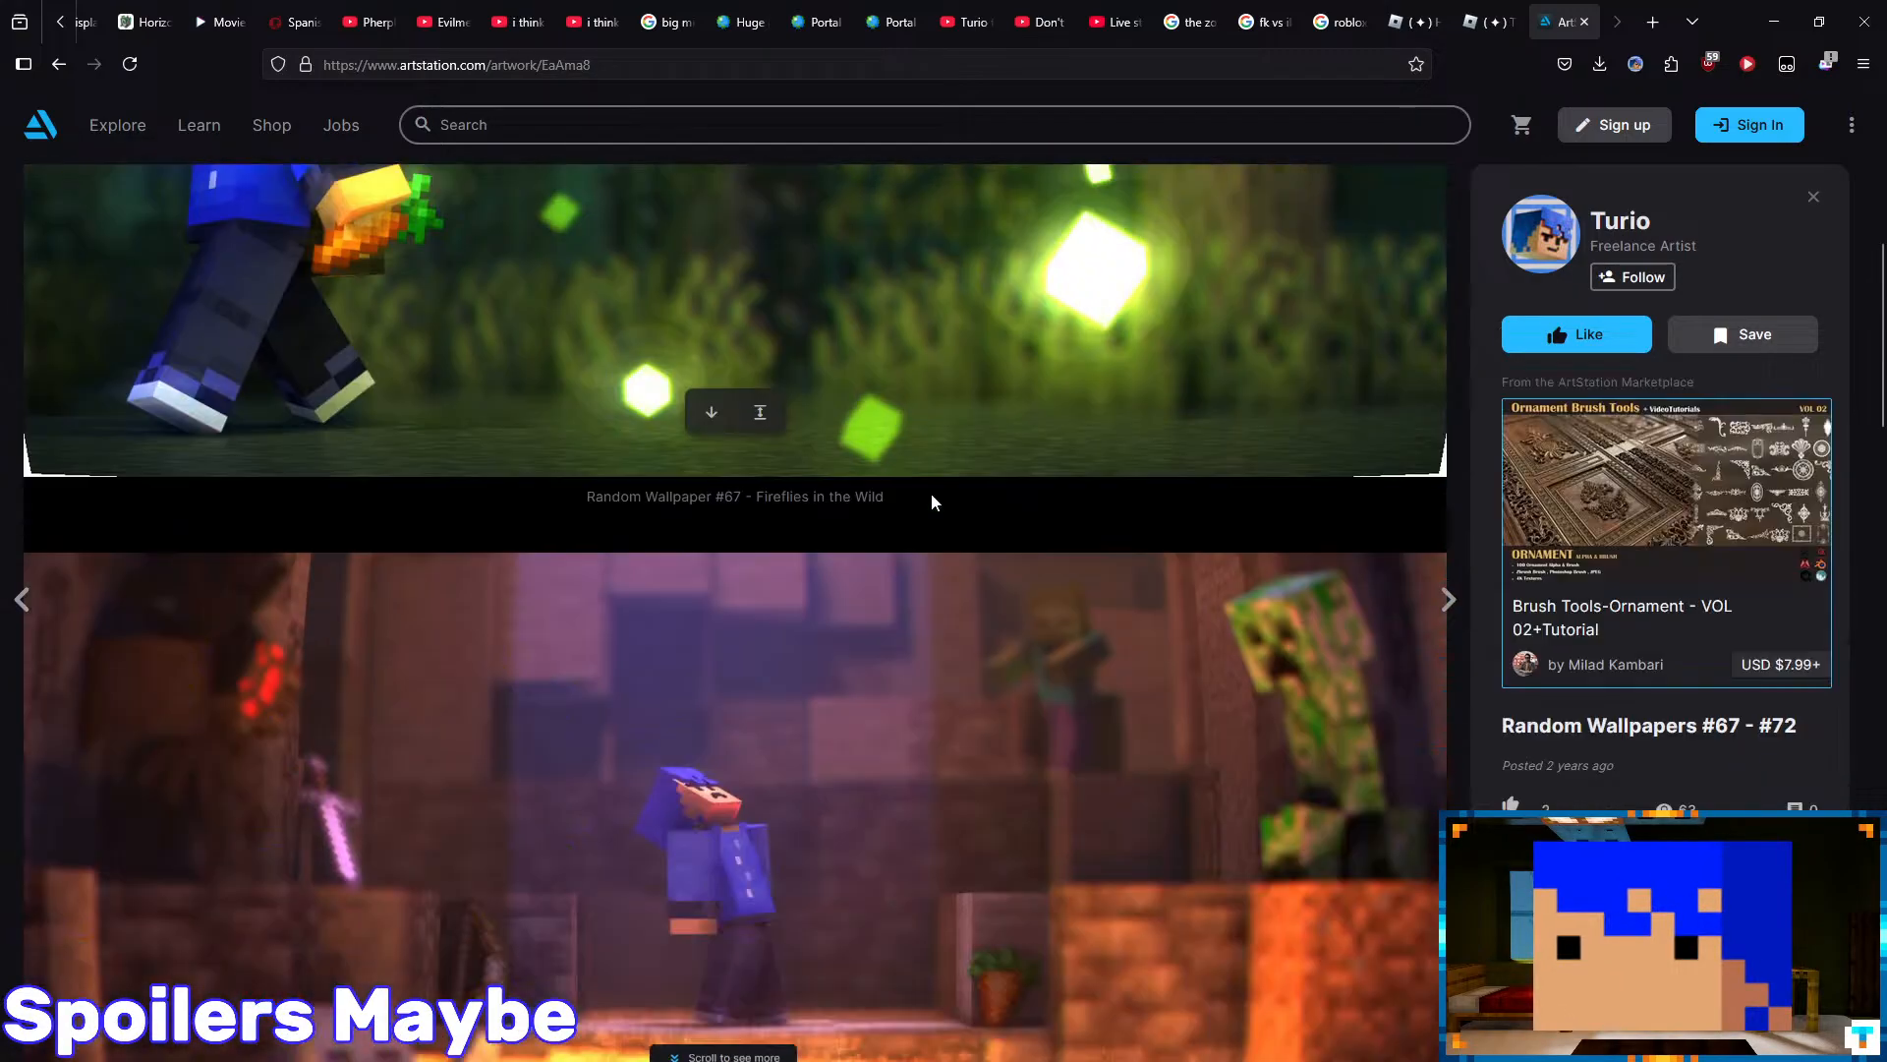
scroll(935, 481, "down", 6)
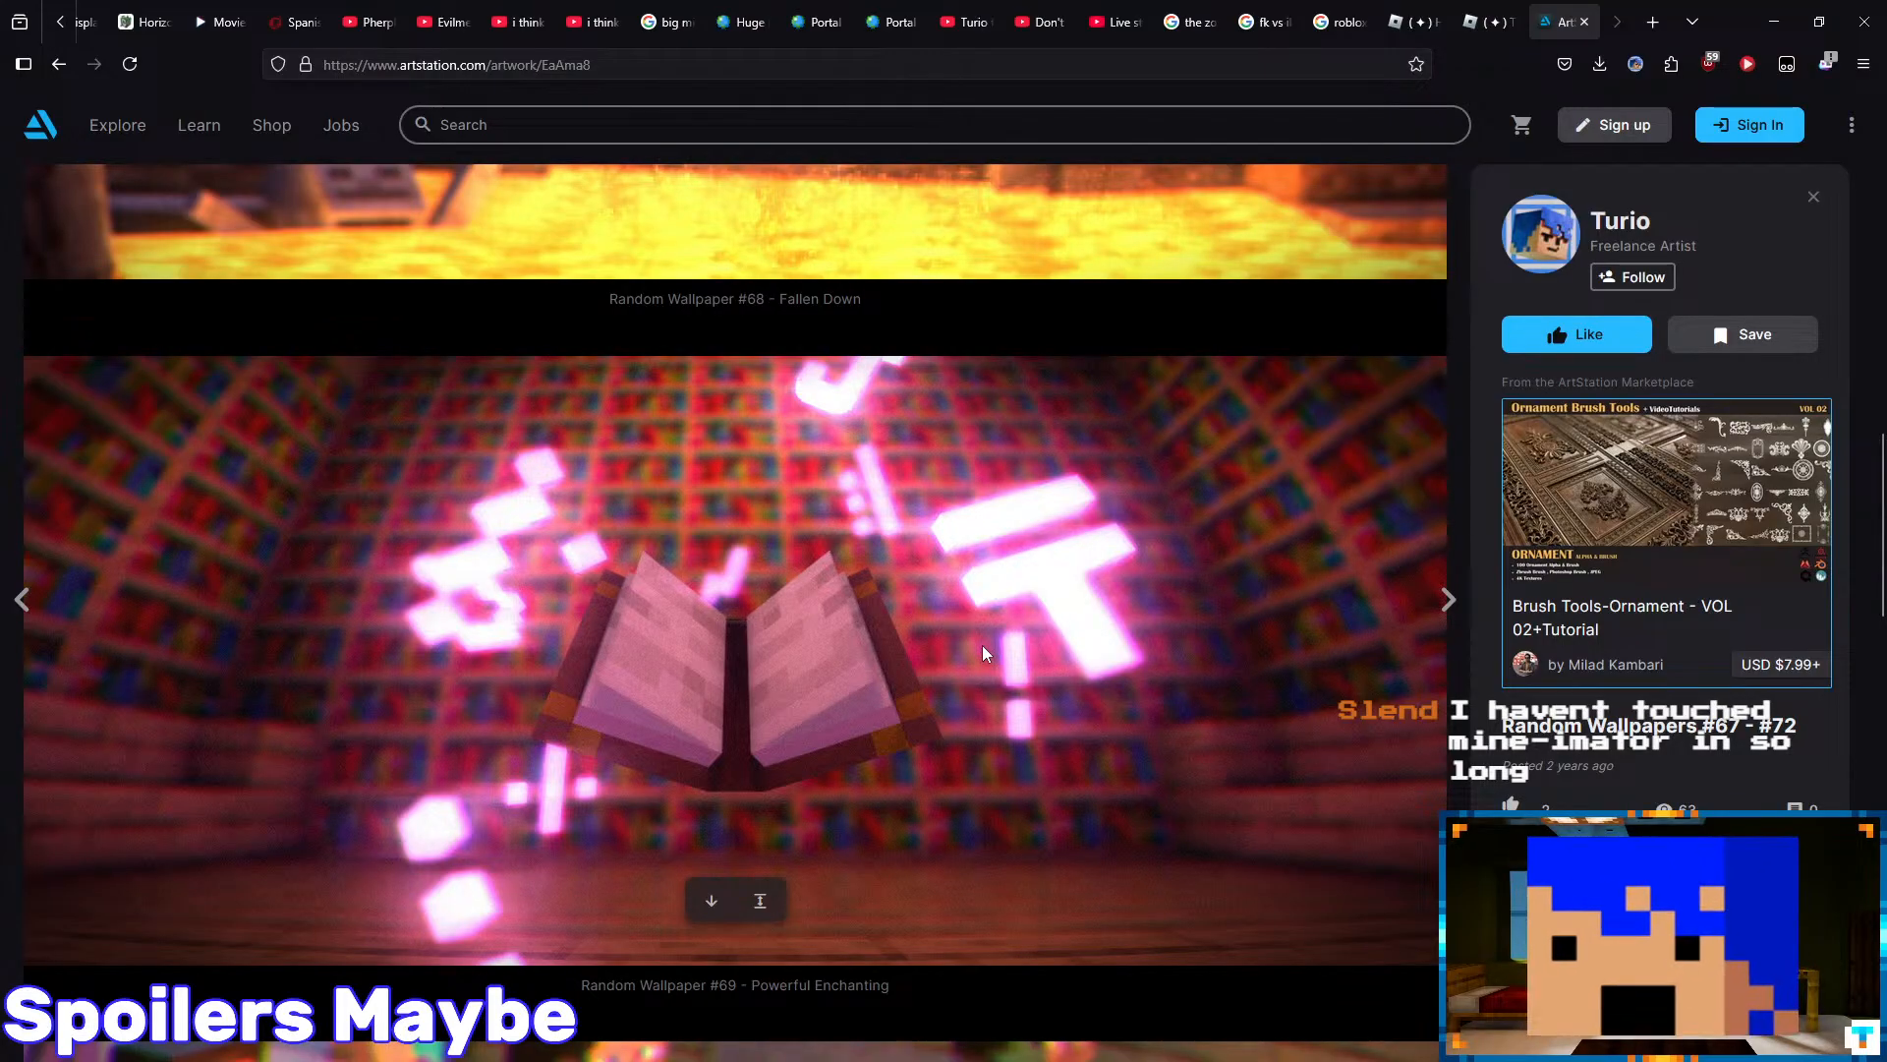
scroll(983, 727, "down", 6)
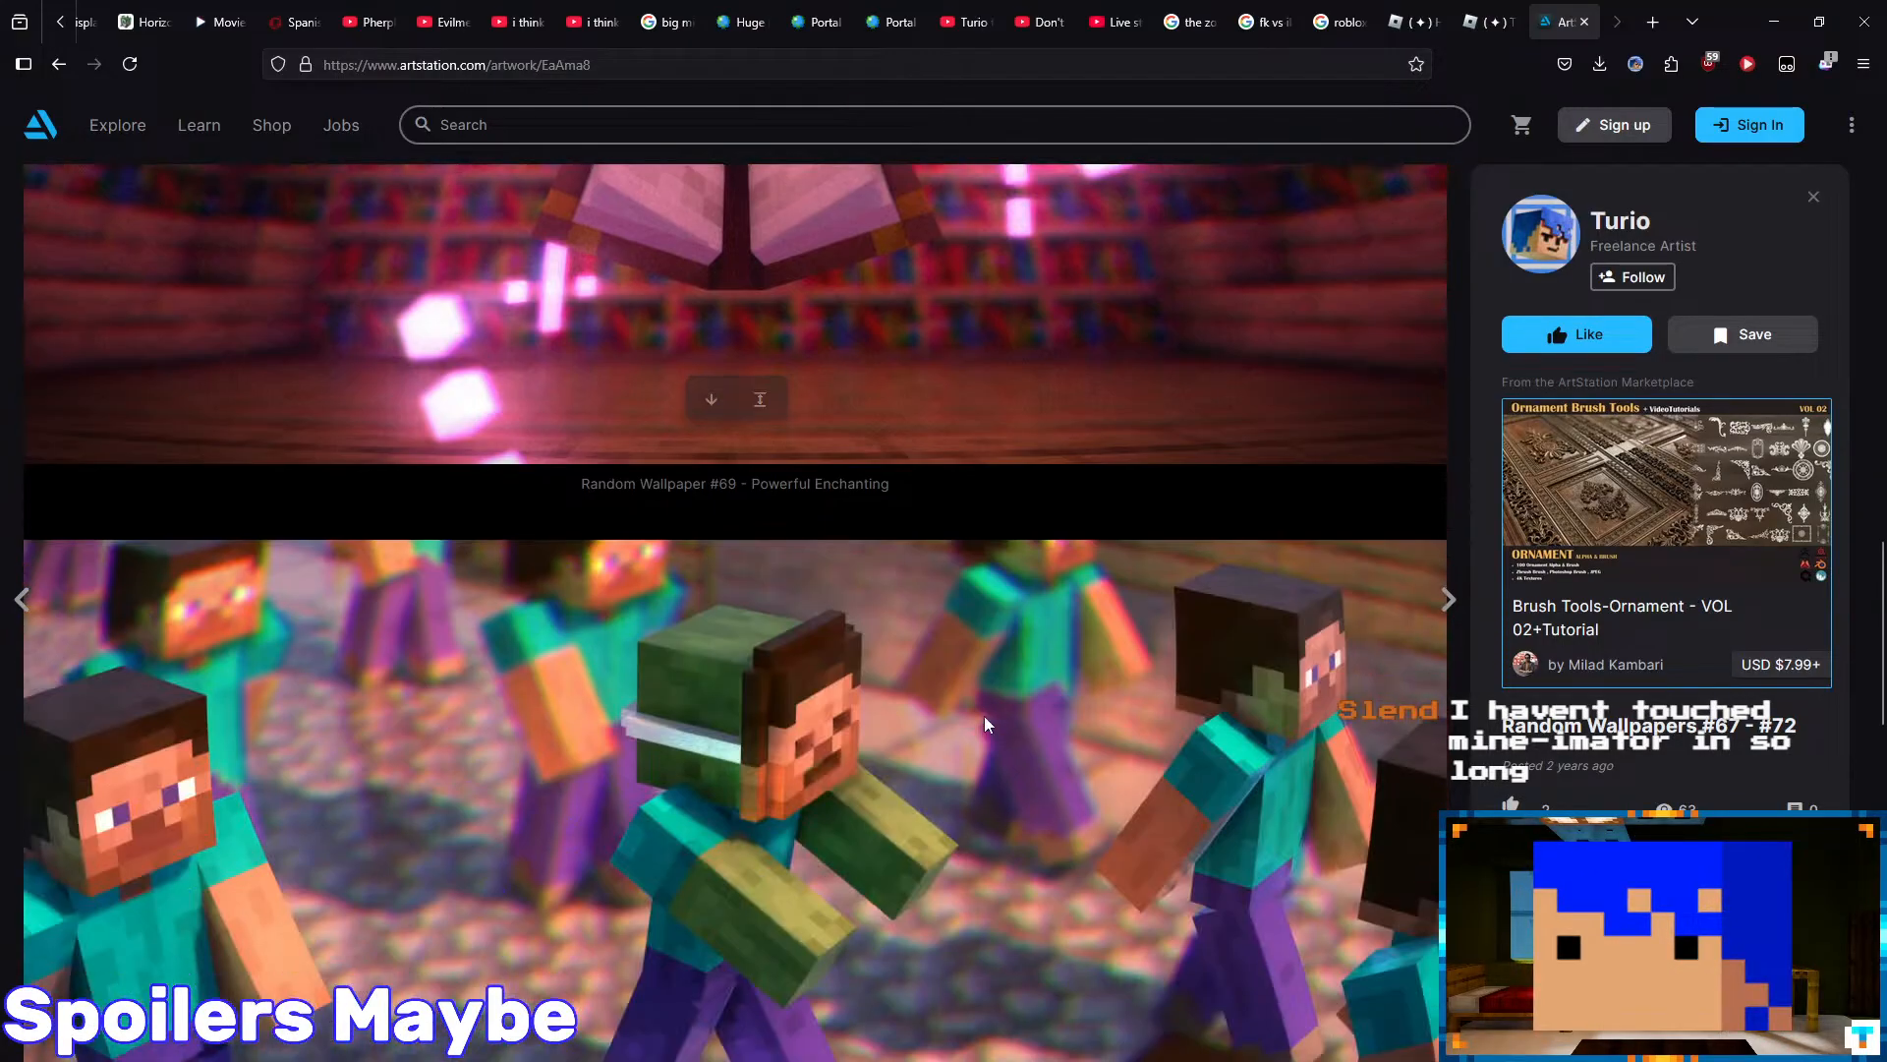
scroll(888, 602, "down", 6)
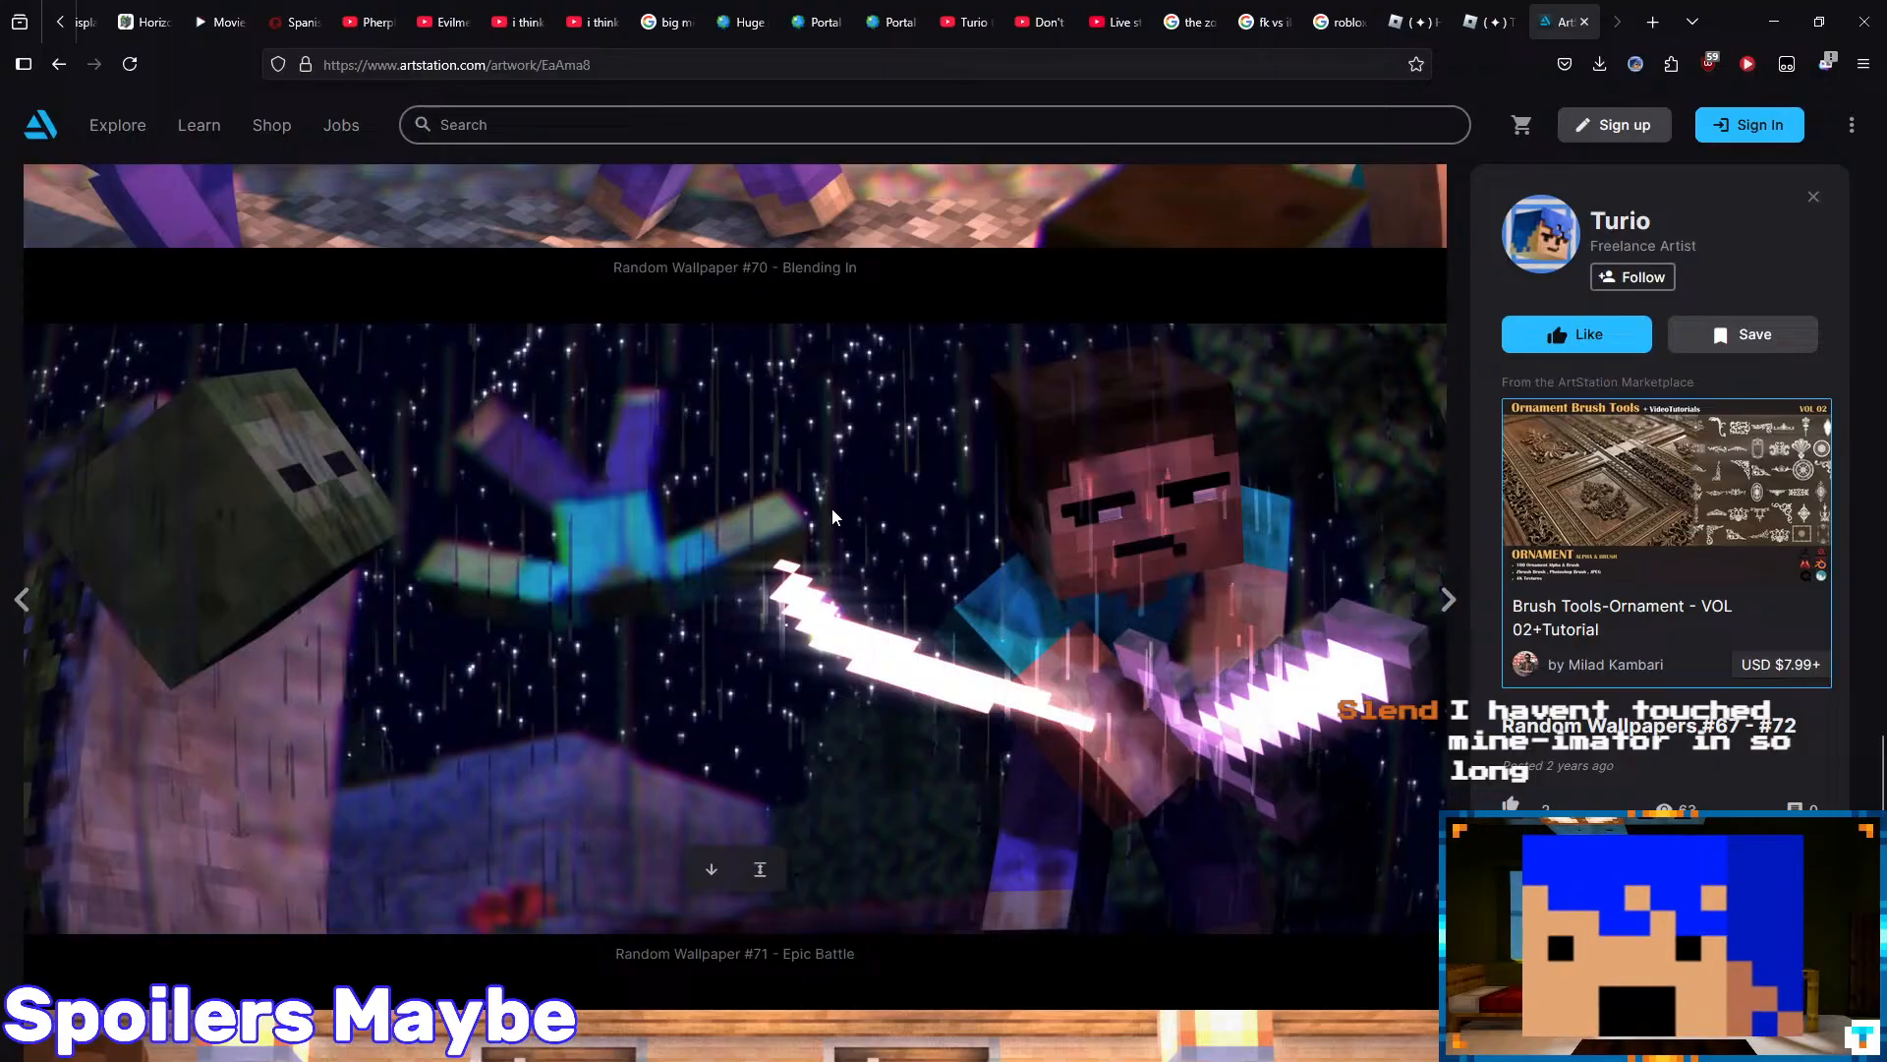
scroll(835, 531, "down", 5)
- Switch to Mine-imator and close the window holding the Sum Lofi MV copy project
mouse_move(826, 1047)
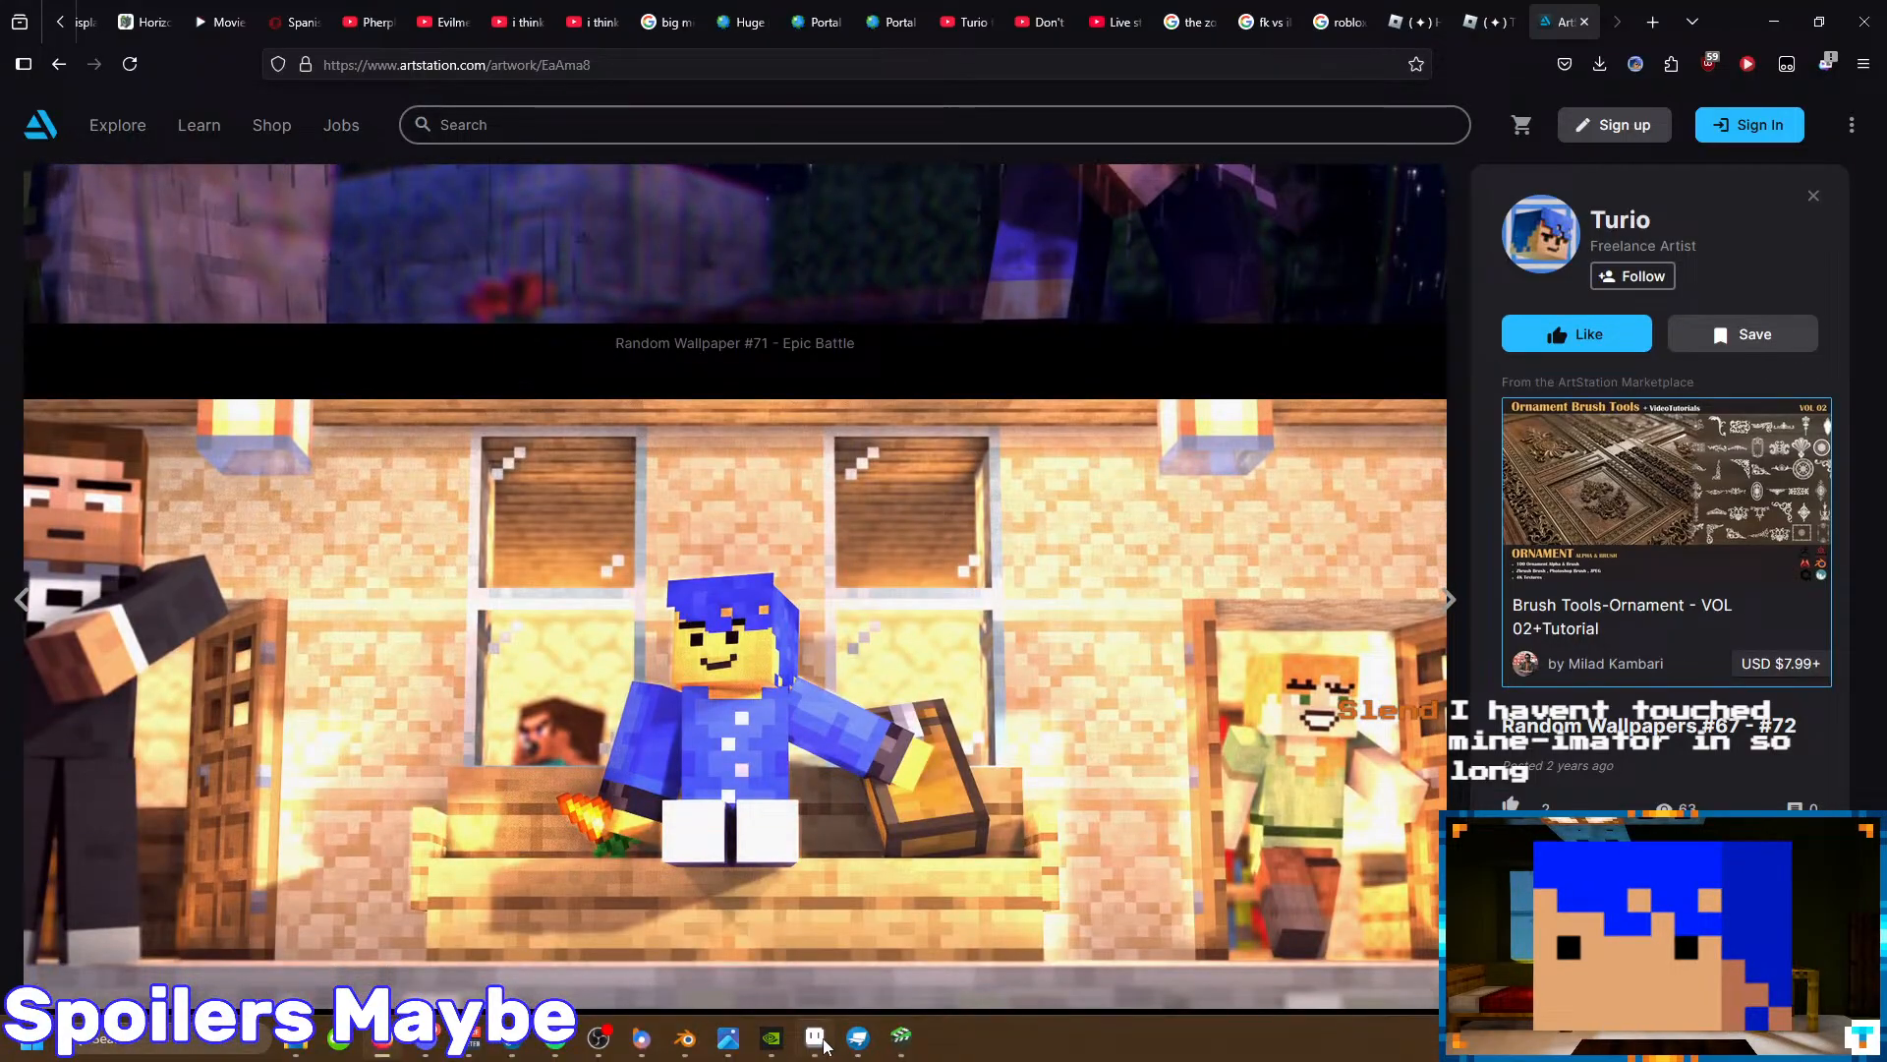
left_click(900, 1039)
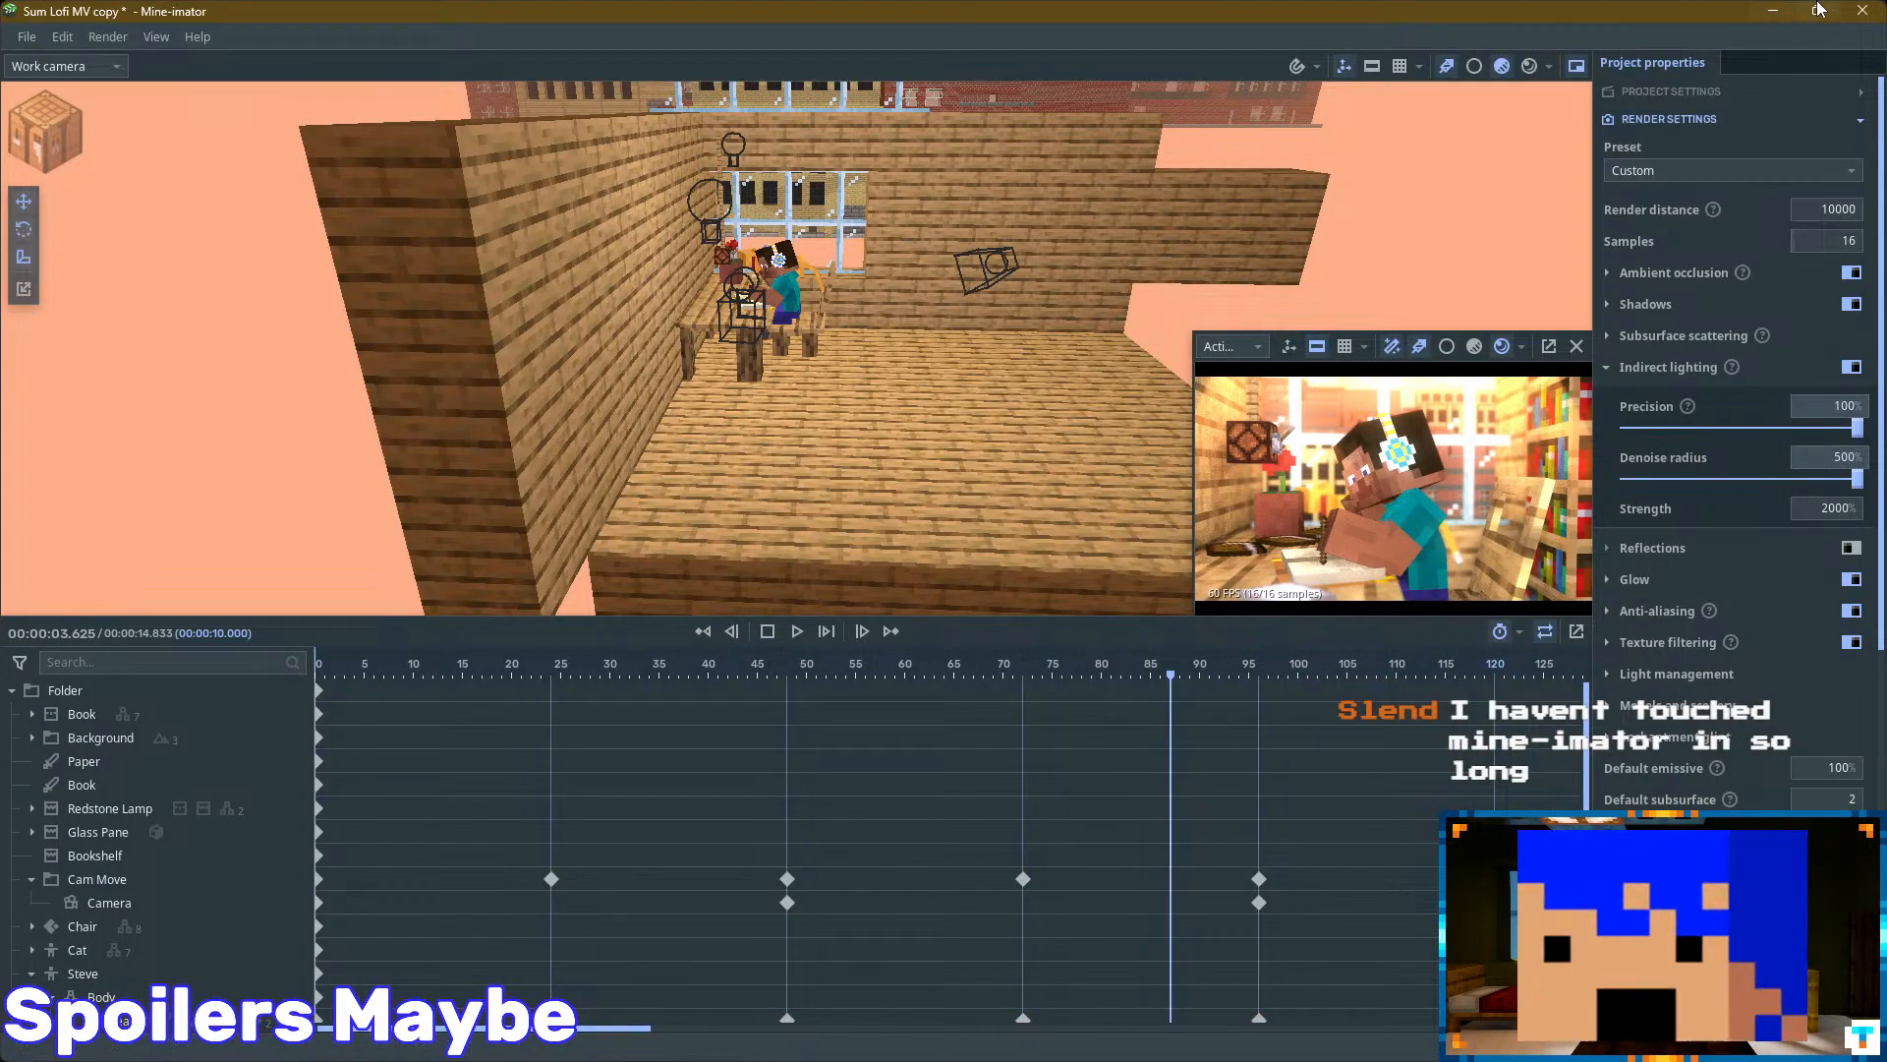
left_click(1862, 10)
left_click(1010, 561)
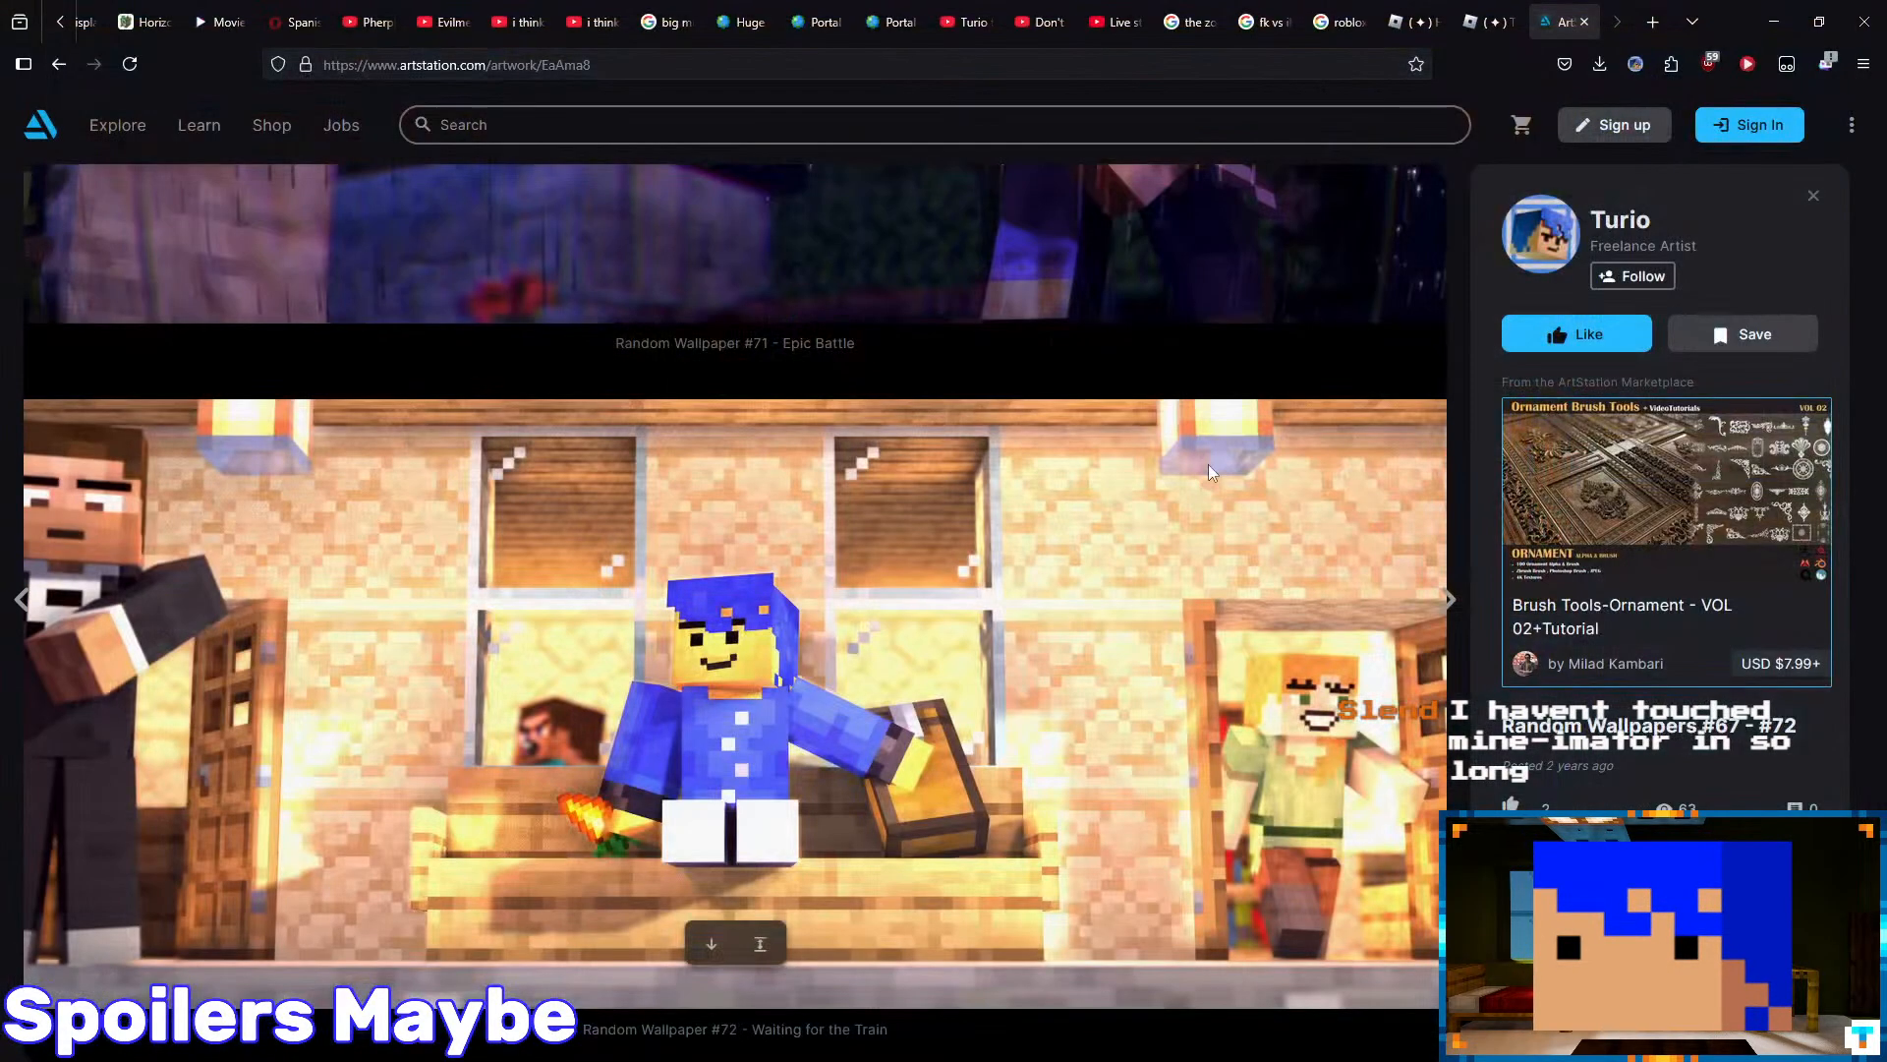
- Return to the Don't Press IT! video on YouTube, skip ahead in it, and pause it at 0:28
left_click(1048, 22)
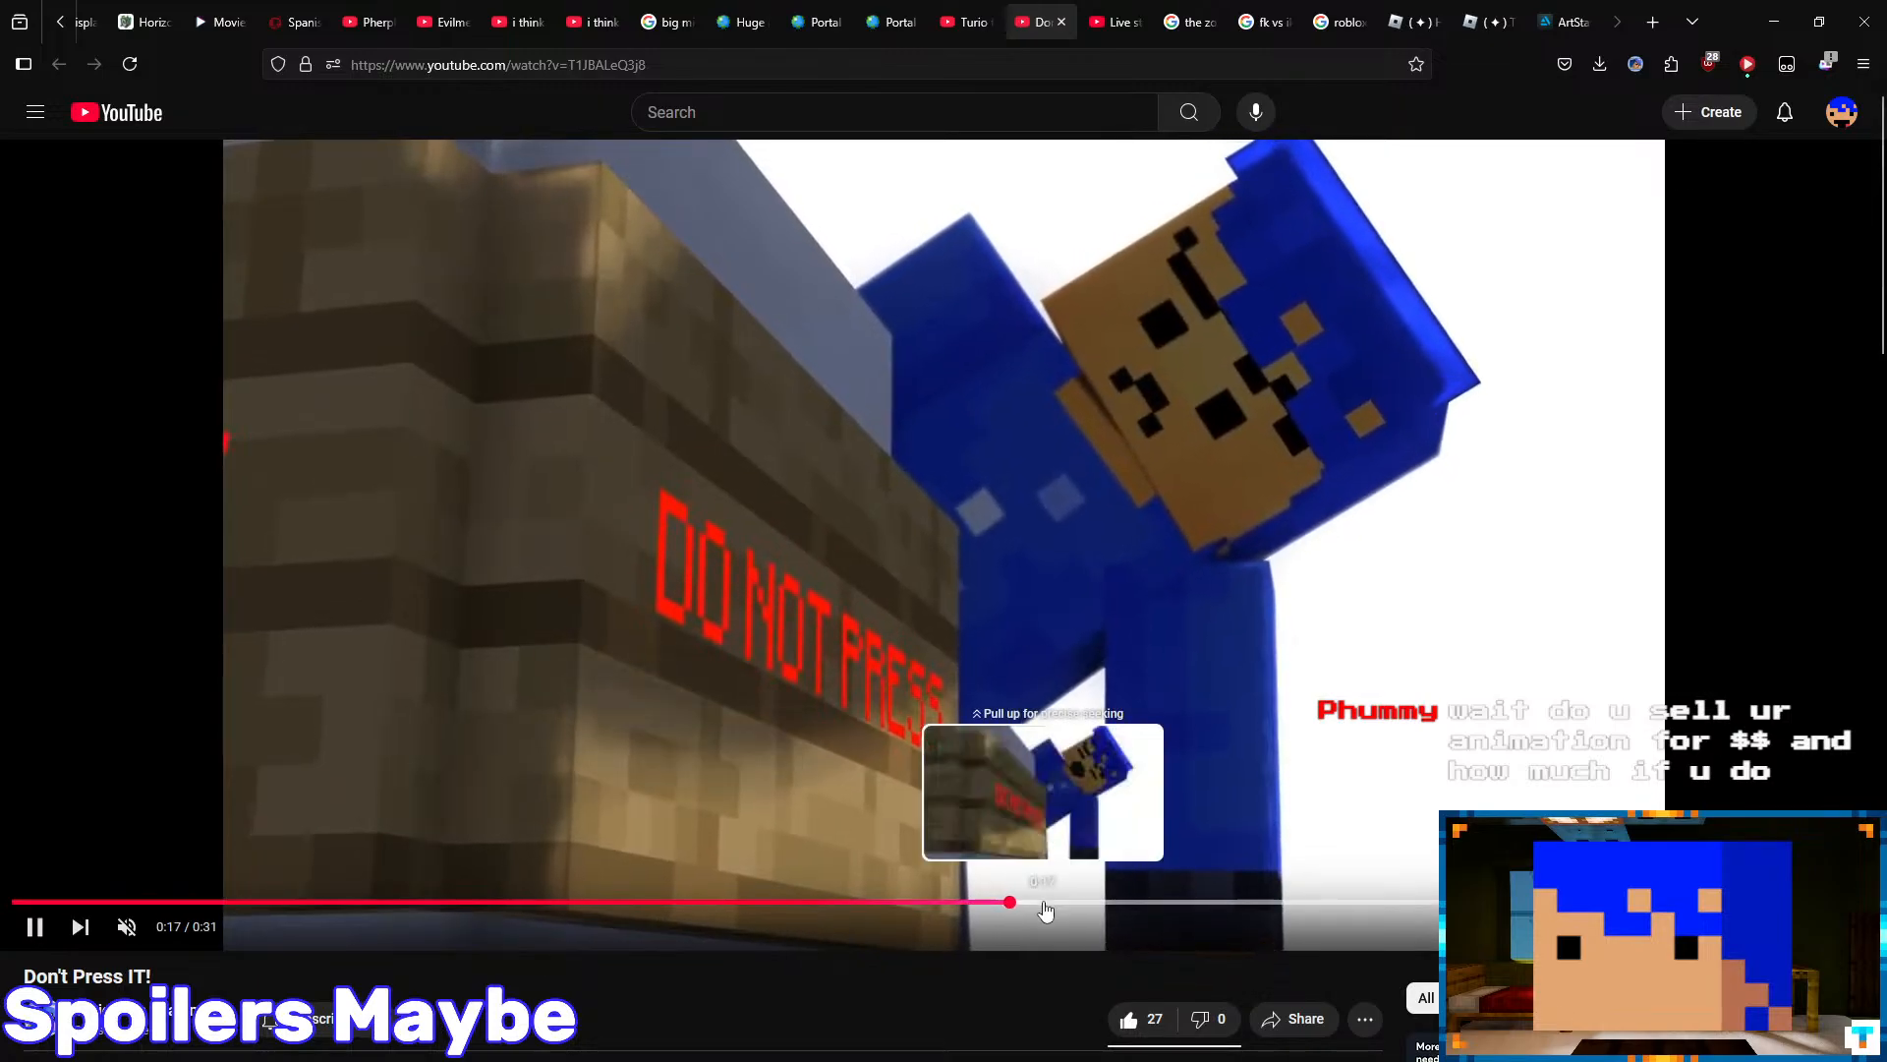
left_click(1283, 905)
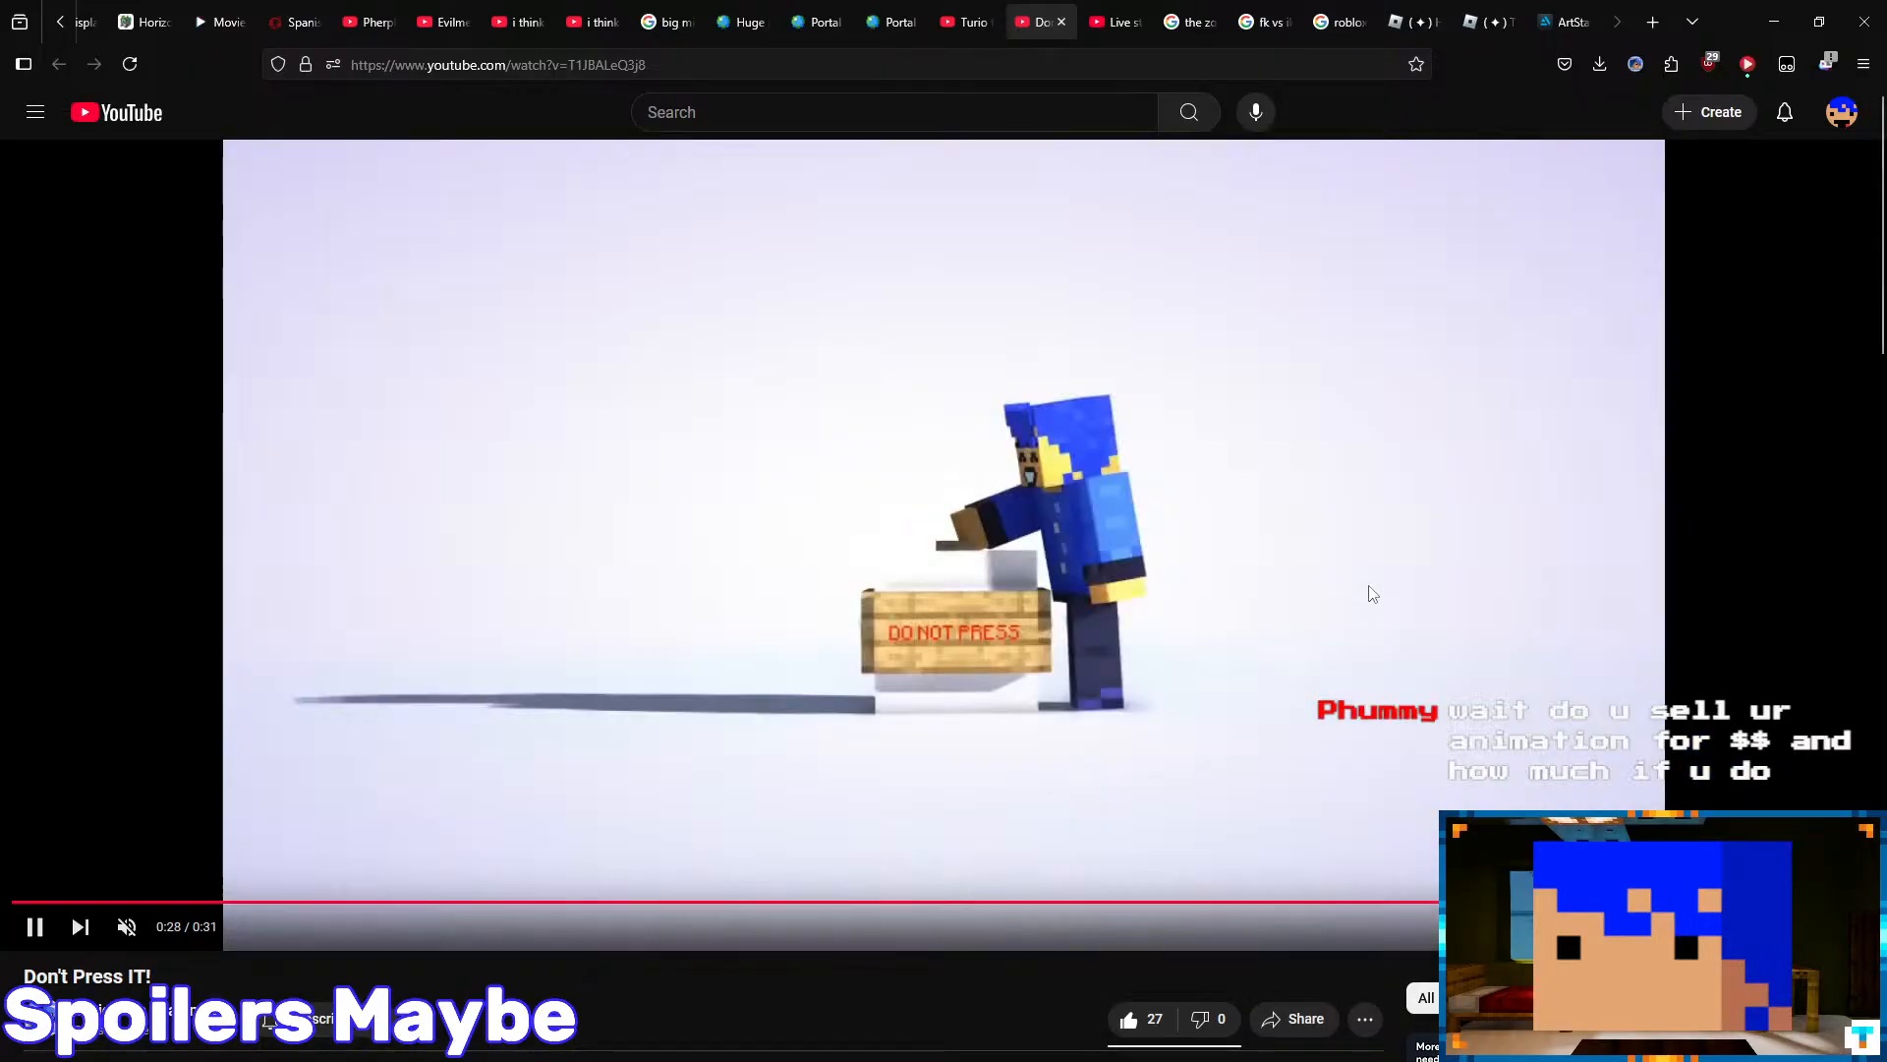
left_click(1154, 342)
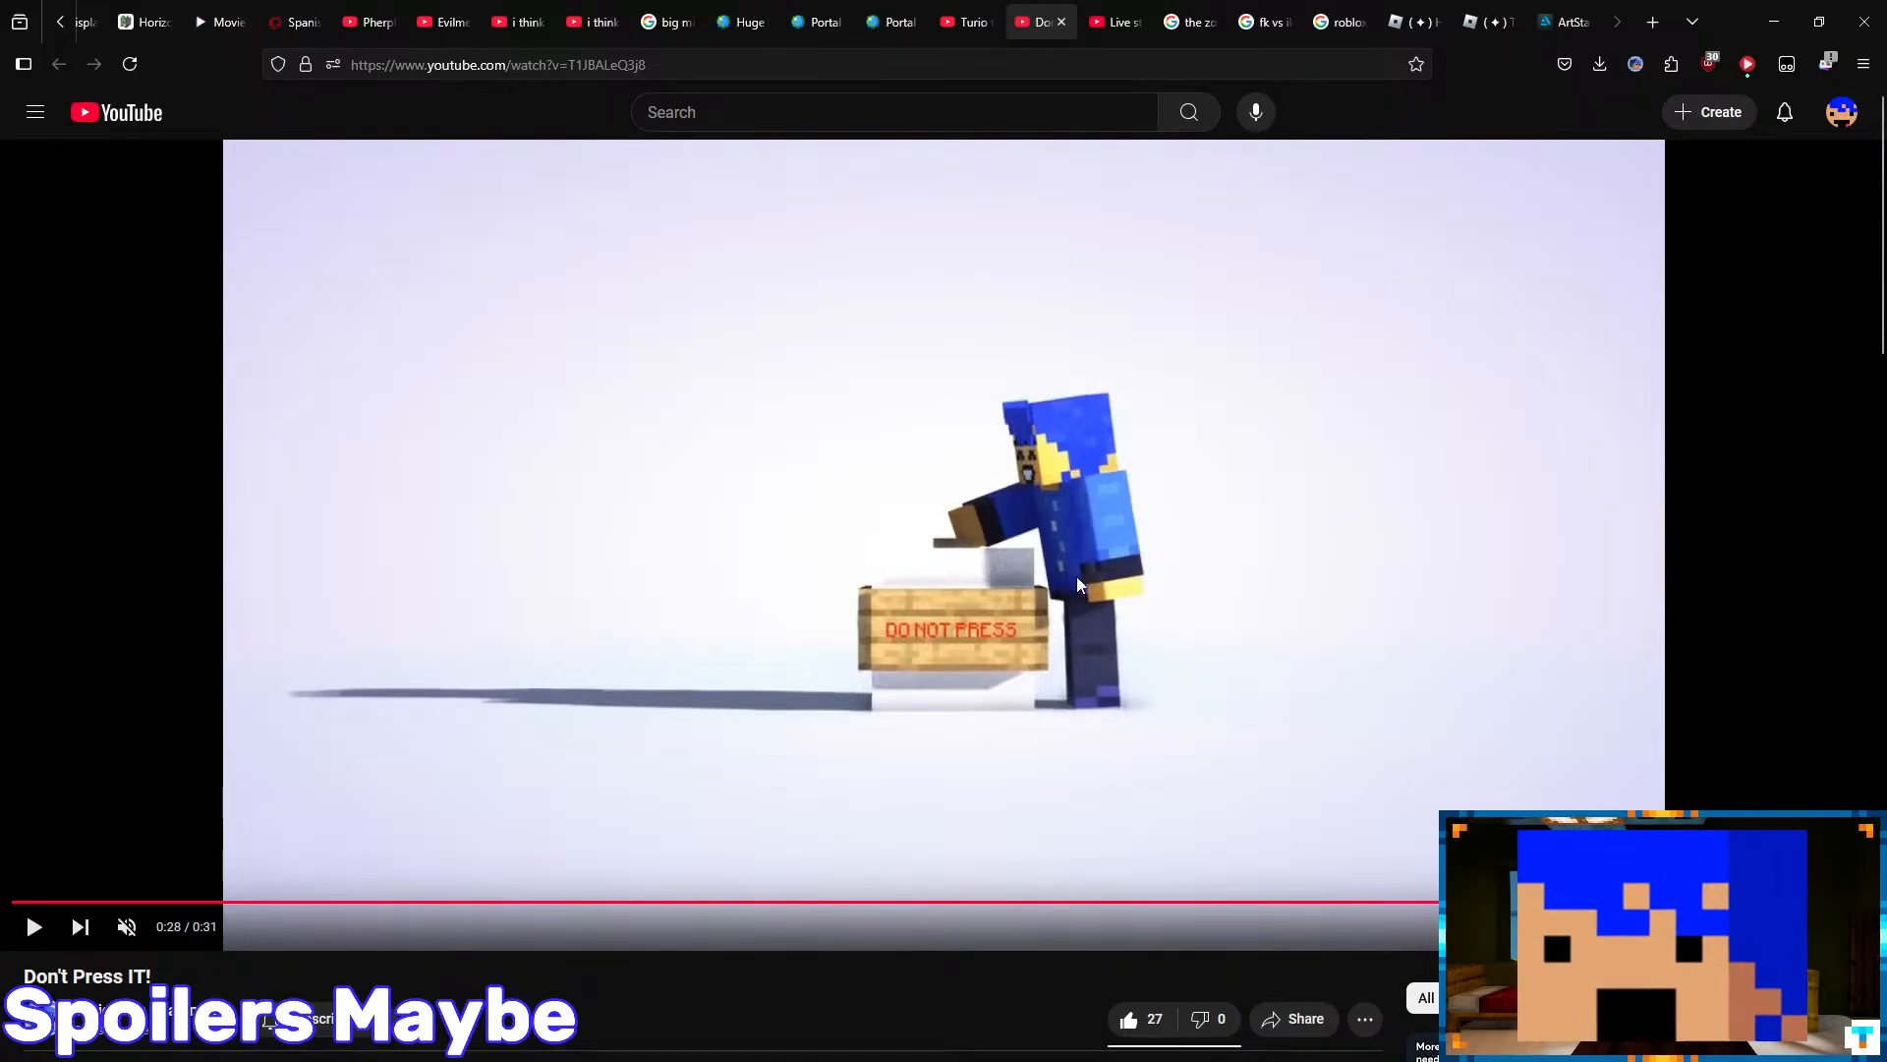
- Open the channel page of the Don't Press IT! video's creator
scroll(1076, 583, "down", 3)
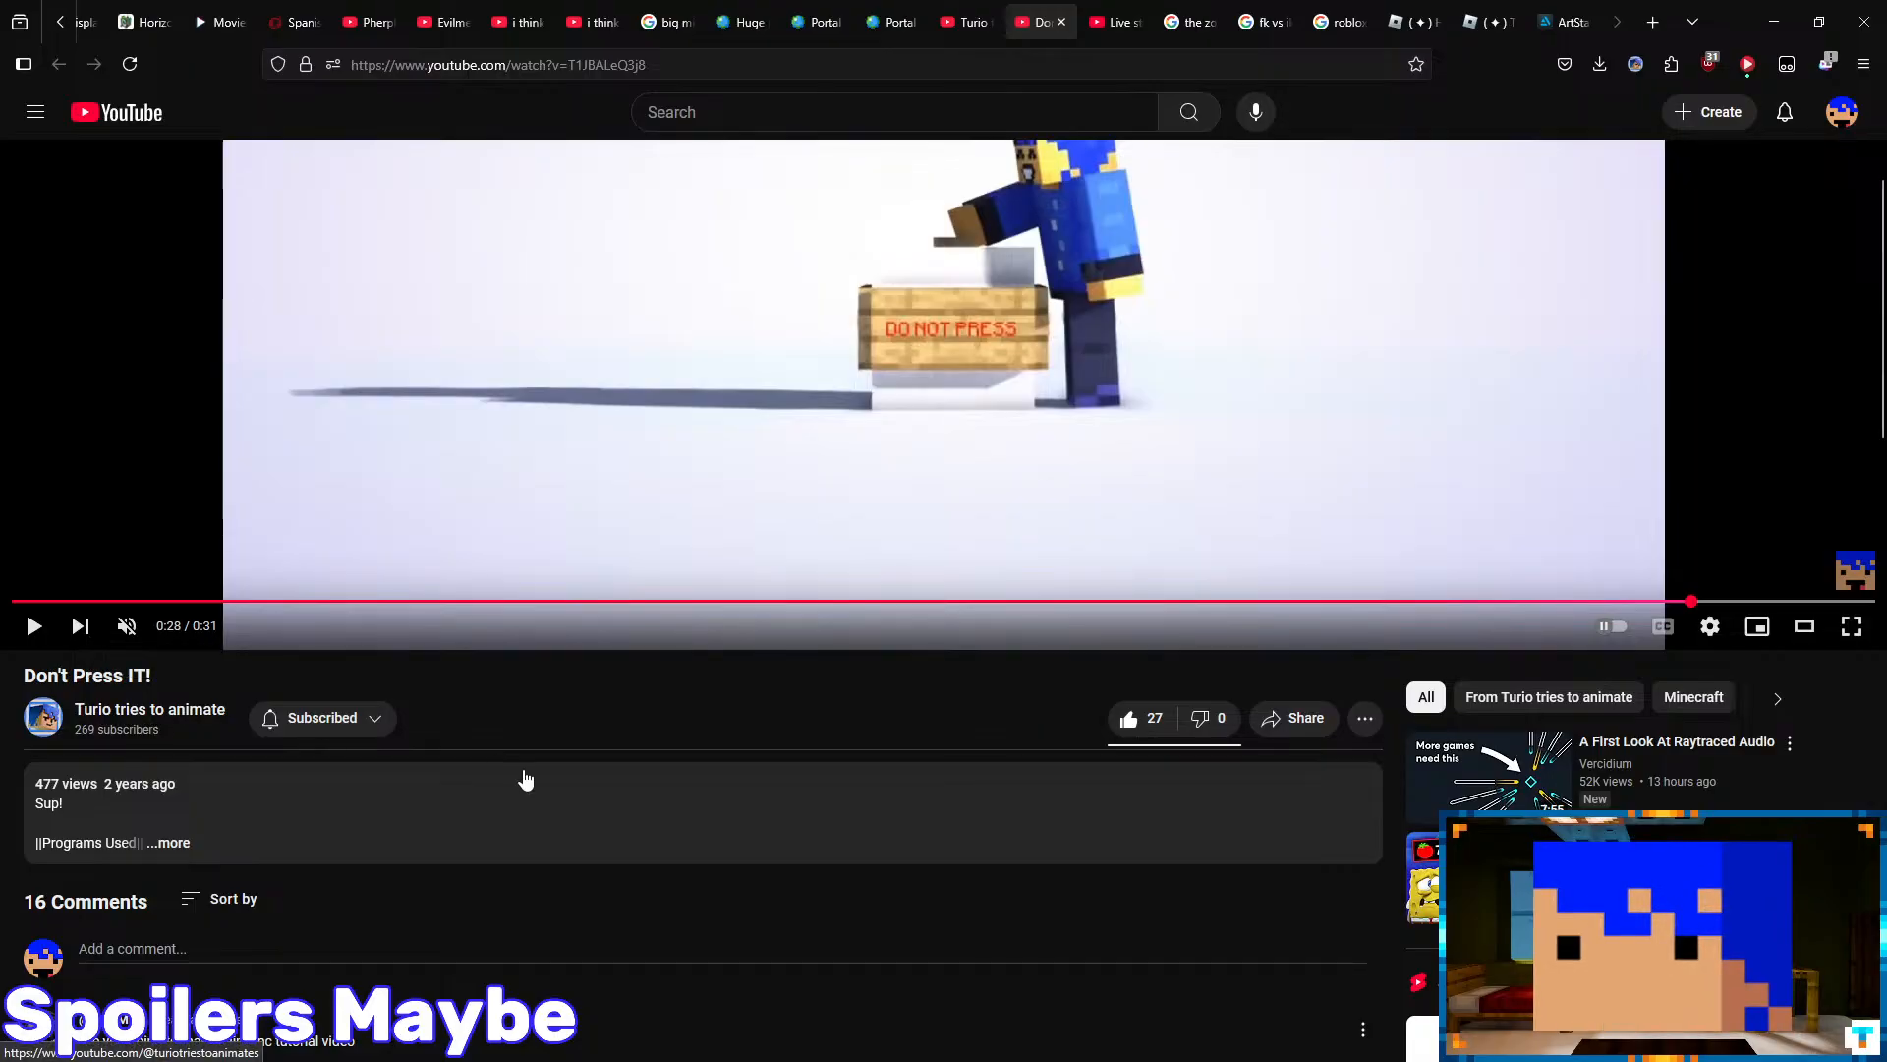
scroll(526, 780, "up", 3)
left_click(267, 1022)
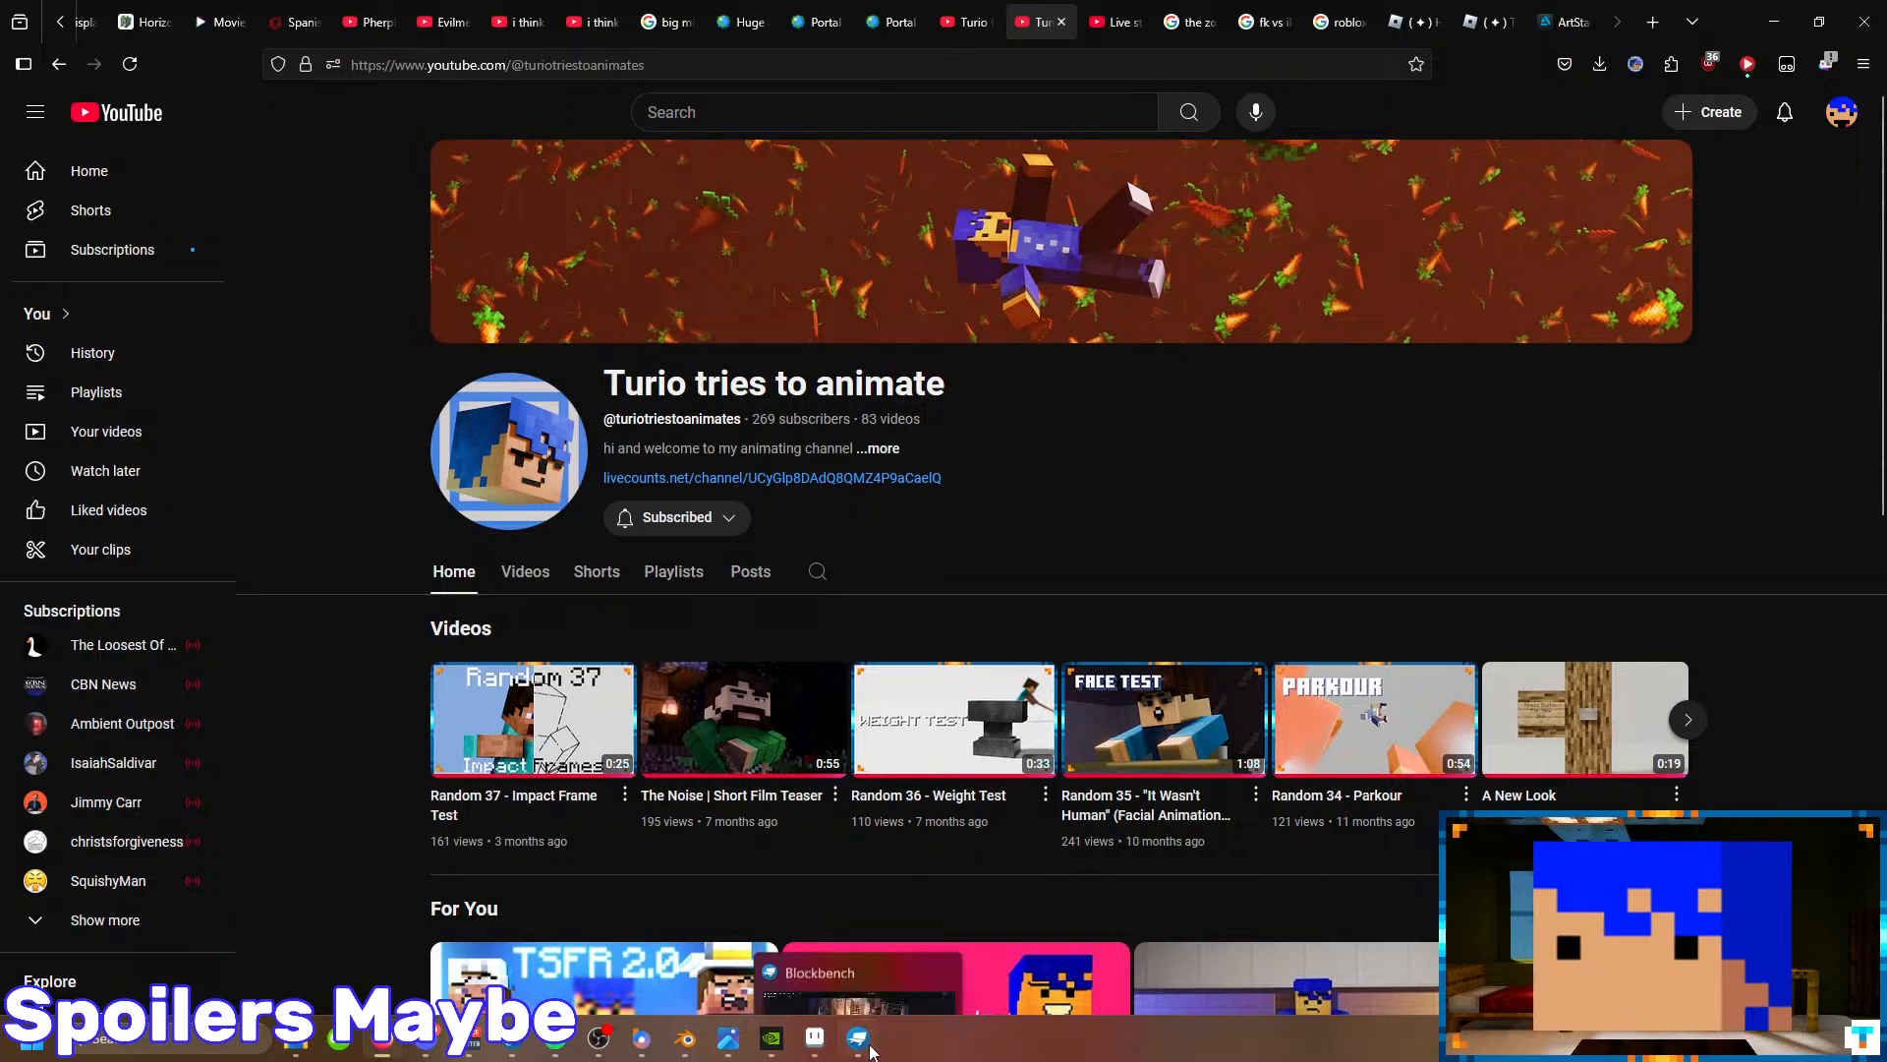
- Switch to Blender with The Noise Animation Scene1, move the playhead to frame 765, and save the file
mouse_move(870, 1050)
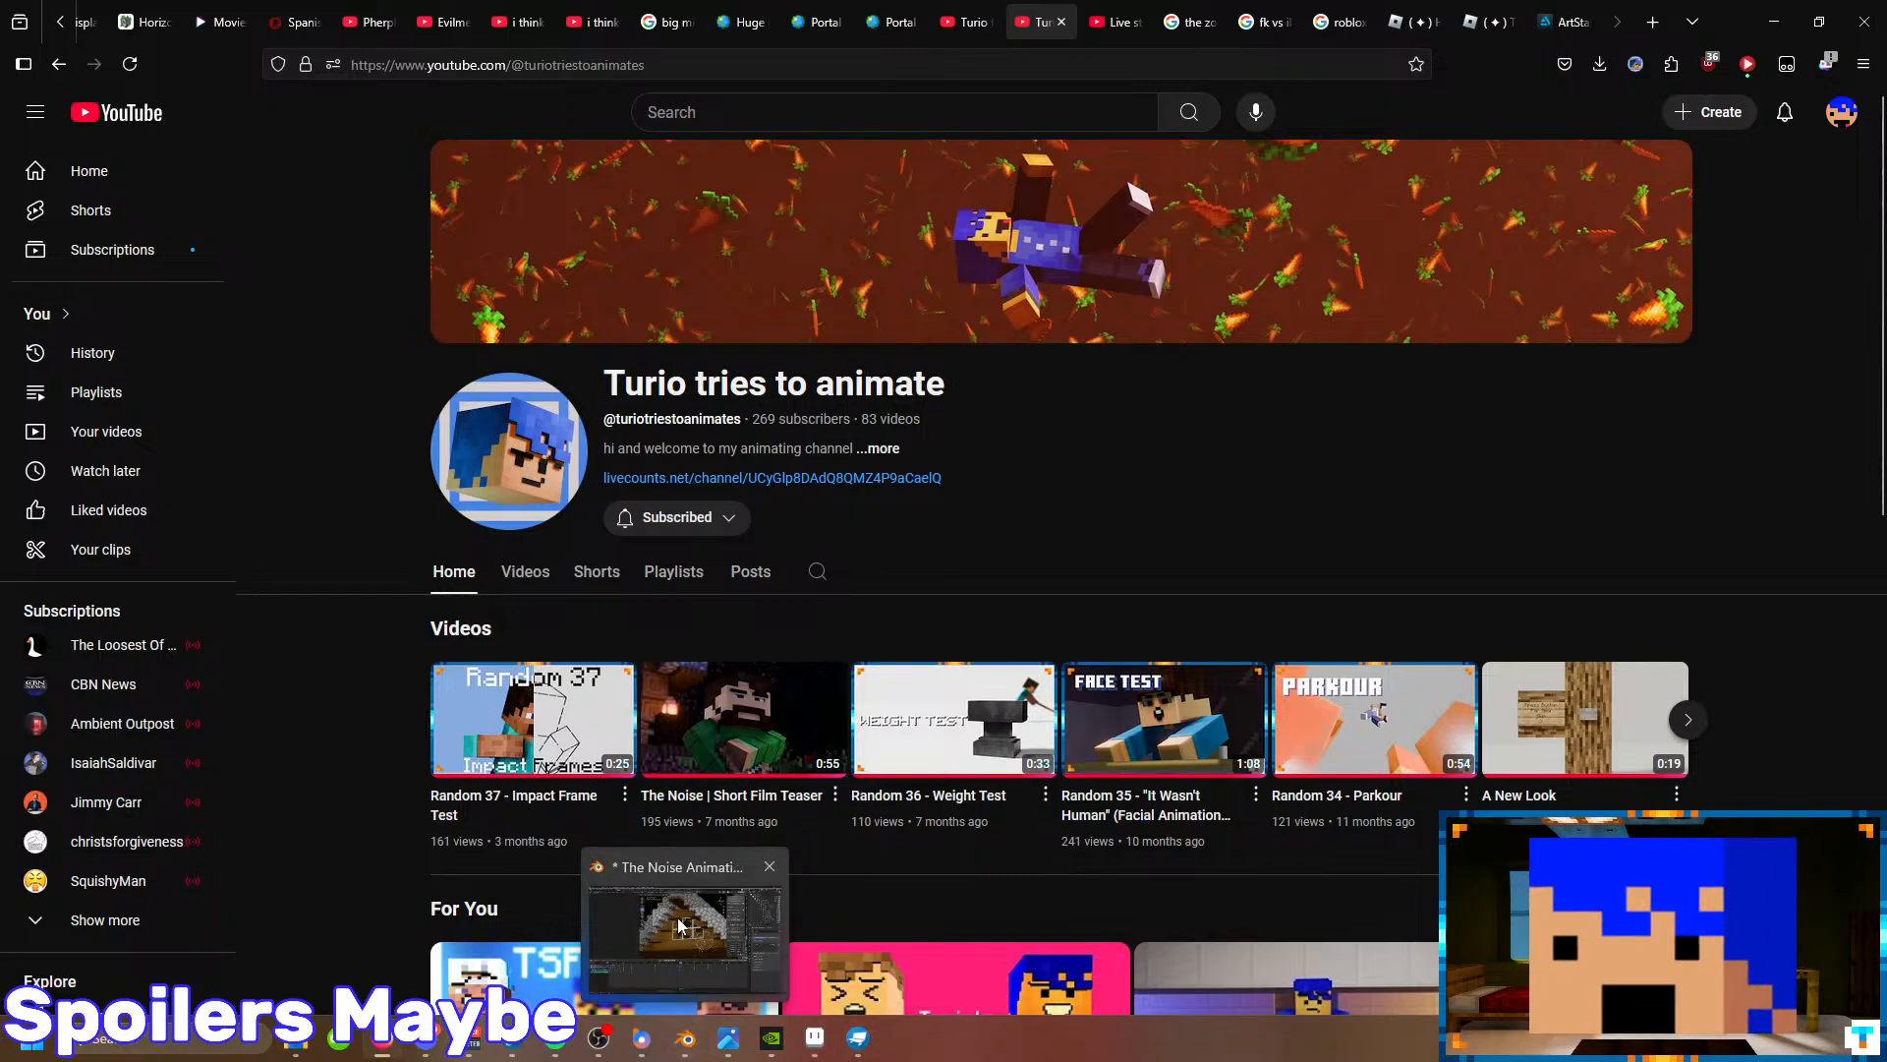
left_click(690, 1044)
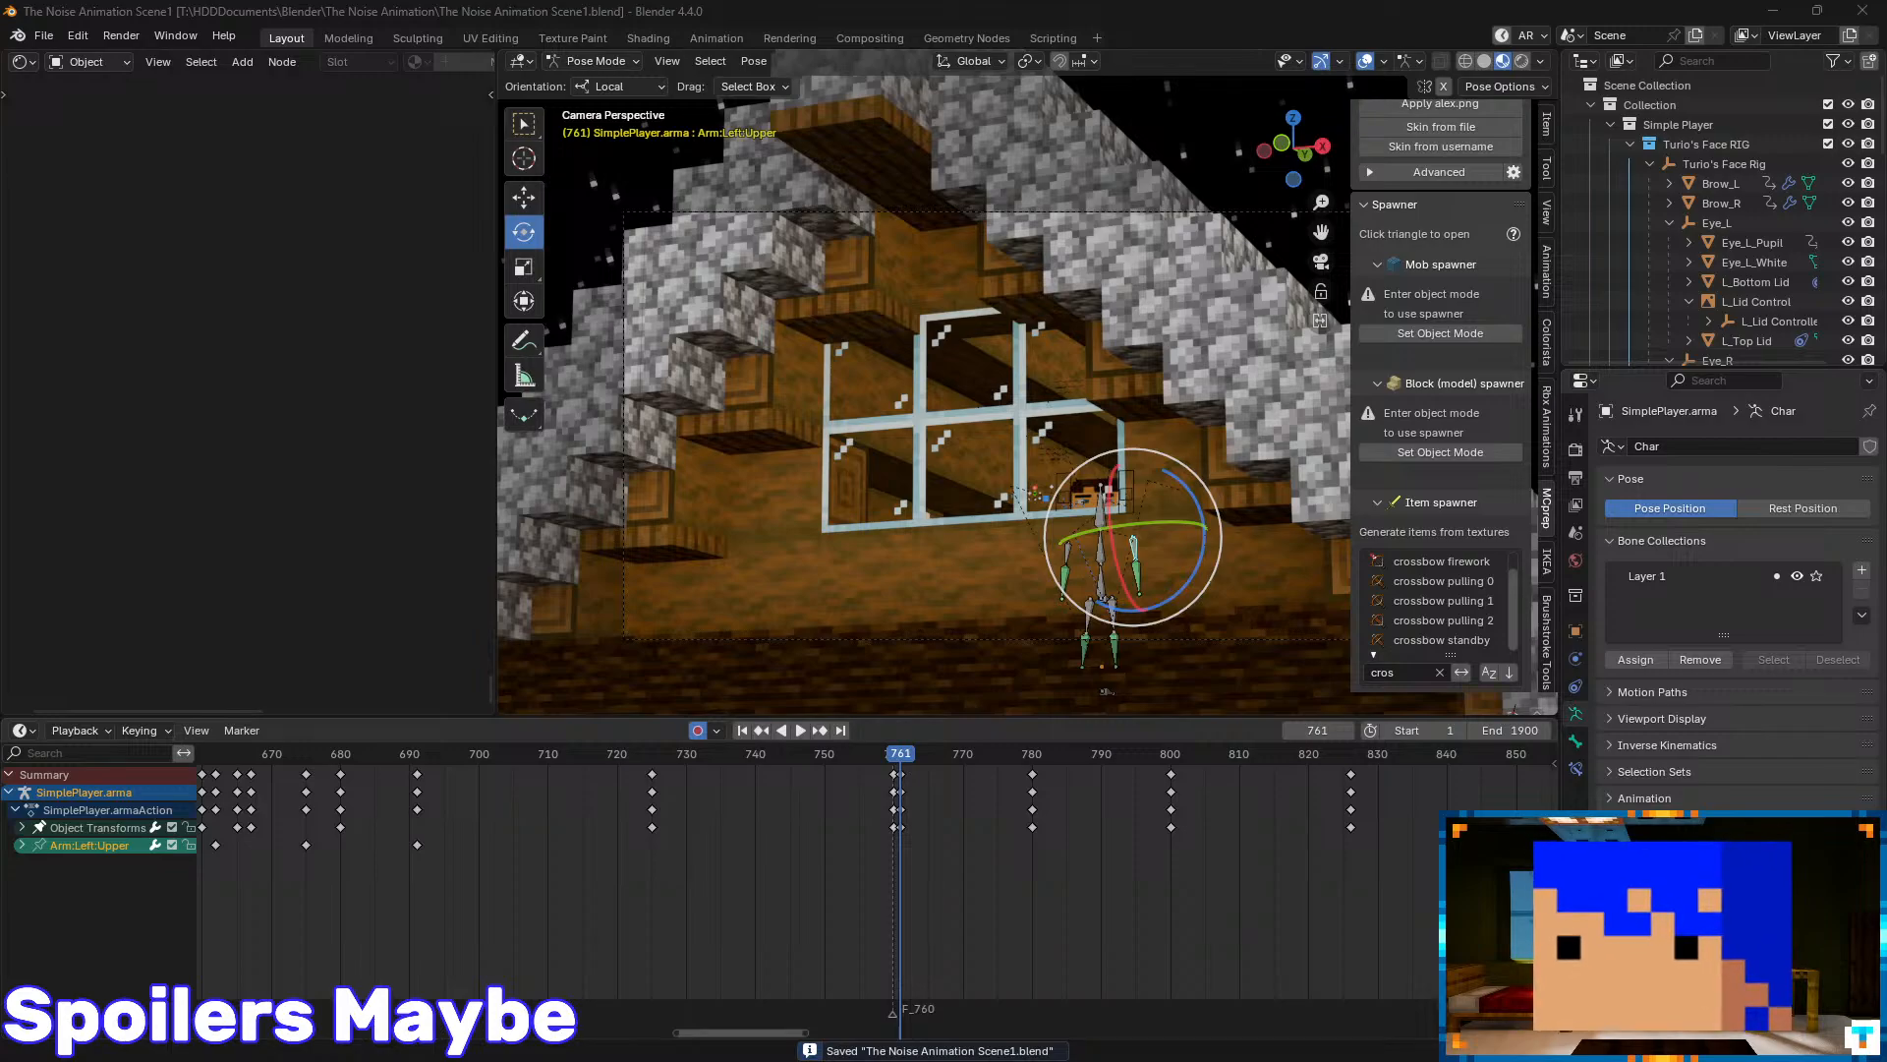
left_click(1413, 8)
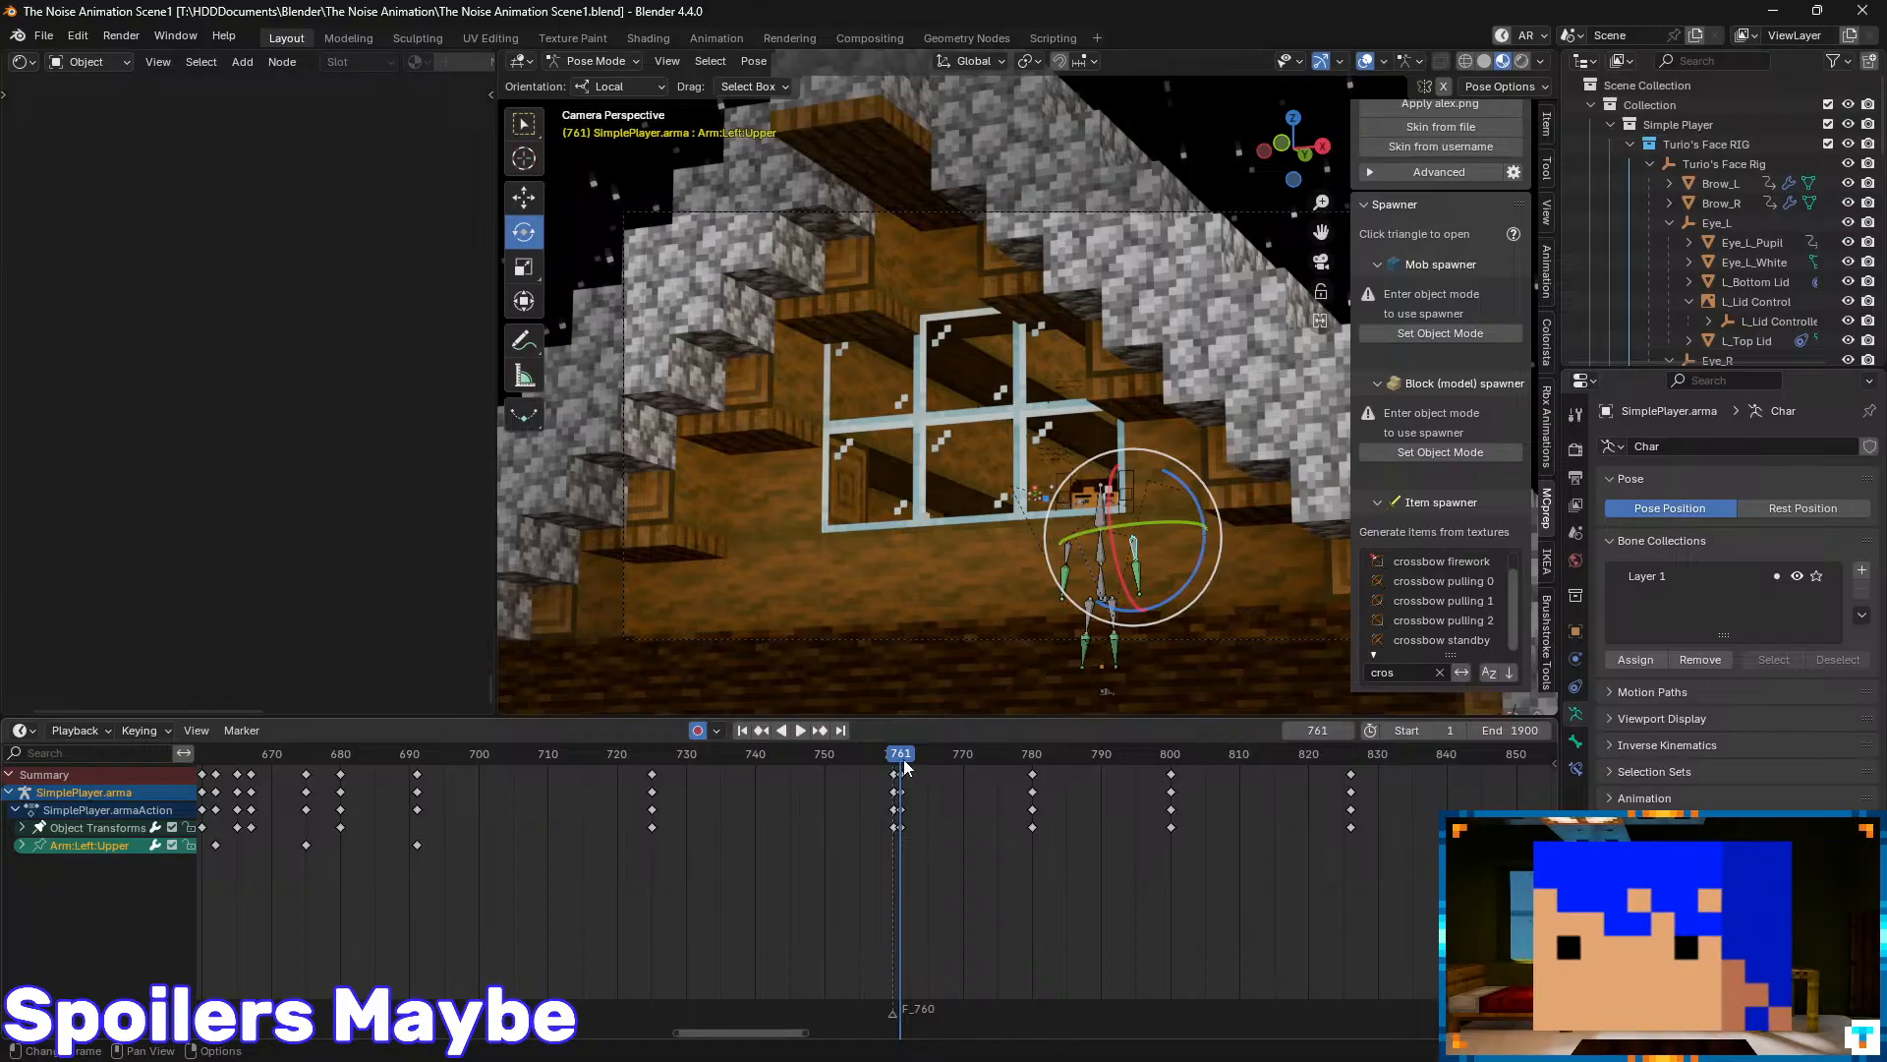
key("ctrl+z")
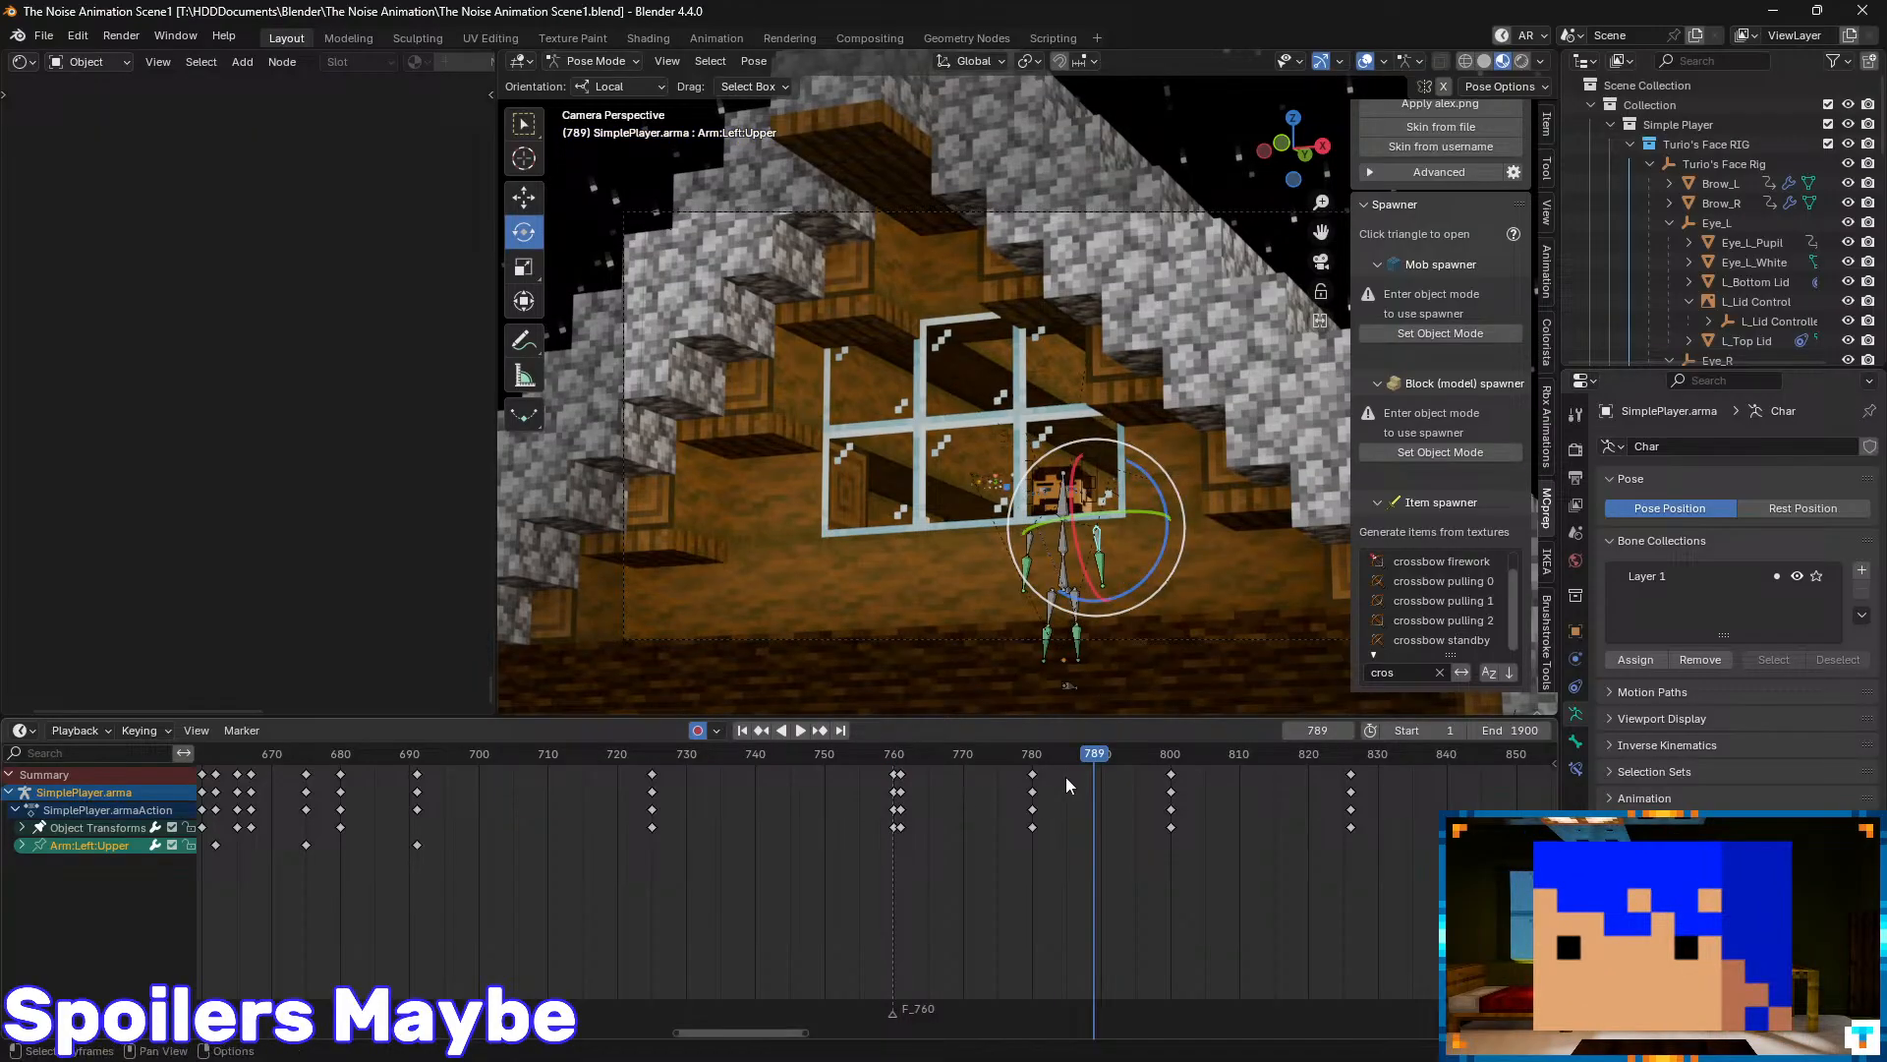
left_click_drag(1095, 764, 937, 792)
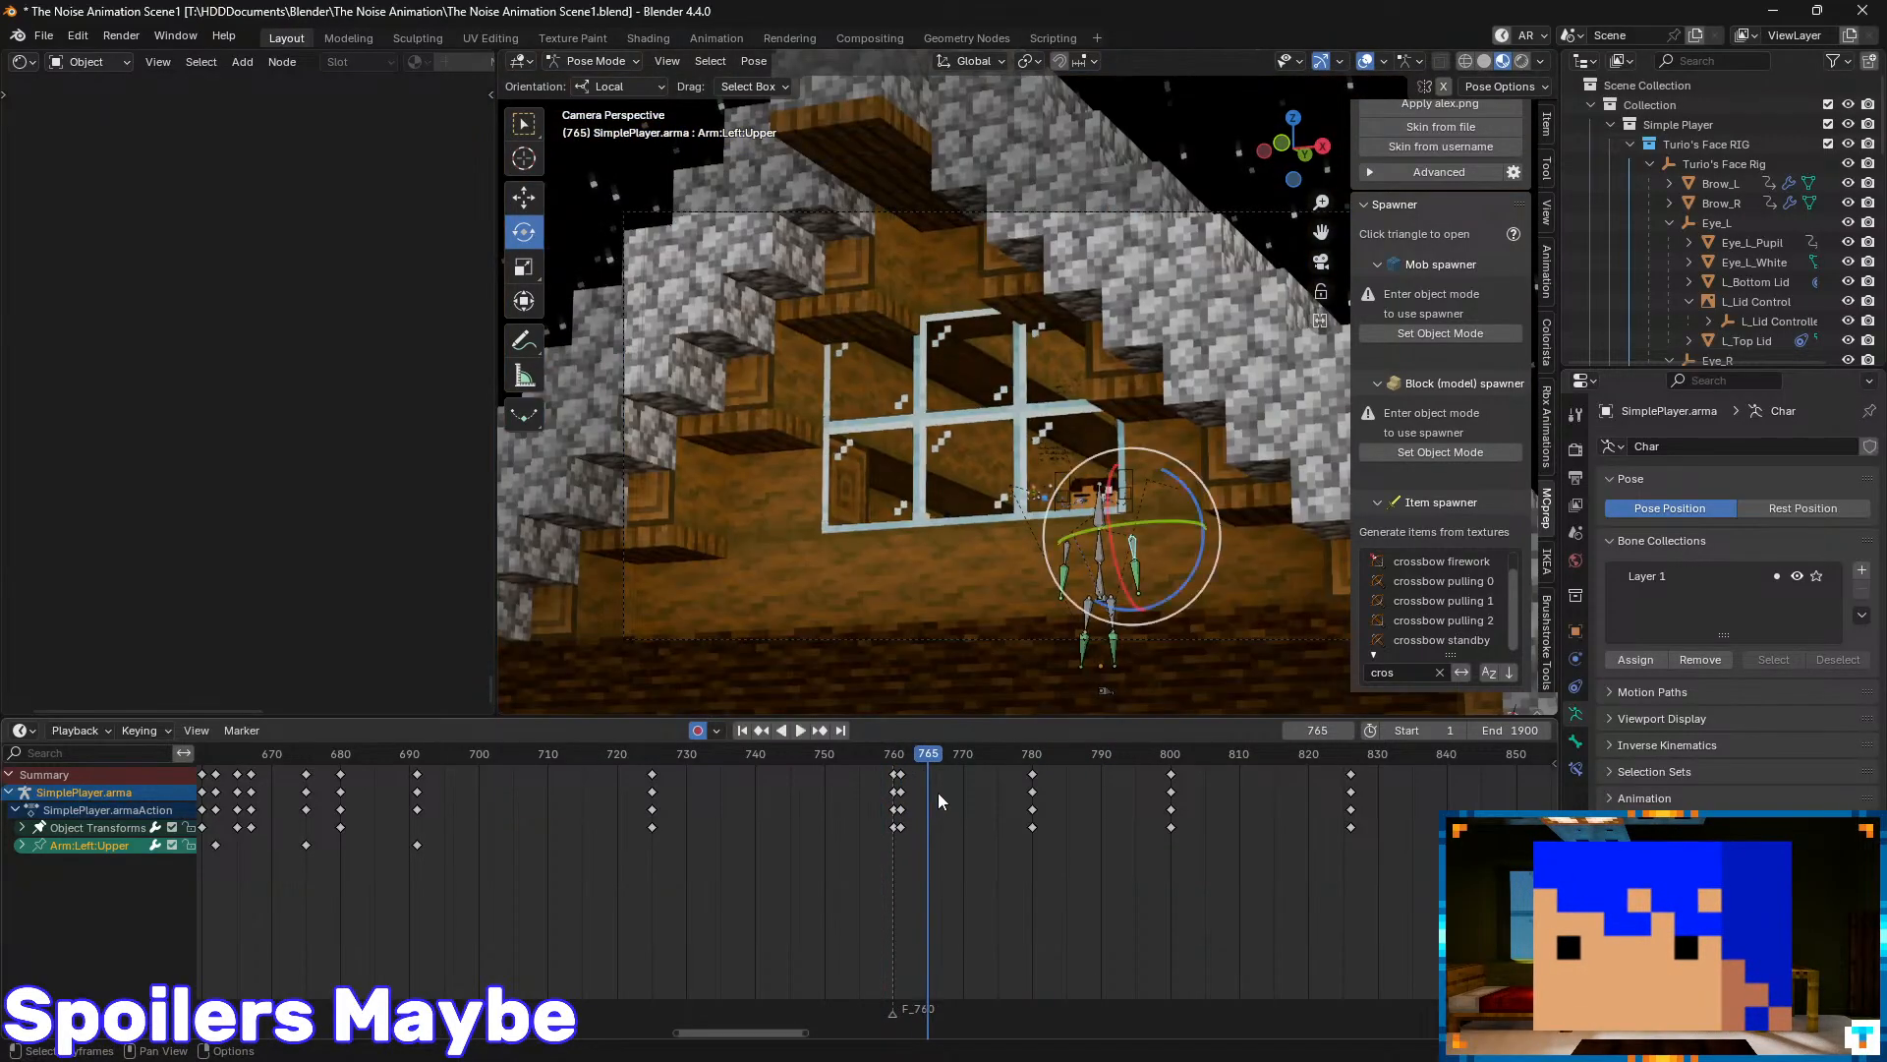
key("ctrl+s")
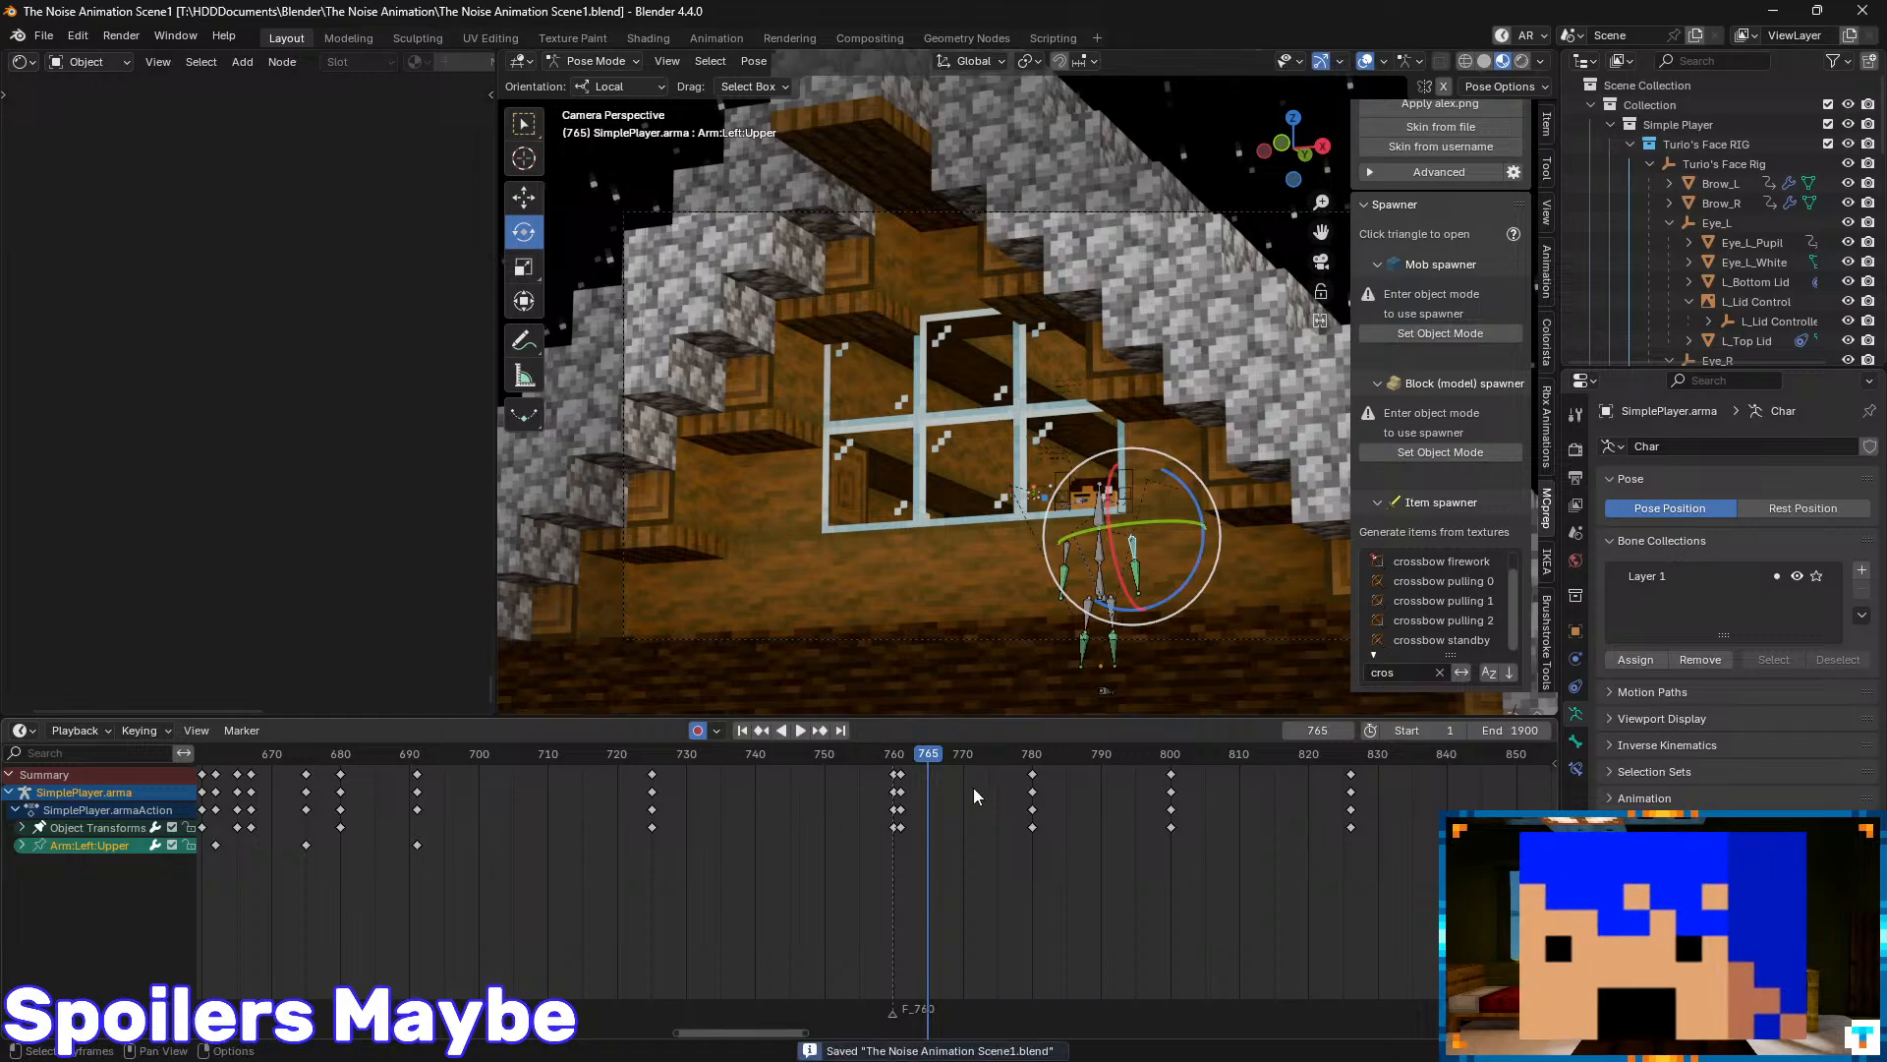
- Scrub the timeline from frame 761 to frame 812 and play back the character's movement behind the attic window
left_click_drag(906, 751, 905, 804)
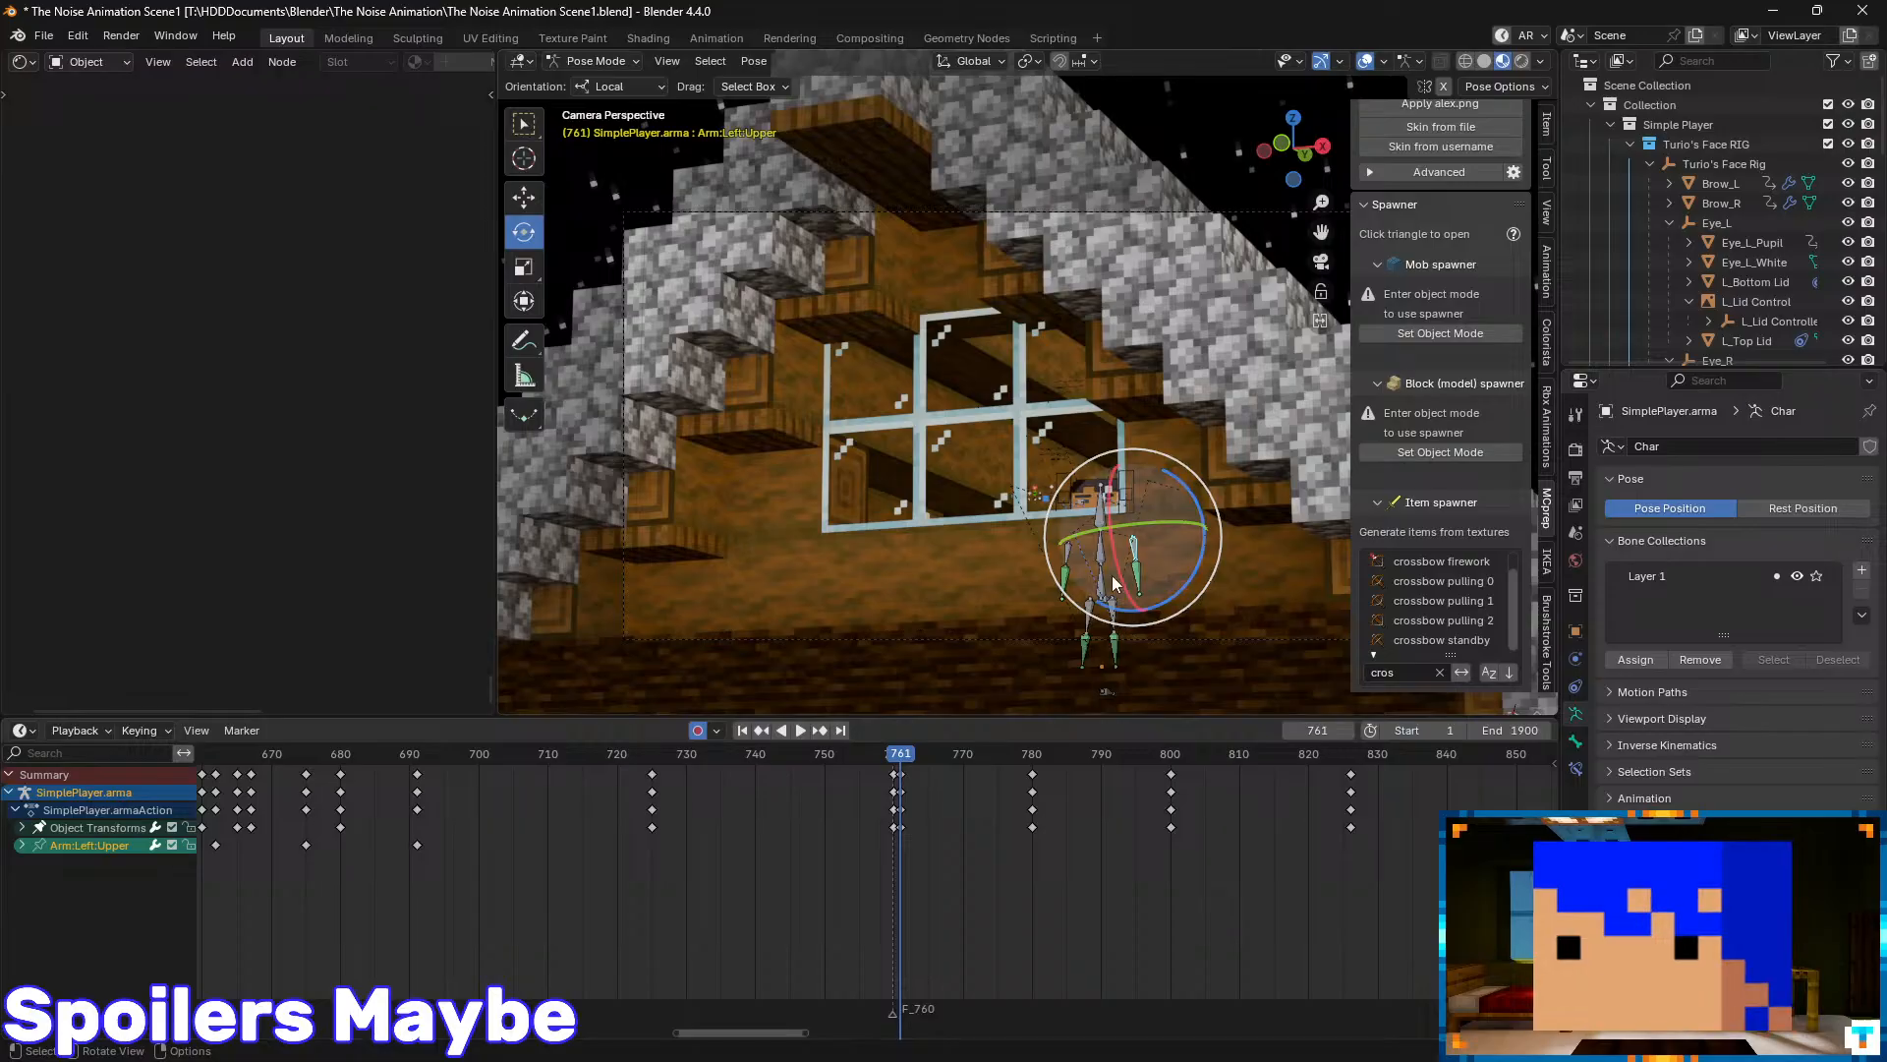
scroll(1141, 845, "down", 5, "ctrl")
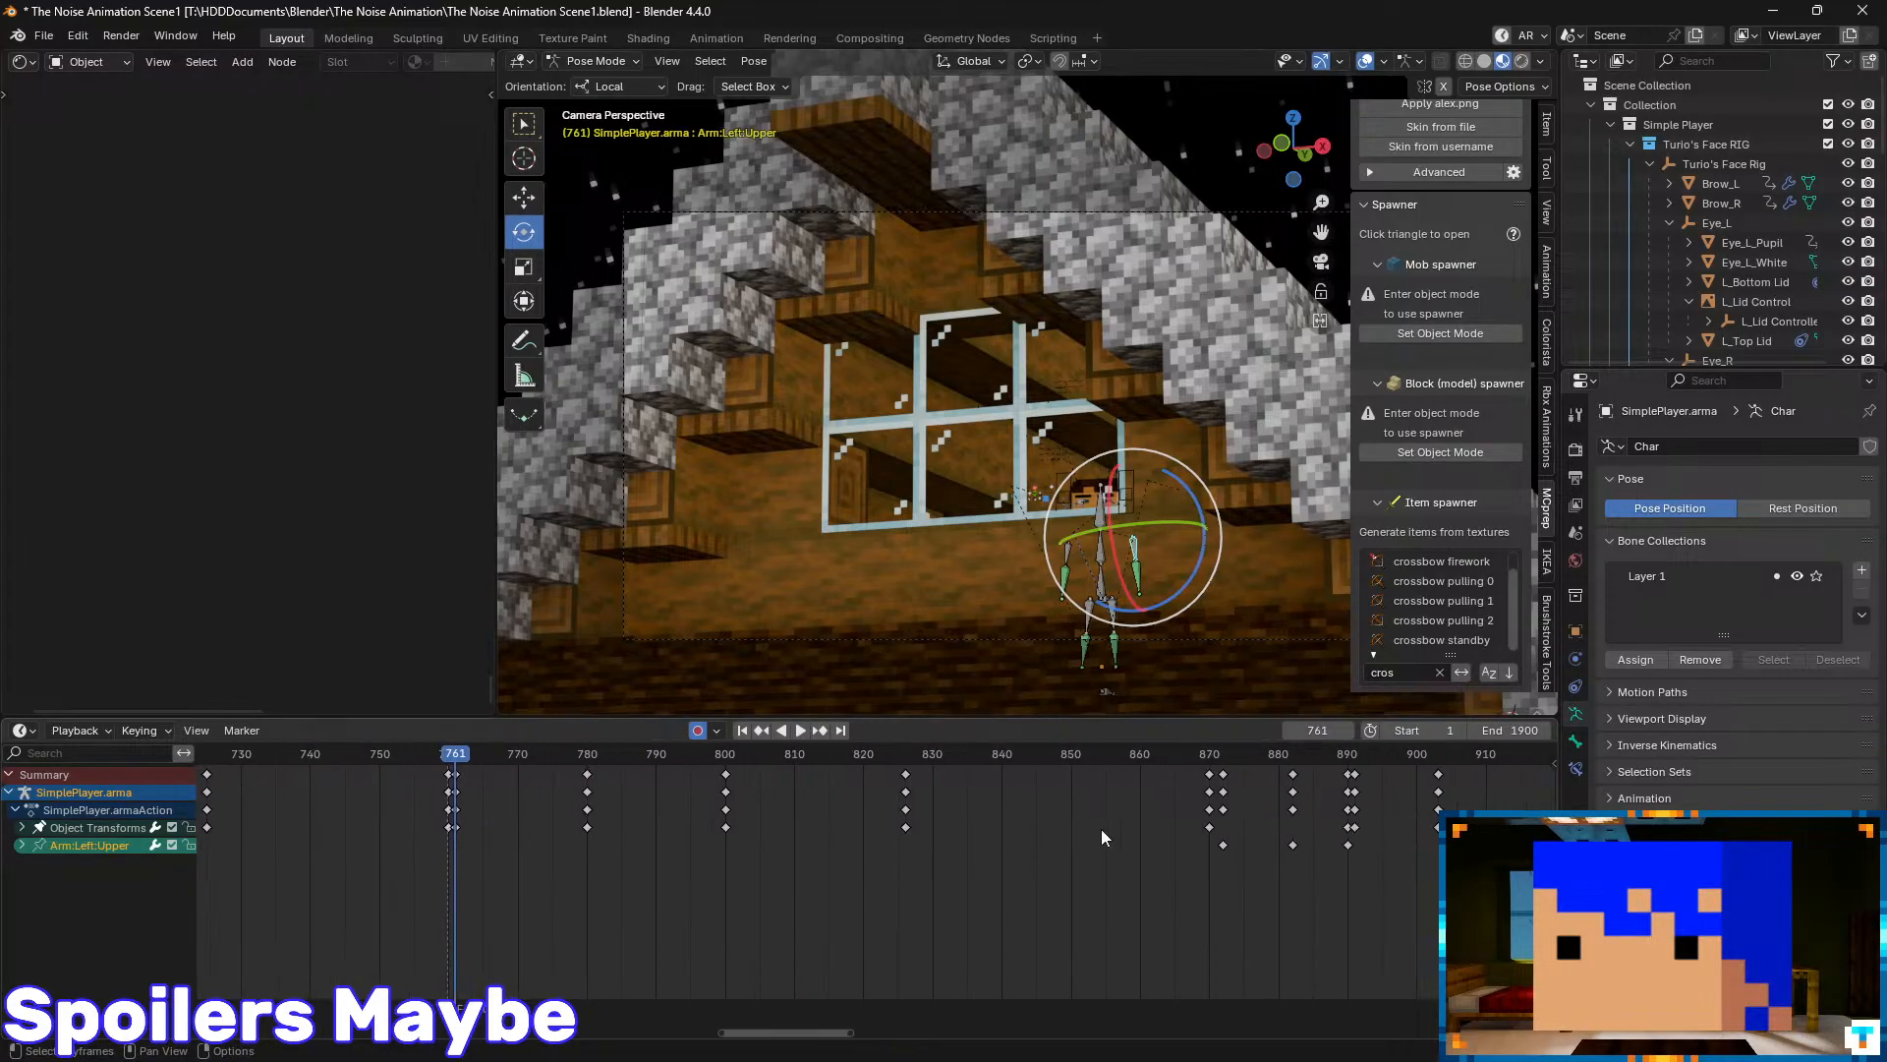
left_click_drag(1195, 789, 807, 820)
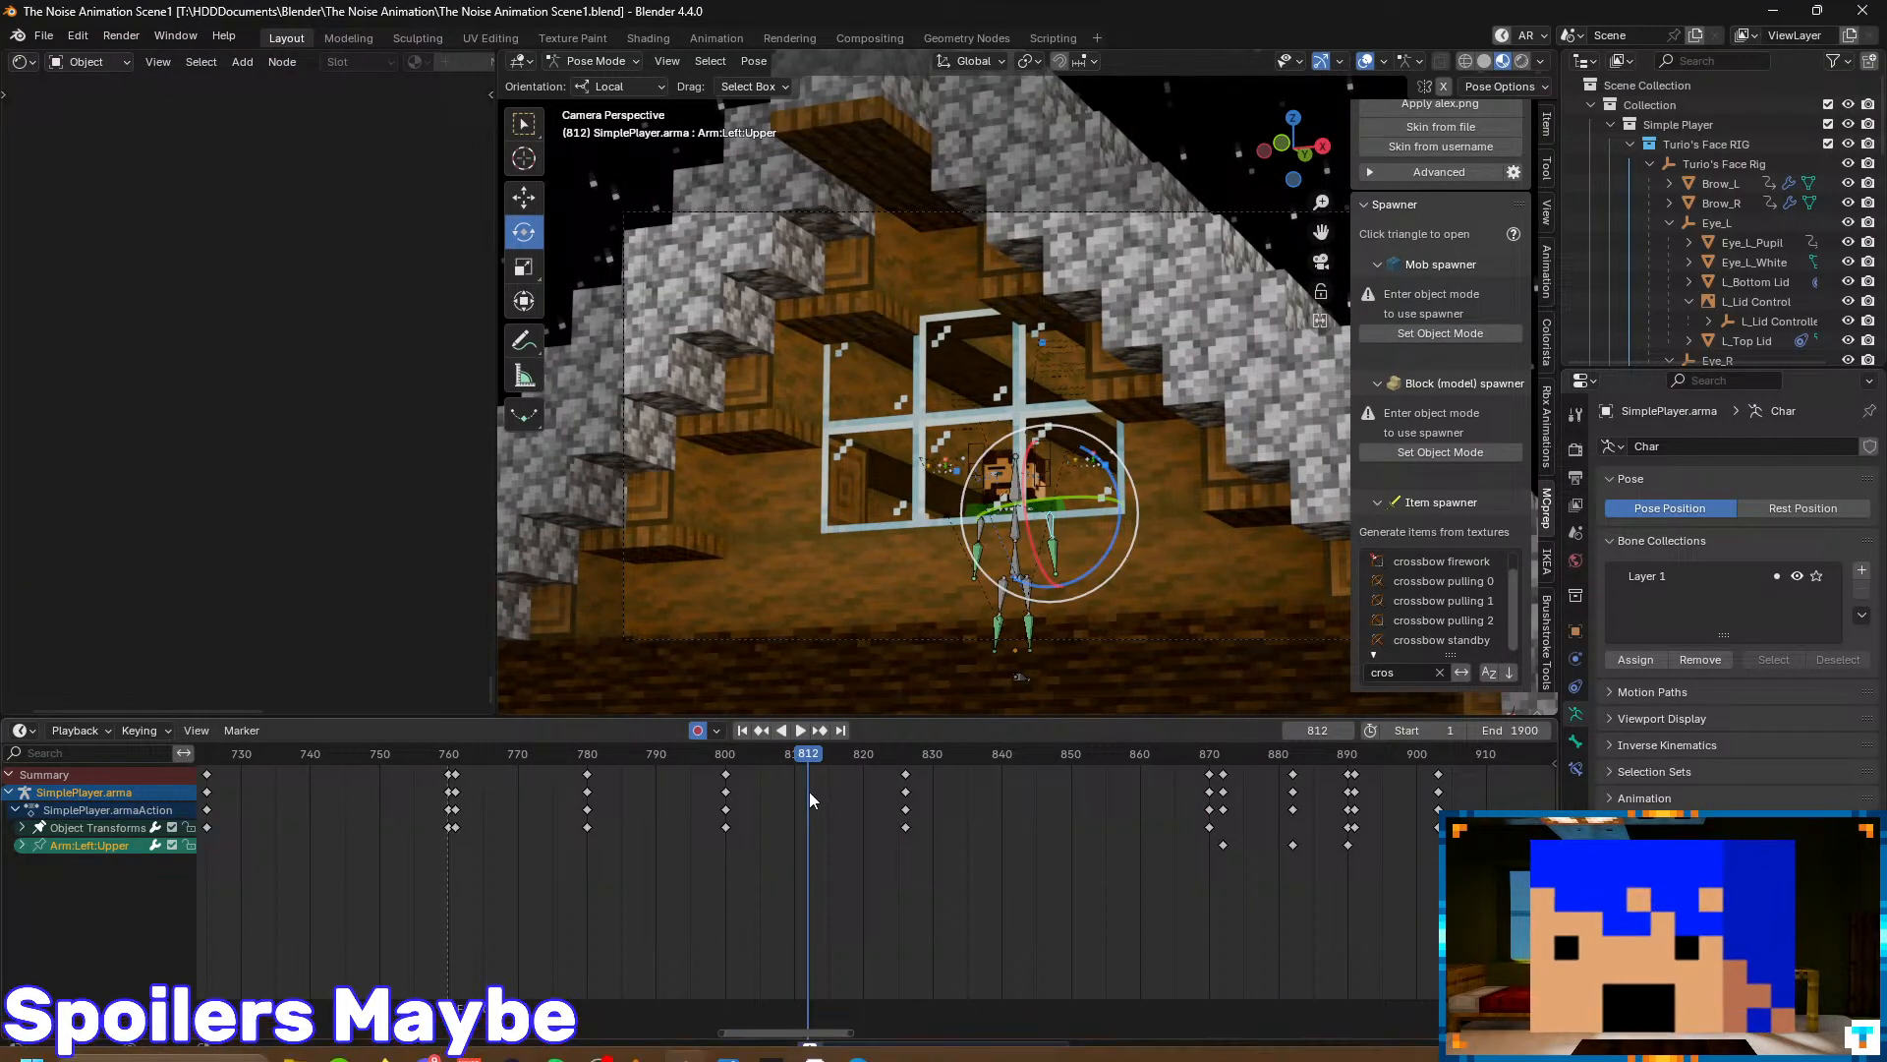
key("space")
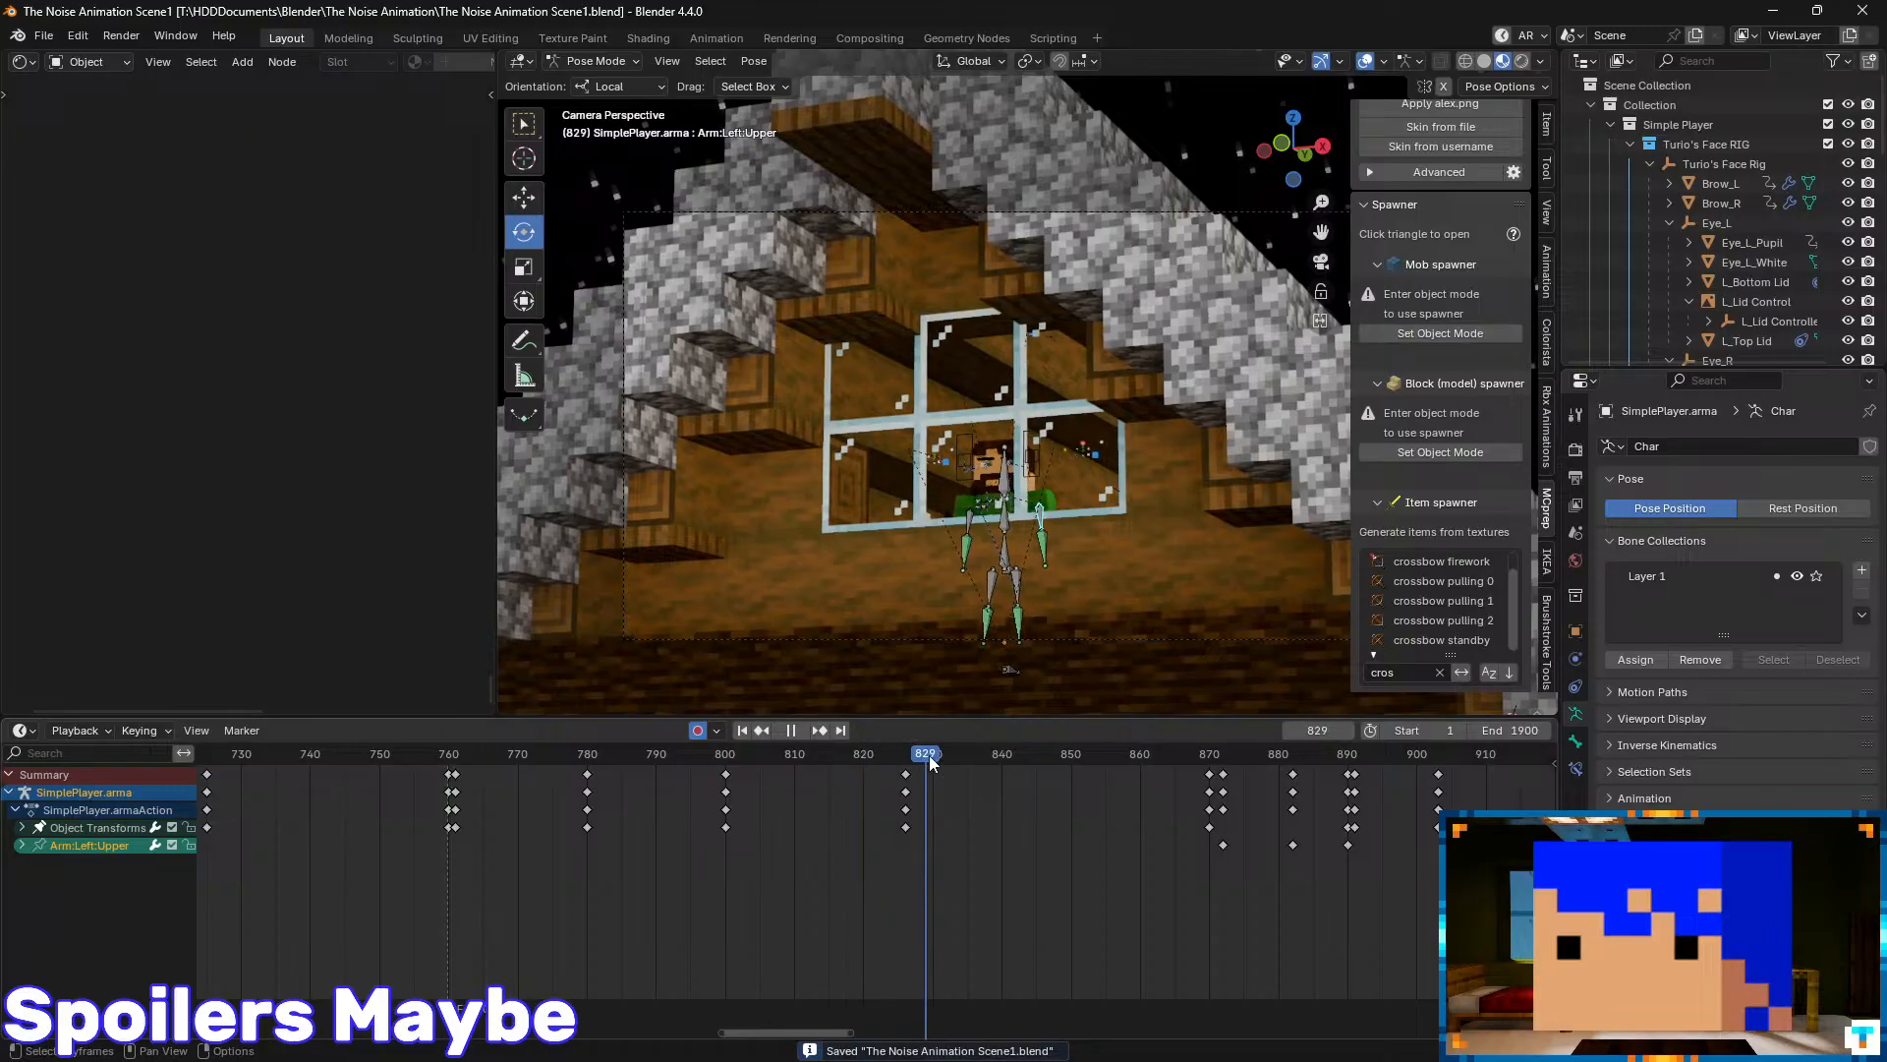
- Play the animation from frame 882 through the indoor shots to frame 1012, and return to frame 884
left_click_drag(1128, 770, 1294, 808)
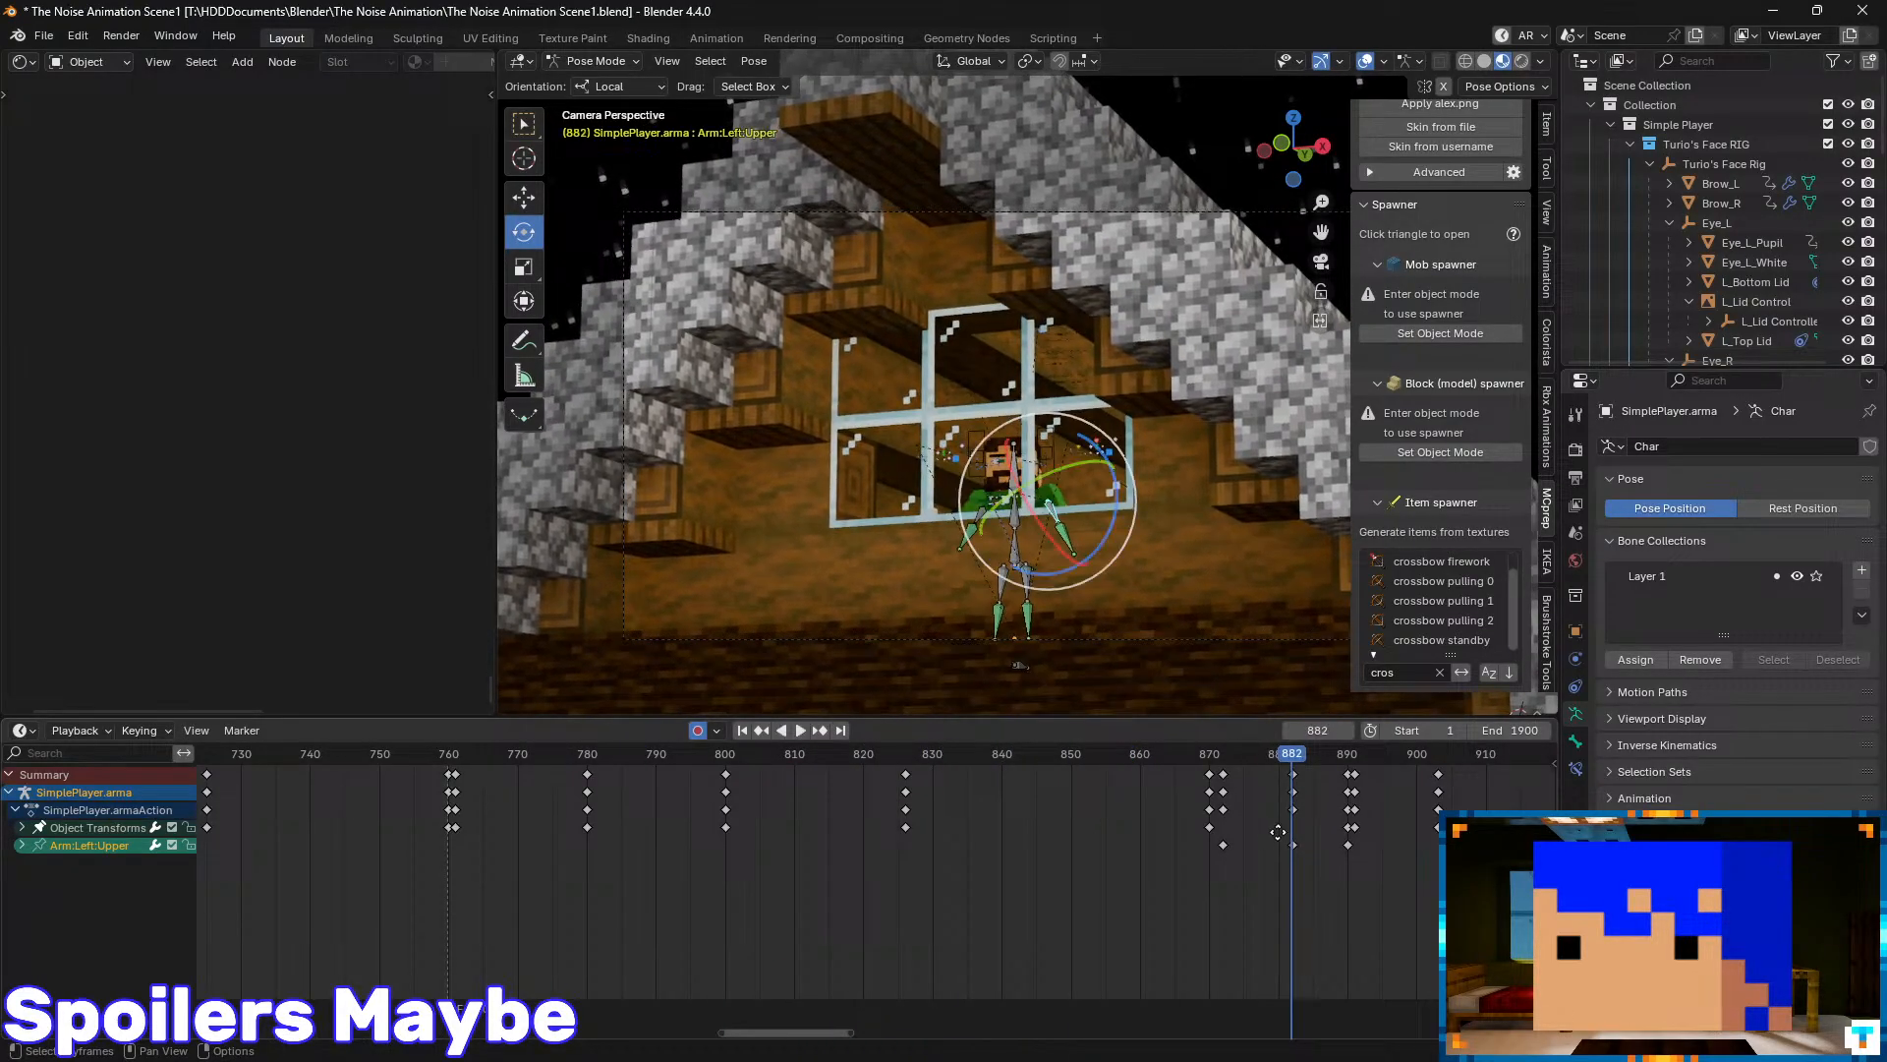
middle_click_drag(1281, 830, 1089, 837)
key("space")
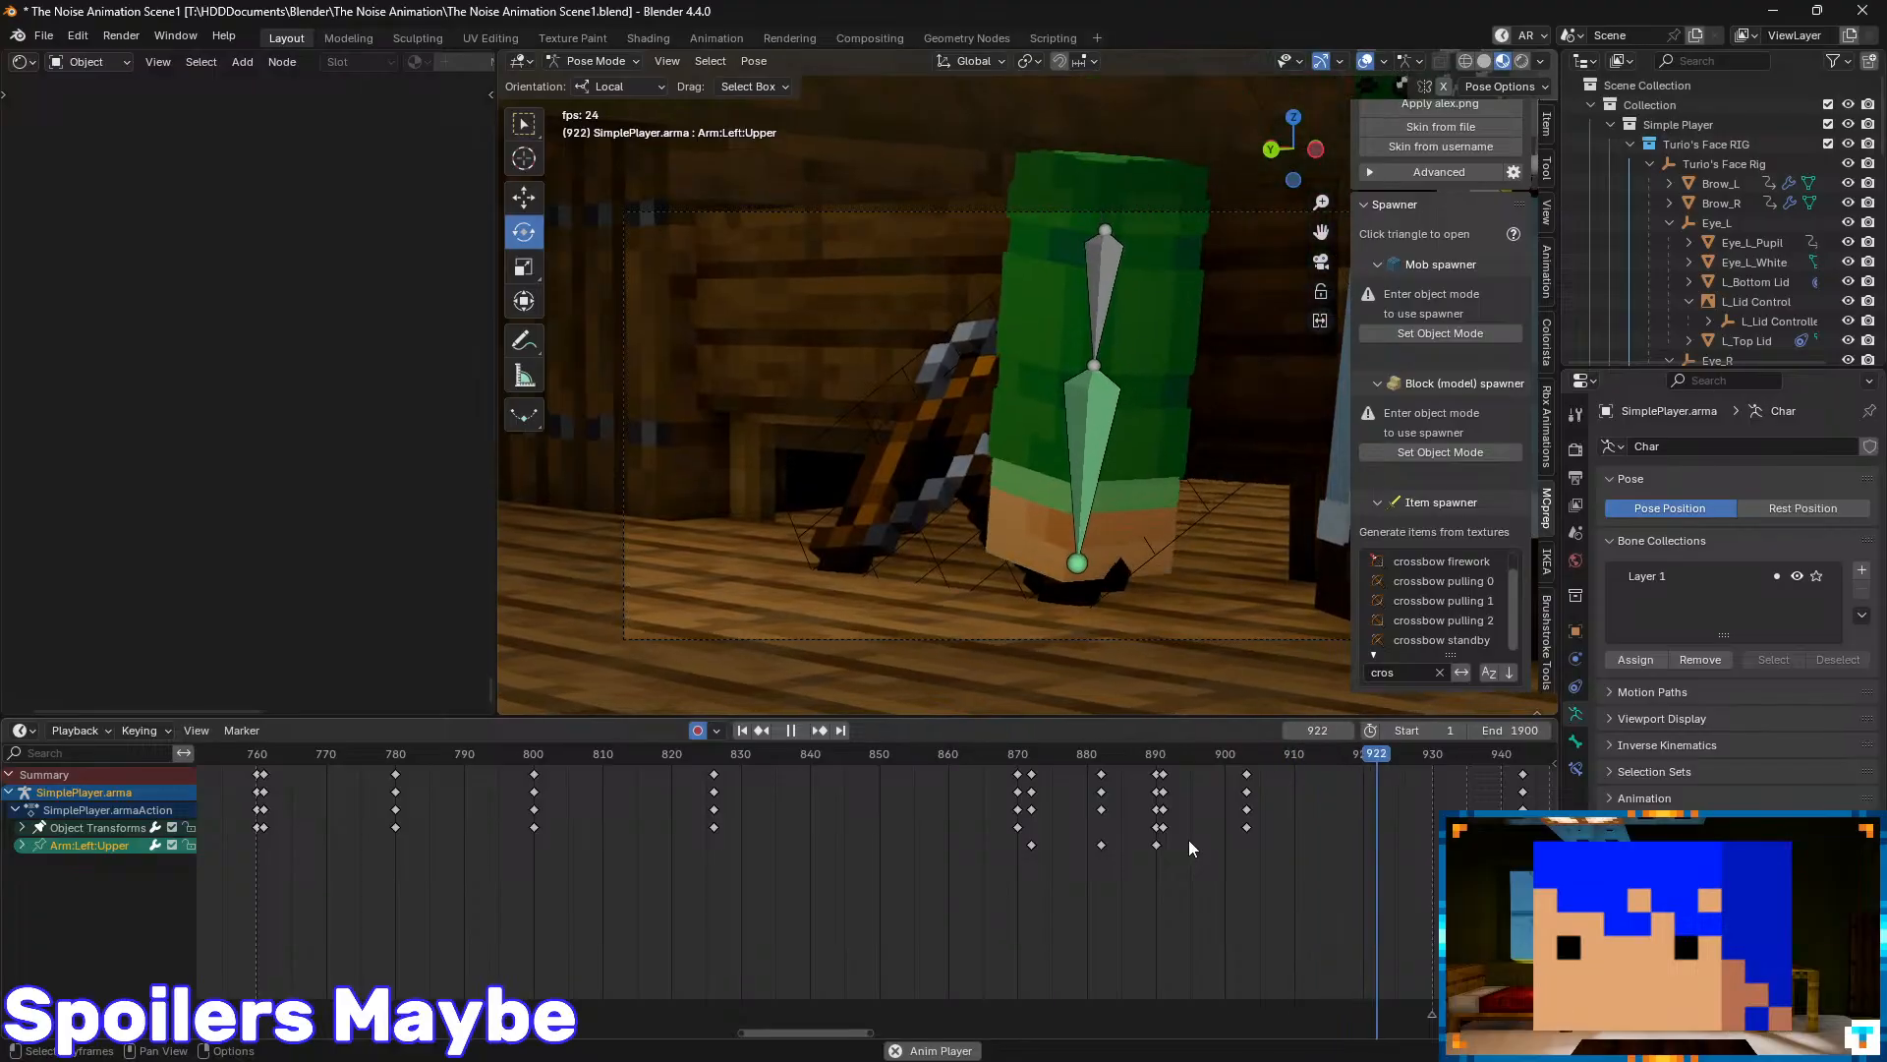
middle_click_drag(1242, 851, 957, 823)
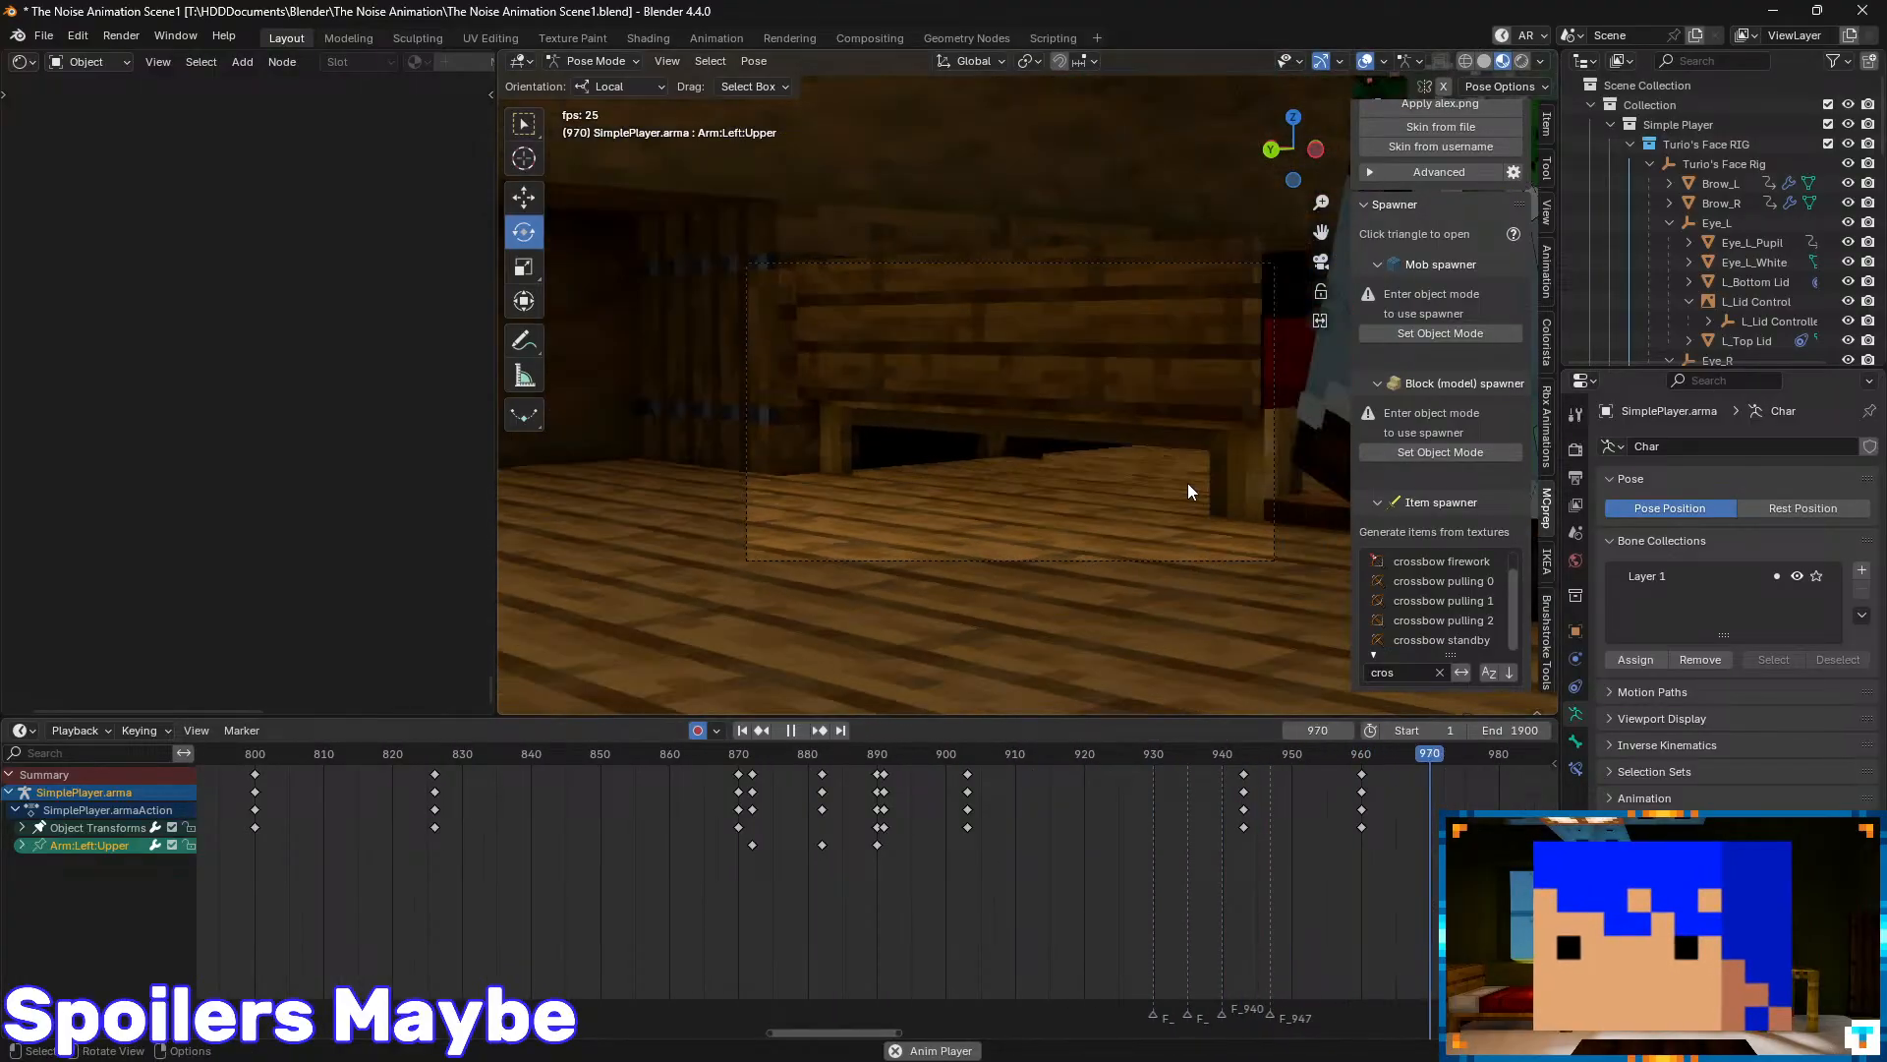
key("space")
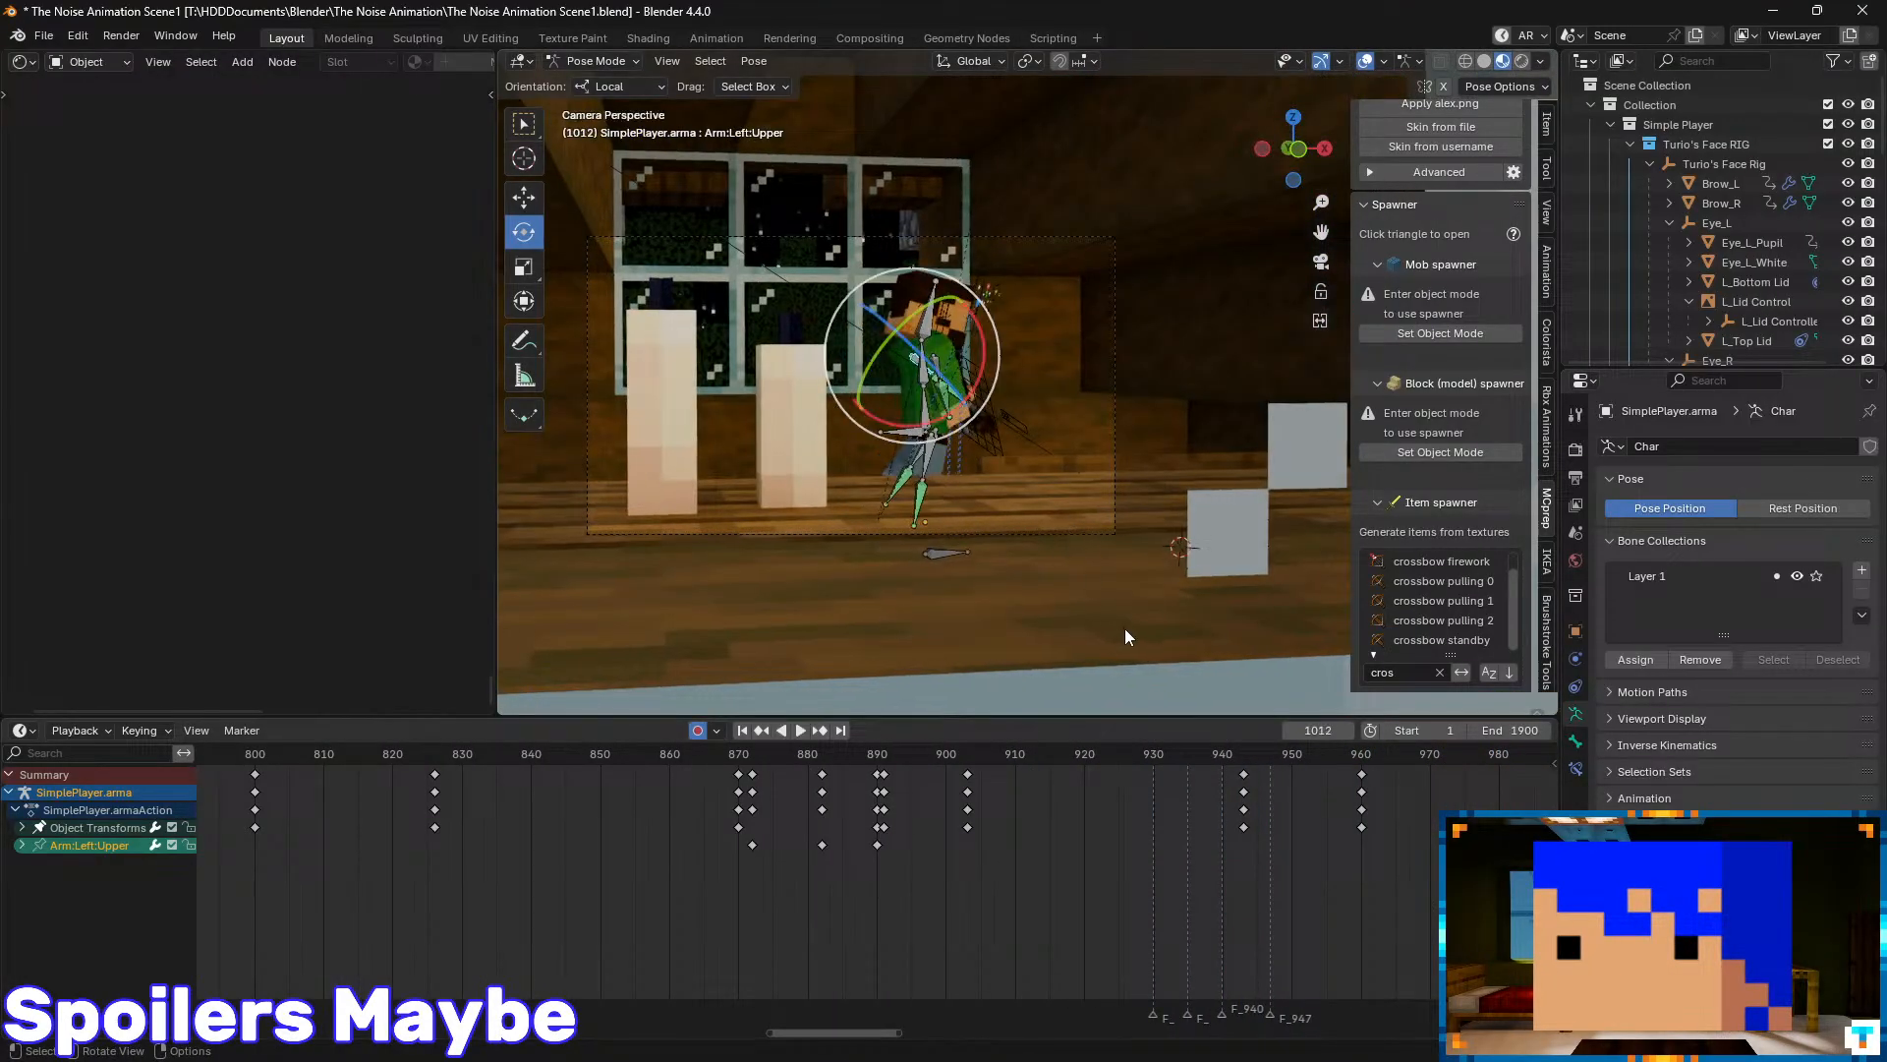
left_click_drag(1136, 753, 833, 759)
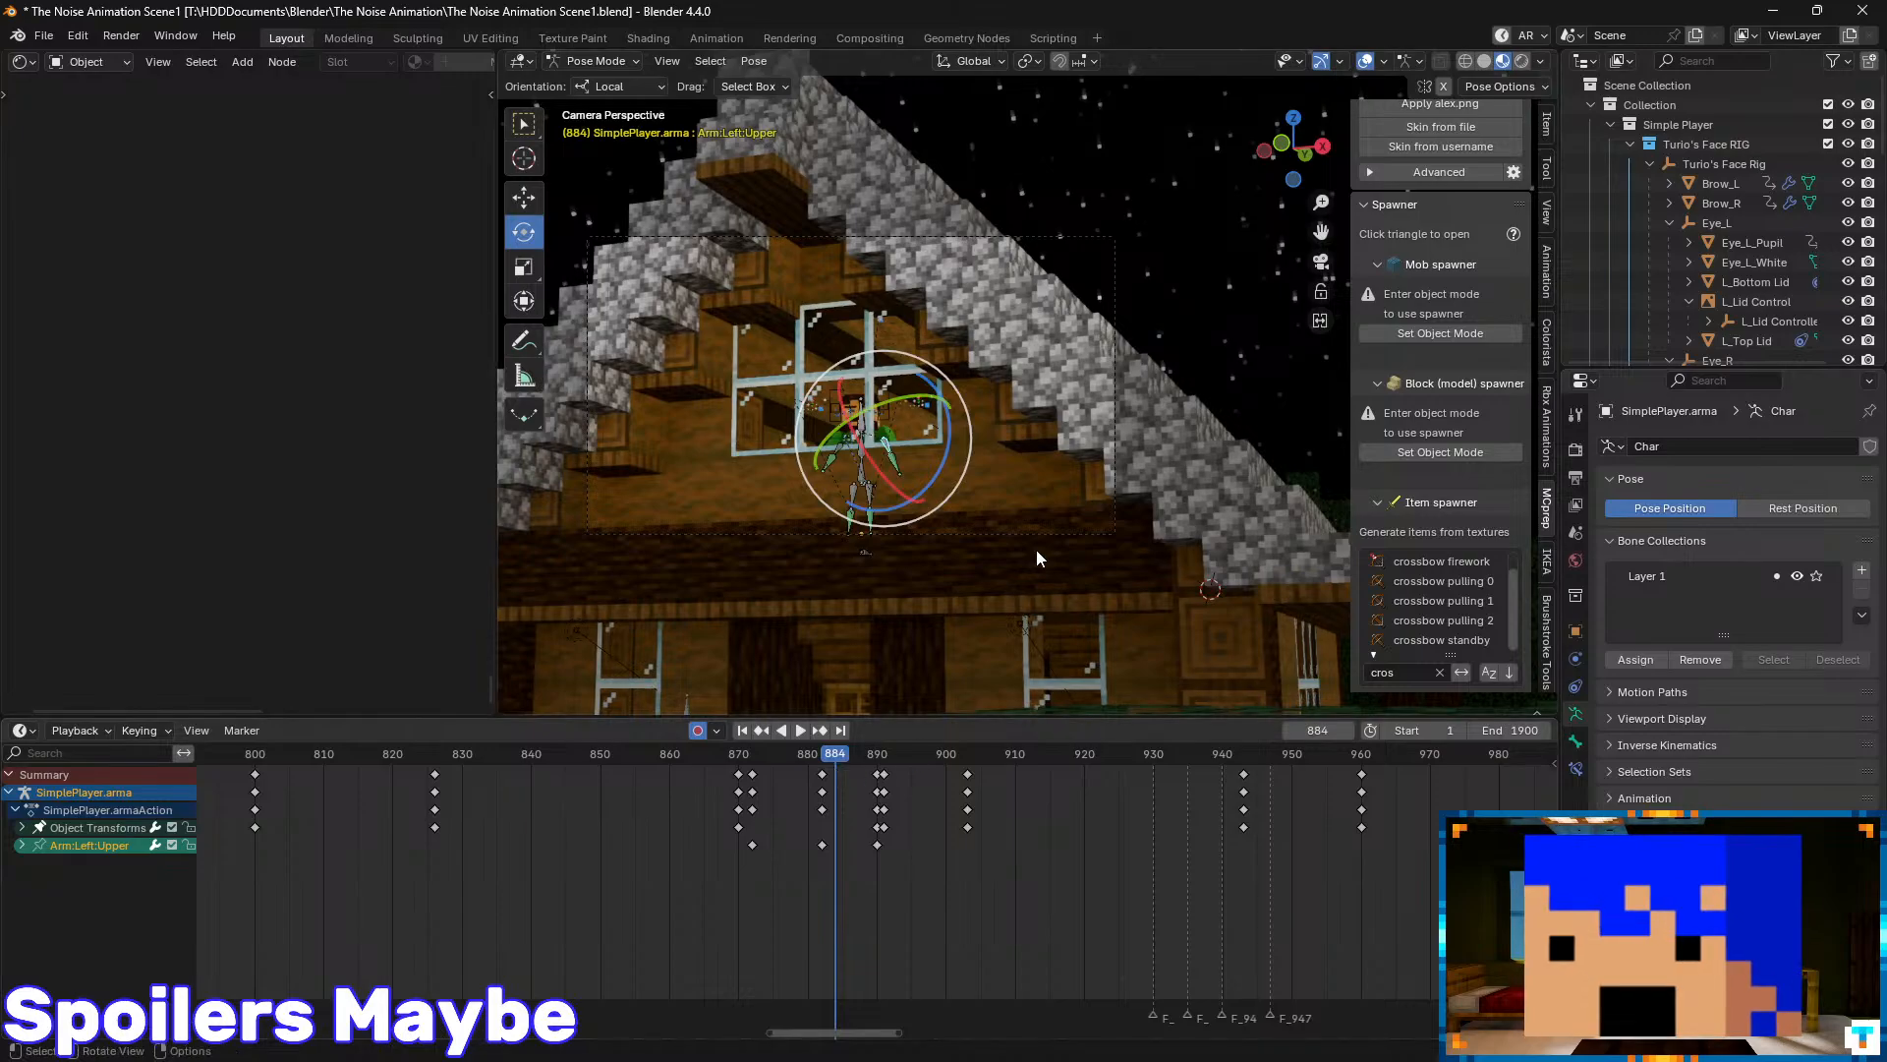
- Leave Pose Mode for Object Mode, select the Camera object, and save the file
scroll(1724, 169, "down", 8)
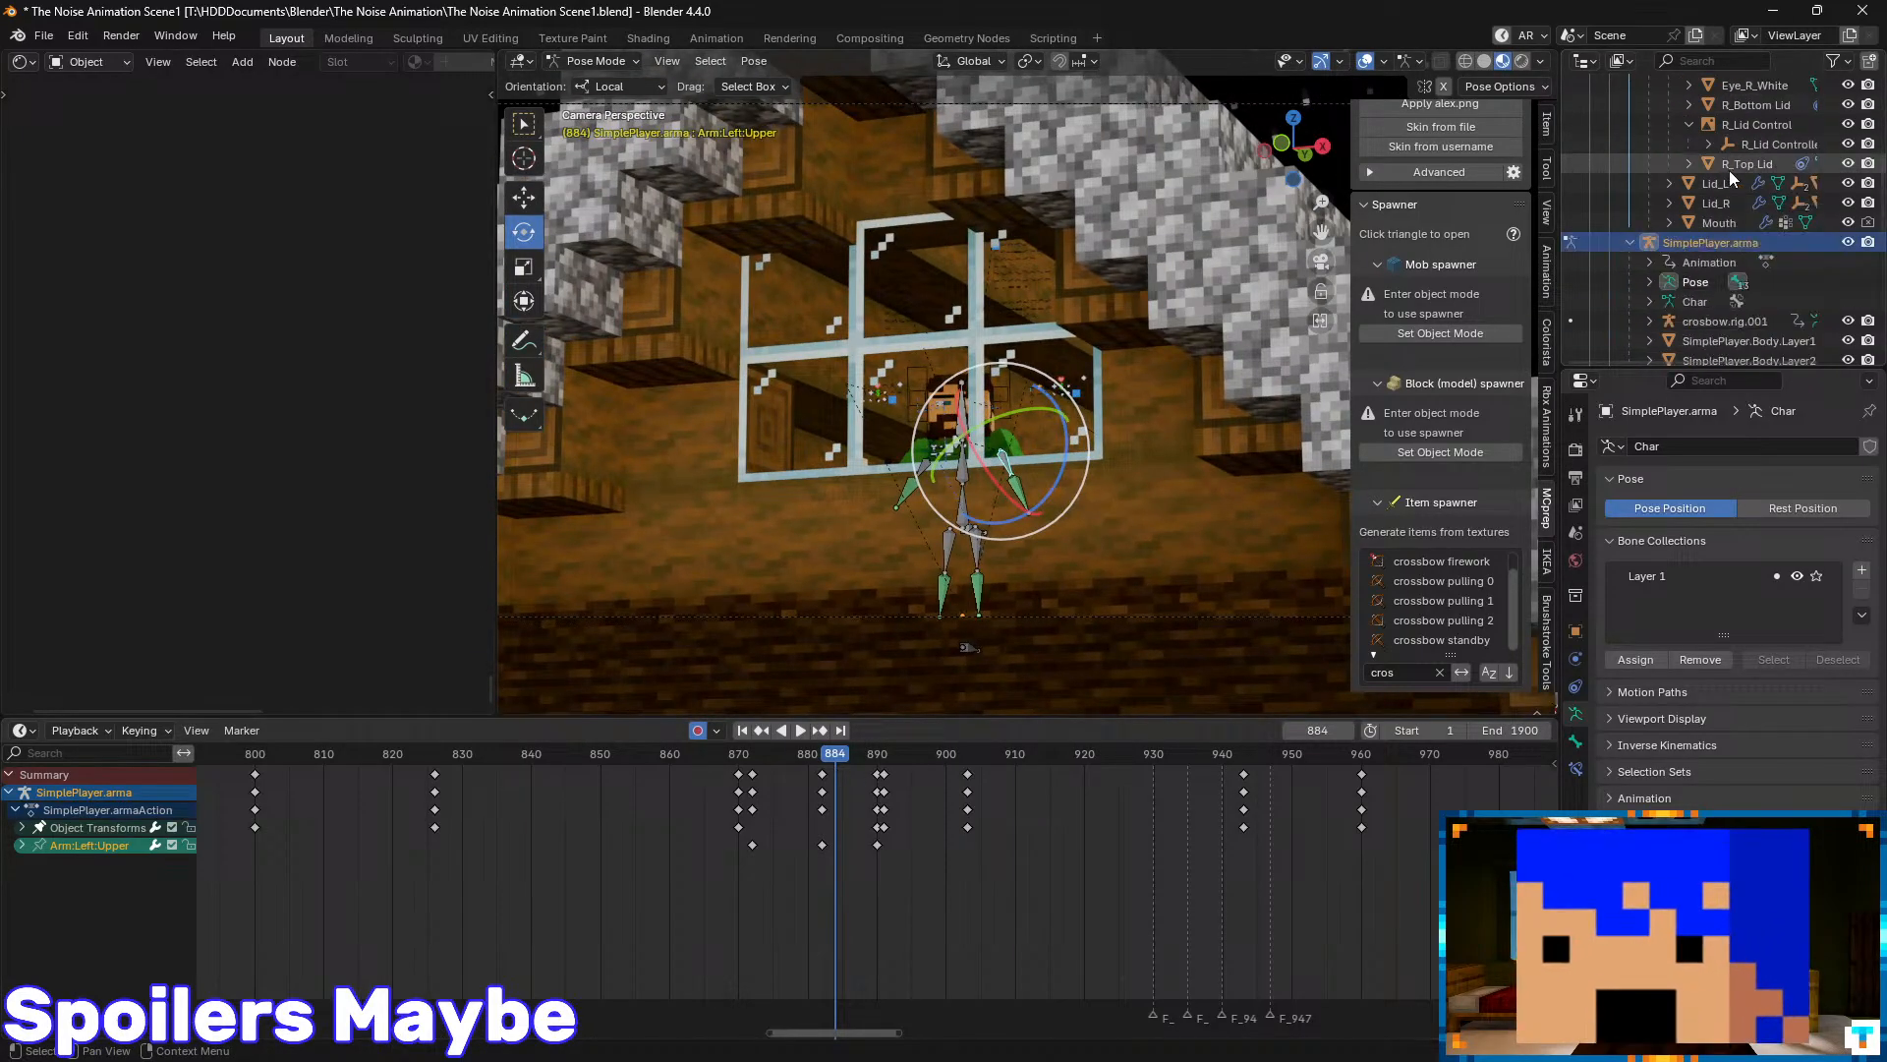
key("ctrl+Tab")
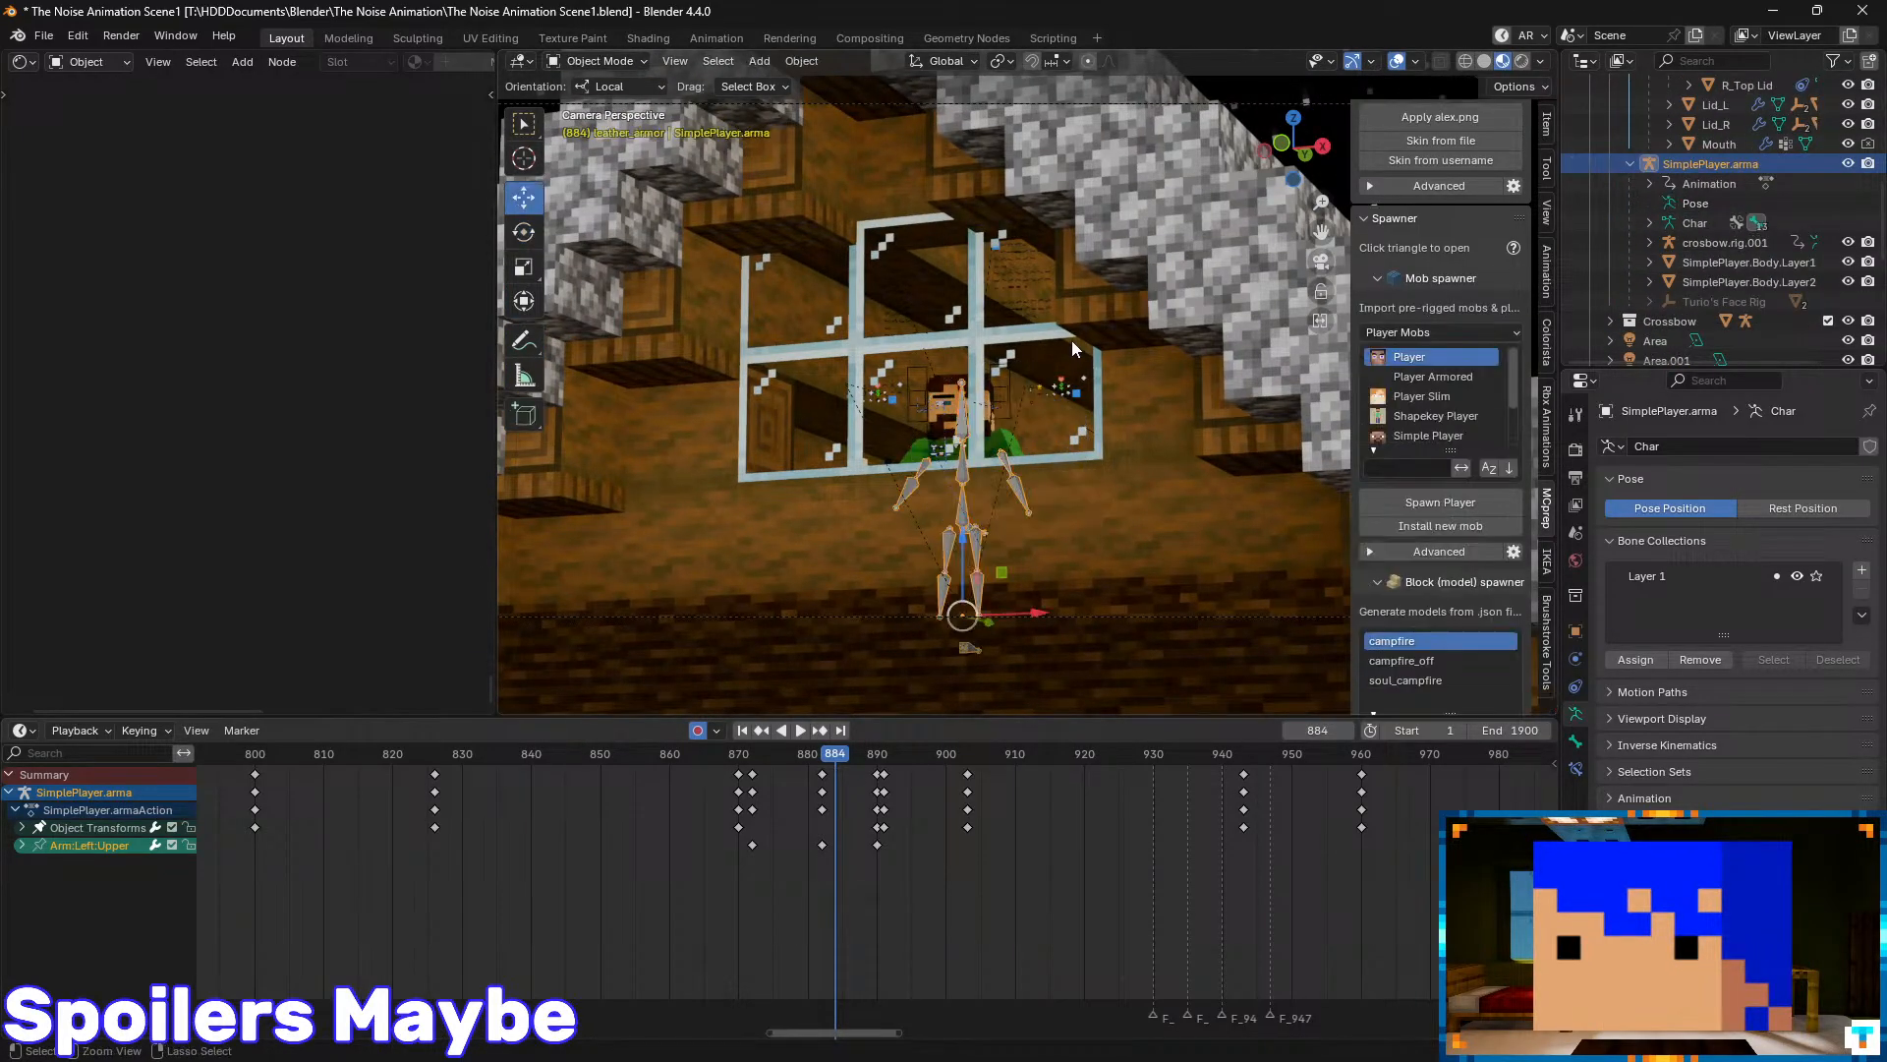
scroll(1769, 220, "down", 6)
left_click(1673, 185)
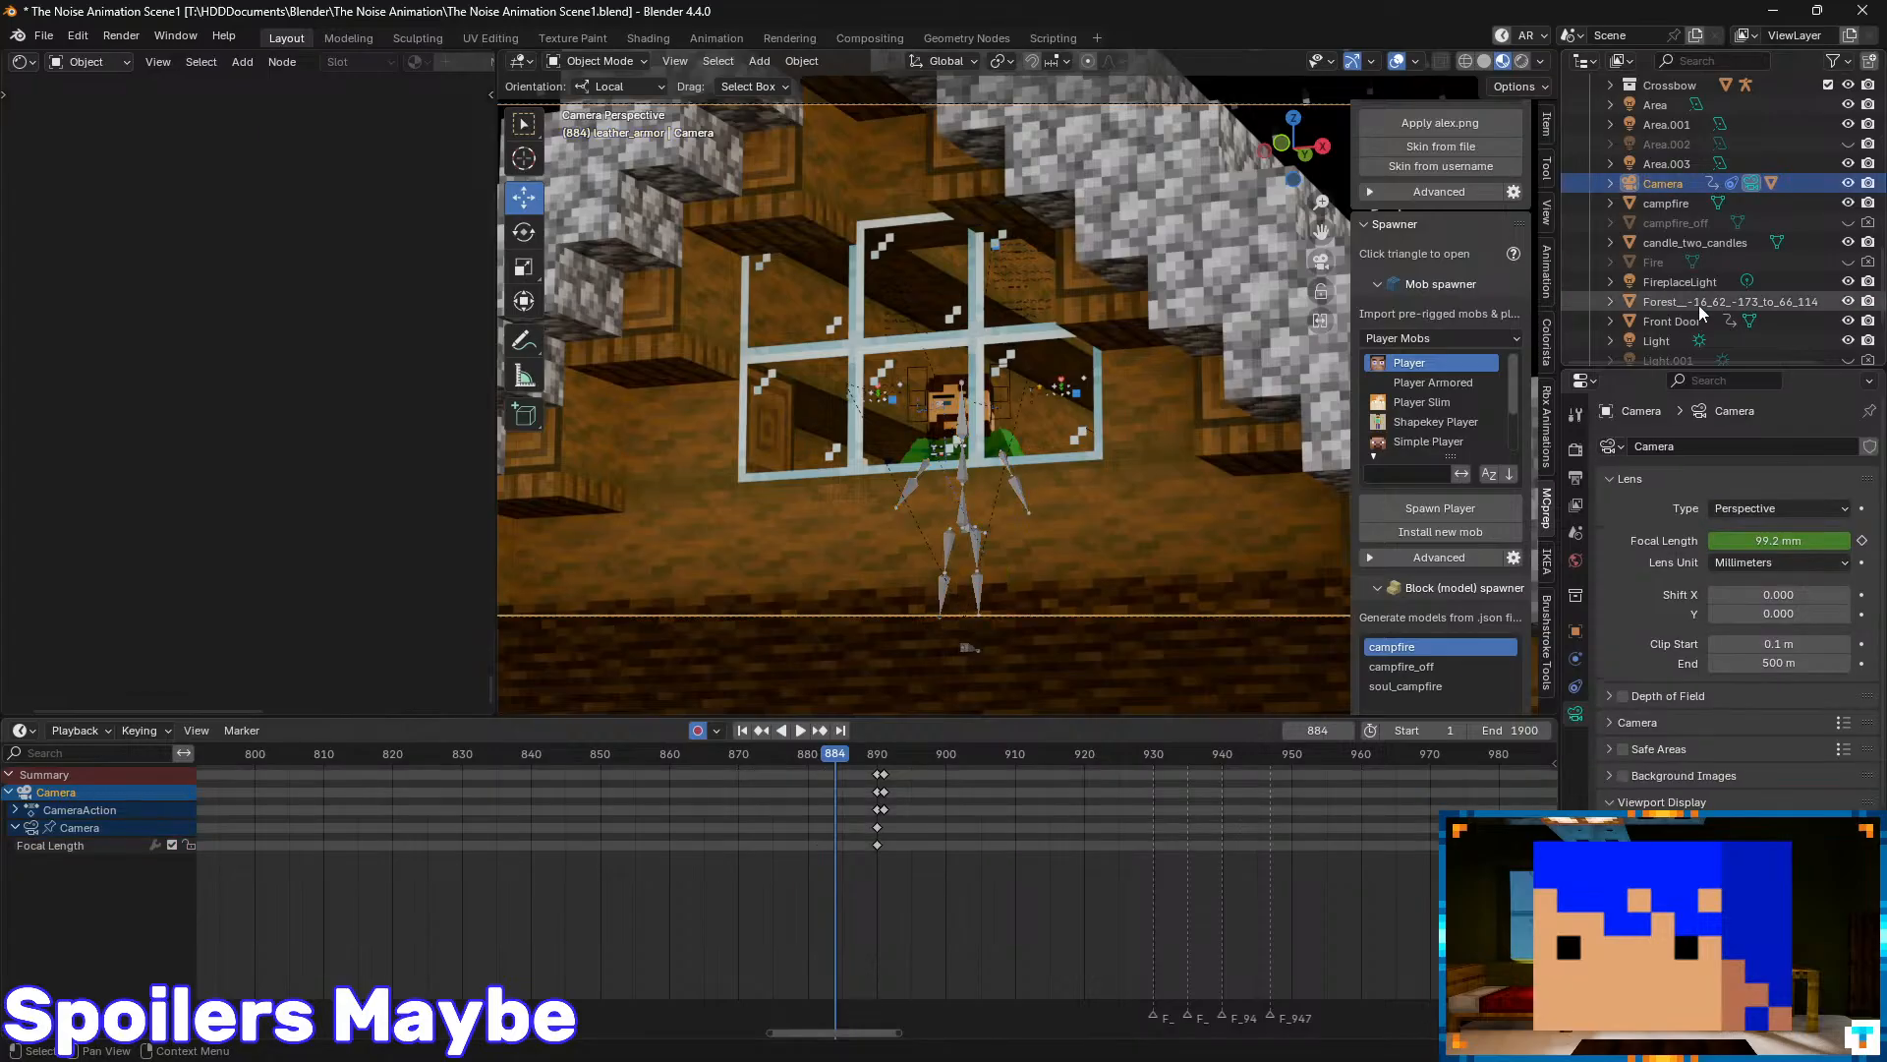
key("ctrl+s")
- Set the camera's viewport passepartout to 1.000 and hide the 3D viewport's sidebar
scroll(1720, 246, "down", 2)
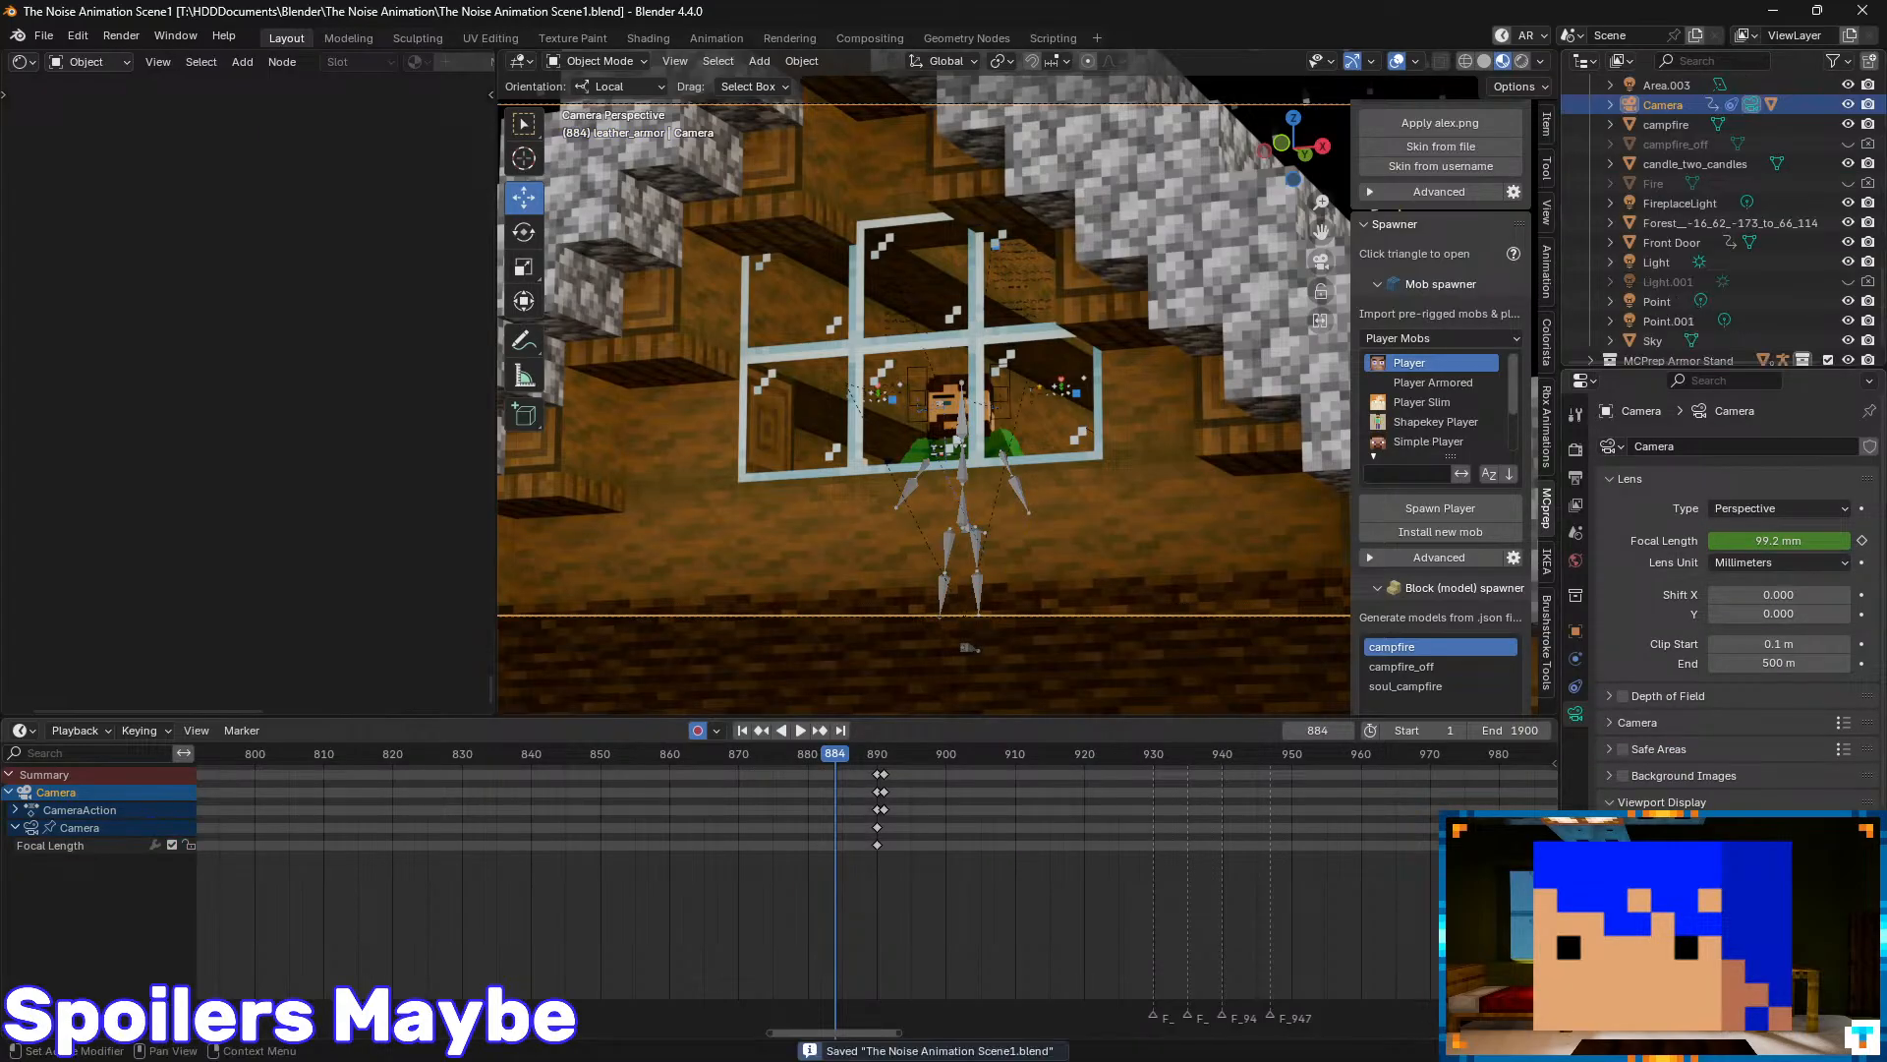
scroll(1730, 590, "down", 4)
left_click_drag(1789, 788, 1857, 789)
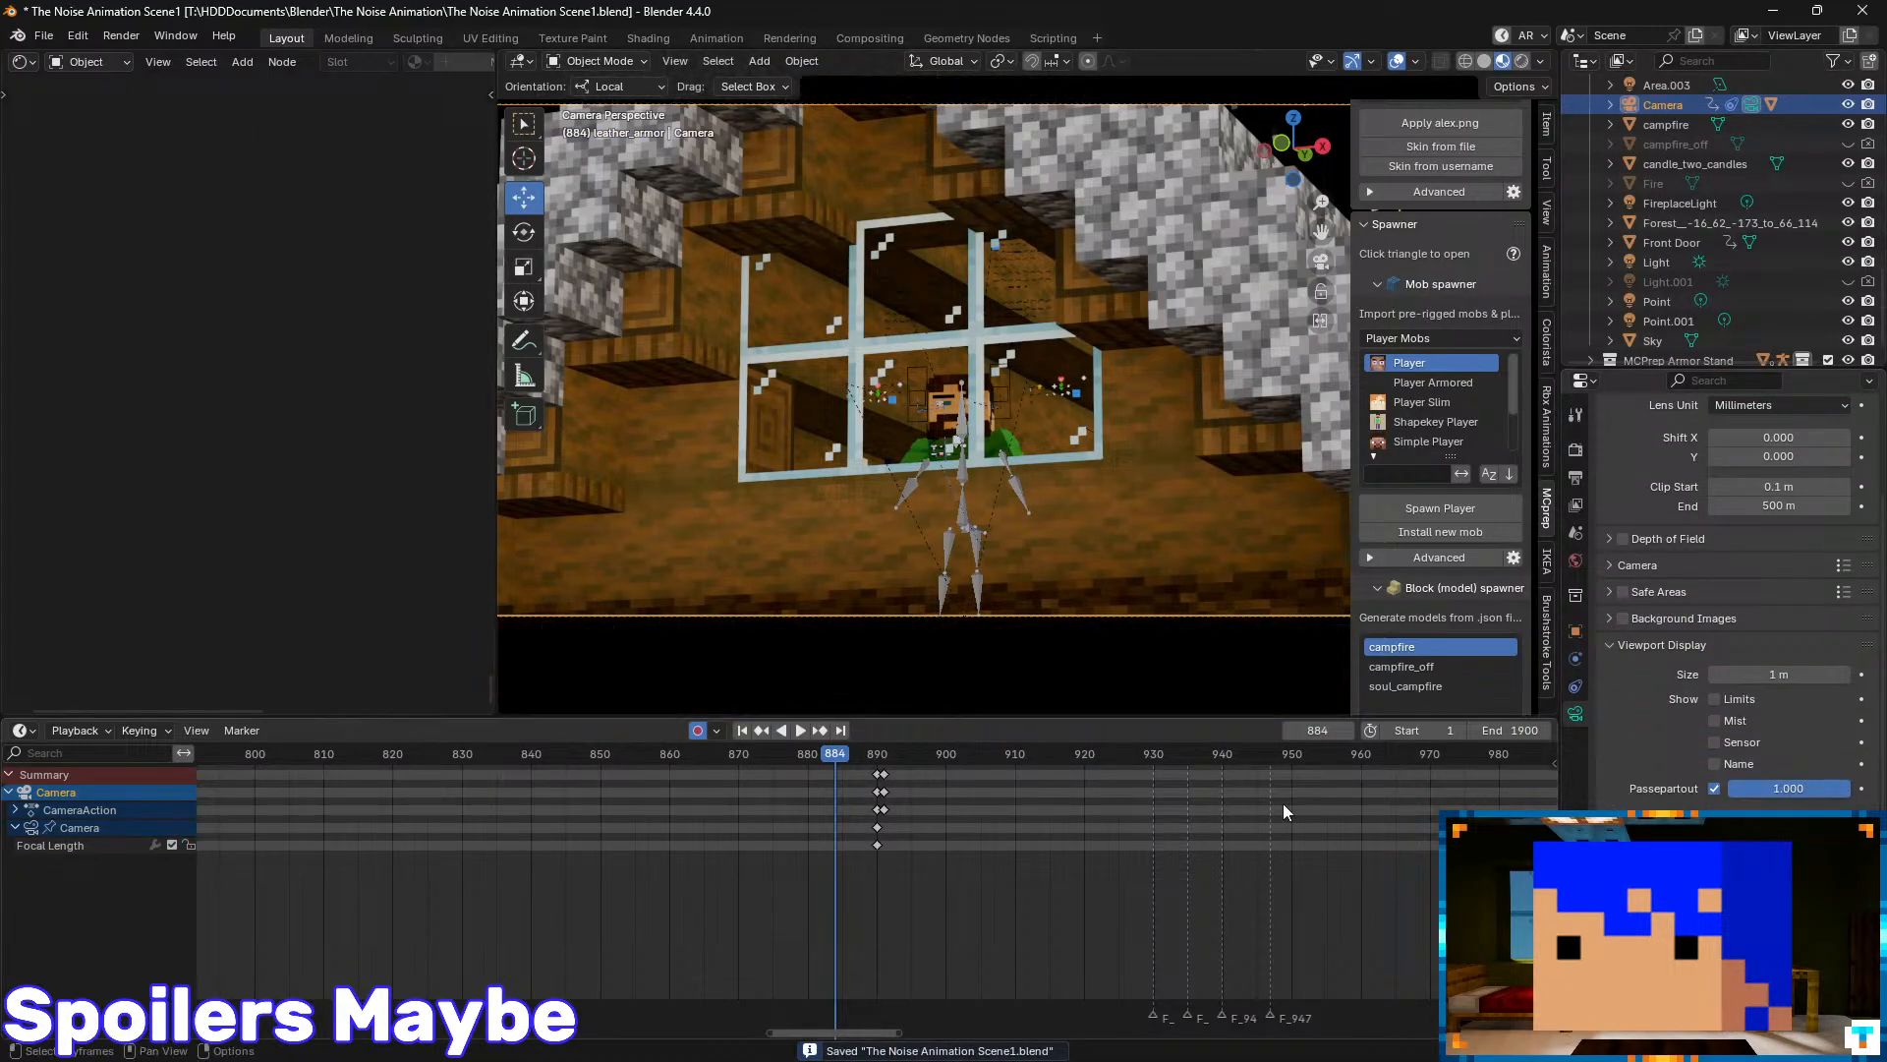
scroll(1035, 452, "down", 3)
key("n")
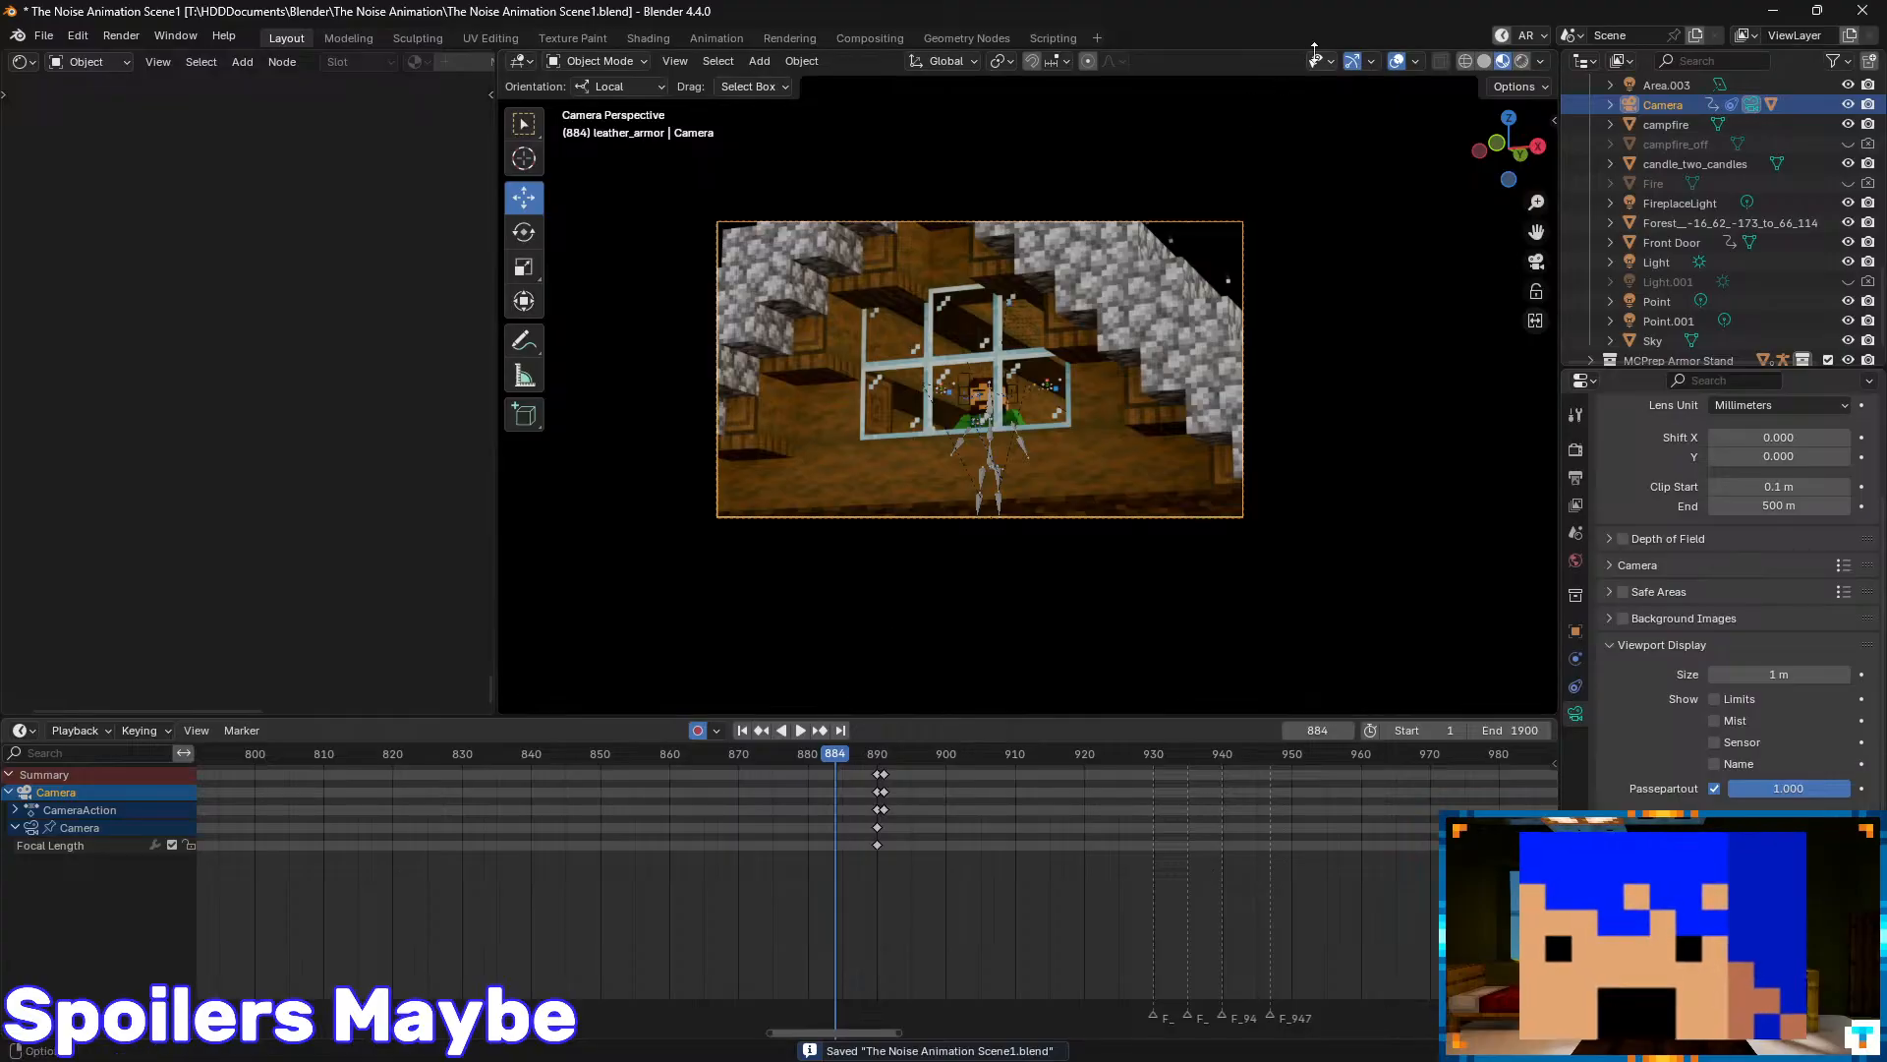
- Hide the viewport overlays and gizmos and play the animation through the camera from frame 884
left_click(1397, 60)
left_click(1356, 63)
key("space")
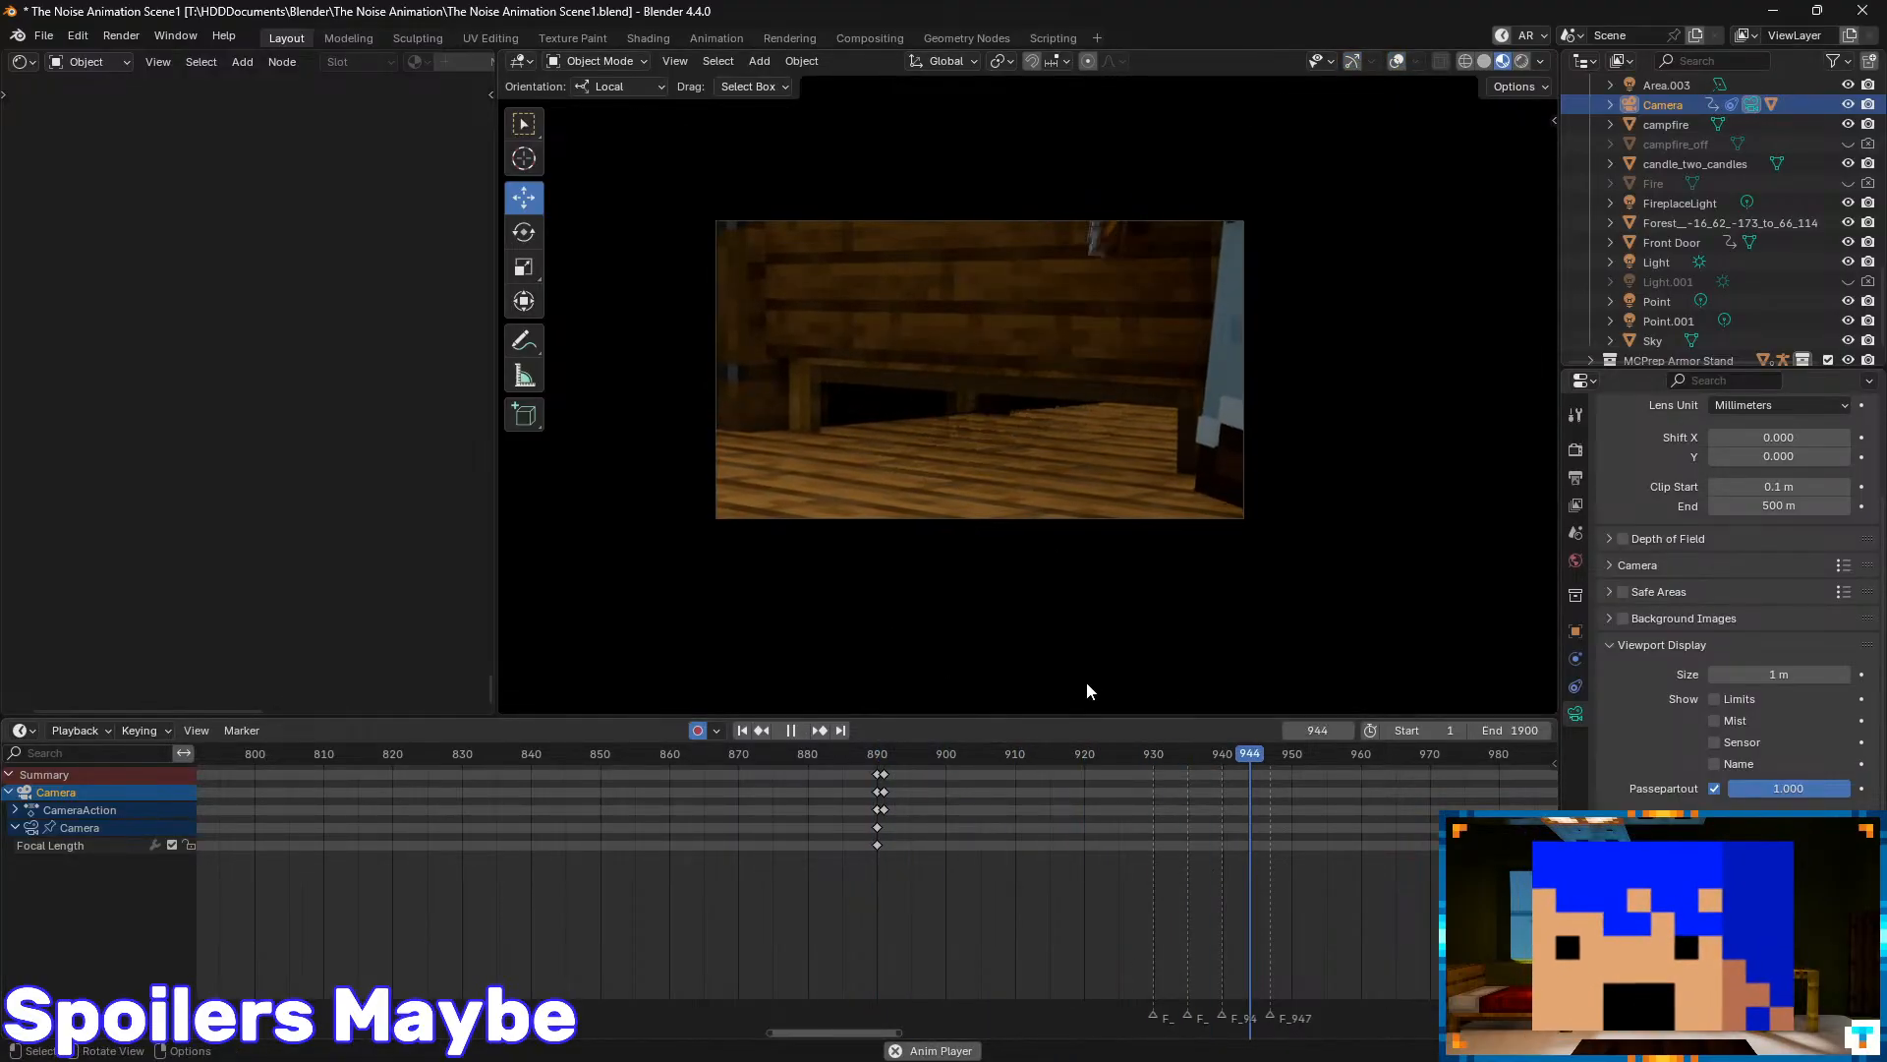
key("space")
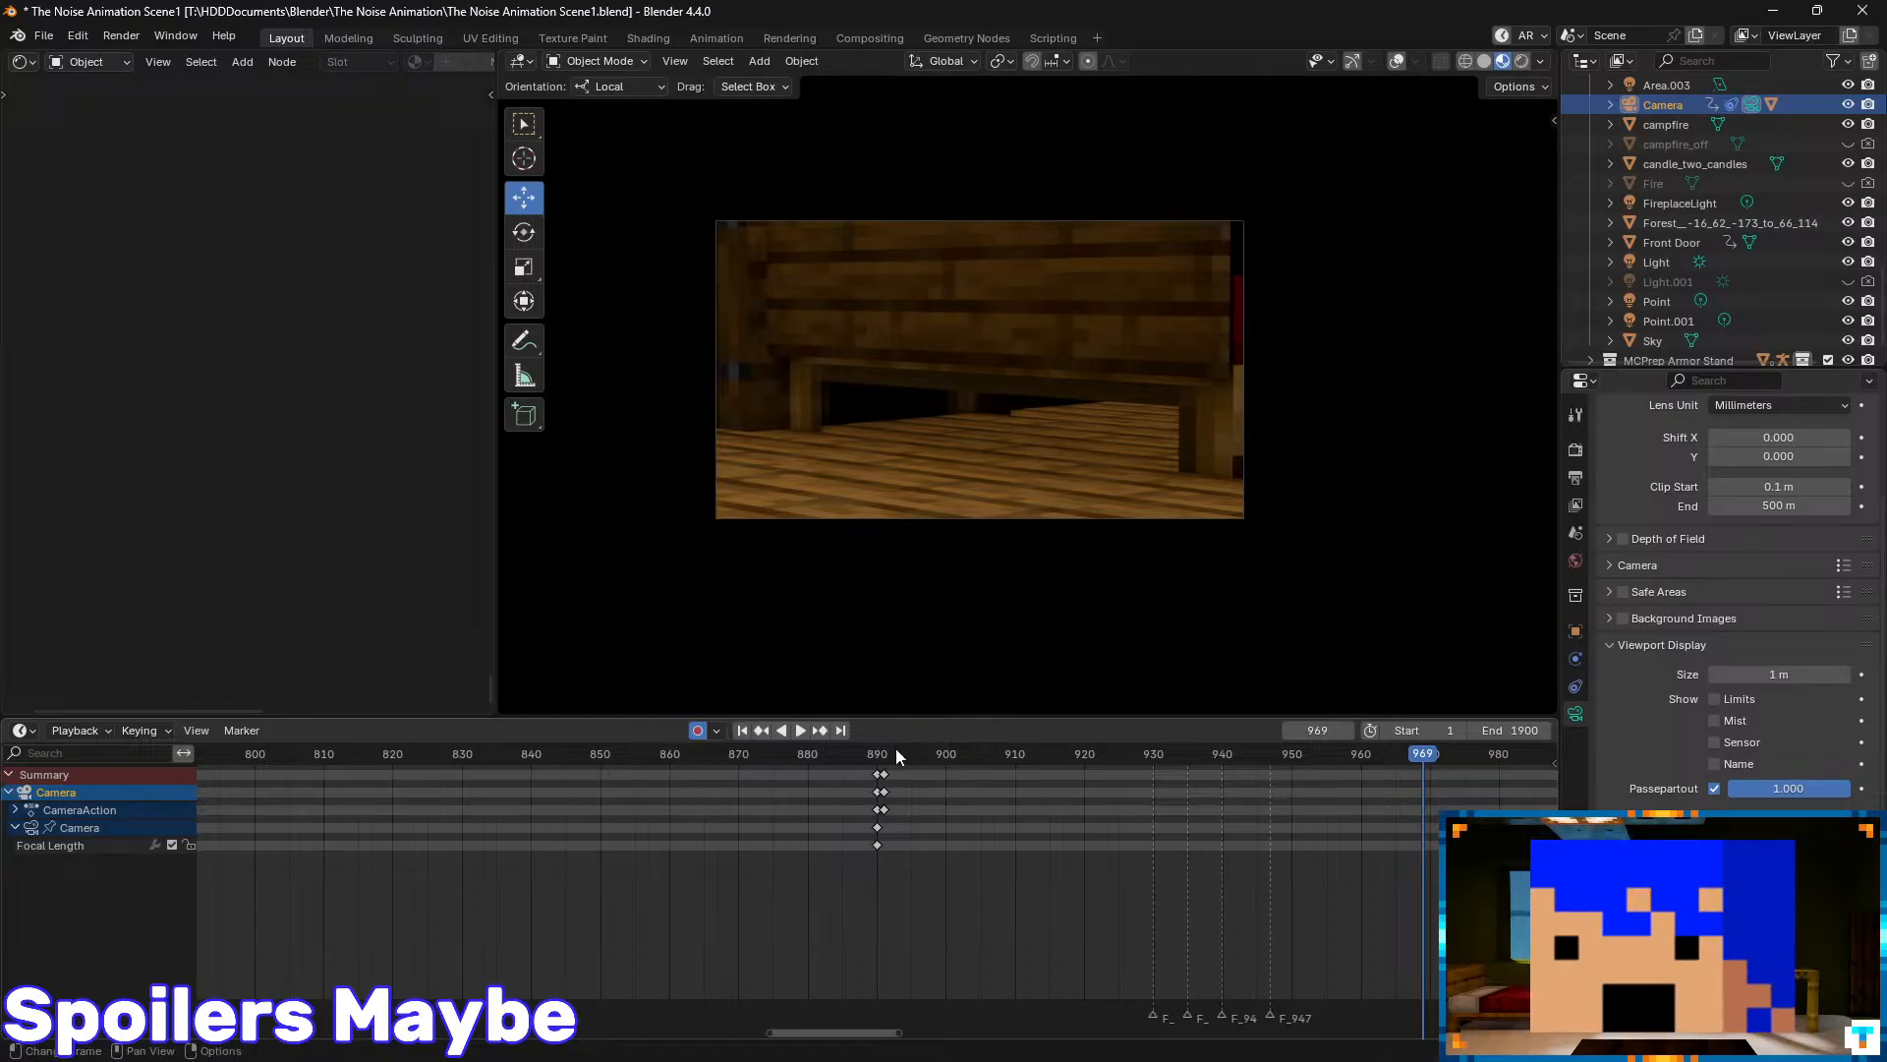
- Go to frame 891 and set the camera's passepartout opacity to 0.5
left_click(884, 753)
left_click(1778, 787)
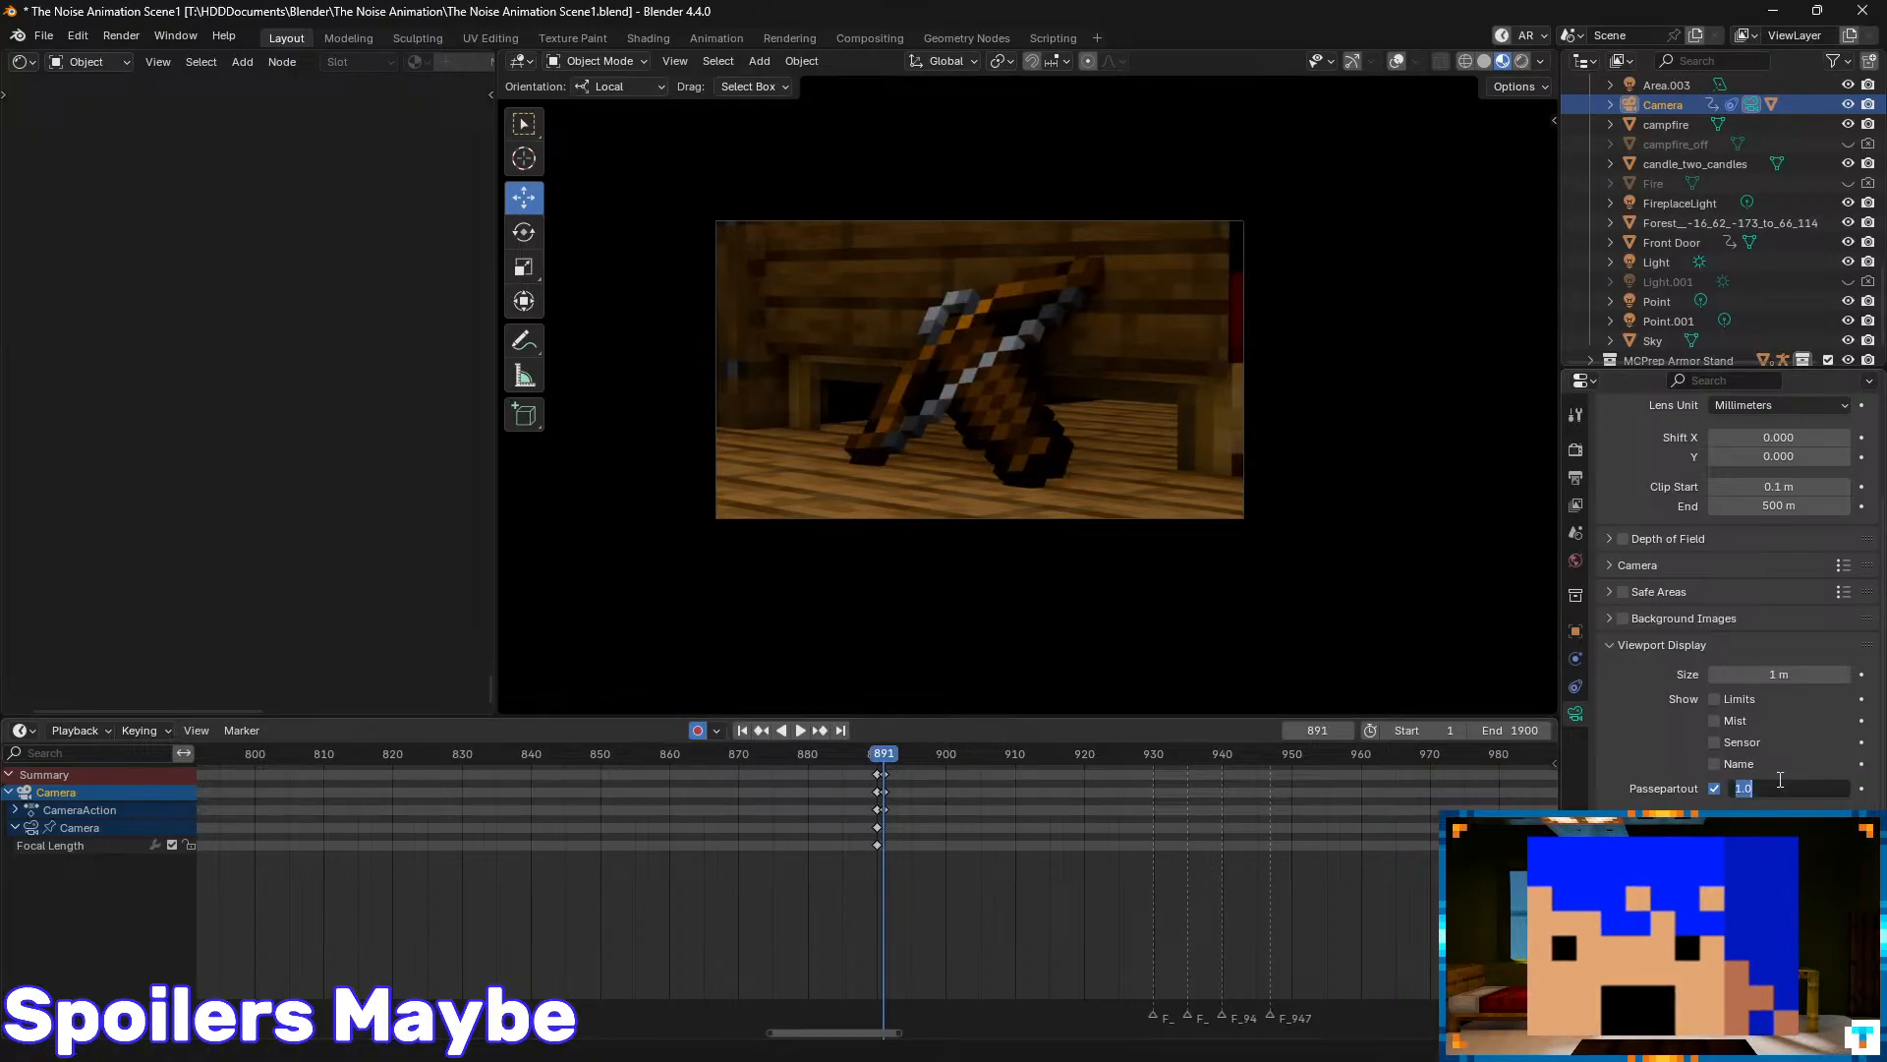
type("0.5")
key("Return")
- Play the animation from frame 891 to frame 1048, check the camera keyframes around there, and save the scene file
key("space")
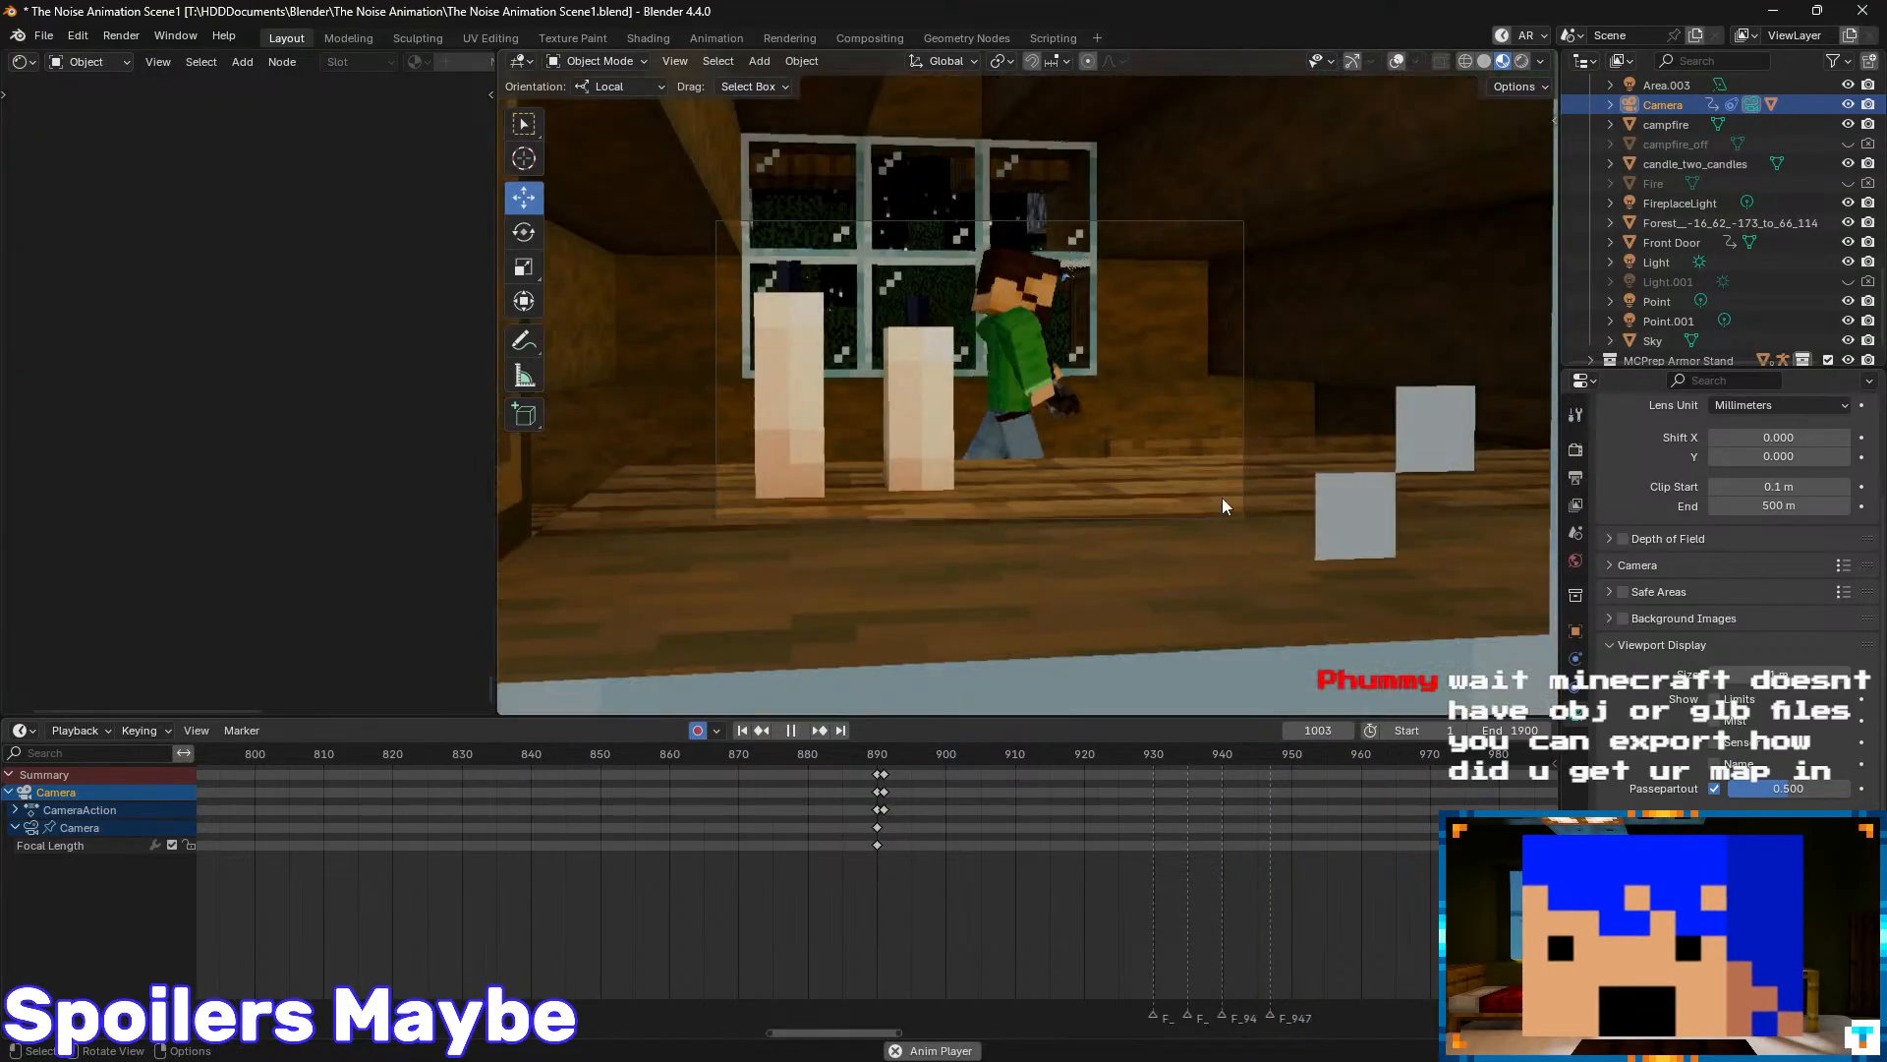
key("space")
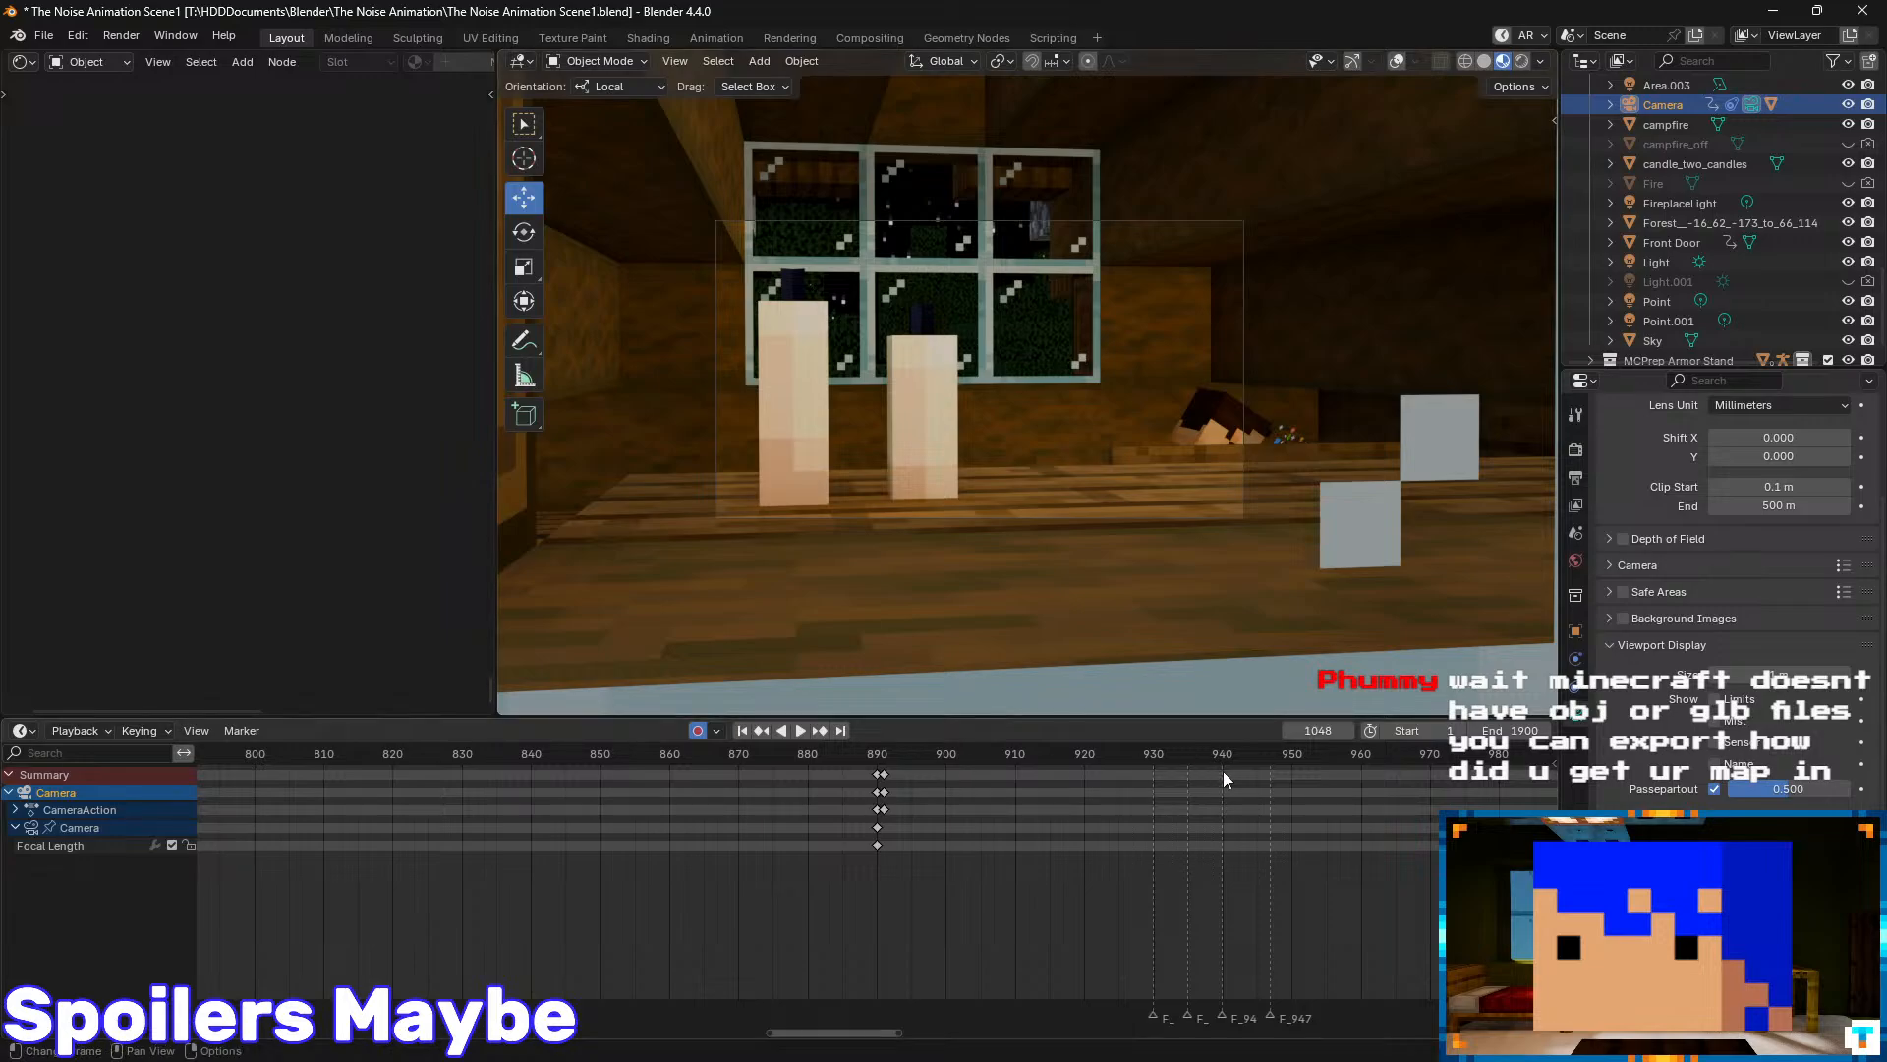
middle_click_drag(1223, 773, 819, 865)
middle_click_drag(1300, 815, 1017, 845)
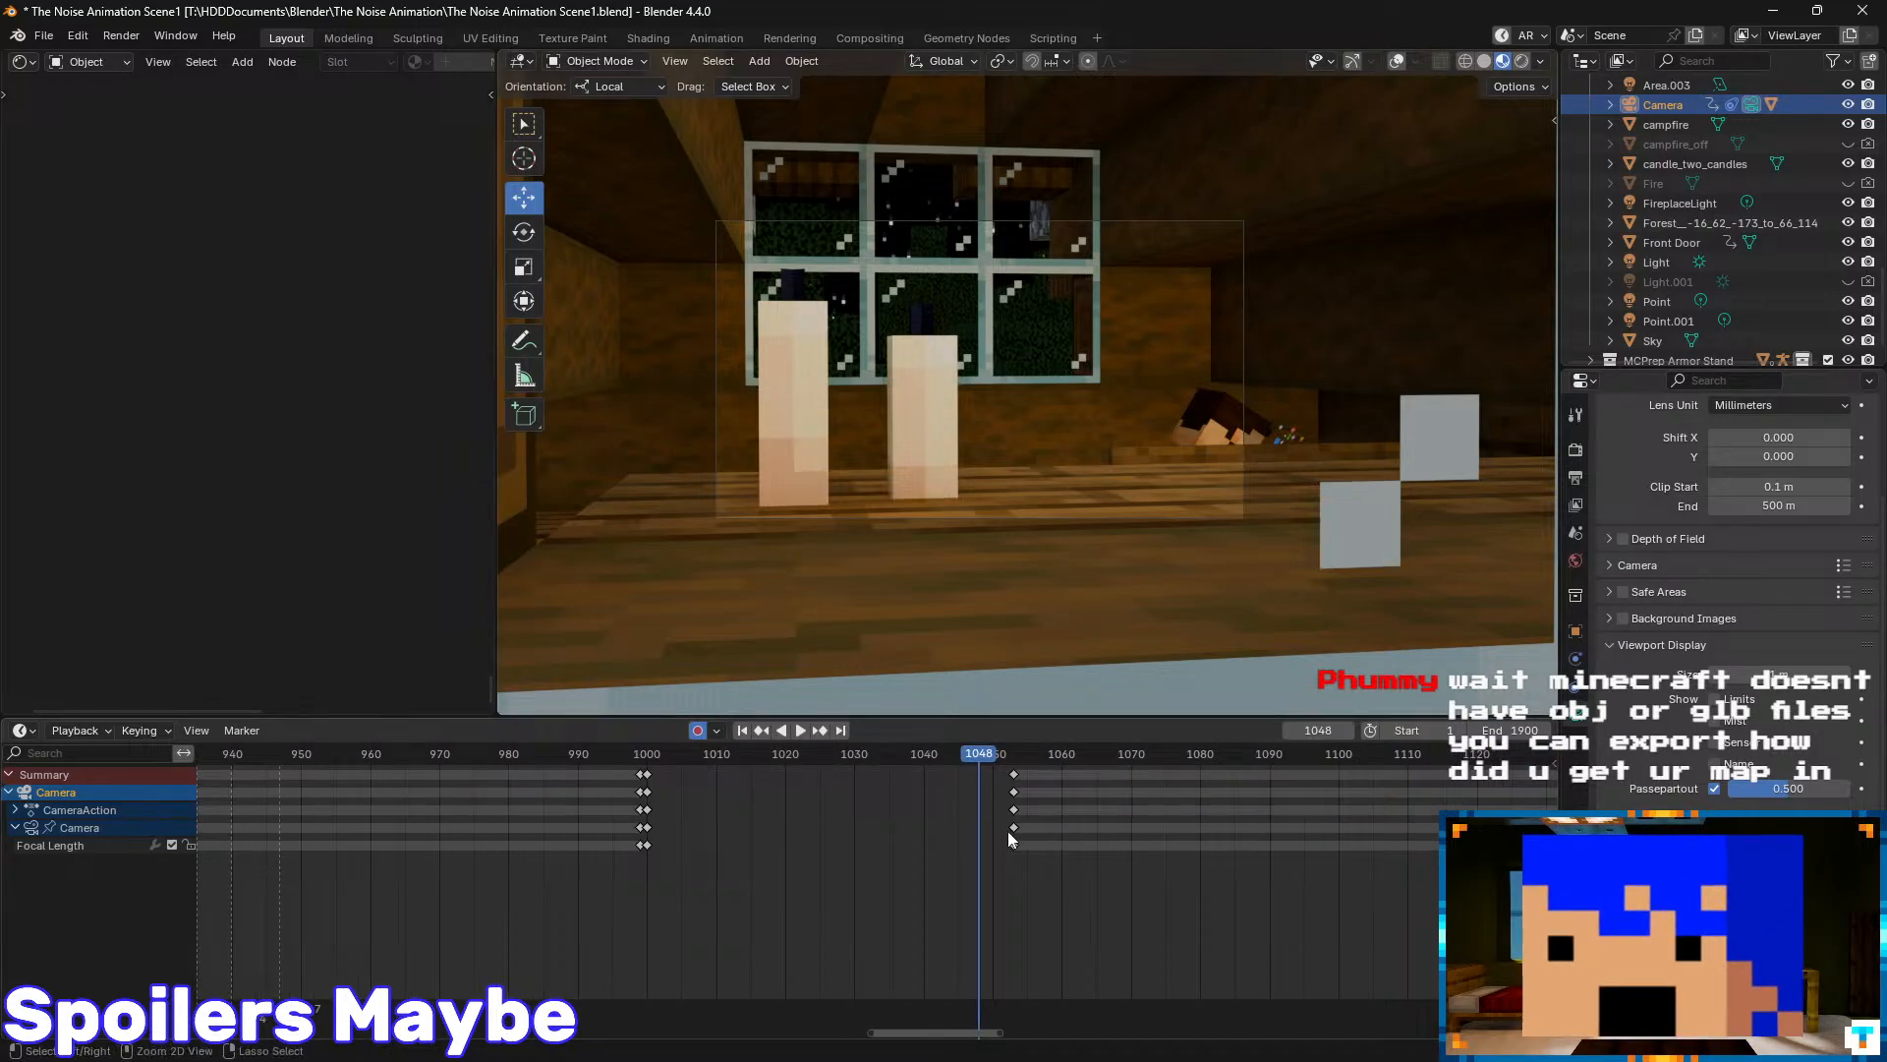
key("ctrl+s")
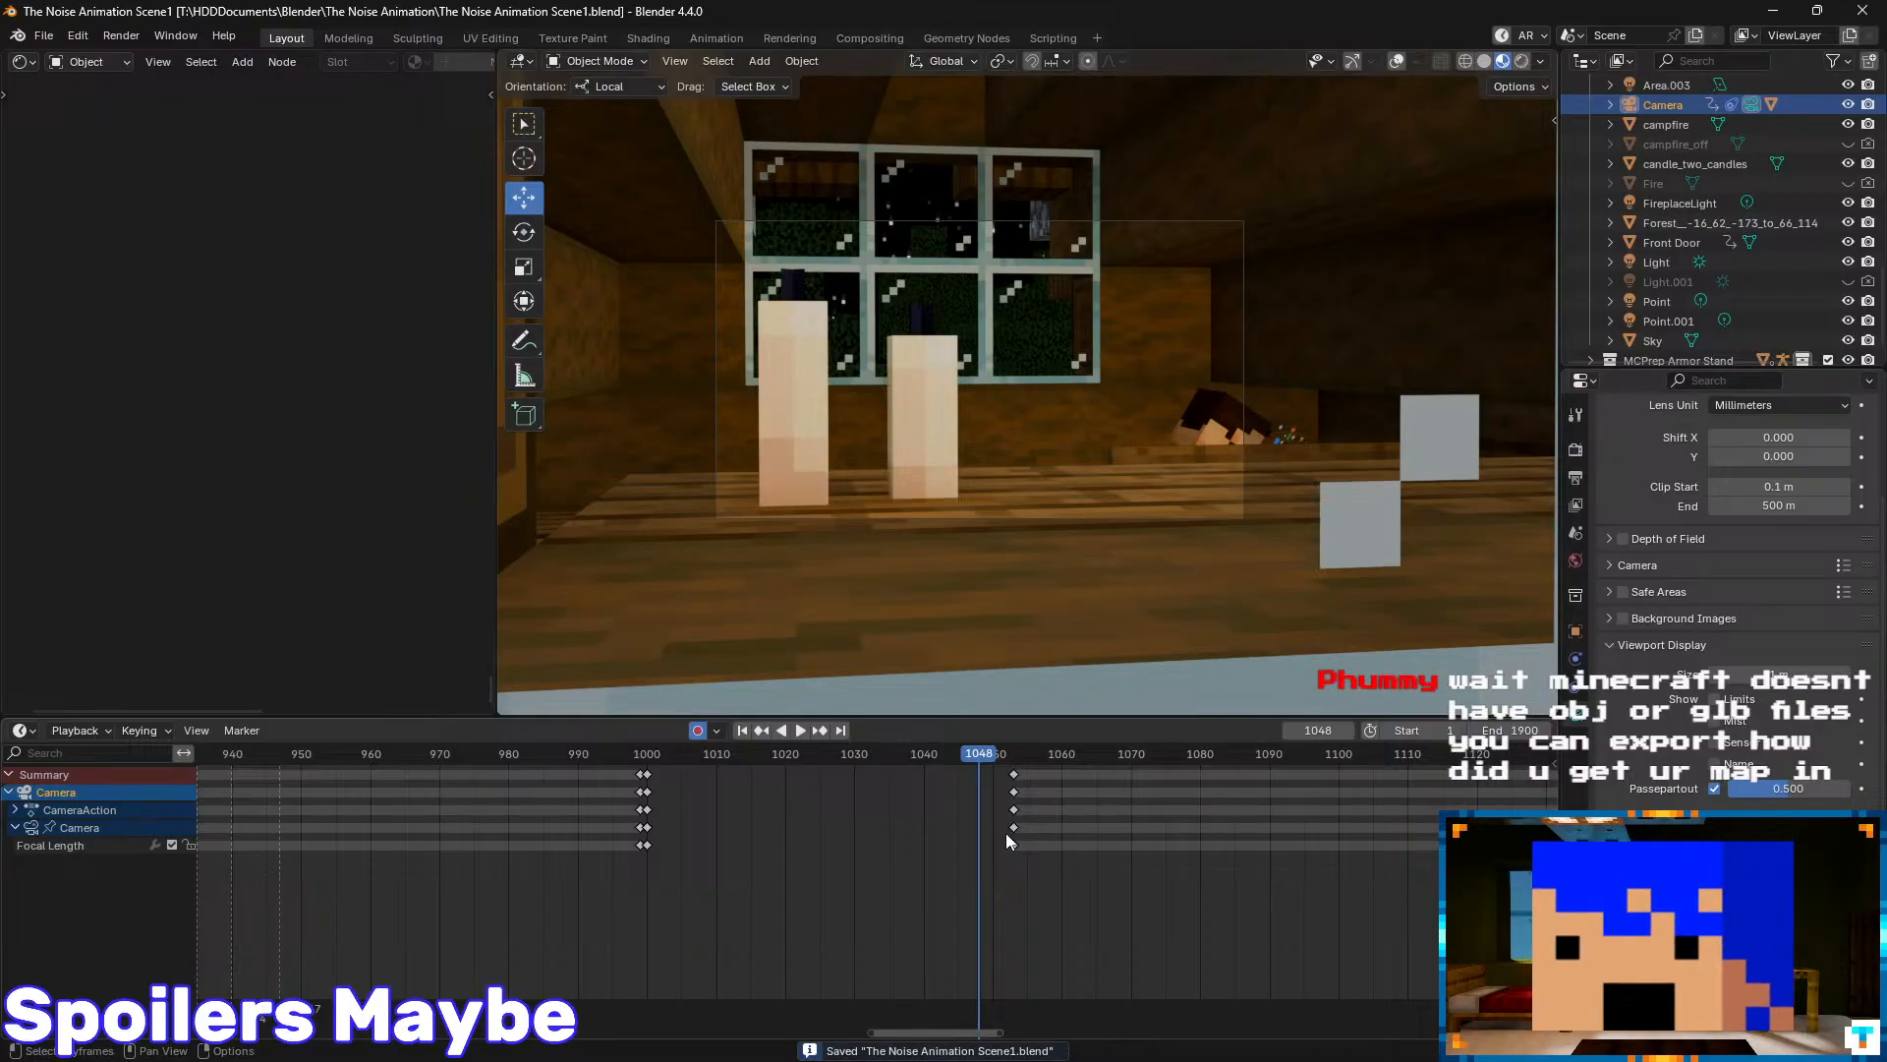
- Create a new General file and delete the default cube
left_click(44, 39)
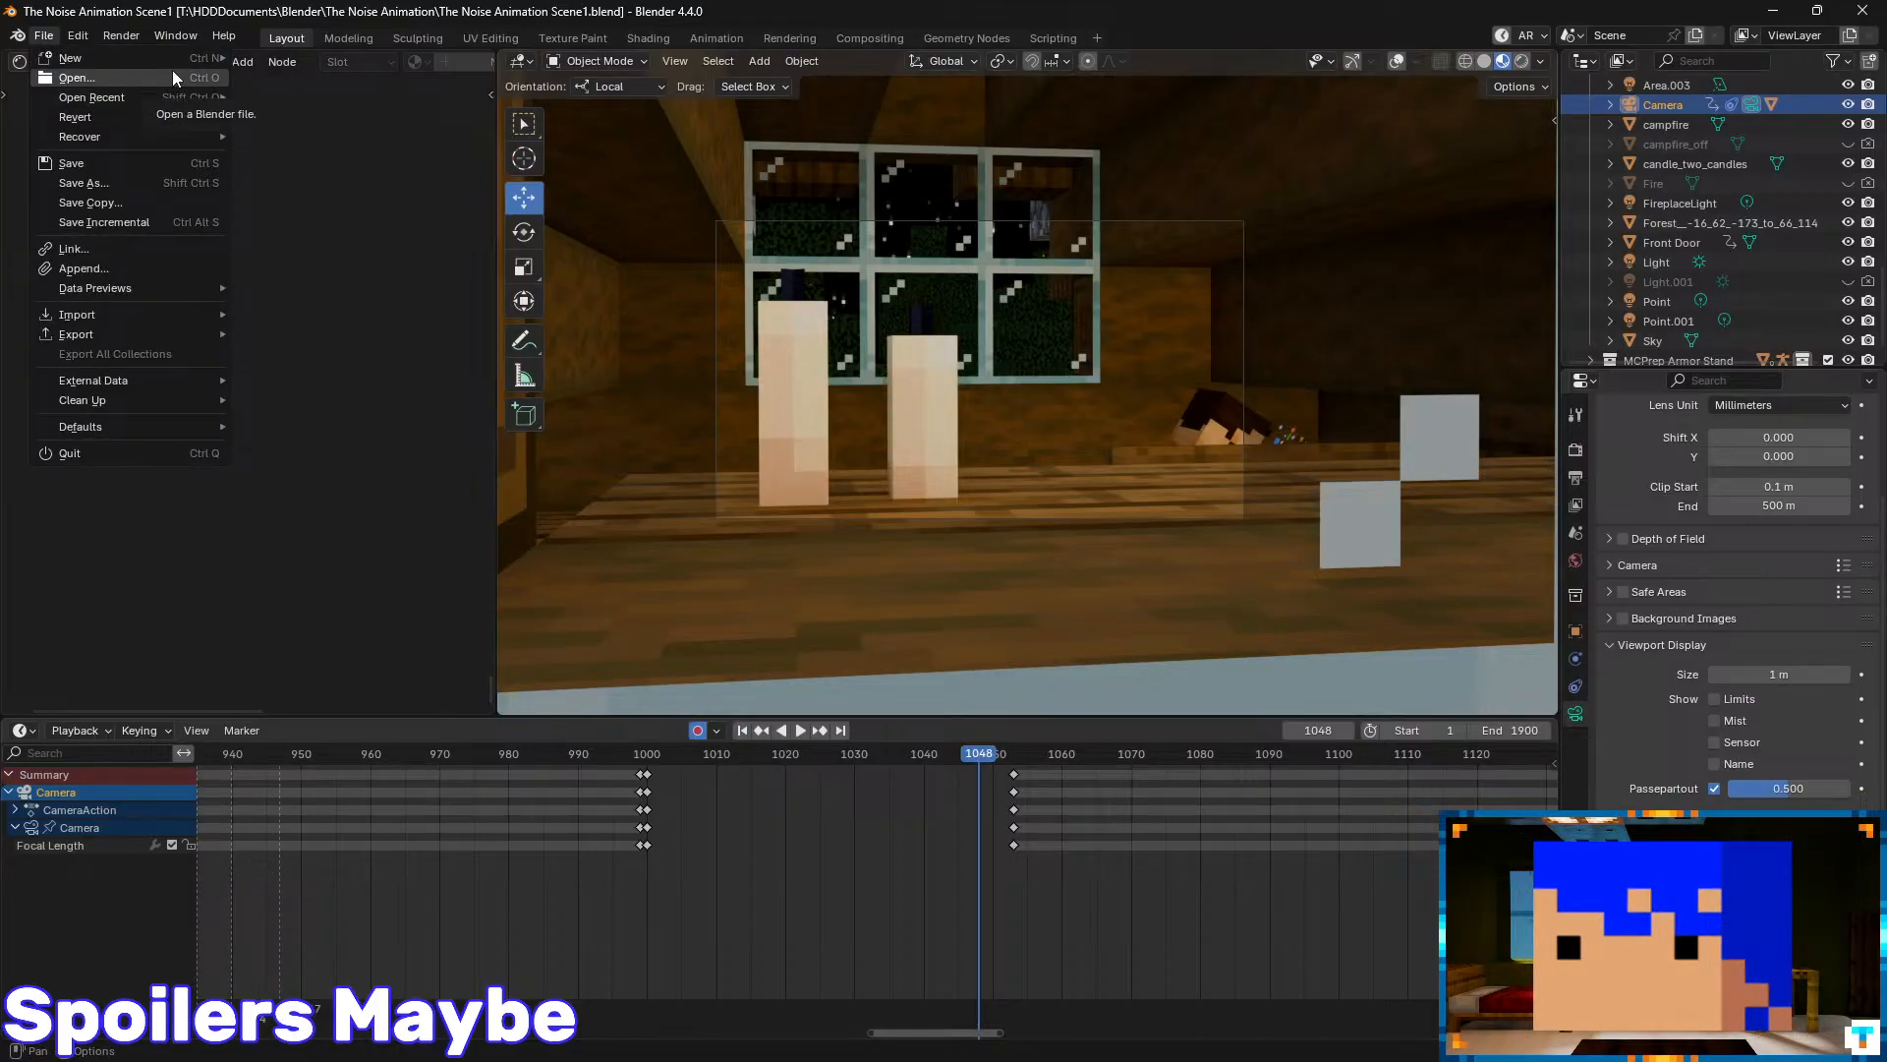
mouse_move(211, 51)
left_click(274, 61)
key("x")
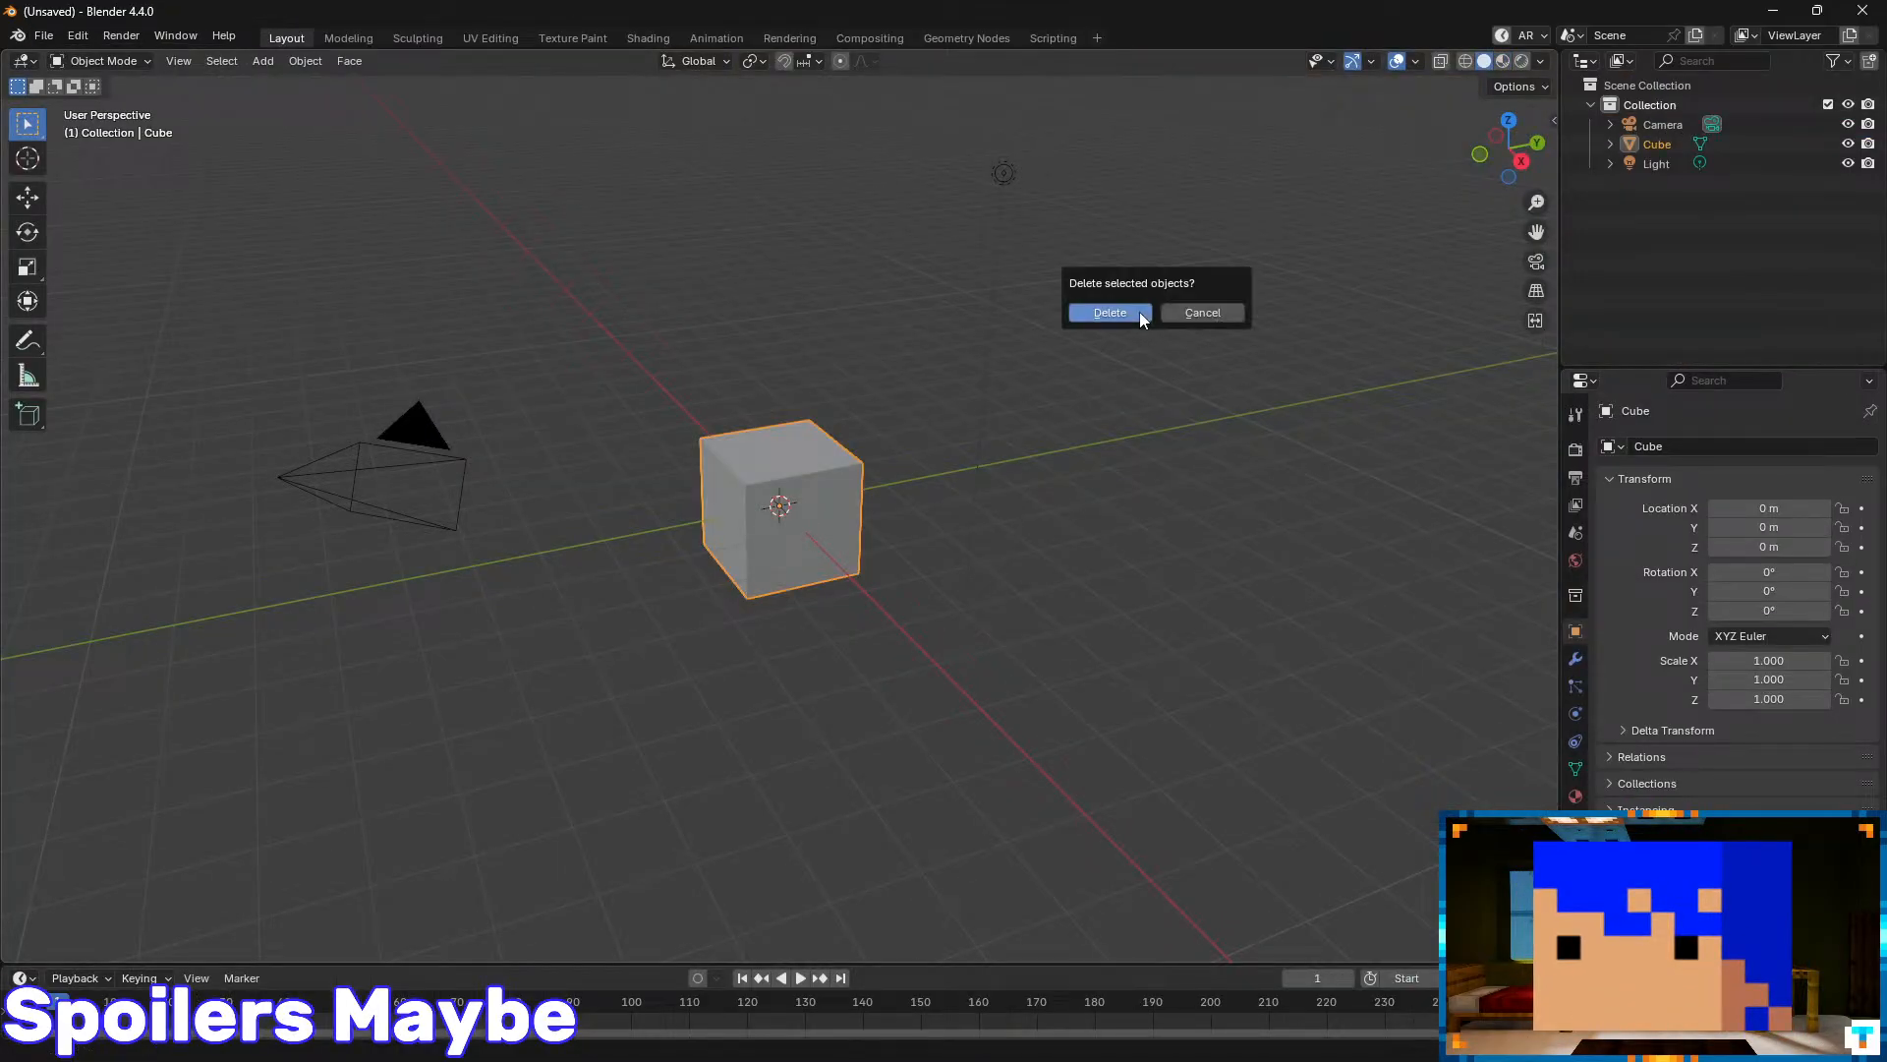
left_click(1140, 311)
- Show the MCprep add-on's world import tools beside the 3D view
key("n")
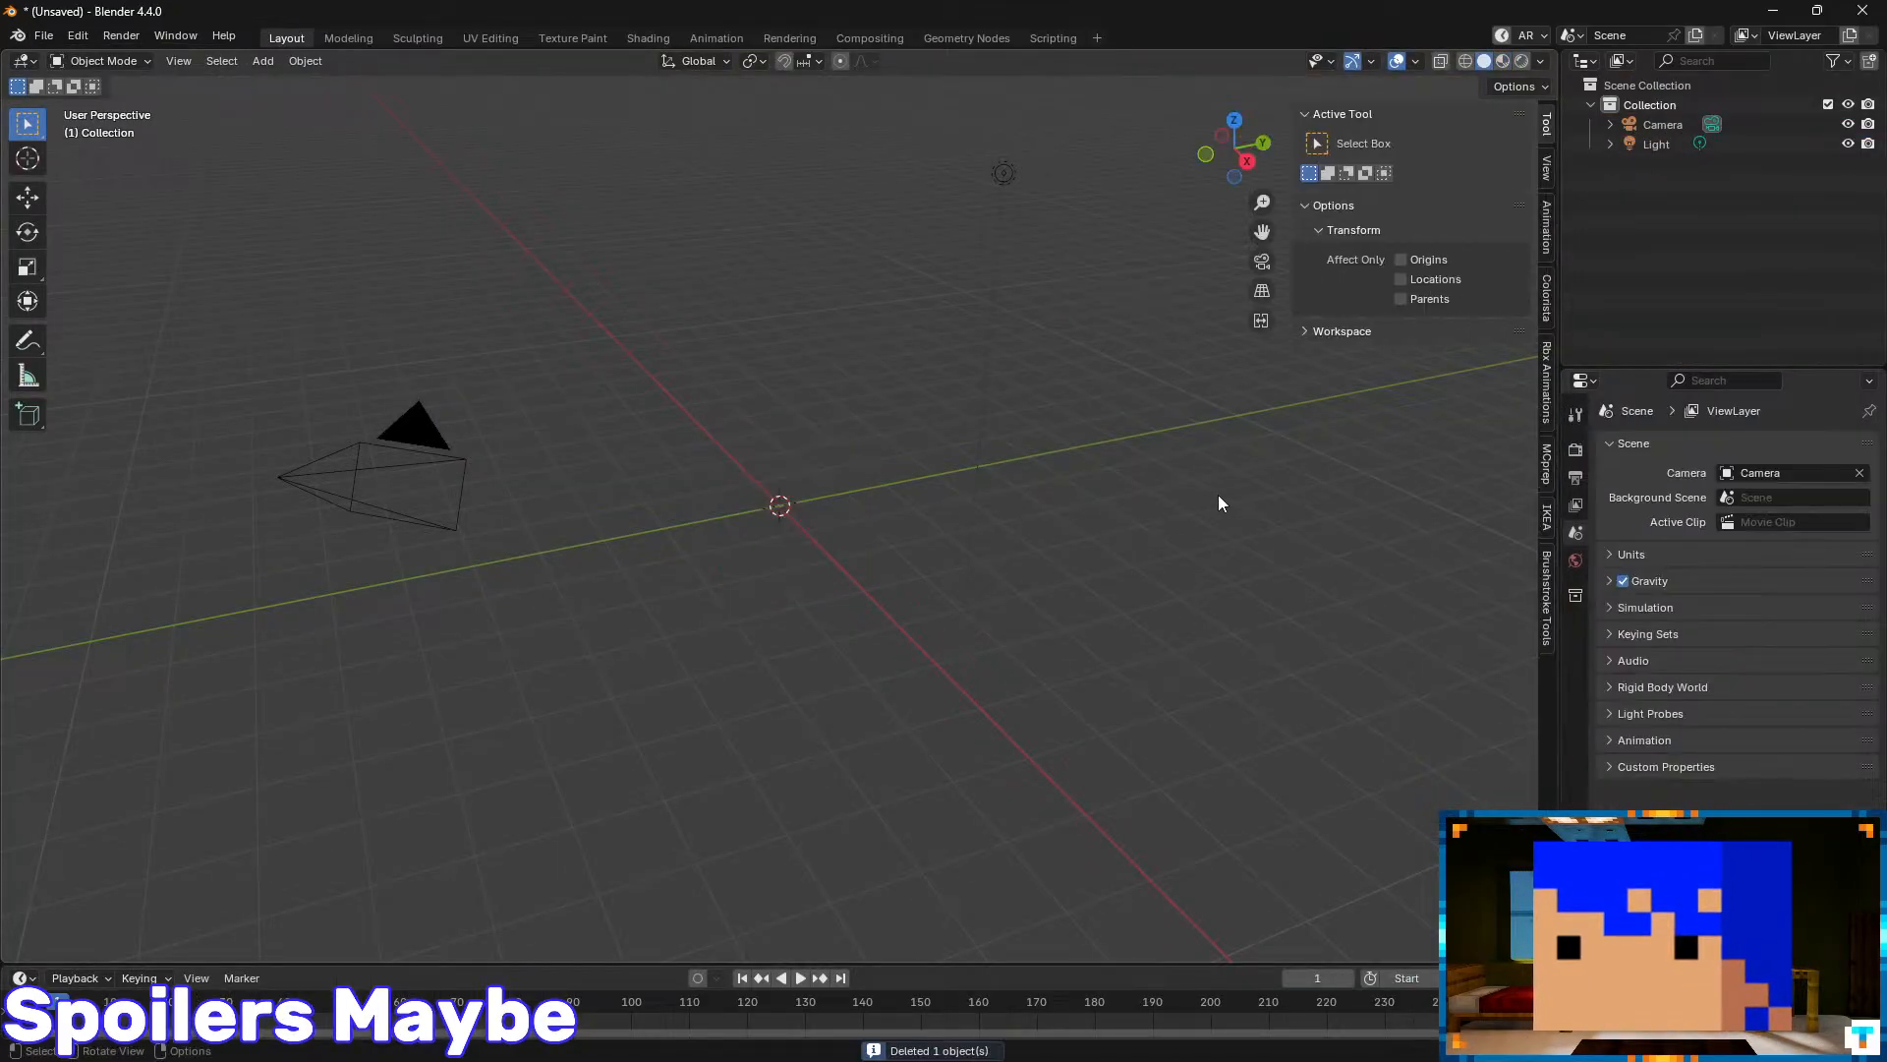
left_click(1547, 467)
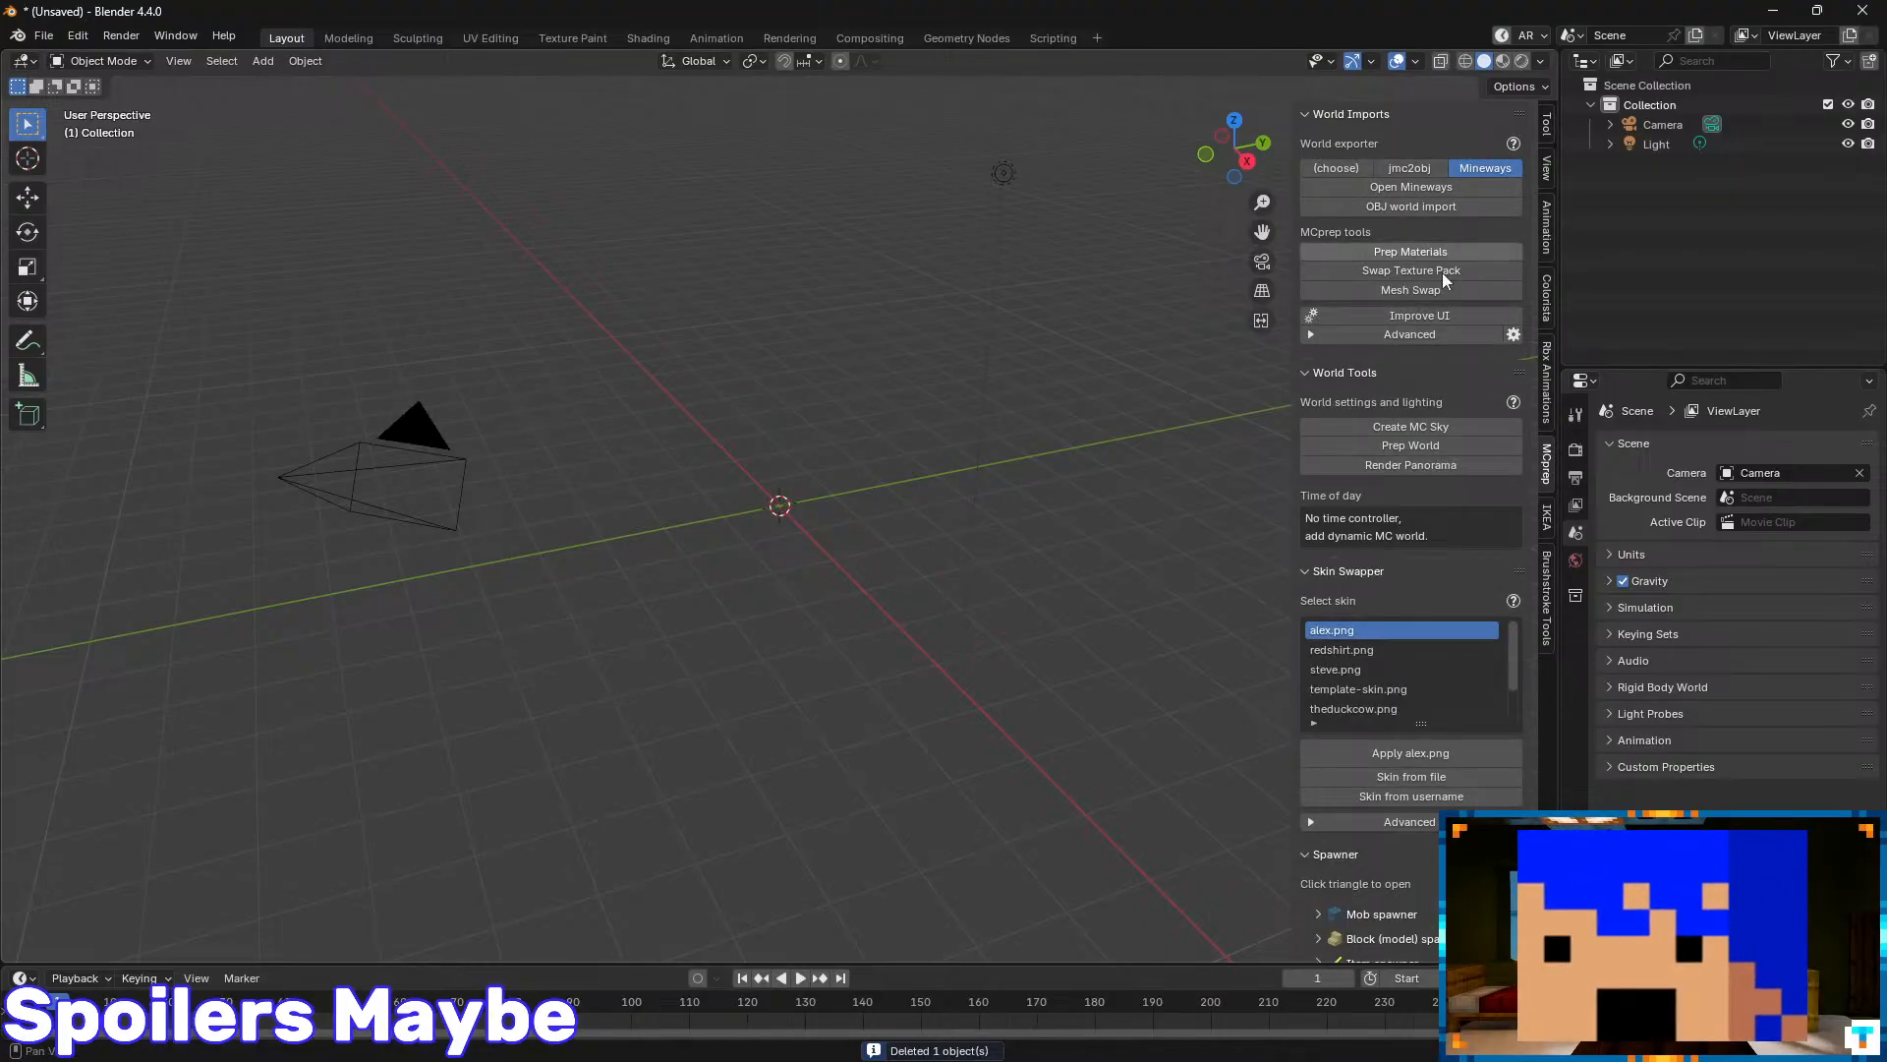
mouse_move(1531, 288)
left_mouse_down()
mouse_move(1550, 380)
mouse_move(1534, 280)
left_mouse_up()
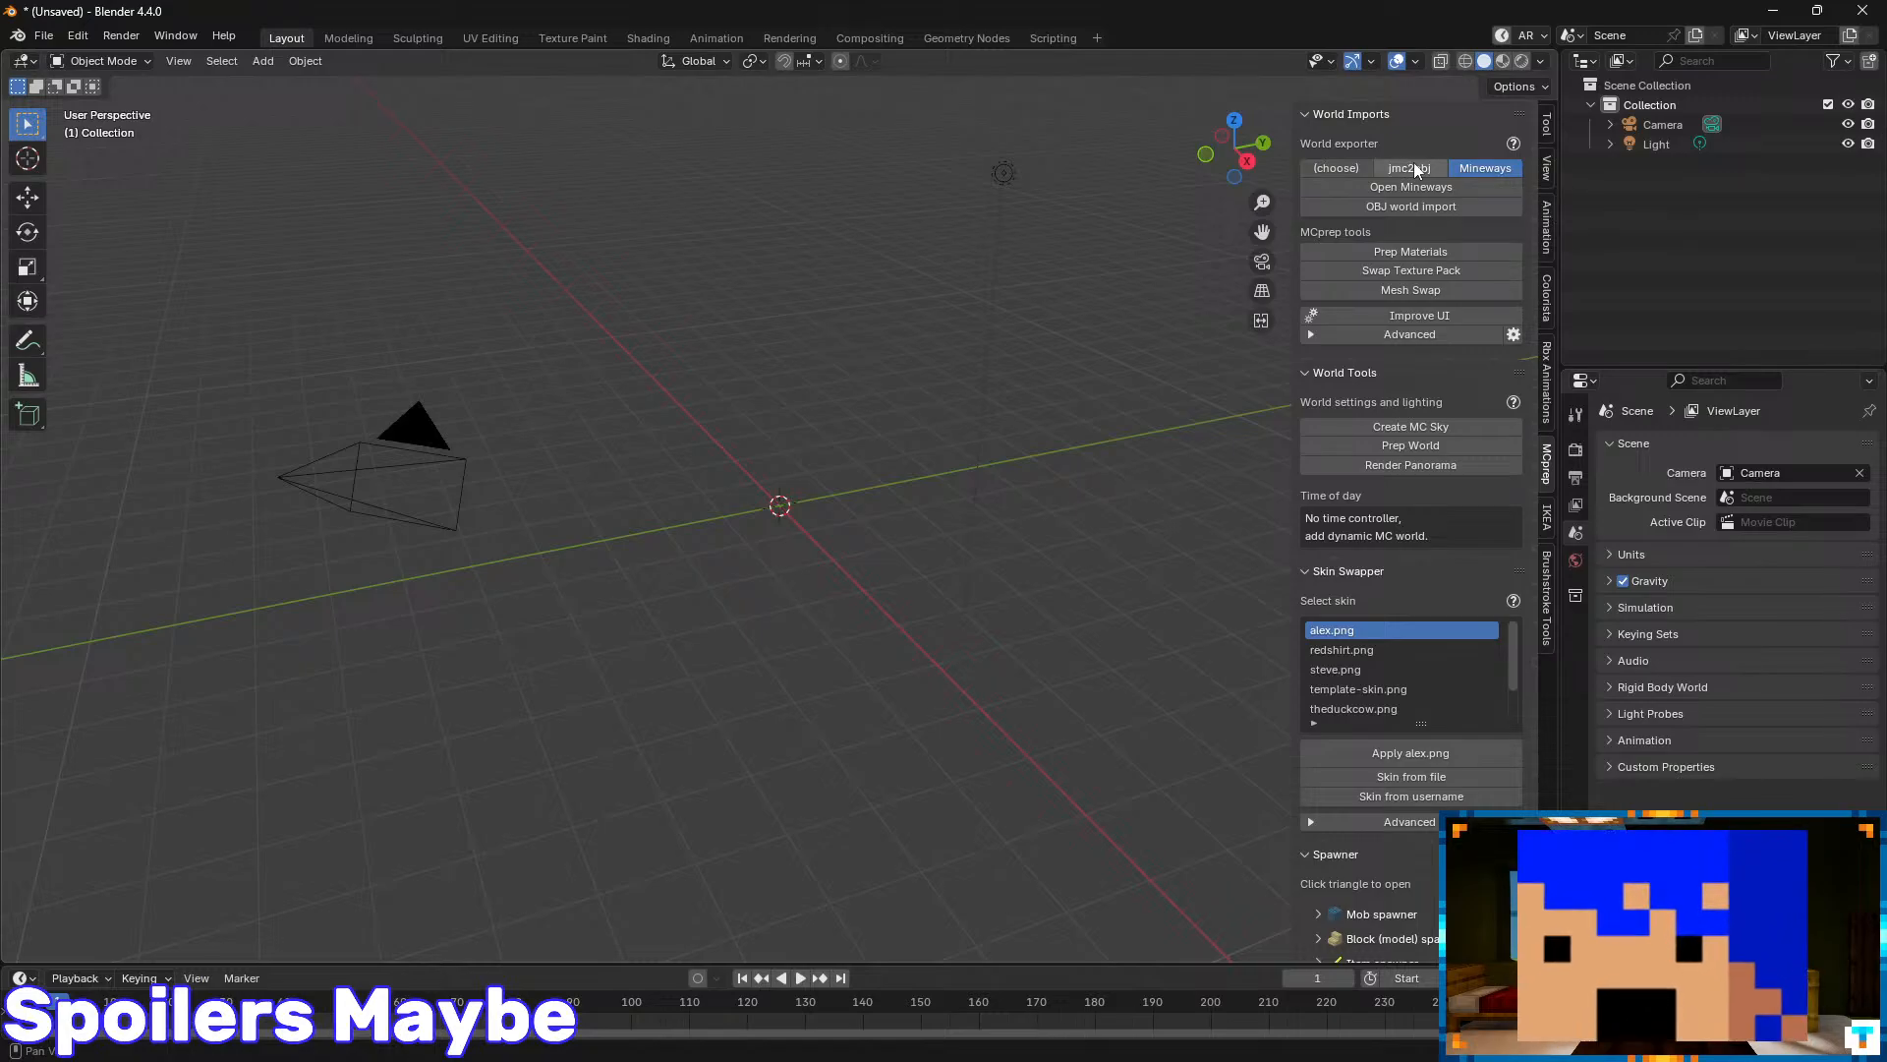
left_click(384, 1044)
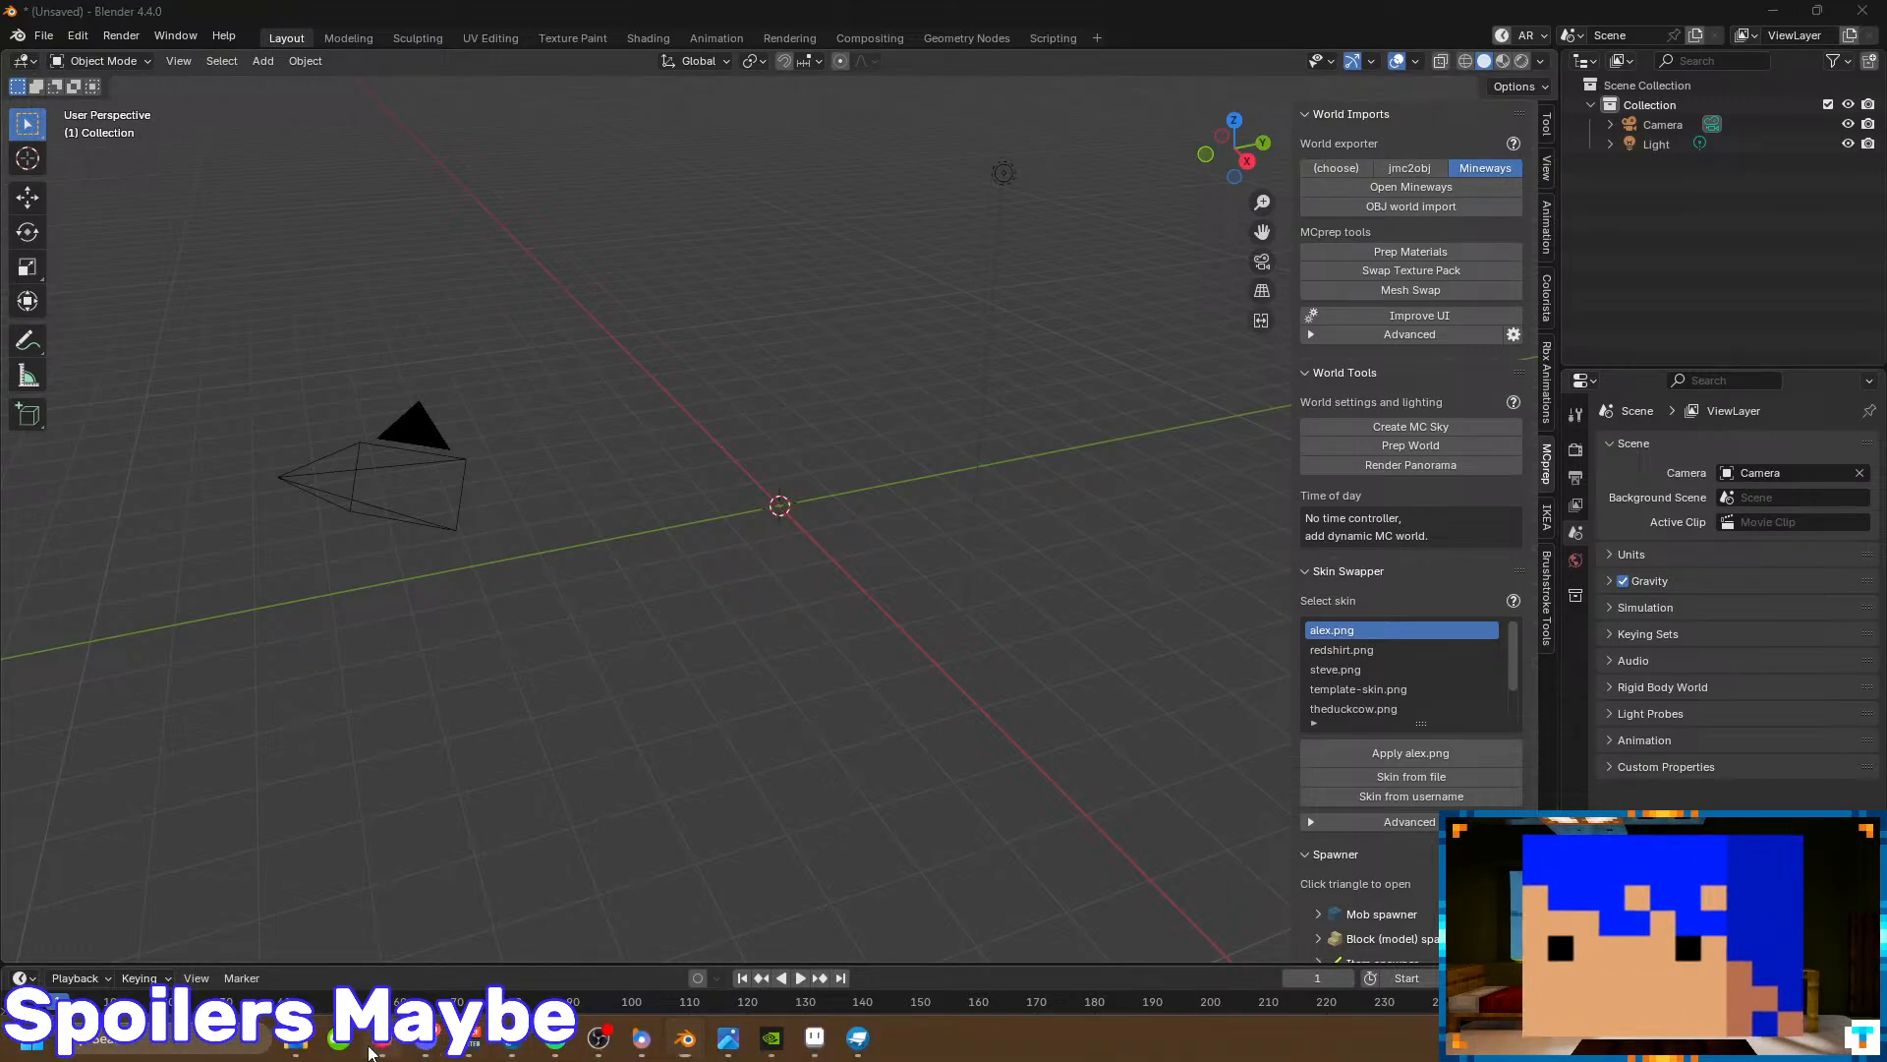
left_click(1650, 16)
type("j")
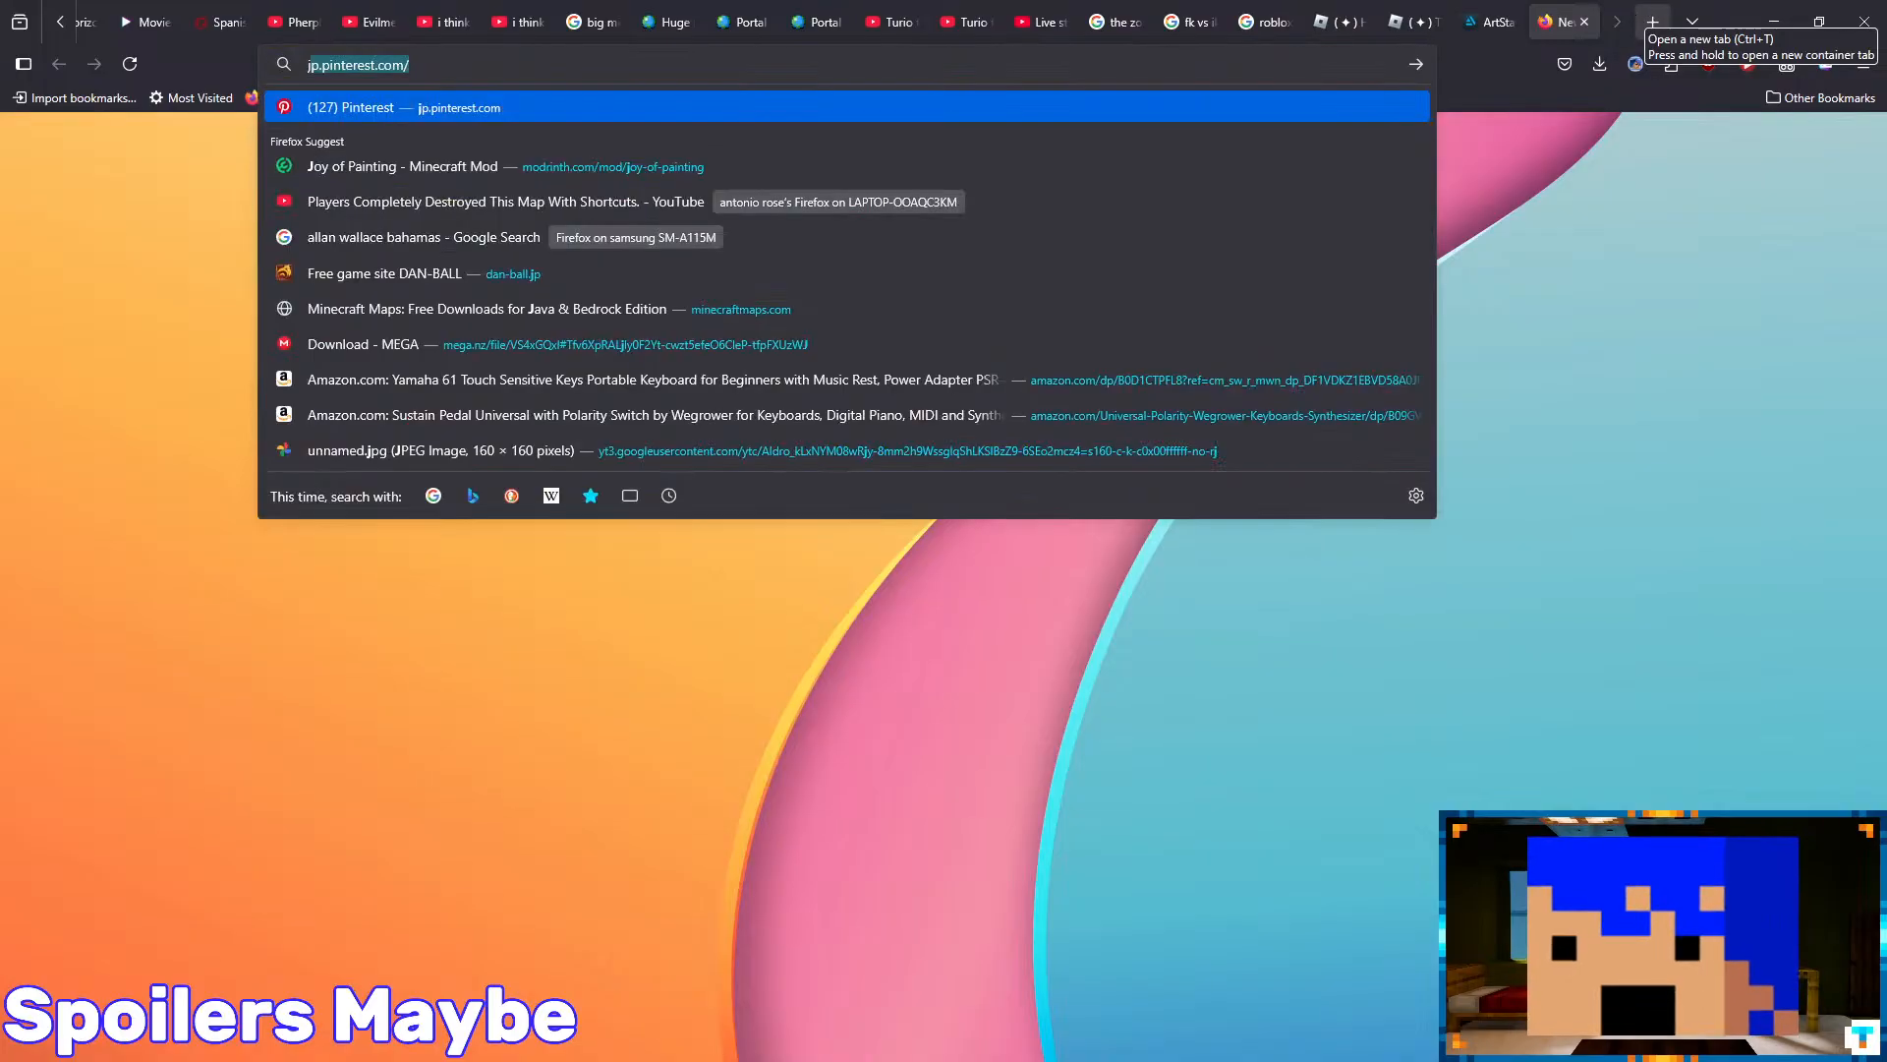
key("BackSpace")
key("BackSpace")
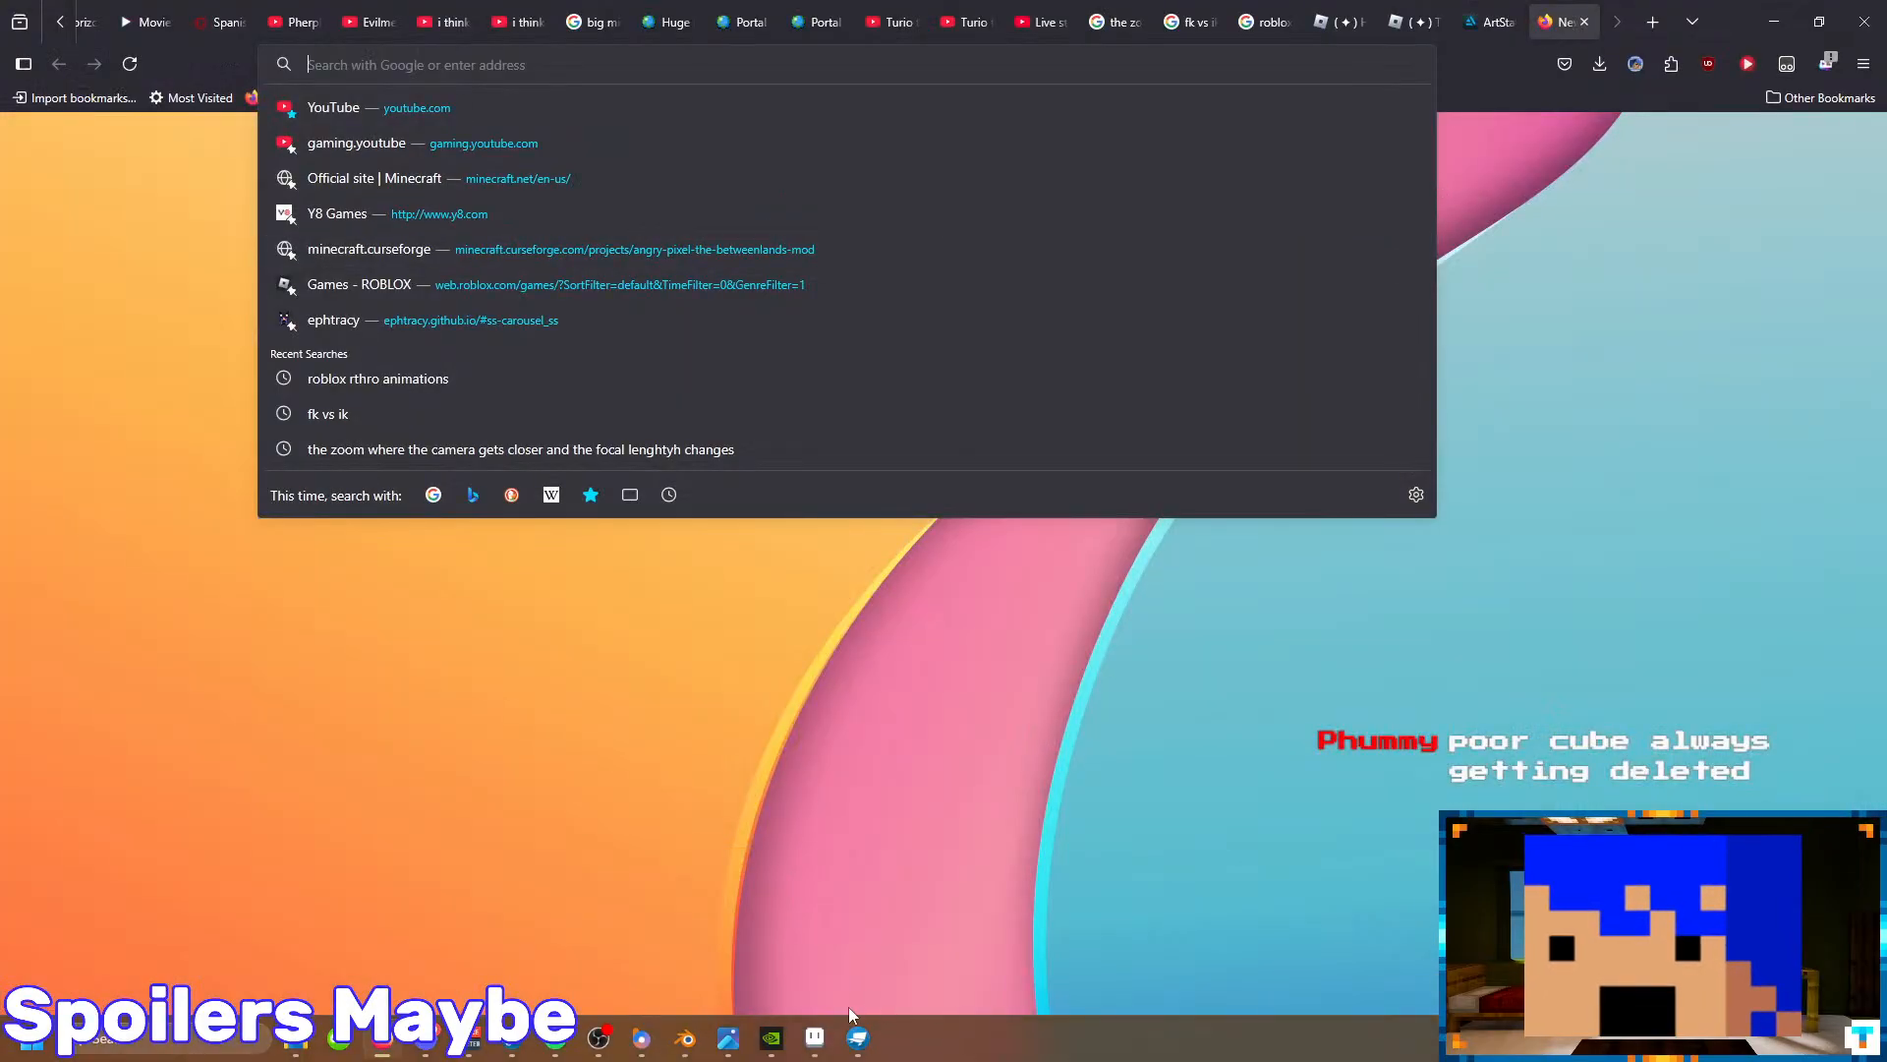
left_click(685, 1037)
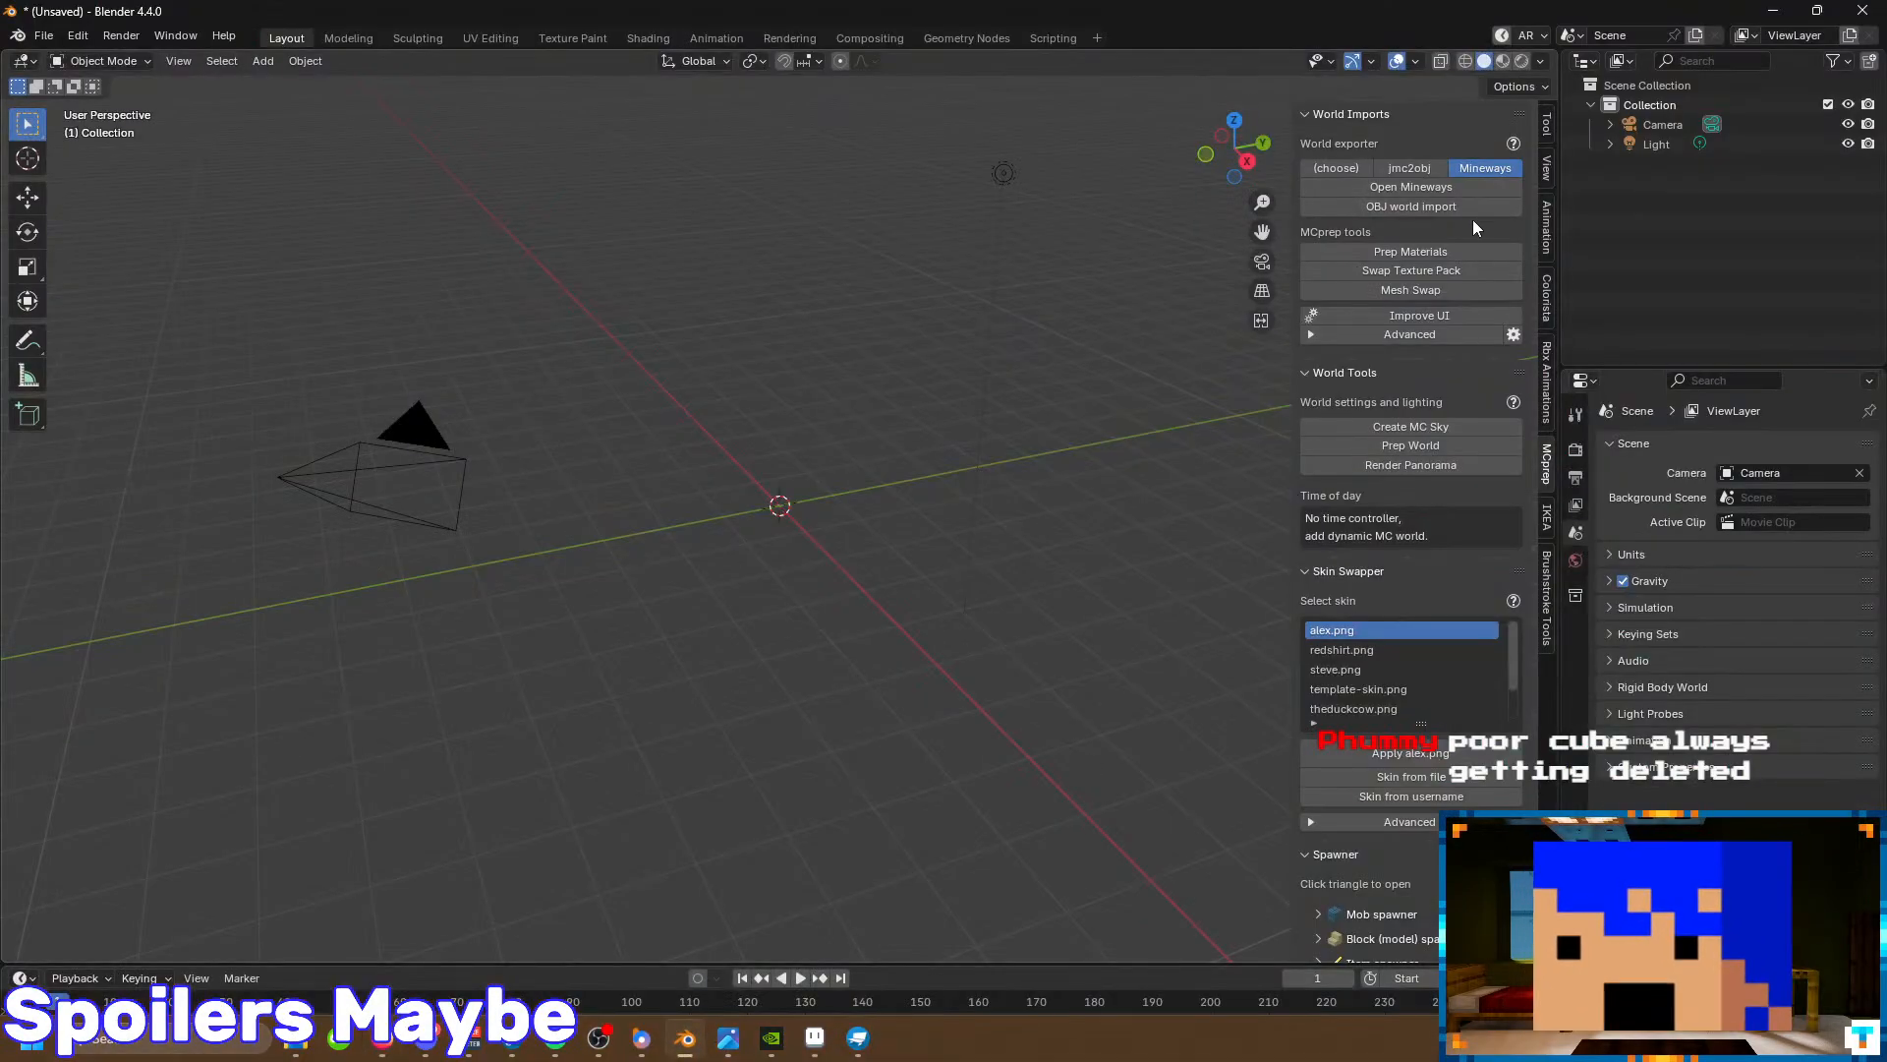
- Launch Mineways from the MCprep world import tools, dismiss its saved-worlds warning, and move its window toward the centre
left_click(1461, 188)
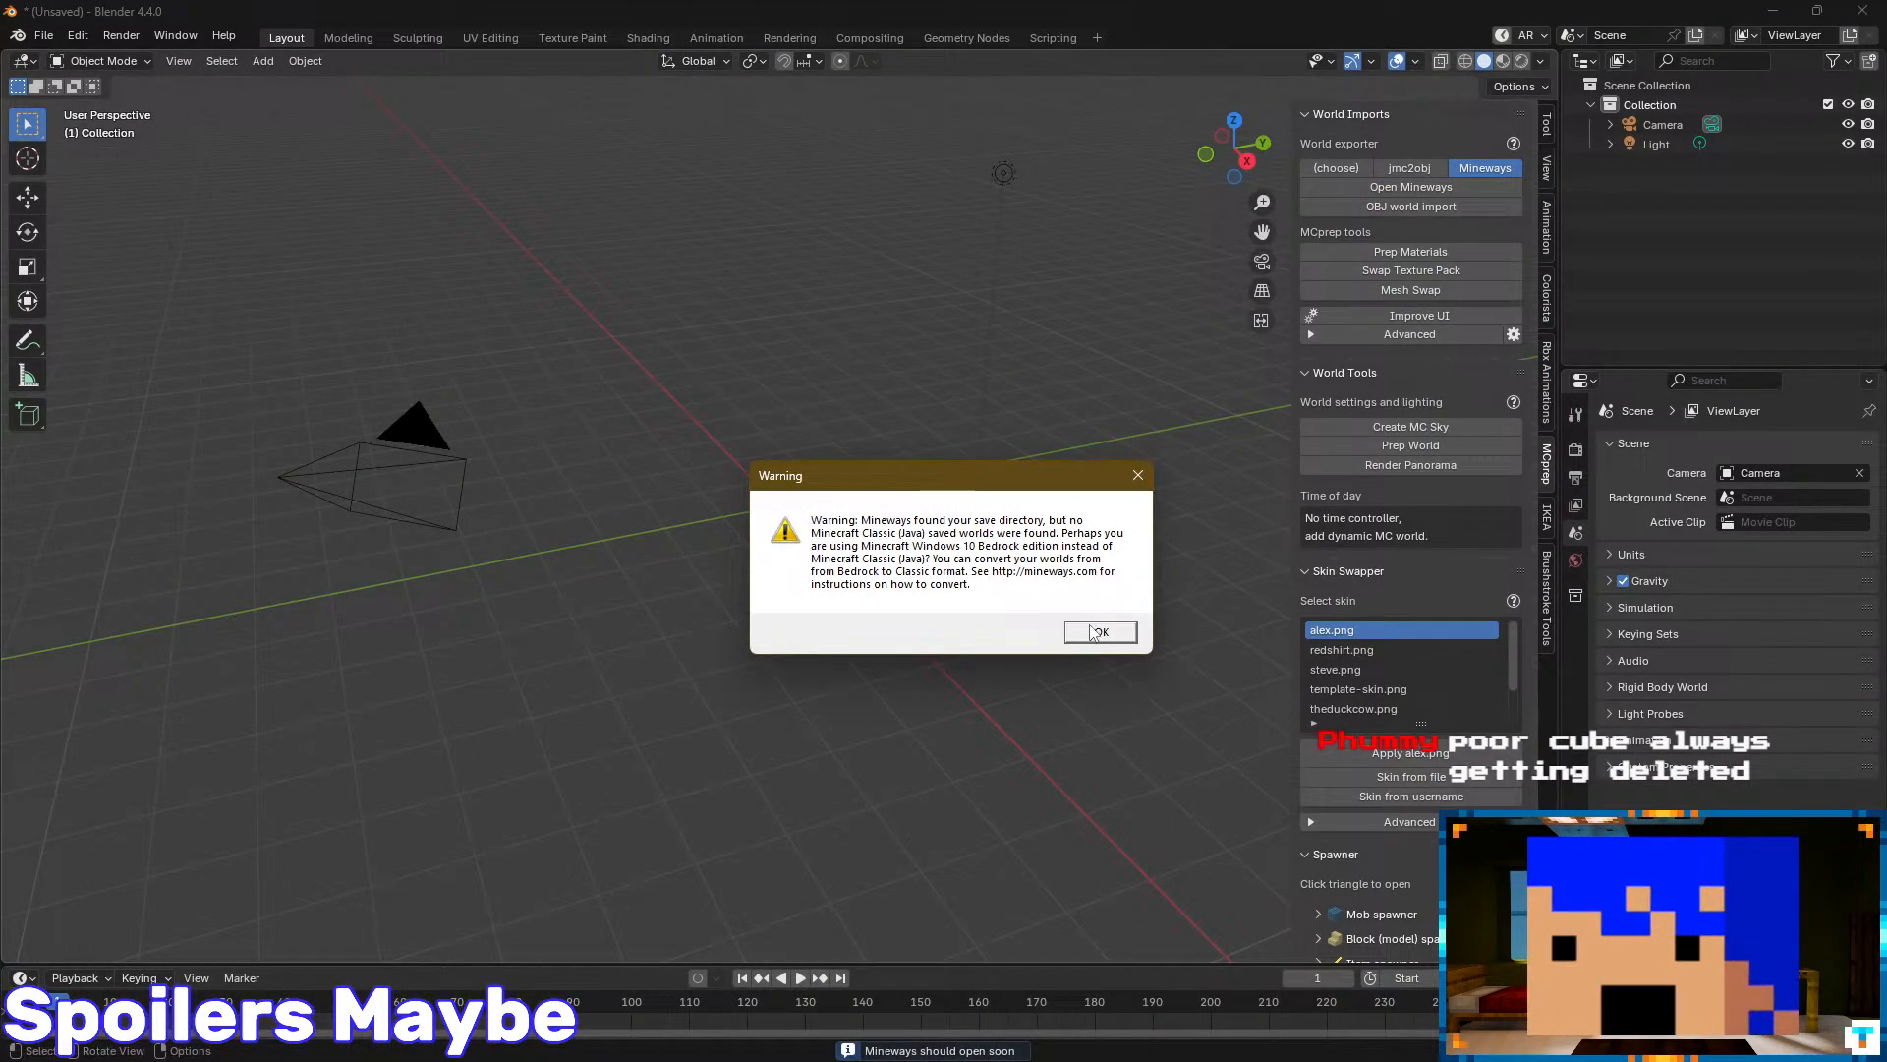
left_click(1101, 632)
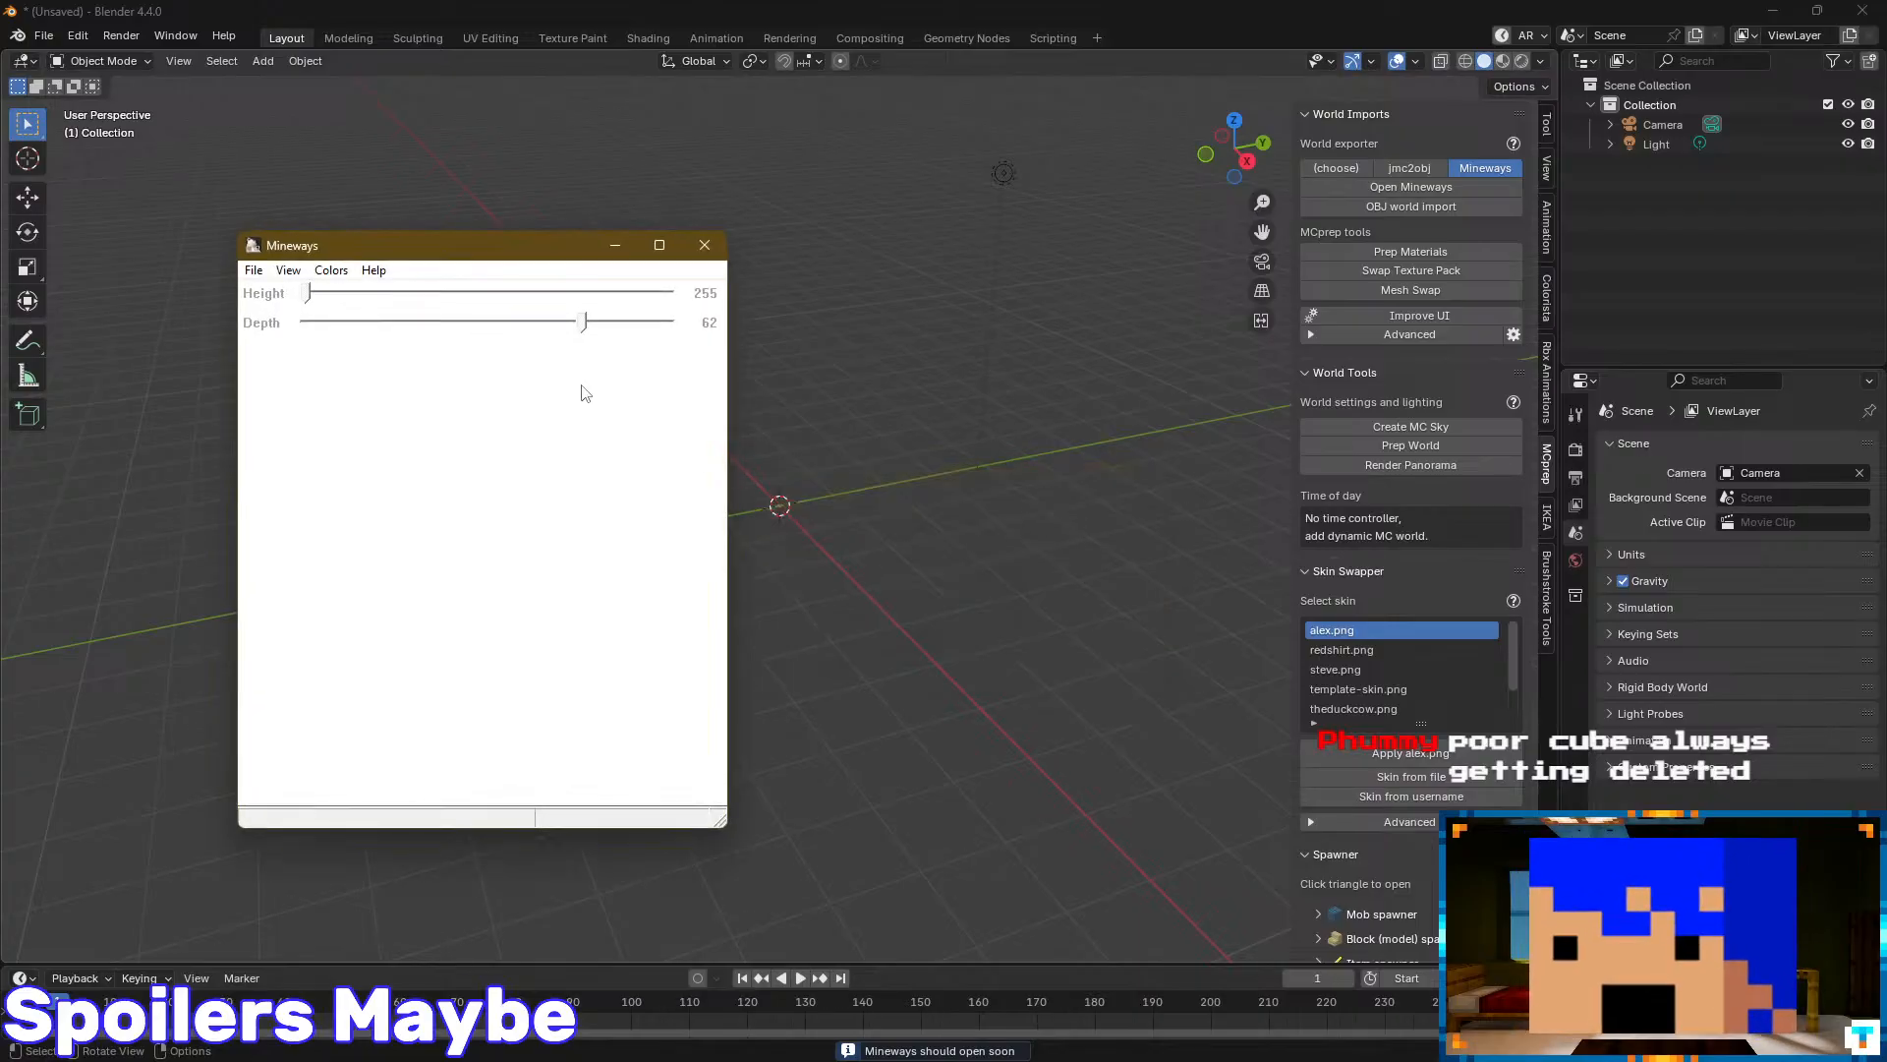
left_click_drag(414, 254, 652, 197)
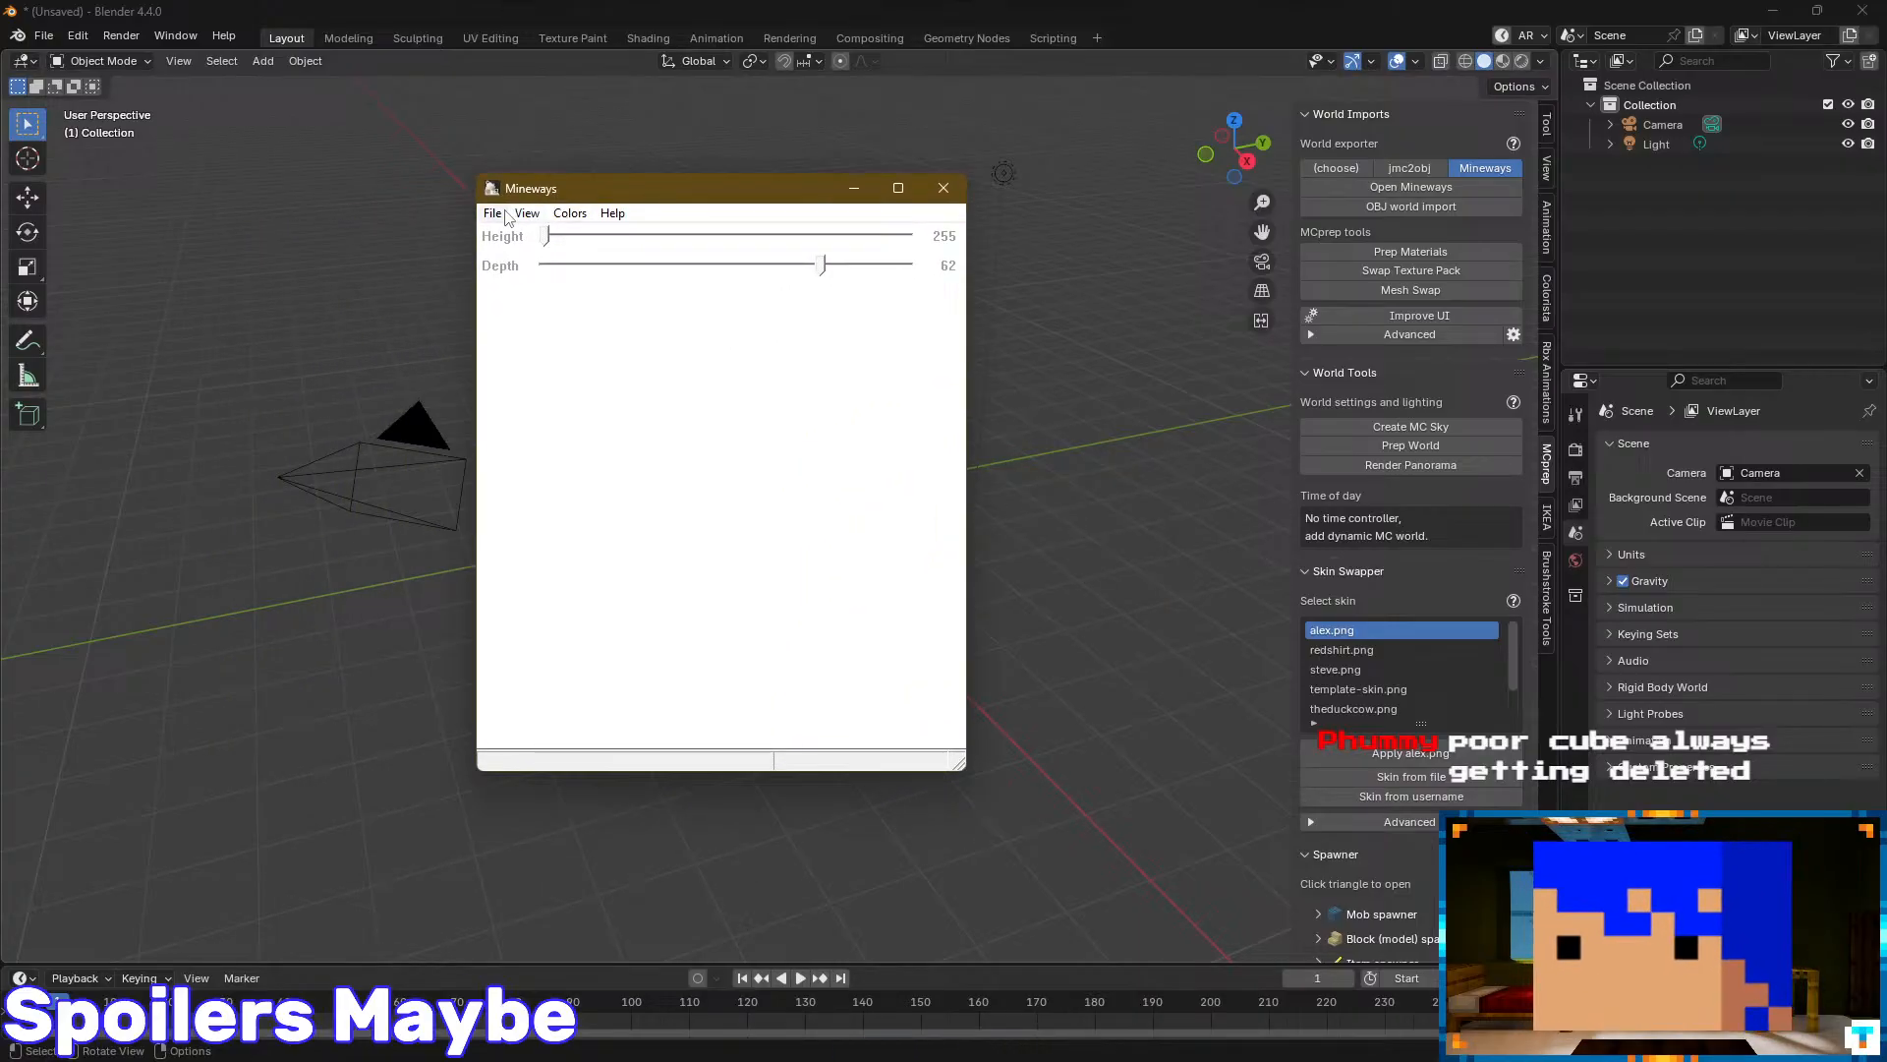
- Start opening a world in Mineways and browse to the PrismLauncher folder
left_click(527, 214)
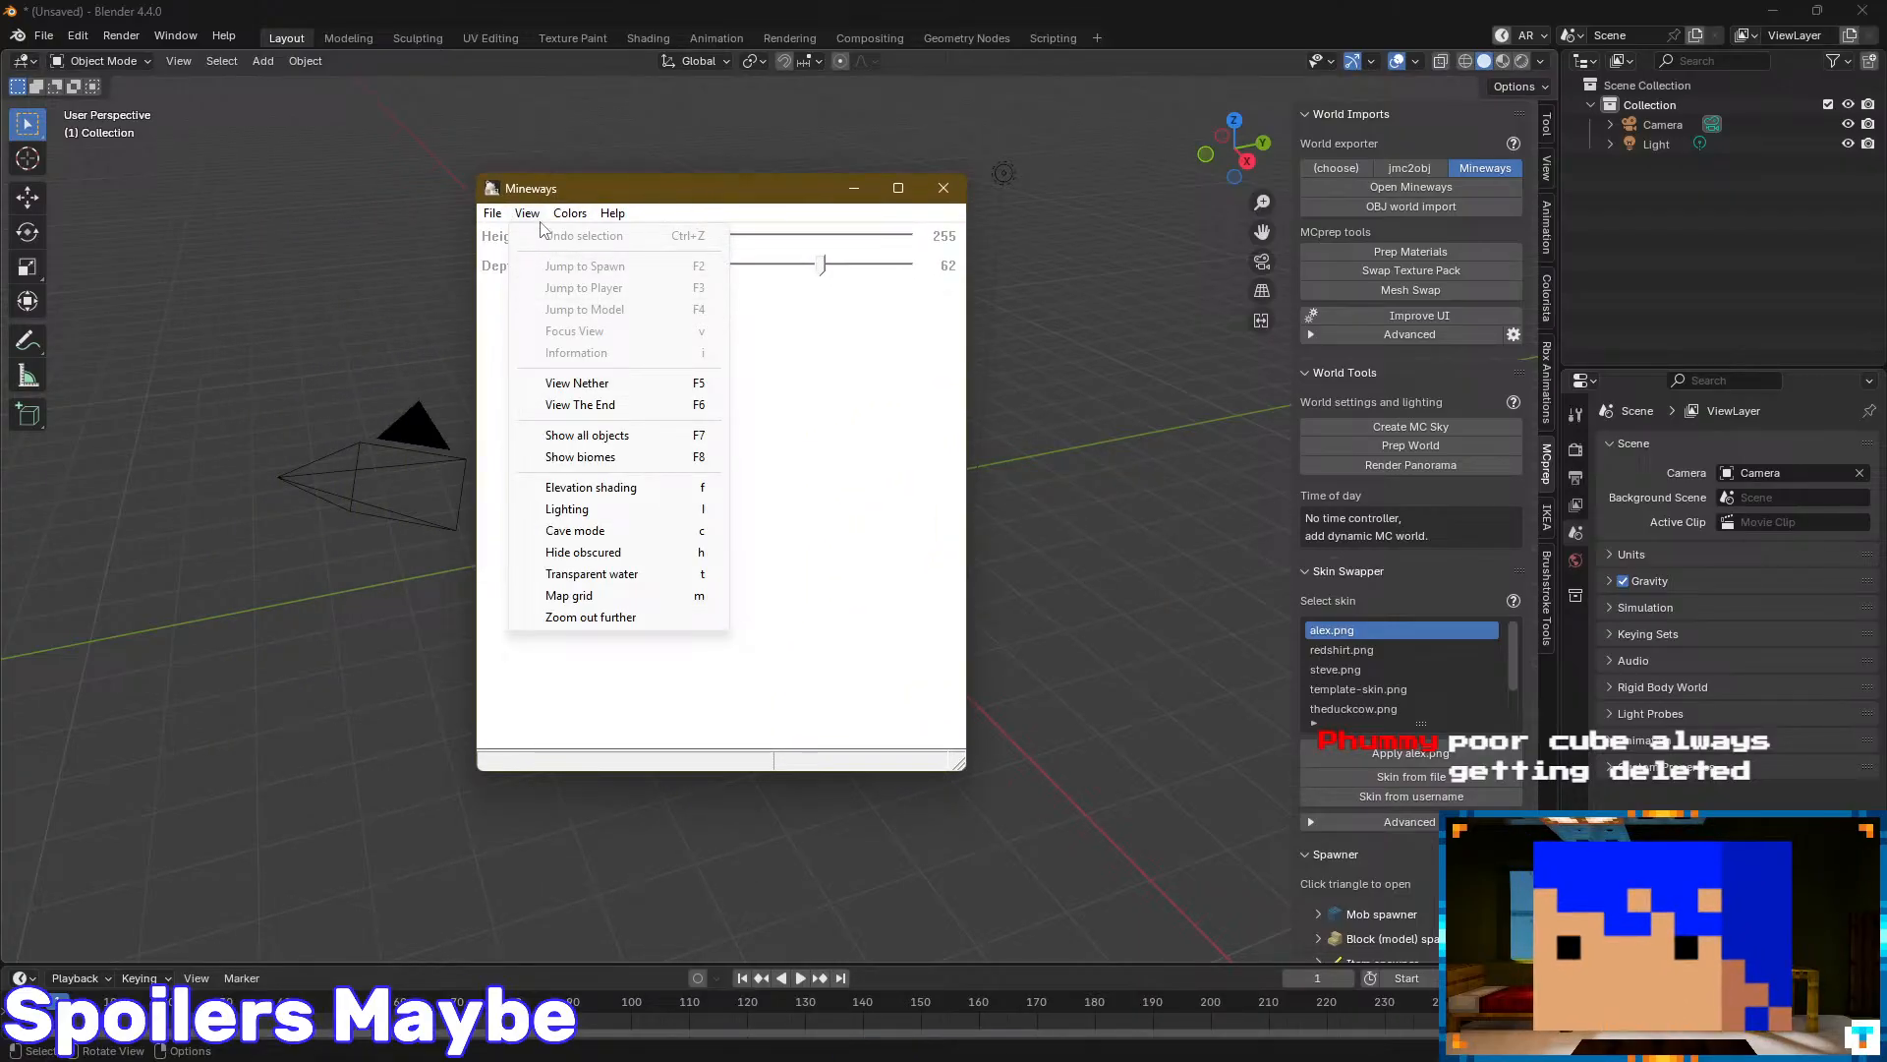
mouse_move(493, 213)
mouse_move(532, 240)
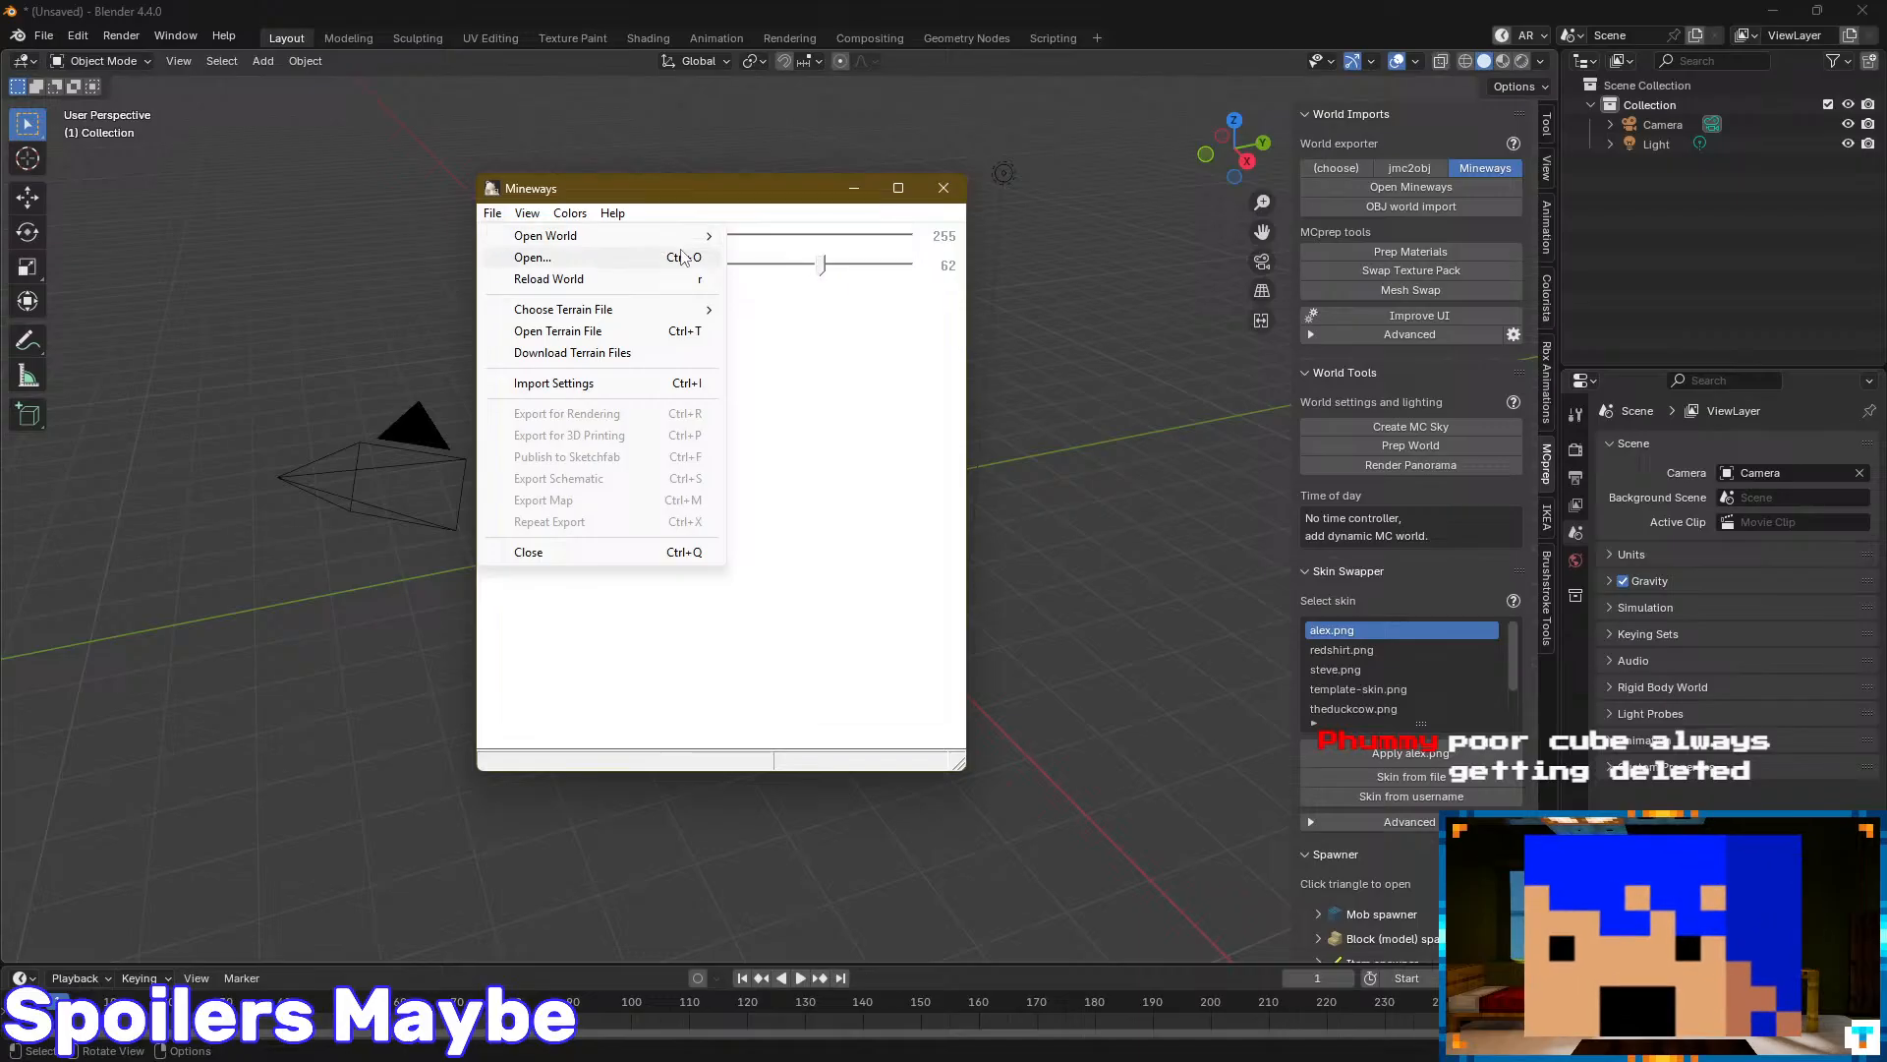
left_click(674, 256)
left_click_drag(895, 254, 1244, 155)
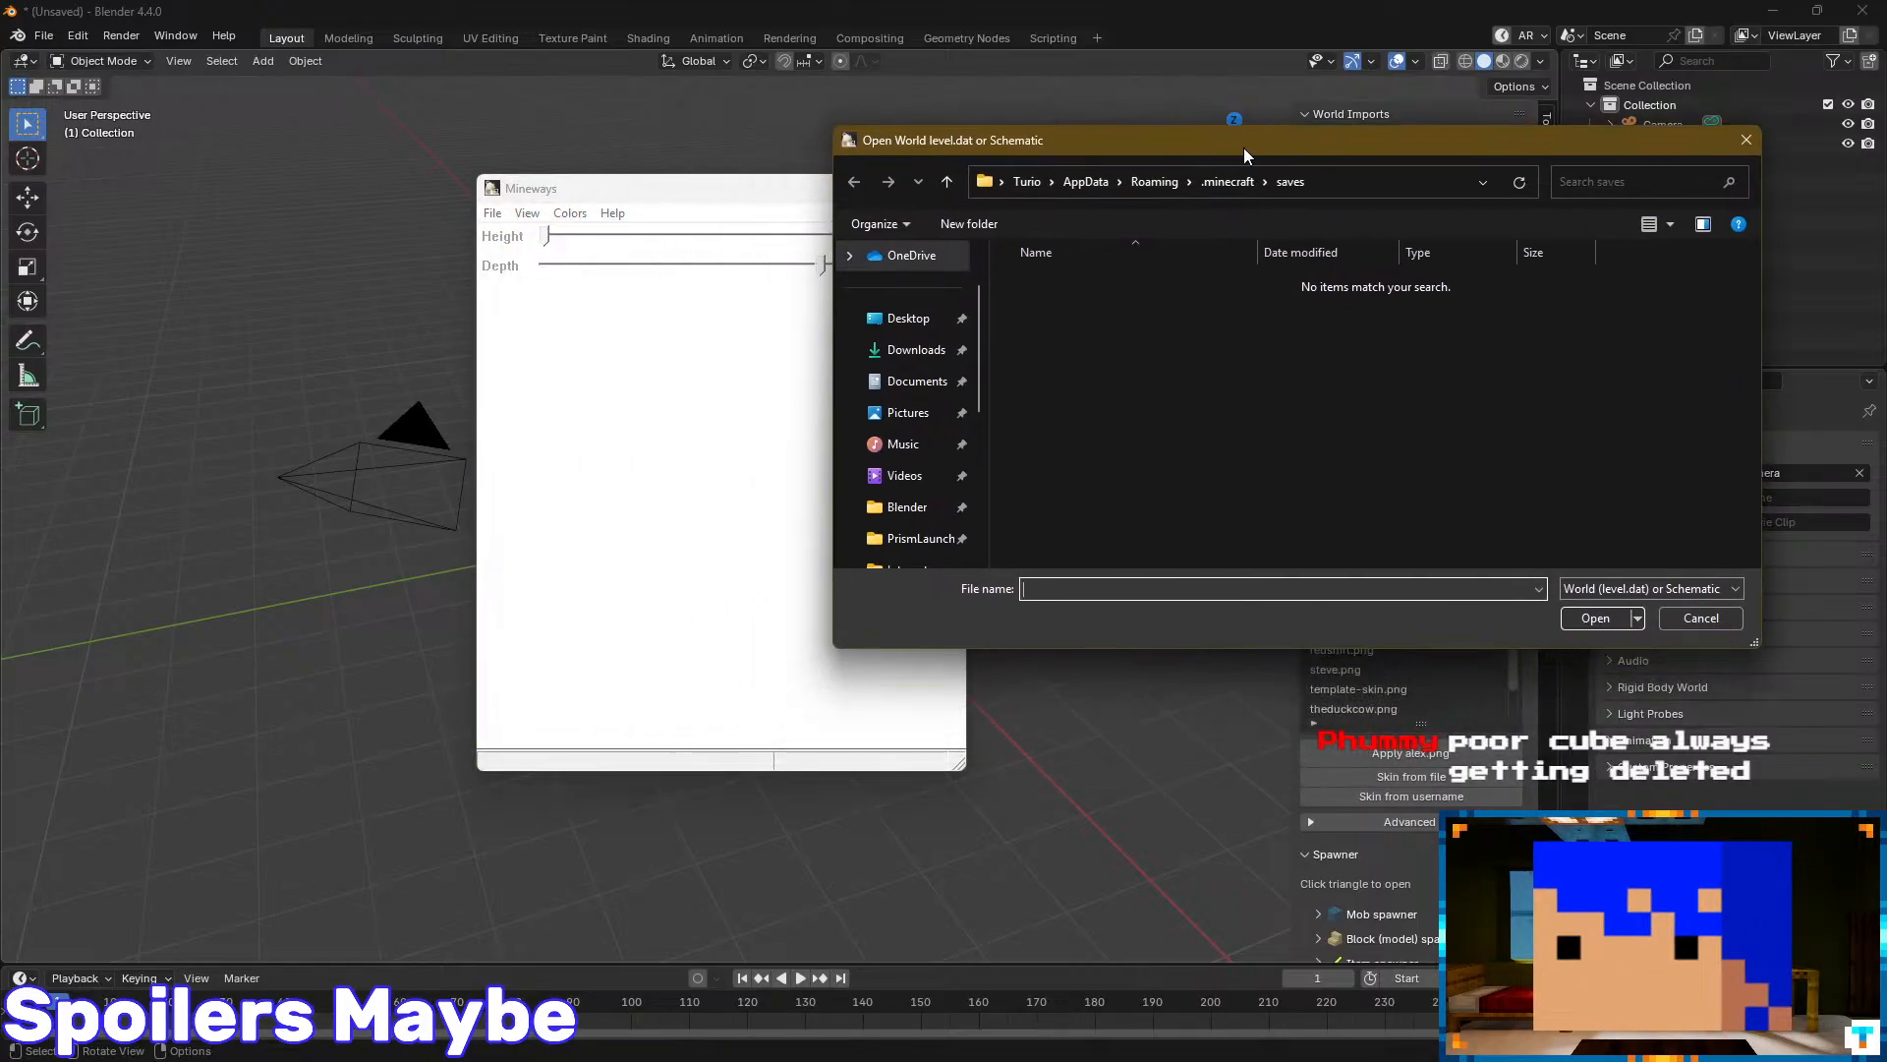
scroll(944, 383, "down", 5)
scroll(939, 393, "up", 3)
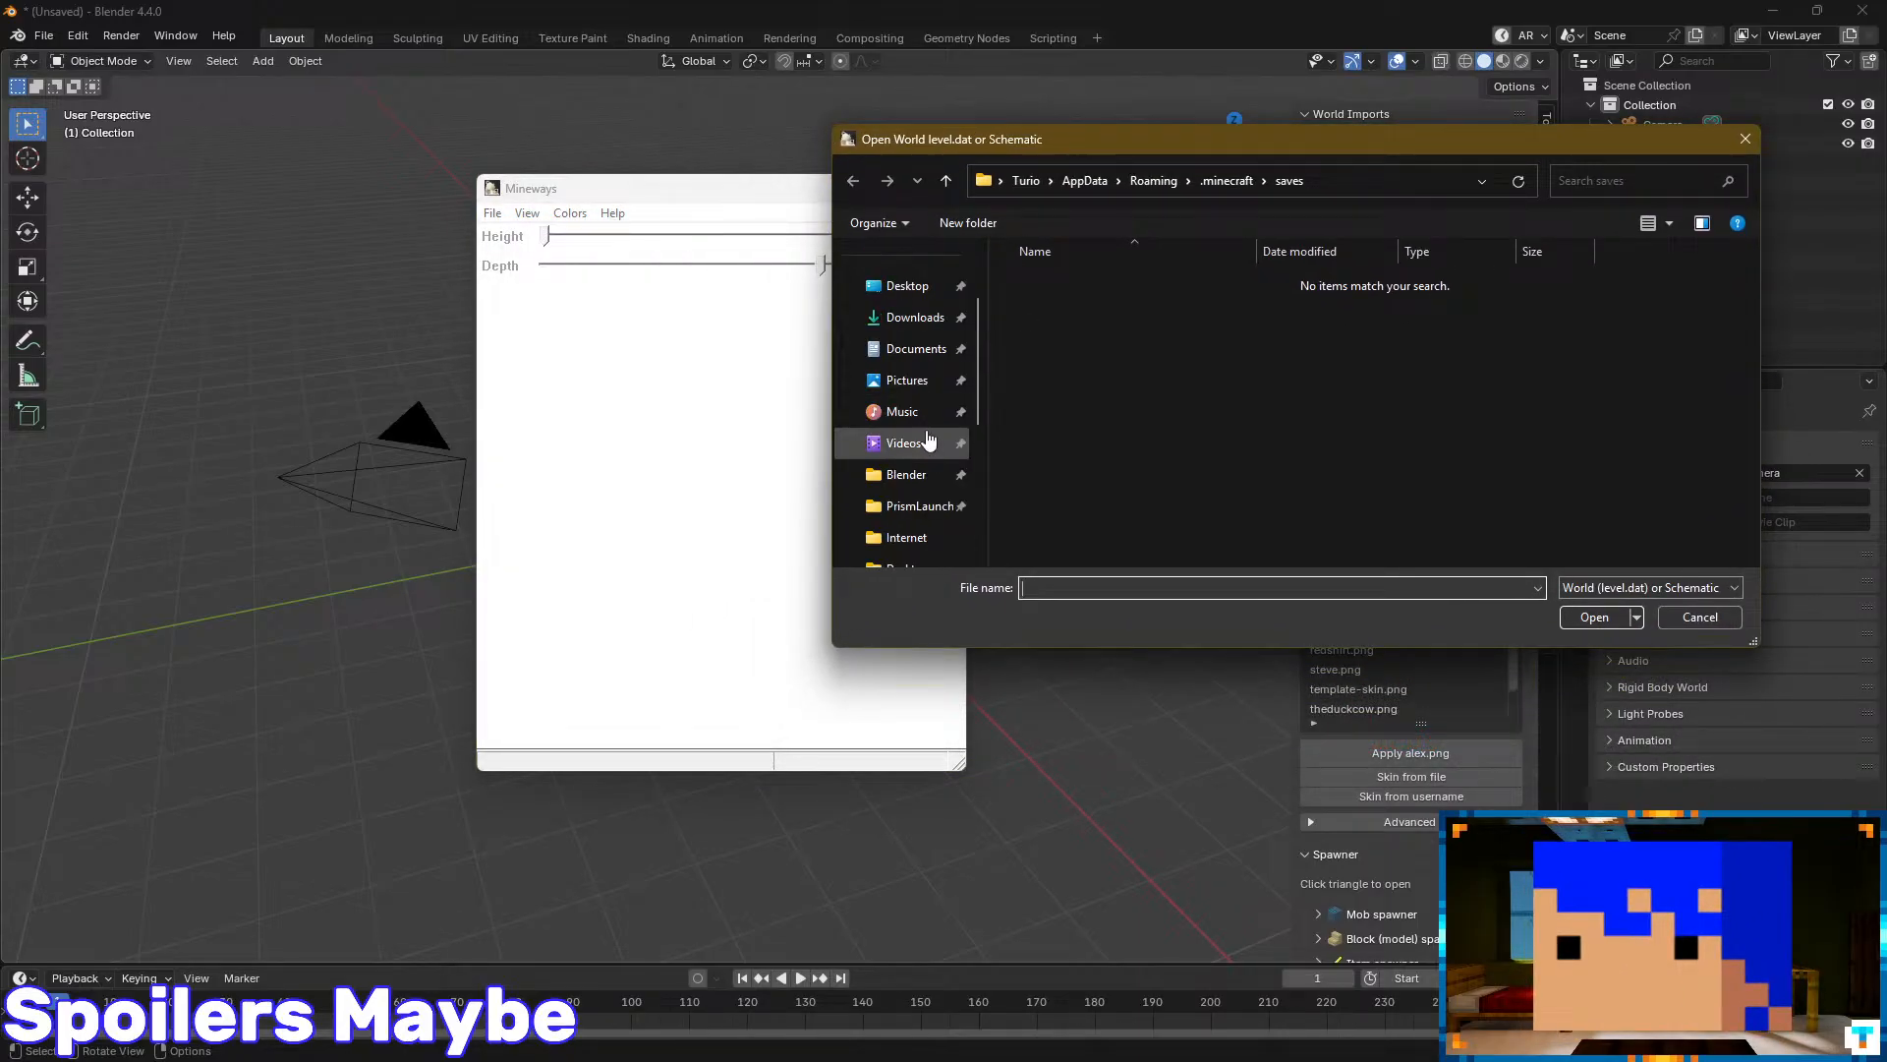
scroll(940, 379, "down", 2)
left_click(909, 319)
scroll(1268, 412, "down", 1)
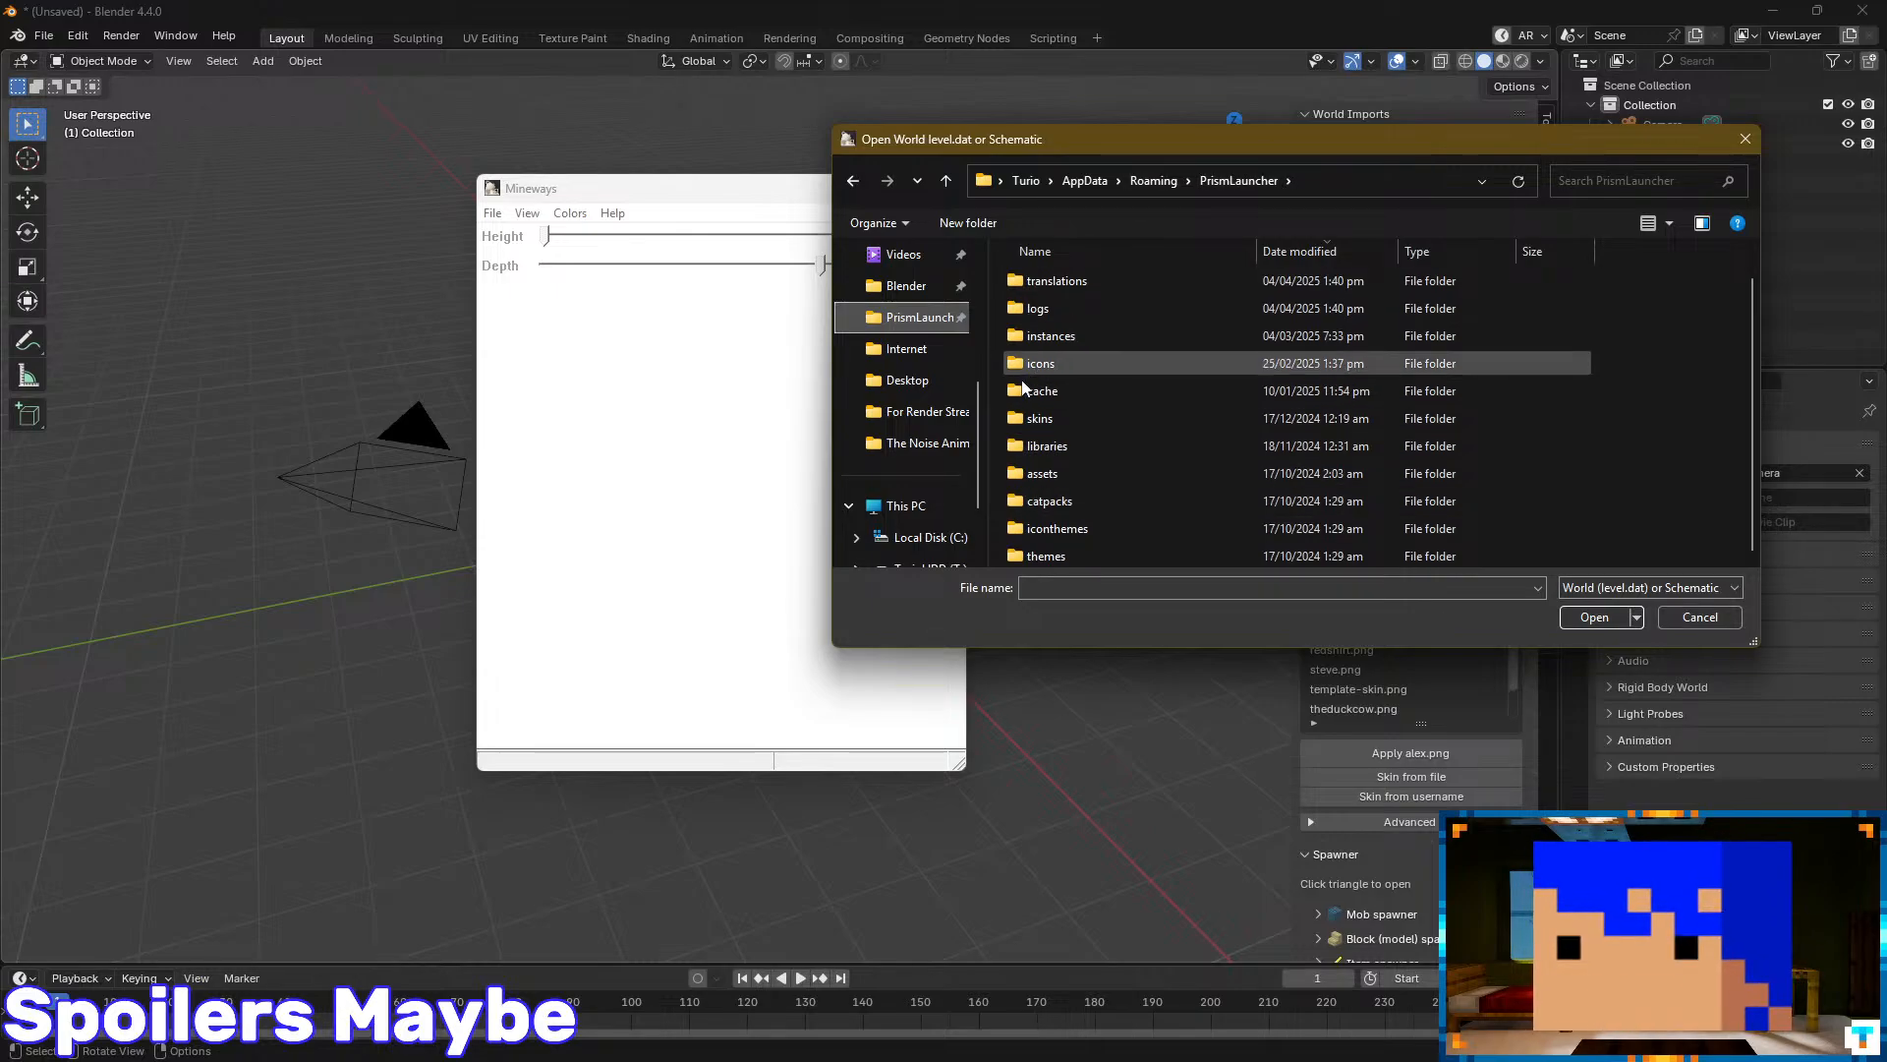
- Navigate from the instances folder into the minecraft saves folder of the Adventurio 1.21.4 instance
double_click(1052, 334)
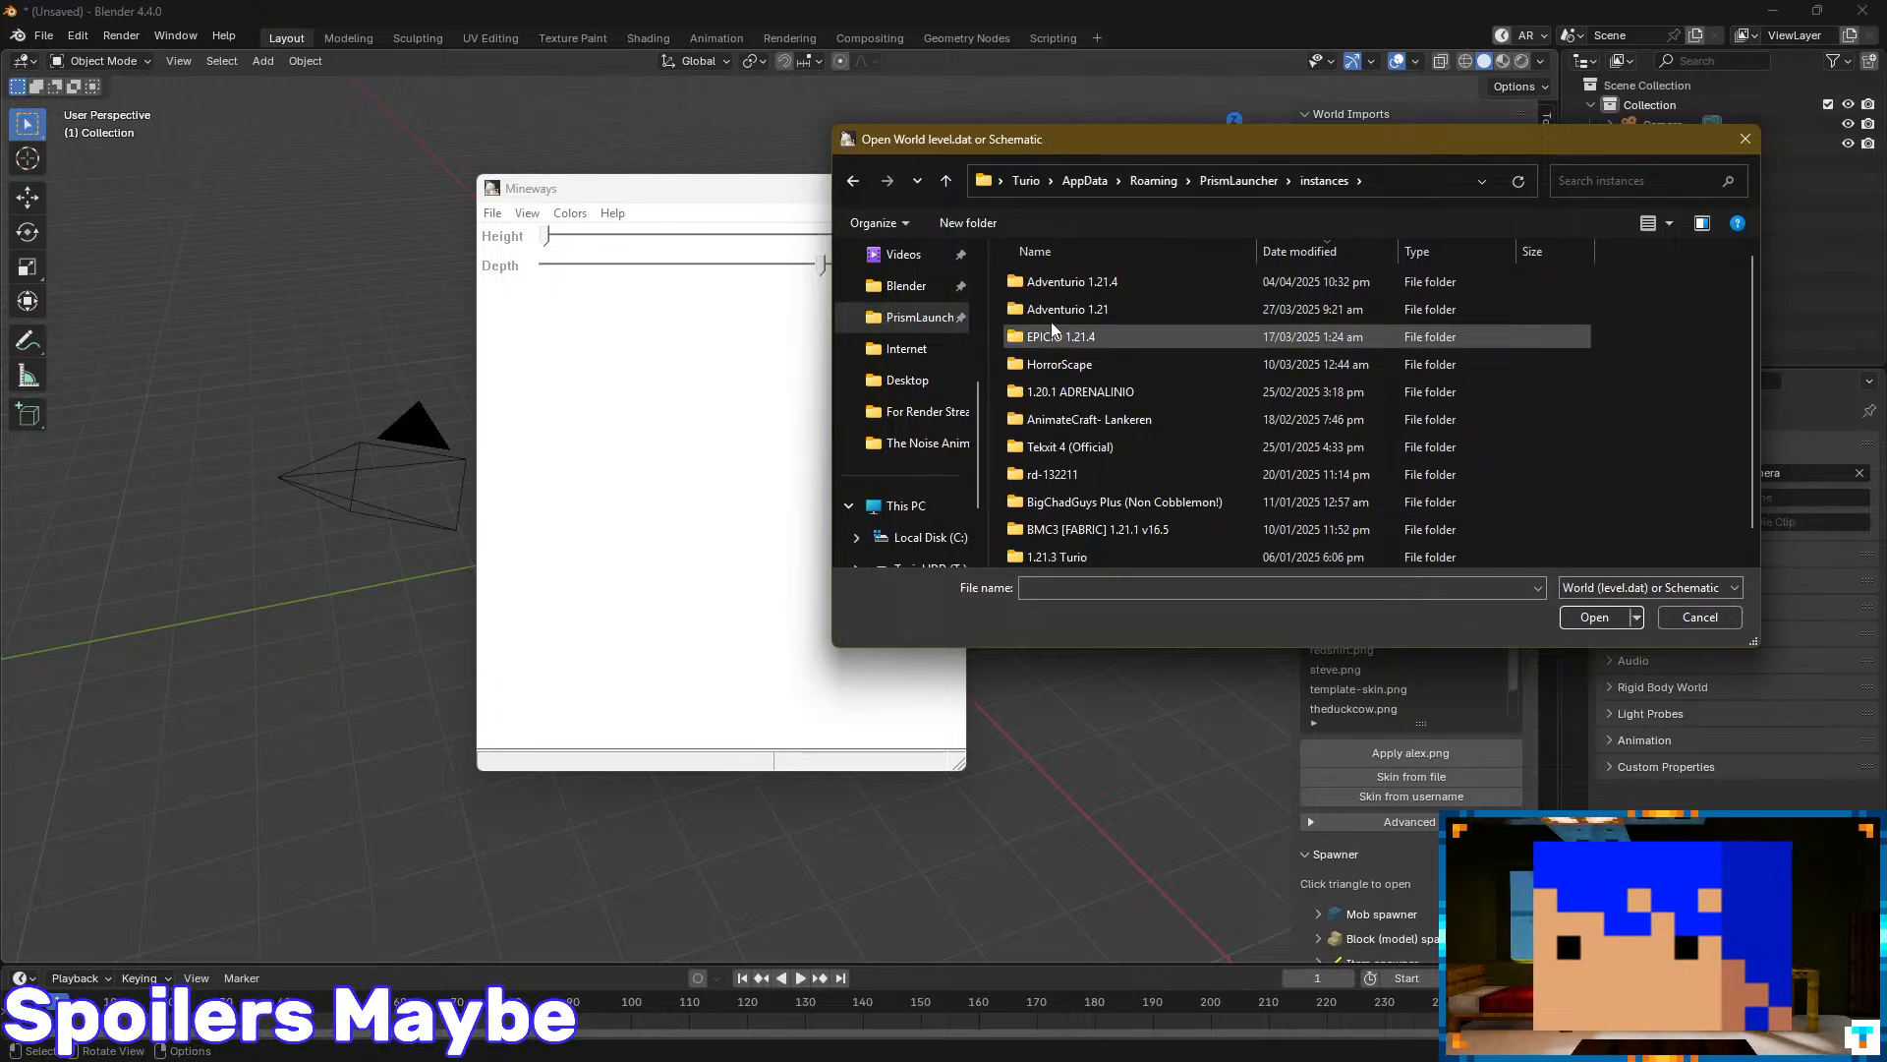
double_click(1020, 284)
double_click(1012, 285)
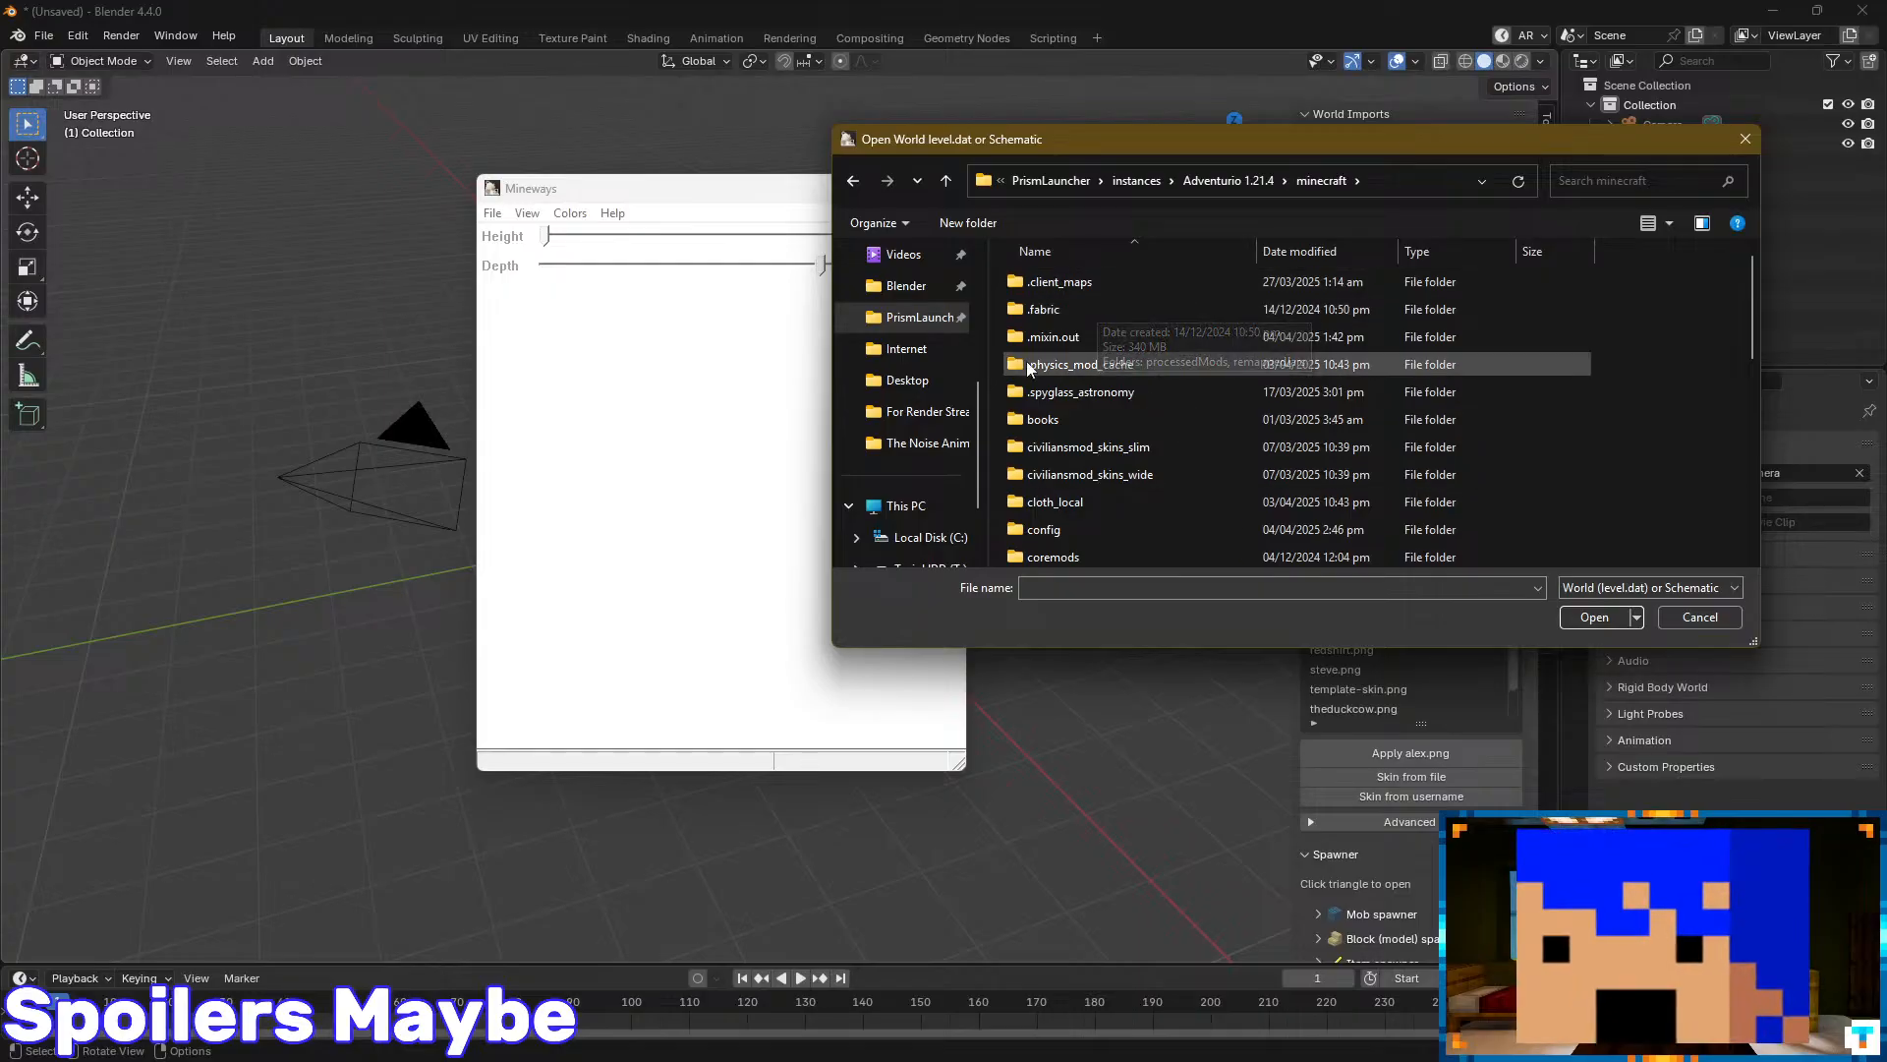
scroll(1050, 330, "down", 2)
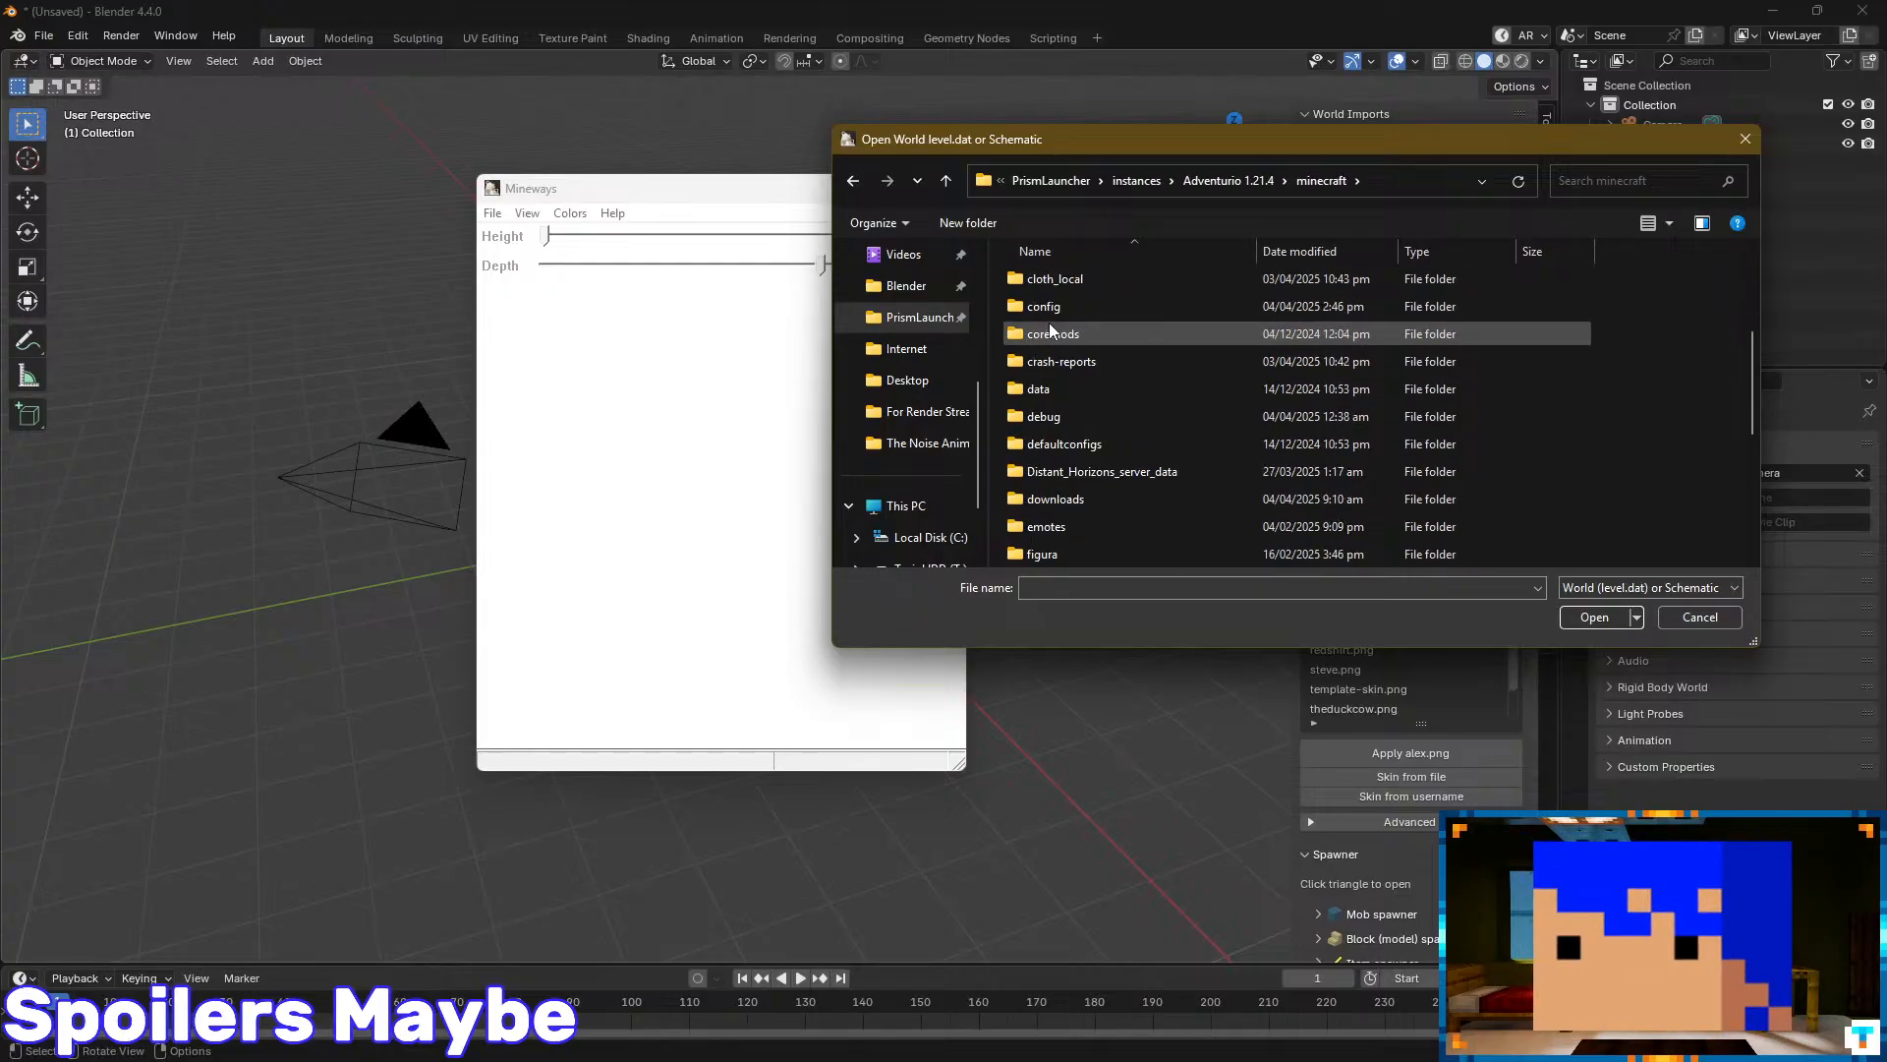
scroll(1050, 332, "down", 4)
double_click(1027, 473)
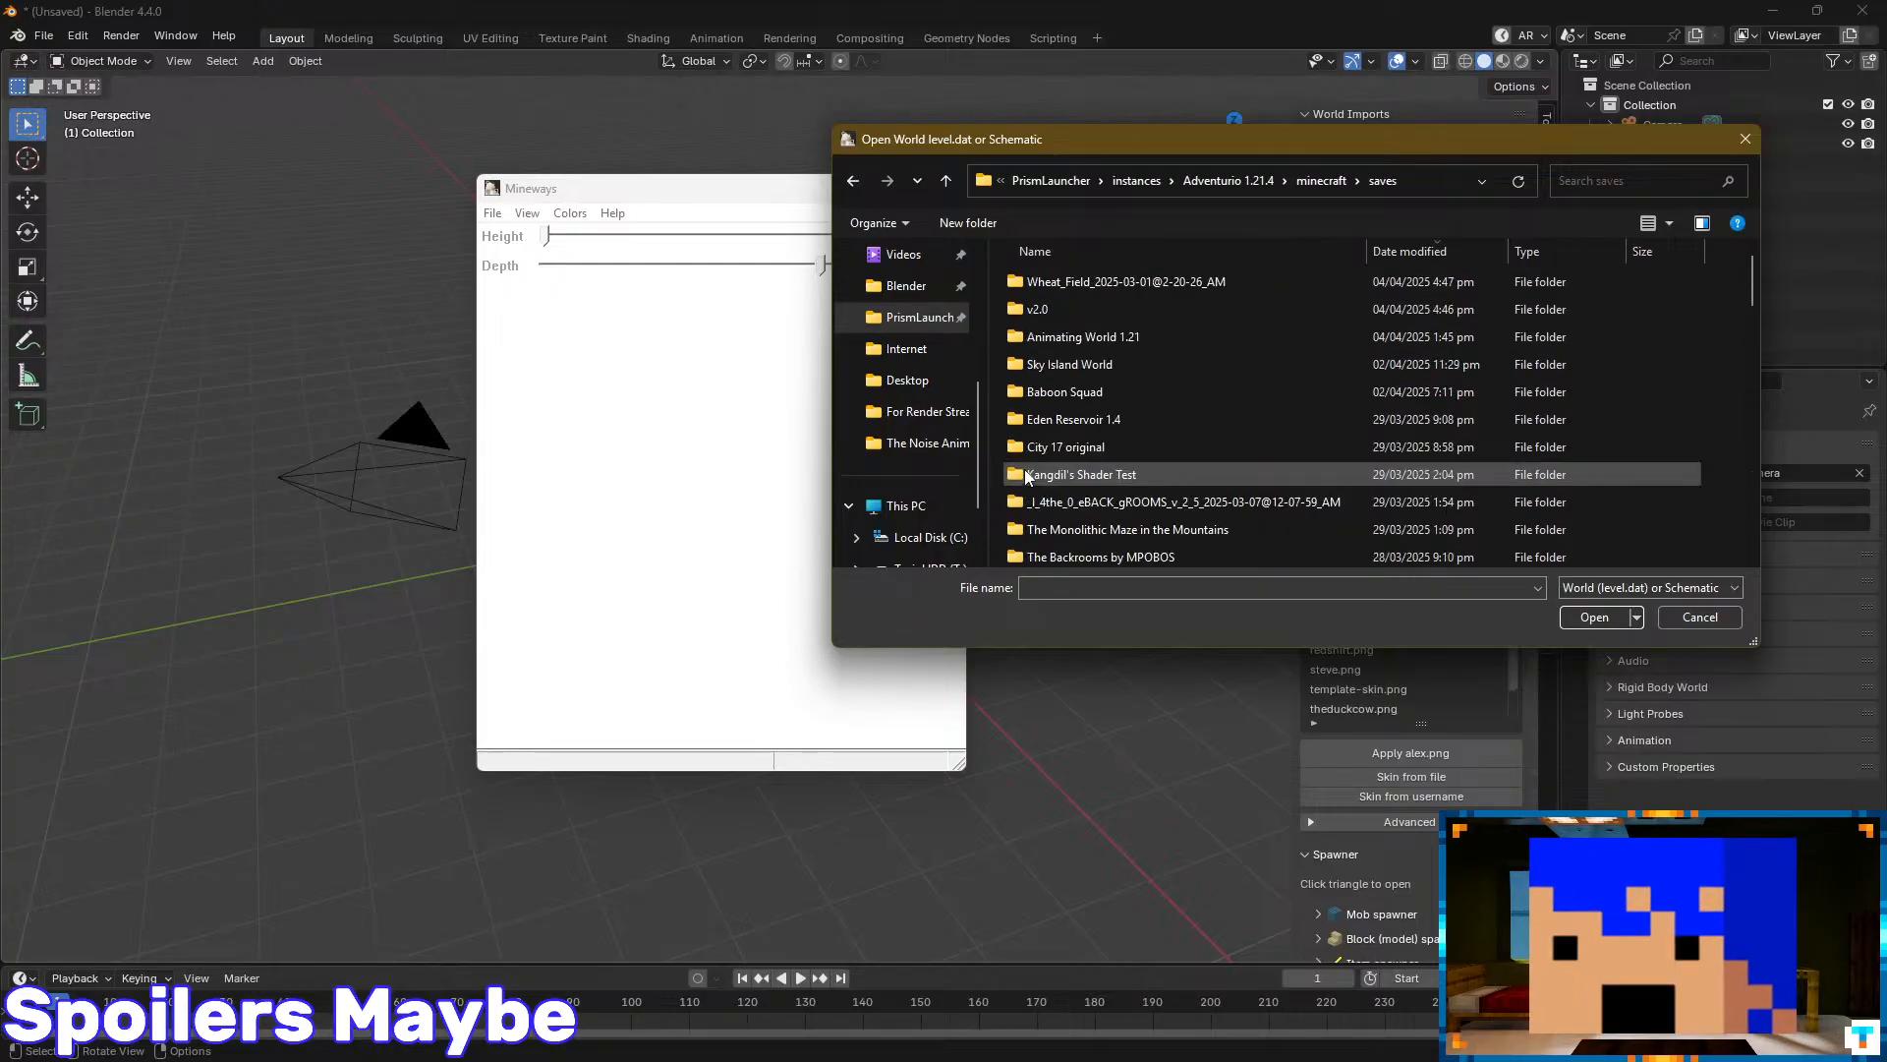
- Open the level.dat file of the Animating World 1.21 save in Mineways
double_click(1026, 346)
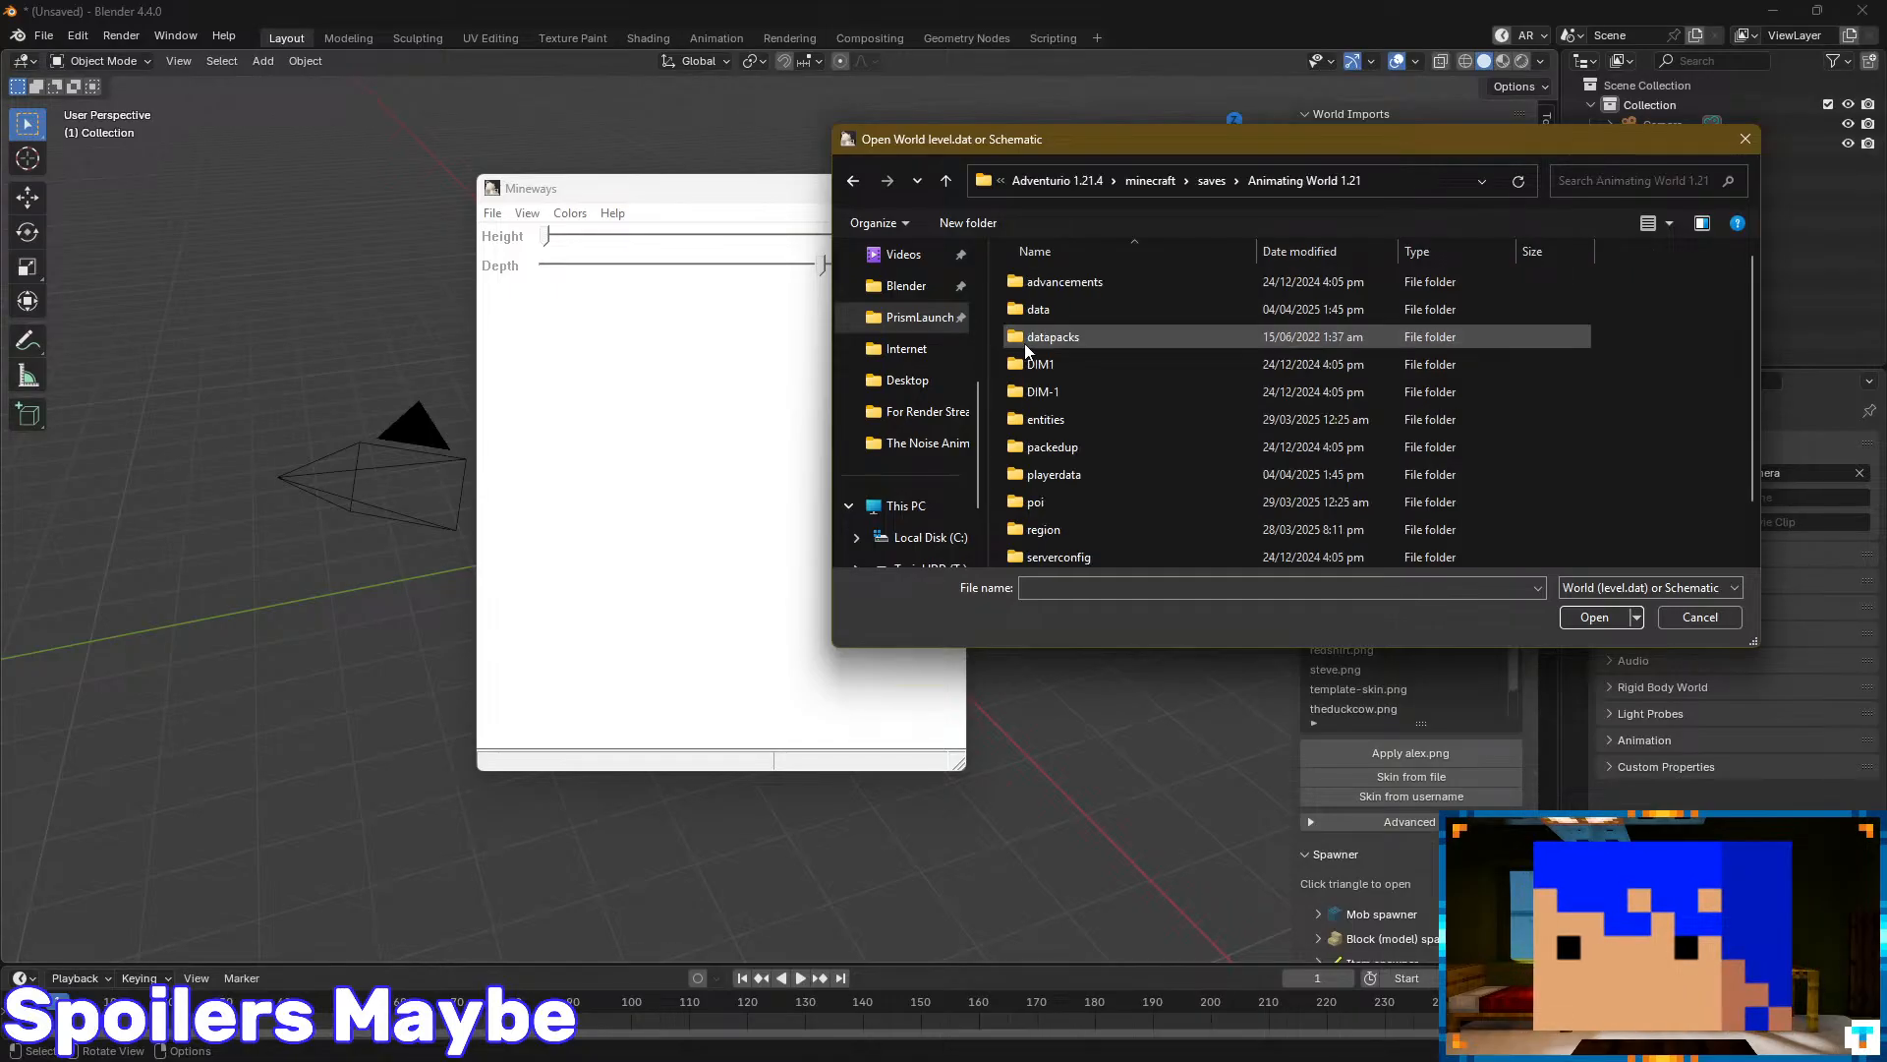
scroll(1052, 498, "down", 1)
double_click(1048, 553)
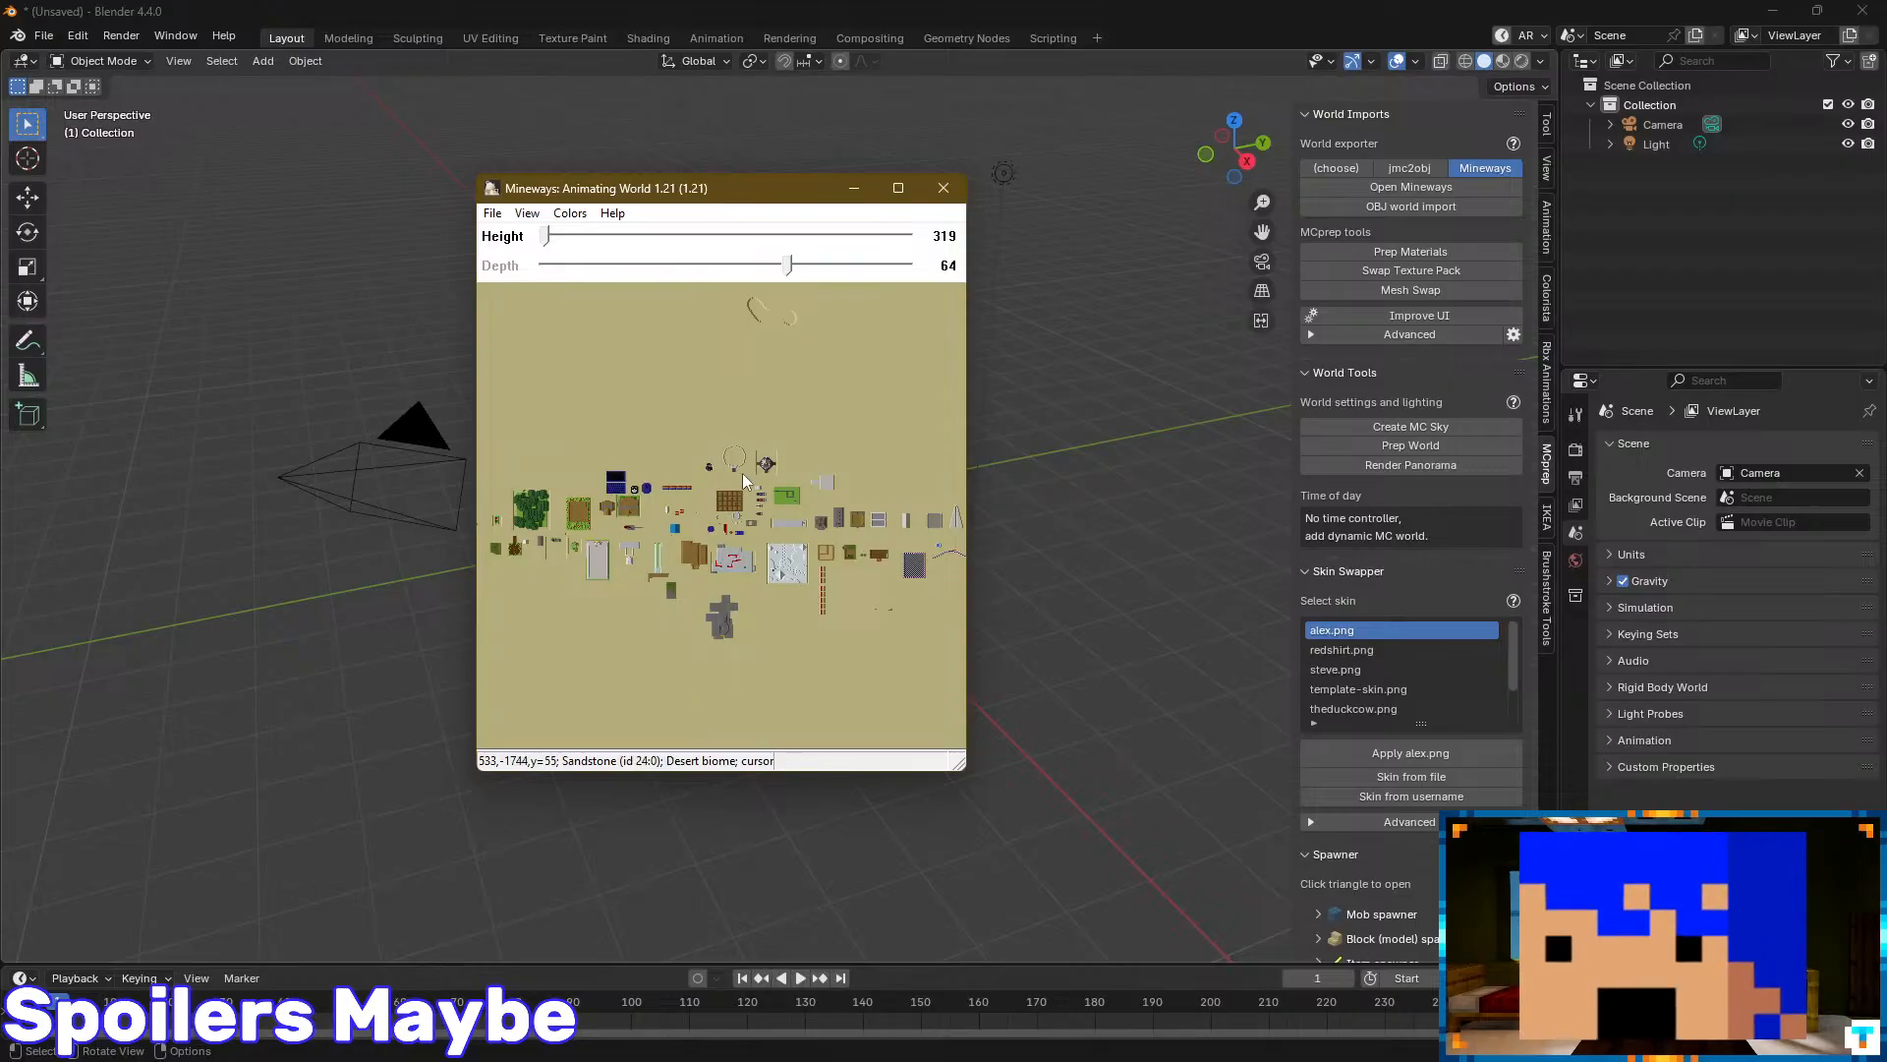
- Examine the builds on the Animating World 1.21 map, especially the oak-plank house with the flower border
left_click_drag(715, 522, 790, 512)
left_click_drag(865, 378, 717, 475)
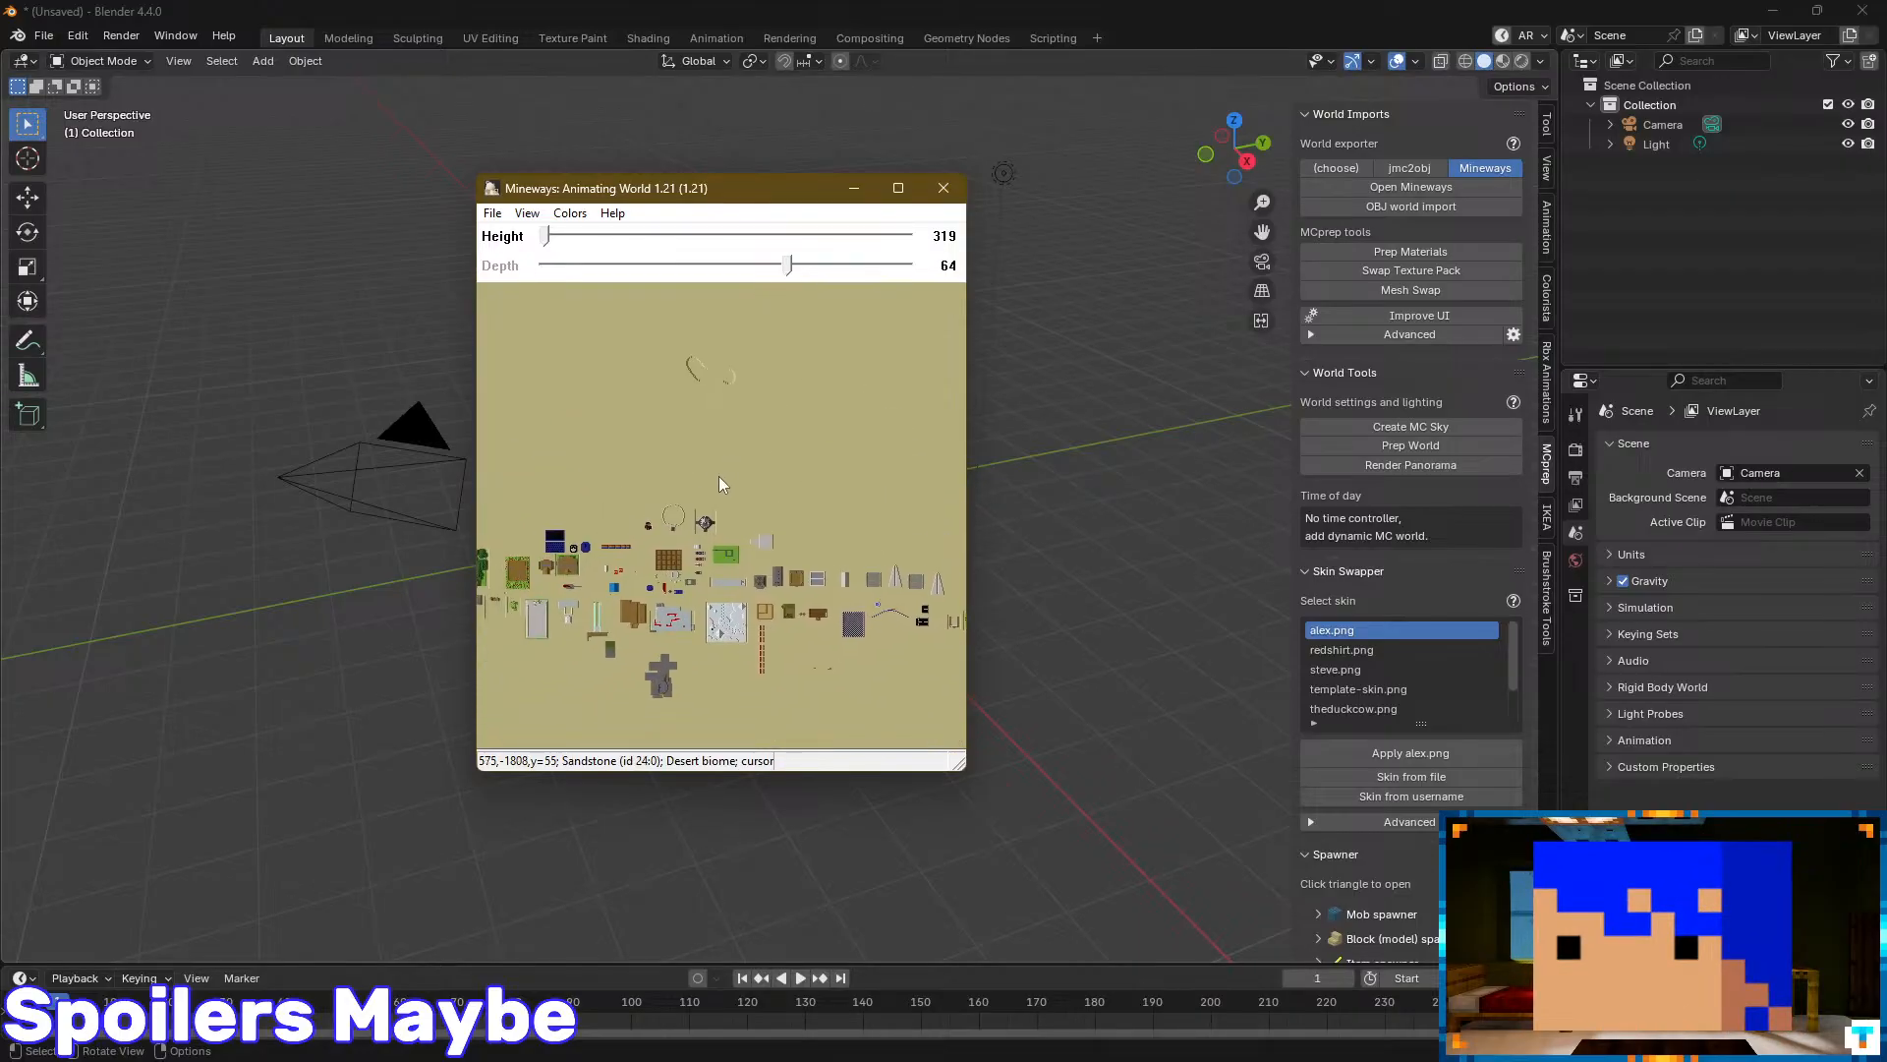
left_click_drag(675, 565, 823, 445)
scroll(670, 452, "up", 2)
left_click_drag(606, 452, 704, 607)
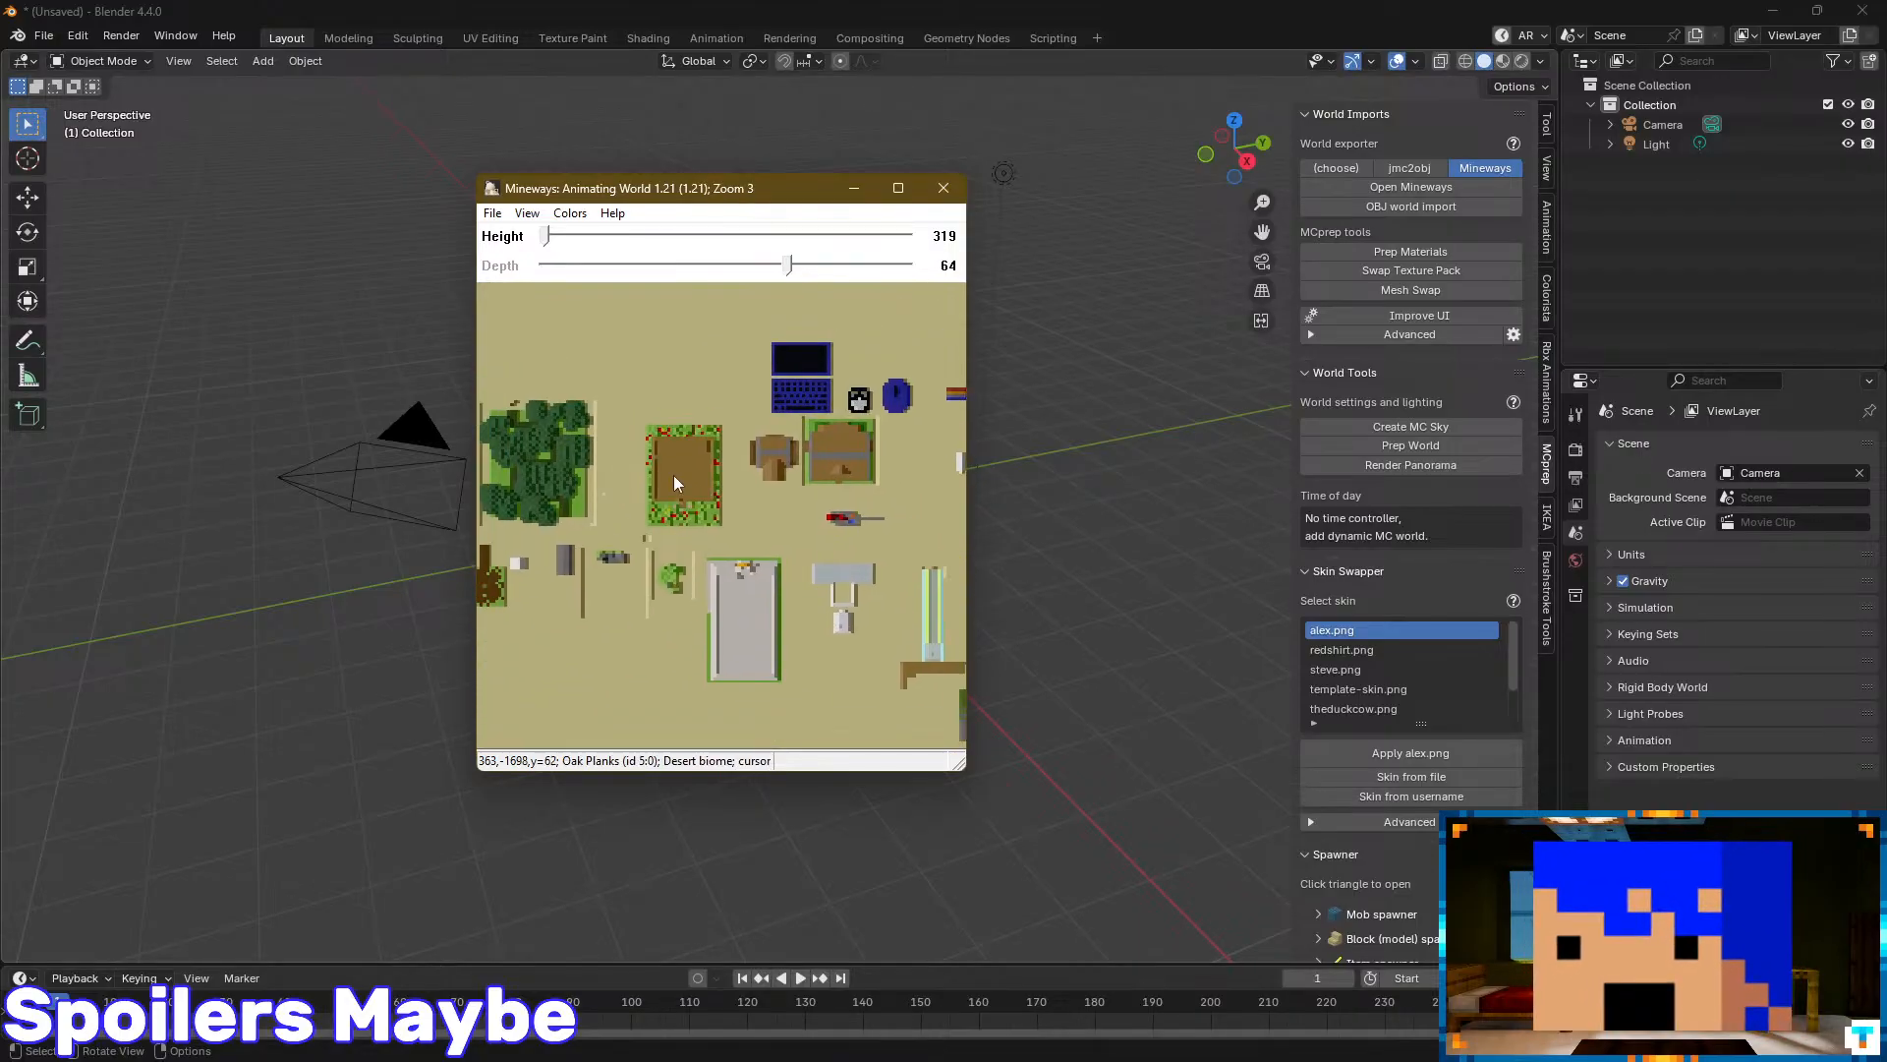
left_click_drag(674, 474, 726, 480)
- Move the Mineways window clear of the 3D view's centre, minimize it, and restore it with the flower-bordered house in view
left_click_drag(750, 188, 1410, 121)
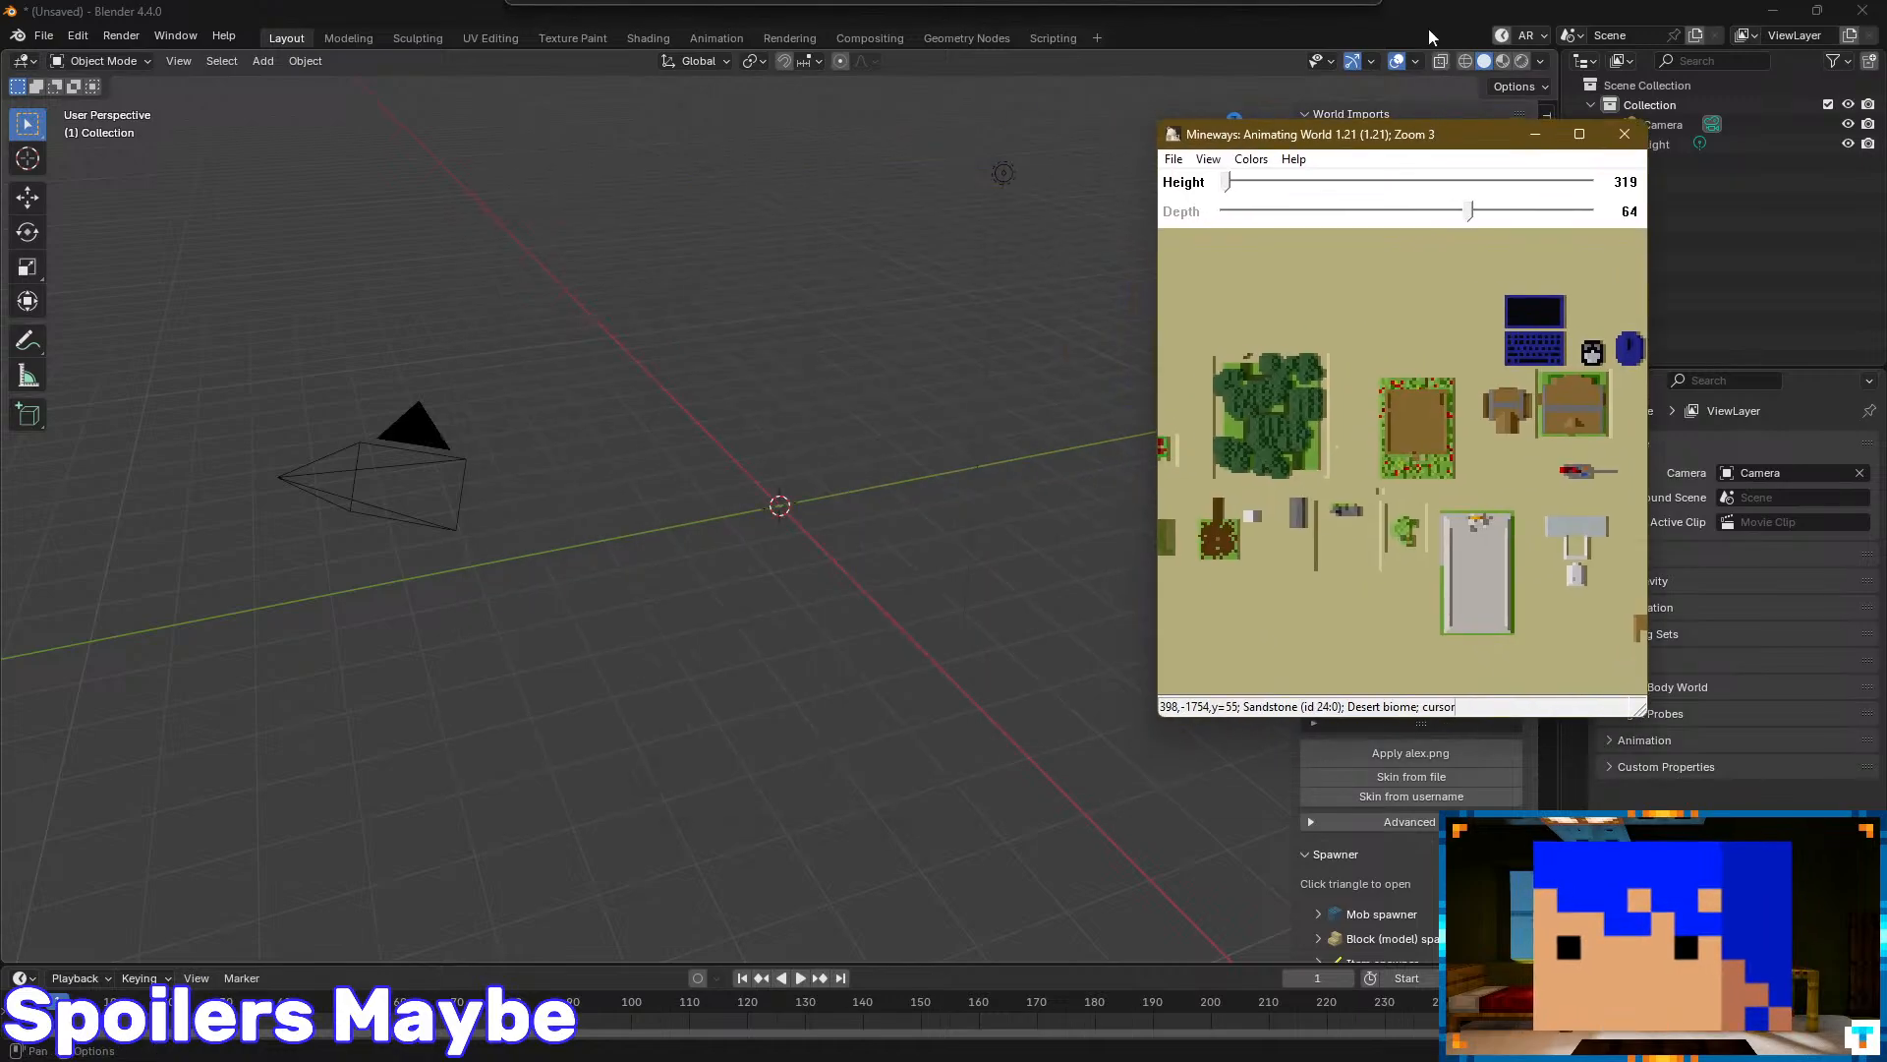
left_click(1512, 120)
mouse_move(901, 1040)
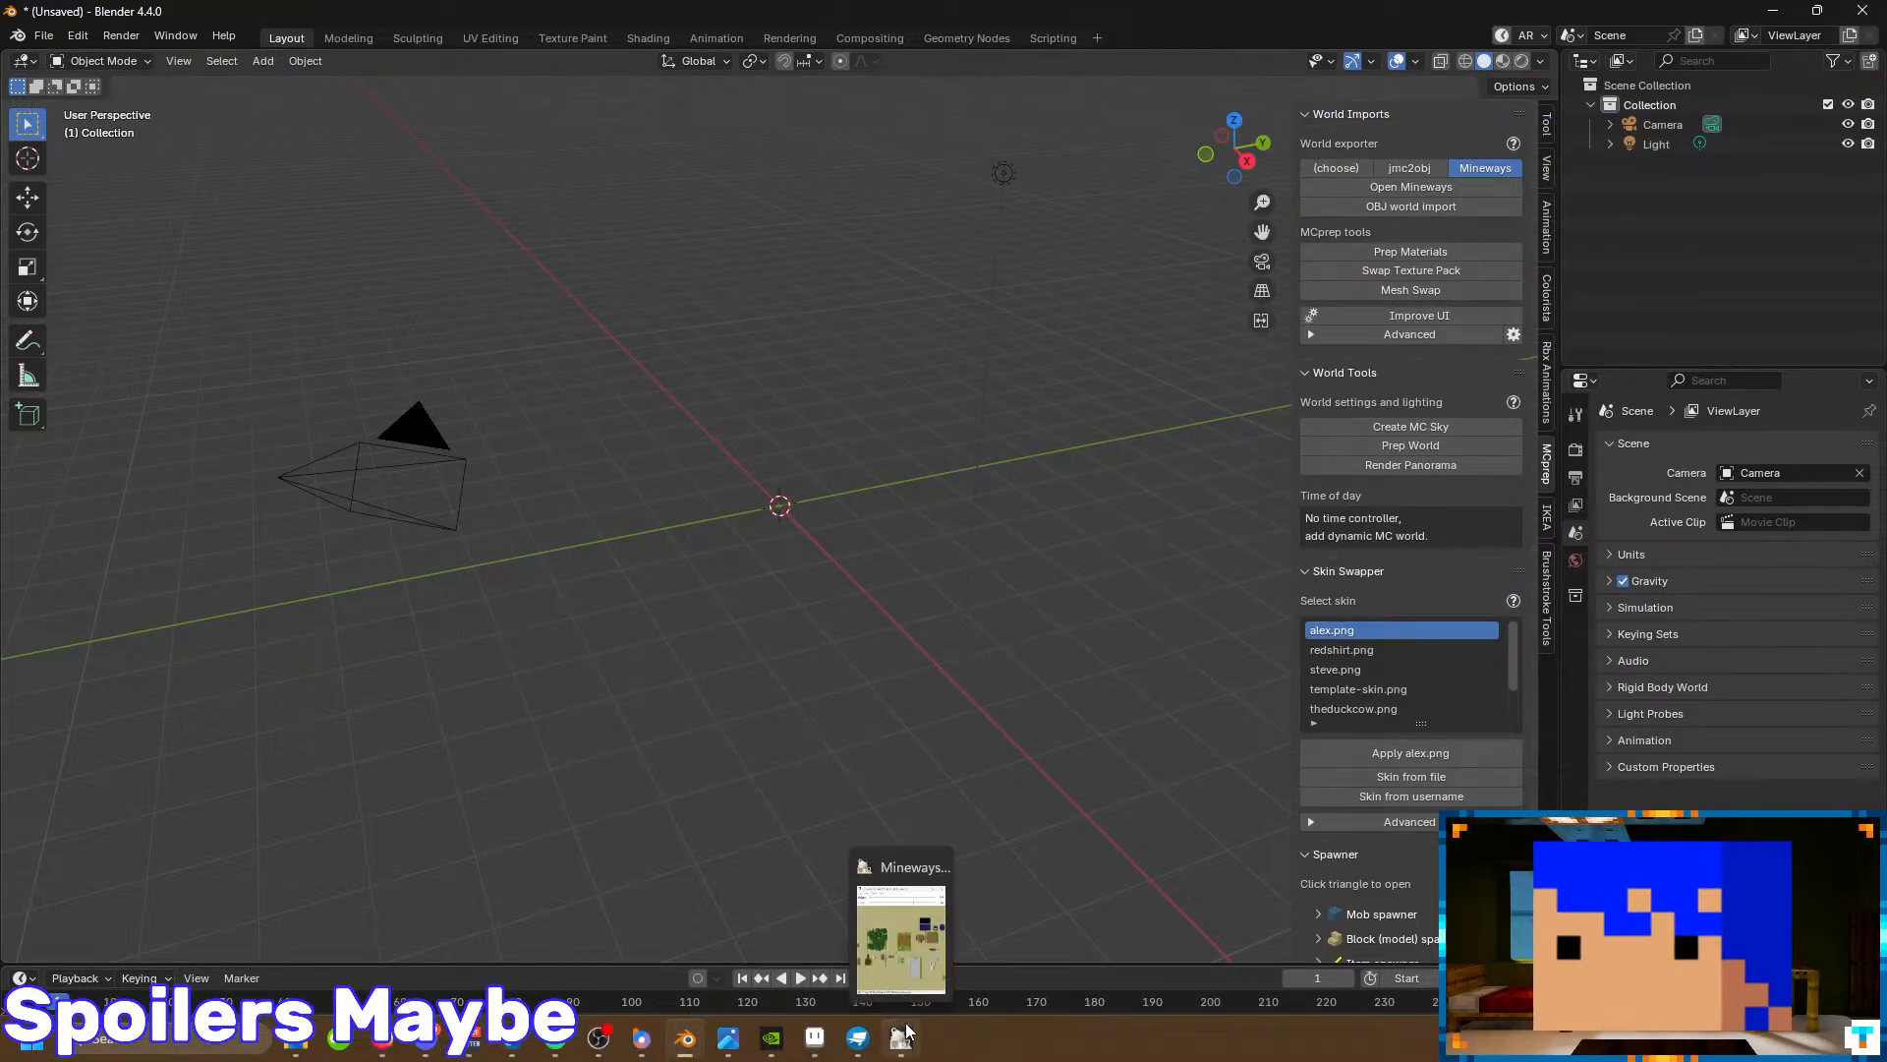
left_click(901, 939)
left_click_drag(1325, 391, 1329, 391)
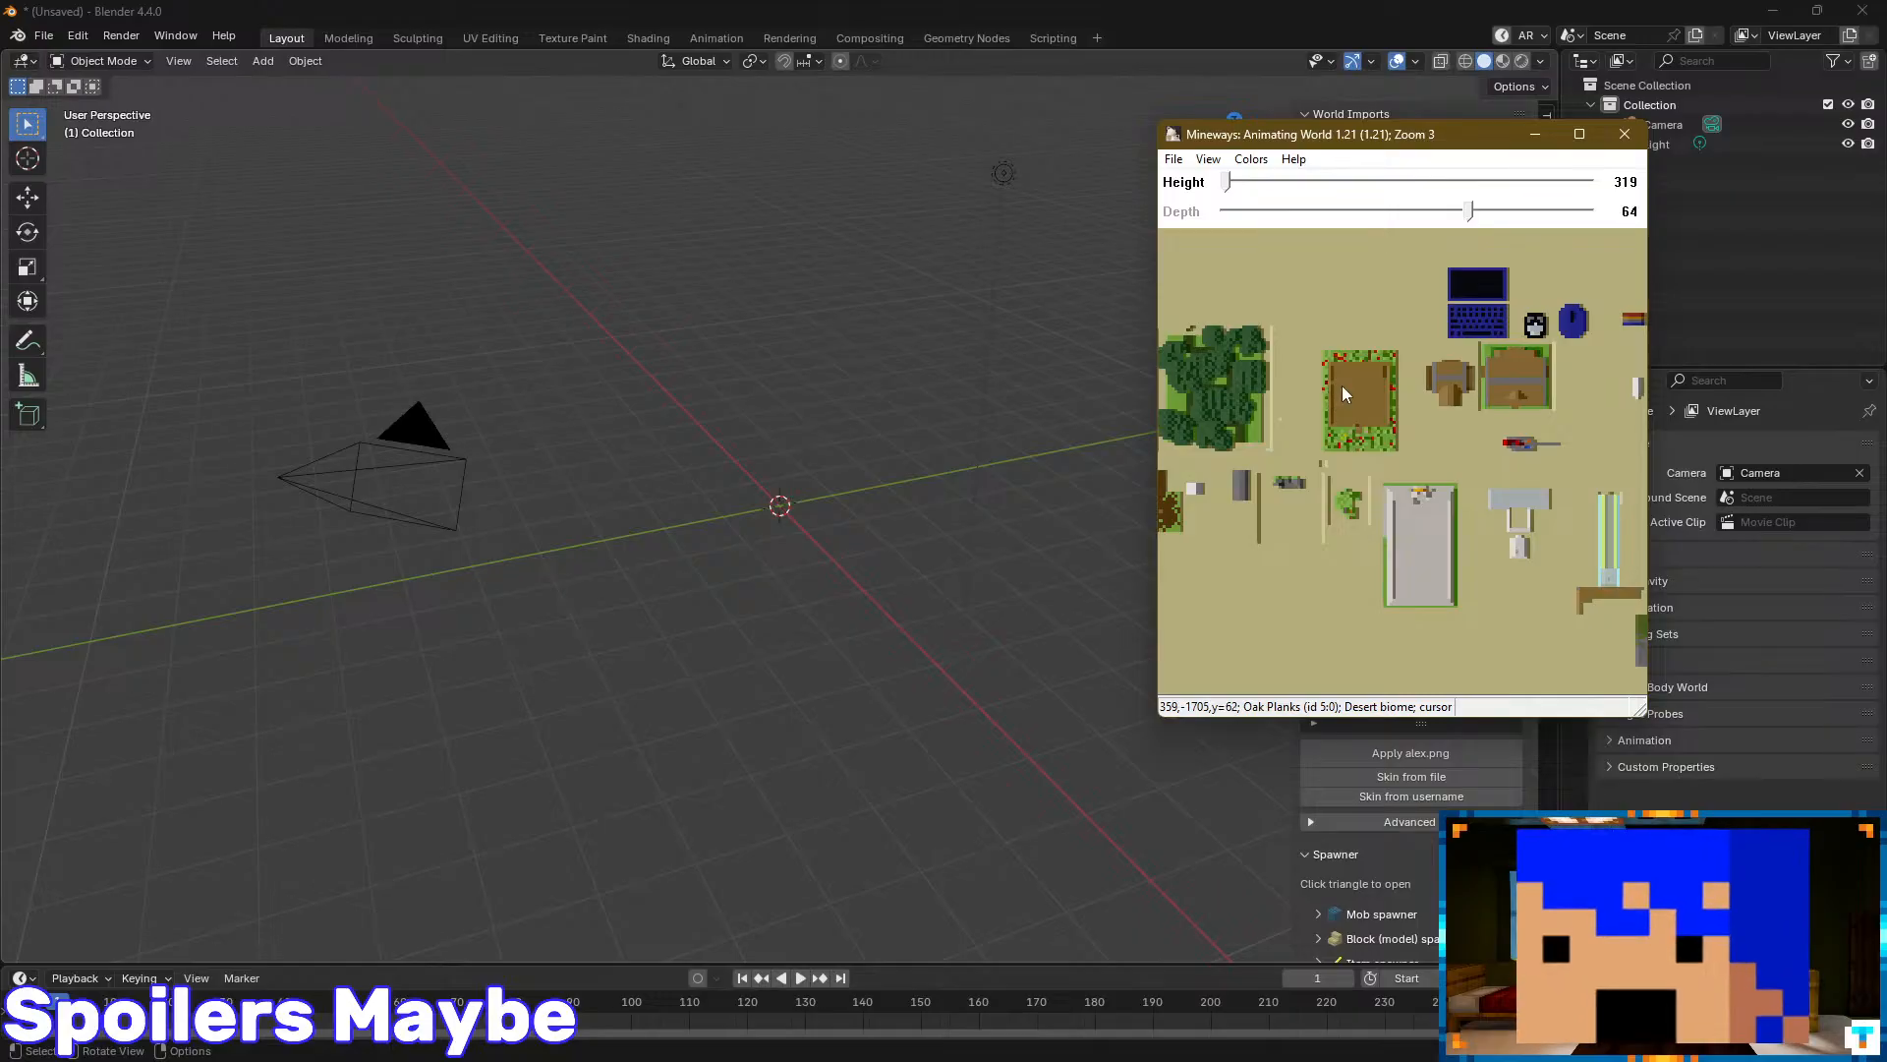
- Select the flower-bordered oak-plank house with its whole garden on the map, accepting the depth correction to 55
mouse_move(1342, 386)
left_mouse_down()
mouse_move(1300, 361)
mouse_move(1348, 358)
mouse_move(1328, 379)
left_mouse_up()
scroll(1315, 371, "up", 4)
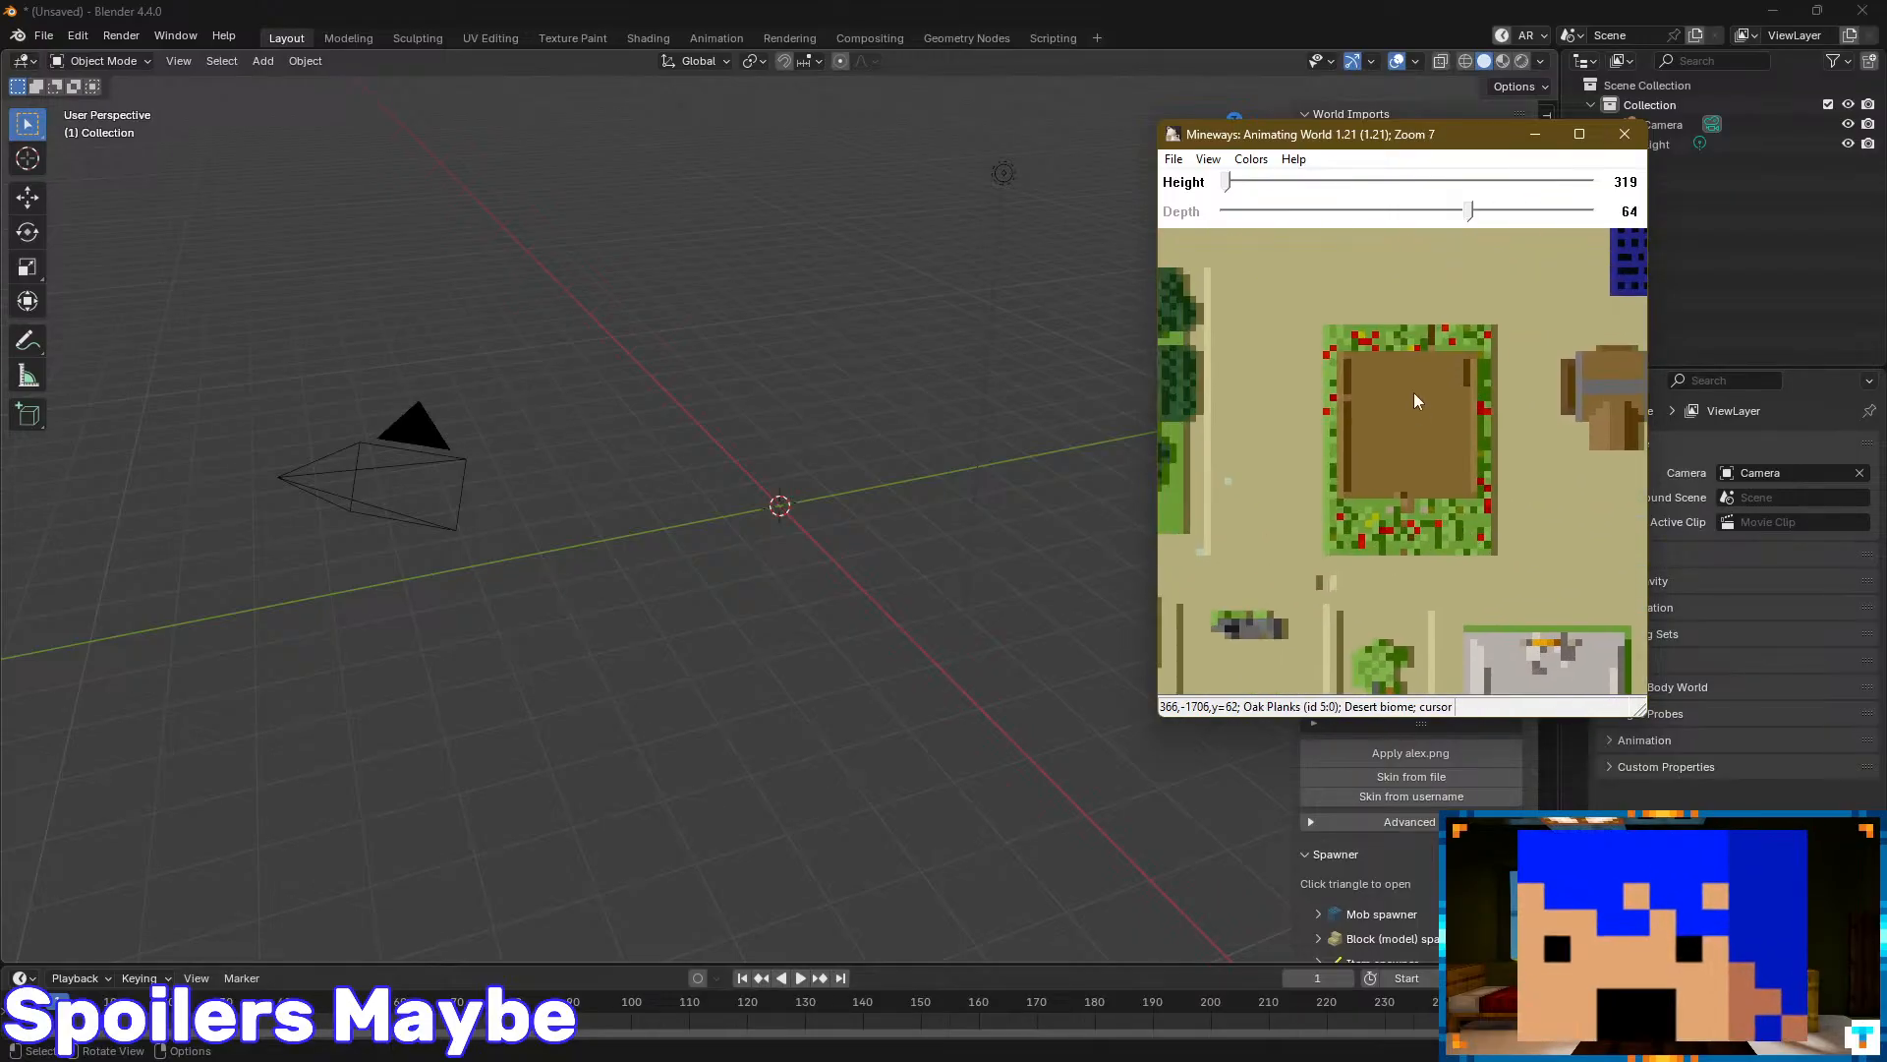
left_click_drag(1327, 326, 1488, 551)
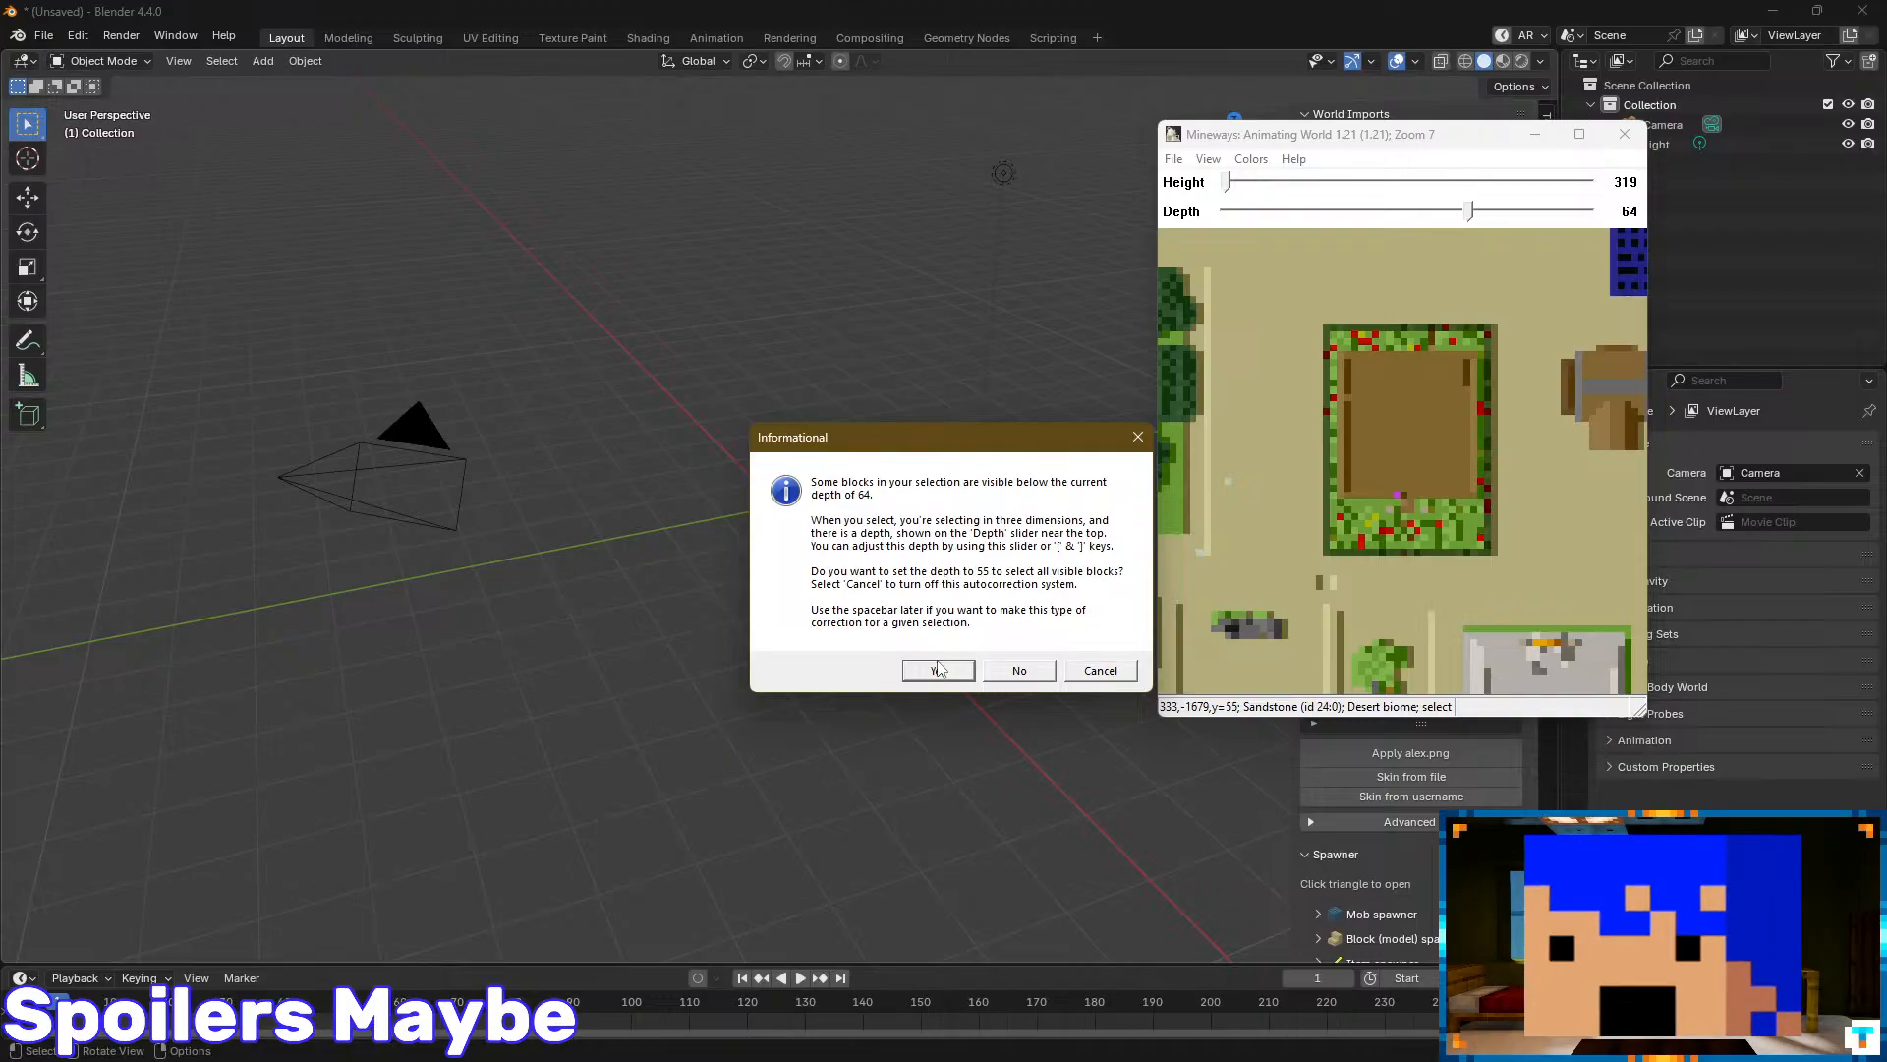
left_click(951, 675)
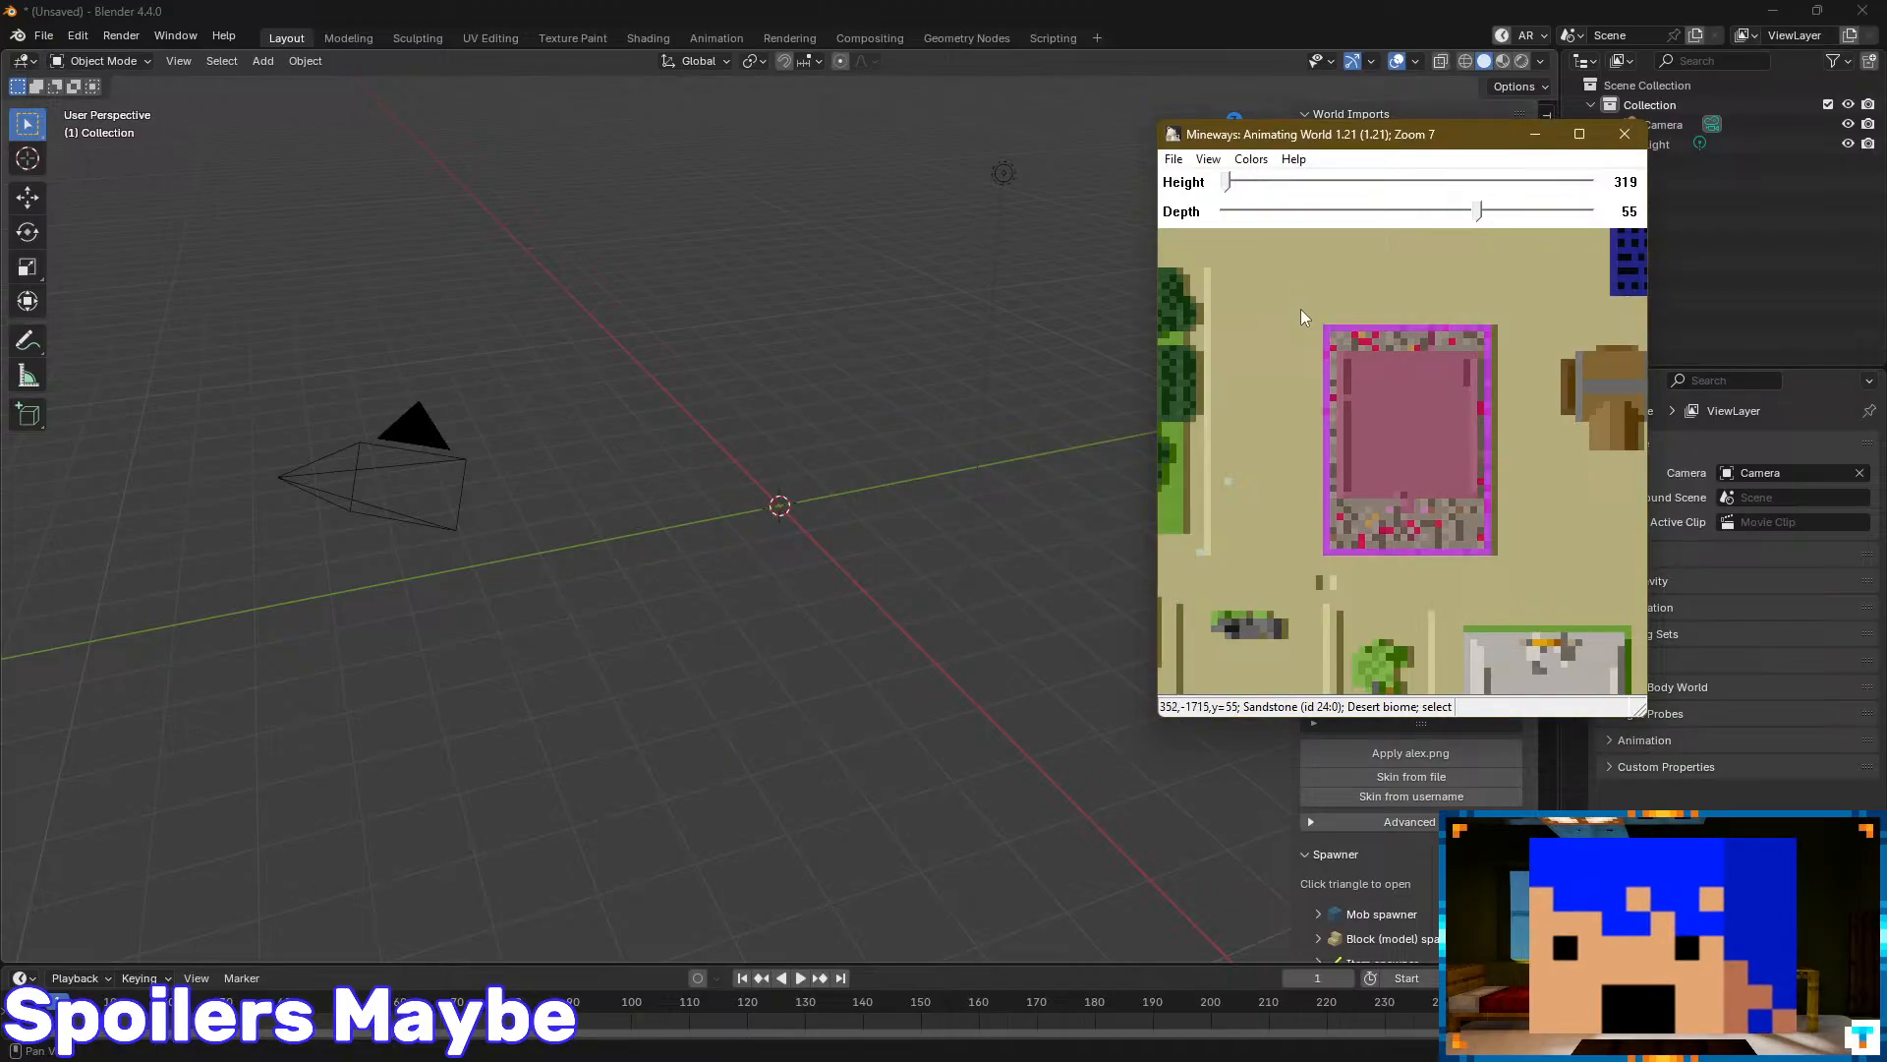
left_click(1173, 158)
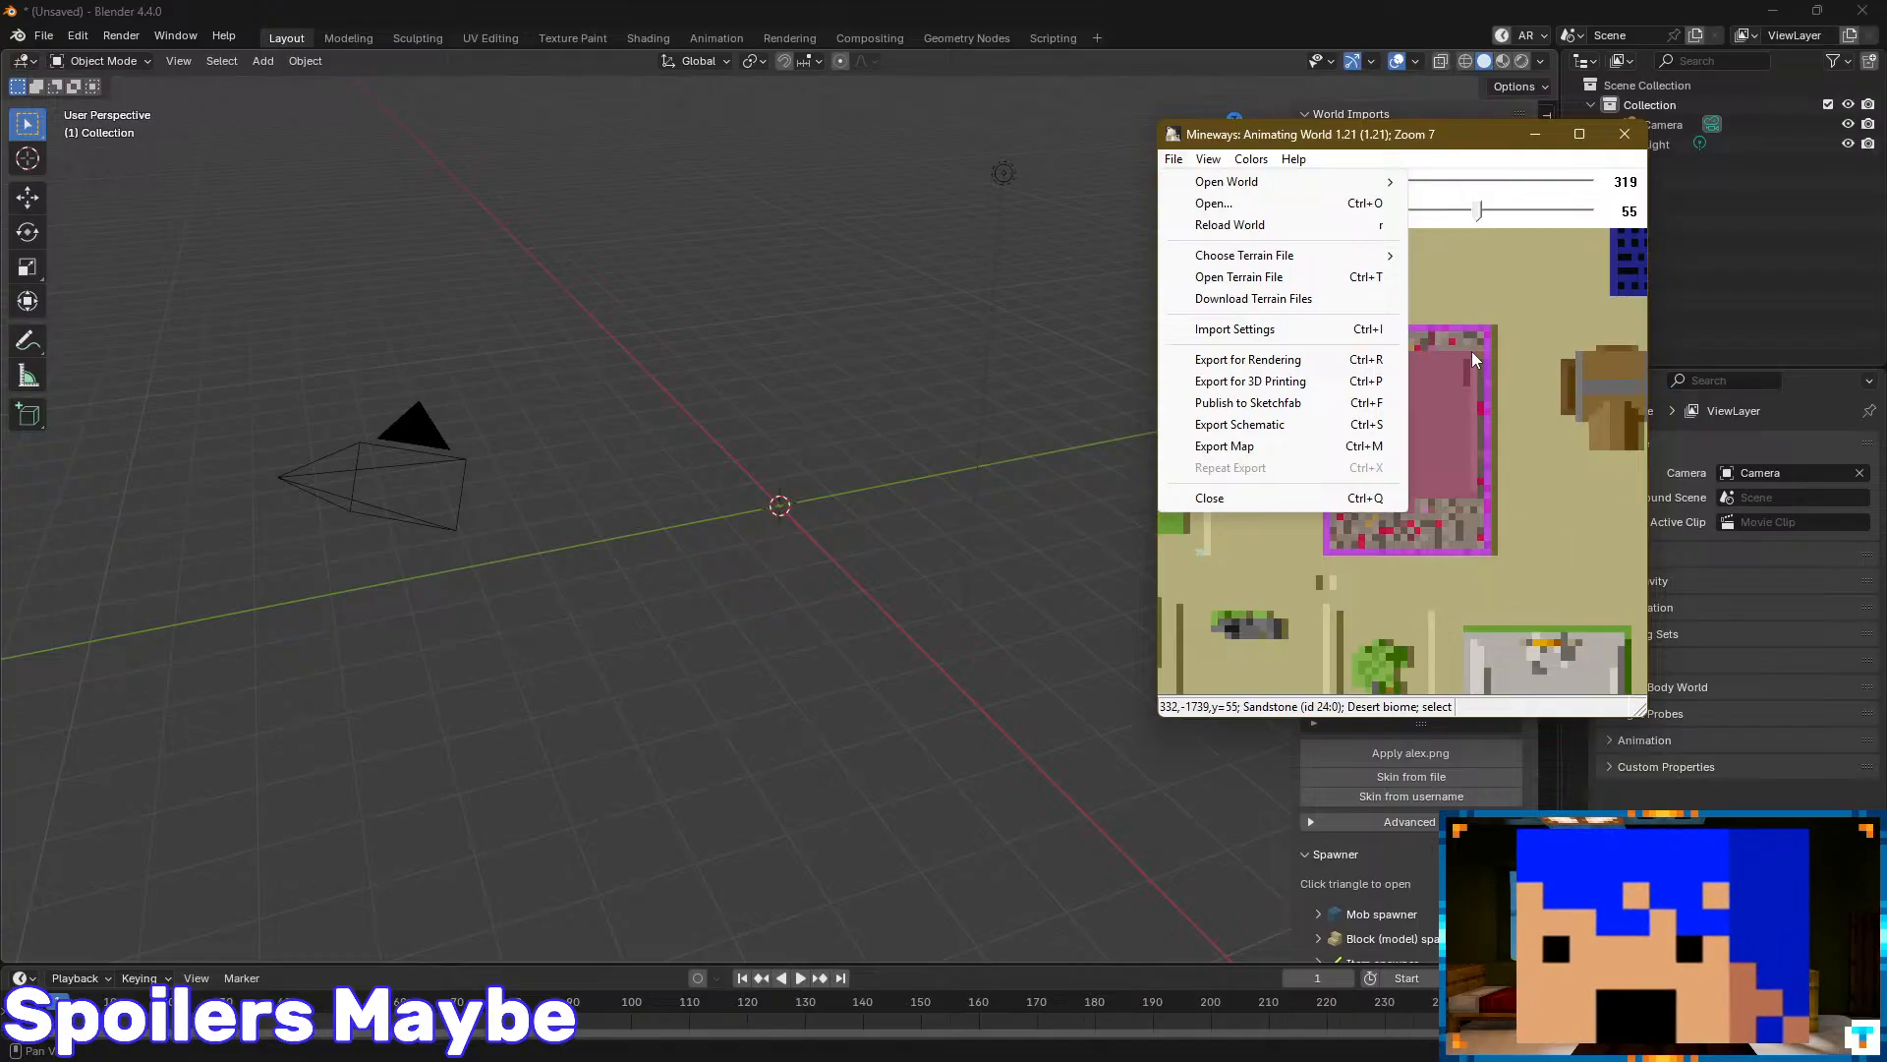
left_click(1292, 366)
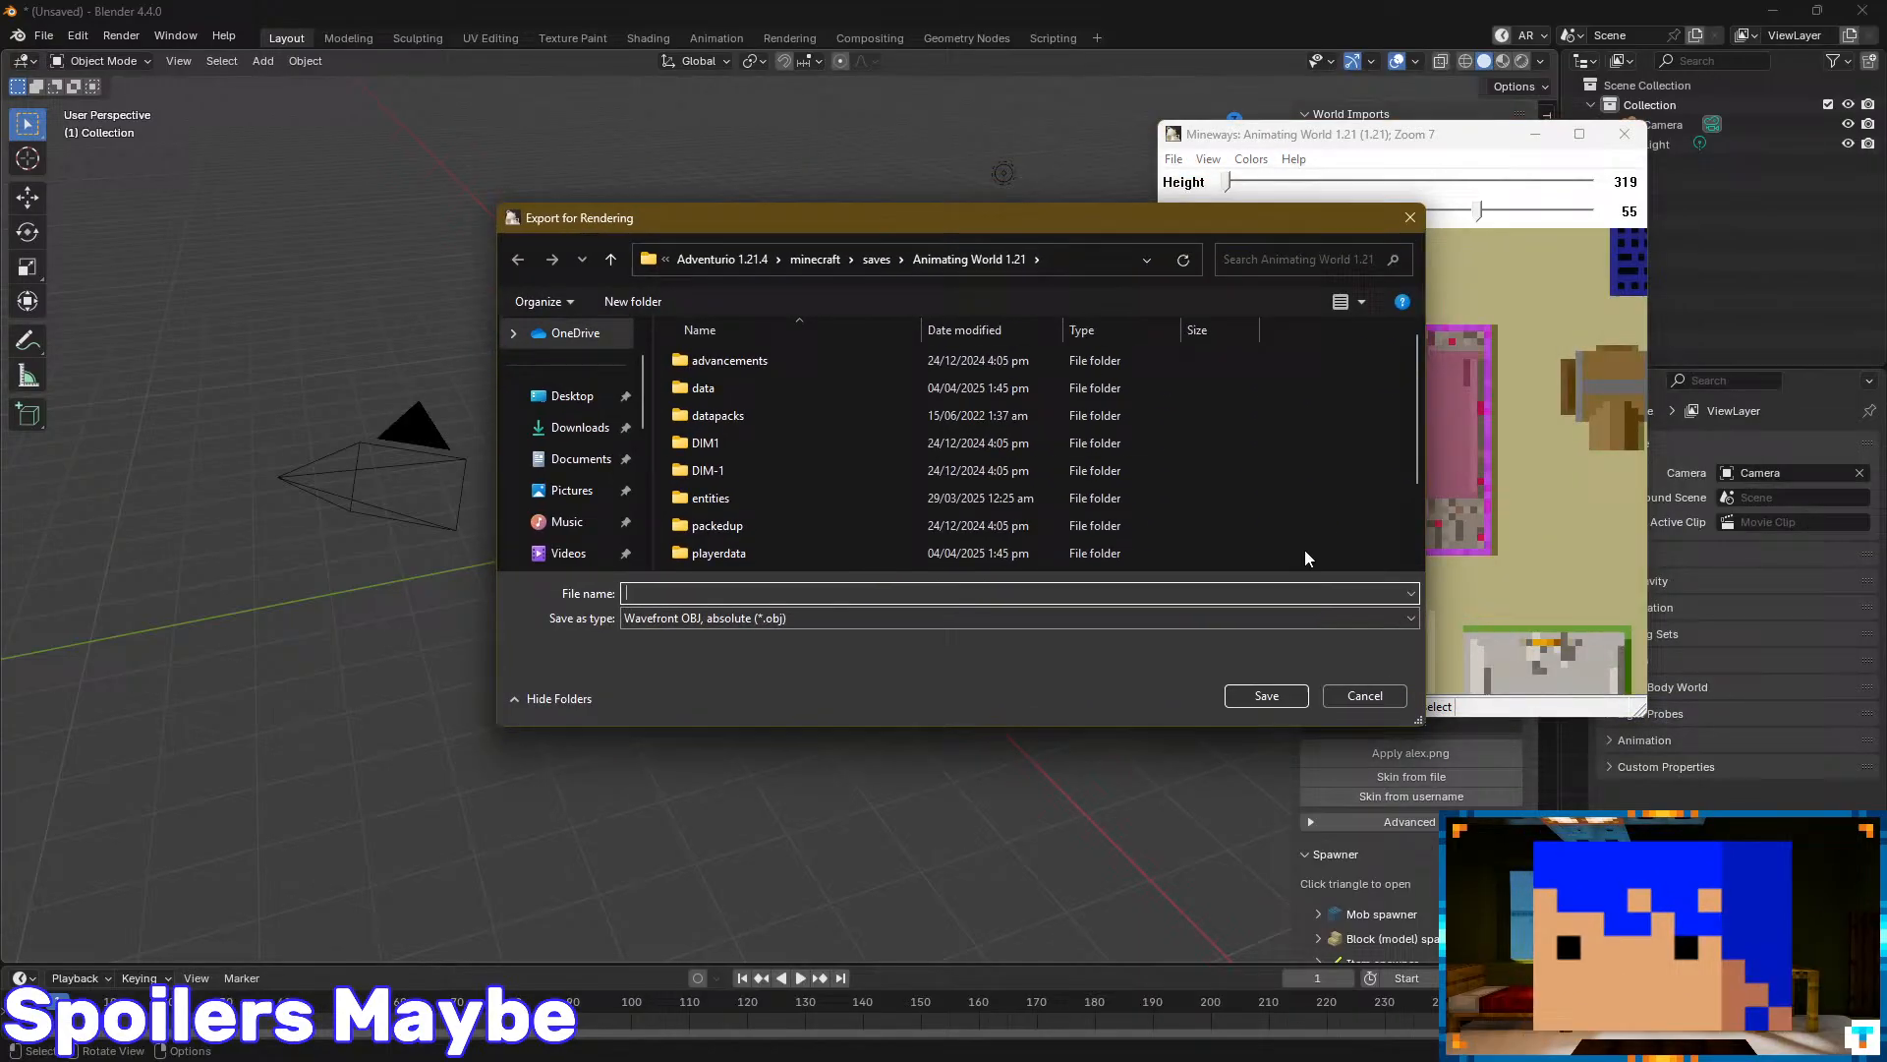
left_click(1386, 695)
left_click(1174, 159)
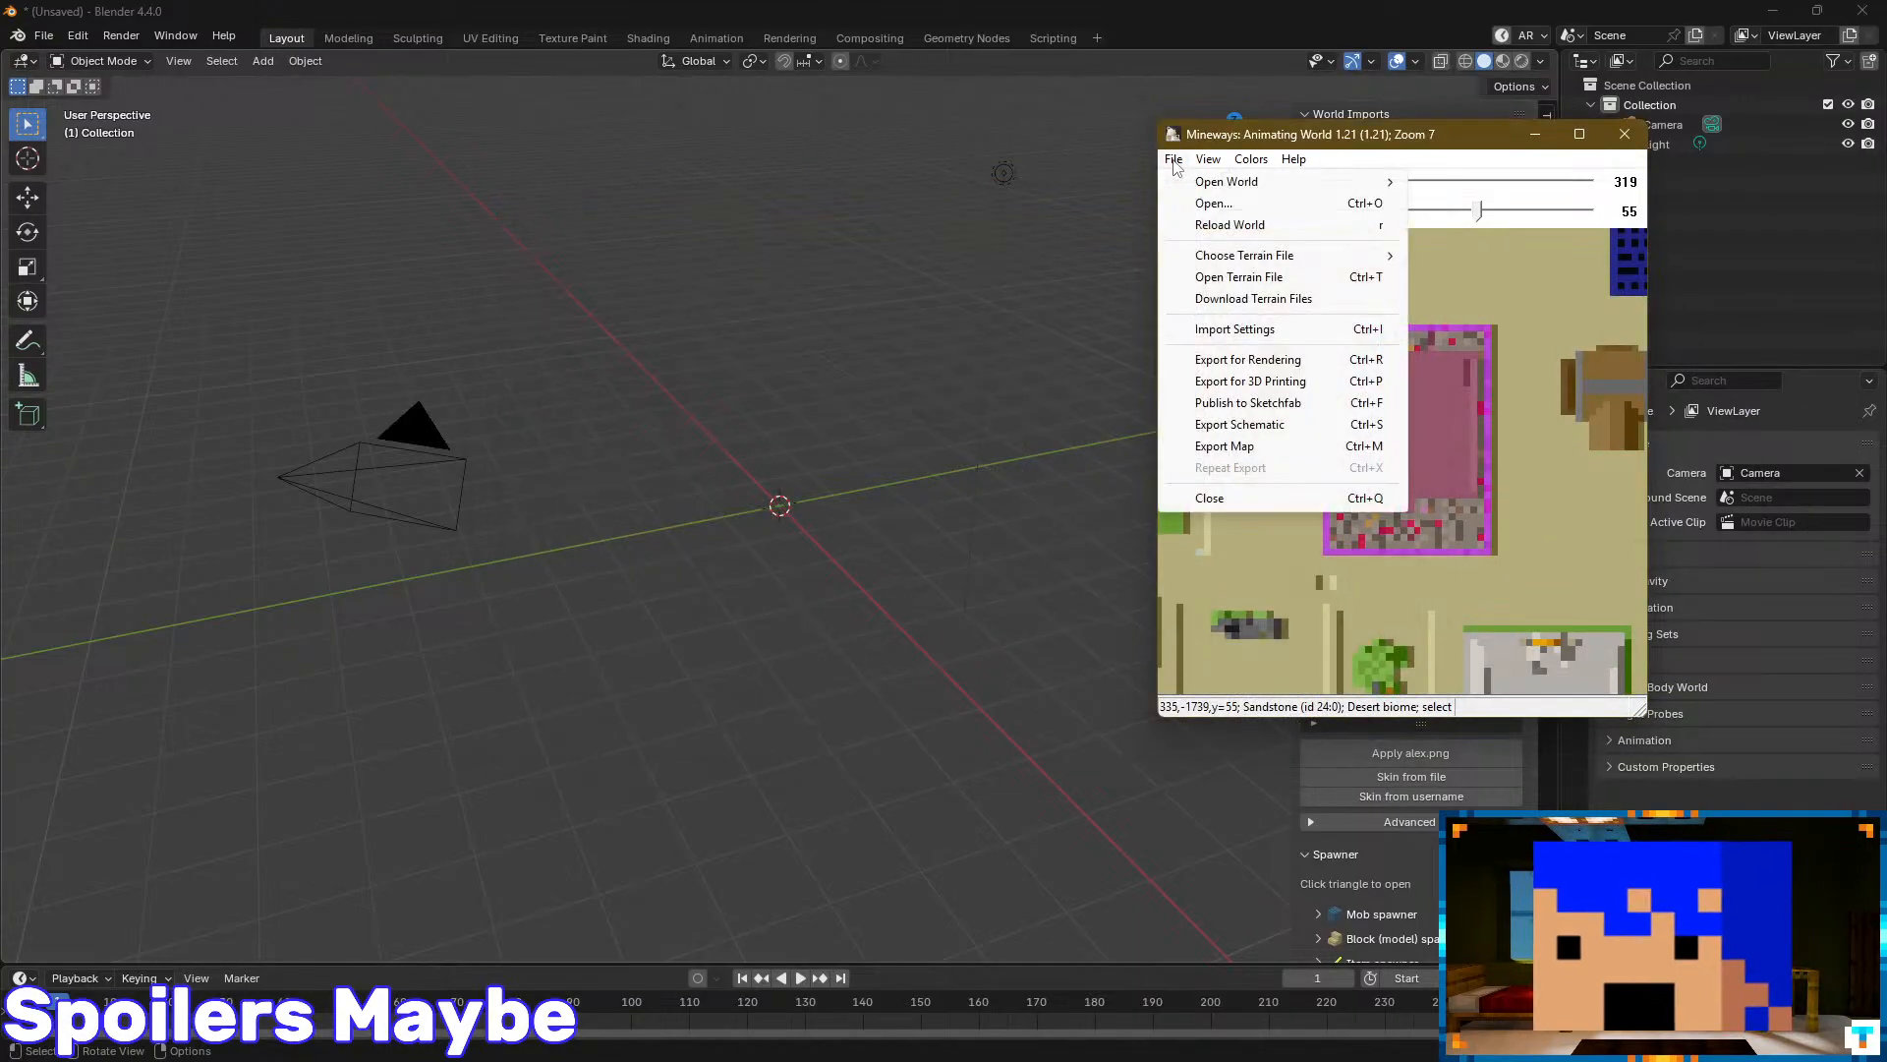
left_click(1303, 448)
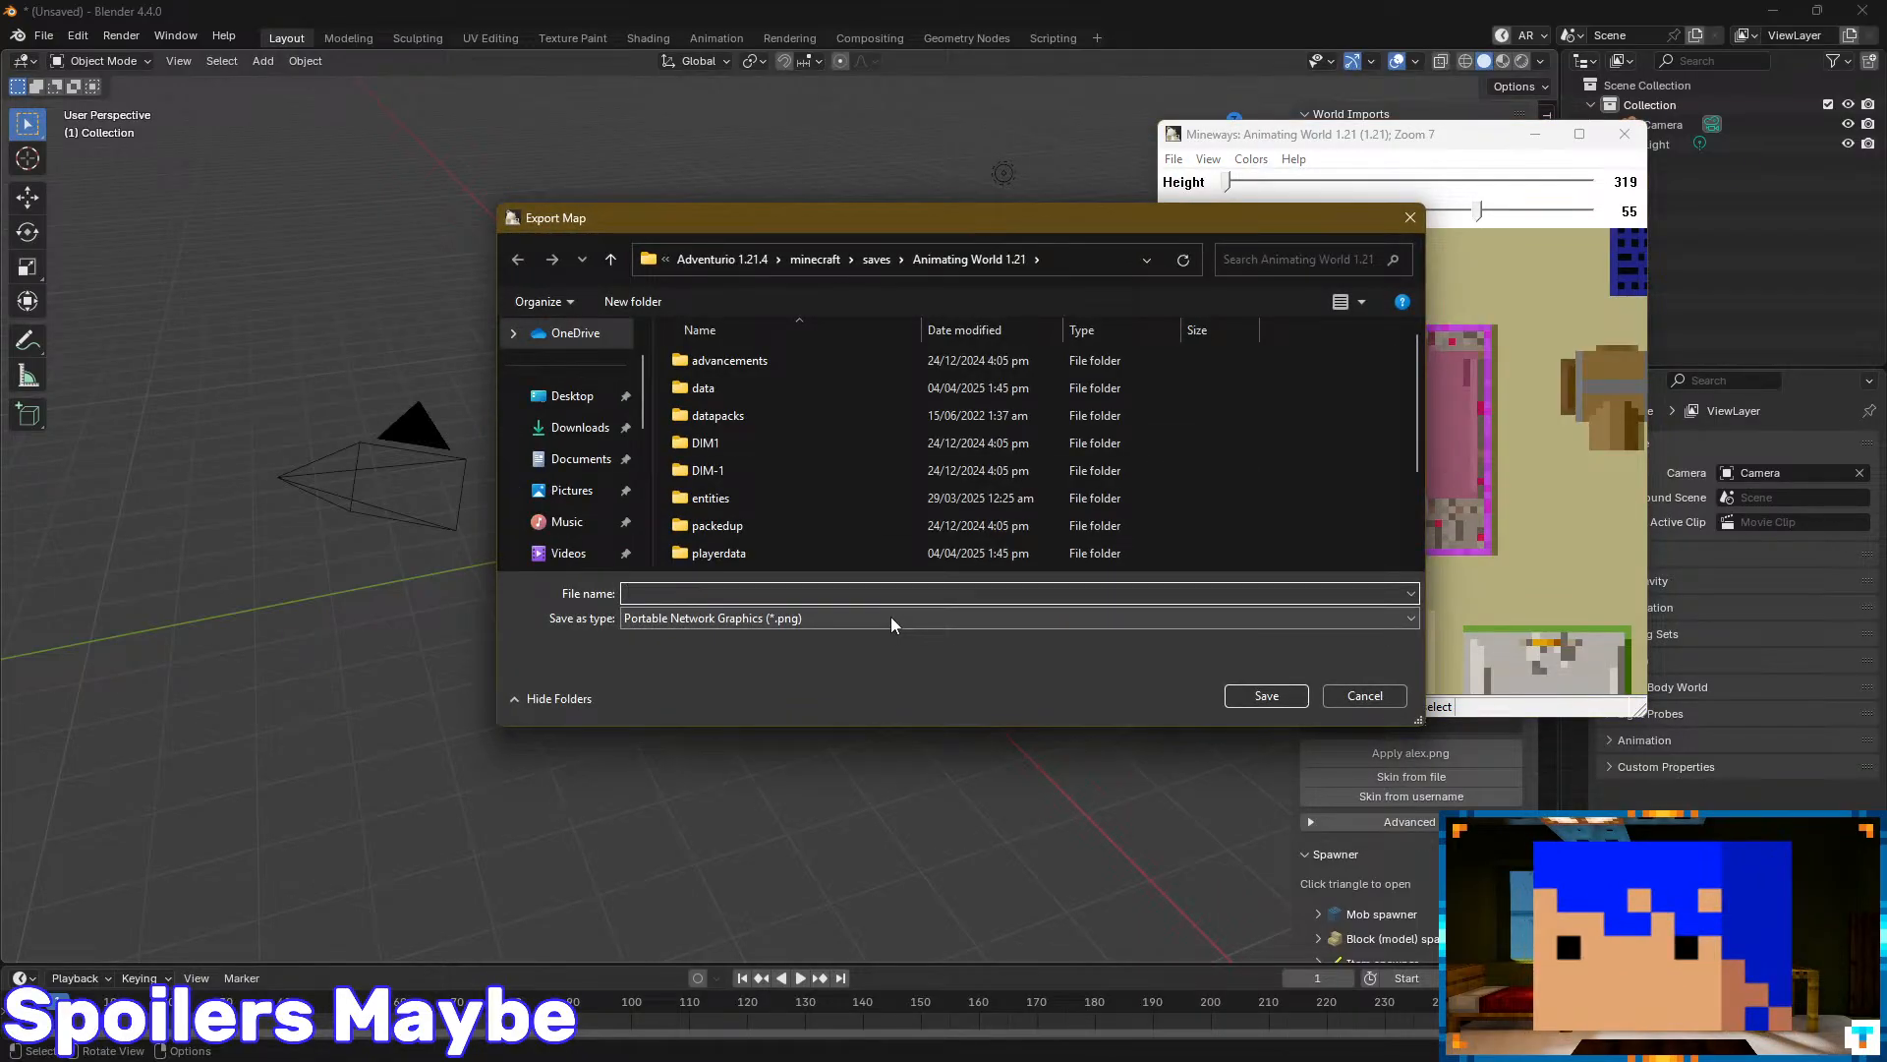
left_click(1366, 694)
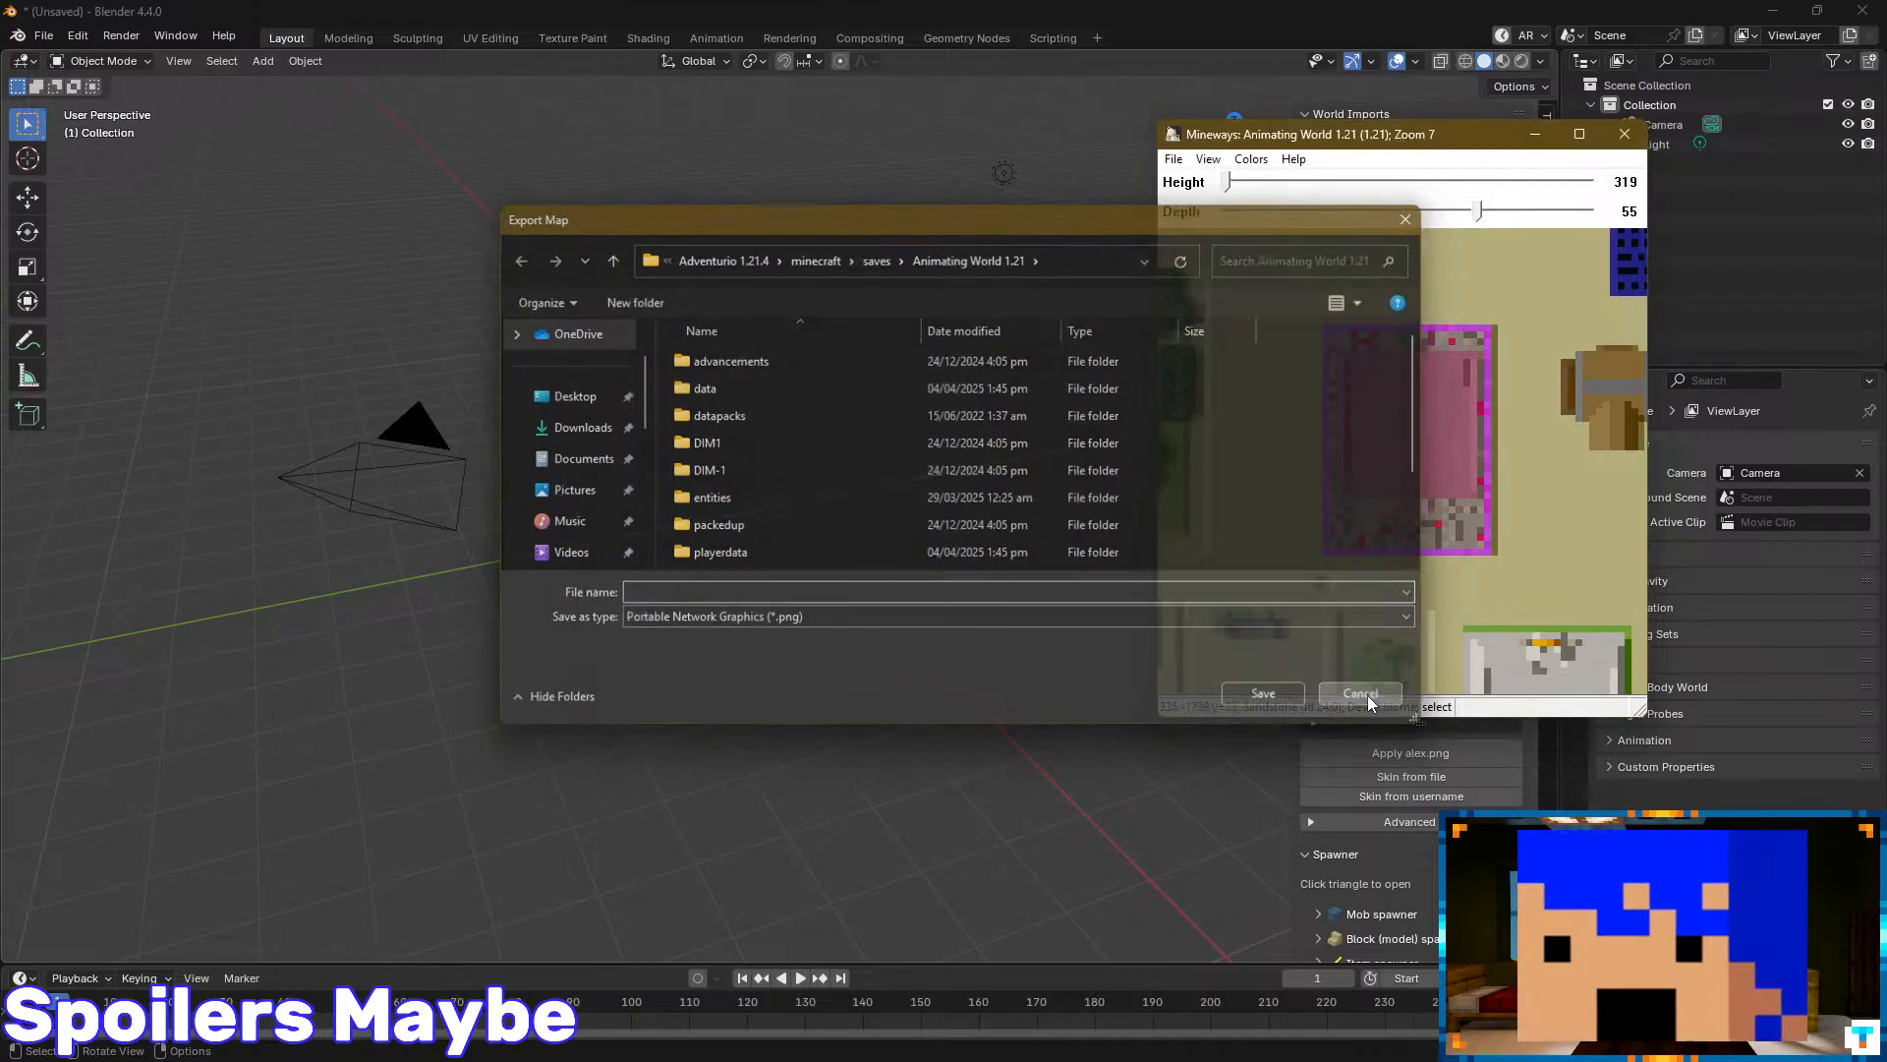
- Start an Export for Rendering of the selection and go to the Mc worlds objs folder inside Documents > Blender
left_click(1173, 159)
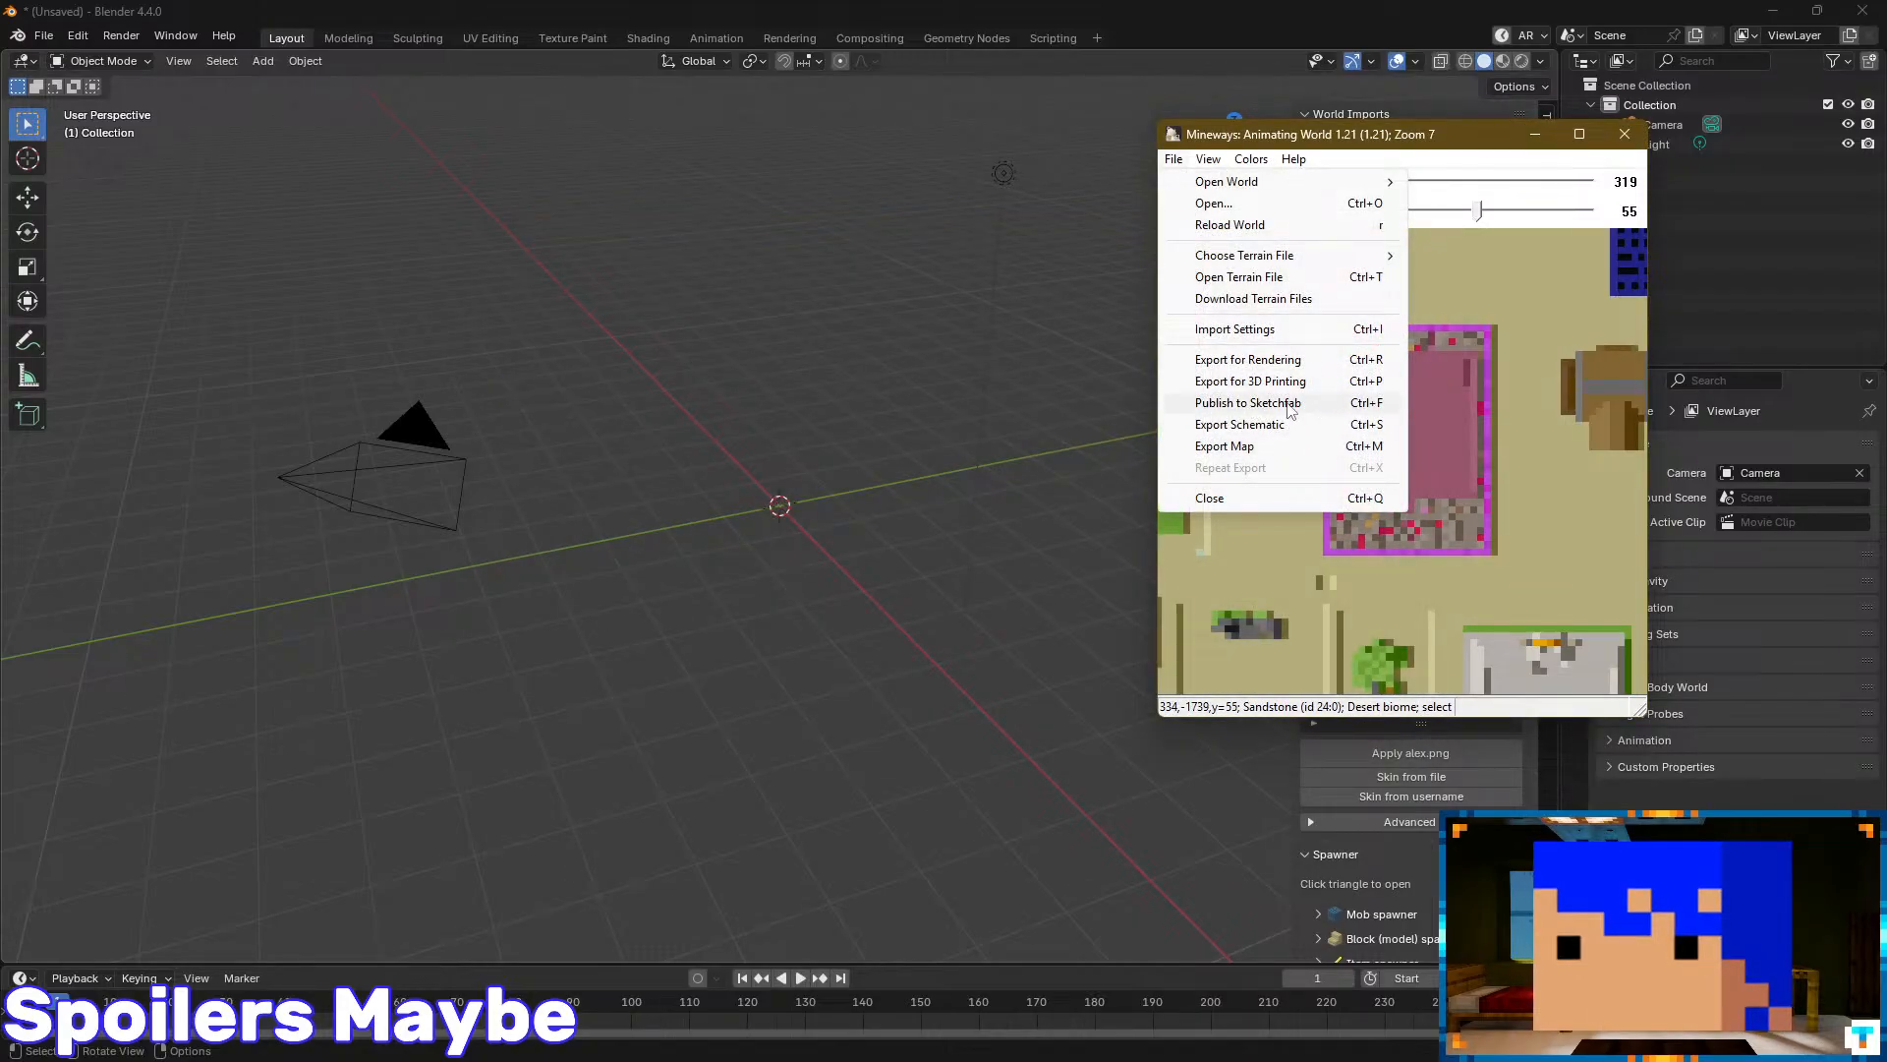
left_click(1278, 360)
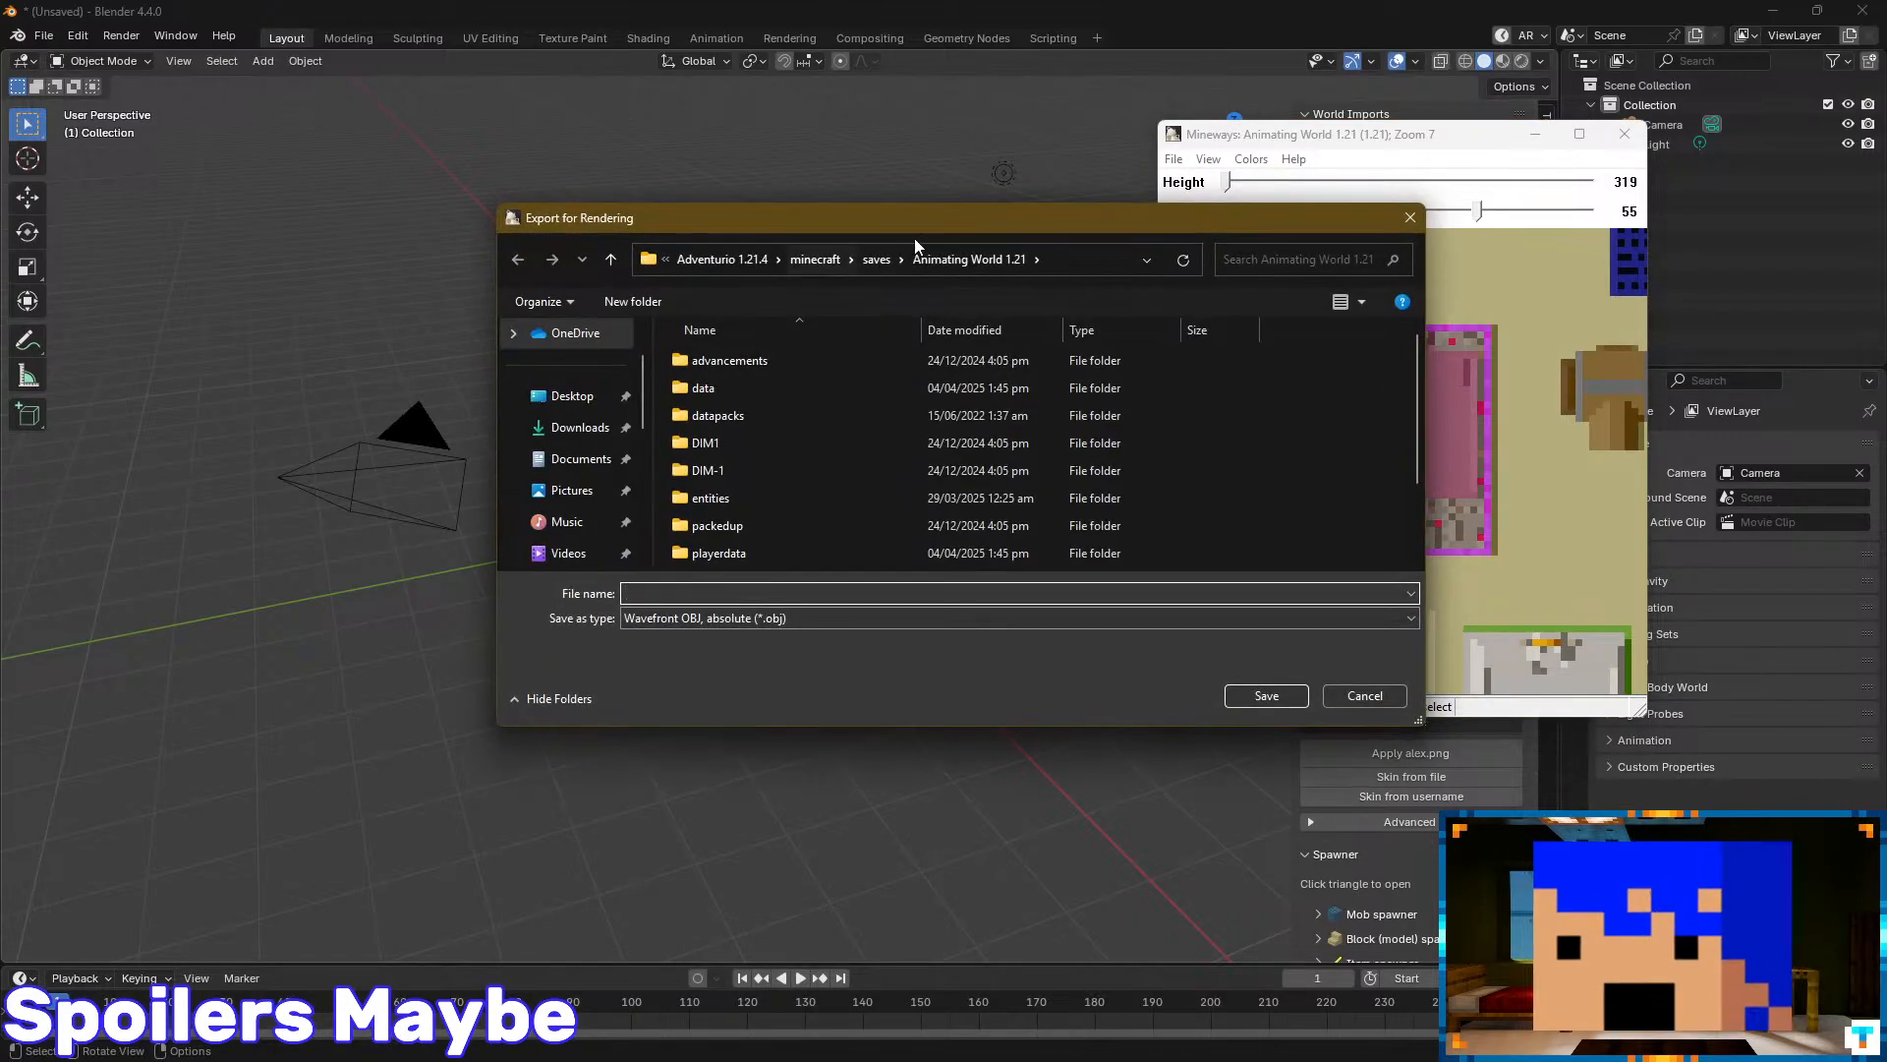
left_click_drag(955, 116, 995, 124)
scroll(618, 362, "down", 5)
scroll(617, 362, "up", 5)
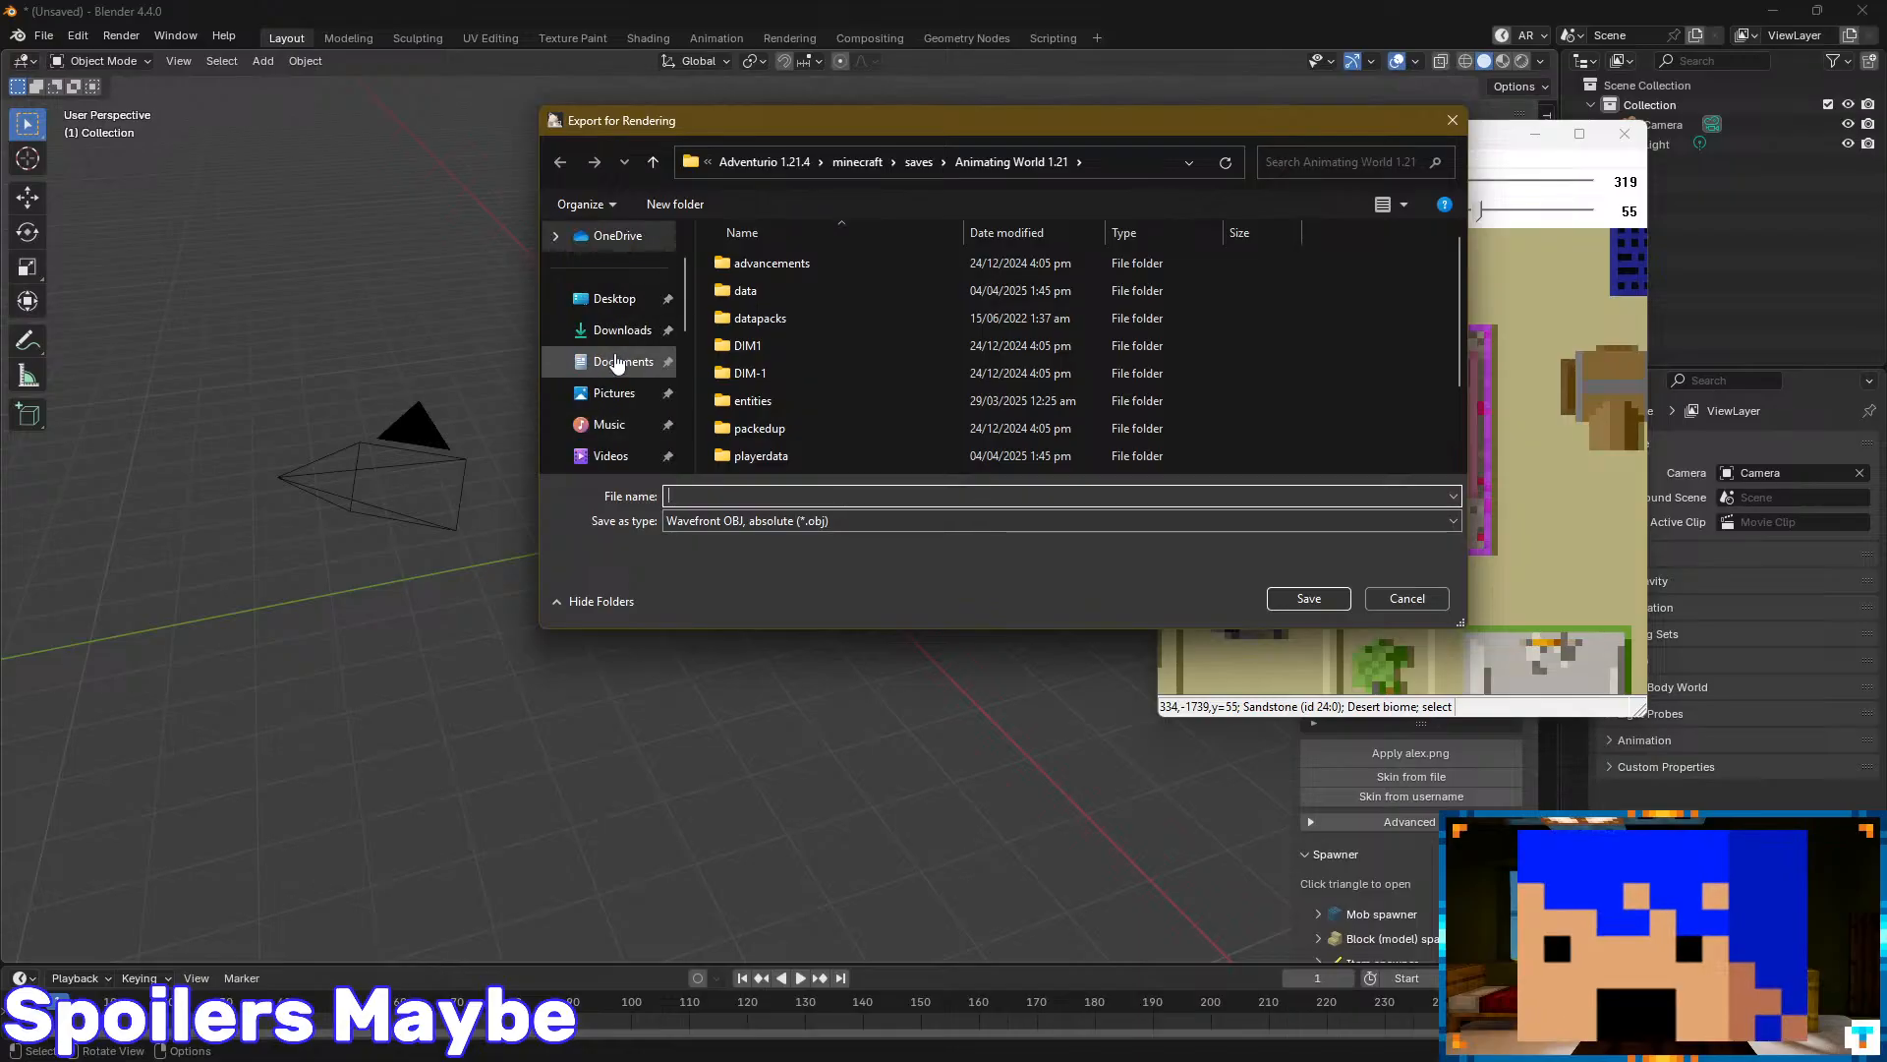
scroll(619, 360, "down", 3)
left_click(613, 300)
scroll(742, 412, "down", 5)
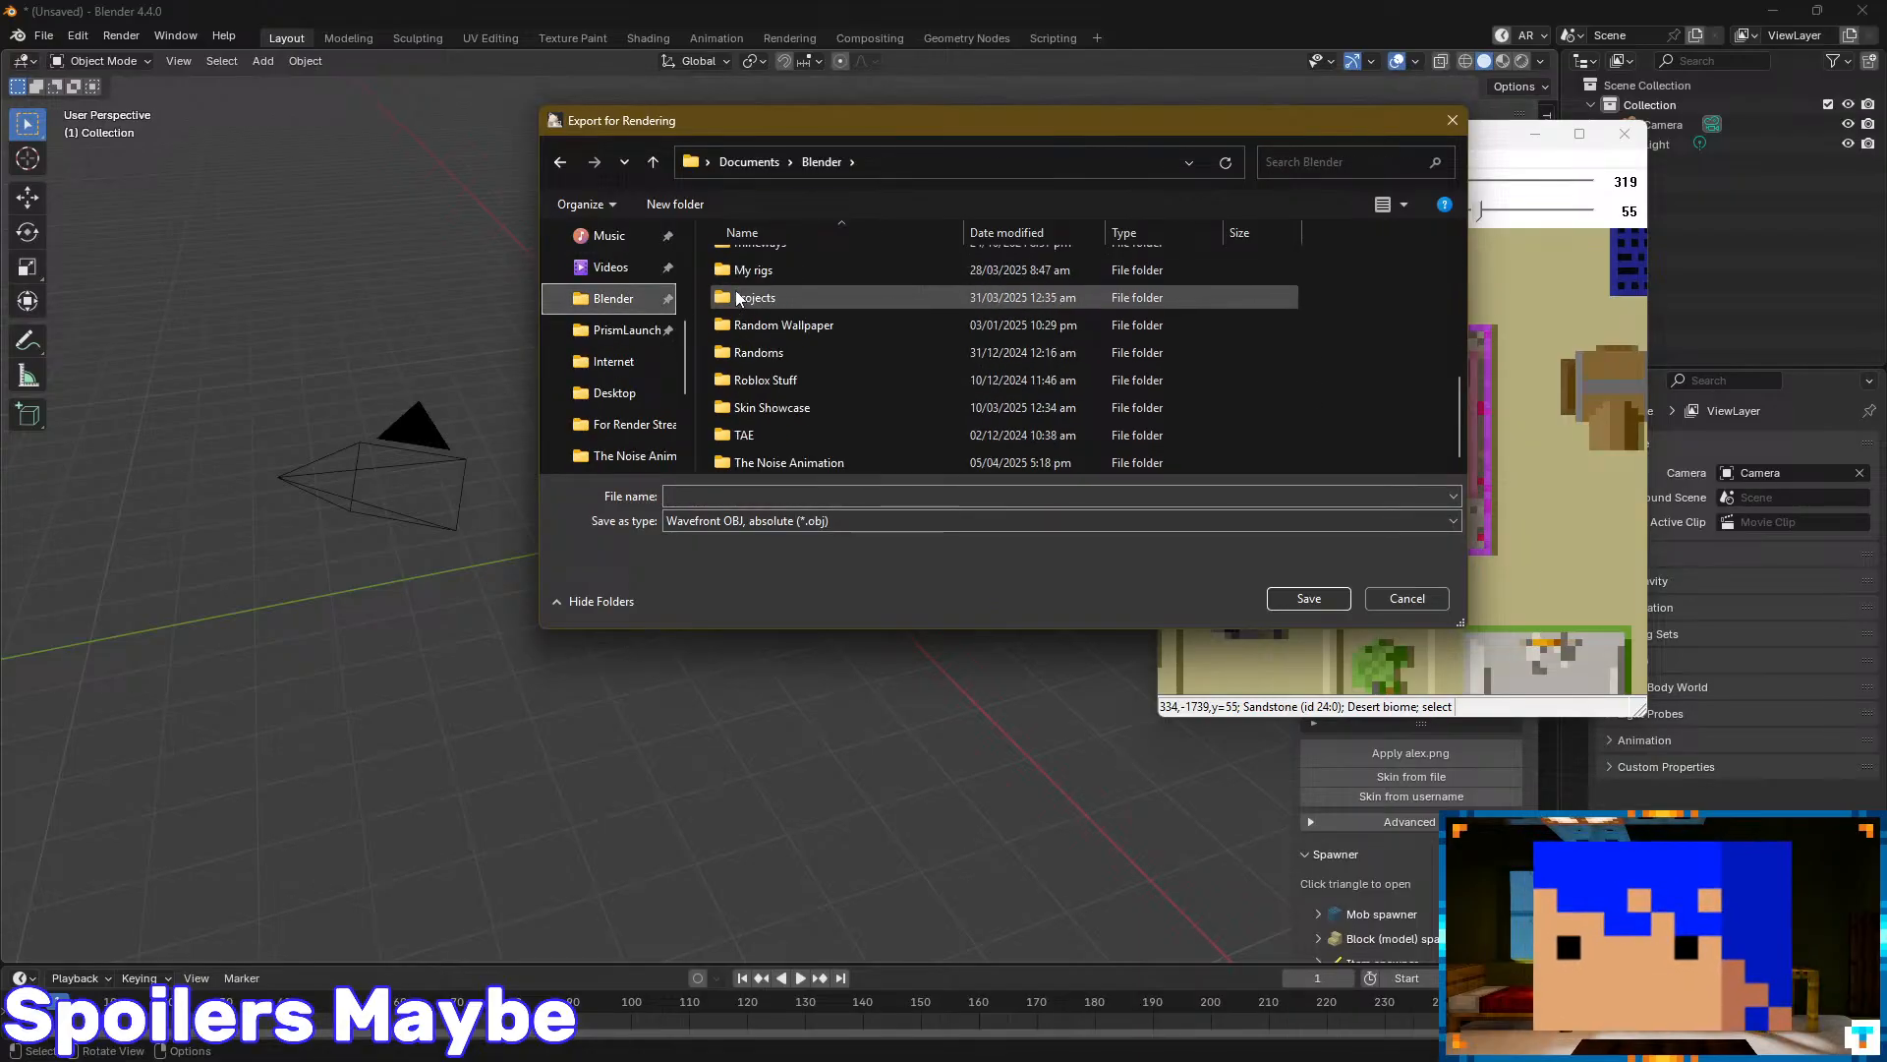
scroll(744, 451, "up", 1)
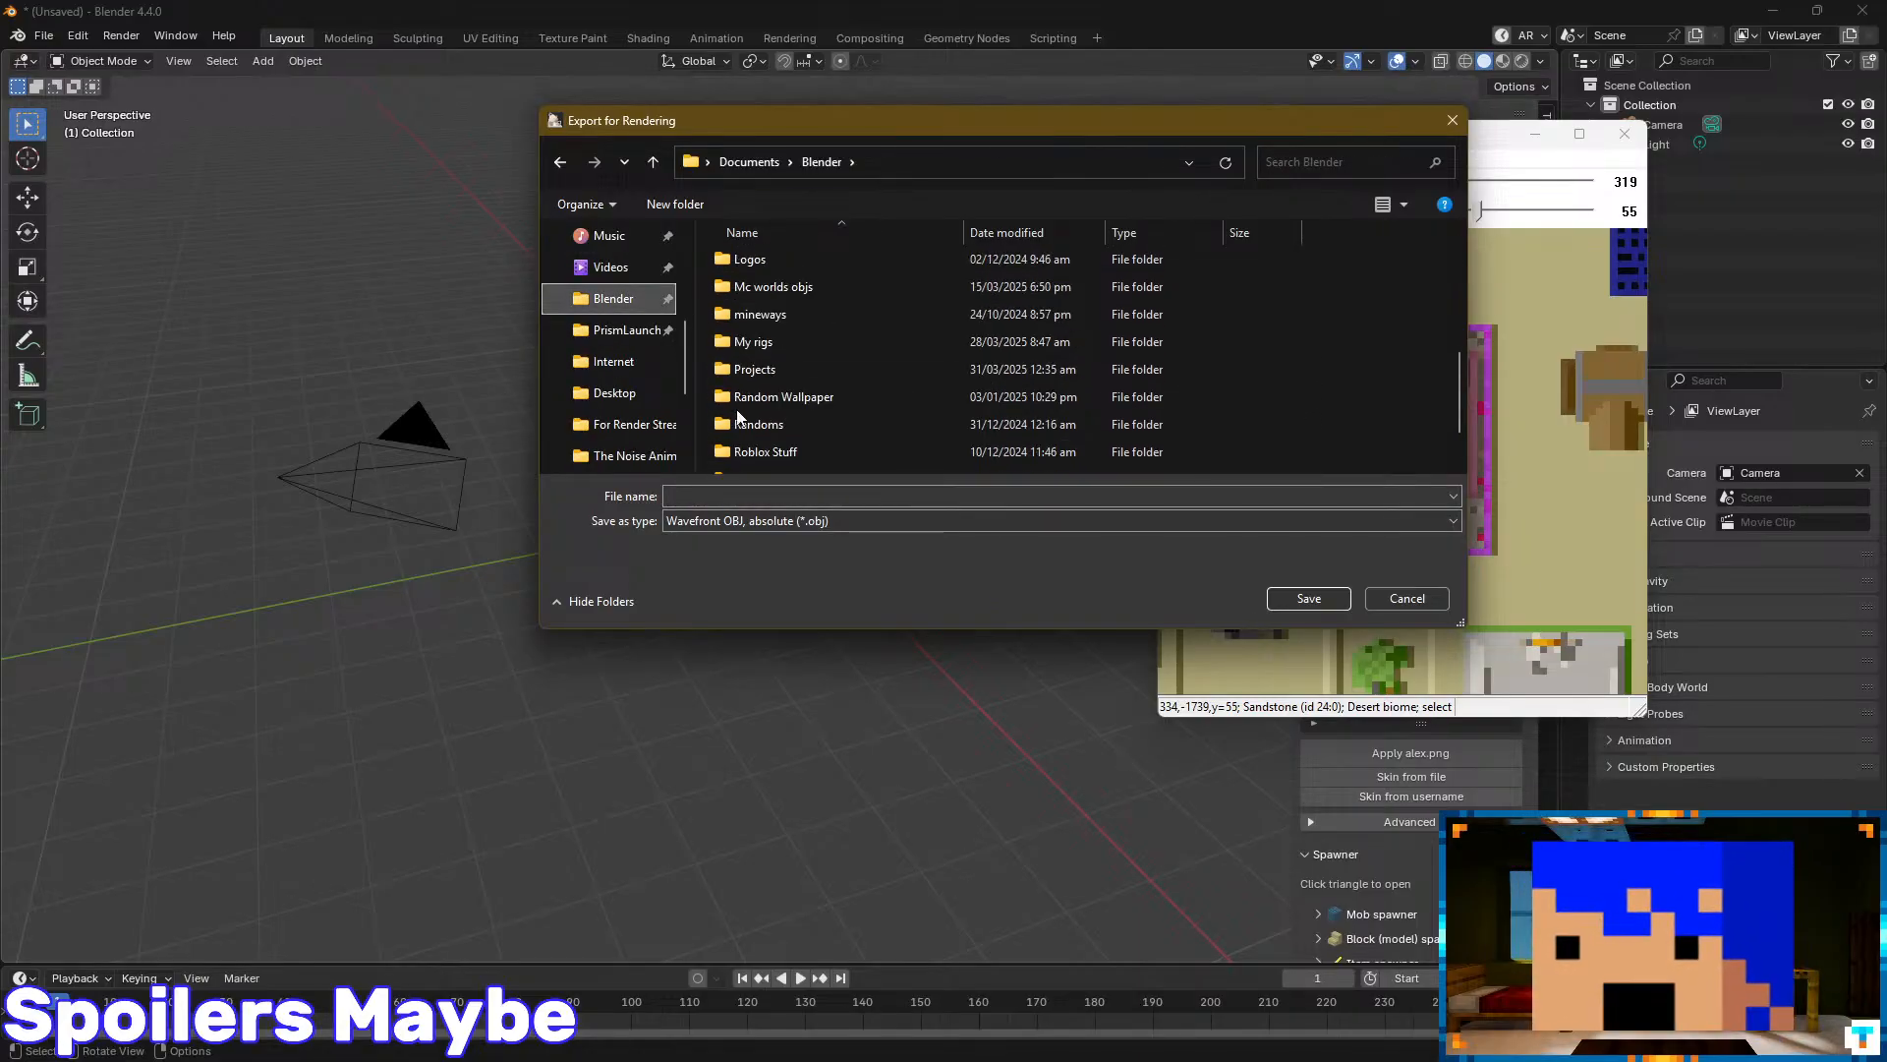
double_click(729, 287)
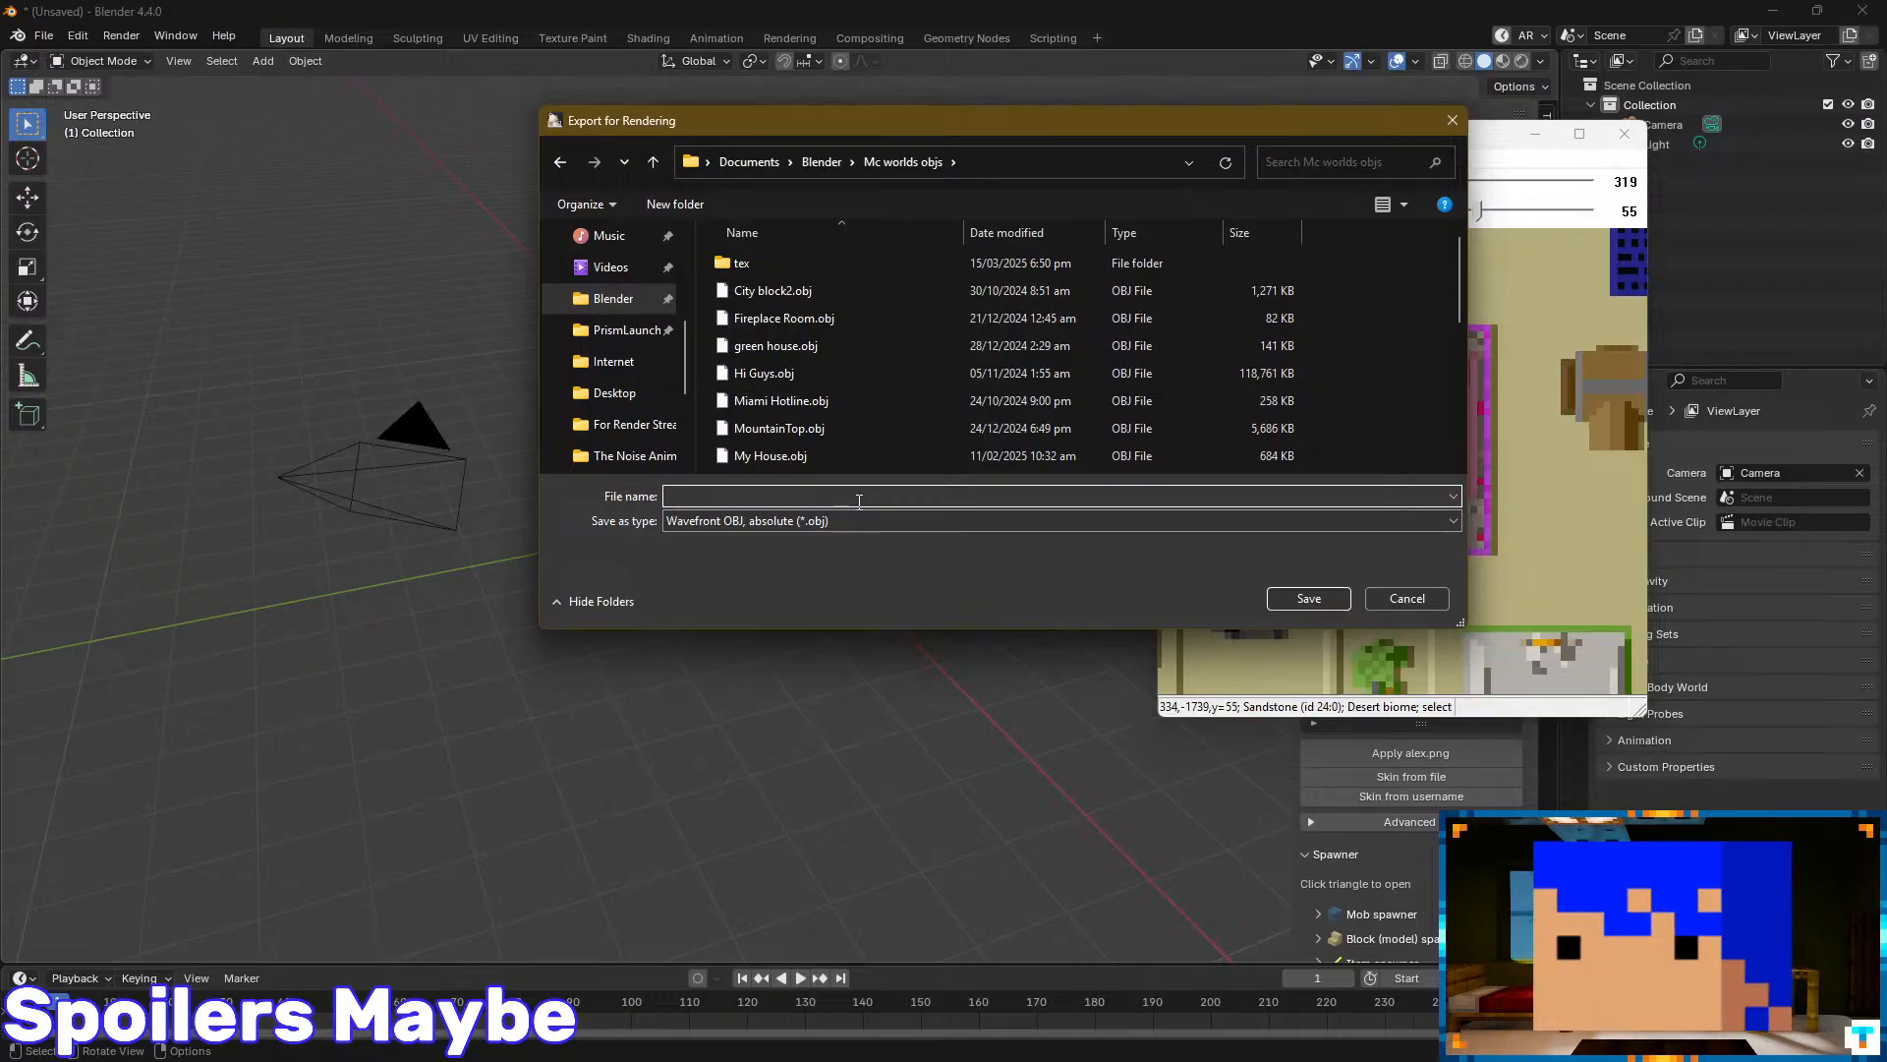
- Export the selection as a Wavefront OBJ named "A random home" with the preset export options, keeping export statistics displayed
type("A random")
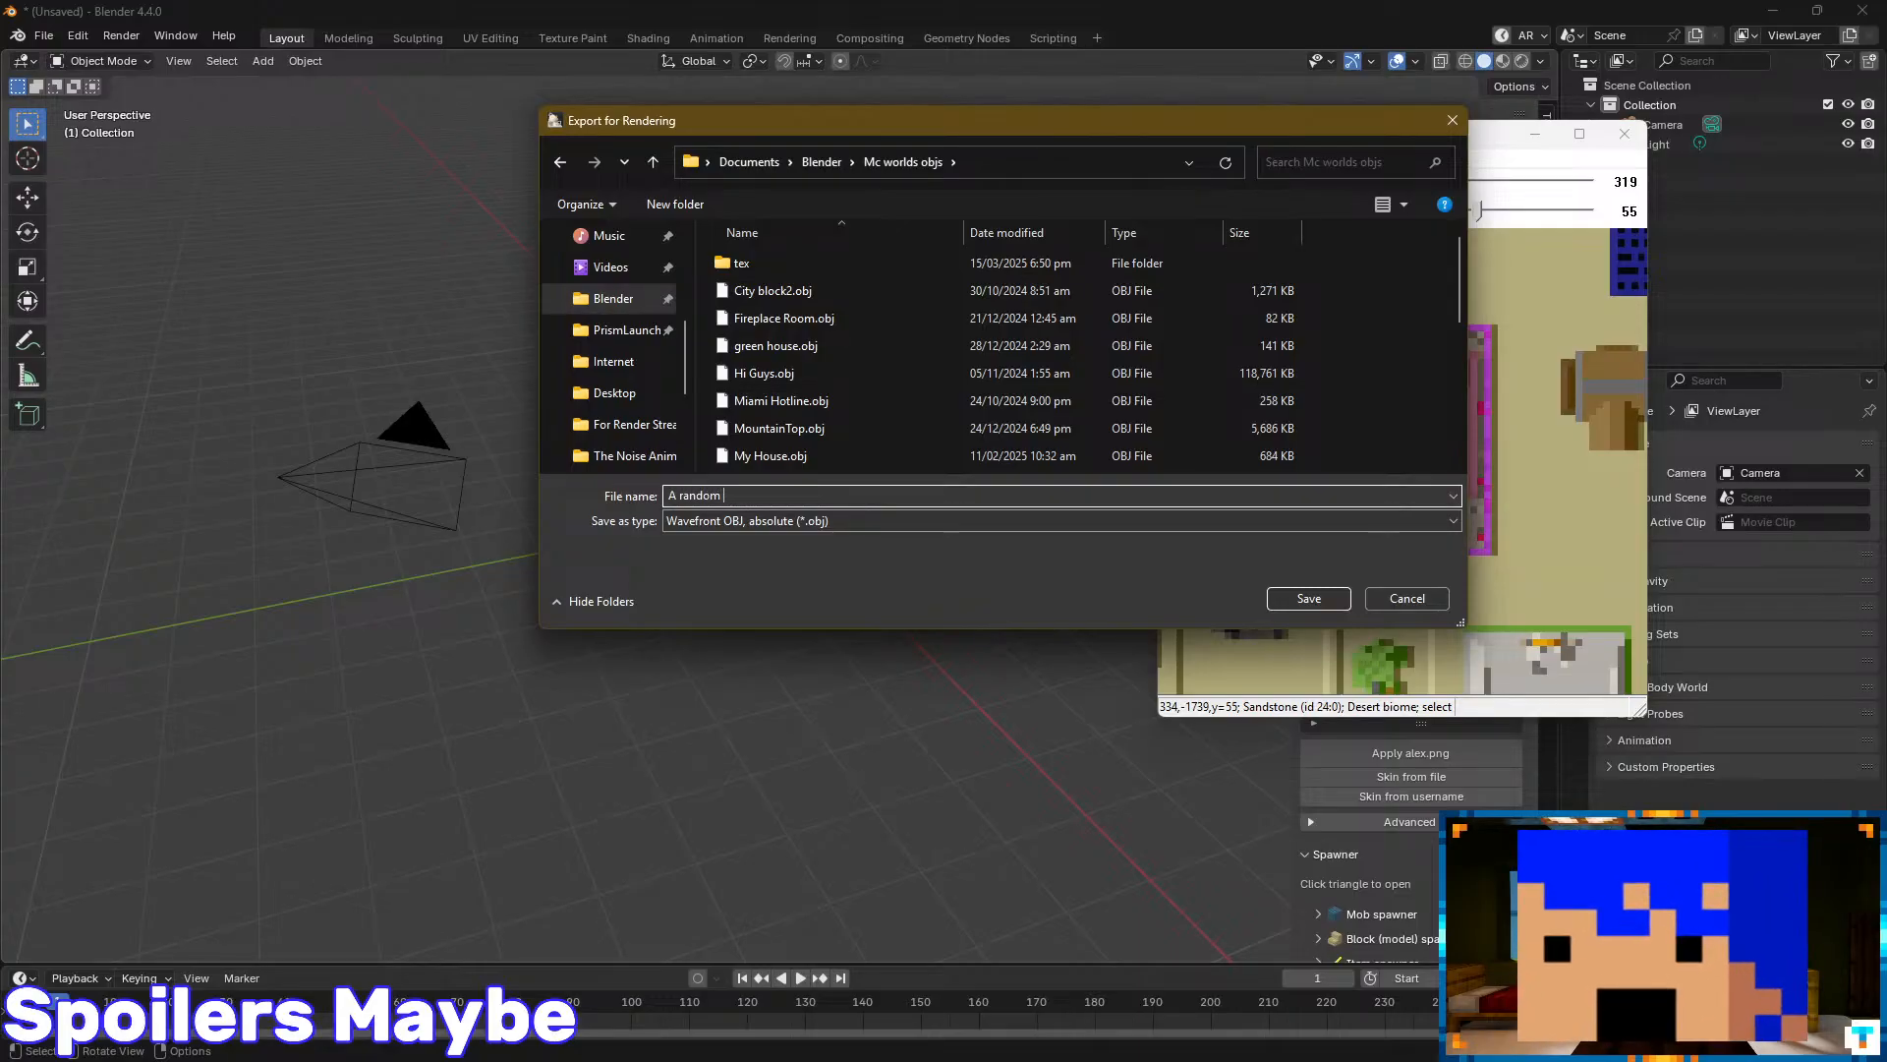
type(" home")
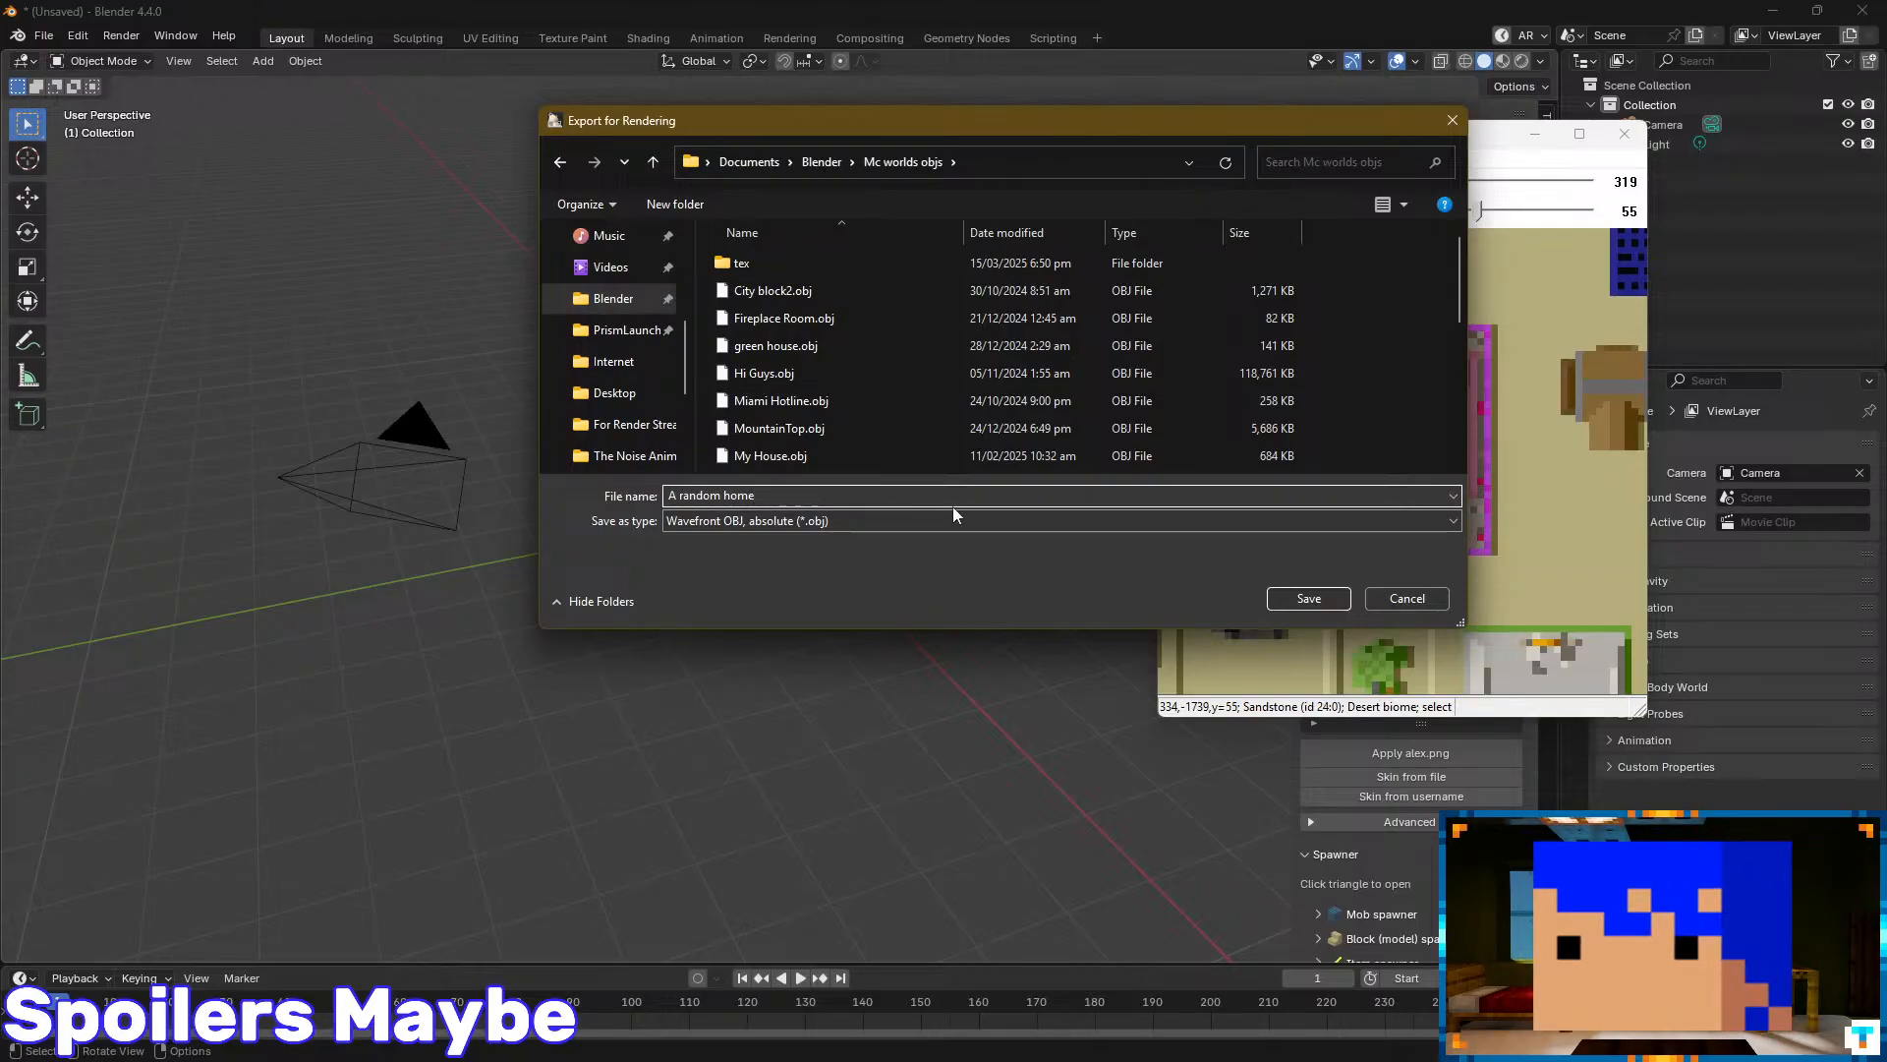
left_click(1303, 598)
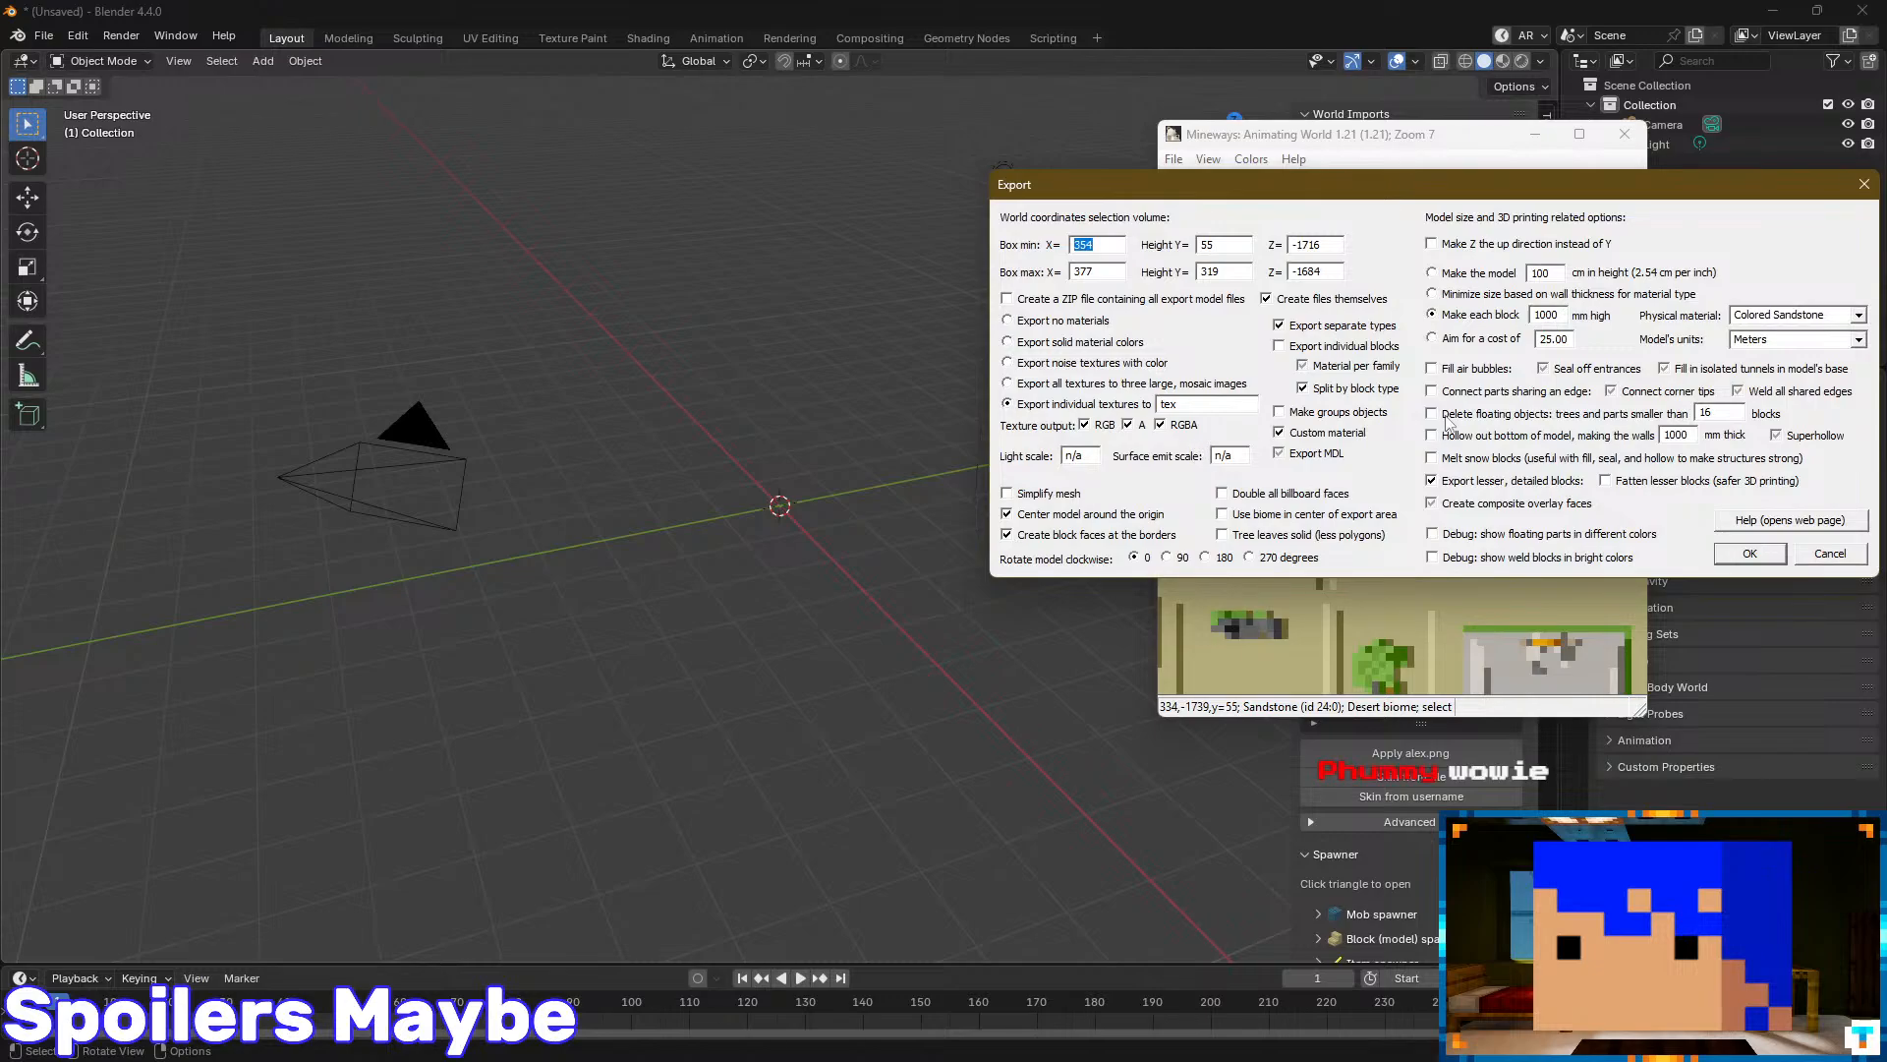
left_click_drag(1551, 196, 1491, 208)
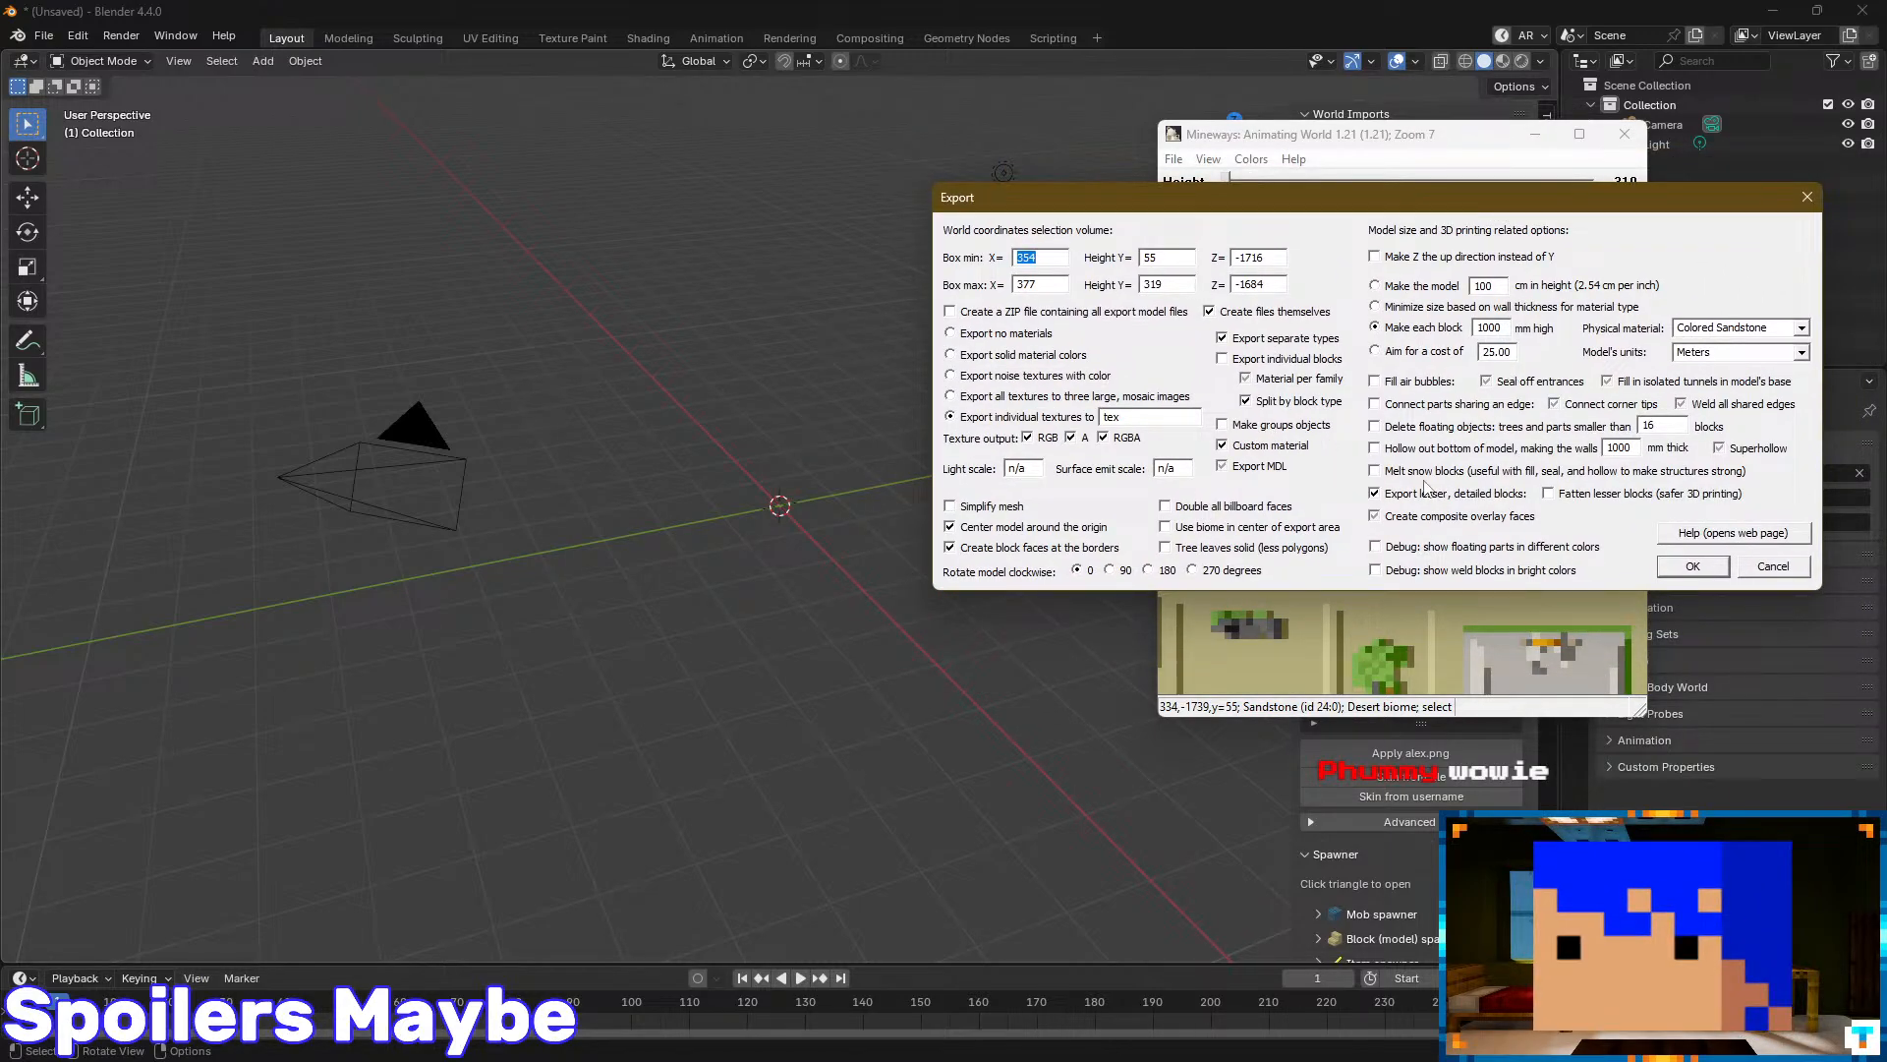
left_click(1689, 566)
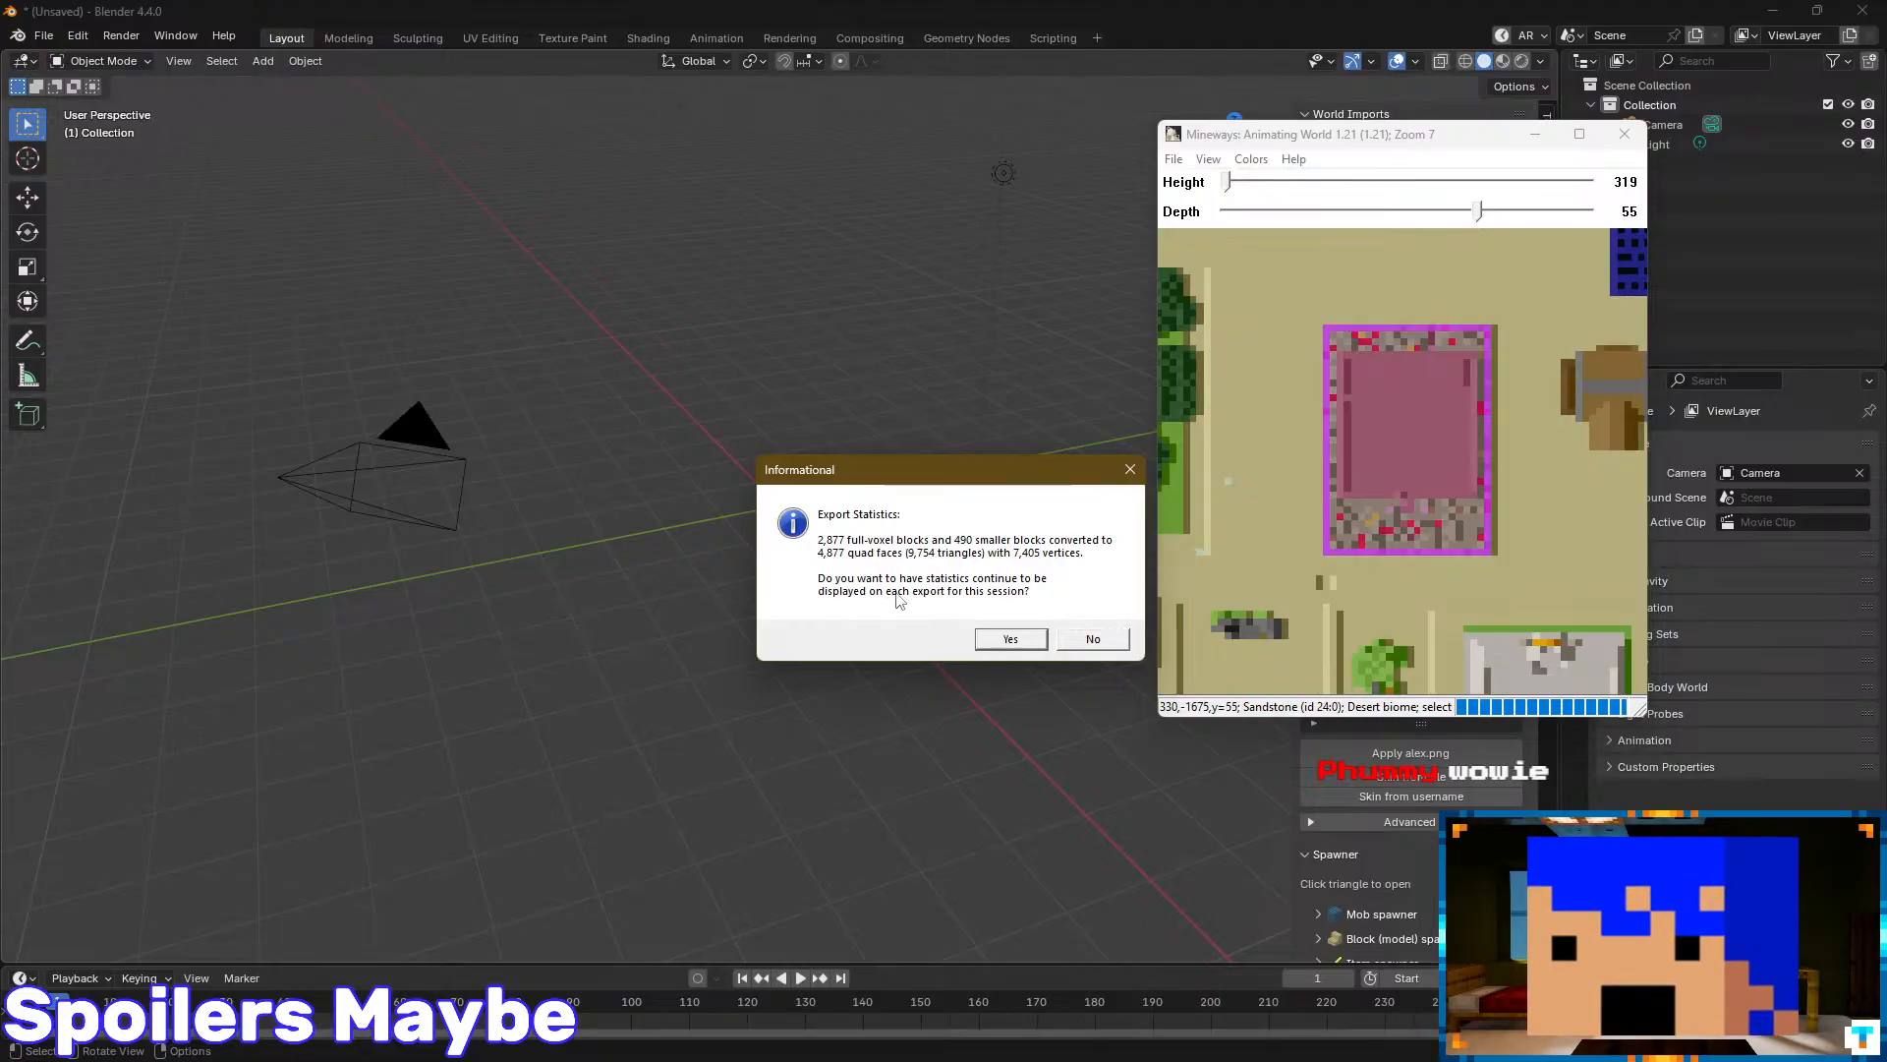
left_click(1012, 639)
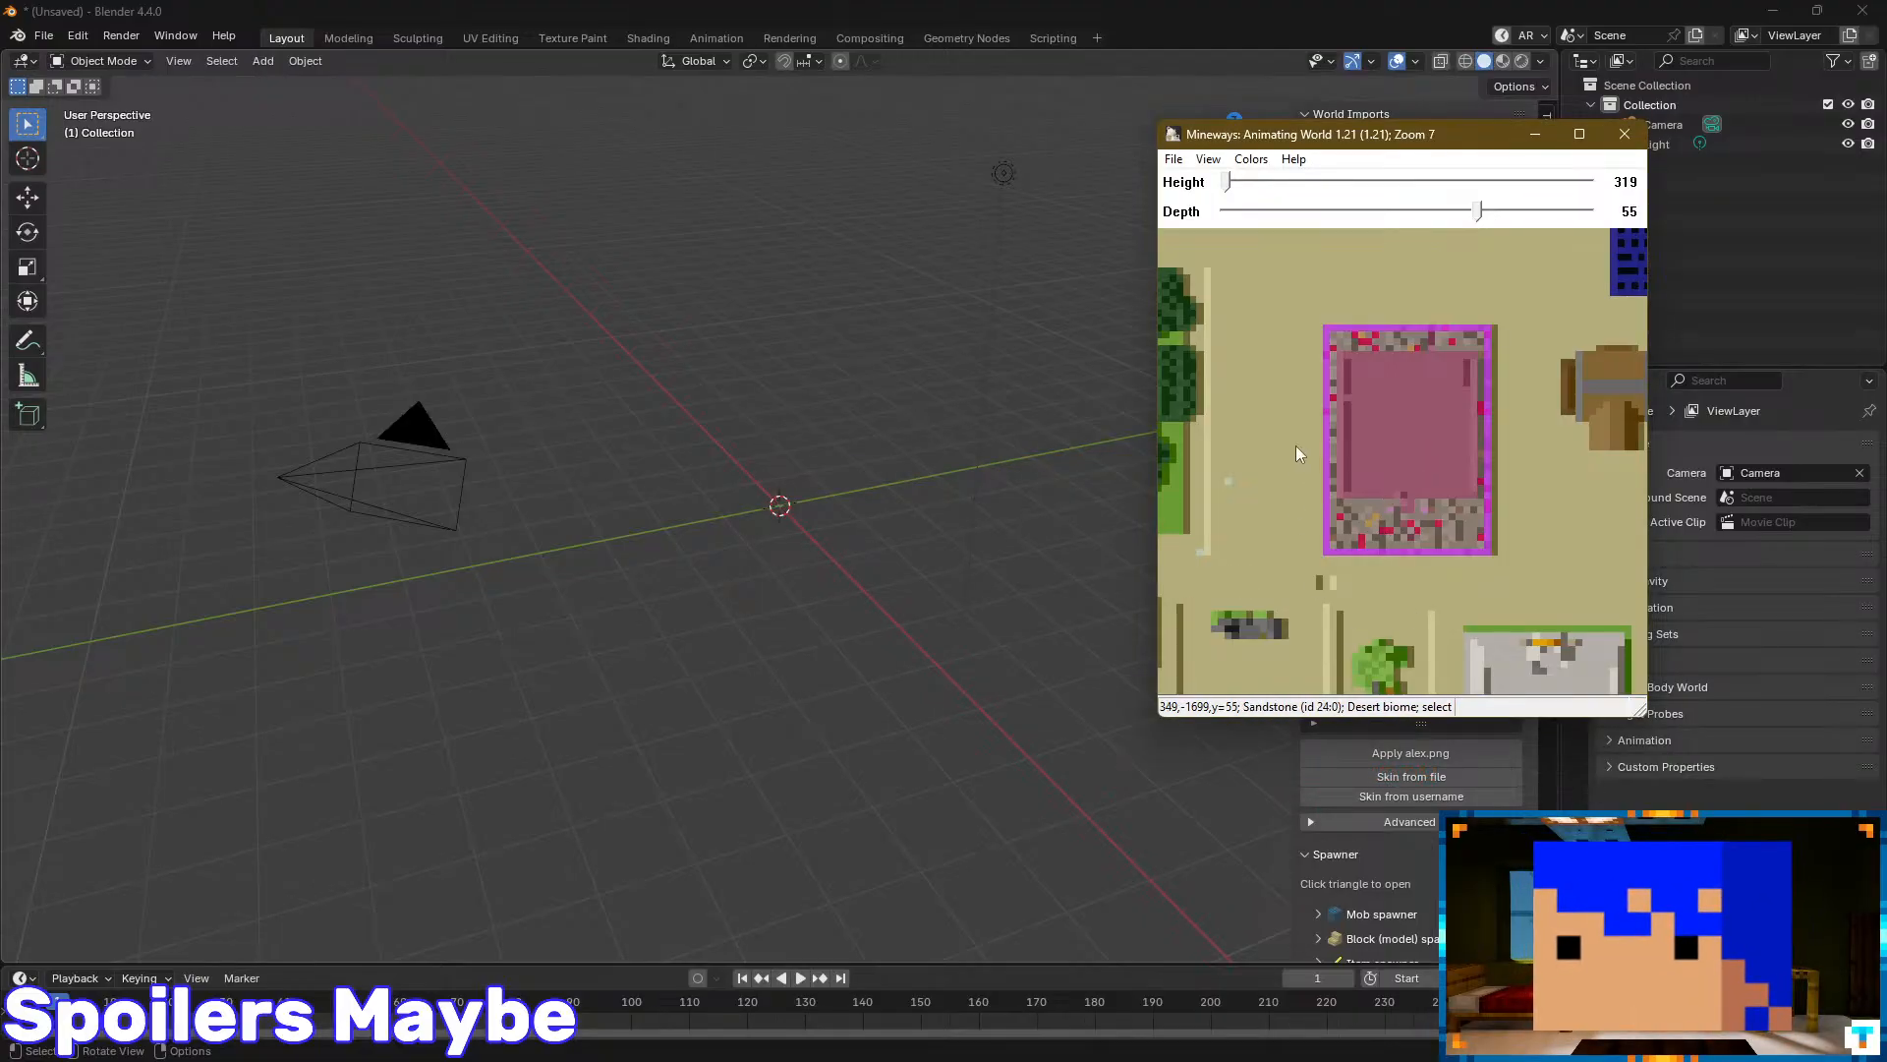
- Switch back to Blender and import A random home.obj from the Mc worlds objs folder with MCprep's OBJ world import
left_click(1390, 8)
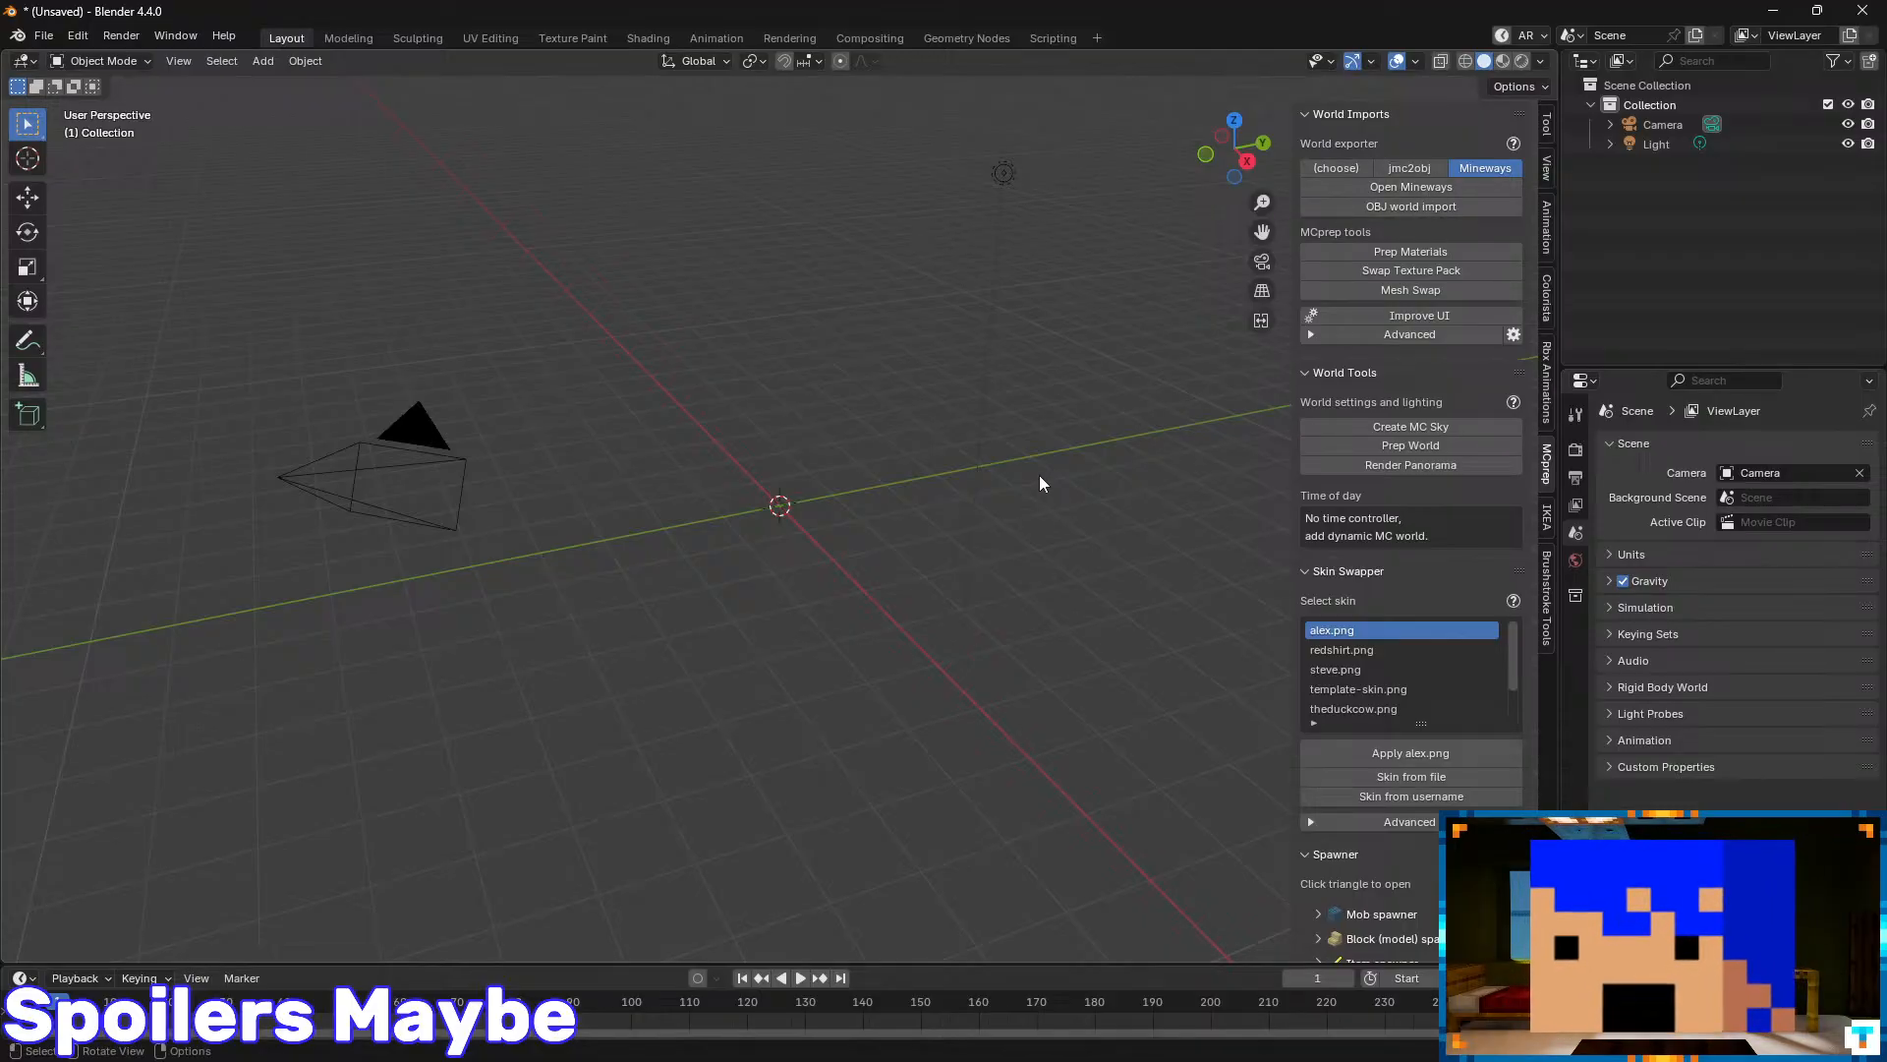
left_click(1433, 207)
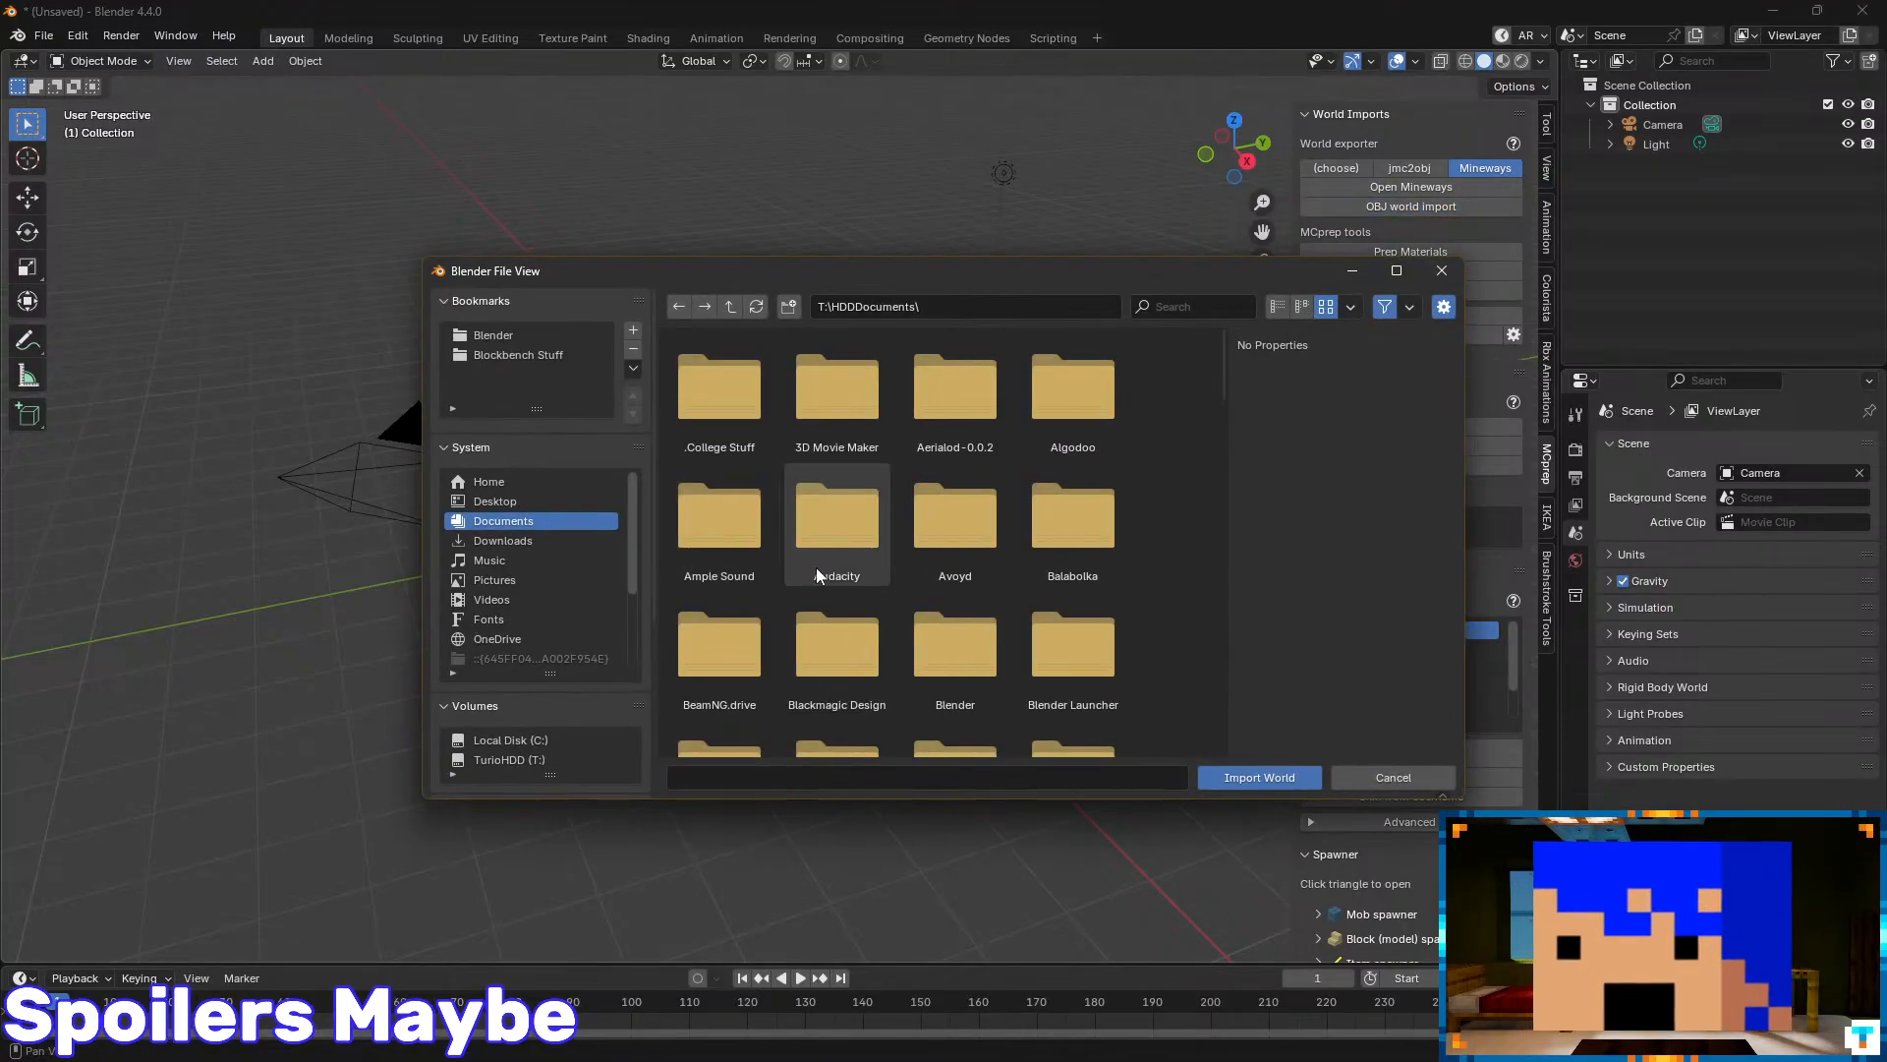
left_click_drag(865, 275, 822, 169)
left_click(435, 228)
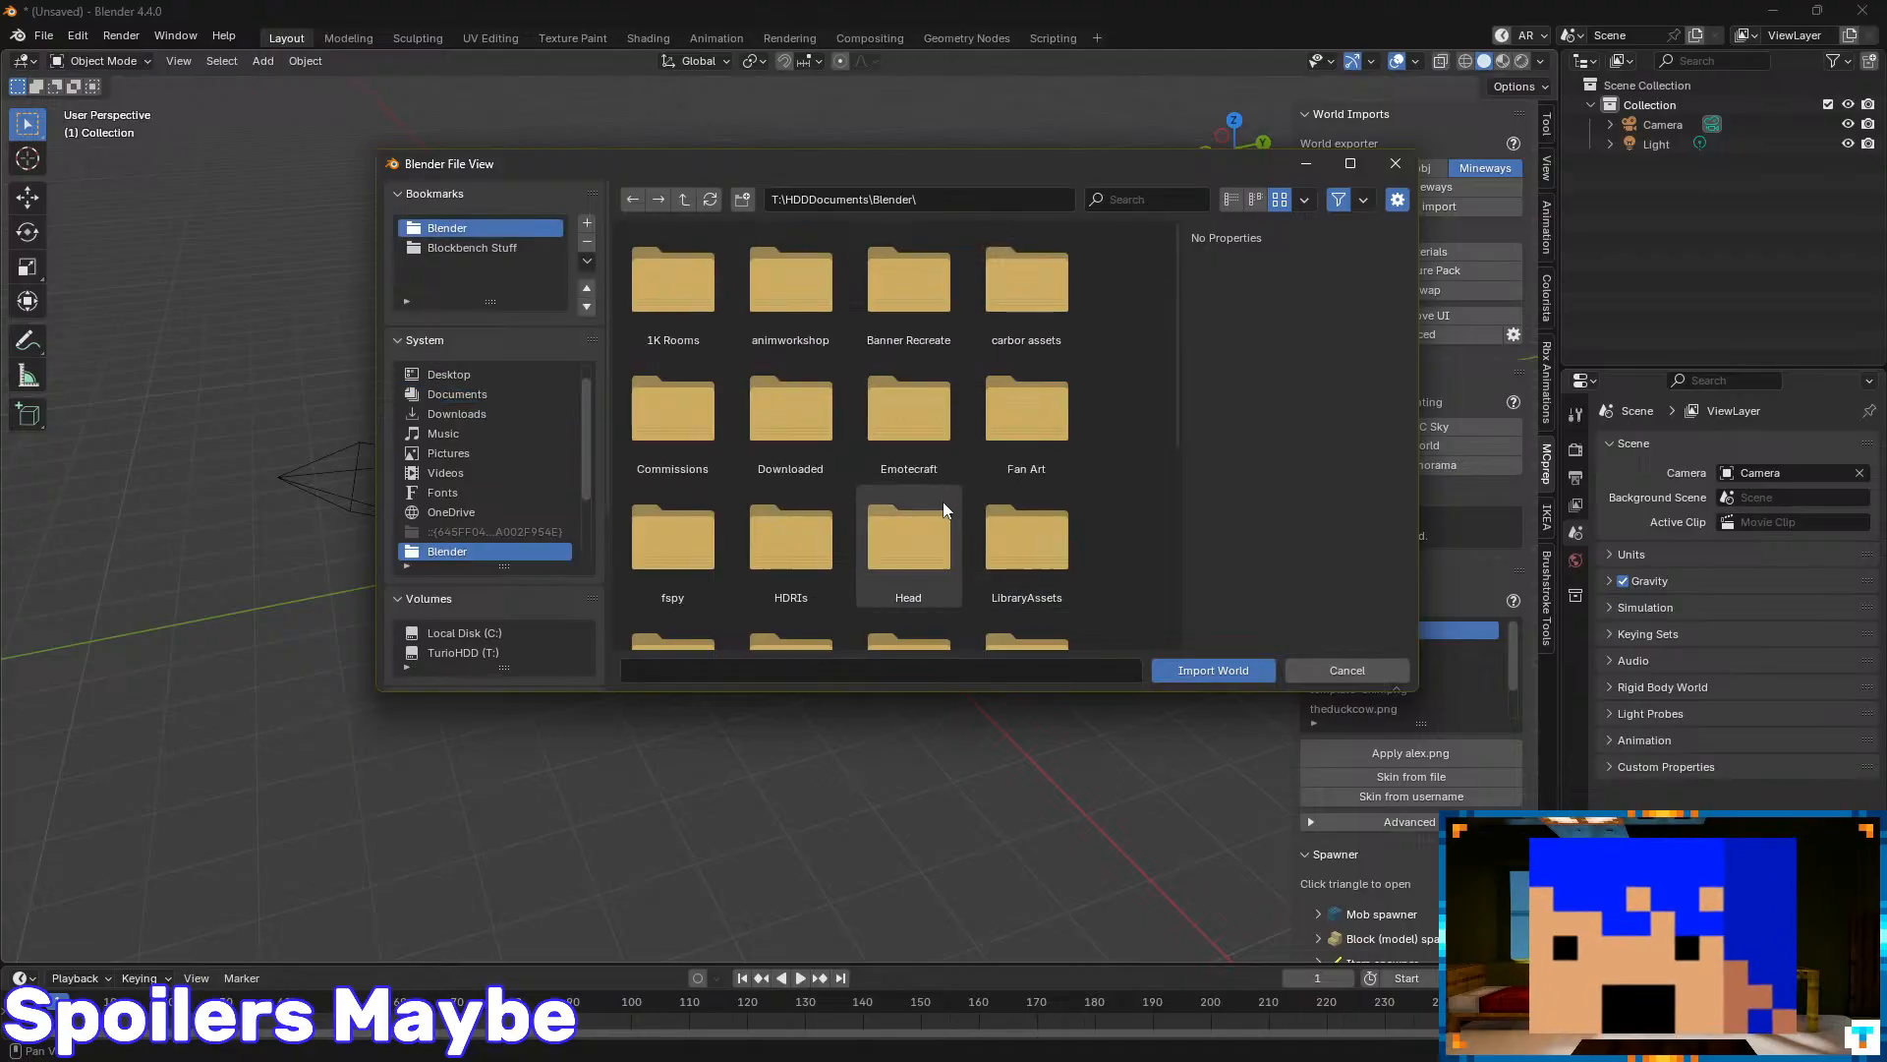
scroll(953, 472, "down", 5)
double_click(786, 365)
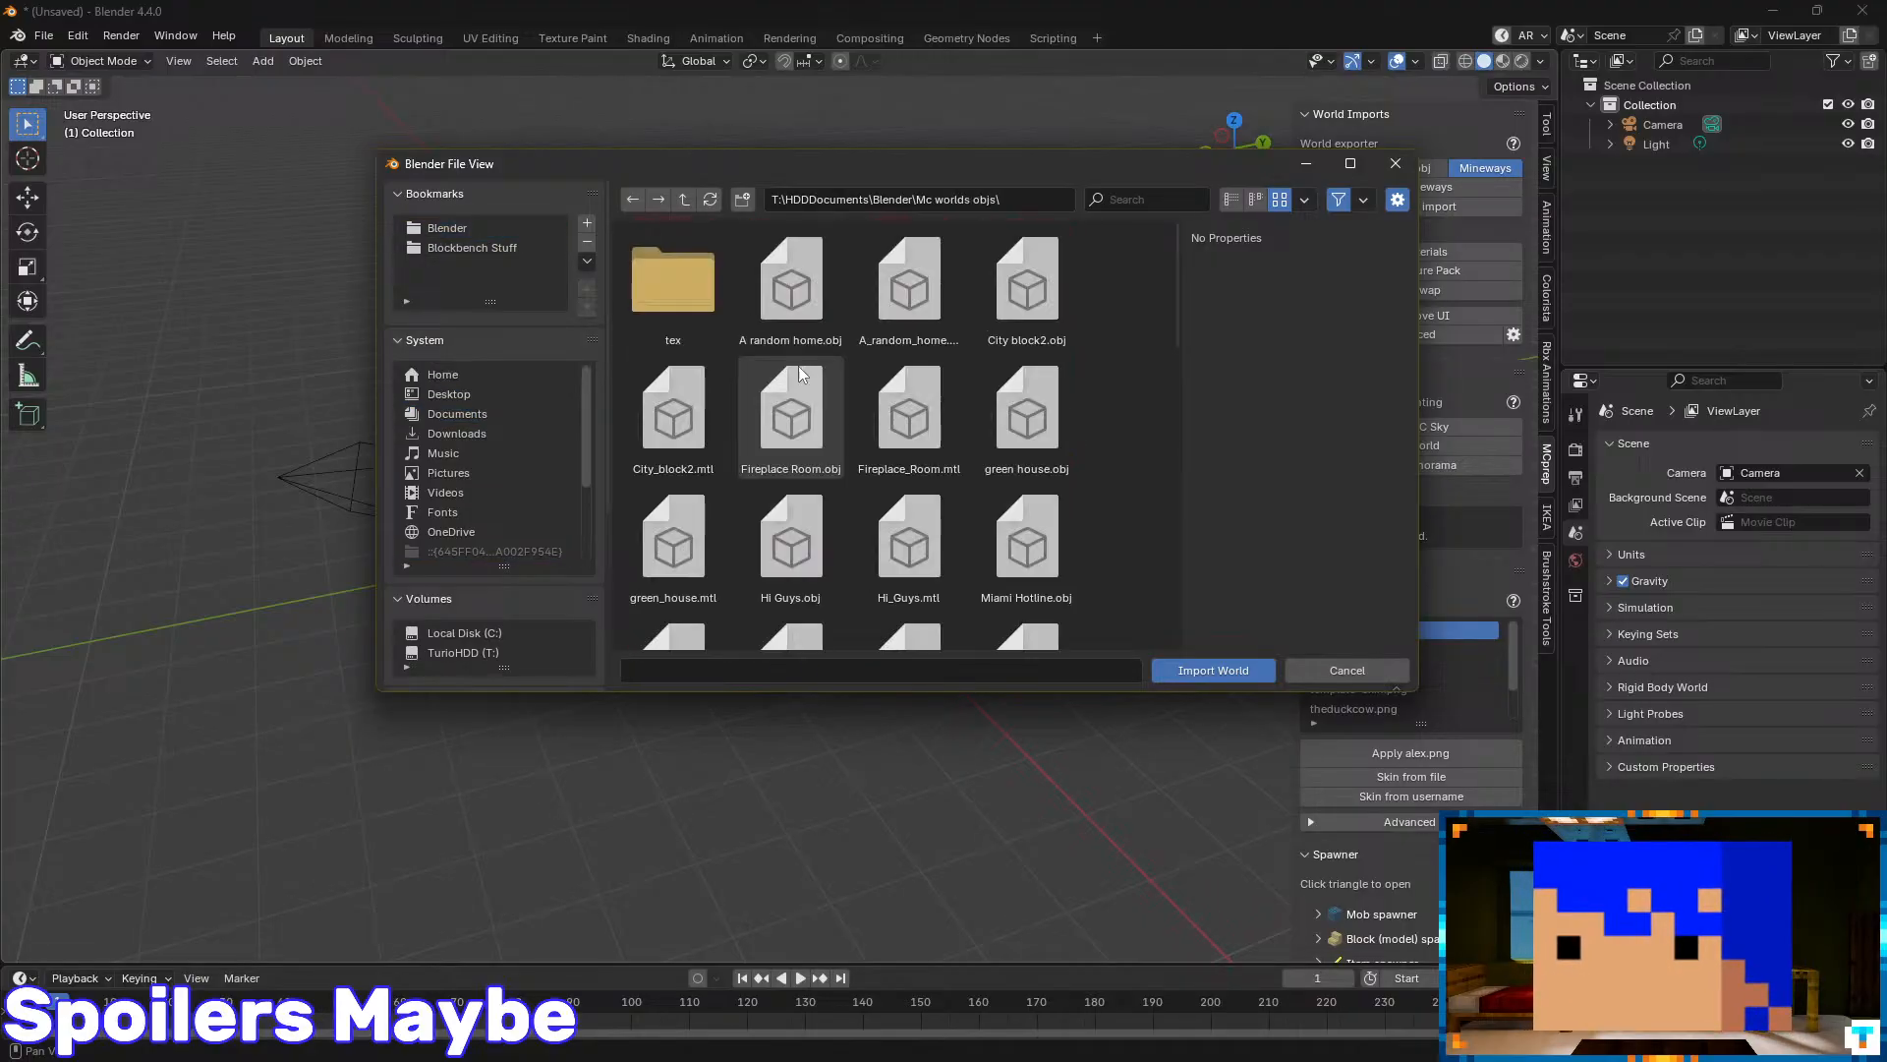
double_click(780, 299)
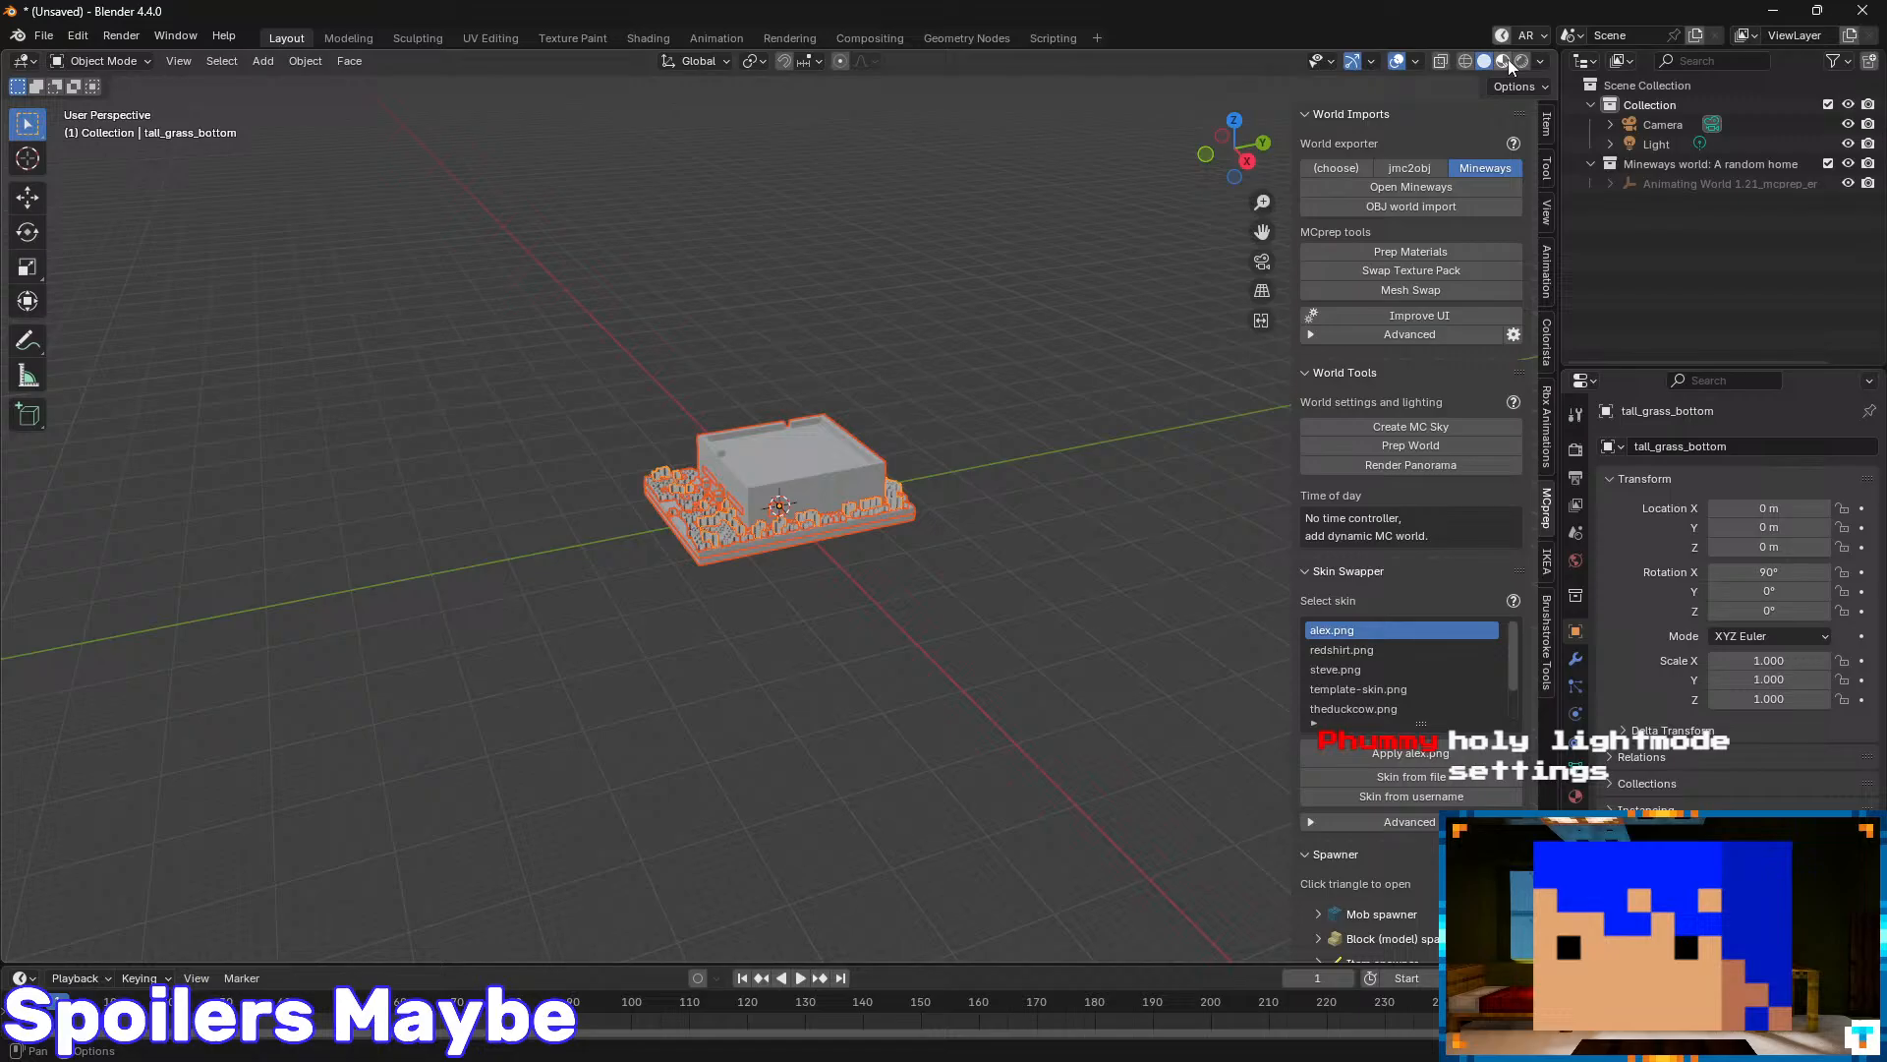
- Display the imported house in Material Preview shading and inspect its windows, roof and garden textures up close
left_click(1504, 61)
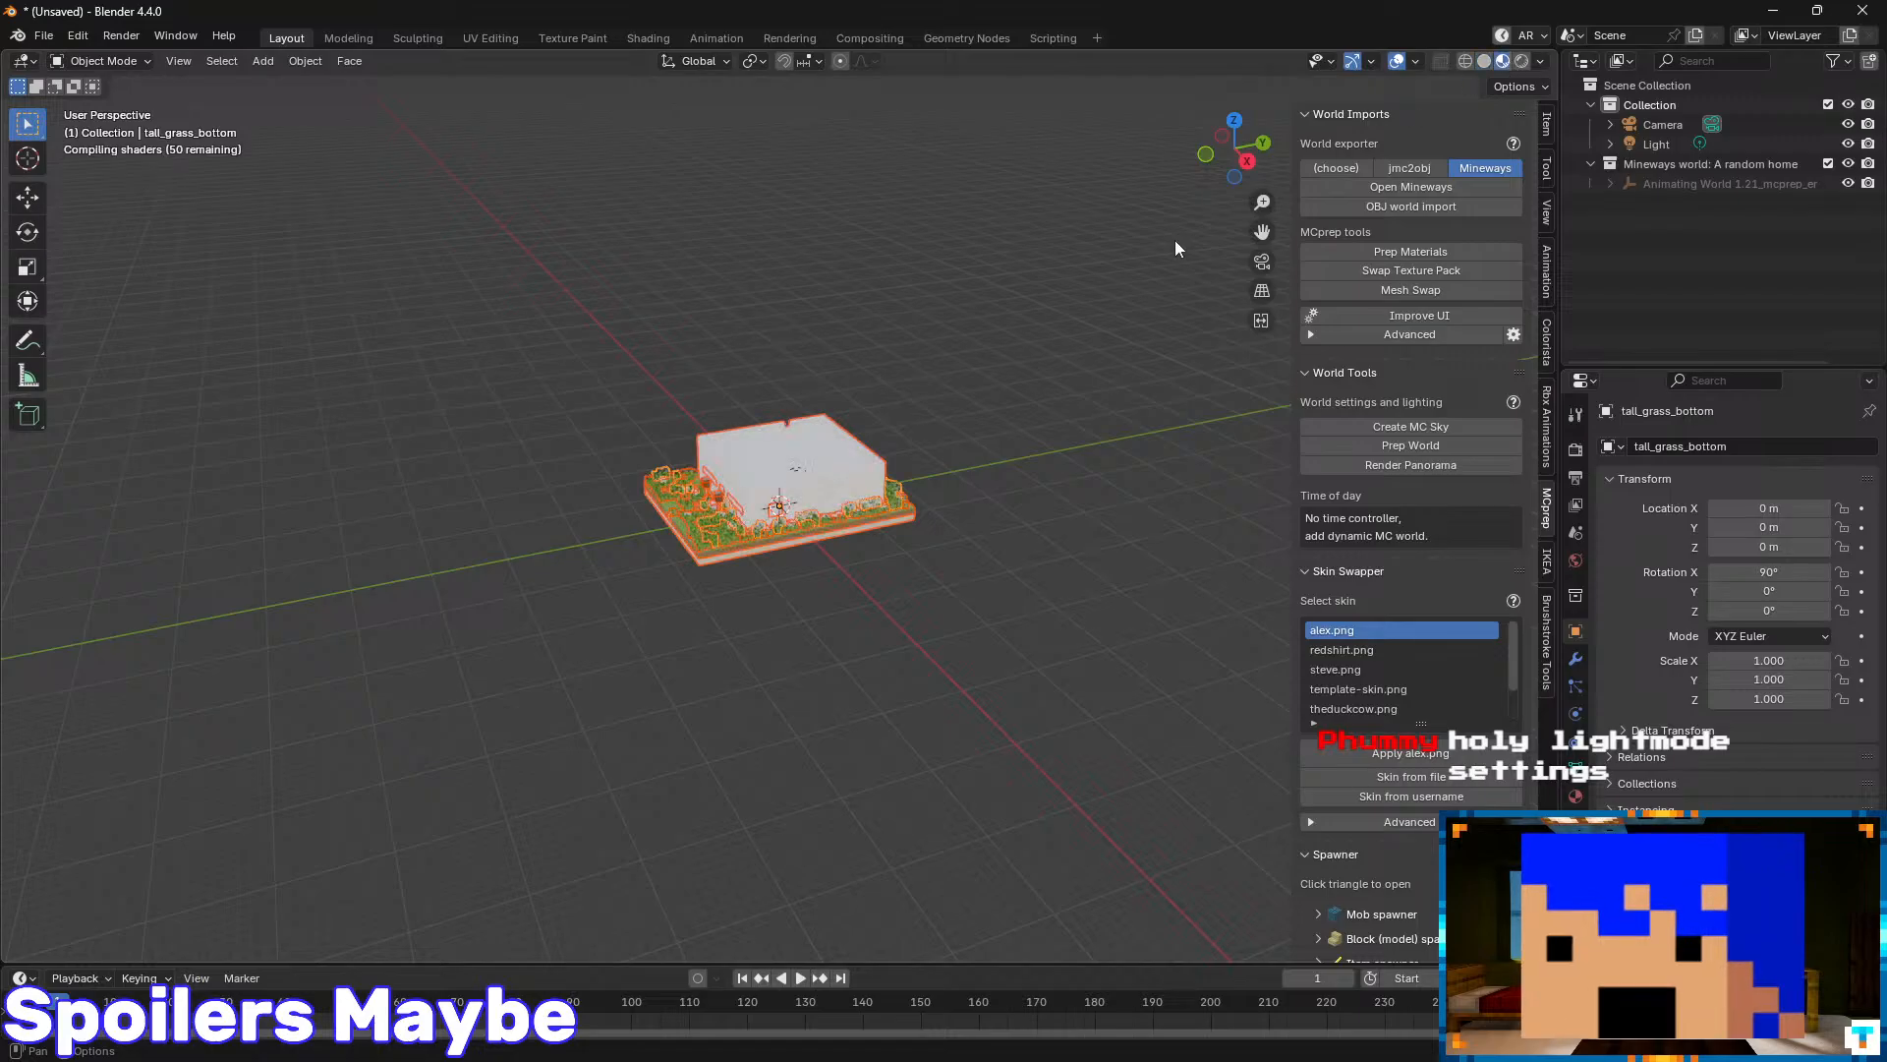
scroll(799, 409, "up", 10)
scroll(765, 466, "up", 4)
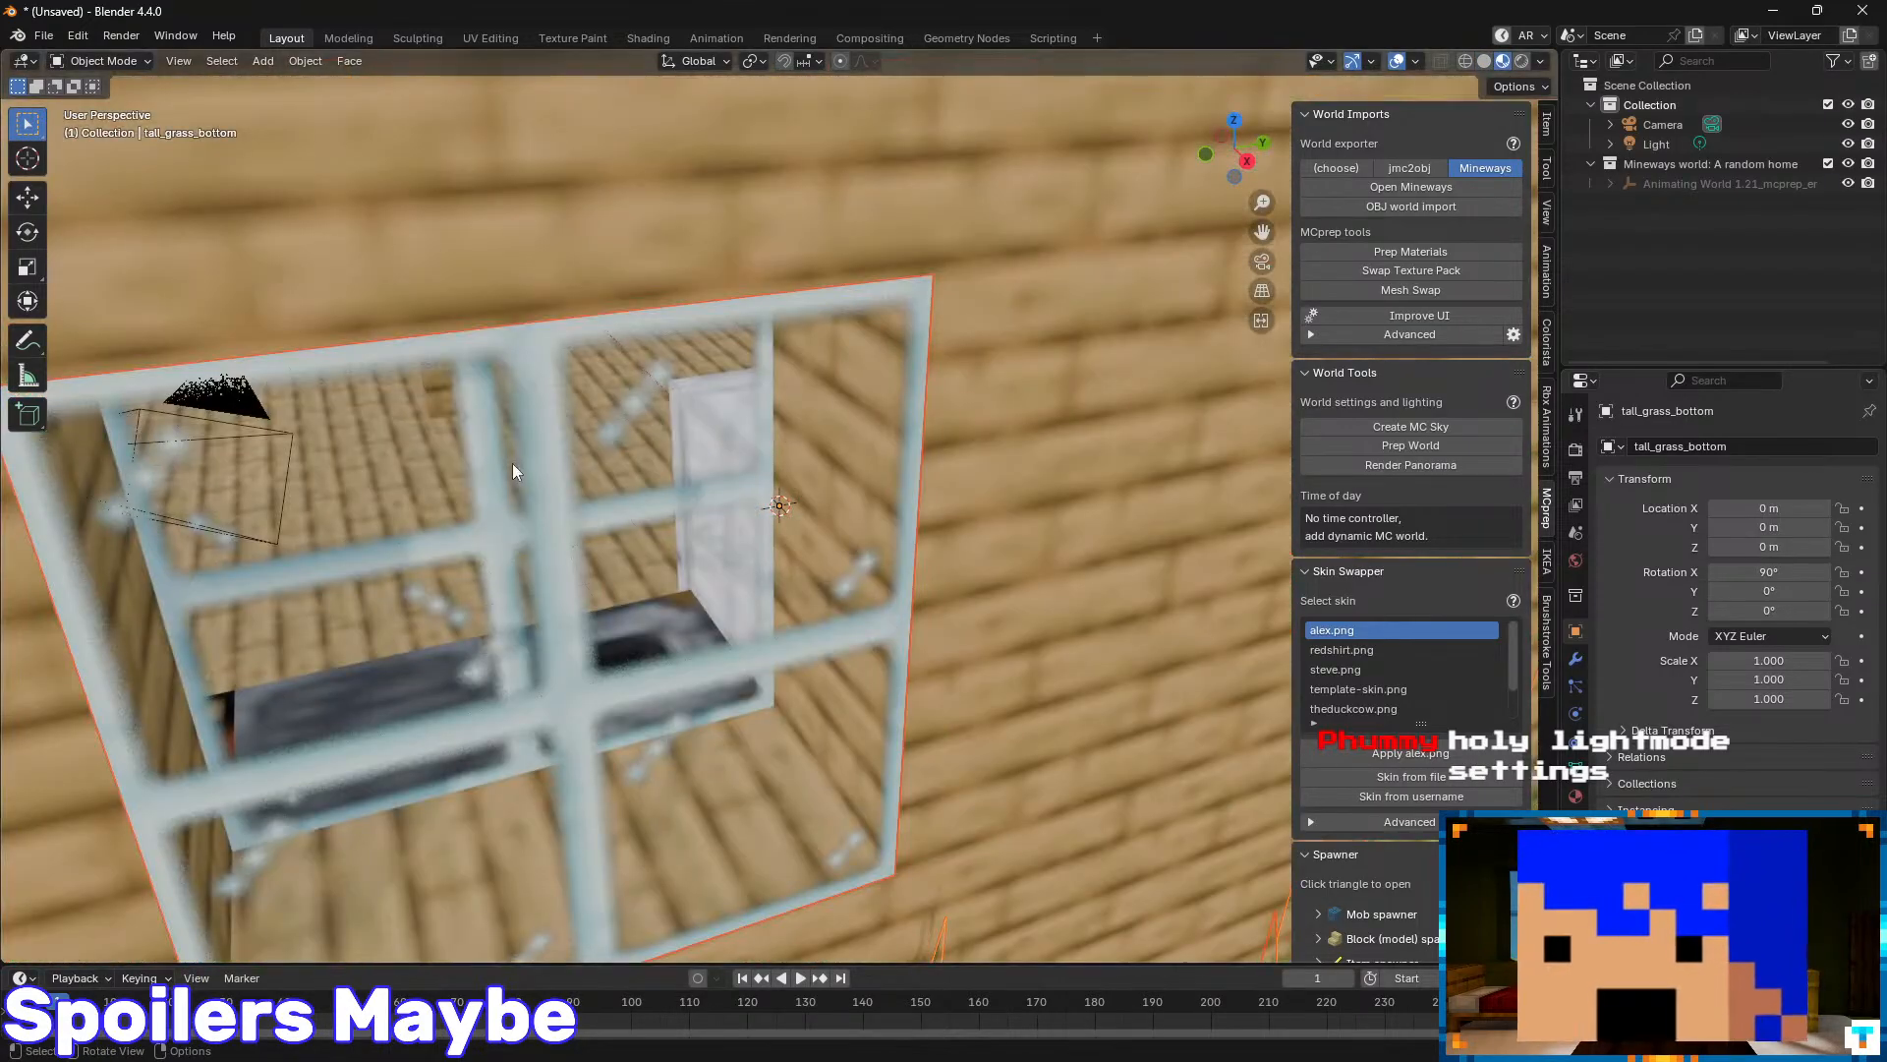
middle_click_drag(511, 463, 663, 433)
scroll(597, 463, "down", 6)
scroll(644, 462, "up", 4)
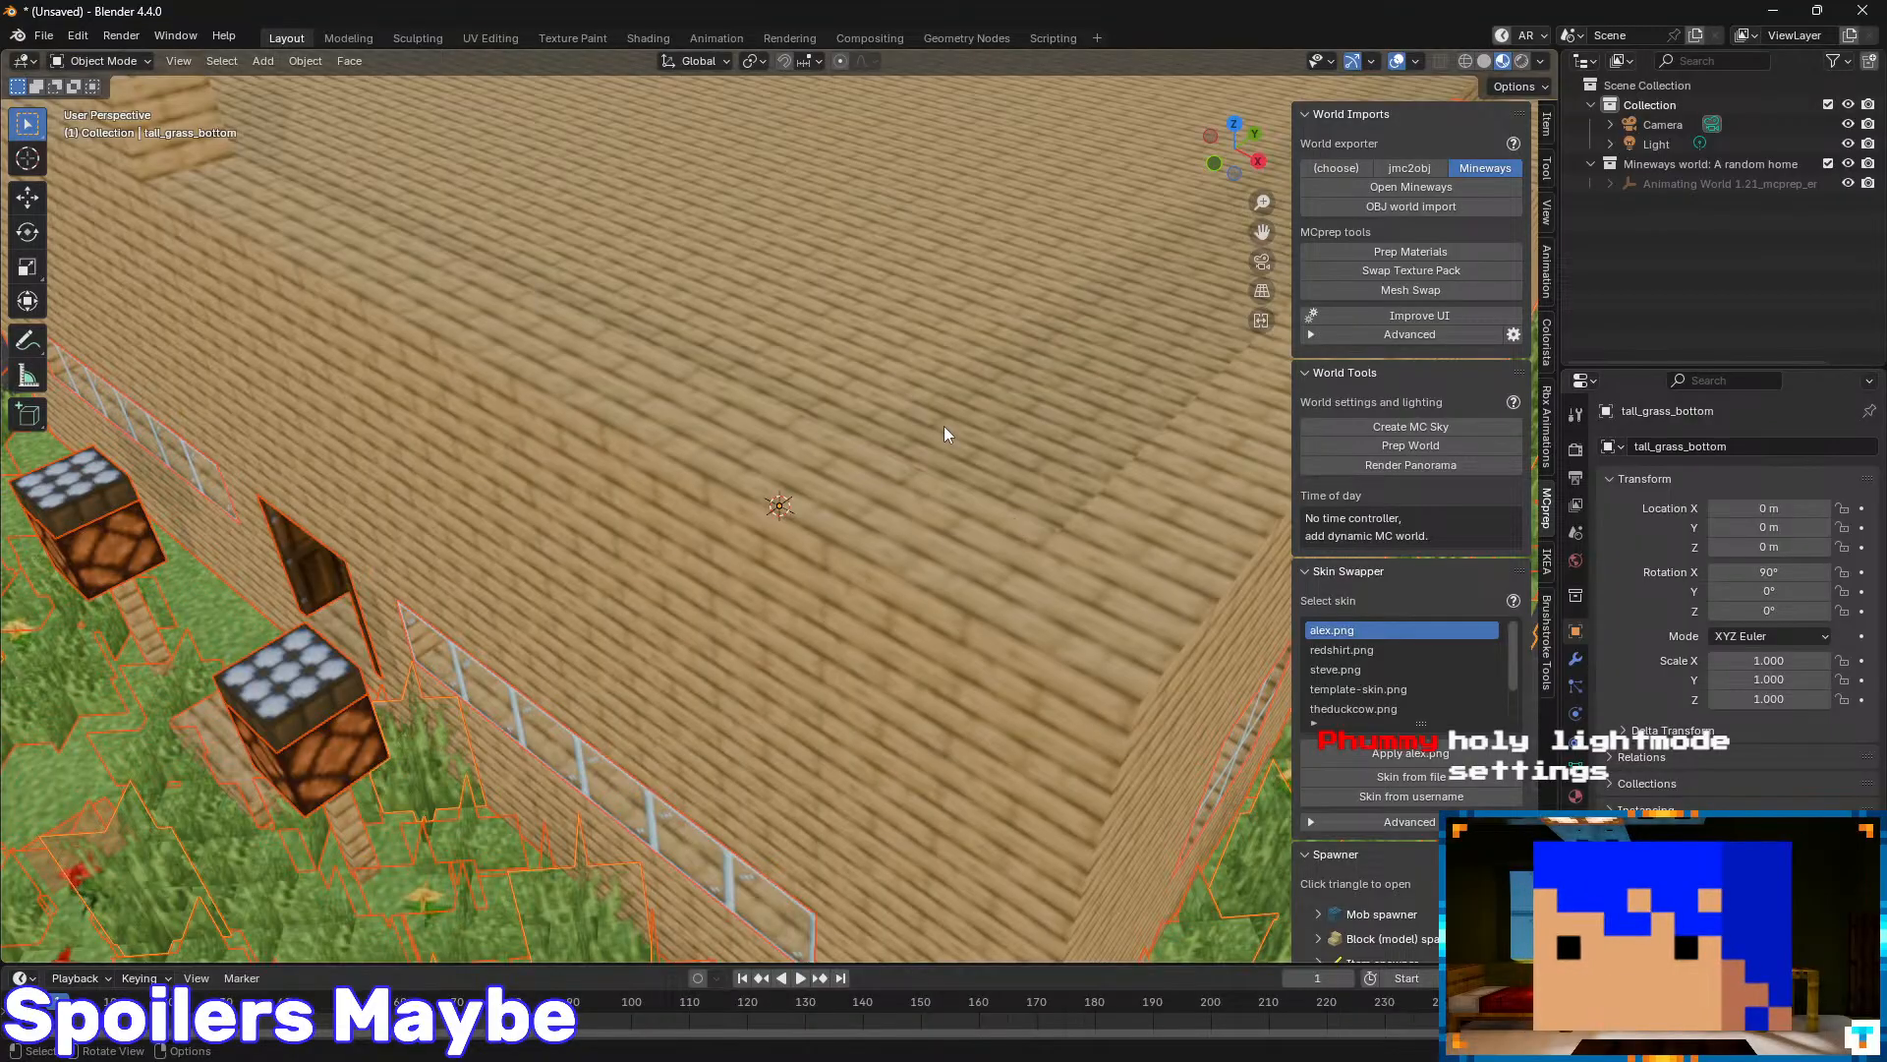
scroll(865, 472, "down", 6)
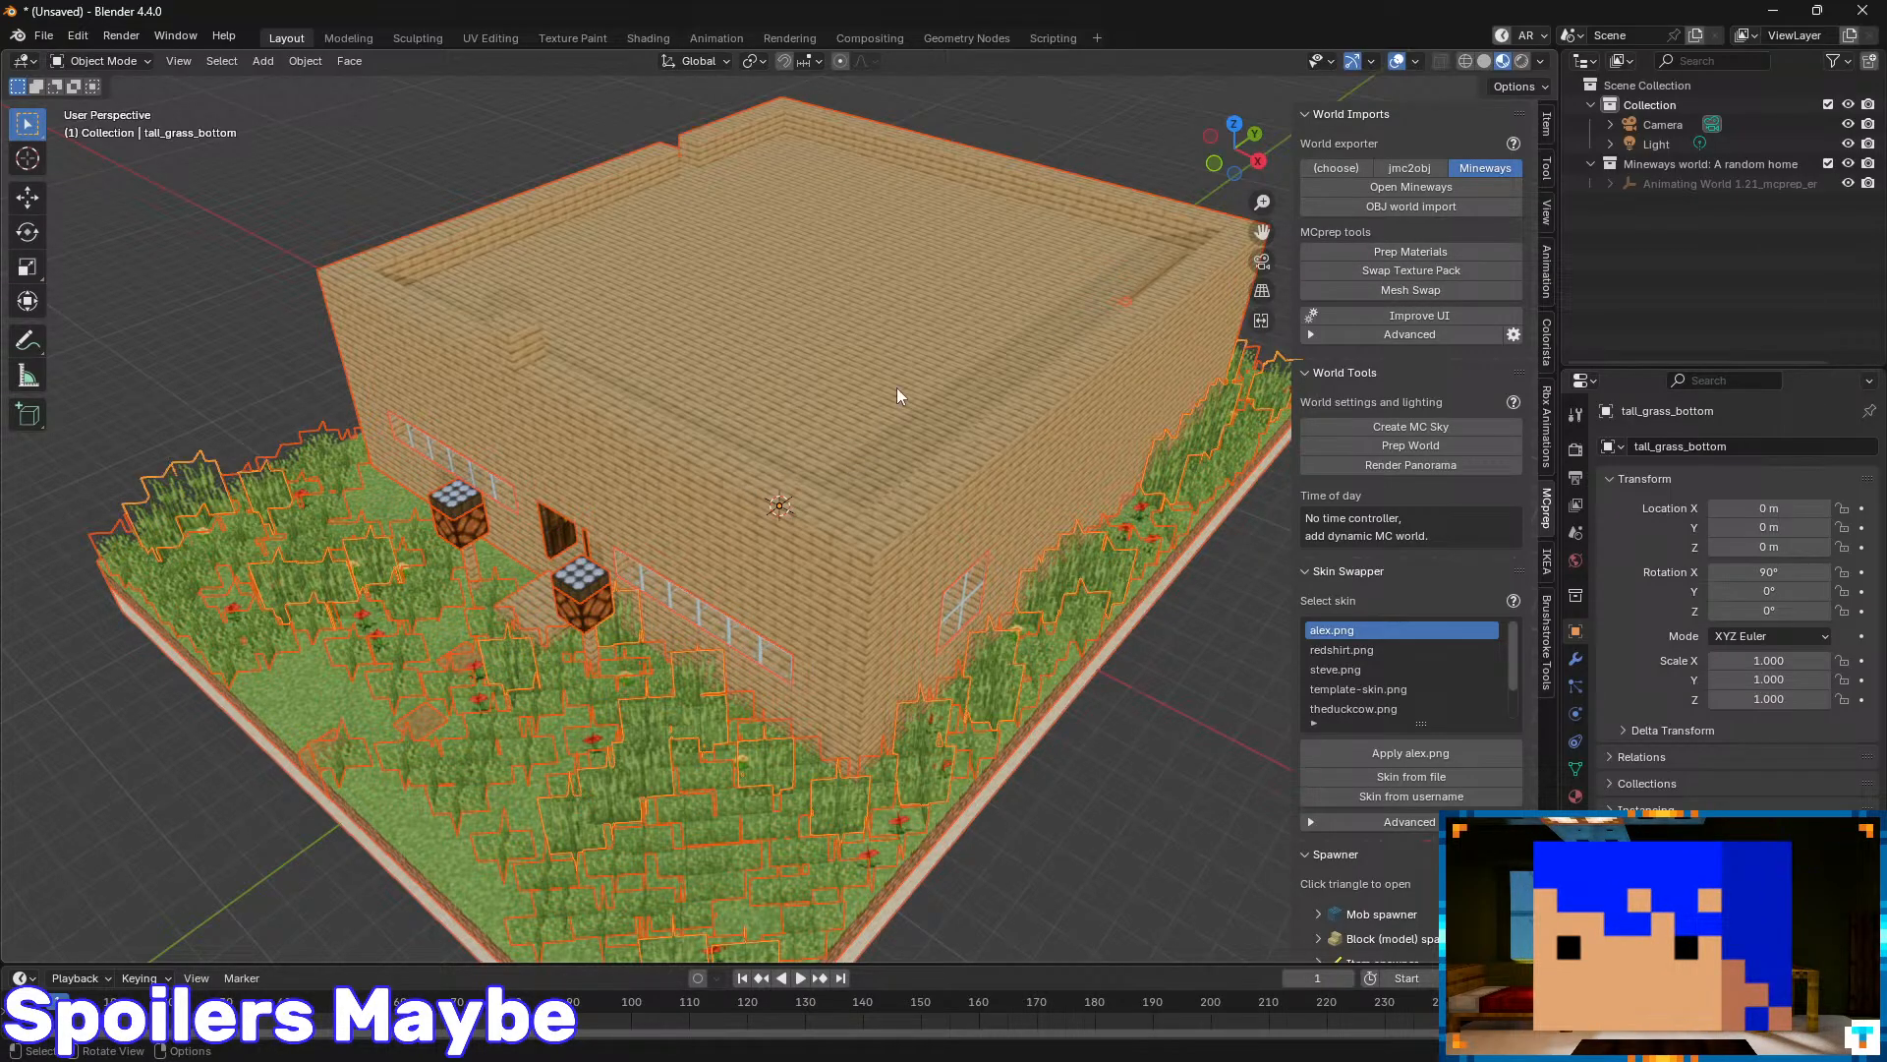
- Run MCprep's Prep Materials on the whole house with the Simple (no PBR) pack format, enabling Animate textures and Combine materials
left_click(1418, 250)
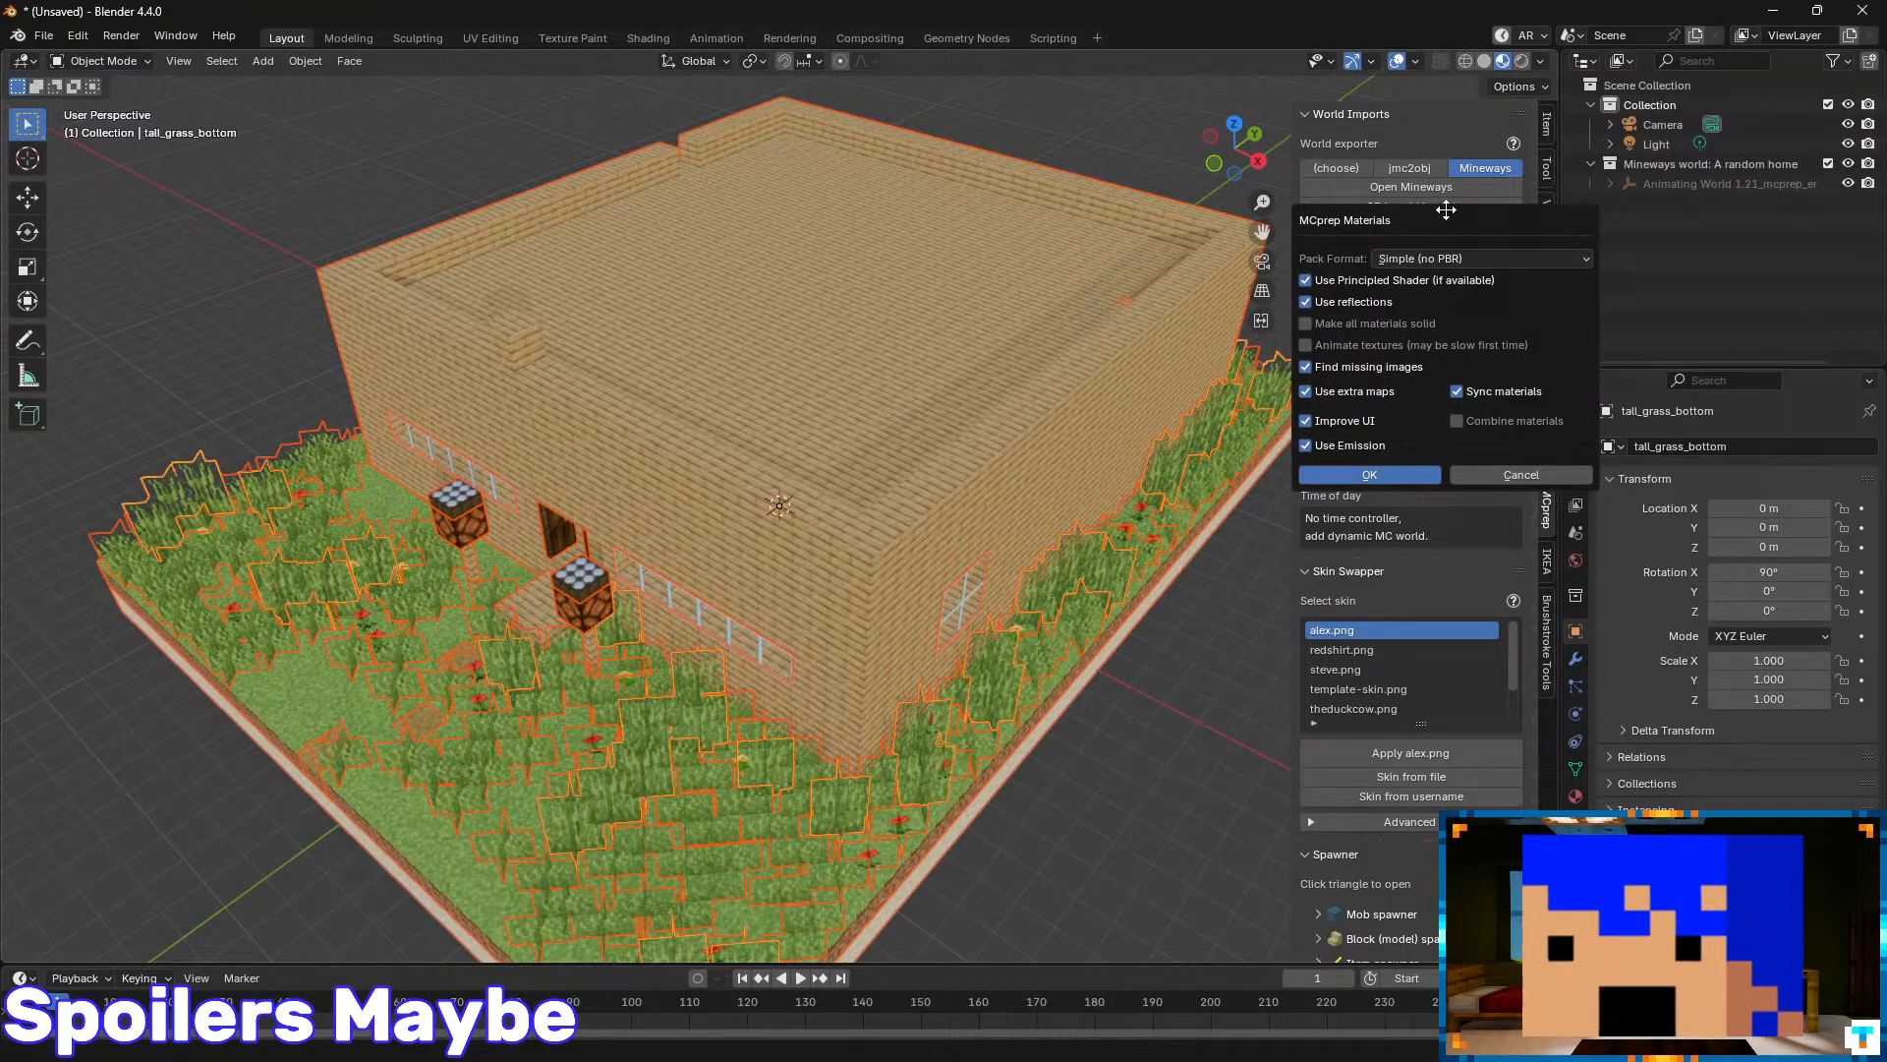
left_click_drag(1446, 209, 1033, 278)
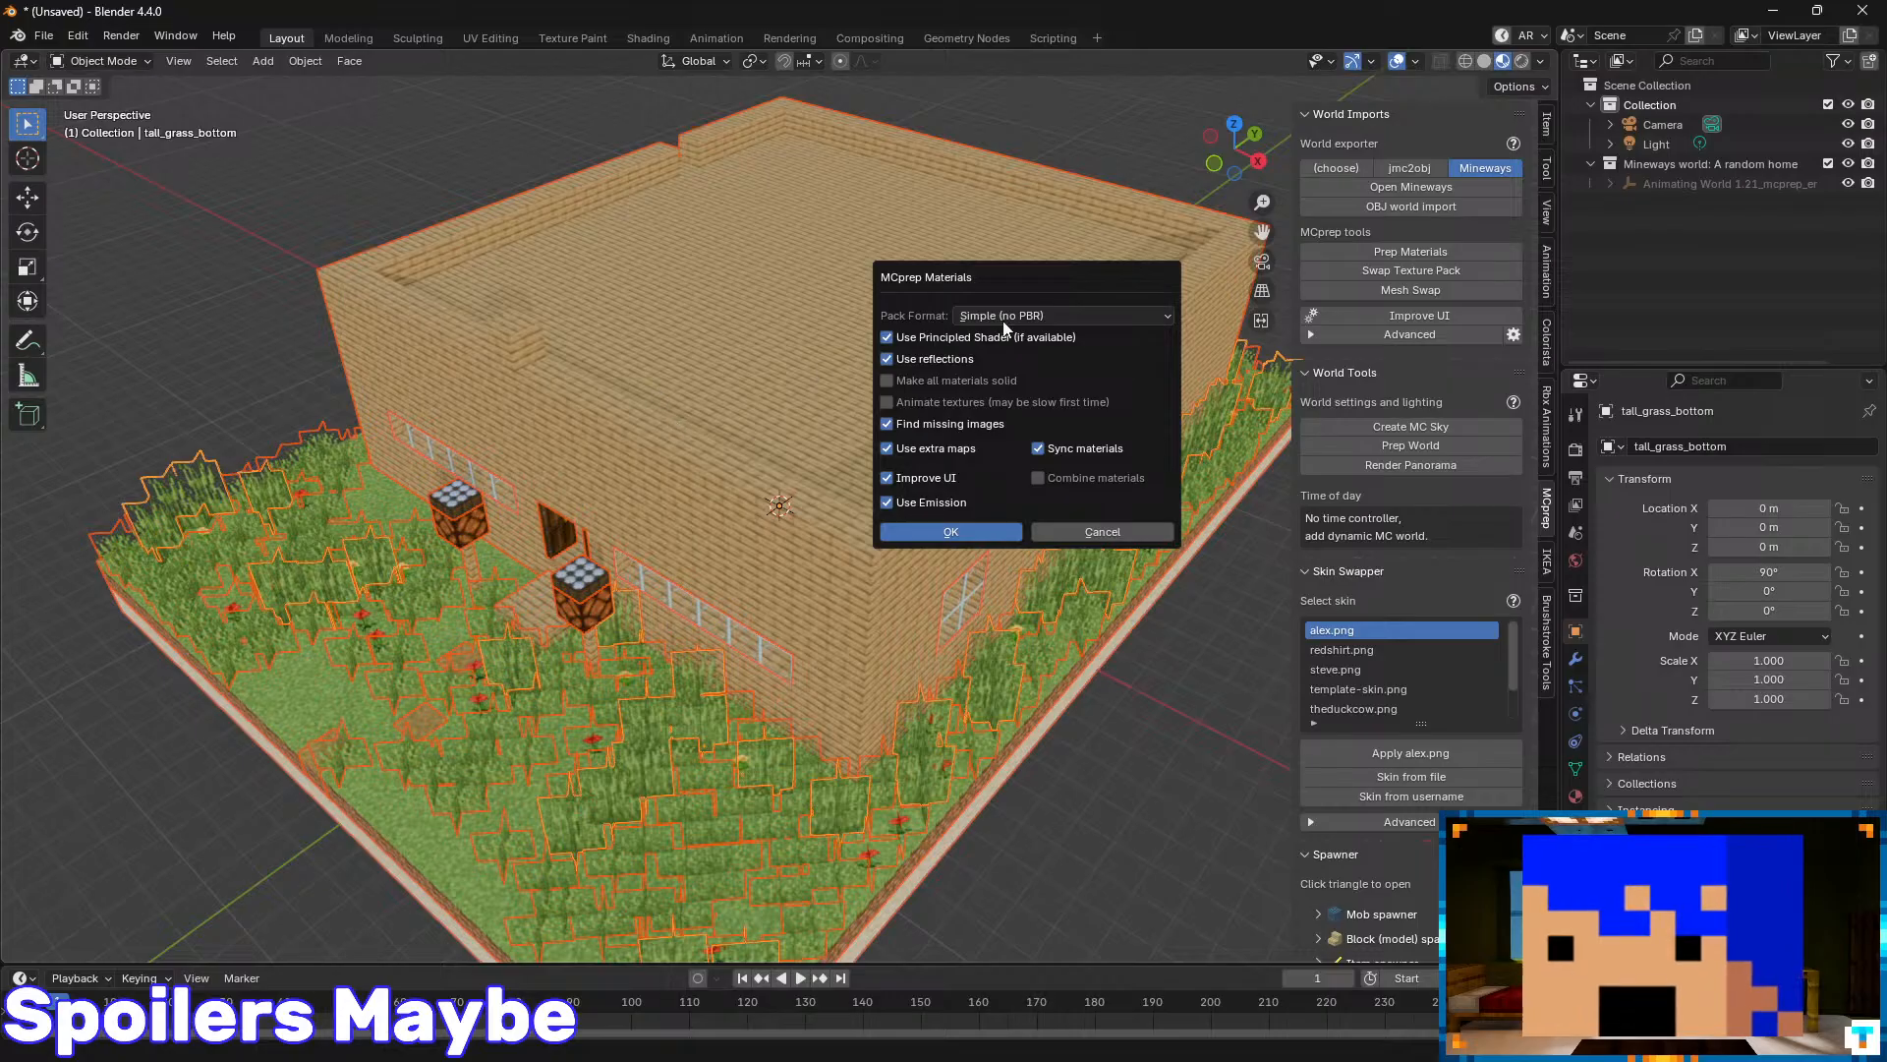
left_click(1093, 313)
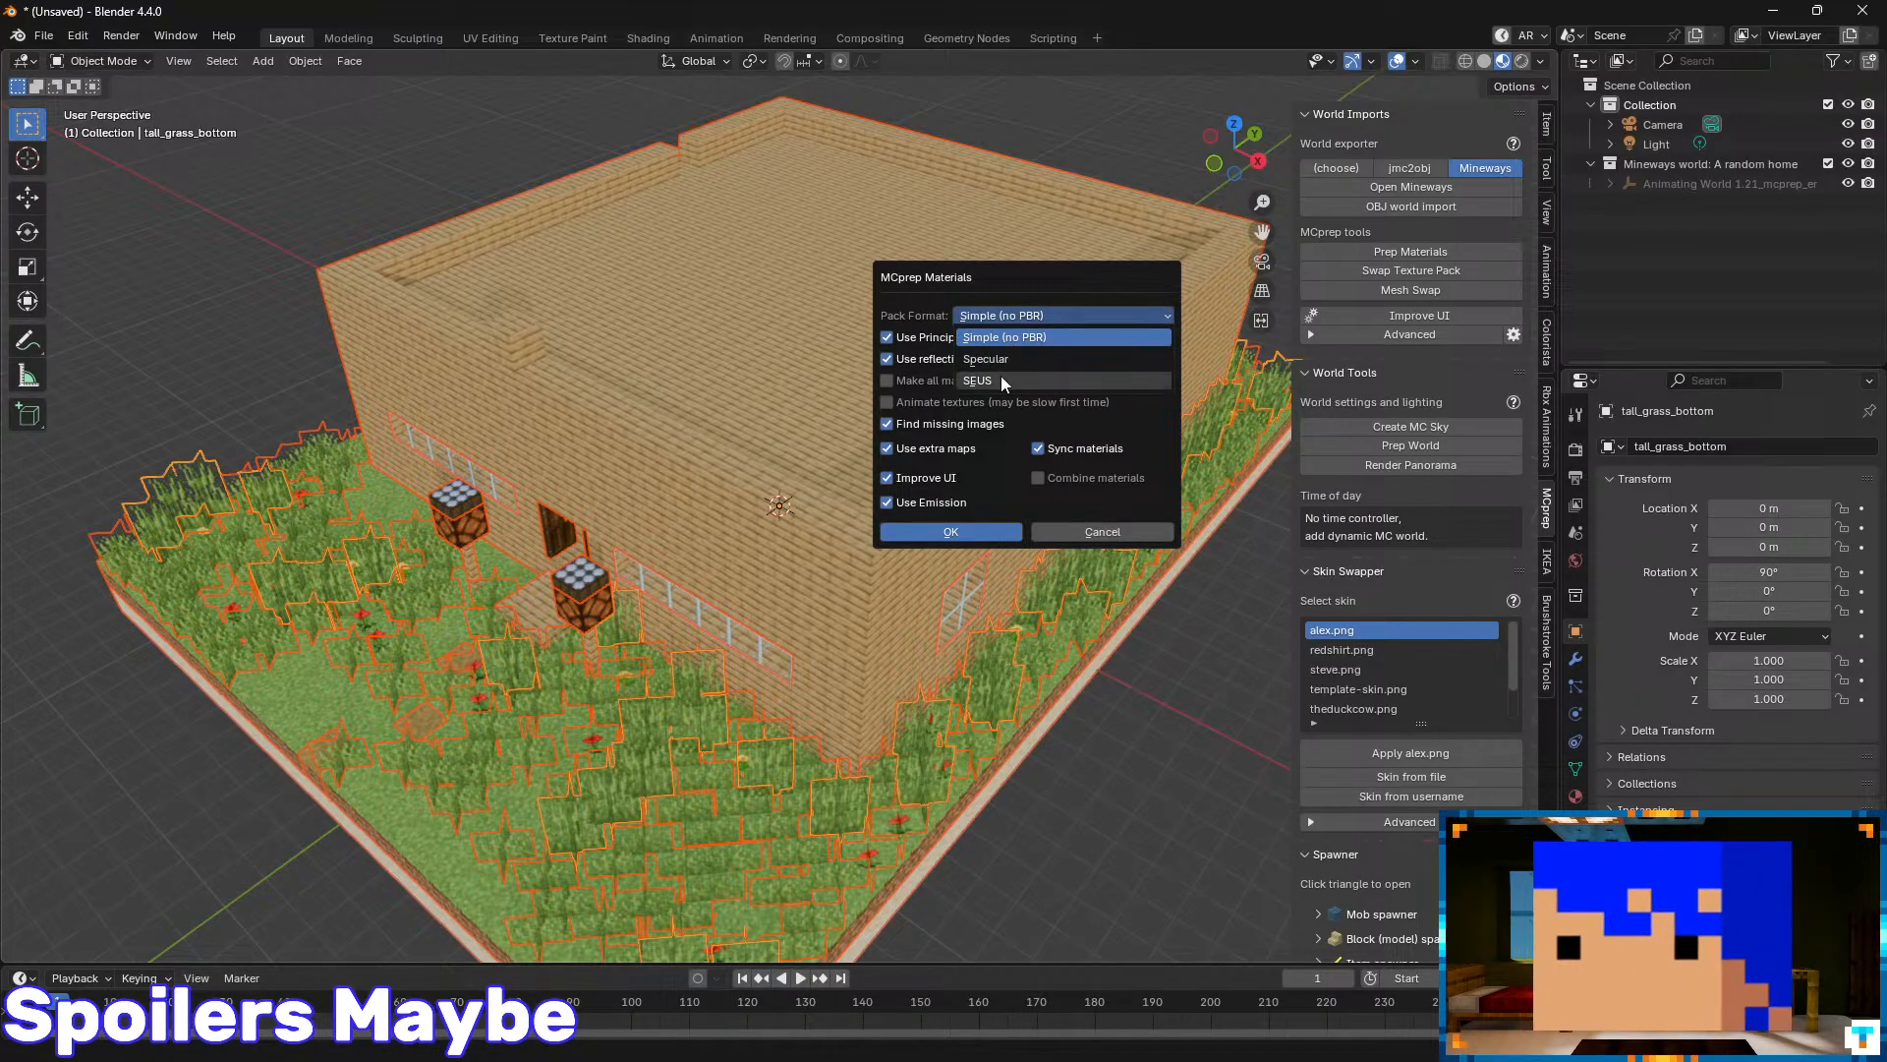
left_click(1048, 315)
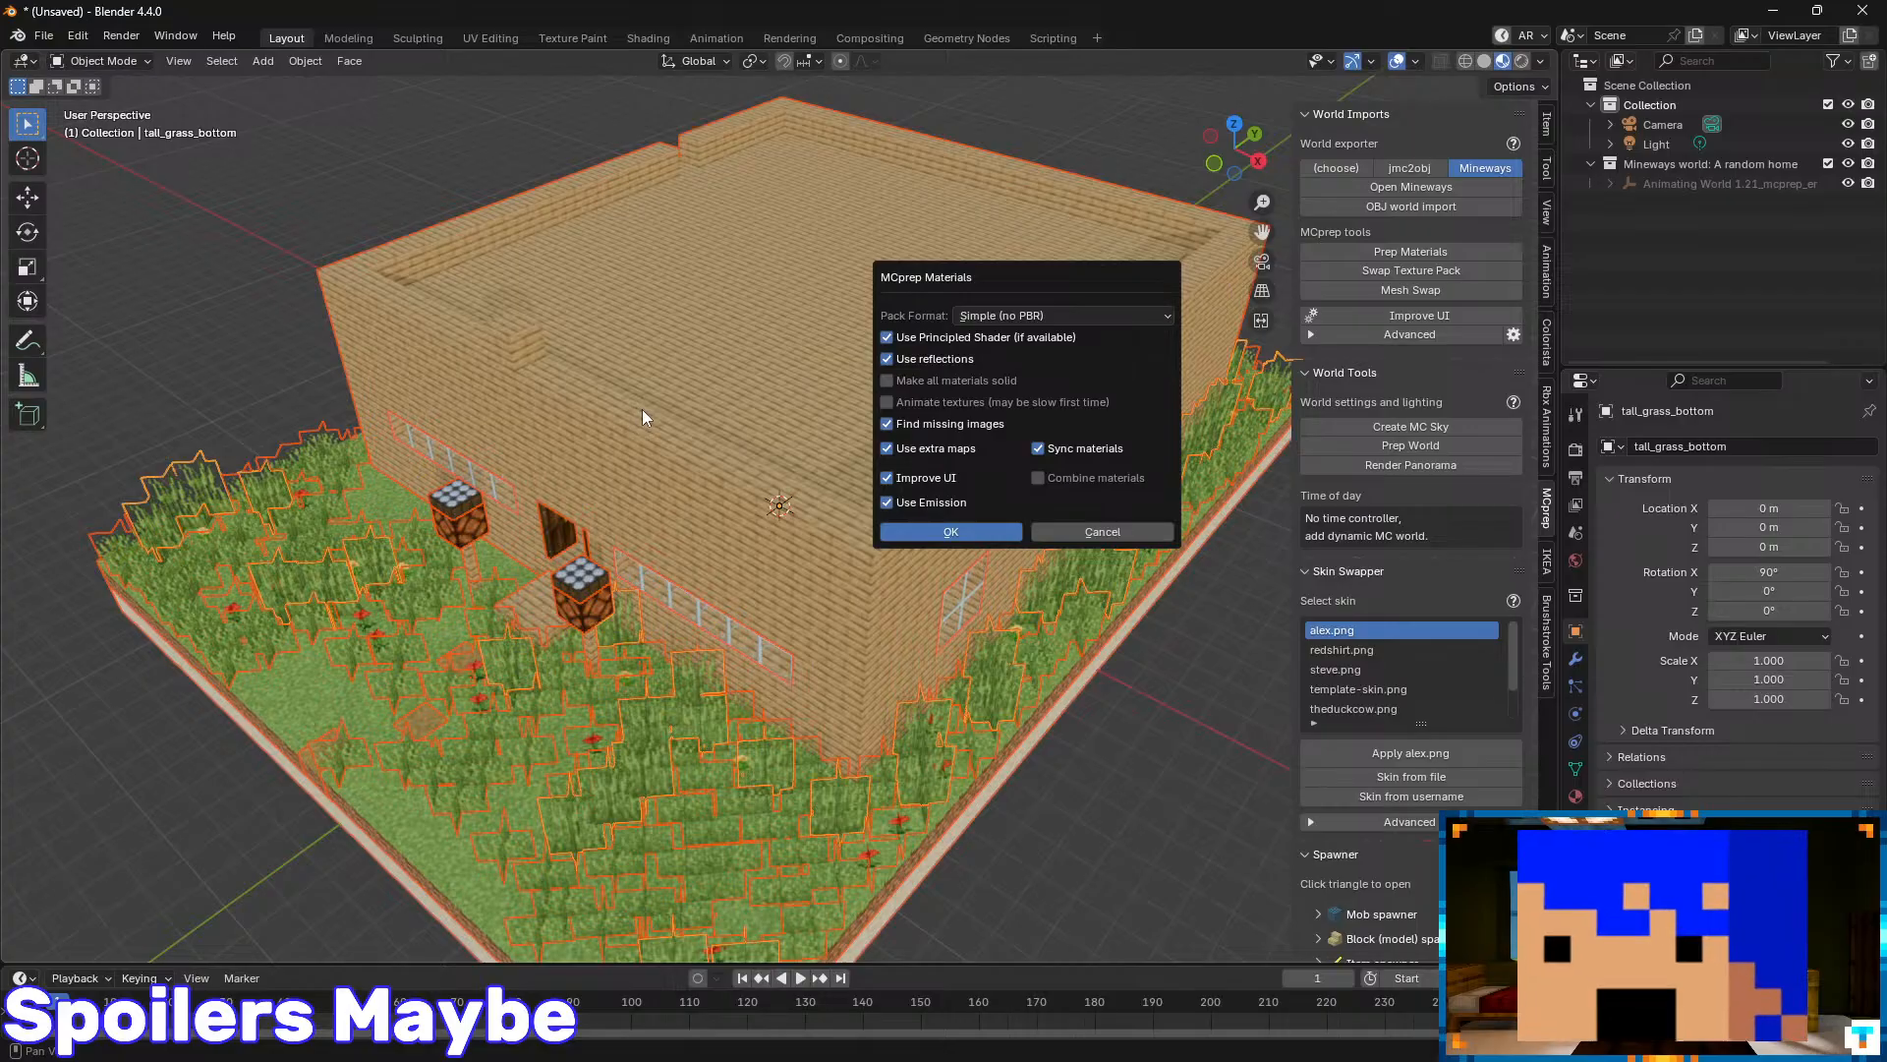
left_click(1040, 315)
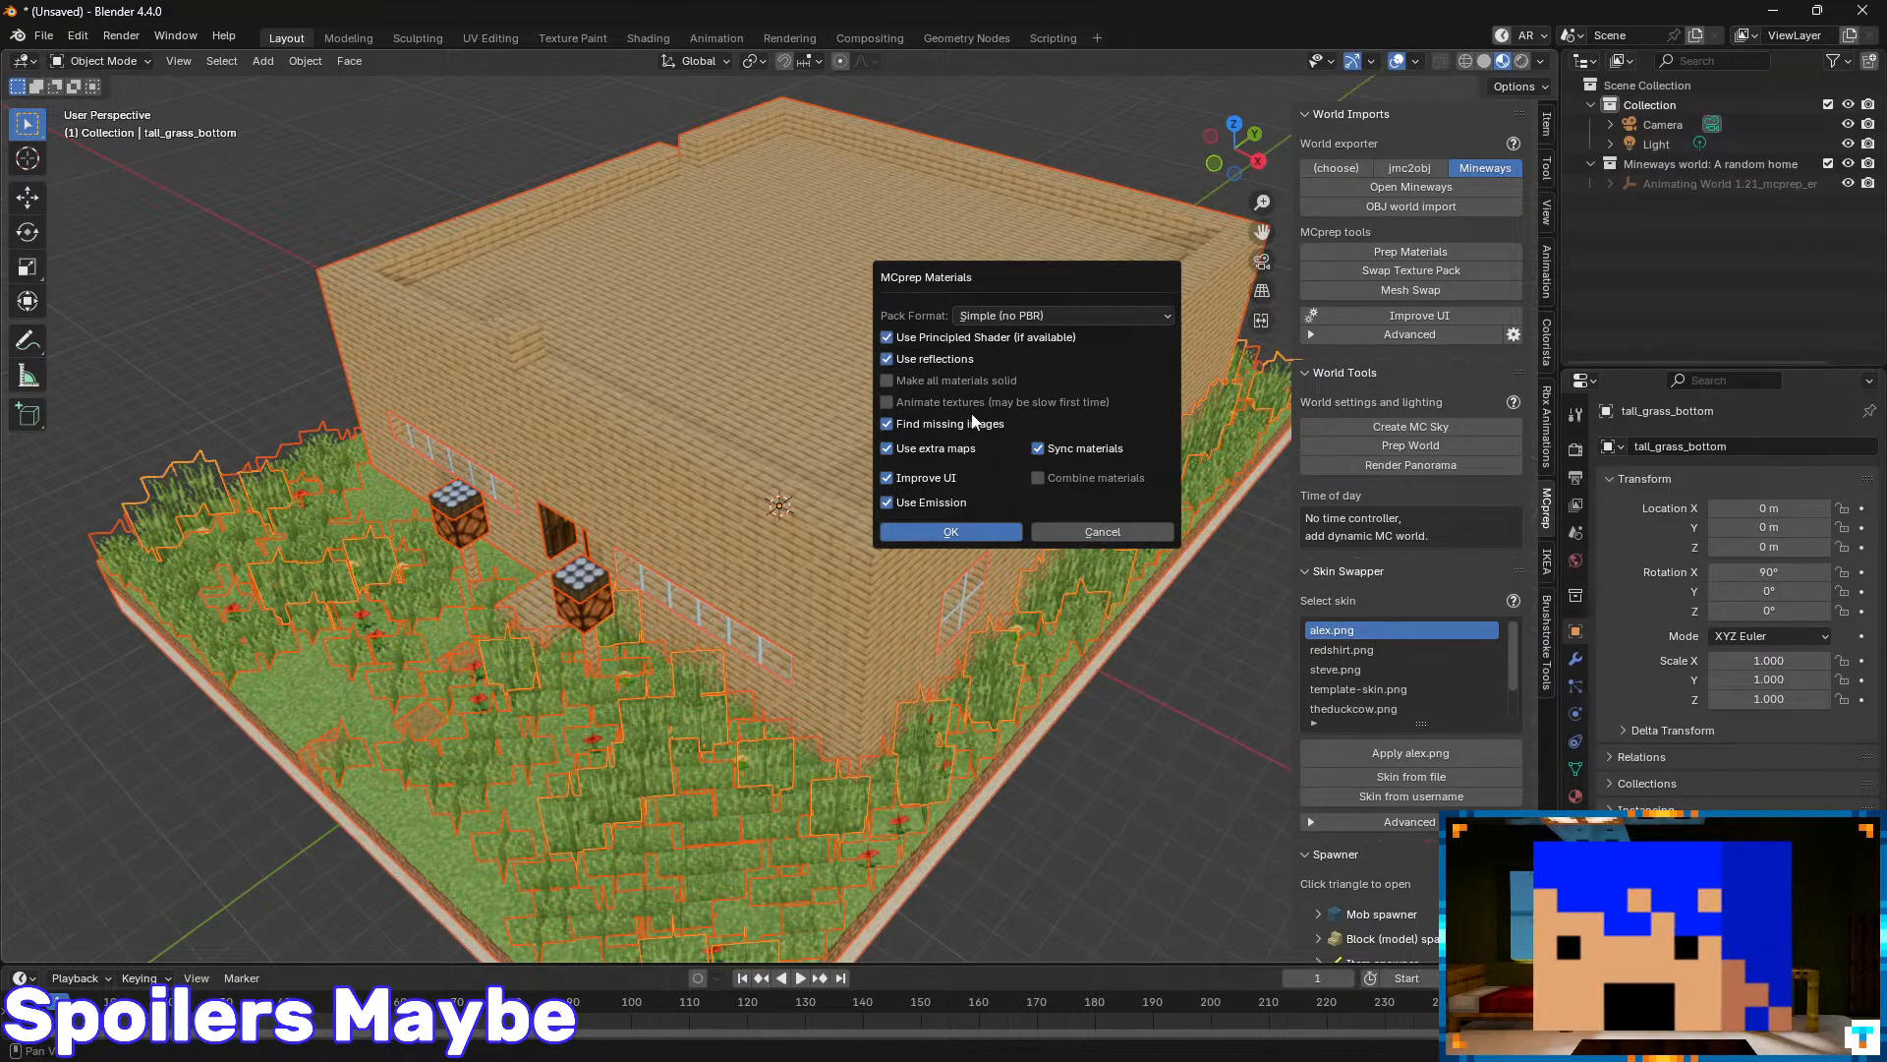
left_click(946, 403)
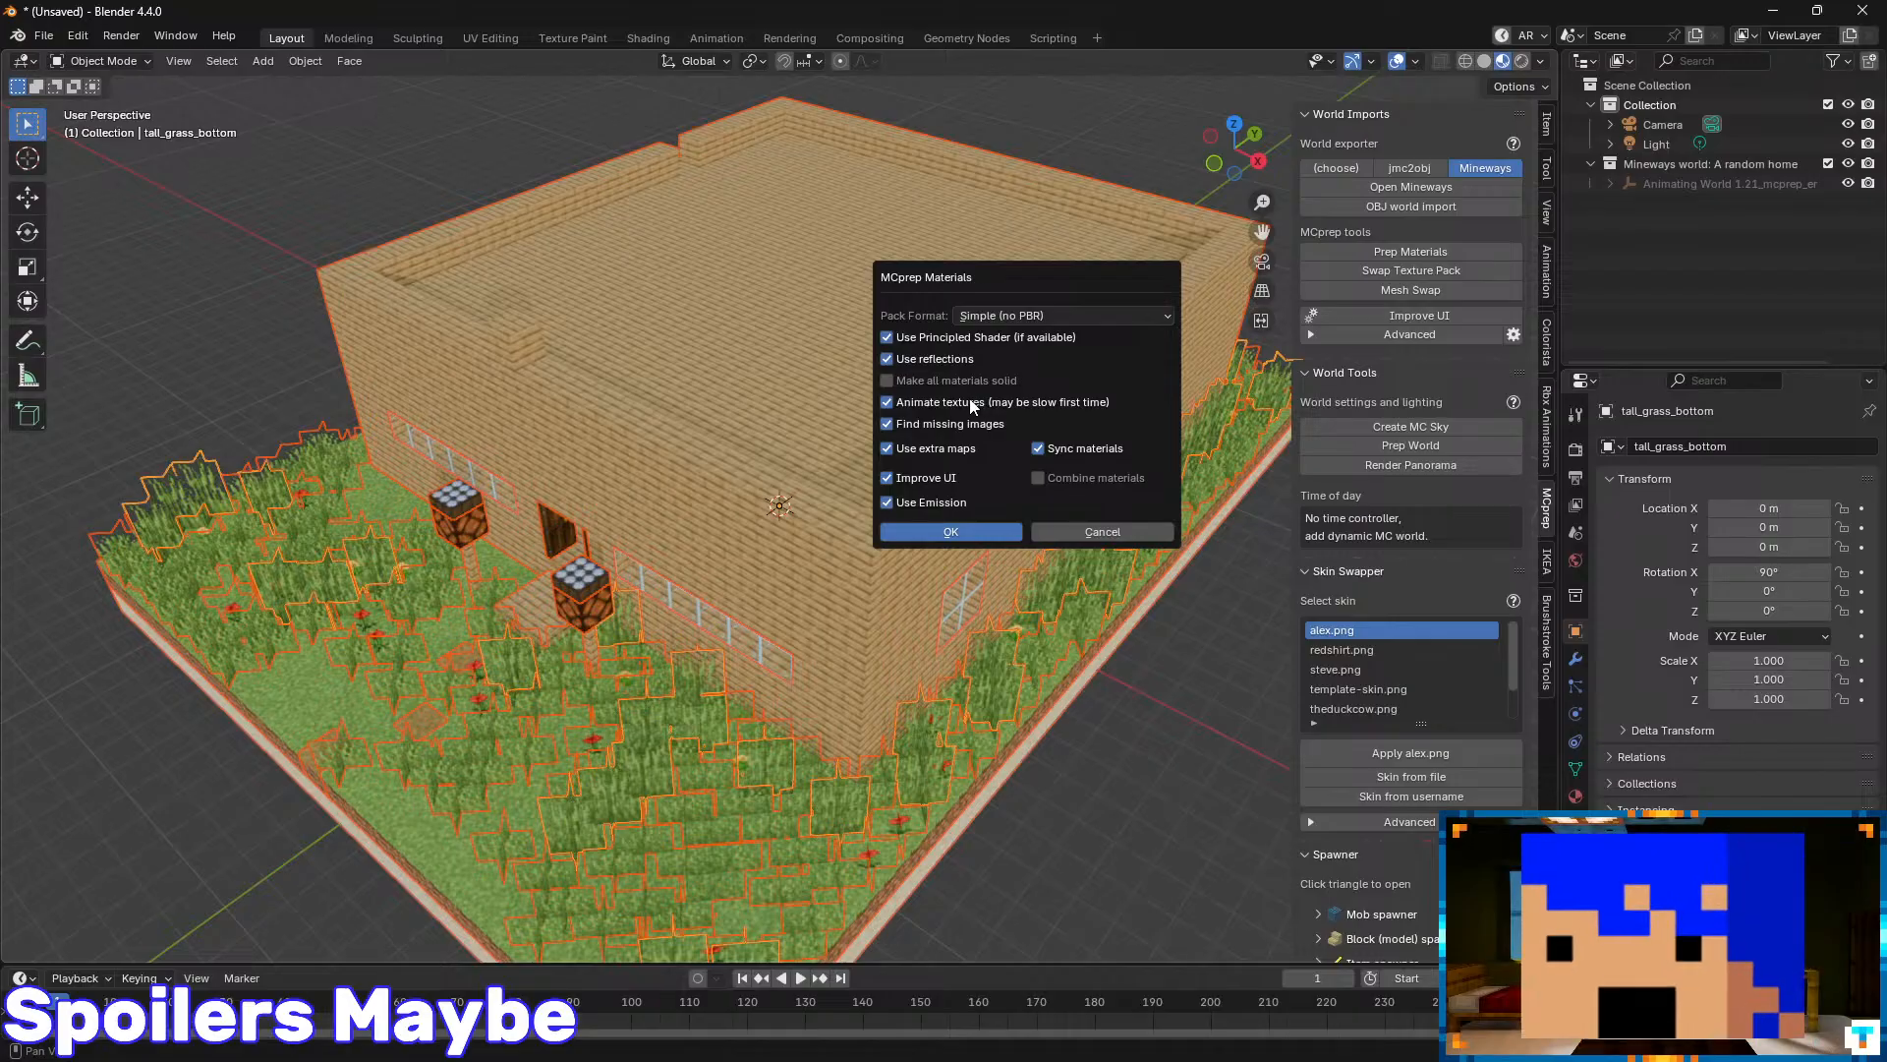
left_click(1069, 479)
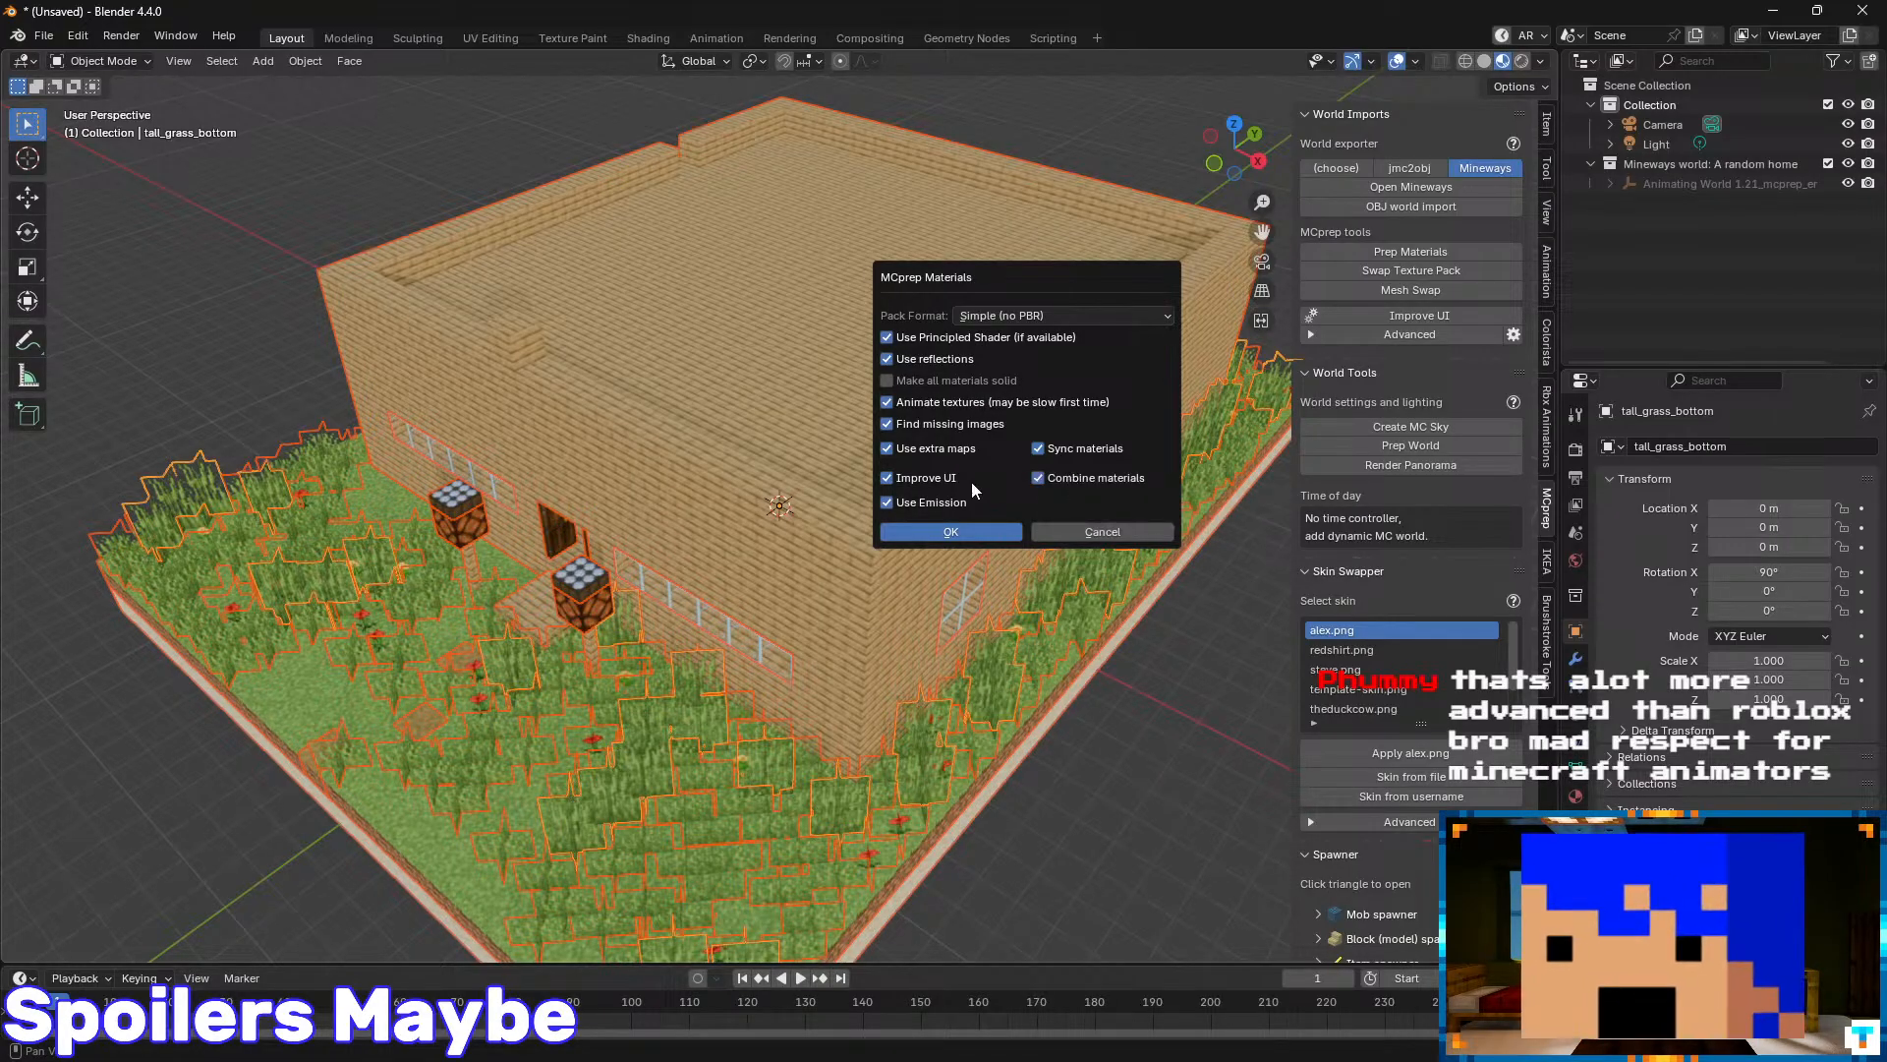
left_click(986, 532)
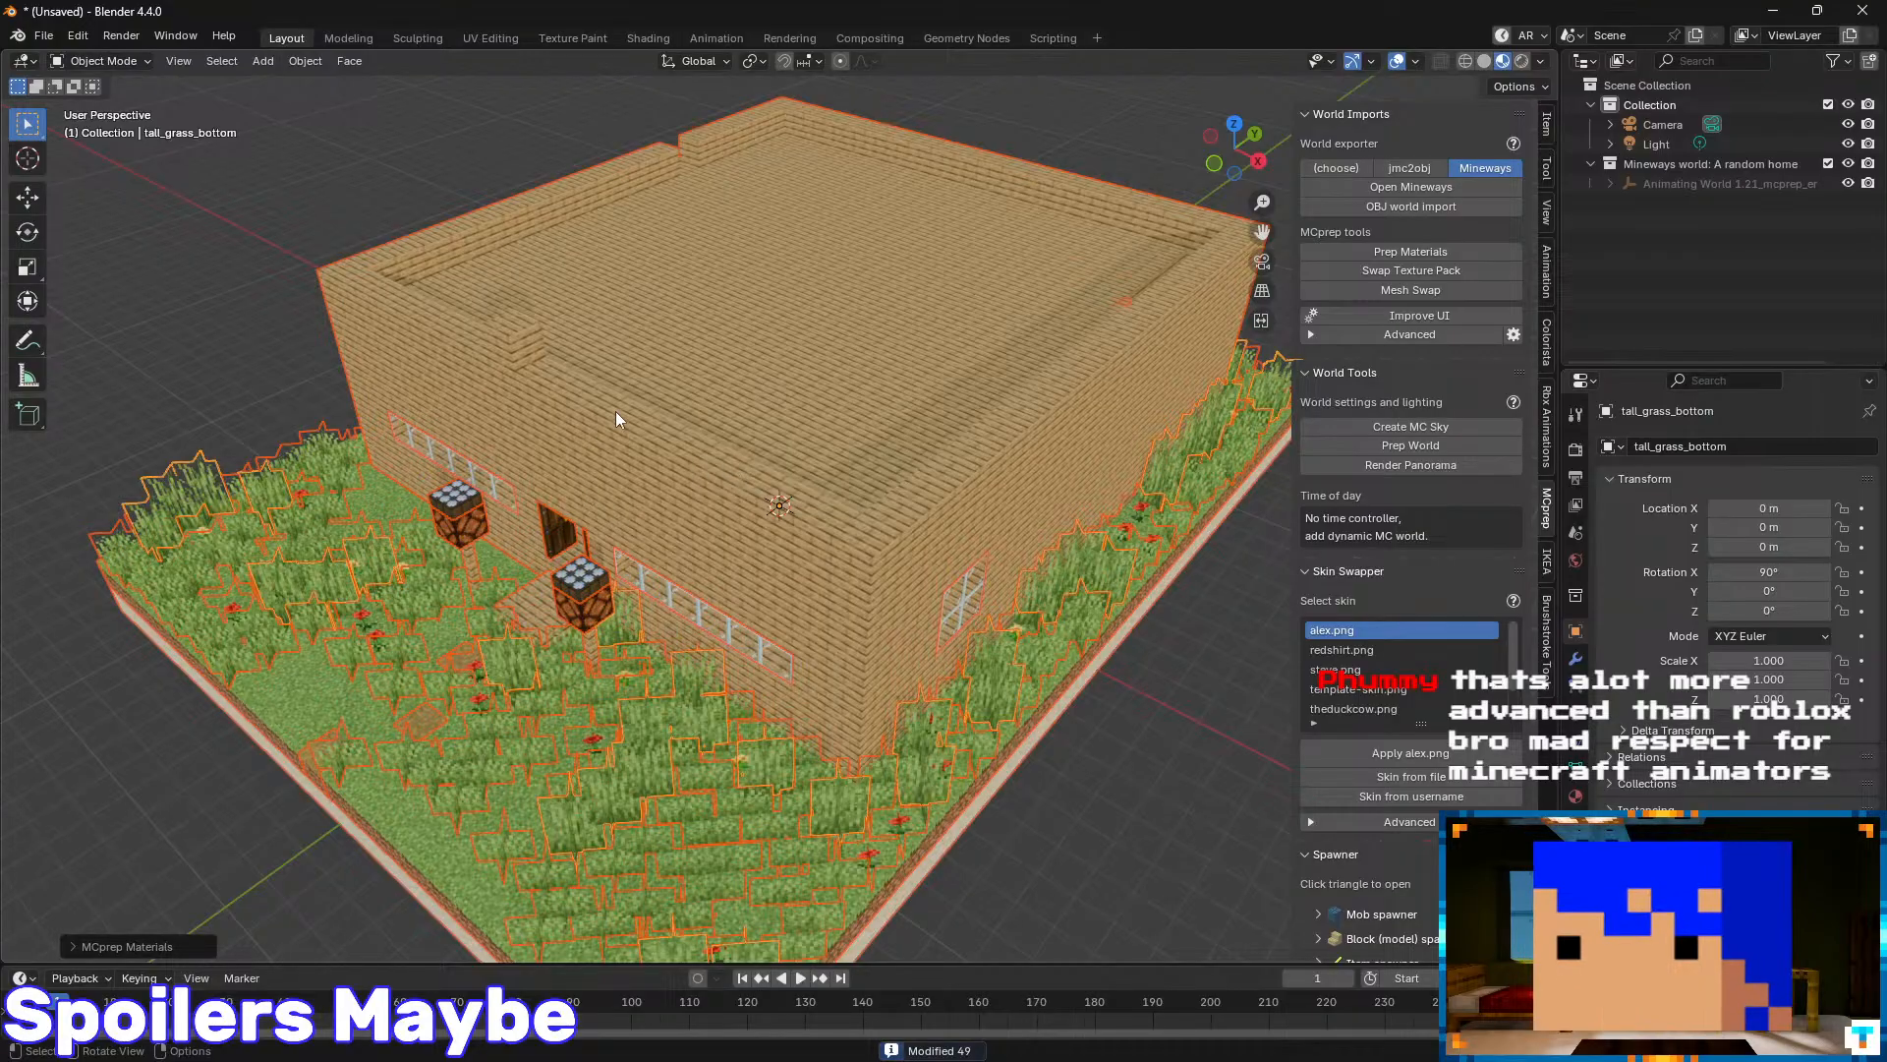
- Select the pink sea_lantern block in the floor inside the house and run Prep Materials on it with the same options
middle_click_drag(615, 411, 773, 389)
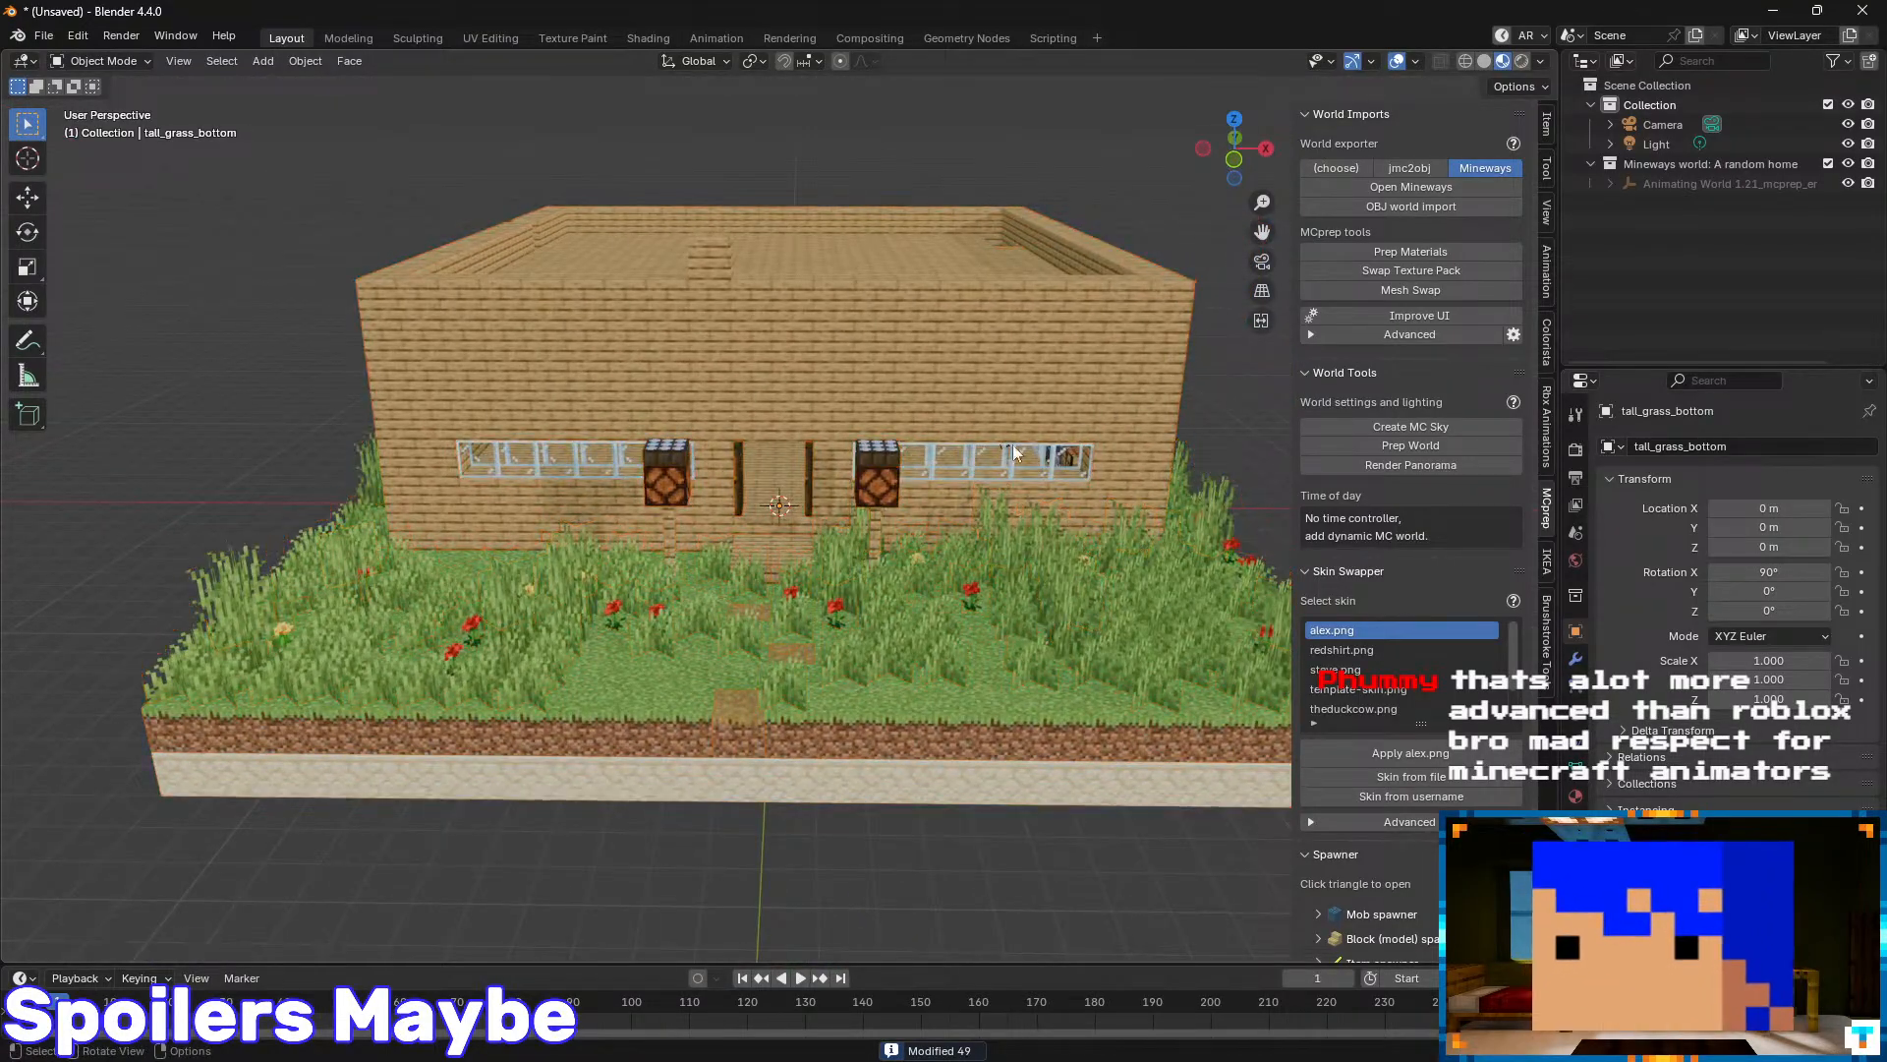
scroll(934, 452, "up", 5)
scroll(934, 452, "down", 5)
scroll(934, 453, "up", 5)
key("shift+grave")
key("w")
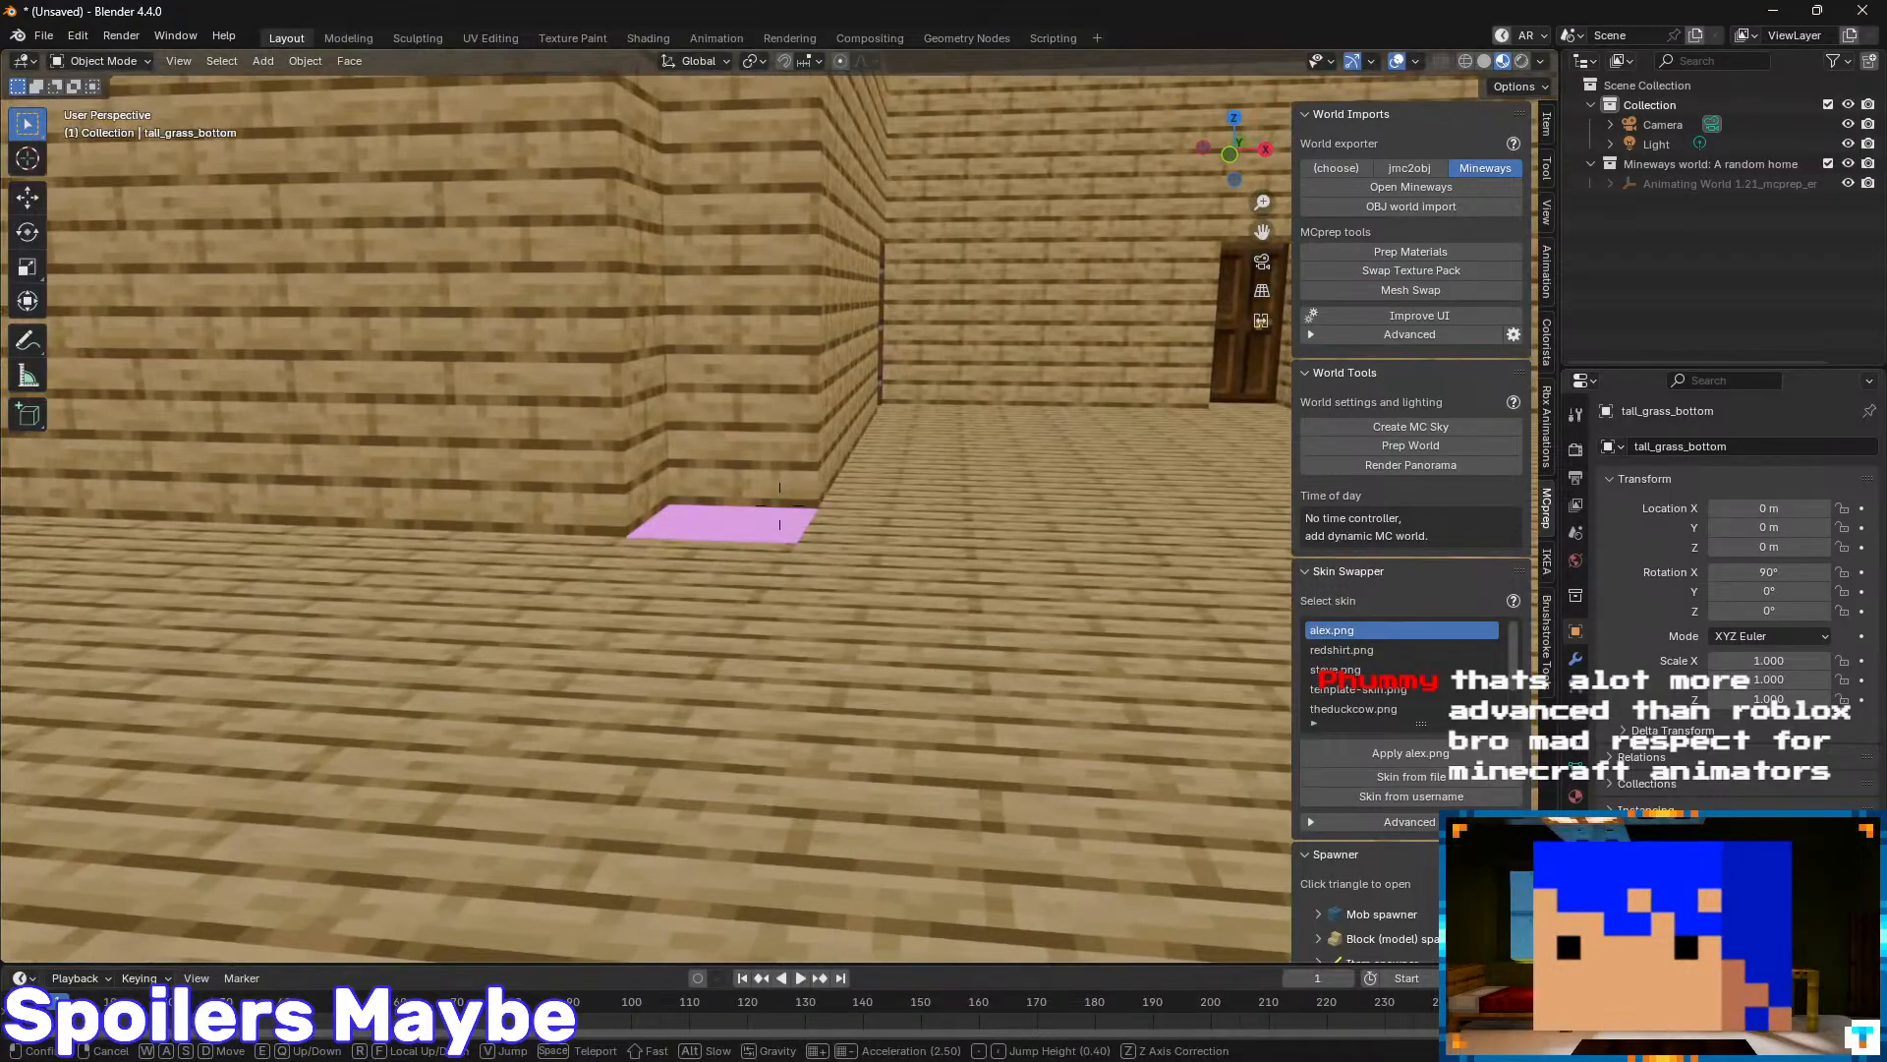
key("e")
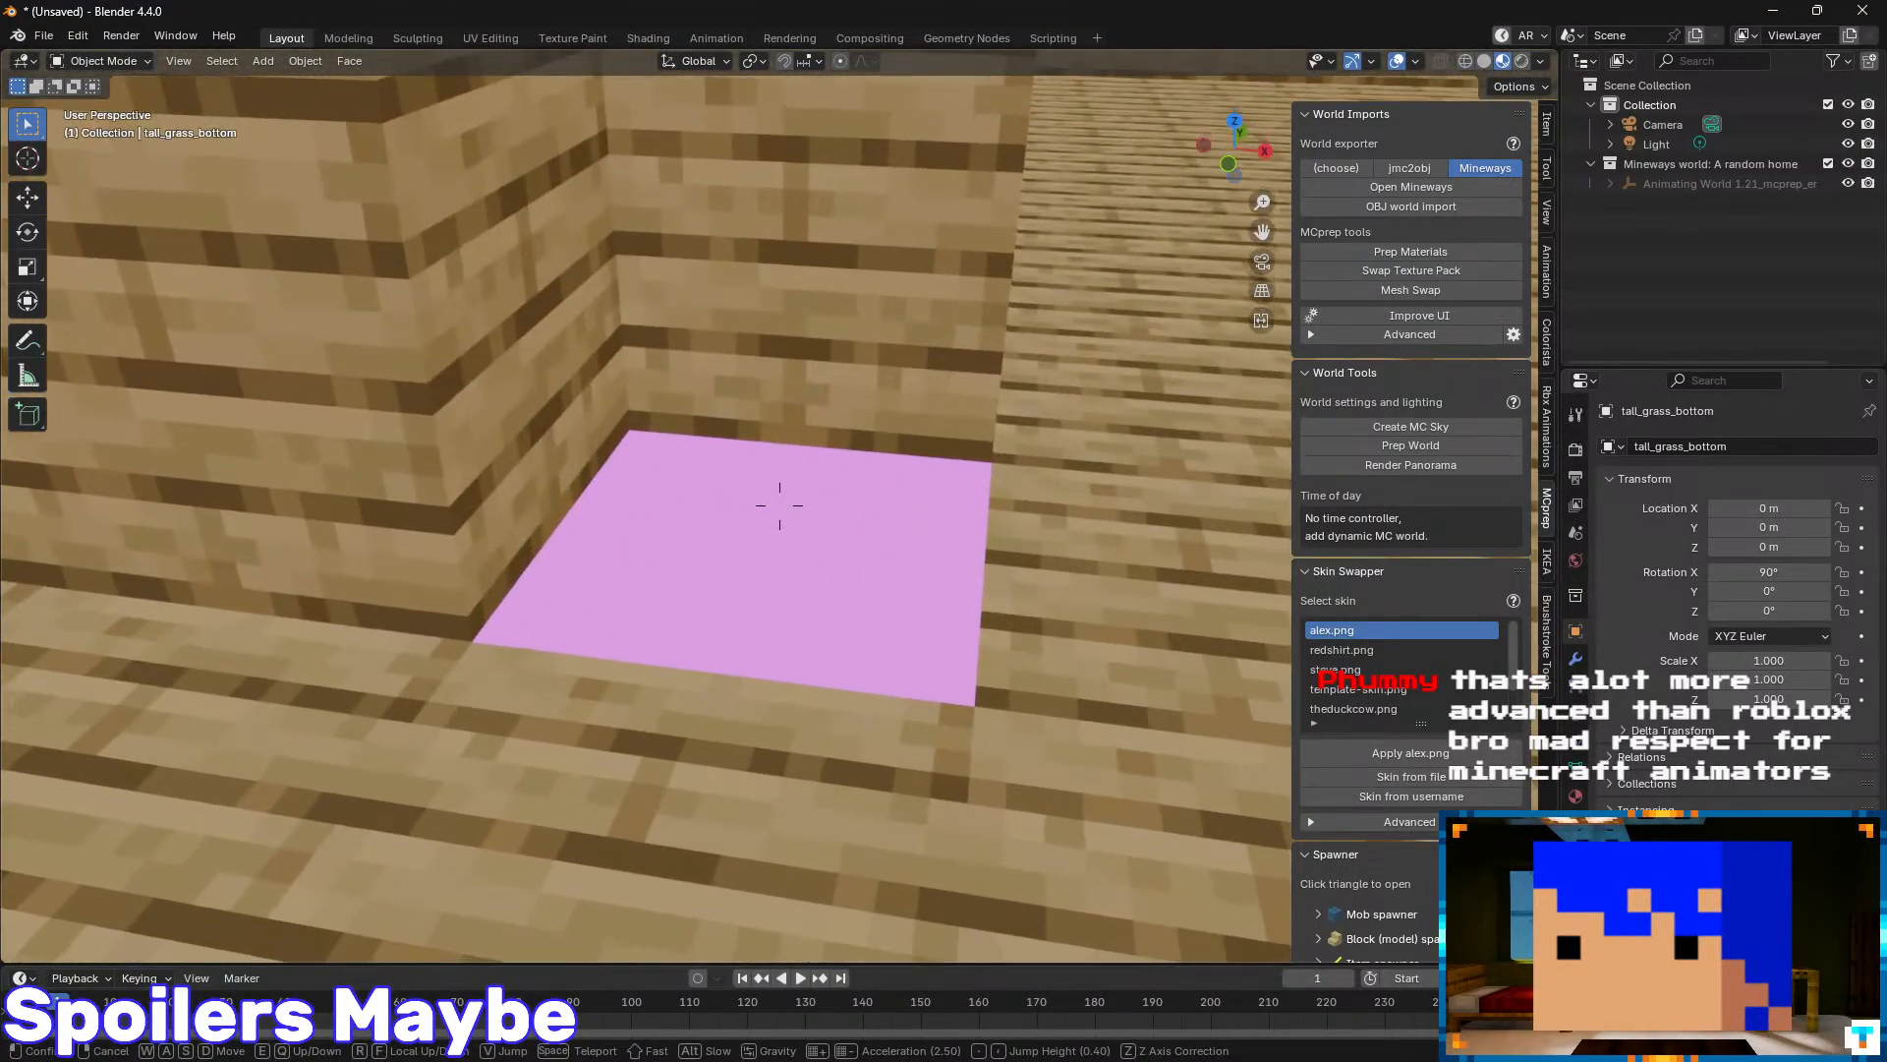
left_click(770, 505)
left_click(759, 540)
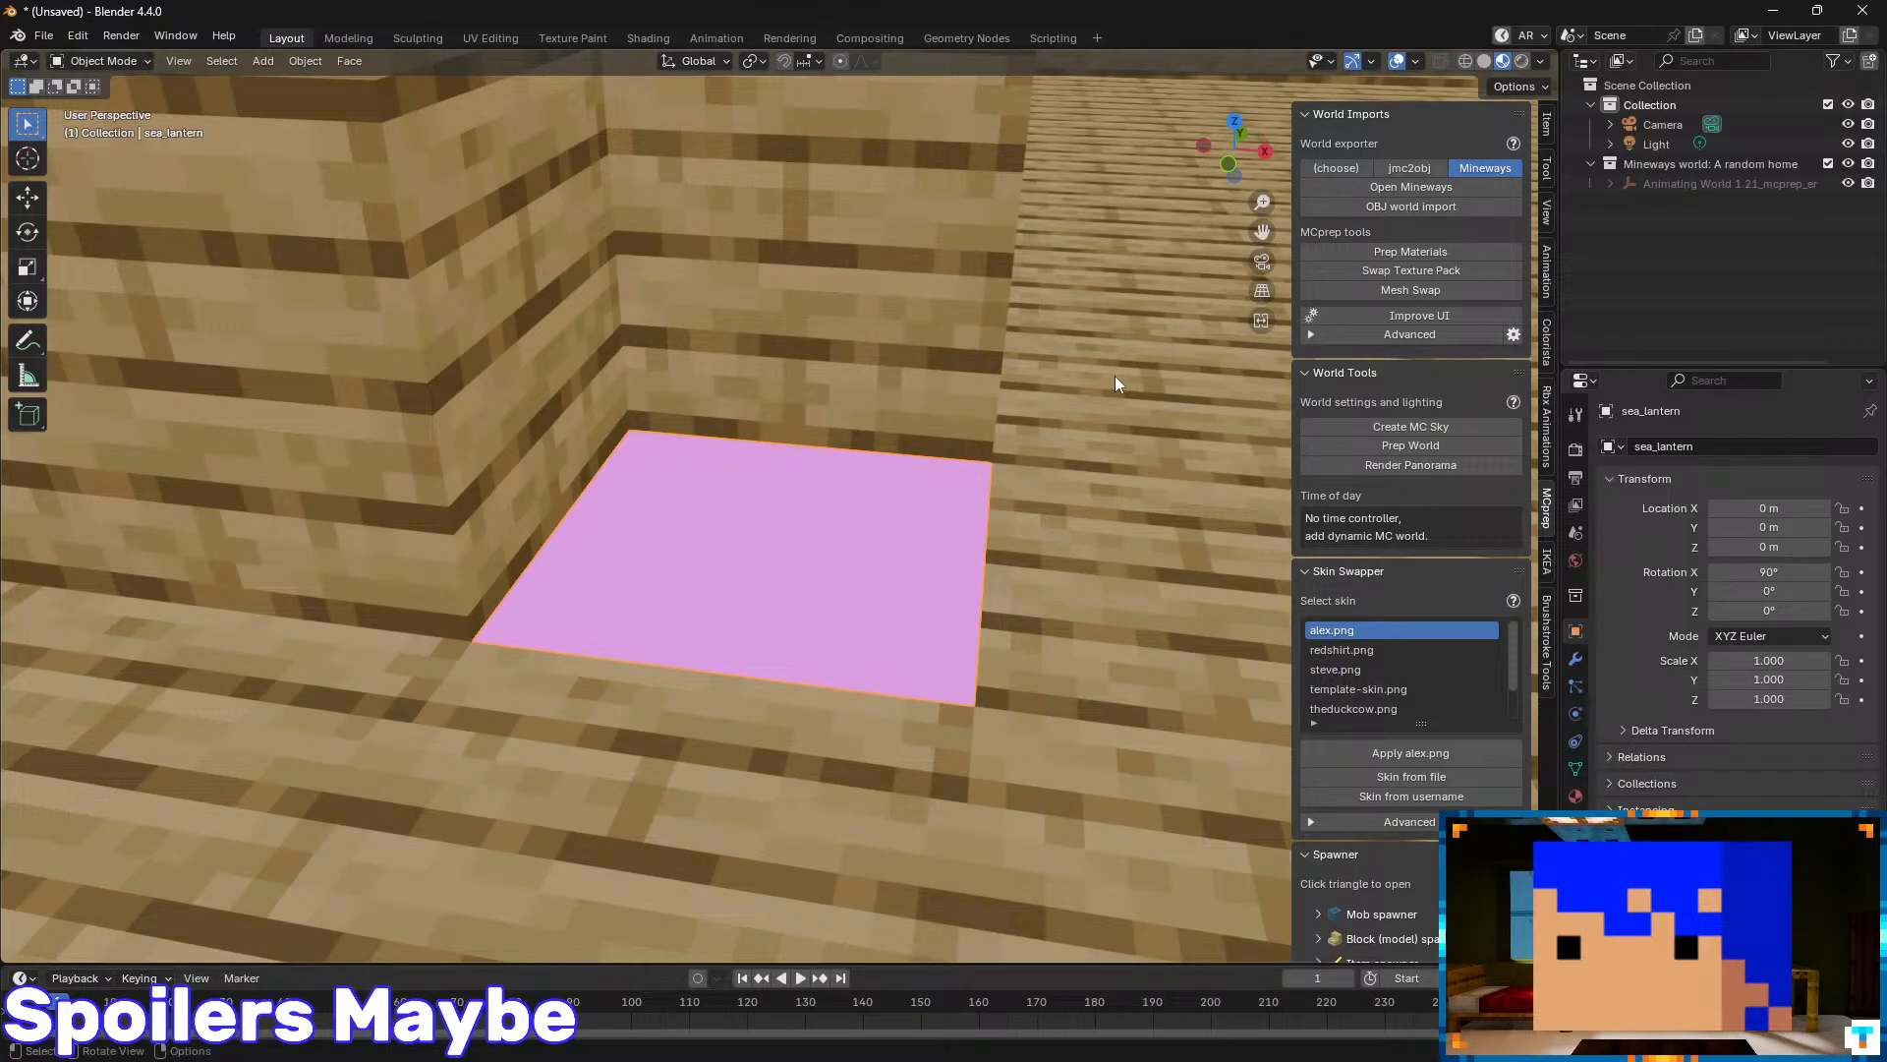
left_click(1443, 254)
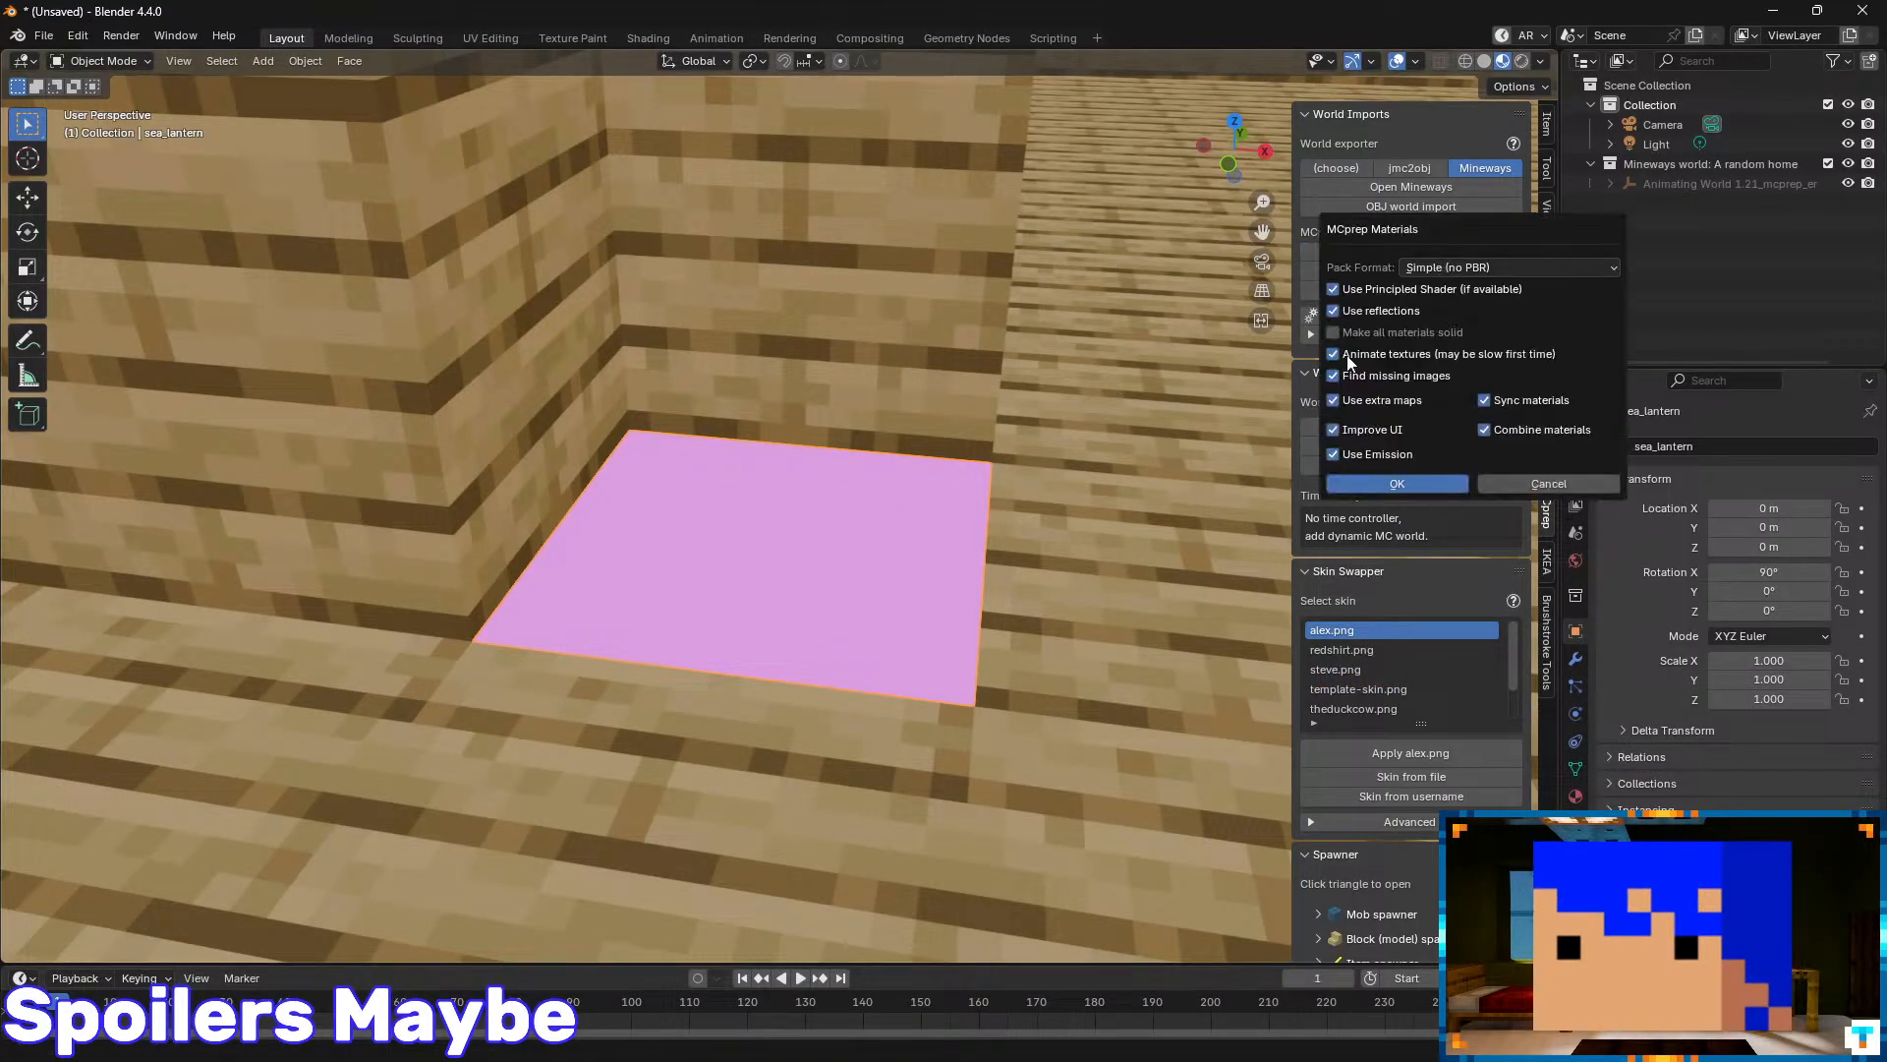
left_click(1419, 486)
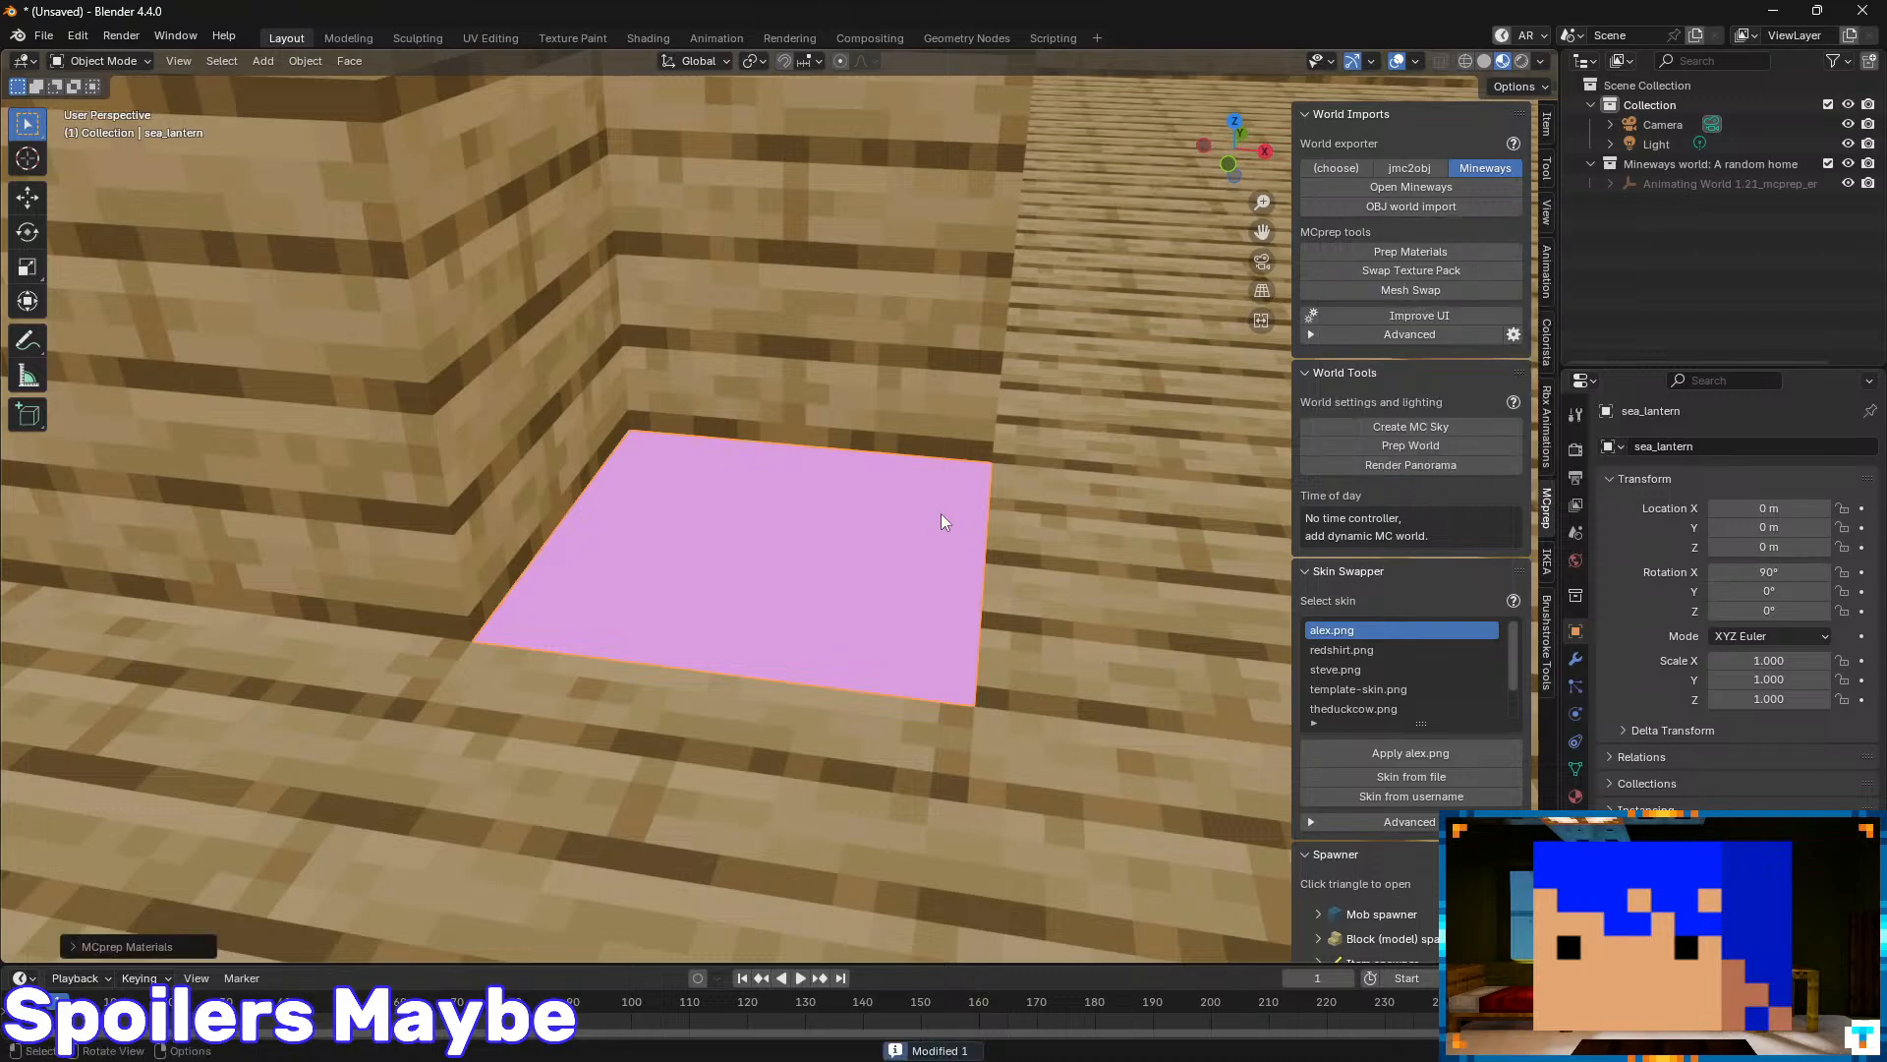
- Split off a Shader Editor beside the 3D viewport and examine the sea_lantern material's Diffuse Texture node
left_click_drag(5, 55, 420, 111)
left_click(25, 61)
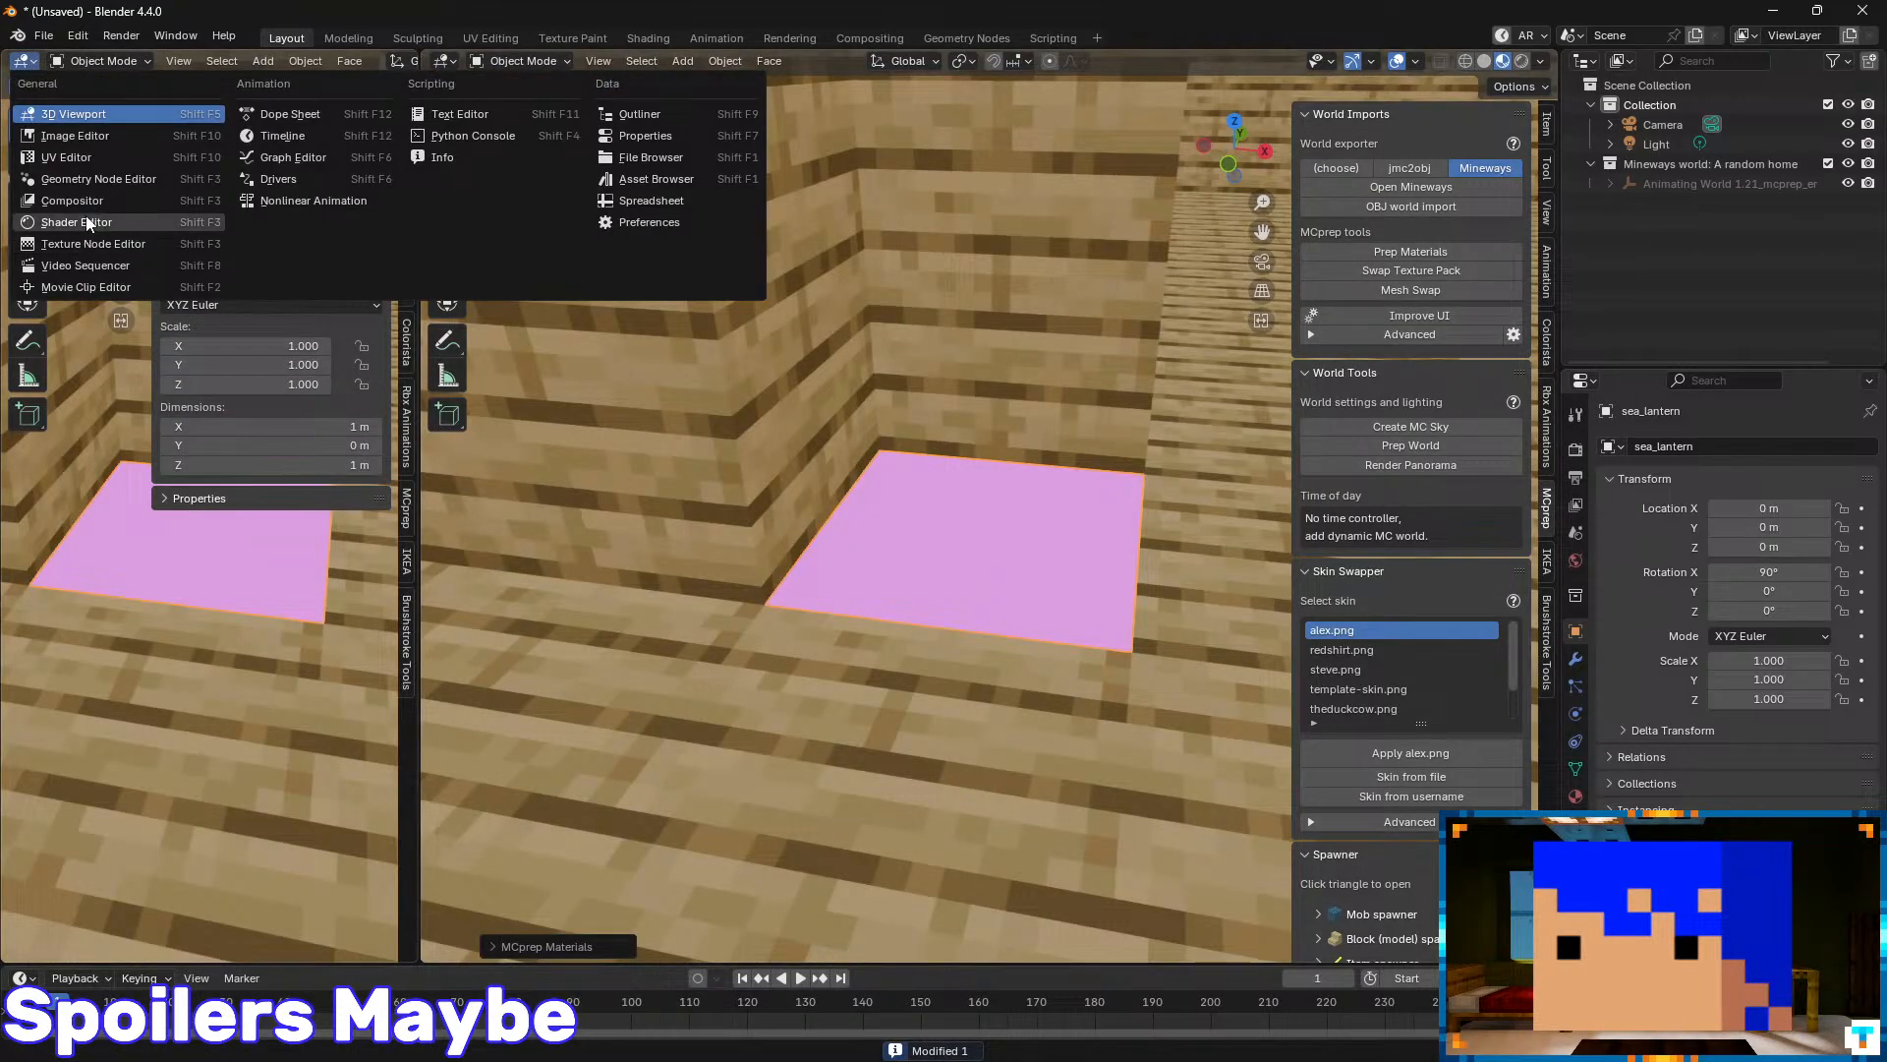
left_click(89, 224)
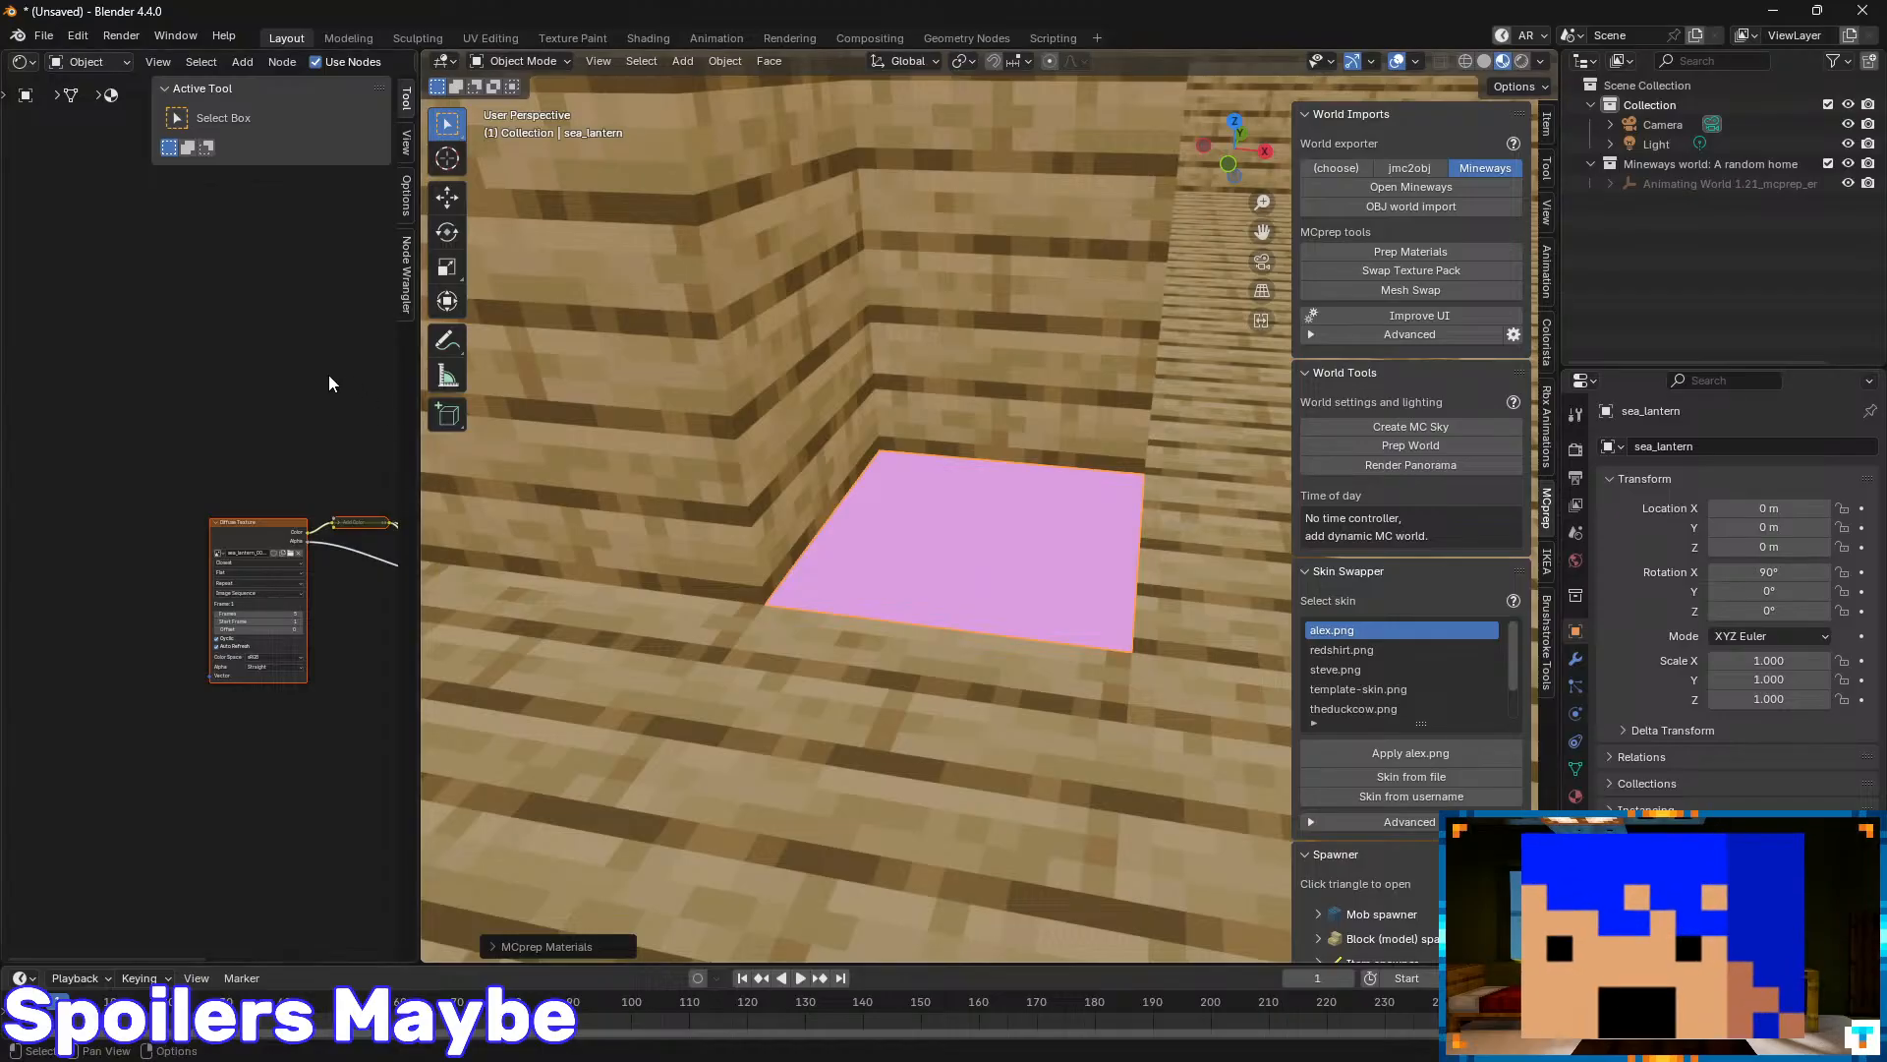
key("n")
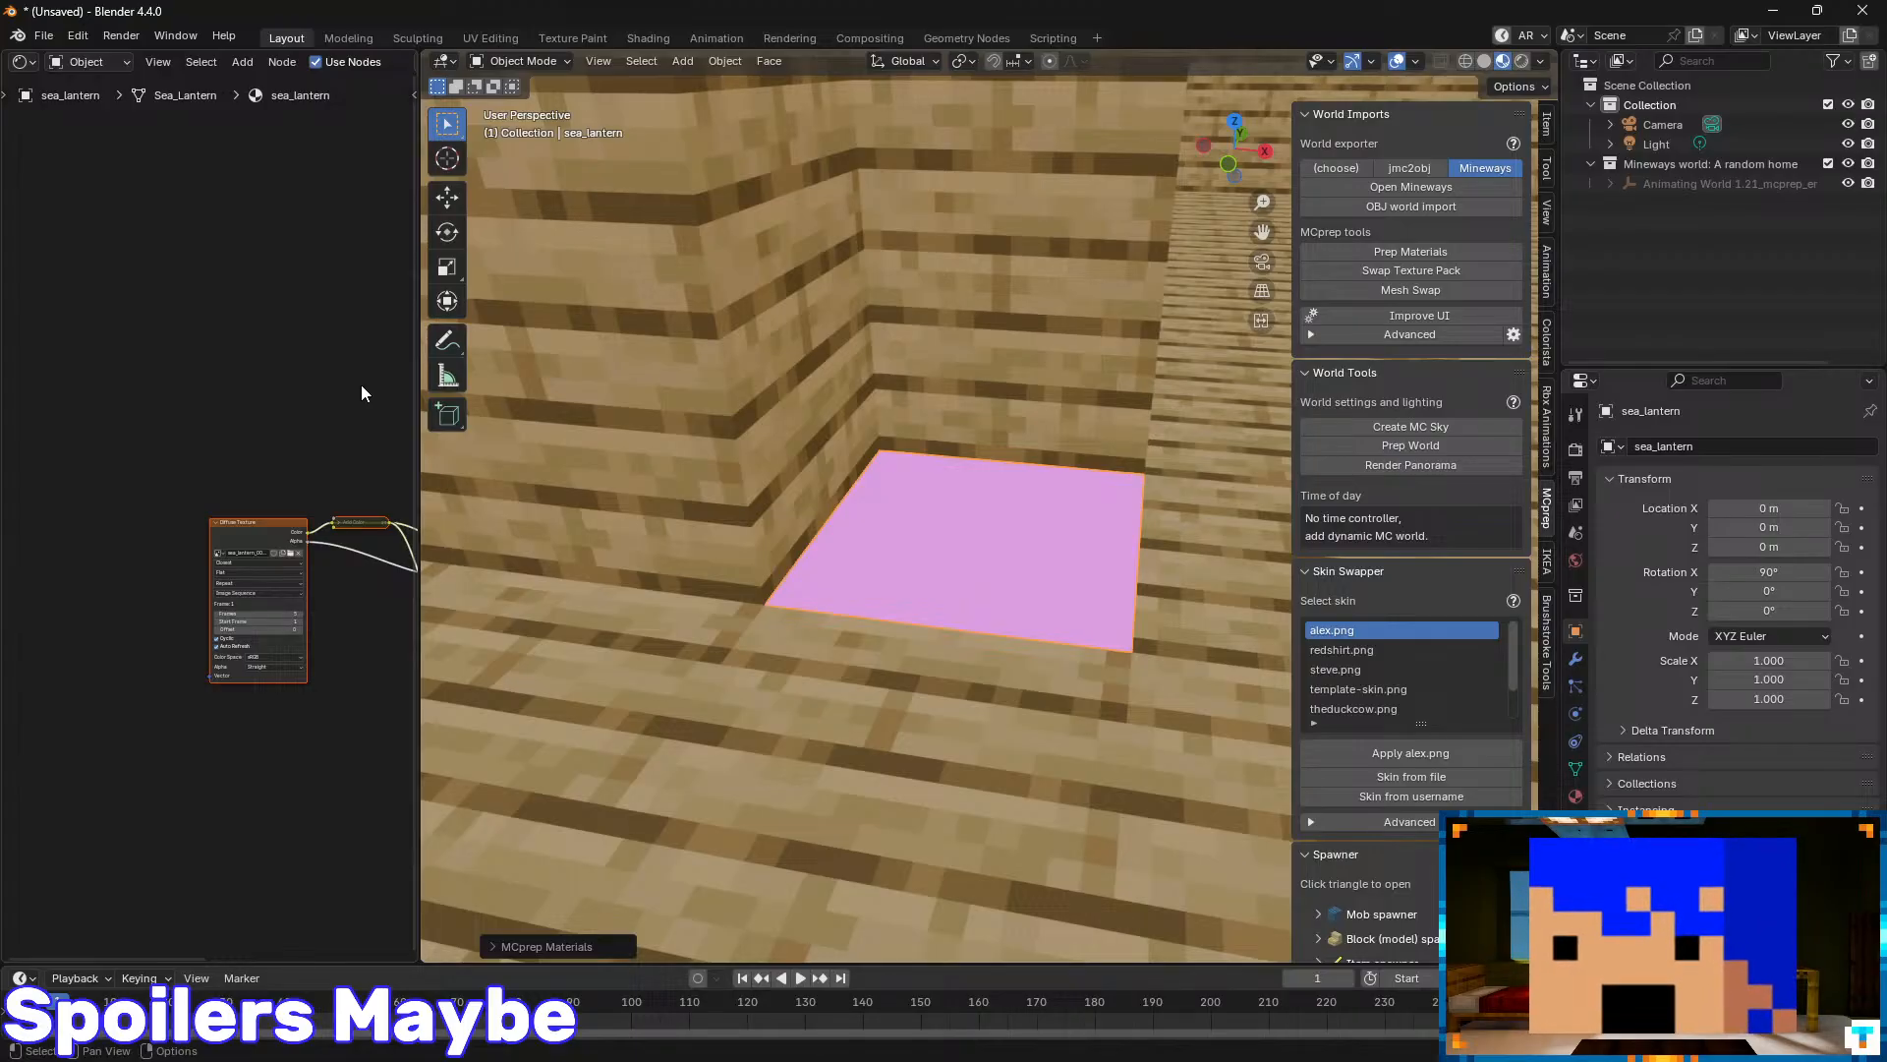
scroll(894, 544, "down", 13)
scroll(993, 488, "up", 7)
key("KP_Decimal")
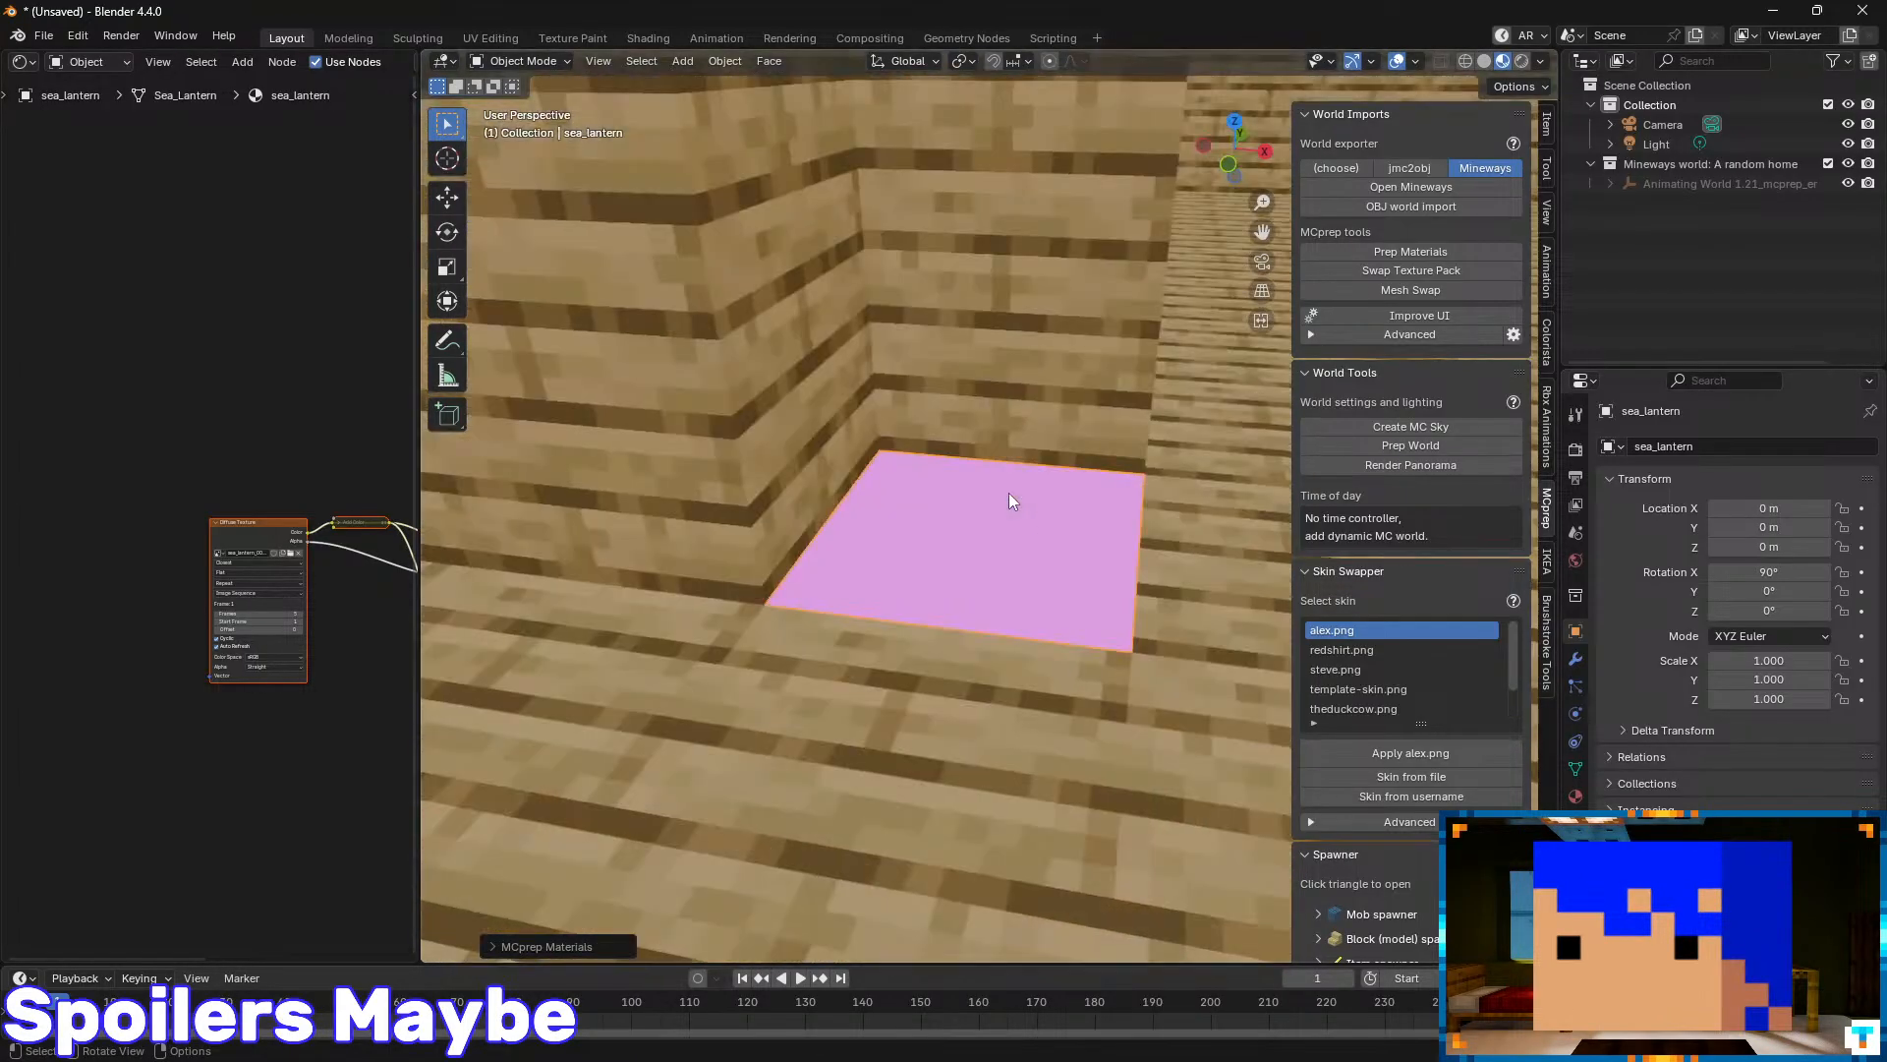
middle_click_drag(1044, 438, 988, 491)
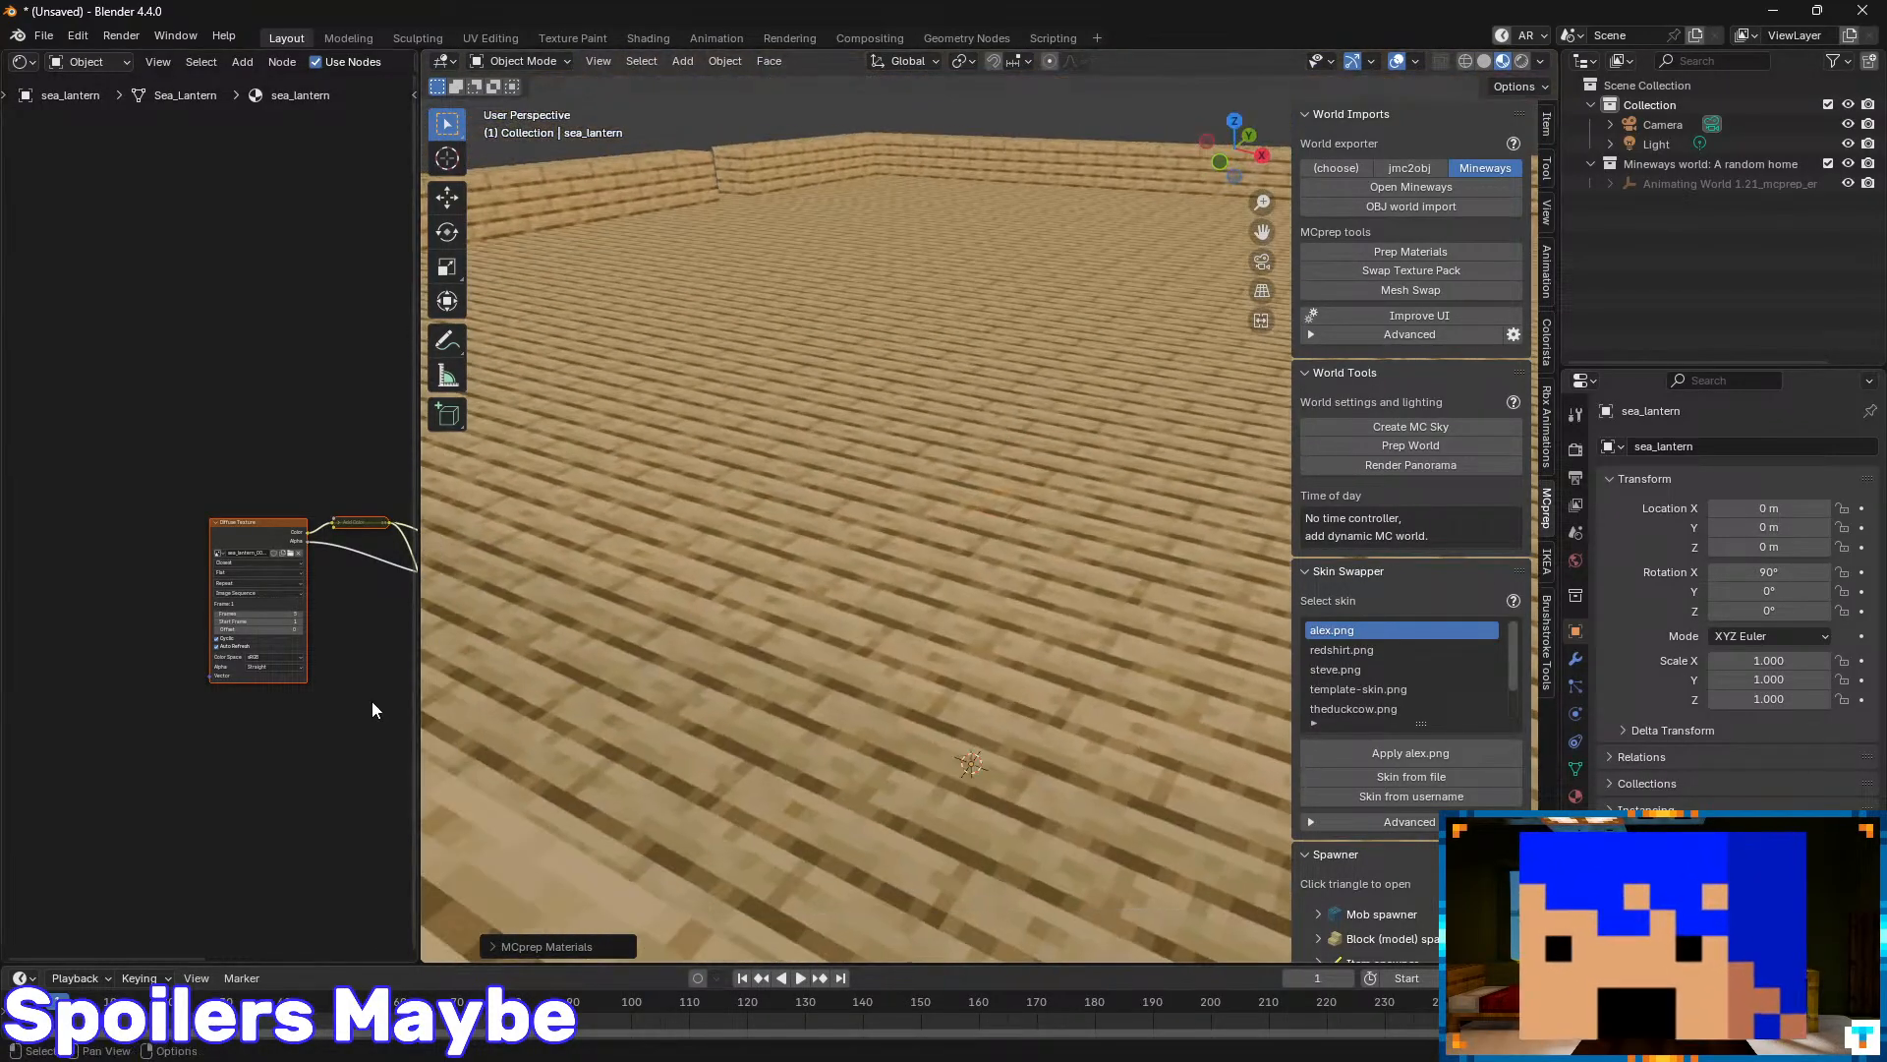
scroll(383, 688, "up", 3)
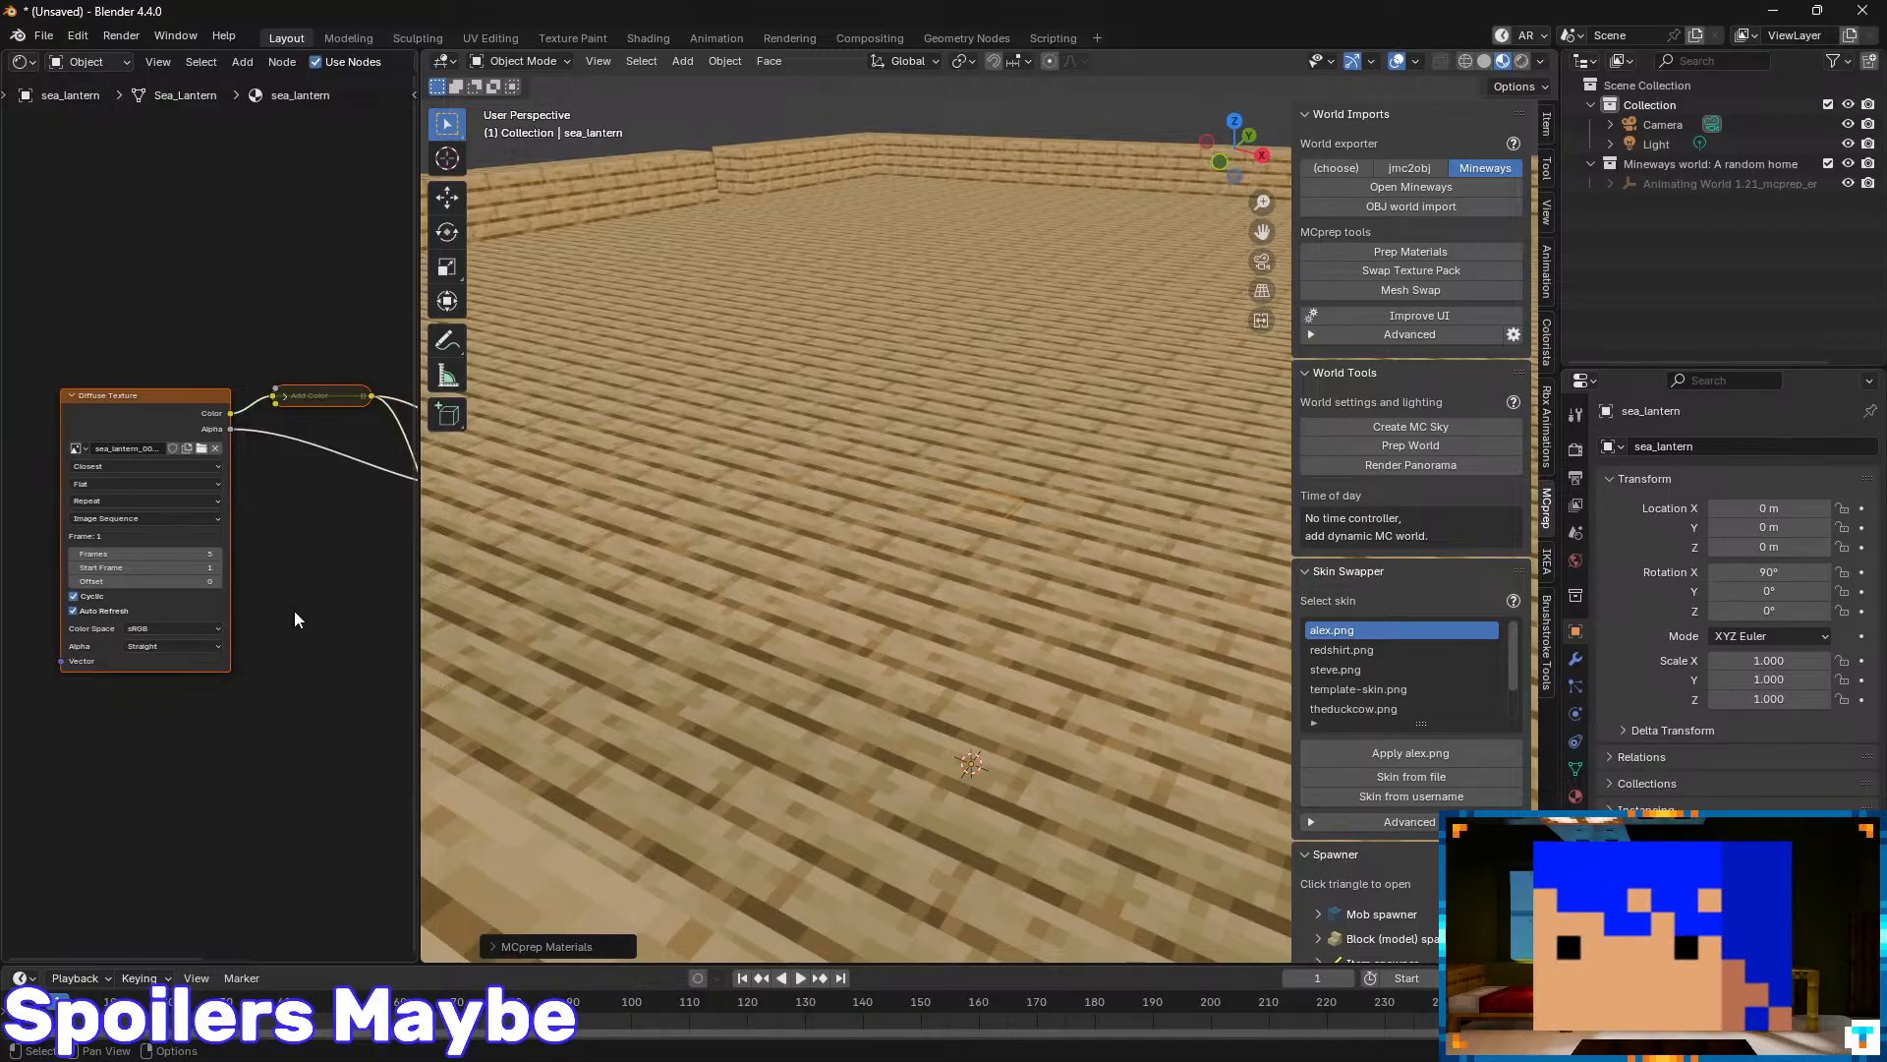
left_click(277, 568)
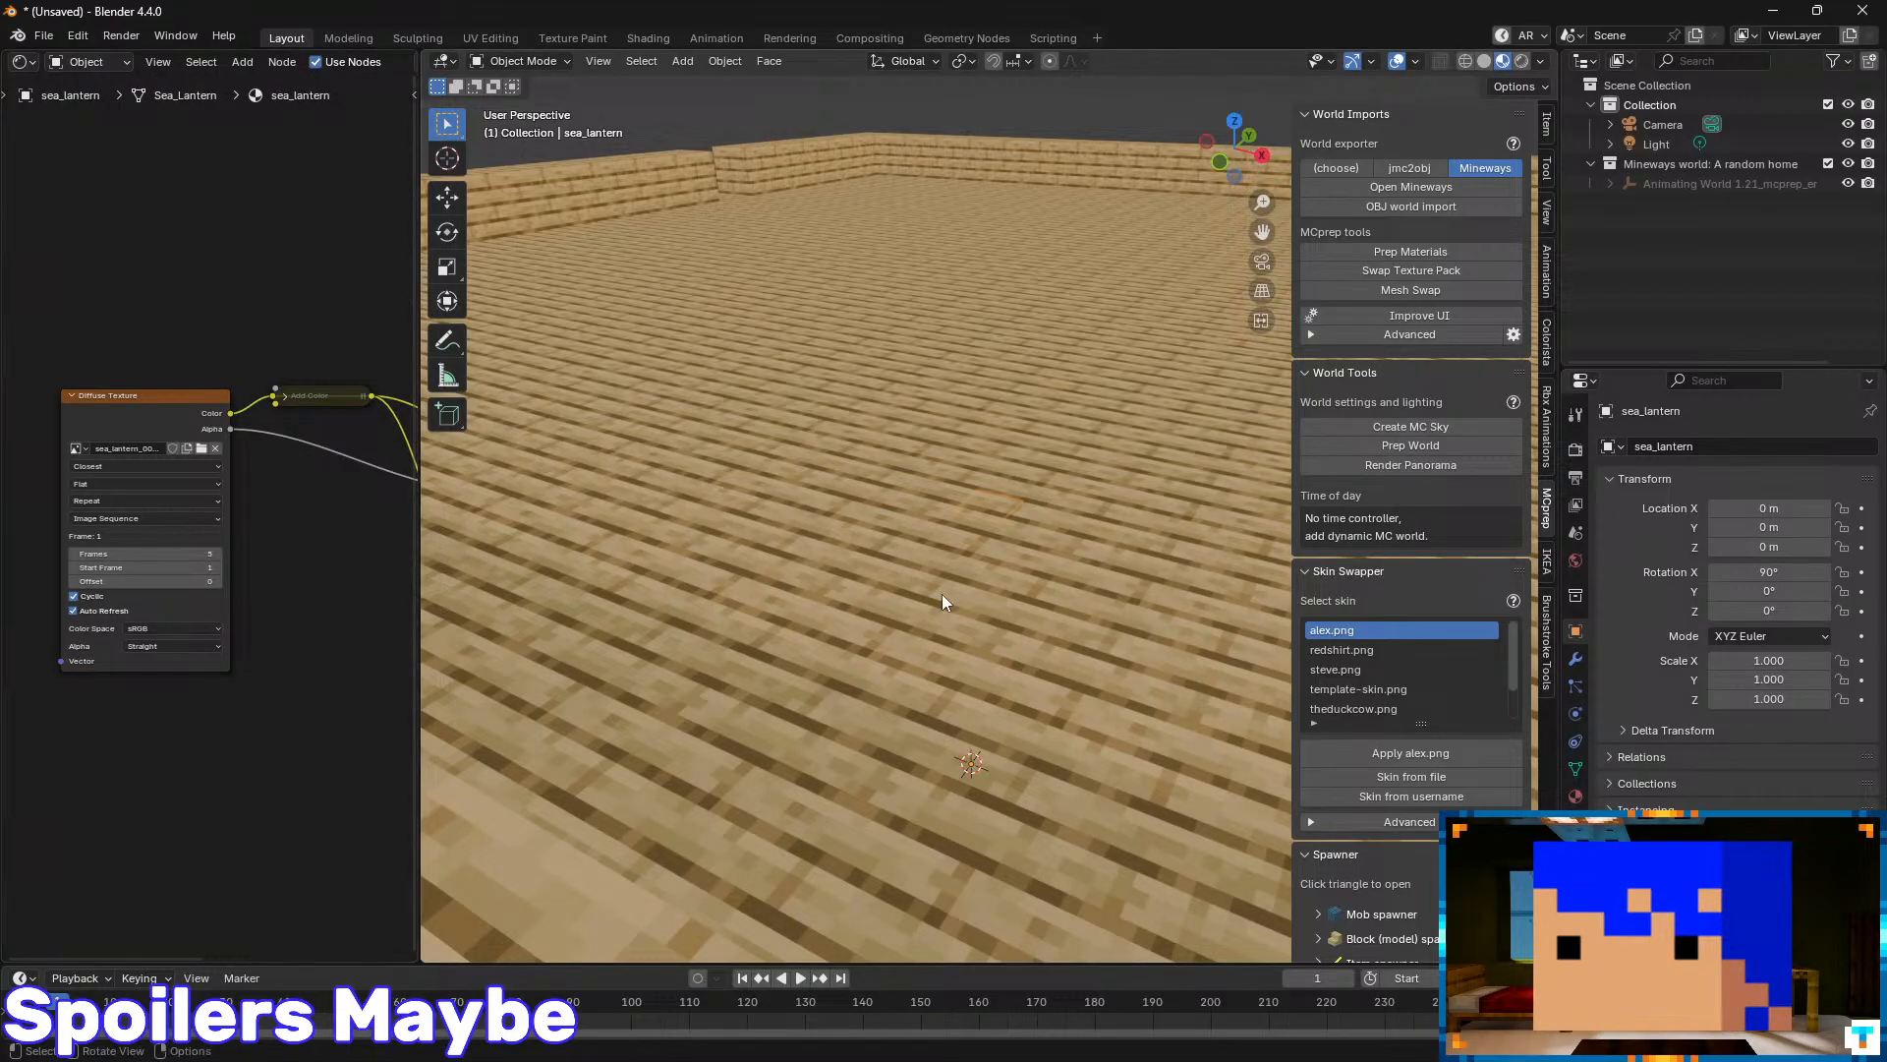
- Try Prep Materials on the sea_lantern block with Animate textures enabled, and again with Animate textures disabled
middle_click_drag(941, 594, 1177, 386)
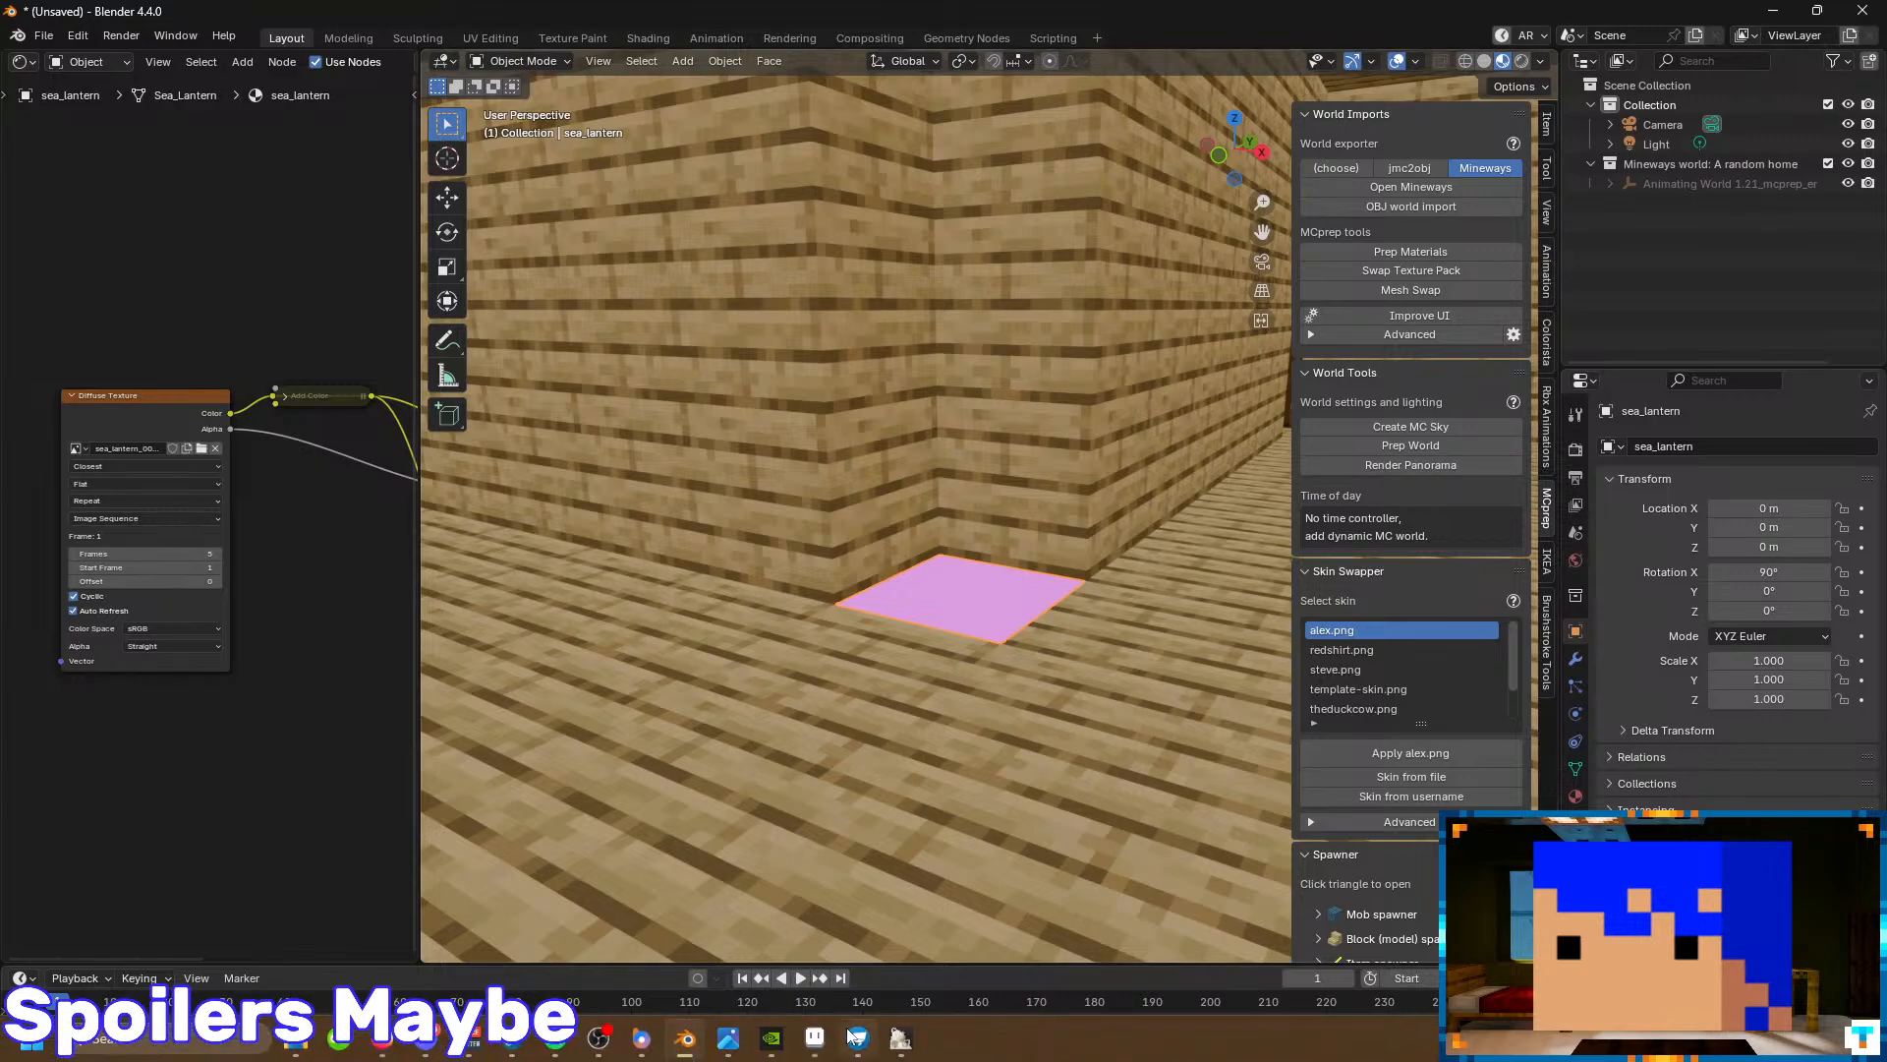
key("alt+Tab")
left_click(1390, 9)
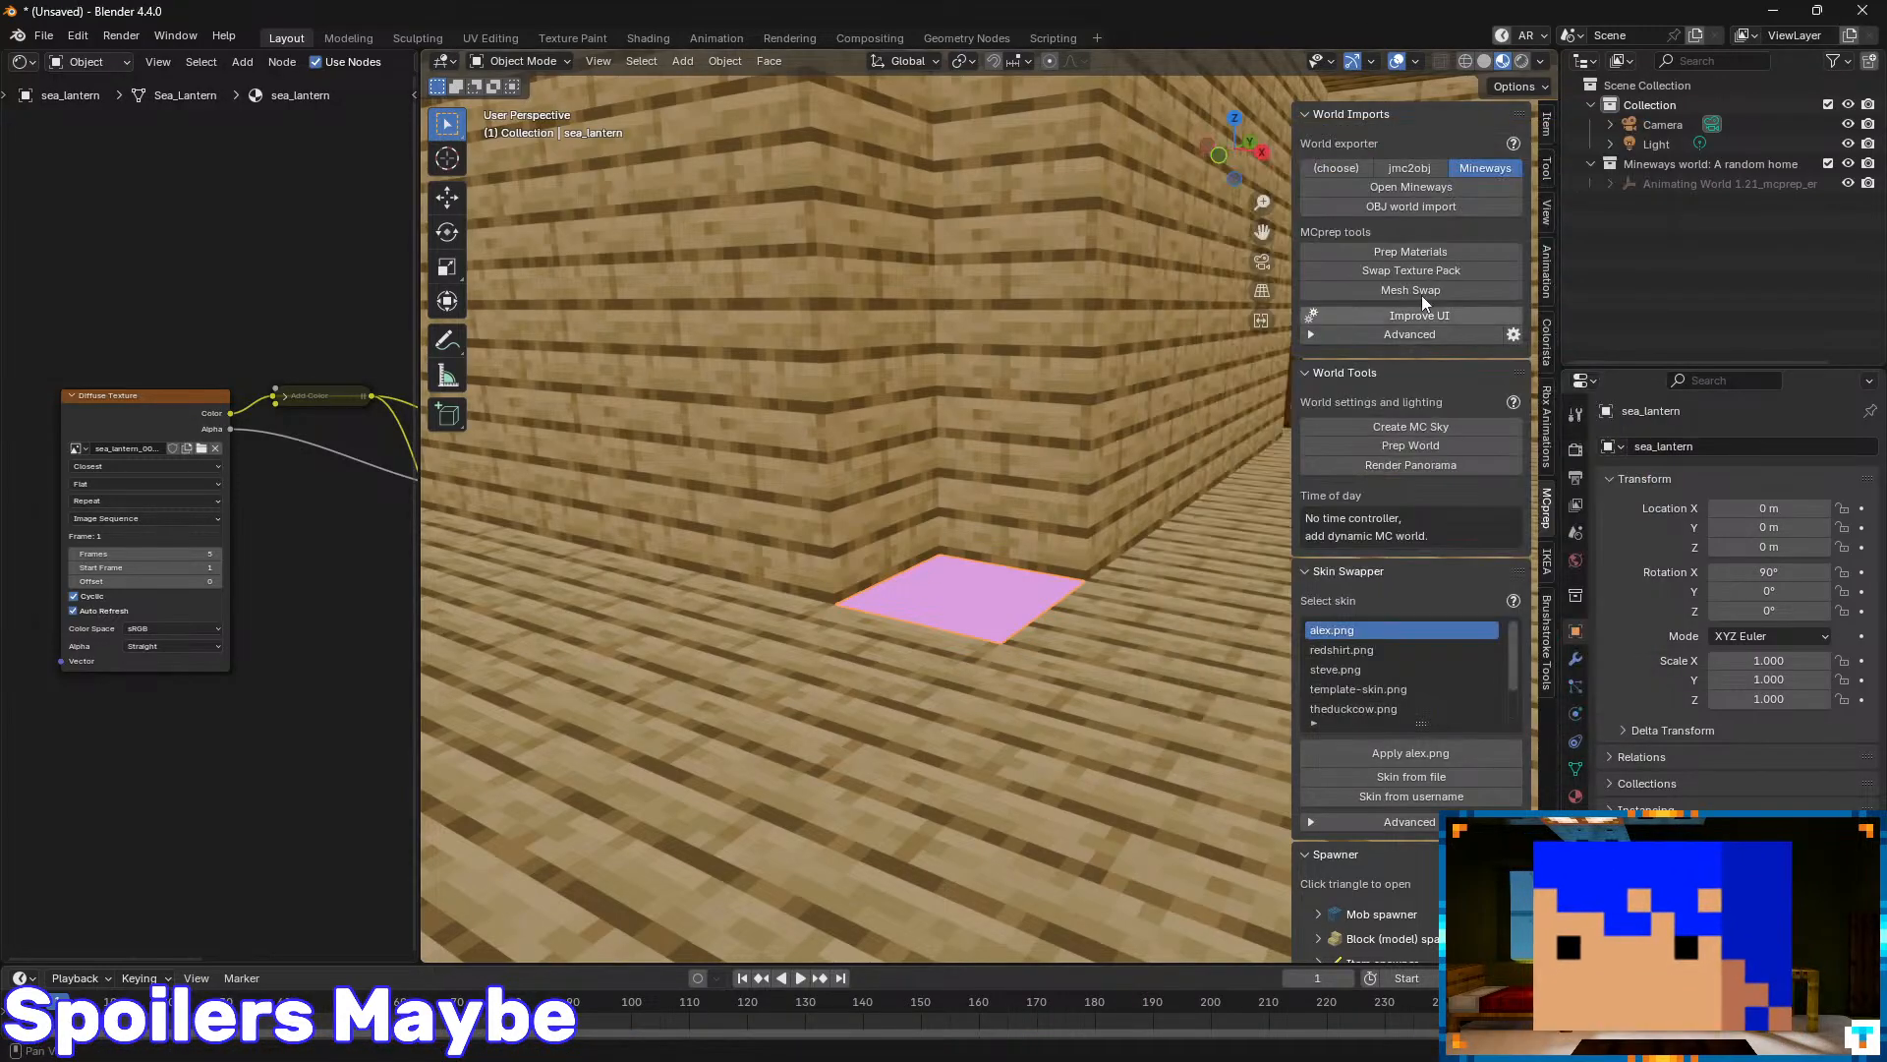
middle_click_drag(1047, 513, 1024, 525)
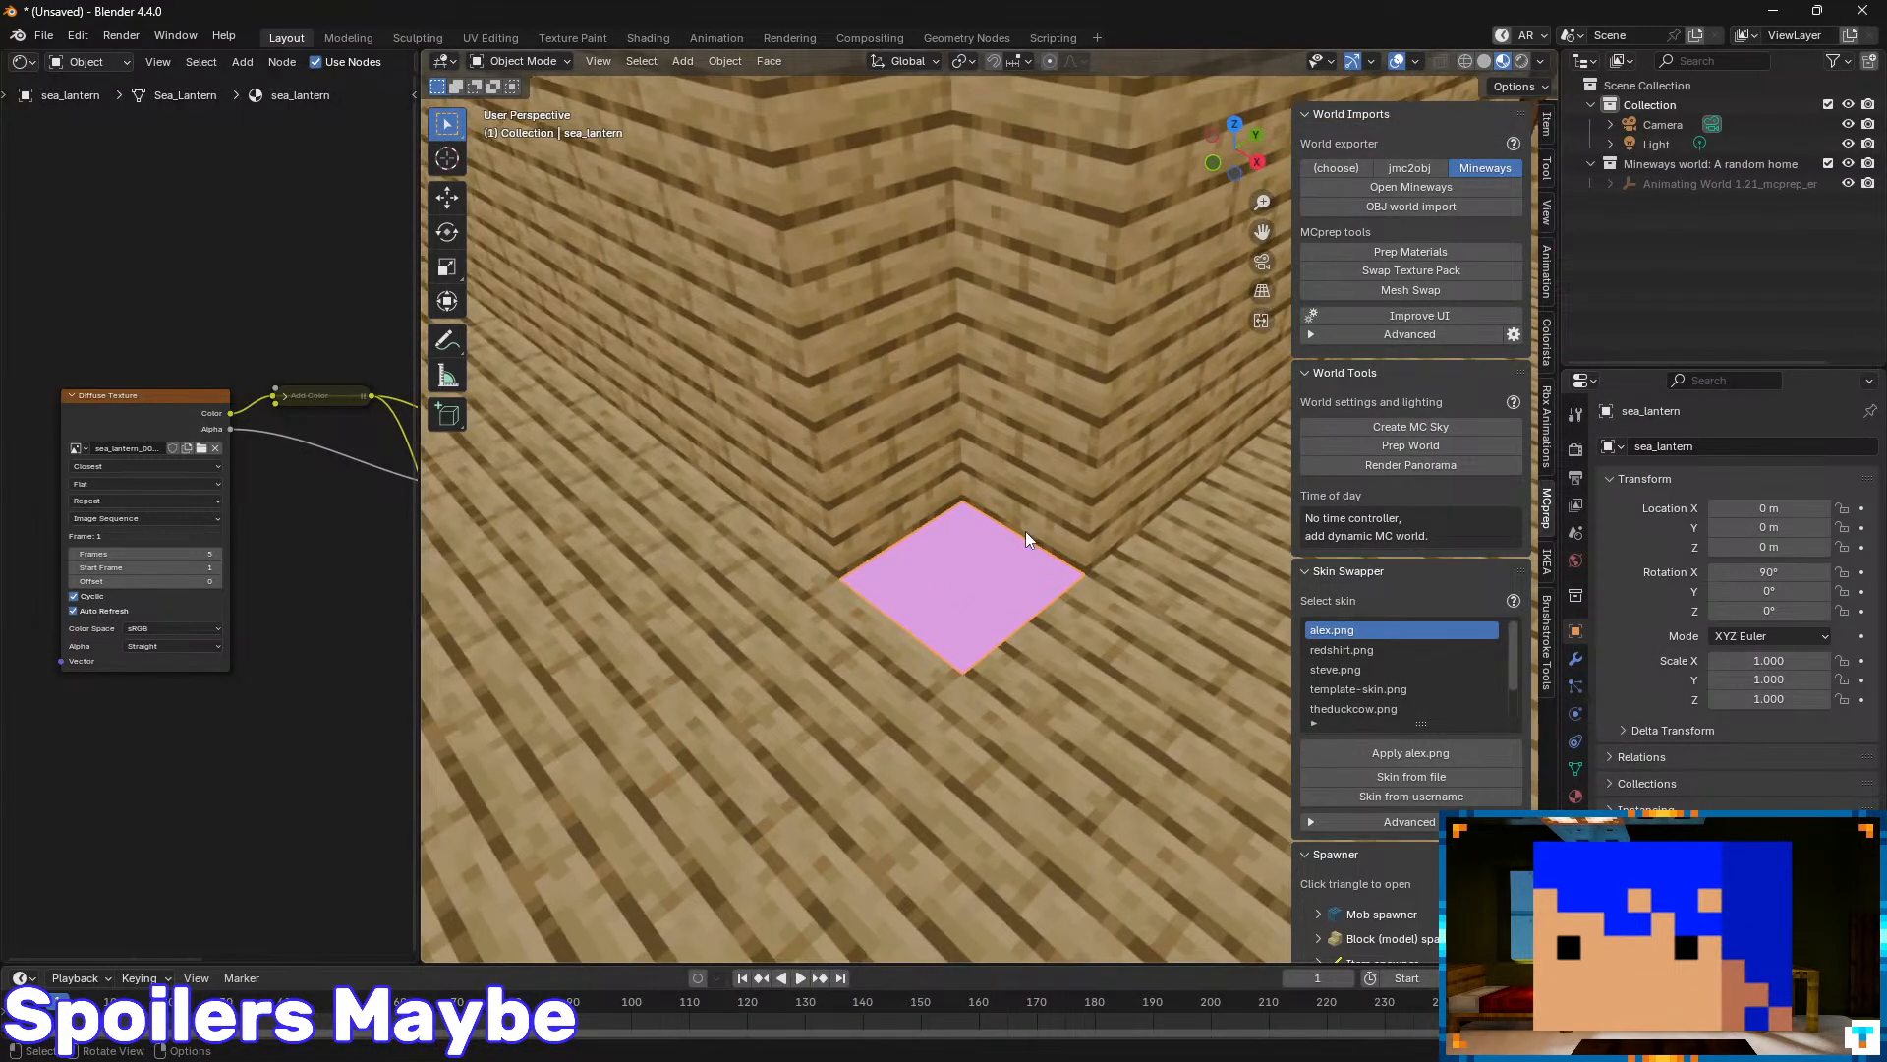
key("KP_Decimal")
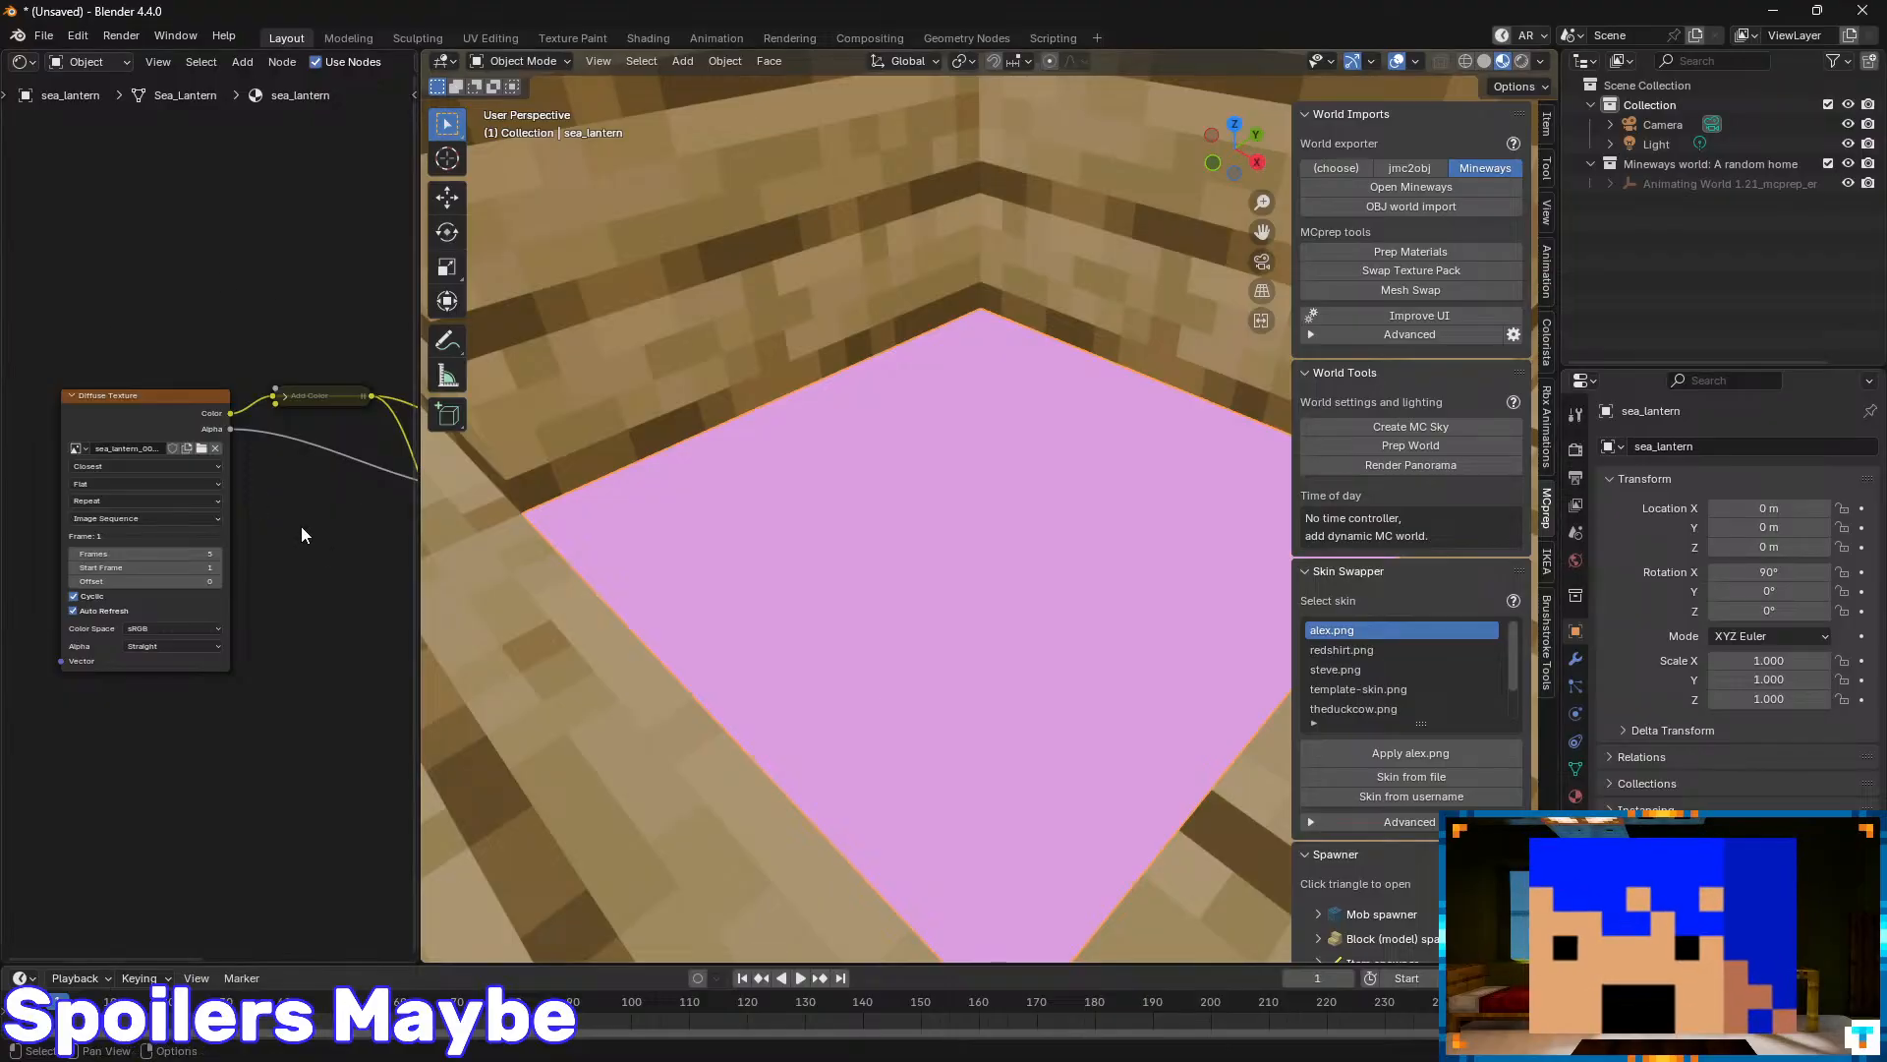
left_click(1431, 256)
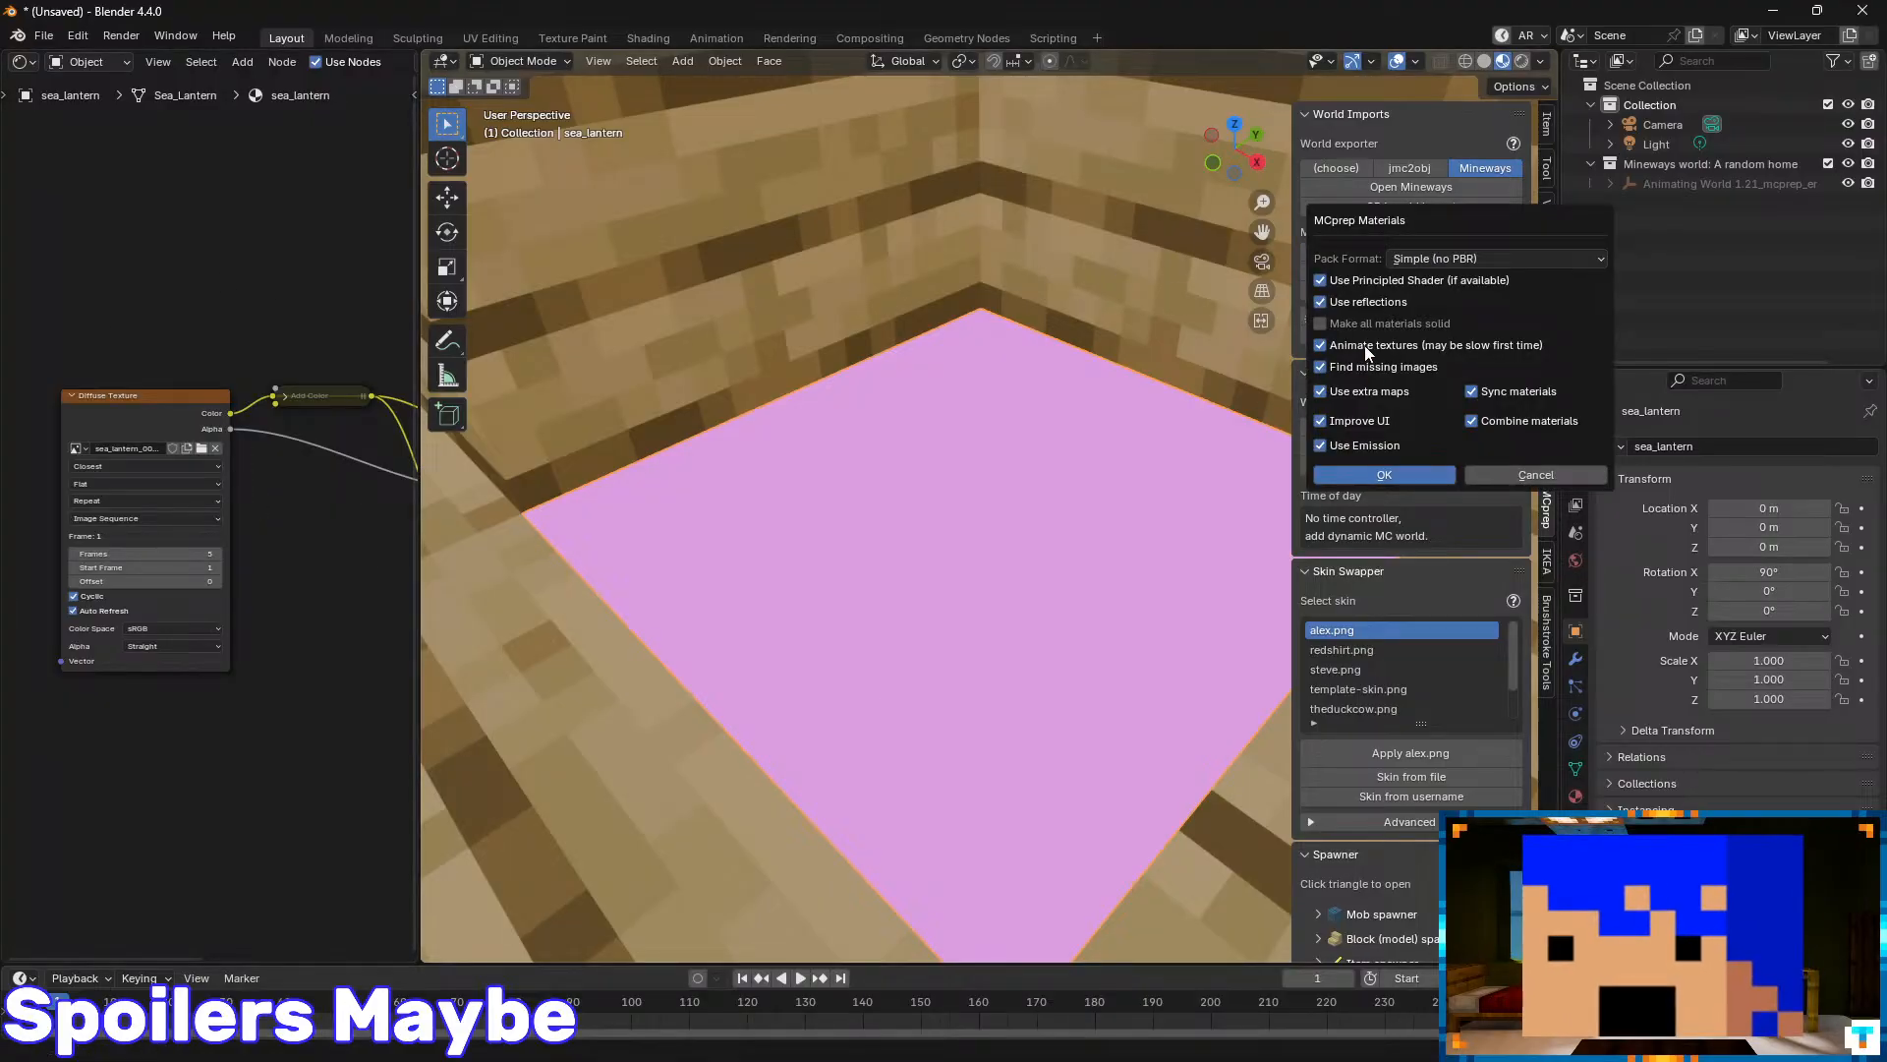
left_click(1394, 469)
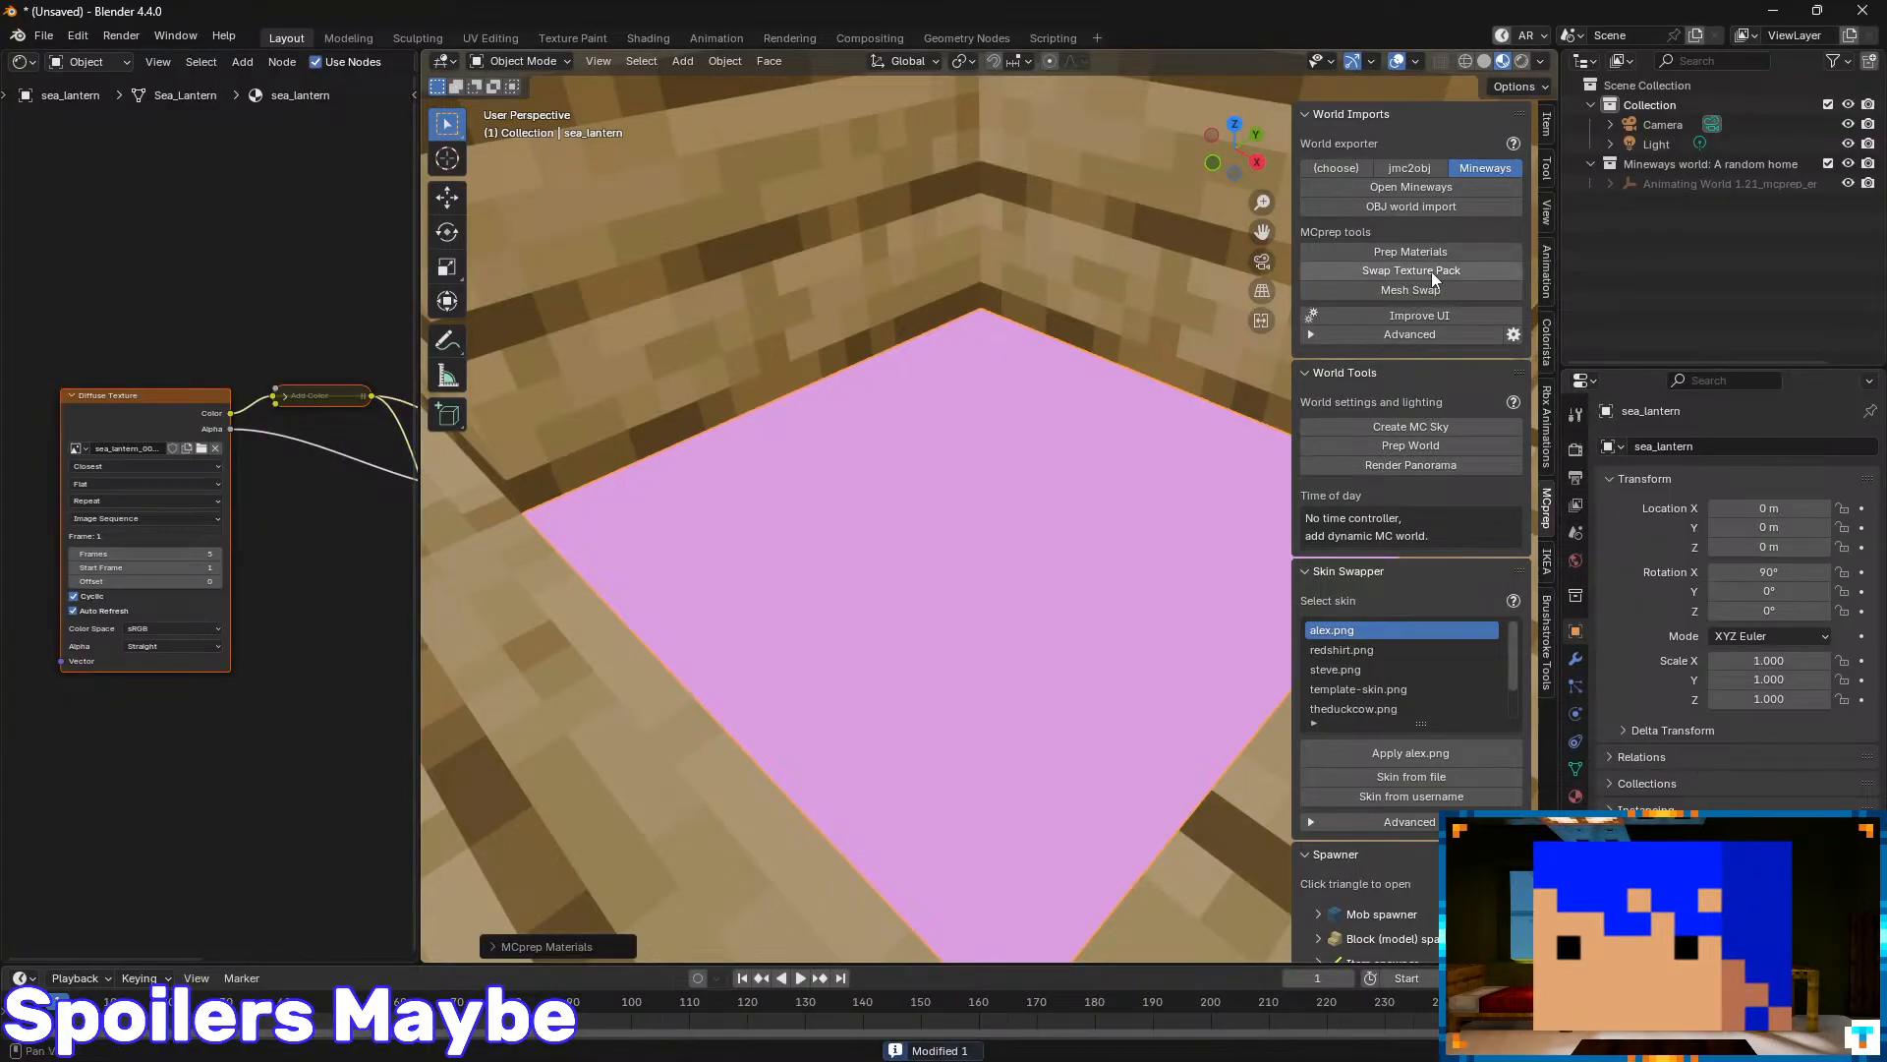
left_click(1463, 252)
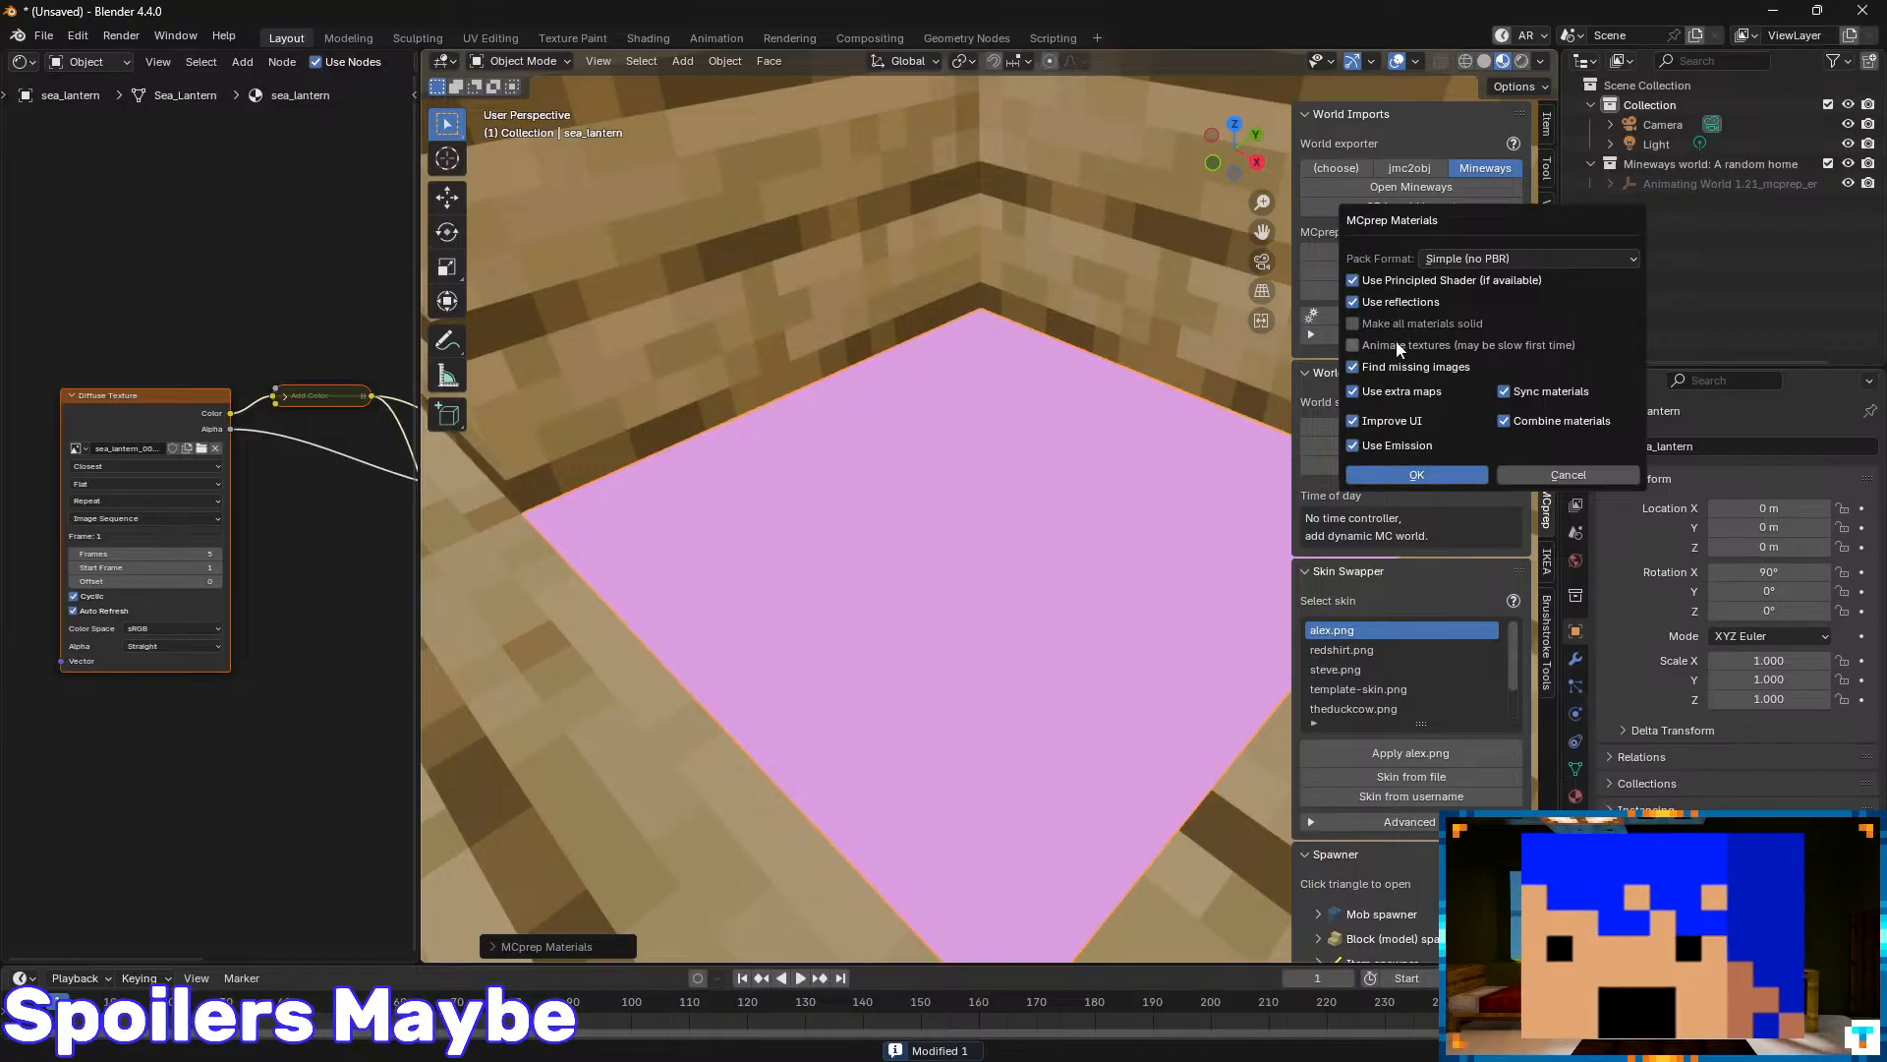
left_click(1433, 473)
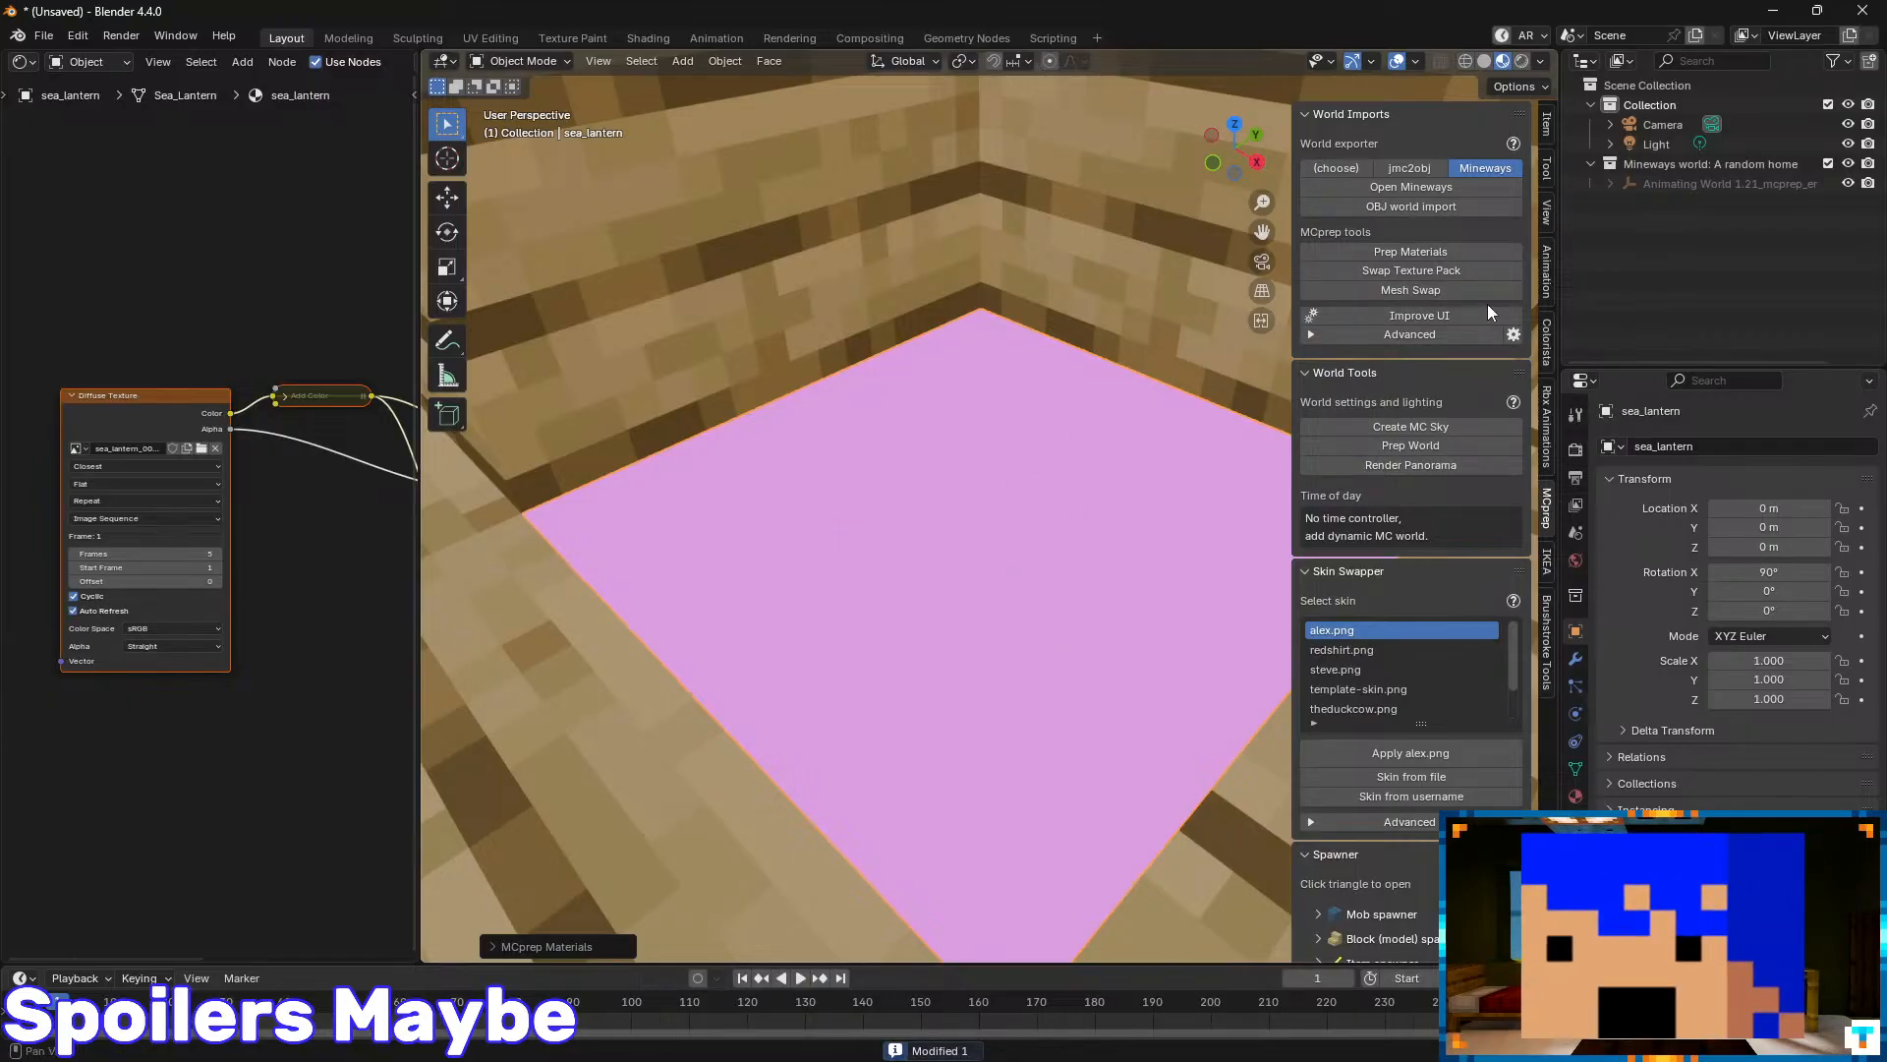
- Show the sea_lantern block's material properties and rerun Prep Materials with Animate textures enabled and Combine materials disabled
middle_click_drag(285, 535, 267, 418)
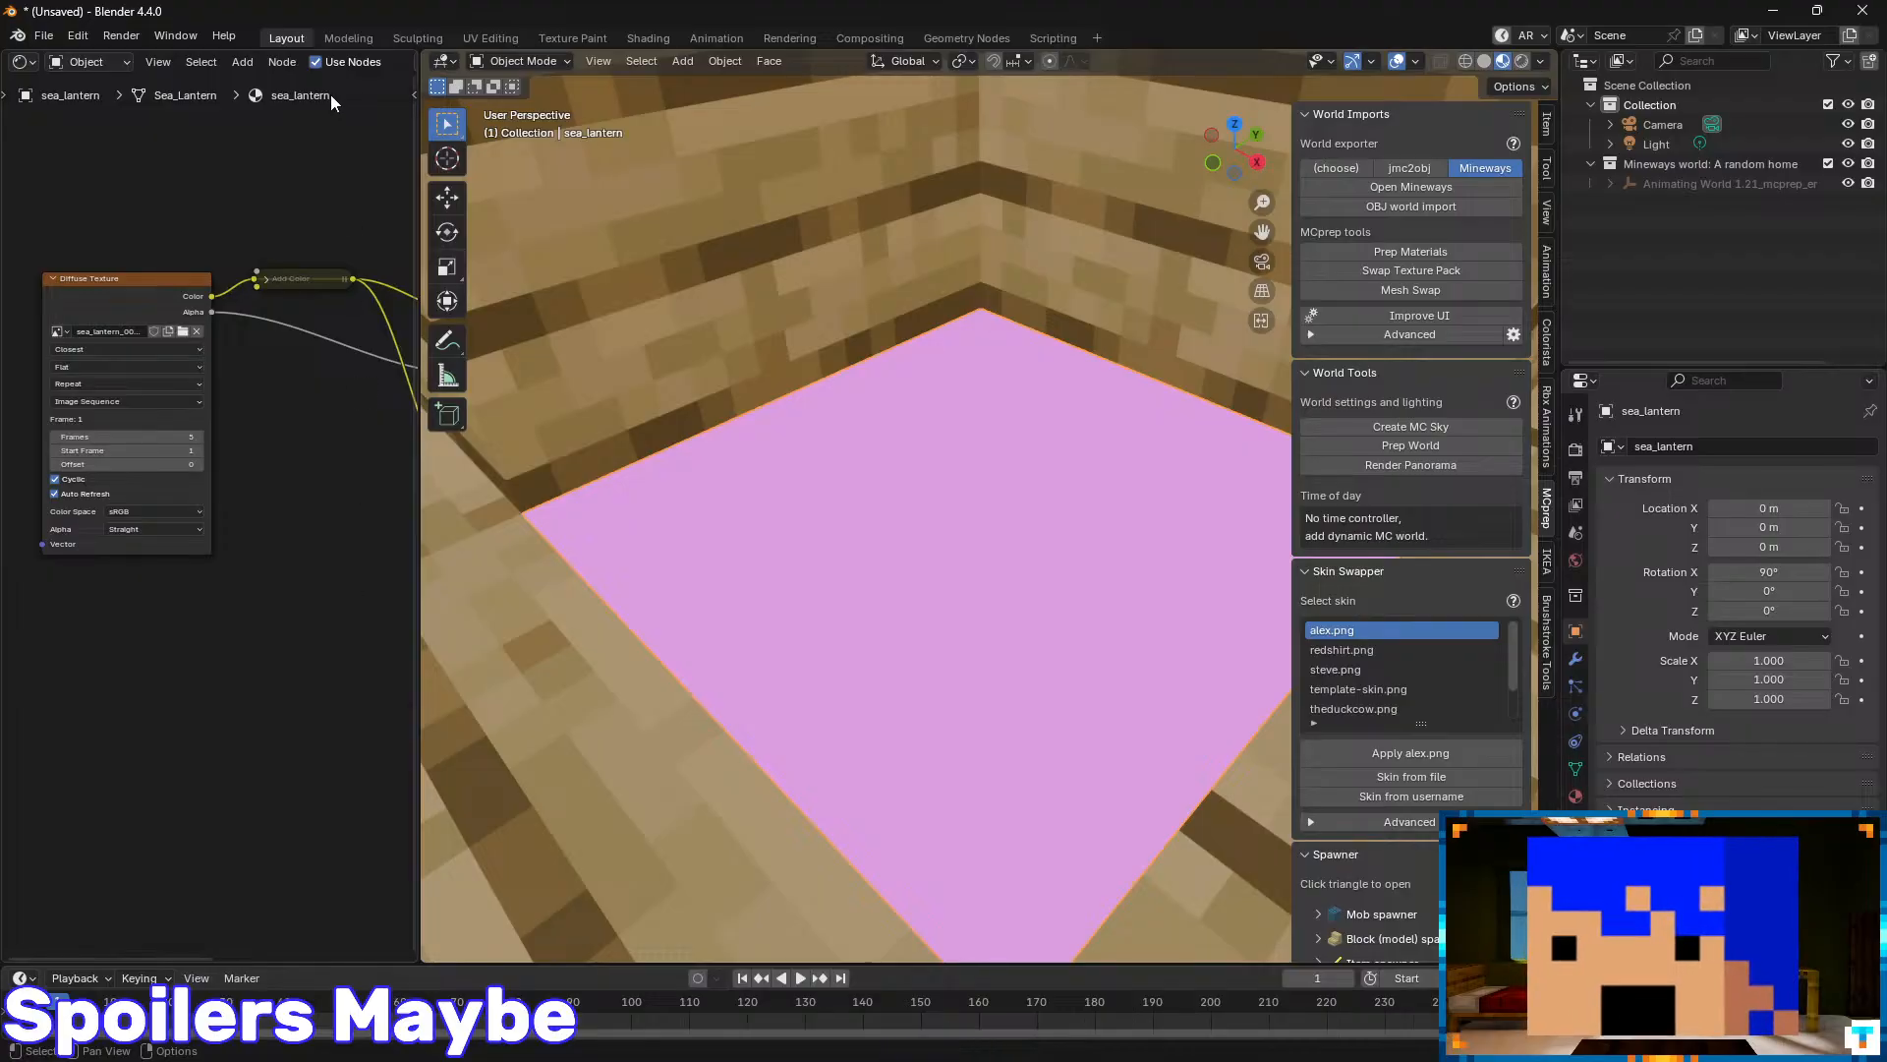
right_click(379, 62)
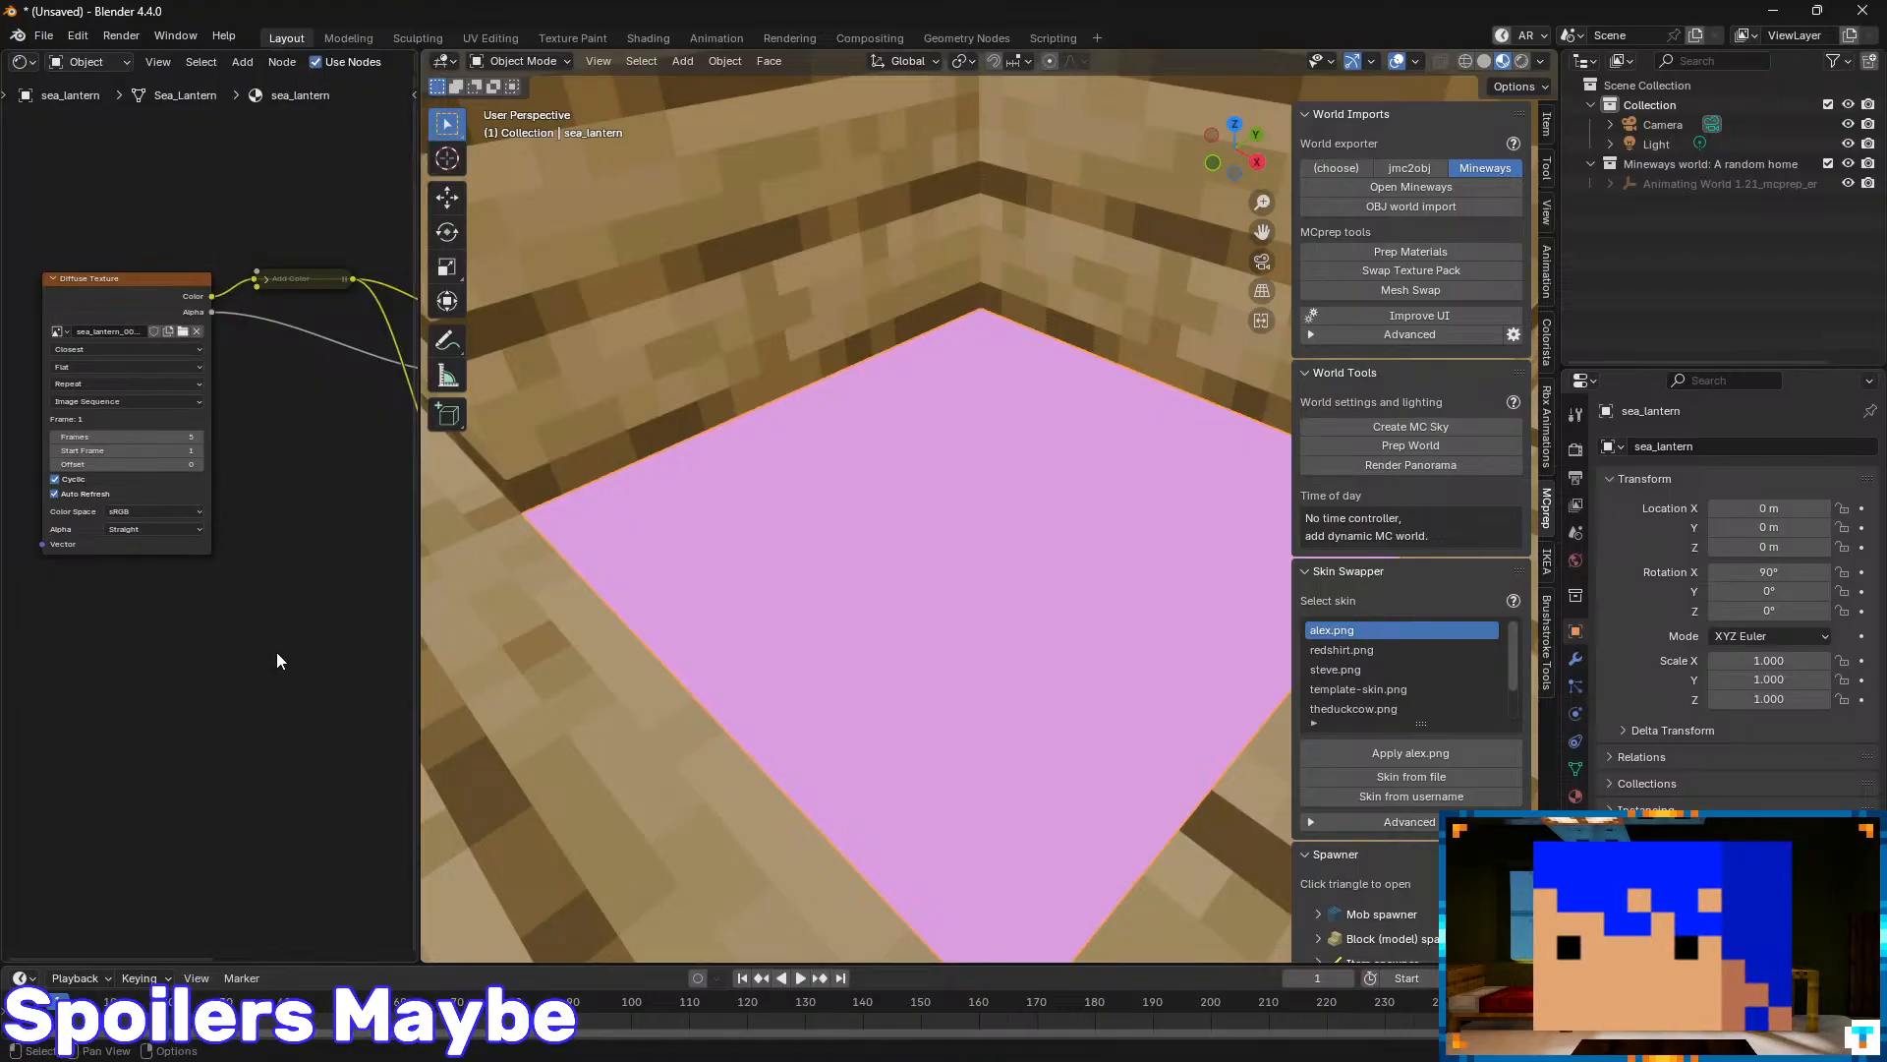
left_click(1575, 796)
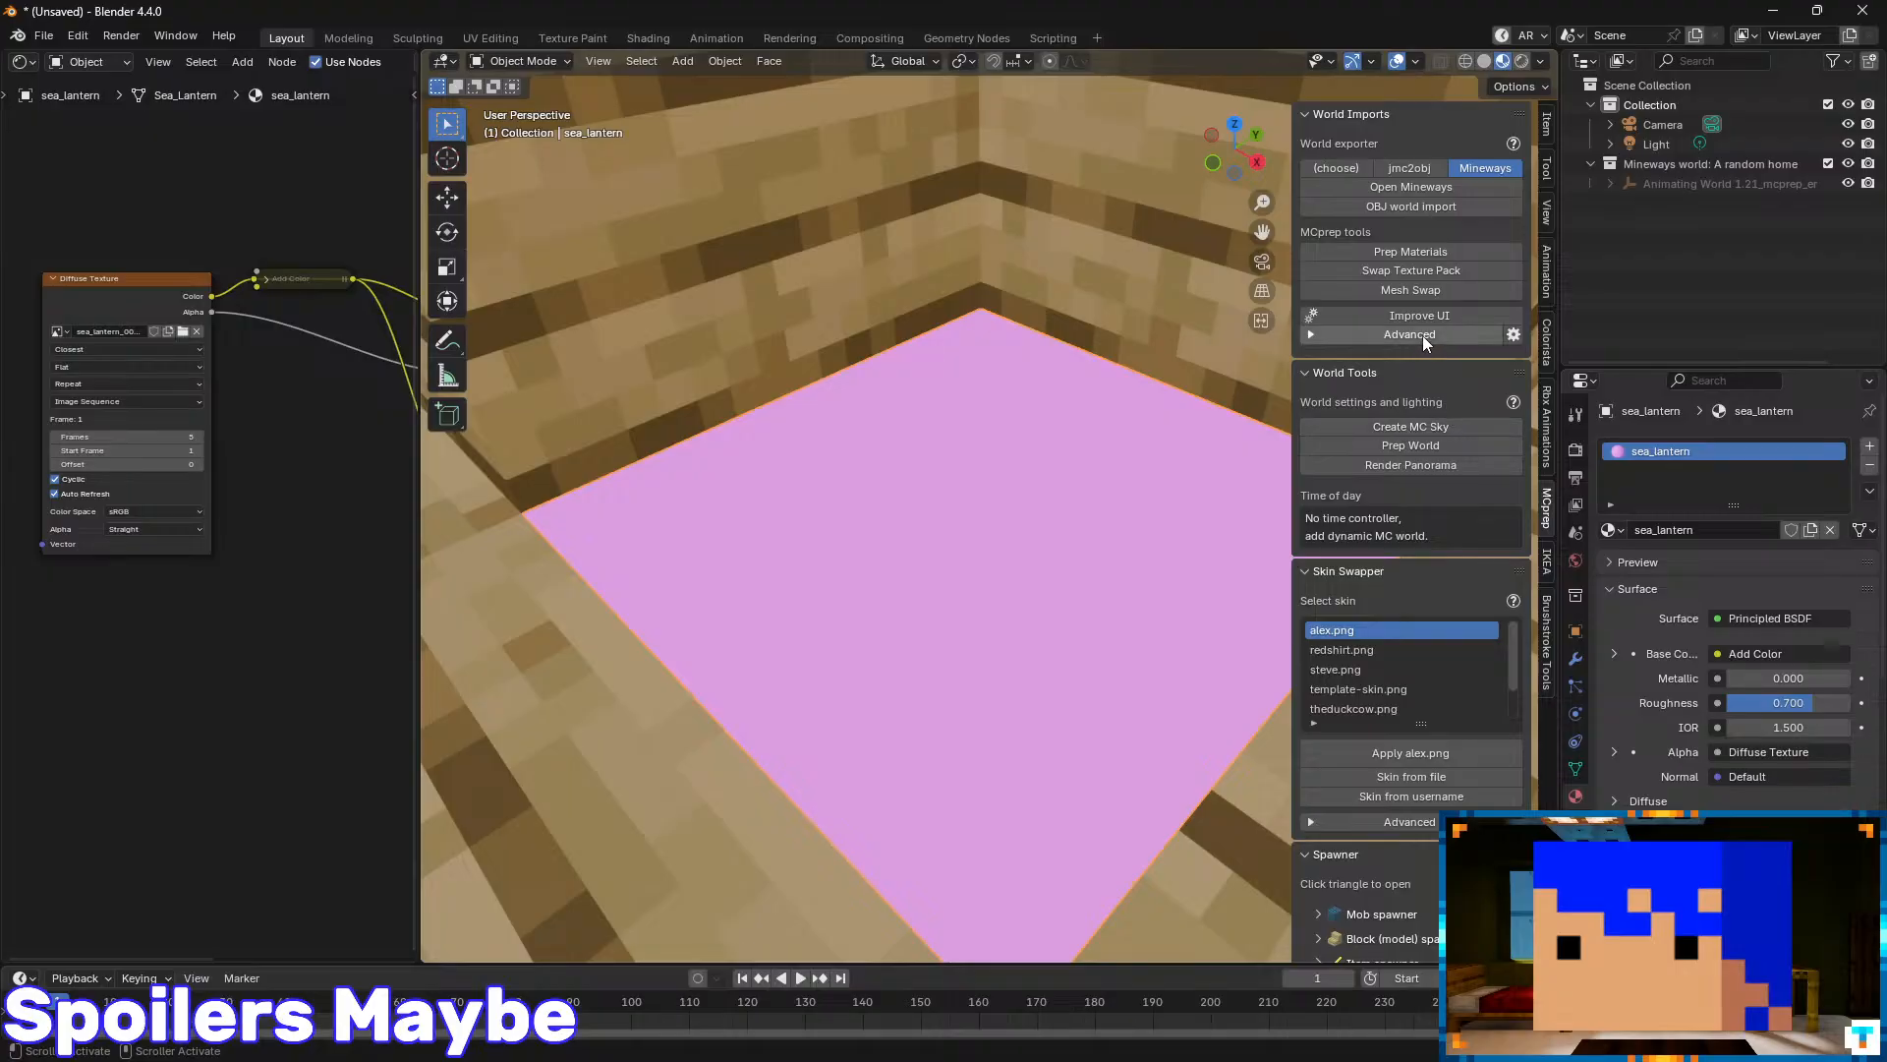
left_click(1411, 252)
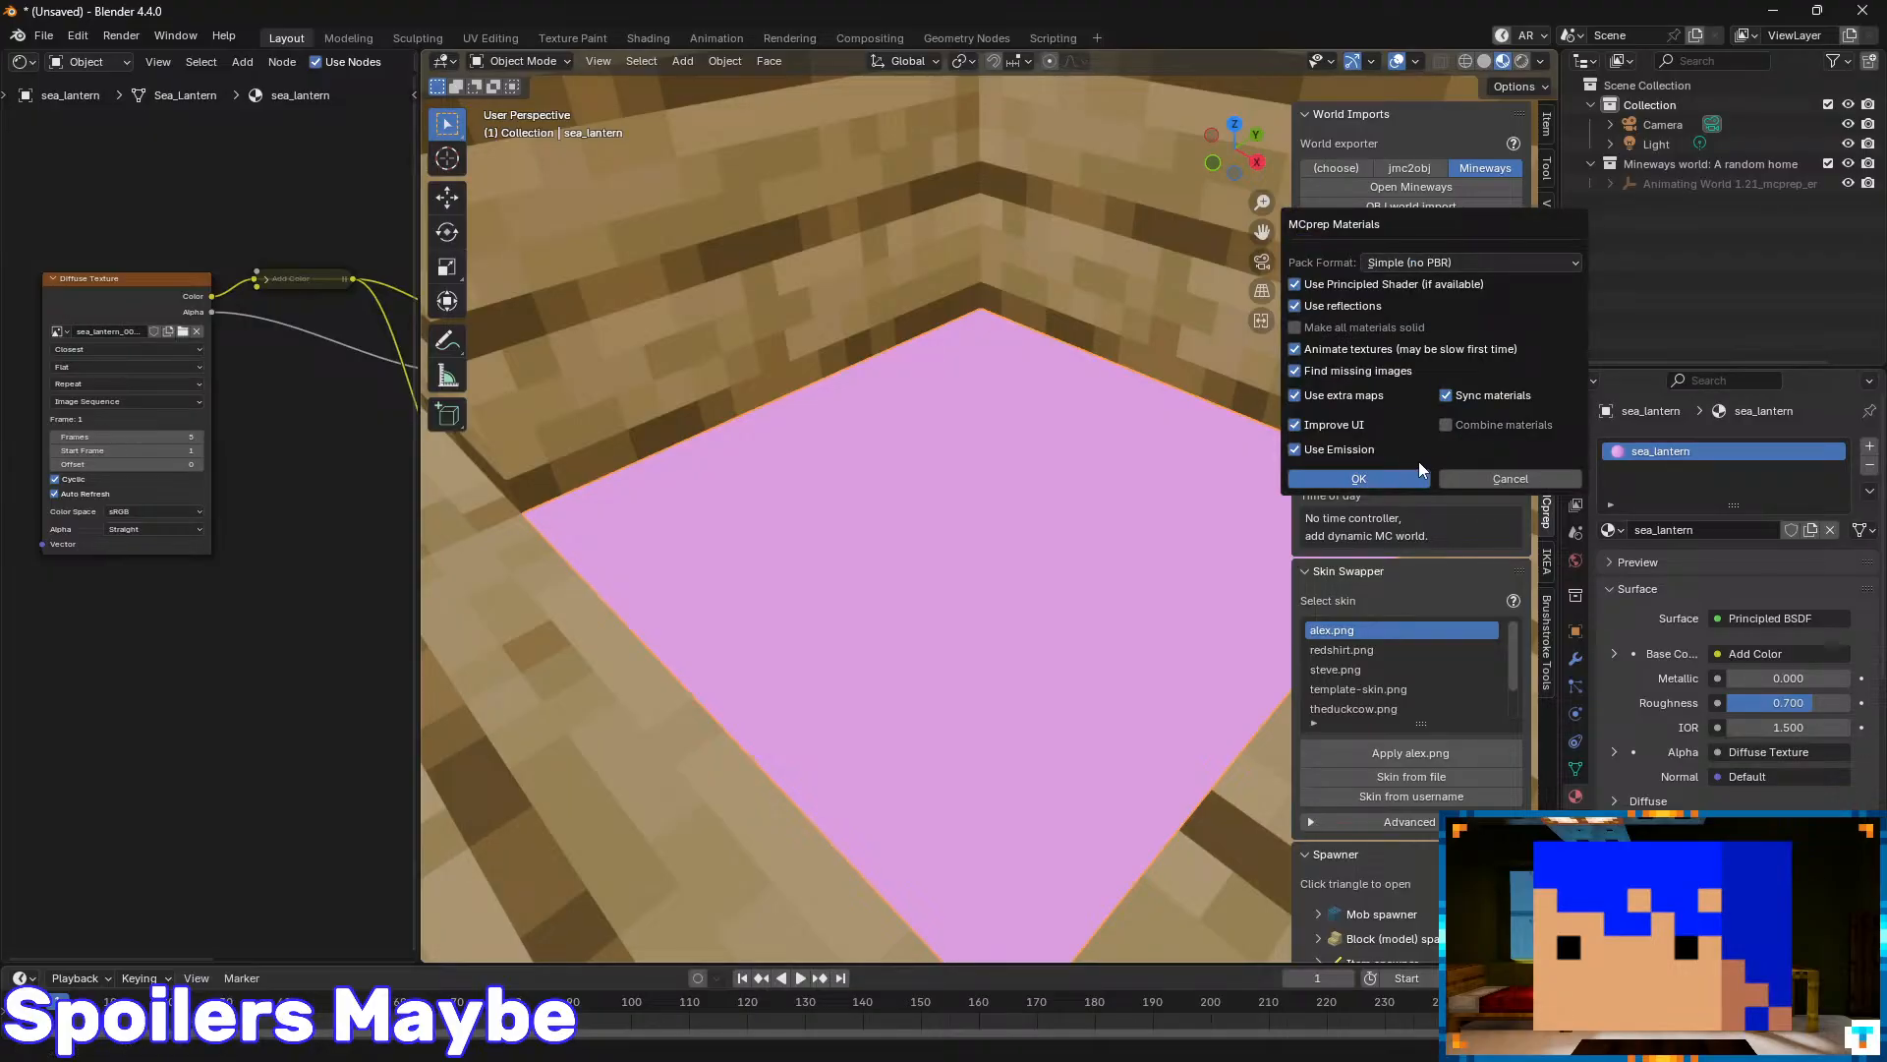
left_click(1389, 480)
scroll(1029, 511, "down", 15)
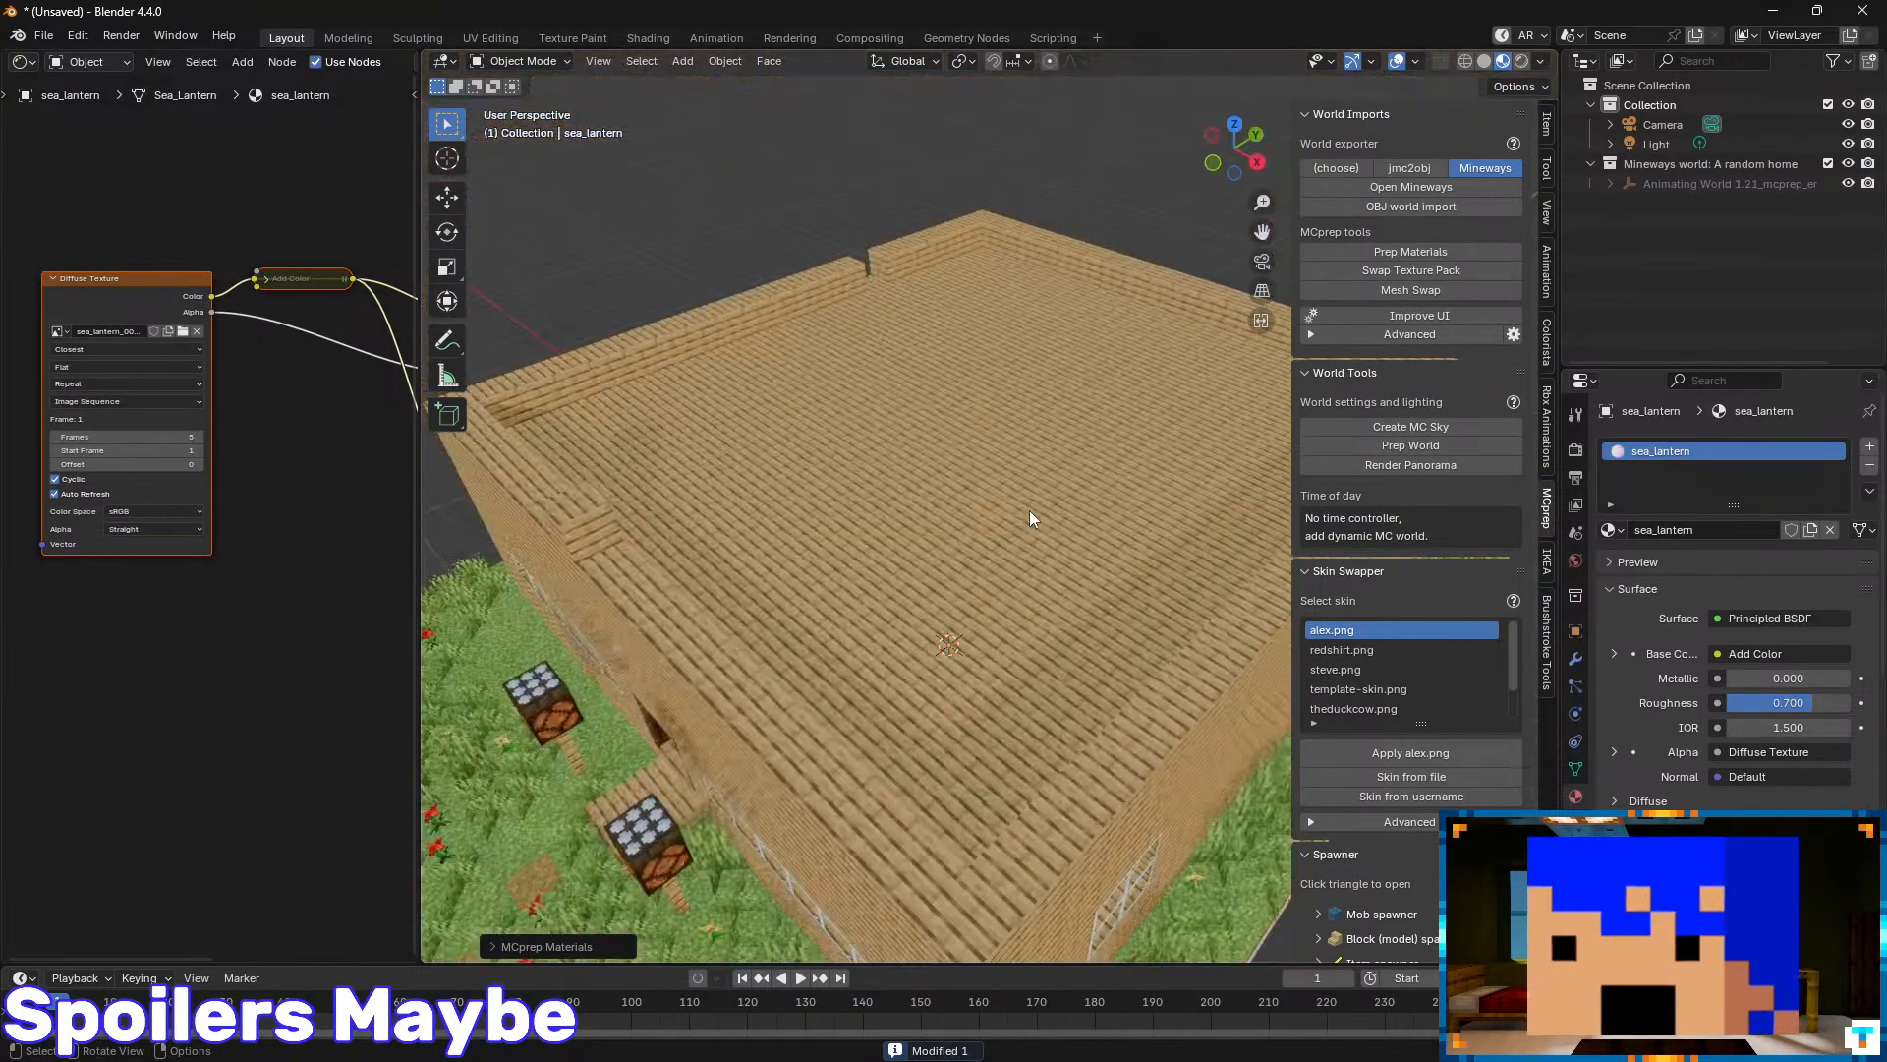
middle_click_drag(1029, 510, 1046, 473)
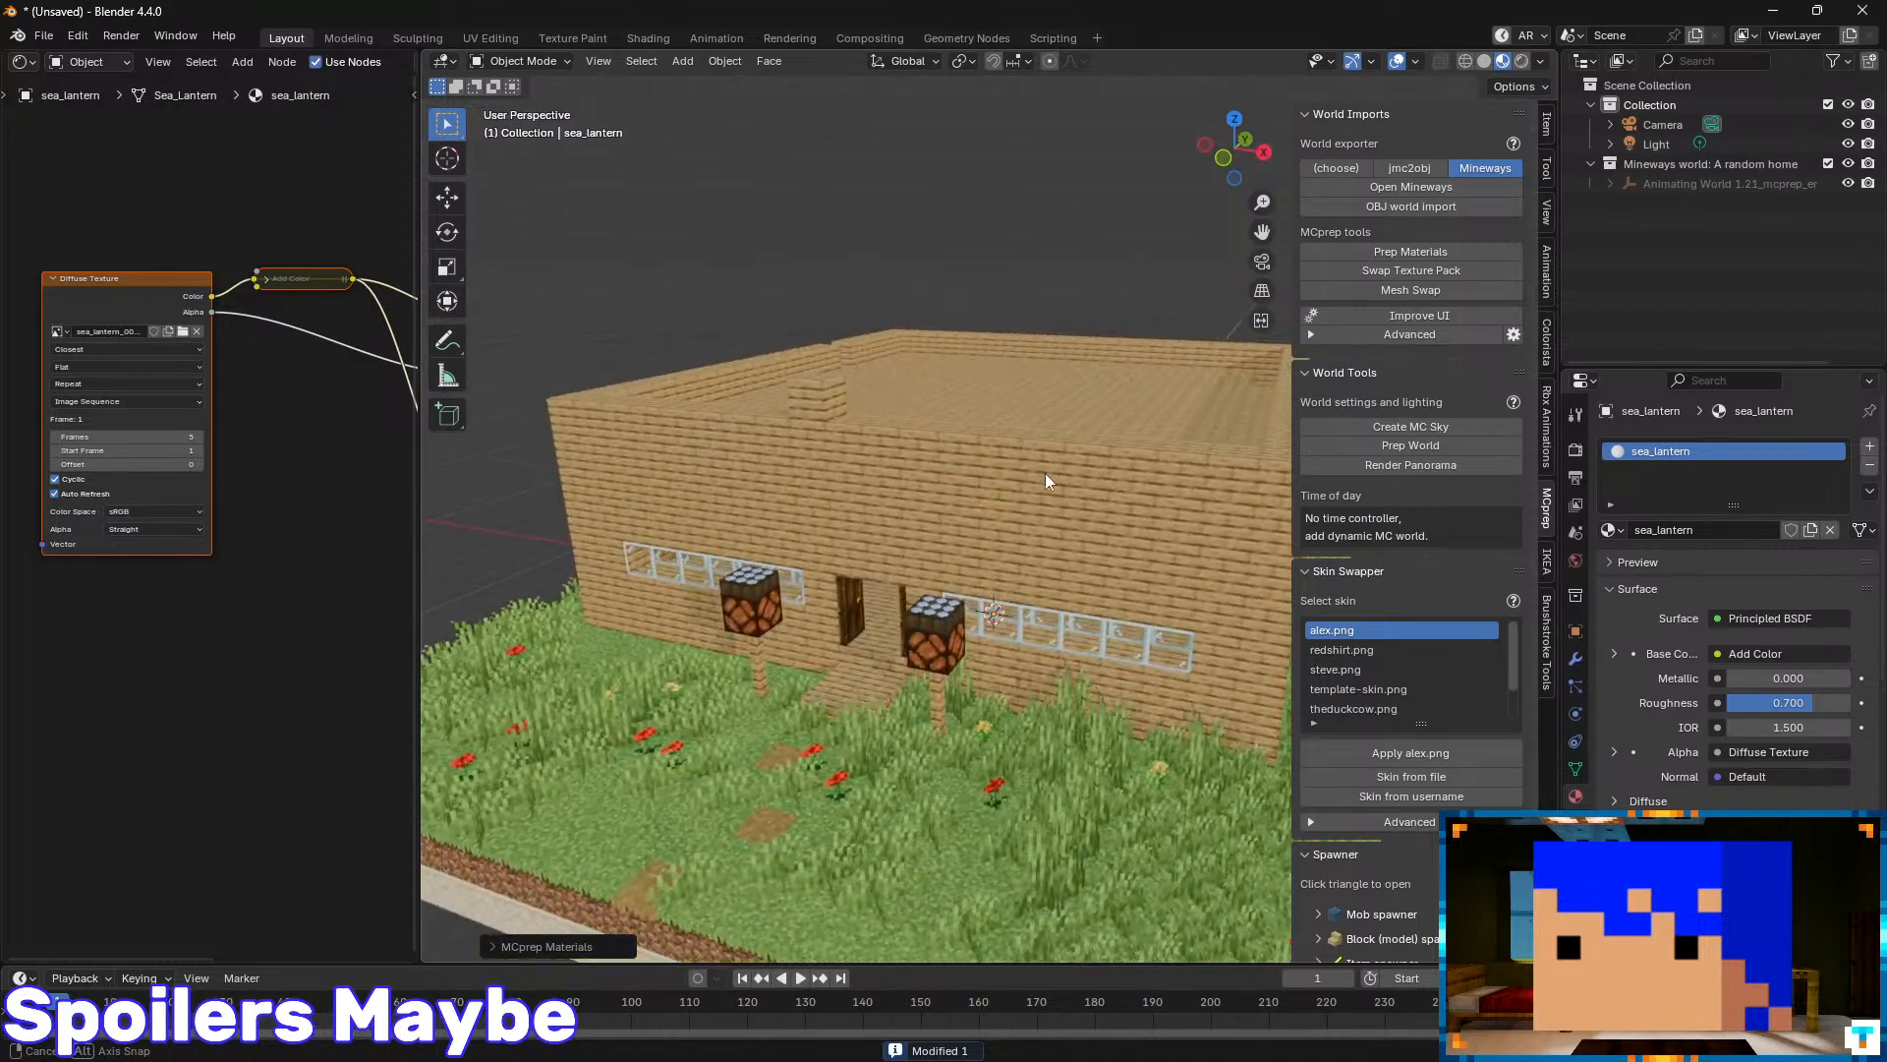
- Select every object in the Mineways world collection and run Prep Materials with Animate textures enabled and Combine materials disabled
scroll(1046, 473, "up", 10)
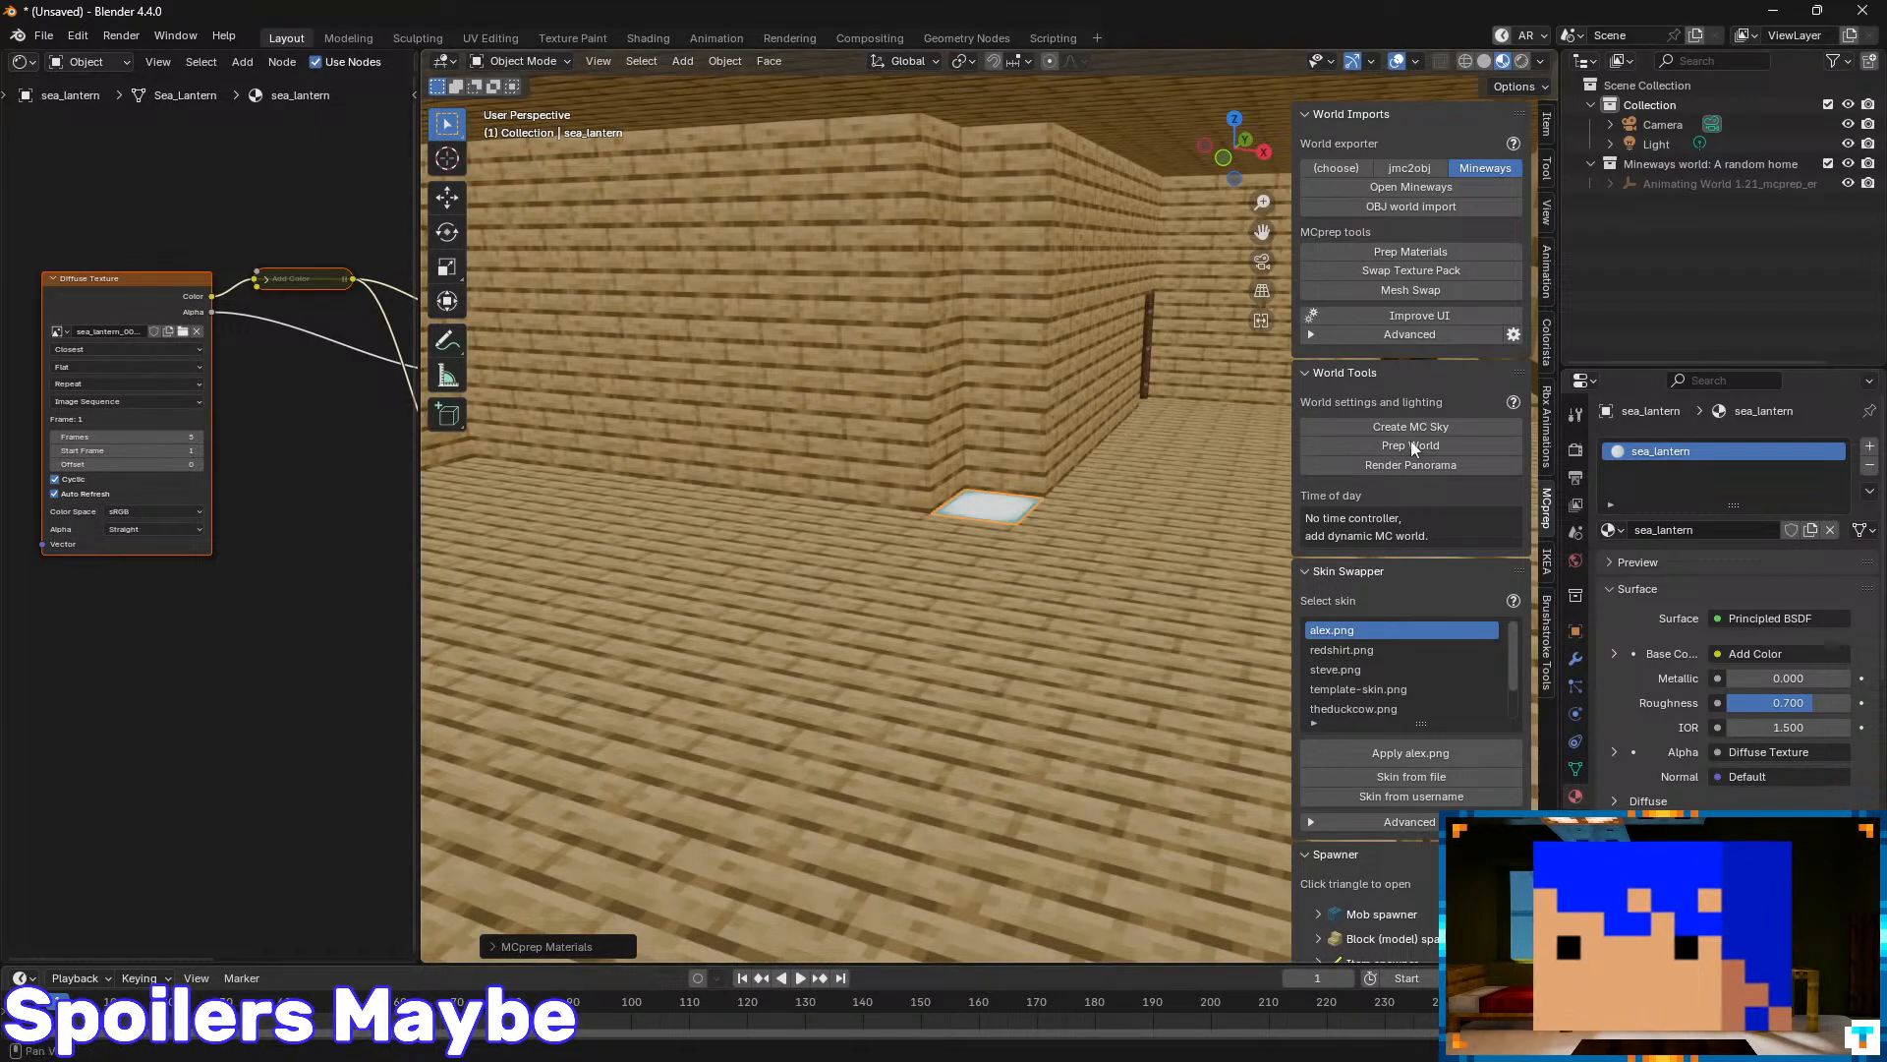
right_click(1653, 173)
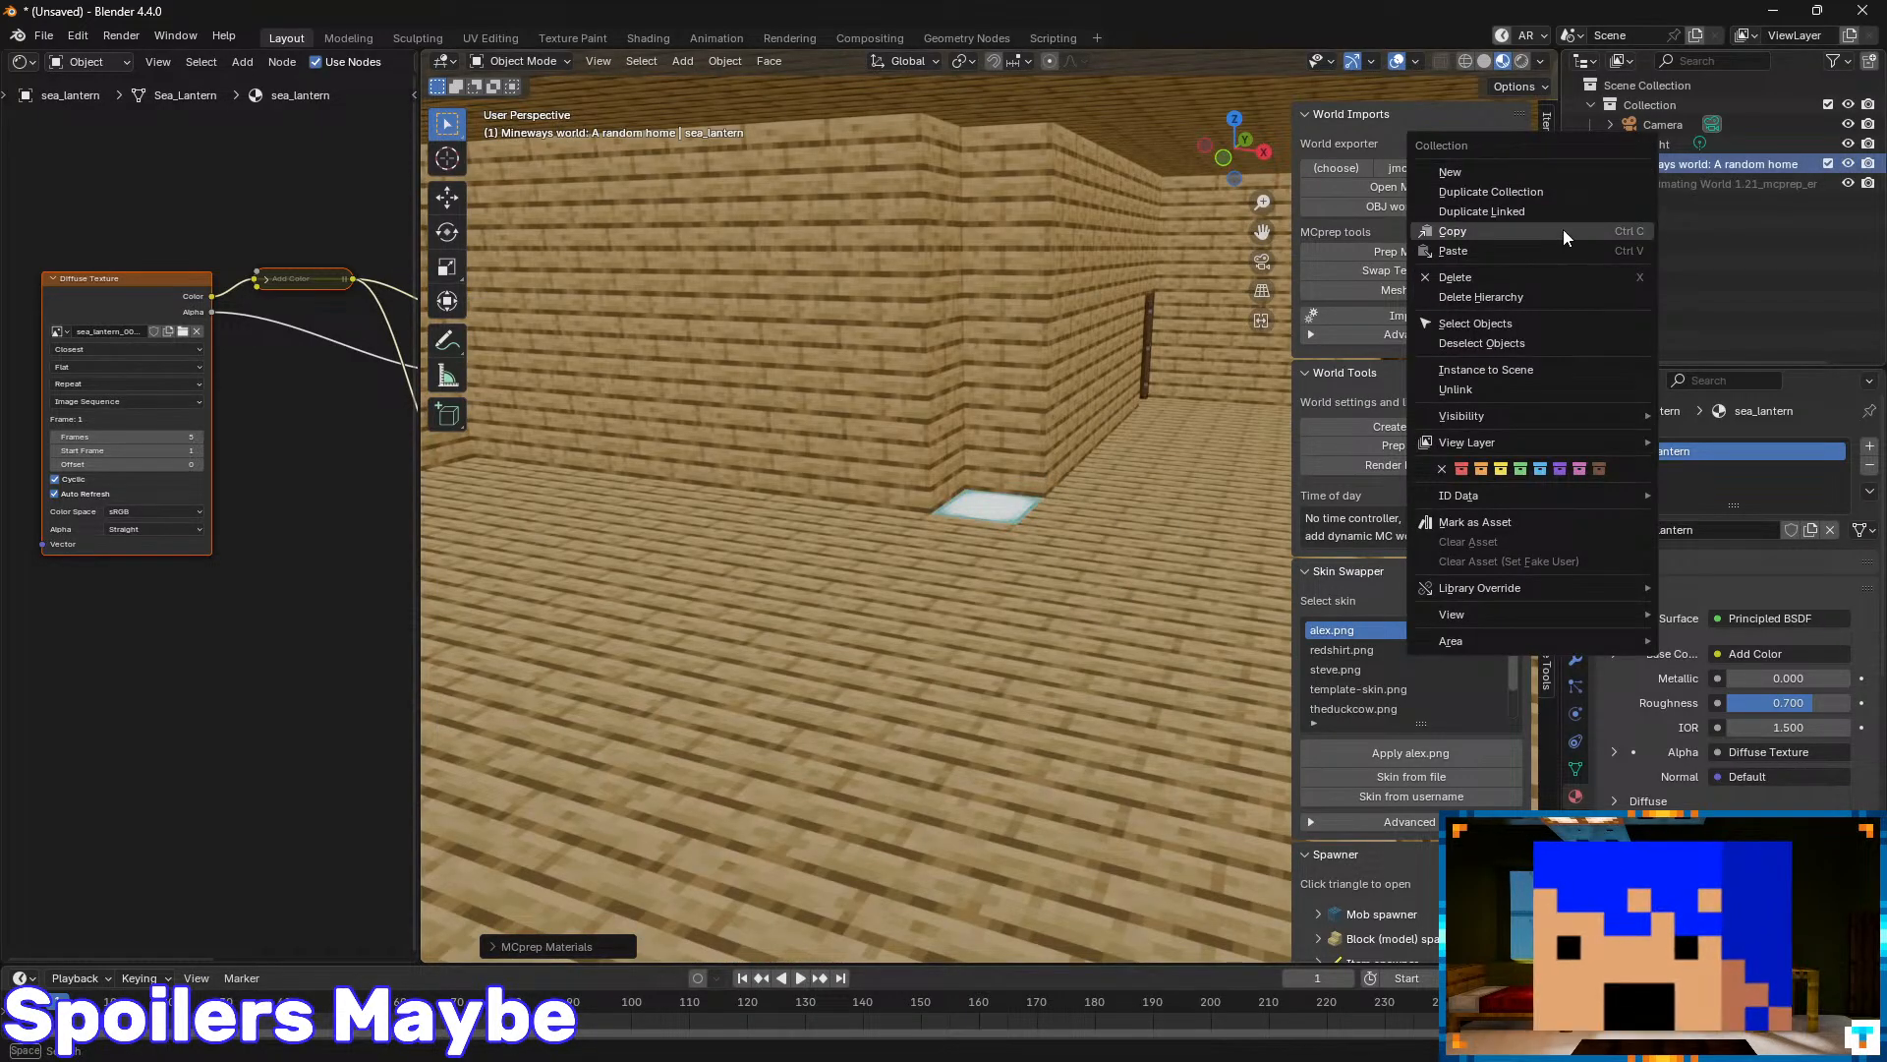
left_click(1519, 322)
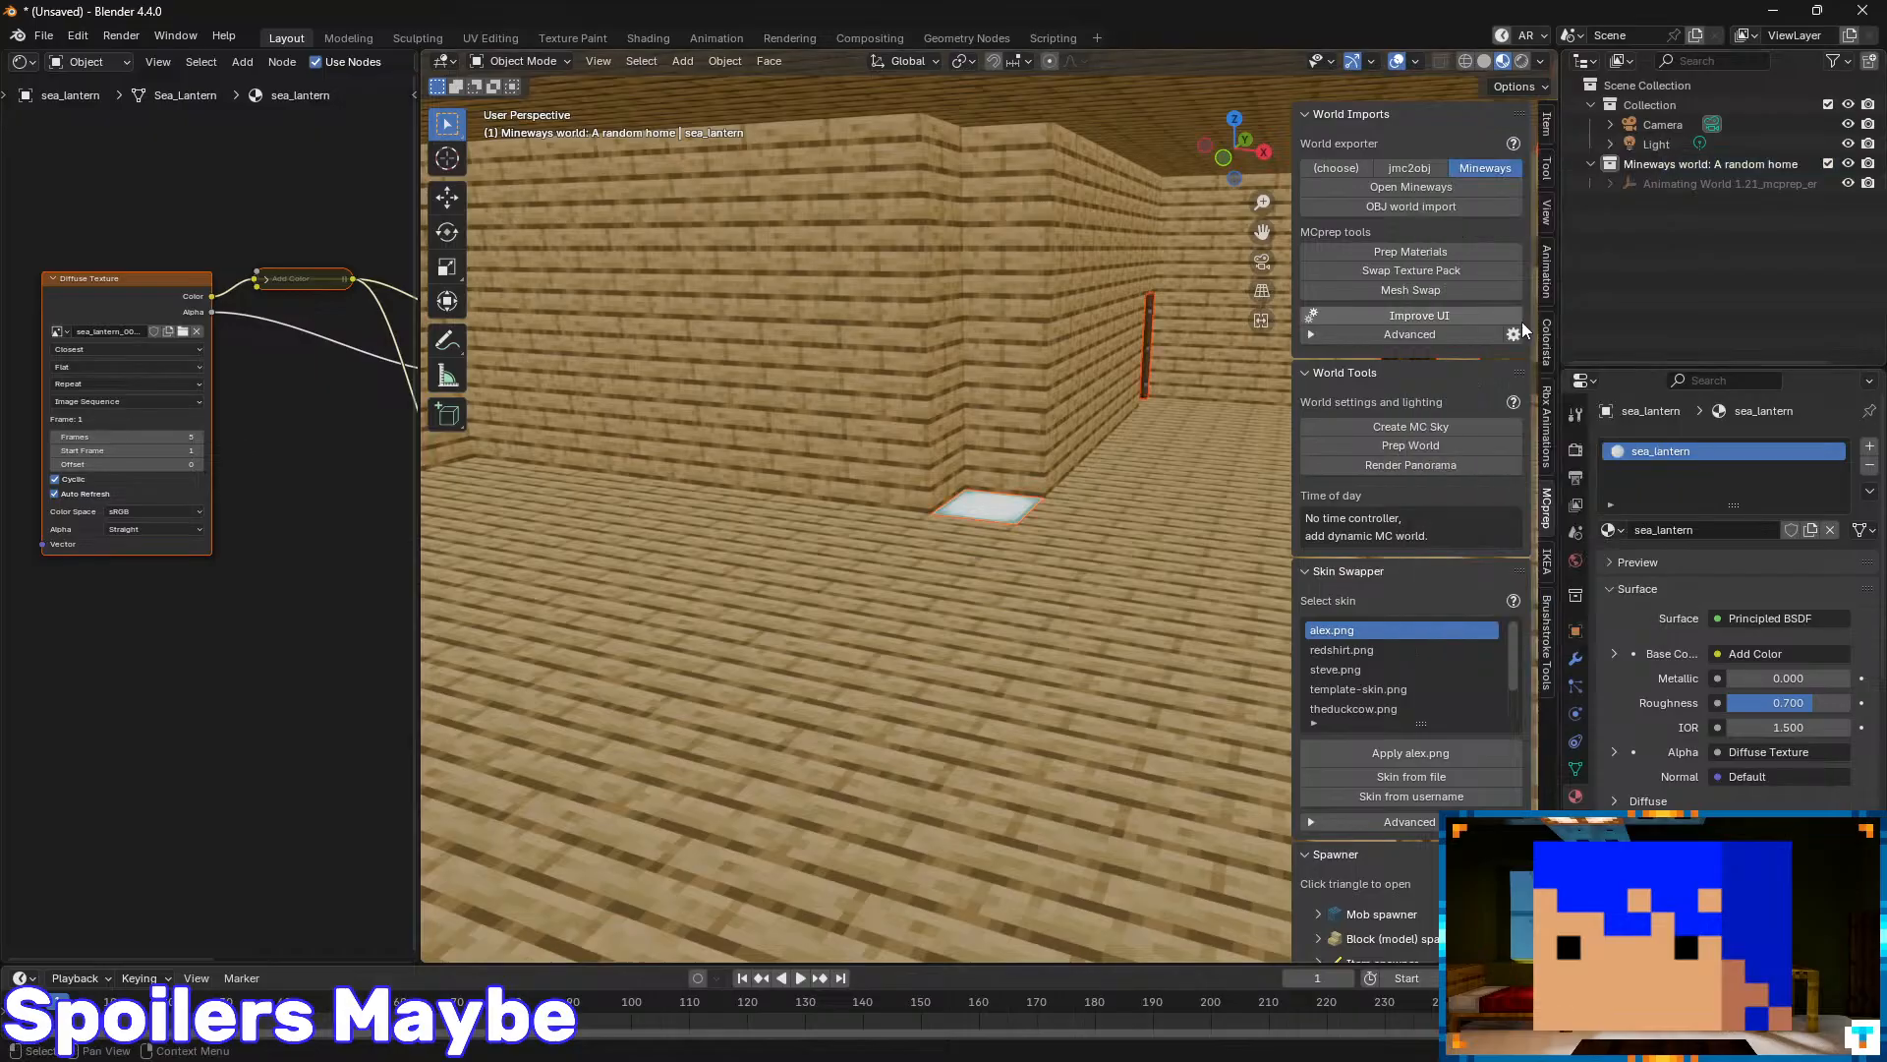
left_click(1431, 252)
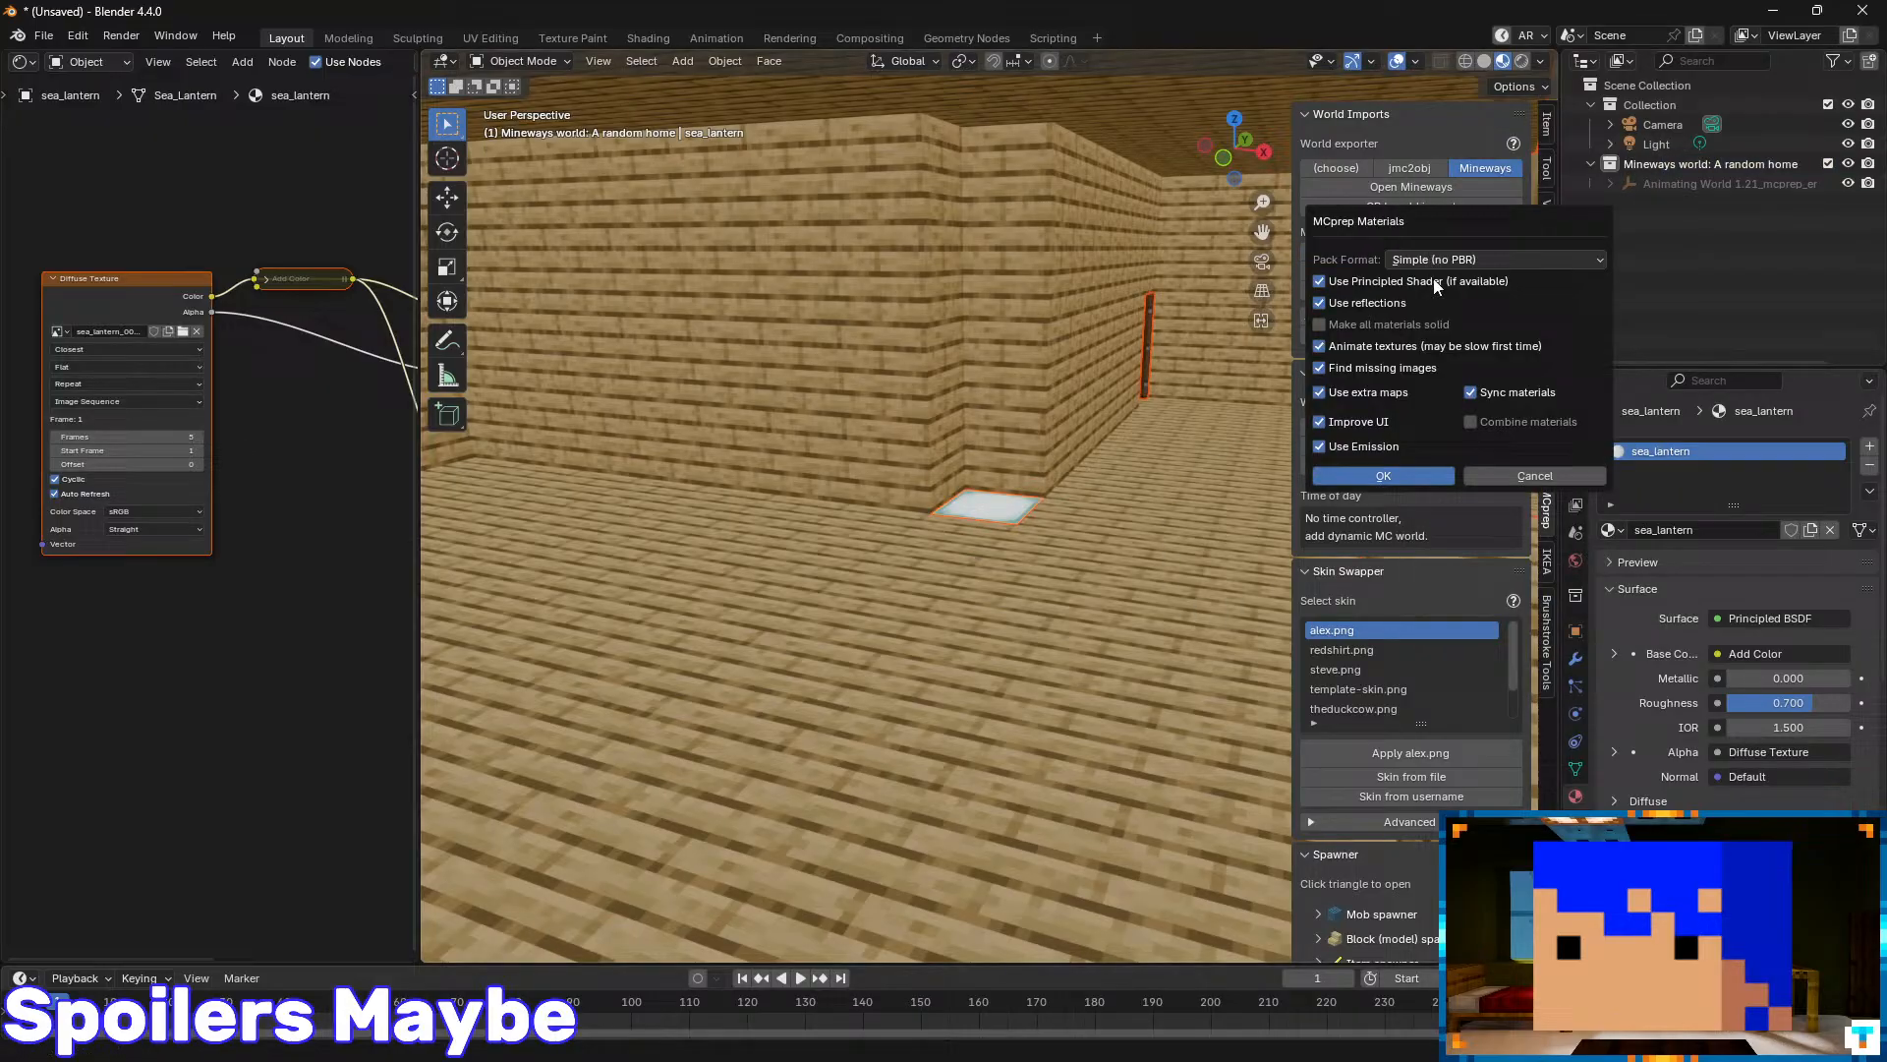
left_click(1420, 475)
scroll(1099, 452, "down", 6)
scroll(1097, 452, "up", 5)
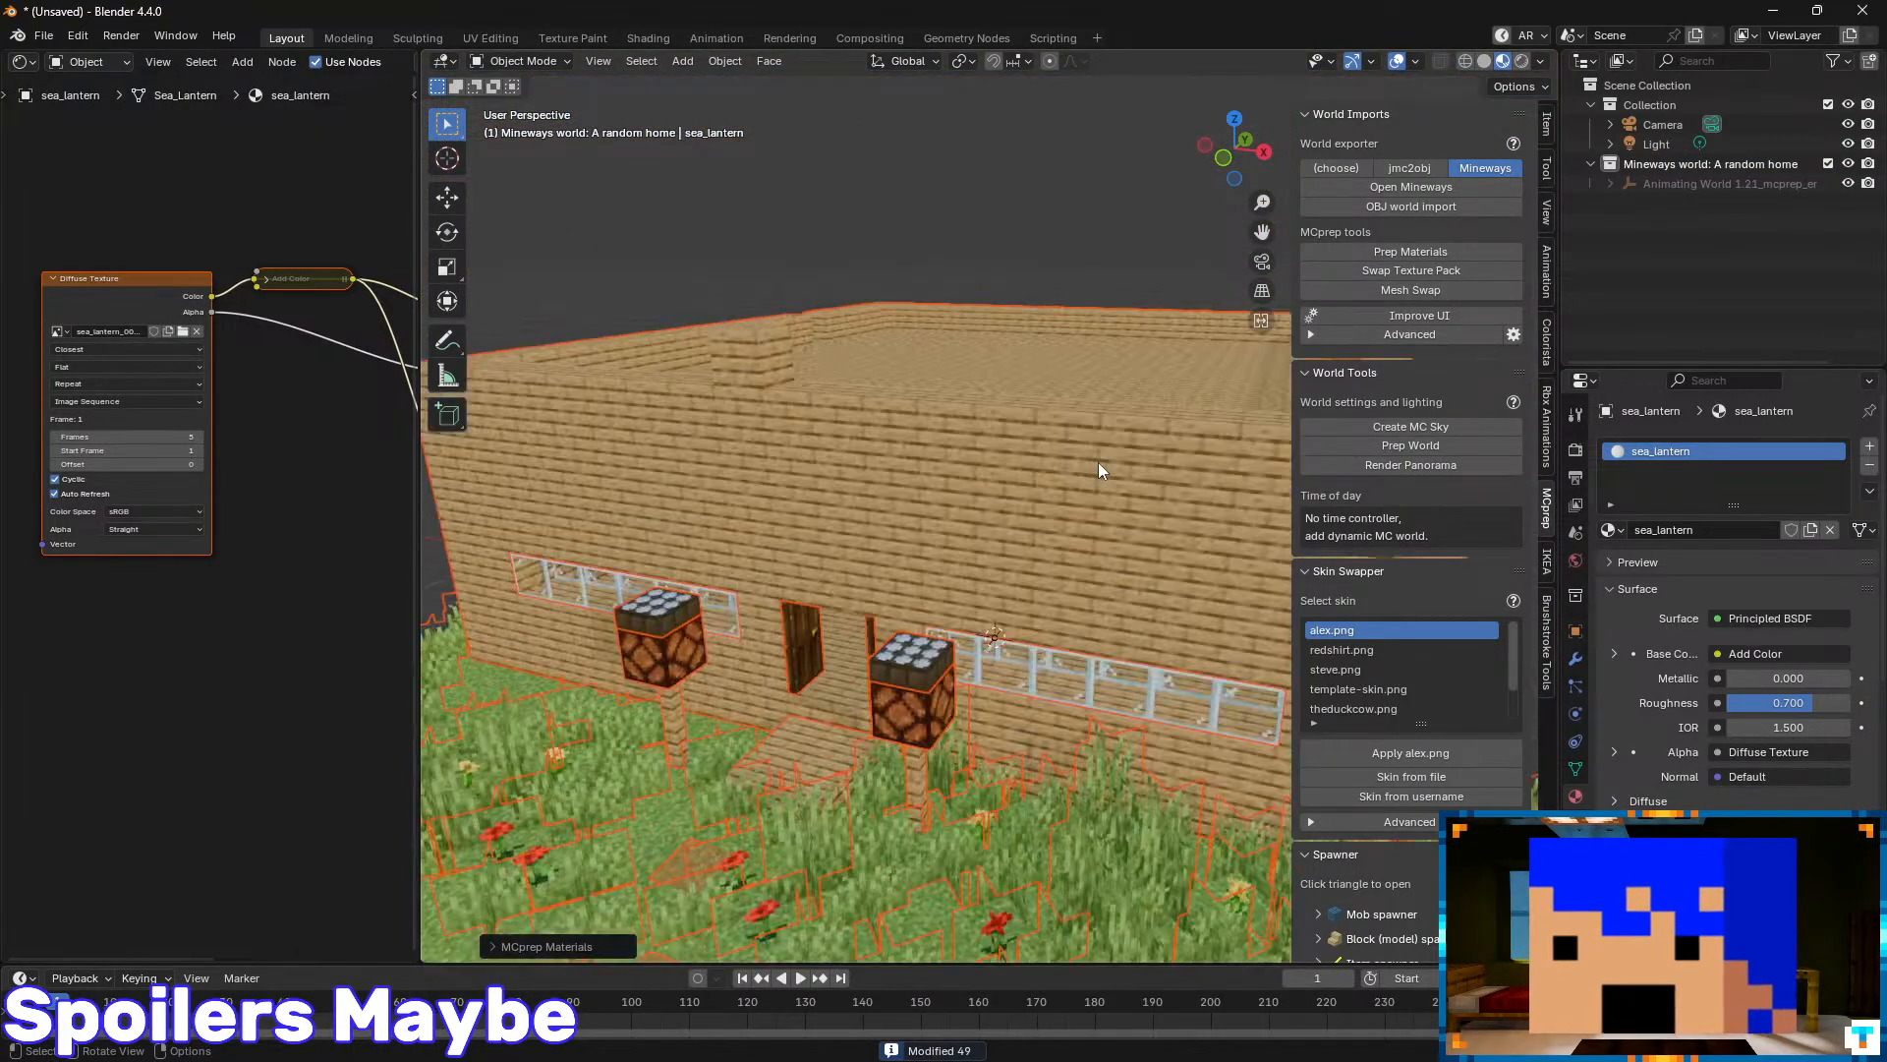
middle_click_drag(988, 558, 951, 552)
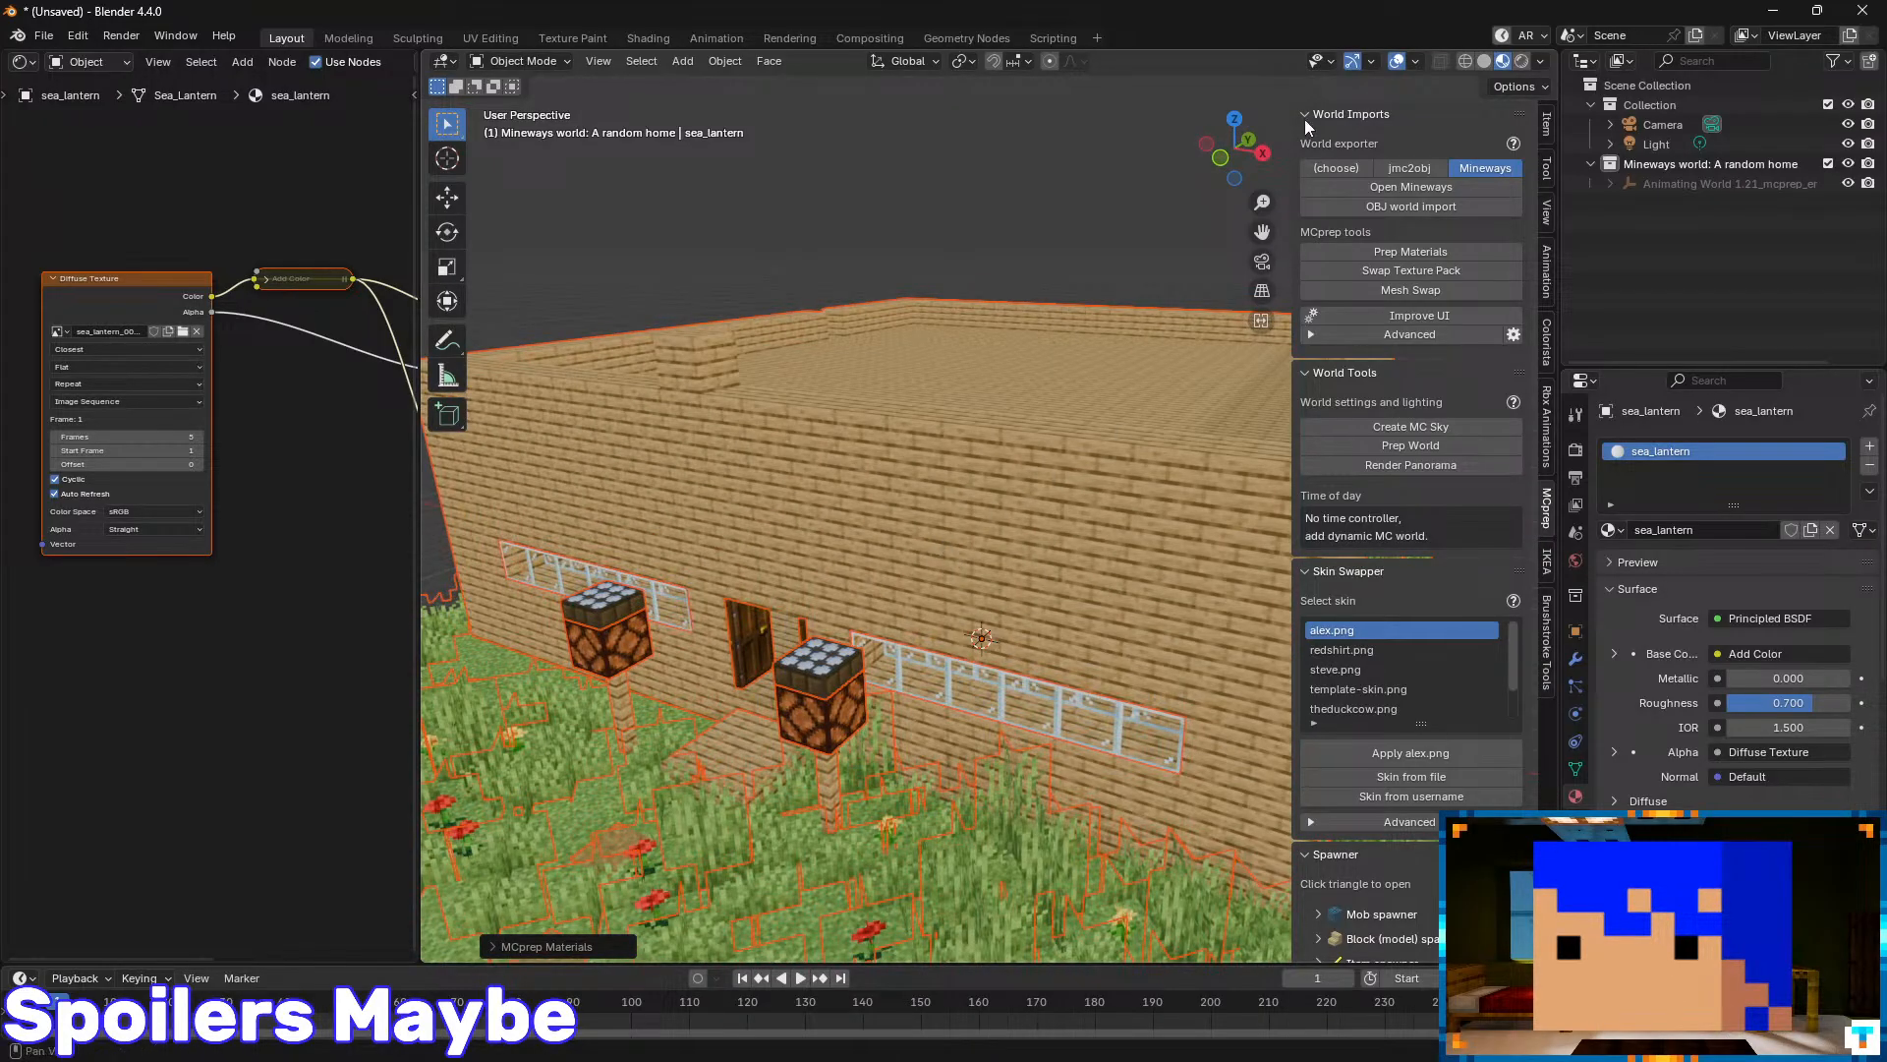
- Switch the 3D viewport to Rendered shading and examine the sea_lantern block in the floor inside the house
left_click(1521, 61)
key("shift+grave")
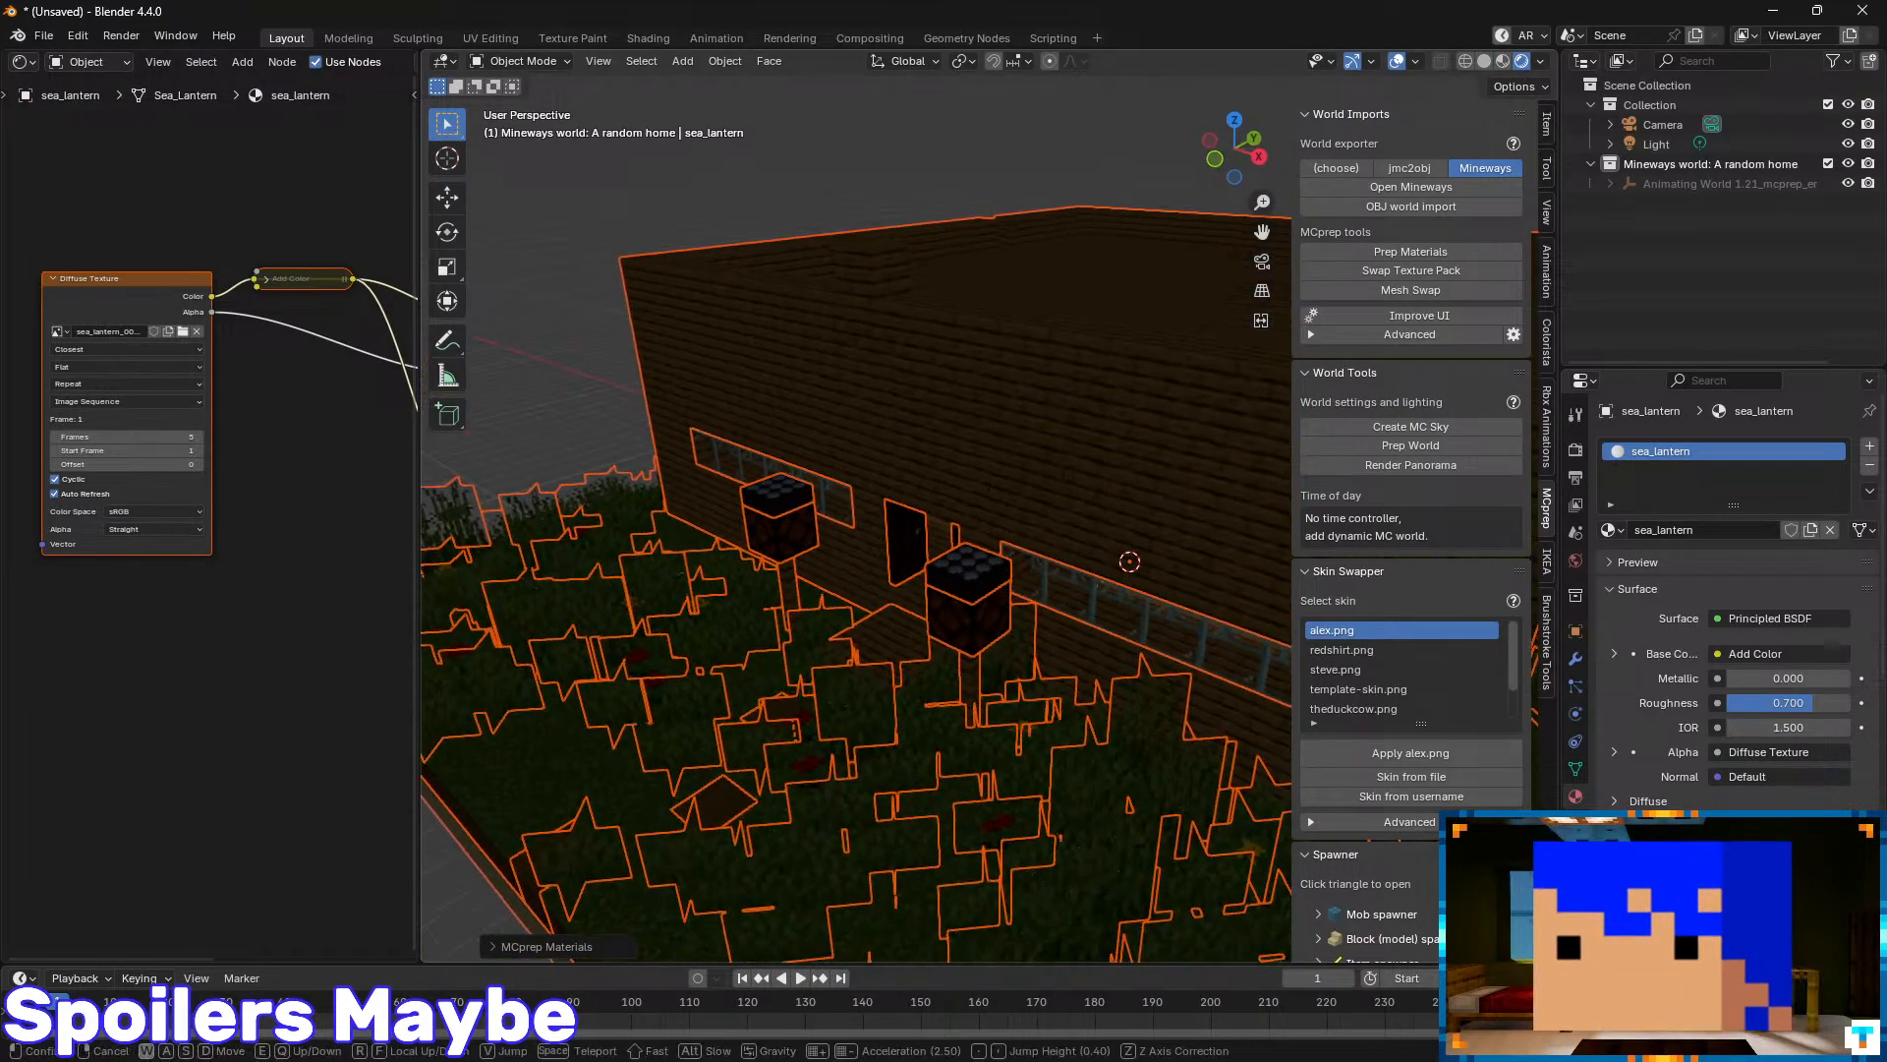
key("w")
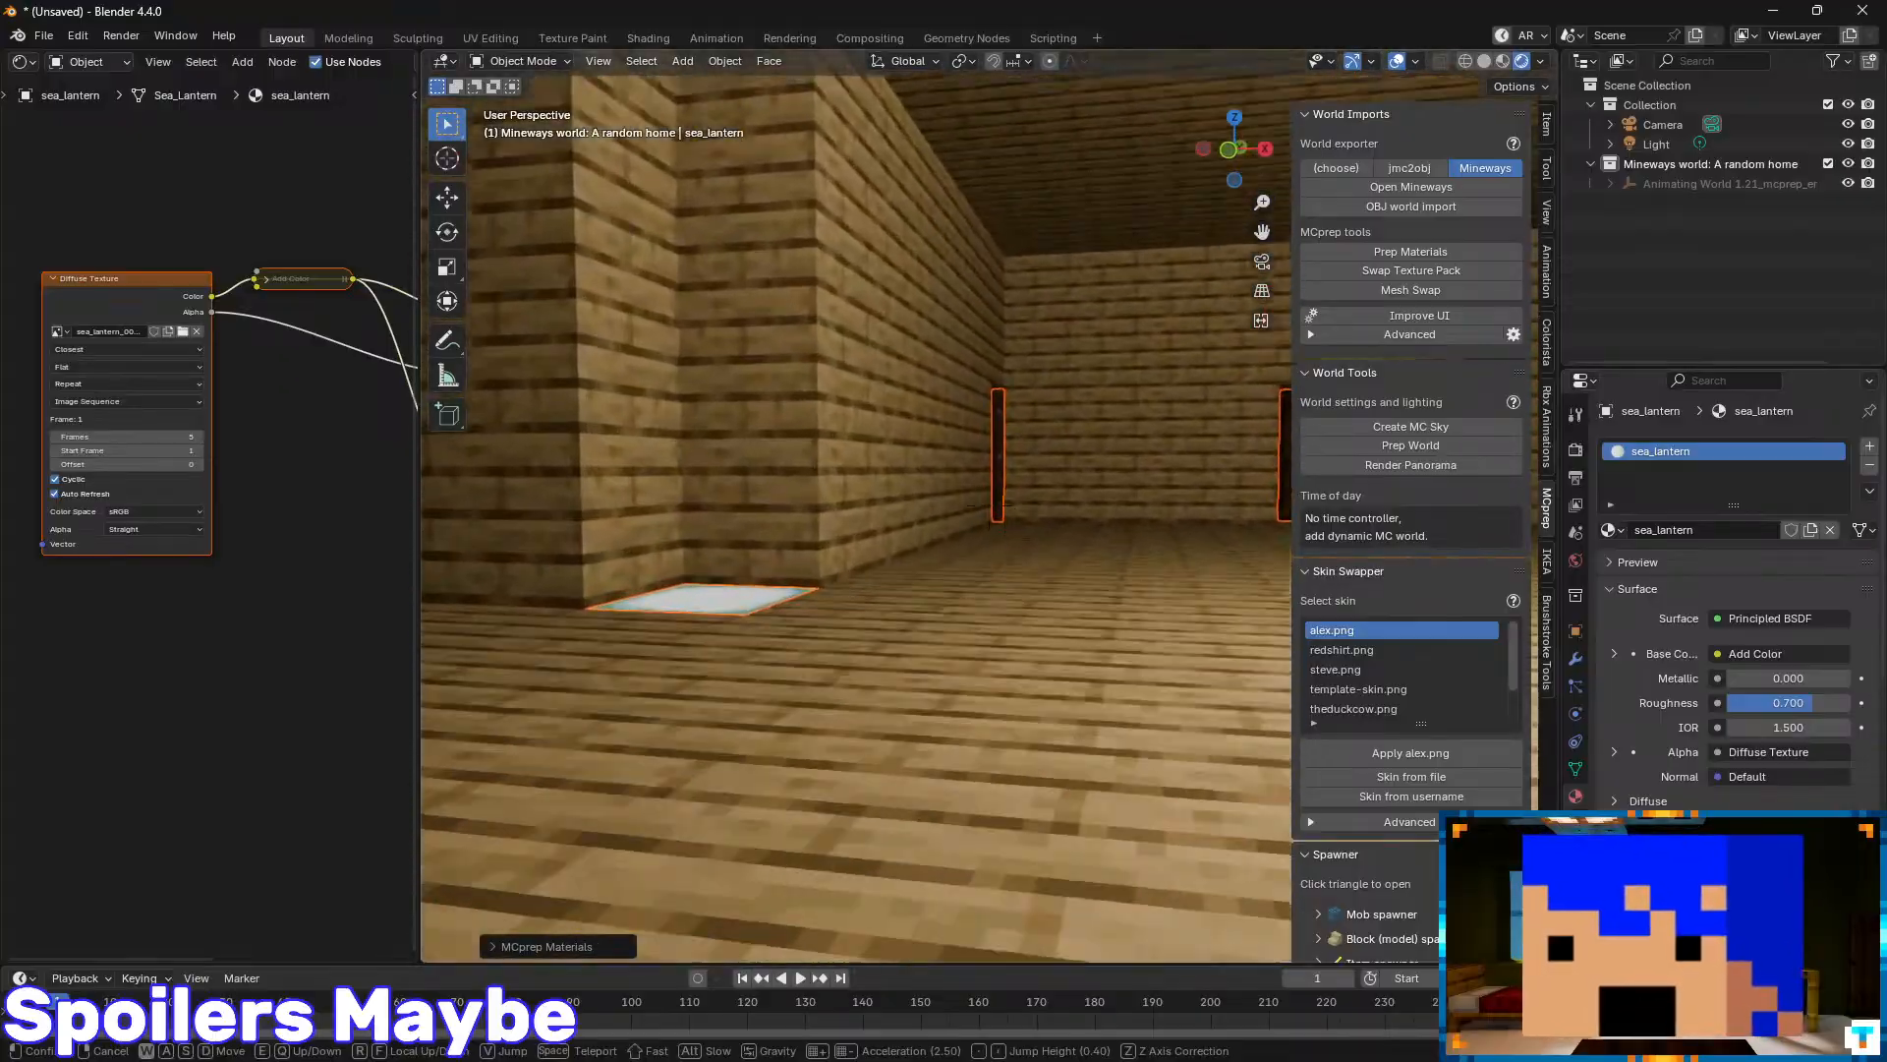
key("s")
key("e")
key("w")
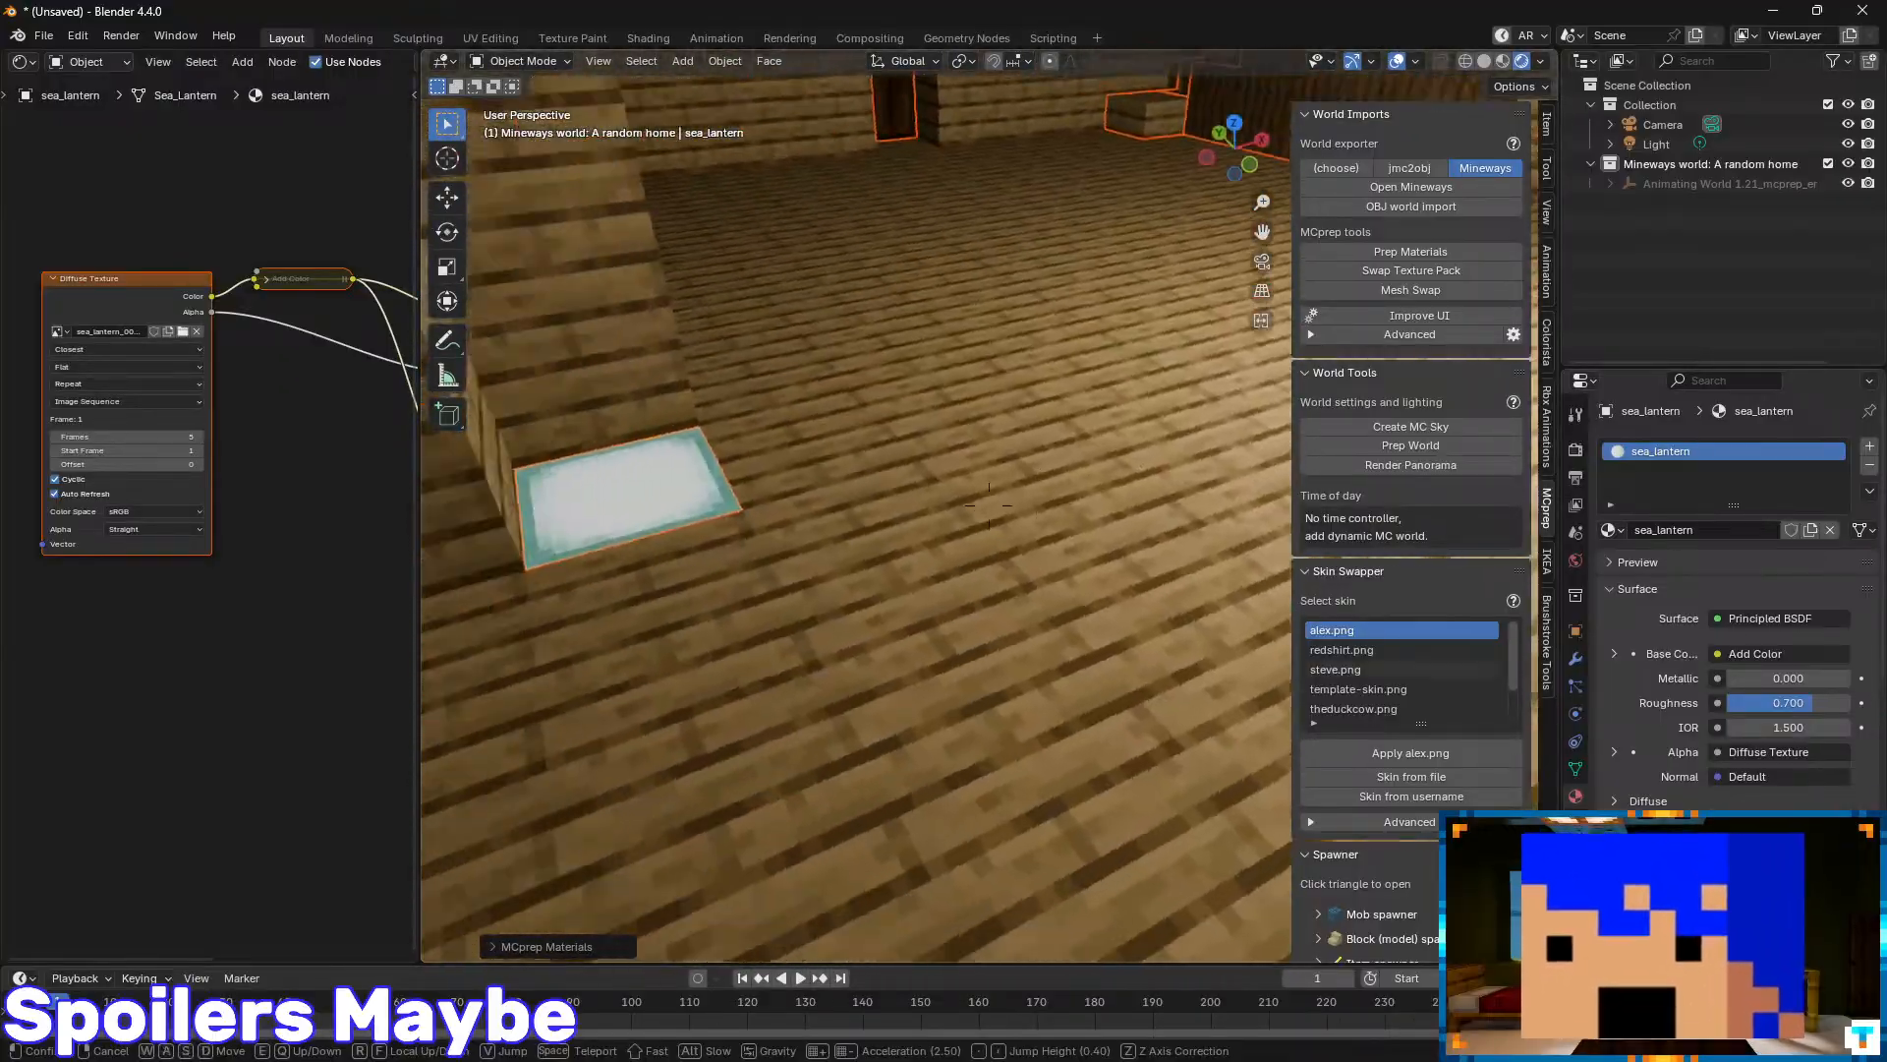
left_click(989, 507)
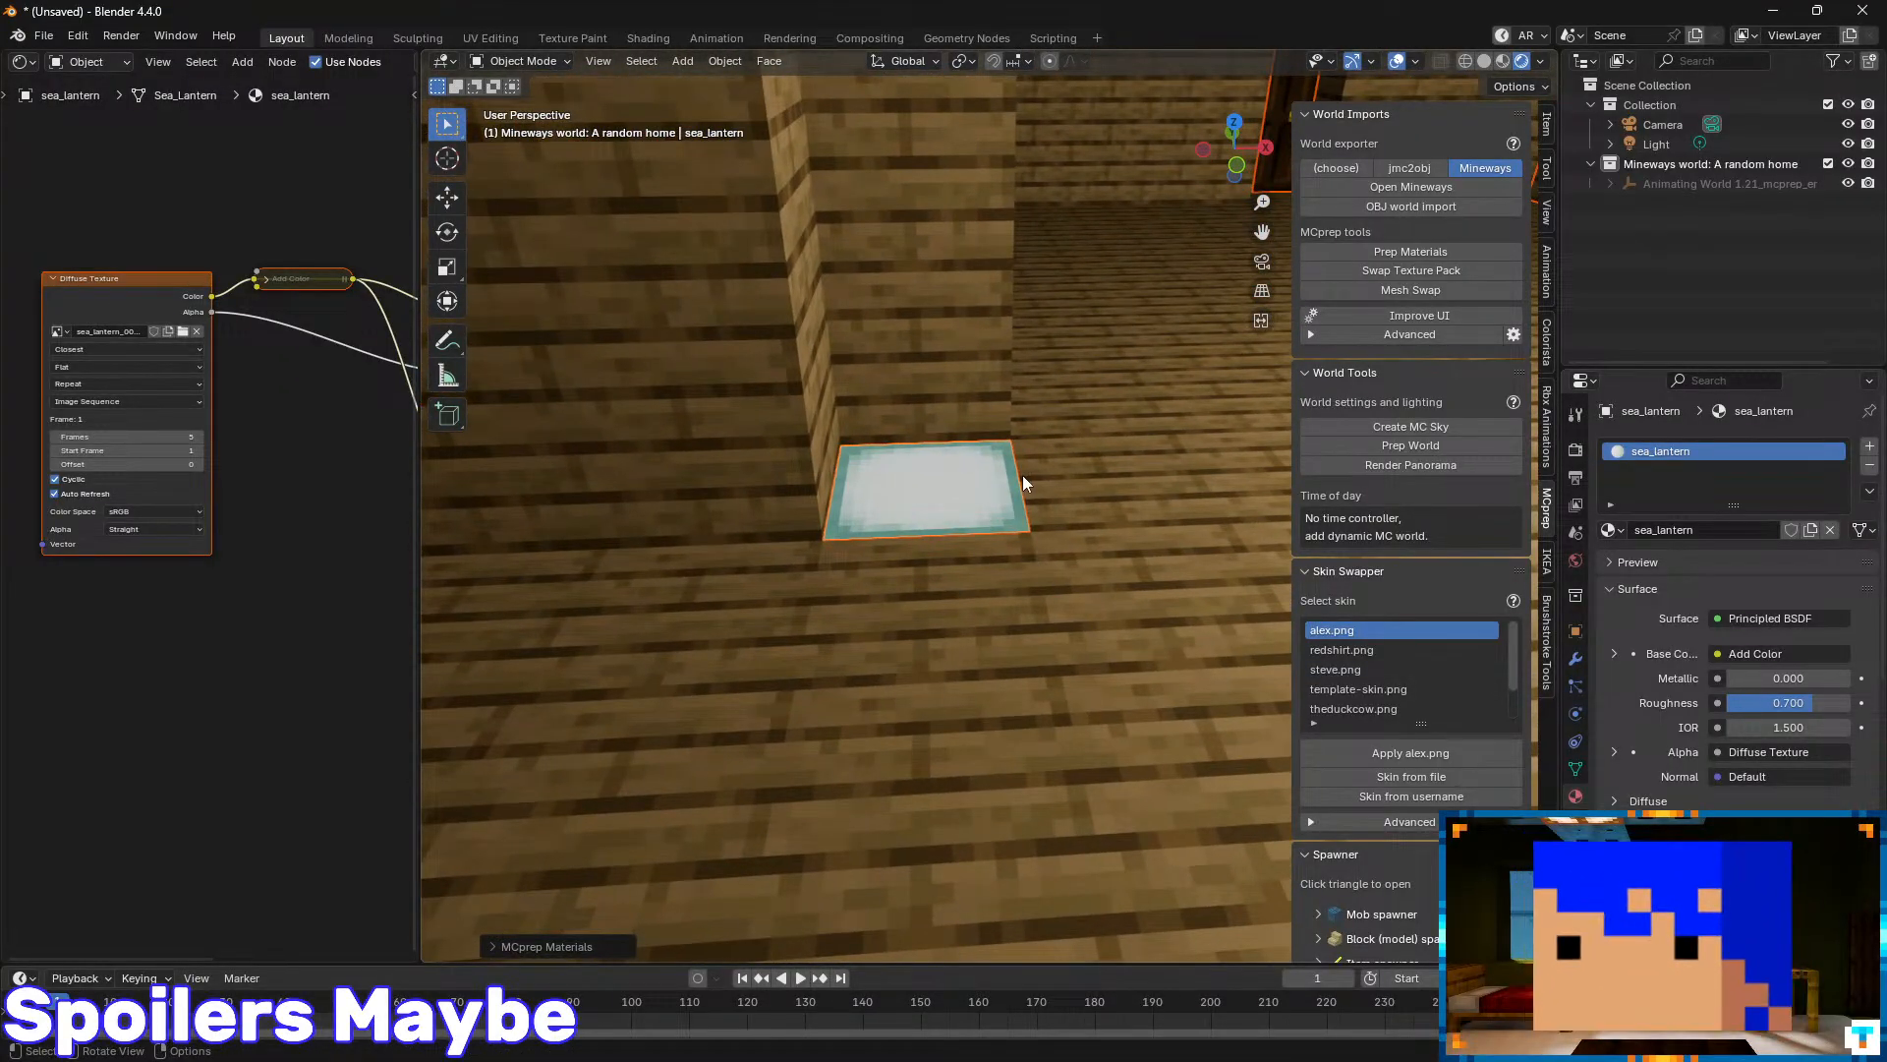
scroll(1012, 468, "down", 7)
scroll(1132, 399, "up", 5)
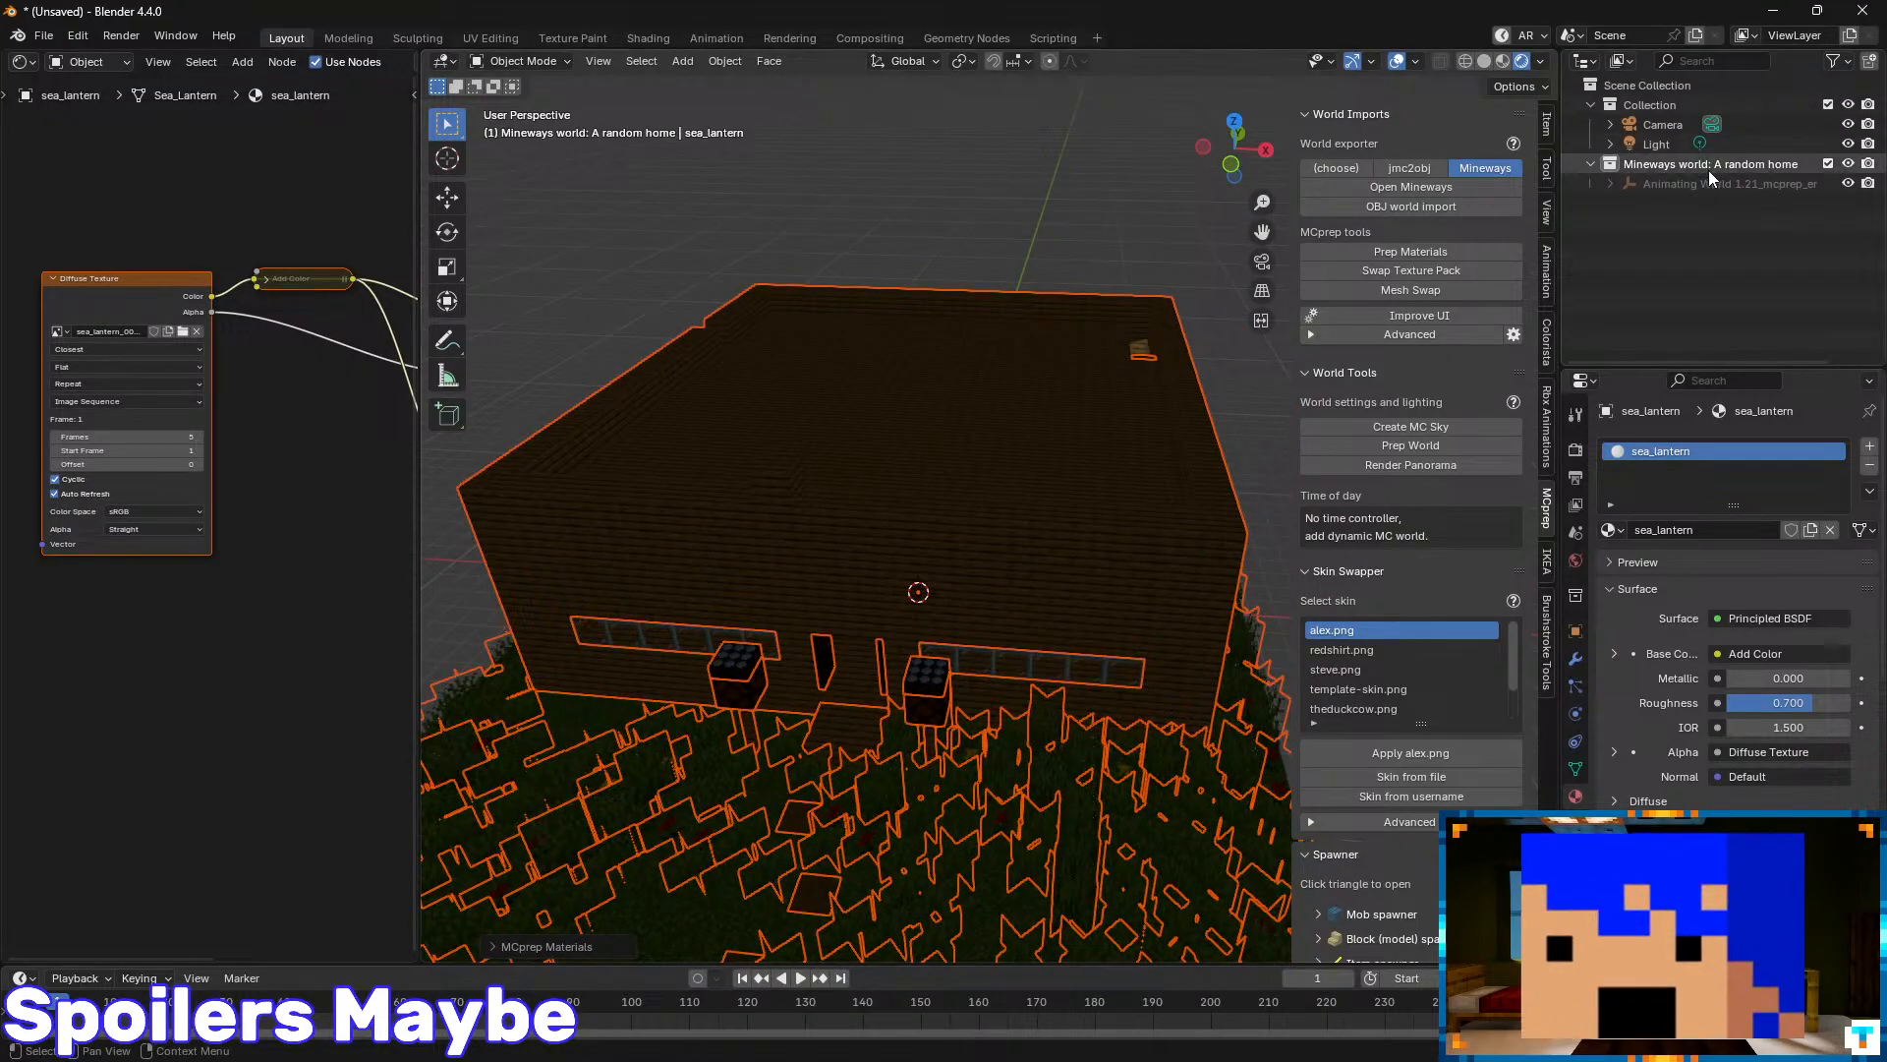
- Select the scene's Light object and move it straight up above the house roof
left_click(1659, 145)
left_click(447, 196)
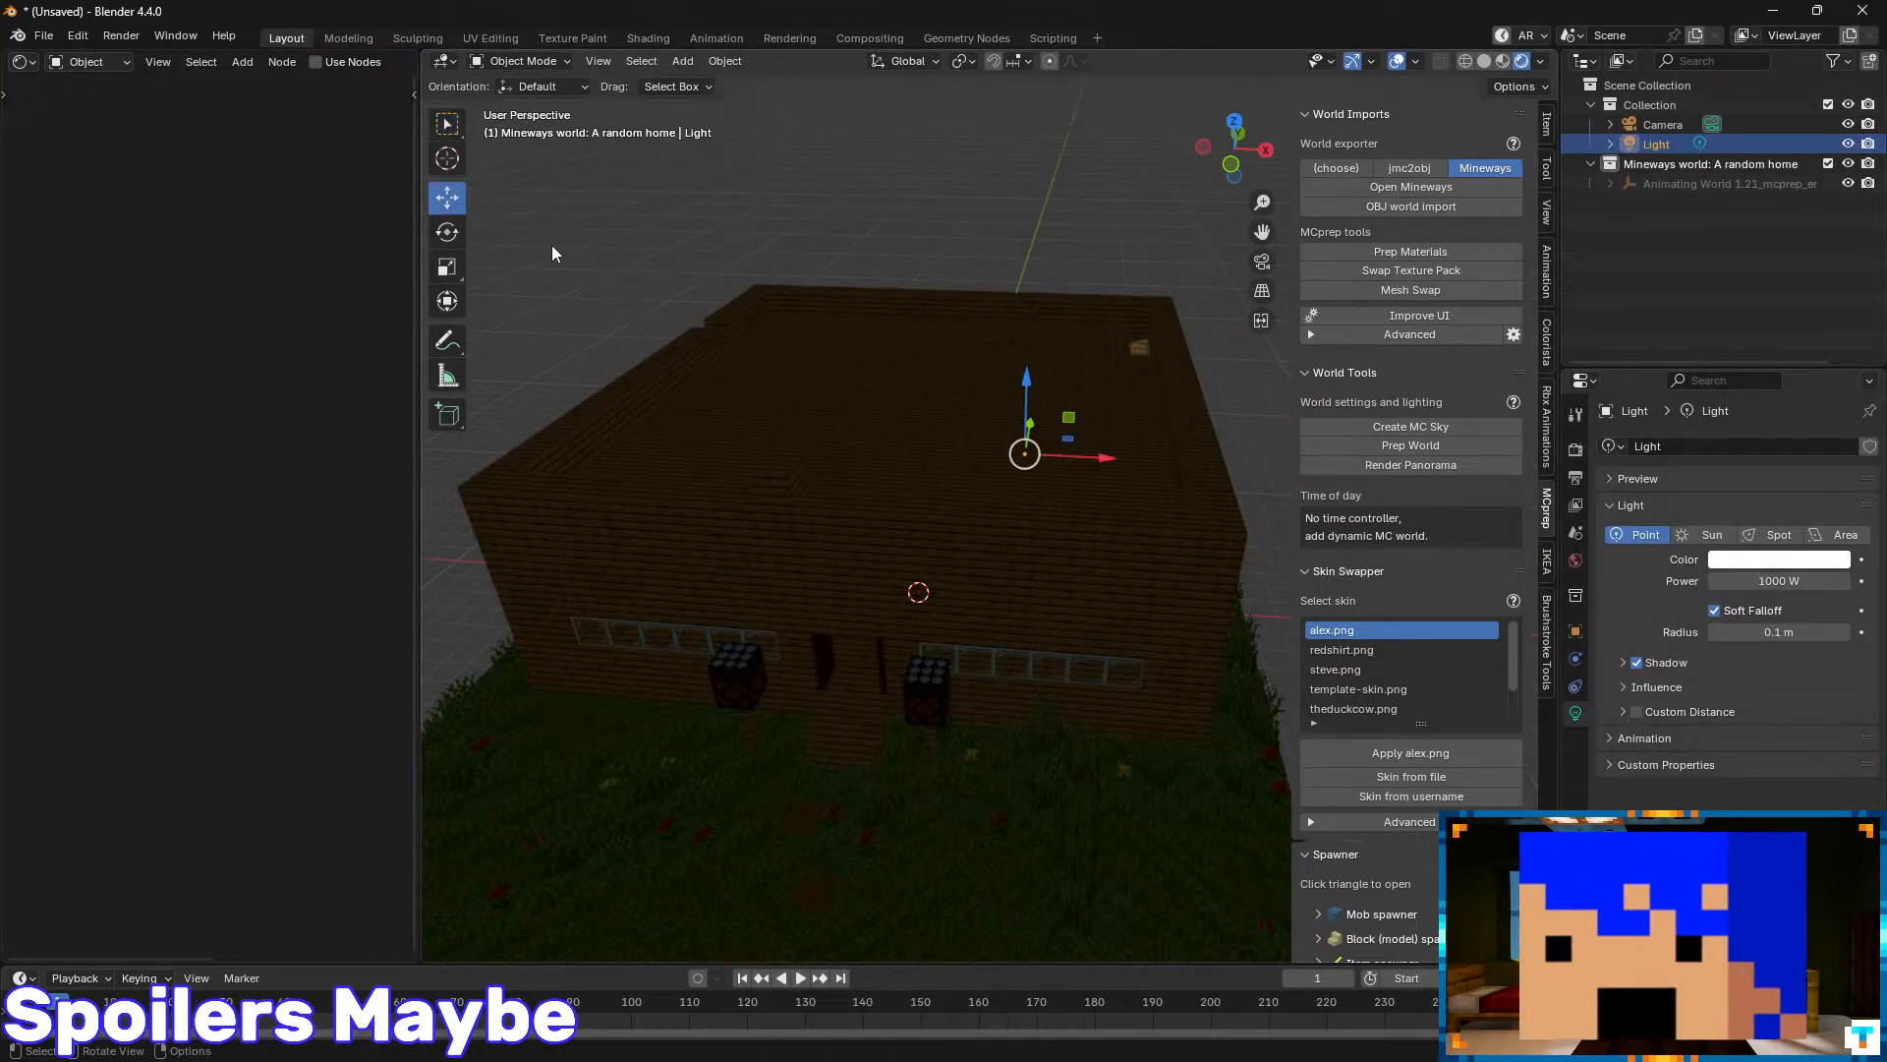
left_click_drag(1025, 381, 1004, 198)
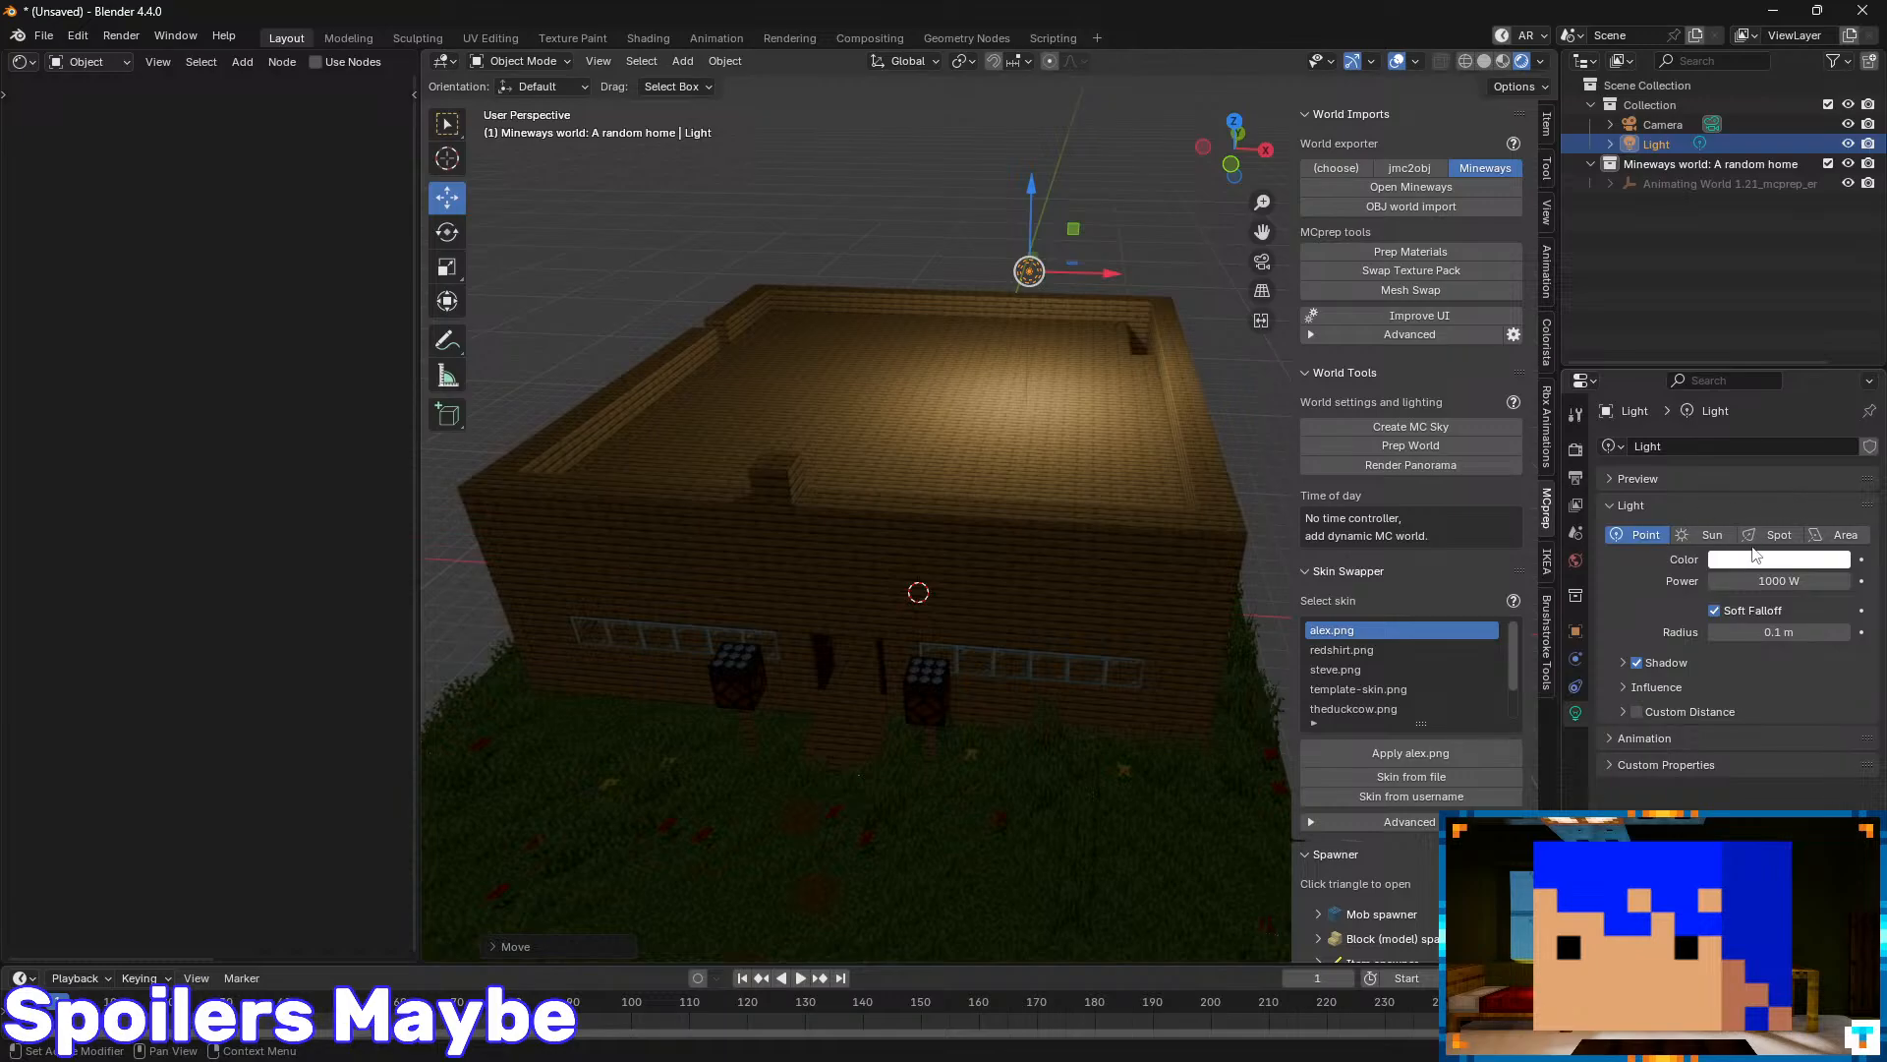
- Change the light's type to Sun with a strength of 10 and activate the Rotate tool
left_click(1711, 534)
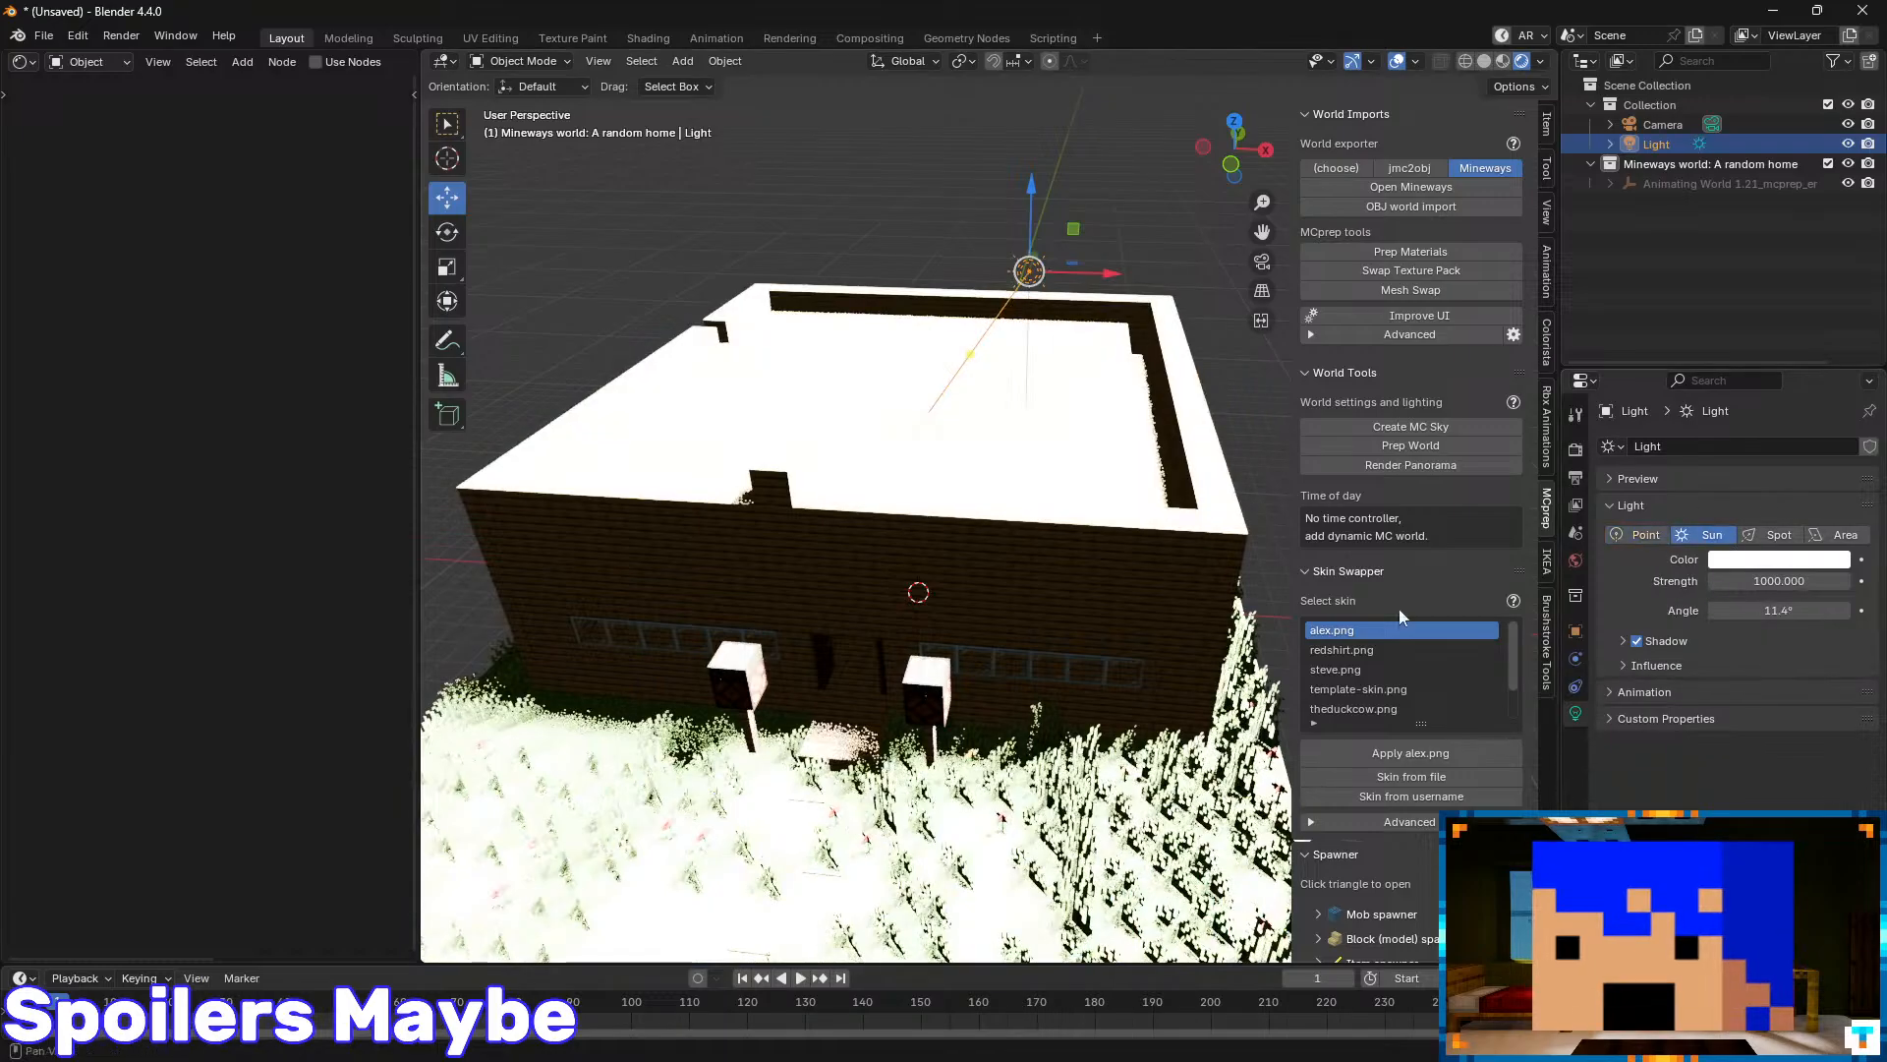
left_click(1753, 582)
type("10")
key("Return")
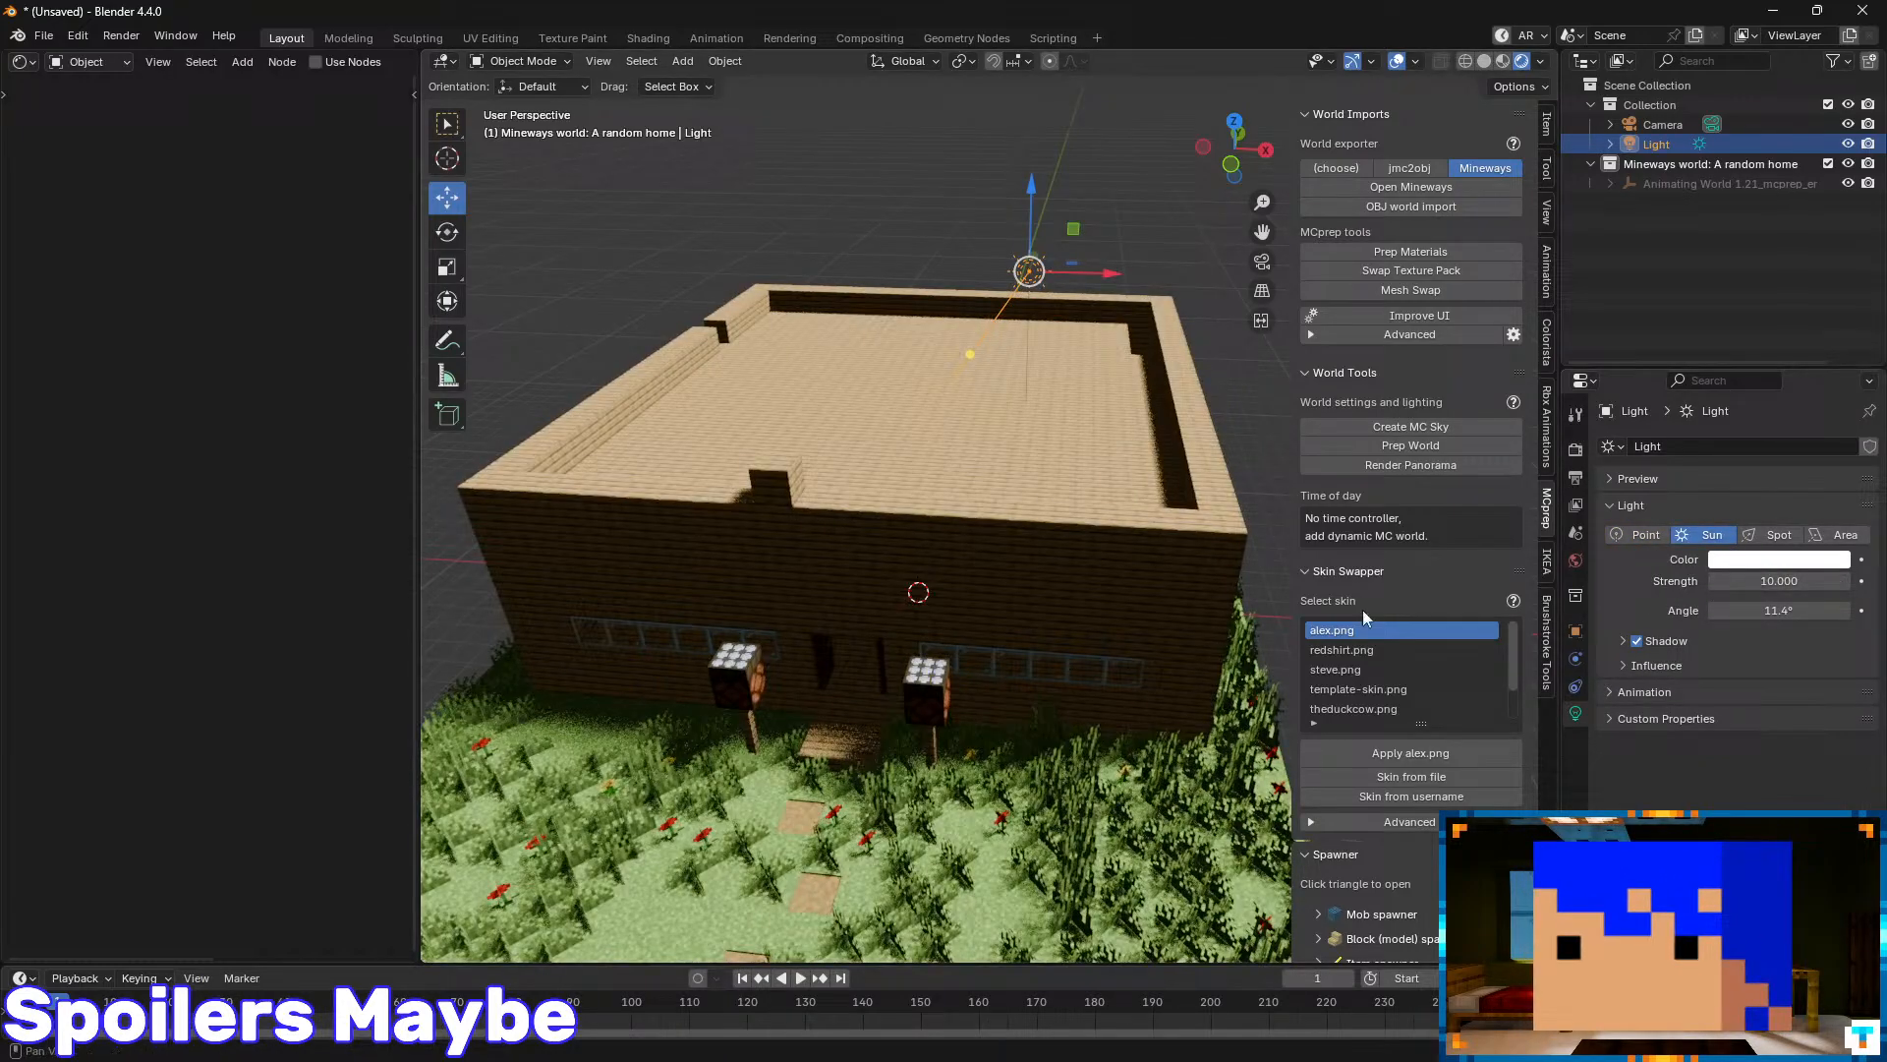
left_click(450, 233)
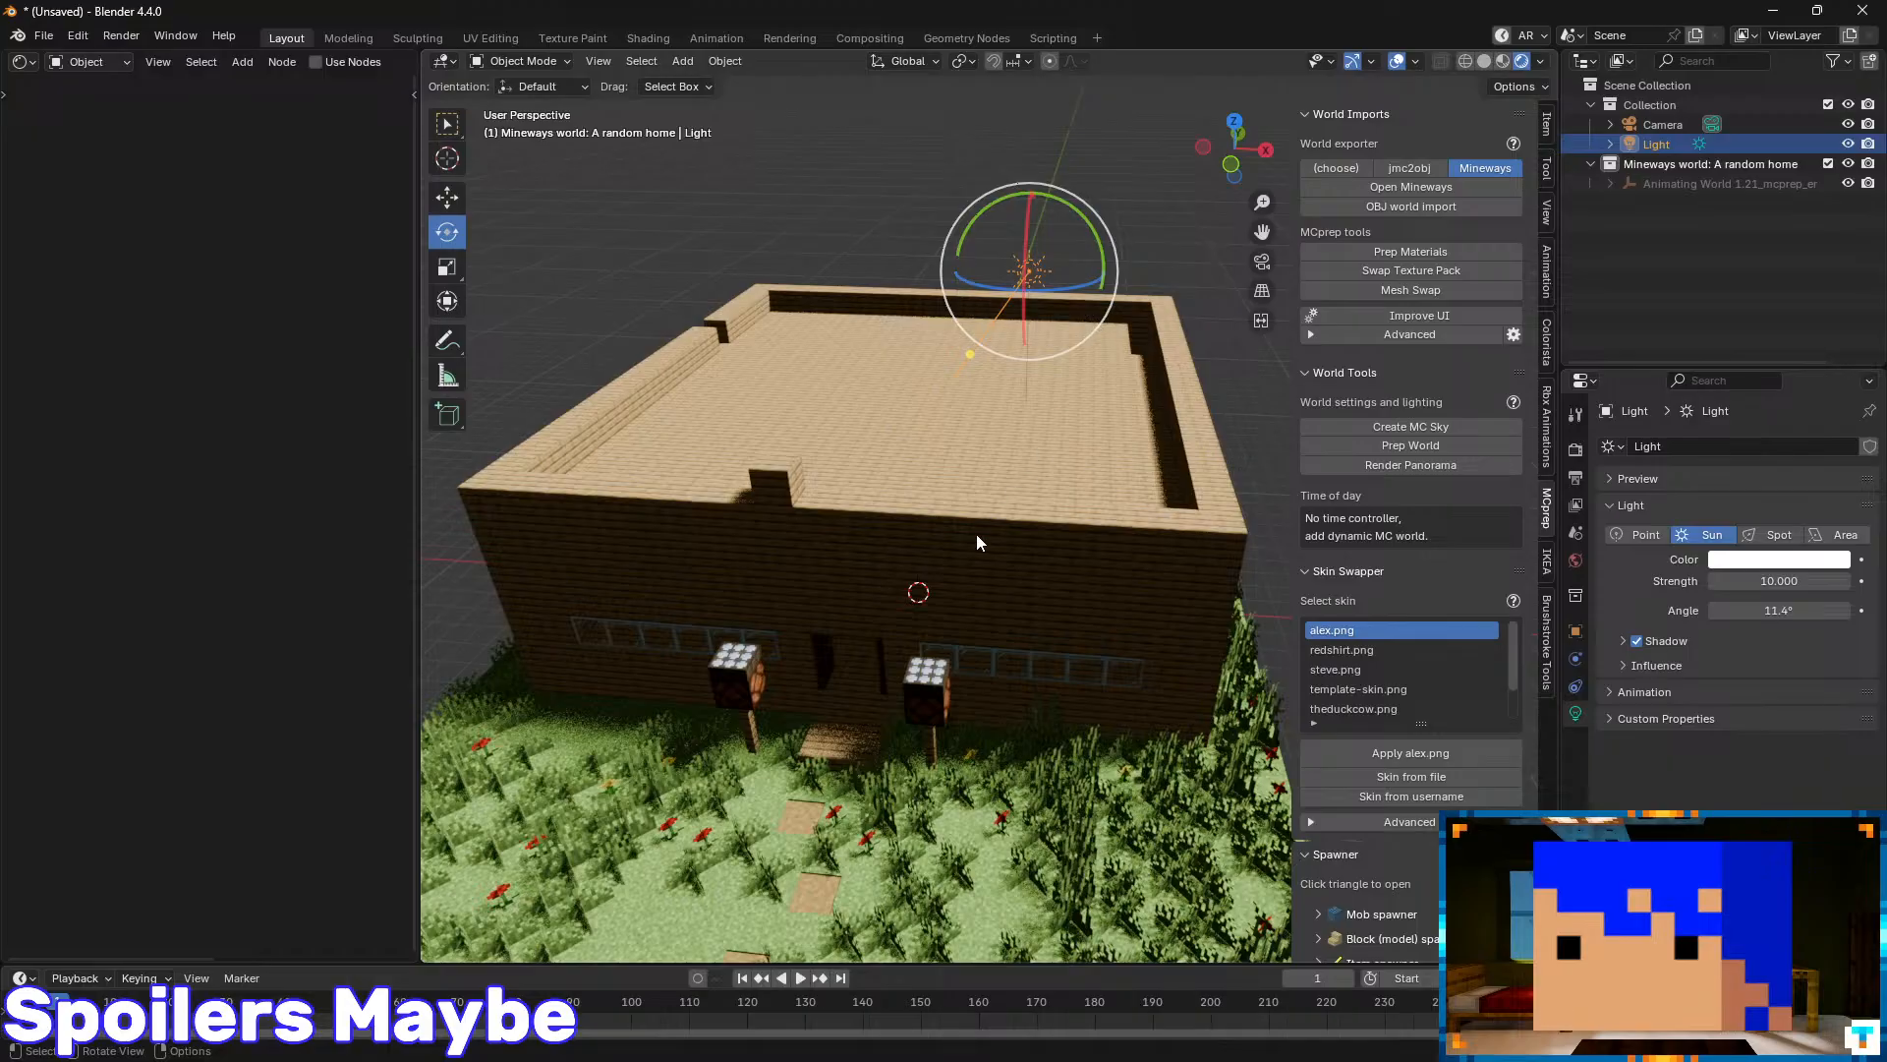
- Enable Raytracing in the EEVEE render settings and examine the sea_lantern block's glow inside the house
left_click(1576, 449)
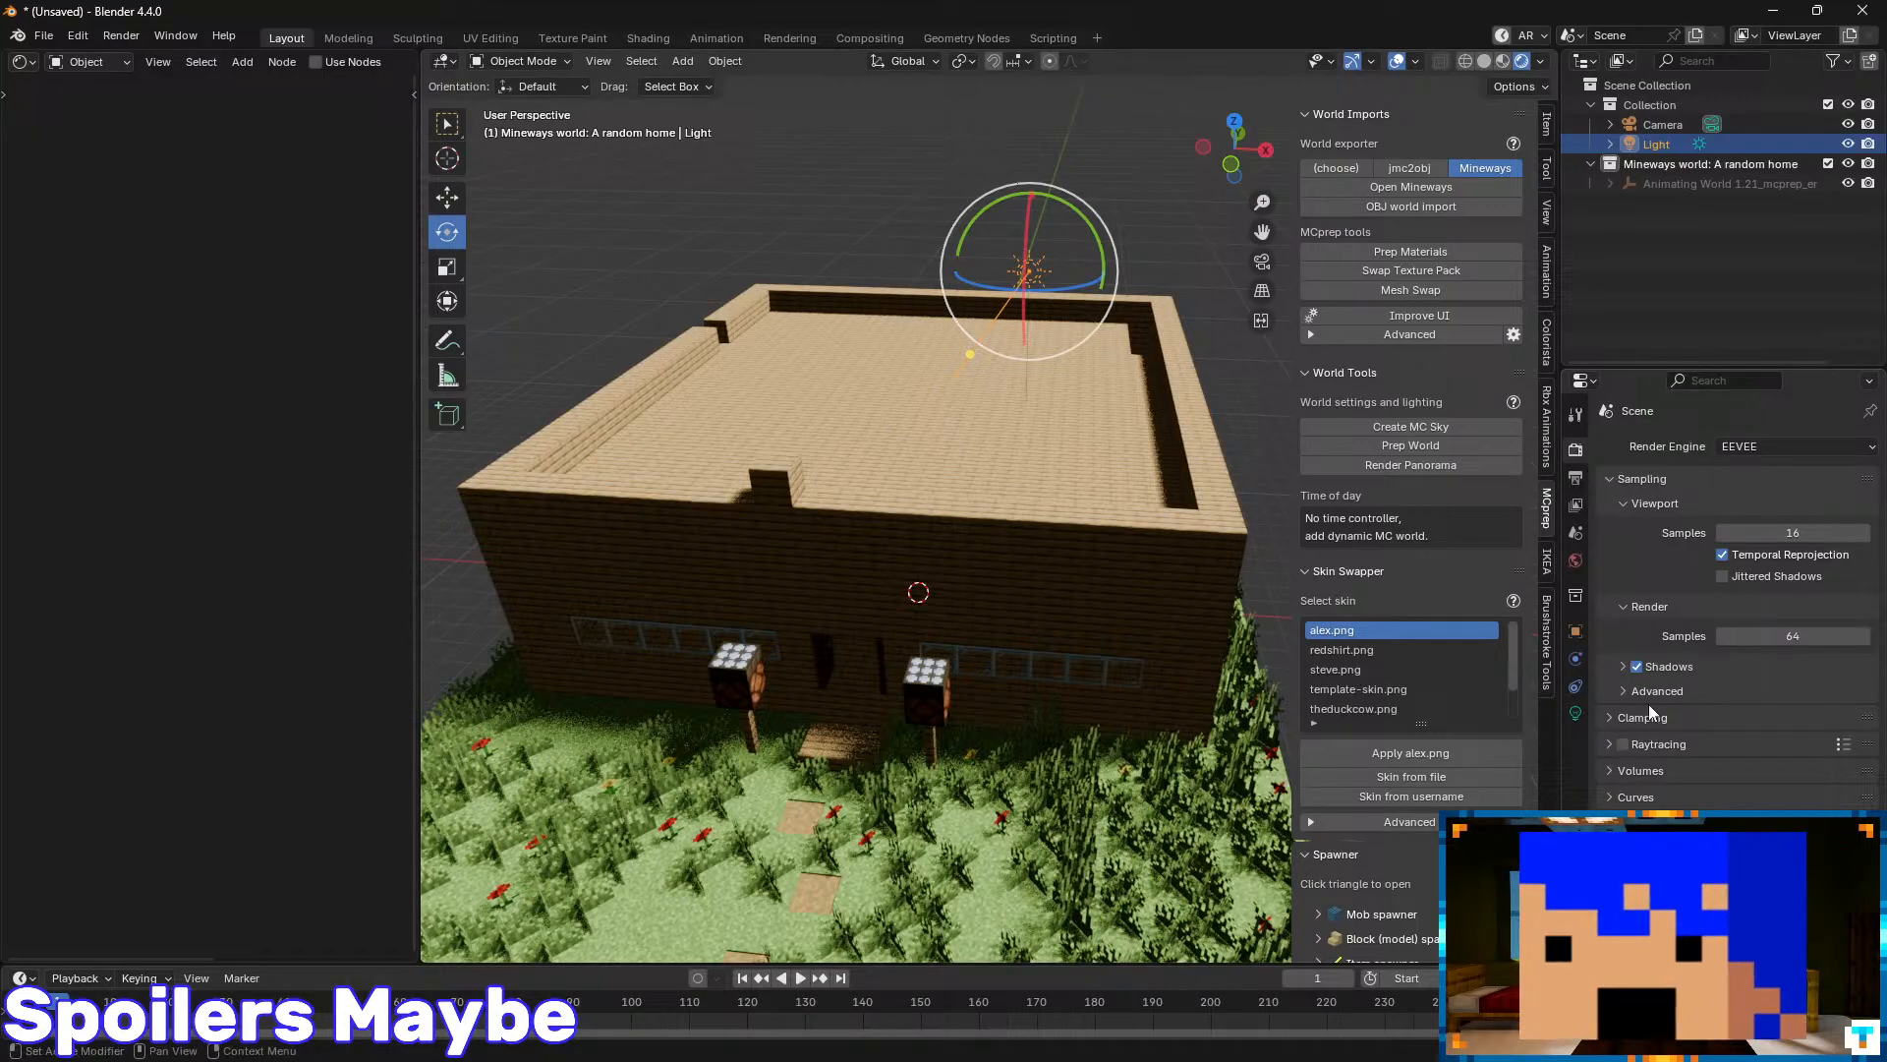
key("shift+grave")
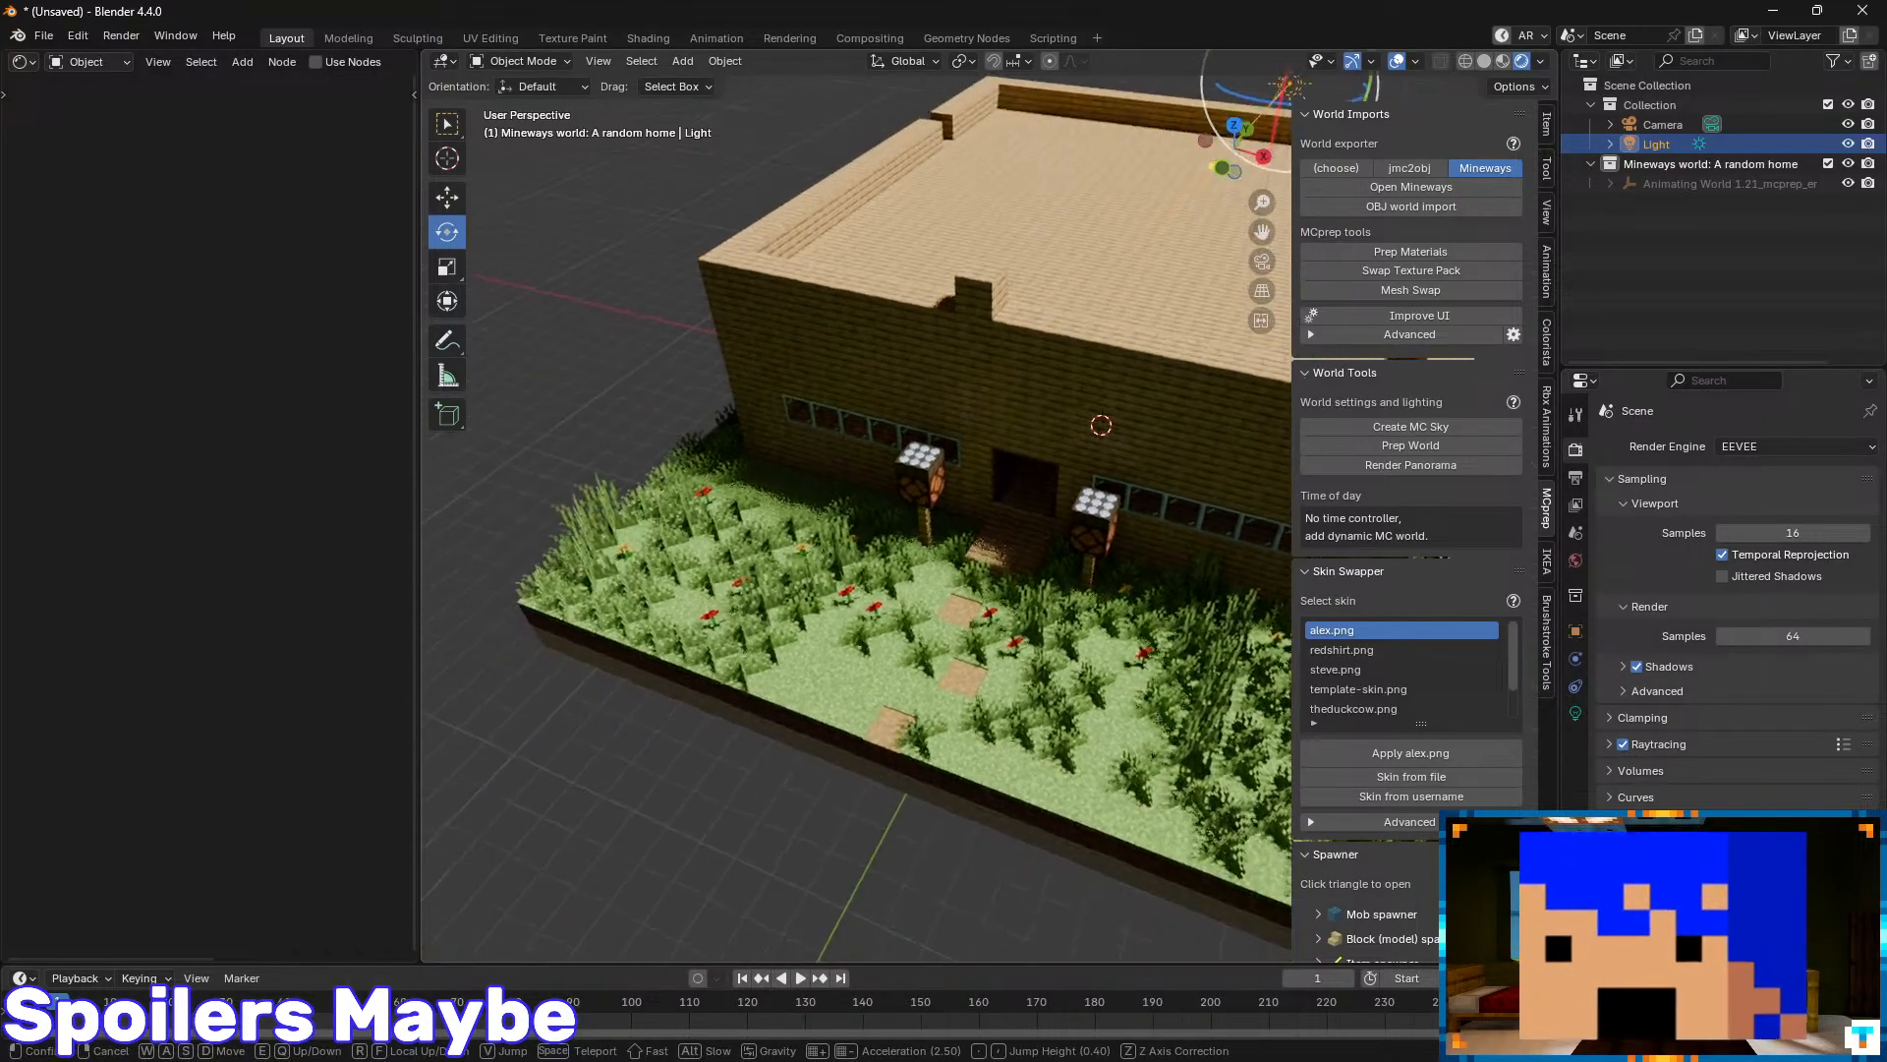
key("w")
key("w")
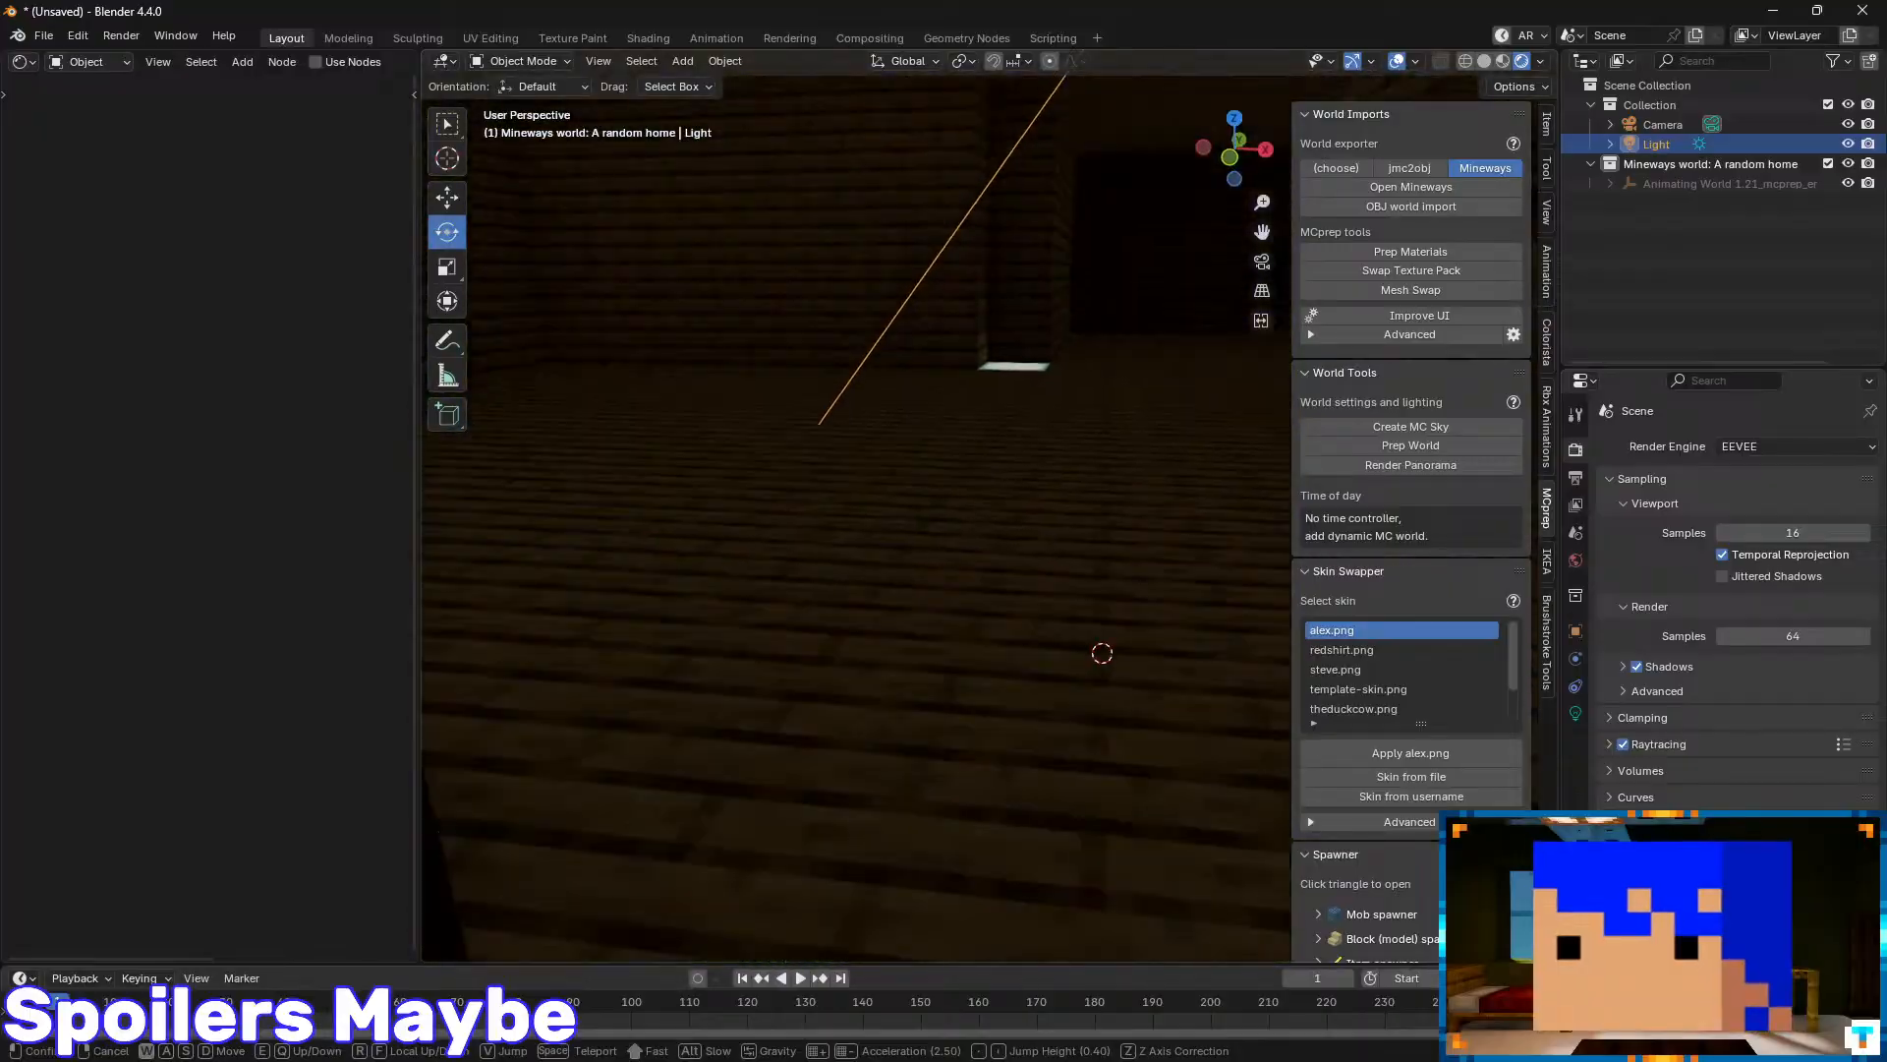
key("w")
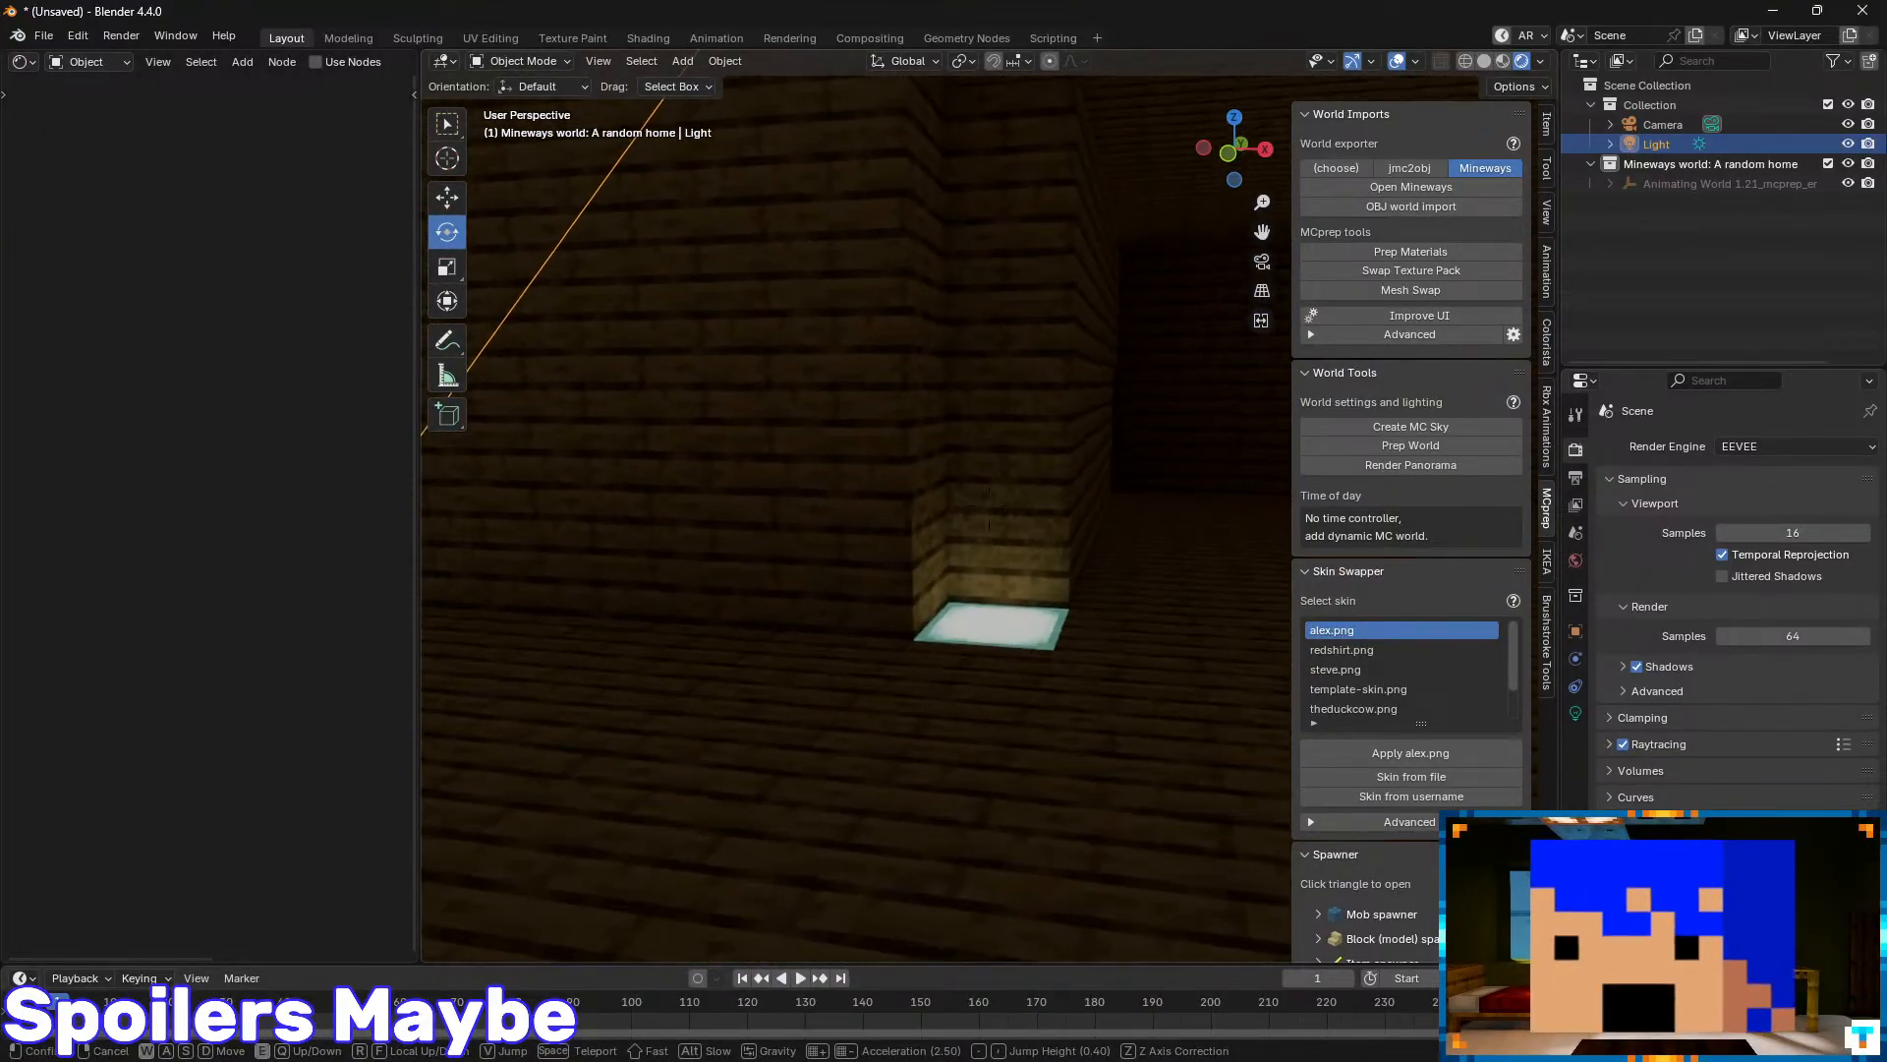
left_click(989, 501)
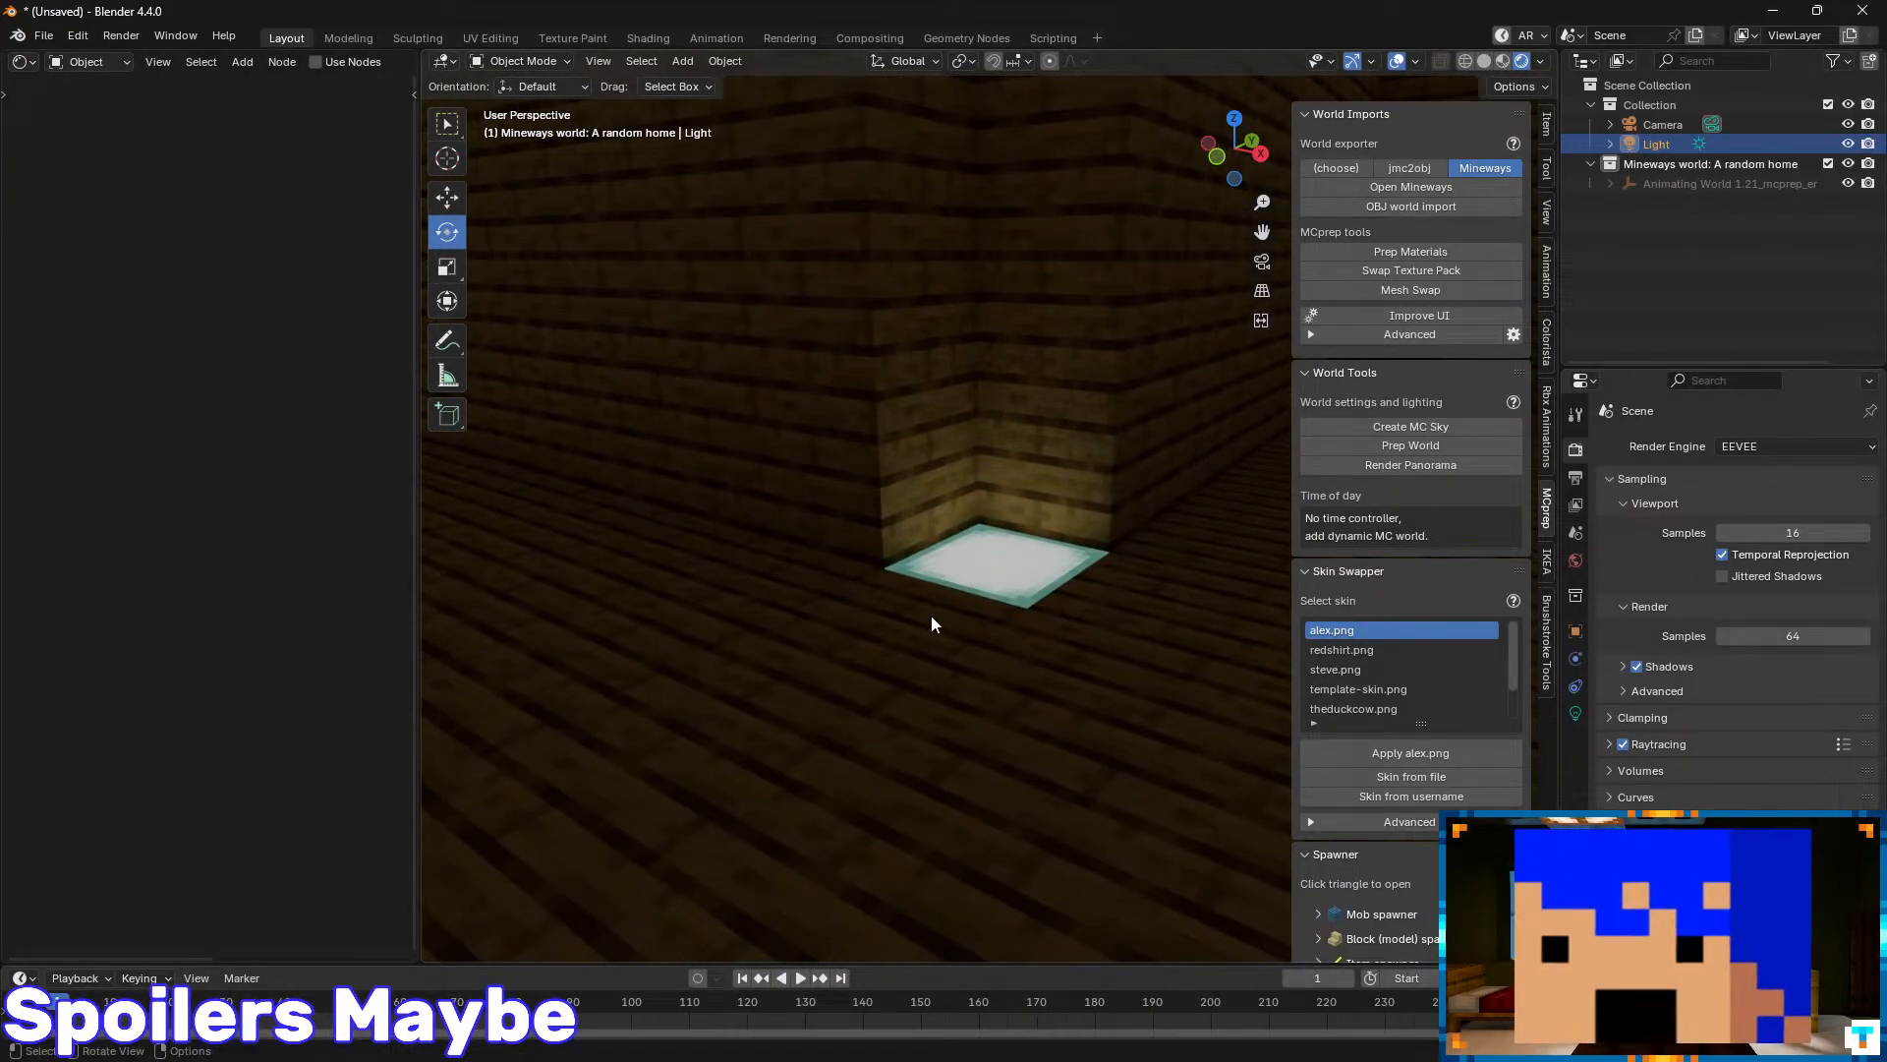
- Select the sea_lantern block and expand the Emission settings of its Principled BSDF node
left_click(1026, 584)
scroll(1020, 563, "up", 2)
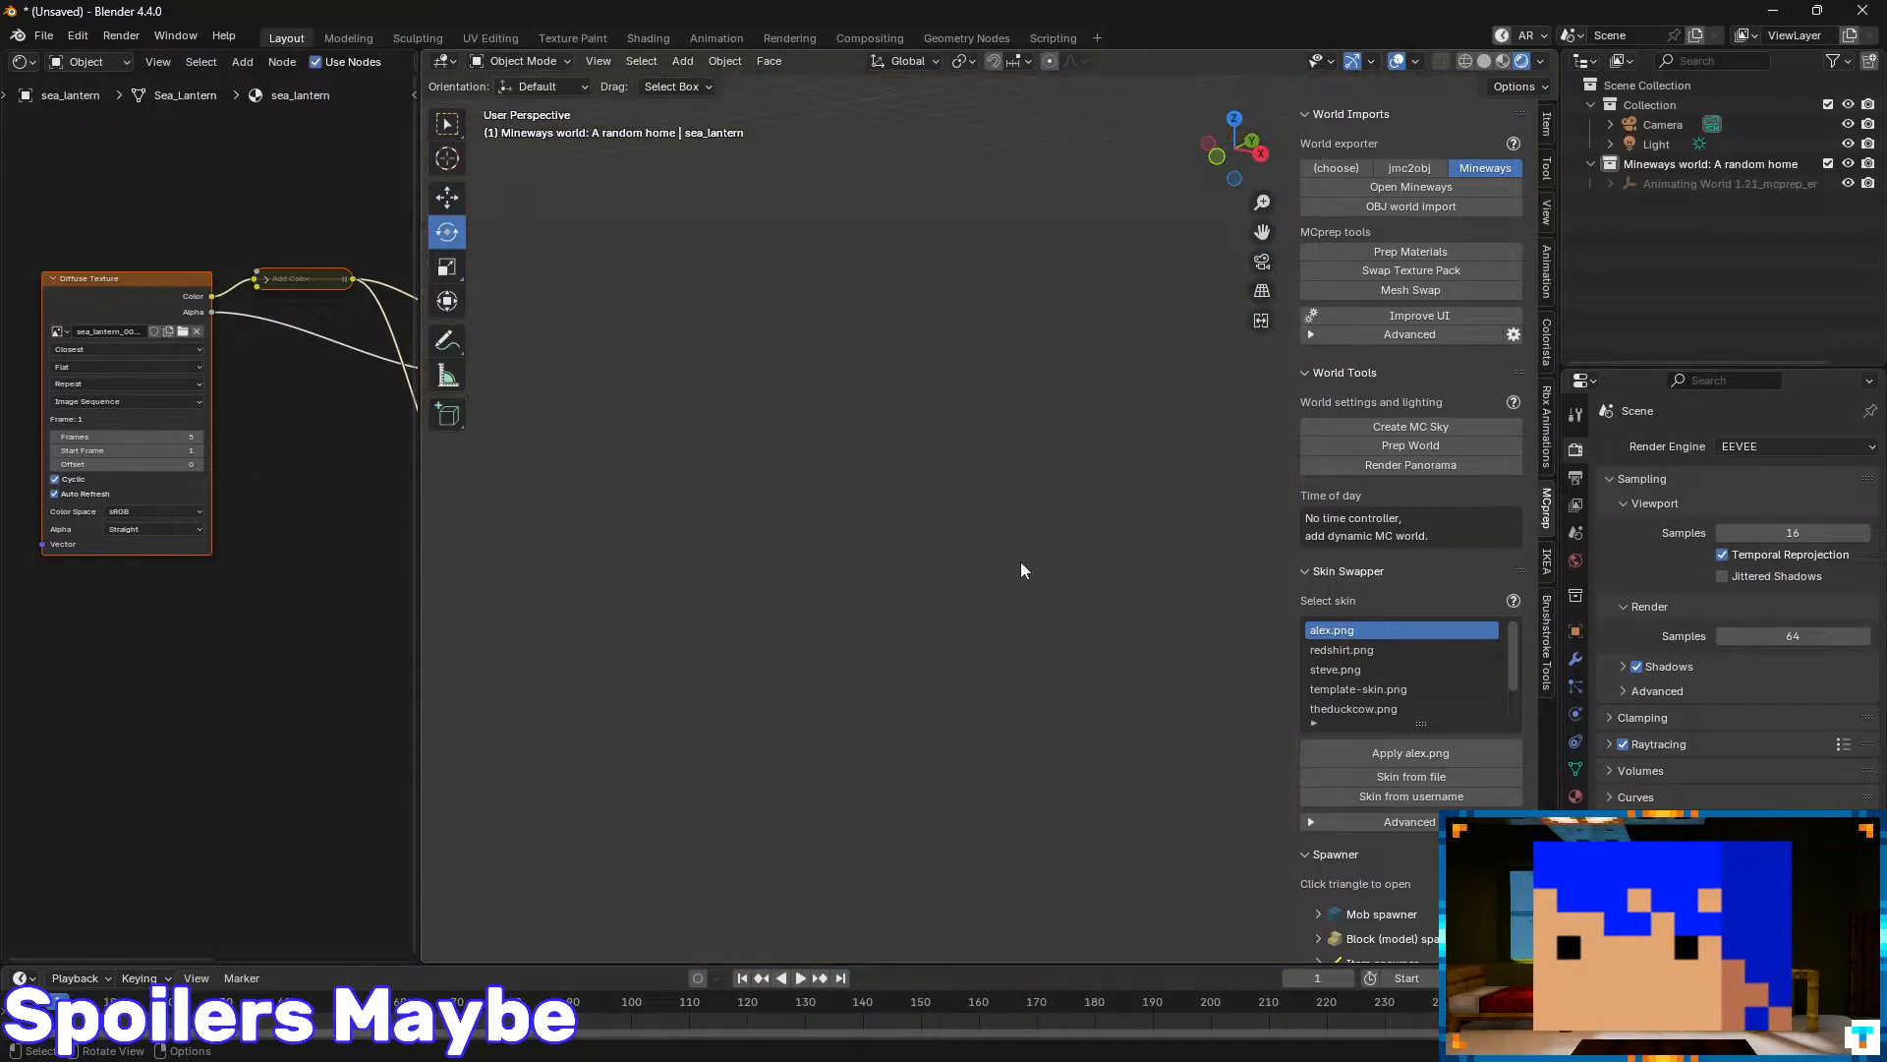
scroll(1020, 562, "down", 2)
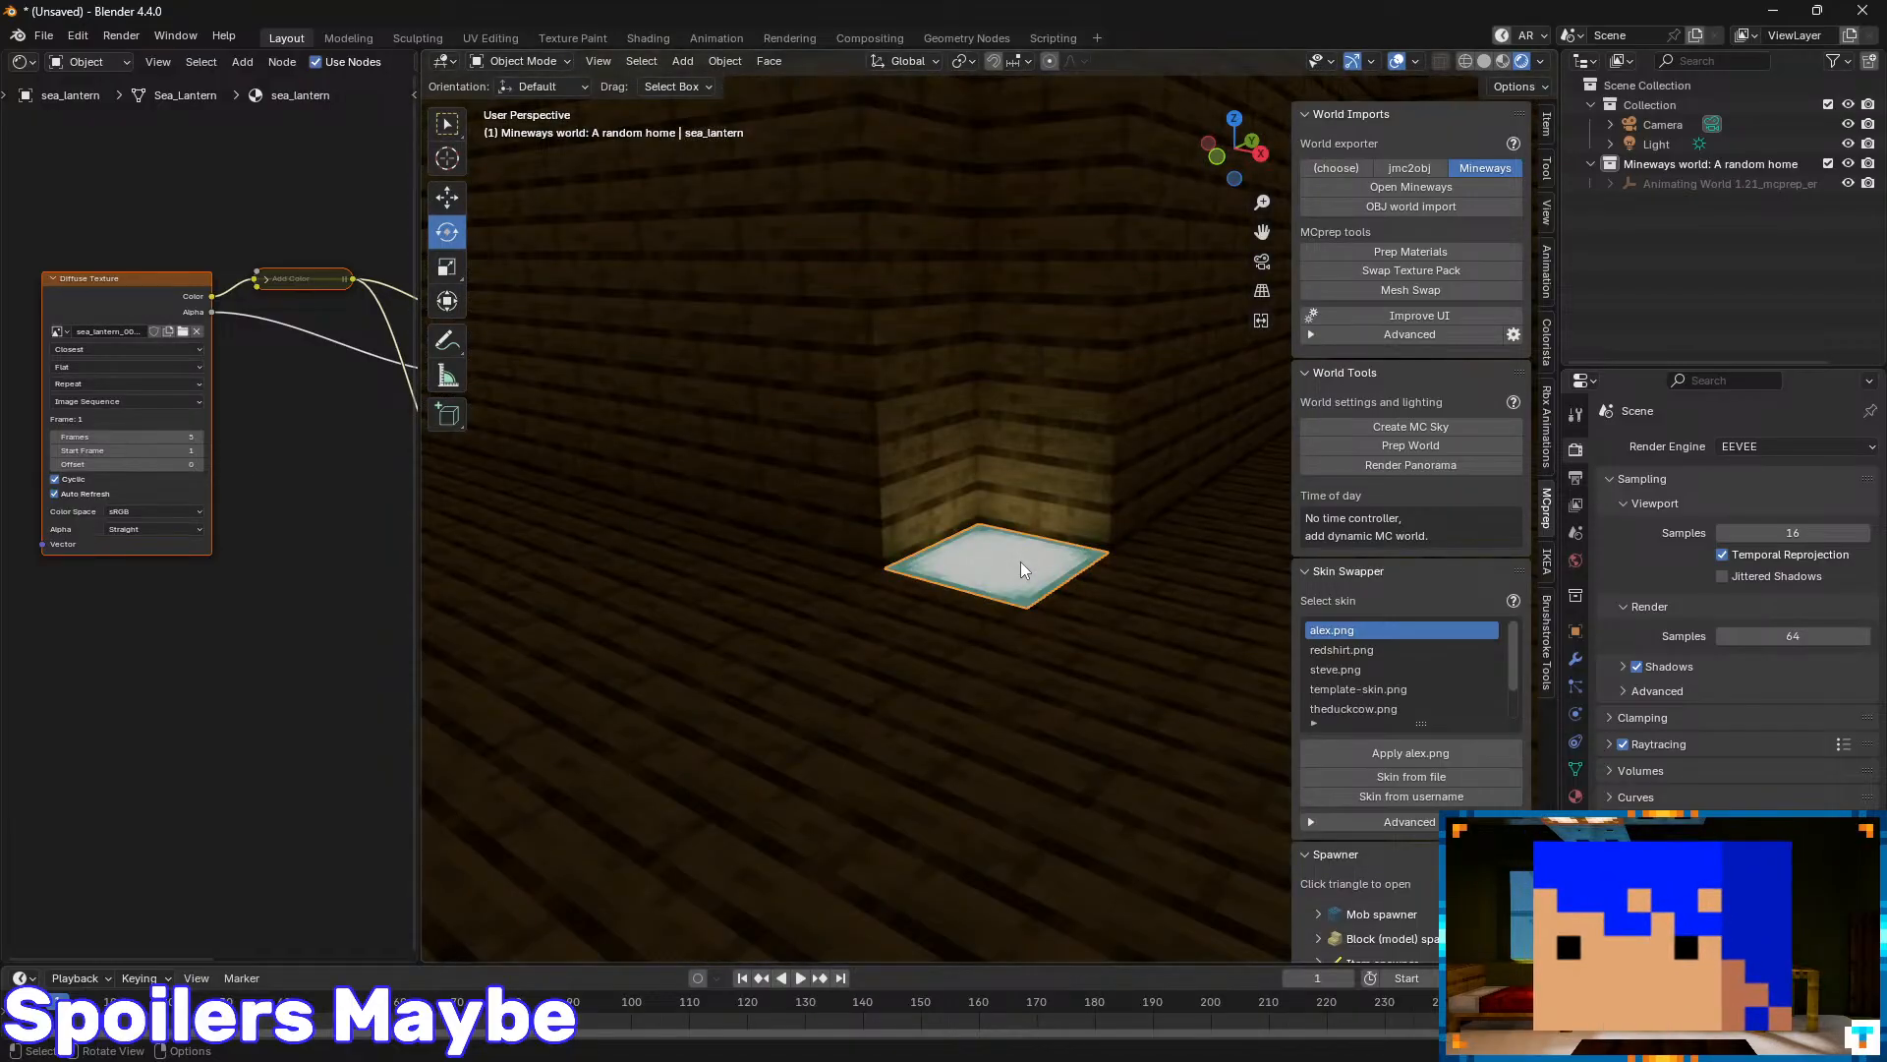
scroll(1020, 562, "up", 4)
scroll(1013, 559, "down", 3)
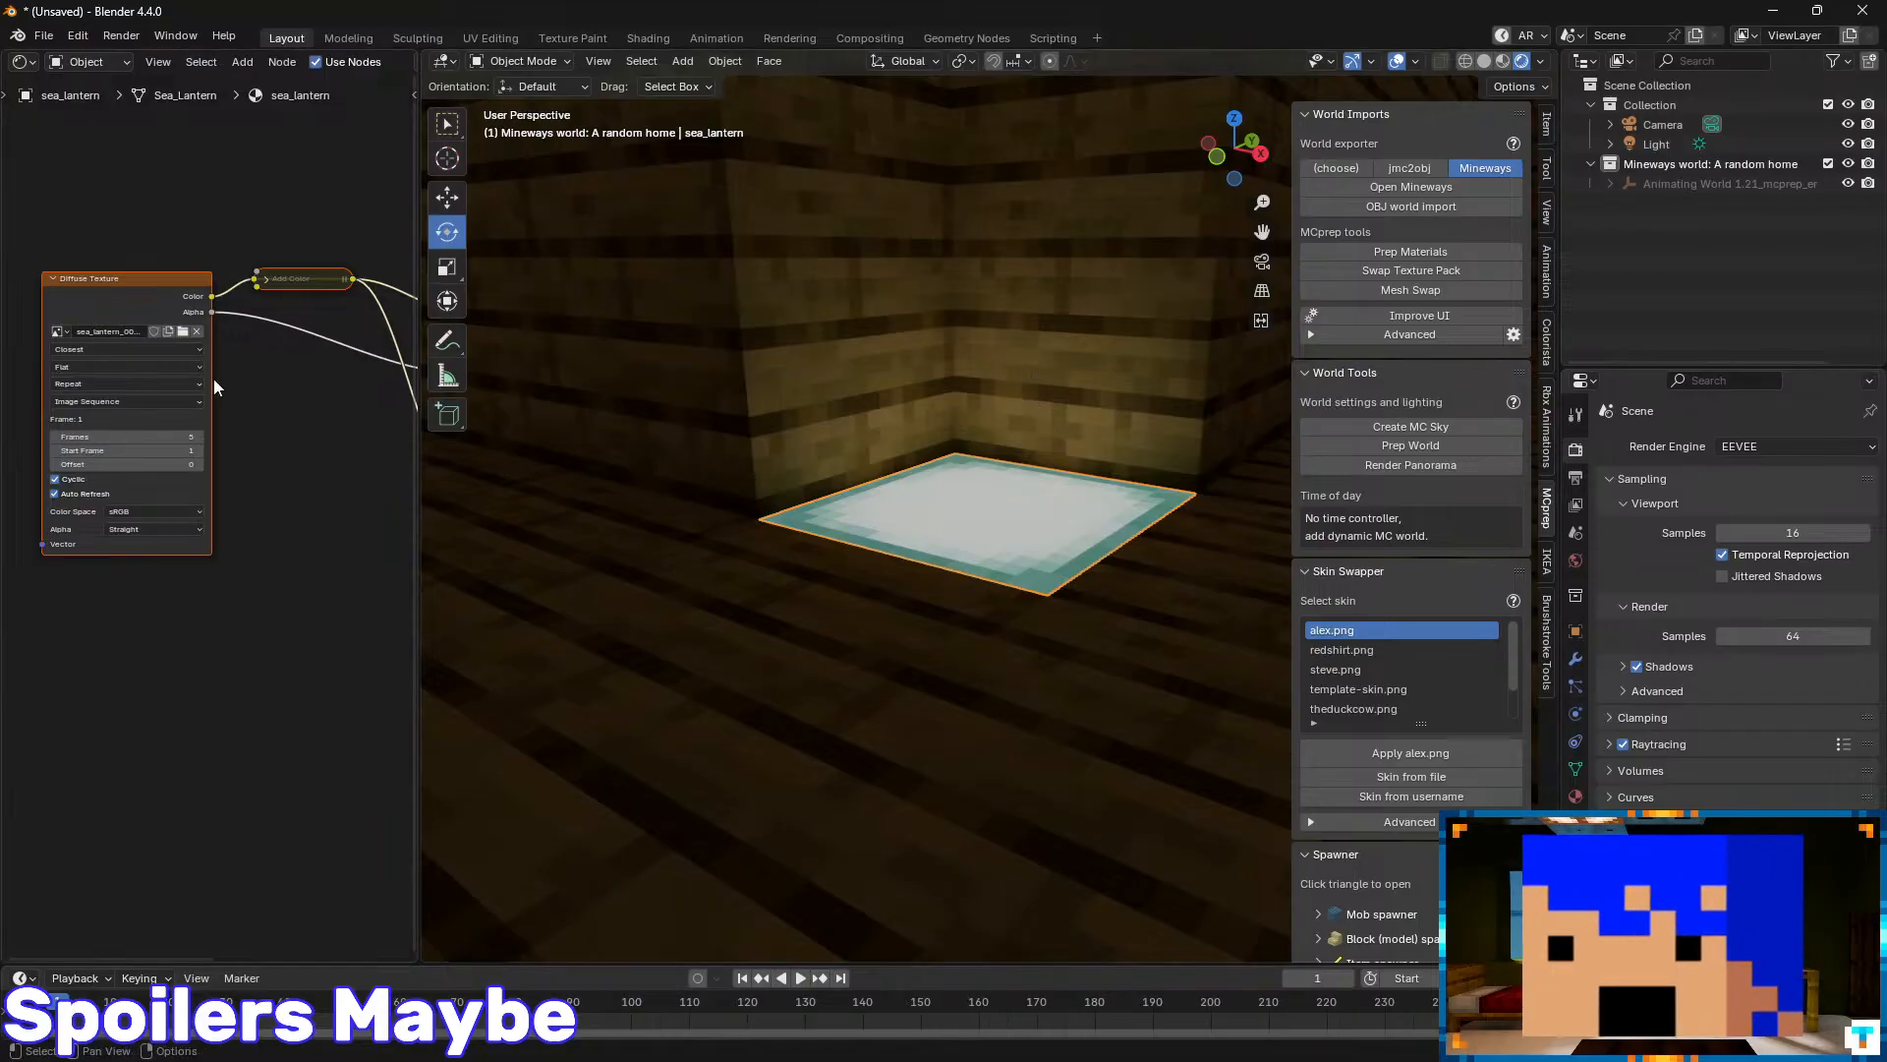
middle_click_drag(413, 549, 240, 494)
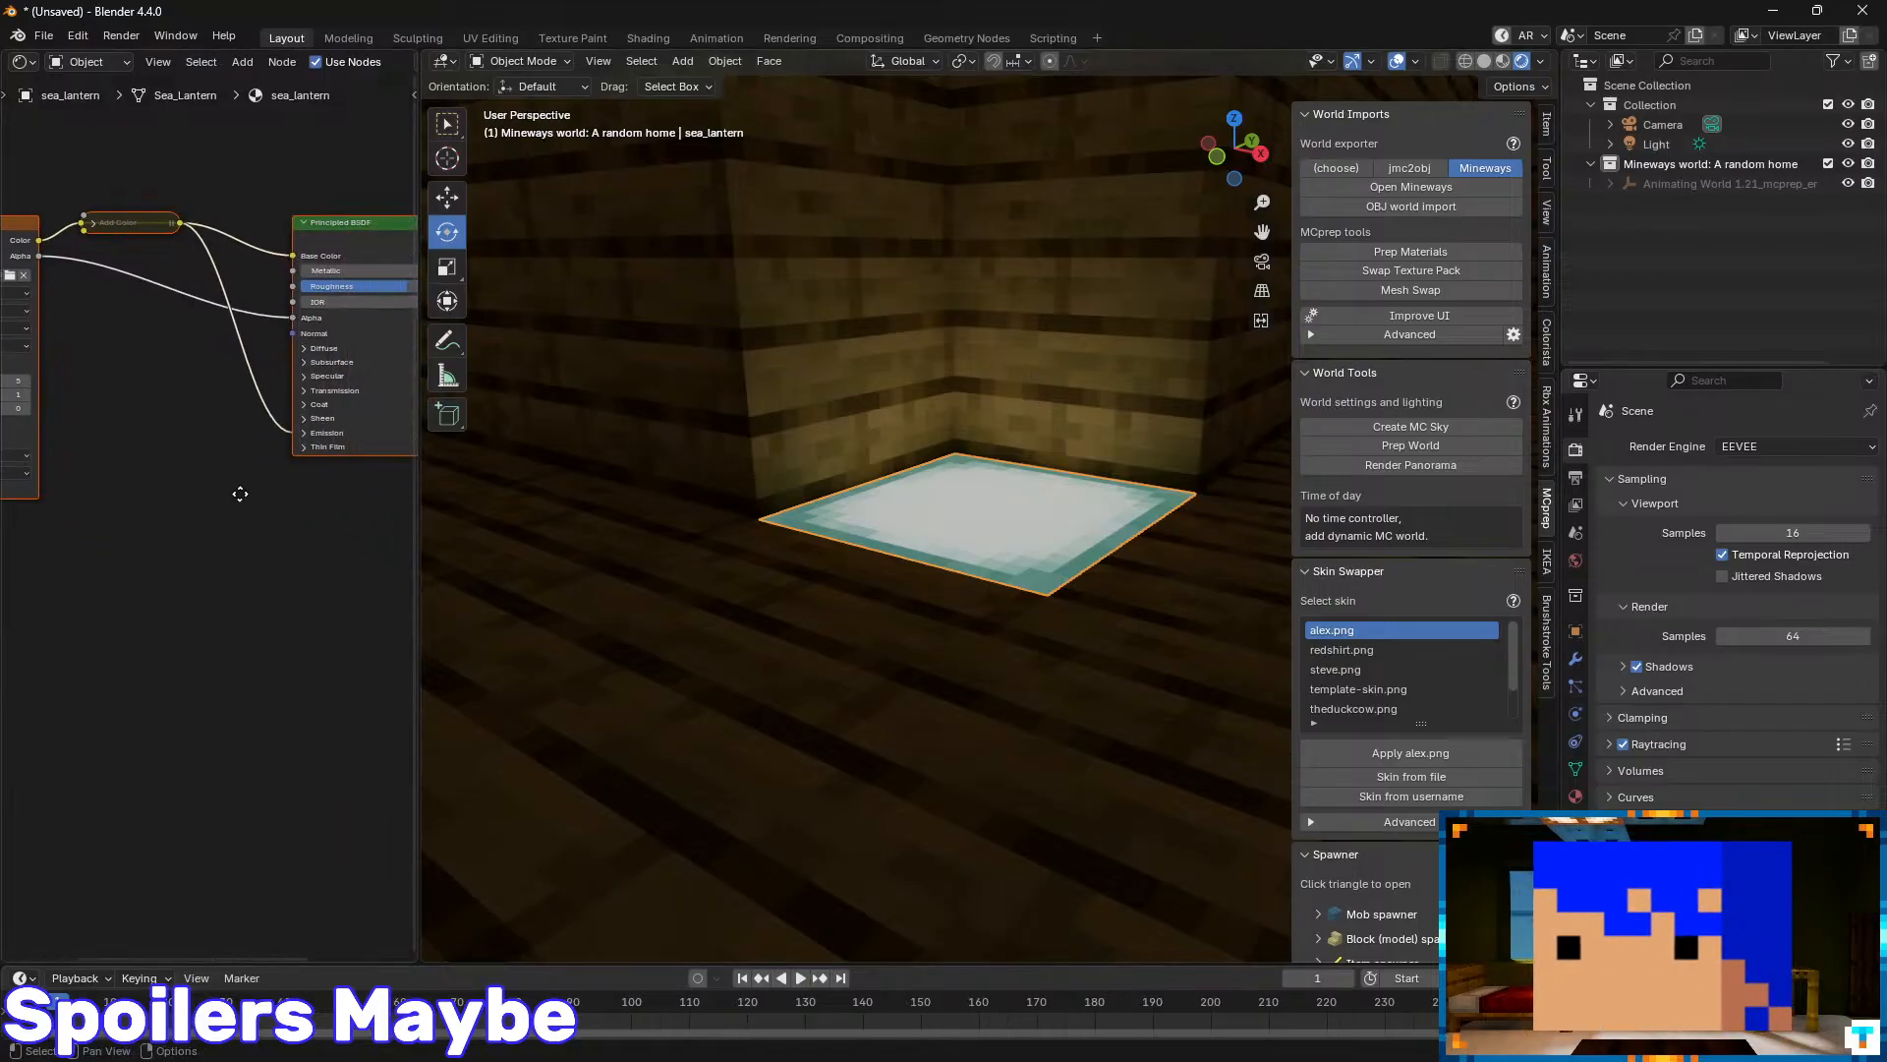
left_click(305, 433)
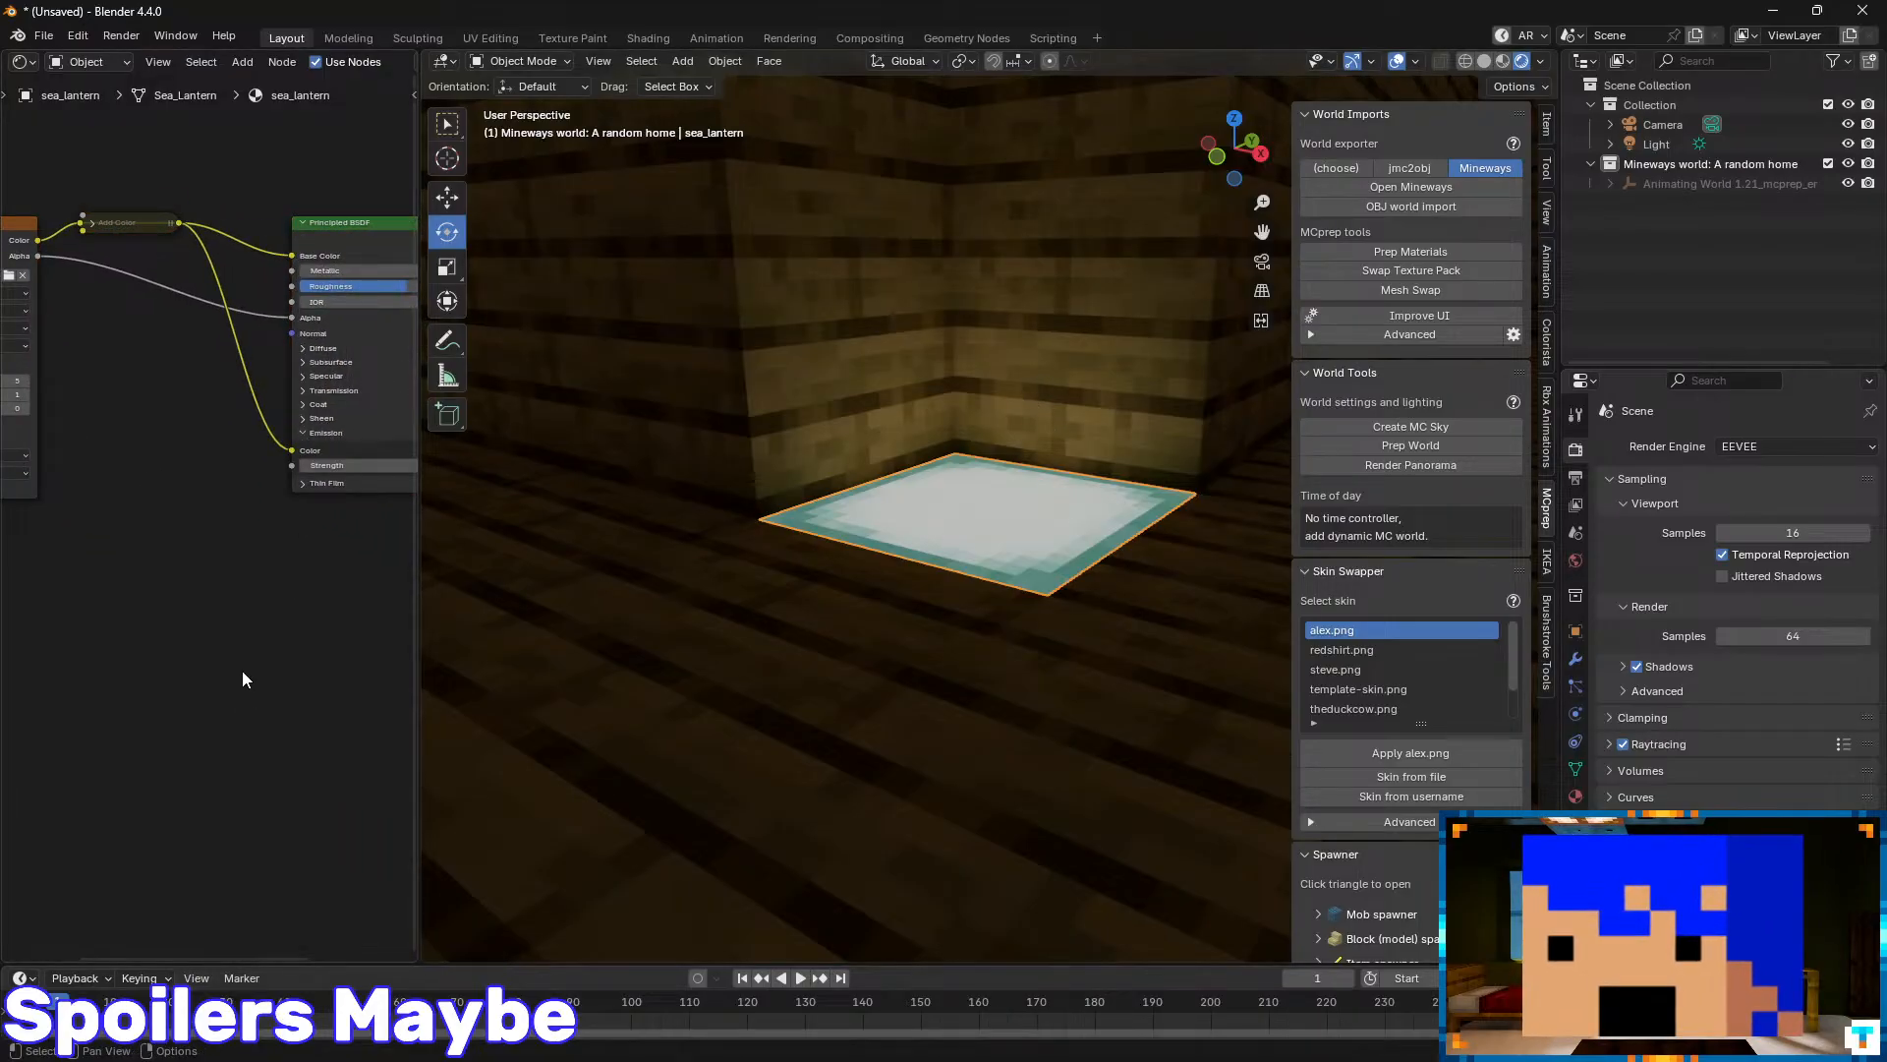
middle_click_drag(326, 637, 321, 637)
scroll(245, 610, "up", 5)
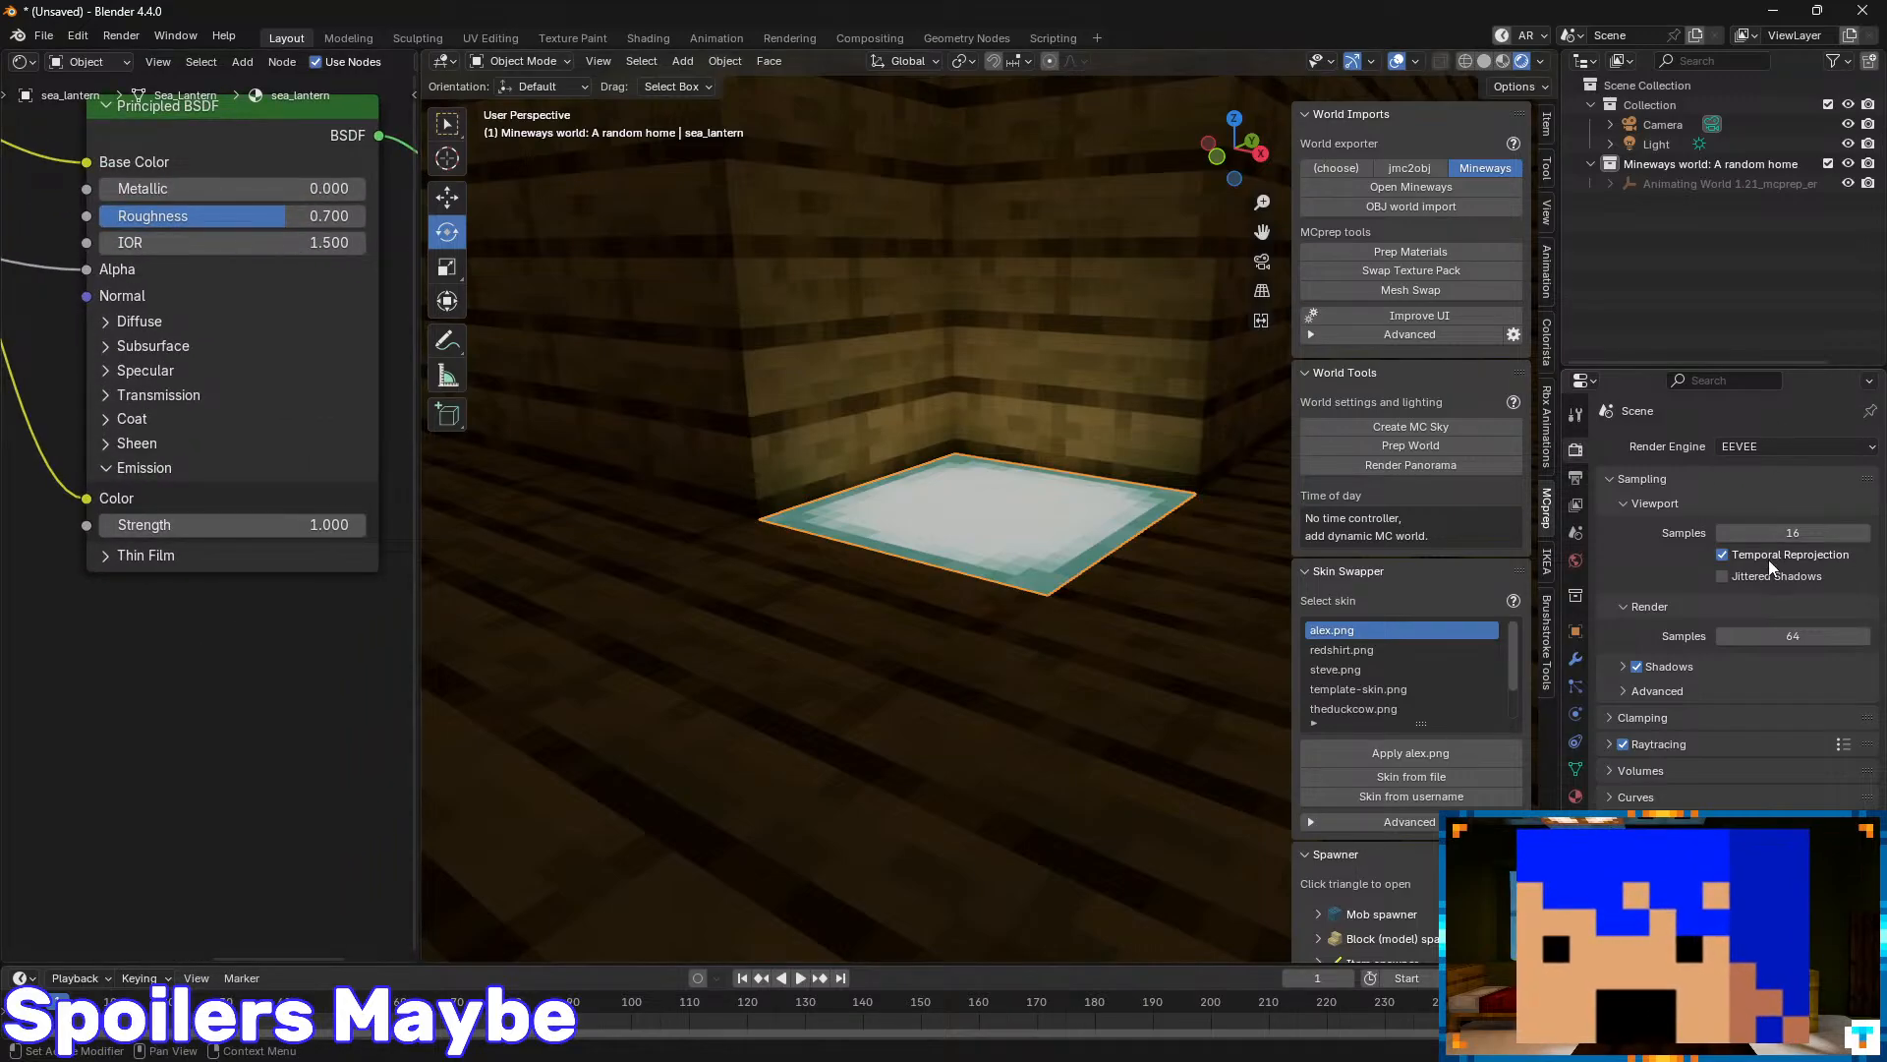
- Turn off Raytracing and switch the render engine to Cycles with GPU Compute as the device
left_click(1624, 745)
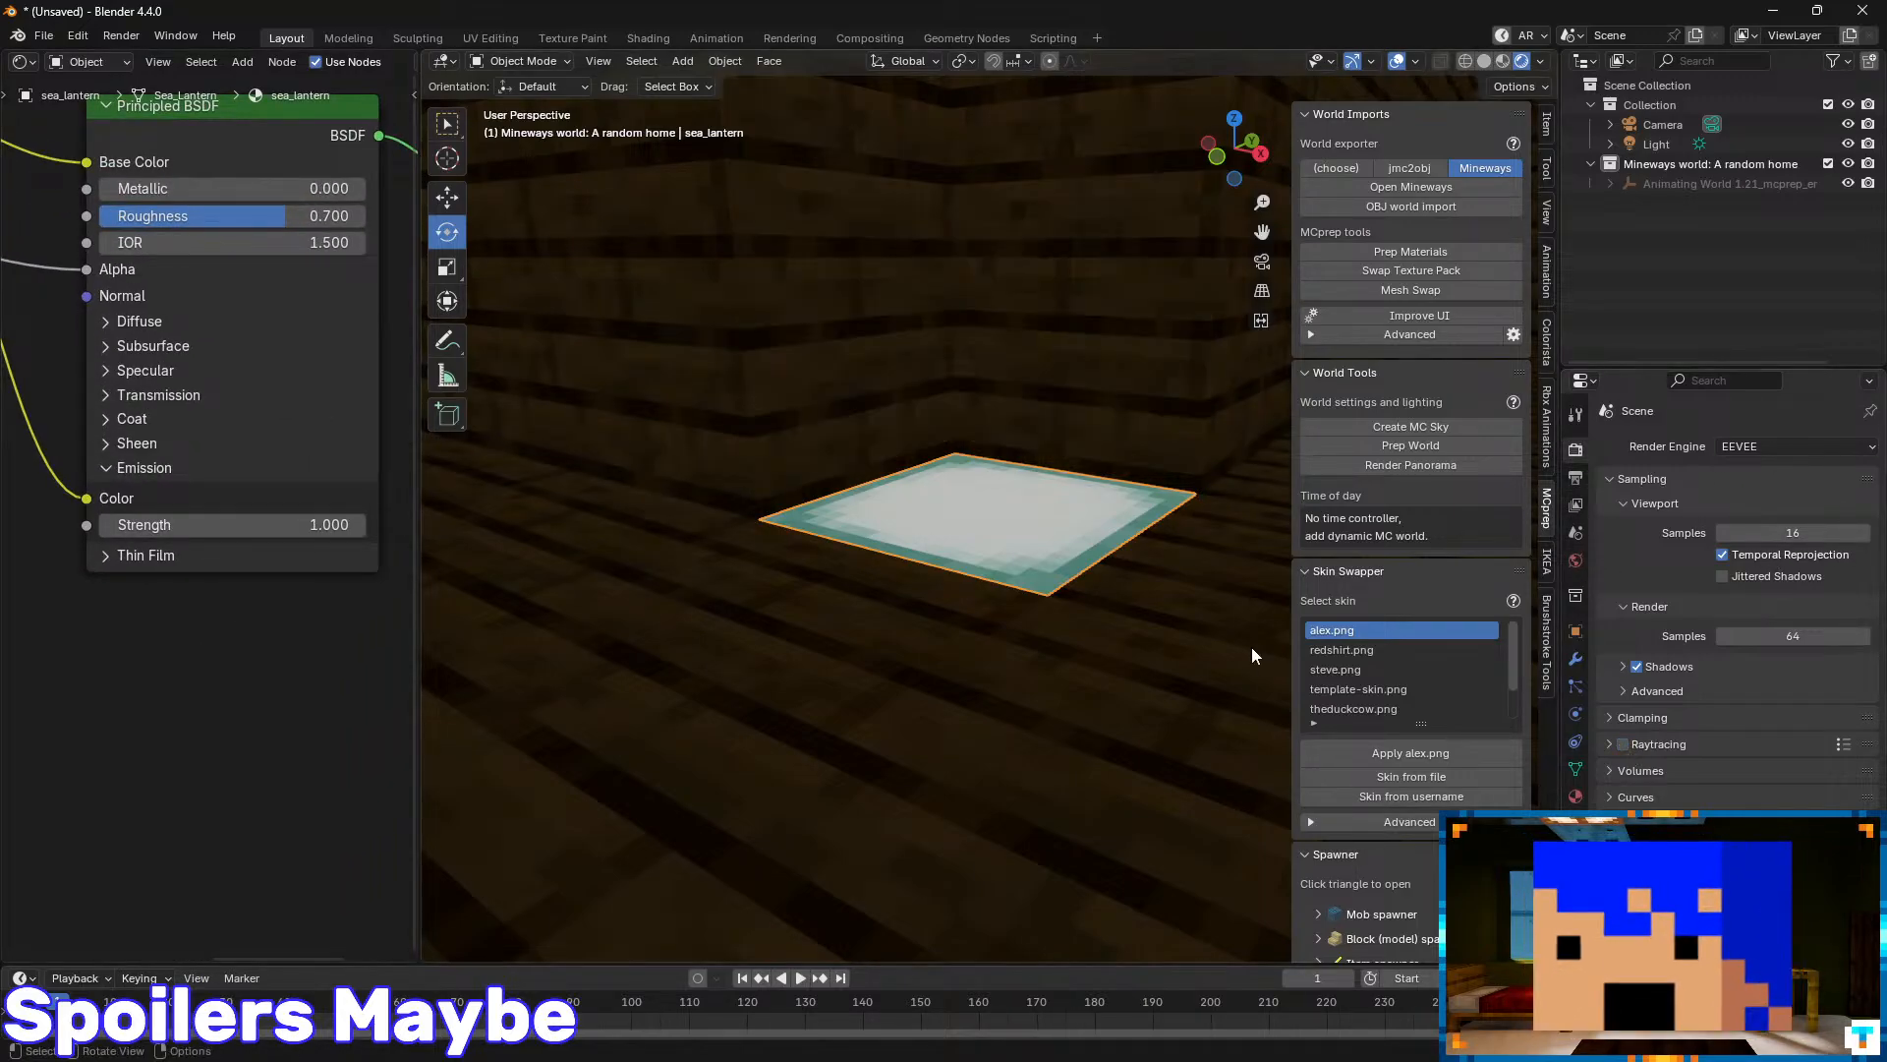
left_click(1769, 446)
left_click(1770, 512)
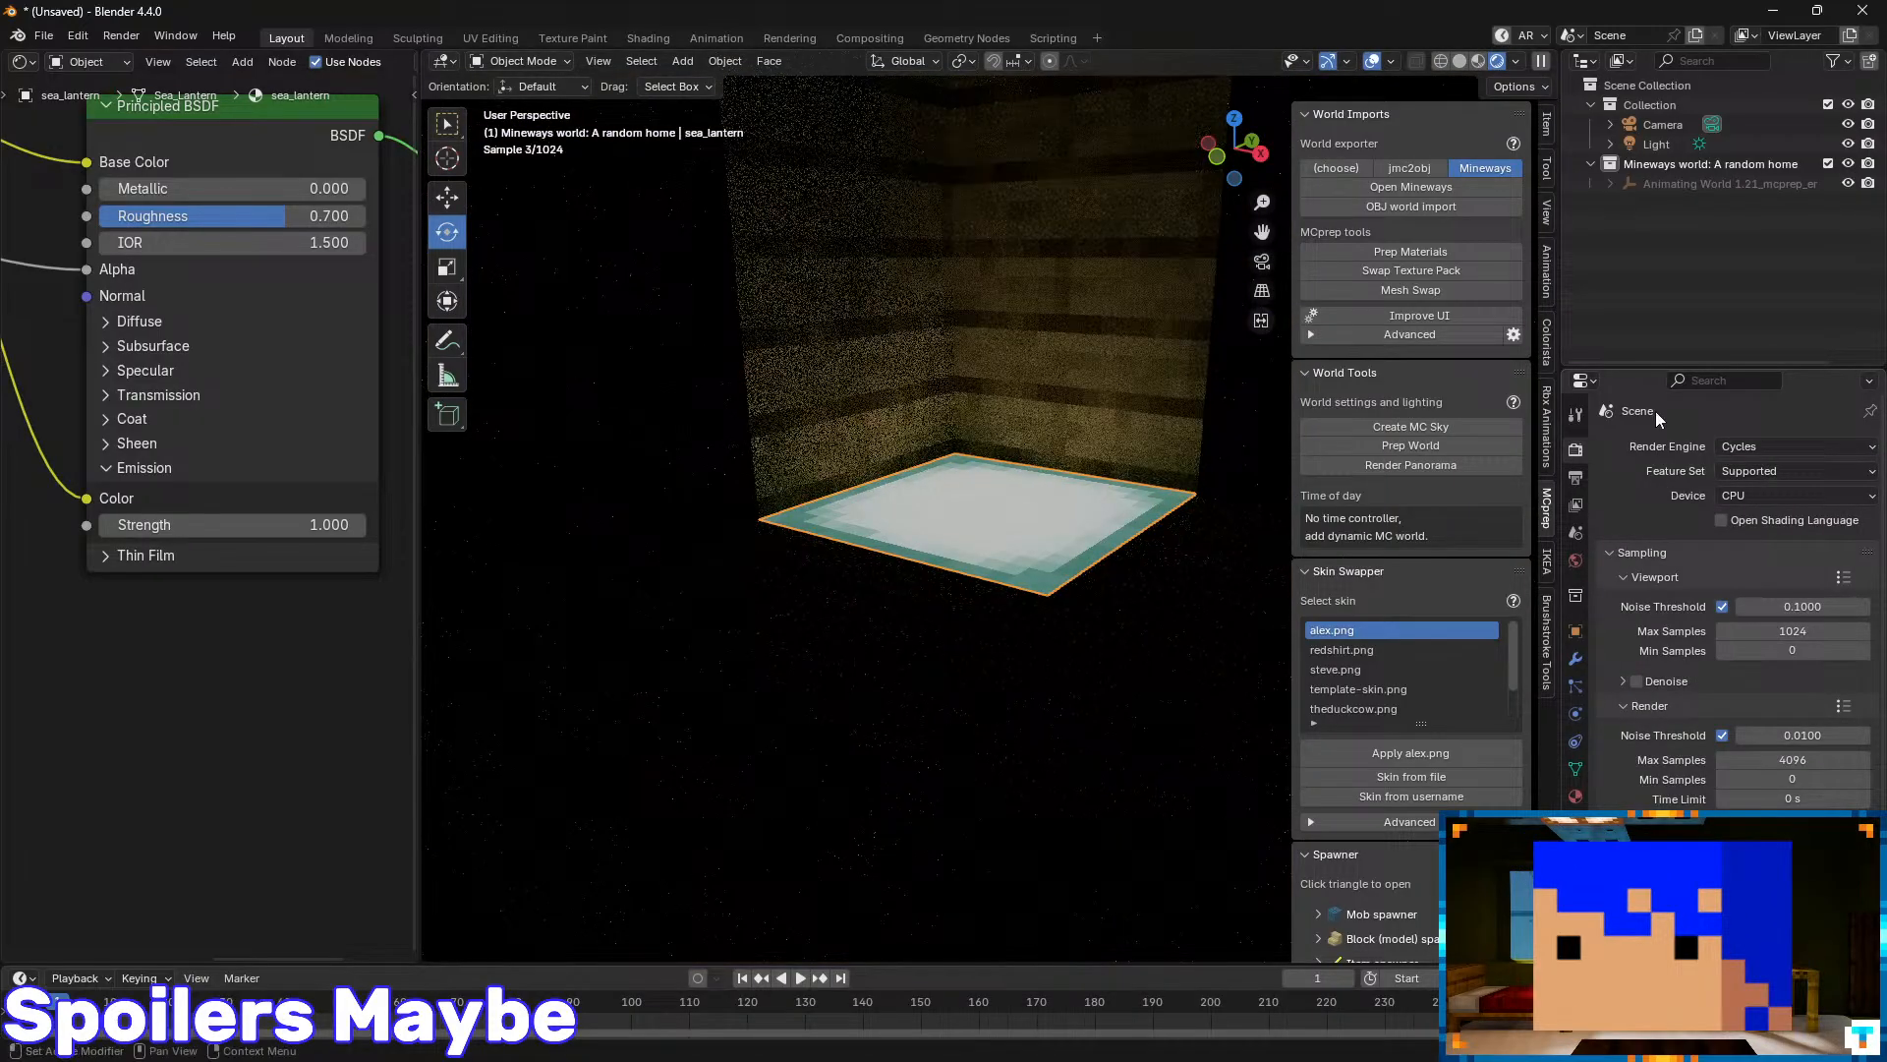
left_click(1540, 61)
left_click(1738, 496)
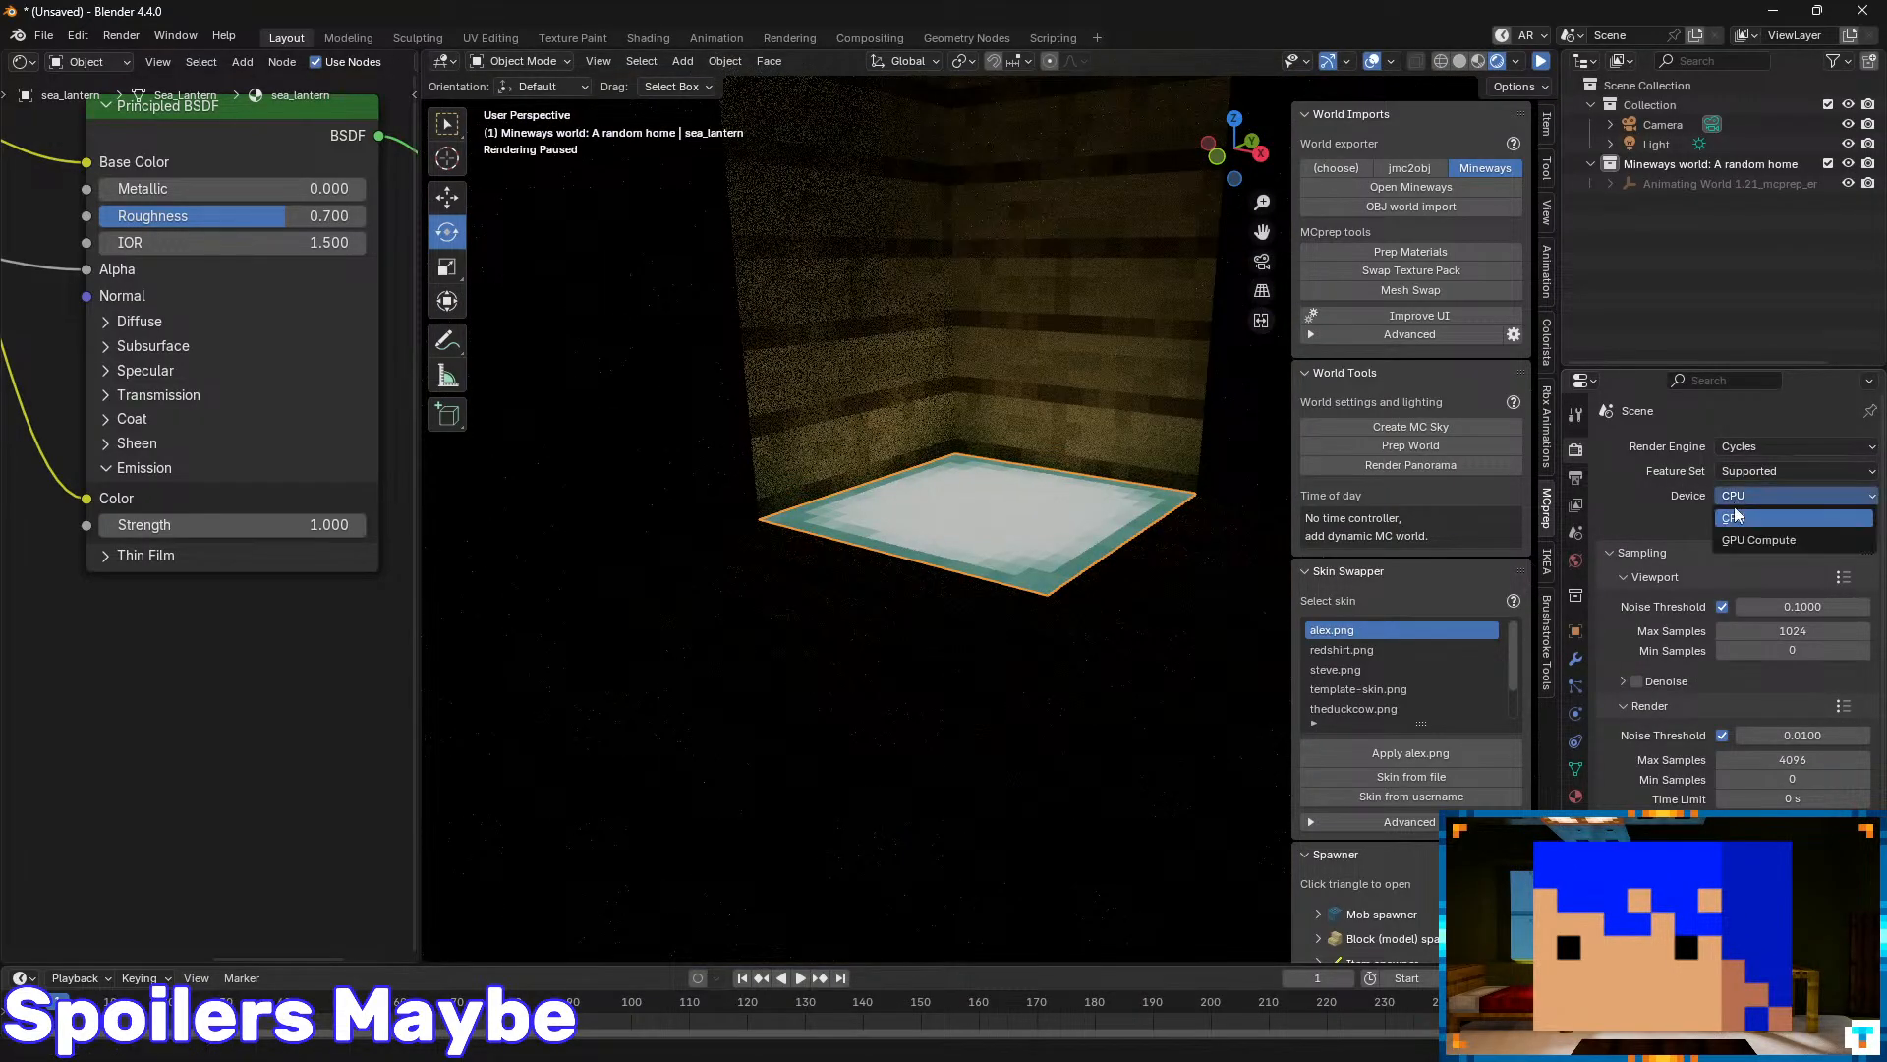
left_click(1738, 541)
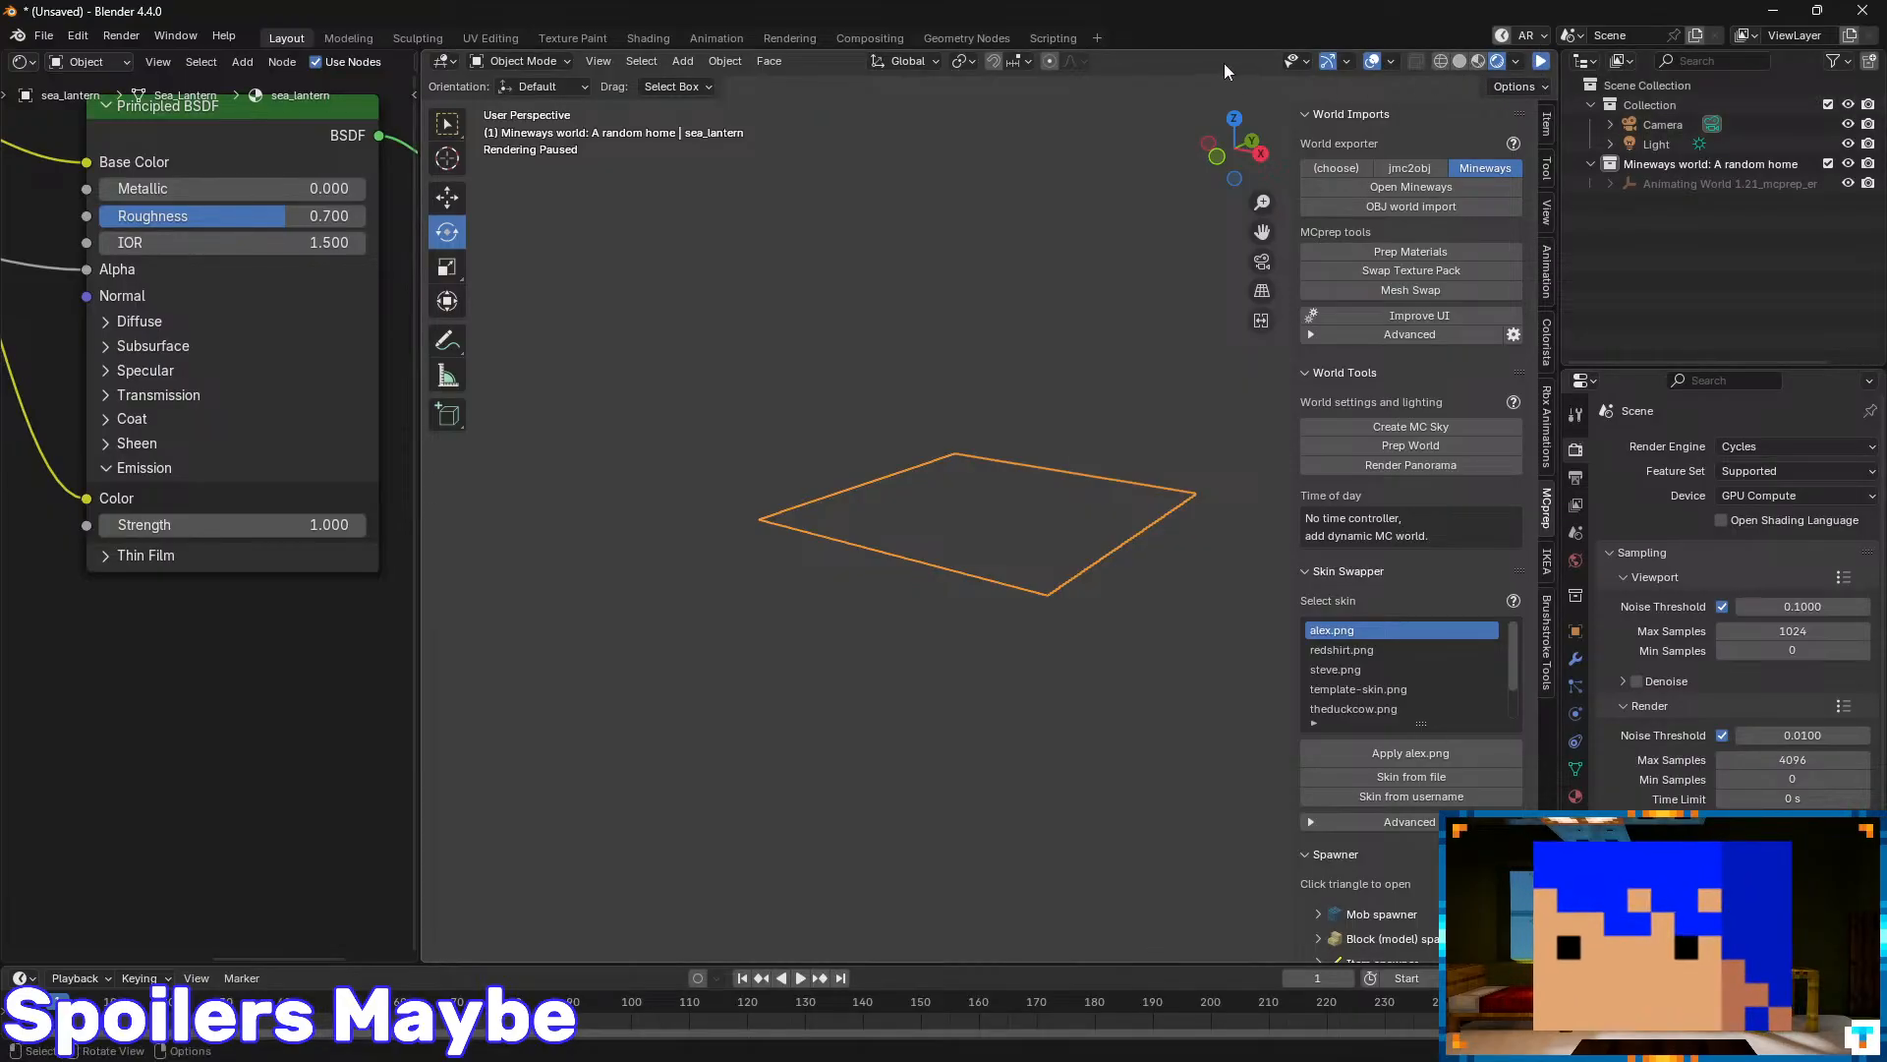
left_click(1541, 61)
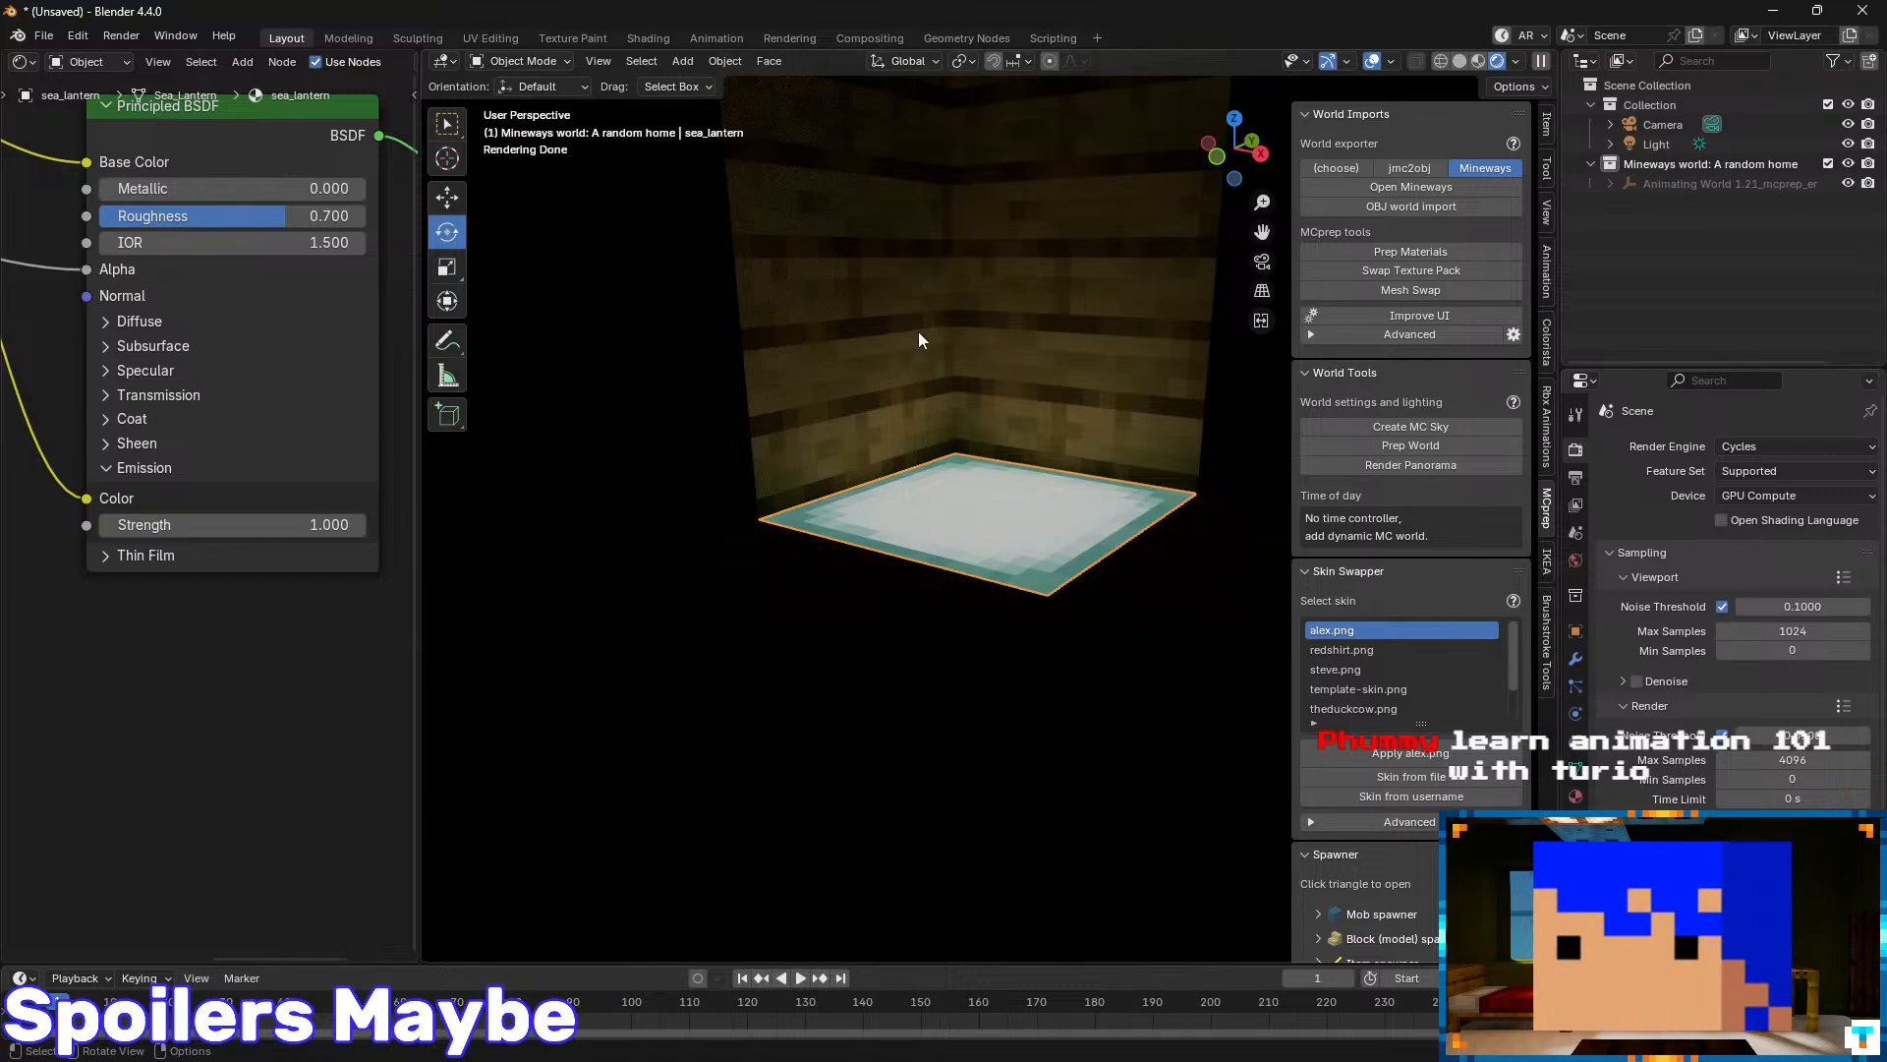
- Examine the sea_lantern block's lighting in Cycles and switch the render engine back to EEVEE
scroll(918, 332, "down", 3)
scroll(937, 339, "down", 4)
scroll(938, 339, "up", 4)
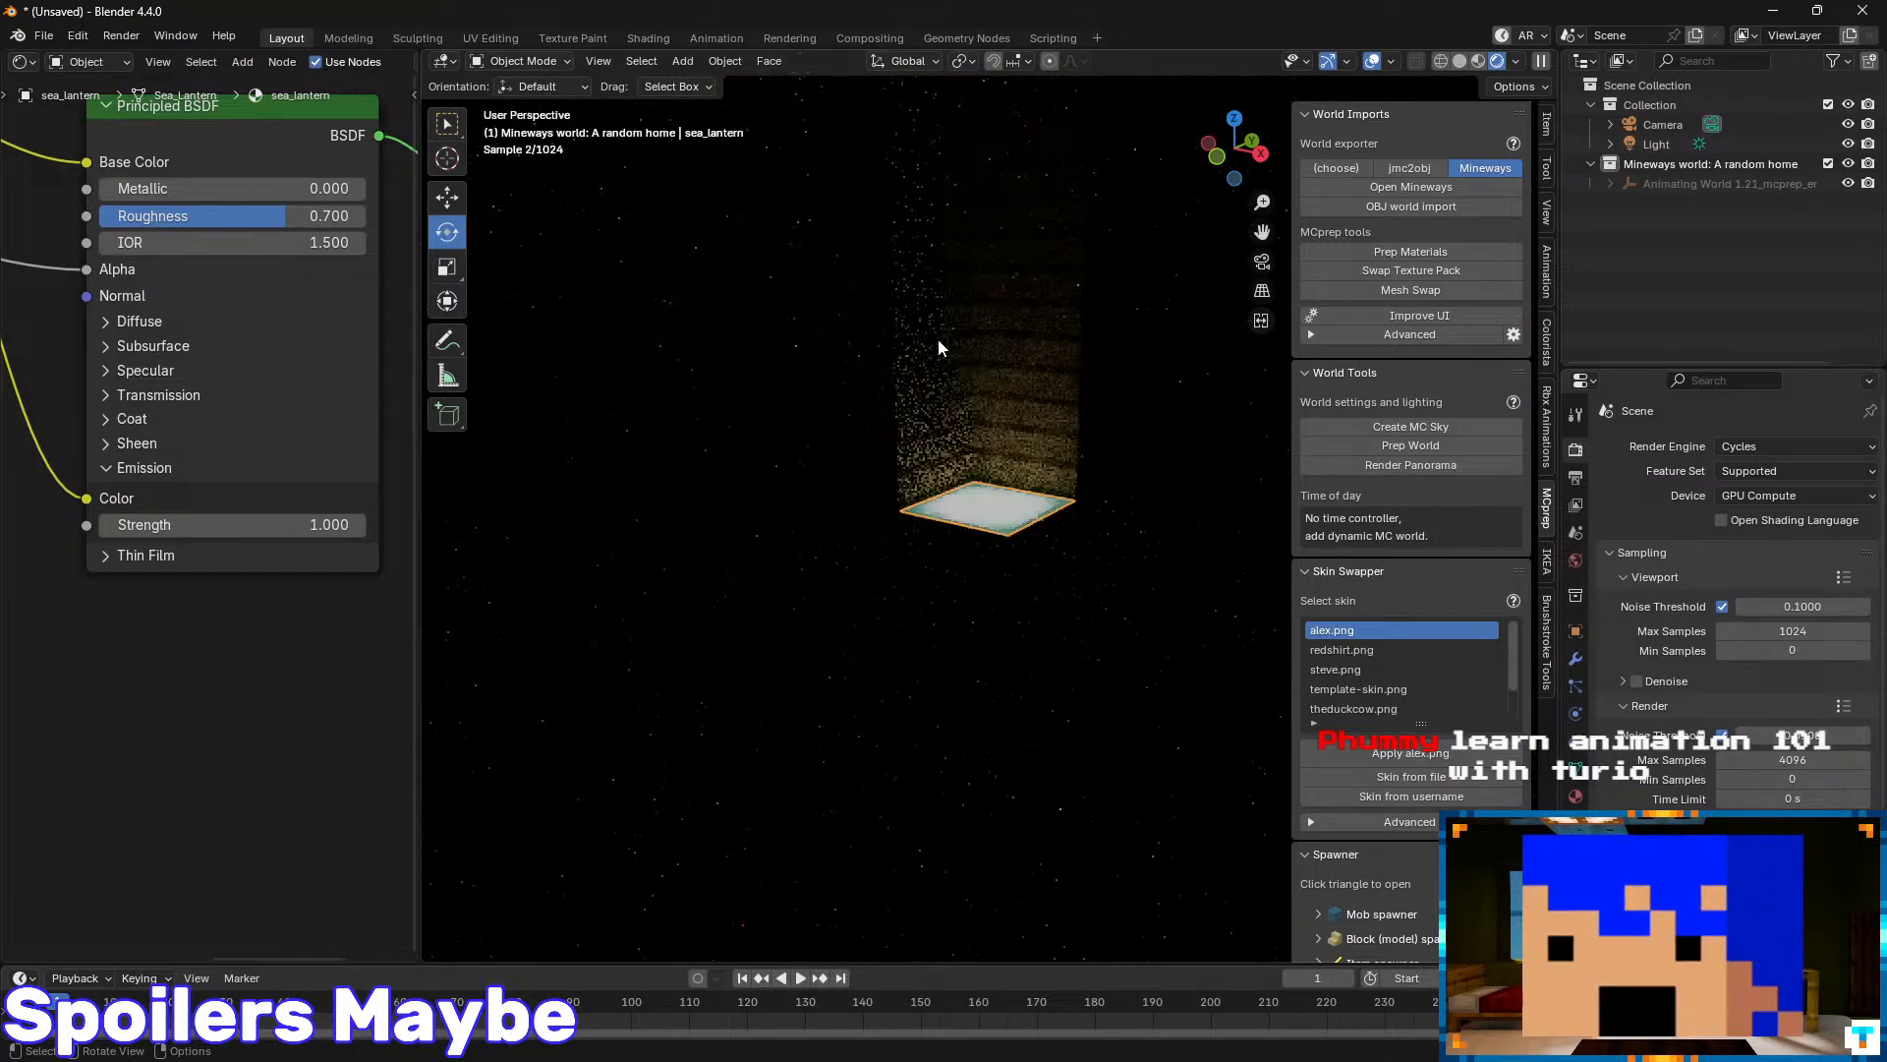
left_click(1769, 448)
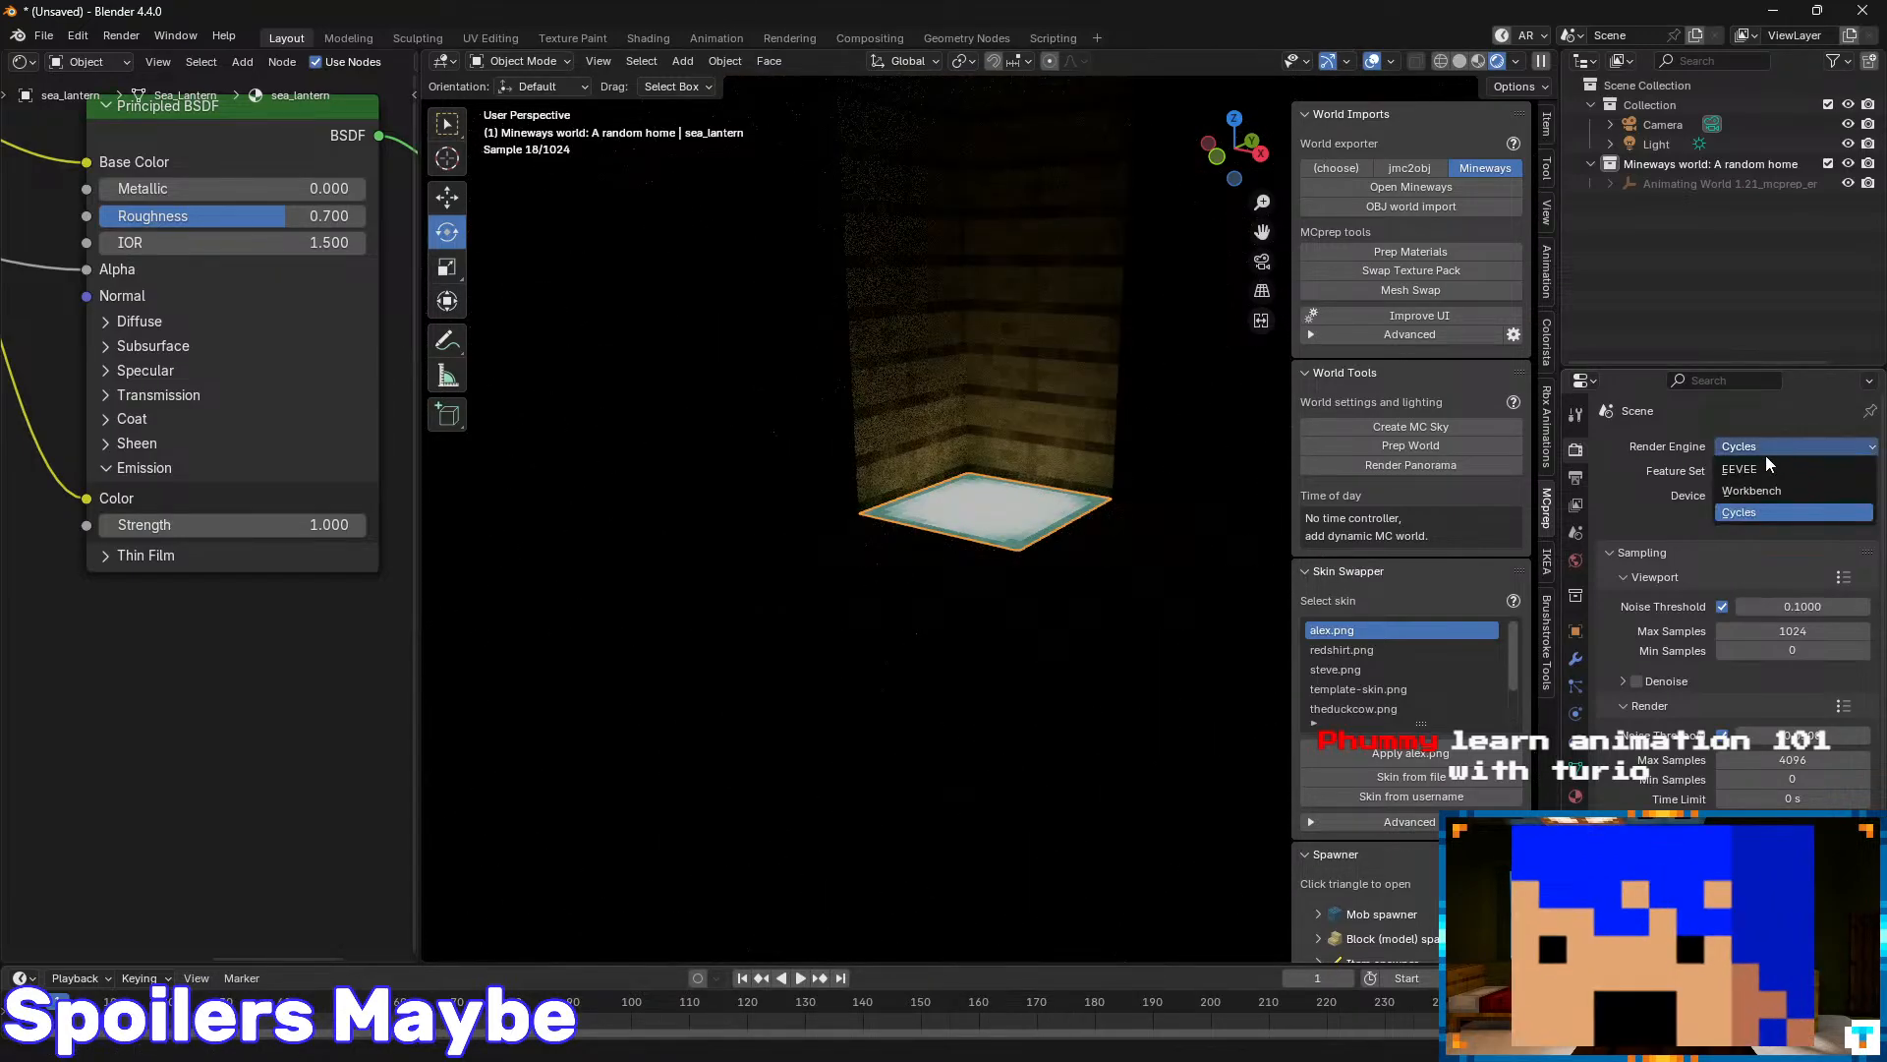
left_click(1725, 471)
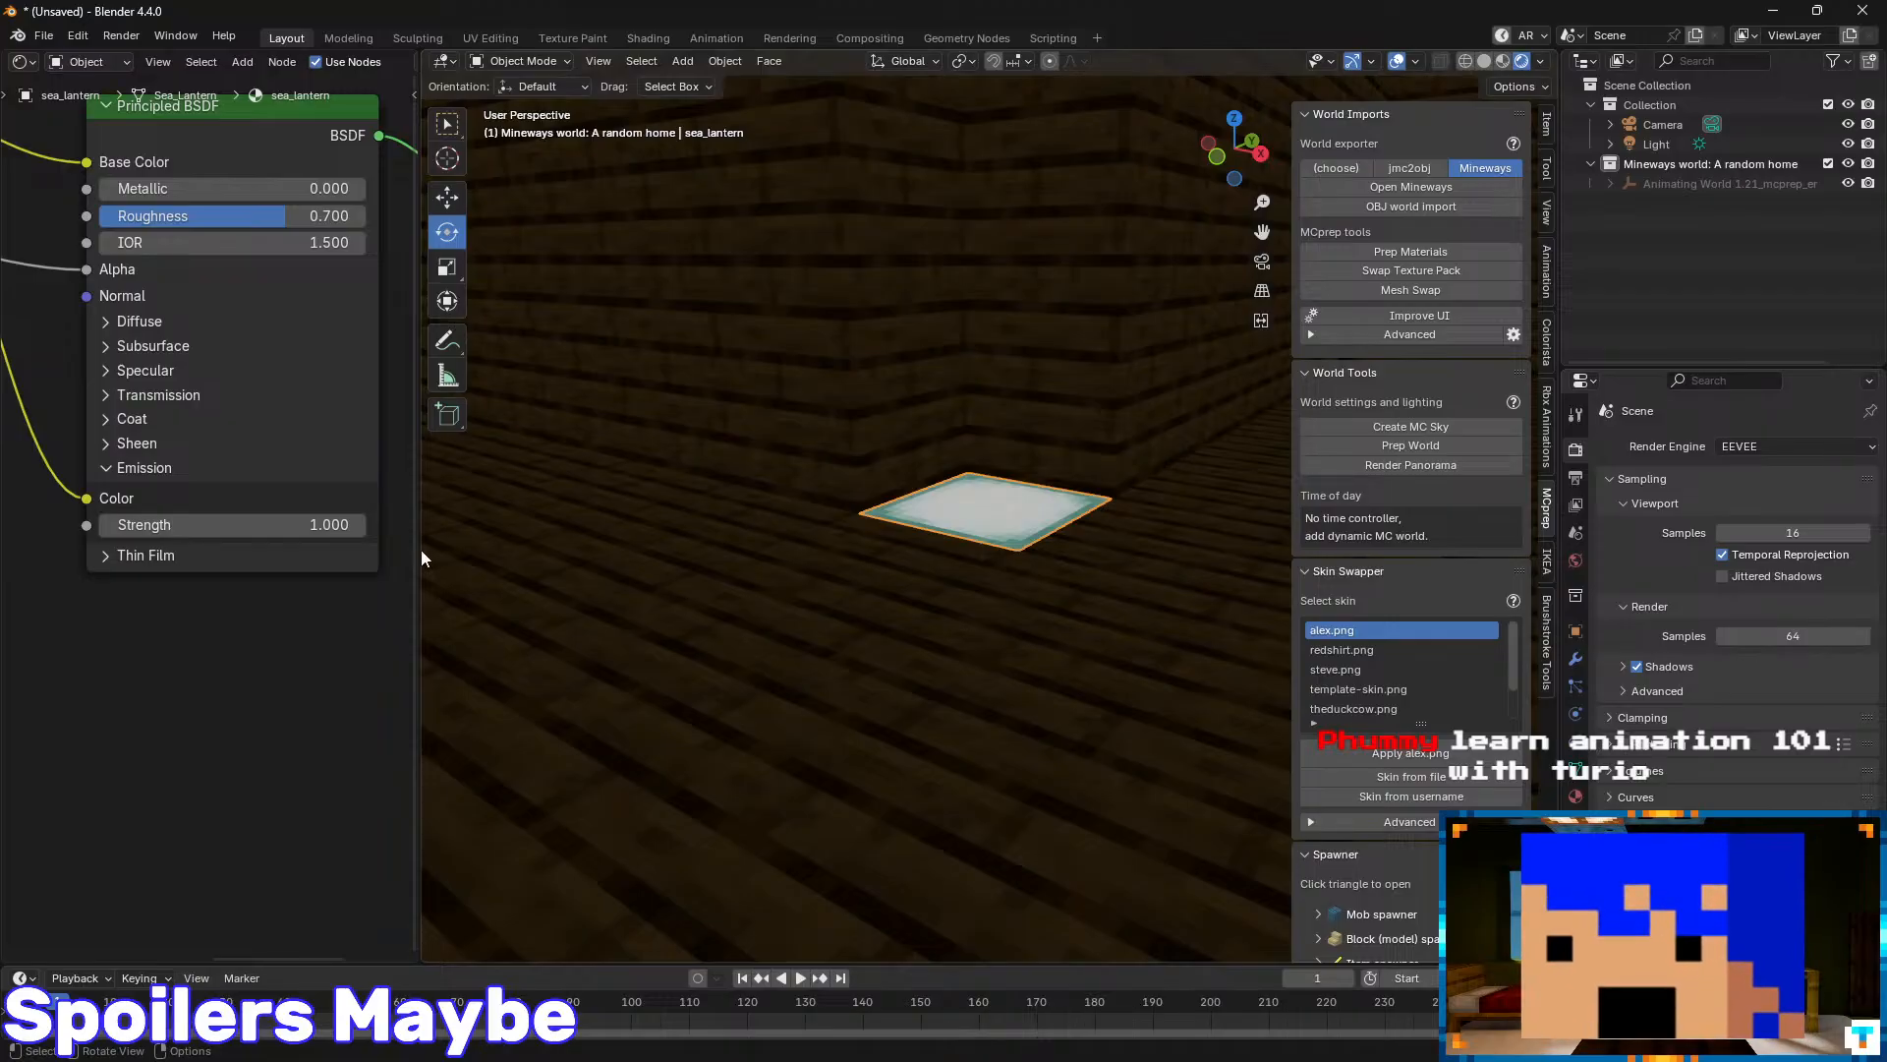
- Try an Emission strength of about 20.7 on the sea_lantern material and undo the change
left_click_drag(229, 523, 393, 523)
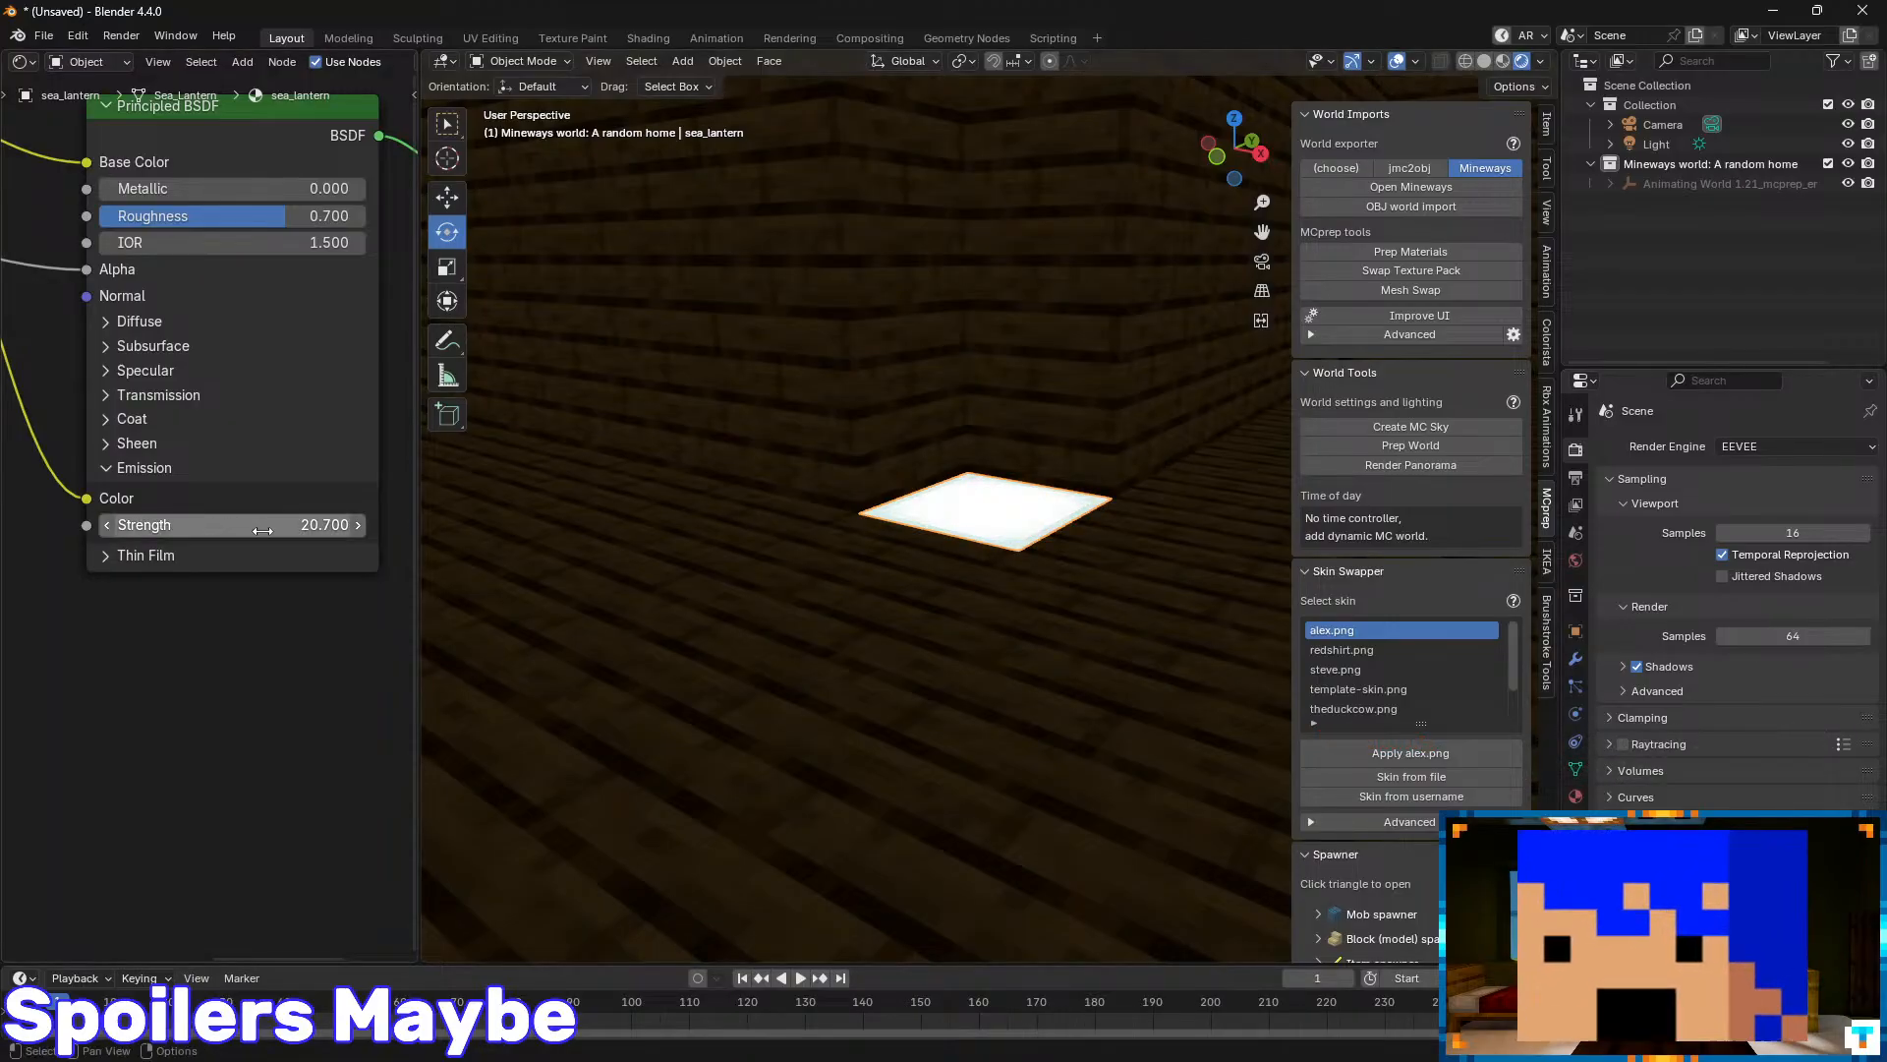
key("ctrl+z")
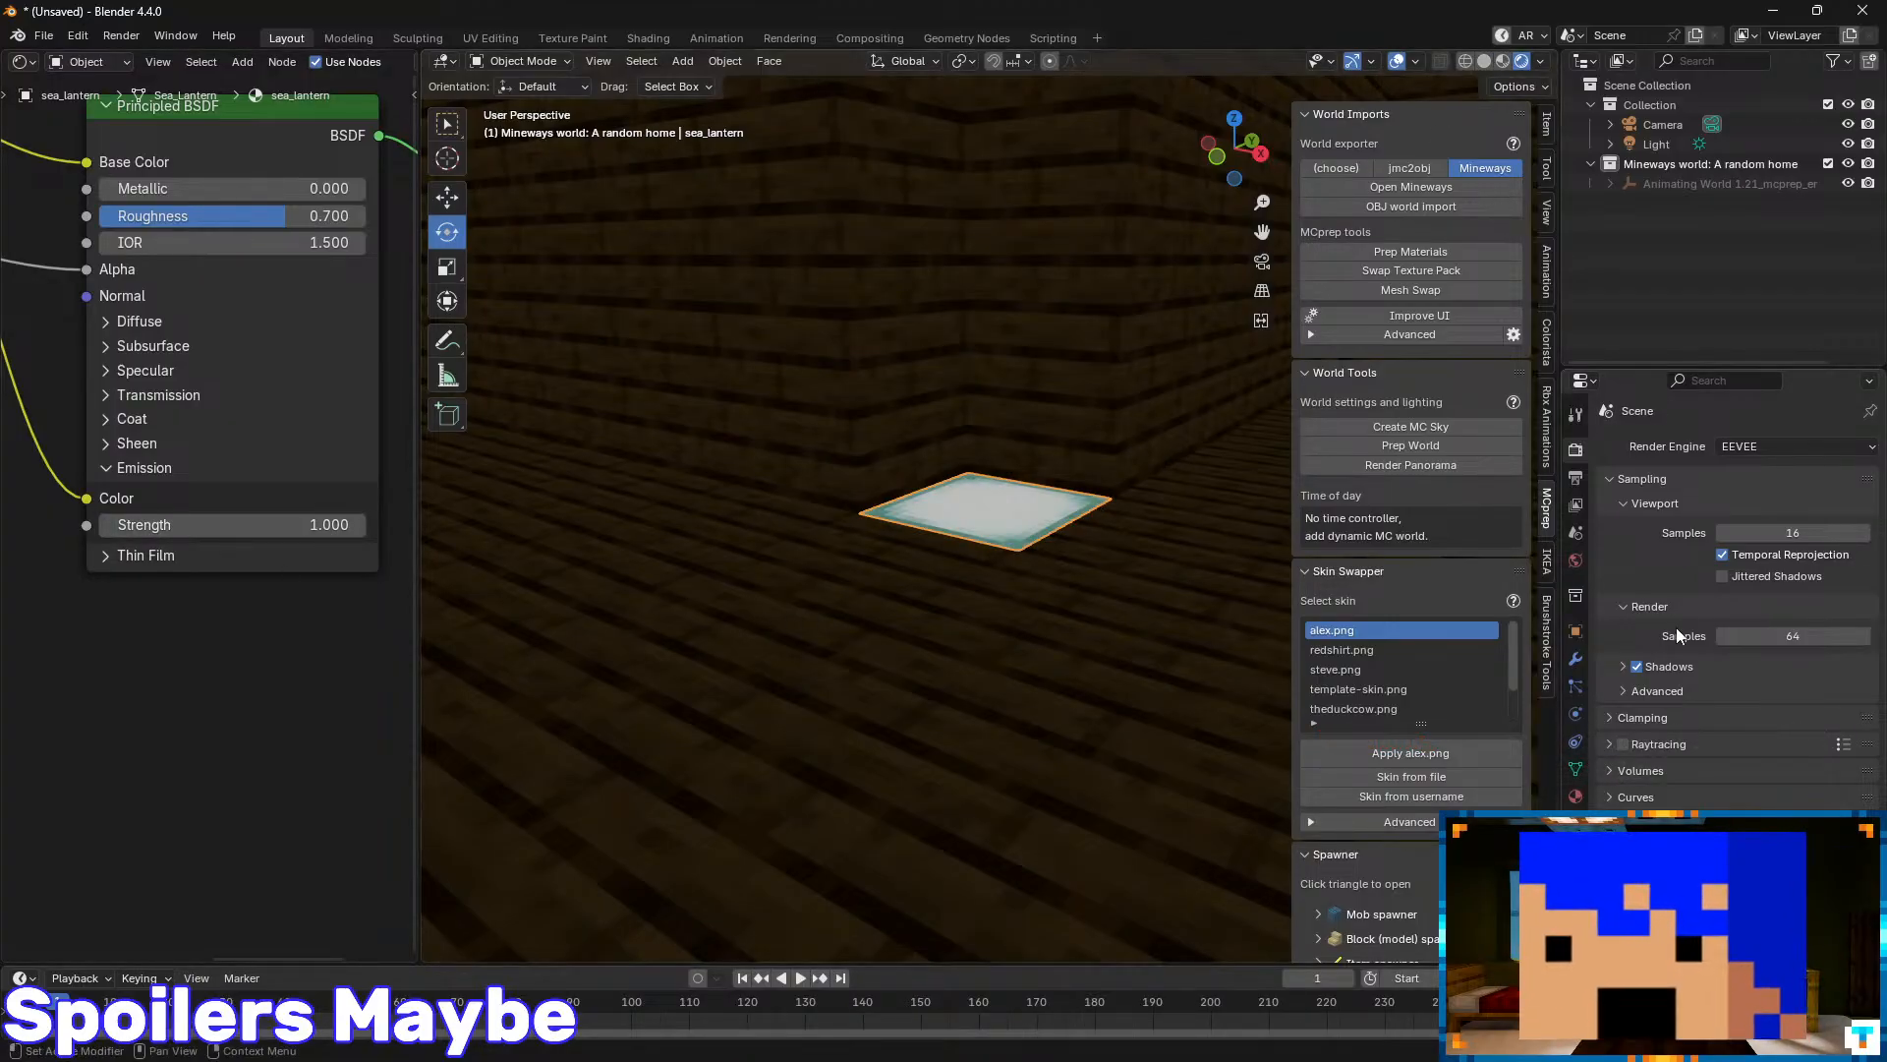
- Enable Raytracing in the EEVEE render settings and expand its options with the front of the house in view
left_click(1624, 744)
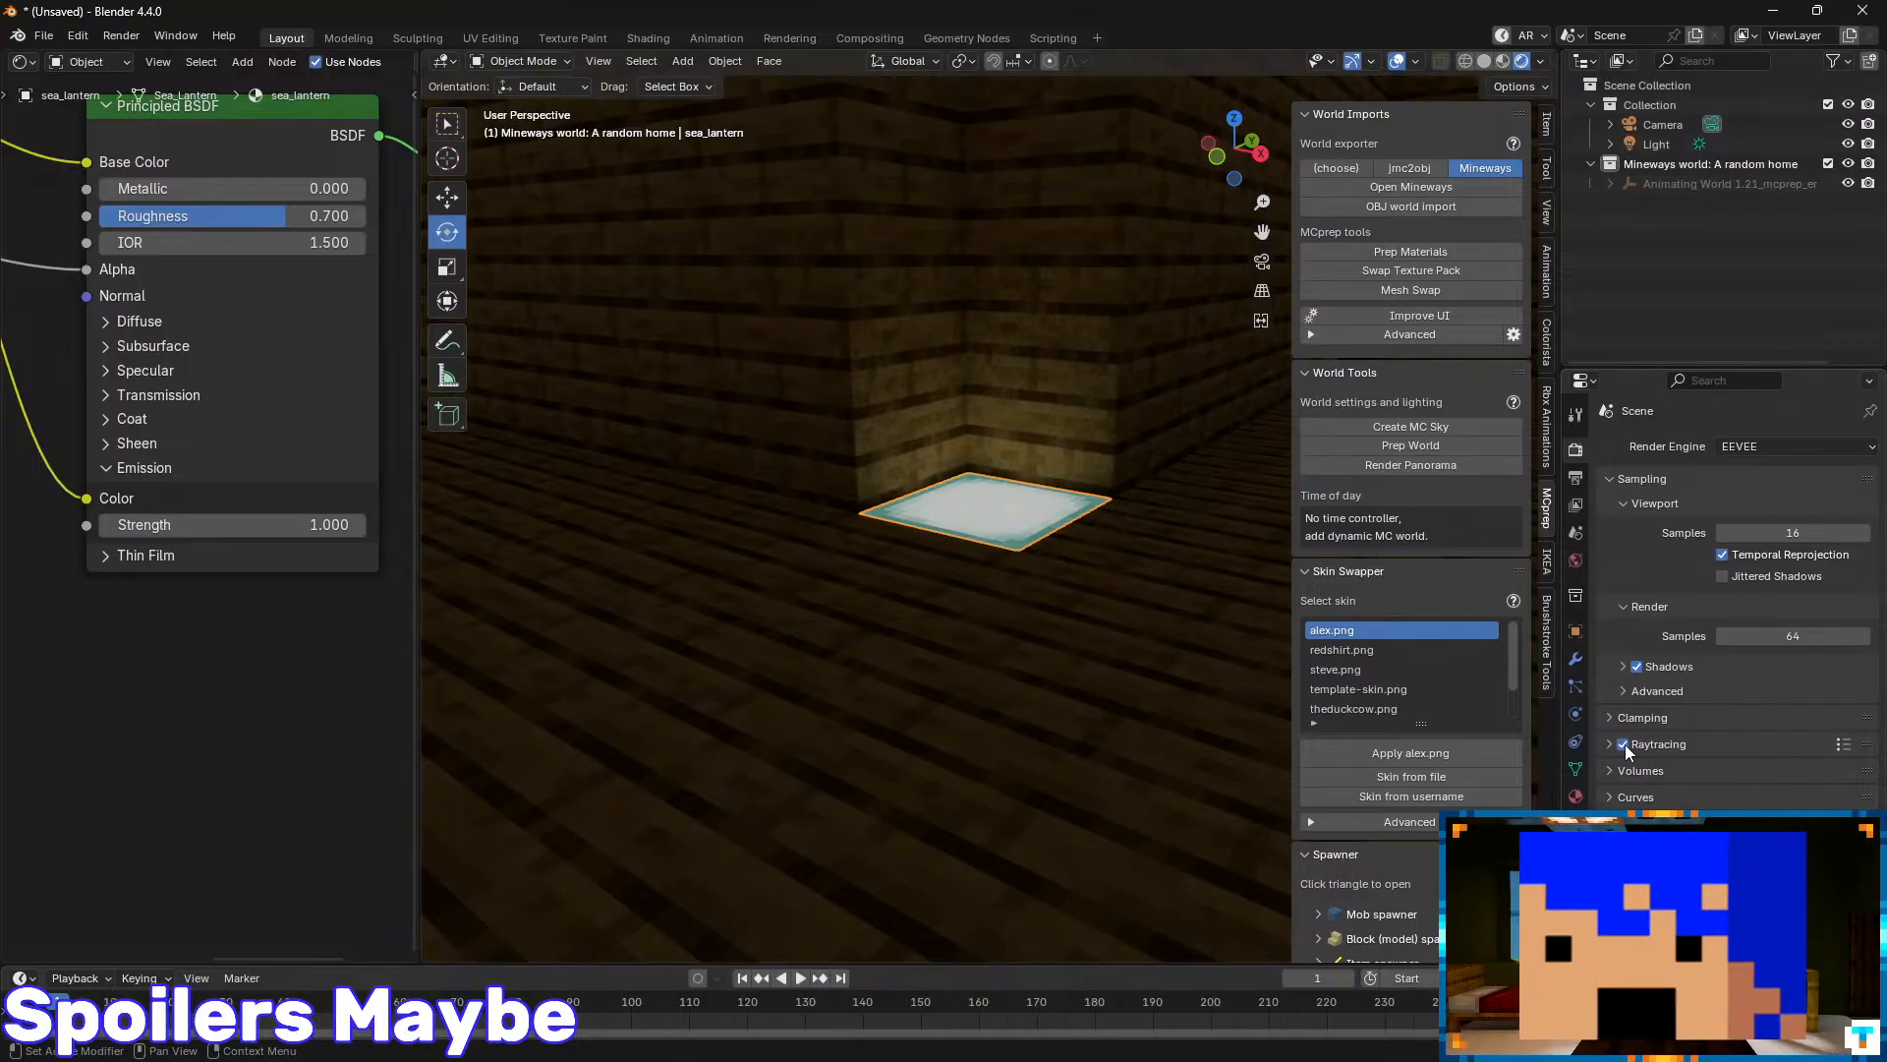
scroll(777, 437, "down", 8)
scroll(796, 440, "down", 5)
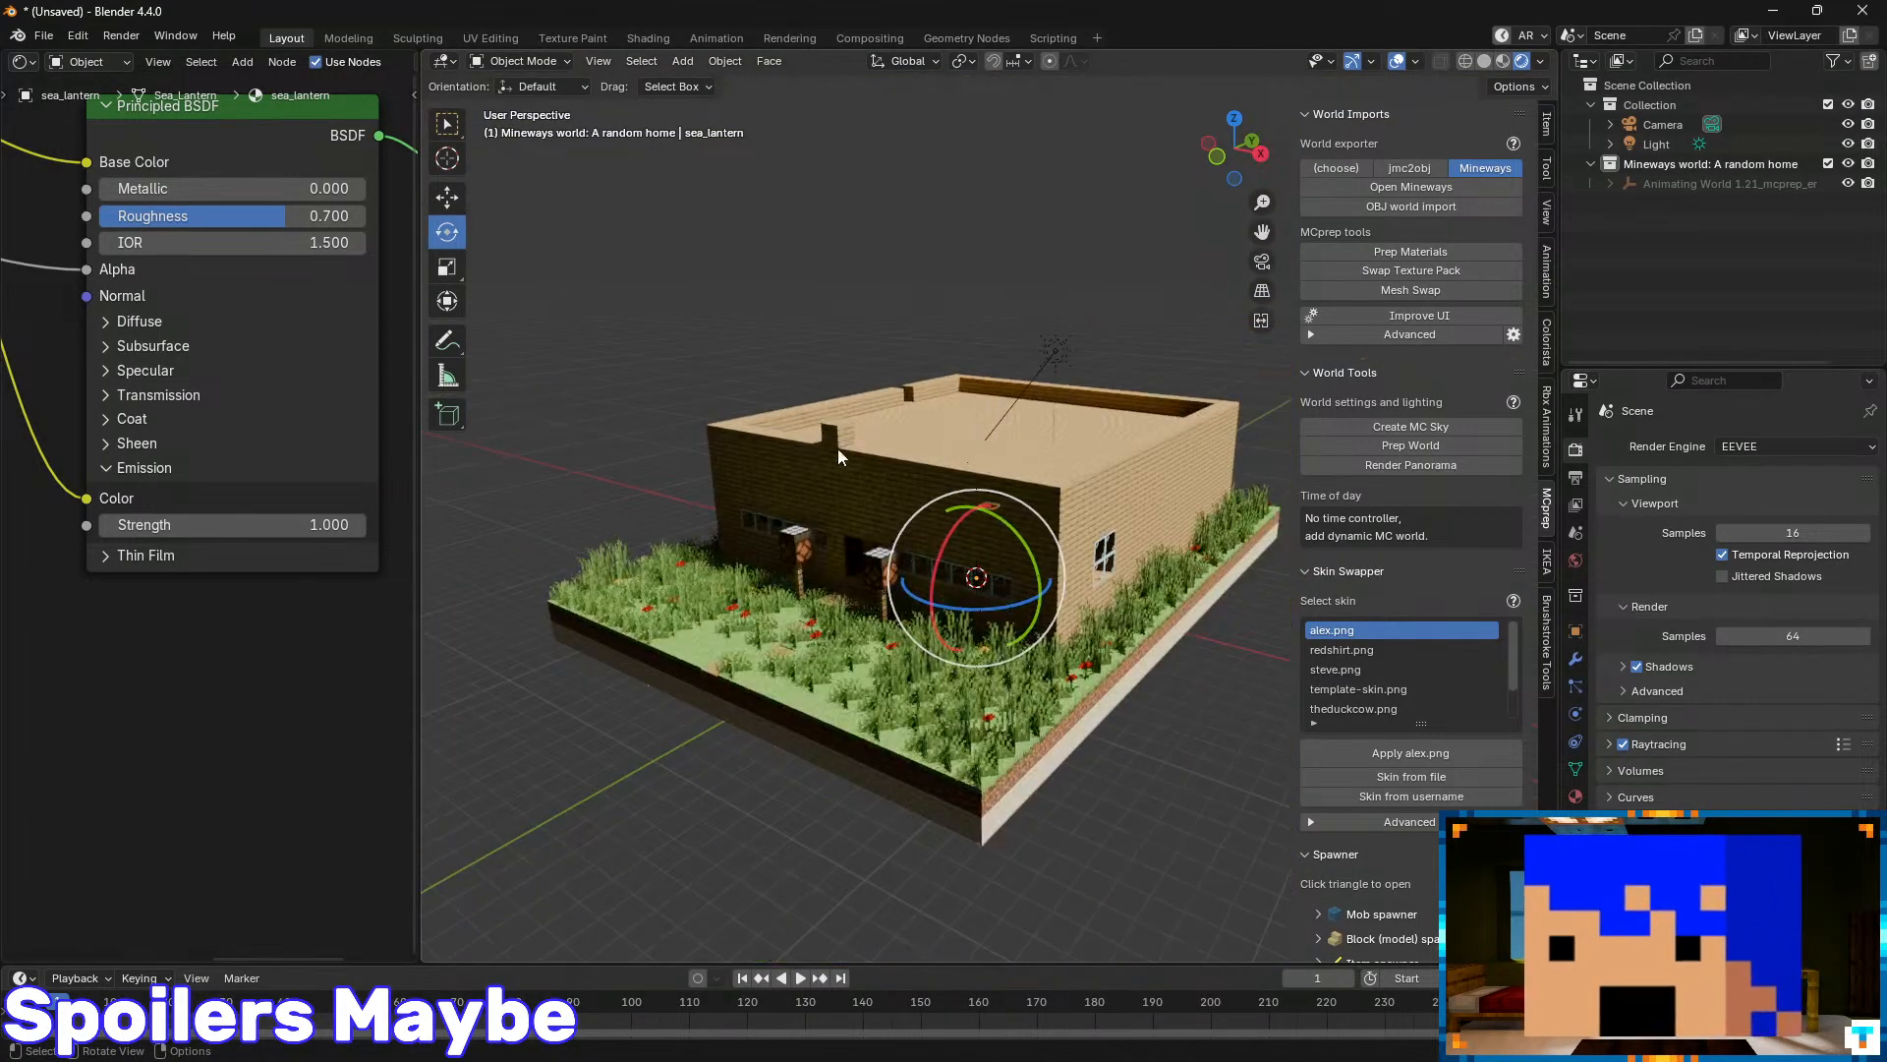
middle_click_drag(837, 448, 919, 551)
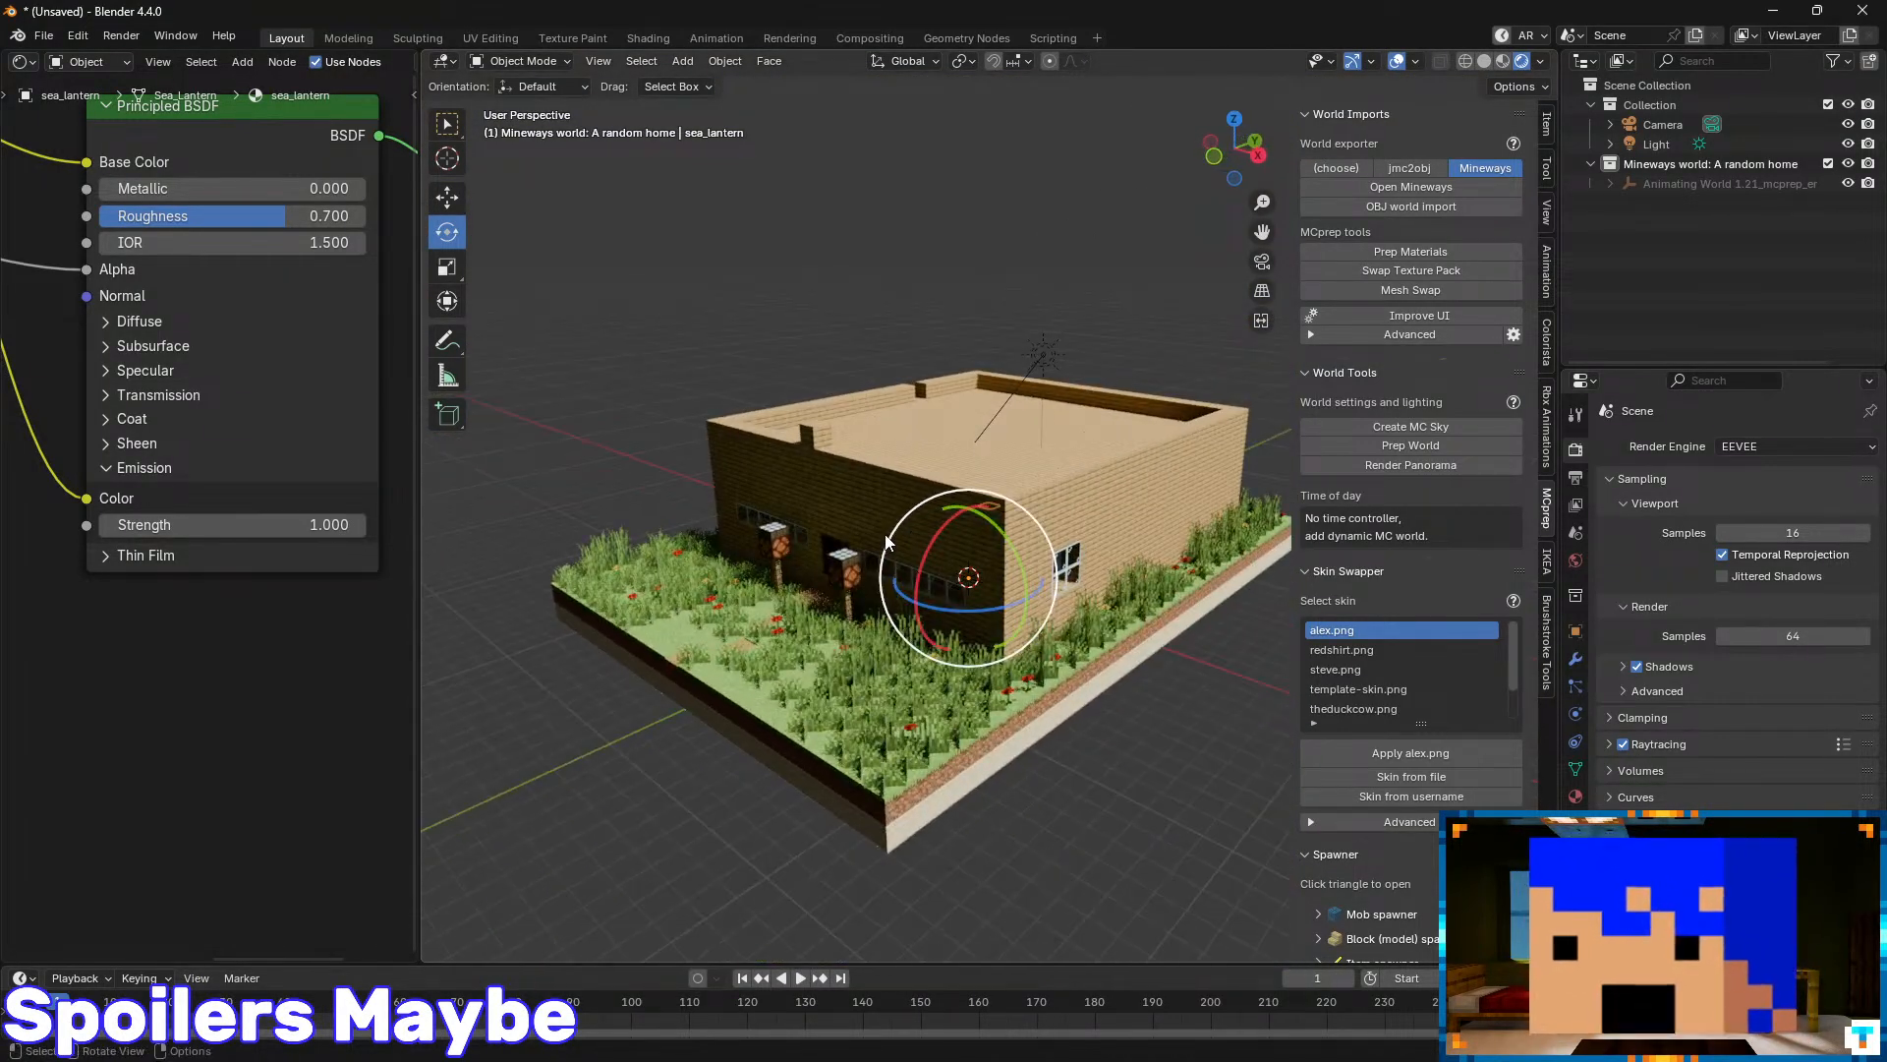
scroll(855, 570, "up", 10)
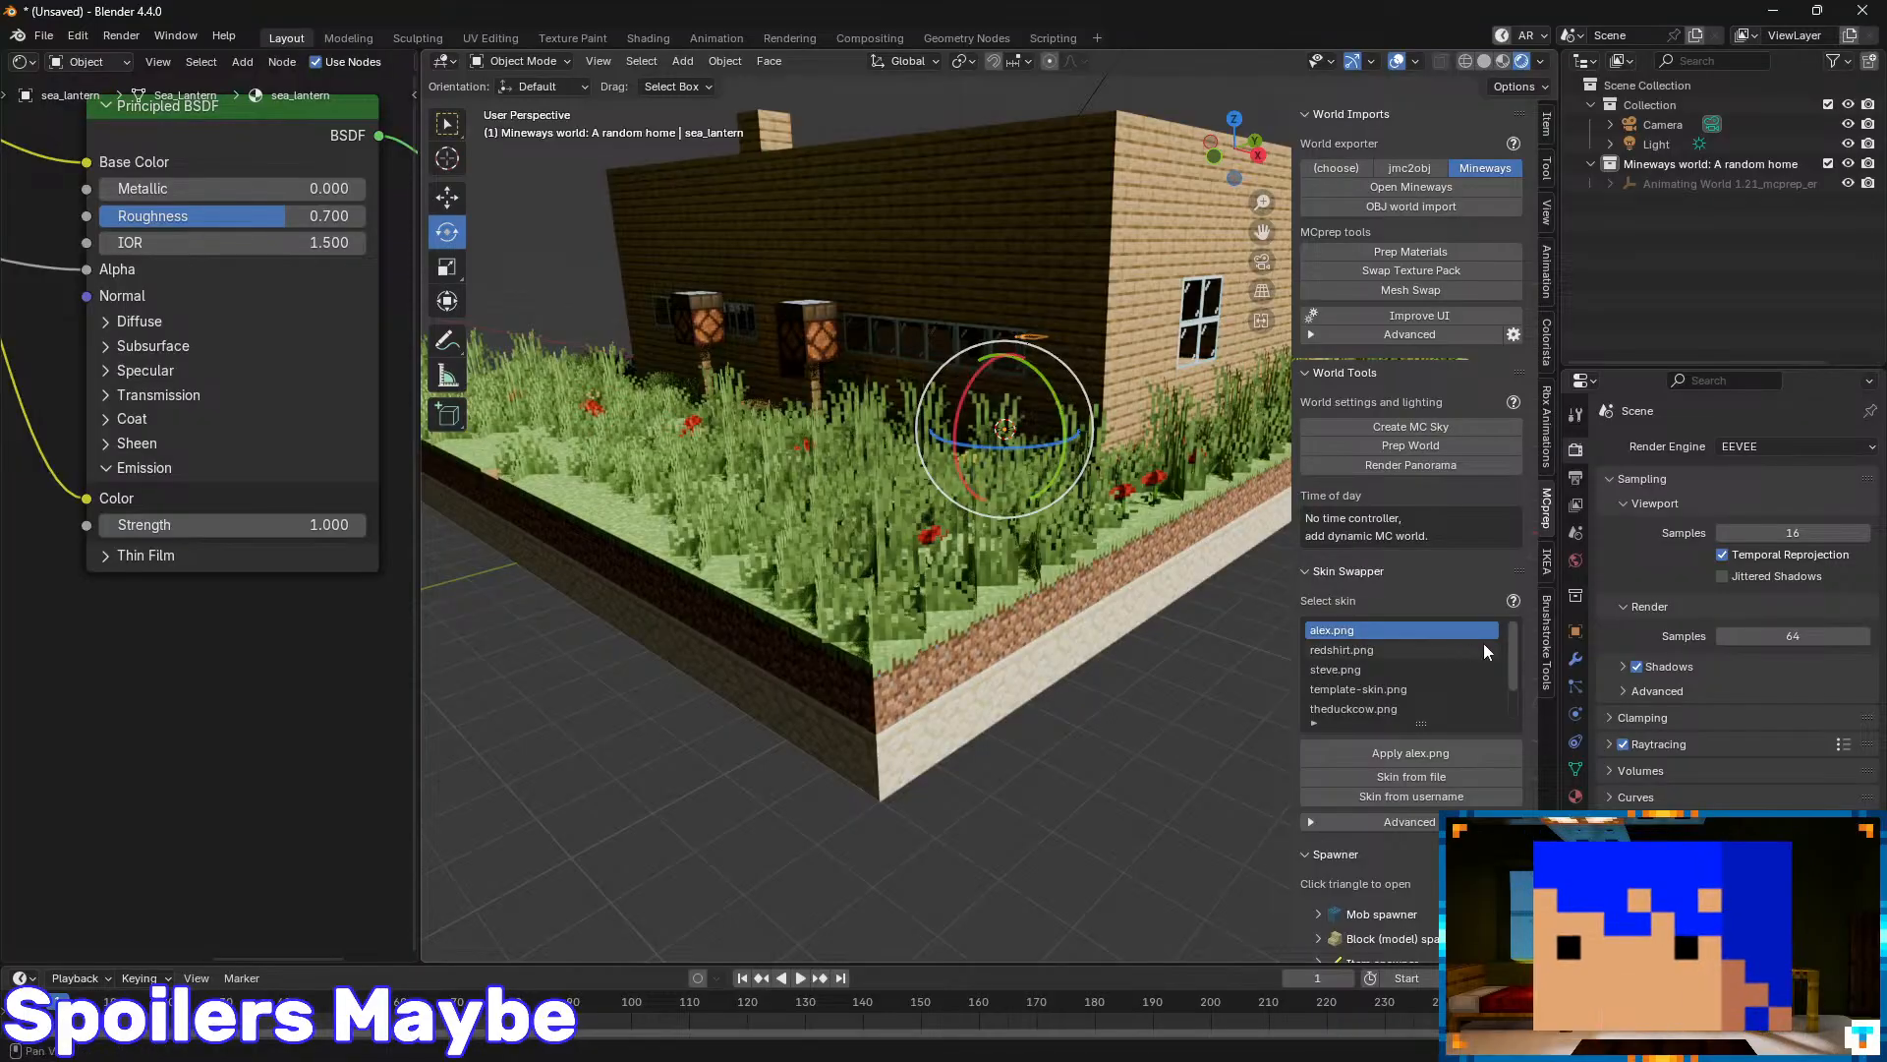
left_click(1633, 744)
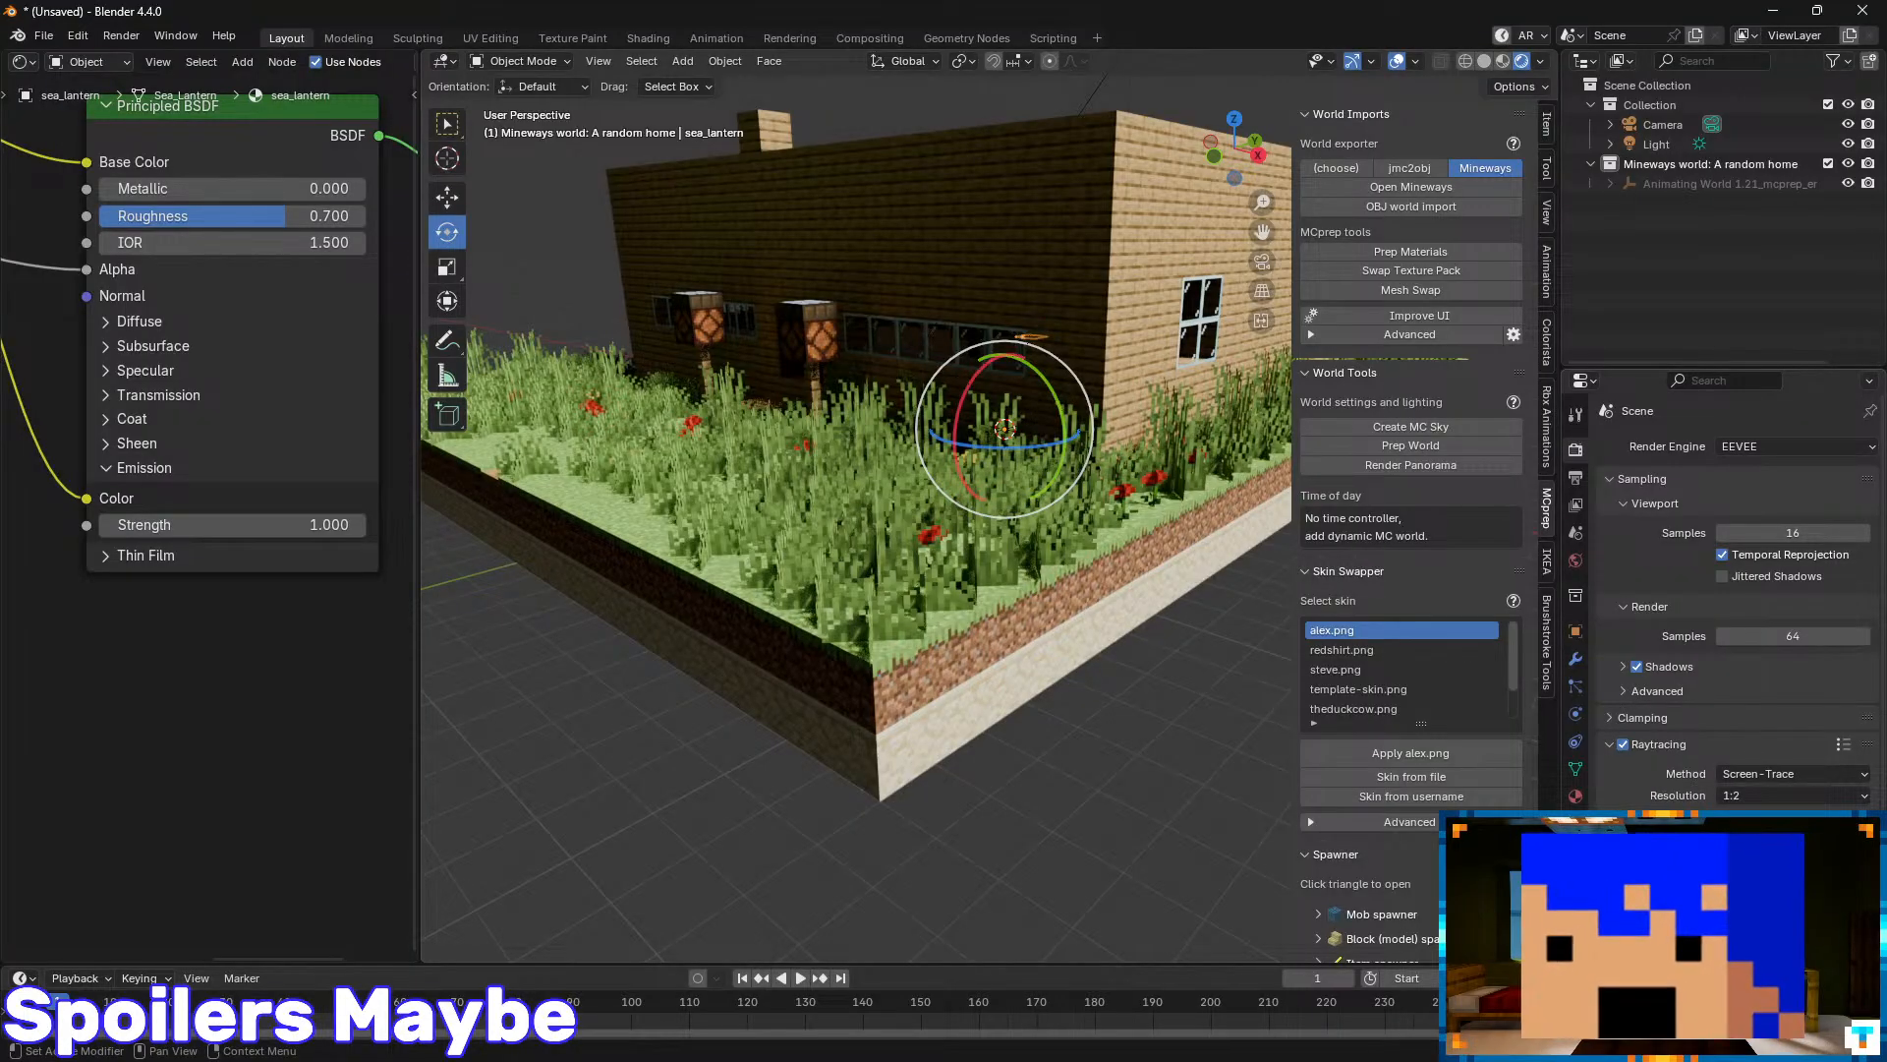
scroll(1720, 757, "down", 4)
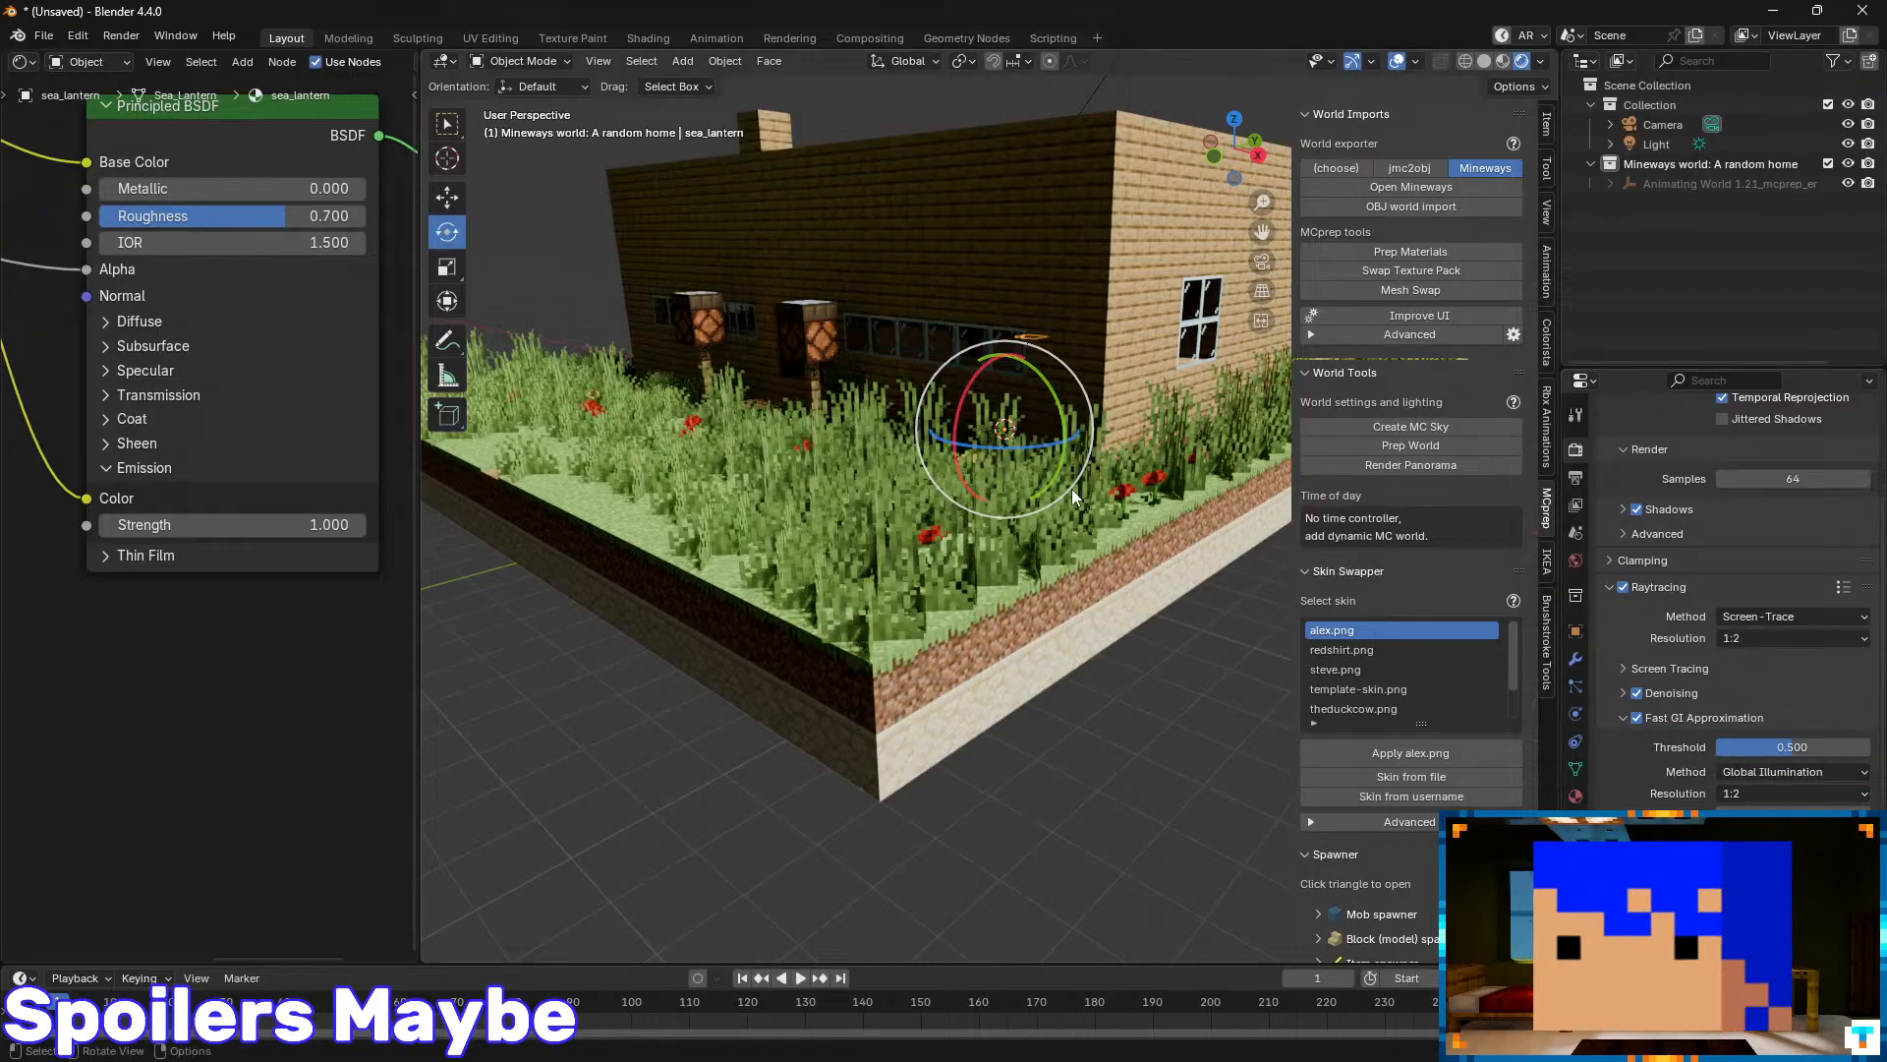
middle_click_drag(911, 280, 948, 296)
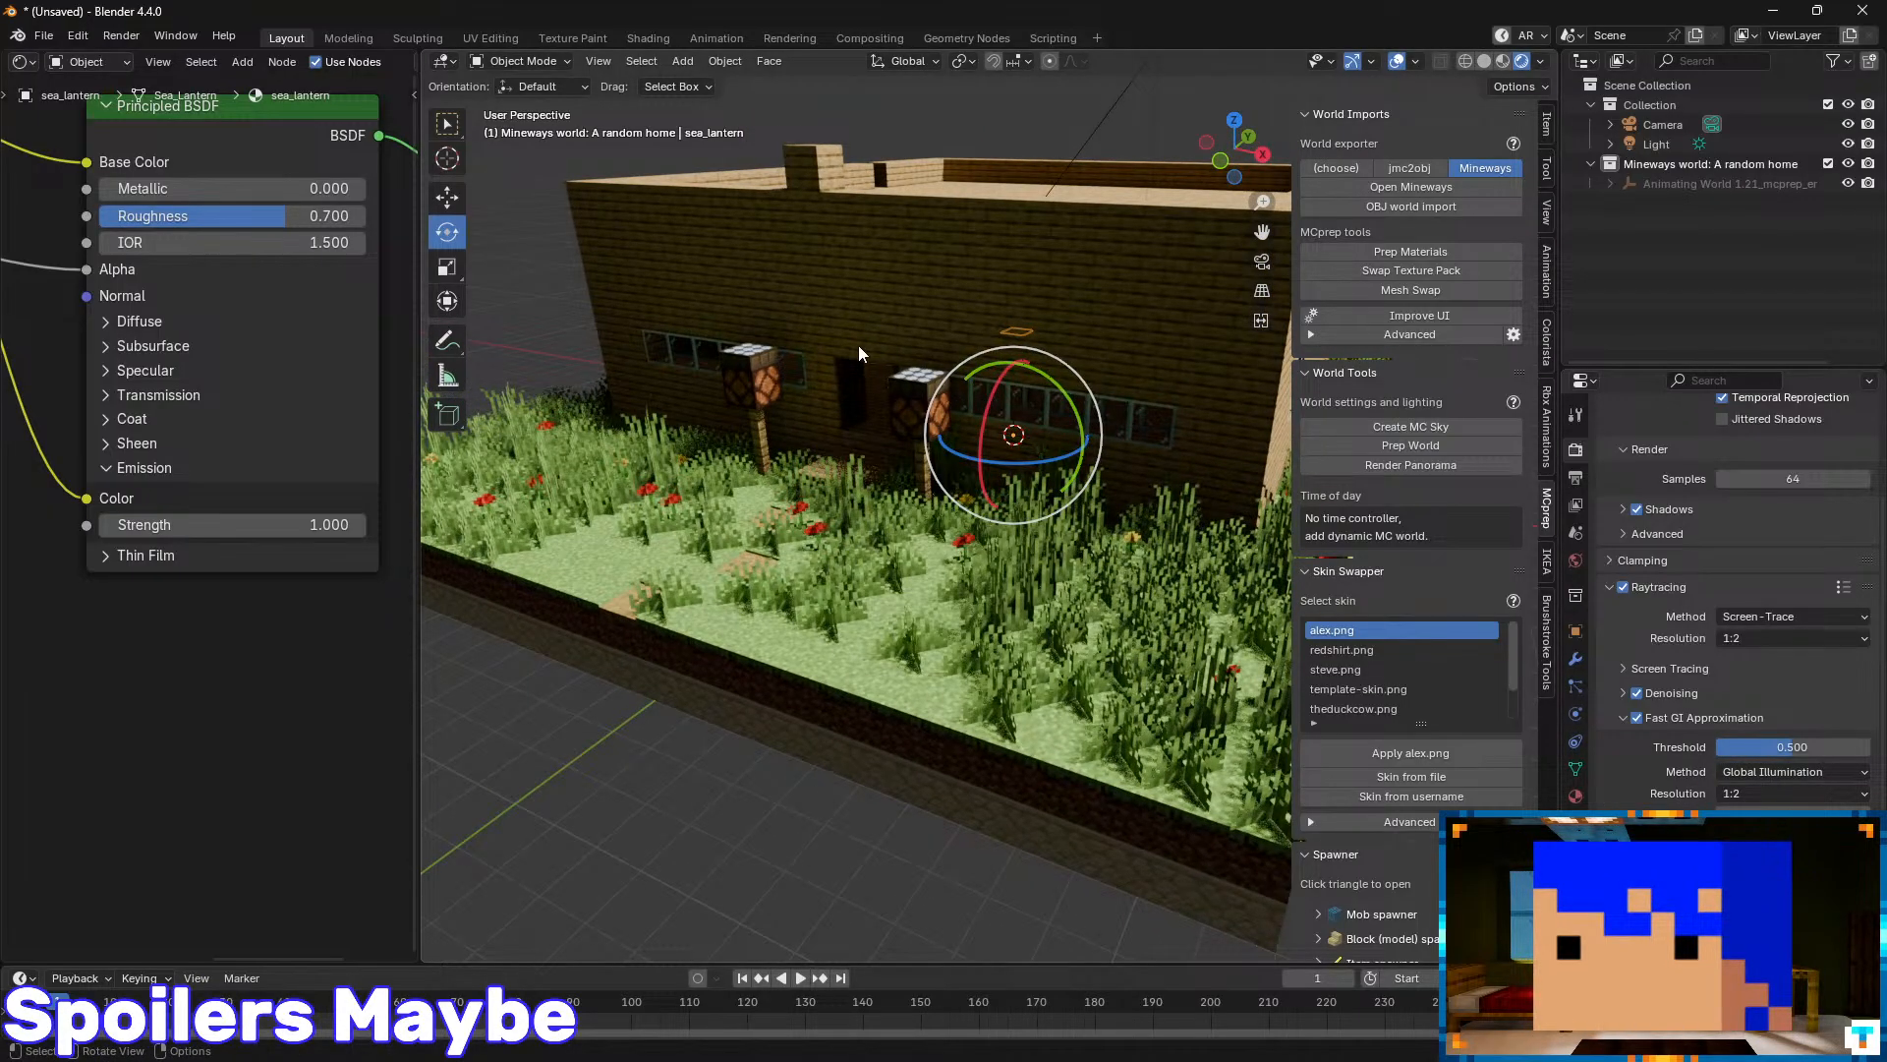
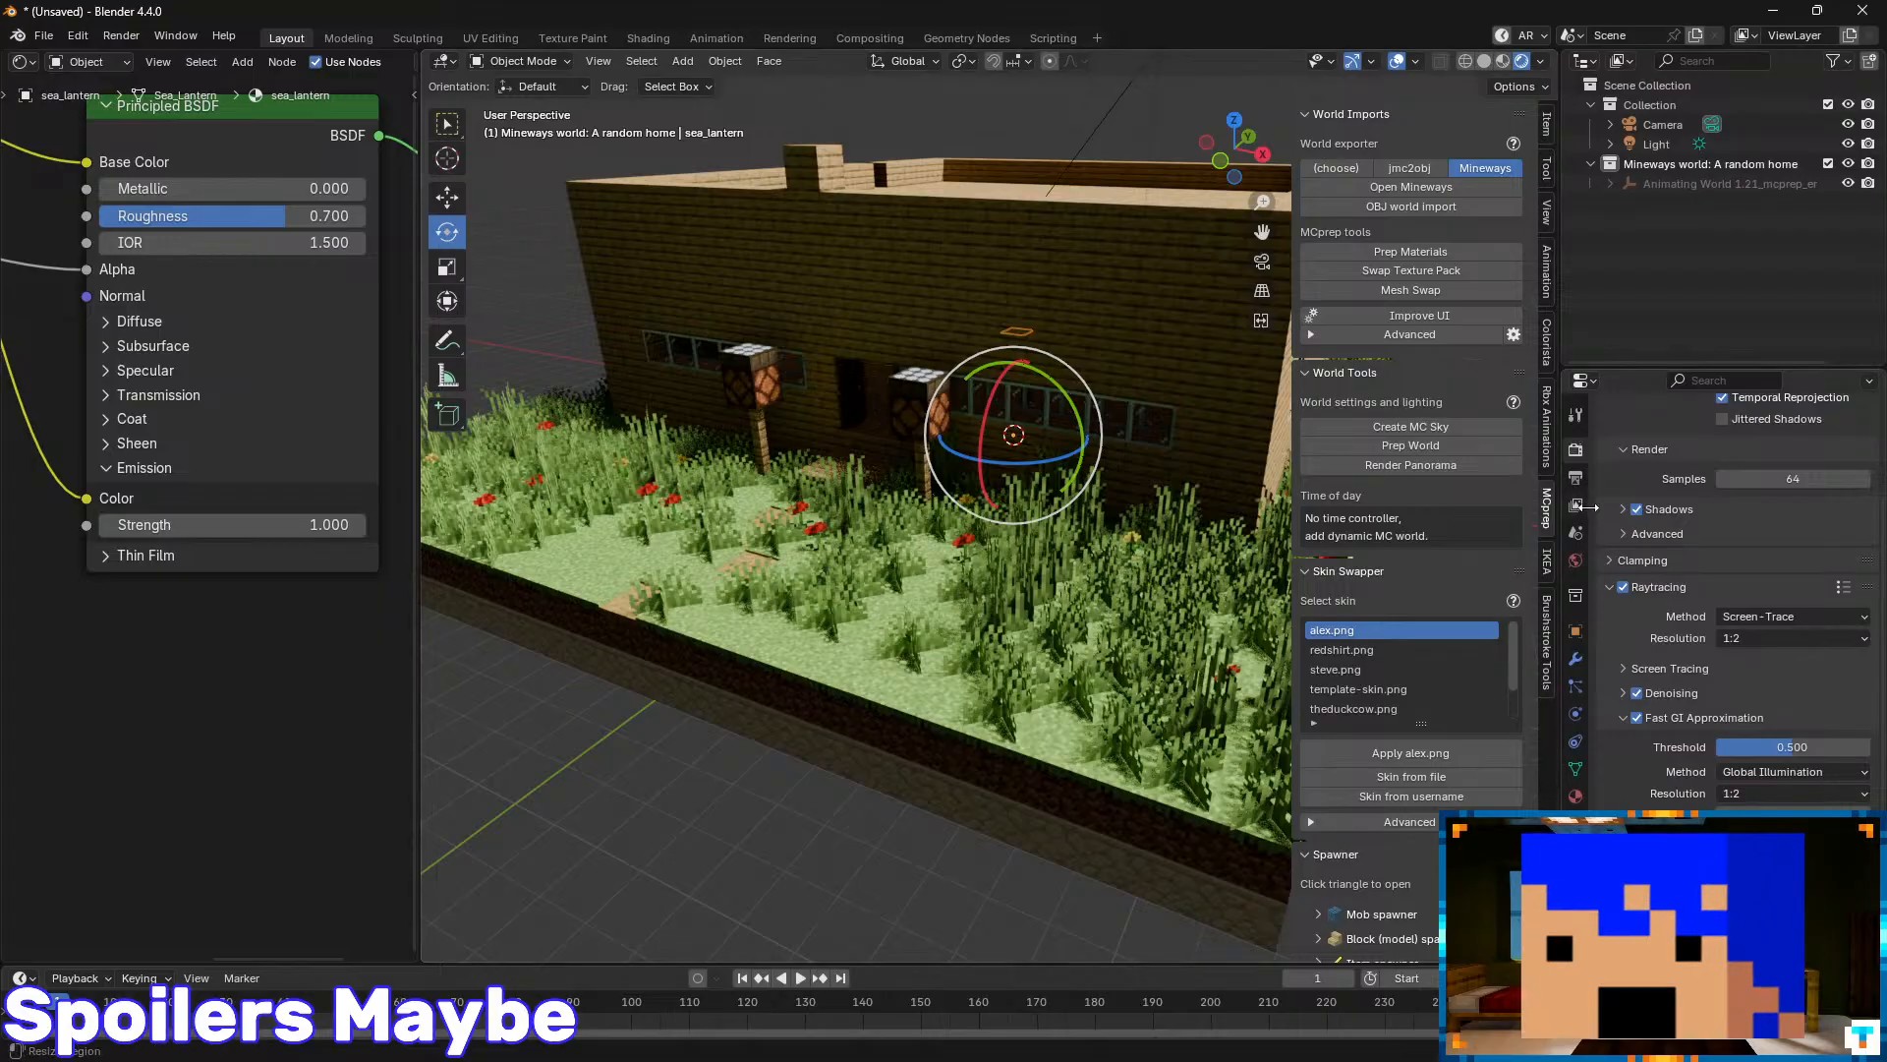
- Compare the shaded front wall of the house with Raytracing and Fast GI Approximation switched off and back on
left_click(1623, 586)
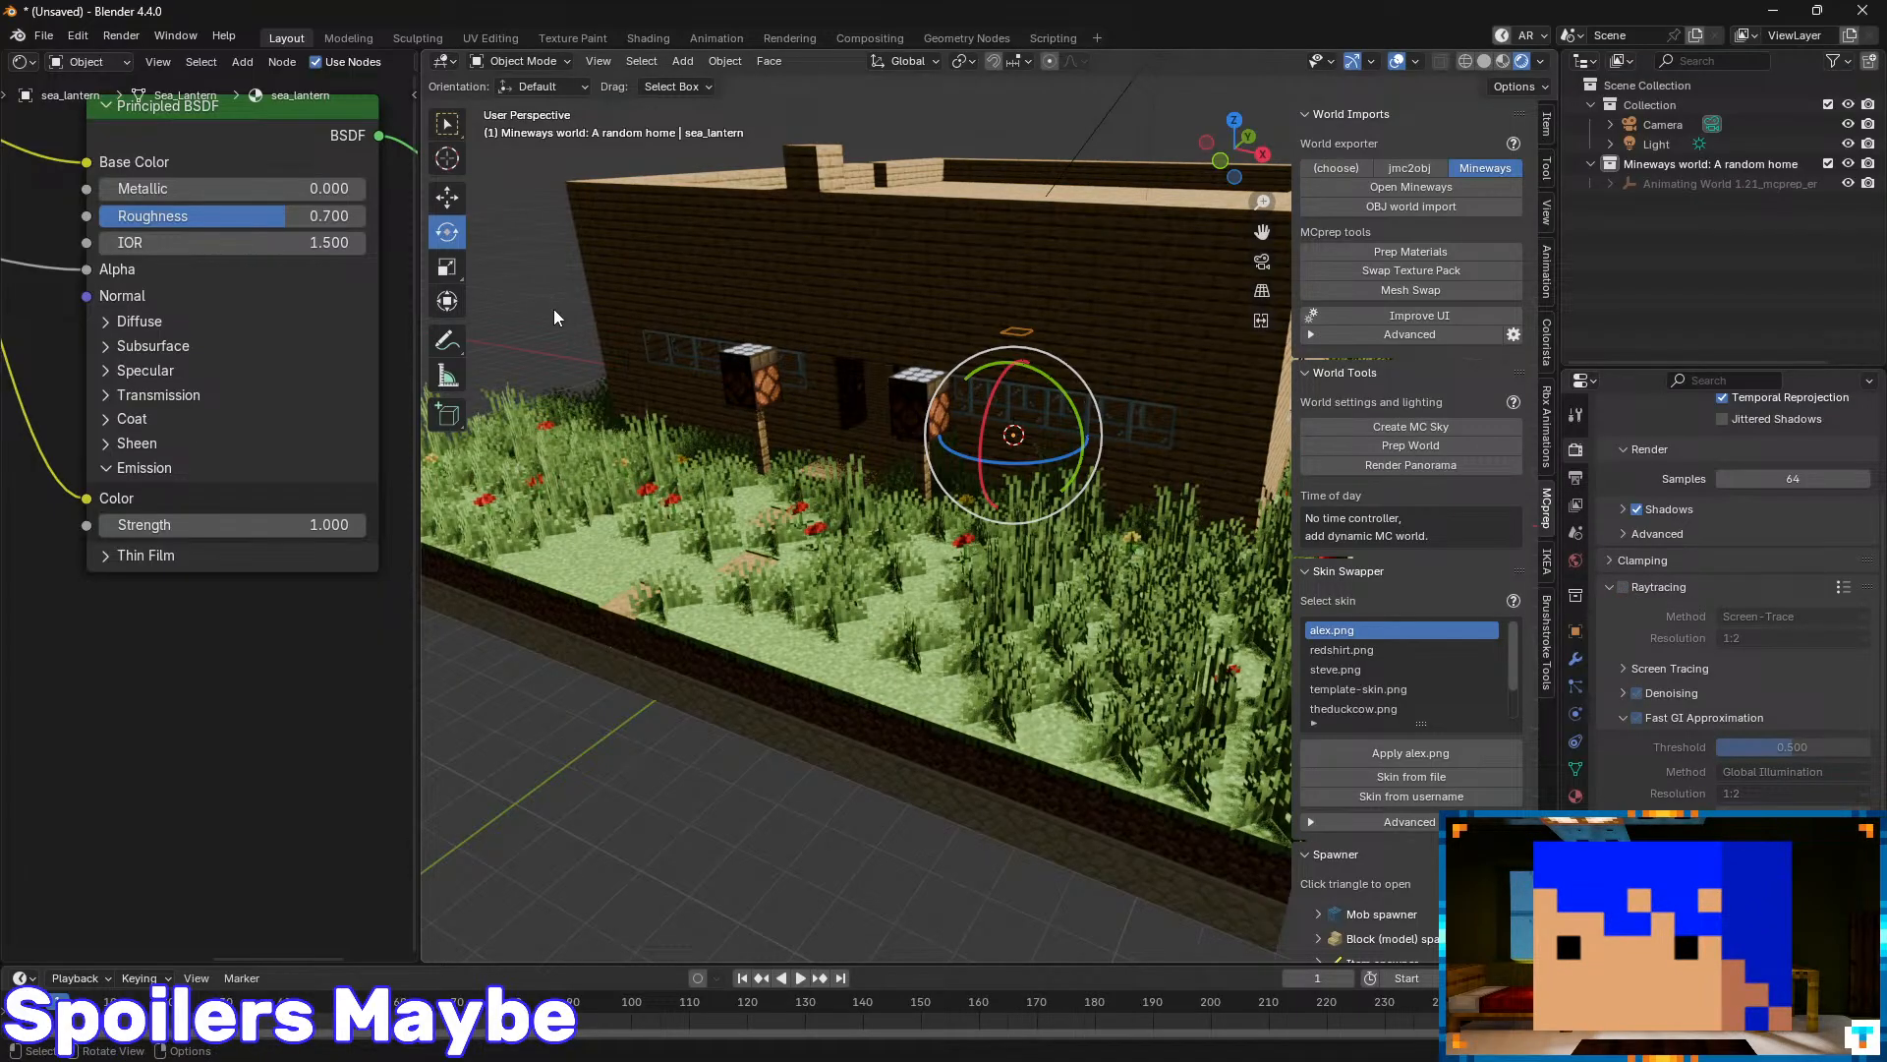
left_click(1623, 587)
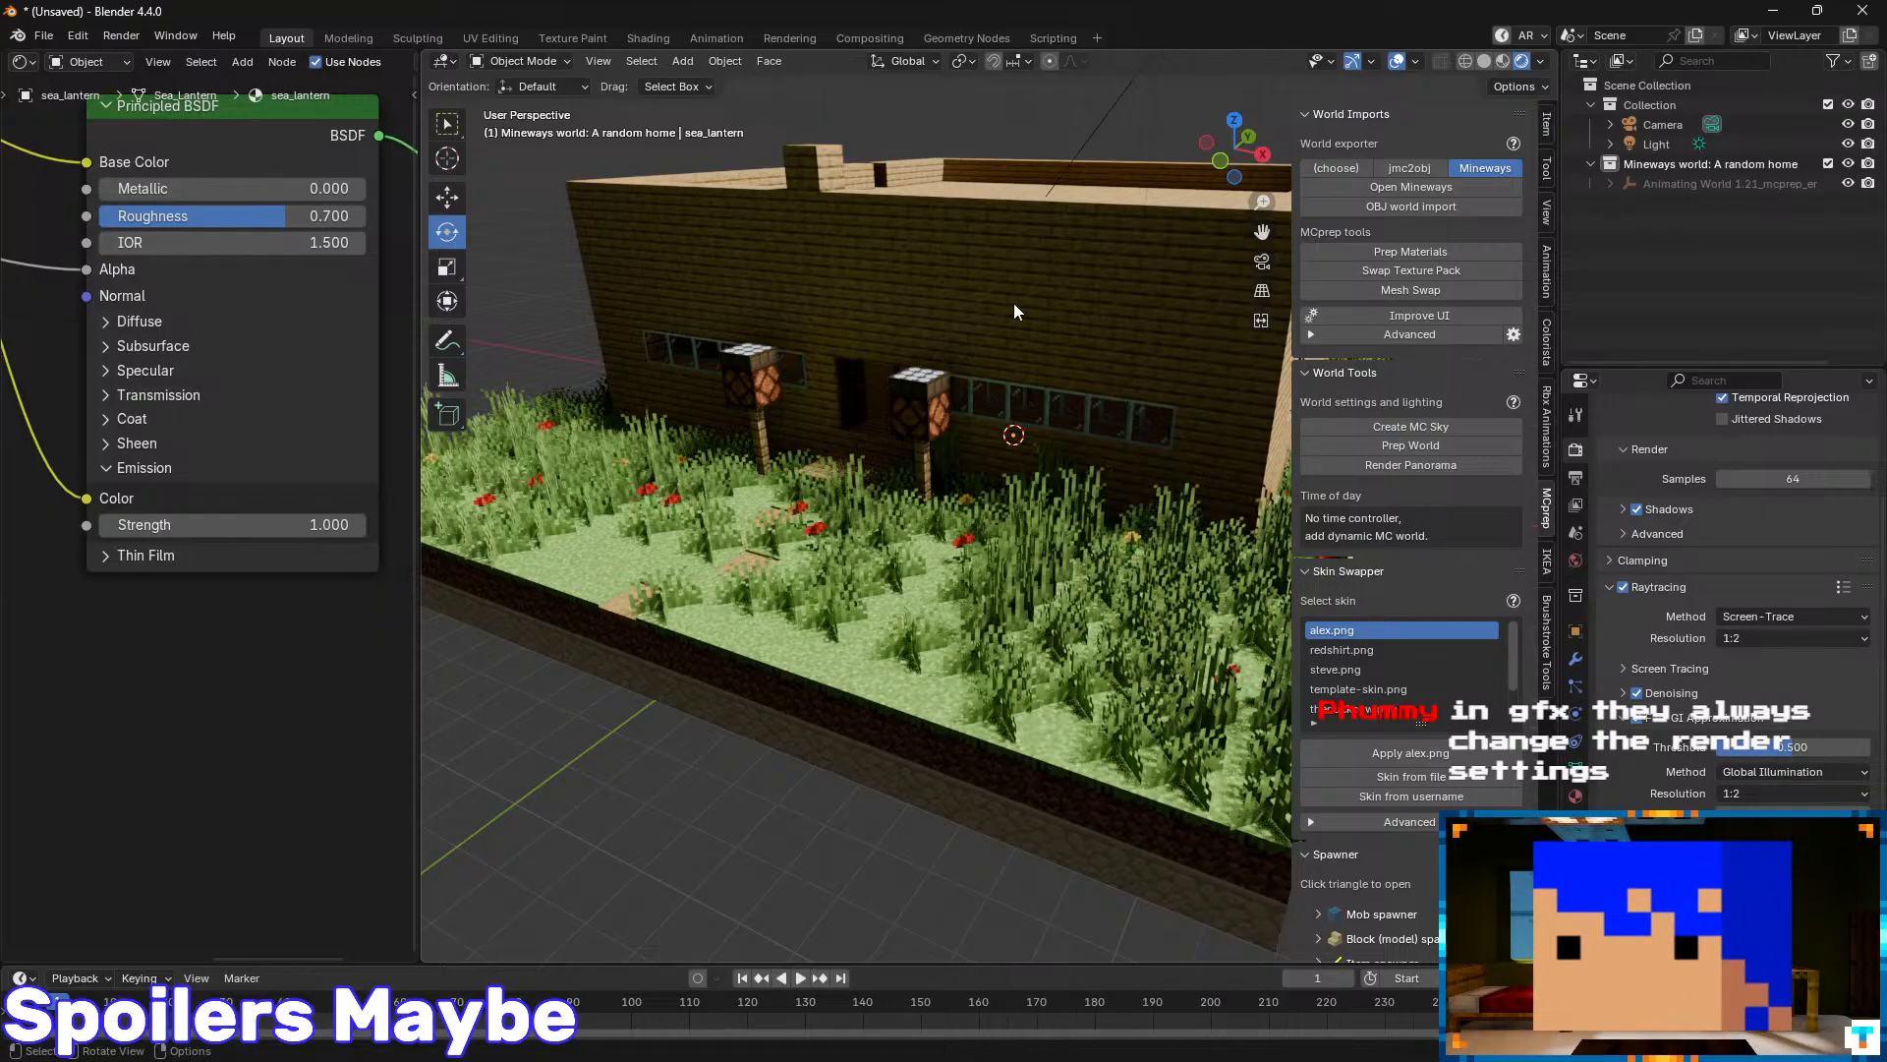
left_click(1623, 587)
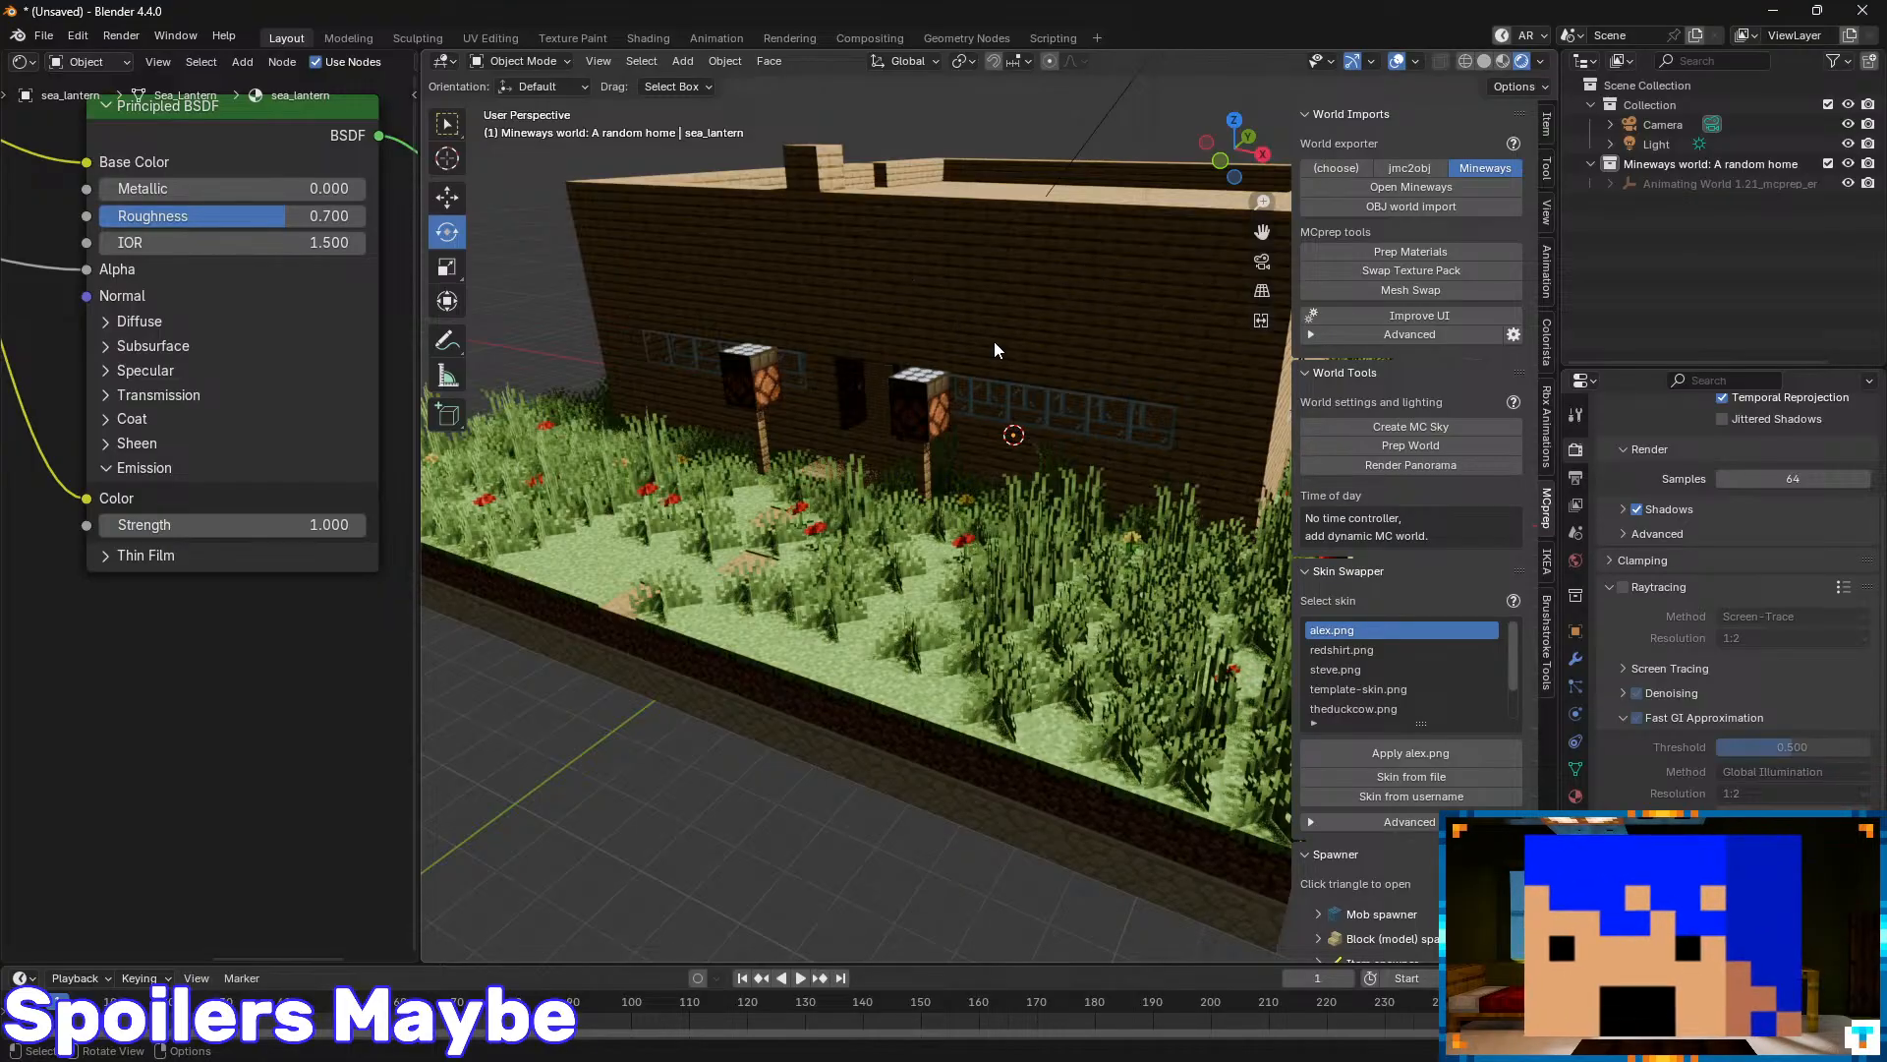
left_click(1624, 587)
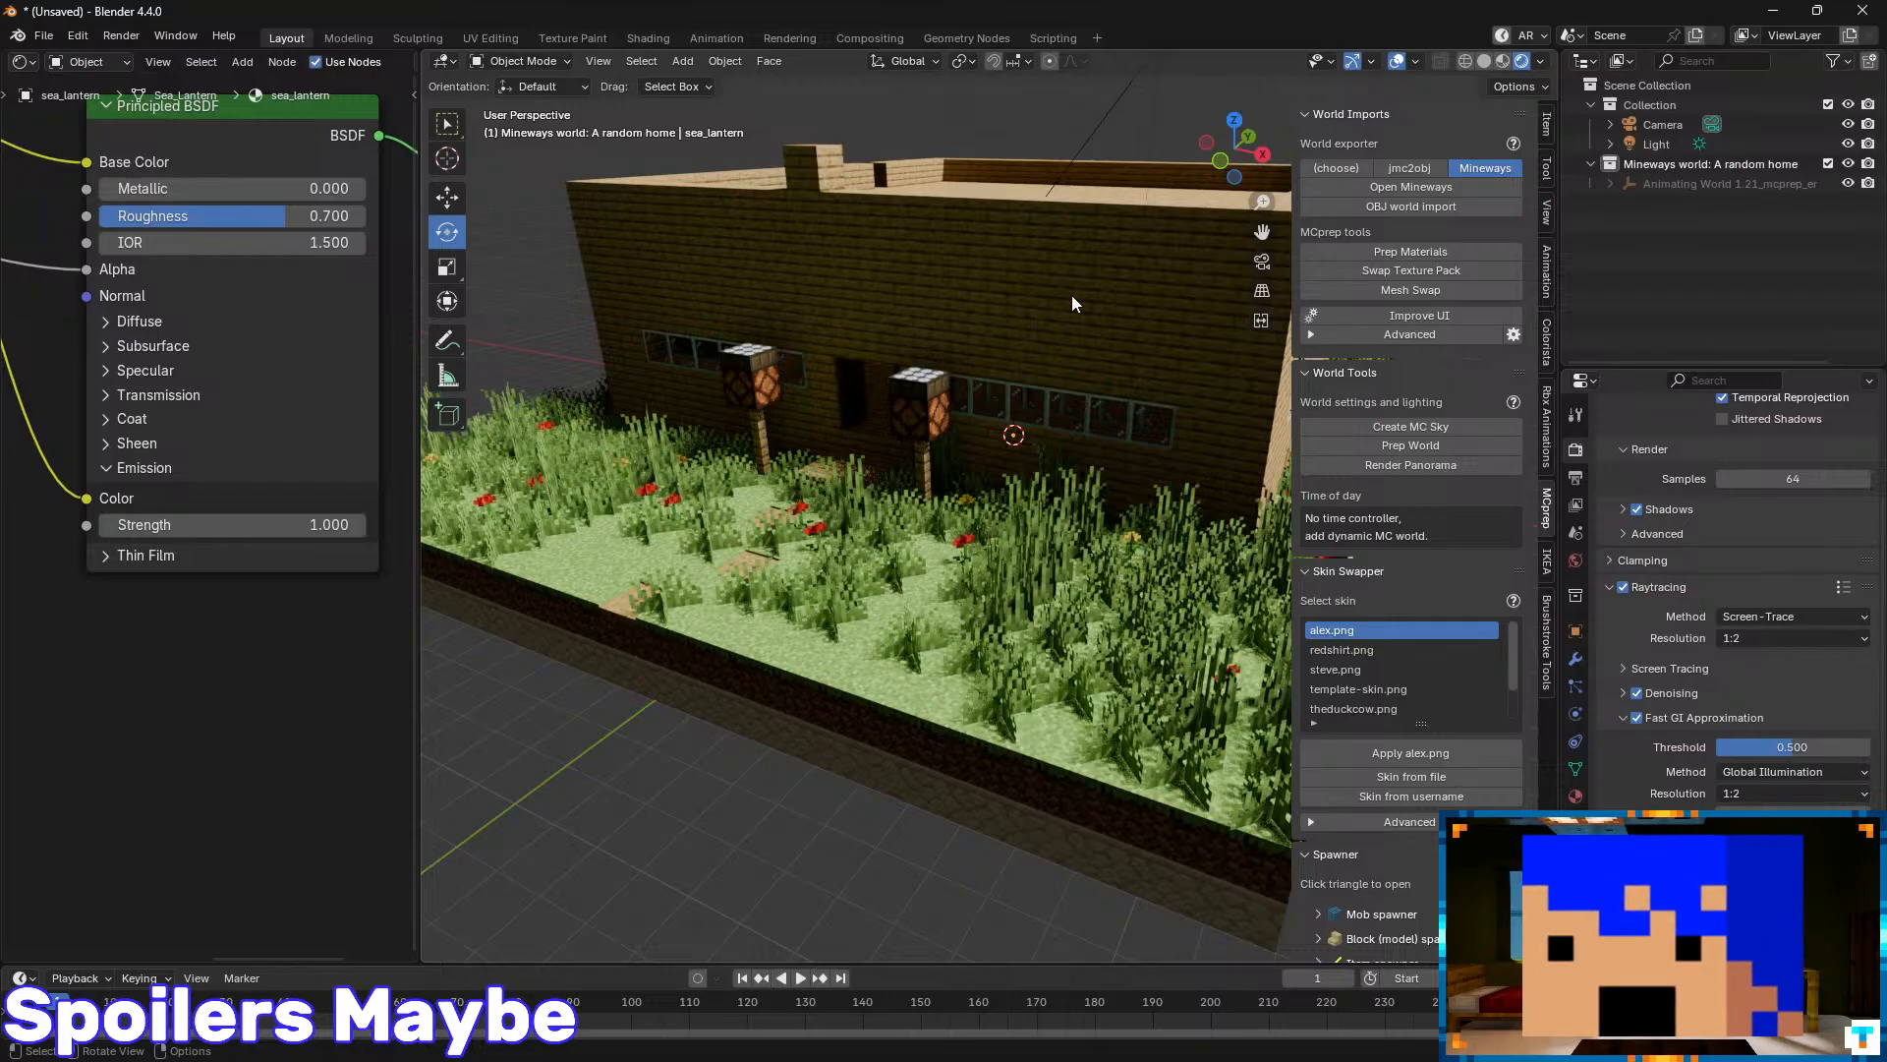
left_click(1635, 717)
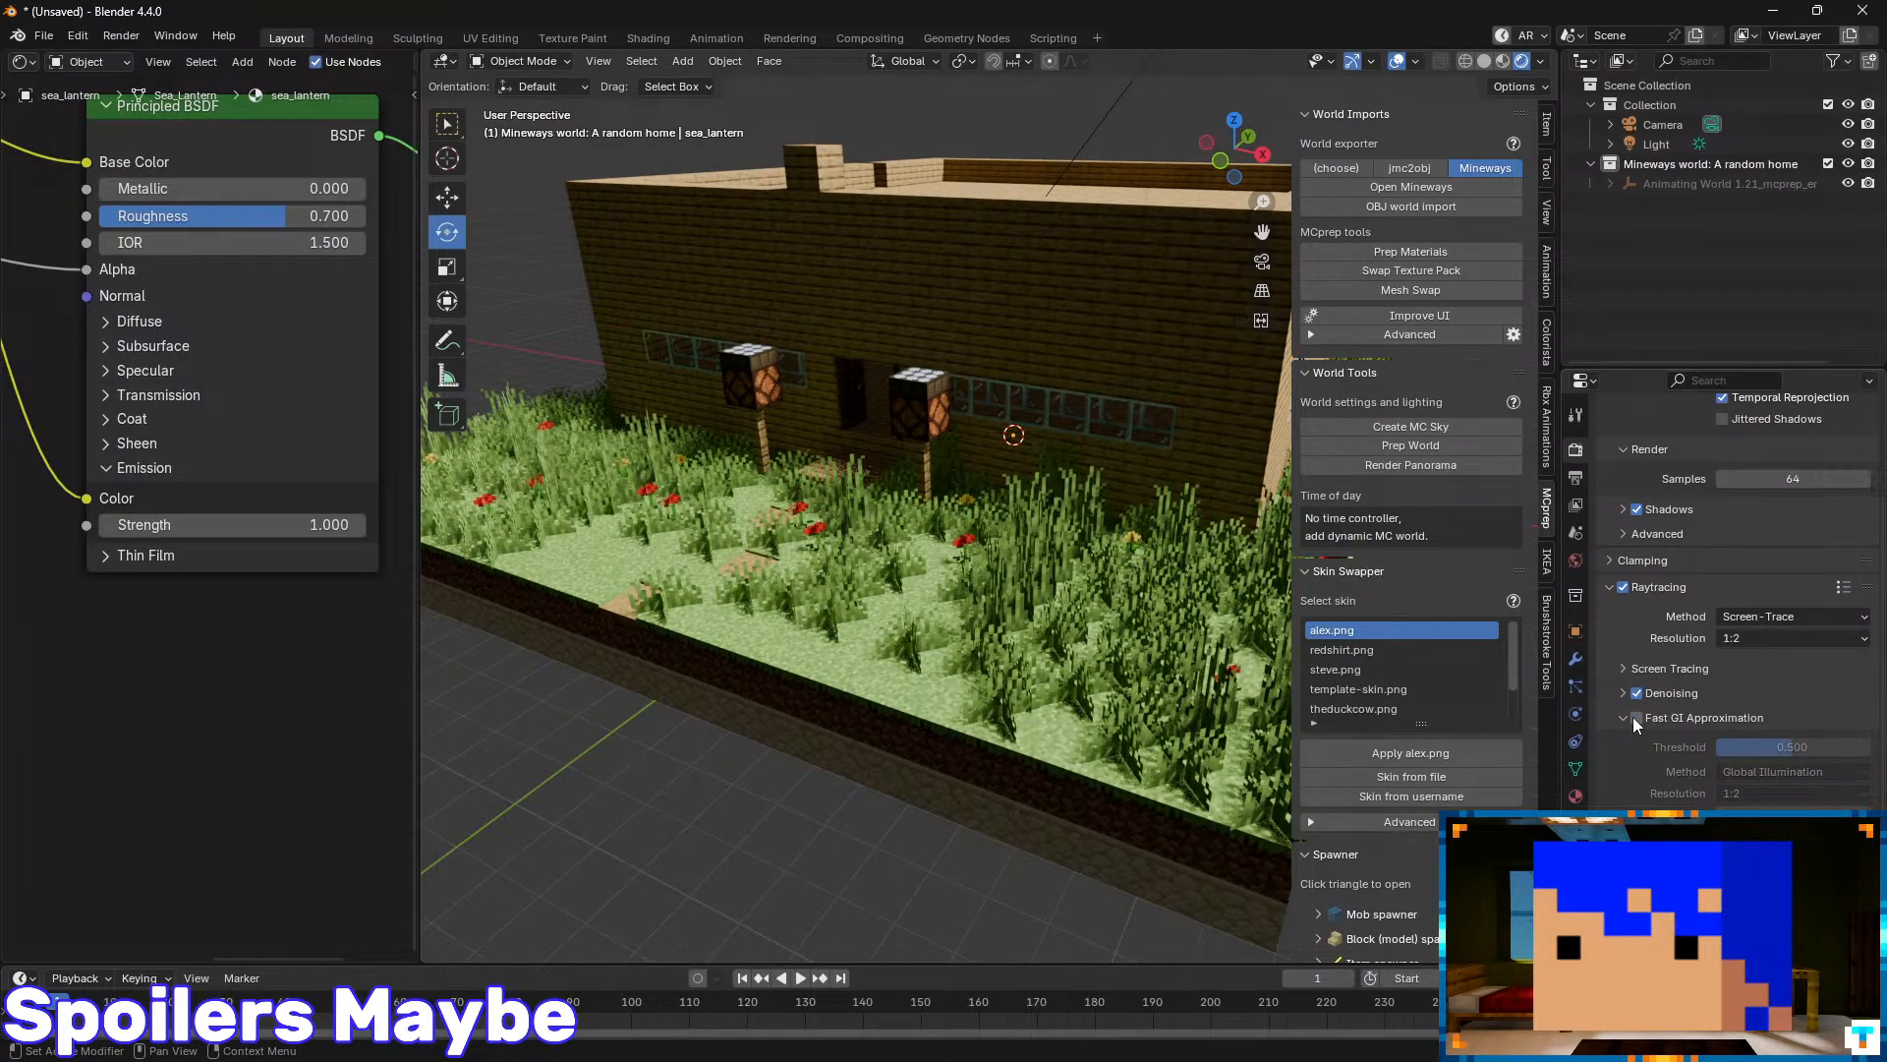
left_click(1635, 718)
left_click(1623, 587)
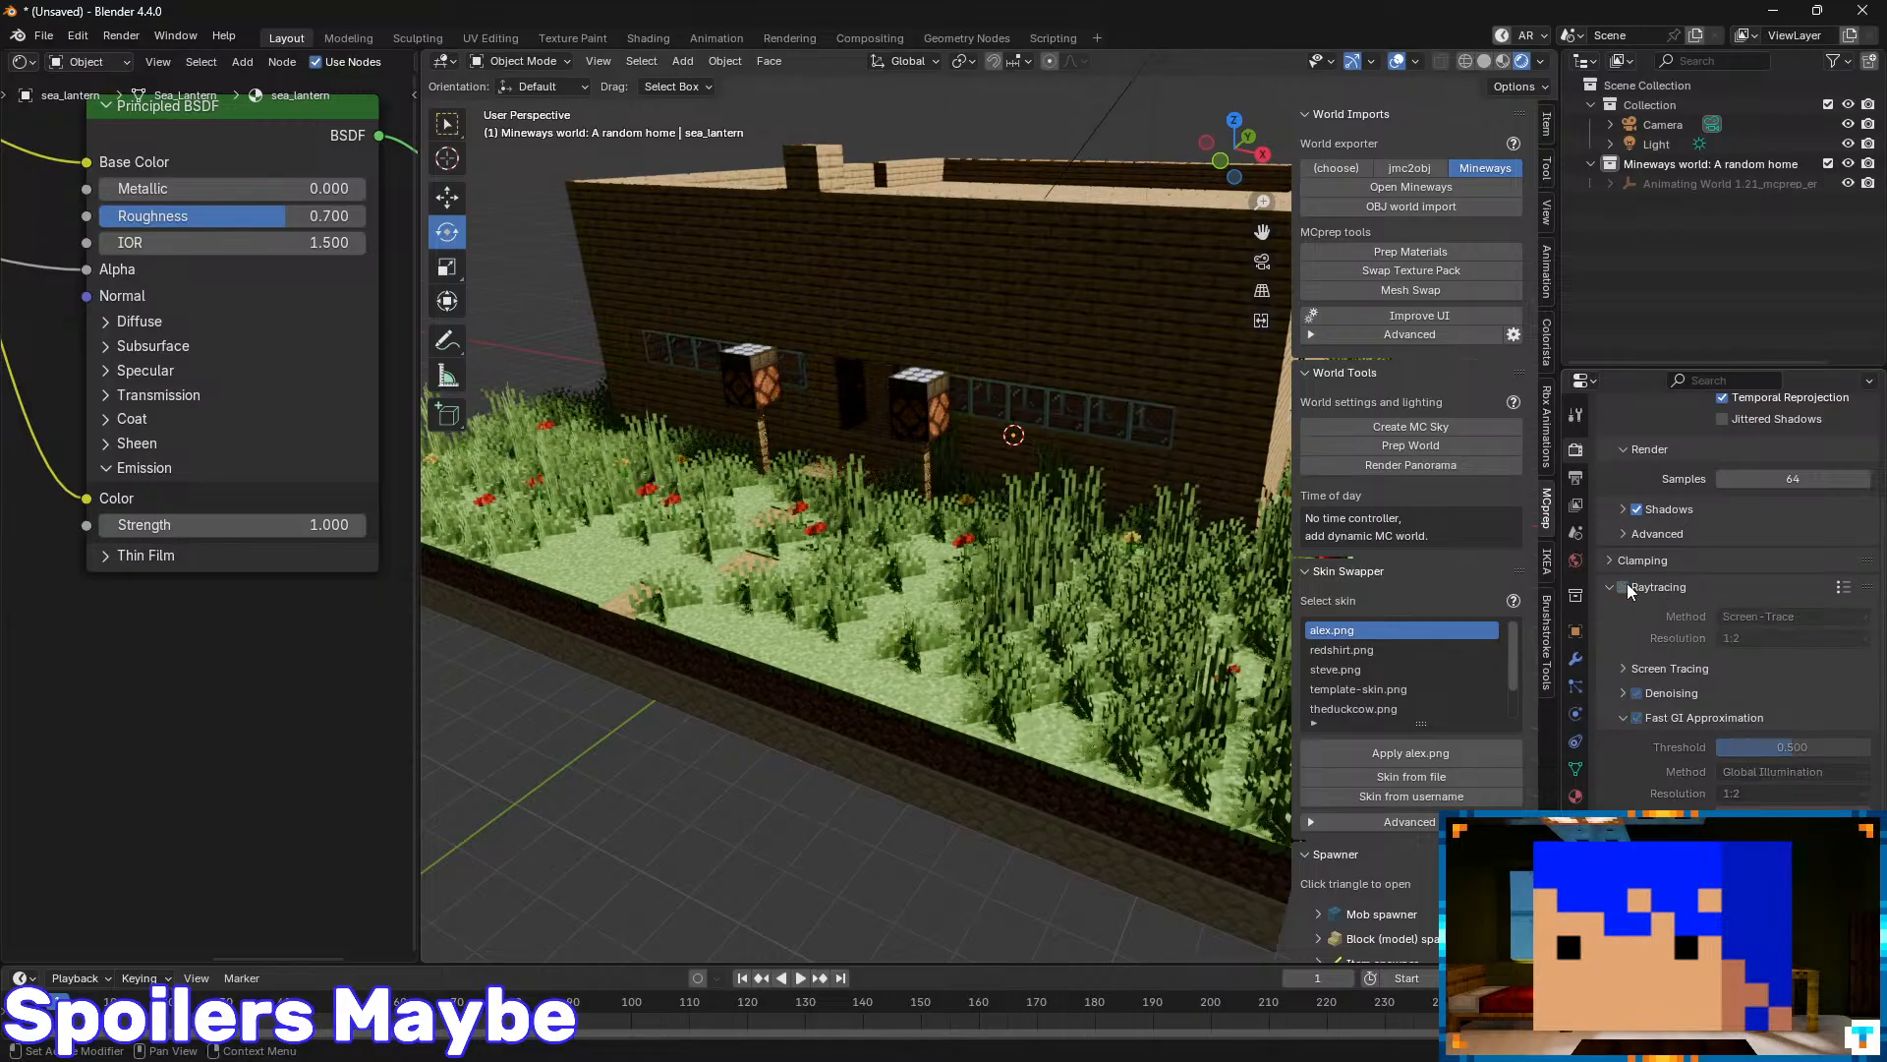
left_click(1624, 586)
- Set the Screen Tracing precision to 1.000 and compare the house's shading with Fast GI Approximation off and on
left_click(1703, 672)
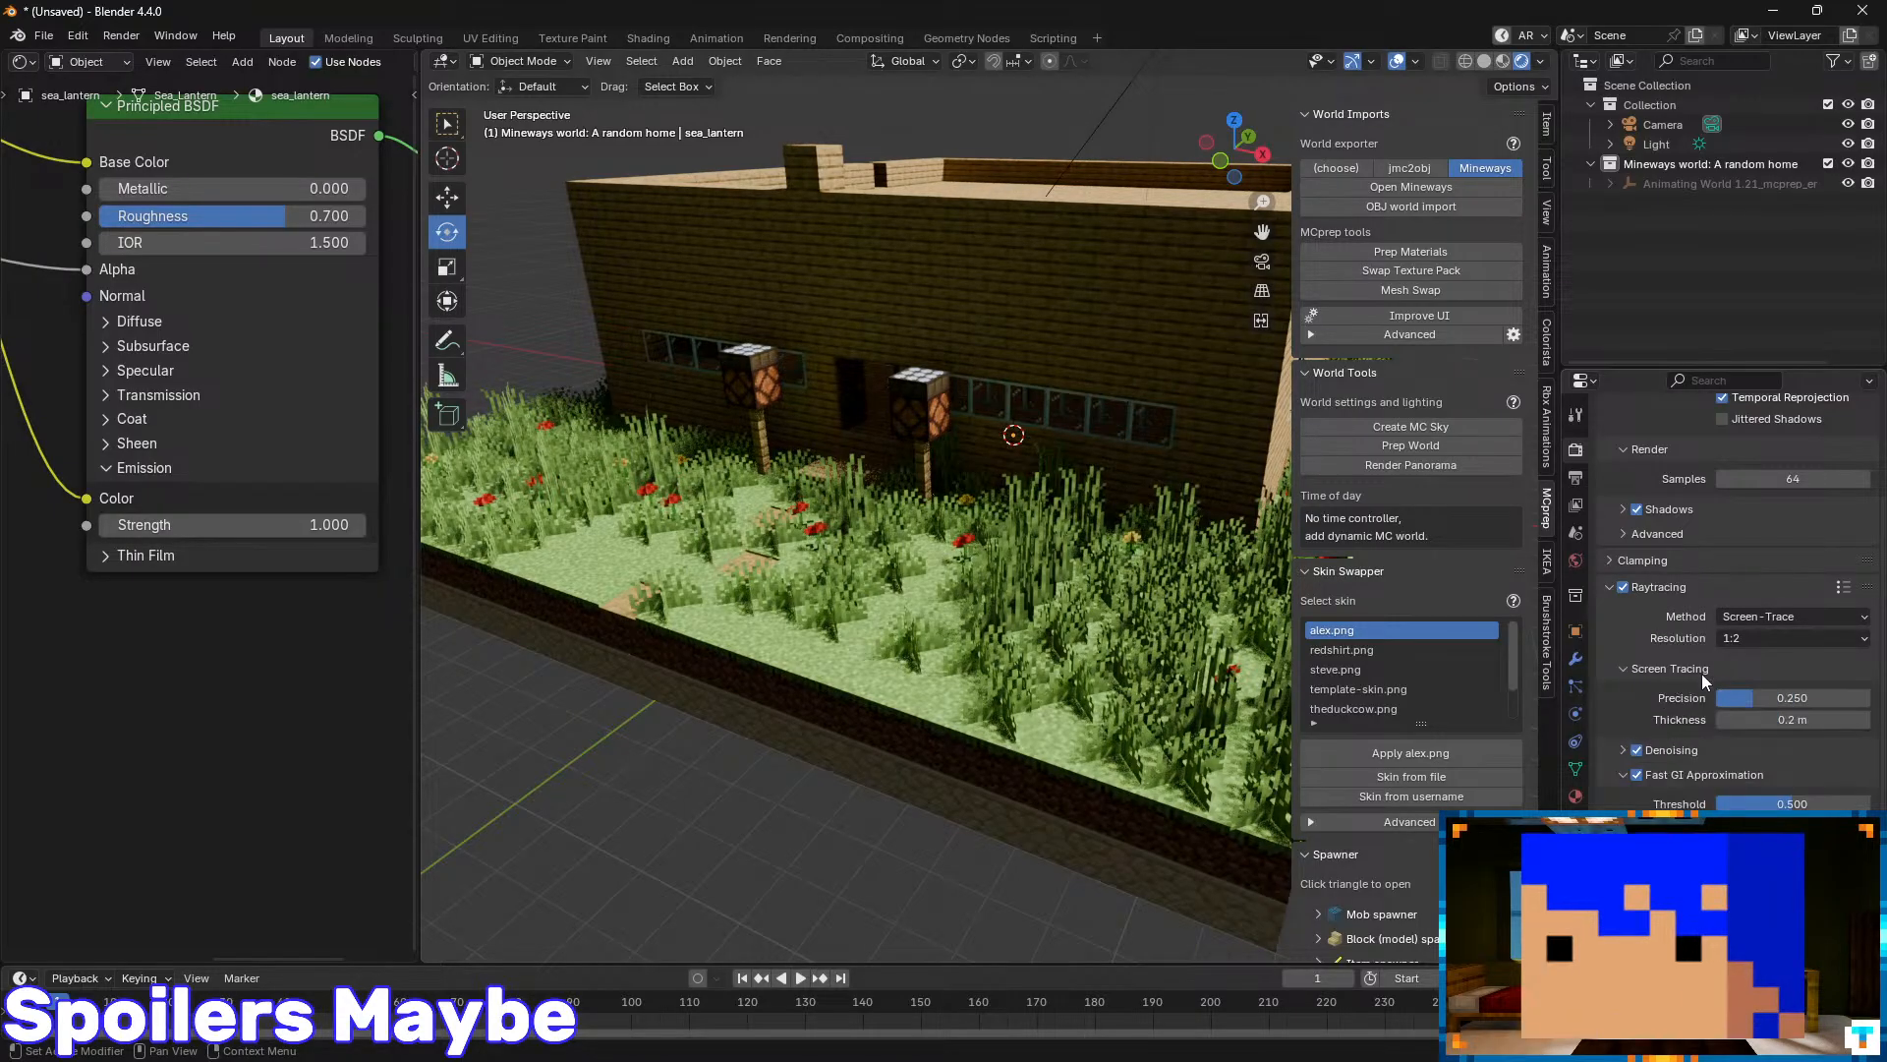
left_click_drag(1758, 699, 1868, 699)
left_click(1637, 776)
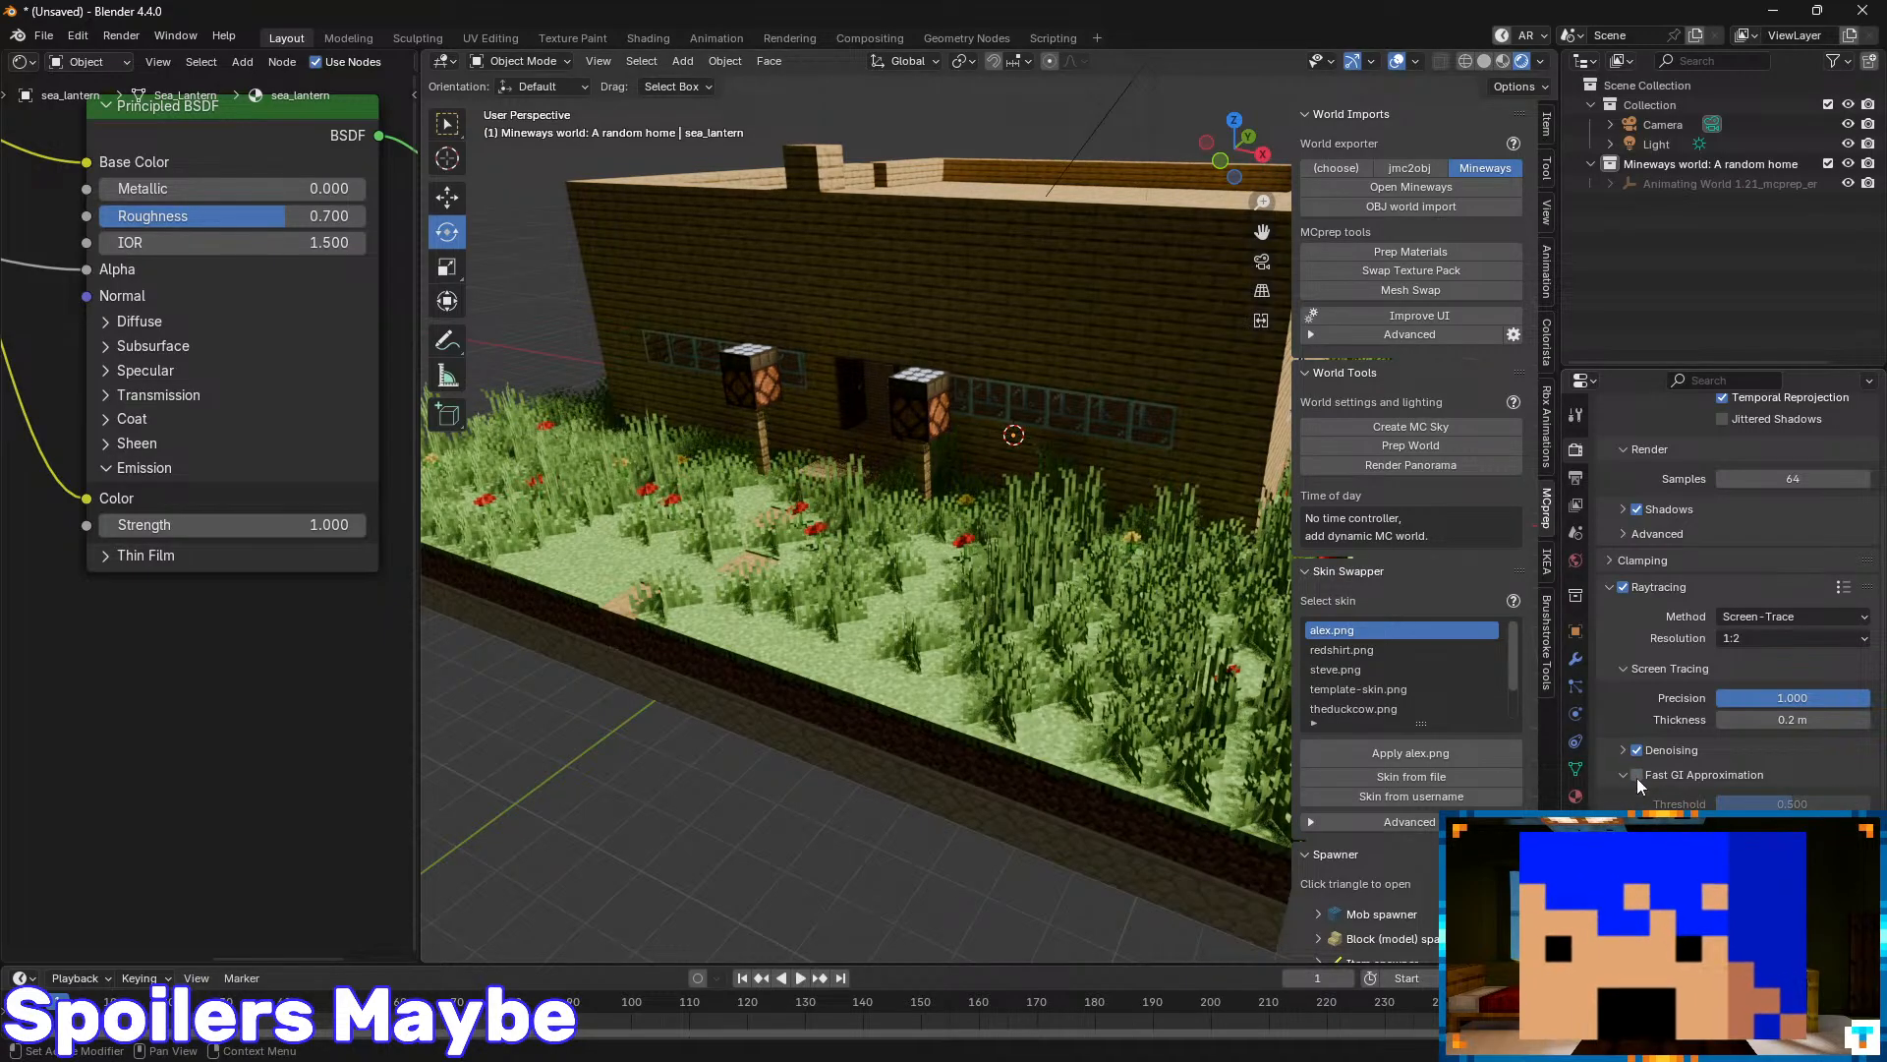
left_click(1636, 777)
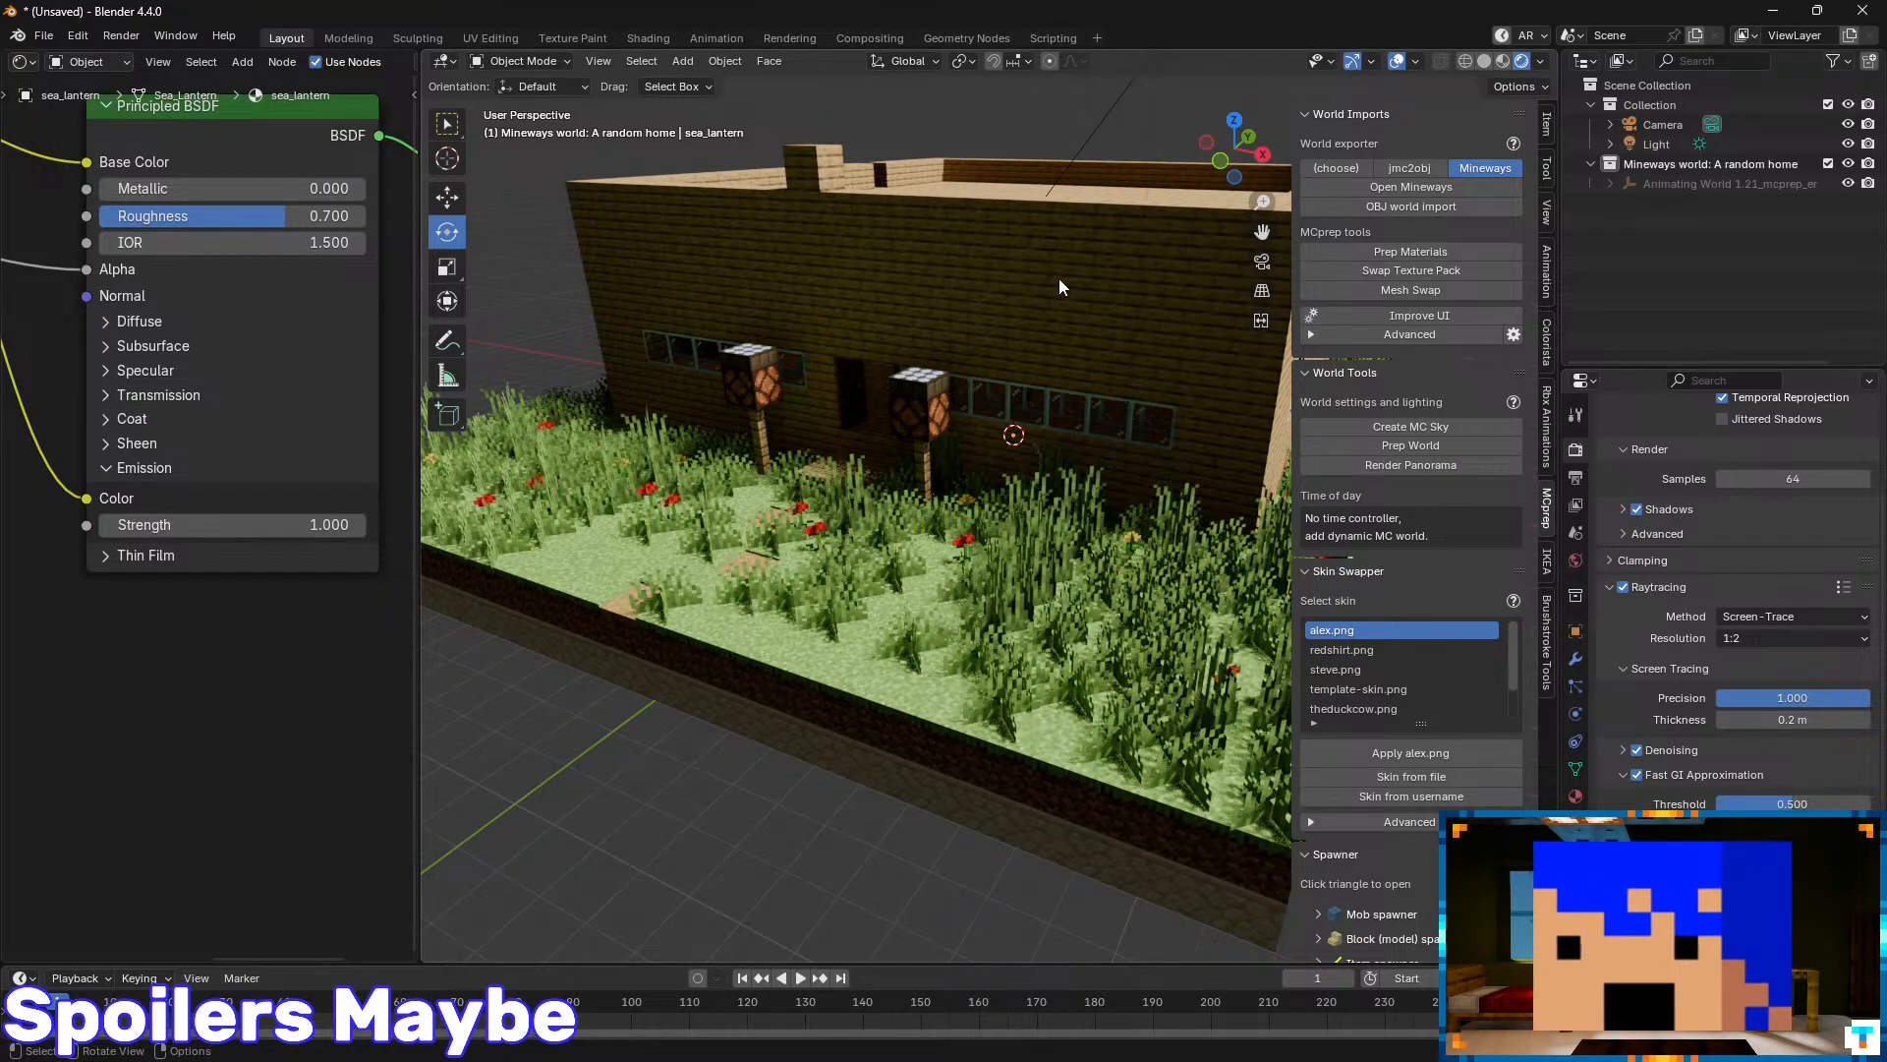
left_click(1636, 750)
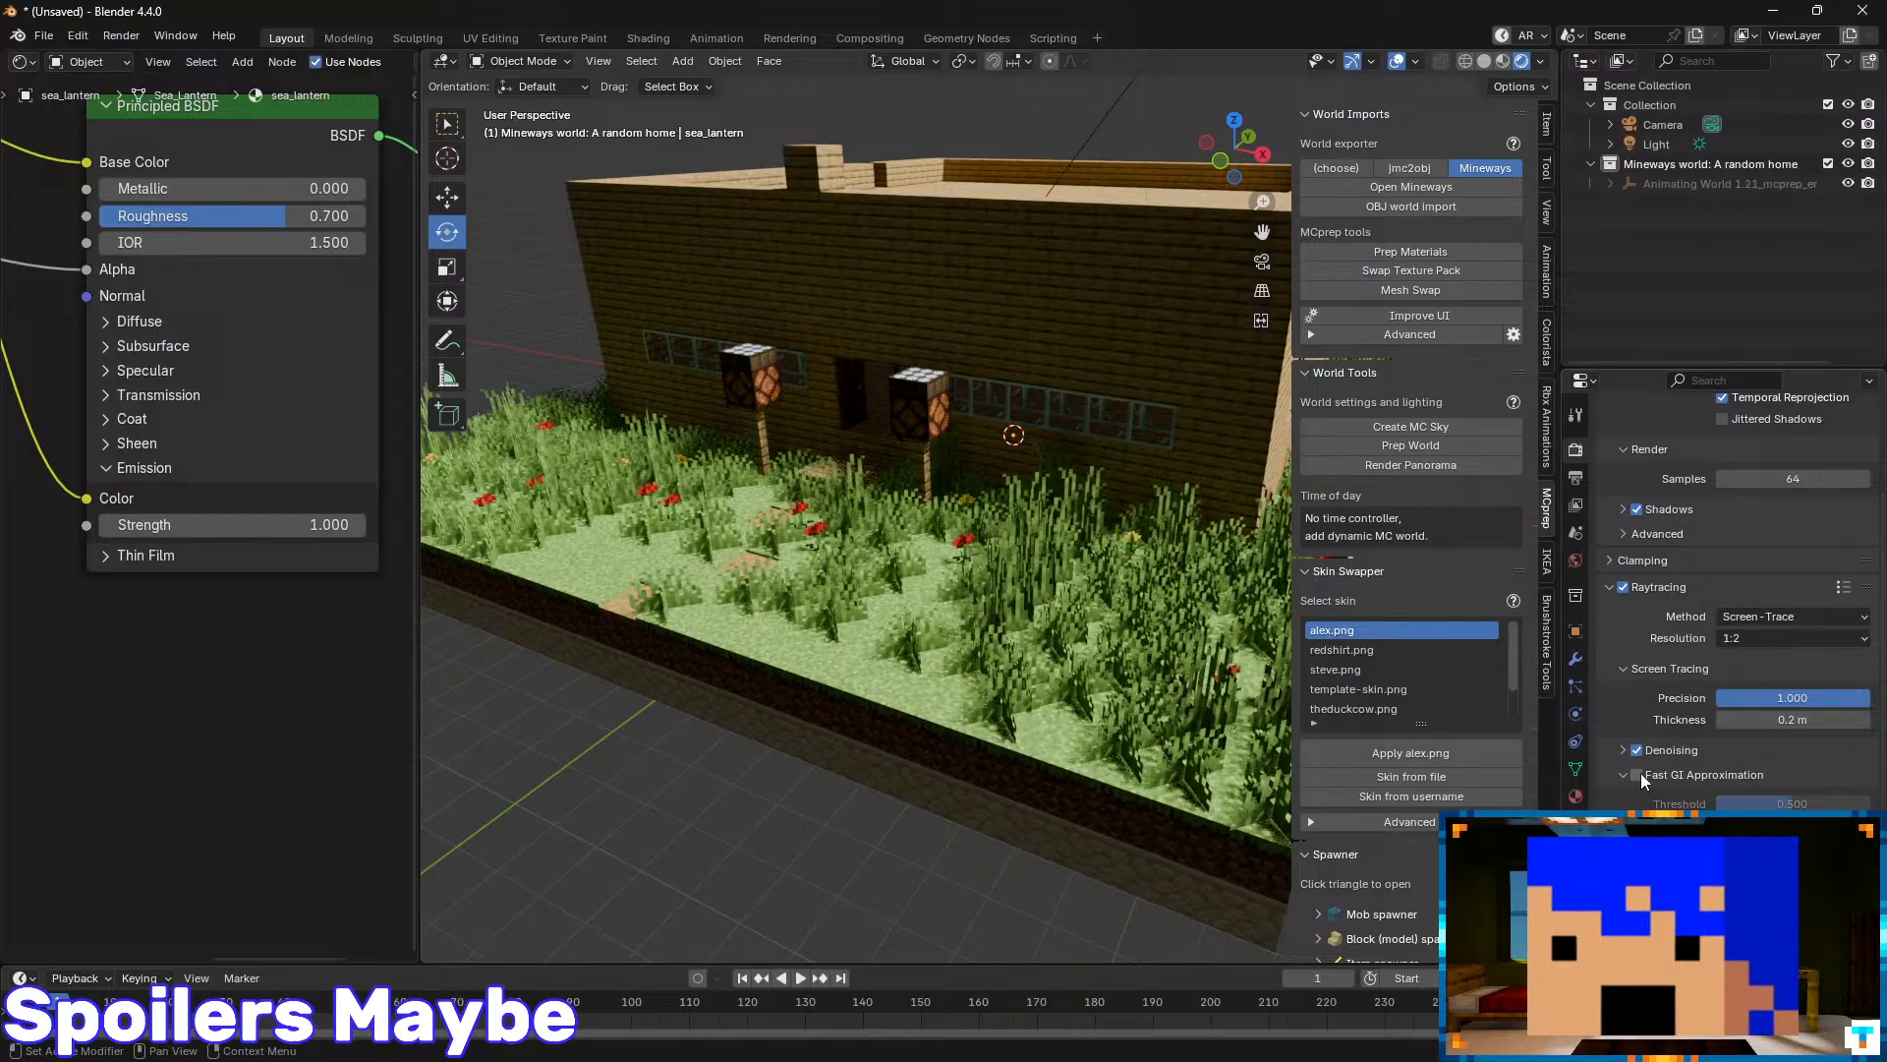
scroll(1645, 672, "down", 4)
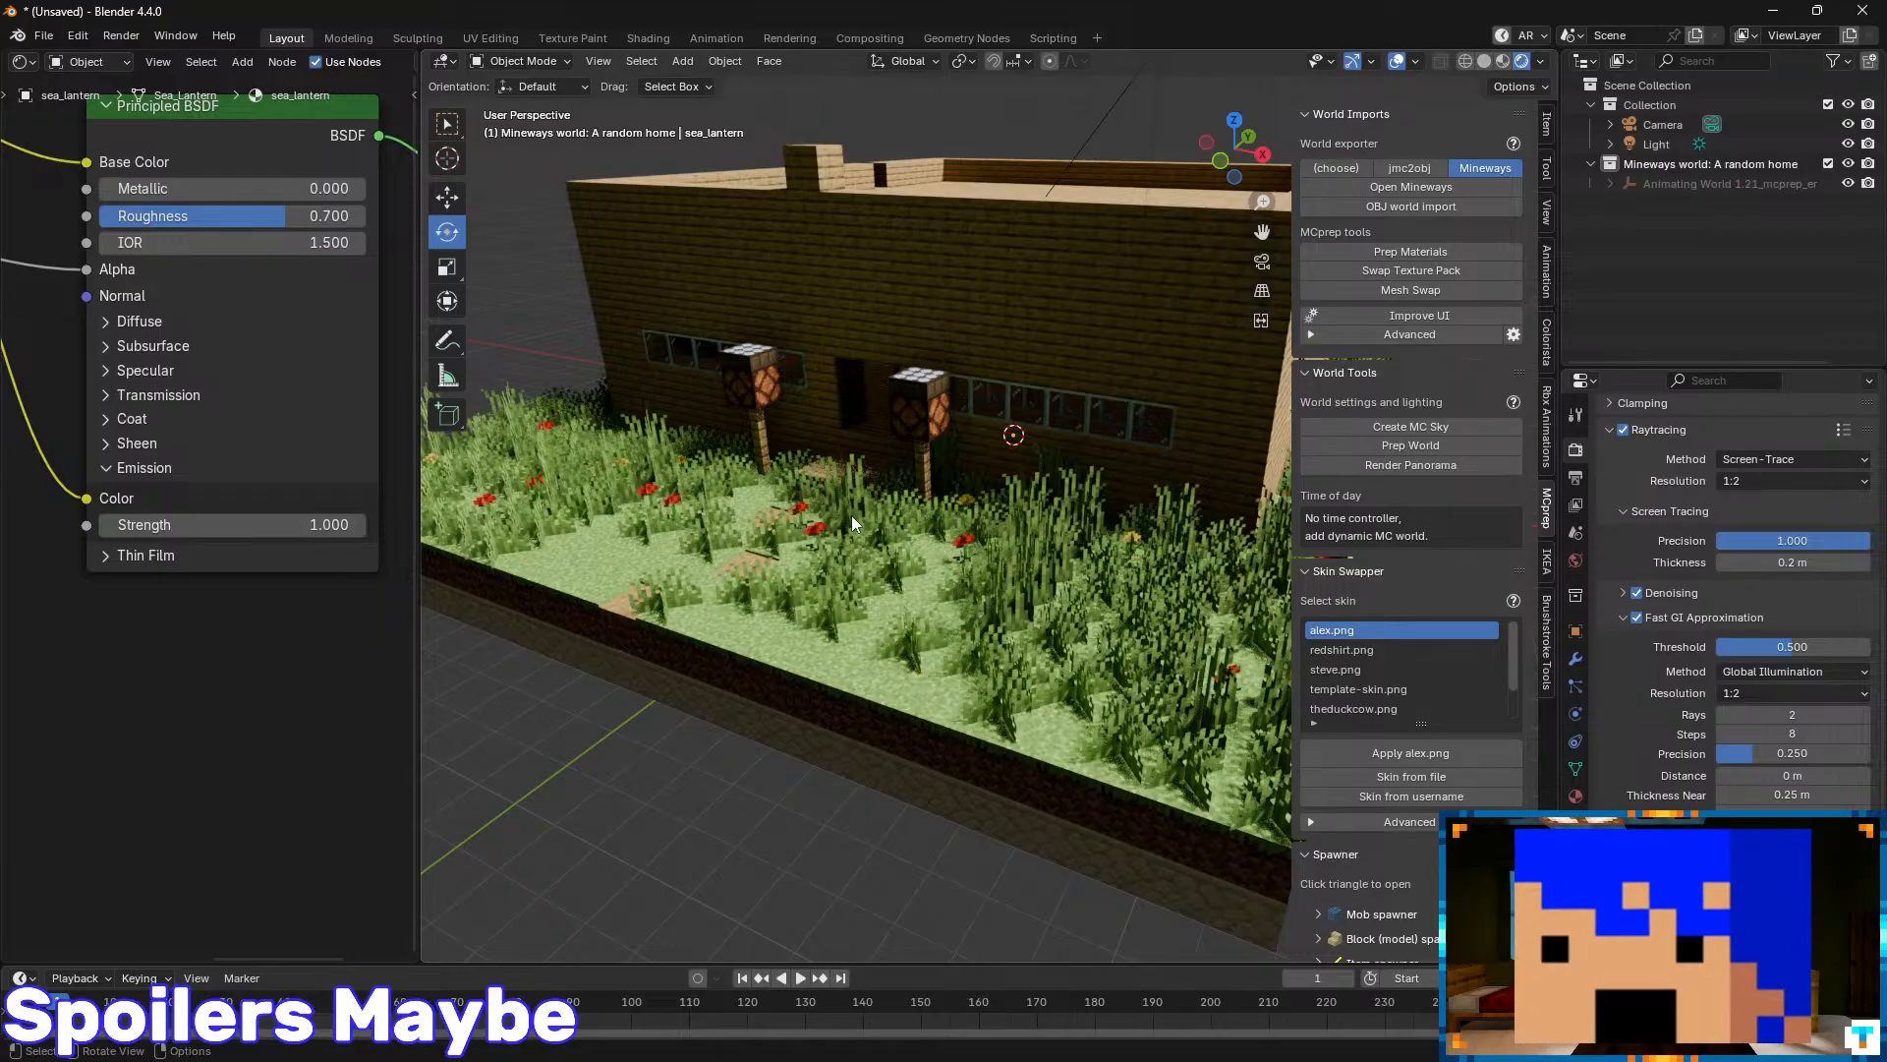
- Examine the raytraced lighting around the front wall, lamp posts and grass from several angles, comparing Fast GI Approximation off and on
key("shift+grave")
key("w")
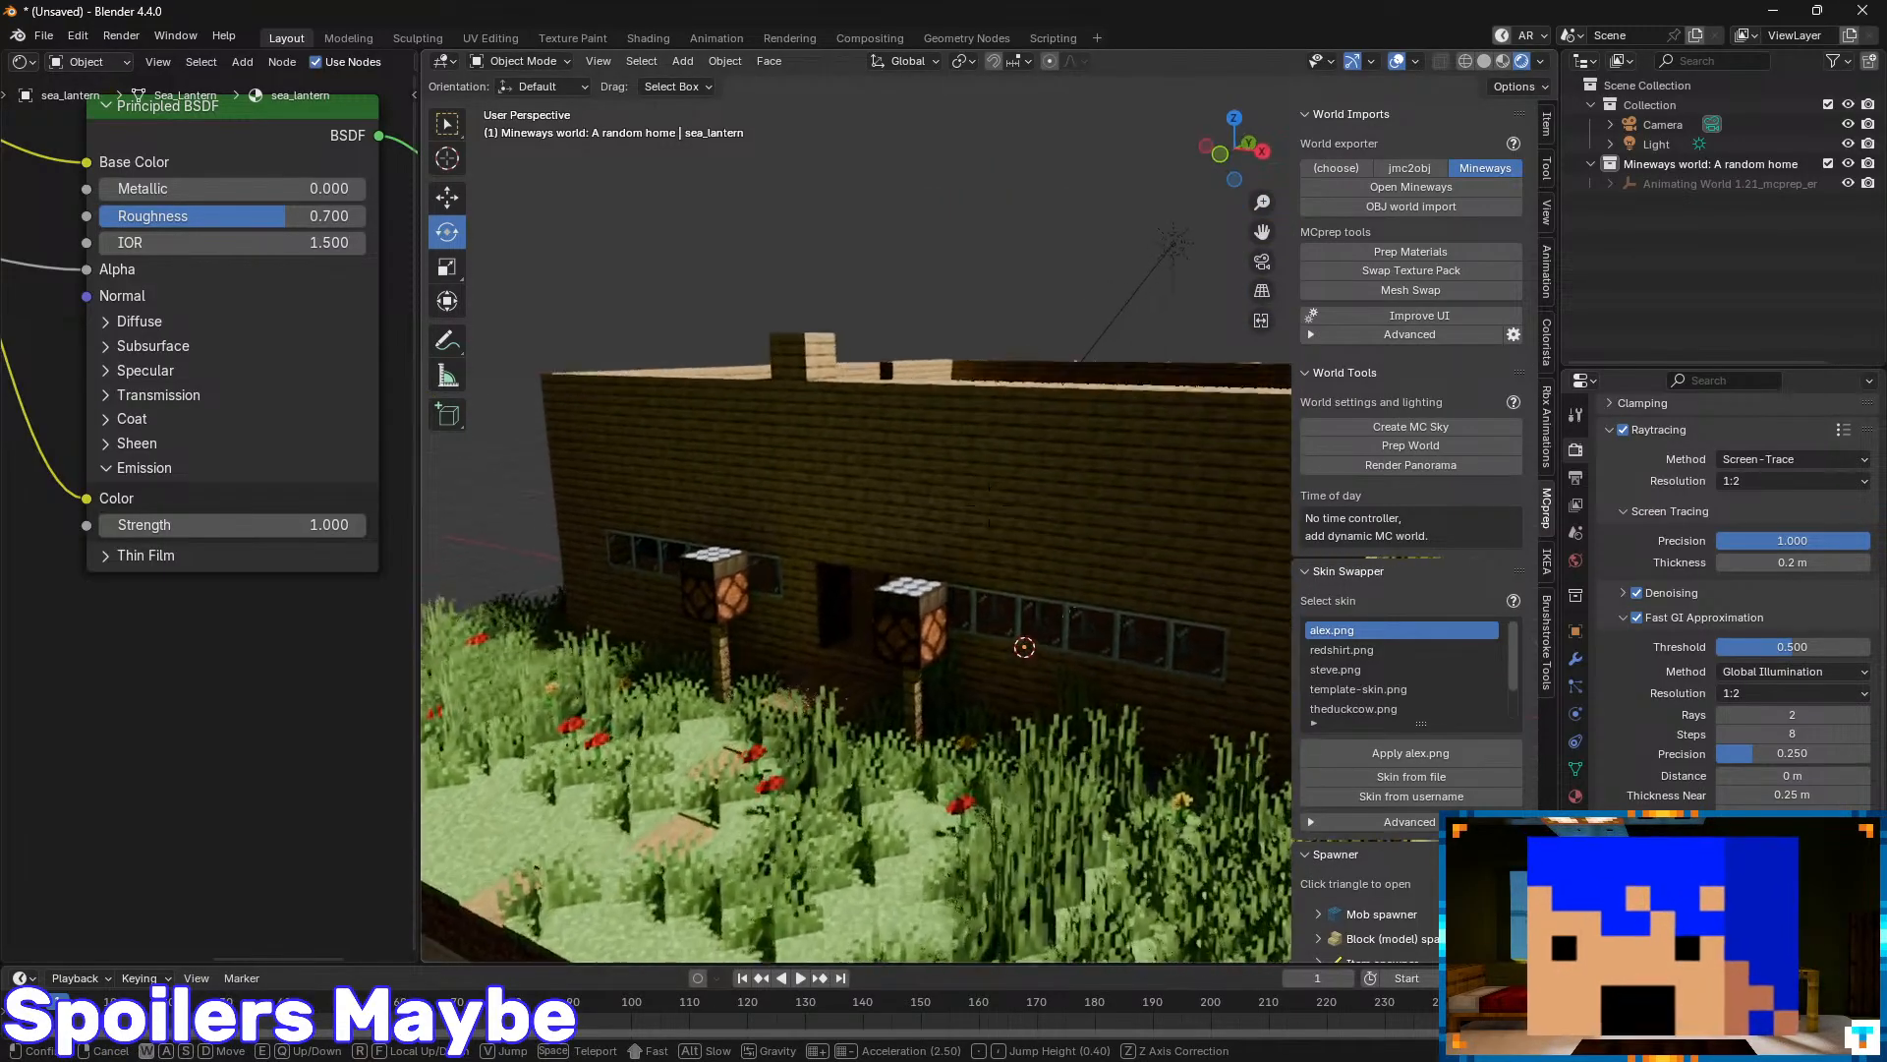
key("s")
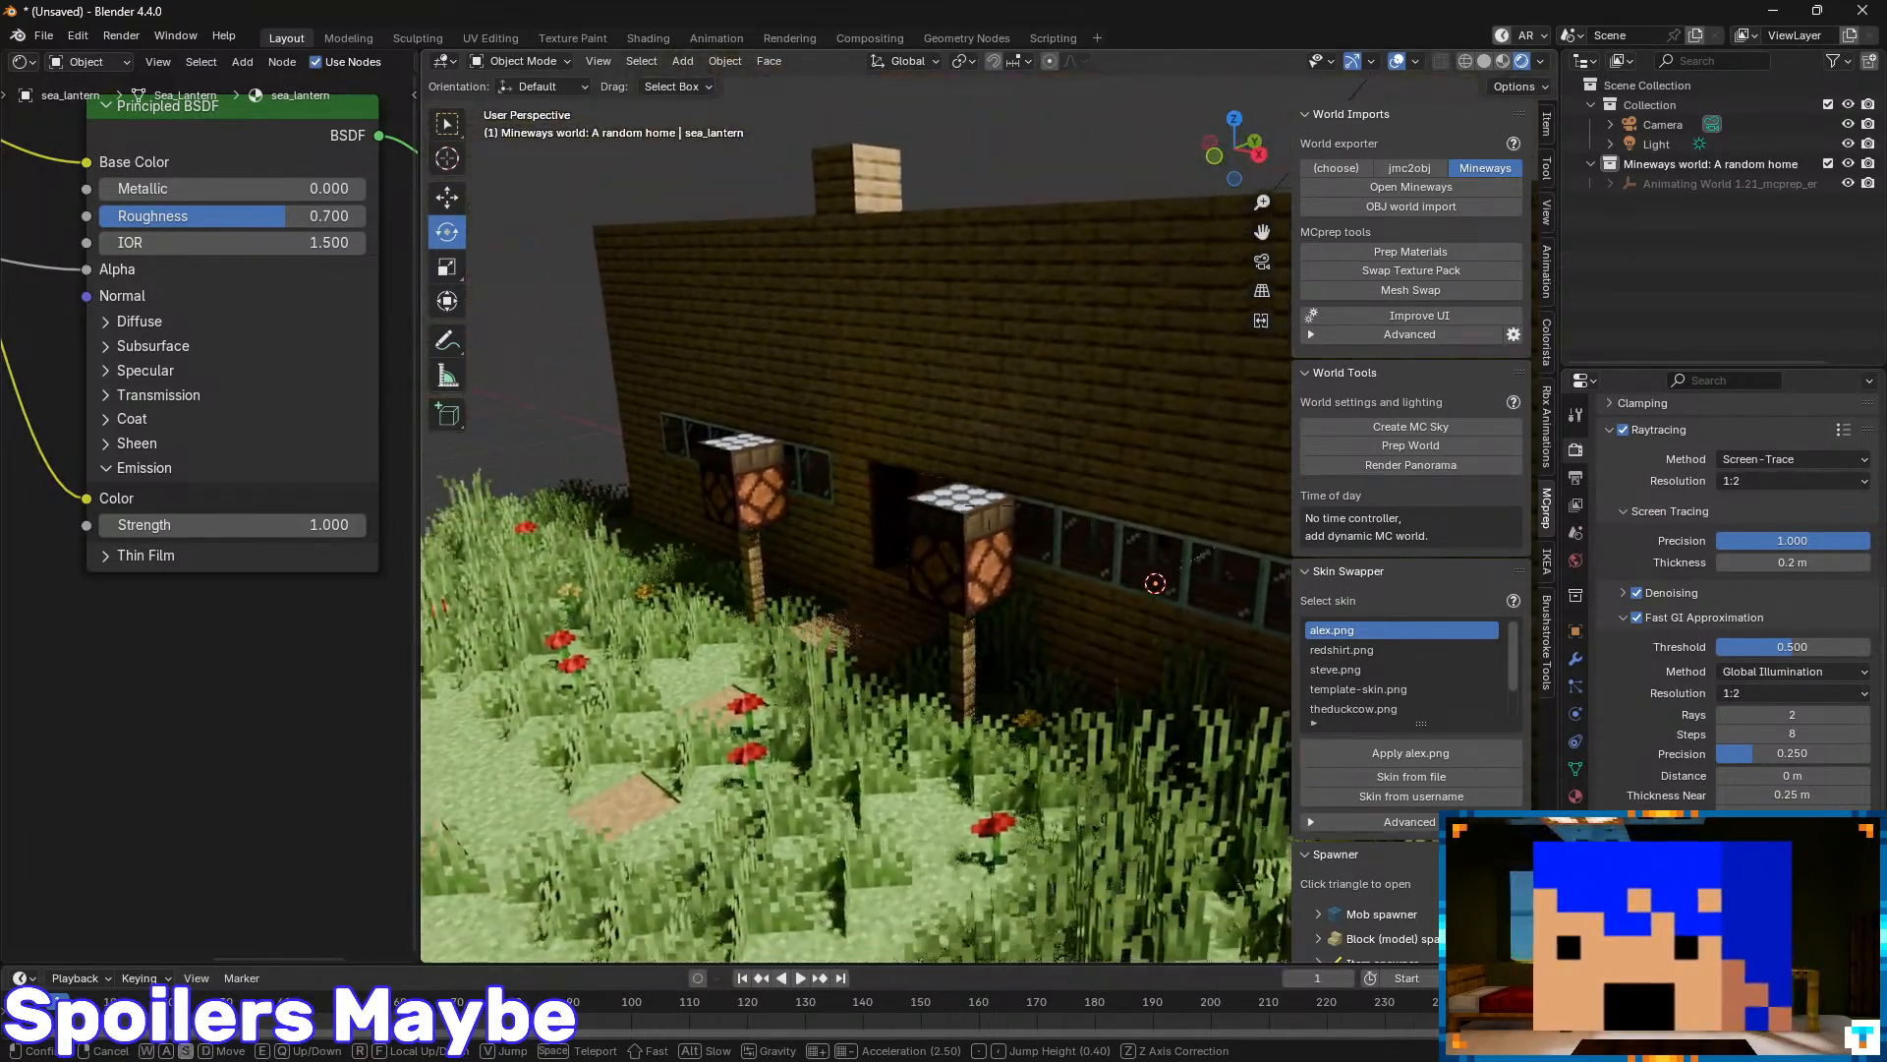
key("w")
key("w")
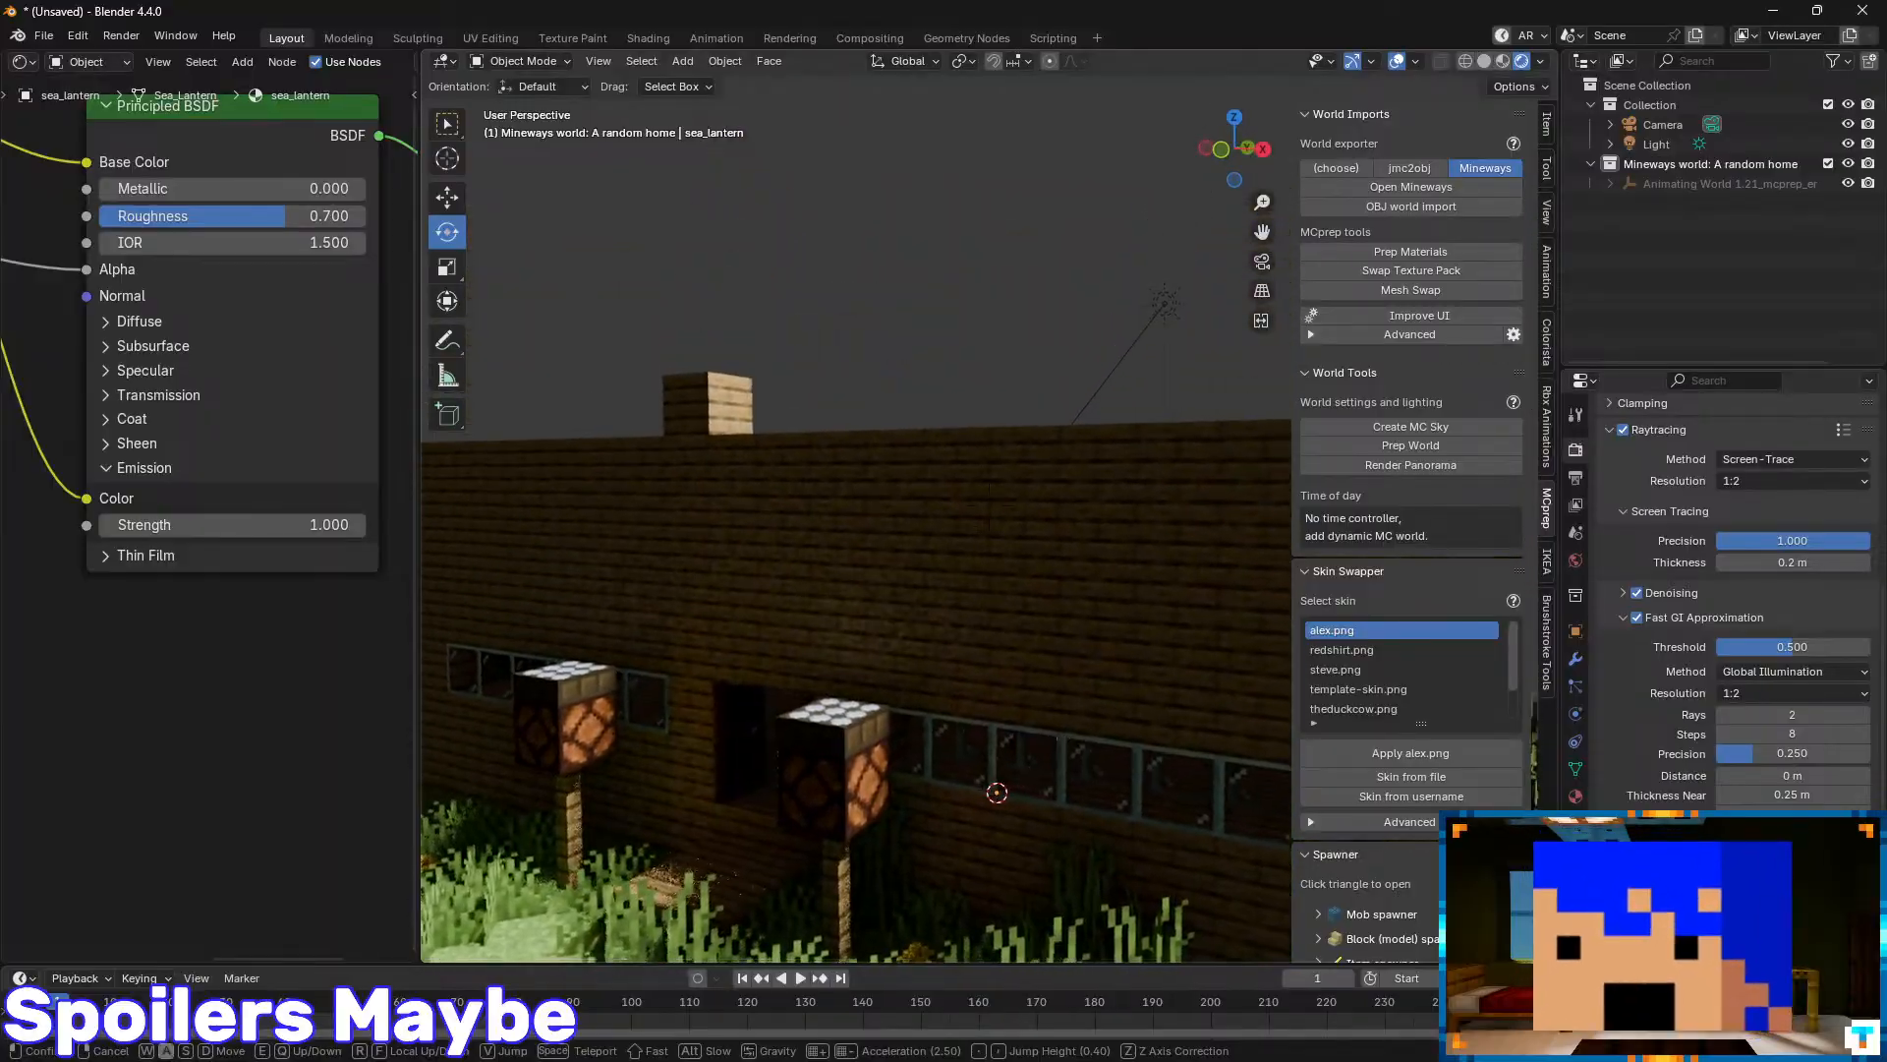
left_click(851, 668)
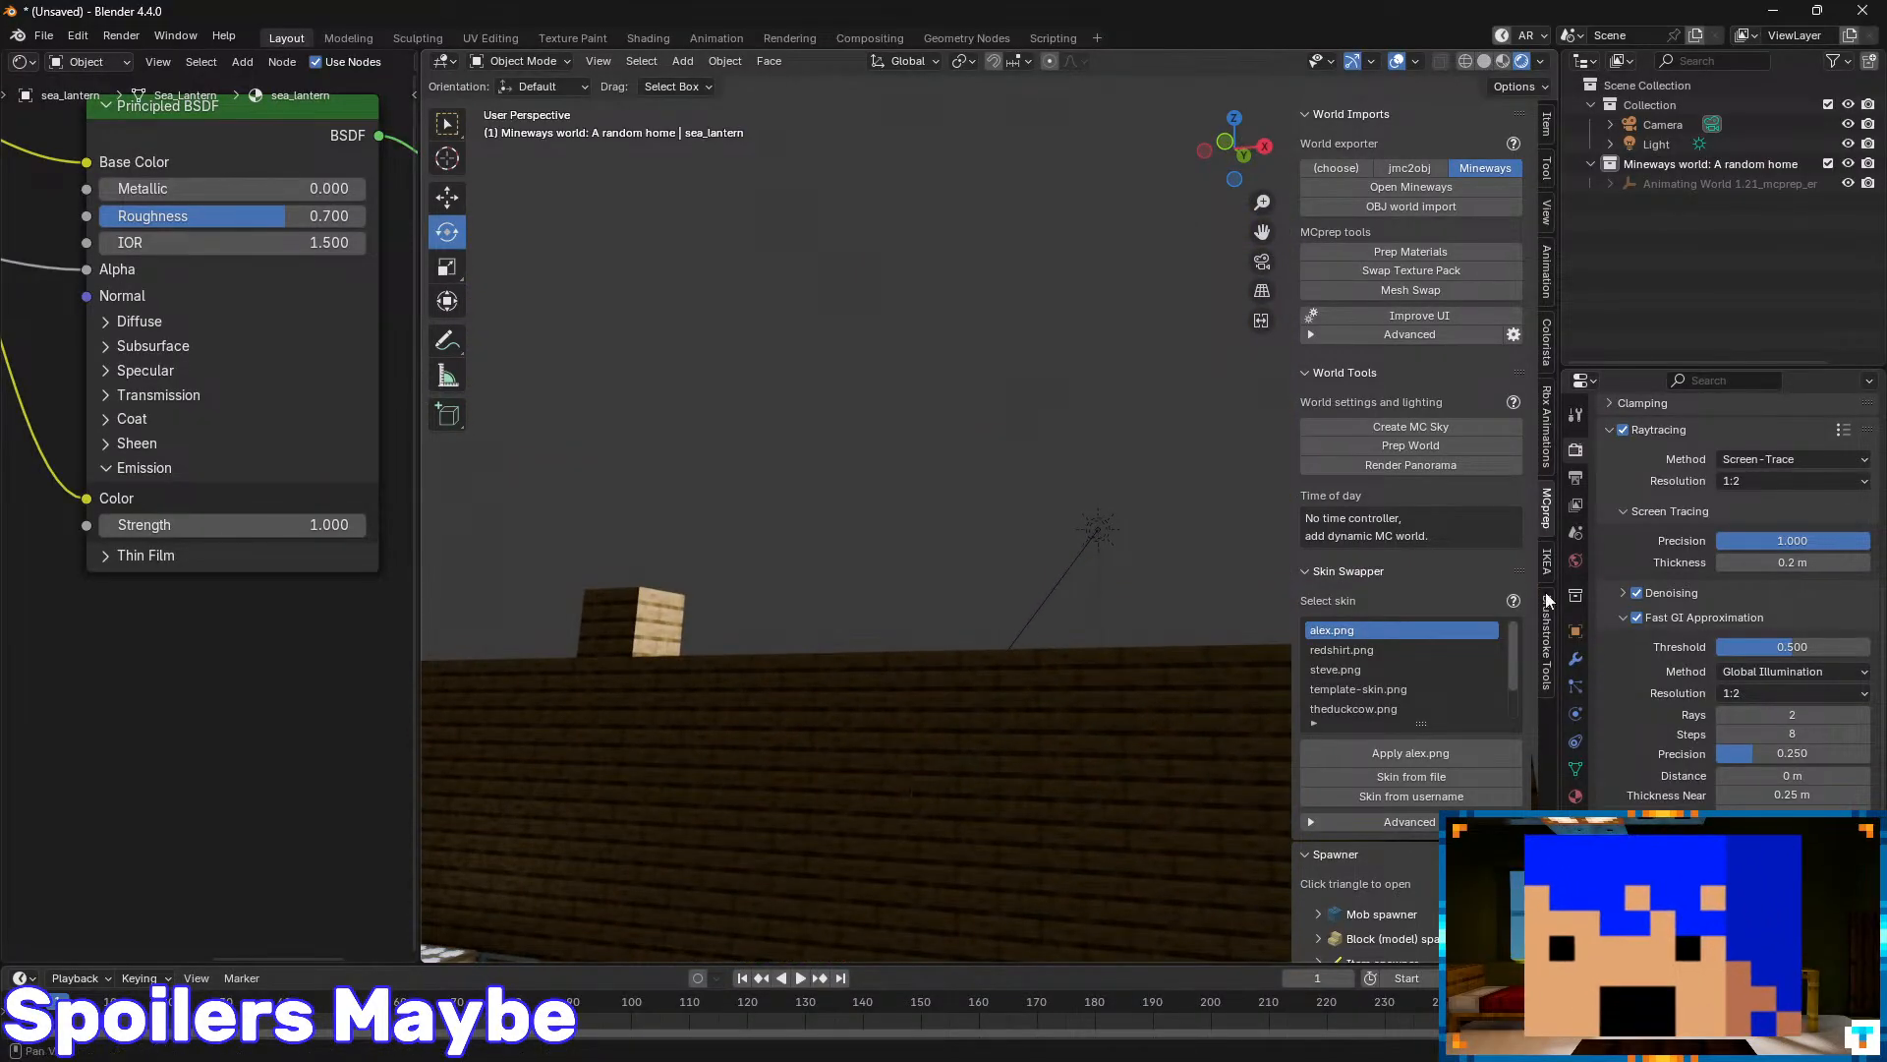
left_click(1638, 618)
left_click(1637, 618)
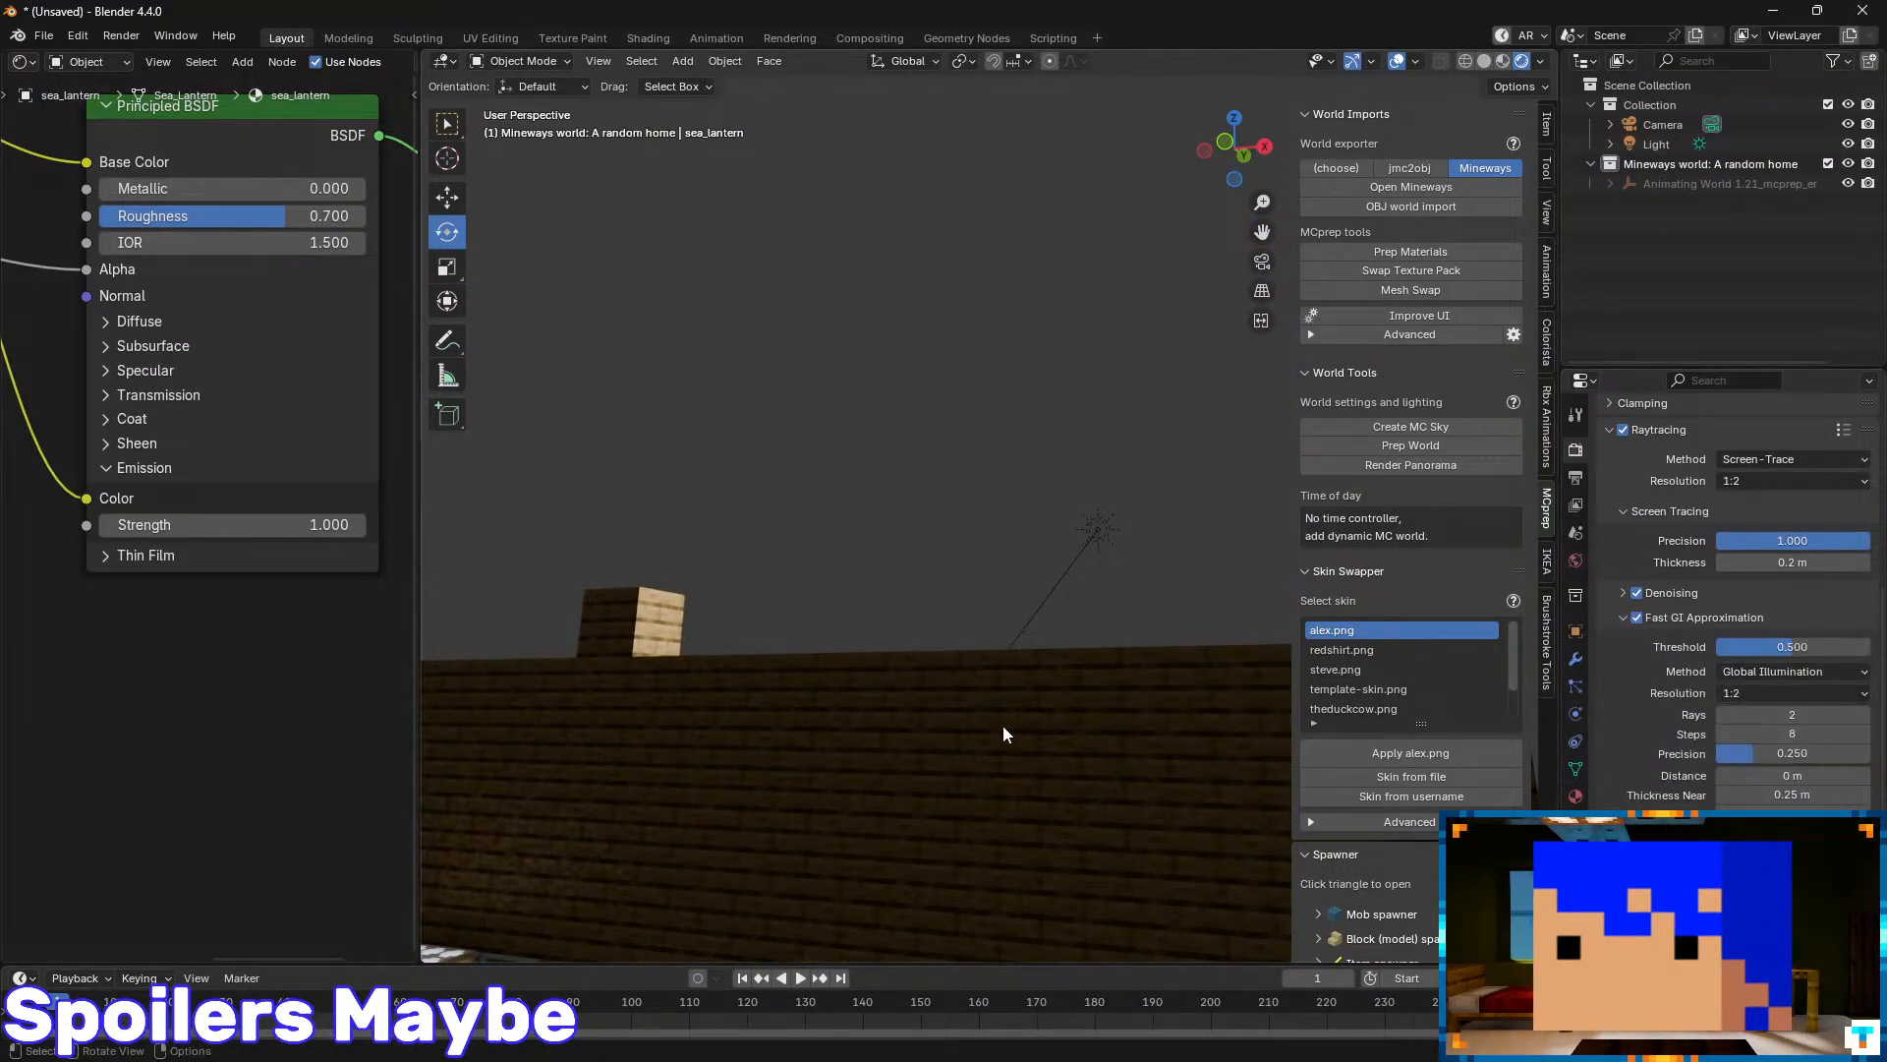
key("shift+grave")
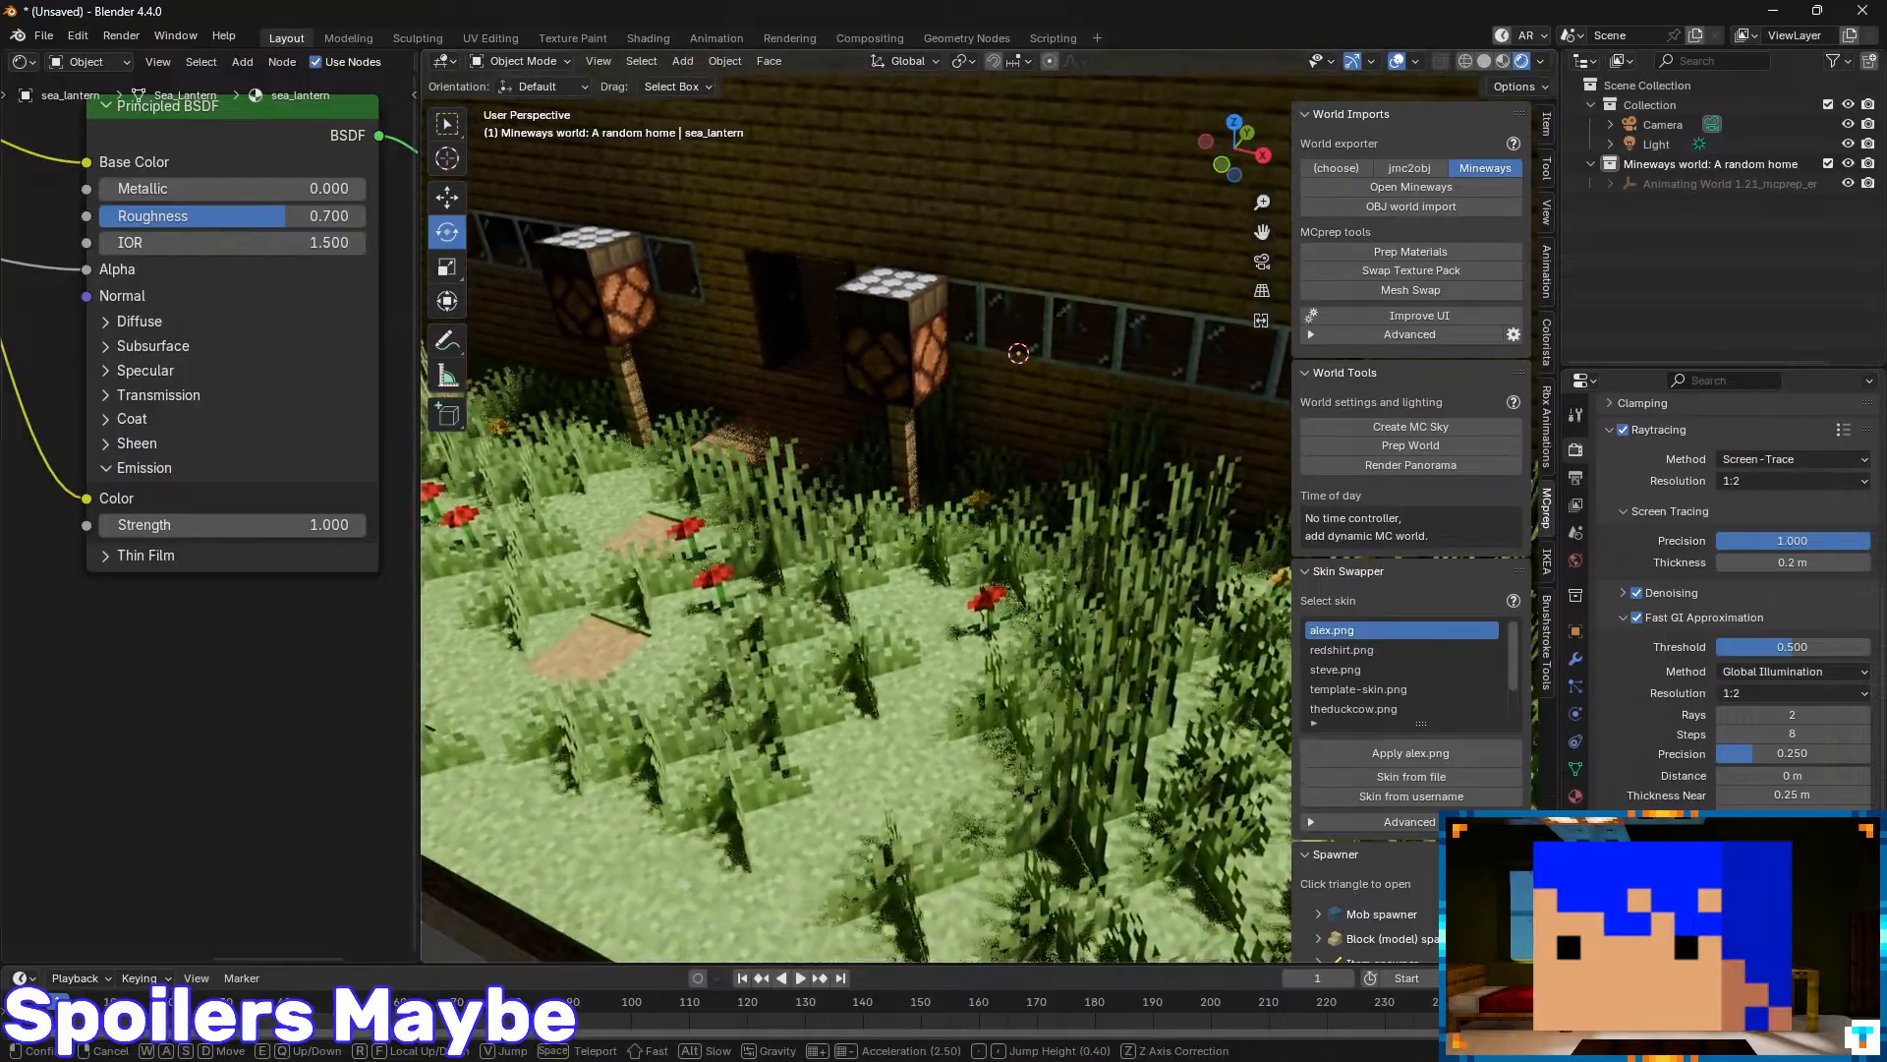
key("s")
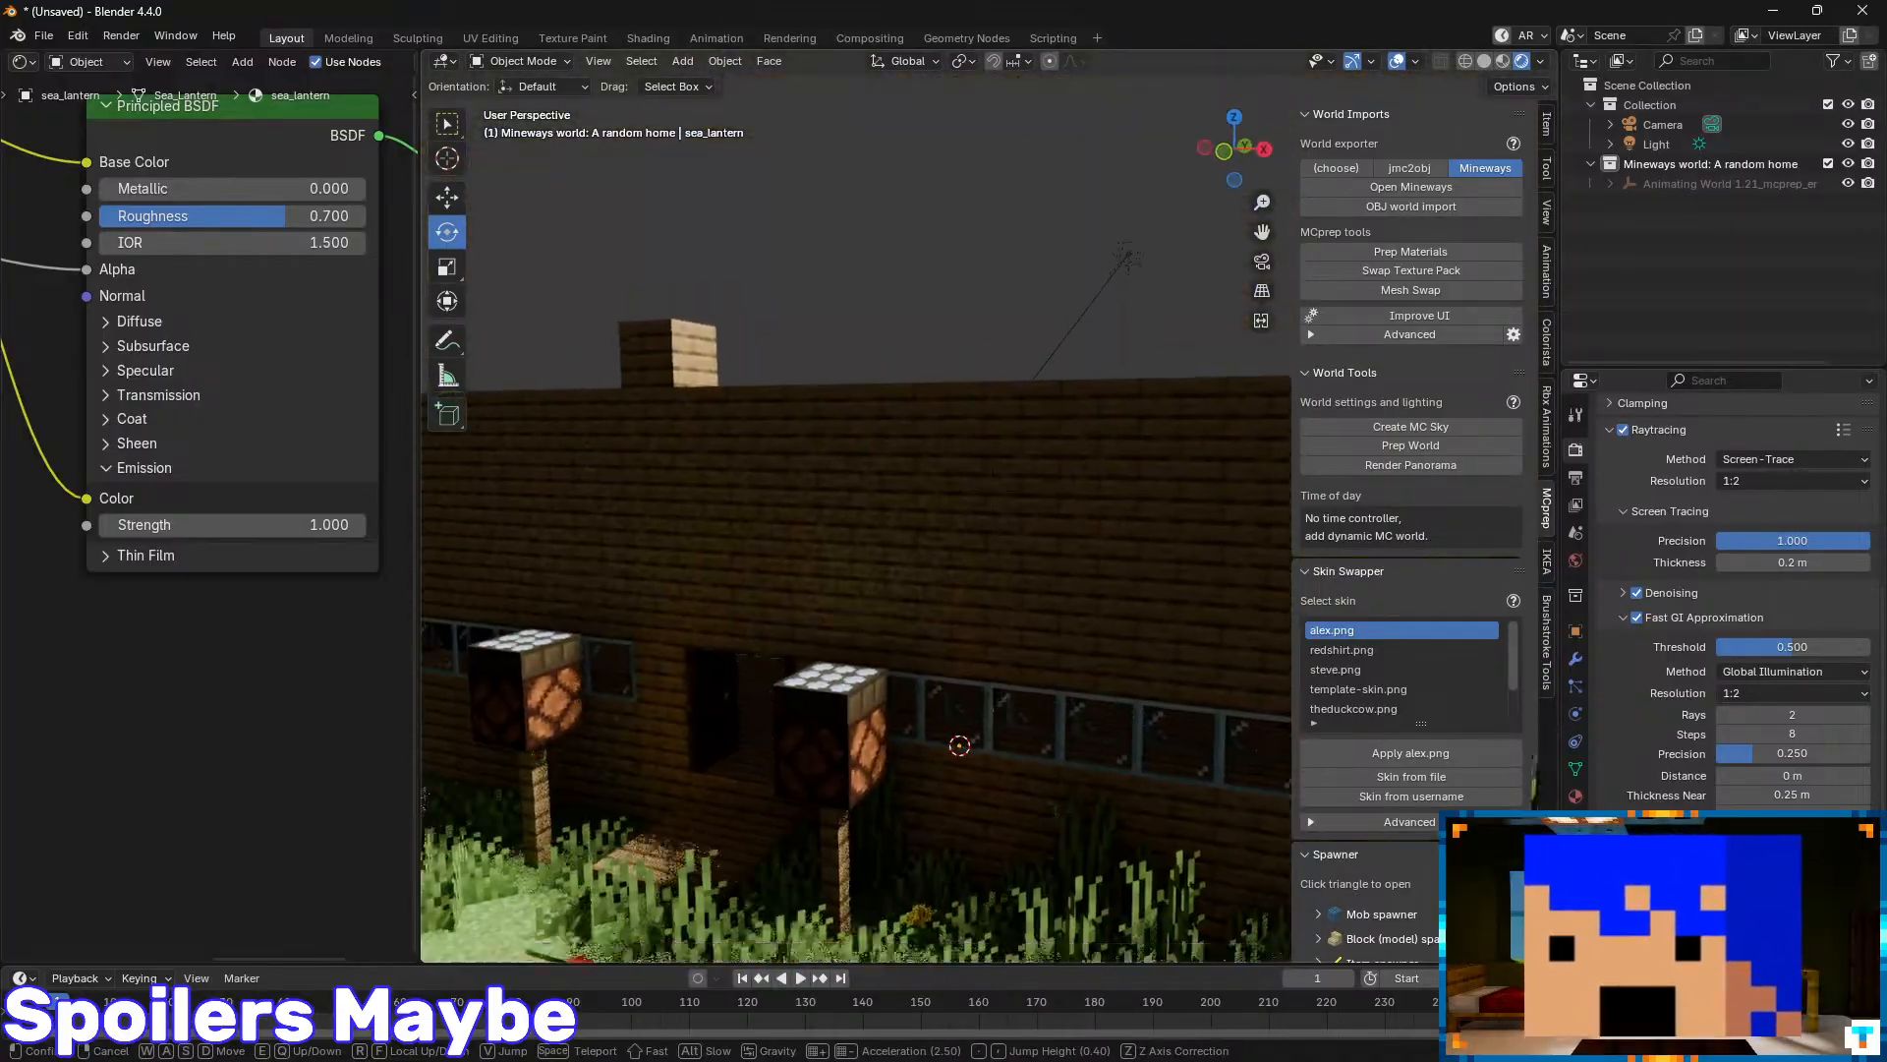
key("a")
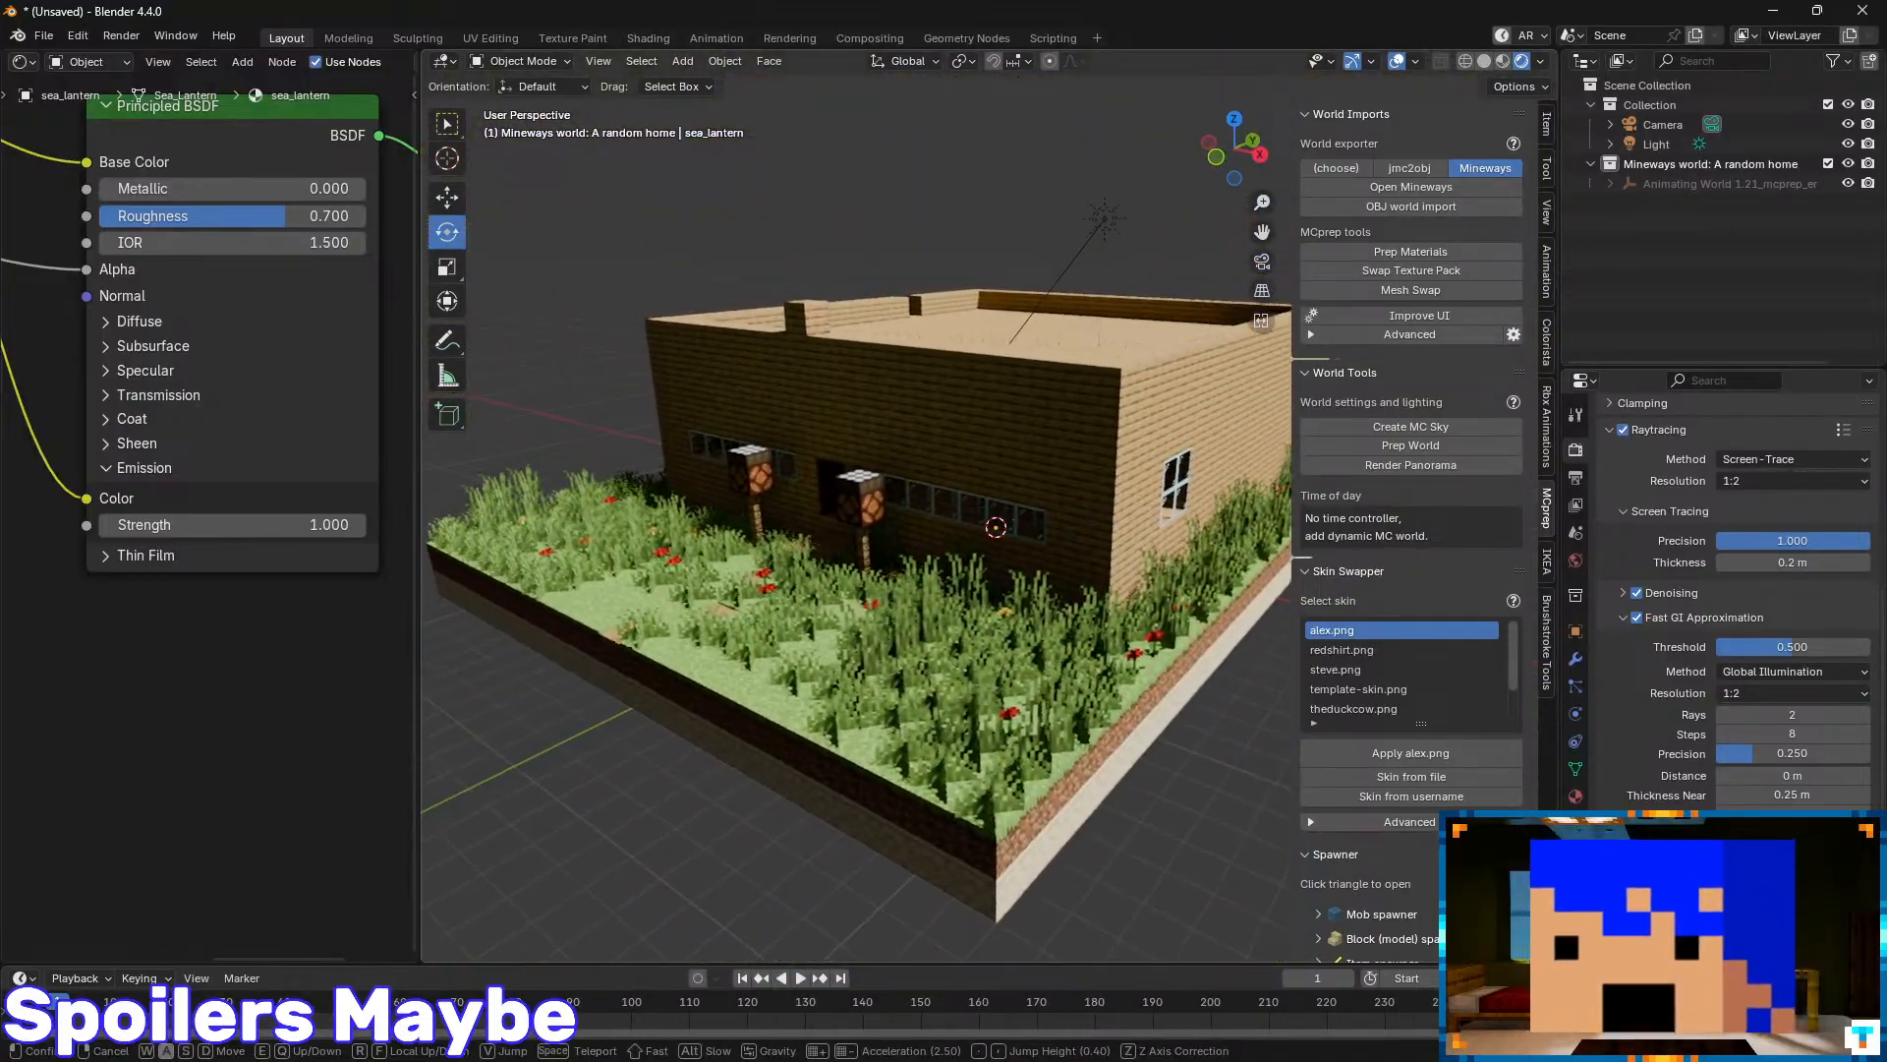
key("w")
left_click(1023, 685)
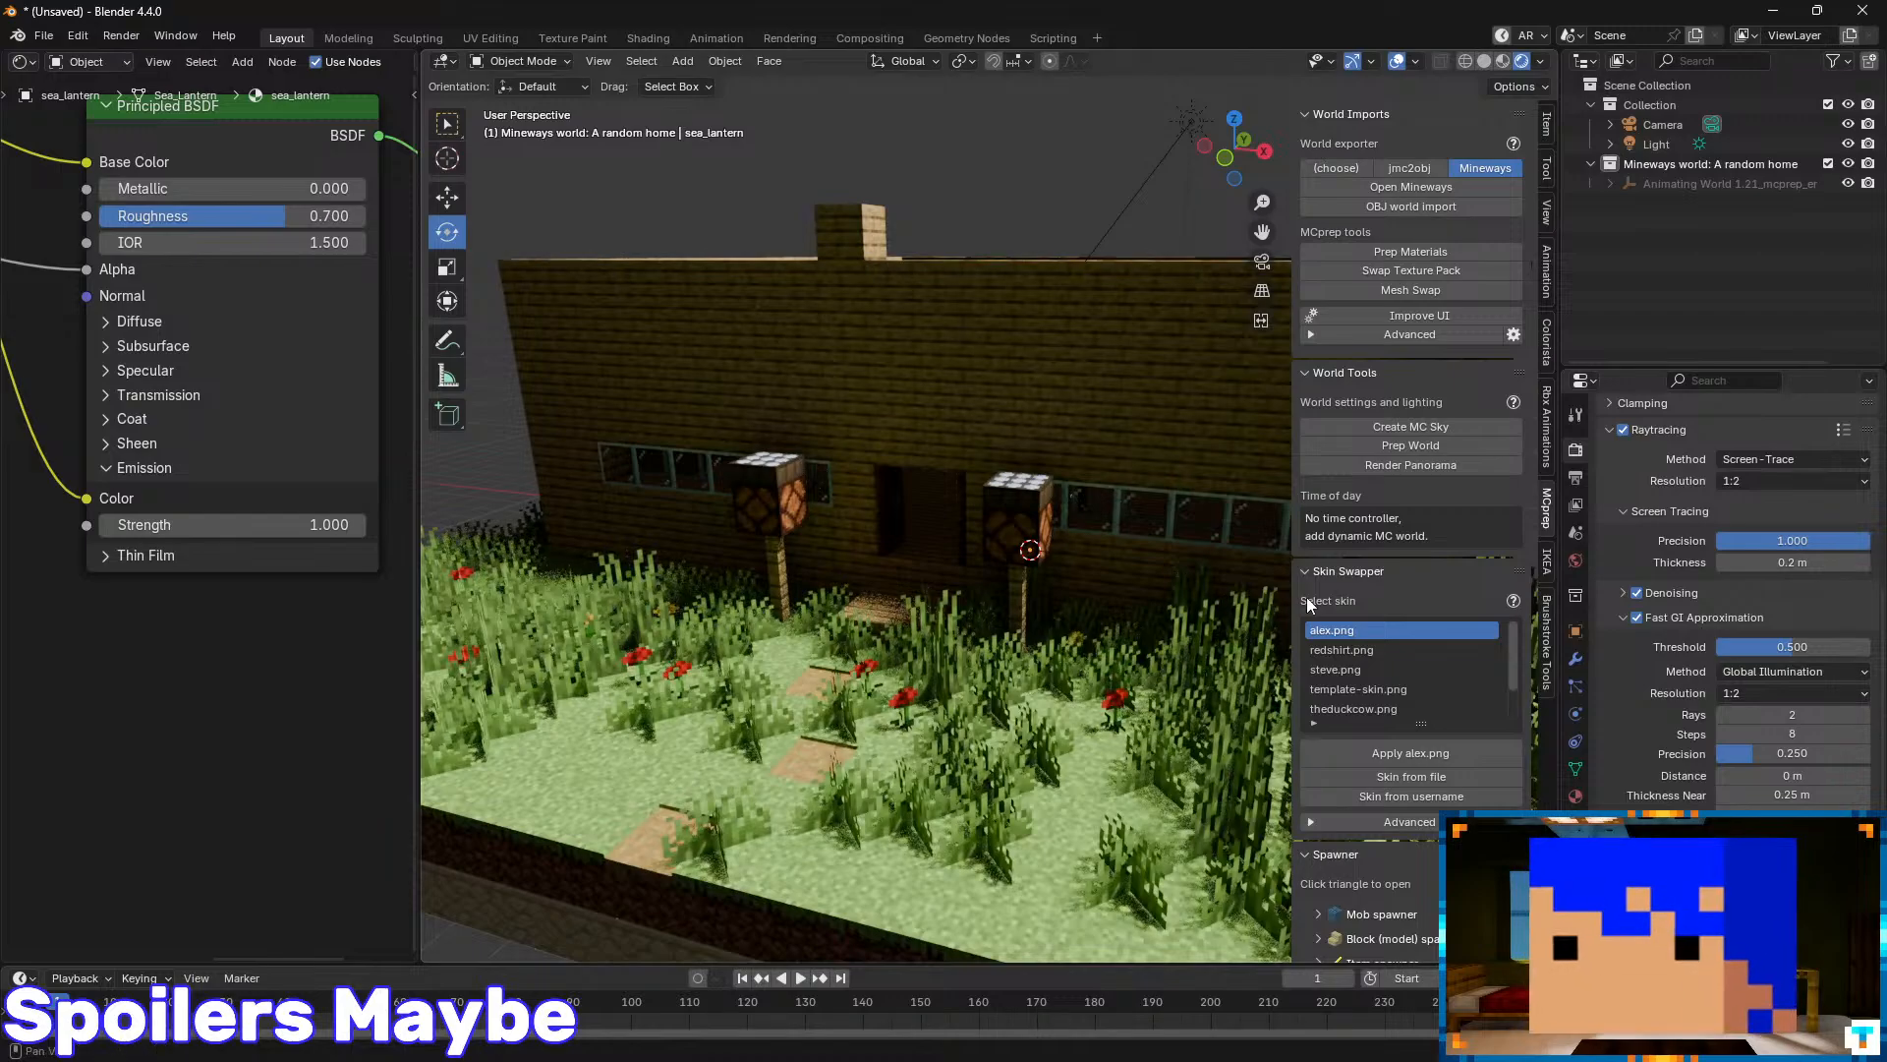
- Enable Jittered Shadows for viewport sampling and turn on shadow Jitter for the sun Light
scroll(1624, 508, "up", 8)
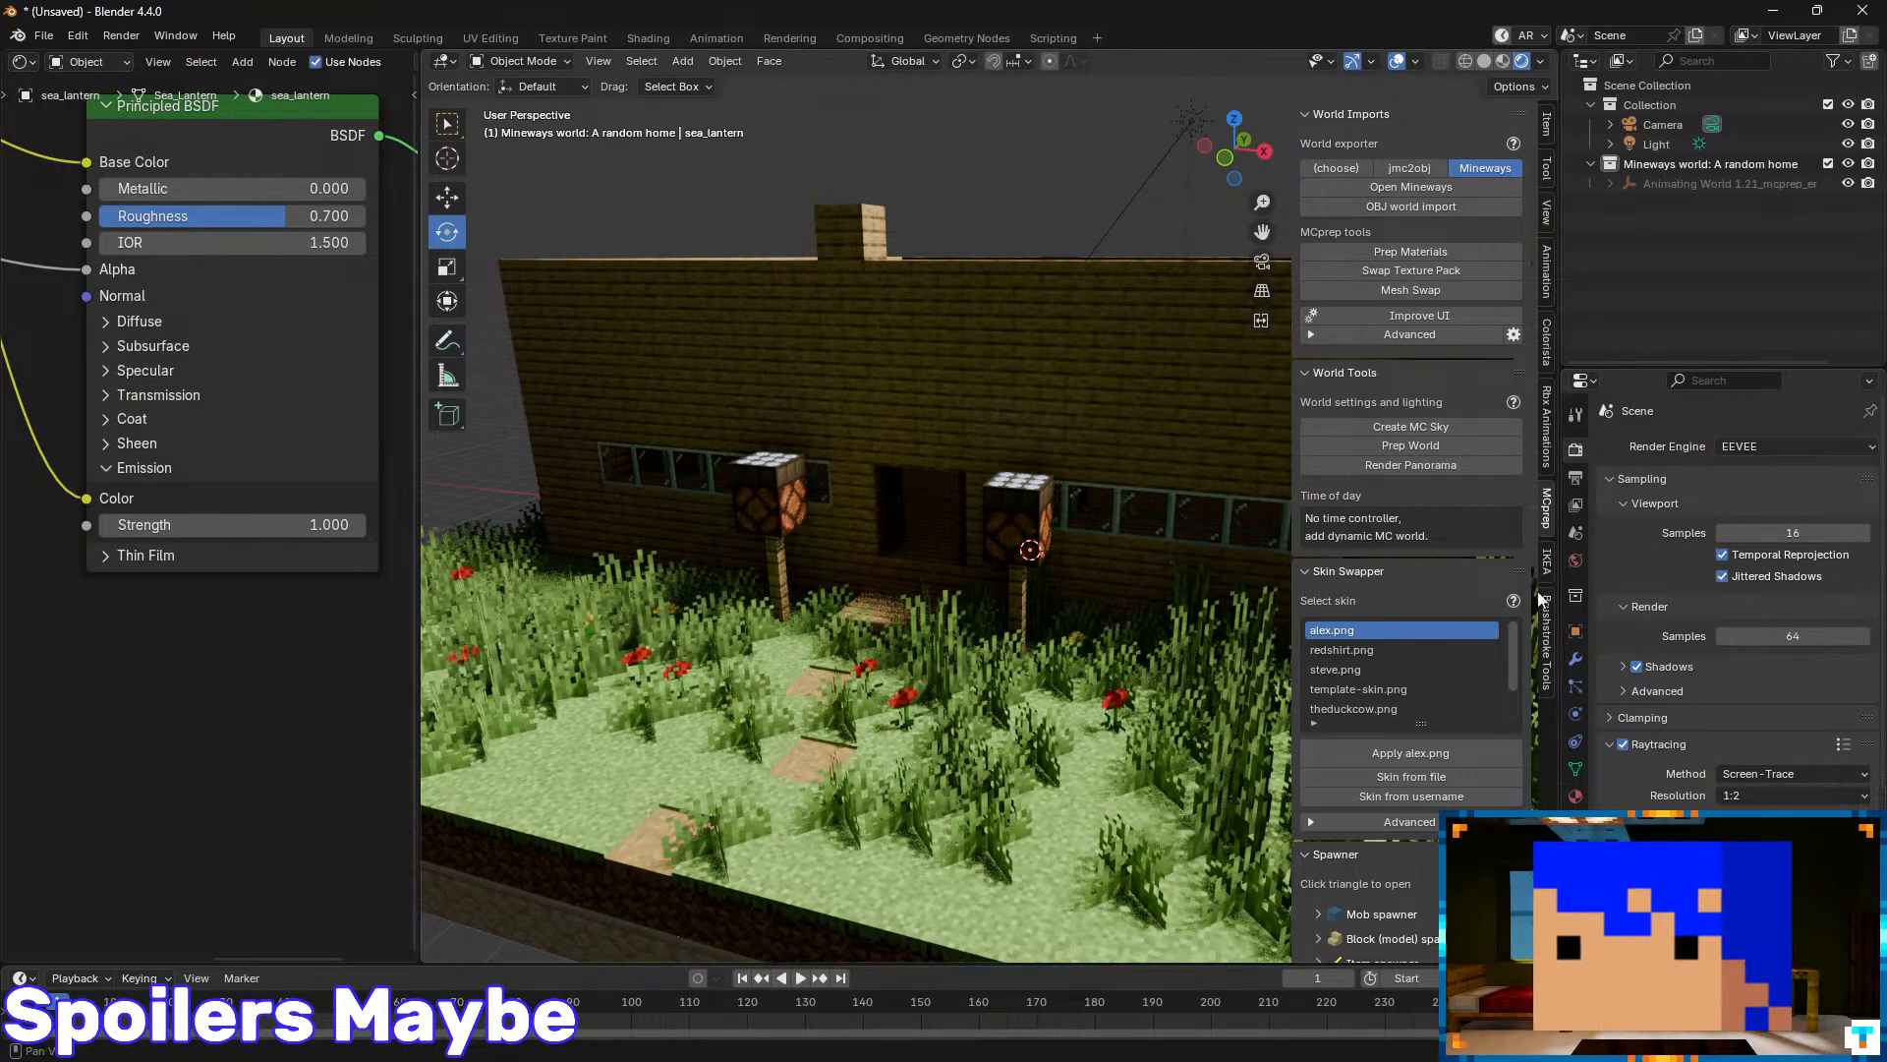
left_click(1656, 144)
left_click(1575, 714)
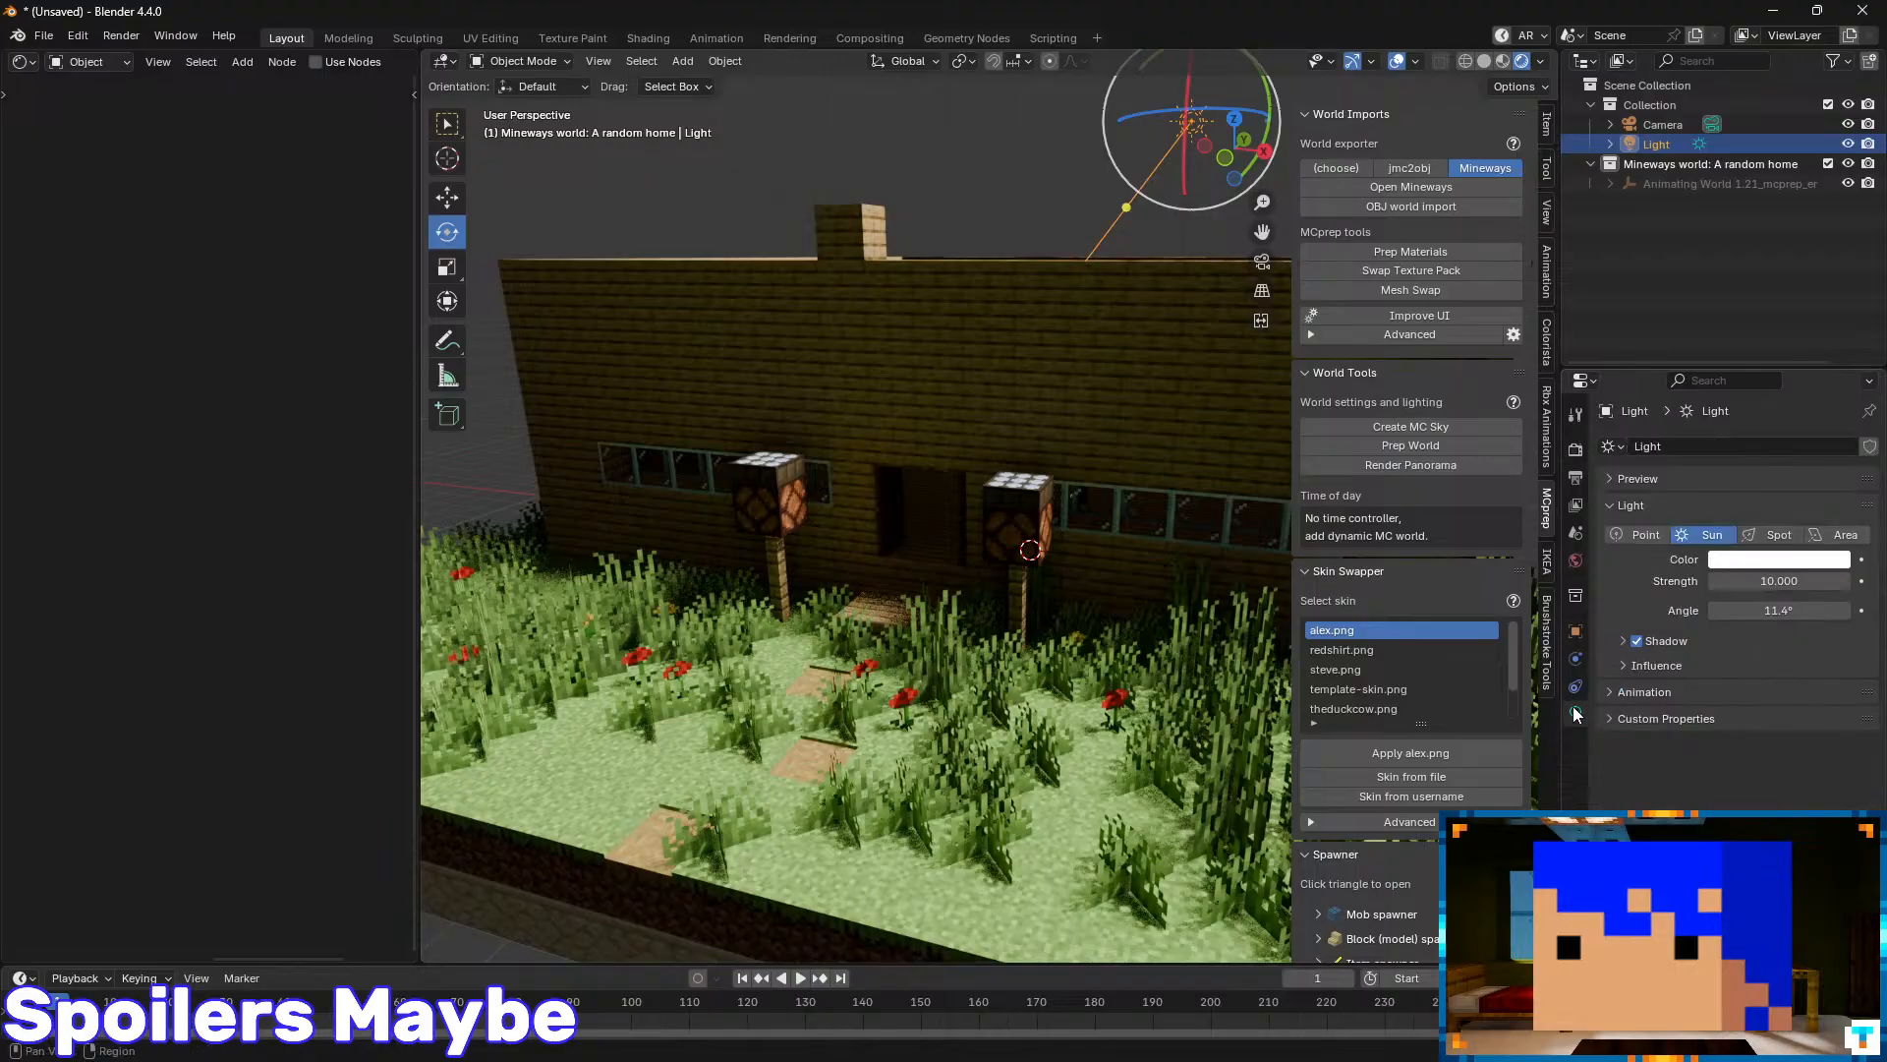
left_click(1624, 665)
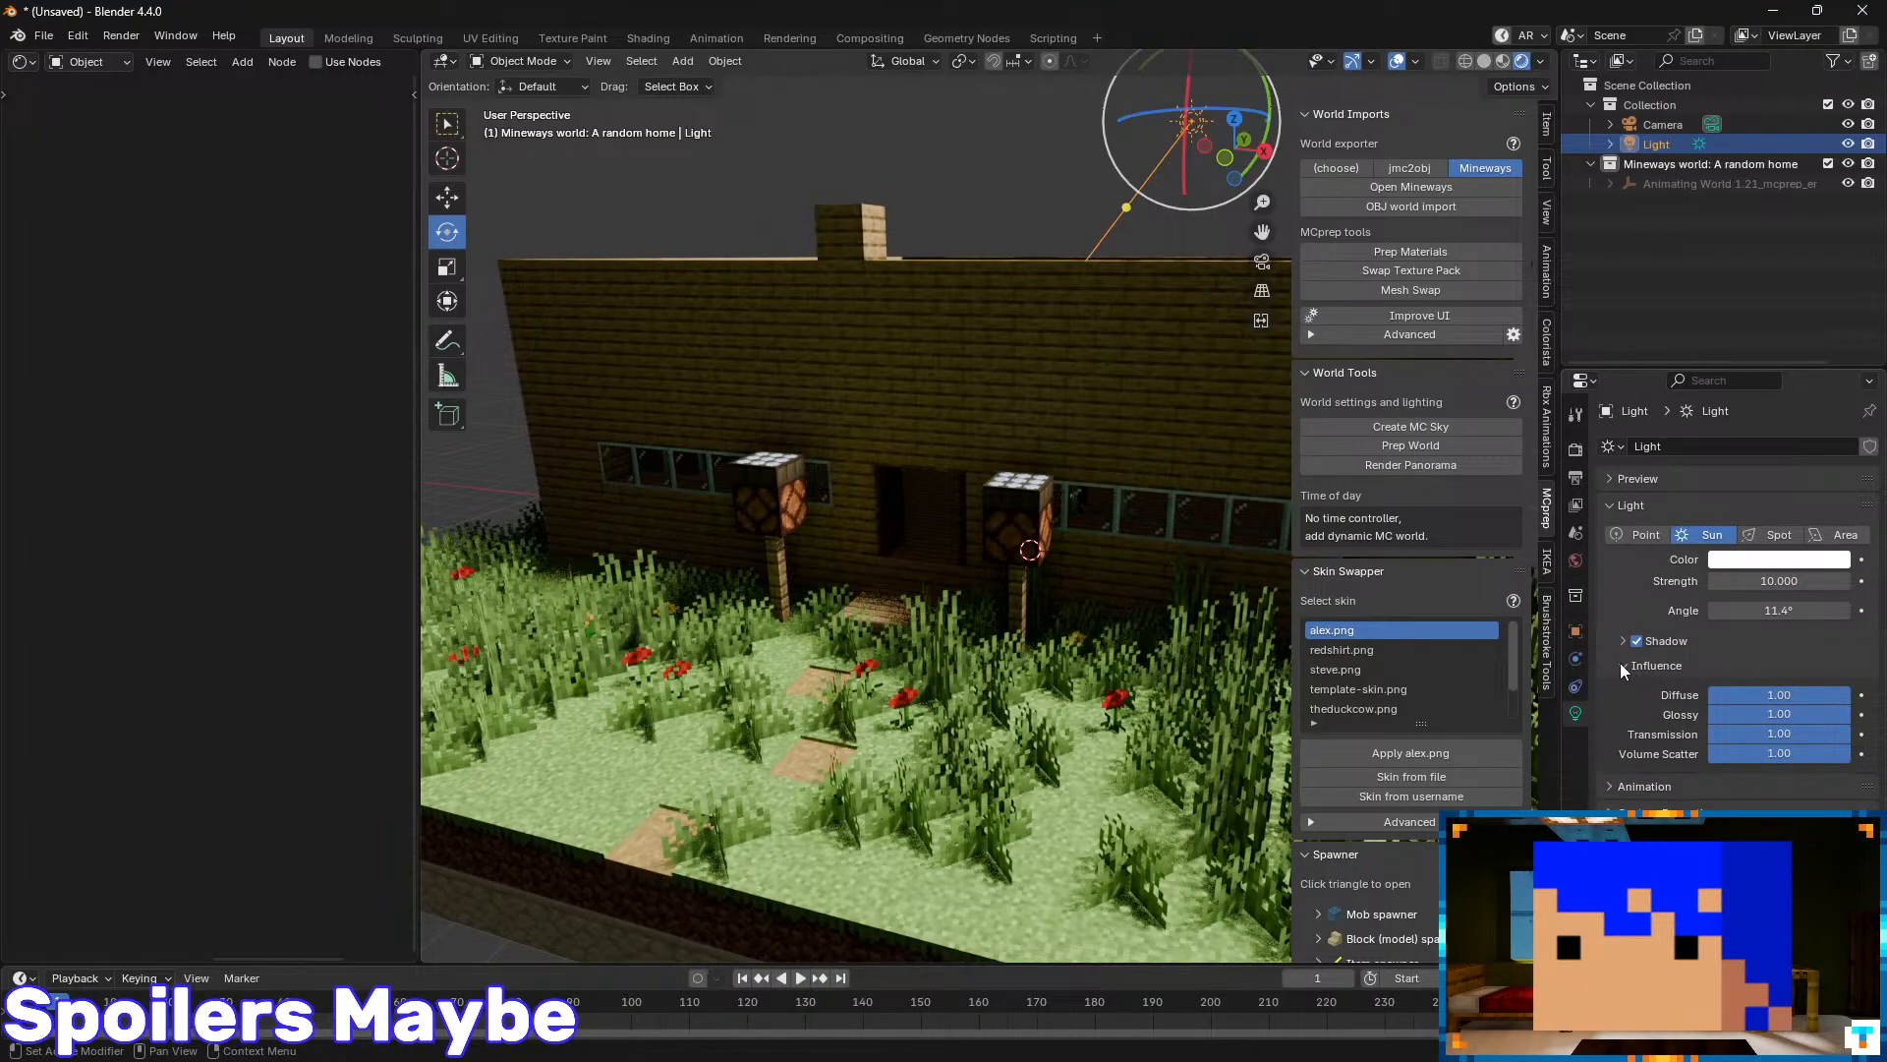
left_click(1621, 665)
left_click(1620, 641)
left_click(1714, 671)
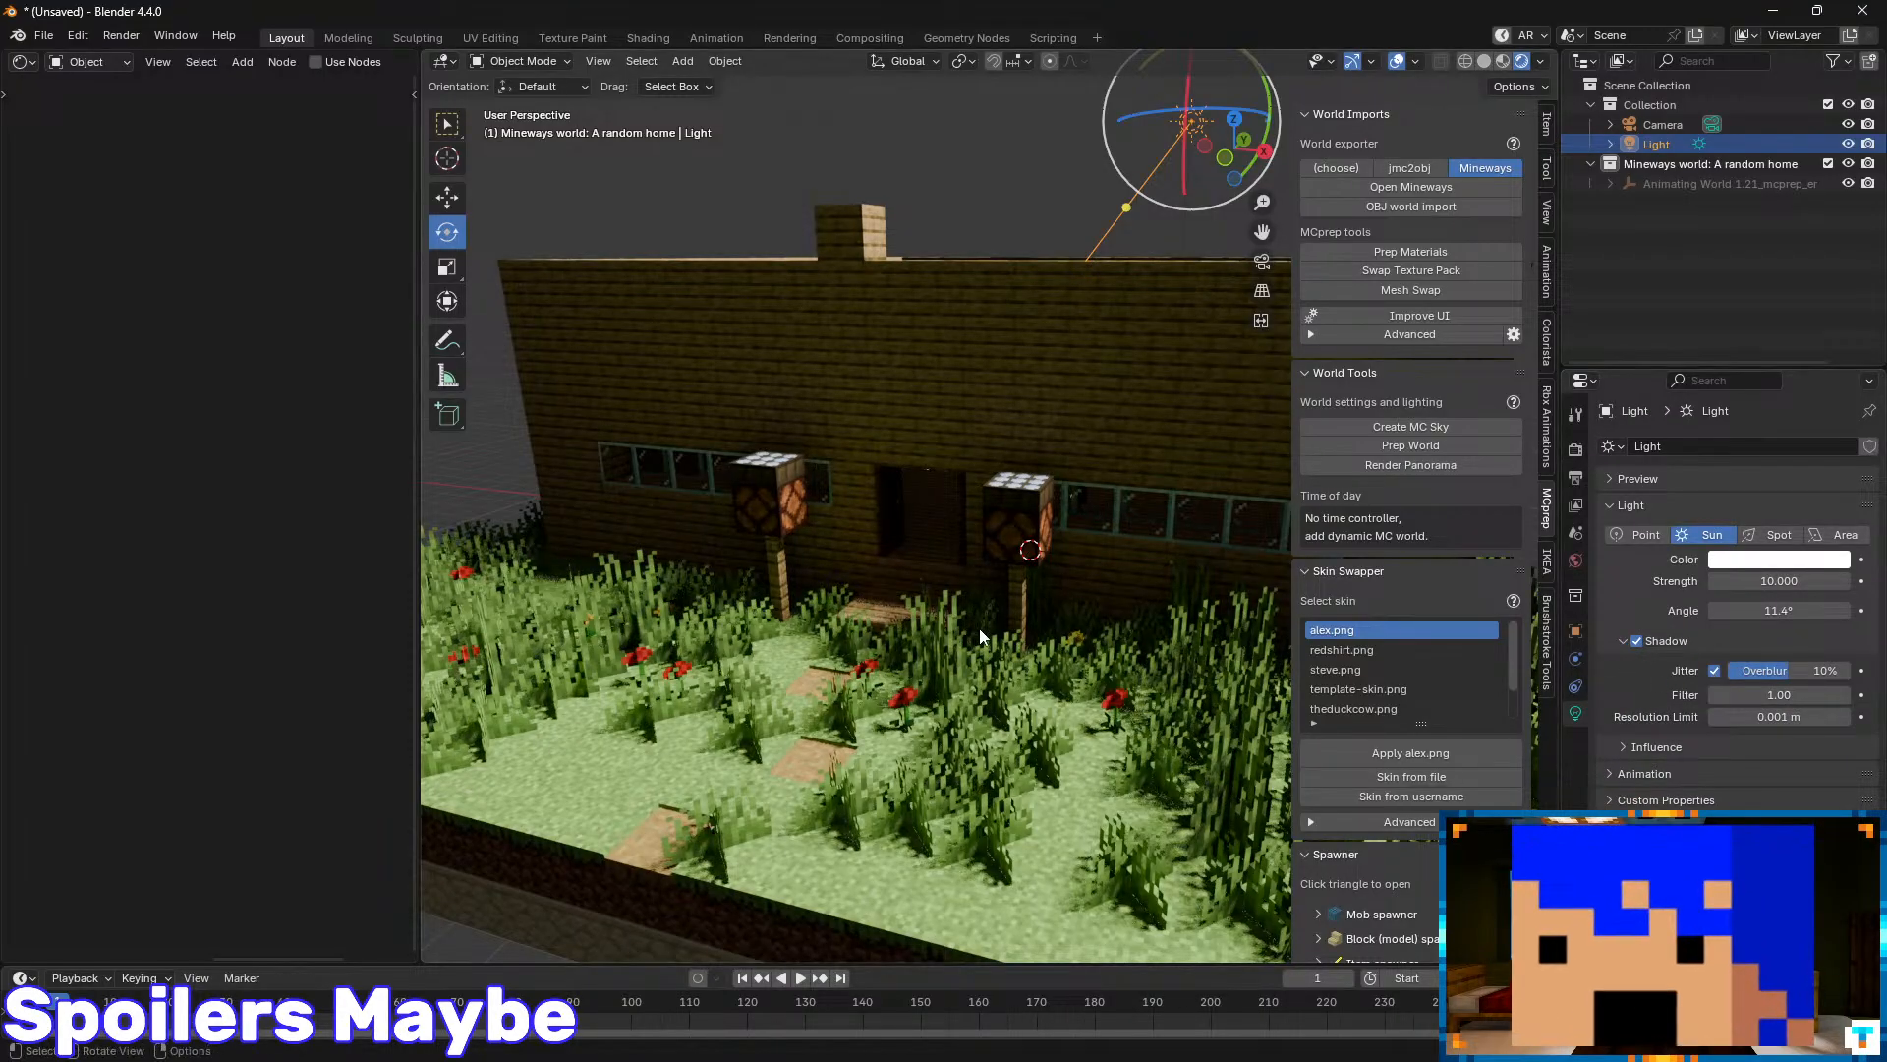
middle_click_drag(1059, 566, 986, 578)
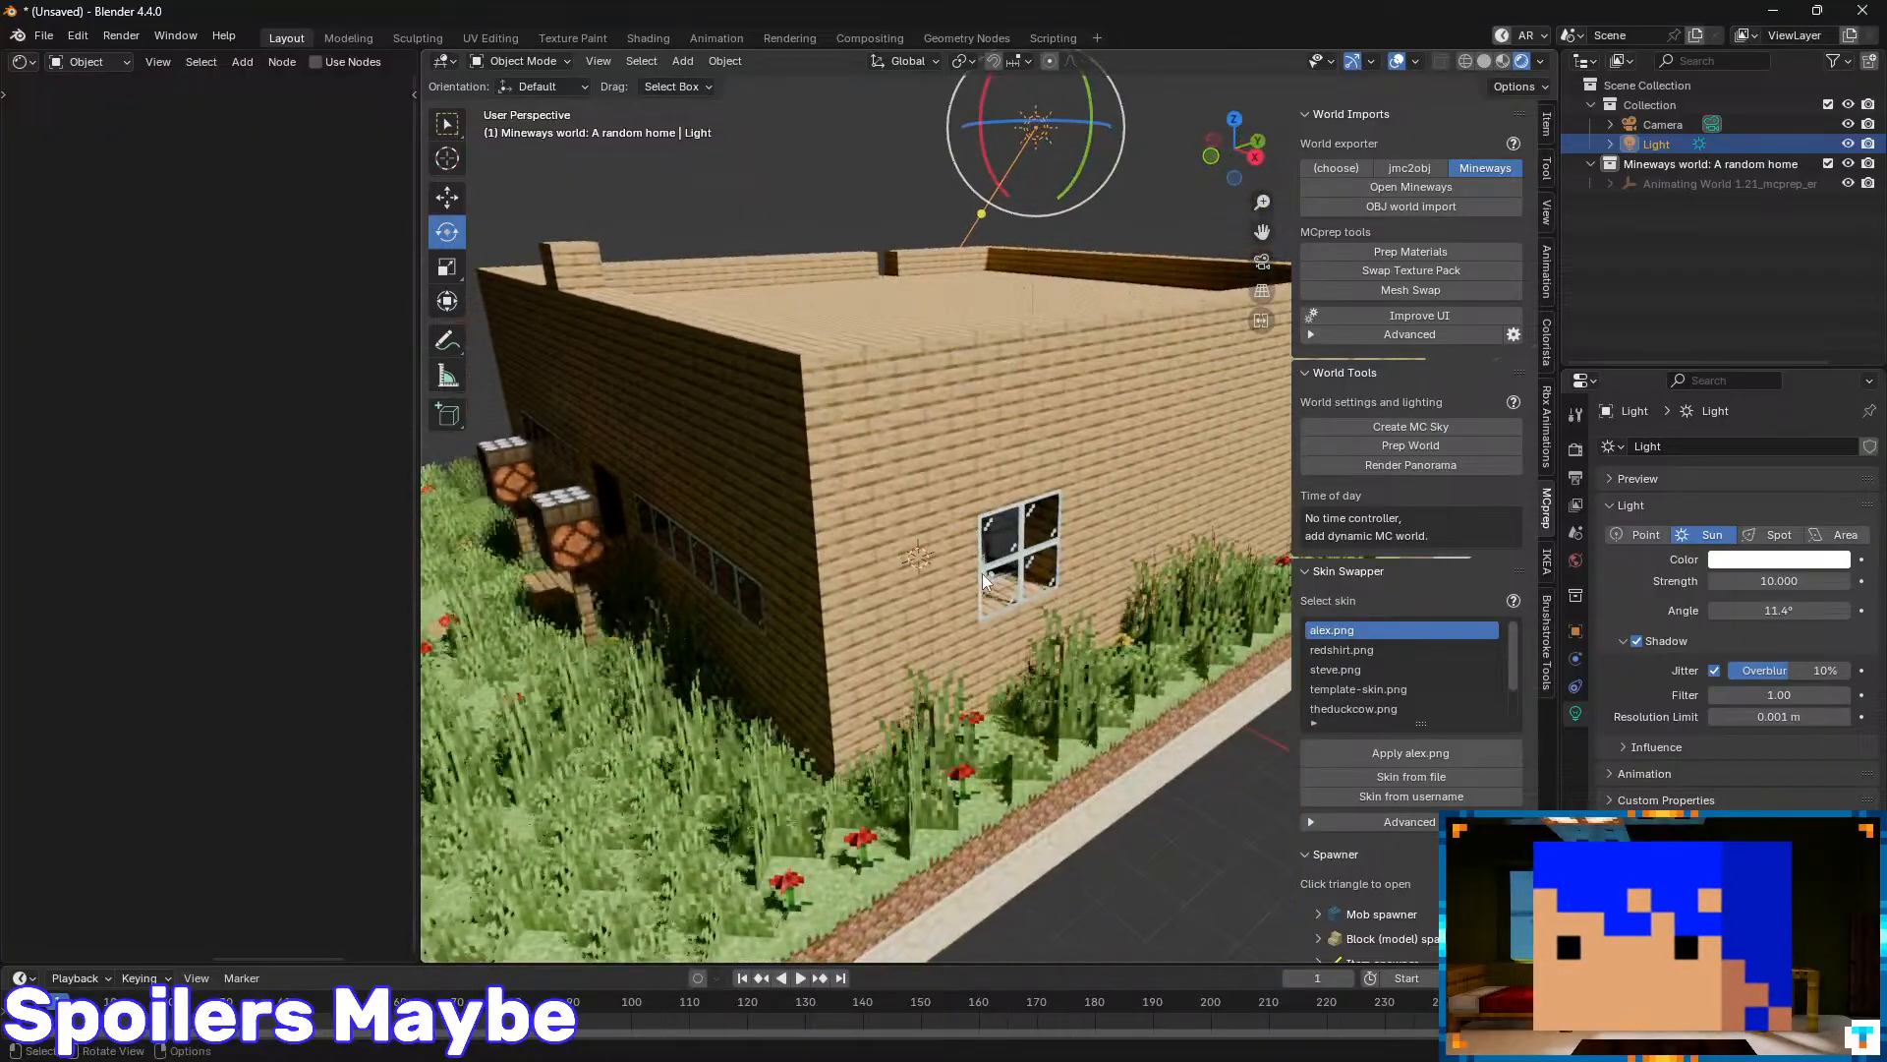
- Examine the jittered sun shadows on the house's front wall, interior and grass from close up and from farther away
key("shift+grave")
key("w")
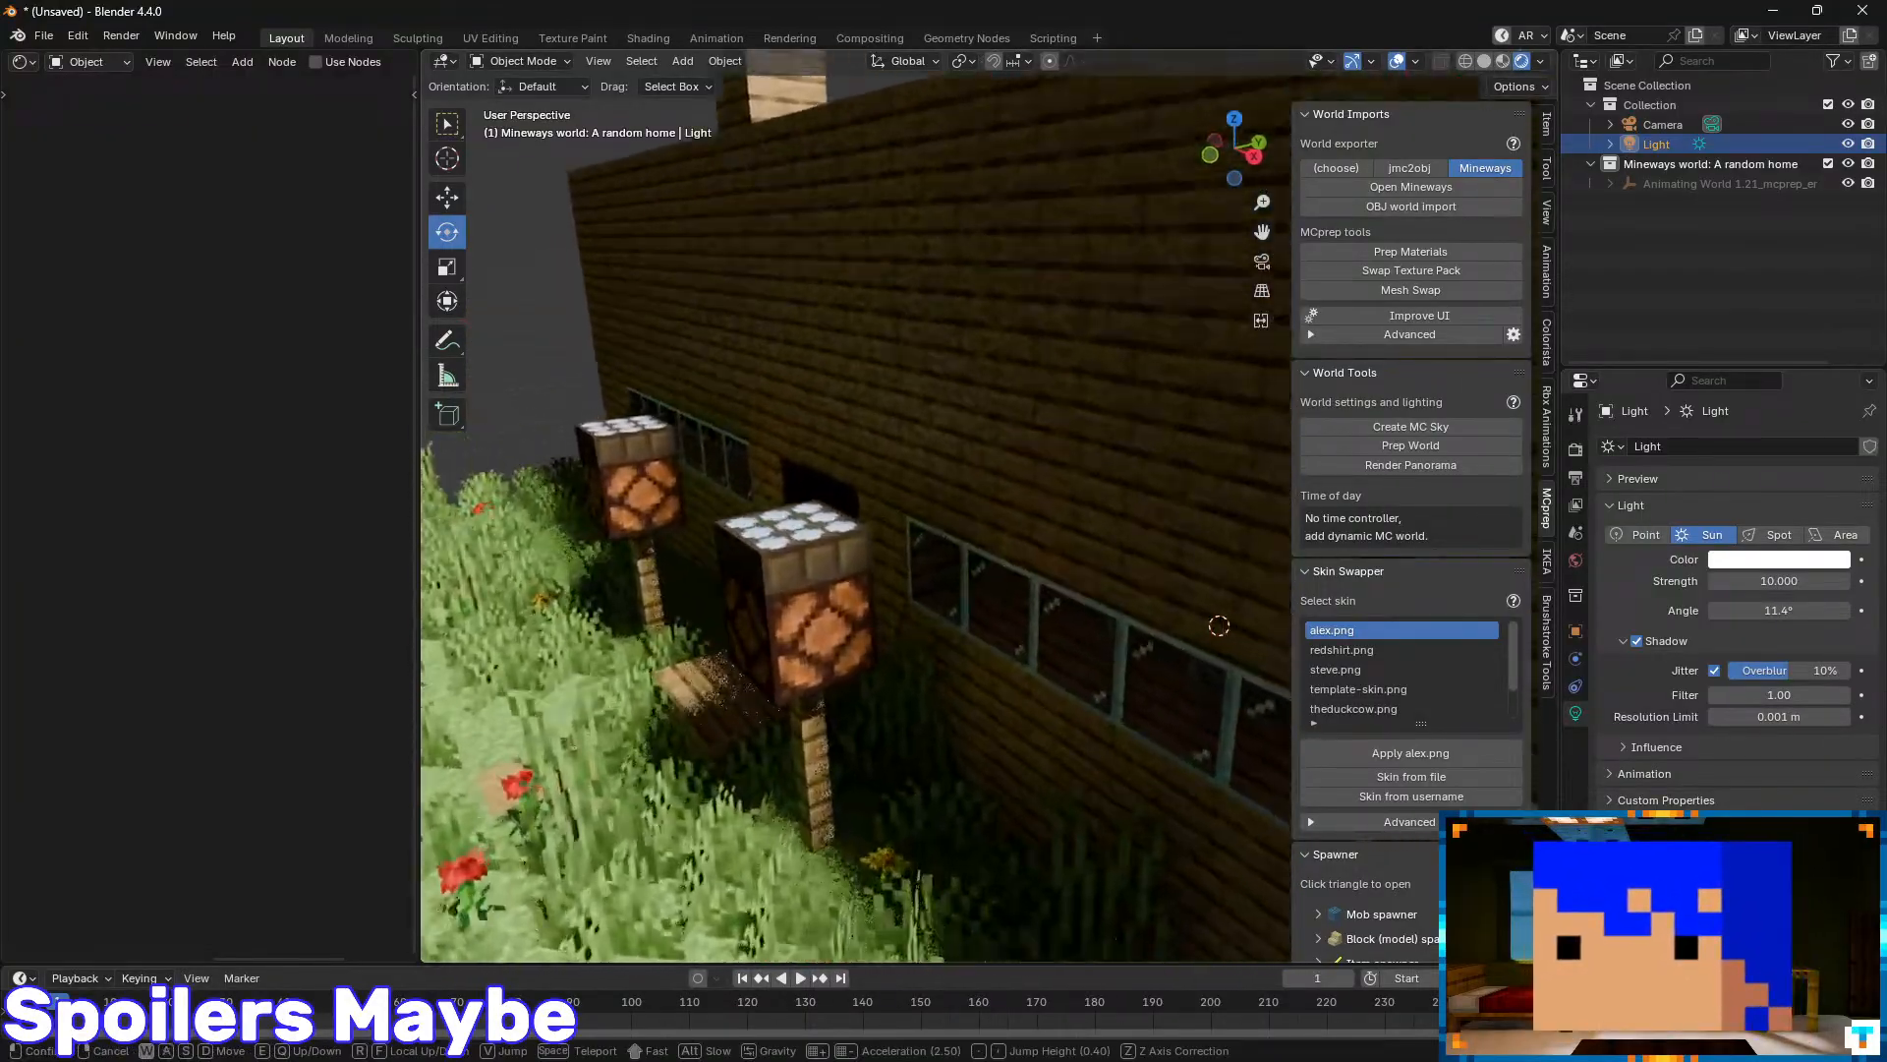
key("s")
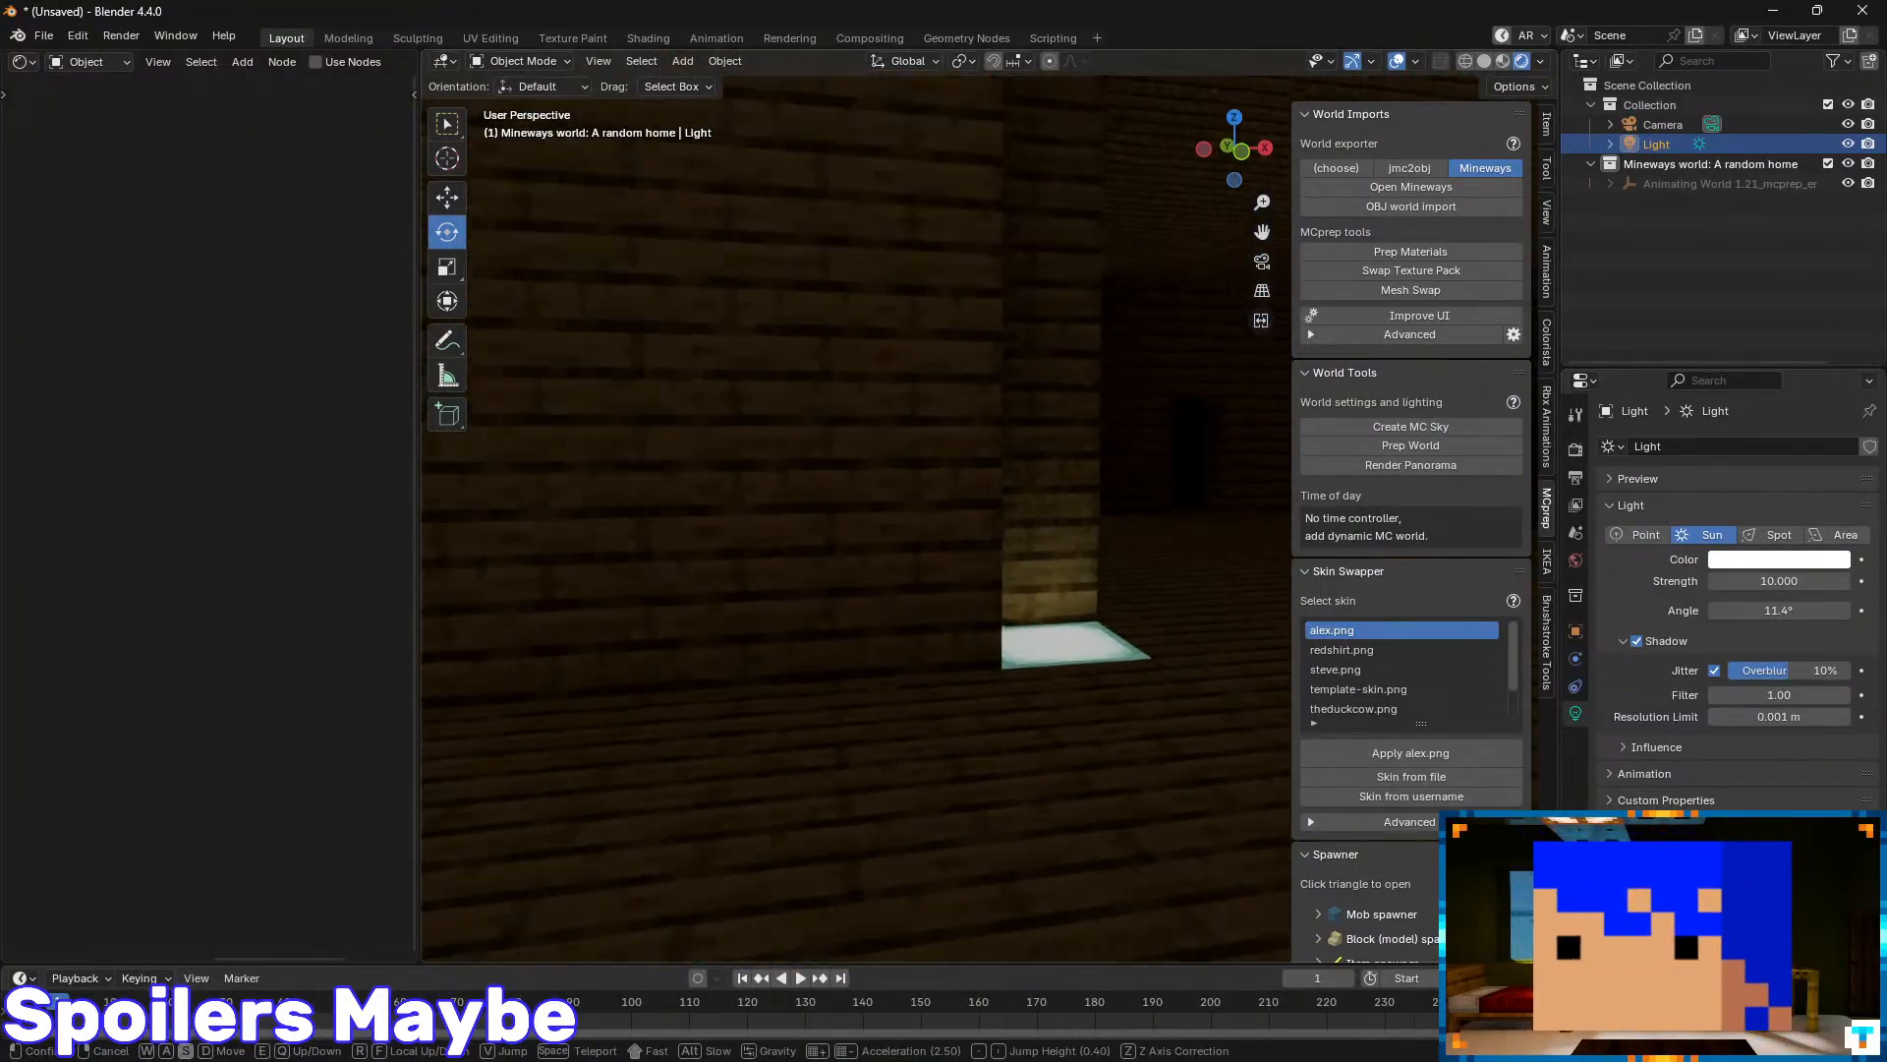
left_click(947, 566)
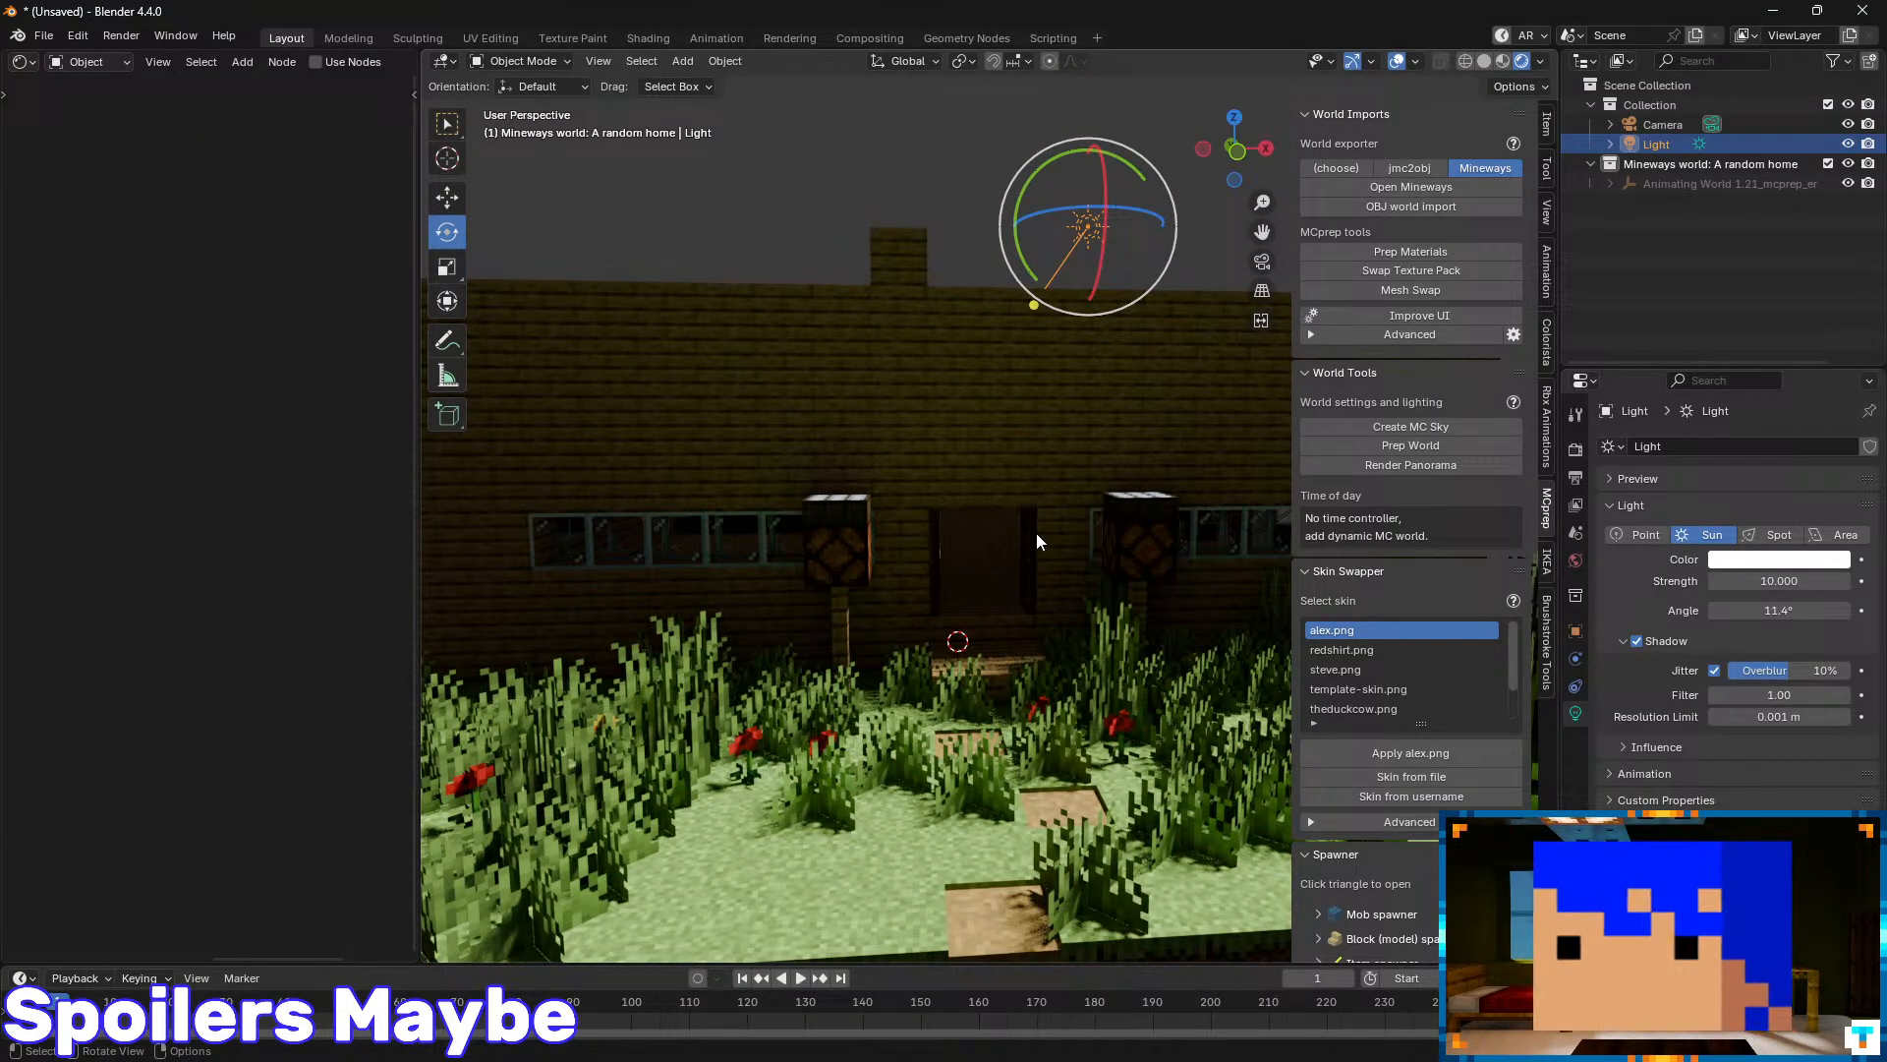
middle_click_drag(1036, 533, 964, 579)
scroll(953, 590, "down", 4)
scroll(946, 639, "up", 5)
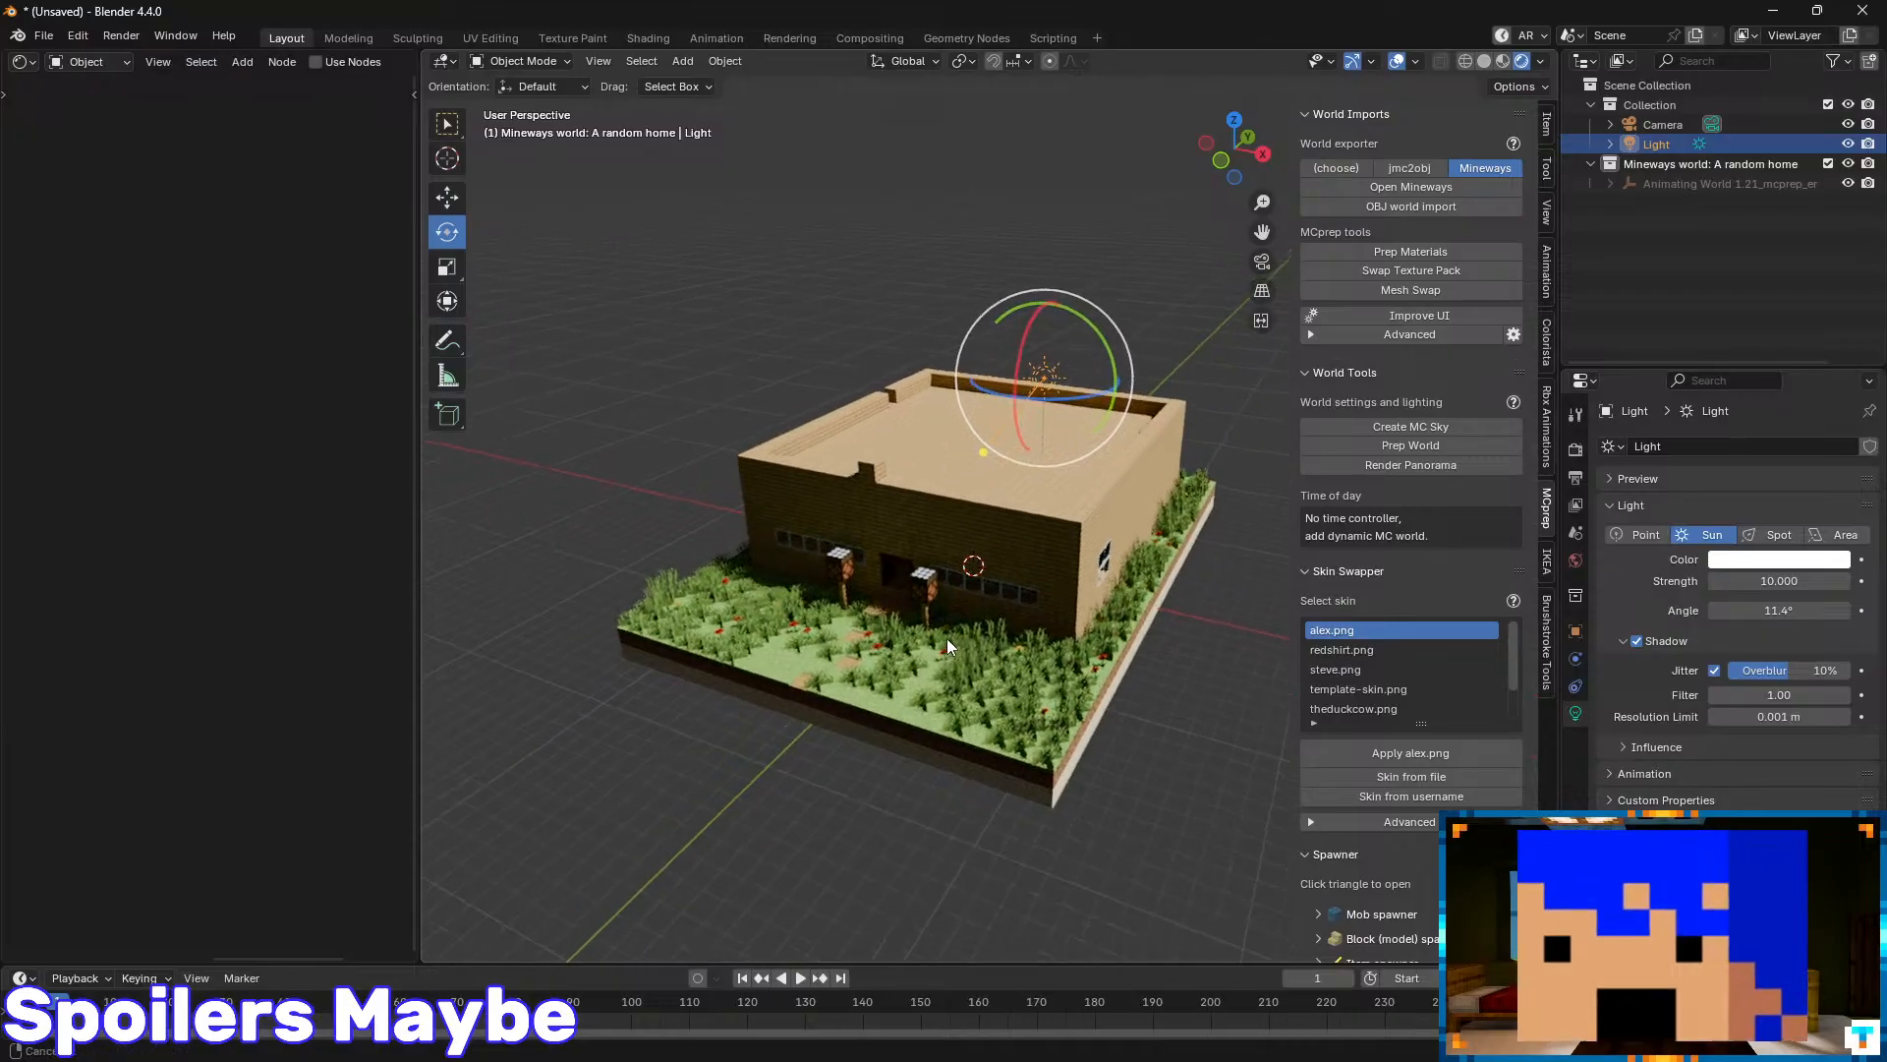
- Open the recent file The Noise Animation Scene1.blend without saving the current house scene, and save the opened file
left_click(44, 35)
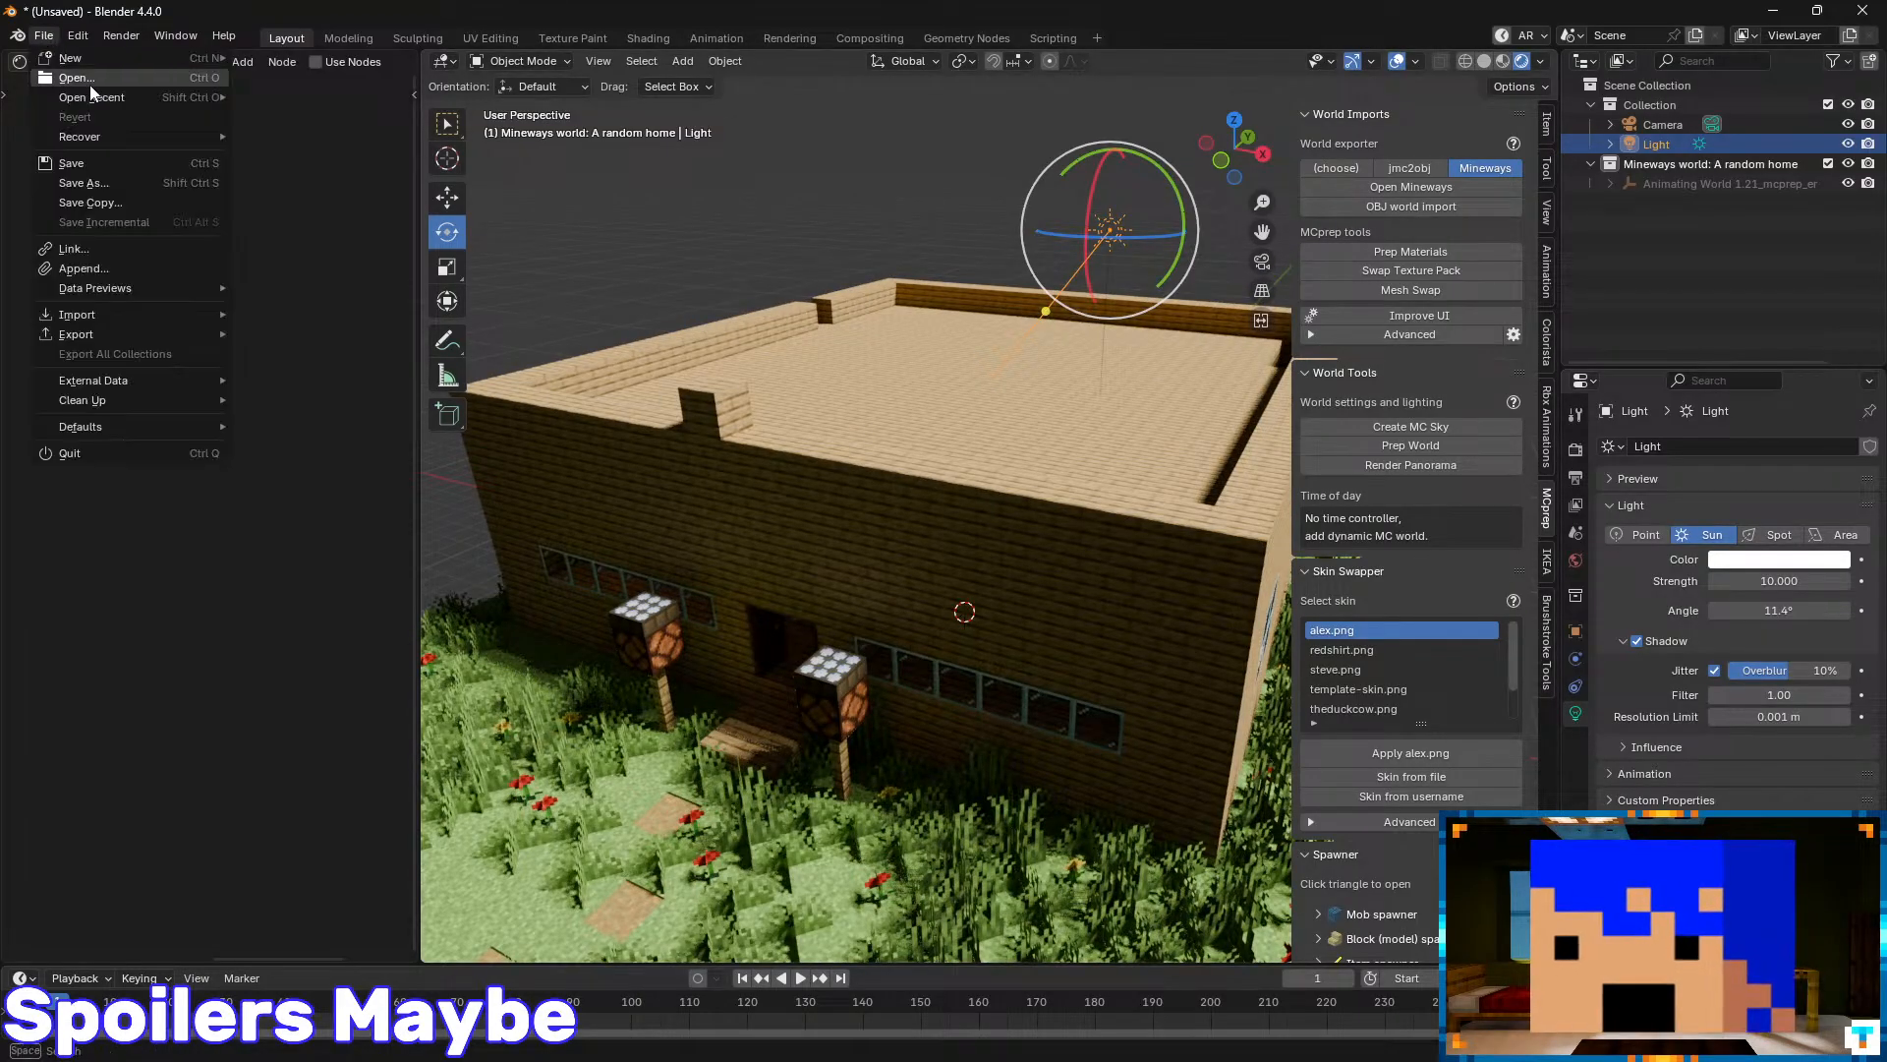
mouse_move(149, 97)
left_click(291, 98)
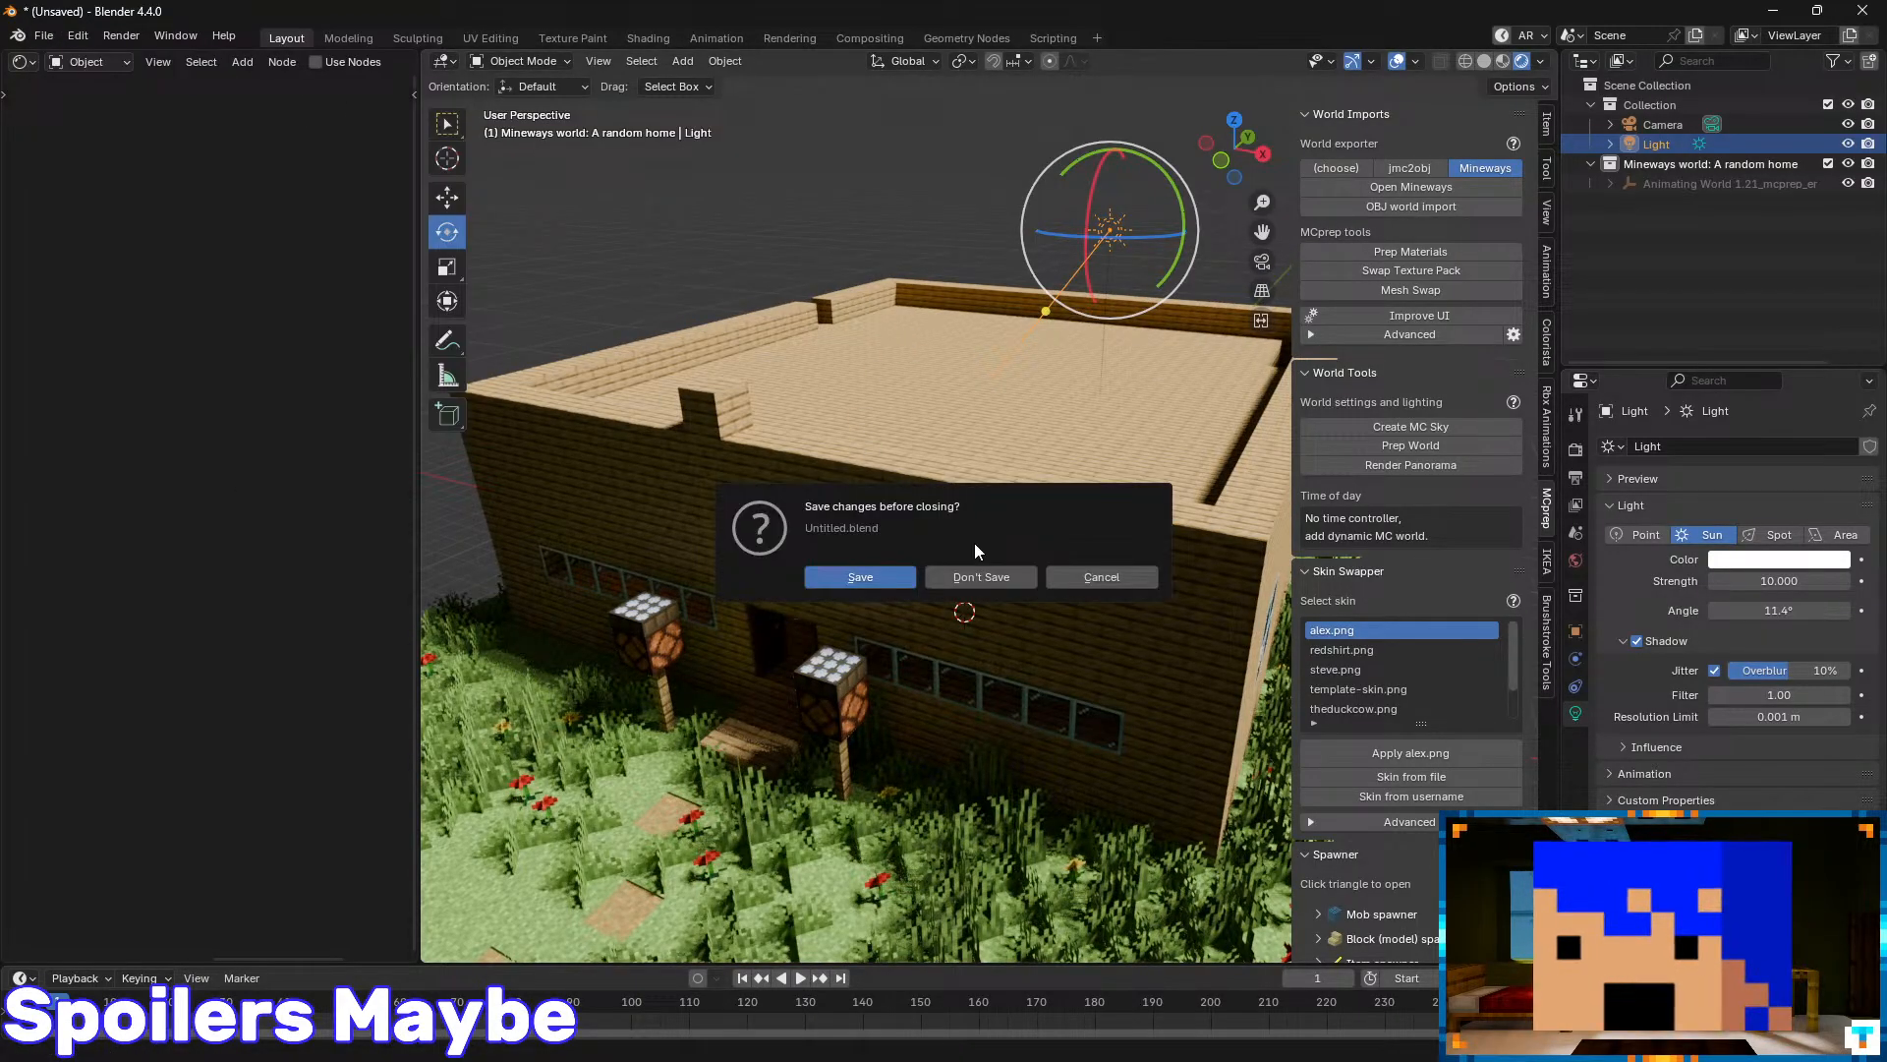
left_click(990, 575)
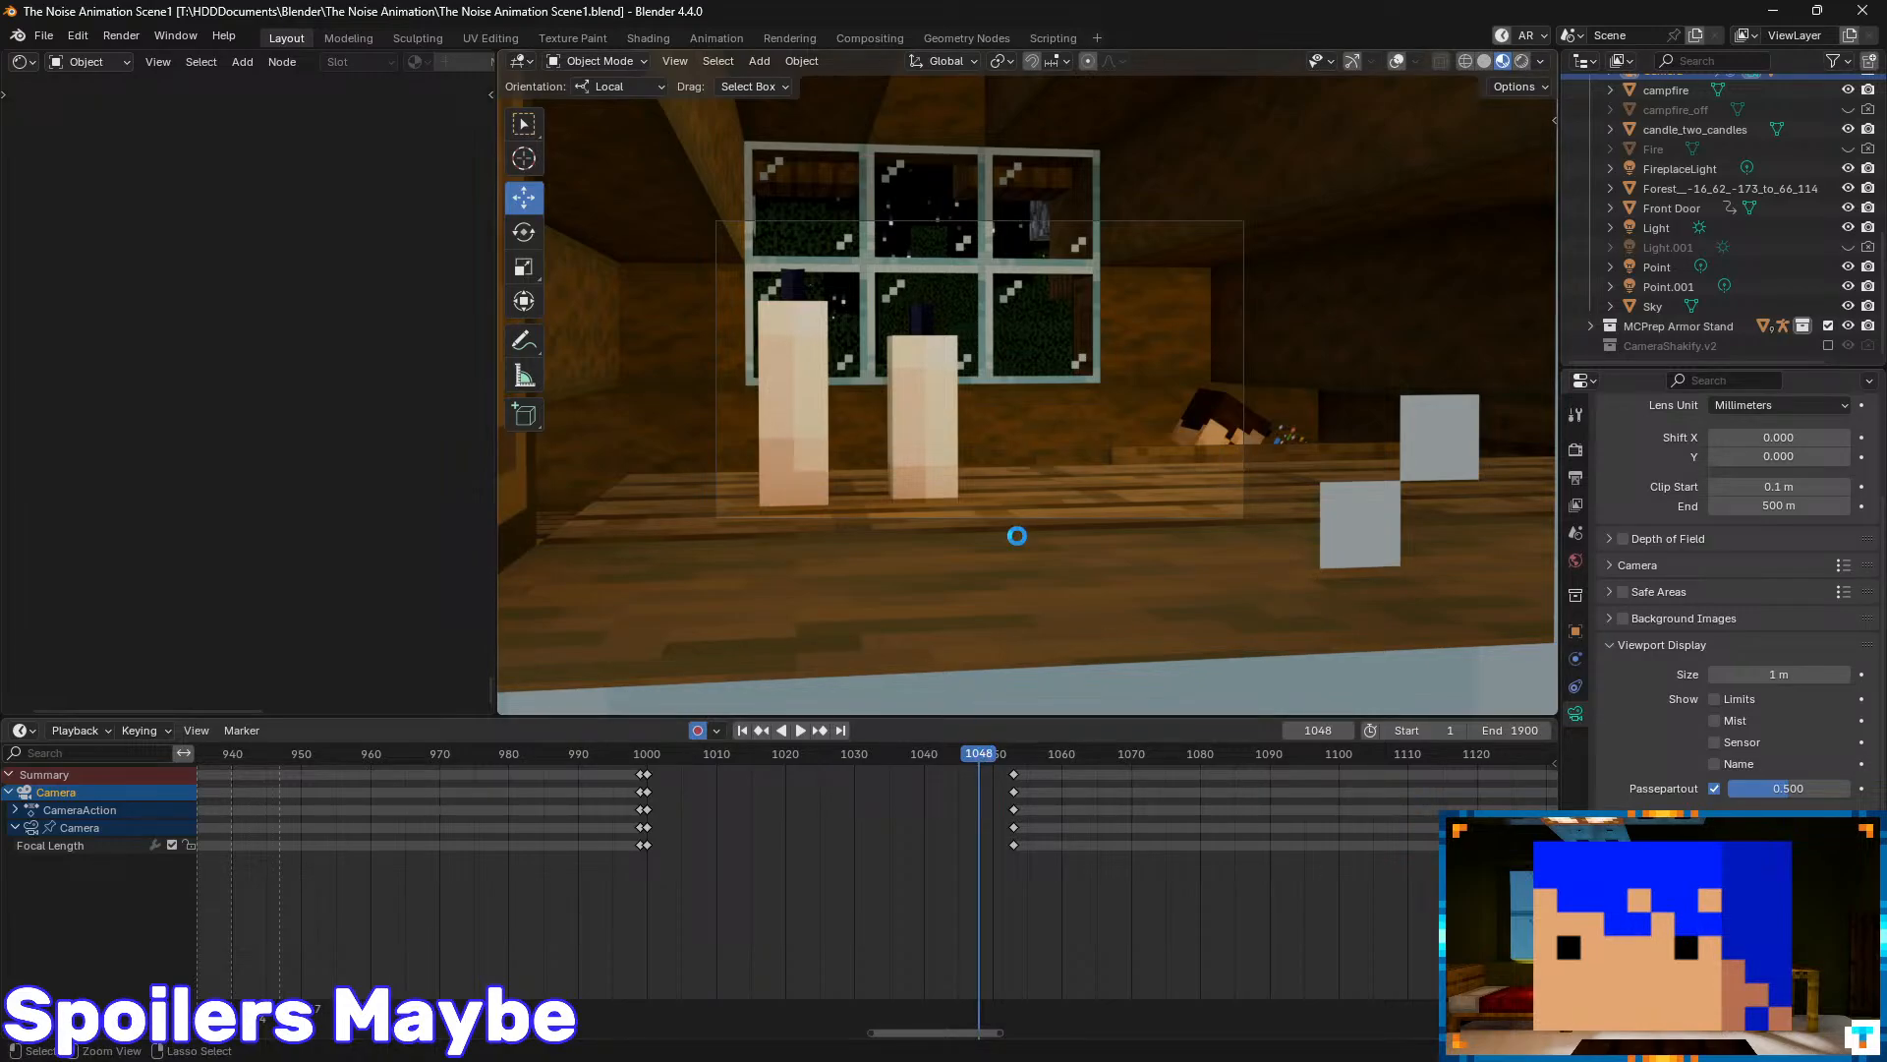
key("ctrl+s")
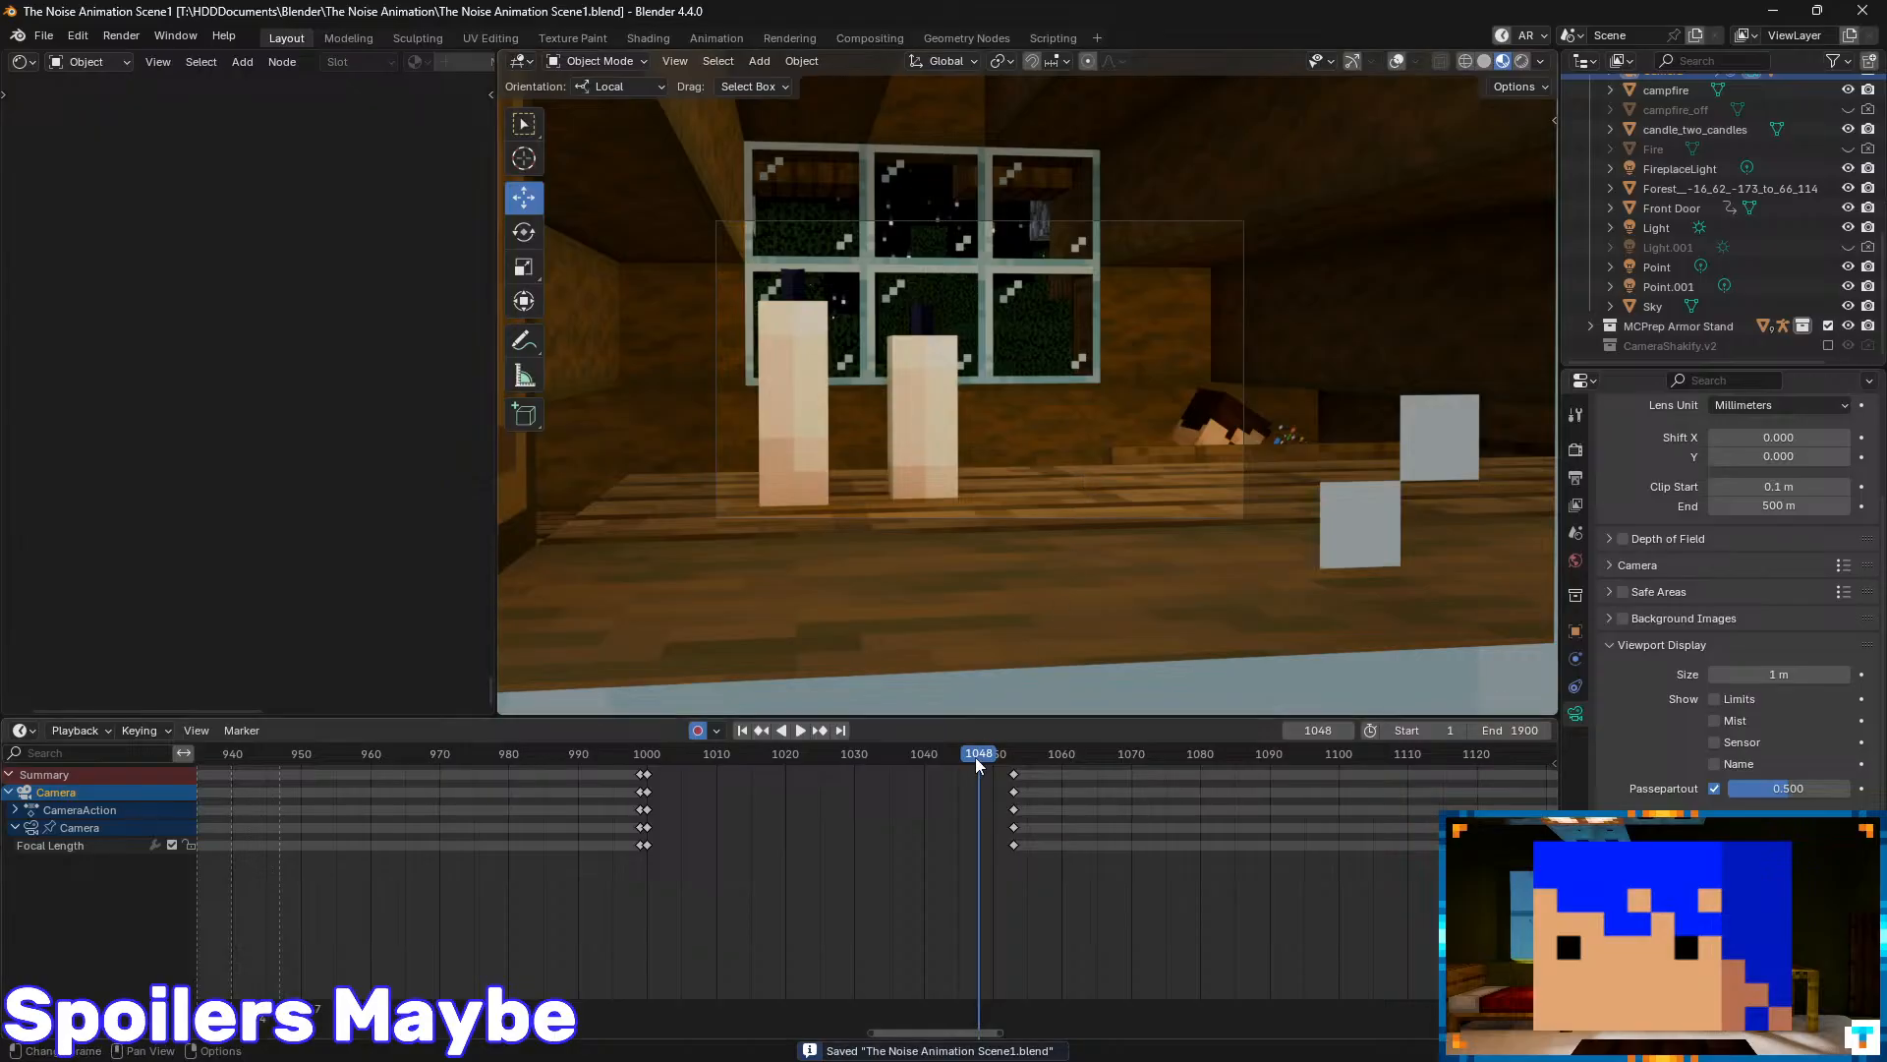
- Play the animation from frame 1048 to the end at frame 1900, keeping the timeline on the playhead, and stop playback
left_click_drag(975, 757, 822, 782)
key("space")
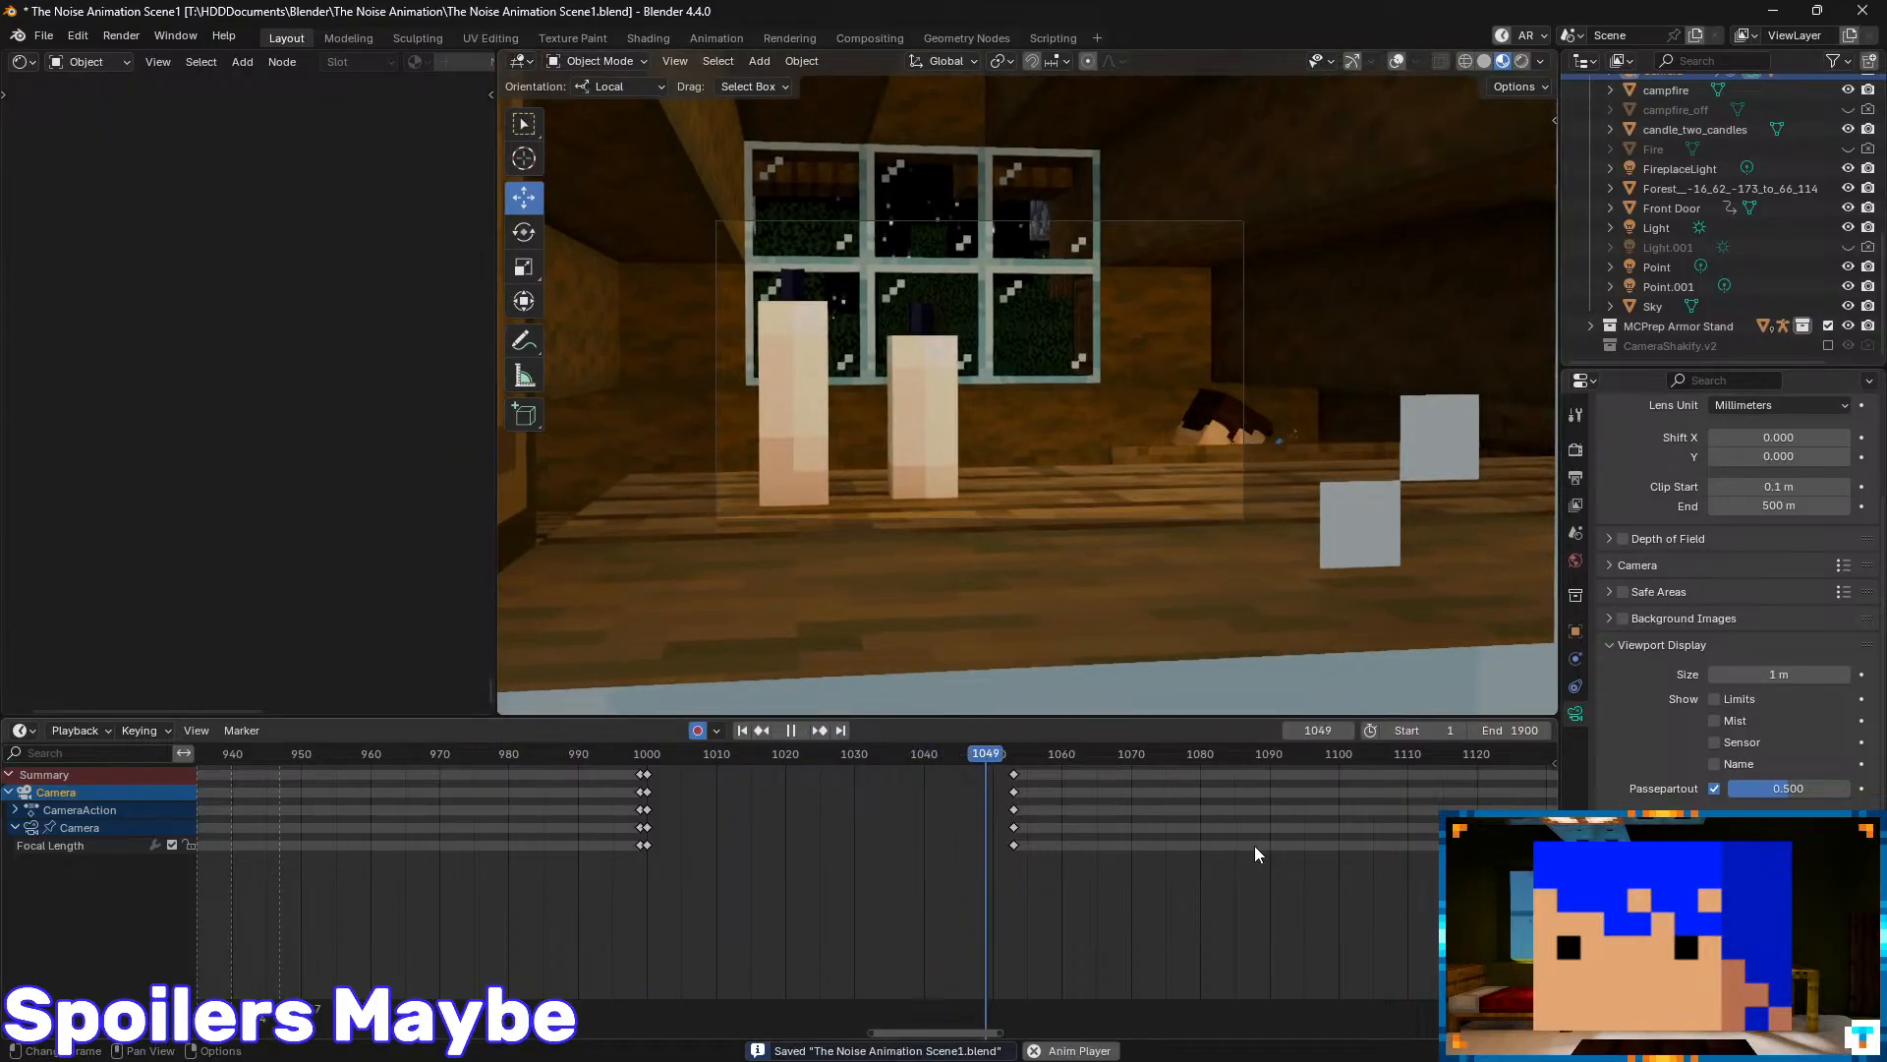
middle_click_drag(1254, 845, 1076, 826)
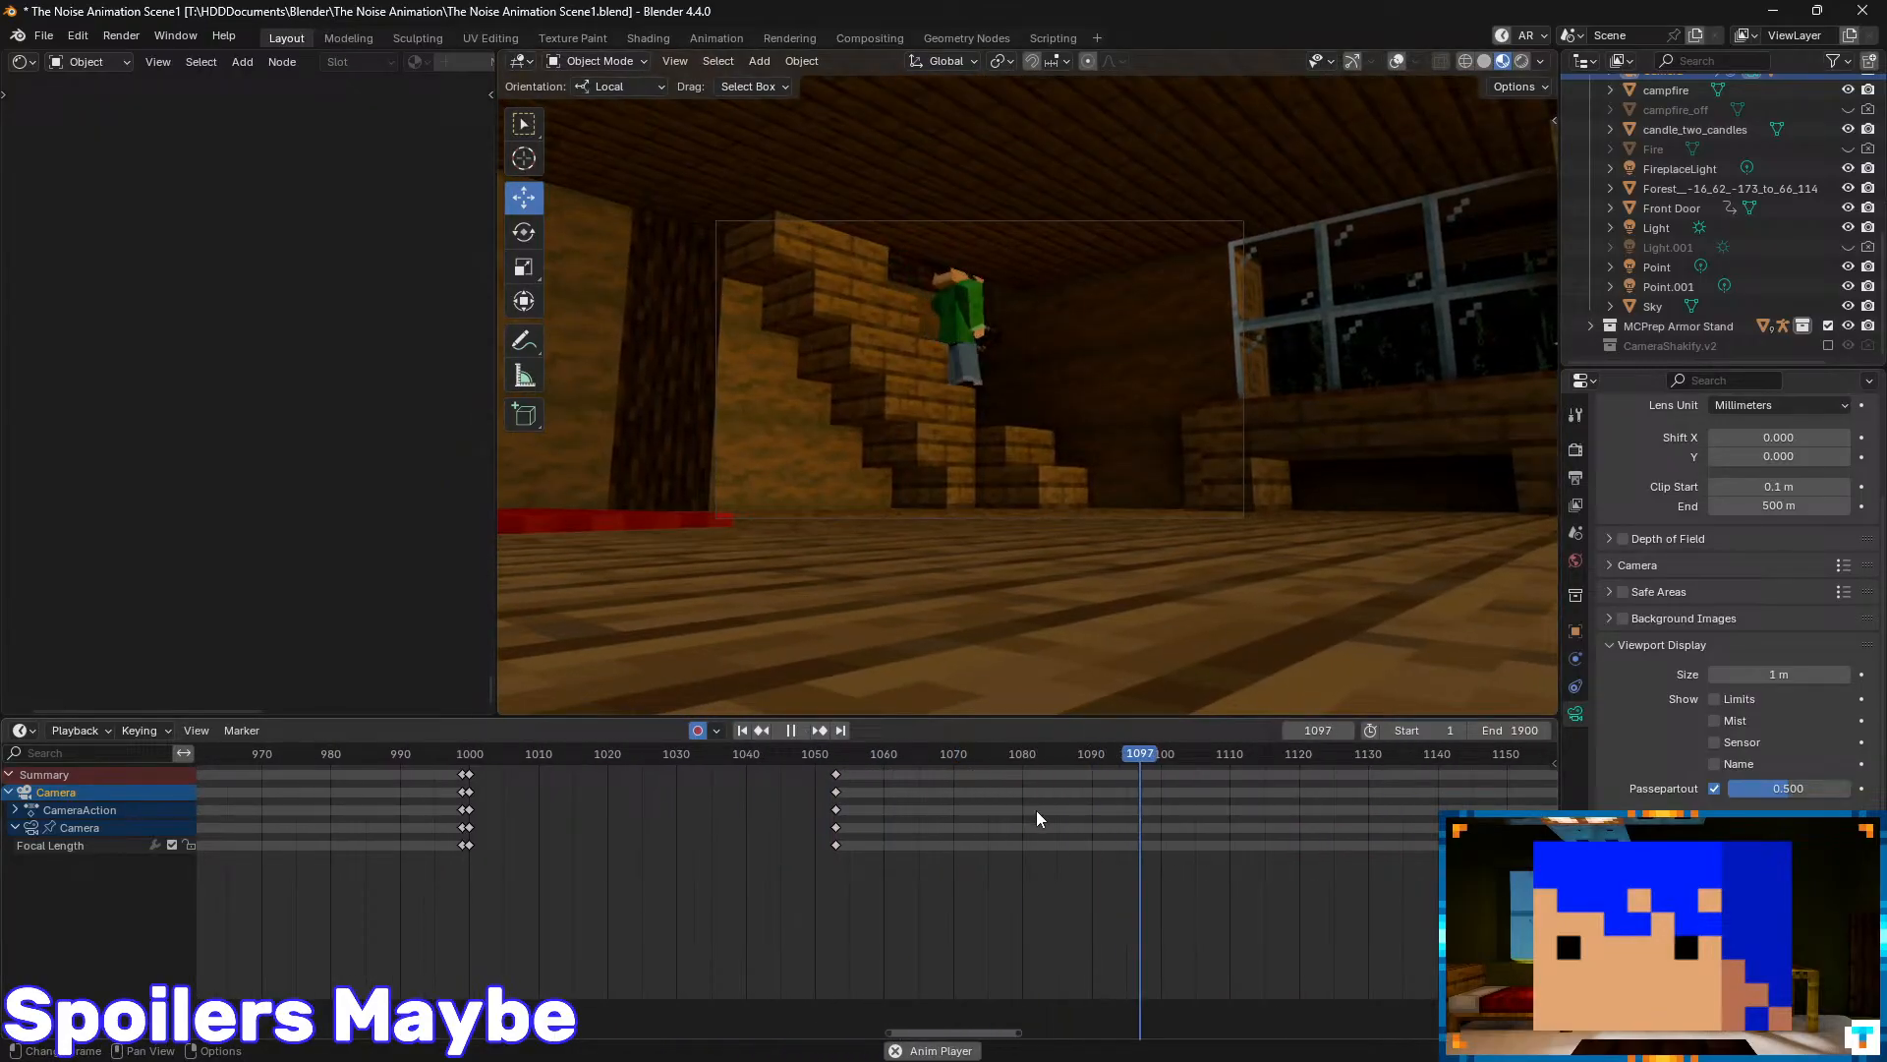
scroll(1248, 881, "down", 1)
middle_click_drag(1260, 885, 1047, 882)
middle_click_drag(1255, 846, 912, 863)
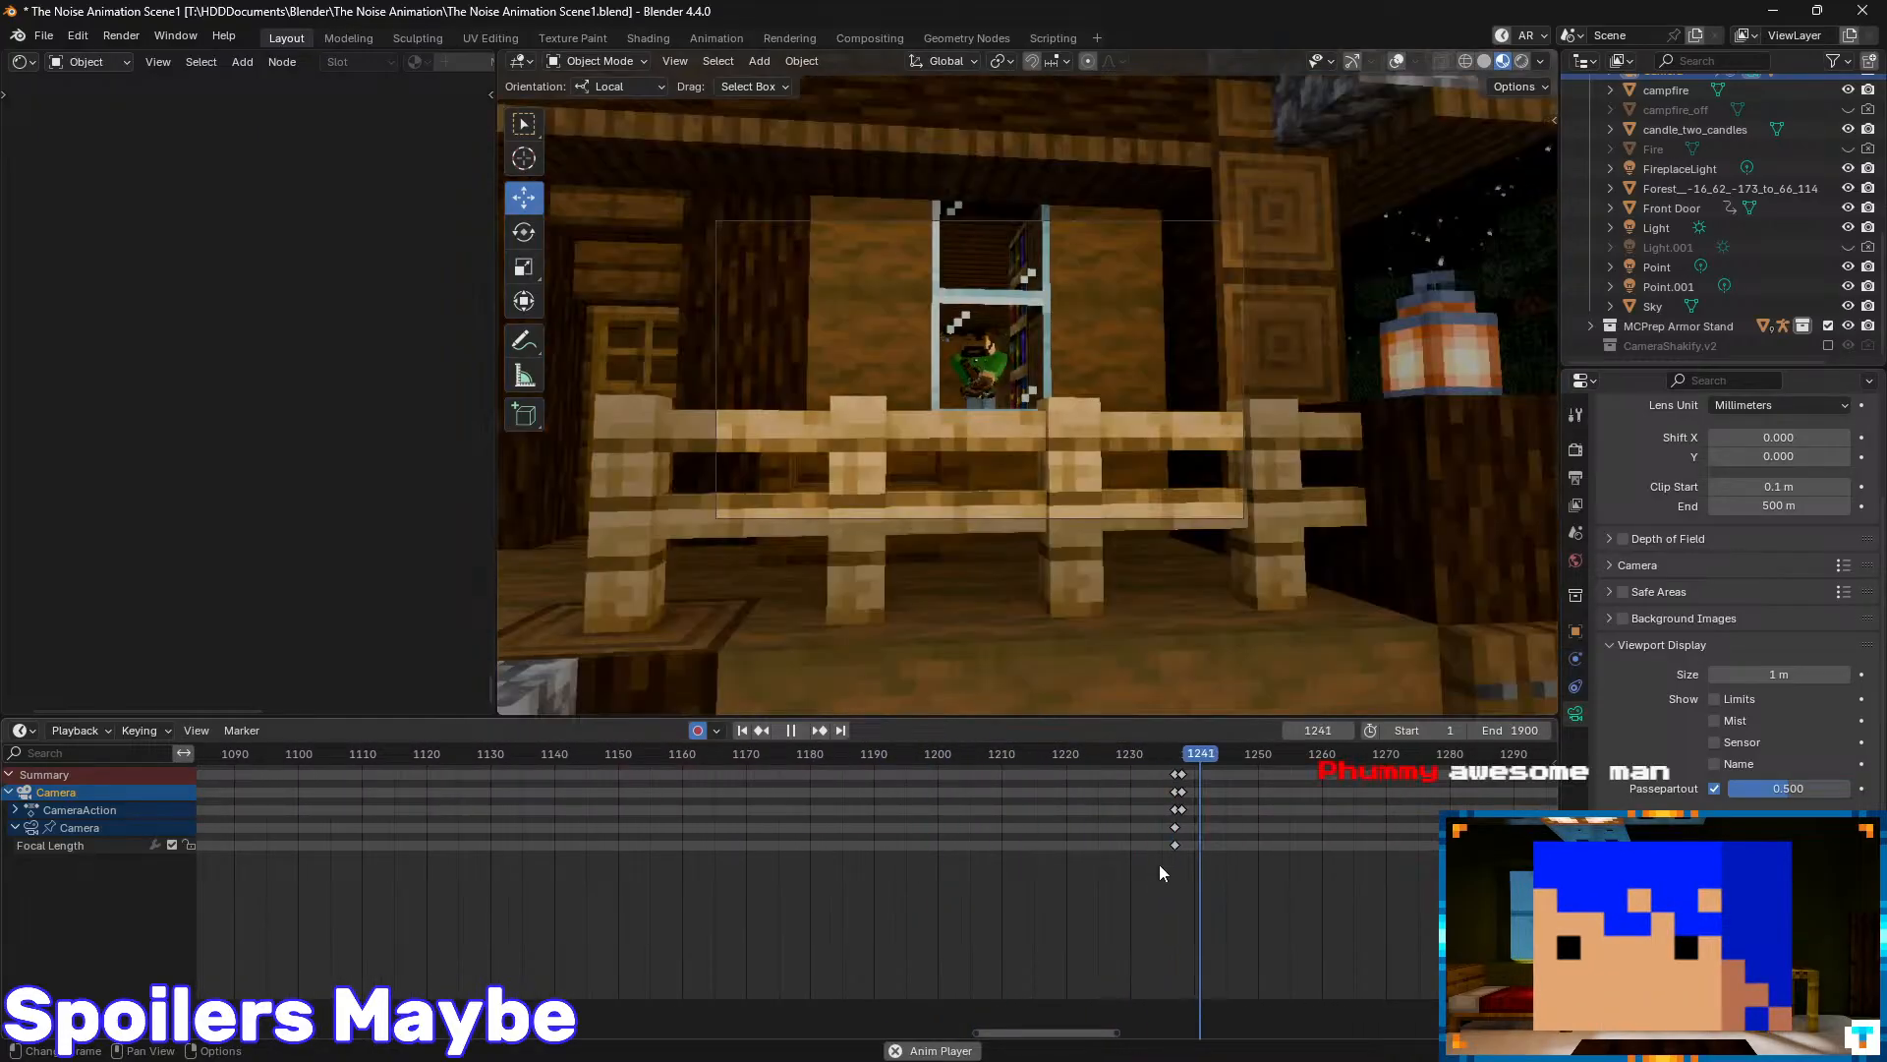
middle_click_drag(1146, 860, 1069, 851)
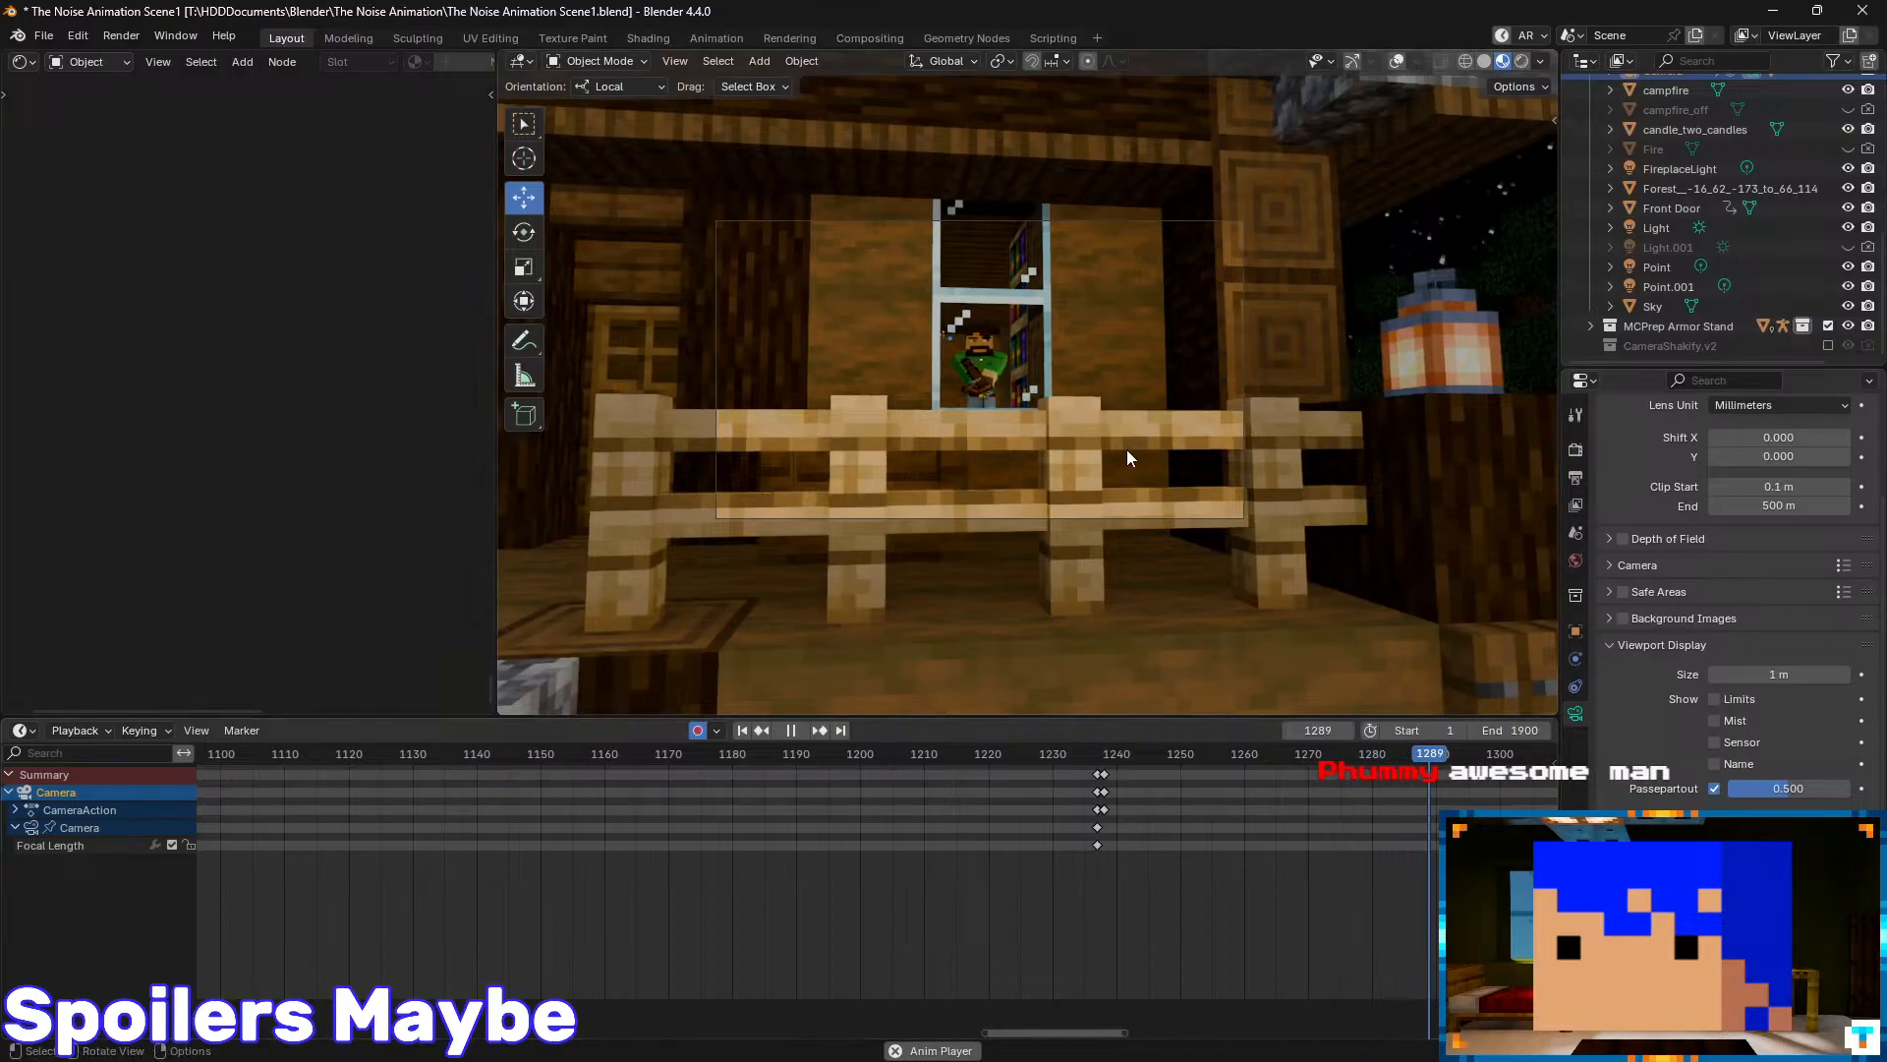
middle_click_drag(1346, 800, 747, 798)
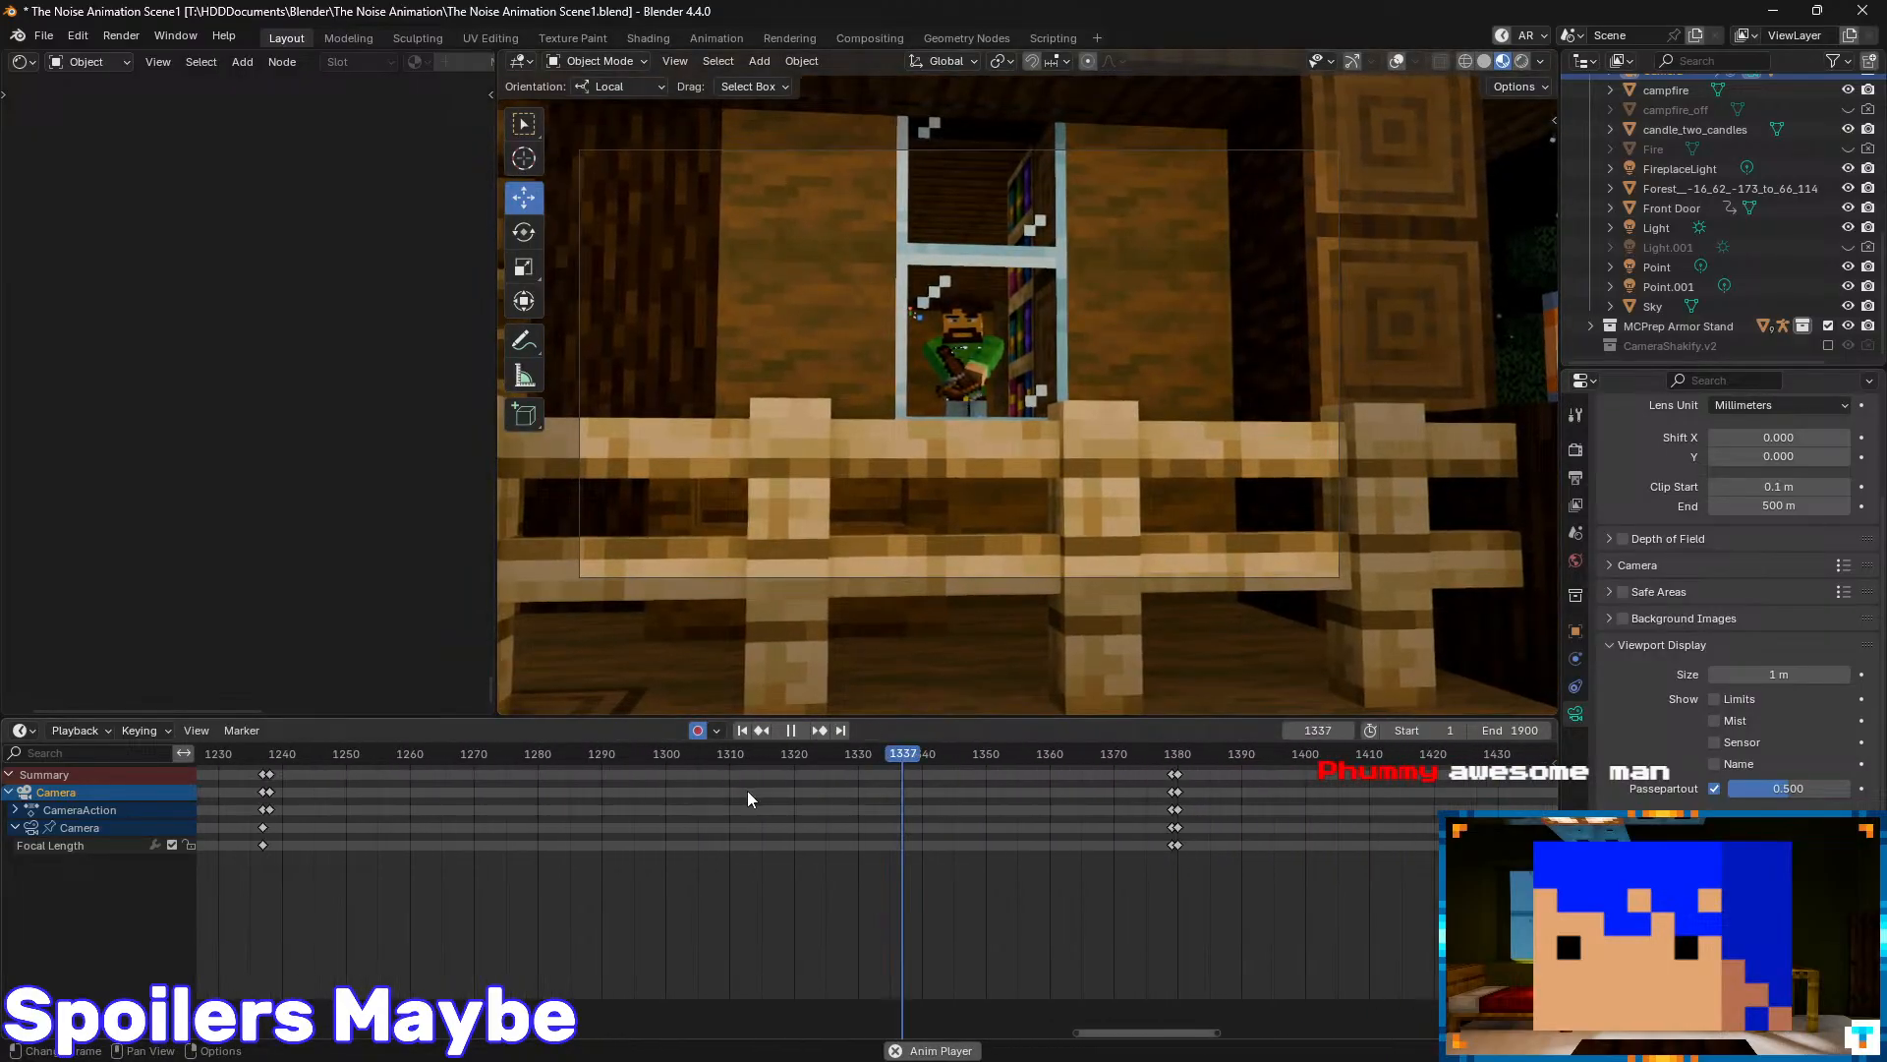
middle_click_drag(1201, 816, 937, 813)
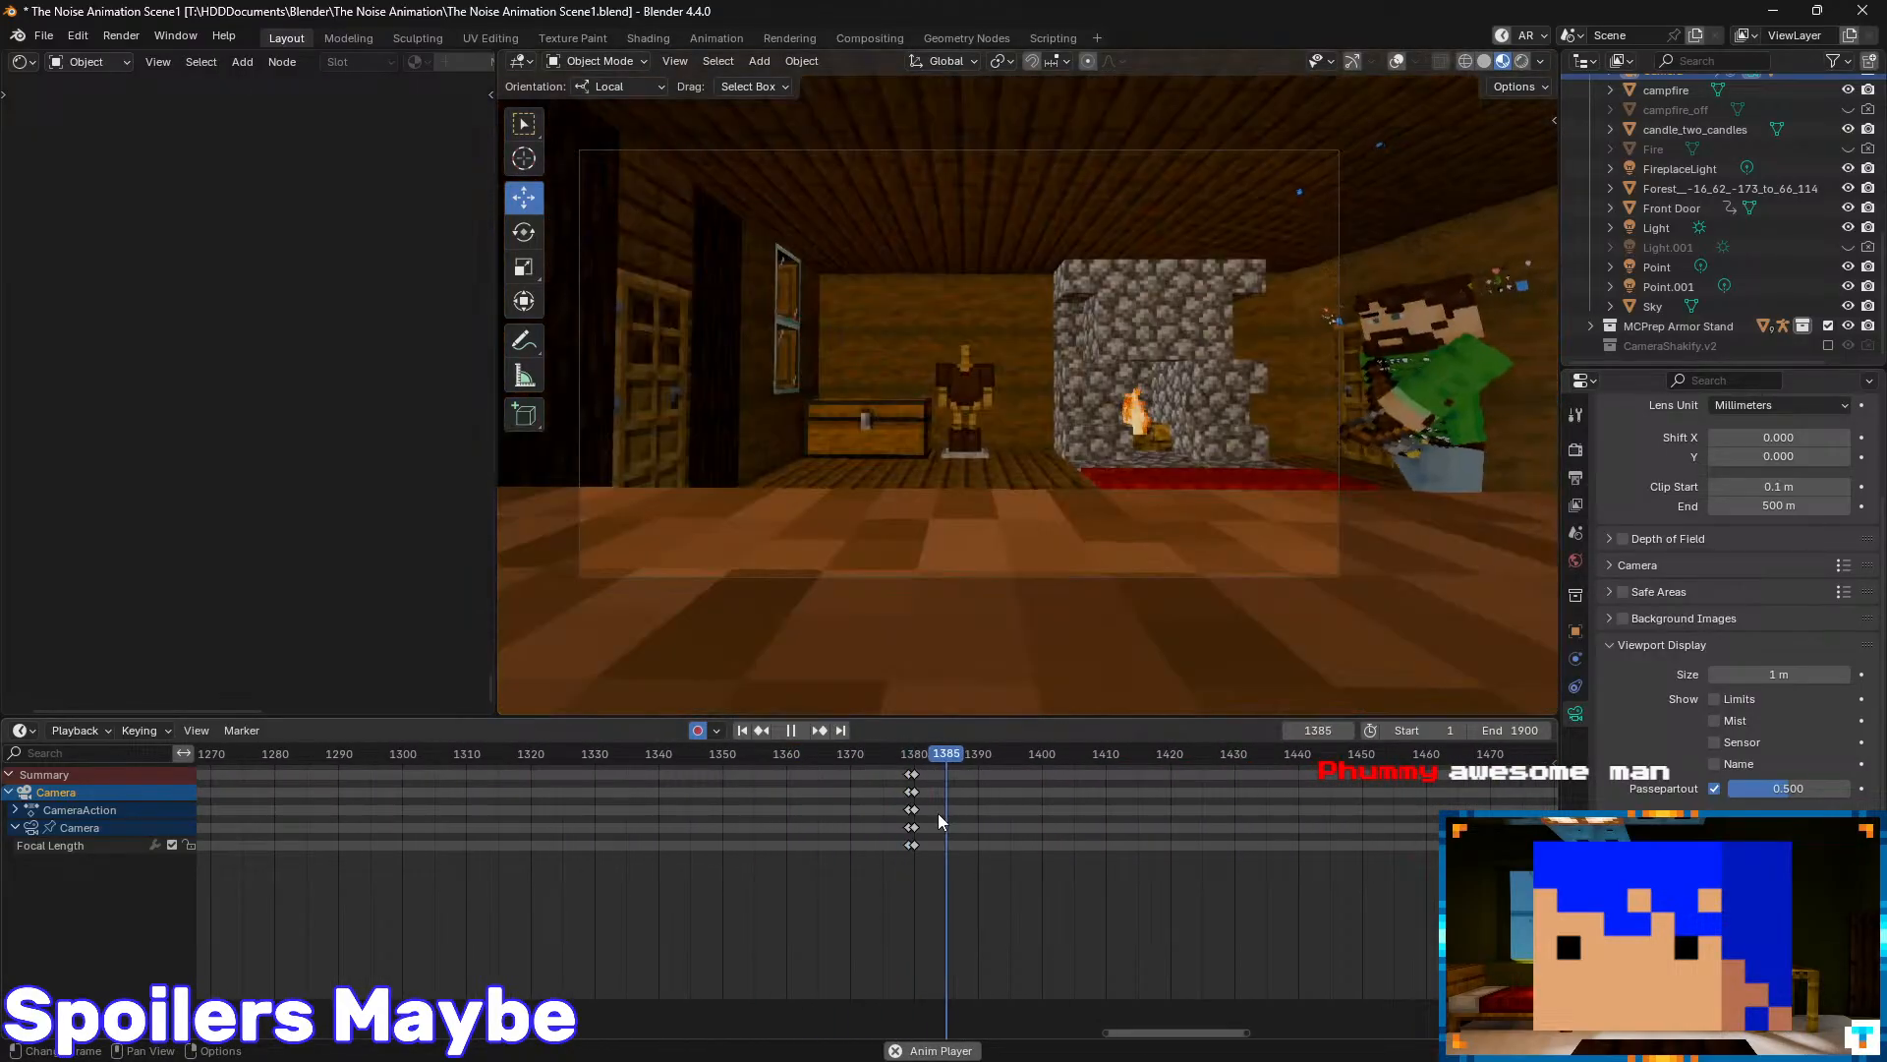
middle_click_drag(1062, 824, 899, 805)
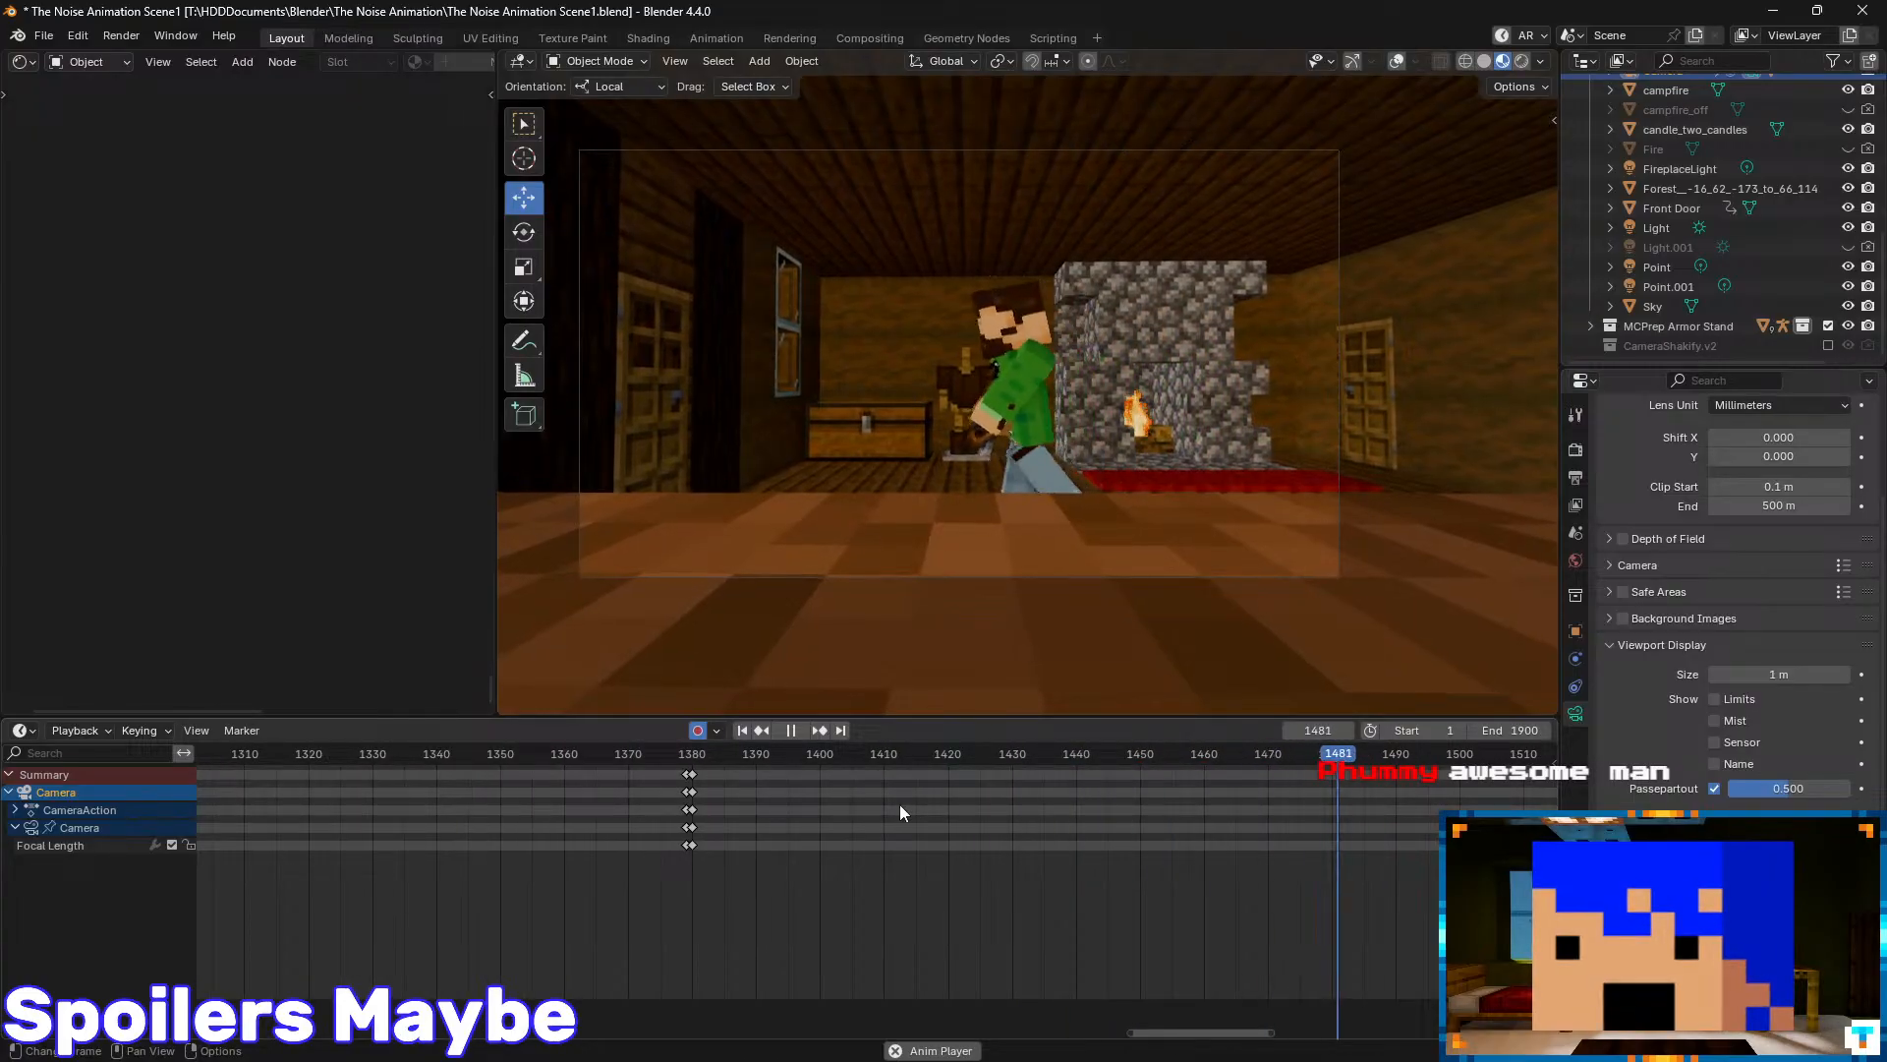
middle_click_drag(1171, 859, 857, 855)
middle_click_drag(1272, 849, 880, 867)
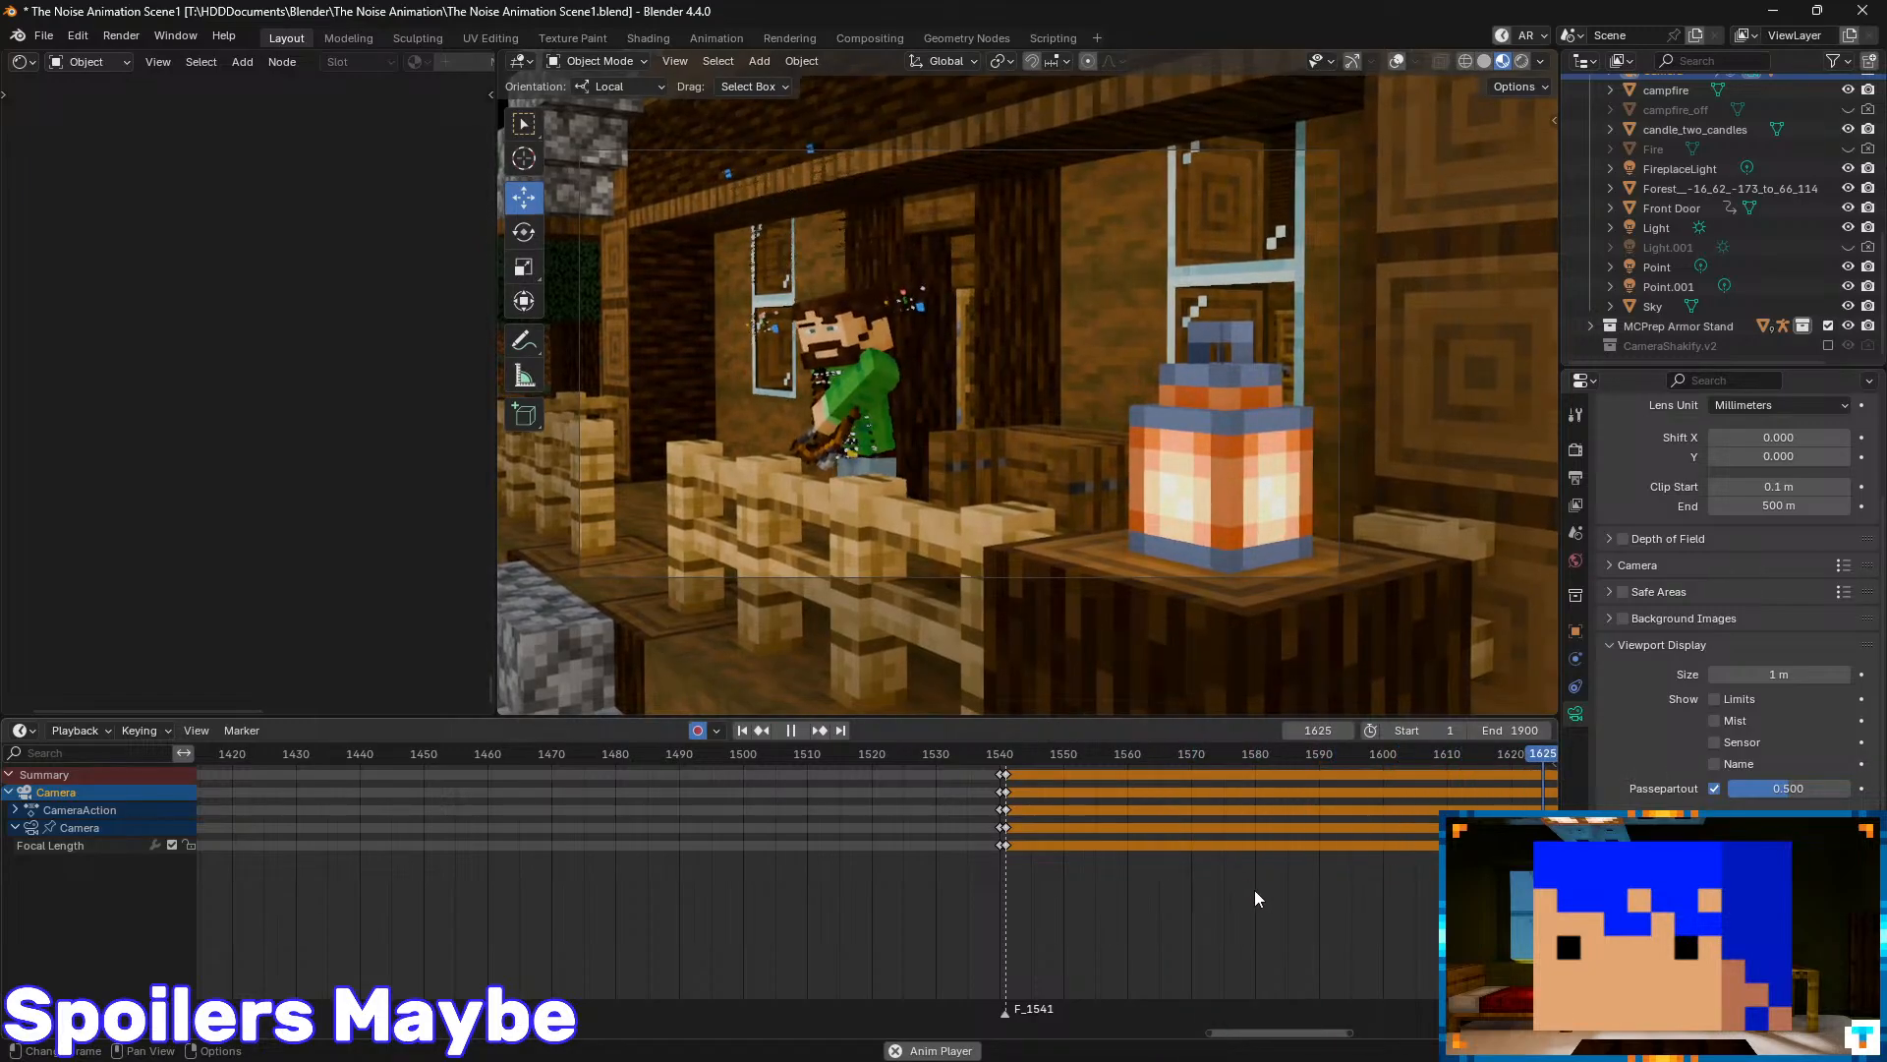
middle_click_drag(1254, 889, 885, 875)
middle_click_drag(1352, 835, 1048, 826)
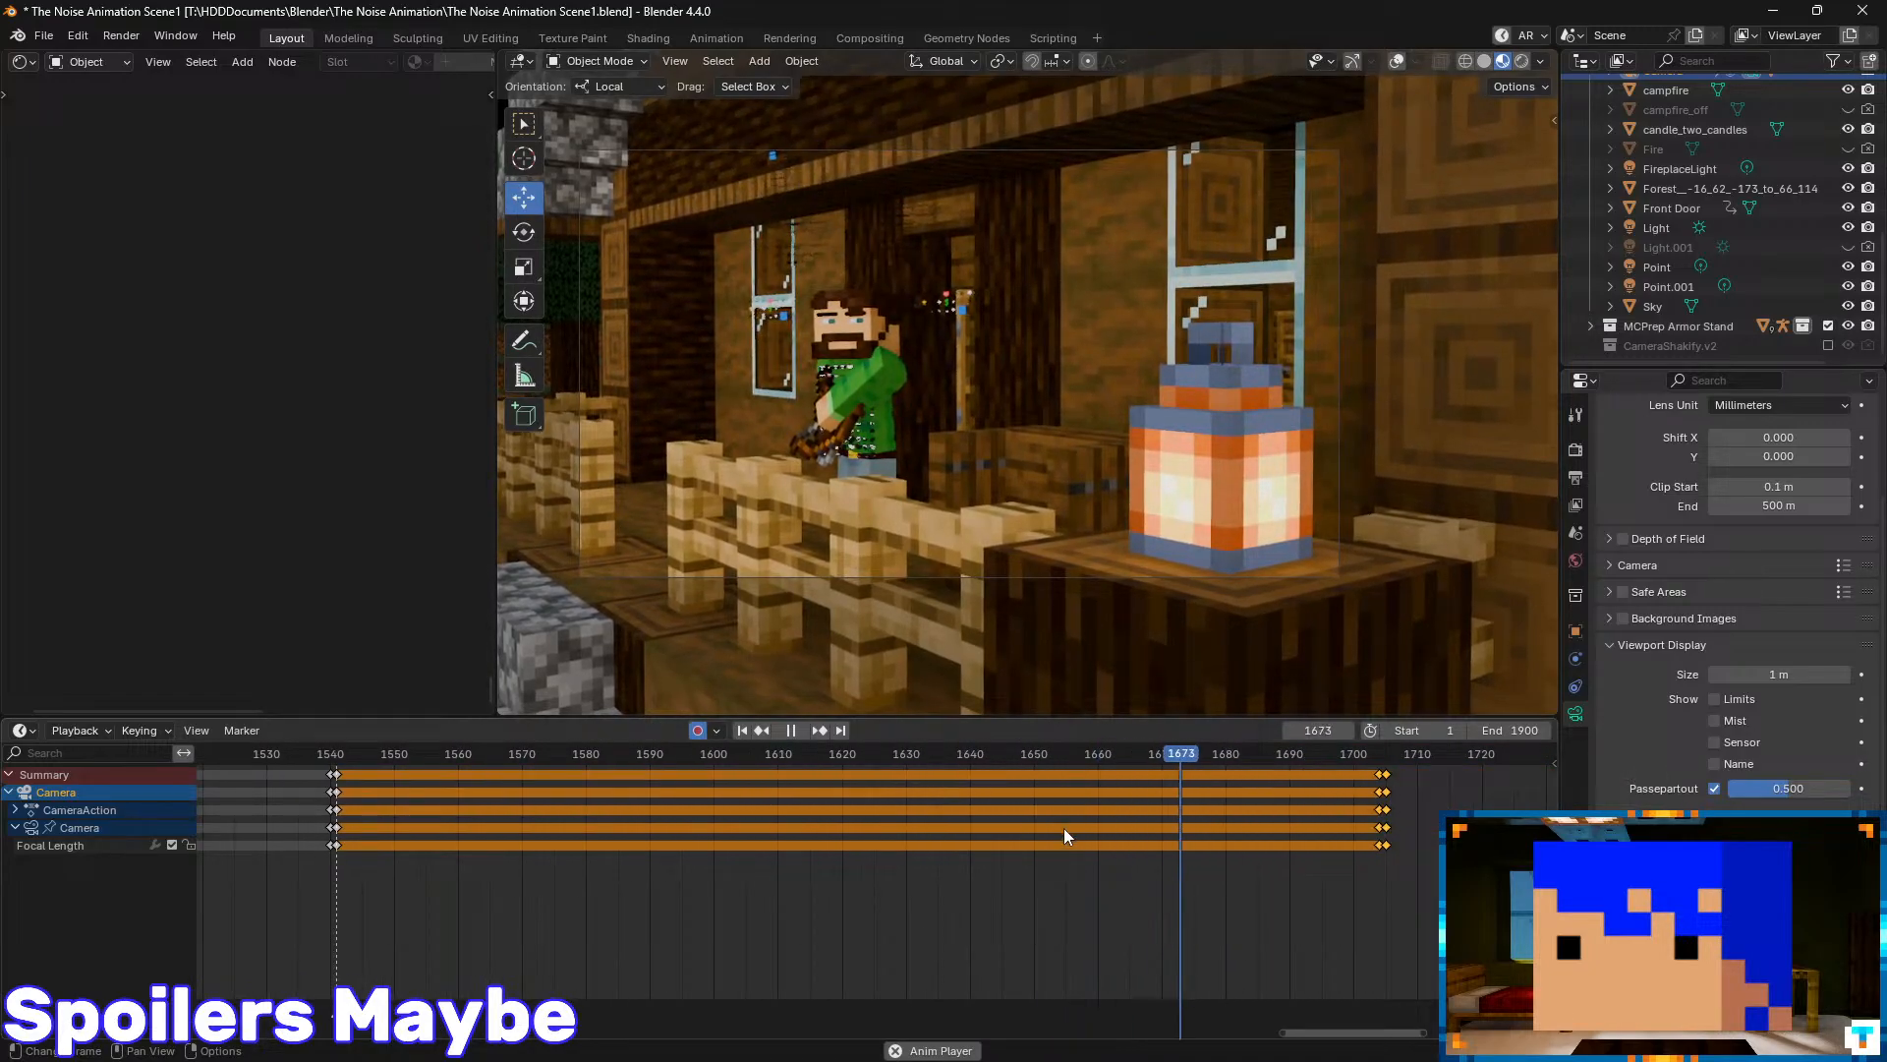
middle_click_drag(1319, 821, 1065, 818)
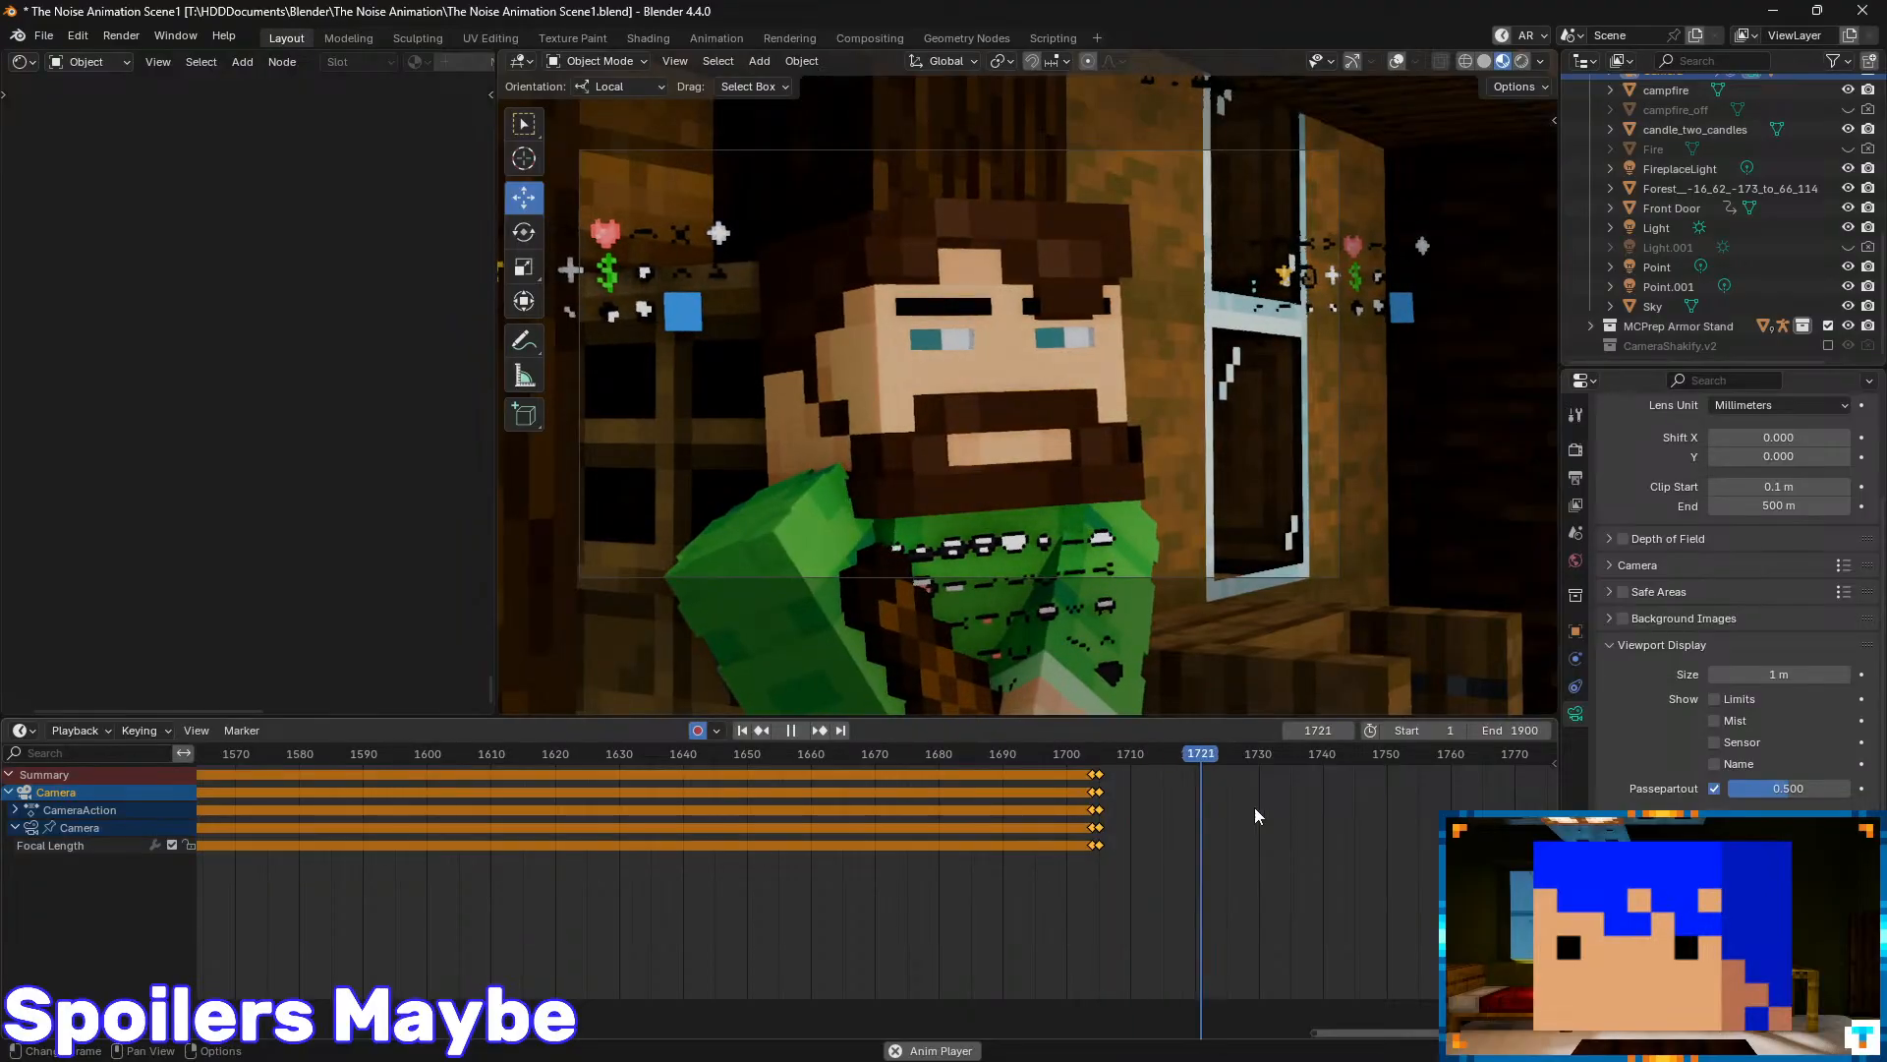
middle_click_drag(1371, 798, 1107, 796)
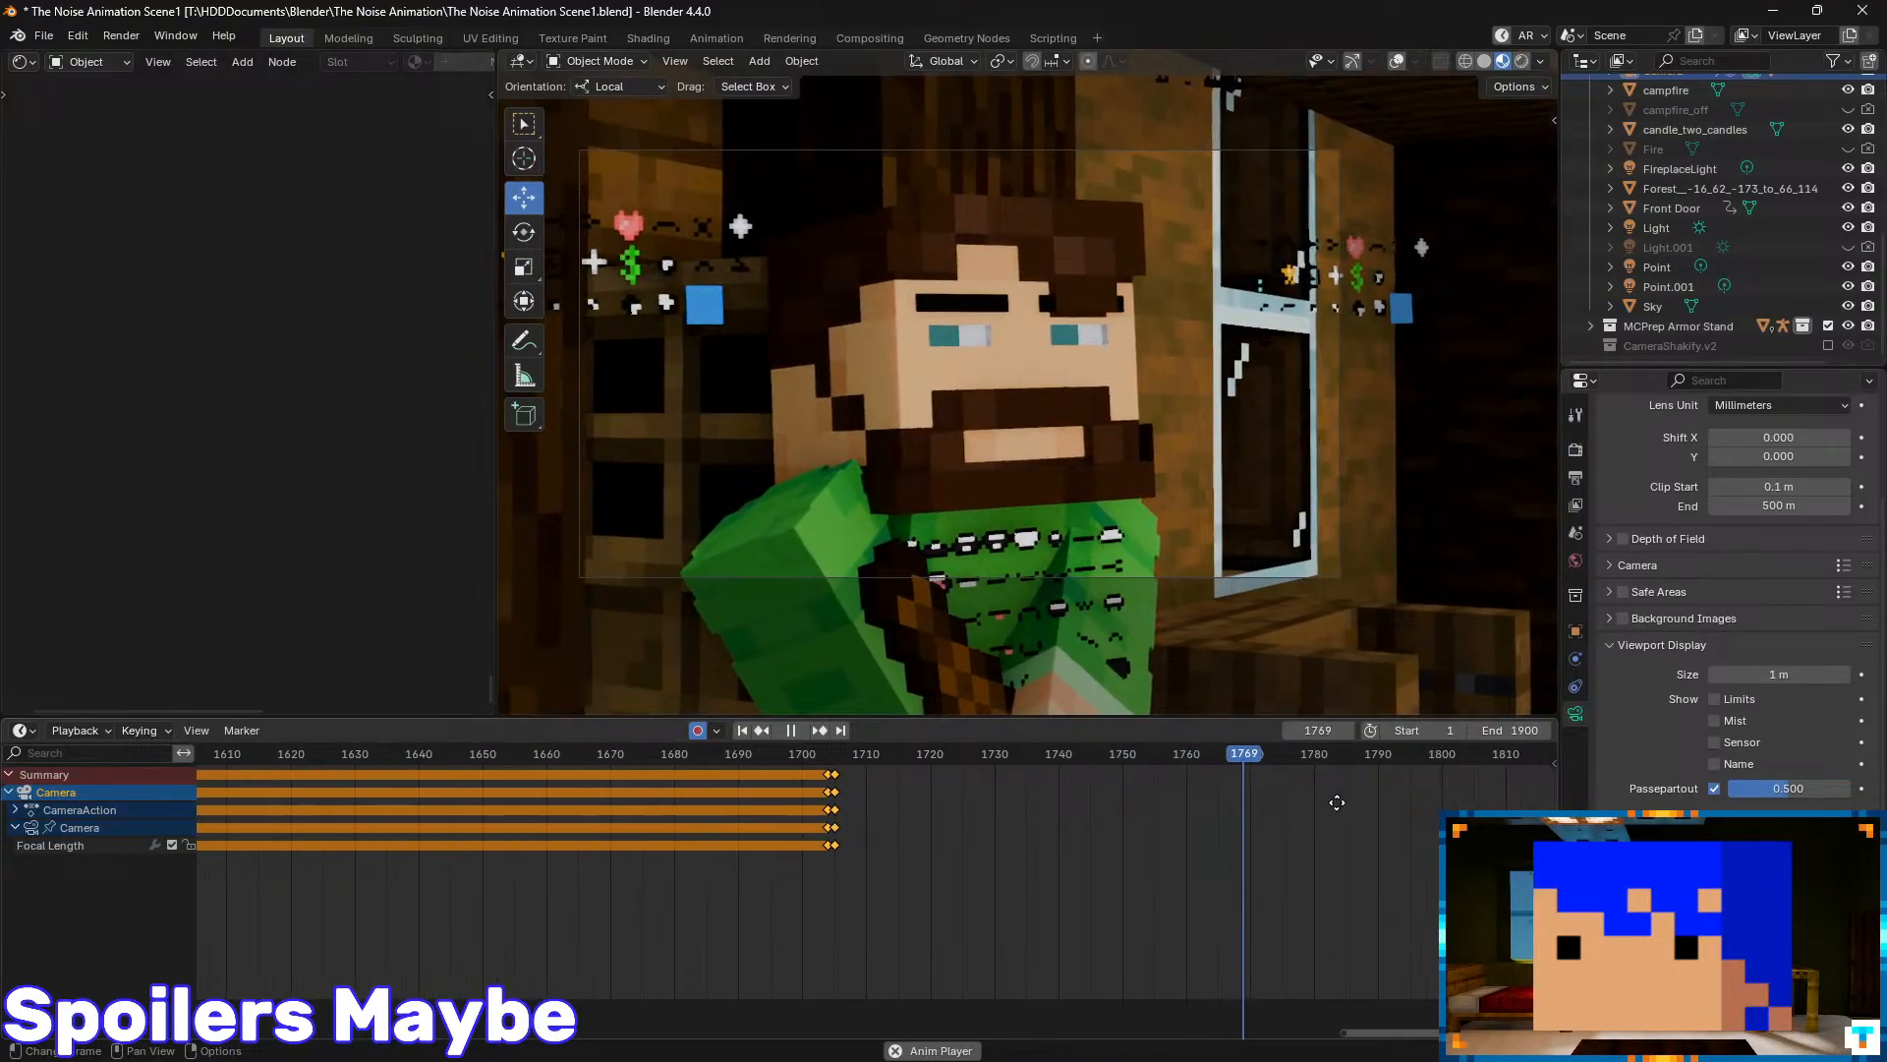
middle_click_drag(1337, 802, 1094, 802)
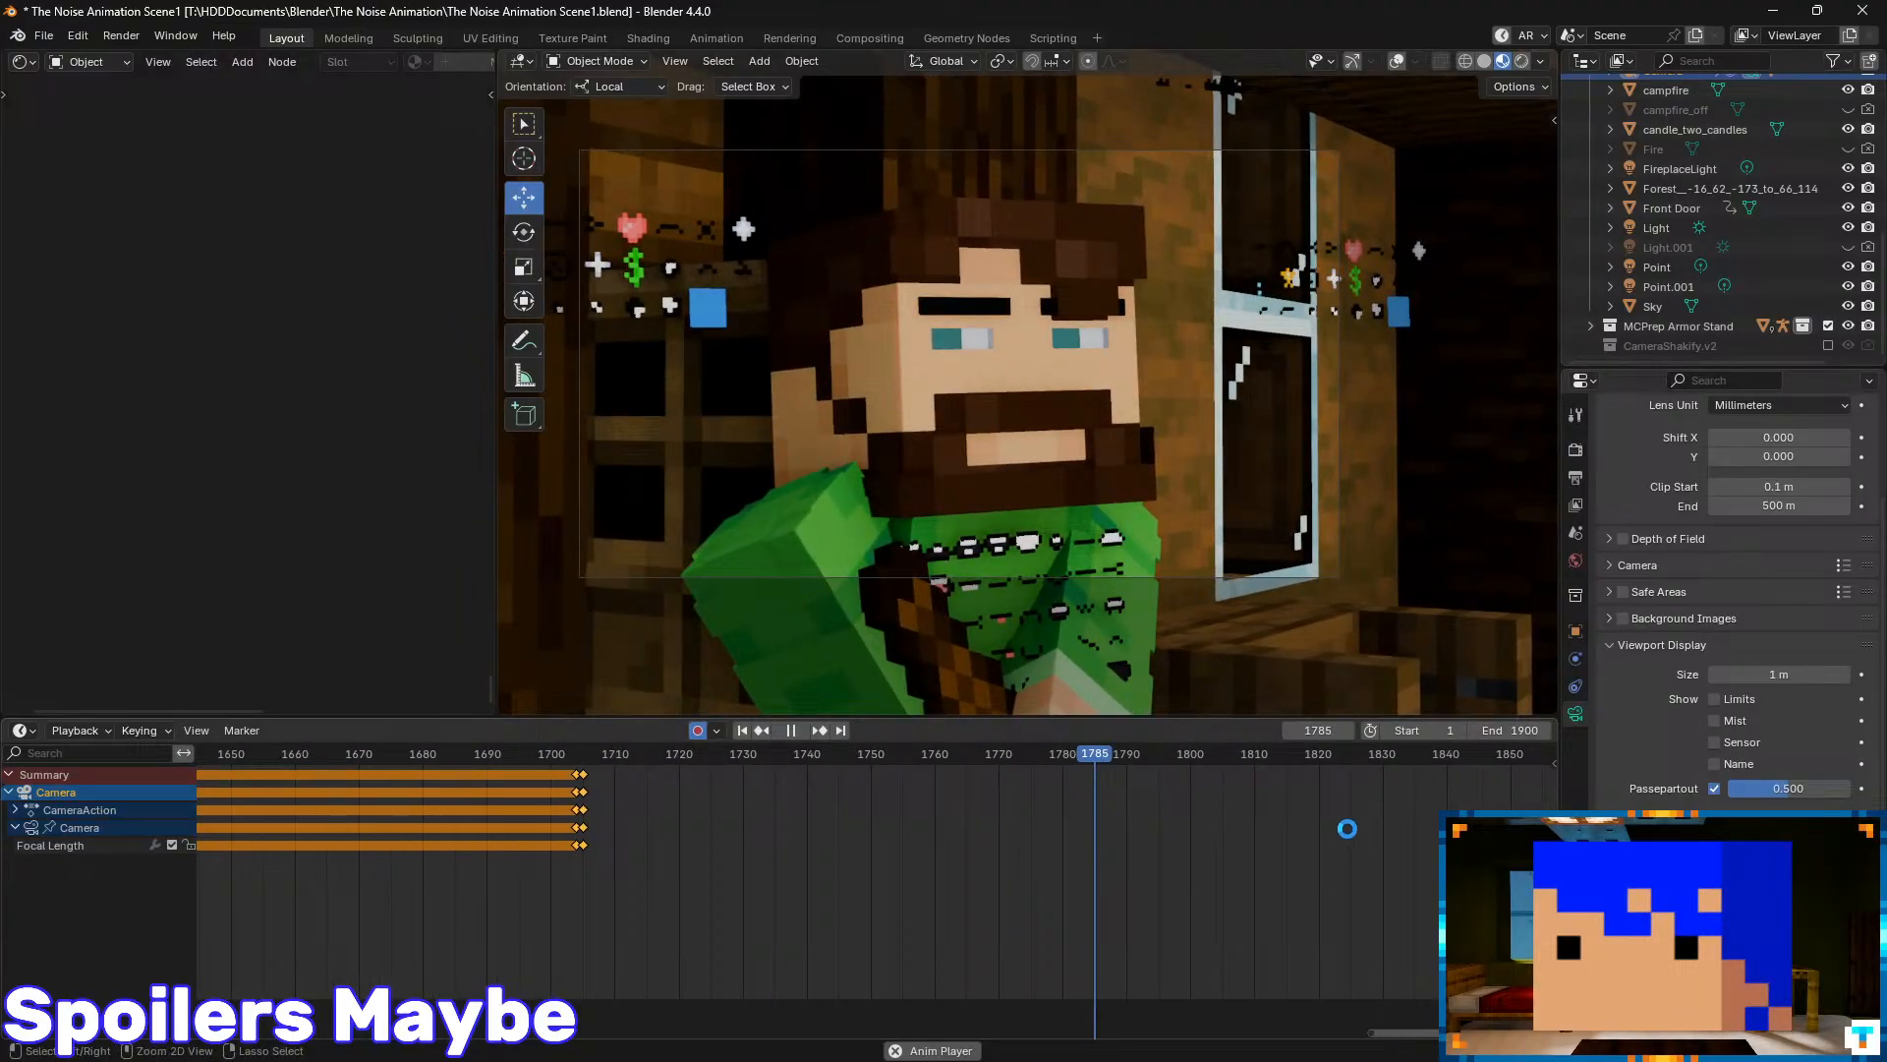
middle_click_drag(1421, 851, 1030, 847)
middle_click_drag(1332, 835, 1126, 830)
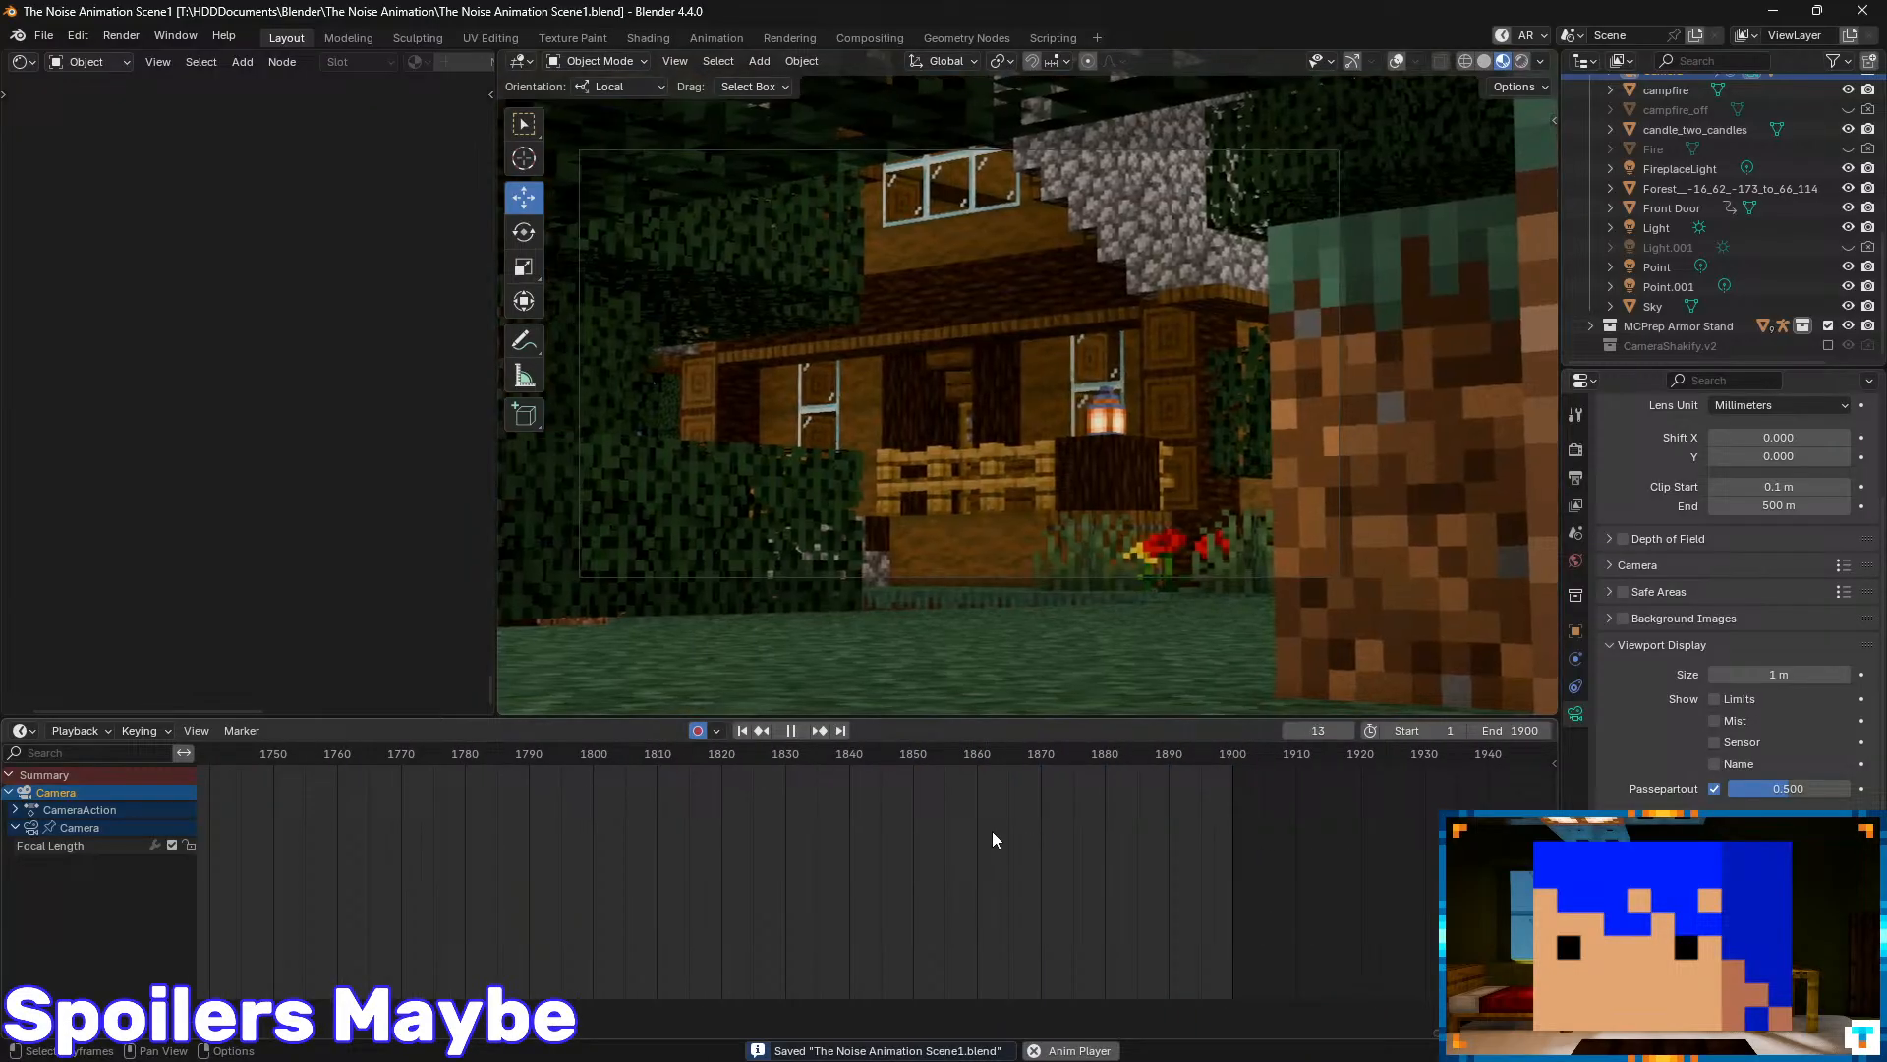
key("space")
- Move the playhead to frame 585 in the close-up shot of the bearded character's face and save the file
left_click_drag(1454, 1032, 639, 981)
left_click(567, 755)
key("space")
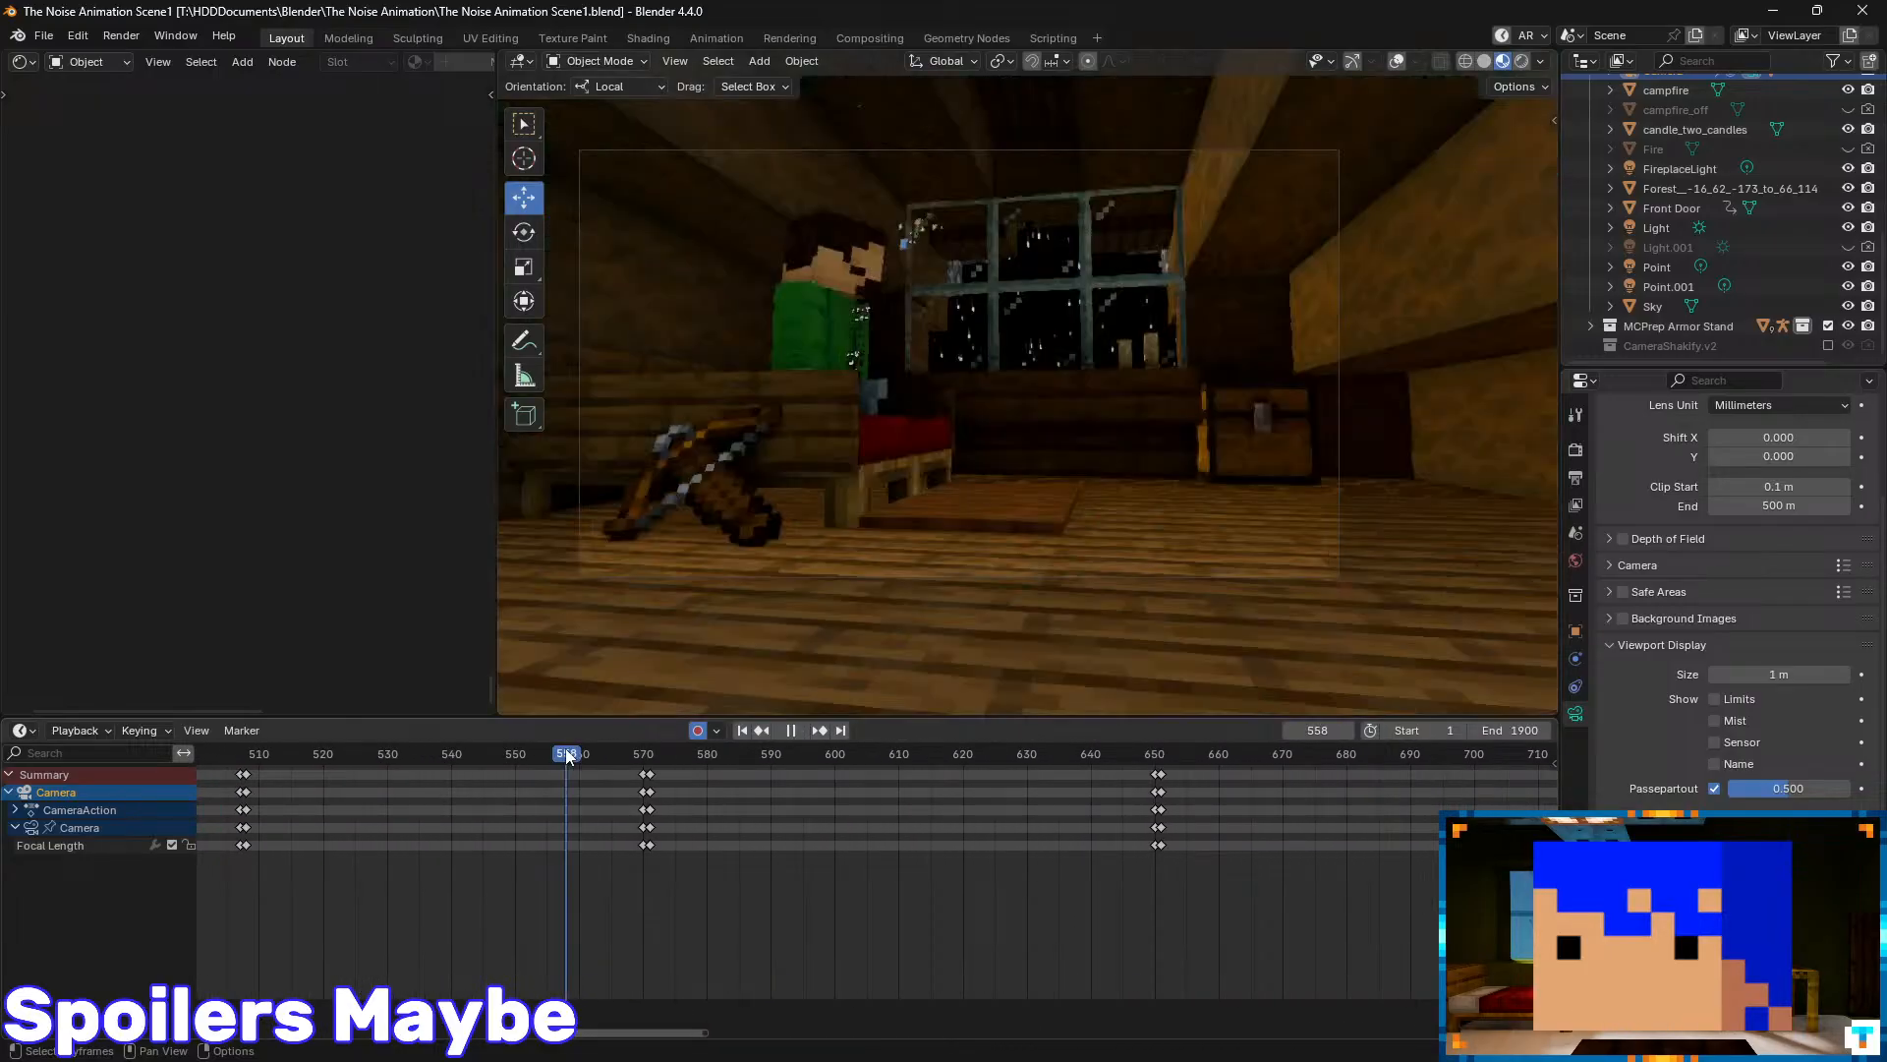
left_click_drag(567, 755, 739, 800)
key("ctrl+s")
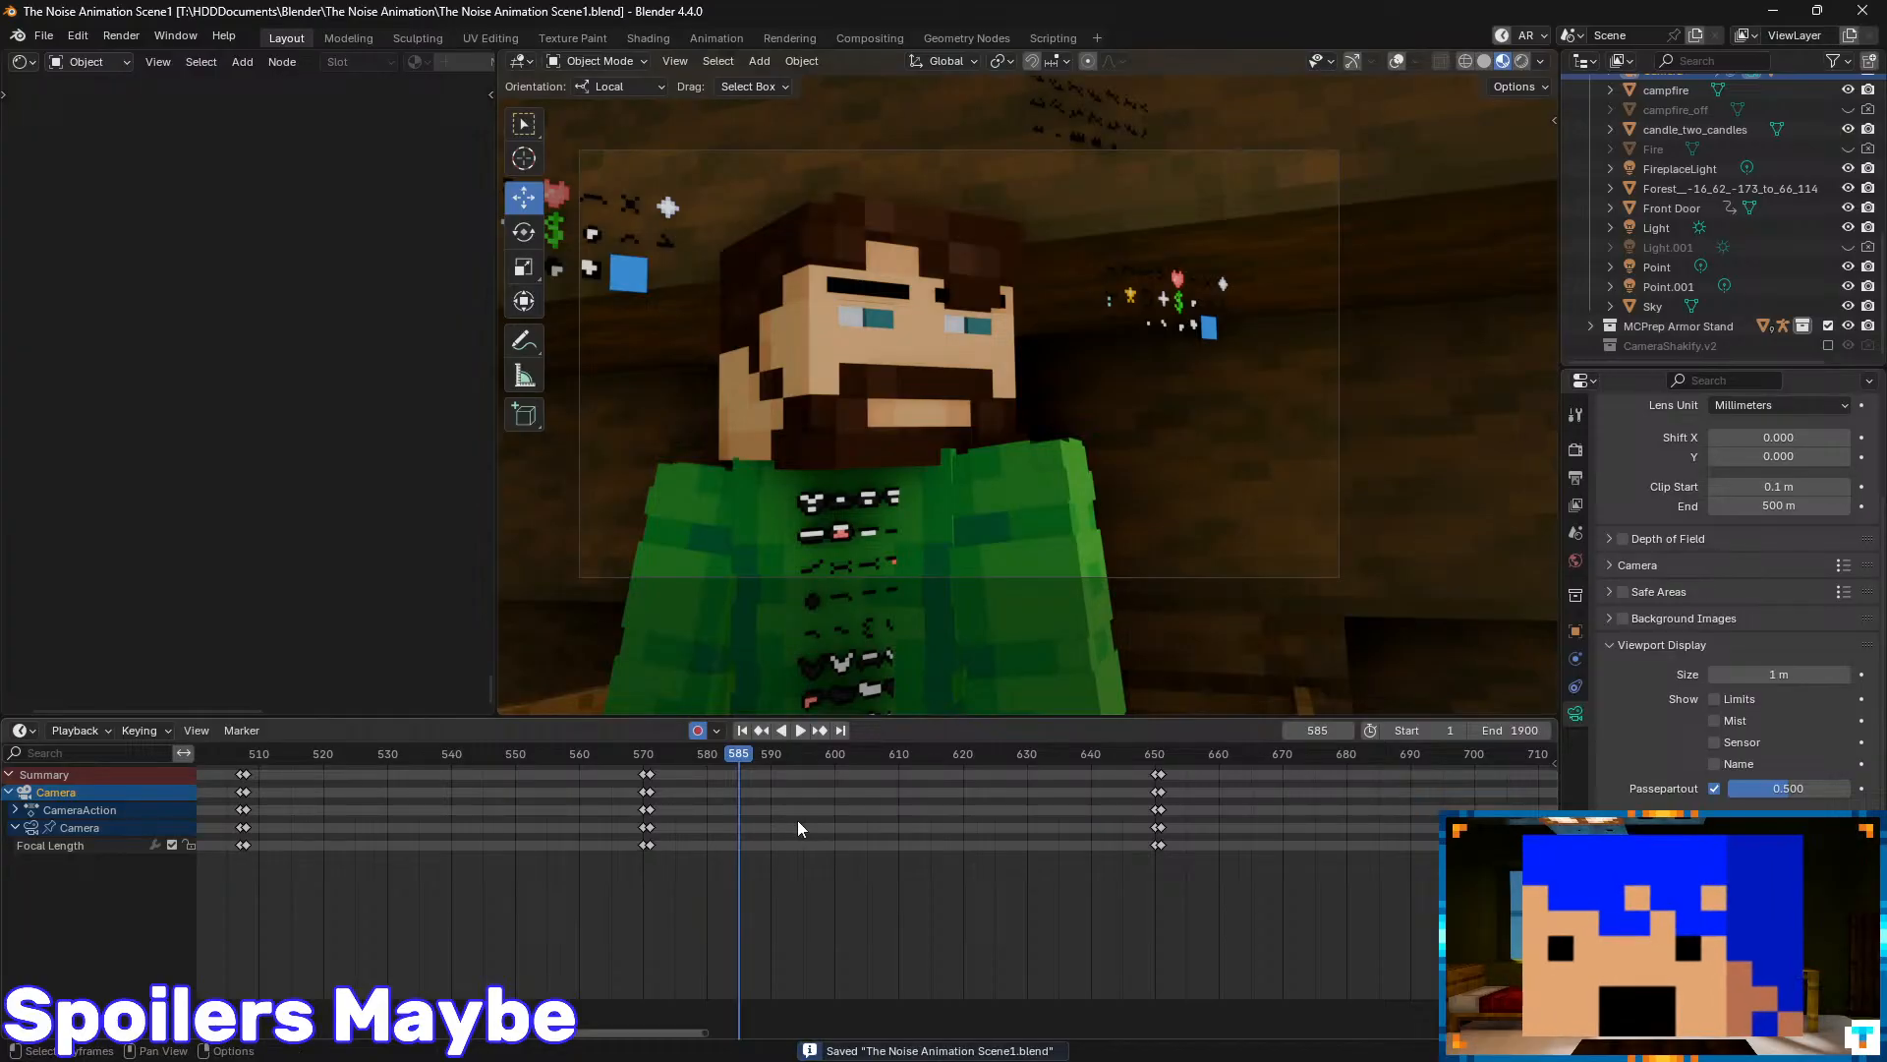
- Turn on the viewport overlays and gizmos to show the character's bones and controls
left_click(1396, 61)
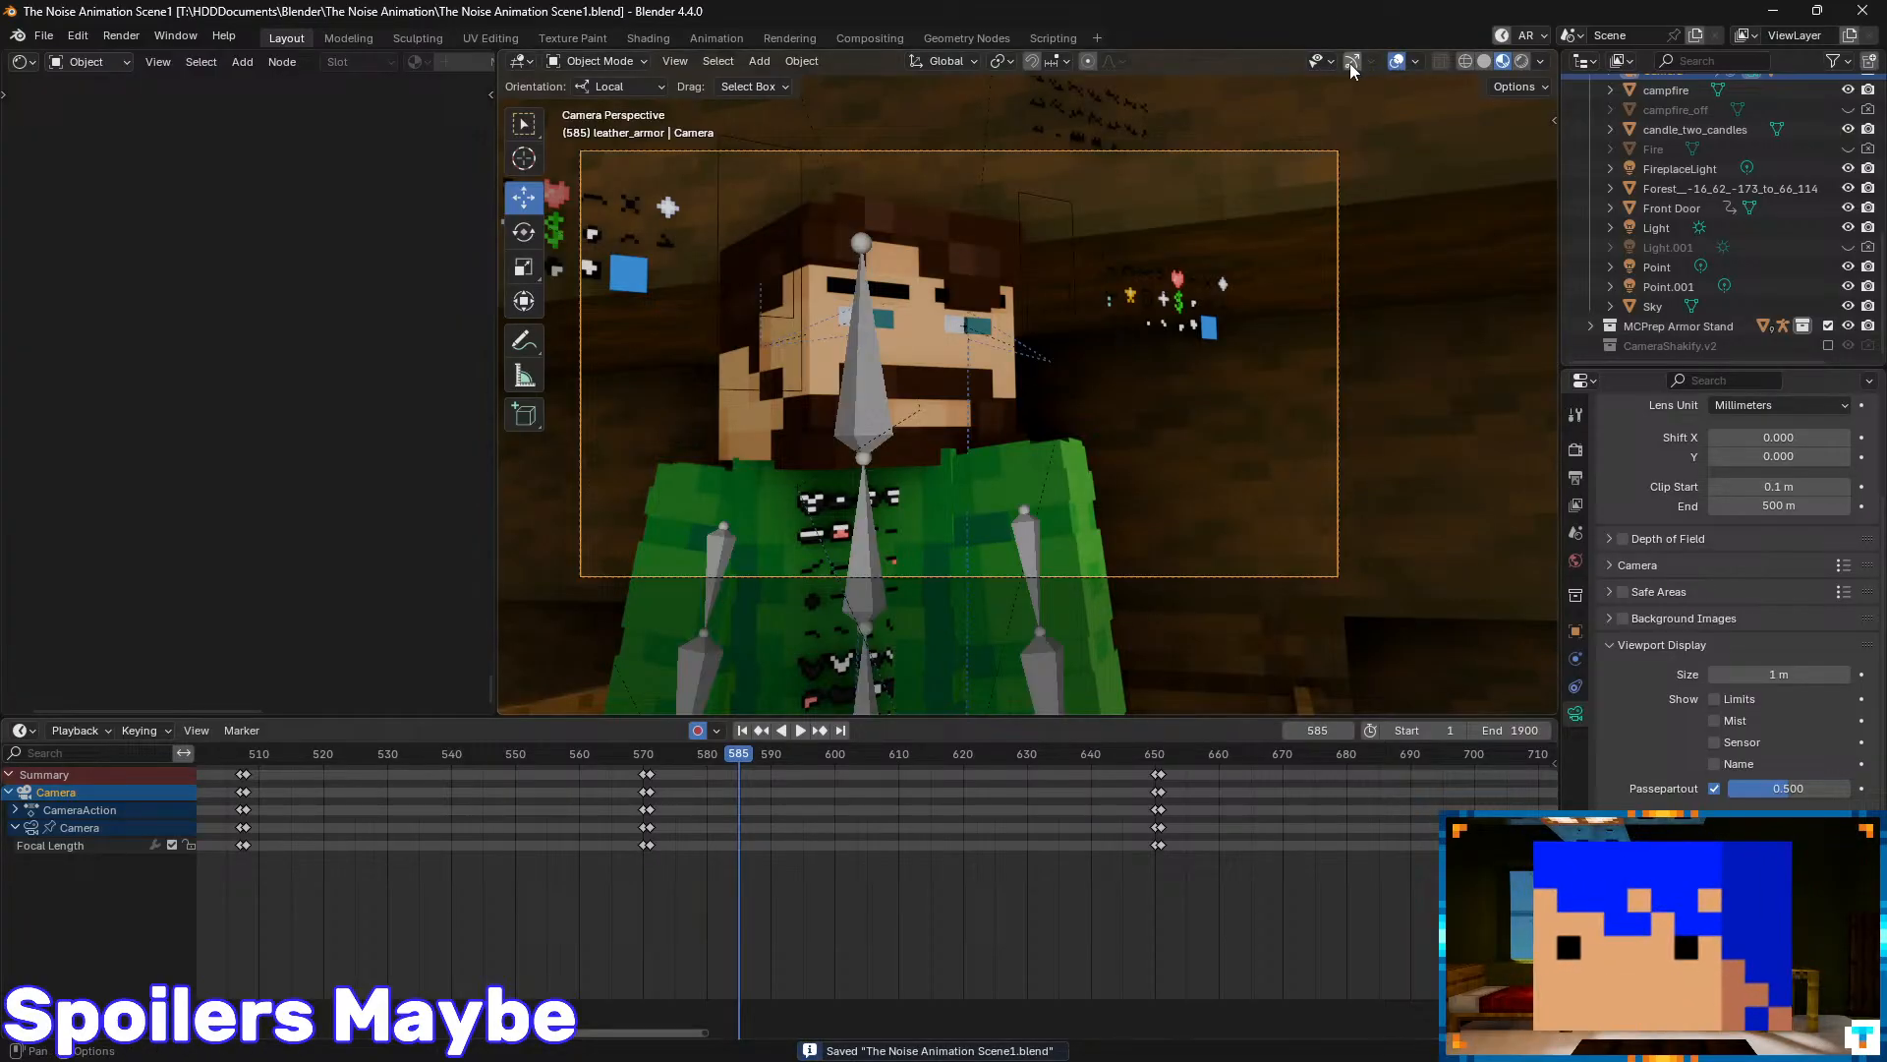
left_click(1353, 60)
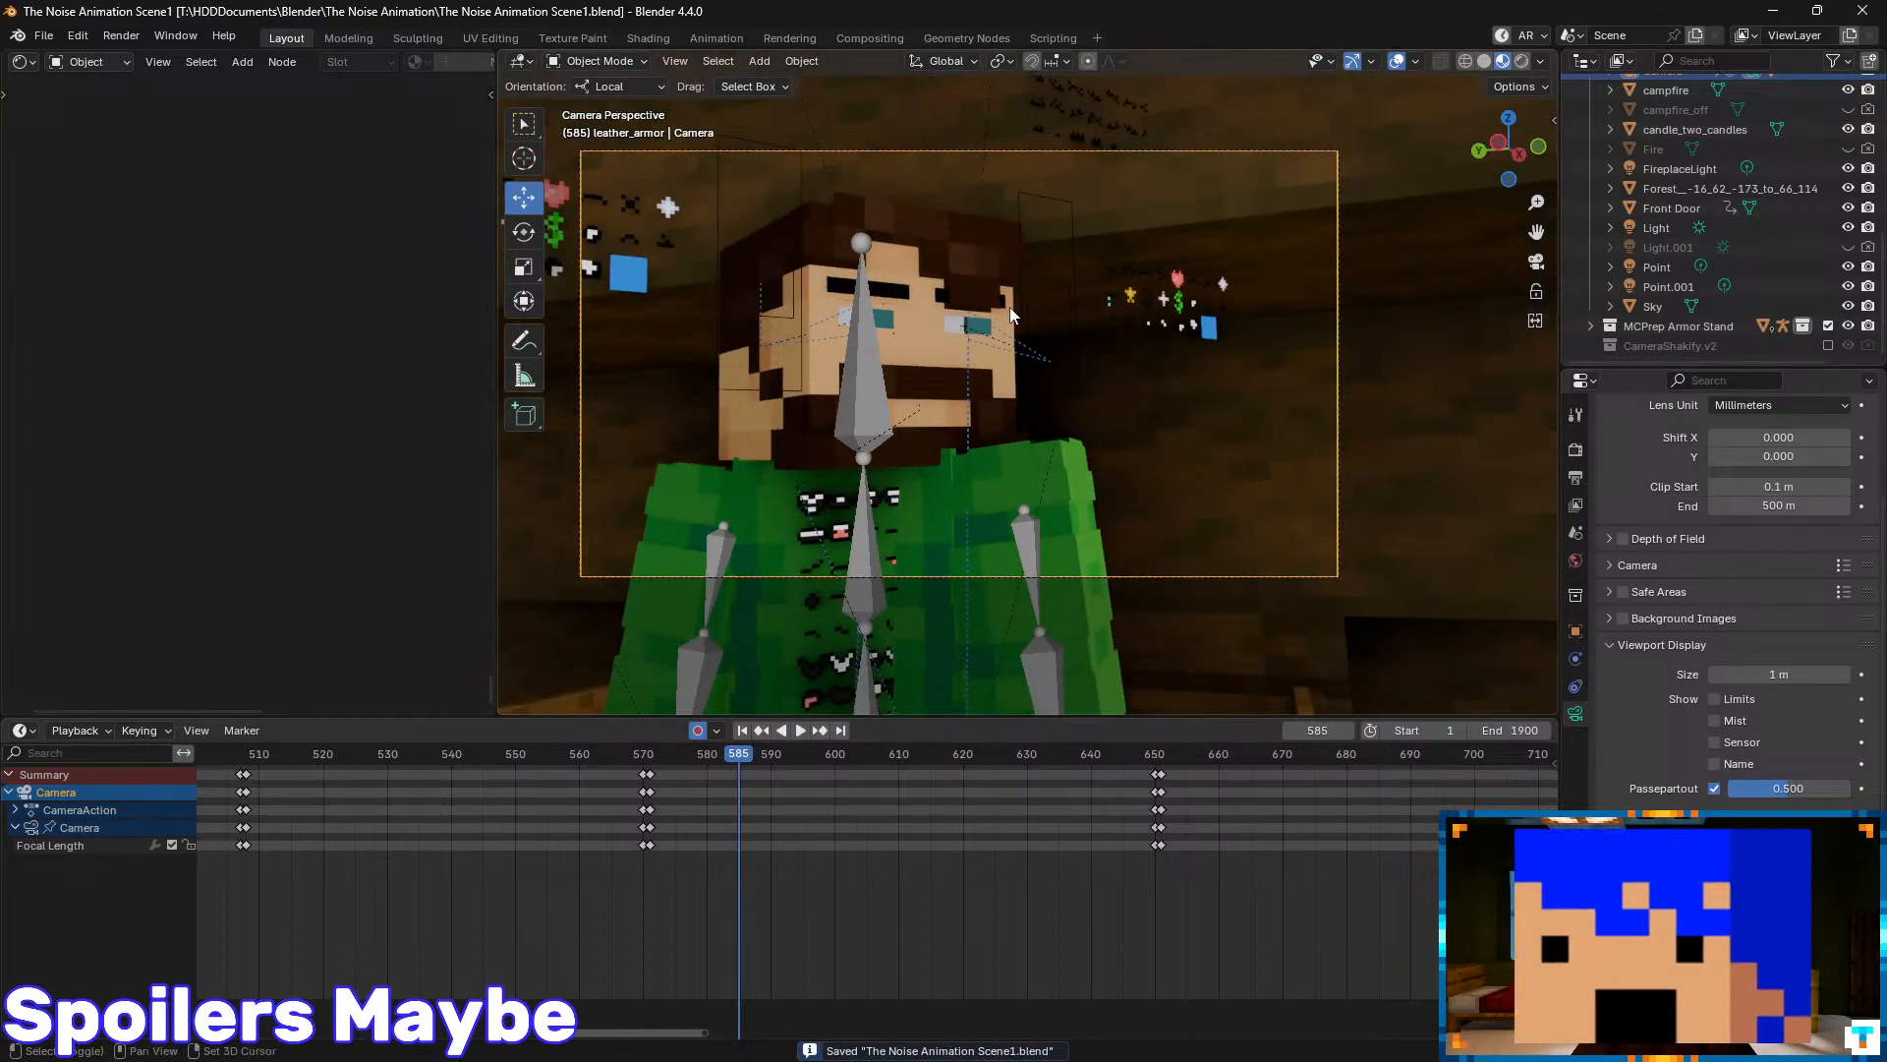
middle_click_drag(1008, 309, 1026, 391, "shift")
- Expand the face rig empty under Simple Player and select both Brow_L and Brow_R
scroll(1692, 228, "up", 3)
scroll(1690, 224, "up", 3)
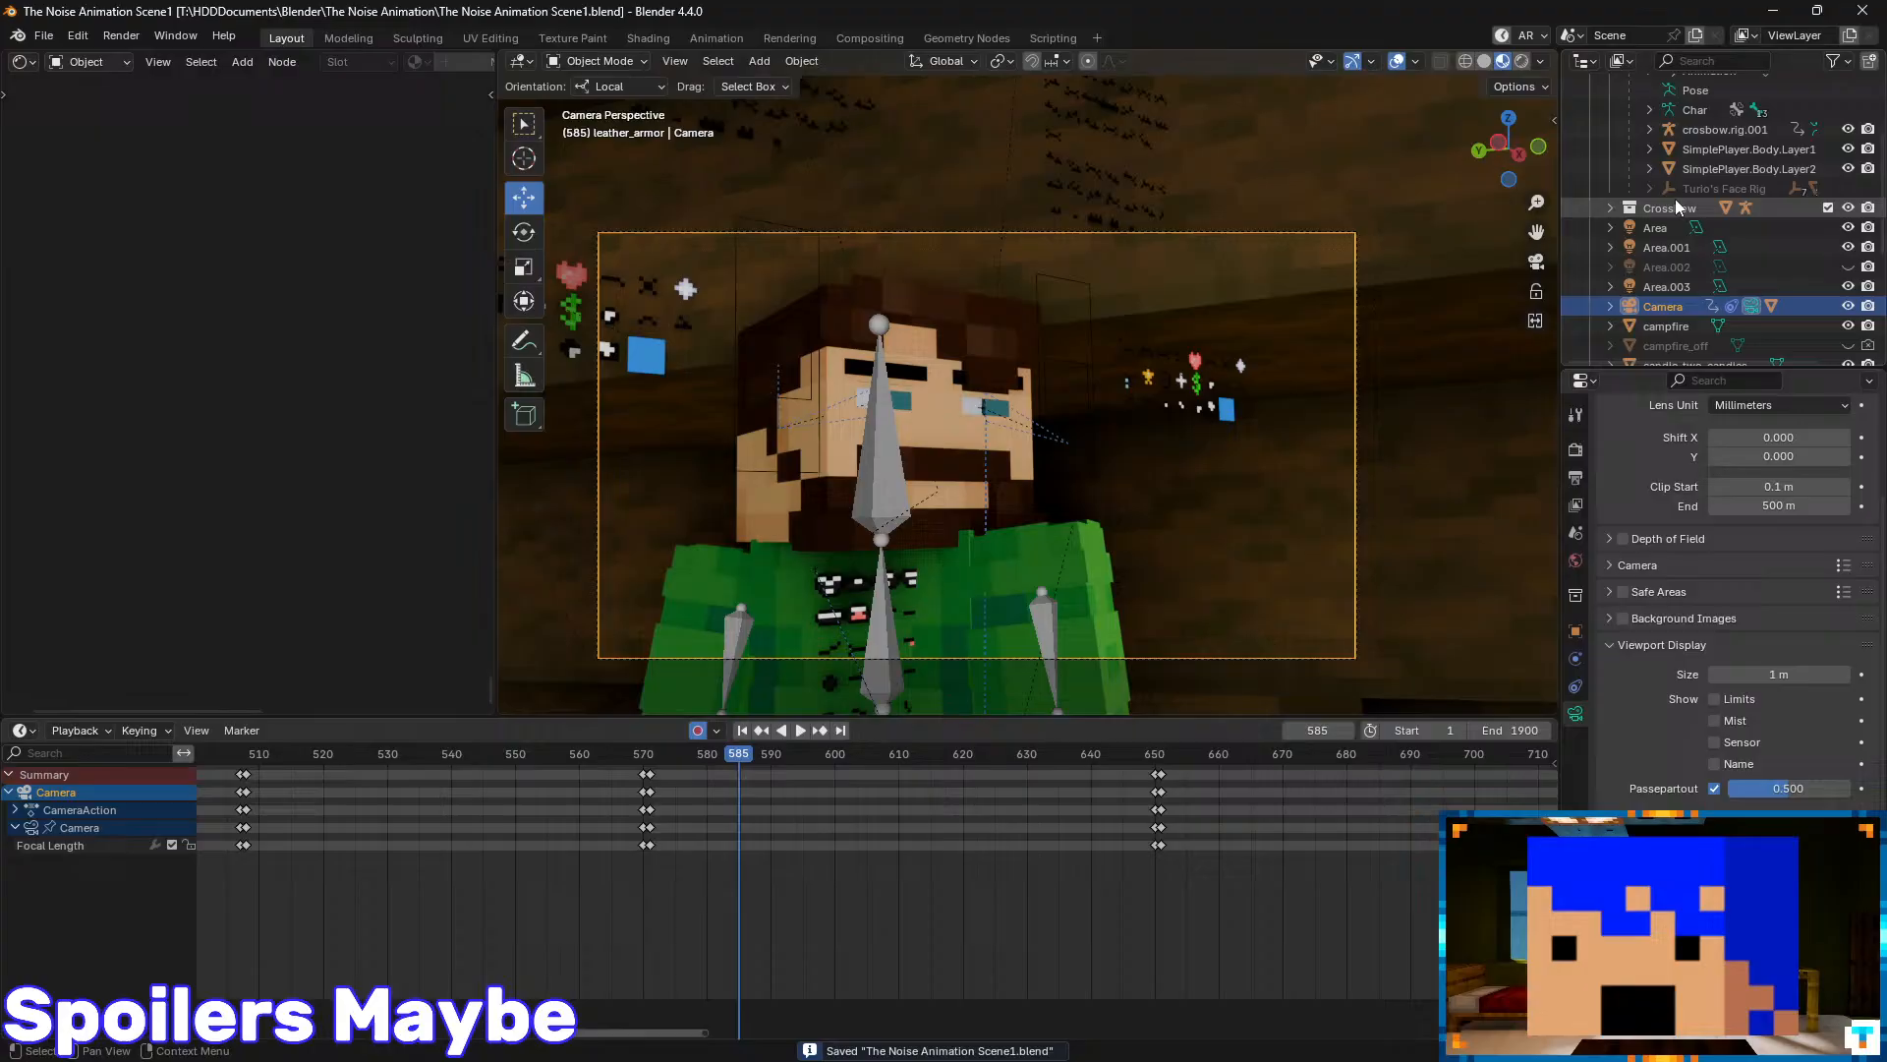
left_click(1708, 149)
left_click(1706, 134)
scroll(1728, 242, "up", 4)
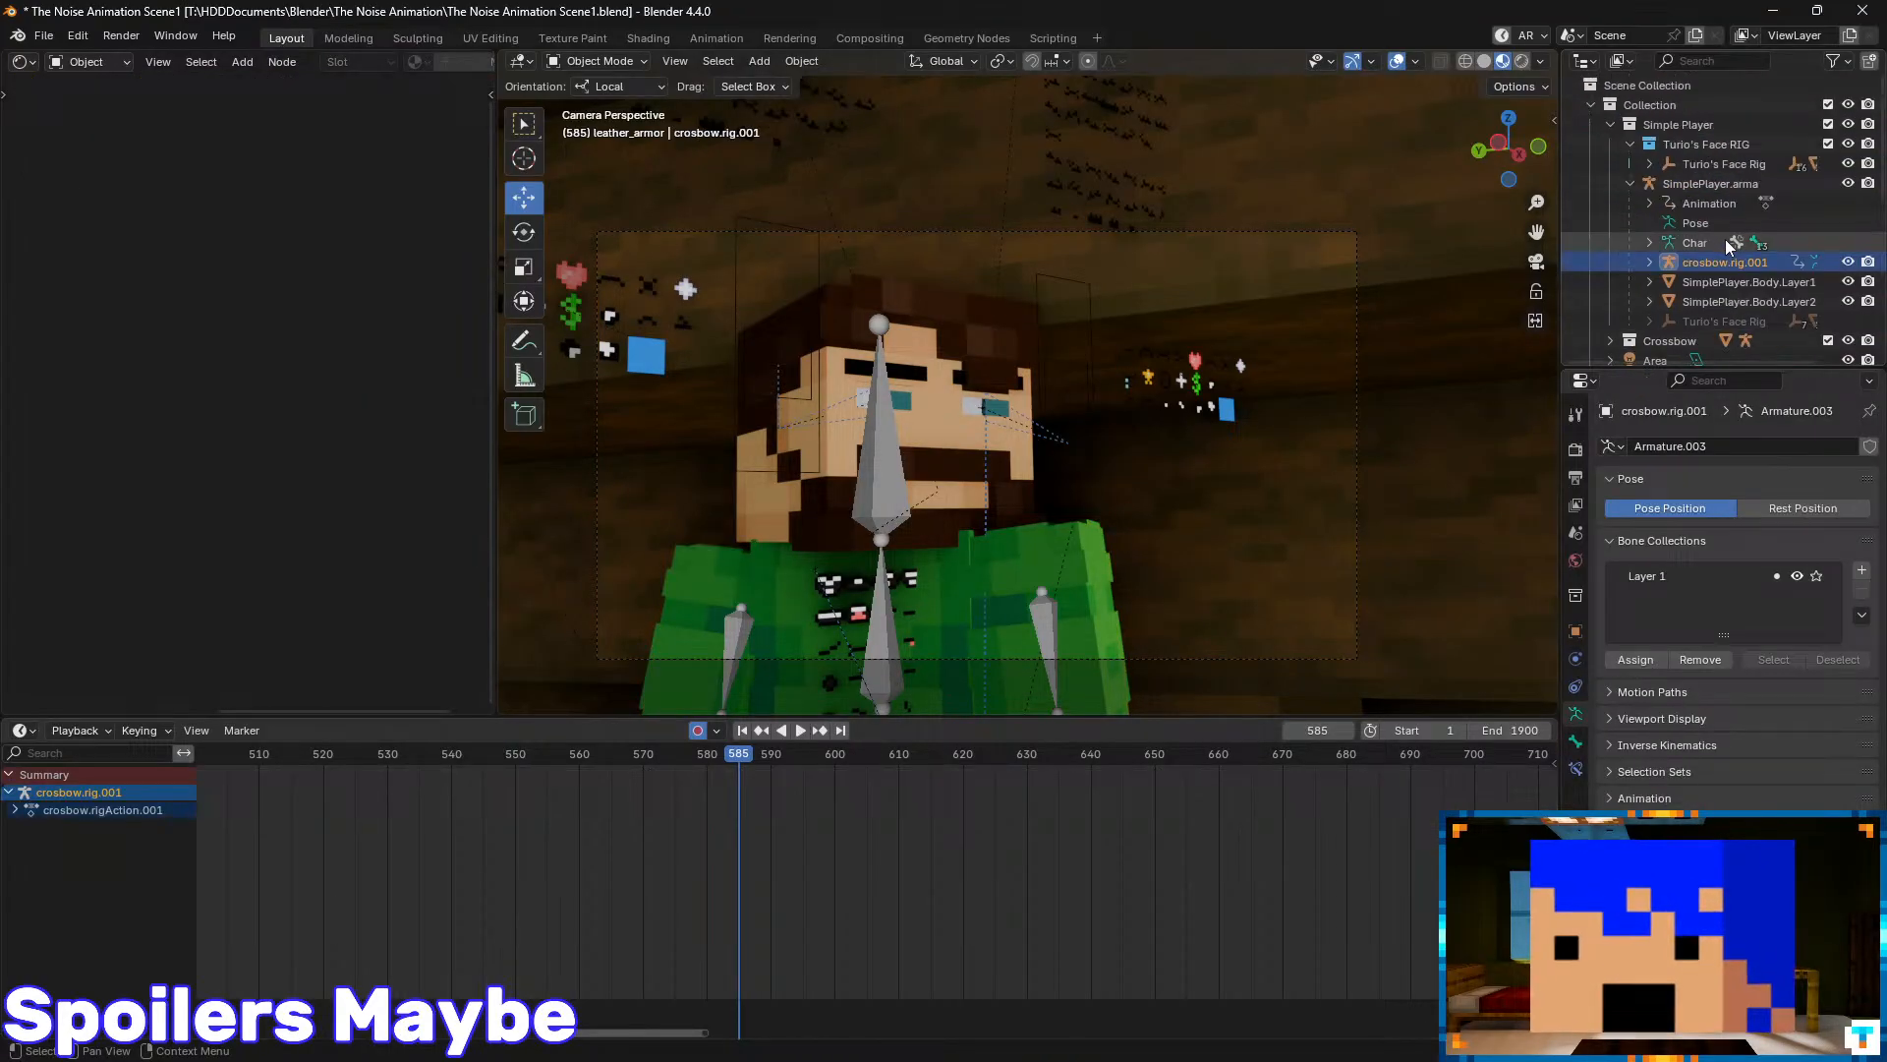
left_click(1716, 169)
left_click(1648, 163)
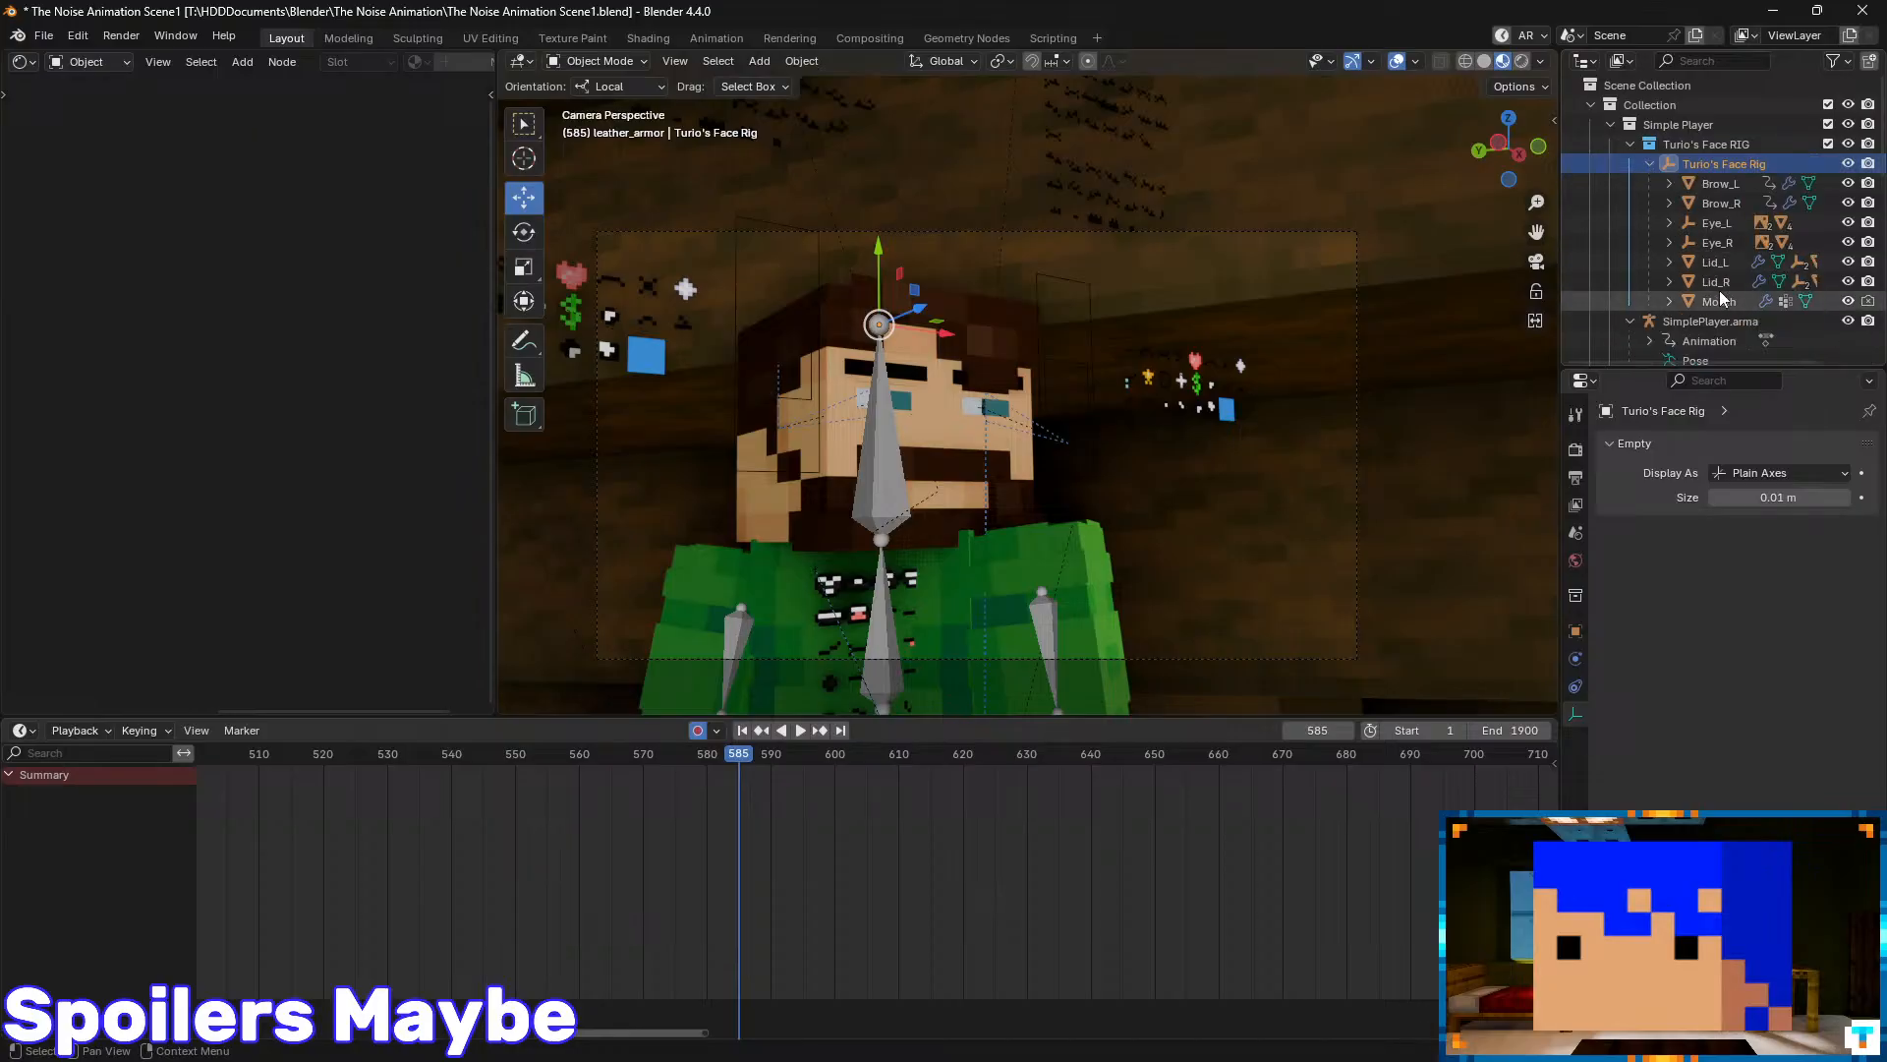
left_click(1720, 202)
left_click(1720, 183, "ctrl")
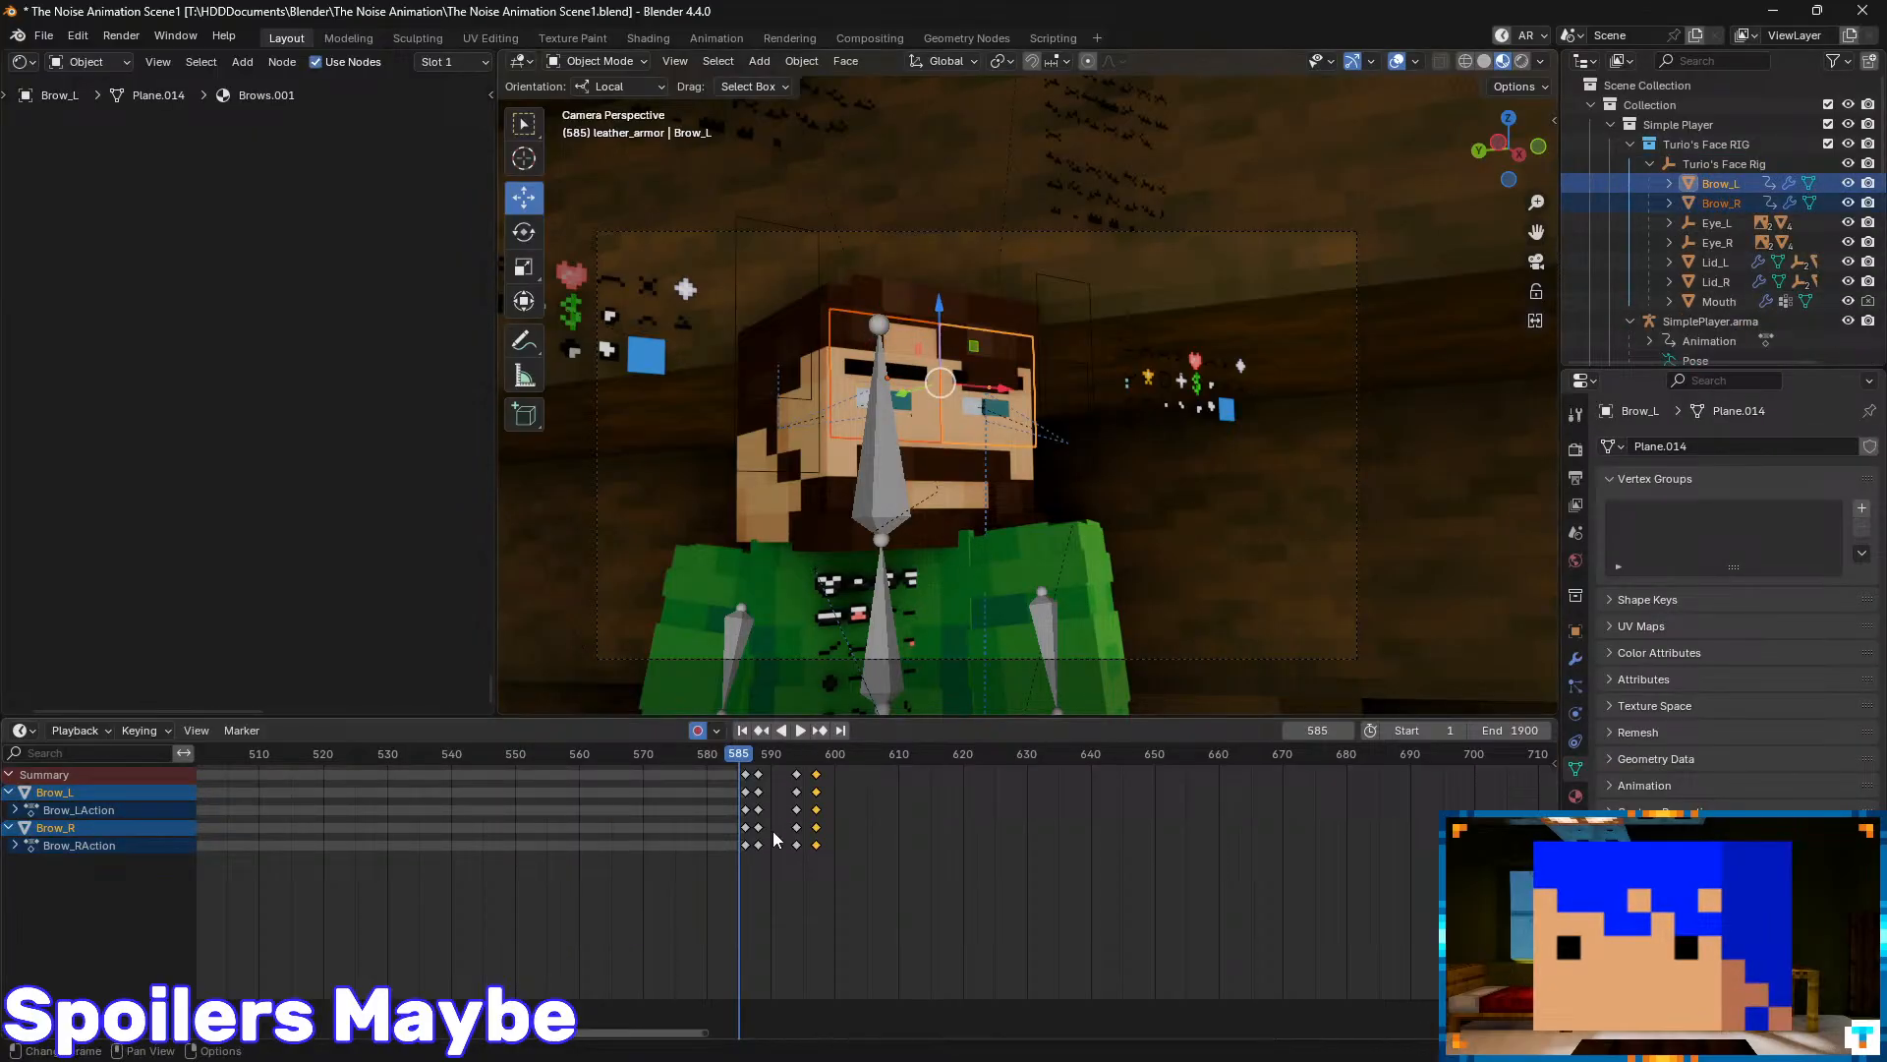
- Go through the brows' keyframes one by one up to frame 597 and save the file
scroll(777, 837, "up", 2)
key("Up")
key("Up")
key("Up")
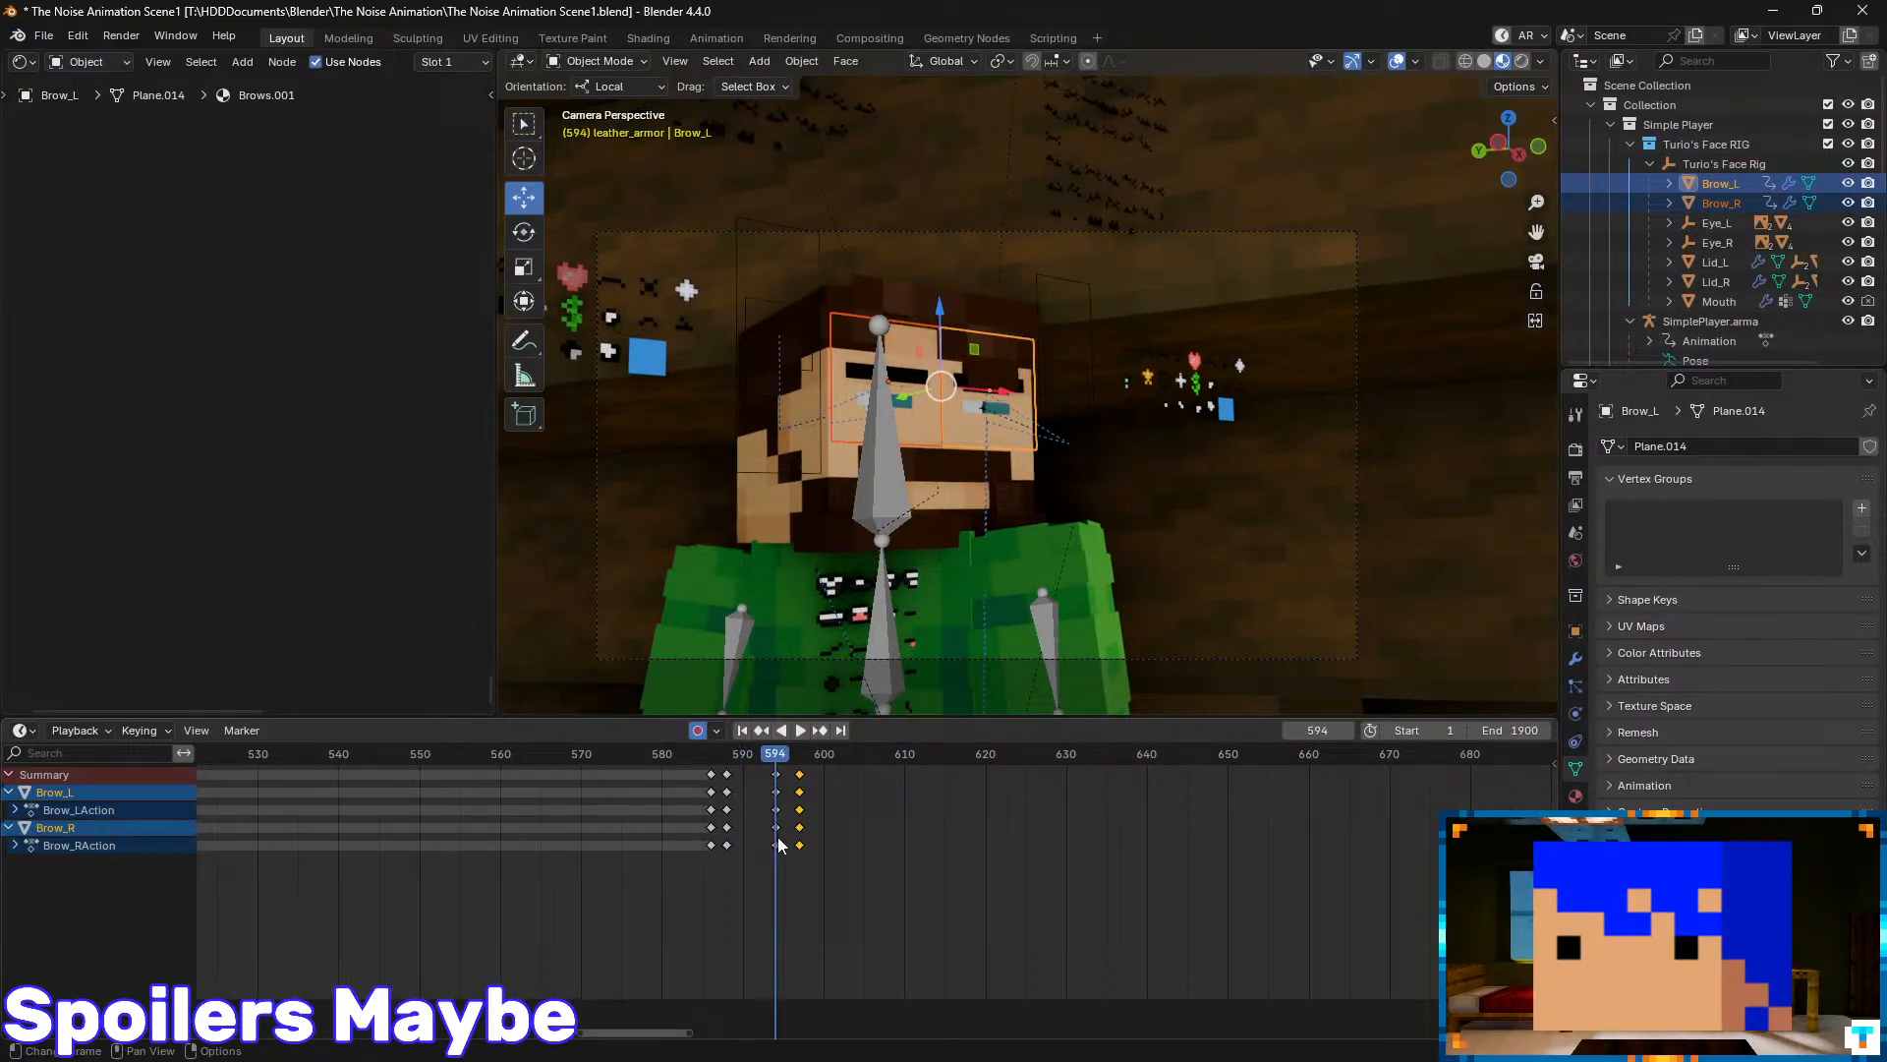
key("Up")
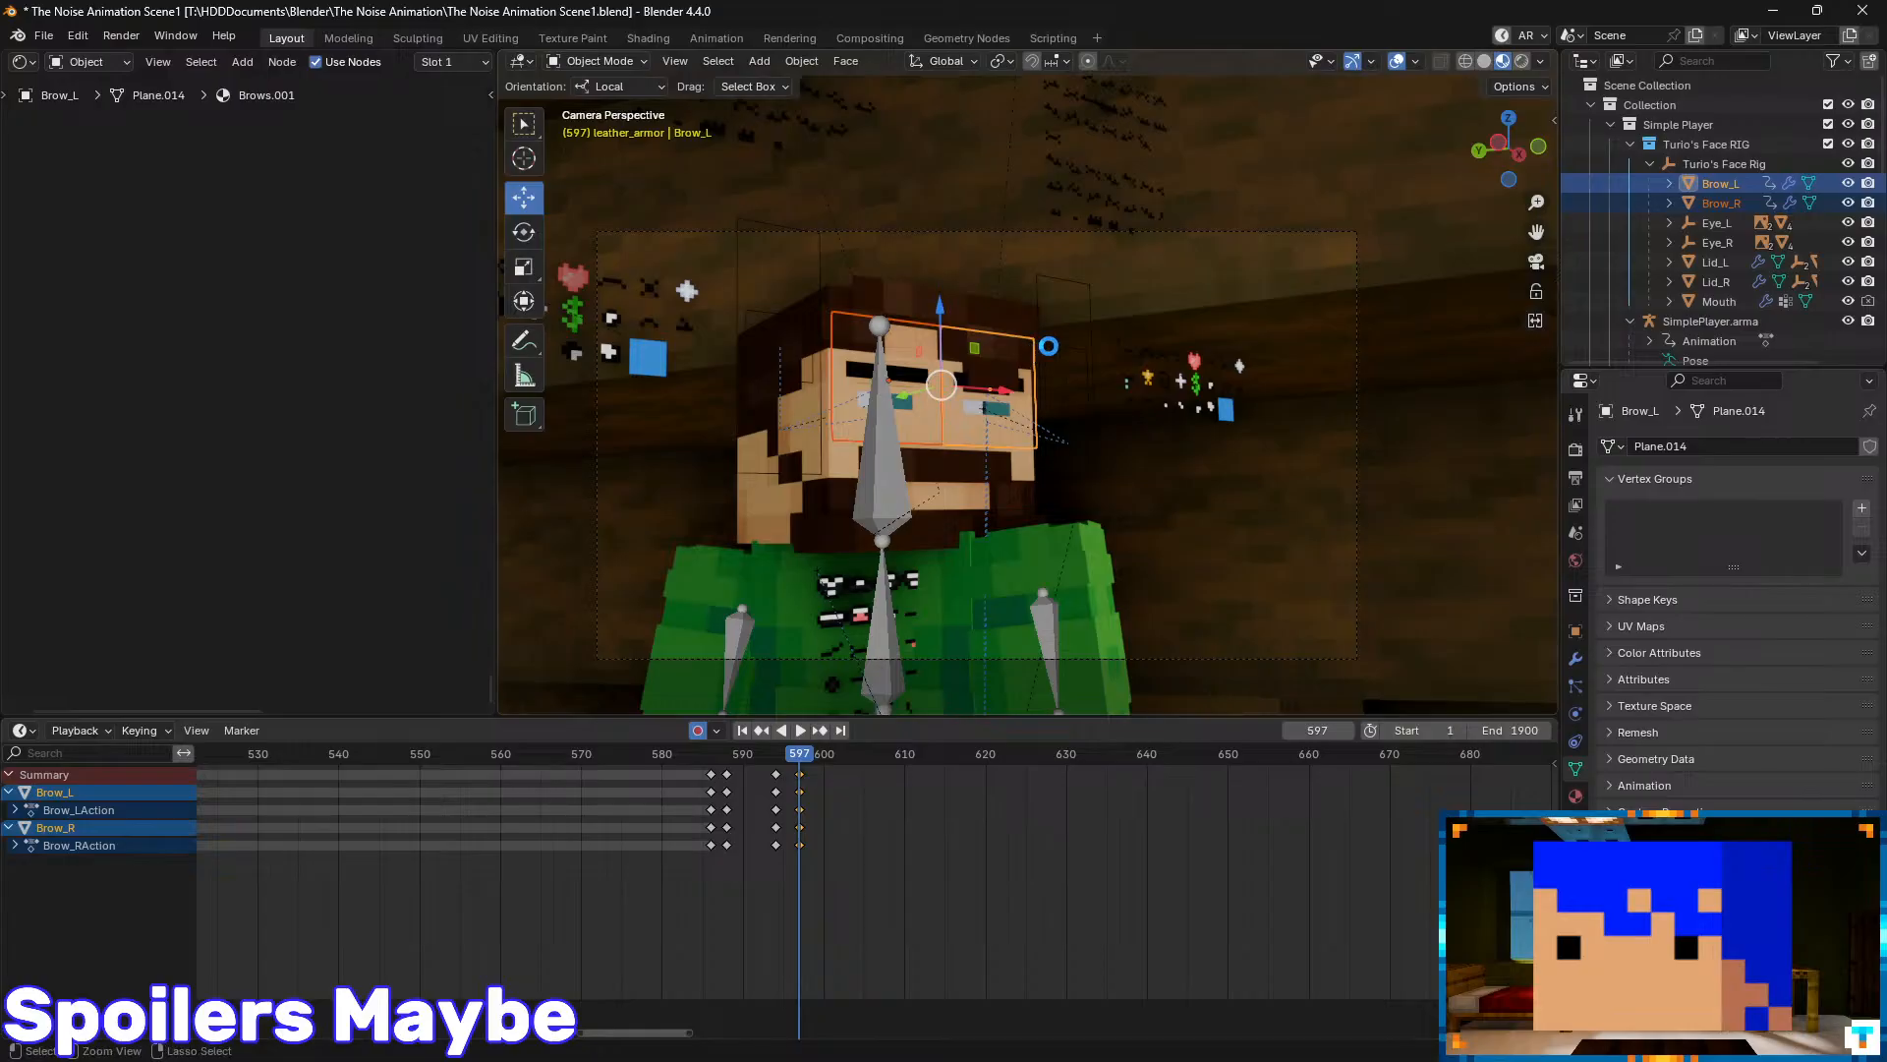
key("ctrl+s")
- Inspect the face up close, scrub the brow animation back to frame 594 and expand the Mouth object's contents
scroll(997, 447, "up", 4)
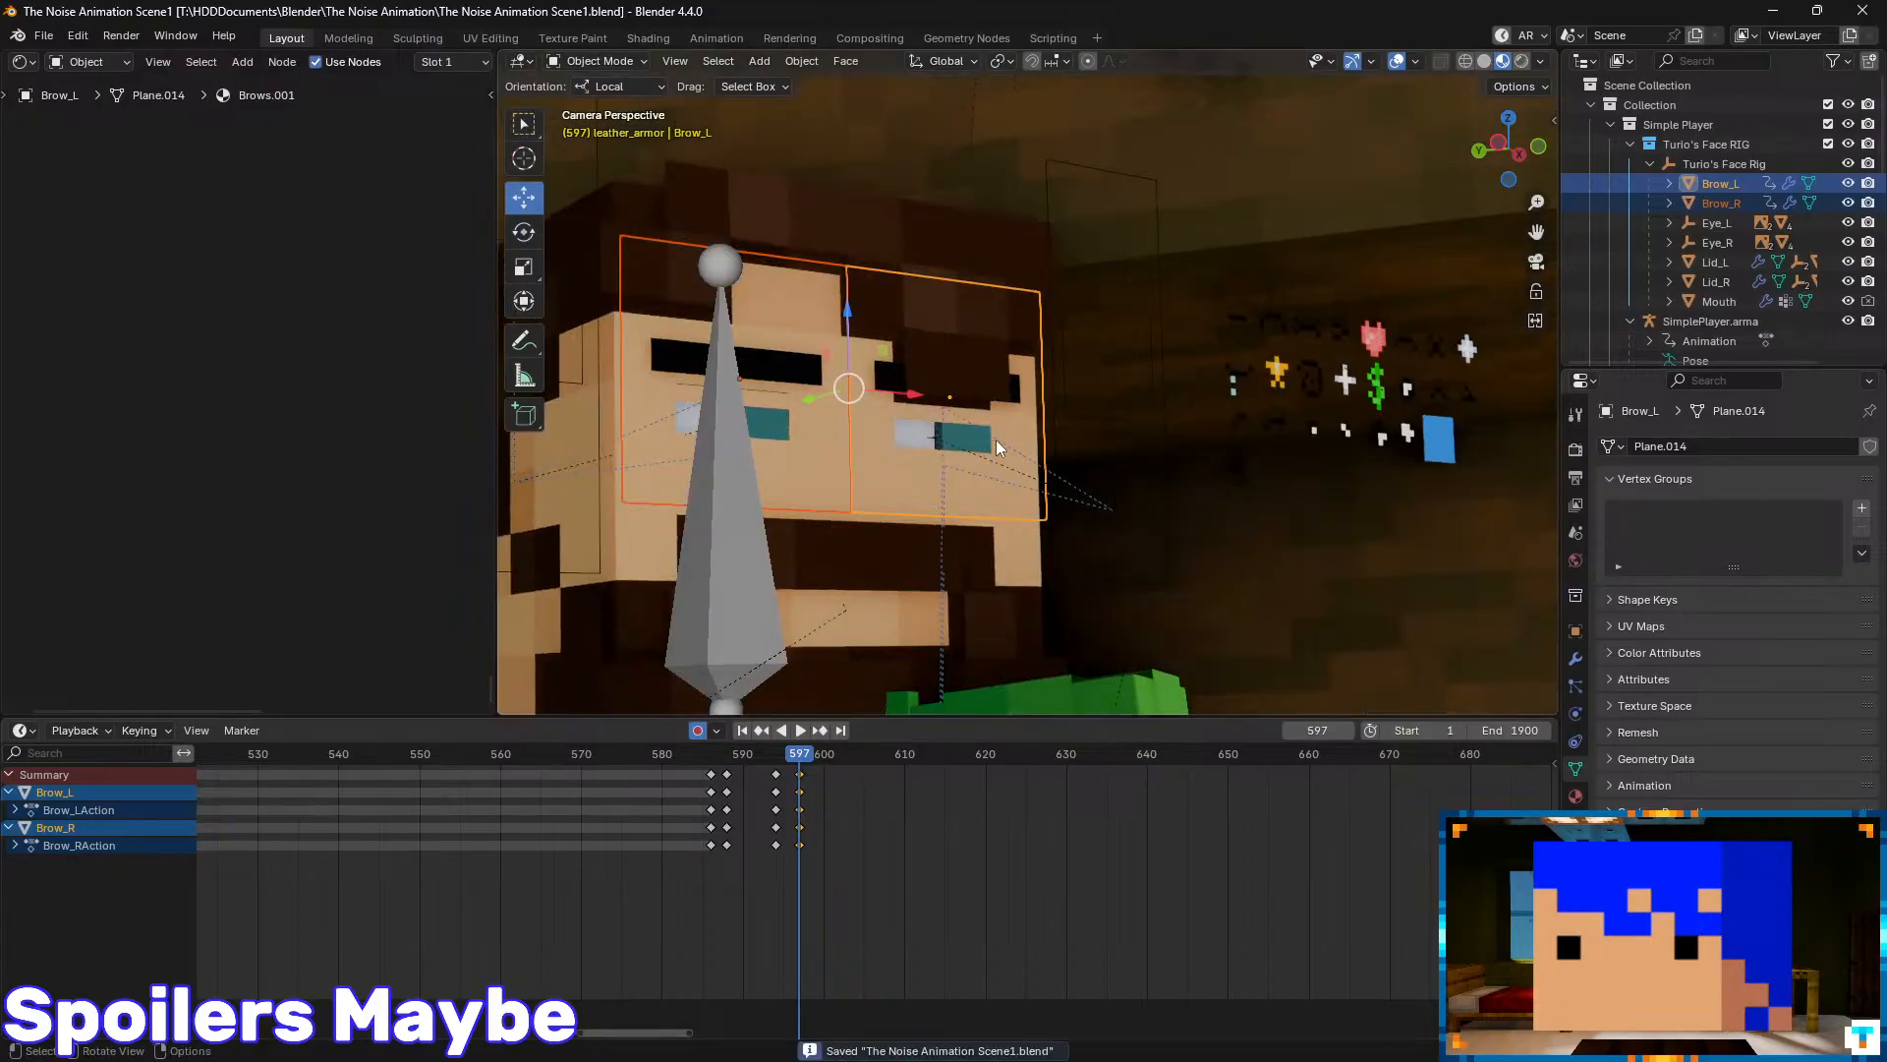
scroll(1096, 421, "down", 4)
middle_click_drag(971, 405, 1048, 381, "shift")
scroll(1048, 381, "up", 2)
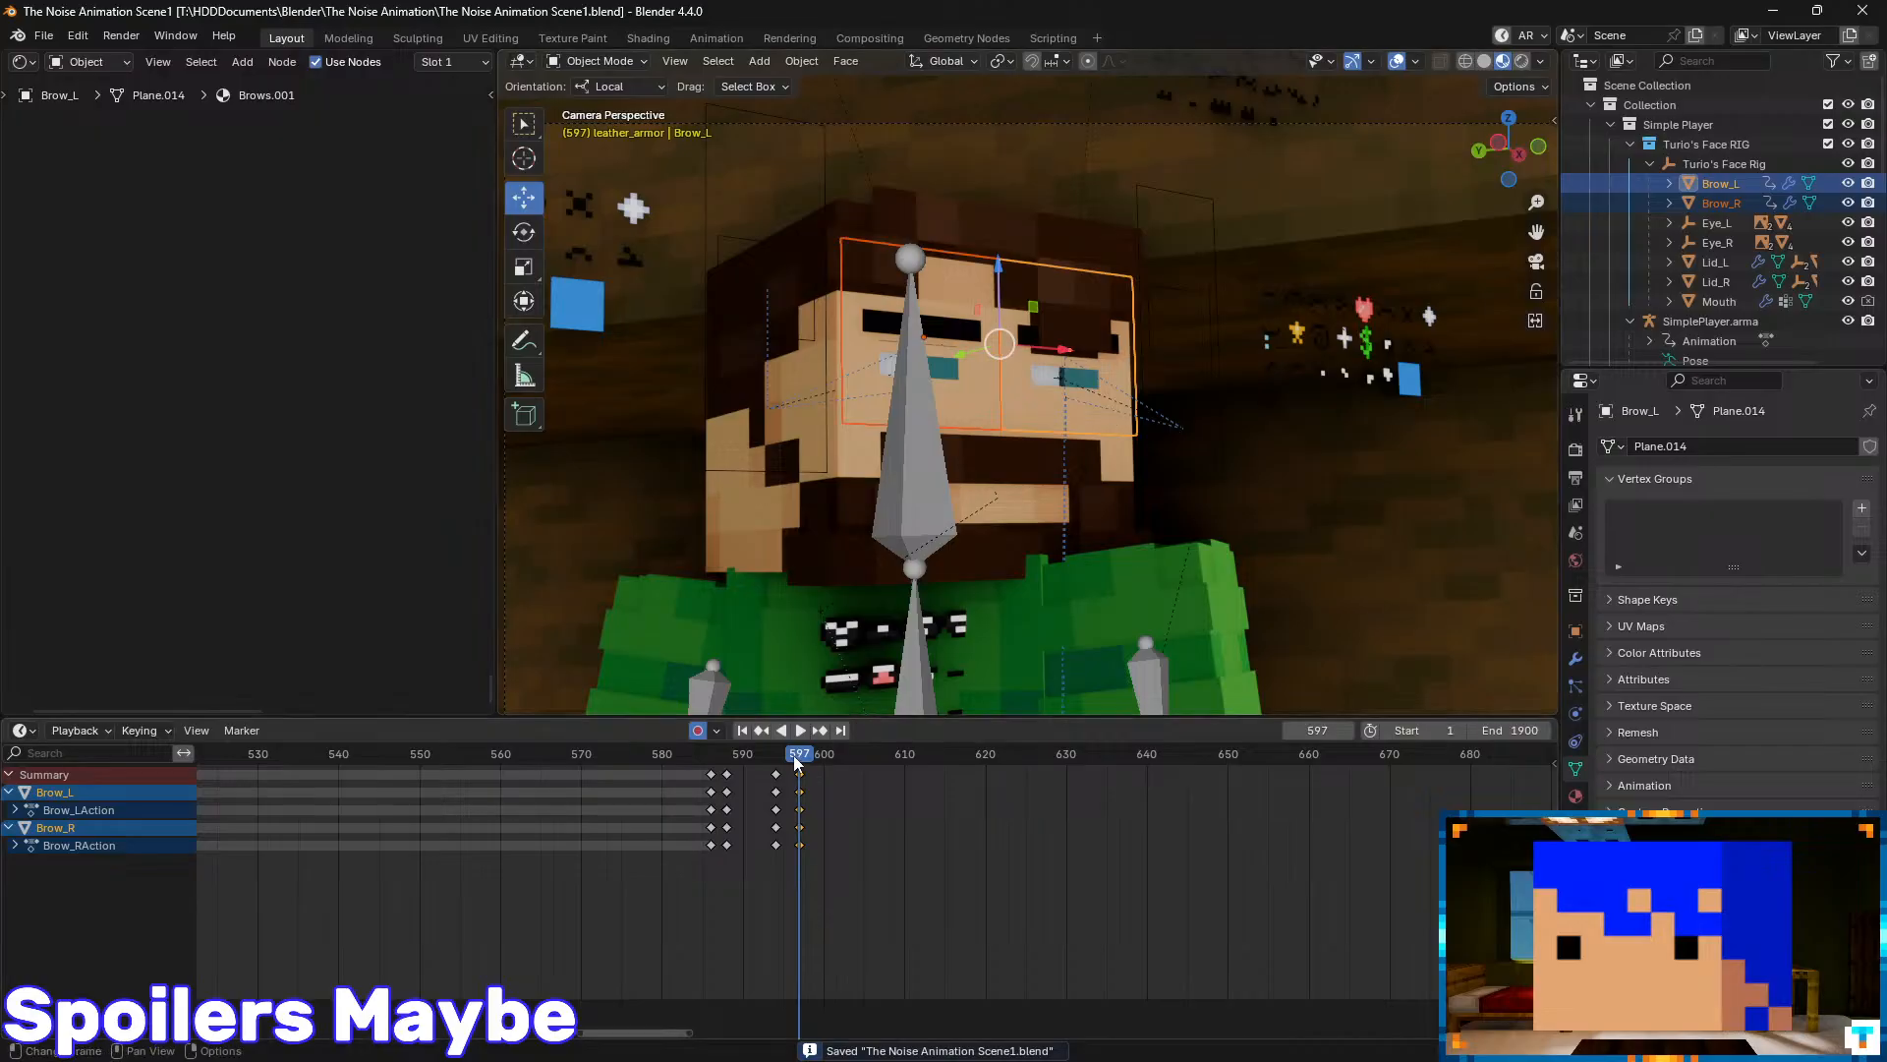
left_click_drag(796, 761, 777, 861)
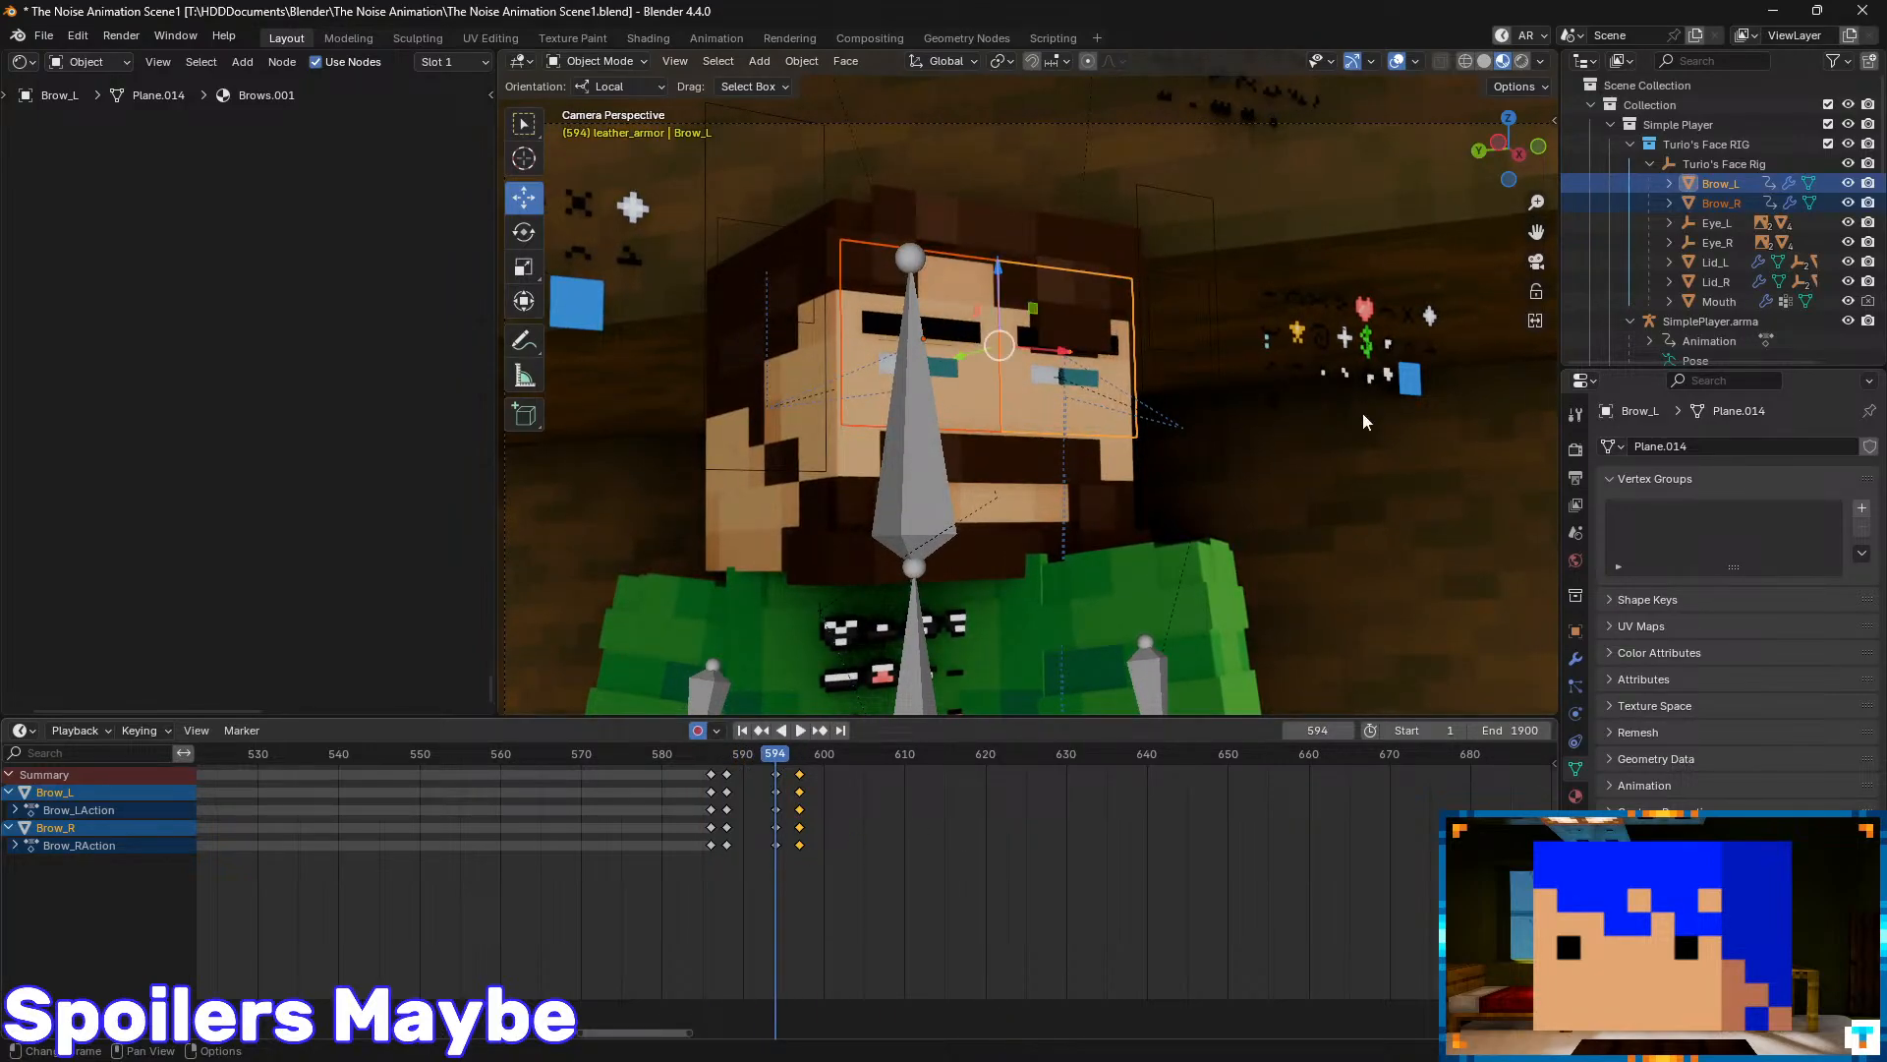
left_click(1669, 301)
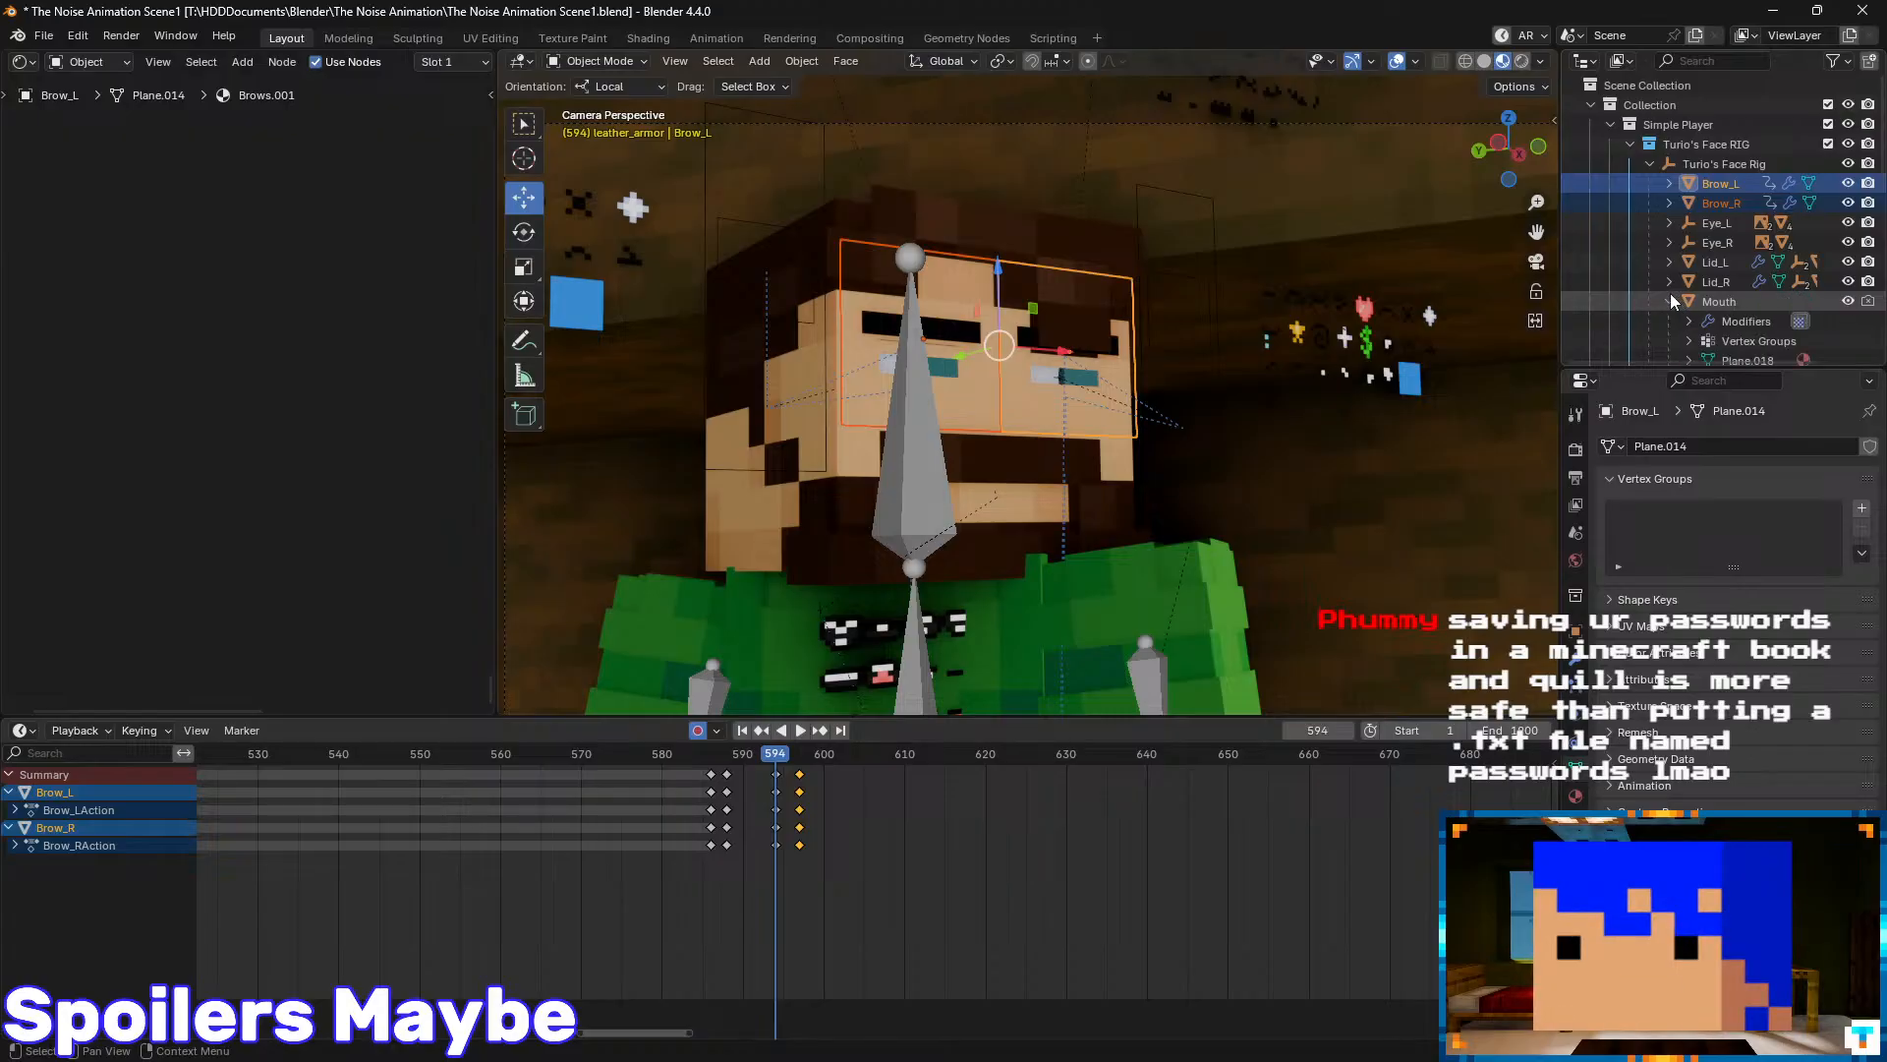
- Expand Eye_L, Eye_R and both of their Lid Control empties, and select R_Lid Controller and L_Lid Controller together
left_click(1668, 222)
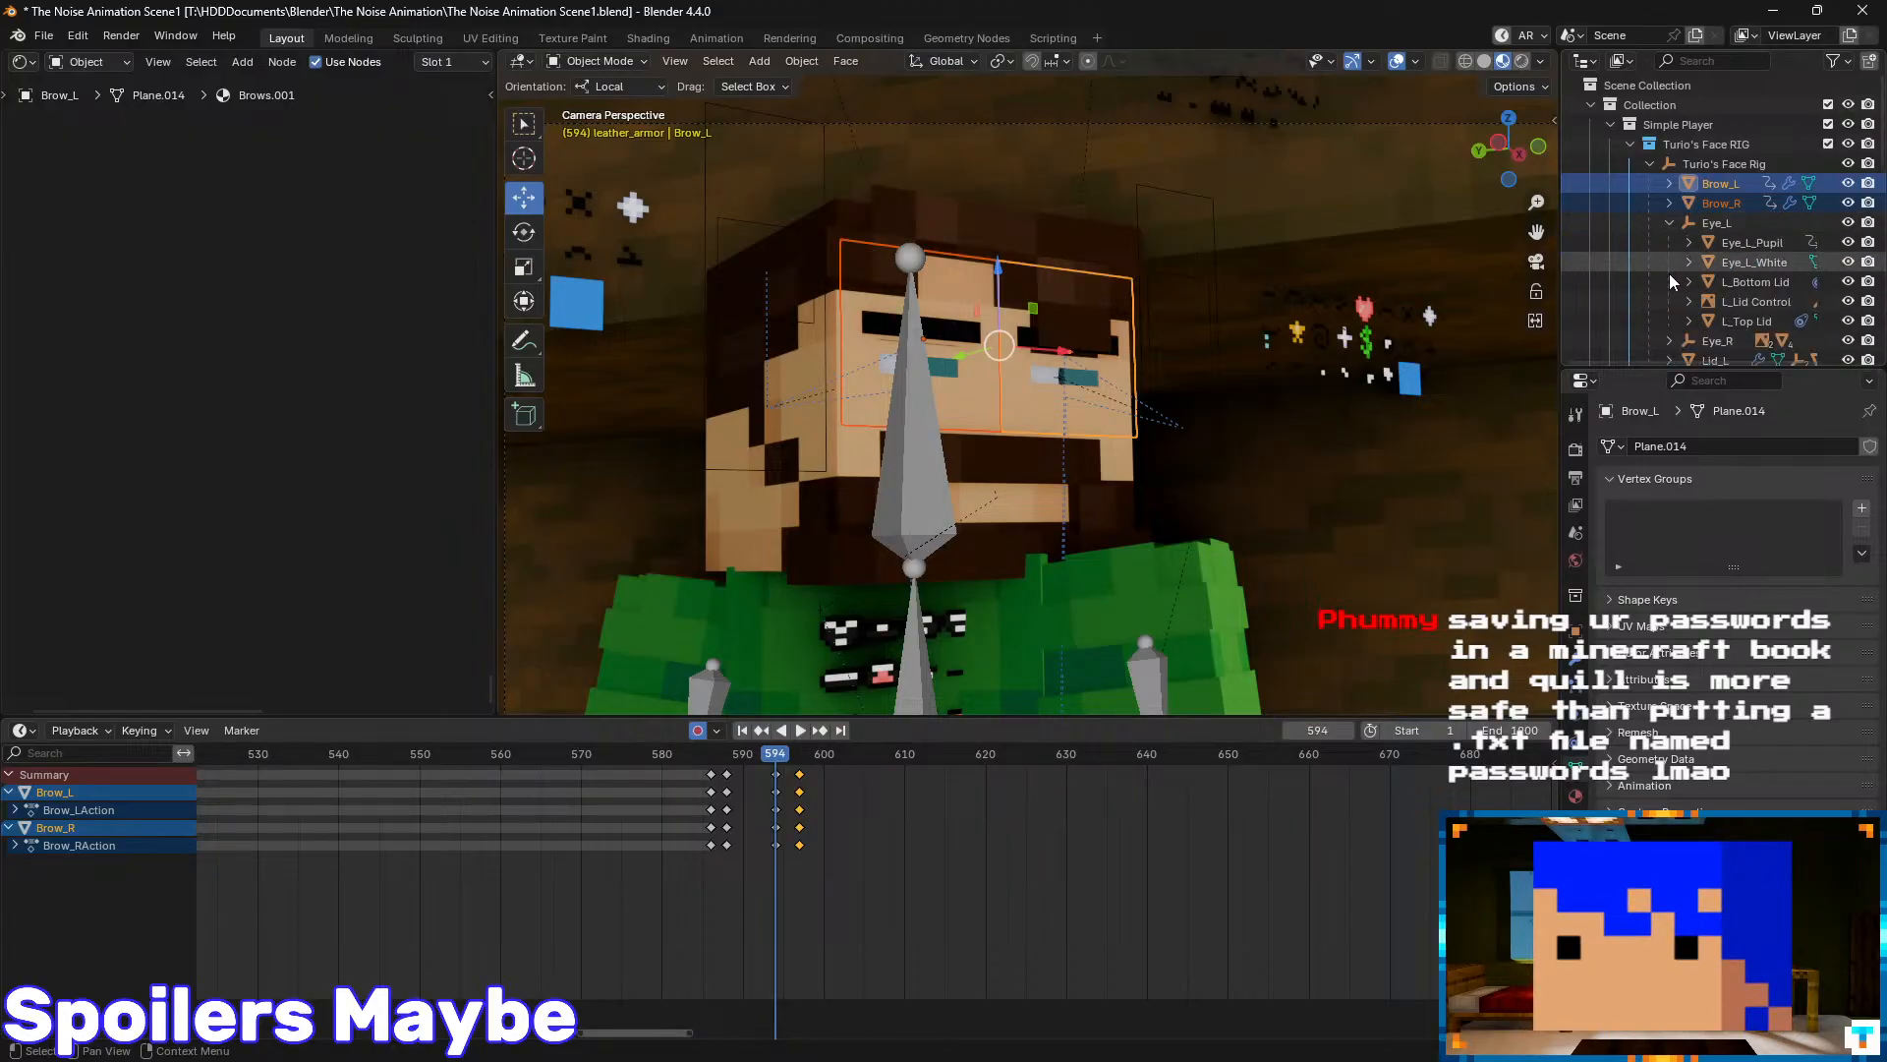
left_click(1670, 340)
middle_click_drag(1683, 282, 1625, 114)
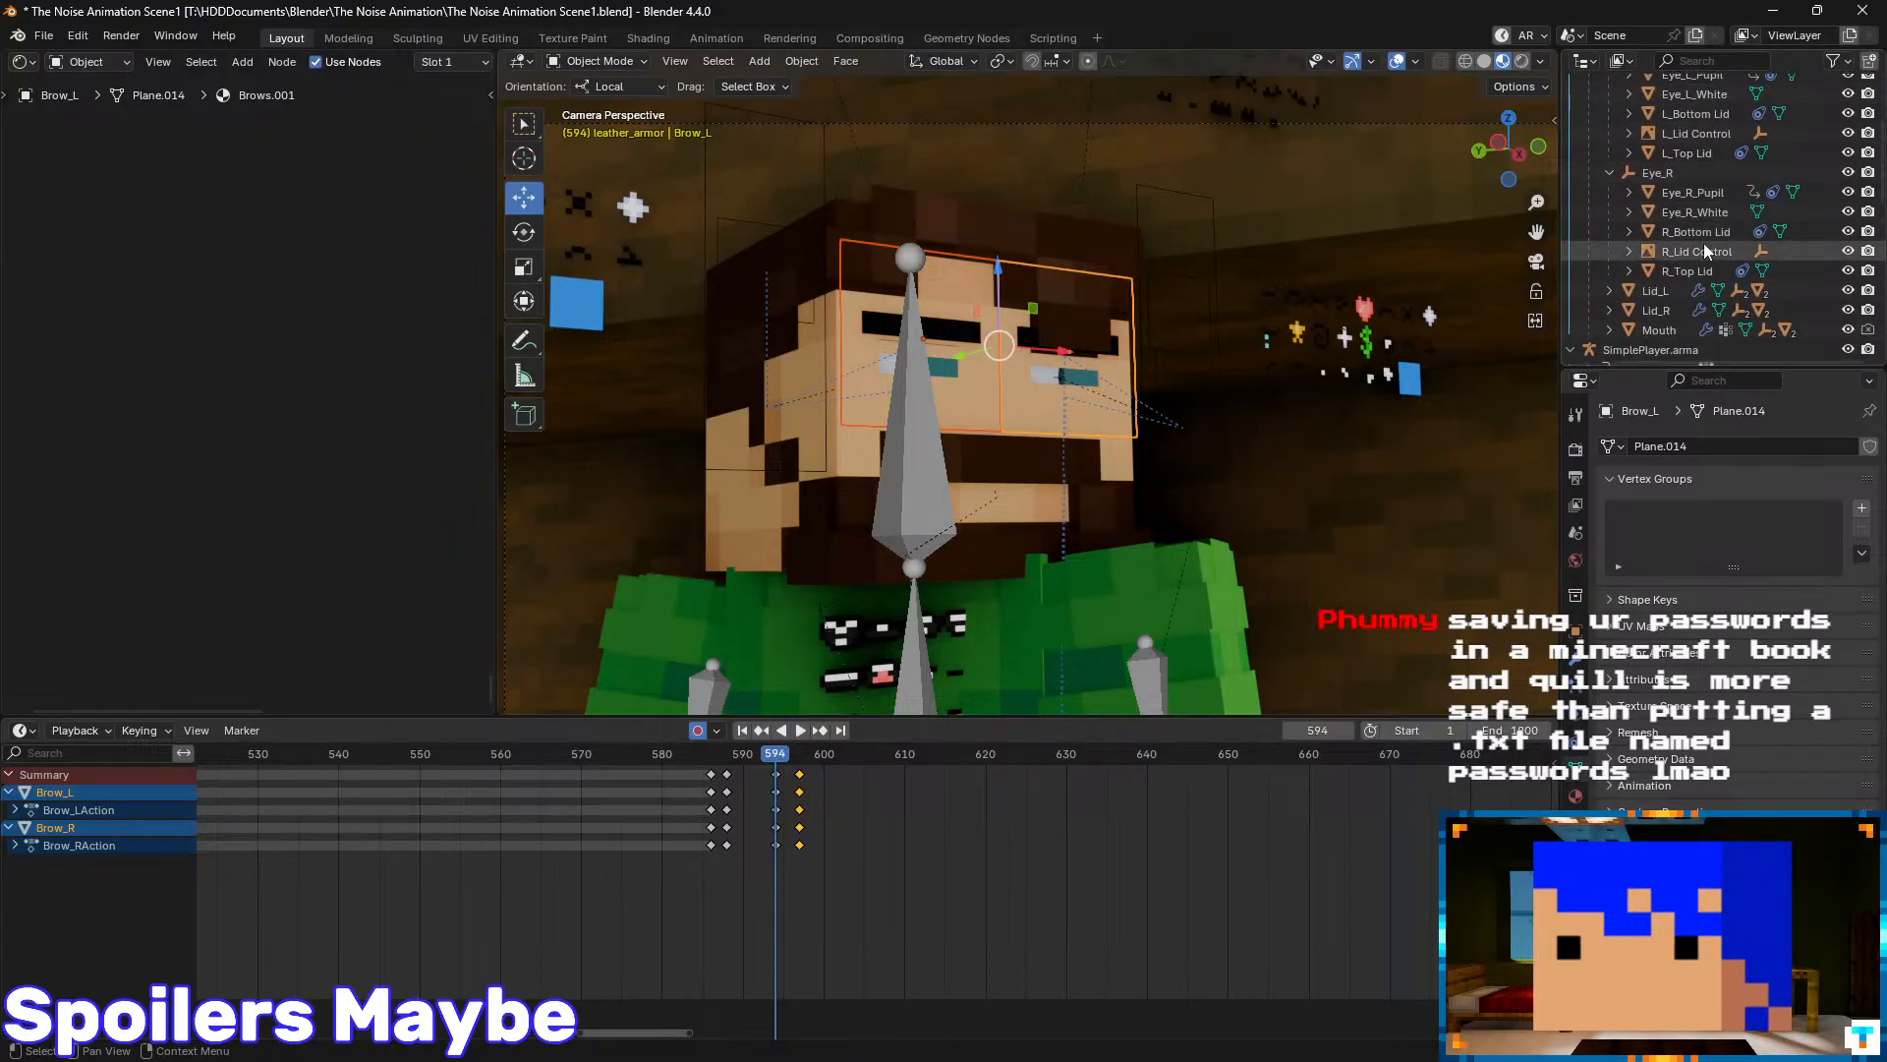
left_click(1702, 244)
left_click(1707, 149, "ctrl")
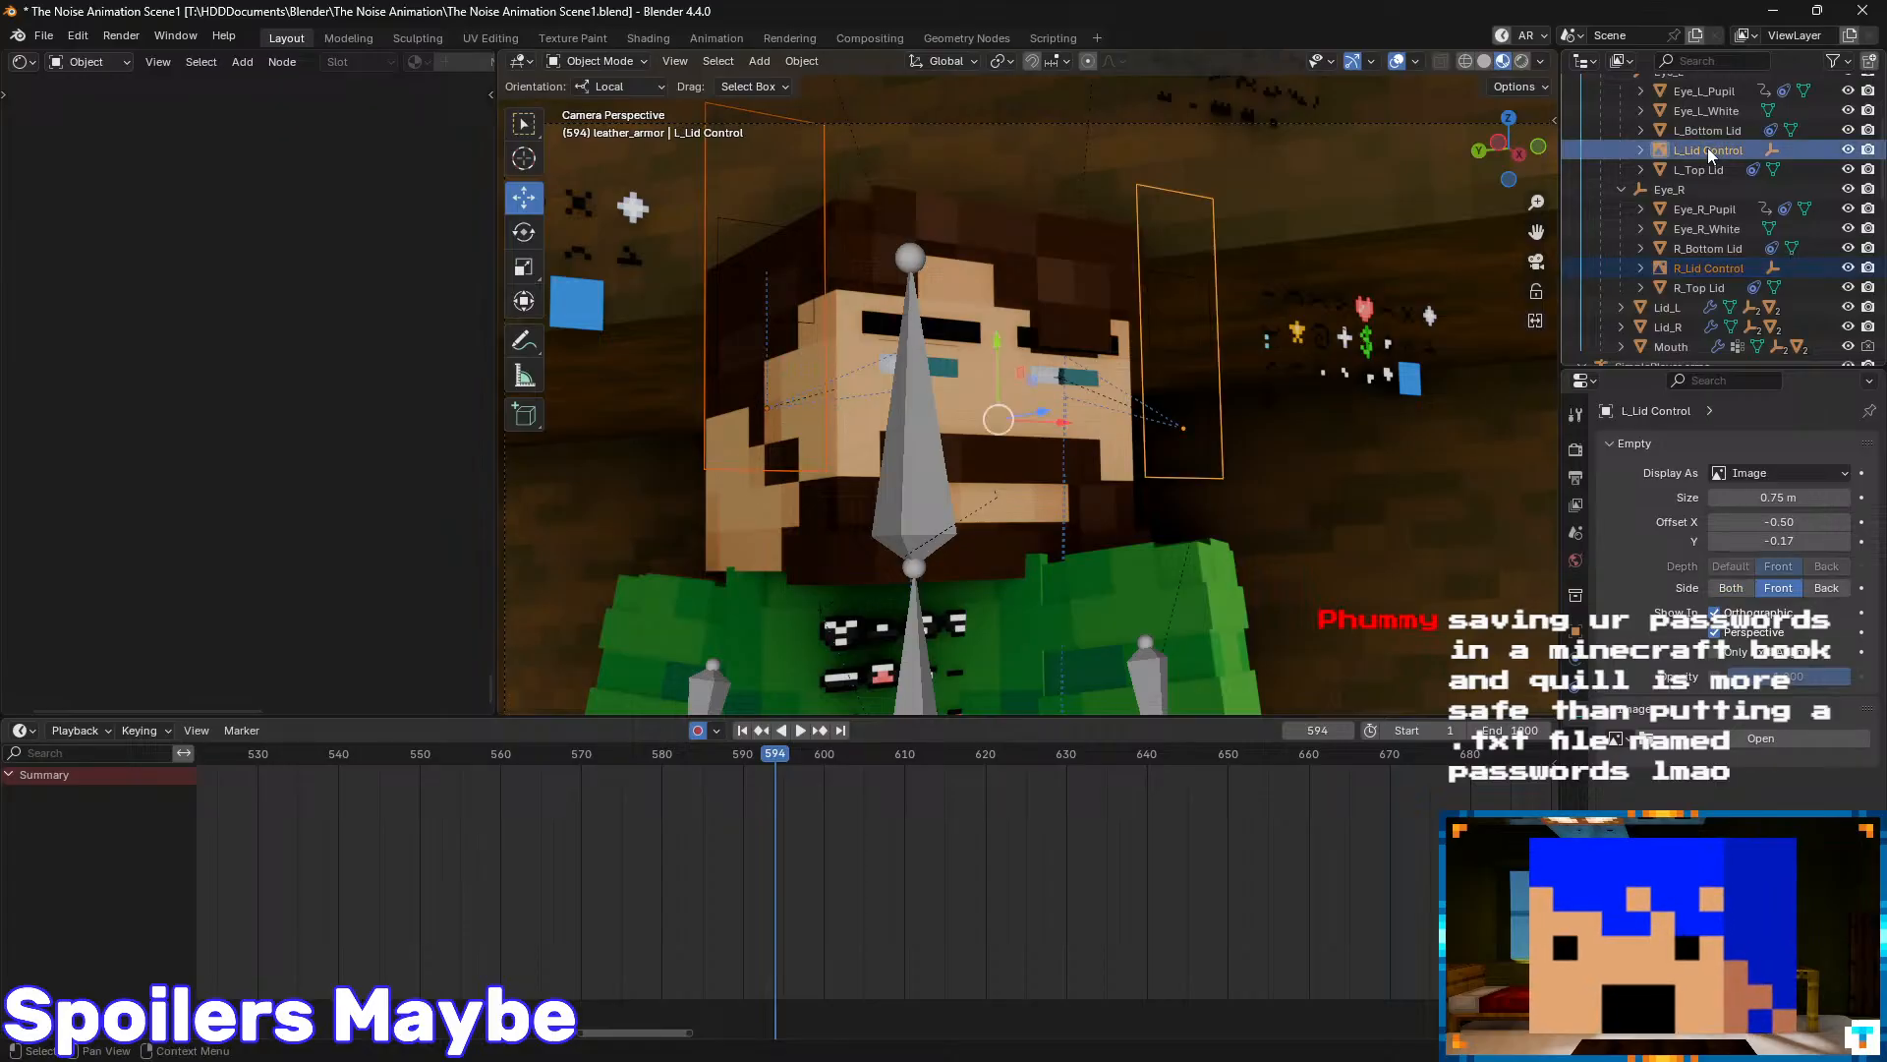
left_click(1639, 268)
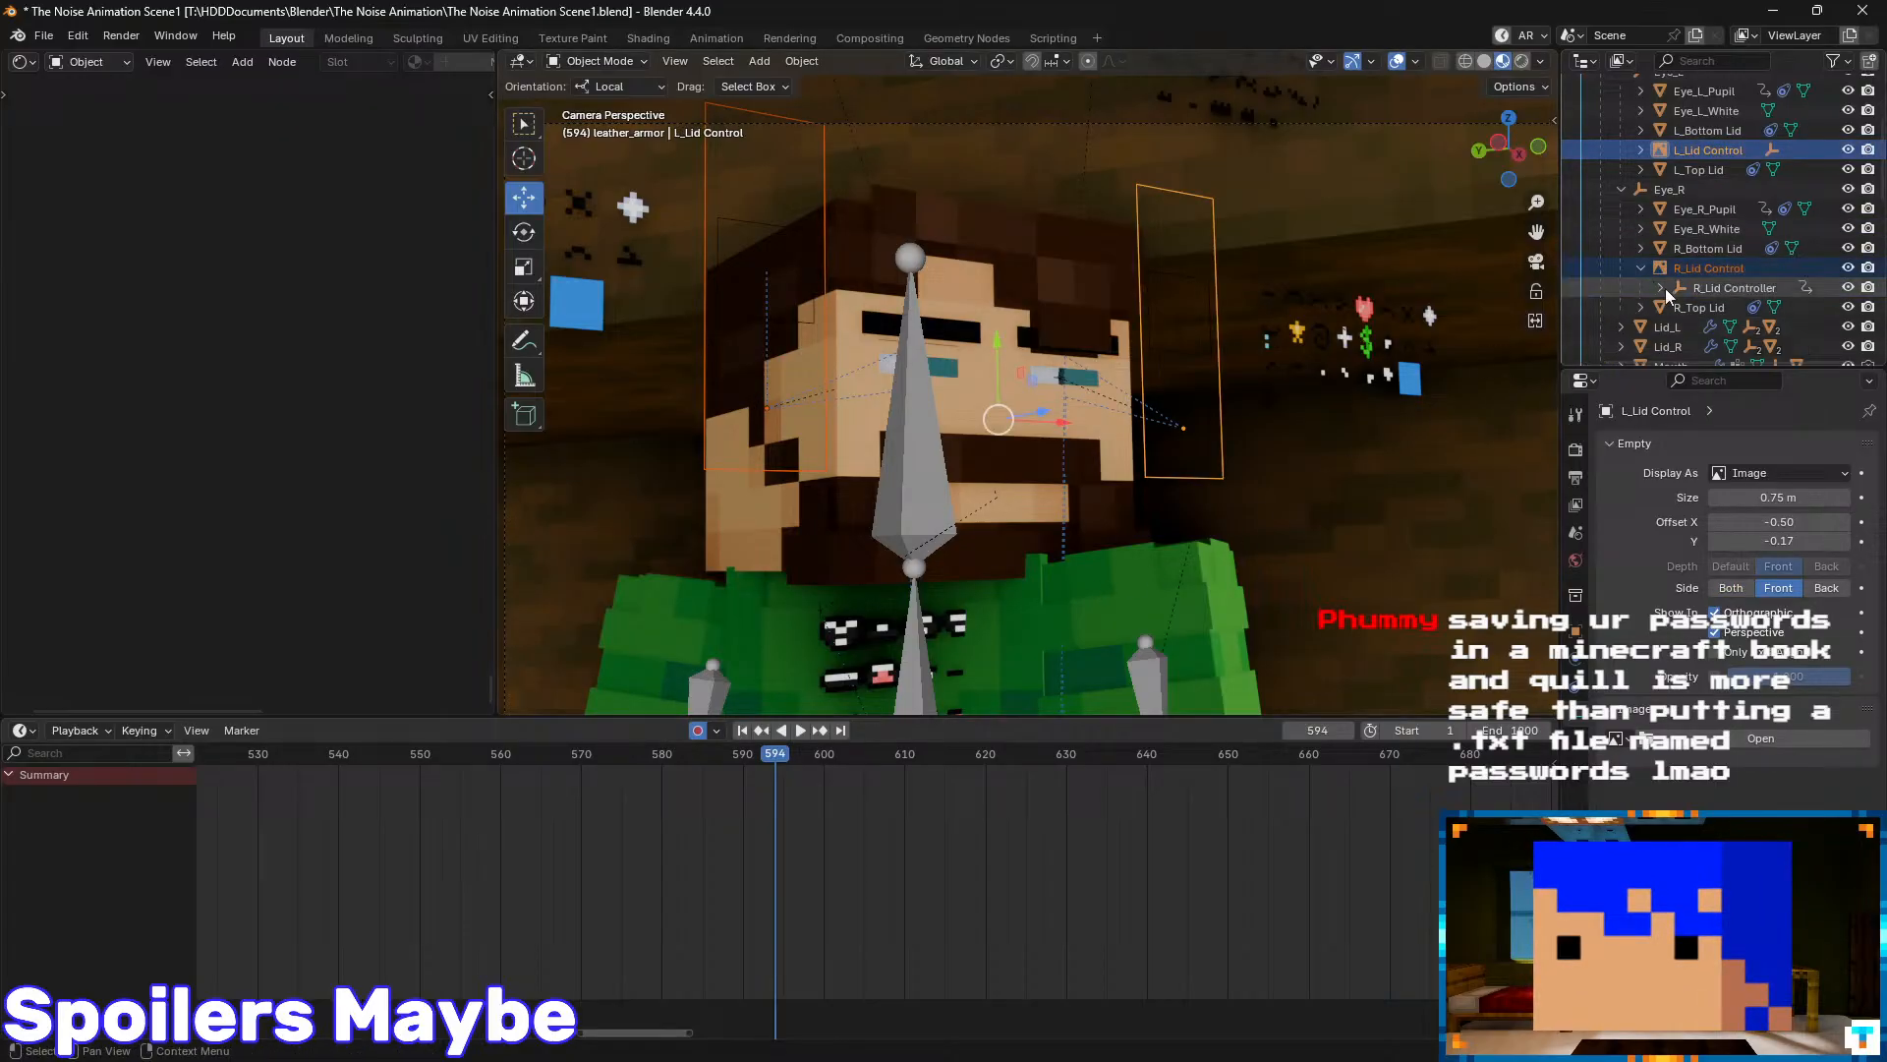
left_click(1710, 288)
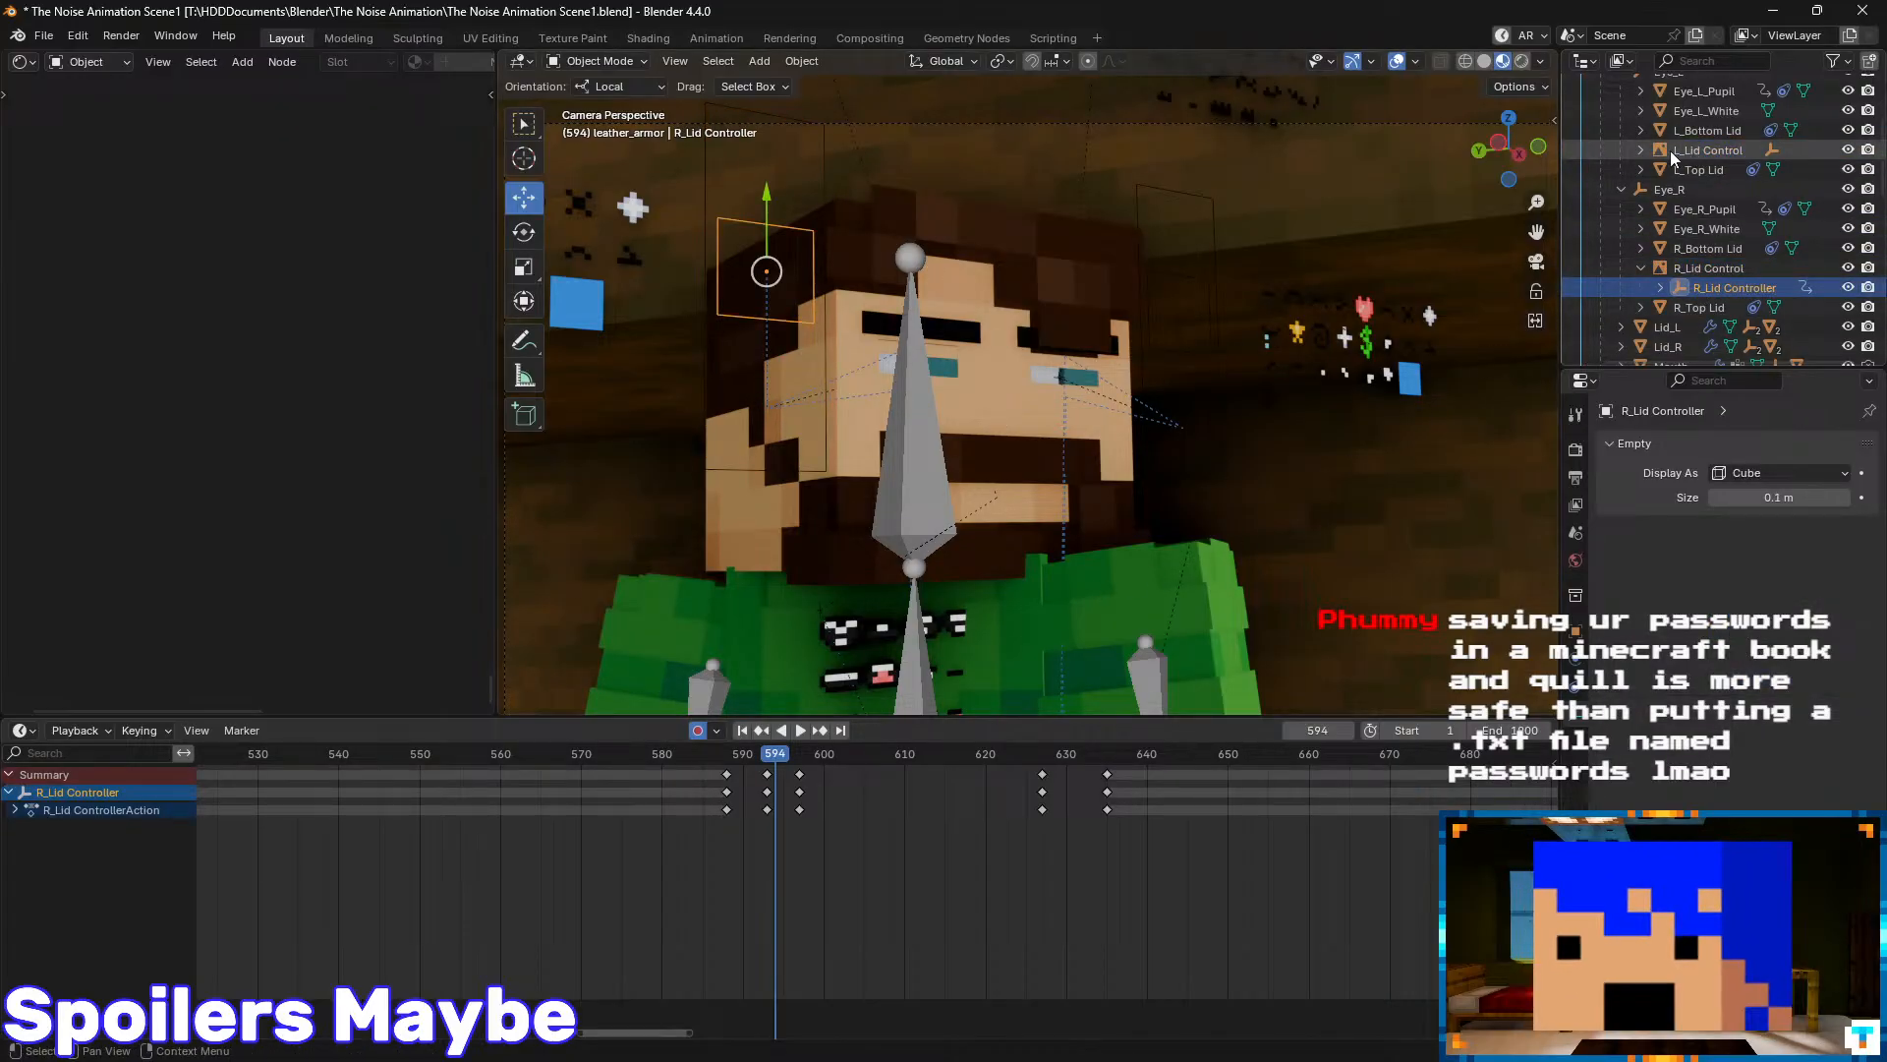
left_click(1639, 150)
left_click(1709, 169, "ctrl")
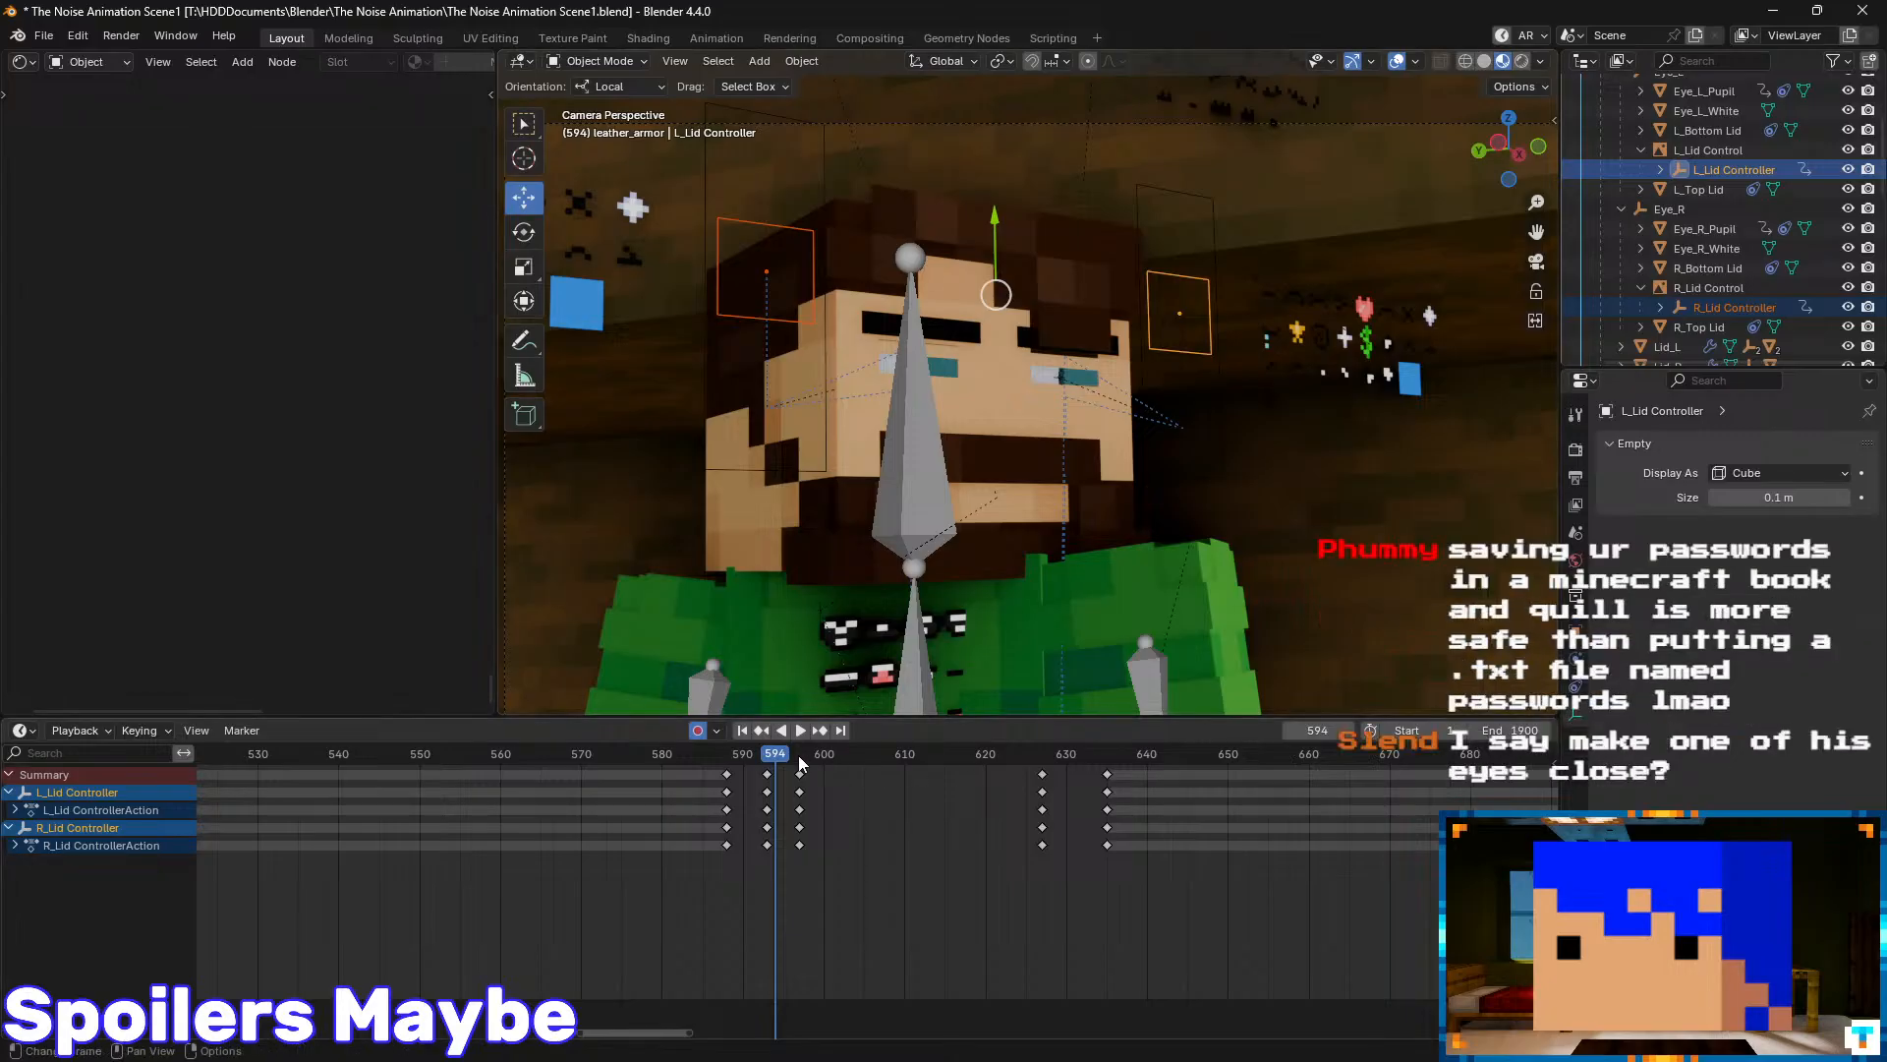
- Raise both lid controllers at frame 593 until the eyes are fully closed, and play the blink back
left_click_drag(786, 757, 767, 806)
left_click_drag(997, 240, 1002, 120)
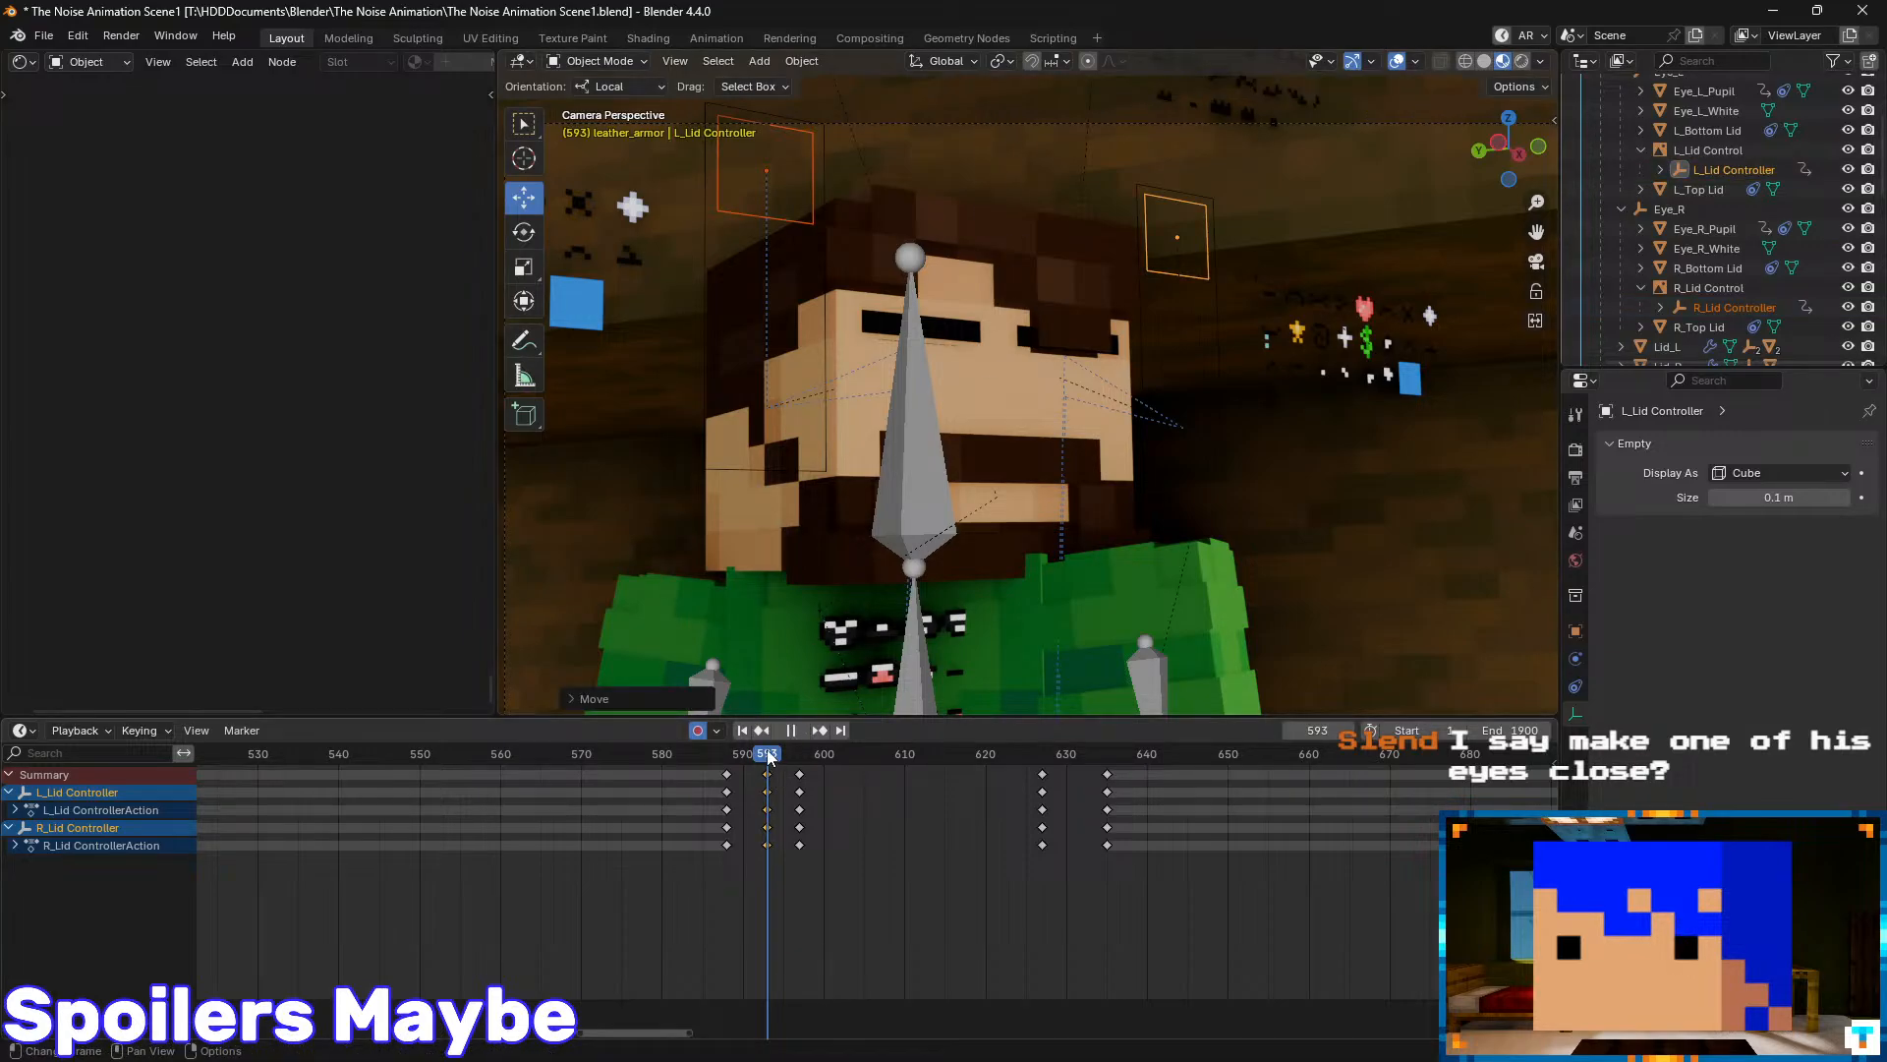
left_click_drag(771, 757, 664, 763)
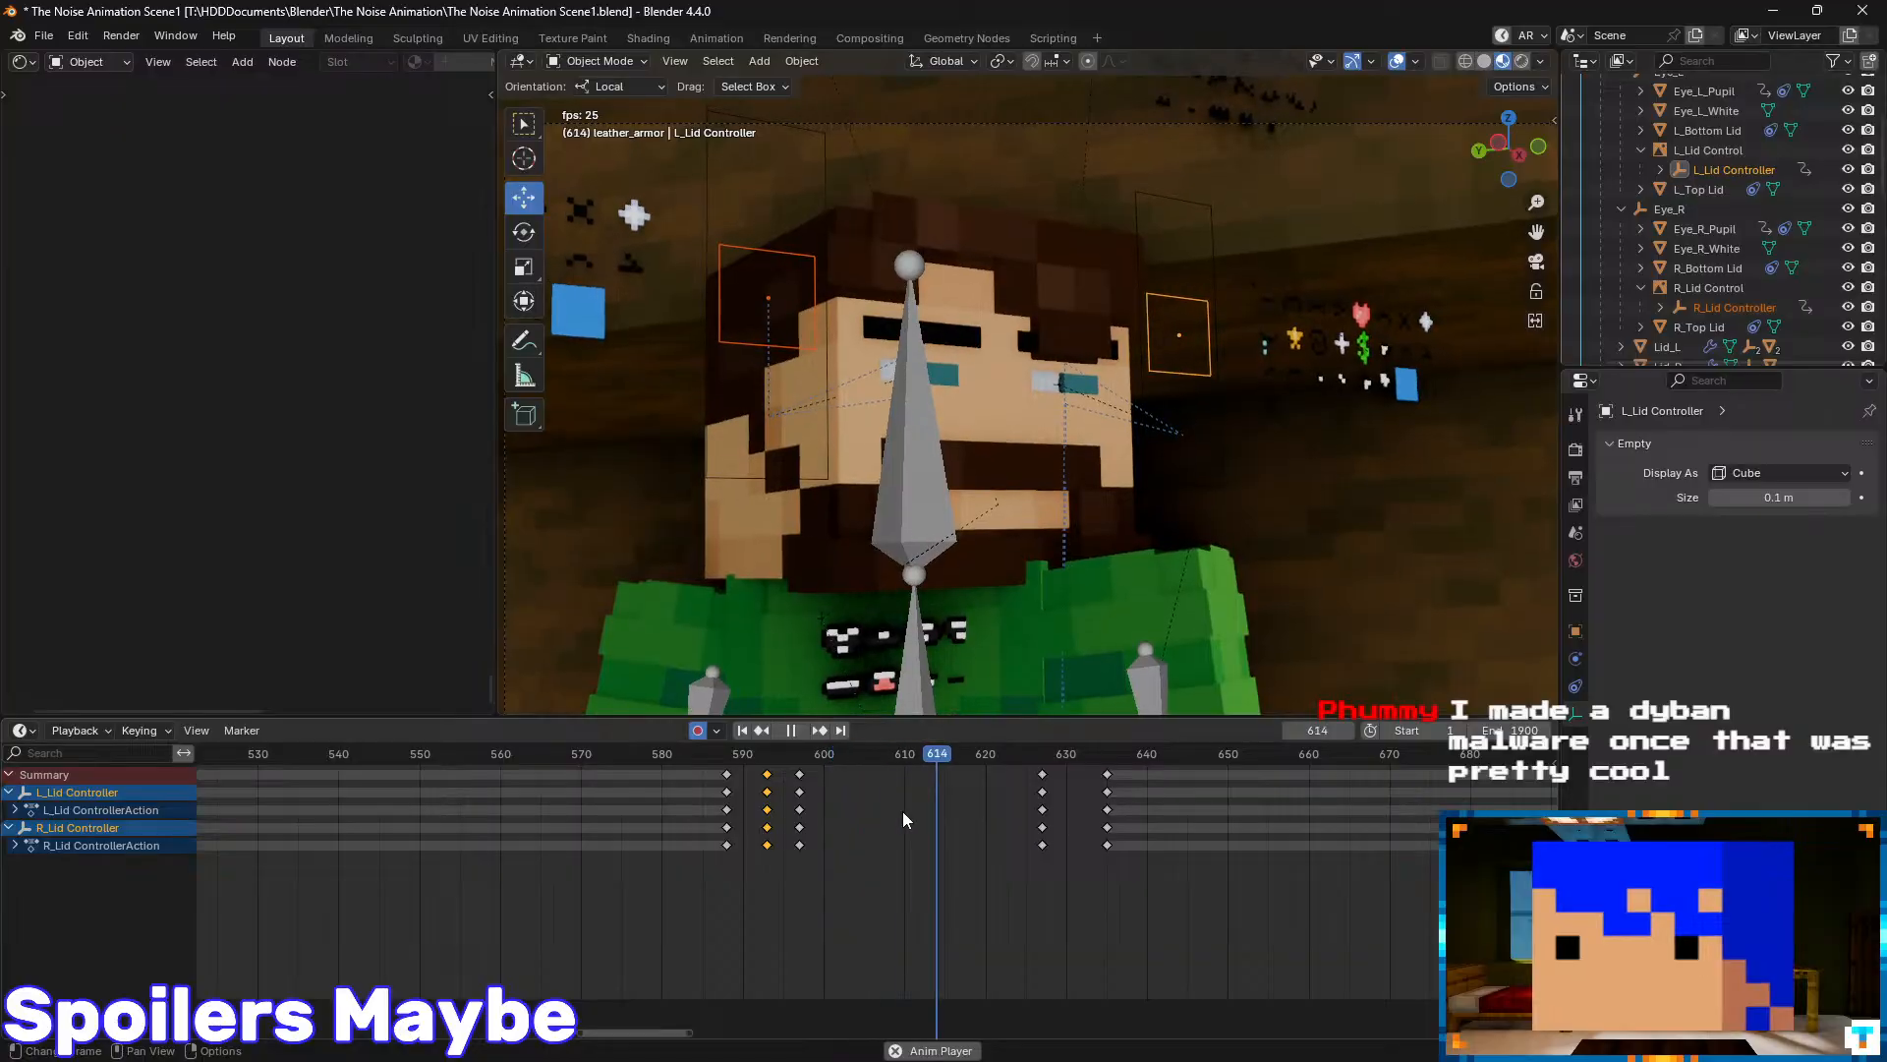
key("space")
left_click_drag(1055, 757, 614, 791)
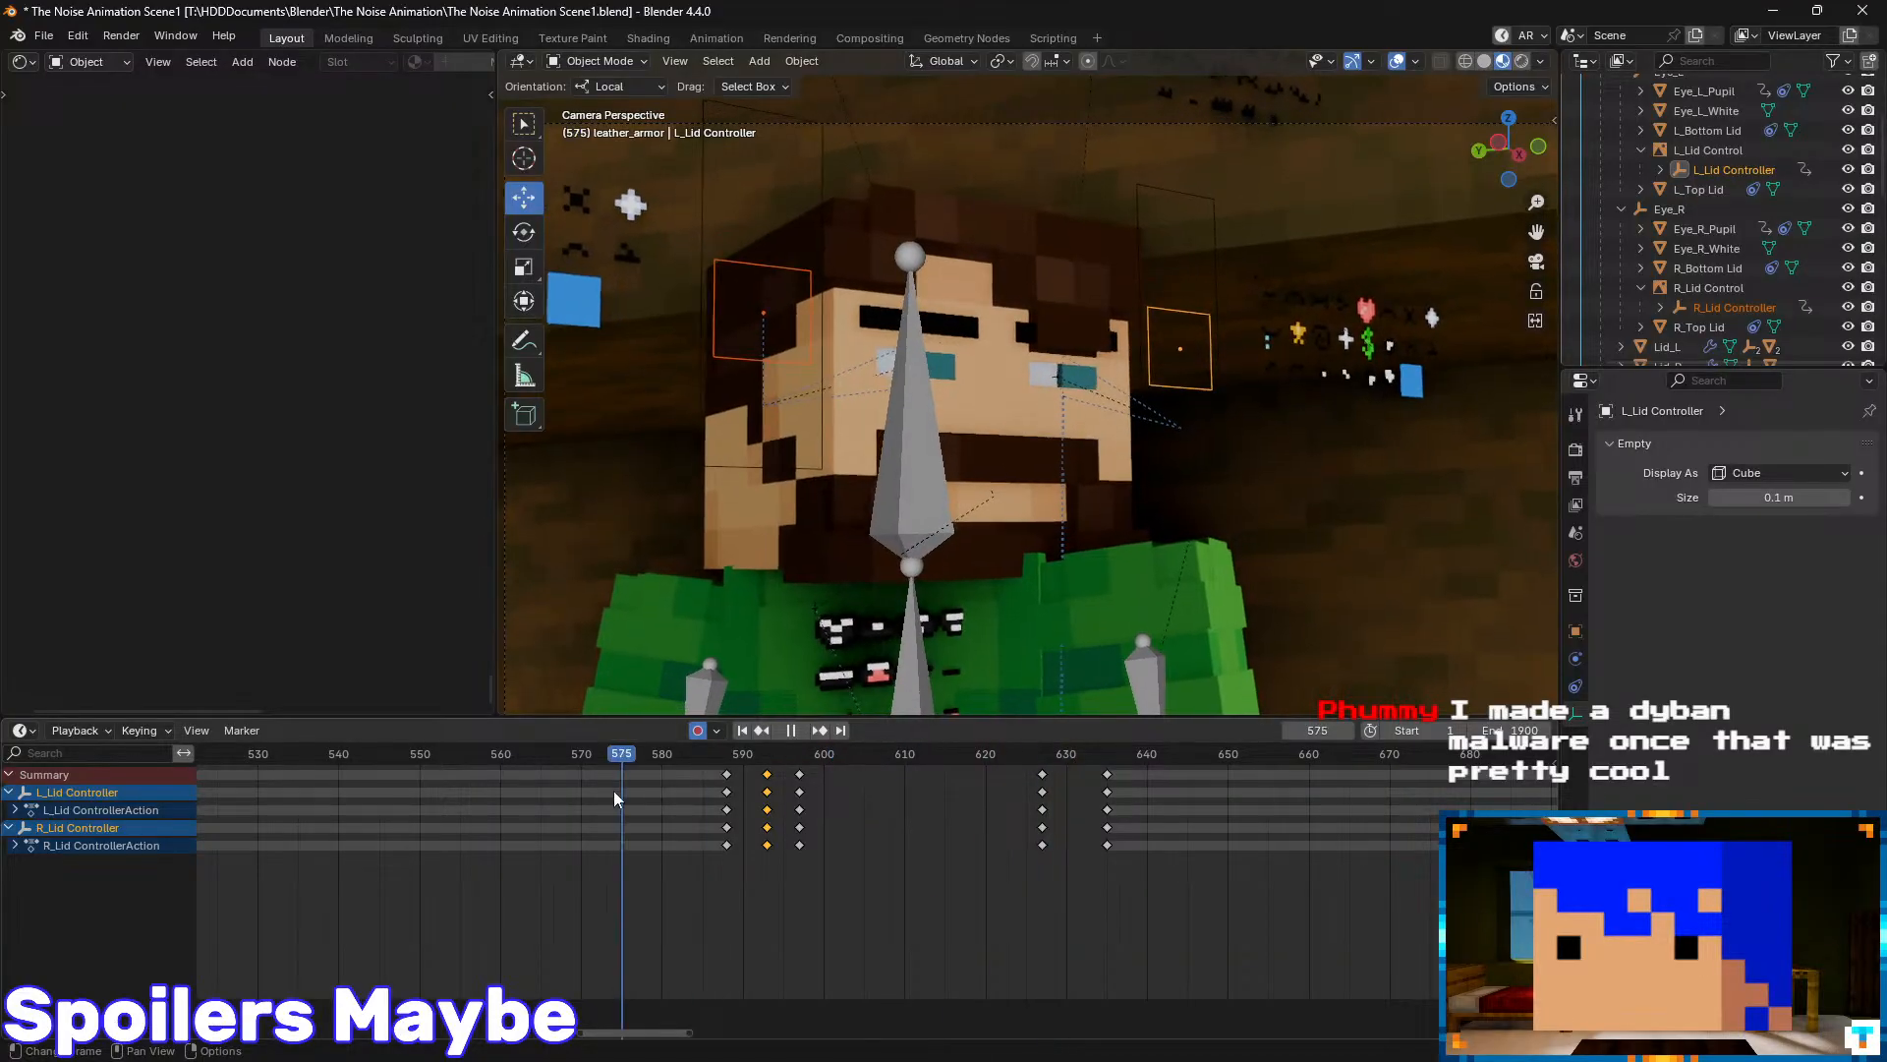
key("space")
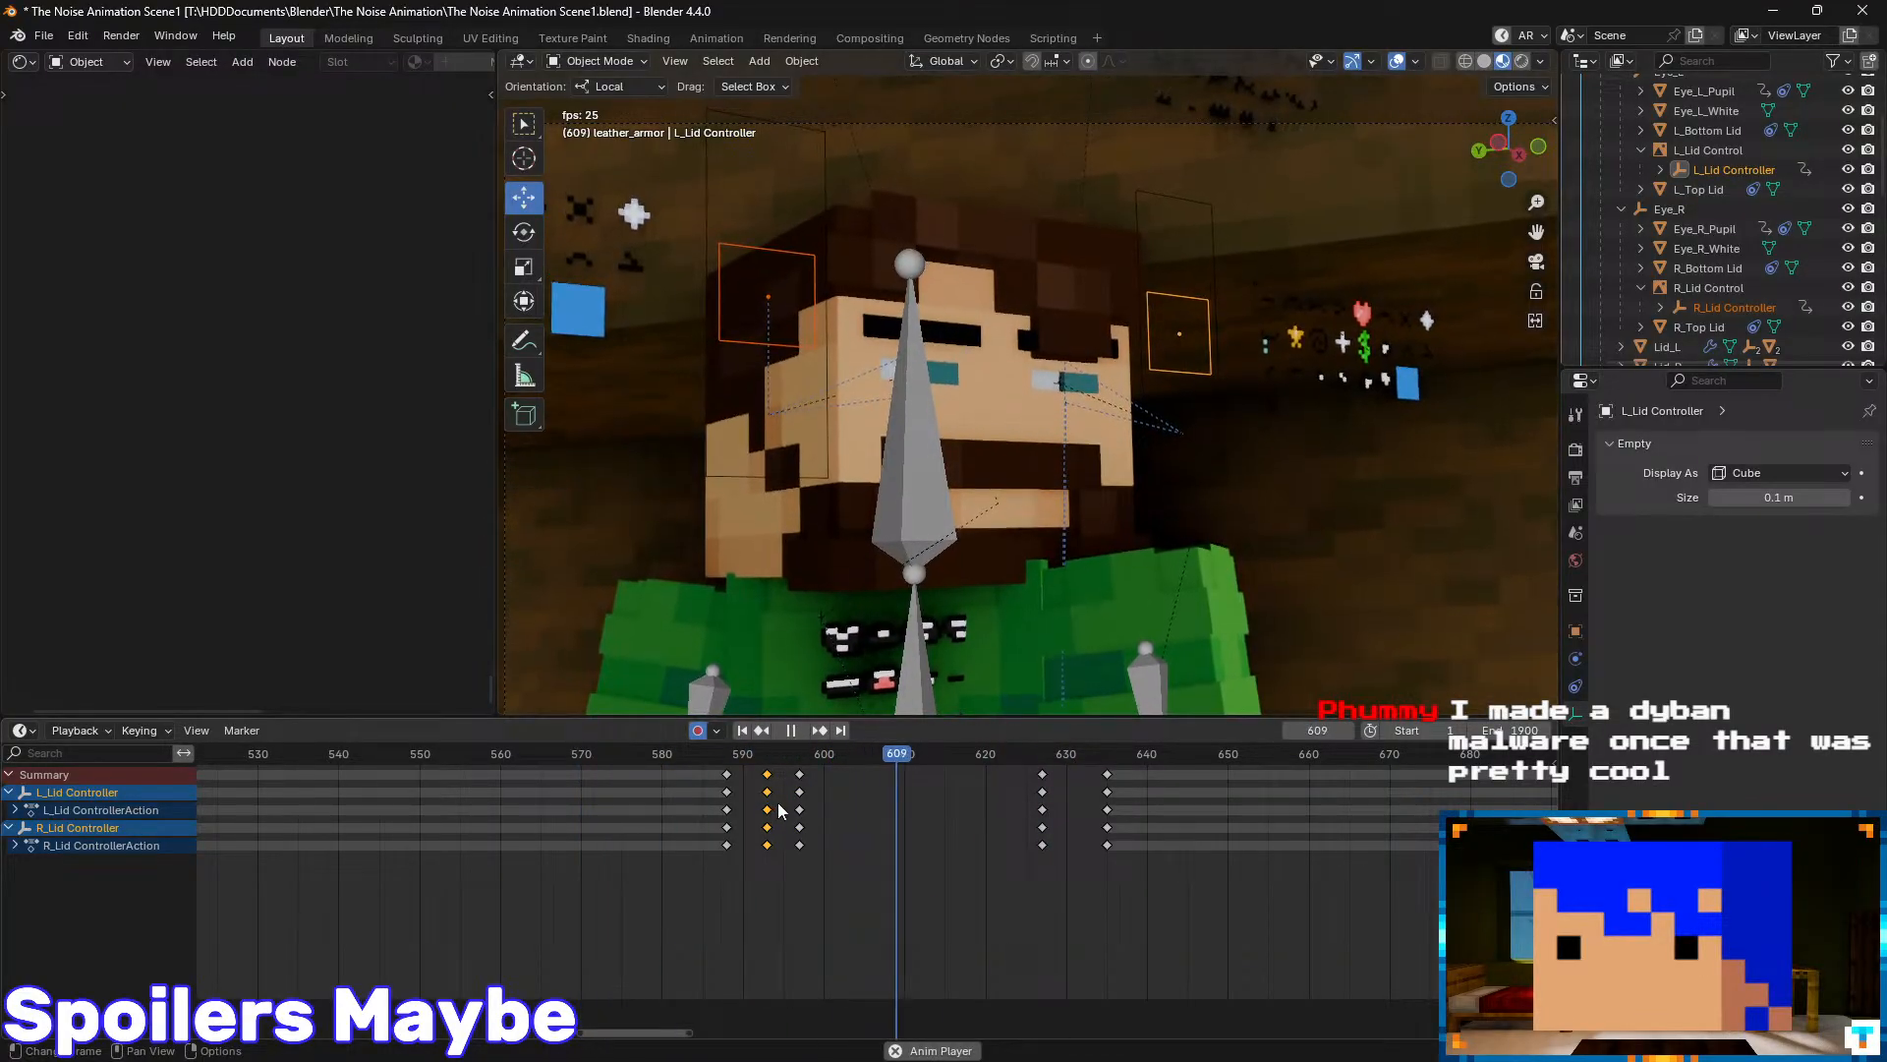
- Keyframe both lid controllers at frame 602 and lower them slightly at frame 597 so the eyes open wider there
mouse_move(834, 758)
left_mouse_down()
mouse_move(741, 759)
mouse_move(838, 758)
left_mouse_up()
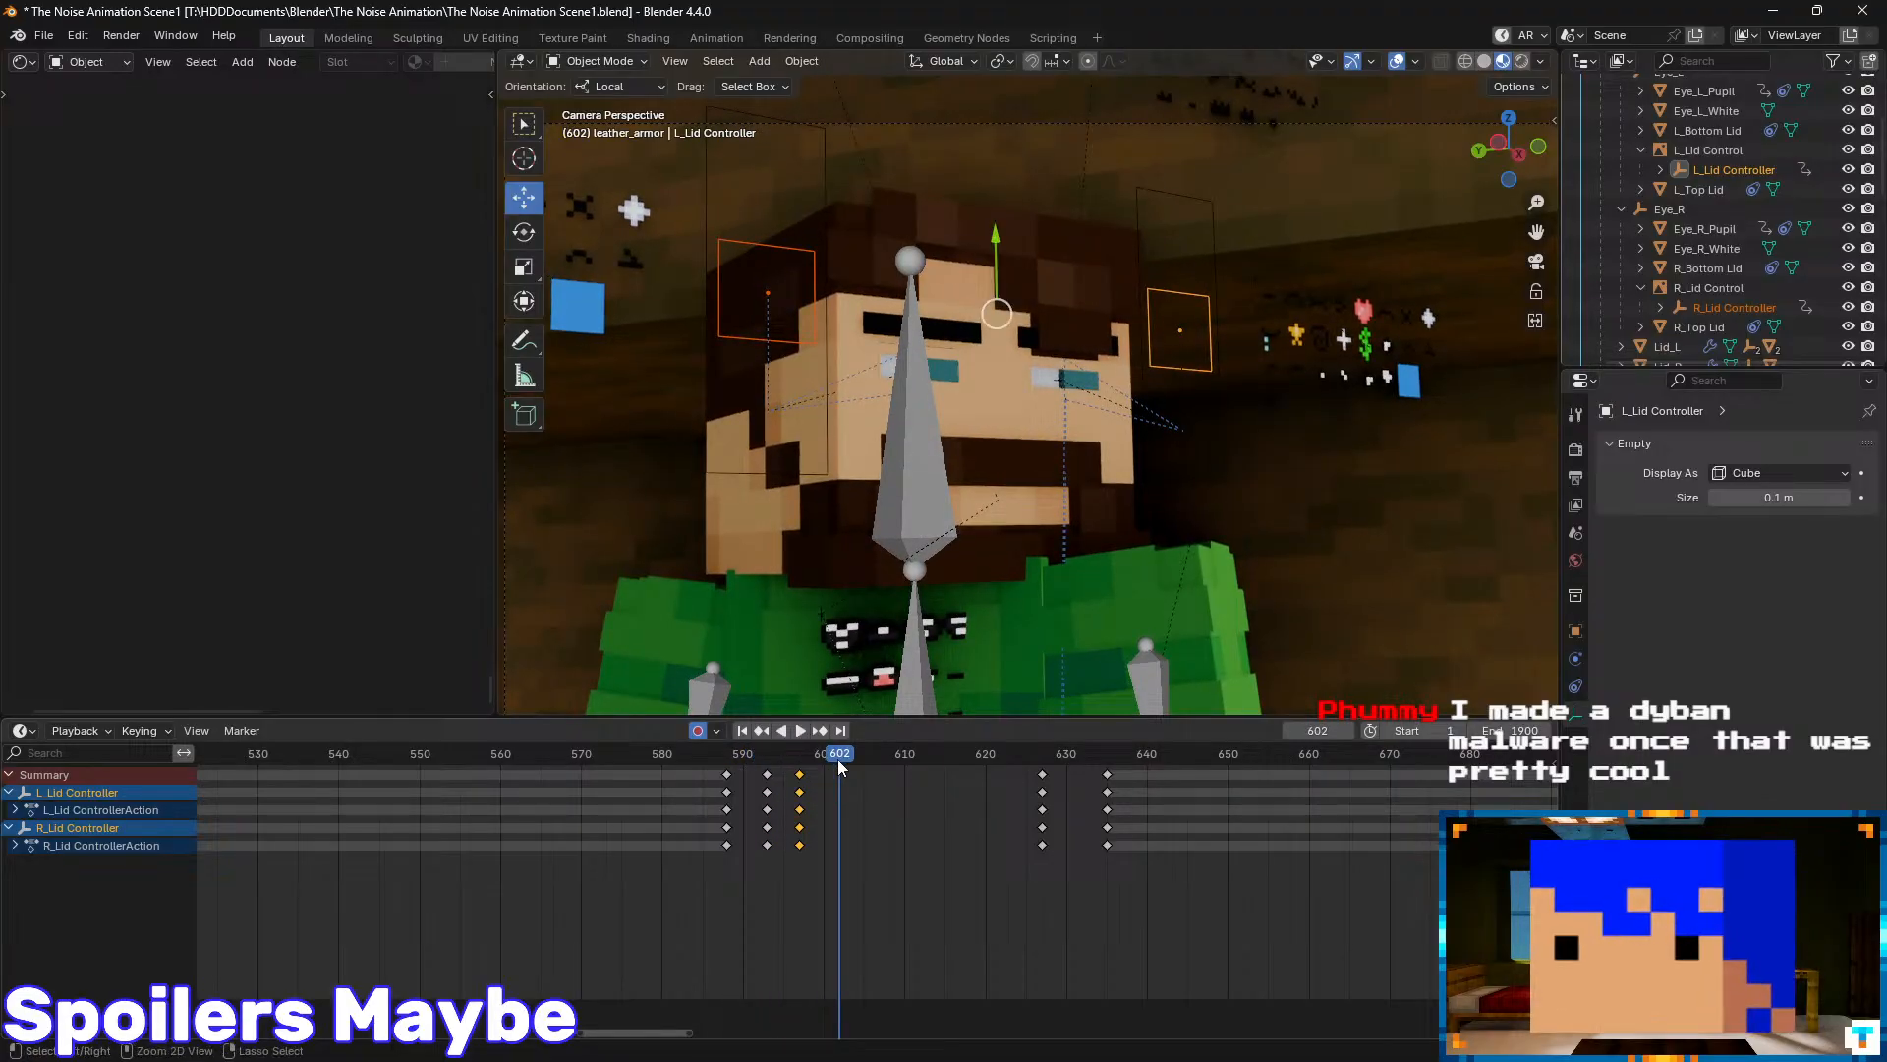
key("i")
key("Down")
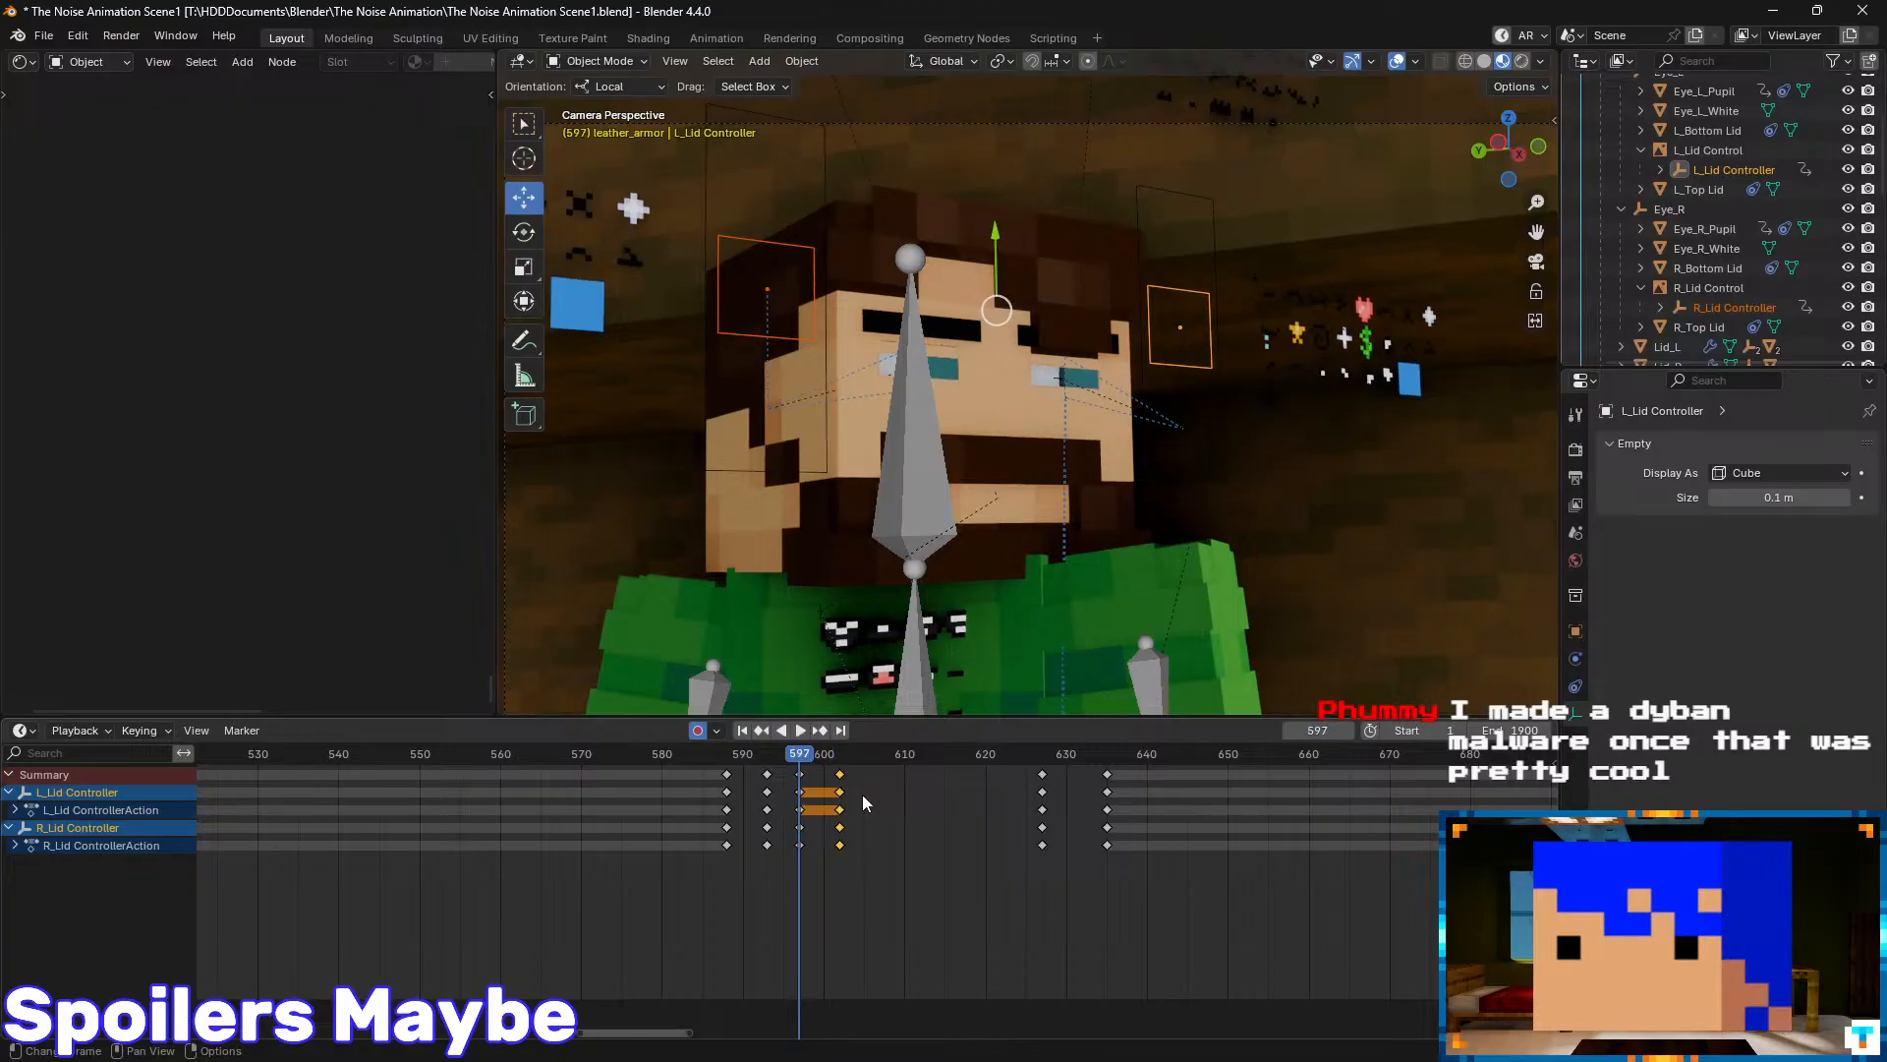
mouse_move(786, 759)
left_mouse_down()
mouse_move(690, 776)
mouse_move(798, 792)
left_mouse_up()
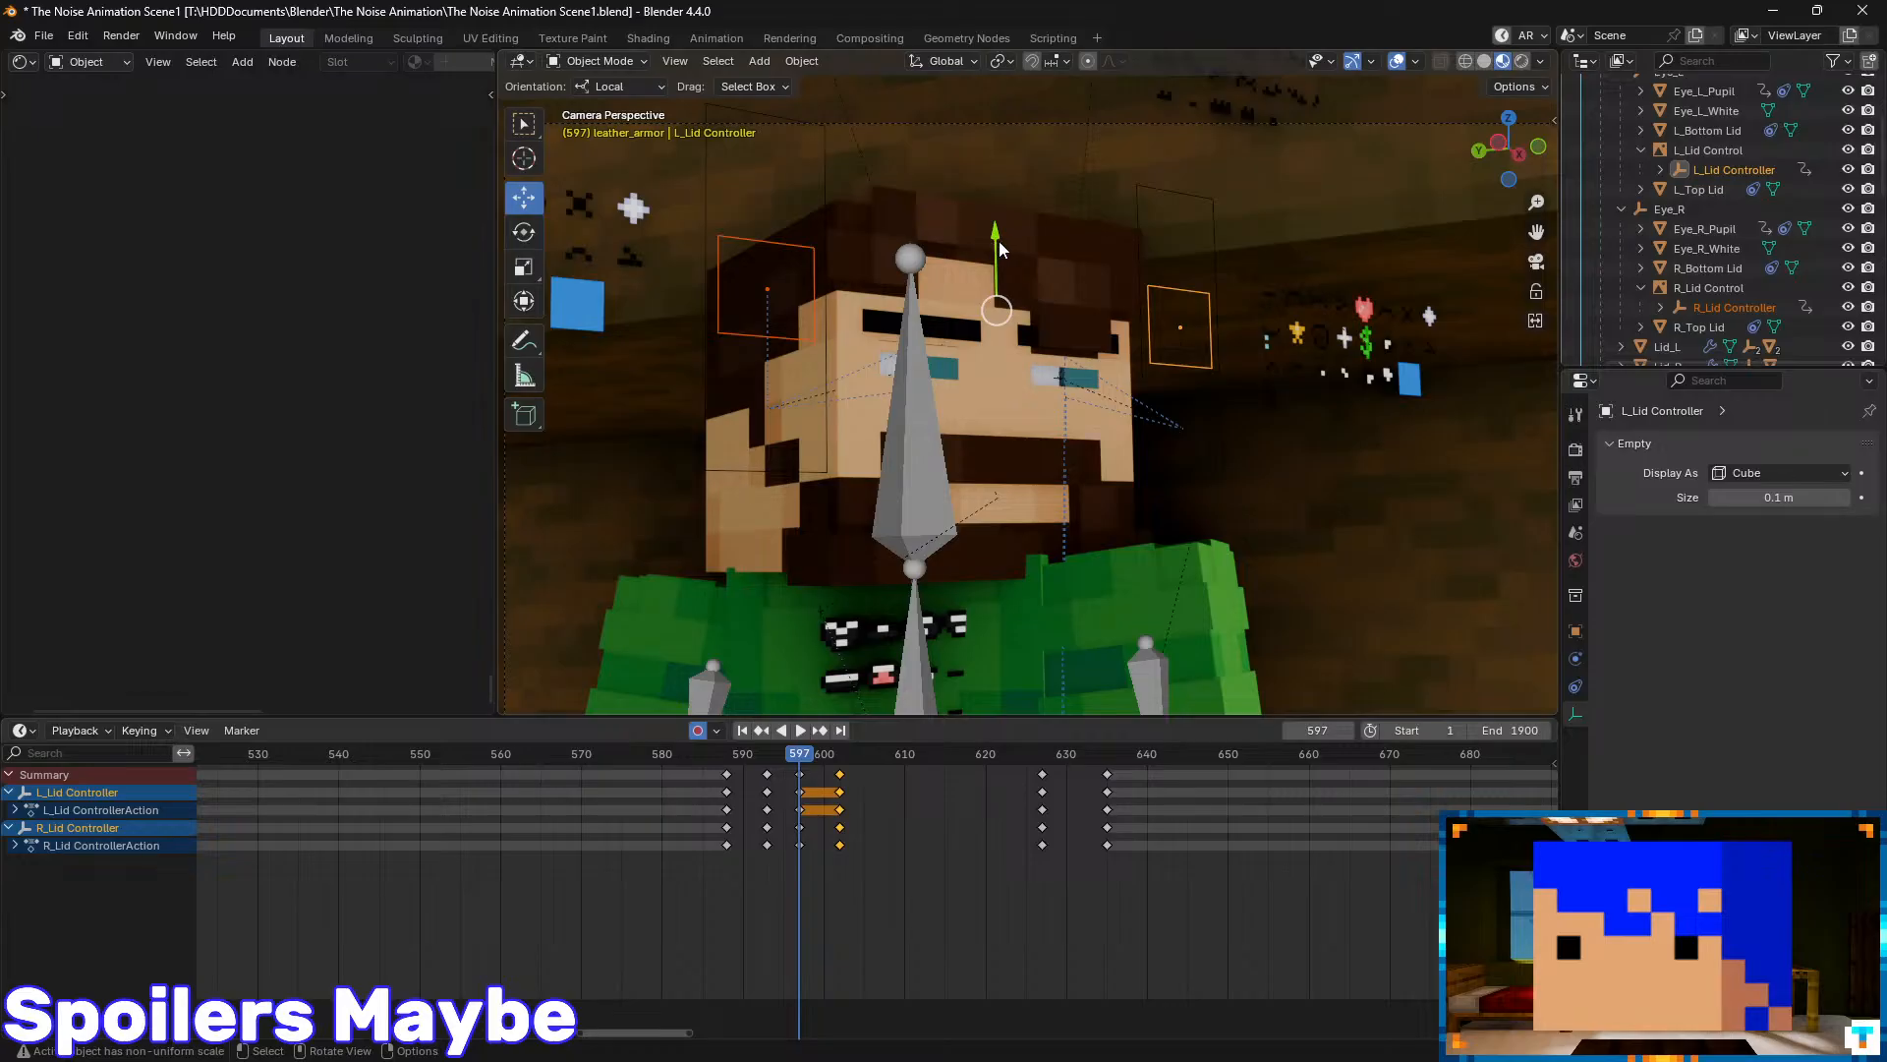
left_click_drag(999, 242, 1004, 246)
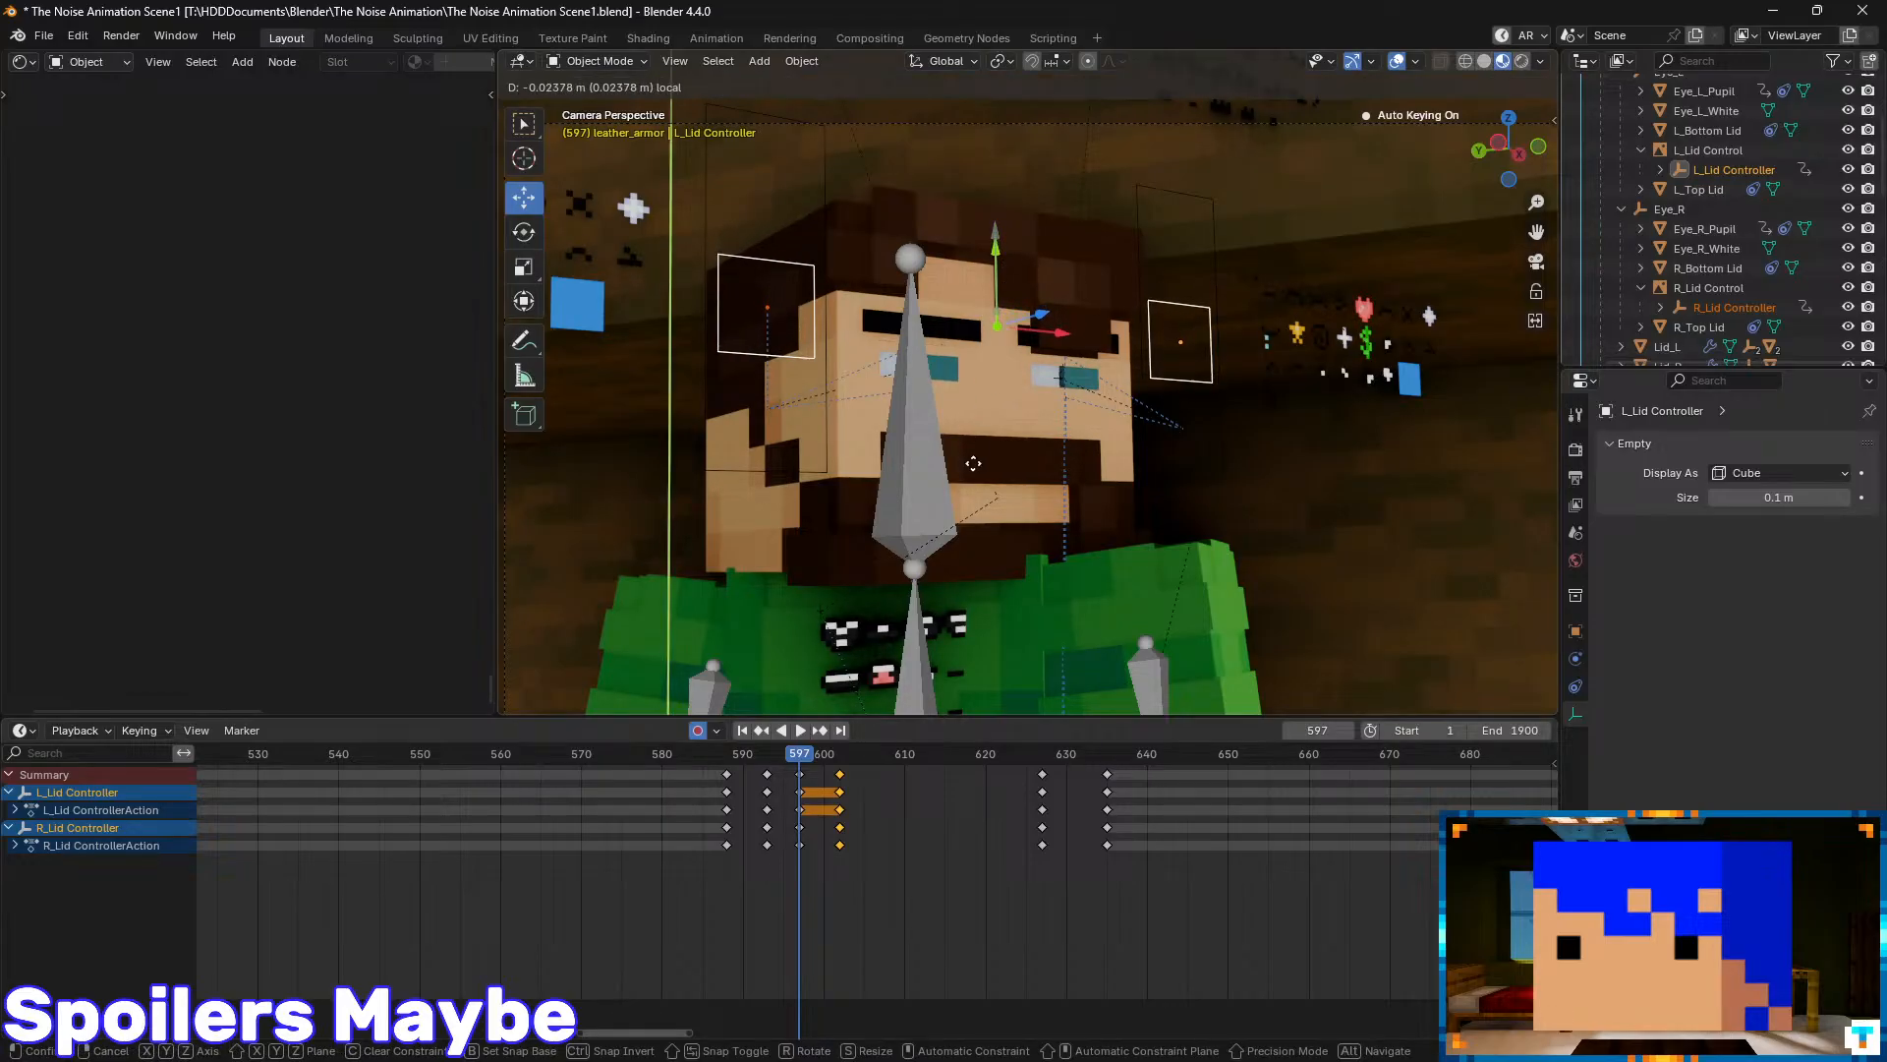
left_click_drag(966, 505, 966, 505)
- Play the revised blink from frame 582 and save the file
left_click_drag(801, 760, 674, 764)
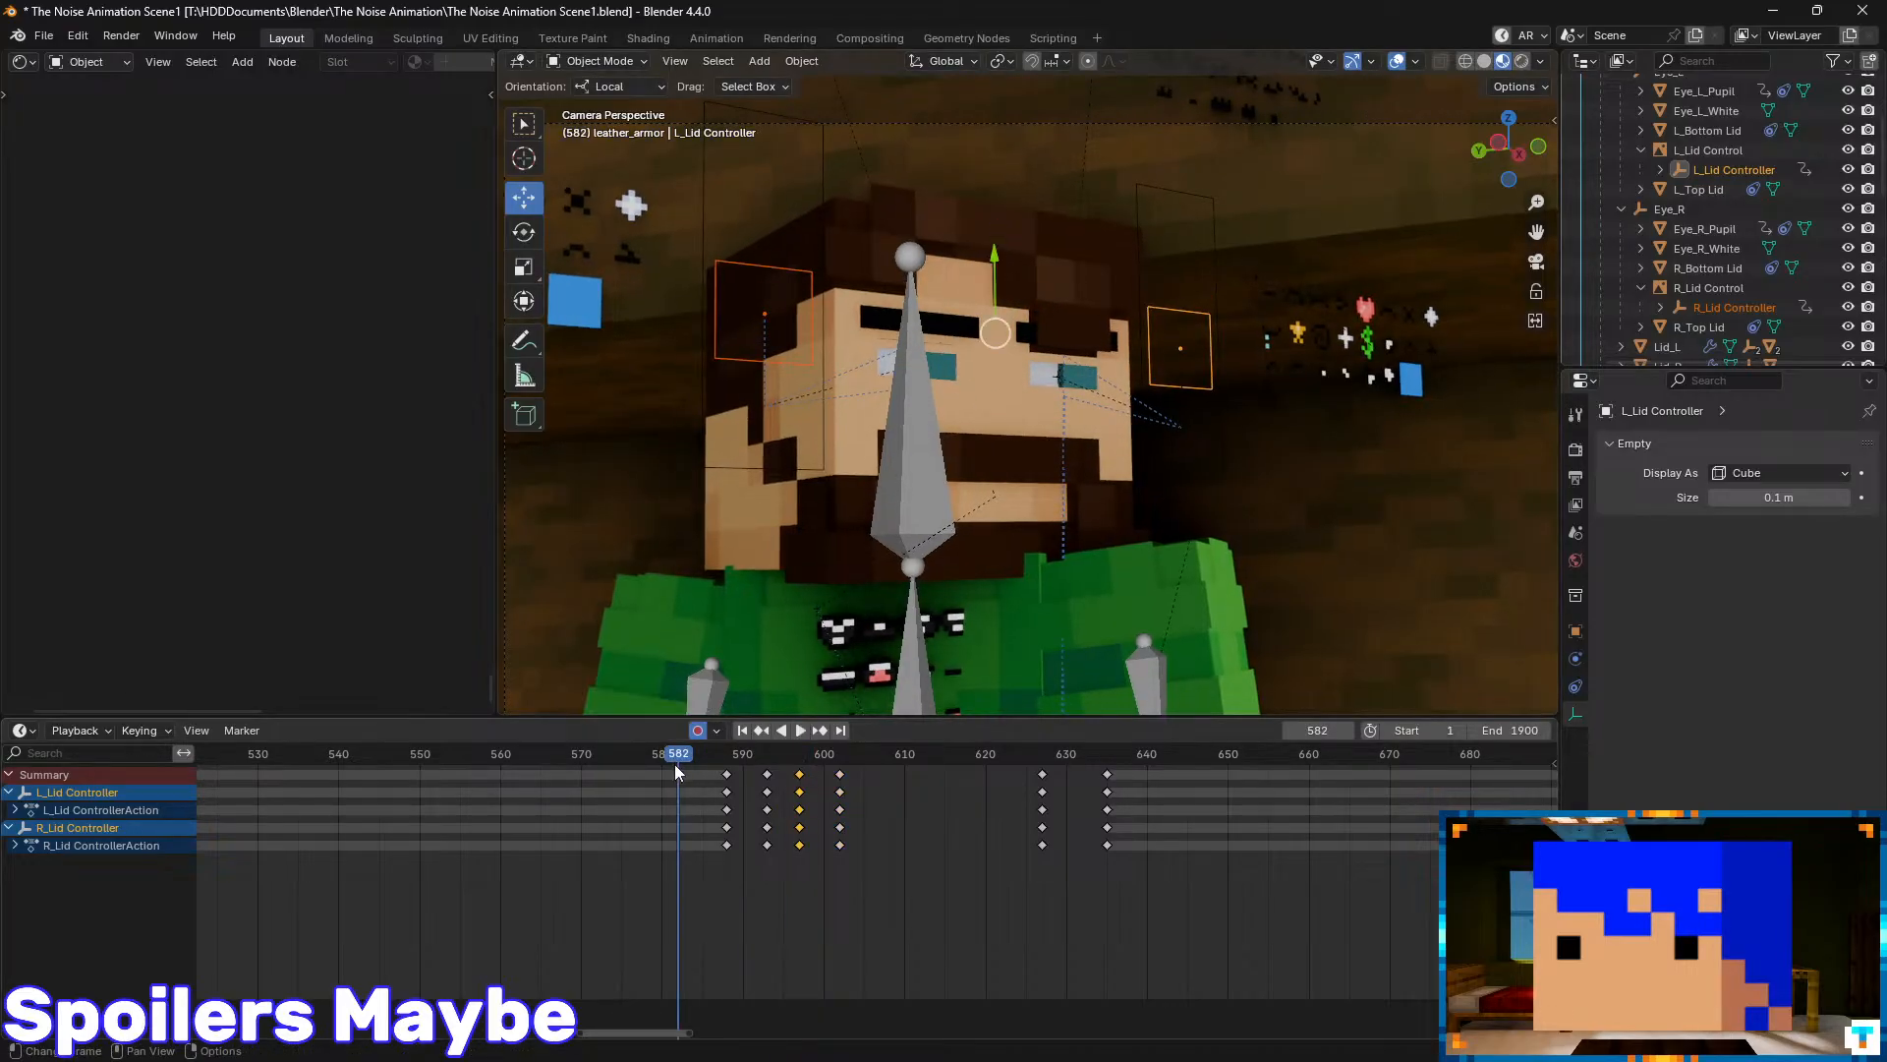
key("space")
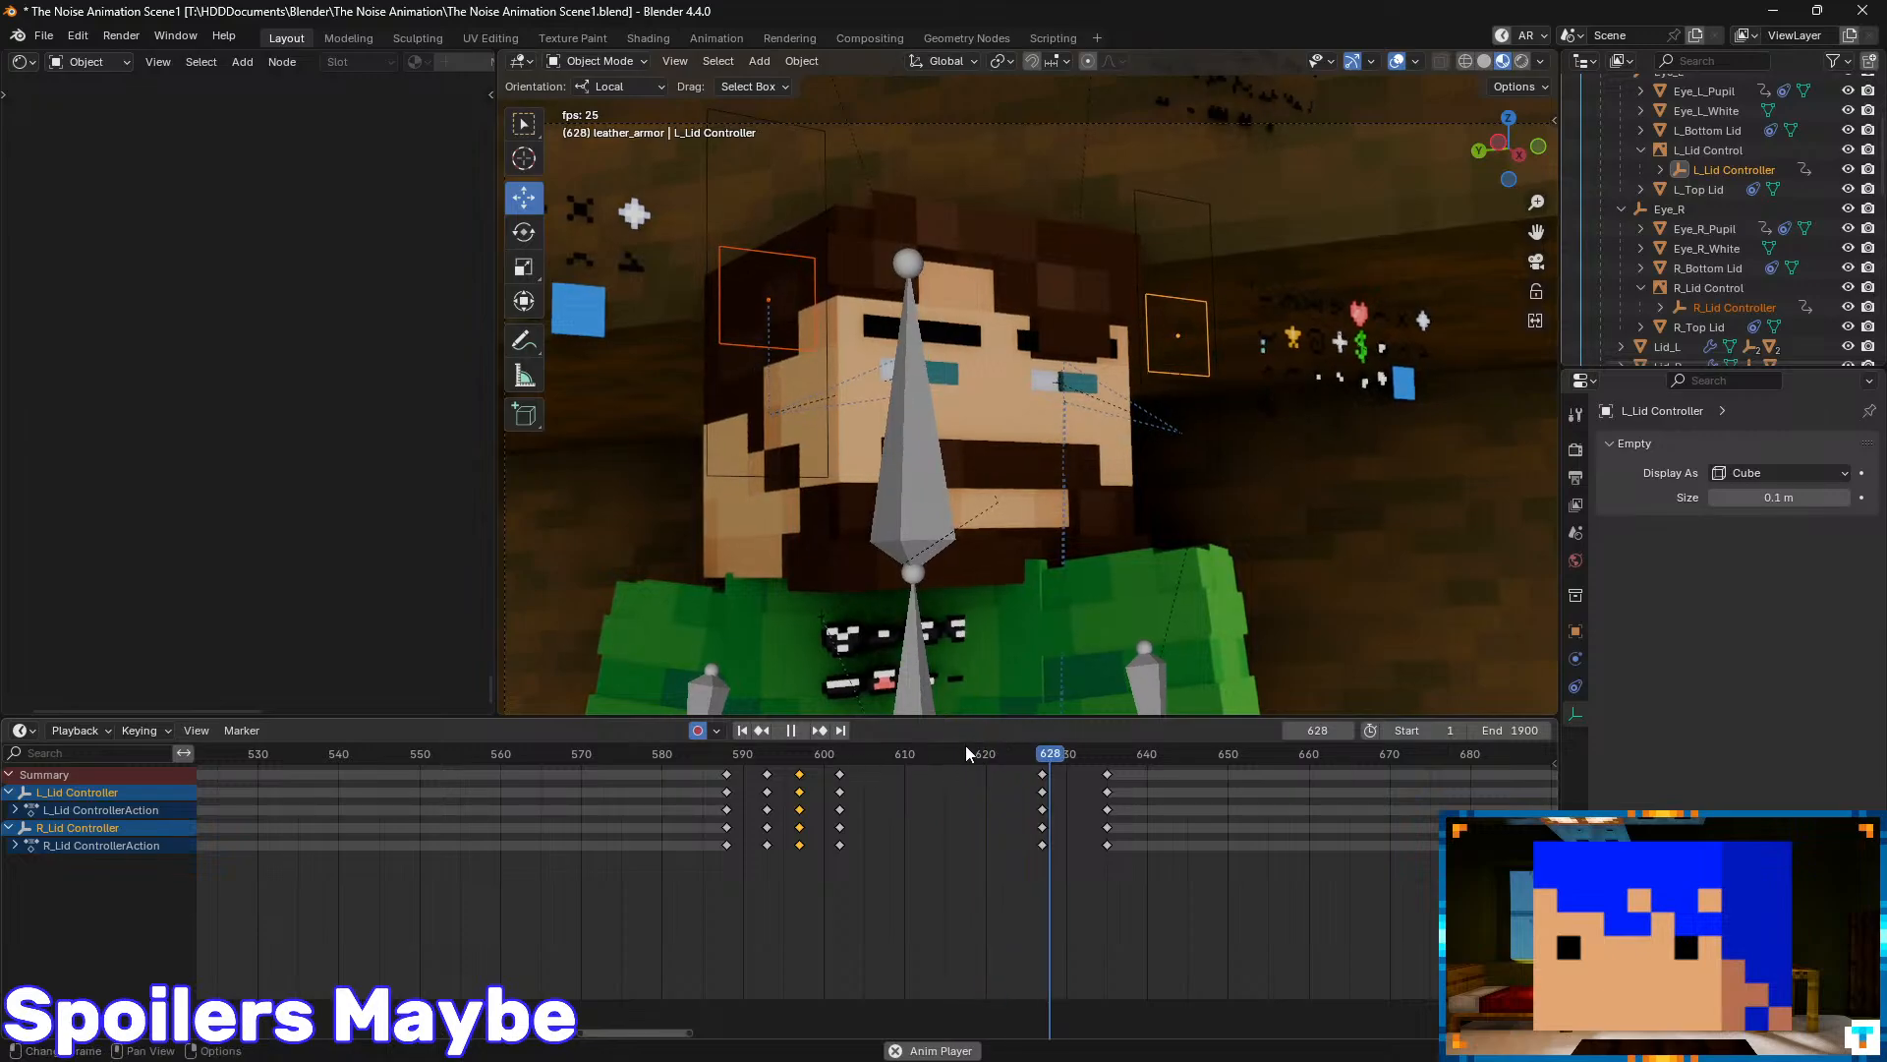
key("space")
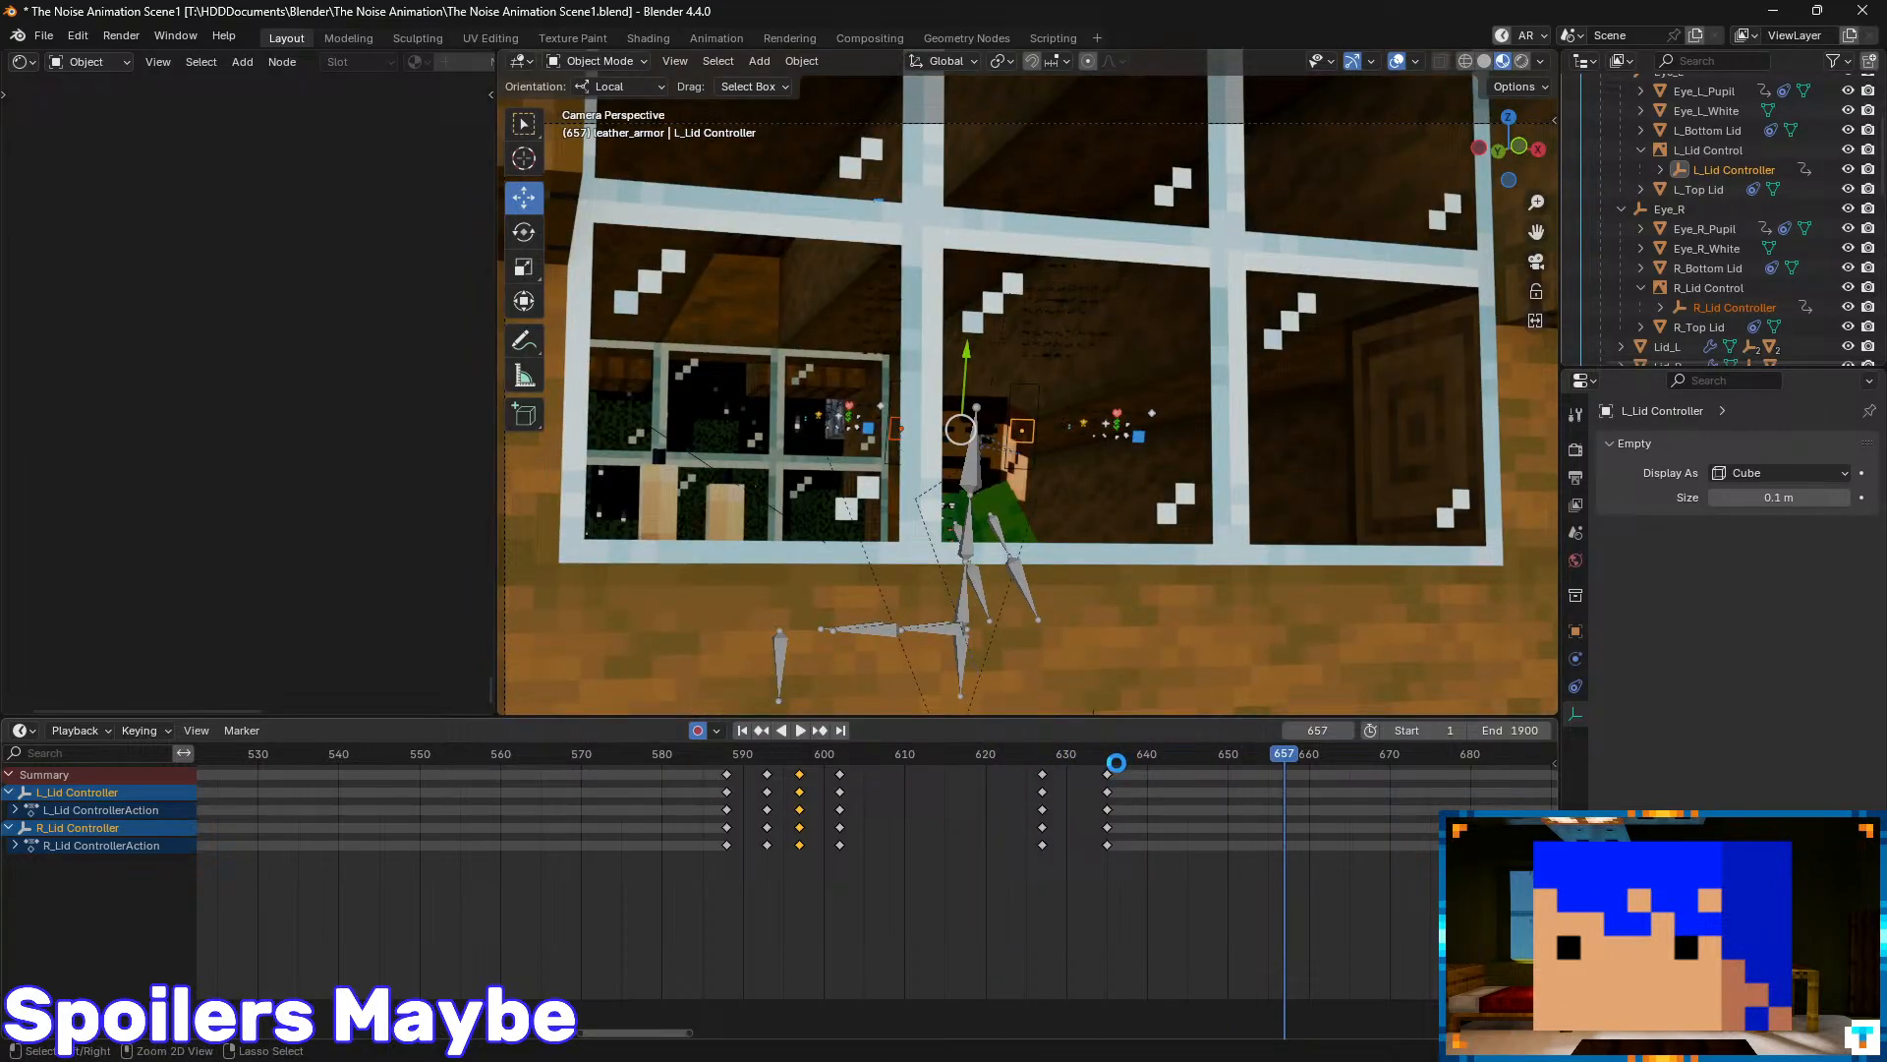
key("ctrl+s")
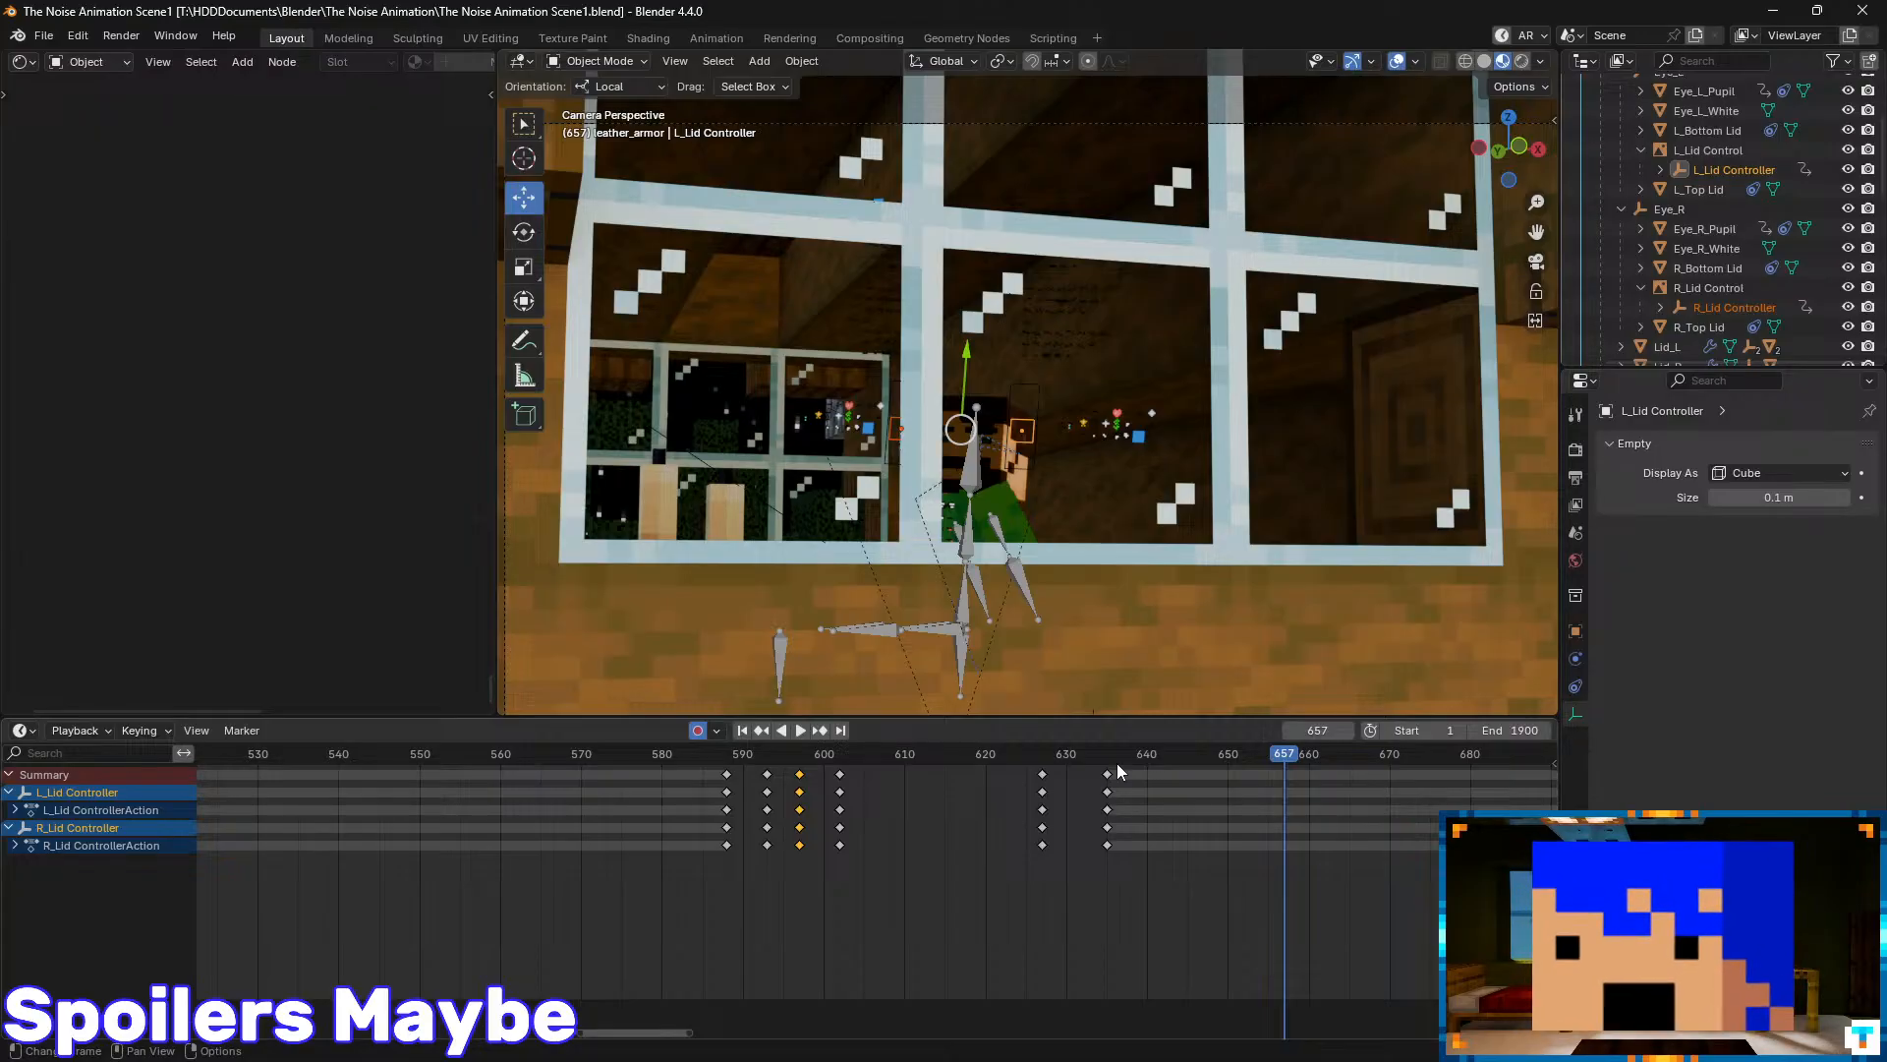
left_click(1118, 763)
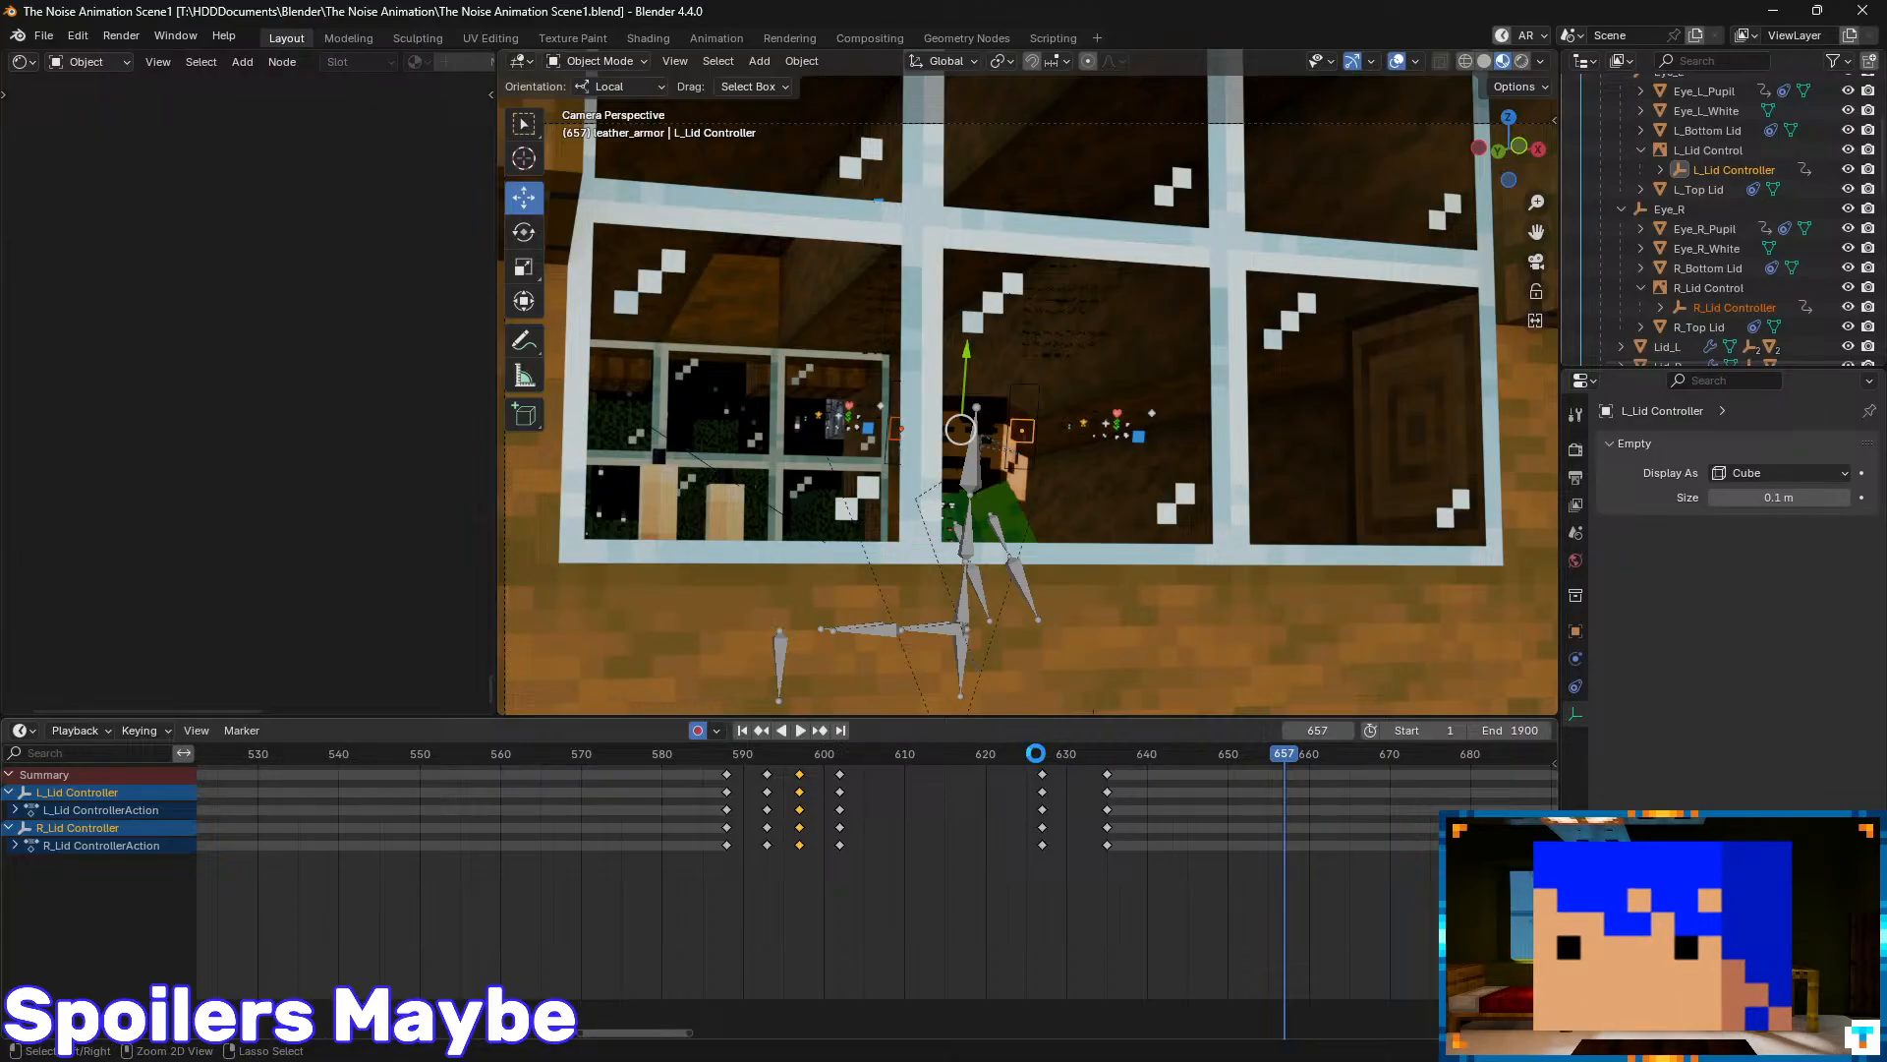
key("ctrl+s")
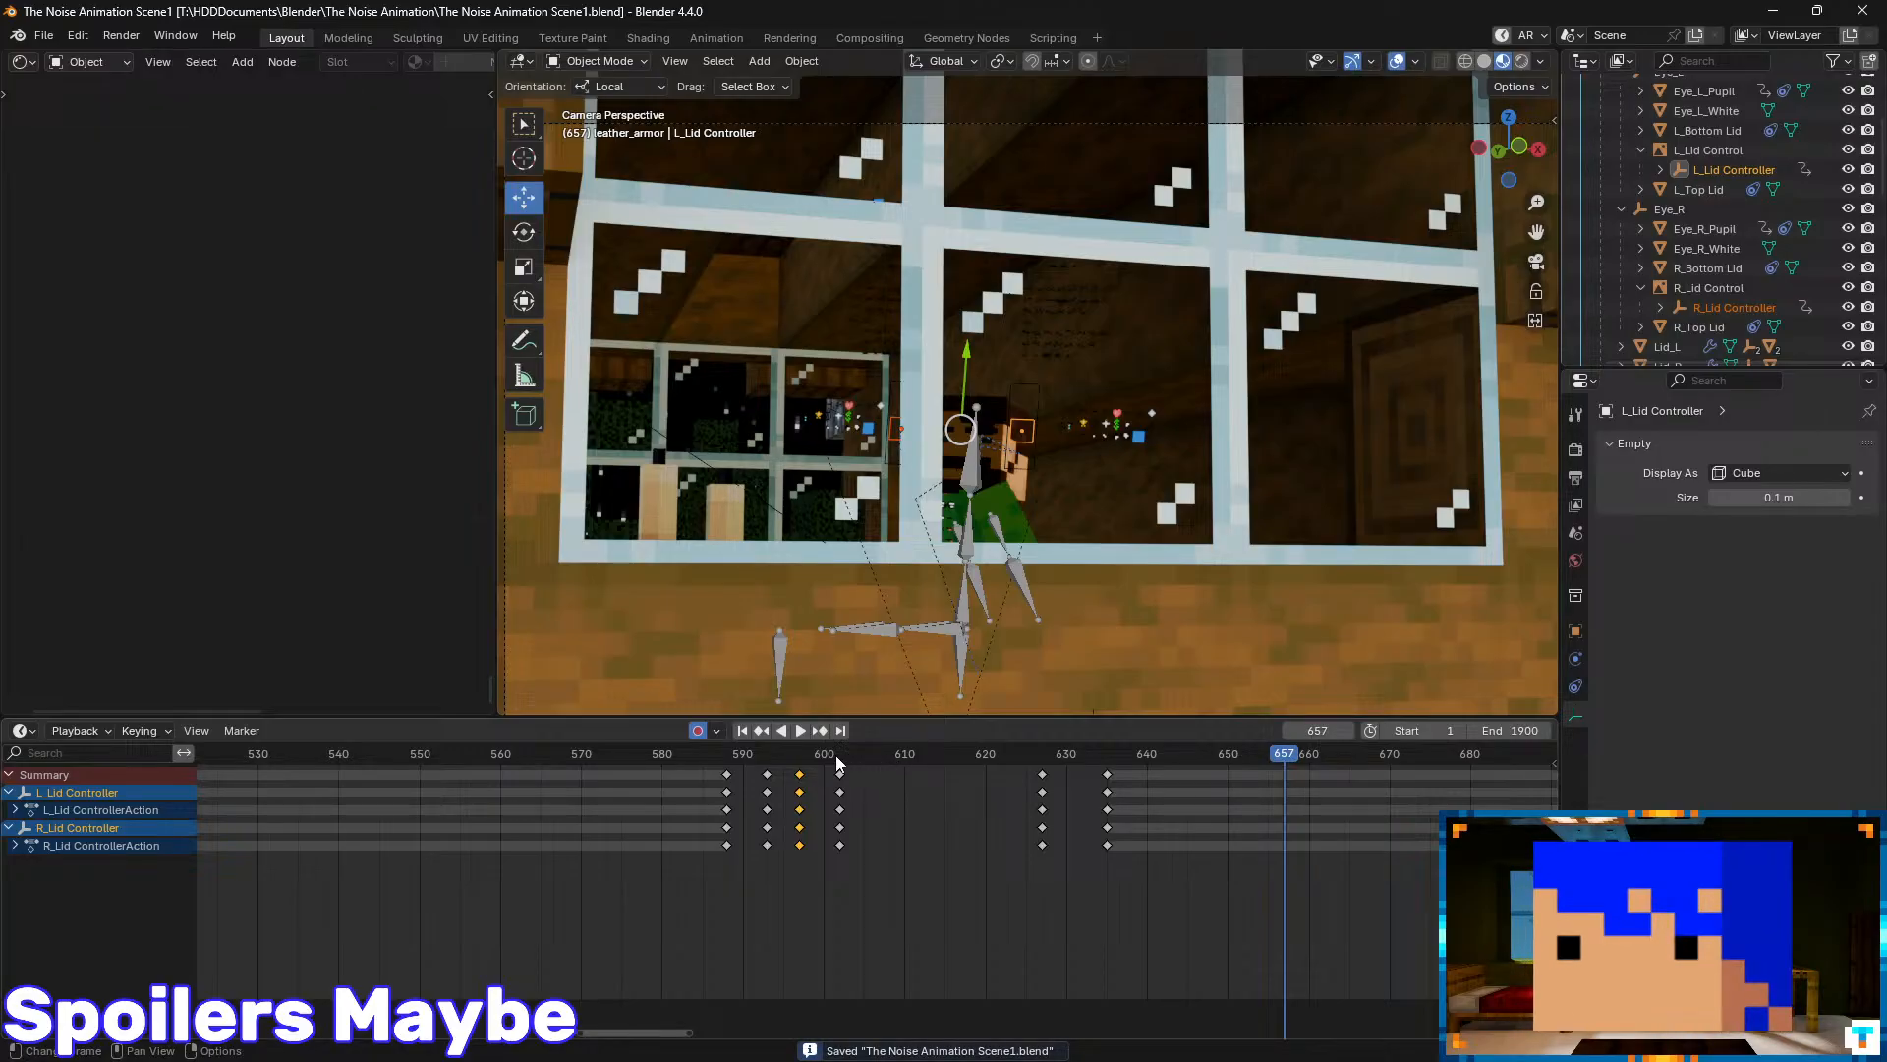
- Go to frame 588, save the file again and briefly preview the eyelid closing
left_click_drag(739, 753, 729, 759)
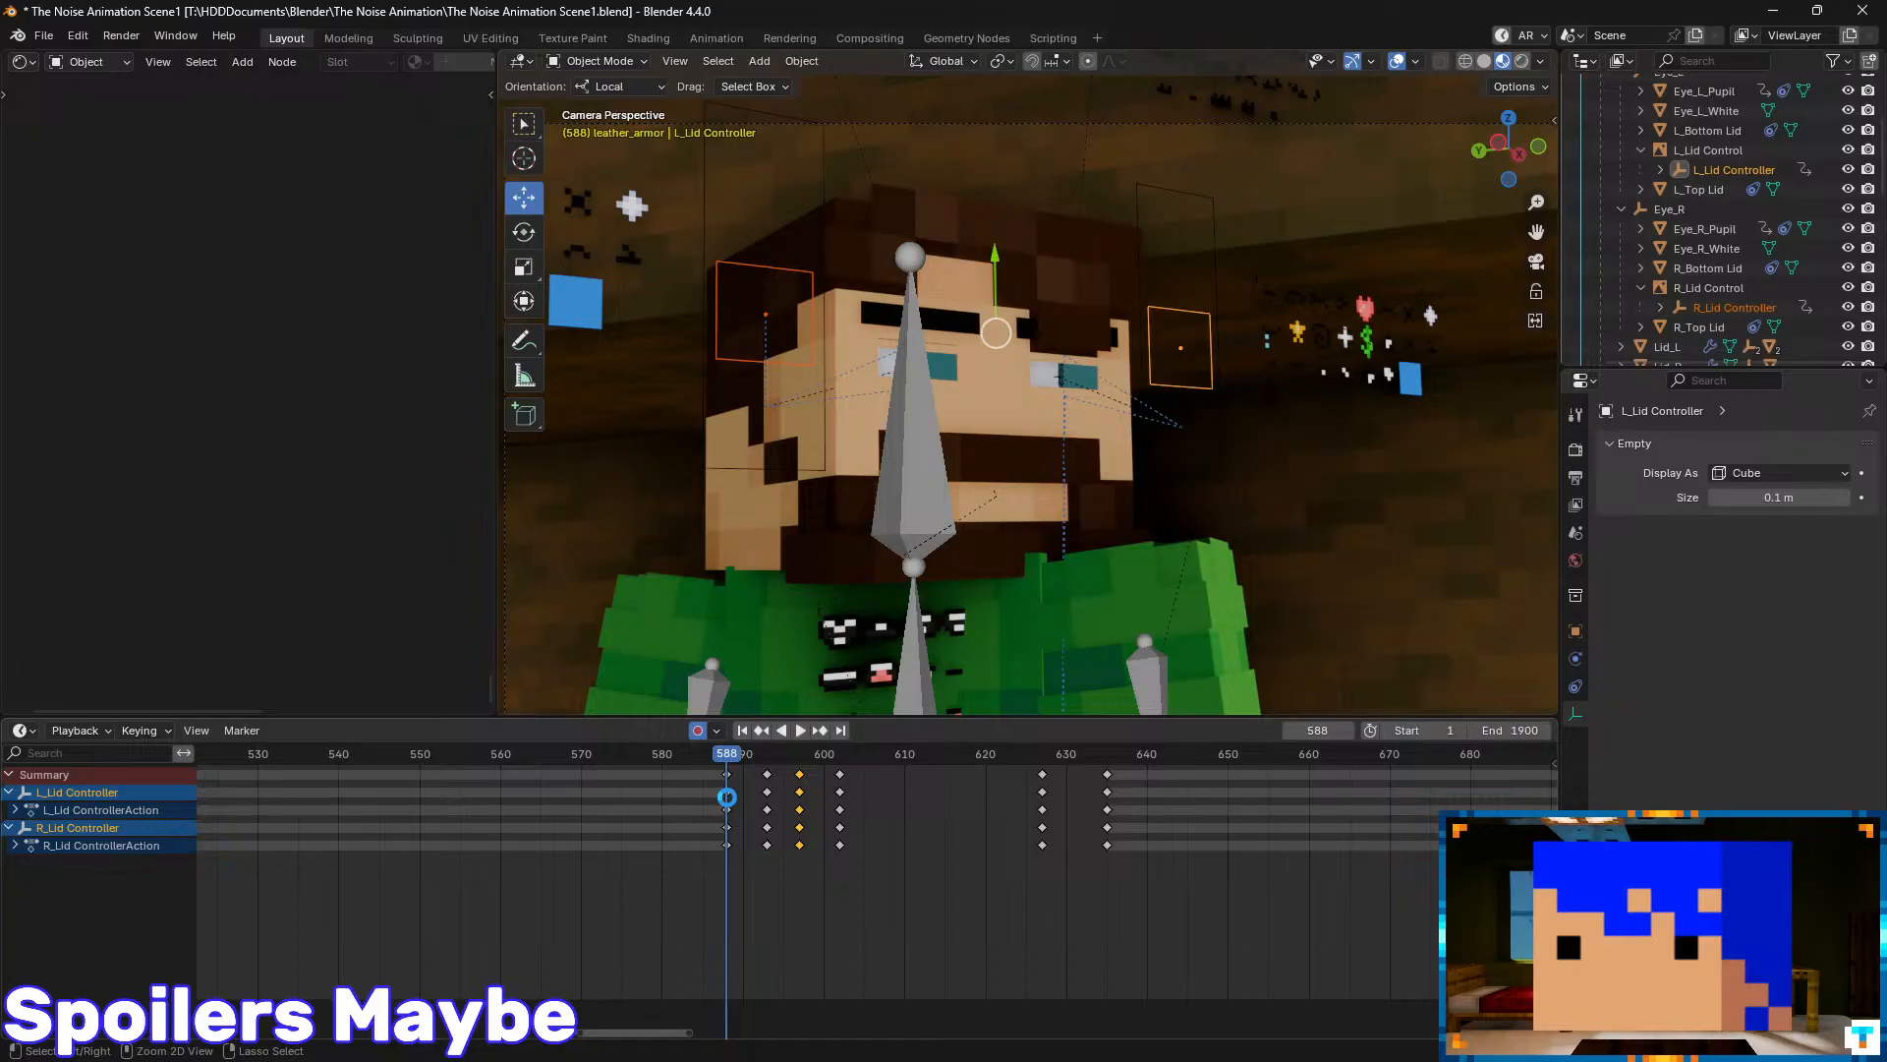
key("ctrl+s")
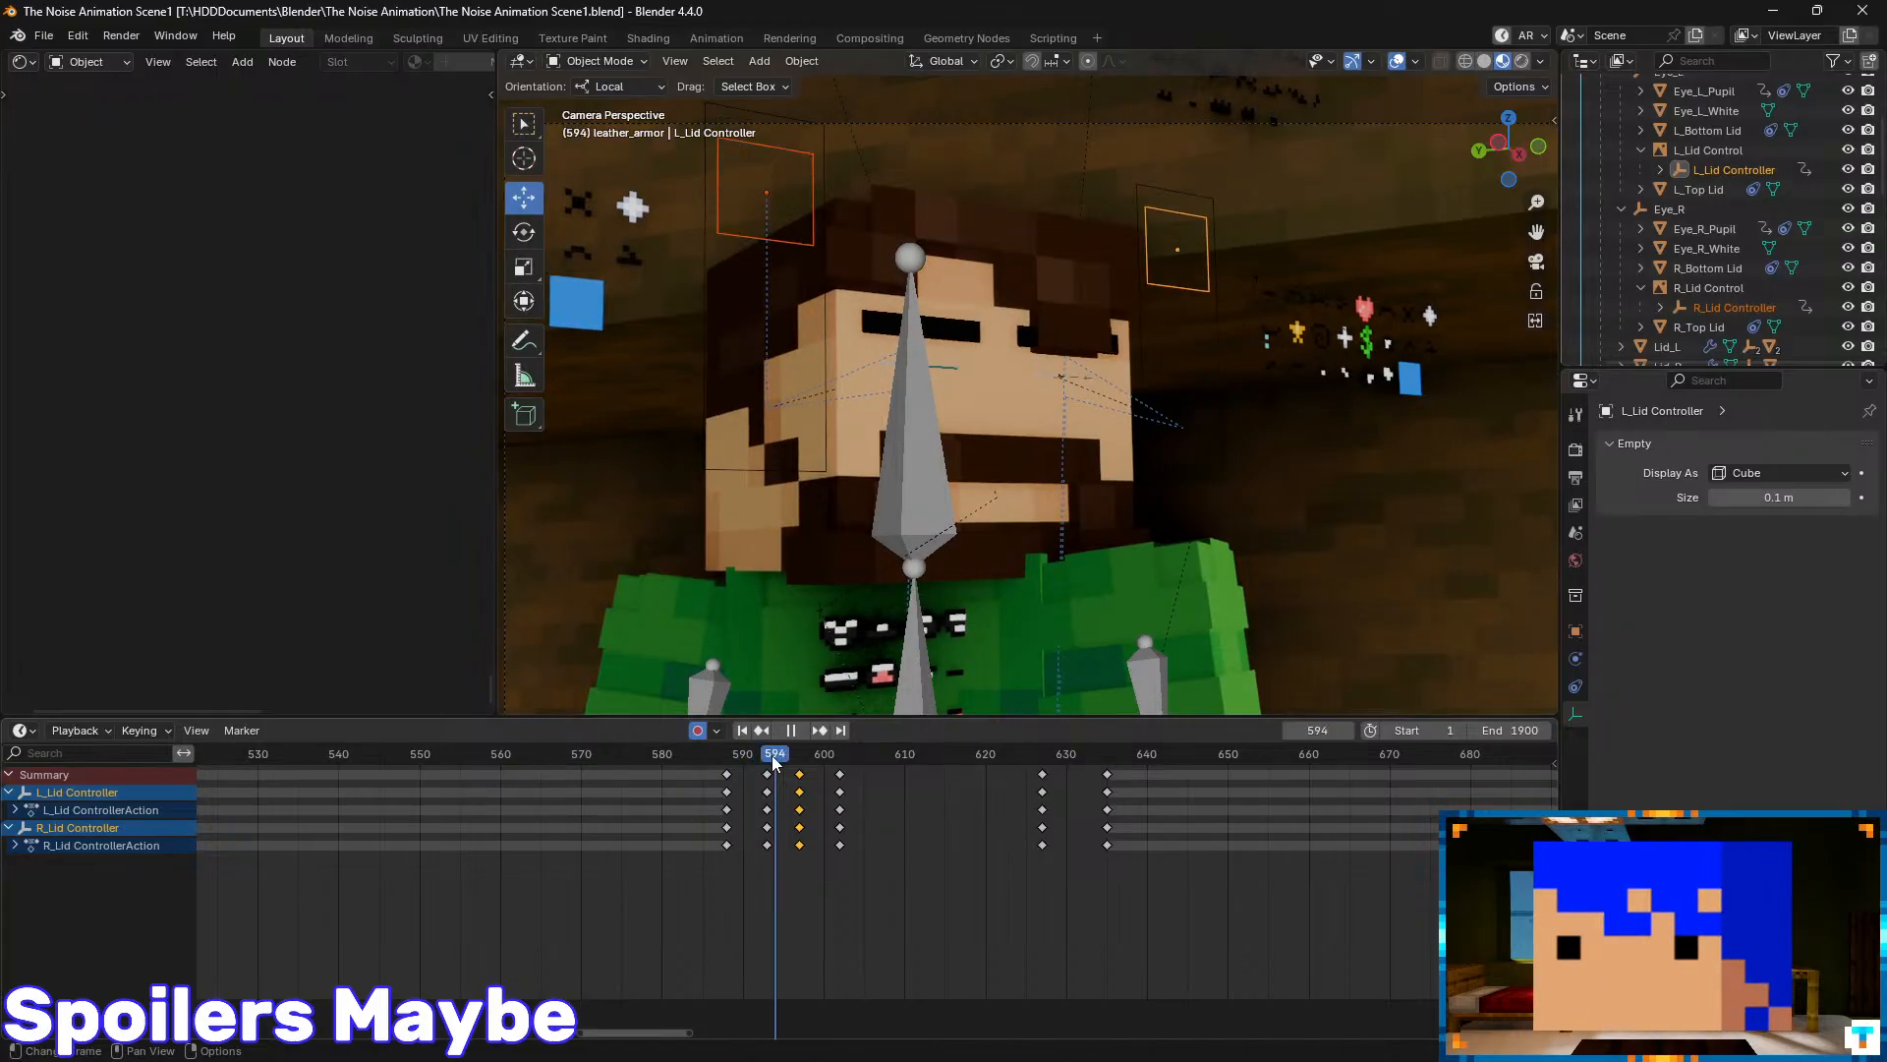
key("Escape")
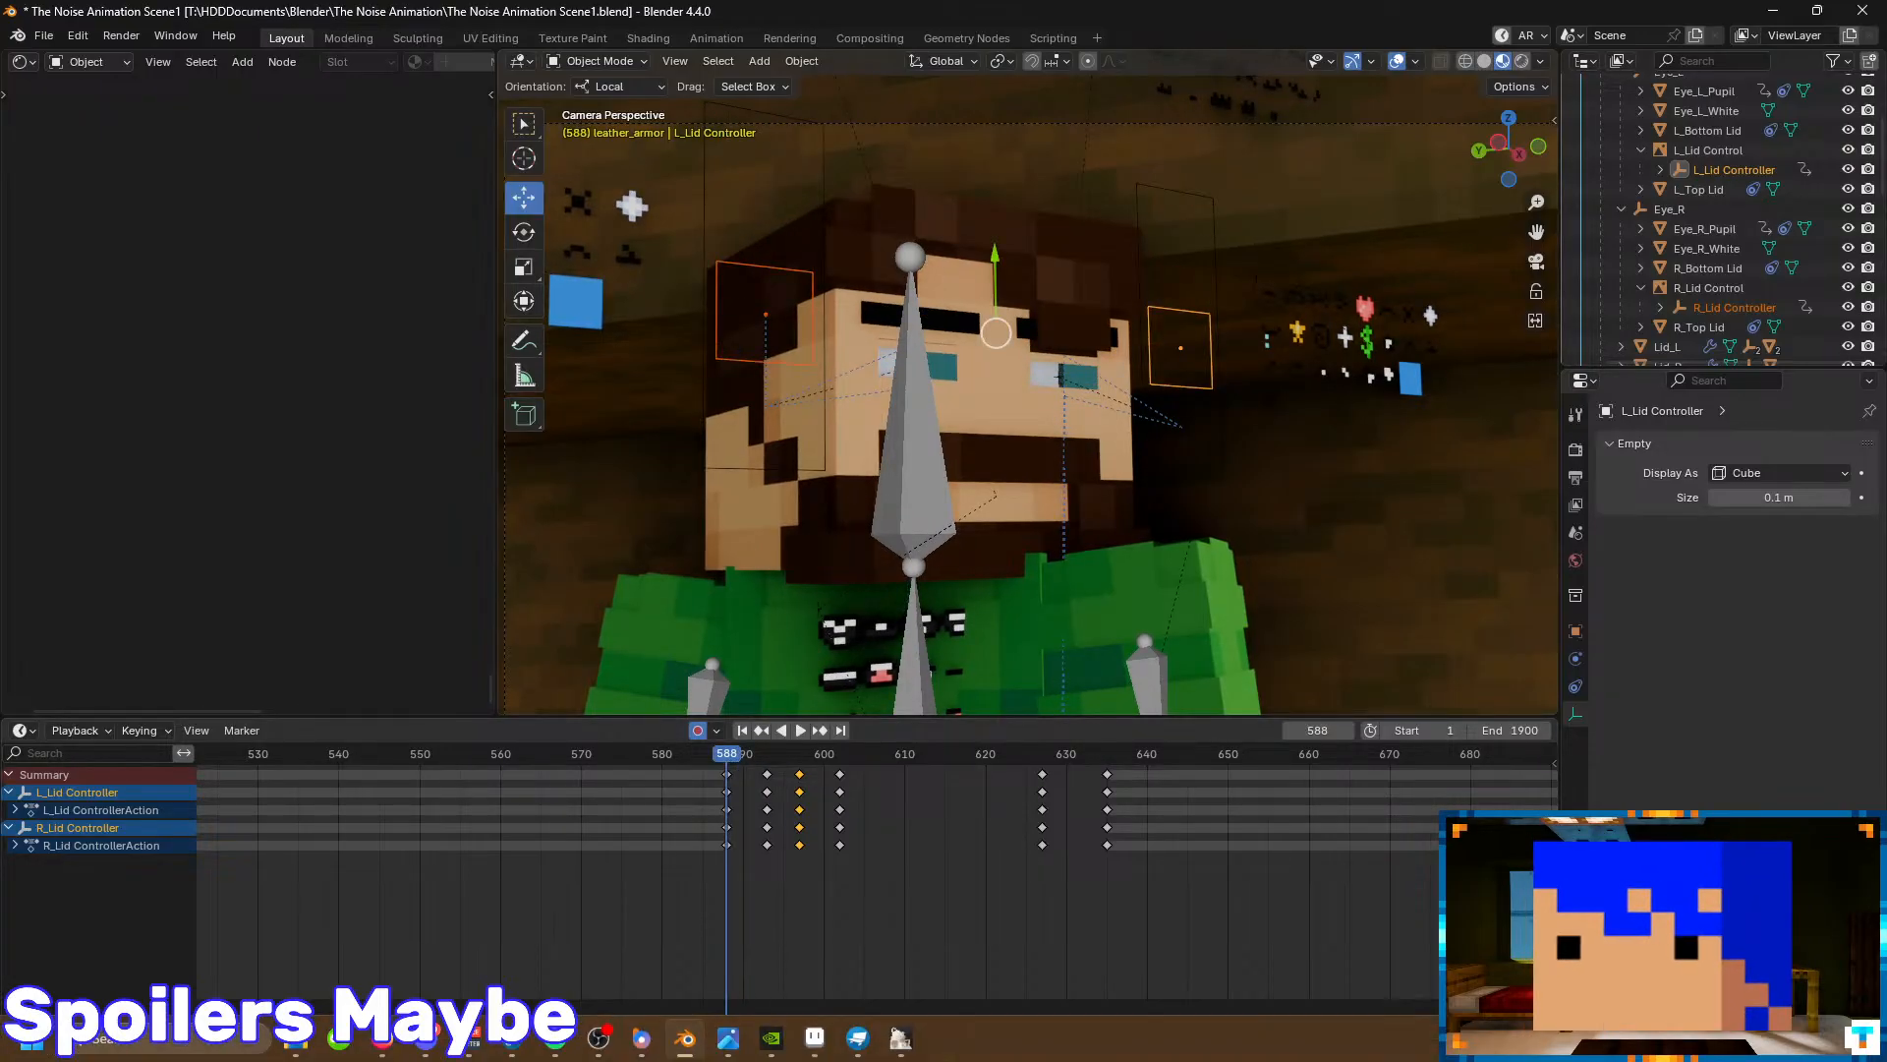
- Switch to NBTExplorer by launching it from the system search, move its window clear and start opening a file
key("super")
type("nbt")
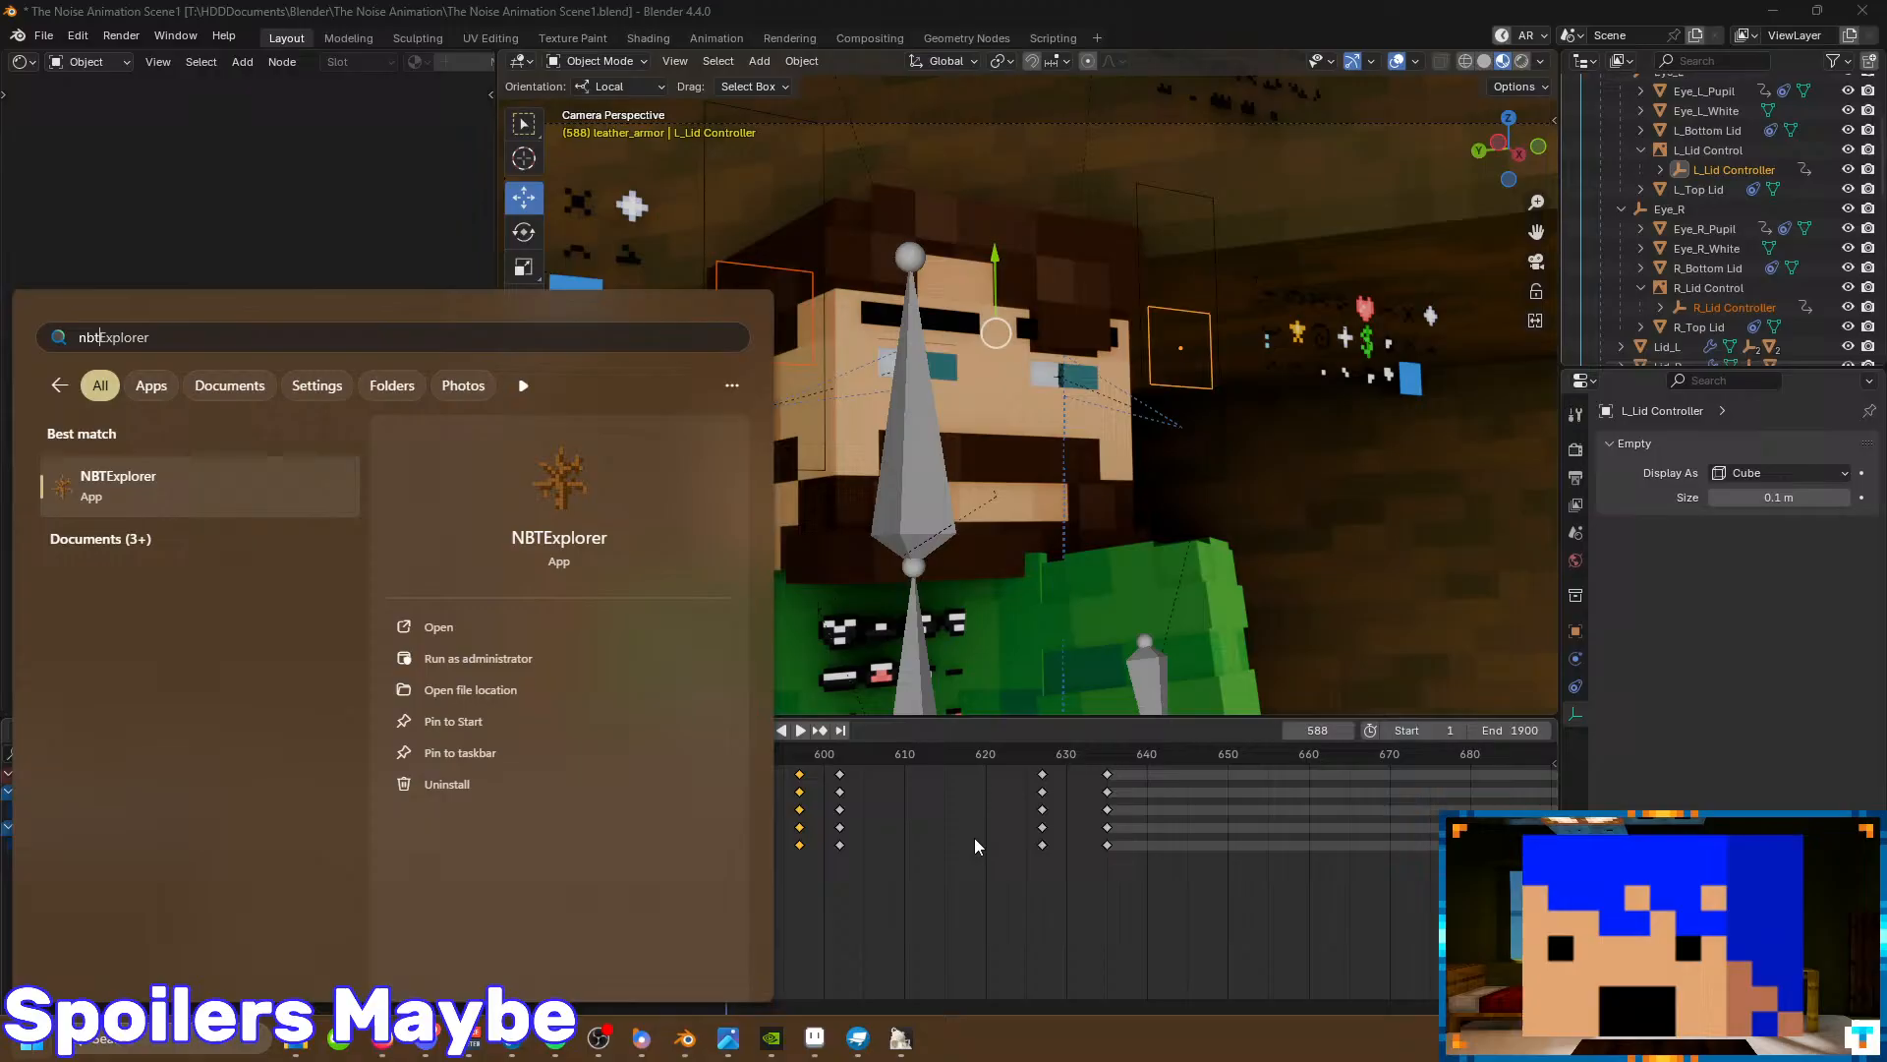
key("Return")
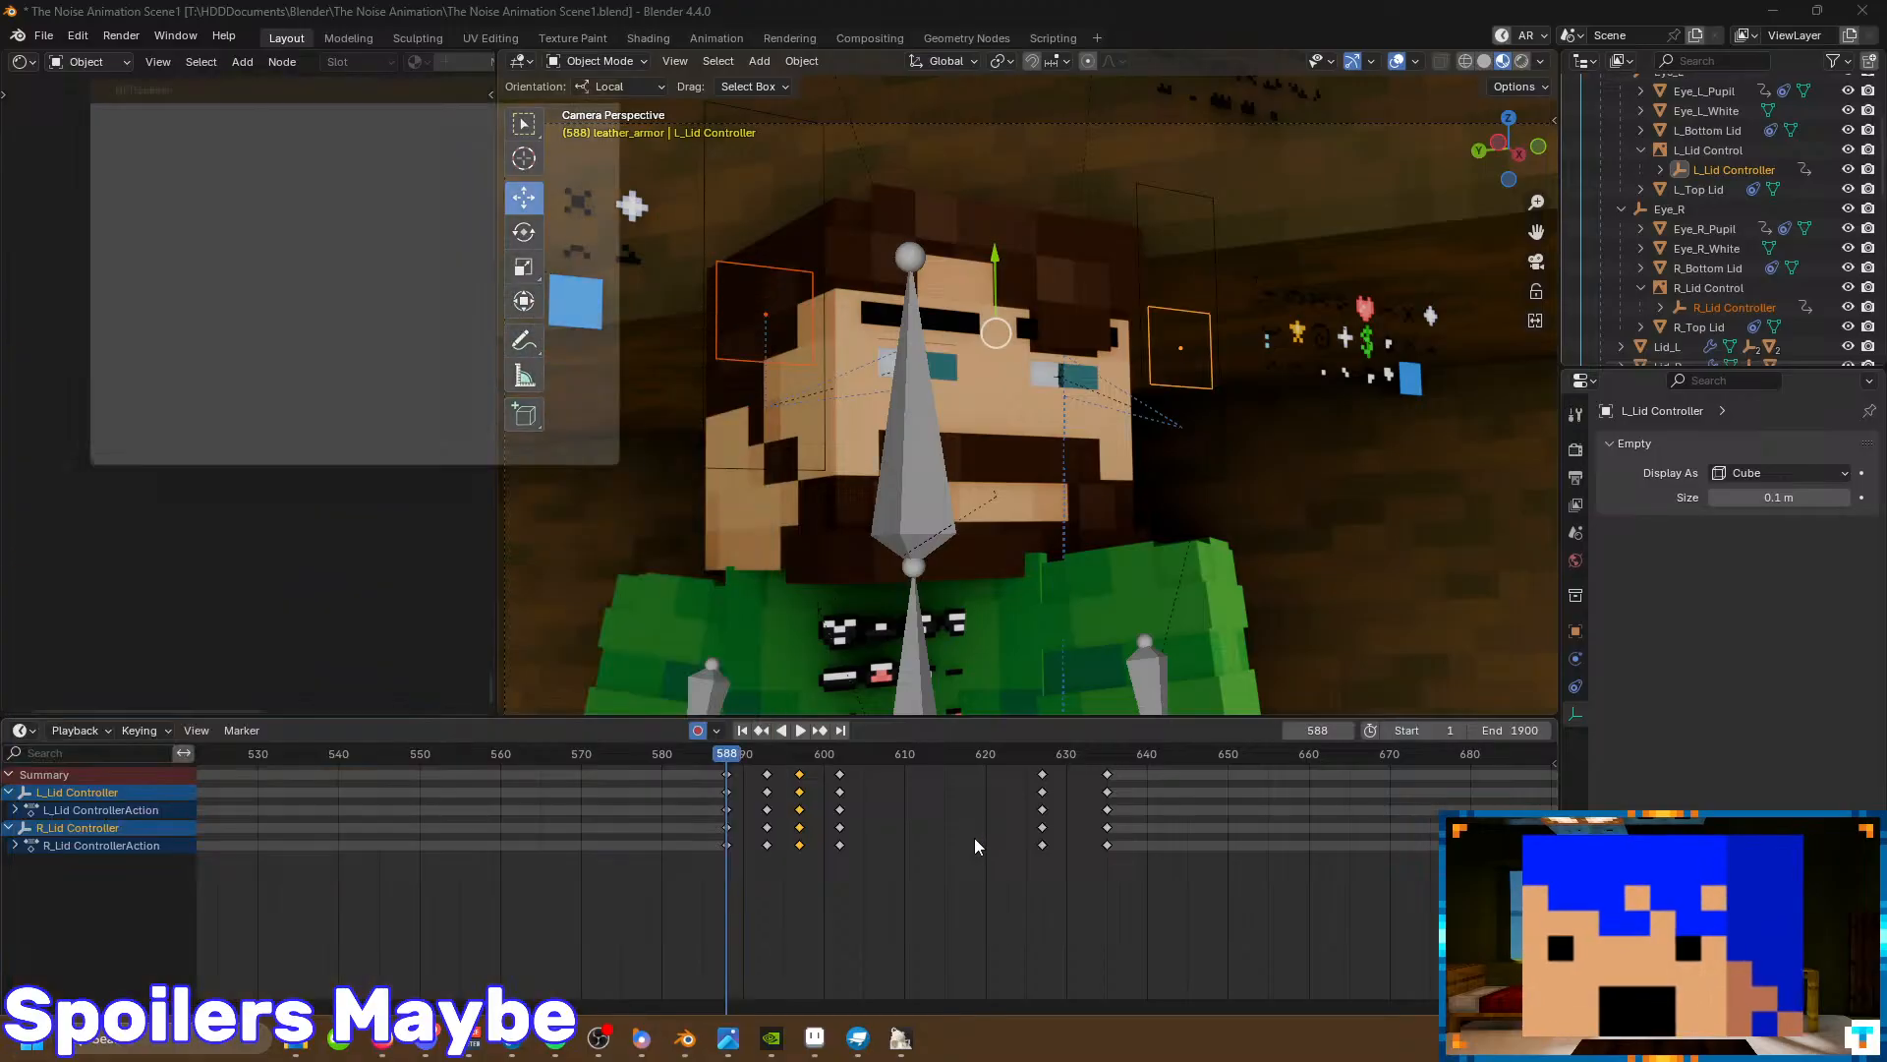
left_click_drag(216, 71, 1088, 146)
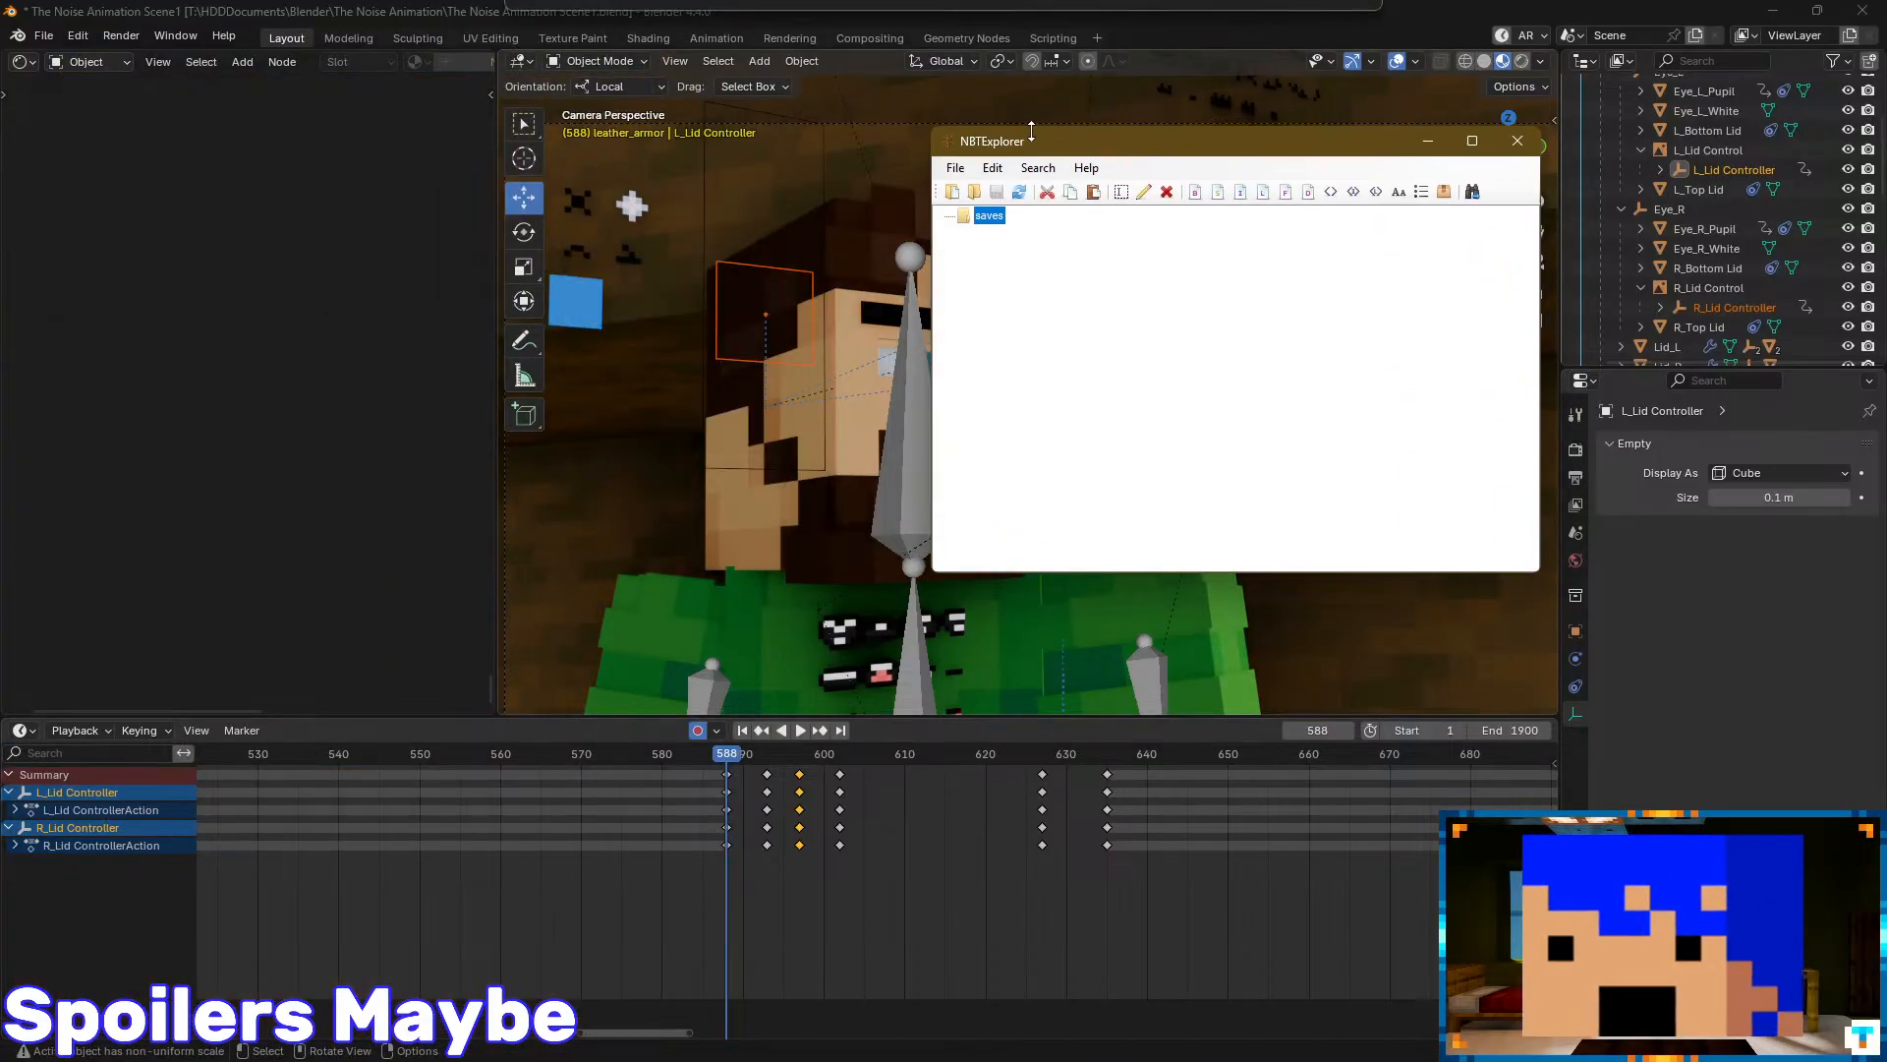
left_click(956, 168)
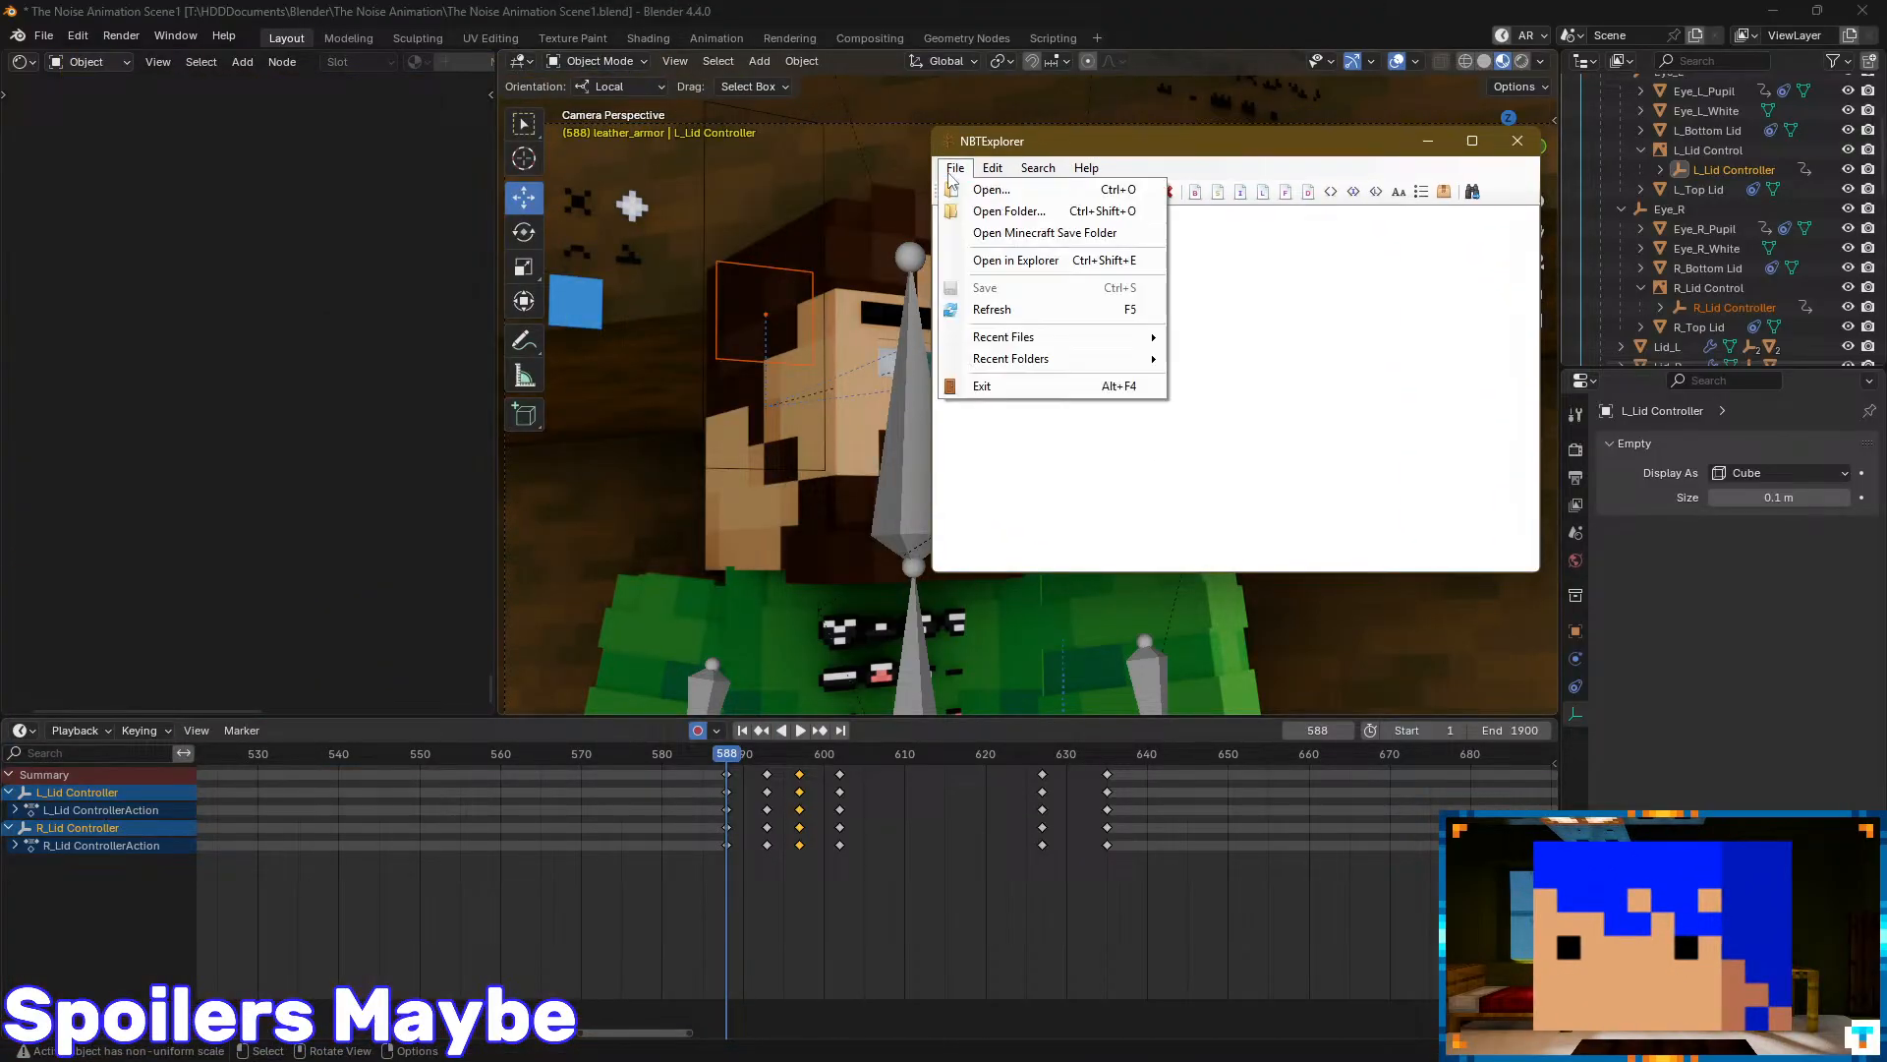
left_click(986, 186)
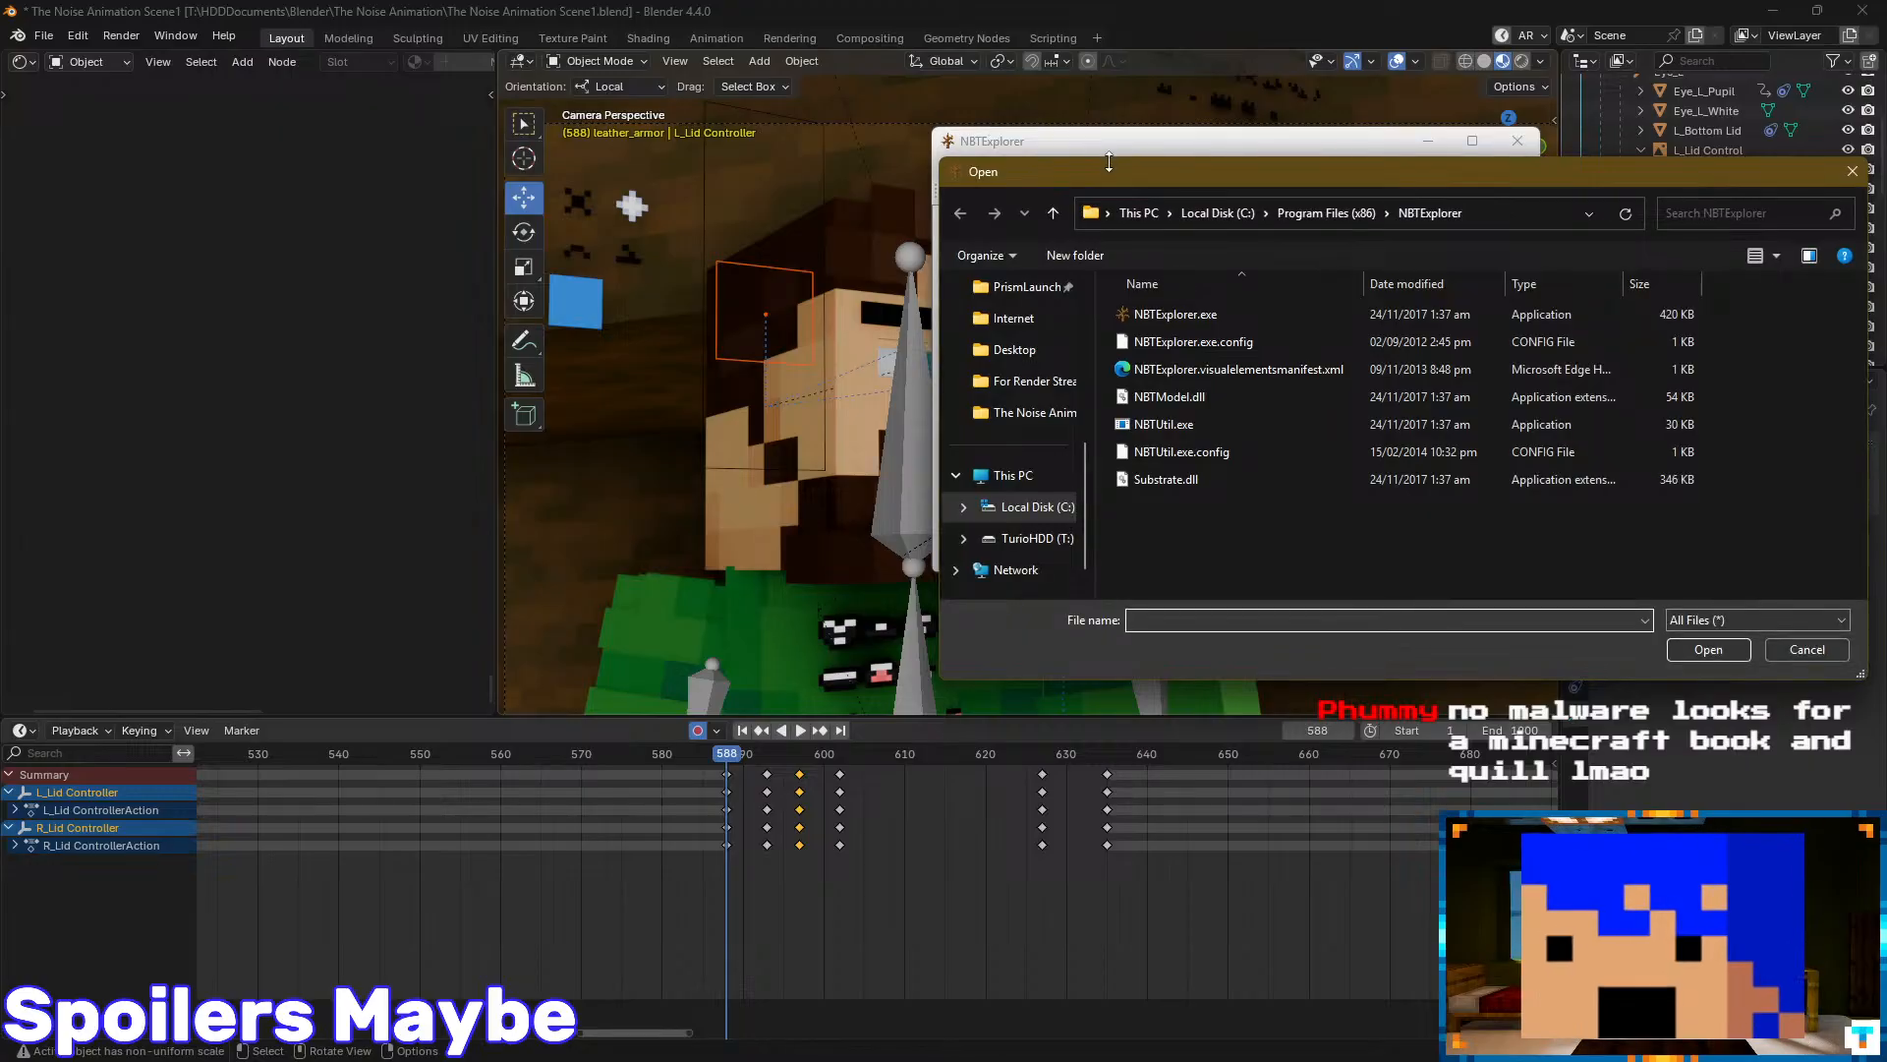
- Move the file selection dialog clear and browse to the pinned PrismLauncher folder
left_click_drag(1108, 161, 977, 257)
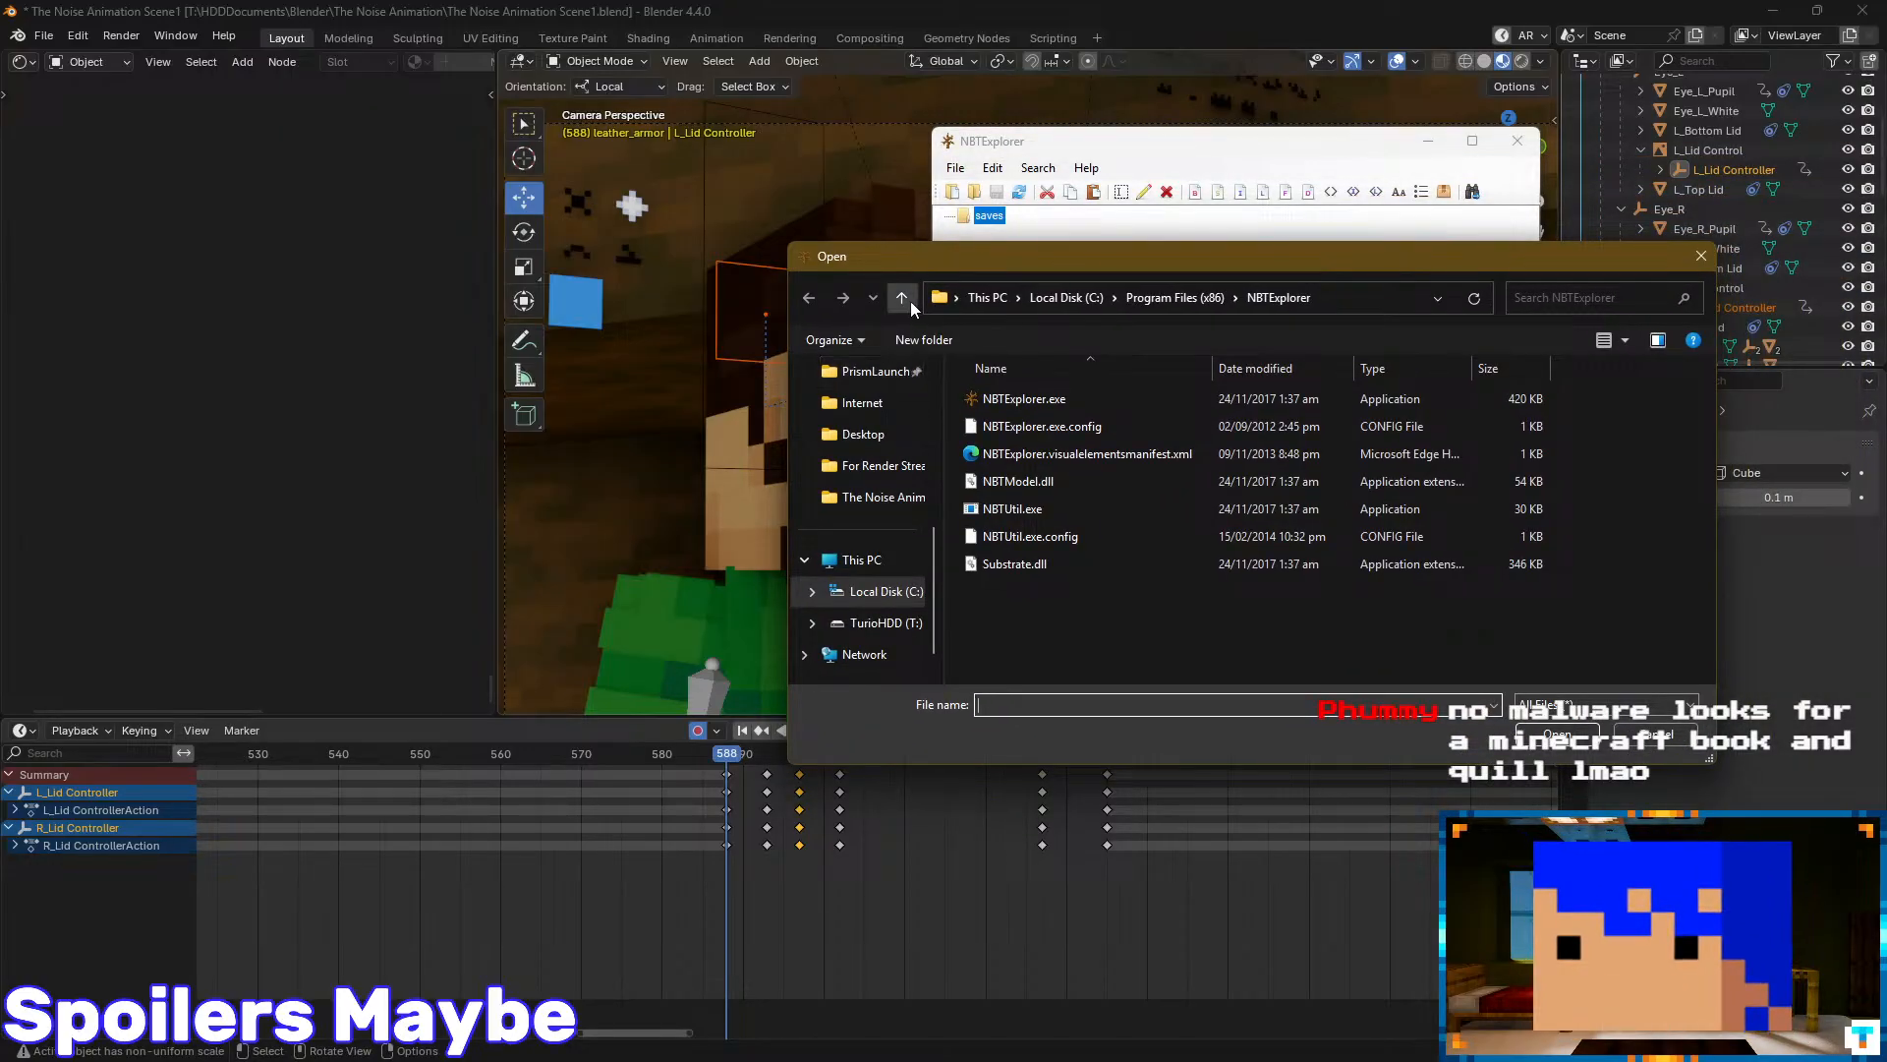
scroll(876, 539, "up", 5)
scroll(875, 540, "down", 5)
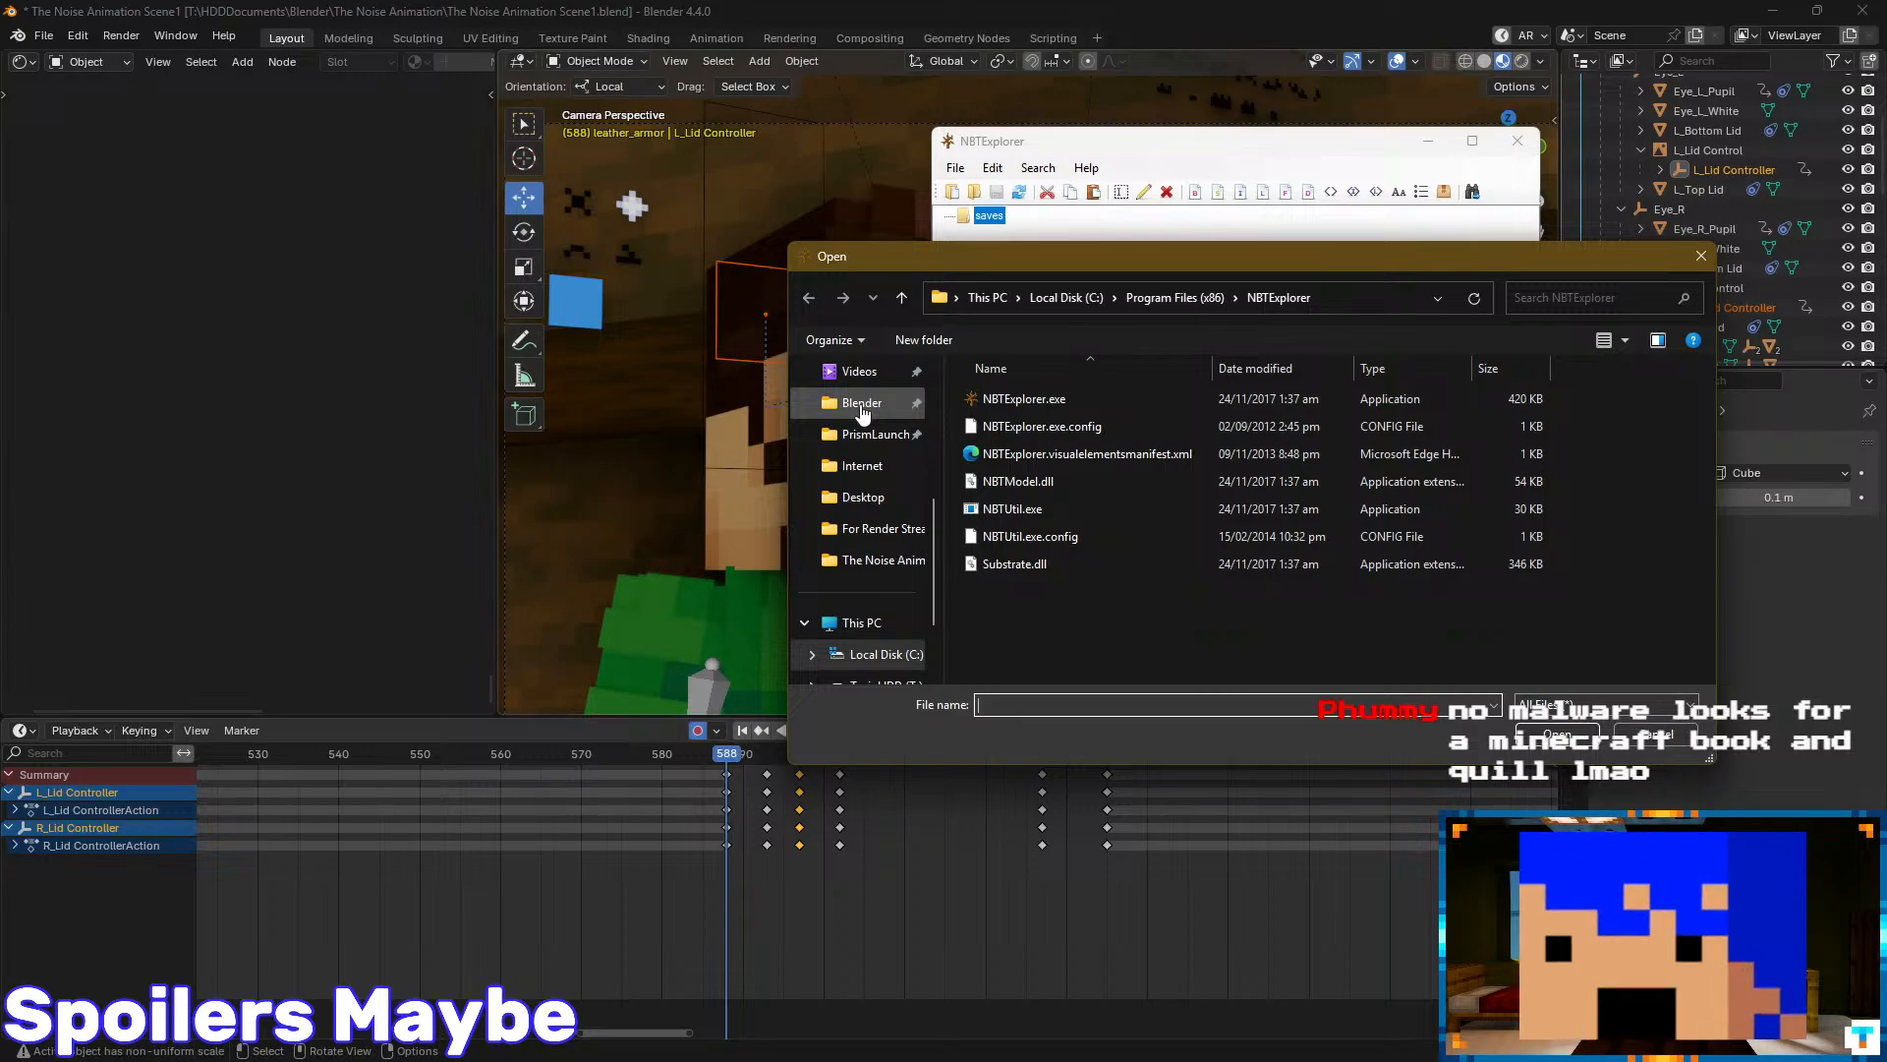
scroll(874, 521, "up", 5)
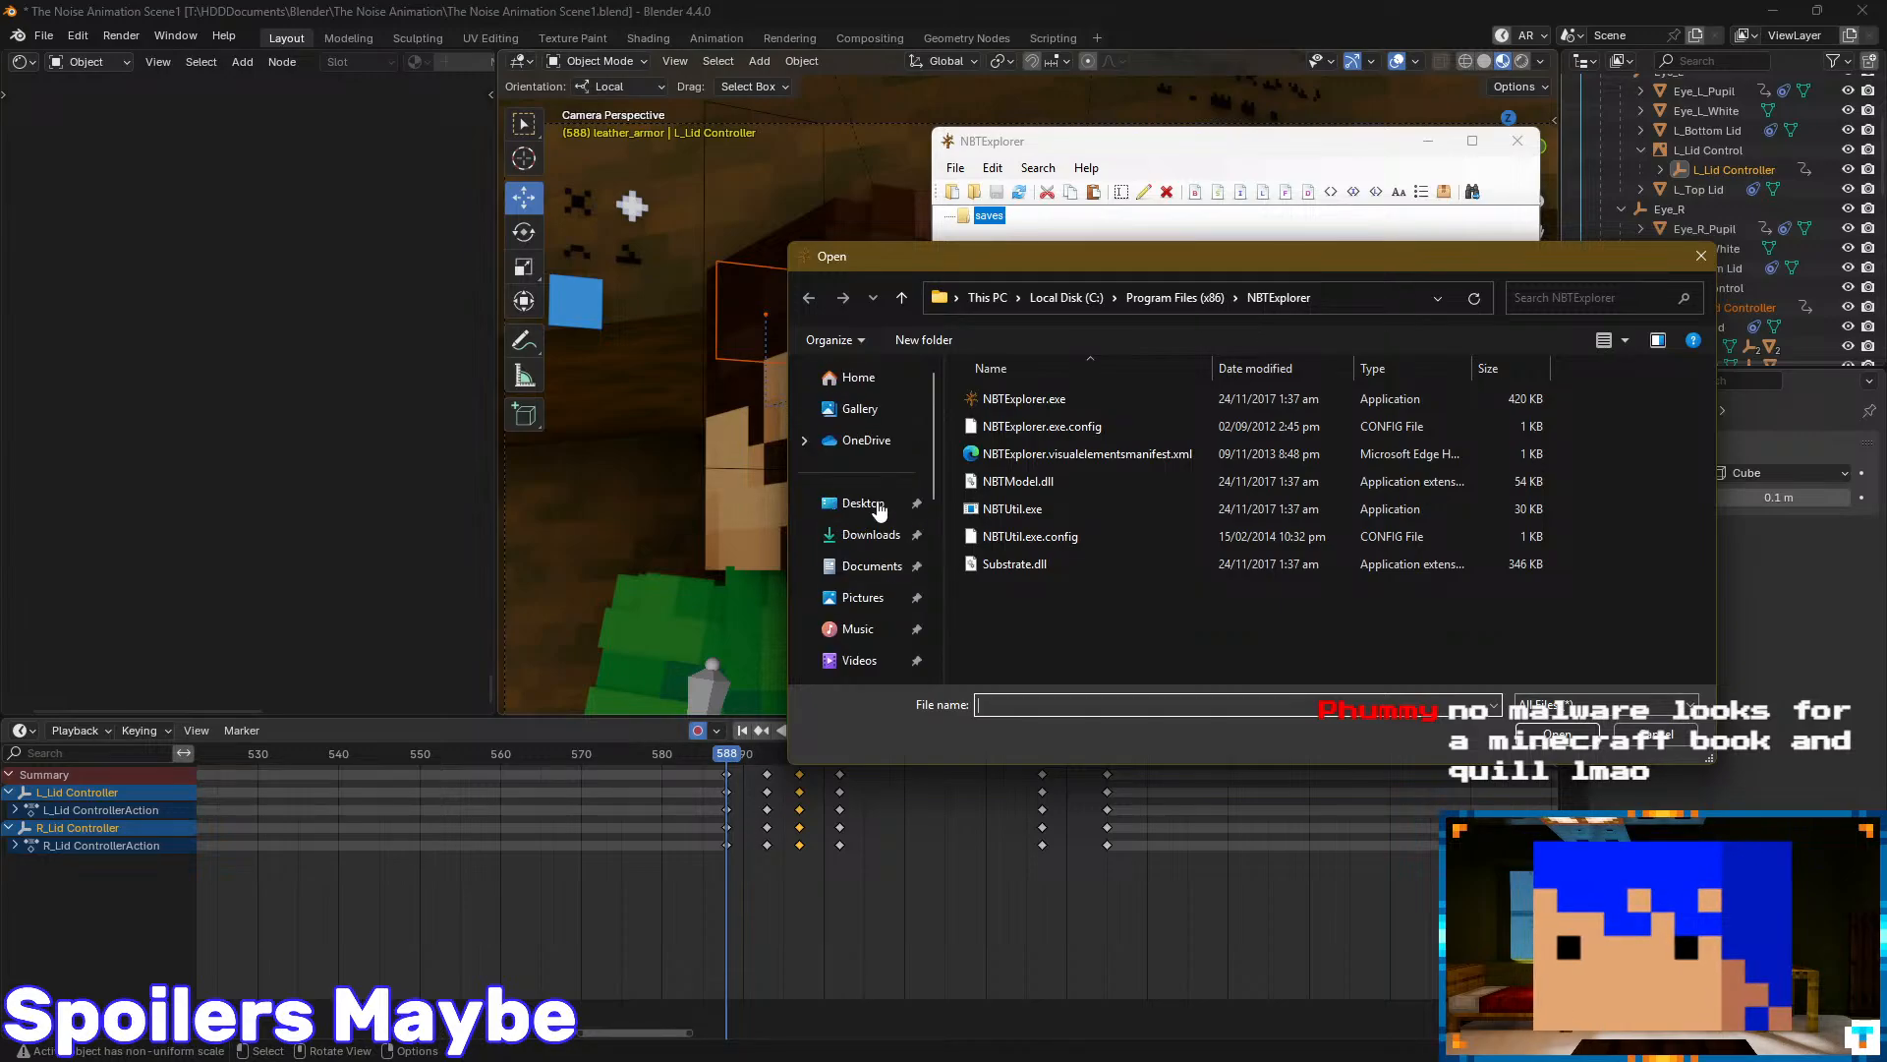
left_click(867, 565)
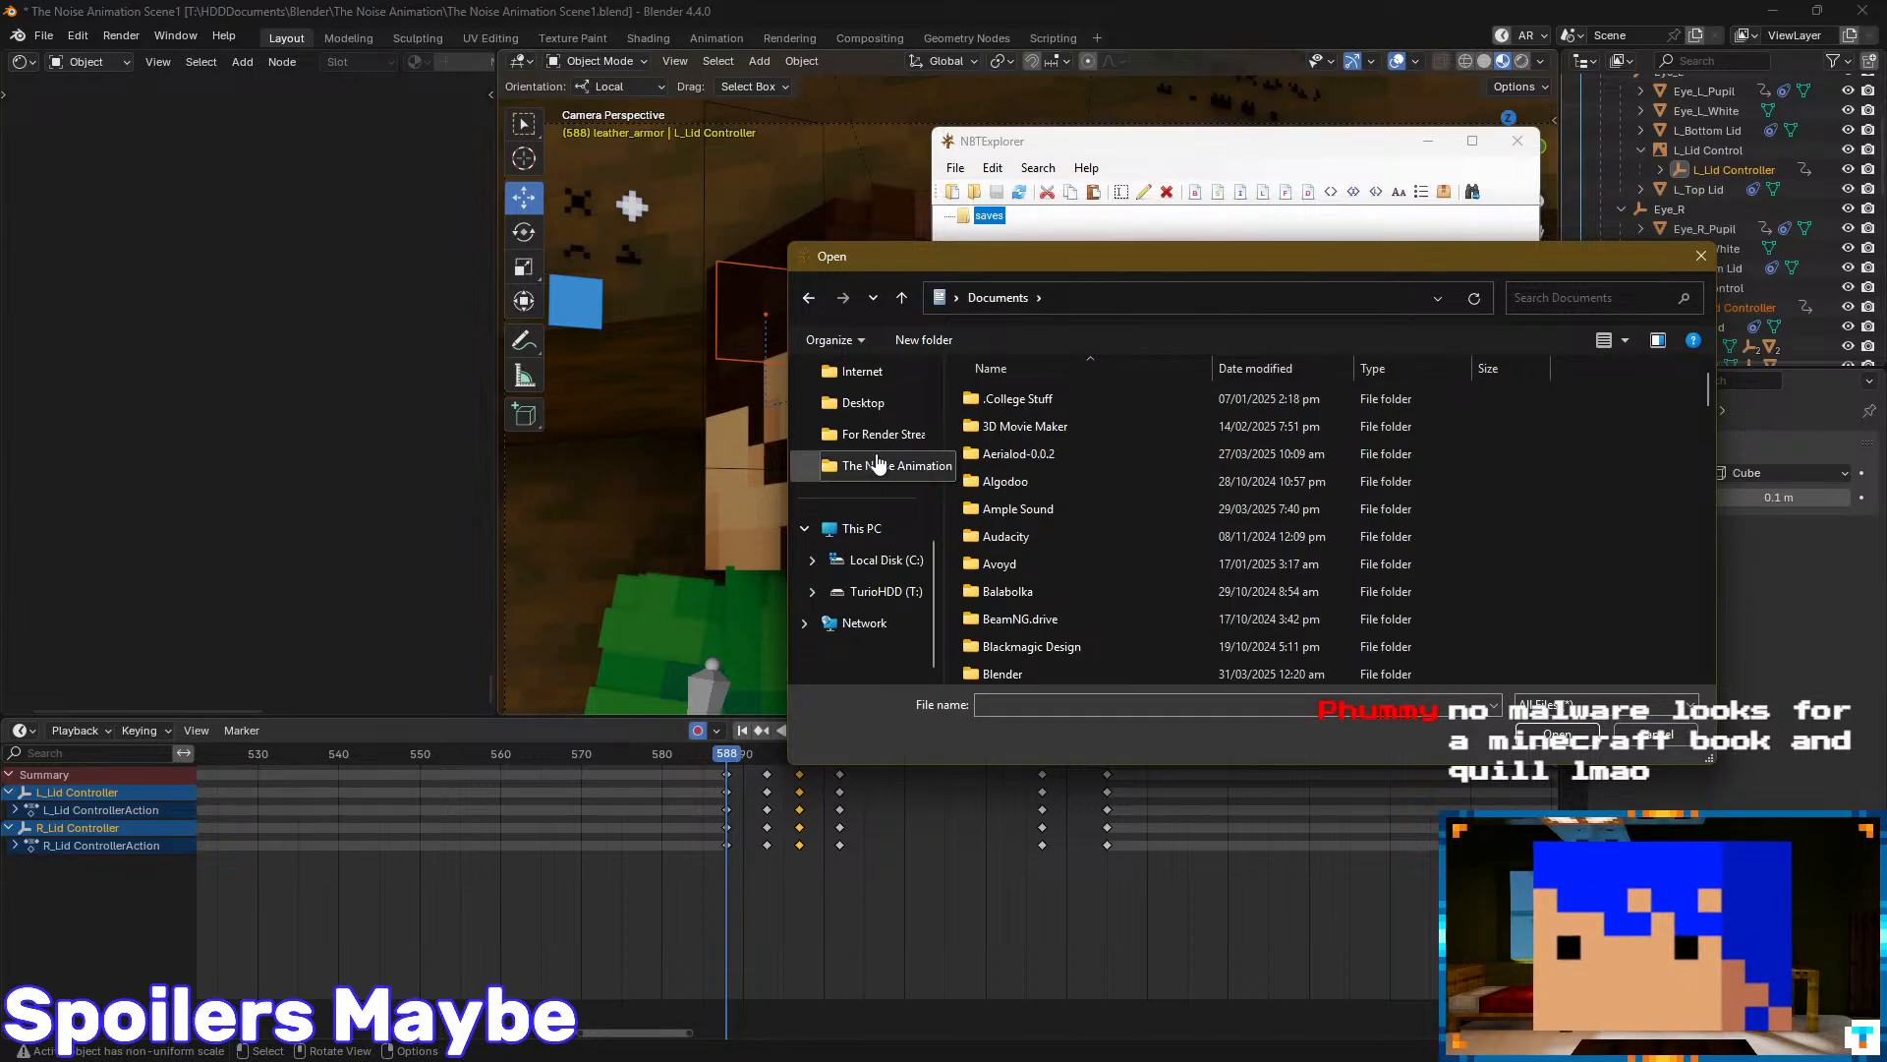
scroll(878, 464, "up", 1)
left_click(875, 434)
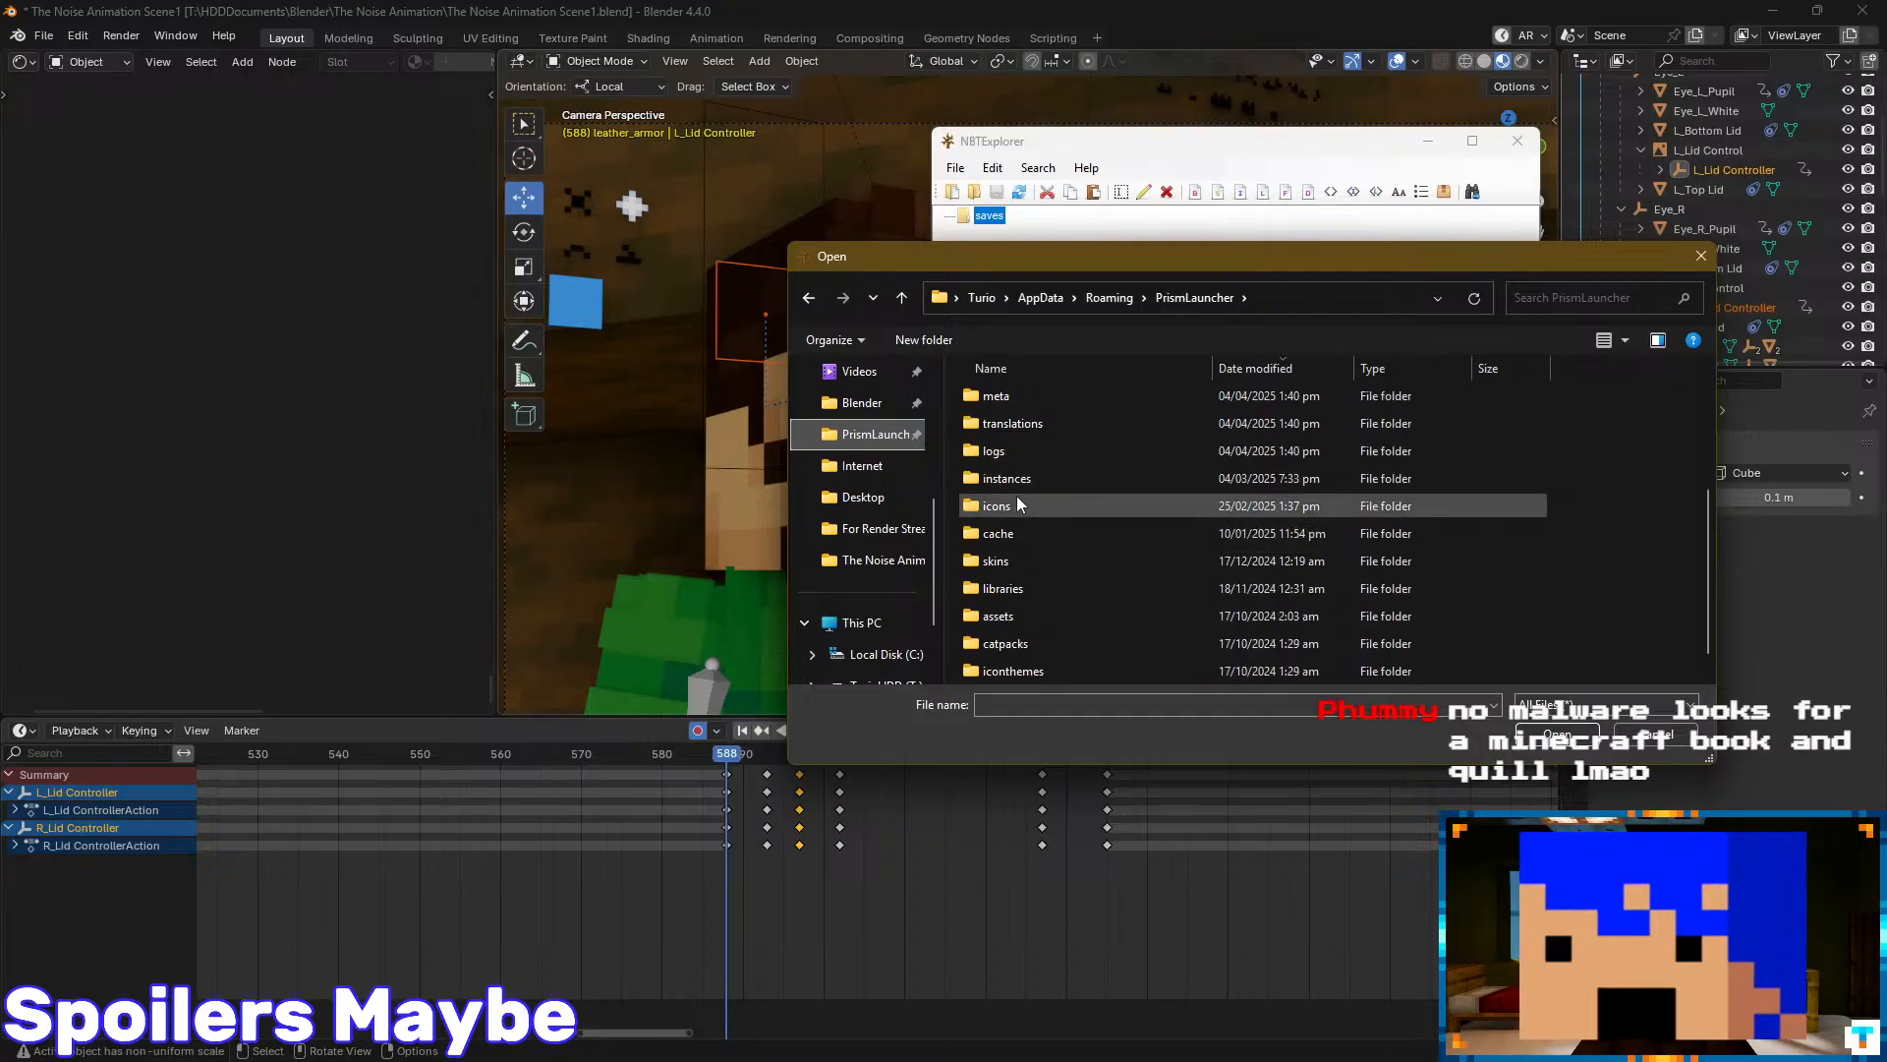
- Find and open the instances folder inside PrismLauncher
scroll(971, 593, "down", 1)
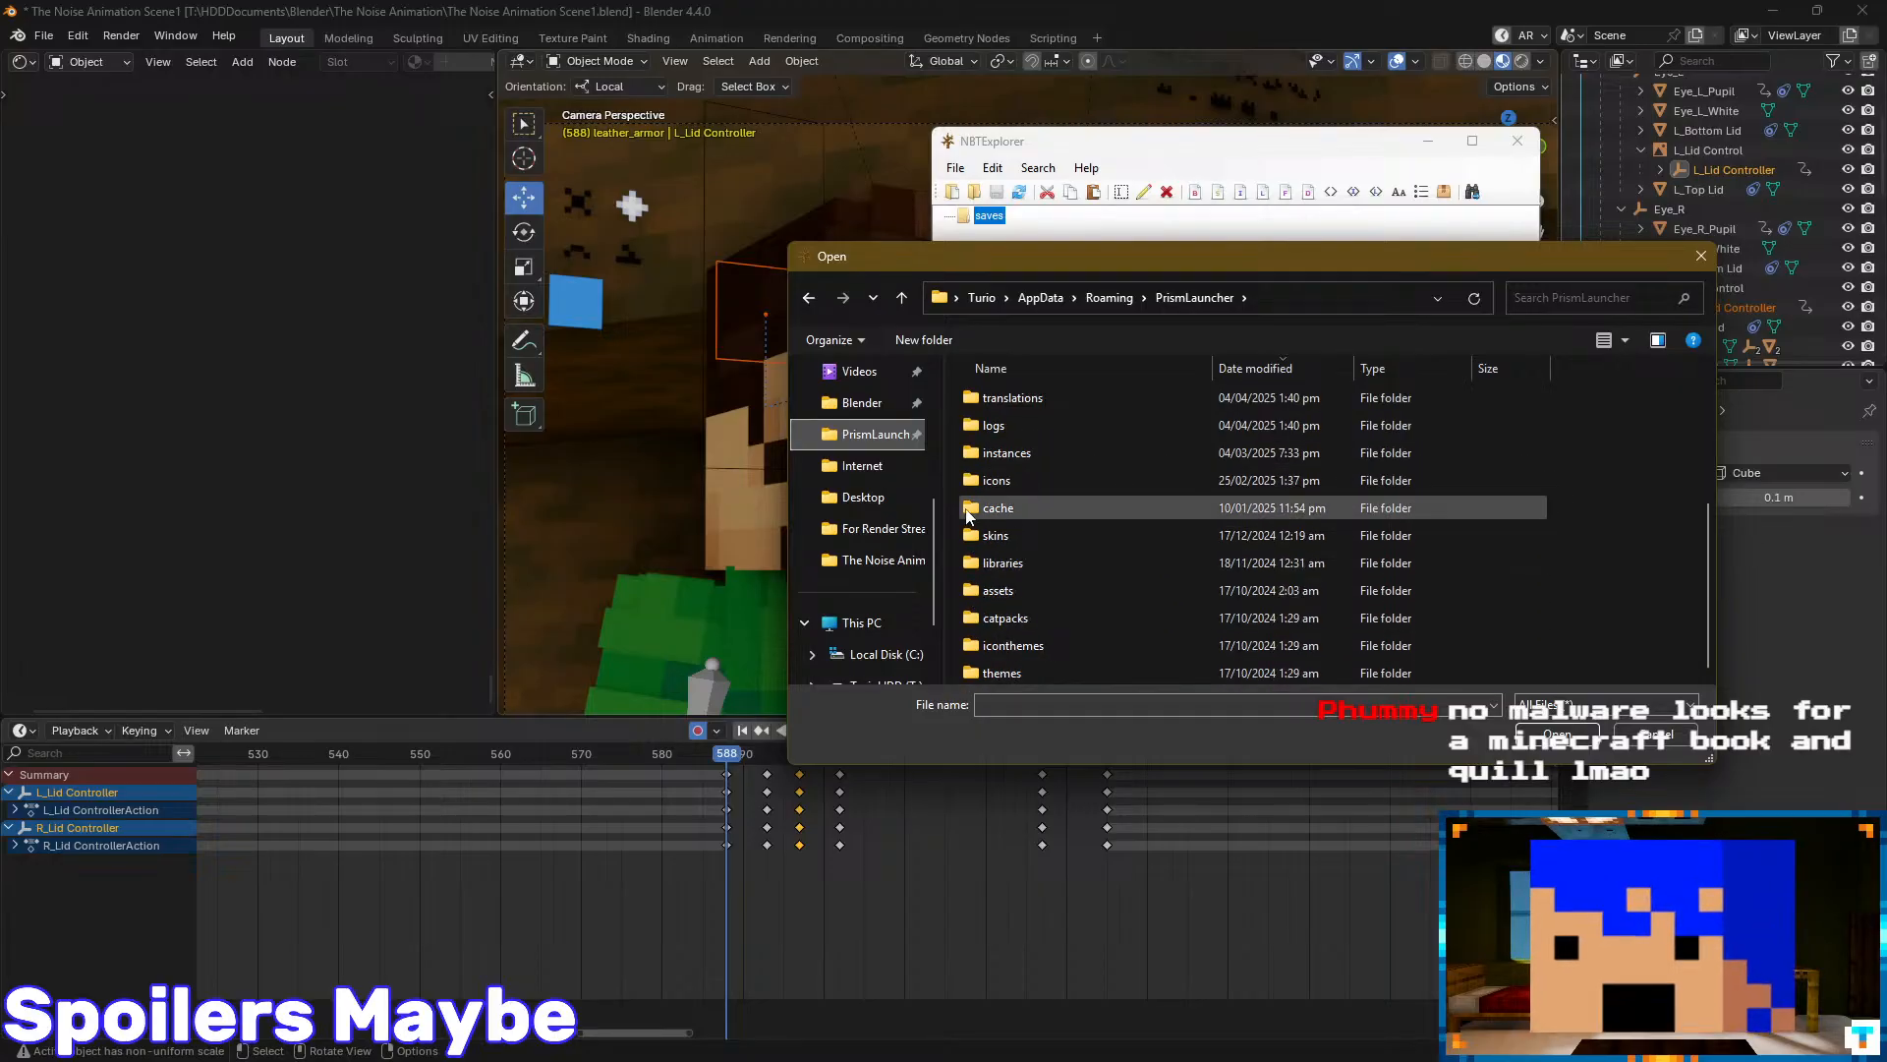
scroll(971, 629, "up", 1)
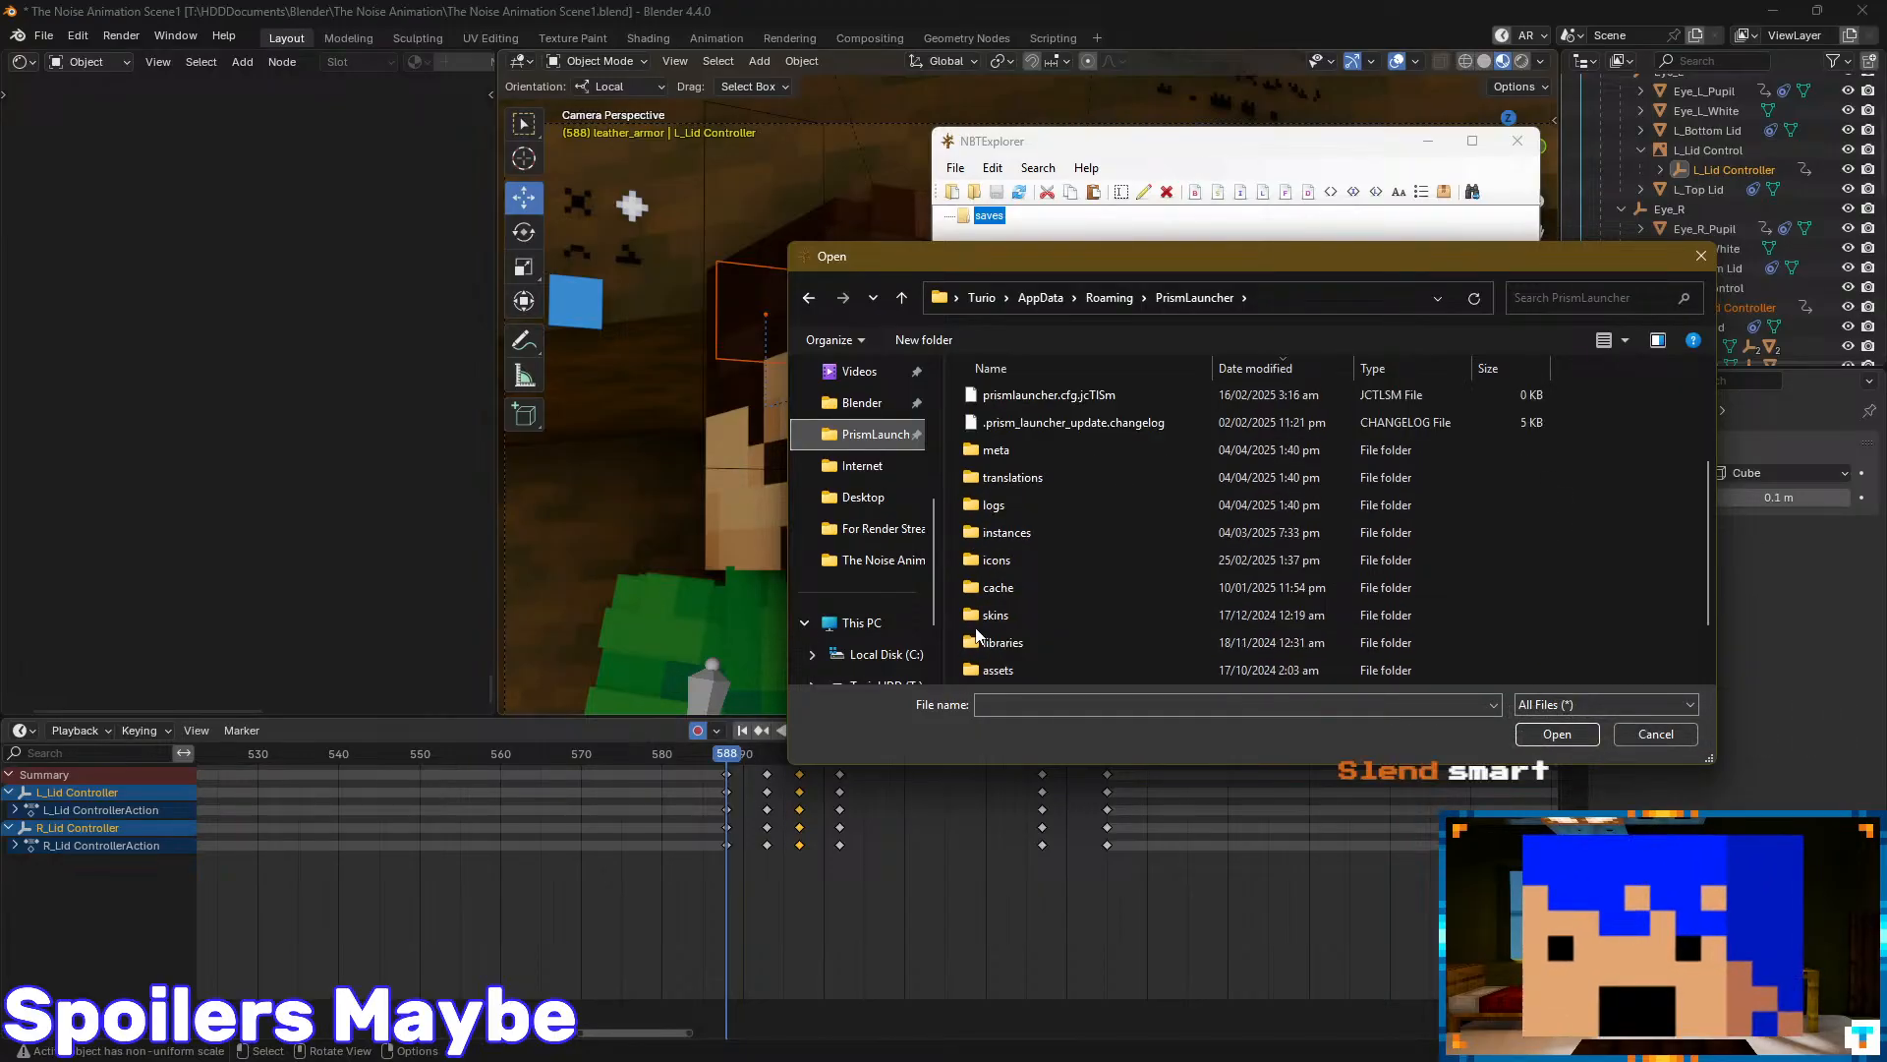
scroll(974, 626, "up", 1)
scroll(973, 564, "down", 1)
left_click(968, 527)
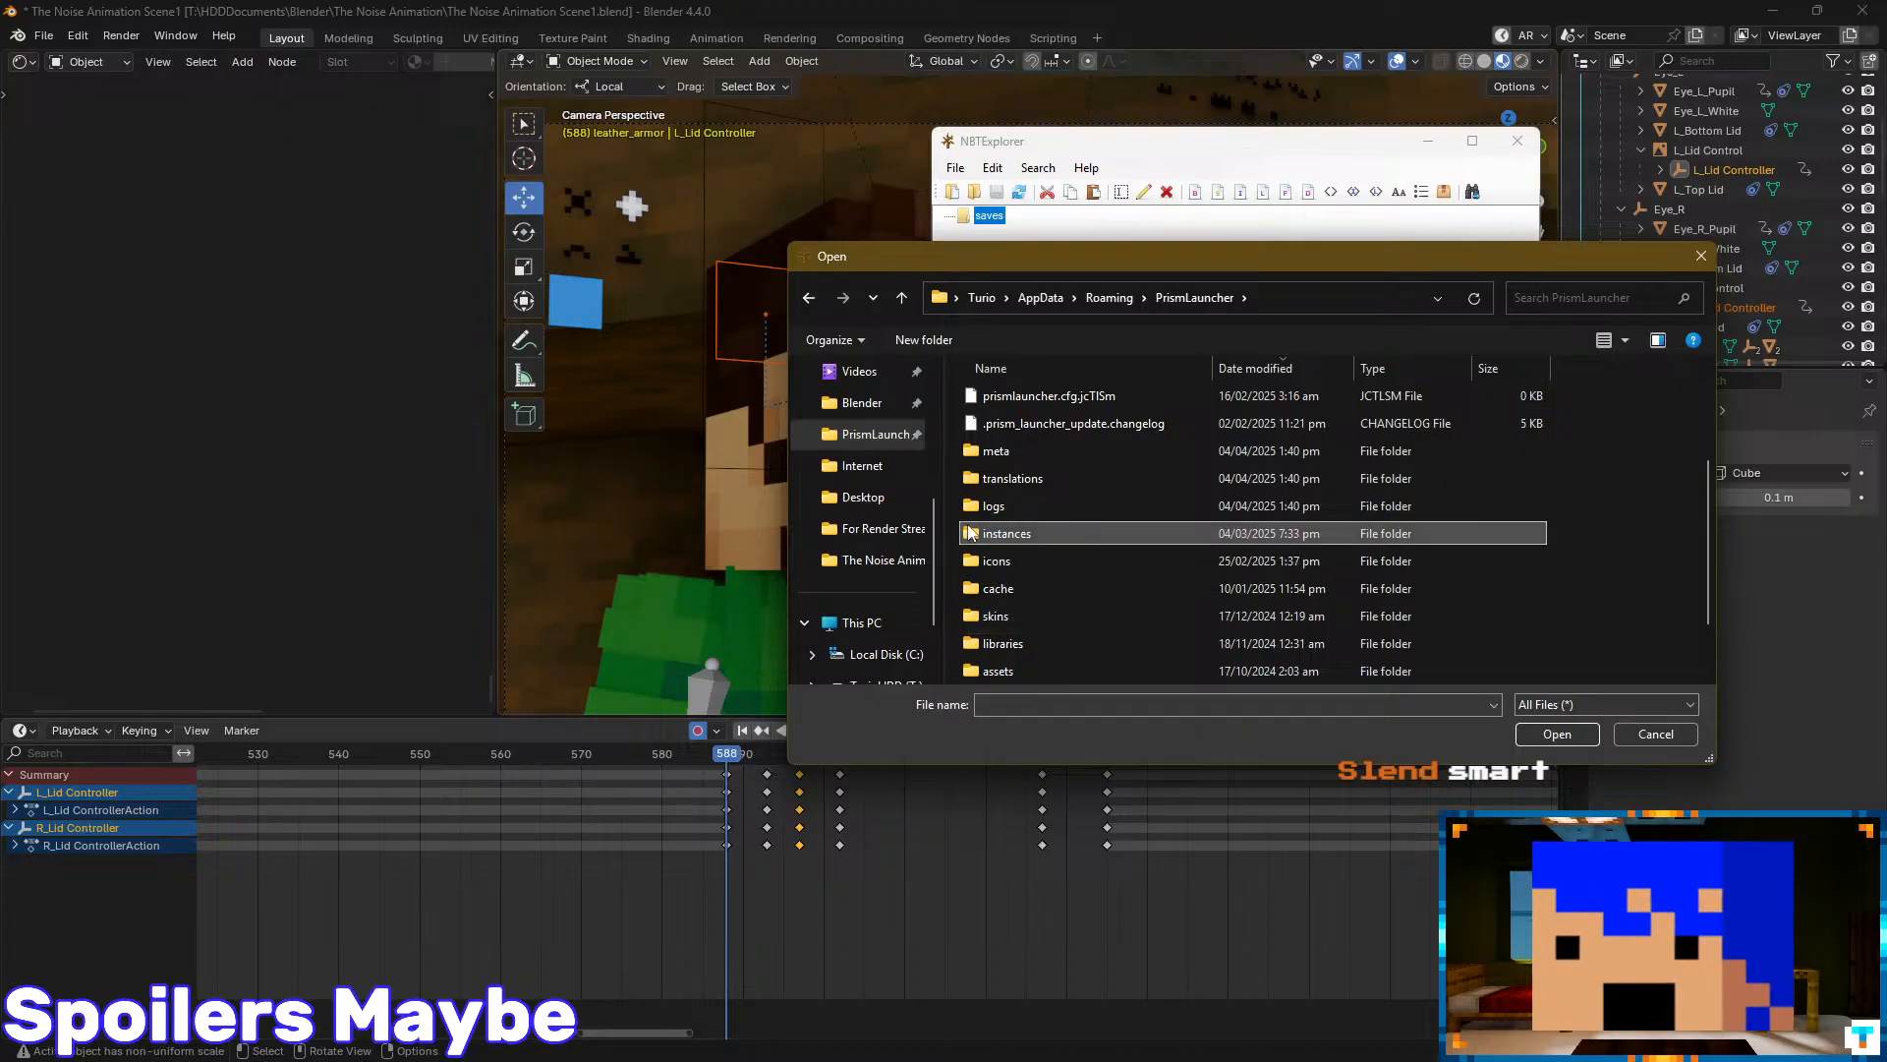
double_click(968, 533)
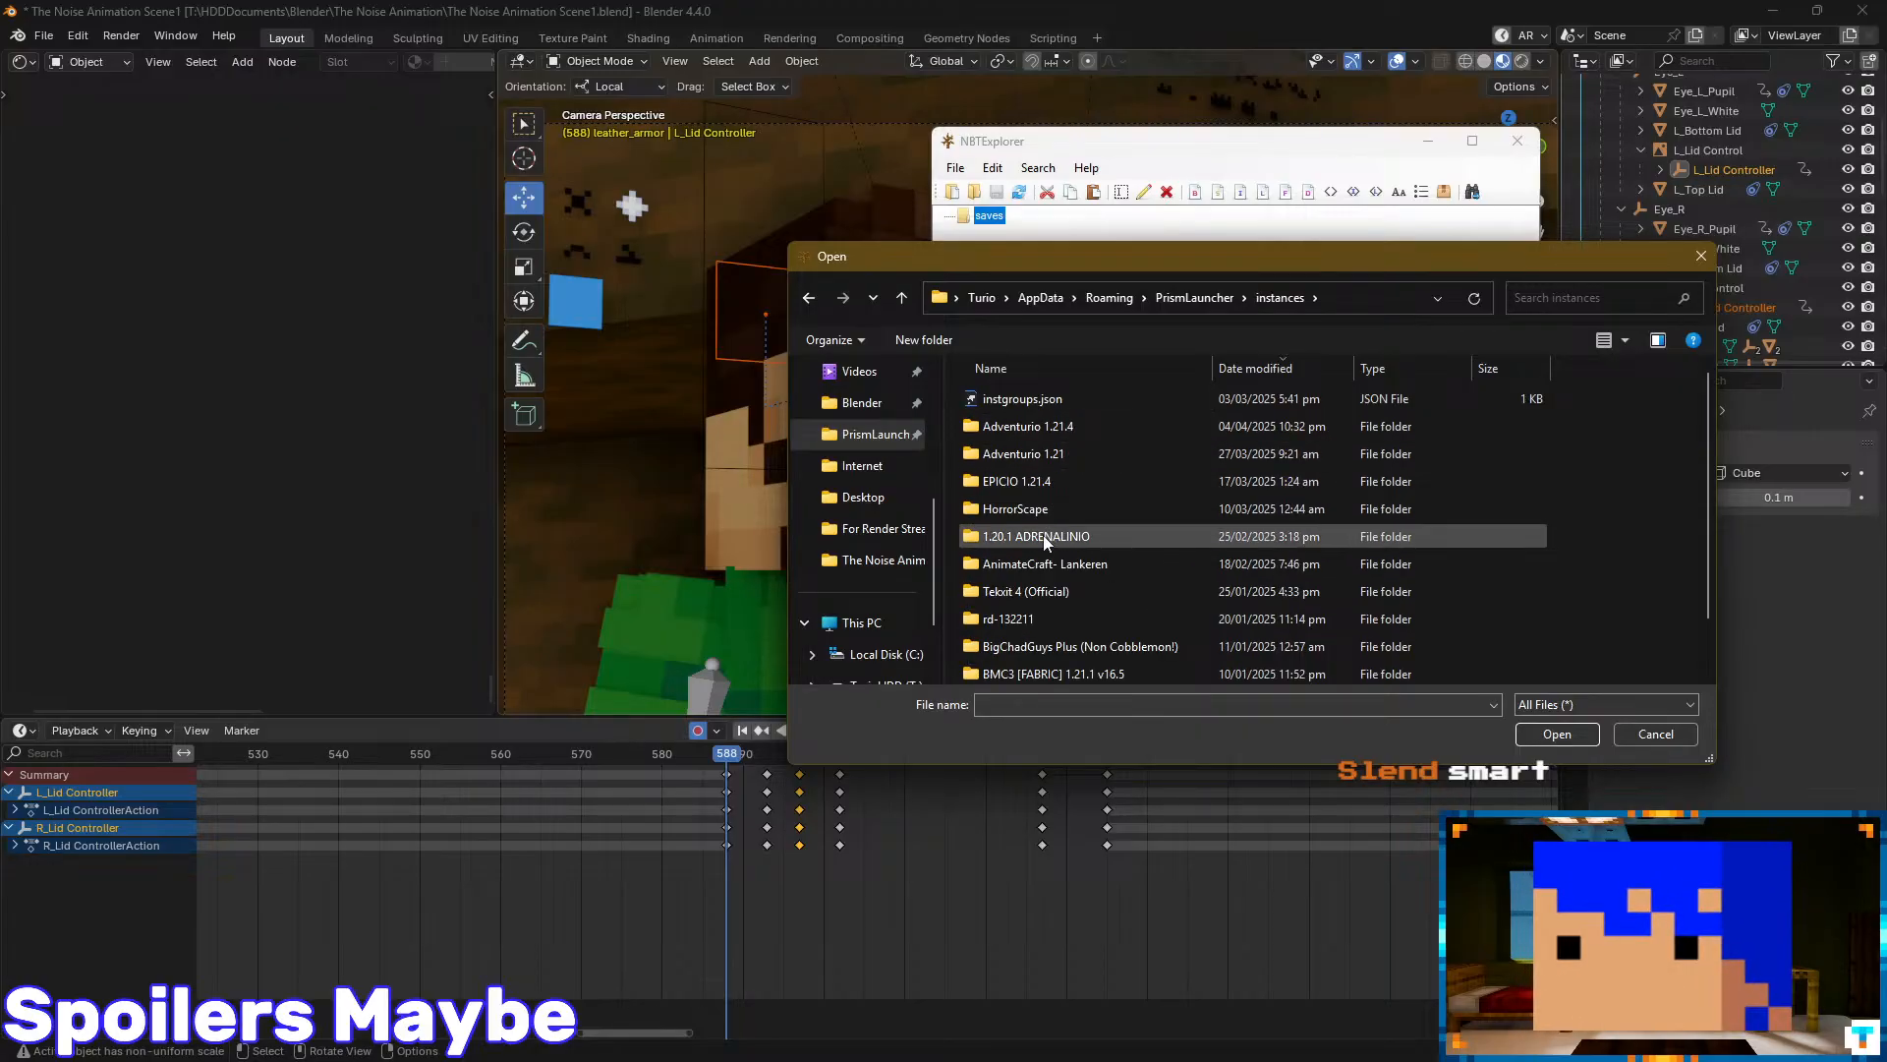
- Look through the instances and open the minecraft folder of the Adventurio 1.21.4 instance
scroll(1012, 521, "down", 1)
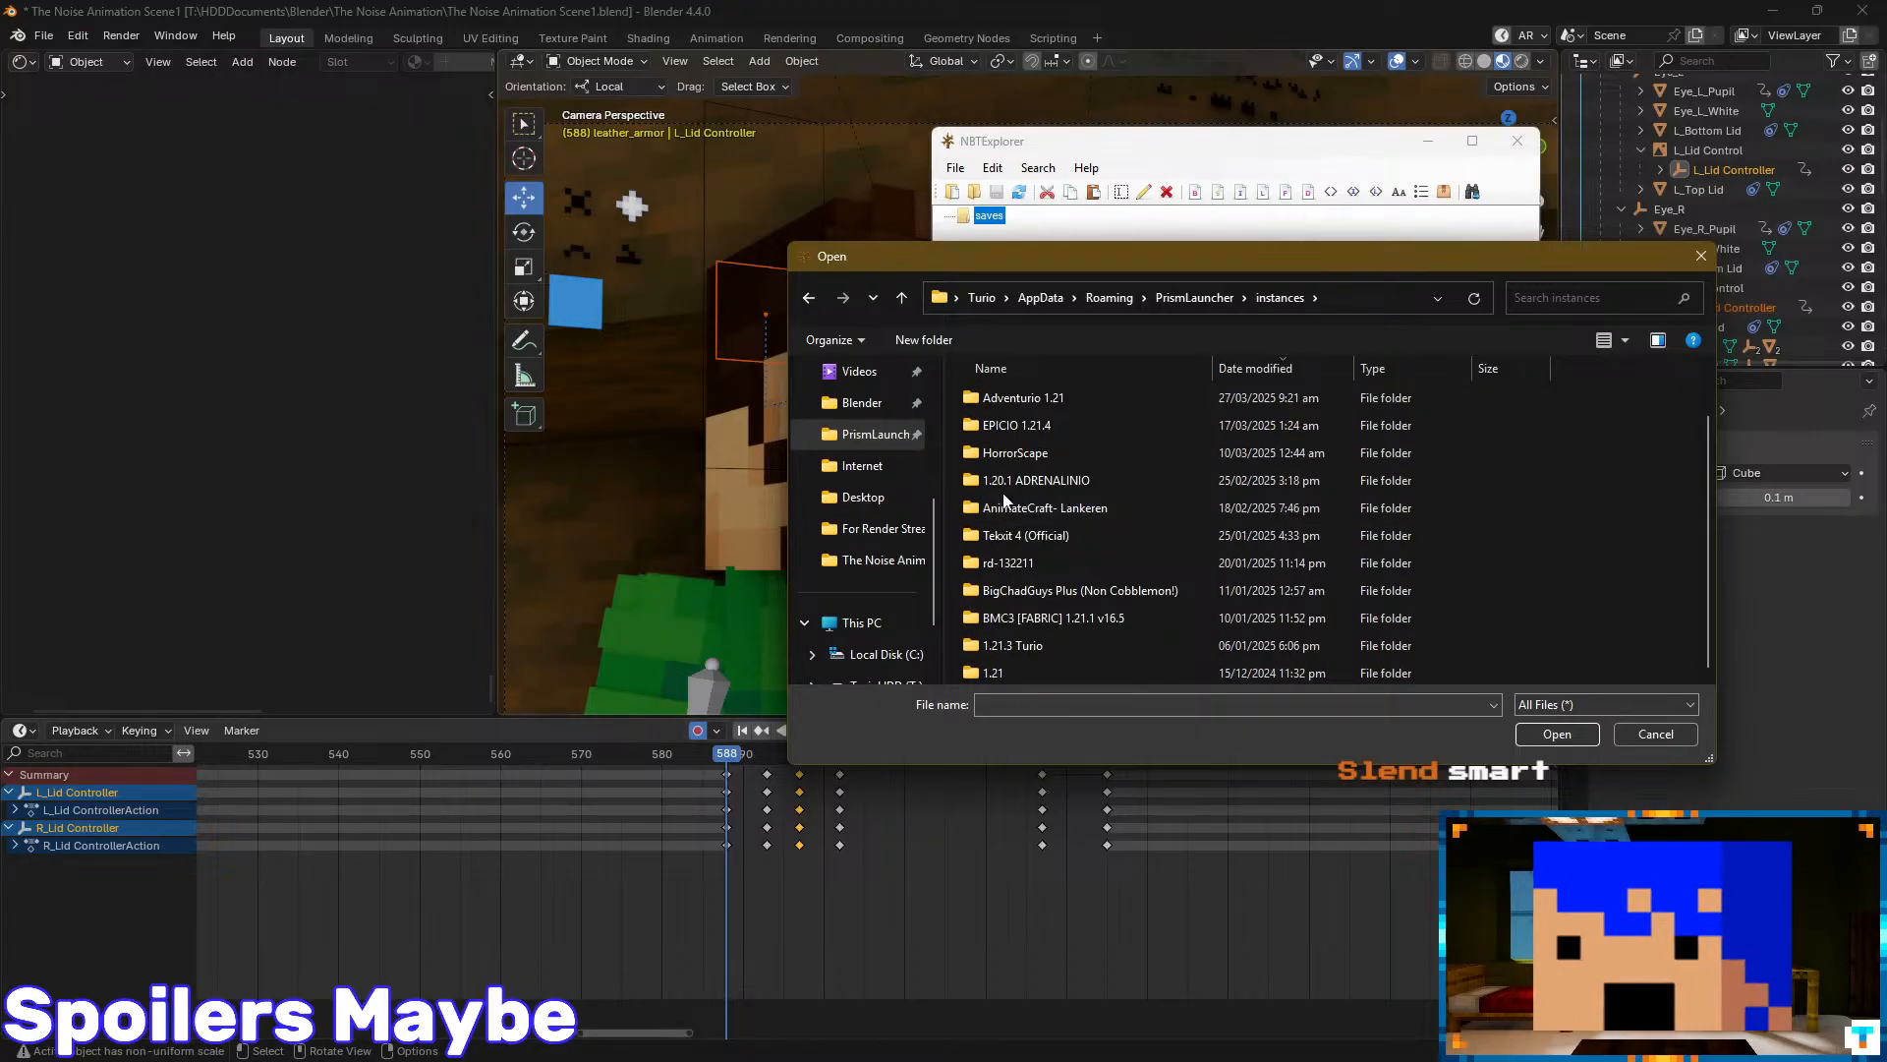
scroll(1012, 491, "up", 1)
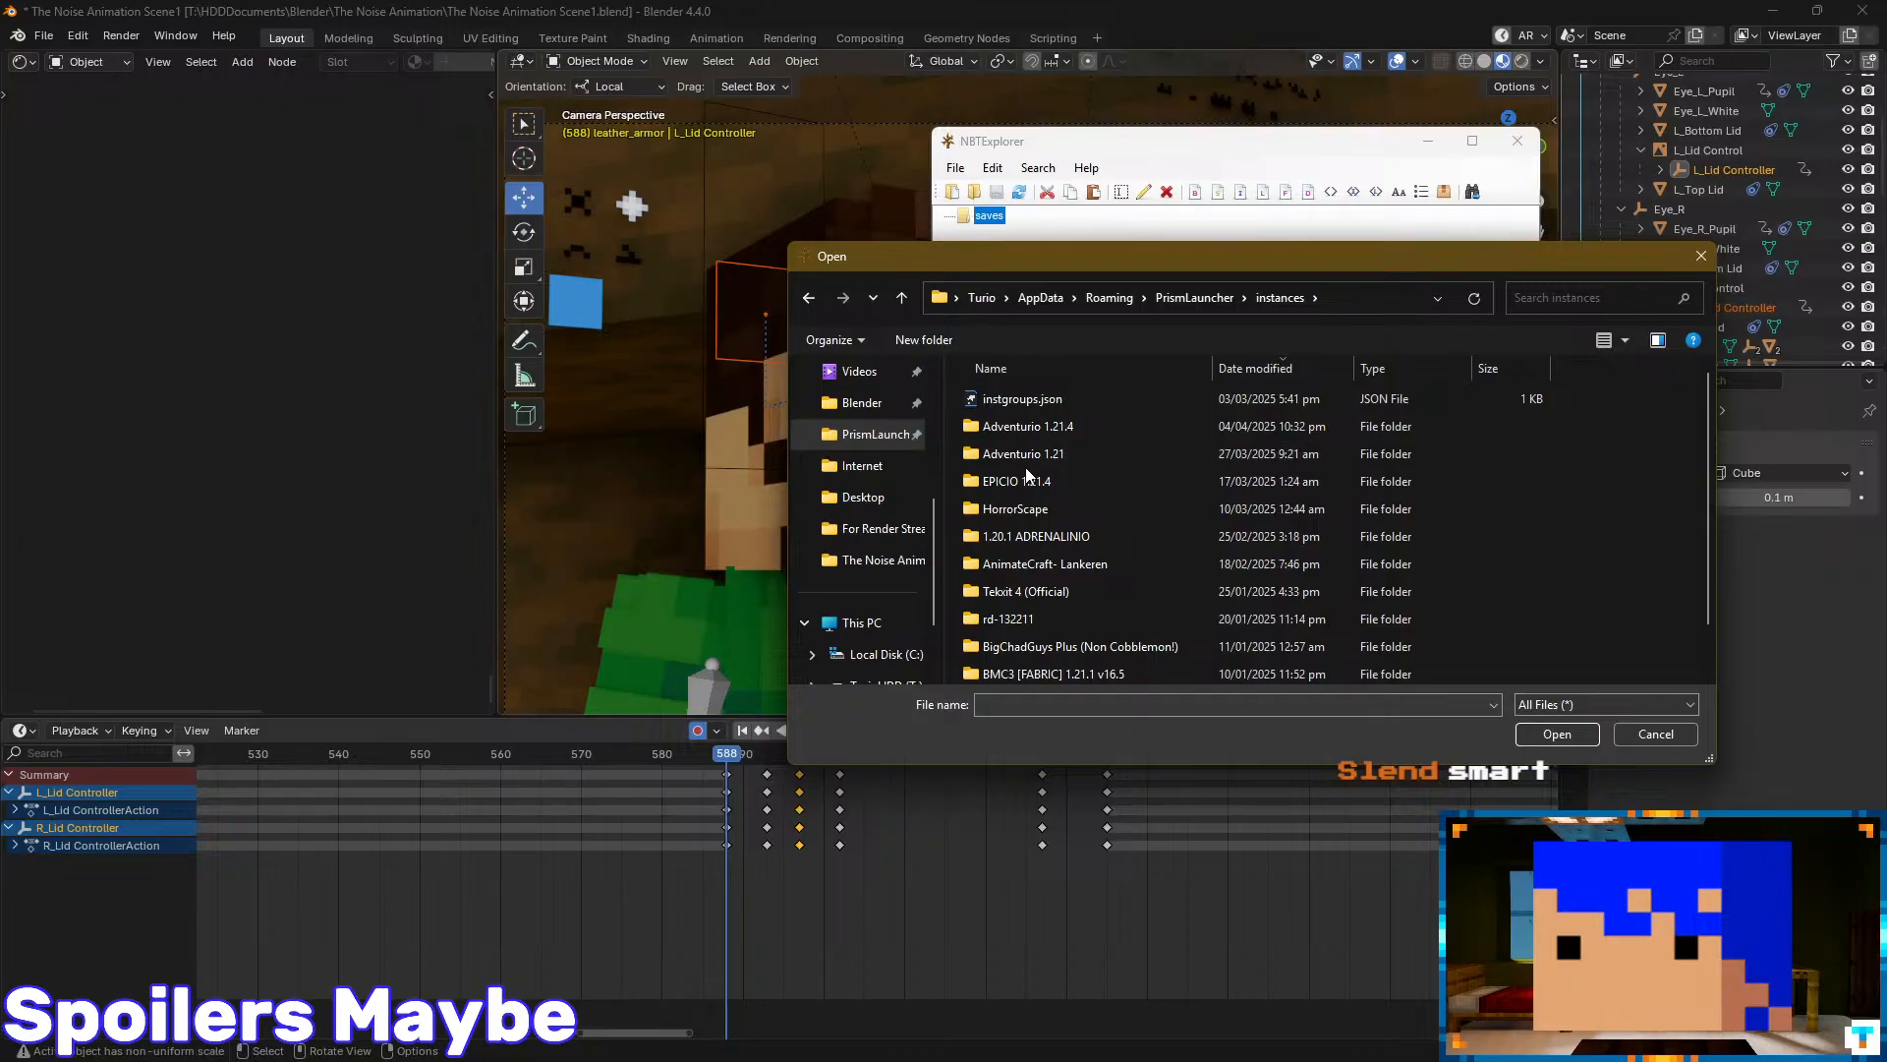
scroll(1024, 609, "down", 1)
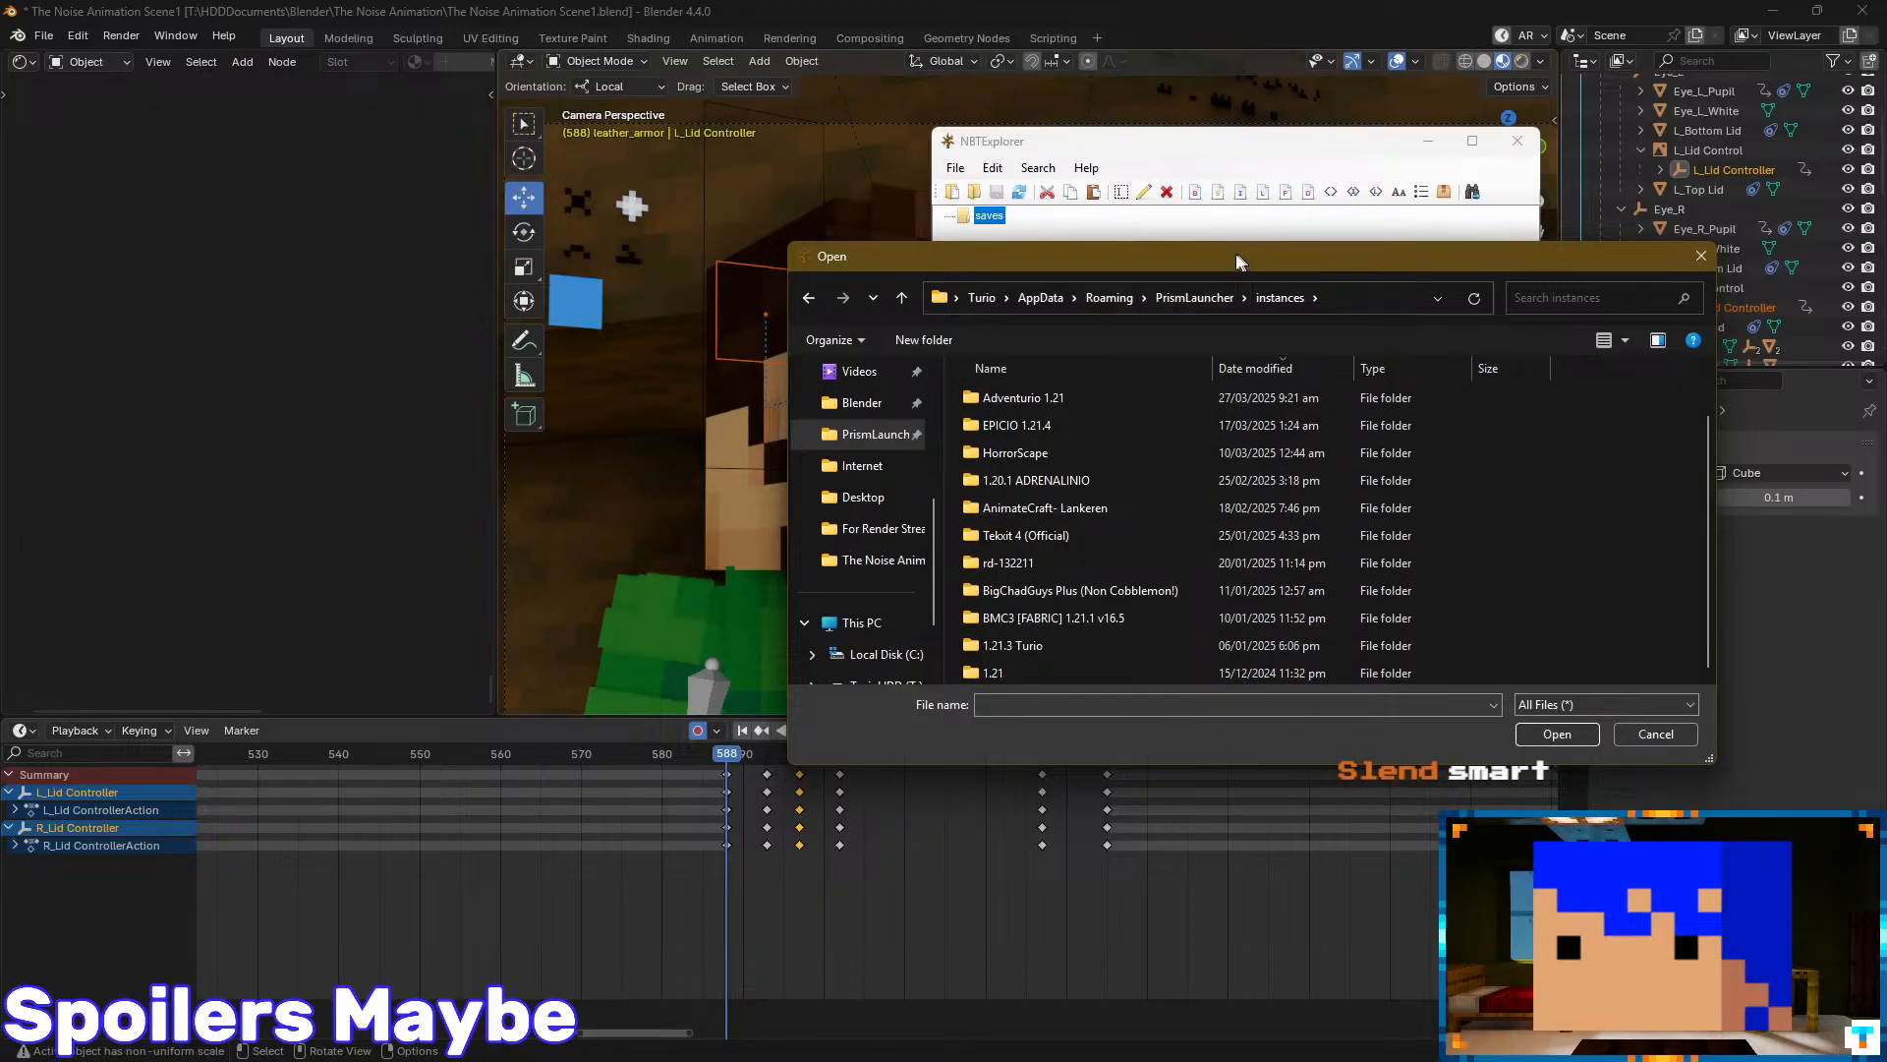
left_click_drag(1235, 252, 1033, 206)
scroll(995, 428, "up", 1)
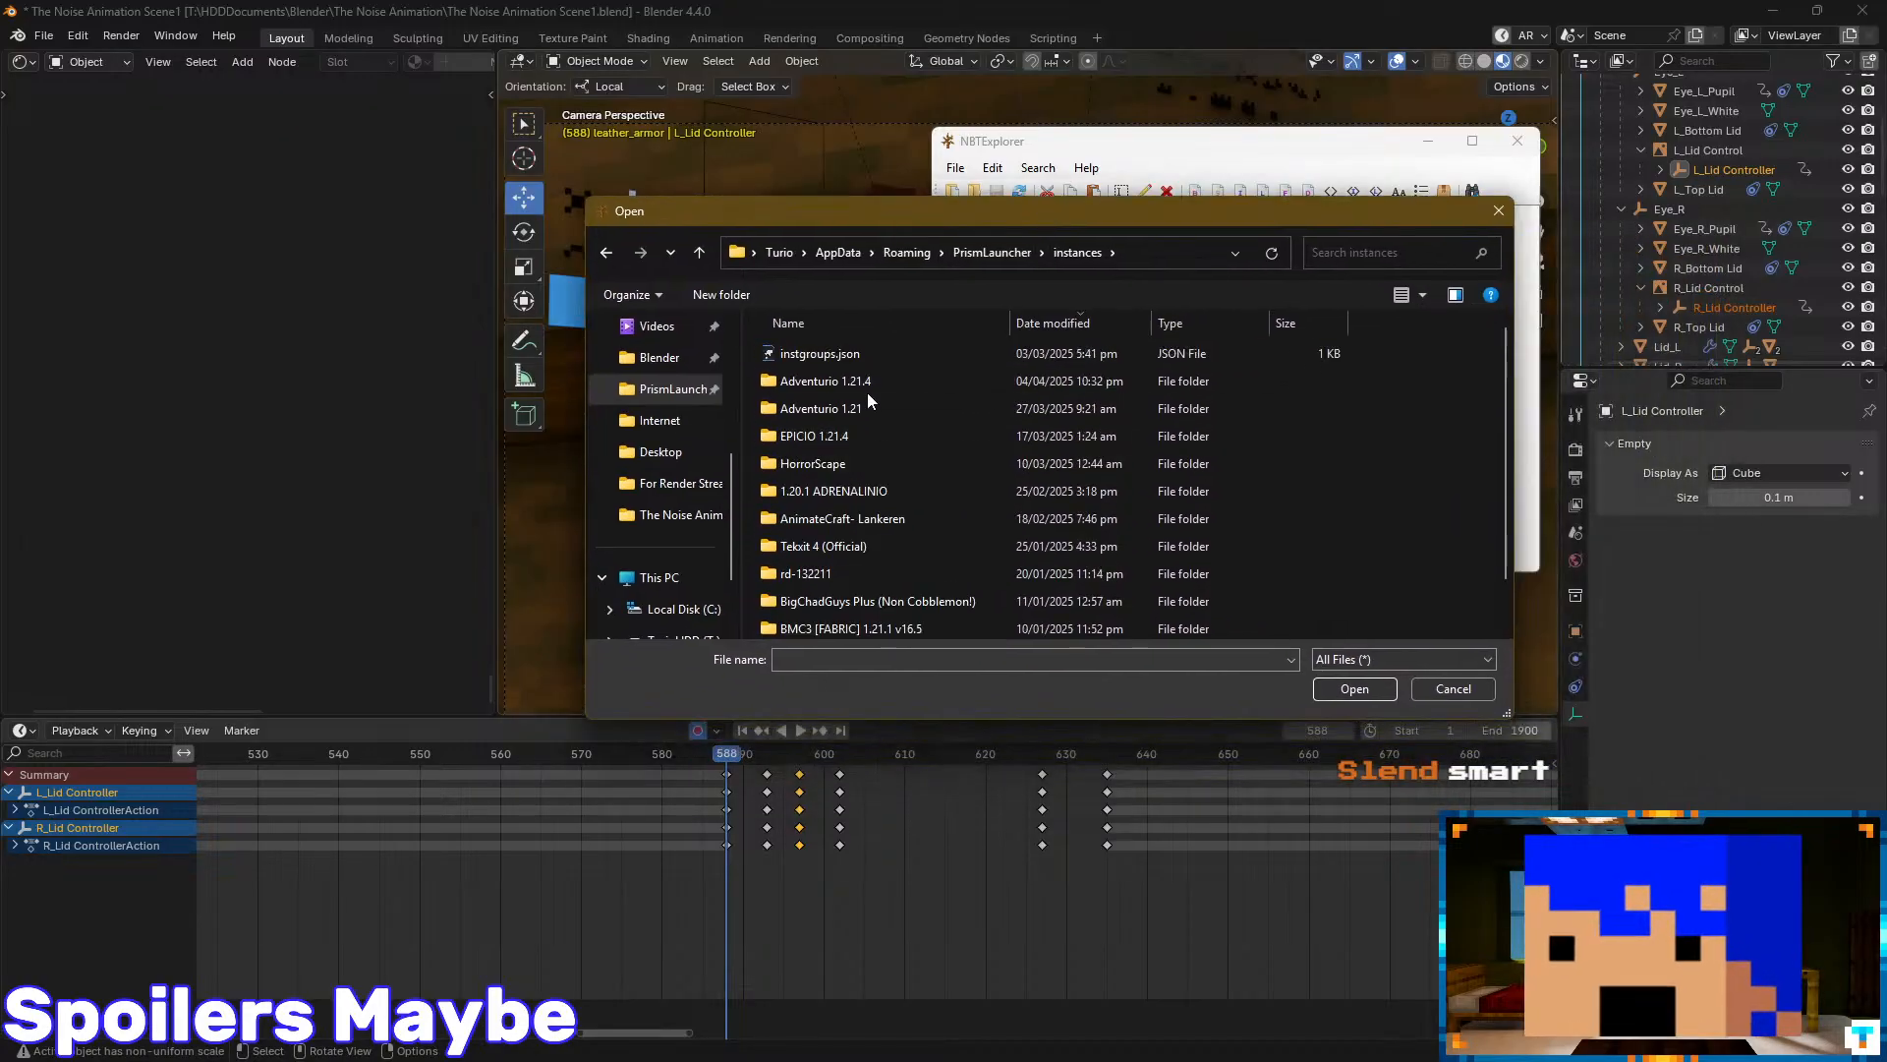
double_click(781, 381)
double_click(805, 353)
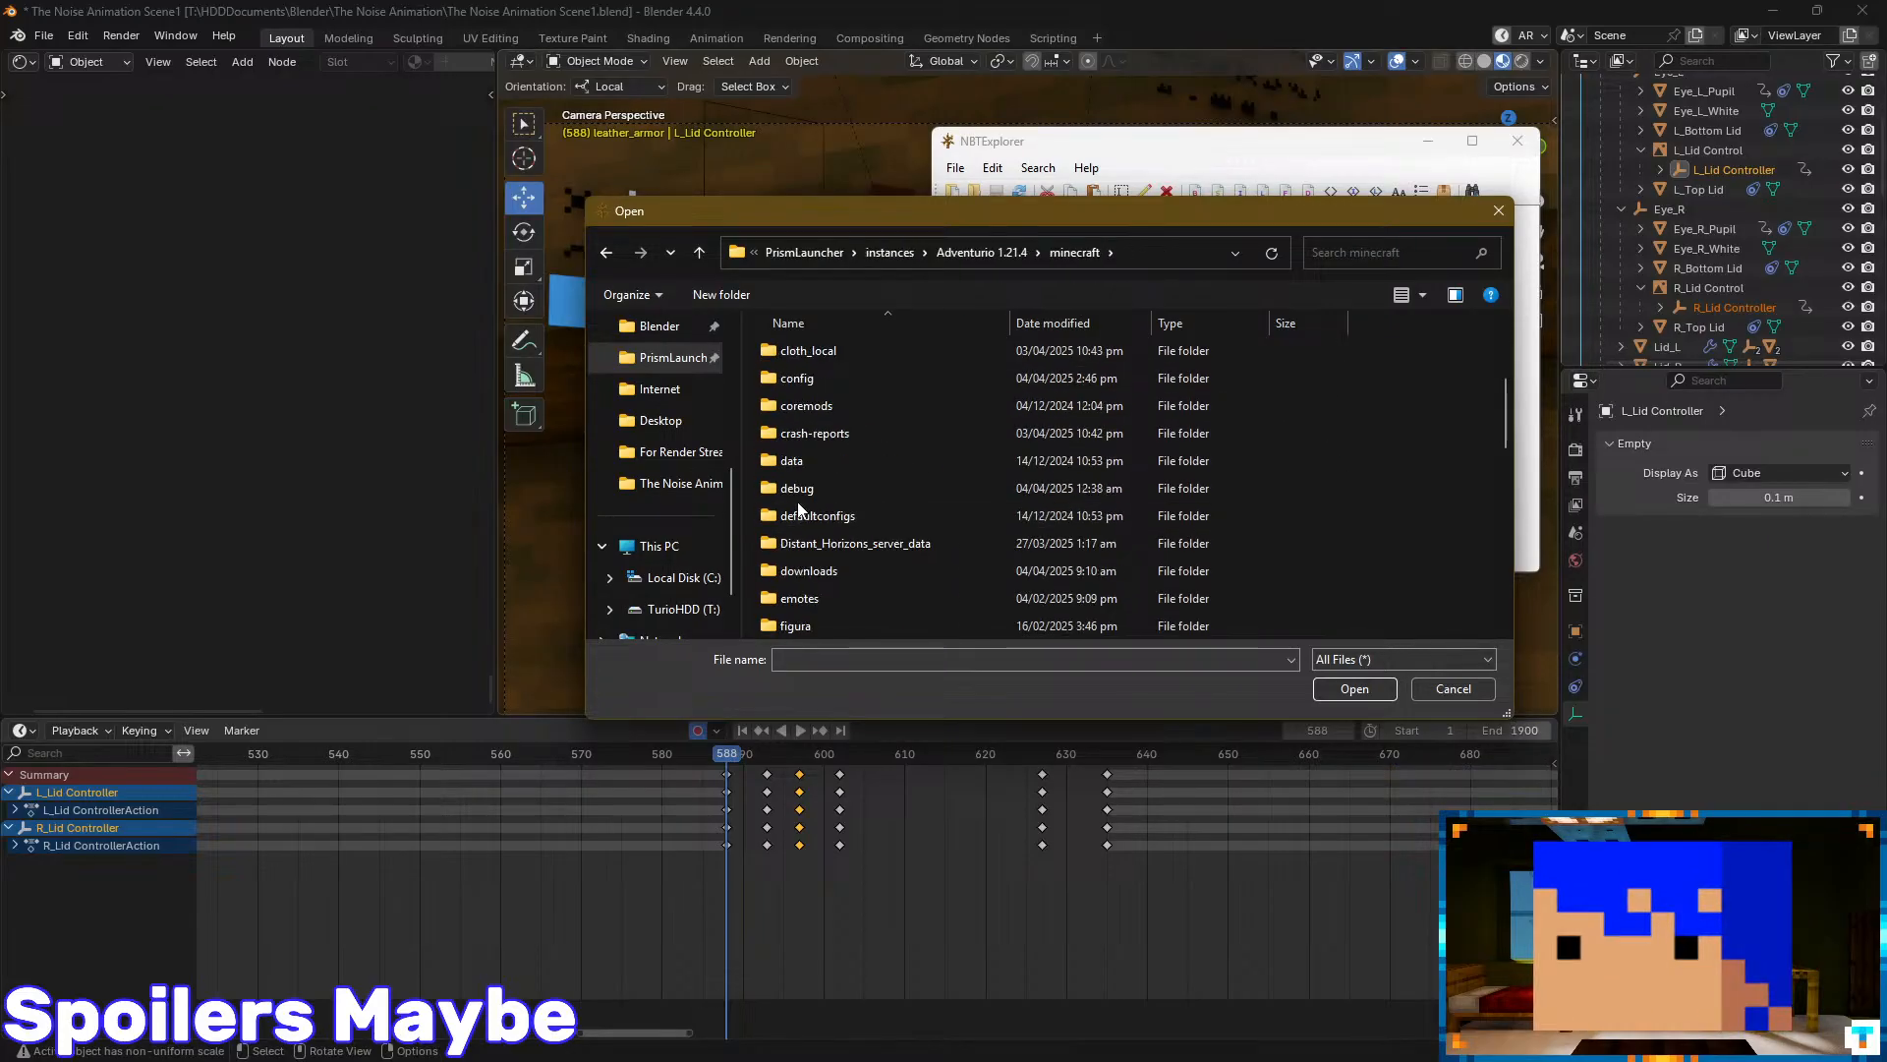
- Load level.dat from the Wheat_Field_2025-03-01@2-20-26_AM world in the saves folder and expand its Data tag
scroll(798, 510, "down", 5)
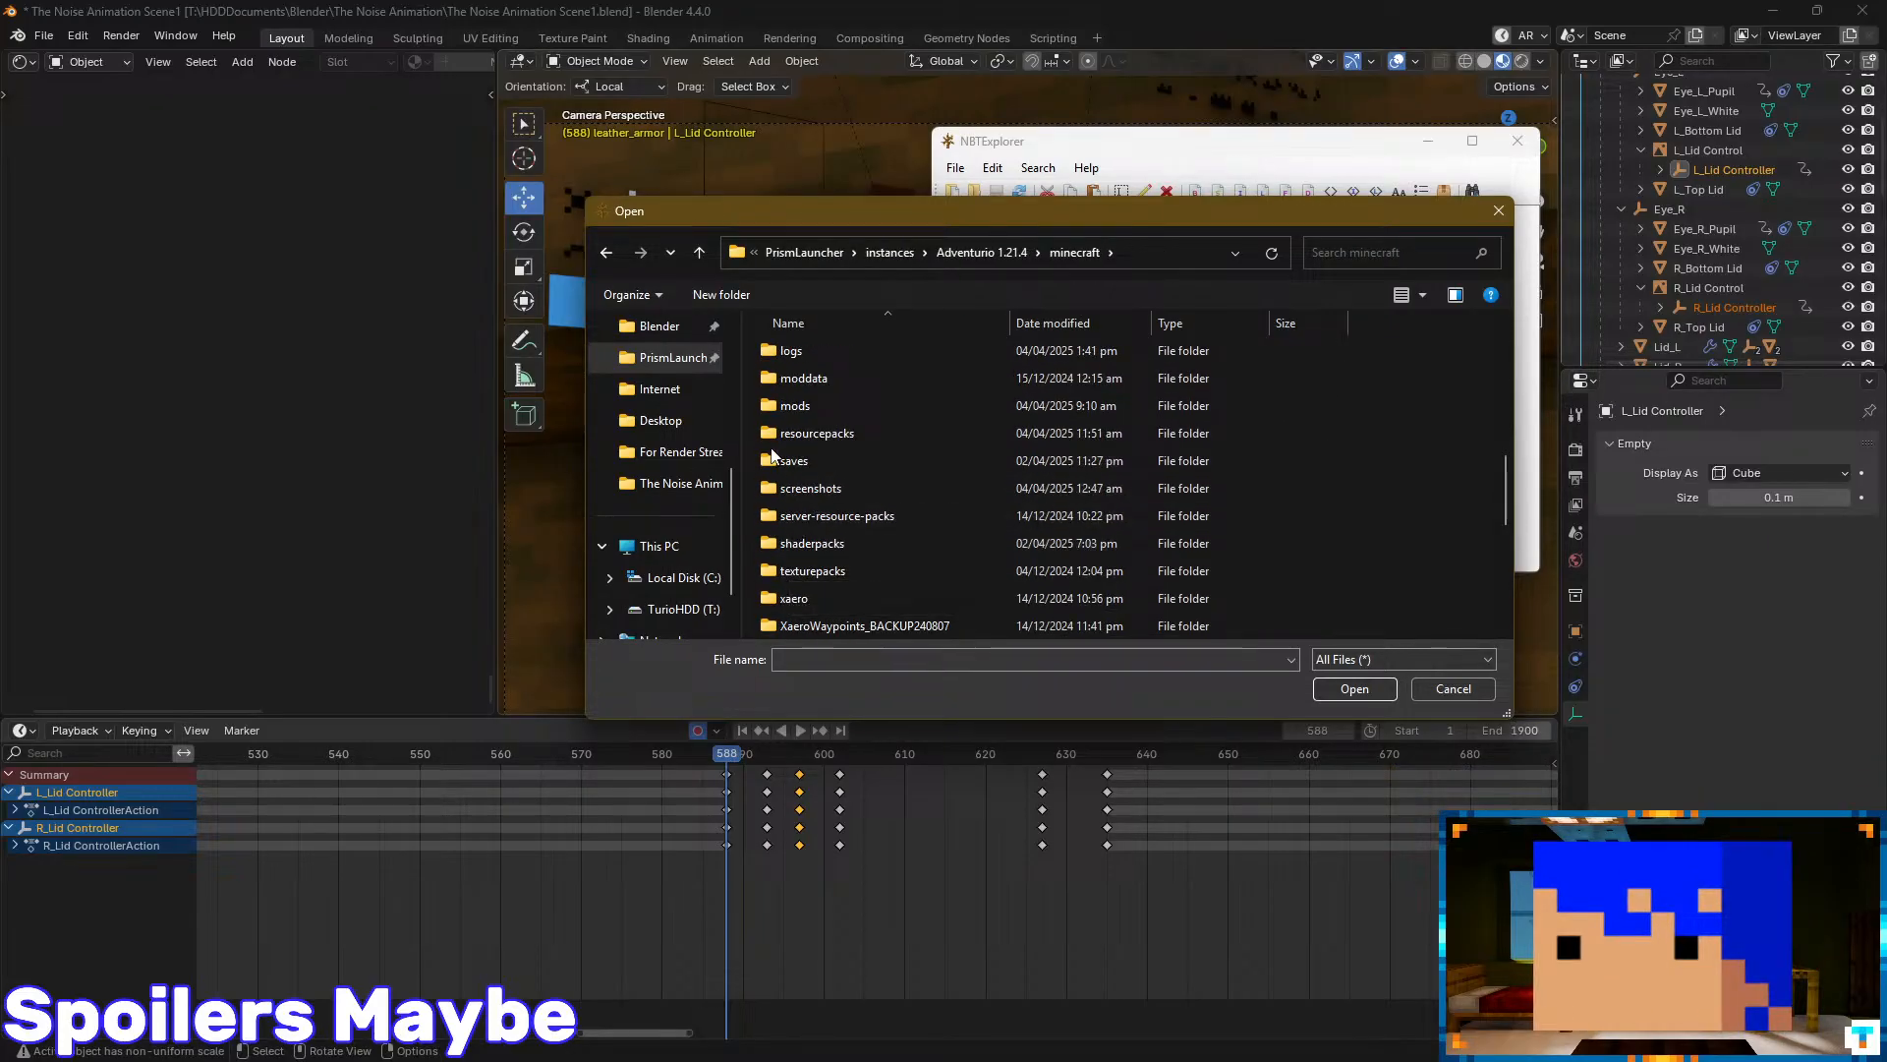
double_click(791, 460)
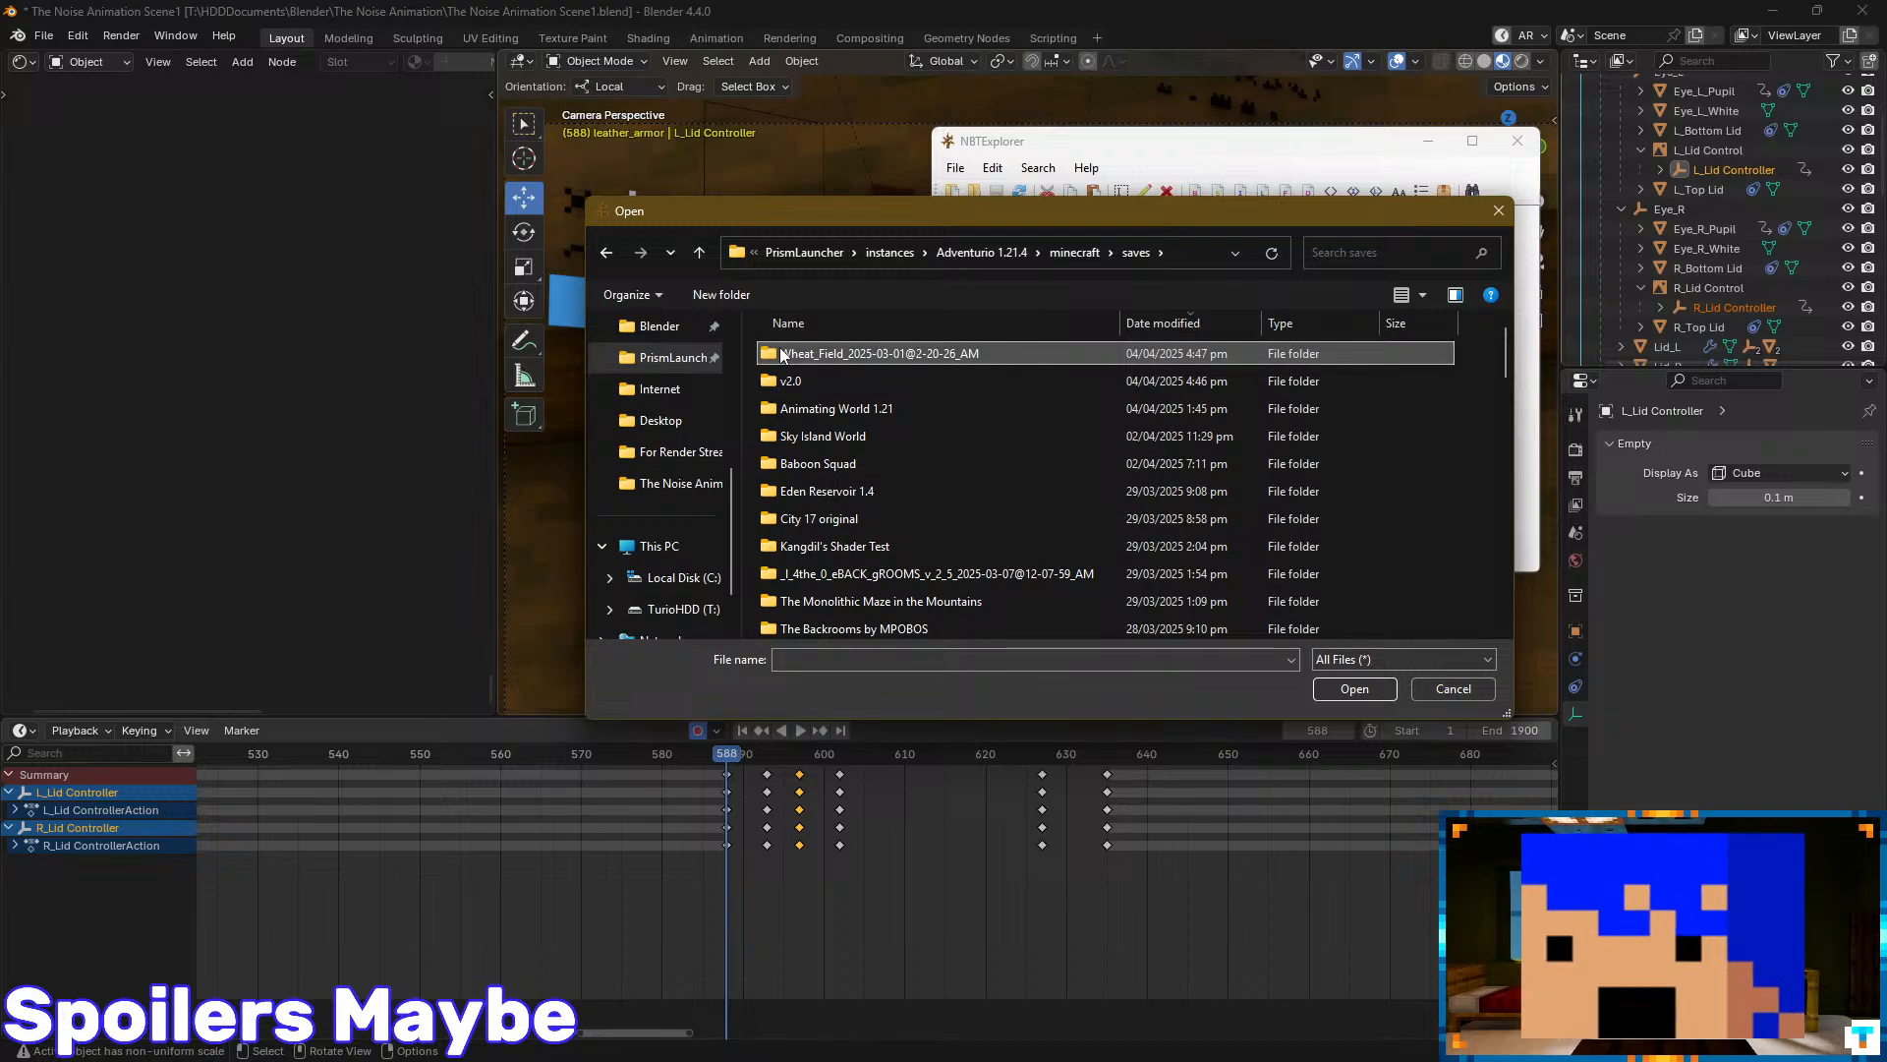
double_click(784, 354)
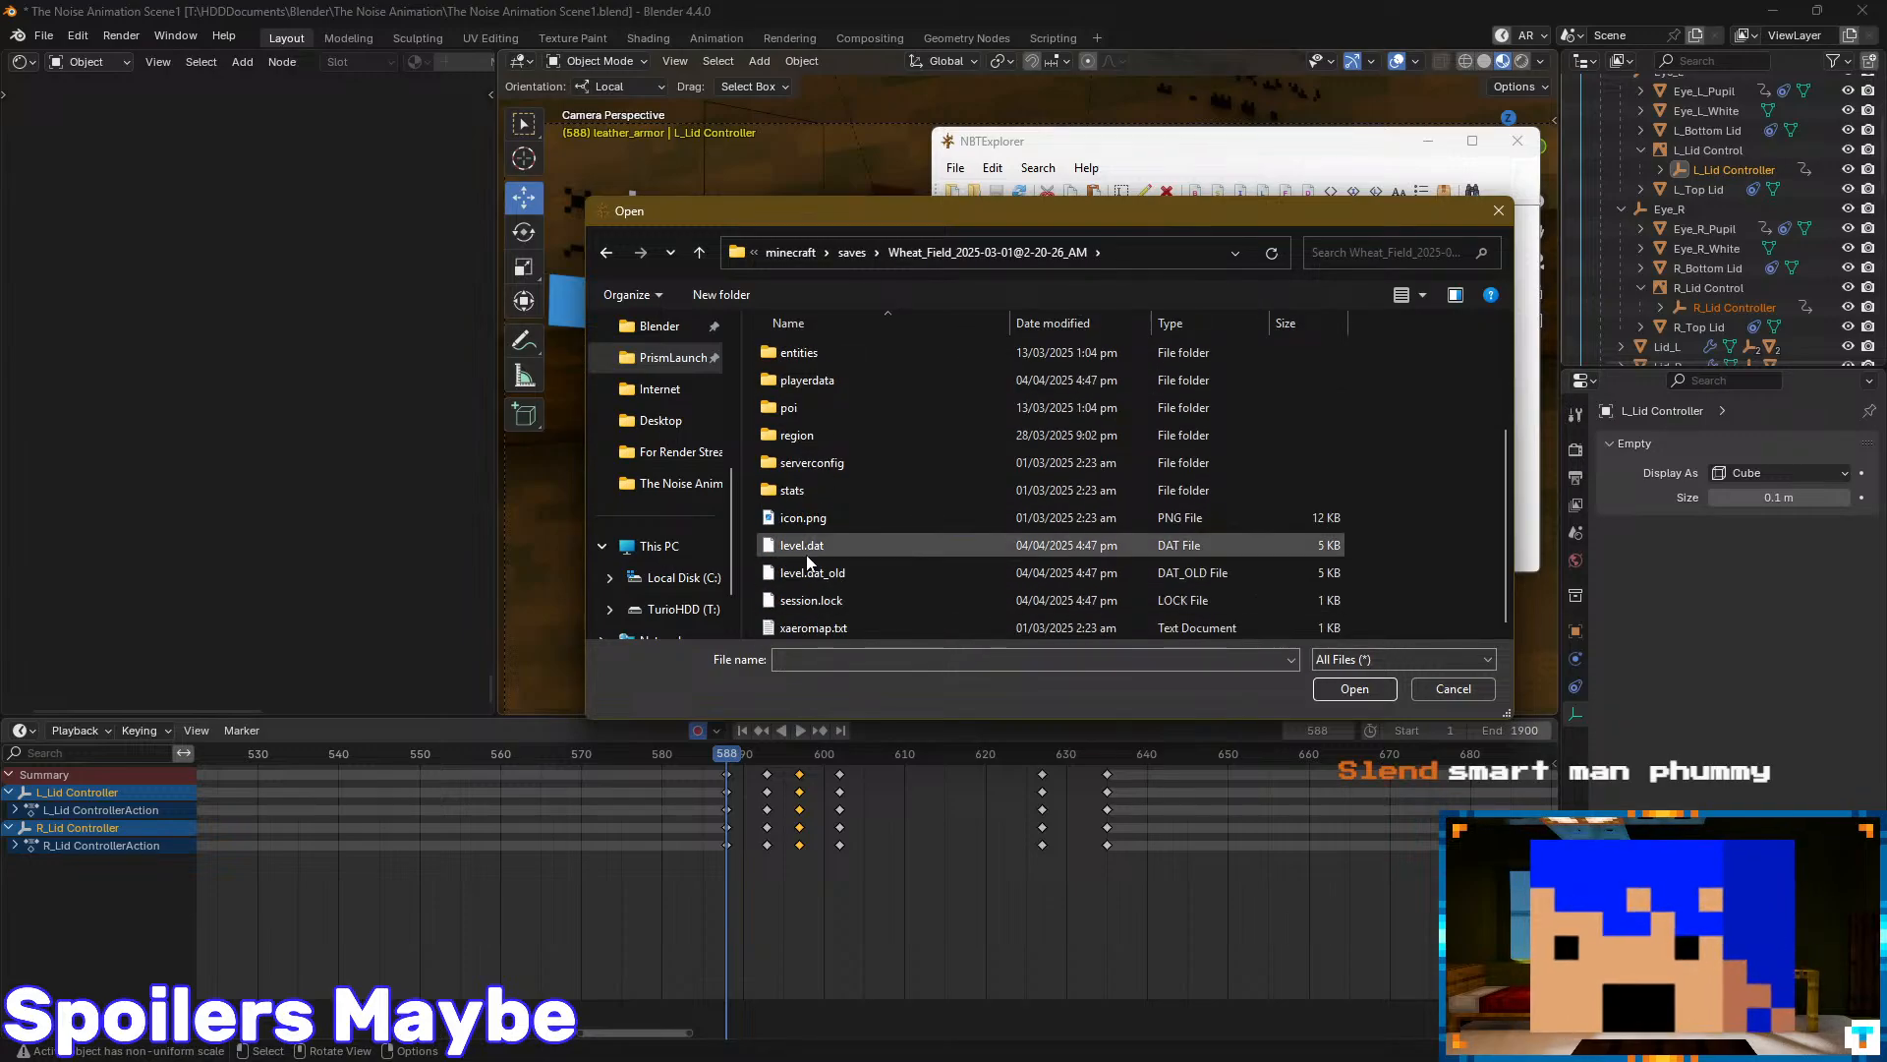
double_click(806, 547)
left_click(963, 234)
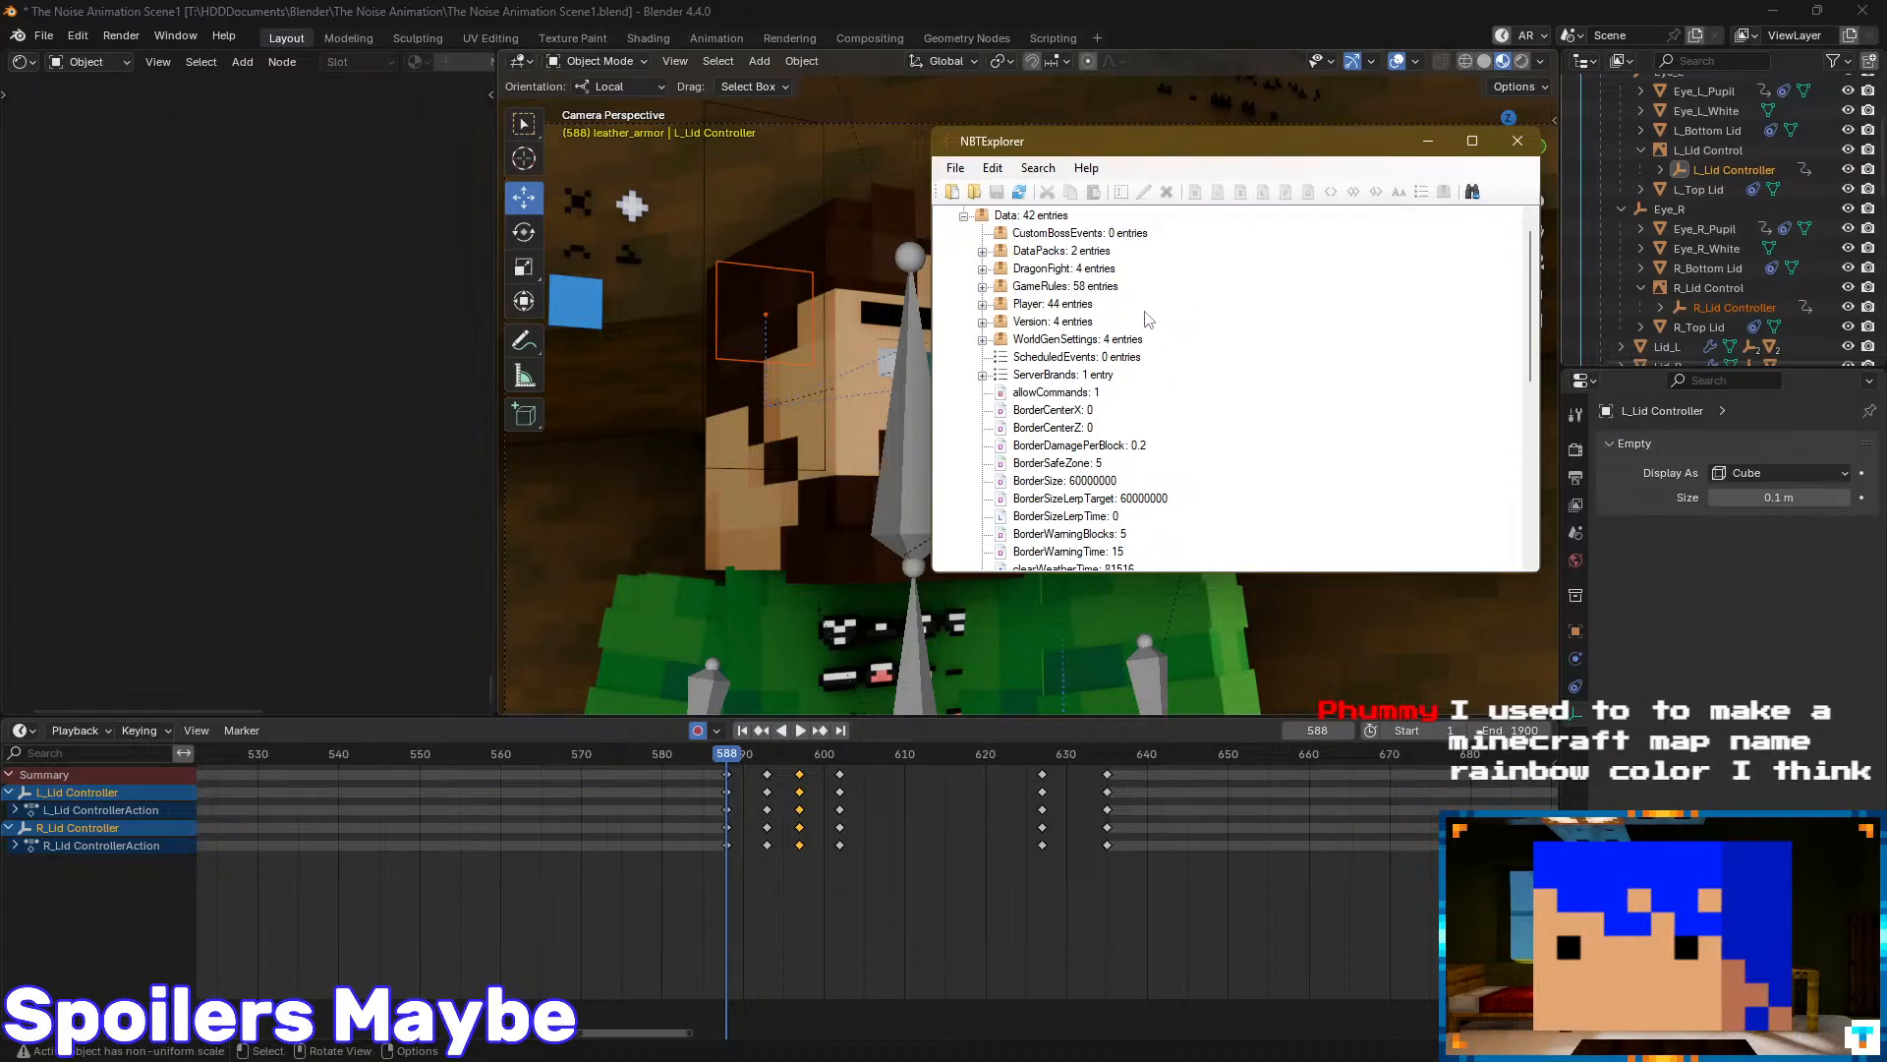
- Examine the world's GameRules and the Player's abilities, collapsing each again and keeping Player expanded
left_click(982, 286)
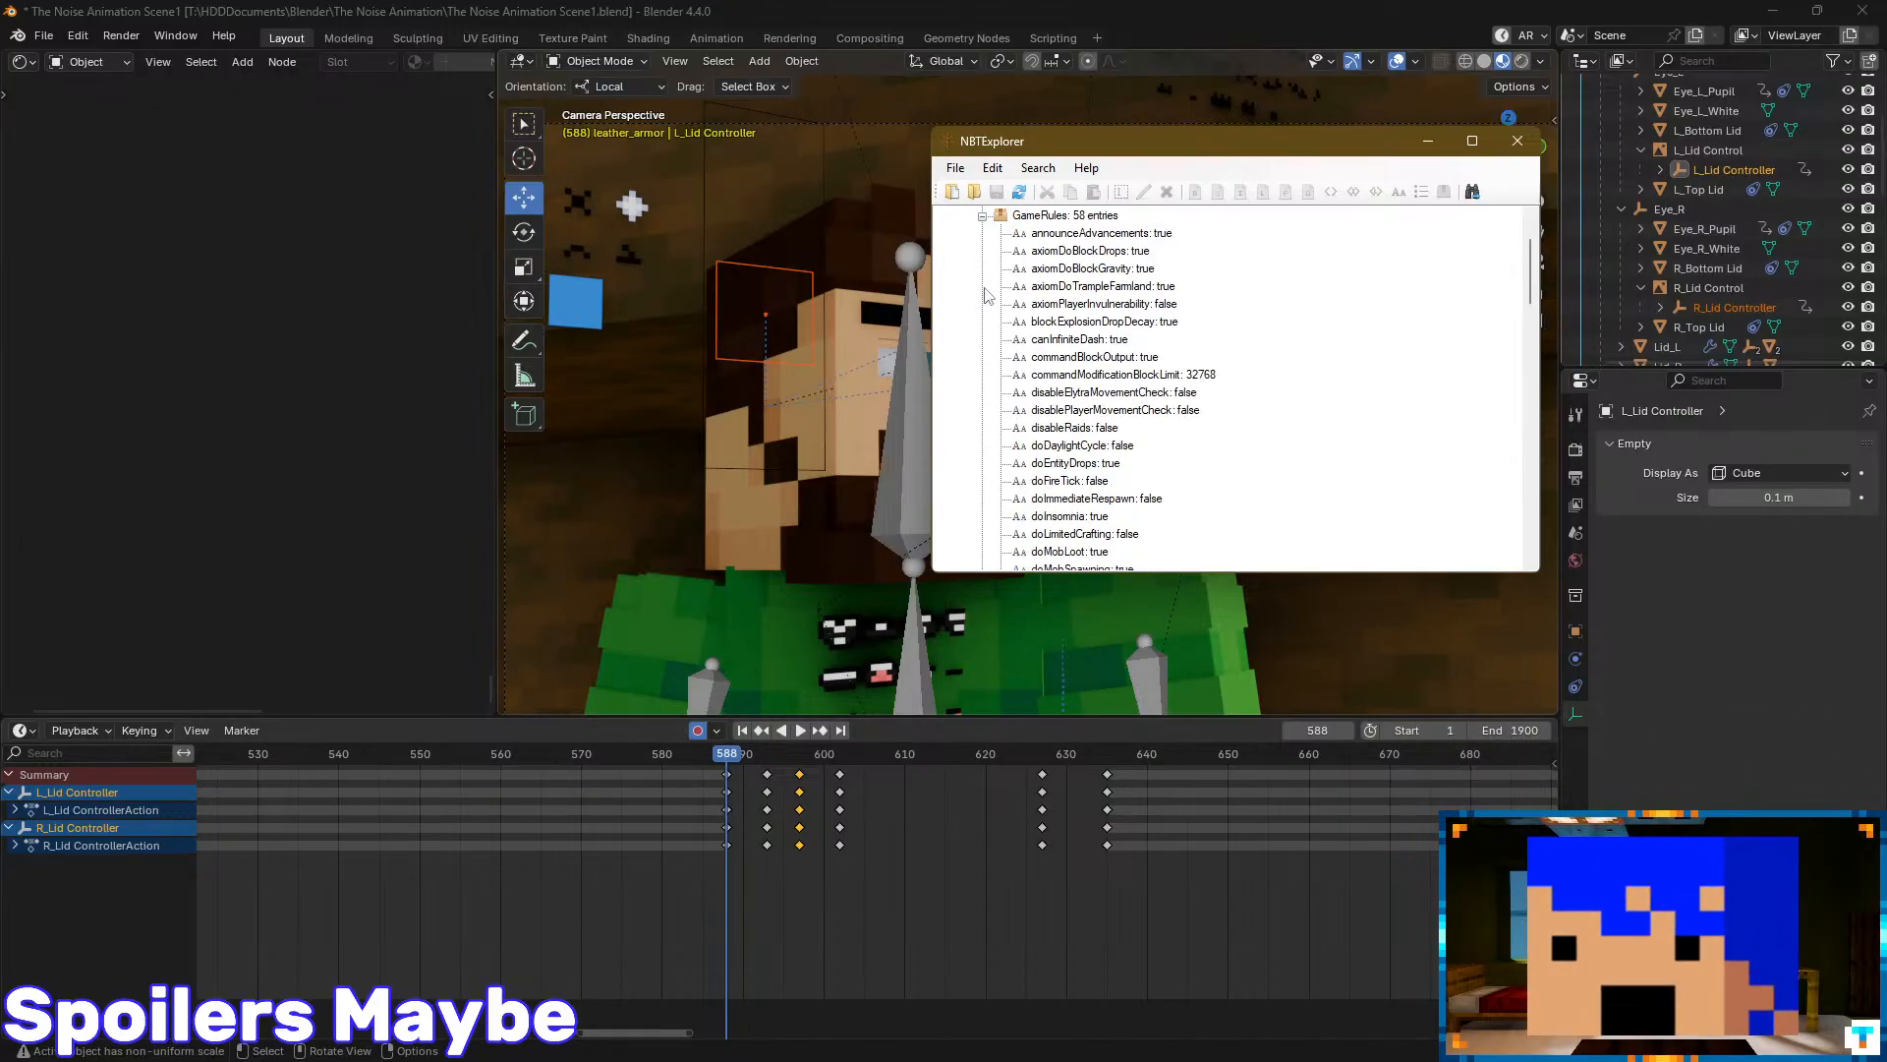
left_click(982, 216)
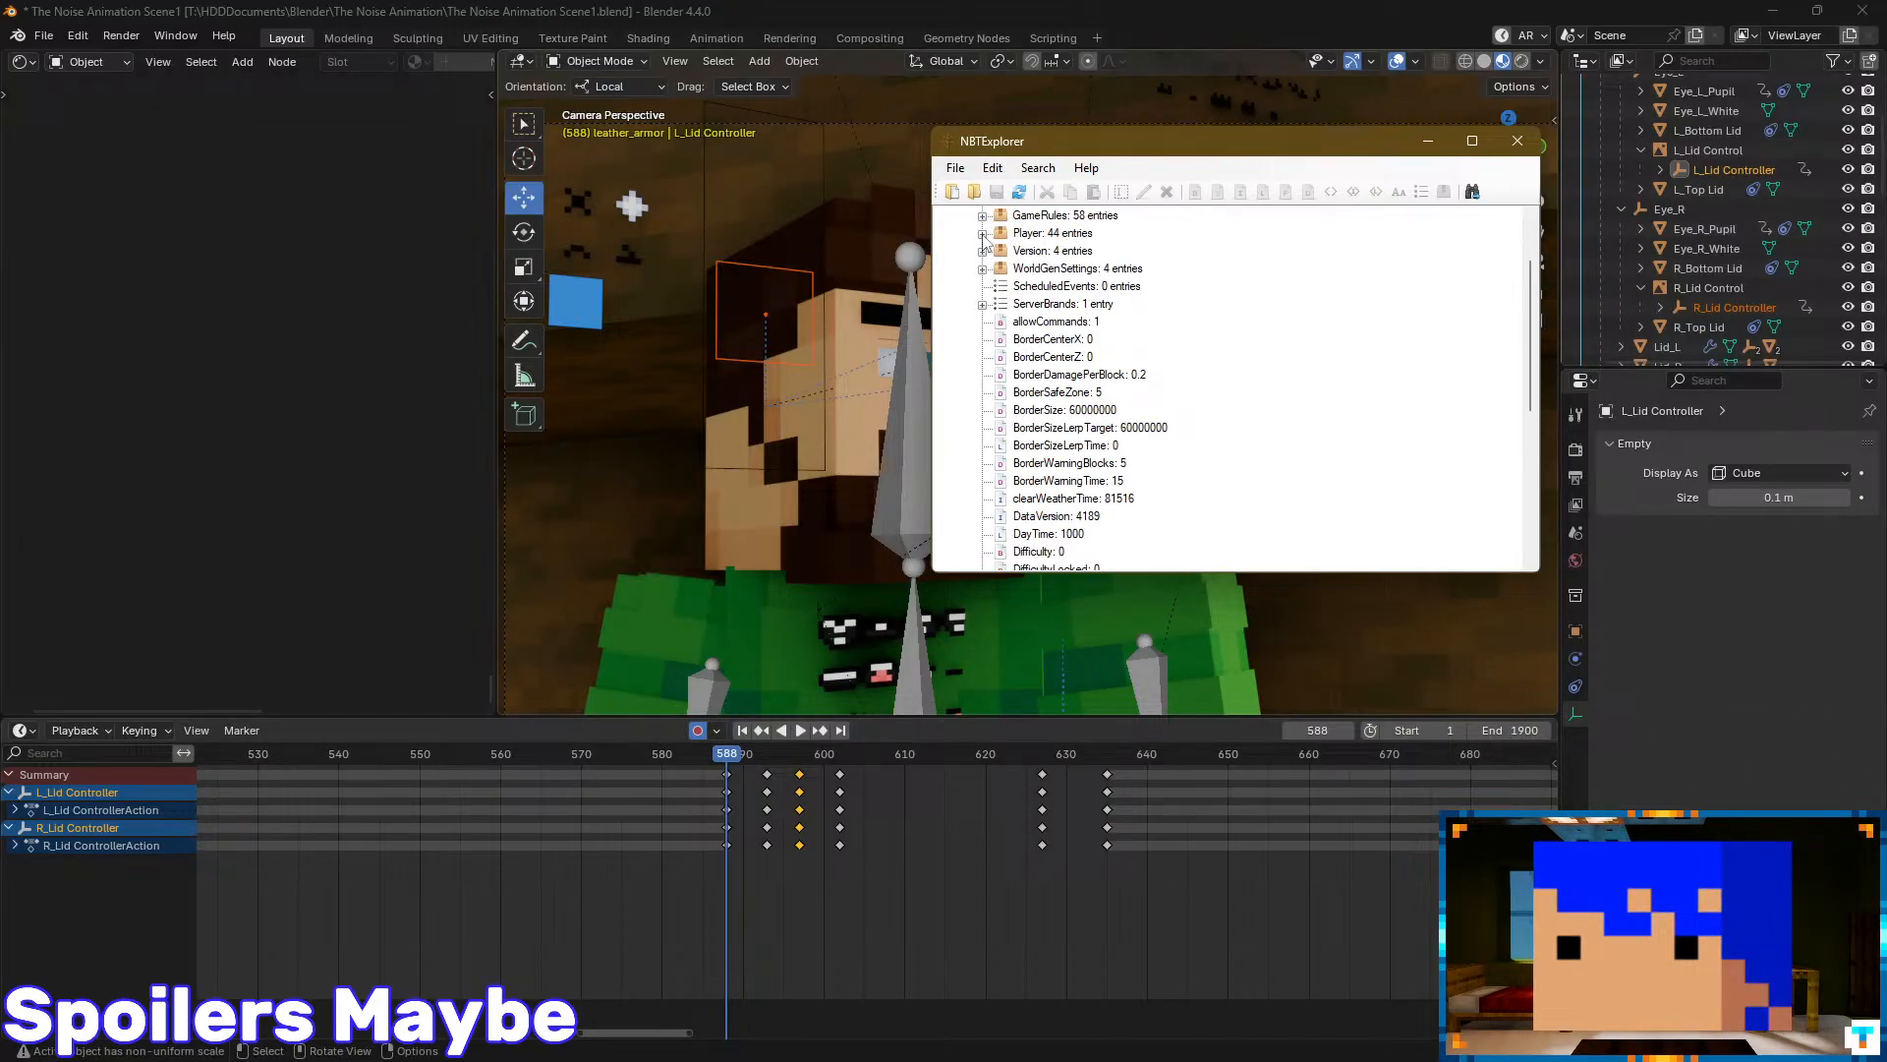
left_click(982, 233)
left_click(1001, 233)
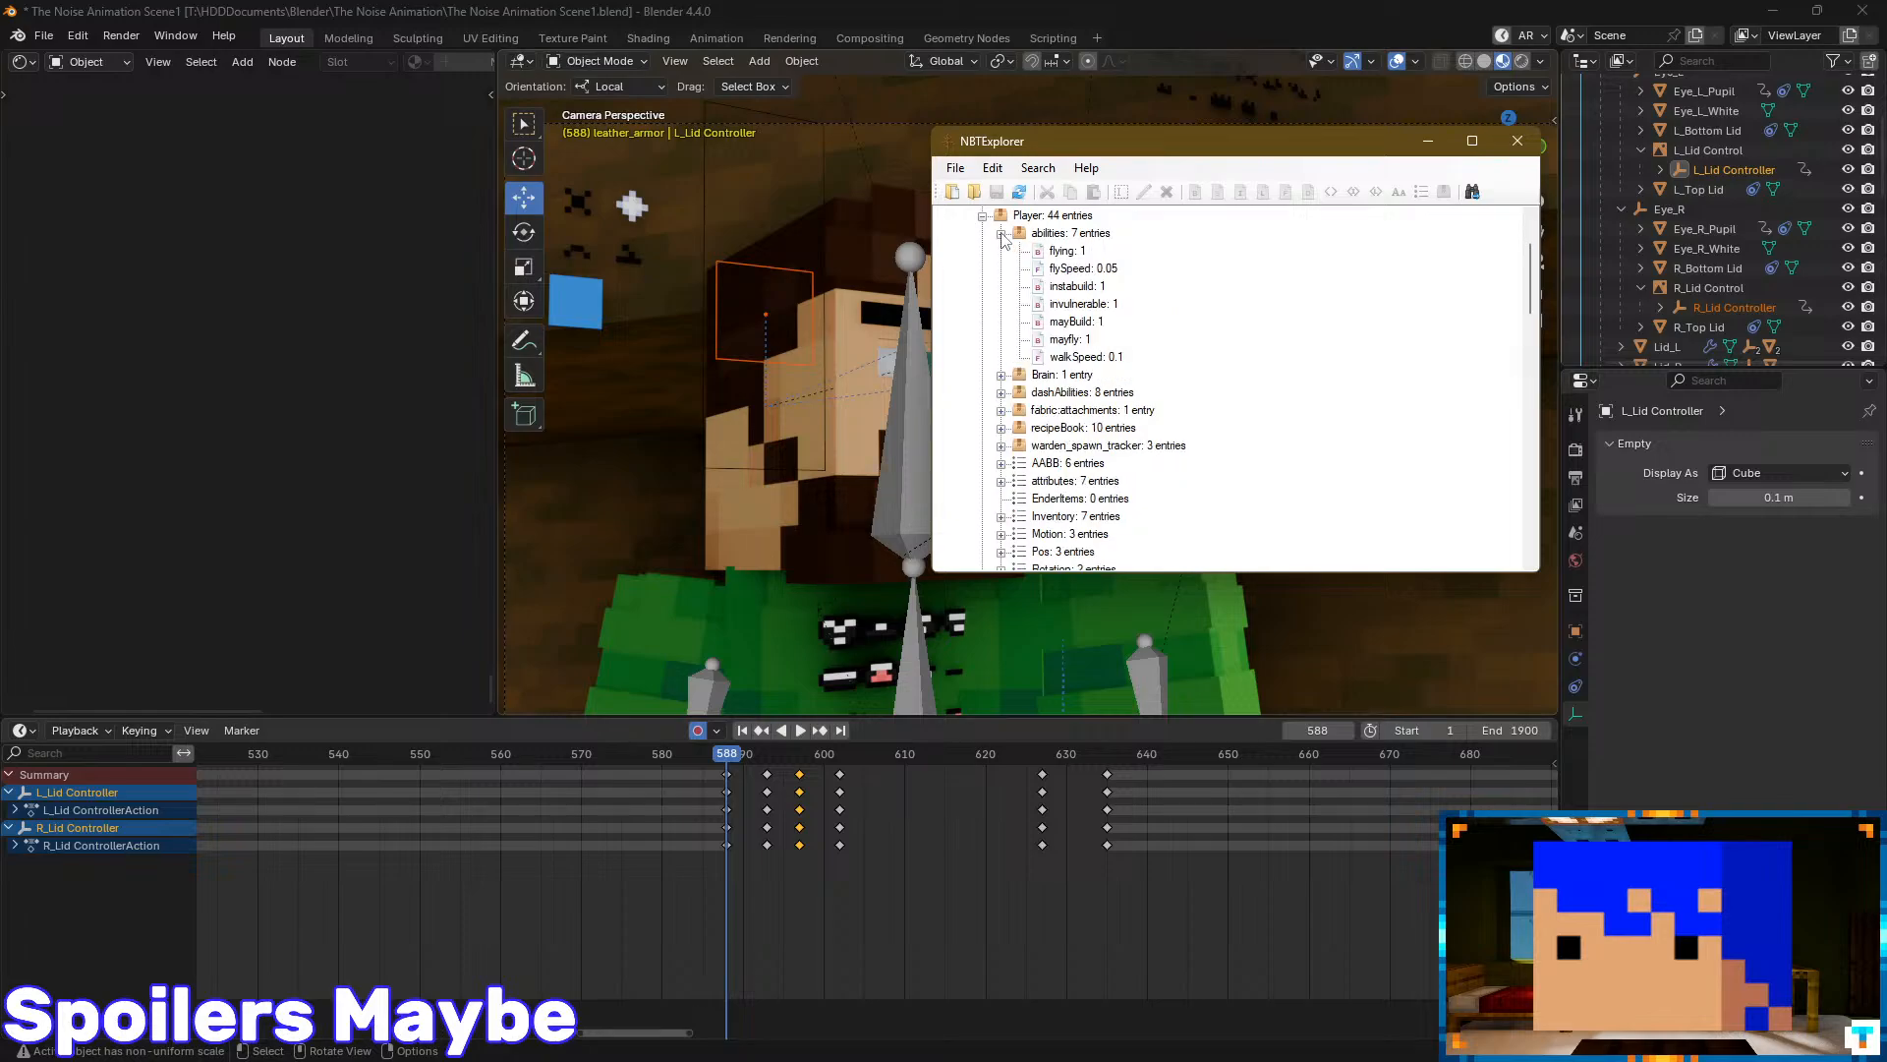
left_click(1000, 233)
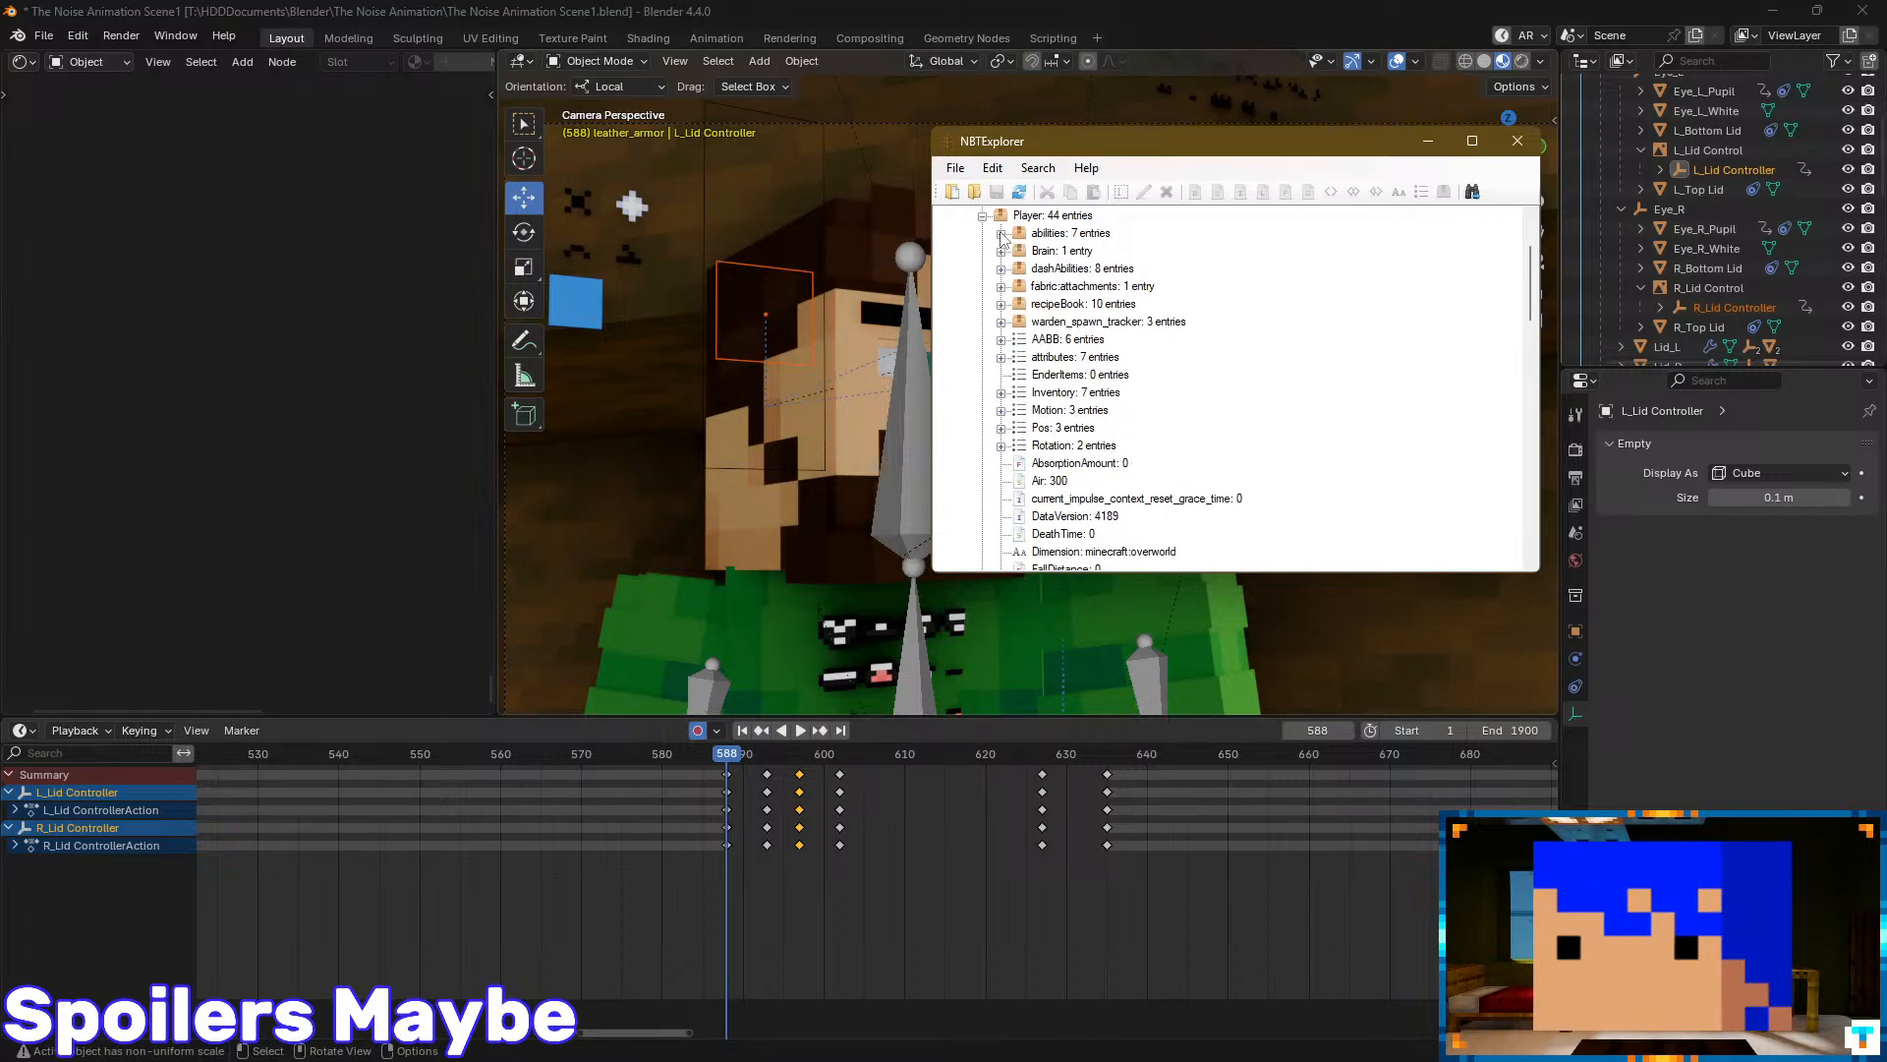
- Expand the Player's Inventory through the first item's writable_book_content to the raw text of its first page
left_click(1001, 393)
left_click(1020, 411)
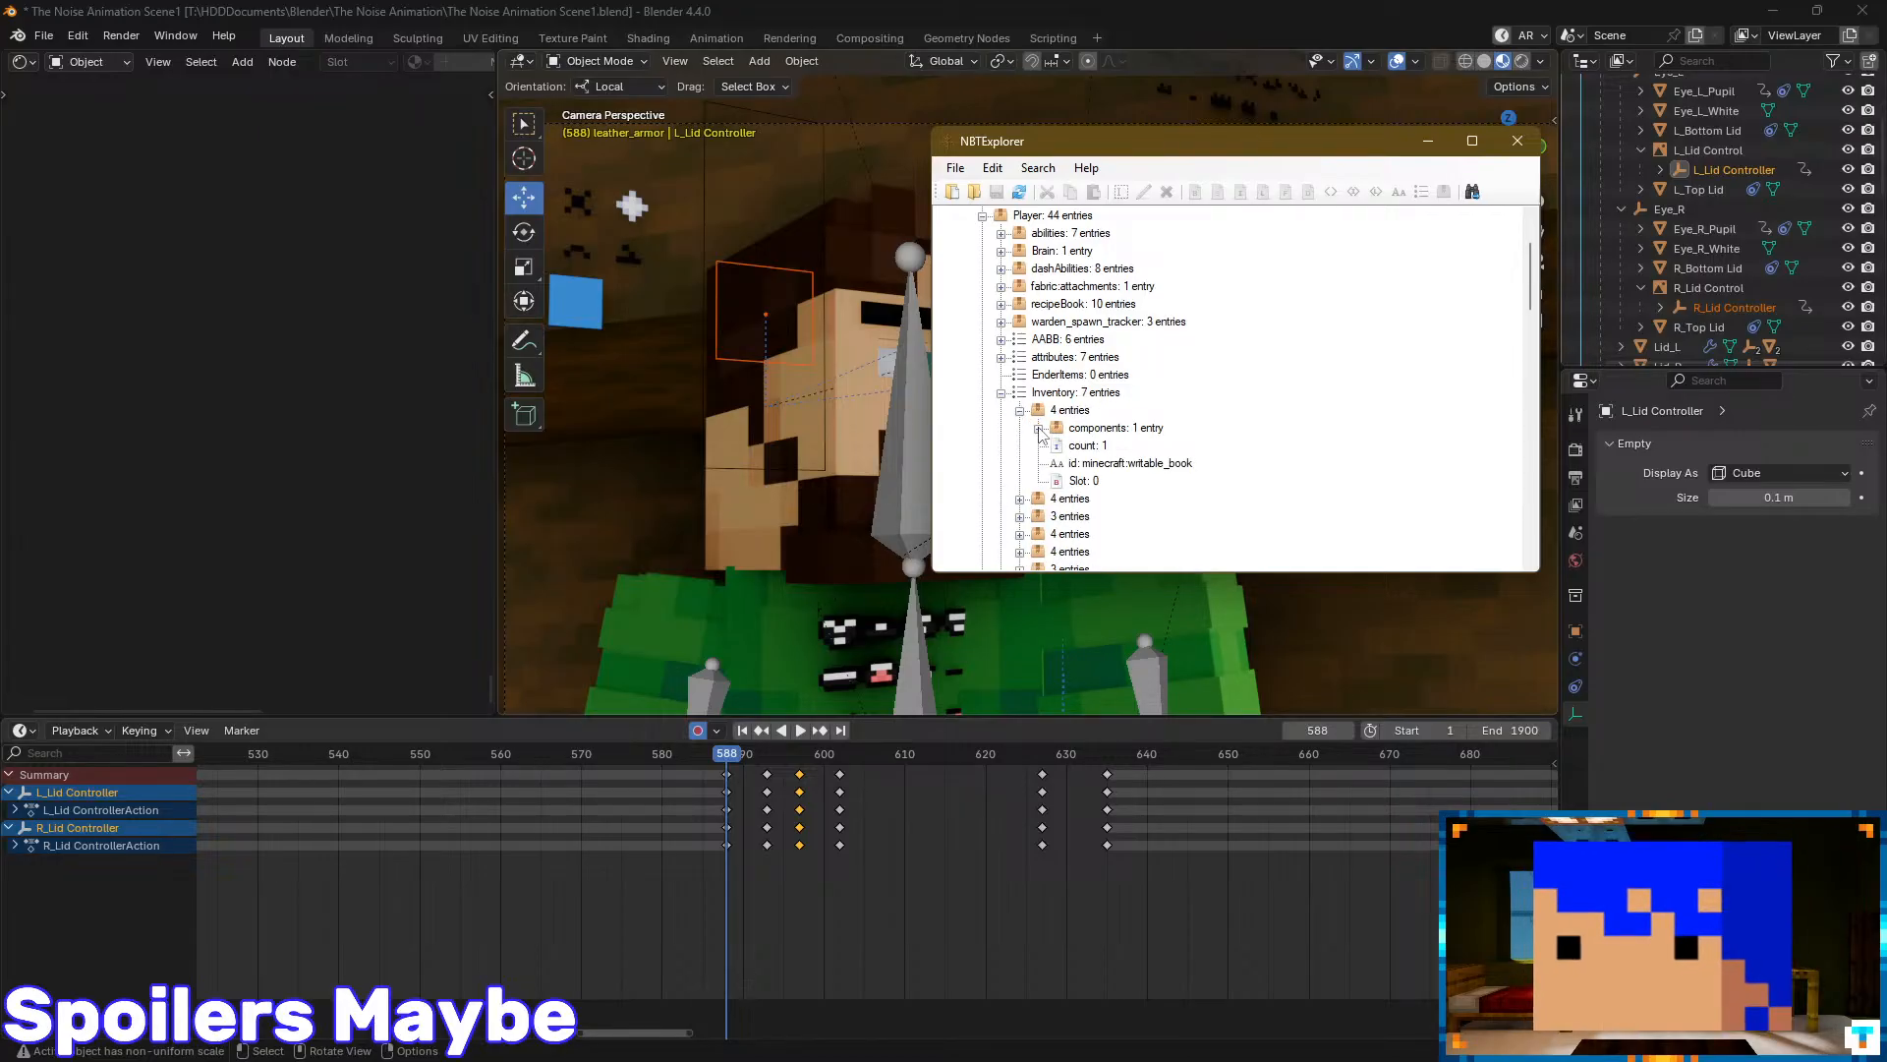
left_click(1039, 428)
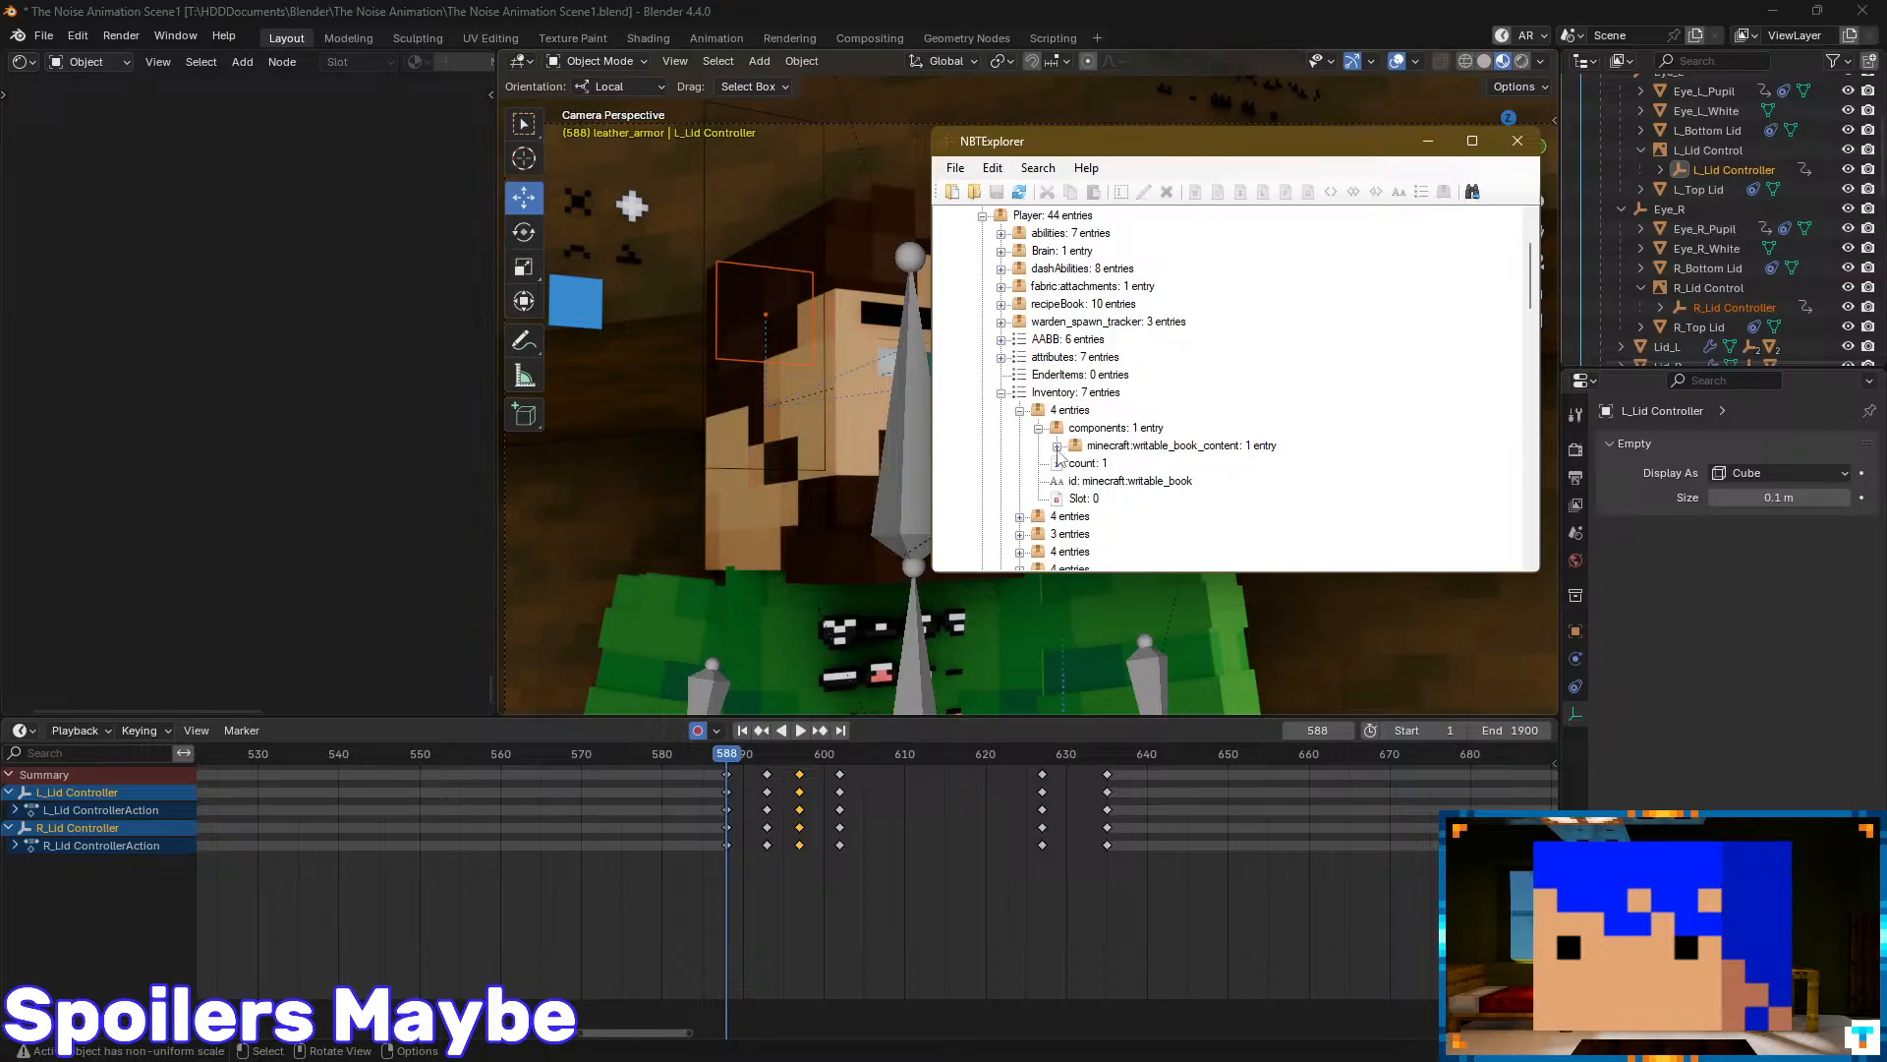
left_click(1057, 448)
left_click(1075, 463)
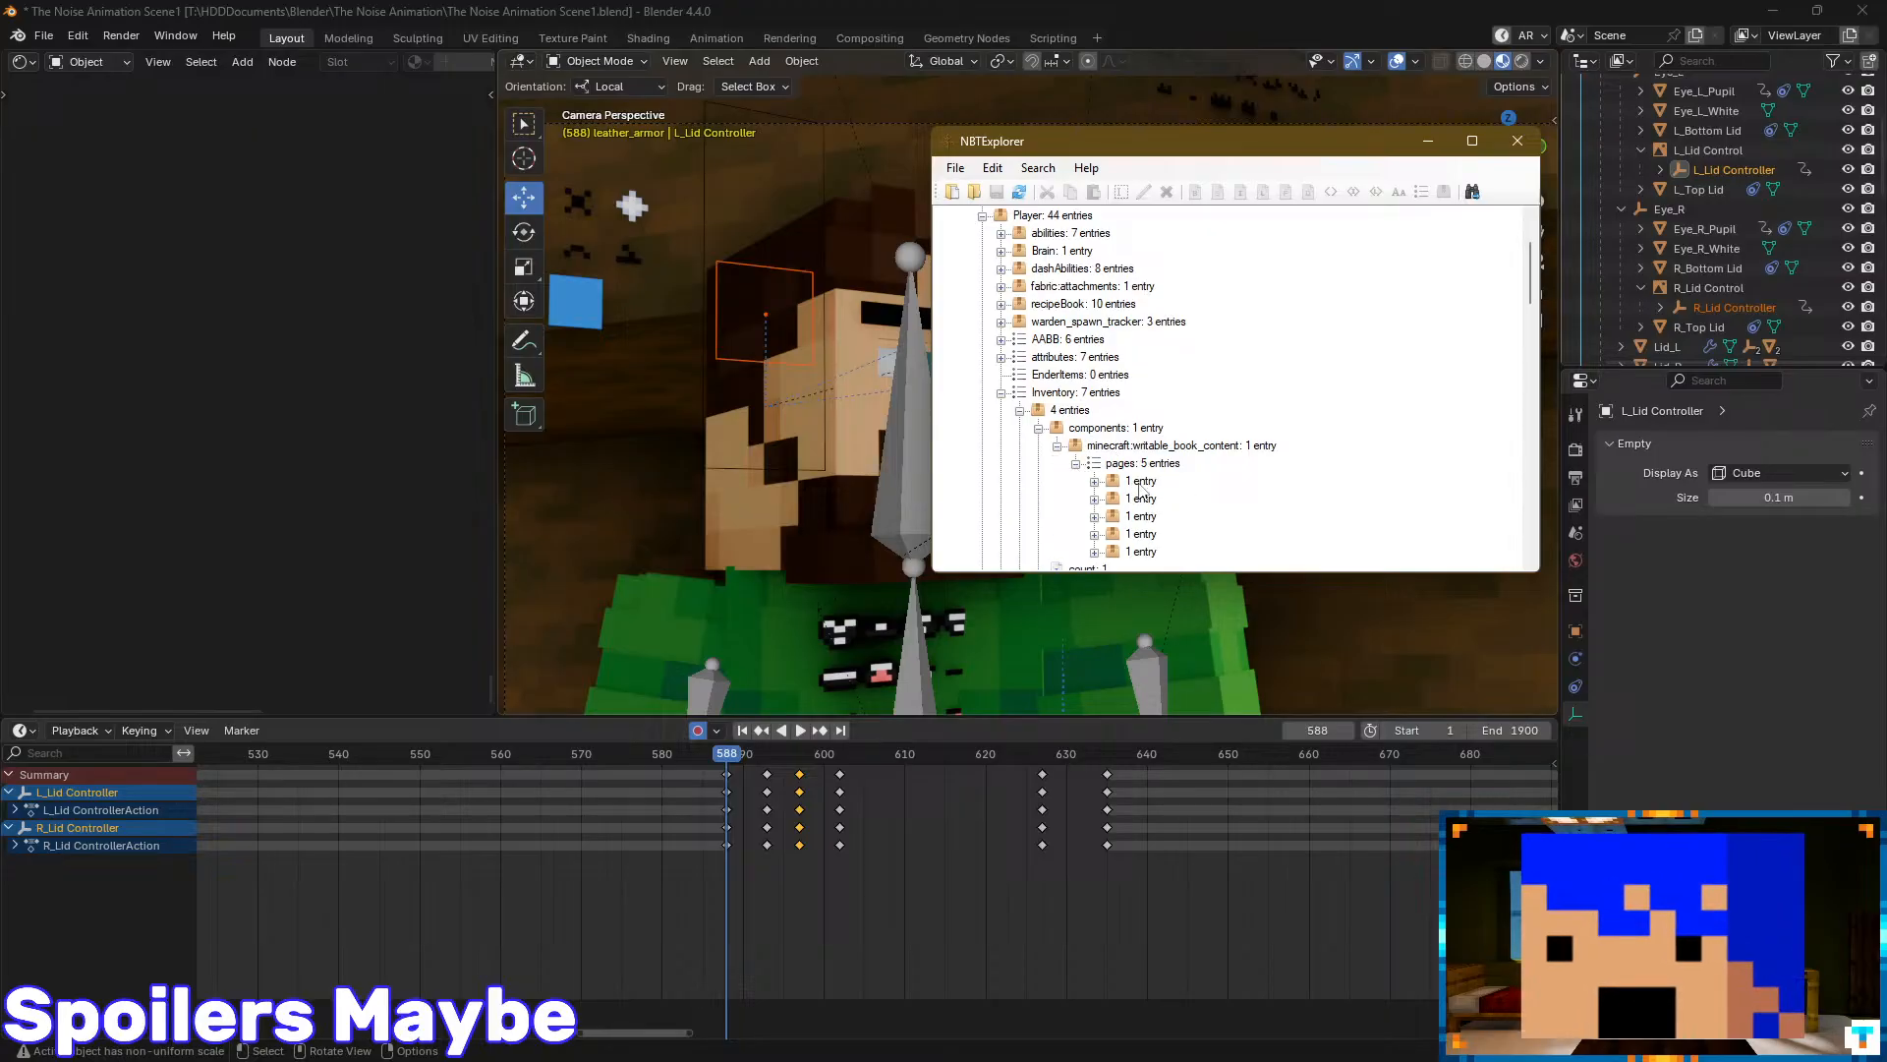
left_click(1094, 480)
scroll(1137, 450, "down", 1)
scroll(1210, 403, "down", 1)
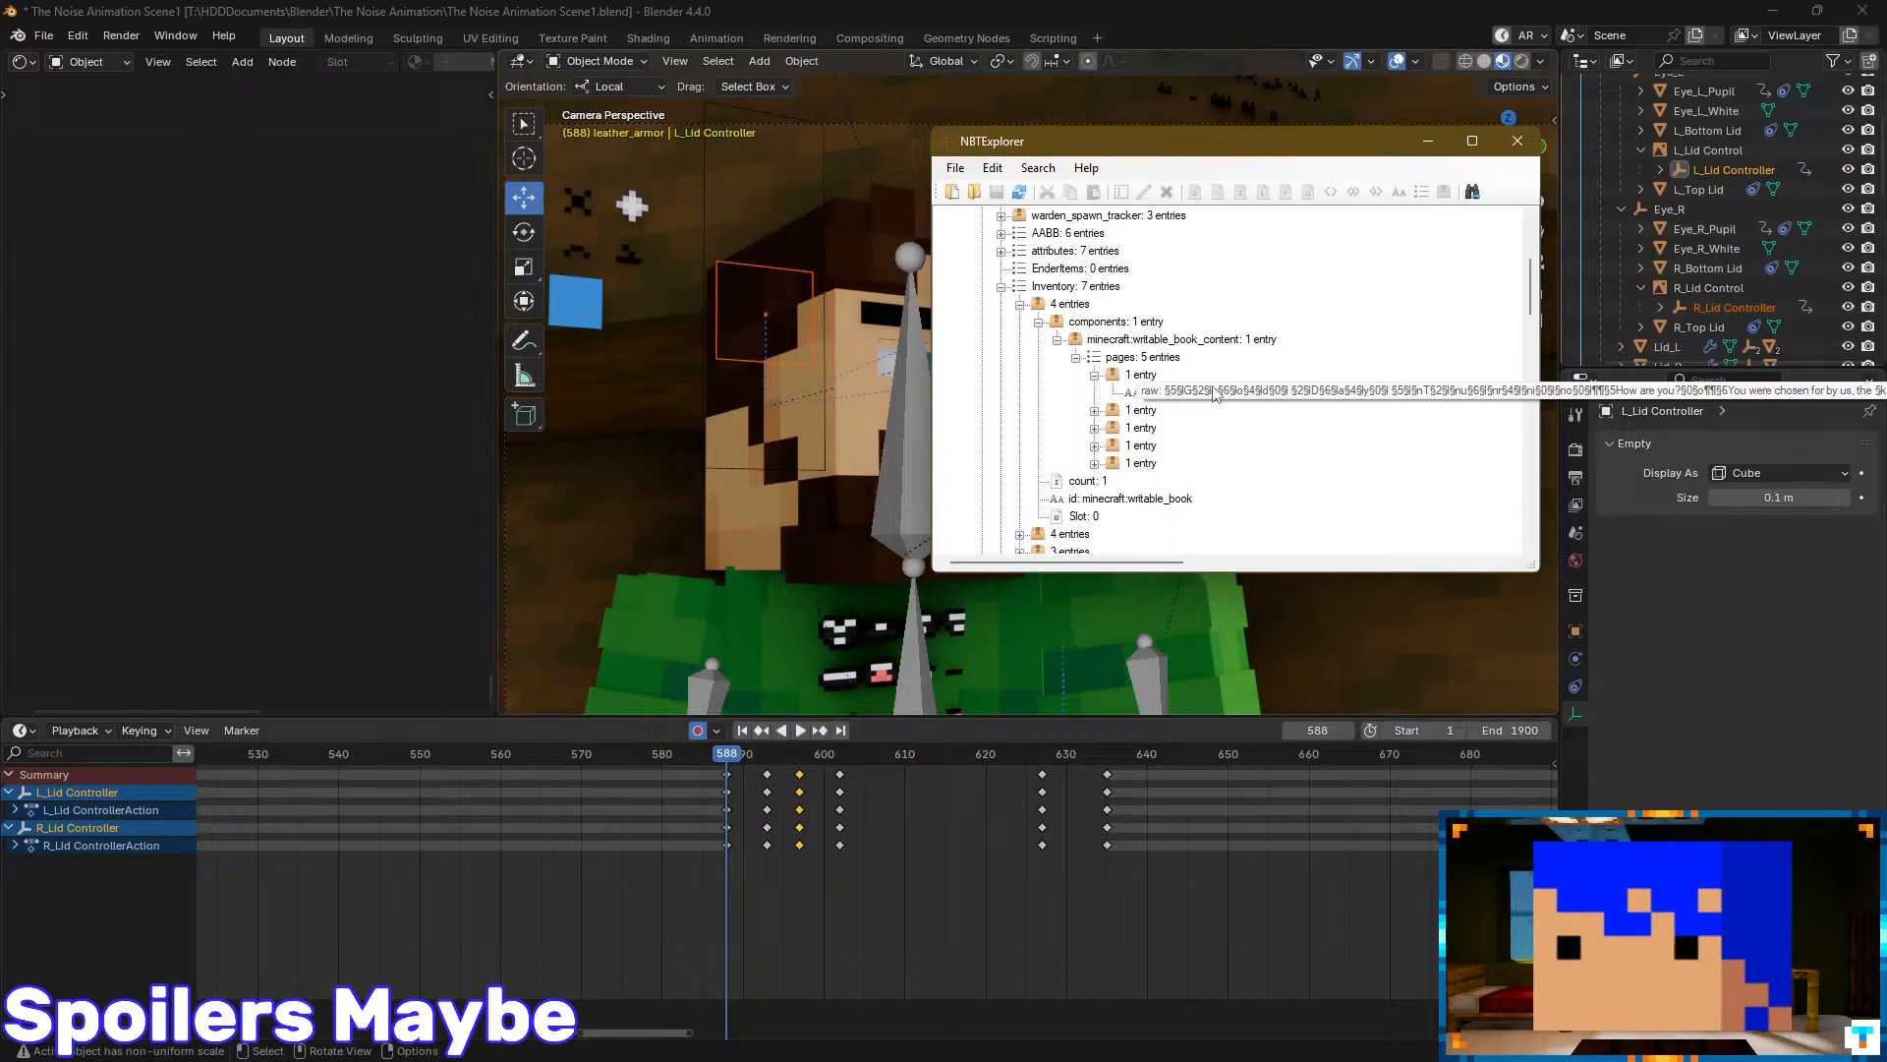
- Open the first book page's raw string for editing twice to read its formatting codes, cancelling without changes each time
left_click(1215, 393)
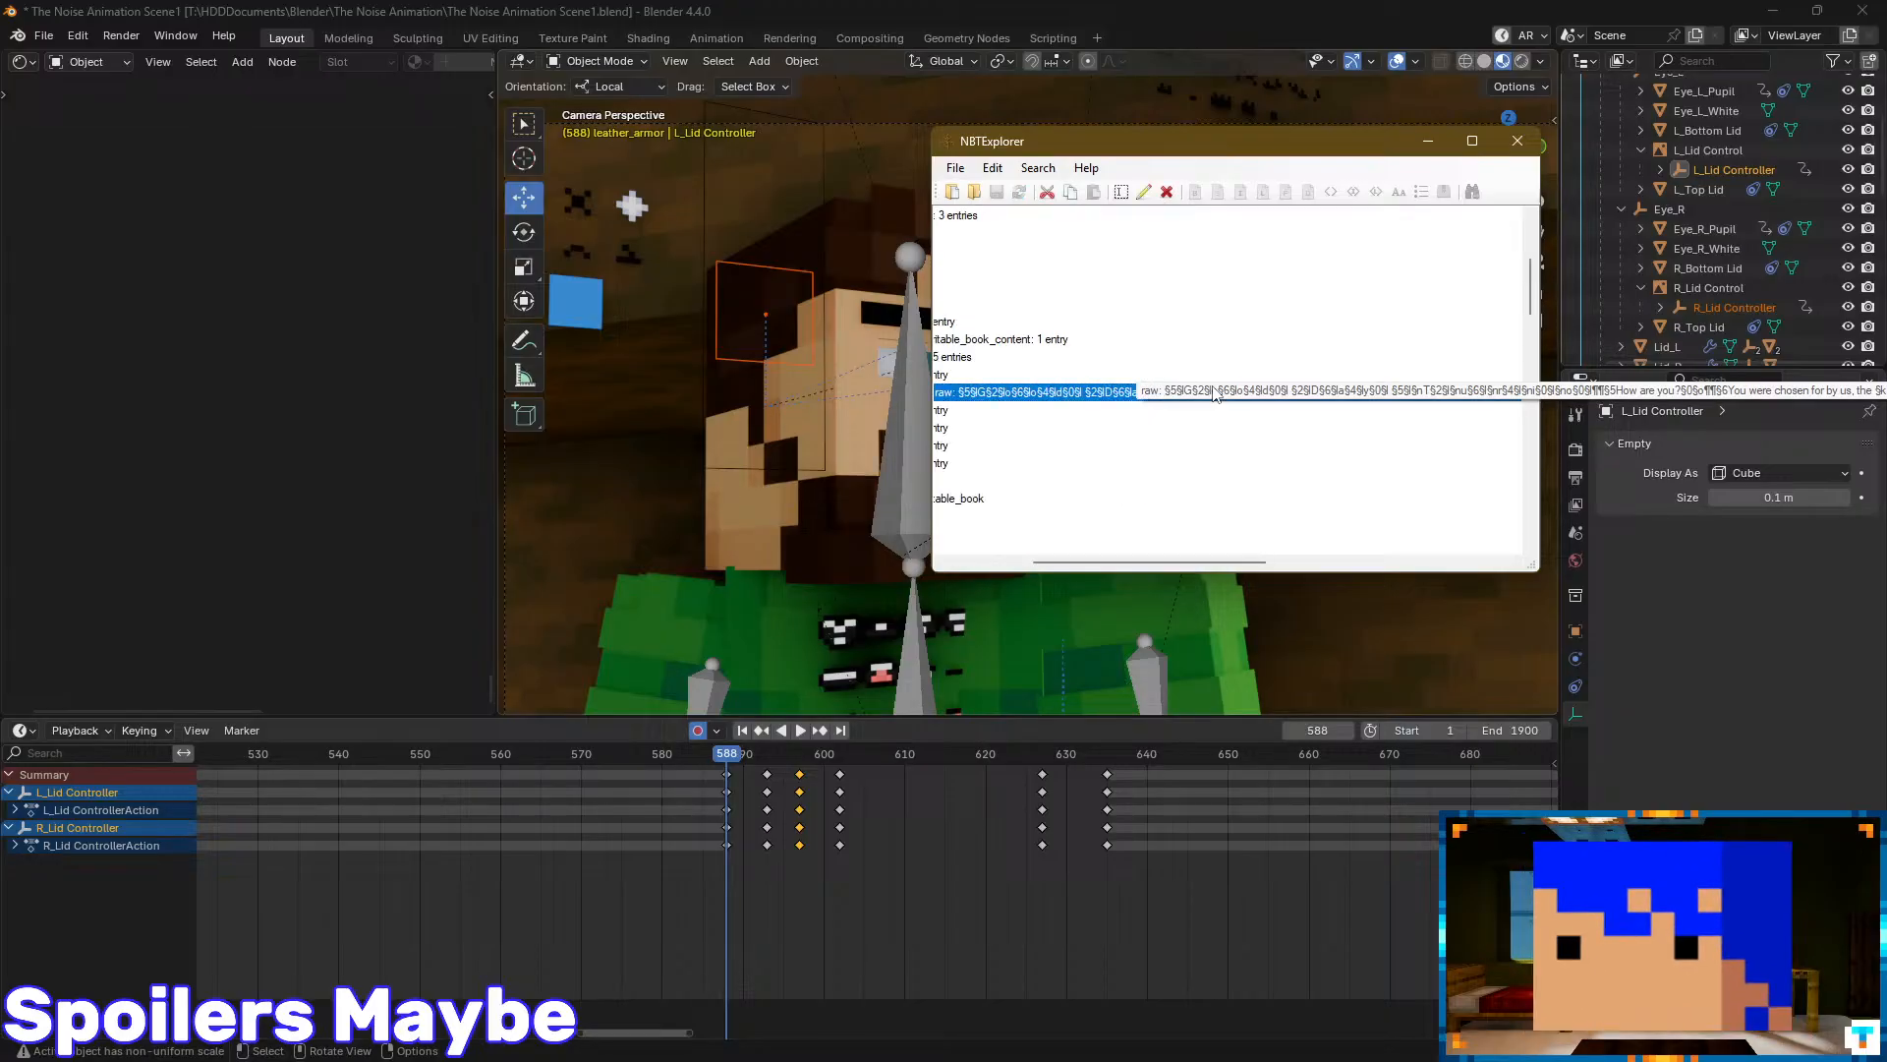
double_click(1161, 397)
left_click(121, 95)
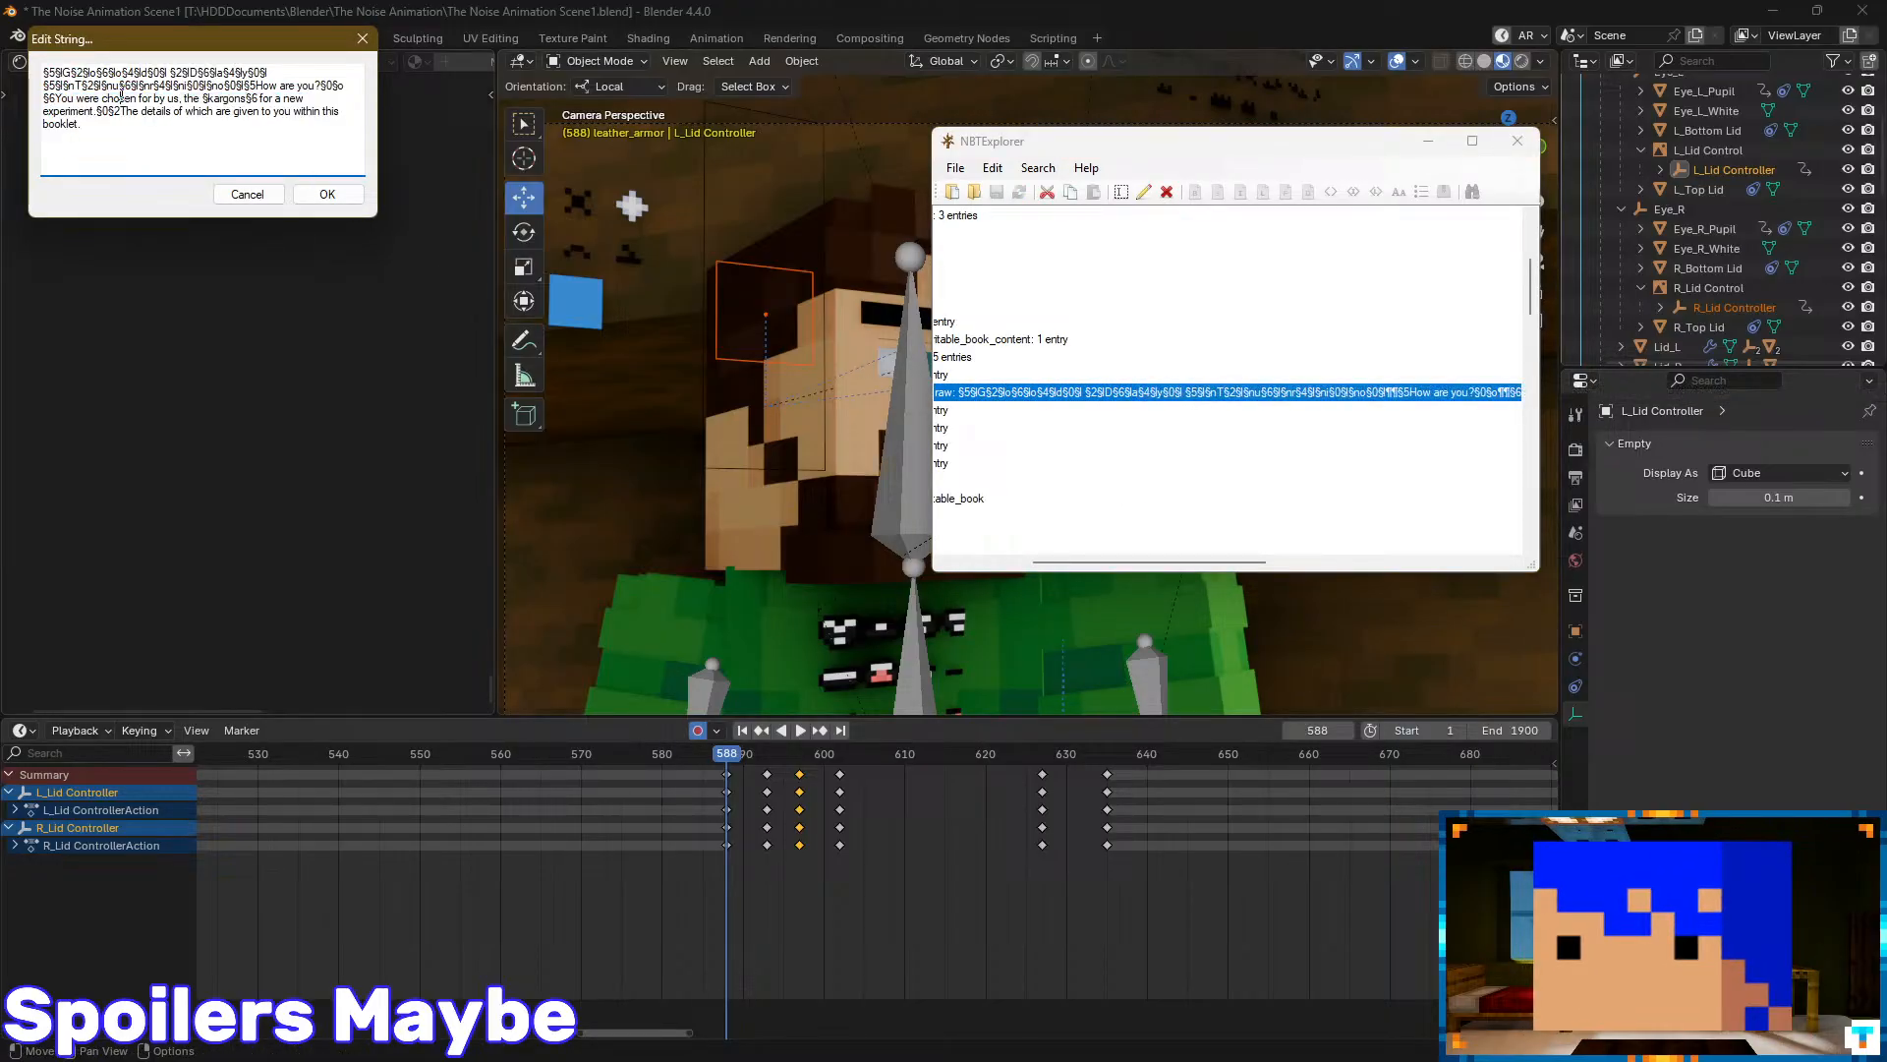
left_click(247, 193)
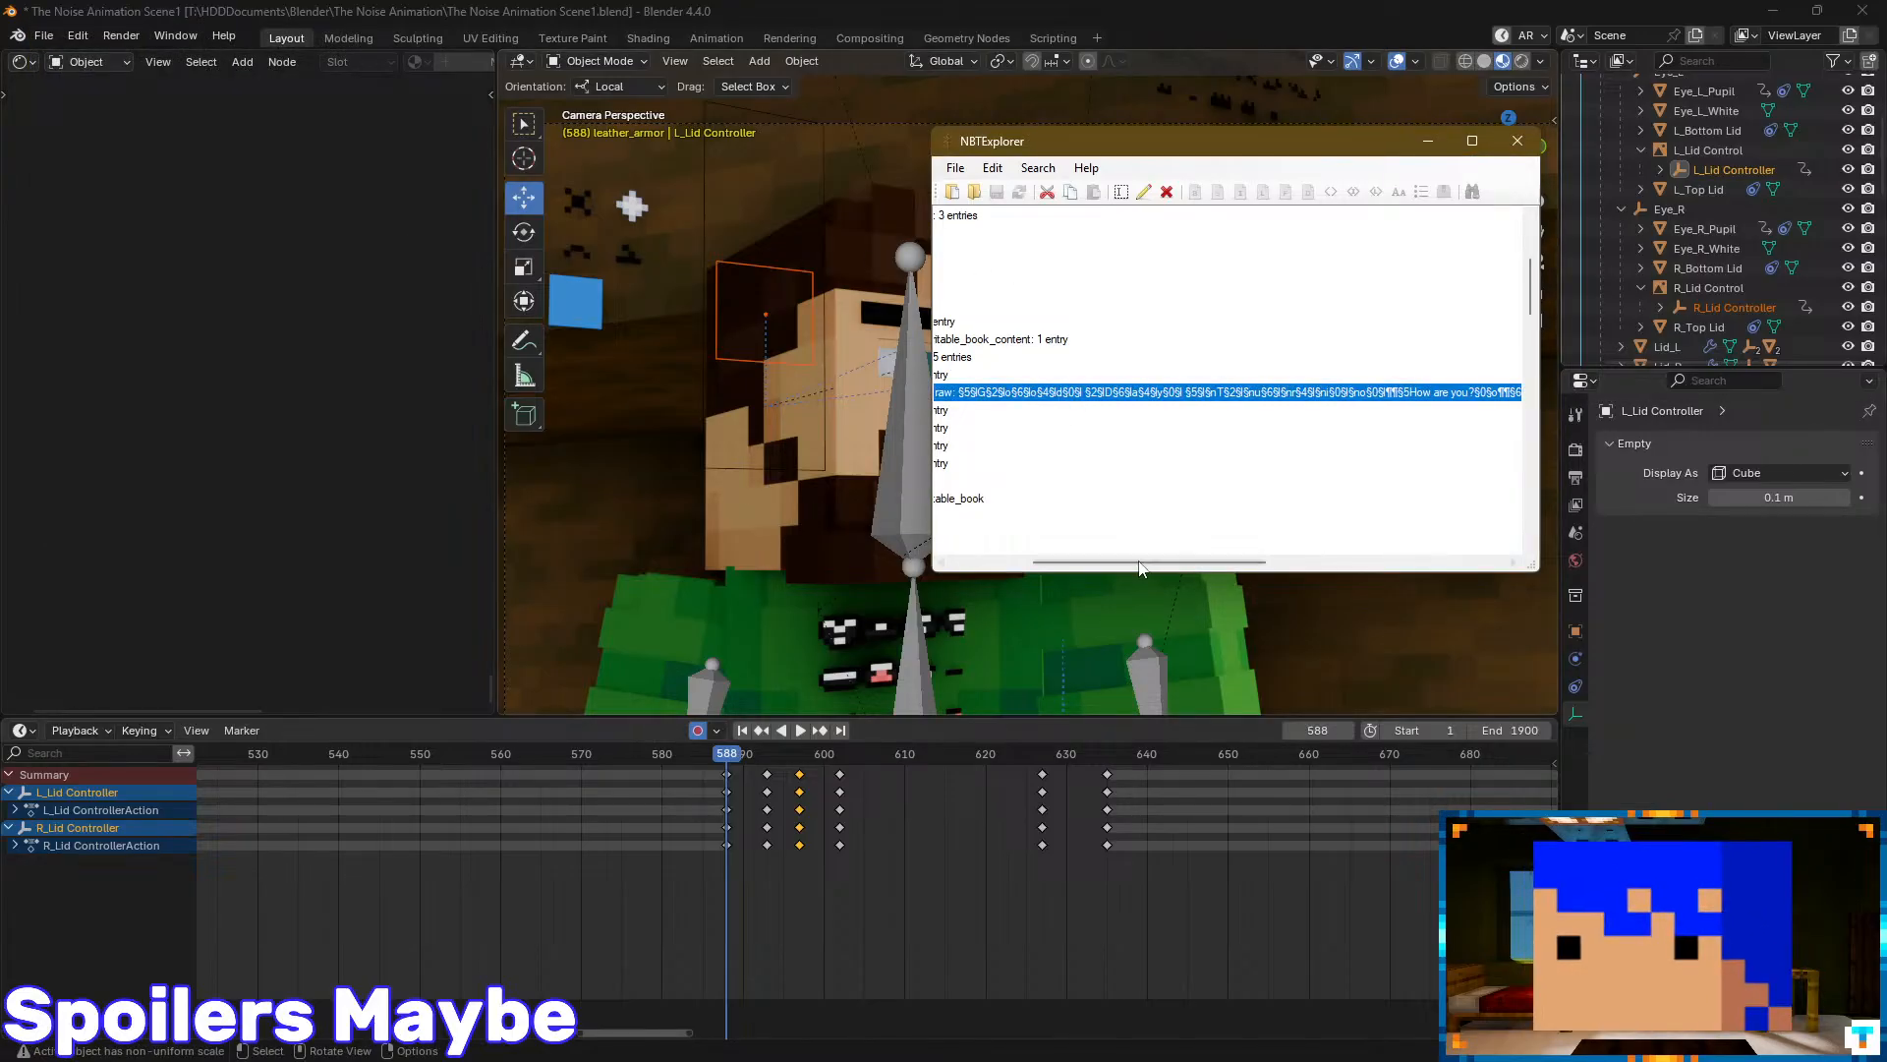
left_click_drag(1138, 564, 1044, 563)
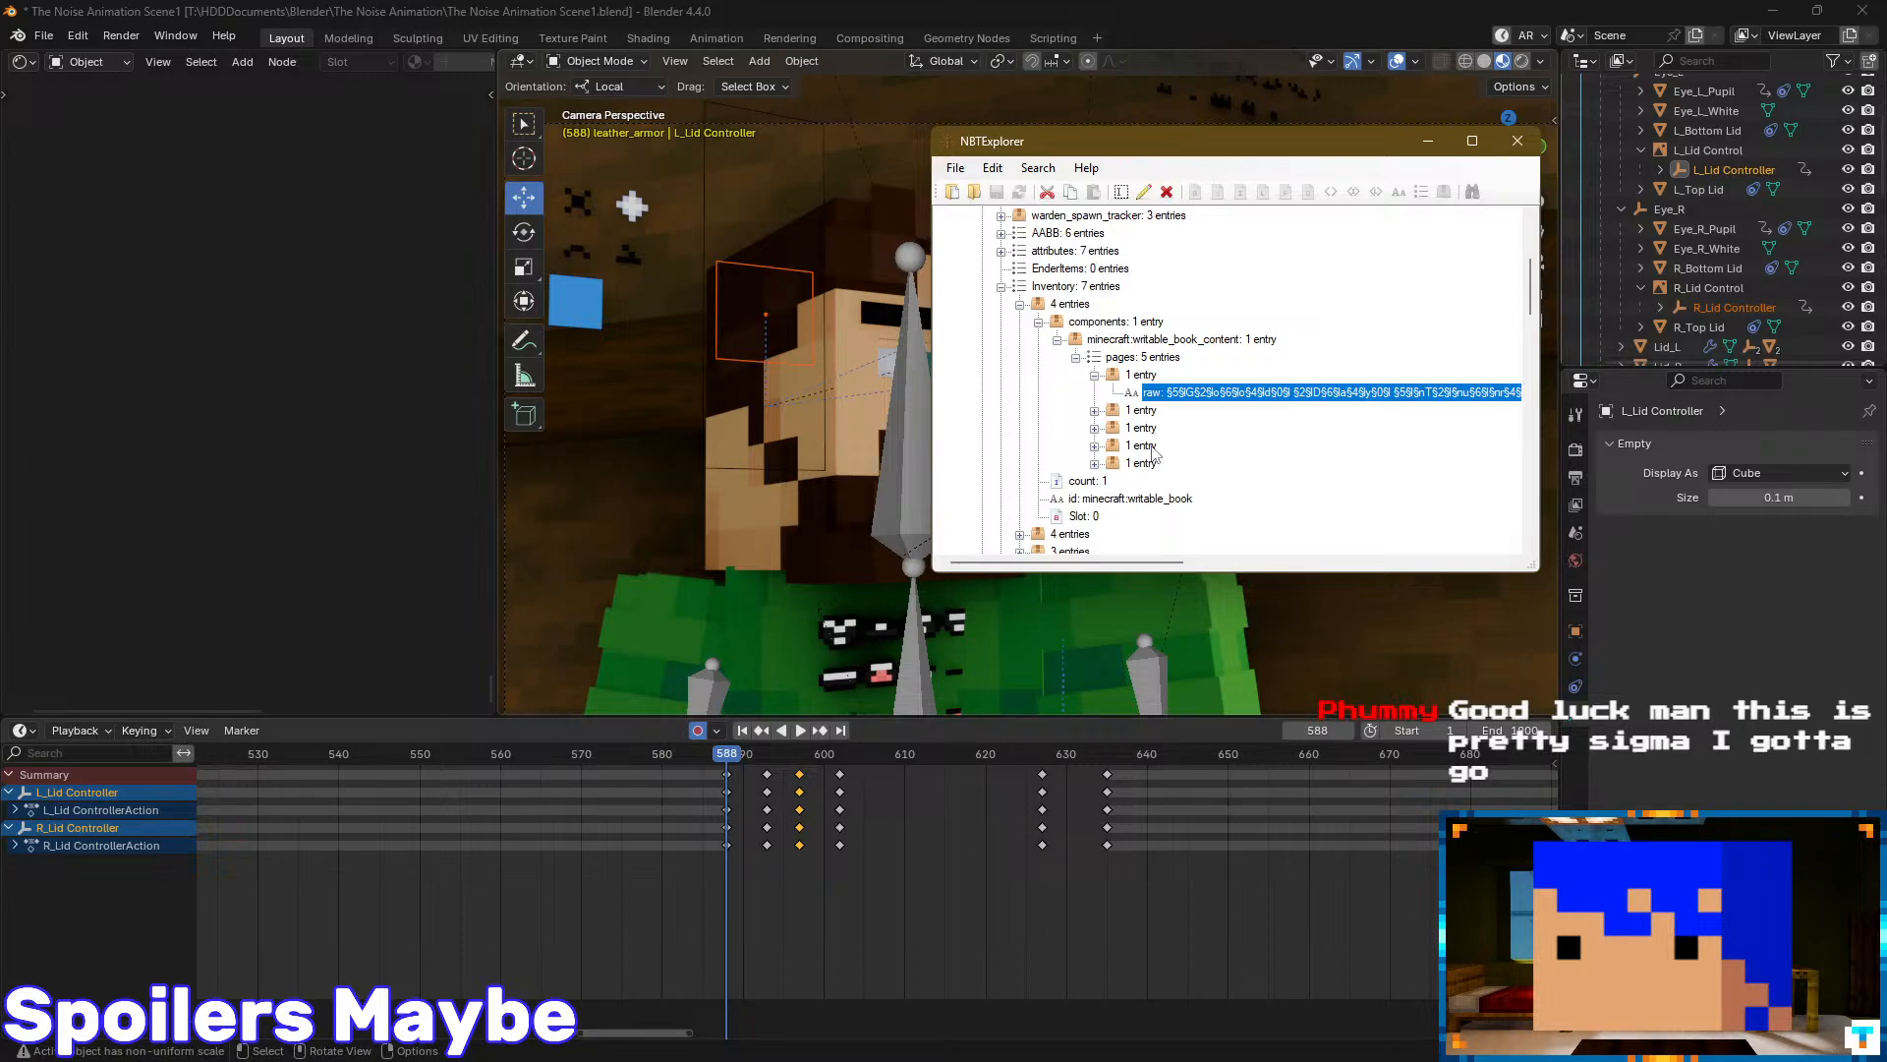
double_click(1280, 394)
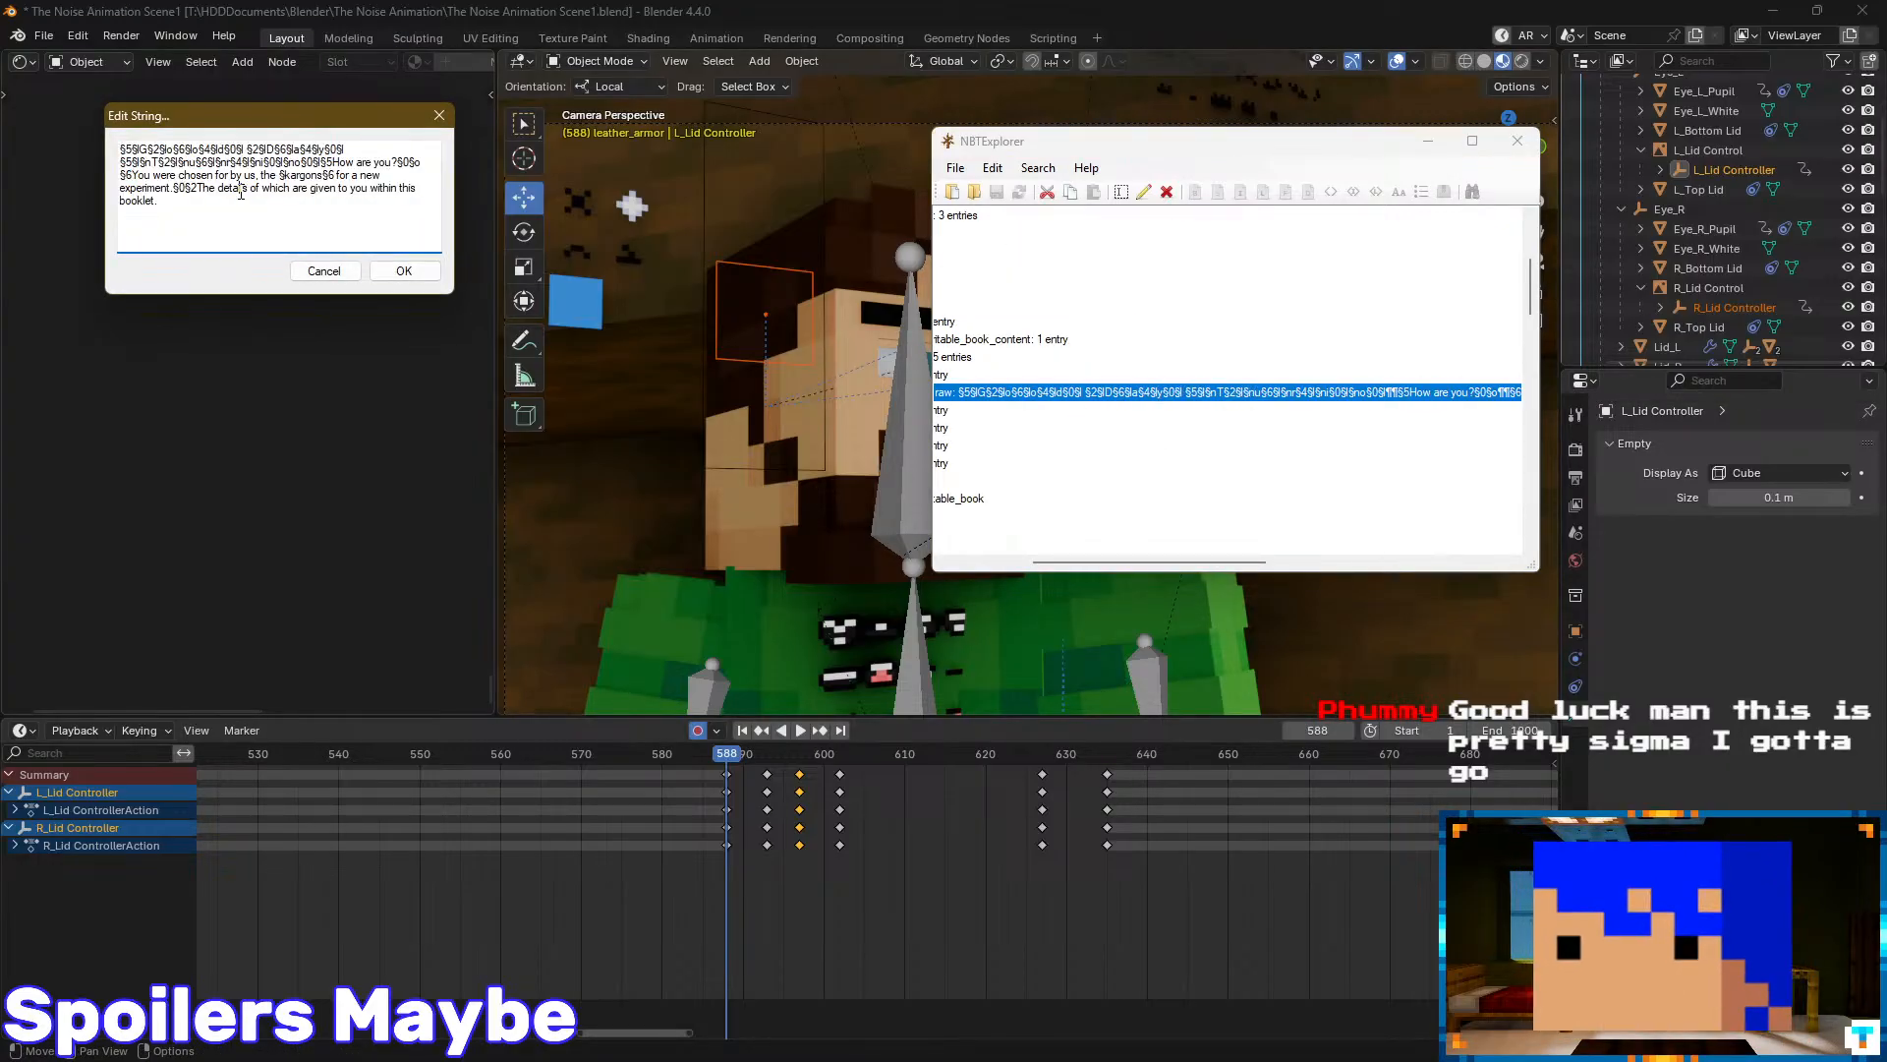
left_click(323, 270)
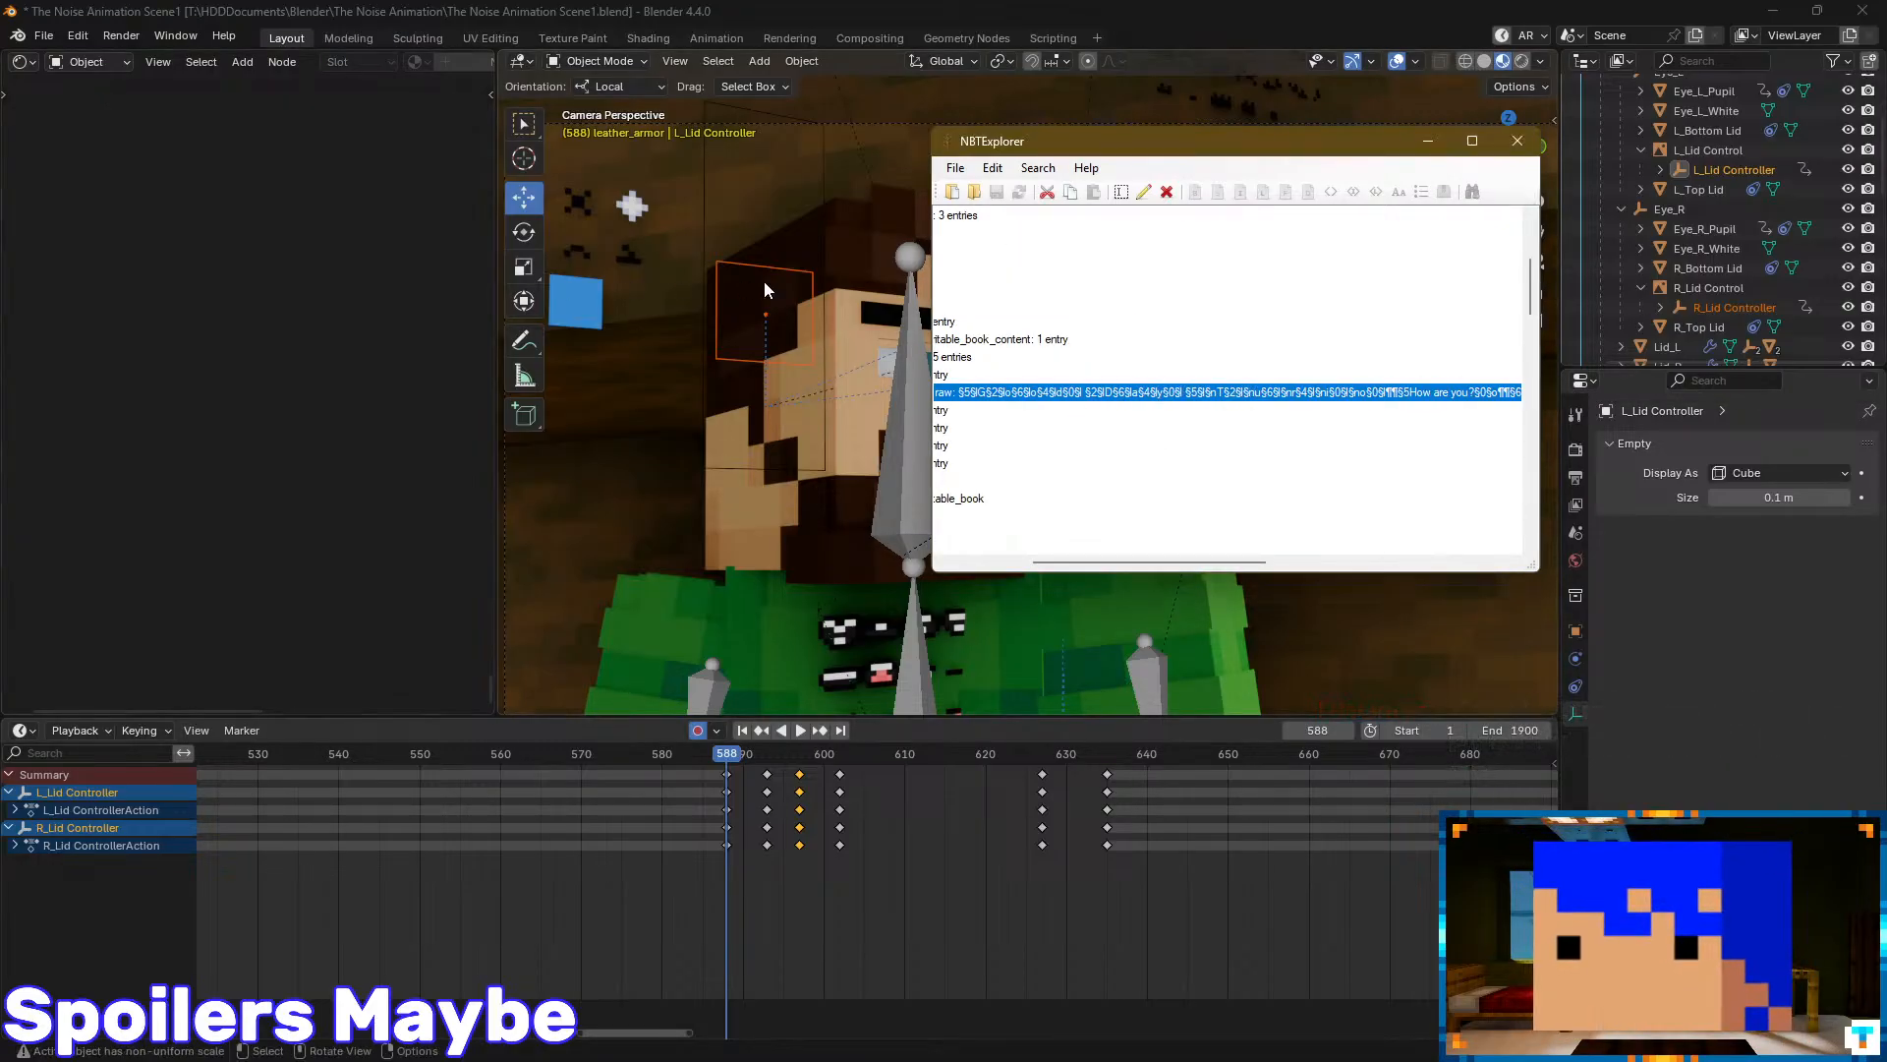
- Close NBTExplorer to return to Blender, save the scene and go to frame 597
left_click(1518, 140)
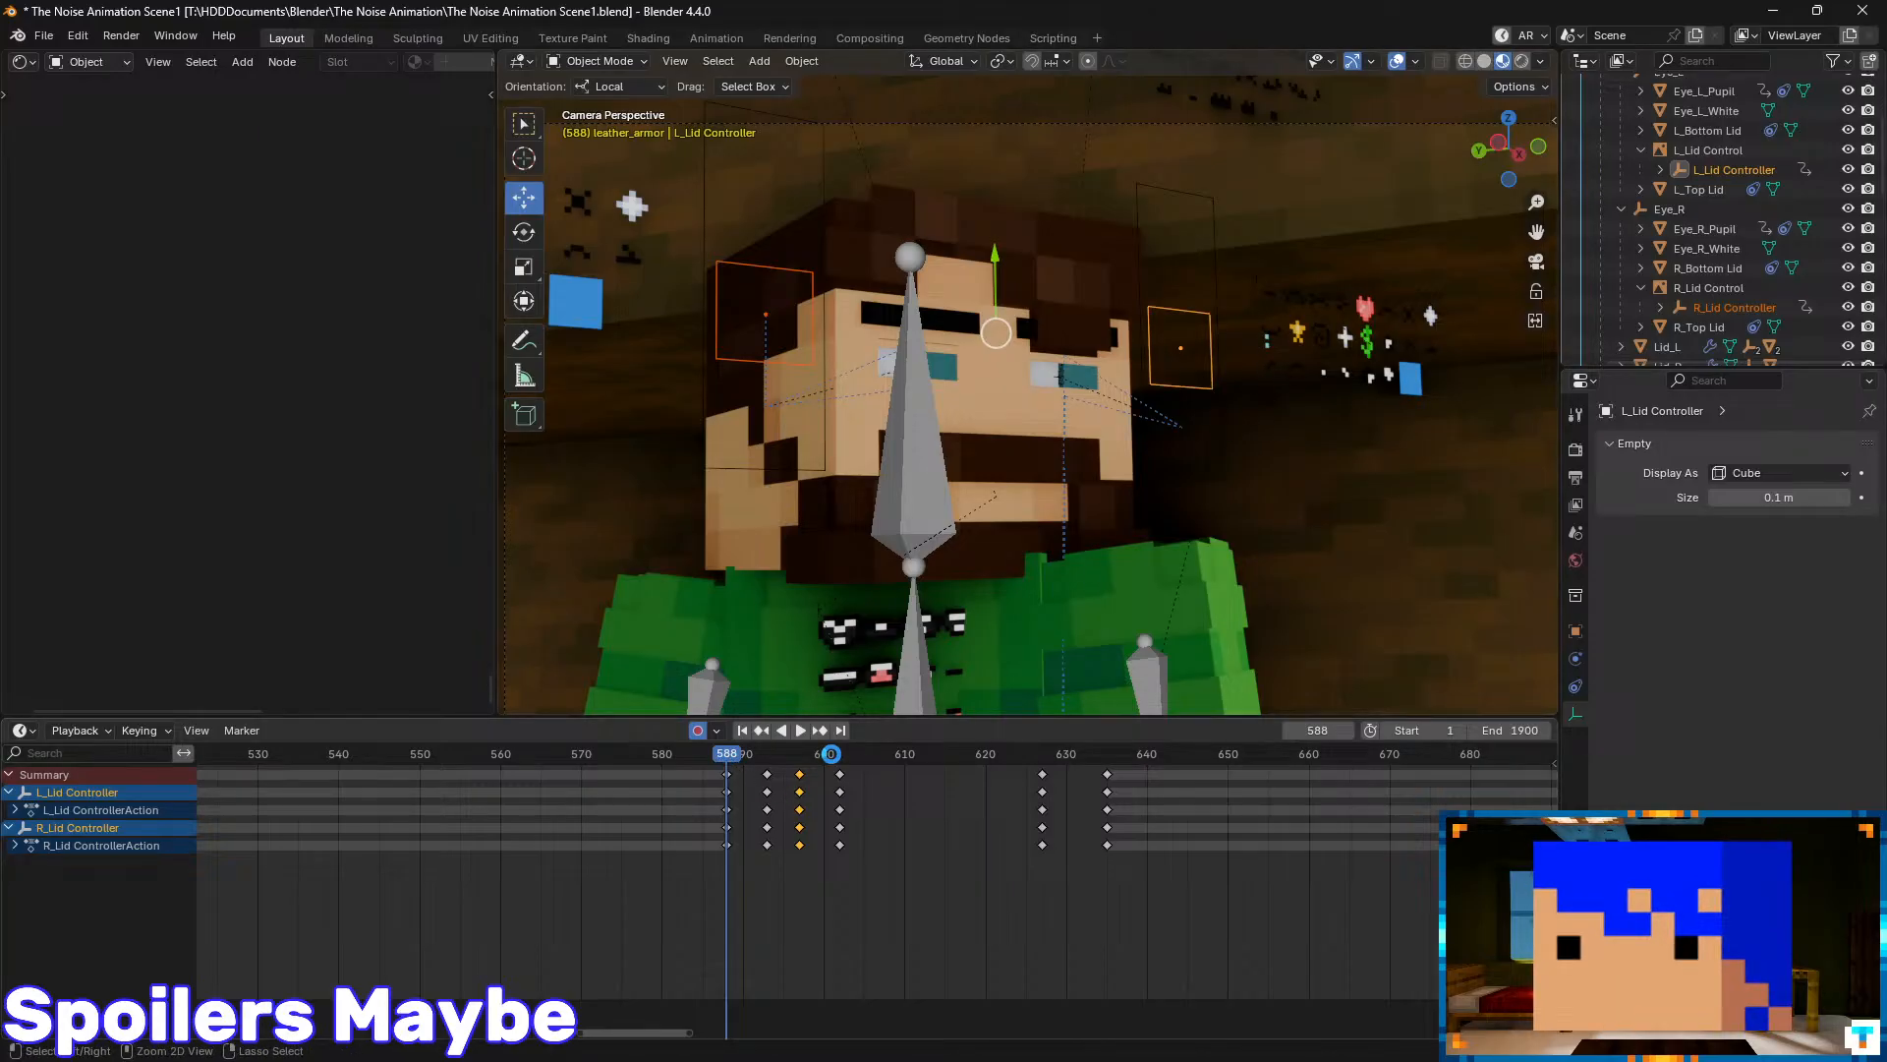
key("ctrl+s")
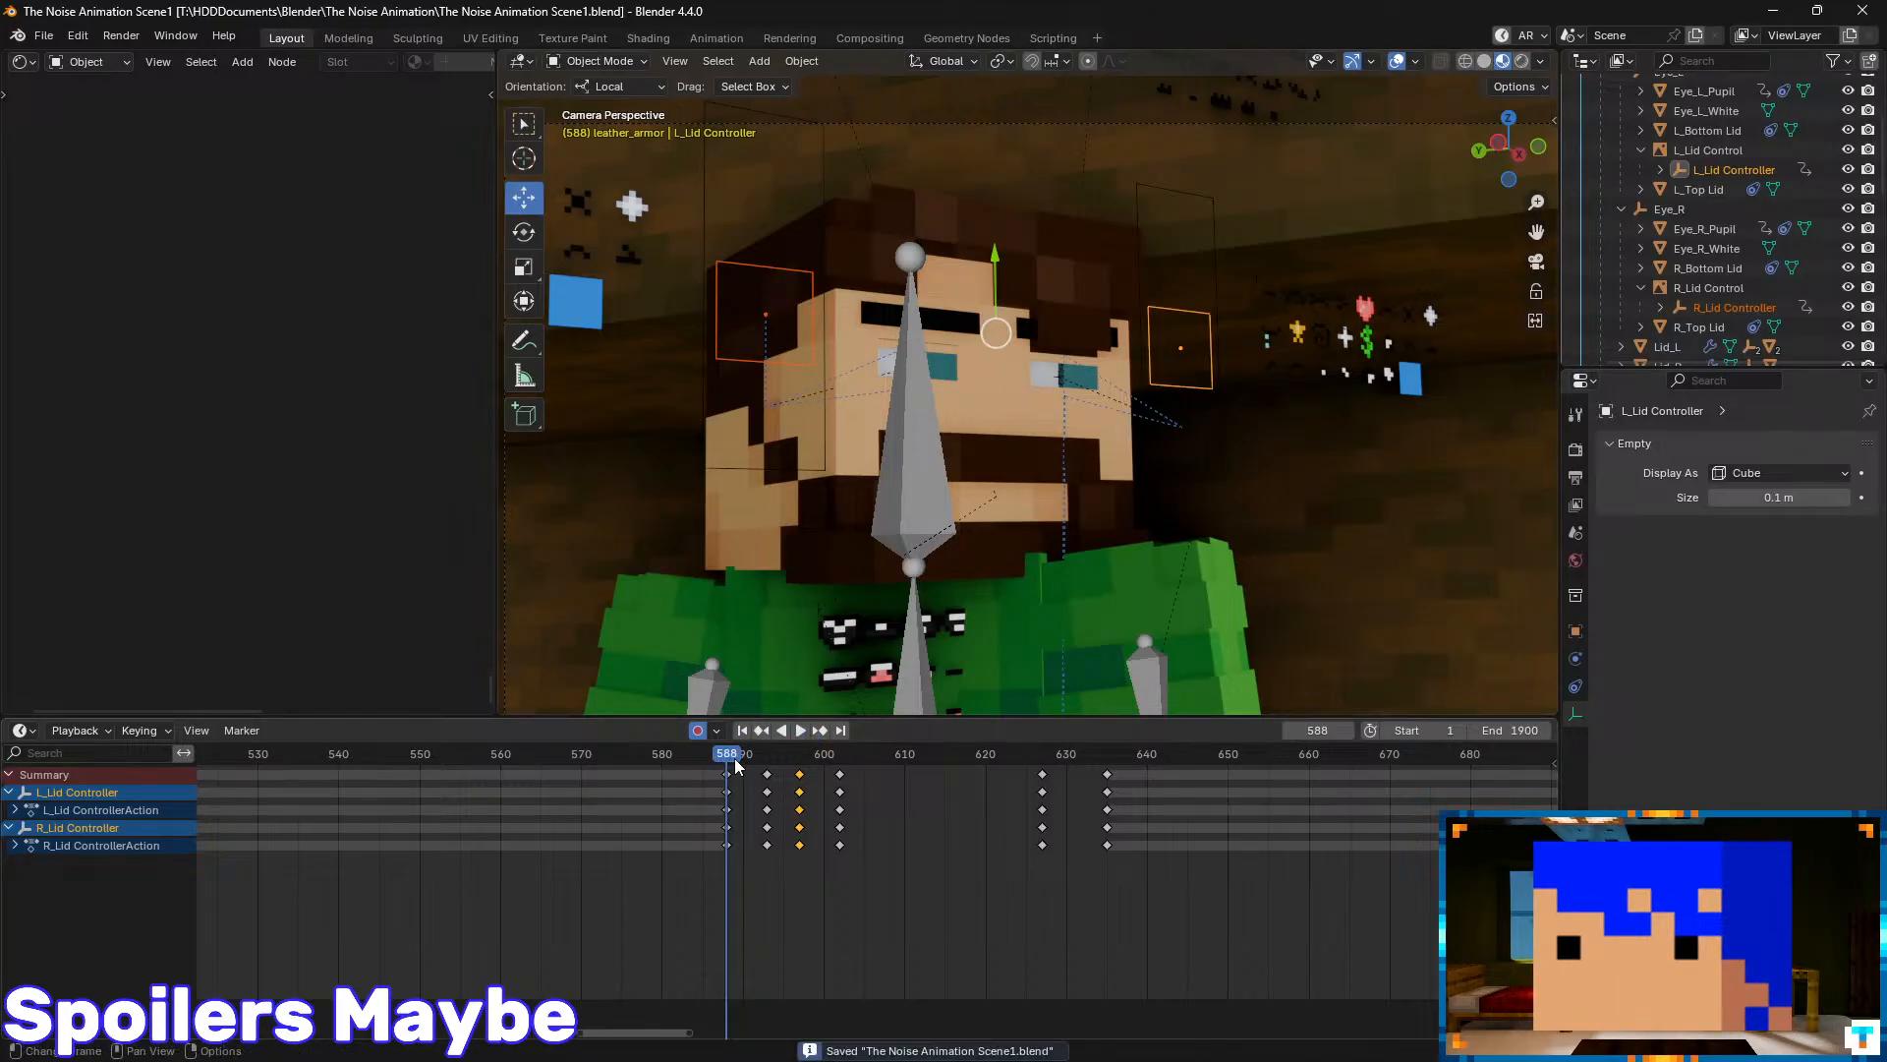
left_click_drag(739, 765, 799, 781)
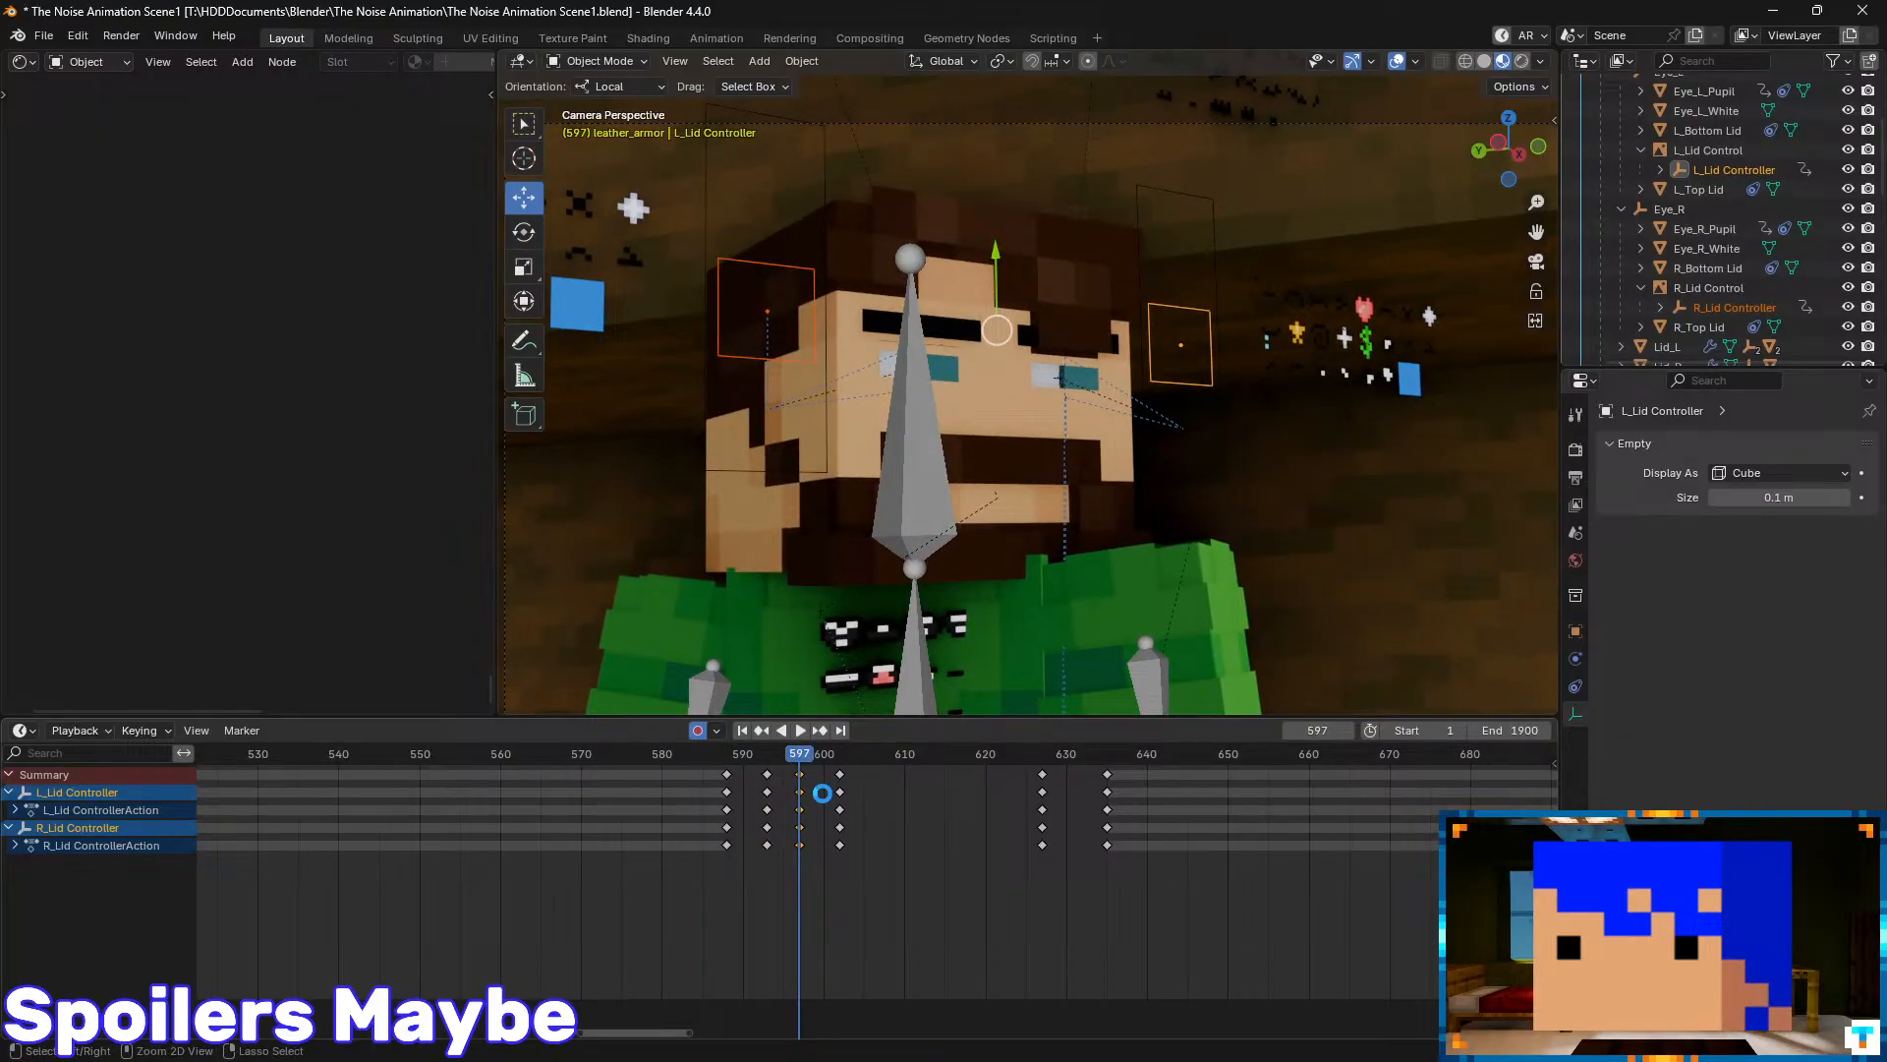
- Save the scene and play back the eyelid blink, stopping at frame 590
key("ctrl+s")
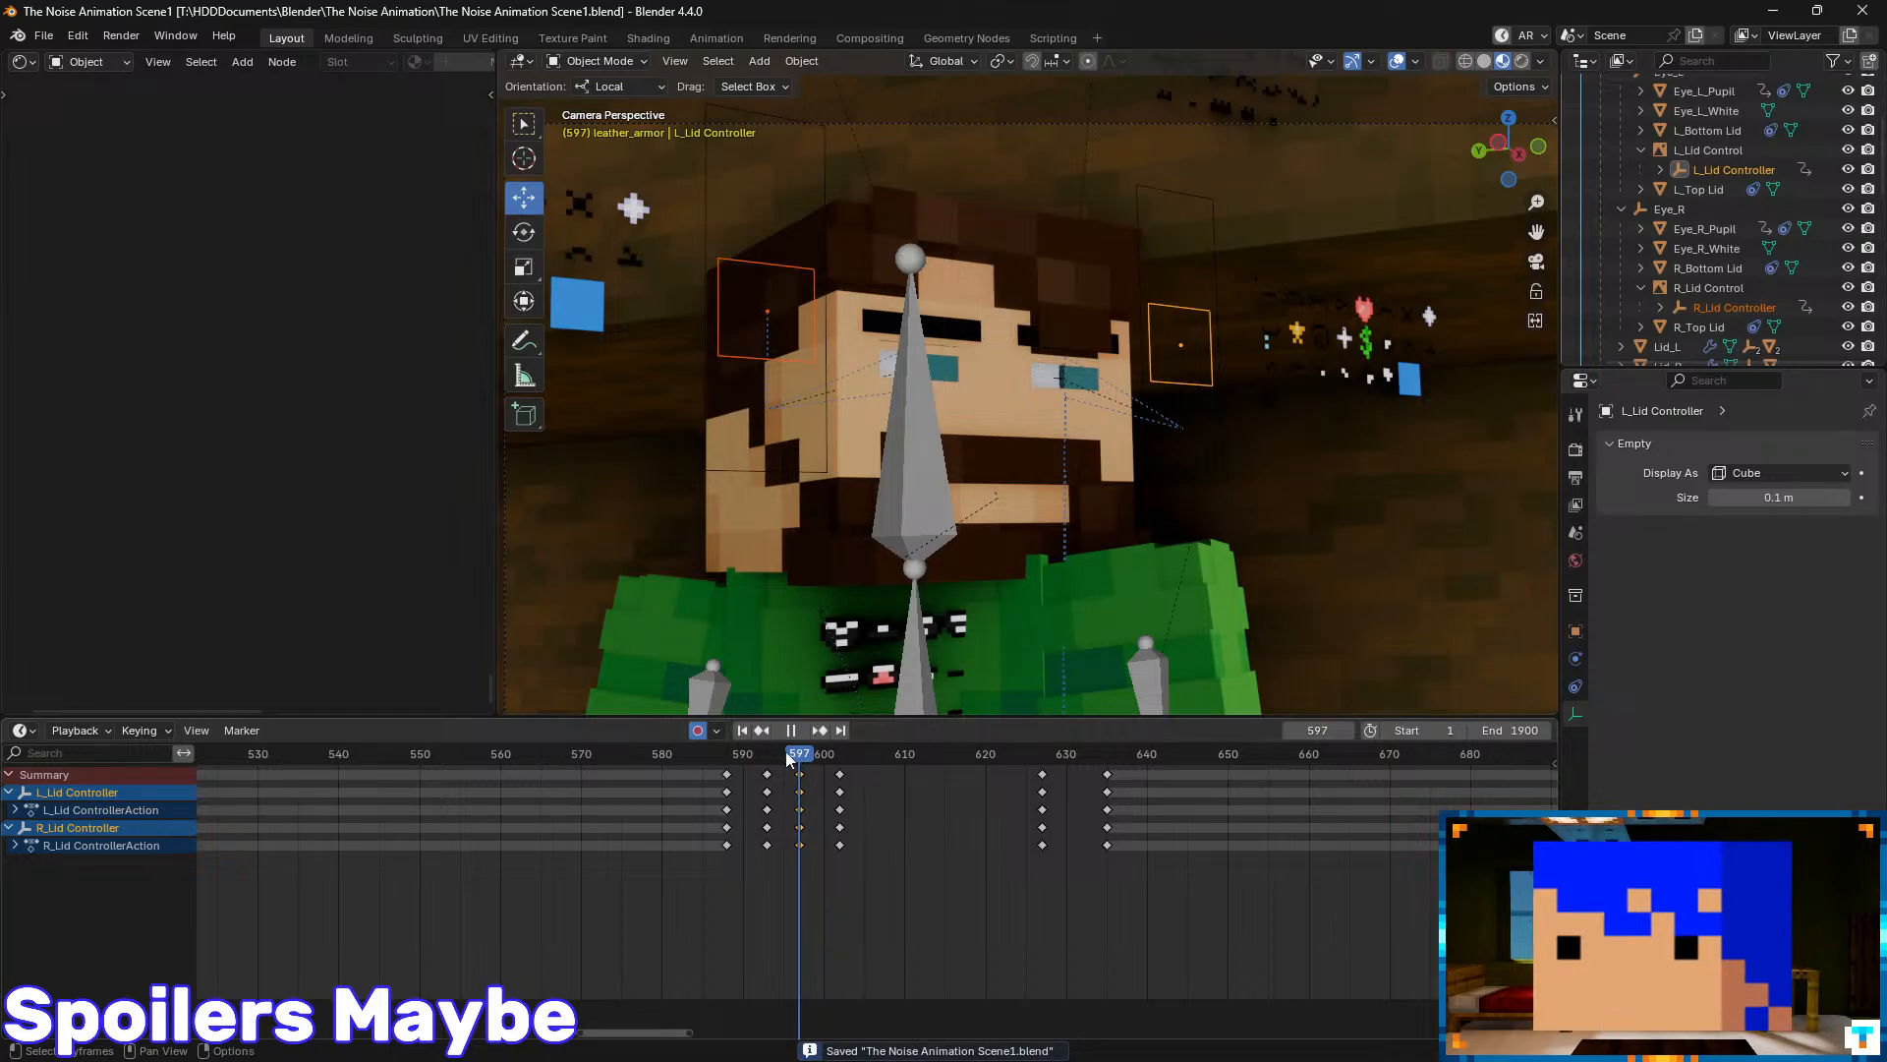
left_click_drag(790, 761, 637, 779)
key("space")
key("space")
left_click(743, 782)
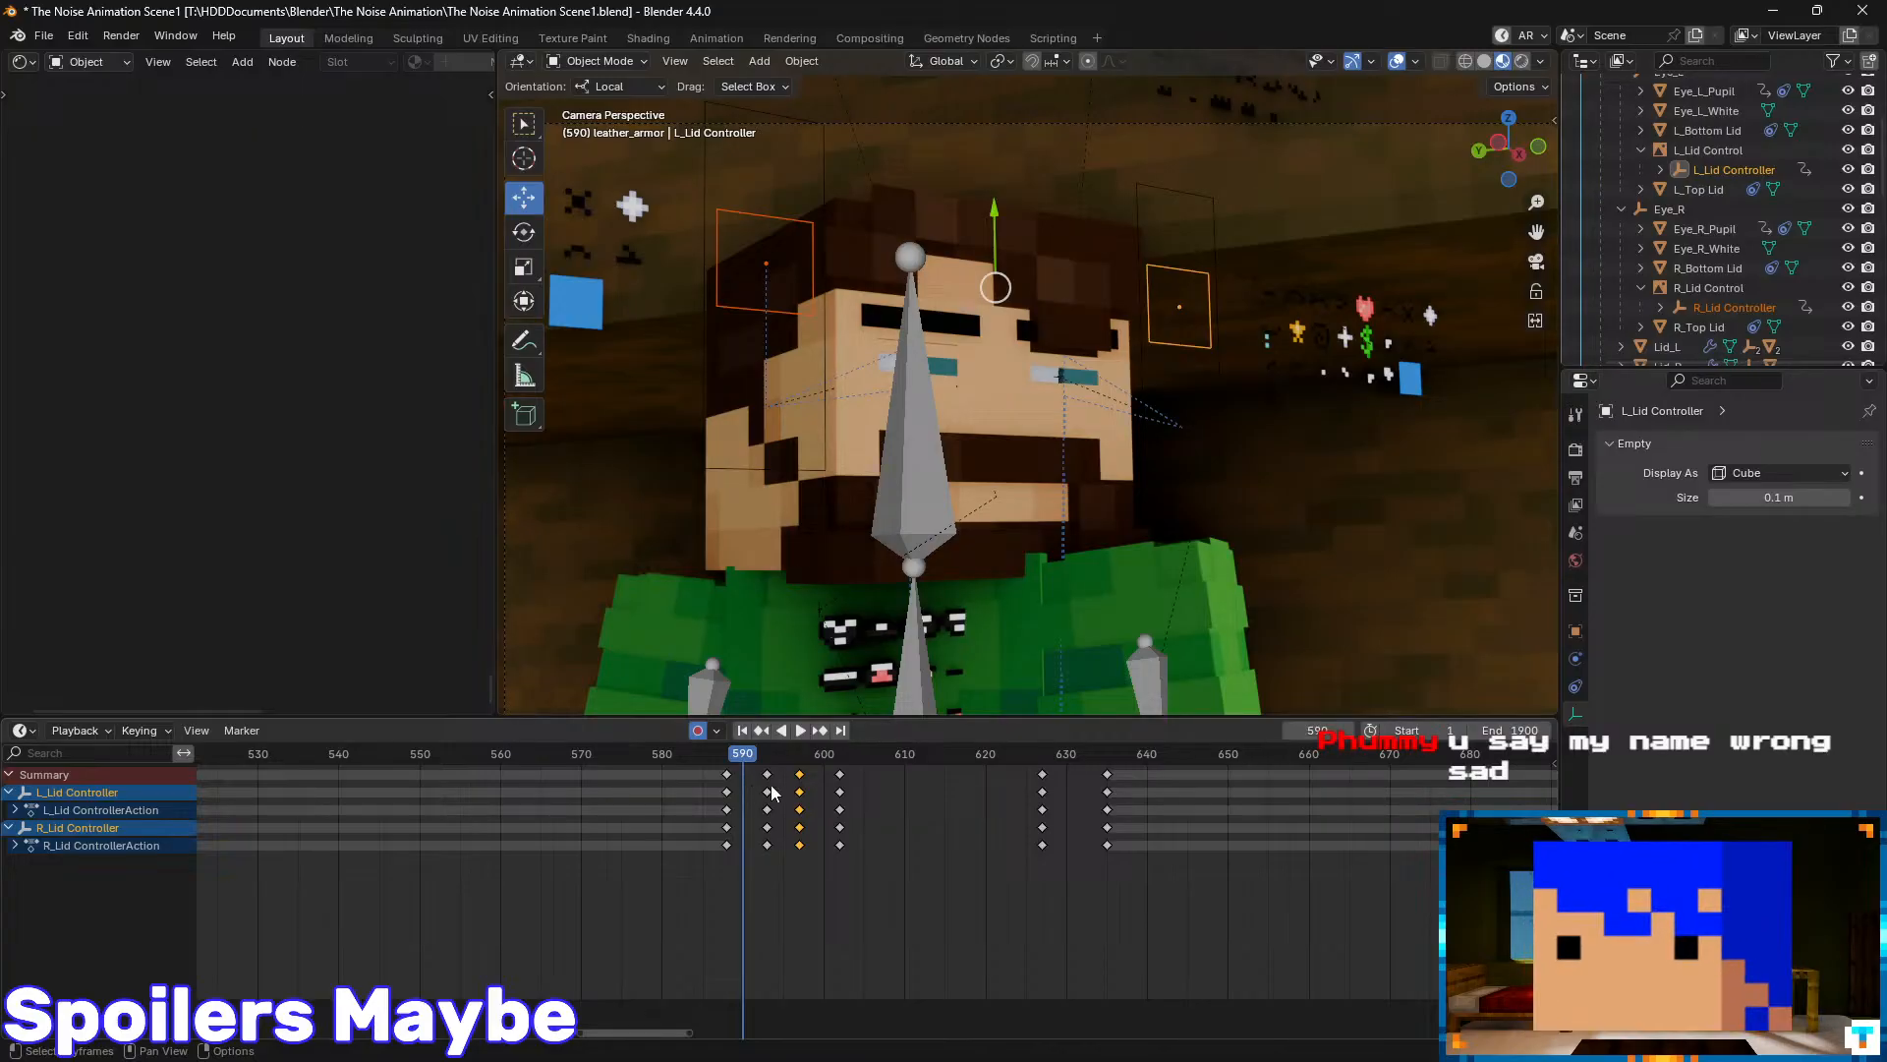
- Shift both lid controllers' keyframes at frames 597 and 602 to frames 603 and 608, and replay the blink
mouse_move(745, 766)
left_mouse_down()
mouse_move(605, 770)
mouse_move(844, 771)
mouse_move(688, 764)
mouse_move(771, 767)
left_mouse_up()
left_click_drag(900, 869, 841, 781)
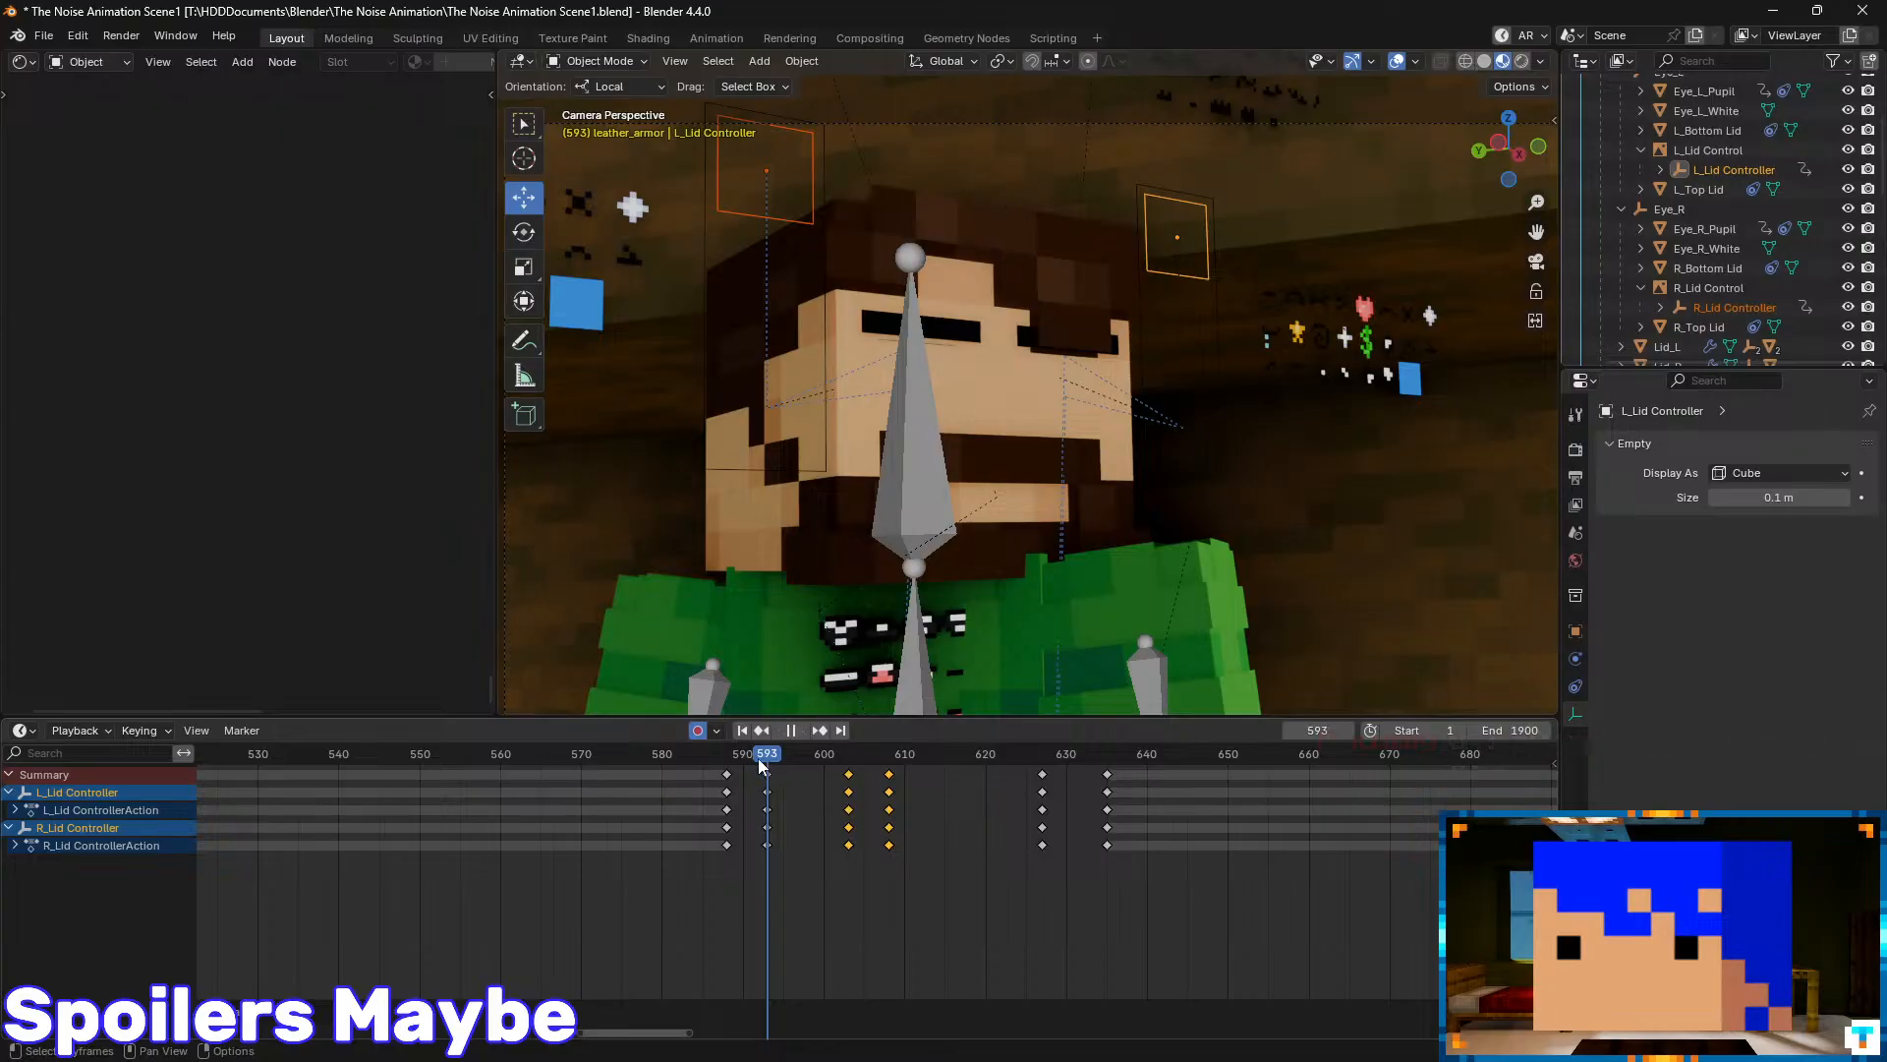
key("space")
key("space")
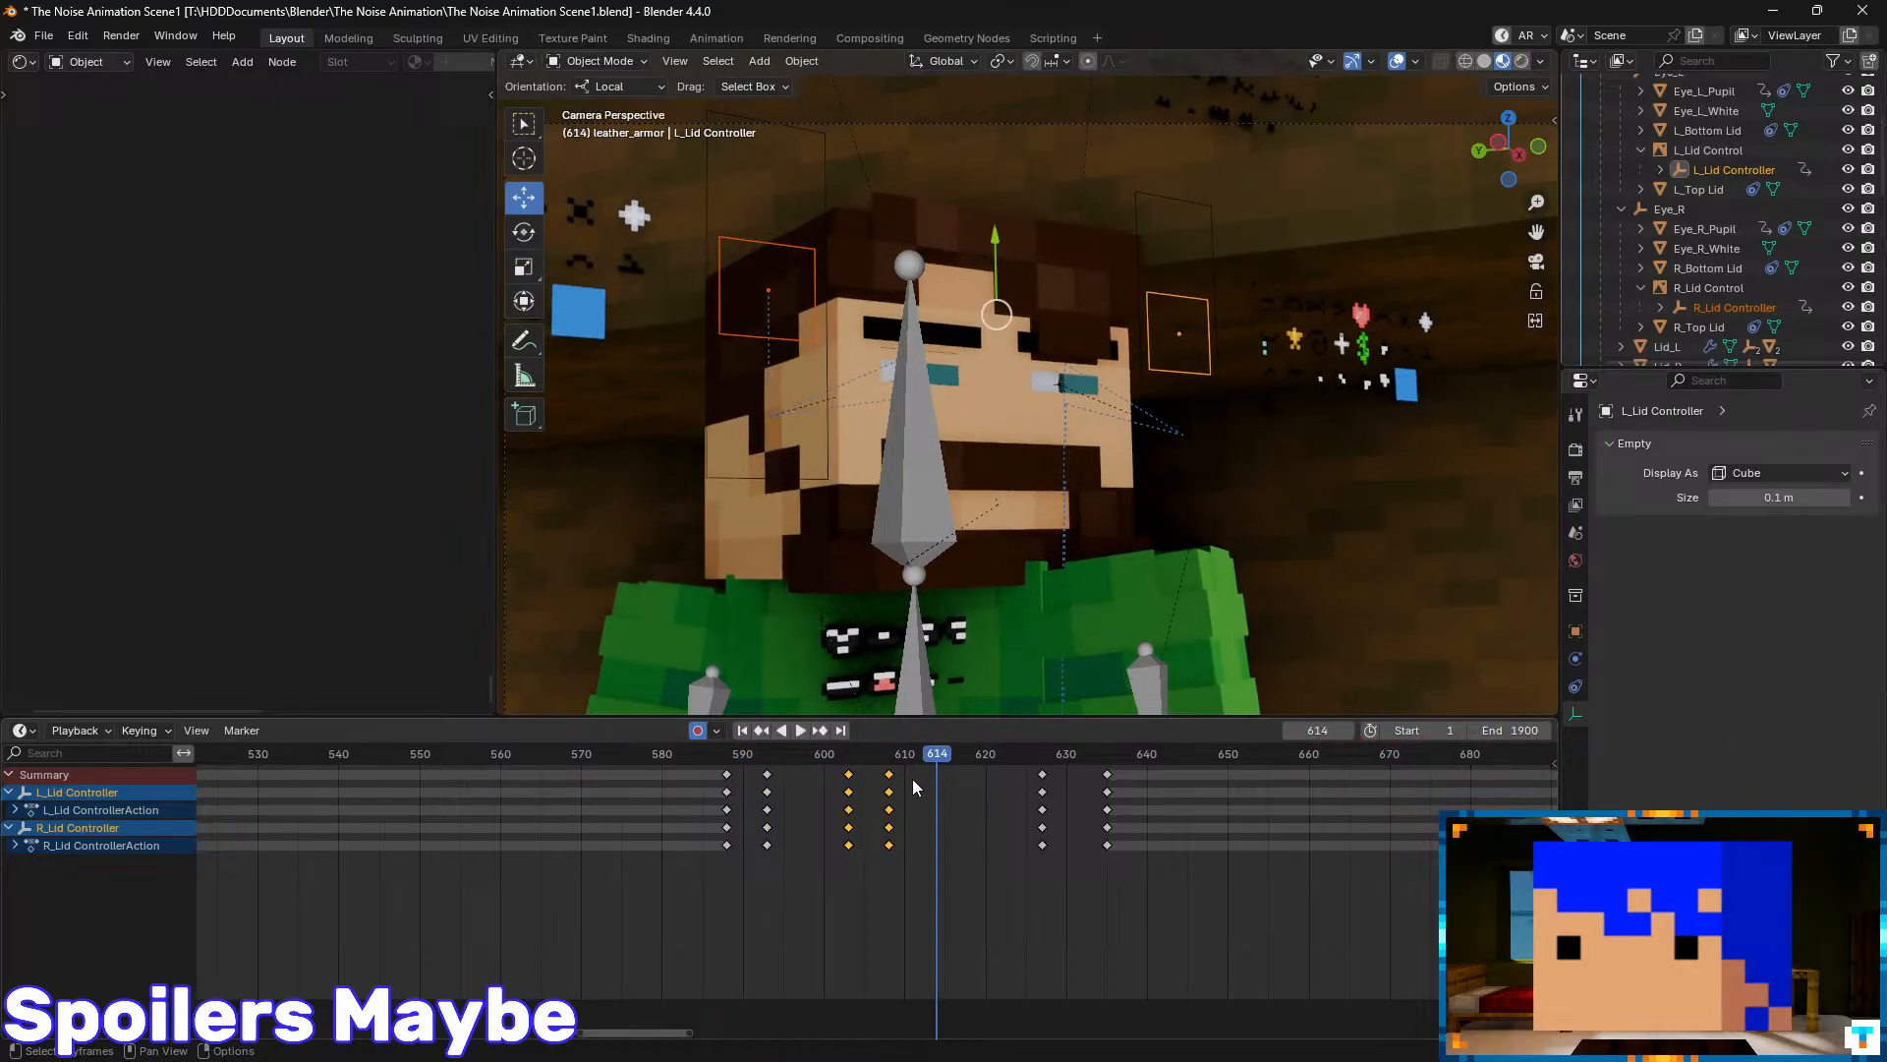
- Move both lid controllers' keyframes at frame 608 to frame 612 and replay the slower eye opening
left_click_drag(882, 769, 720, 759)
key("space")
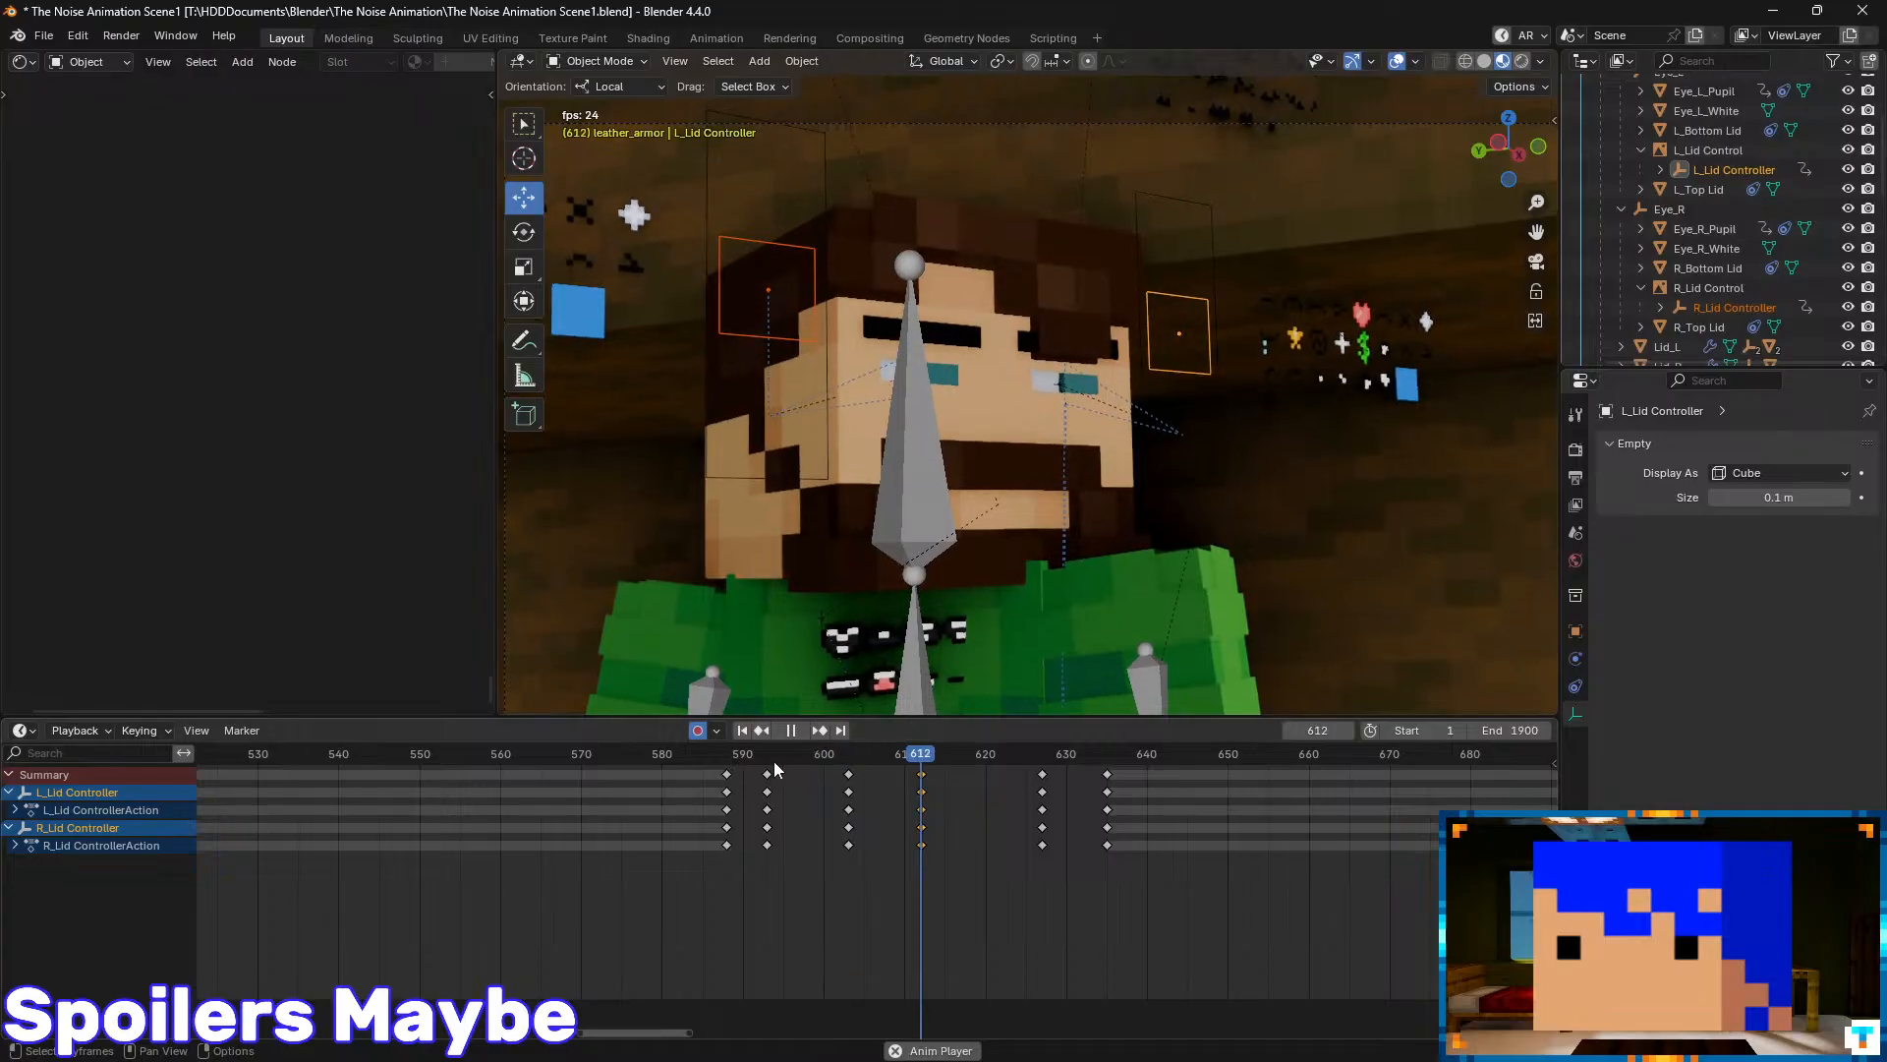
key("space")
key("space")
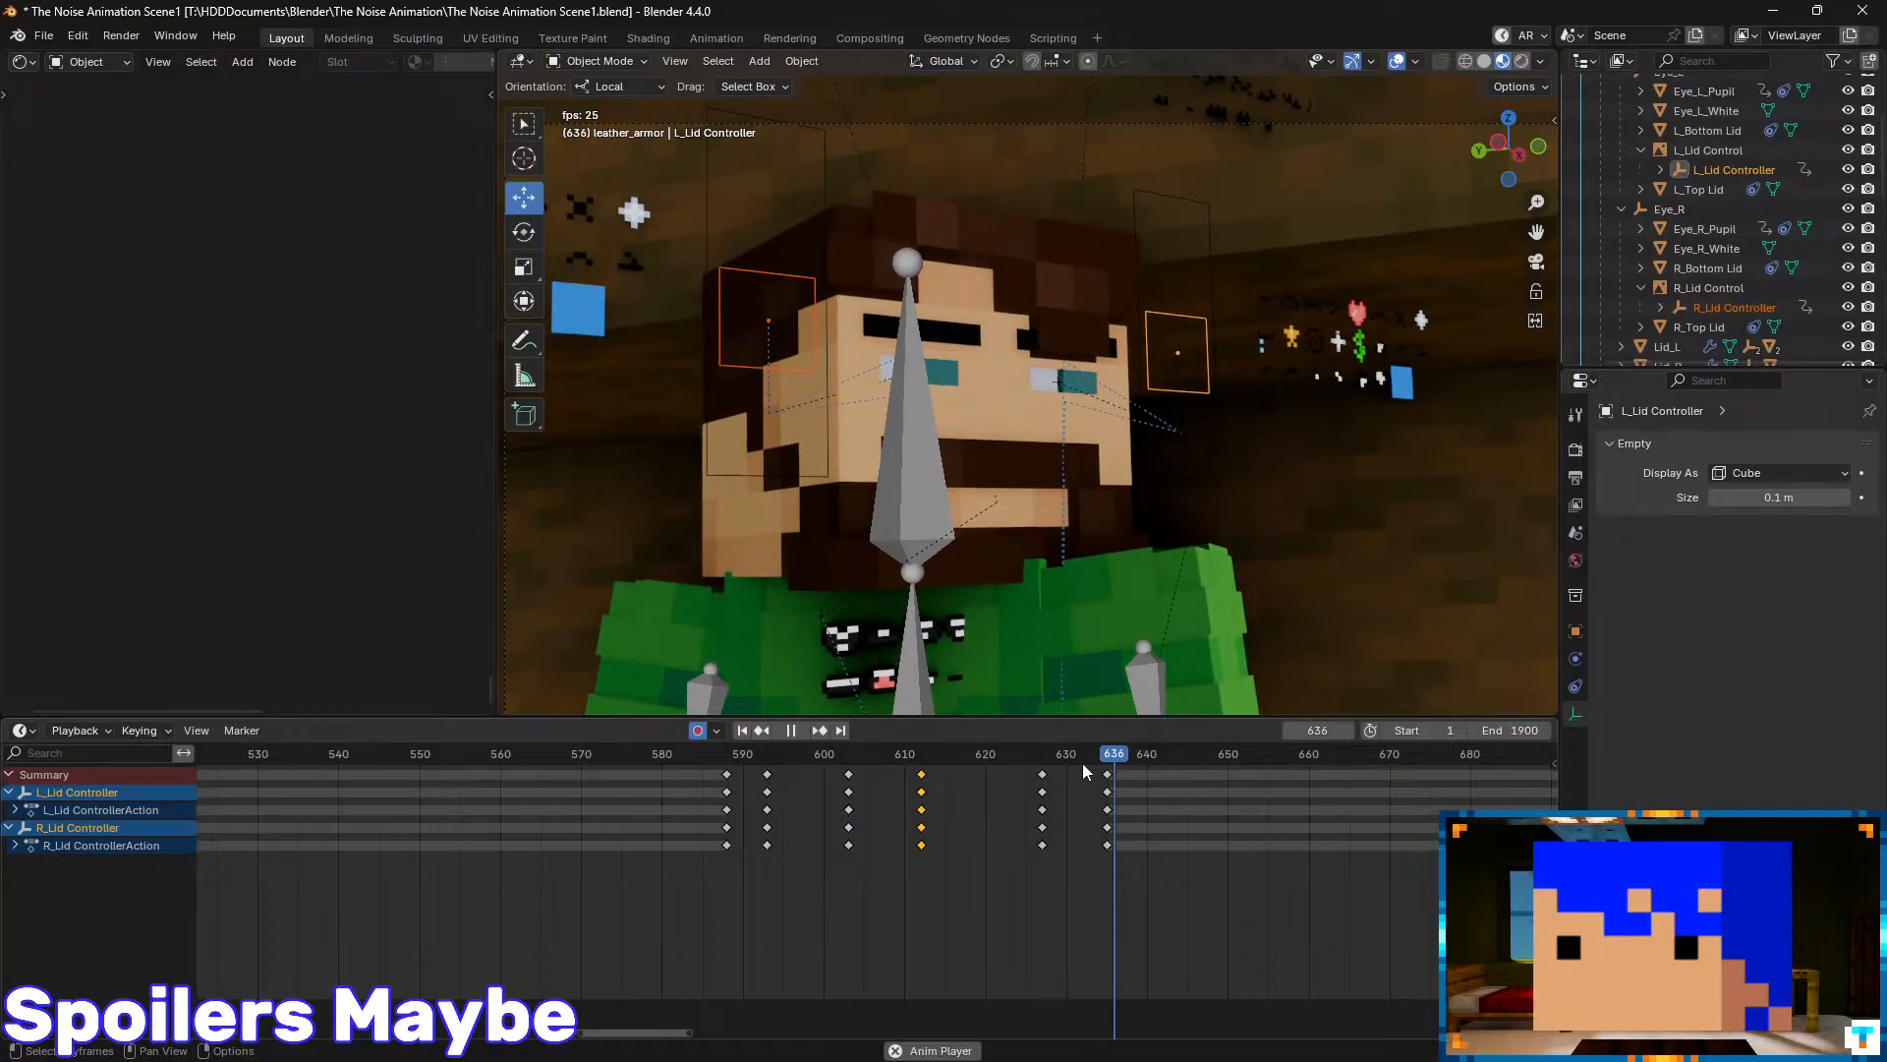
key("space")
left_click_drag(1108, 755, 768, 765)
key("space")
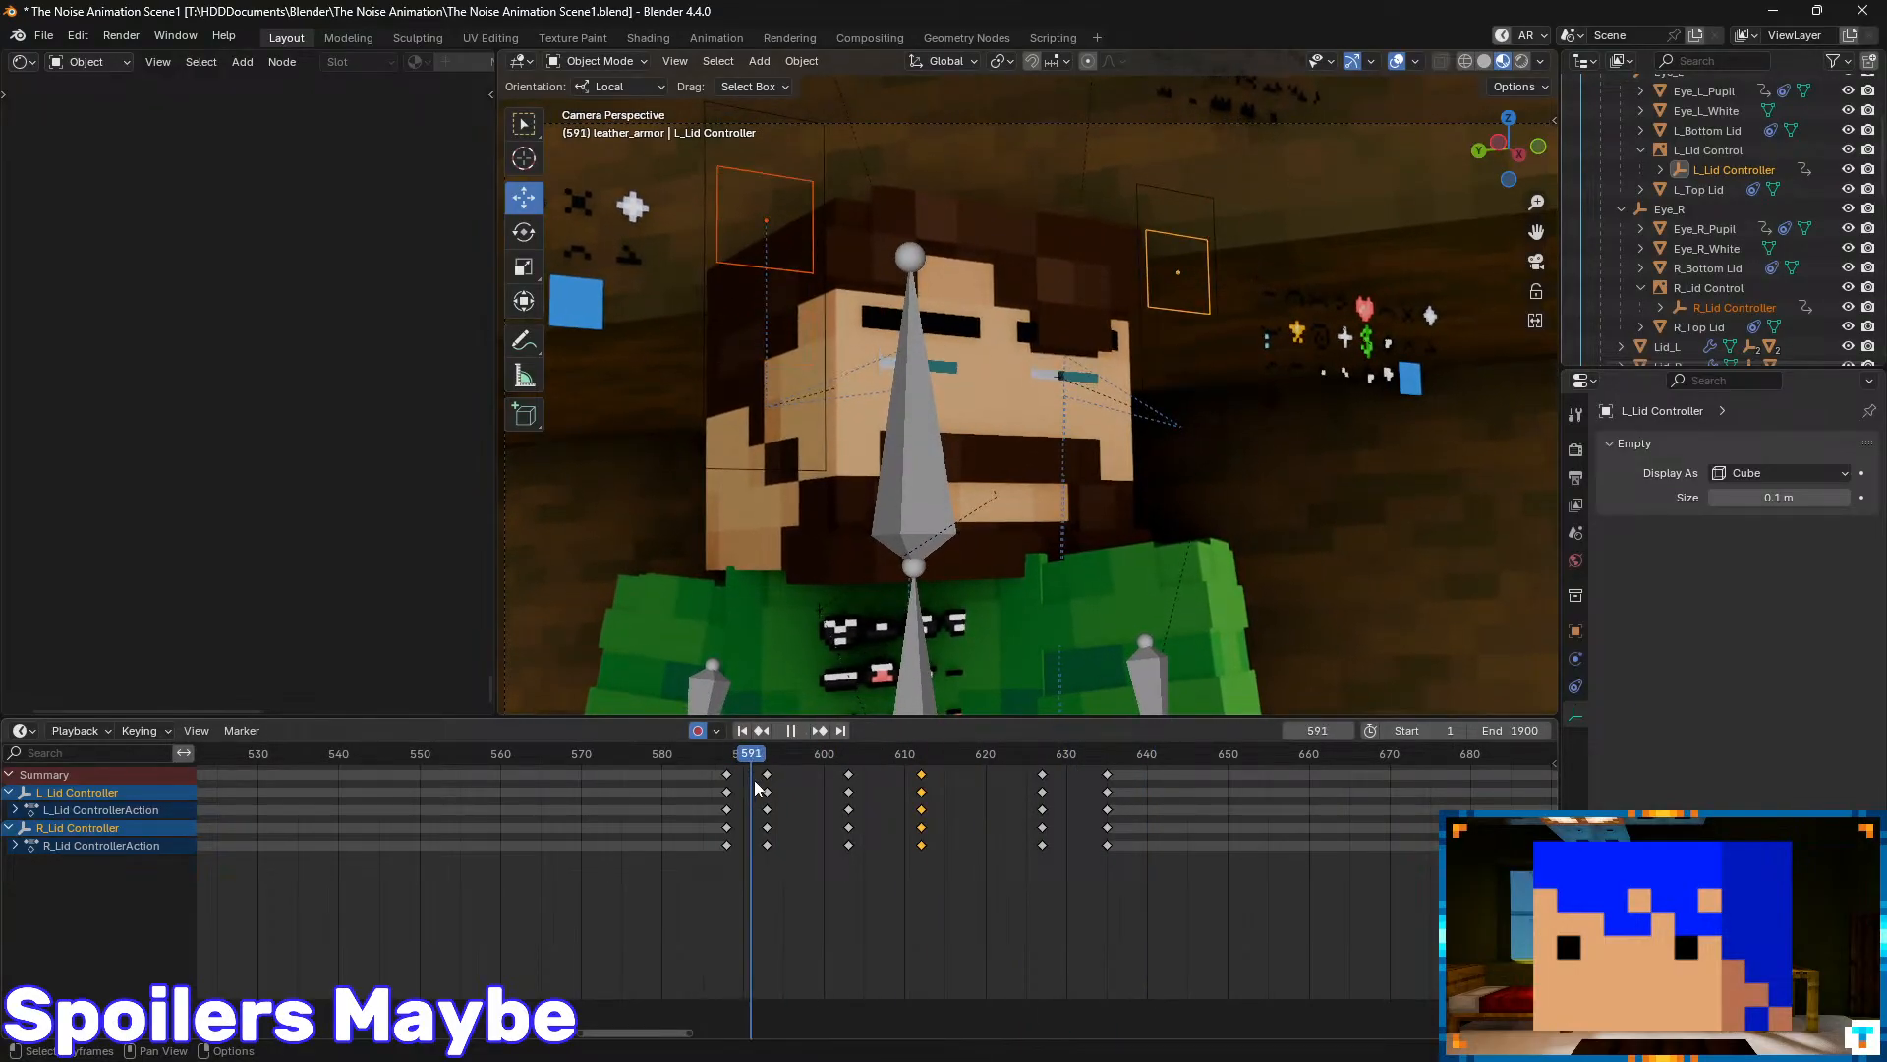
key("Escape")
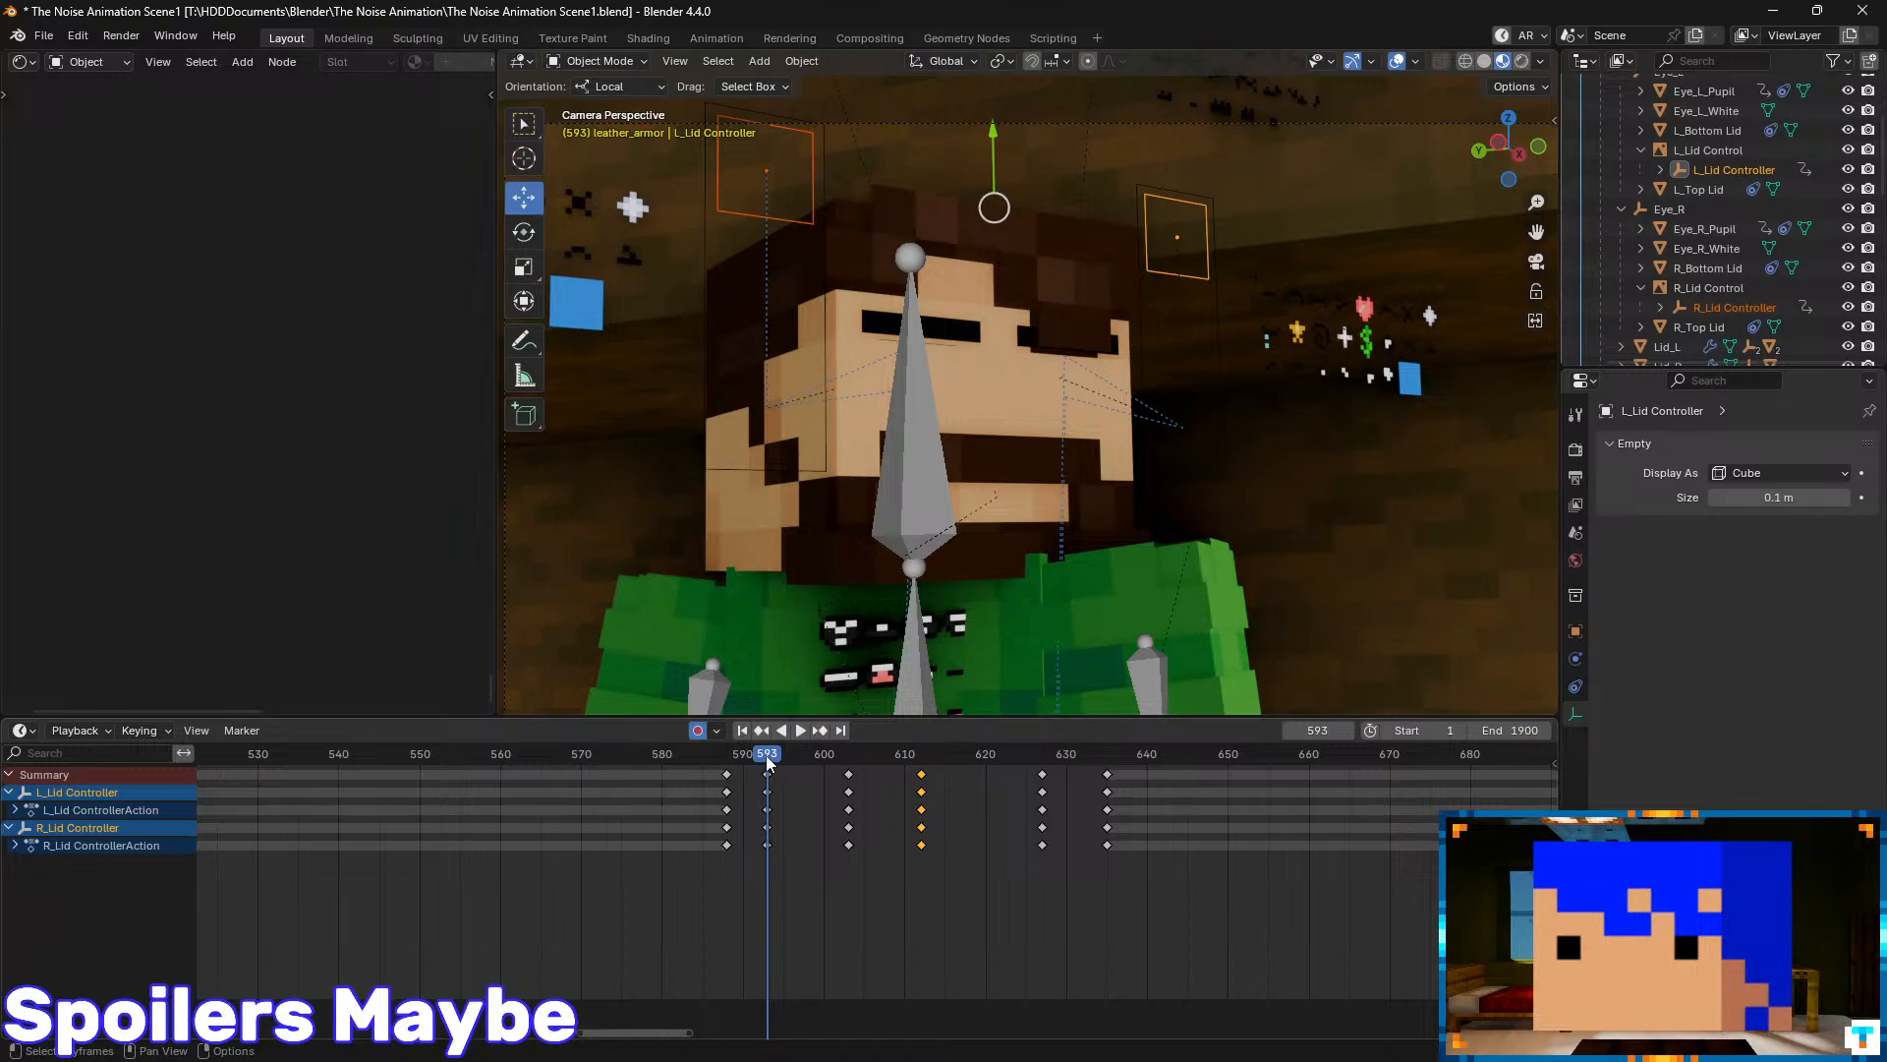
- Return to the earlier eye opening at frame 443 and select only L_Lid Controller
left_click_drag(770, 764, 500, 824)
middle_click_drag(500, 823, 1003, 860)
middle_click_drag(736, 869, 872, 873)
left_click_drag(790, 759, 421, 800)
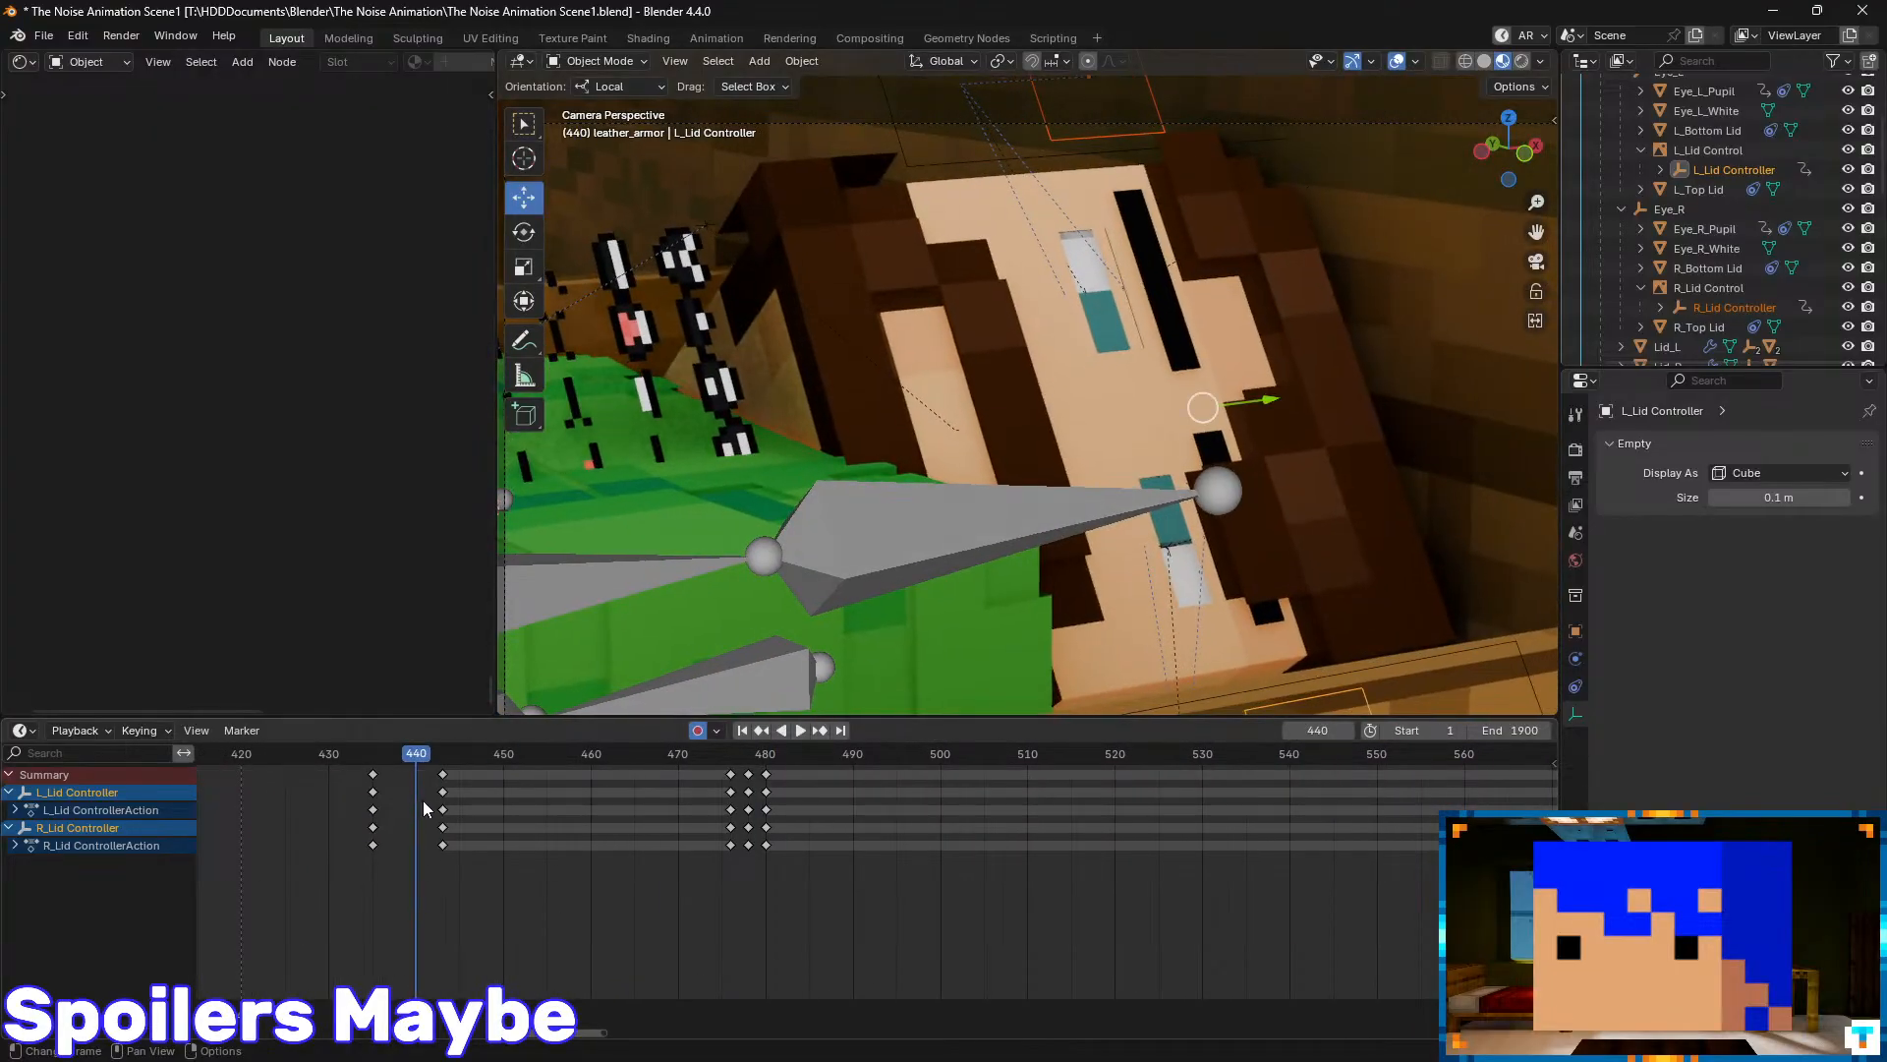
middle_click_drag(424, 808, 861, 845)
left_click_drag(906, 759, 933, 808)
key("space")
scroll(1036, 504, "down", 5)
middle_click_drag(1150, 585, 1079, 501, "shift")
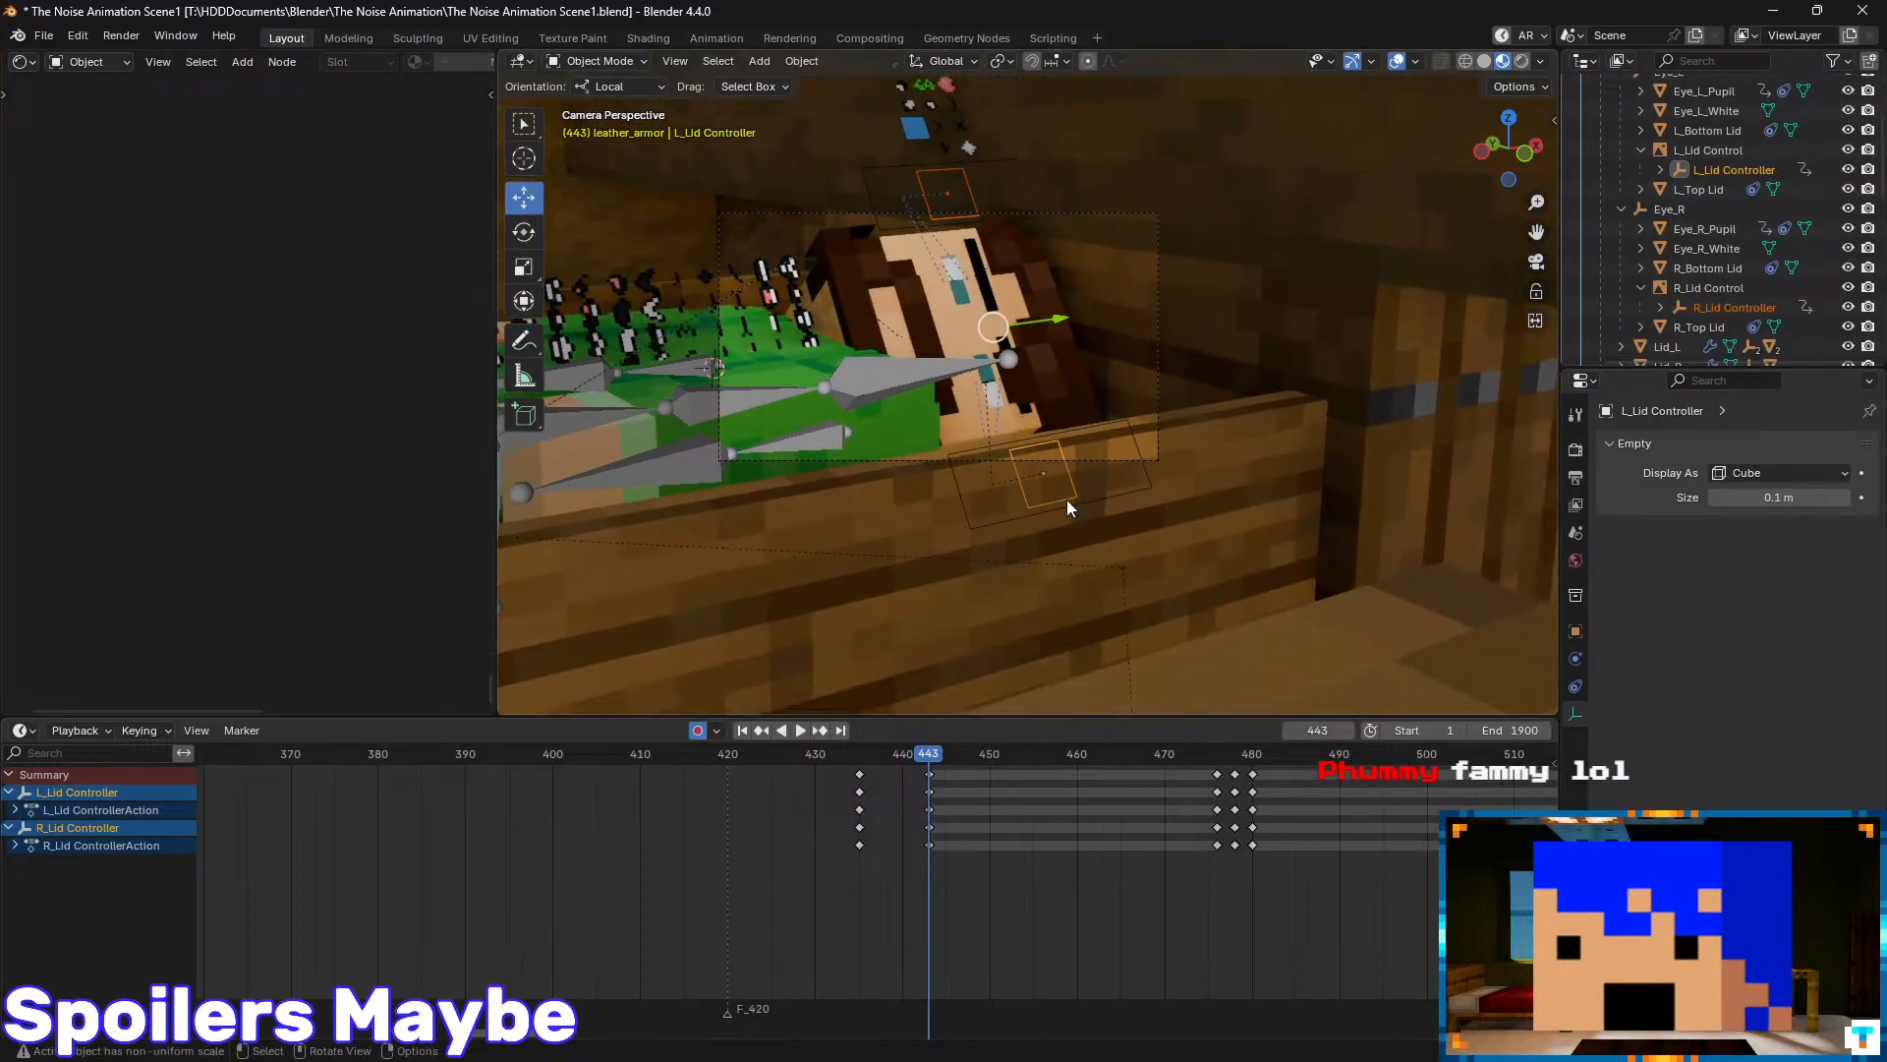
left_click(1066, 499)
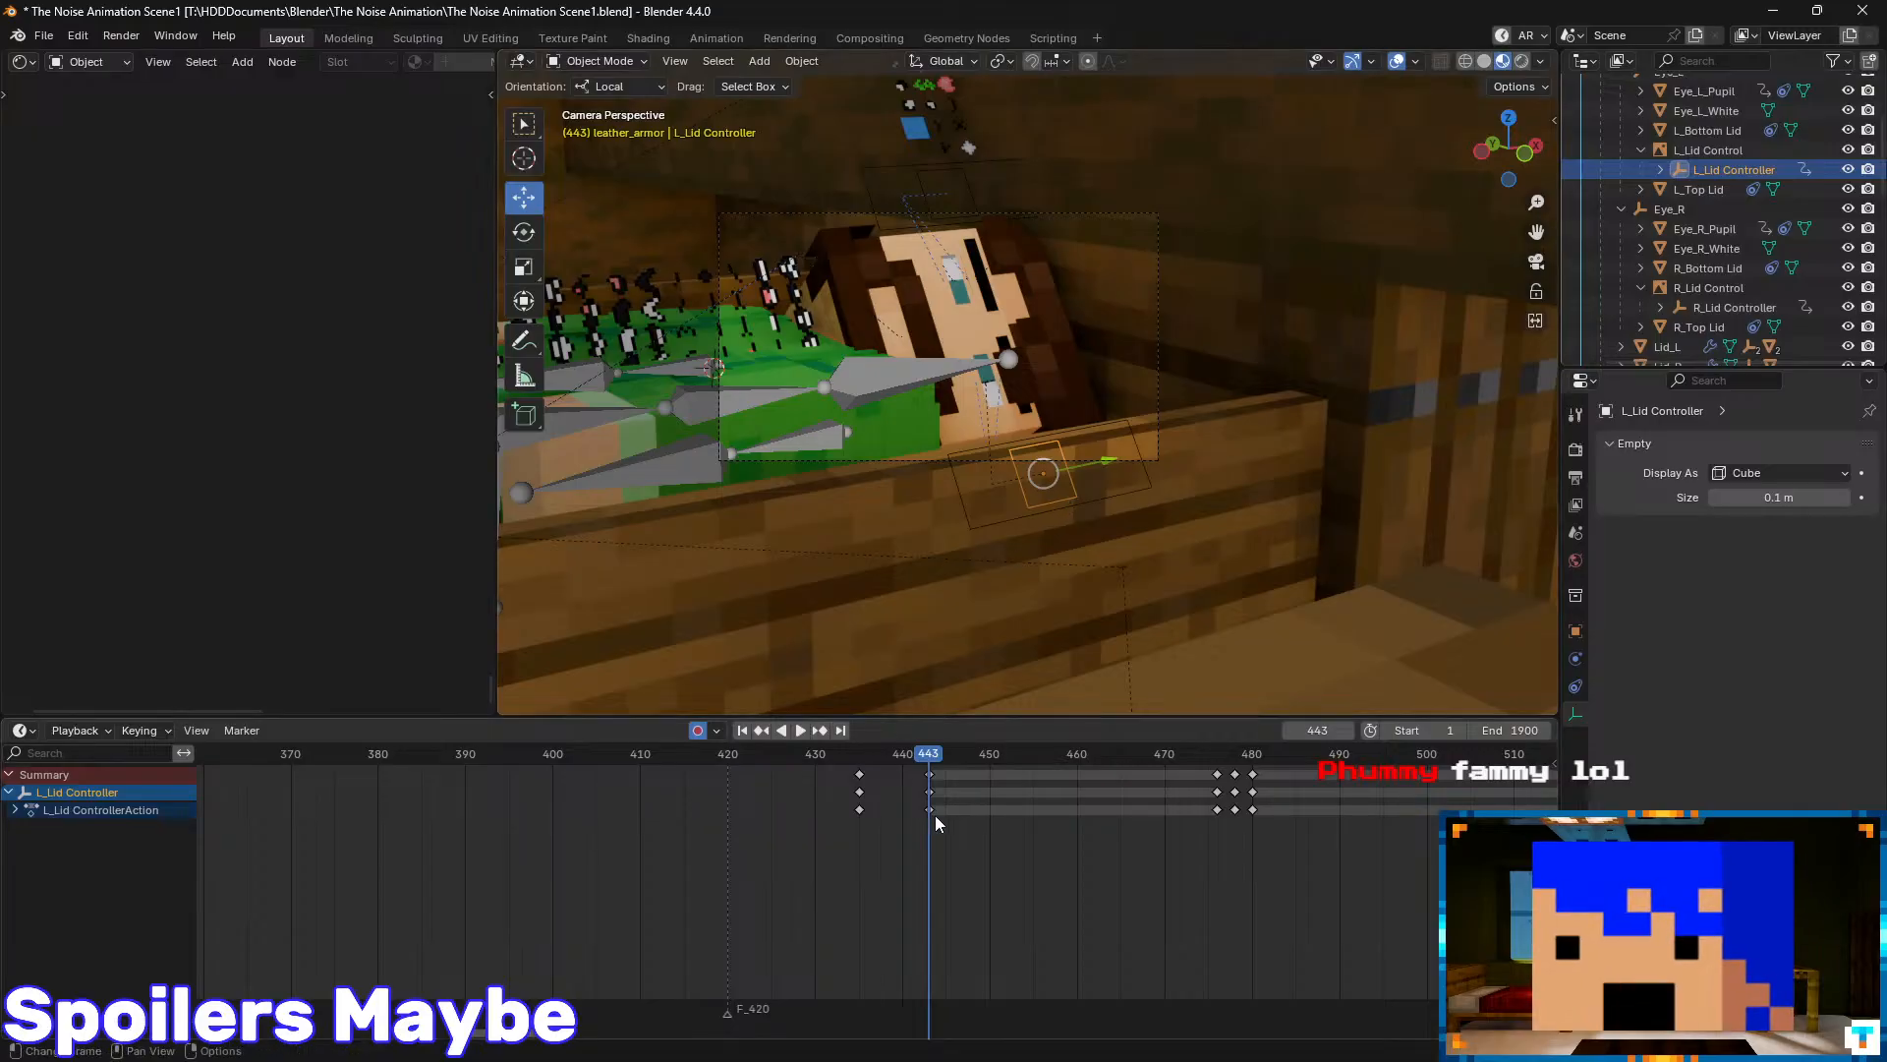
- Copy L_Lid Controller's closed-eye keyframe at frame 435 and paste it at frames 443 and 476
scroll(942, 806, "up", 2)
key("Down")
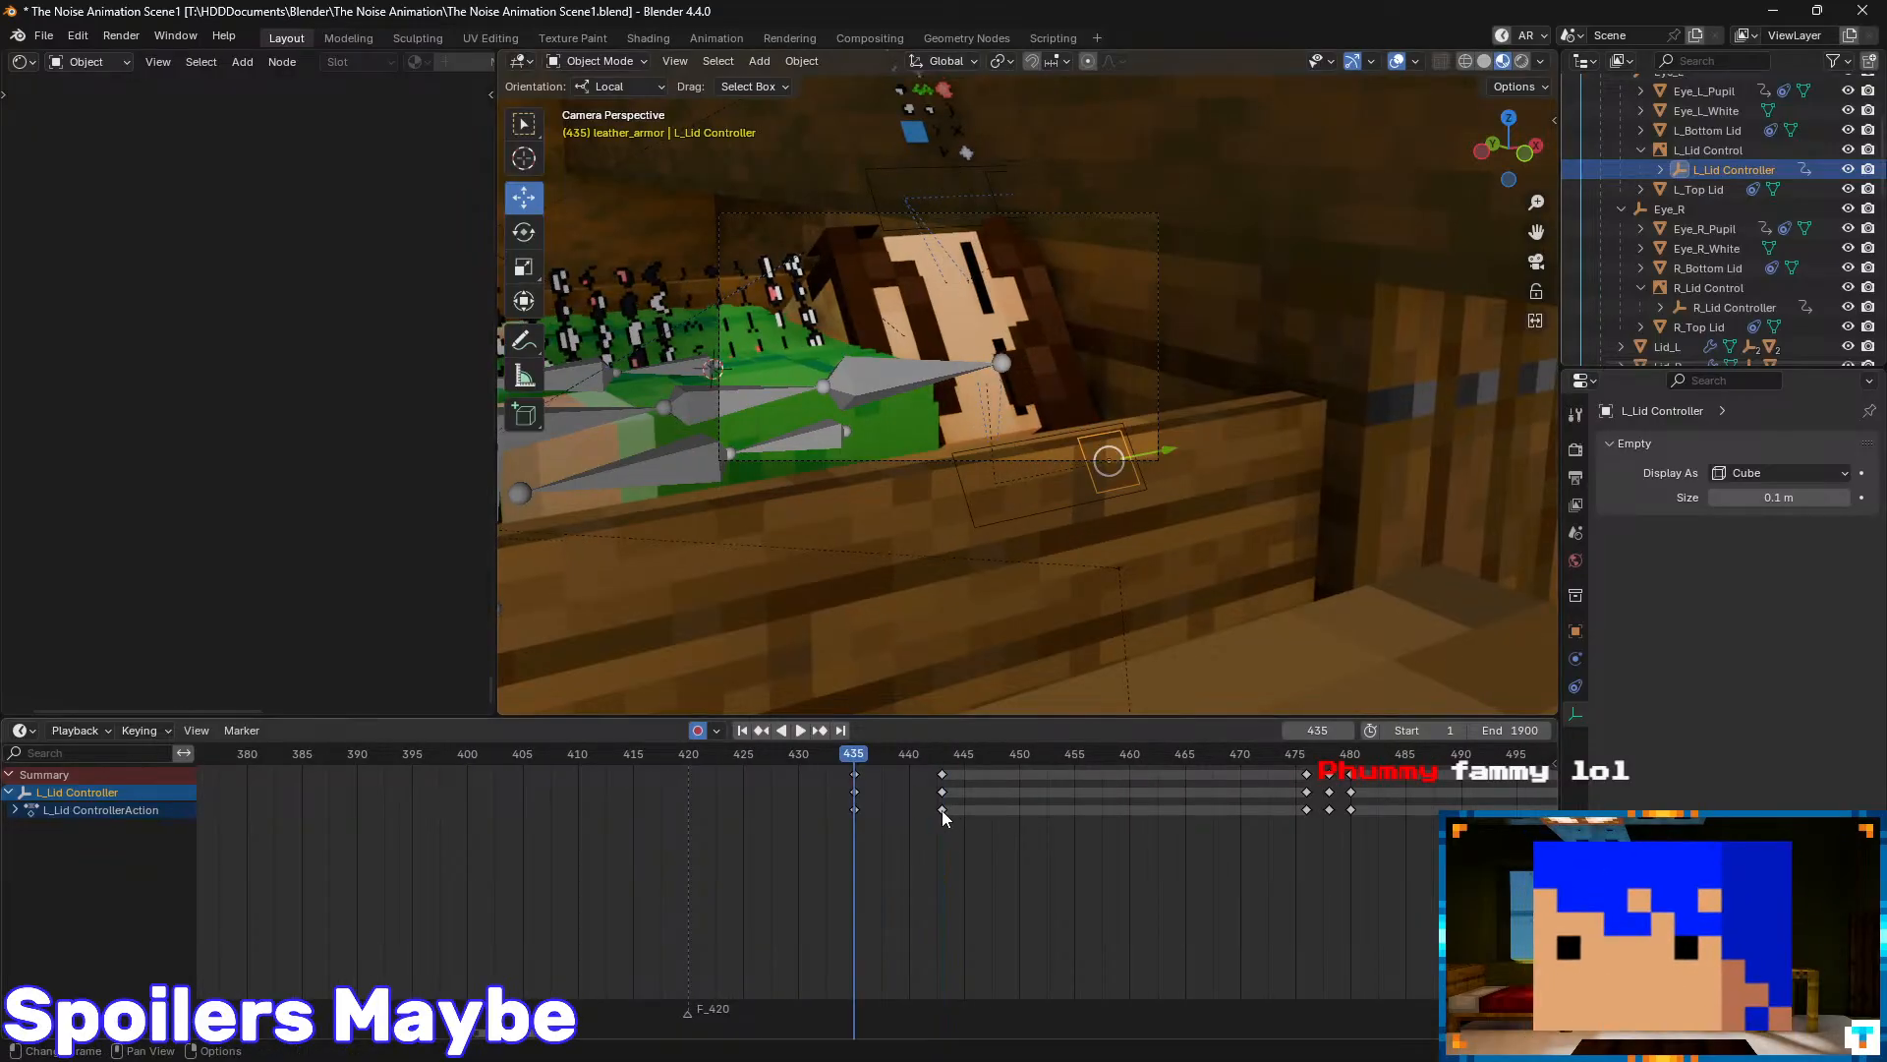
left_click(855, 811)
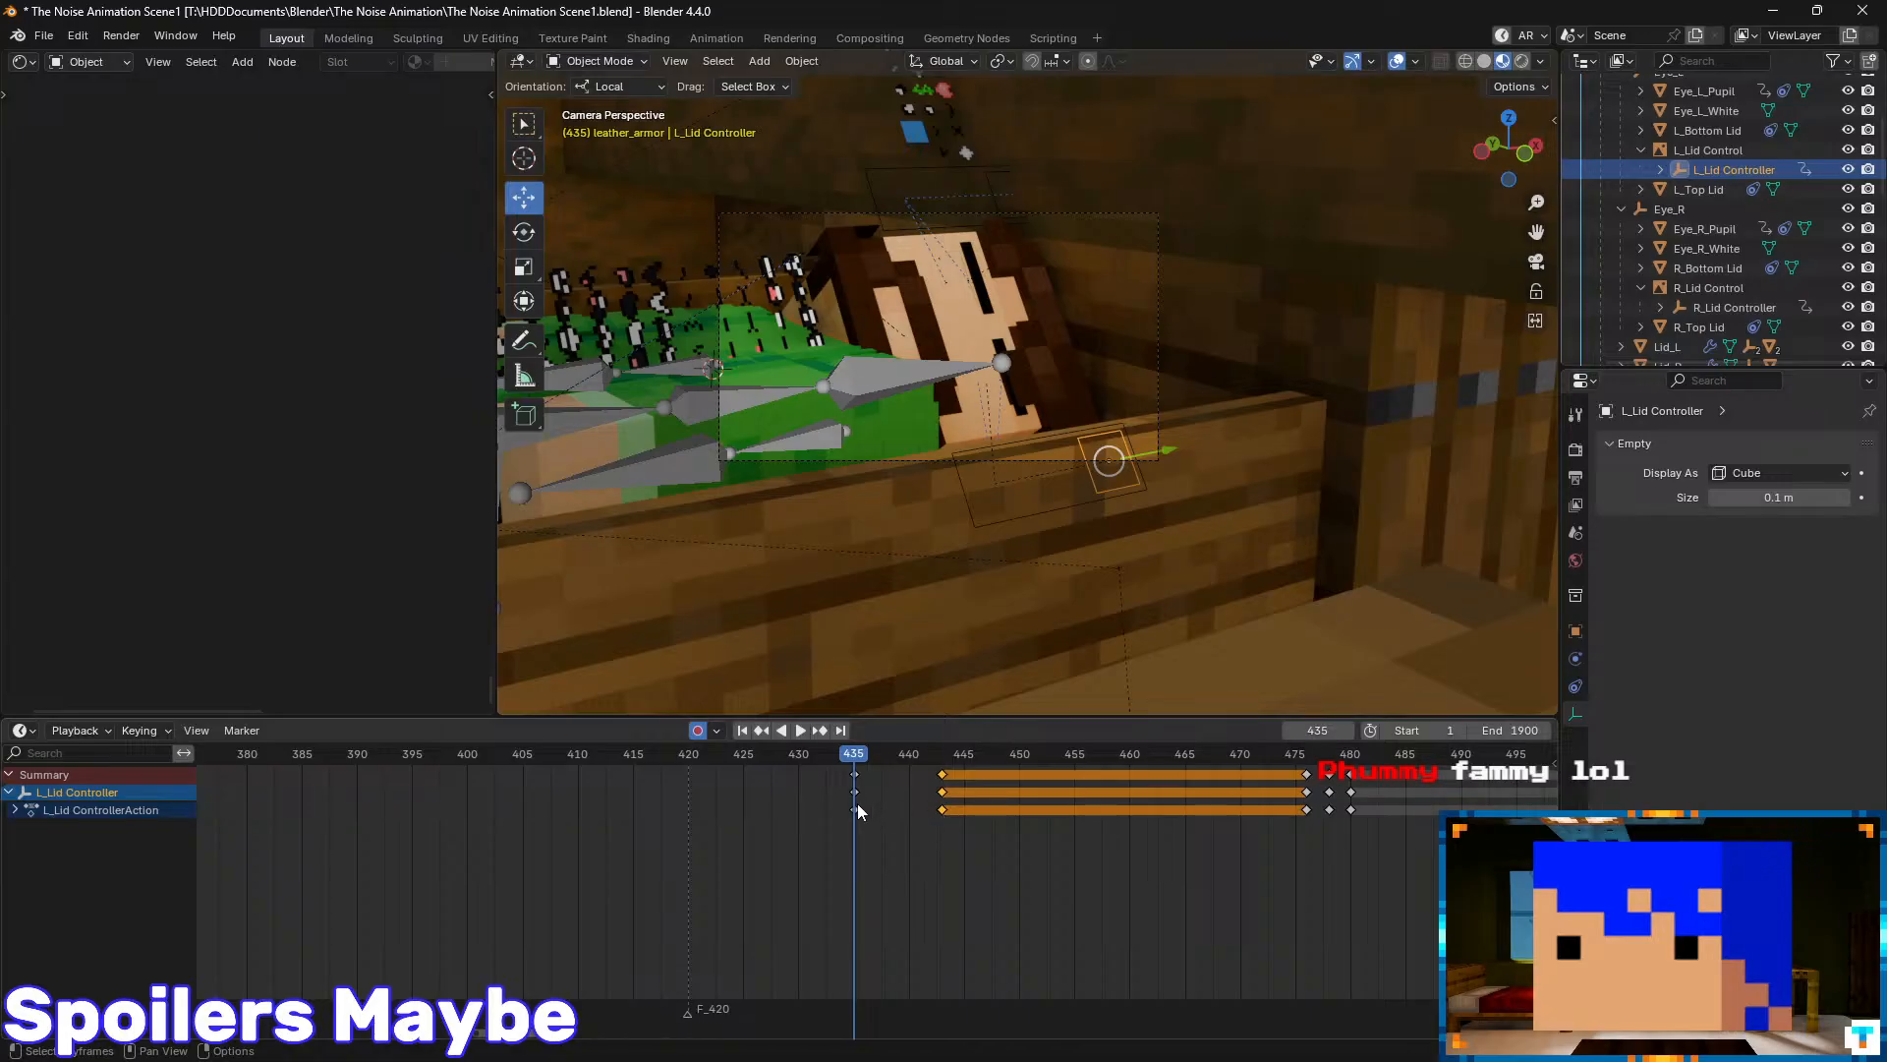
left_click(946, 759)
key("ctrl+v")
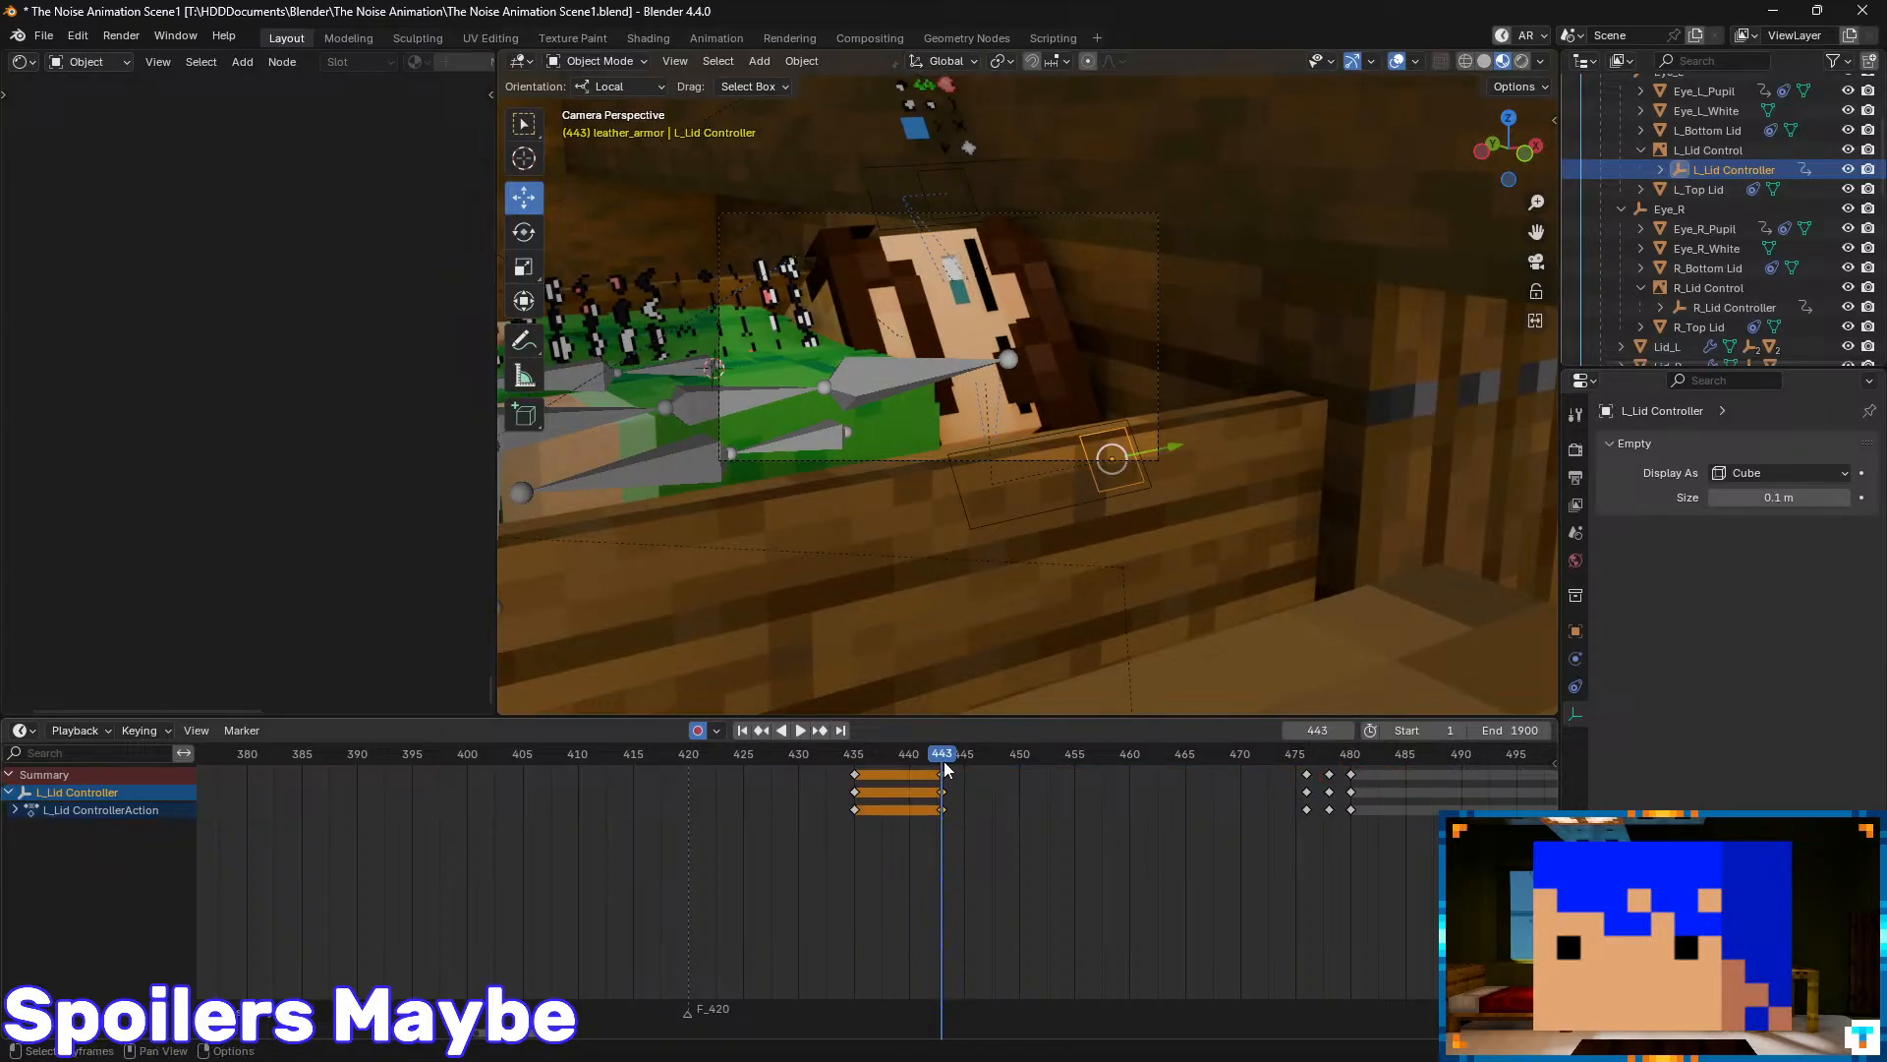
left_click(1307, 759)
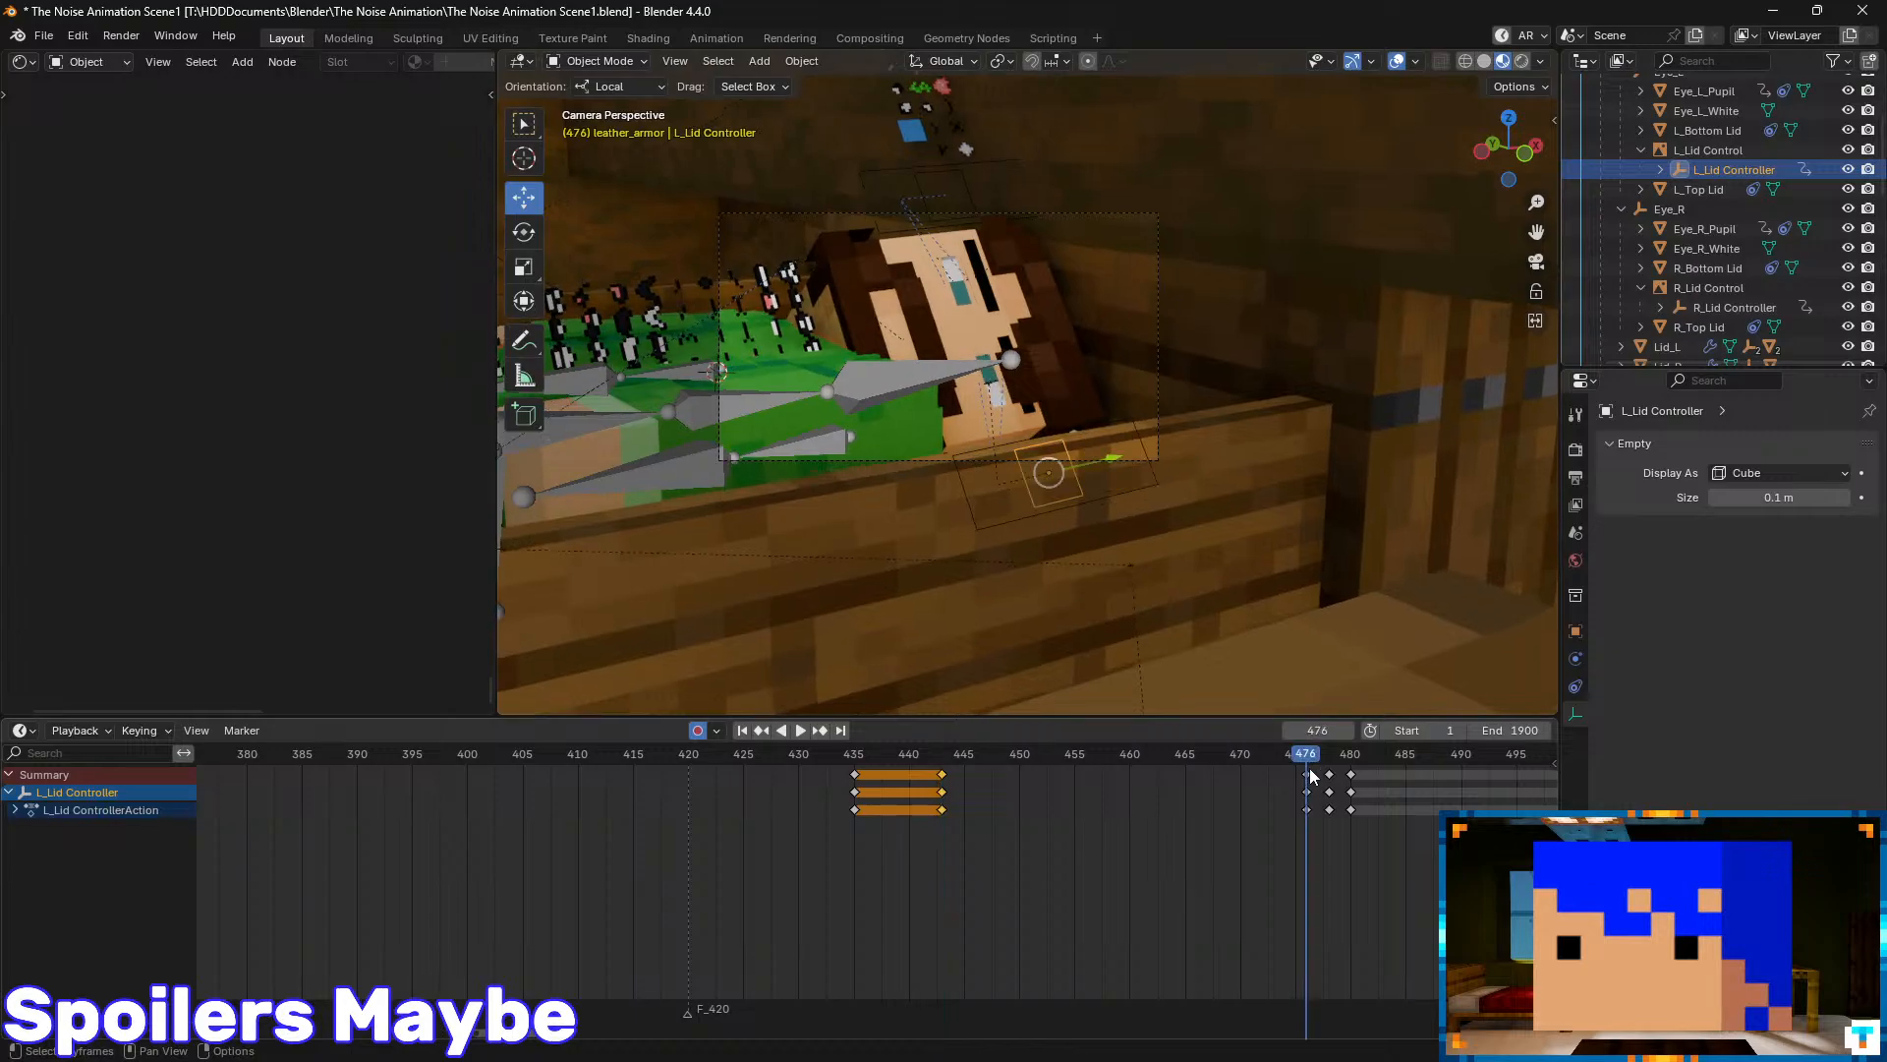
key("ctrl+v")
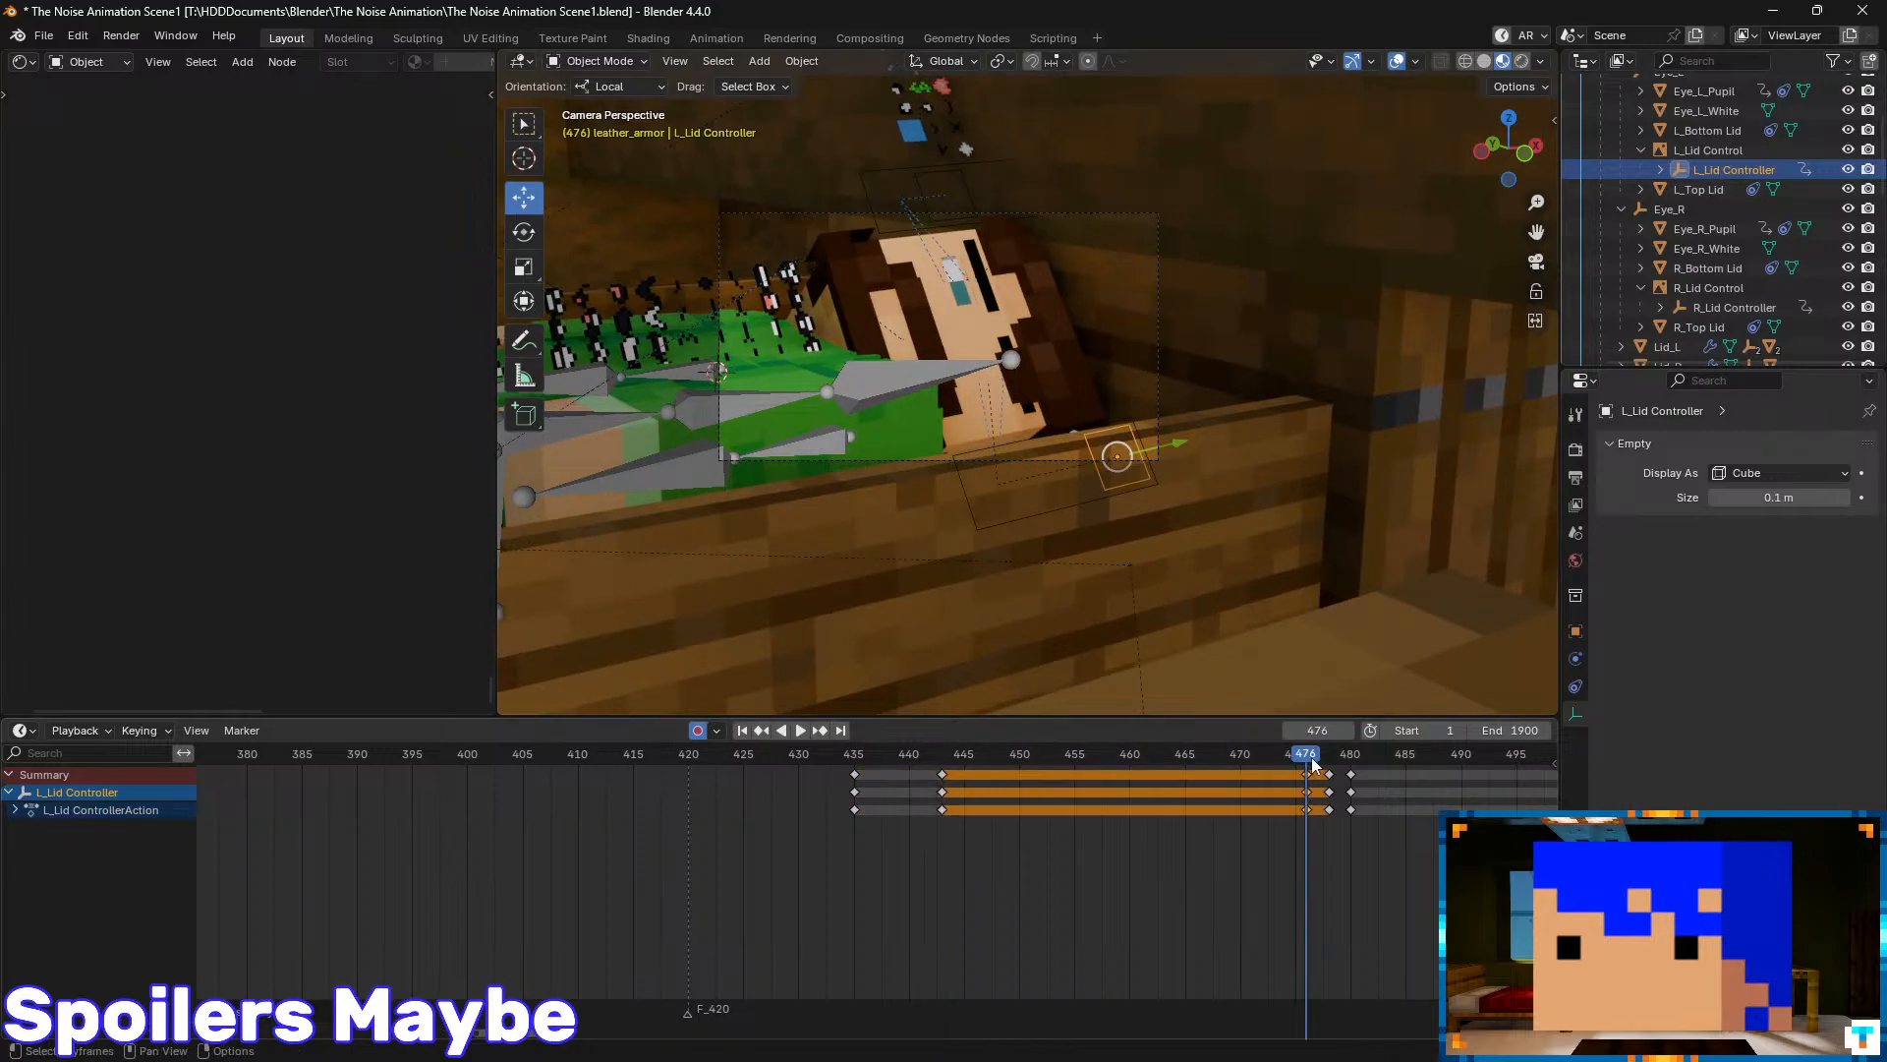
- Play back the one-eyed opening from frame 433 and check the left lid's movement up to frame 480
key("space")
left_click_drag(1309, 759, 840, 800)
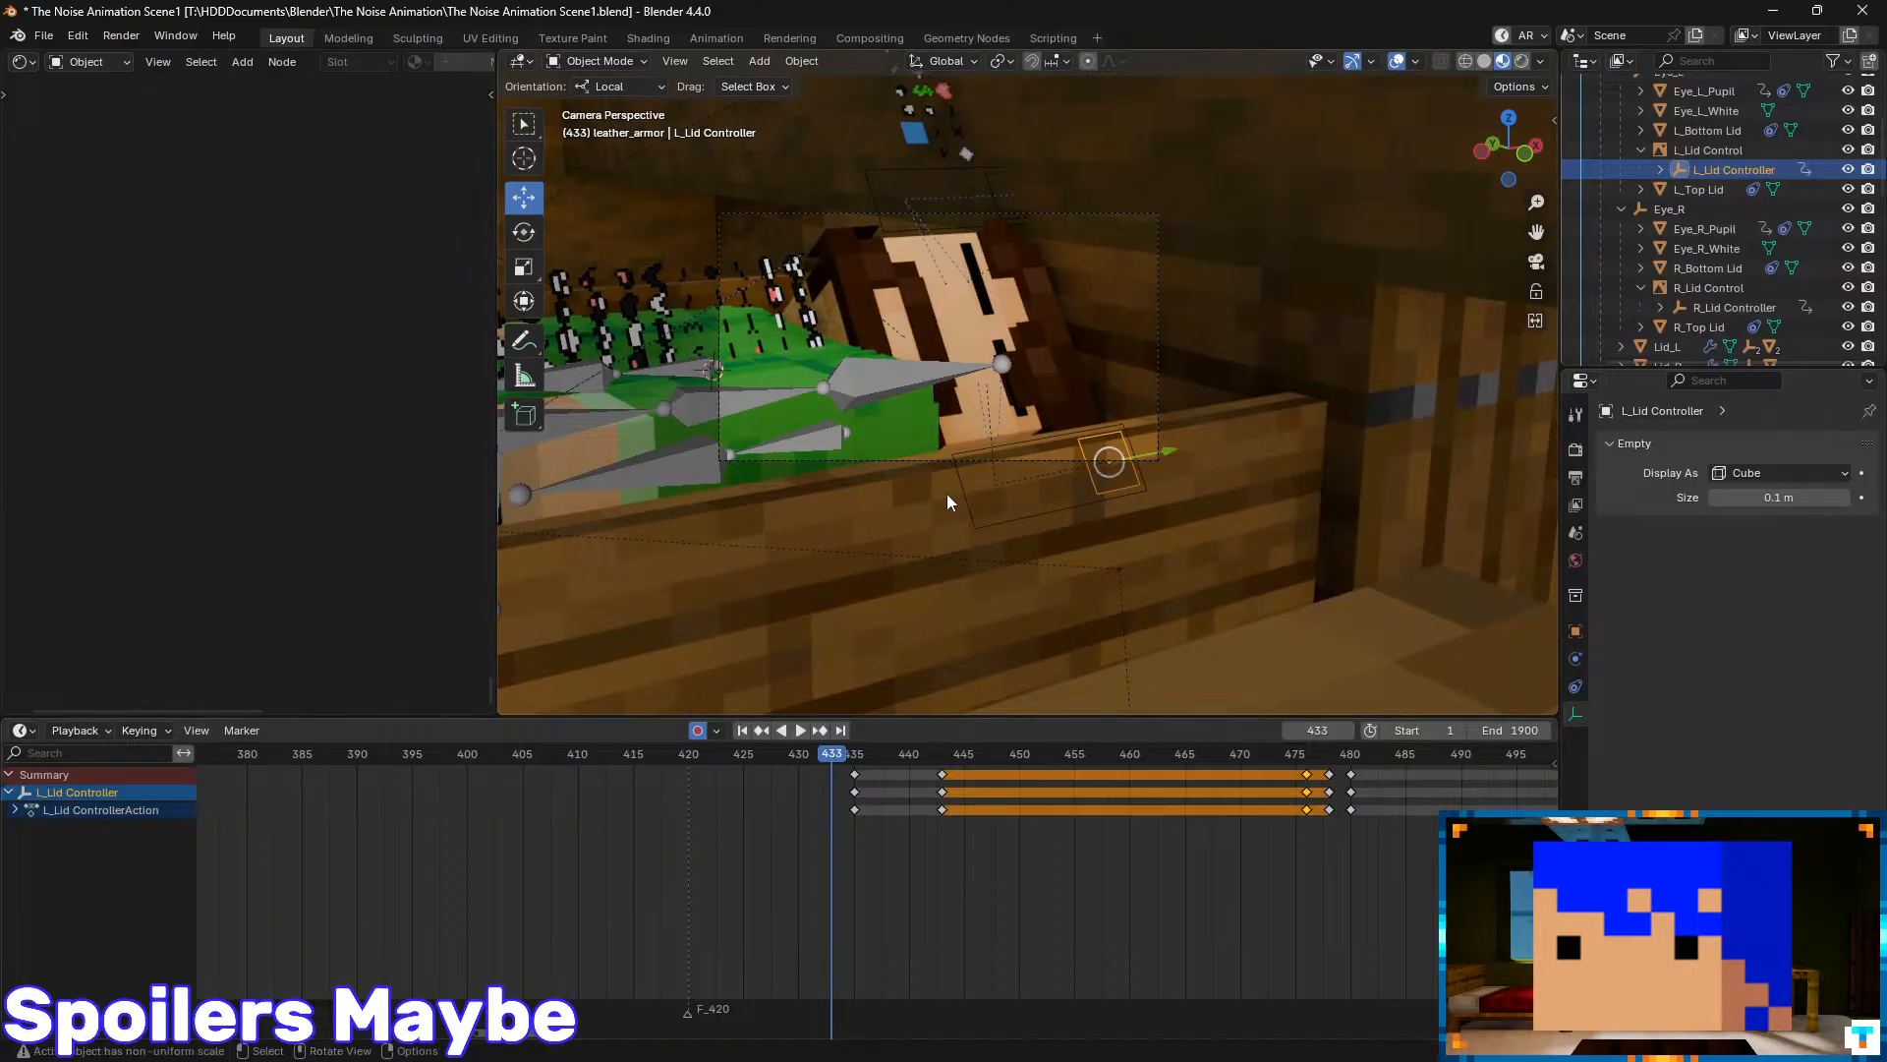
scroll(946, 494, "up", 3)
key("space")
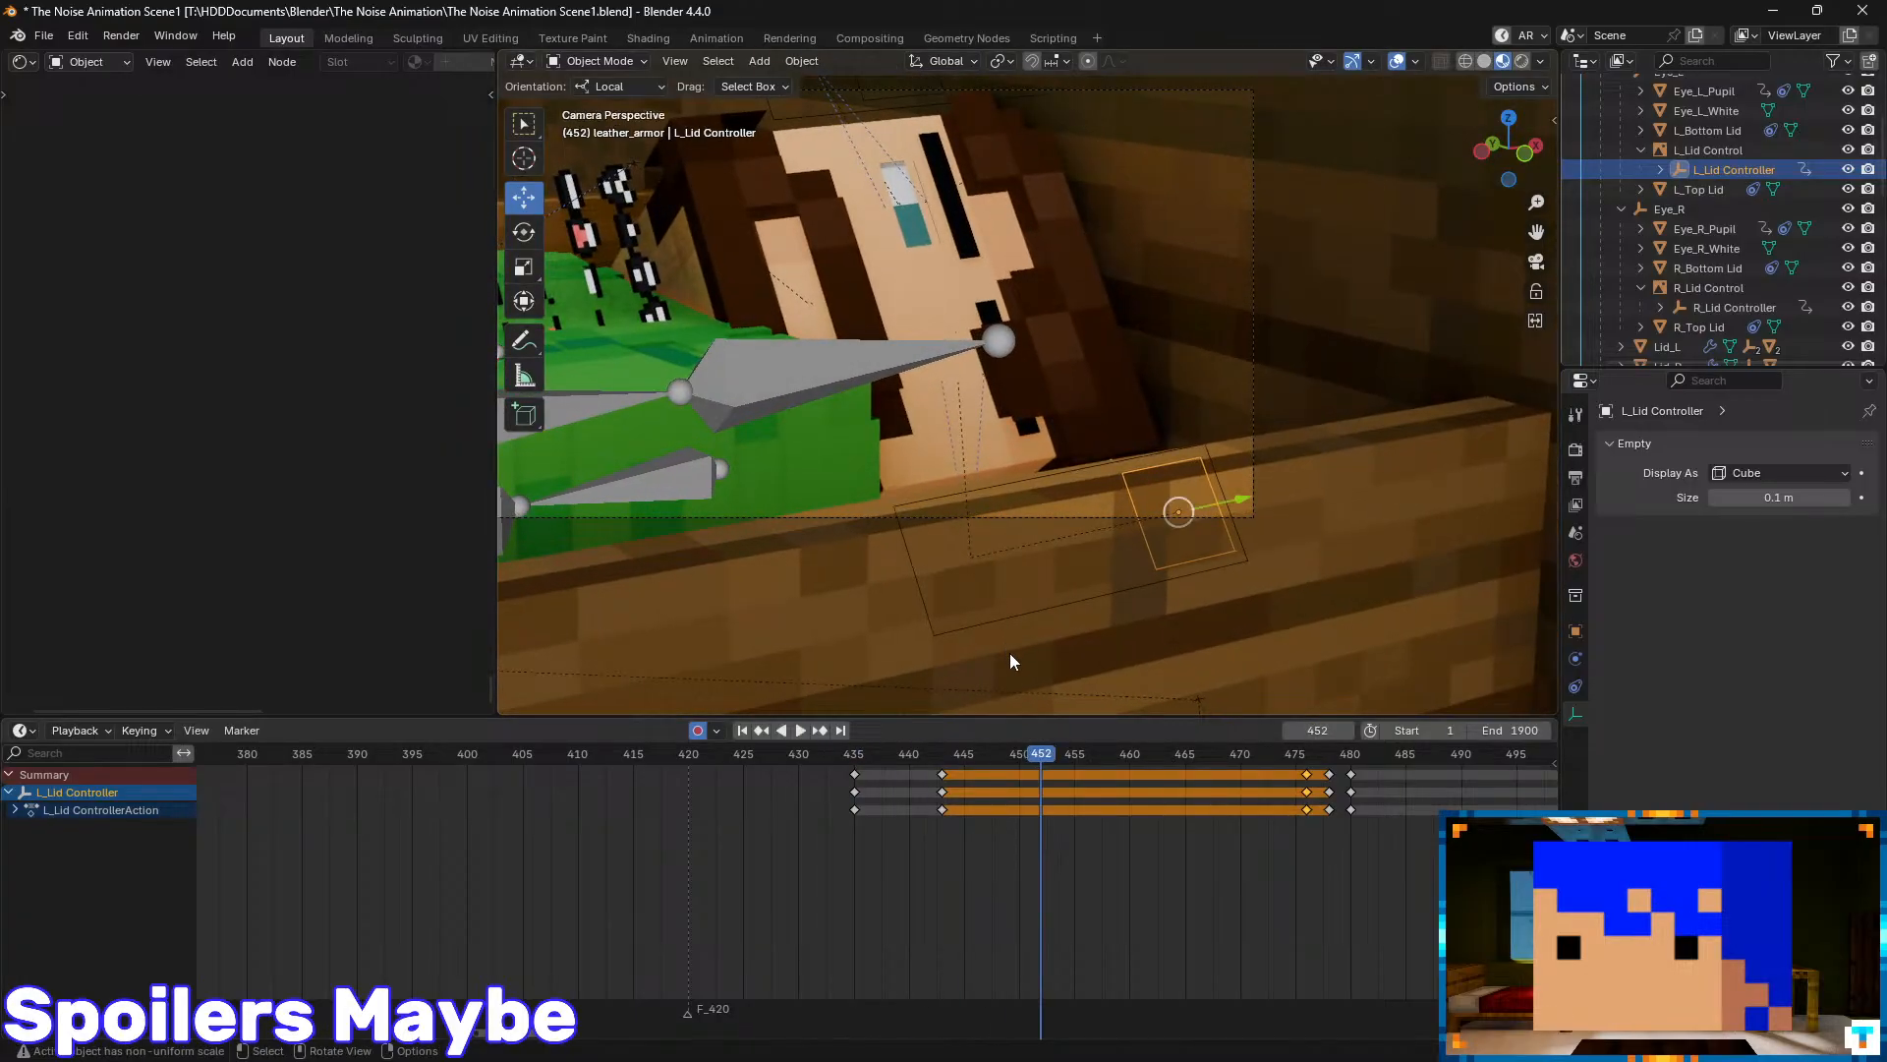
left_click_drag(1041, 755, 1350, 812)
key("space")
key("space")
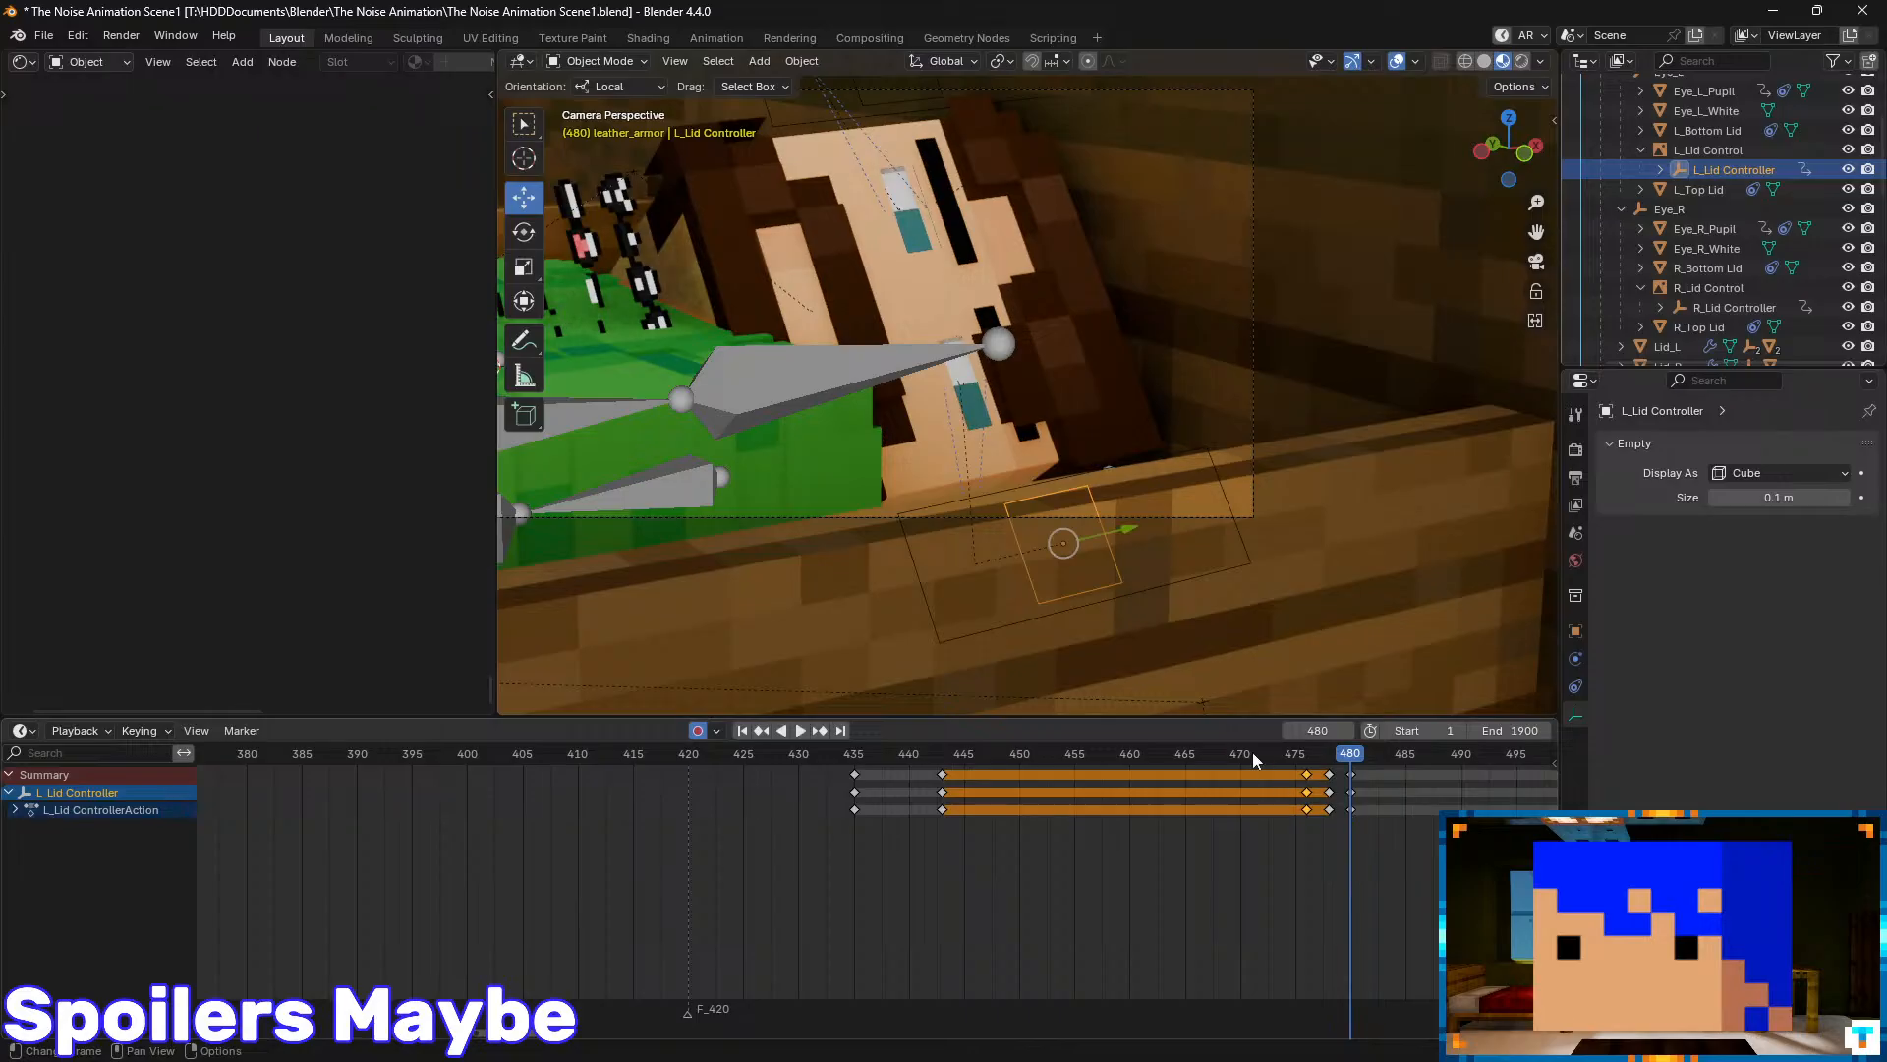
- Compare the eye pupils' keyframes and insert a keyframe on Eye_R_Pupil at frame 477
scroll(1029, 407, "up", 1)
middle_click_drag(1016, 375, 1015, 470, "shift")
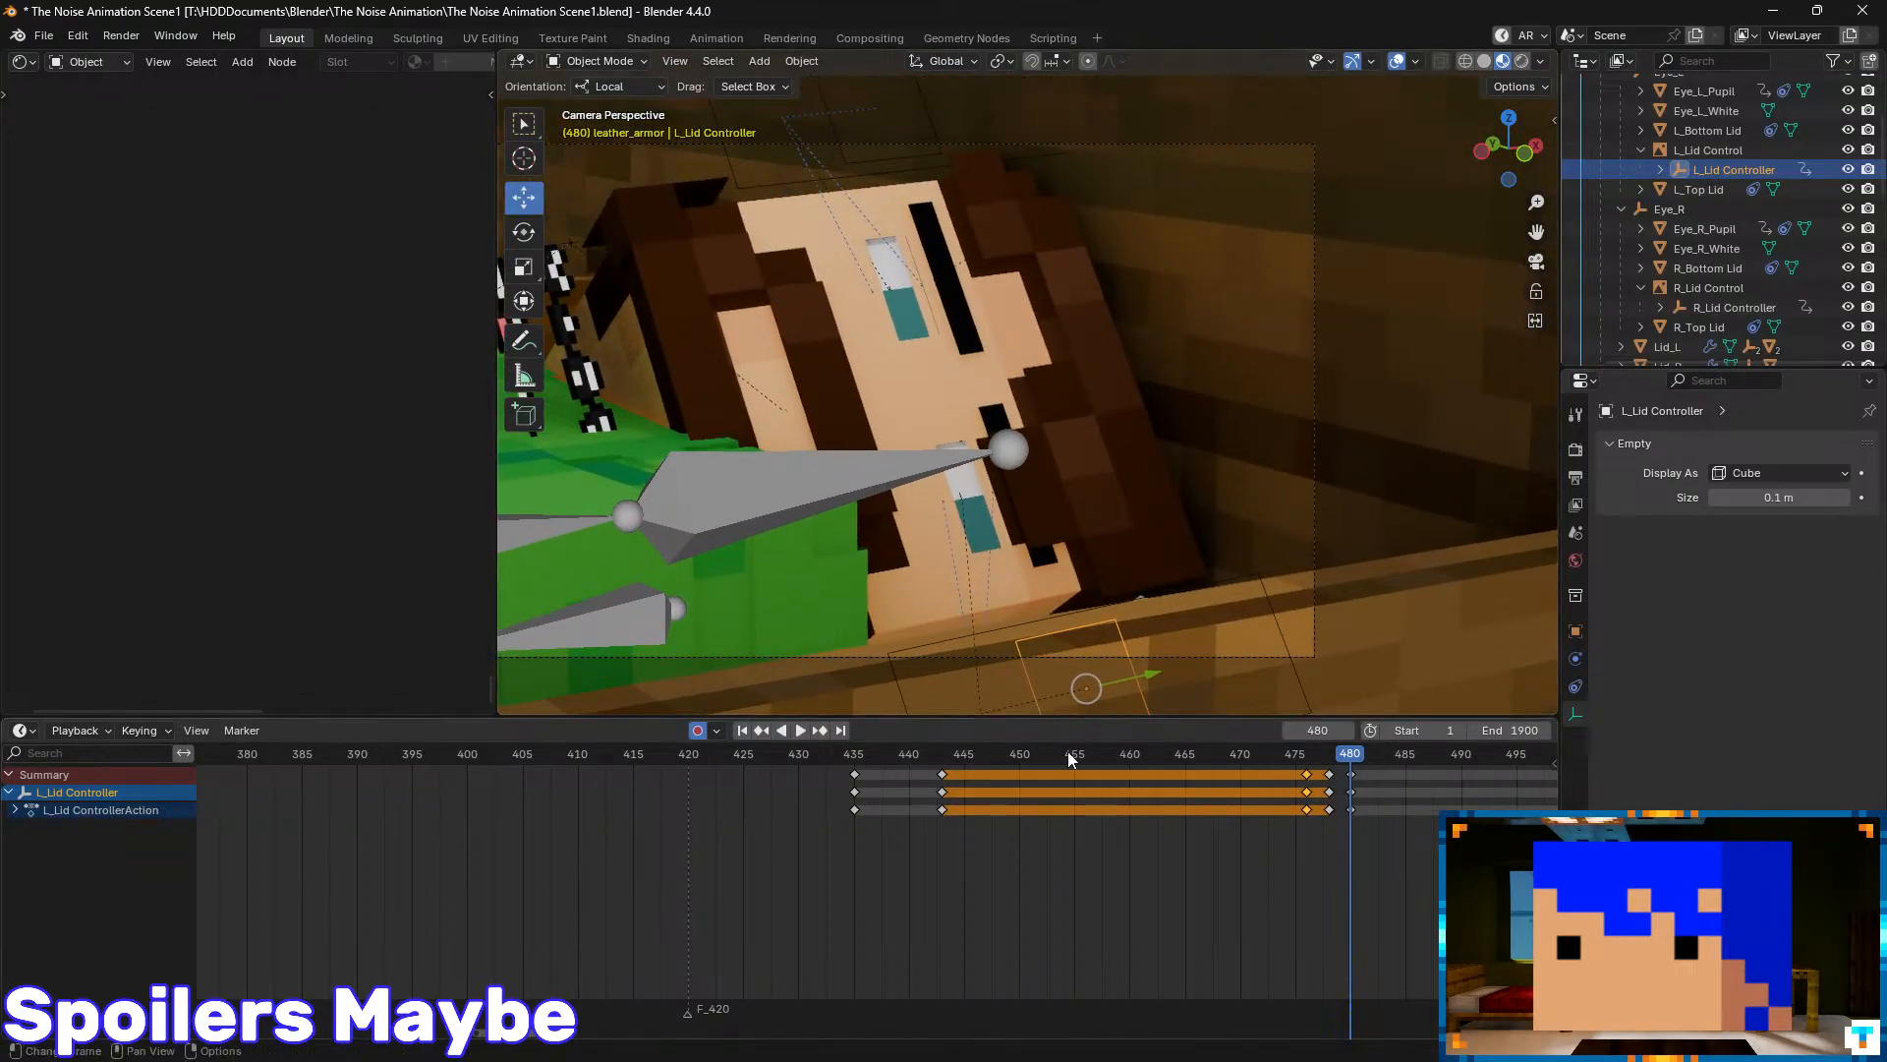
mouse_move(953, 759)
left_mouse_down()
mouse_move(861, 764)
mouse_move(942, 769)
left_mouse_up()
left_click(905, 319)
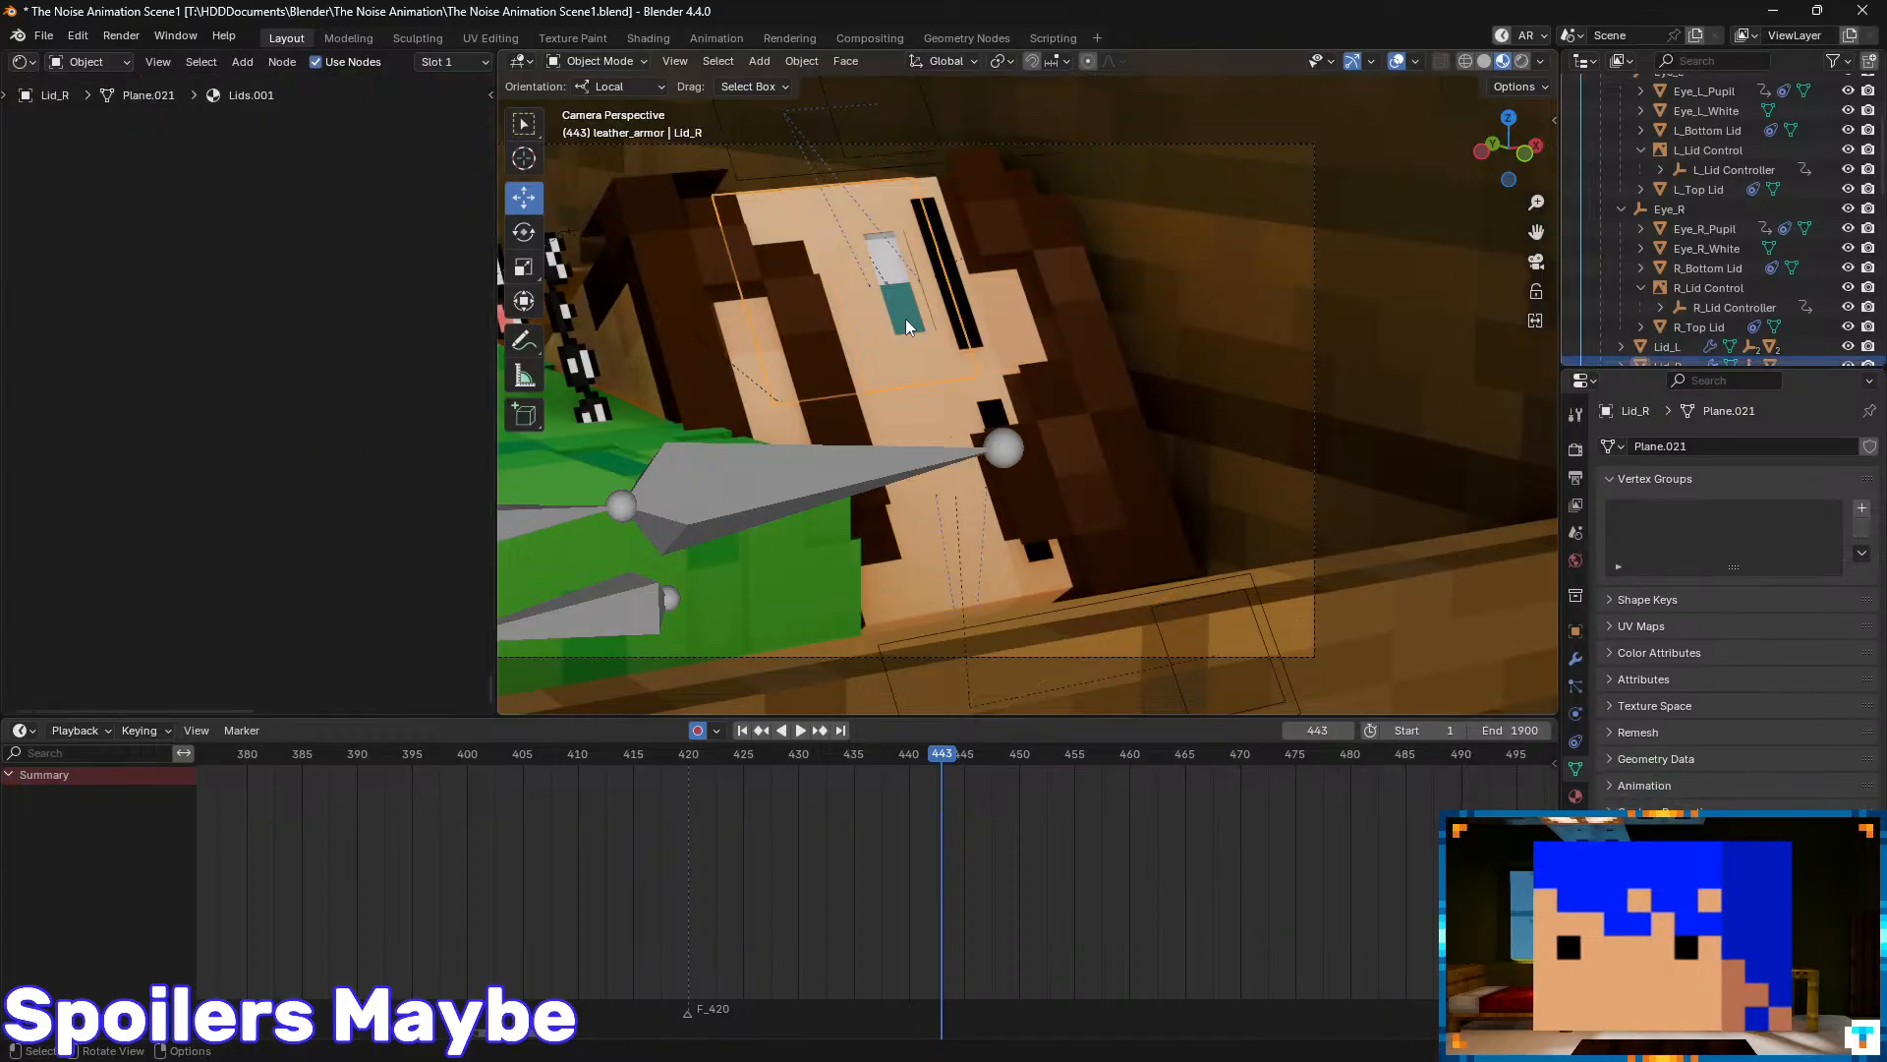
mouse_move(947, 757)
left_mouse_down()
mouse_move(696, 777)
mouse_move(942, 769)
left_mouse_up()
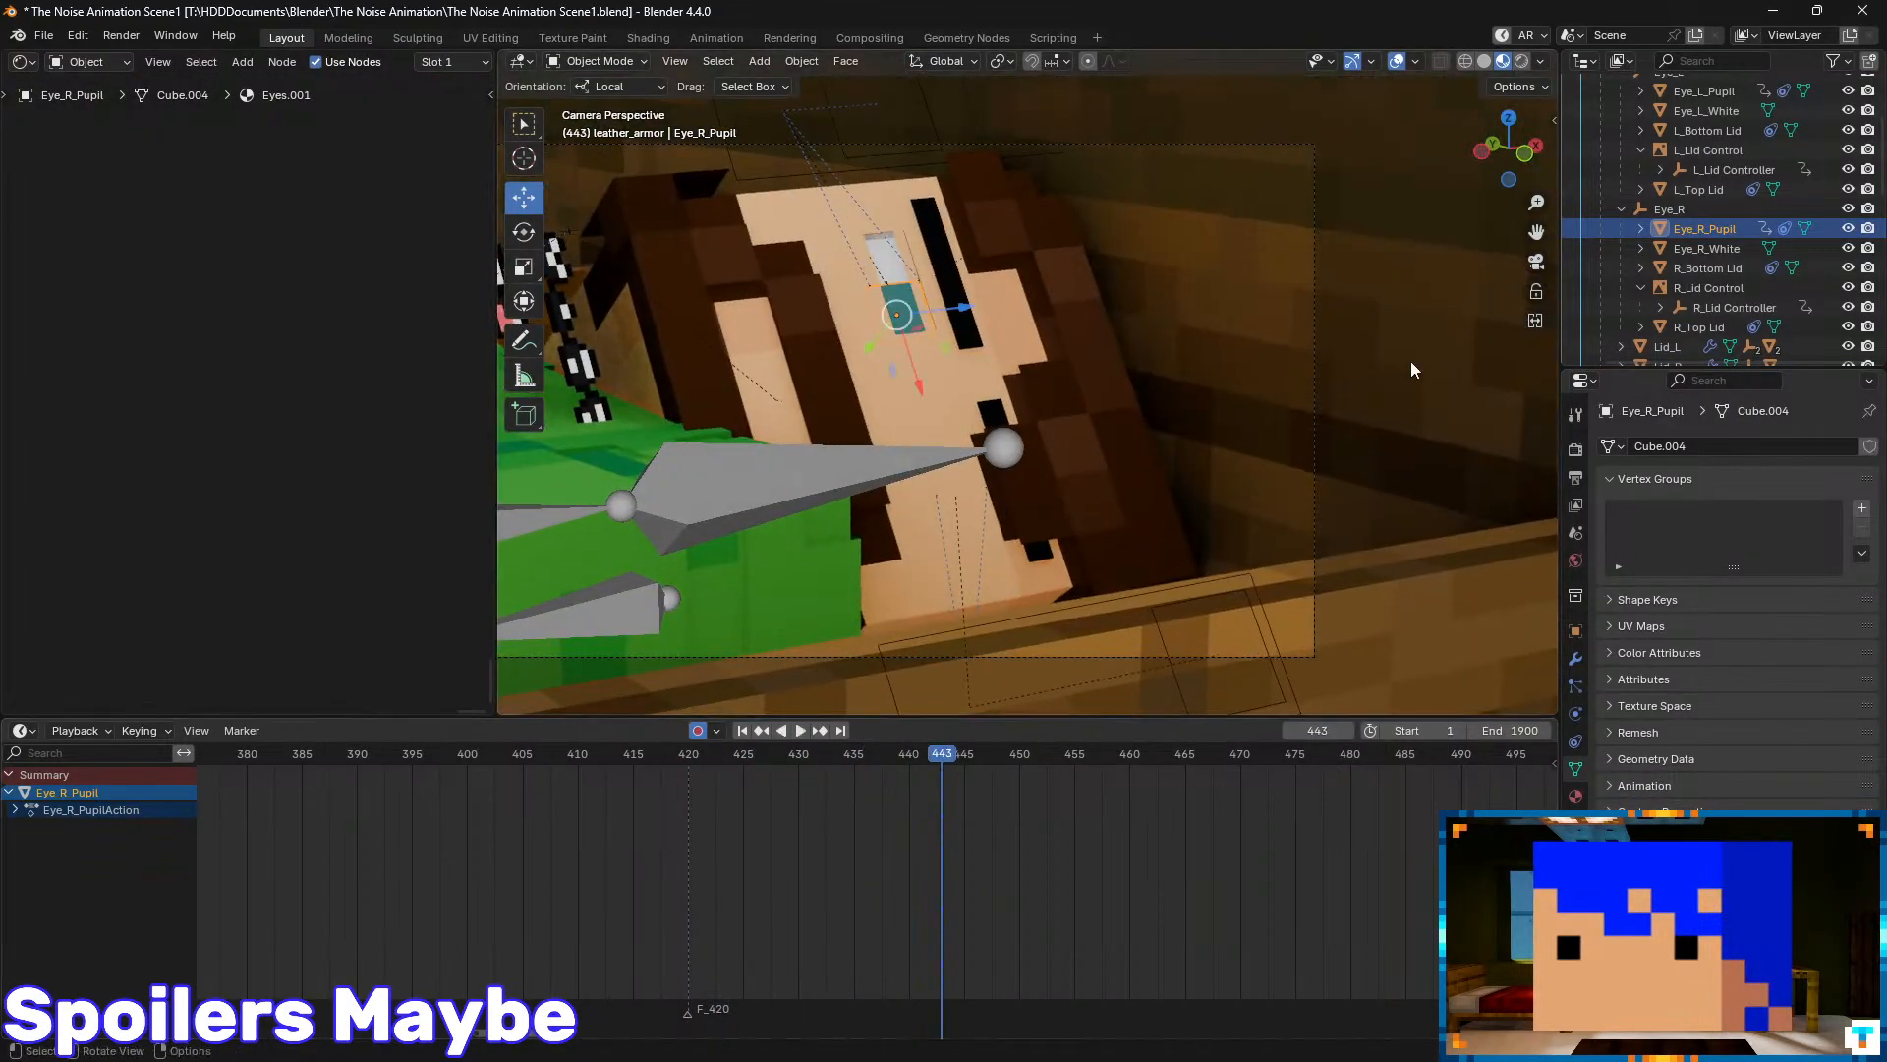
left_click(1716, 94)
left_click(1318, 766)
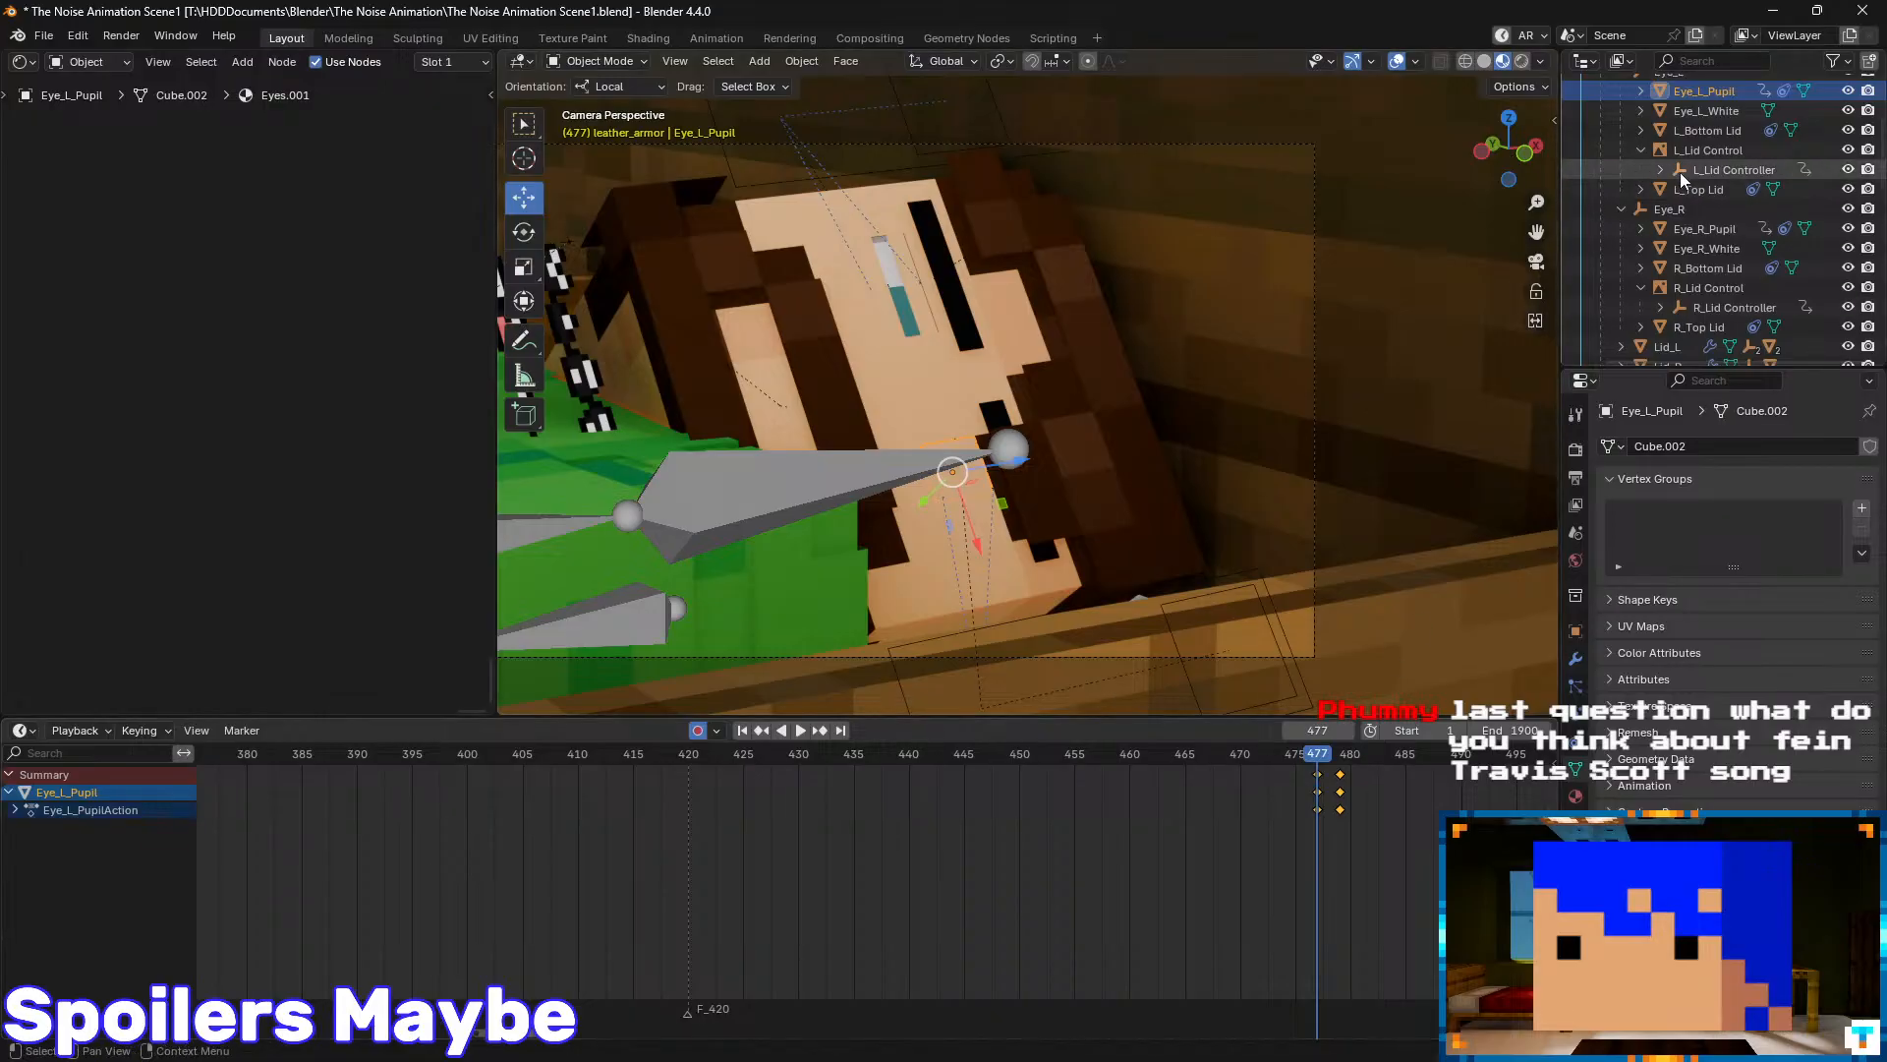
left_click(1711, 230)
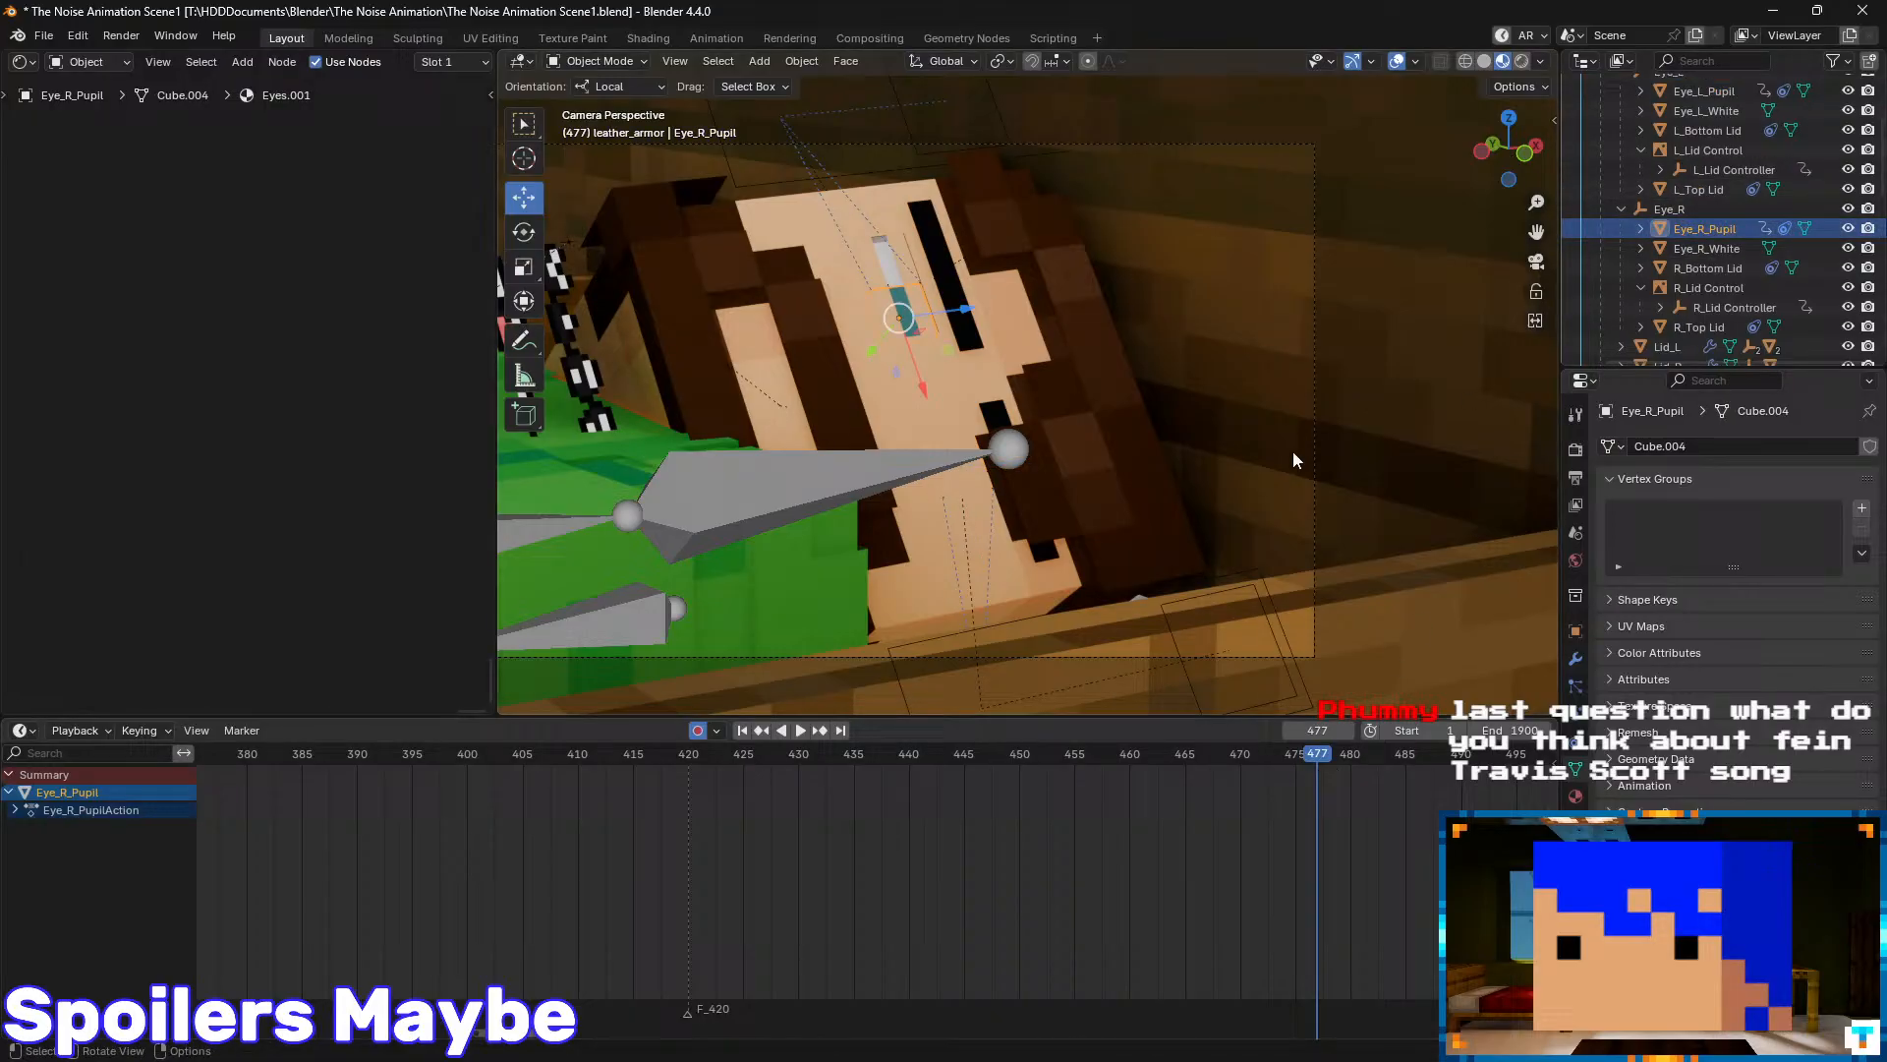
key("k")
left_click(1189, 314)
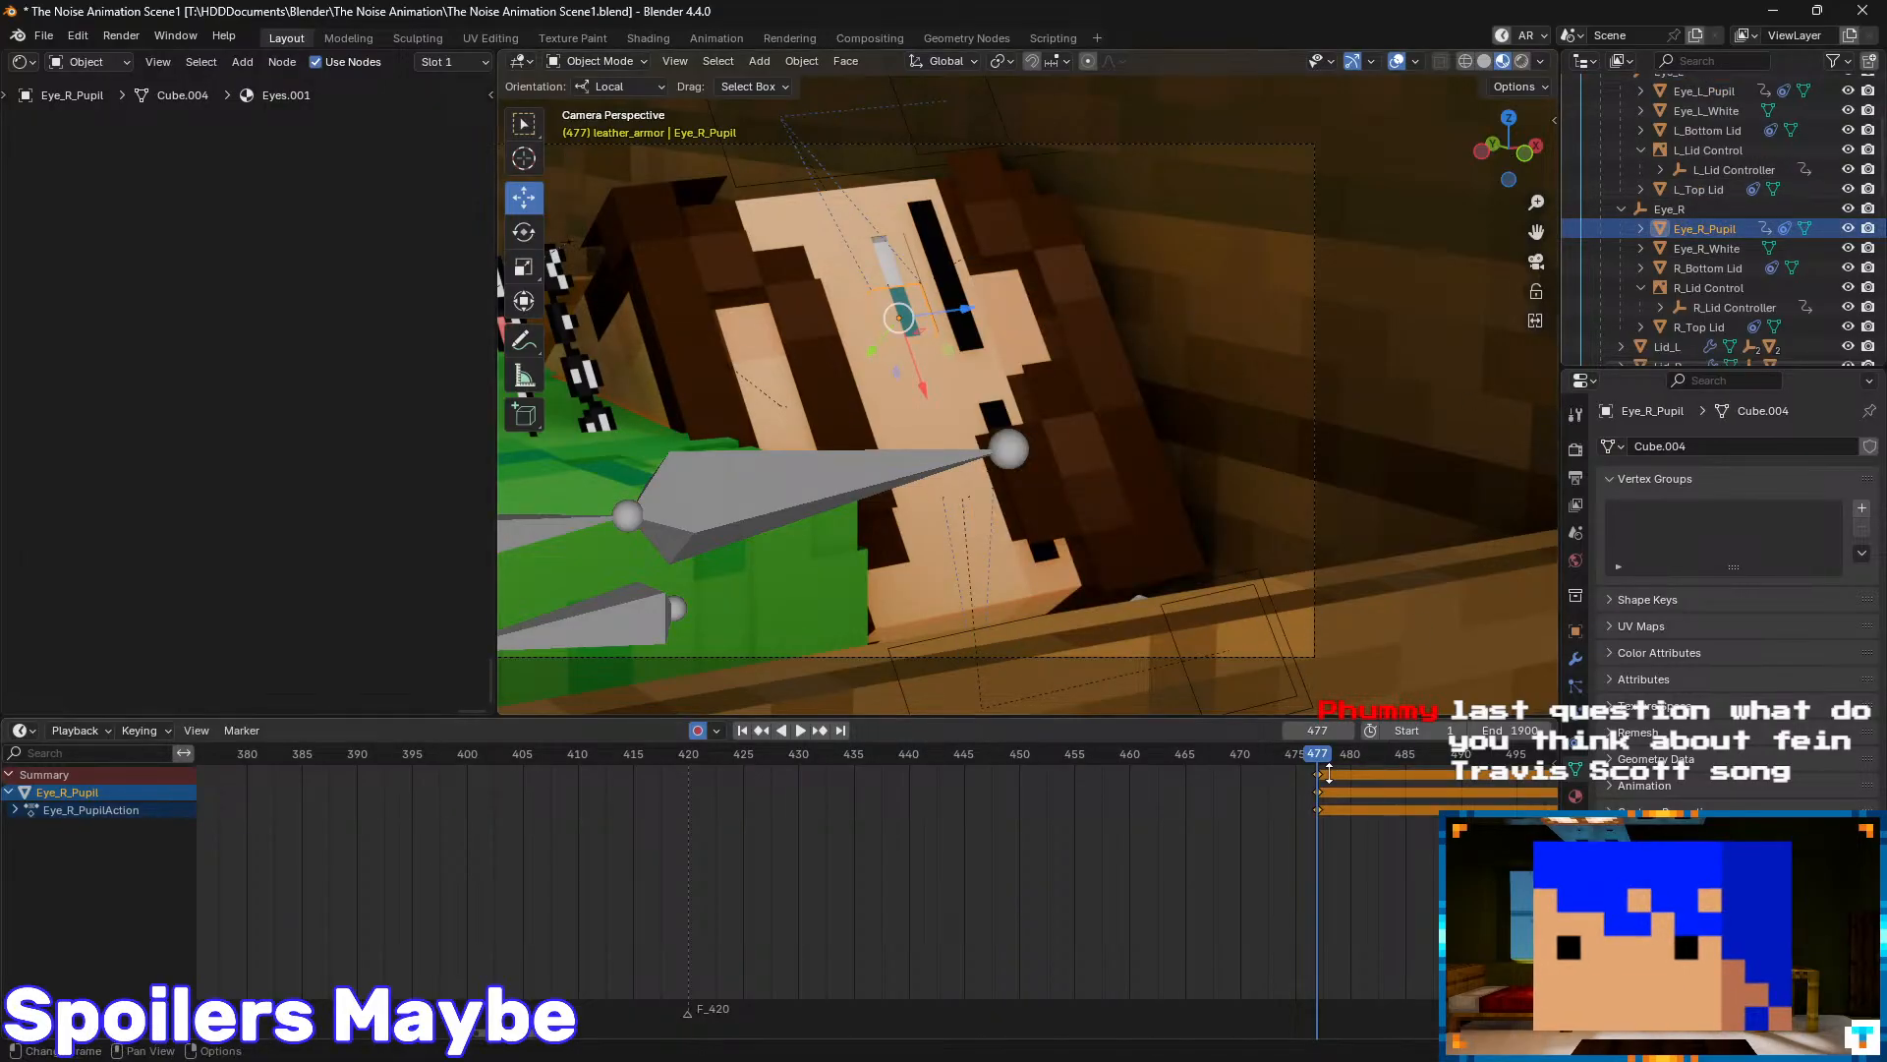
- Match Eye_L_Pupil's second keyframe by inserting a Location keyframe on Eye_R_Pupil at frame 479
left_click(1716, 92)
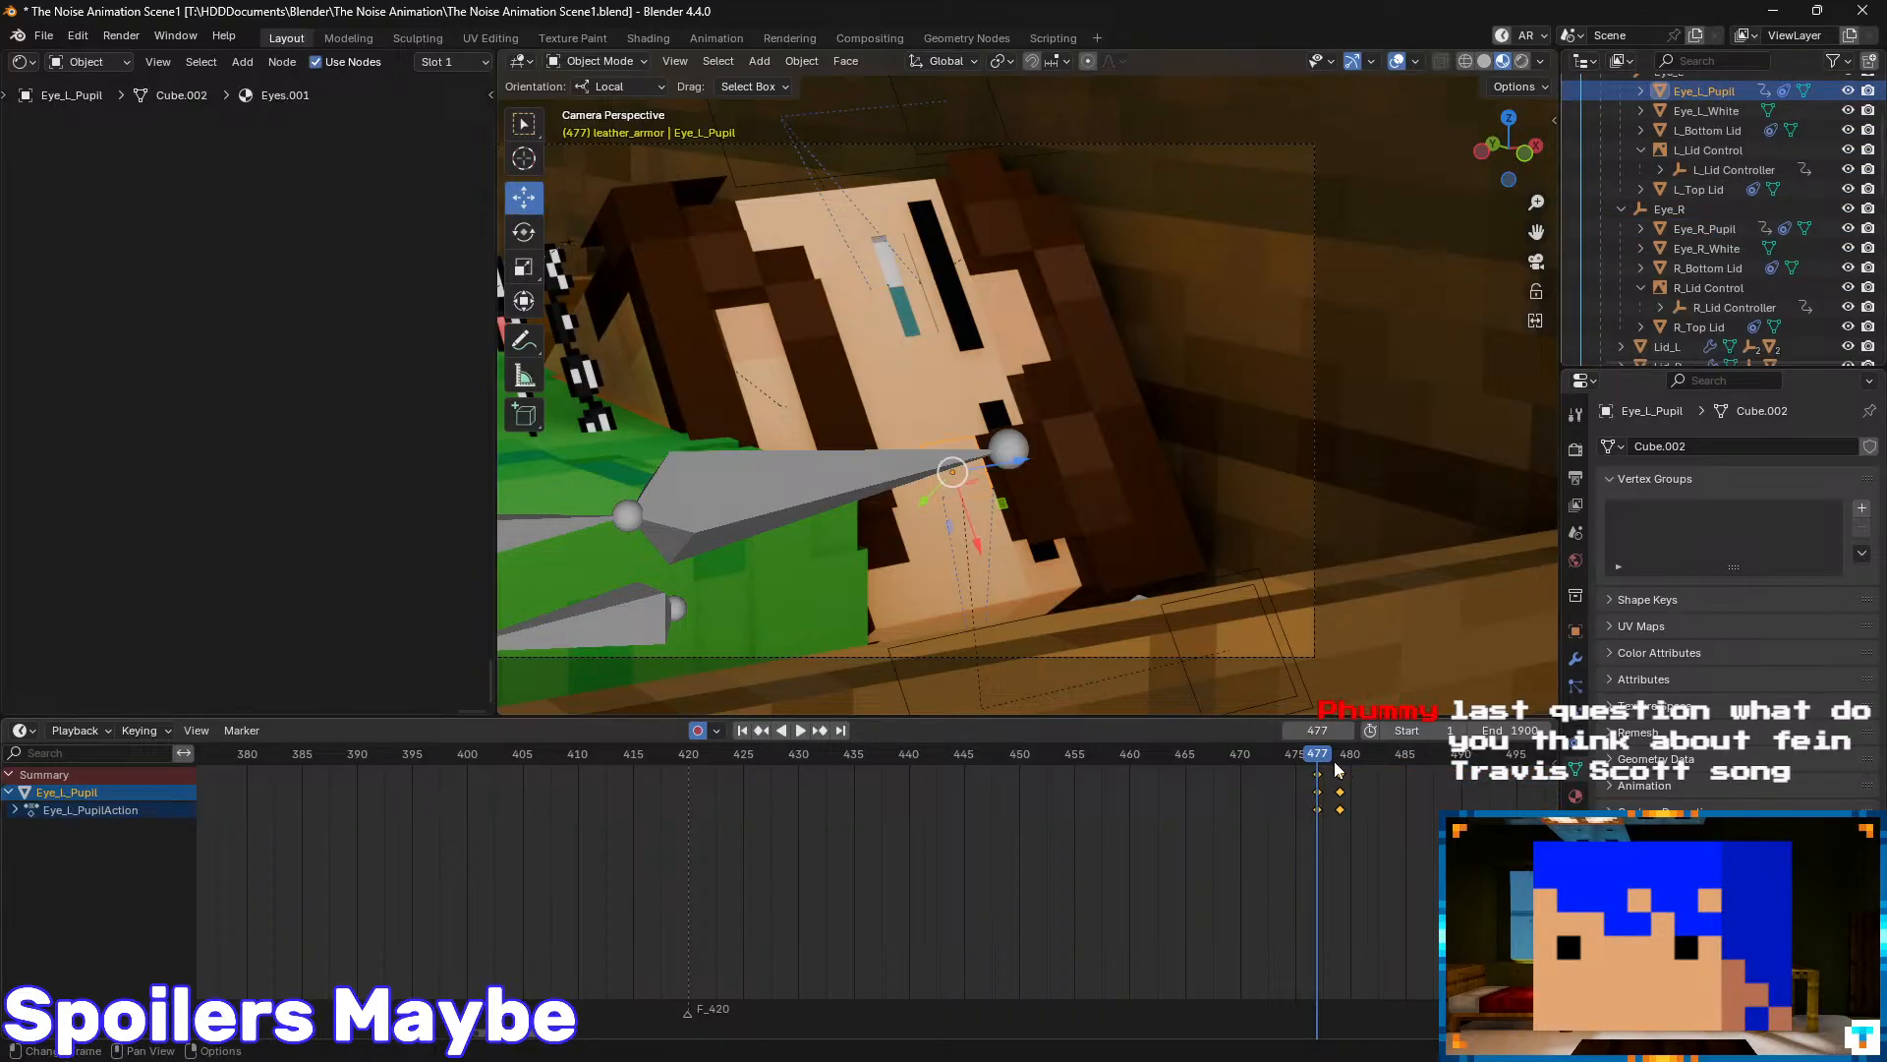
left_click_drag(1338, 765, 1341, 766)
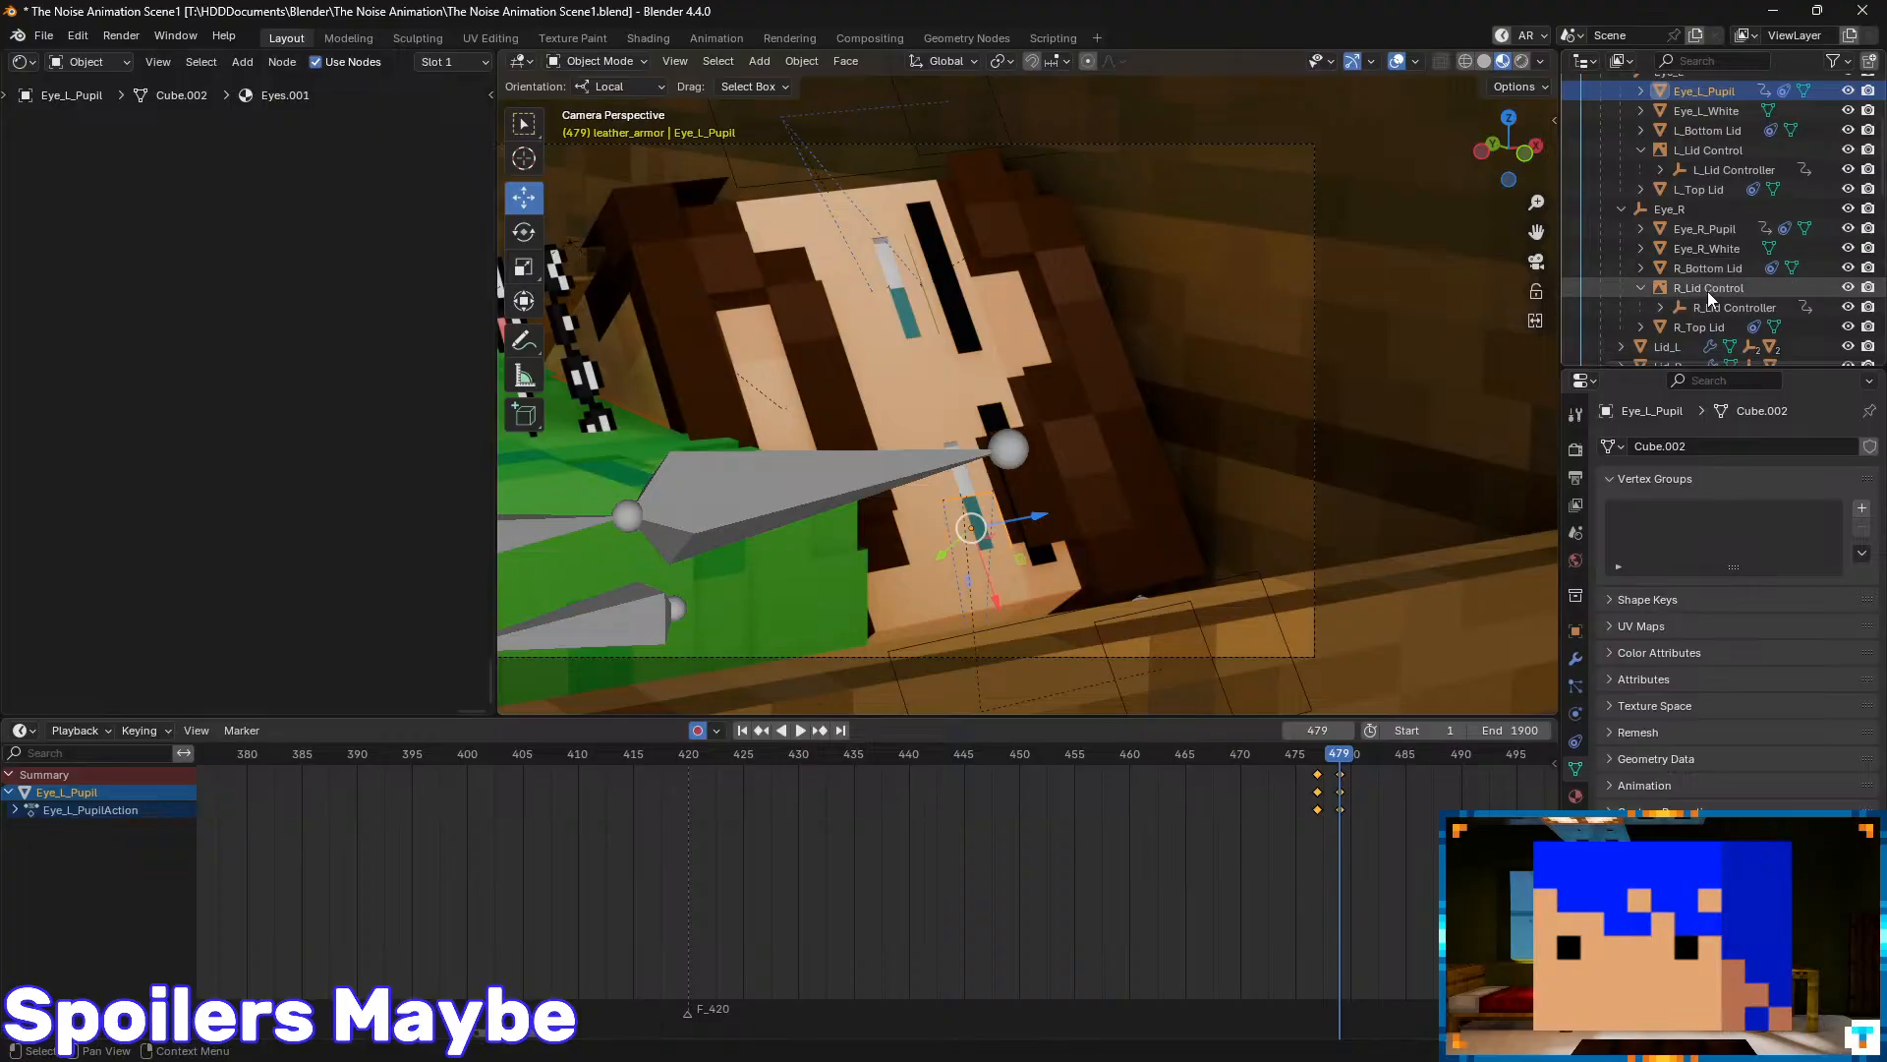
scroll(1683, 261, "down", 2)
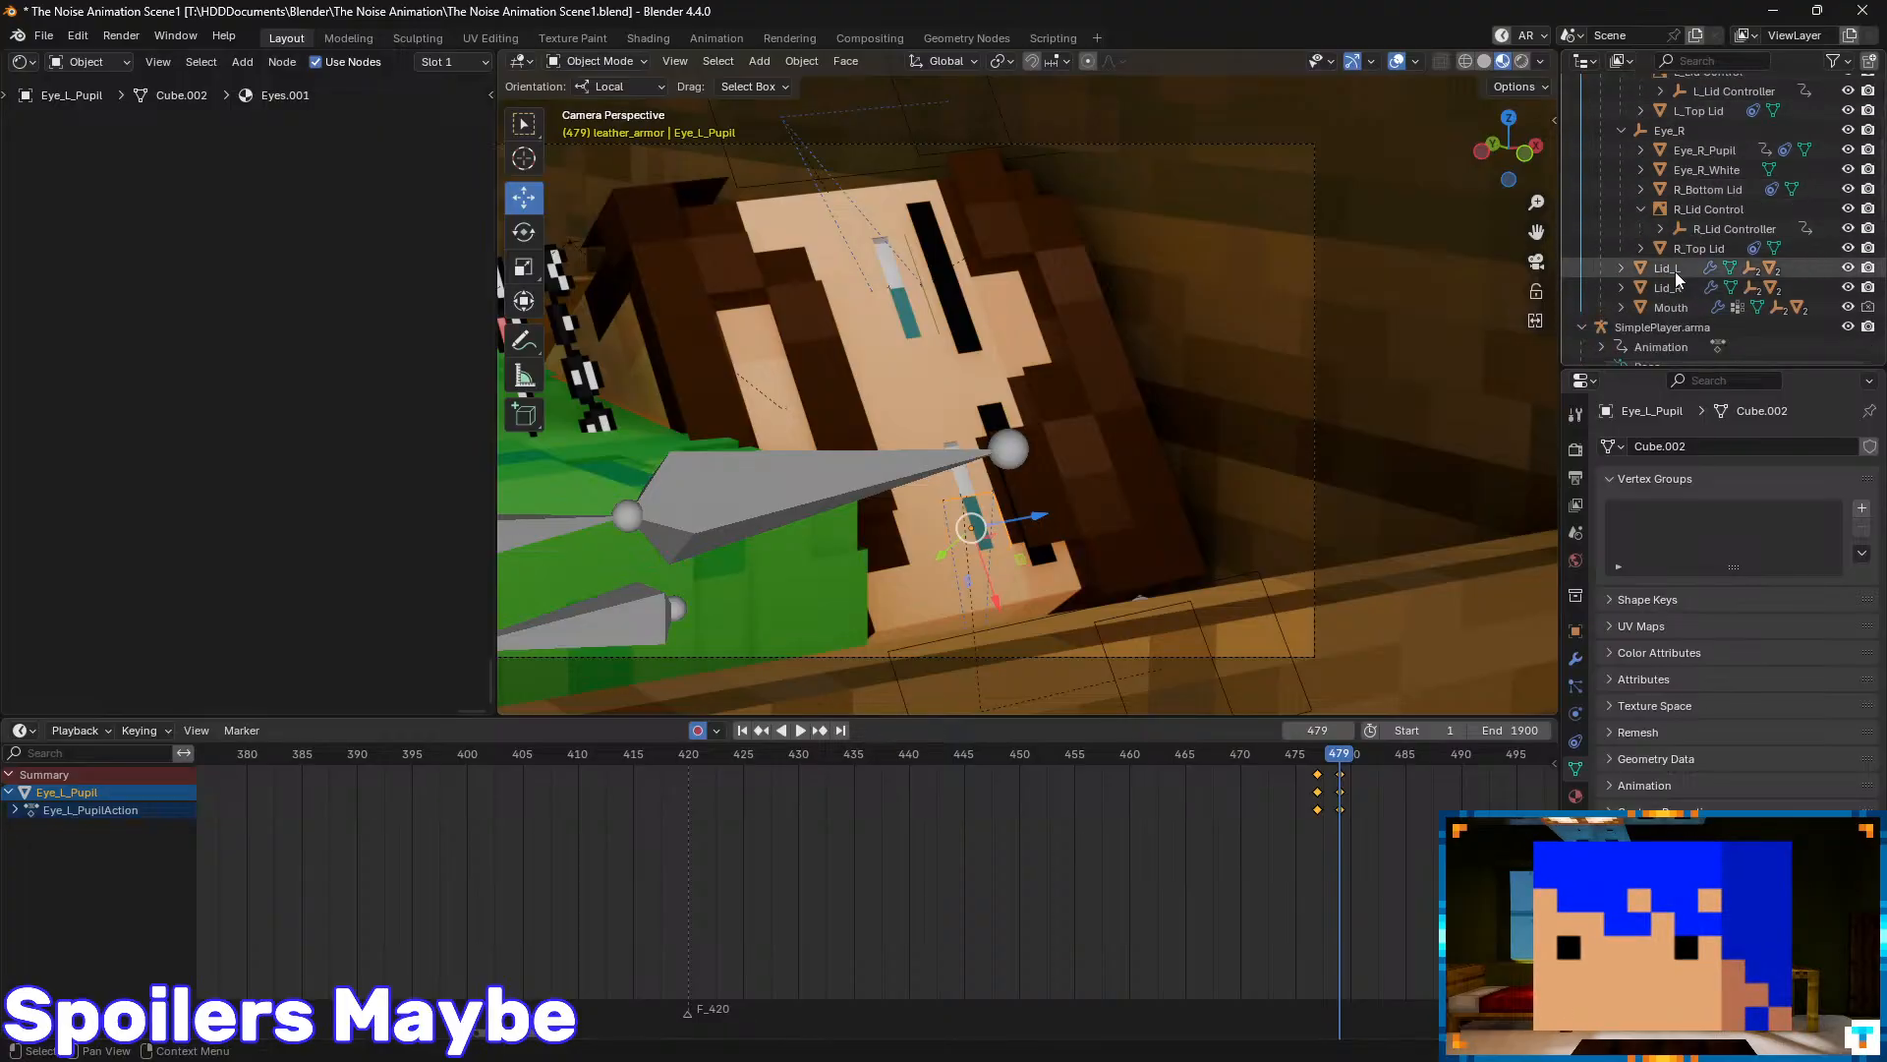
left_click(1711, 153)
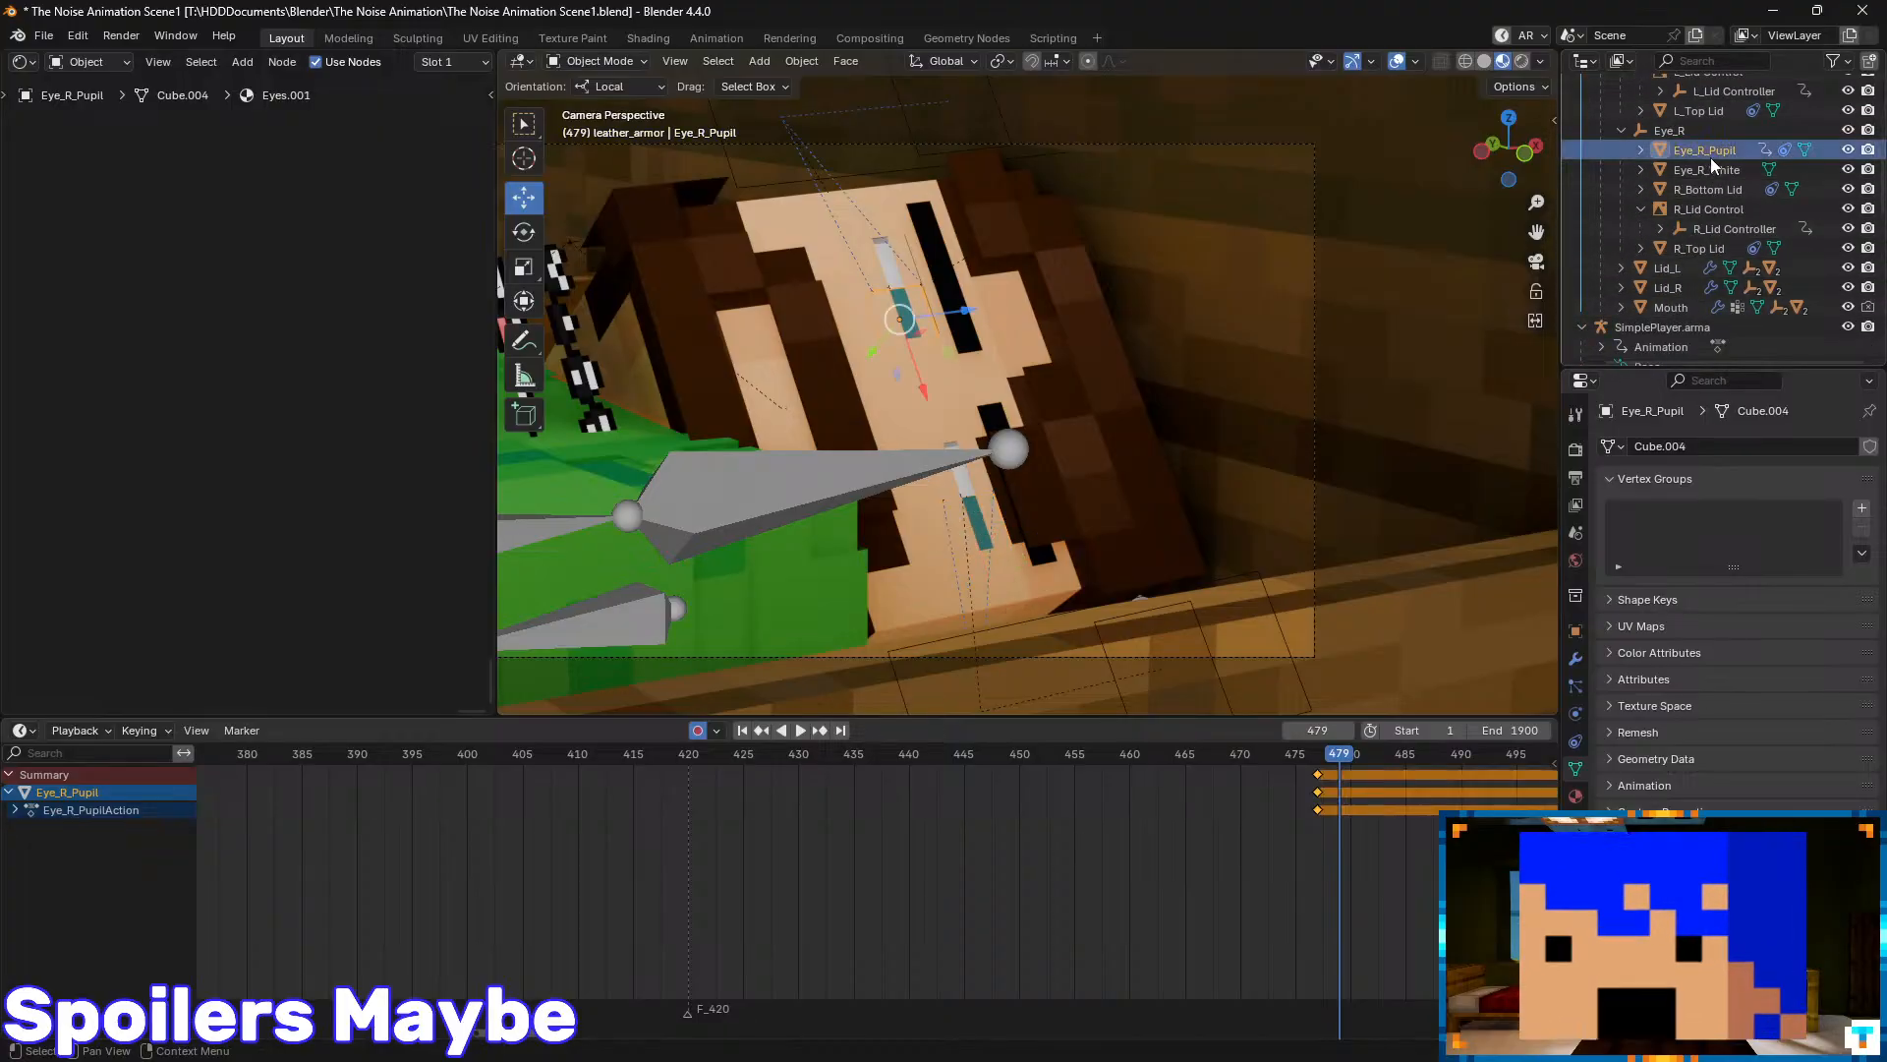
key("i")
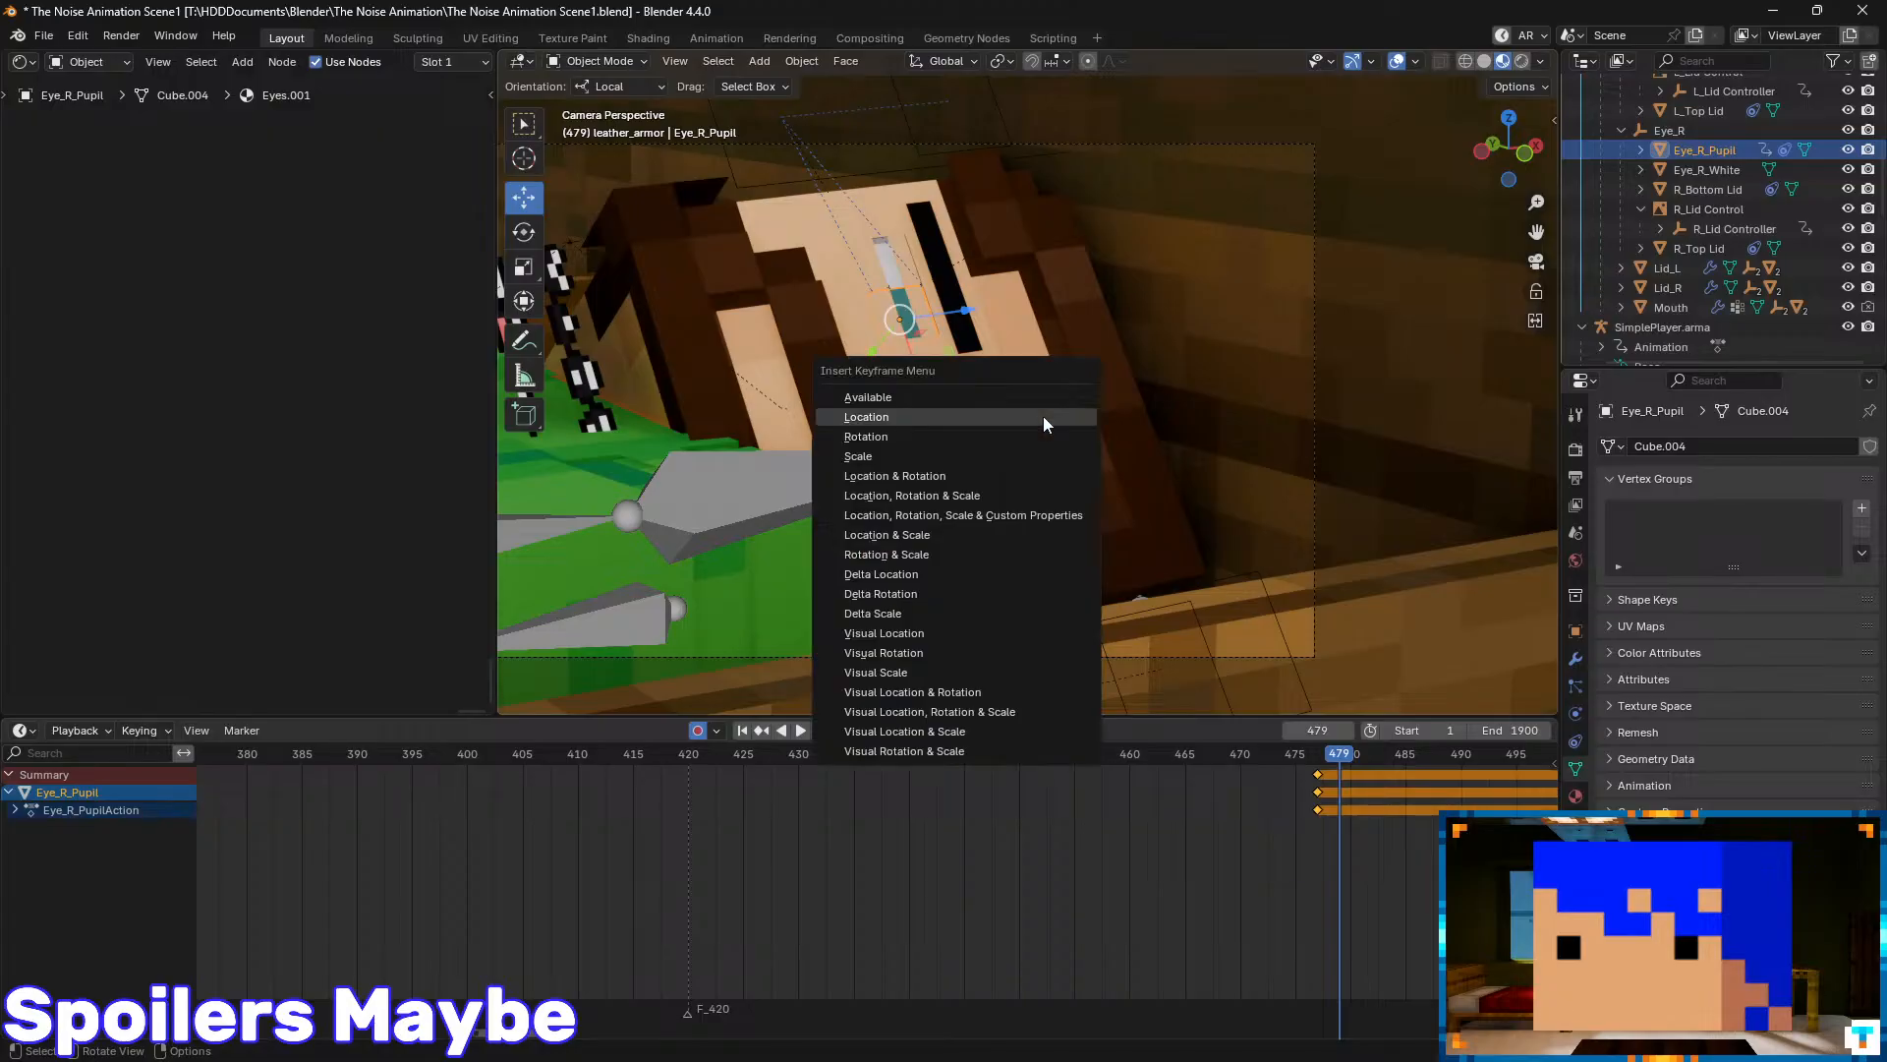
left_click(1042, 416)
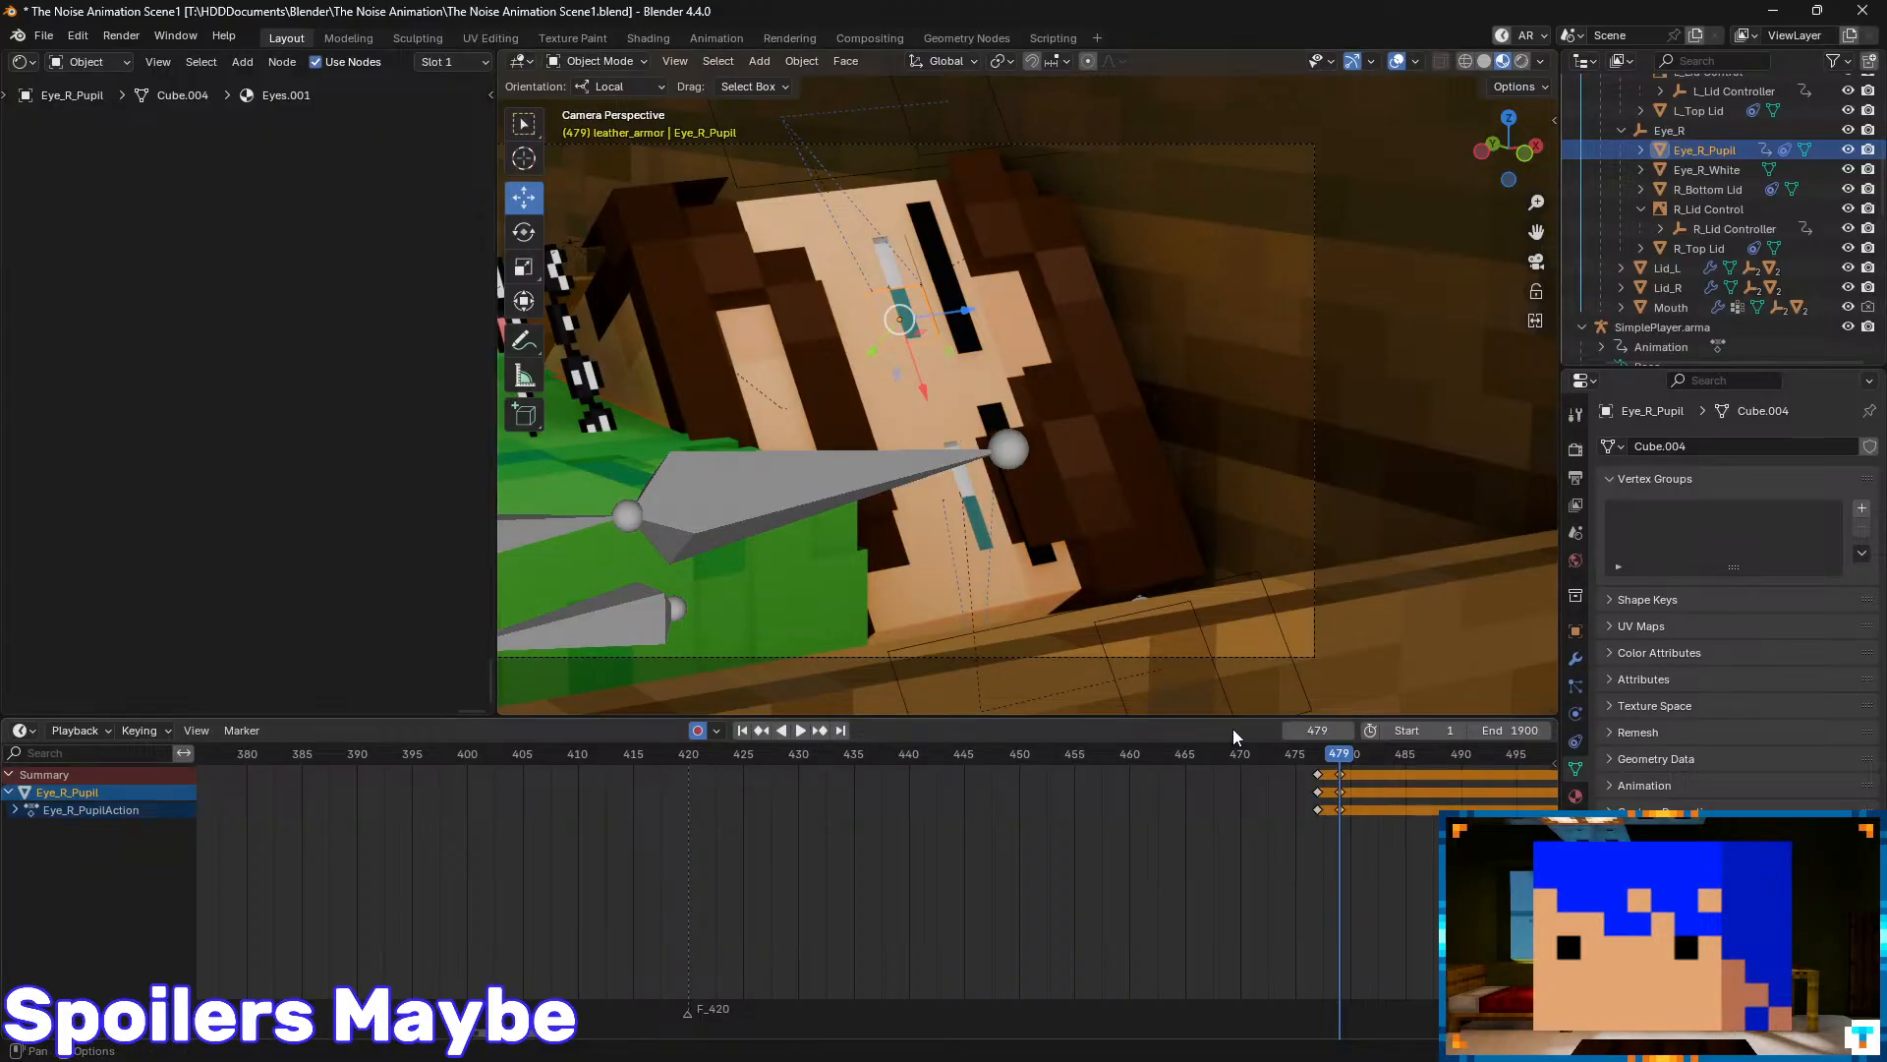
- Slide Eye_R_Pupil to the eye's outer side at frame 477, and play back from about frame 400 with viewport overlays hidden
key("Down")
left_click_drag(923, 384, 905, 325)
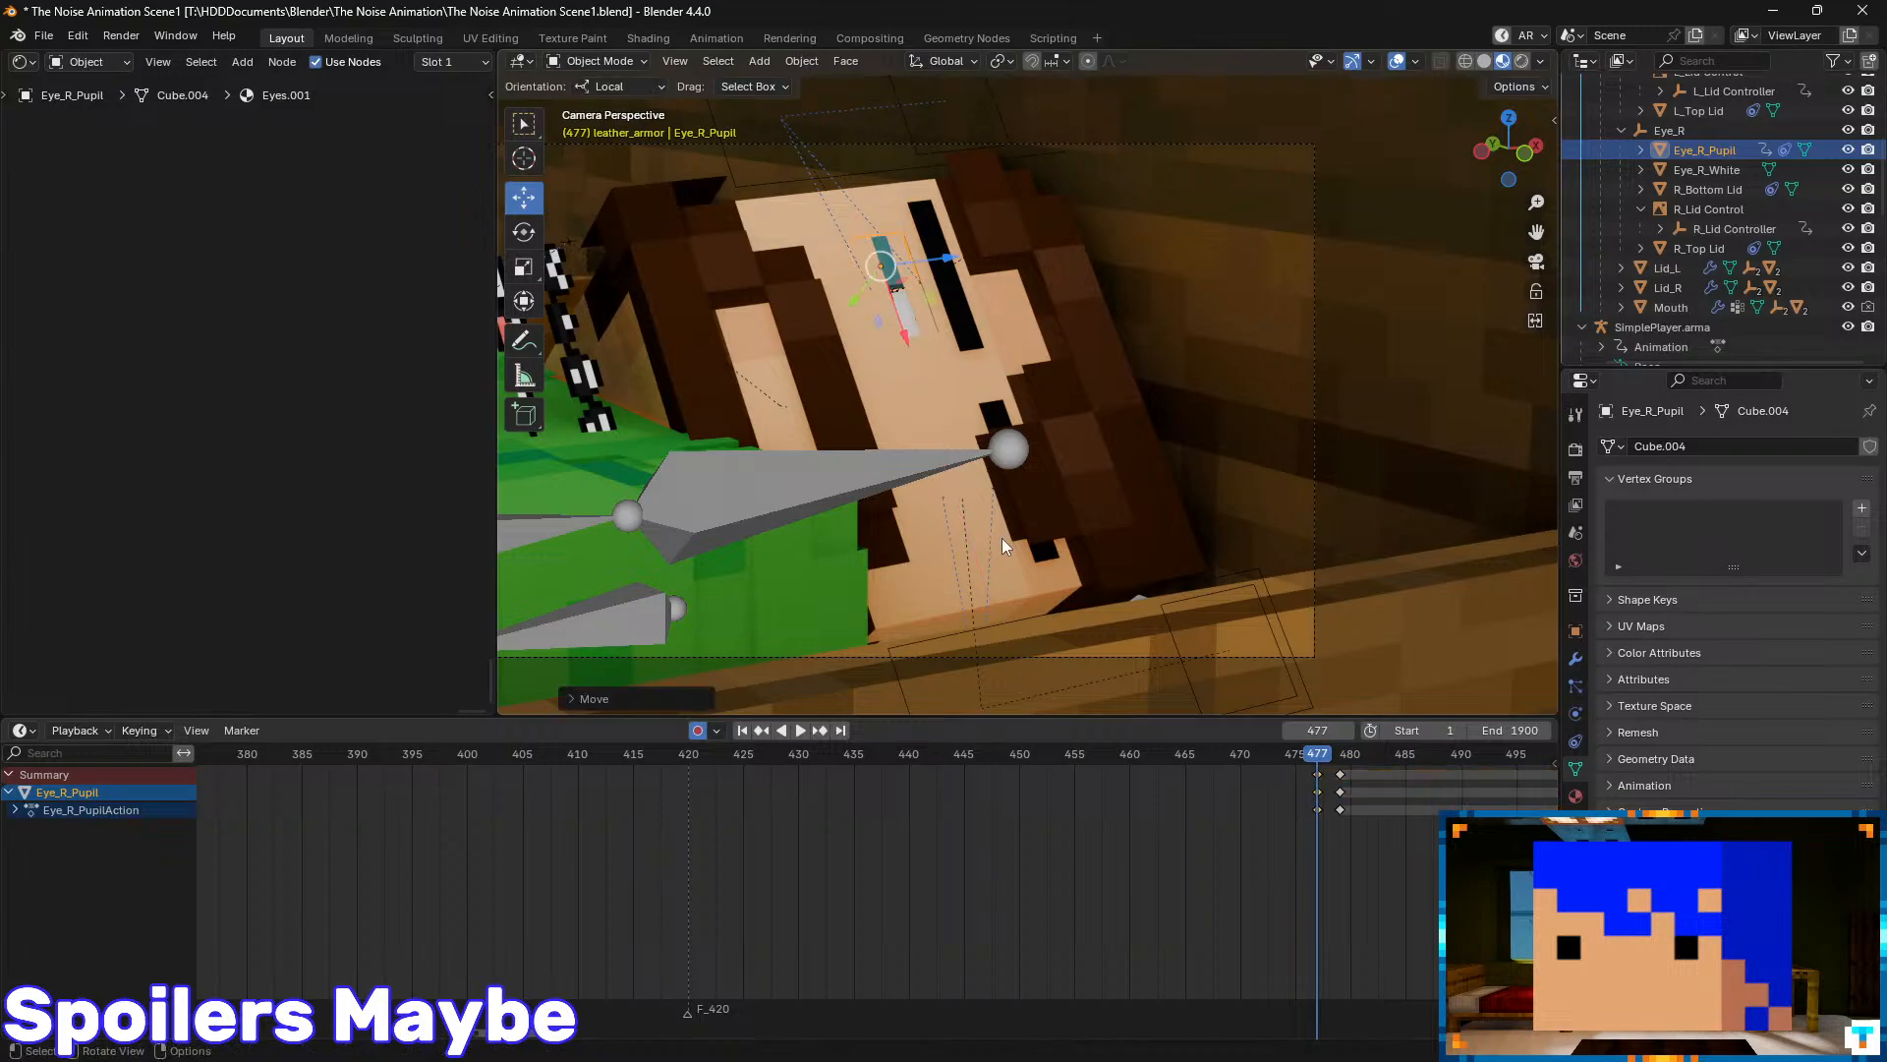
left_click_drag(1333, 767, 485, 810)
key("space")
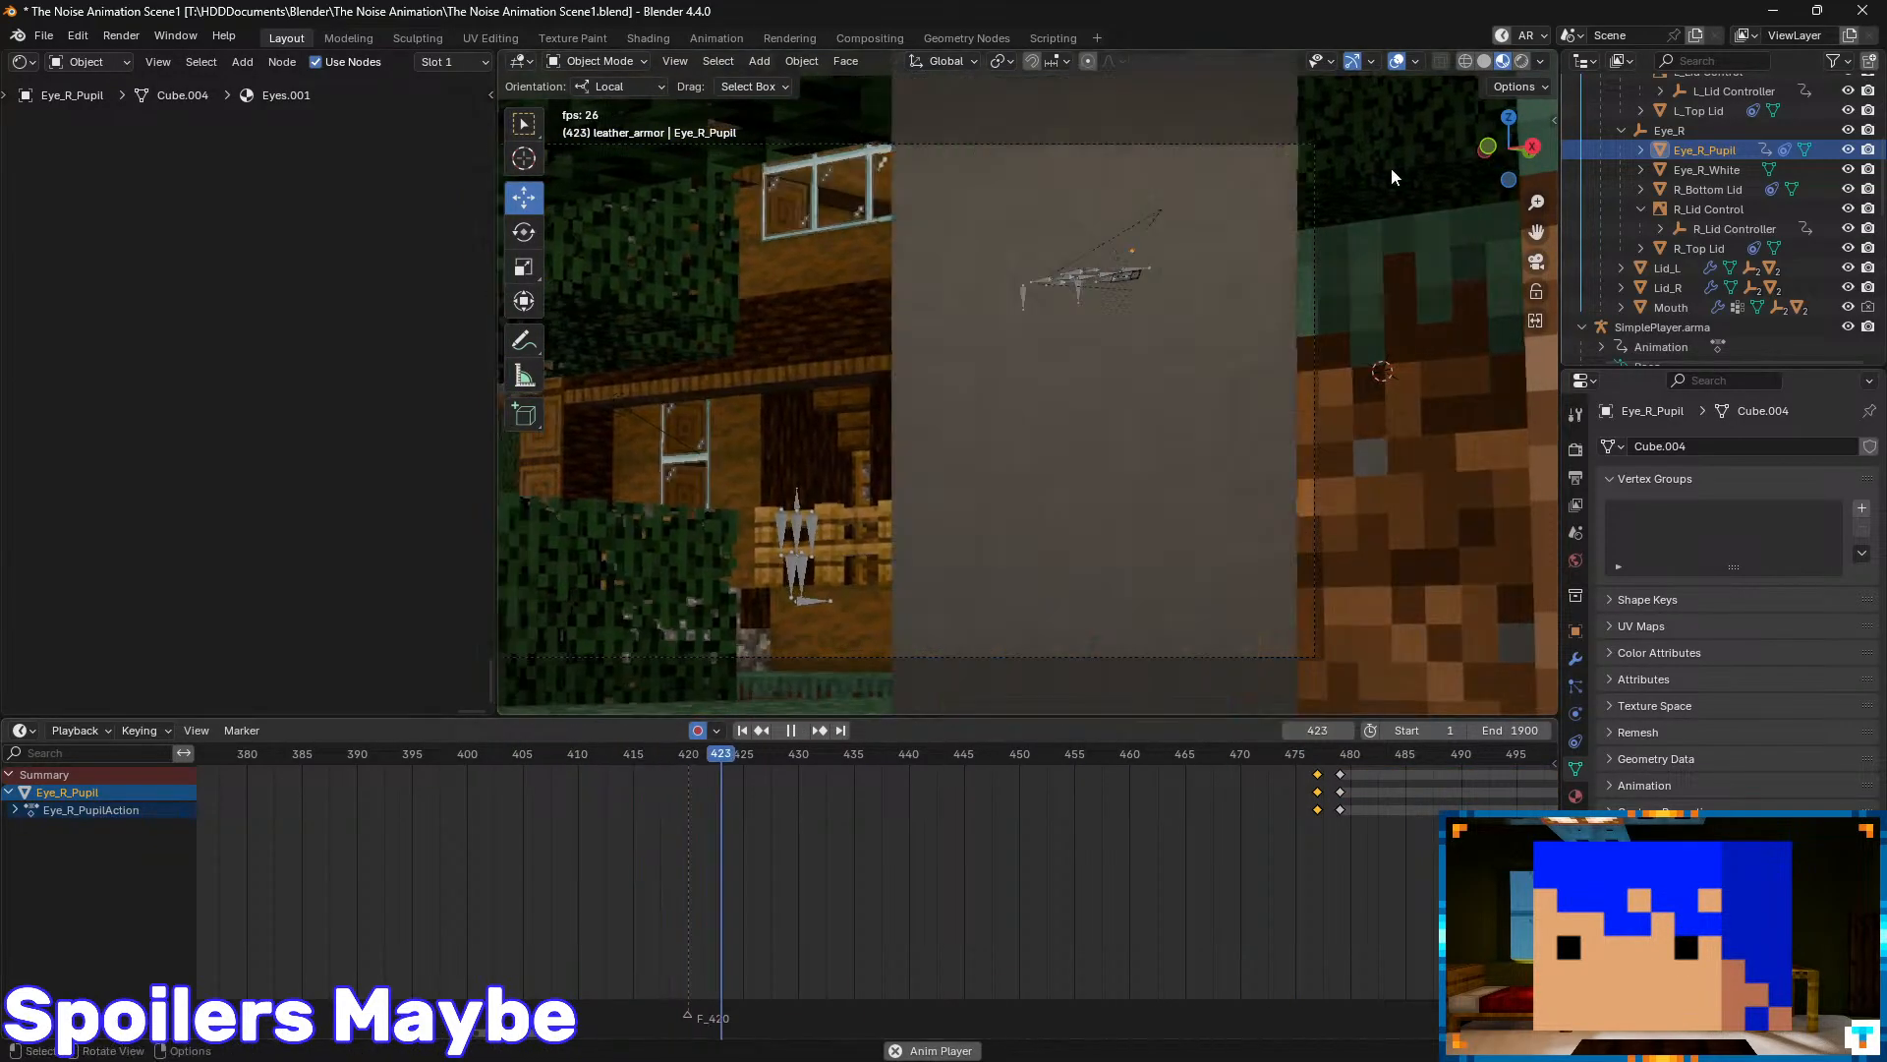
left_click(1397, 62)
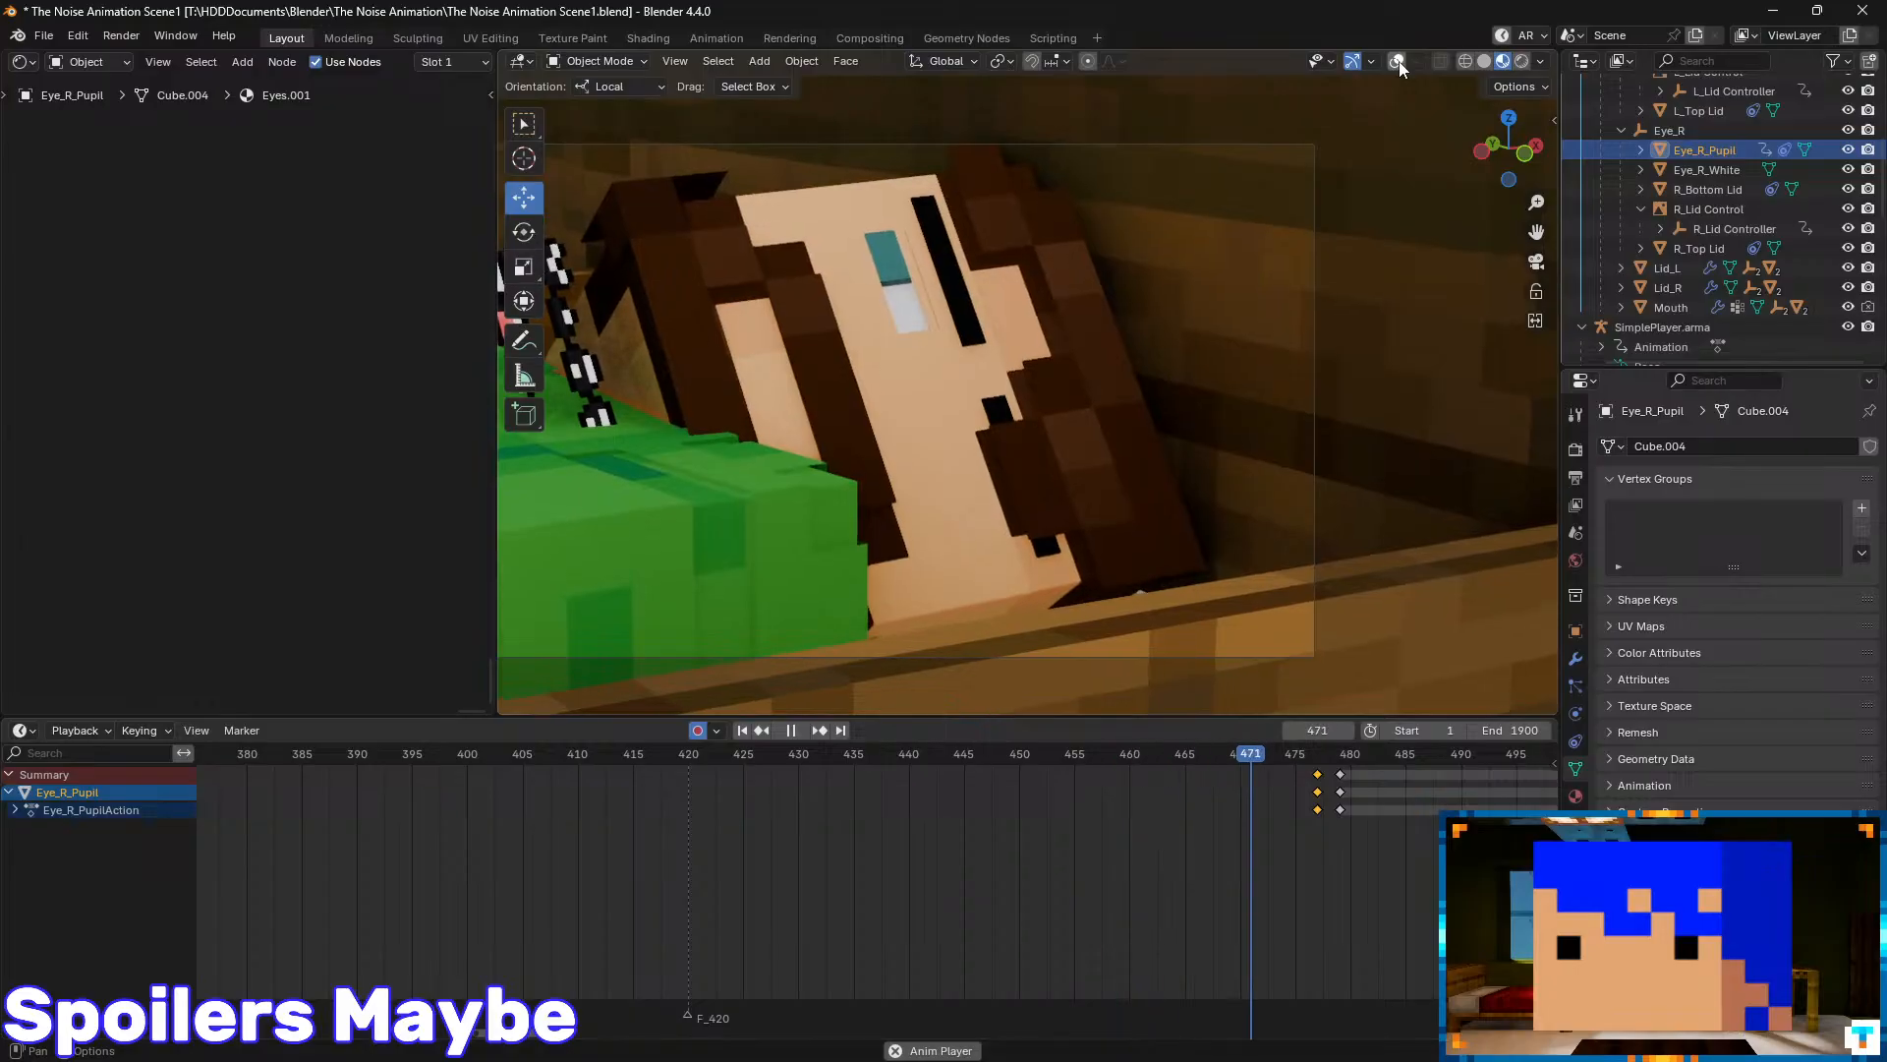
key("space")
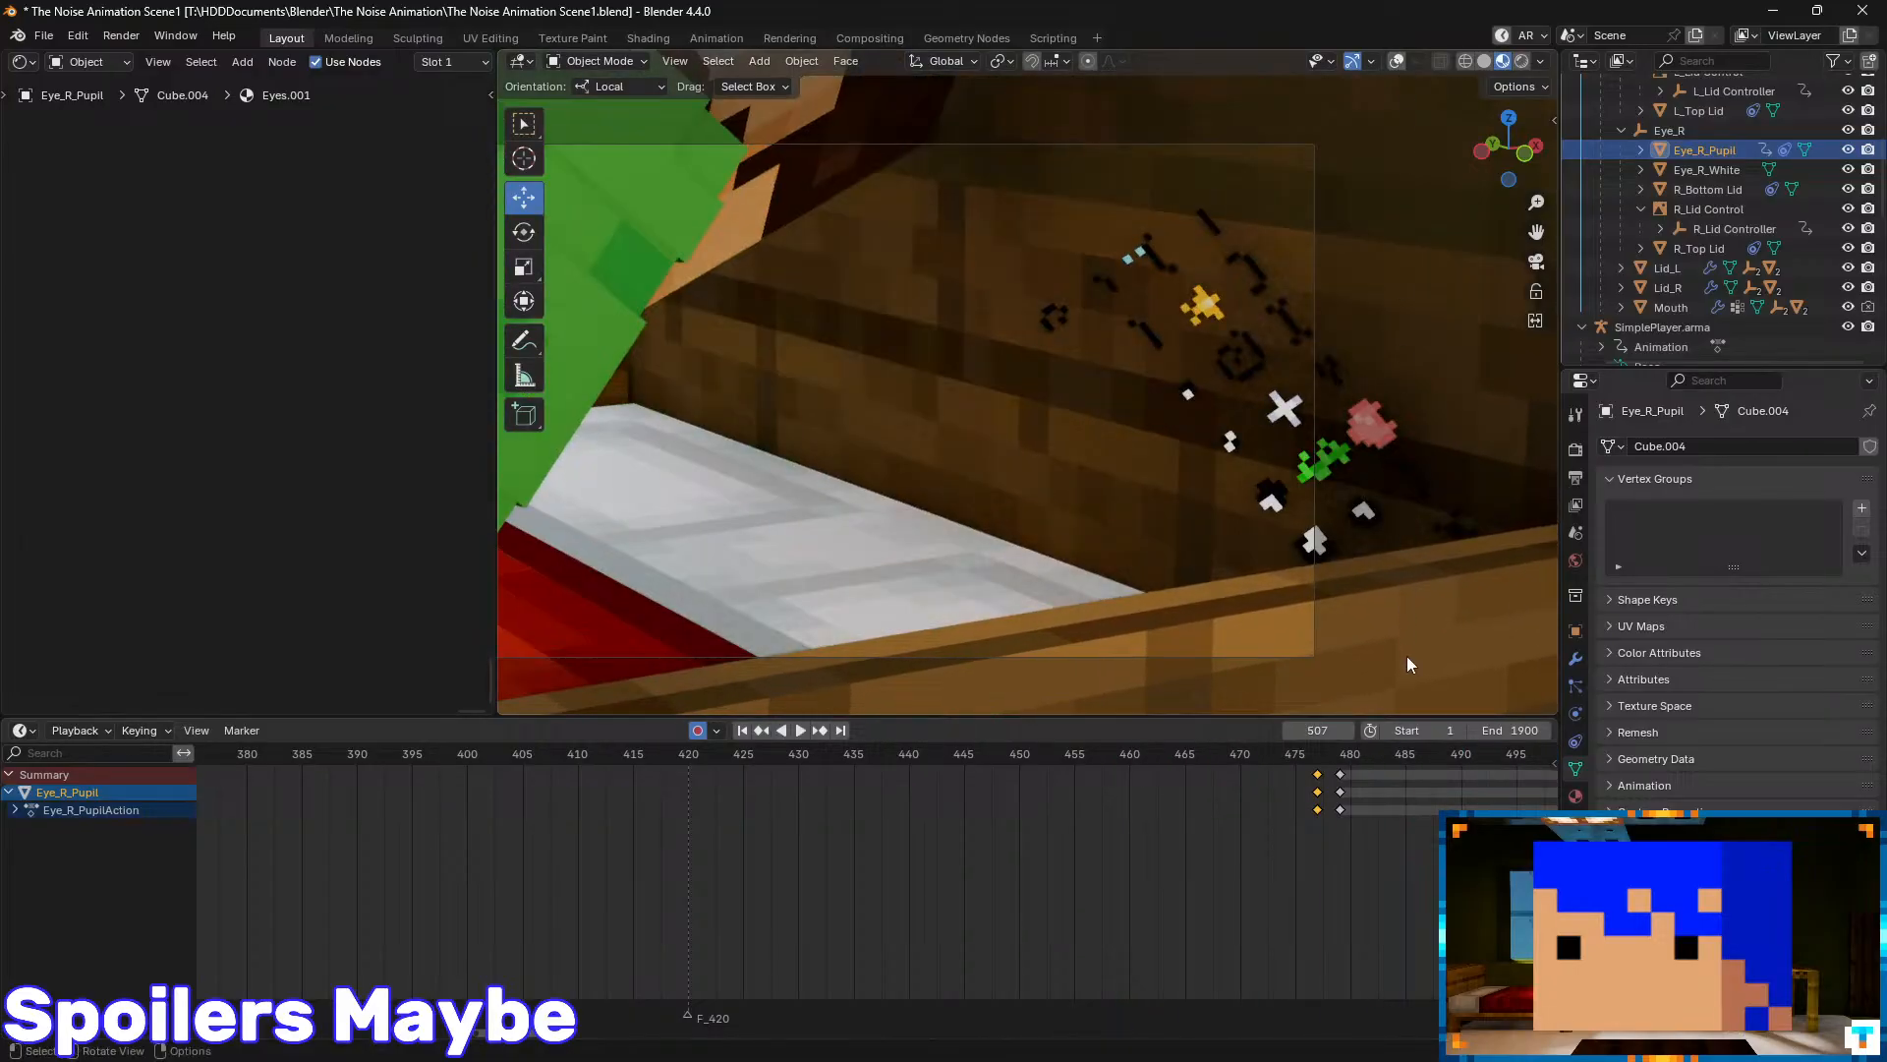
- Scrub between frames 445 and 477 and play back from about frame 454 to check Eye_R_Pupil's motion as the eyes open
left_click_drag(1354, 763, 965, 824)
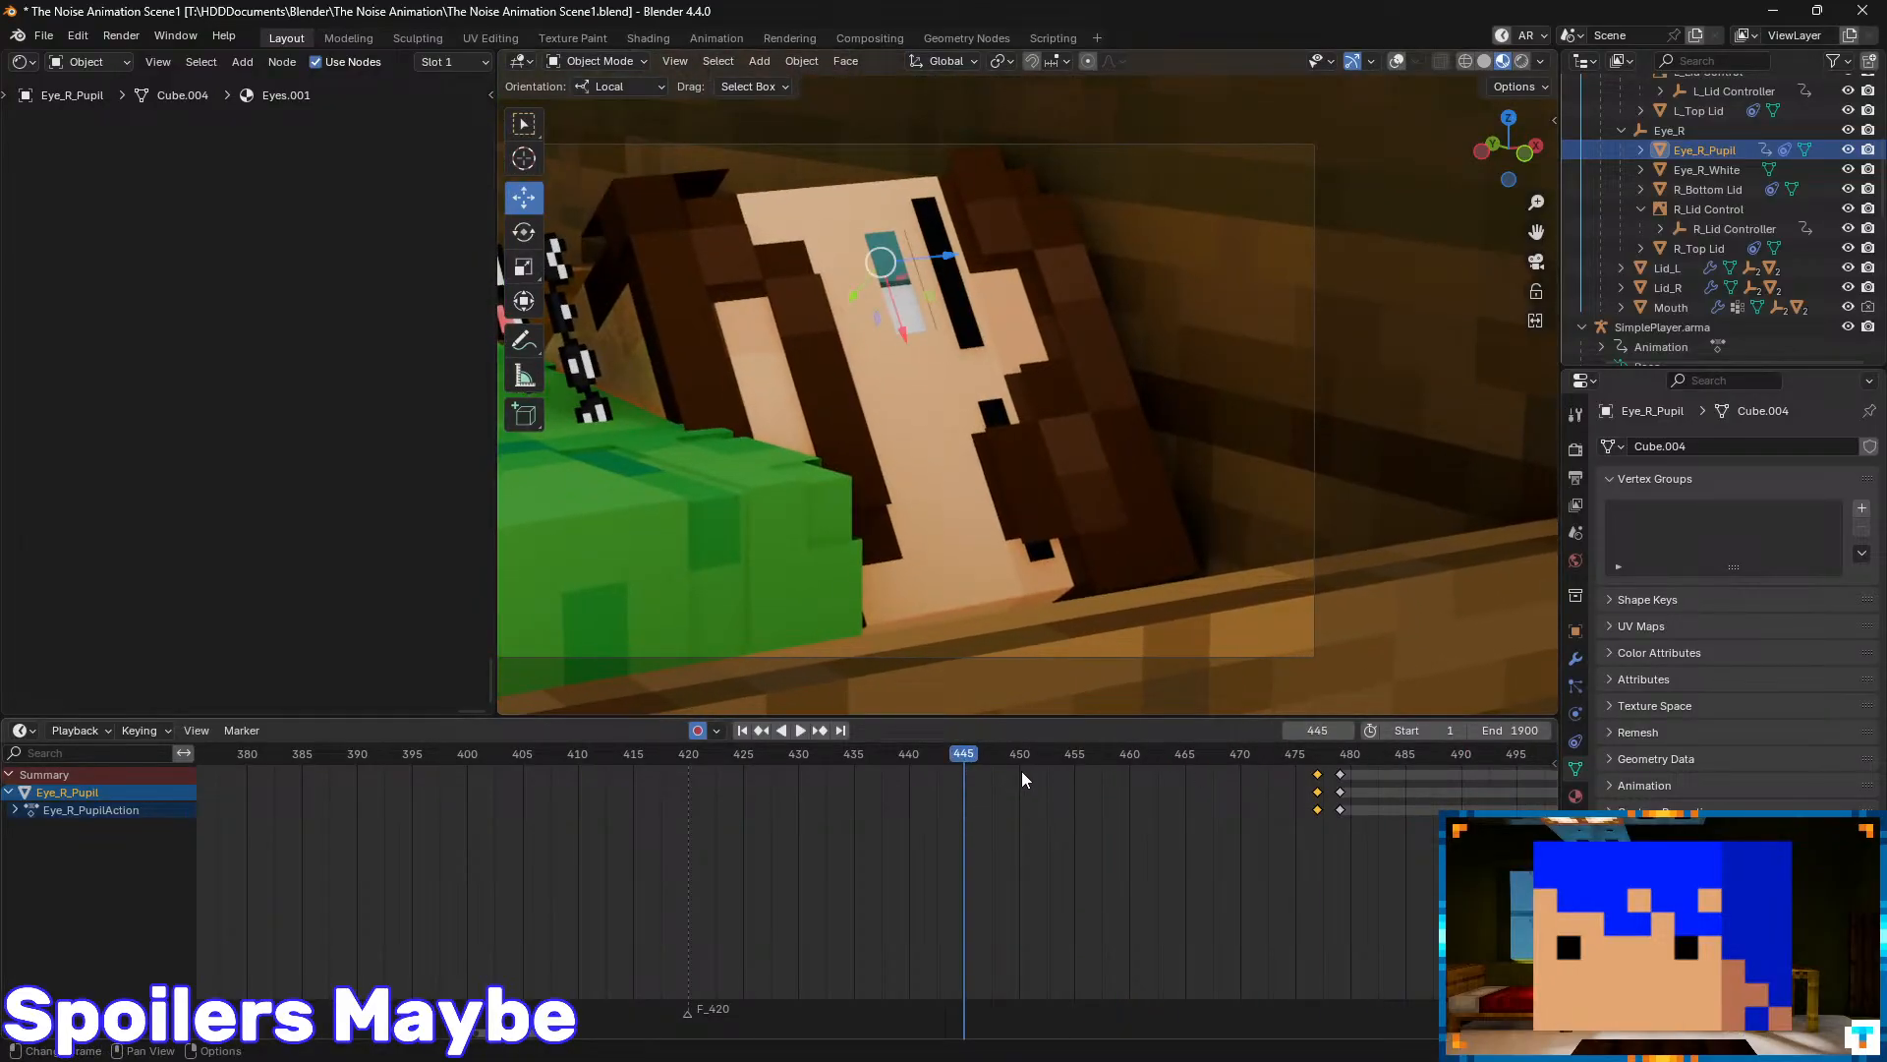
key("Up")
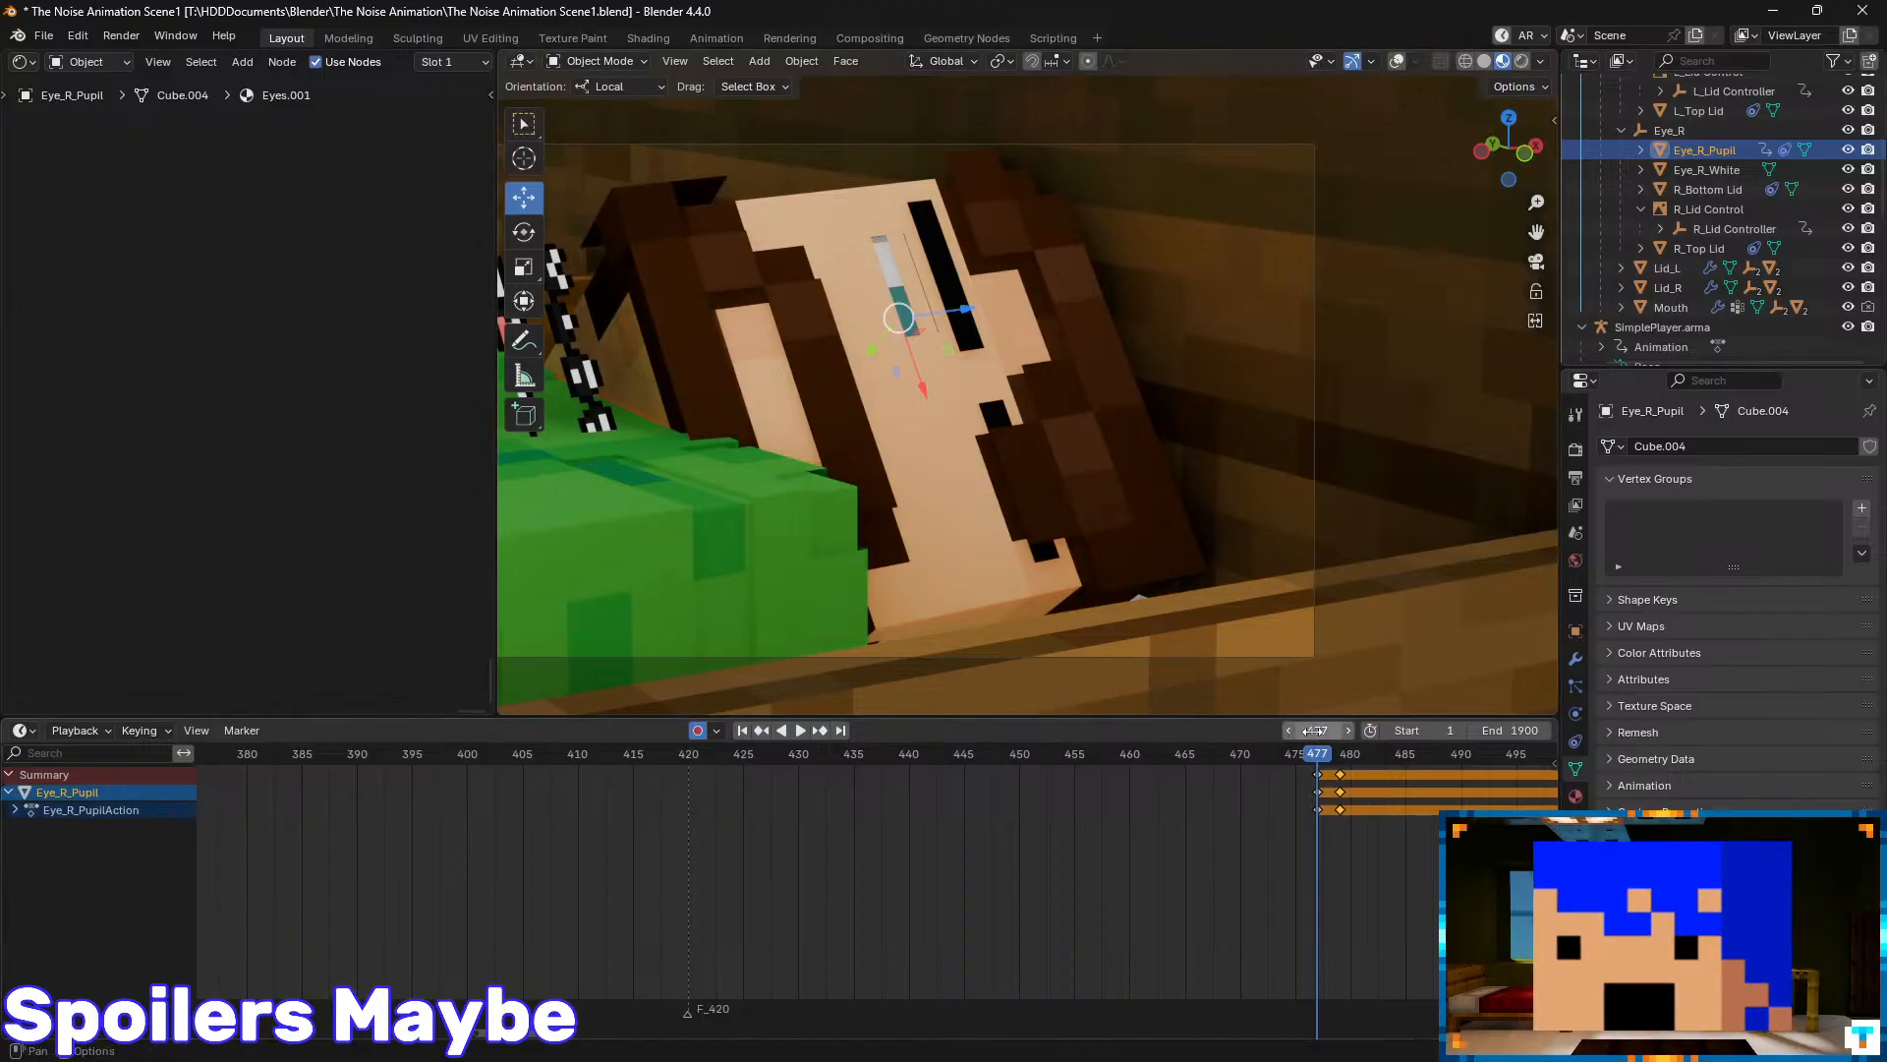
left_click_drag(1319, 762, 1053, 806)
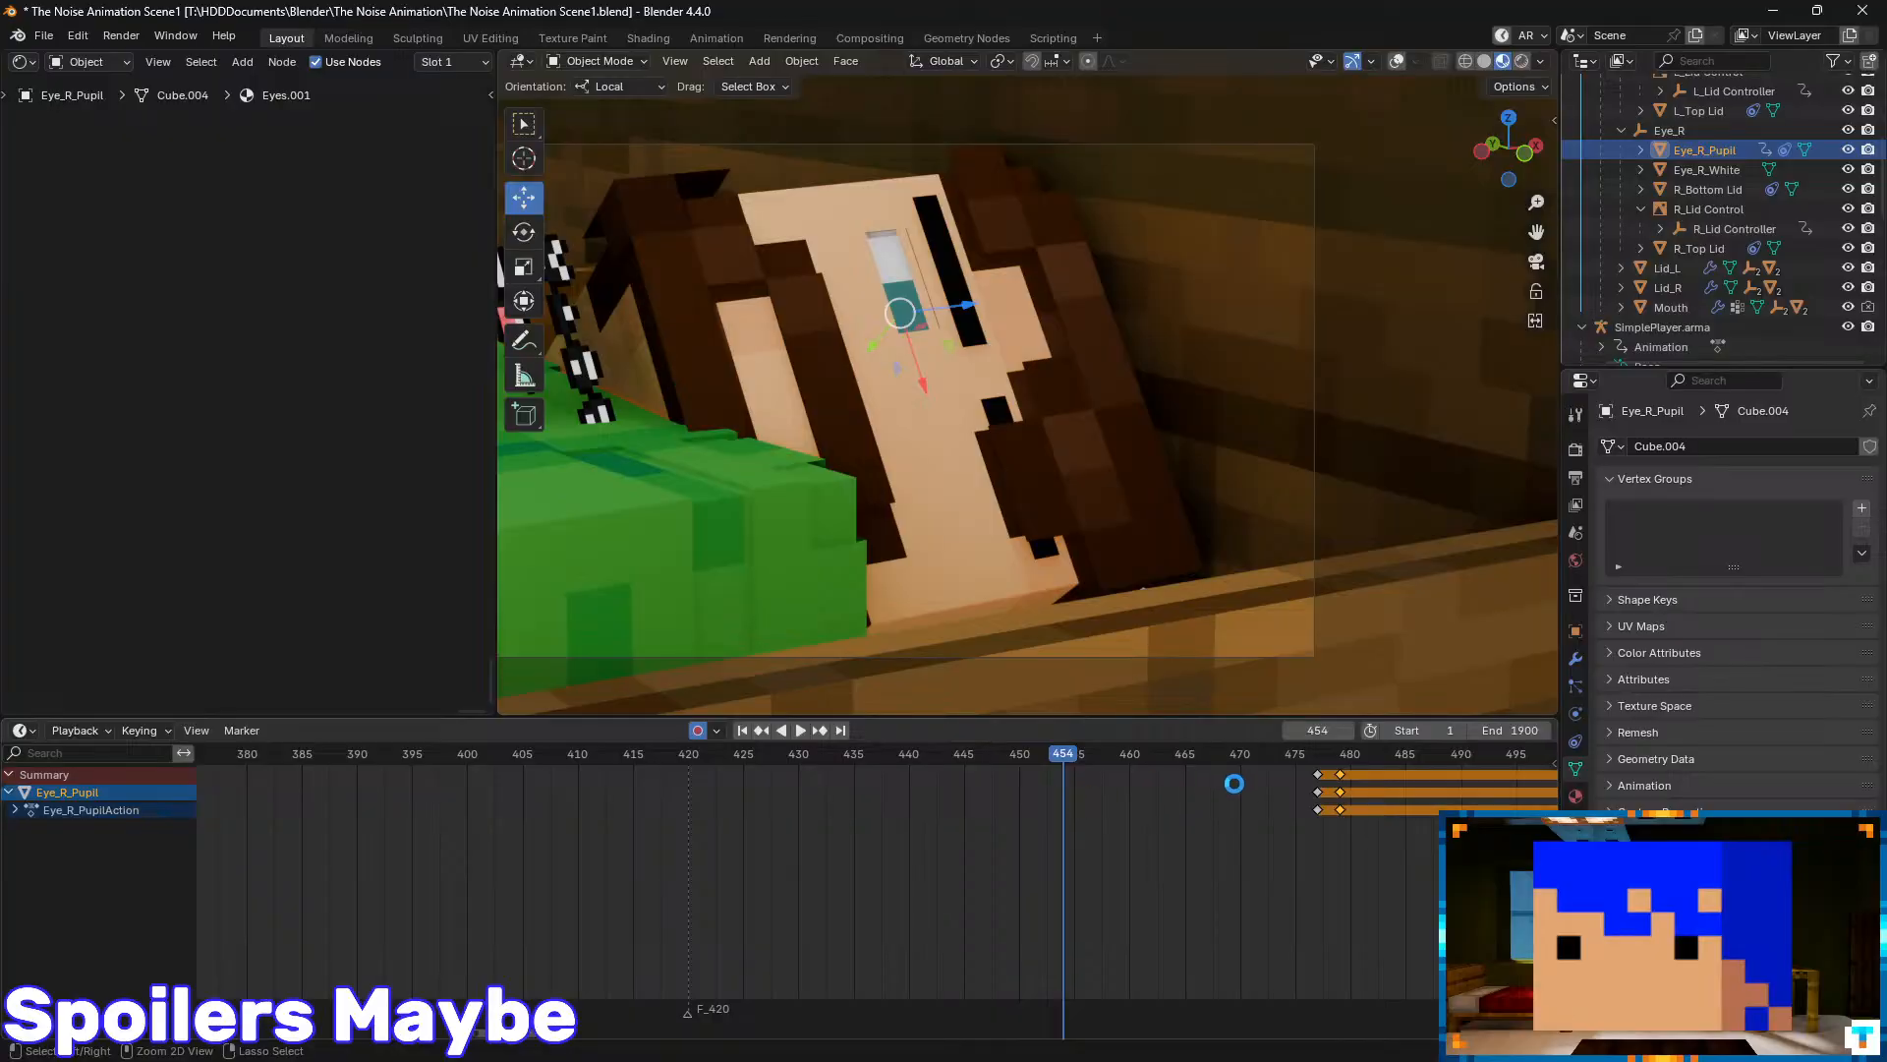
key("space")
key("space")
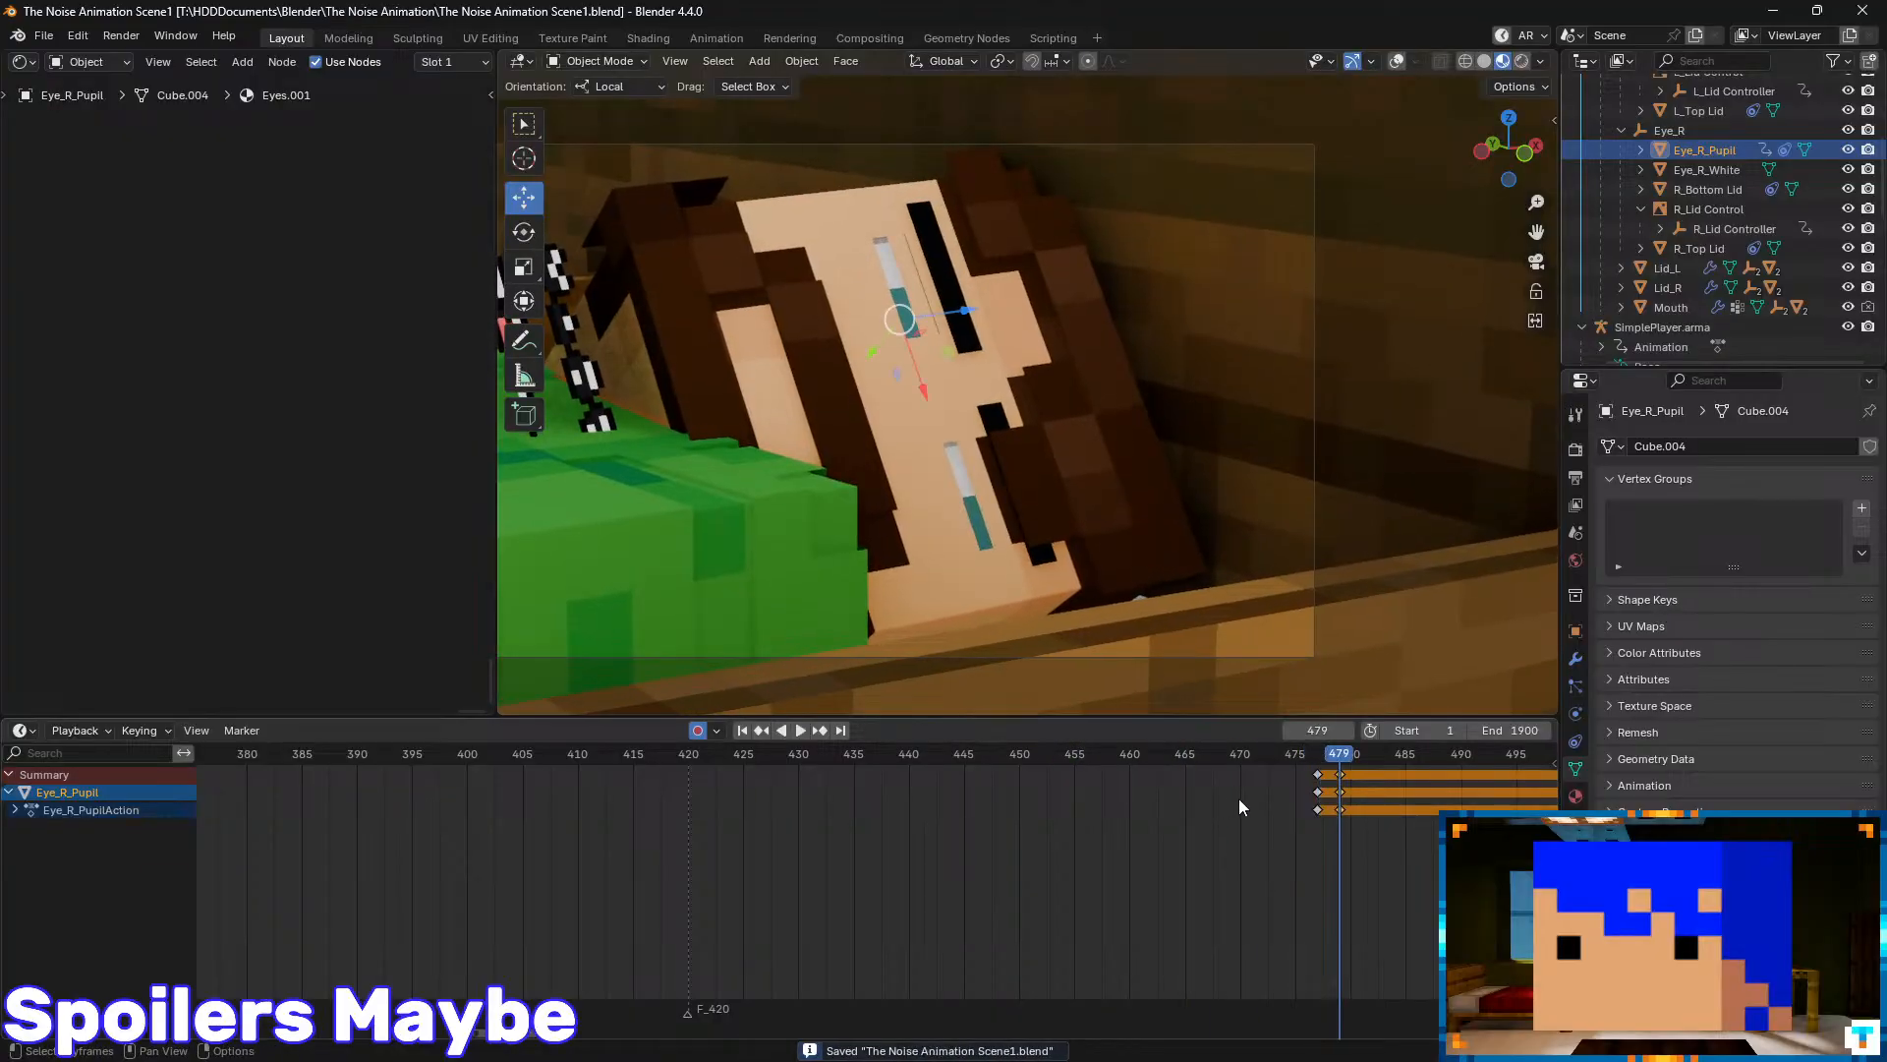
- Show the viewport overlays again, return to frame 433 and save the scene file
left_click_drag(1331, 760, 1140, 755)
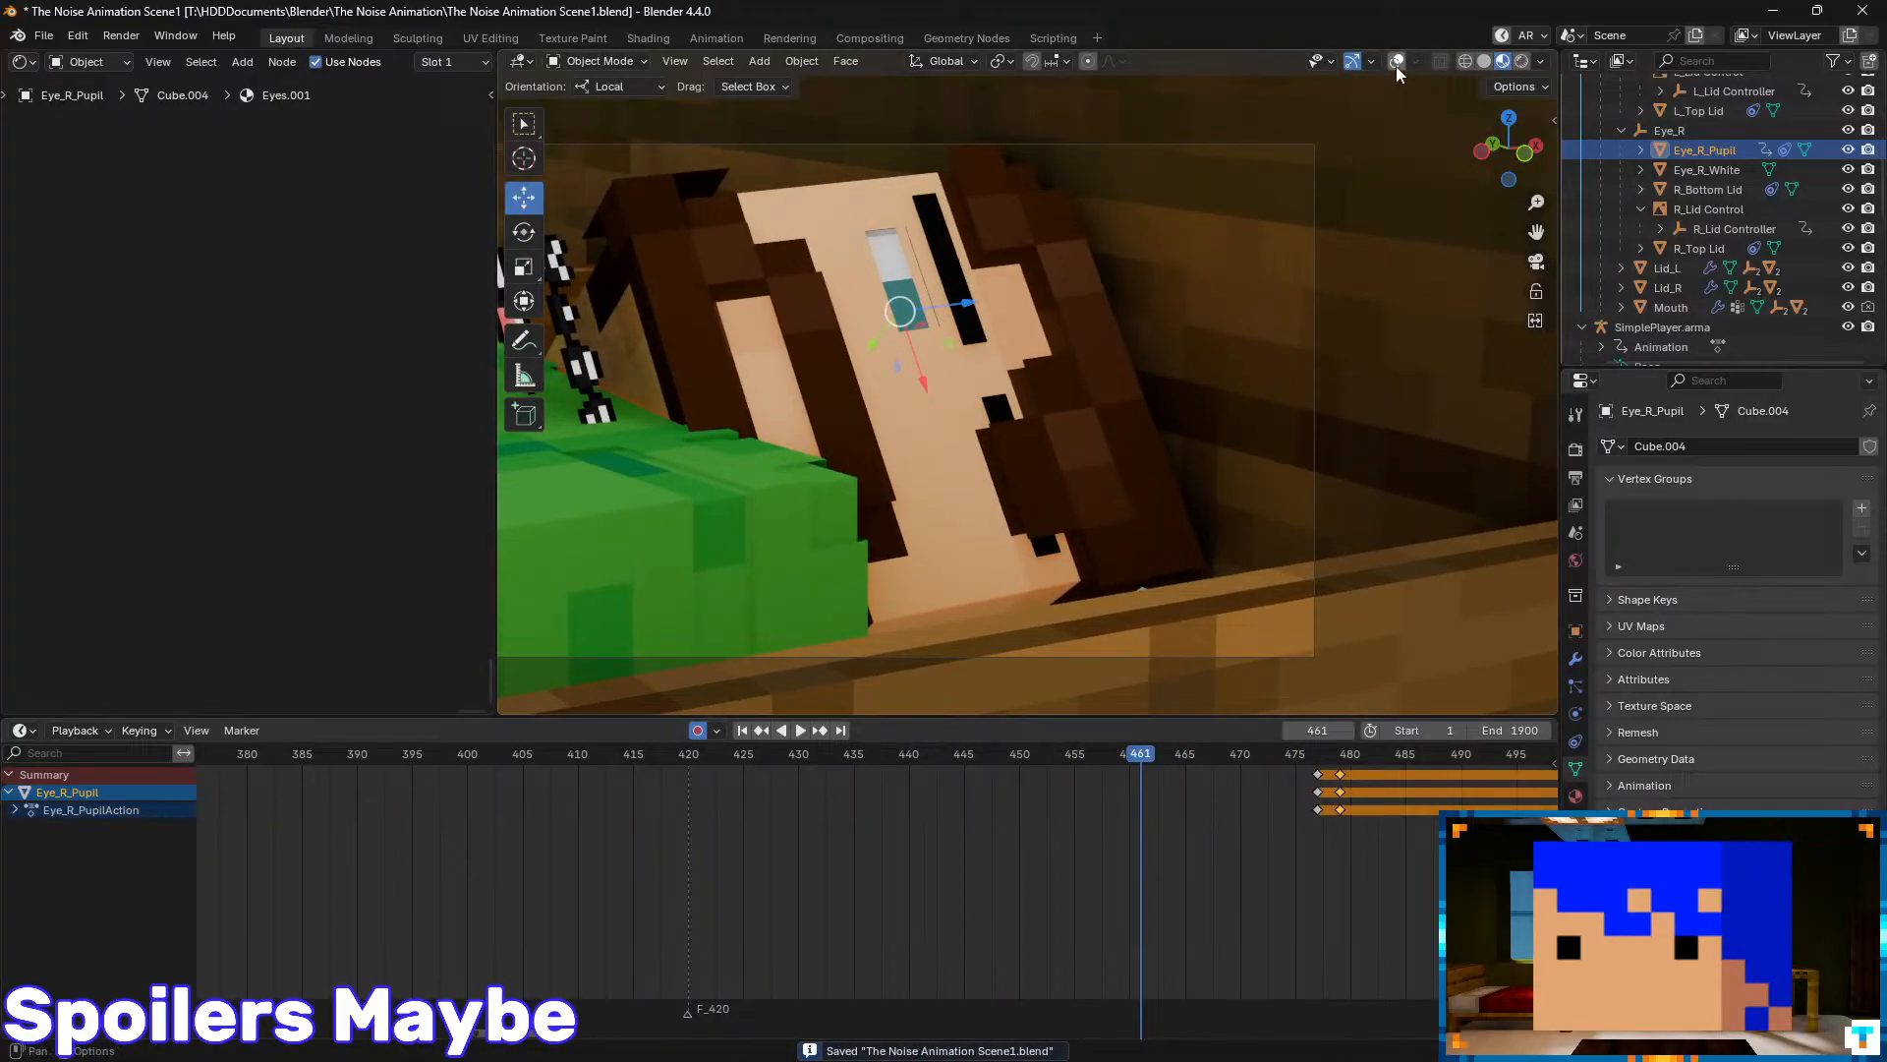
left_click(1397, 63)
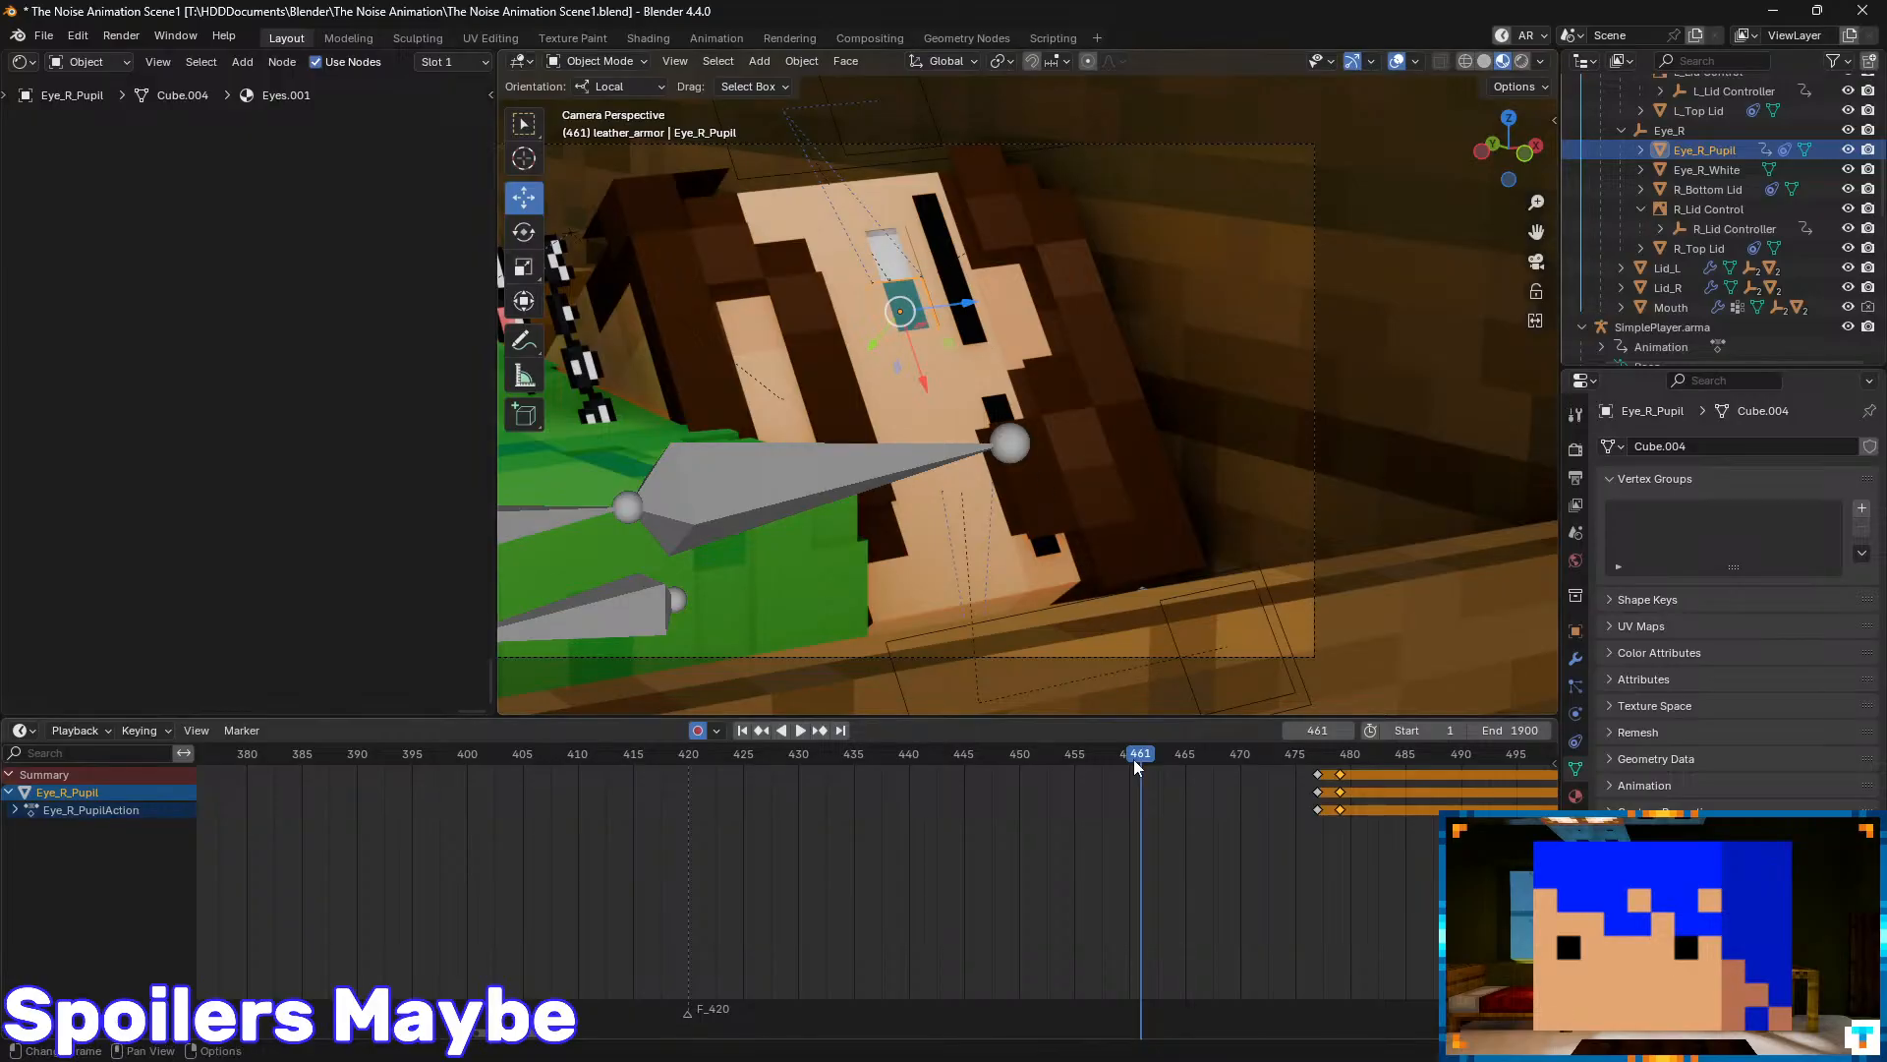
left_click(831, 754)
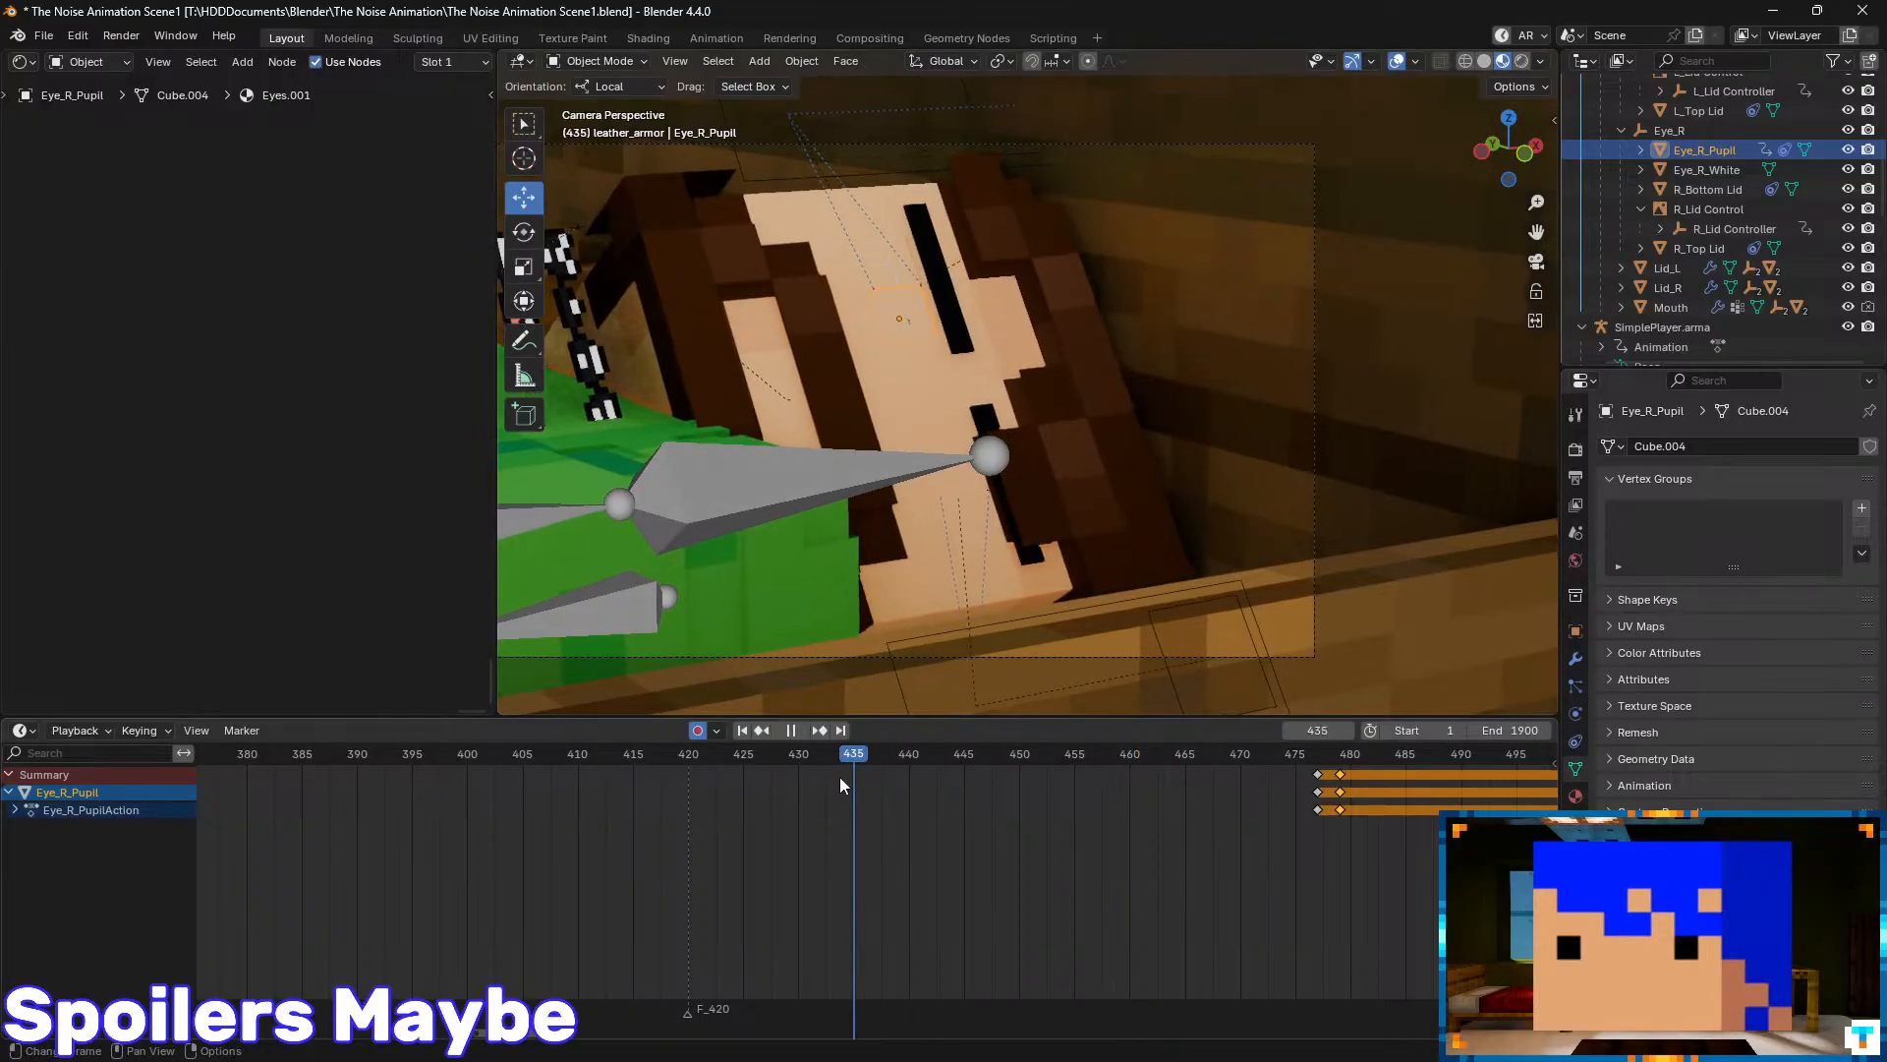
key("ctrl+s")
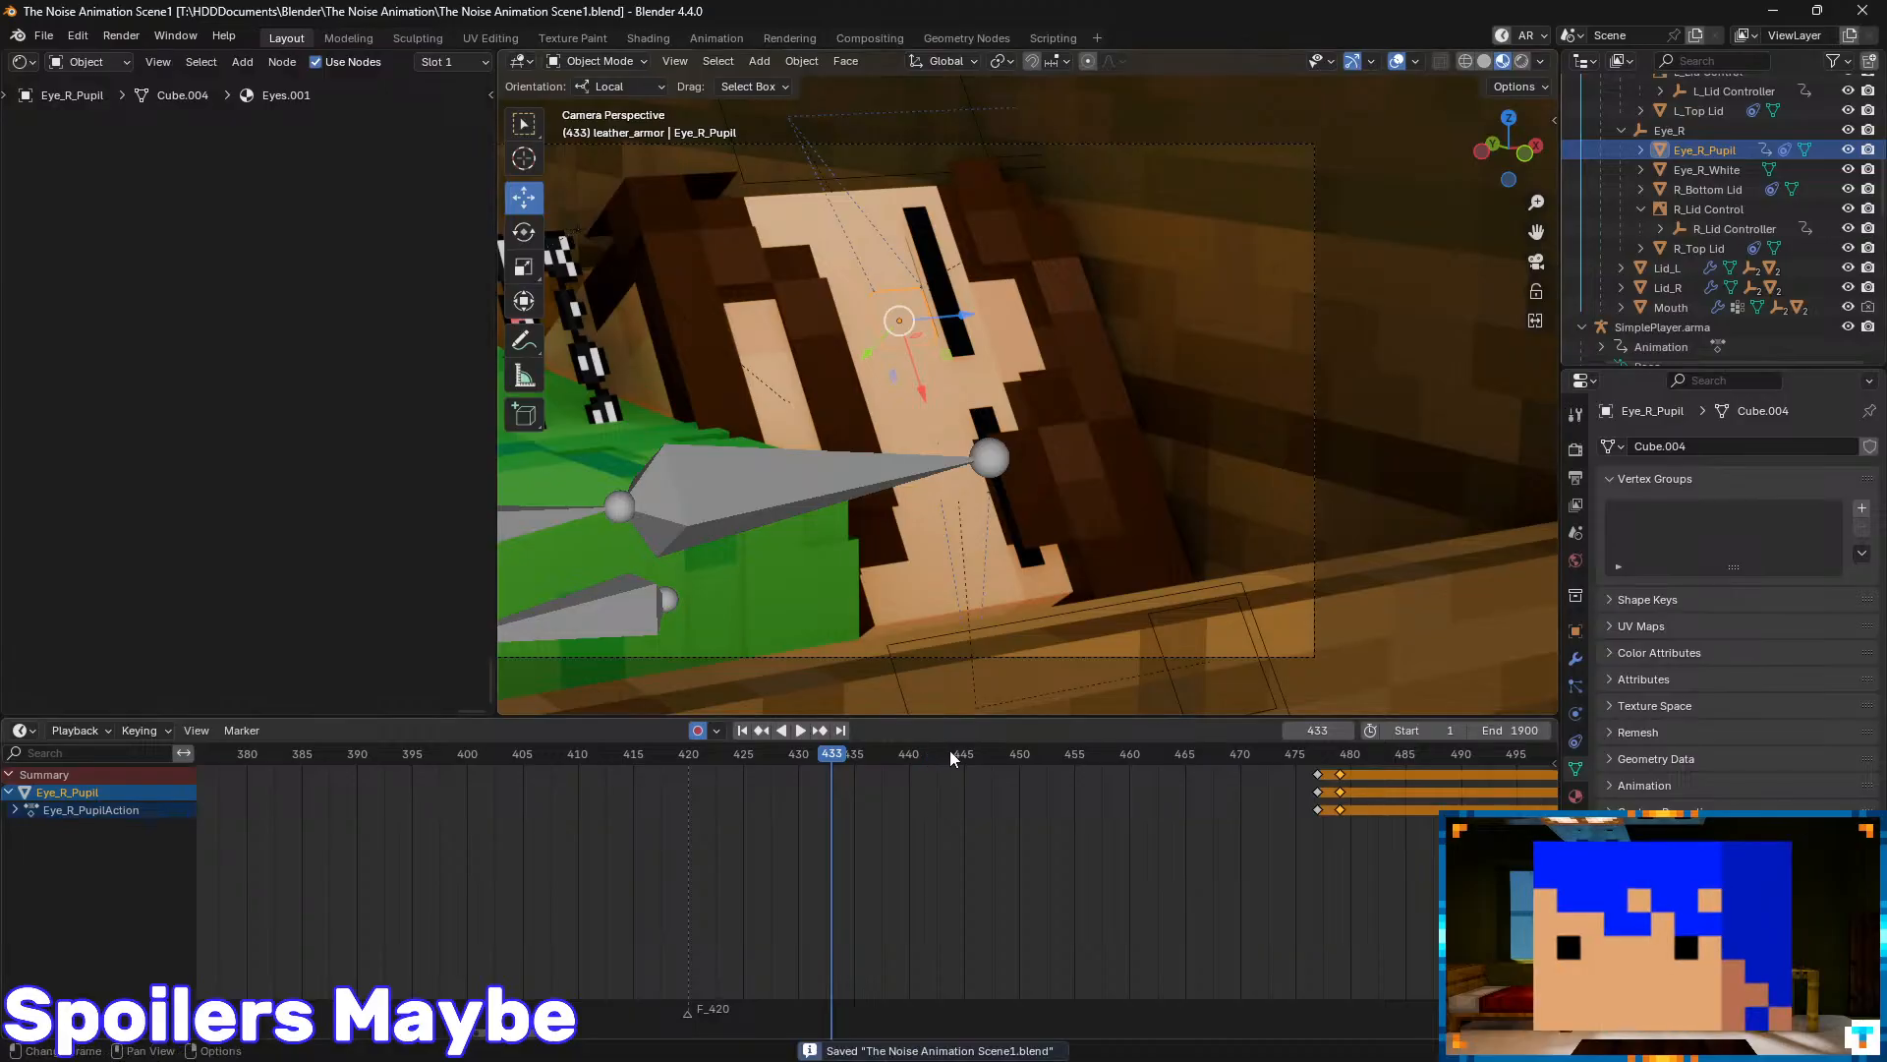
- Move R_Lid Controller along its Y axis at frame 443 to narrow the right eye's opening
left_click_drag(849, 766, 1085, 766)
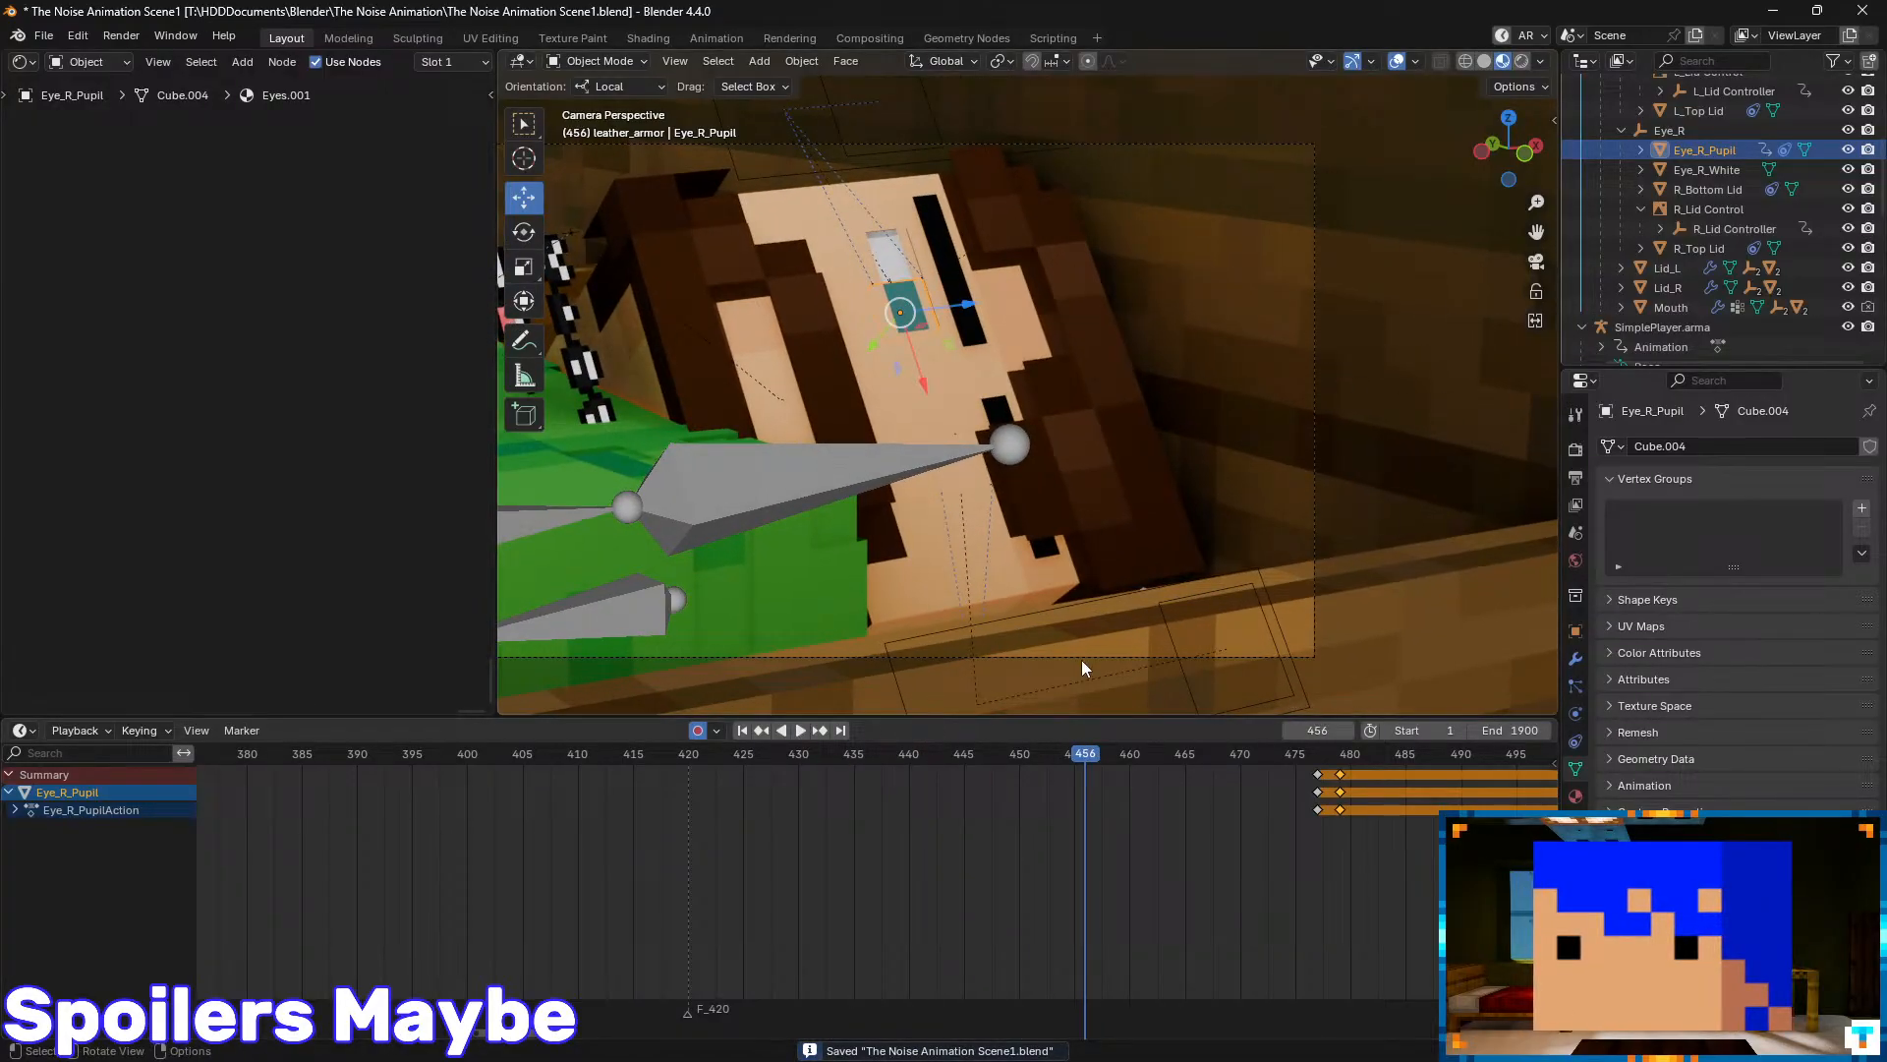
scroll(1081, 658, "down", 3)
left_click(962, 248)
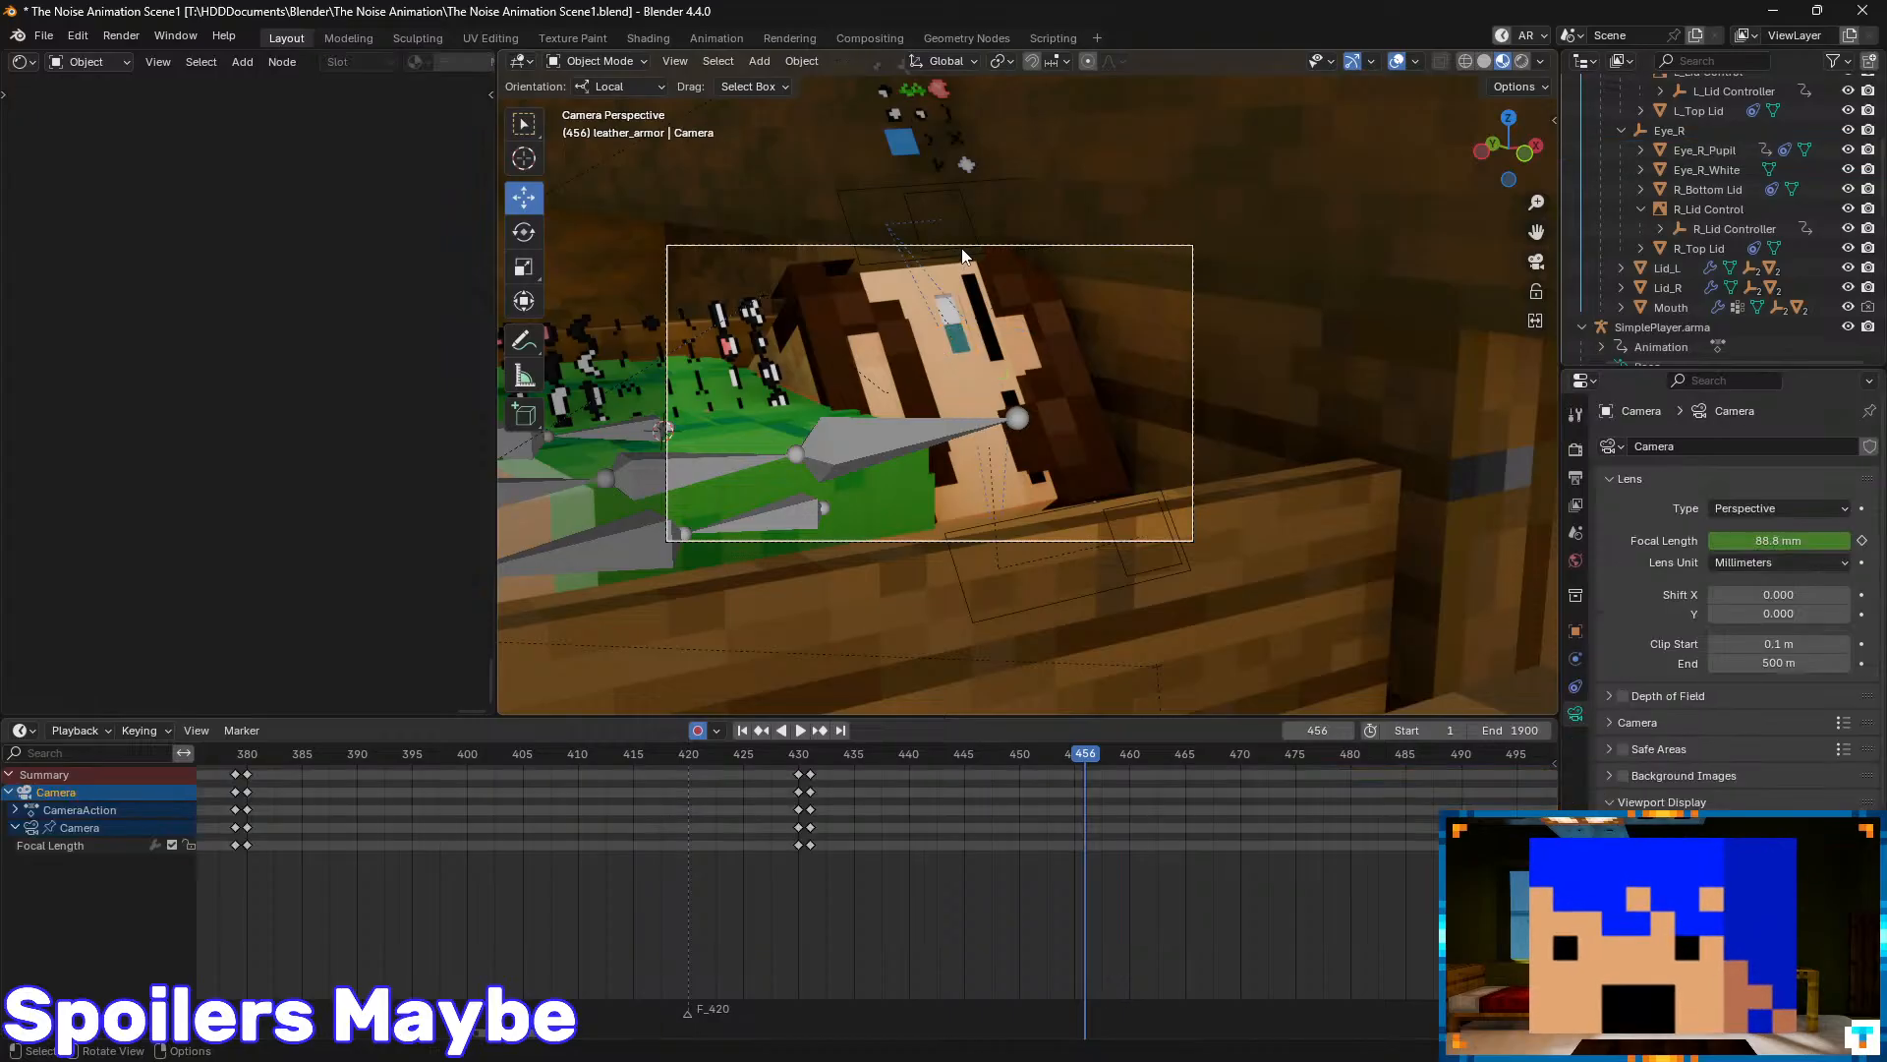
left_click(975, 232)
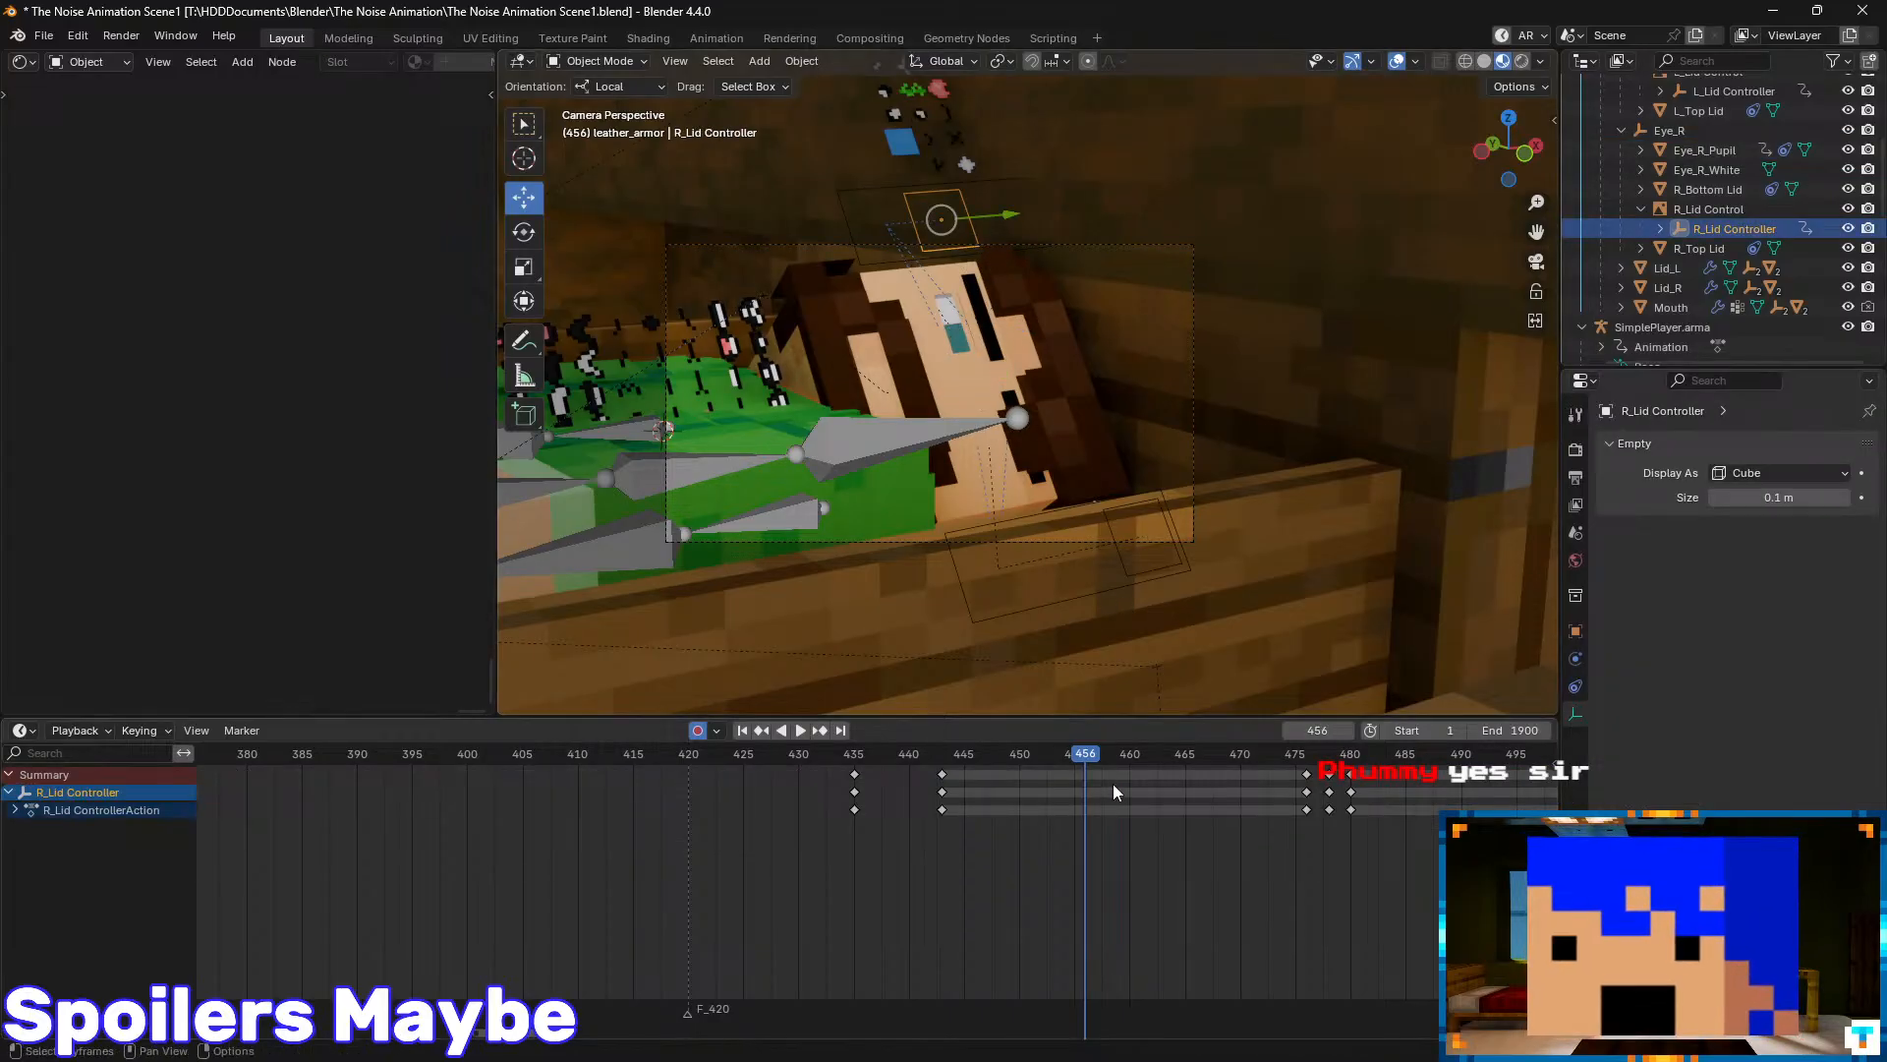
left_click_drag(847, 796, 939, 792)
key("space")
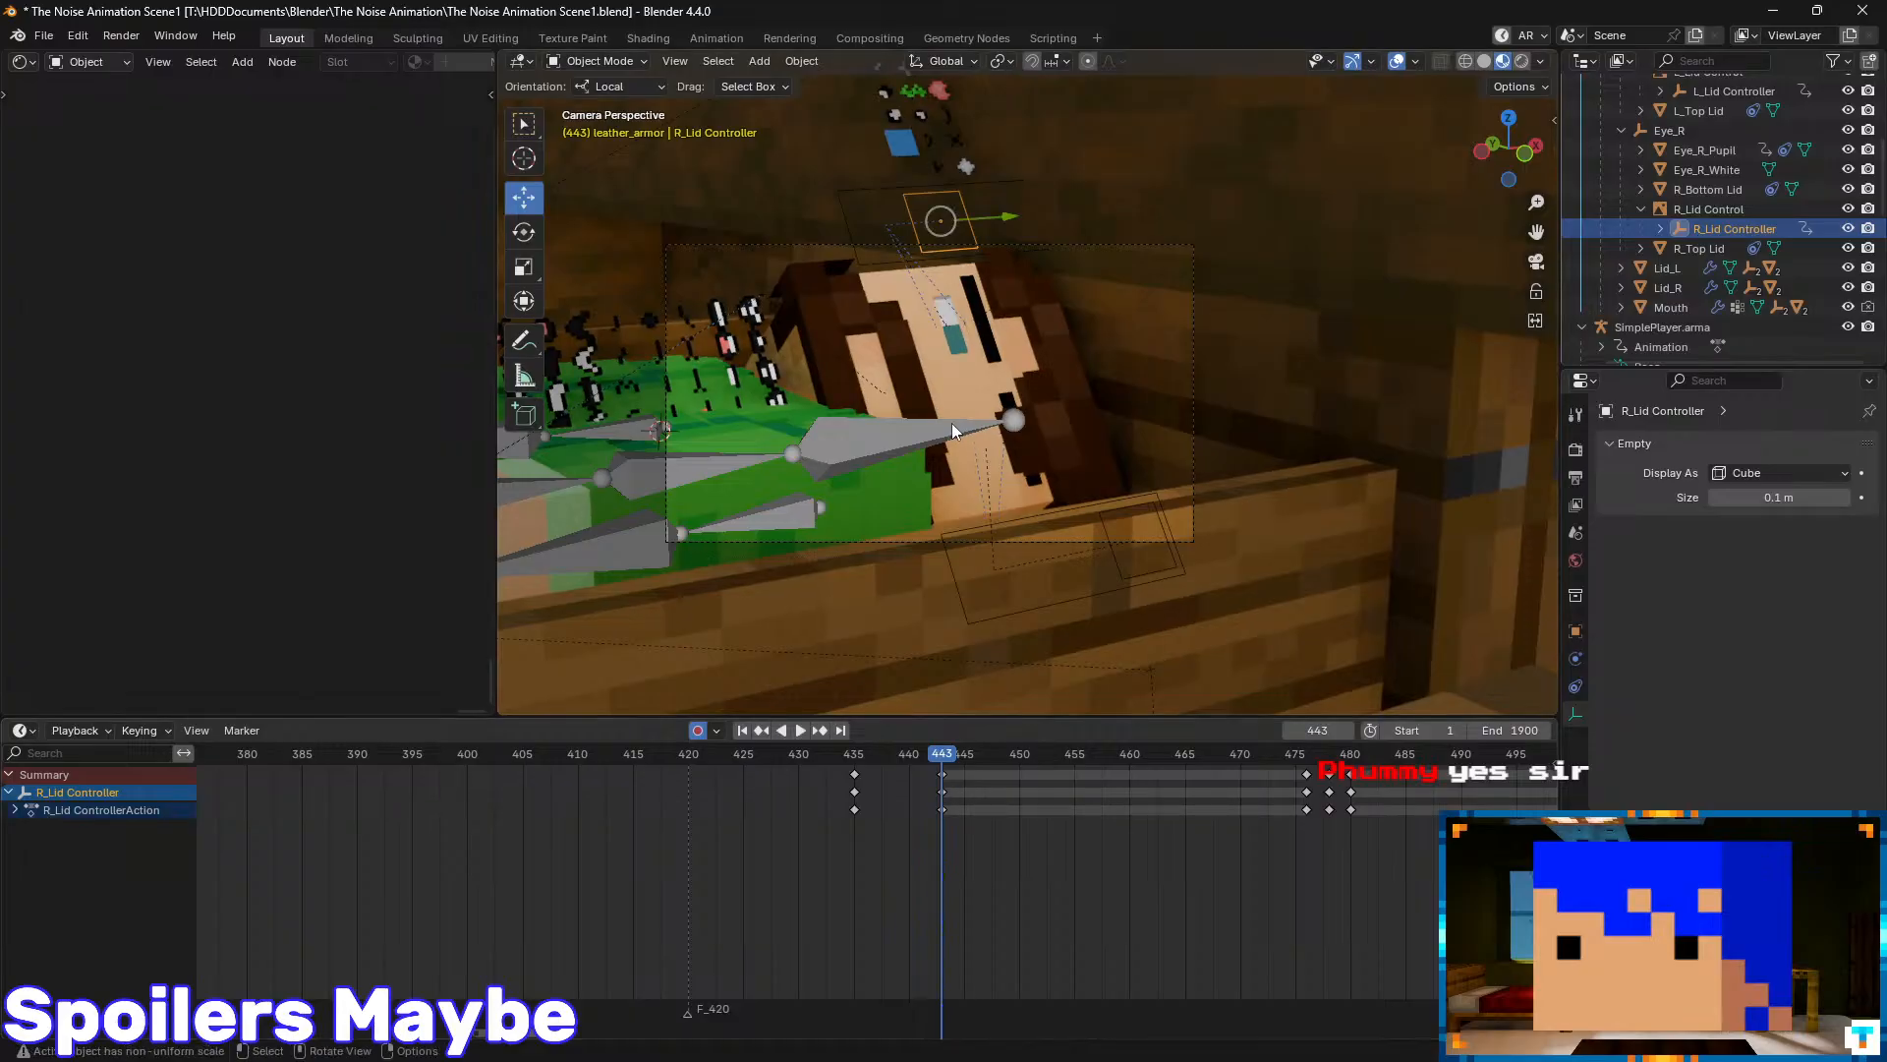
left_click_drag(1007, 225, 1059, 217)
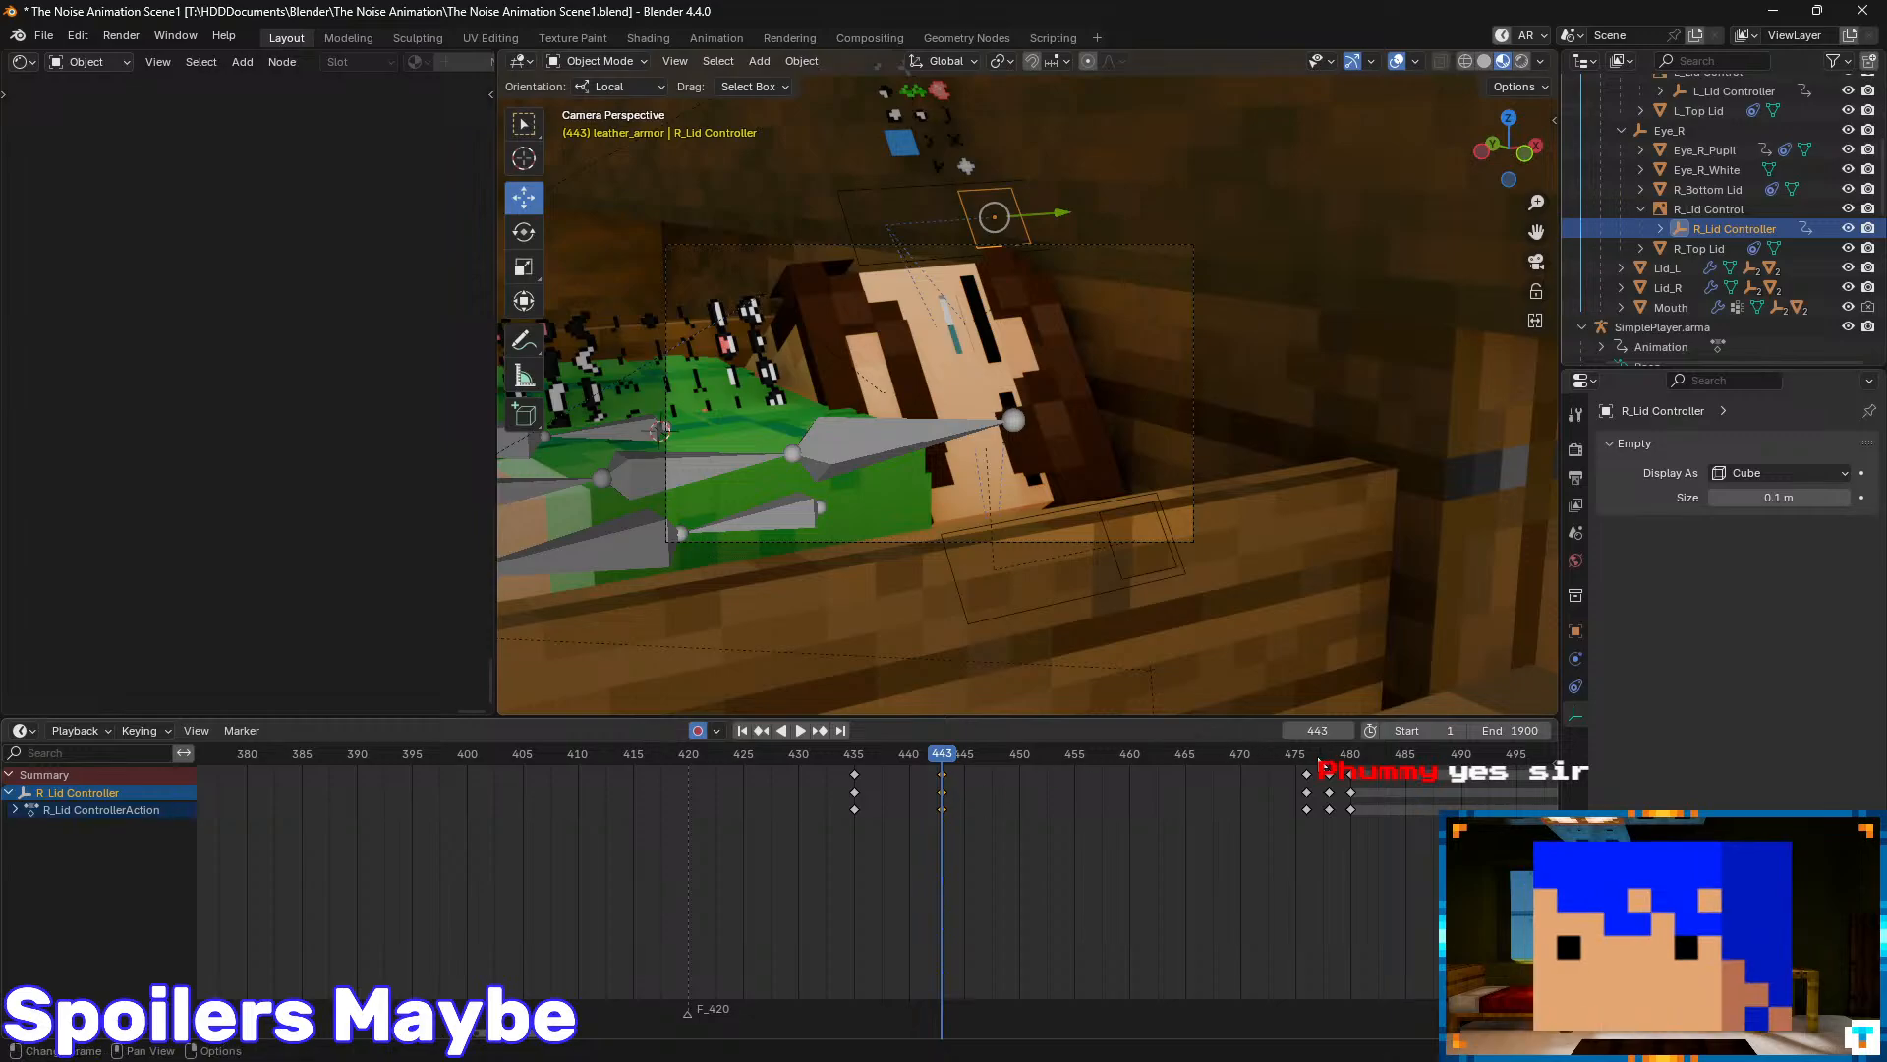
- Match R_Lid Controller's narrowed position at frame 476, and play back the lid movement up to about frame 481
left_click(1307, 764)
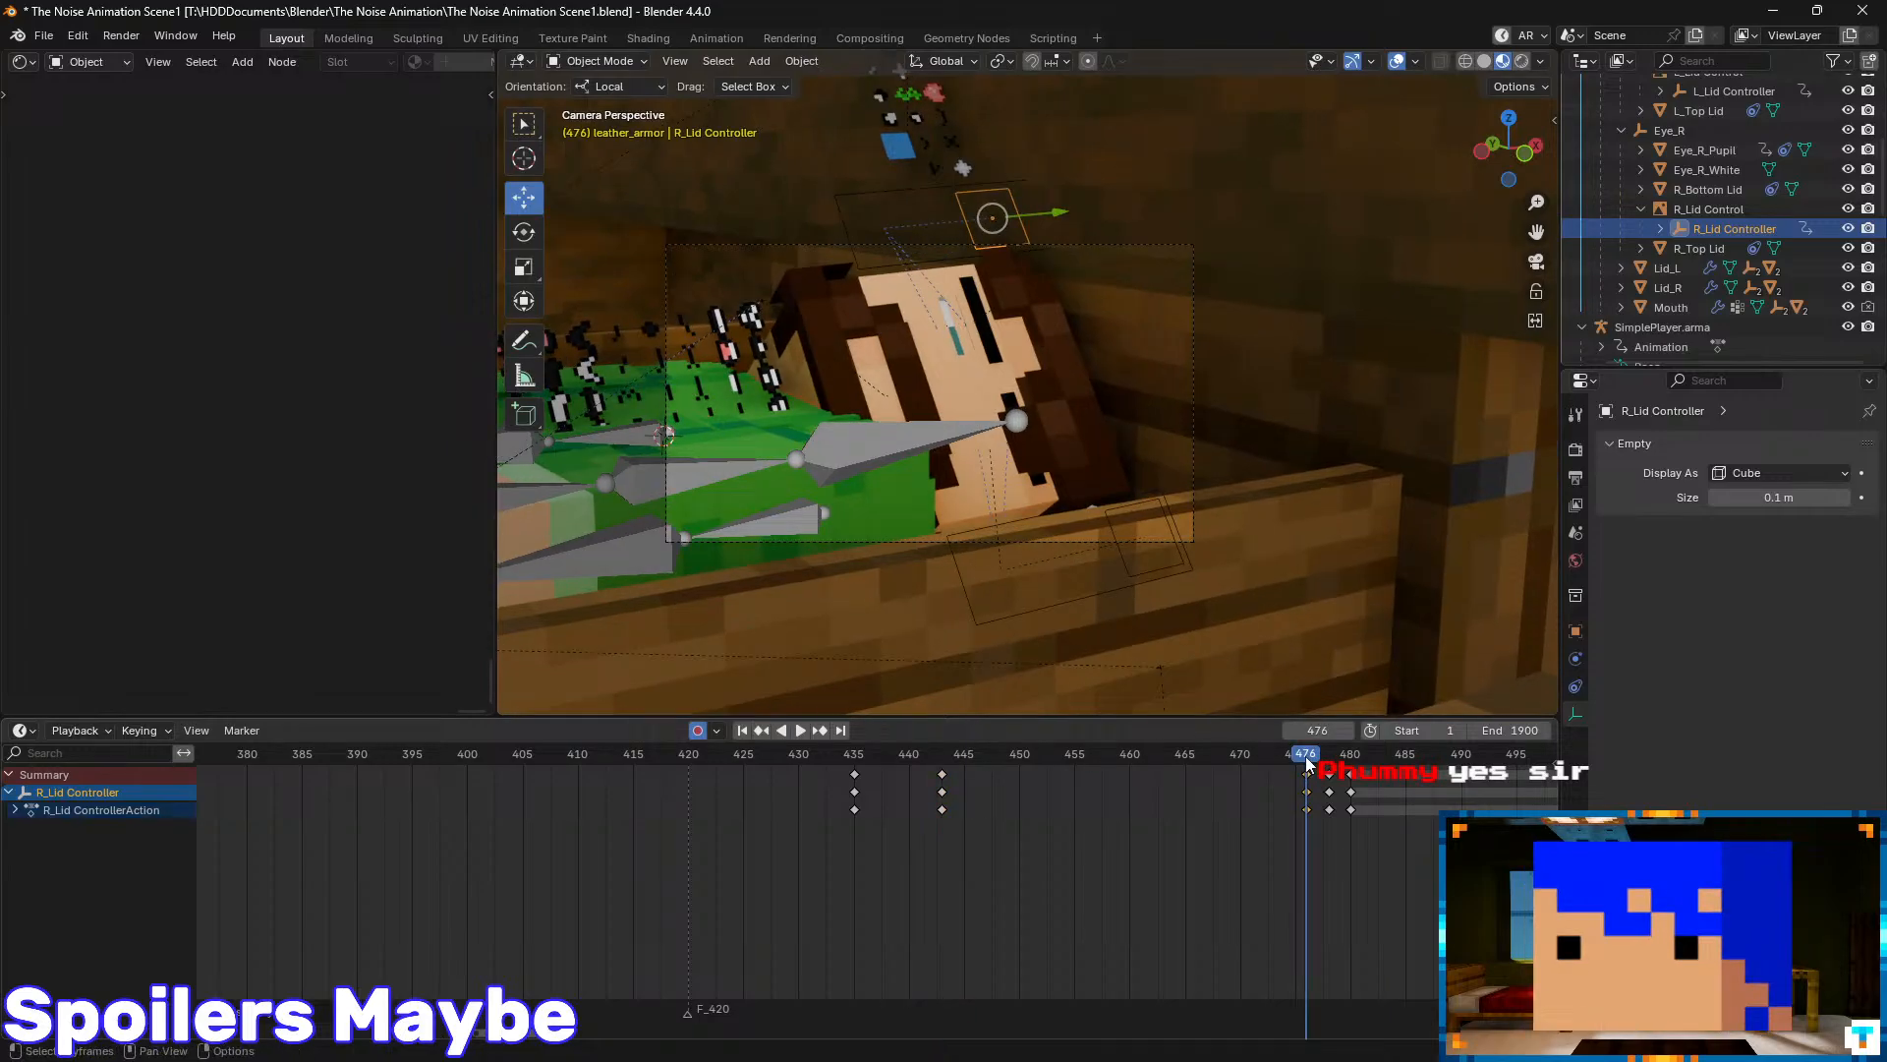
left_click_drag(1307, 765, 802, 801)
key("space")
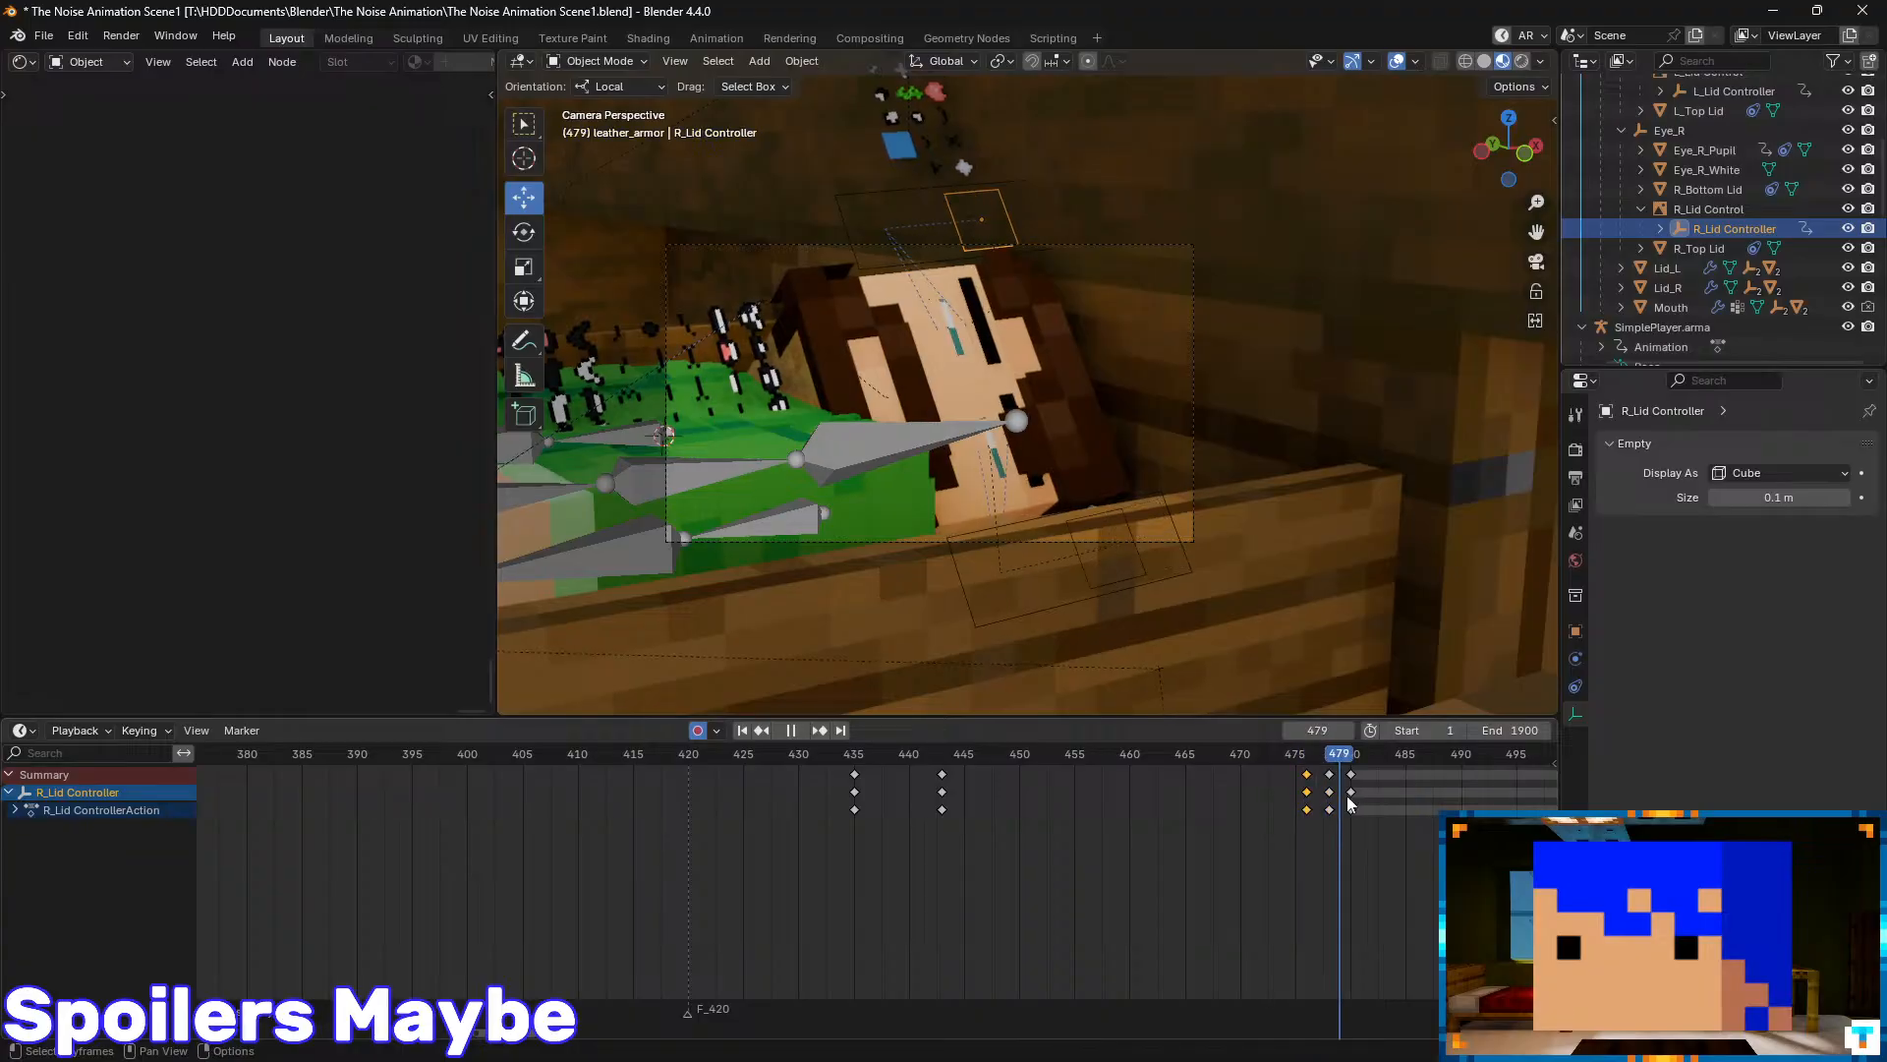
left_click(780, 806)
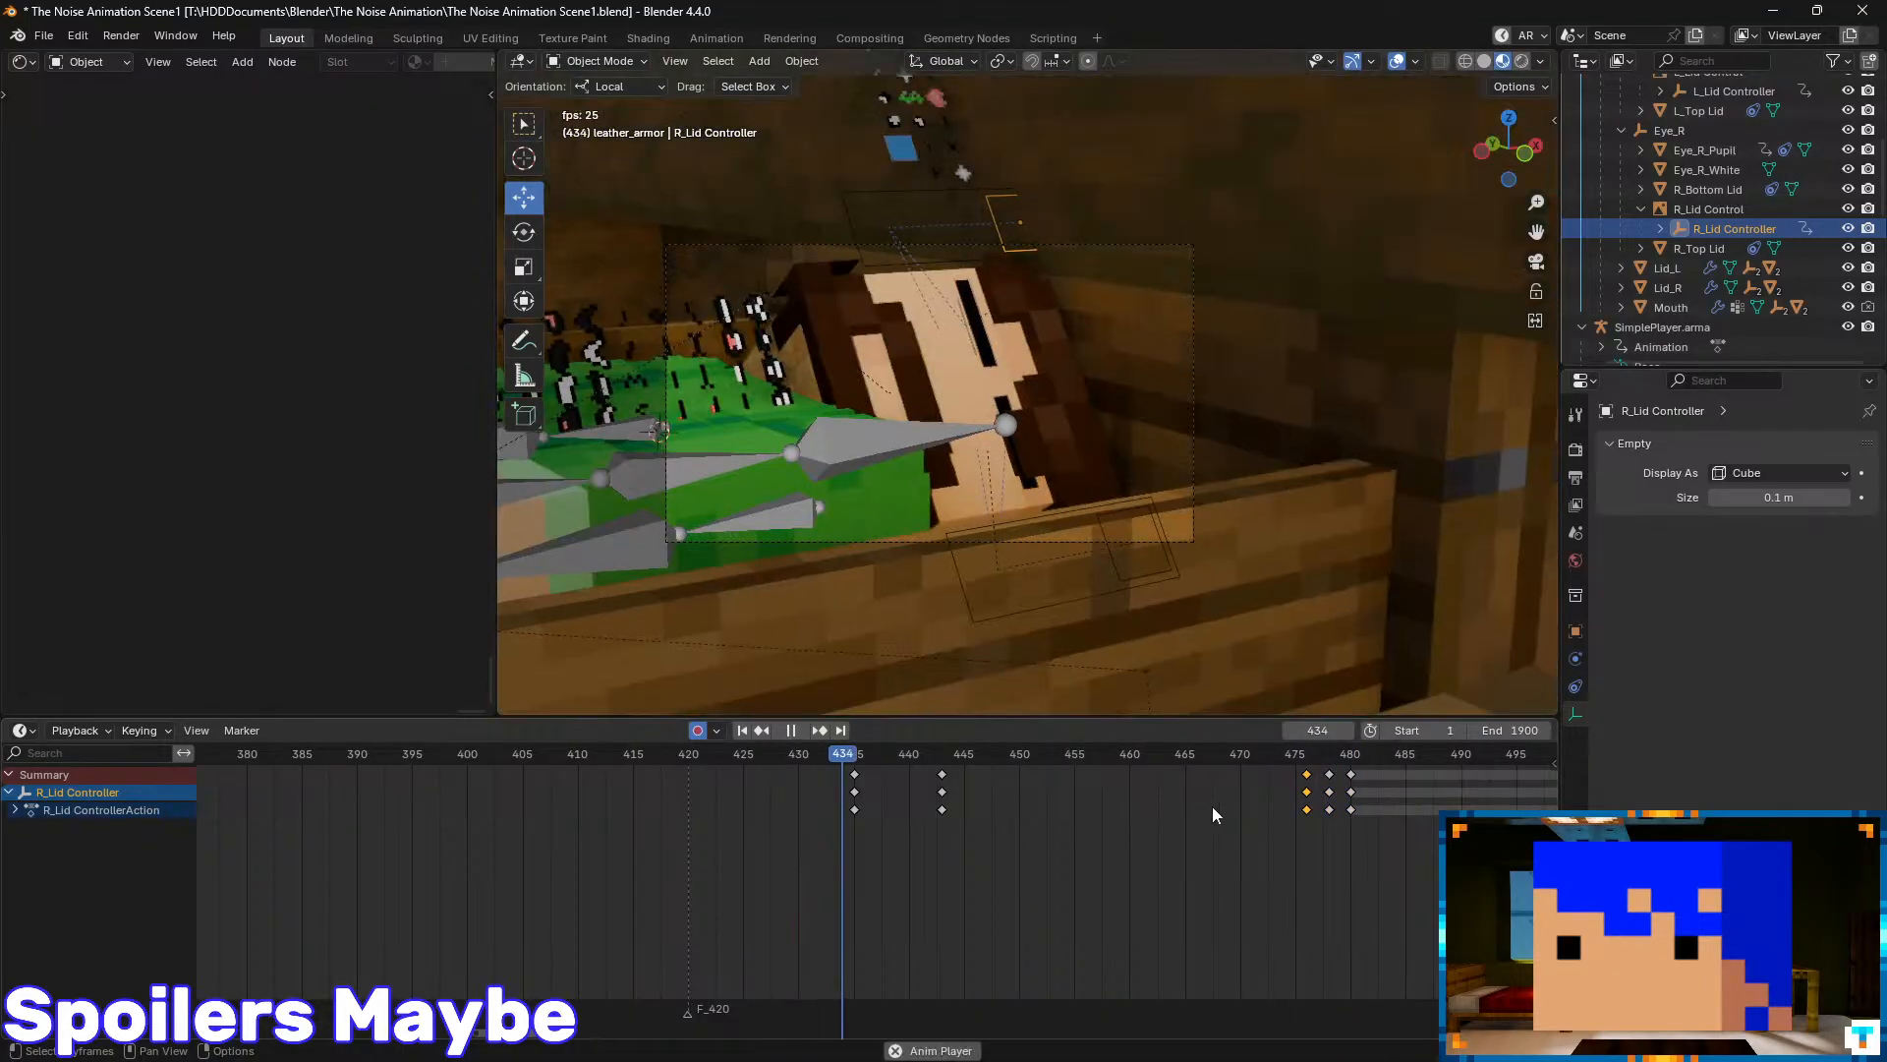
key("space")
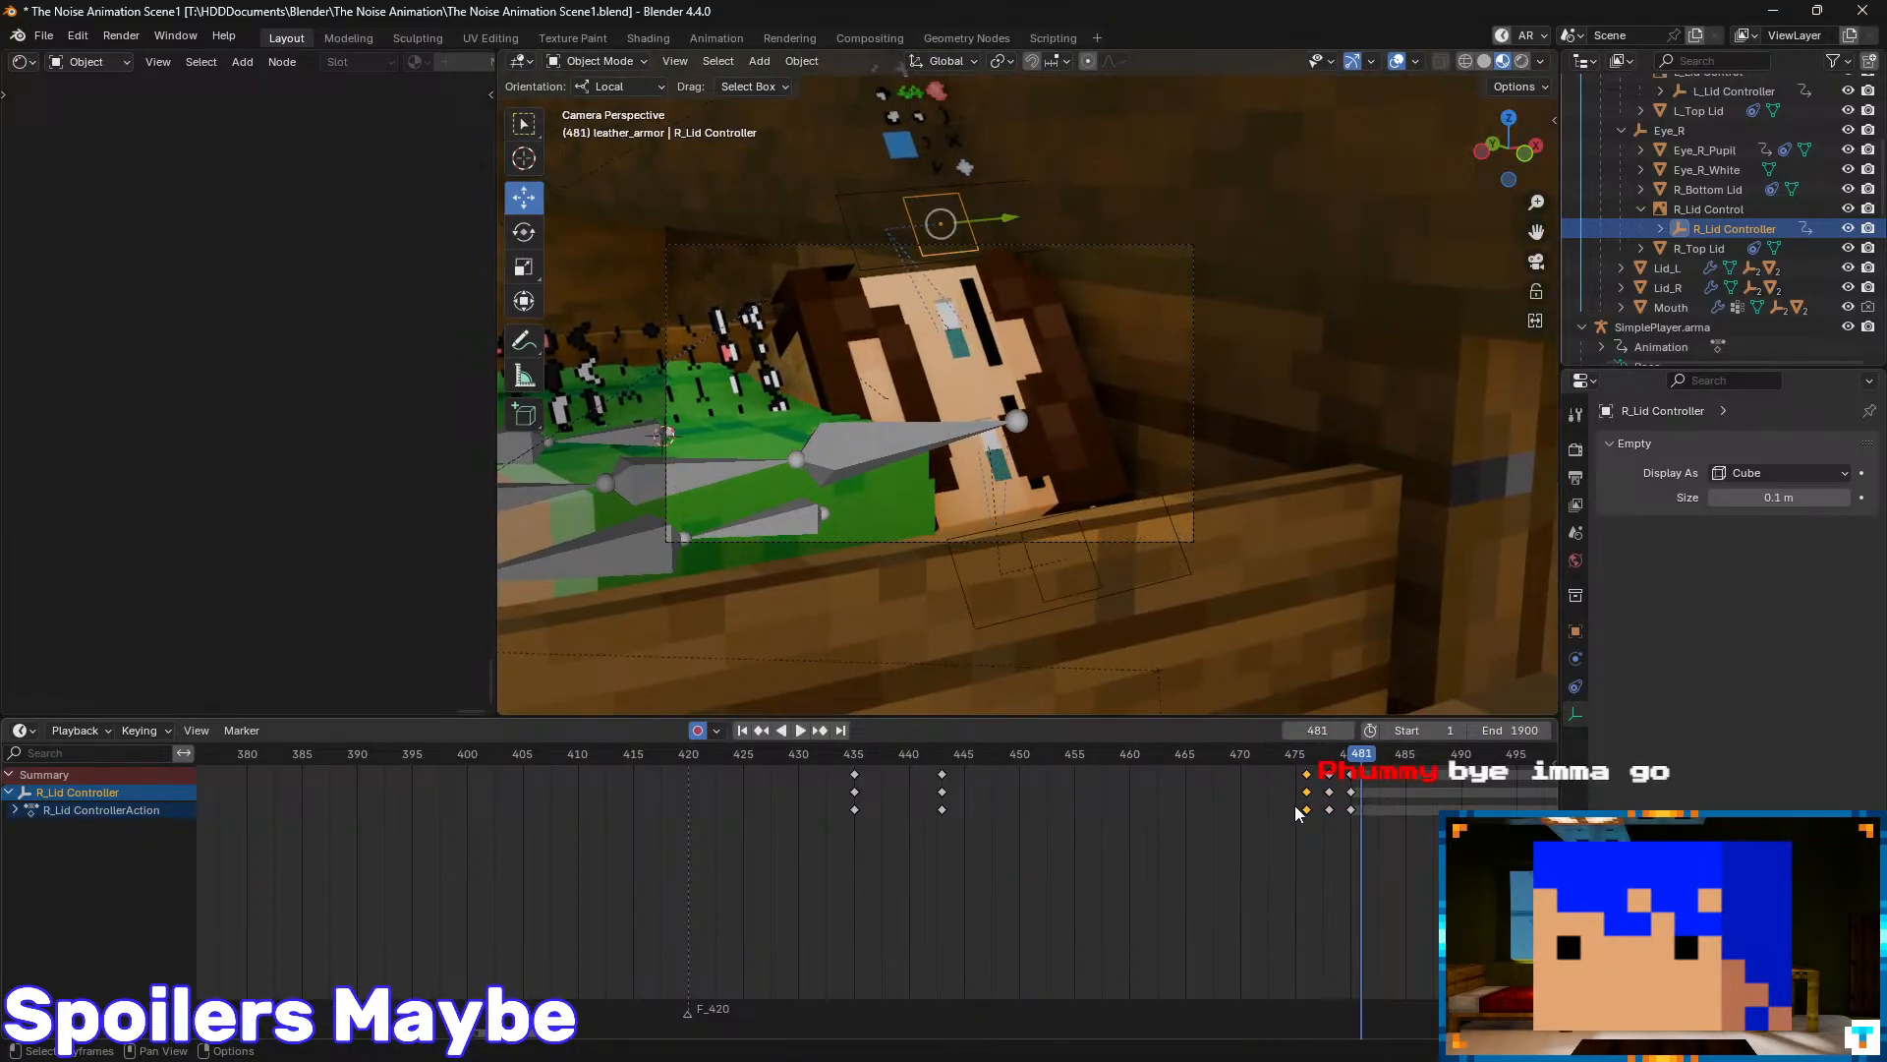
- Move both L_Lid Controller and R_Lid Controller along Y at frame 480 to half-close the eyes, and save the scene file
key("Left")
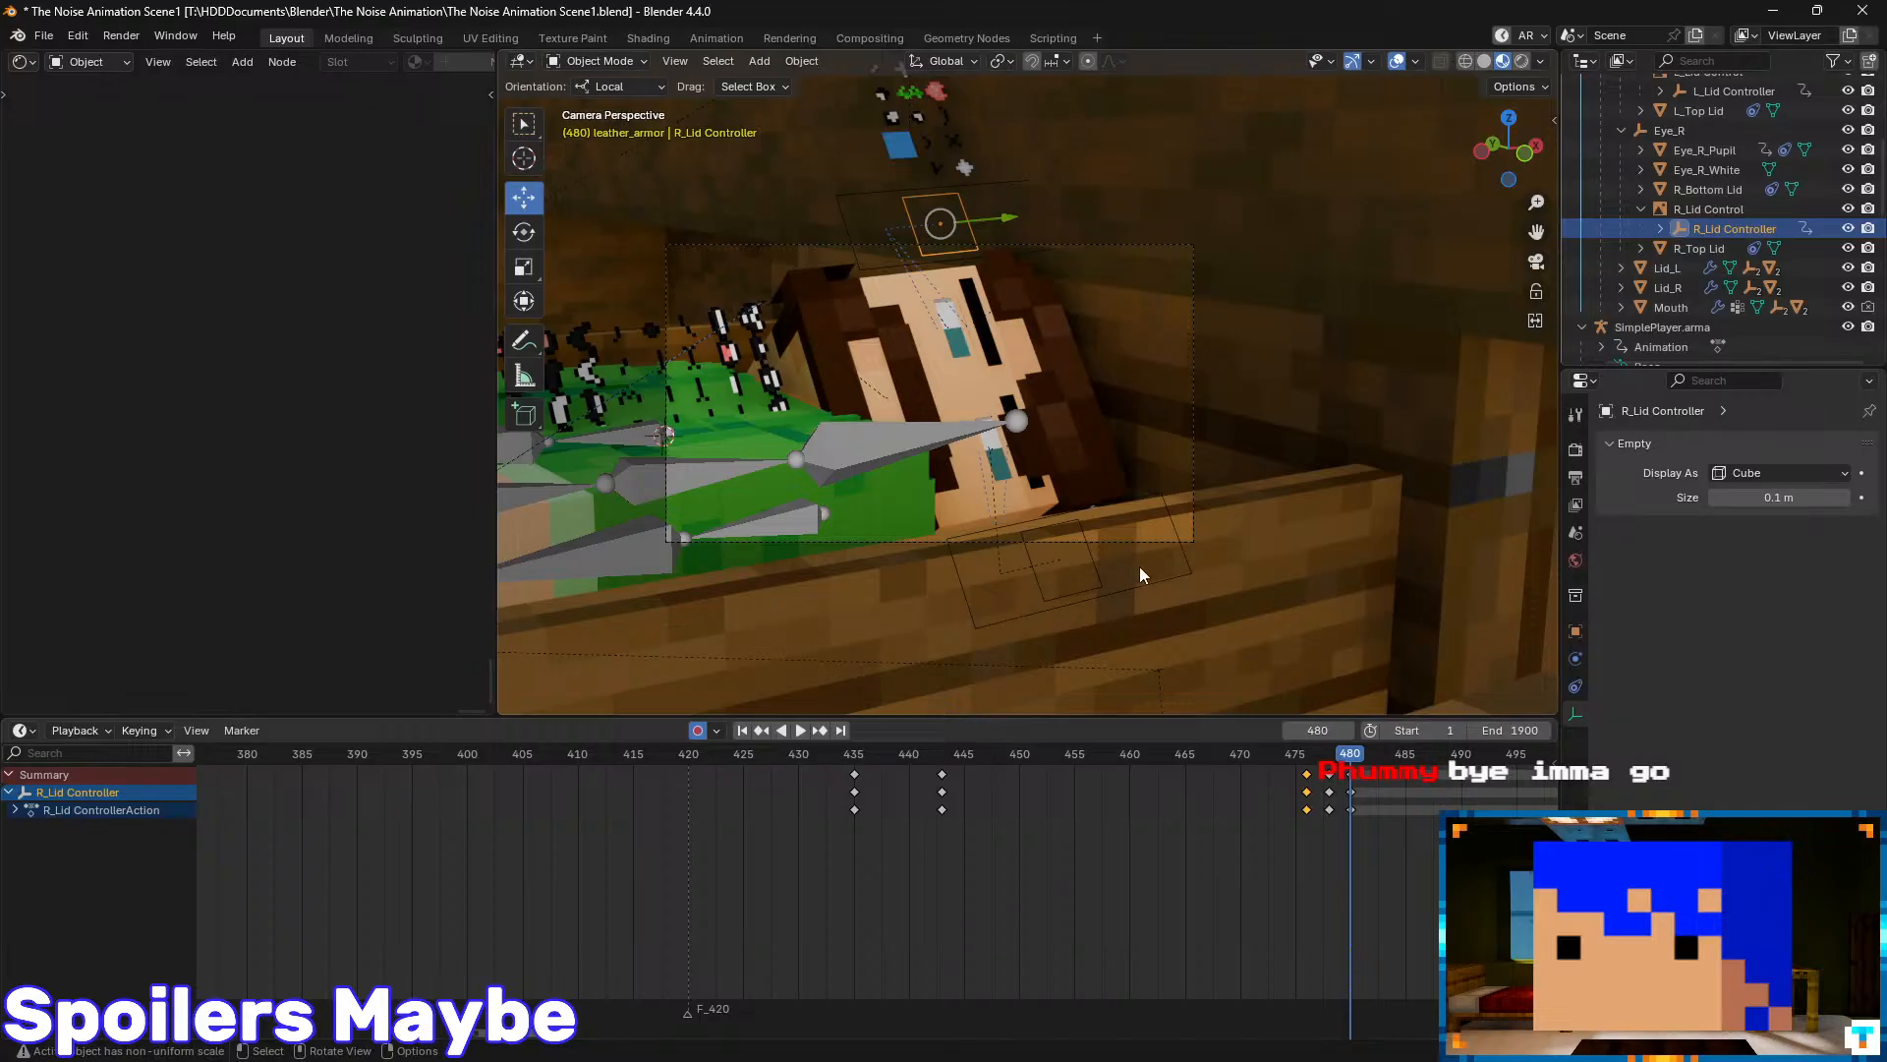
left_click(1089, 588)
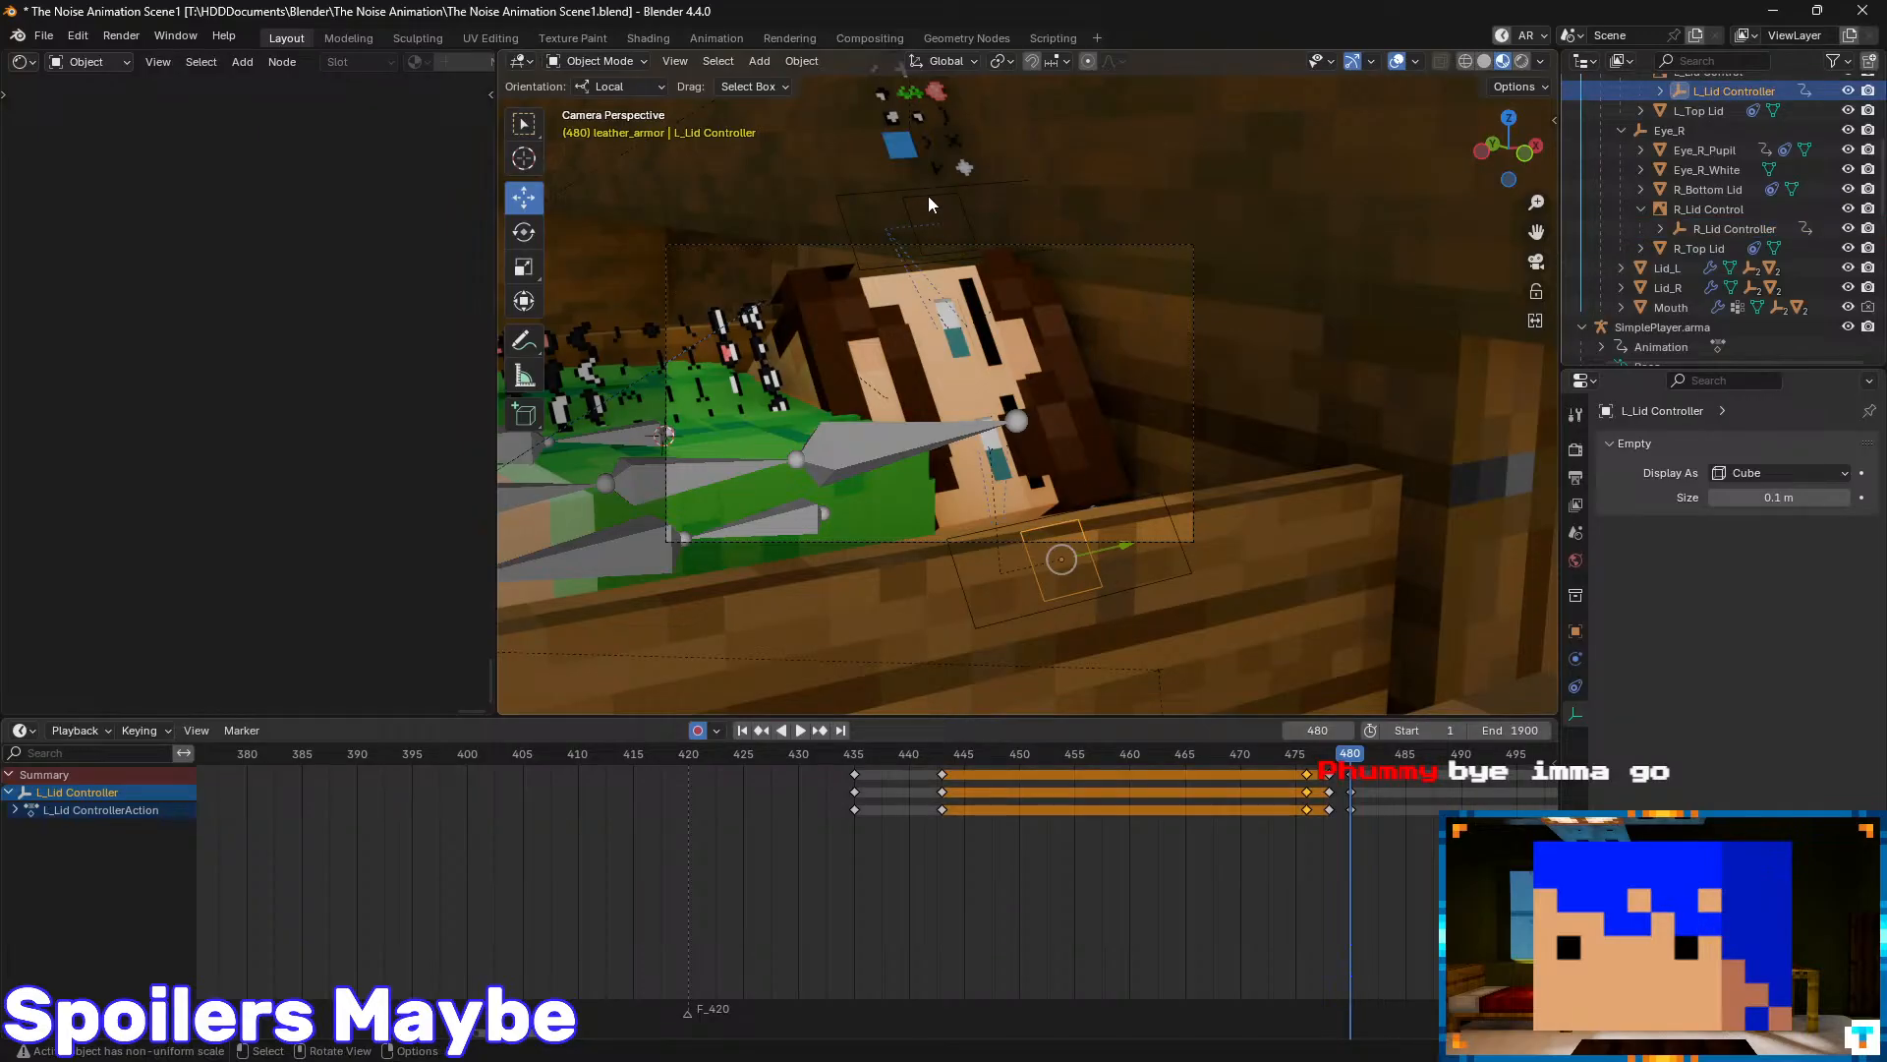
left_click(966, 210, "shift")
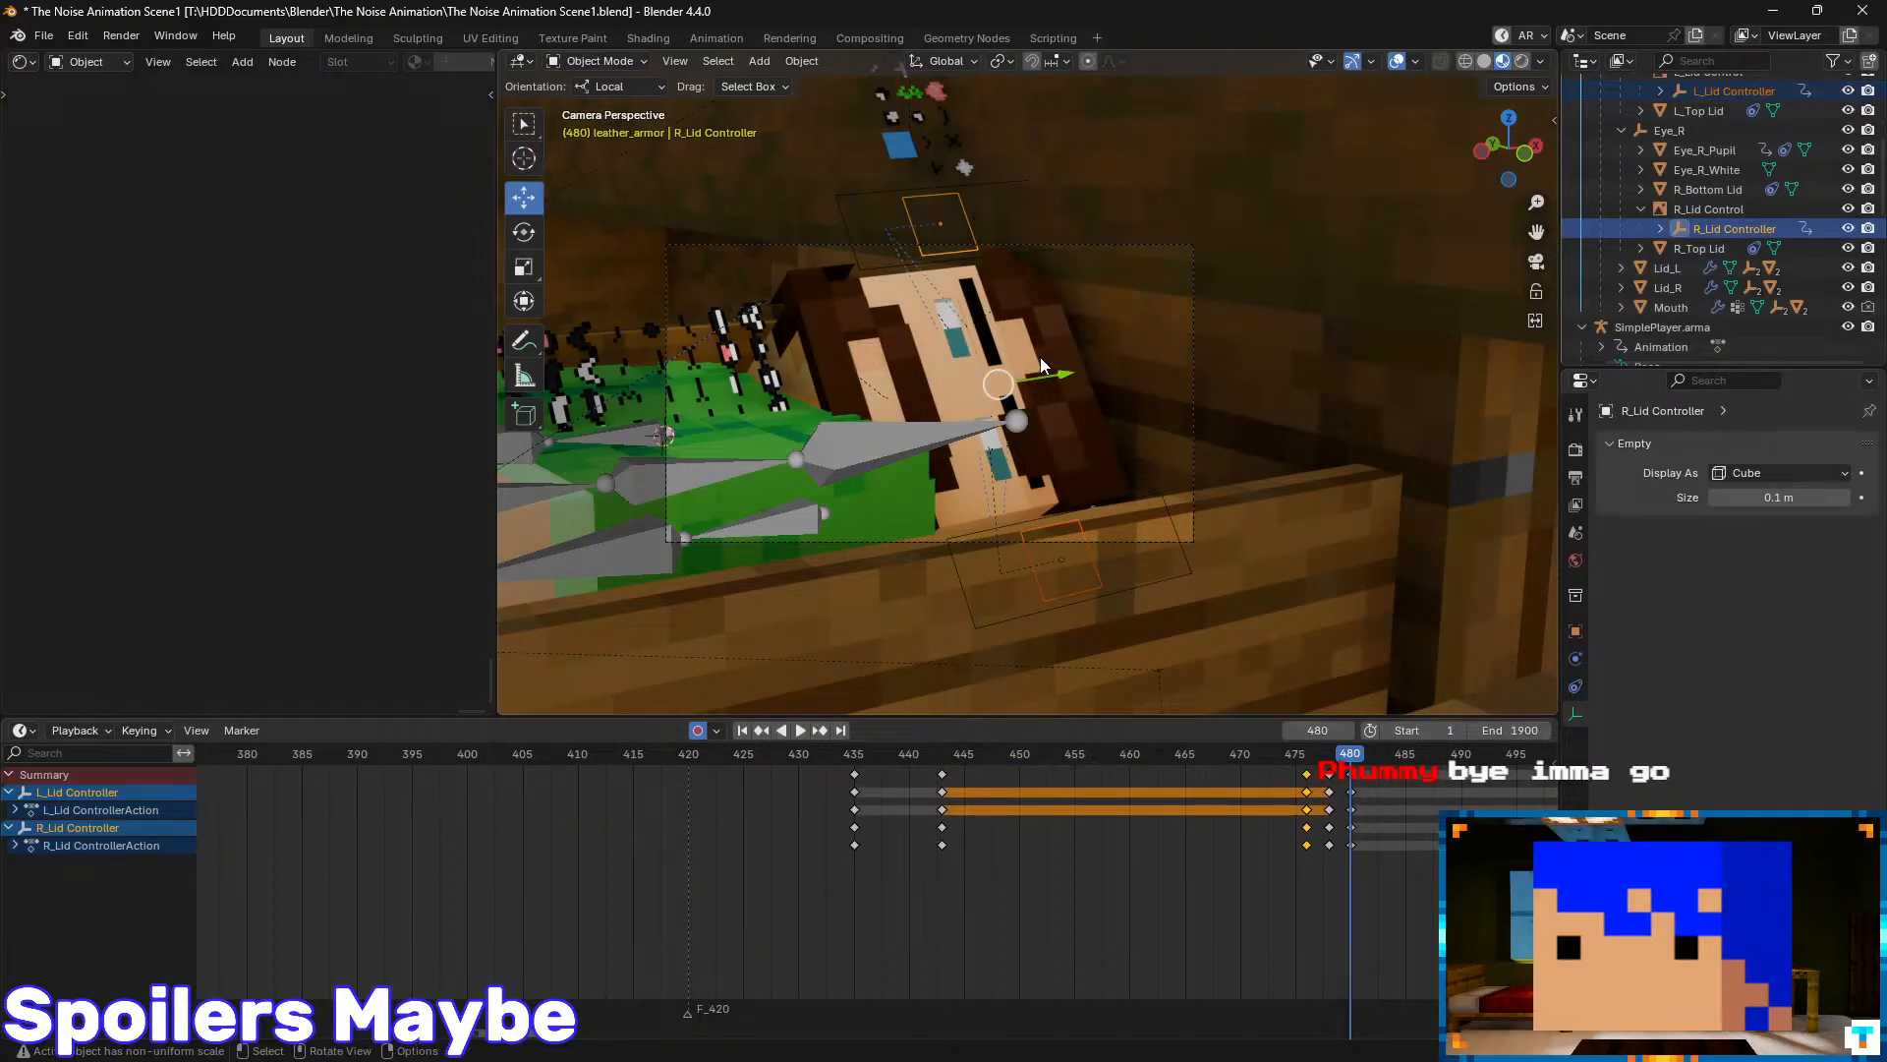
left_click_drag(1061, 380, 1112, 366)
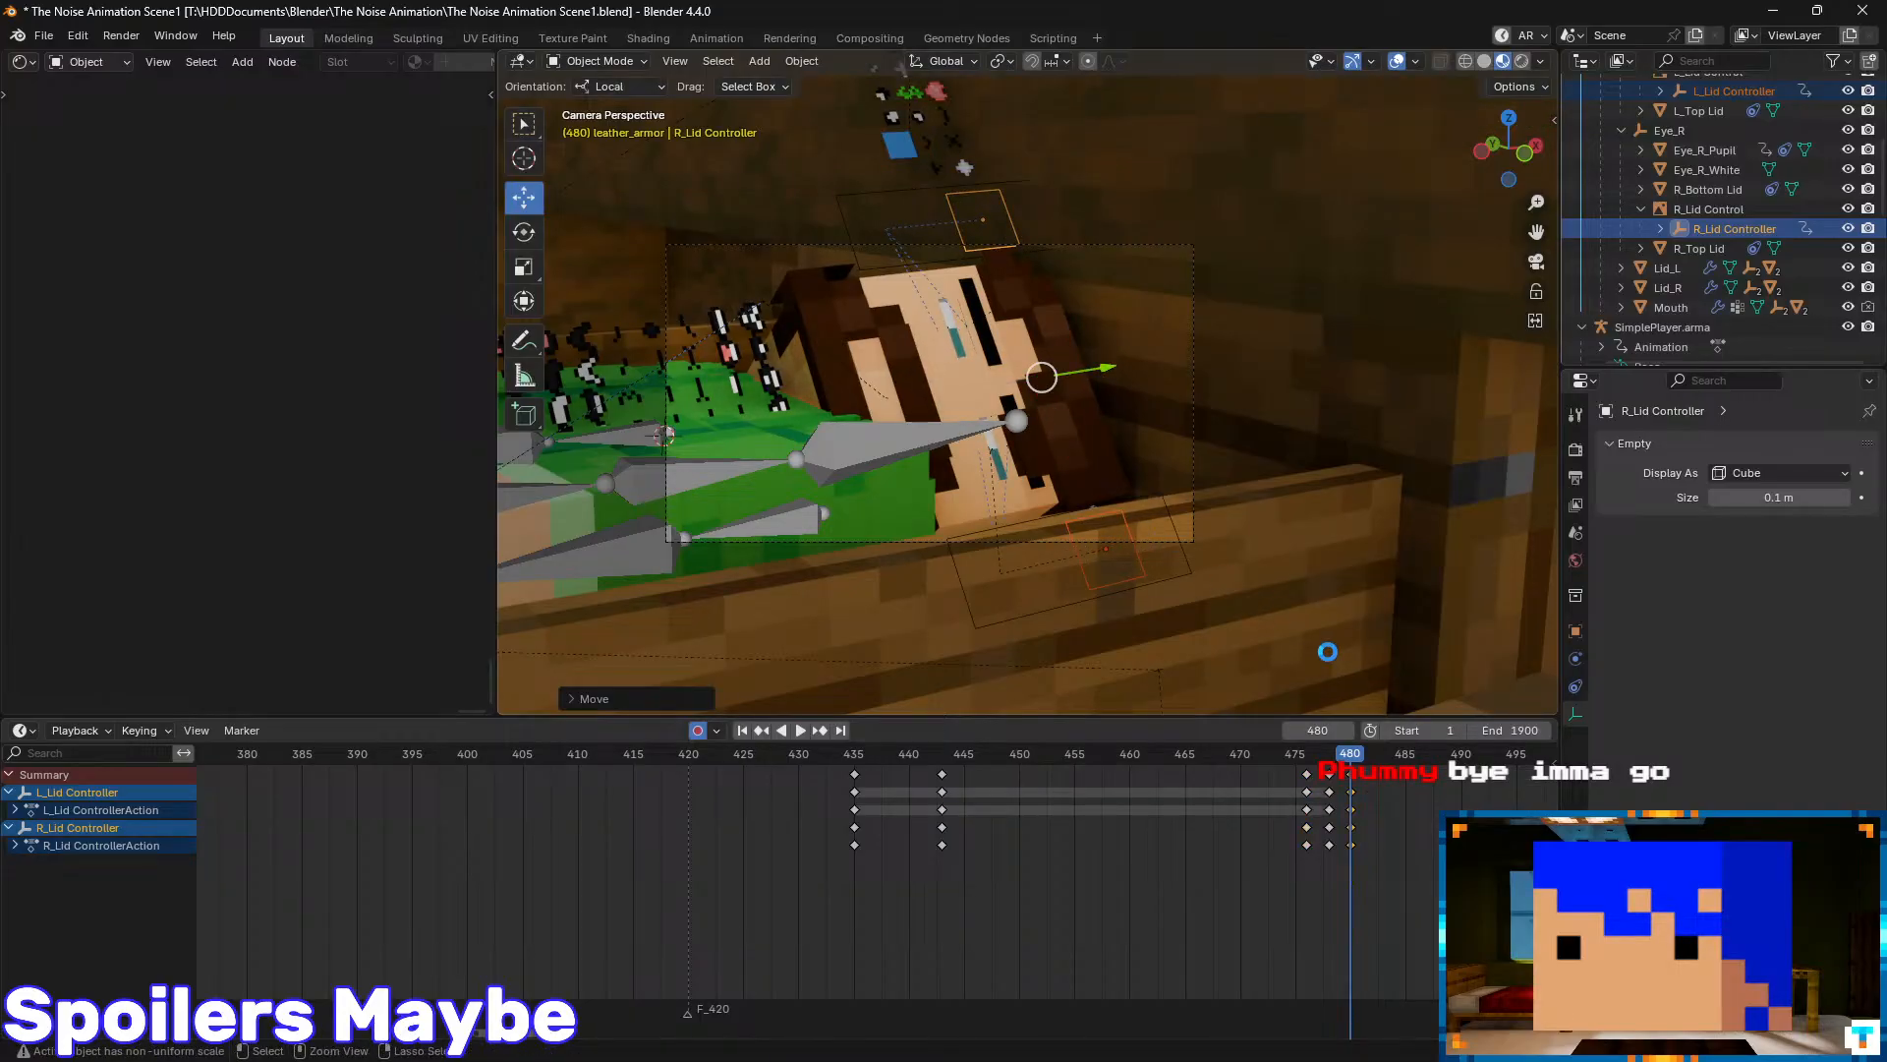
key("ctrl+s")
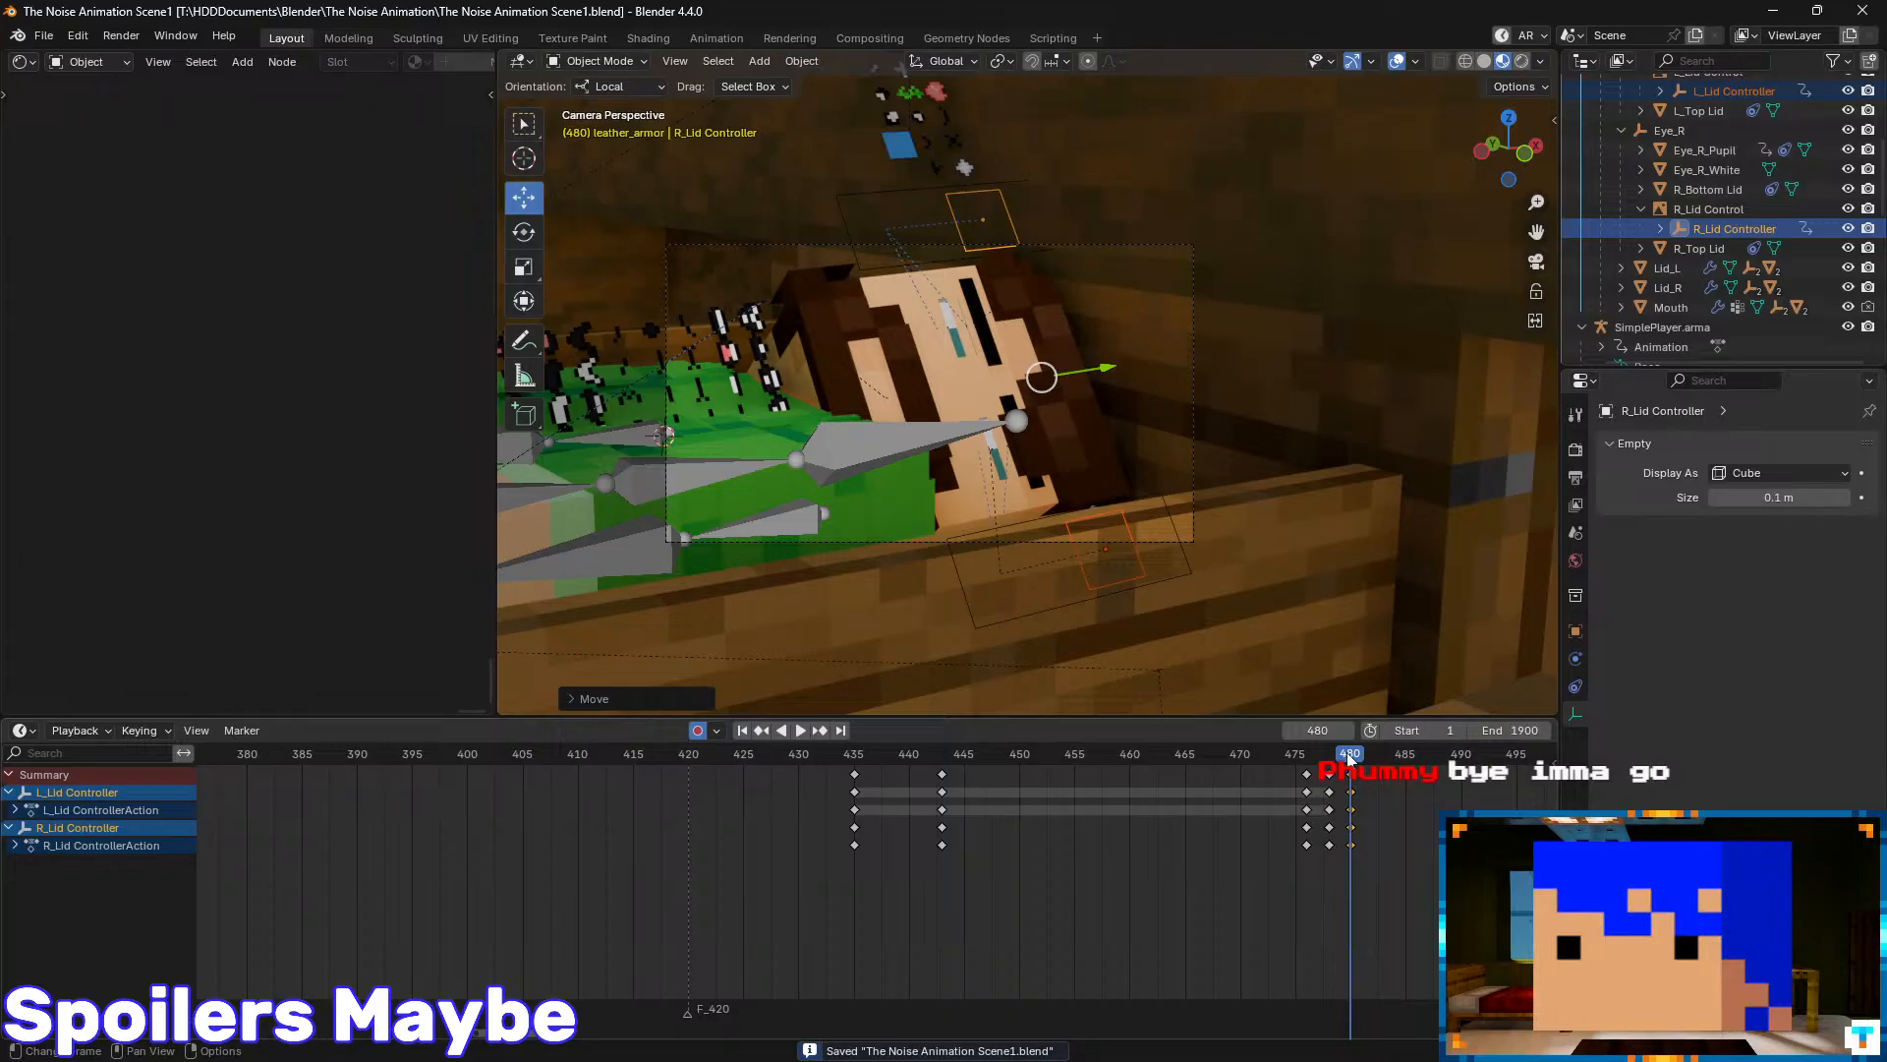
- Play back the revised lid animation from about frame 430 to frame 503
left_click(1104, 773)
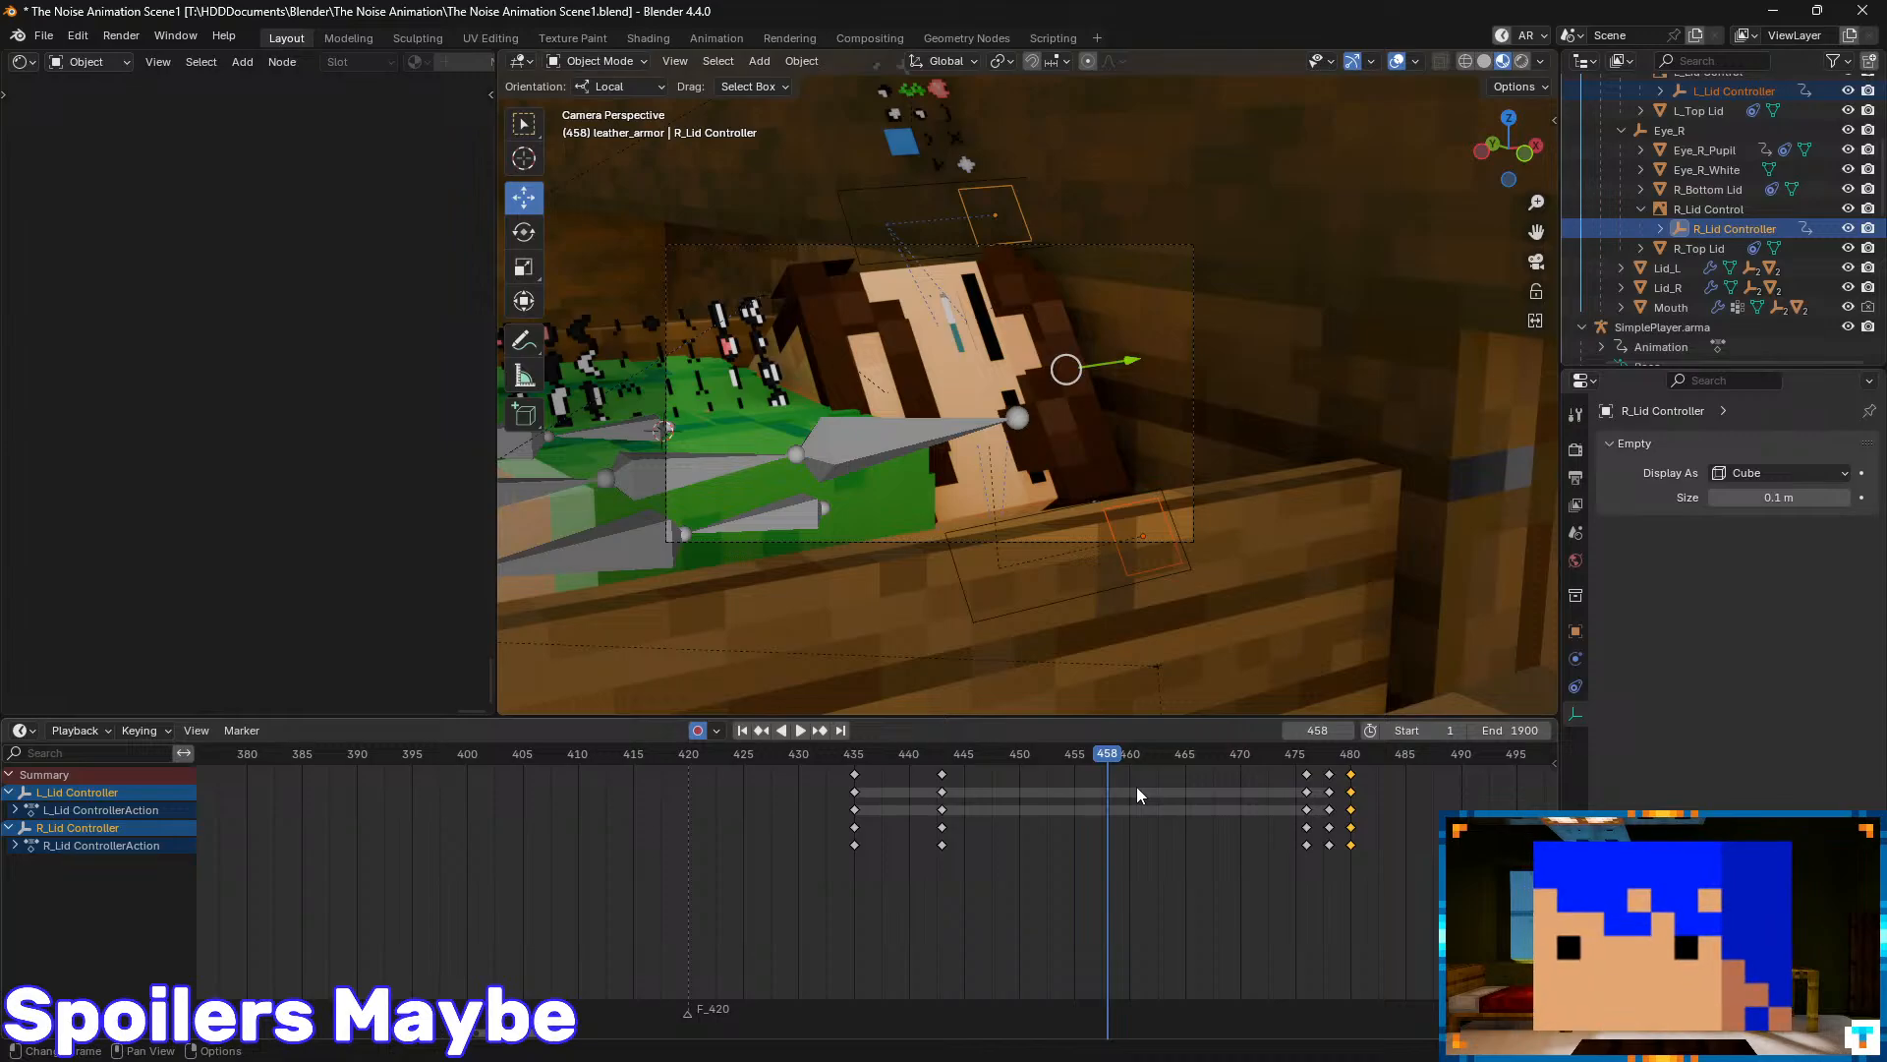
left_click_drag(1063, 762, 812, 787)
key("space")
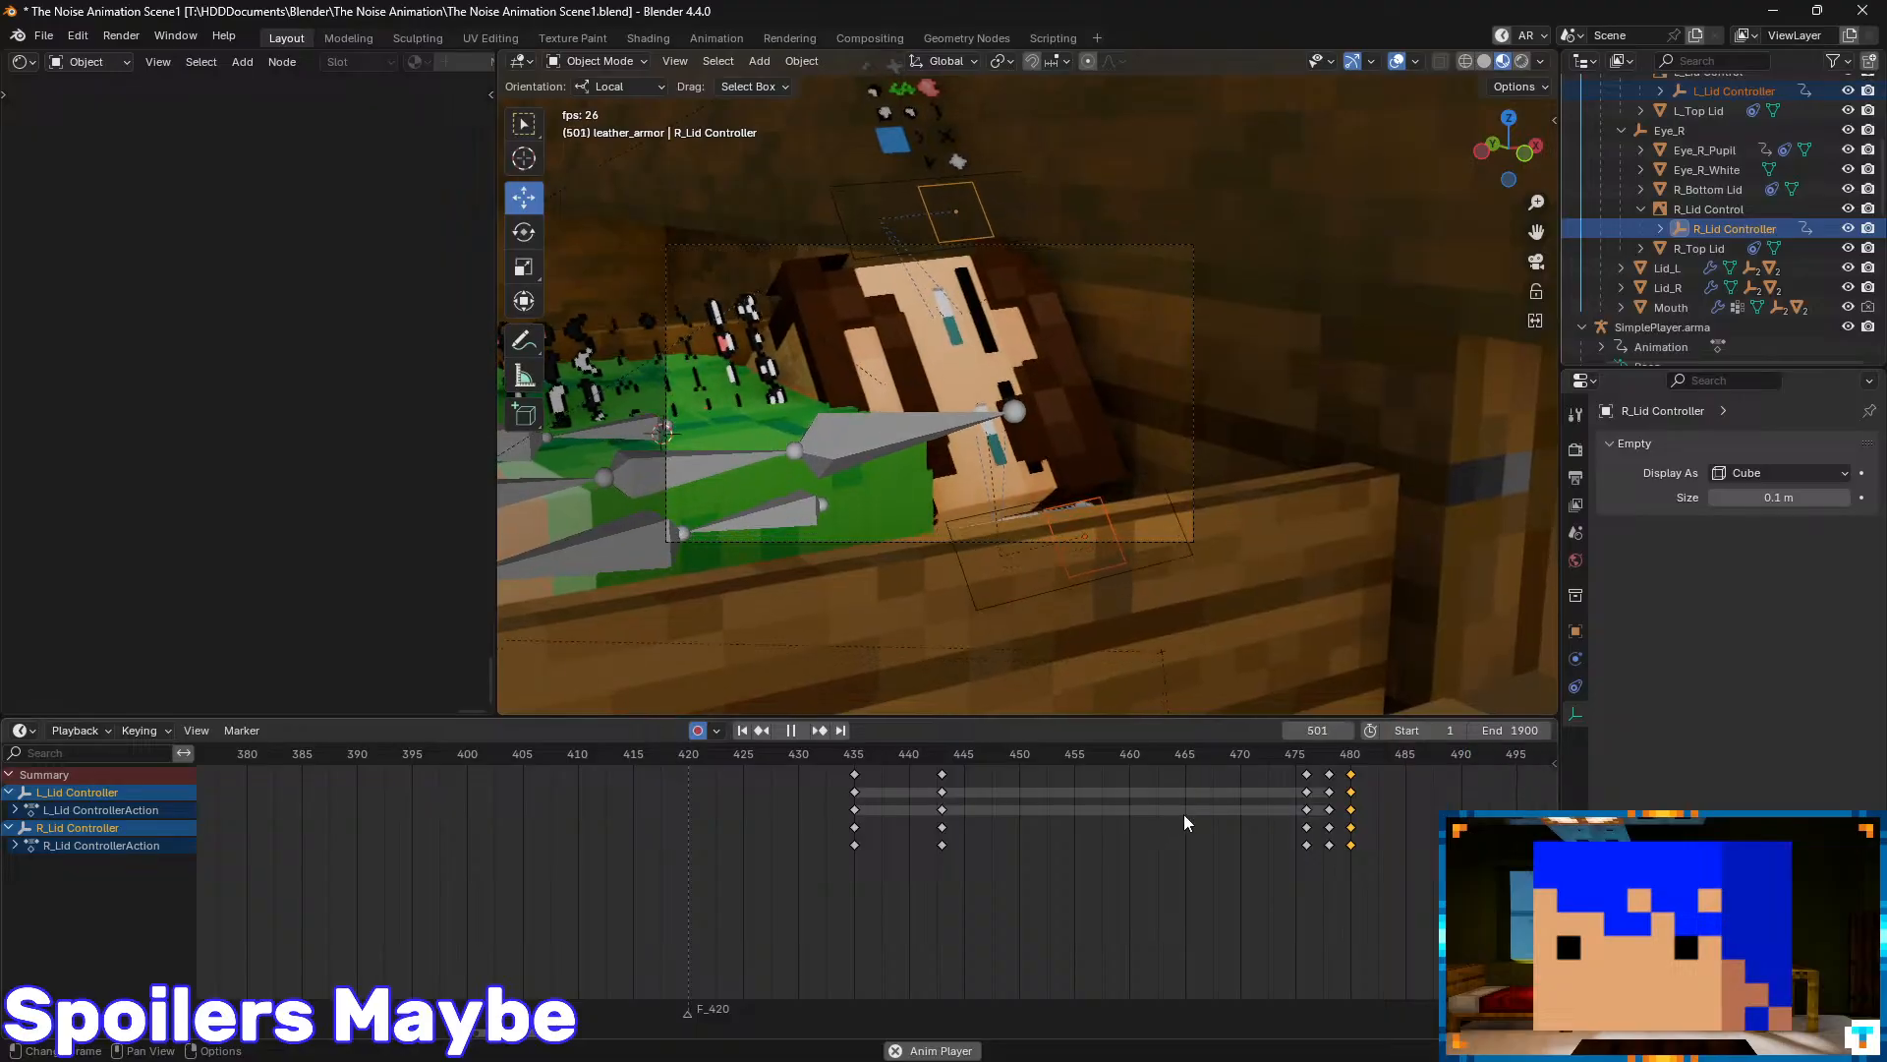
key("space")
- Paste the frame 480 half-closed keyframes of both lid controllers at frame 588
middle_click_drag(1356, 836, 609, 853)
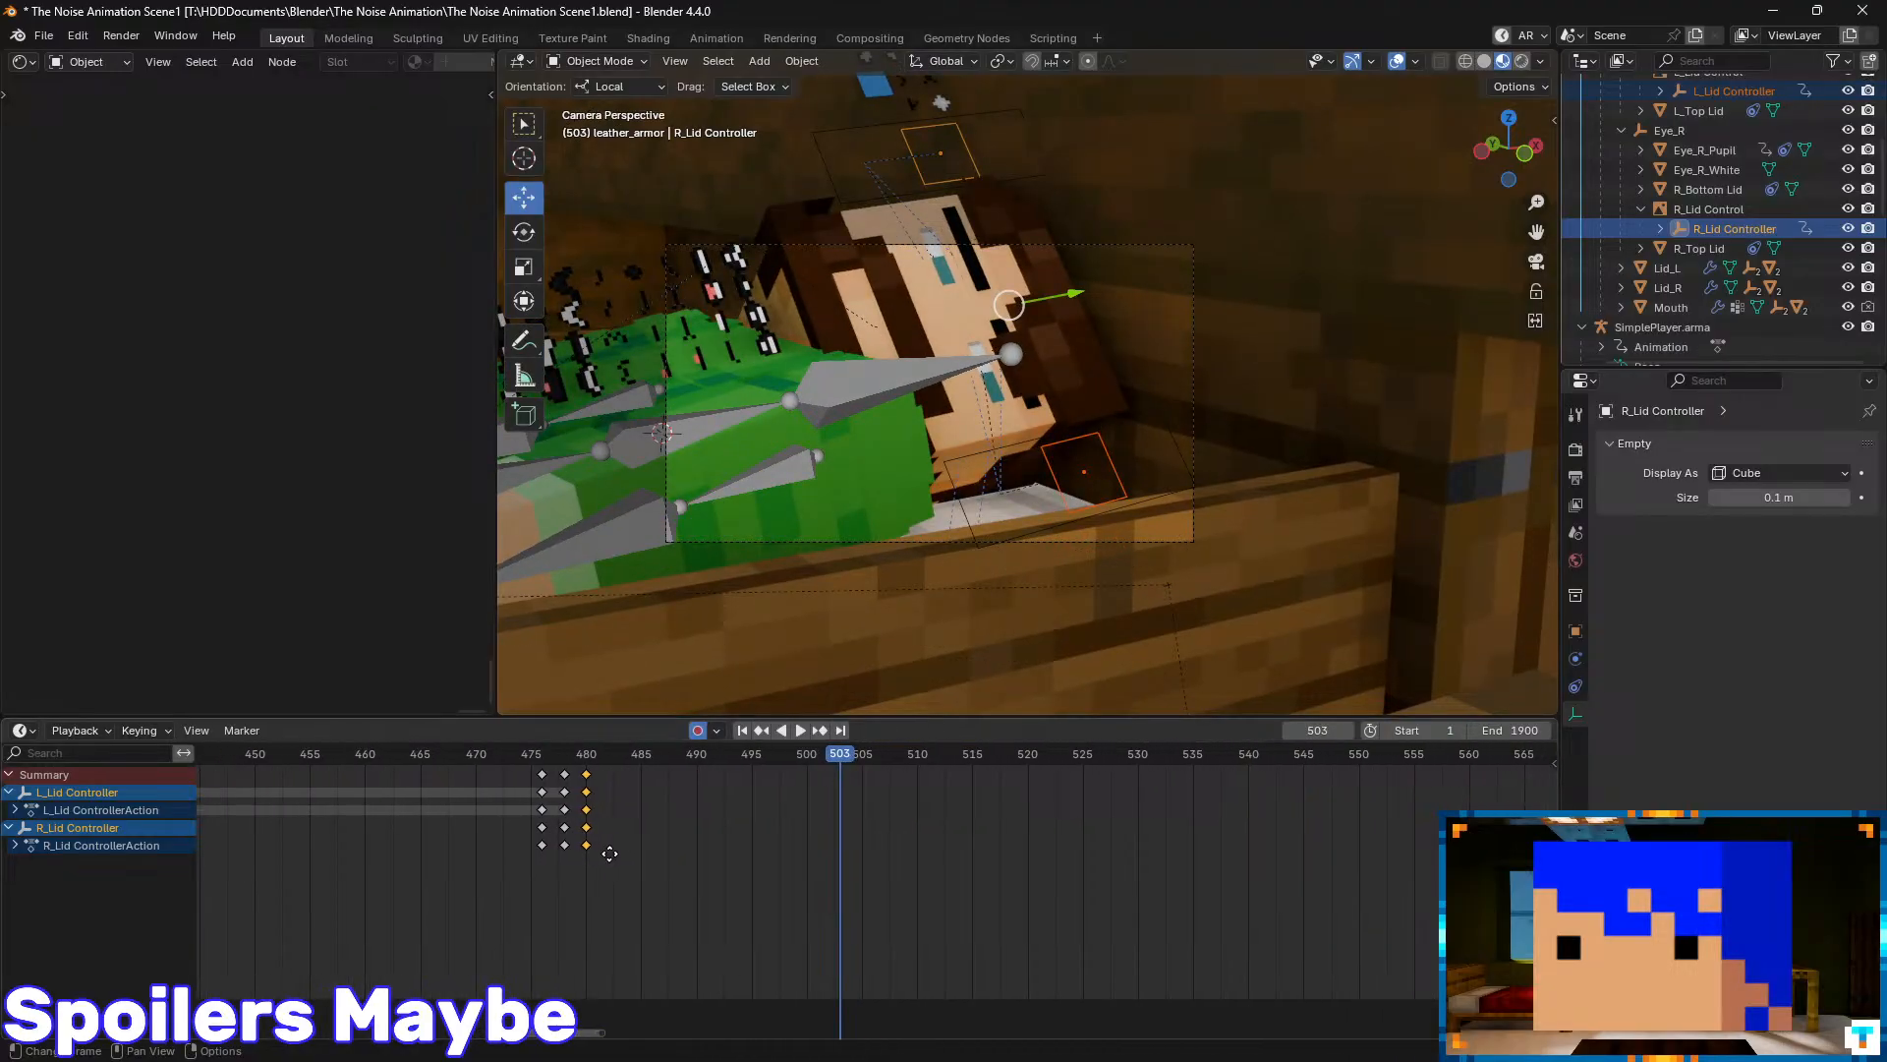
scroll(747, 846, "down", 4)
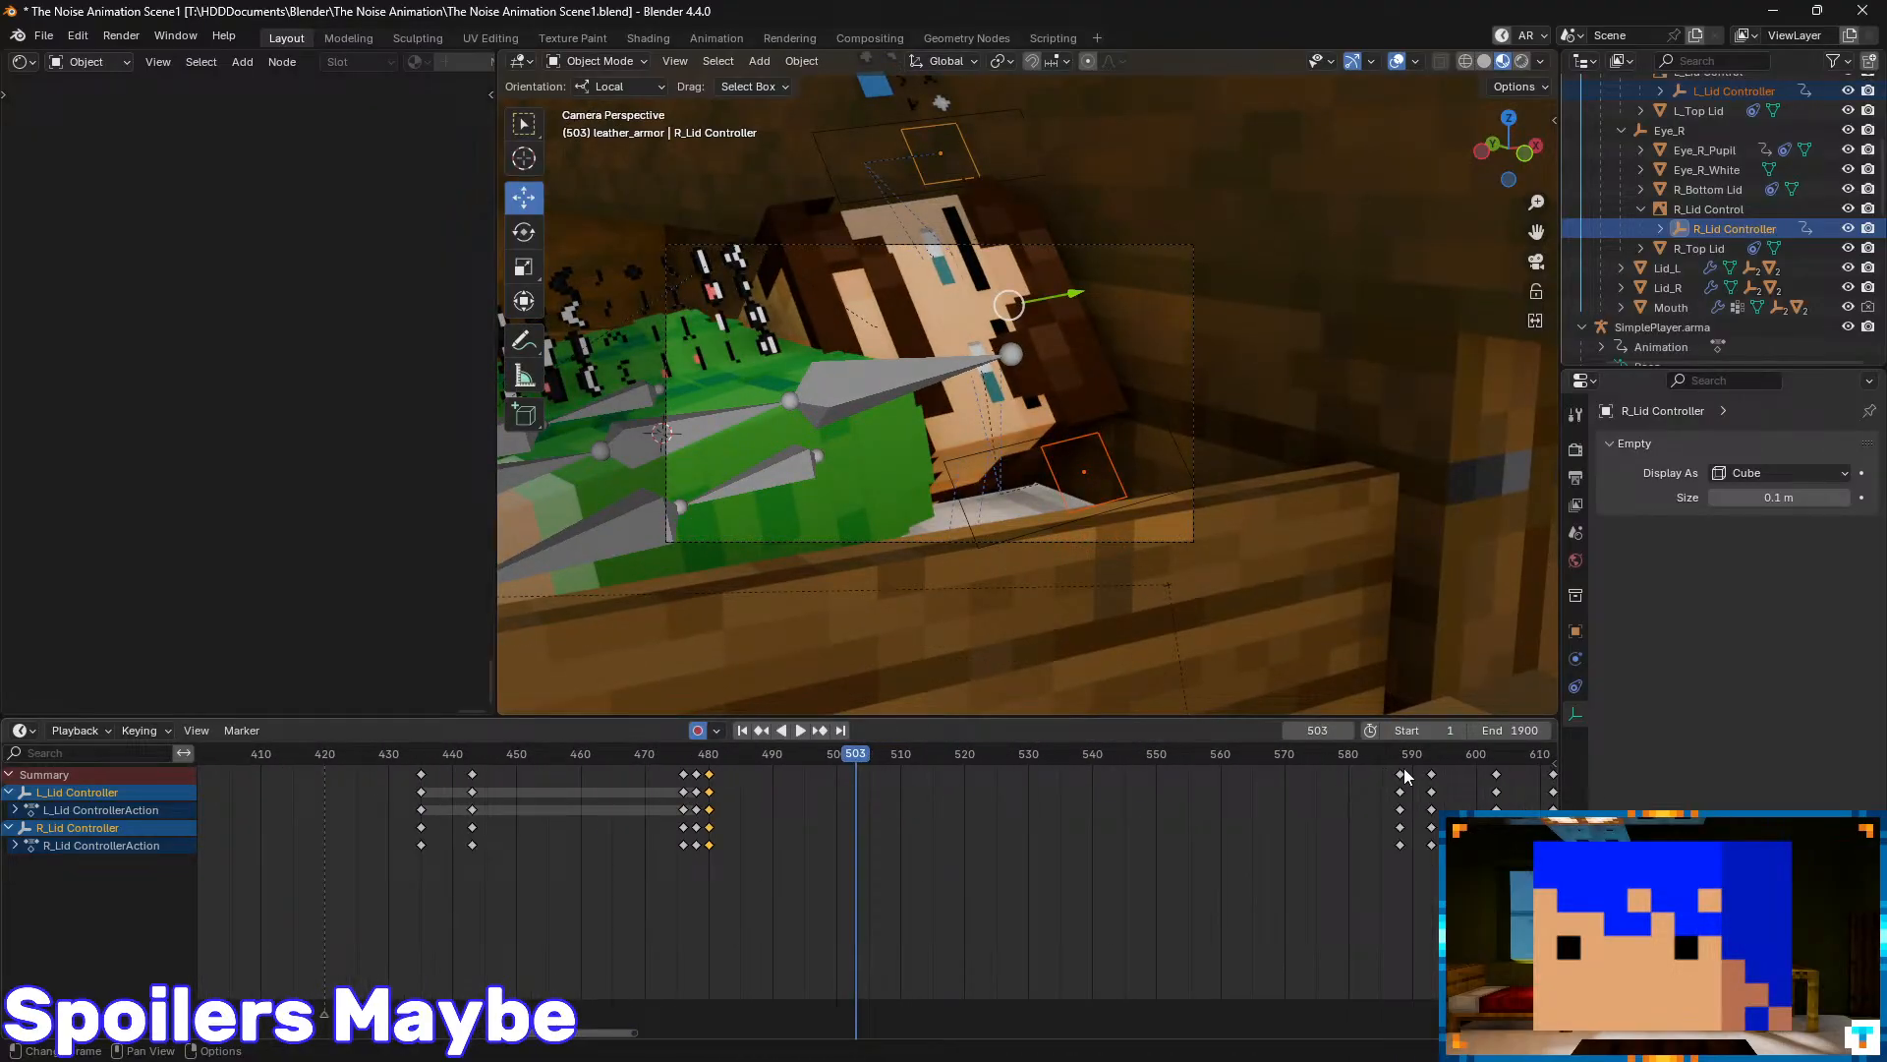
left_click(1401, 767)
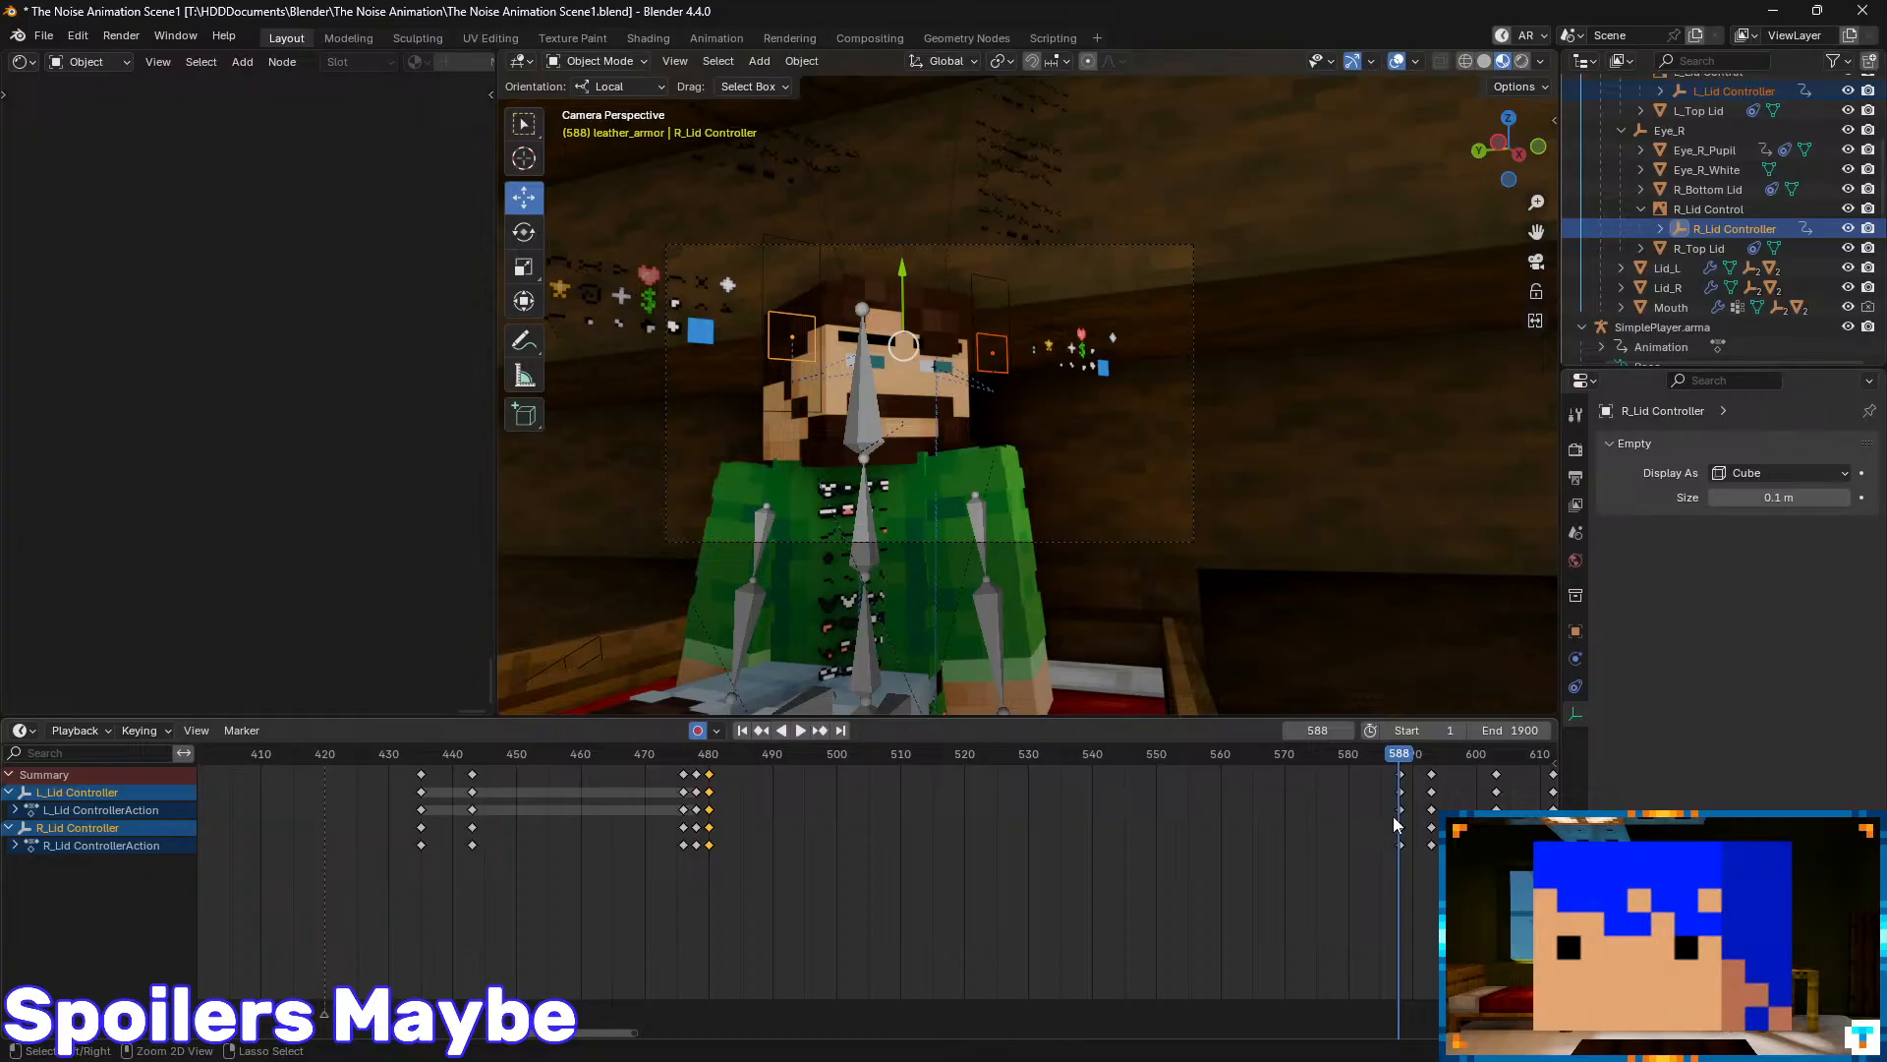
key("ctrl+v")
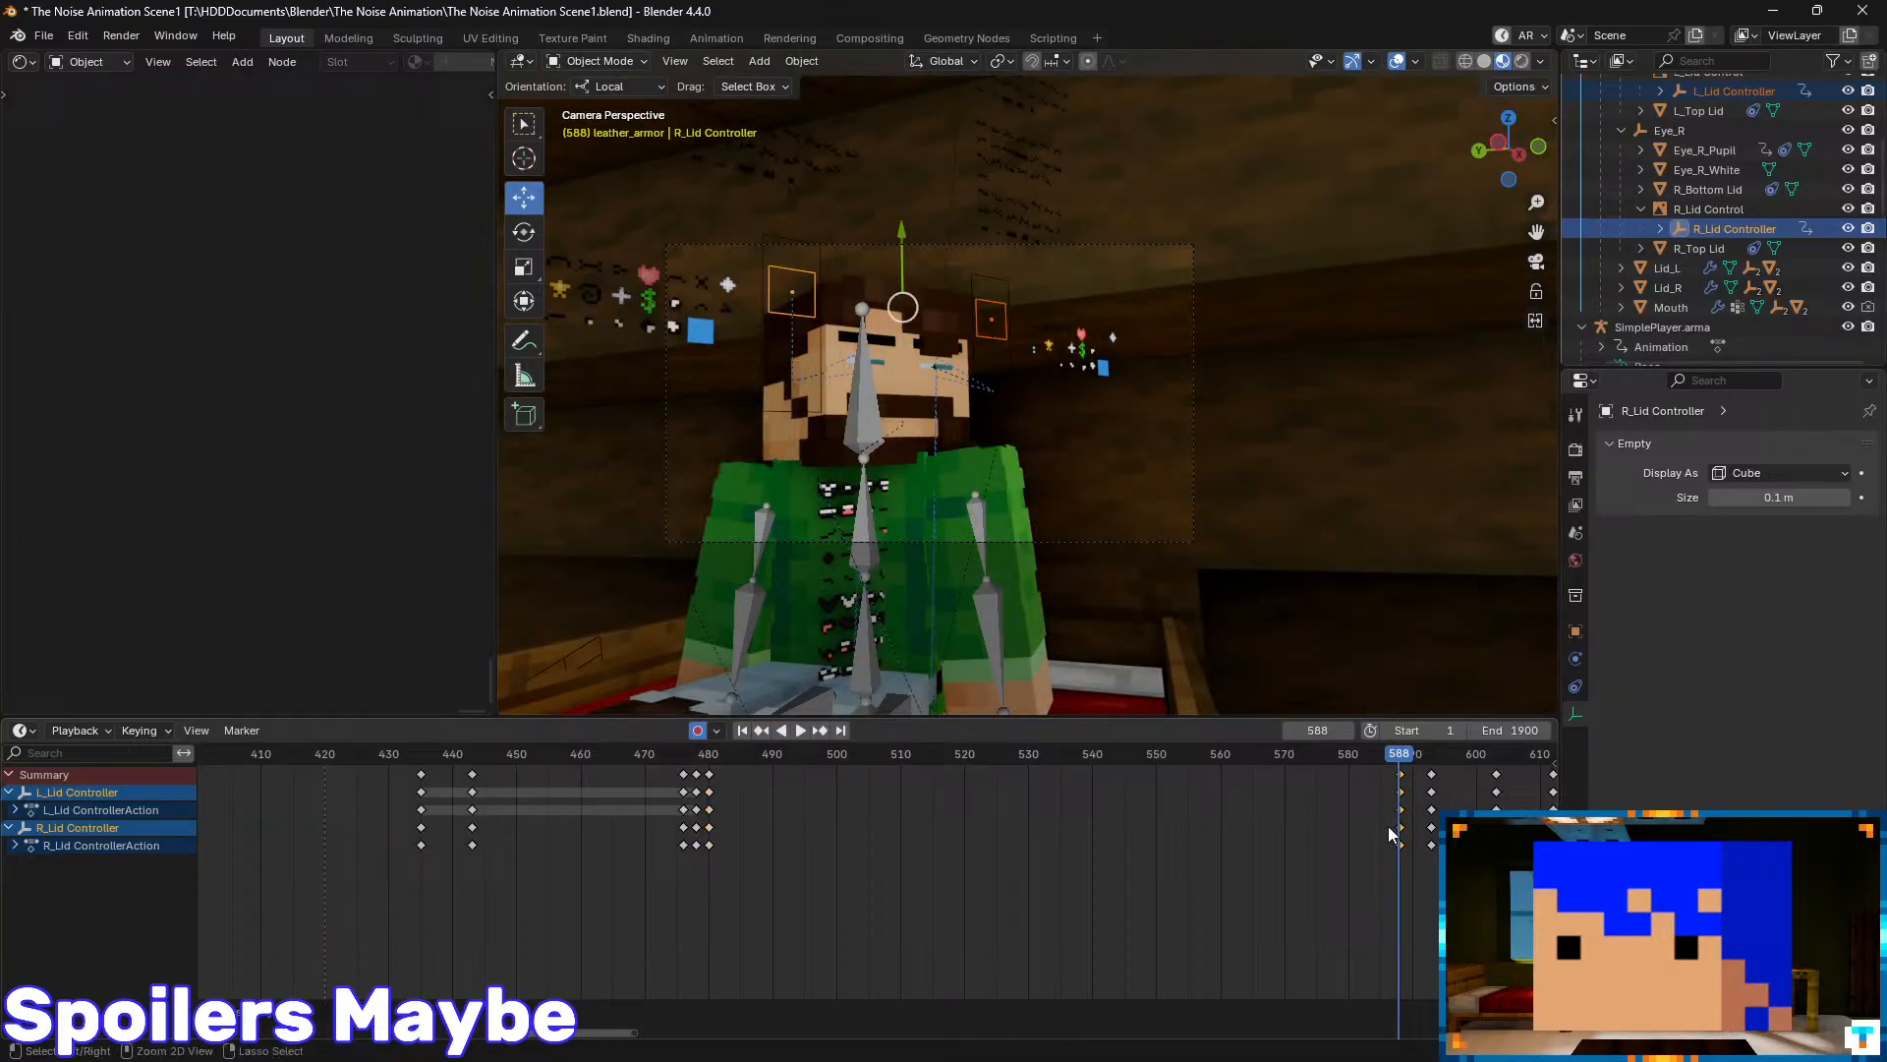
- Scrub through frame 603 and play back from about frame 580 to check the lid controllers' following keyframes
left_click_drag(1419, 757, 1484, 775)
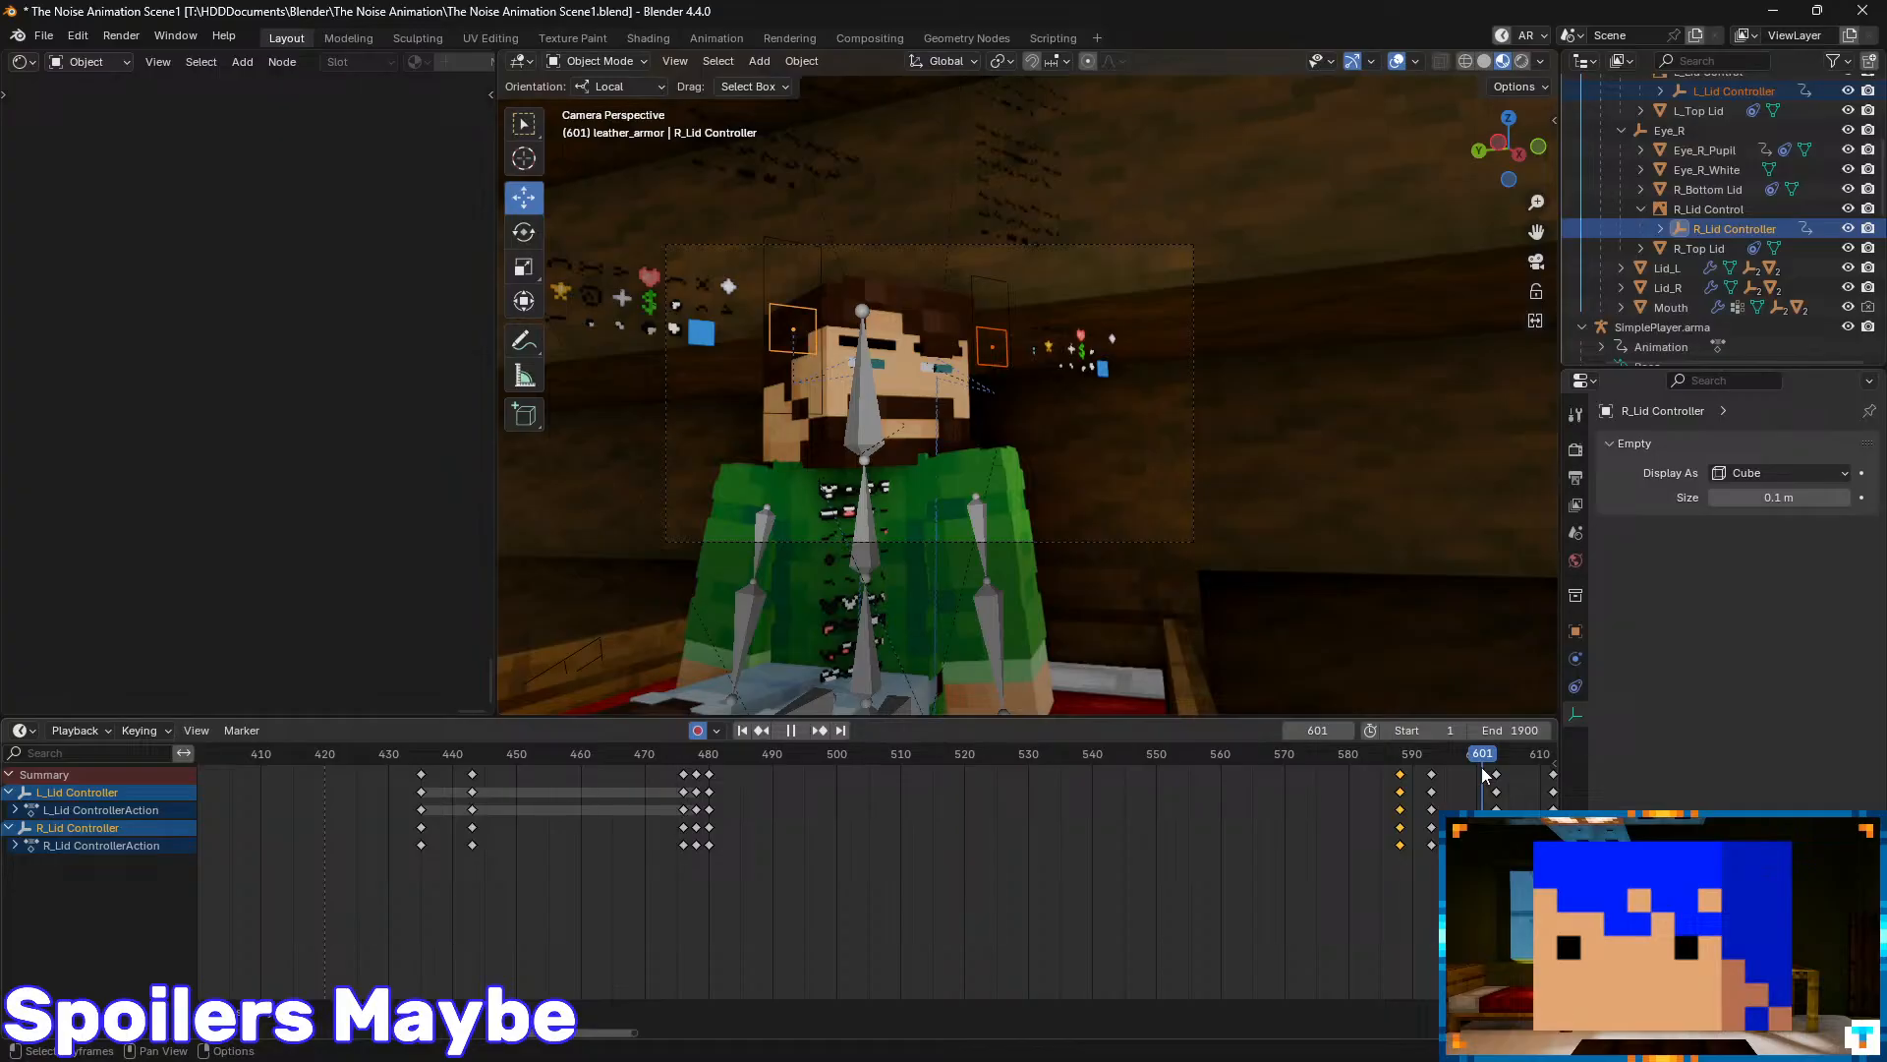
middle_click_drag(1496, 768, 973, 767)
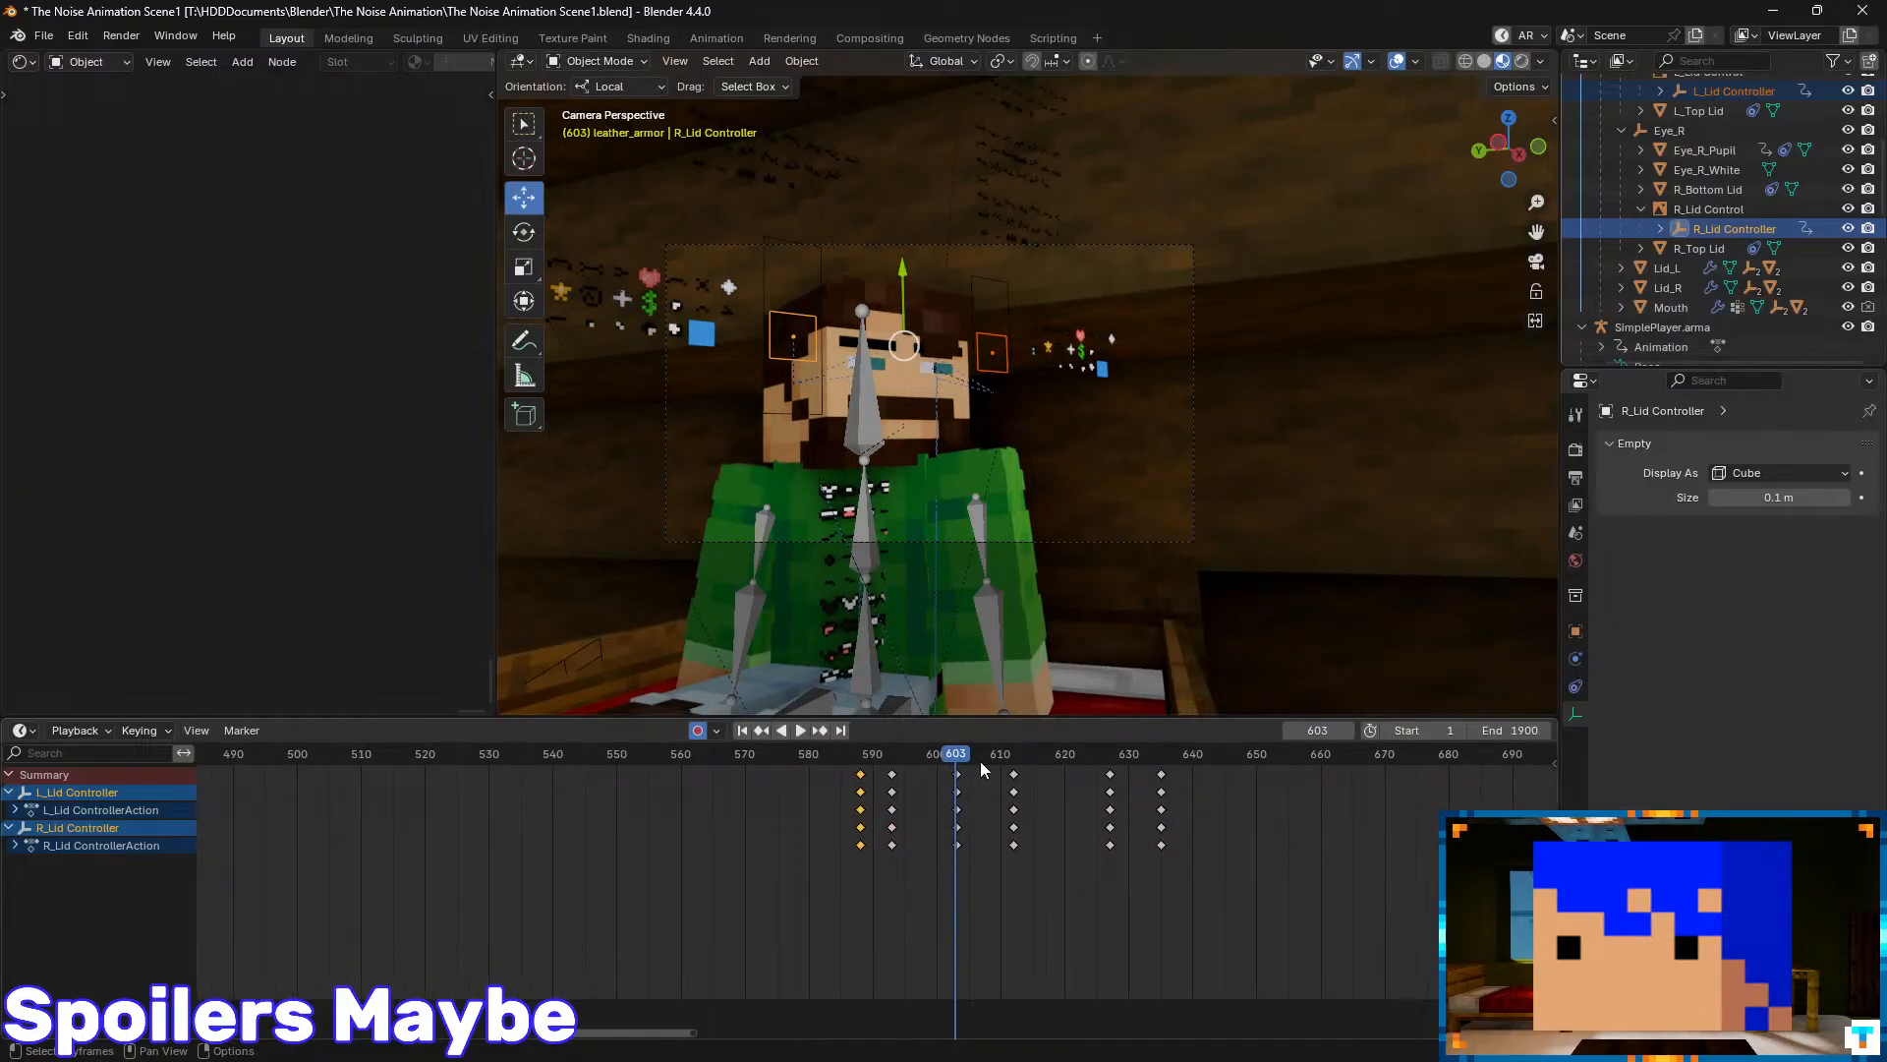
left_click_drag(981, 760, 799, 769)
key("space")
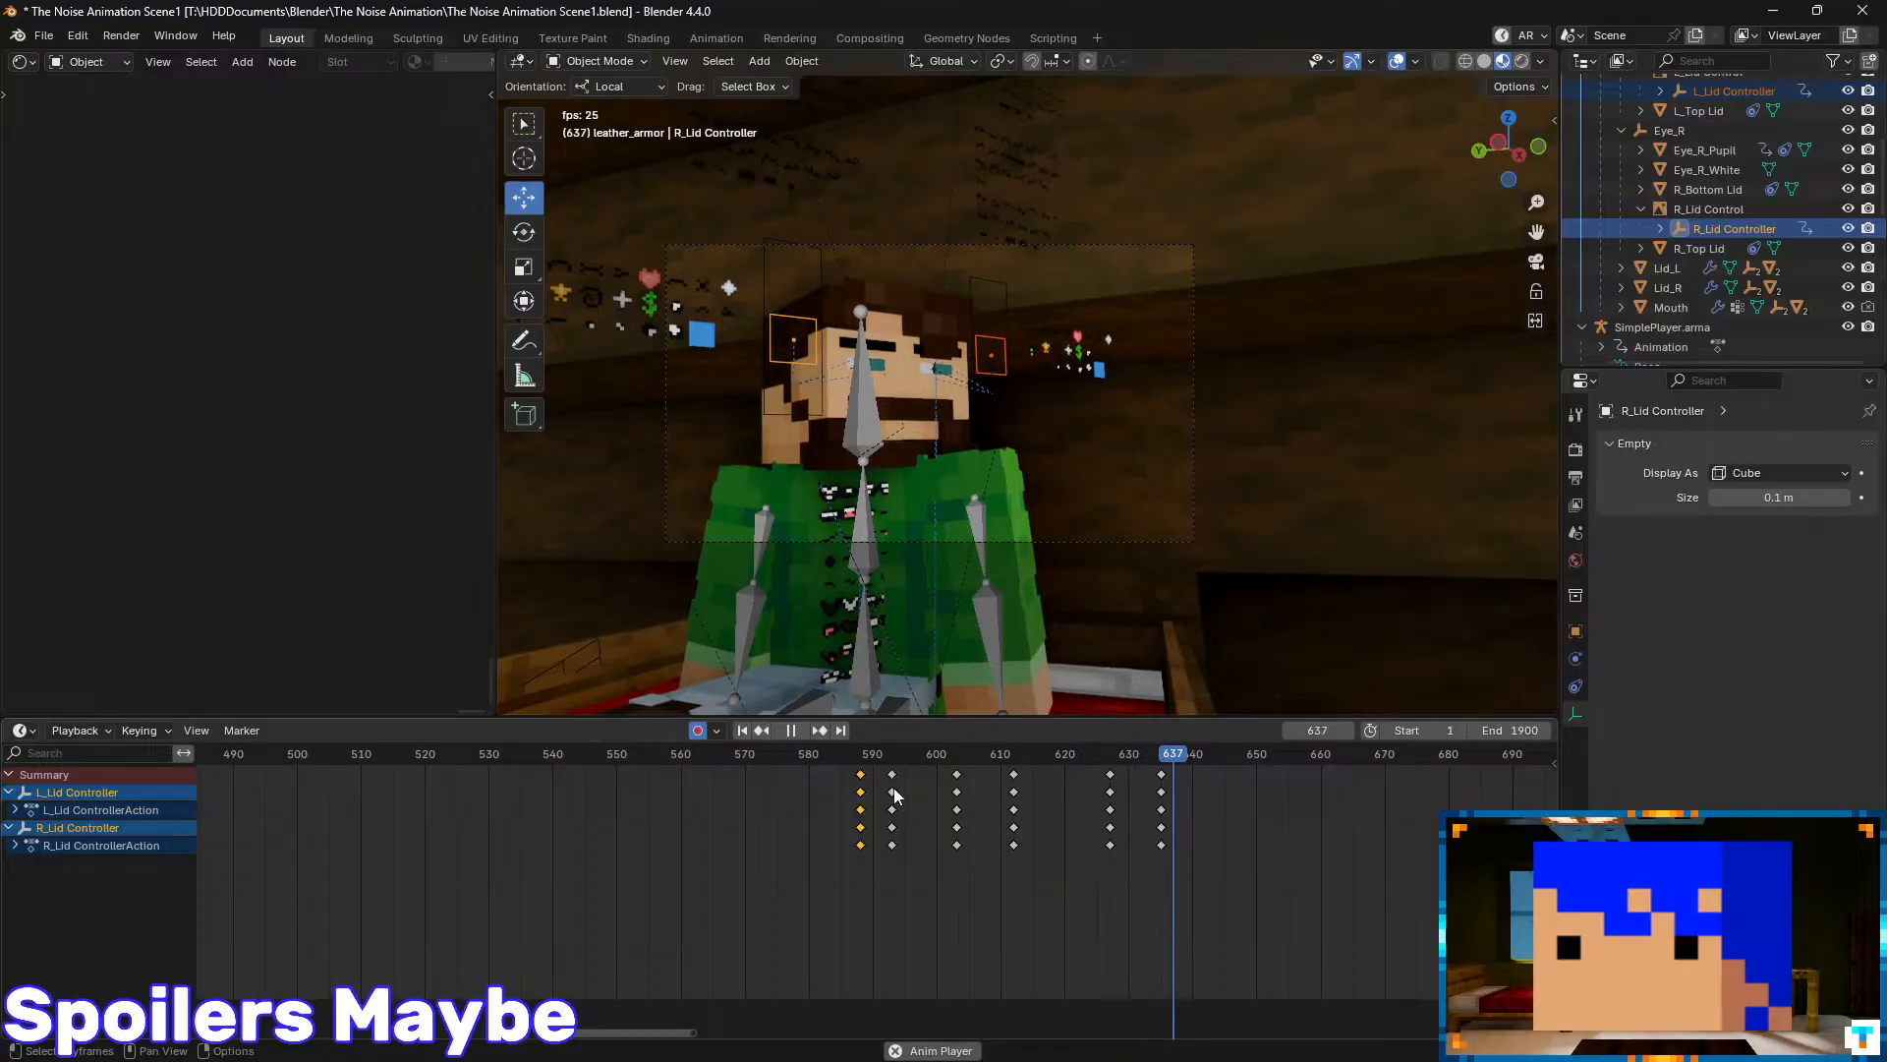
middle_click_drag(1333, 770, 1054, 777)
middle_click_drag(1283, 789, 1041, 789)
scroll(1041, 789, "up", 1)
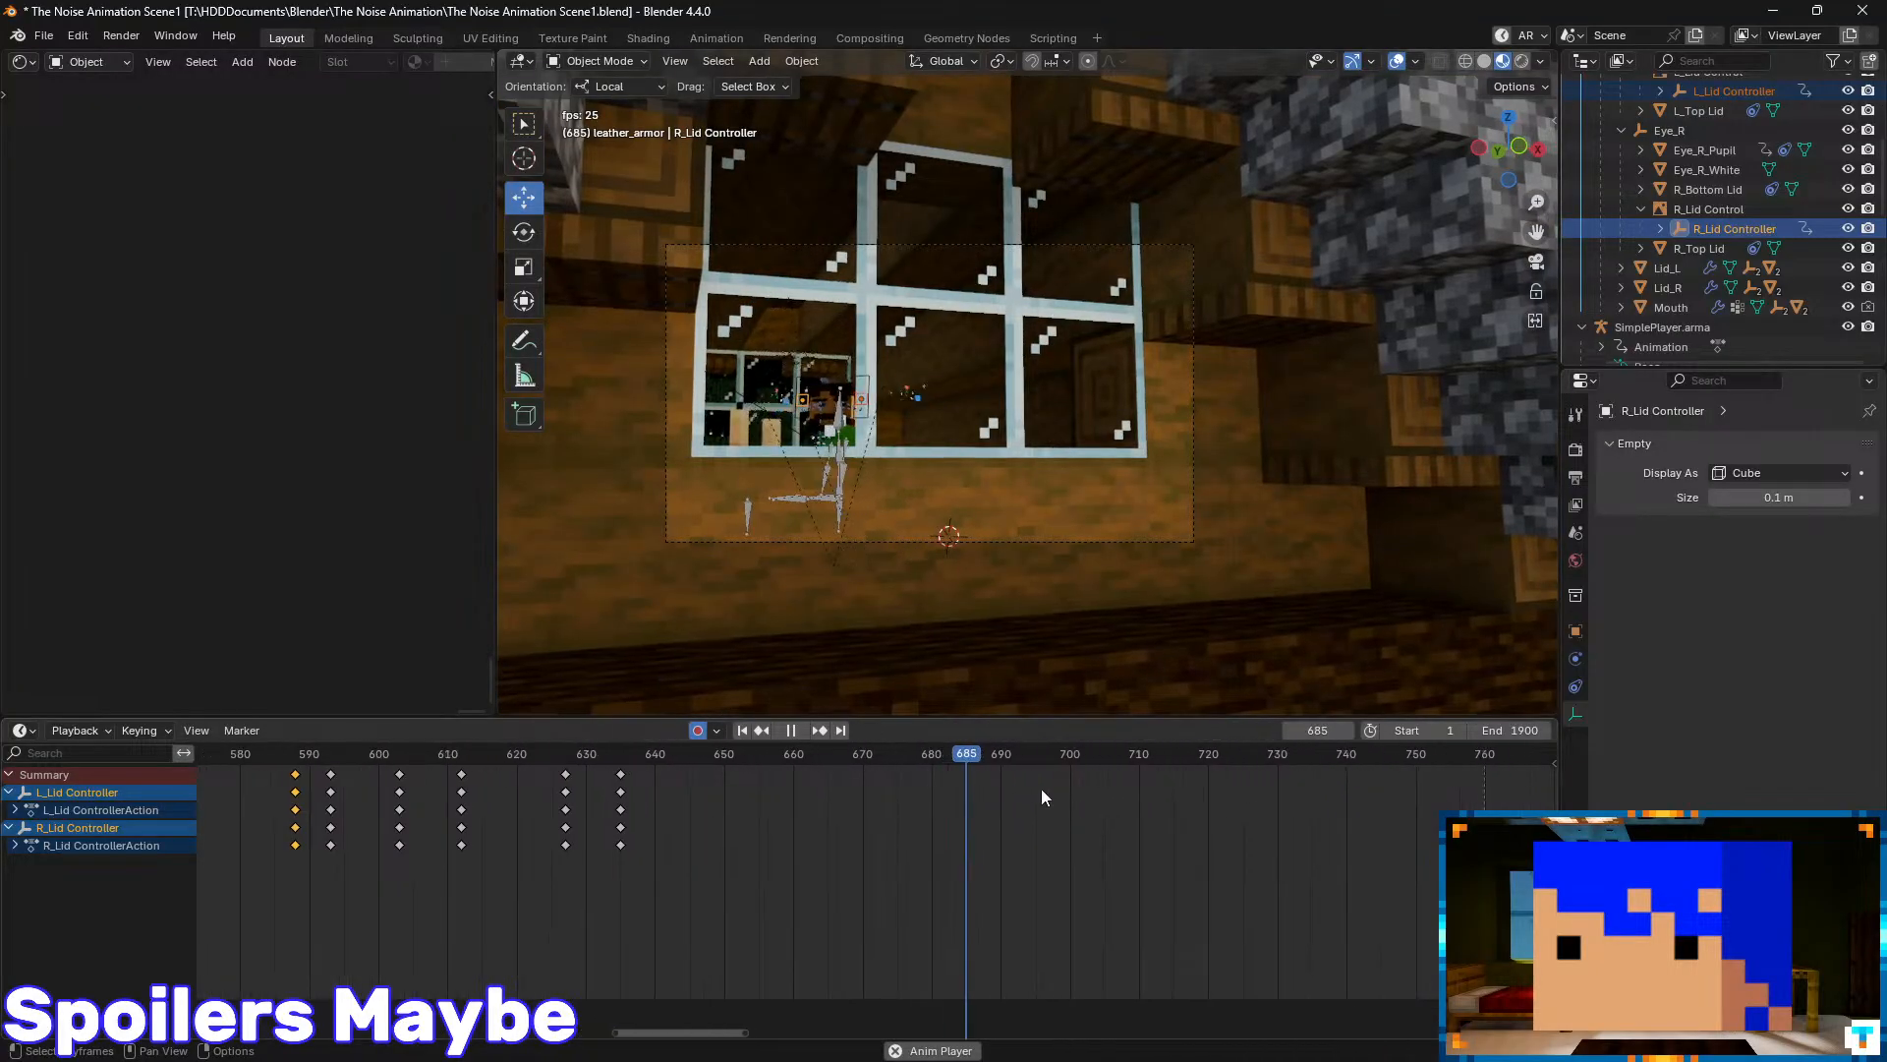
key("space")
- Hide the viewport overlays and play back the scene from about frame 575 through the exterior house shot
middle_click_drag(511, 788, 798, 773)
left_click(493, 756)
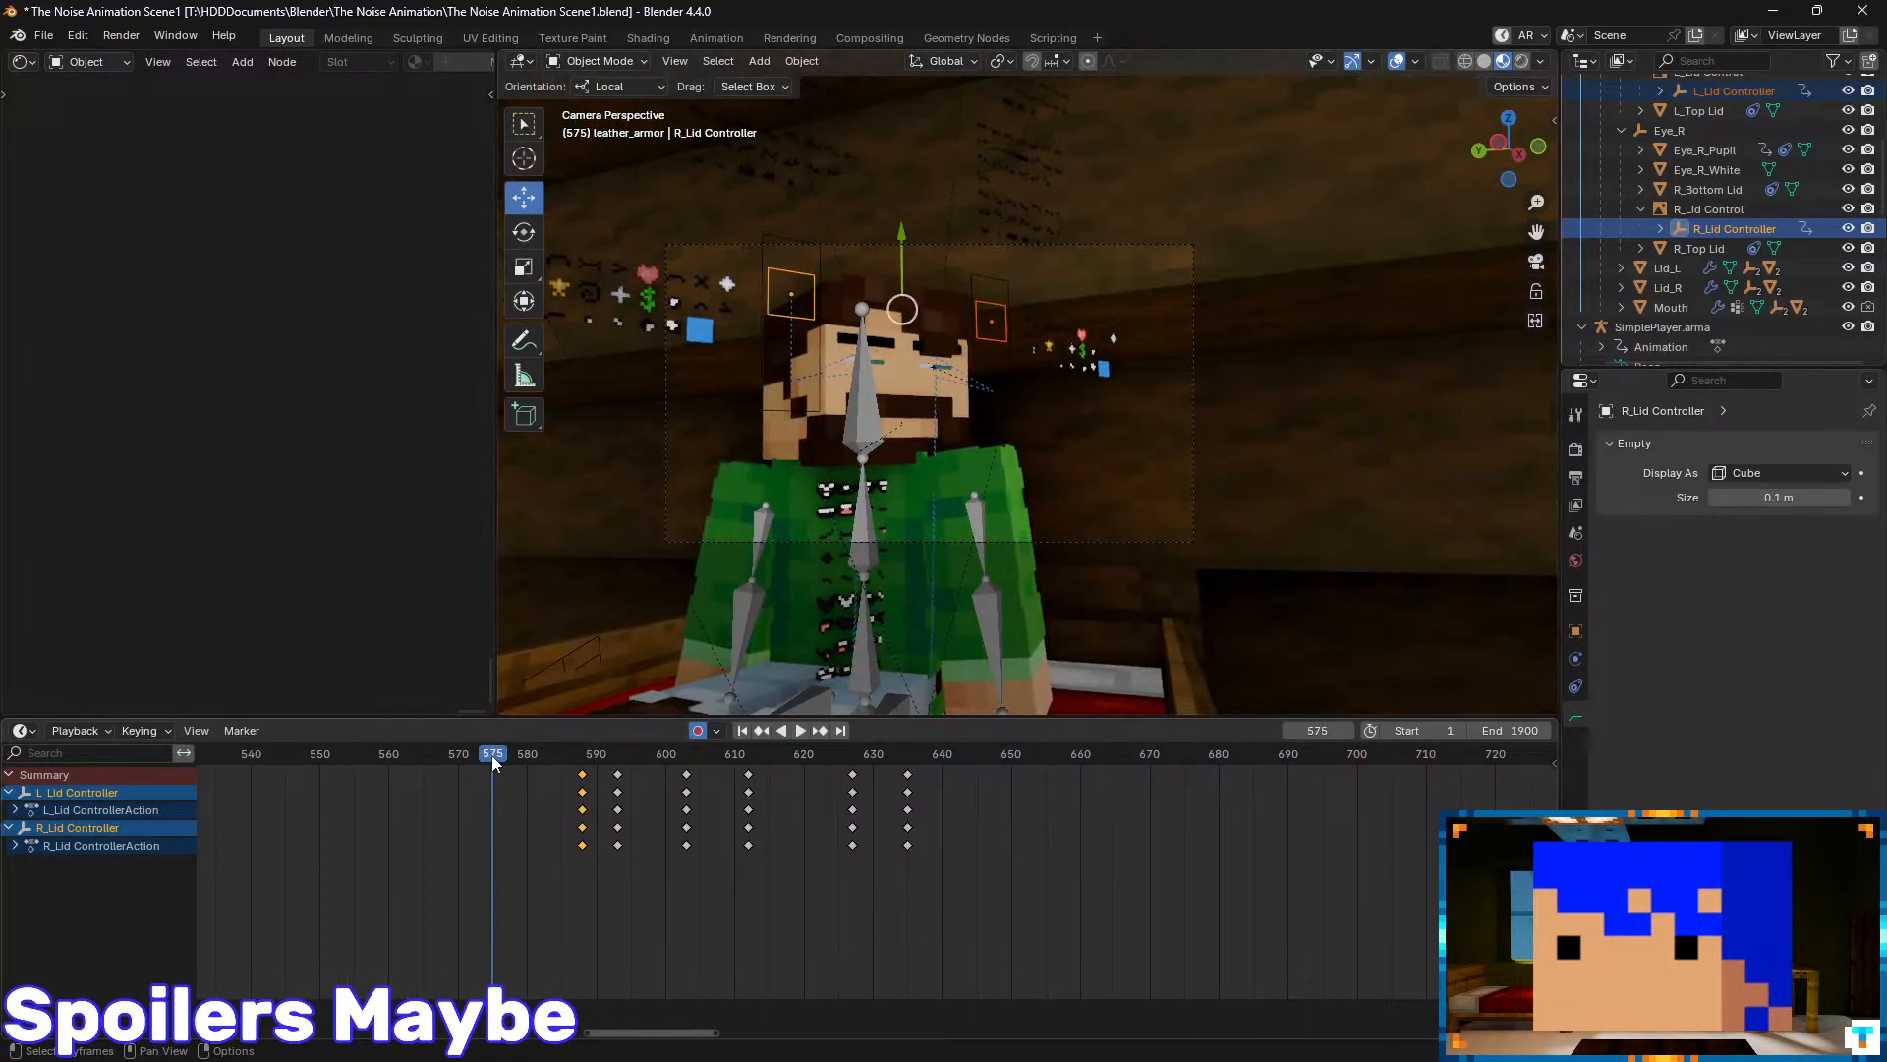
left_click(1393, 63)
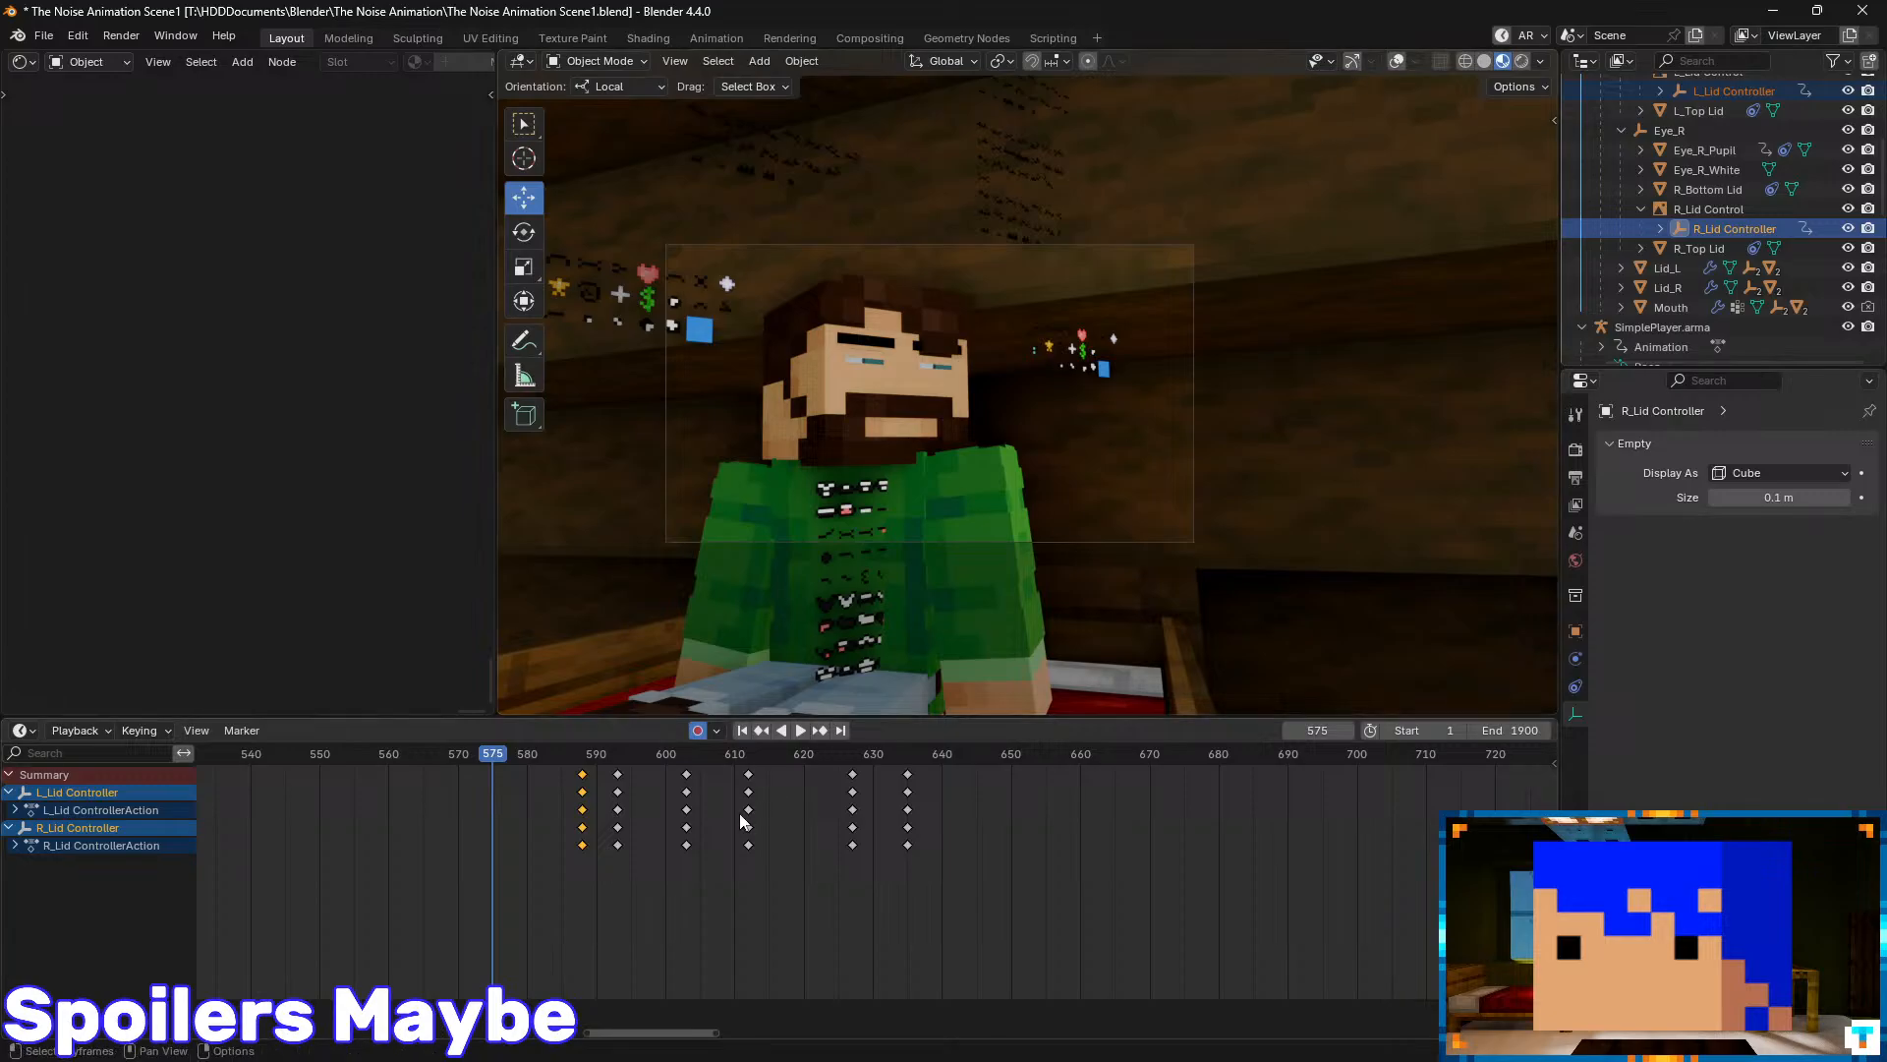
mouse_move(501, 757)
left_mouse_down()
mouse_move(612, 760)
mouse_move(499, 766)
left_mouse_up()
key("space")
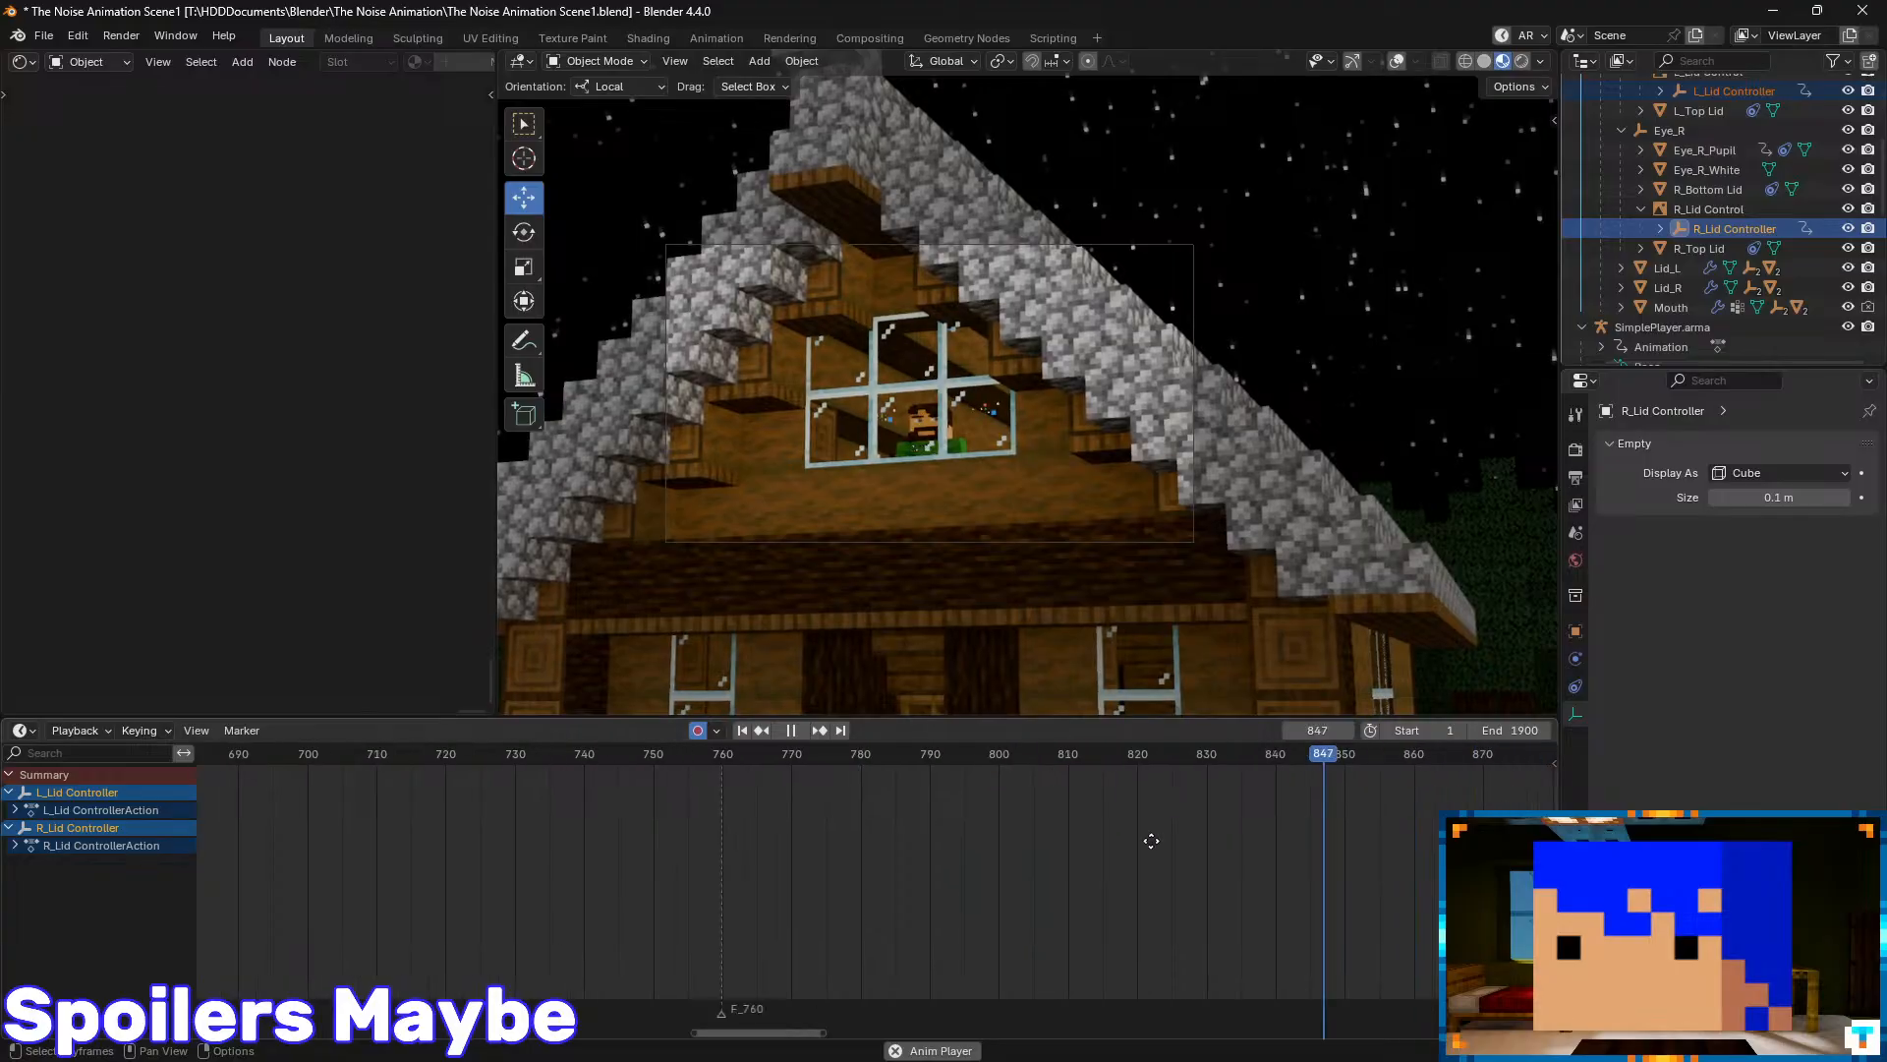
- Stop the playback, scrub back to frame 760 and briefly play the exterior shot from there
key("space")
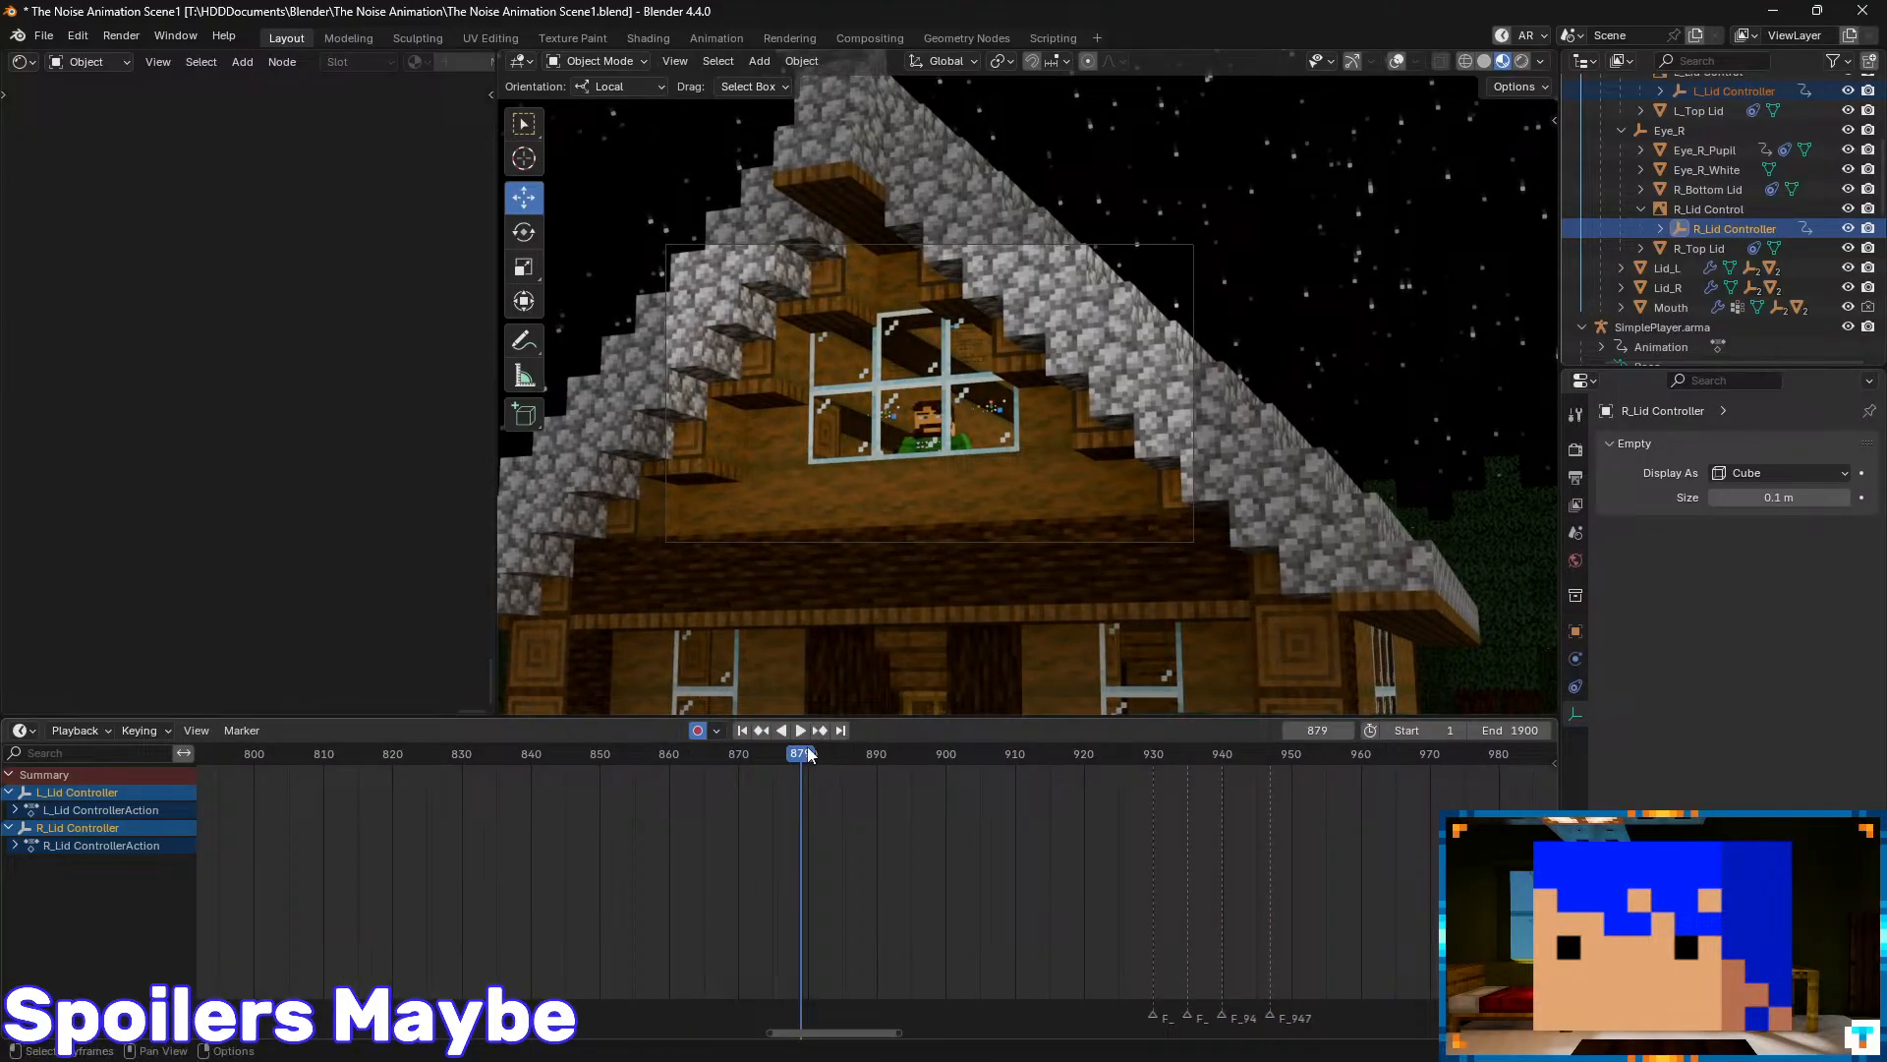
left_click_drag(807, 750, 249, 755)
middle_click_drag(318, 799, 949, 798)
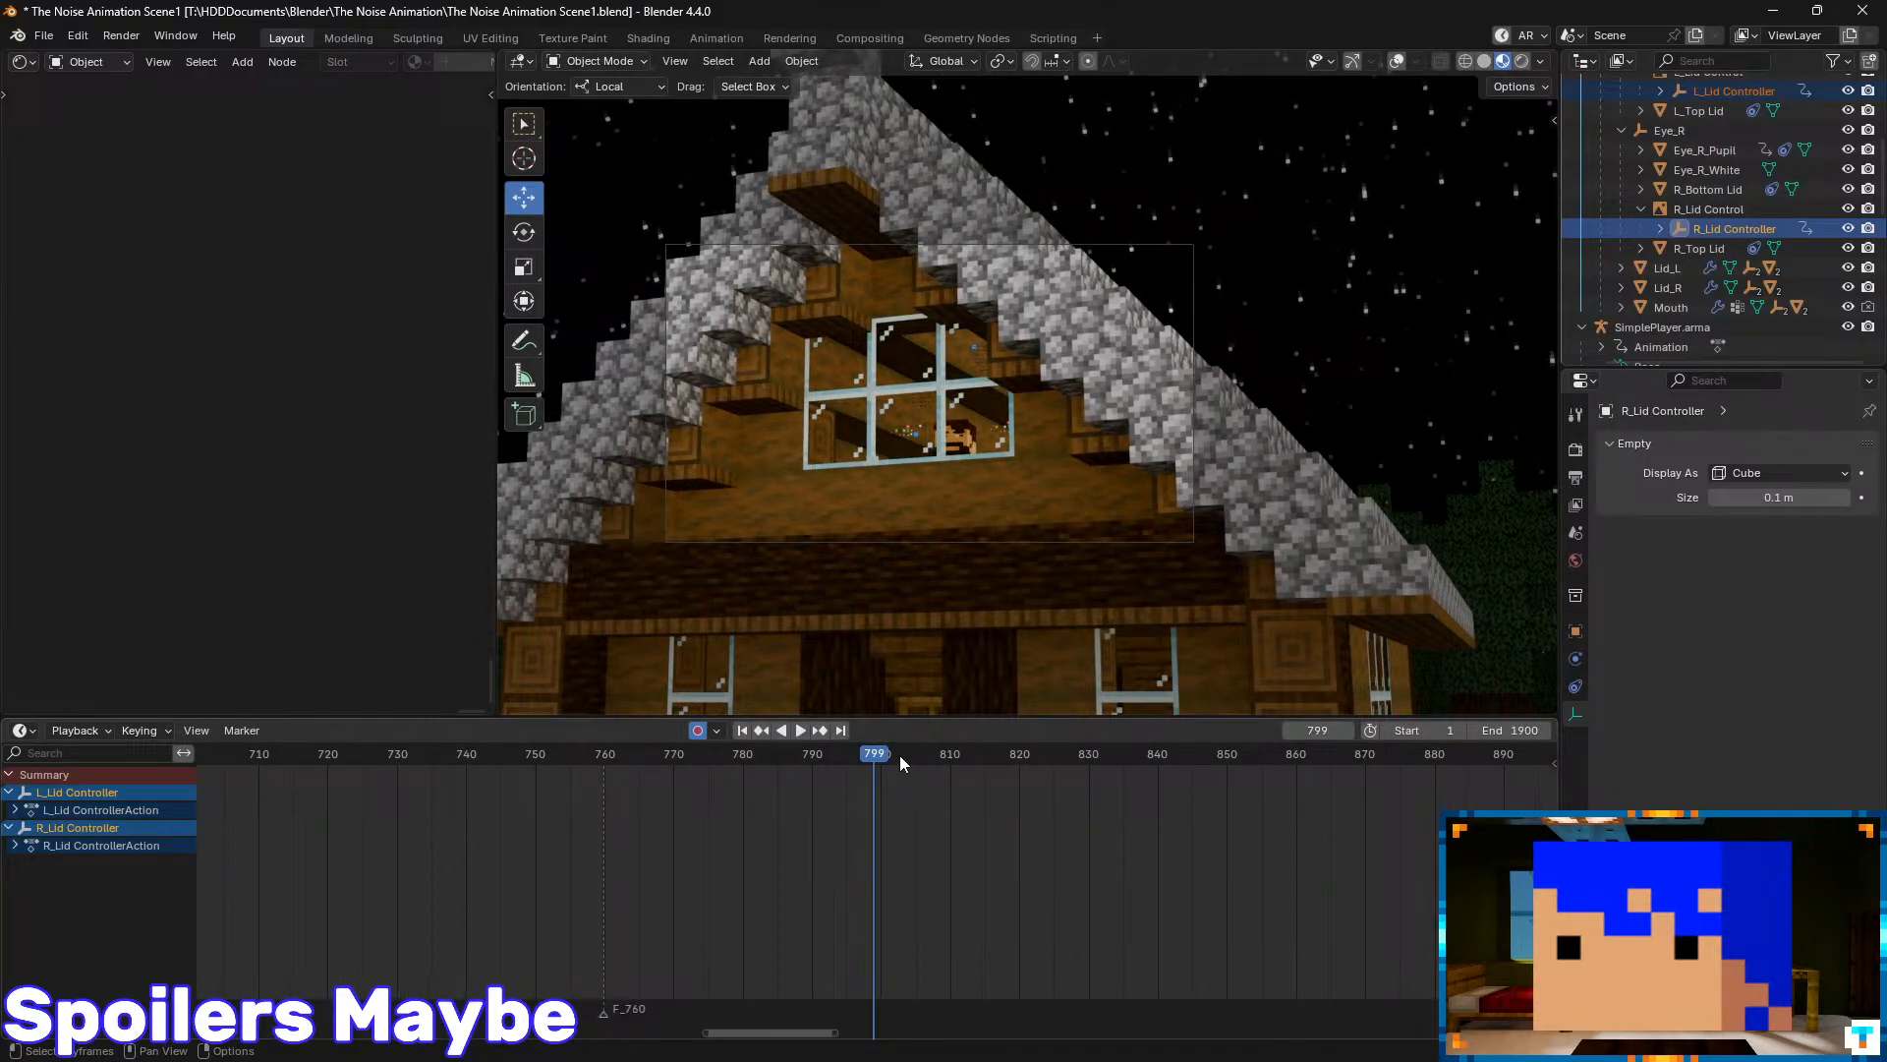
left_click_drag(899, 755, 605, 757)
key("space")
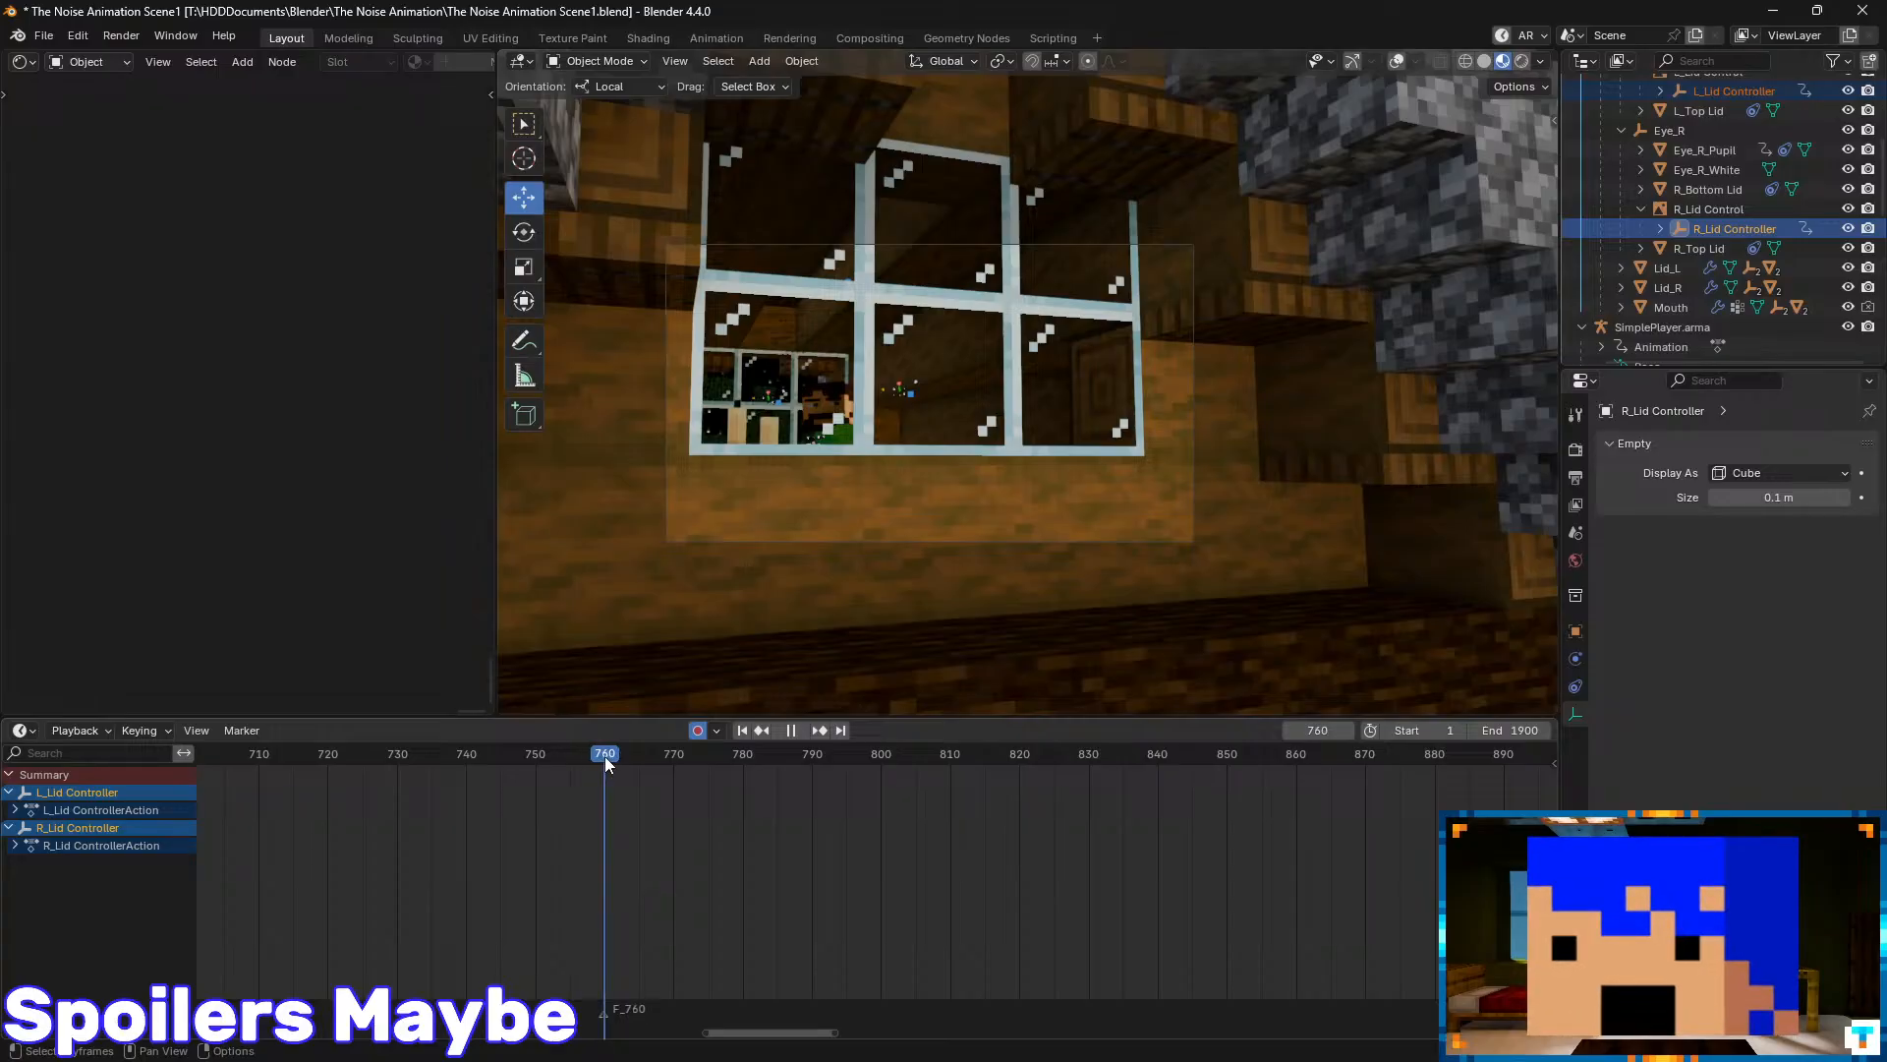
key("space")
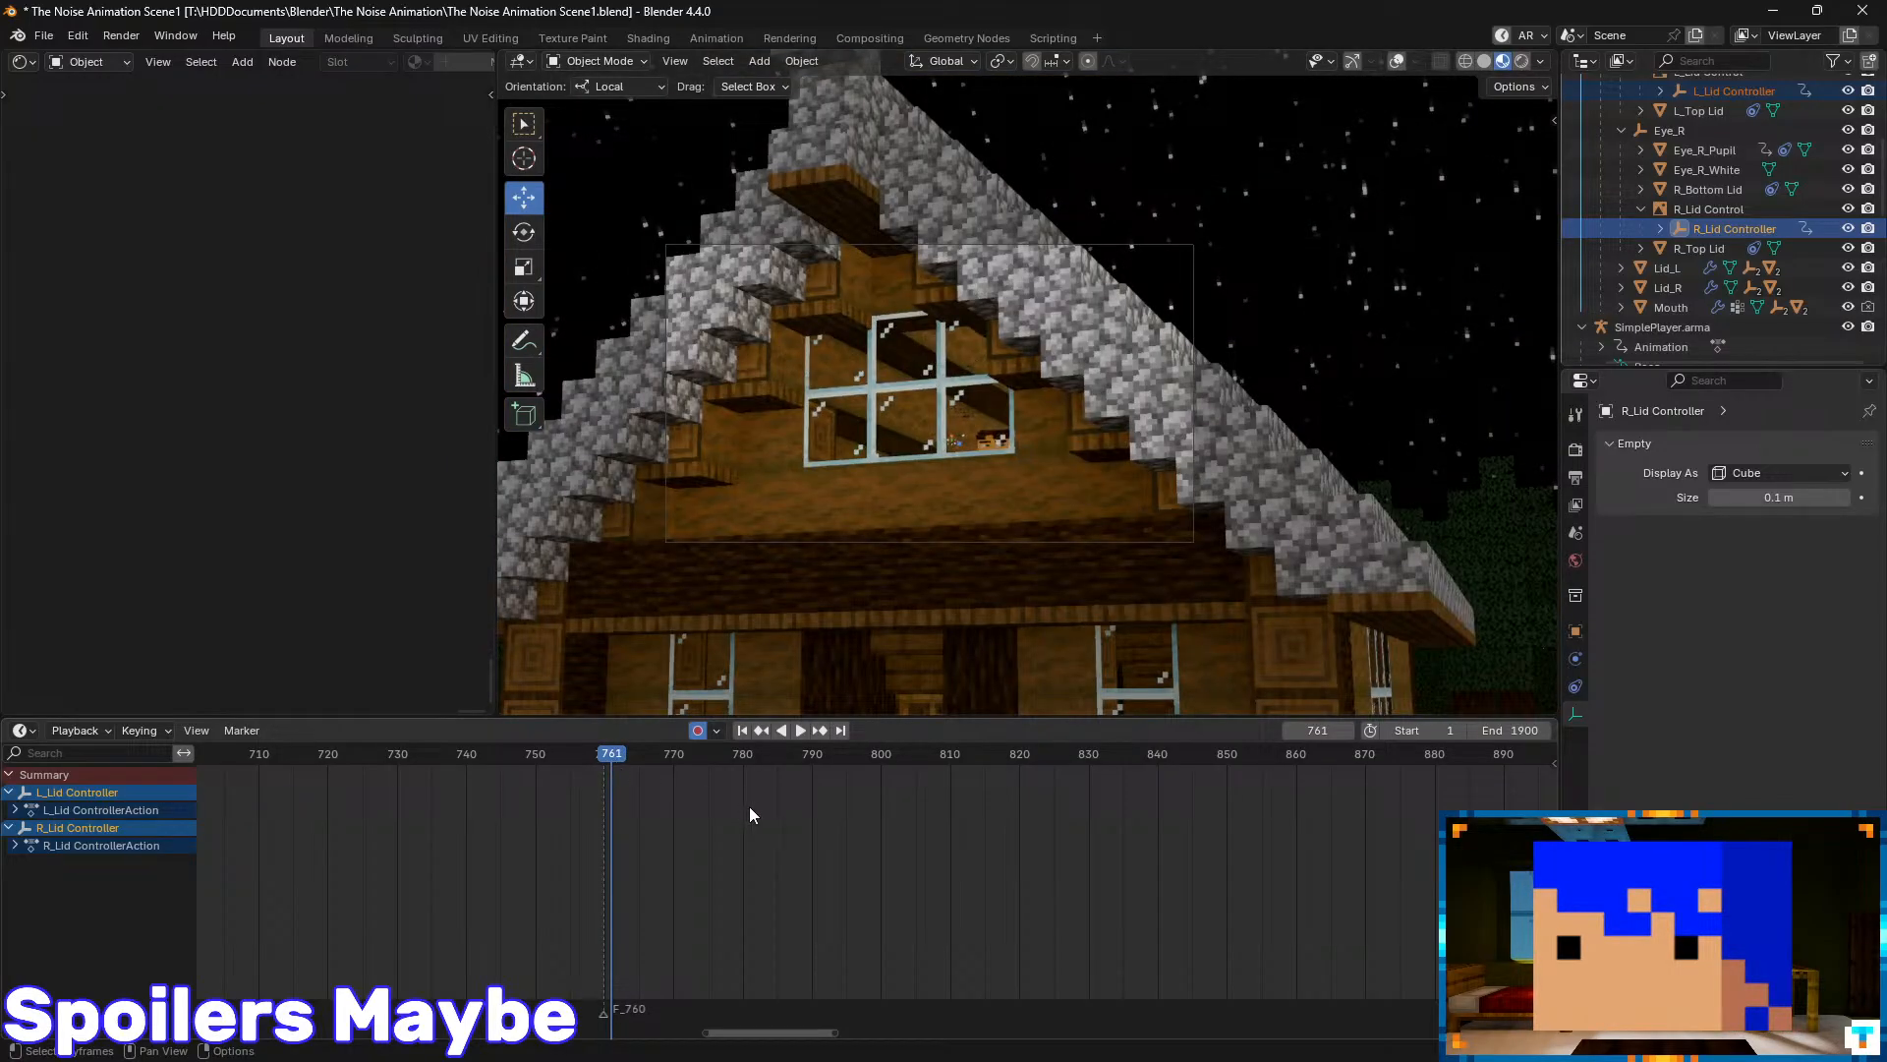
- Select Eye_R_Pupil and Eye_L_Pupil, frame them in the viewport, and show the overlays and gizmos again
scroll(1710, 199, "up", 3)
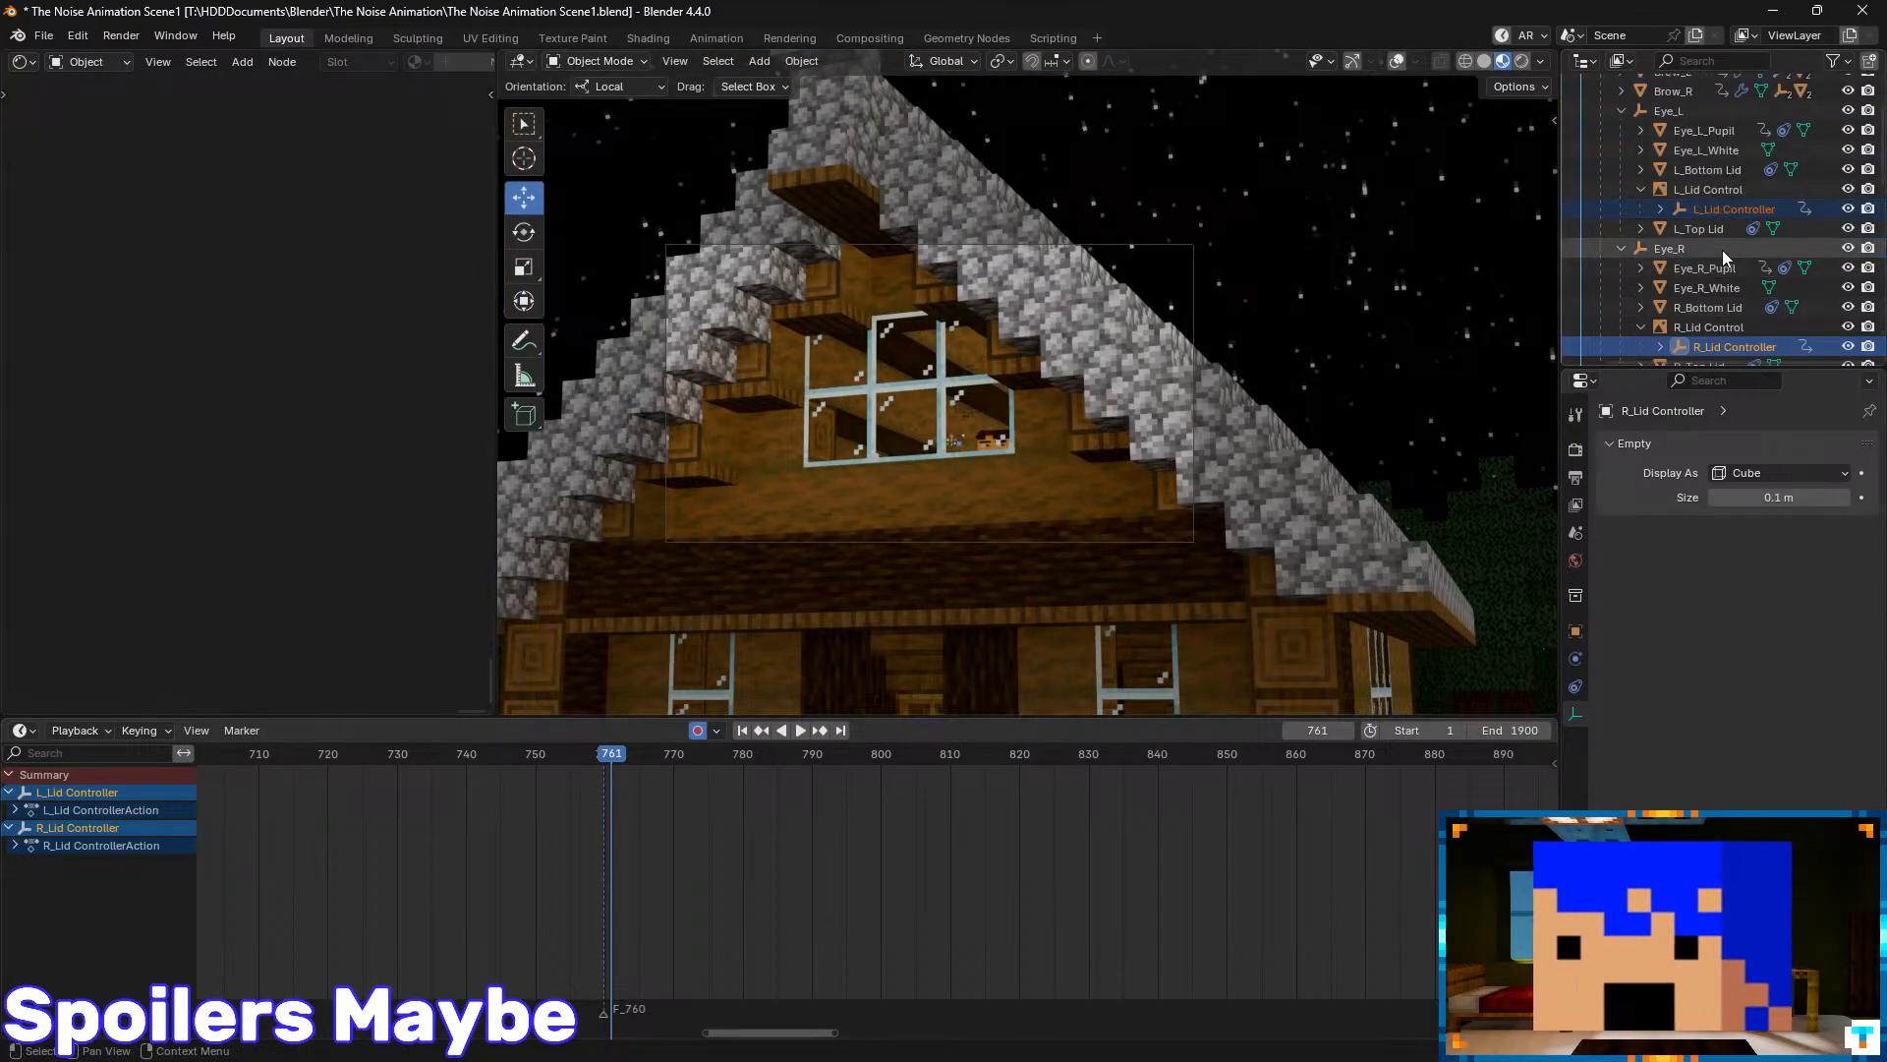
left_click(1720, 267)
left_click(1718, 130, "ctrl")
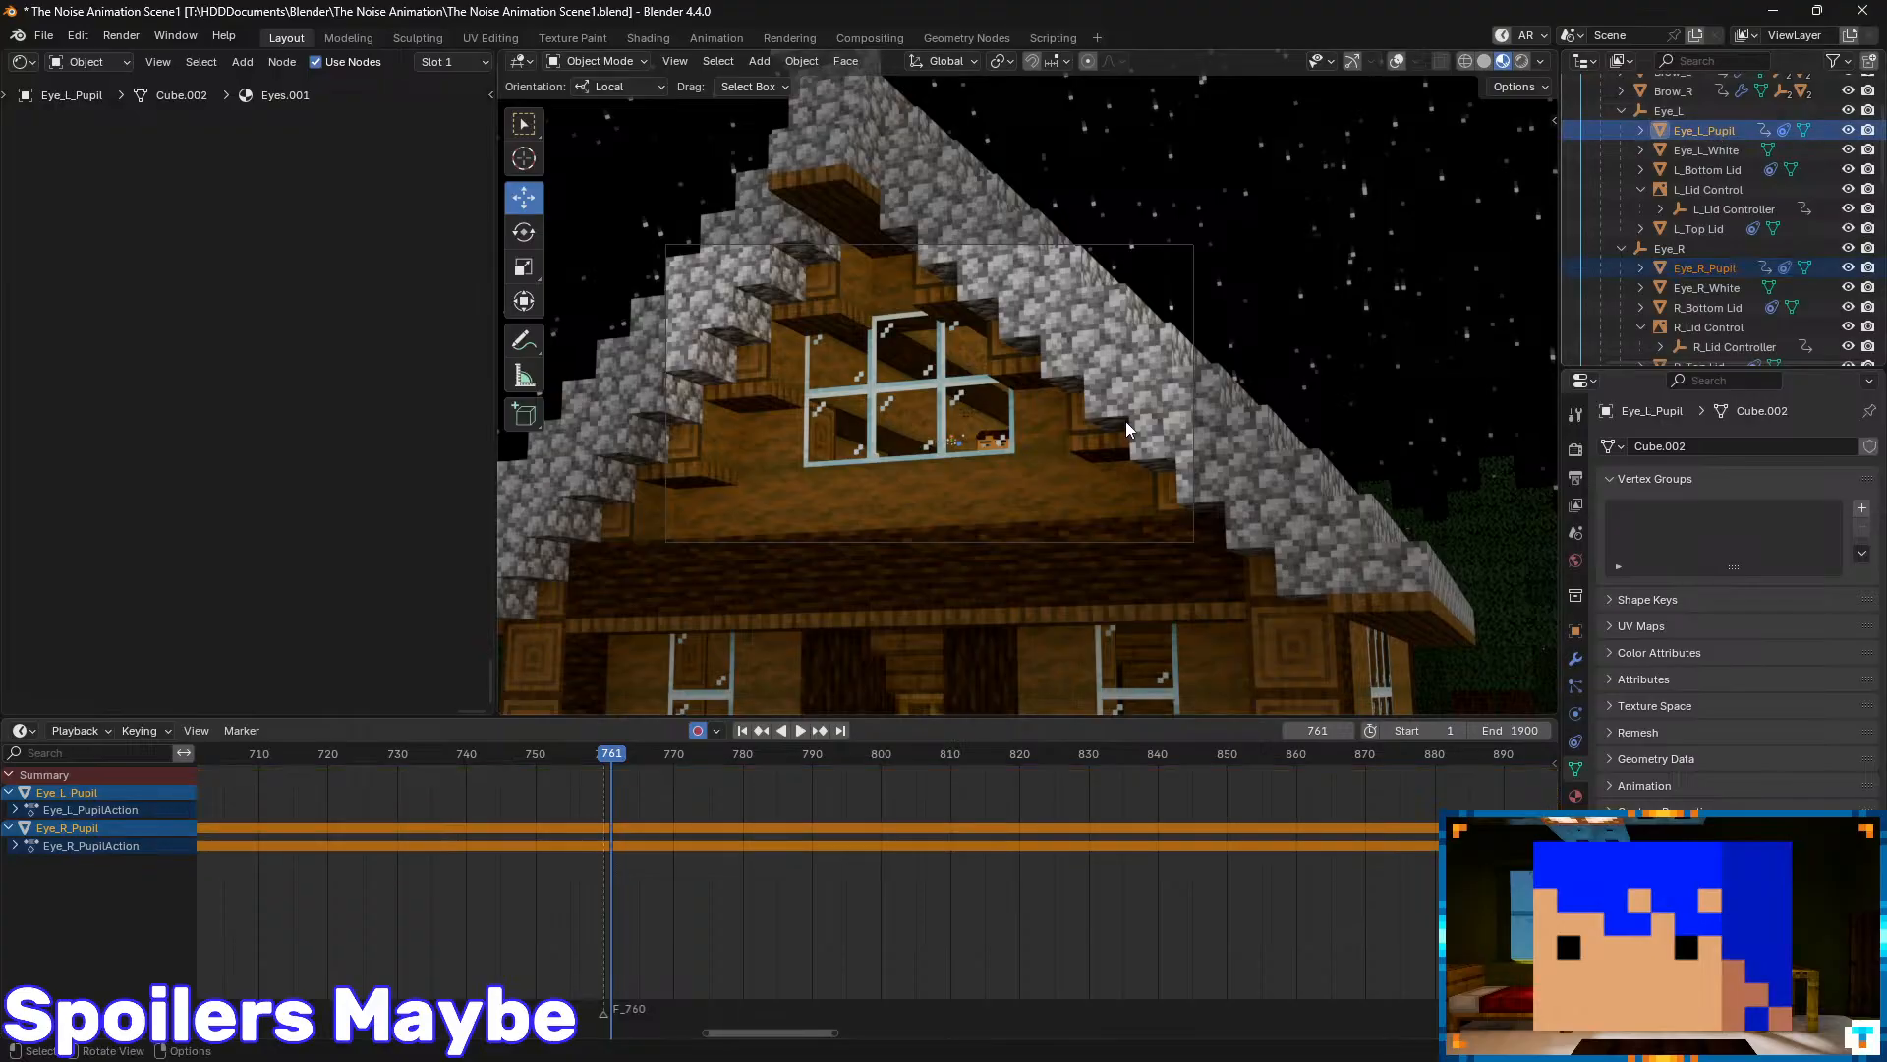
key("KP_Decimal")
key("KP_Decimal")
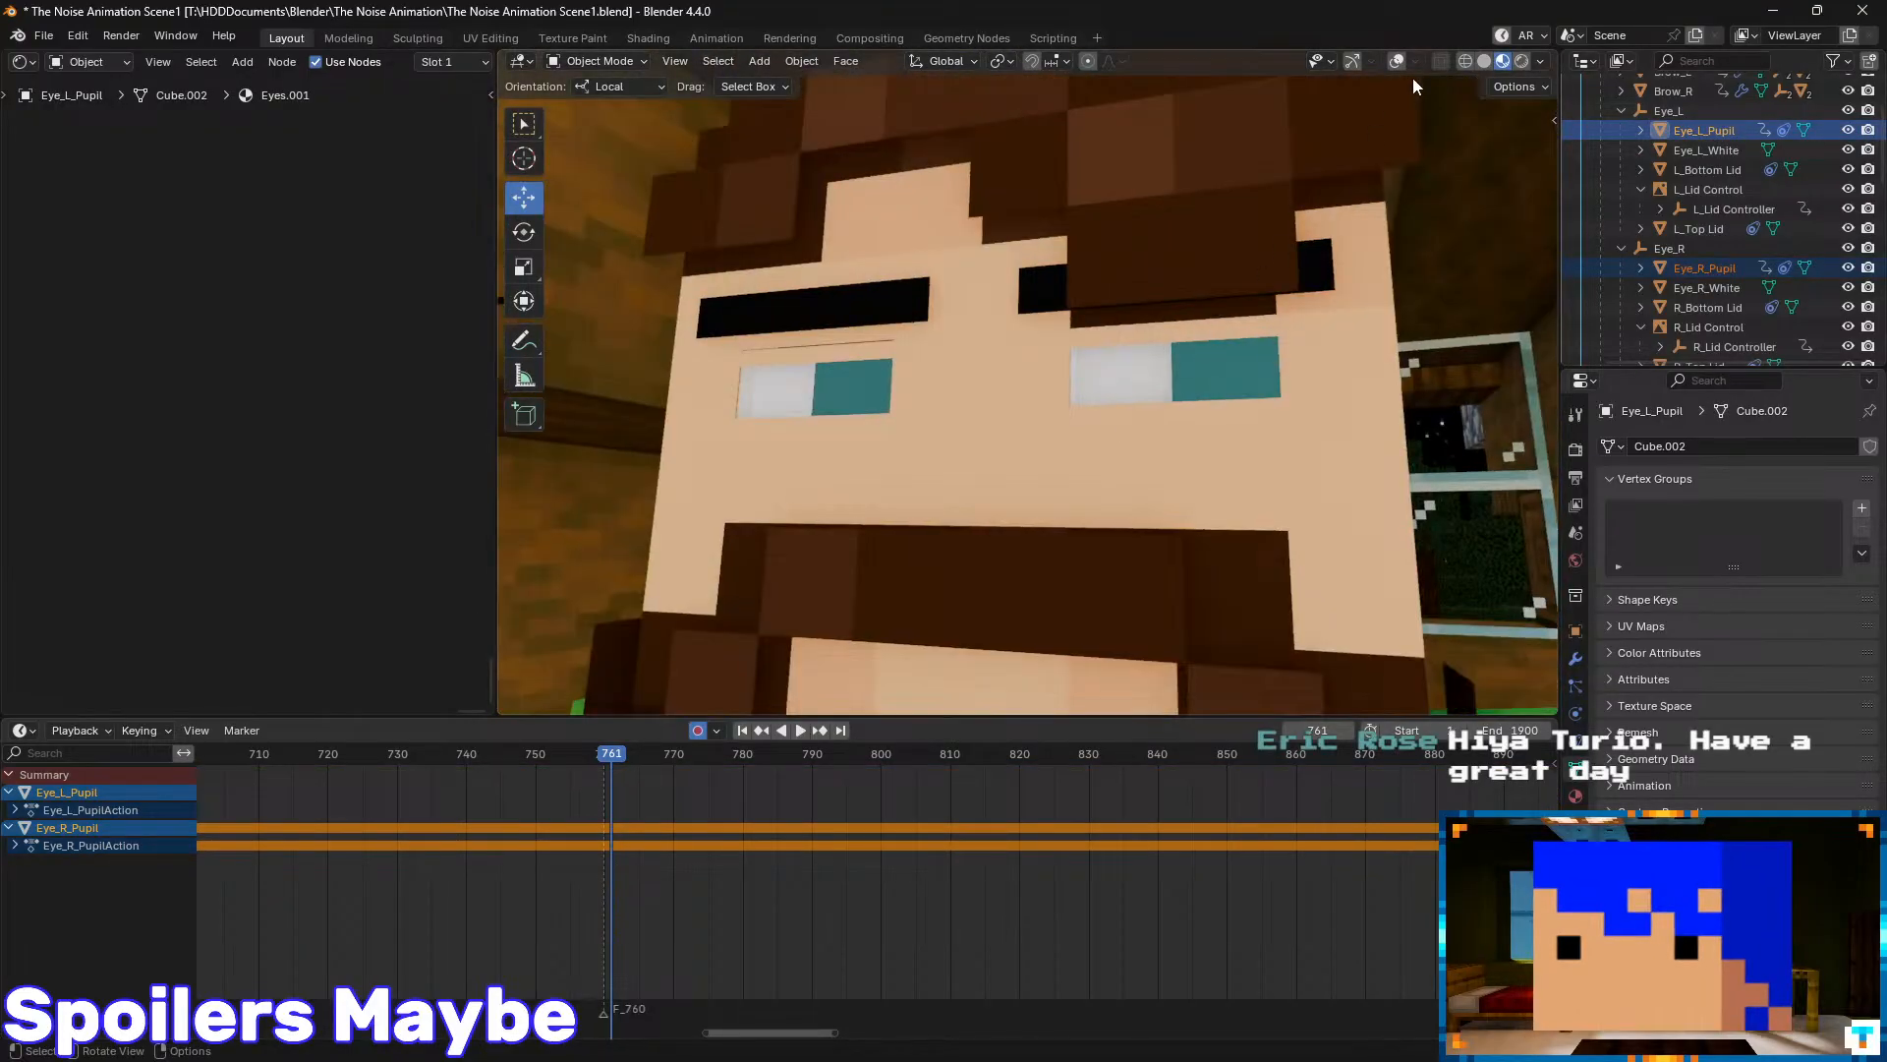
left_click(1400, 65)
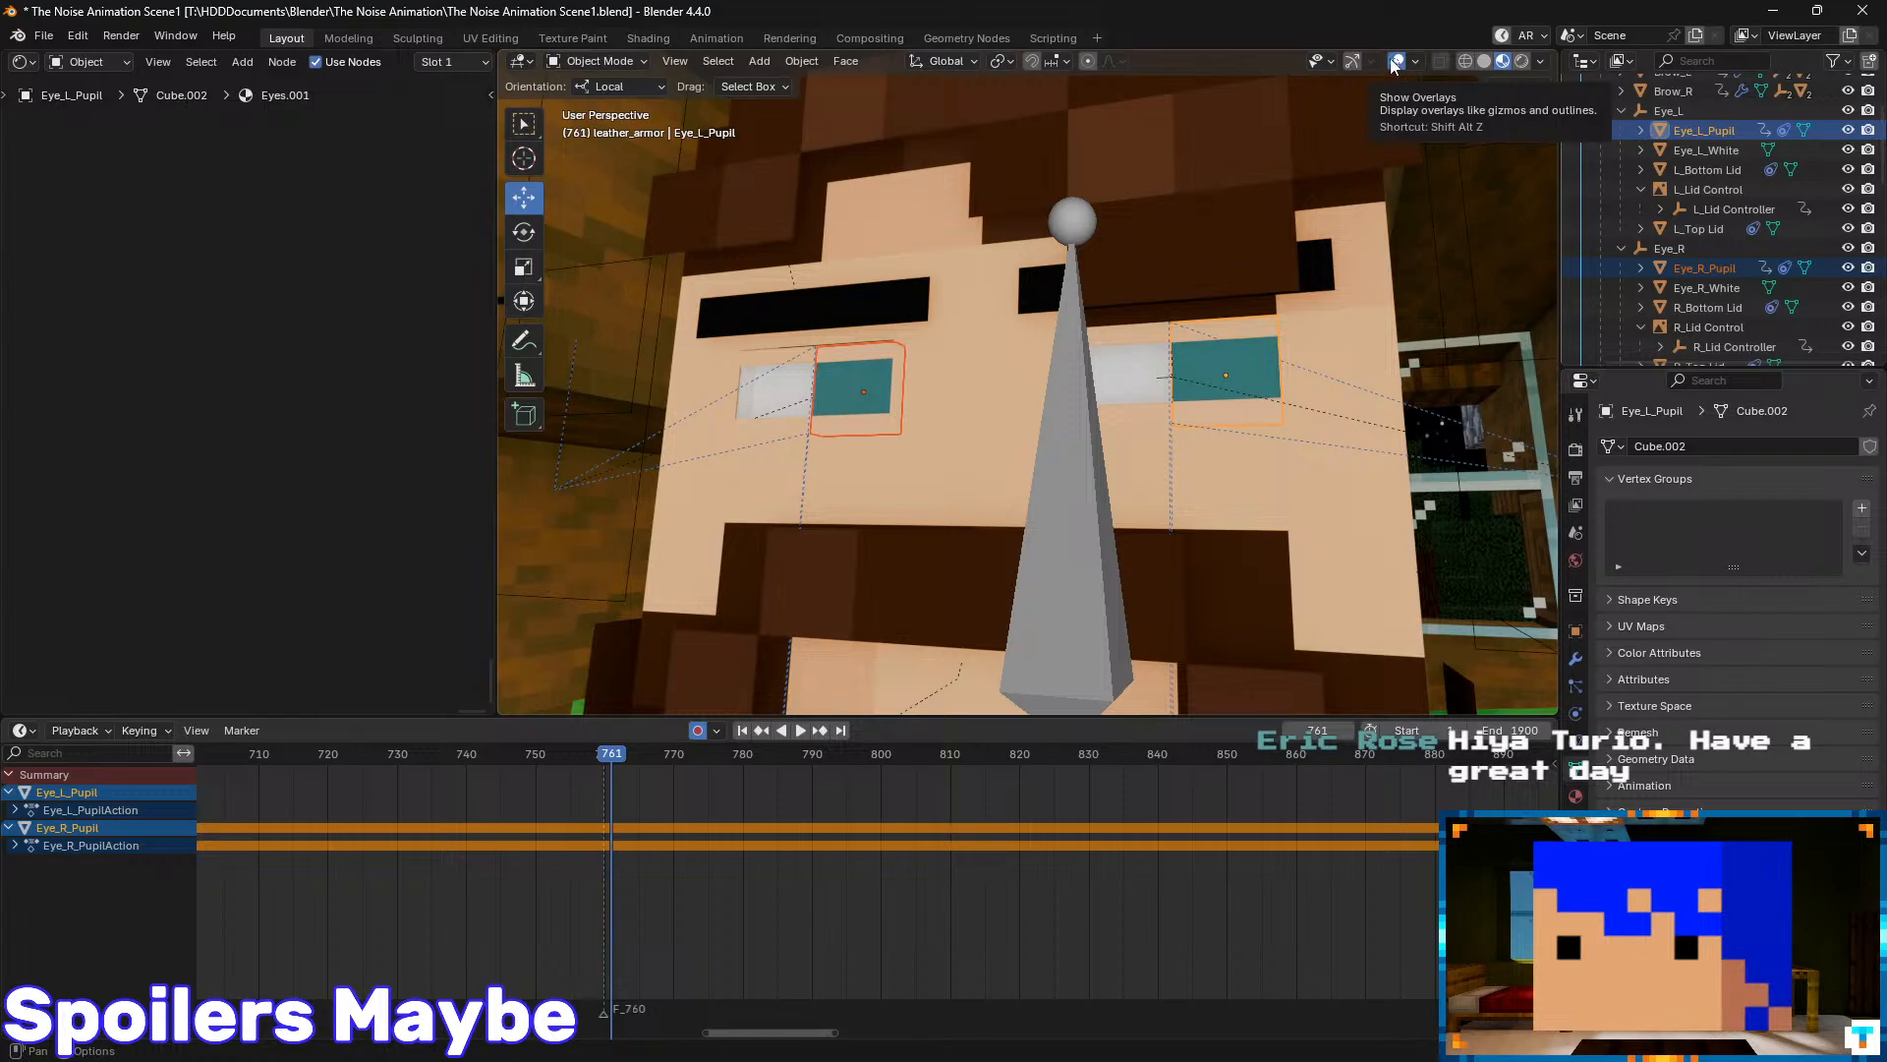
left_click(1355, 61)
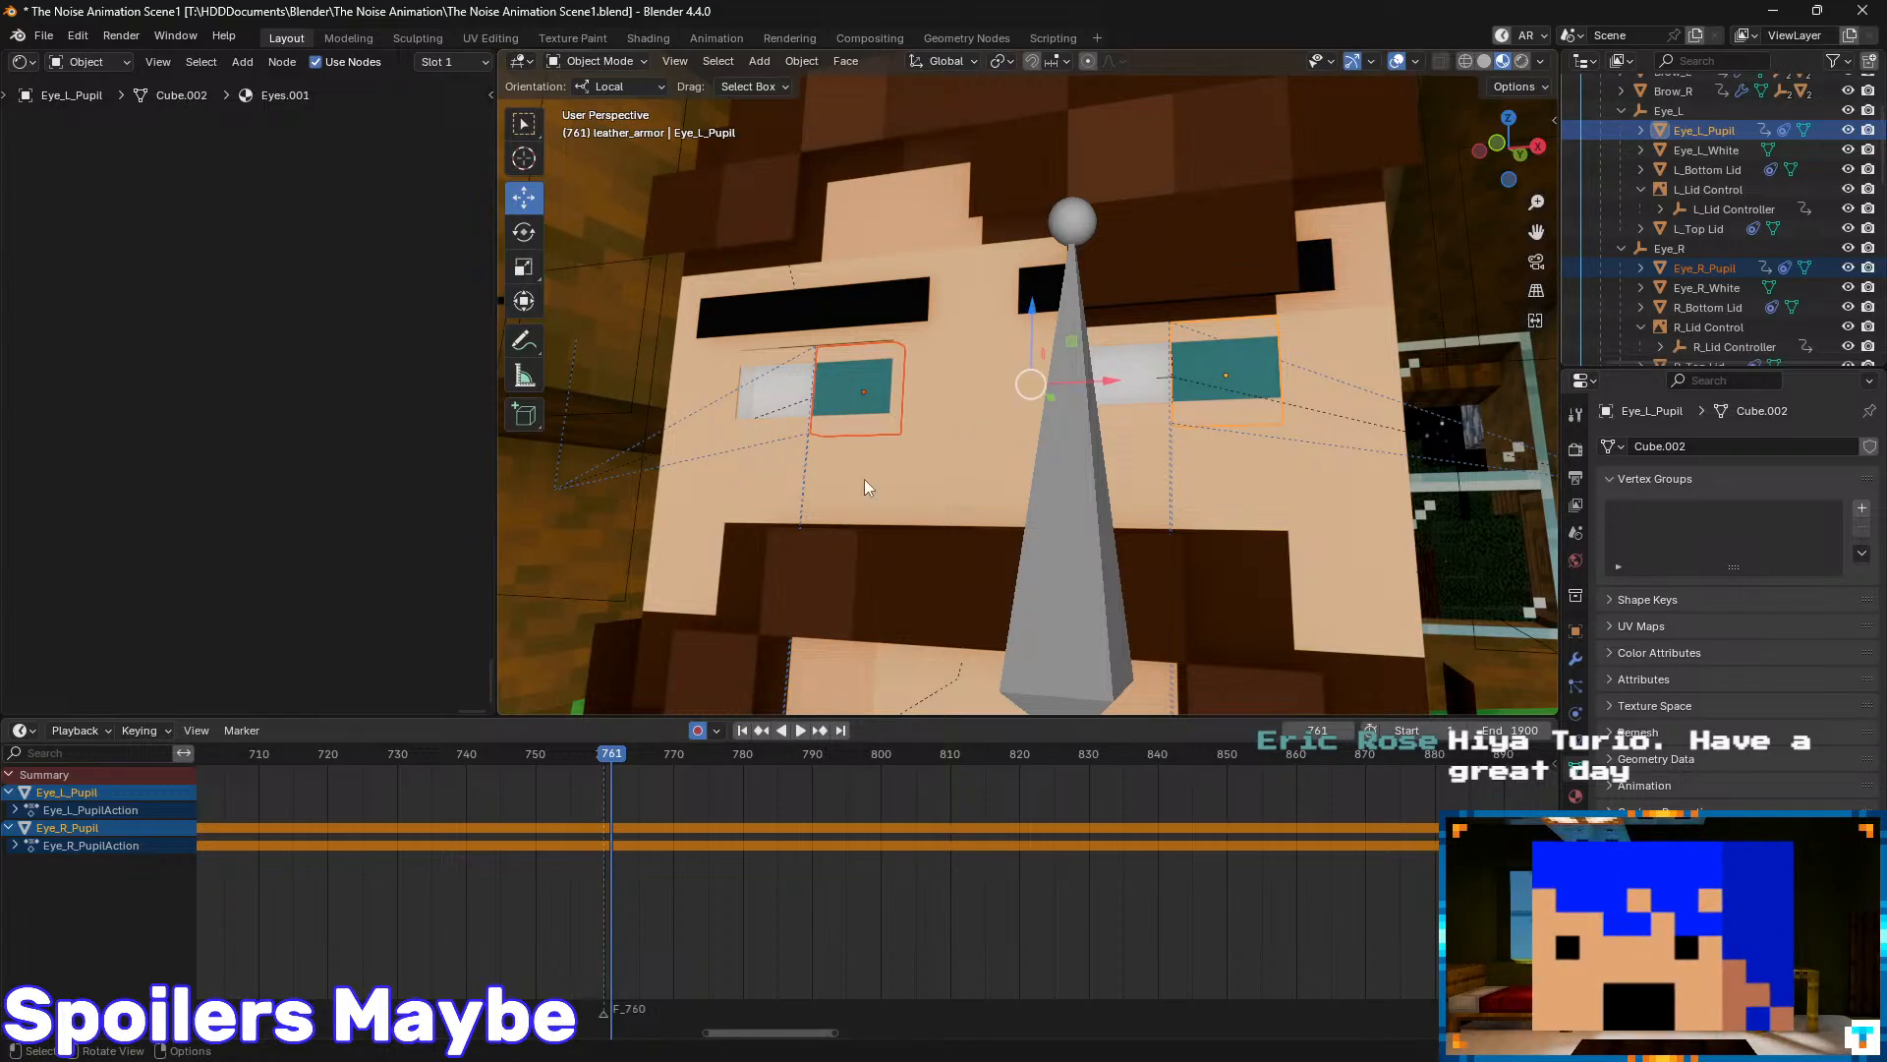
- Insert Location keyframes for both pupils at frames 761 and 760, and return to frame 761
key("i")
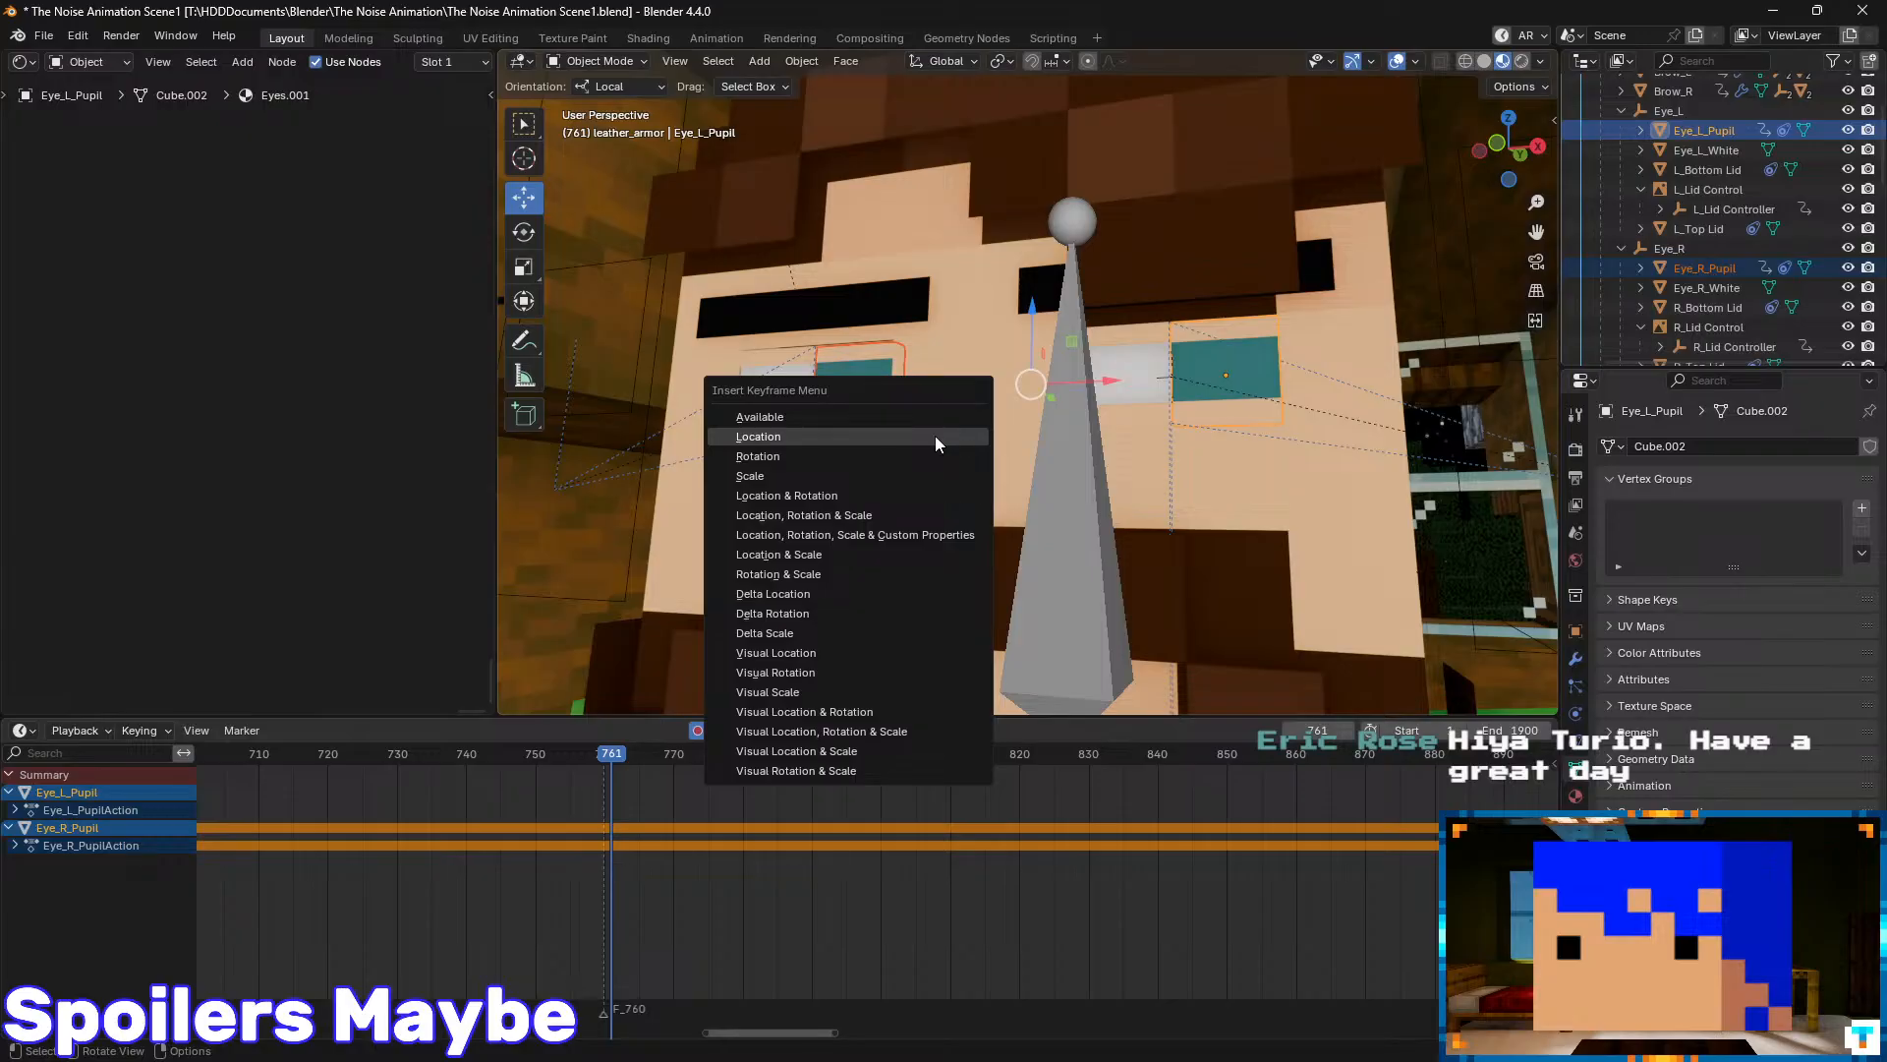
left_click(934, 435)
key("Left")
key("i")
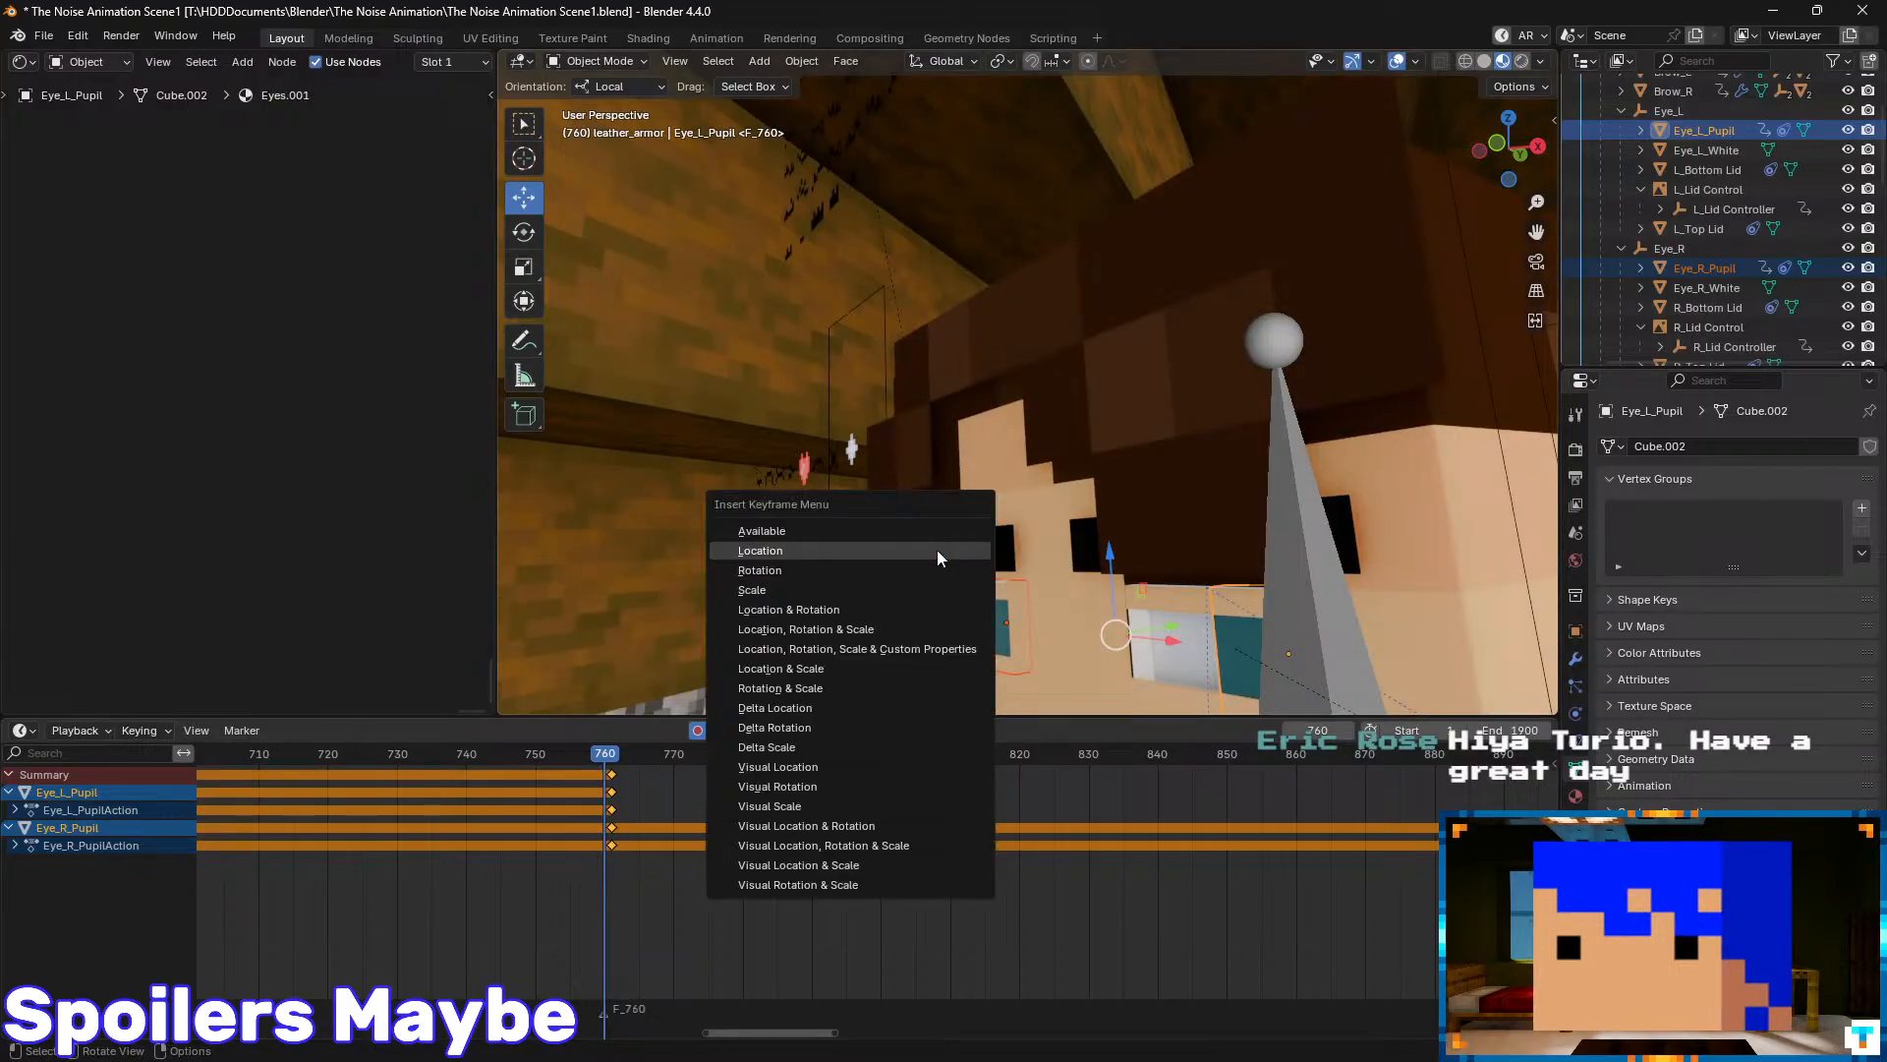
left_click(935, 551)
key("Right")
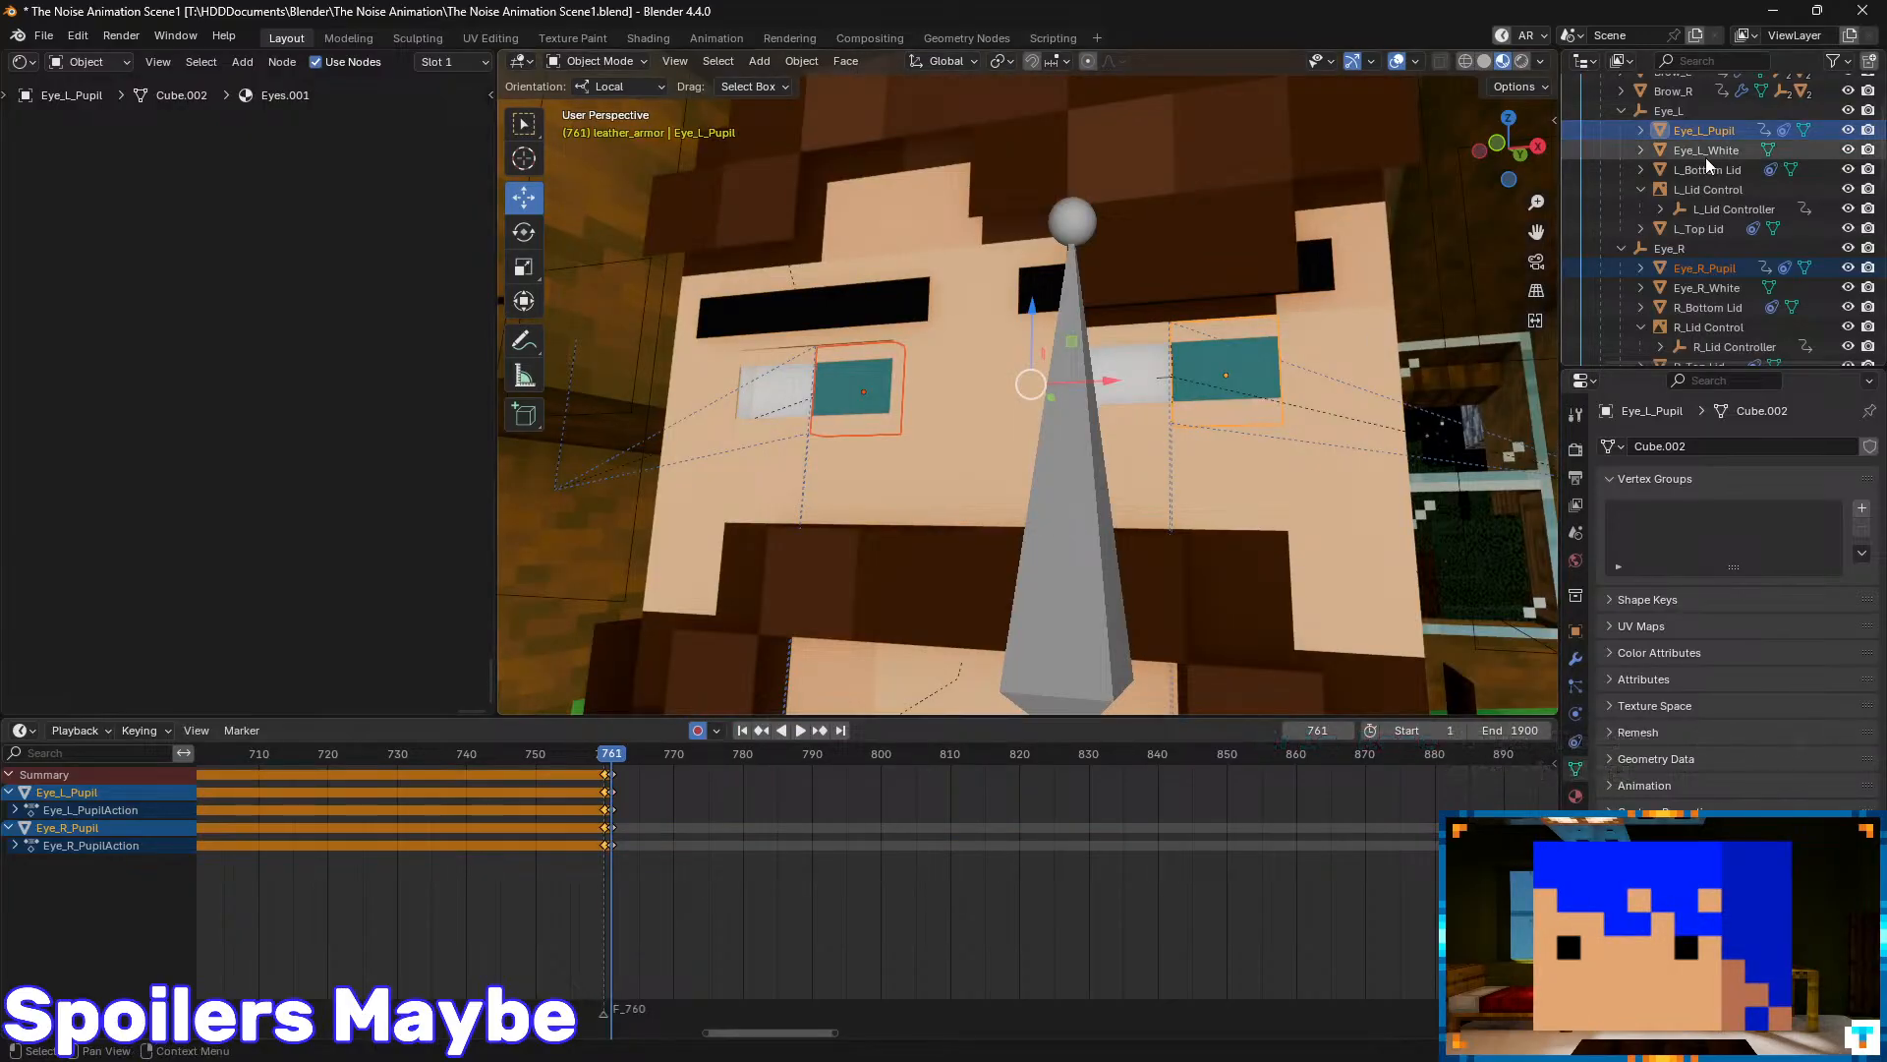
- Move Eye_L_Pupil alone by -0.0625 m along its local X axis at frame 761
left_click(1722, 138)
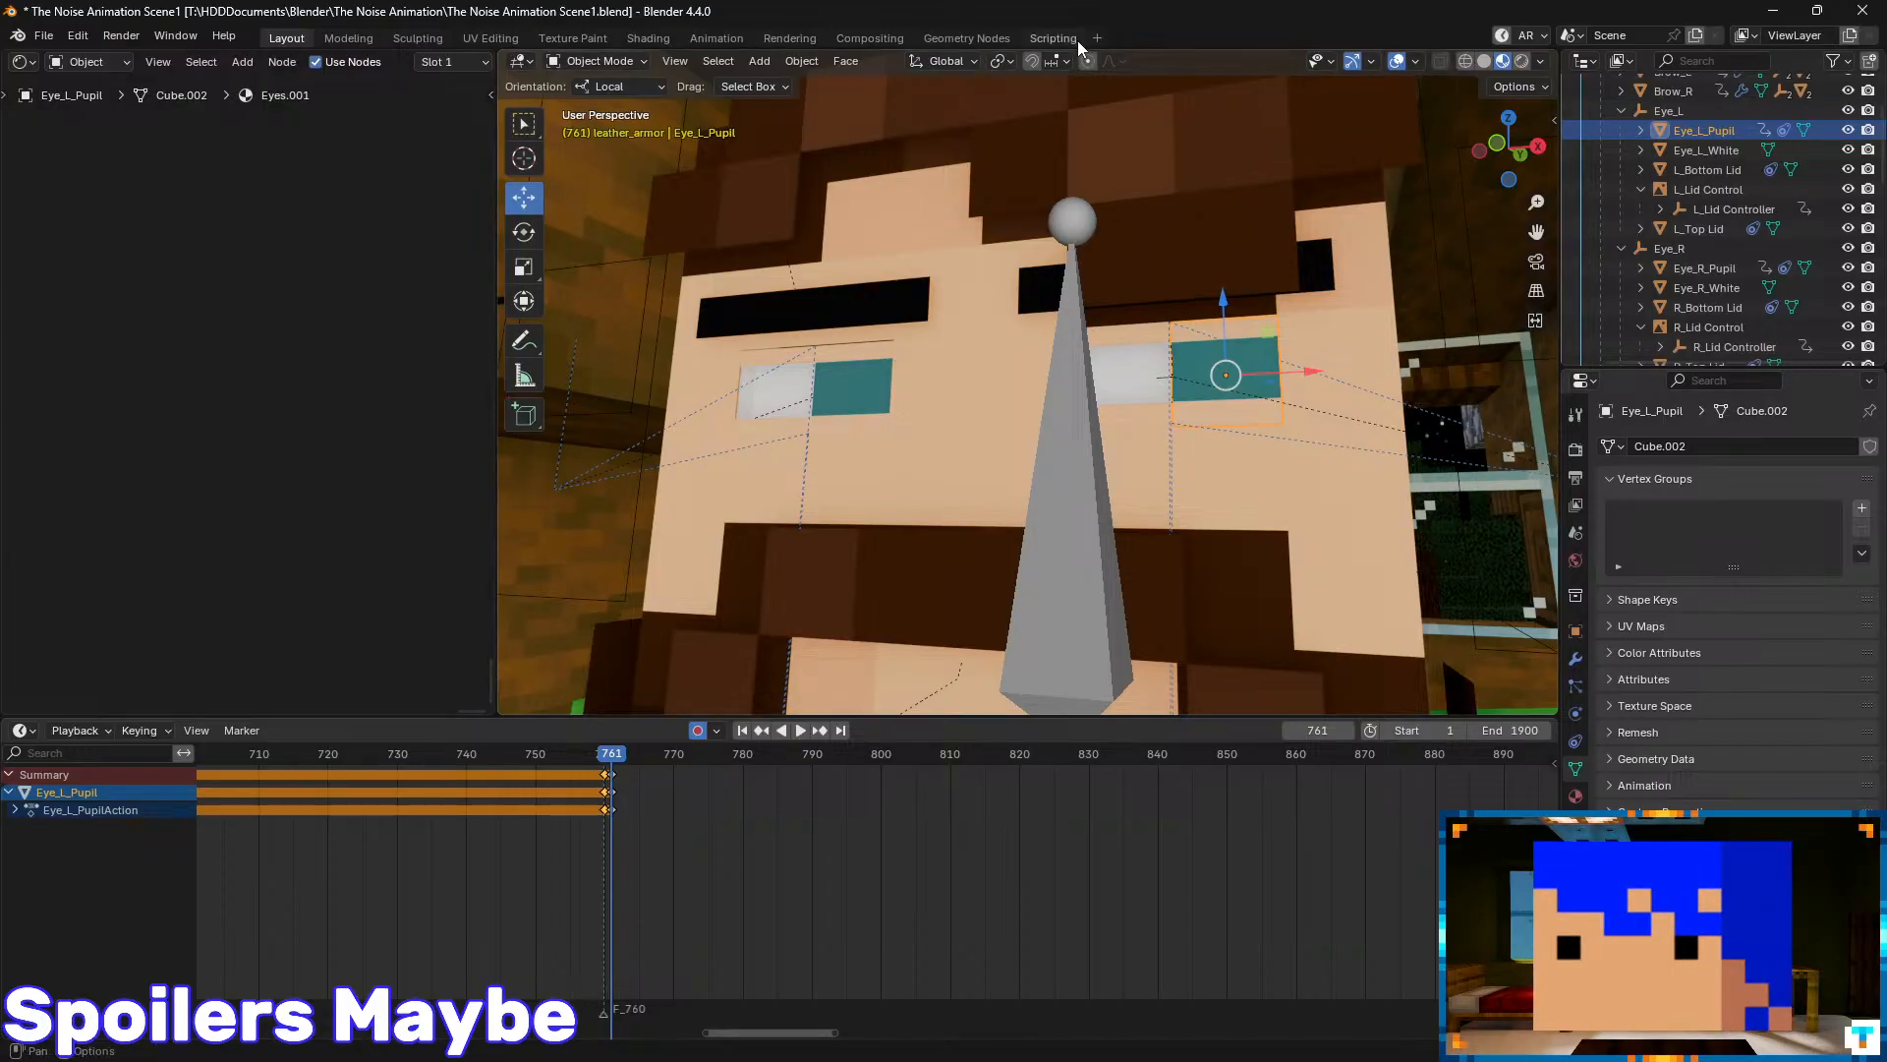
key("g")
key("x")
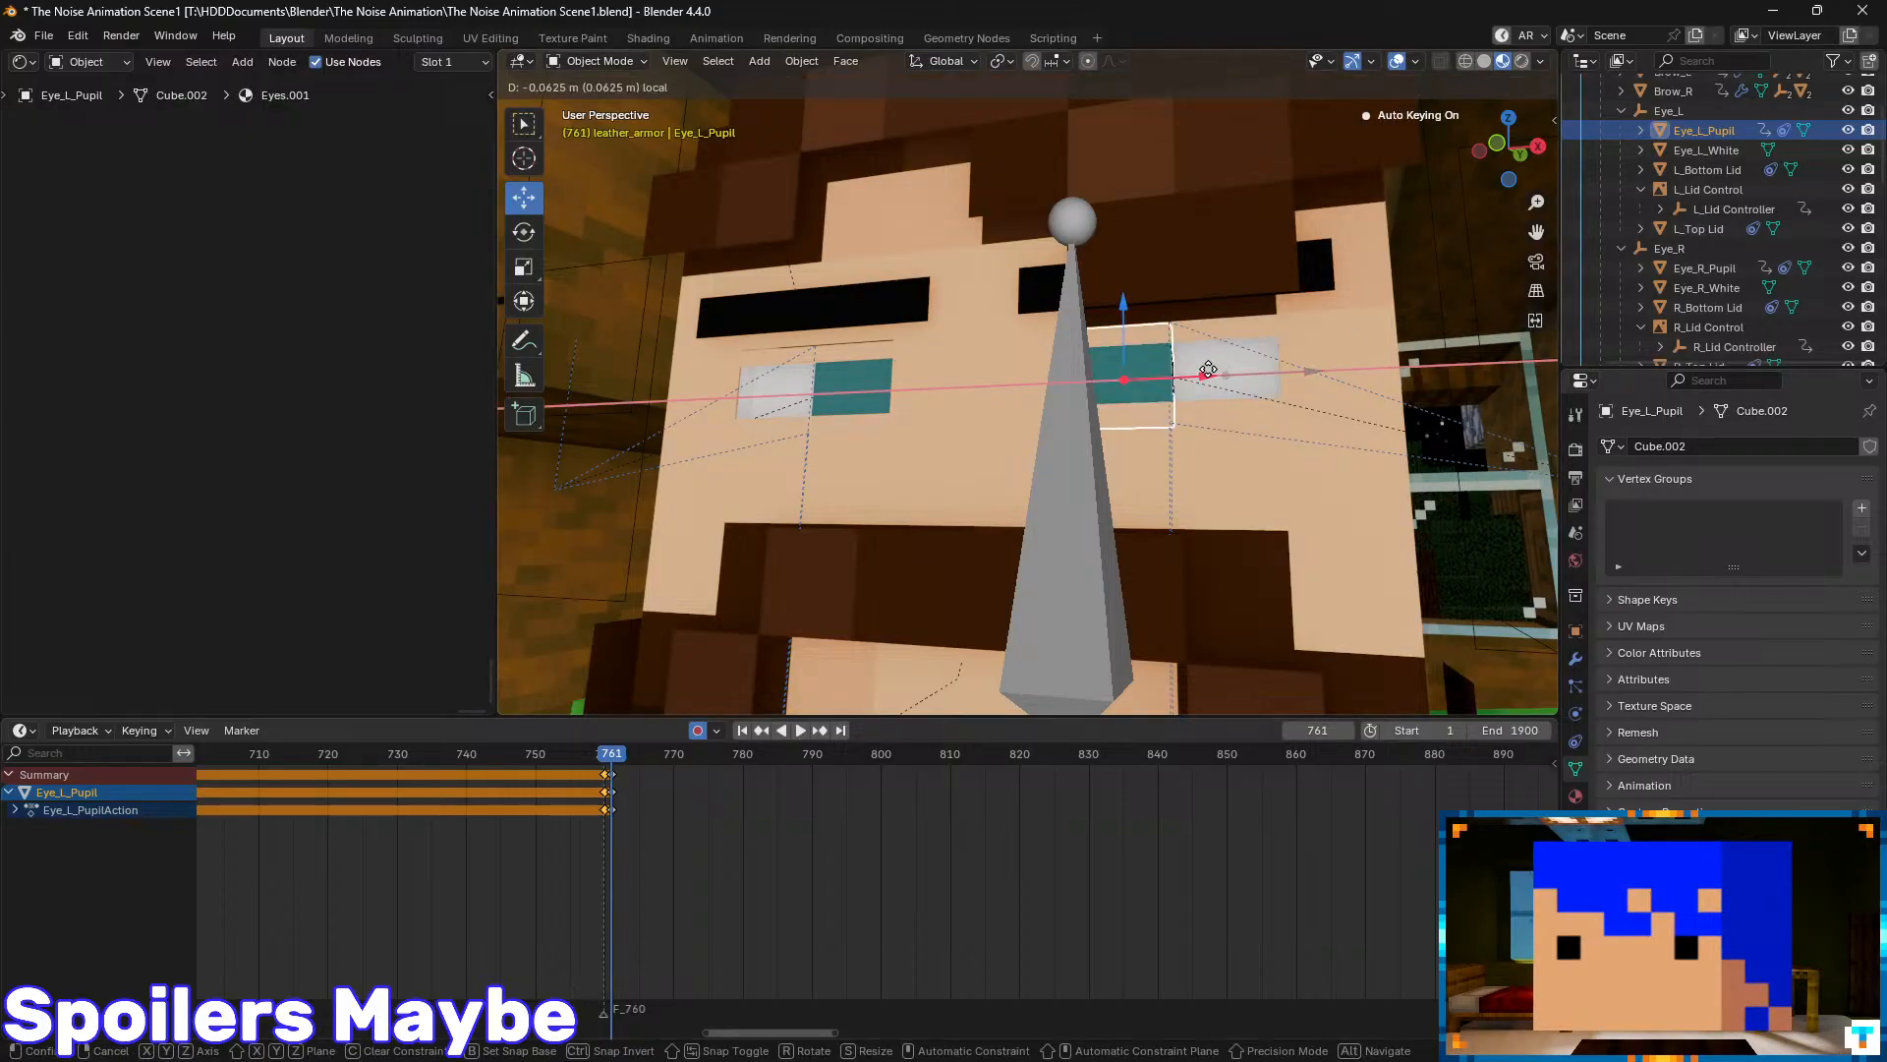
left_click(1208, 370)
- Play back the exterior shot through the camera with overlays hidden, zoomed in on the window, and scrub back to frame 834
left_click_drag(615, 757, 550, 757)
key("KP_0")
key("space")
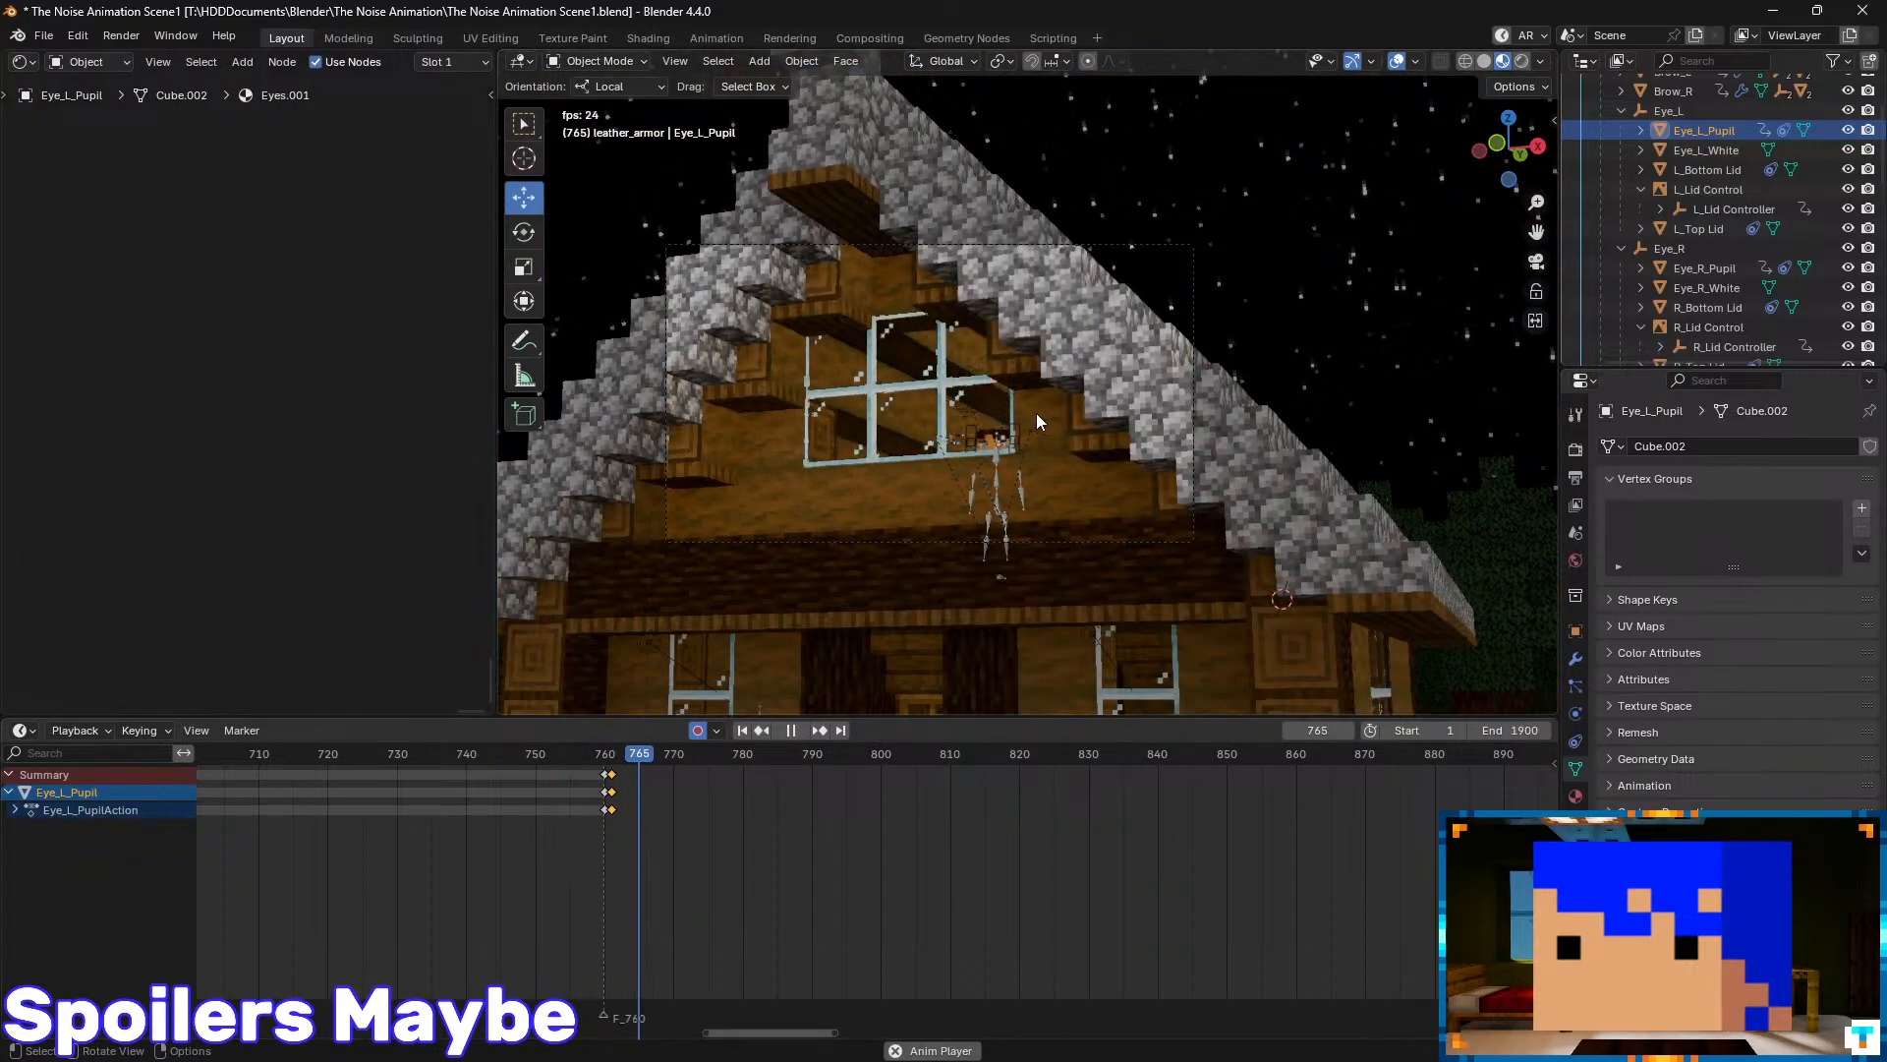
left_click(1397, 64)
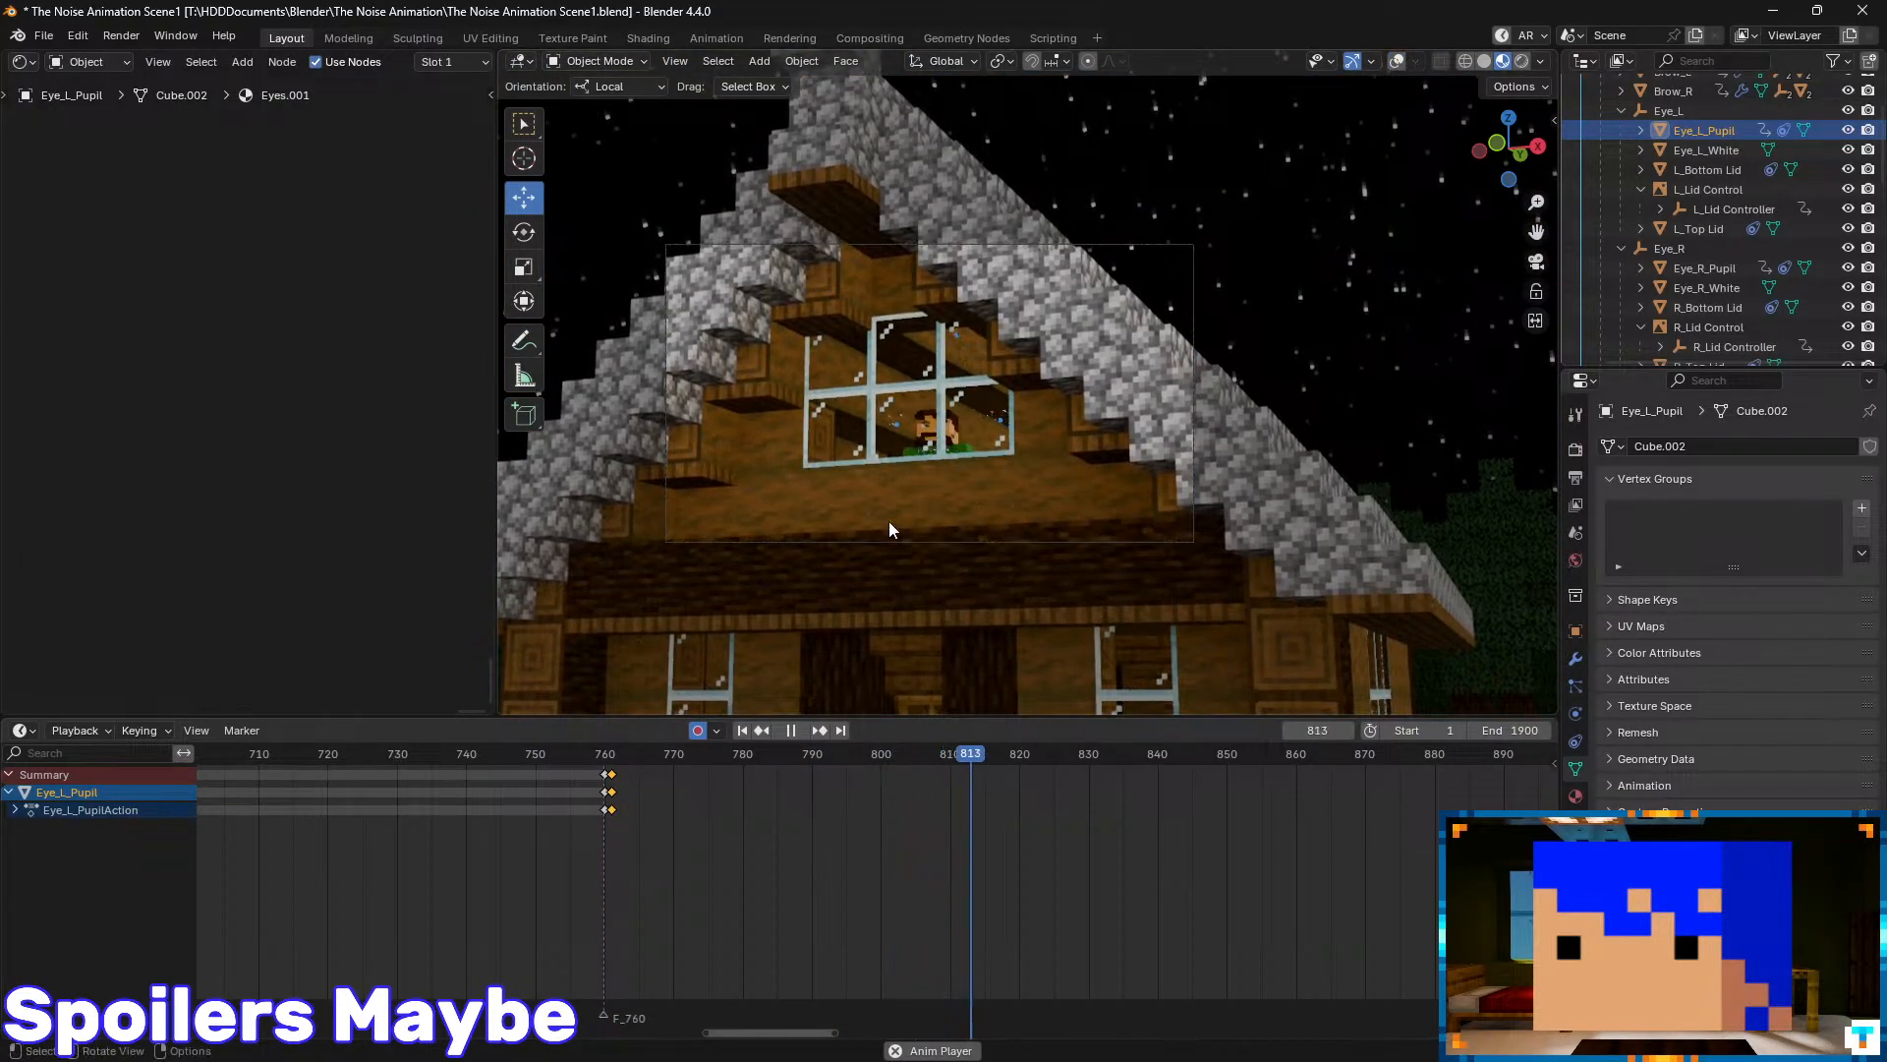
scroll(857, 536, "up", 3)
middle_click_drag(853, 540, 948, 507, "shift")
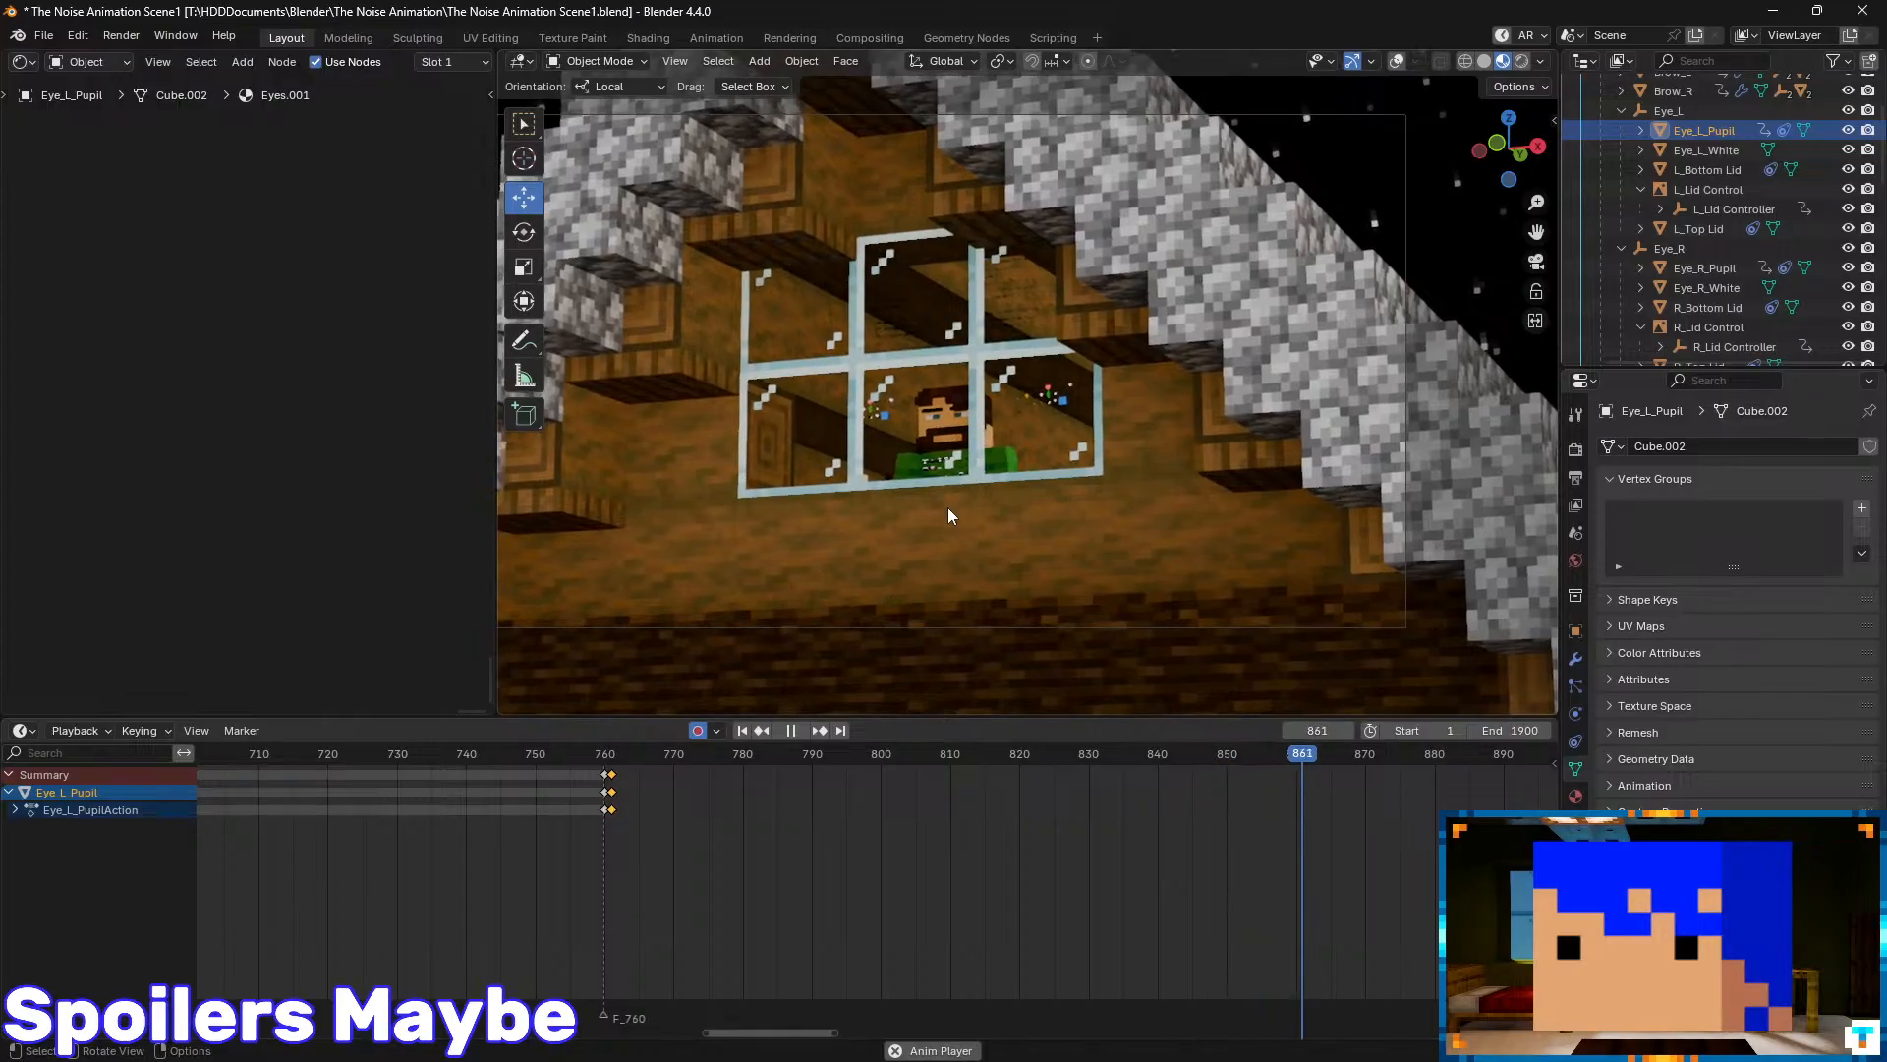
key("space")
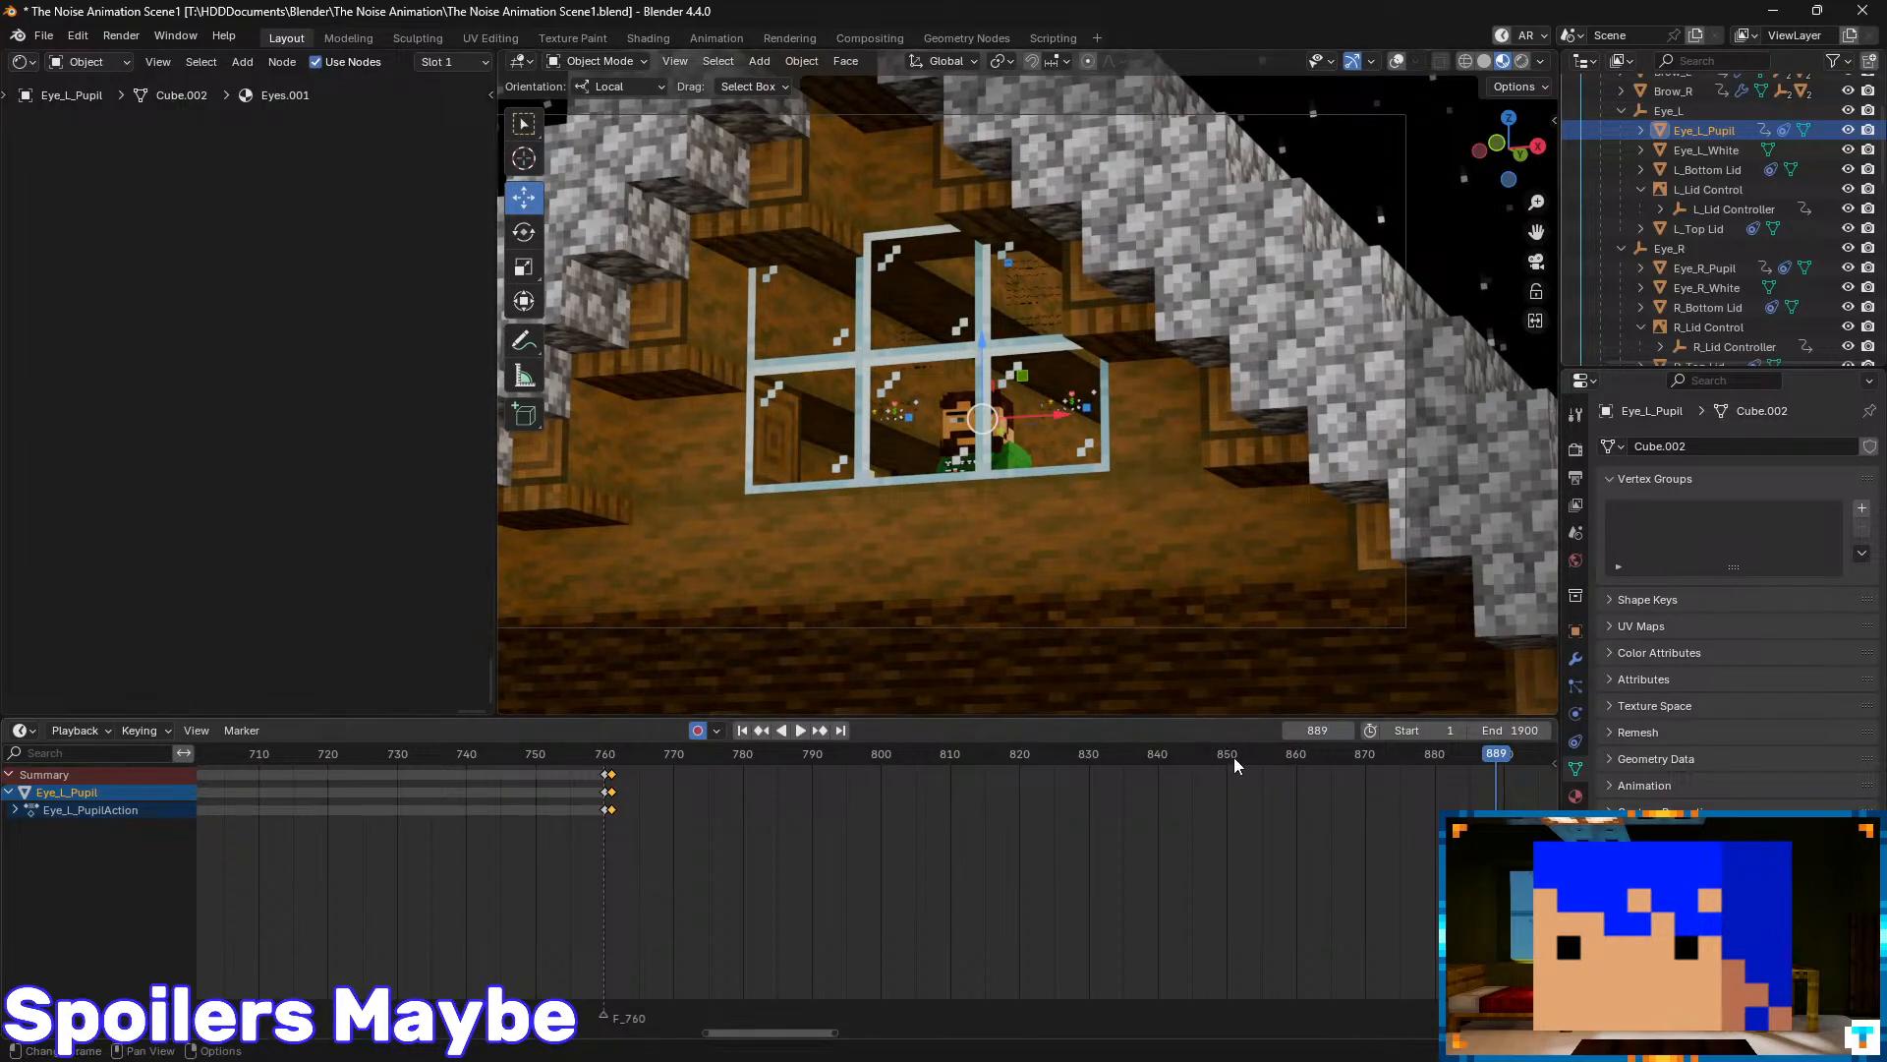
left_click_drag(1235, 757, 1116, 759)
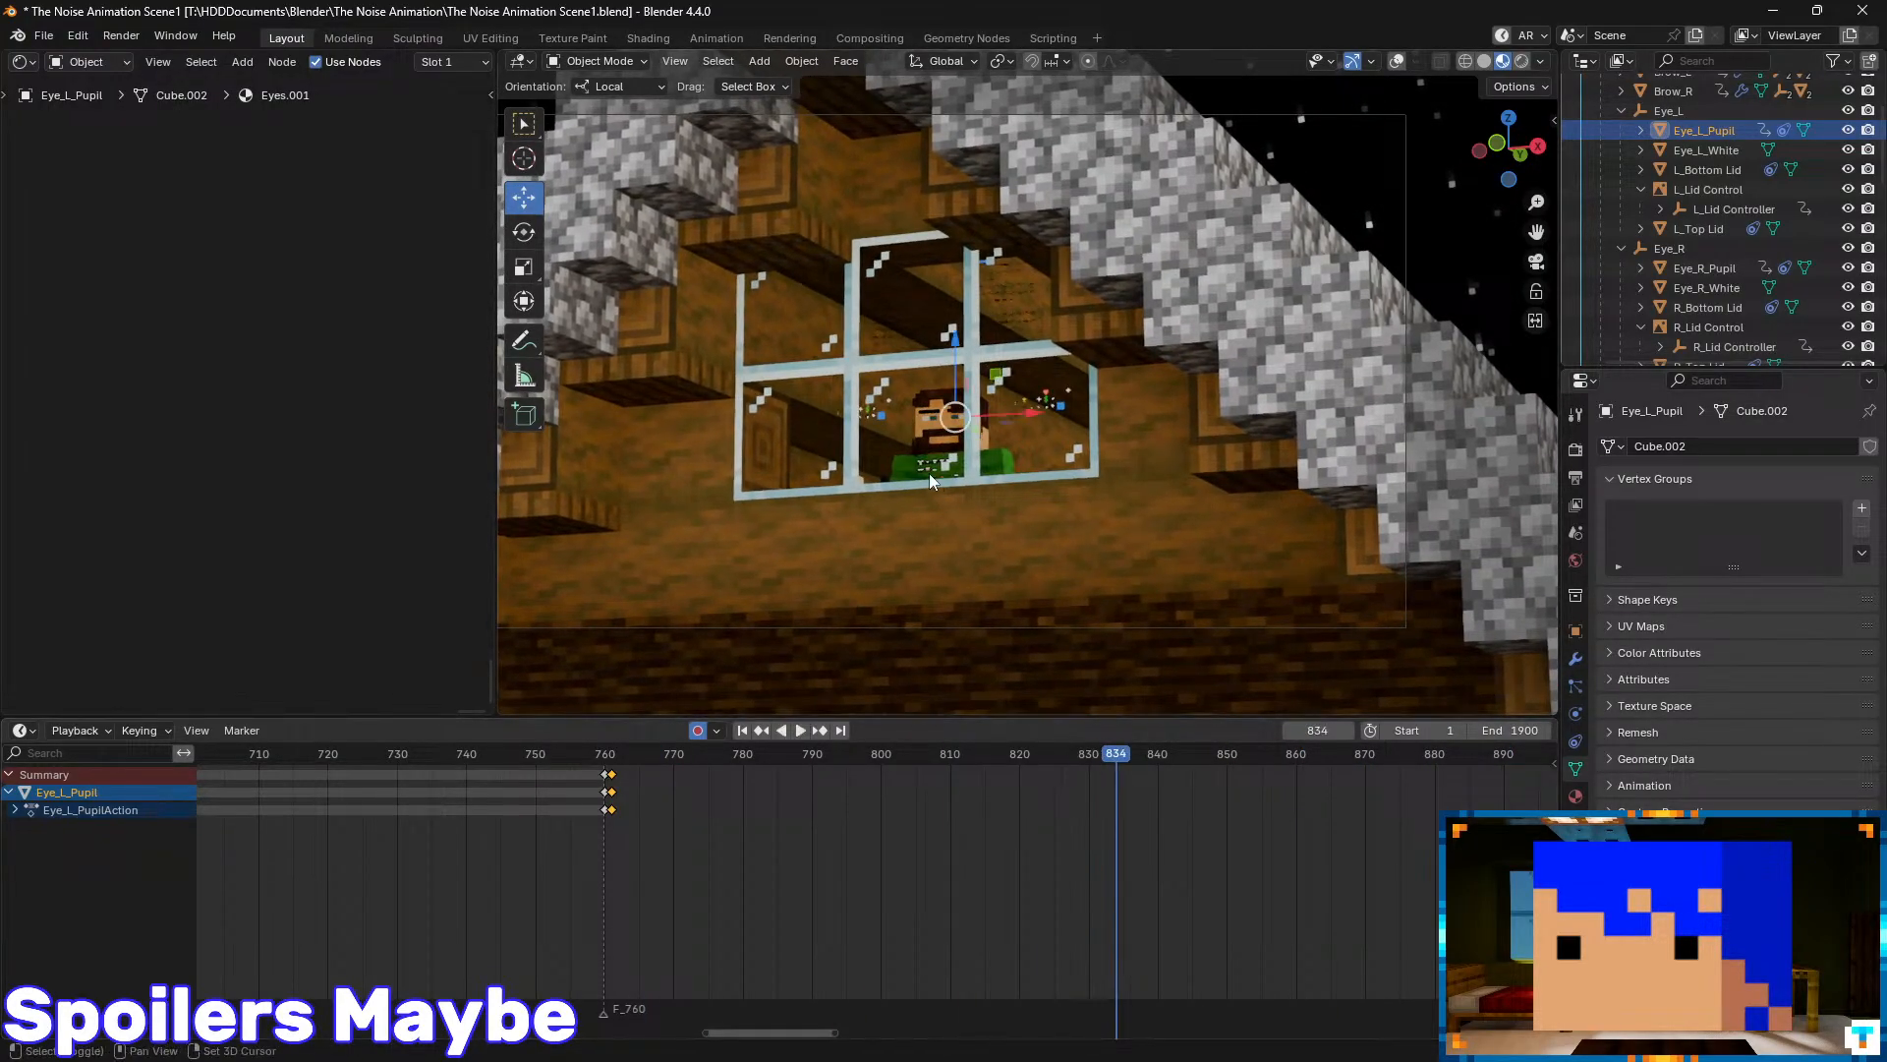
- Turn off Temporal Reprojection in the viewport sampling settings and check the character's face at frame 834
scroll(1036, 417, "up", 5)
left_click(1581, 450)
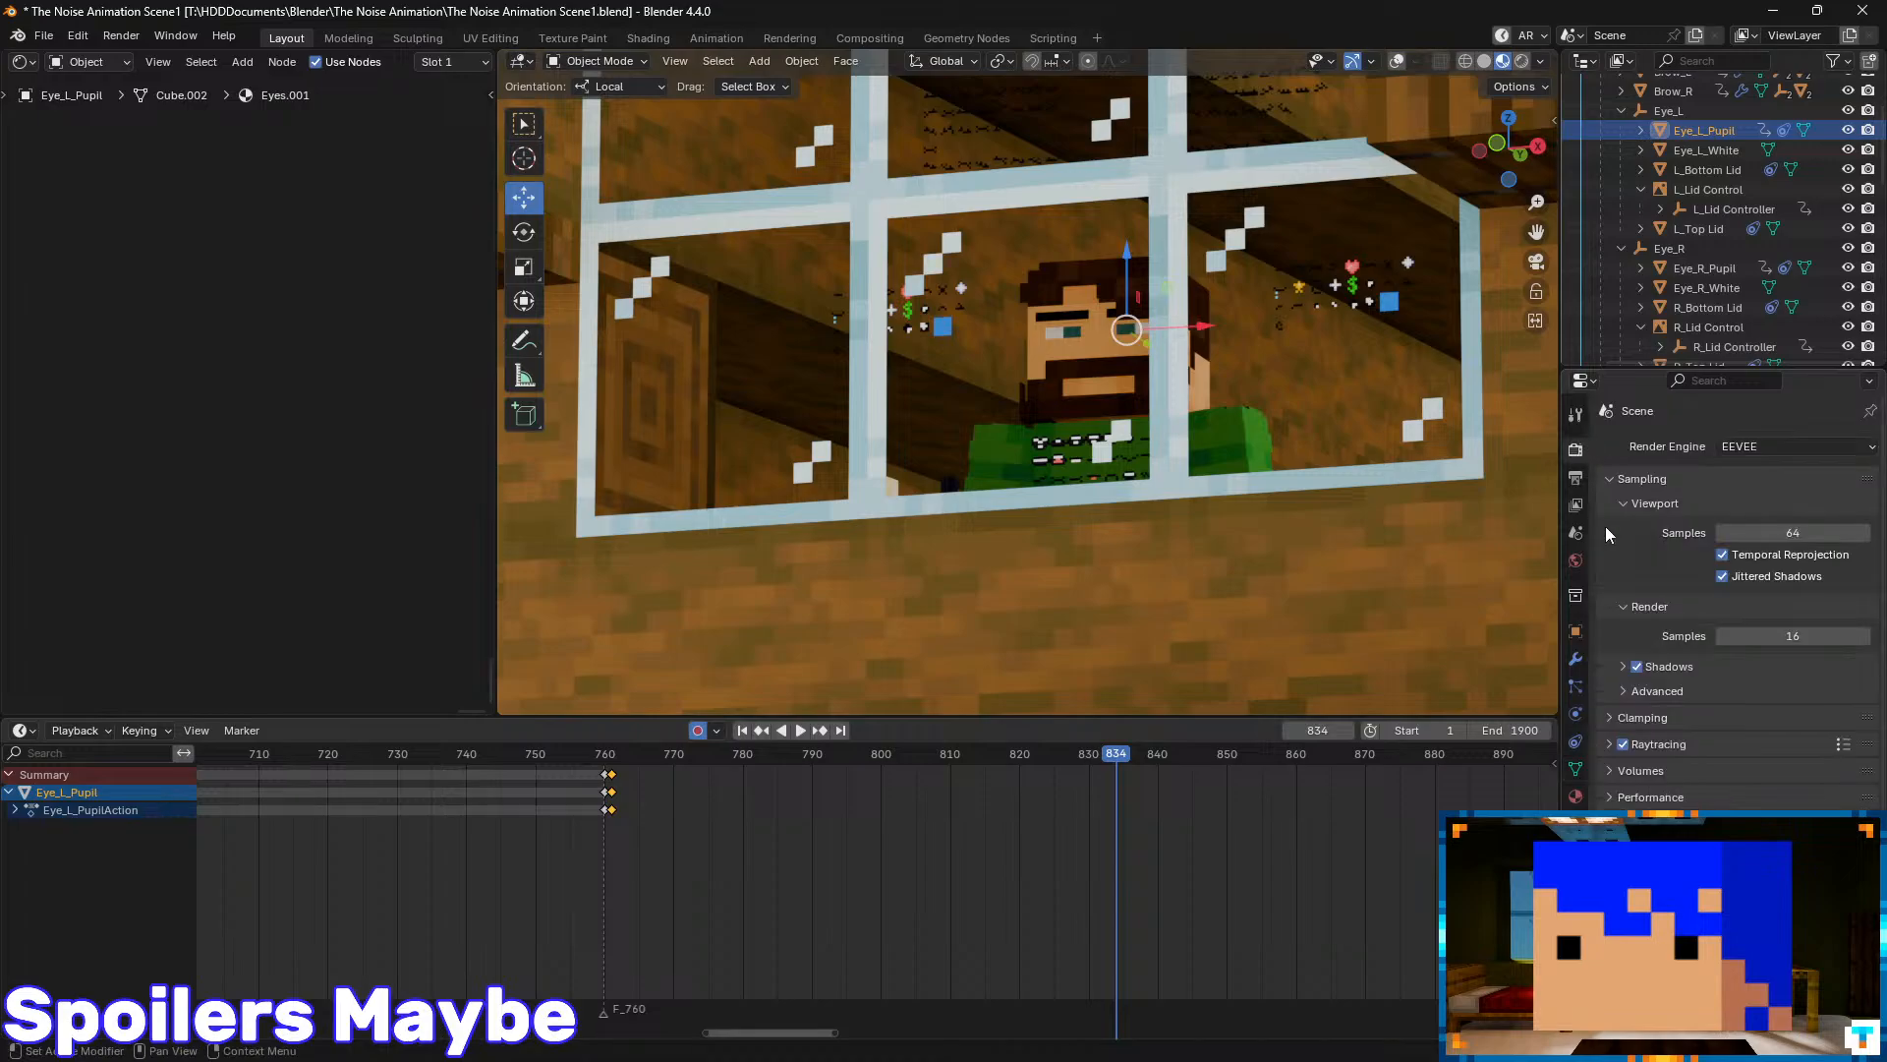
mouse_move(1105, 751)
left_mouse_down()
mouse_move(634, 777)
mouse_move(1046, 804)
mouse_move(861, 805)
mouse_move(1109, 782)
left_mouse_up()
key("space")
key("space")
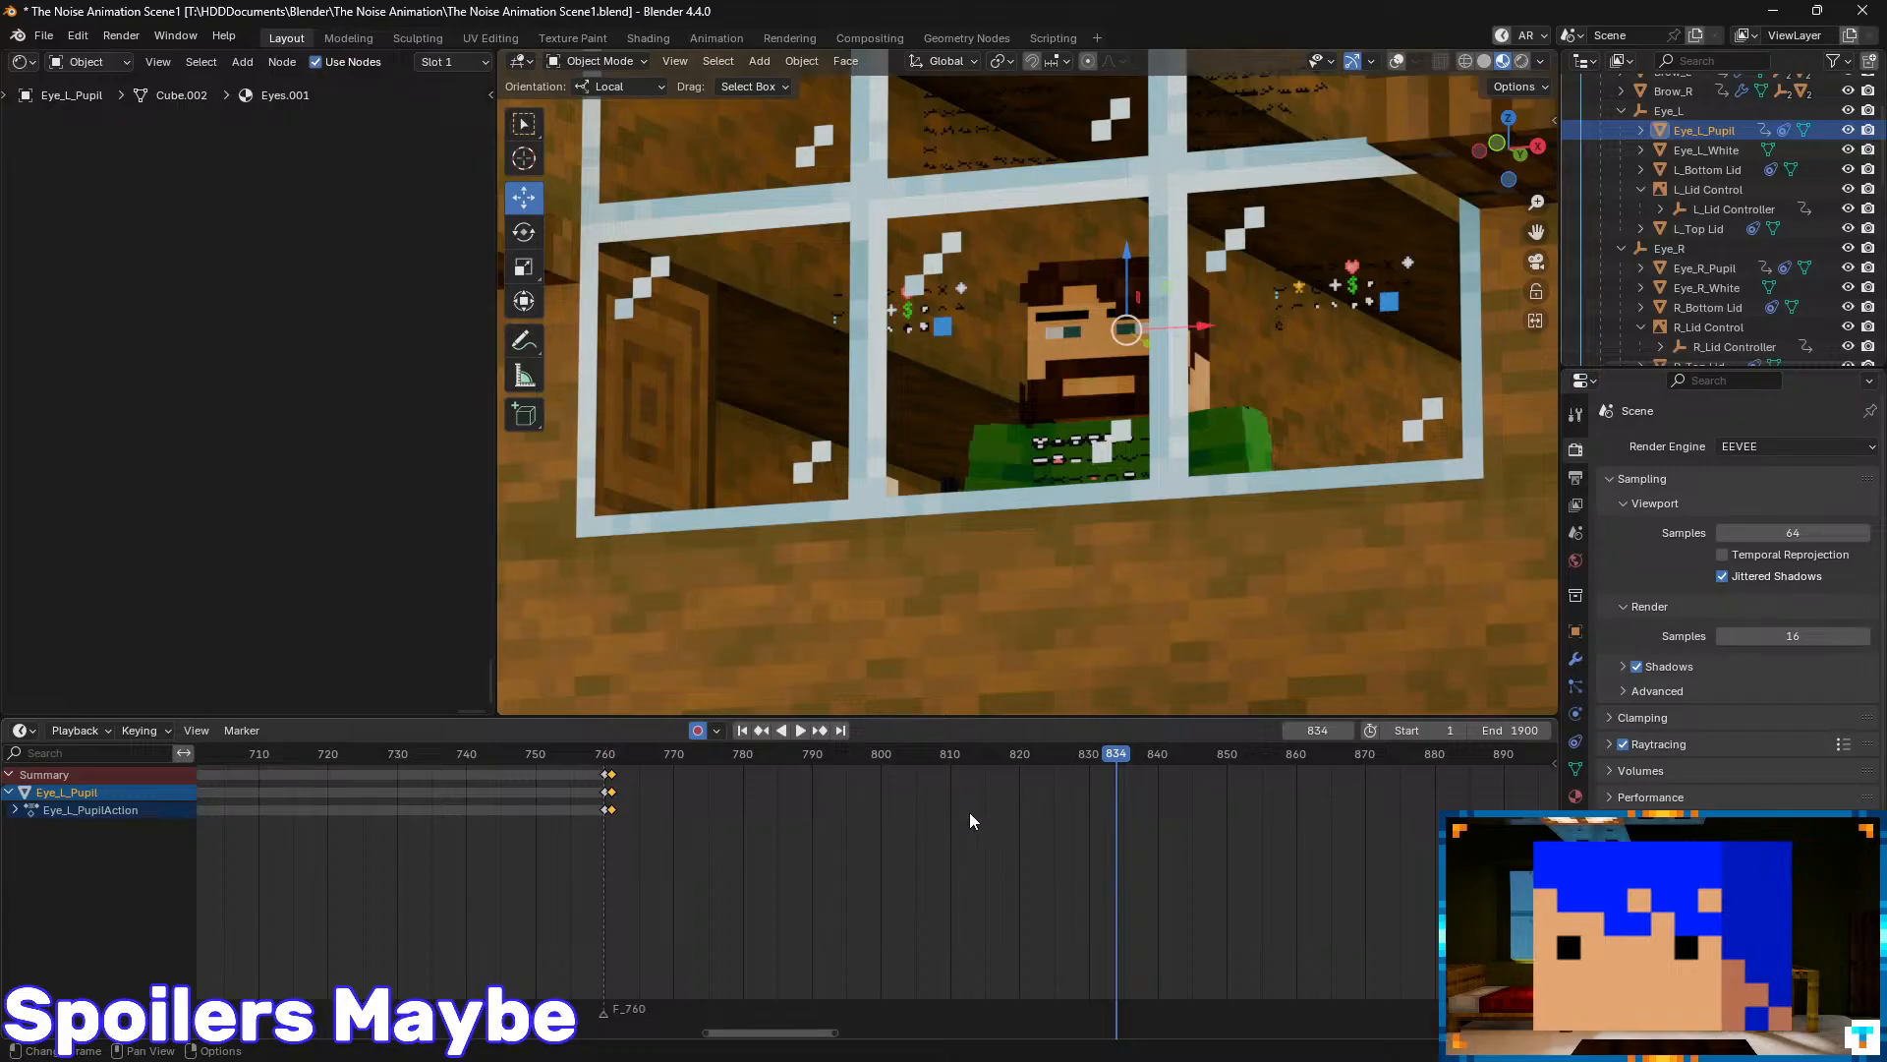
- Select L_Lid Controller and examine its keyframes across the timeline, starting playback at about frame 583
scroll(969, 816, "down", 5)
middle_click_drag(888, 828, 1083, 837)
scroll(1201, 829, "up", 9)
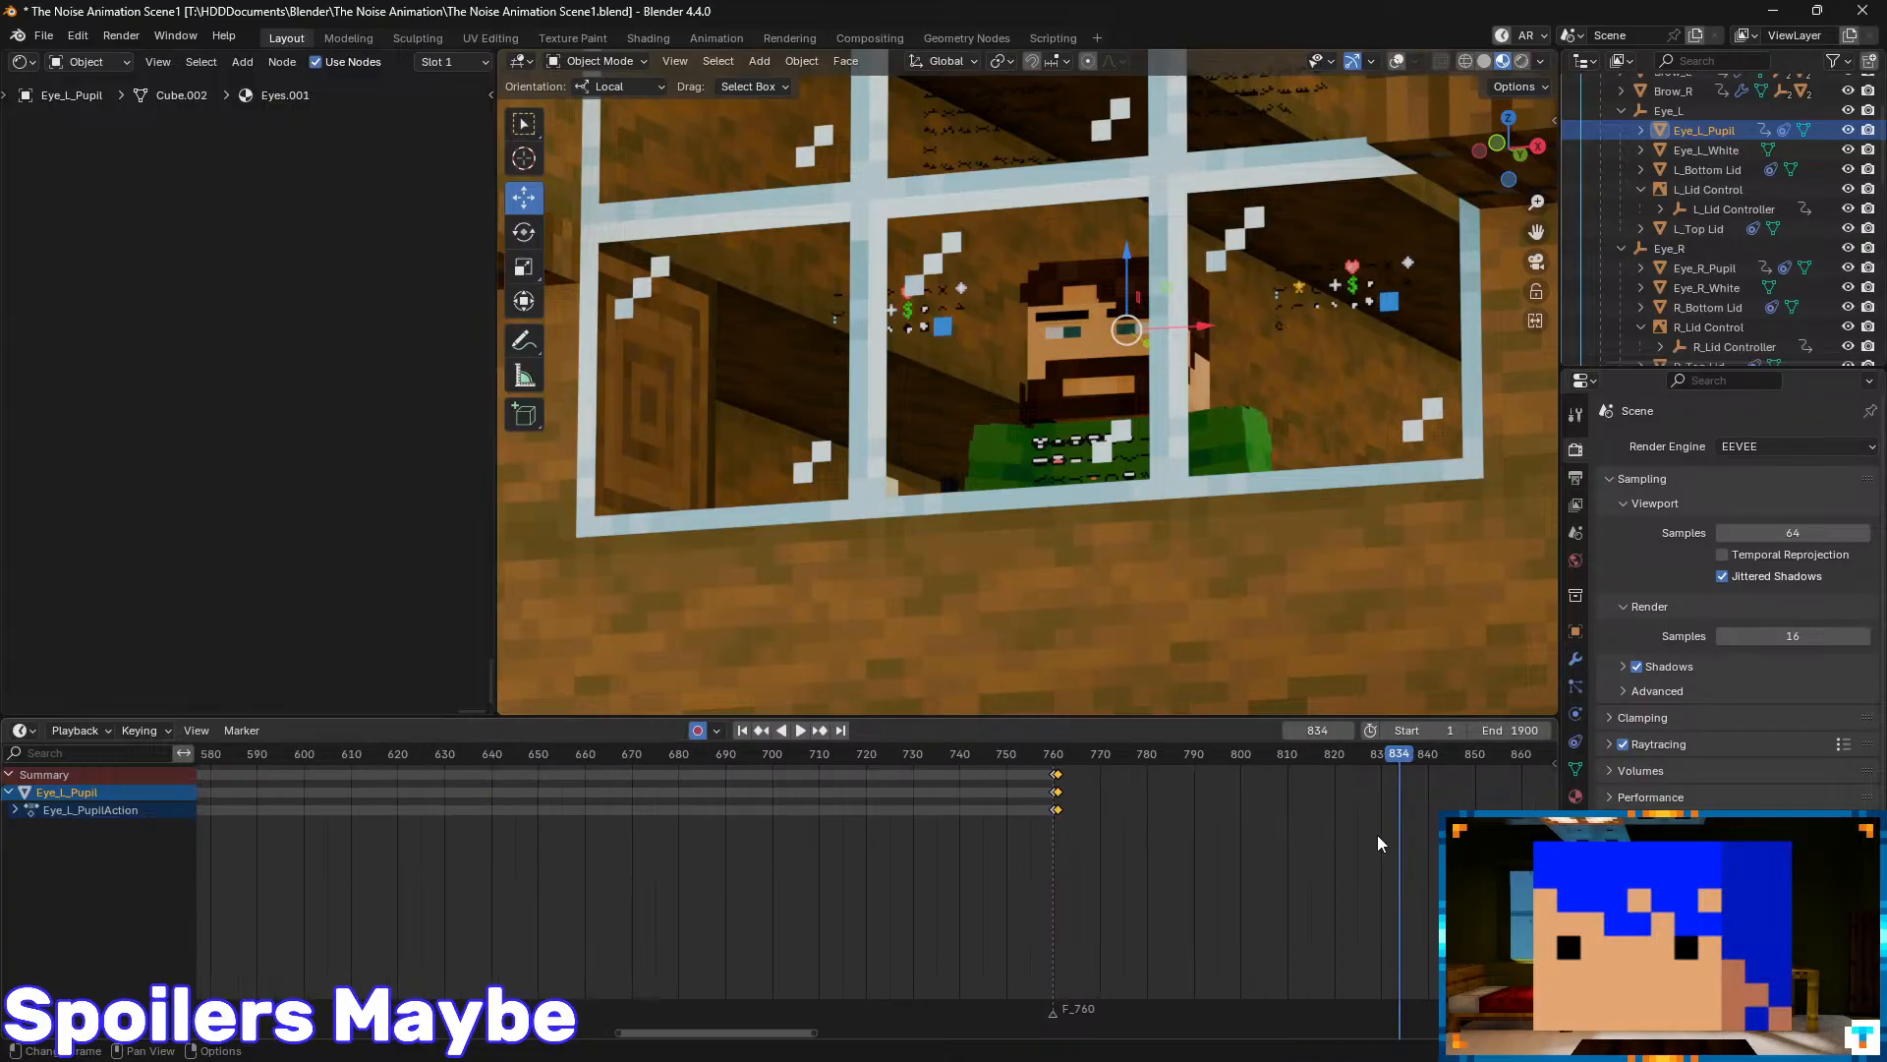
middle_click_drag(1378, 835, 855, 889)
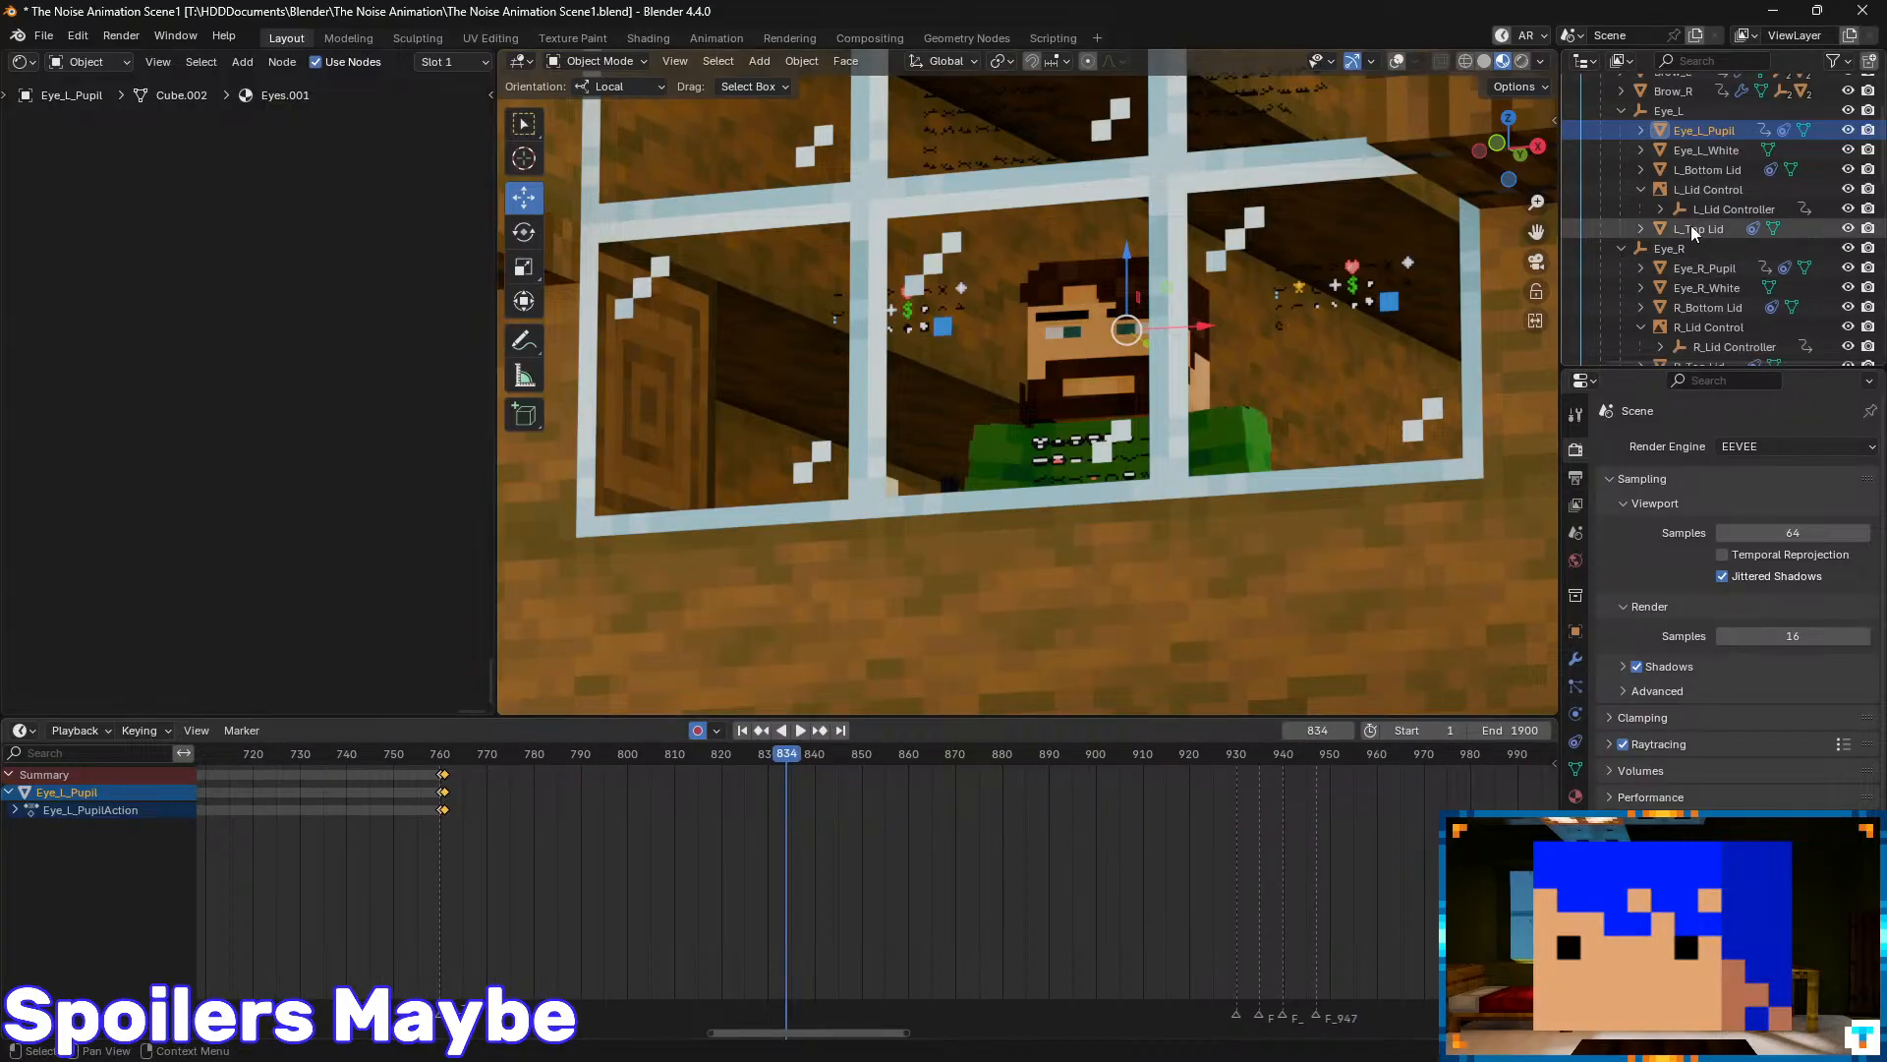
left_click(1736, 204)
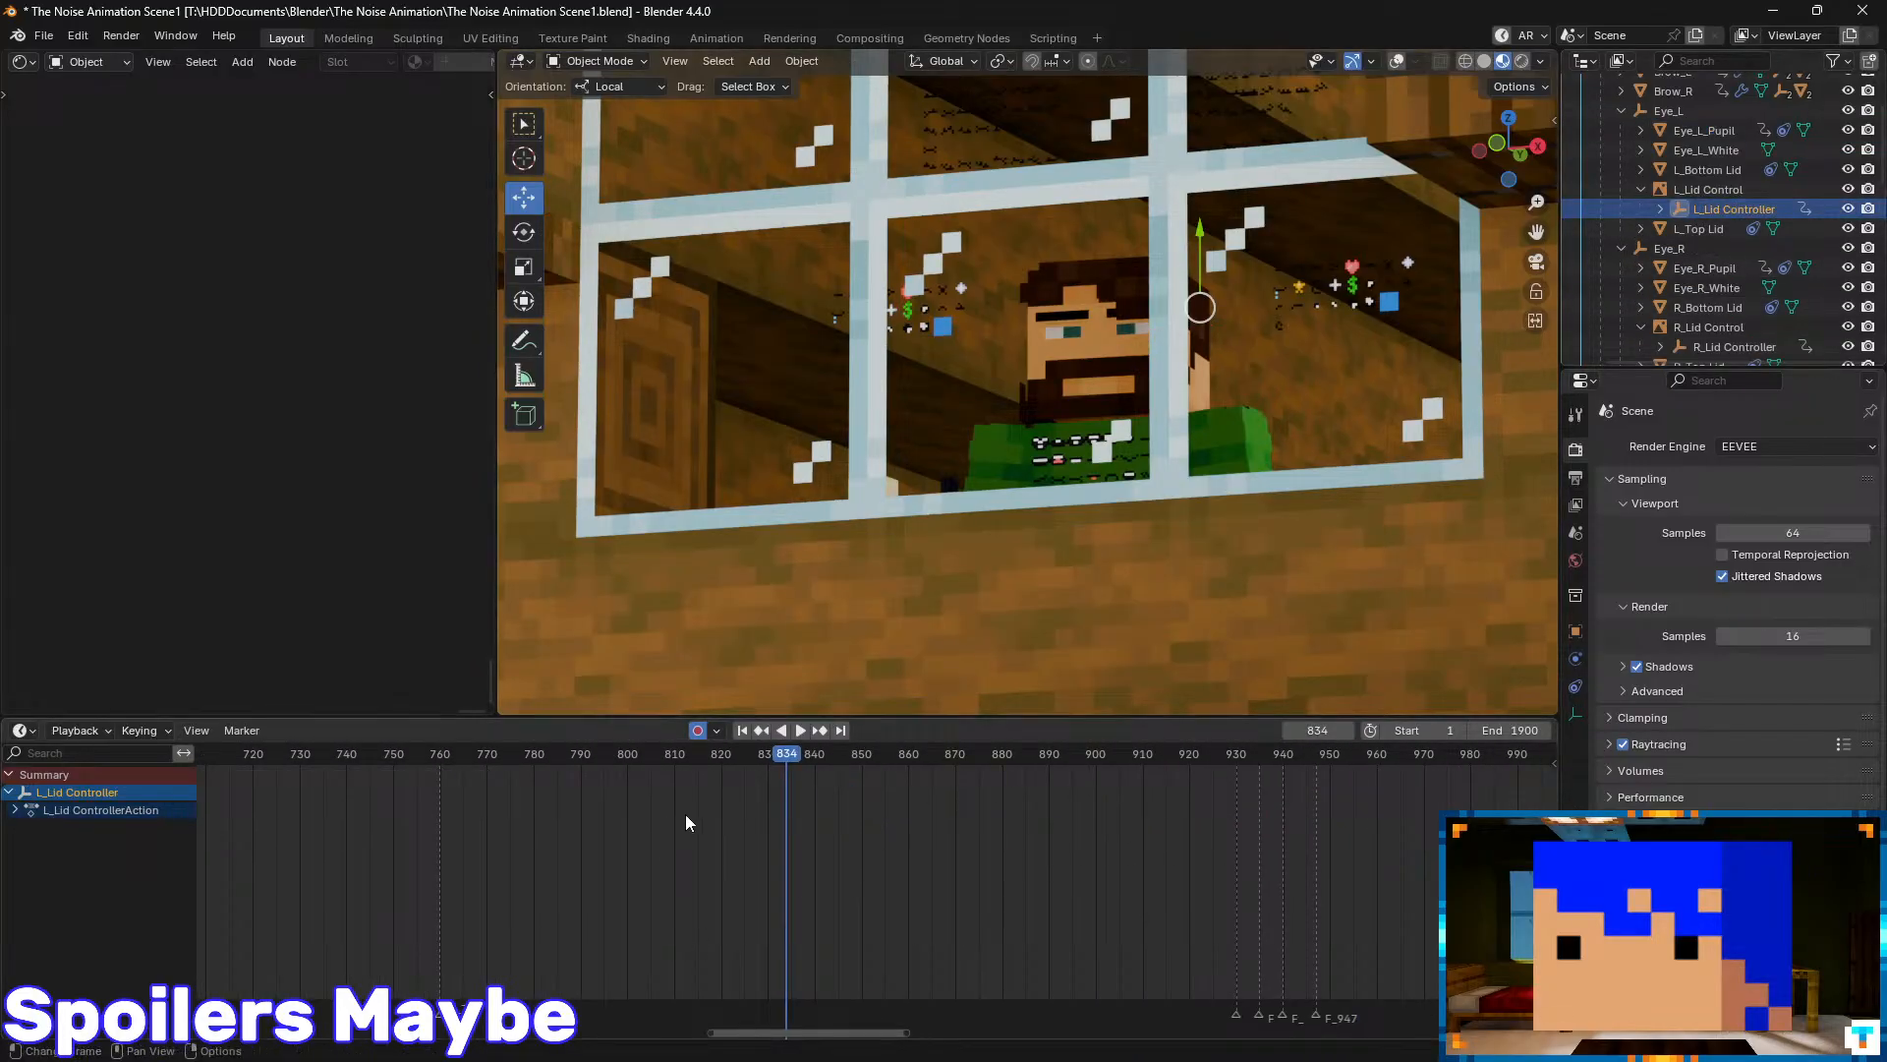
scroll(697, 812, "down", 12)
middle_click_drag(563, 831, 804, 851)
left_click(581, 759)
key("space")
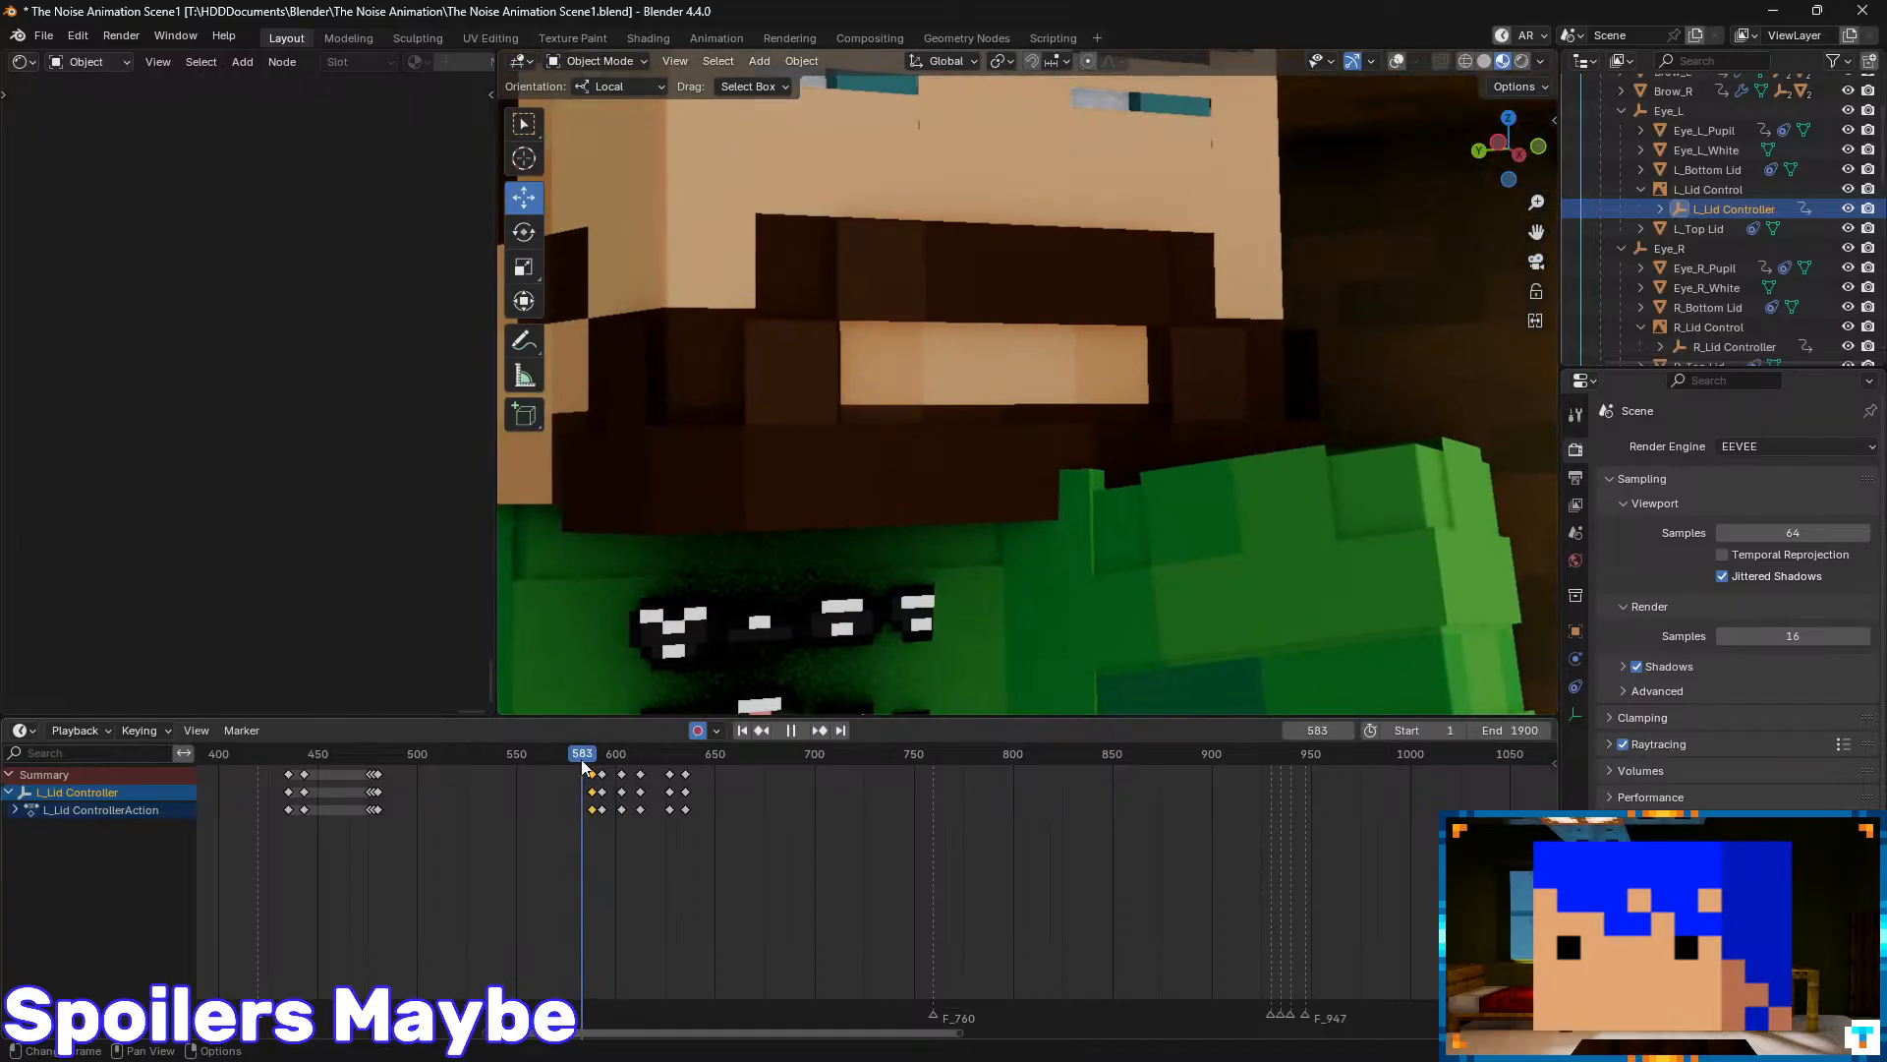
- Play the window shot from about frame 760 to 823 to check the eyes, and scrub to frame 832
left_click_drag(583, 766, 933, 814)
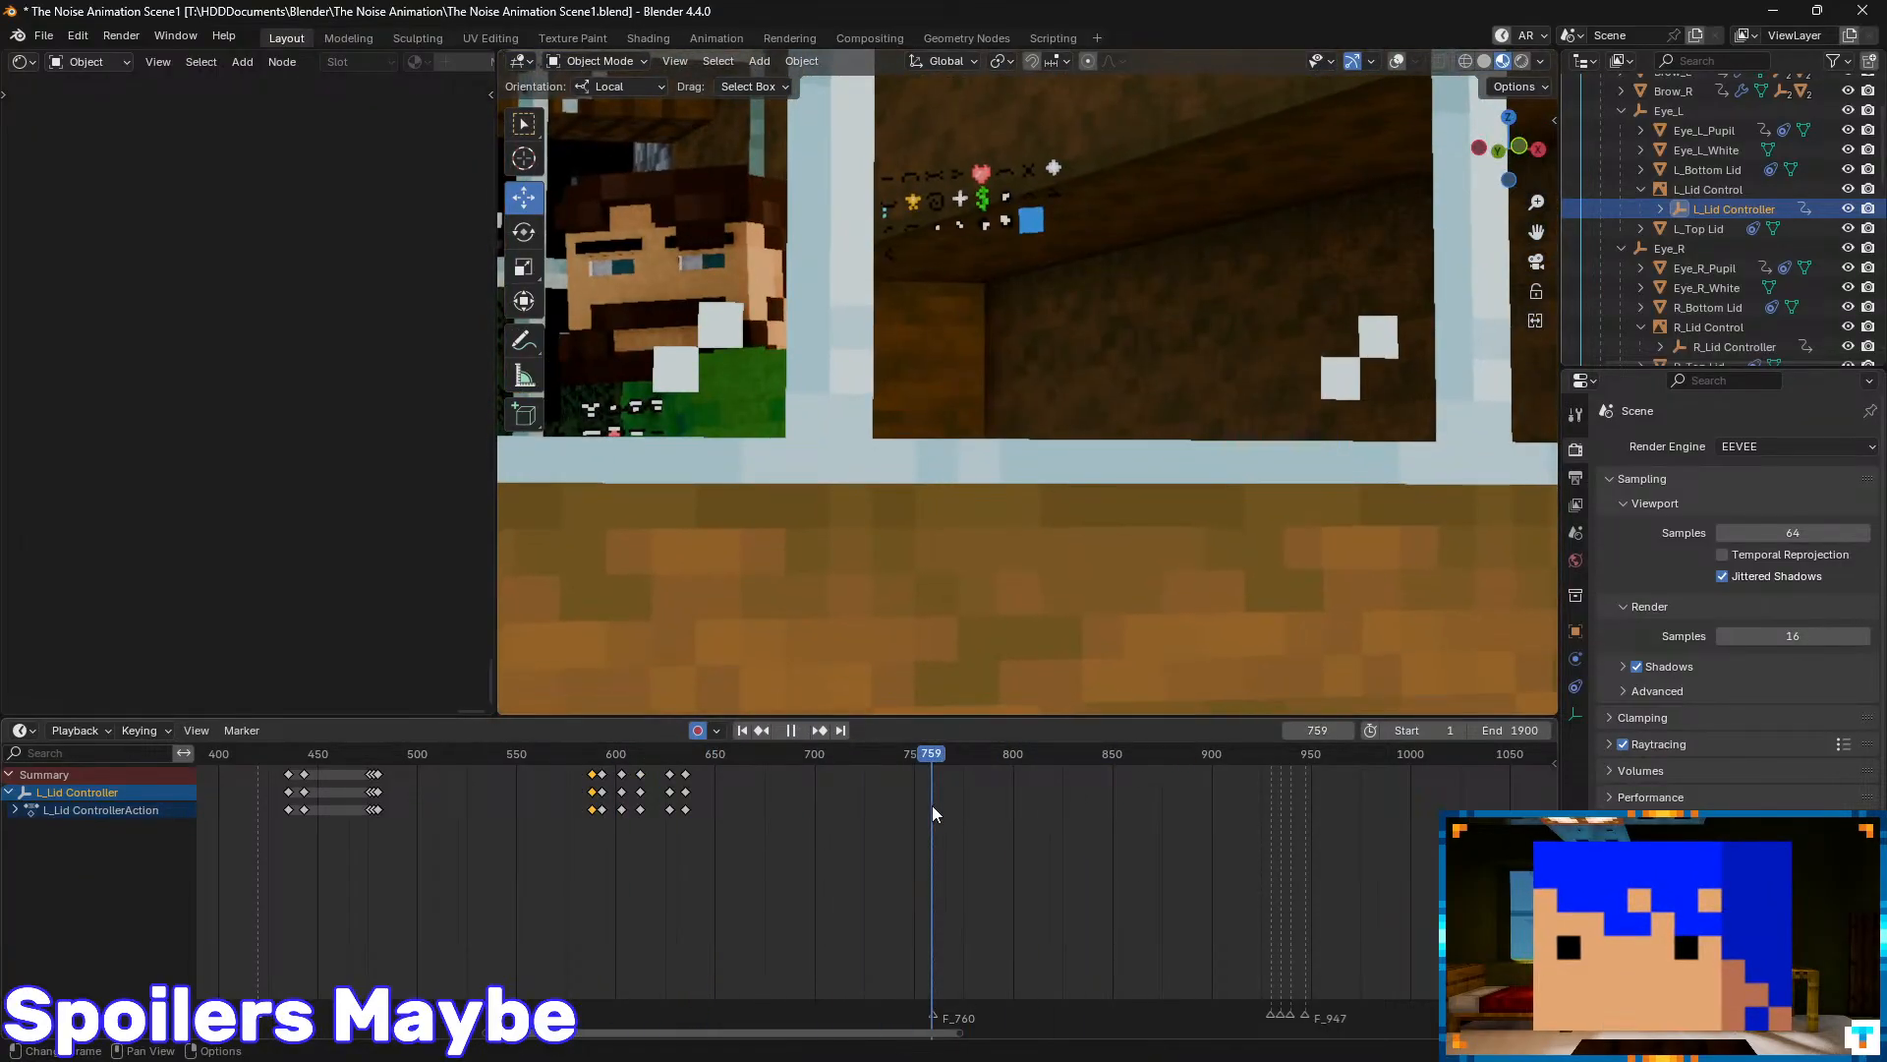
key("space")
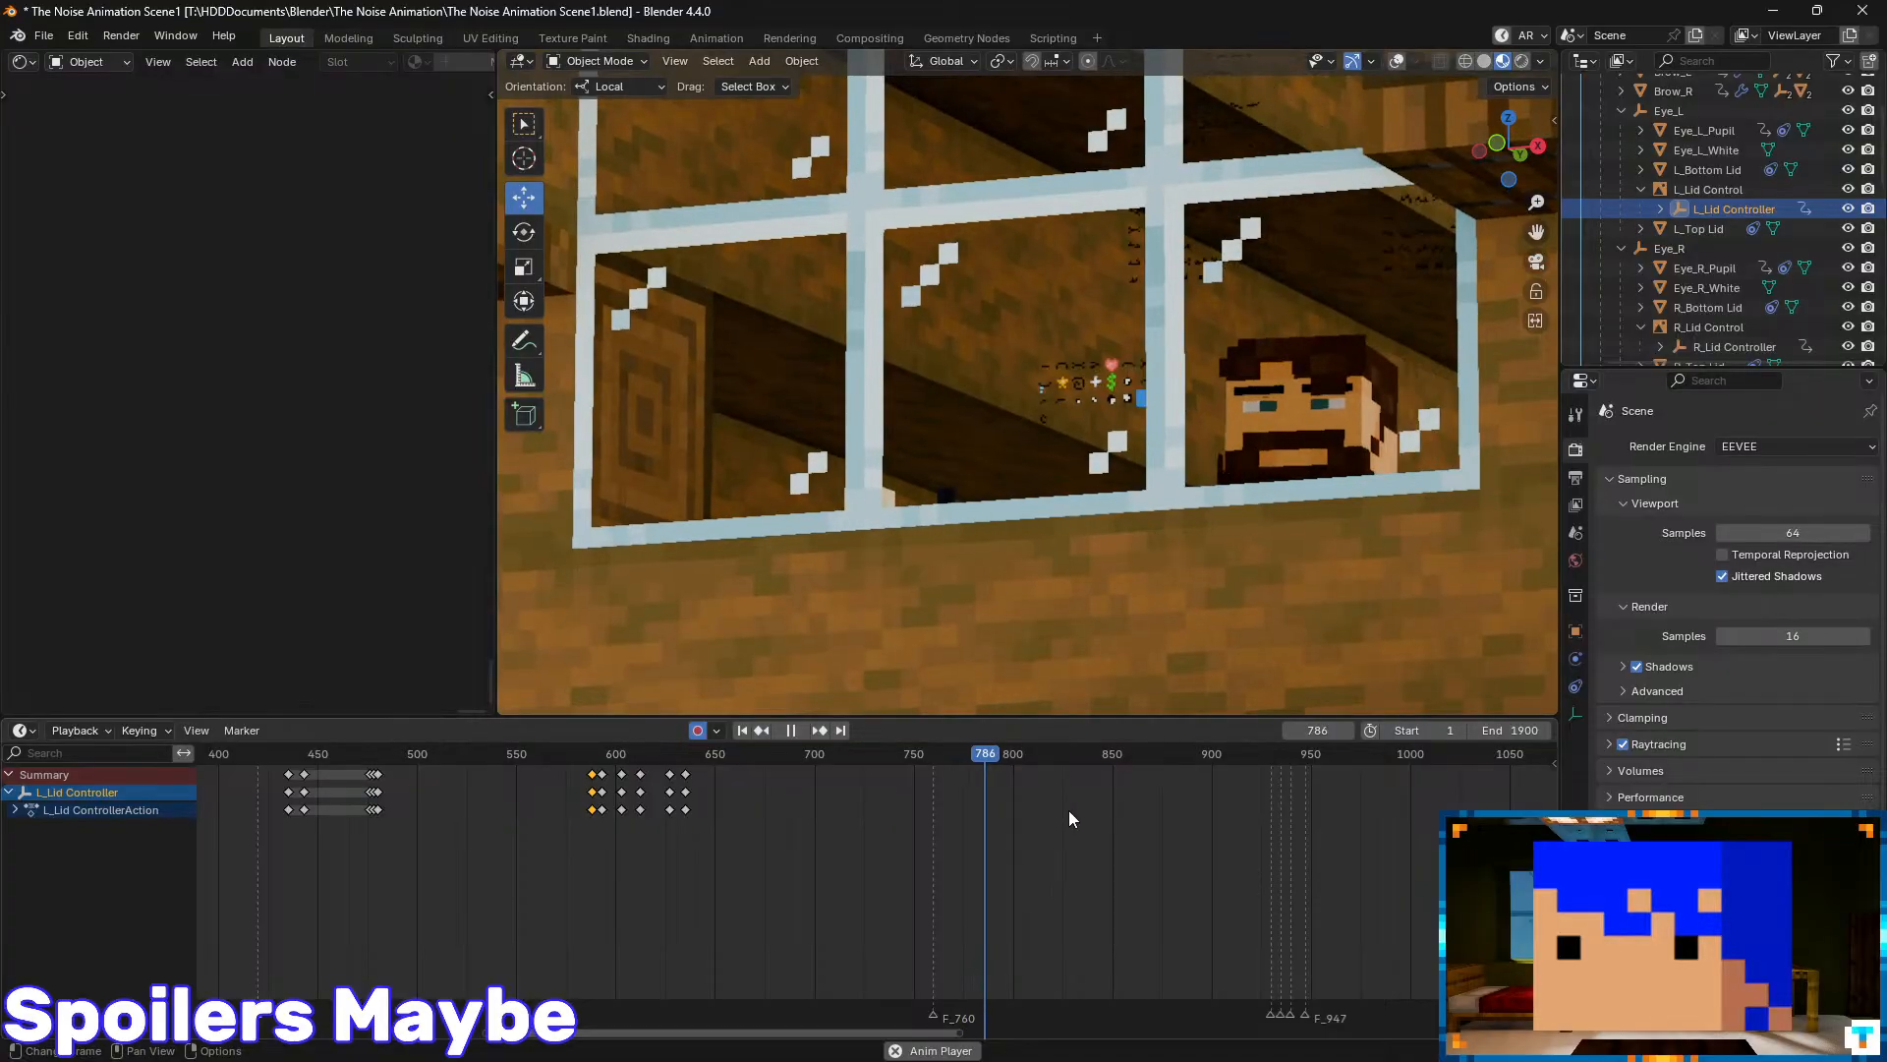
key("space")
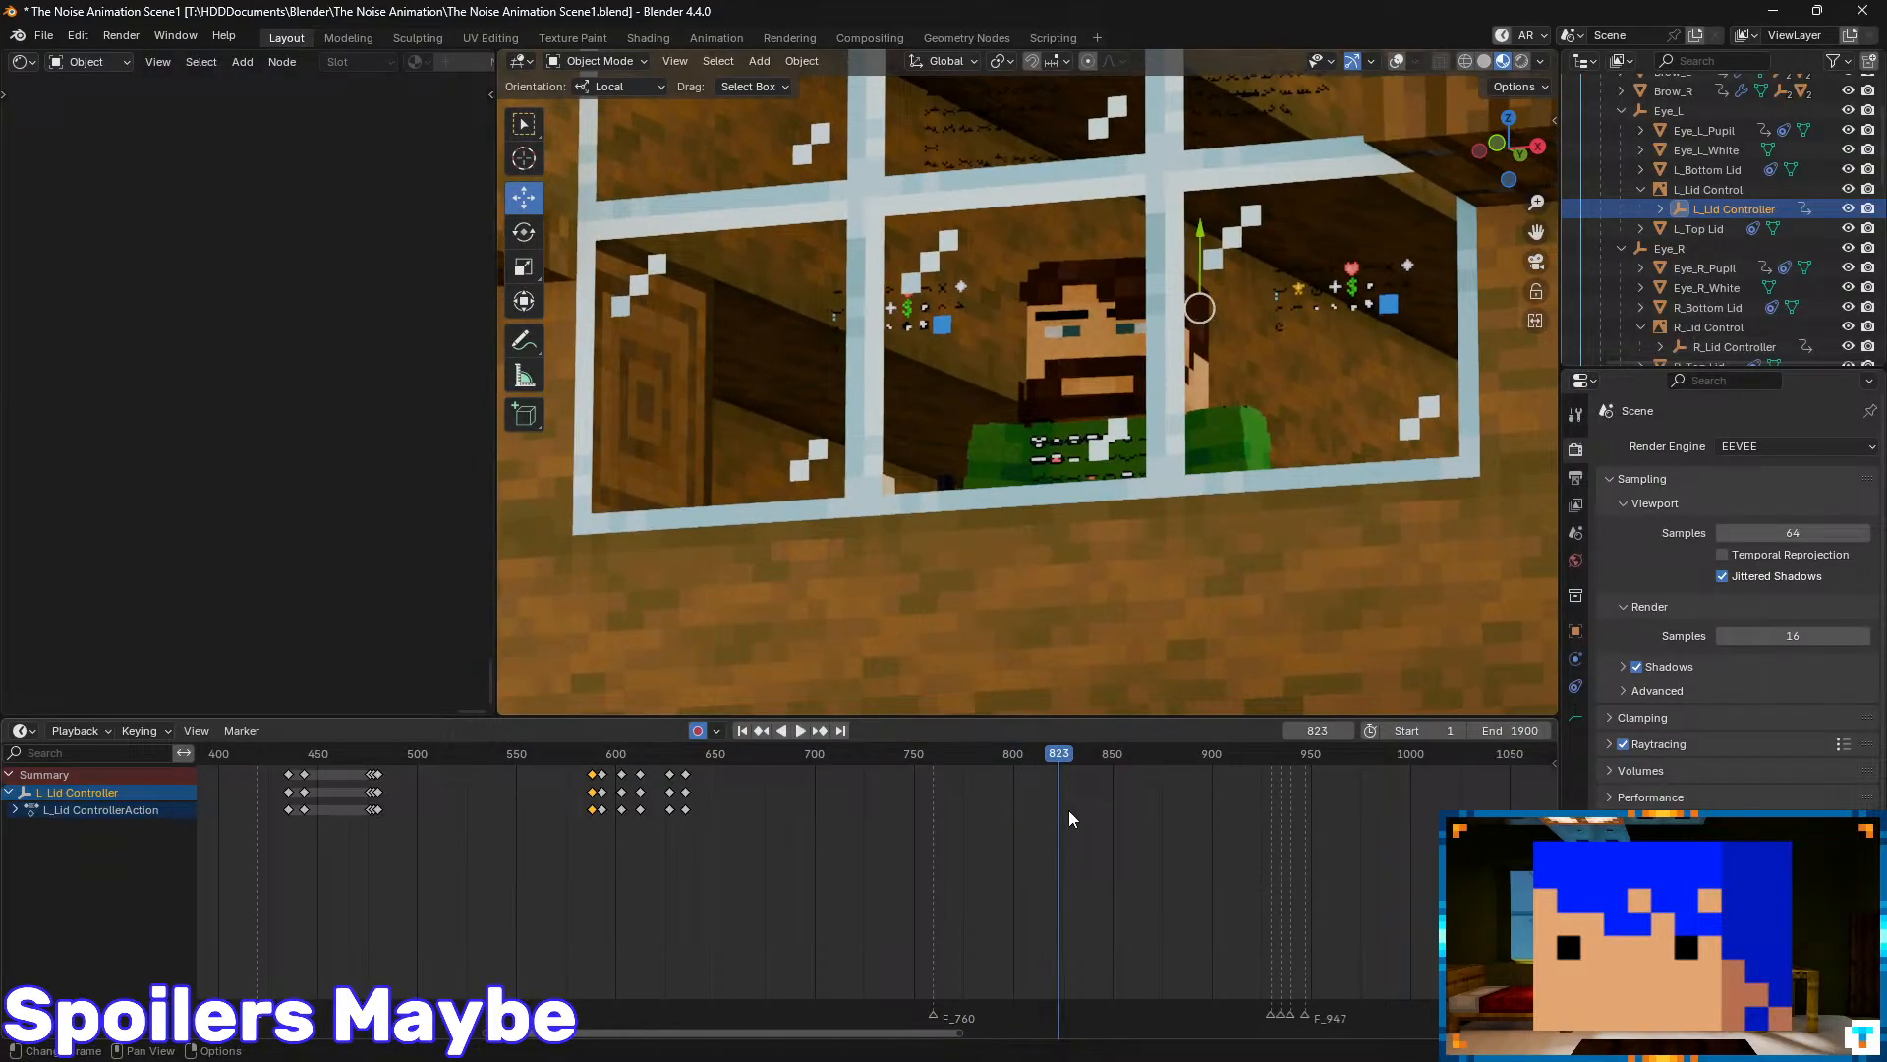
left_click_drag(1066, 757, 1077, 800)
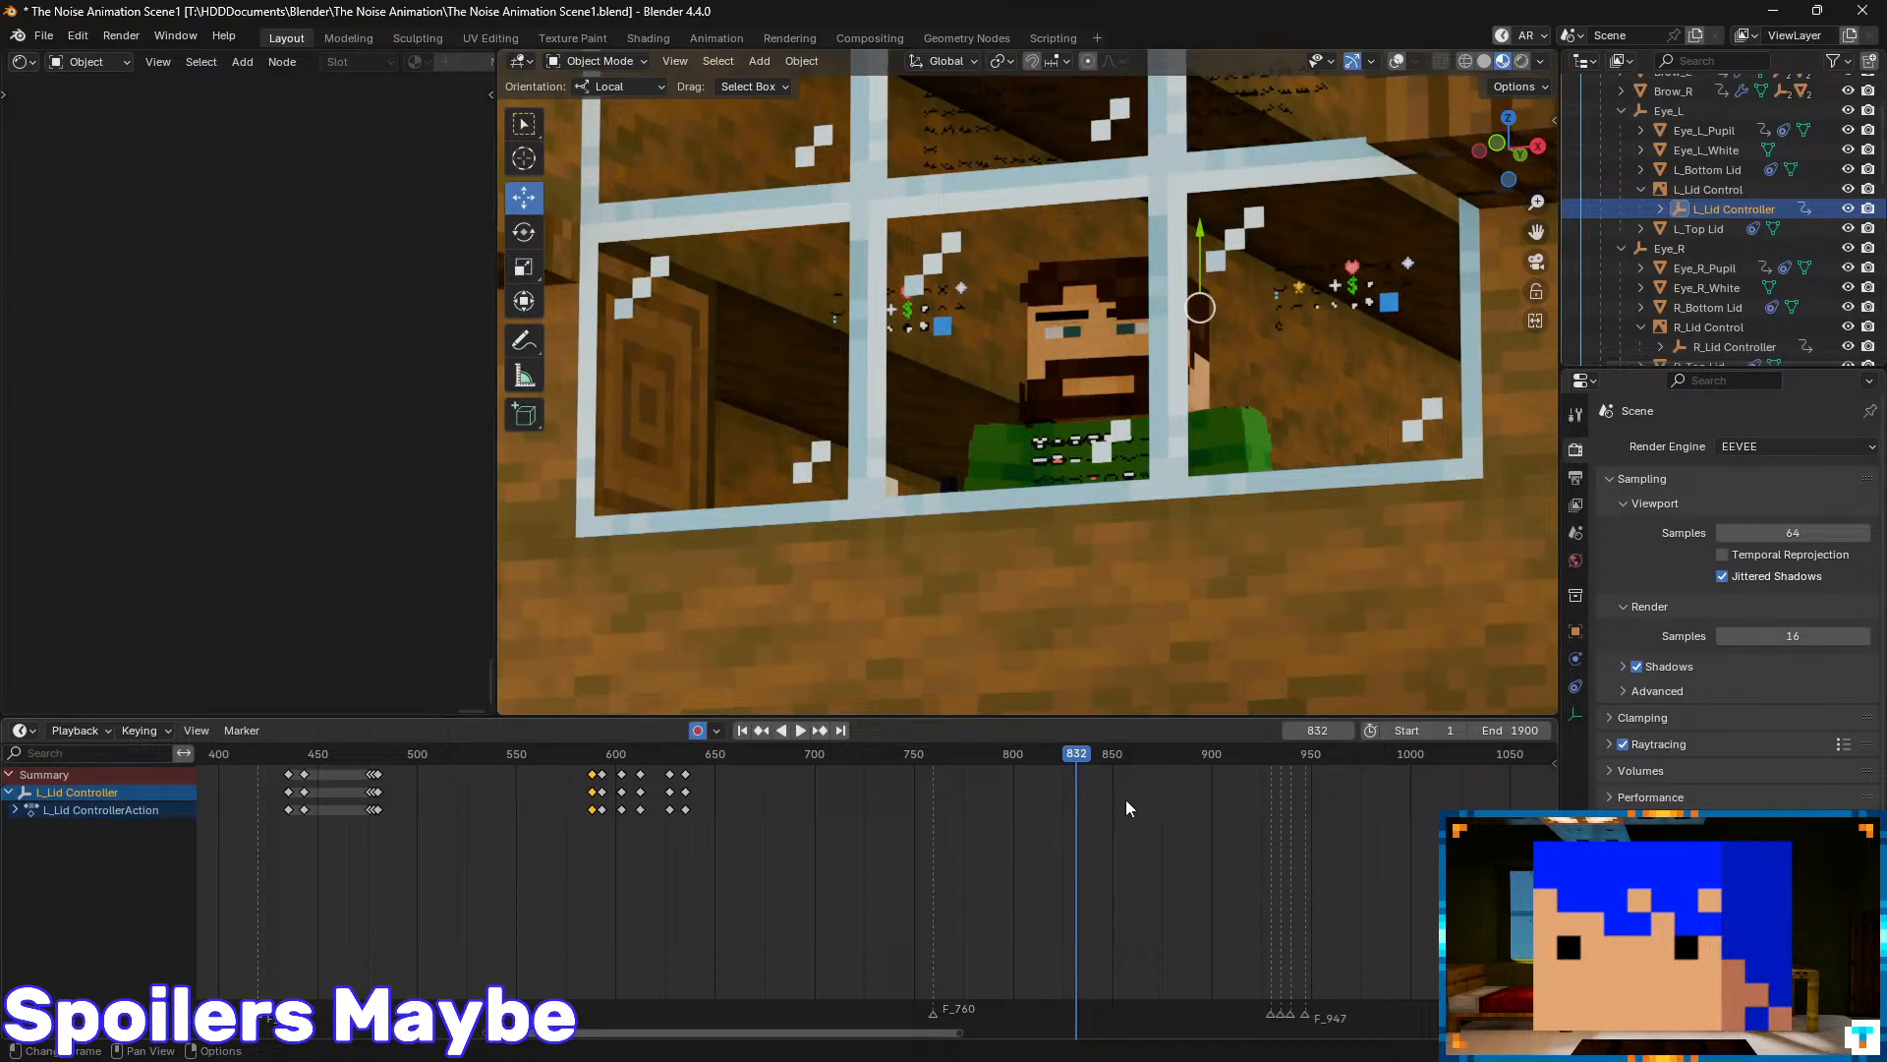
- Show the viewport overlays again and save the Blender file
scroll(1707, 271, "up", 3)
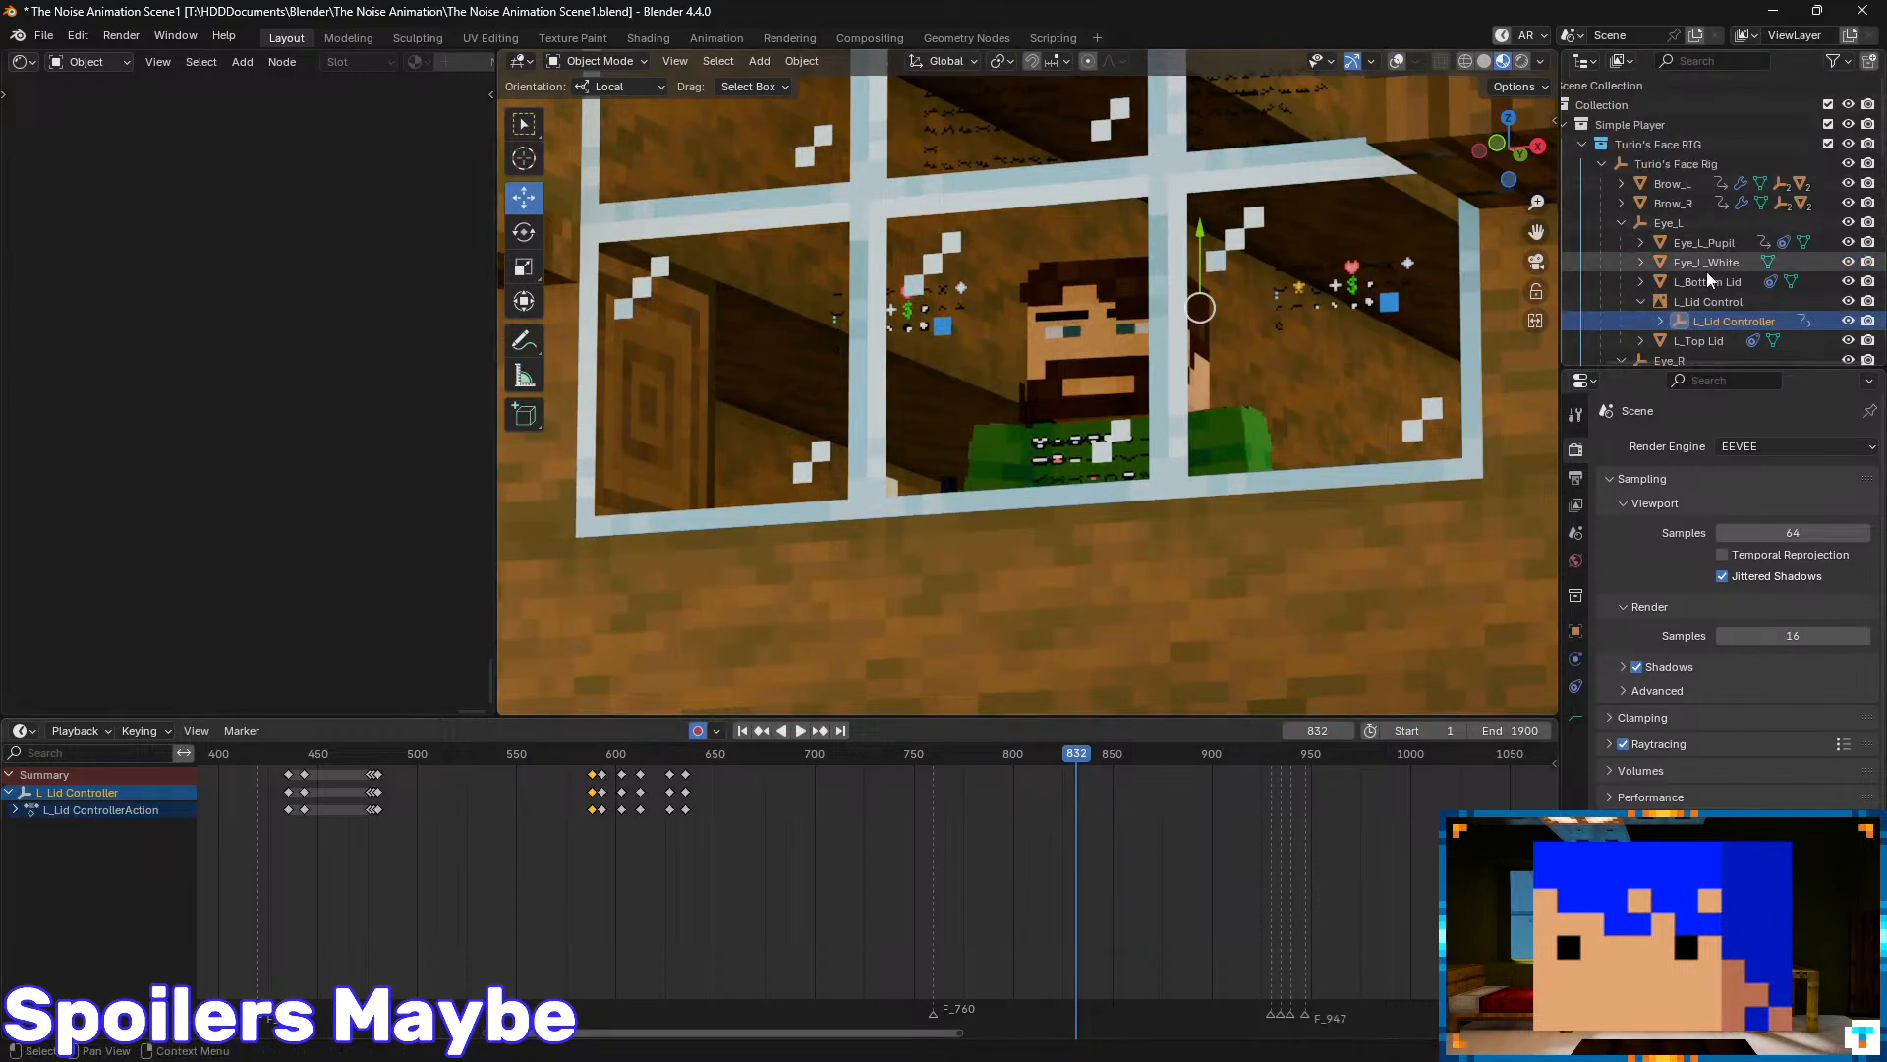
left_click(1400, 62)
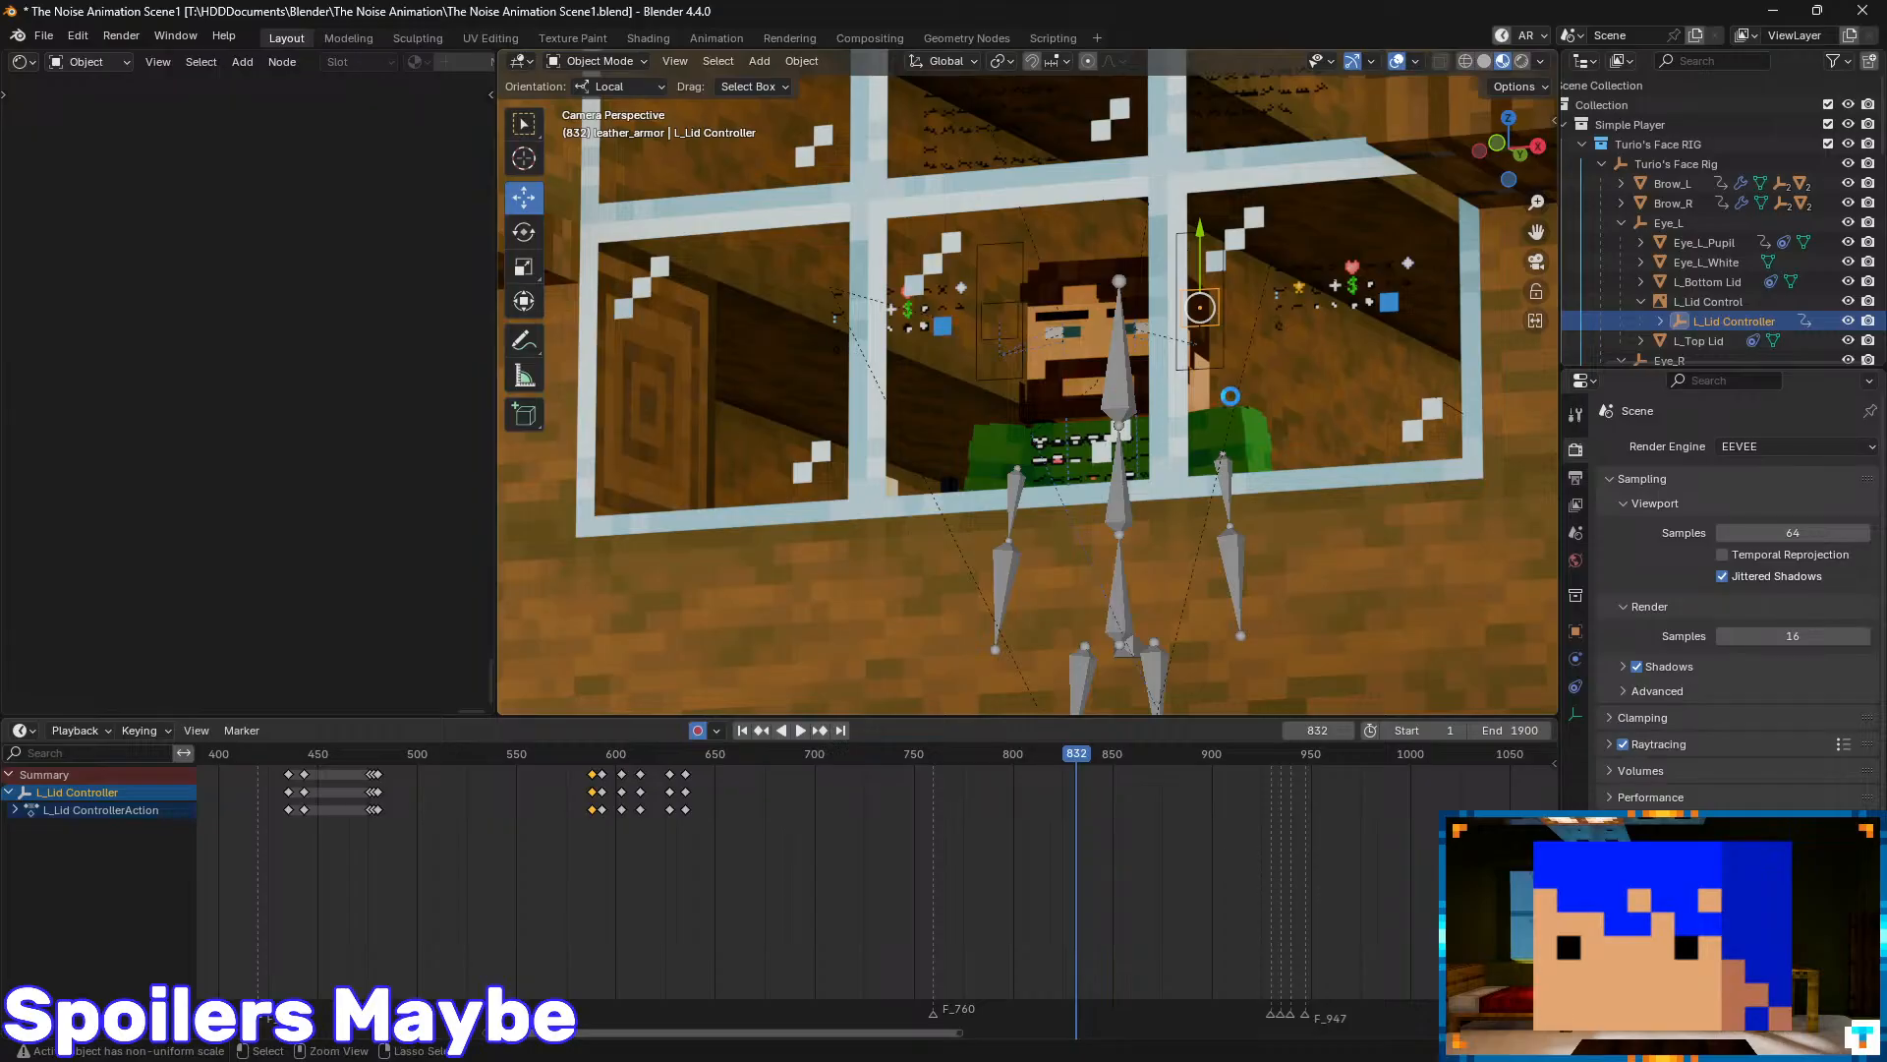
key("ctrl+s")
scroll(1714, 304, "down", 4)
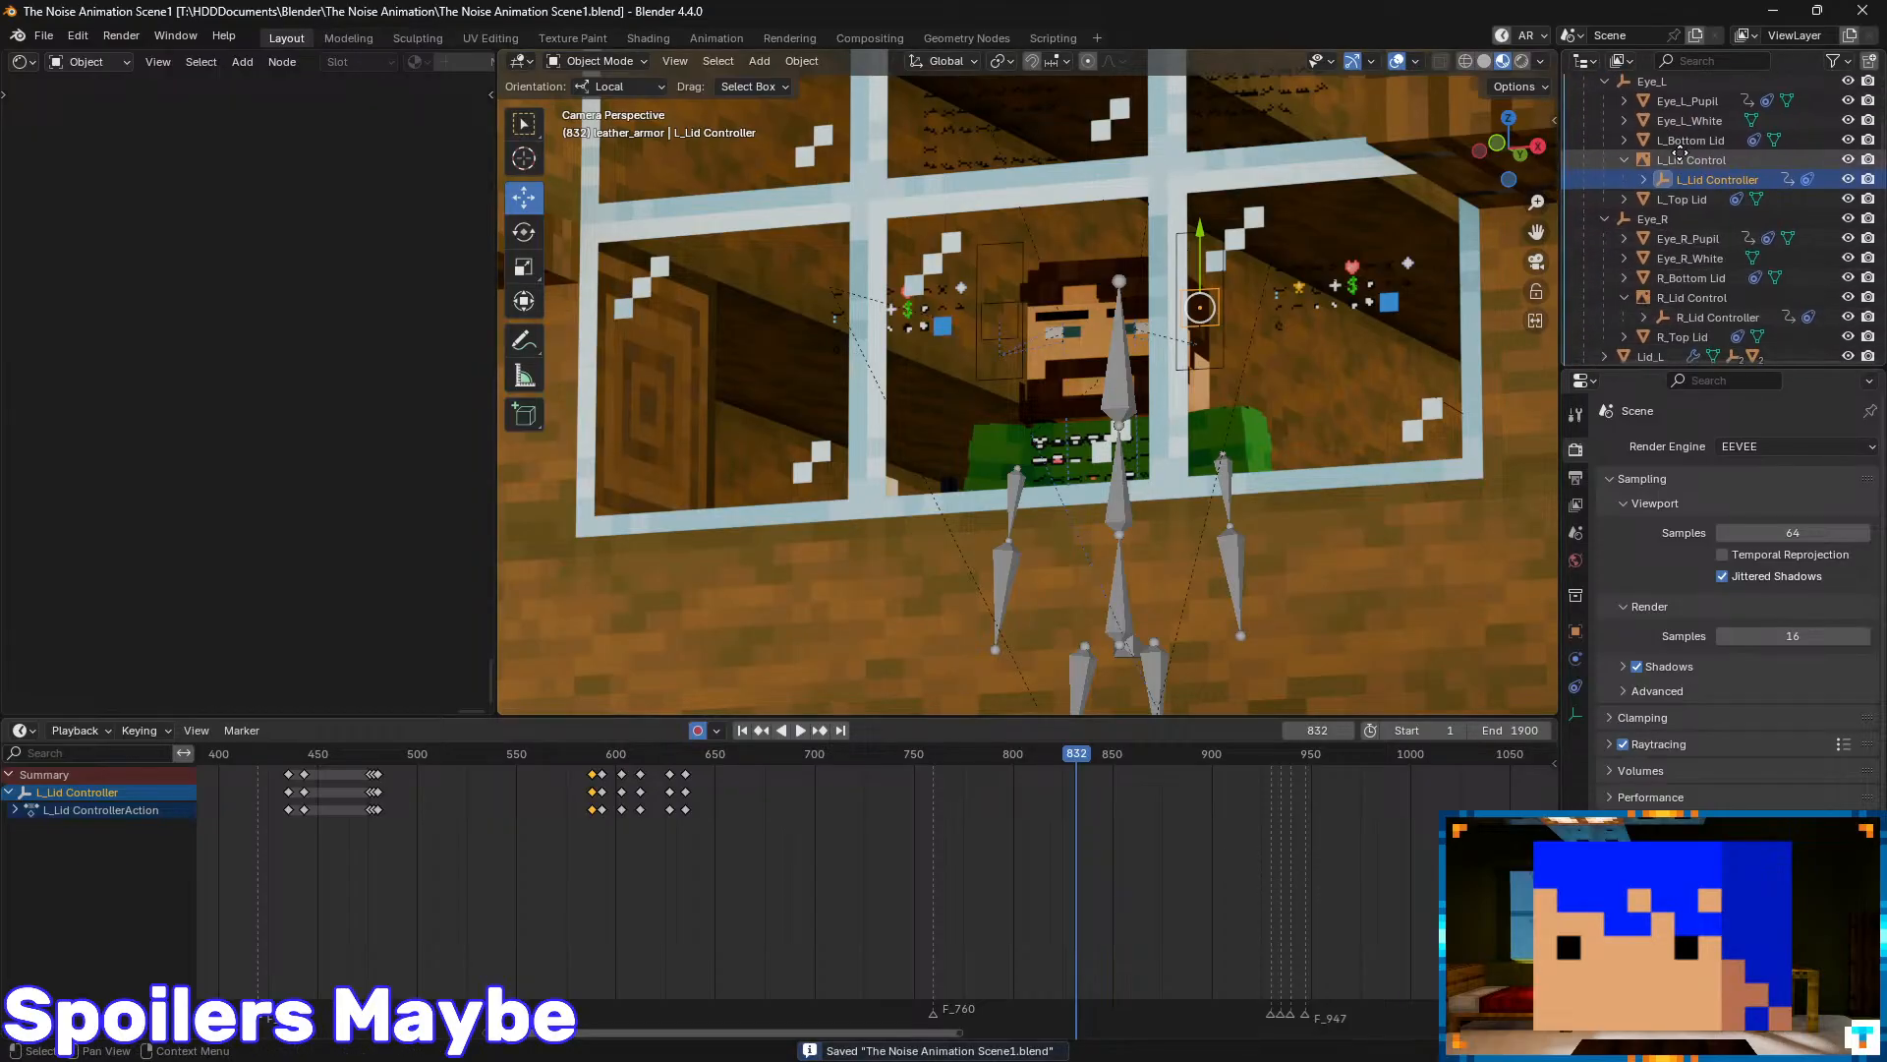
- Insert Location keyframes for L_Lid Controller and R_Lid Controller at frame 832
left_click(1705, 317, "ctrl")
key("k")
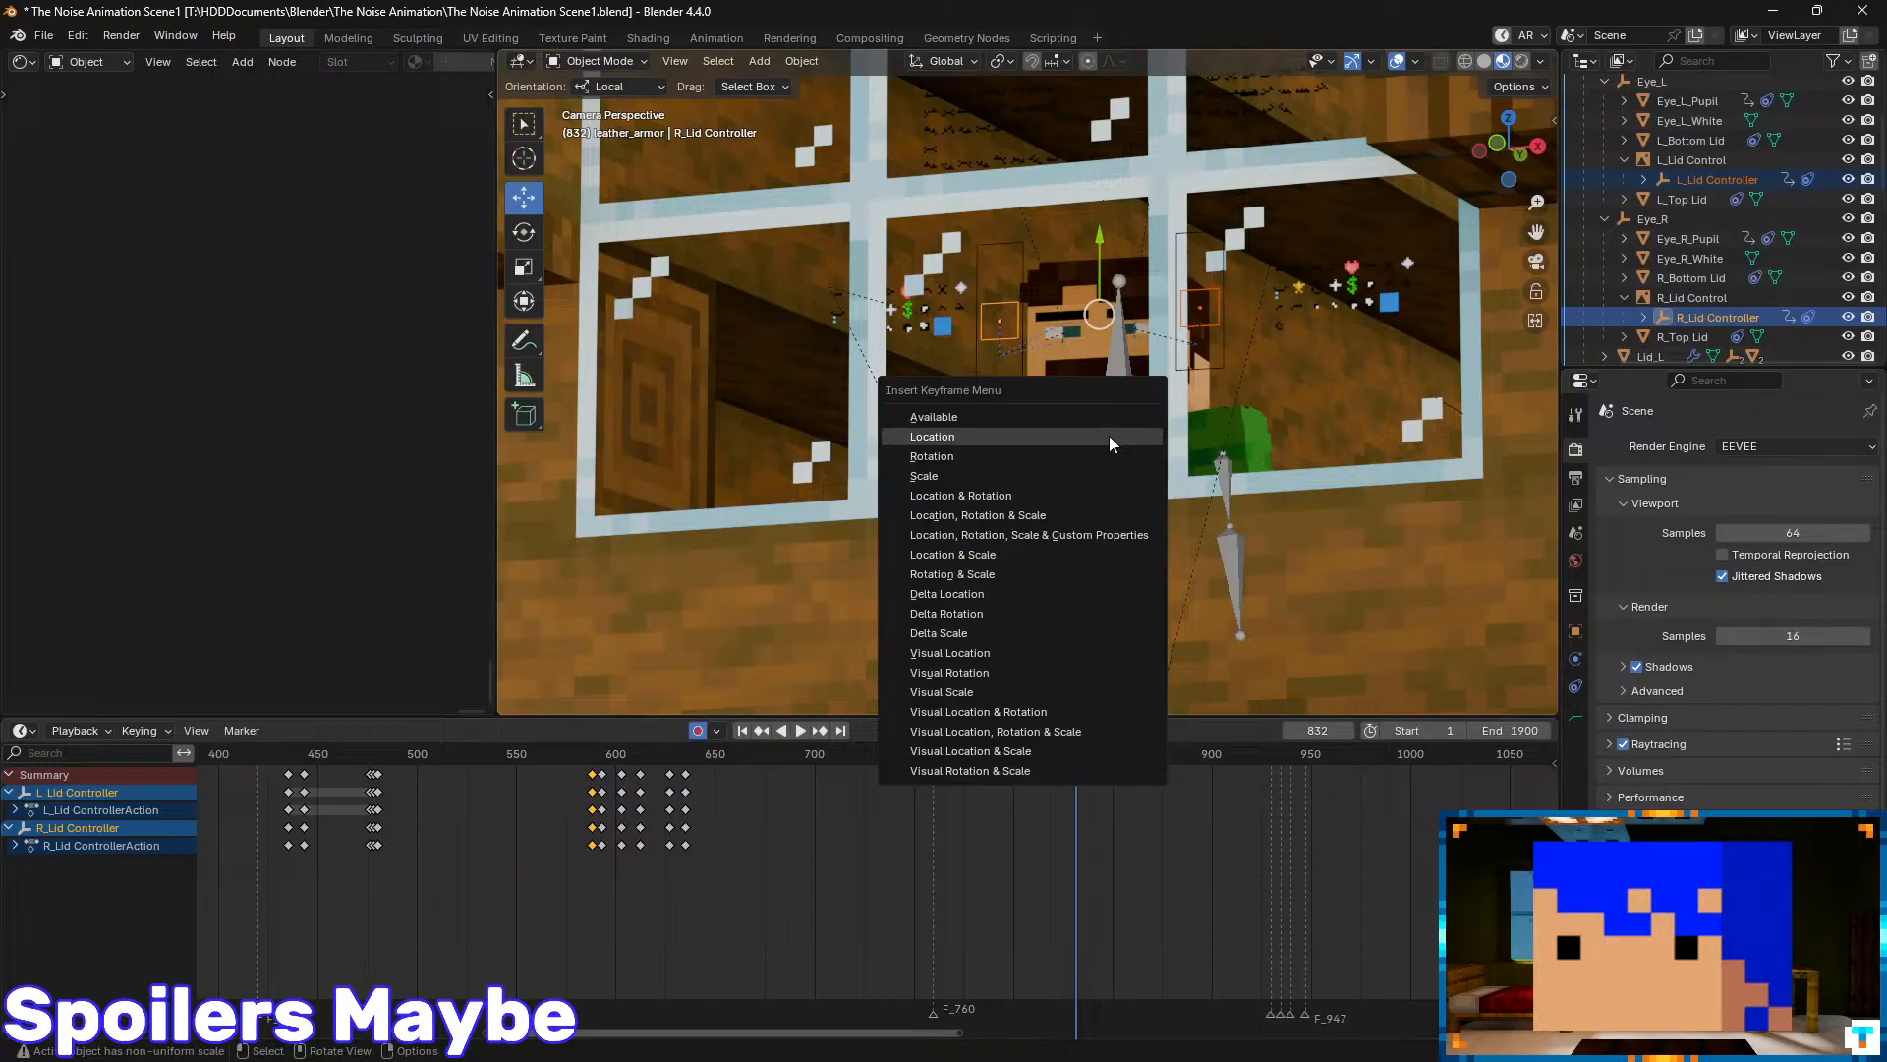
left_click(1109, 435)
- Raise both lid controllers at frame 834 to close the character's eyes
scroll(1165, 420, "up", 1)
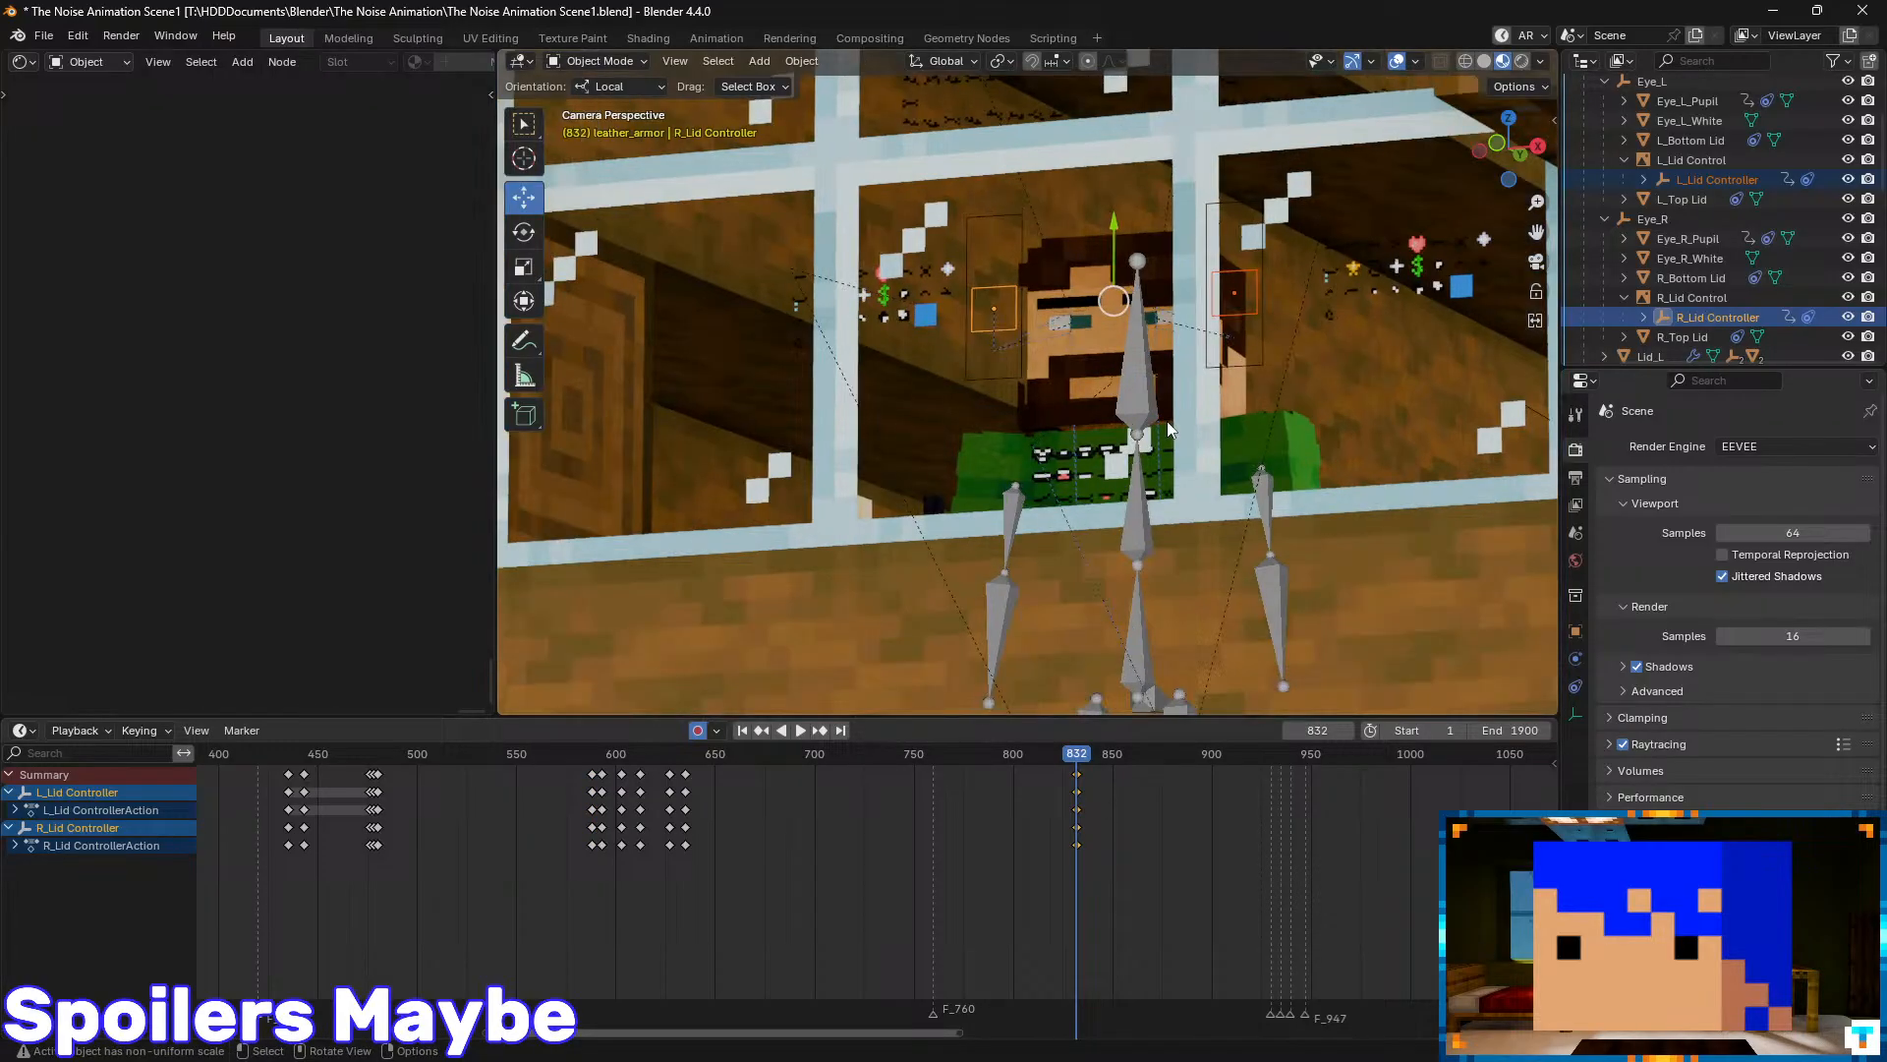
scroll(1166, 420, "up", 1)
key("Right")
key("Right")
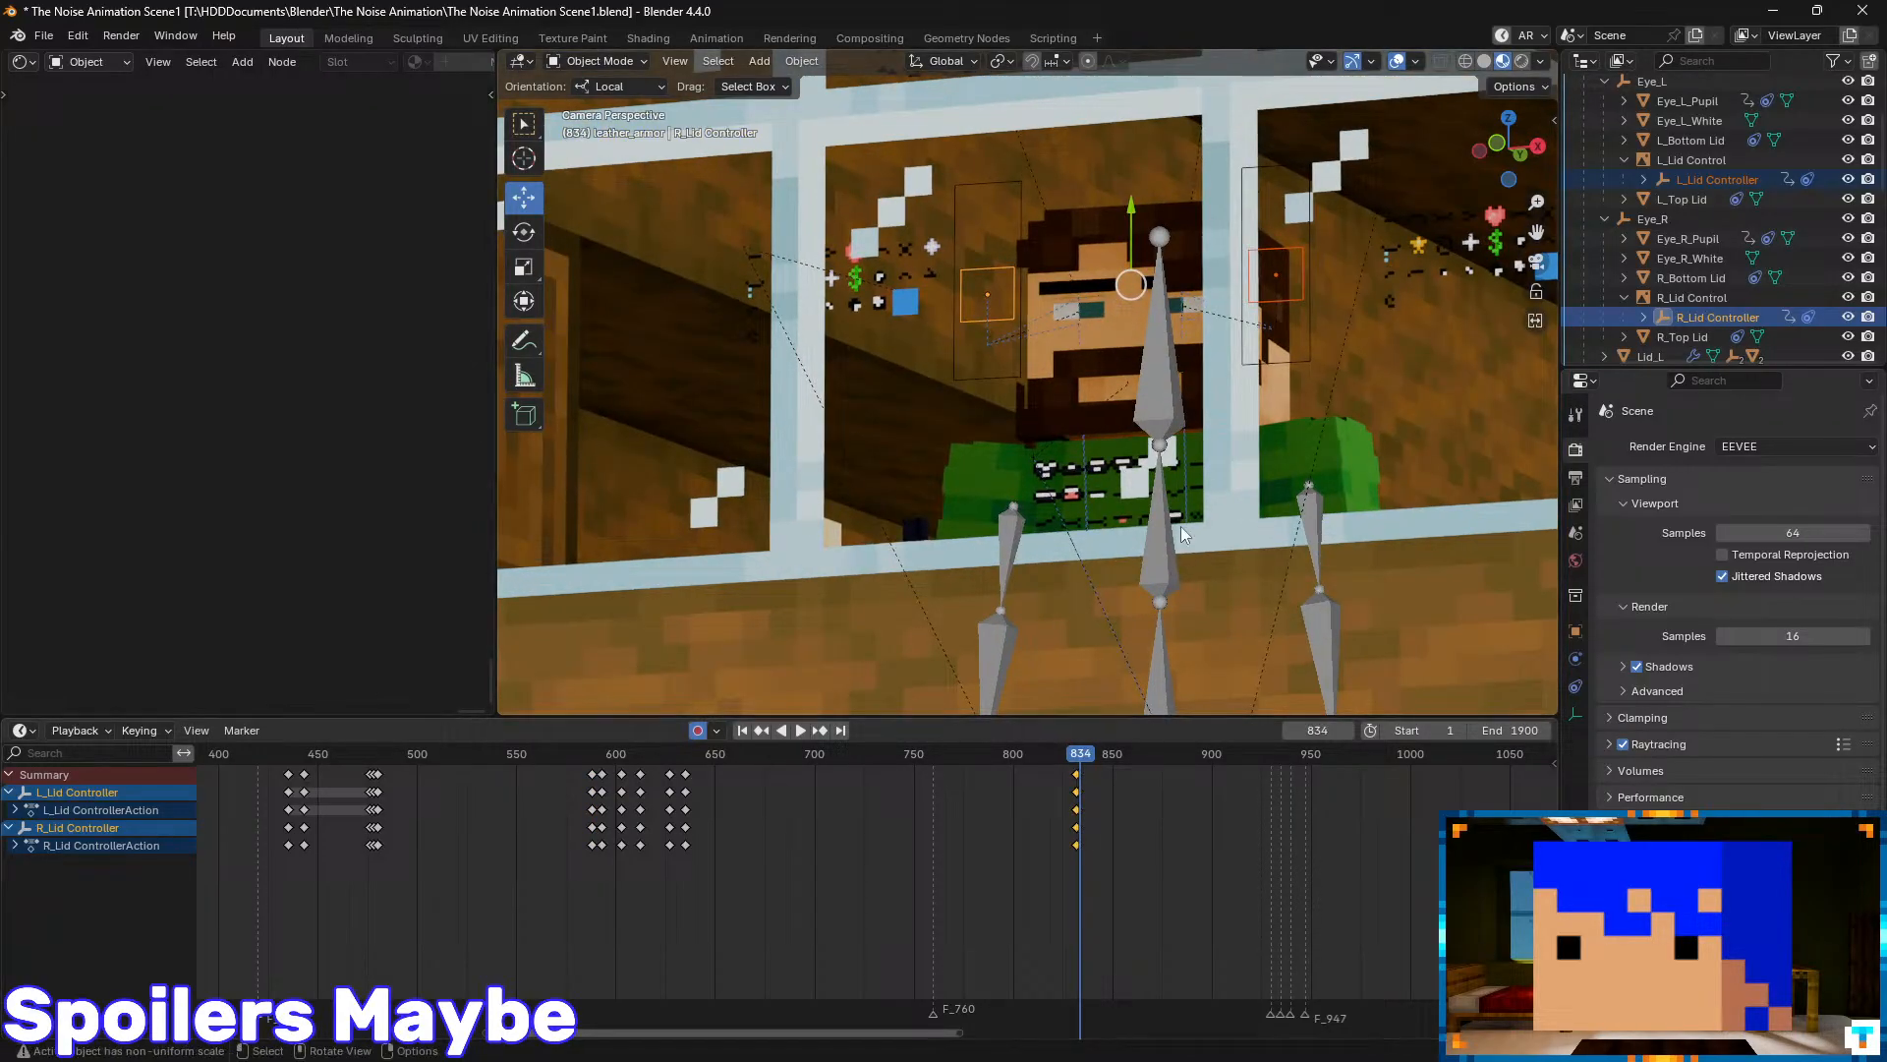
left_click_drag(1130, 224, 1155, 133)
- Keyframe both lid controllers with the eyes open again at frame 836 and play back the blink
scroll(1036, 842, "up", 7)
middle_click_drag(1291, 839, 1120, 839)
key("Right")
key("Right")
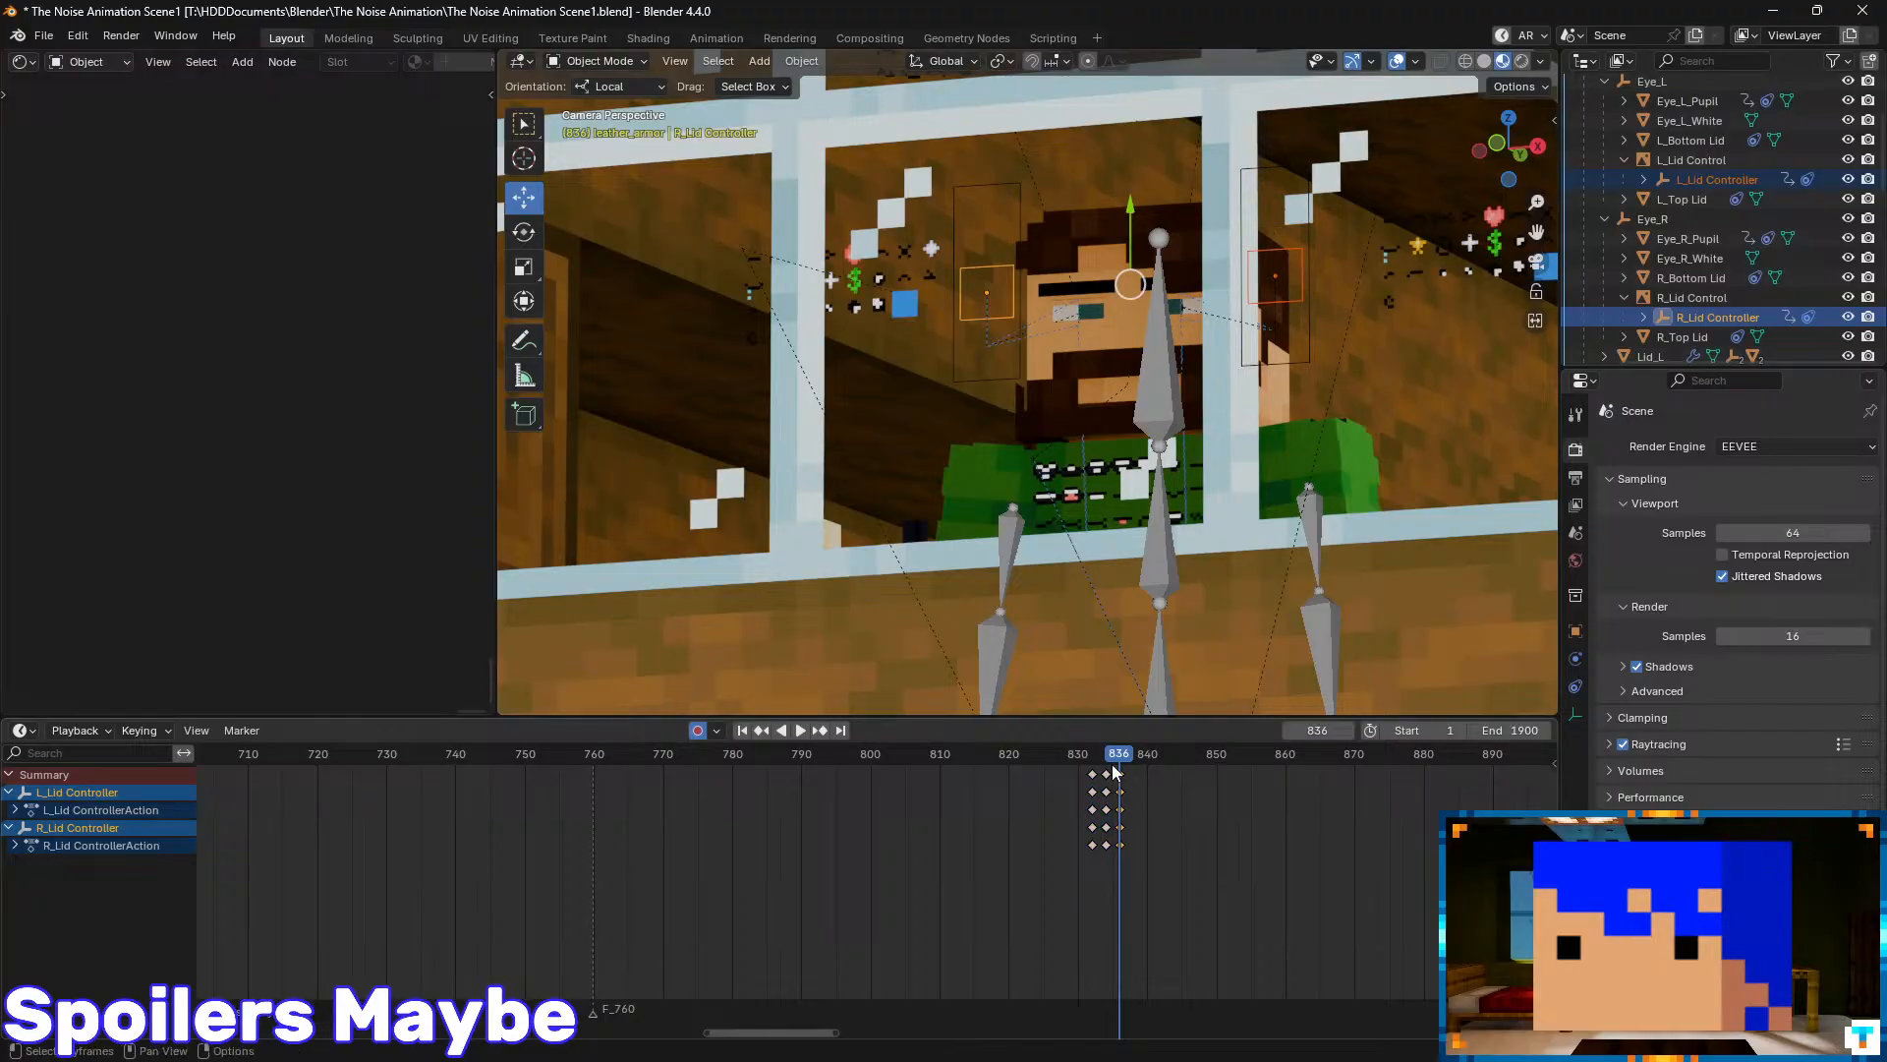
key("i")
key("space")
left_click(1024, 757)
key("space")
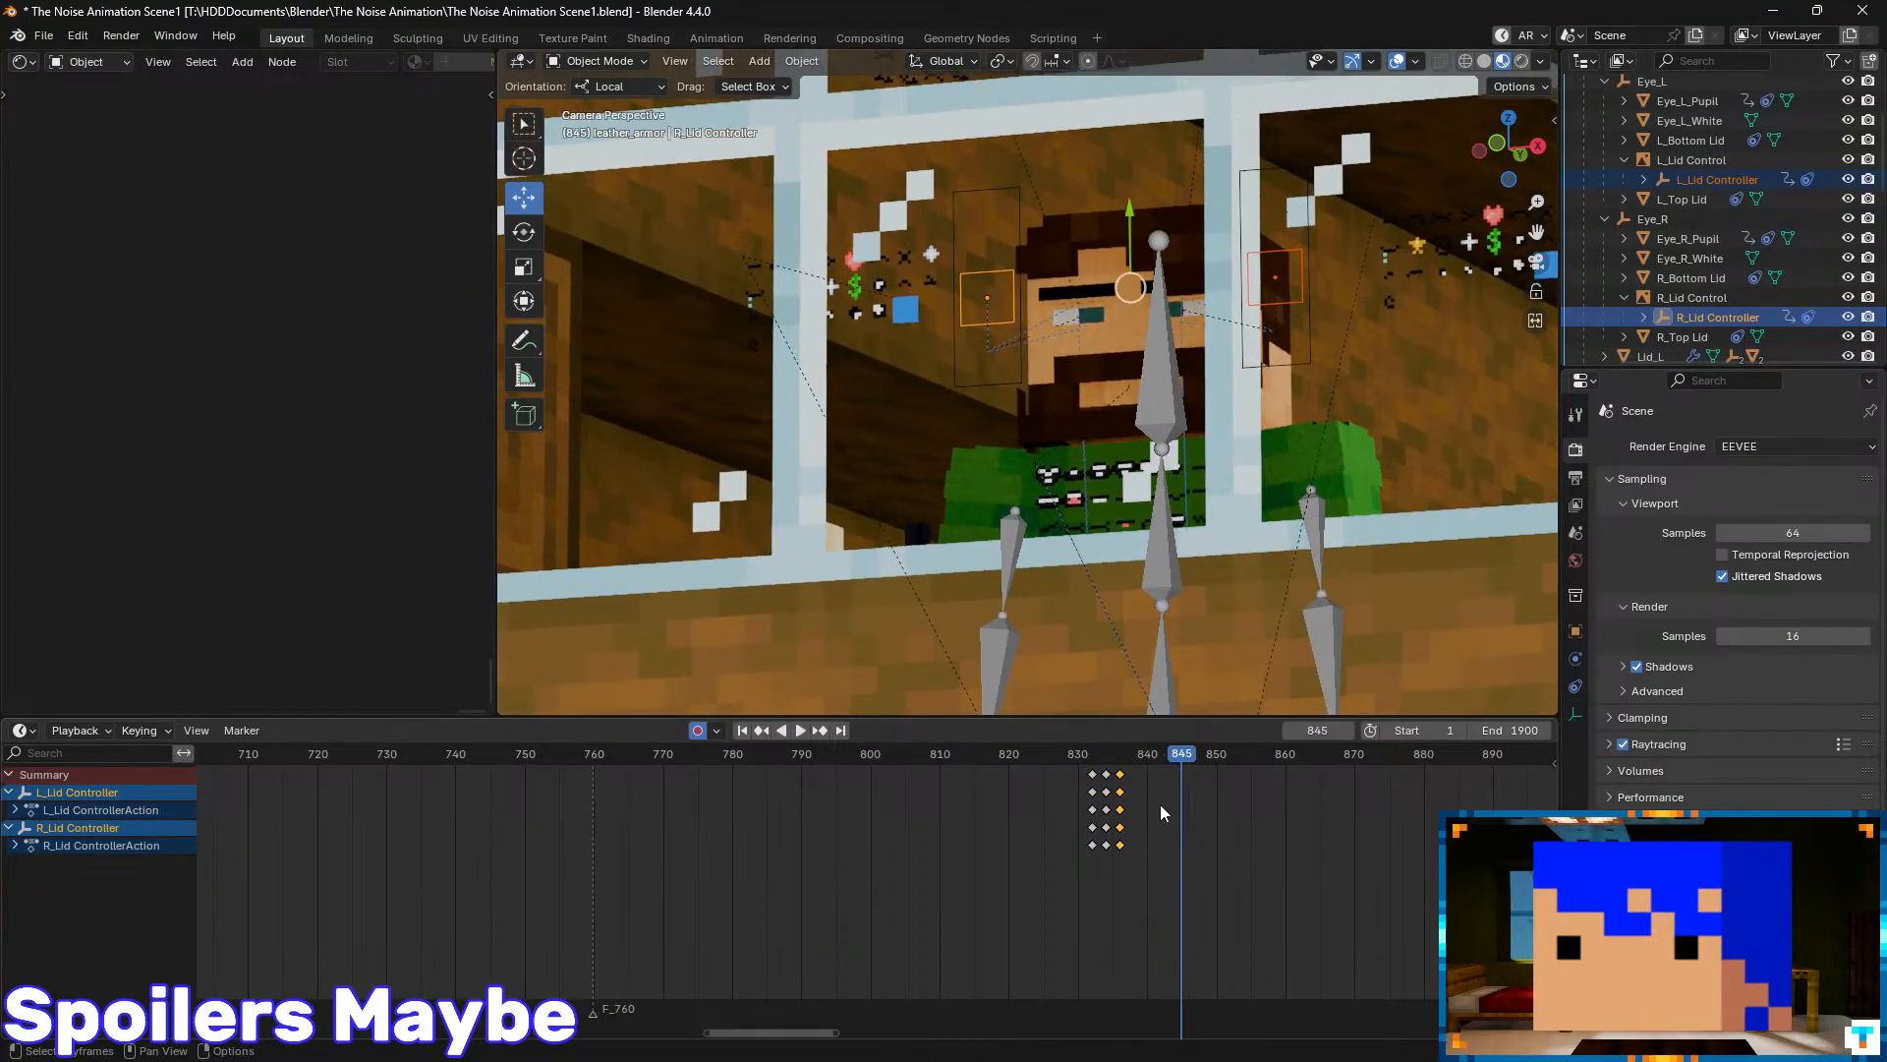
- Move the closed-eye lid keyframes to frame 836 and the reopened ones to frame 840, and replay the blink
scroll(1168, 804, "up", 2)
scroll(1168, 805, "up", 4)
middle_click_drag(1213, 821, 943, 865)
scroll(944, 865, "up", 4)
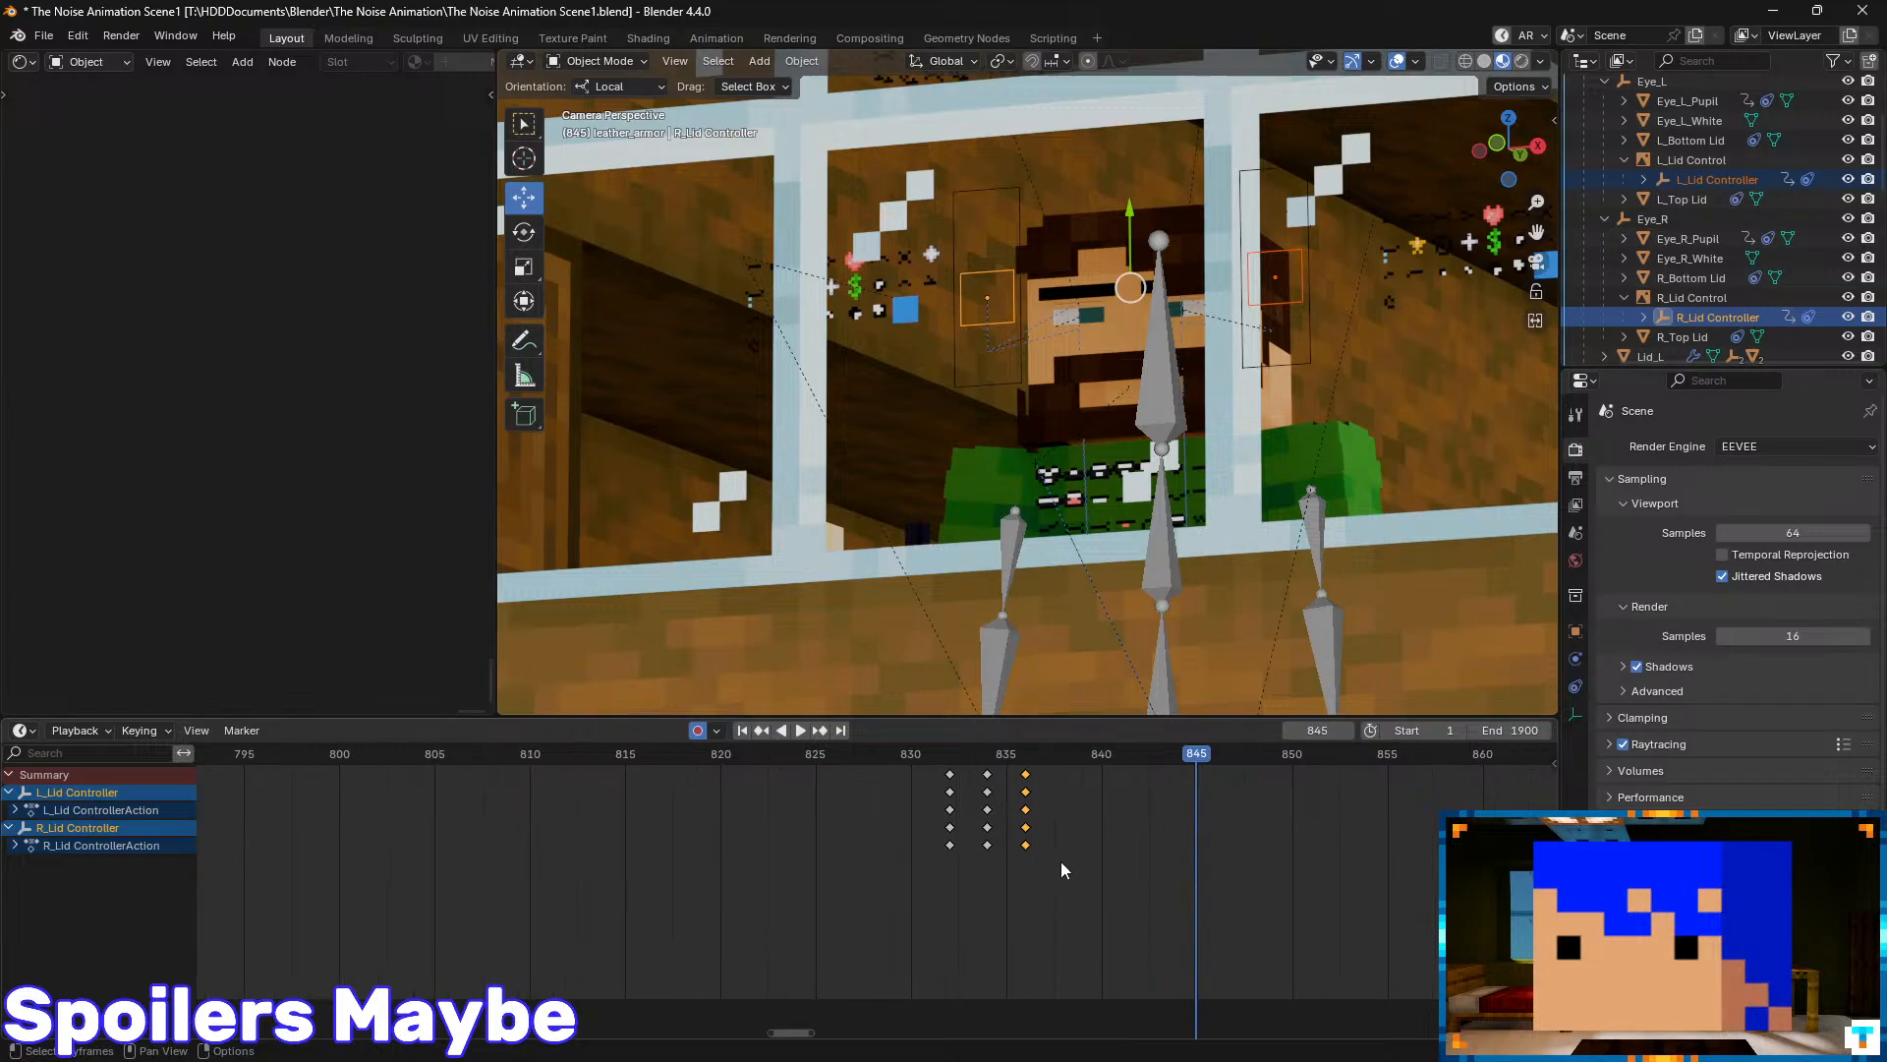
left_click_drag(1089, 850, 912, 757)
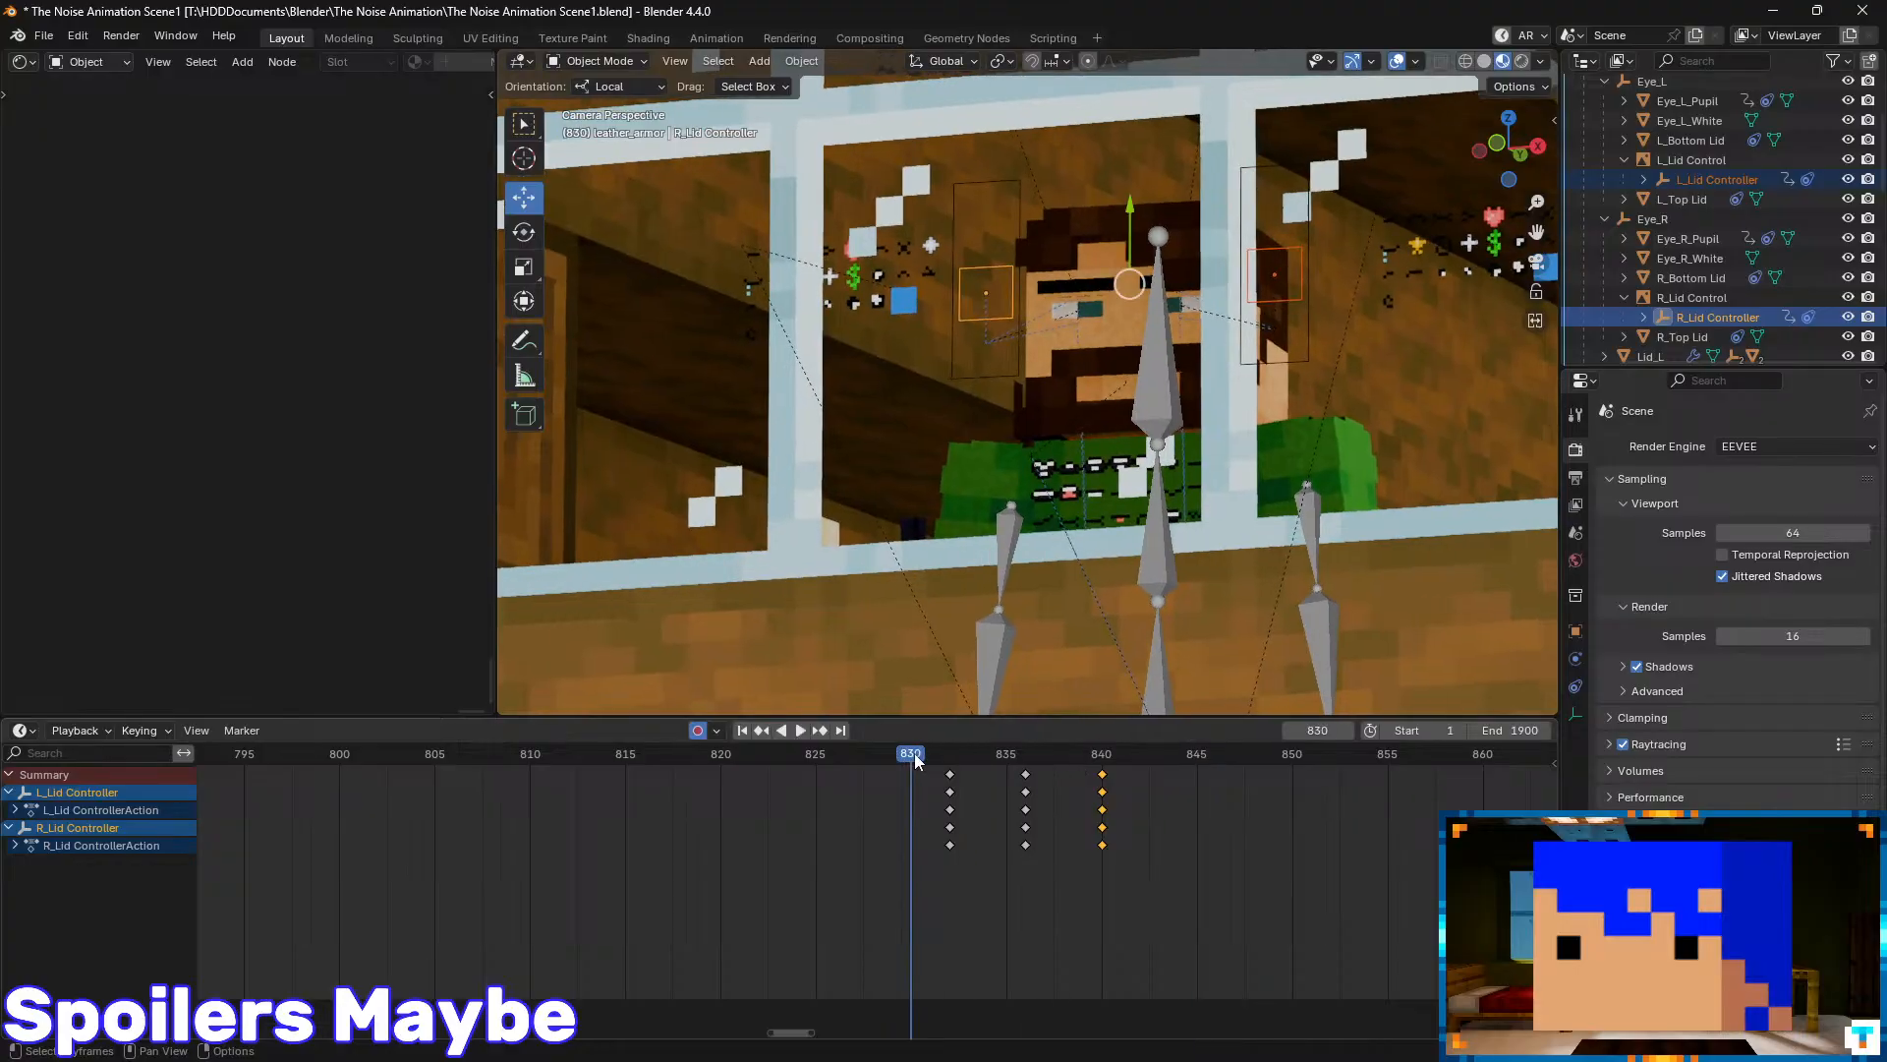
key("space")
key("space")
left_click(905, 755)
key("space")
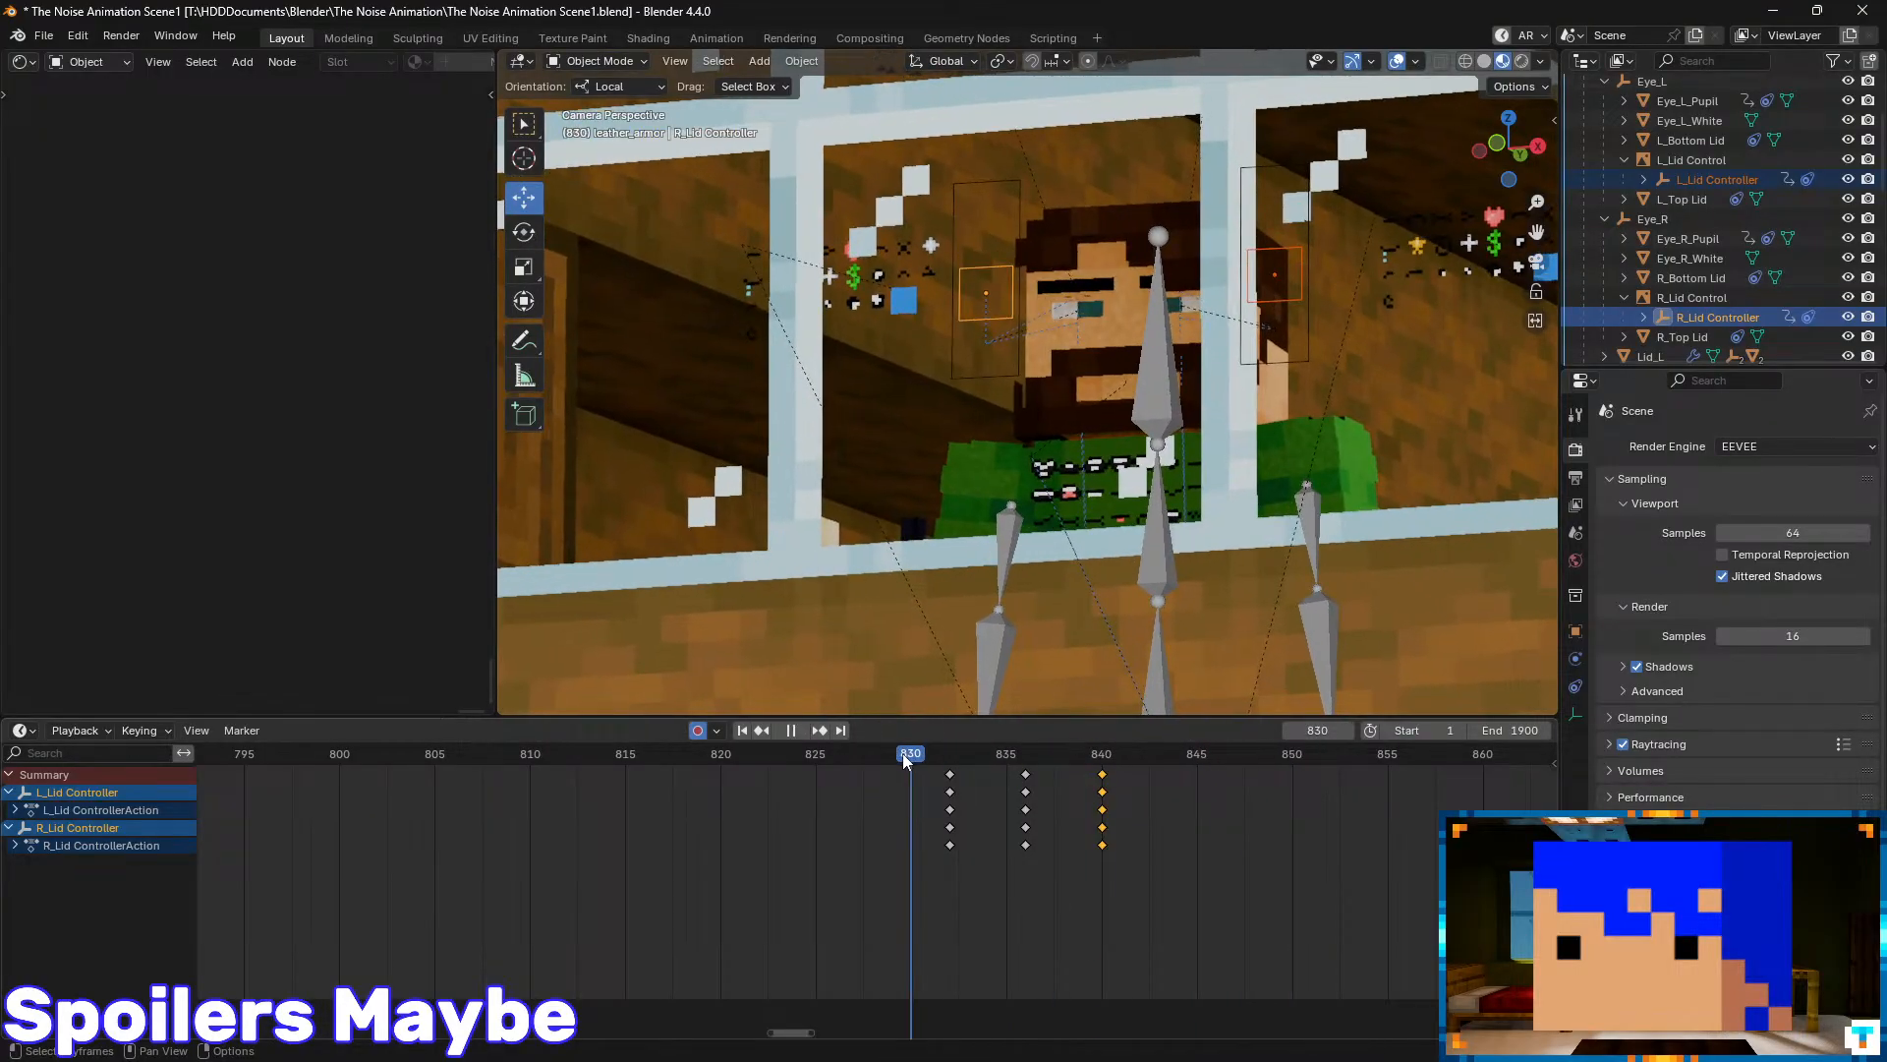
- Insert keyframes for Eye_L_Pupil and Eye_R_Pupil at frame 835, during the blink
left_click_drag(905, 755, 1016, 777)
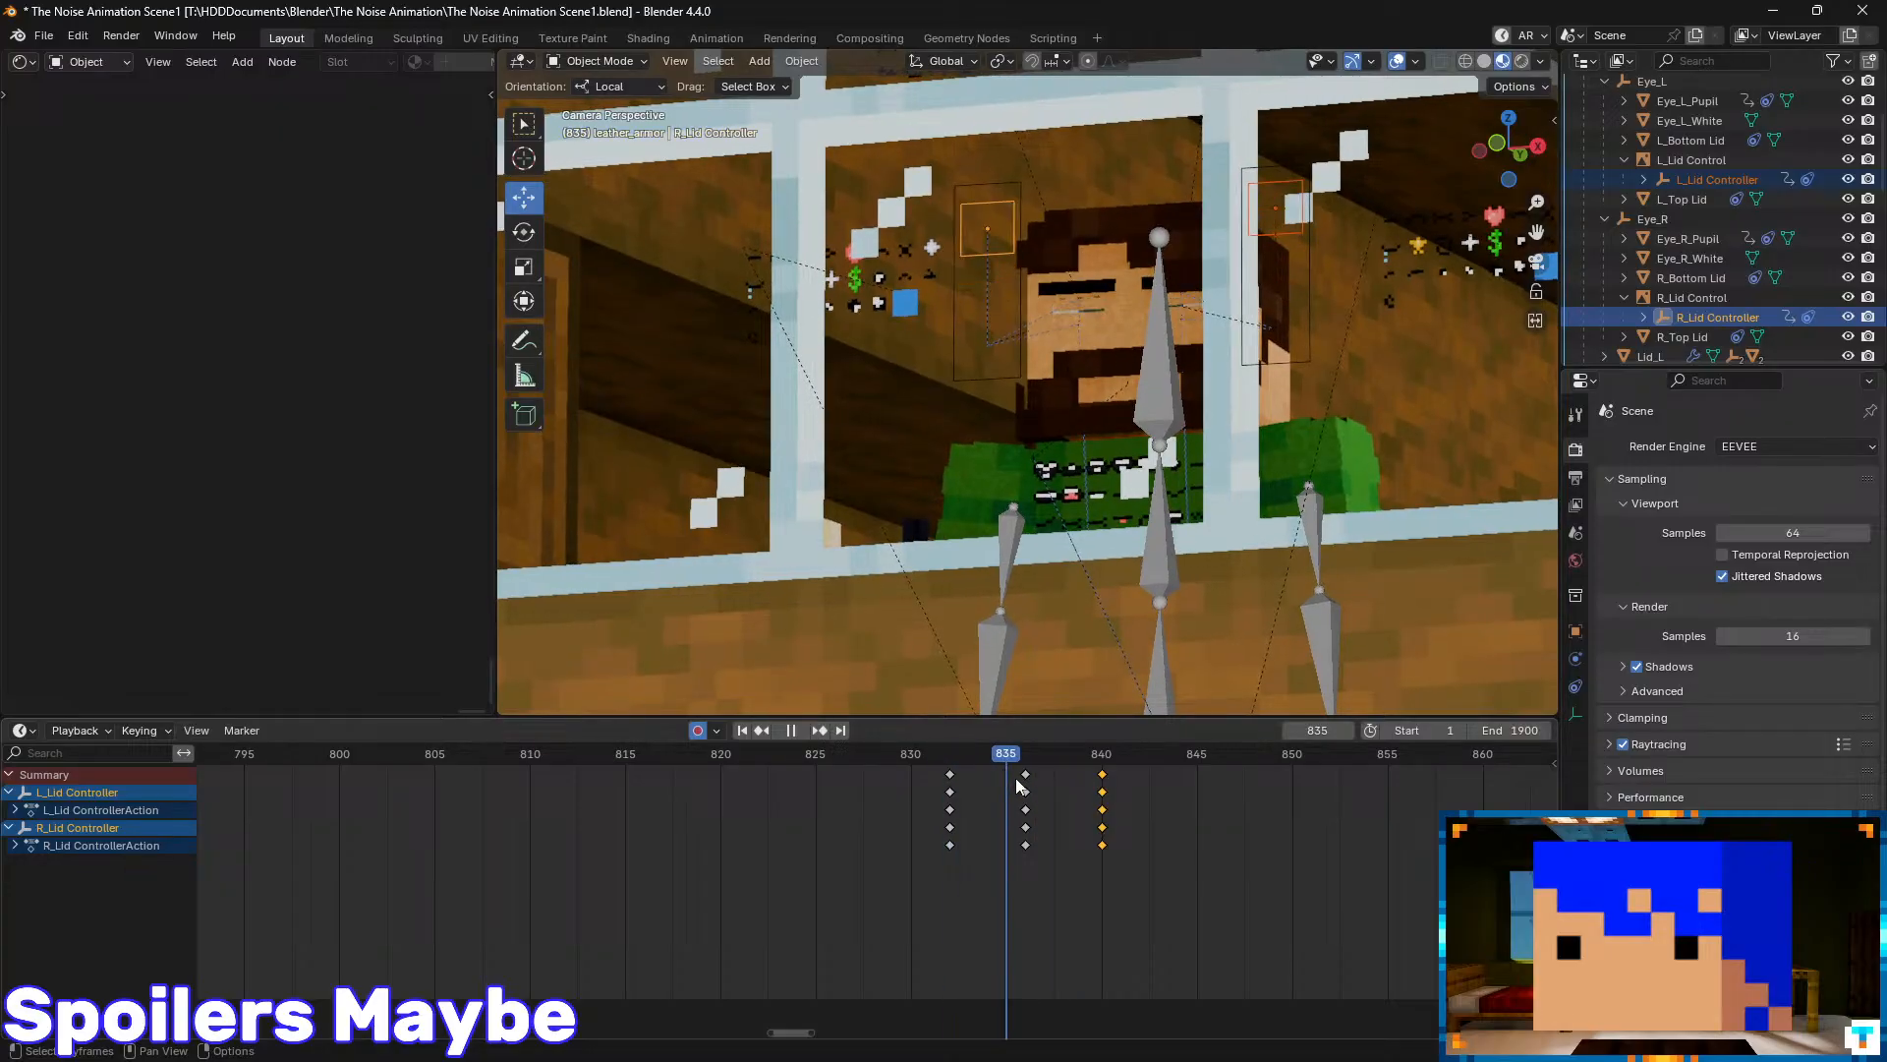
left_click(1700, 103)
left_click(1704, 238, "ctrl")
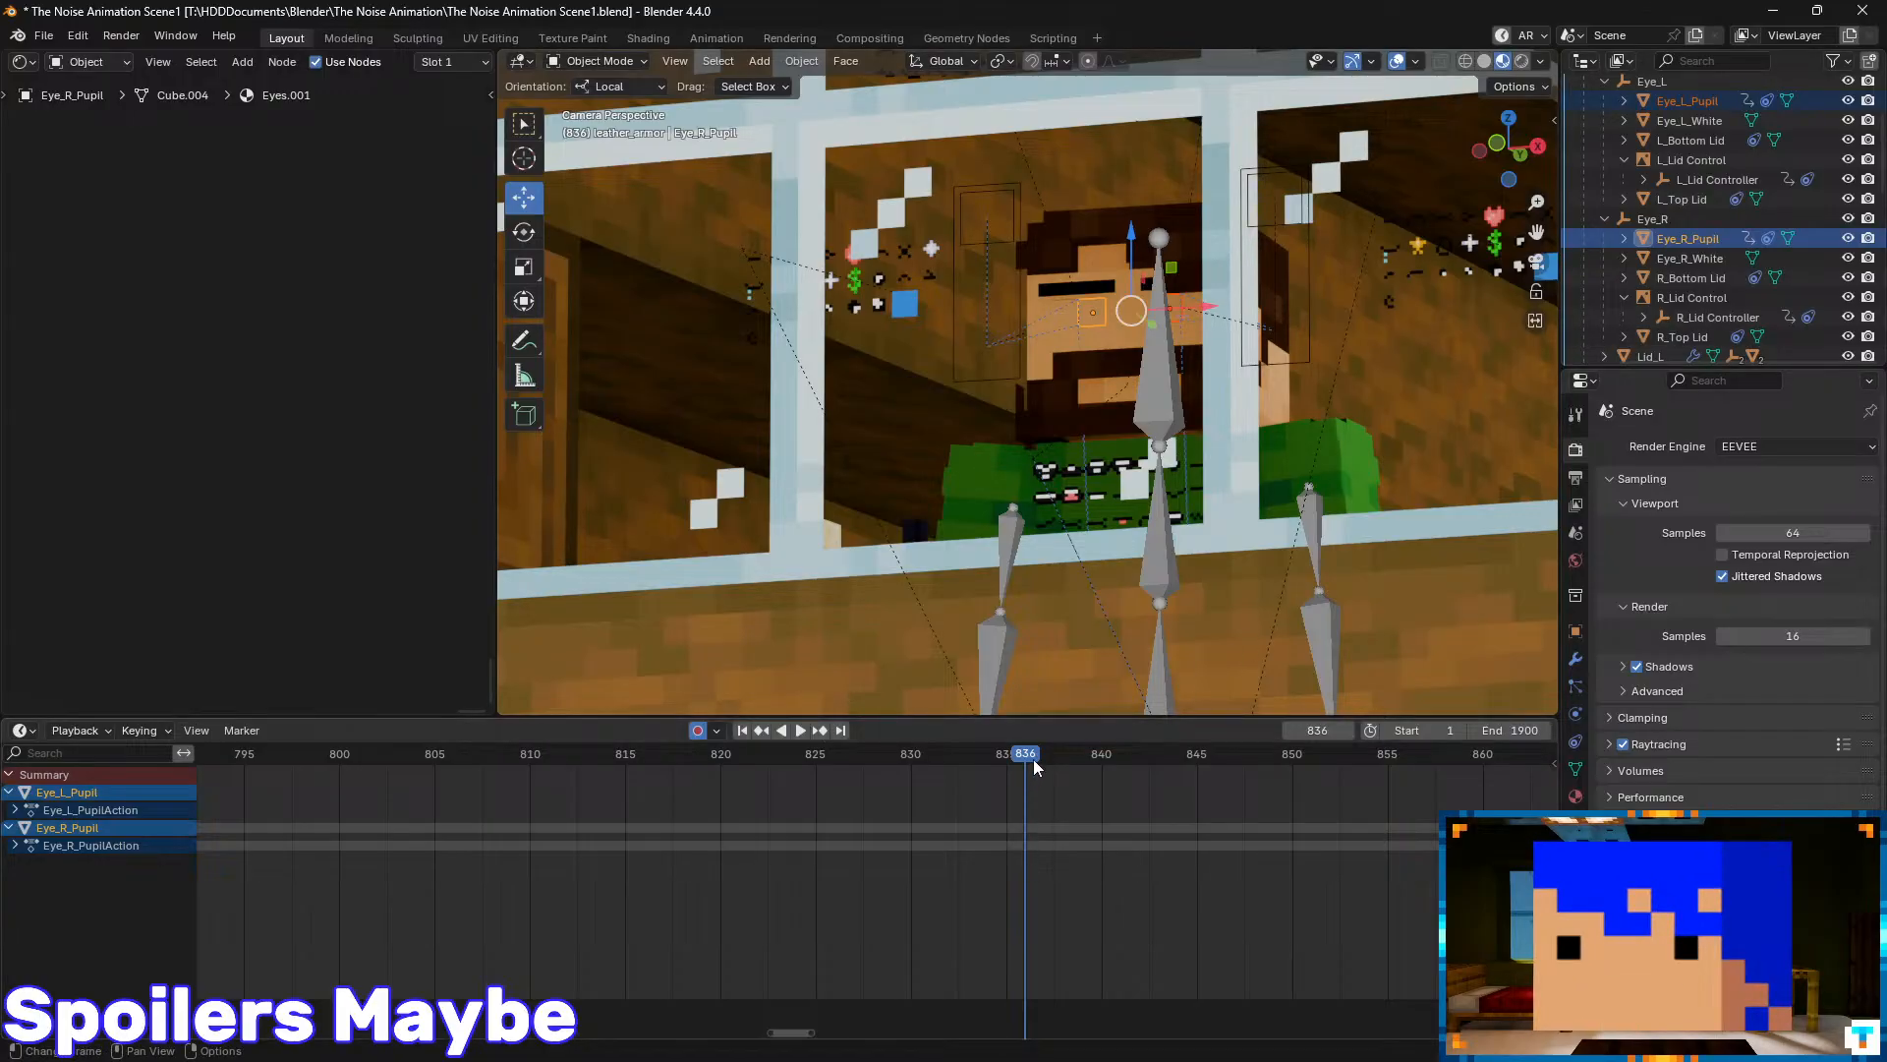
key("Left")
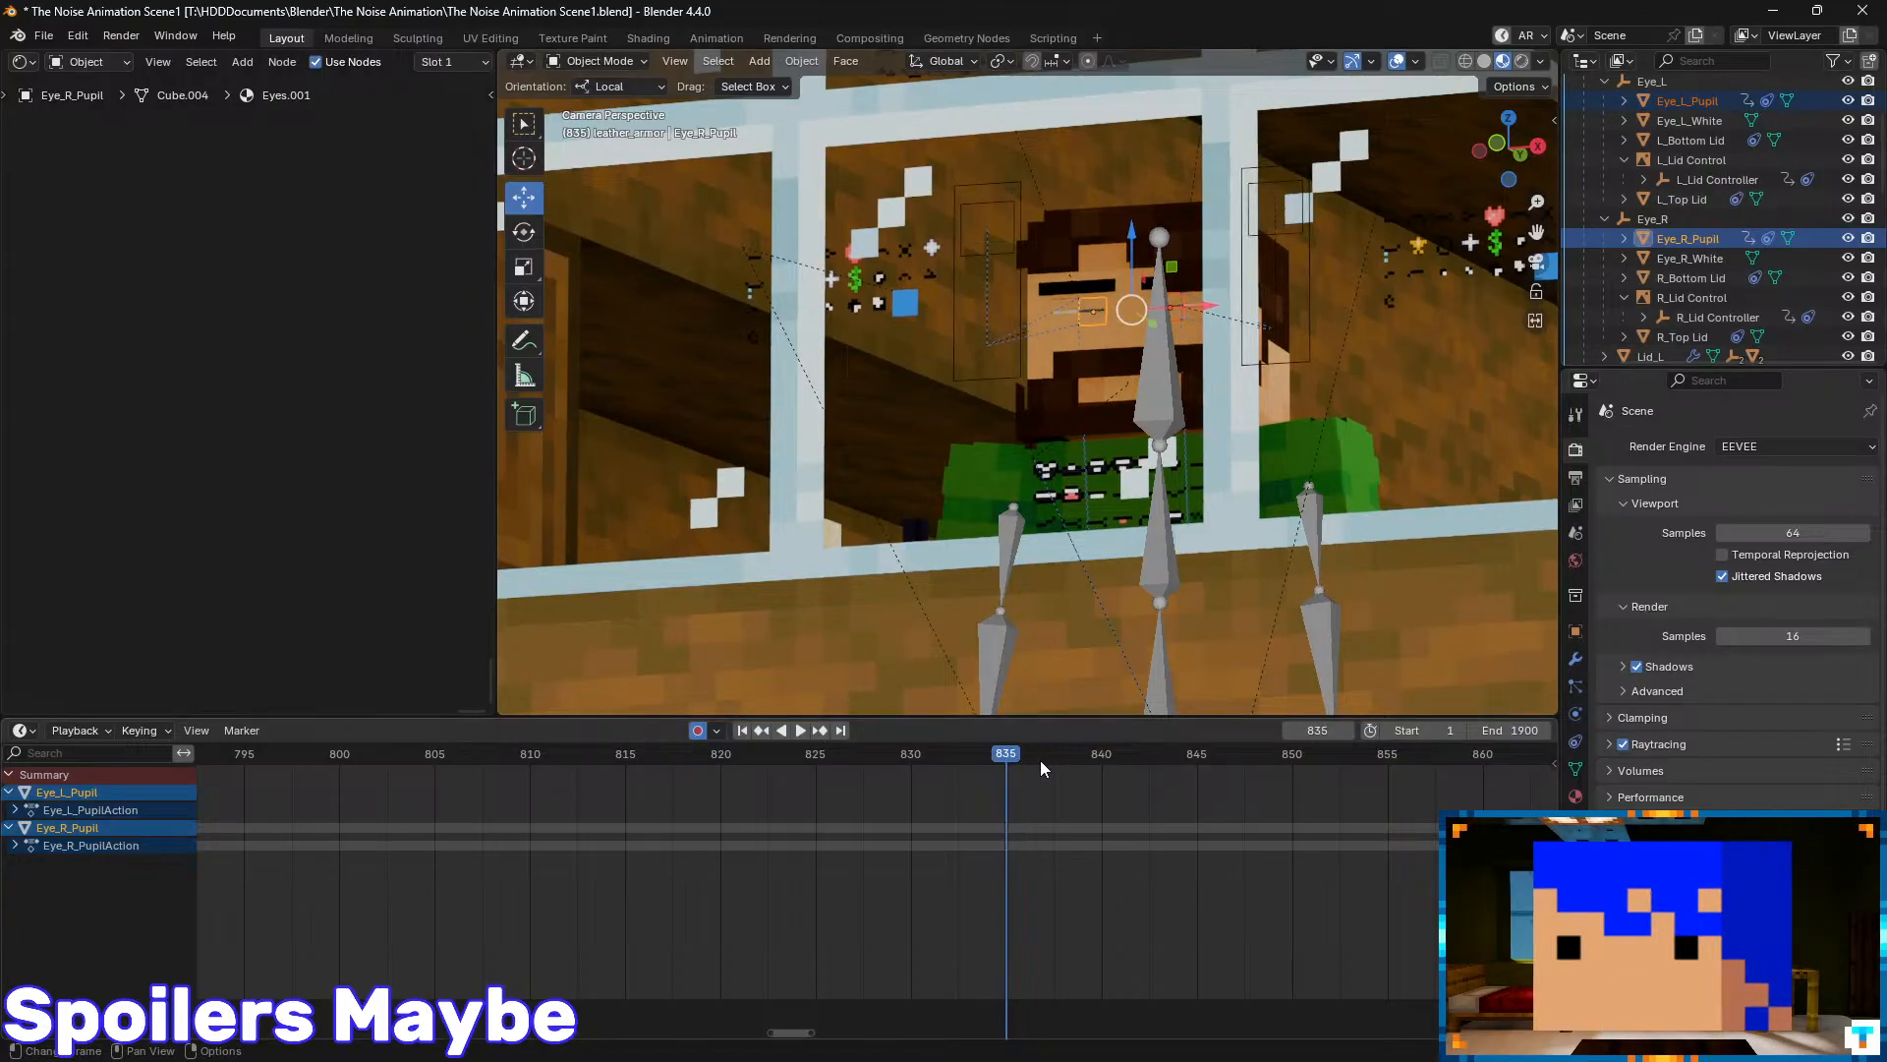
key("k")
left_click(1093, 485)
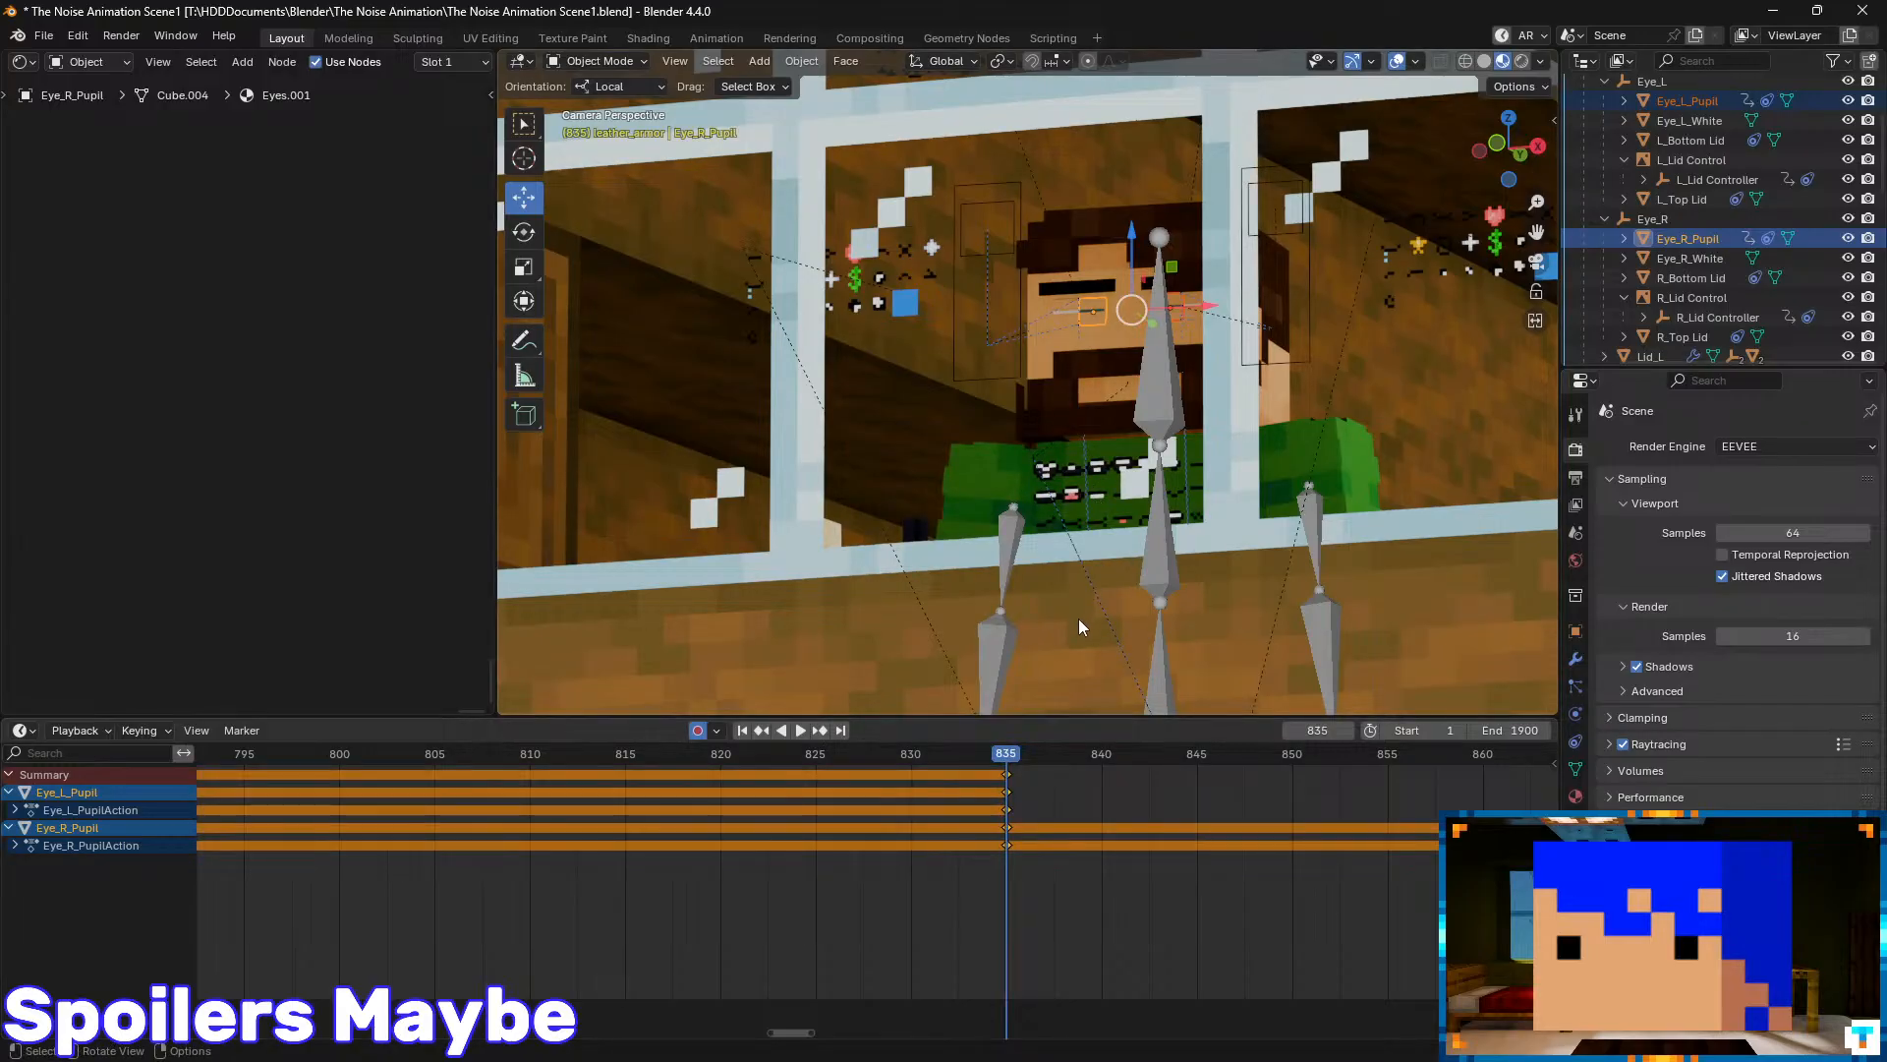
- Shift both pupils slightly downward at frame 836
key("Down")
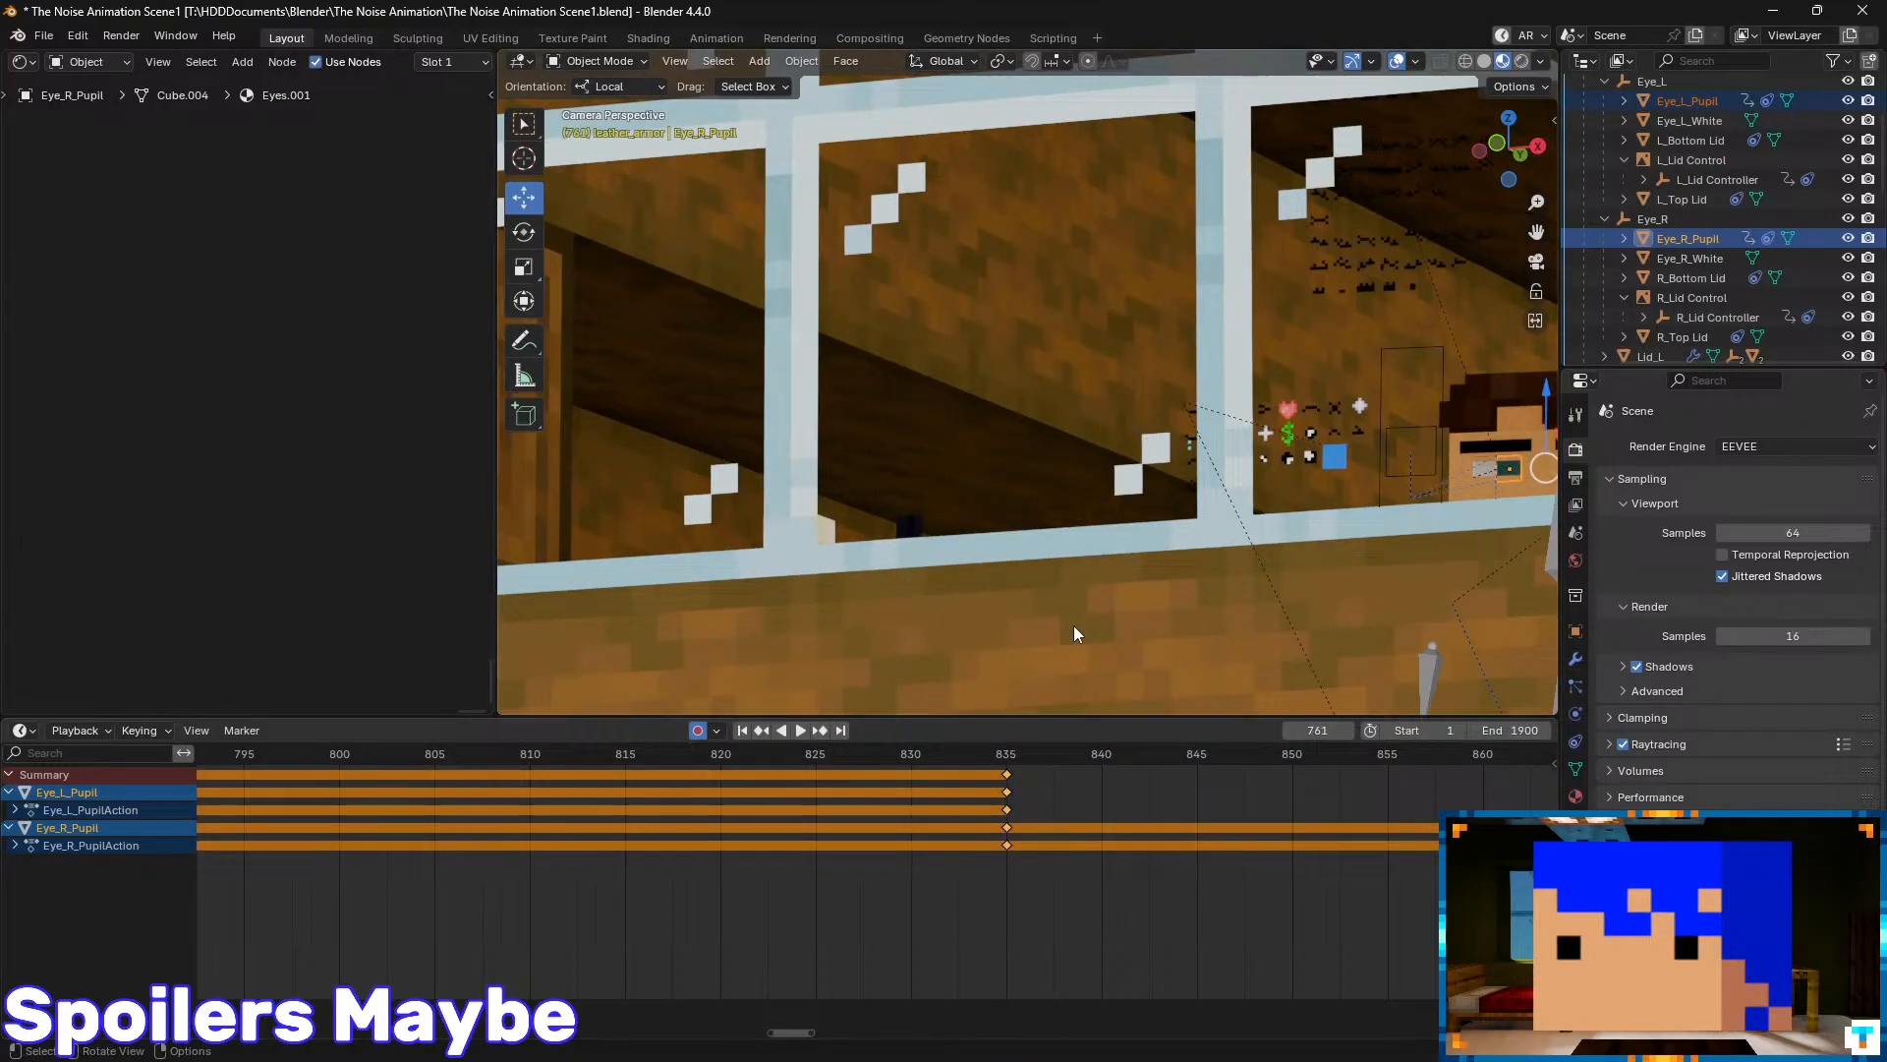
key("Up")
key("Right")
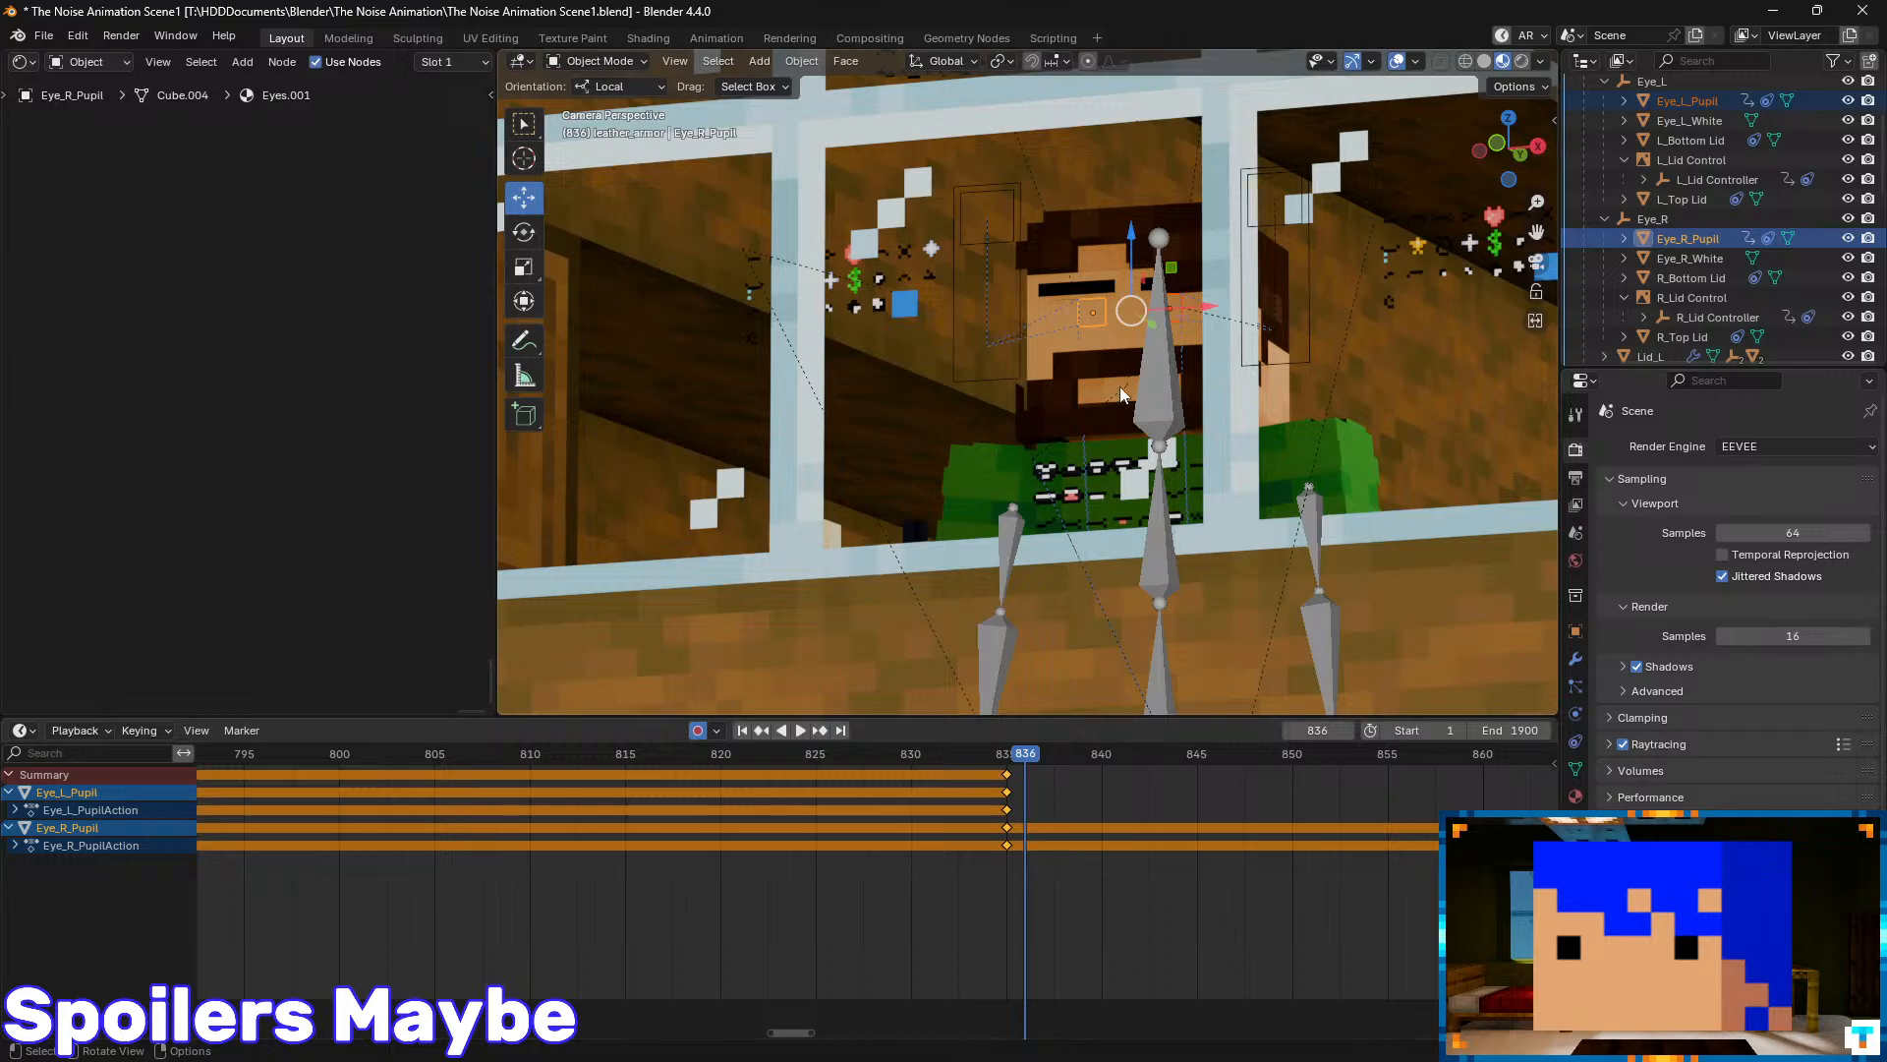
left_click_drag(1131, 234, 1136, 258)
- Step through the animation up to frame 854 and examine the character's gaze with the overlays hidden
key("Right")
key("Right")
key("Right")
key("Right")
key("Right")
key("Right")
key("Right")
key("Right")
key("Right")
key("Right")
key("Right")
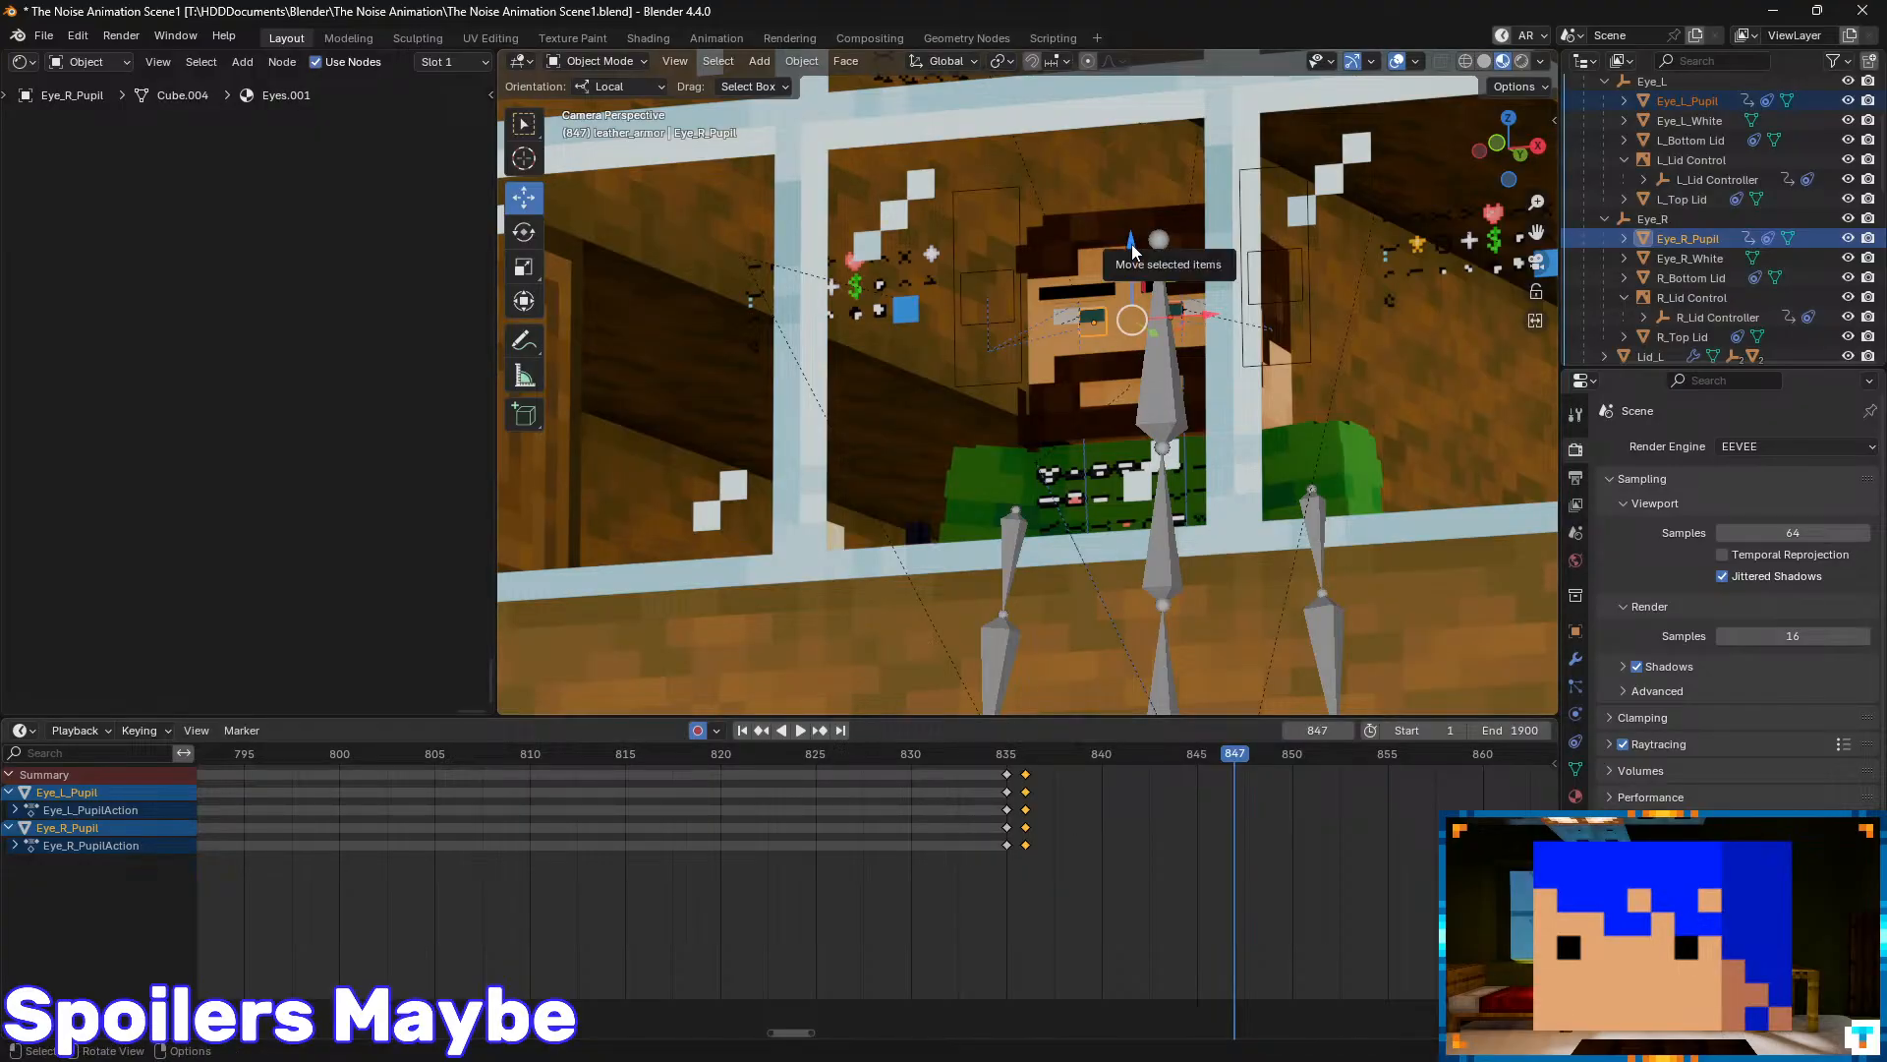
key("Right")
key("Right")
key("Right")
key("Right")
key("Right")
key("Right")
key("Right")
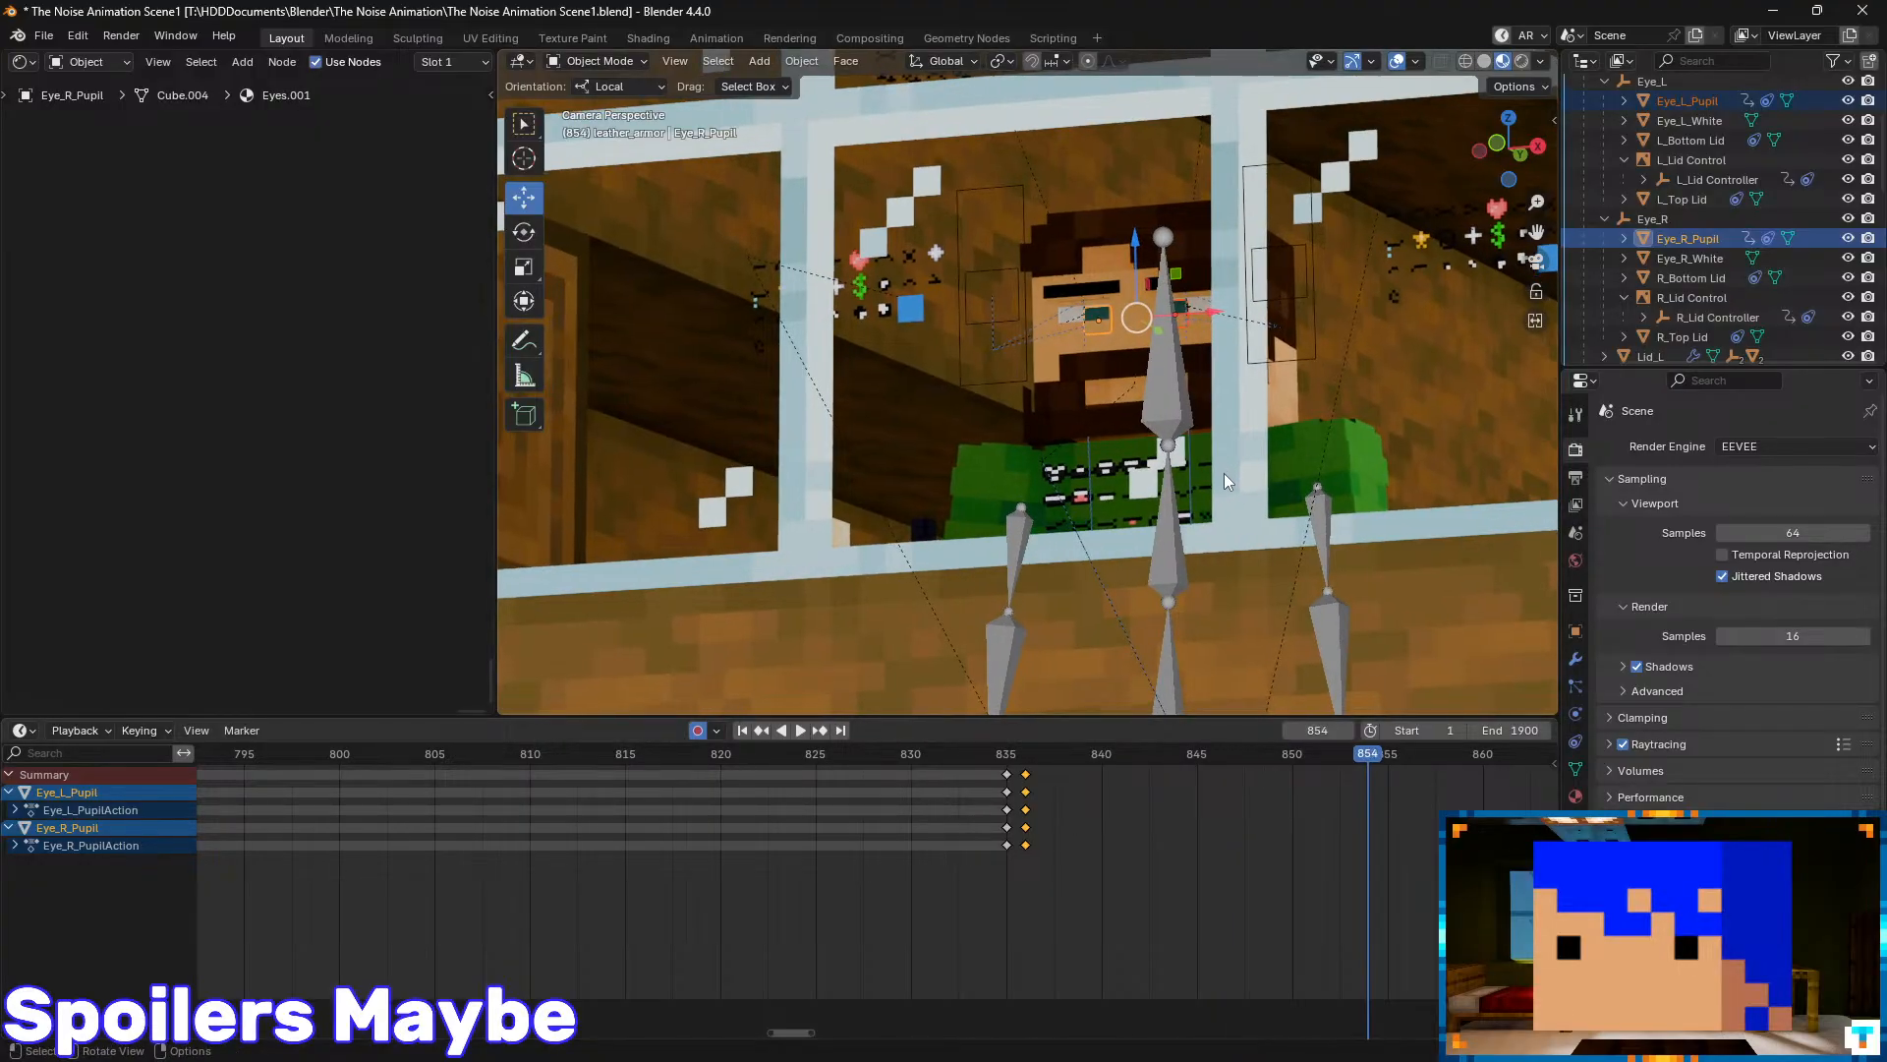
left_click(1397, 62)
scroll(1277, 369, "down", 6)
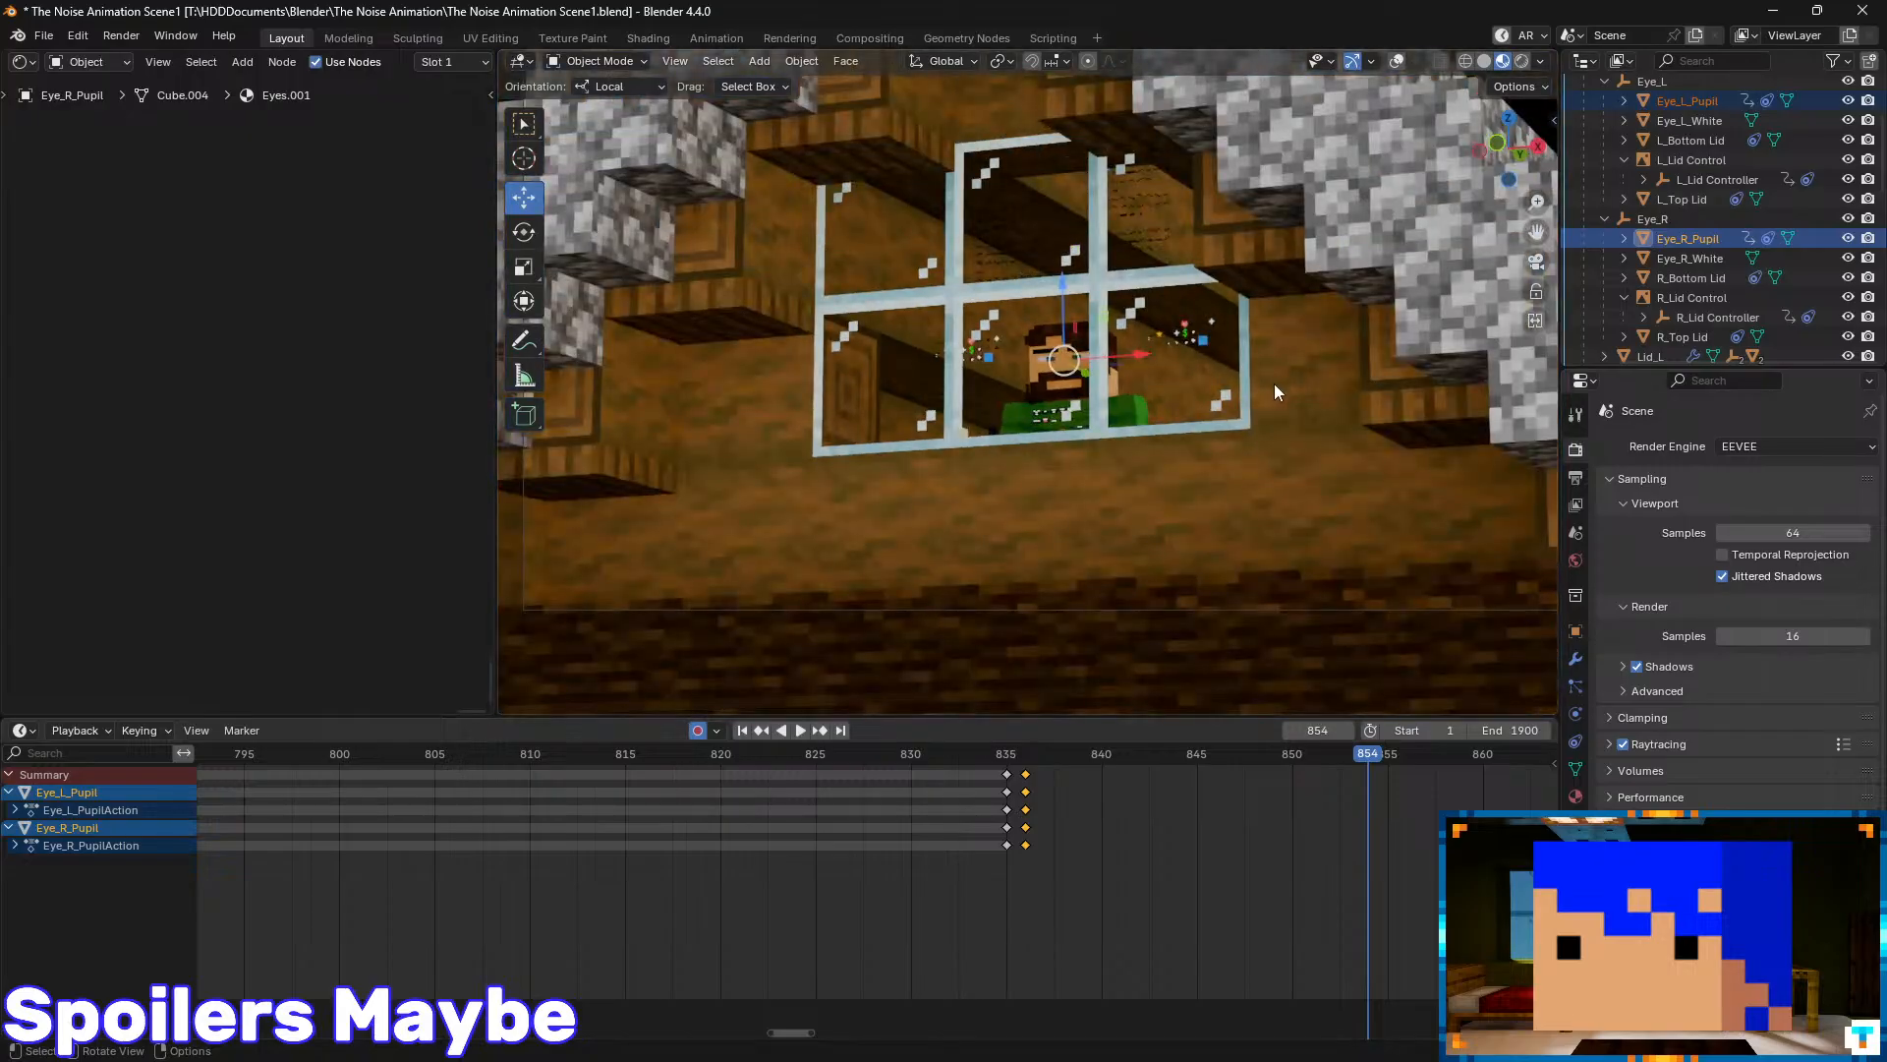
scroll(1268, 385, "up", 3)
scroll(1253, 386, "up", 3)
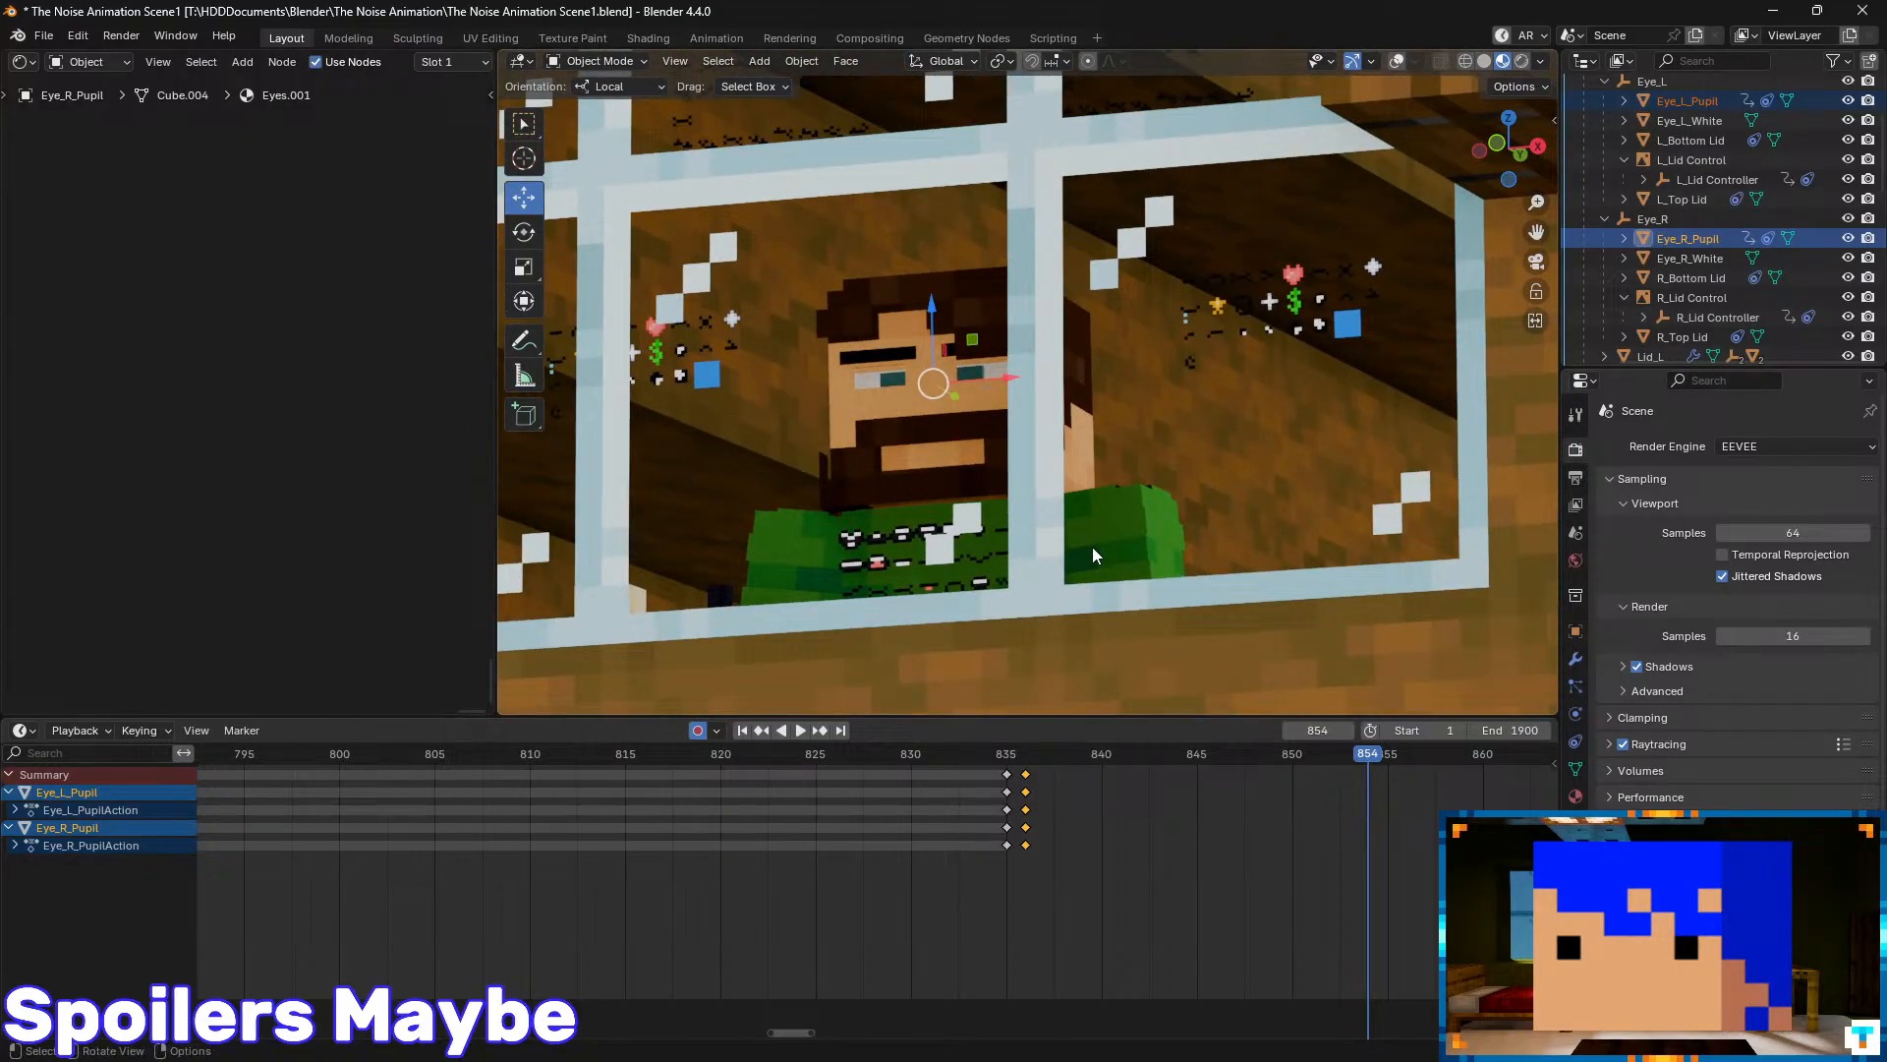
- Lower both pupils further along their local Z axis at frame 836 with overlays shown, and save the file
key("Down")
scroll(918, 368, "up", 2)
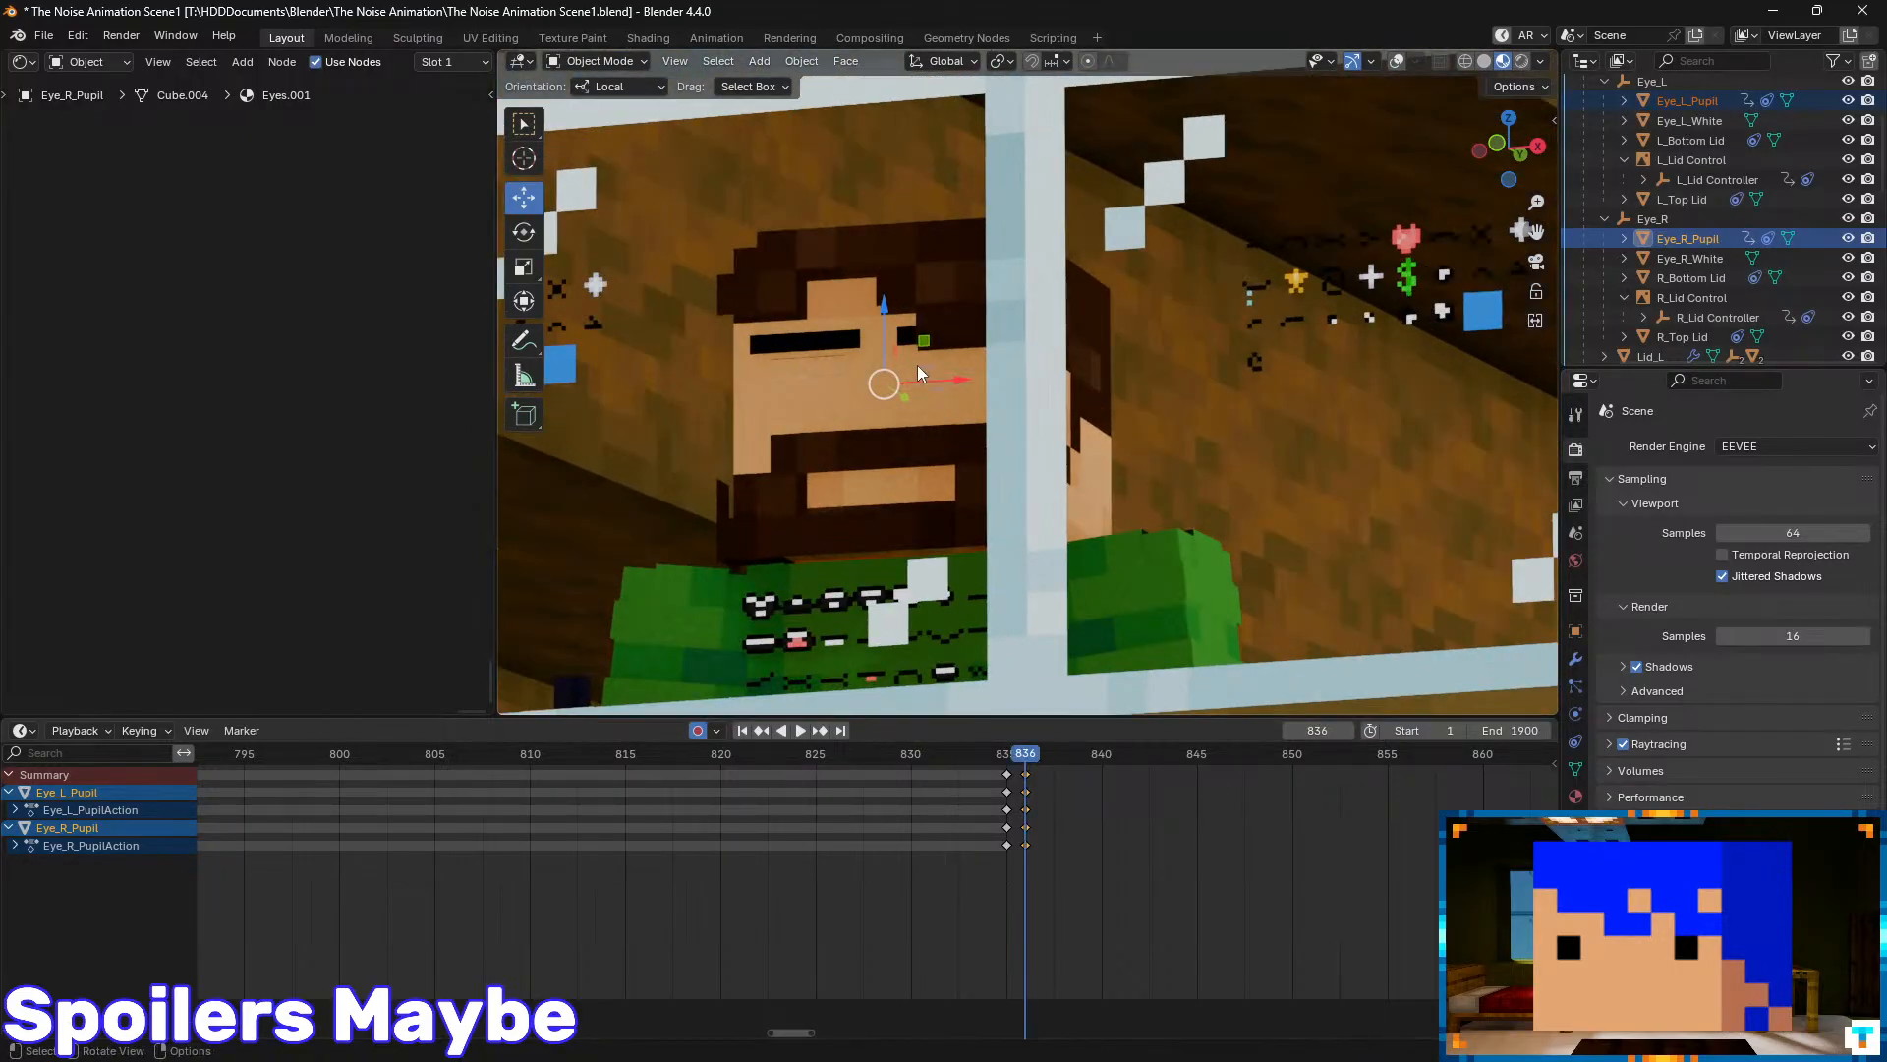
left_click(1396, 62)
key("g")
key("z")
key("z")
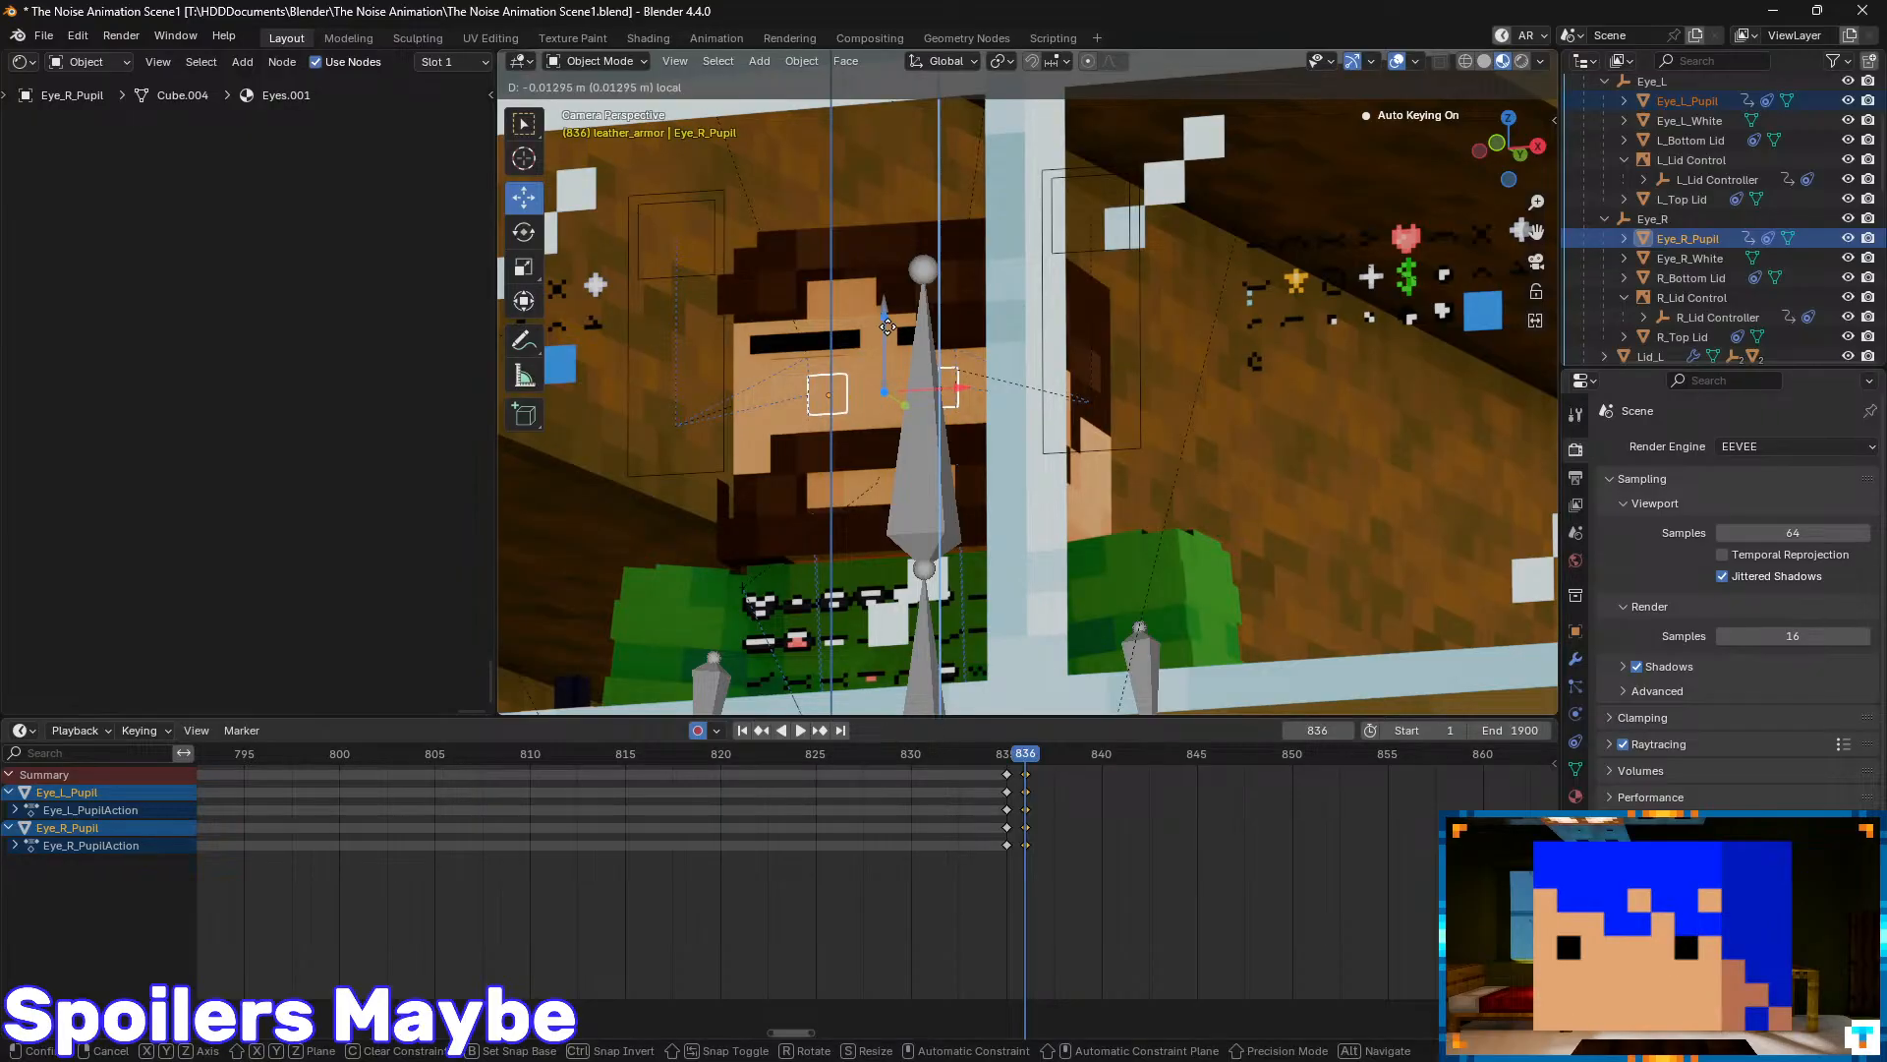
left_click(888, 326)
left_click_drag(1030, 757, 892, 791)
key("ctrl+s")
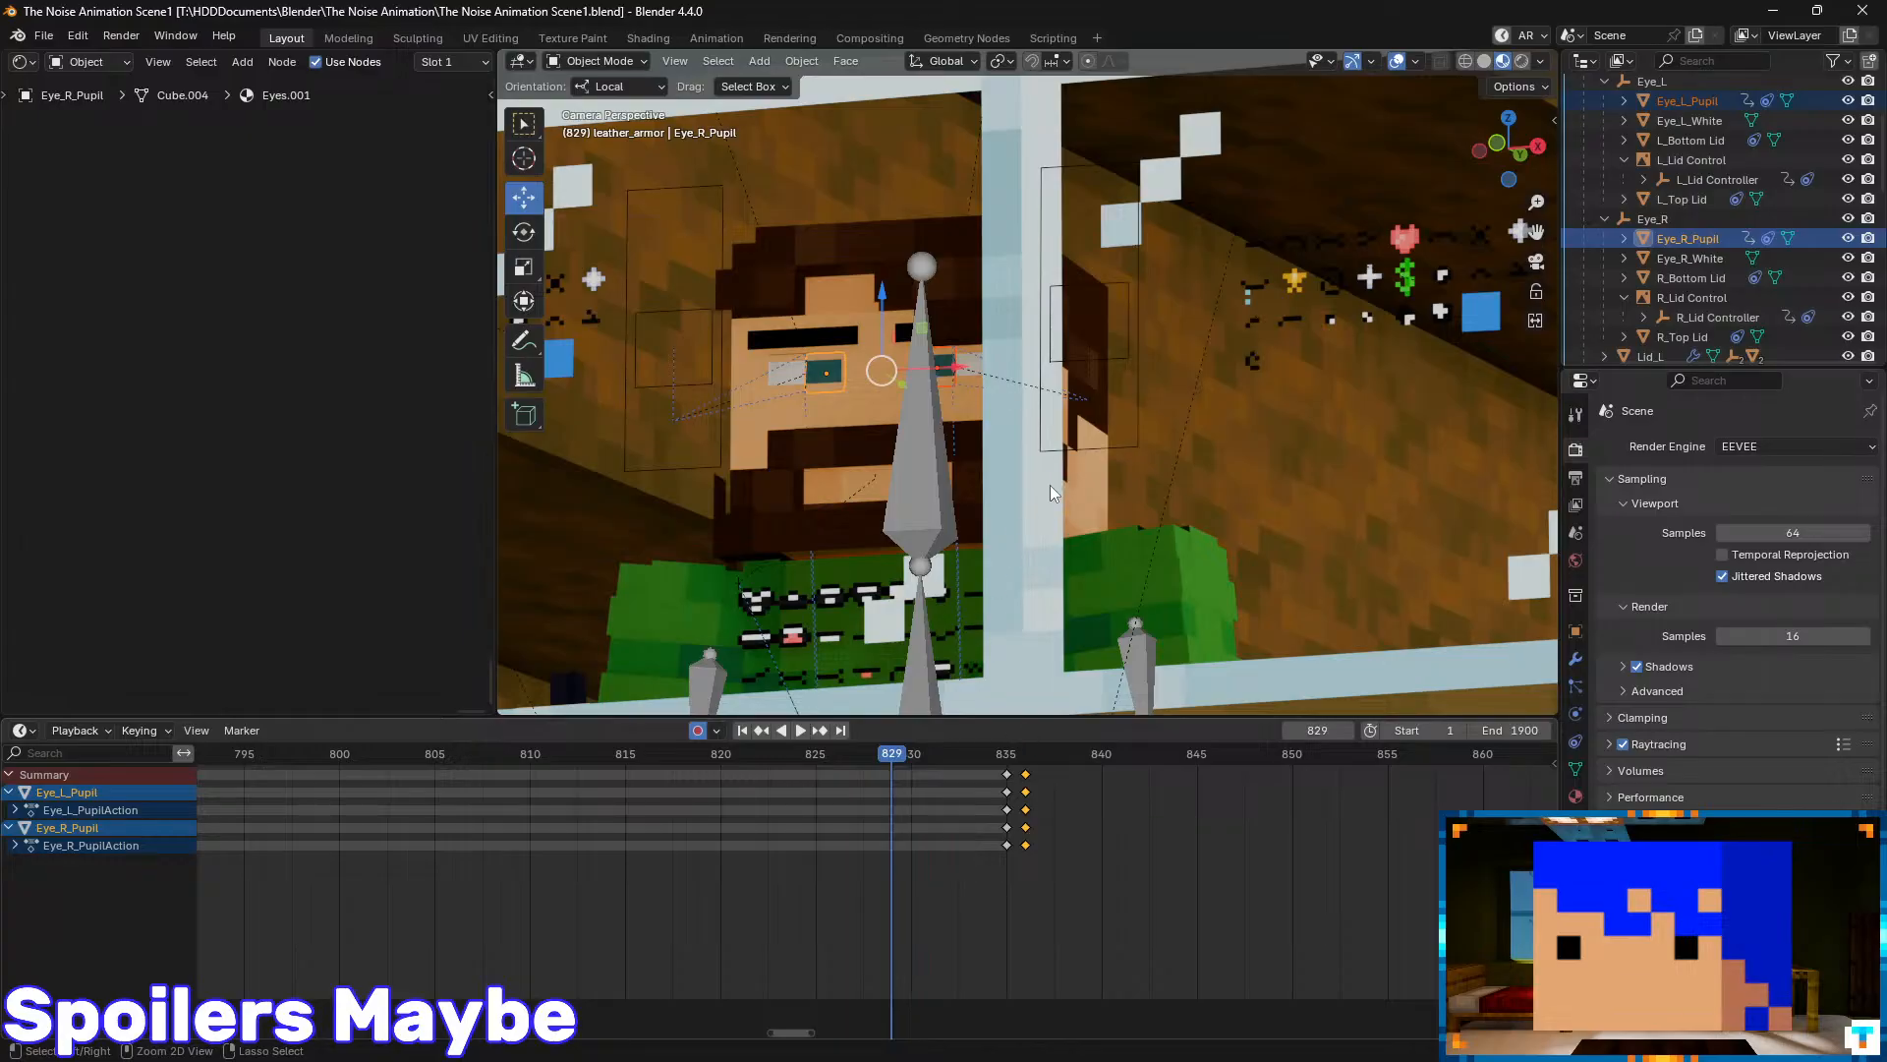
- Paste the copied pupil keyframes at frame 999, just before the existing keyframes at frame 1000
left_click(1030, 764)
scroll(1121, 824, "down", 5)
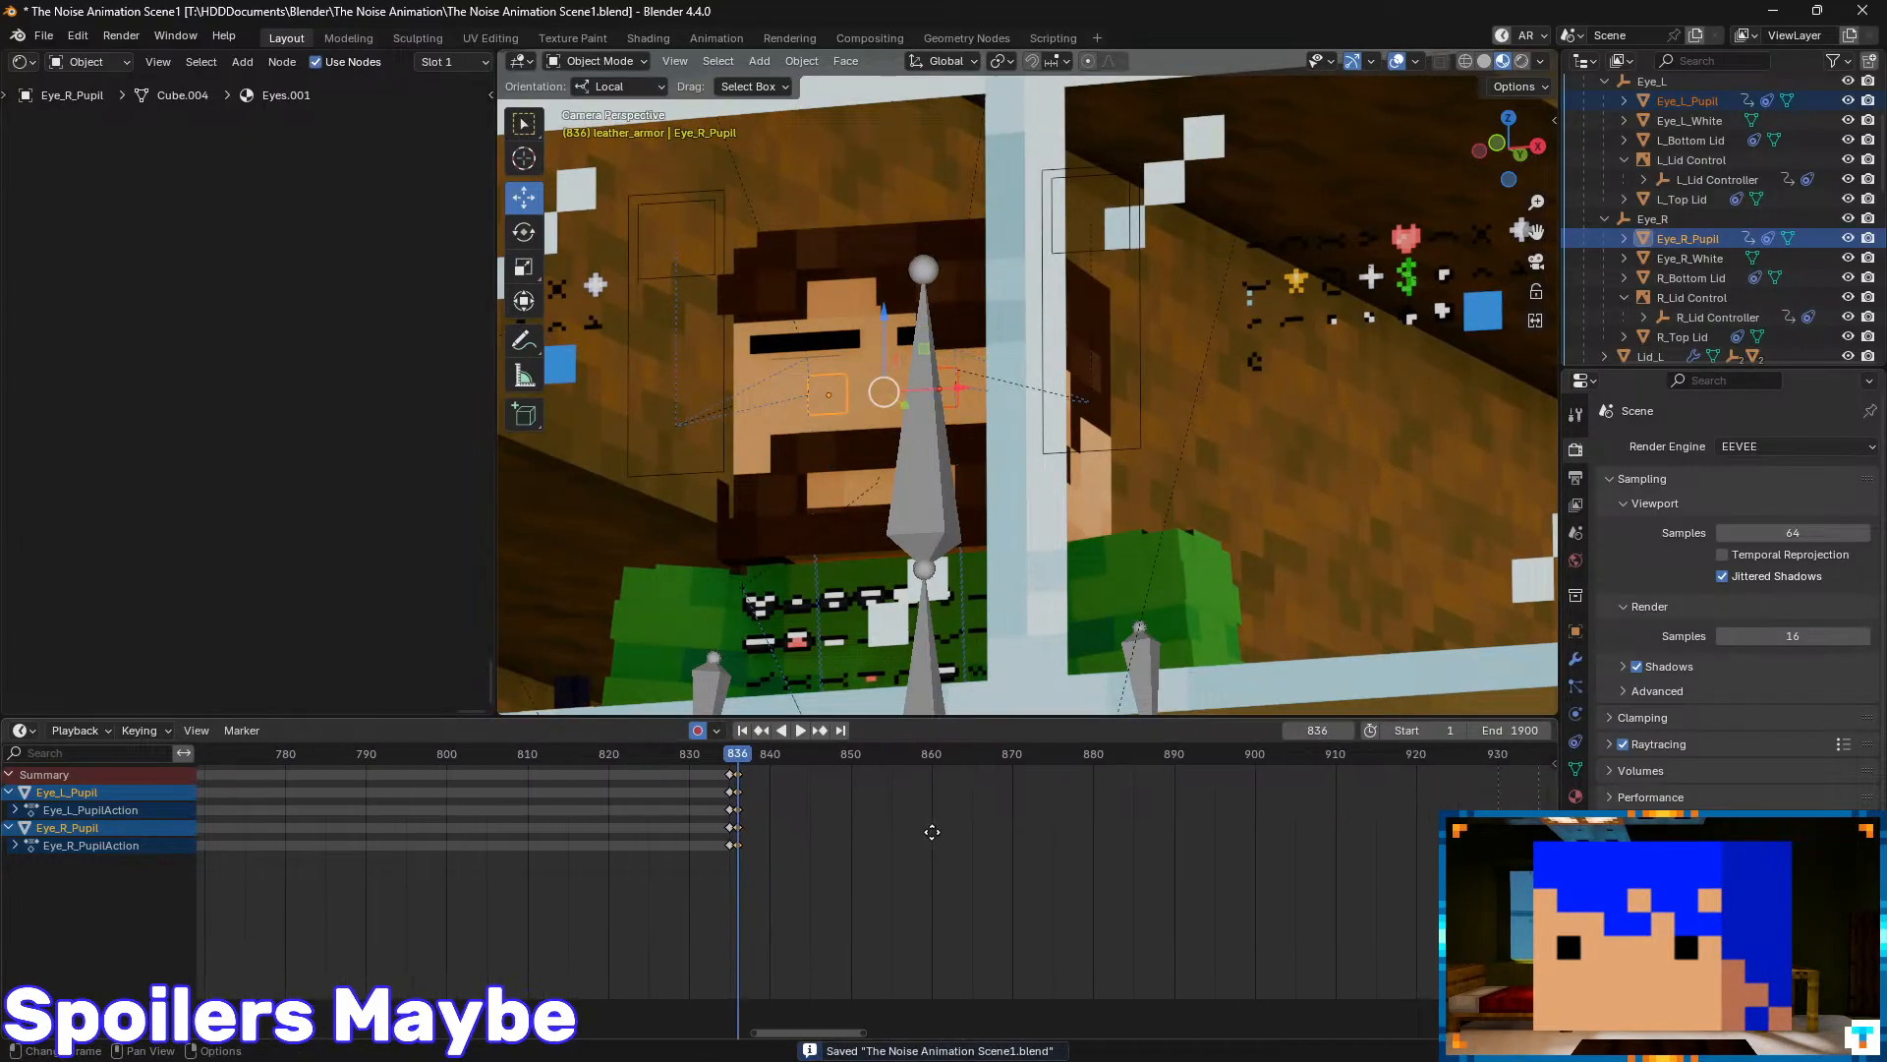
left_click_drag(687, 764, 1375, 845)
middle_click_drag(1374, 845, 975, 828)
scroll(963, 786, "down", 2)
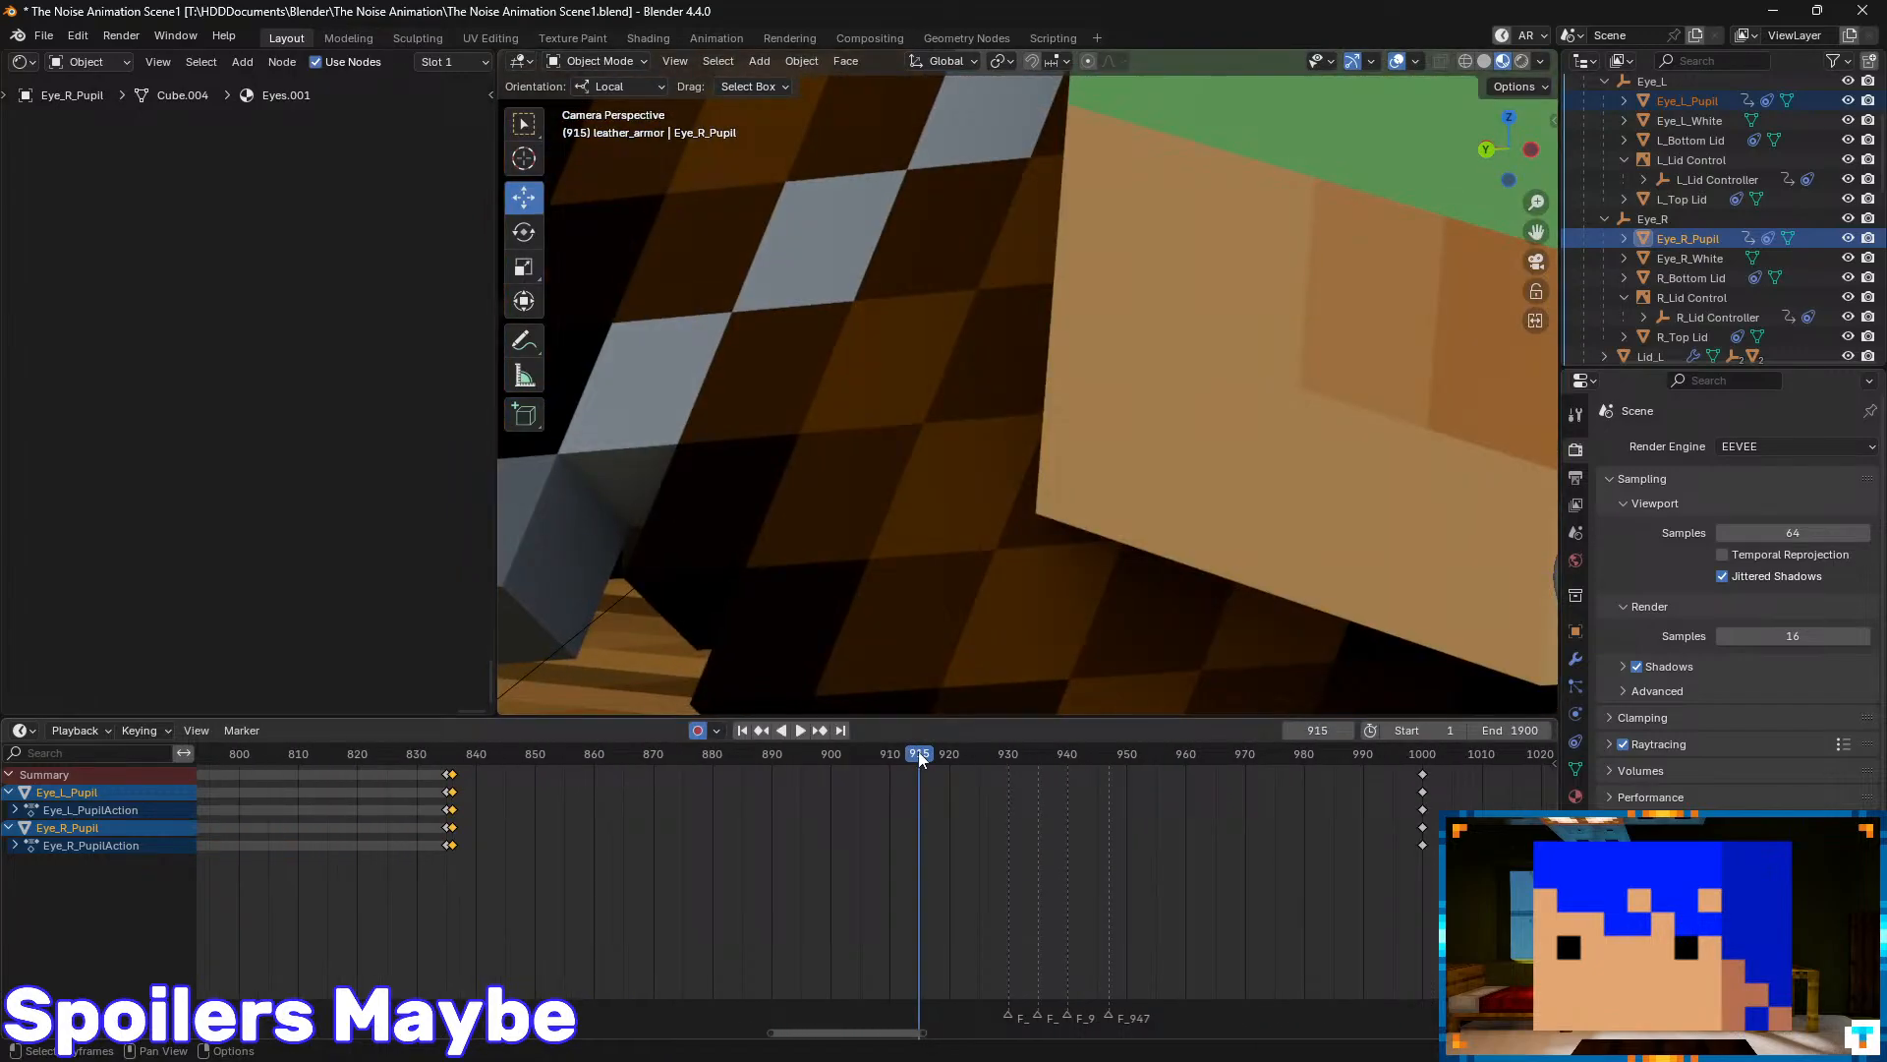
left_click_drag(918, 753, 1422, 759)
scroll(1168, 356, "down", 5)
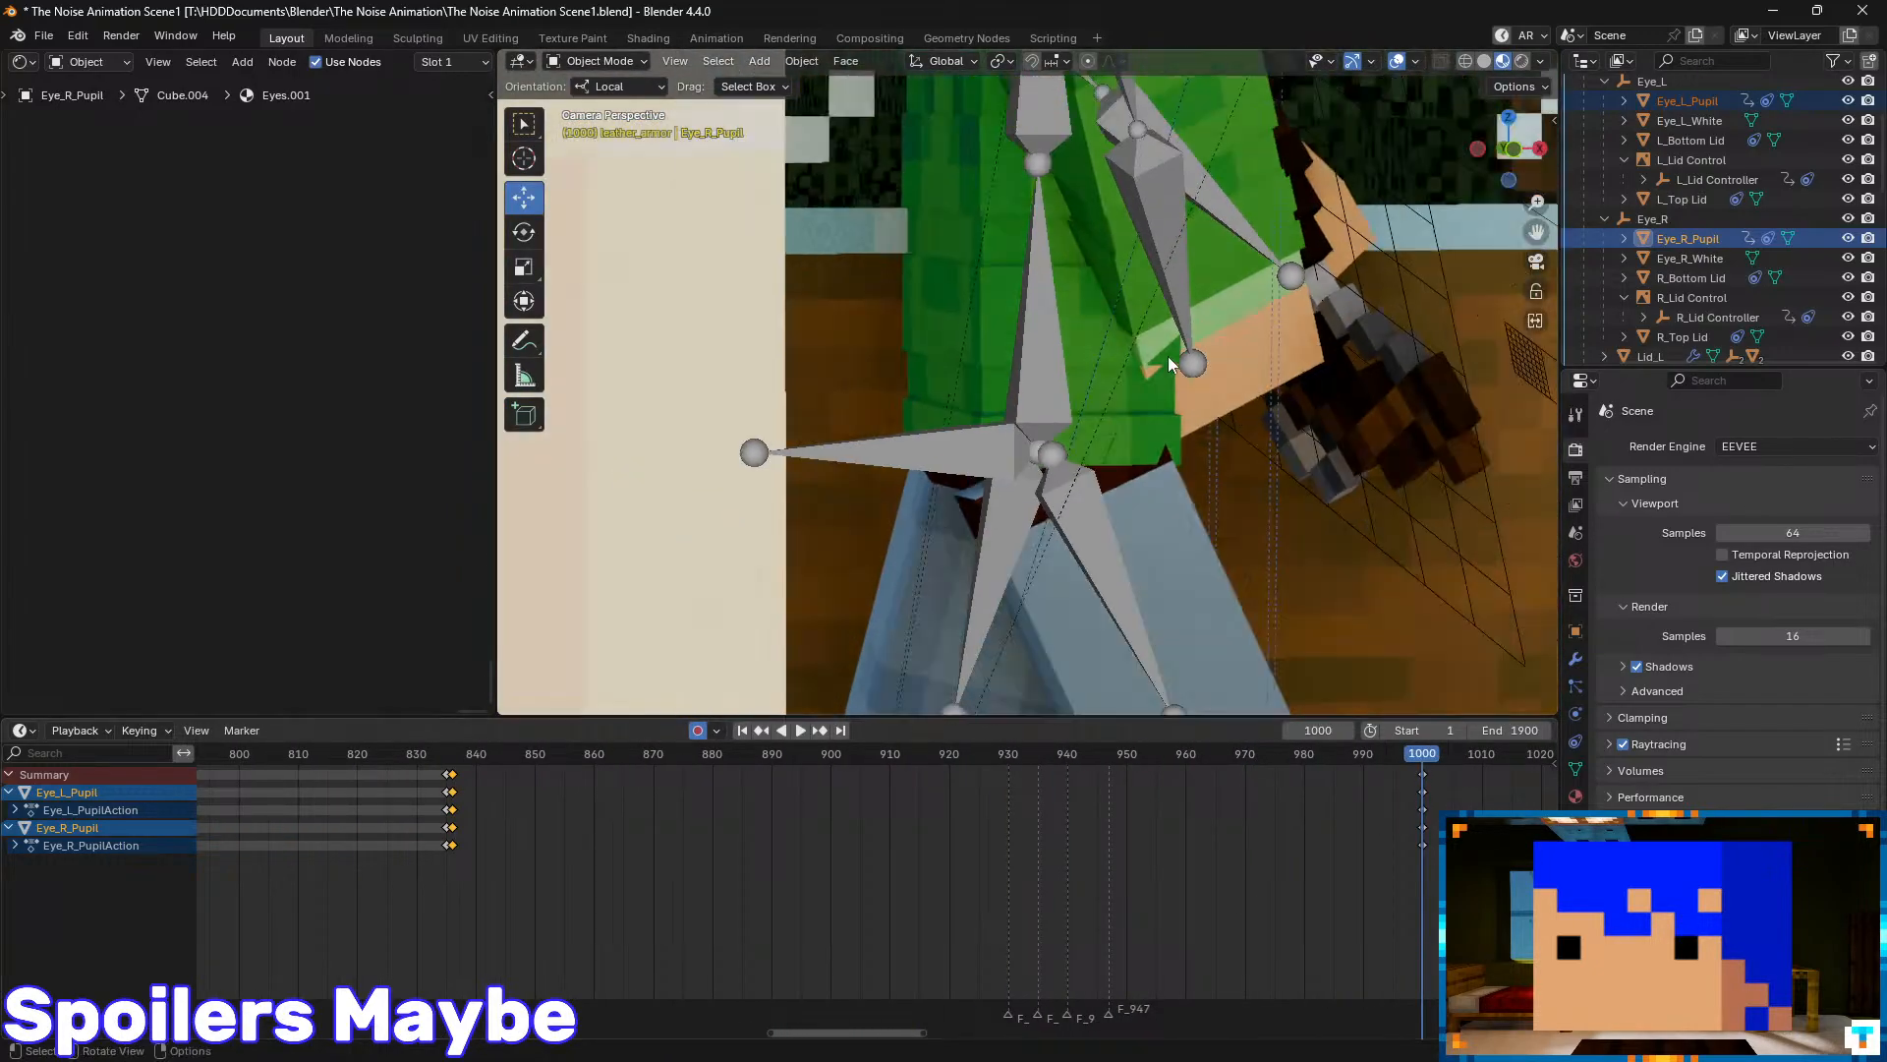
key("Left")
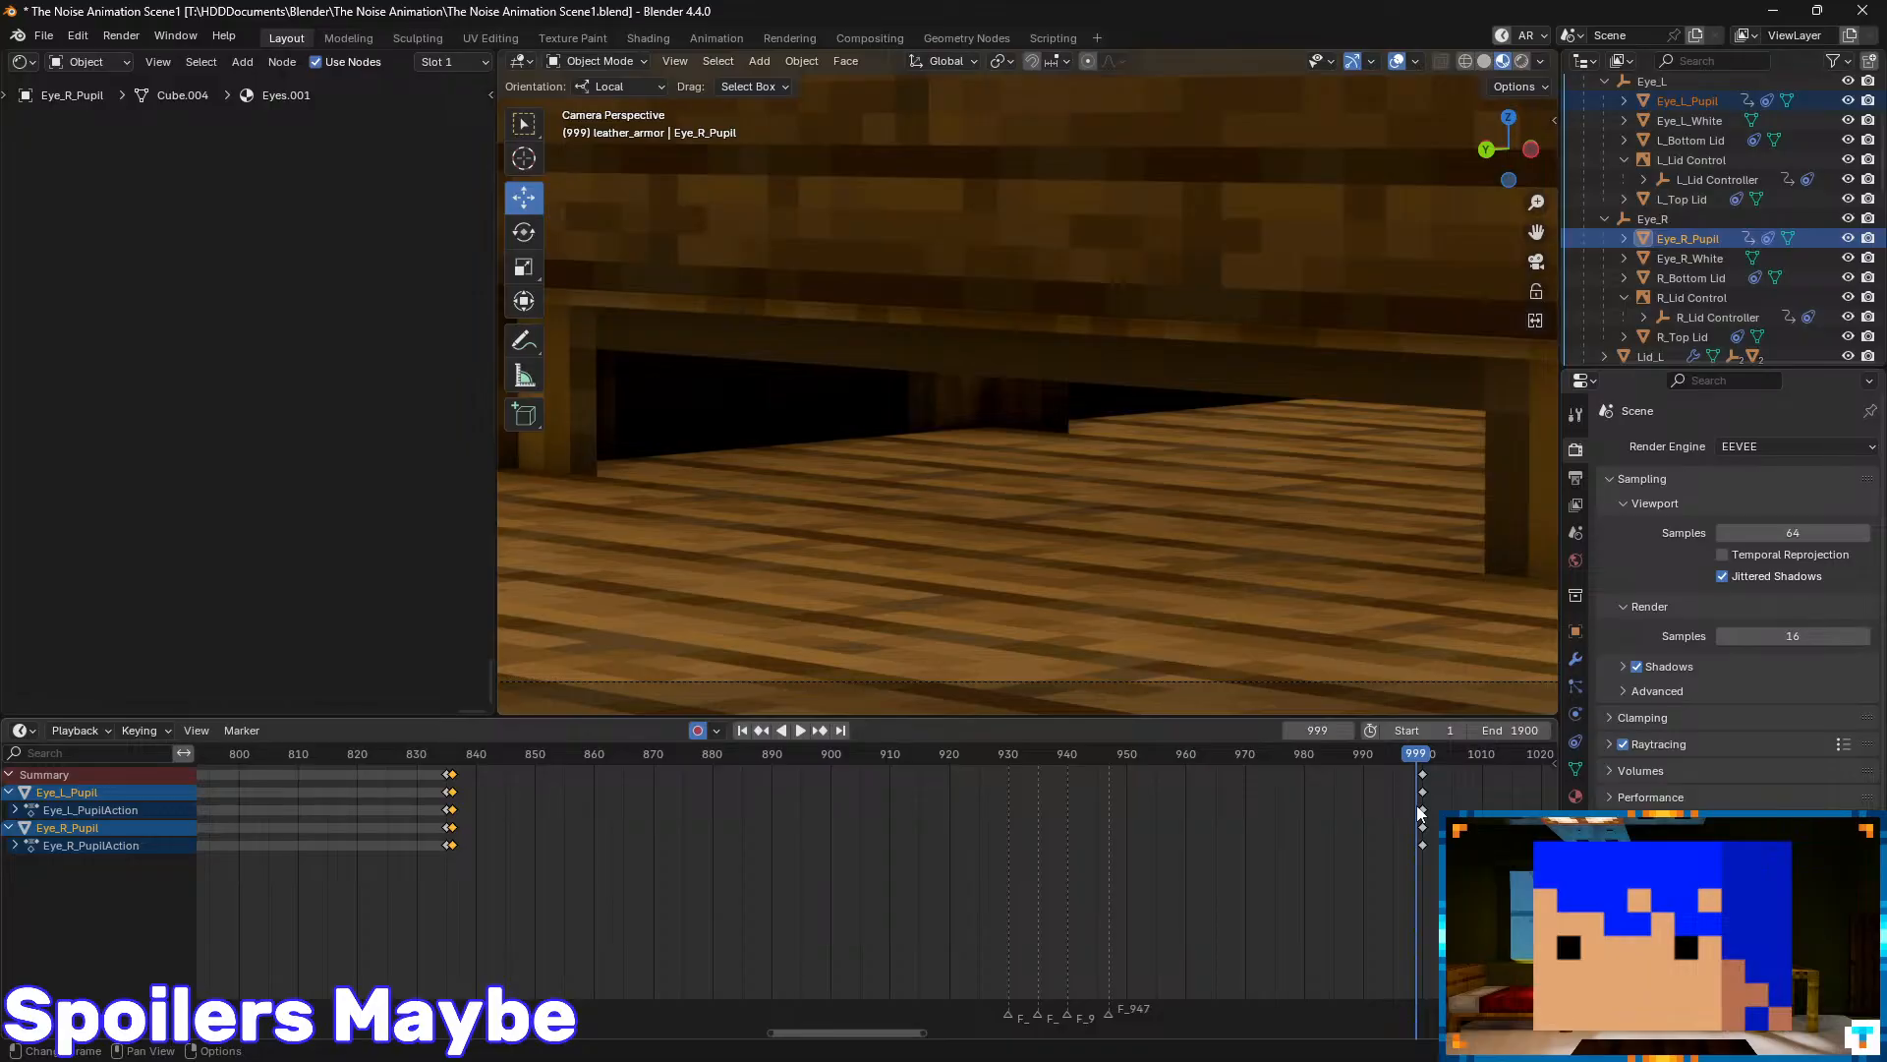
key("ctrl+v")
- Review the blink from around frame 825 with overlays and gizmos hidden, and save the file
left_click_drag(1416, 759, 582, 800)
middle_click_drag(582, 799, 866, 798)
left_click_drag(774, 756, 694, 760)
key("space")
key("Escape")
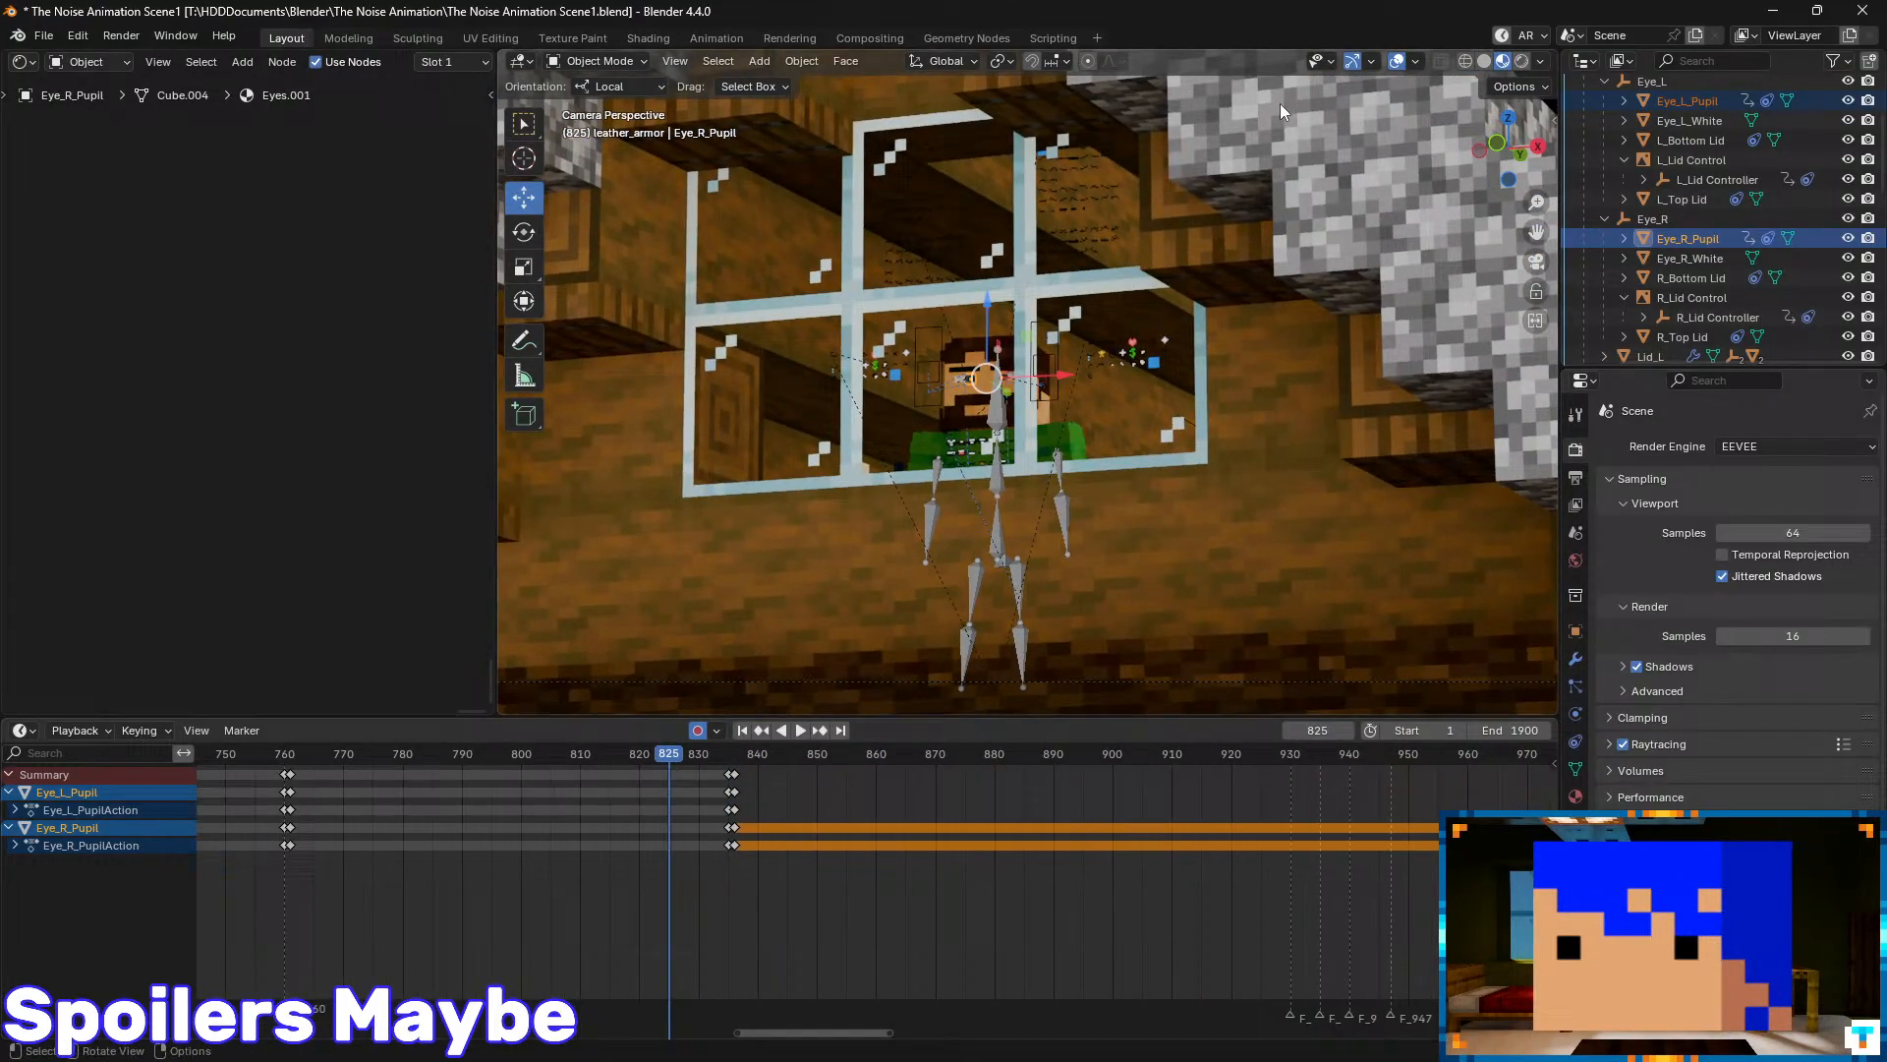
left_click(1397, 63)
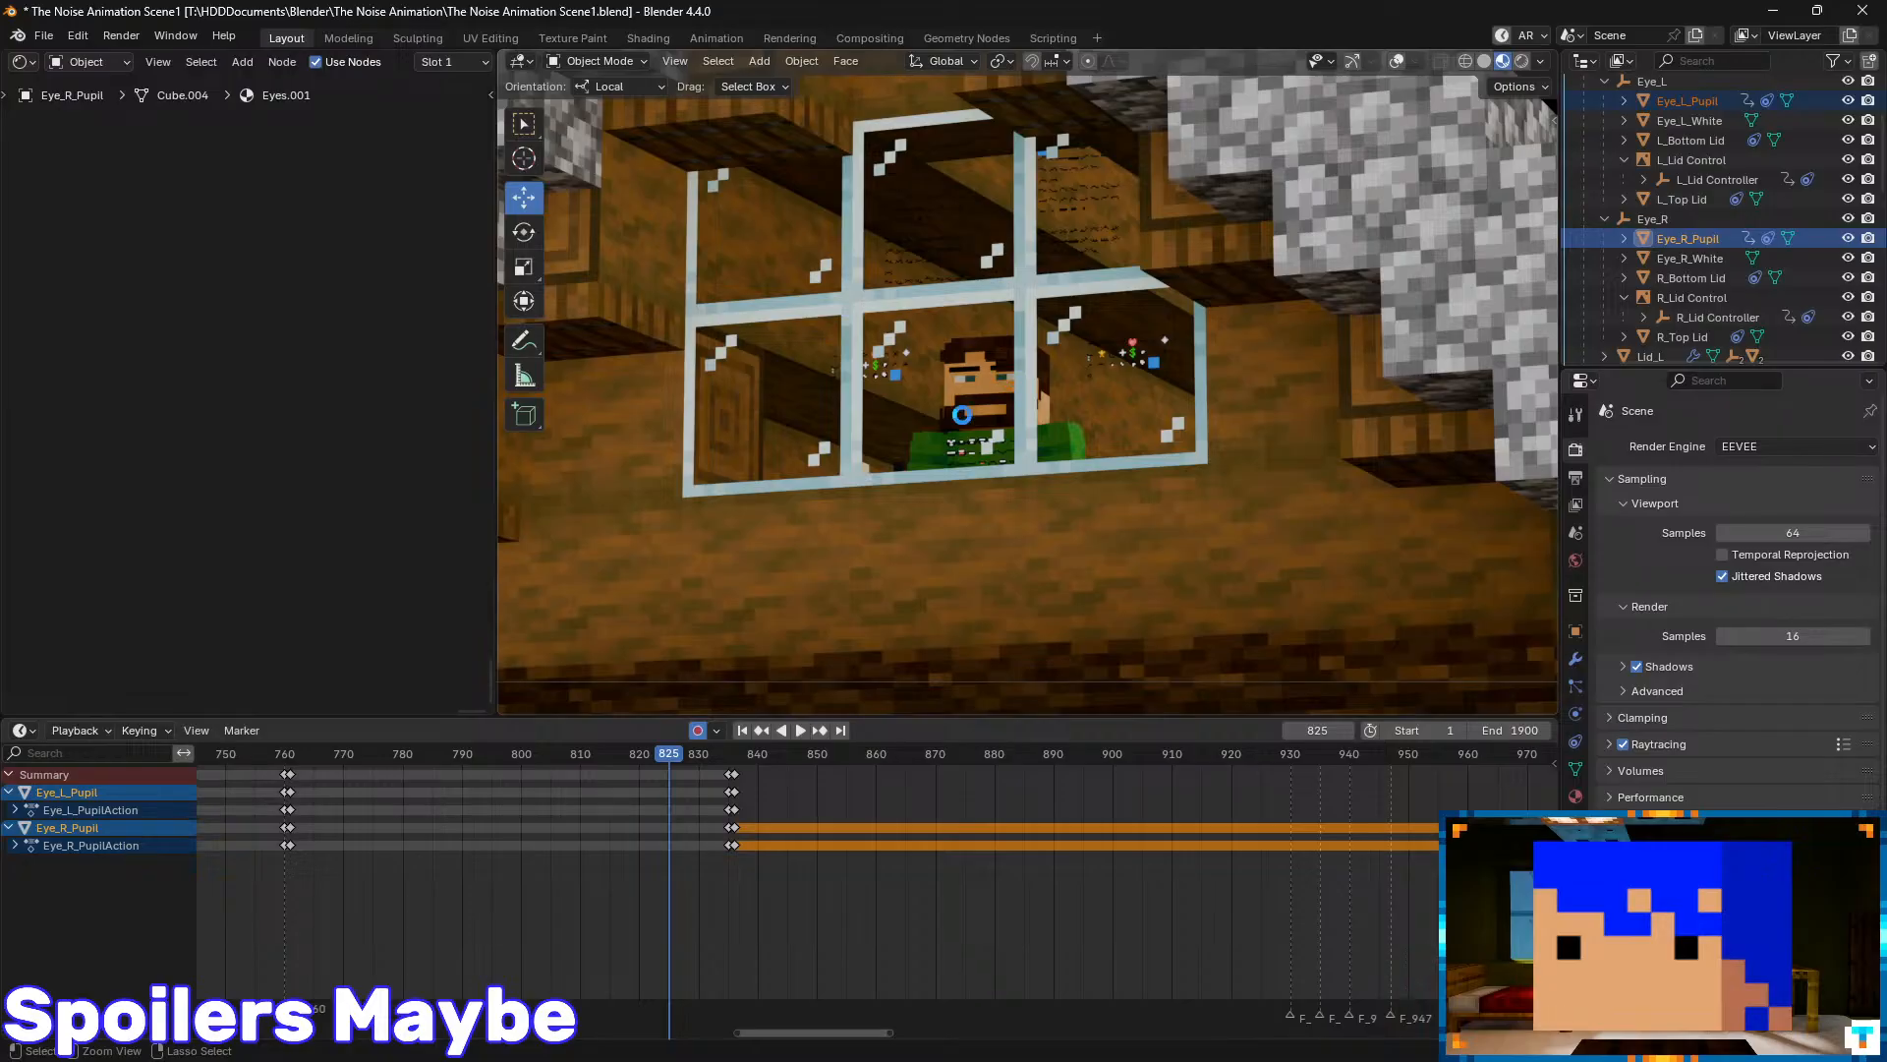
key("ctrl+s")
scroll(985, 362, "up", 4)
left_click_drag(676, 757, 727, 757)
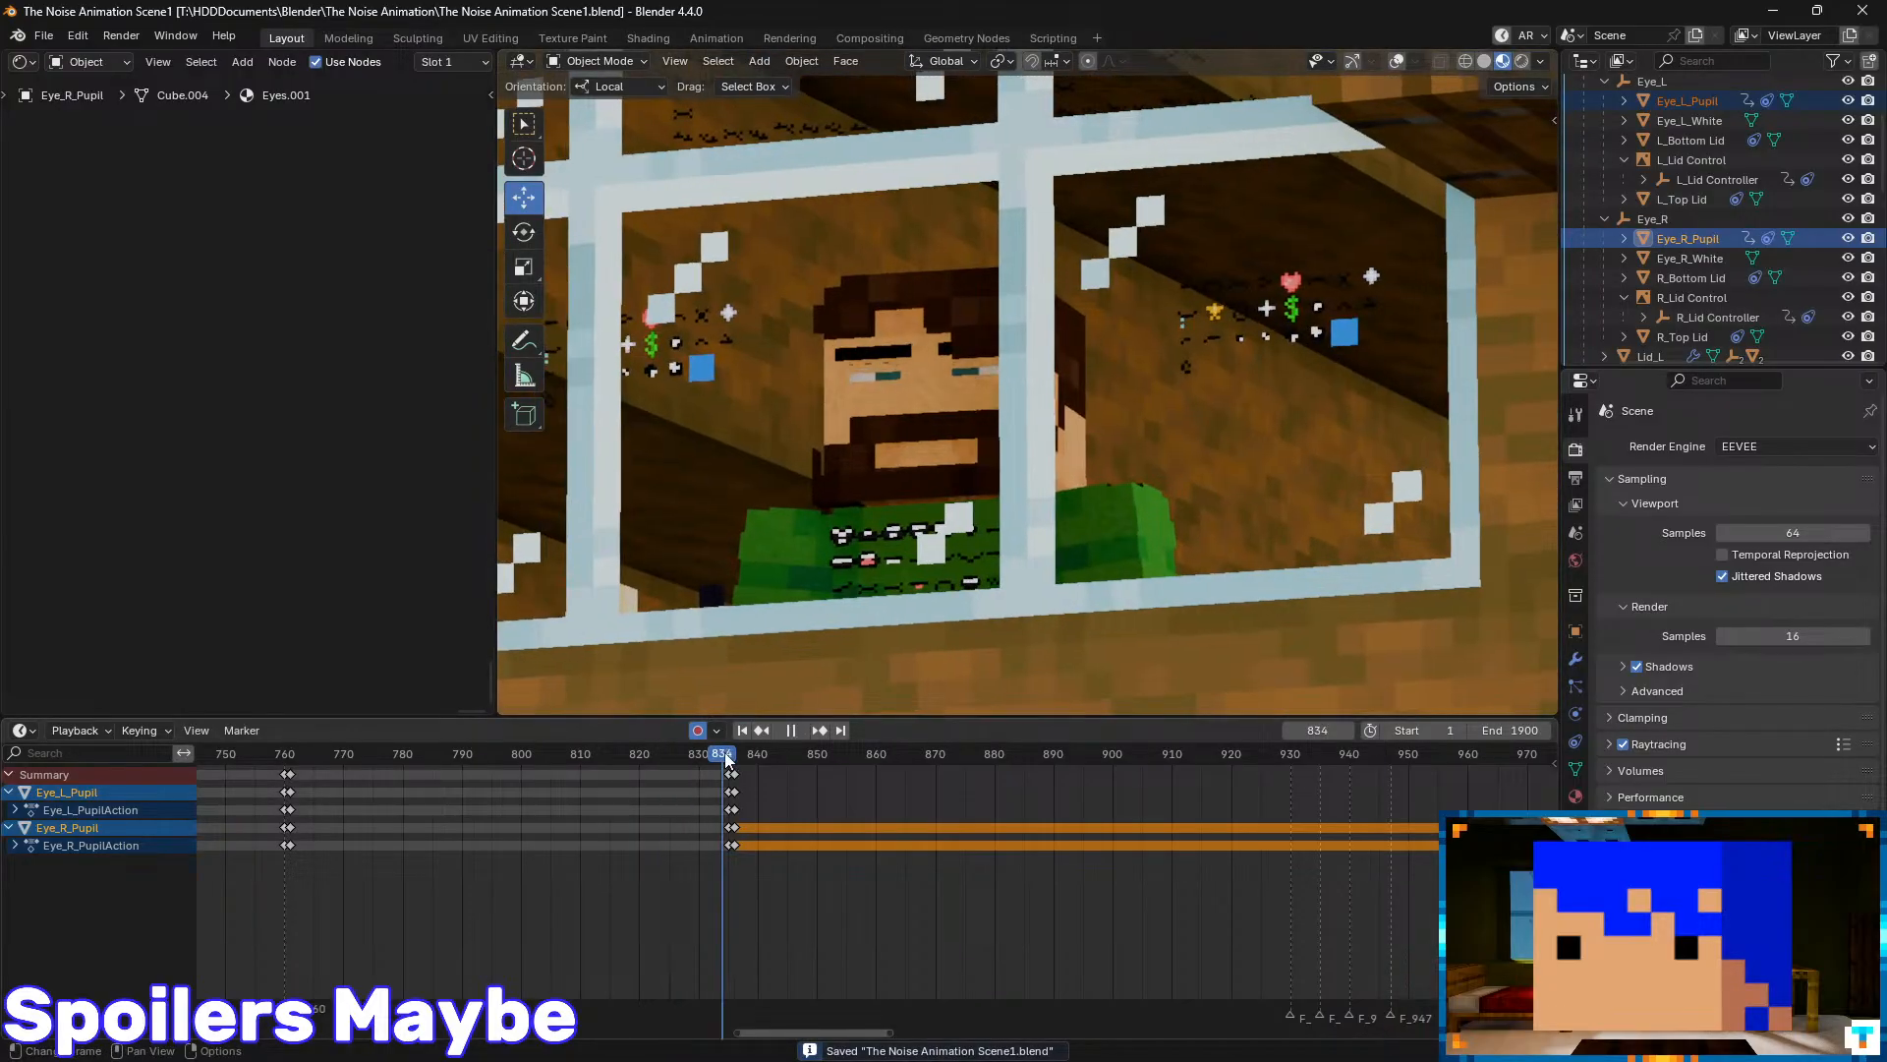
- Select Brow_L and Brow_R and show the viewport overlays and gizmos again
scroll(1602, 265, "up", 4)
left_click(1665, 204)
left_click(1651, 184, "ctrl")
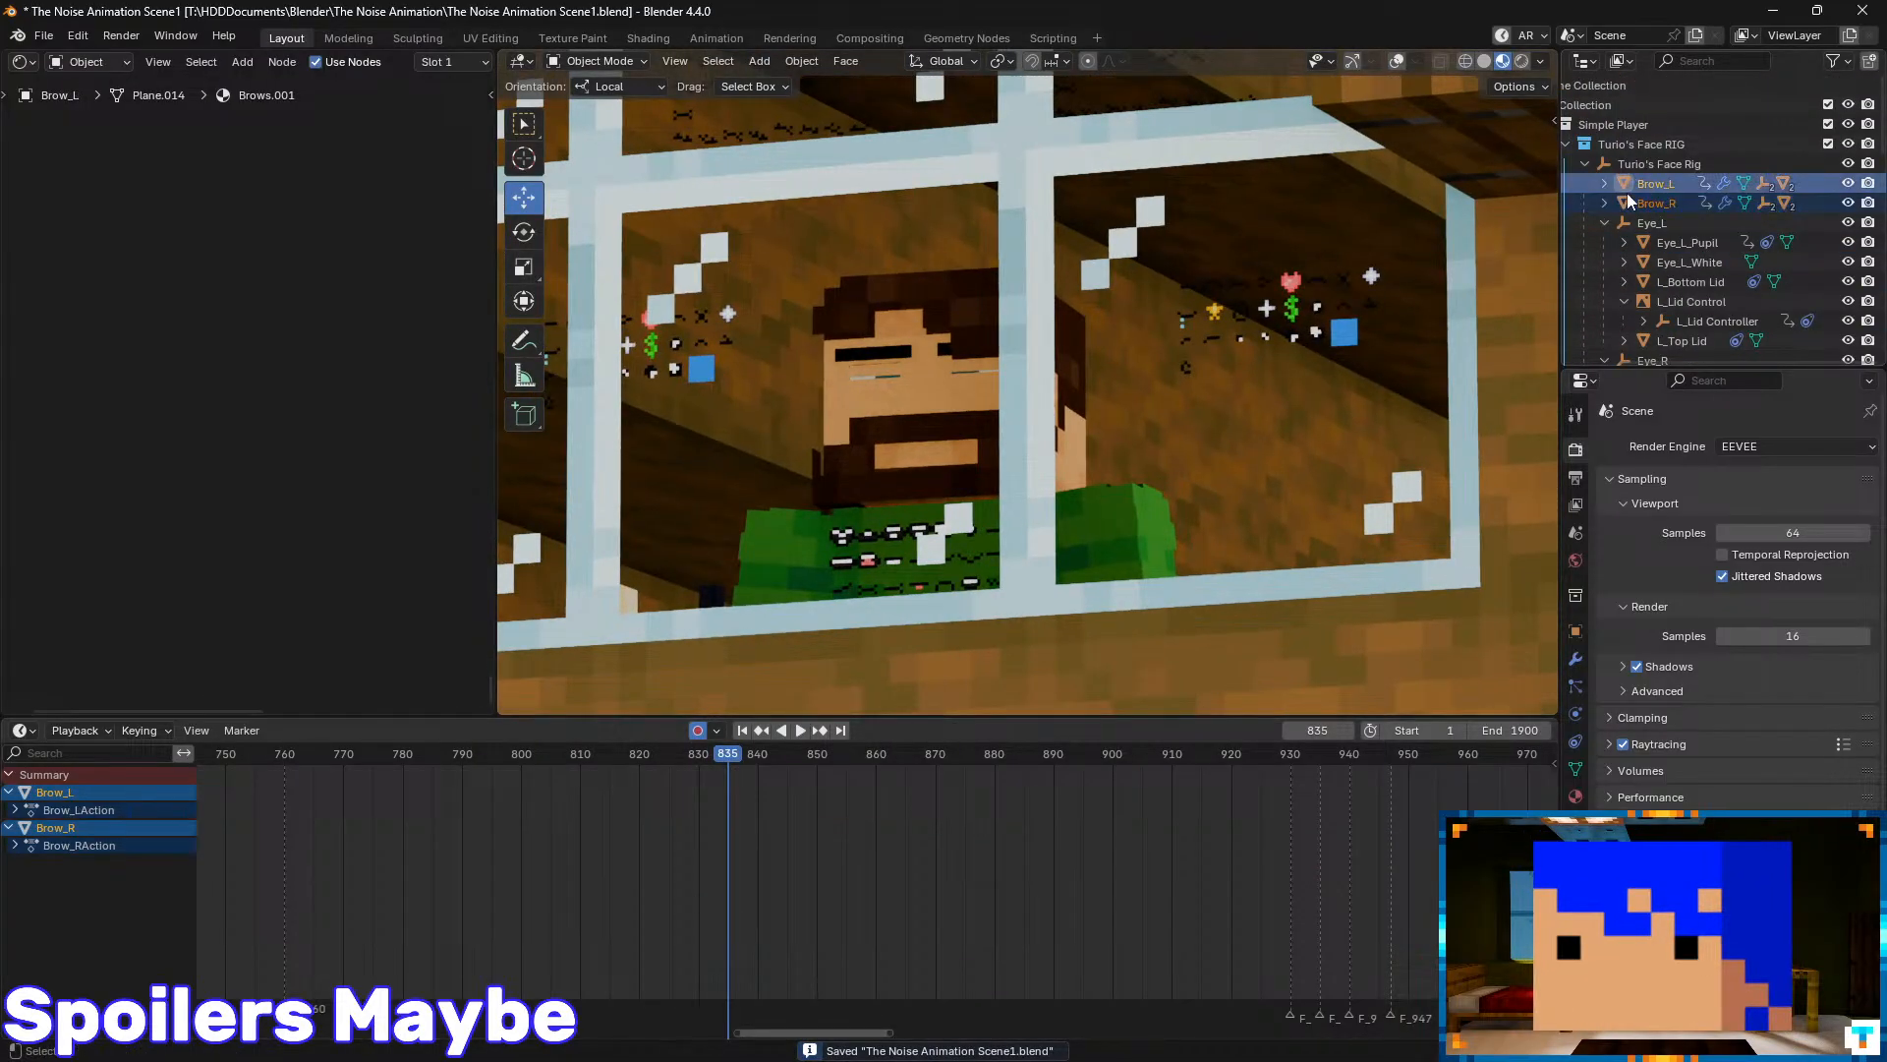
left_click(1396, 63)
left_click(1353, 63)
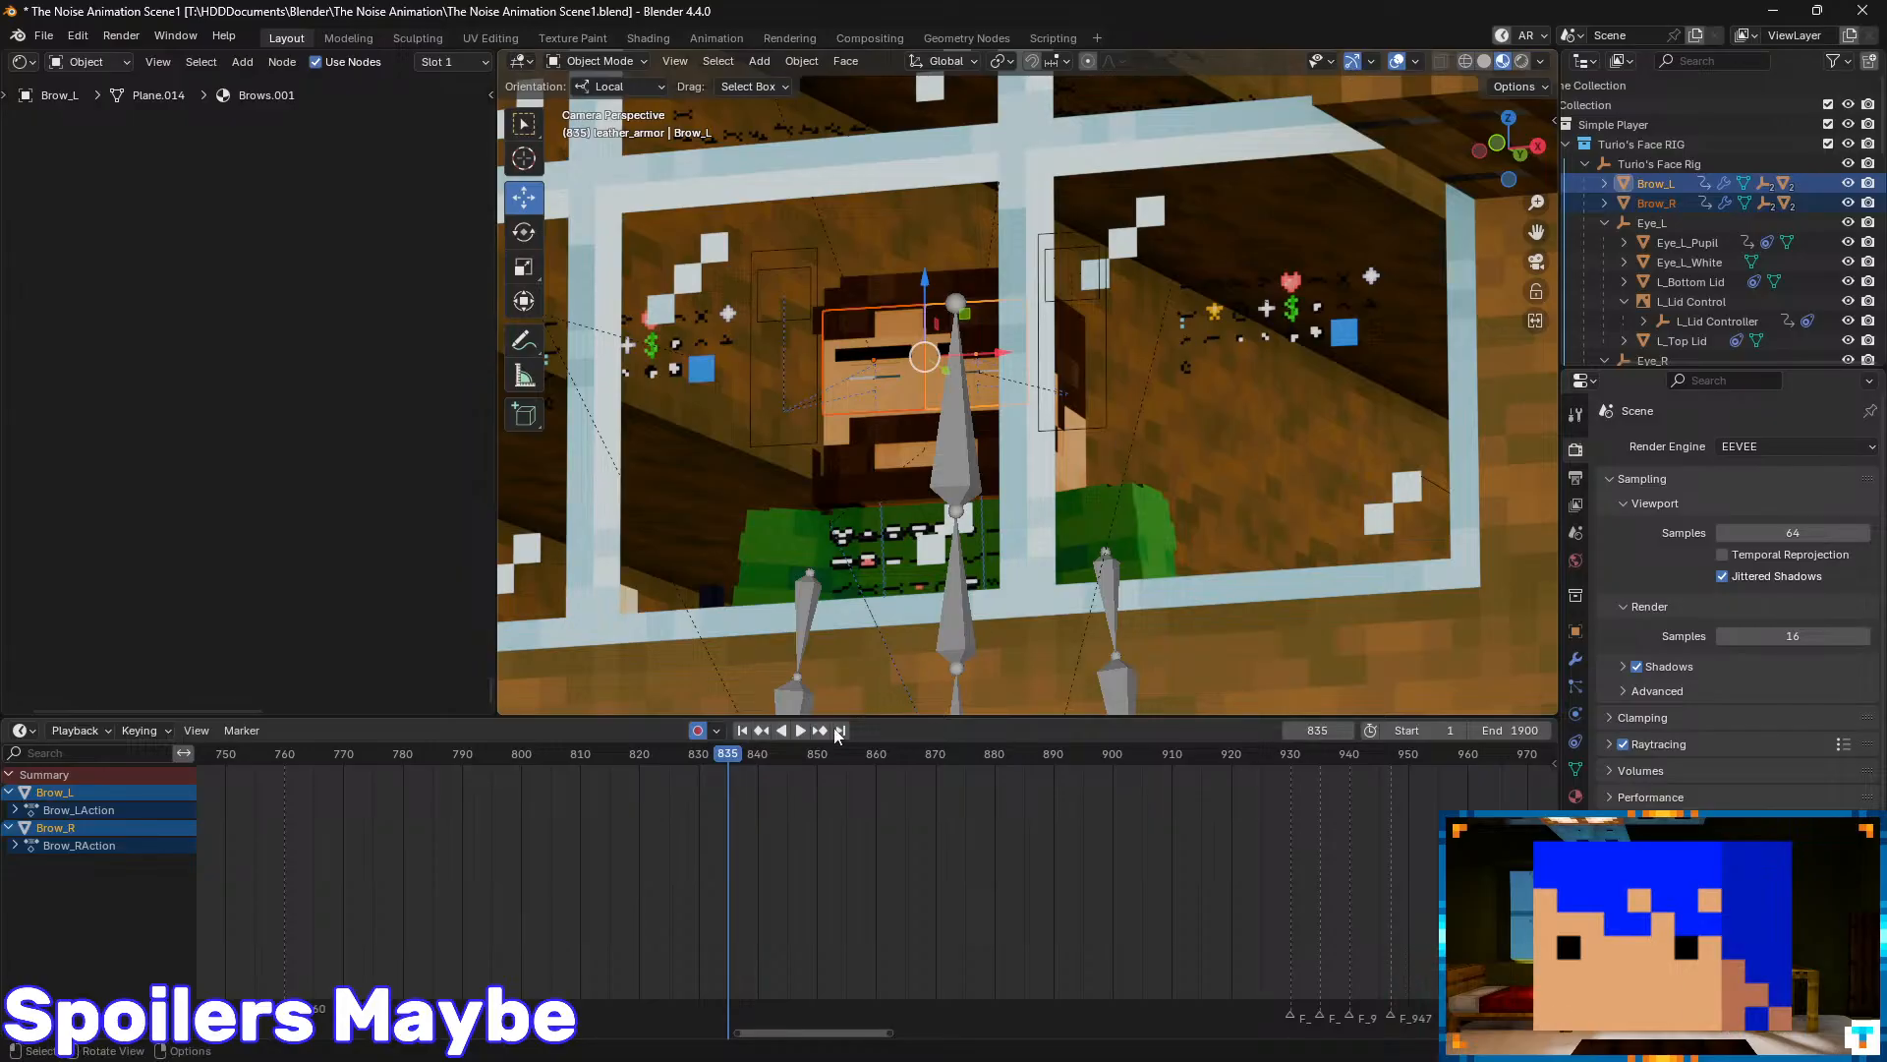
- Insert keyframes for both eyebrows at frame 830, just before the blink begins
middle_click_drag(743, 799, 805, 808)
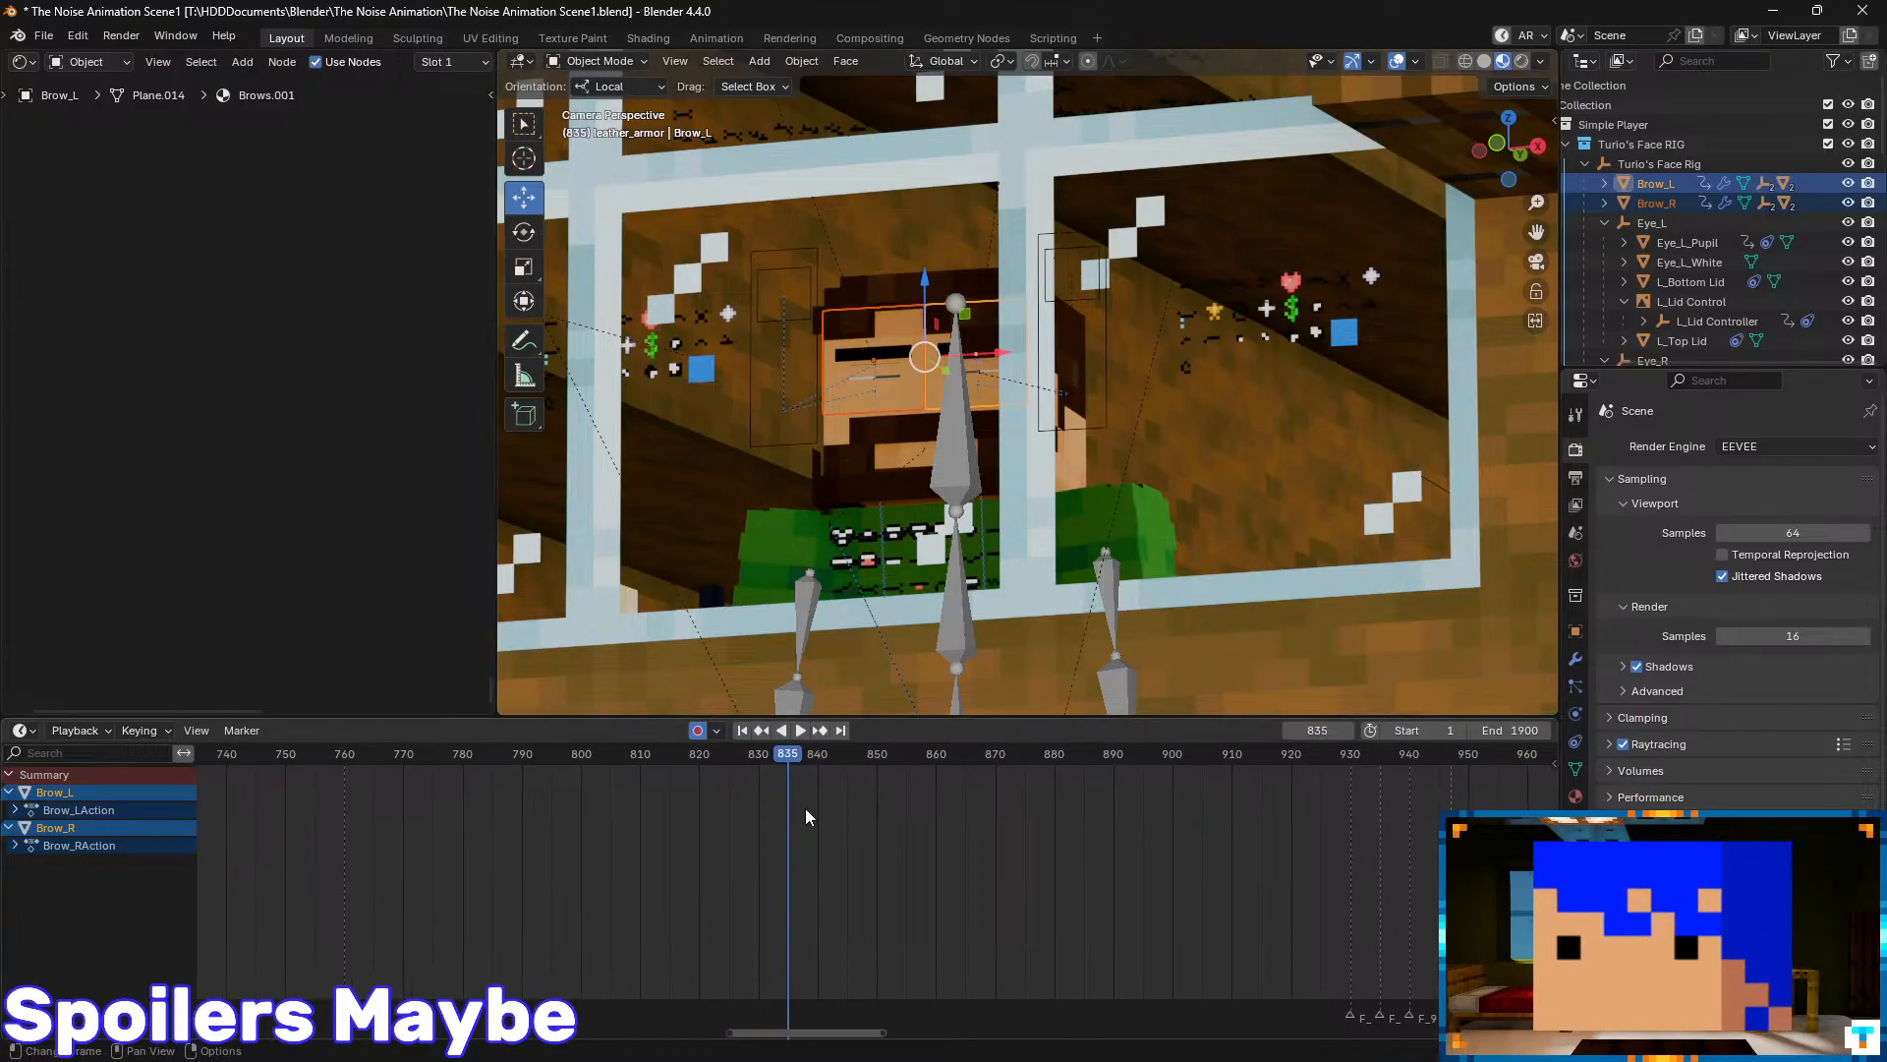
scroll(806, 809, "up", 2)
key("Left")
key("Left")
key("Left")
key("Left")
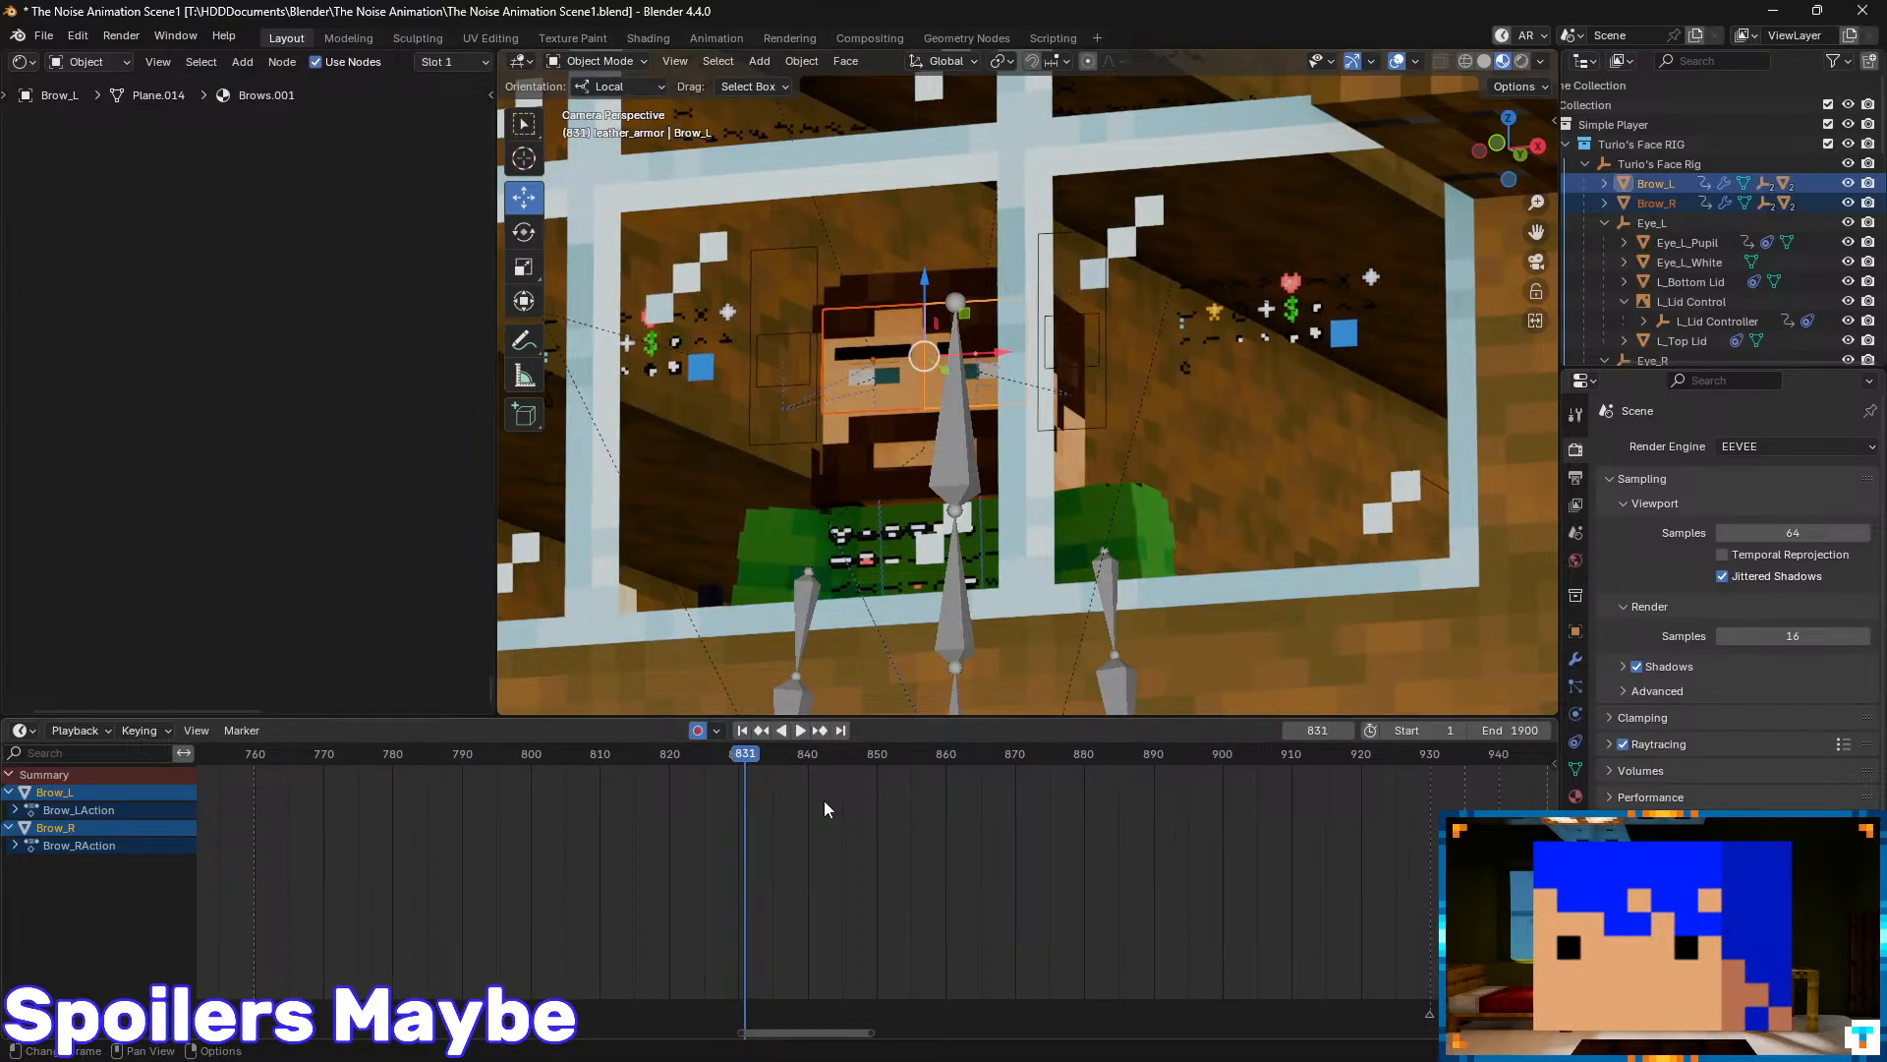
key("Right")
key("Left")
key("Left")
key("Left")
key("Right")
key("Right")
key("Right")
key("Right")
key("Left")
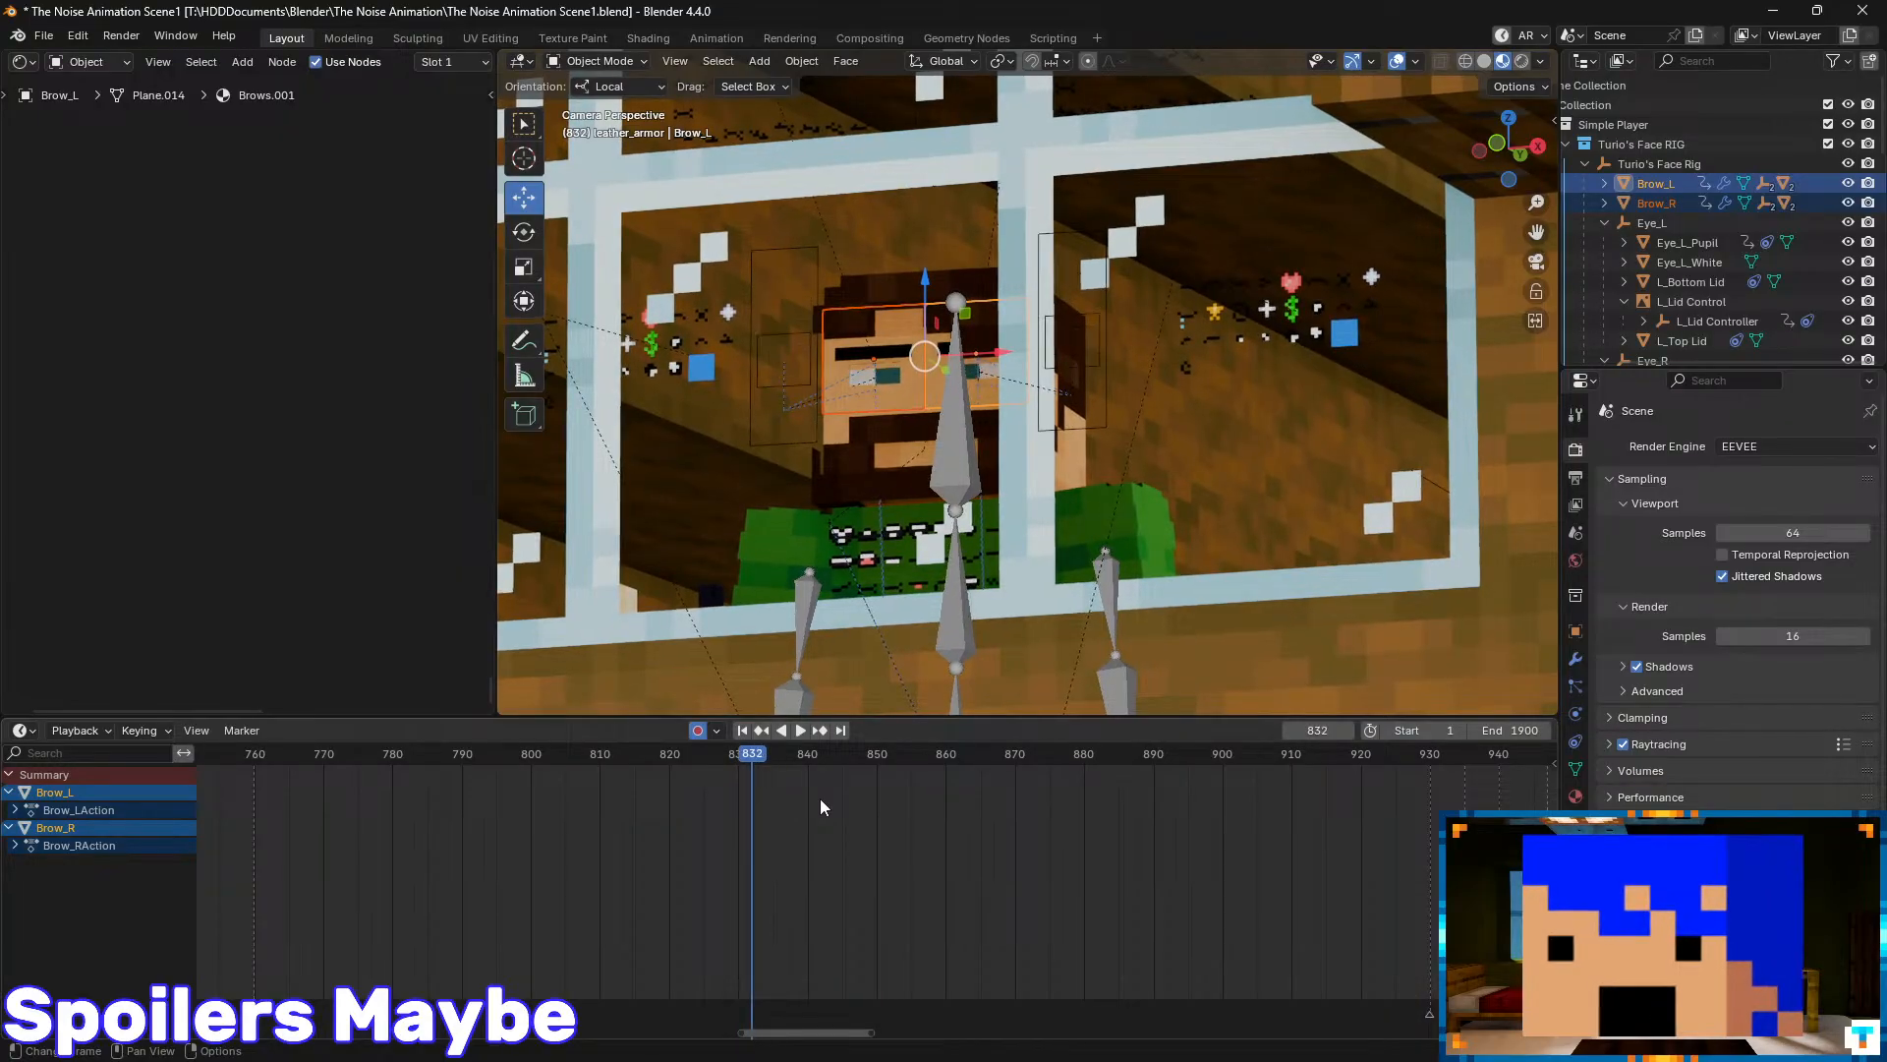
key("Left")
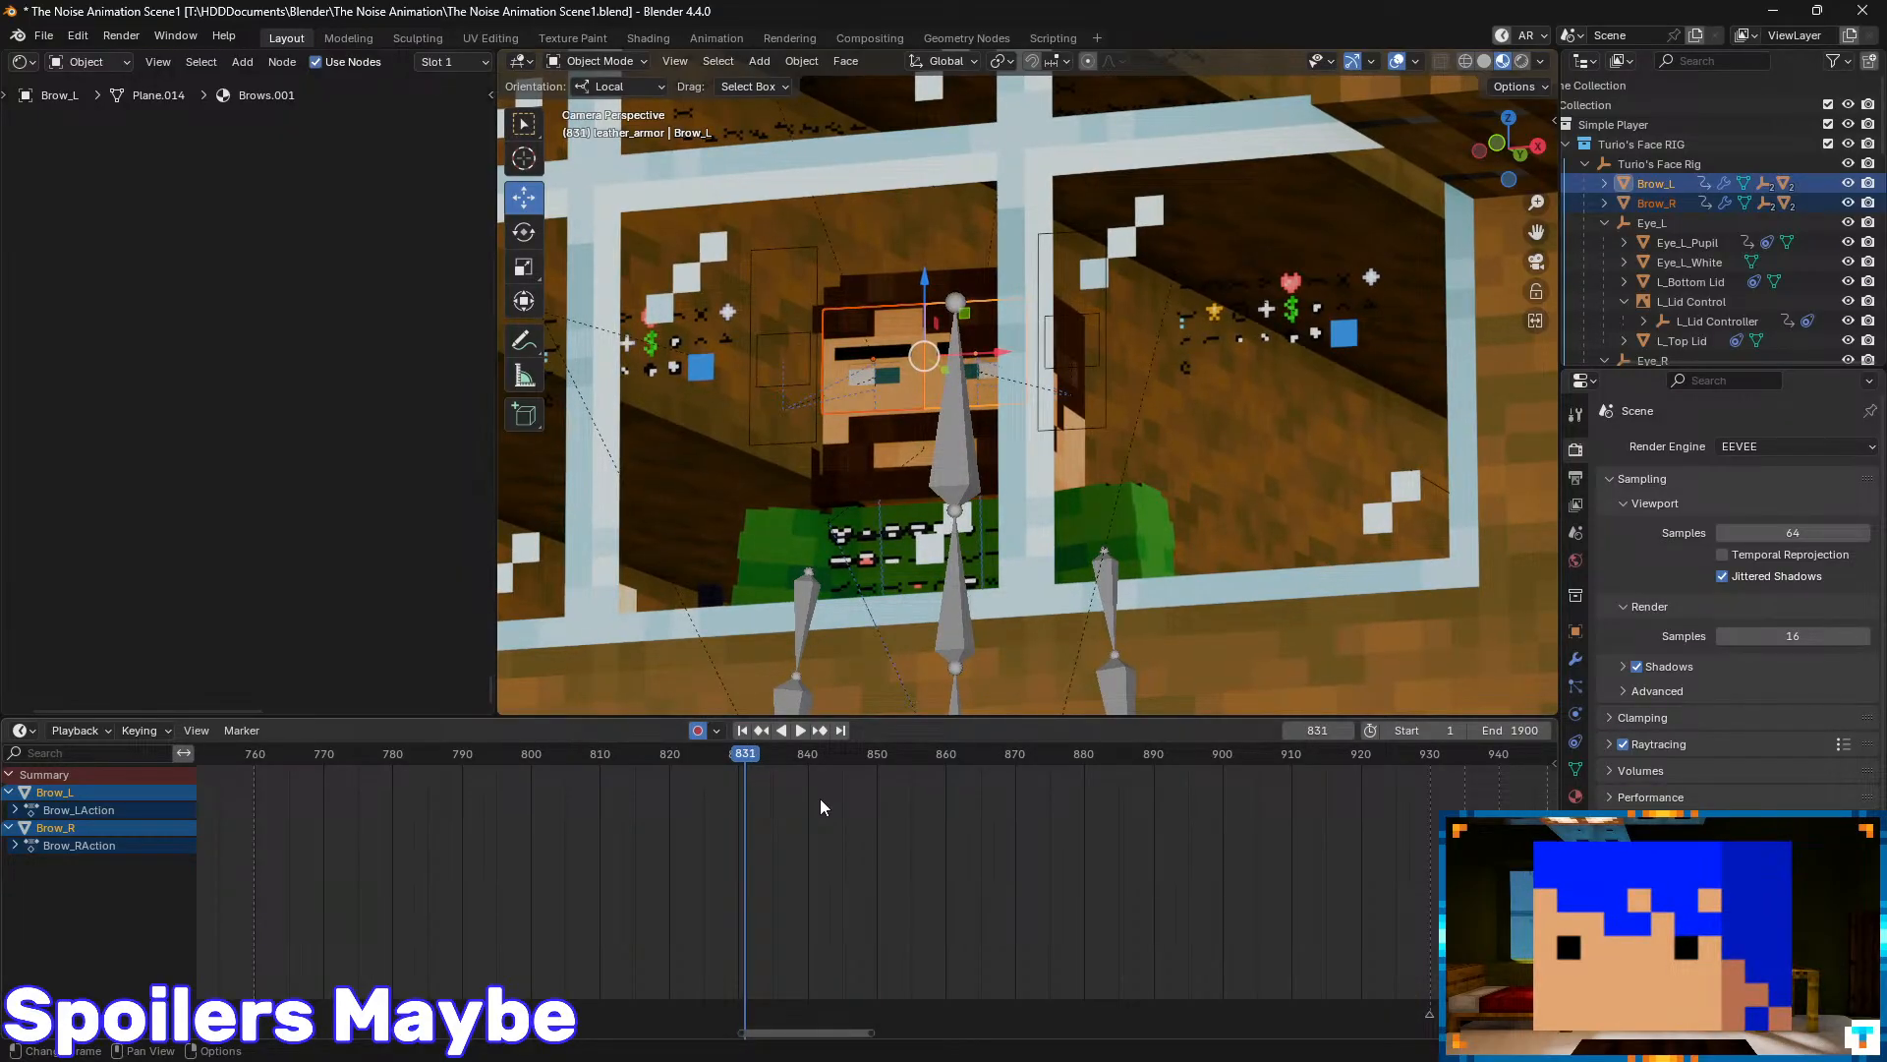
key("Left")
key("k")
left_click(920, 553)
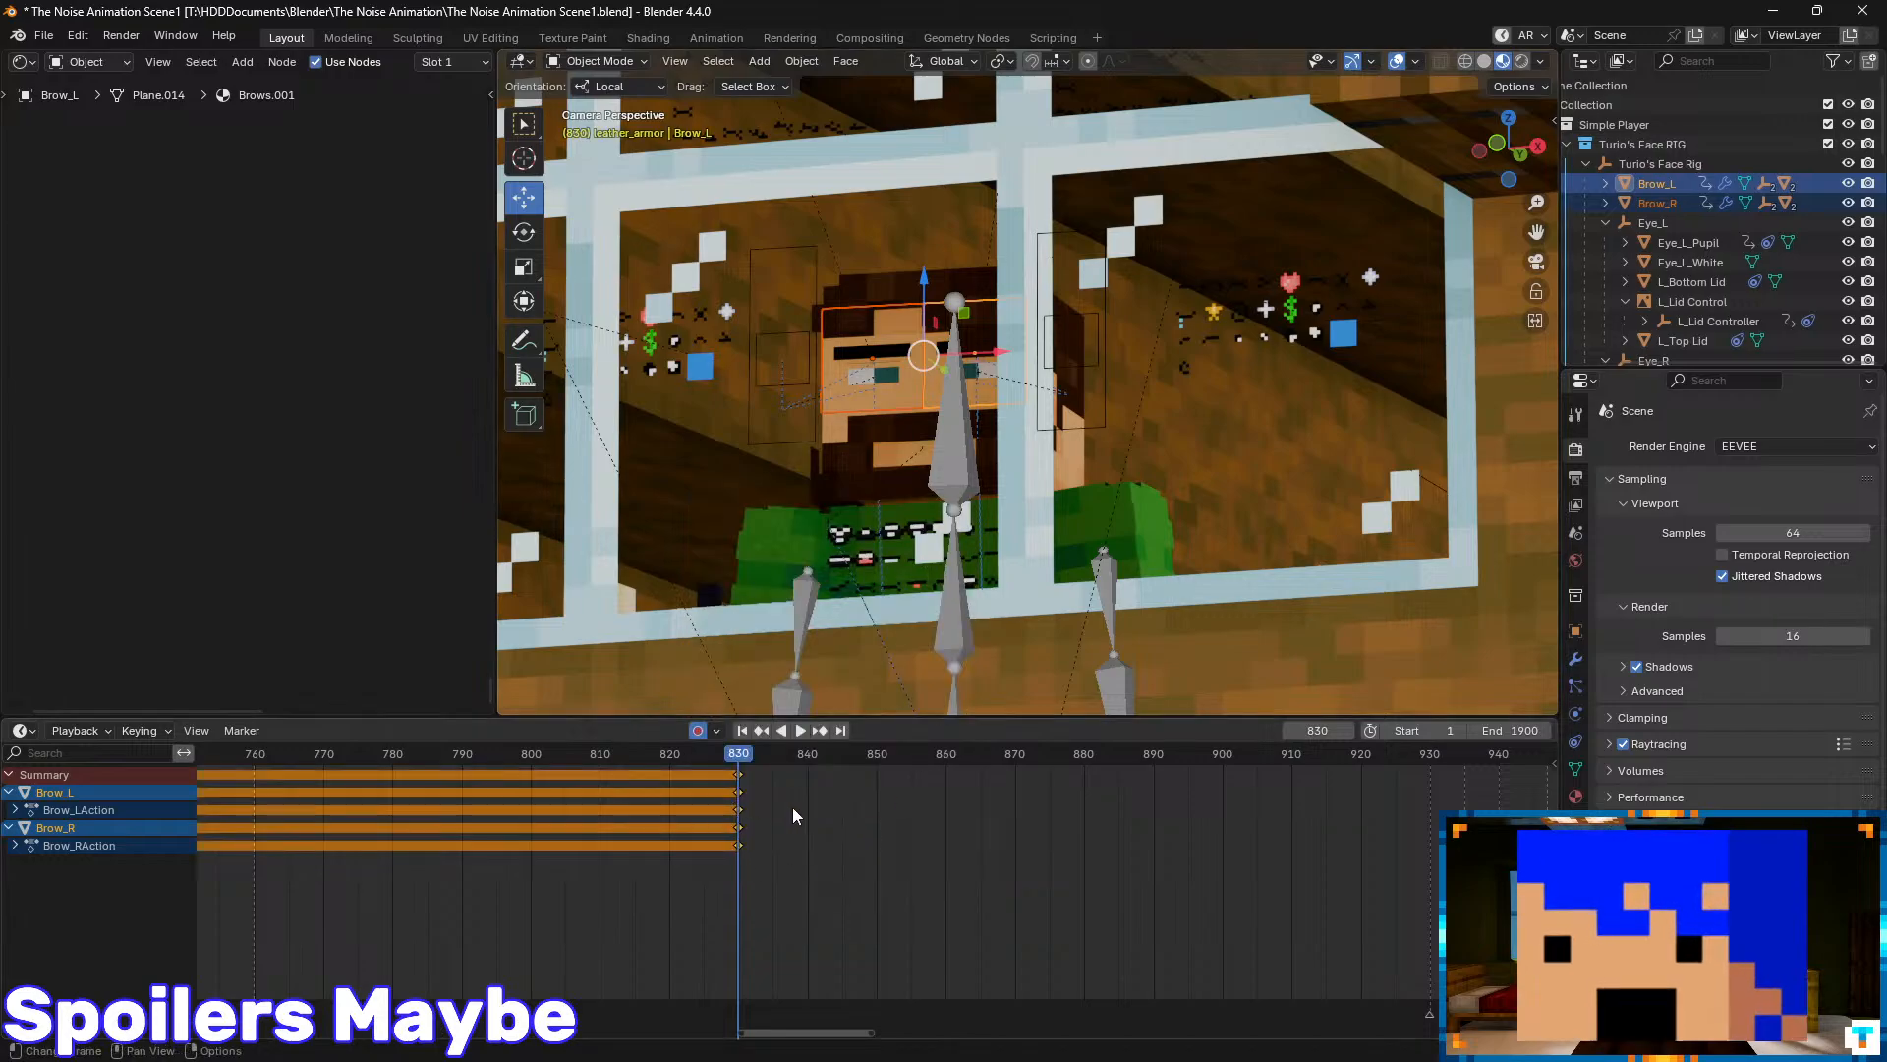
- Raise both eyebrows slightly at frame 832 to key the start of their movement
key("Right")
key("Right")
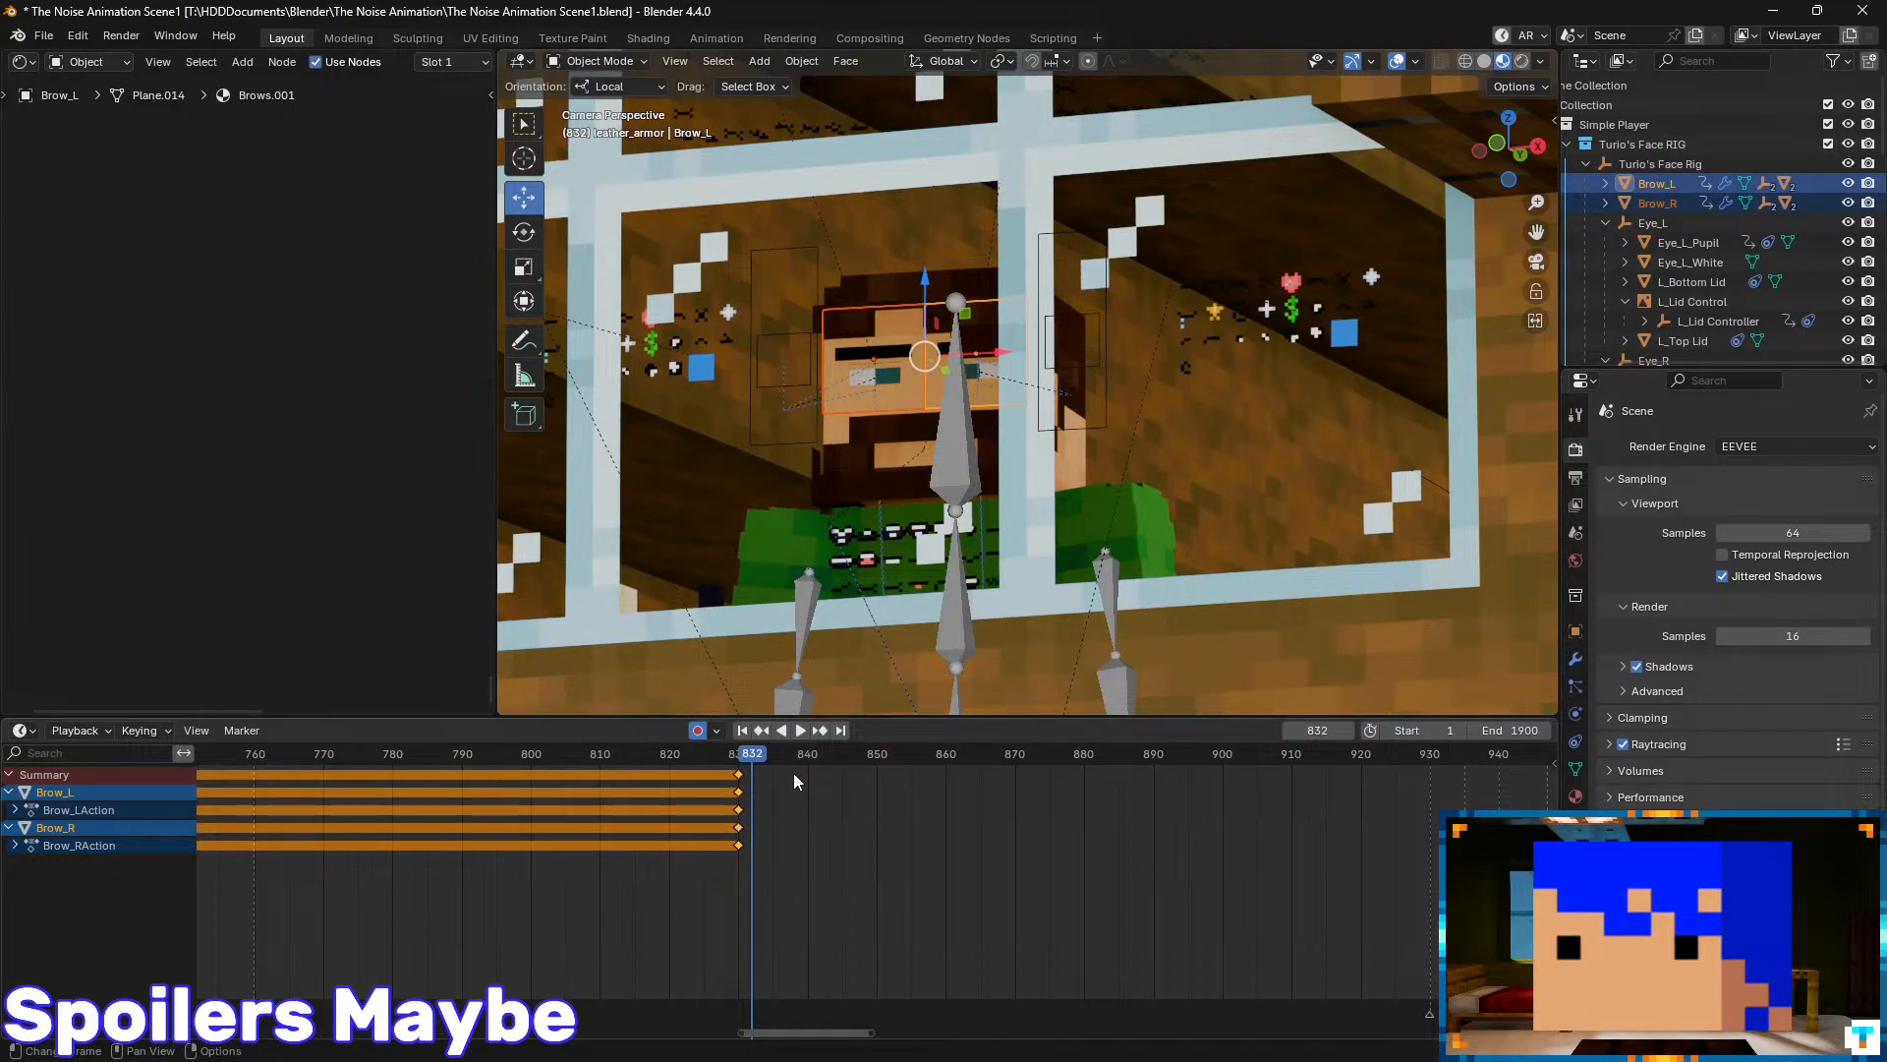
left_click_drag(924, 291, 926, 280)
- Lower both eyebrows toward the eyes at frame 837 to key the downward part of the movement
key("Right")
key("Right")
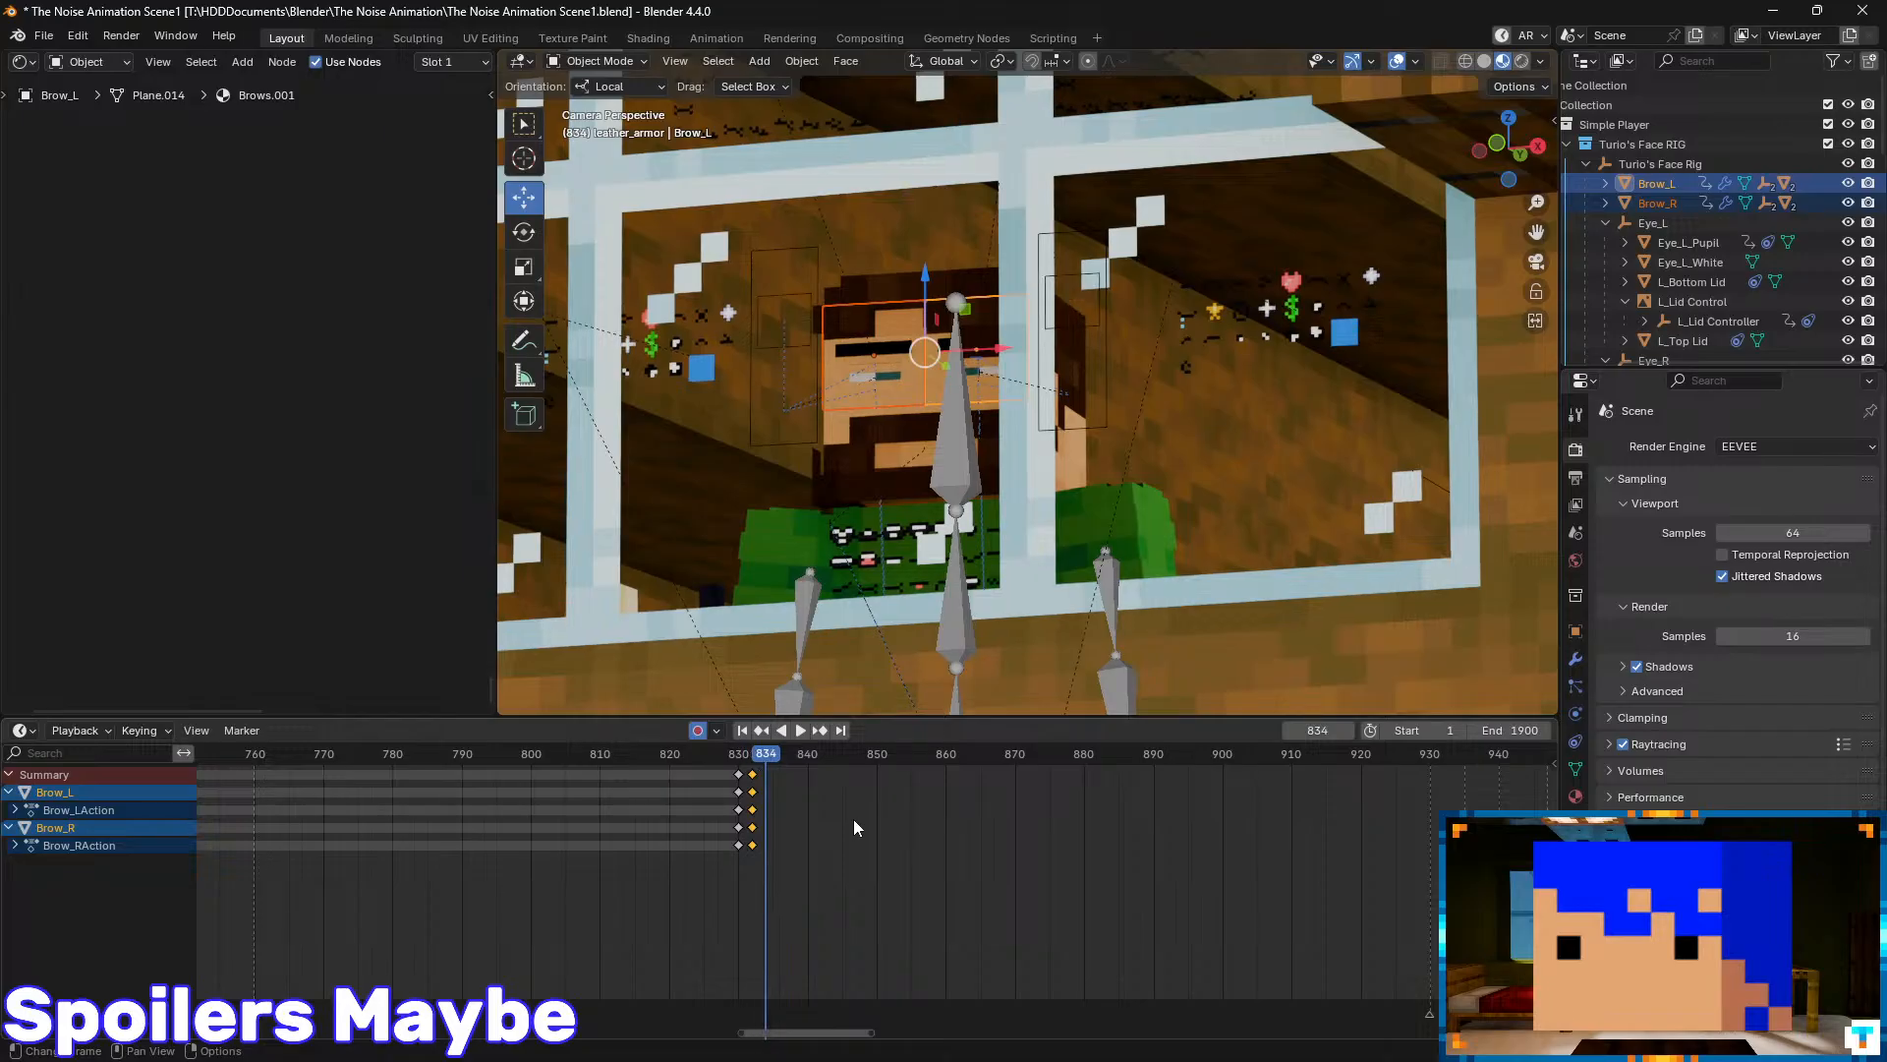
key("Right")
key("Right")
key("Right")
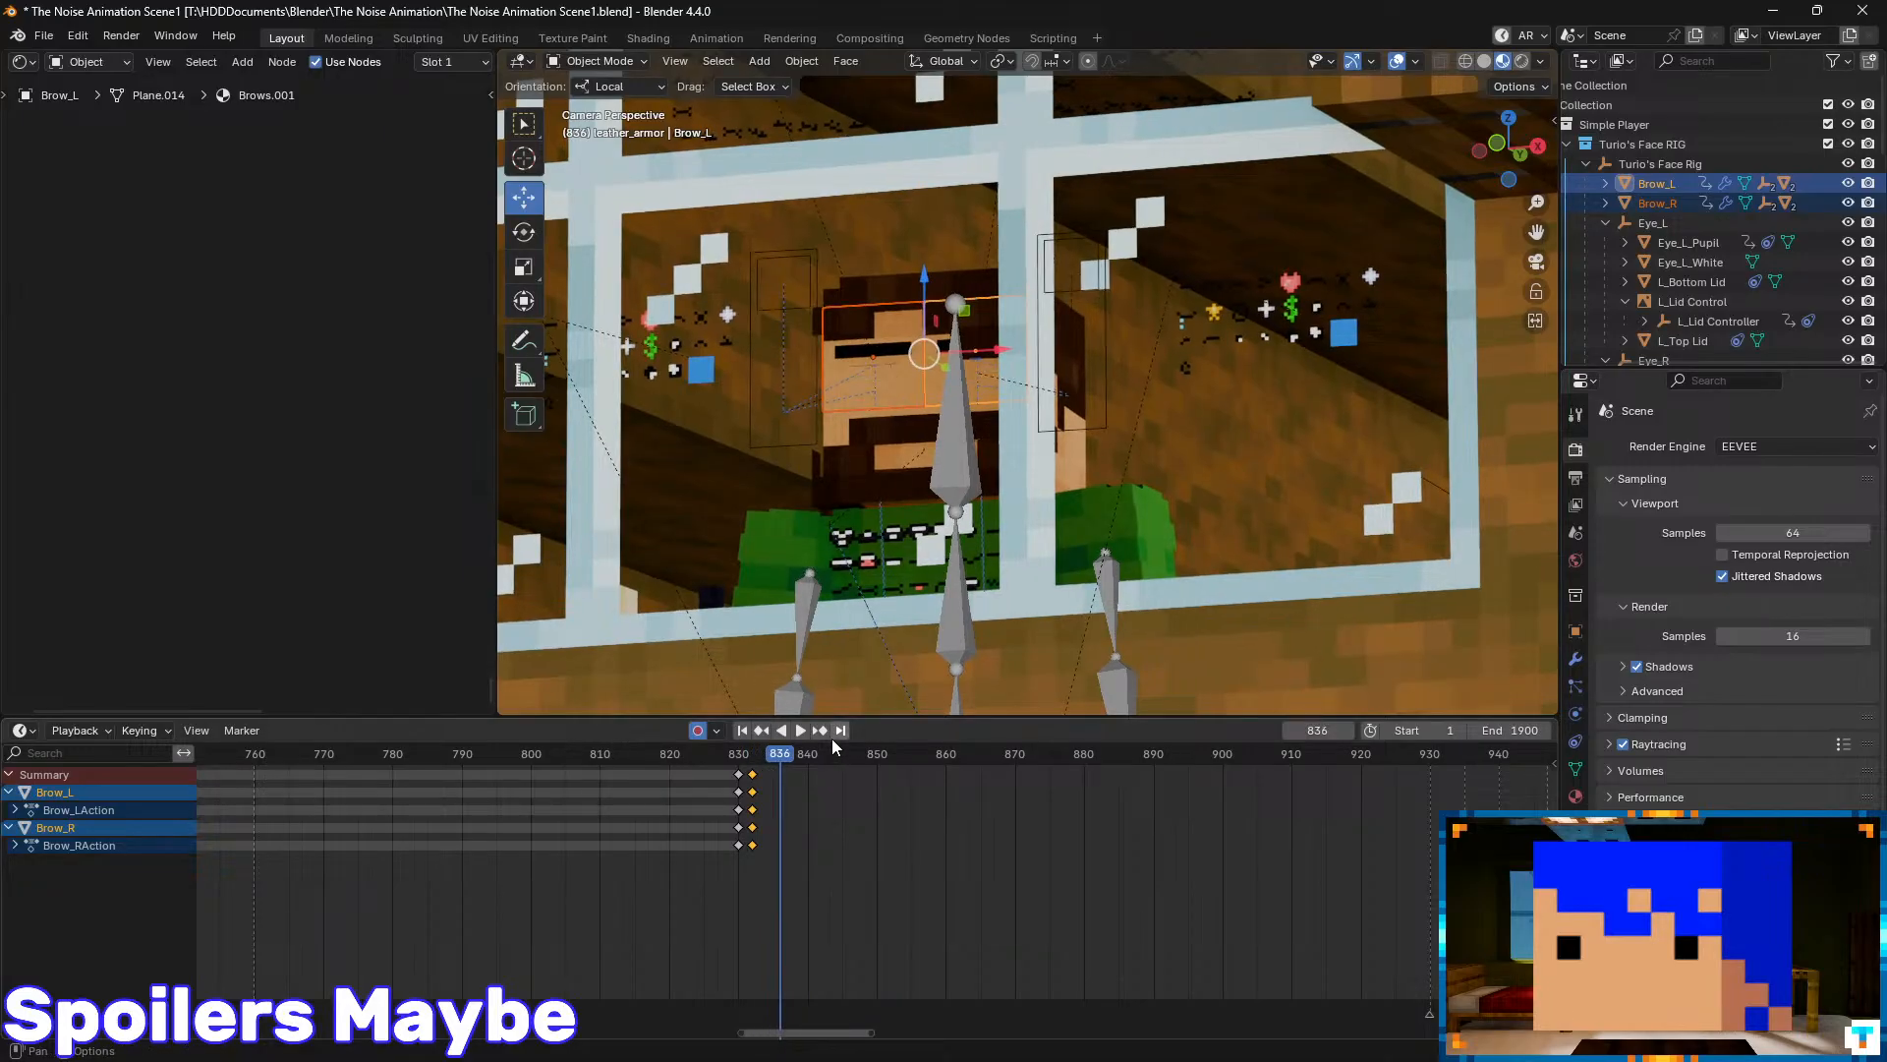
left_click_drag(923, 281, 927, 295)
- Raise both eyebrows again at frame 842 to key their recovery after the blink
key("Right")
key("Right")
key("Right")
key("Right")
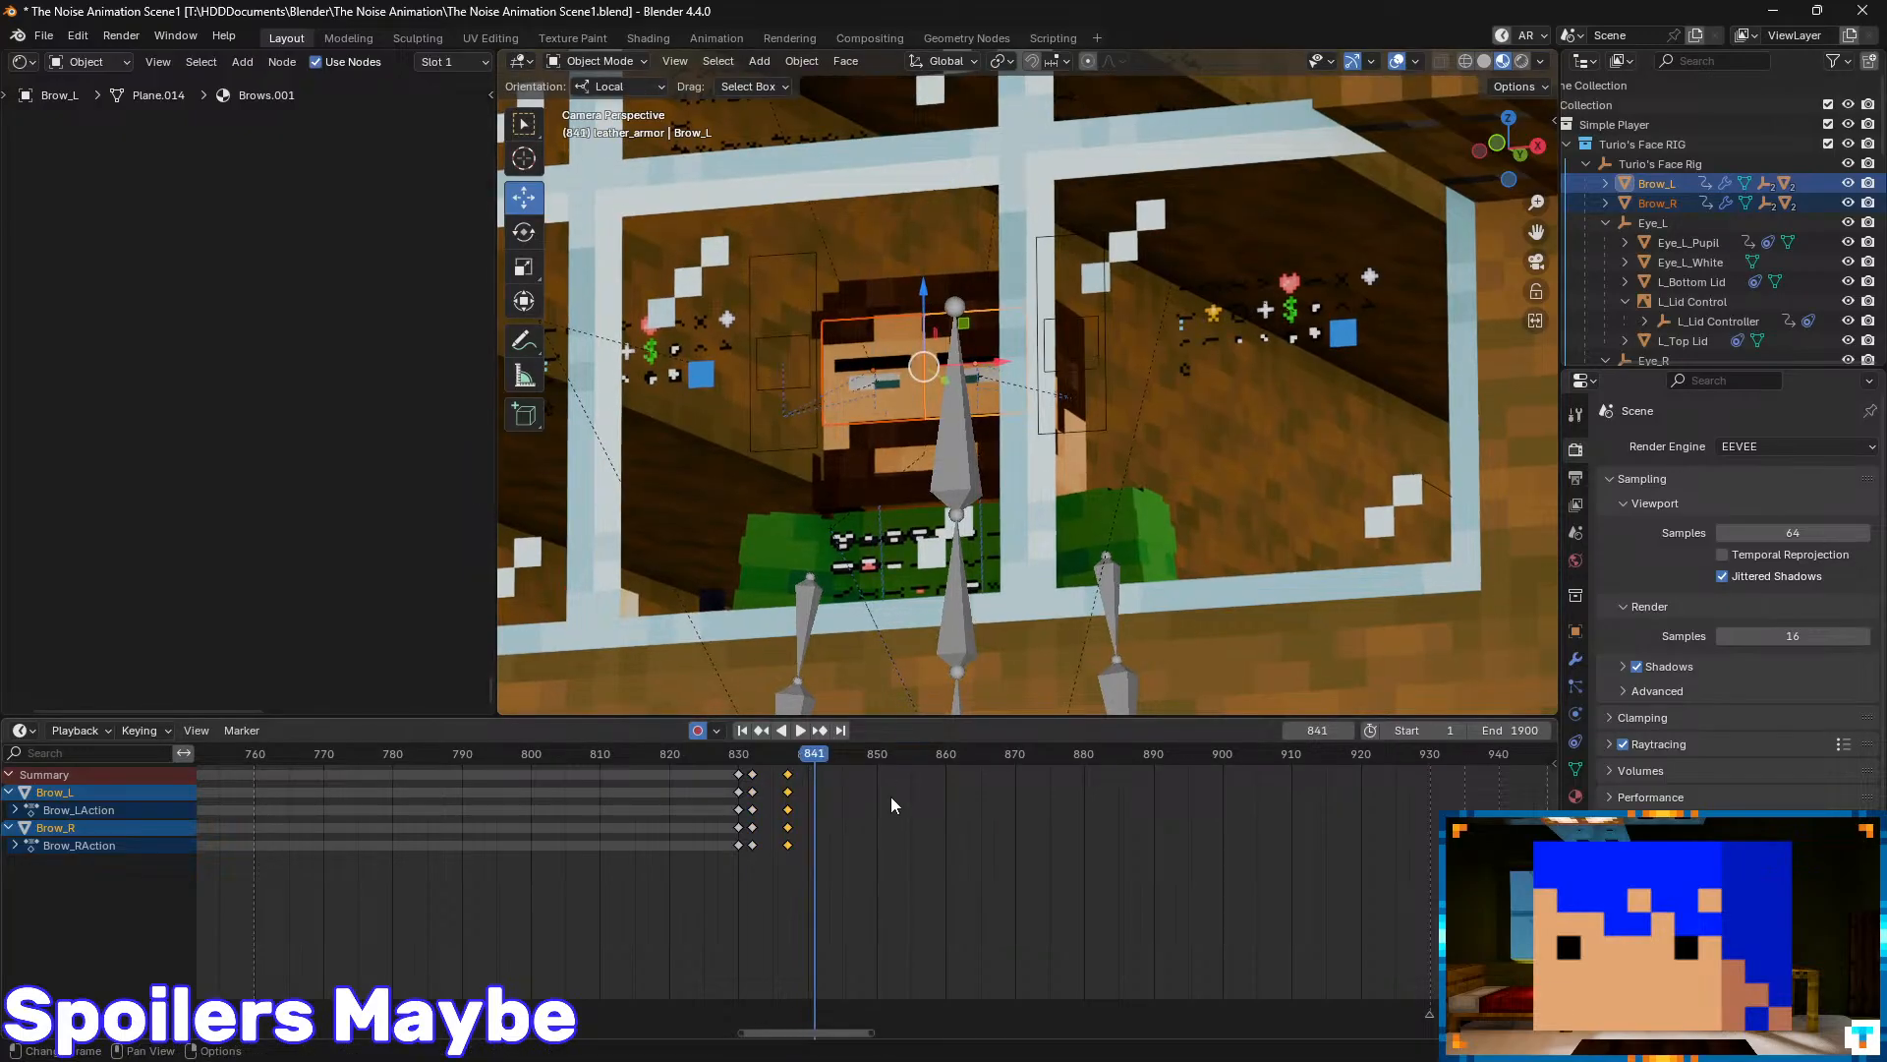
key("Right")
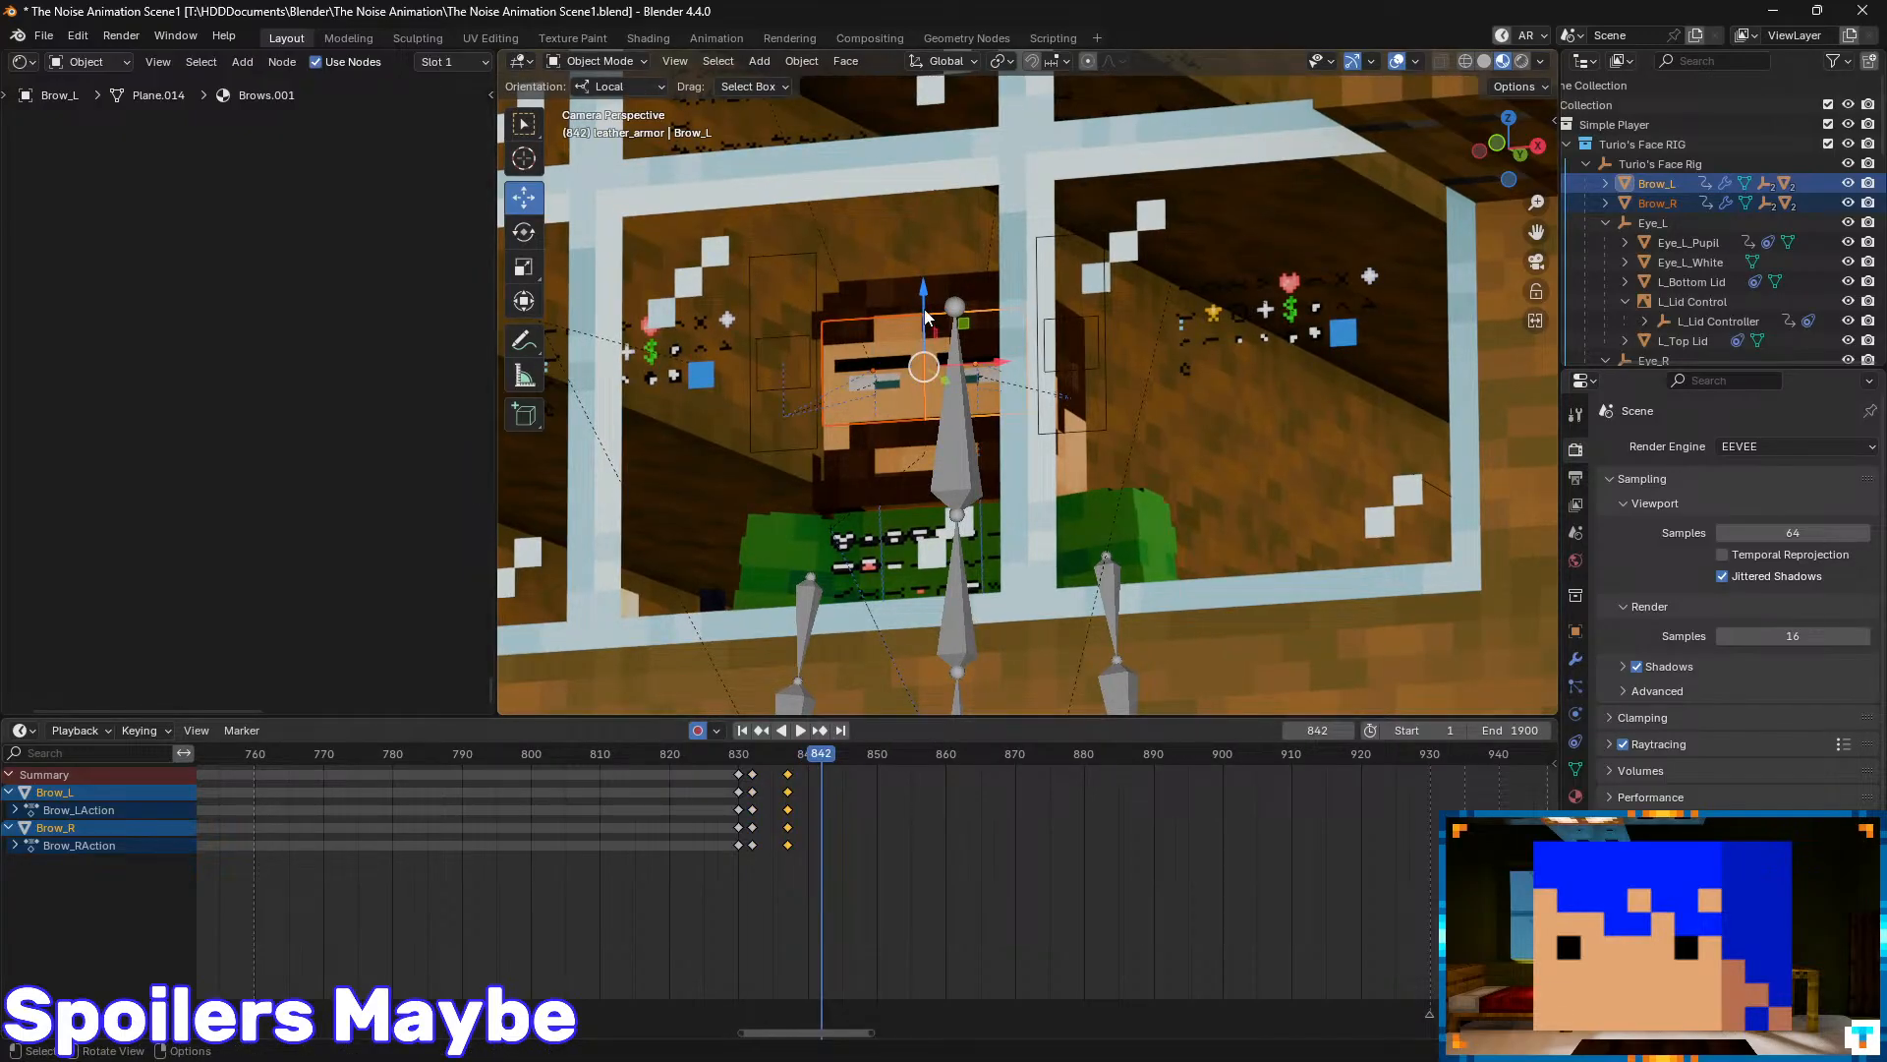
left_click_drag(925, 315, 922, 300)
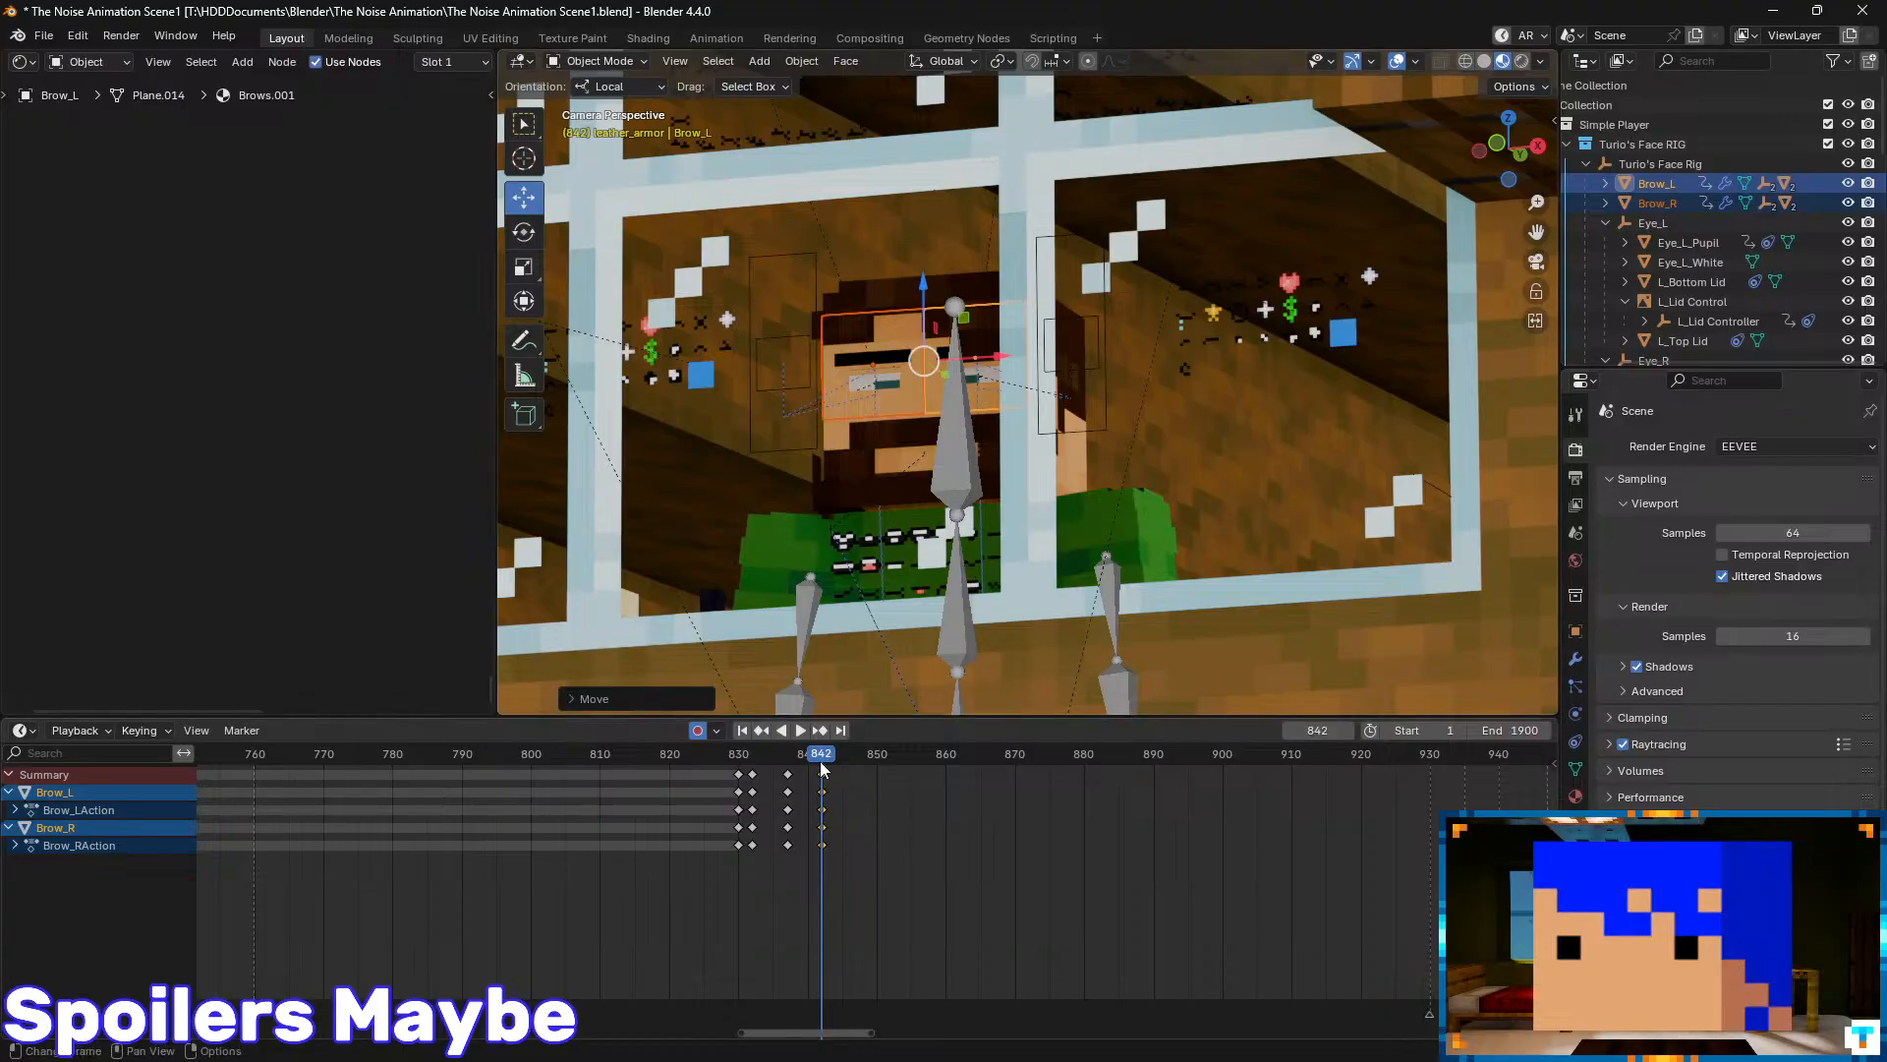
- Lower both eyebrows very slightly at frame 845 to settle the motion, and save the file
key("space")
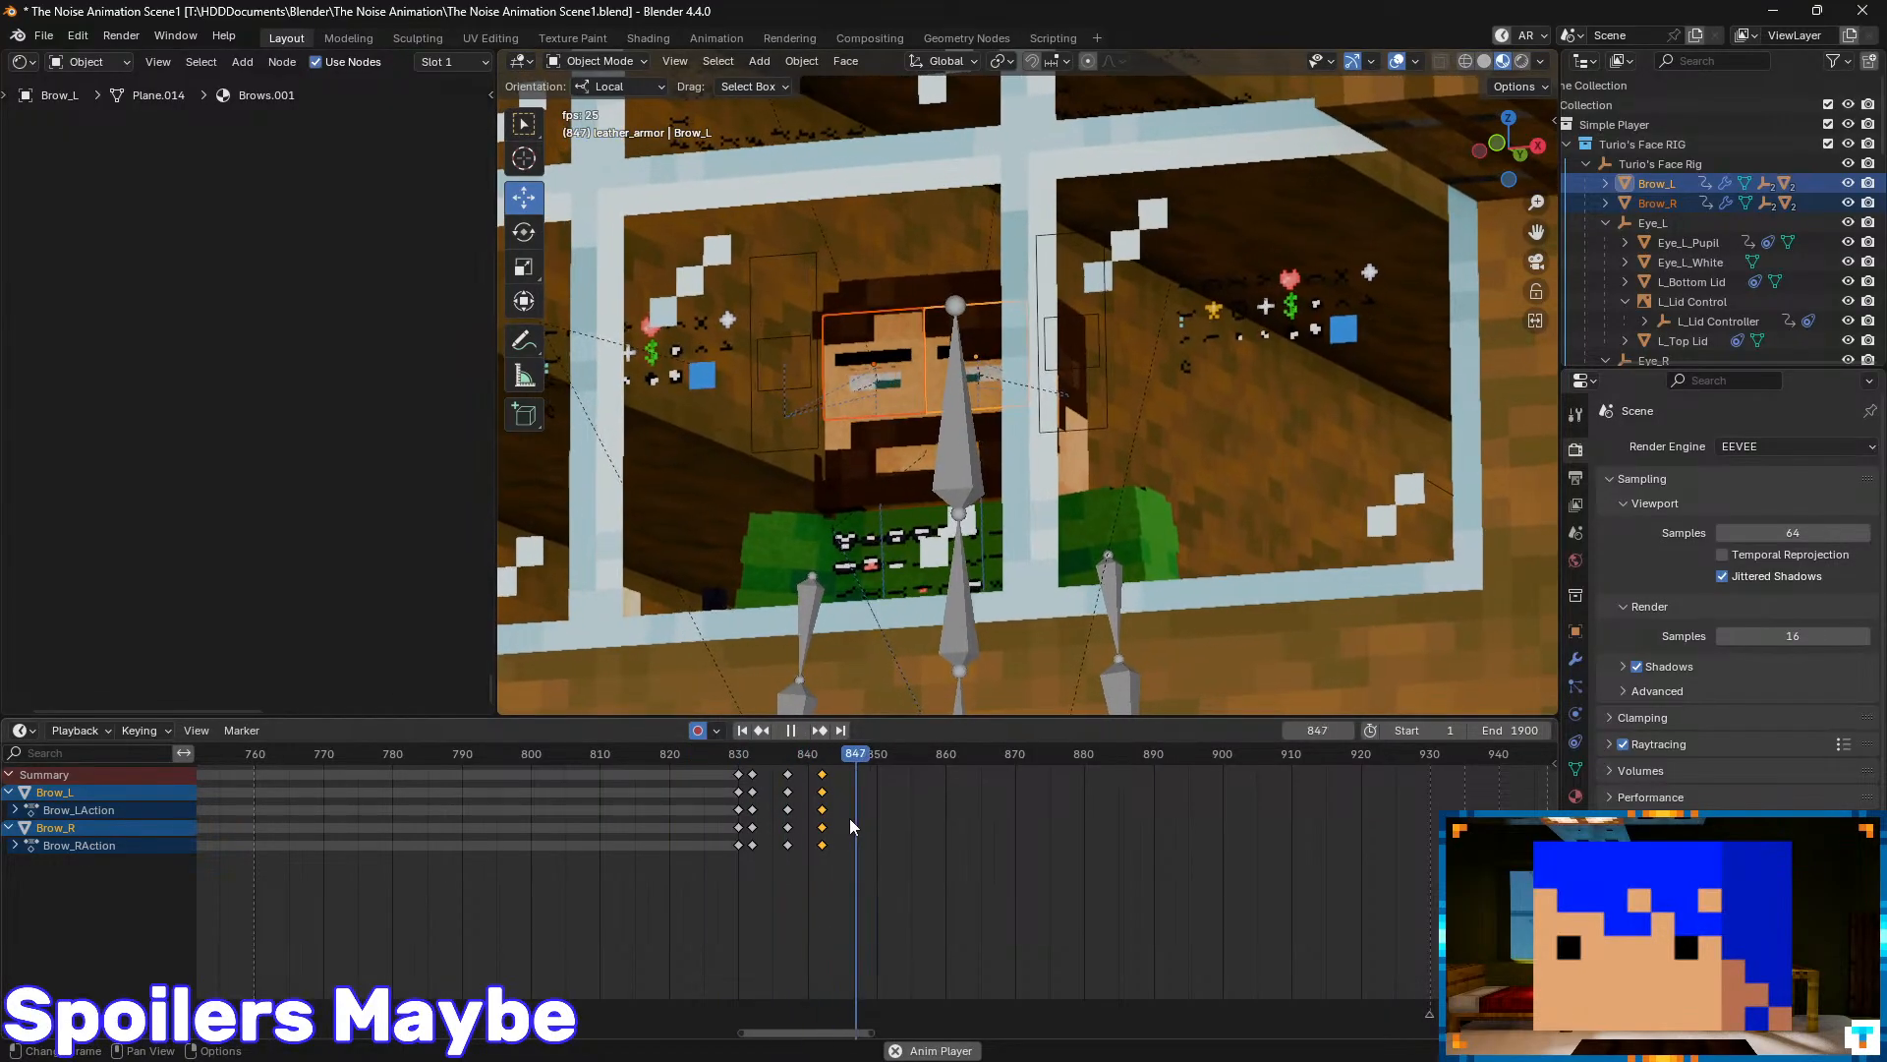
key("space")
left_click_drag(857, 763, 845, 764)
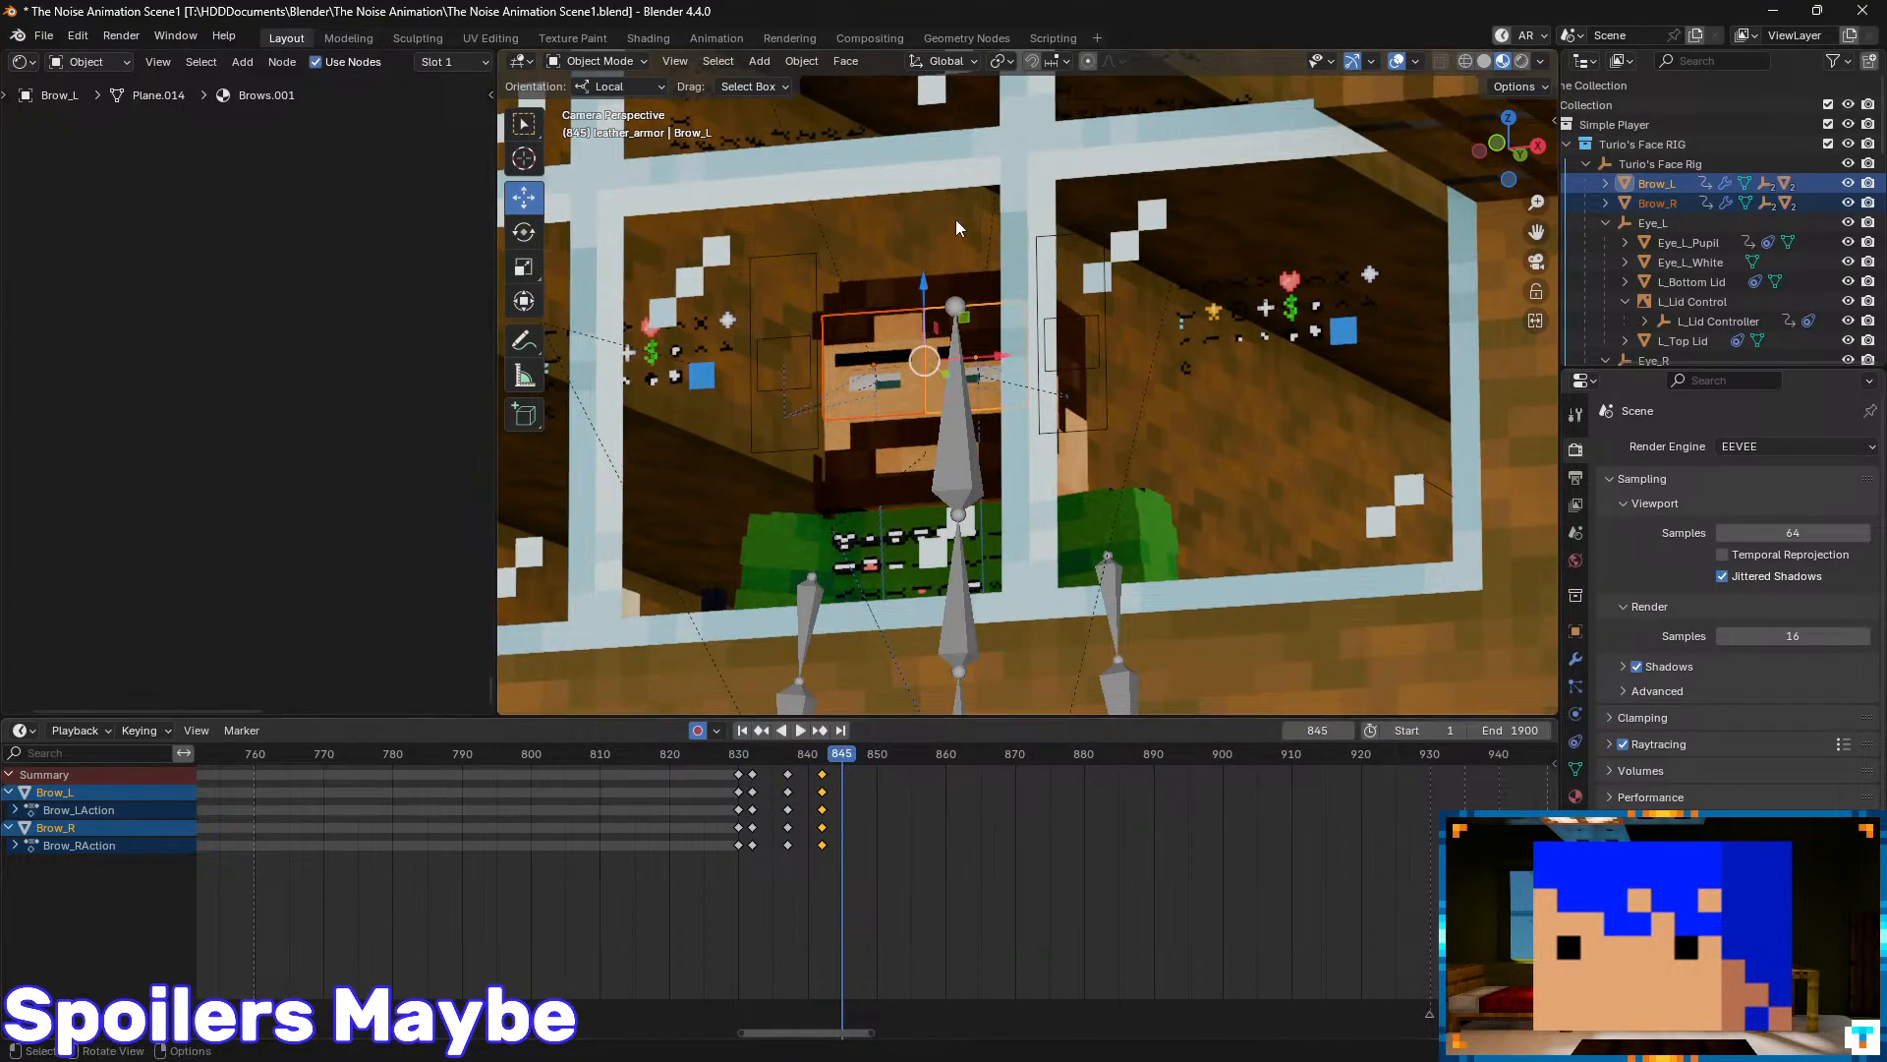
left_click_drag(924, 281, 924, 284)
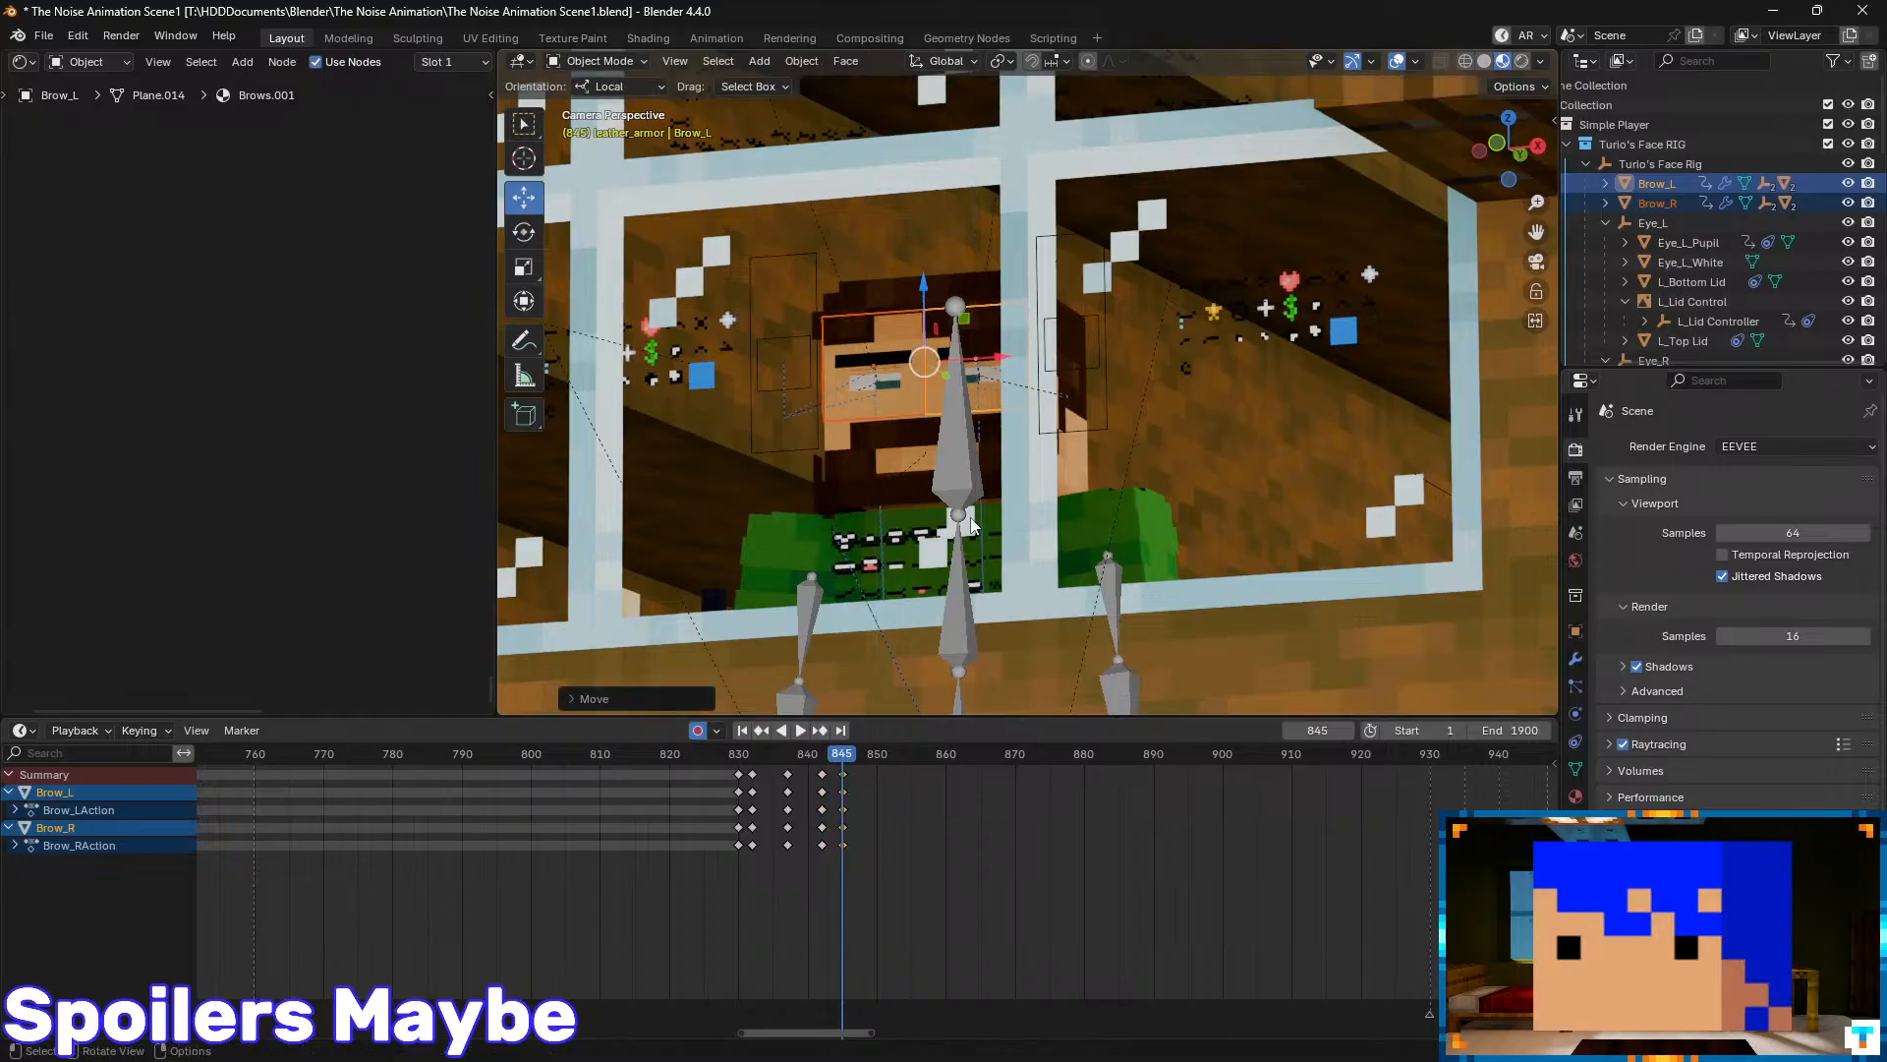
key("ctrl+s")
- Play the animation from about frame 820 through the staircase shot and stop at frame 1180
left_click(669, 763)
key("space")
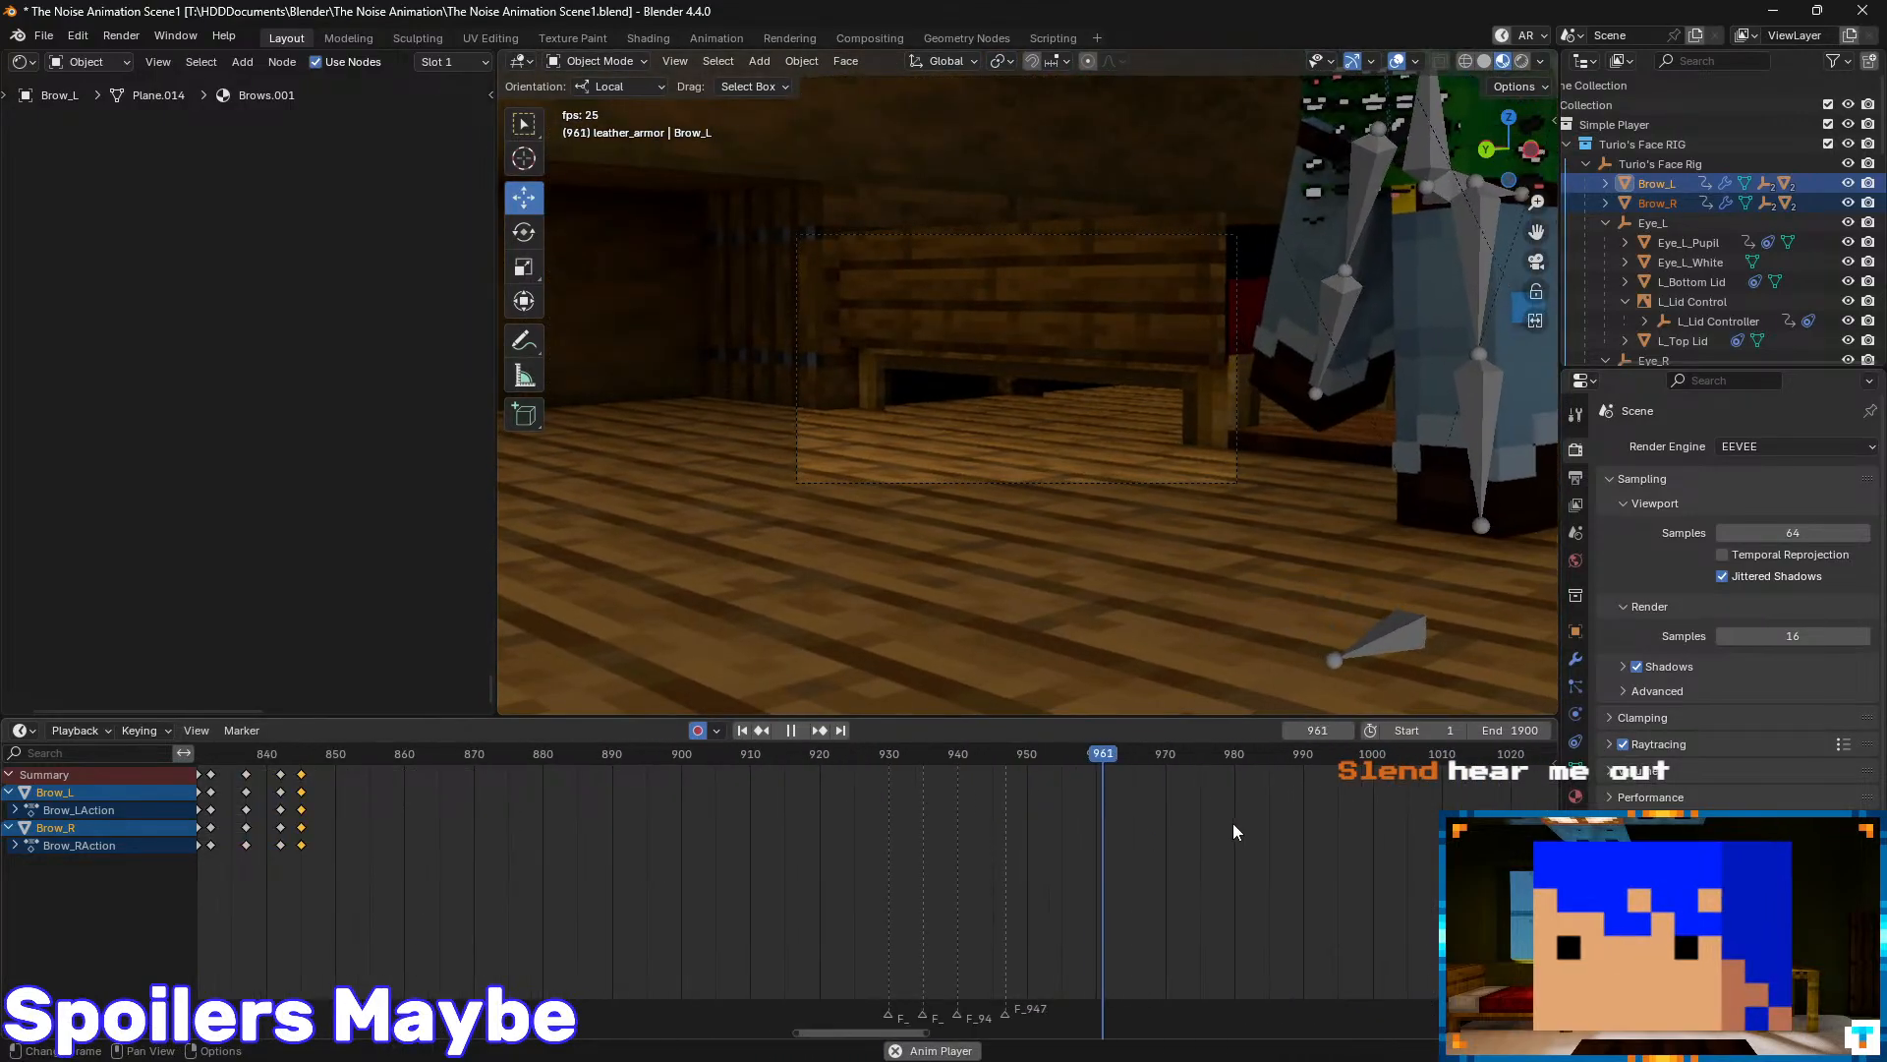
scroll(1120, 822, "down", 3)
left_click_drag(846, 753, 1022, 764)
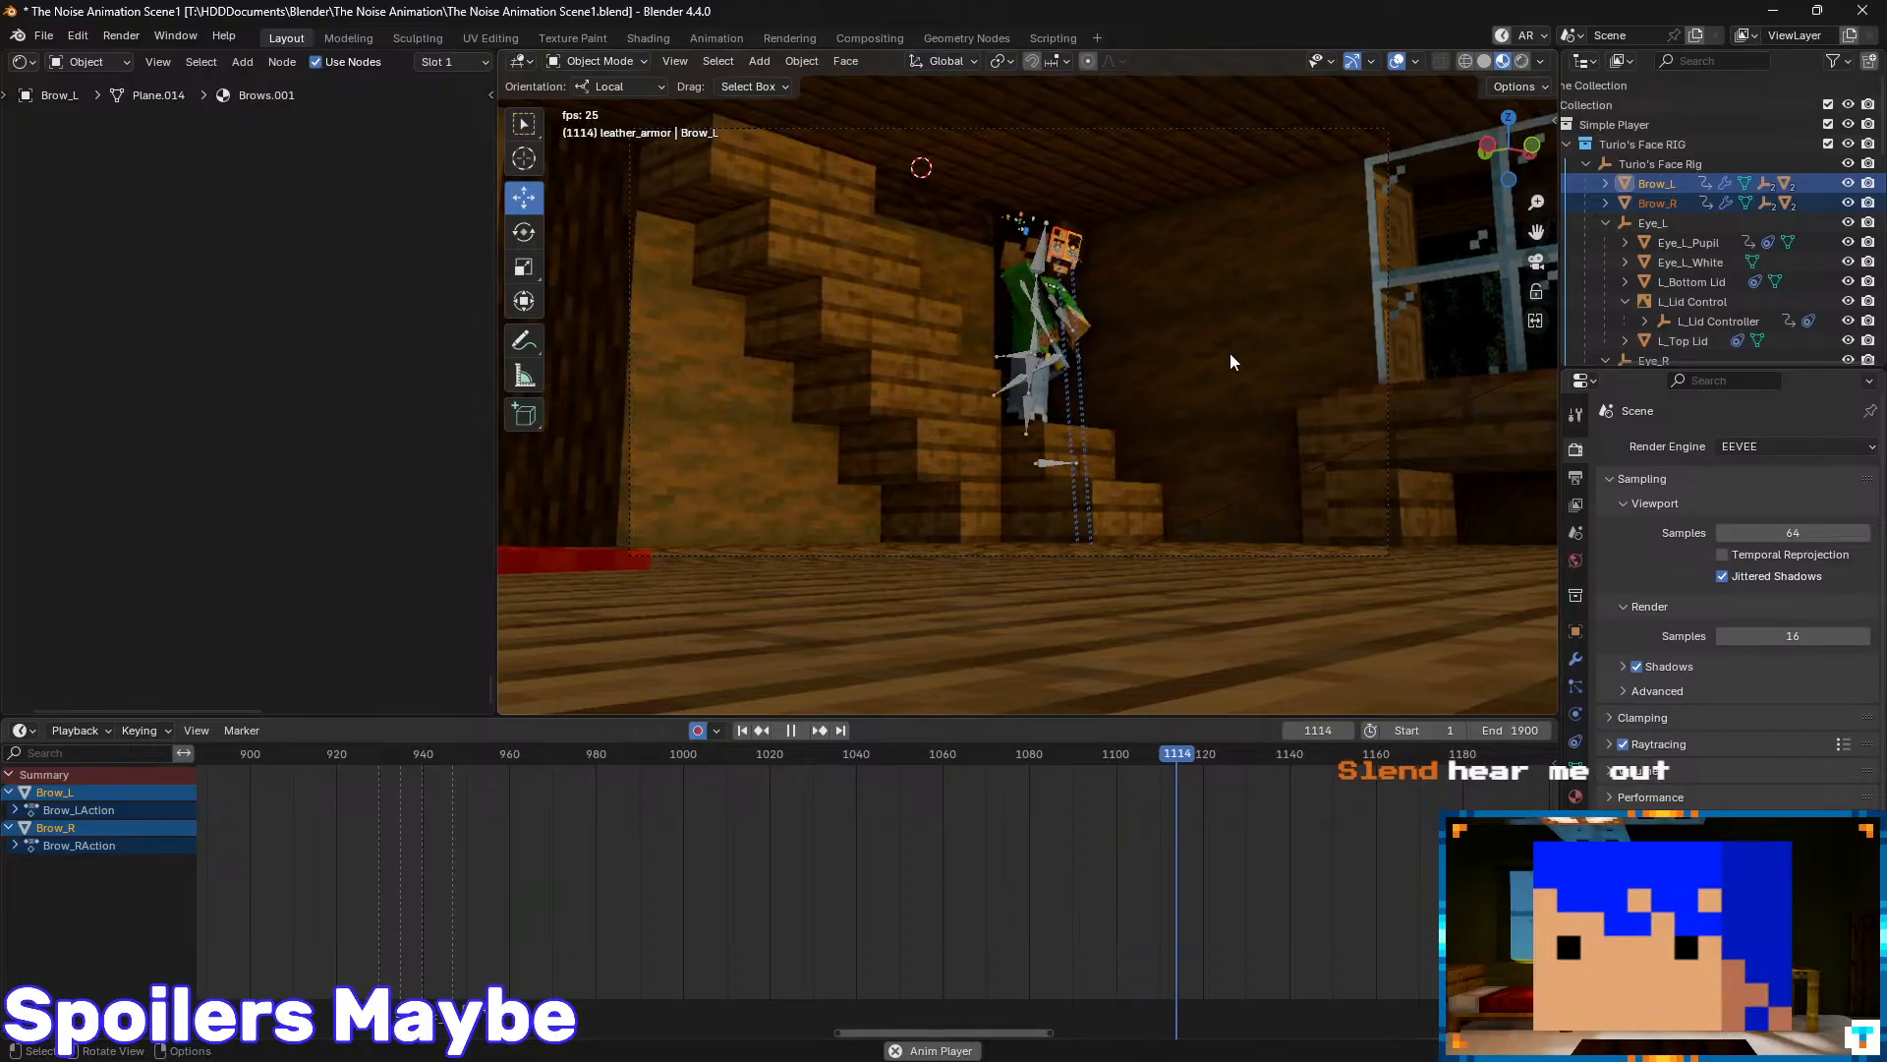
key("space")
scroll(1180, 295, "up", 5)
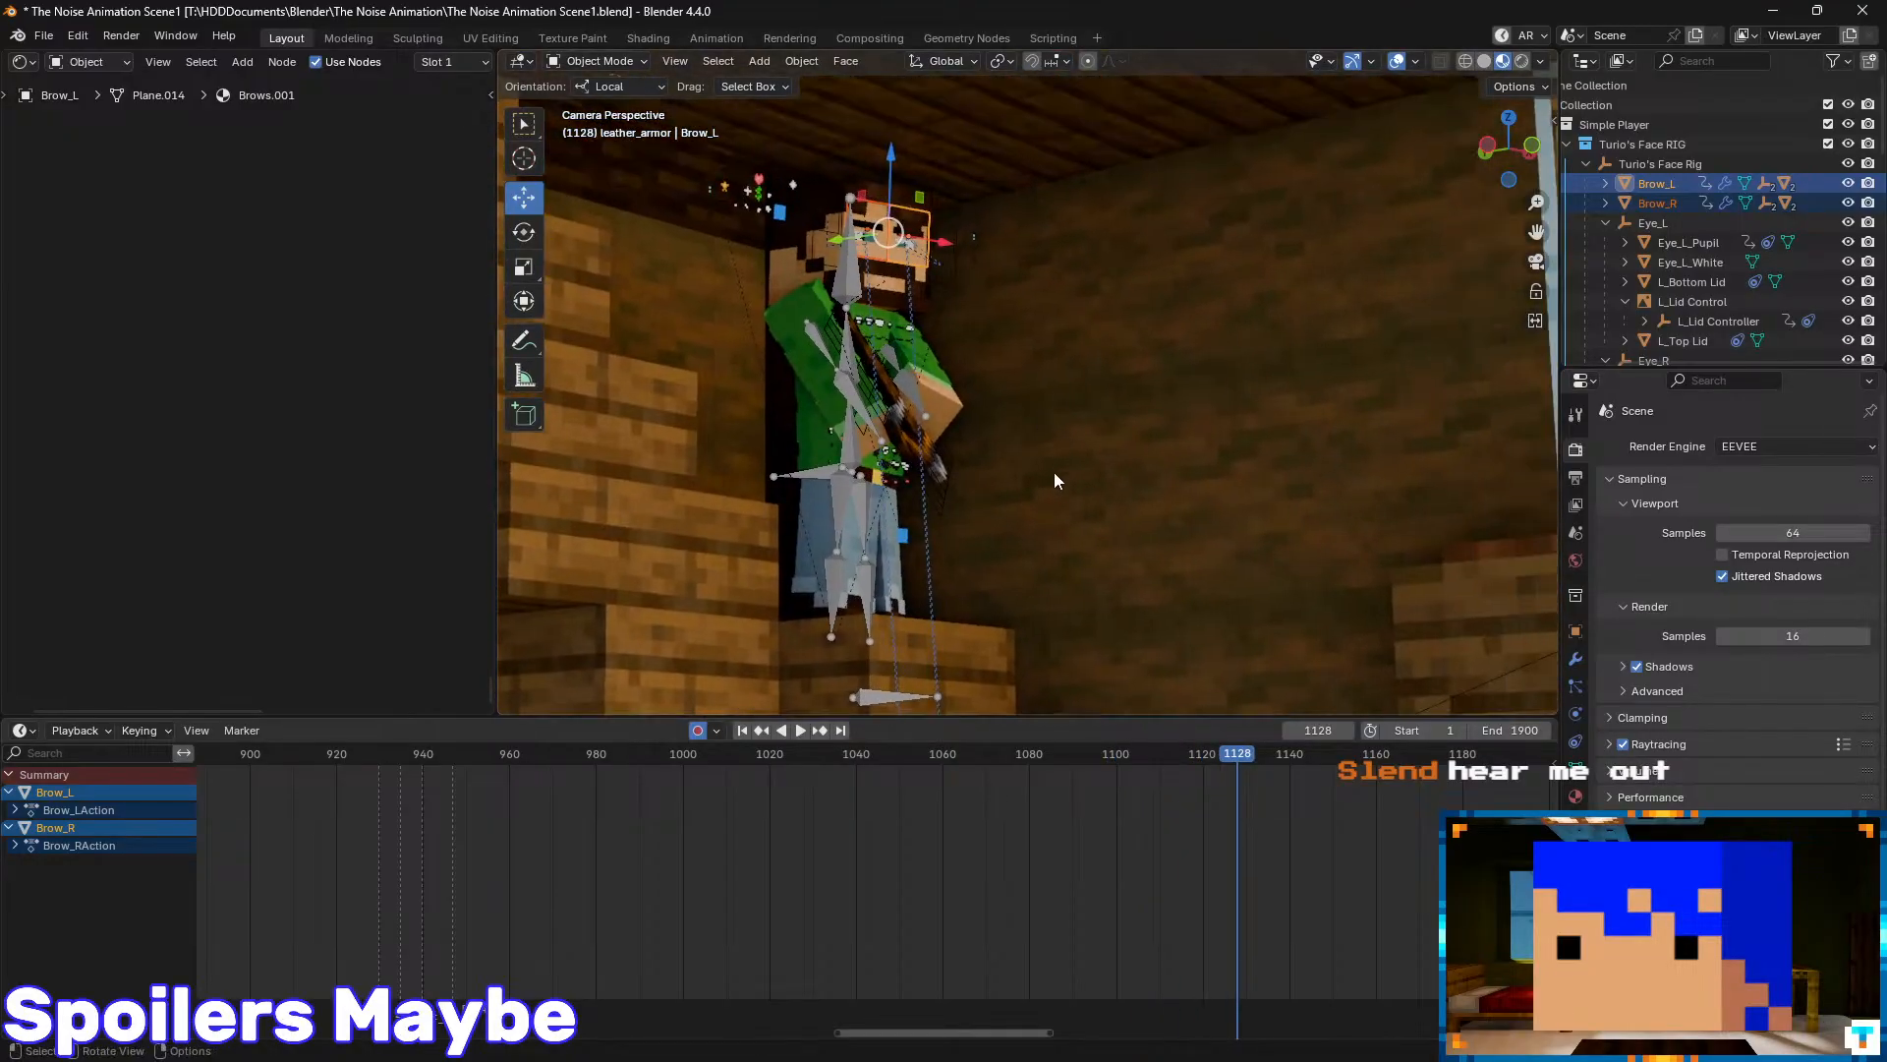
key("space")
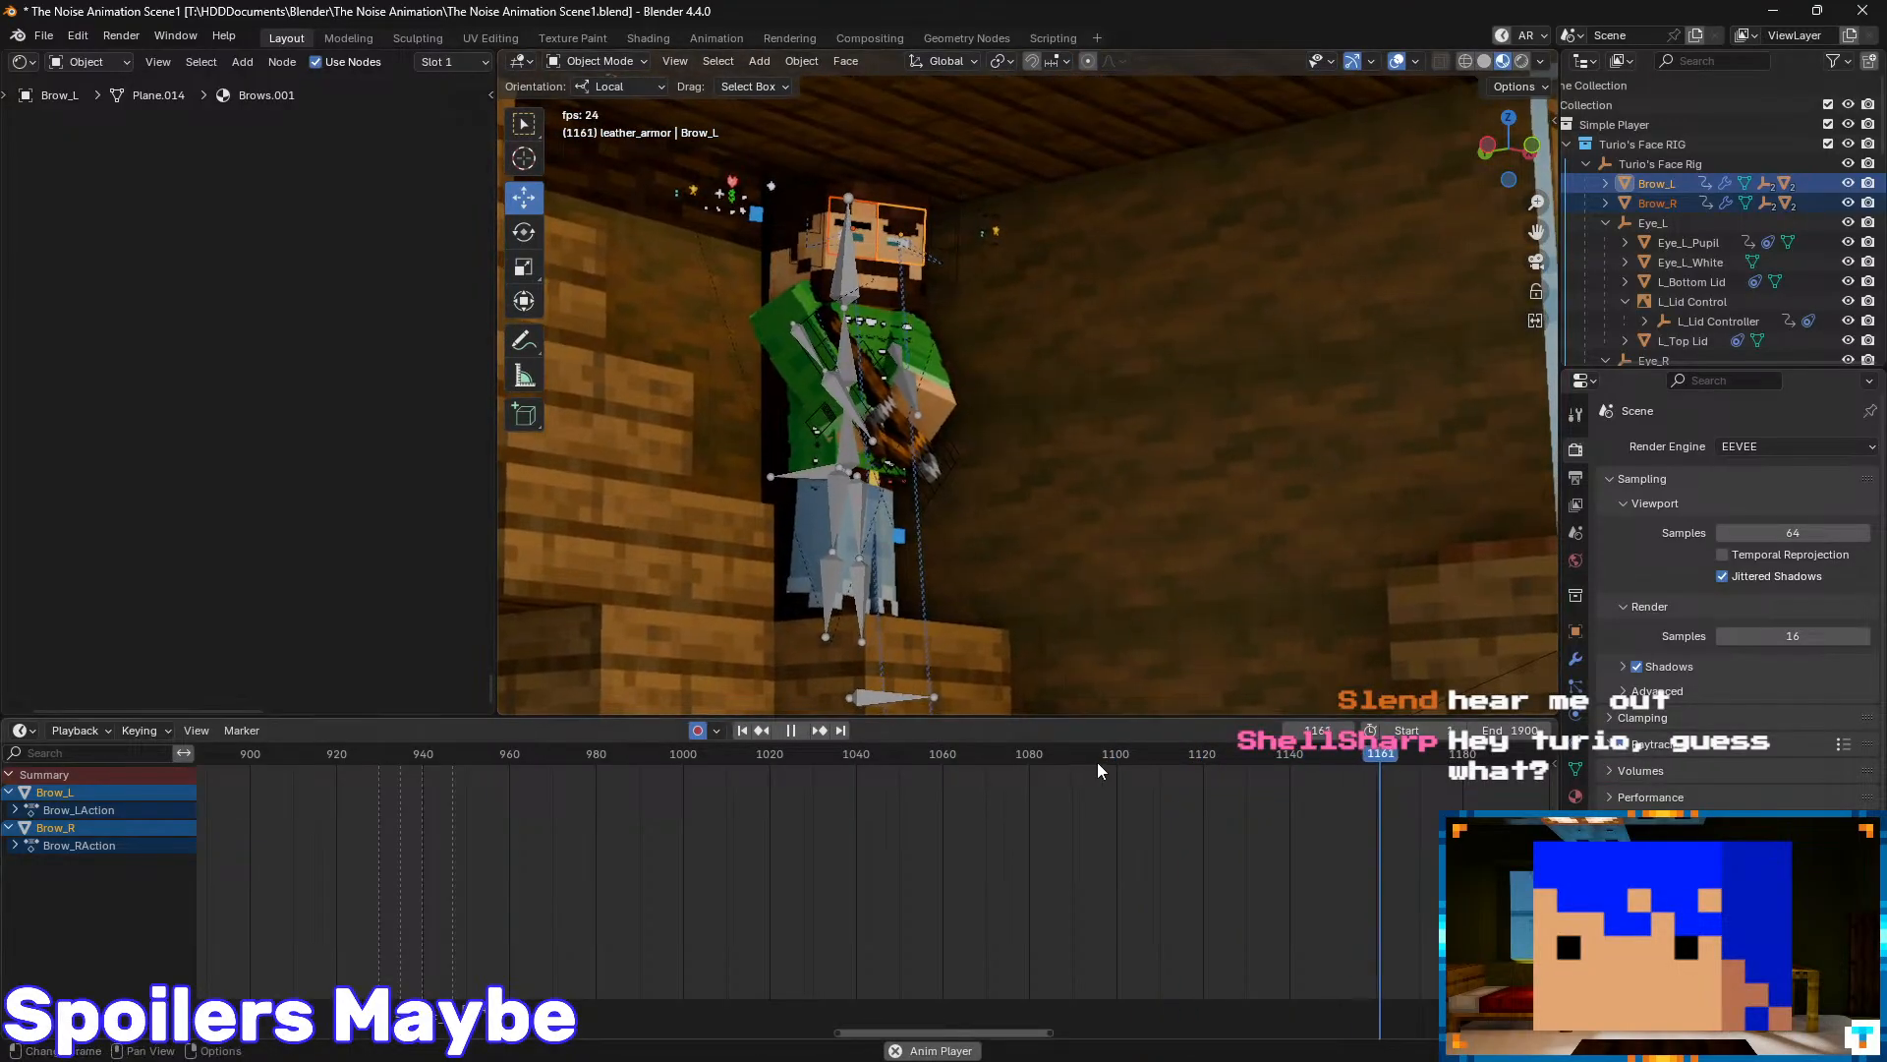
key("space")
middle_click_drag(1317, 893, 1130, 865)
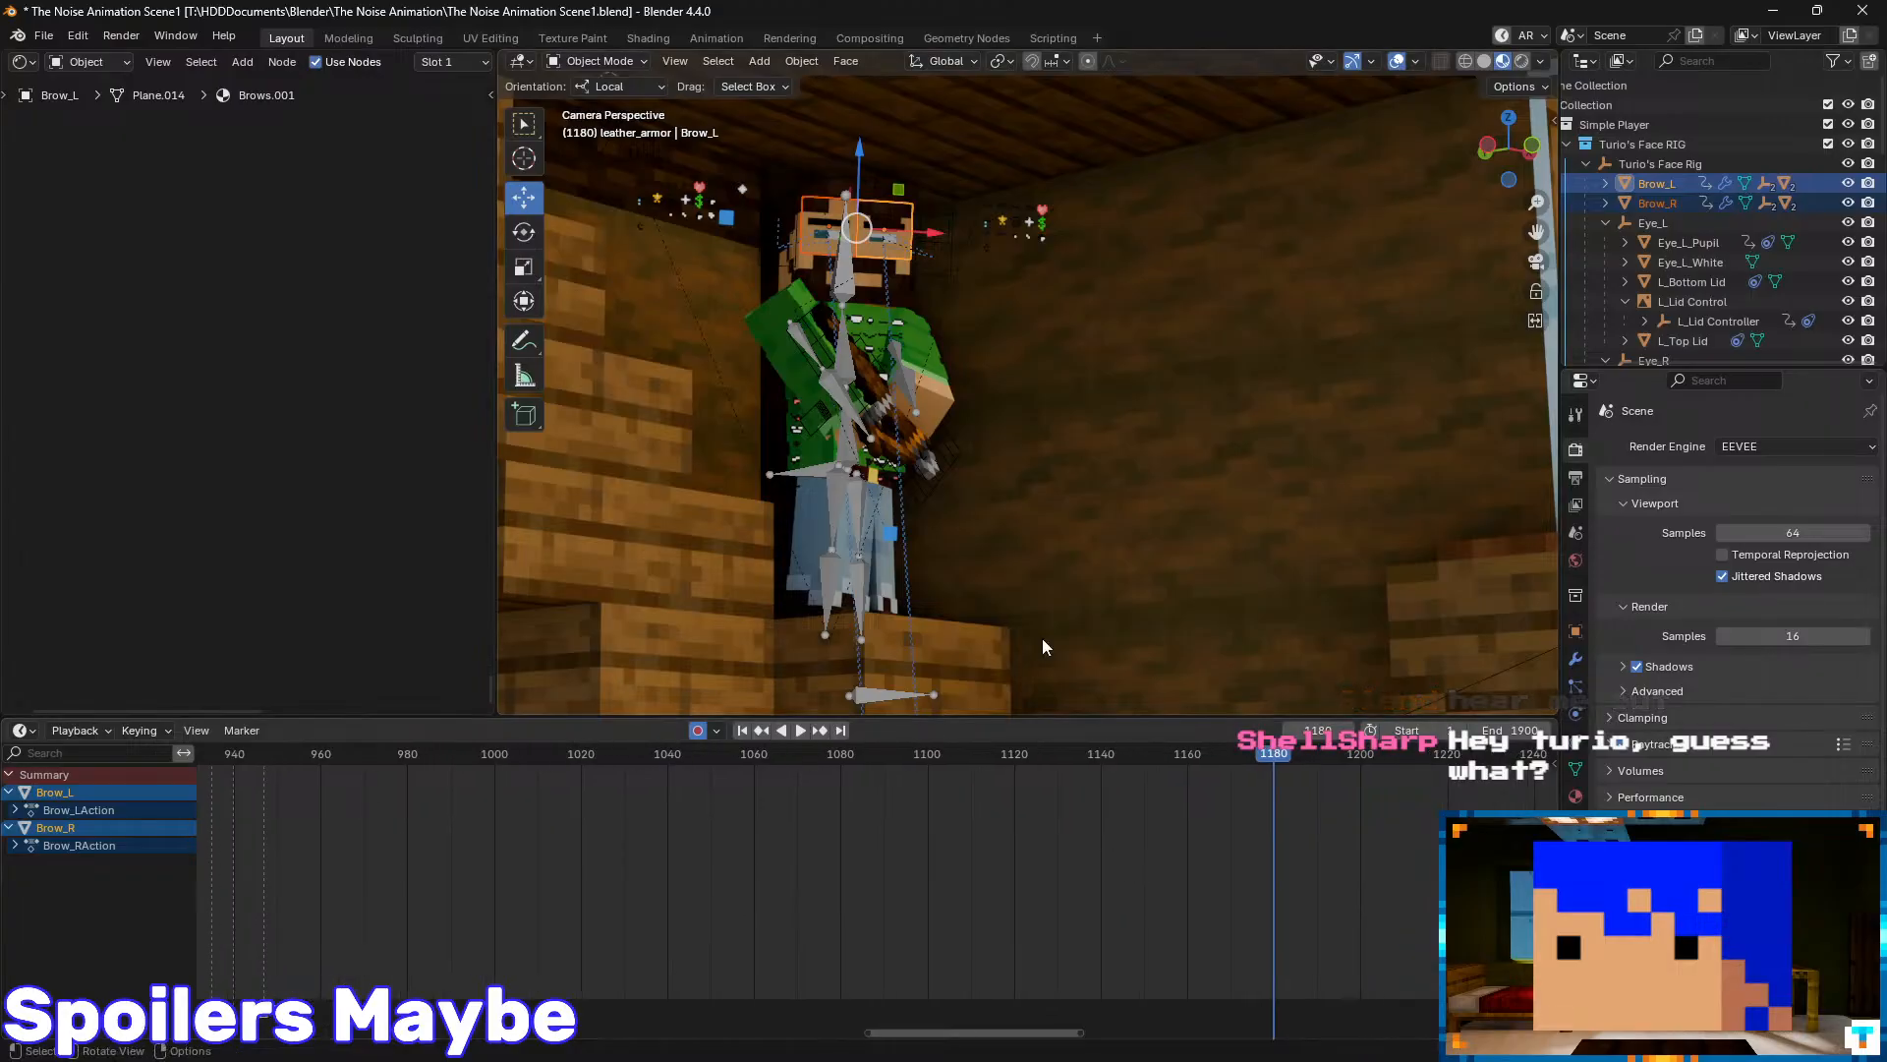
- Examine the character's eyes closely at frame 1180 and select Eye_L_Pupil
scroll(876, 238, "up", 5)
middle_click_drag(806, 220, 893, 409, "shift")
scroll(894, 409, "up", 4)
middle_click_drag(801, 275, 959, 350, "shift")
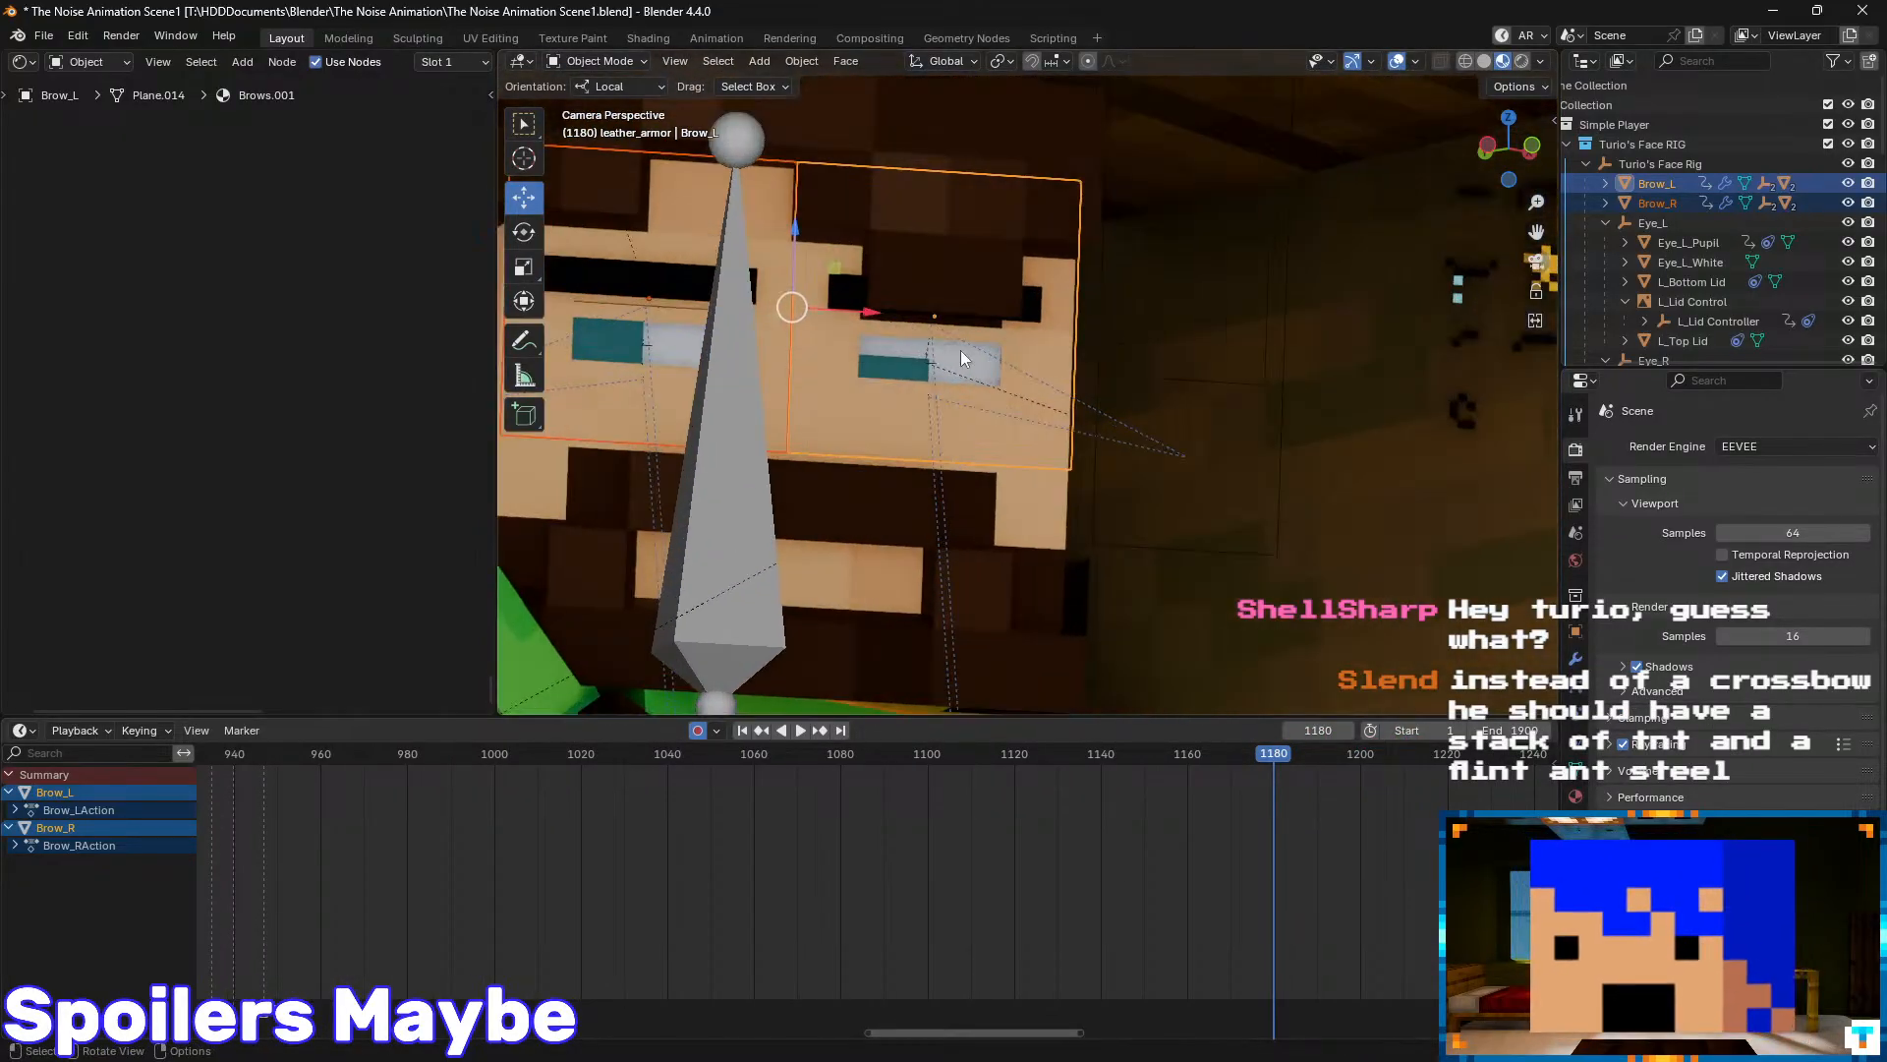
middle_click_drag(763, 354, 959, 374, "shift")
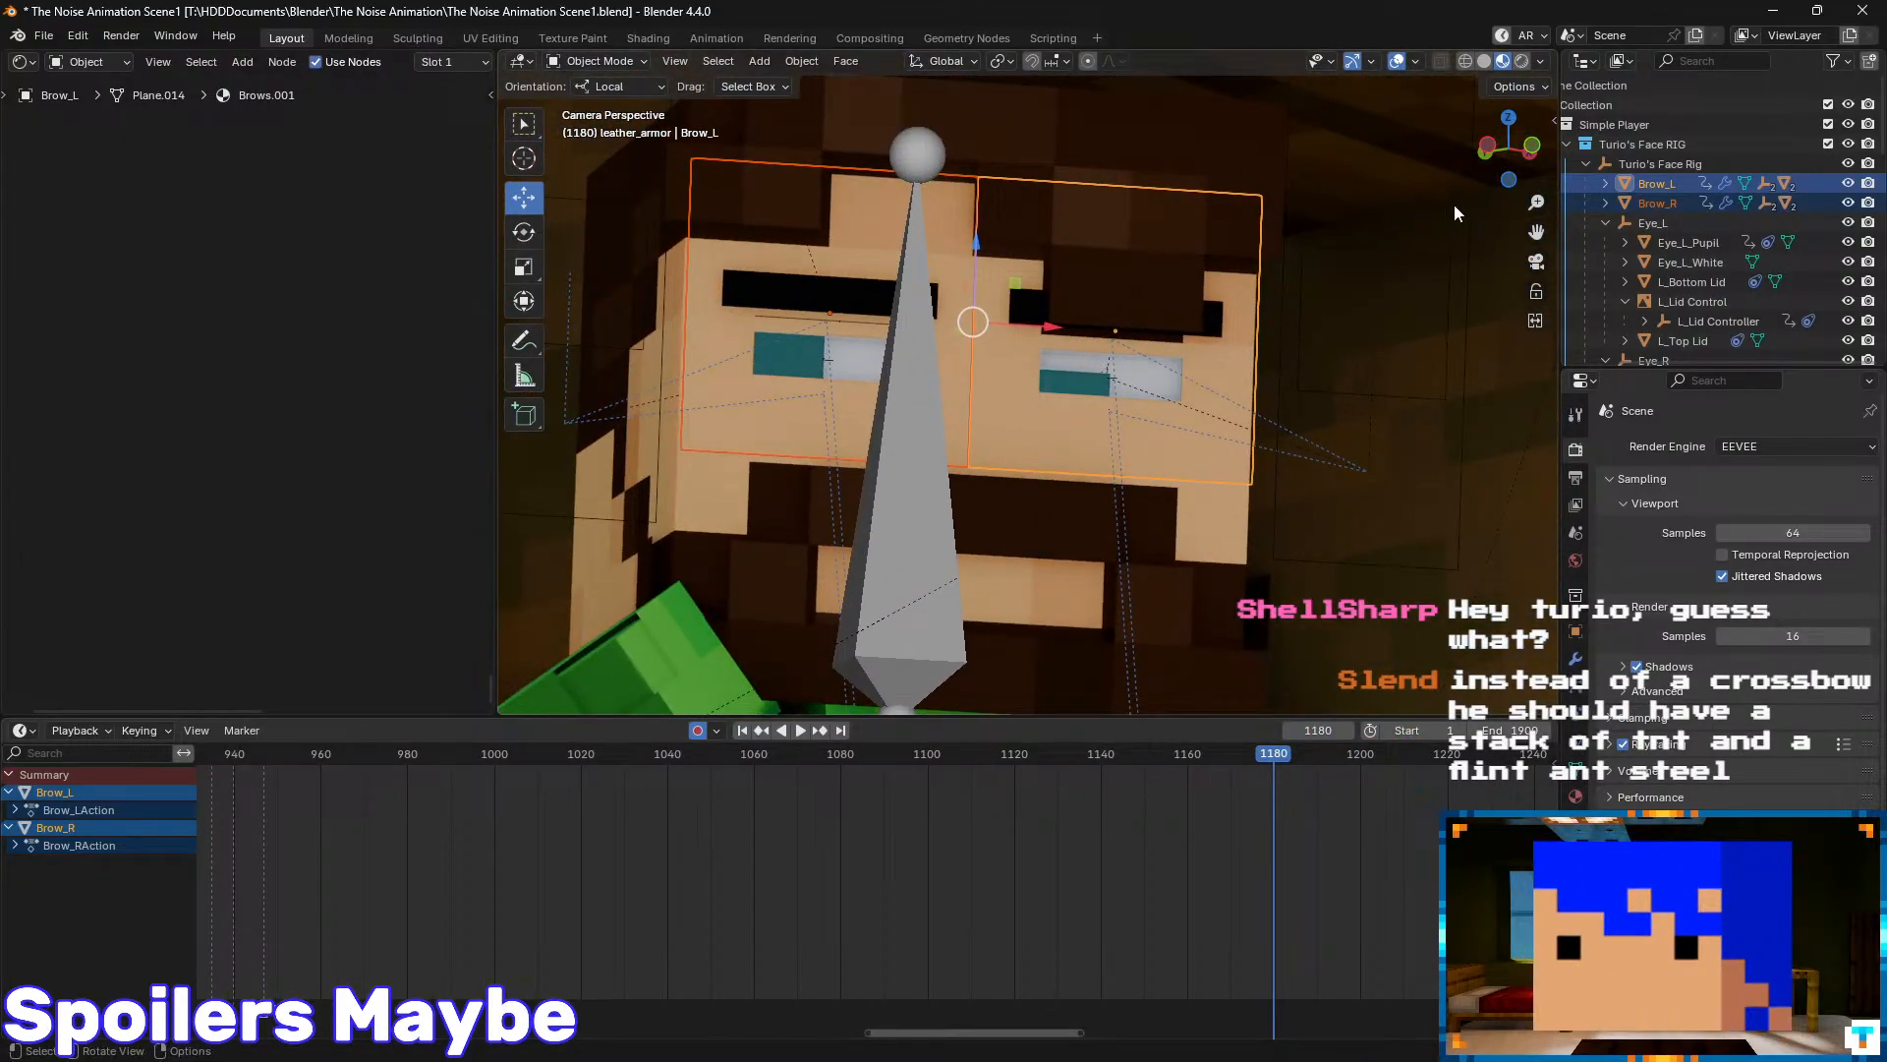
left_click(1692, 243)
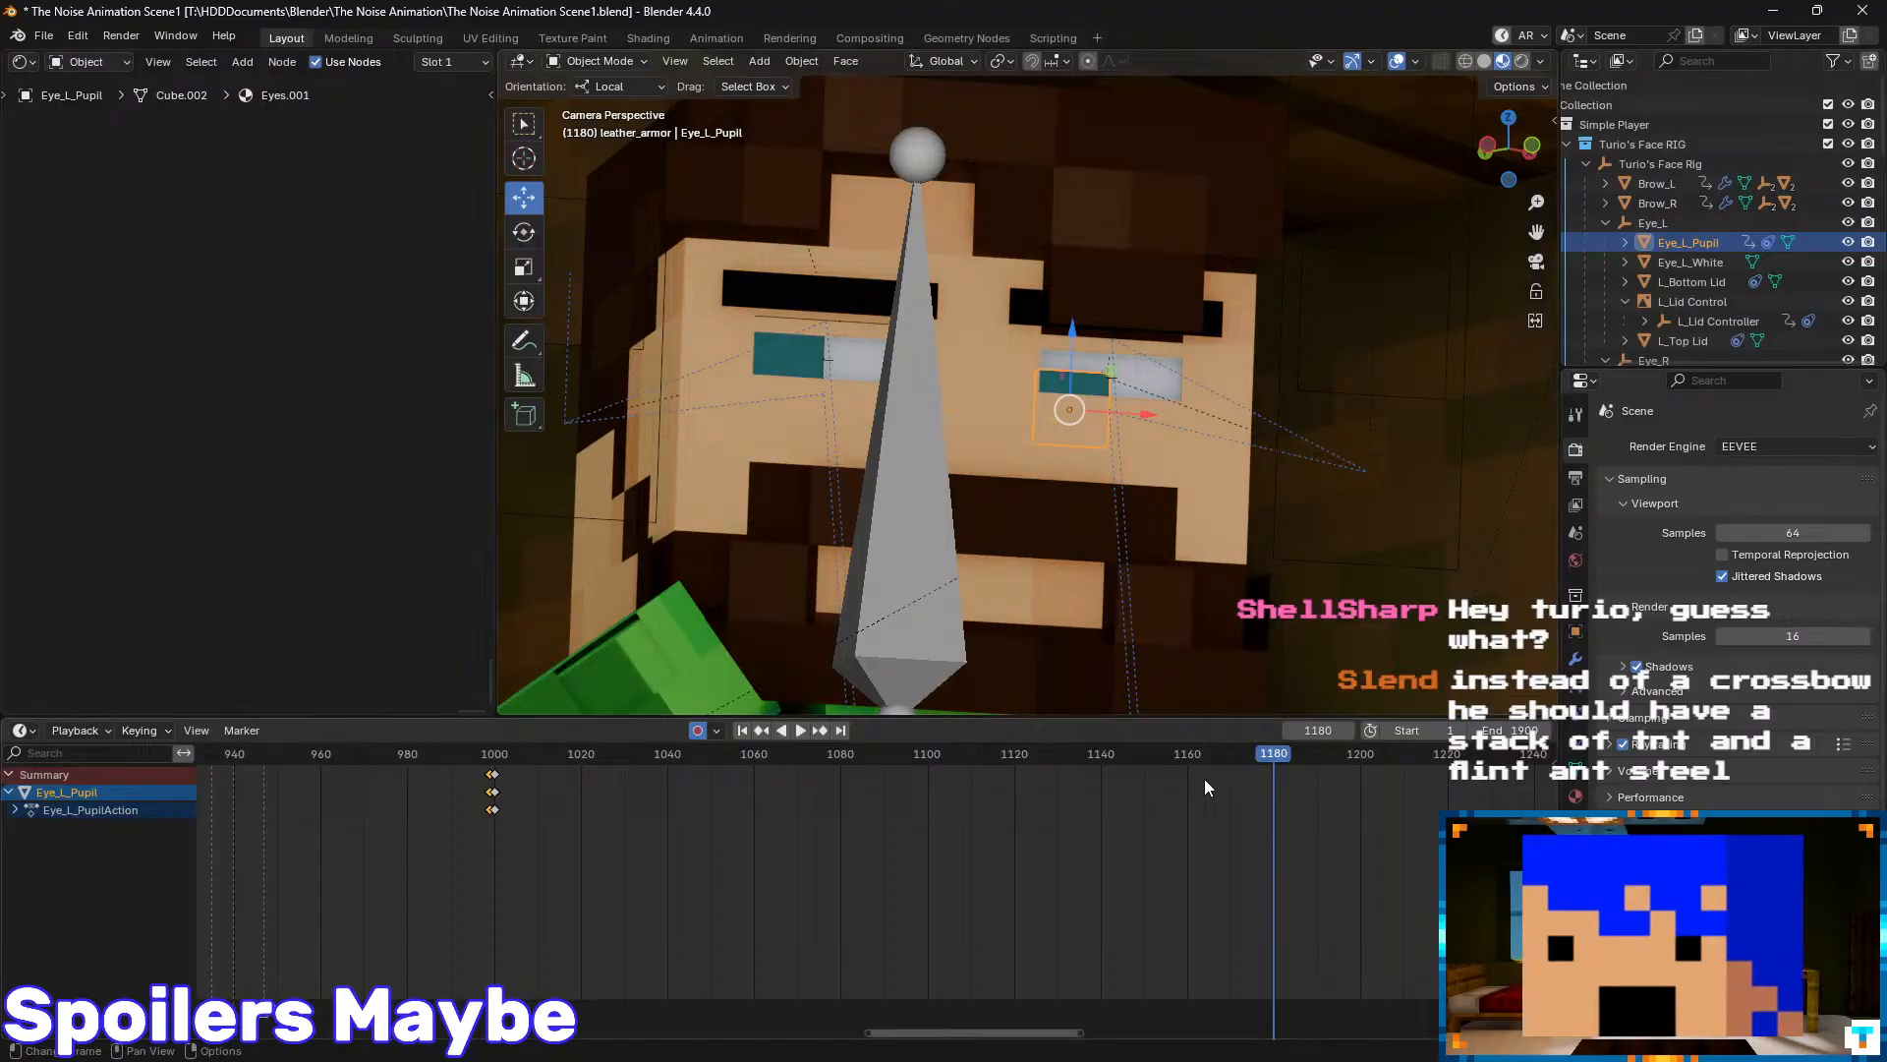
- Show the transform values of Eye_L_Pupil and compare its location at frames 999, 1000, 1001 and 1247
left_click(499, 754)
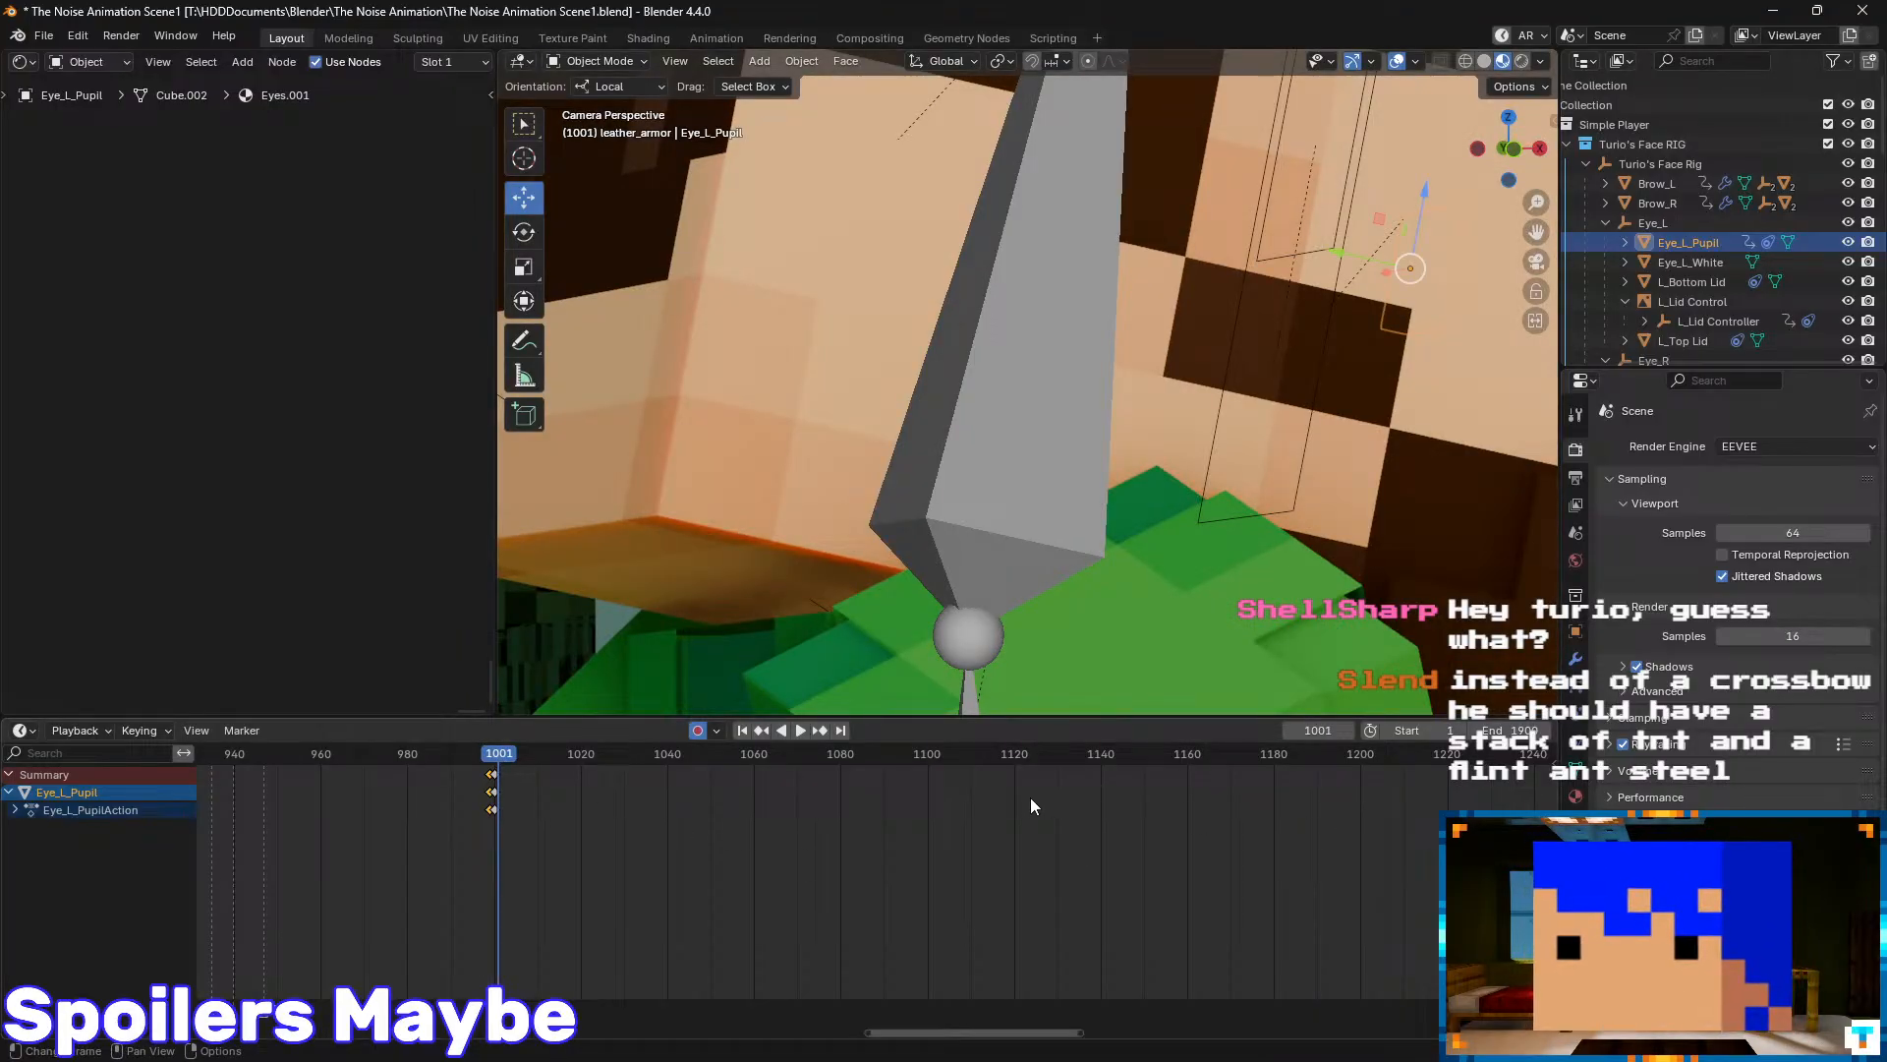
key("n")
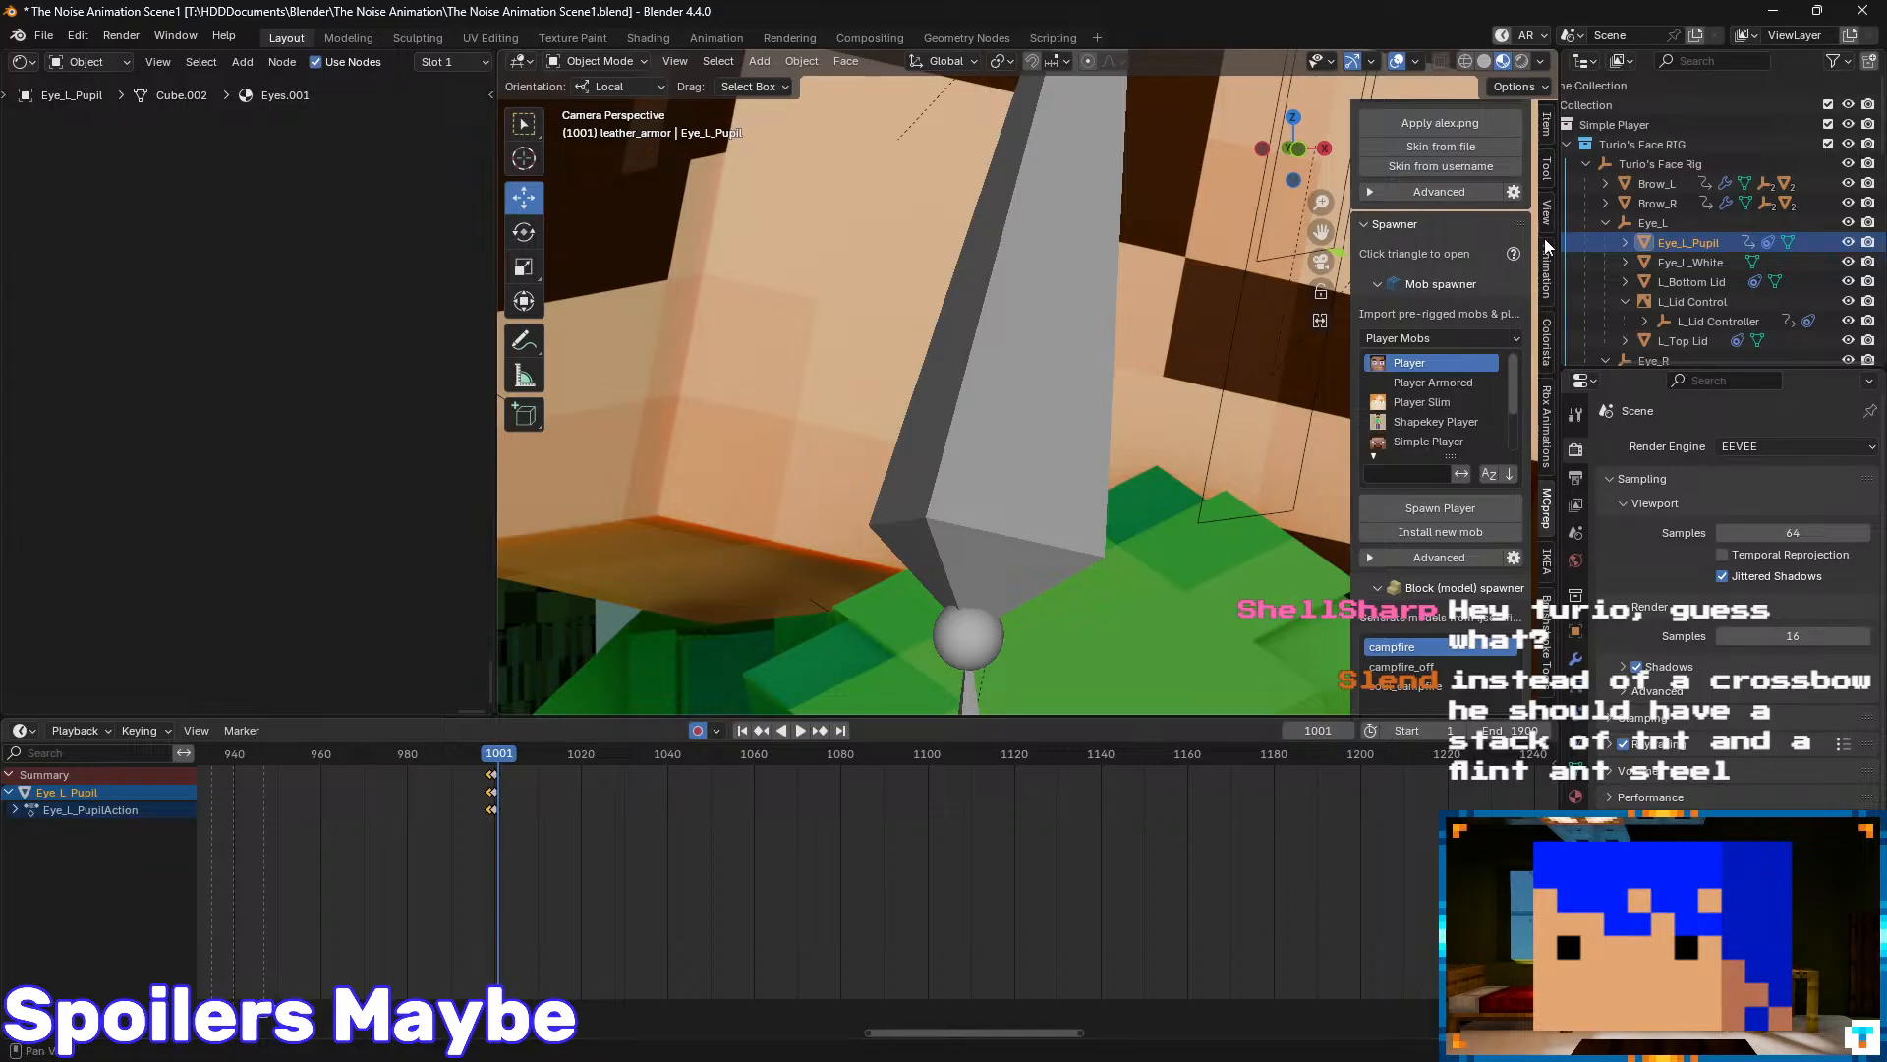
left_click(1546, 125)
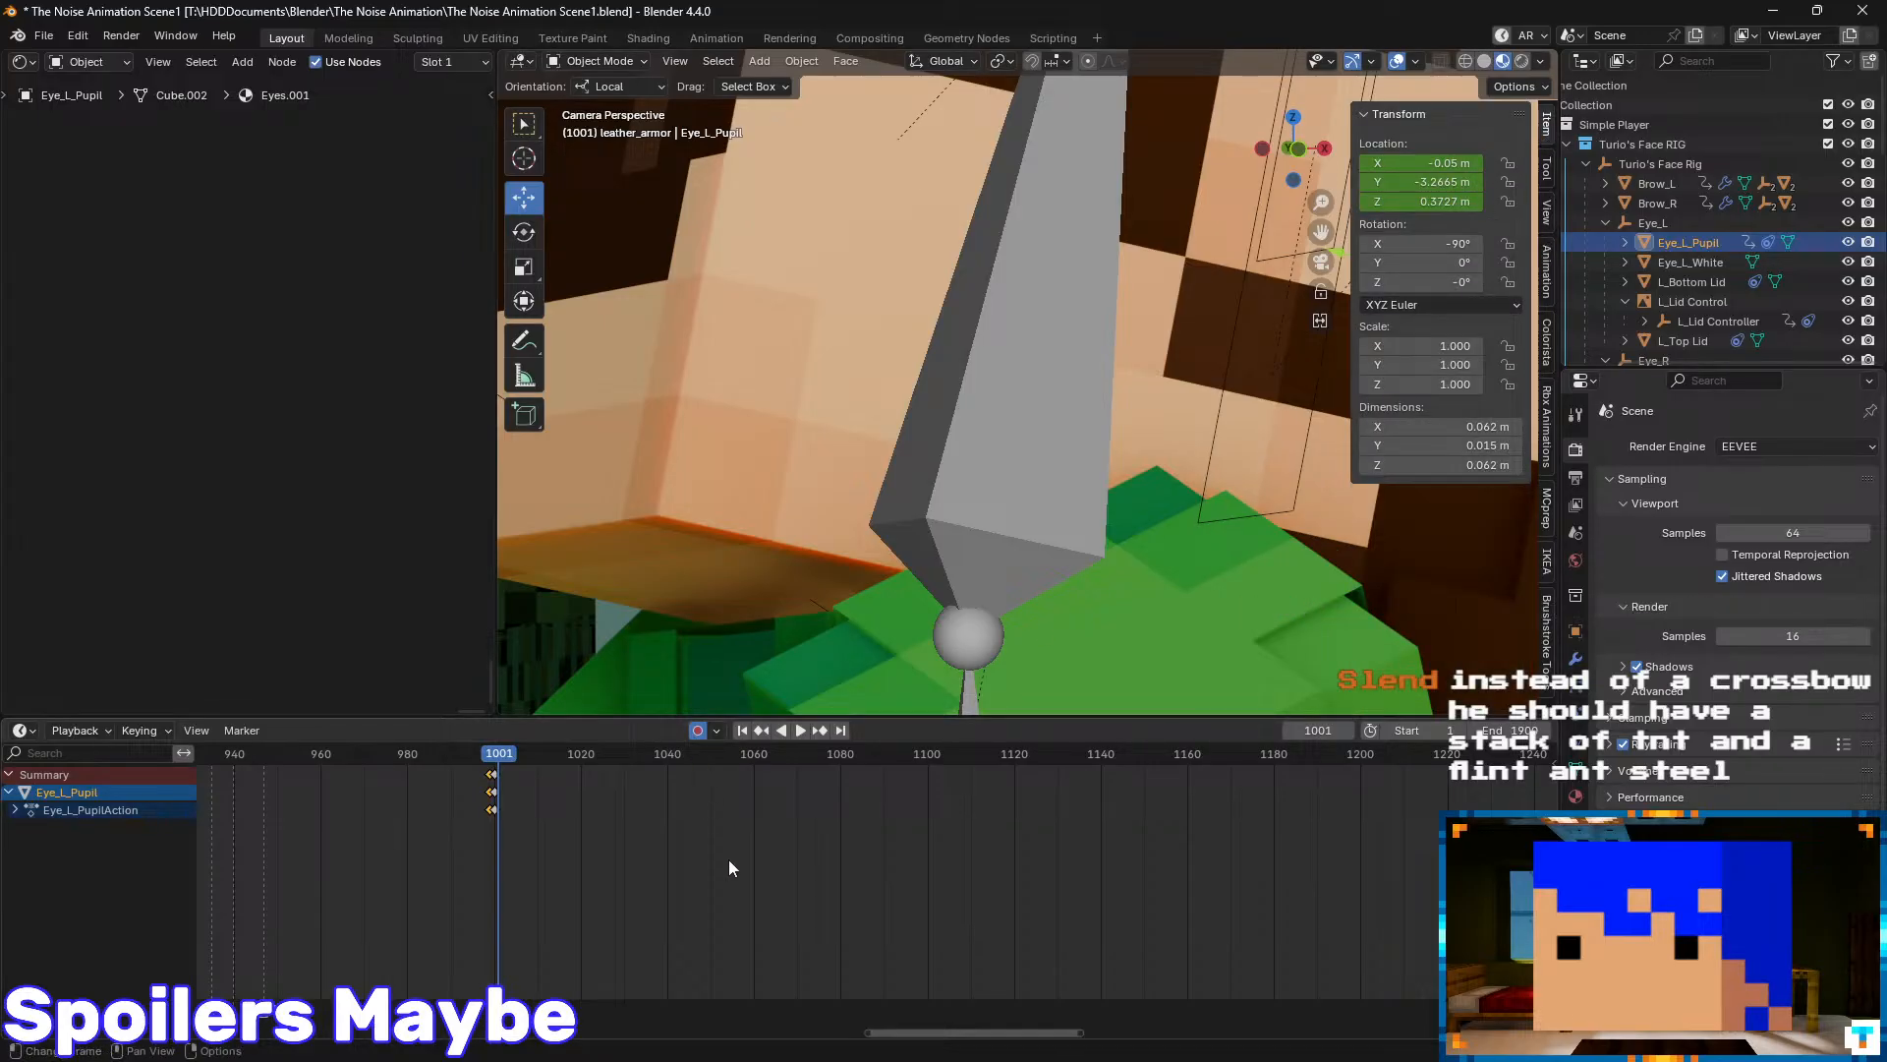
key("Left")
key("Left")
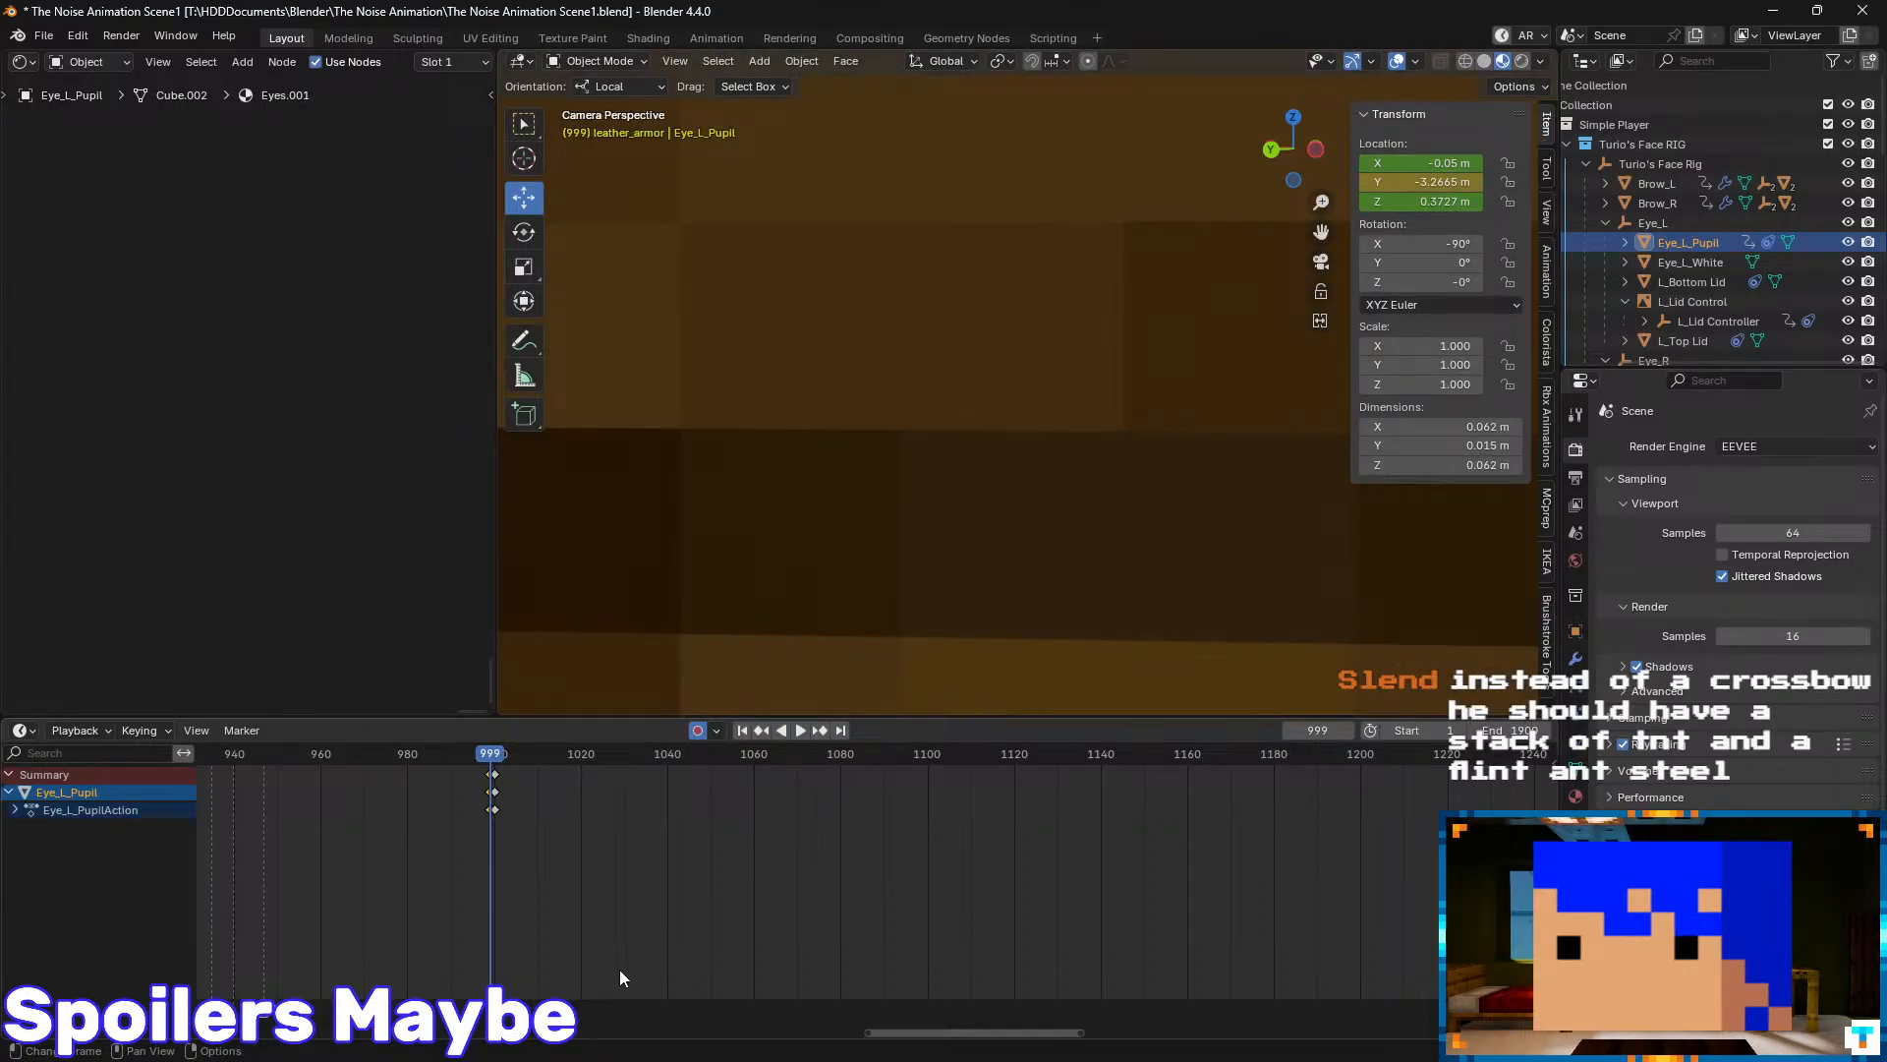
scroll(619, 969, "down", 3)
left_click(1274, 768)
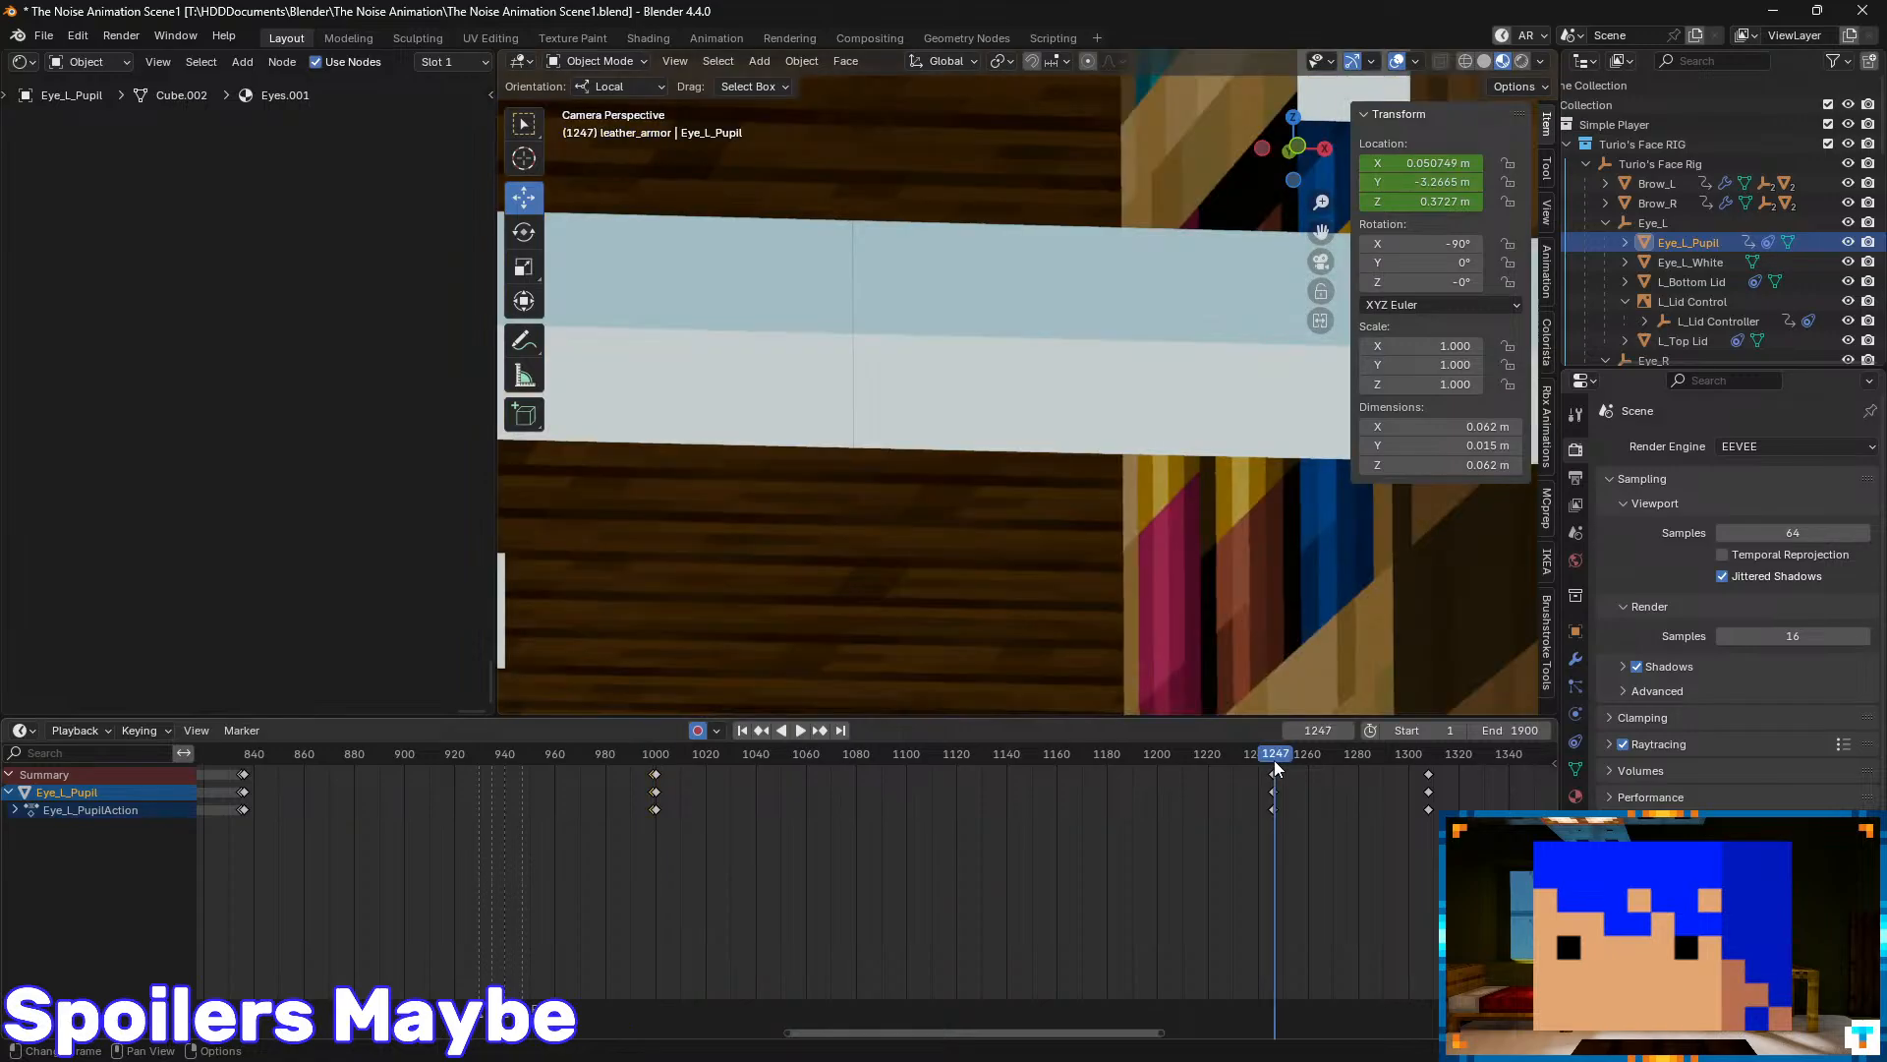
key("Down")
key("Down")
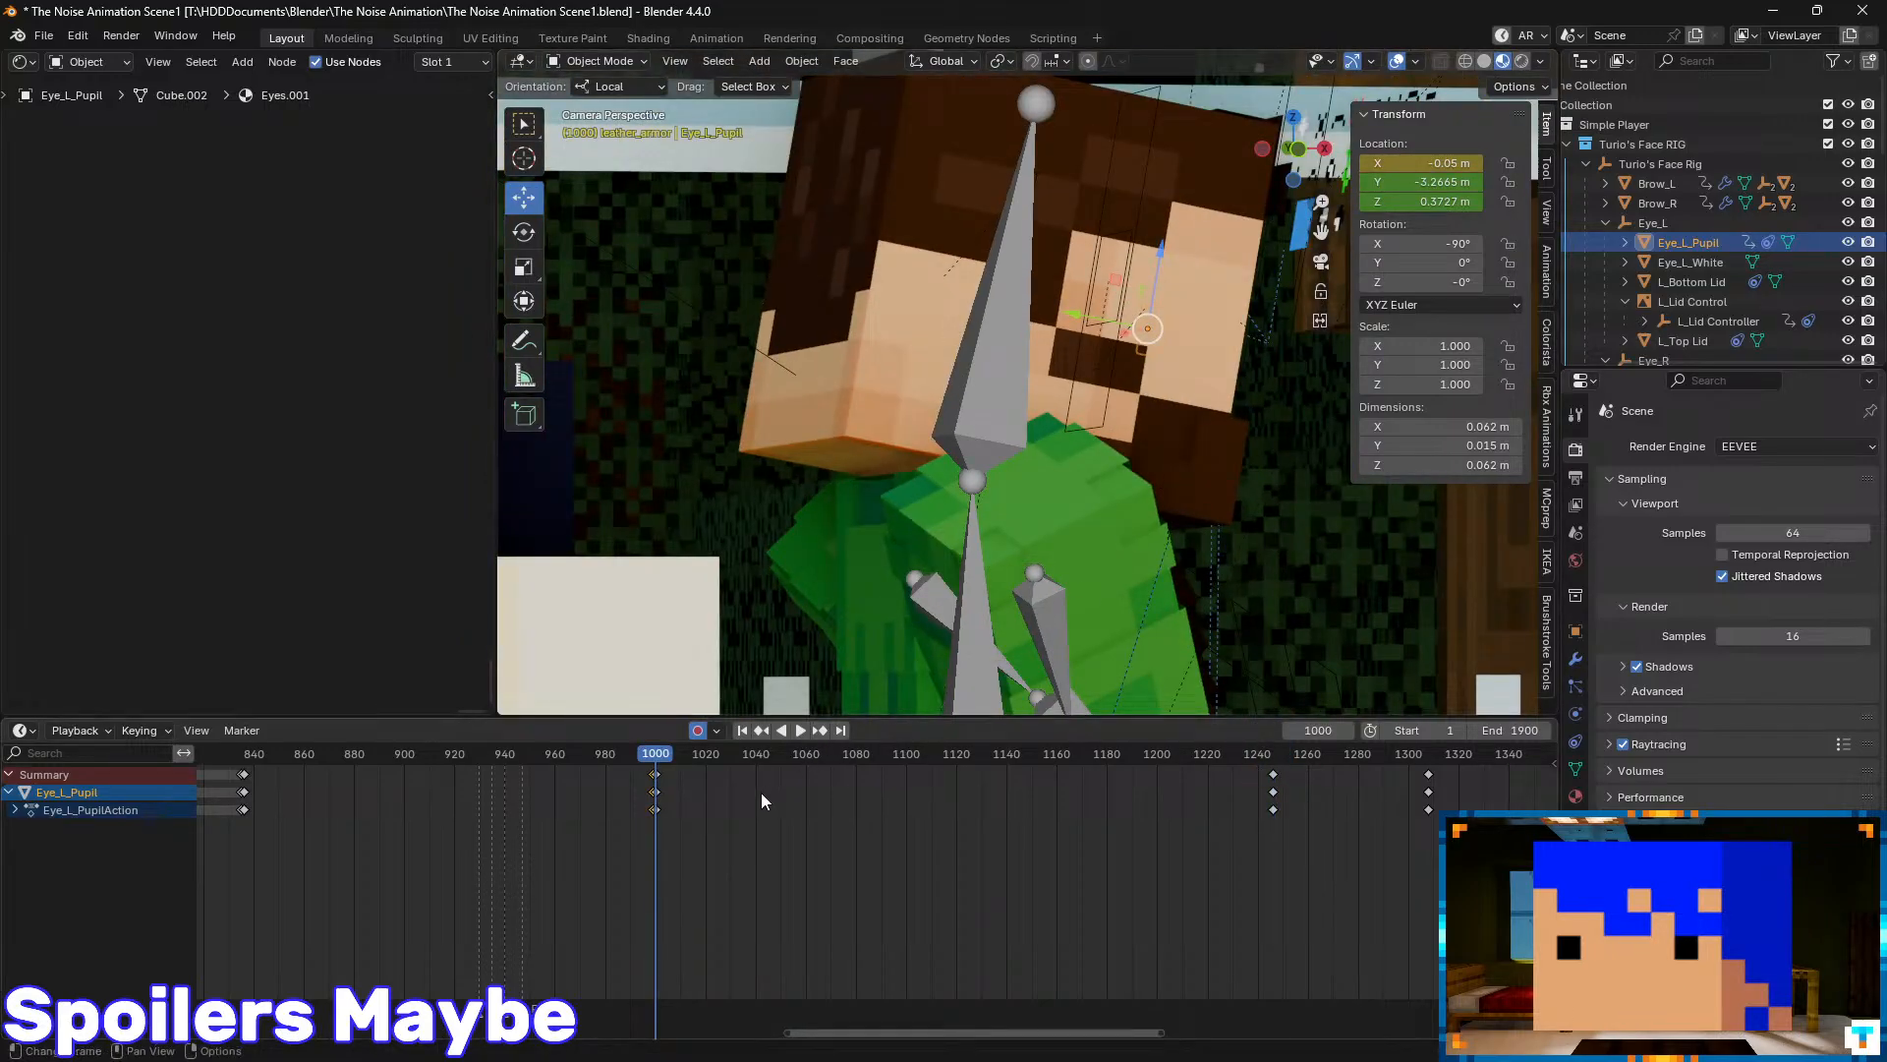
- Inspect Eye_L_Pupil from the front of the face at frame 1076 and save the file
mouse_move(858, 750)
left_mouse_down()
mouse_move(936, 763)
mouse_move(846, 765)
left_mouse_up()
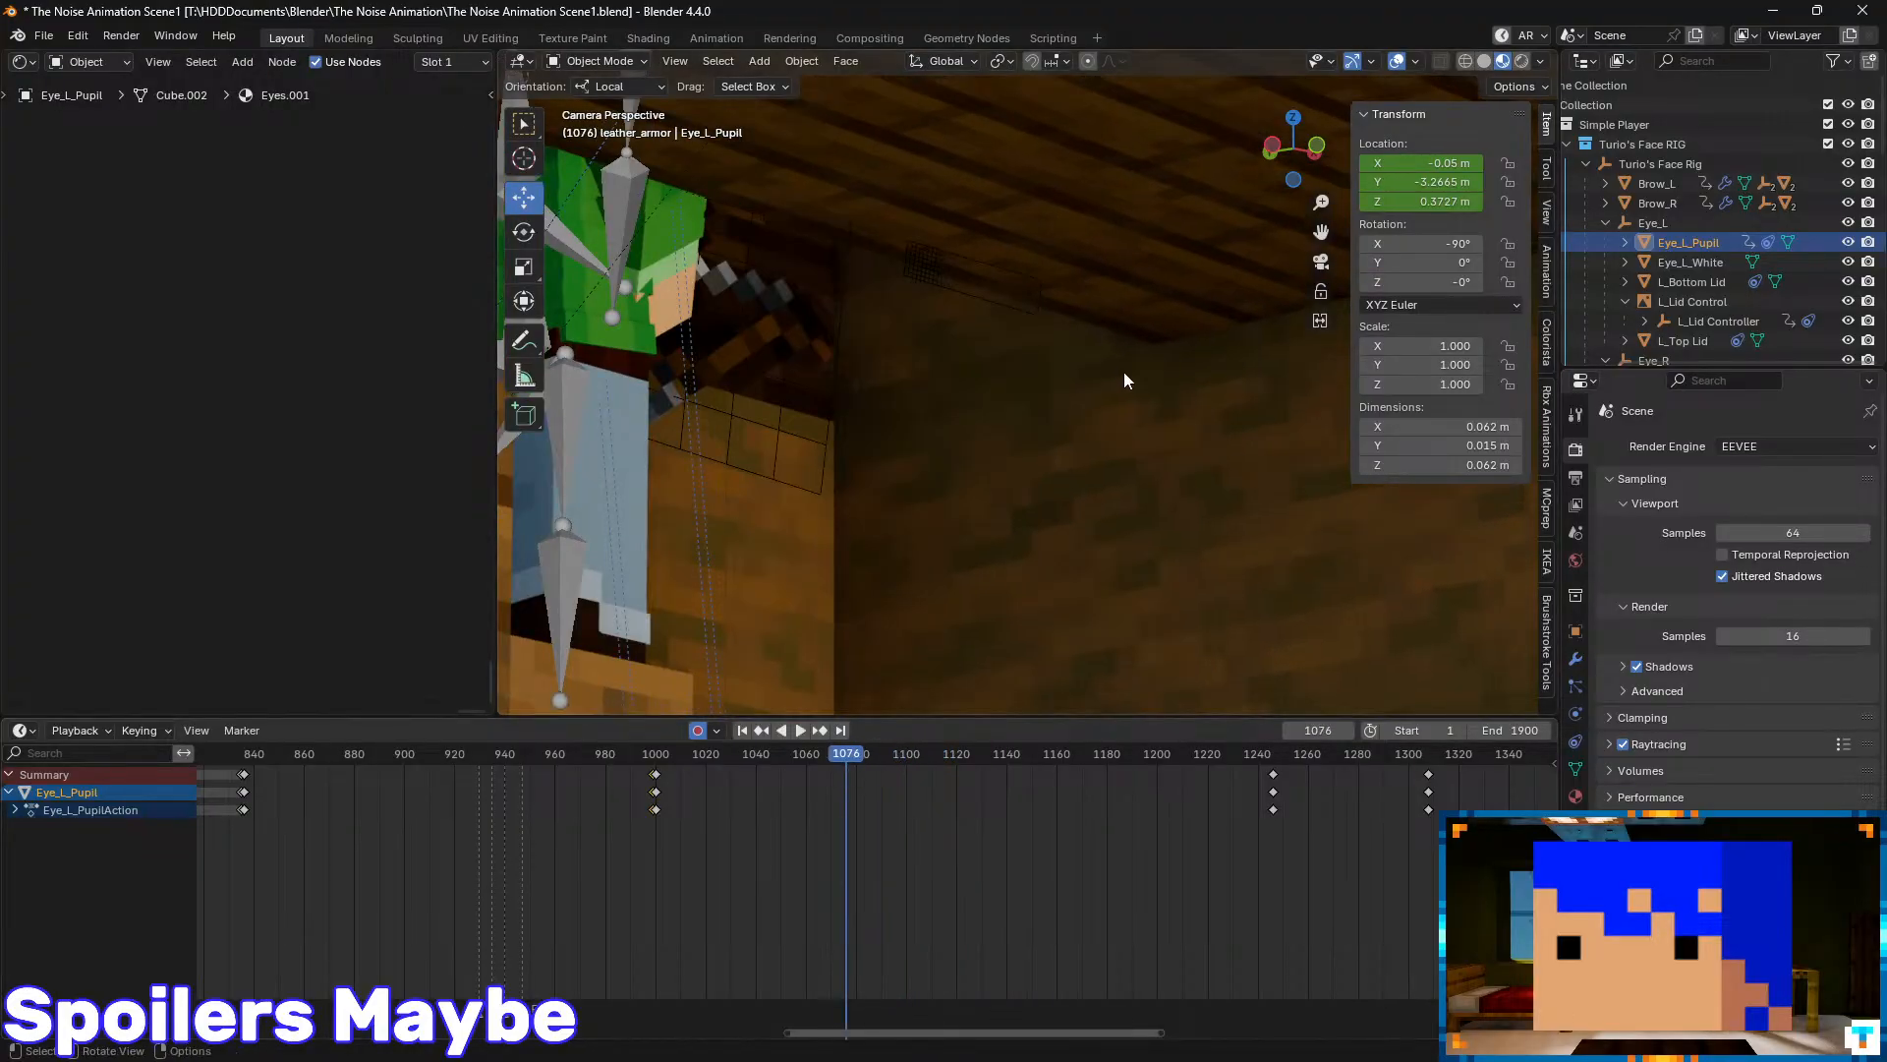
key("KP_Decimal")
middle_click_drag(1099, 362, 993, 340)
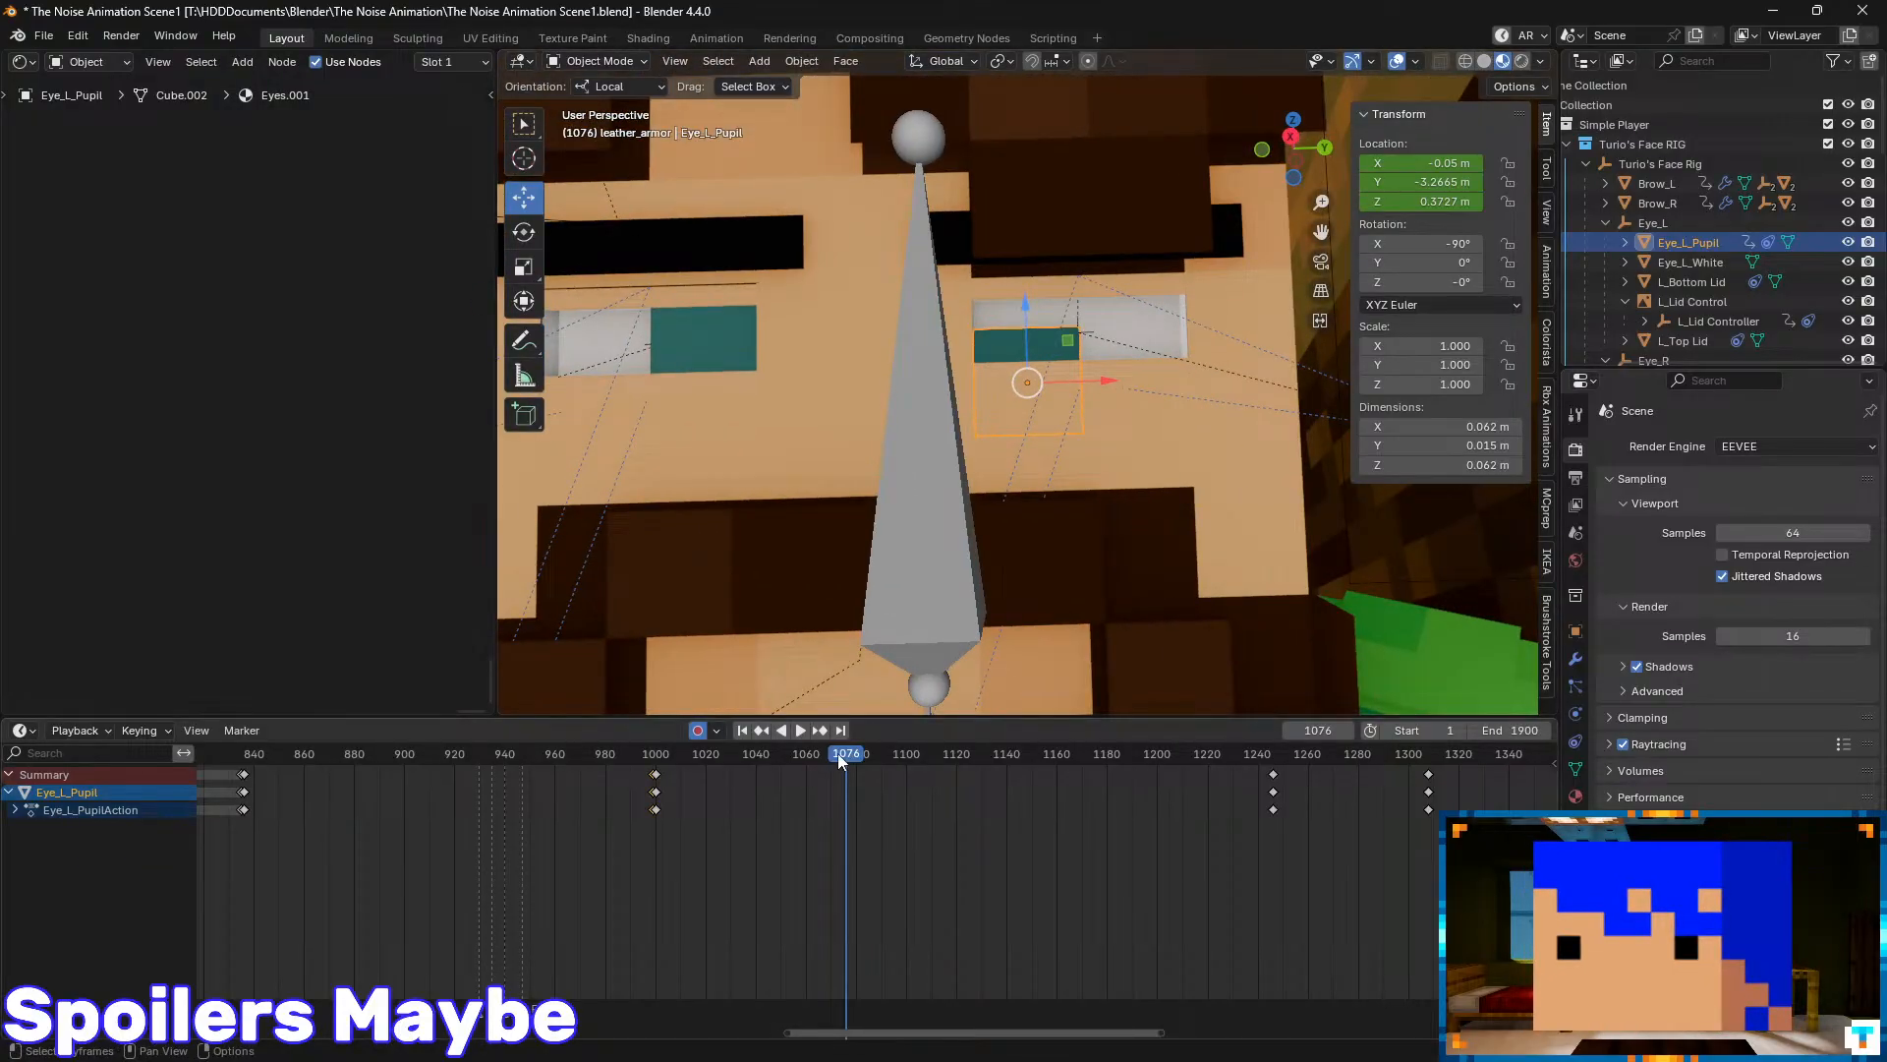
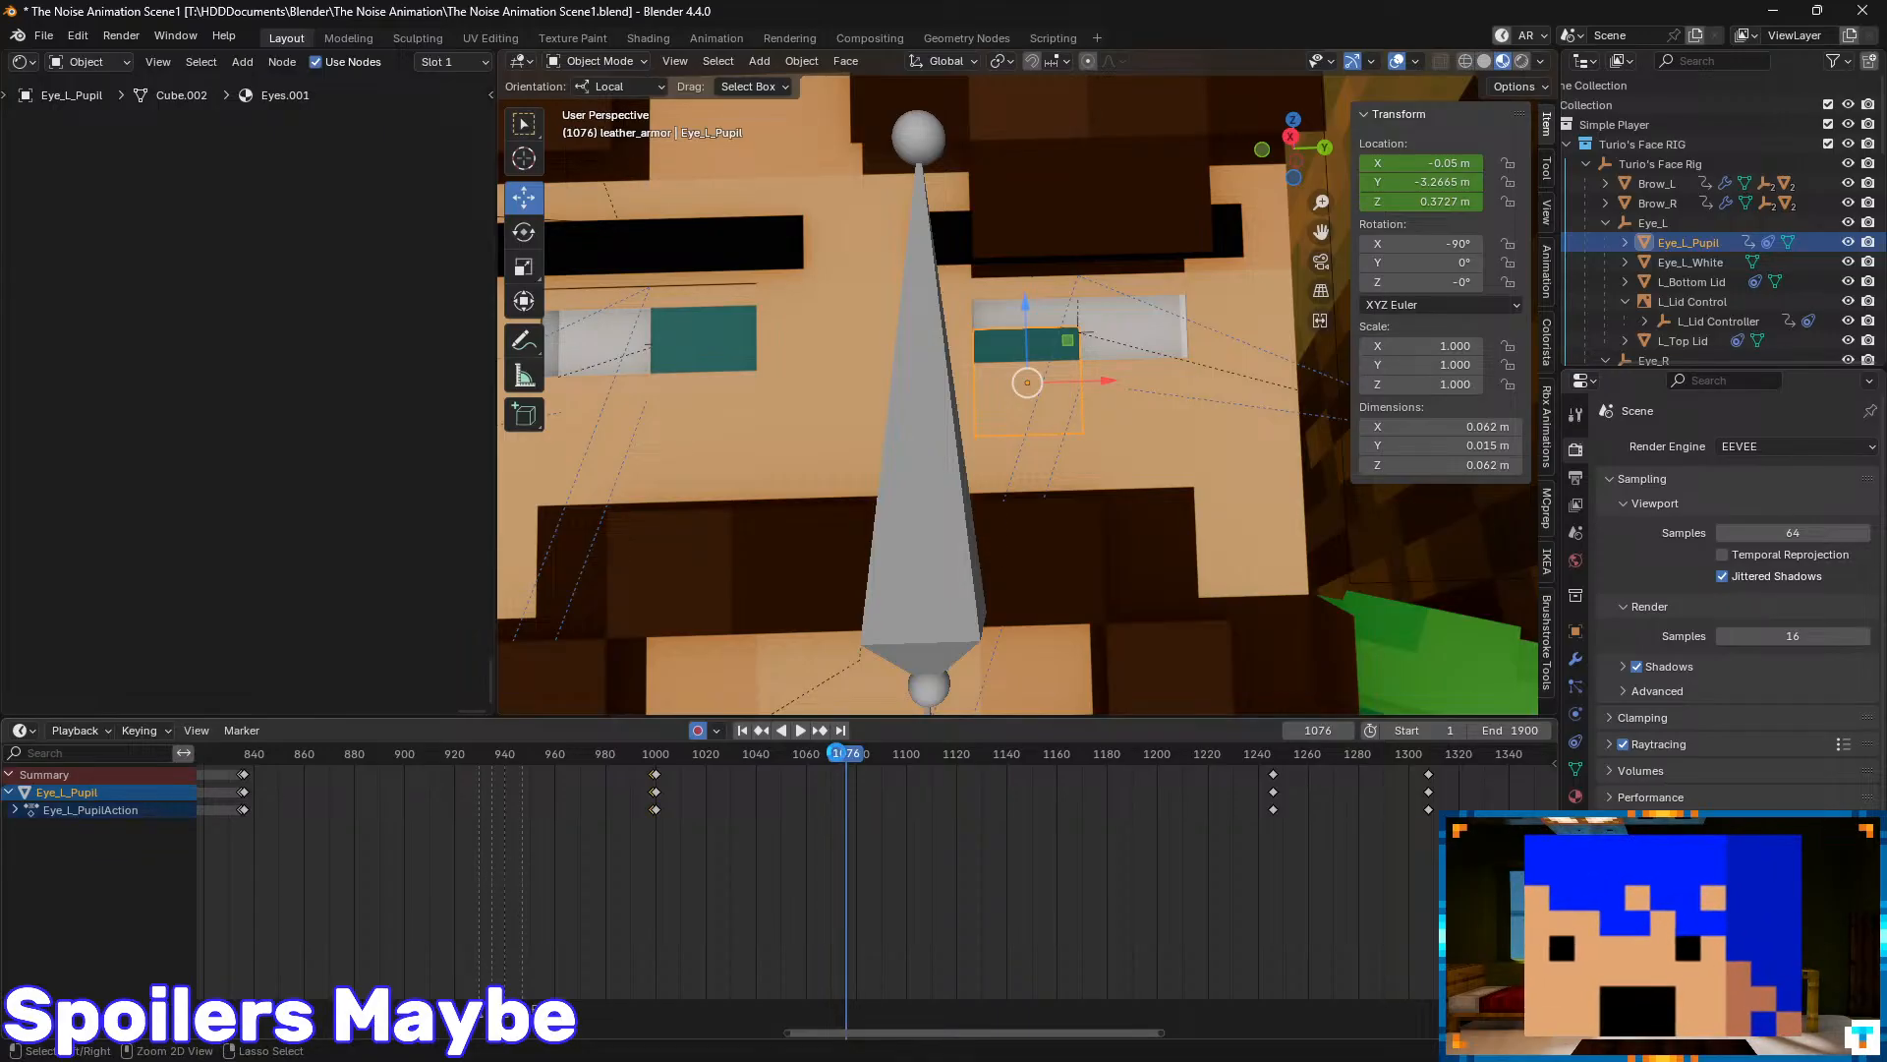
key("ctrl+s")
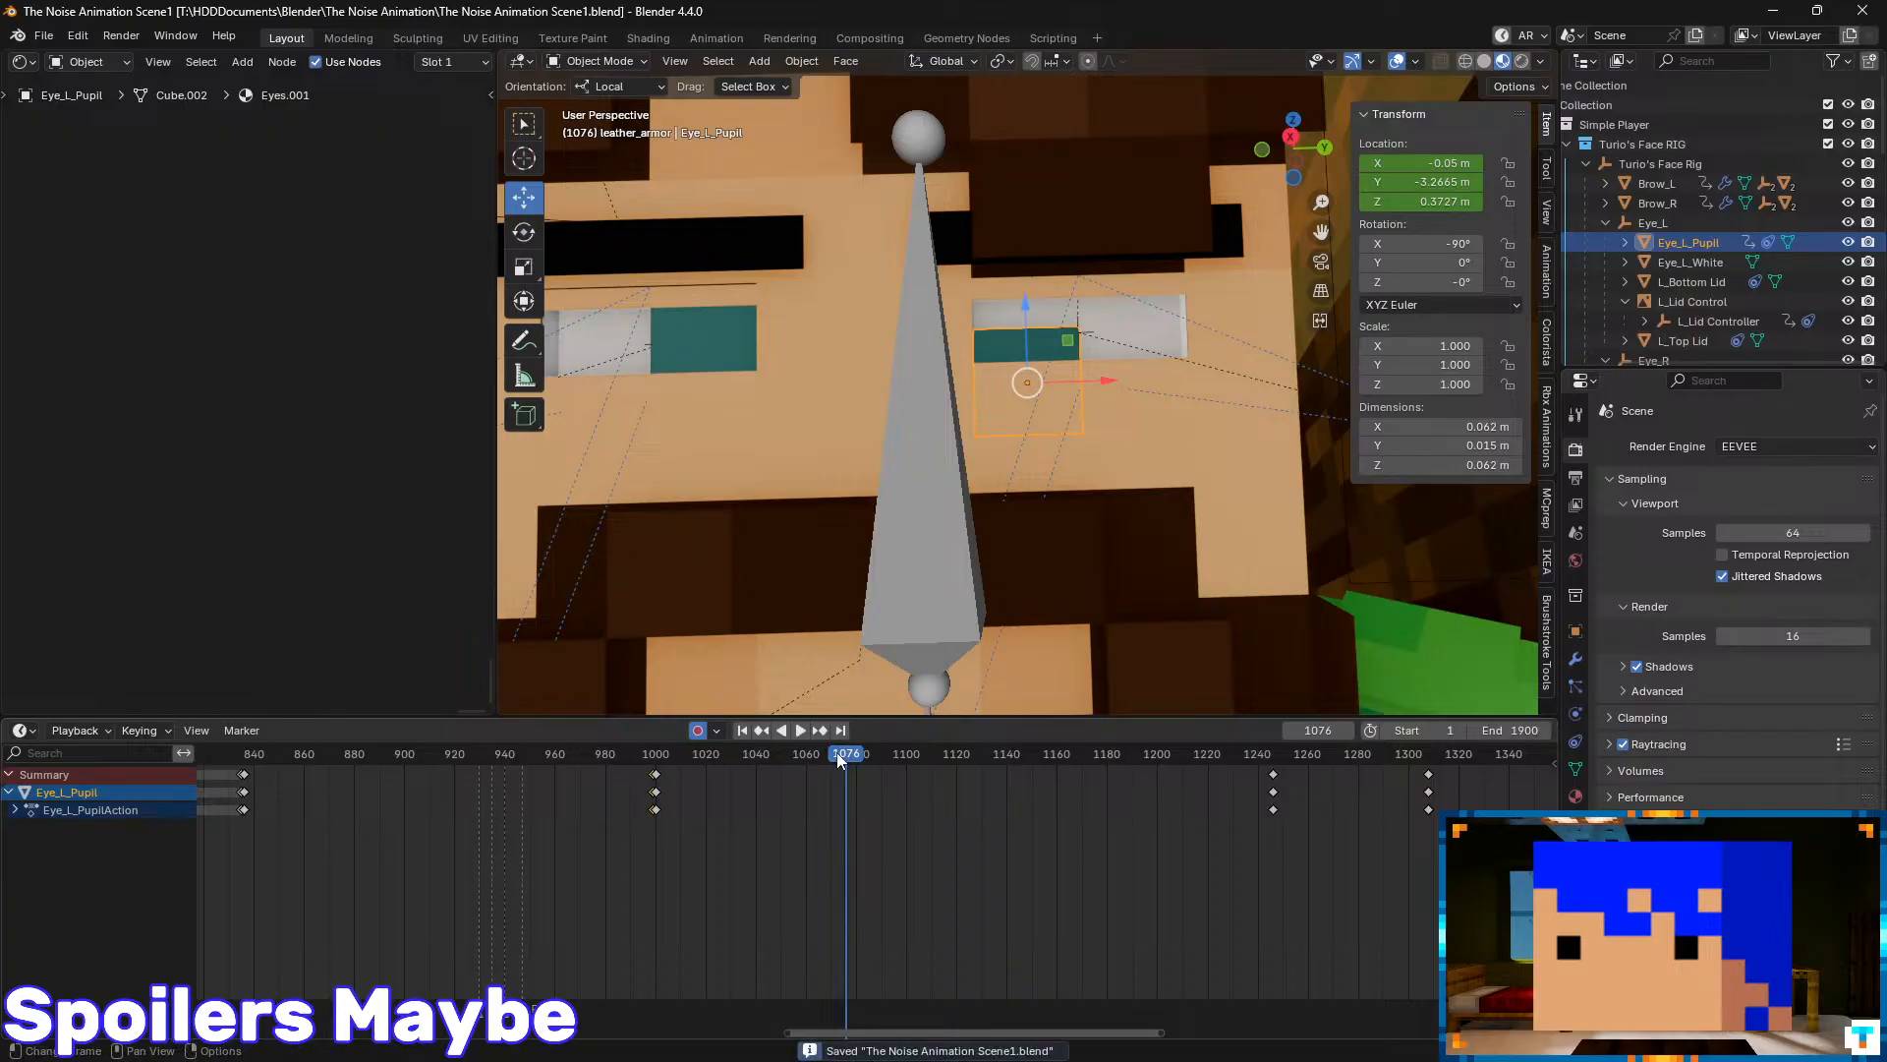
- Insert a location keyframe for Eye_L_Pupil at frame 1056
left_click_drag(840, 760, 797, 764)
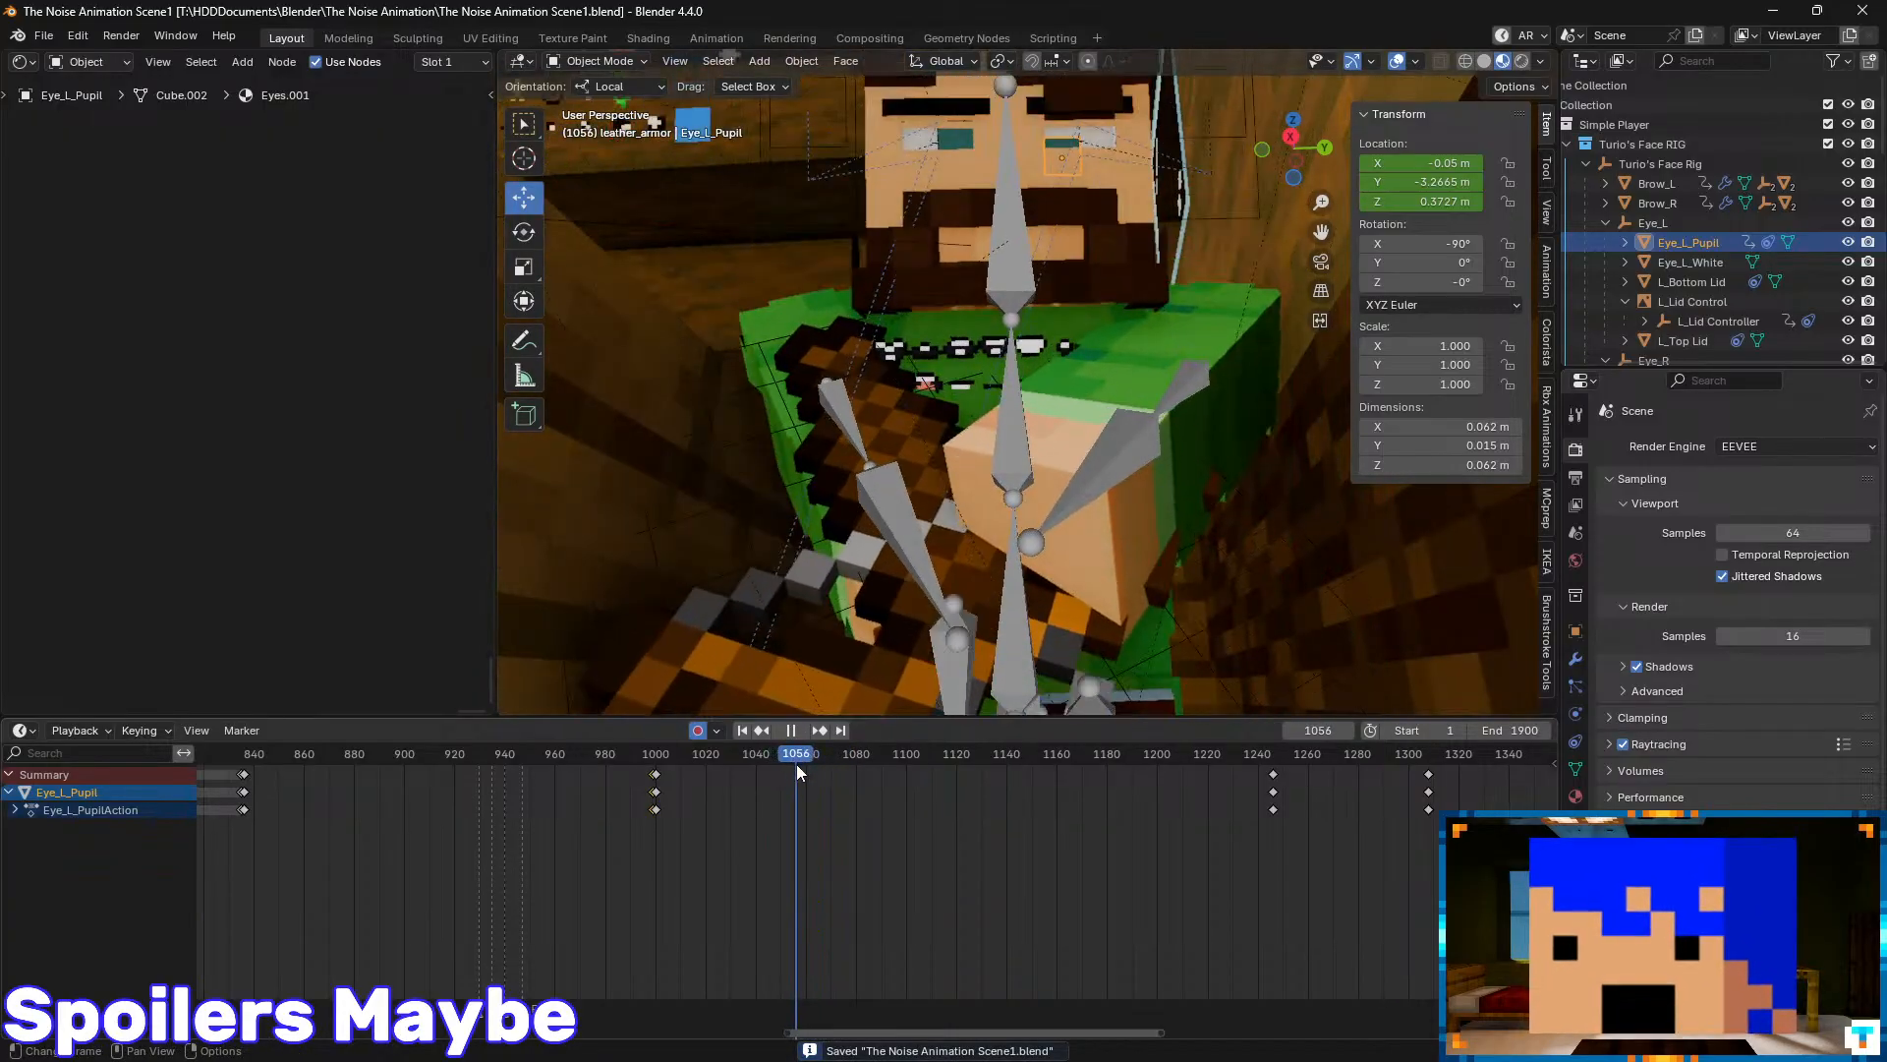
key("k")
left_click(951, 559)
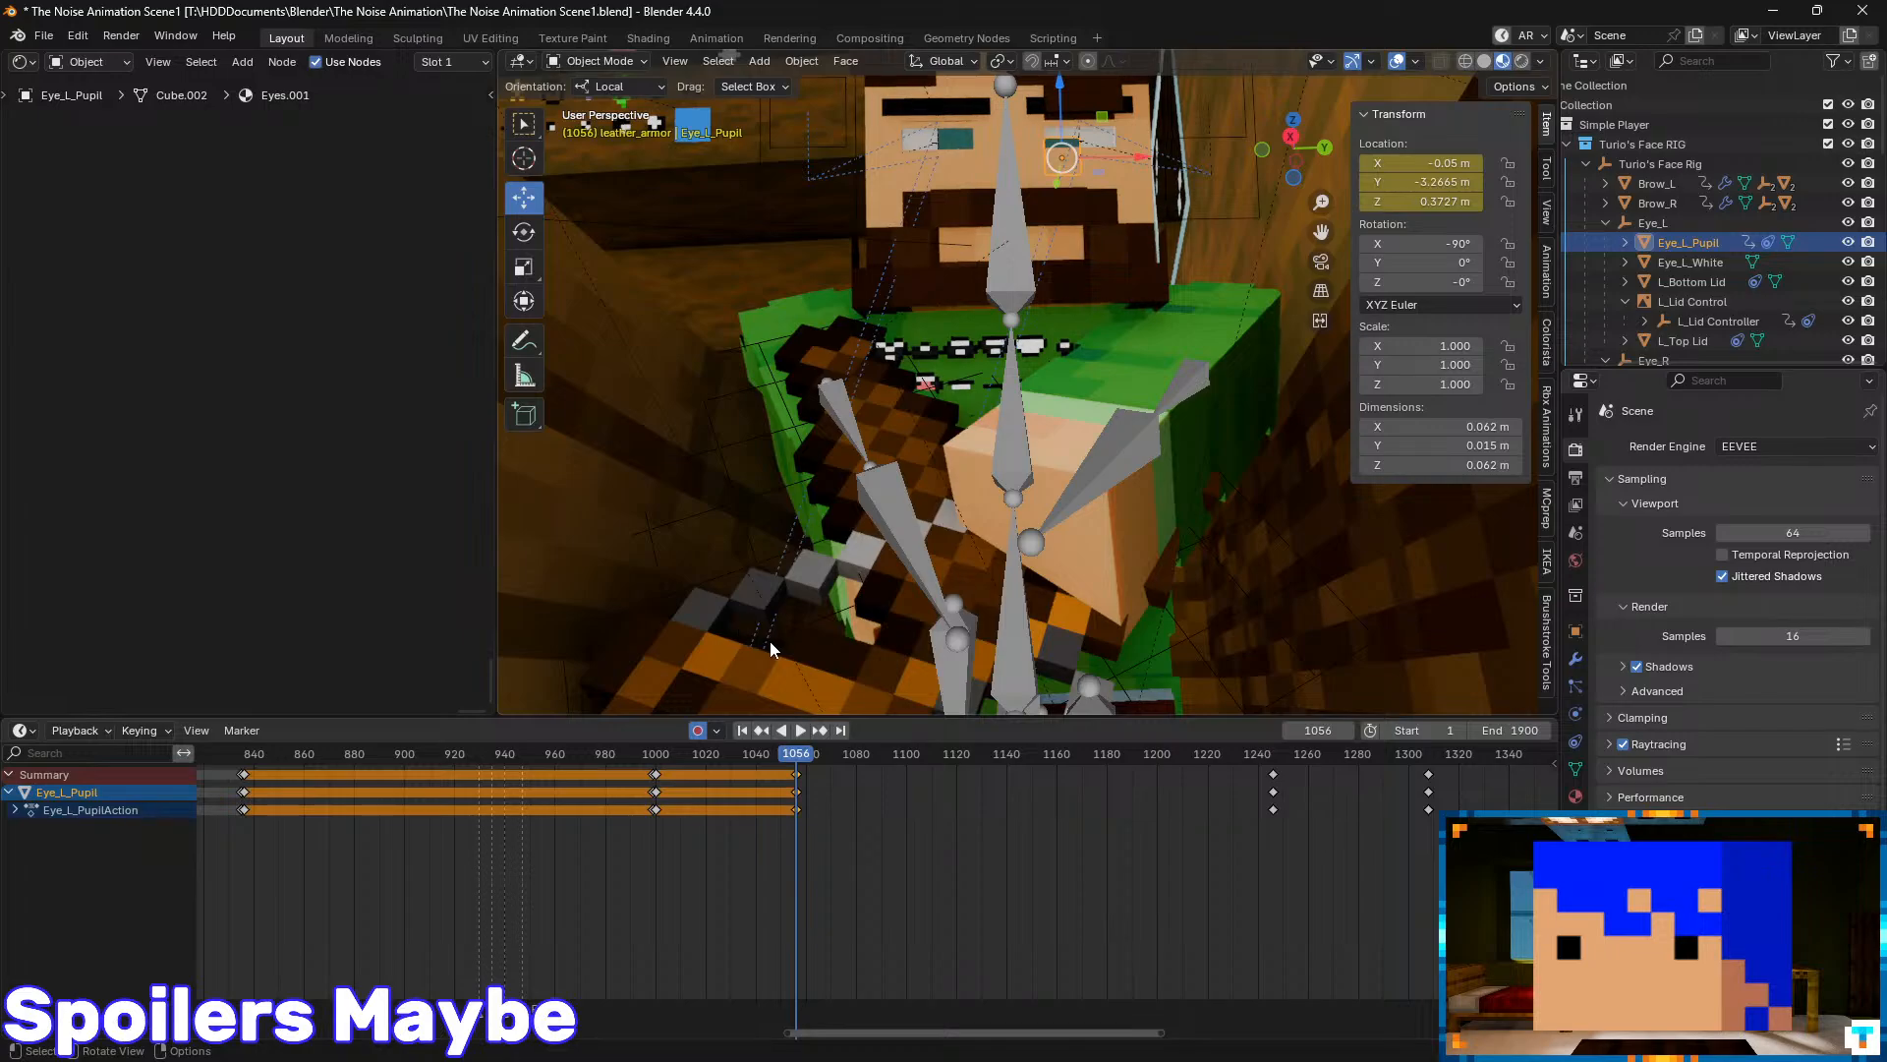
- Go to frame 1057, focus on the left pupil, and set the snap target to Edge Center
key("Right")
left_click_drag(1059, 133, 1057, 147)
middle_click_drag(1058, 148, 1064, 291)
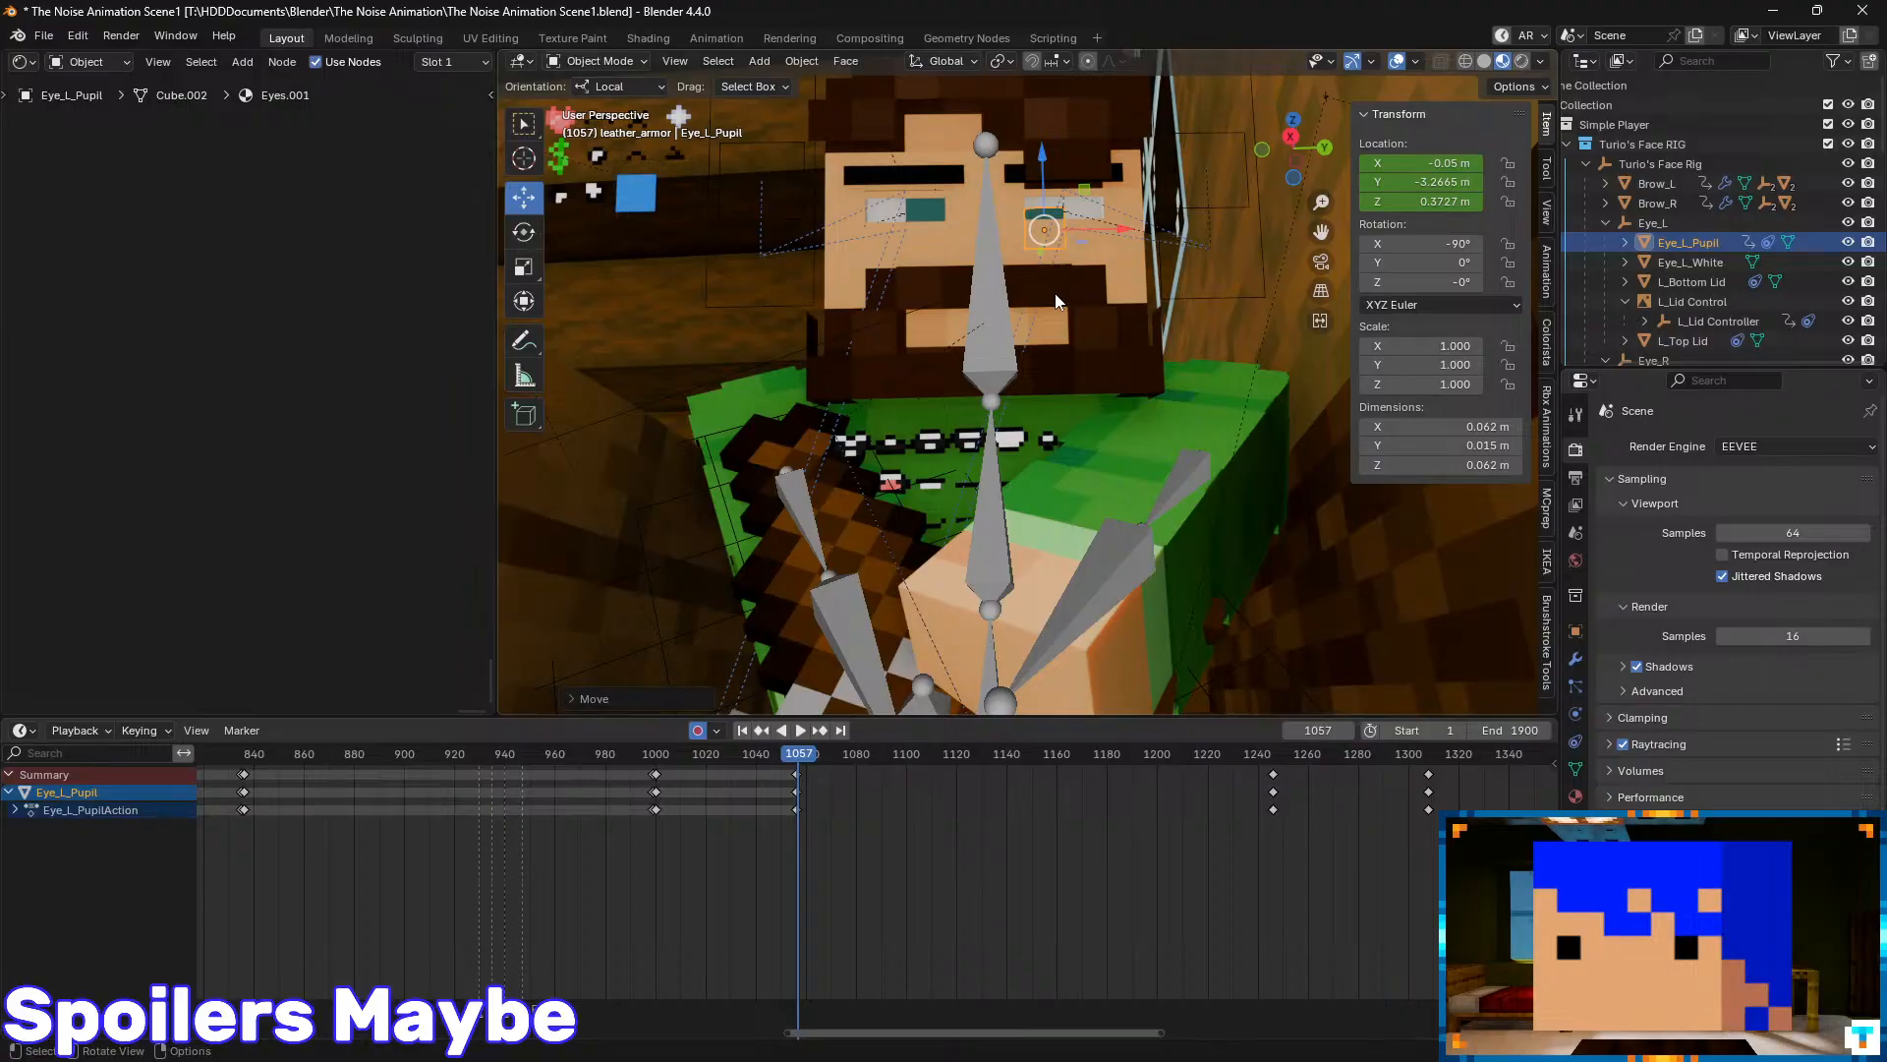
key("KP_Decimal")
scroll(1053, 293, "down", 5)
left_click(1053, 61)
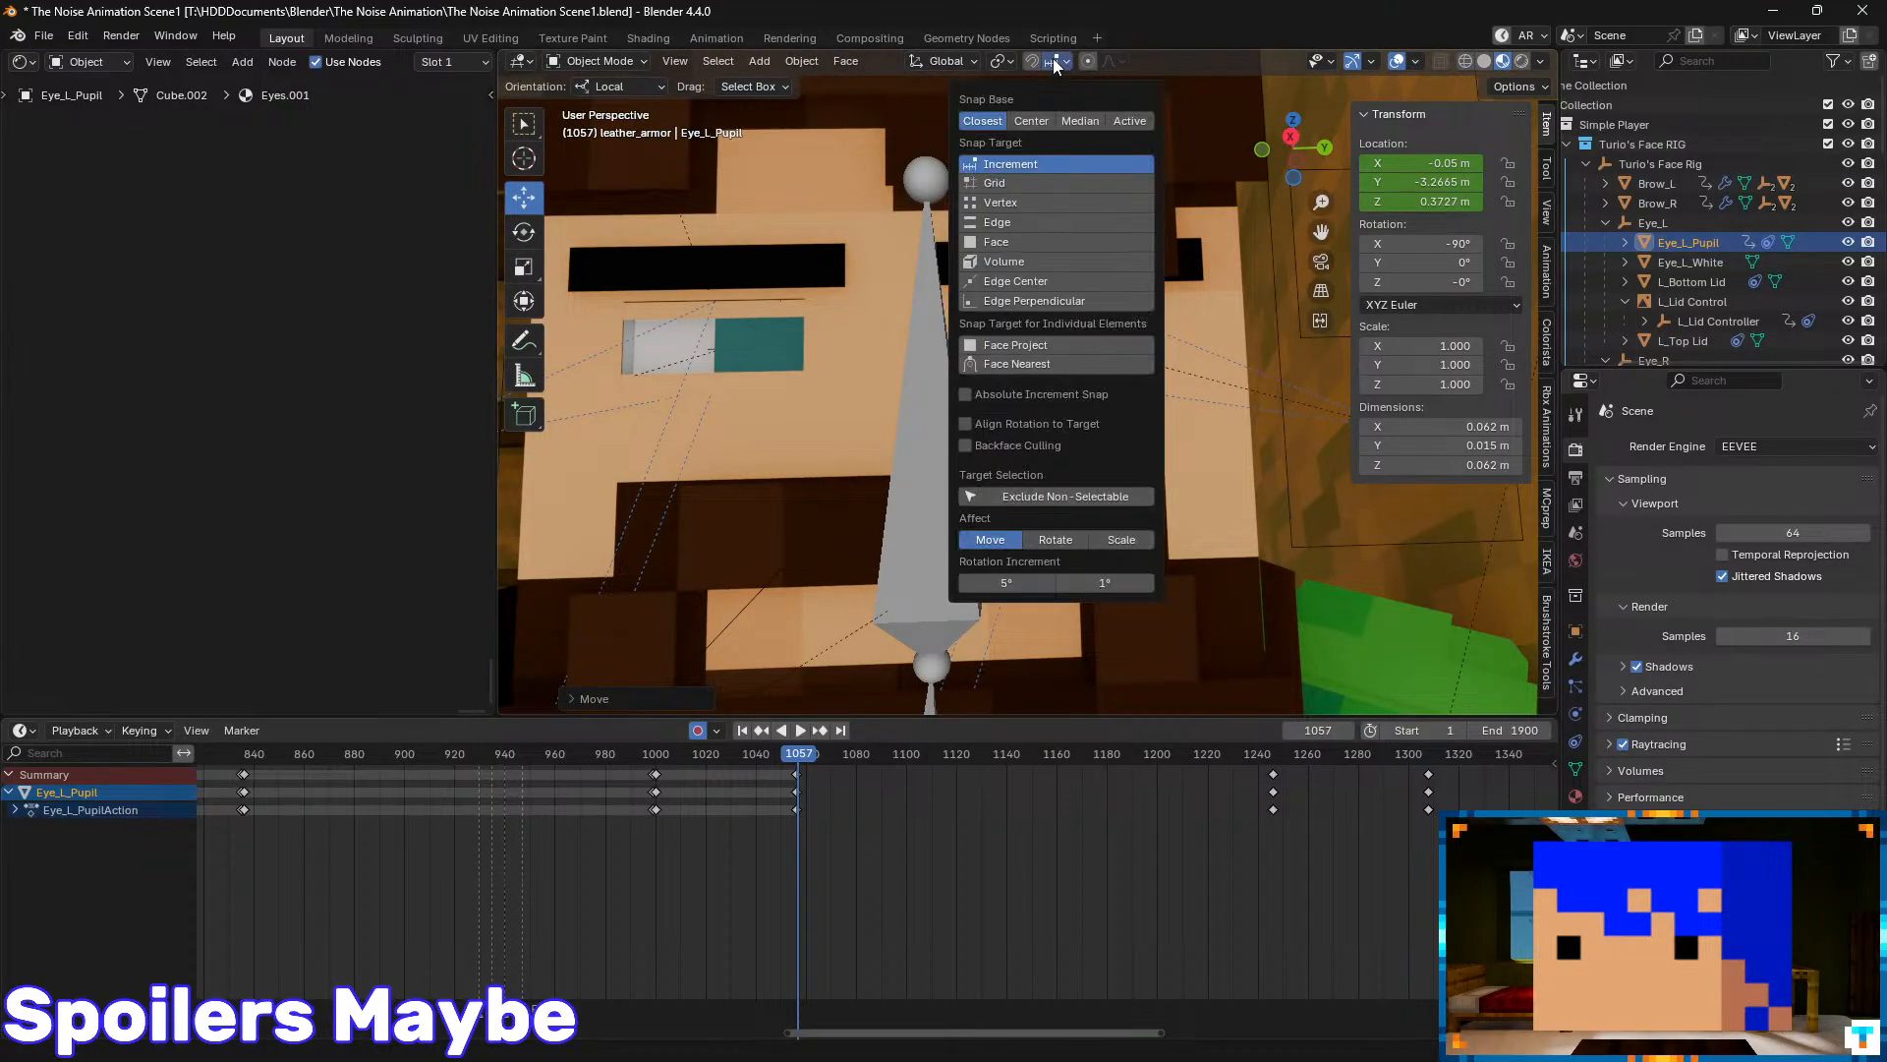
left_click(1030, 282)
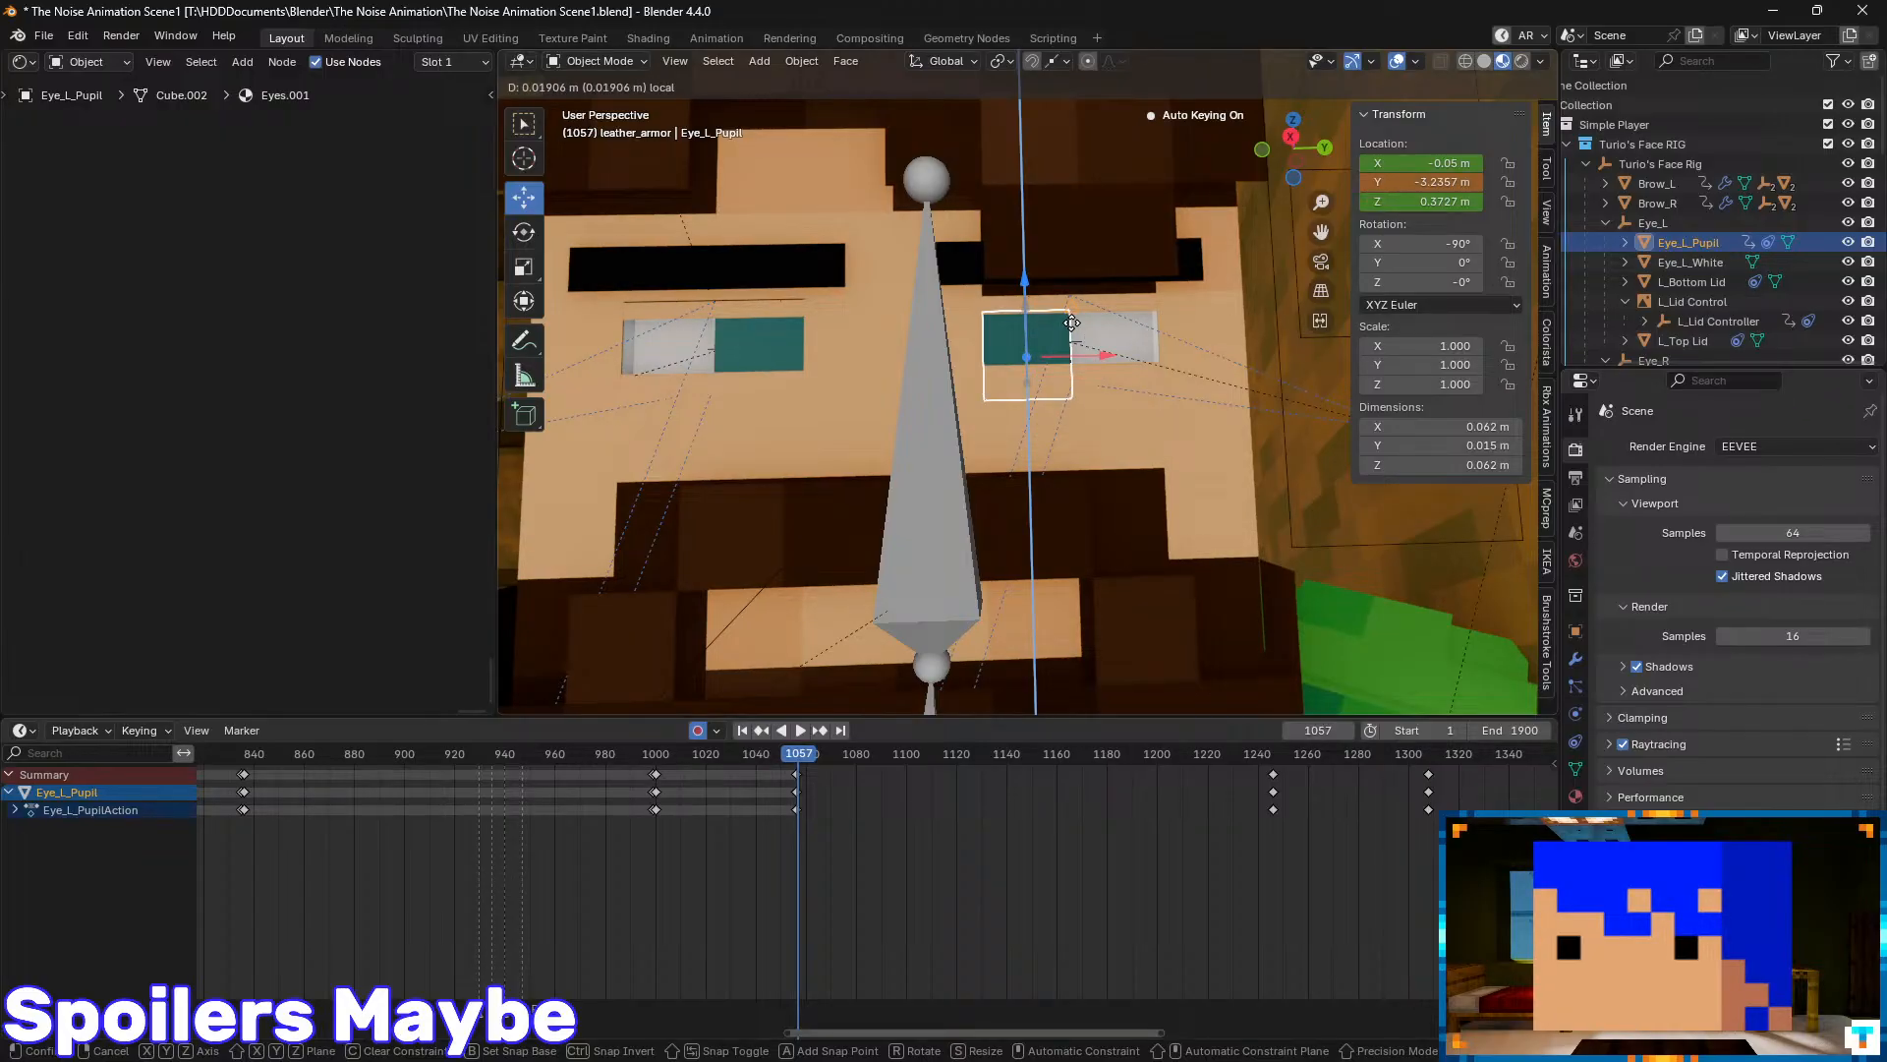
- Raise Eye_L_Pupil to a Y location of -3.2357 m at frame 1057 and save the file
left_click(1071, 325)
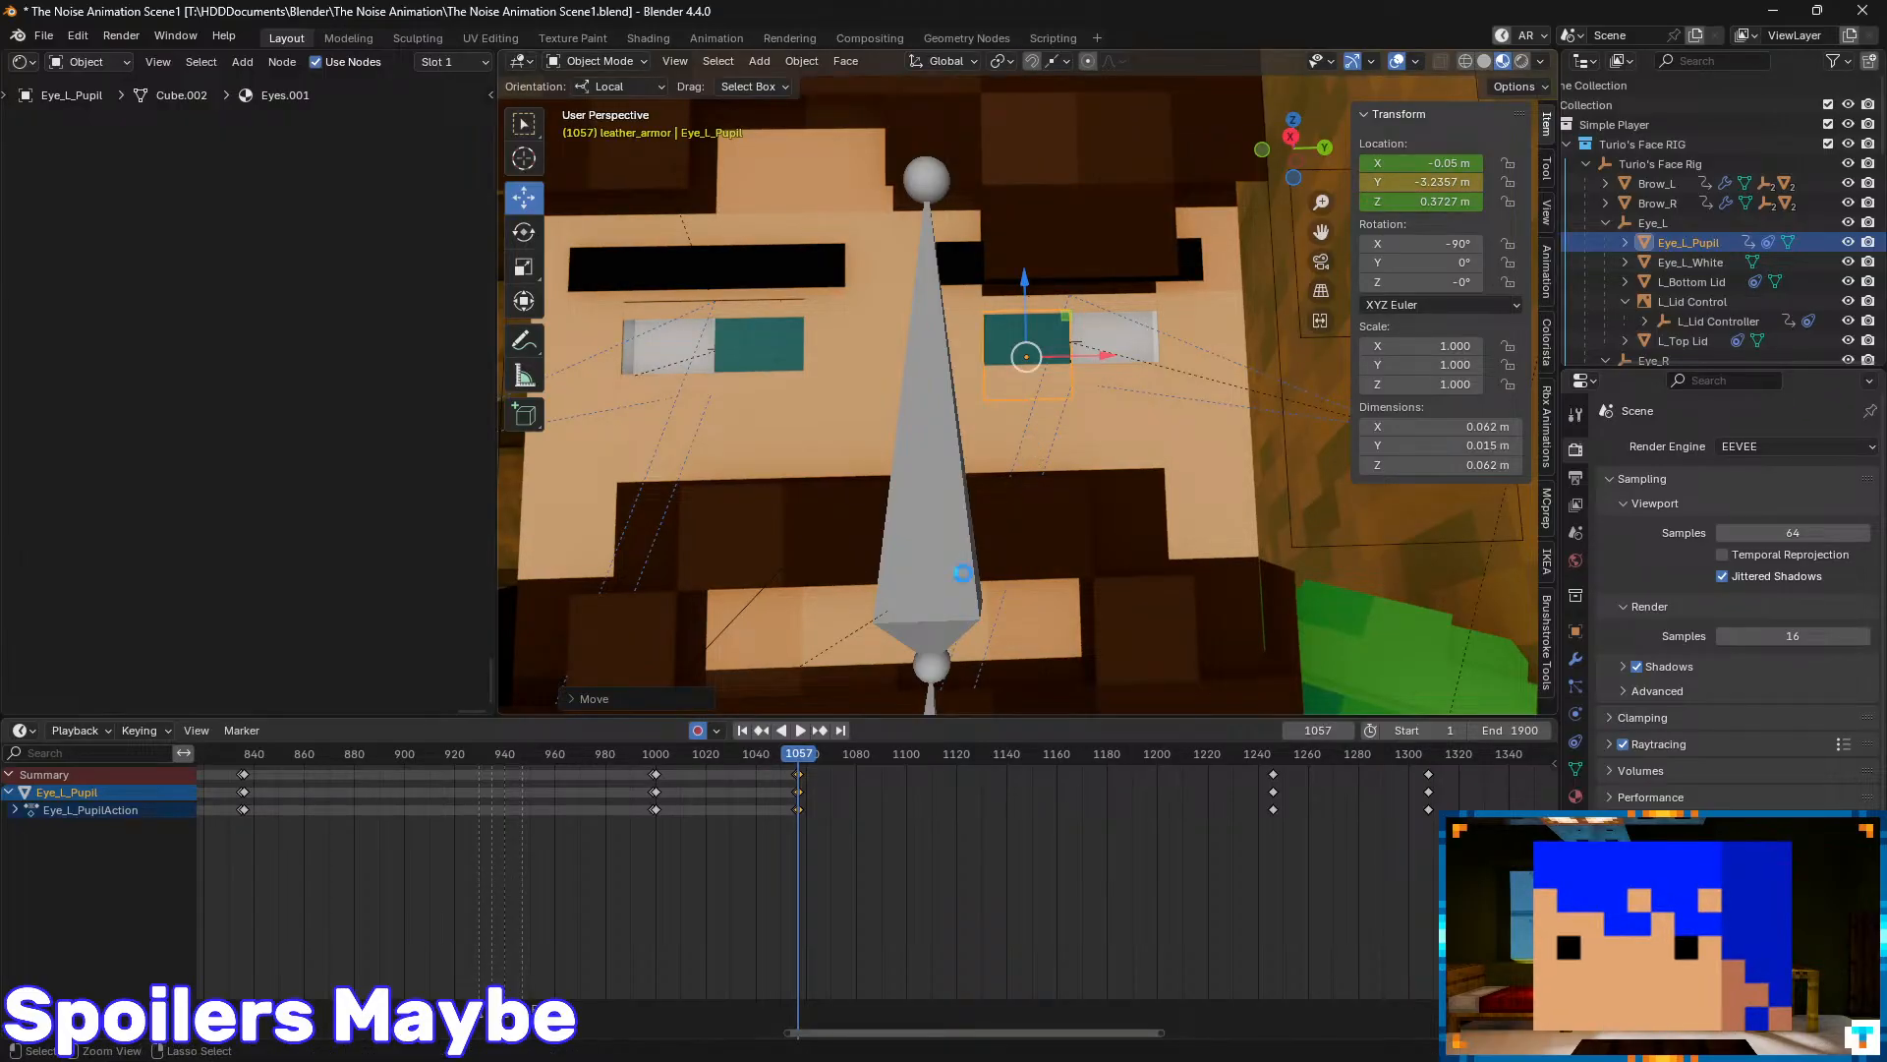
key("ctrl+s")
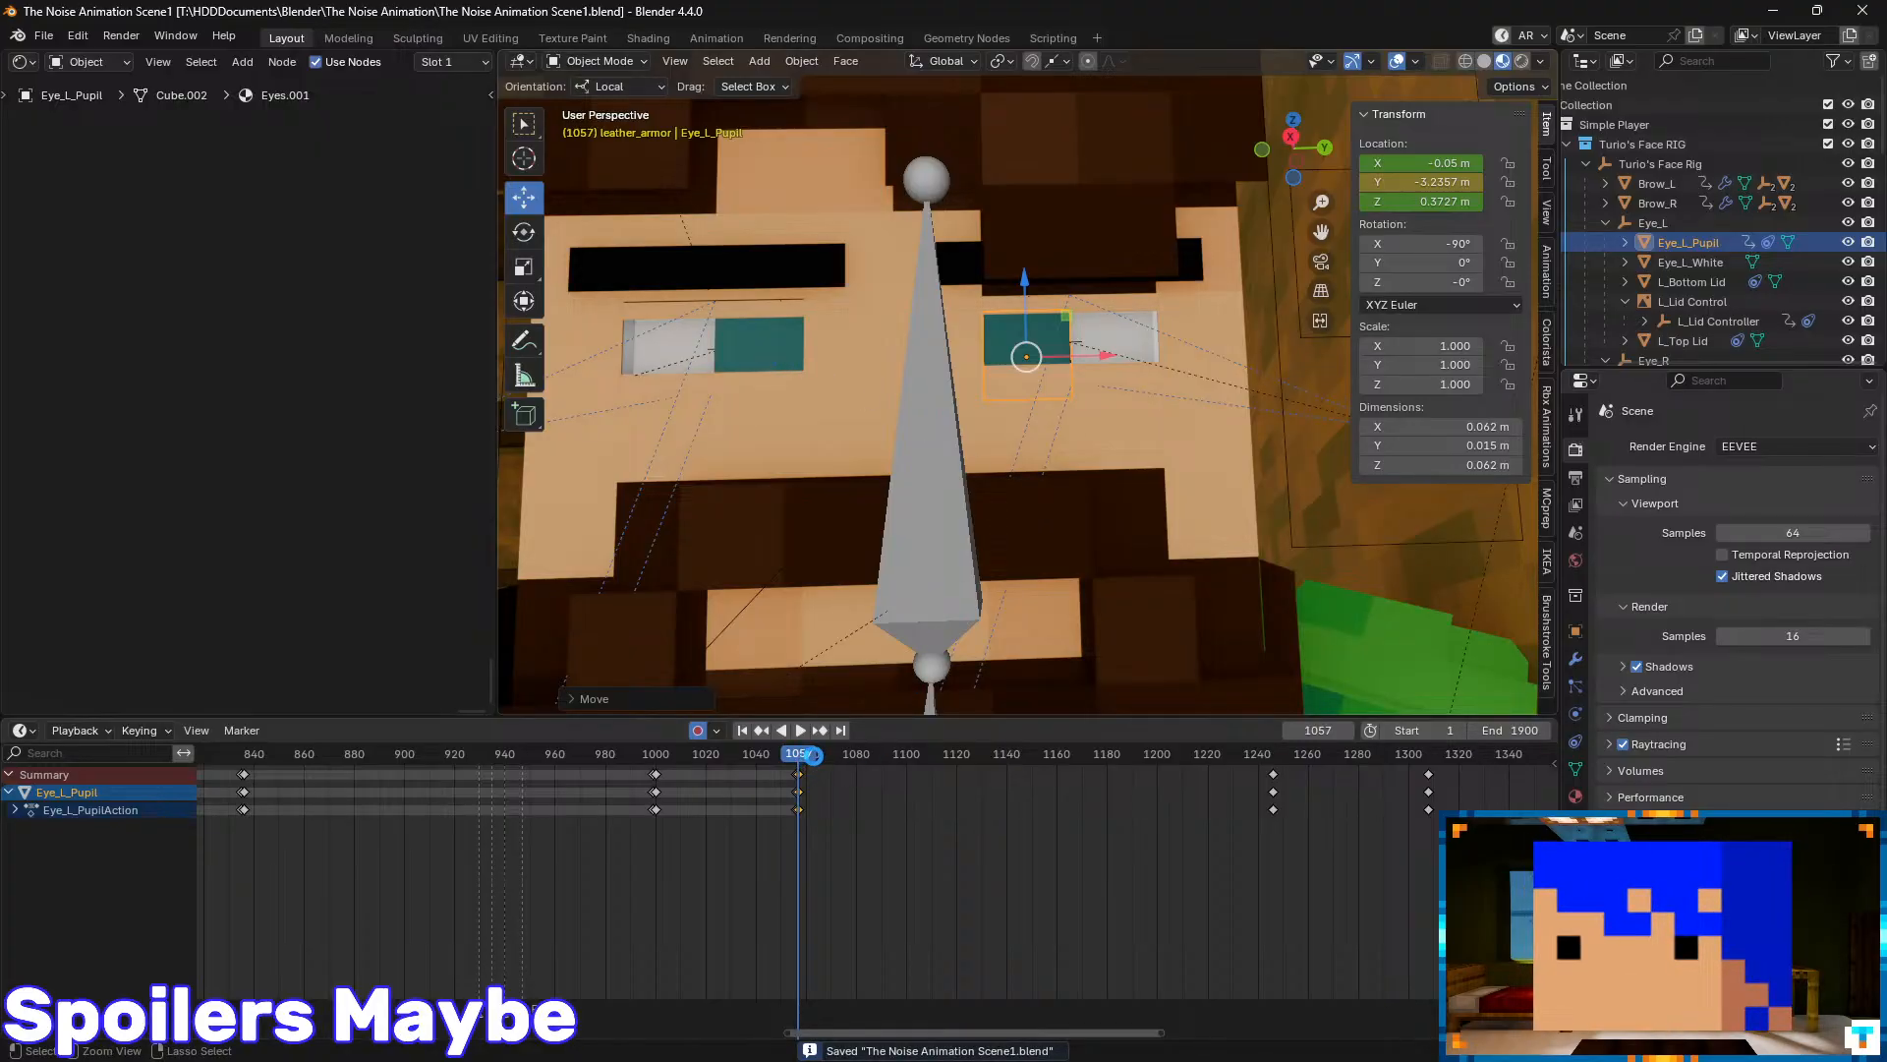
key("space")
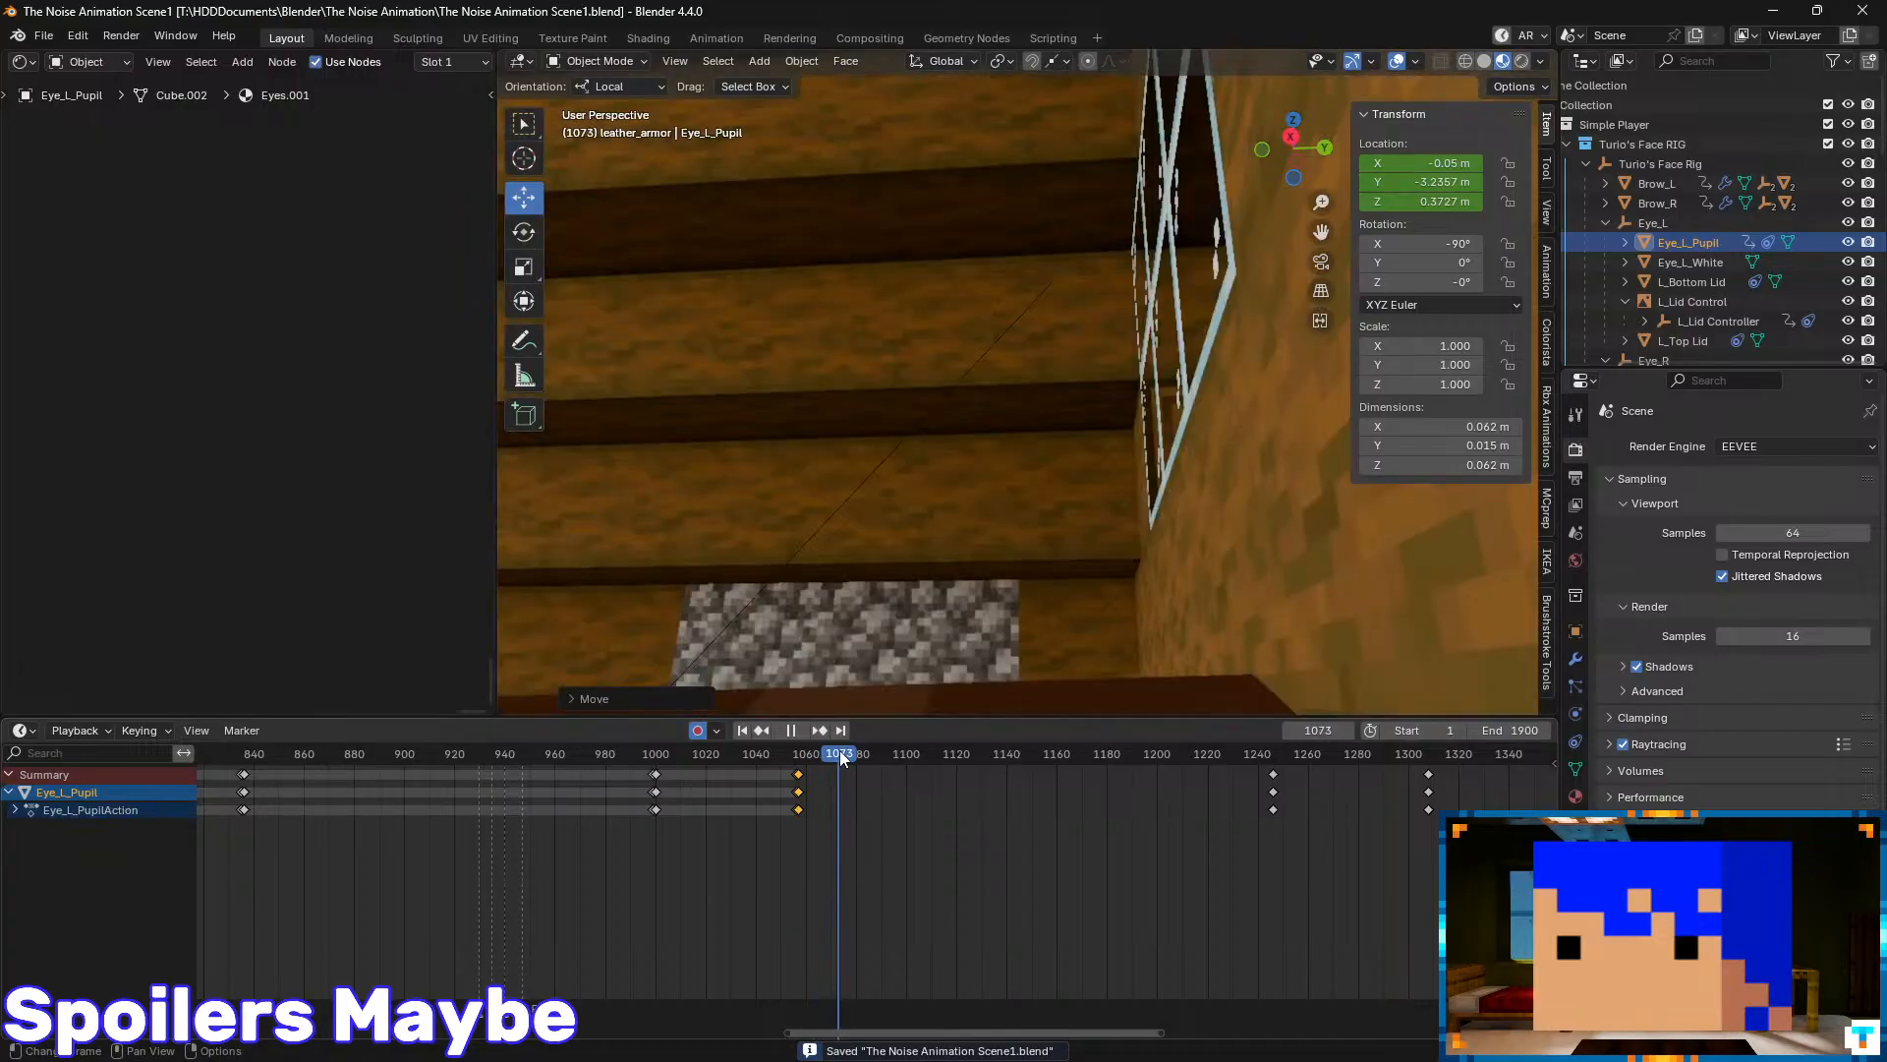
- View the staircase shot through the scene camera and go to the blink at frame 1123
key("KP_0")
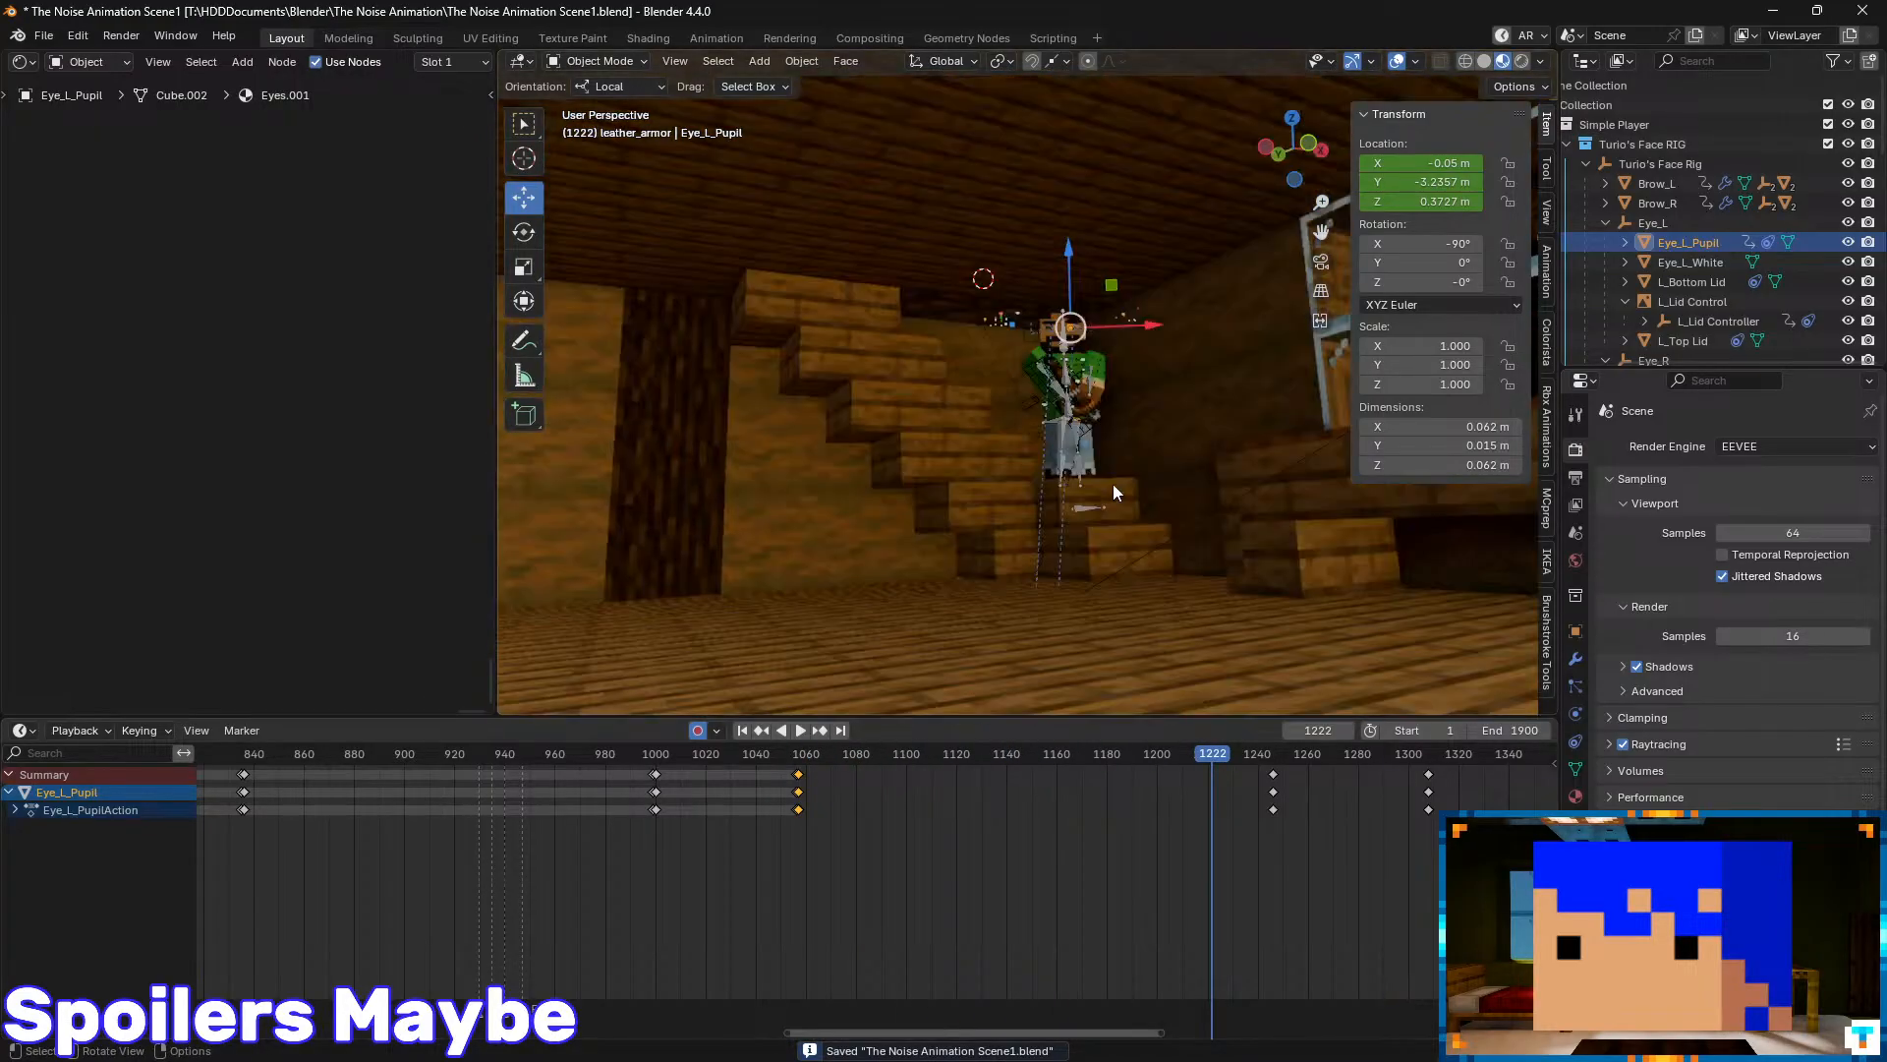
key("space")
middle_click_drag(1227, 771, 943, 758)
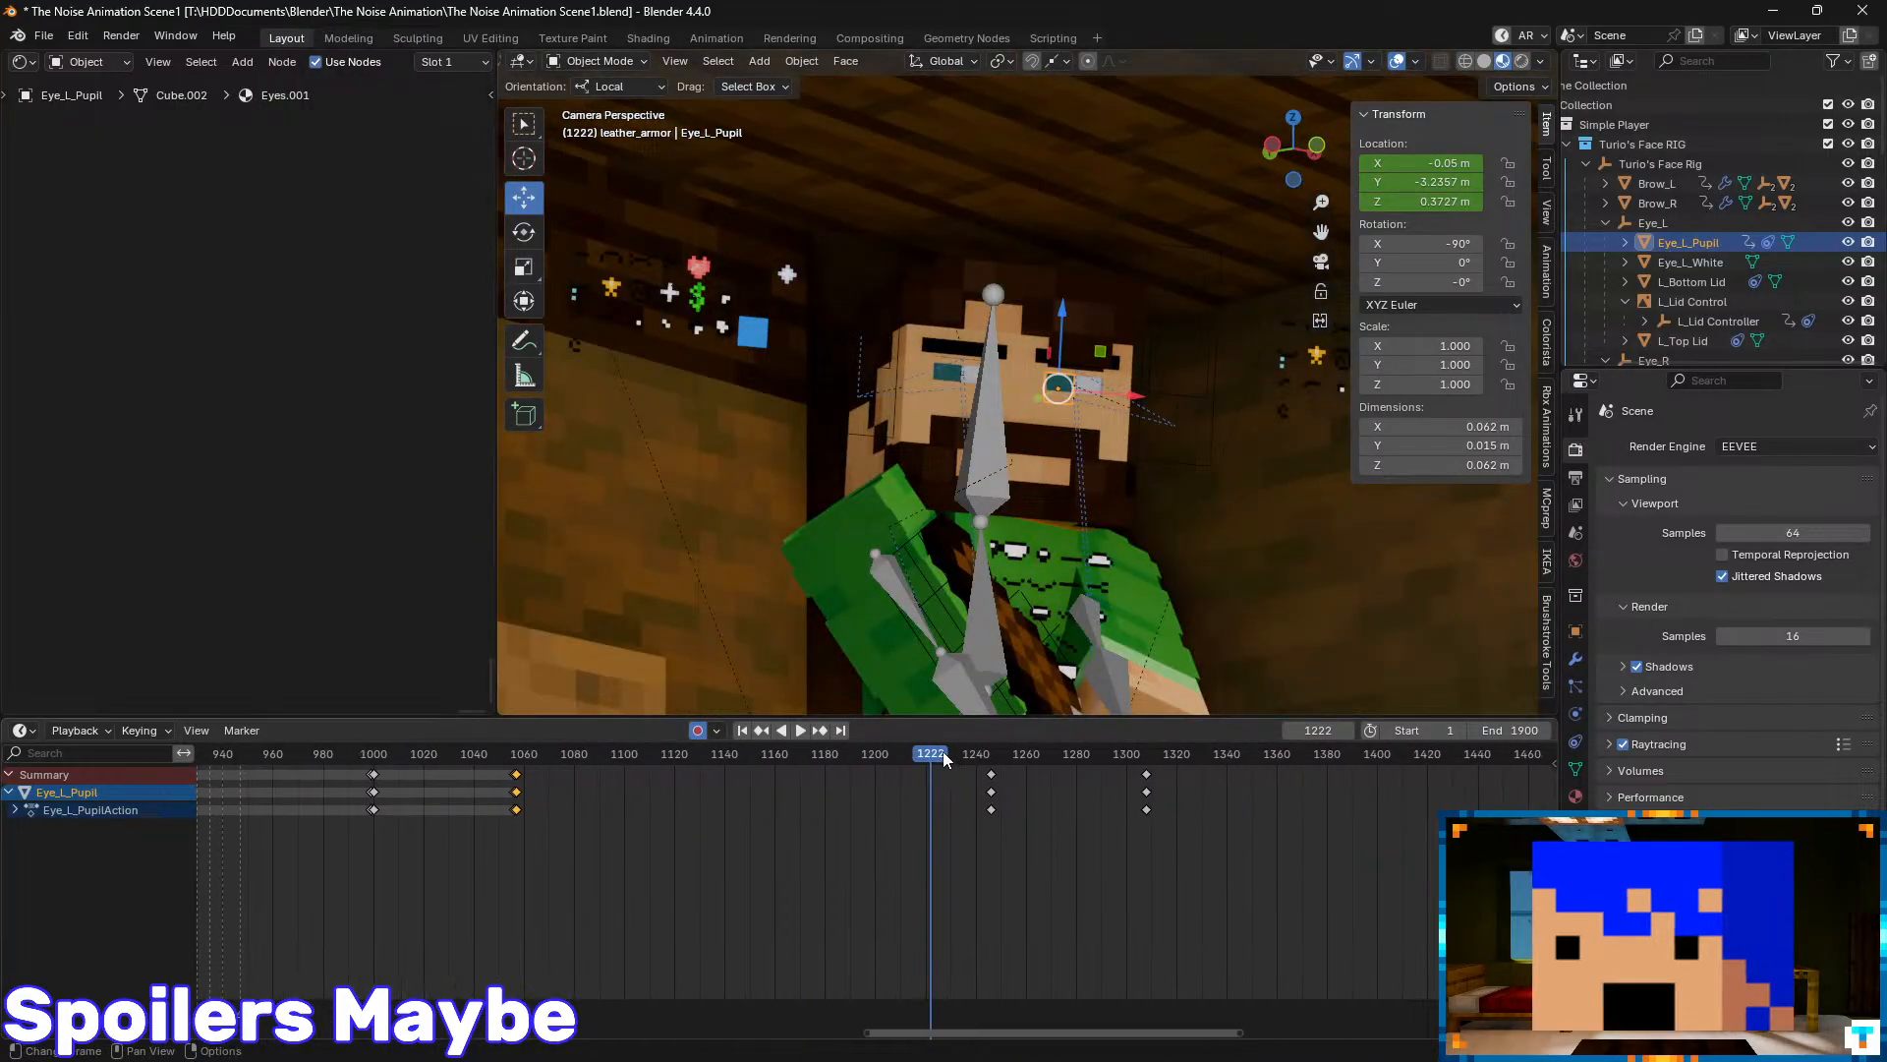
left_click_drag(932, 754, 686, 760)
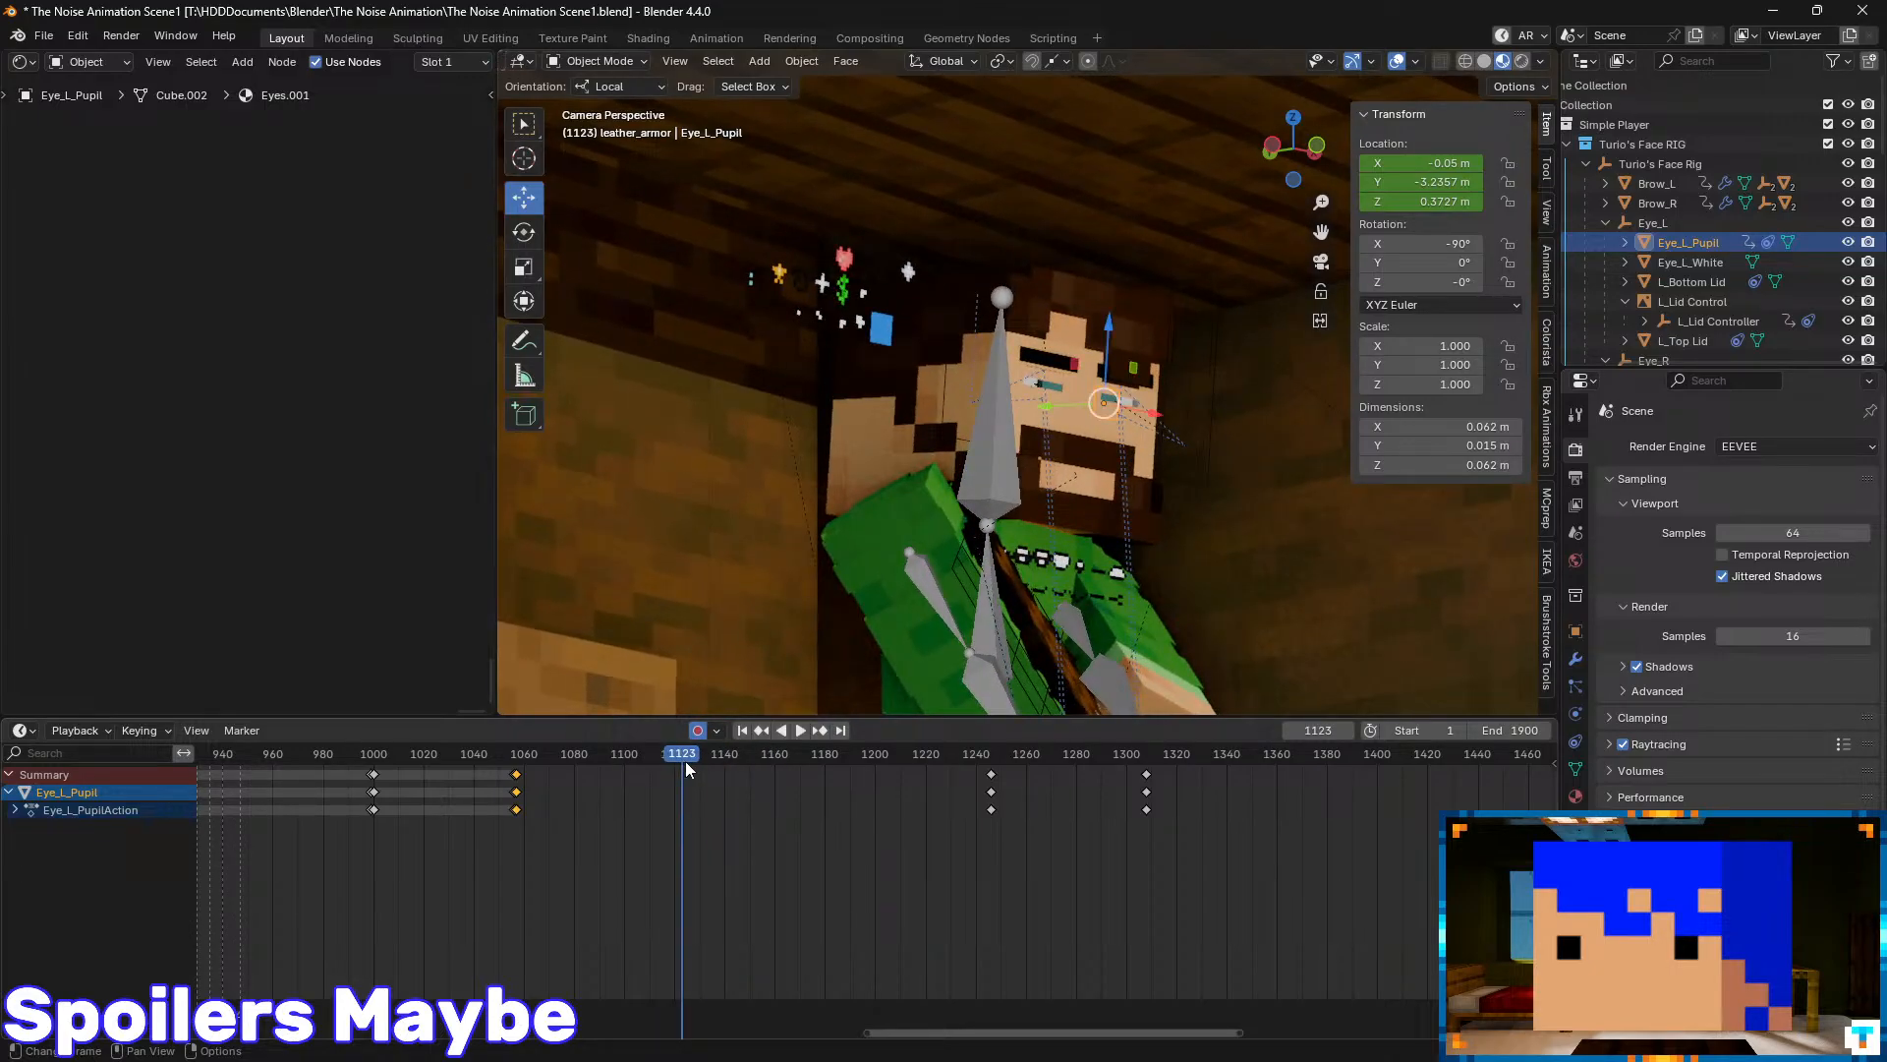
- Select L_Lid Controller and R_Lid Controller together and go to the blink's first keyframe at frame 1120
left_click(1197, 366)
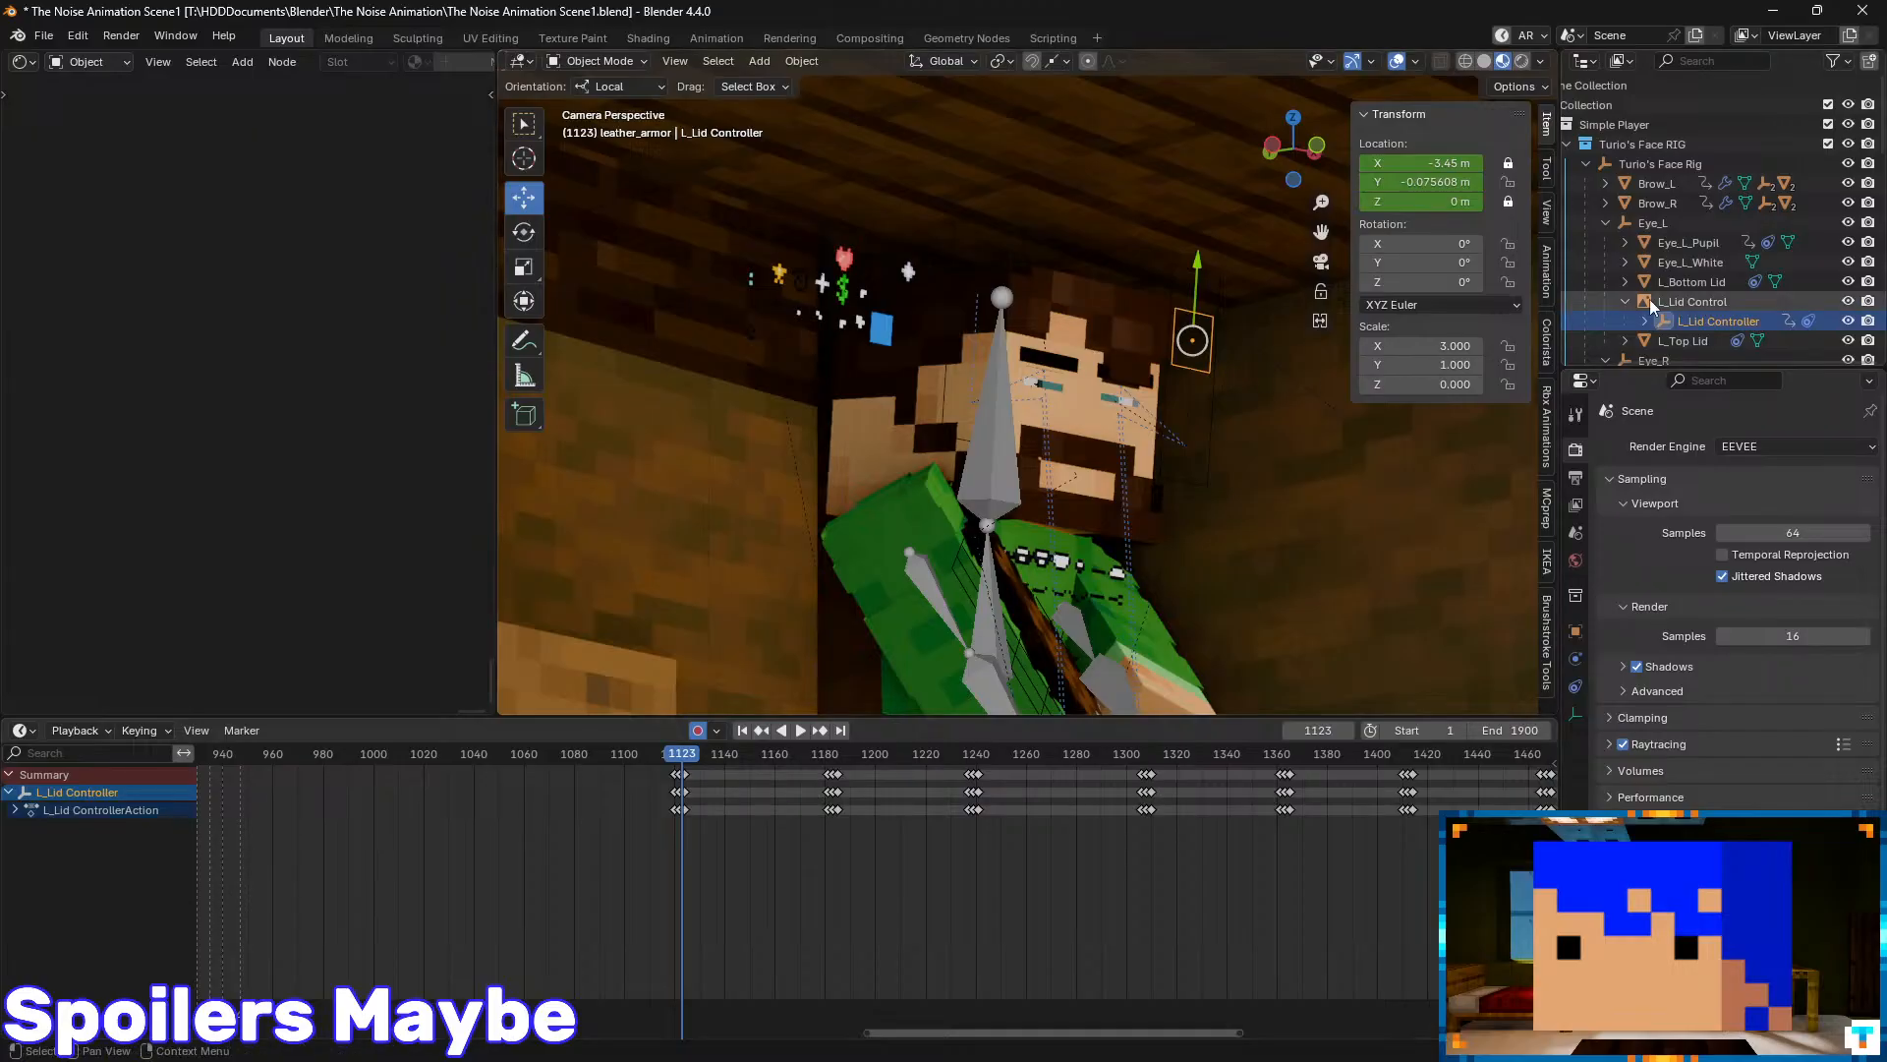
scroll(1705, 263, "down", 4)
left_click(1718, 300, "ctrl")
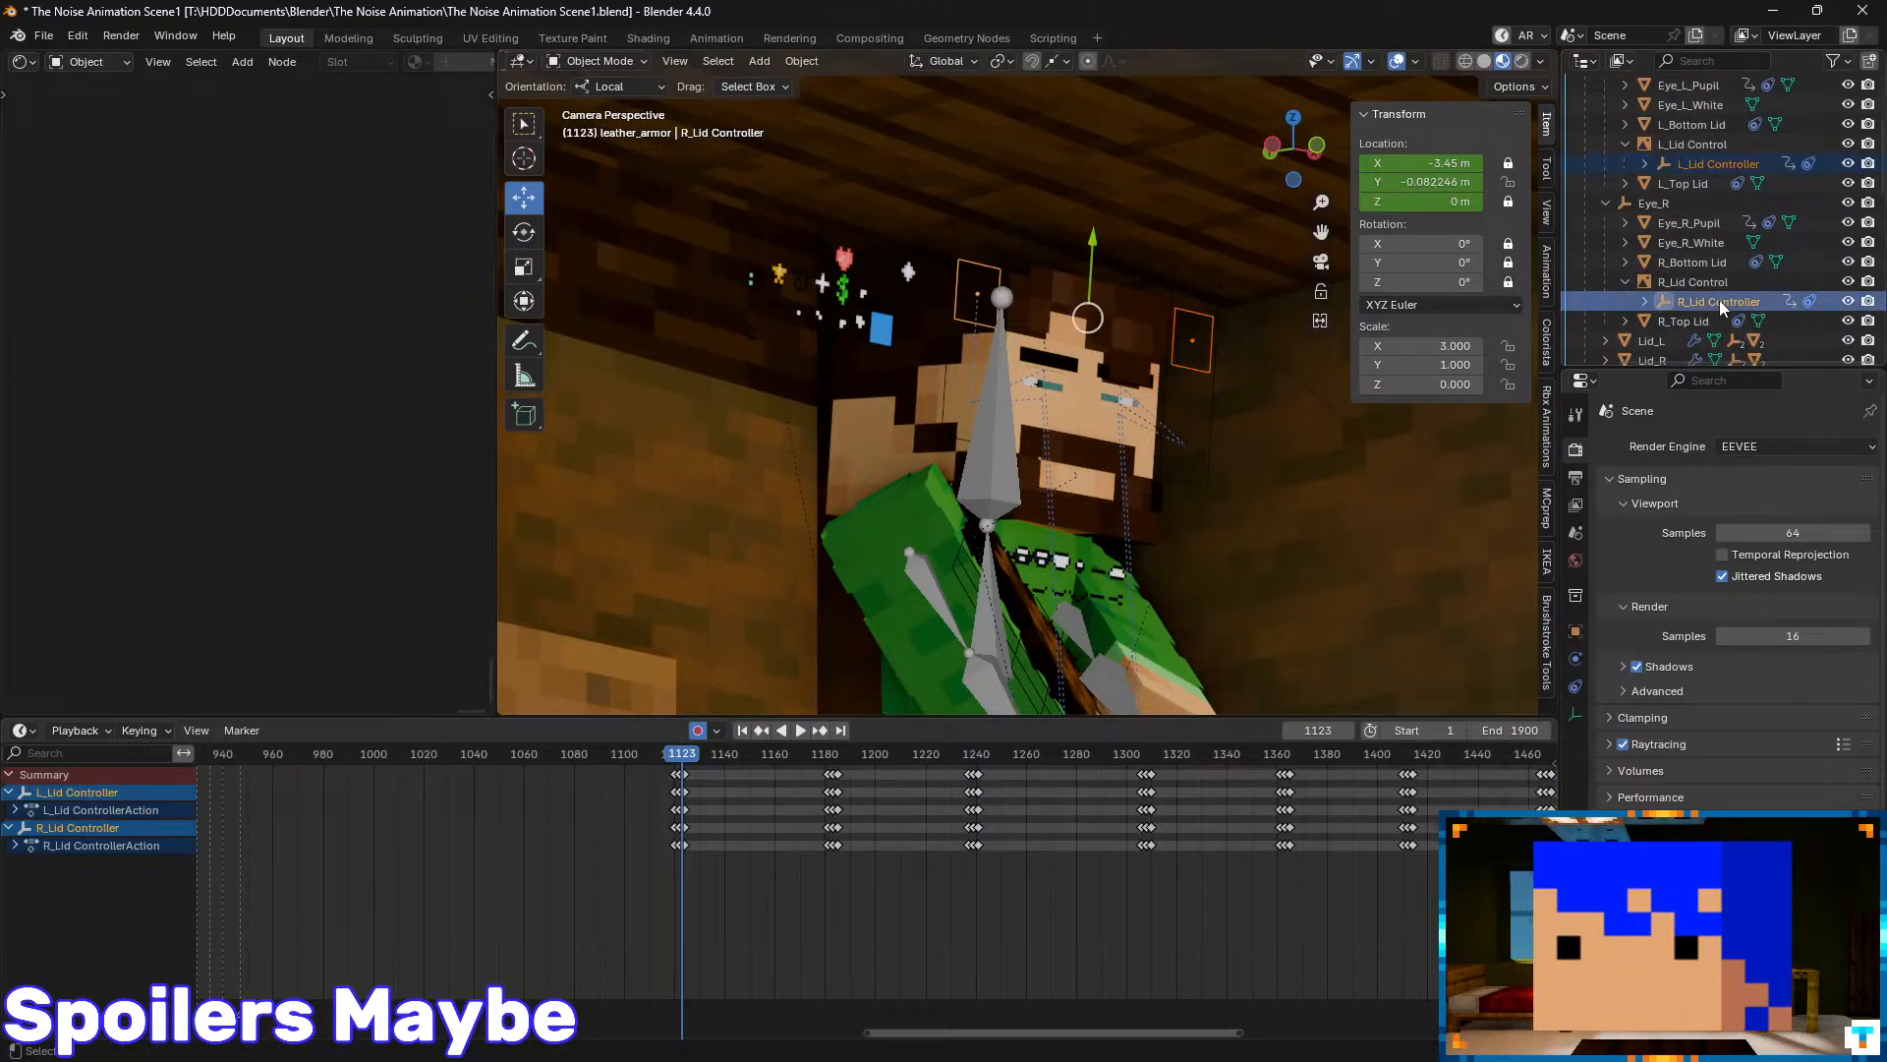
scroll(641, 826, "up", 3)
scroll(983, 824, "up", 6)
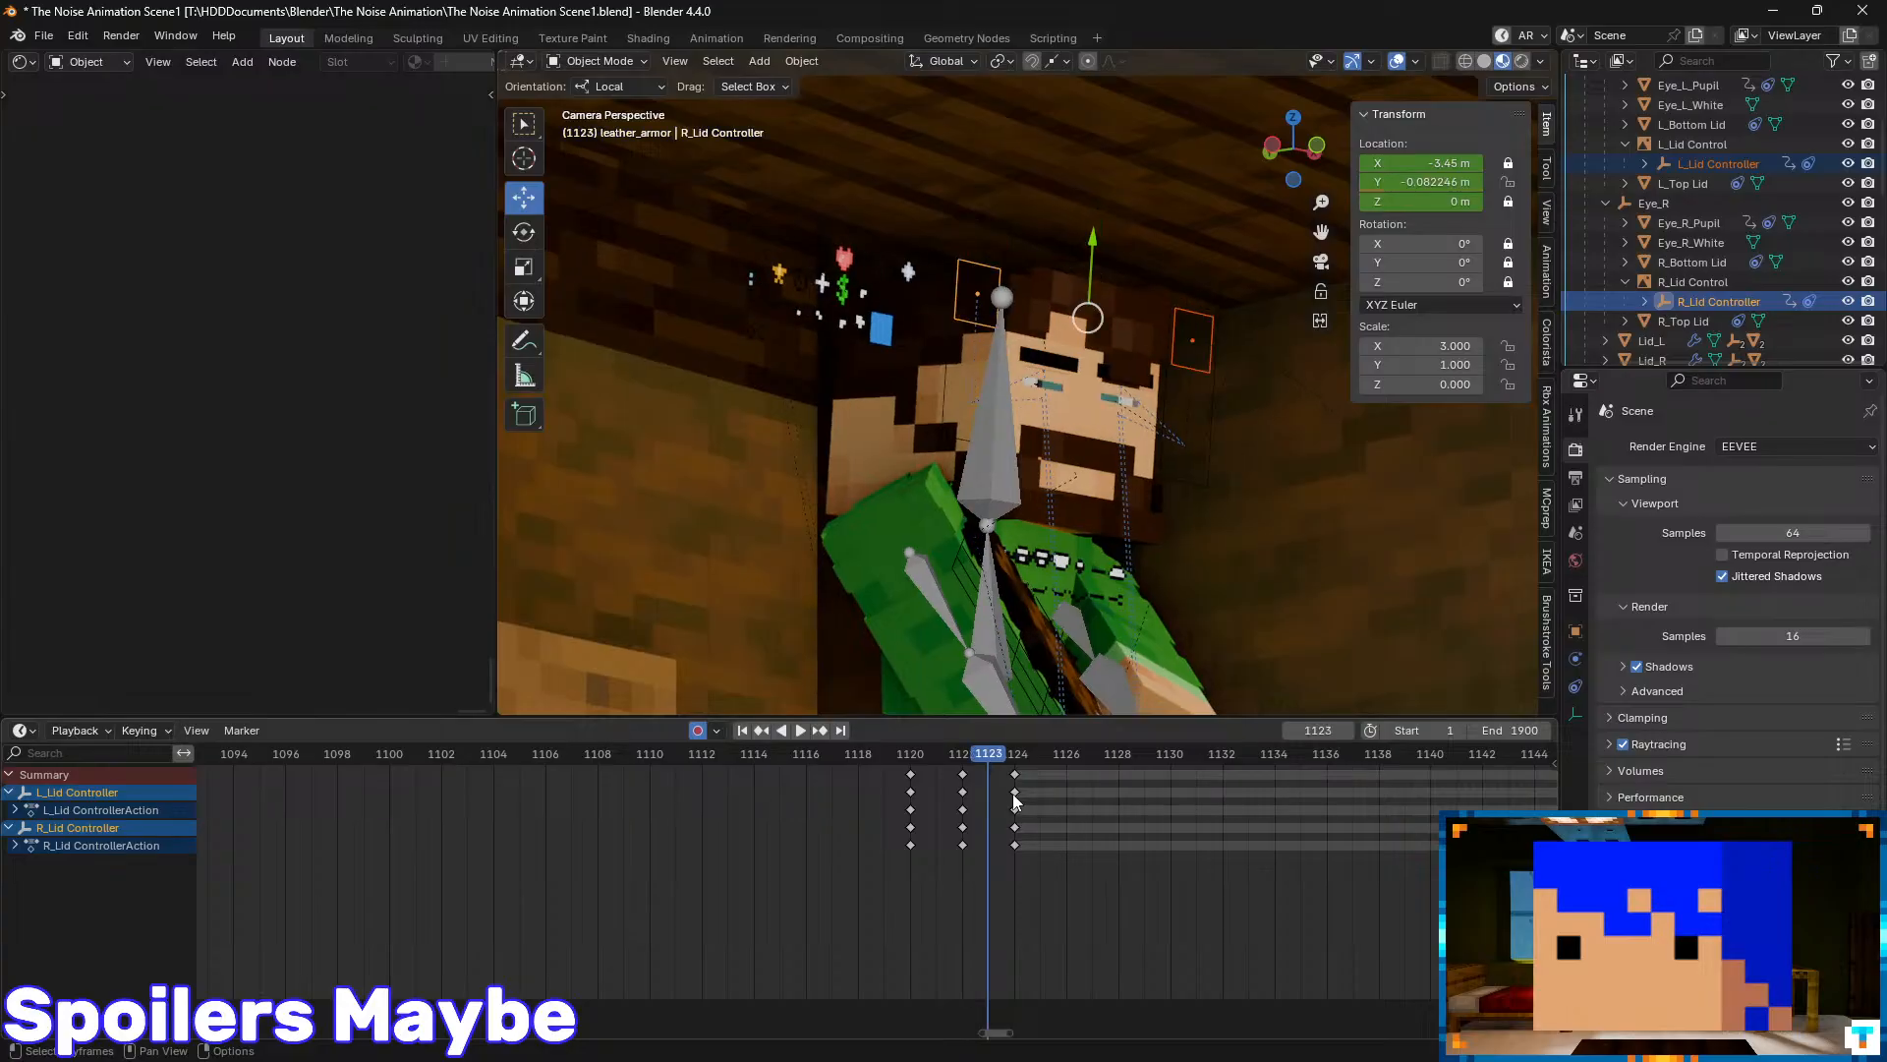
key("Down")
key("Down")
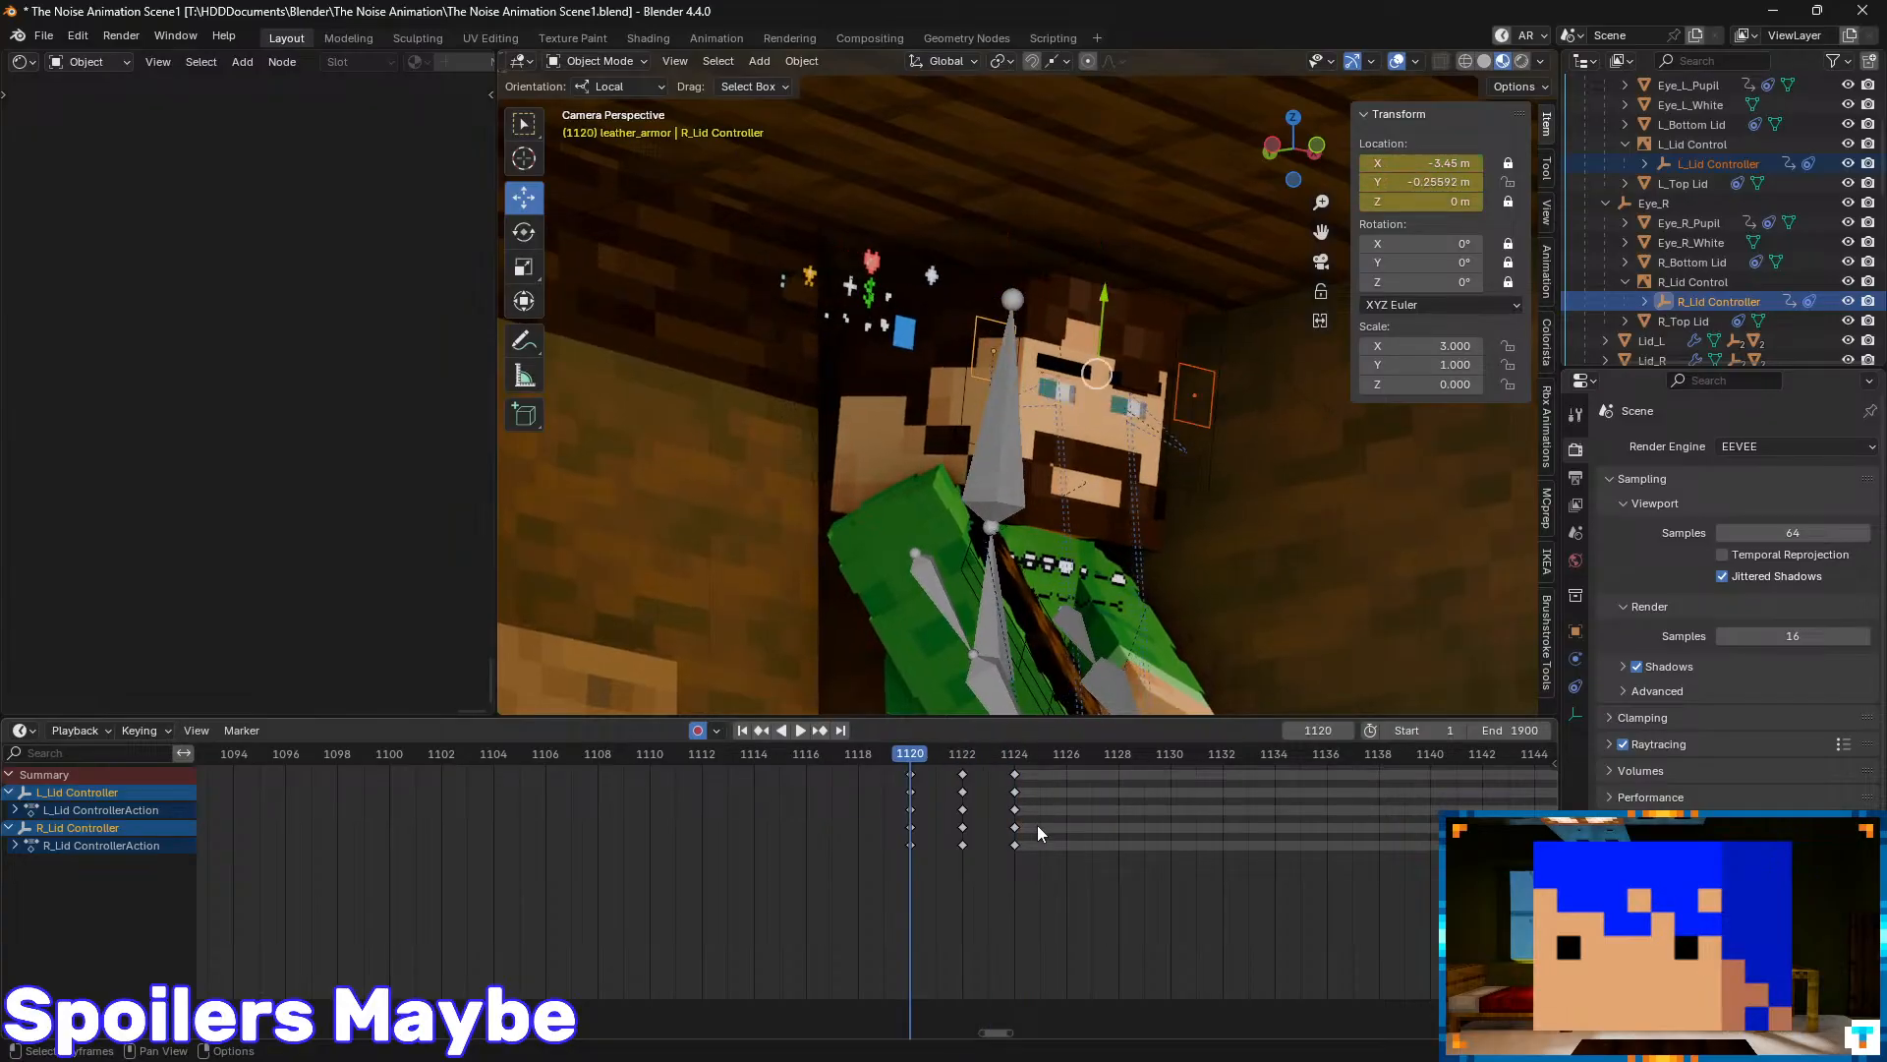
- Slow the blink by moving both lid controllers' keyframes at frames 1122 and 1124 to frames 1123 and 1126
left_click_drag(1065, 889, 959, 782)
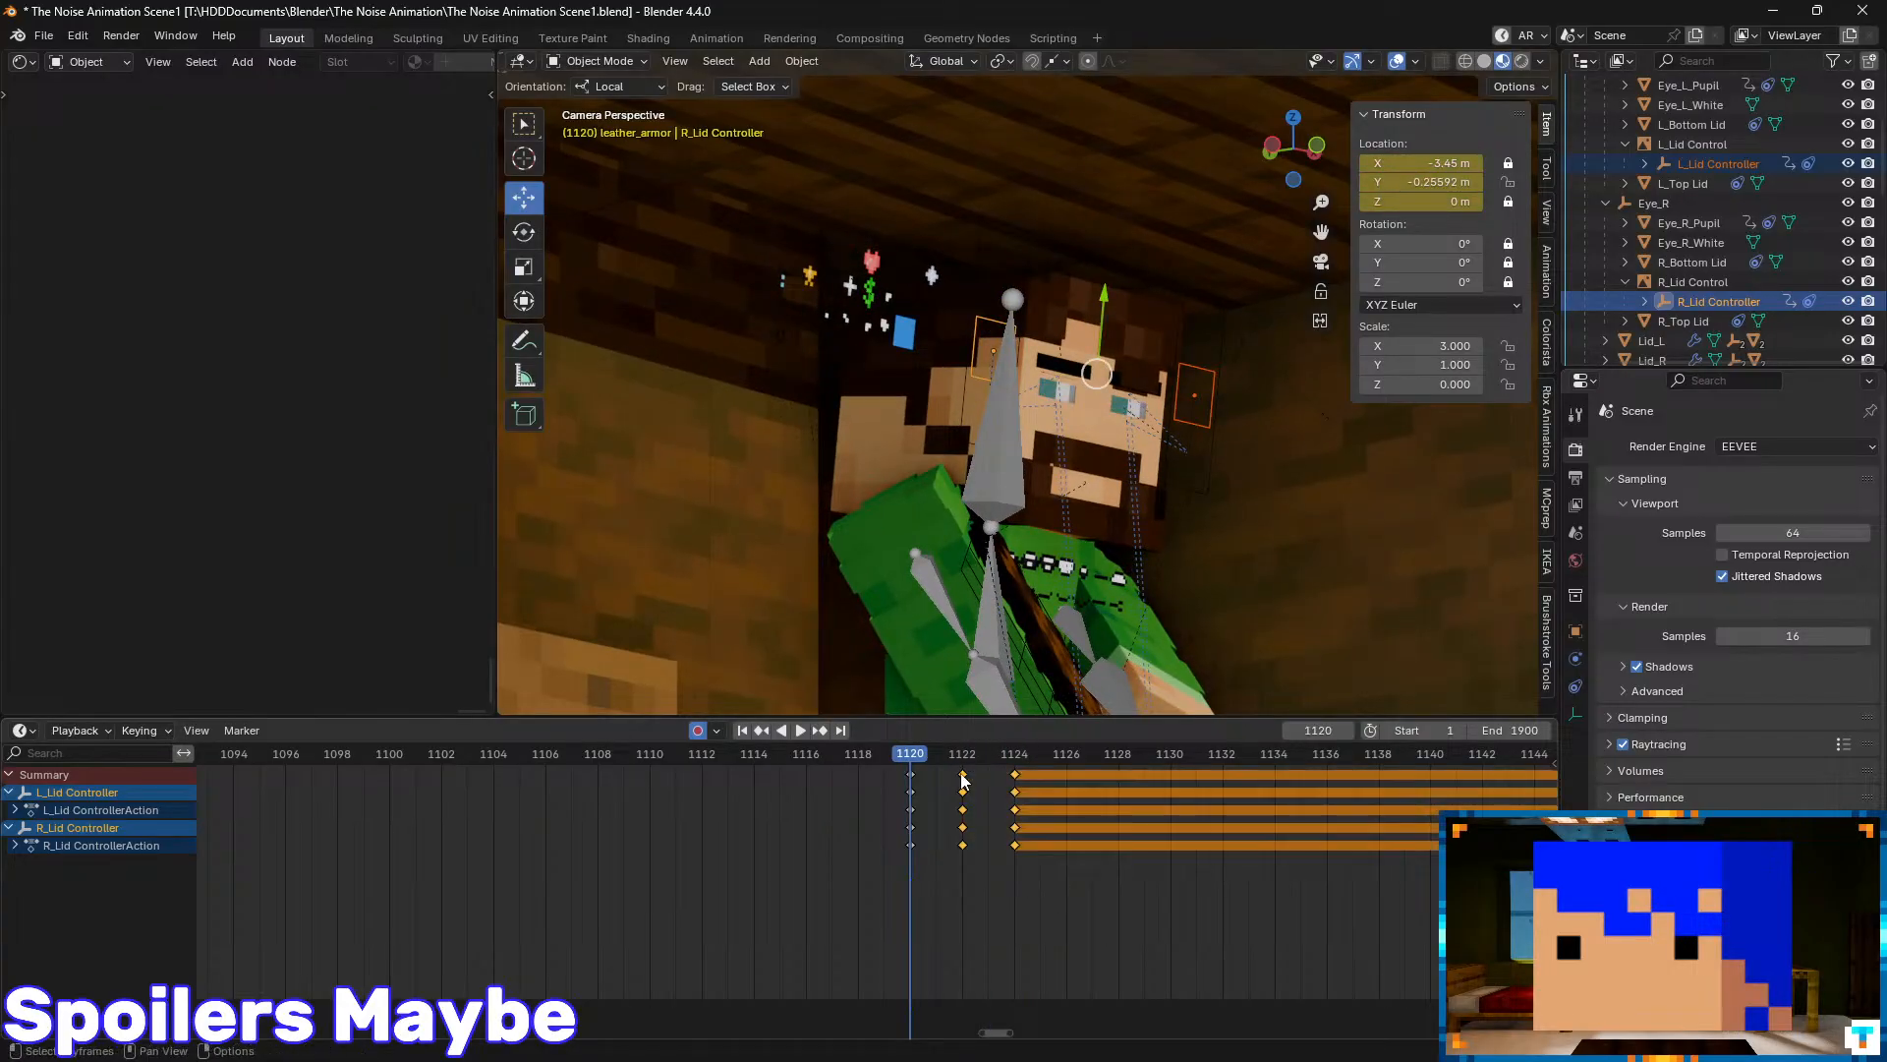
key("g")
left_click(1070, 854)
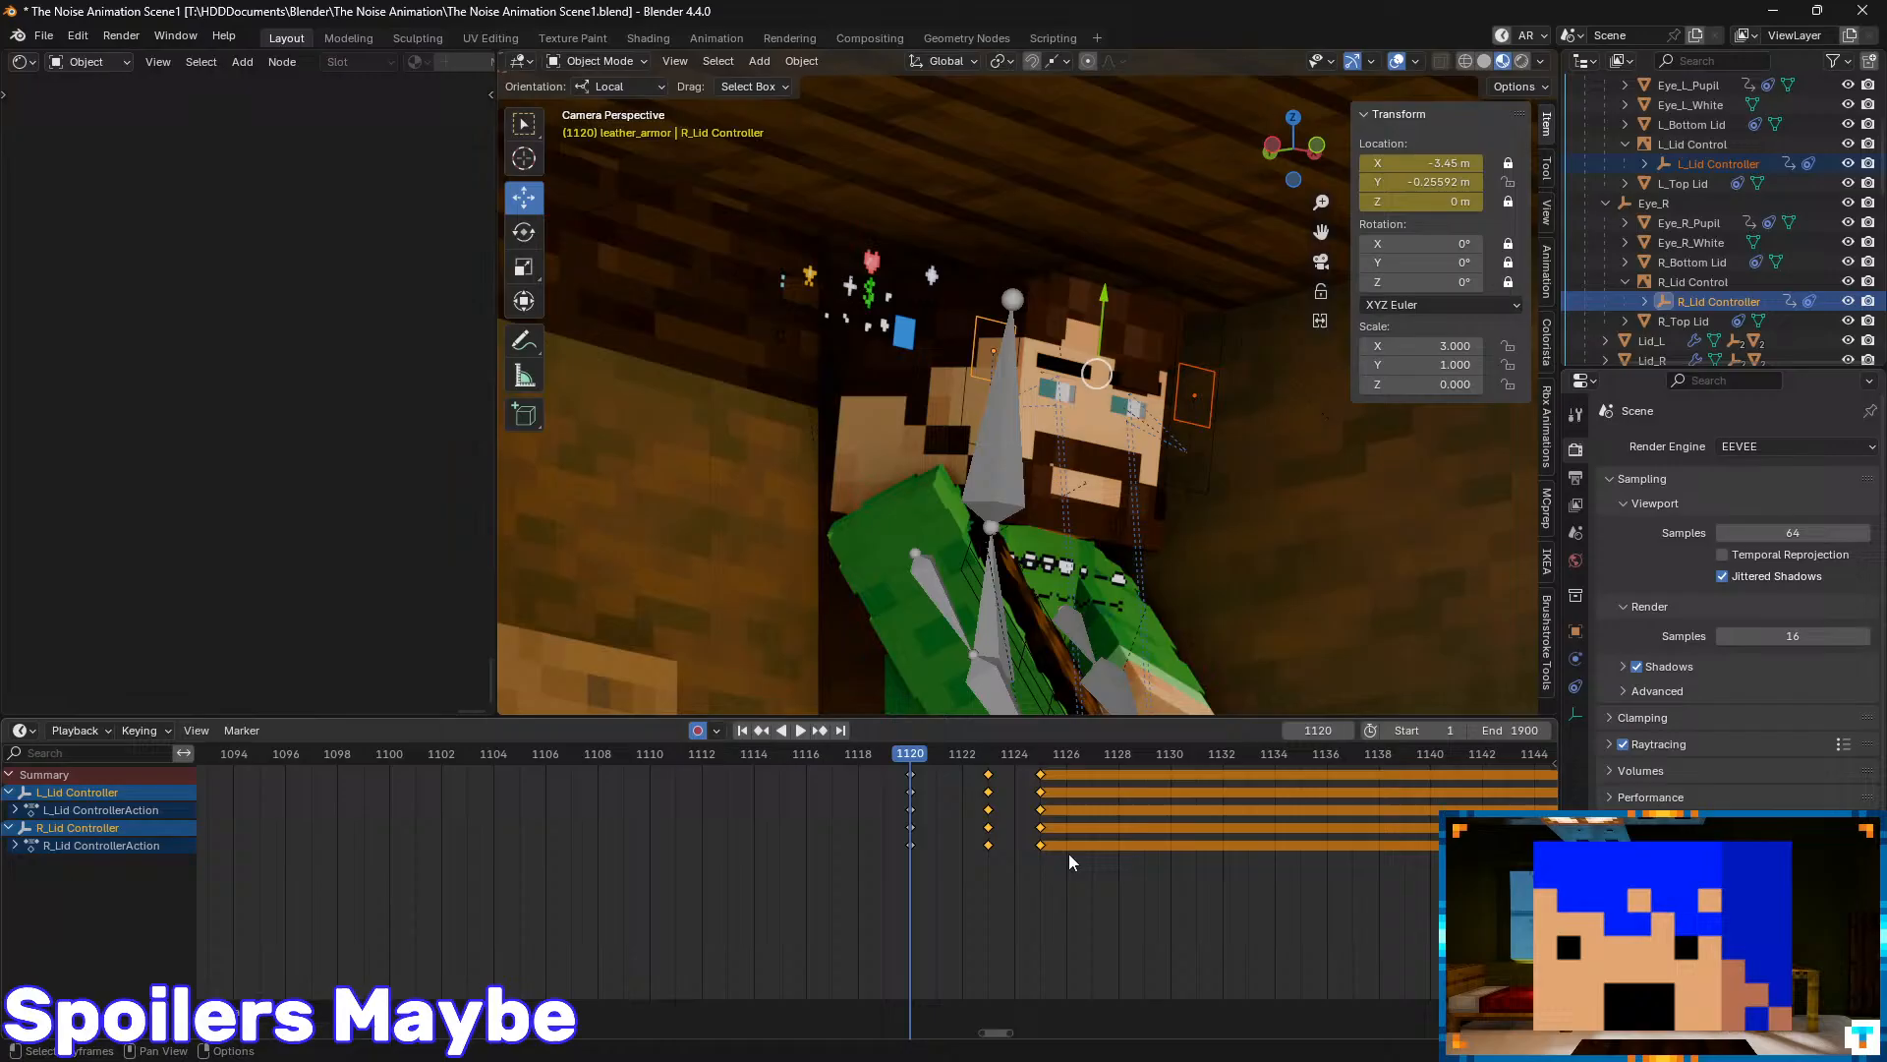
left_click(1042, 774)
key("g")
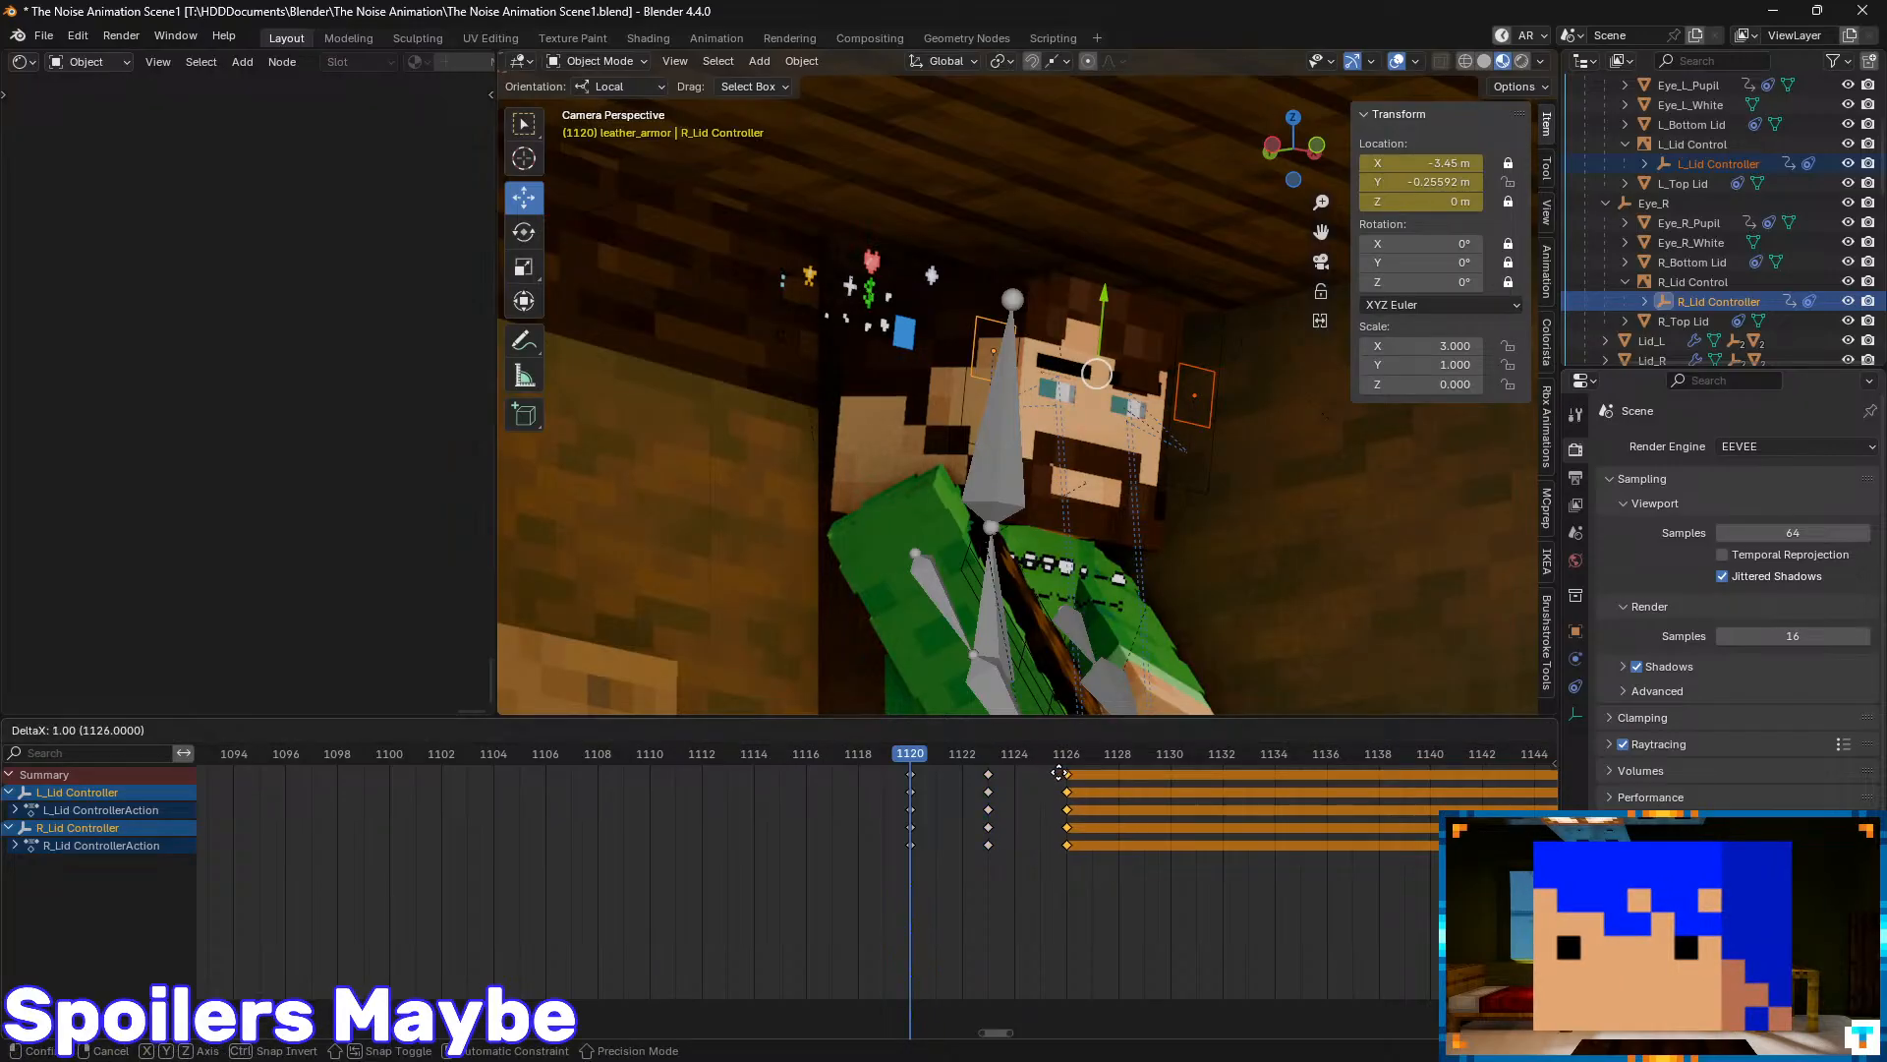
left_click(1059, 774)
- Select Brow_L and Brow_R together and play back their earlier eyebrow movement from frame 830
left_click_drag(908, 761, 855, 753)
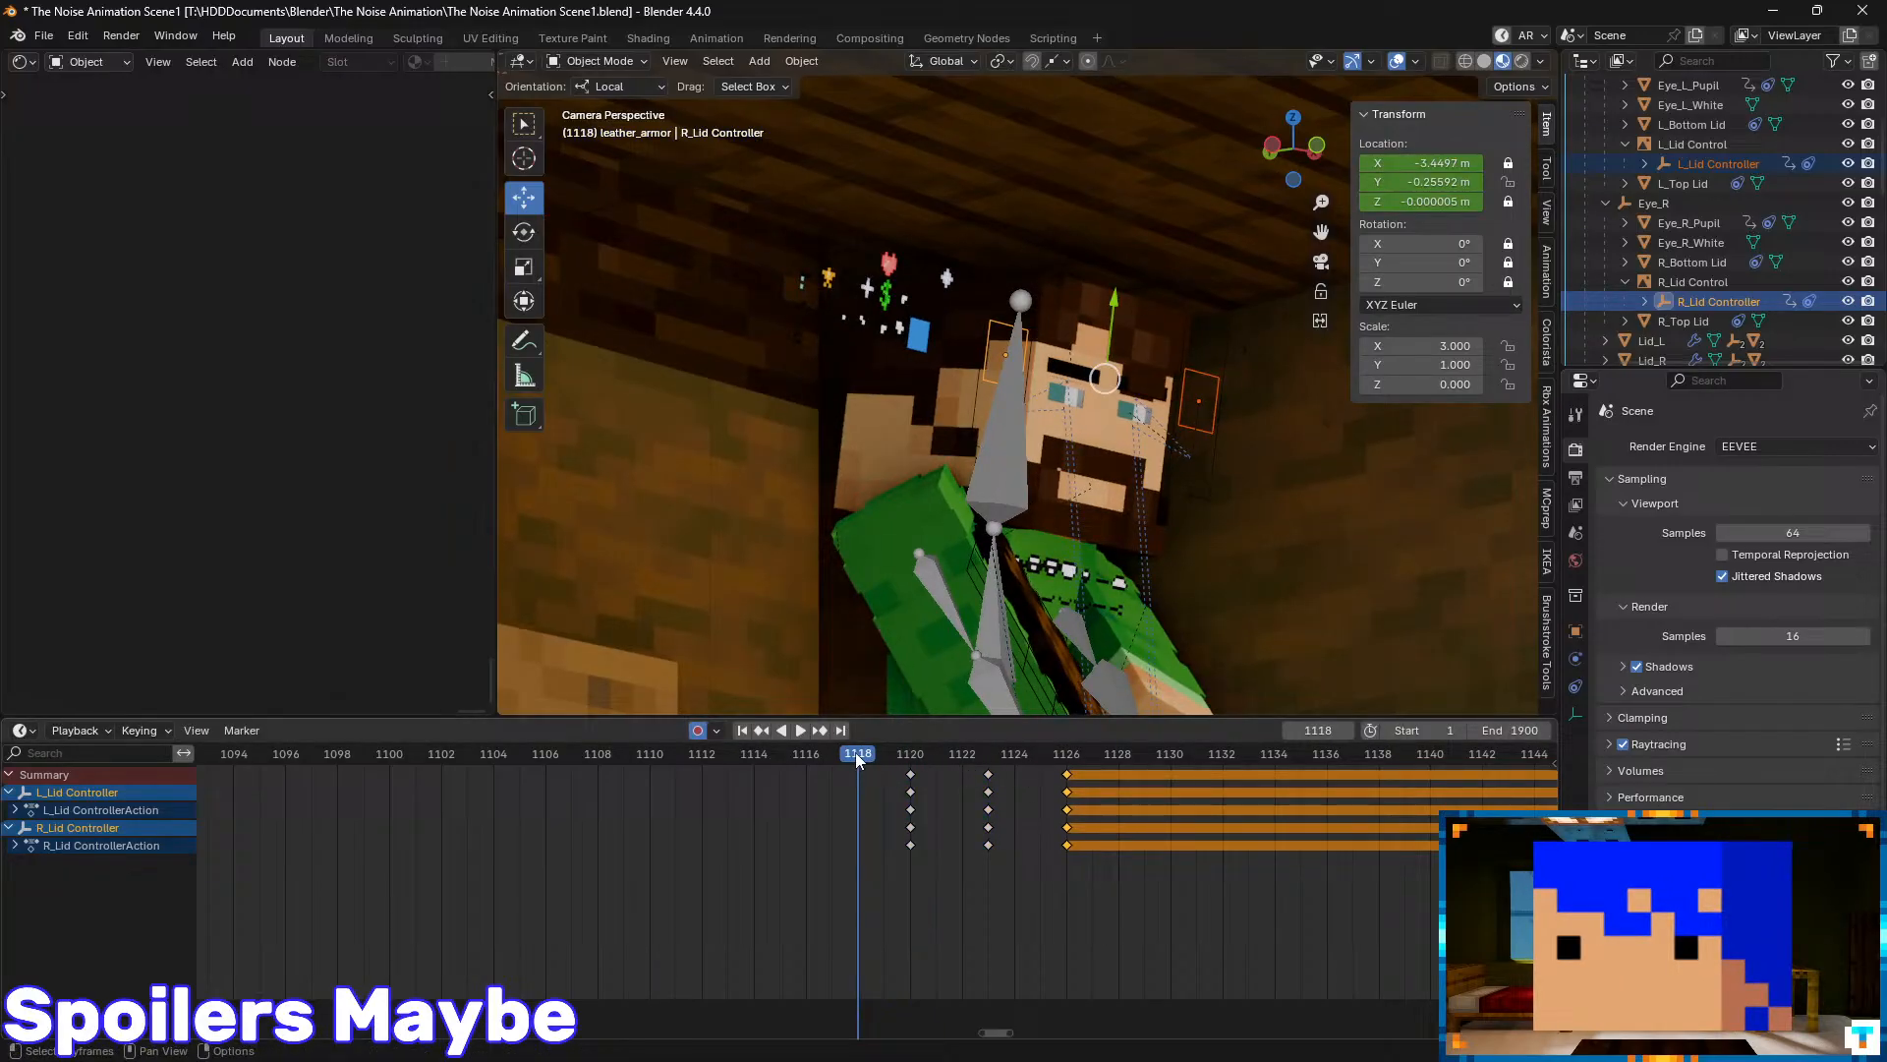
left_click(910, 761)
scroll(1708, 245, "up", 3)
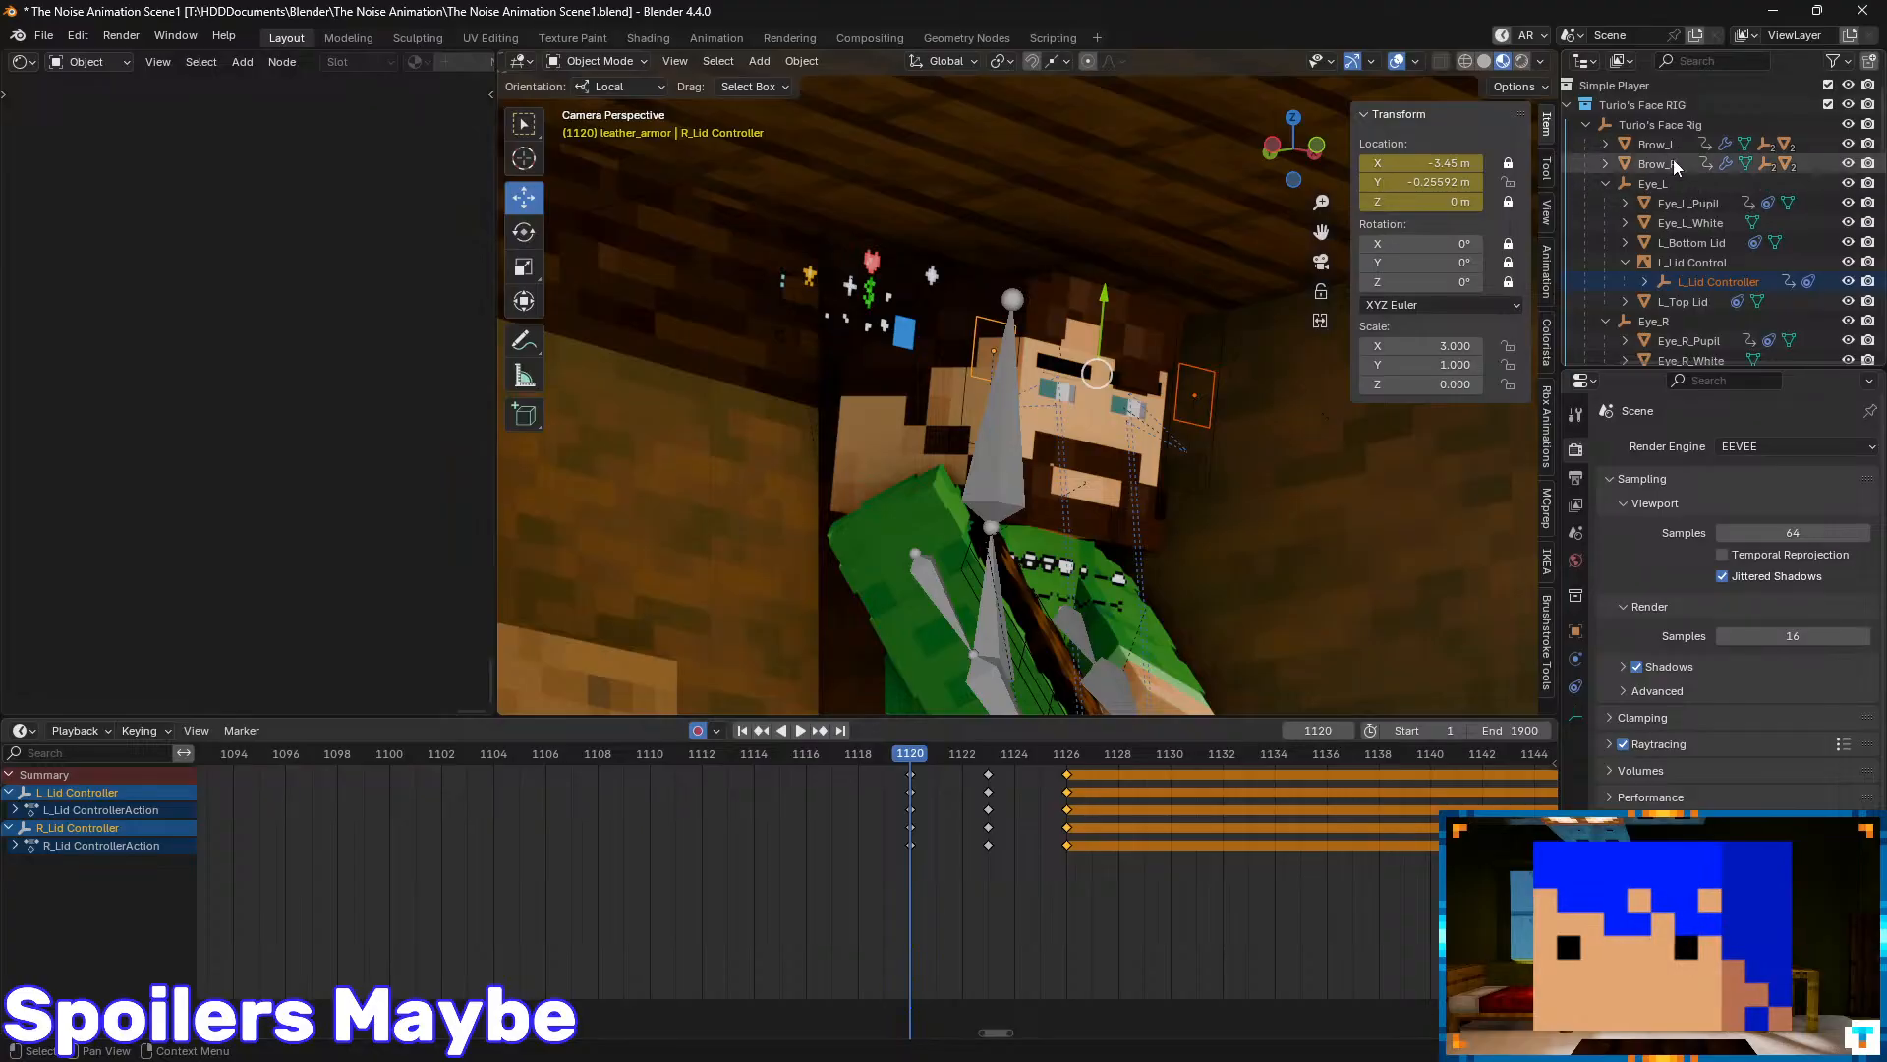
left_click(1661, 148)
left_click(1659, 167, "ctrl")
mouse_move(1102, 810)
middle_mouse_down("ctrl")
mouse_move(906, 835)
mouse_move(806, 811)
mouse_move(705, 818)
mouse_move(1327, 865)
middle_mouse_up("ctrl")
middle_click_drag(521, 857, 958, 829)
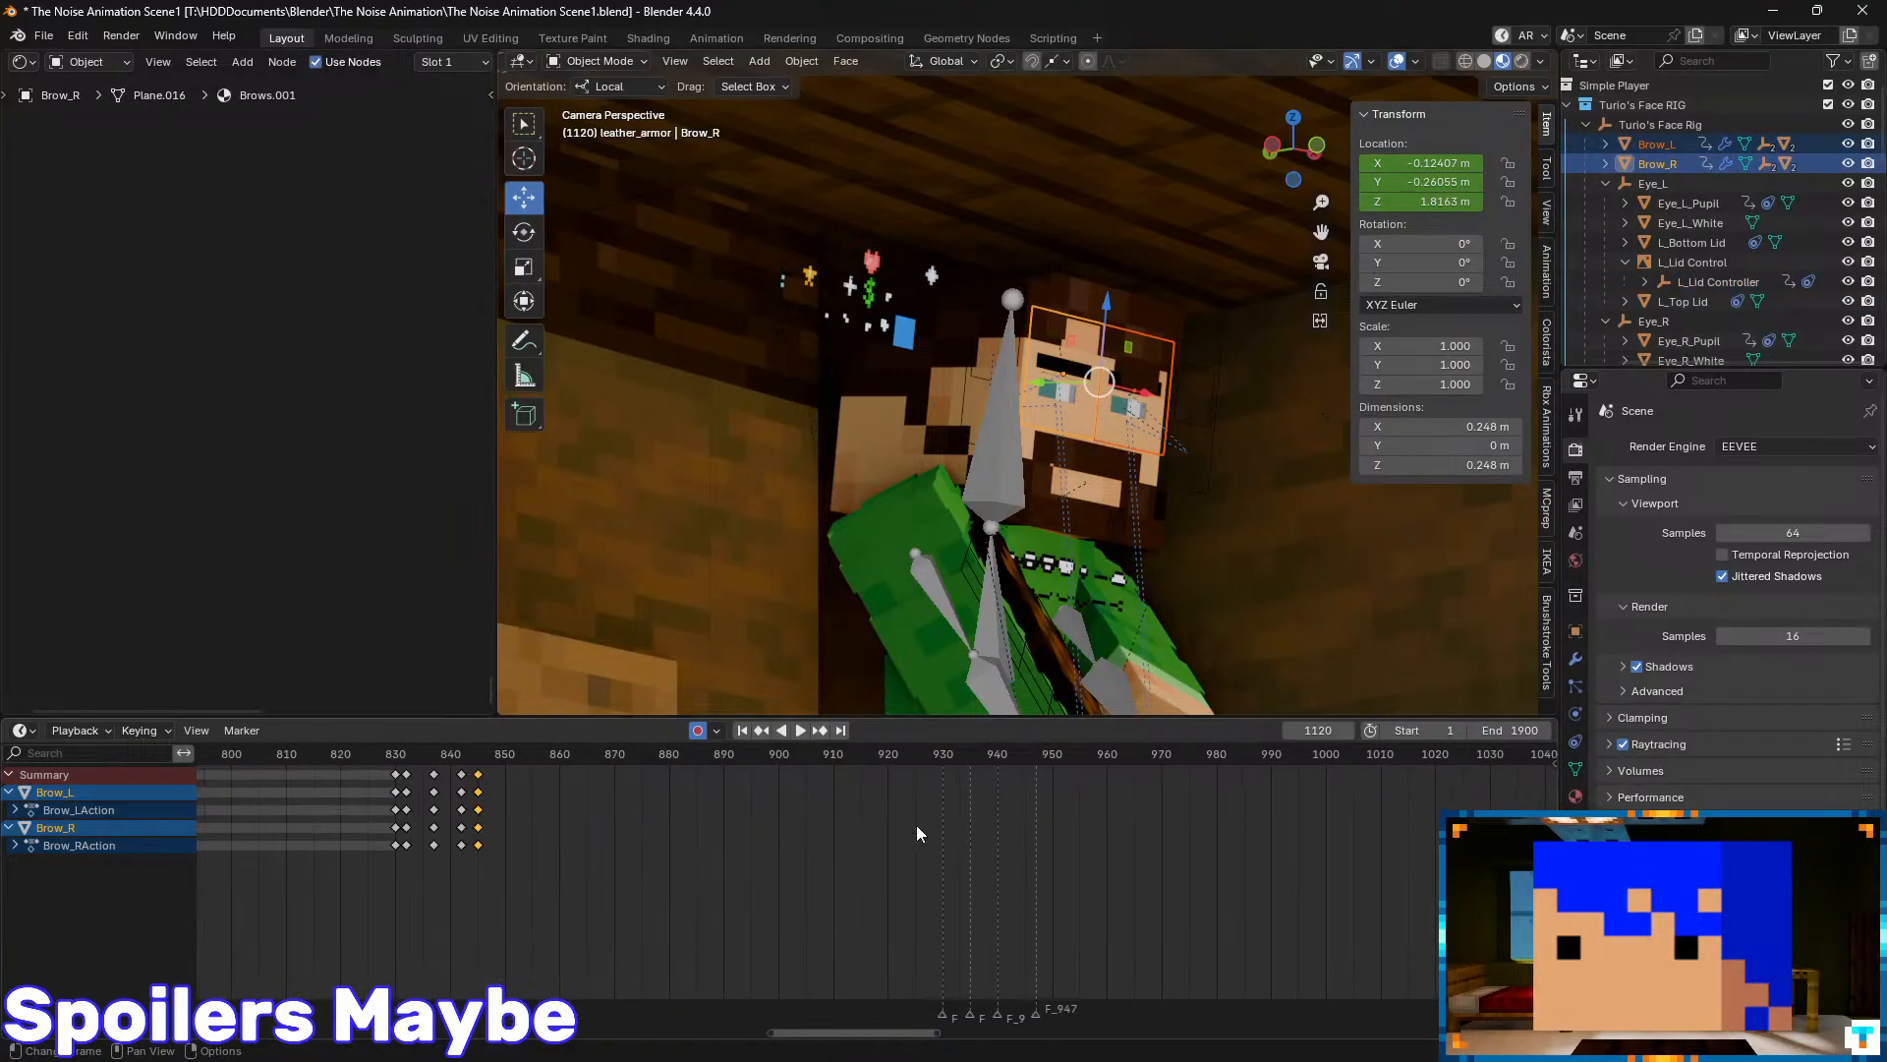
middle_click_drag(581, 809, 763, 812)
left_click_drag(581, 756, 576, 758)
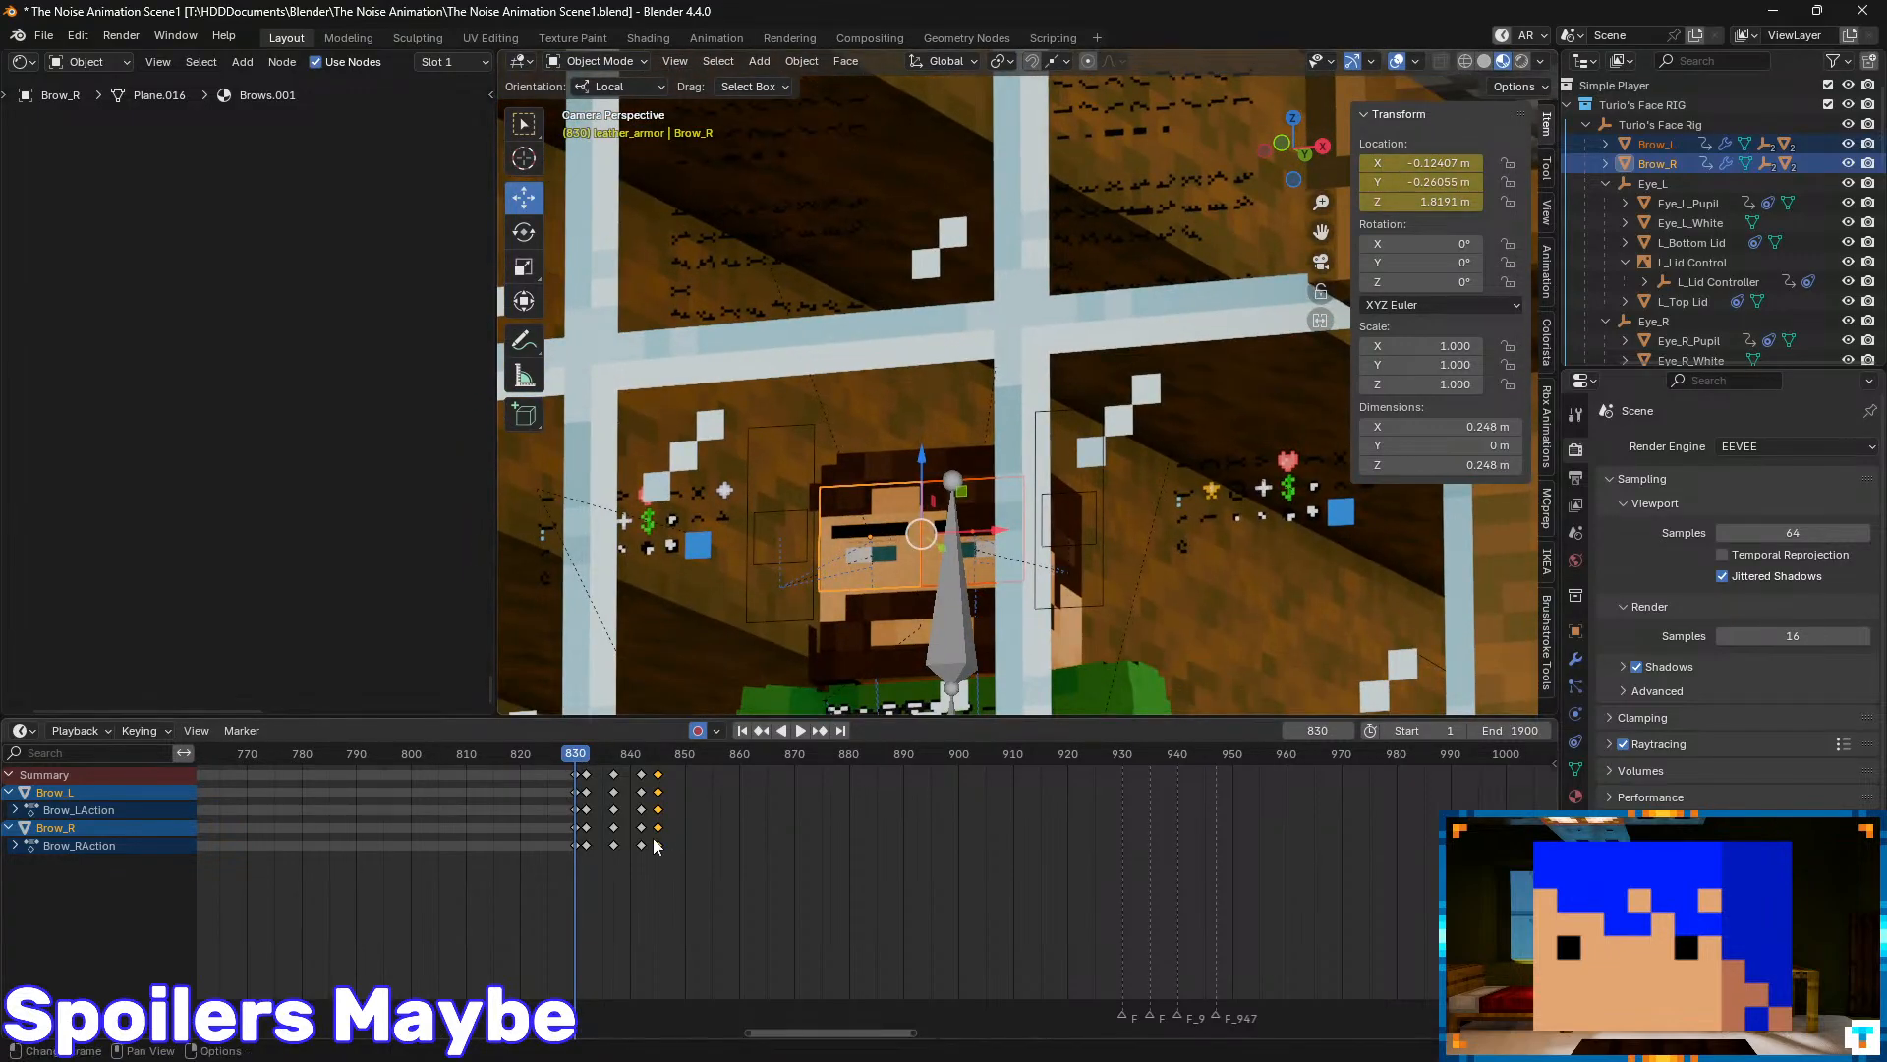
key("space")
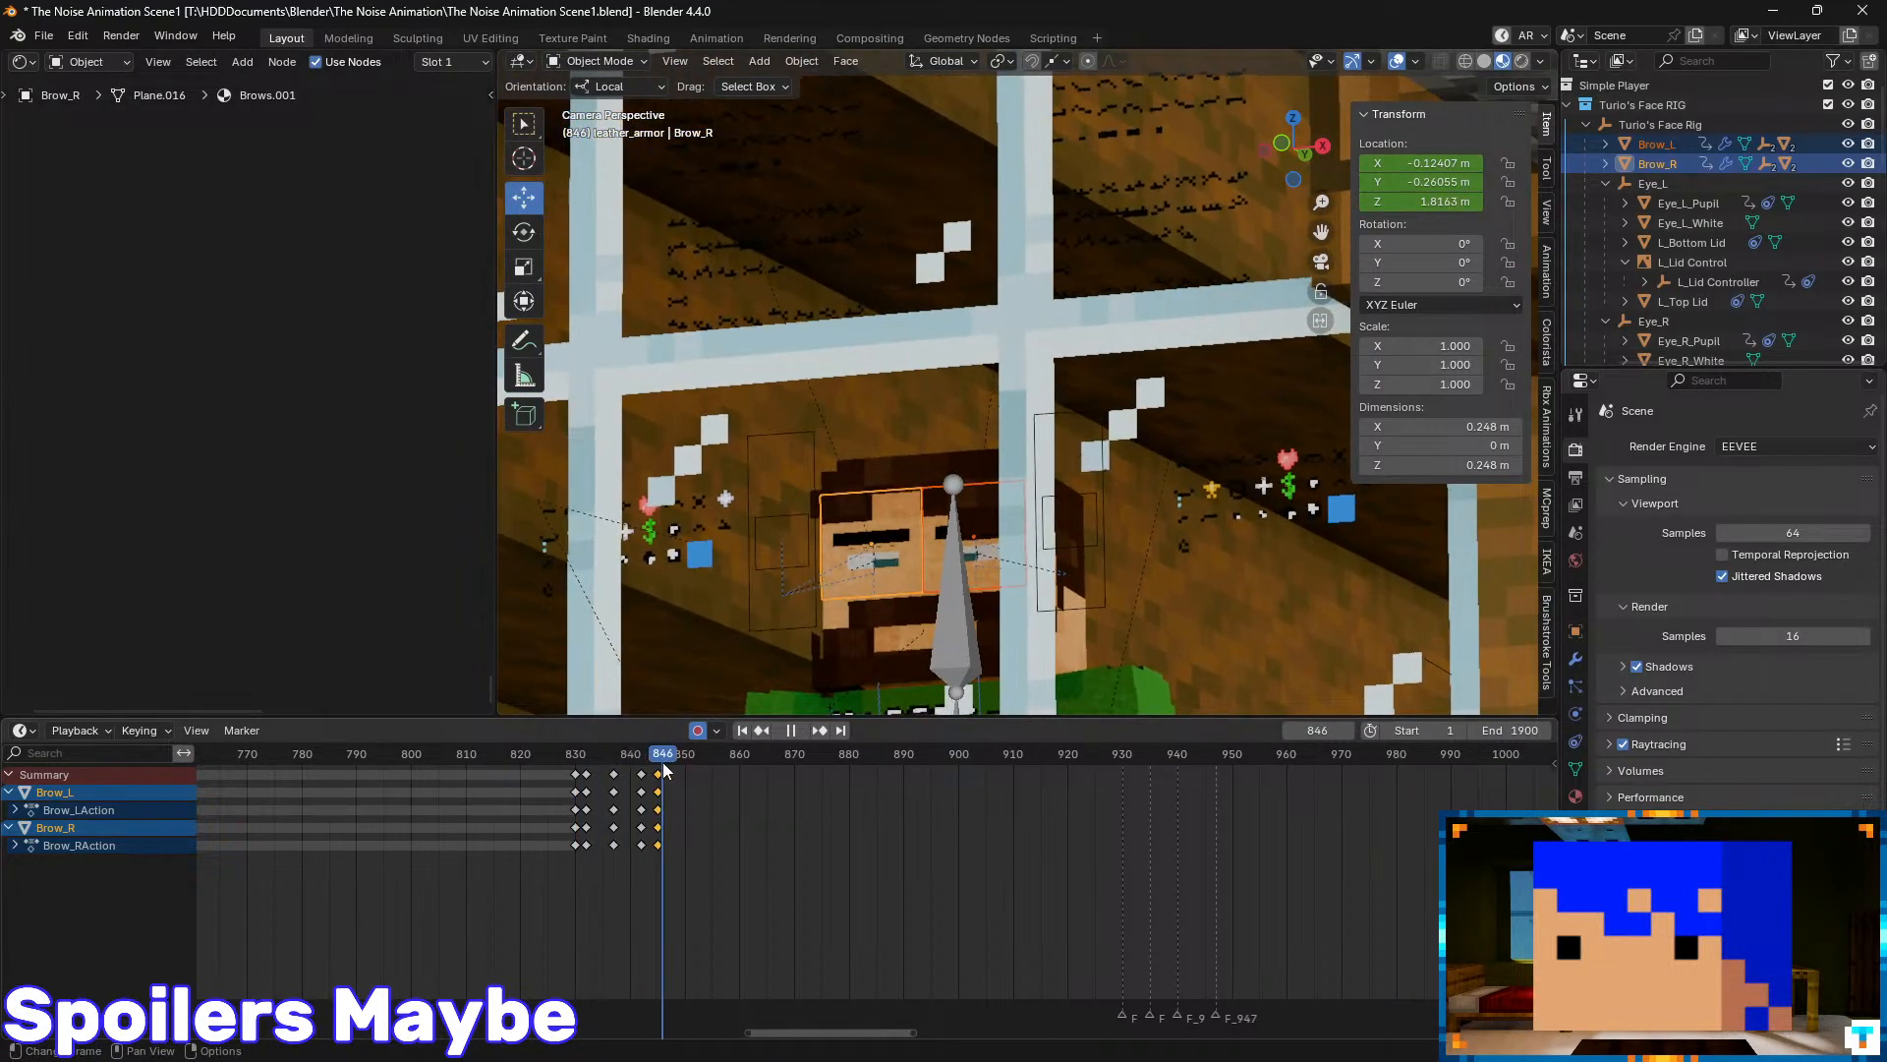
- Return to the staircase shot at frame 1099, bring the character's head into view, and save the file
left_click_drag(666, 771, 1280, 818)
middle_click_drag(1396, 839, 1016, 830)
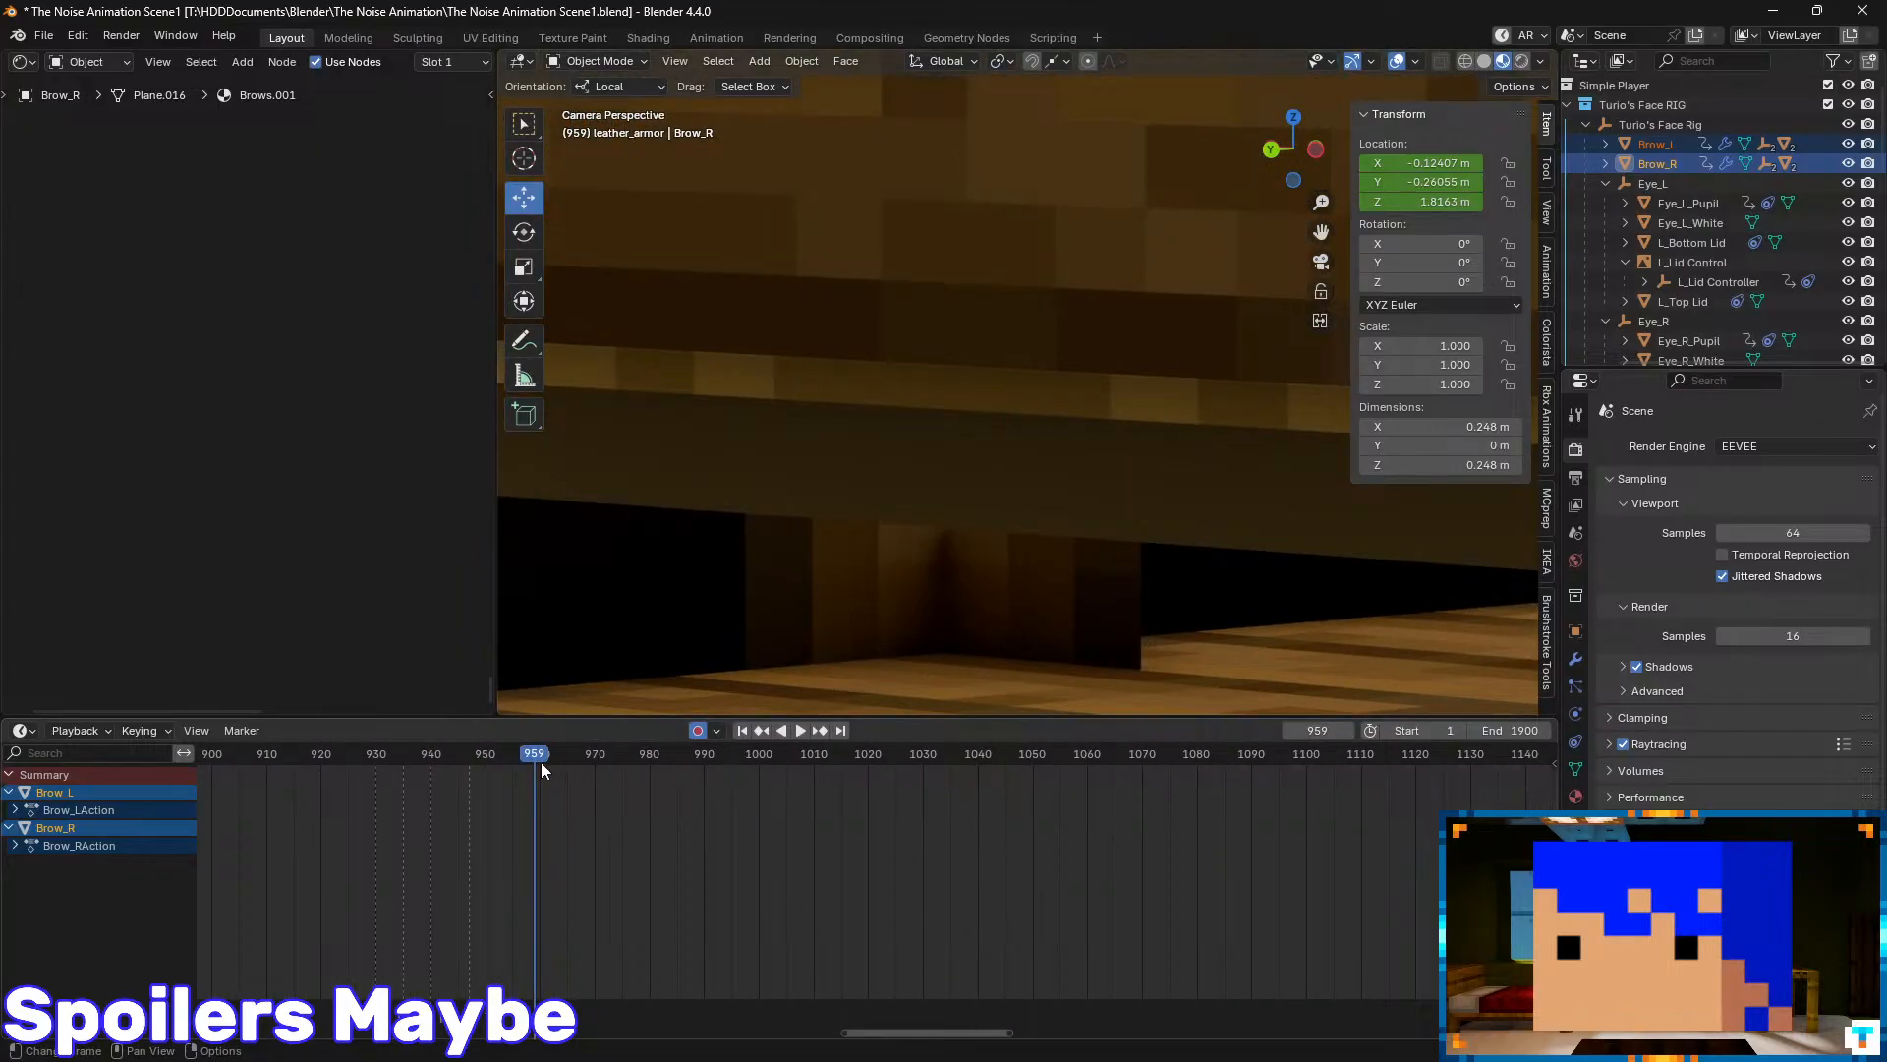
left_click_drag(541, 762, 1390, 839)
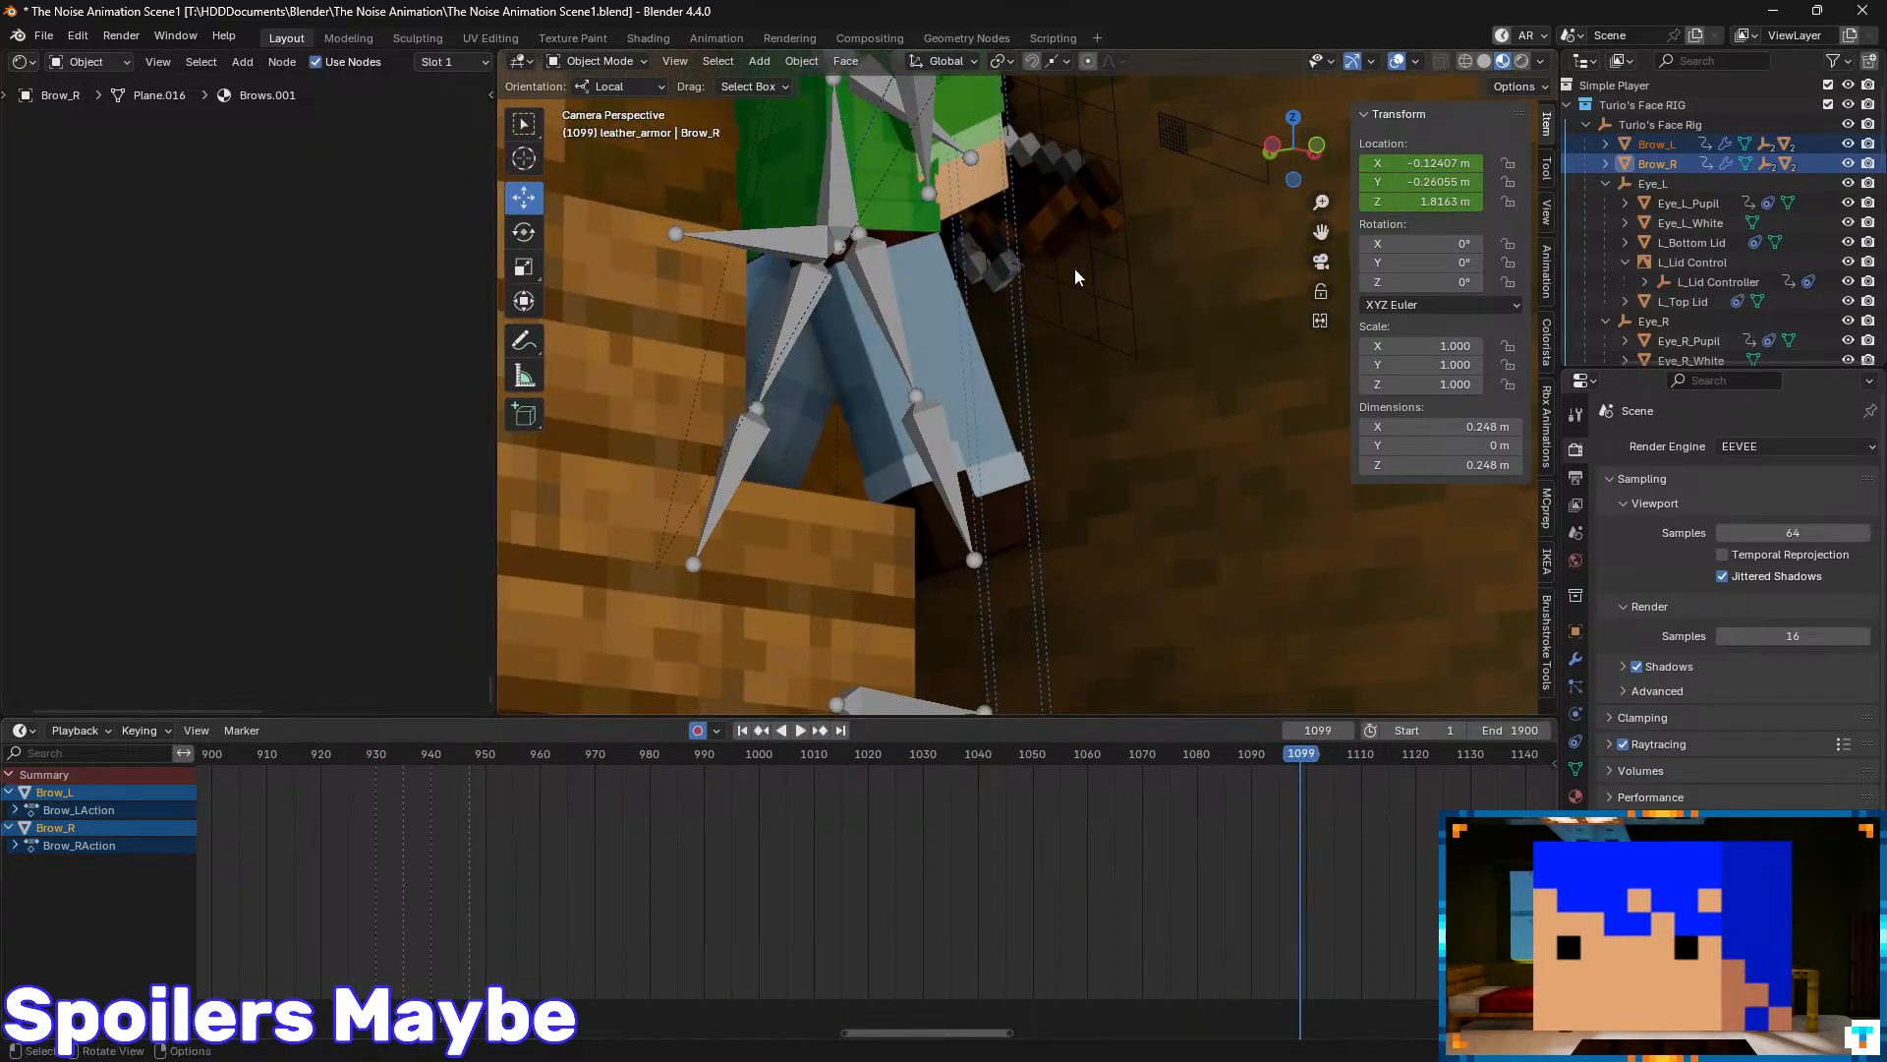
scroll(1078, 274, "up", 3)
scroll(1079, 273, "down", 5)
middle_click_drag(1087, 186, 1024, 413, "shift")
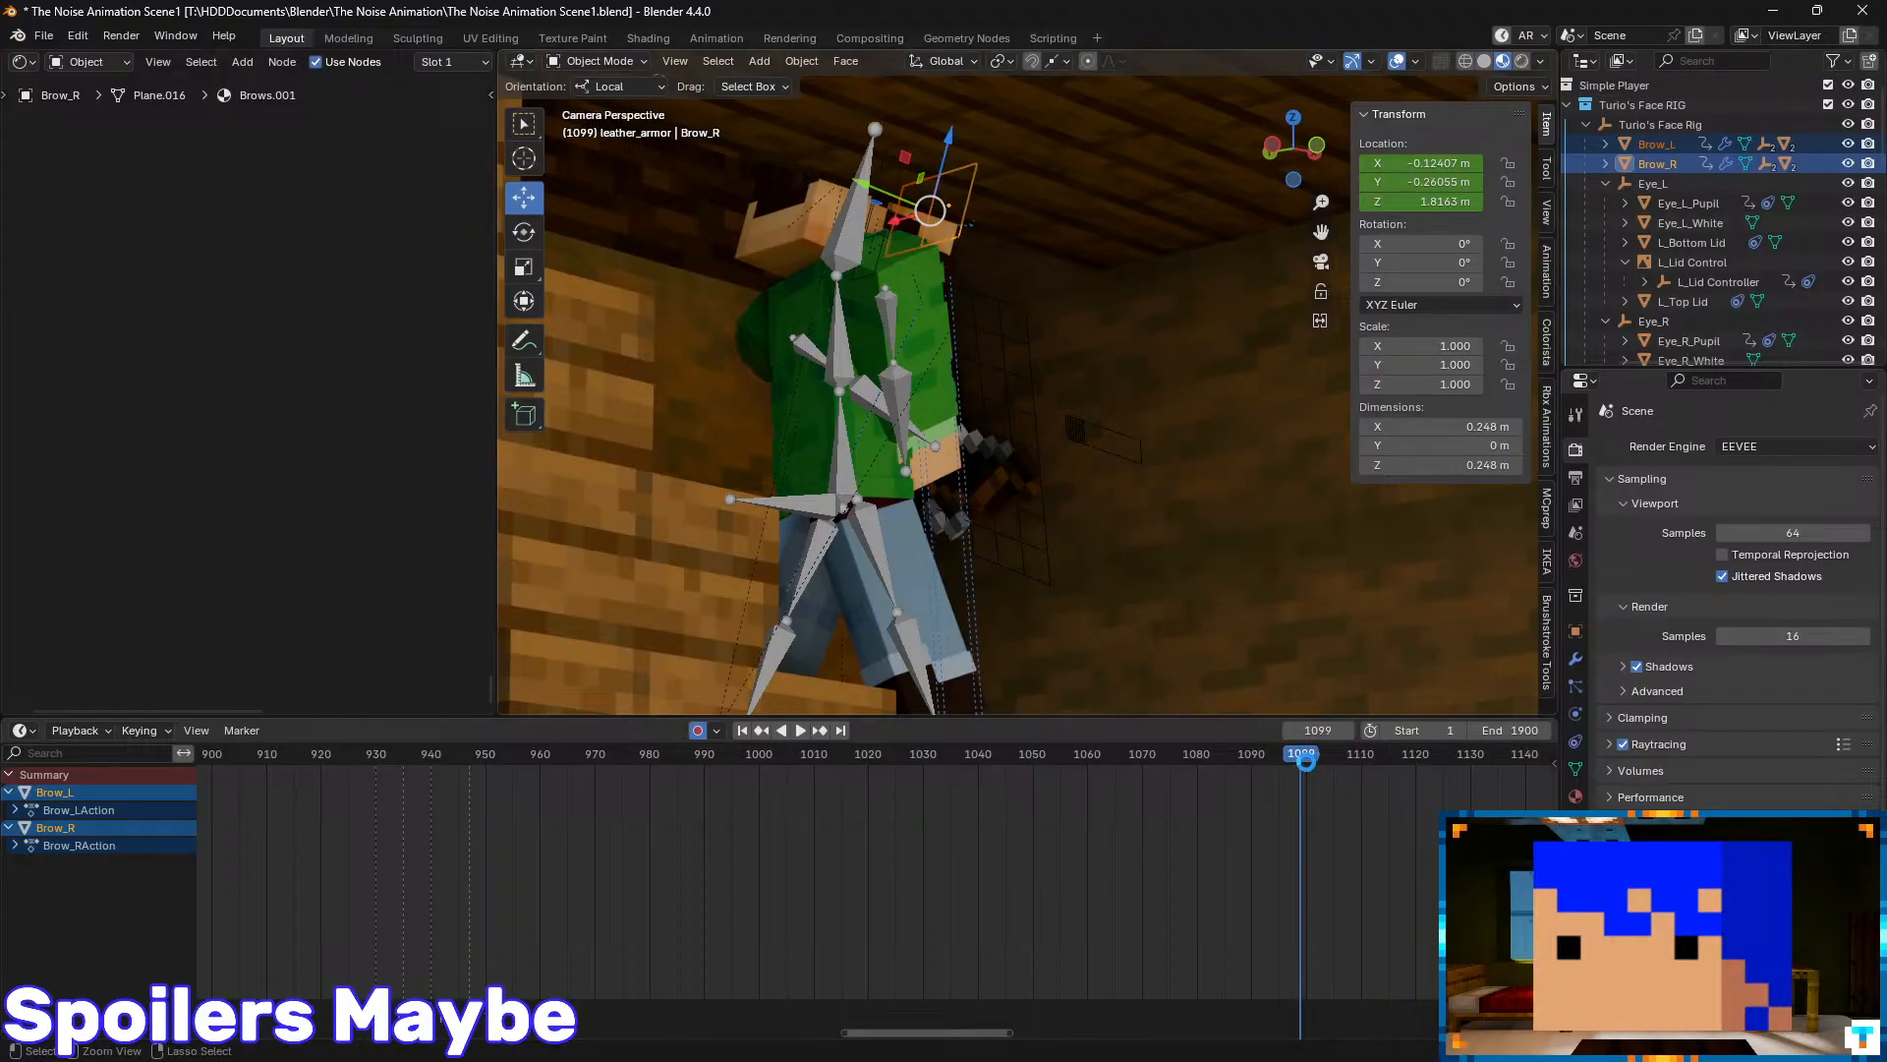
key("ctrl+s")
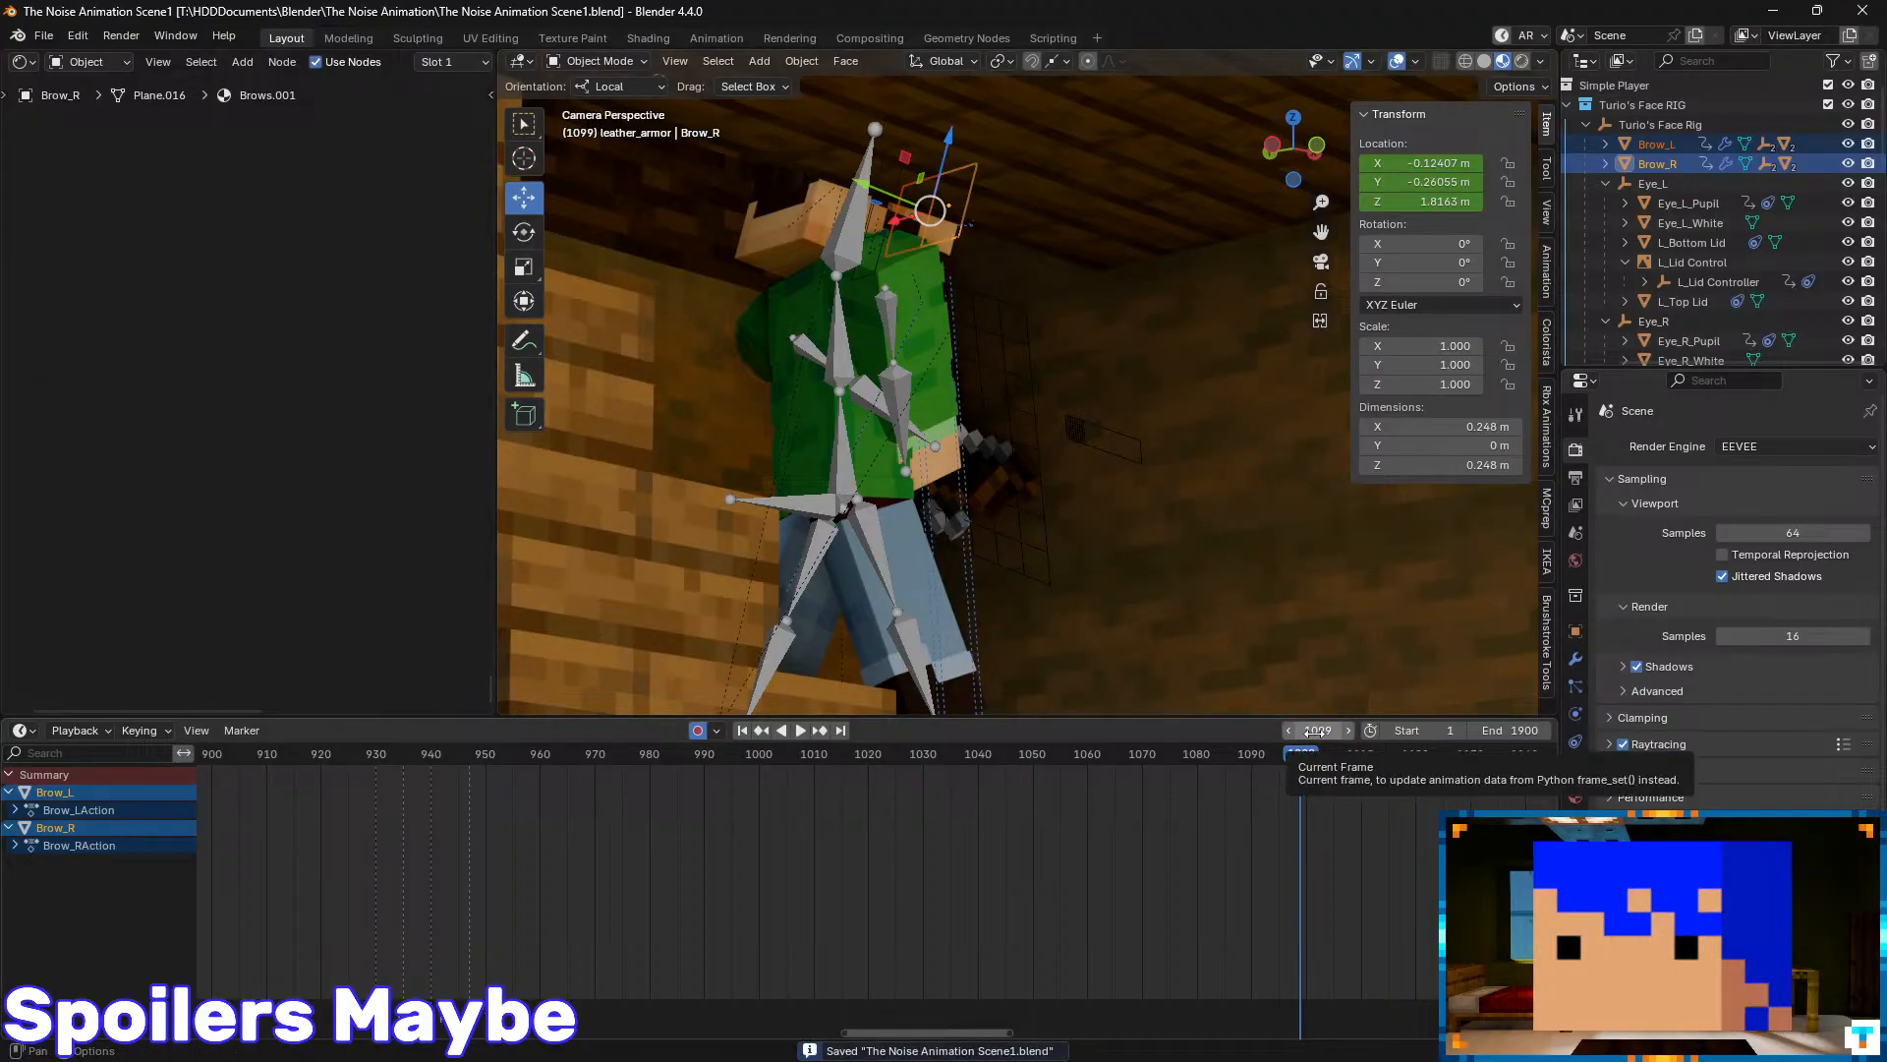
- Play back the staircase blink around frame 1120 to check its timing for the eyebrow movement
left_click_drag(1314, 756, 1470, 772)
middle_click_drag(1464, 814, 804, 818)
scroll(802, 811, "up", 2)
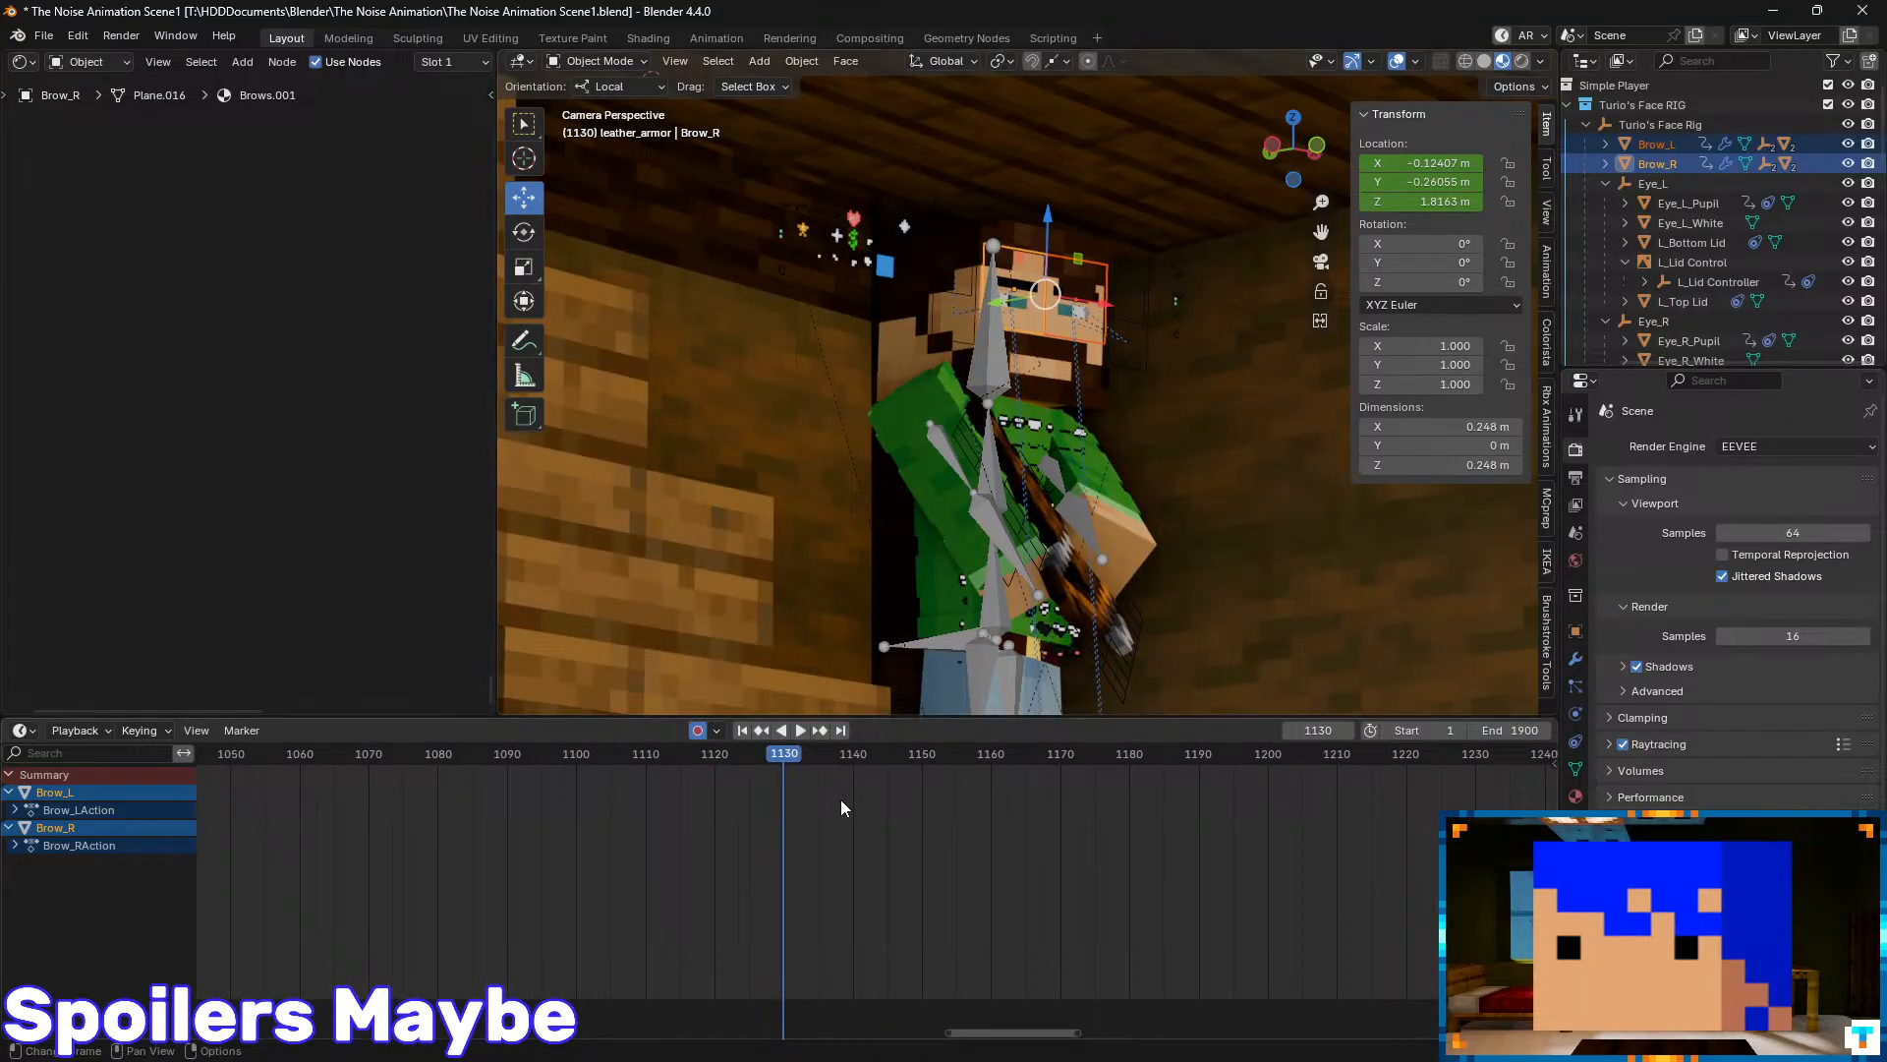
left_click_drag(783, 759, 682, 755)
key("space")
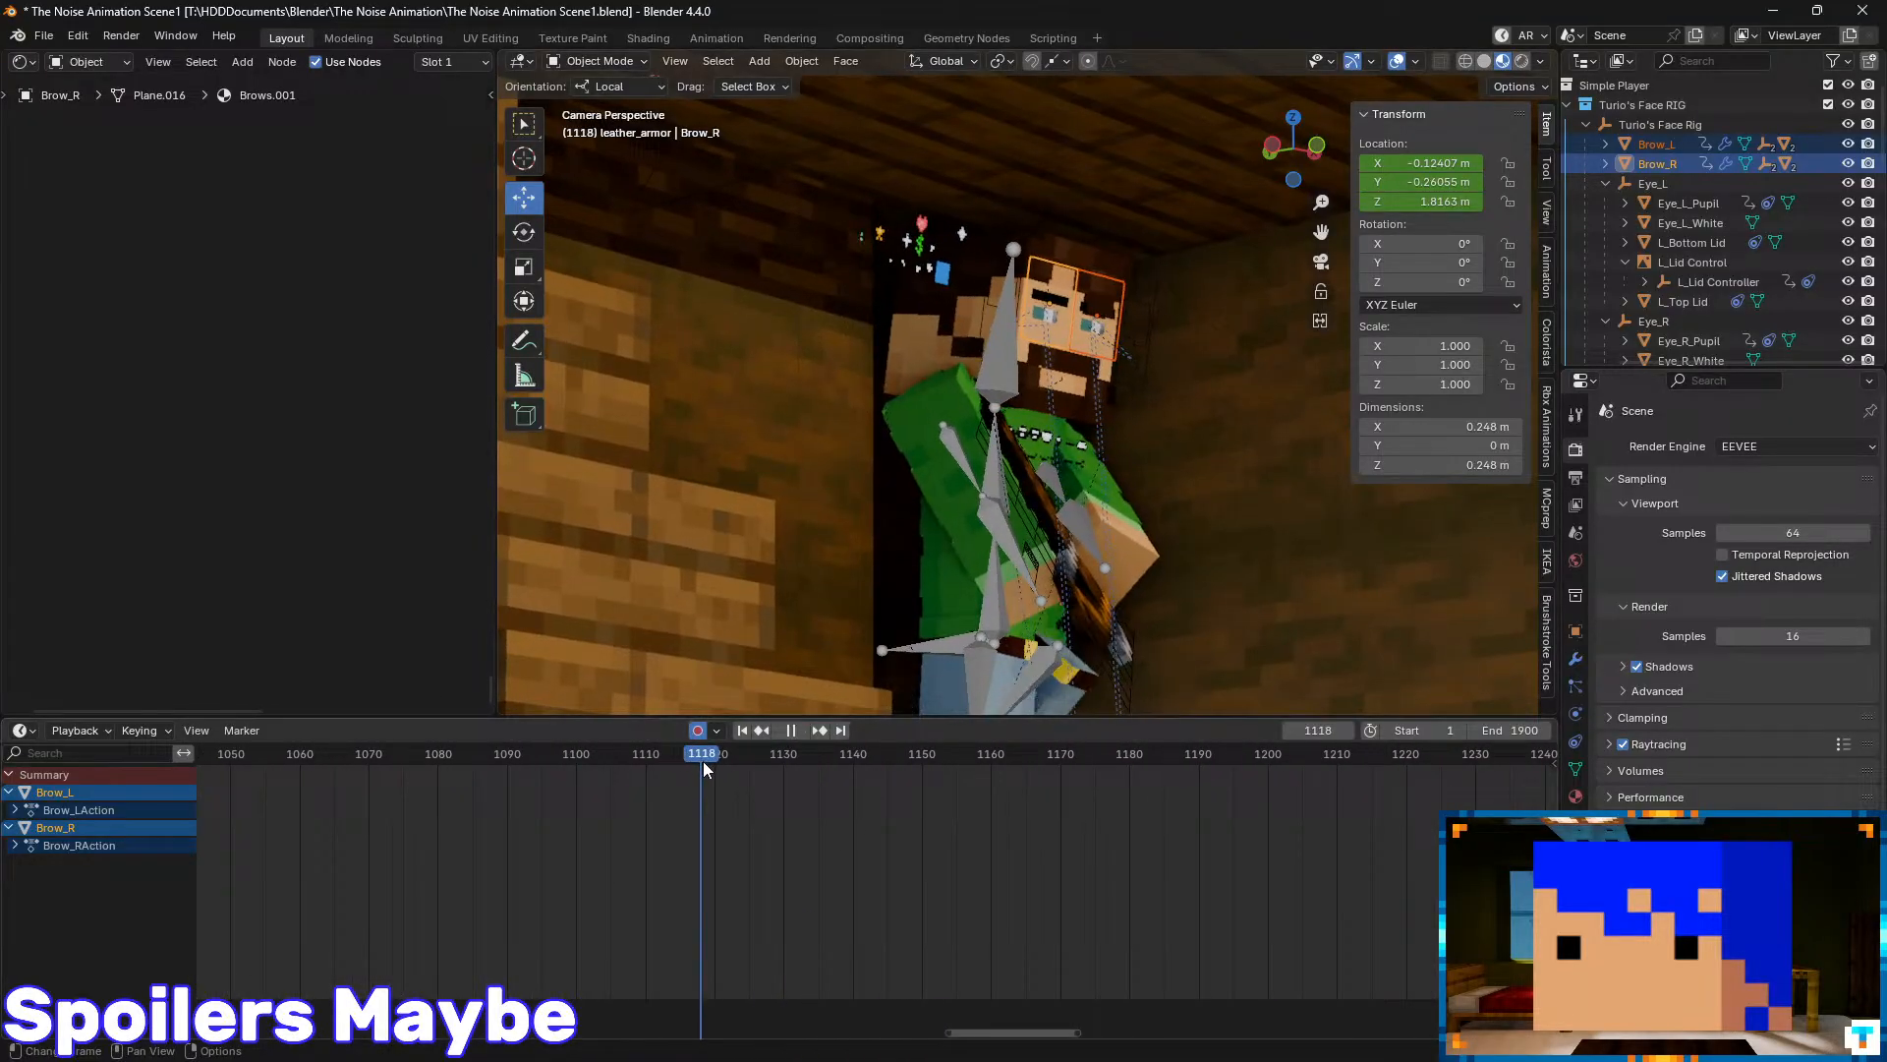
key("space")
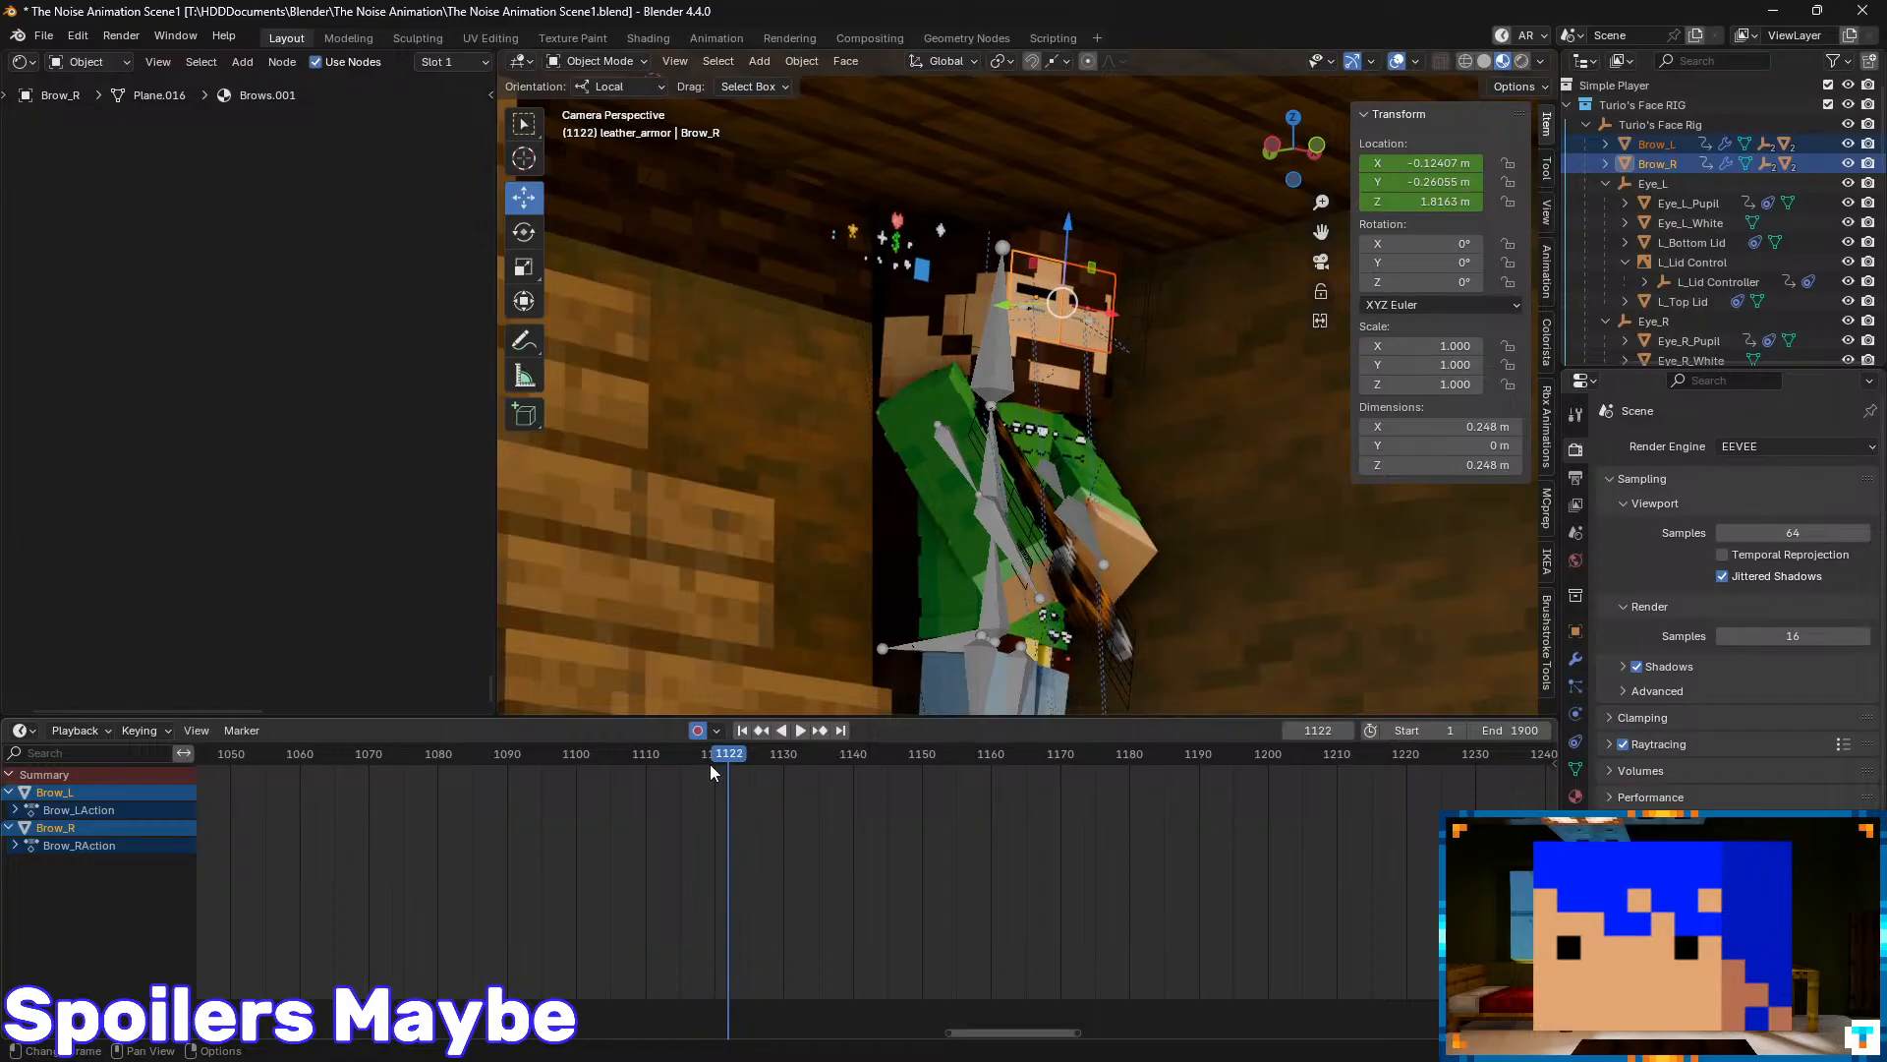
- Insert a location keyframe for Brow_L and Brow_R at frame 1117, just before the blink
key("Left")
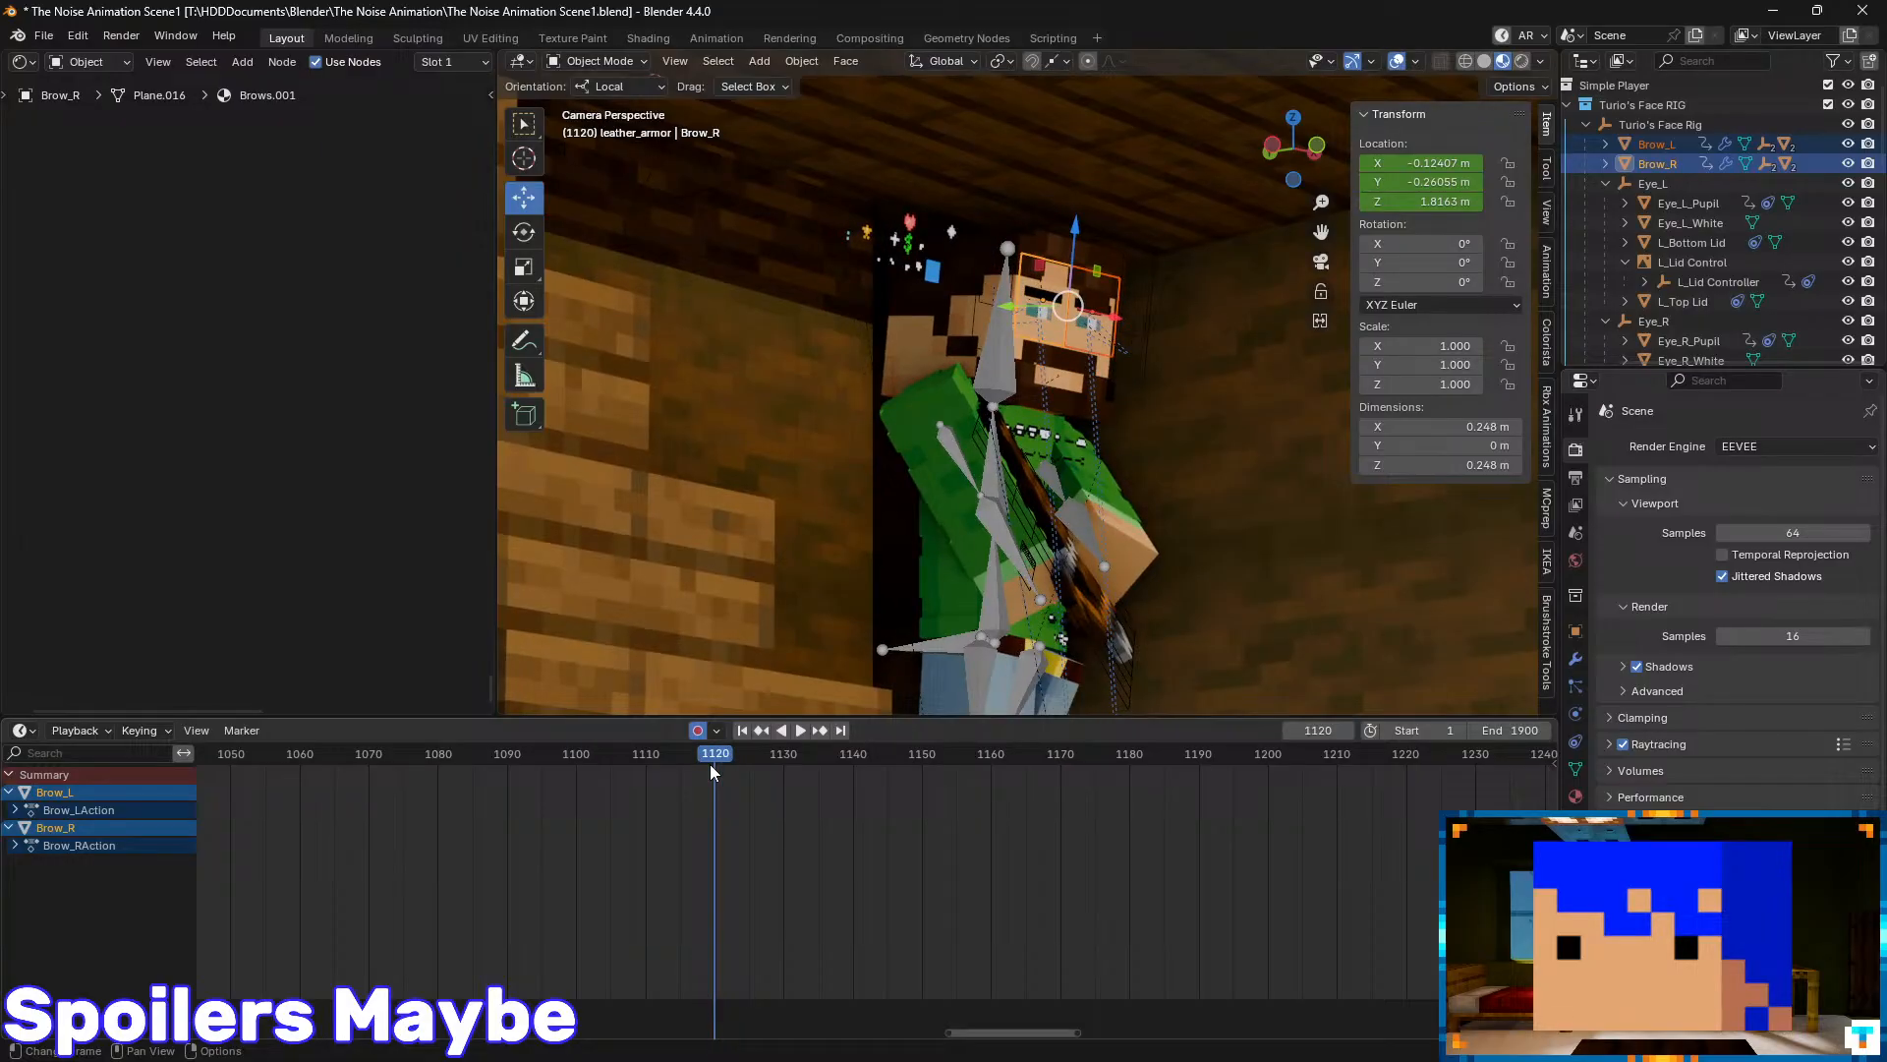
key("Left")
key("Left")
key("Left")
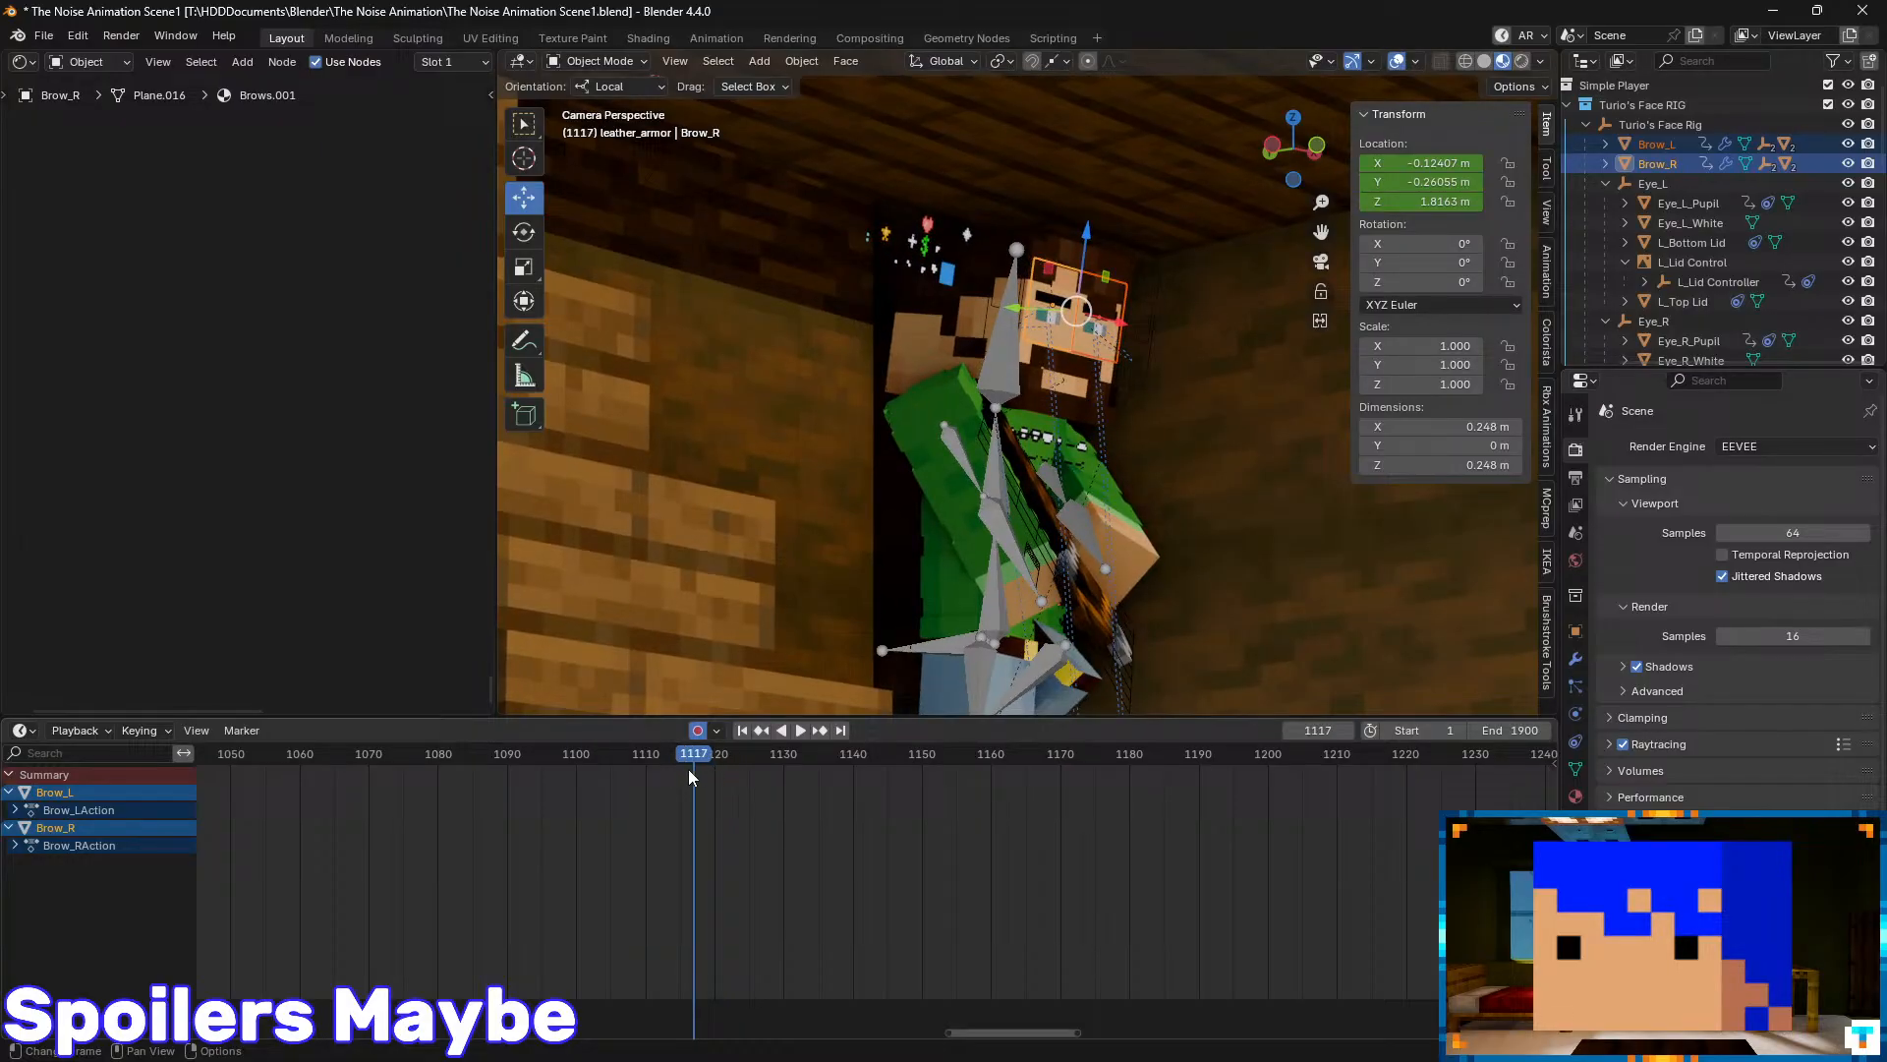
key("i")
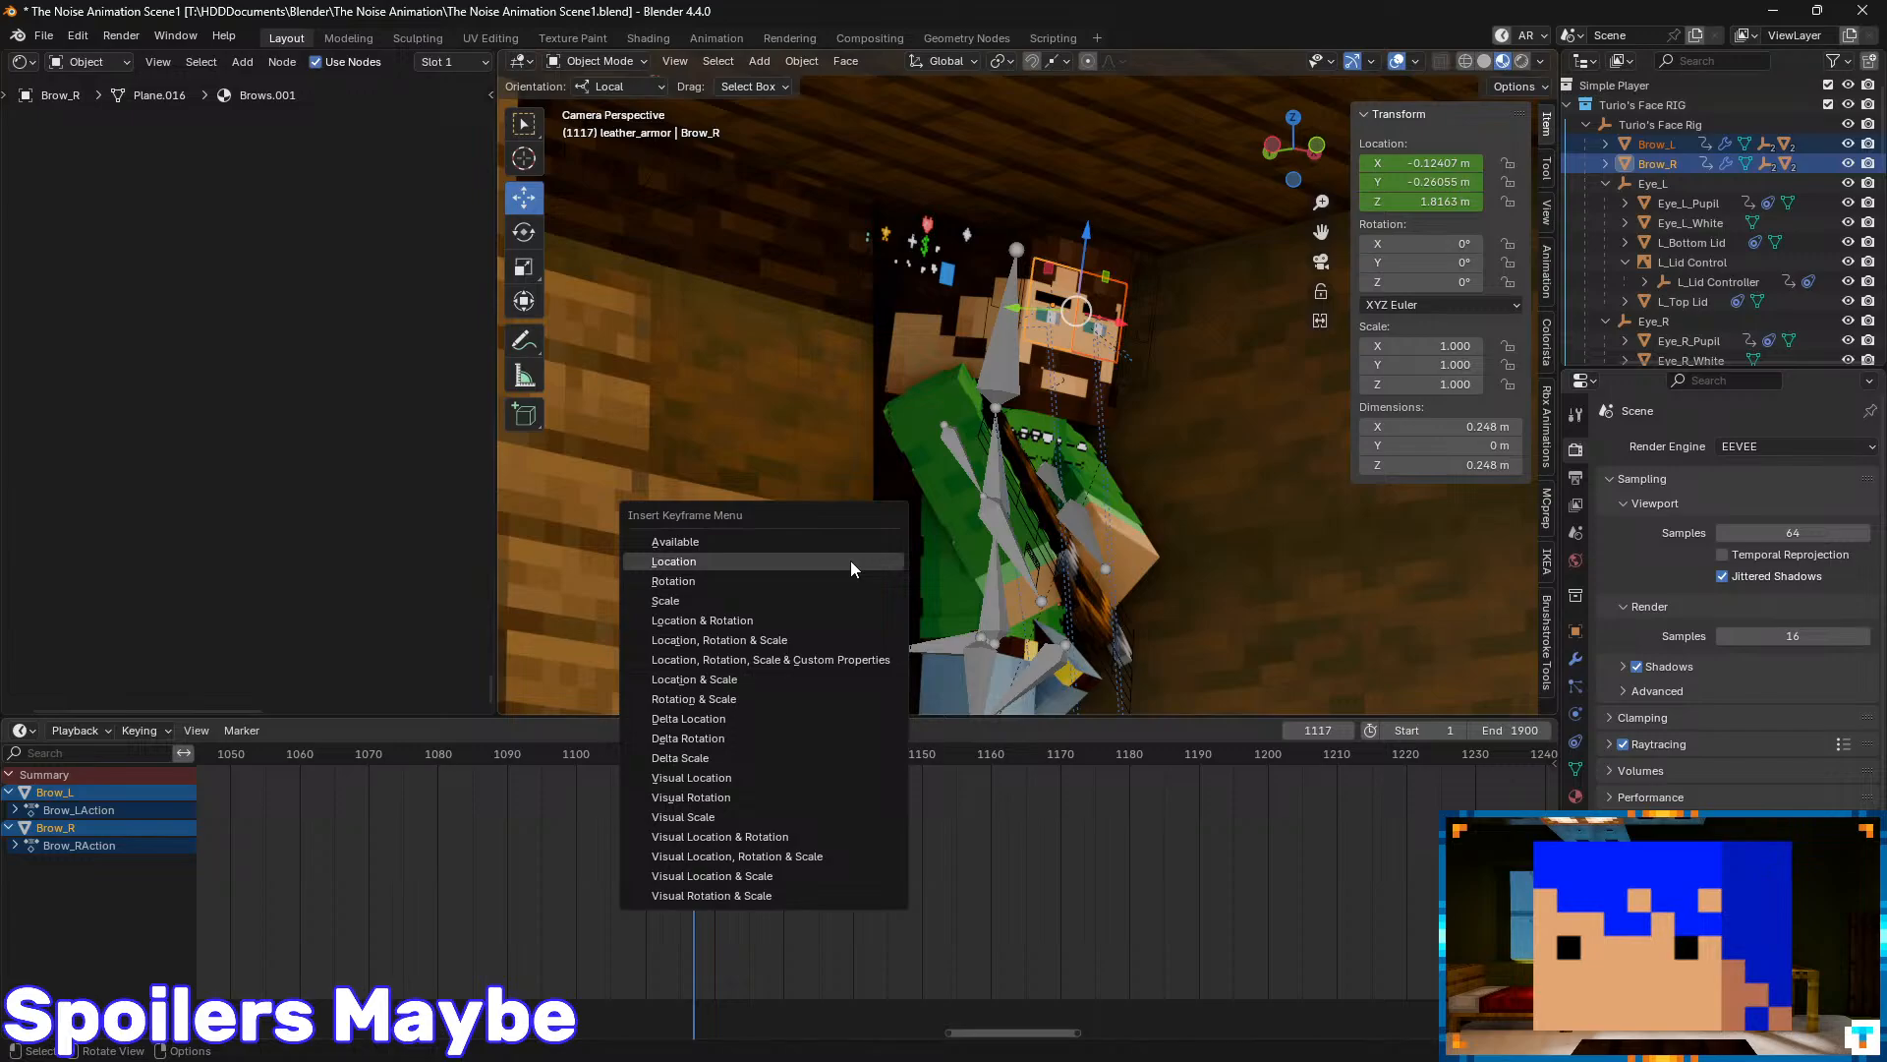
left_click(852, 561)
- Raise both eyebrows along Z at frame 1120, bringing Brow_R to a Z location of 1.8254 m
key("Right")
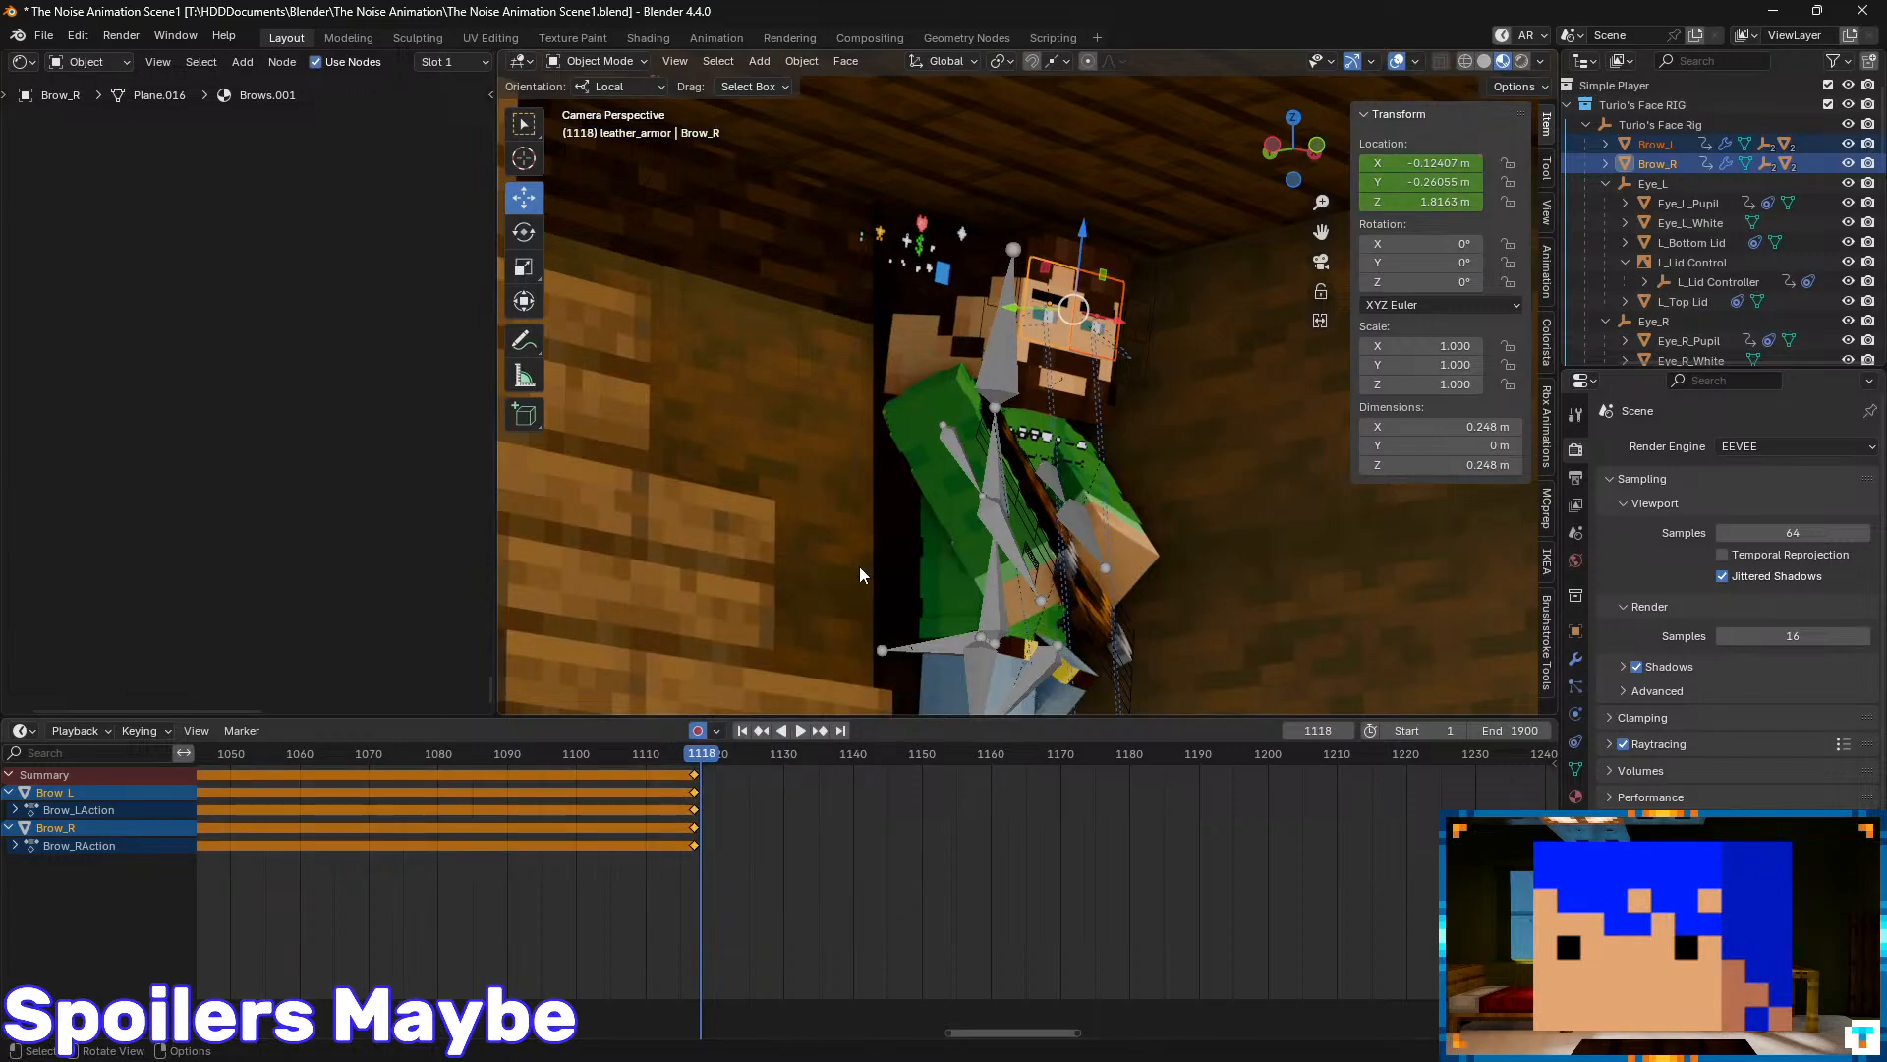
key("Right")
key("Right")
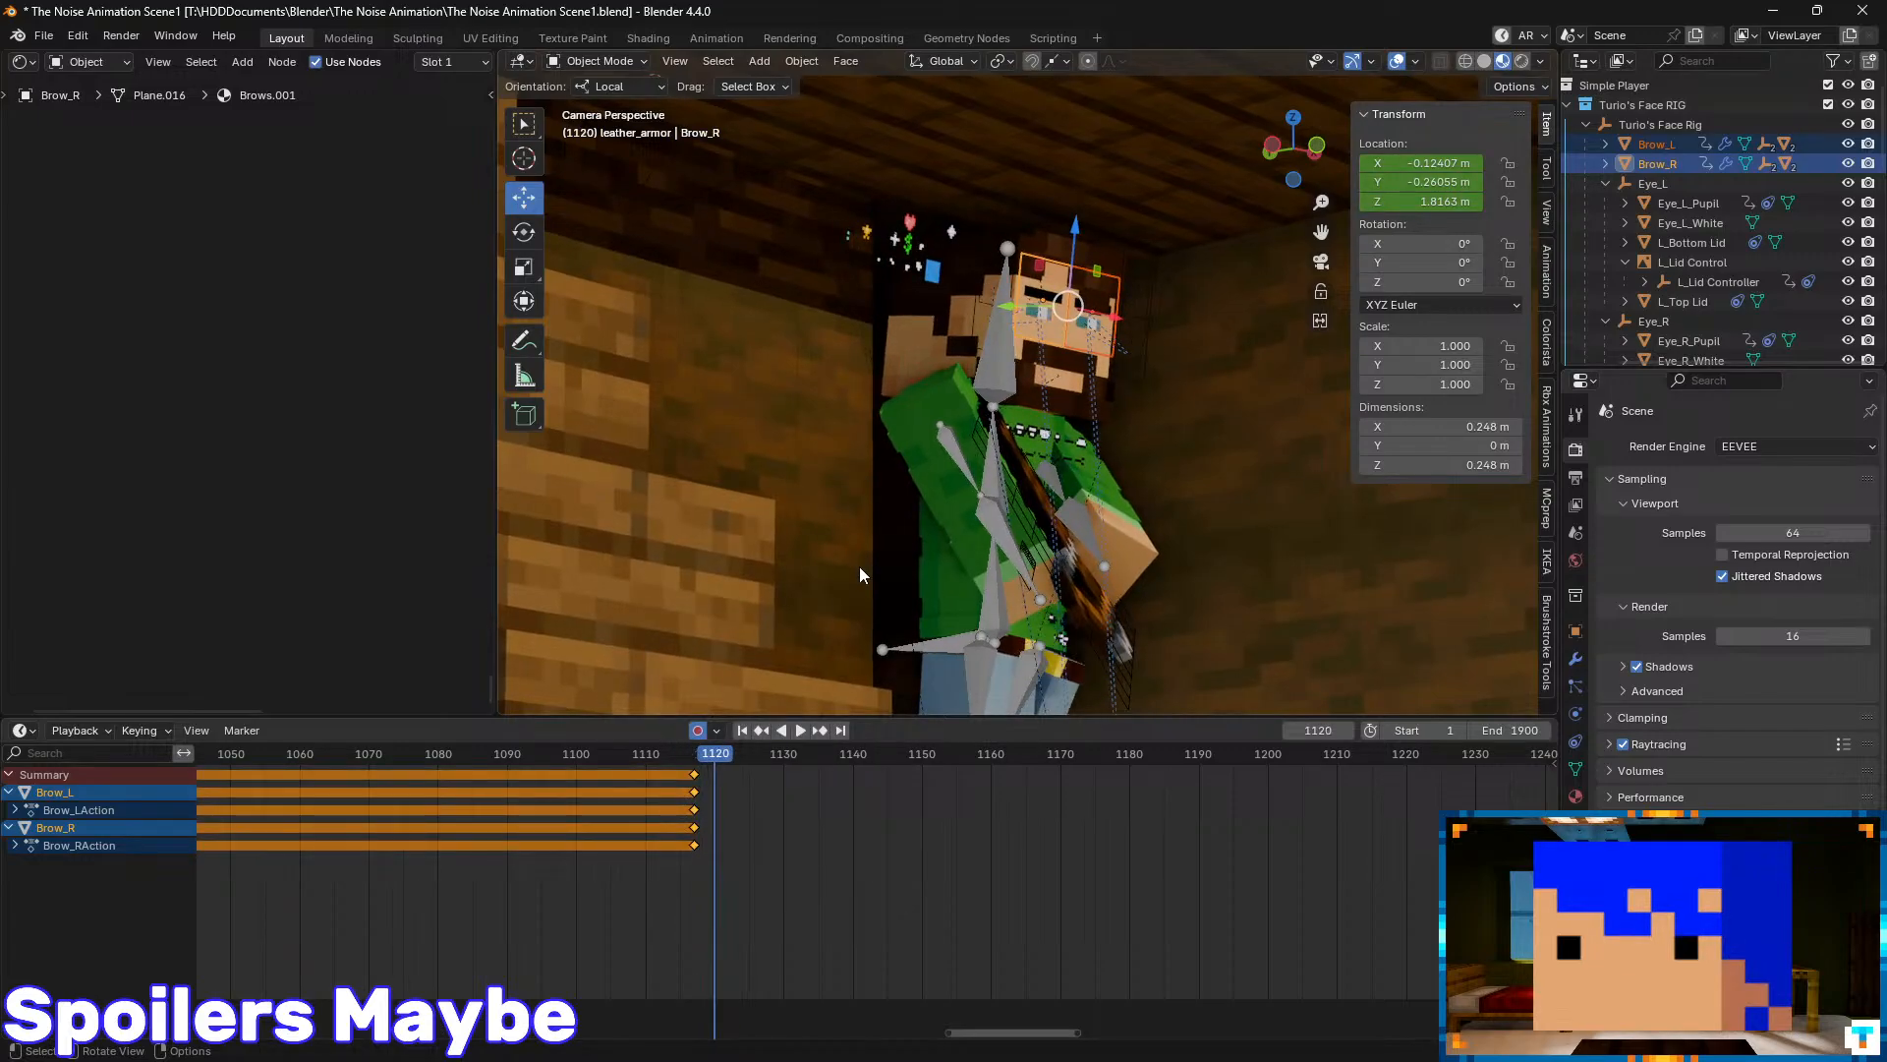
scroll(953, 429, "up", 6)
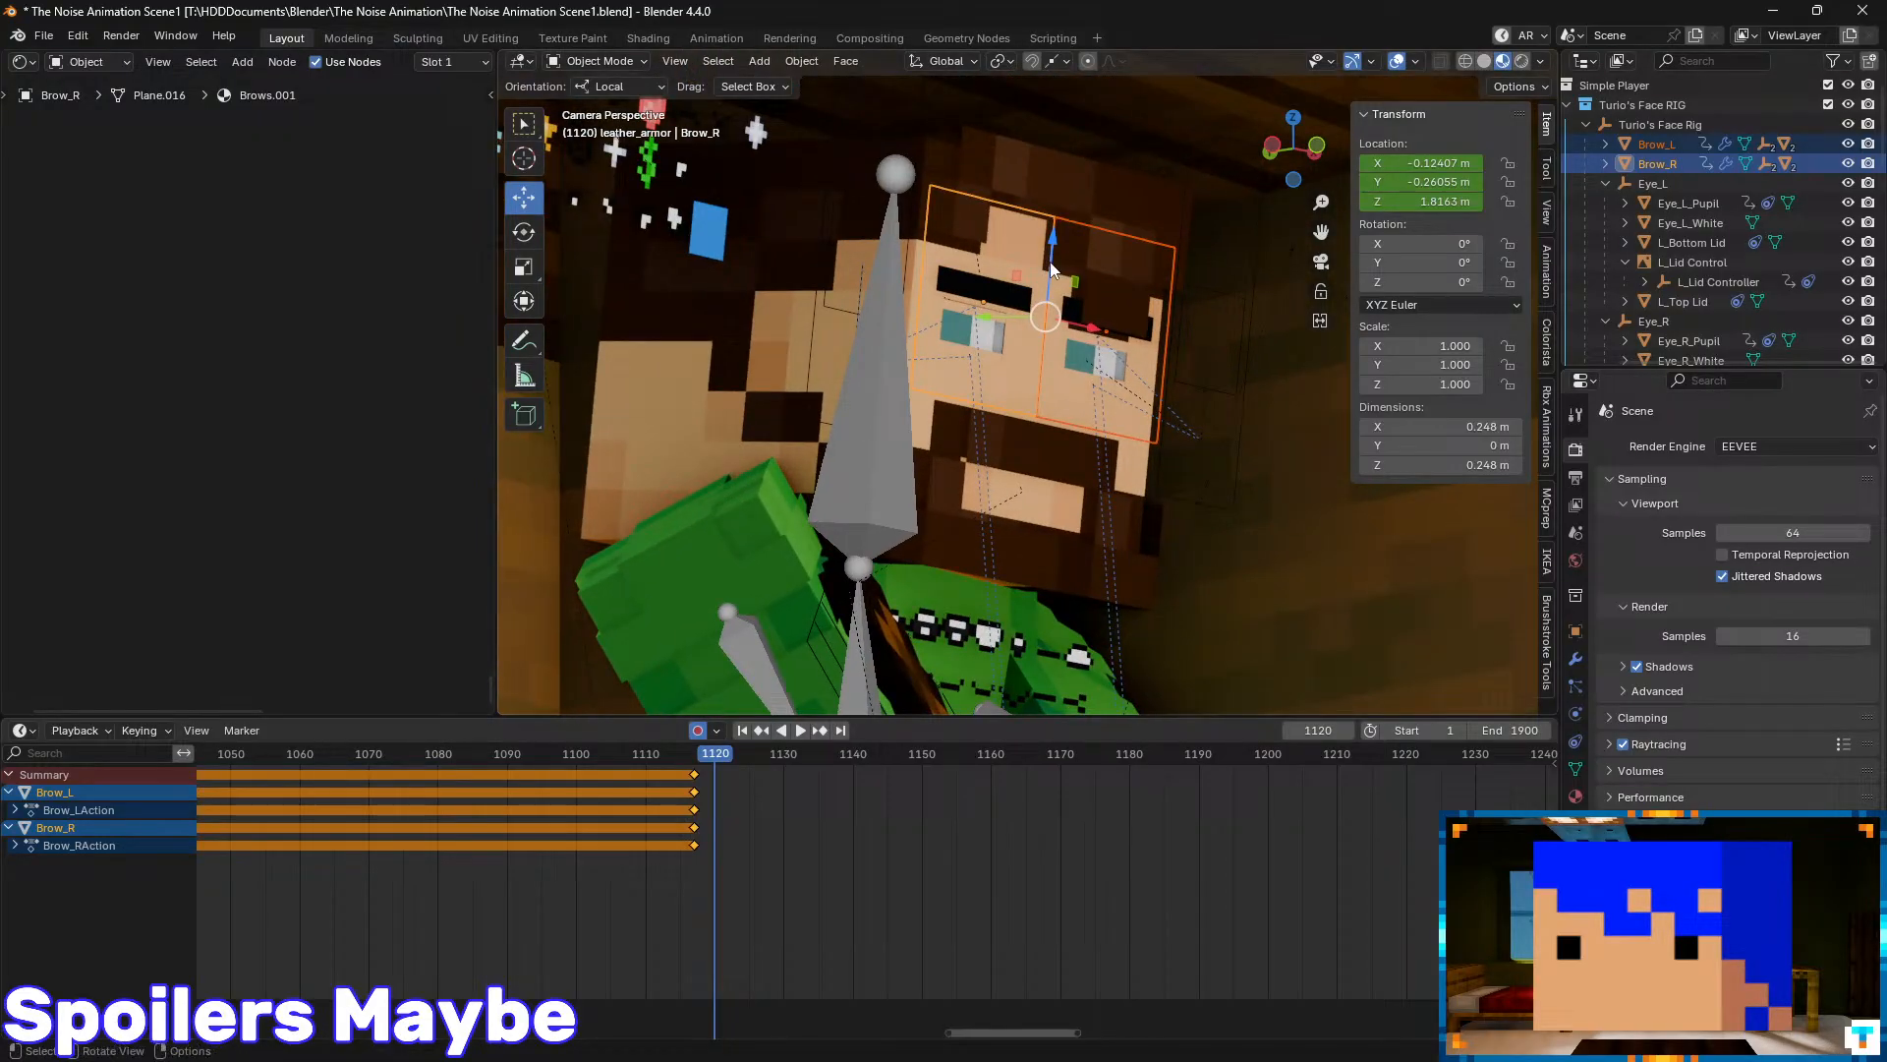
key("g")
key("z")
left_click(1065, 185)
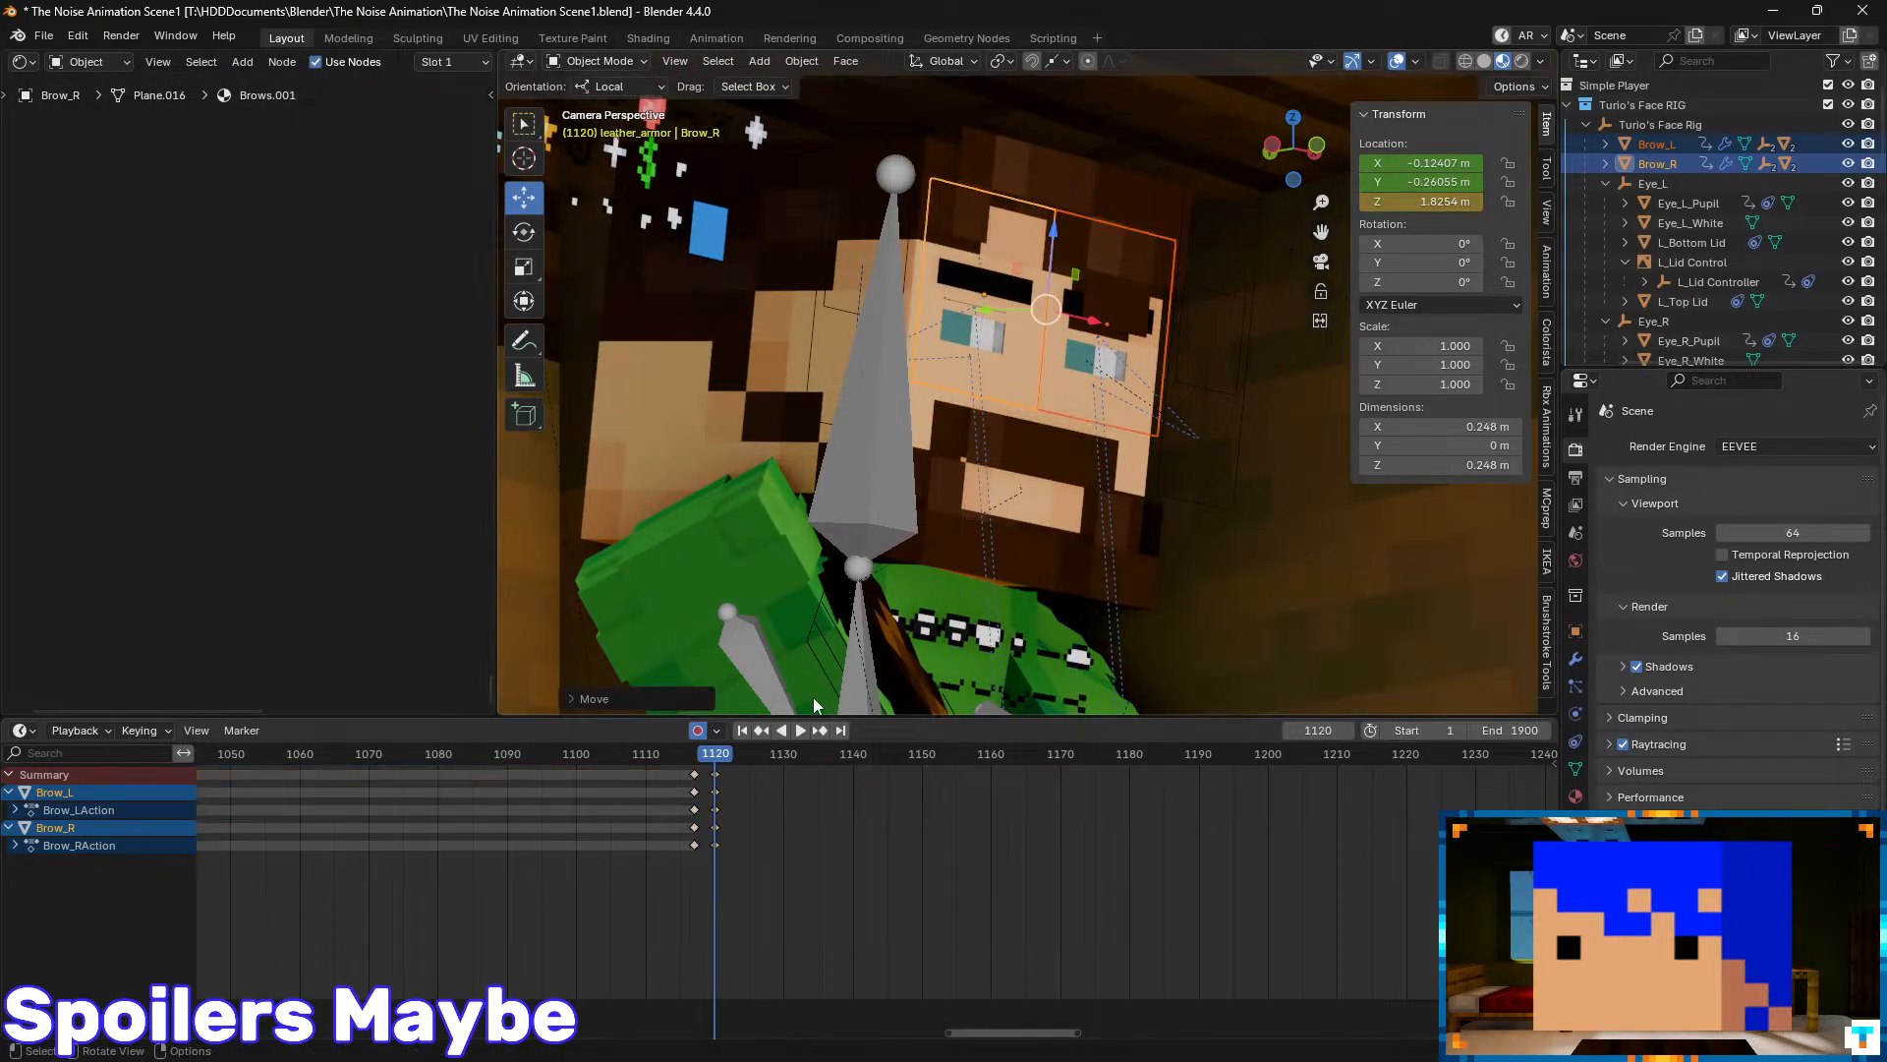
- Lower both eyebrows at frame 1124, bringing Brow_R to a Z location of 1.8121 m
key("Right")
key("Right")
key("Right")
key("Right")
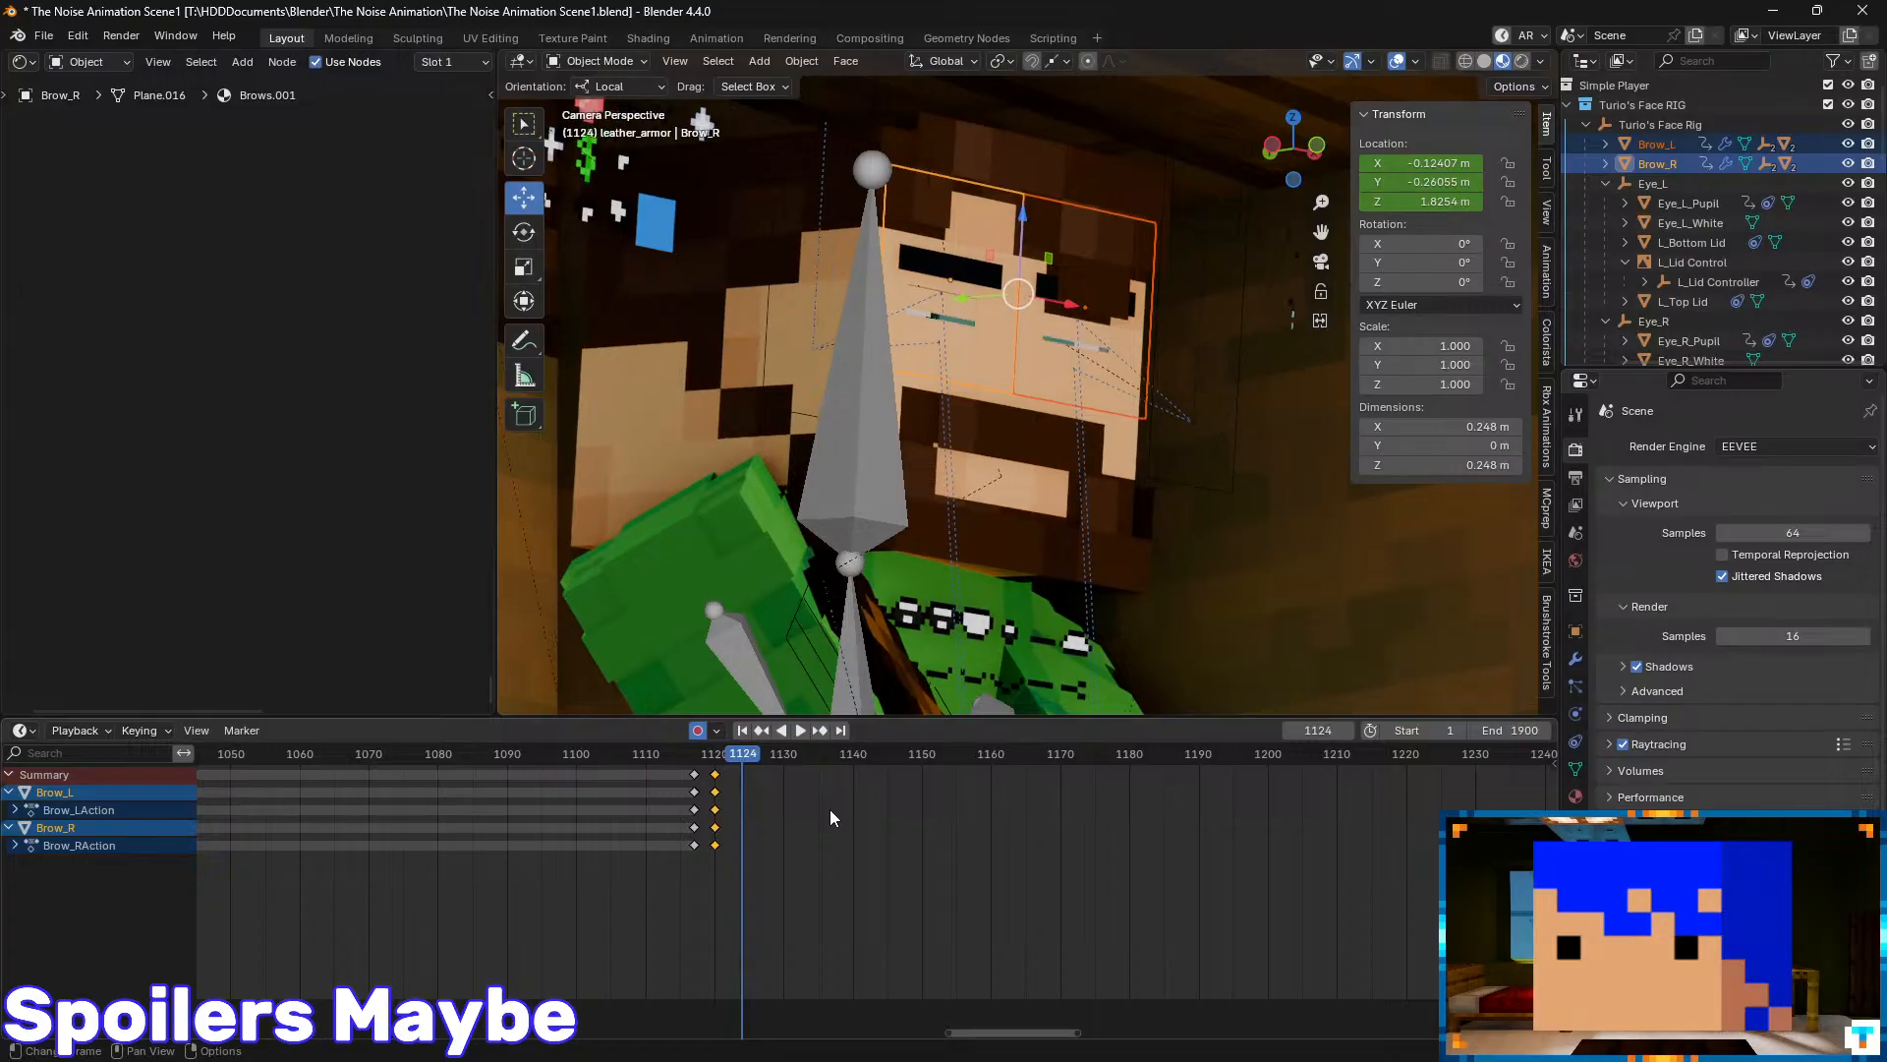
left_click_drag(1030, 229, 1025, 229)
- Raise both eyebrows at frame 1128, bringing Brow_R to a Z location of 1.8243 m, and save the file
key("Right")
key("Right")
key("Right")
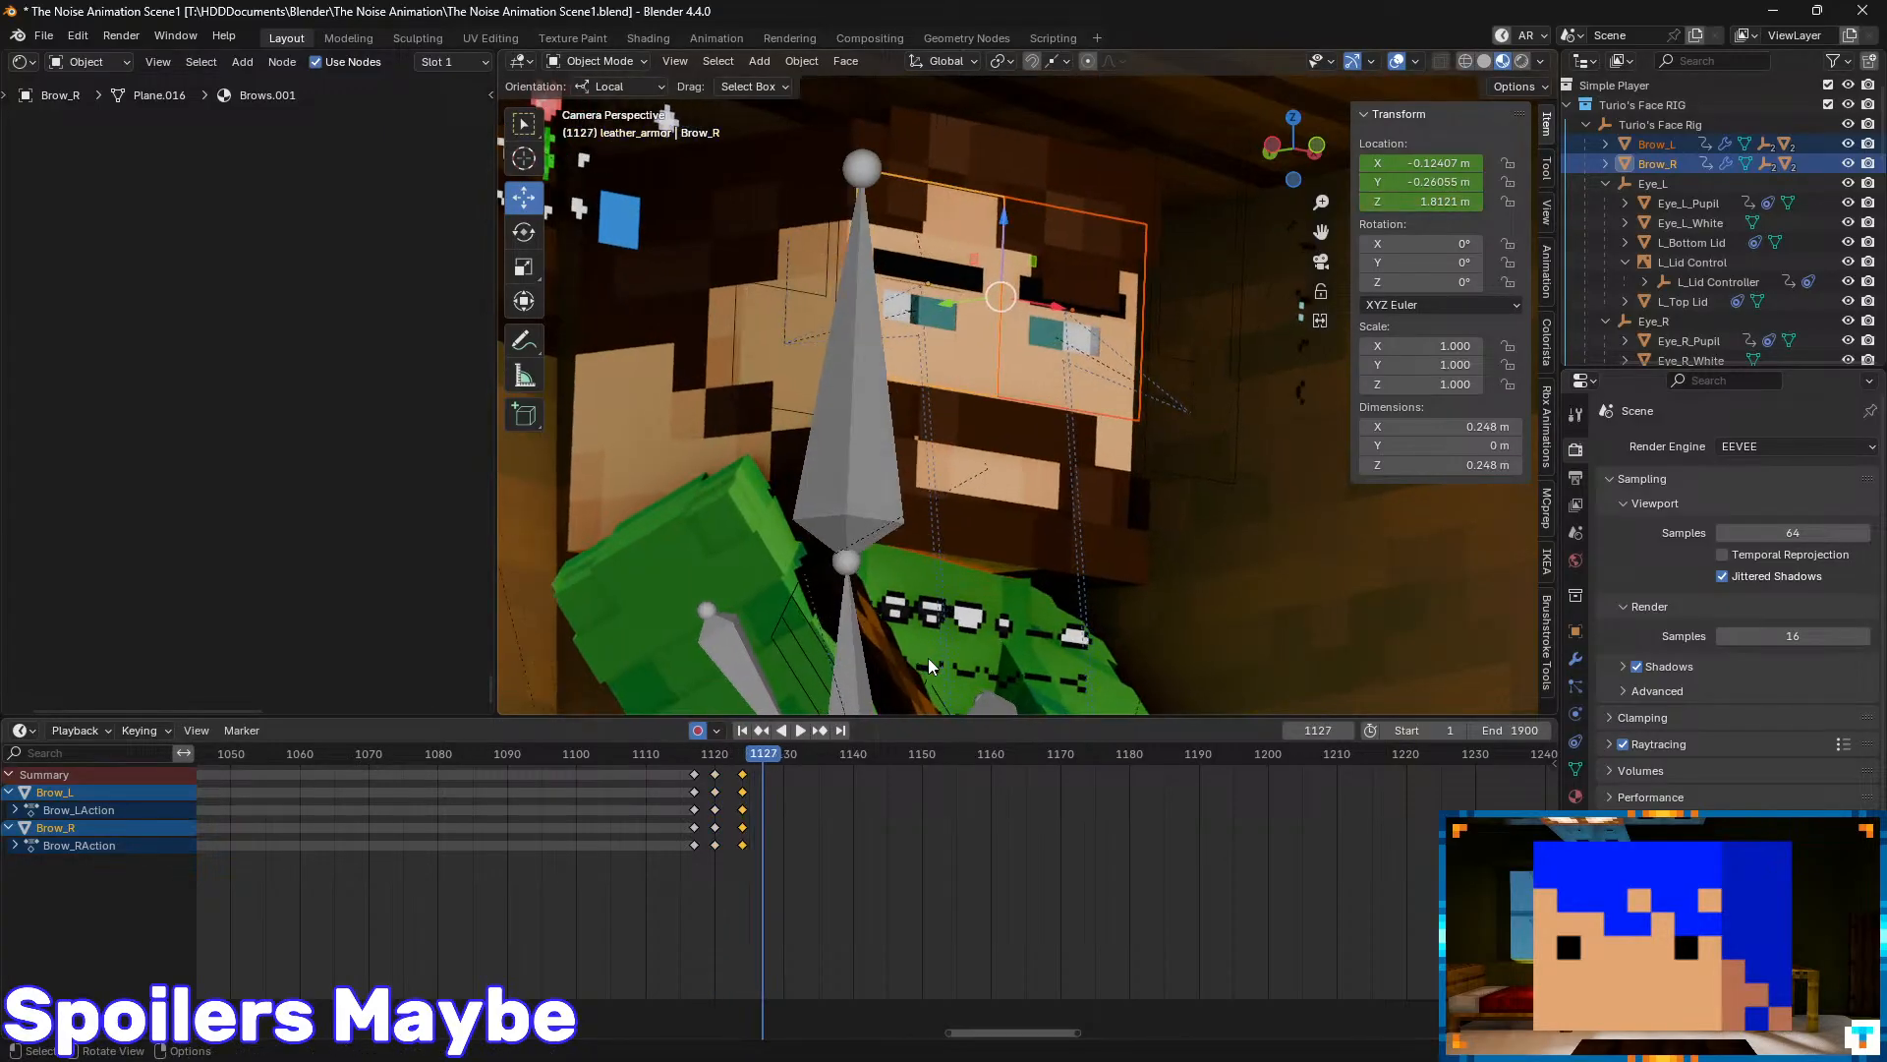
key("Right")
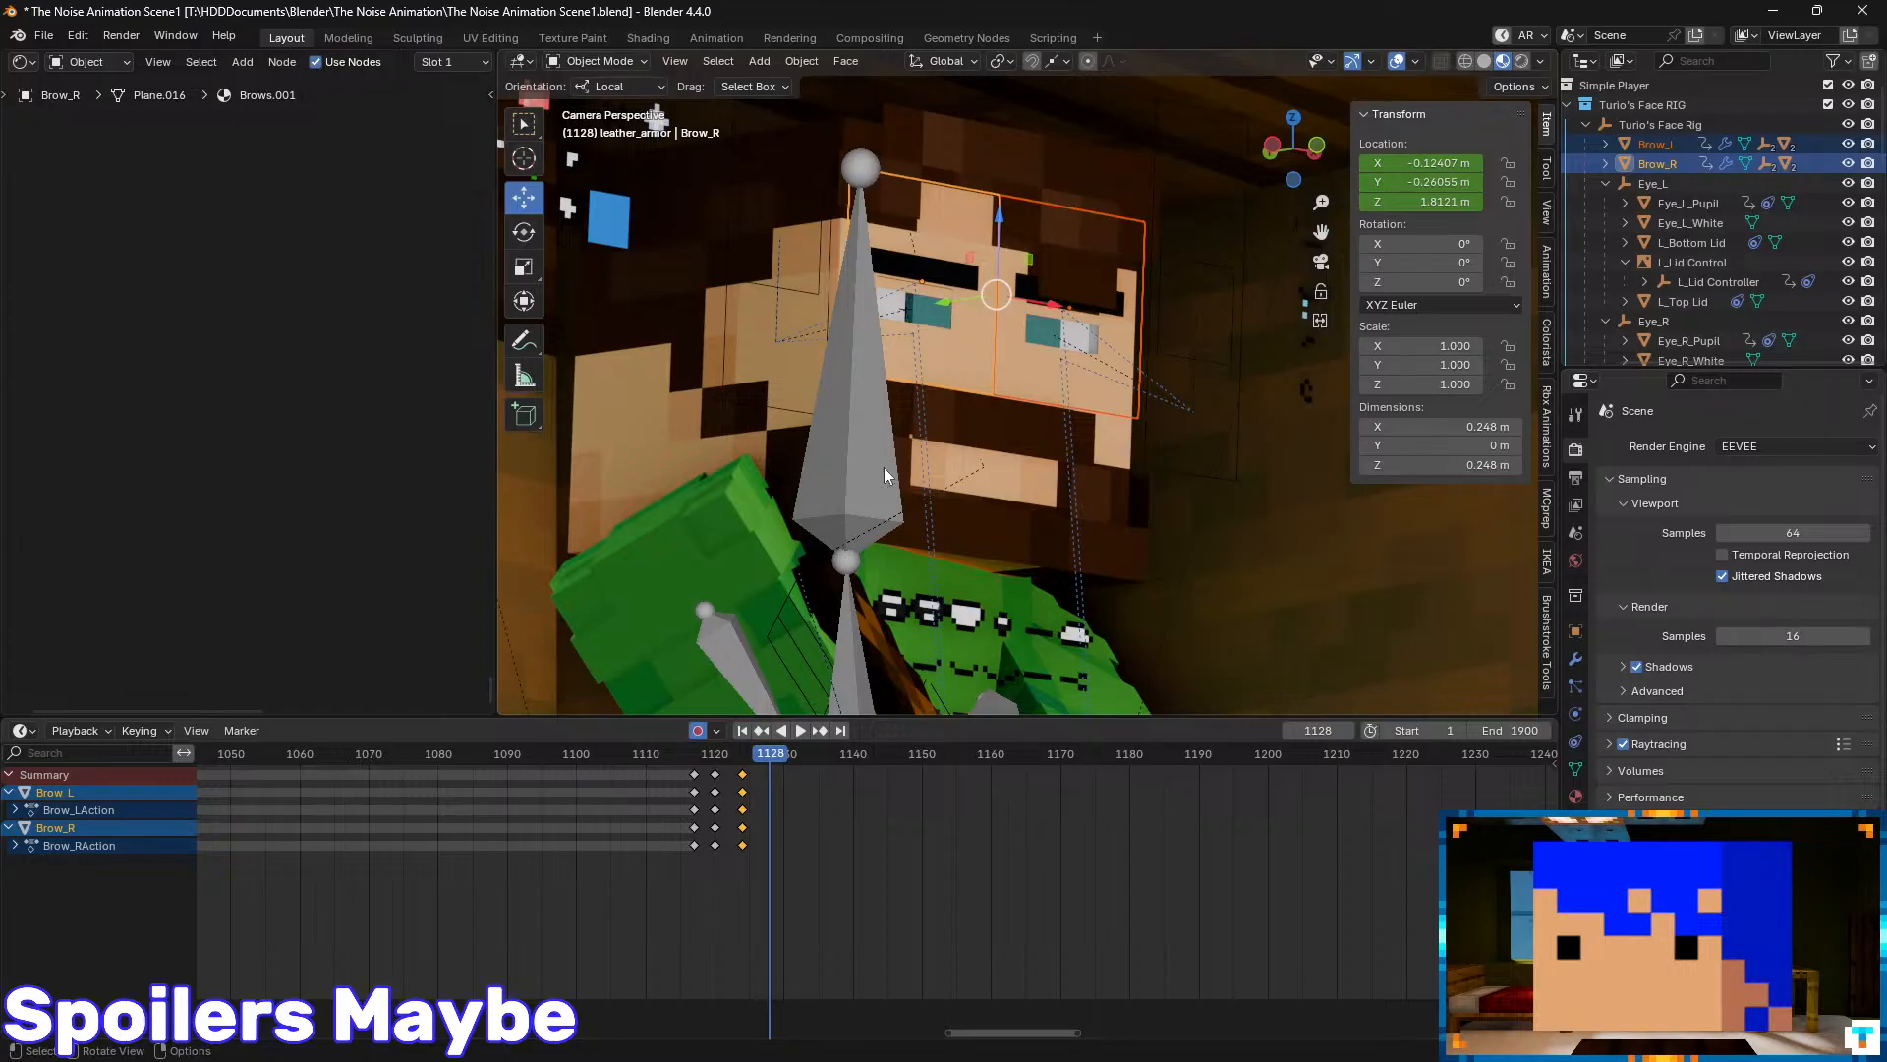
left_click_drag(1018, 242, 1004, 224)
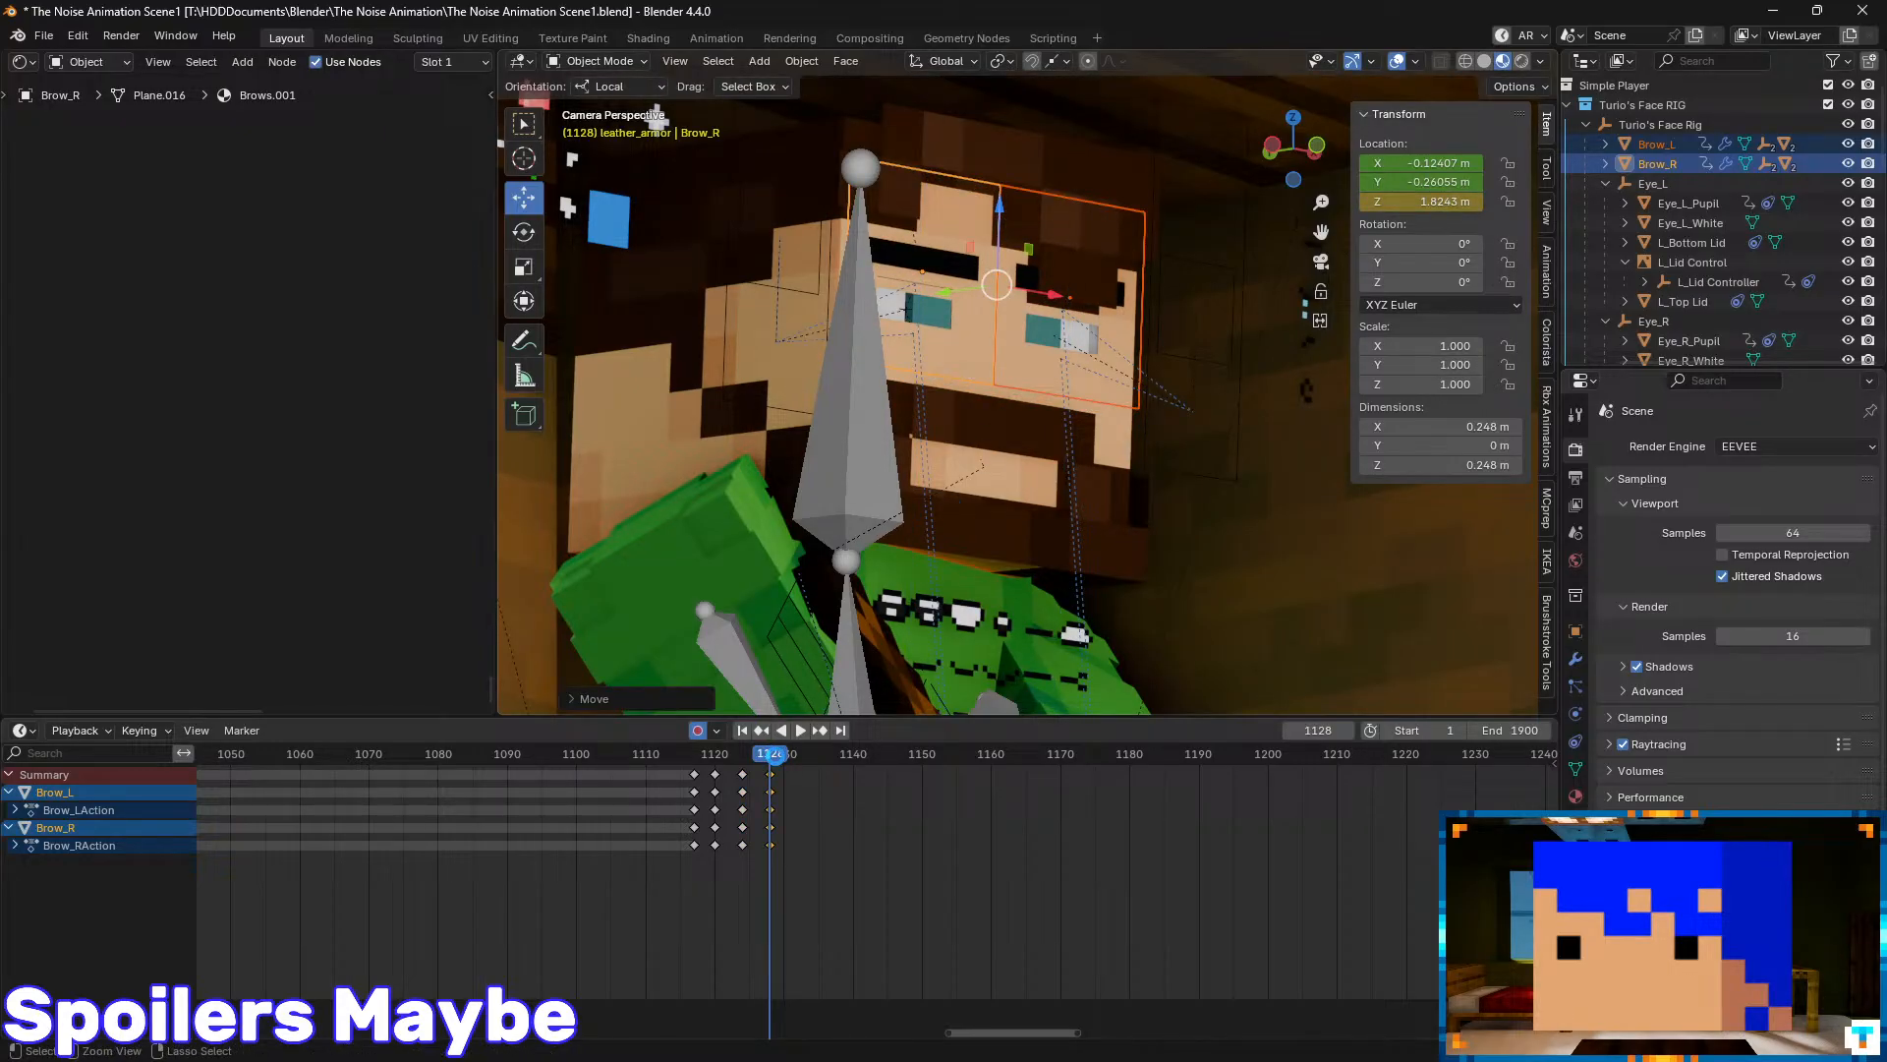
key("ctrl+s")
- Copy both eyebrows' keyframes from frame 1117 onto frame 1128 and play back the blink around them
left_click_drag(771, 760, 605, 789)
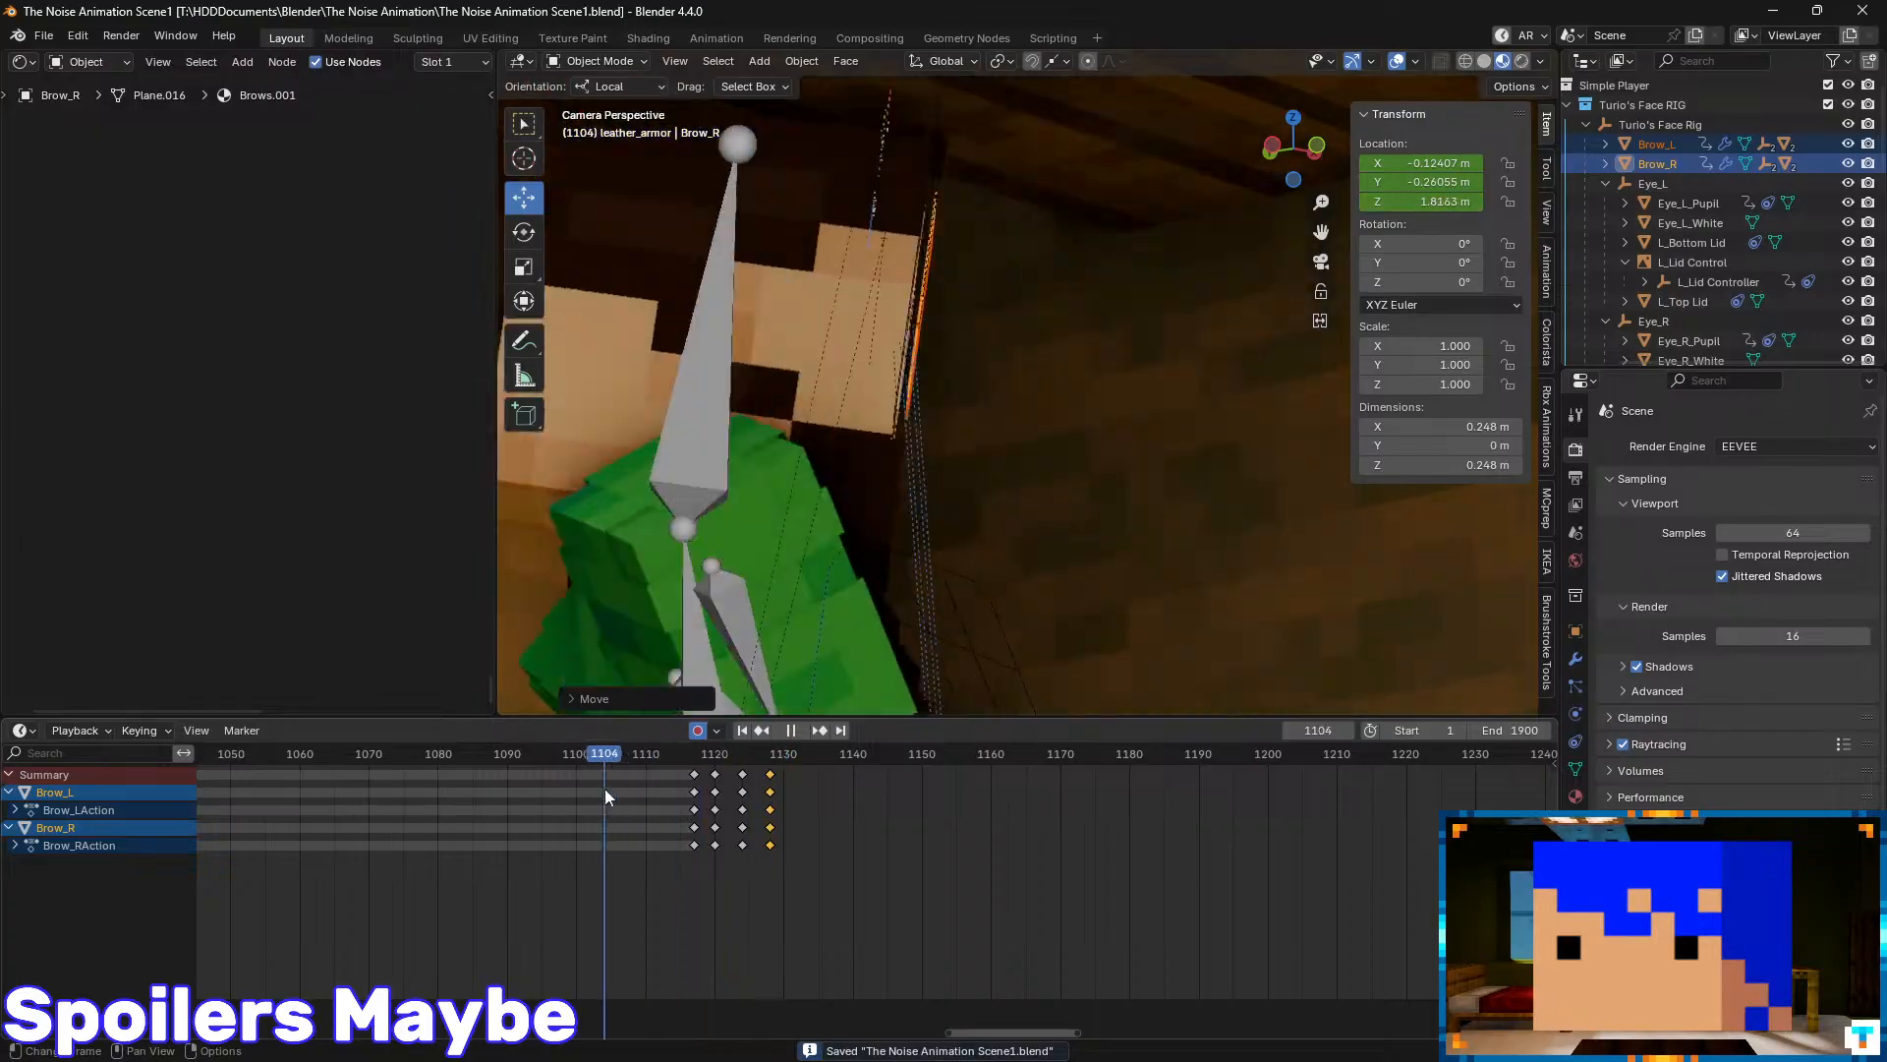
key("space")
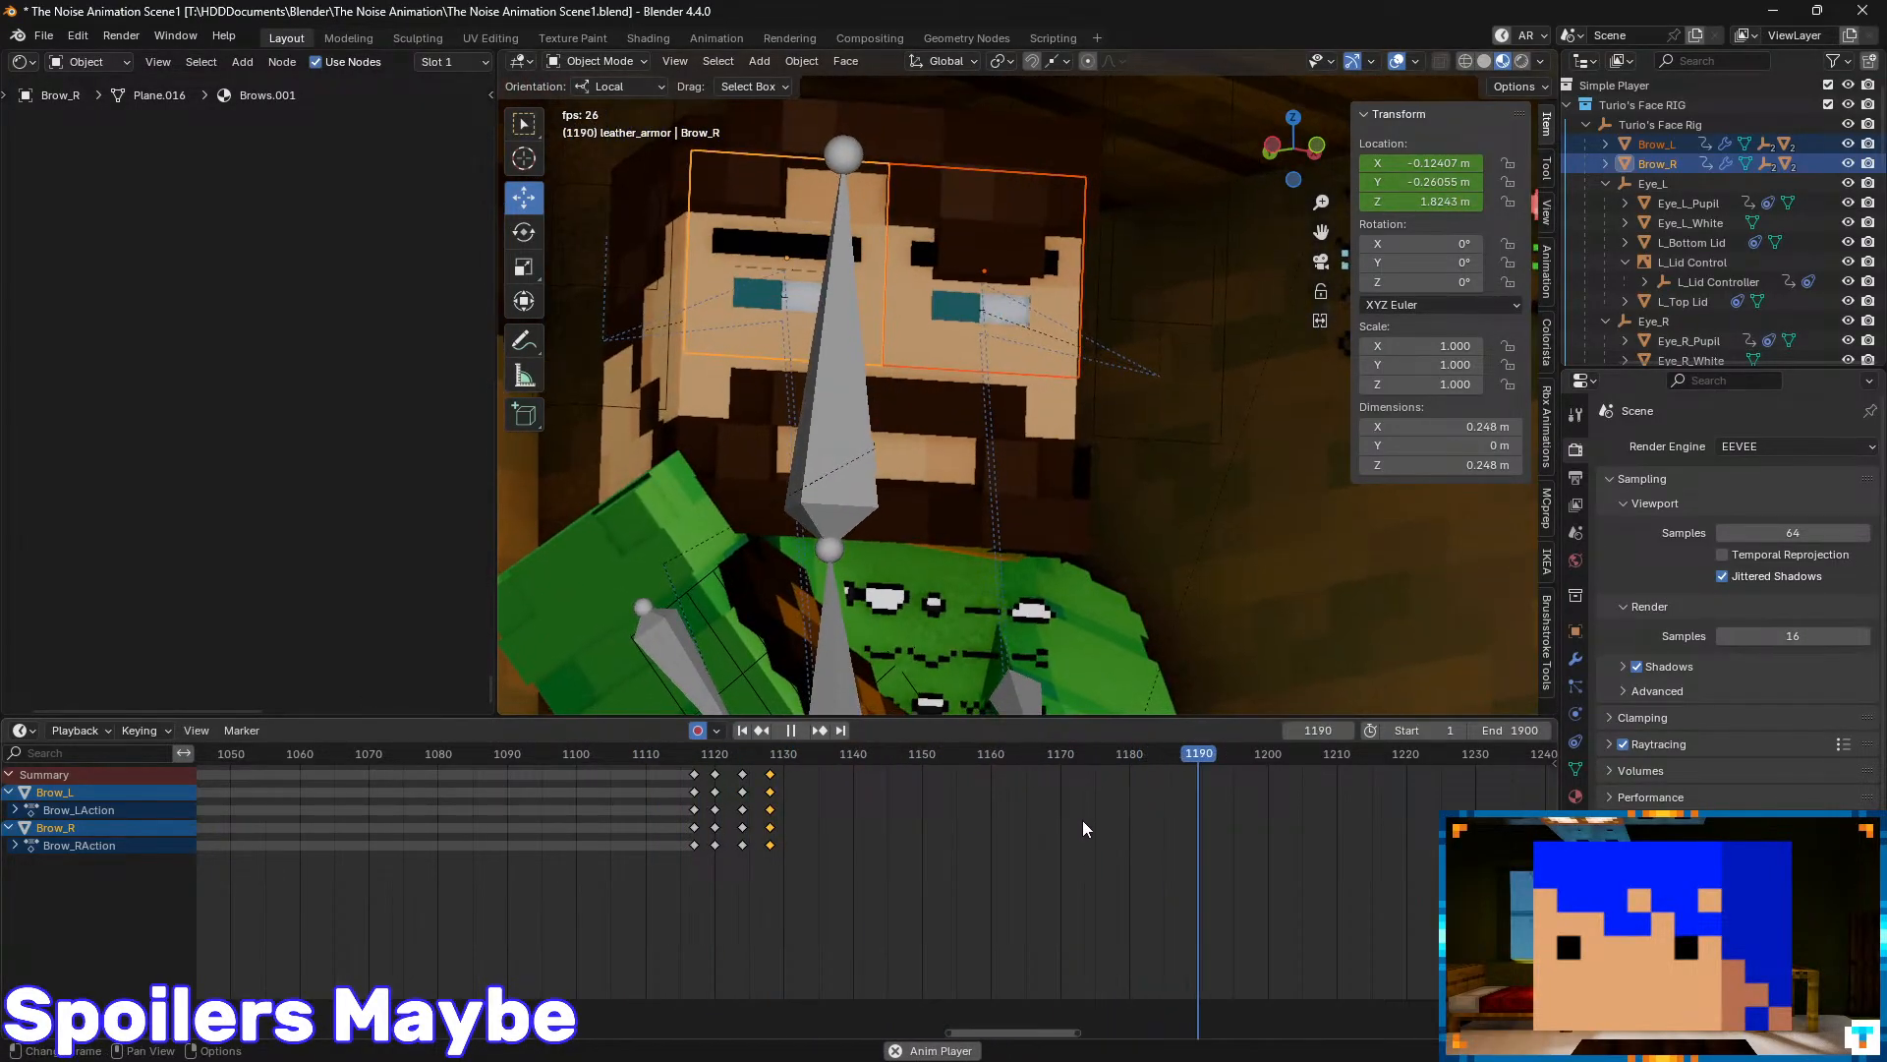
key("space")
left_click(772, 760)
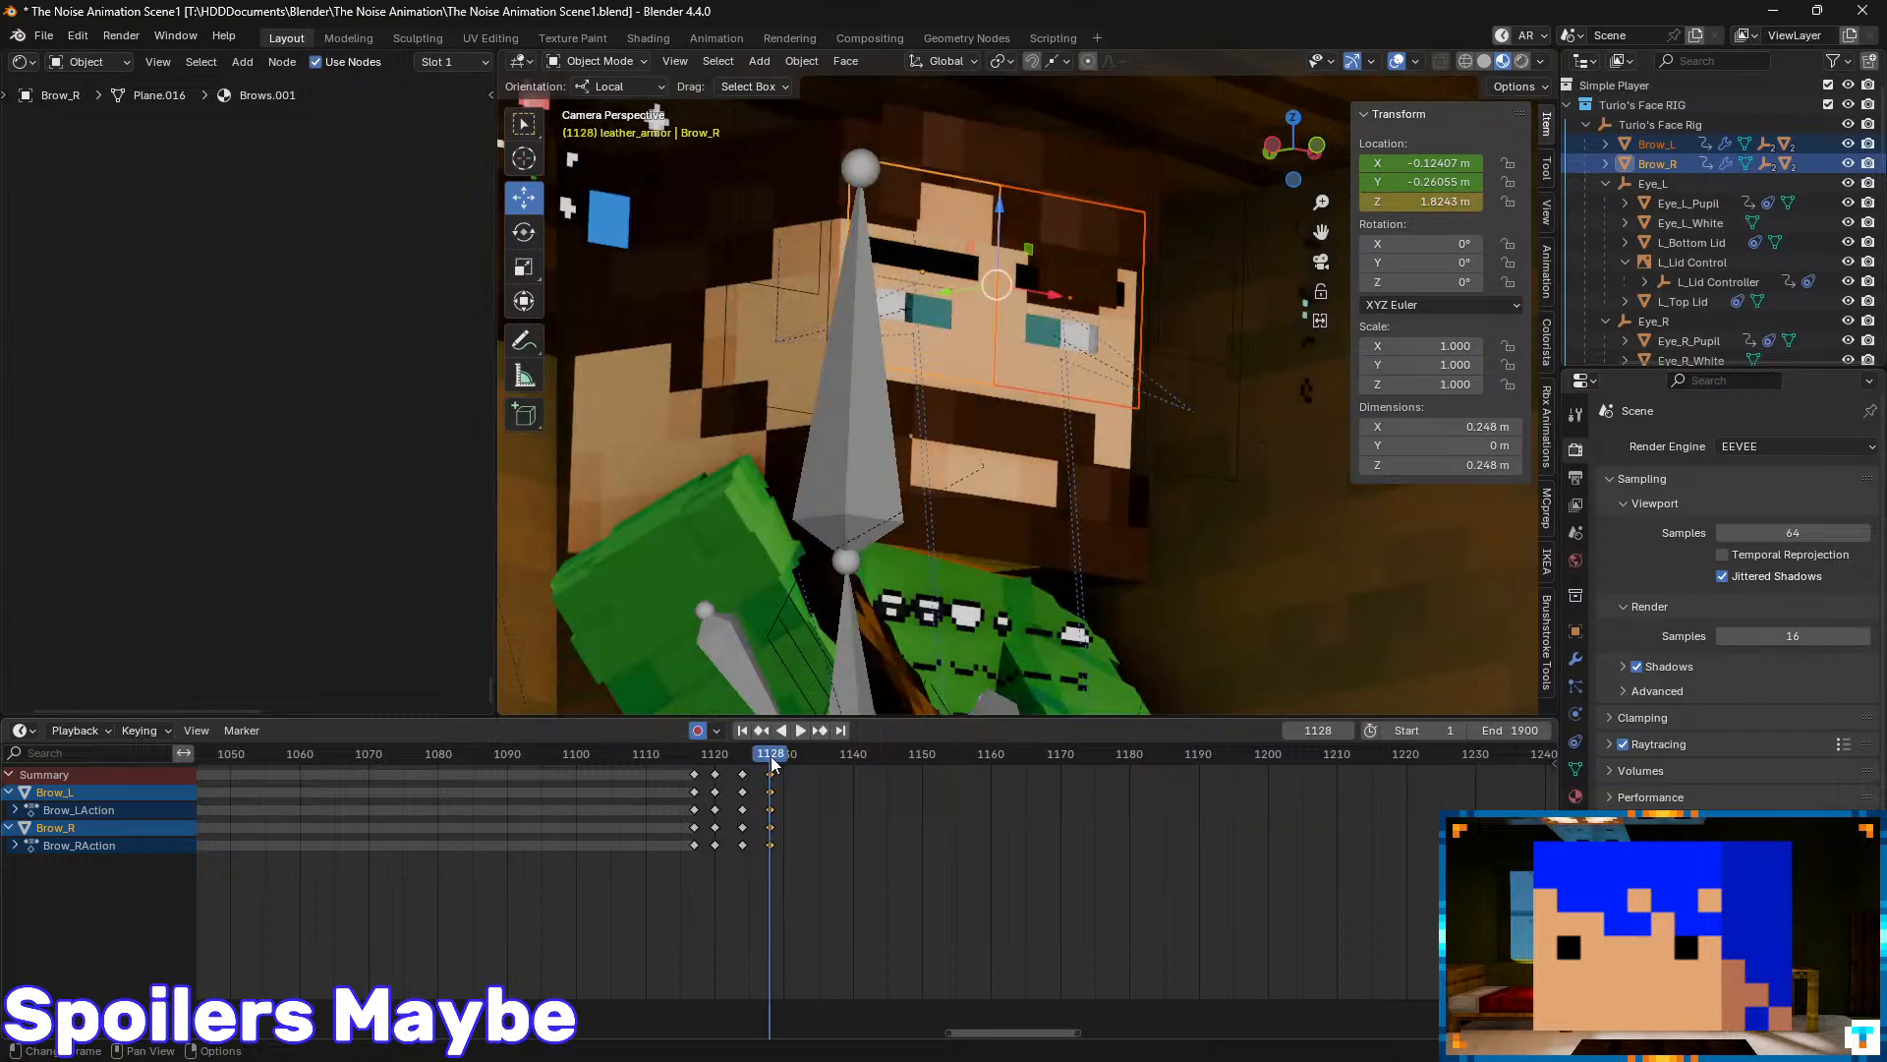
left_click(696, 775)
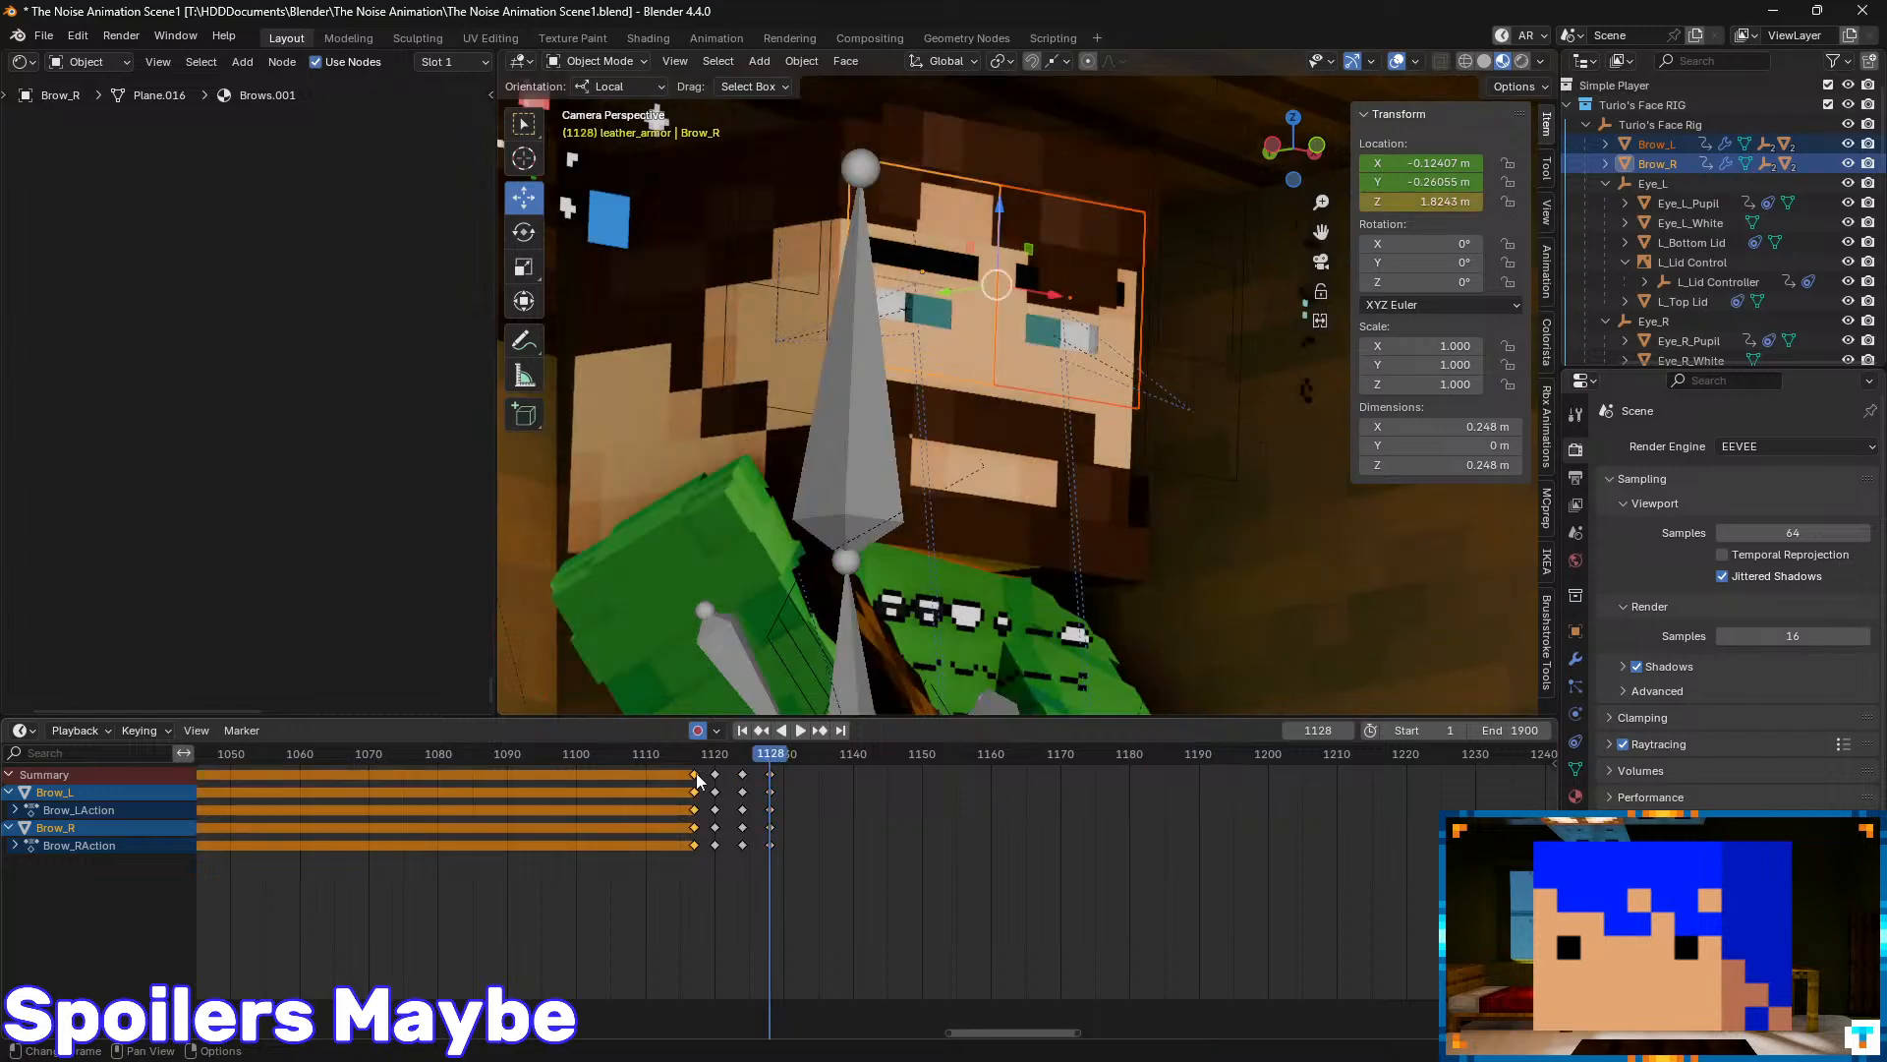
left_click(781, 780)
key("ctrl+v")
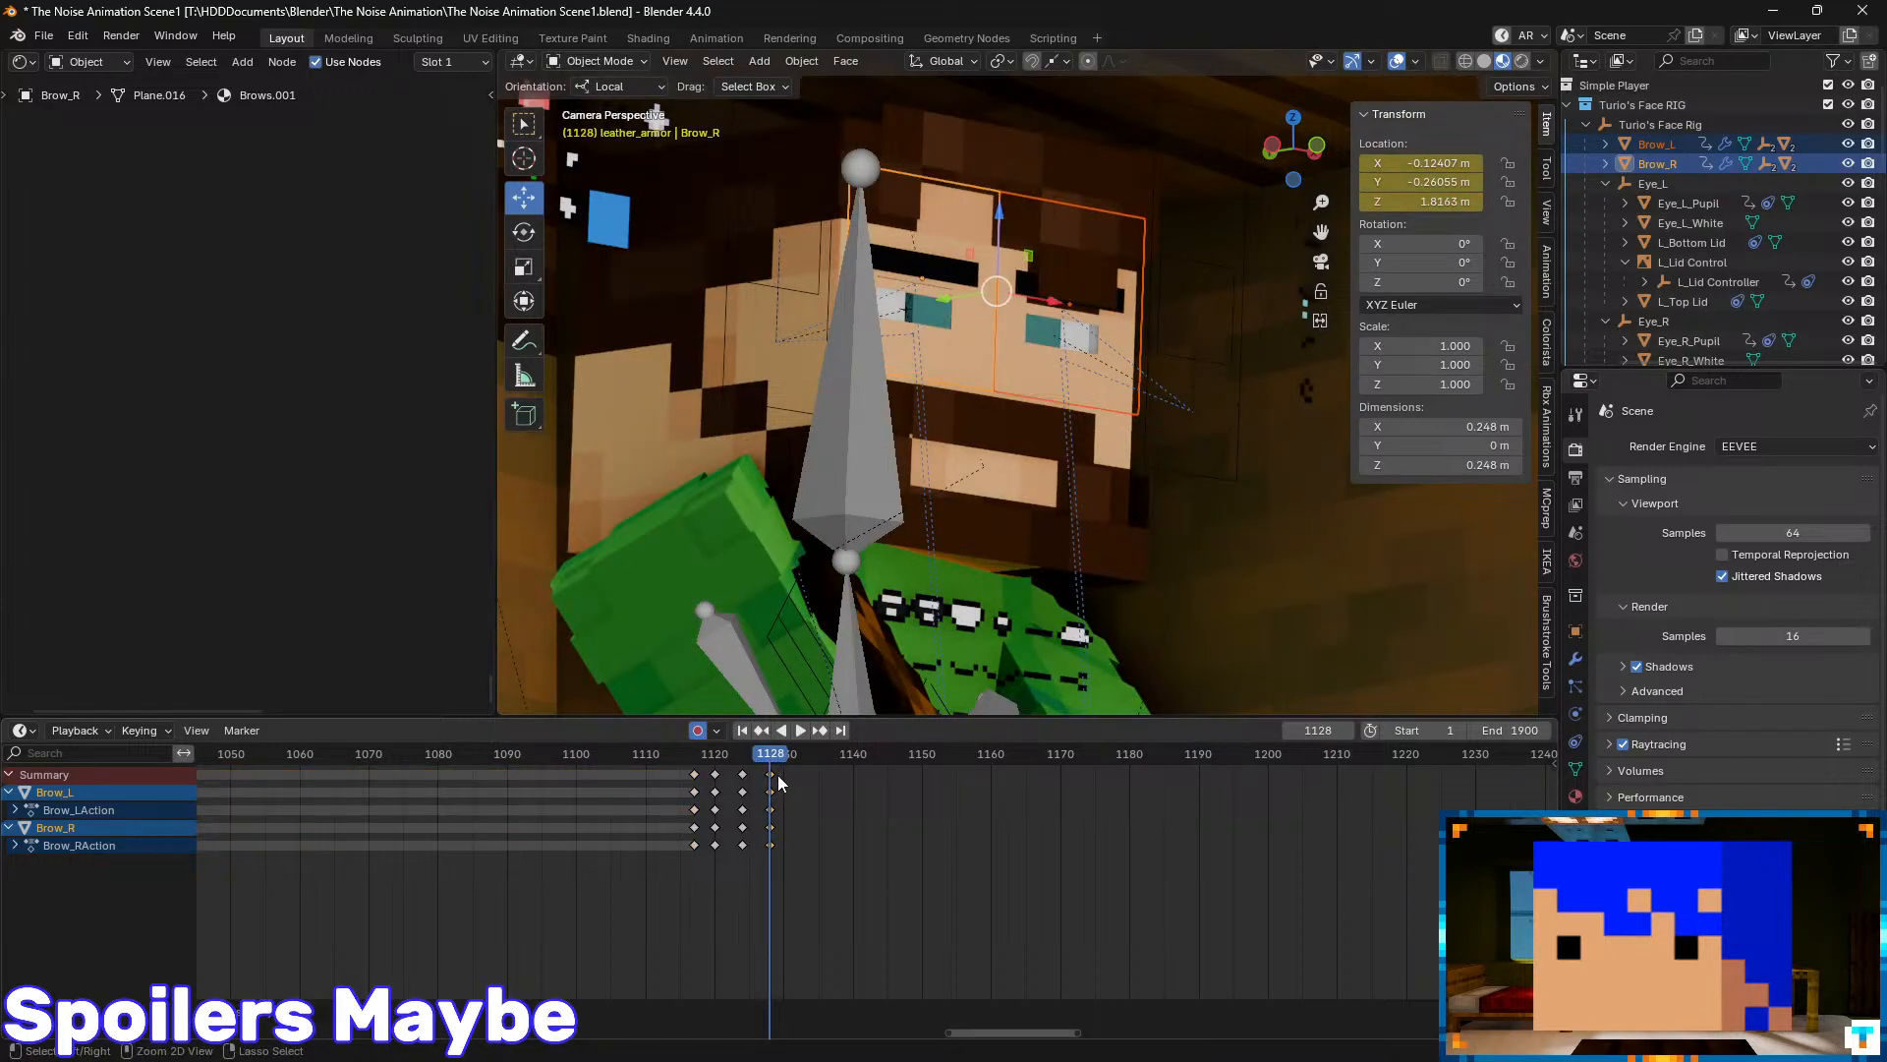
left_click(688, 755)
key("space")
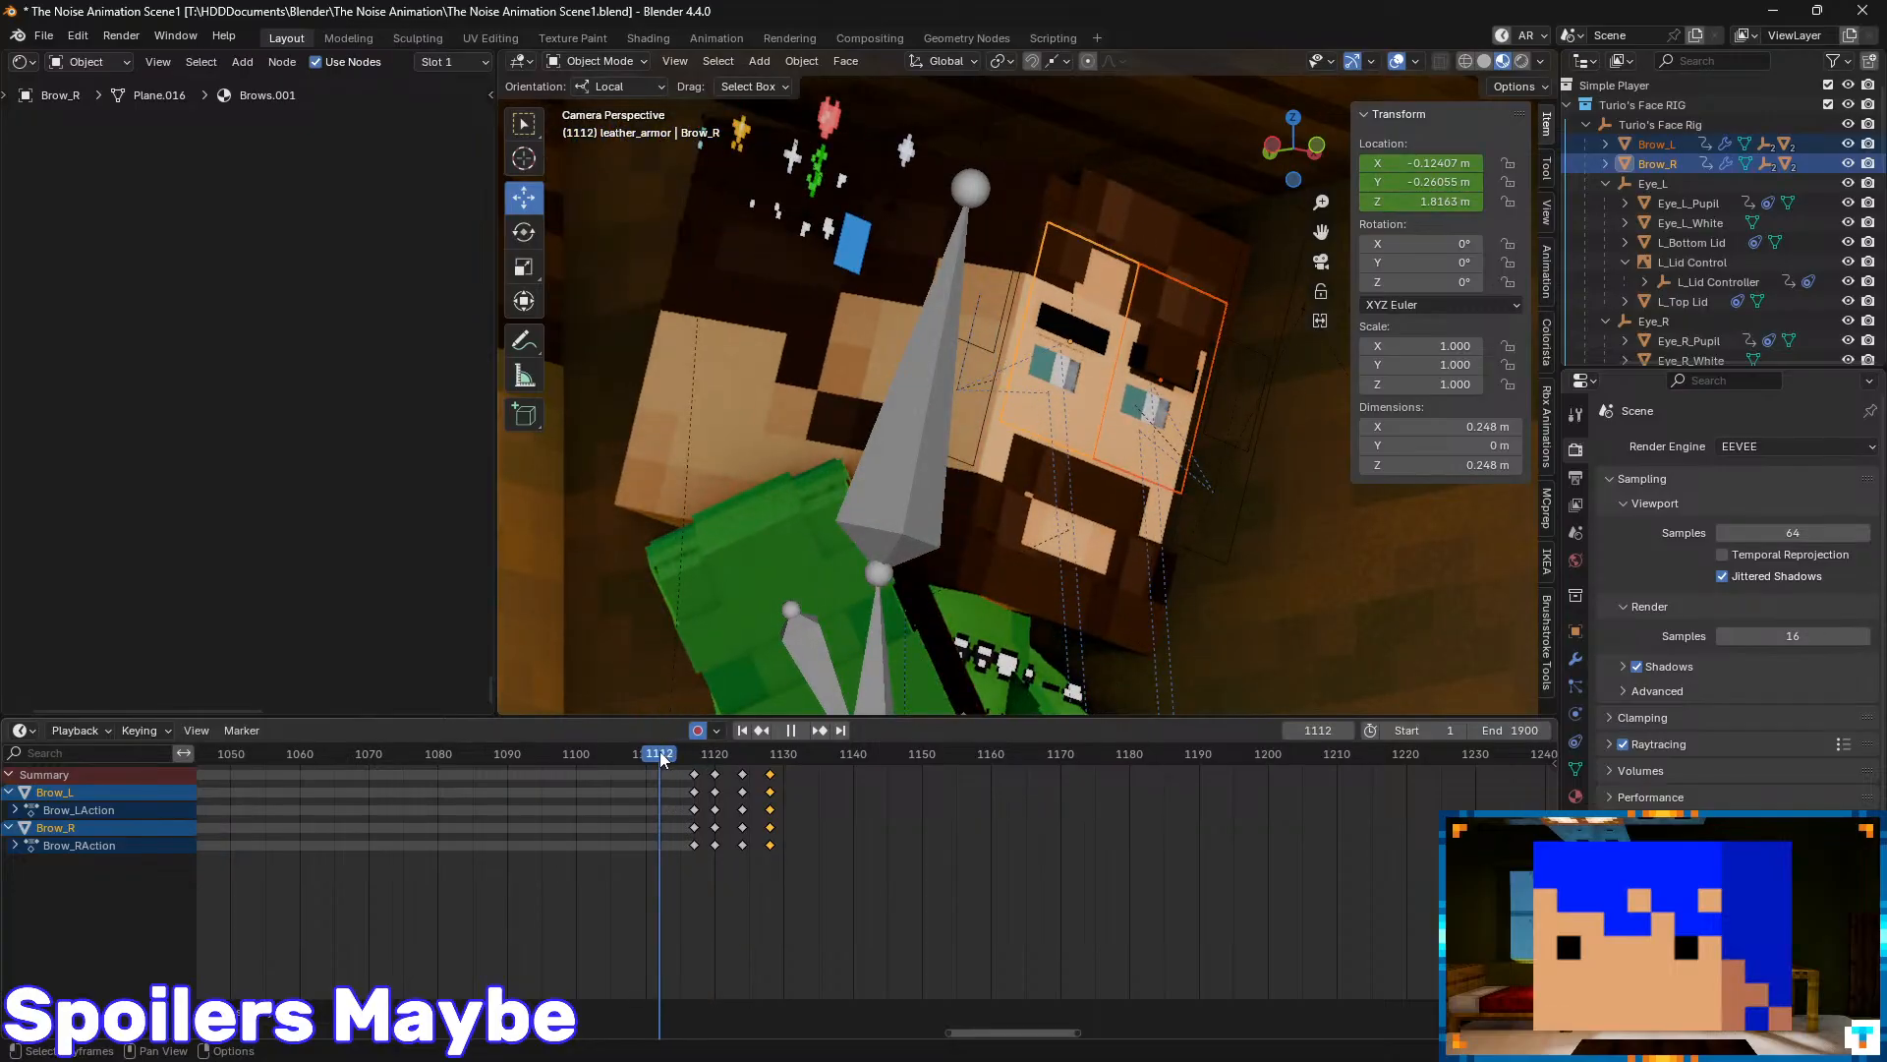
left_click(508, 755)
key("space")
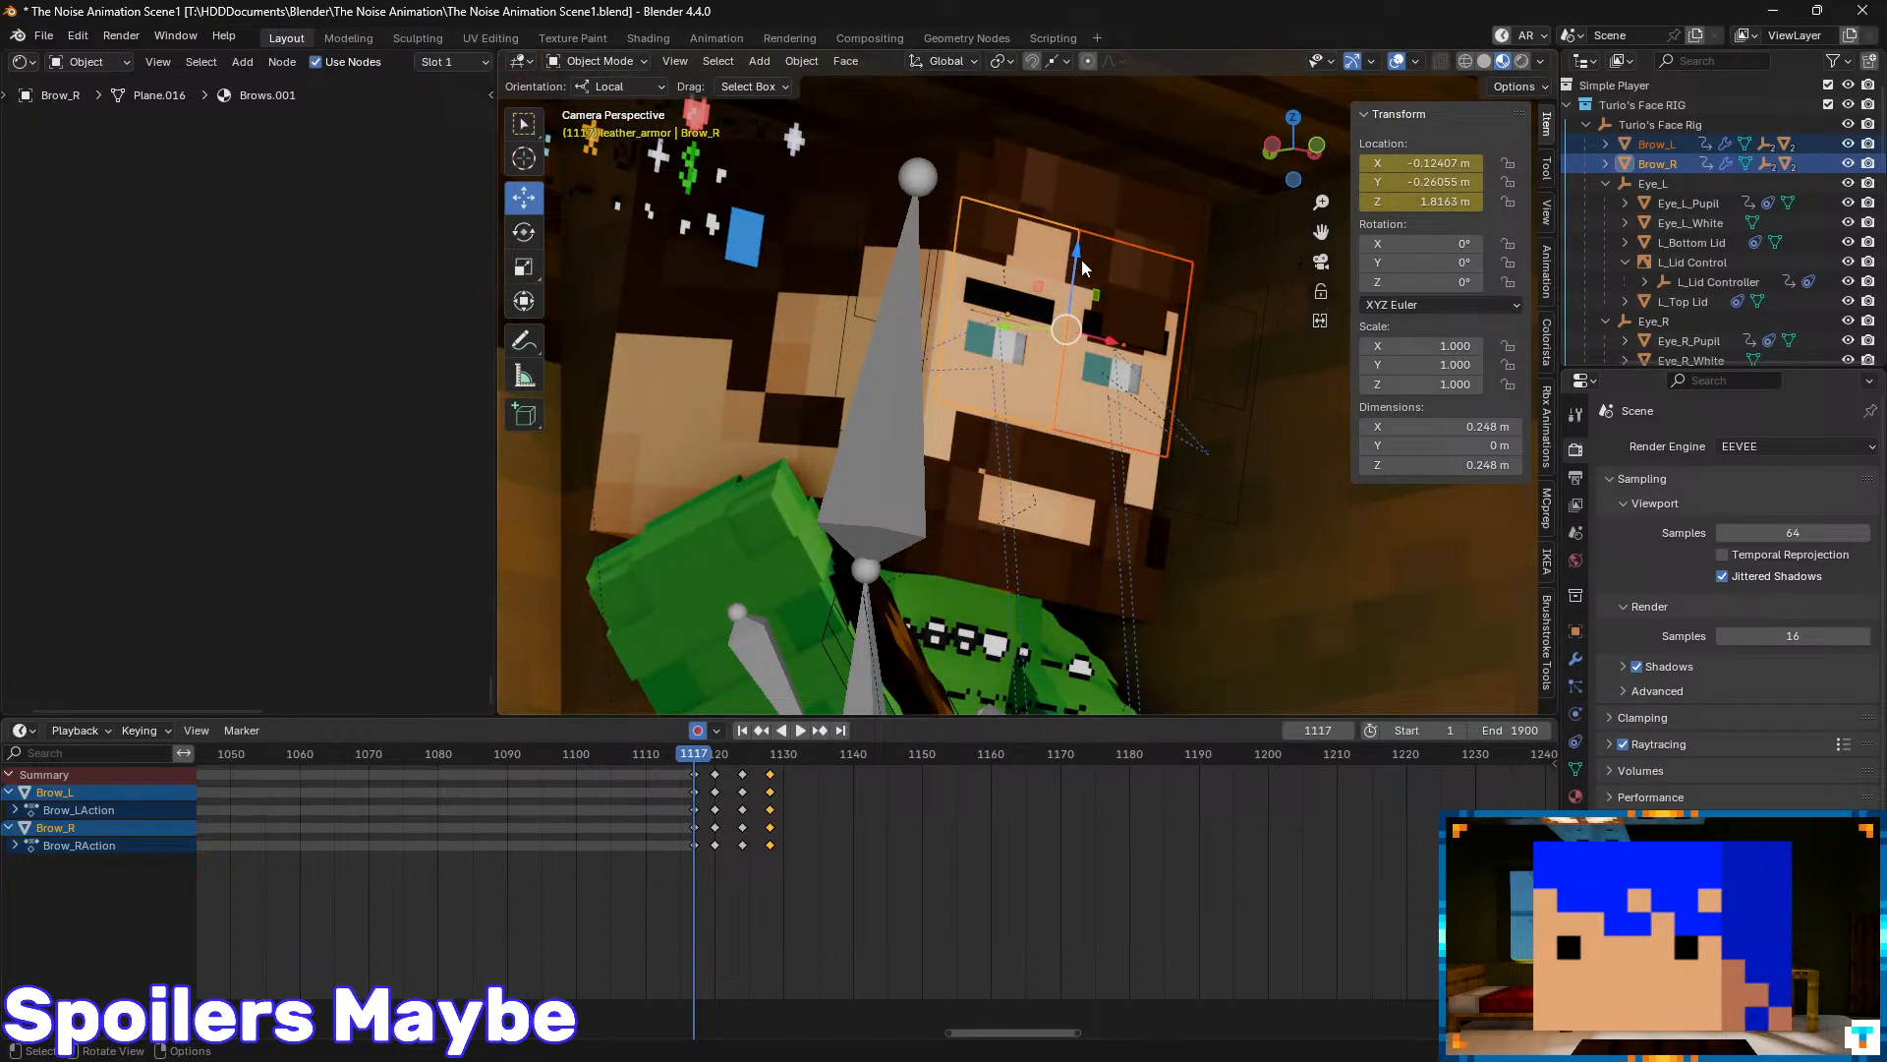
key("space")
key("space")
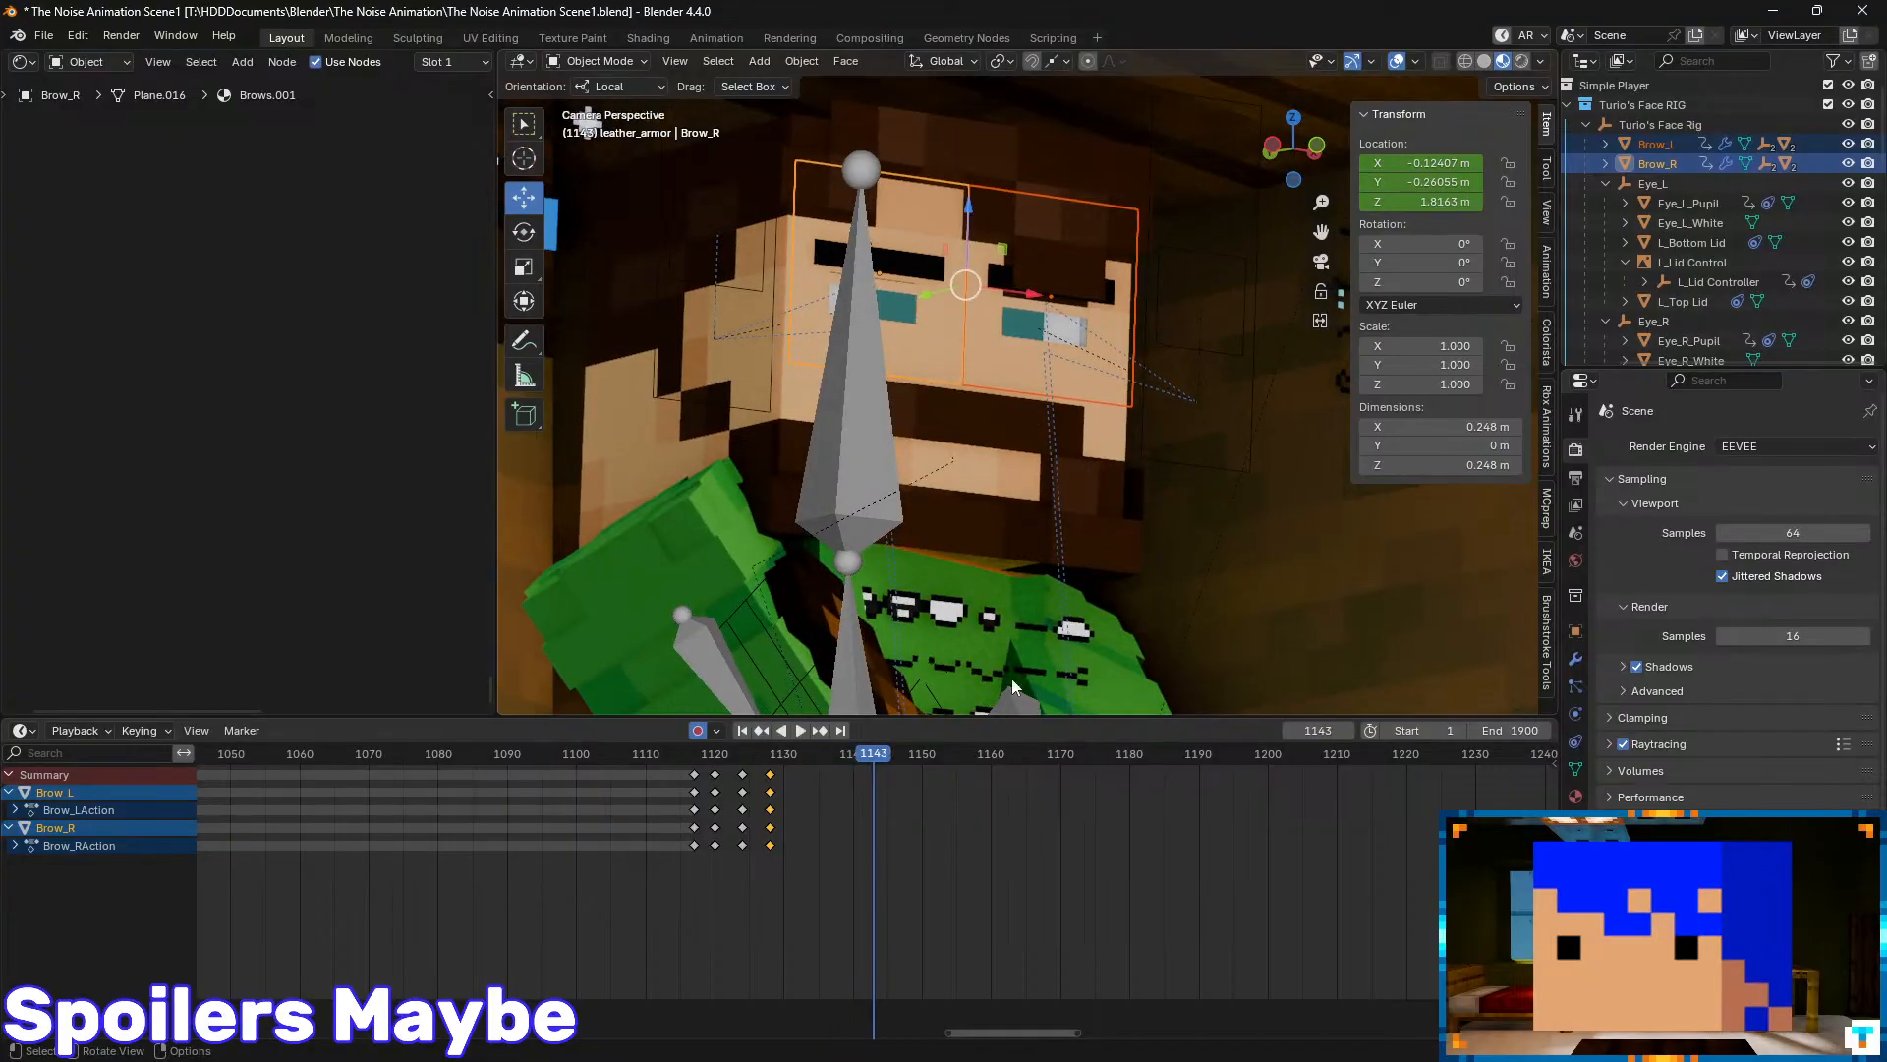
- Copy the eyebrow keyframes from frames 1117 to 1128 and paste them starting at frame 1180
key("b")
left_click_drag(691, 779, 691, 780)
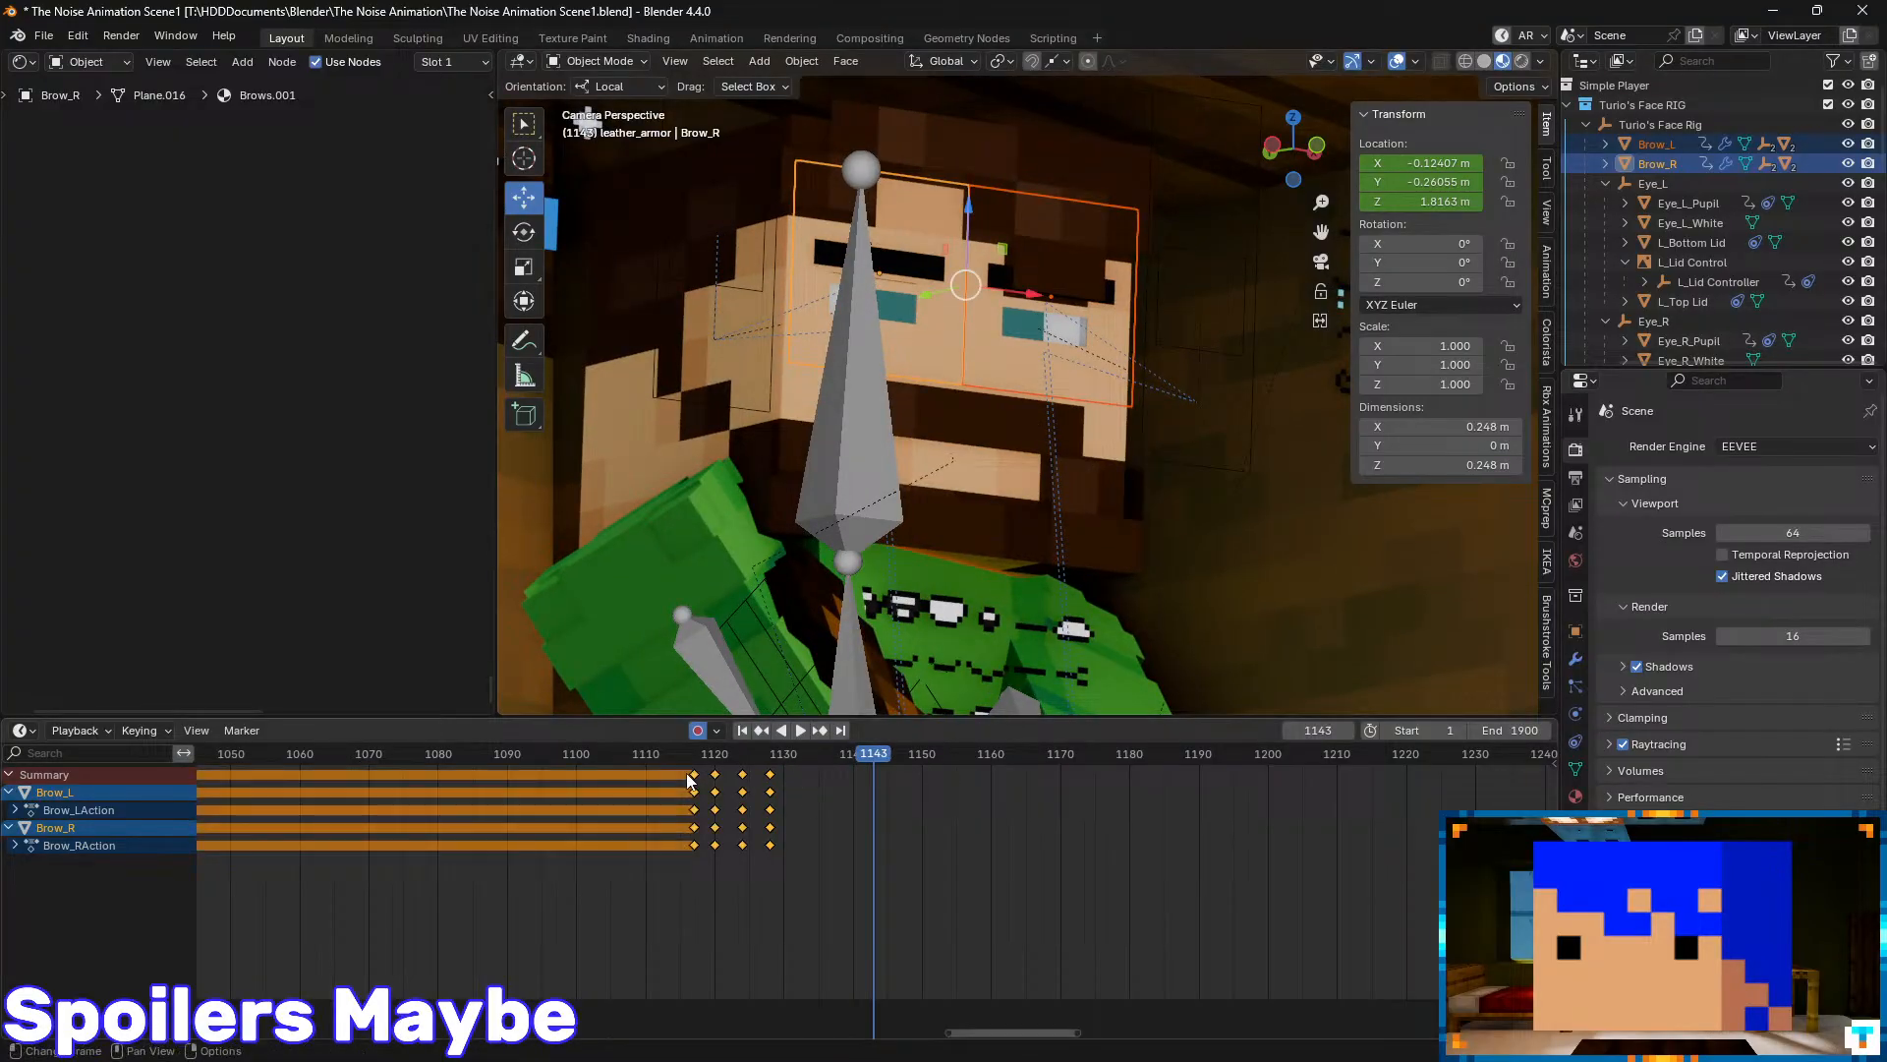
key("space")
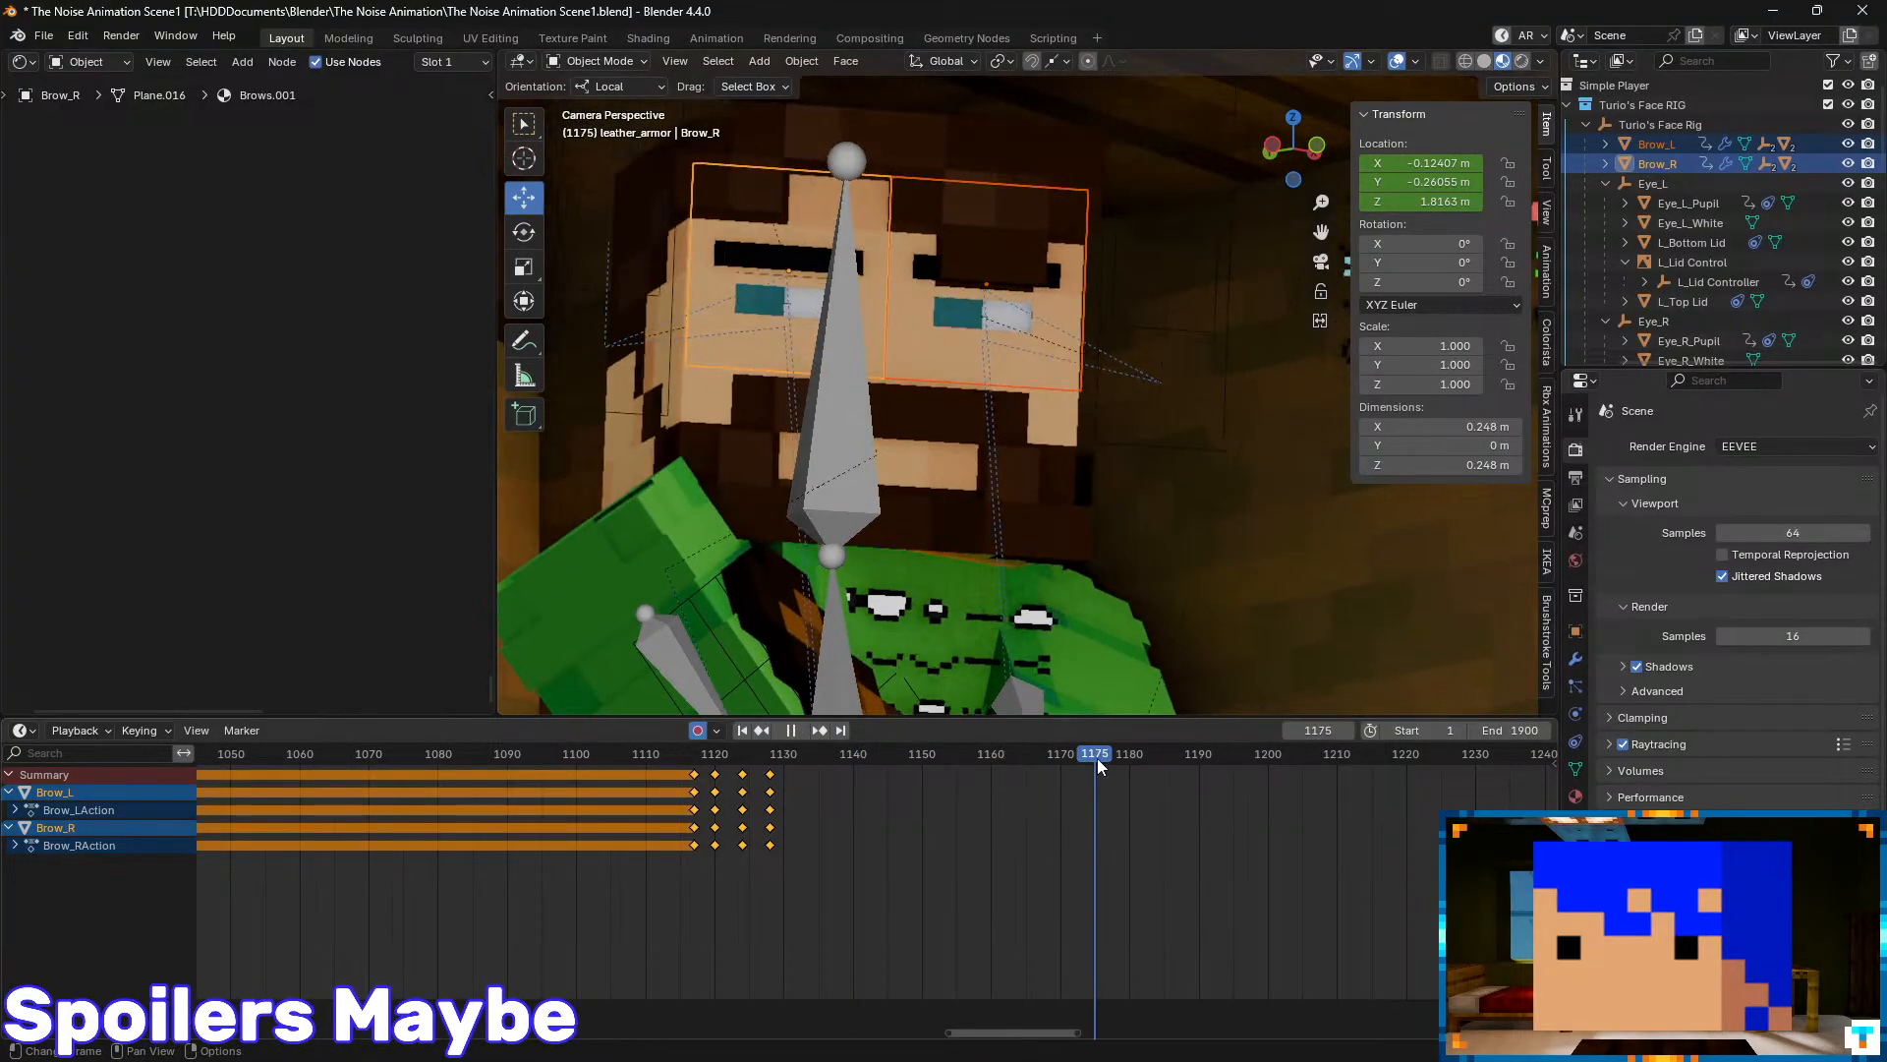
key("space")
left_click_drag(1176, 757, 1153, 757)
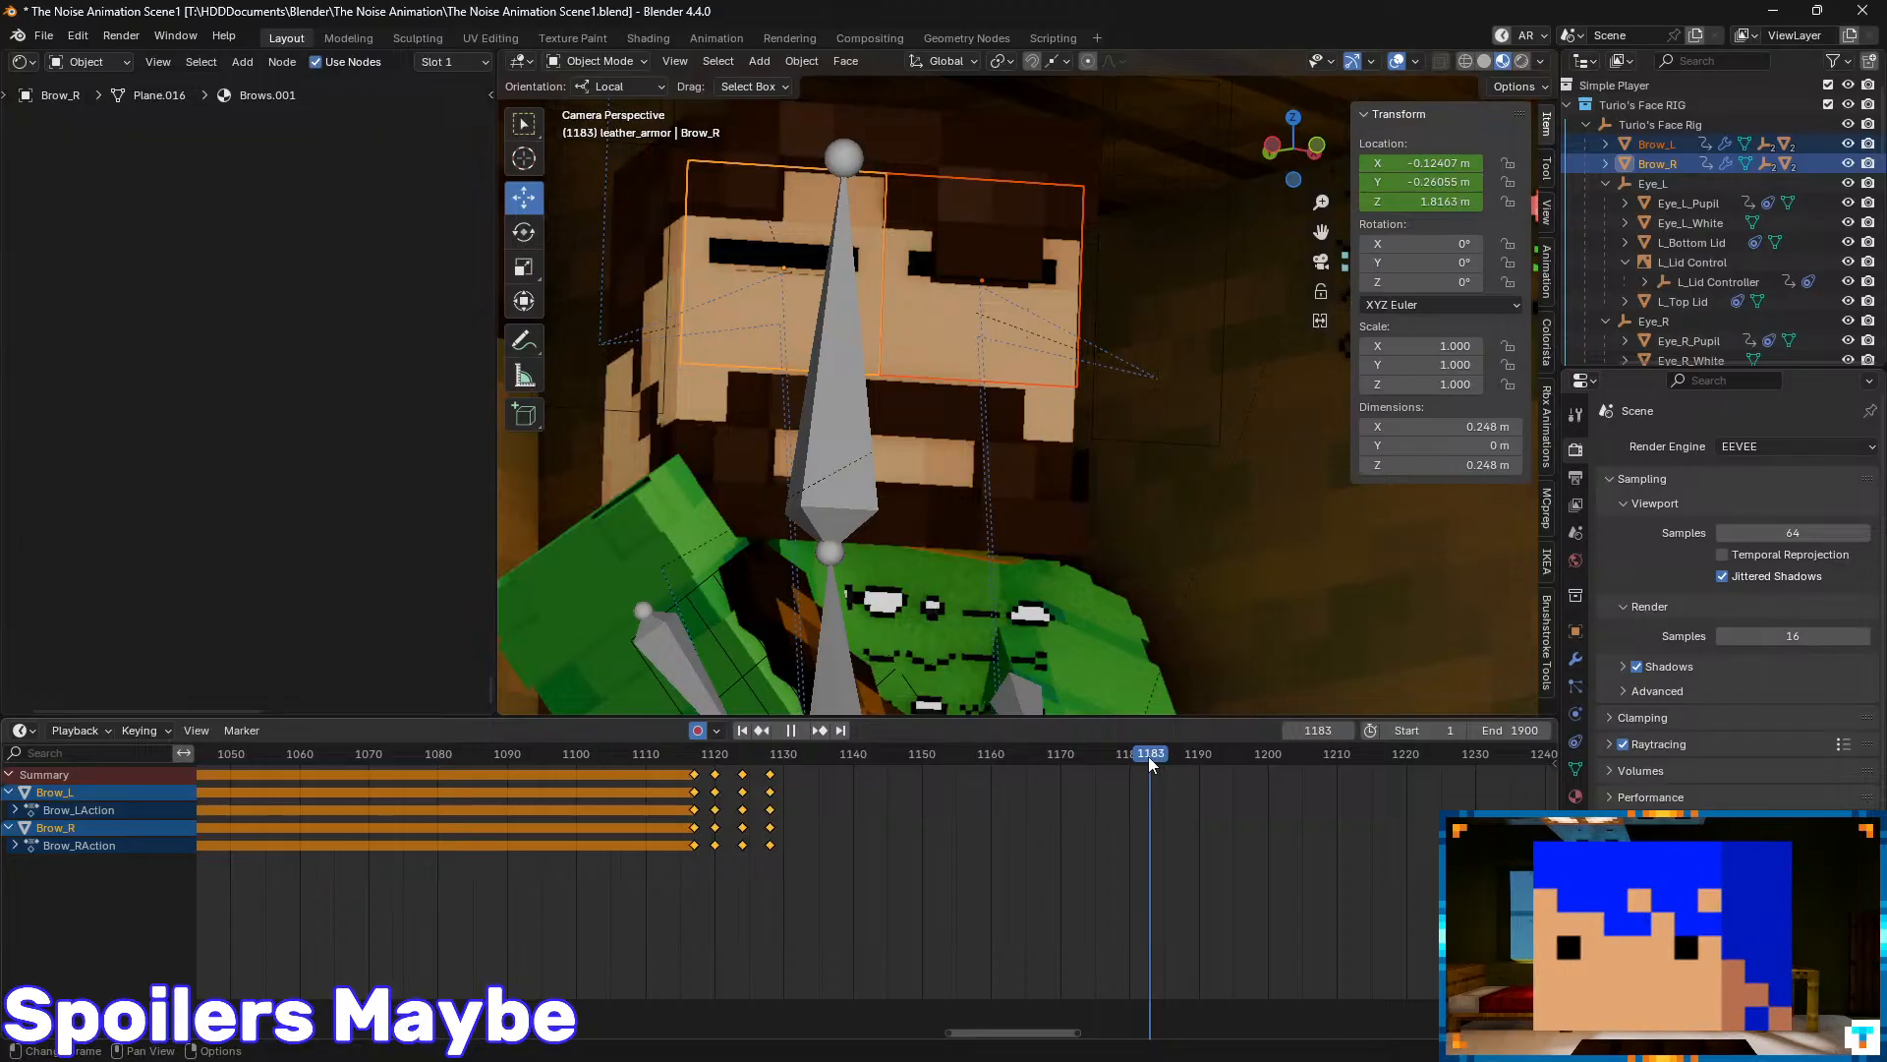
key("Left")
key("Left")
key("Left")
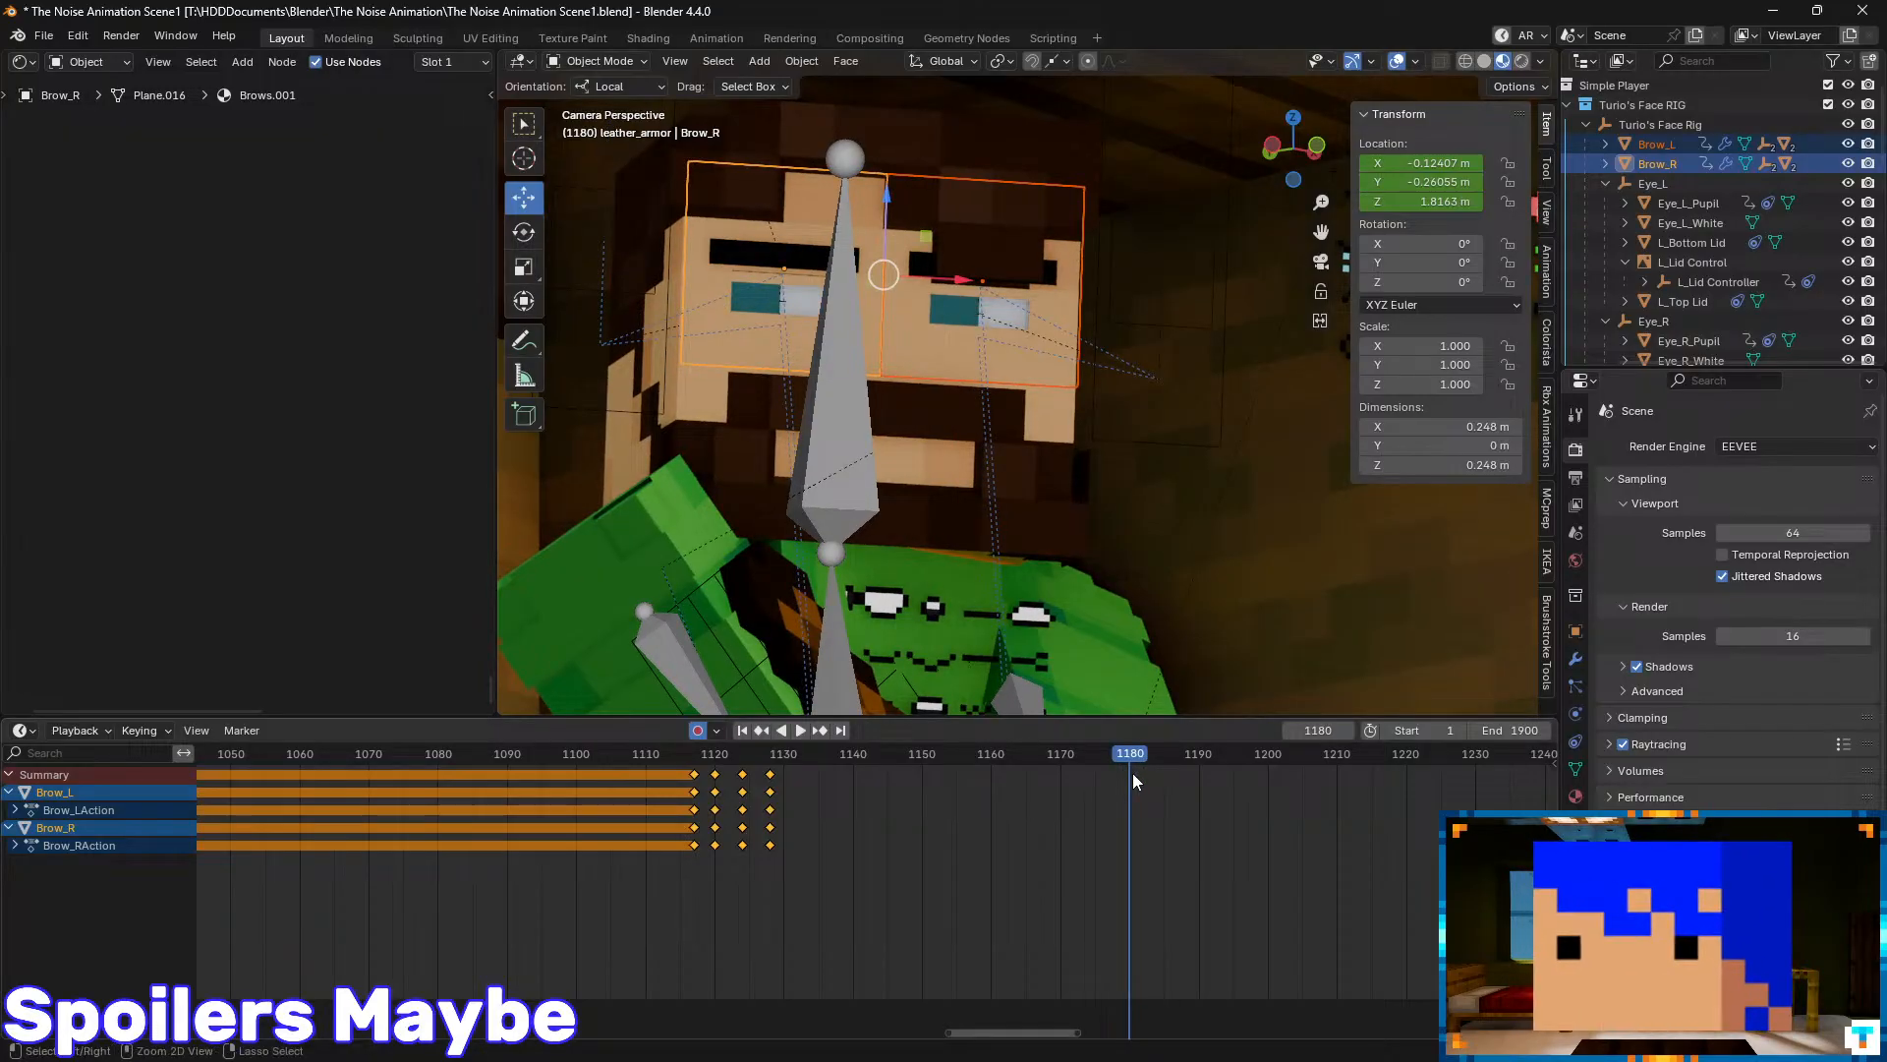
key("ctrl+v")
key("space")
key("space")
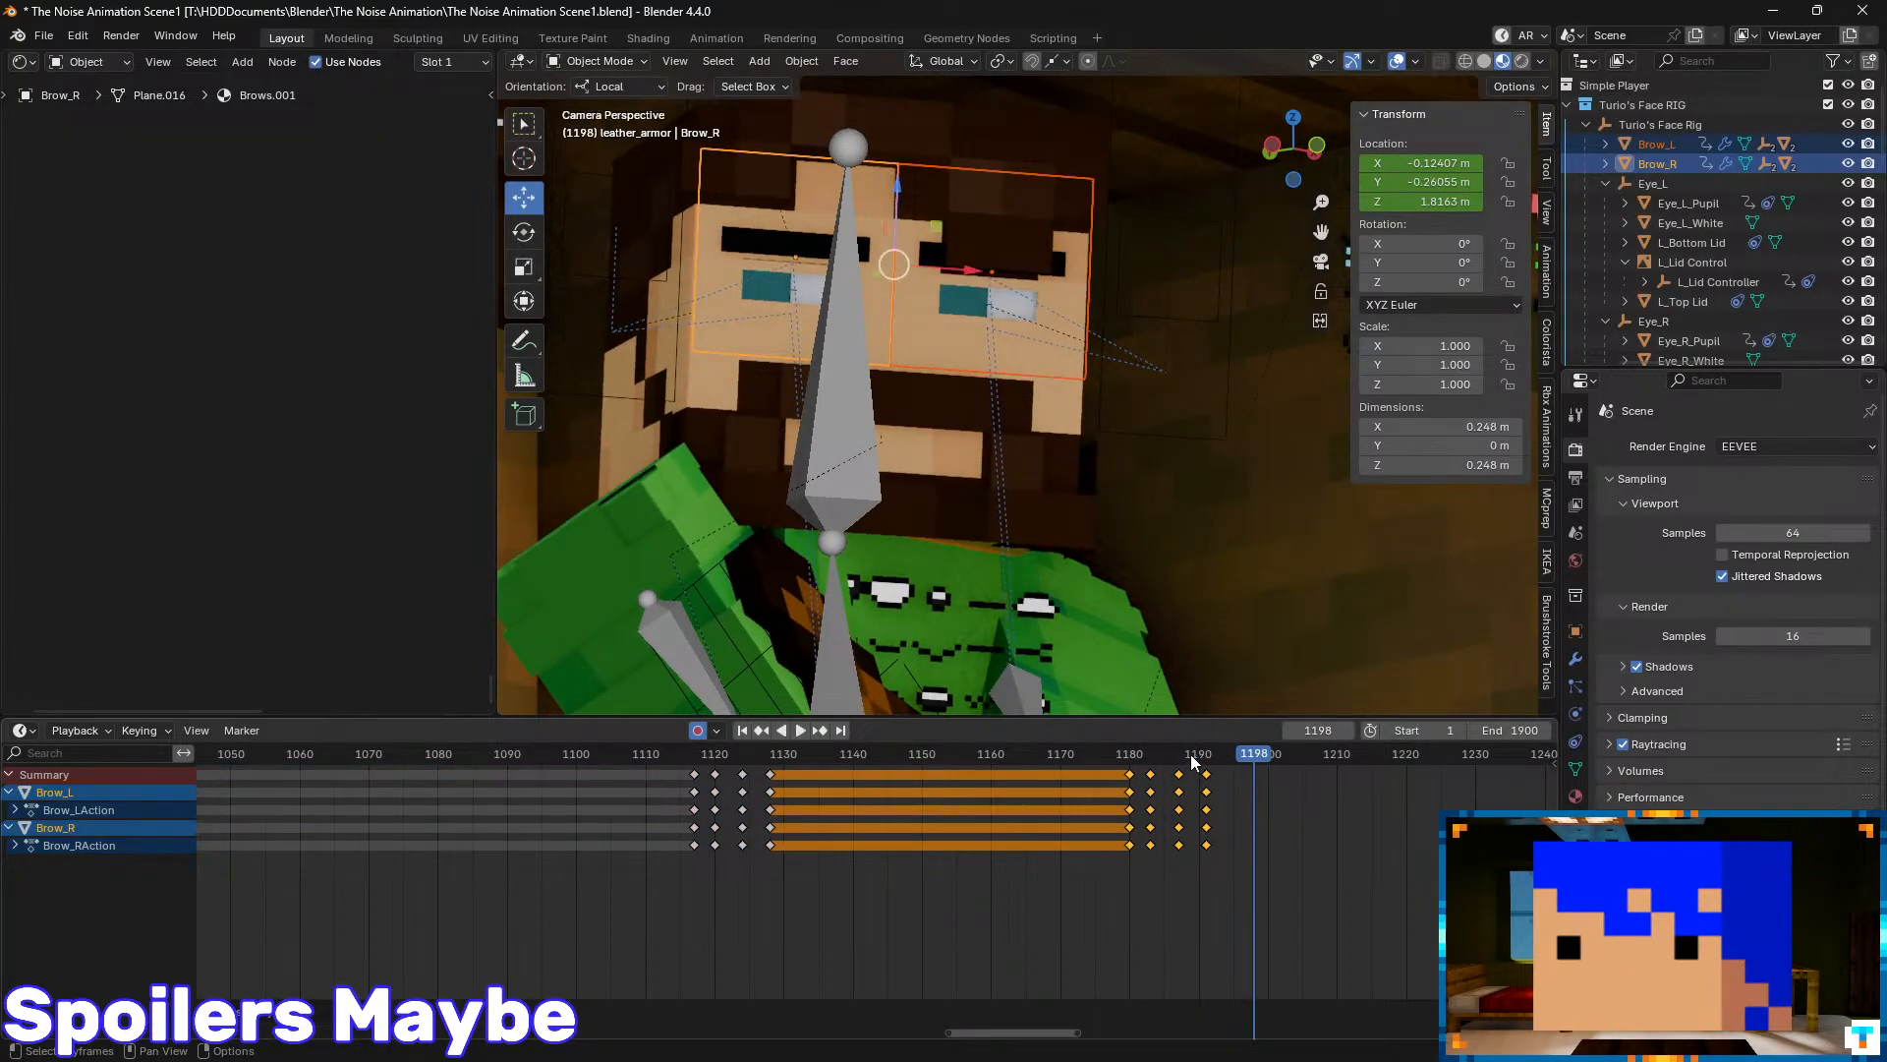
- Try starting the copied eyebrow keyframes at frame 1177, and undo the shift and the pasted copy
key("space")
mouse_move(1190, 757)
left_mouse_down()
mouse_move(1099, 767)
mouse_move(1163, 781)
left_mouse_up()
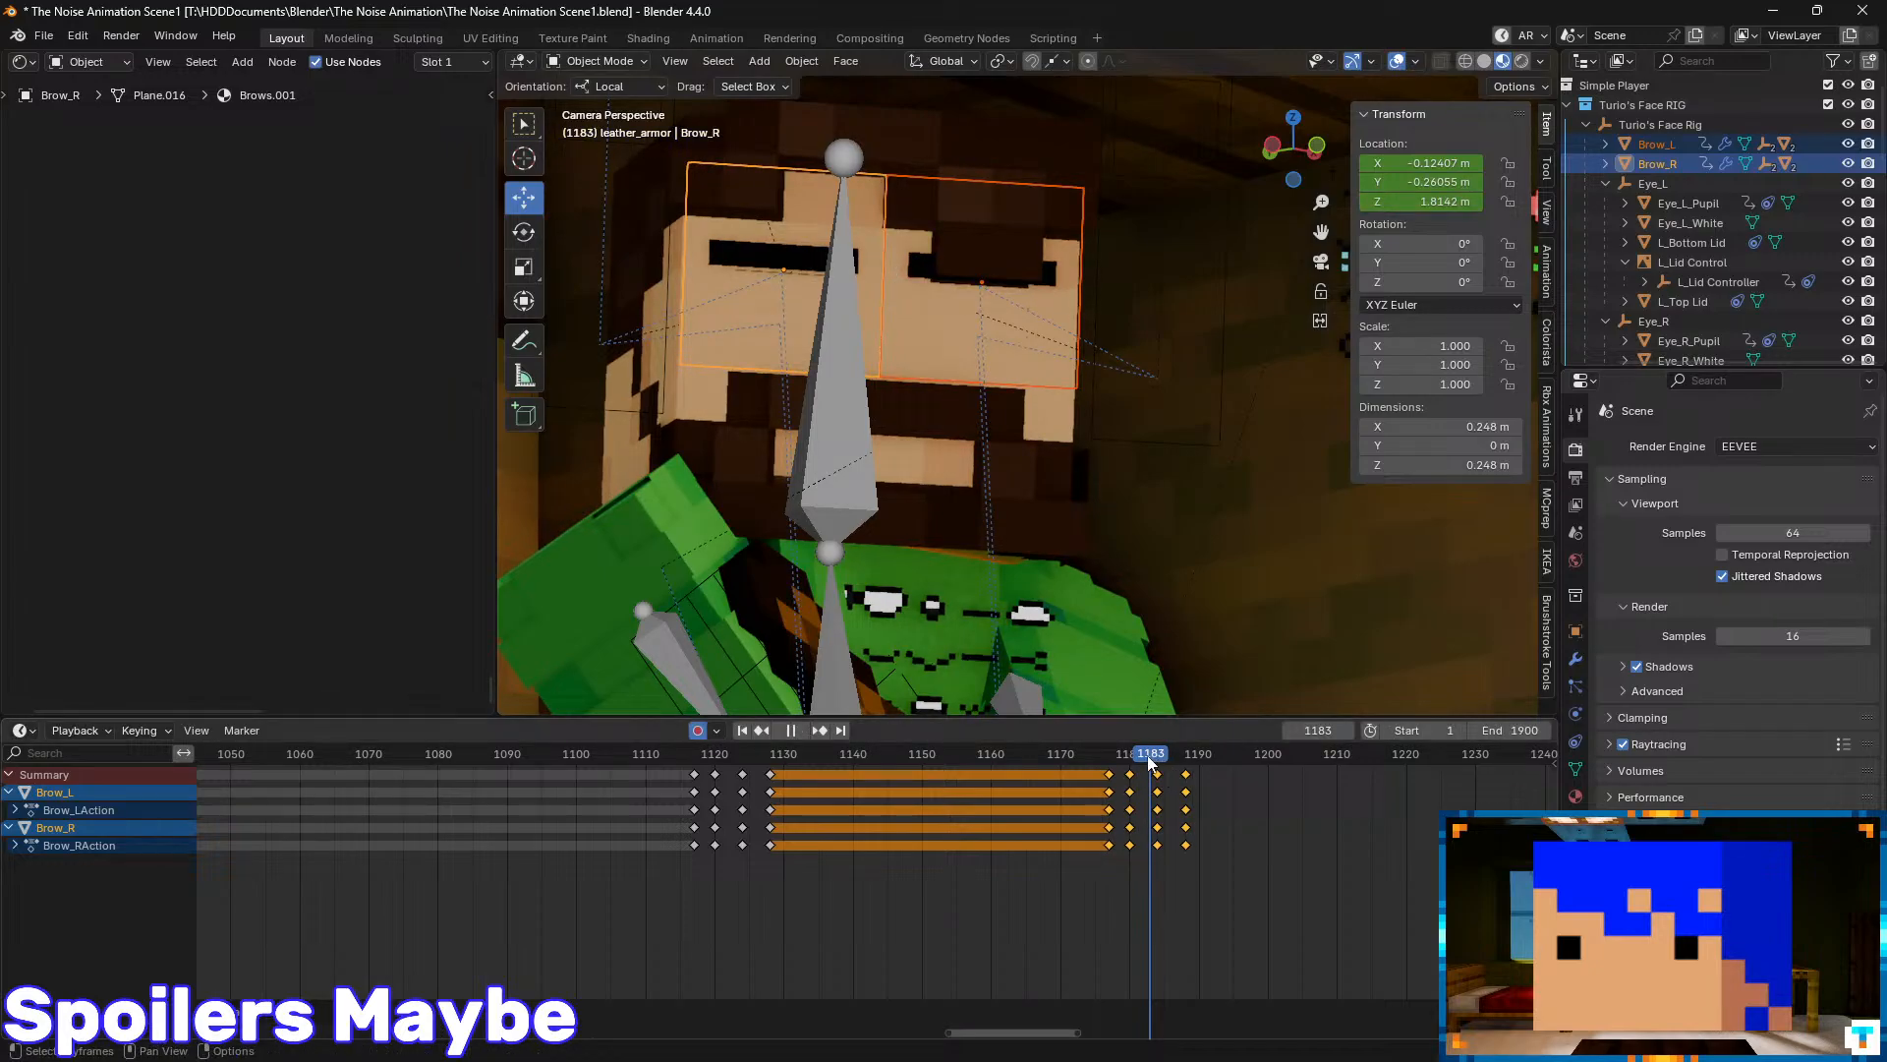
key("space")
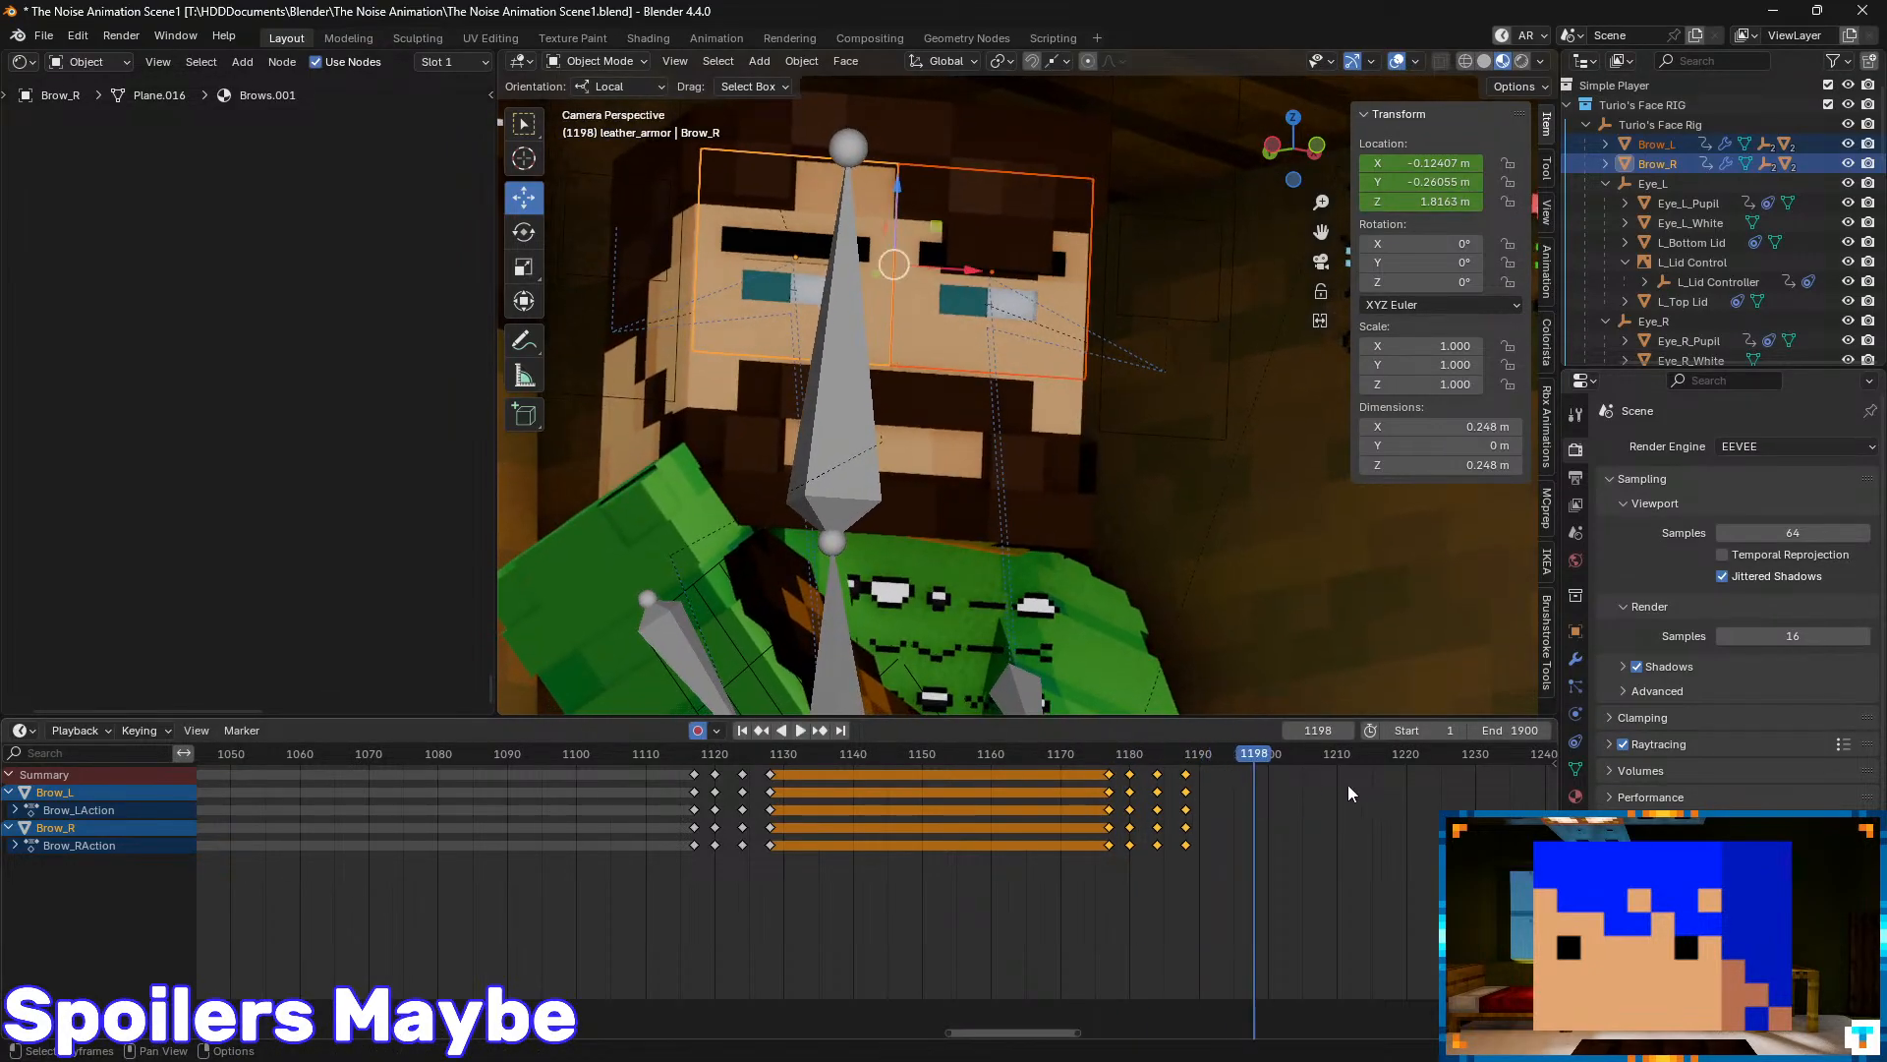
middle_click_drag(1430, 803, 1205, 800)
left_click_drag(876, 762, 1016, 765)
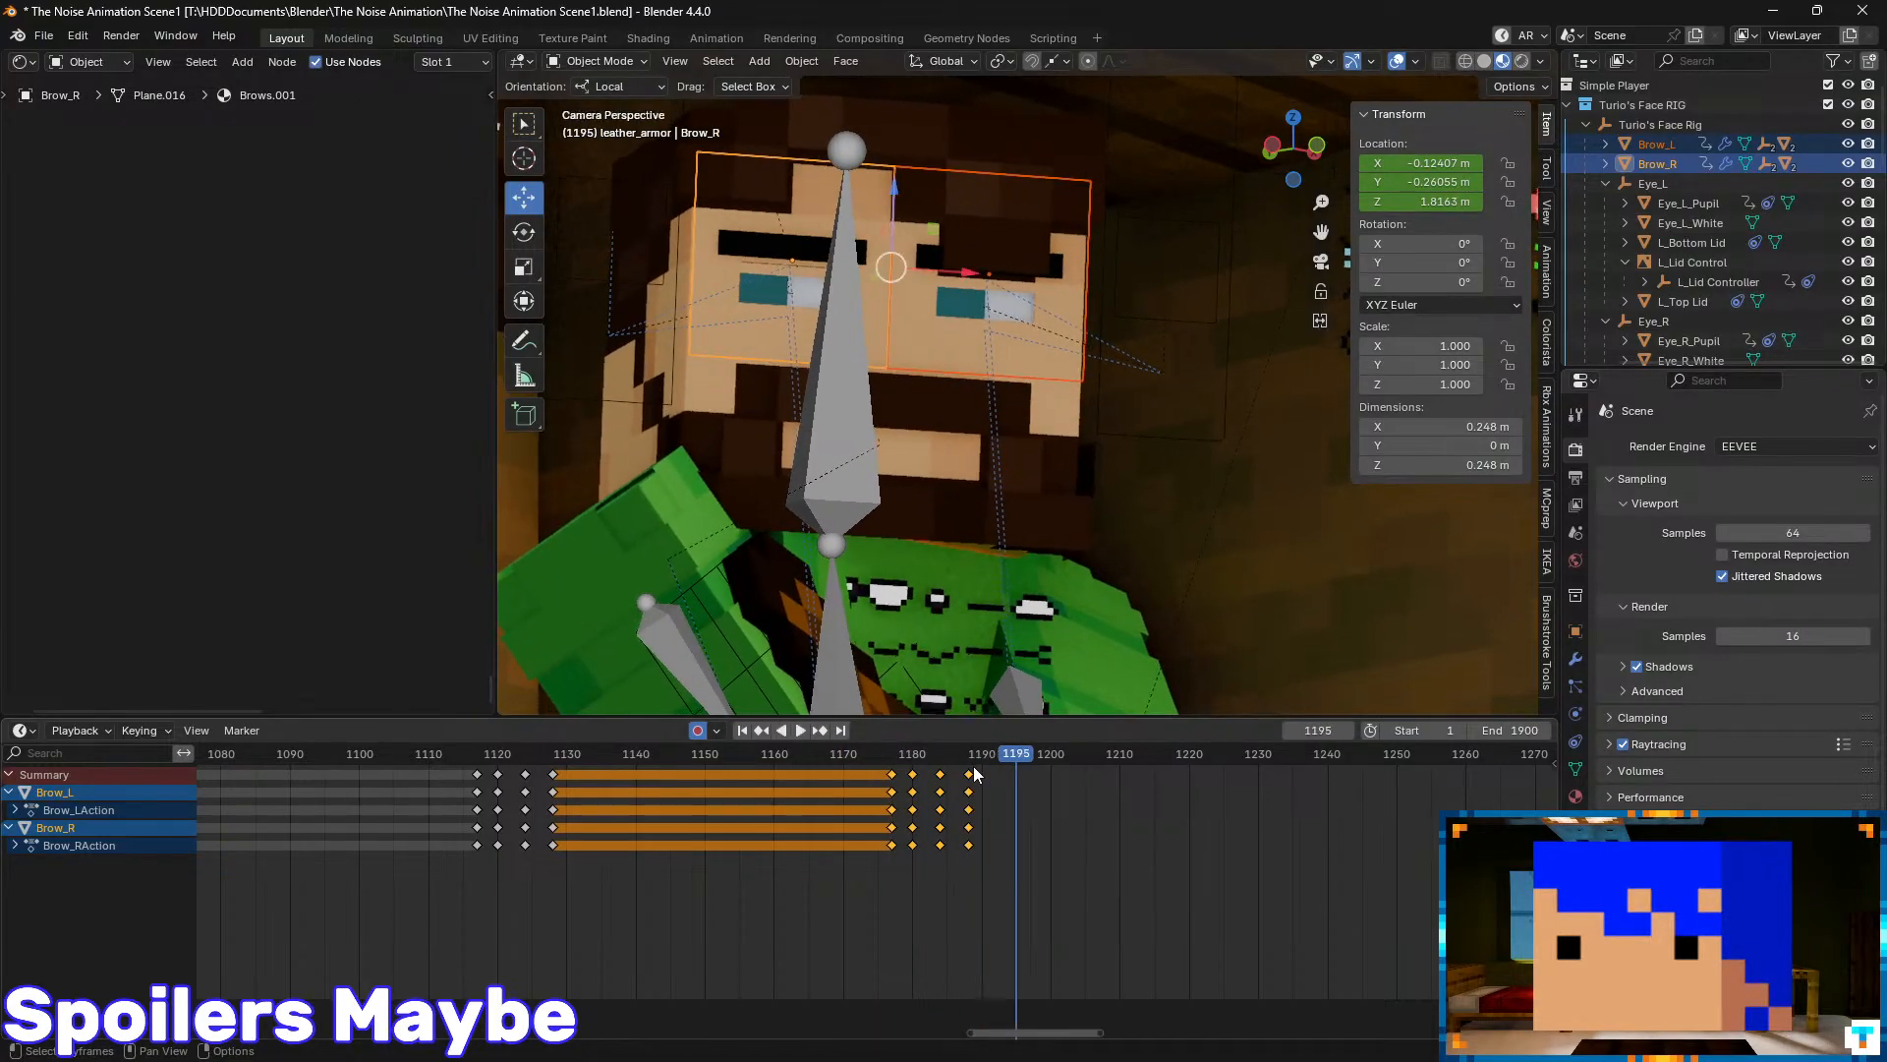
left_click(912, 754)
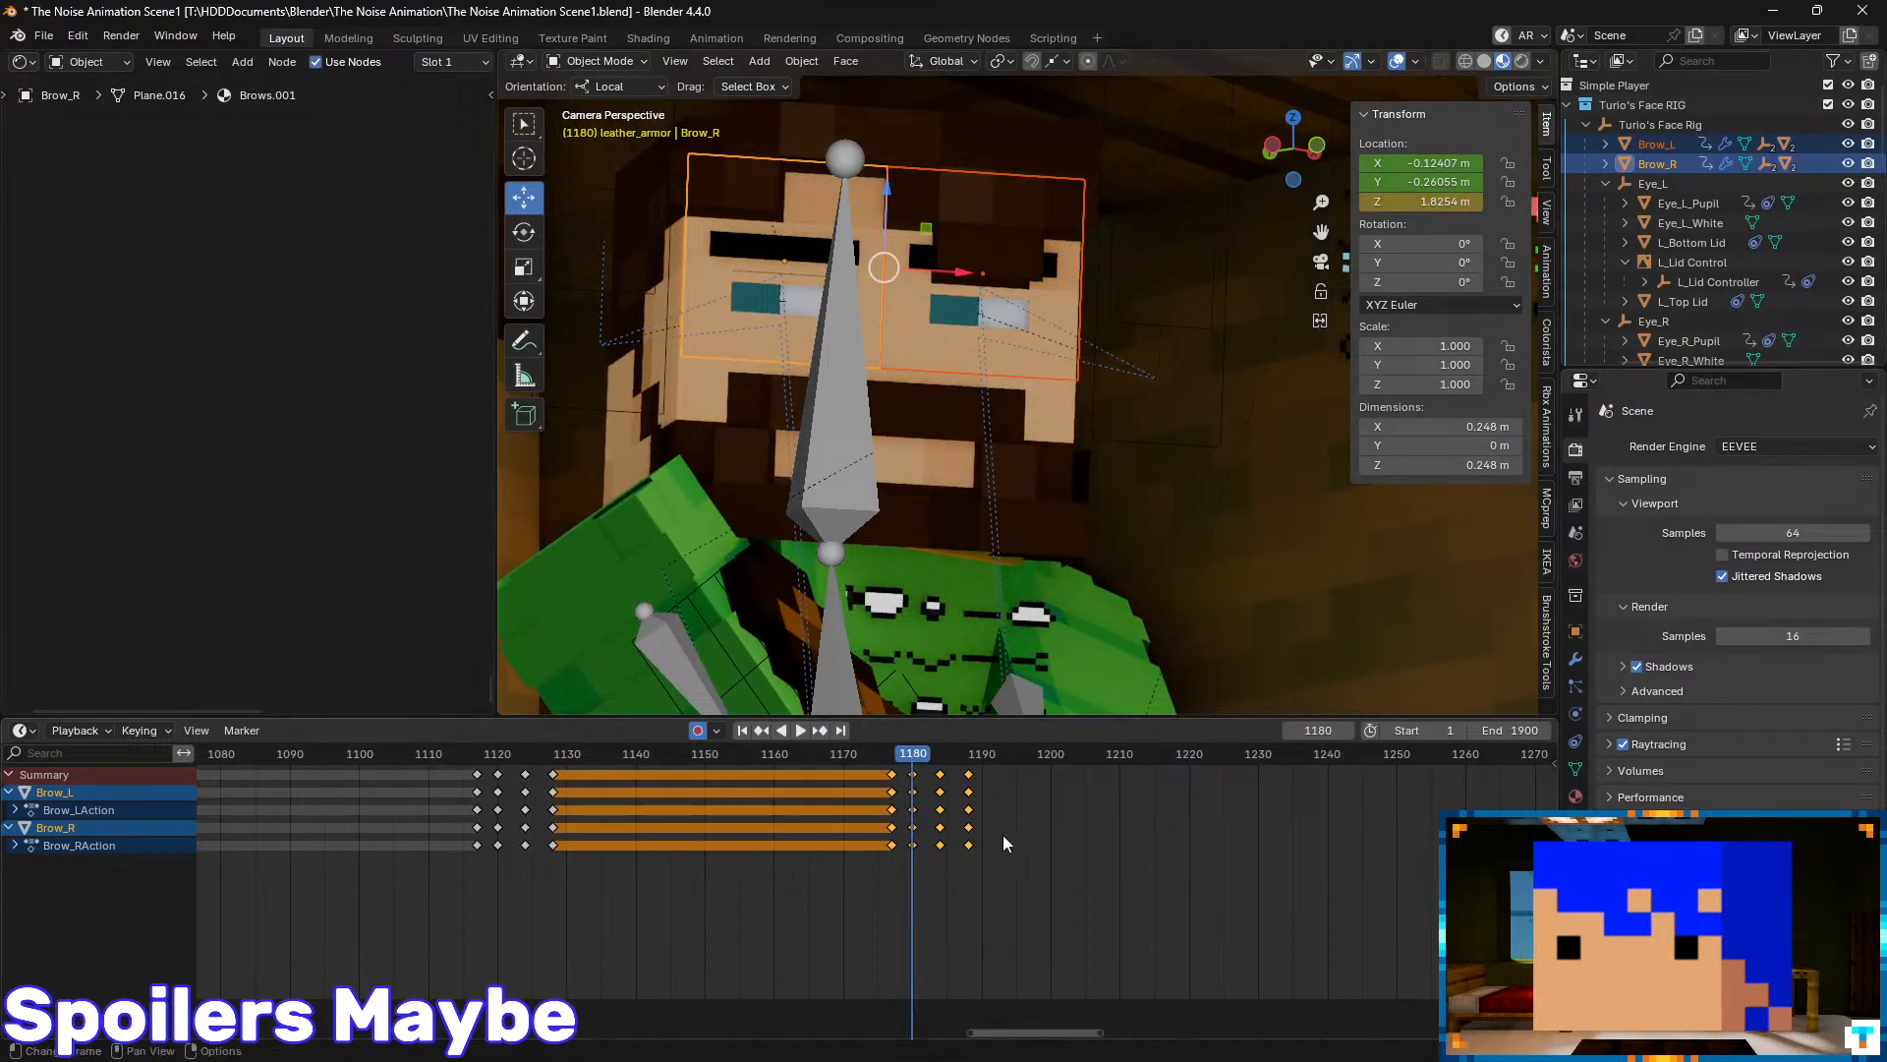
key("g")
left_click(900, 789)
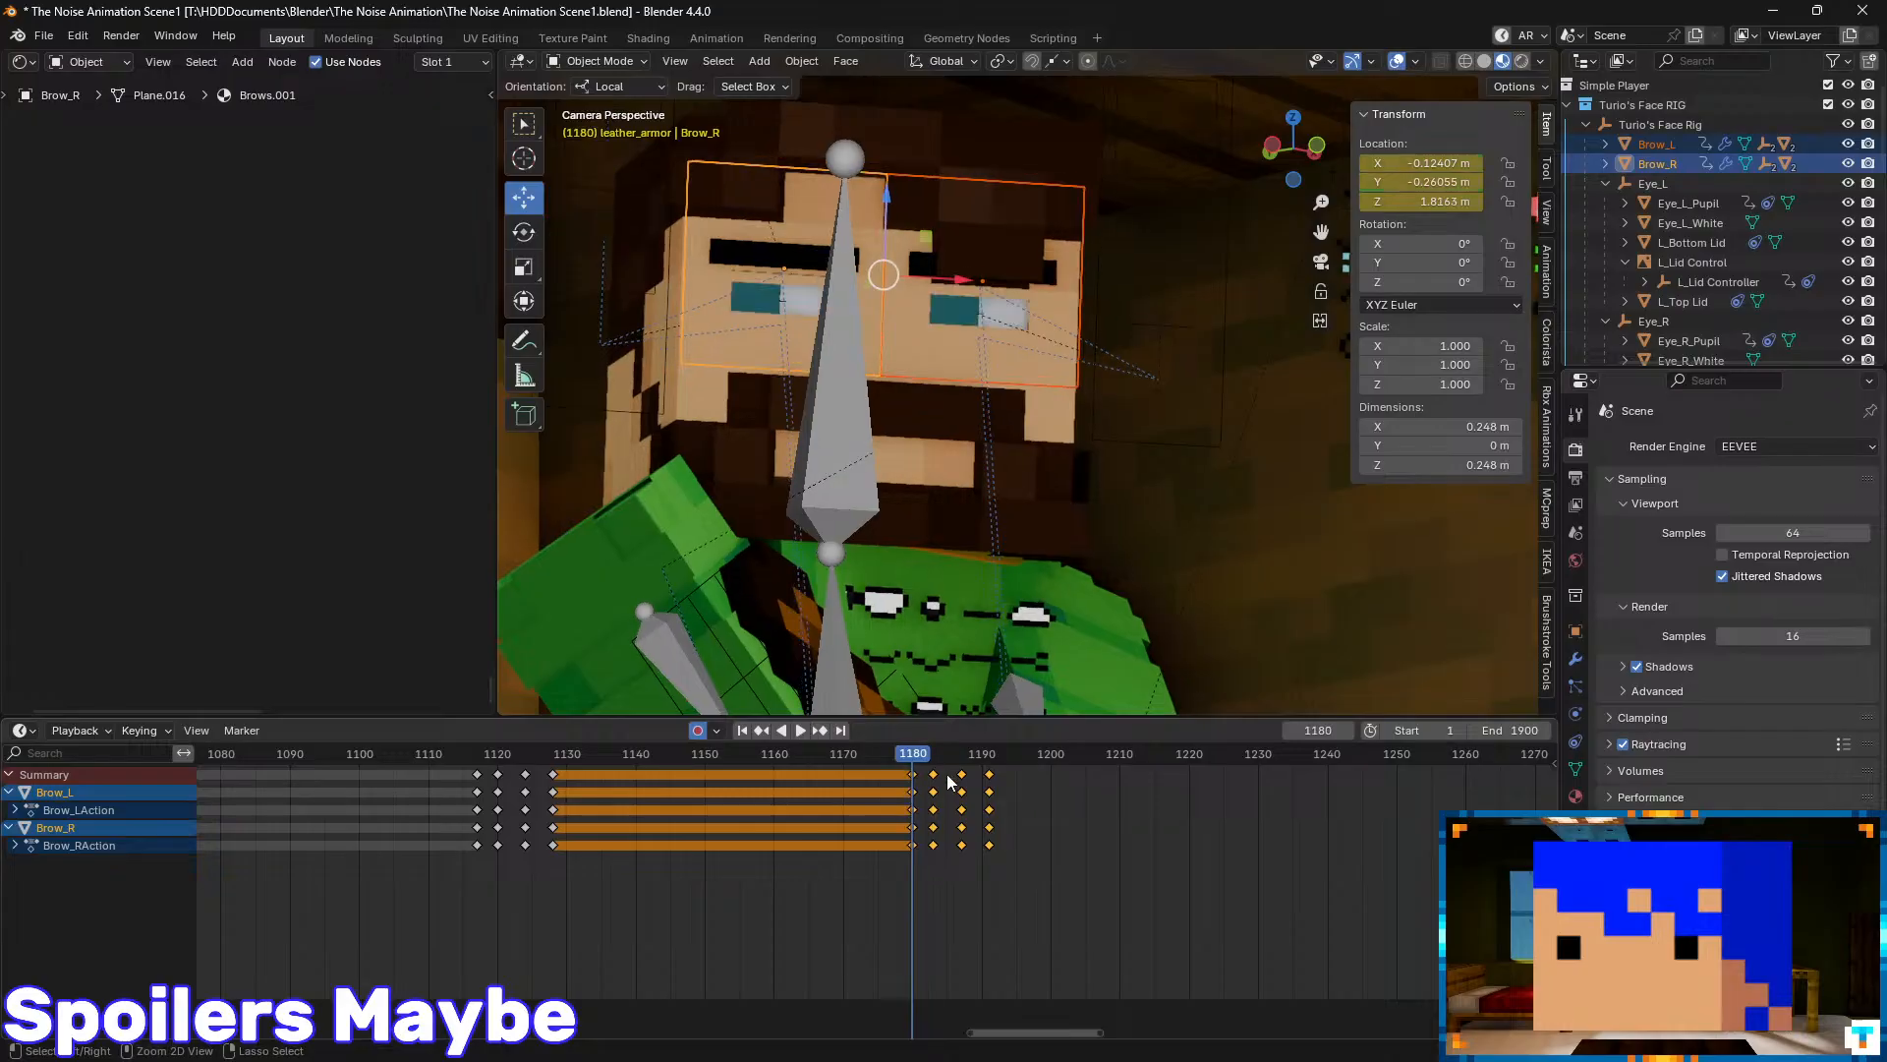
key("ctrl+z")
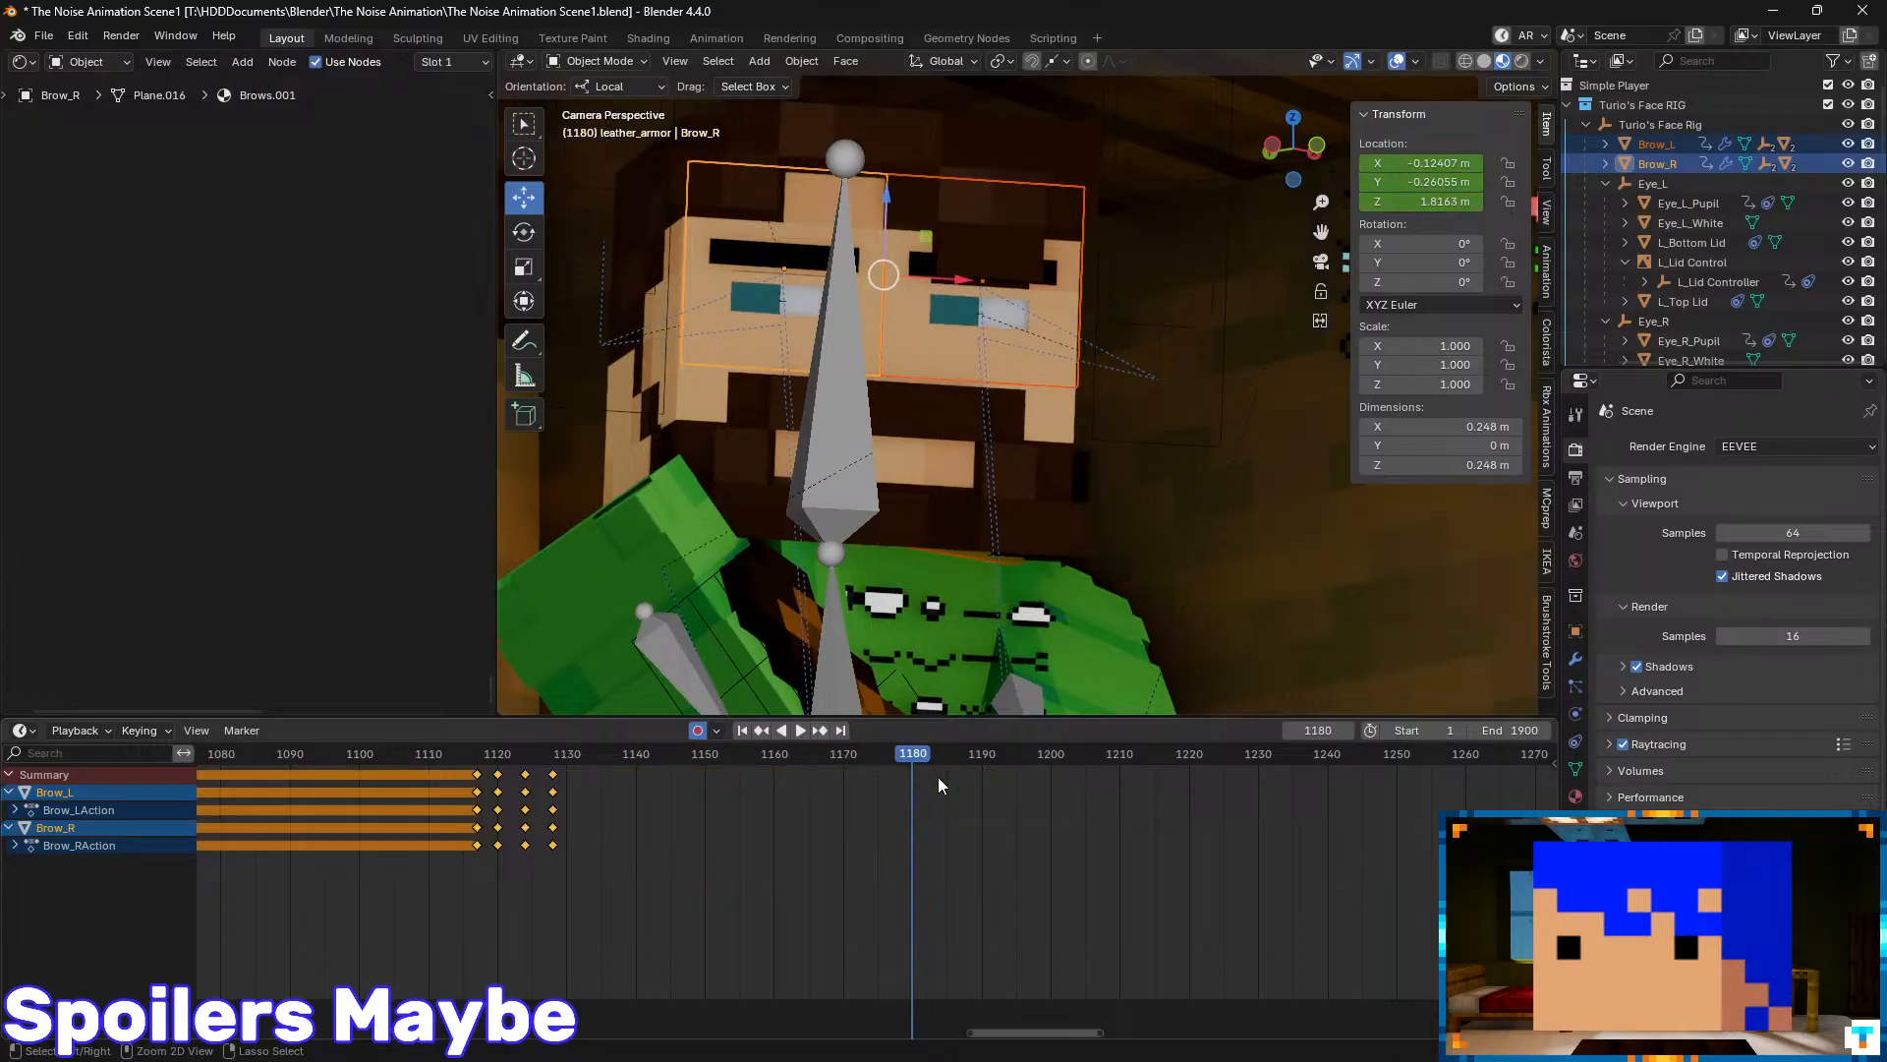
- Lower both eyebrows slightly along Z at frame 1120 and keyframe the new position
left_click(492, 761)
key("space")
key("space")
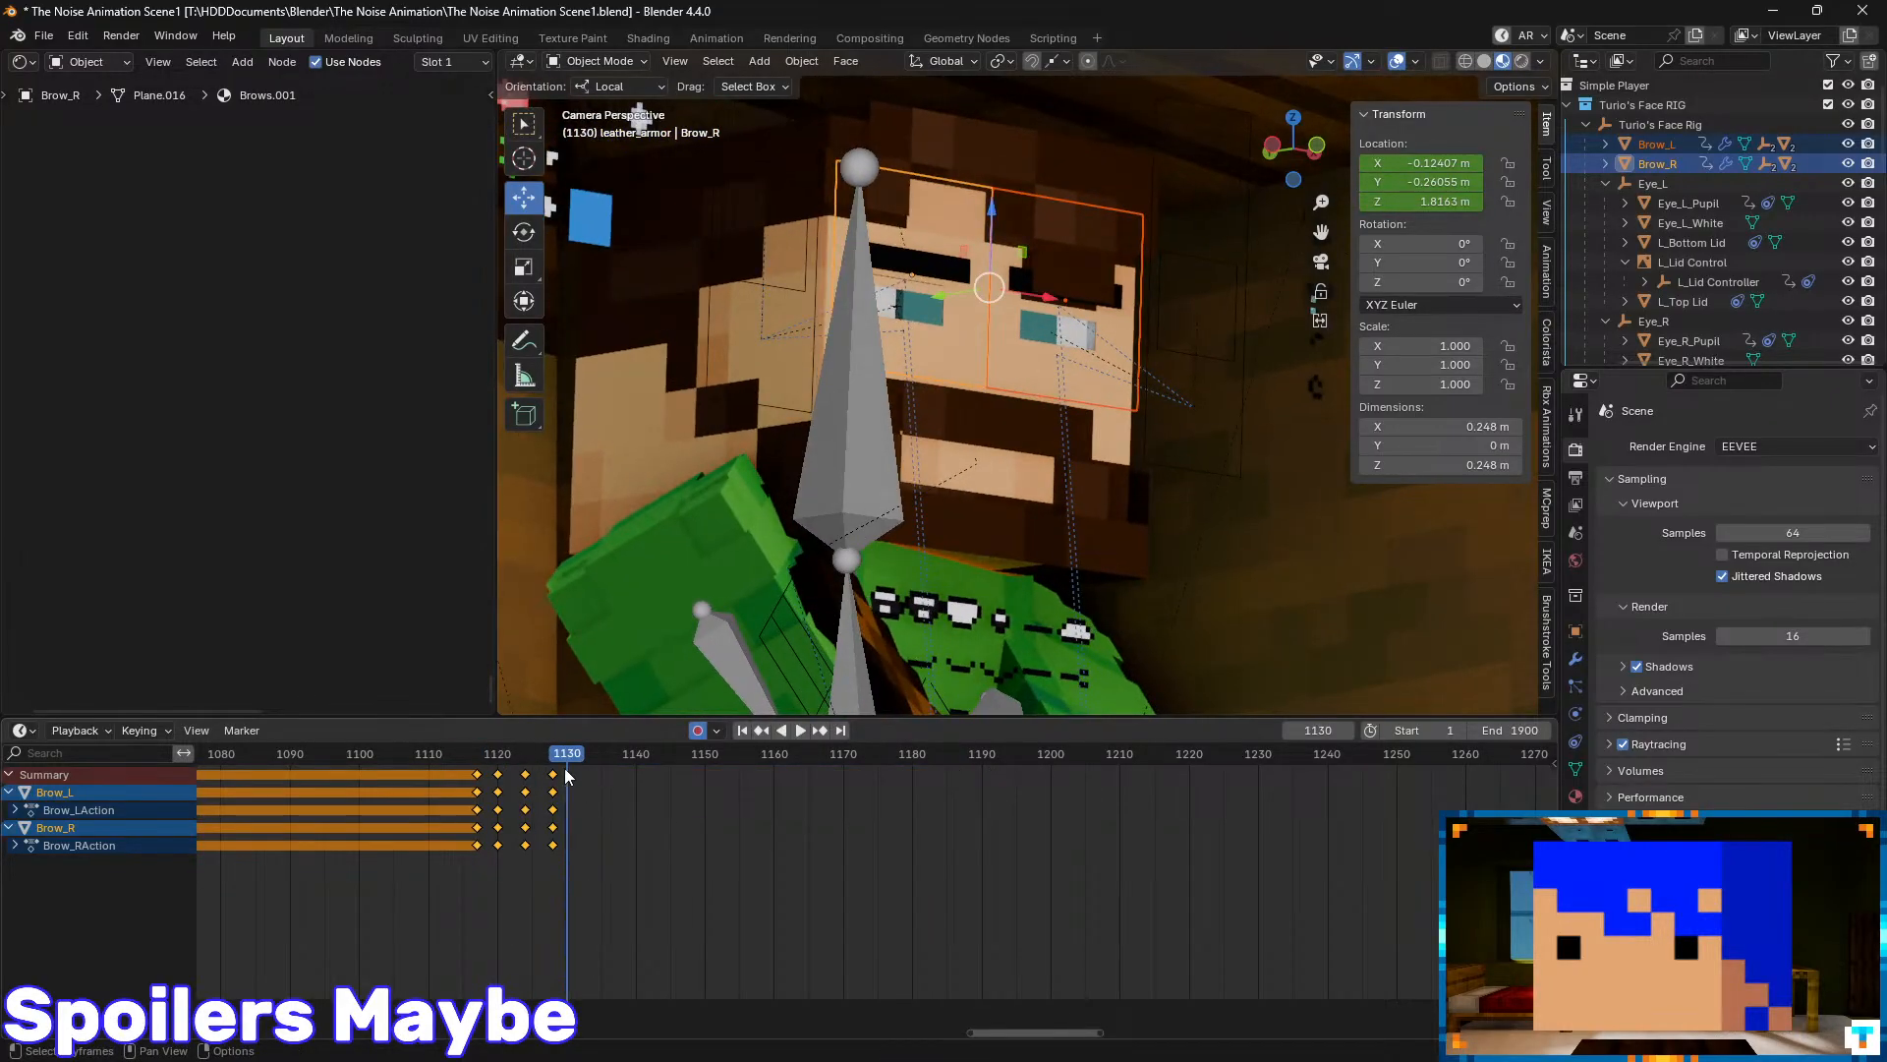
left_click(497, 757)
scroll(1157, 384, "up", 5)
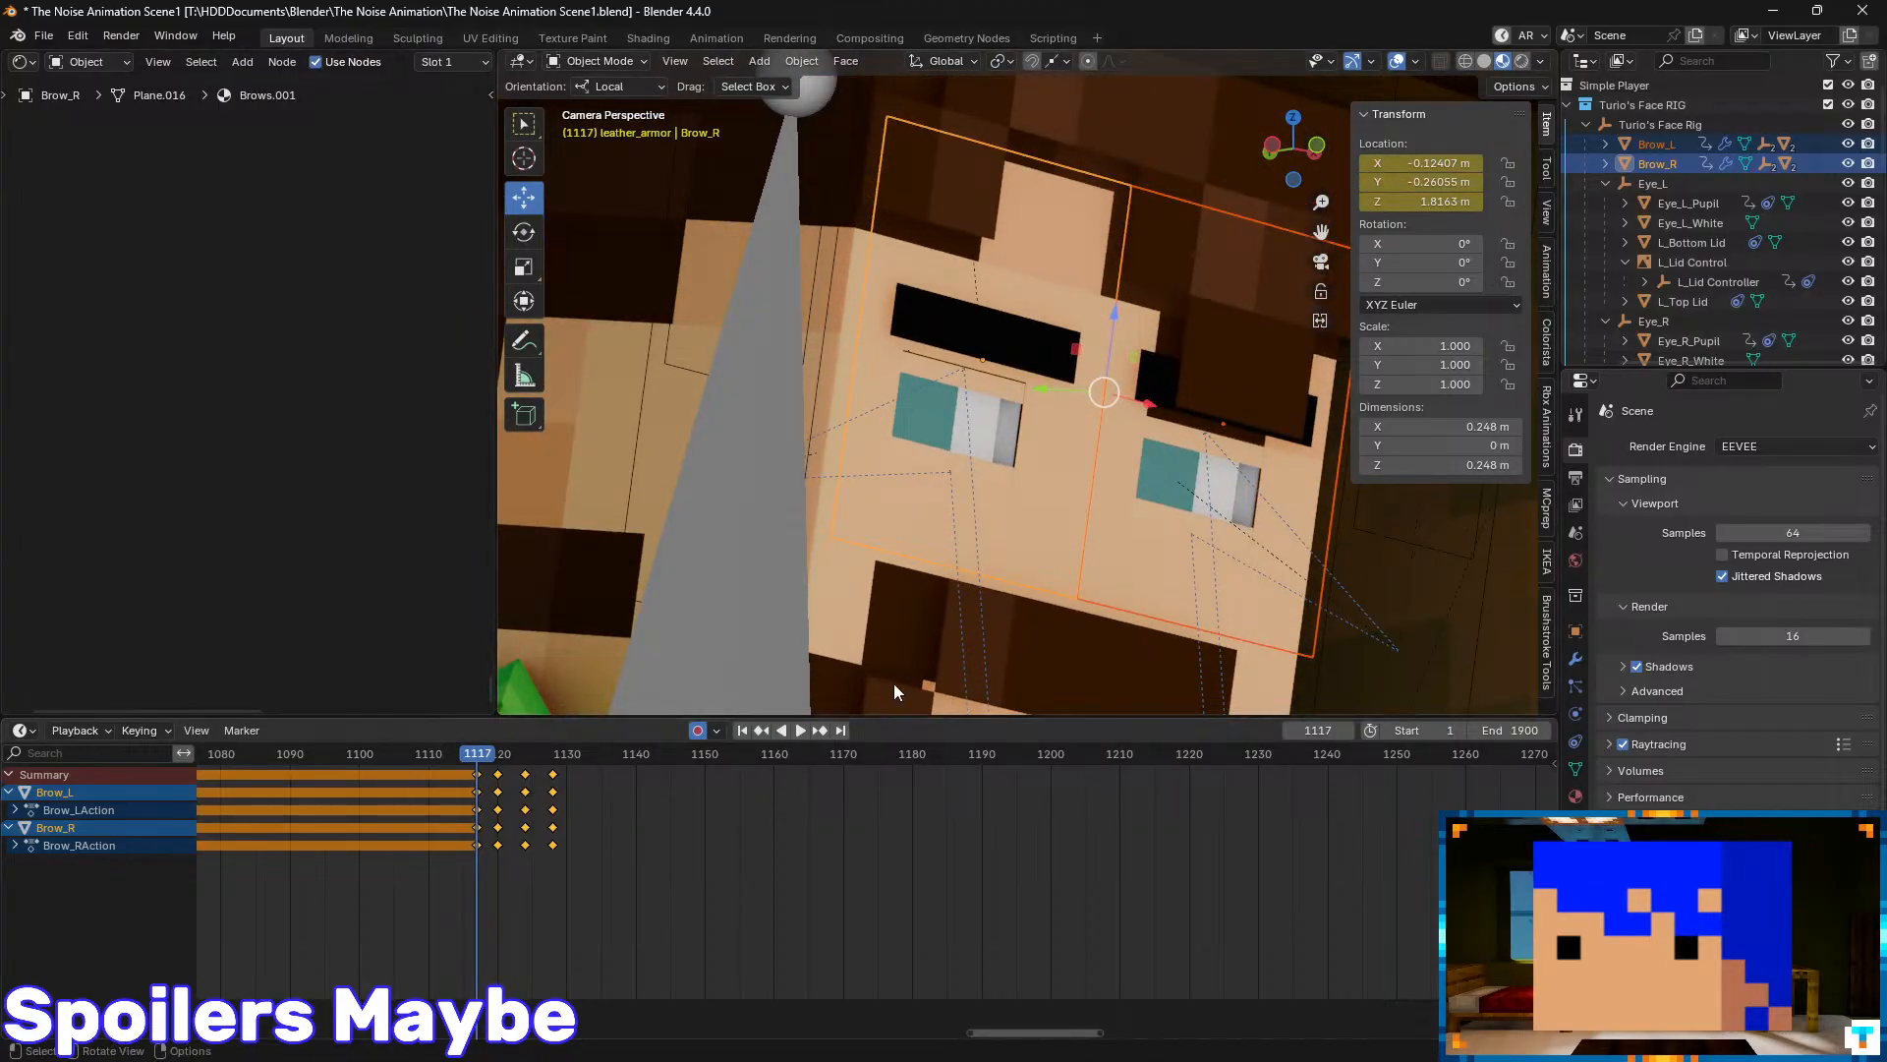
left_click_drag(1070, 279, 1069, 297)
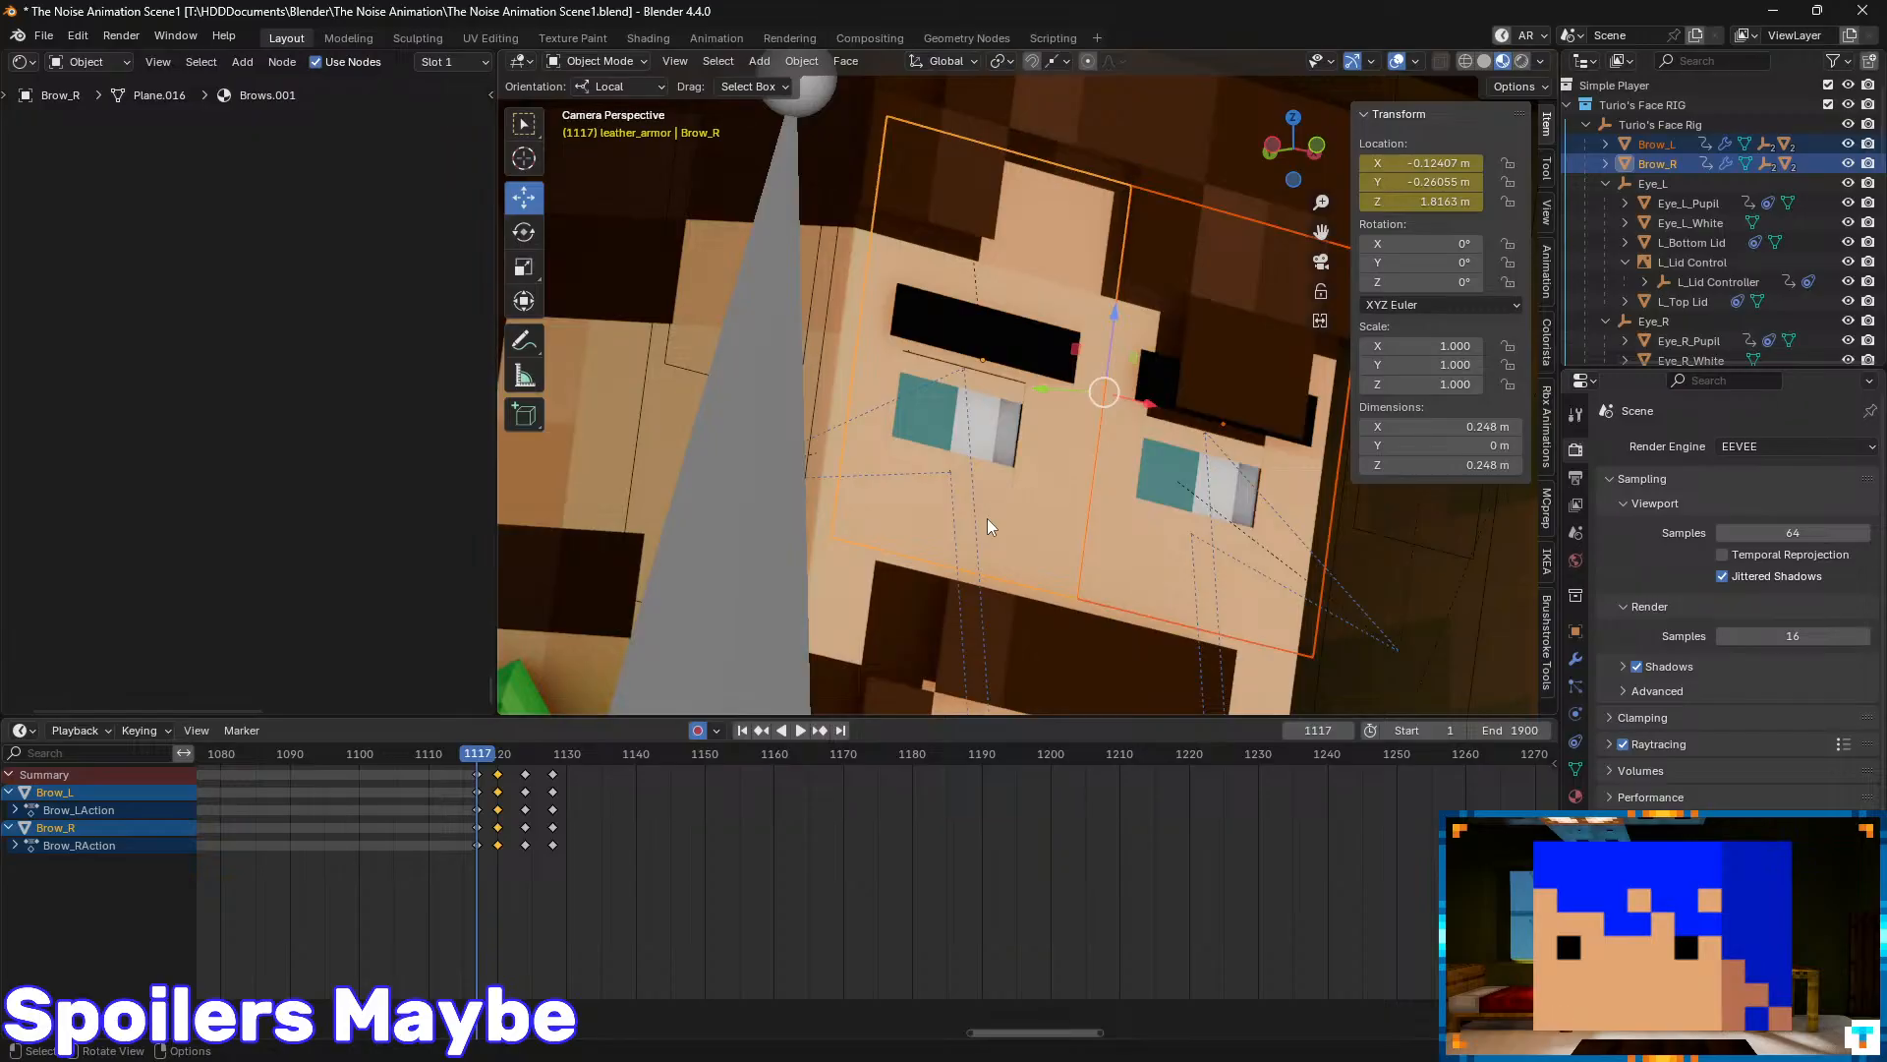
key("i")
- Lower both eyebrows further along Z at frame 1124, keyframe them, and play back the blink in camera view
key("Up")
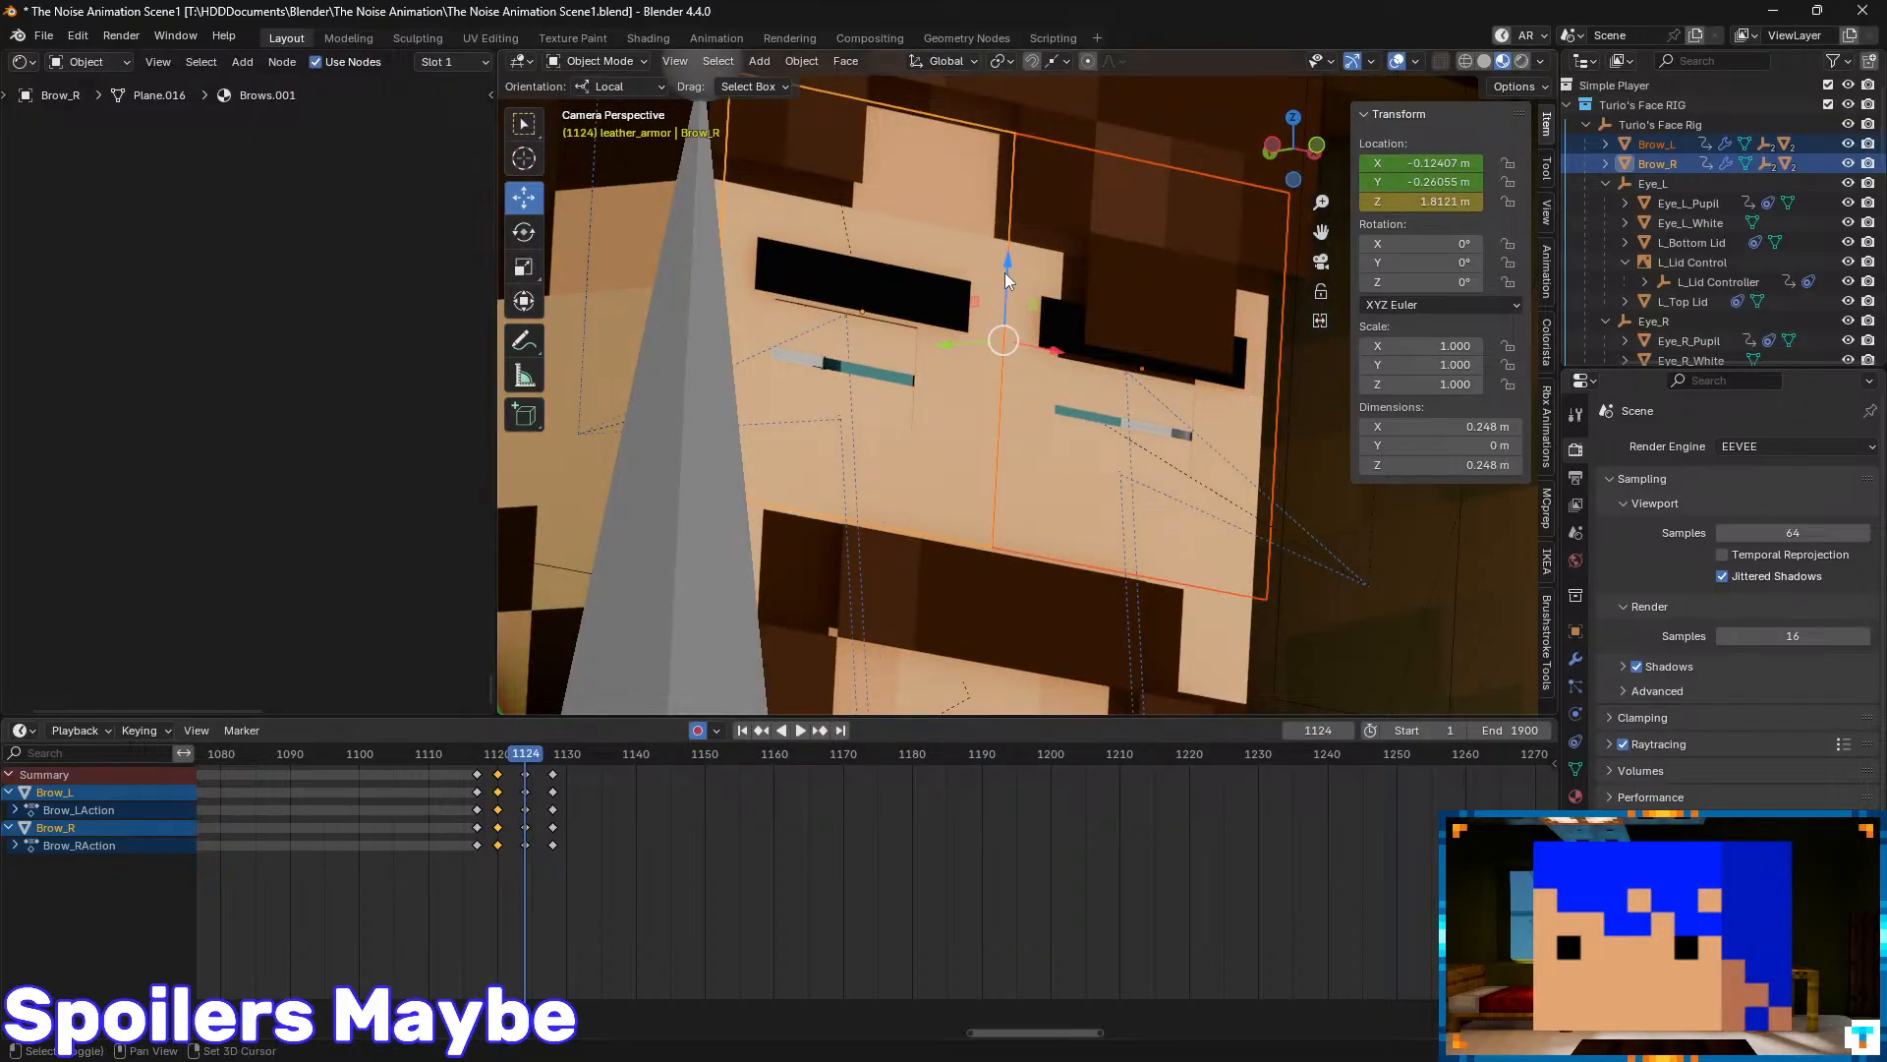
left_click_drag(1006, 266, 995, 368, "shift")
key("i")
key("Up")
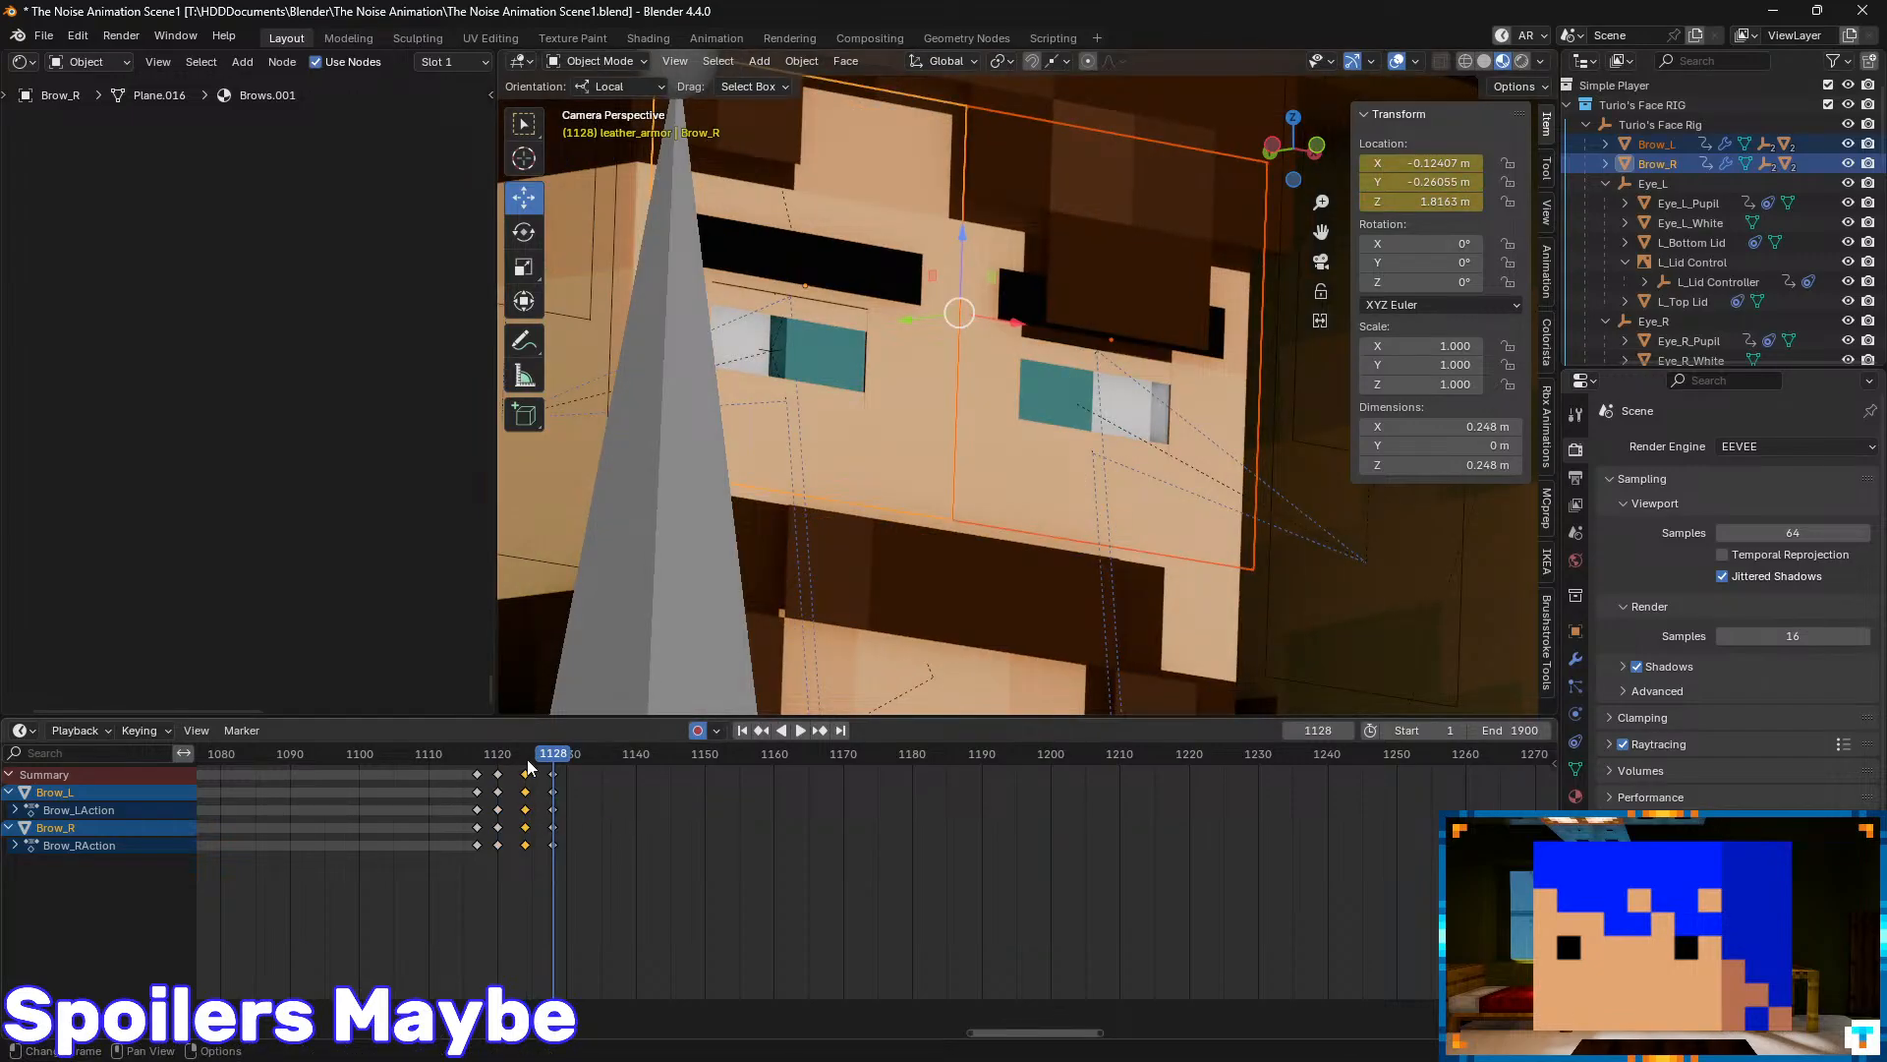
key("space")
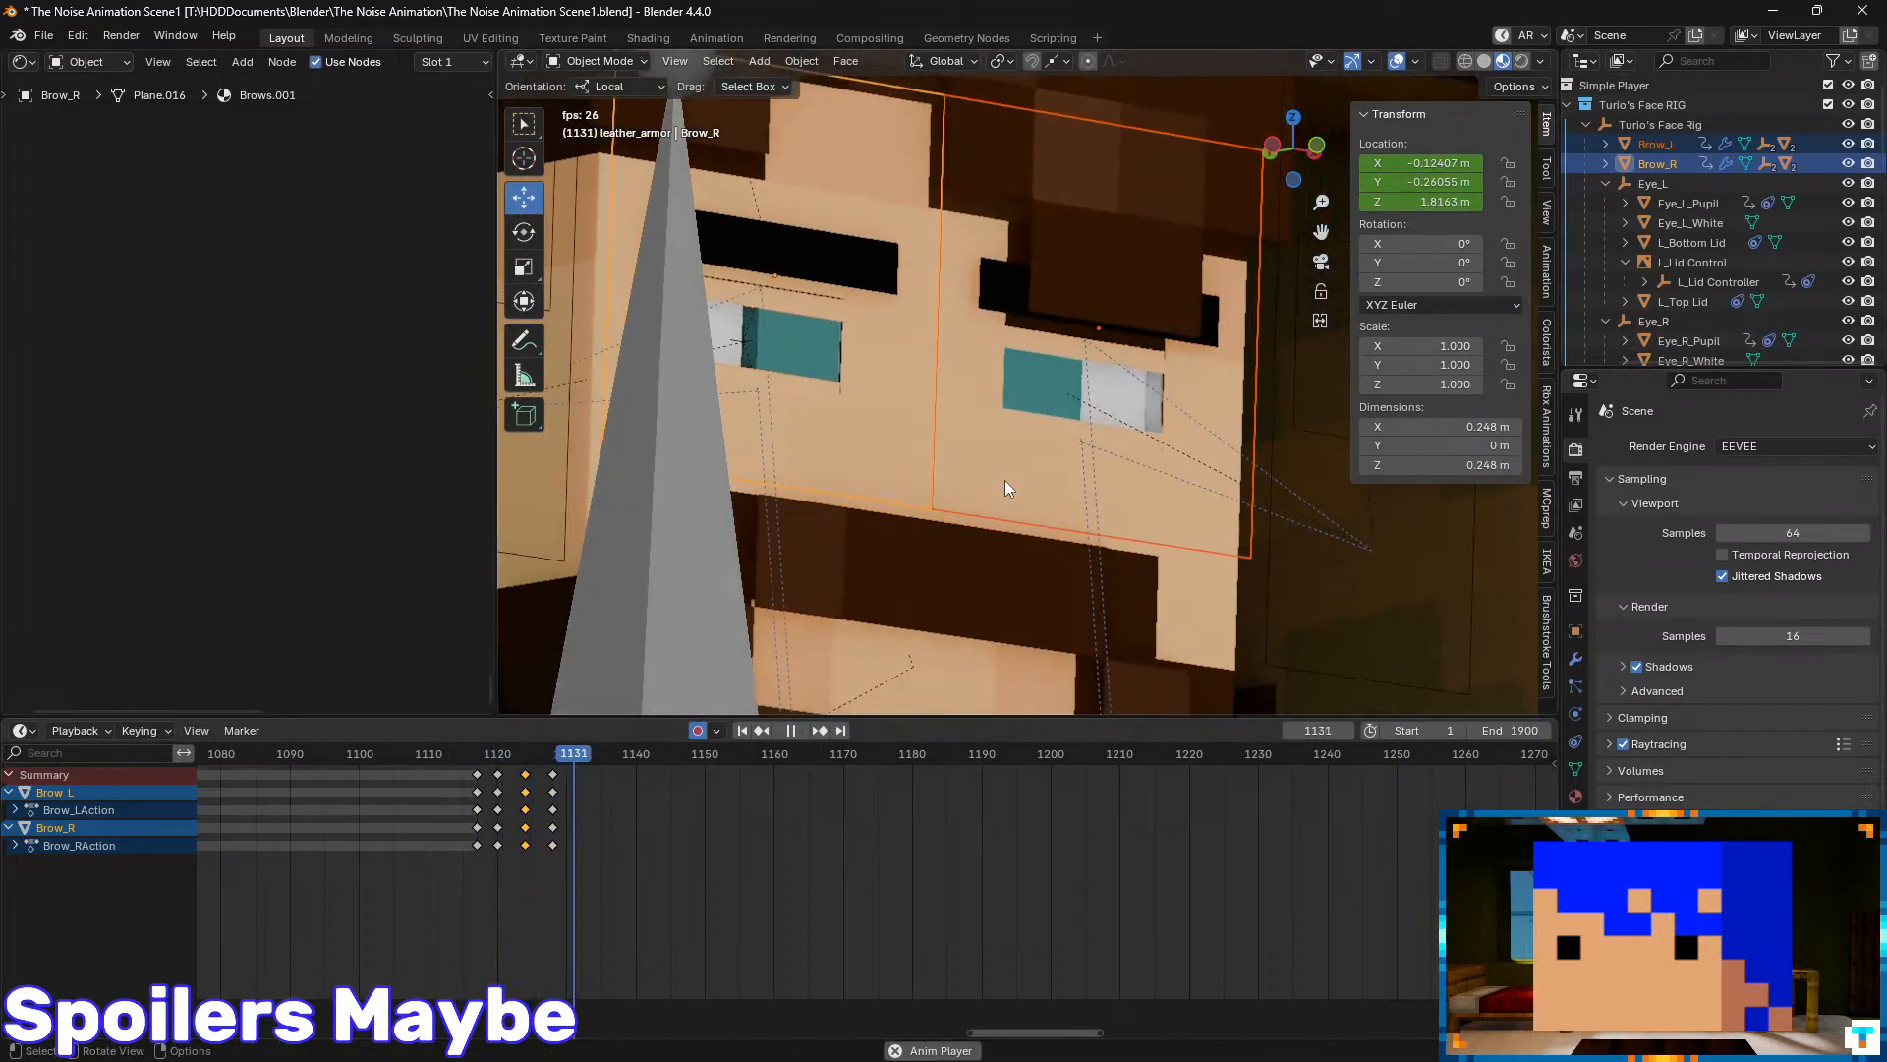
key("space")
key("KP_0")
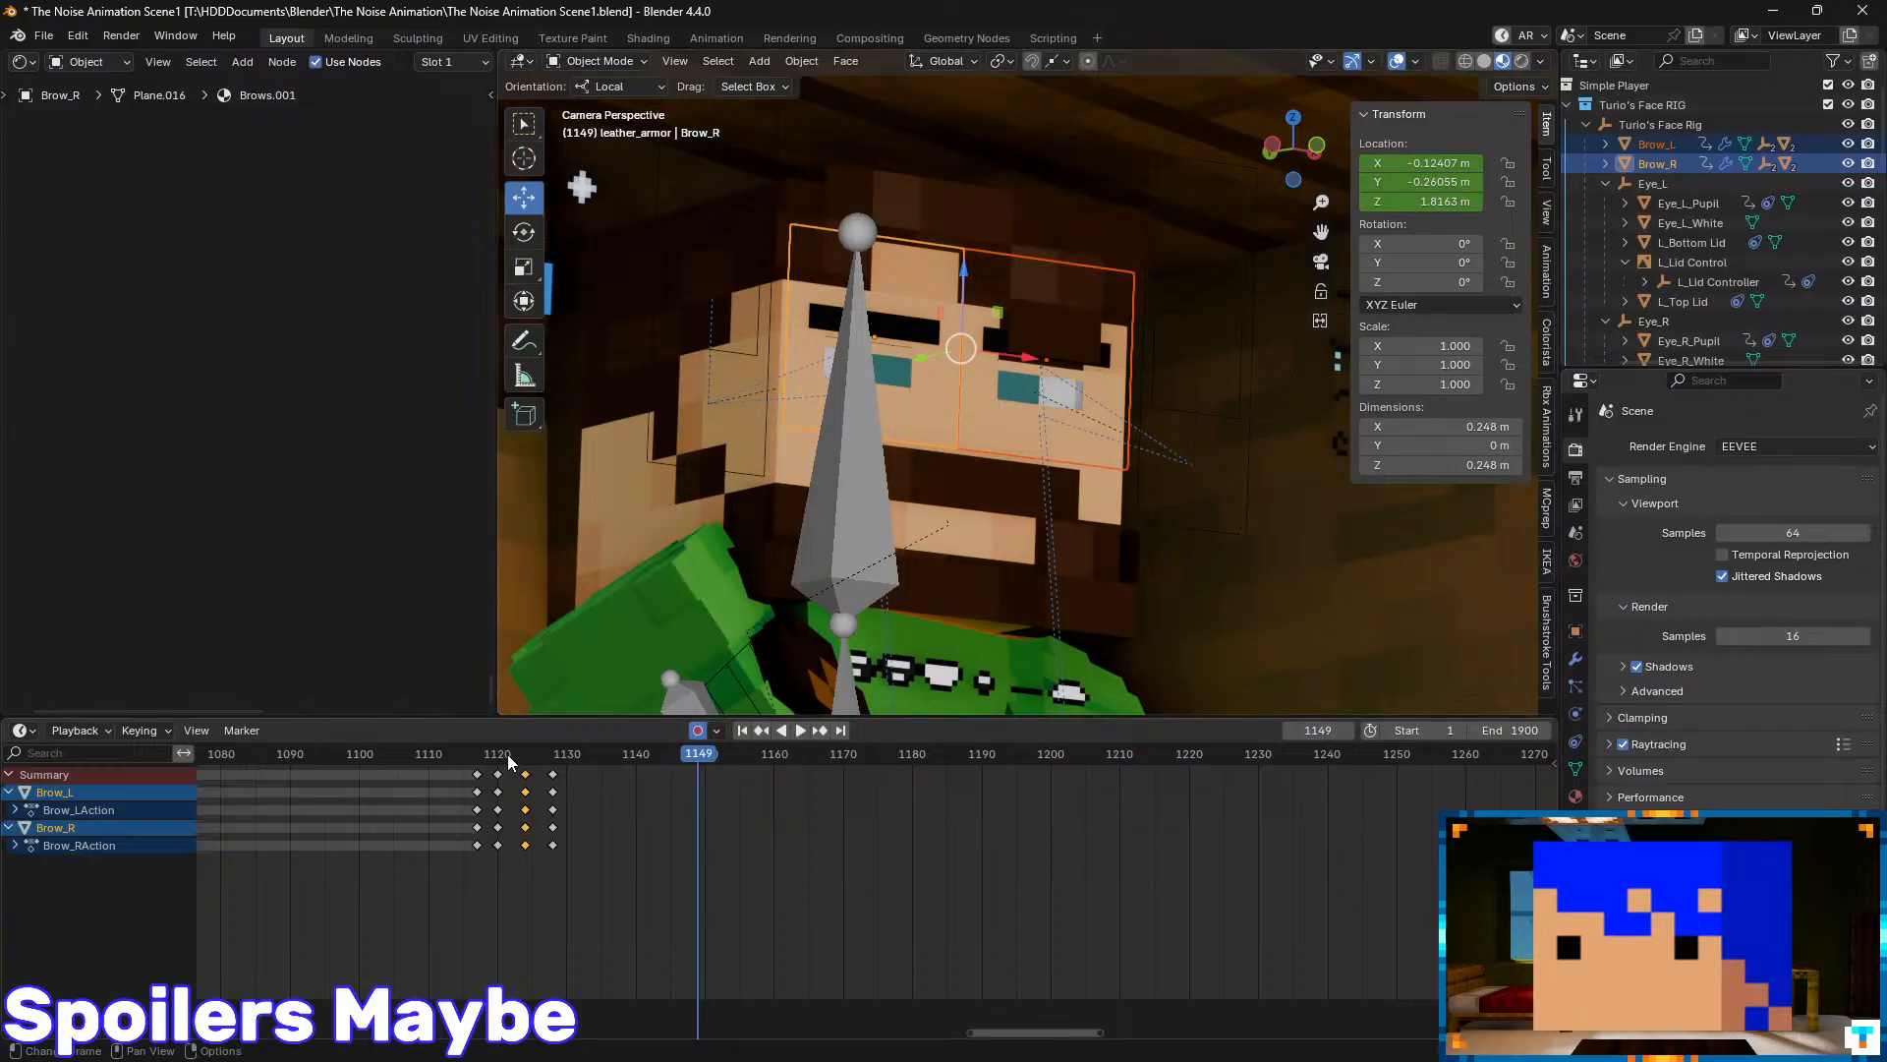
- Copy the four revised eyebrow keyframes of the first blink and paste them starting at frame 1178
left_click_drag(507, 754, 918, 755)
key("space")
key("space")
key("Left")
key("Left")
key("Left")
key("Left")
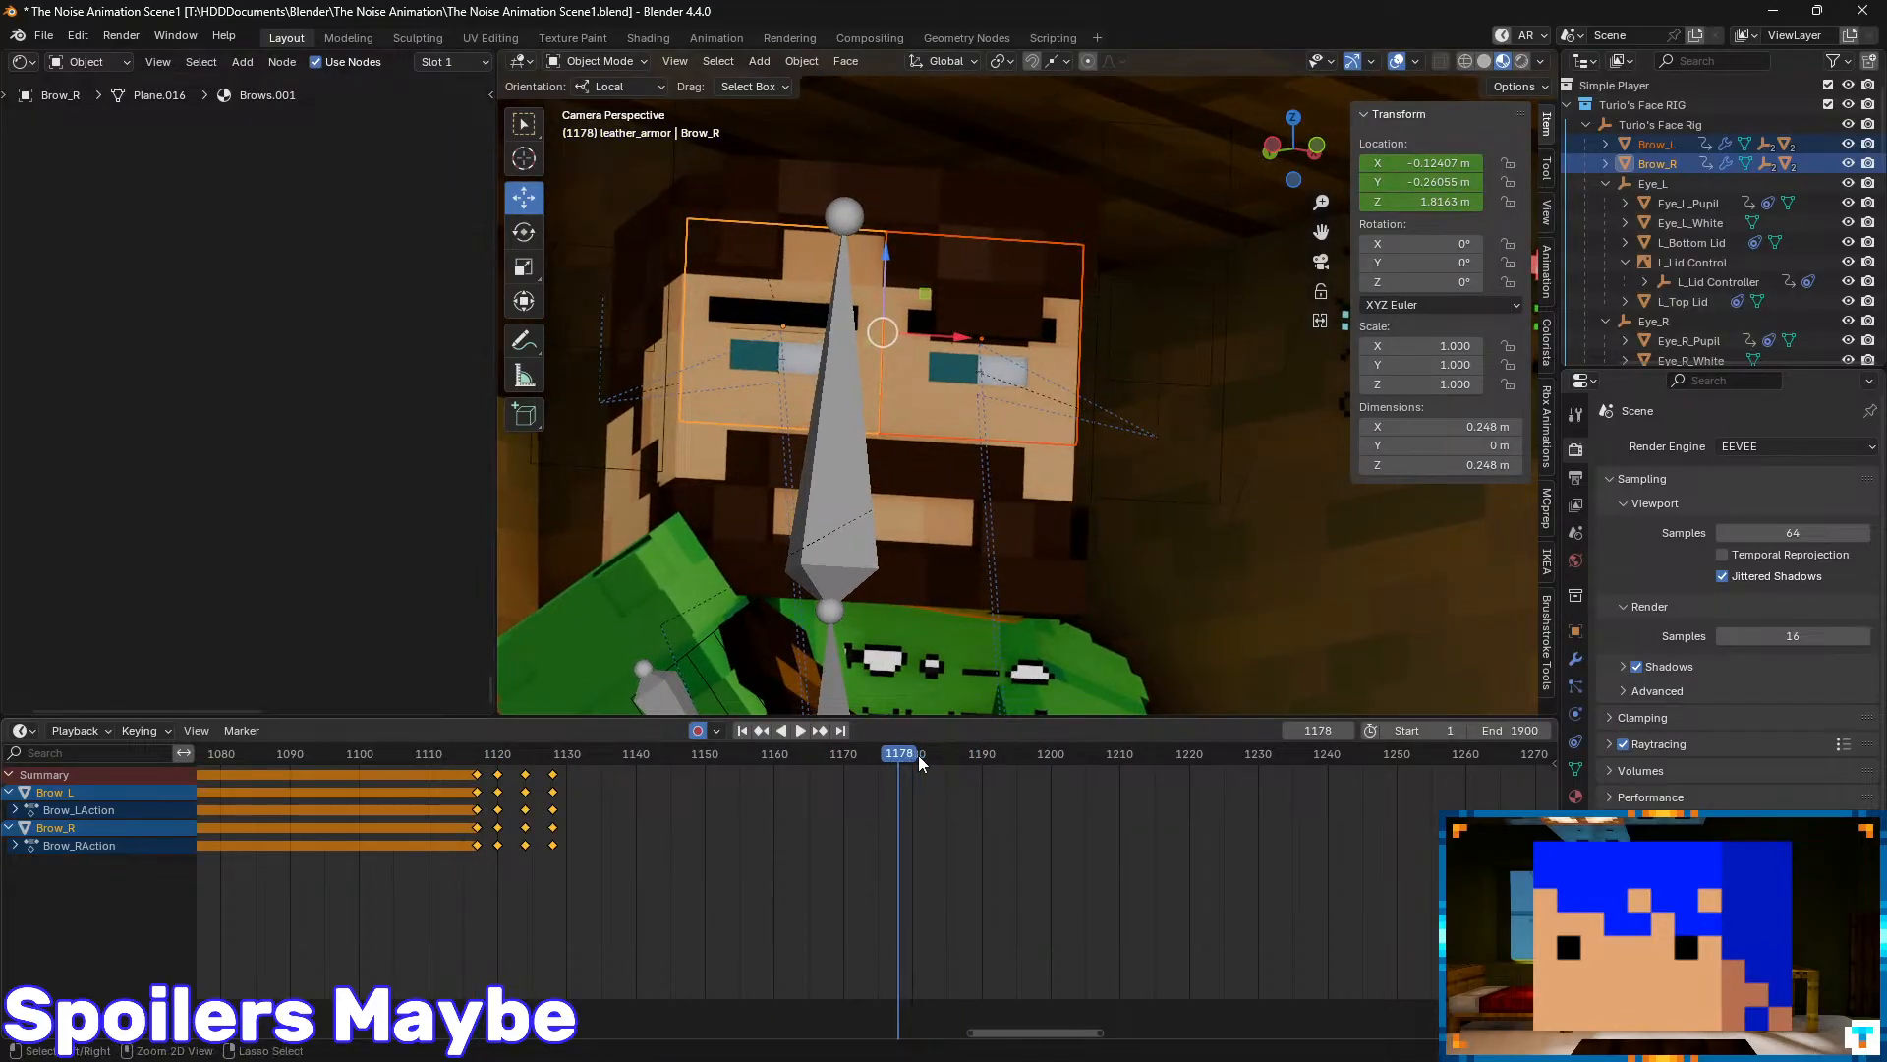
key("ctrl+v")
key("space")
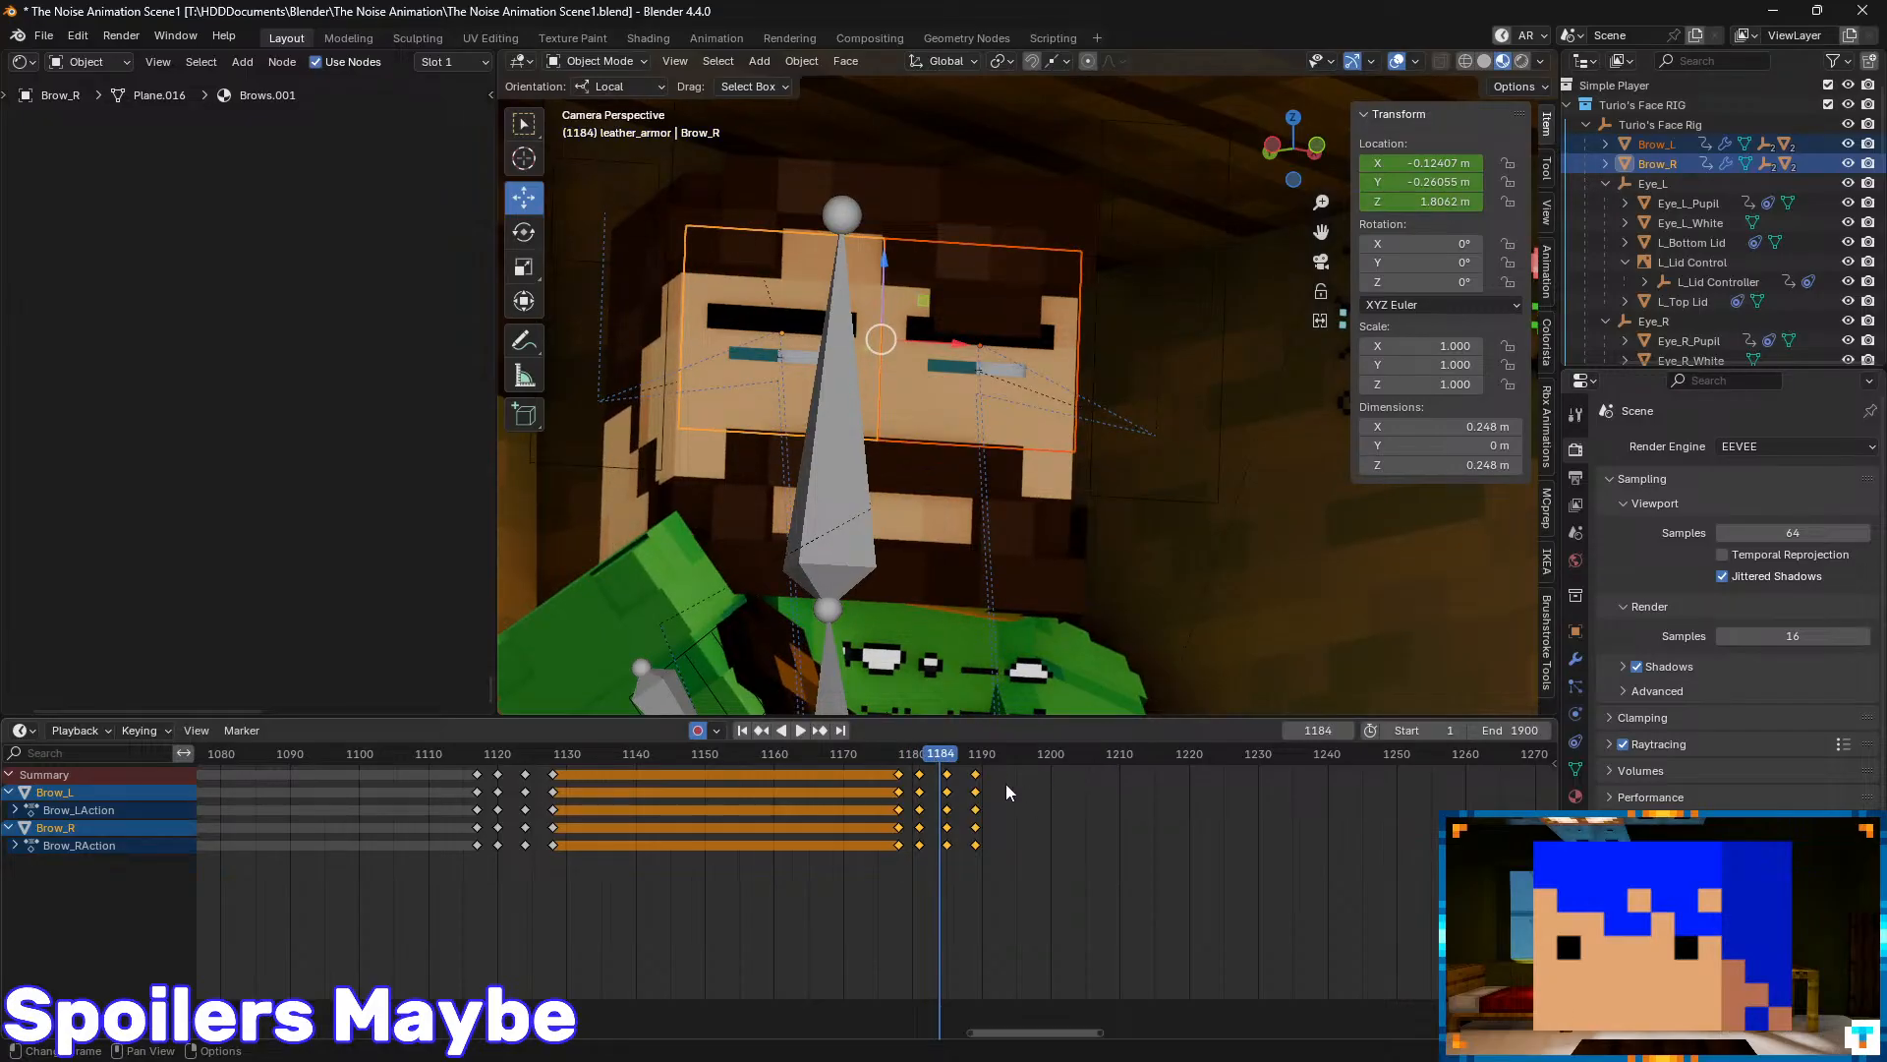
- Shift the pasted eyebrow keyframes to start at frame 1177 and play the scene onward to the following blink
key("g")
left_click(941, 777)
left_click_drag(935, 757, 802, 794)
key("space")
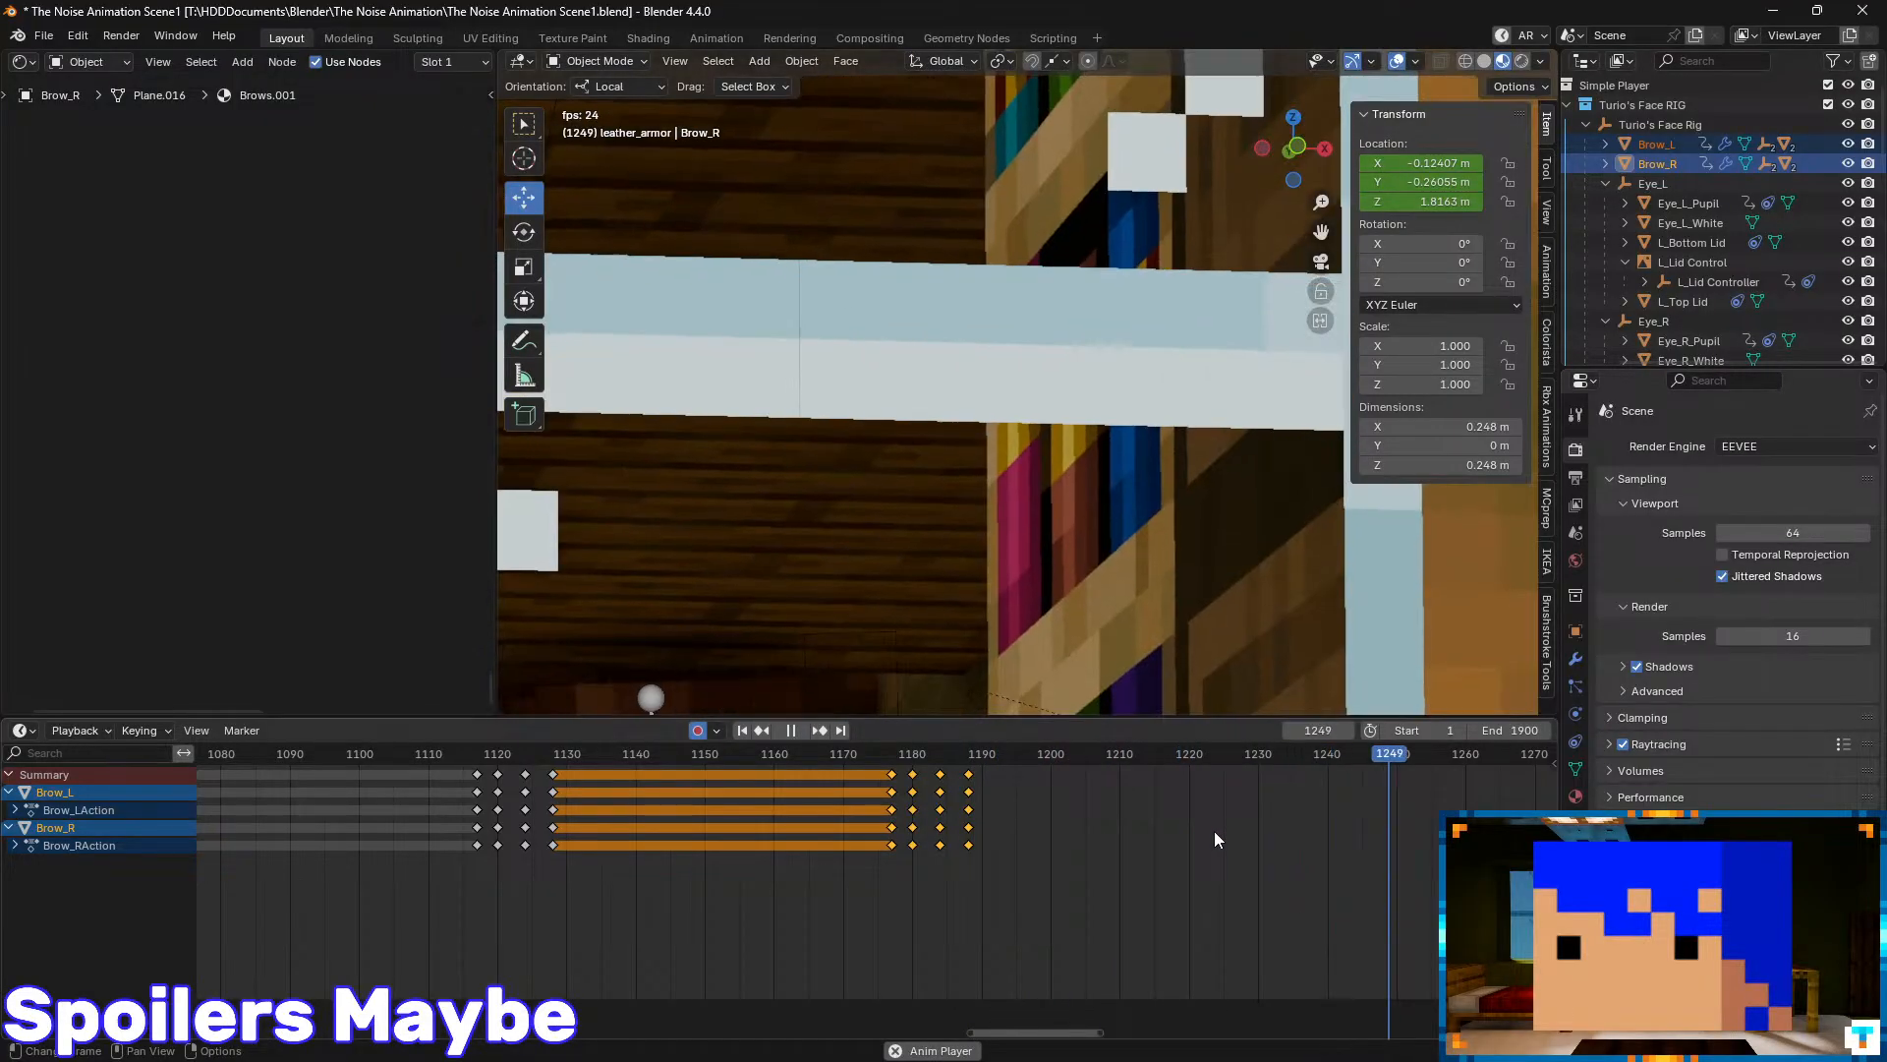
key("space")
- Find the next blink while framing the character's face, and paste the eyebrow keyframes starting at frame 1239
scroll(891, 569, "down", 4)
middle_click_drag(891, 572, 894, 410, "shift")
scroll(893, 415, "up", 3)
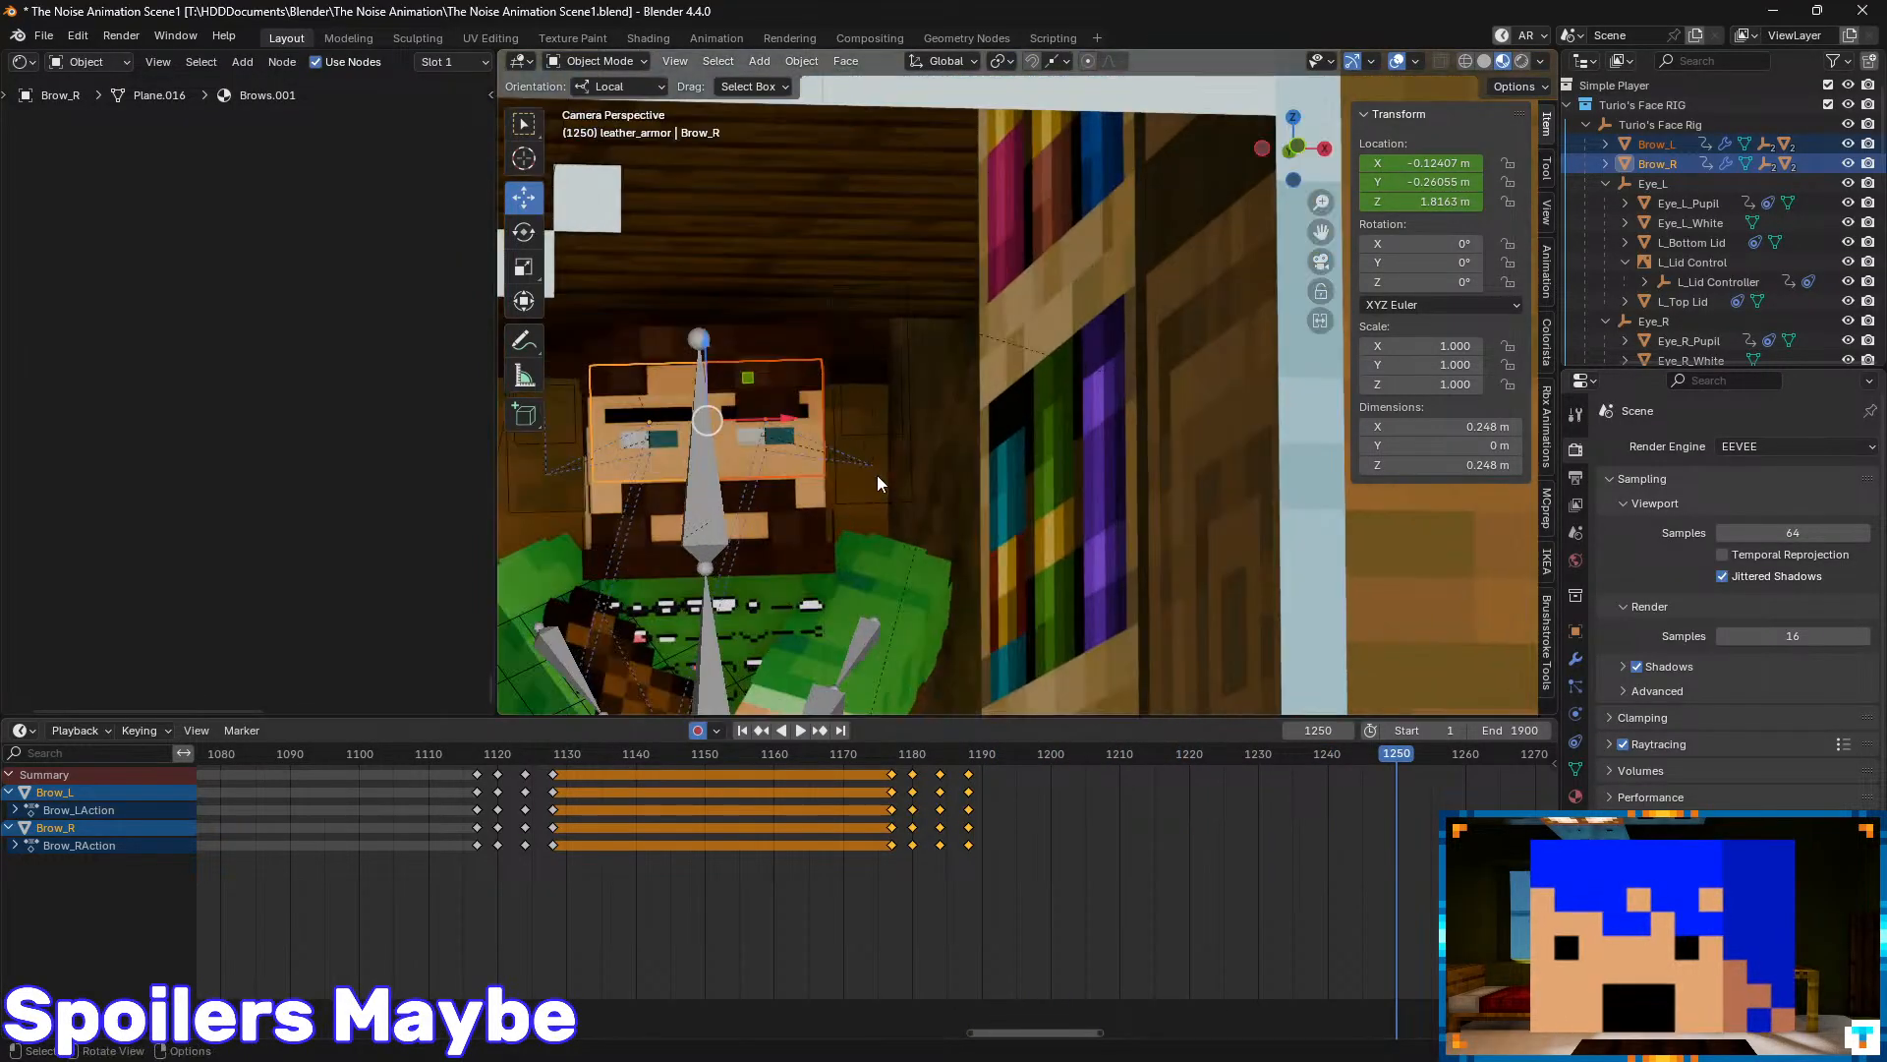
middle_click_drag(855, 488, 964, 370, "shift")
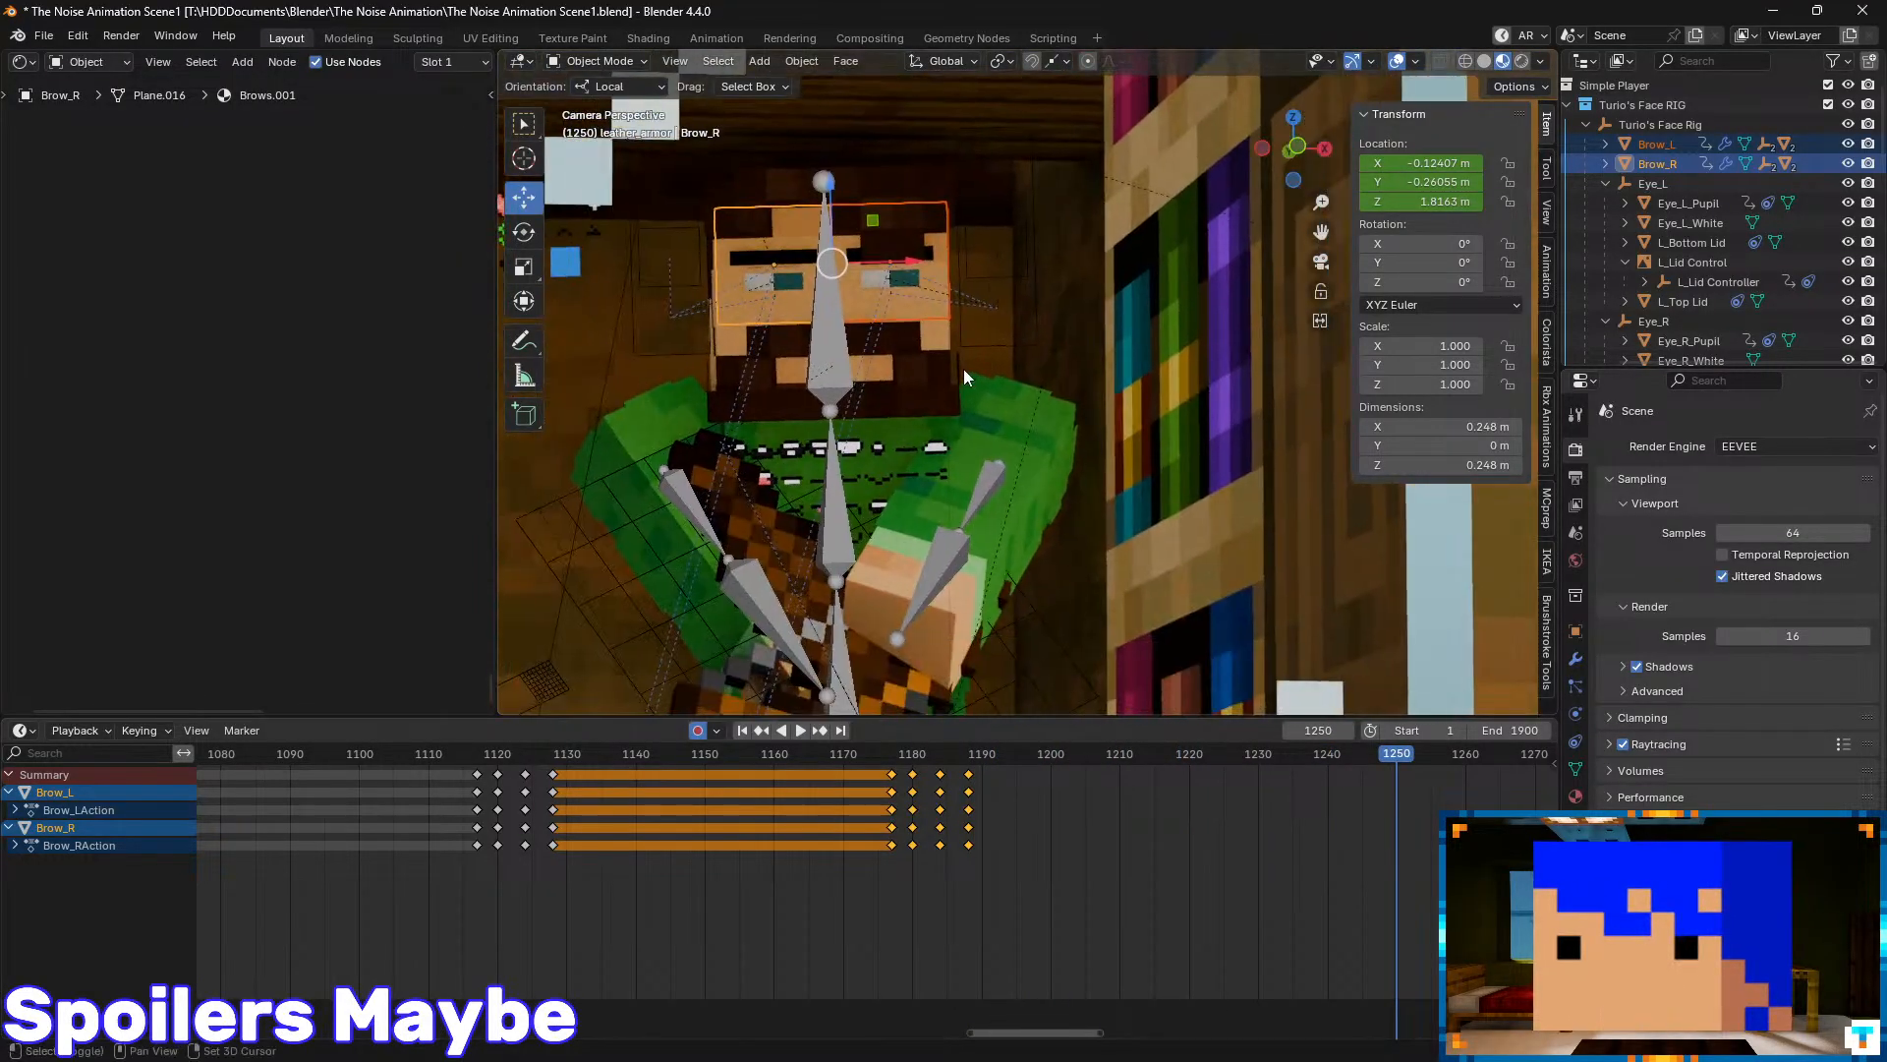
left_click_drag(1341, 751, 1294, 758)
key("space")
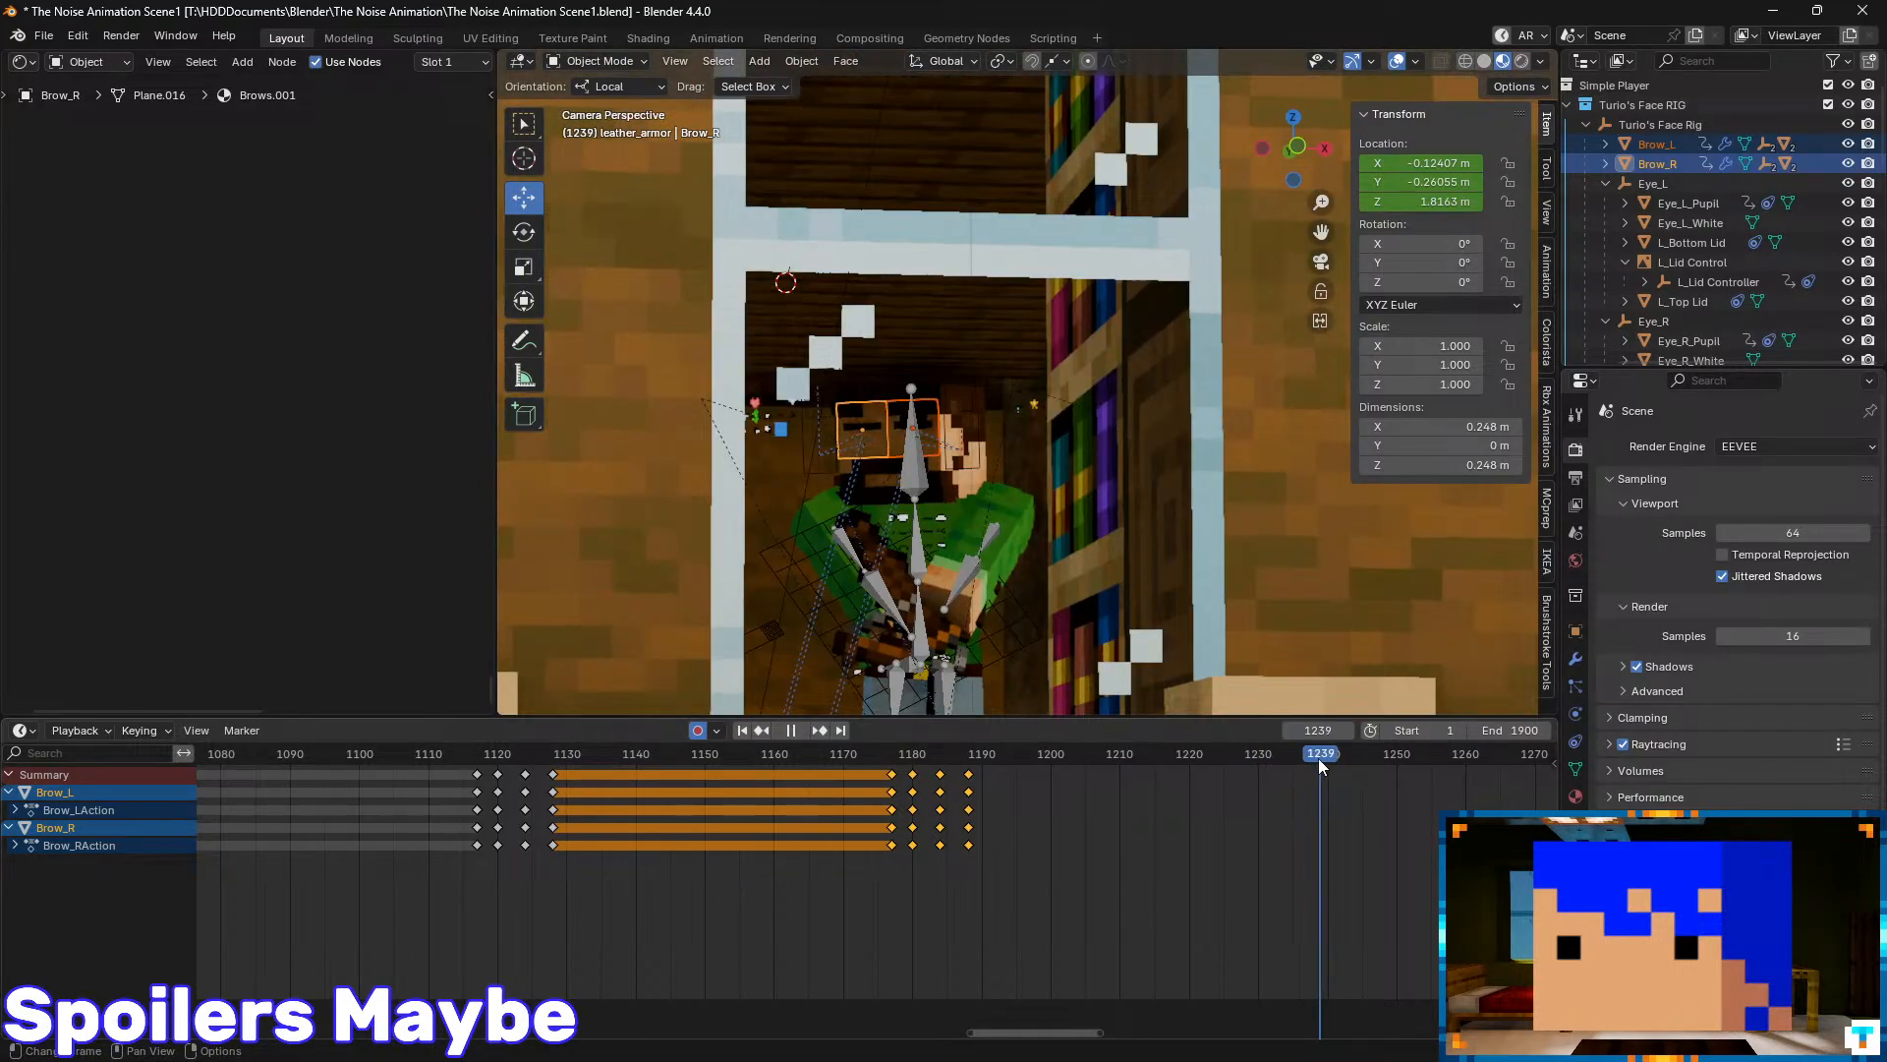
key("space")
key("ctrl+v")
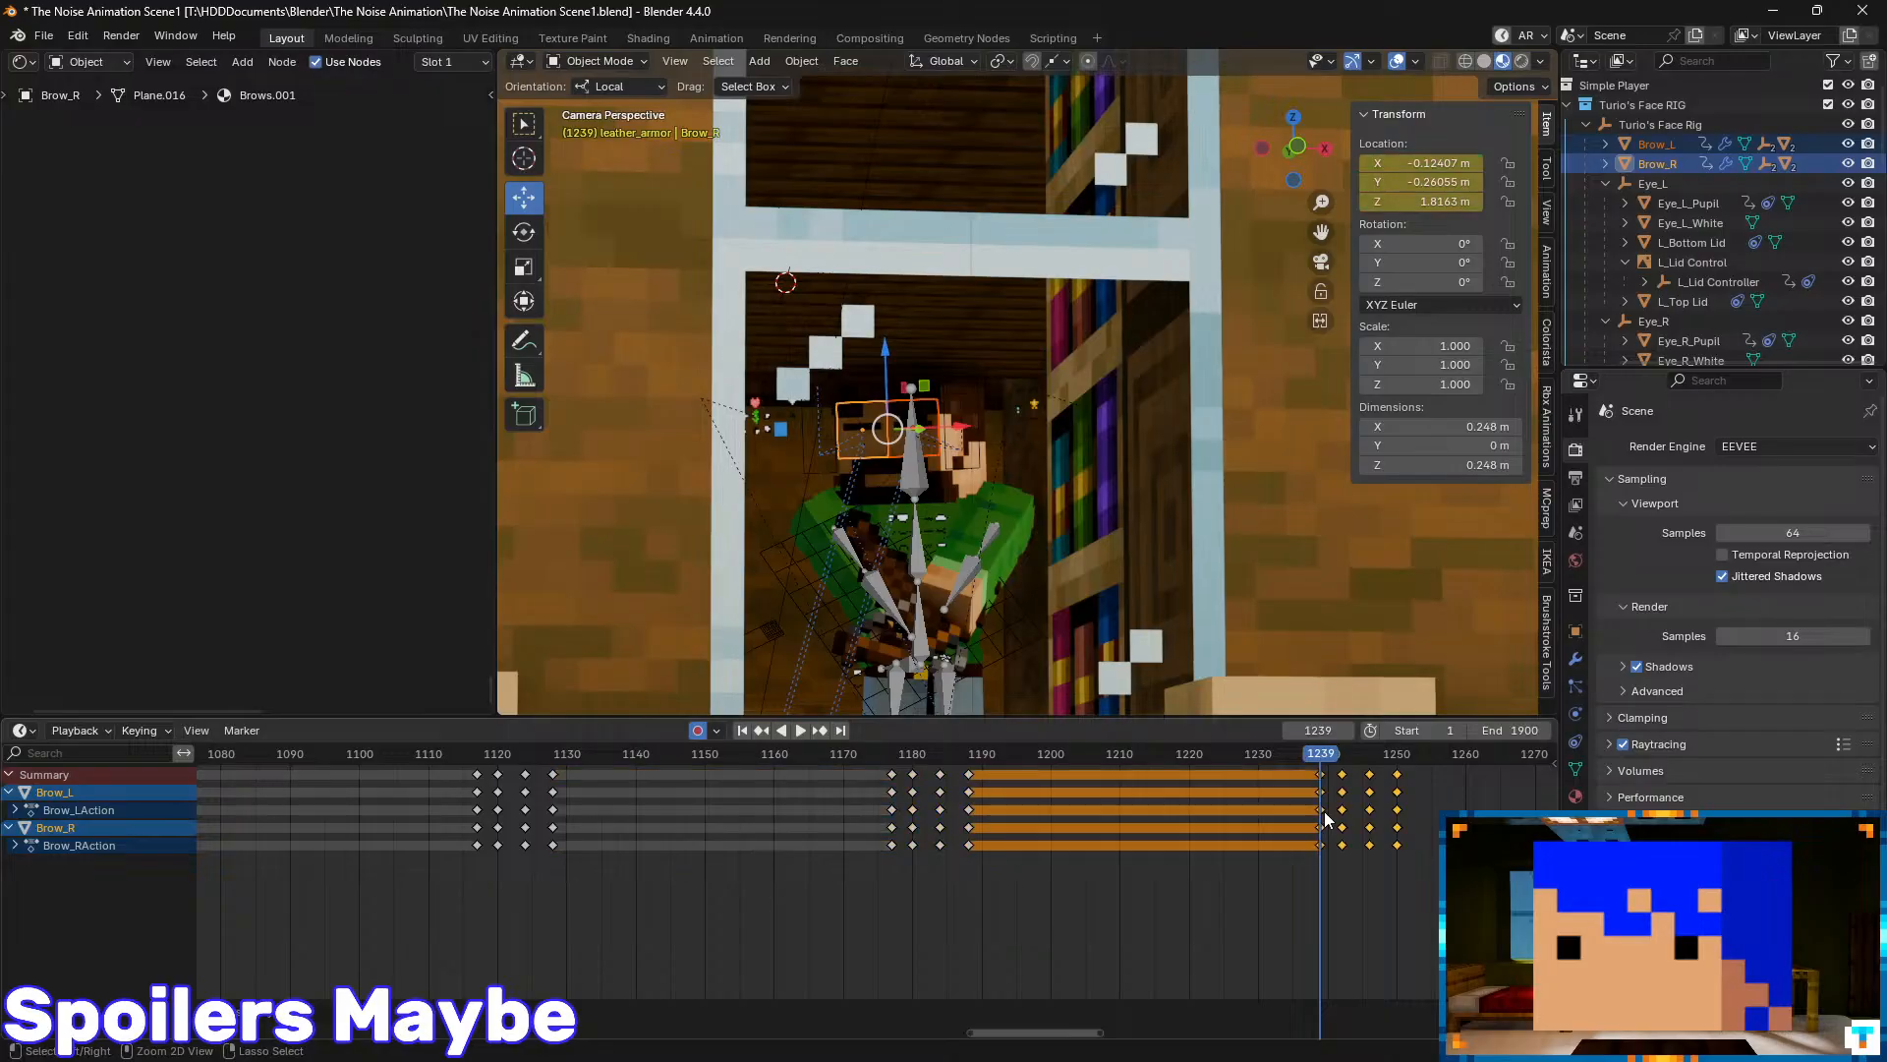
- Move the newly pasted eyebrow keyframes to start at frame 1233 and play on towards the blink near frame 1309
left_click_drag(1368, 777, 1326, 781)
key("space")
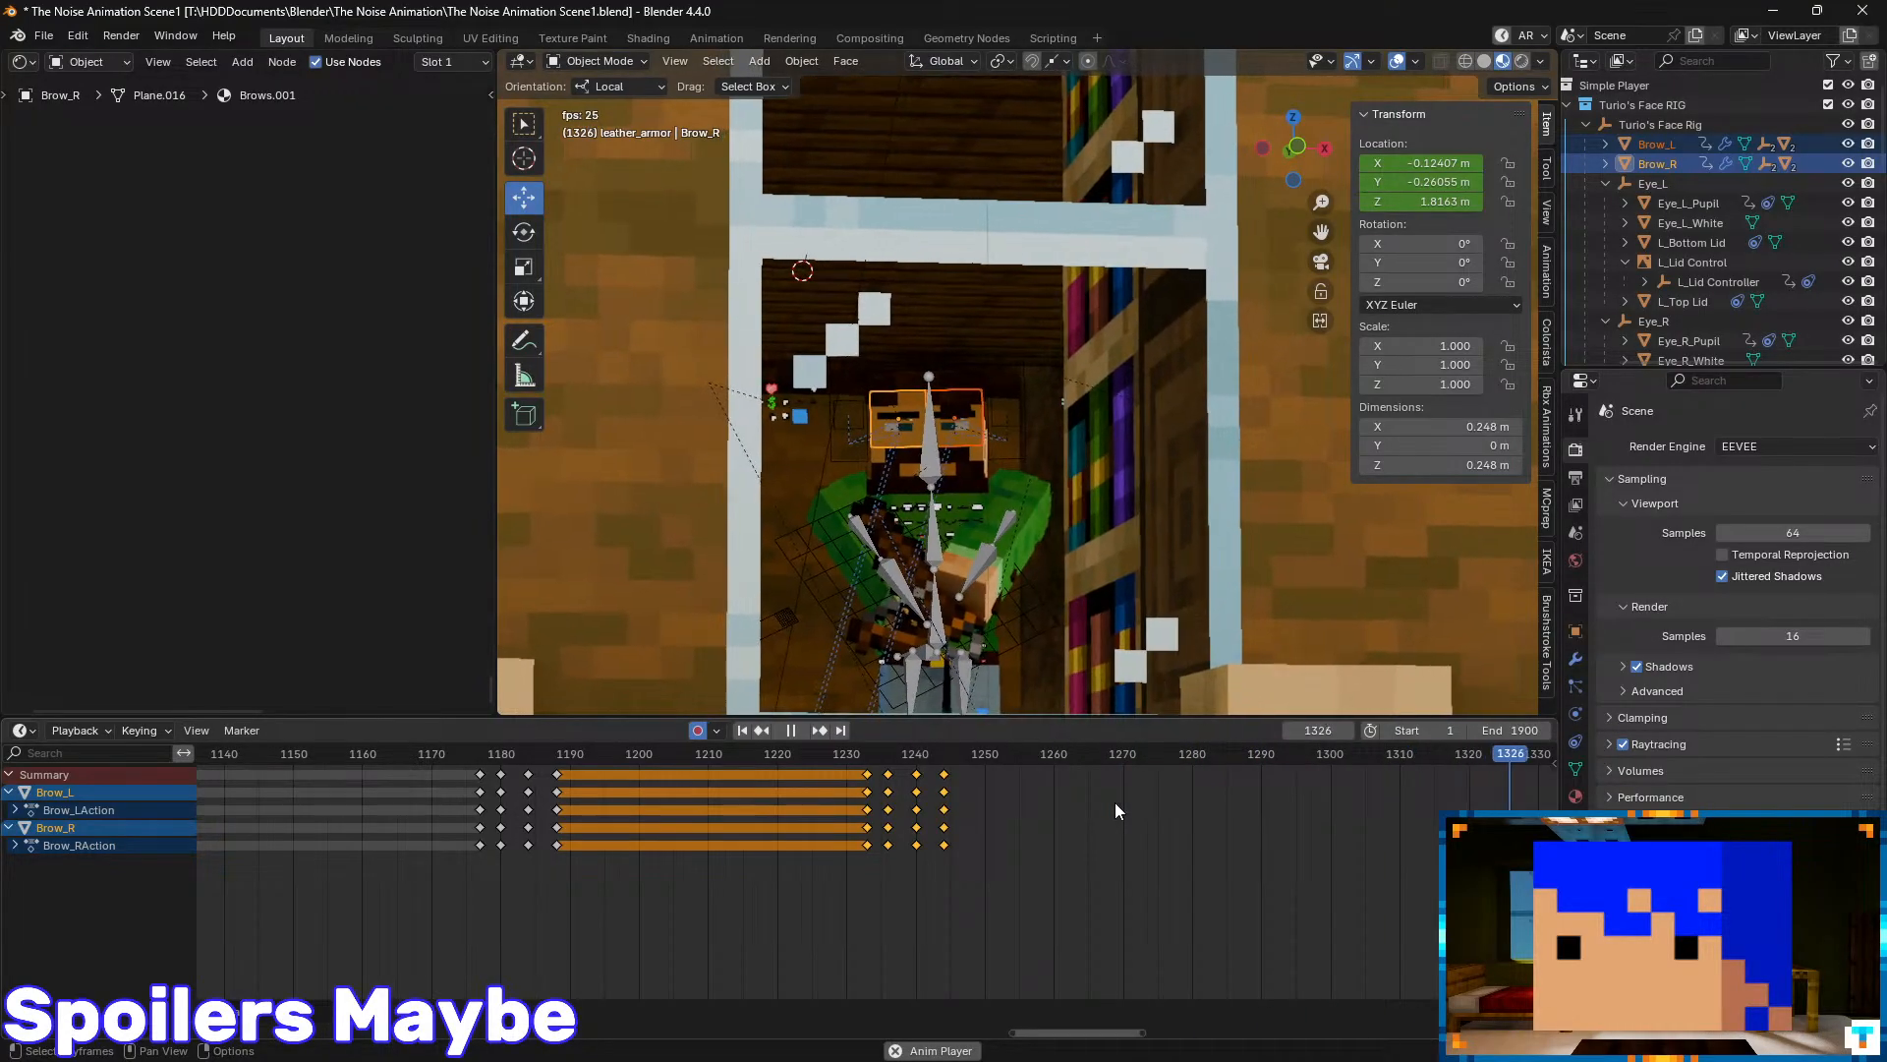
left_click(1254, 754)
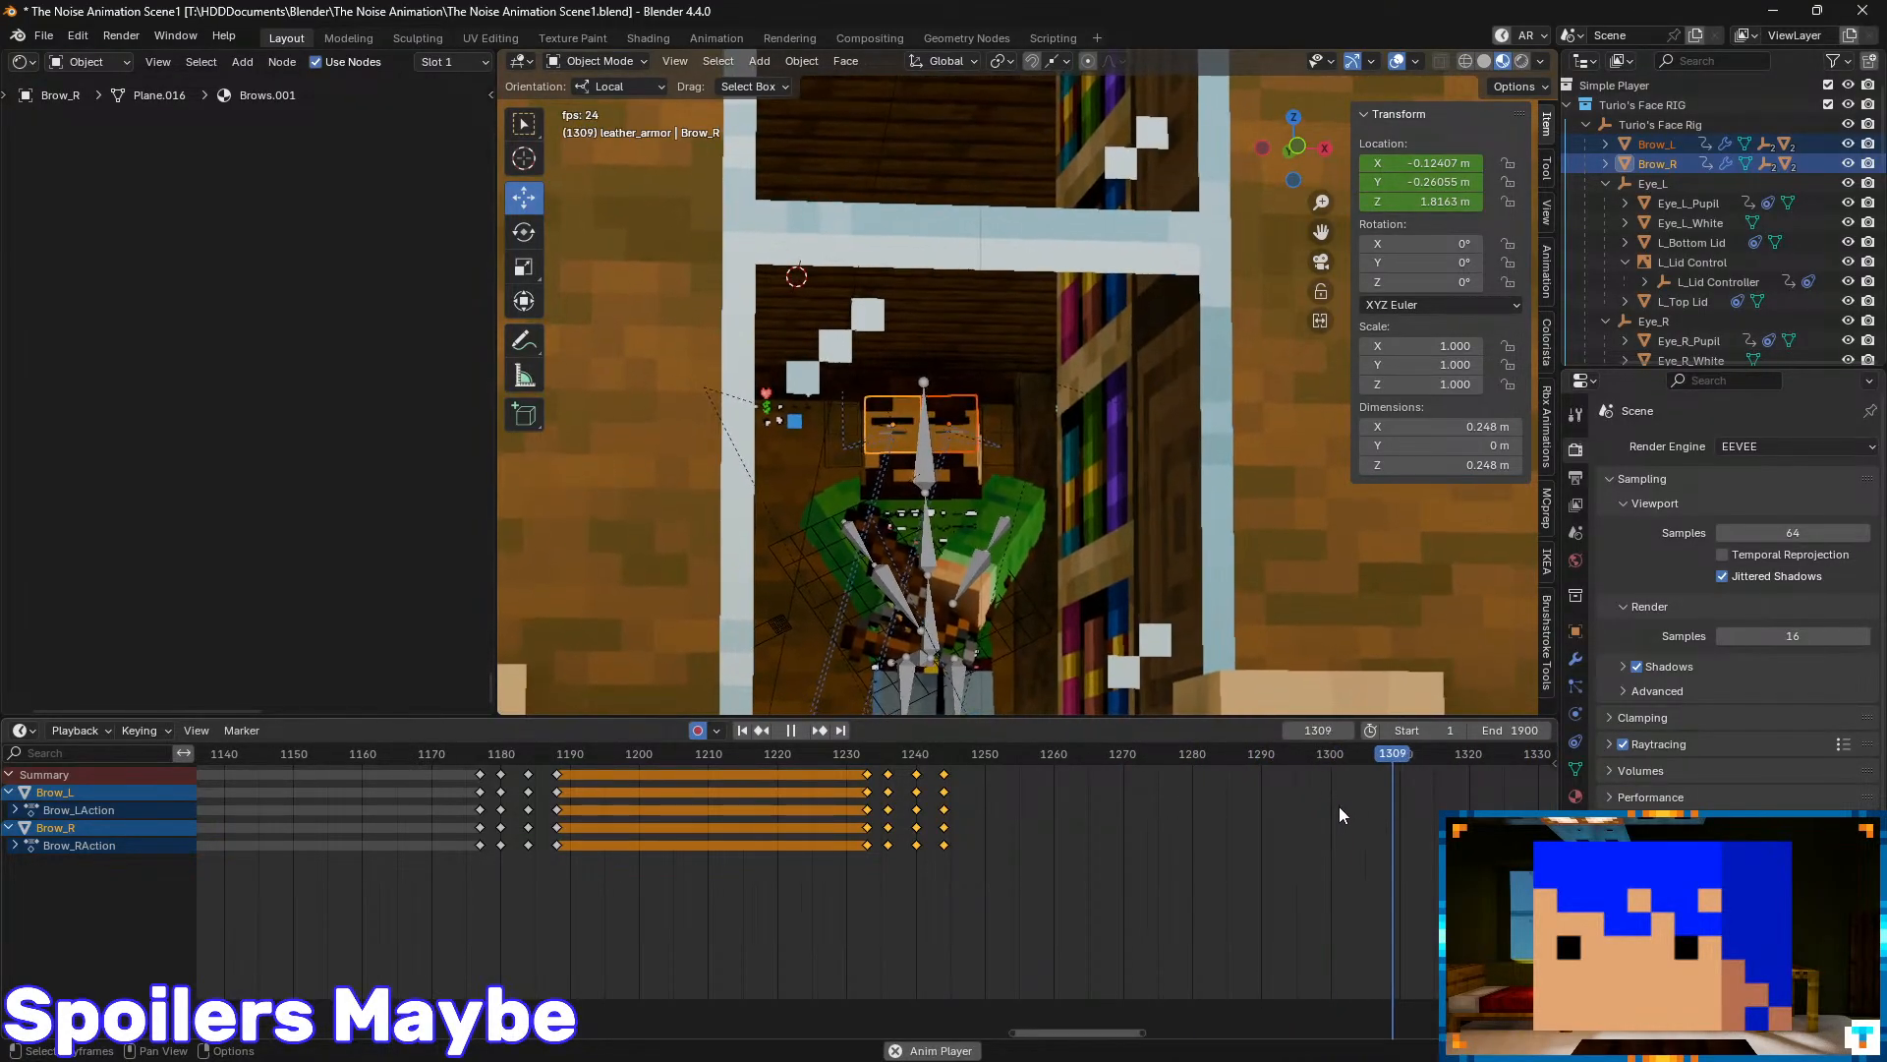
- Paste the eyebrow keyframes at frame 1308 and shift them to start at frame 1302
key("space")
middle_click_drag(1405, 818, 1223, 787)
left_click(1238, 760)
left_click(1197, 758)
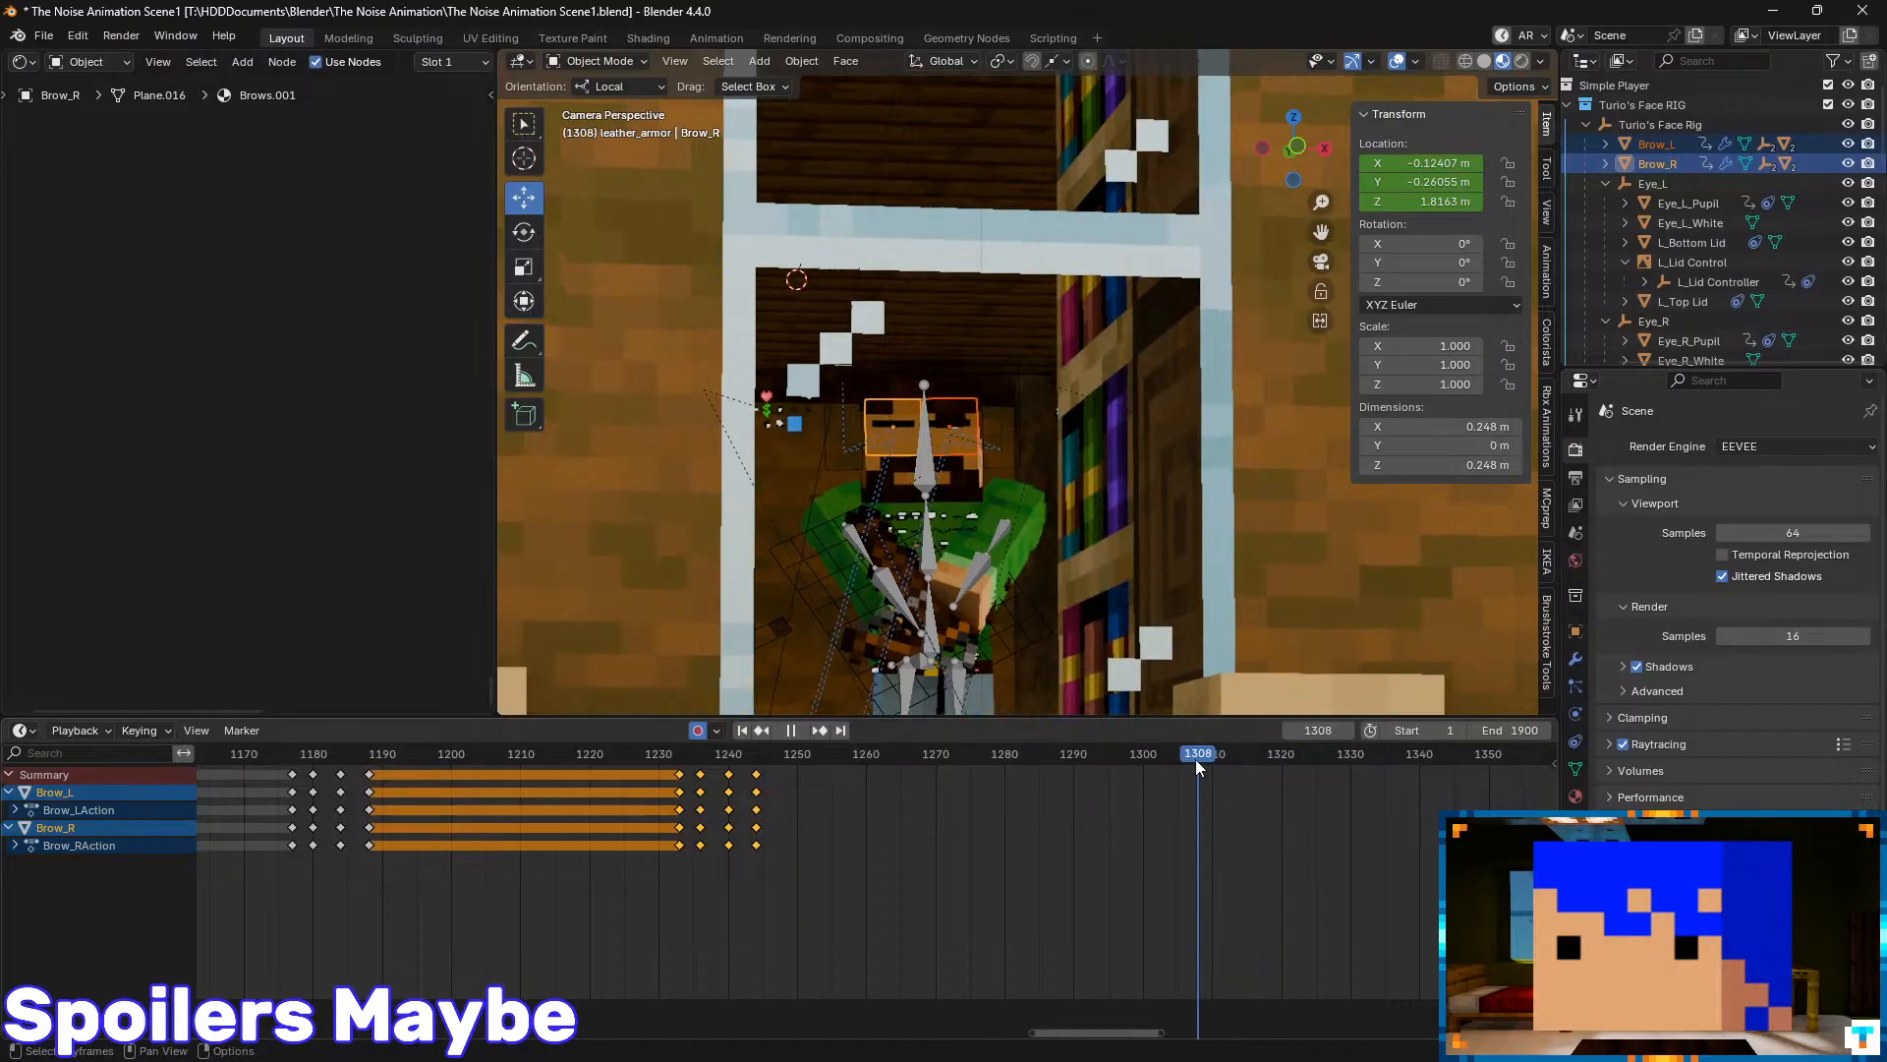
key("ctrl+v")
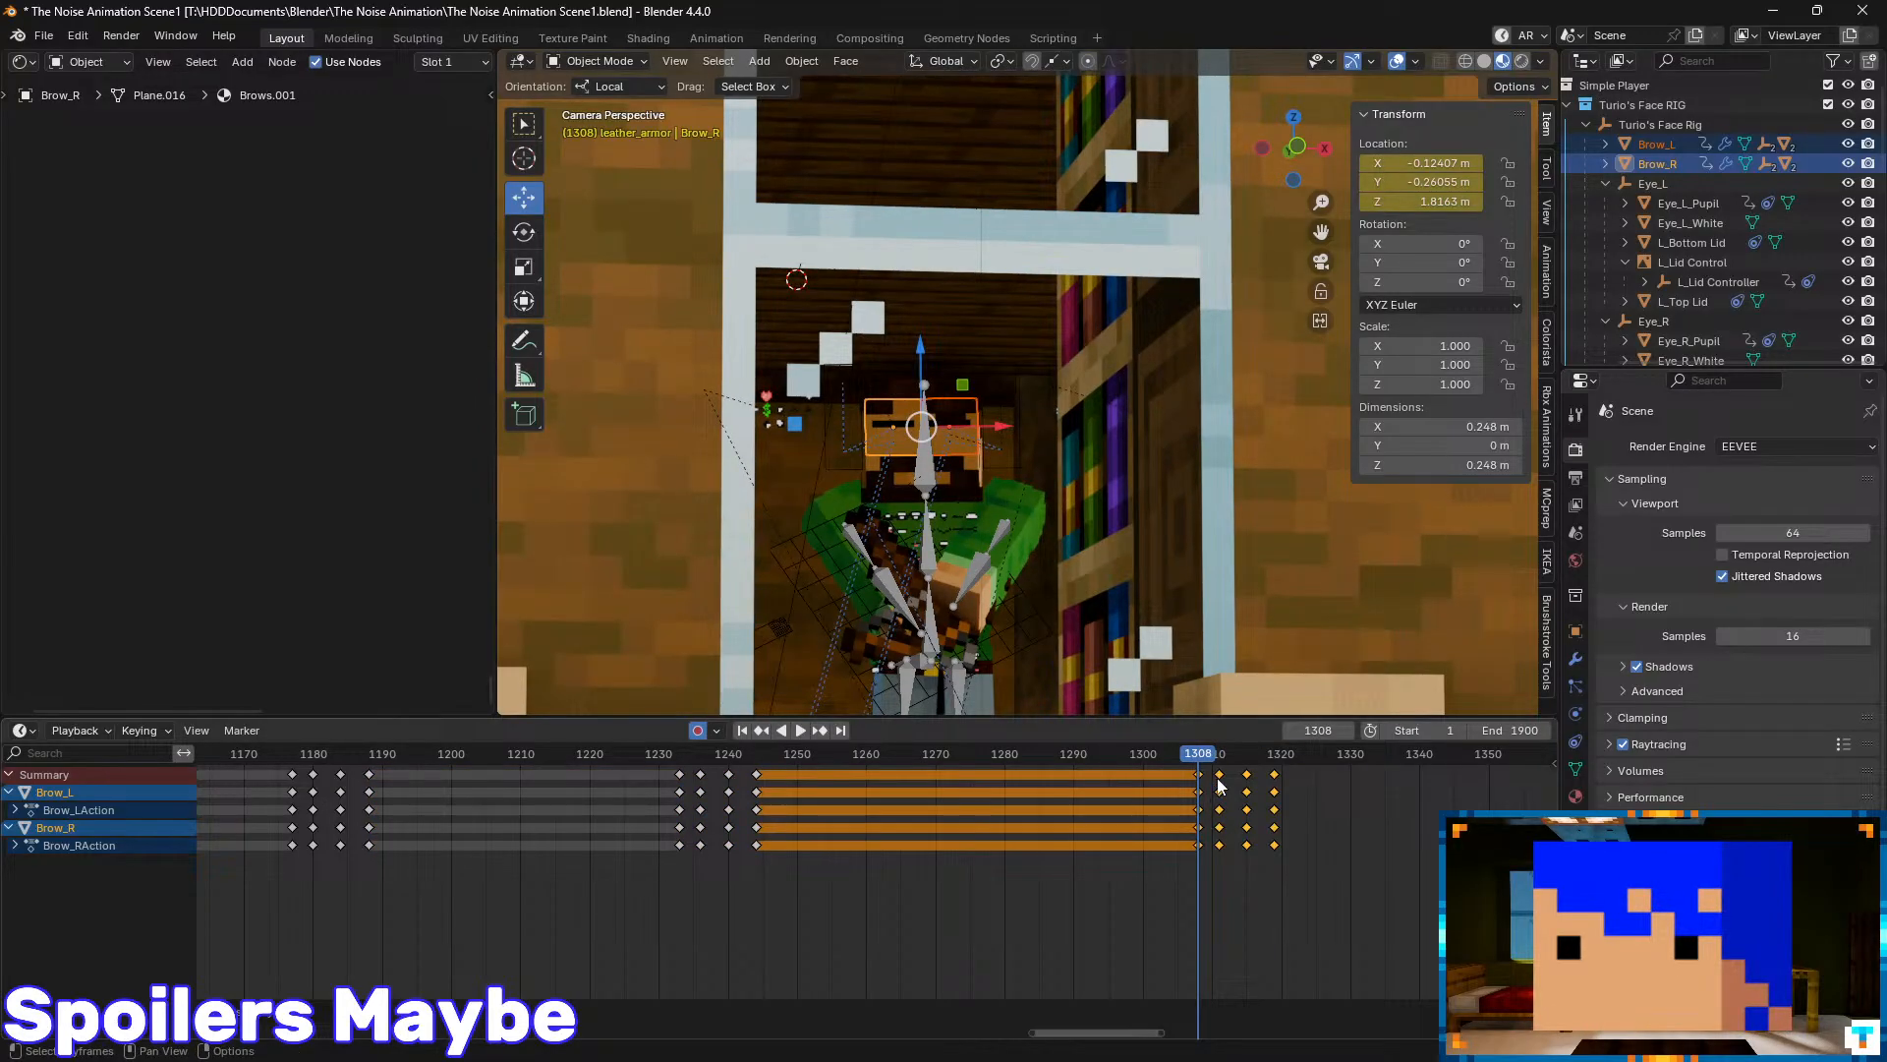
key("g")
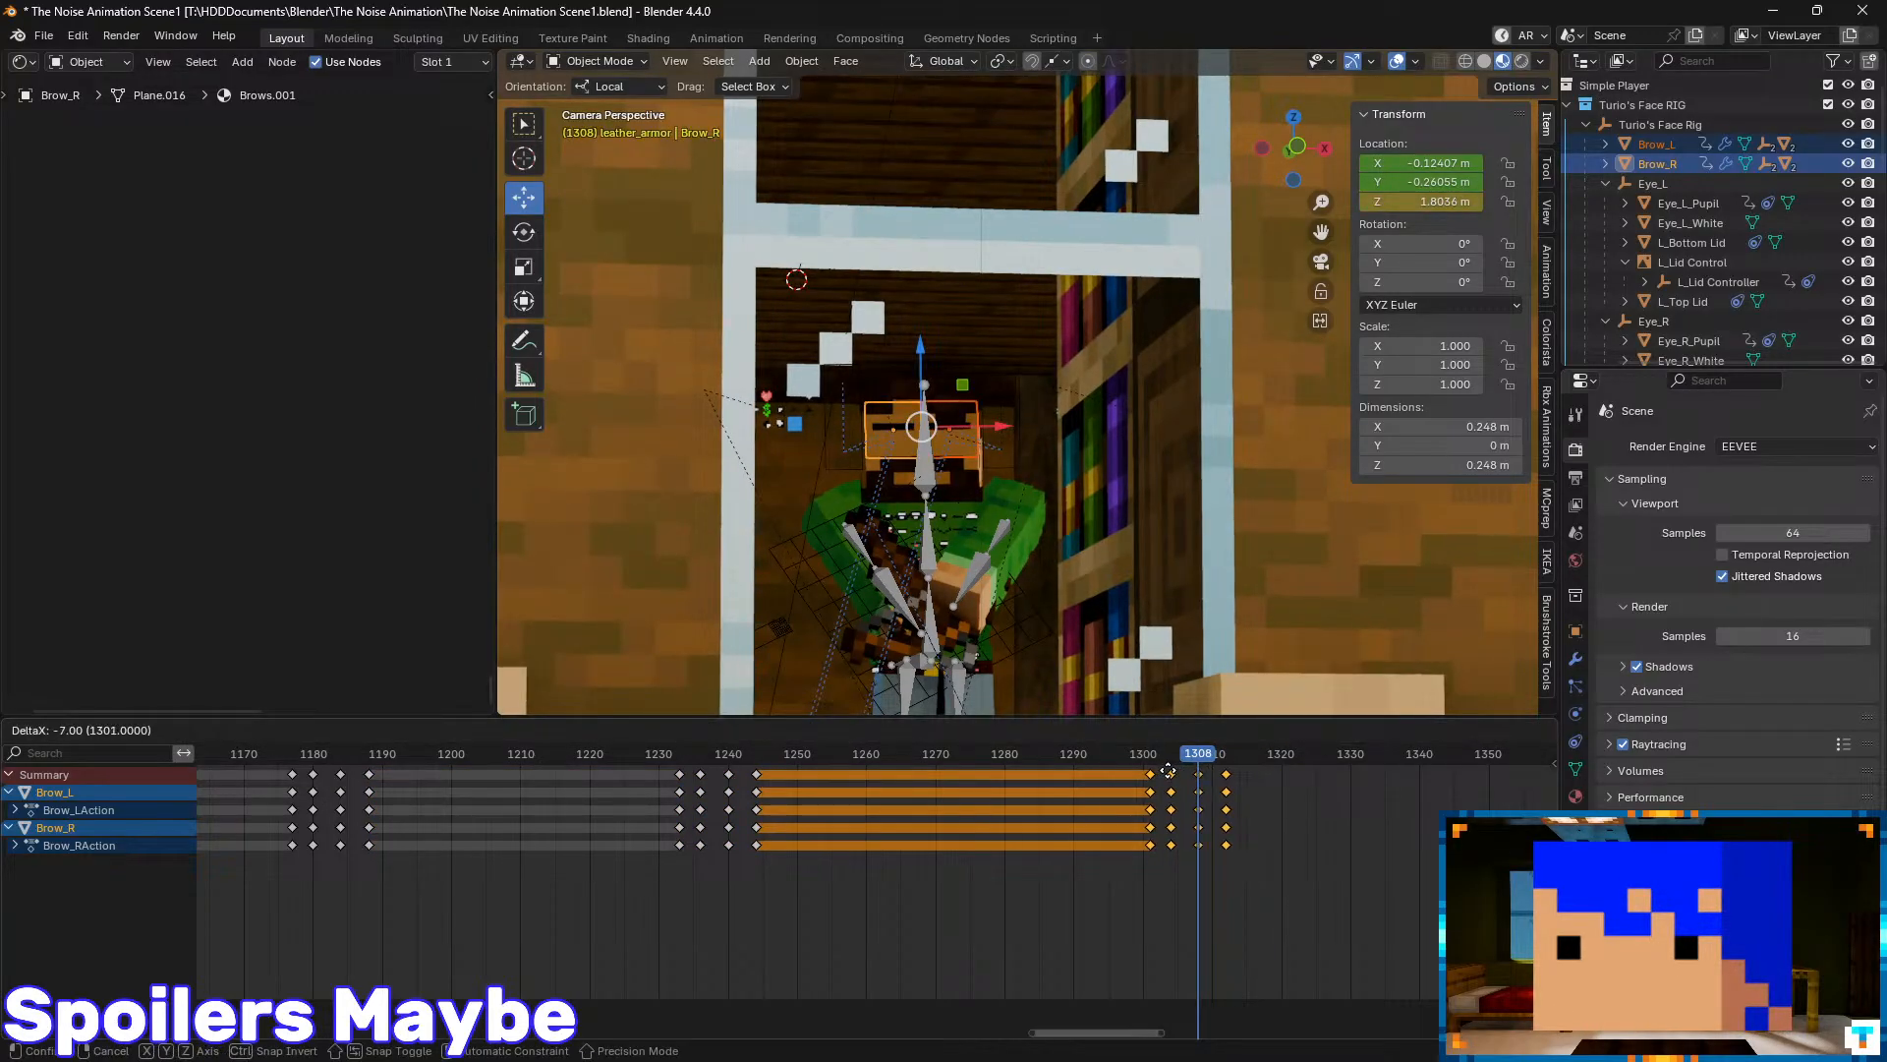
left_click(1173, 773)
- Play on from about frame 1297 to the following blink and paste the eyebrow keyframes at frame 1363
left_click_drag(1208, 760, 1125, 767)
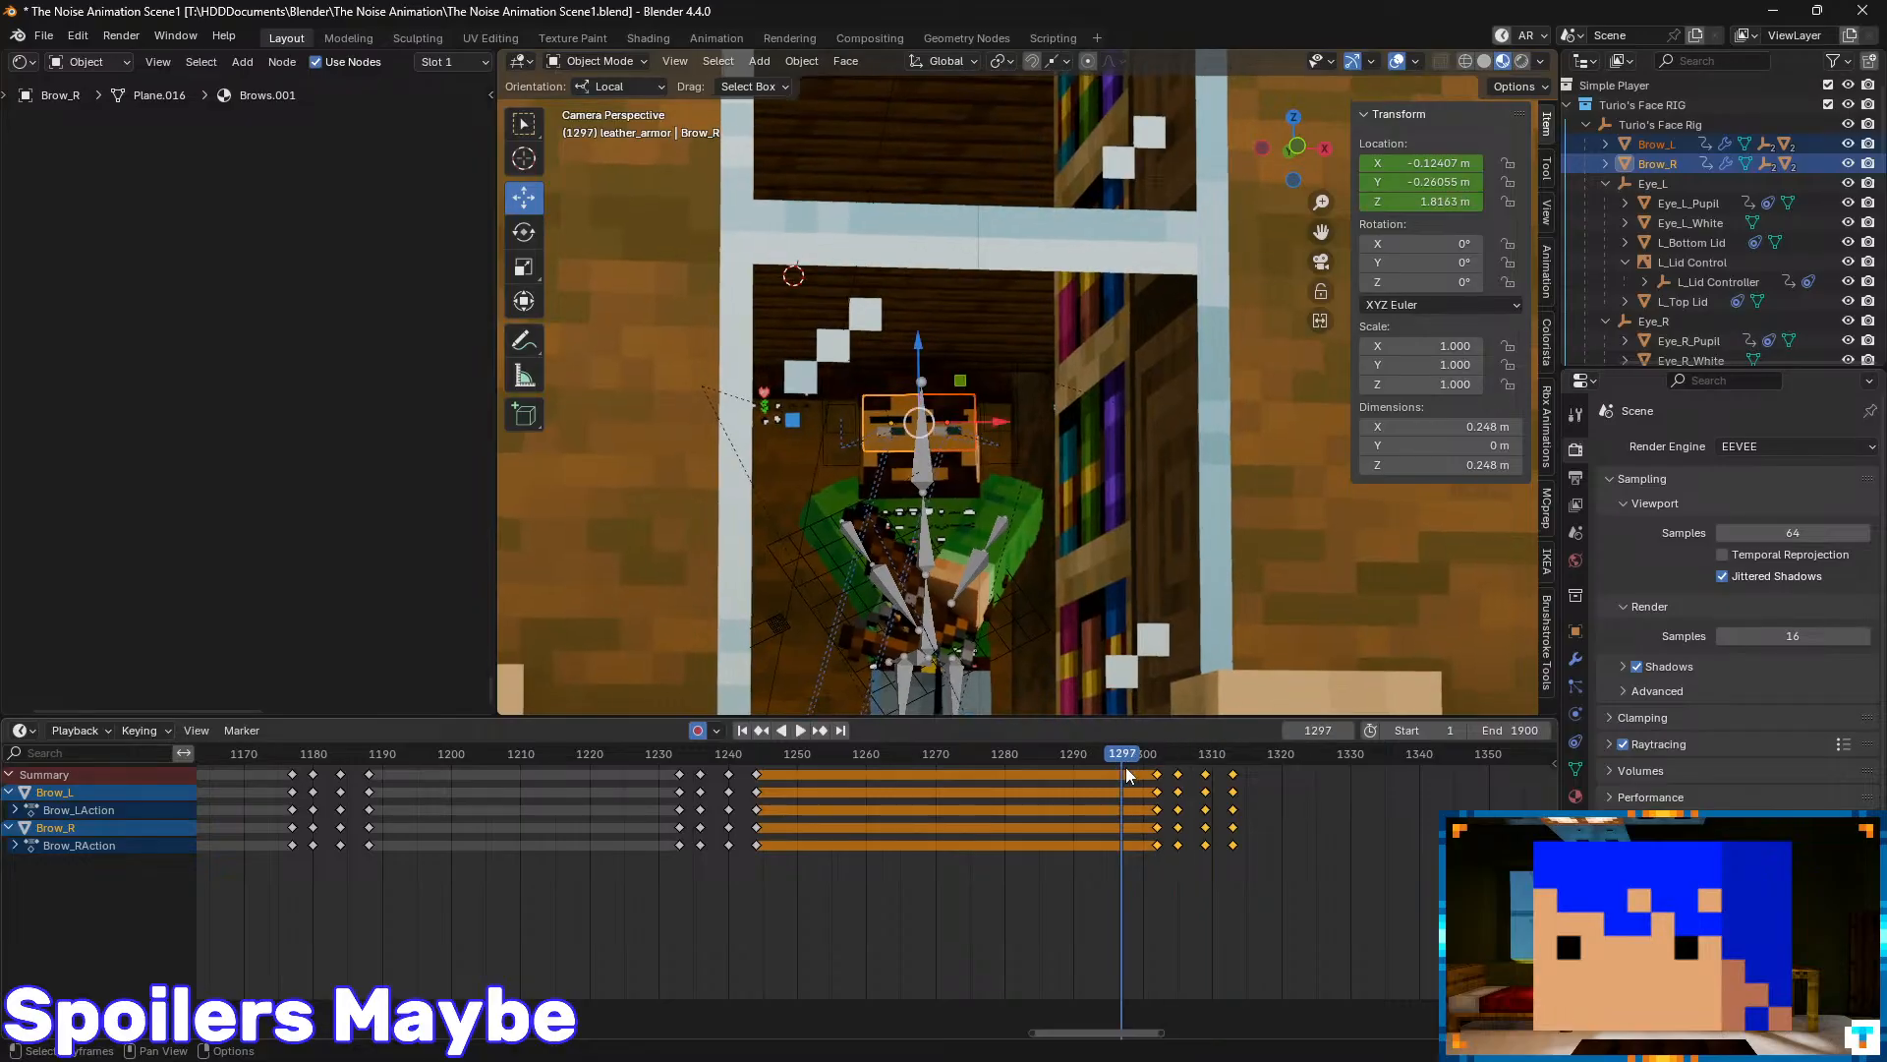
key("space")
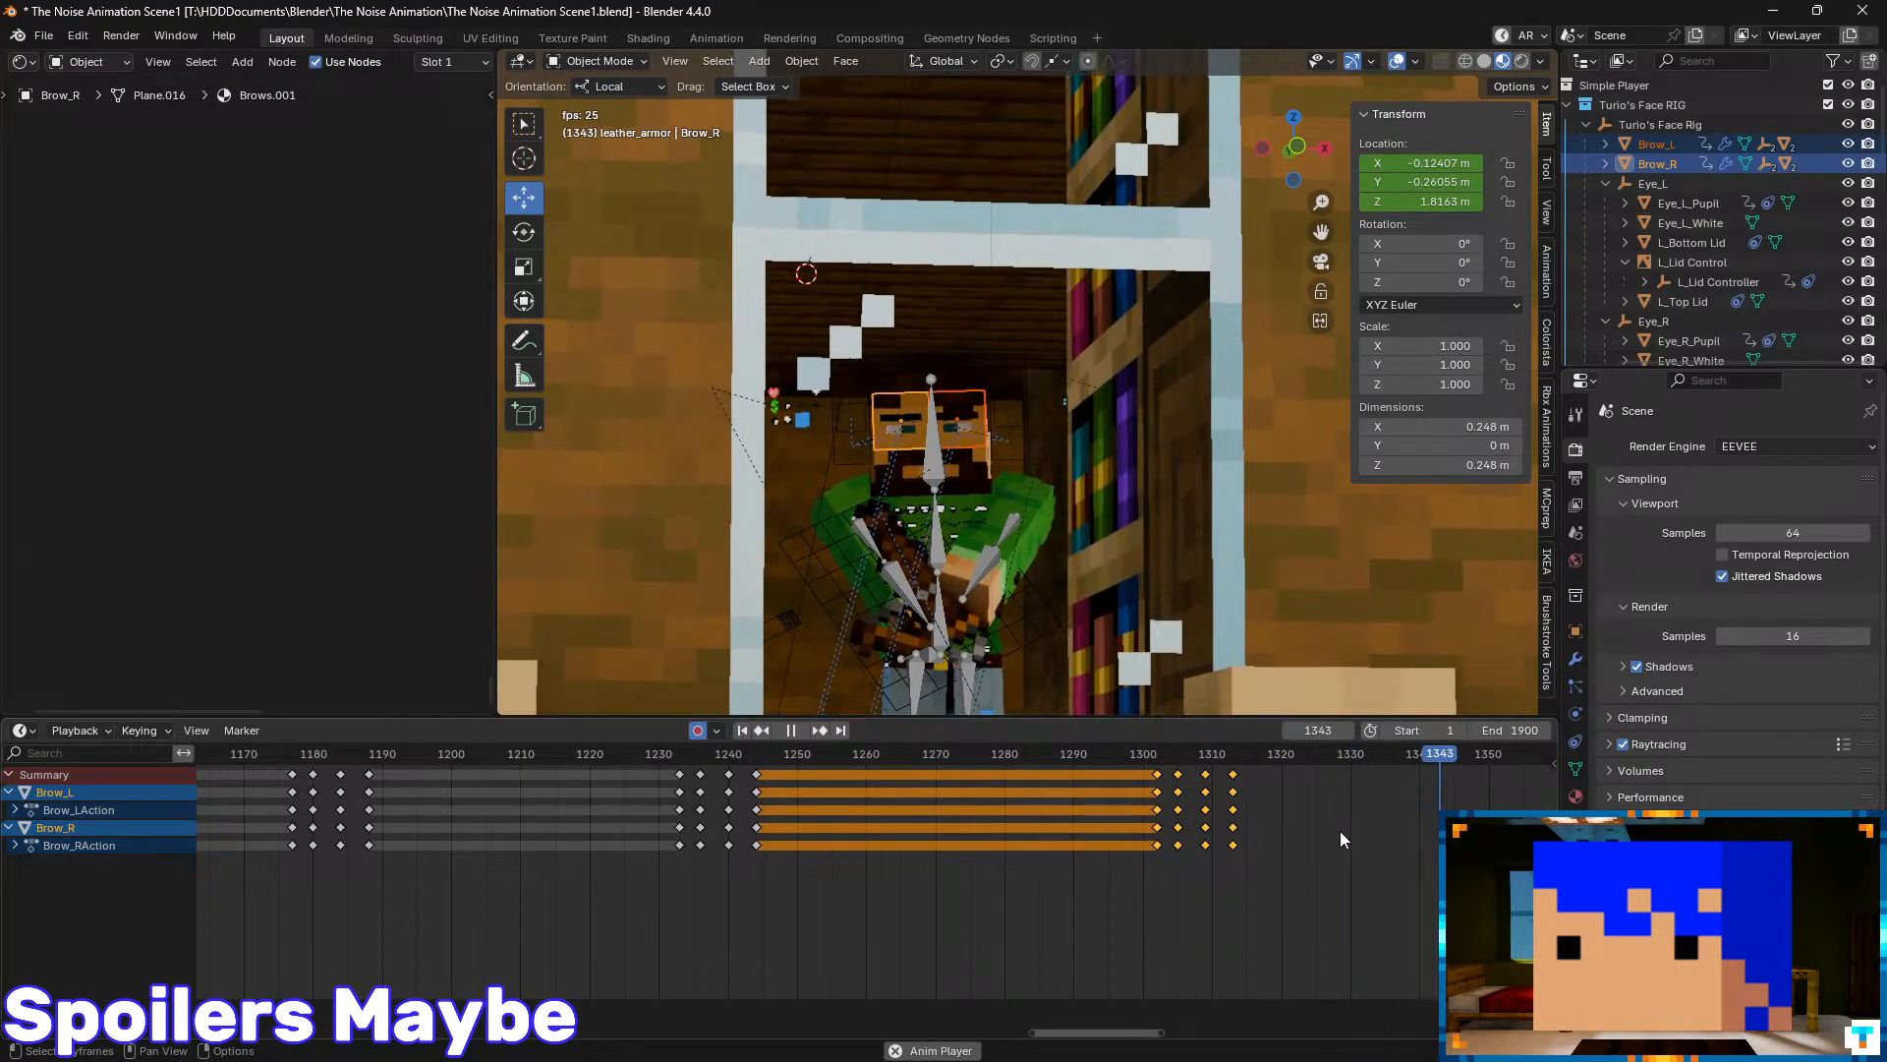
middle_click_drag(1394, 834, 1020, 823)
key("space")
left_click_drag(1242, 751, 1205, 743)
key("ctrl+v")
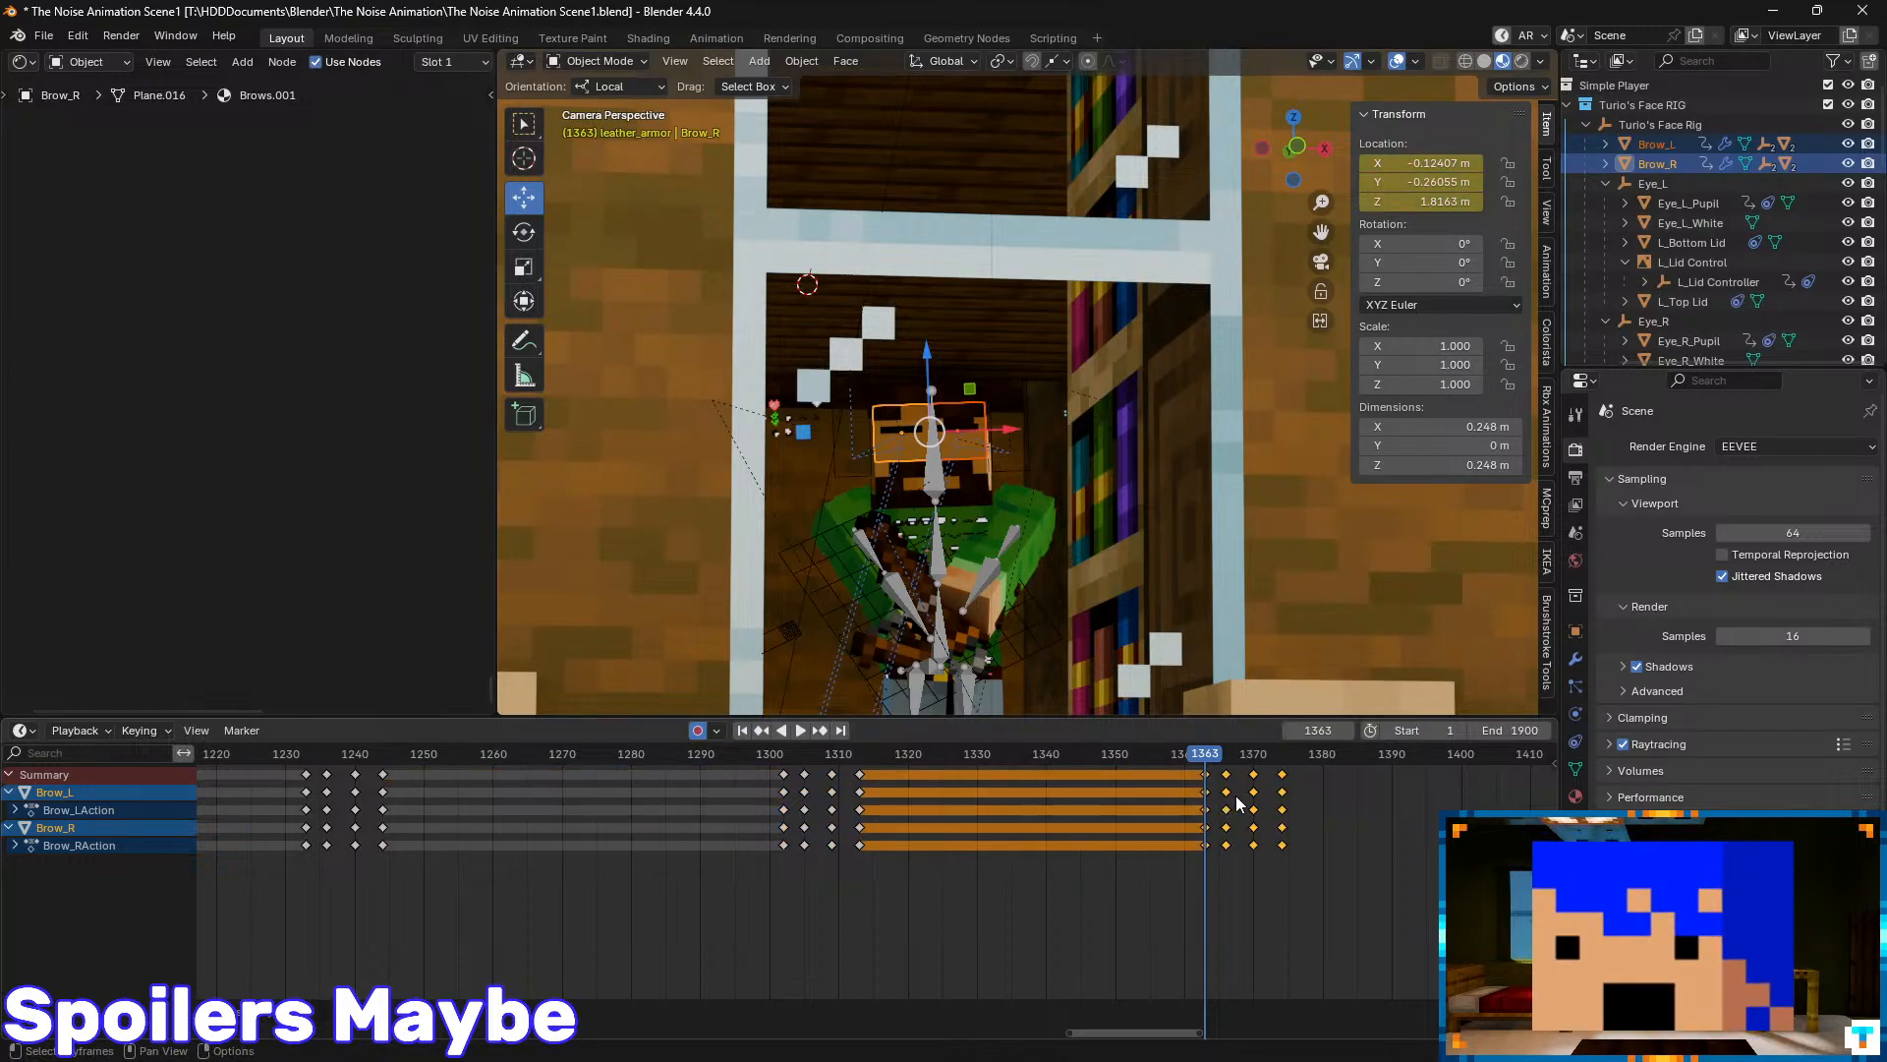
- Move the pasted eyebrow keyframes to start at frame 1357 and save the file
left_click_drag(1254, 776, 1213, 777)
scroll(1093, 841, "down", 5, "ctrl")
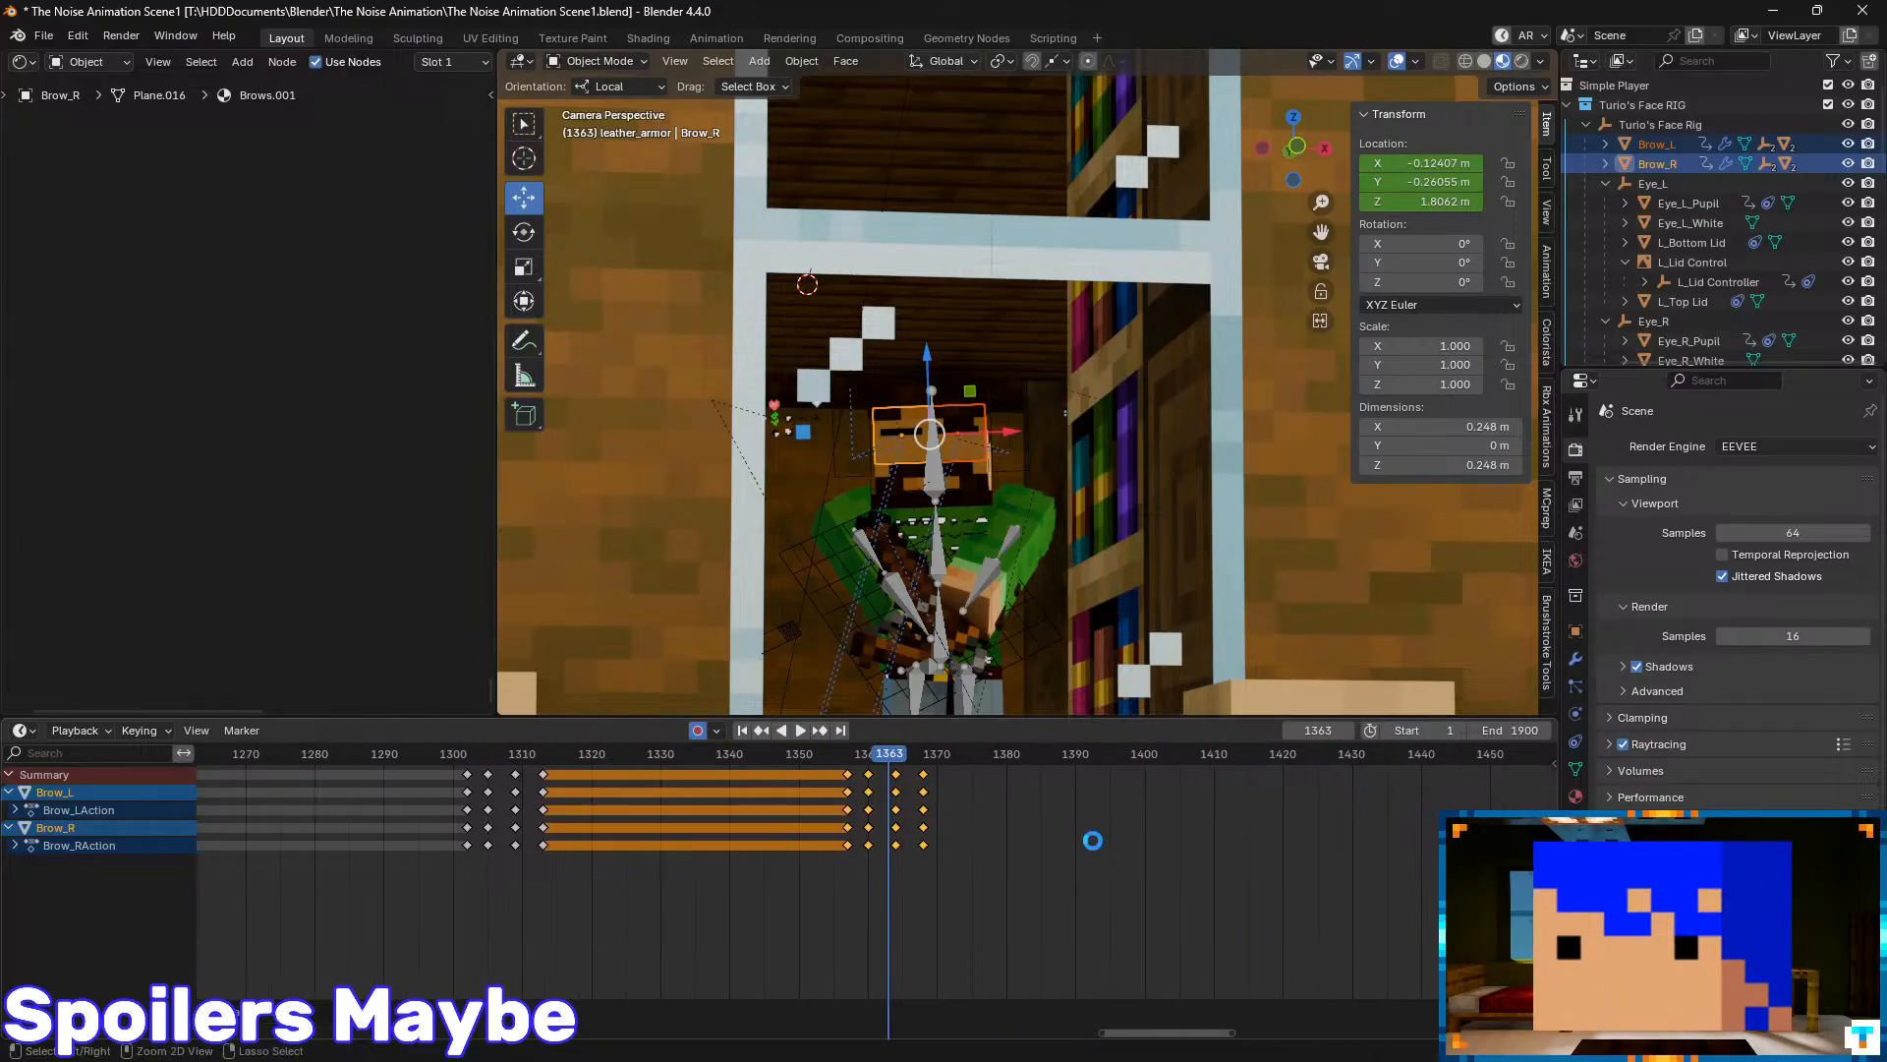
key("ctrl+s")
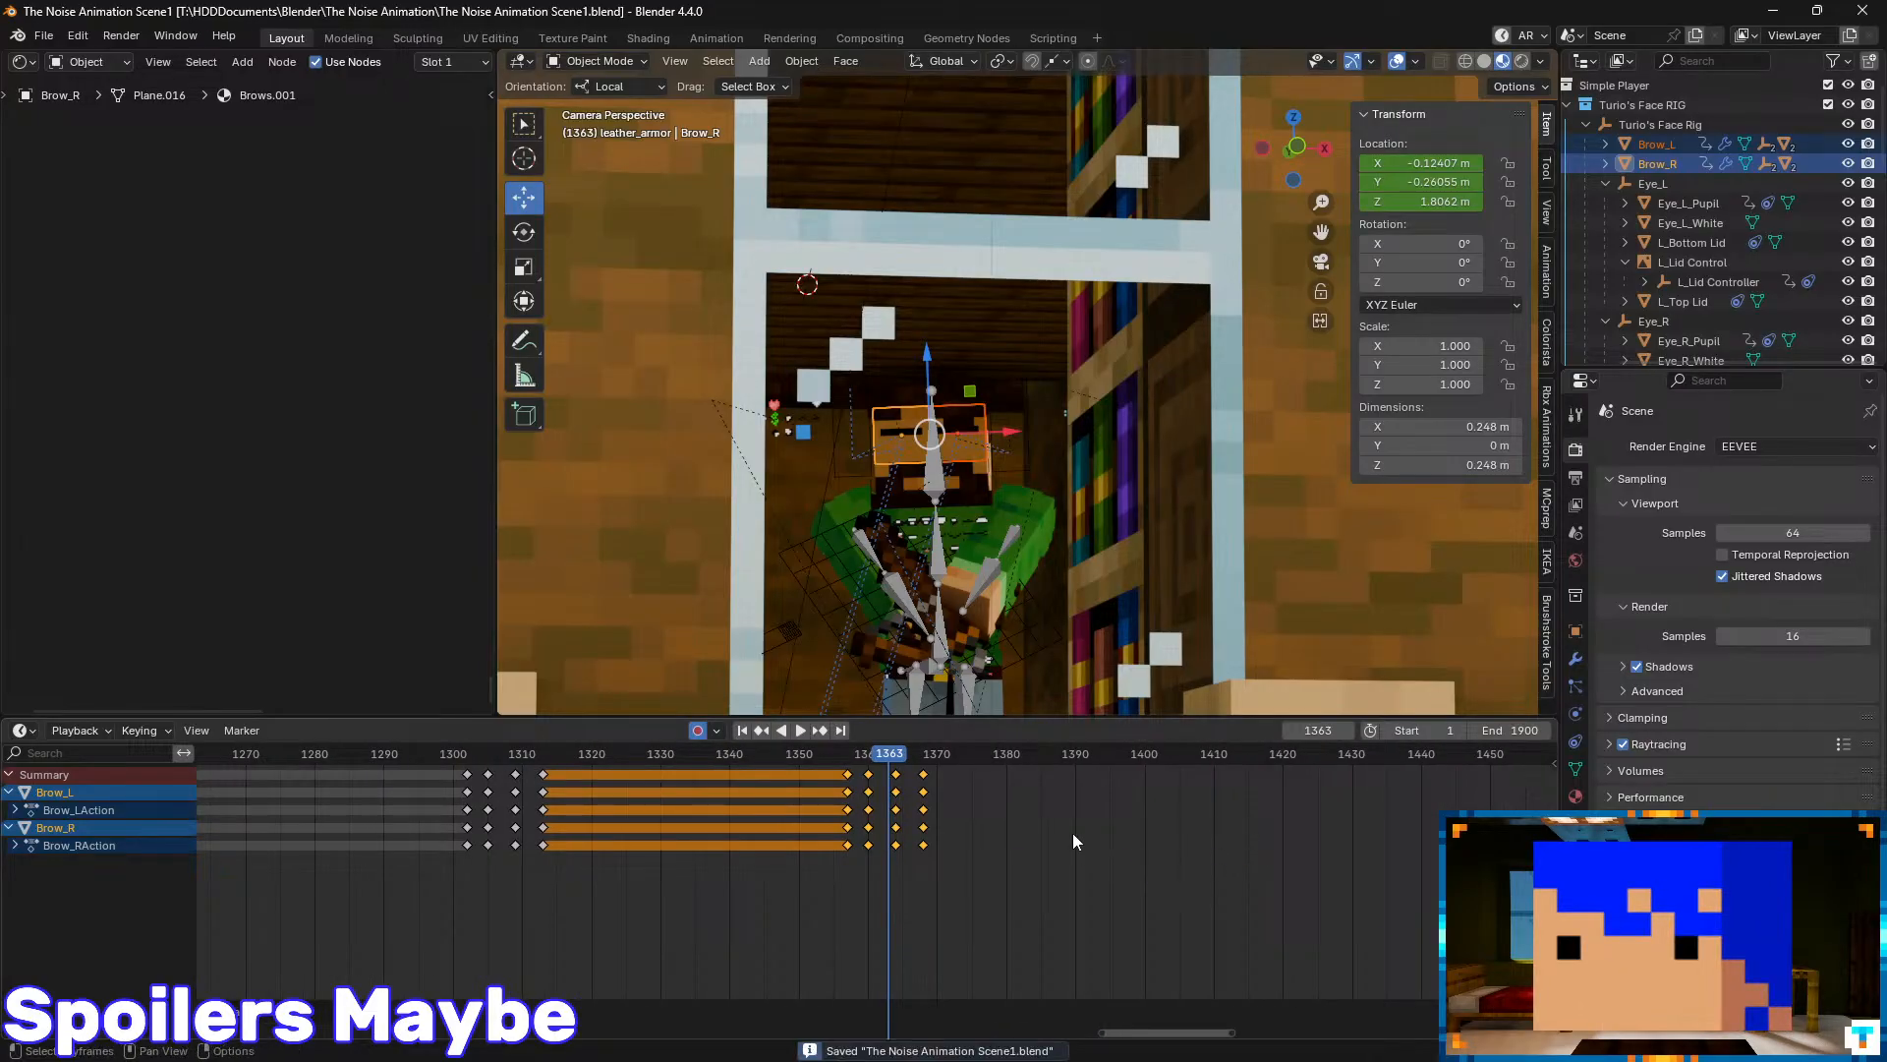
- Find the next blink in the porch shot, paste the eyebrow keyframes at frame 1586 and move them to start at frame 1579
key("space")
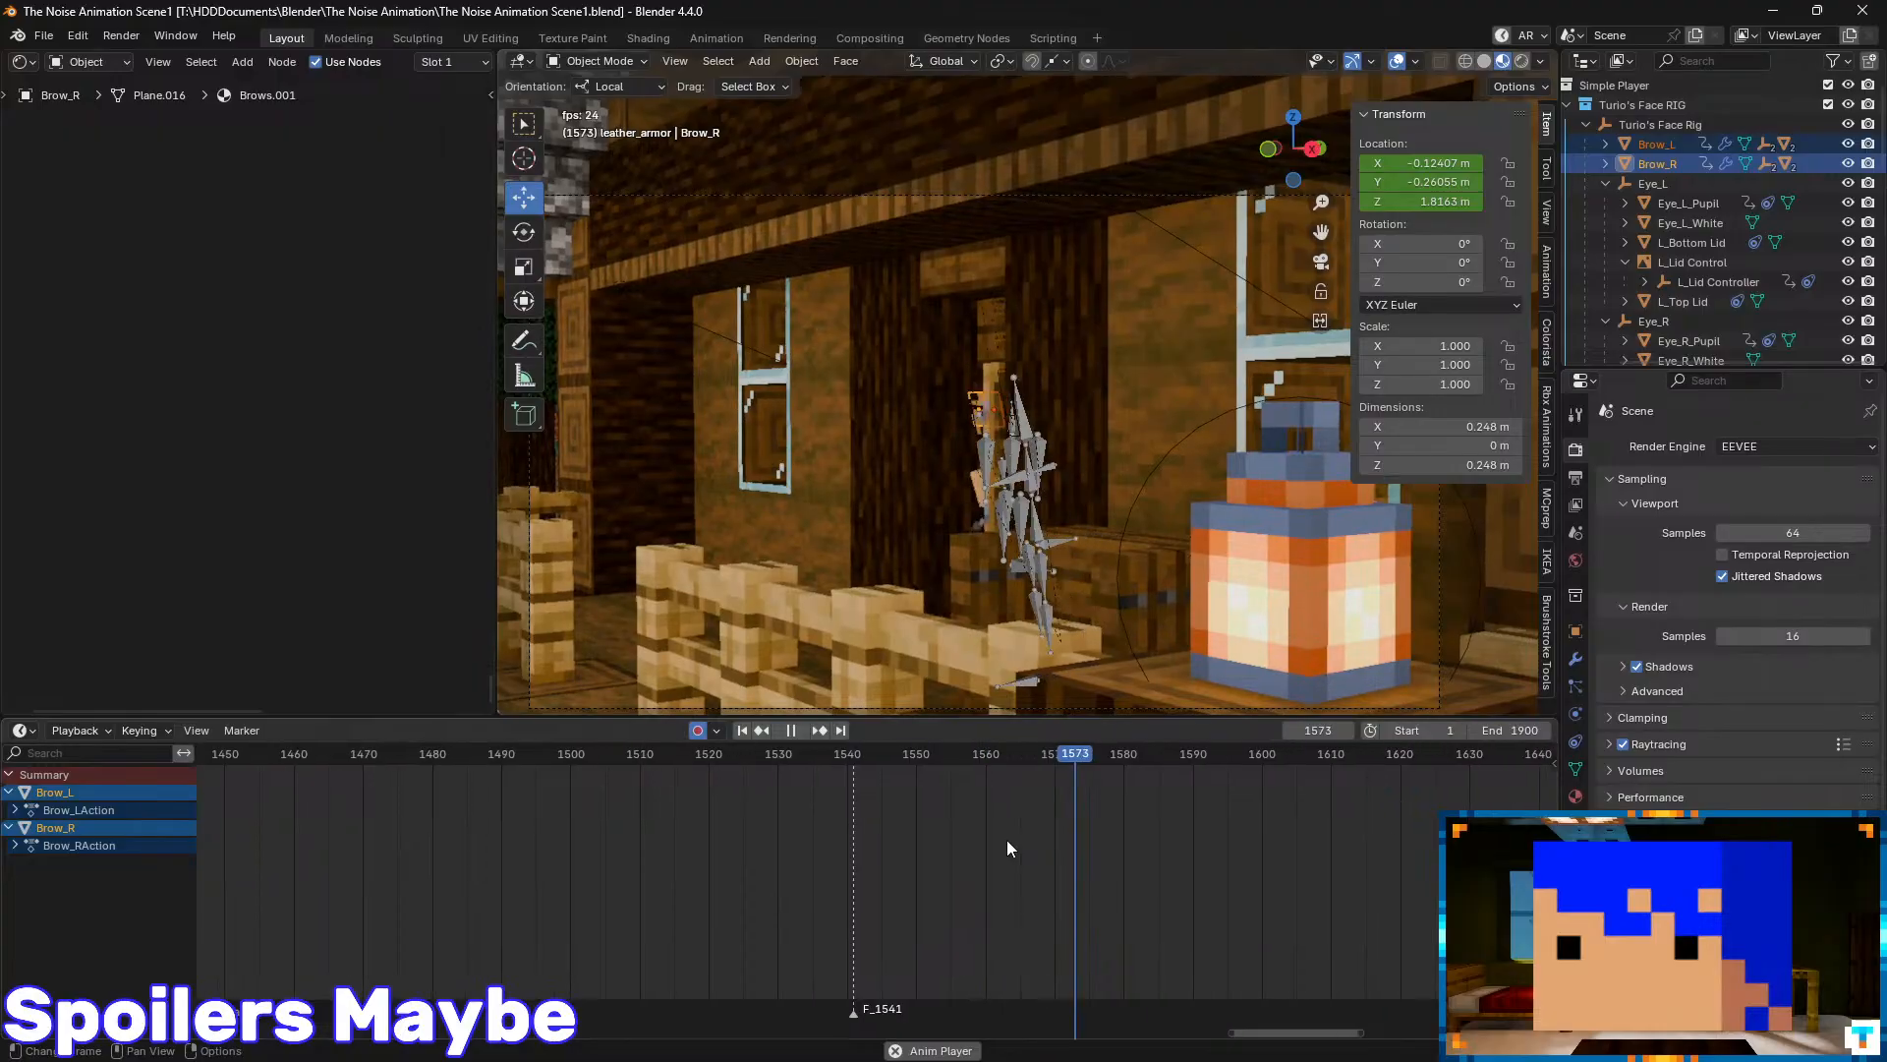
key("space")
left_click_drag(1224, 763, 1152, 755)
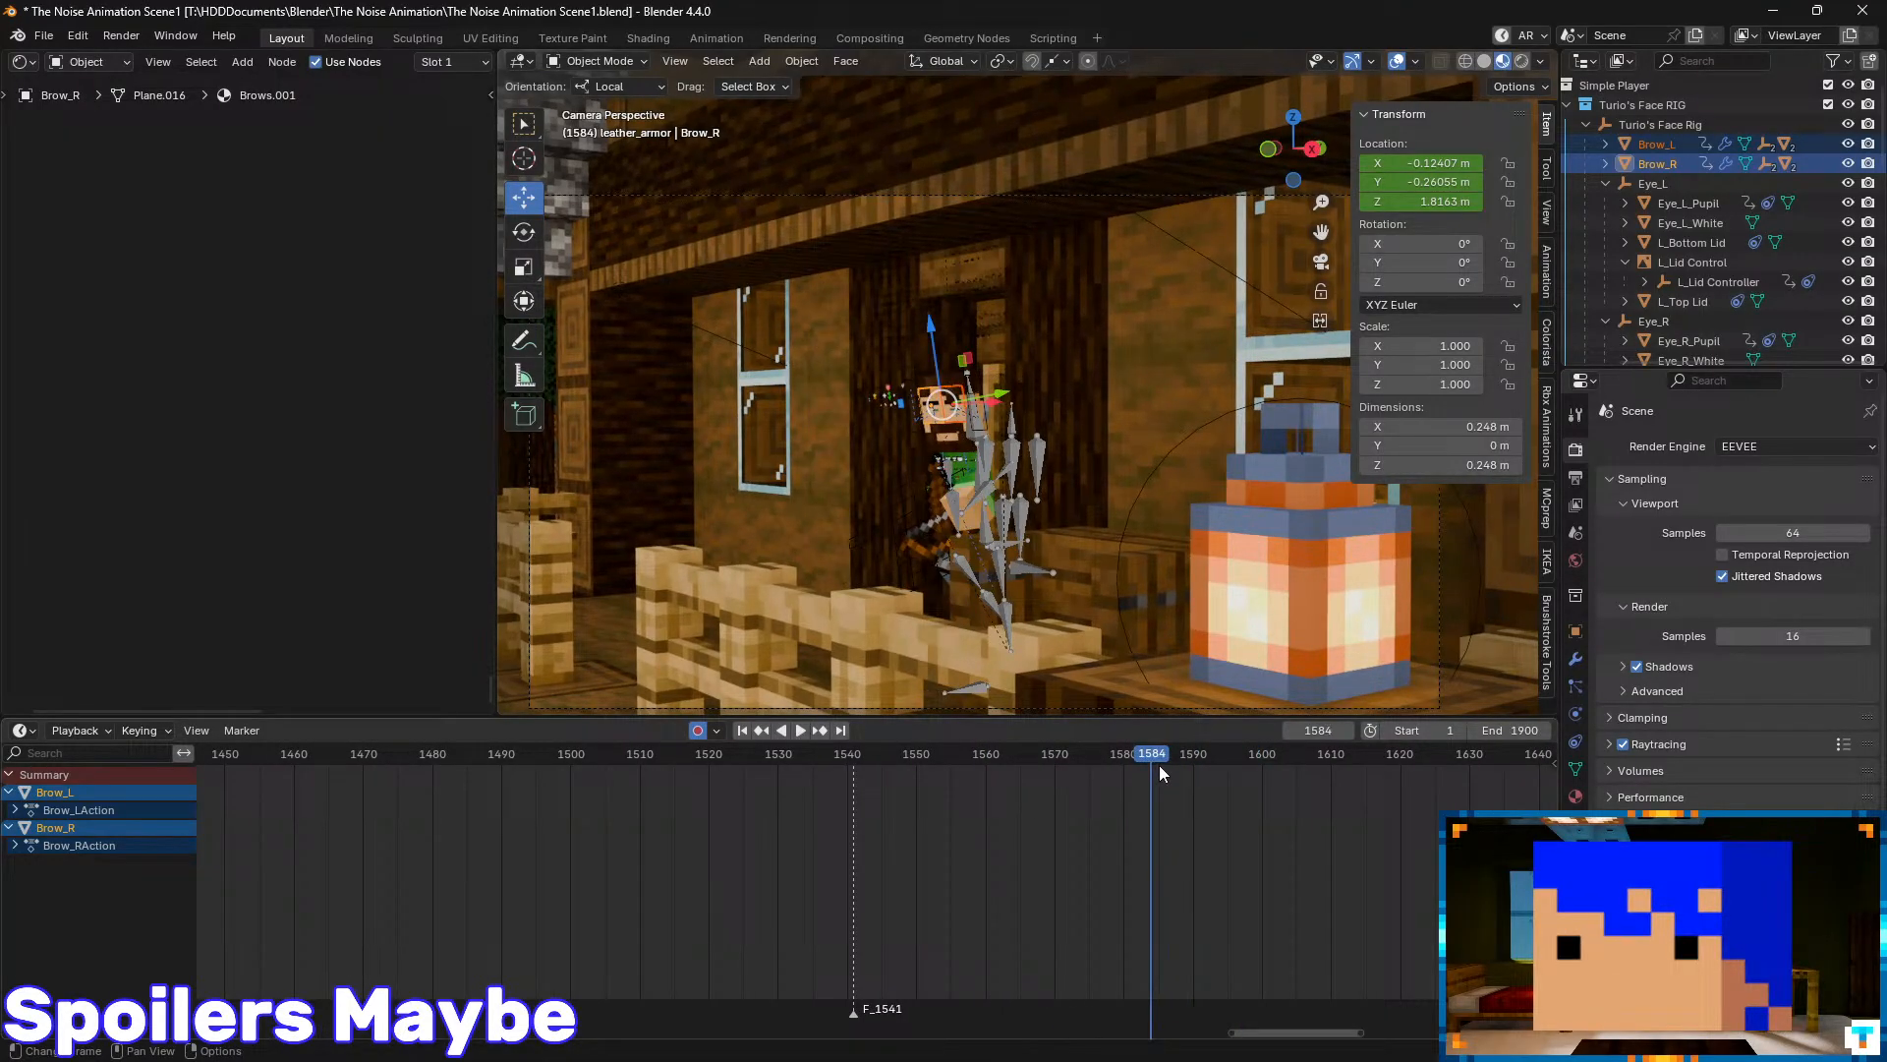
key("Right")
key("Right")
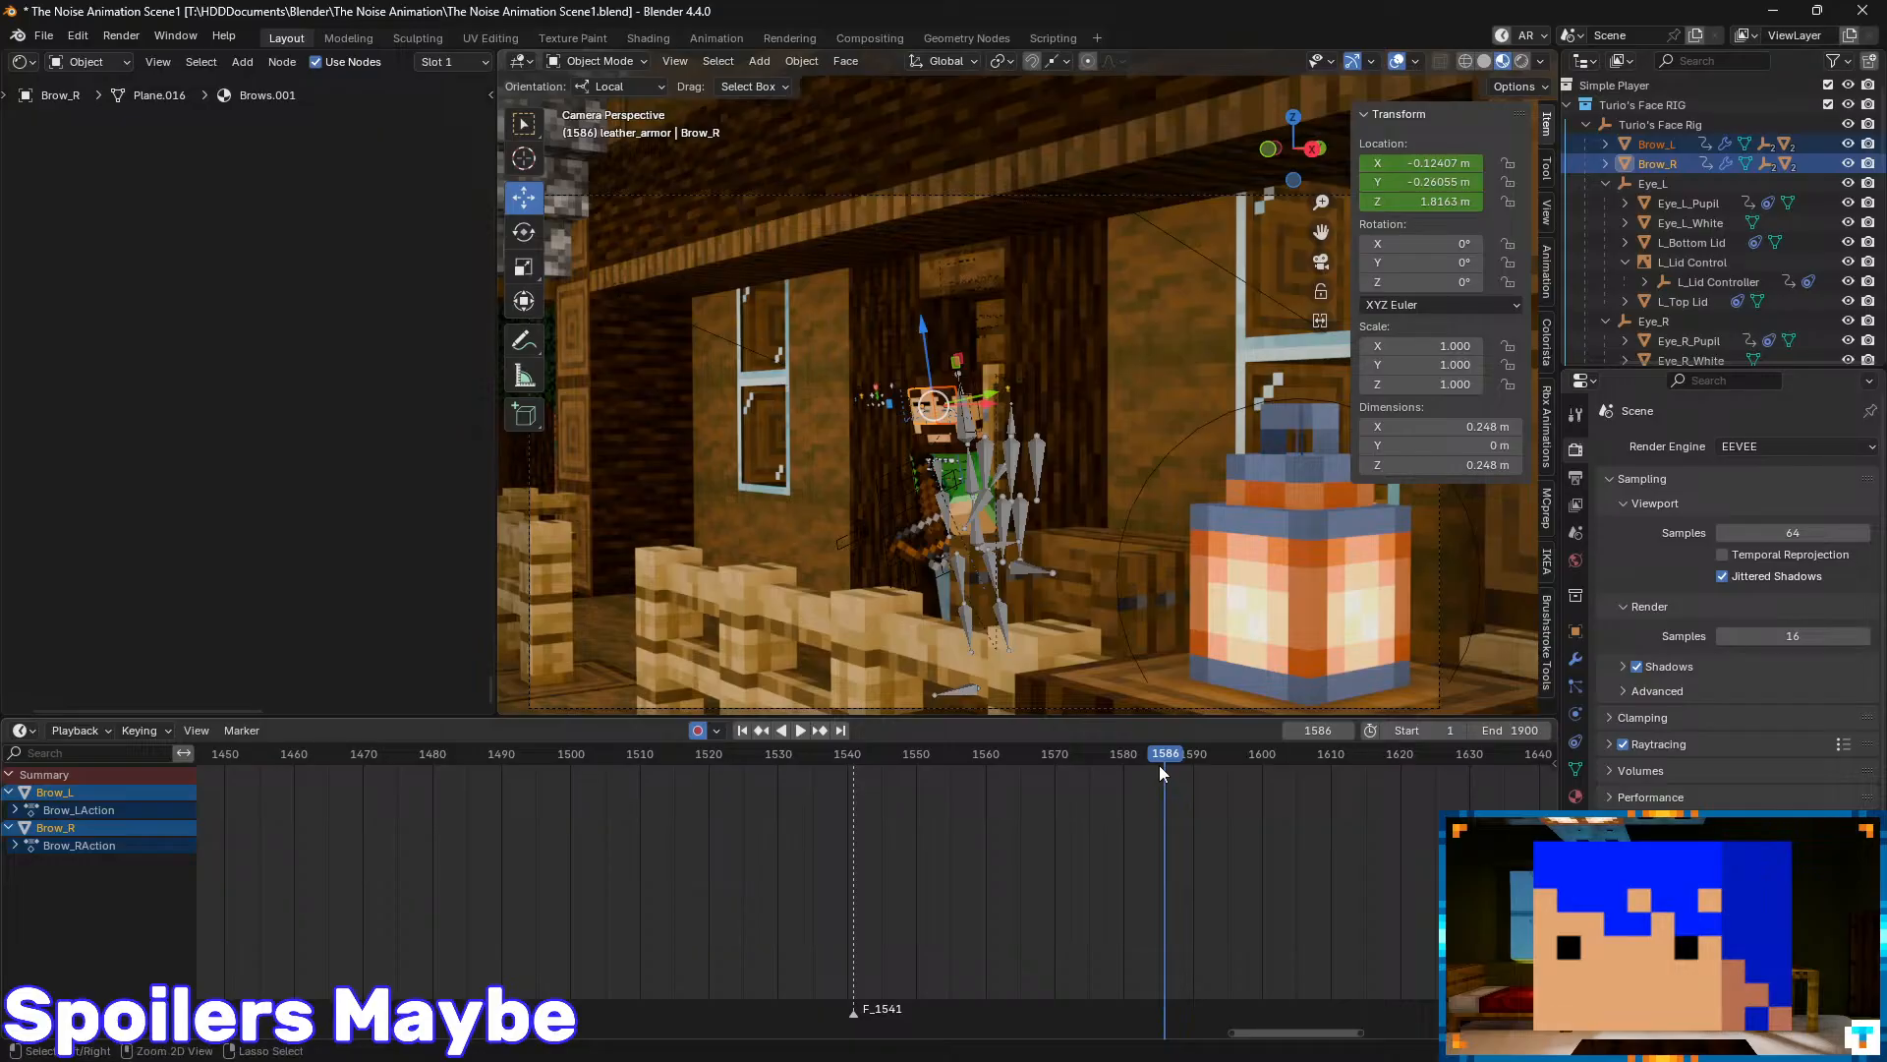
key("i")
left_click_drag(1187, 775, 1137, 774)
middle_click_drag(1305, 806, 1062, 813)
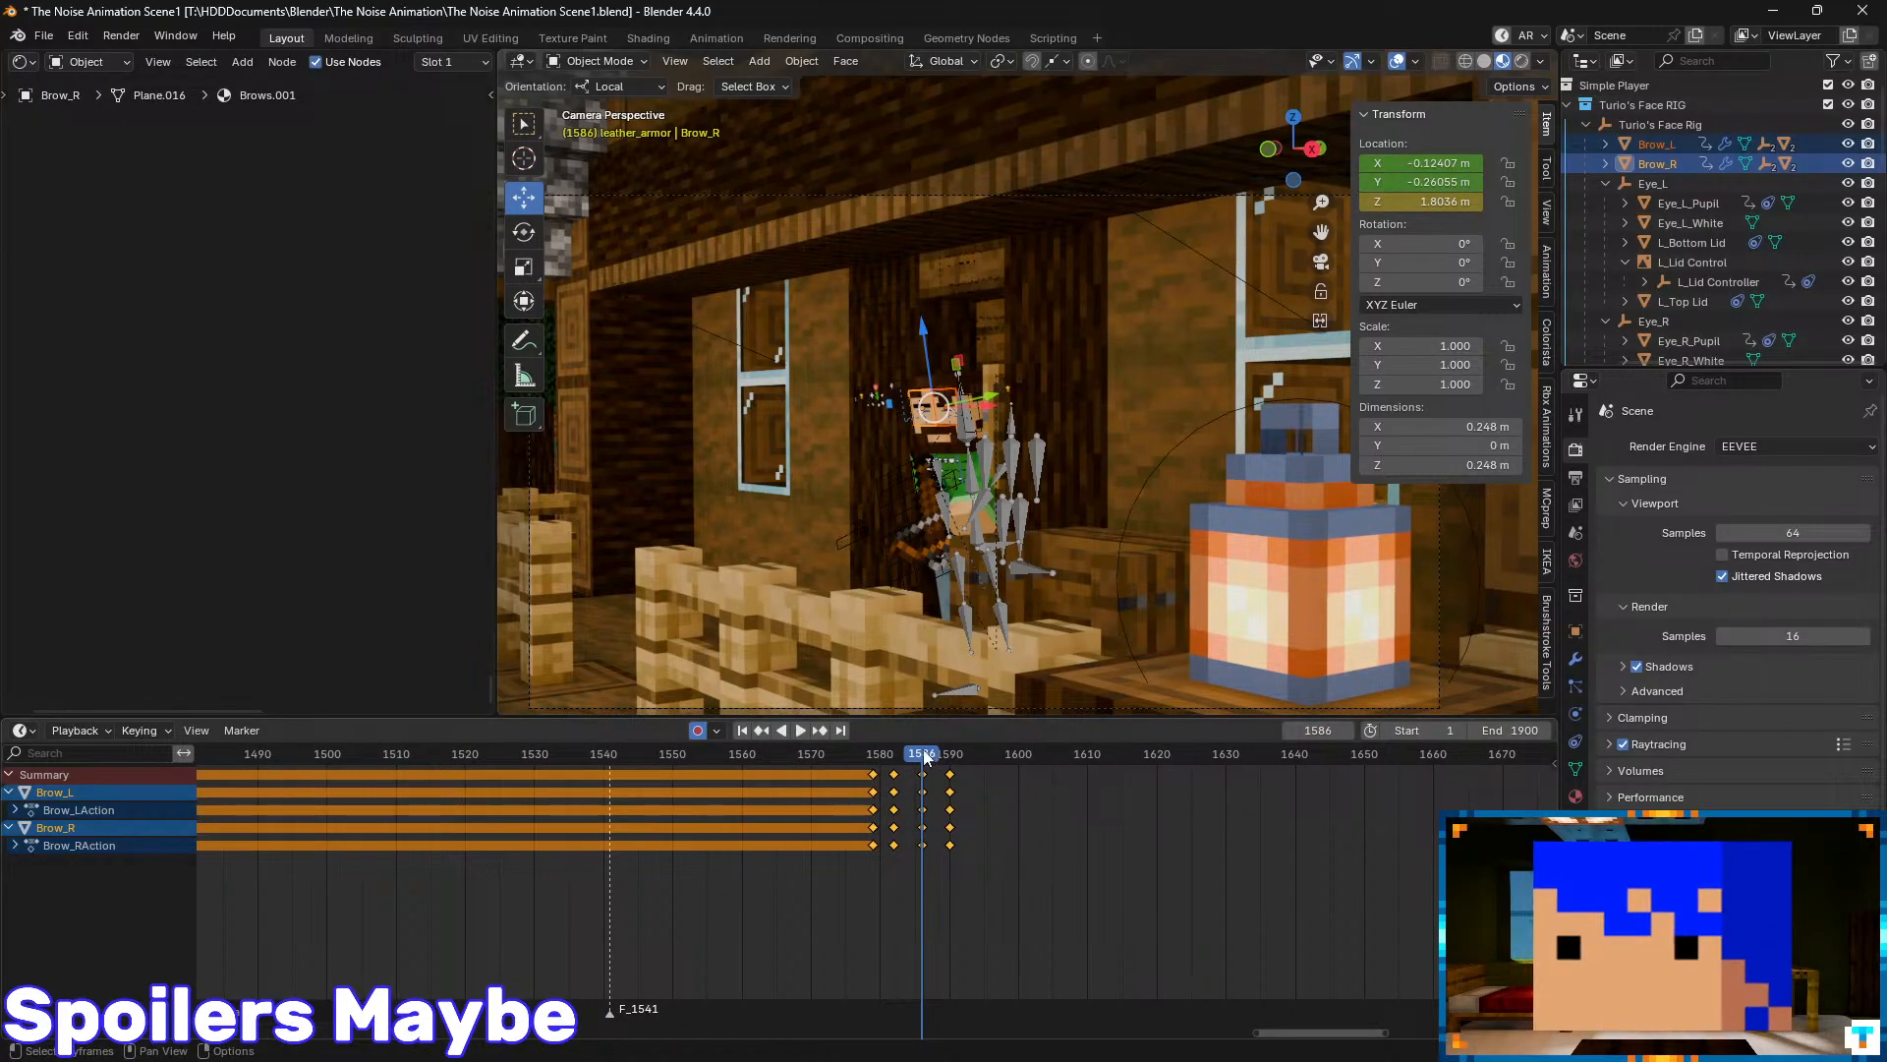
- Paste the eyebrow keyframes for the next blink at frame 1630 and shift them to start at frame 1624
key("space")
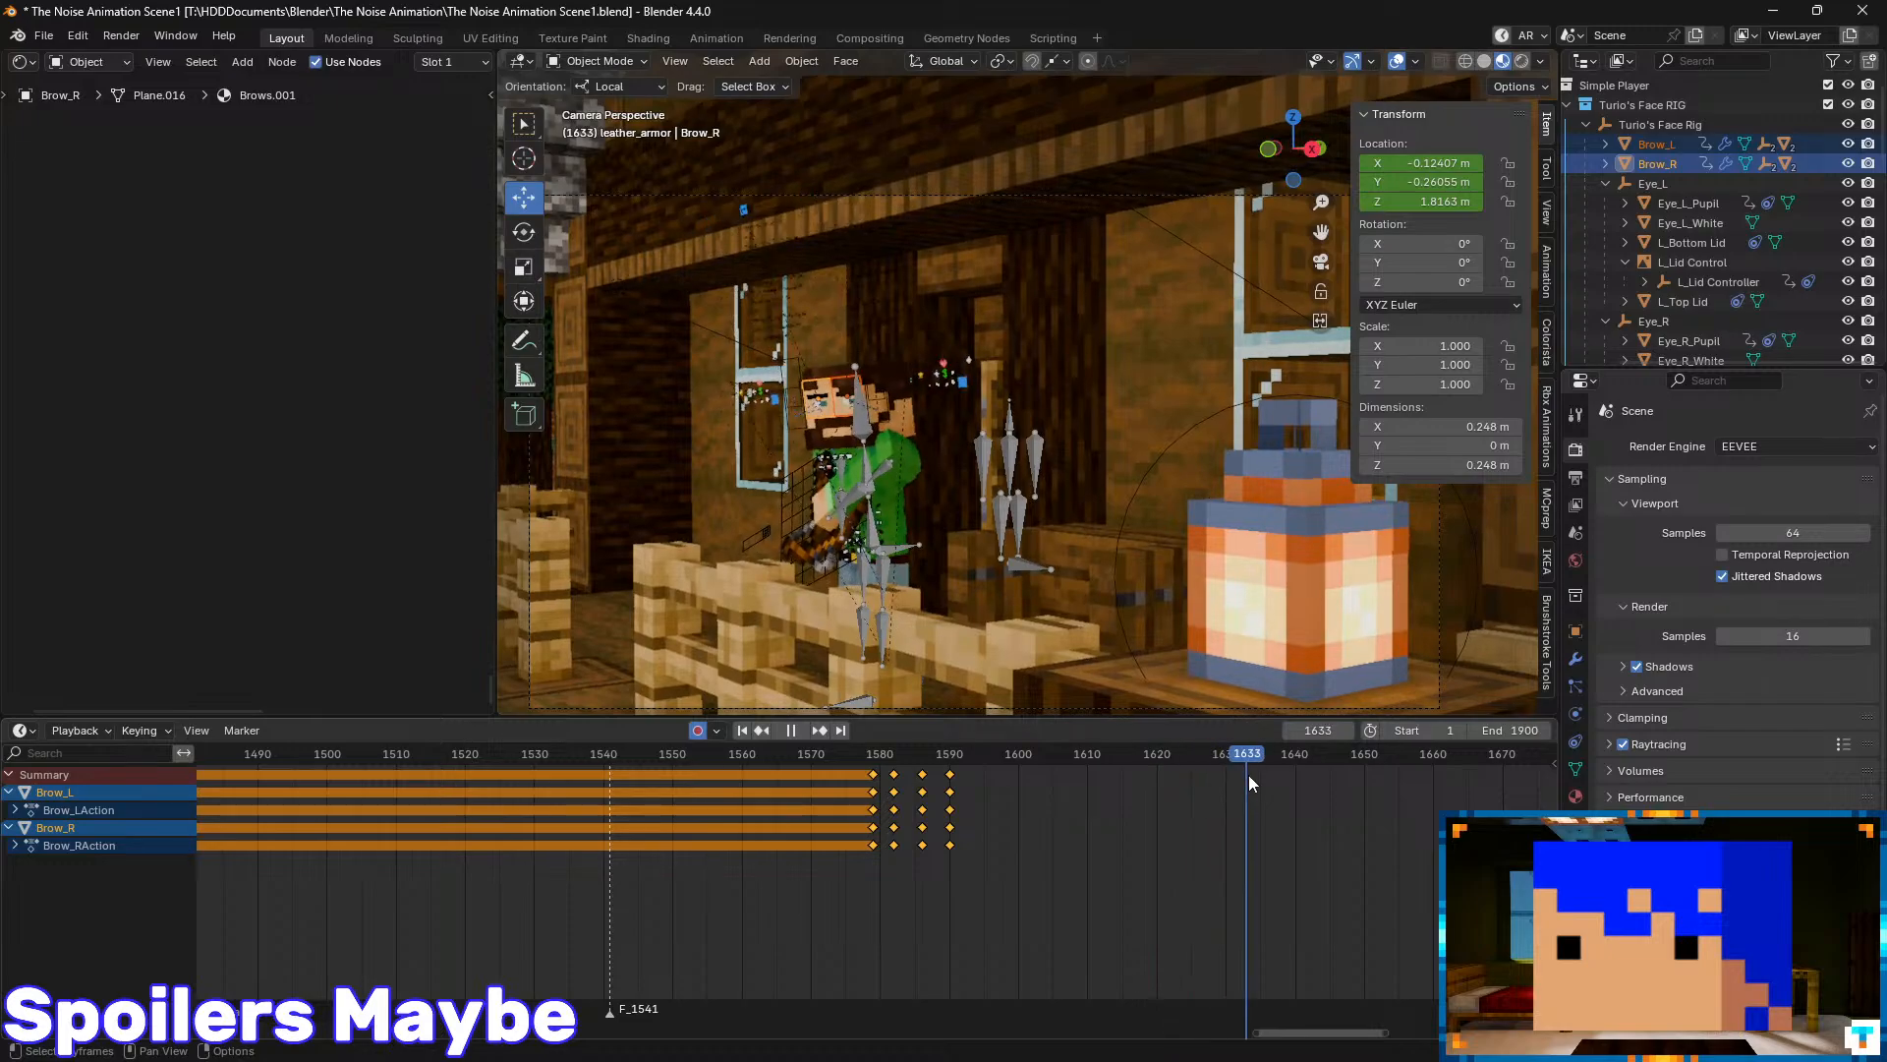
left_click_drag(1248, 775, 1223, 775)
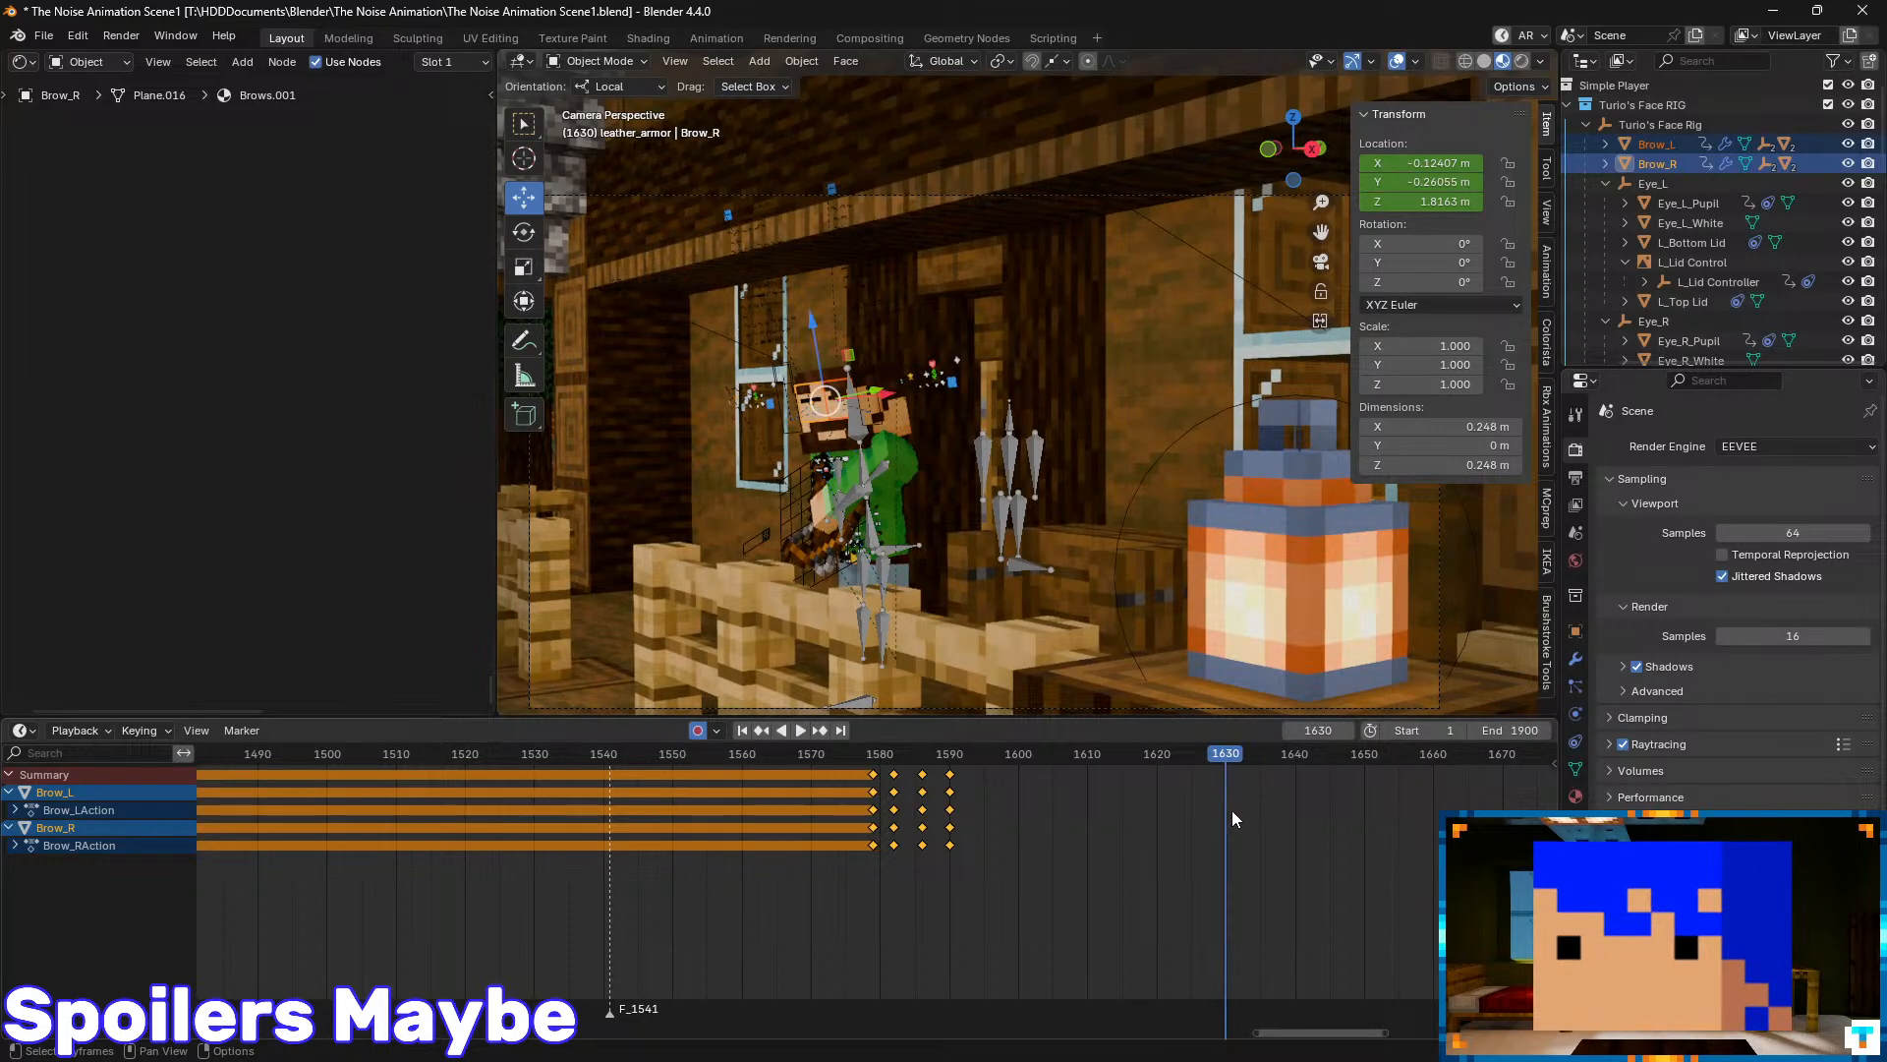
key("ctrl+v")
key("g")
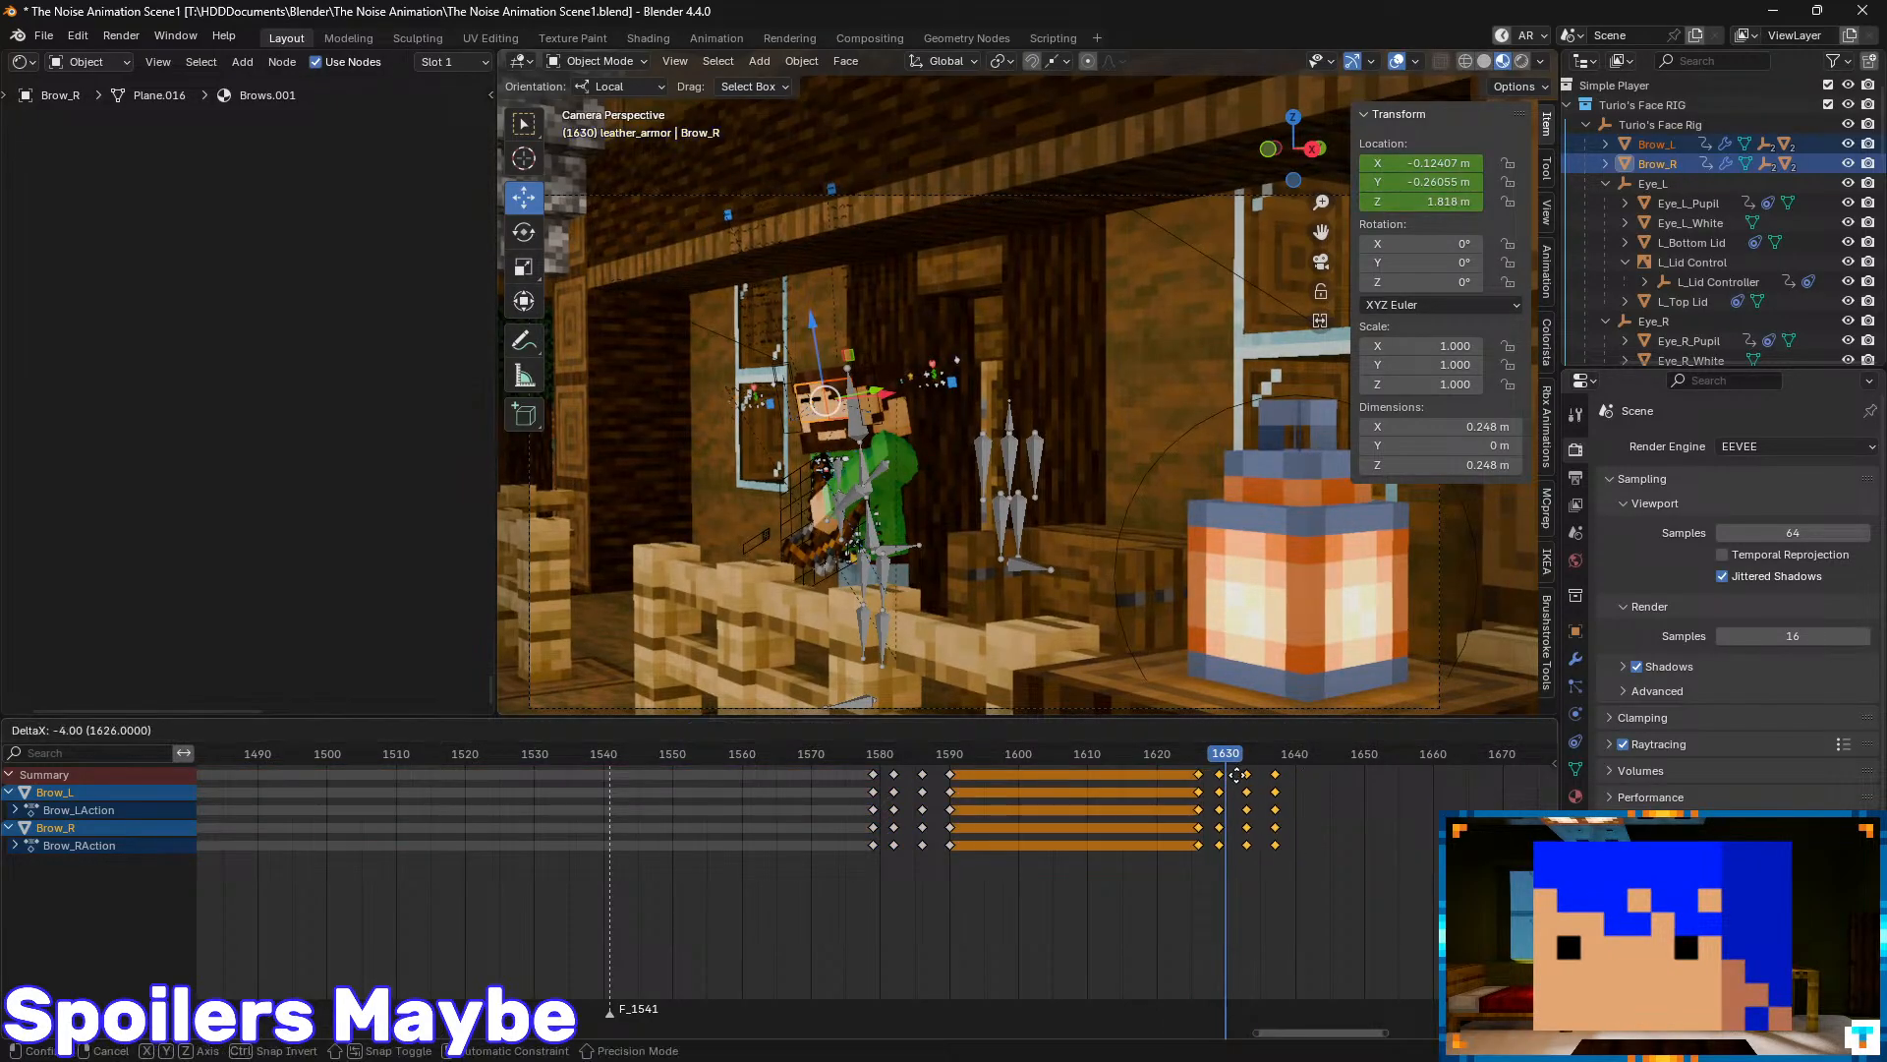
left_click(1227, 780)
- Find the blink near frame 1684, place a copy of the eyebrow keyframes starting at frame 1678 and save the file
middle_click_drag(1336, 812, 1059, 802)
key("space")
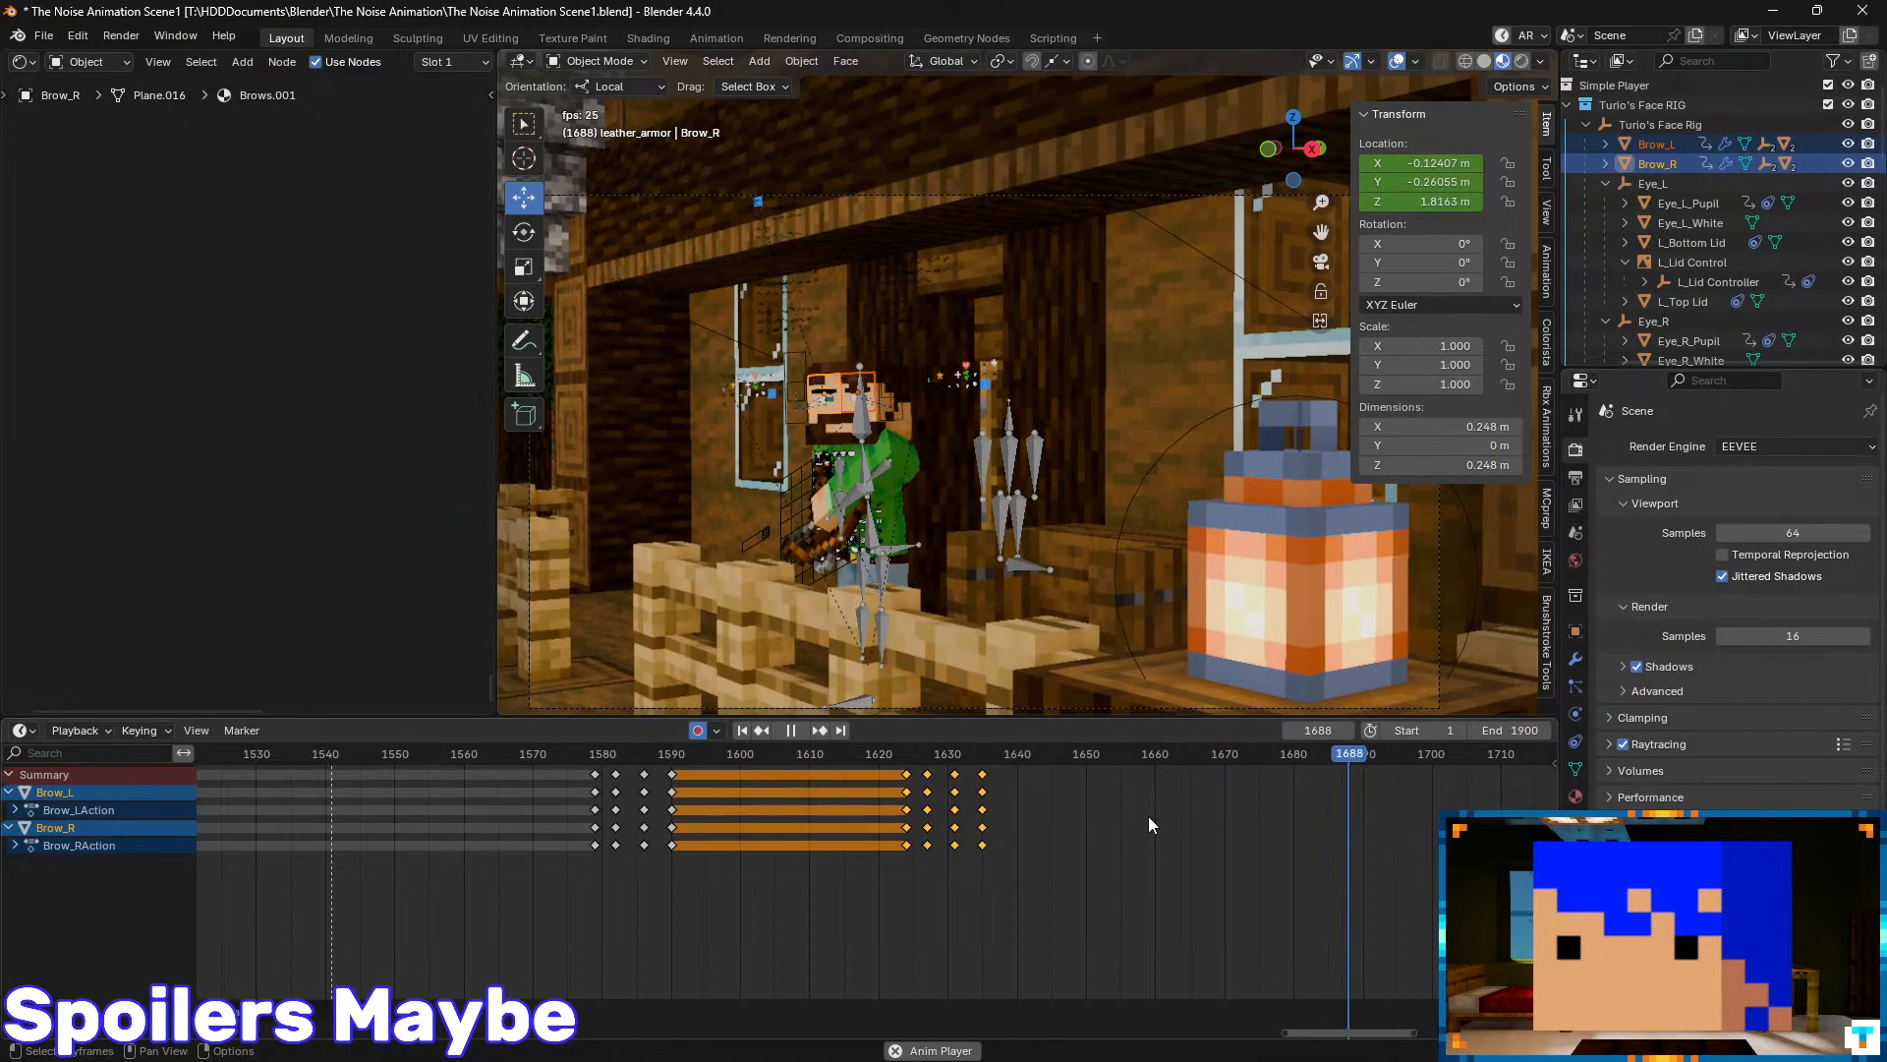
key("space")
left_click_drag(1353, 753, 1218, 755)
key("space")
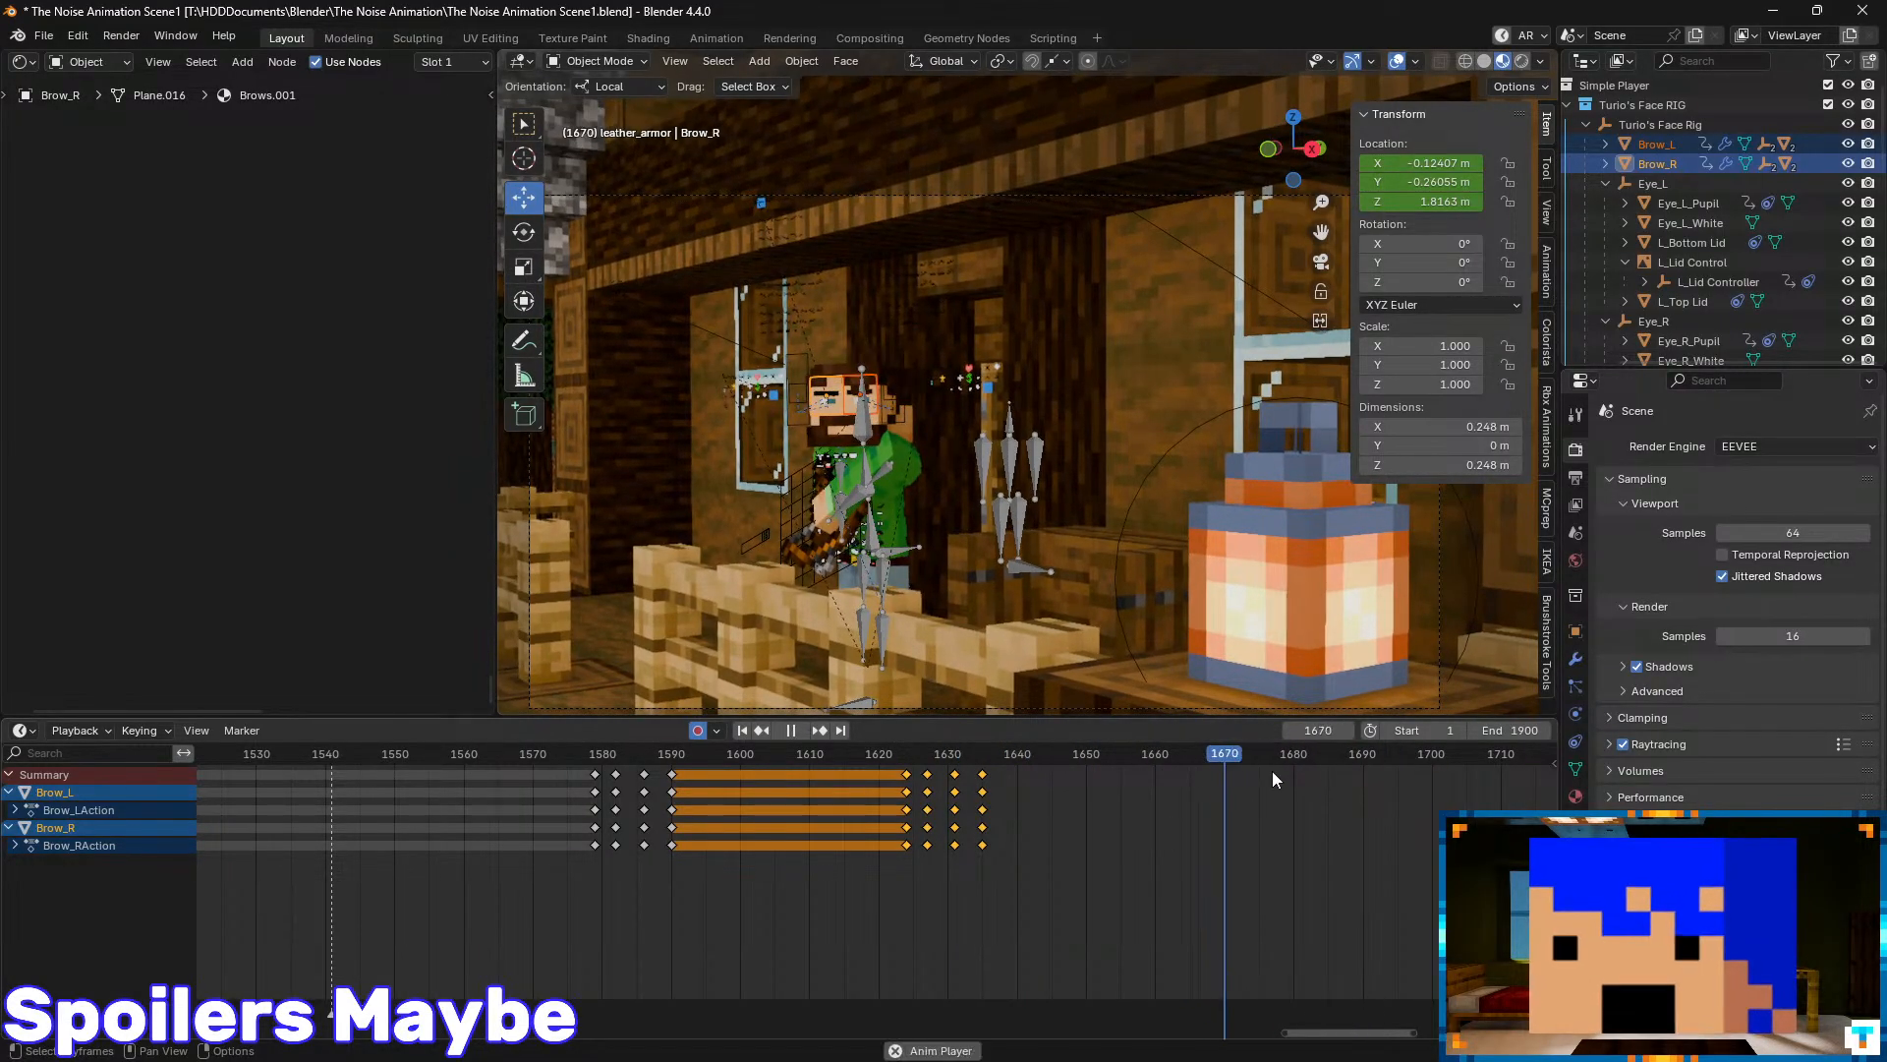
key("space")
left_click_drag(1359, 764, 1329, 767)
key("ctrl+v")
middle_click_drag(1410, 803, 1229, 810)
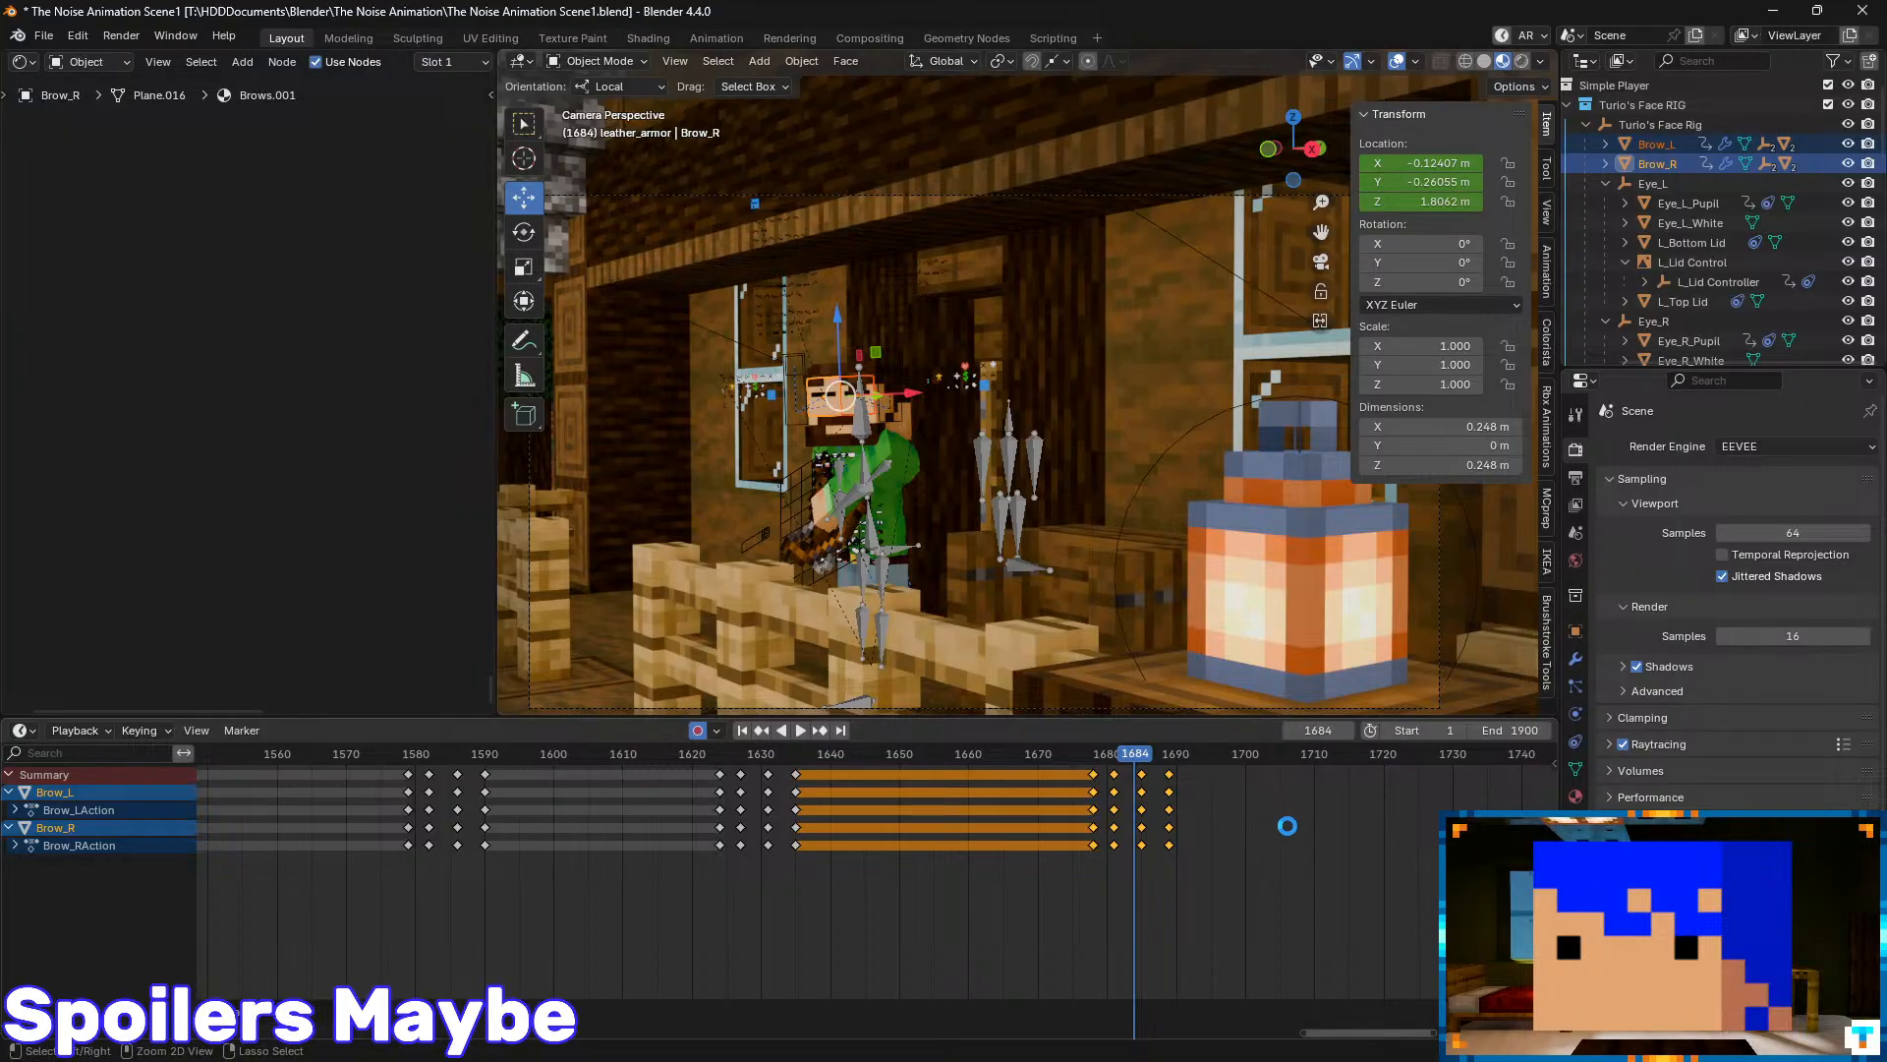
key("ctrl+s")
- Find the blink in the close-up shot, paste the eyebrow keyframes at frame 1742 and move them to start at frame 1736
key("space")
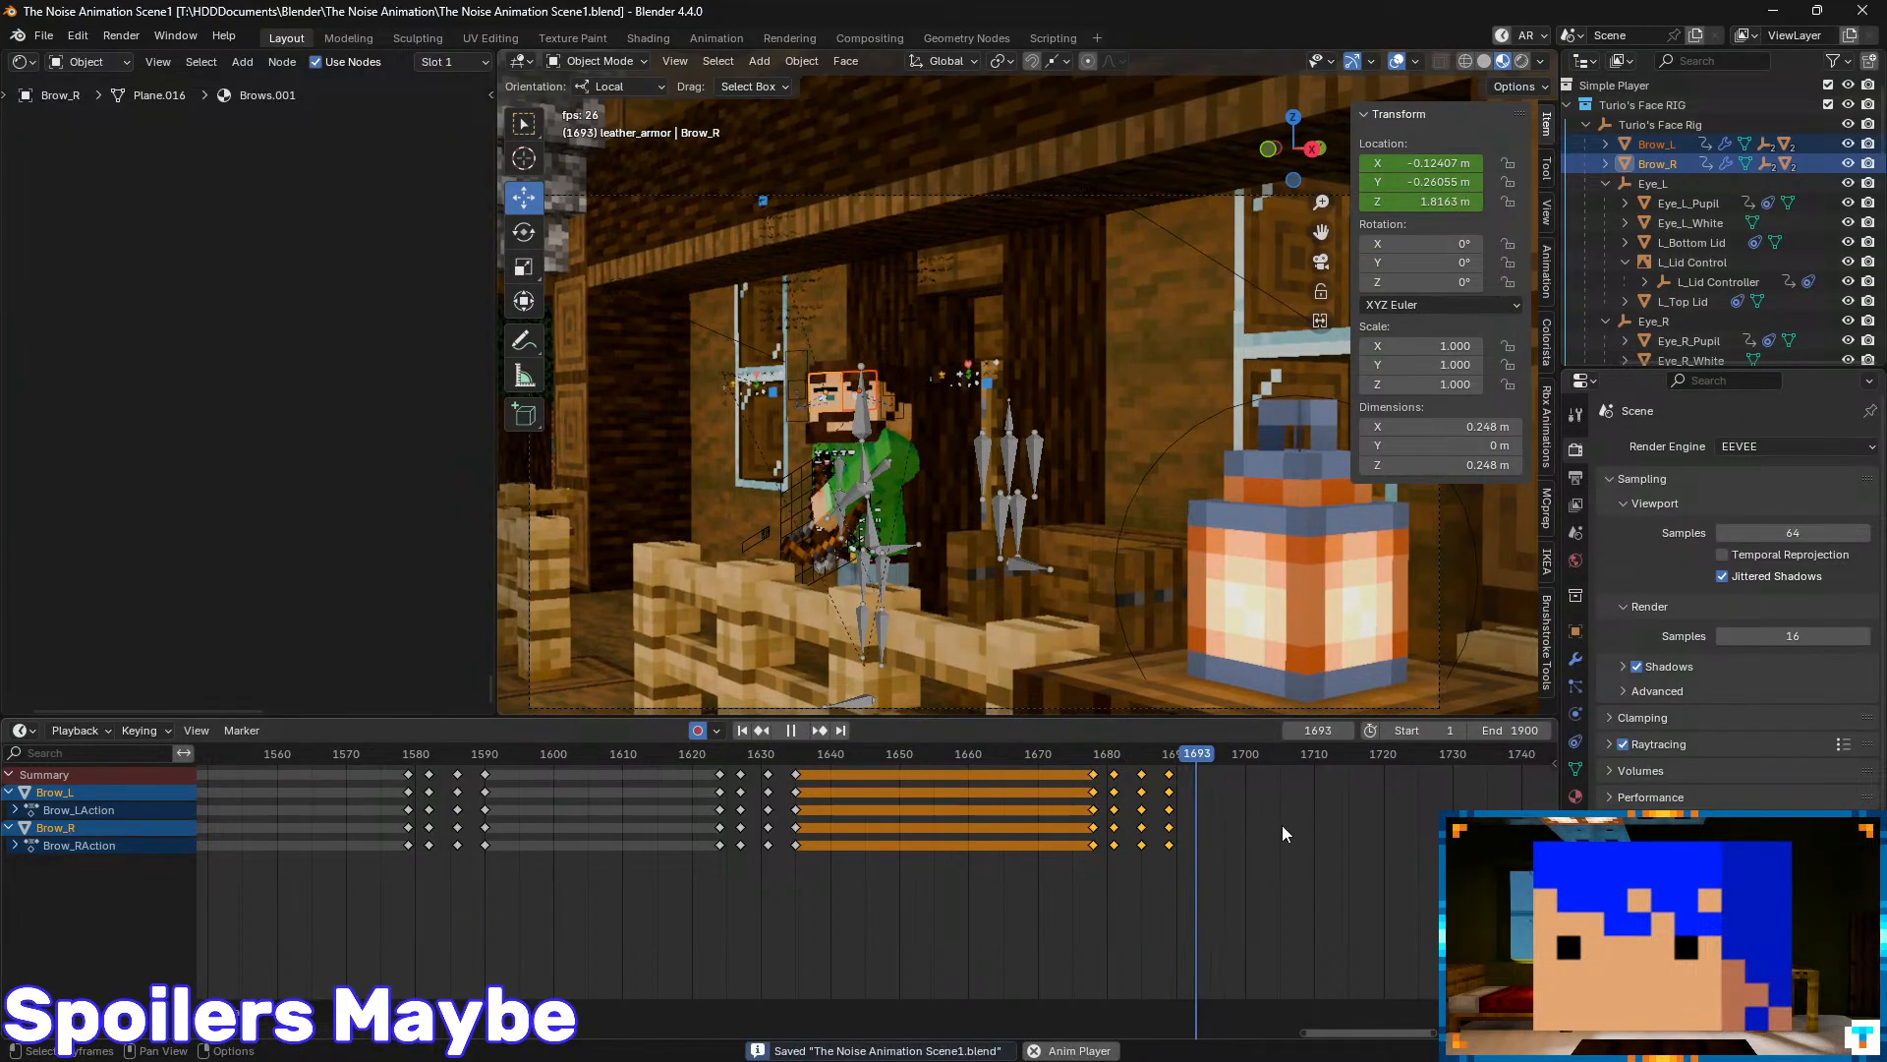
key("space")
middle_click_drag(1323, 815, 1065, 817)
key("space")
key("space")
key("space")
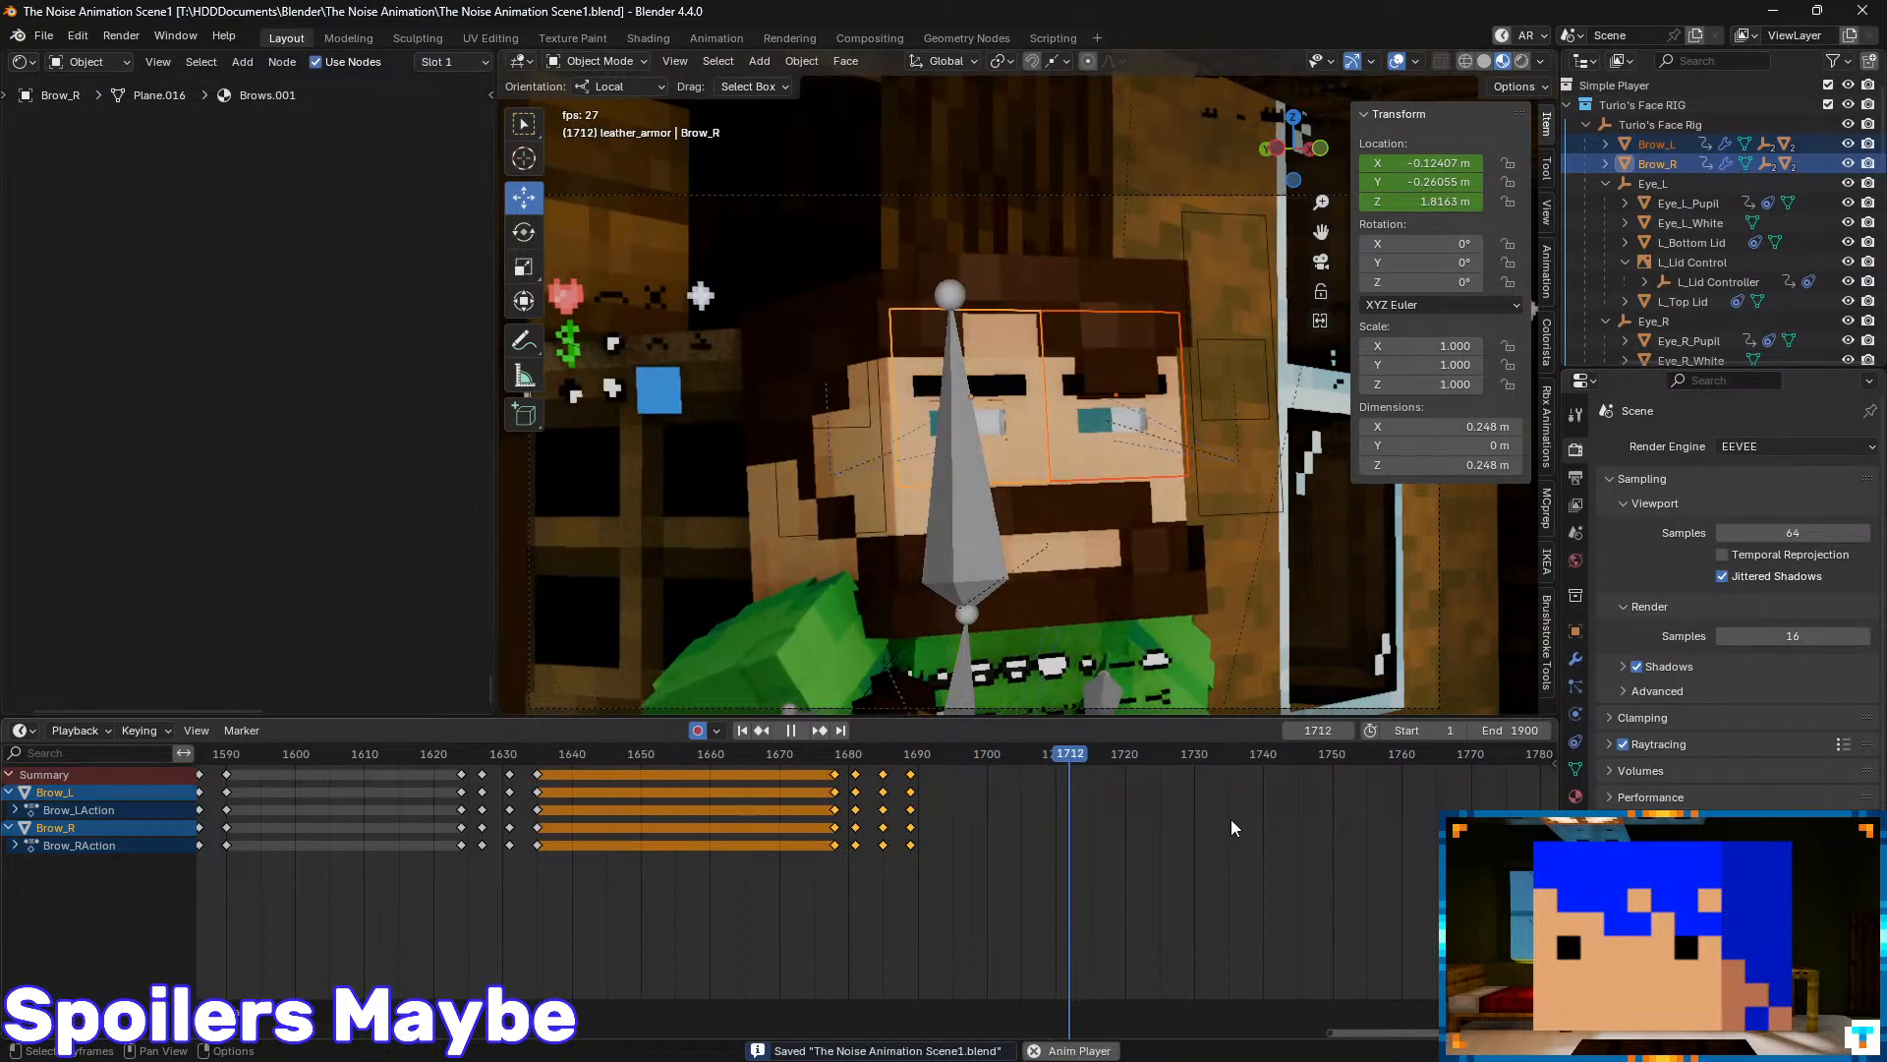
key("space")
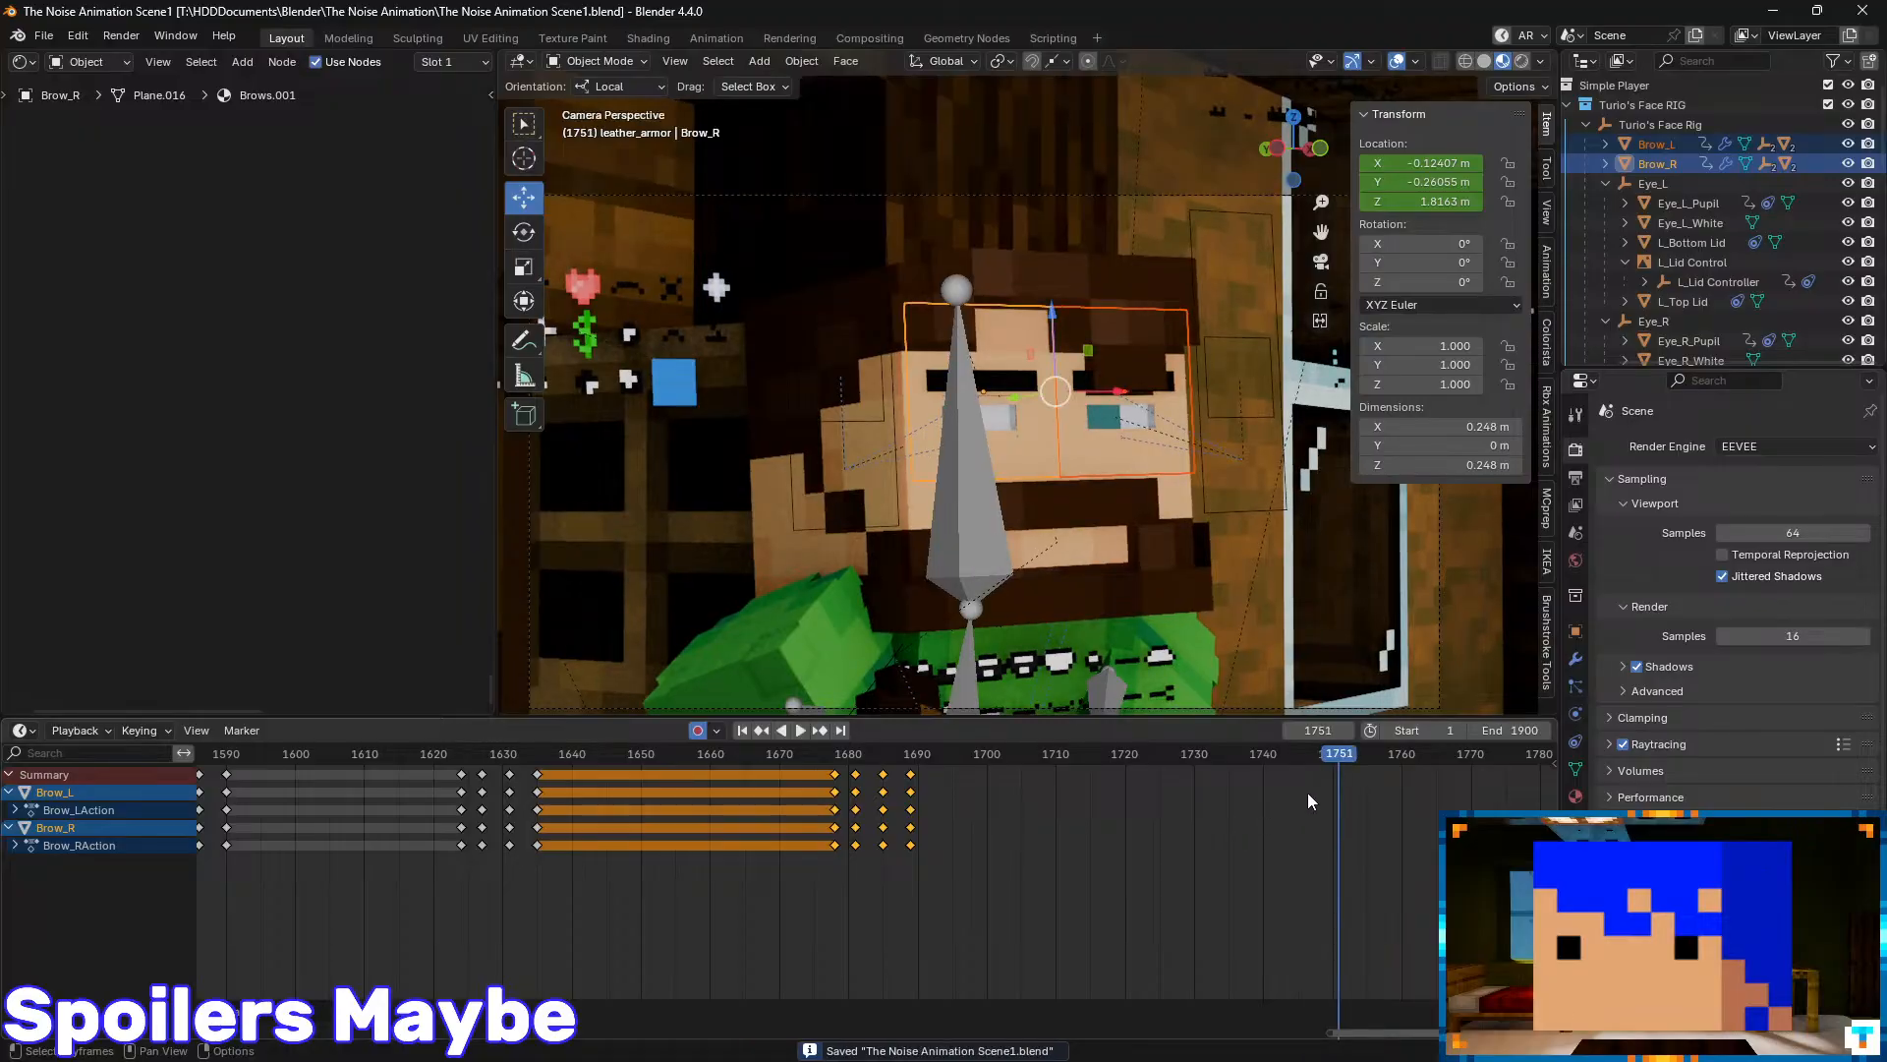
left_click_drag(1319, 754, 1276, 758)
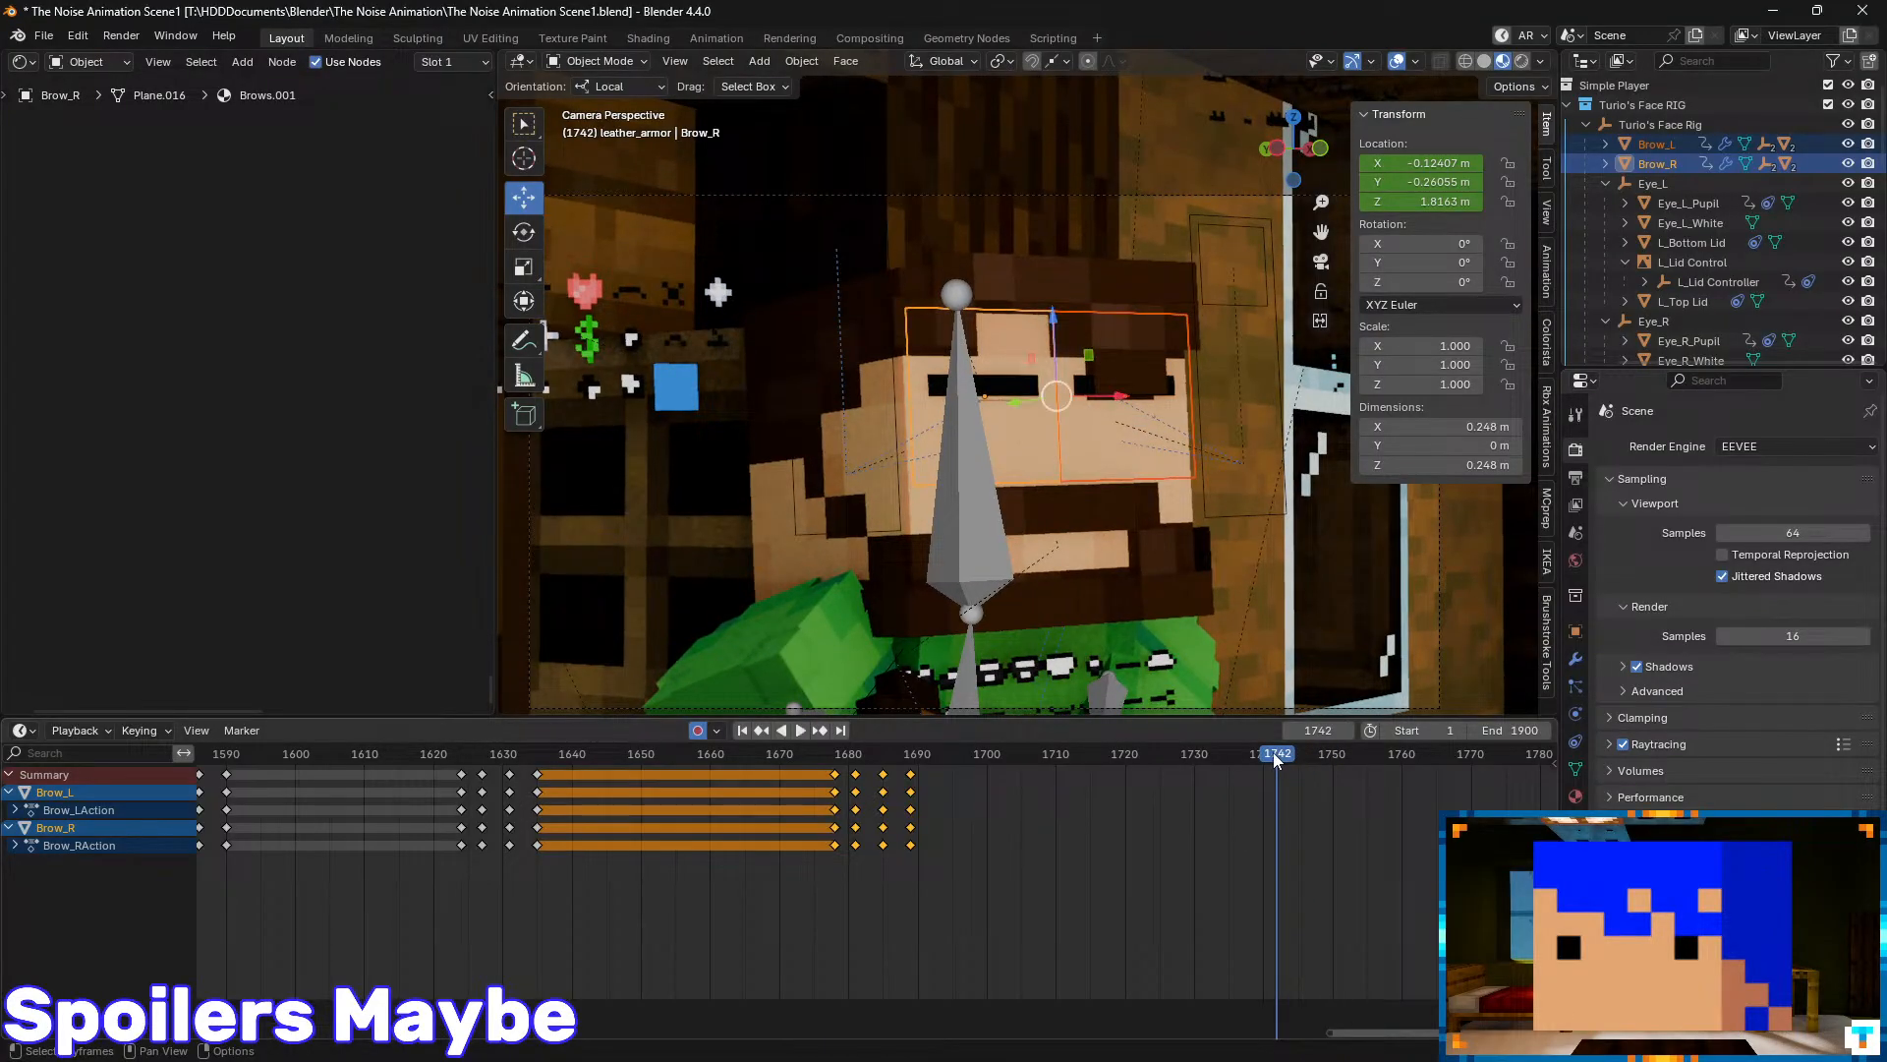
key("ctrl+v")
key("g")
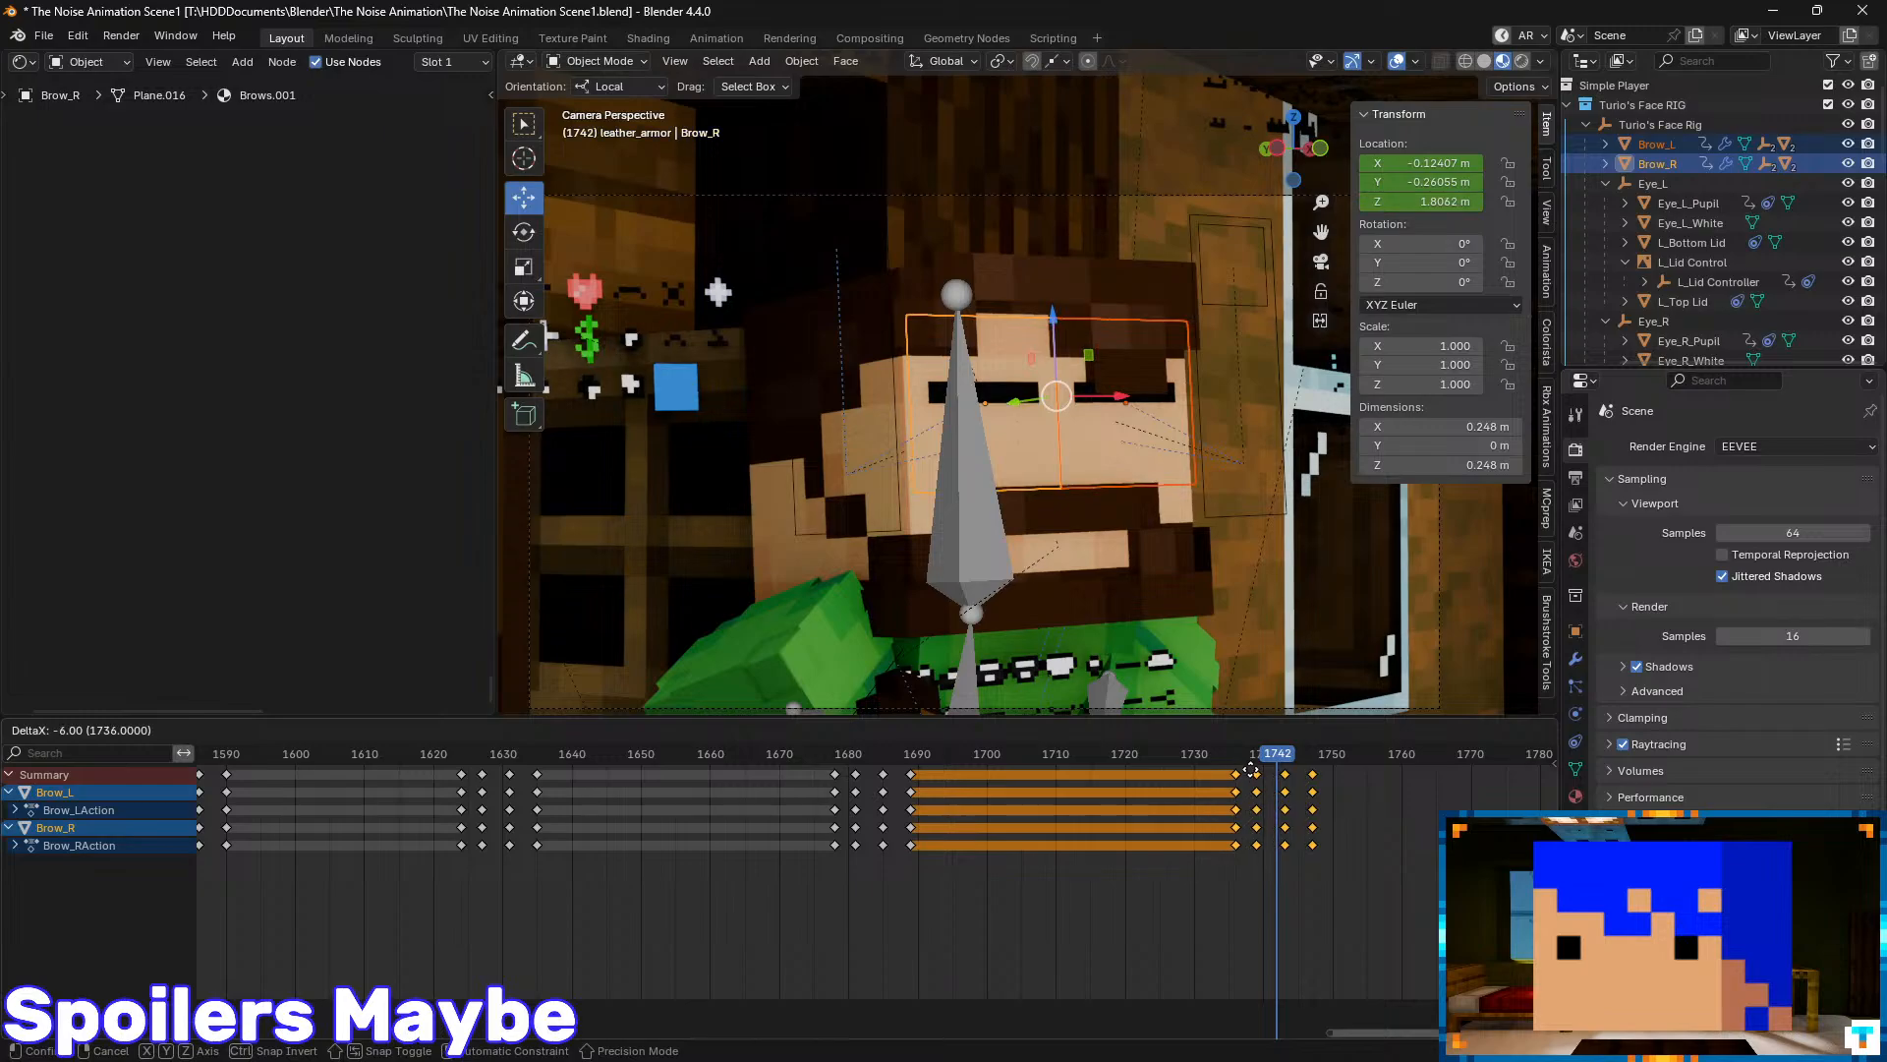
left_click(1246, 768)
- Play on to the blink near frame 1800 and place a copy of the eyebrow keyframes starting at frame 1797
key("space")
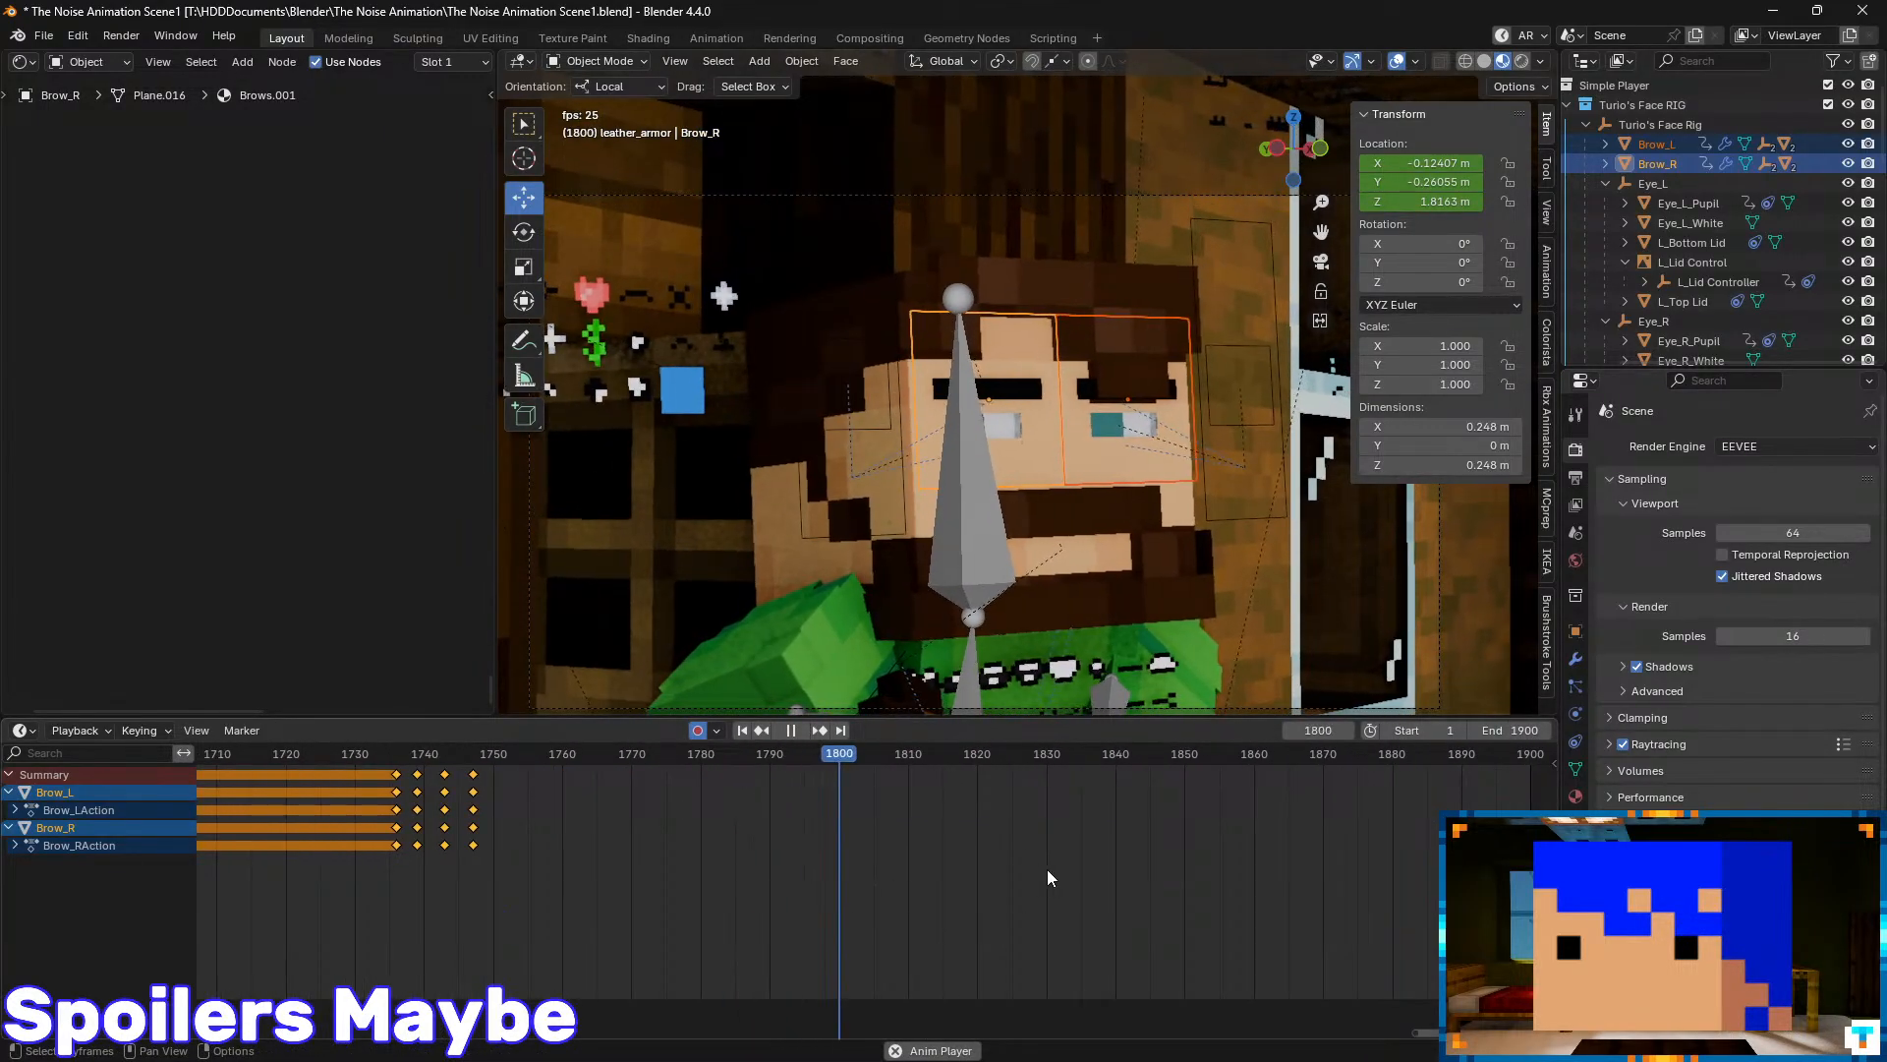
key("space")
left_click_drag(902, 751, 768, 773)
key("i")
- Find the last blink as the character turns his head and paste the eyebrow keyframes at frame 1834
key("space")
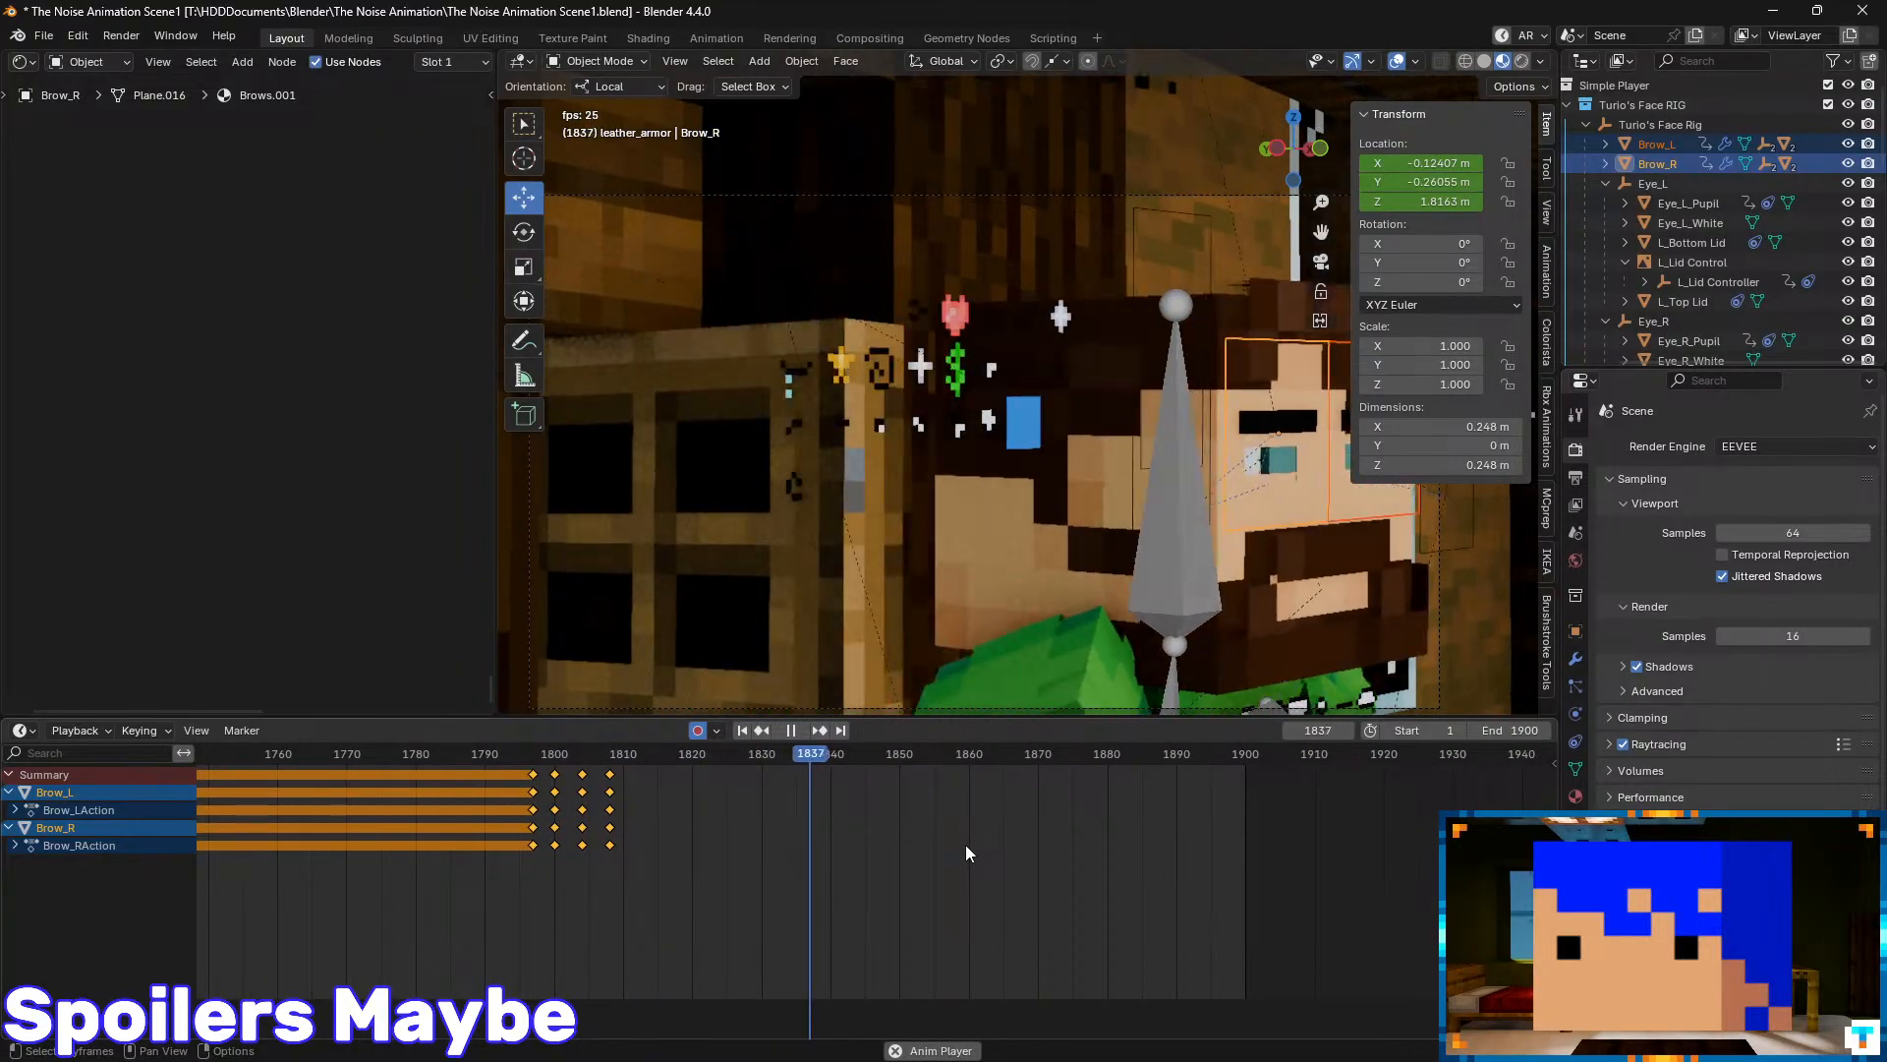
key("space")
left_click_drag(894, 755, 817, 754)
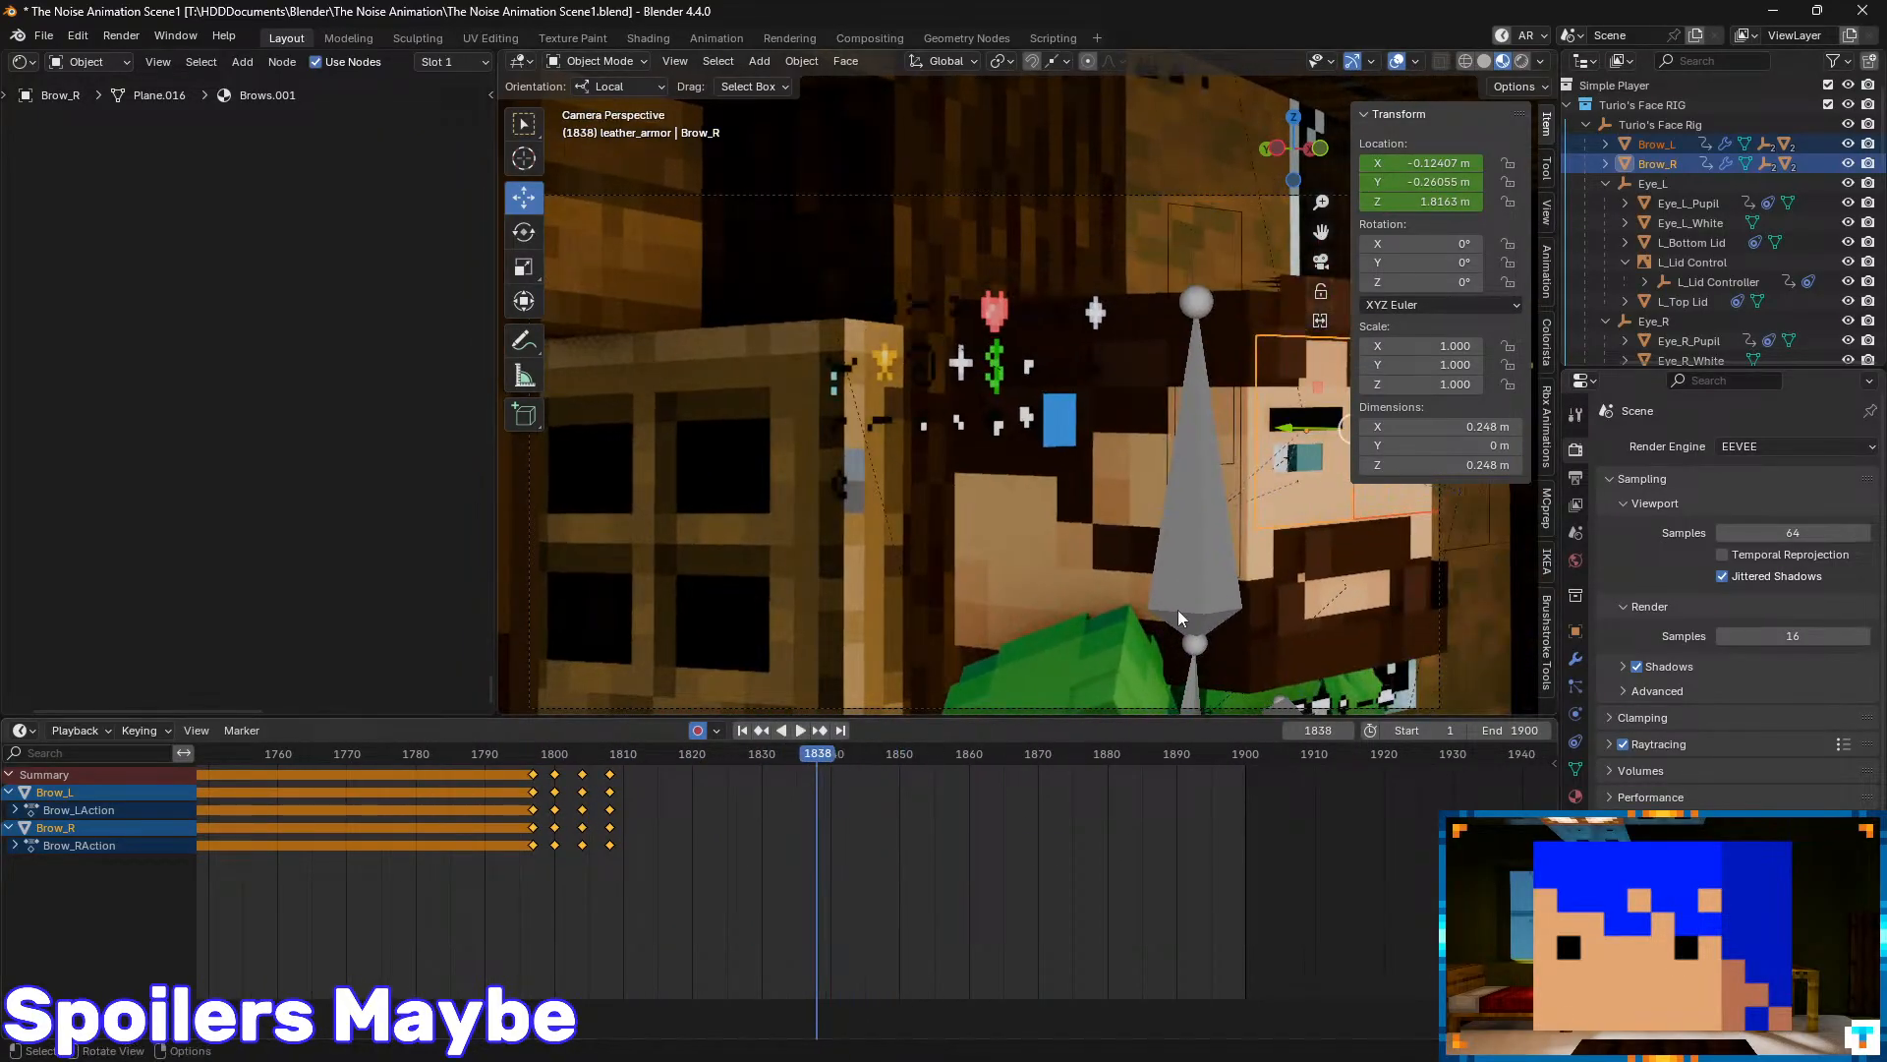
scroll(1258, 556, "down", 2)
middle_click_drag(1261, 553, 959, 446, "shift")
scroll(935, 386, "up", 2)
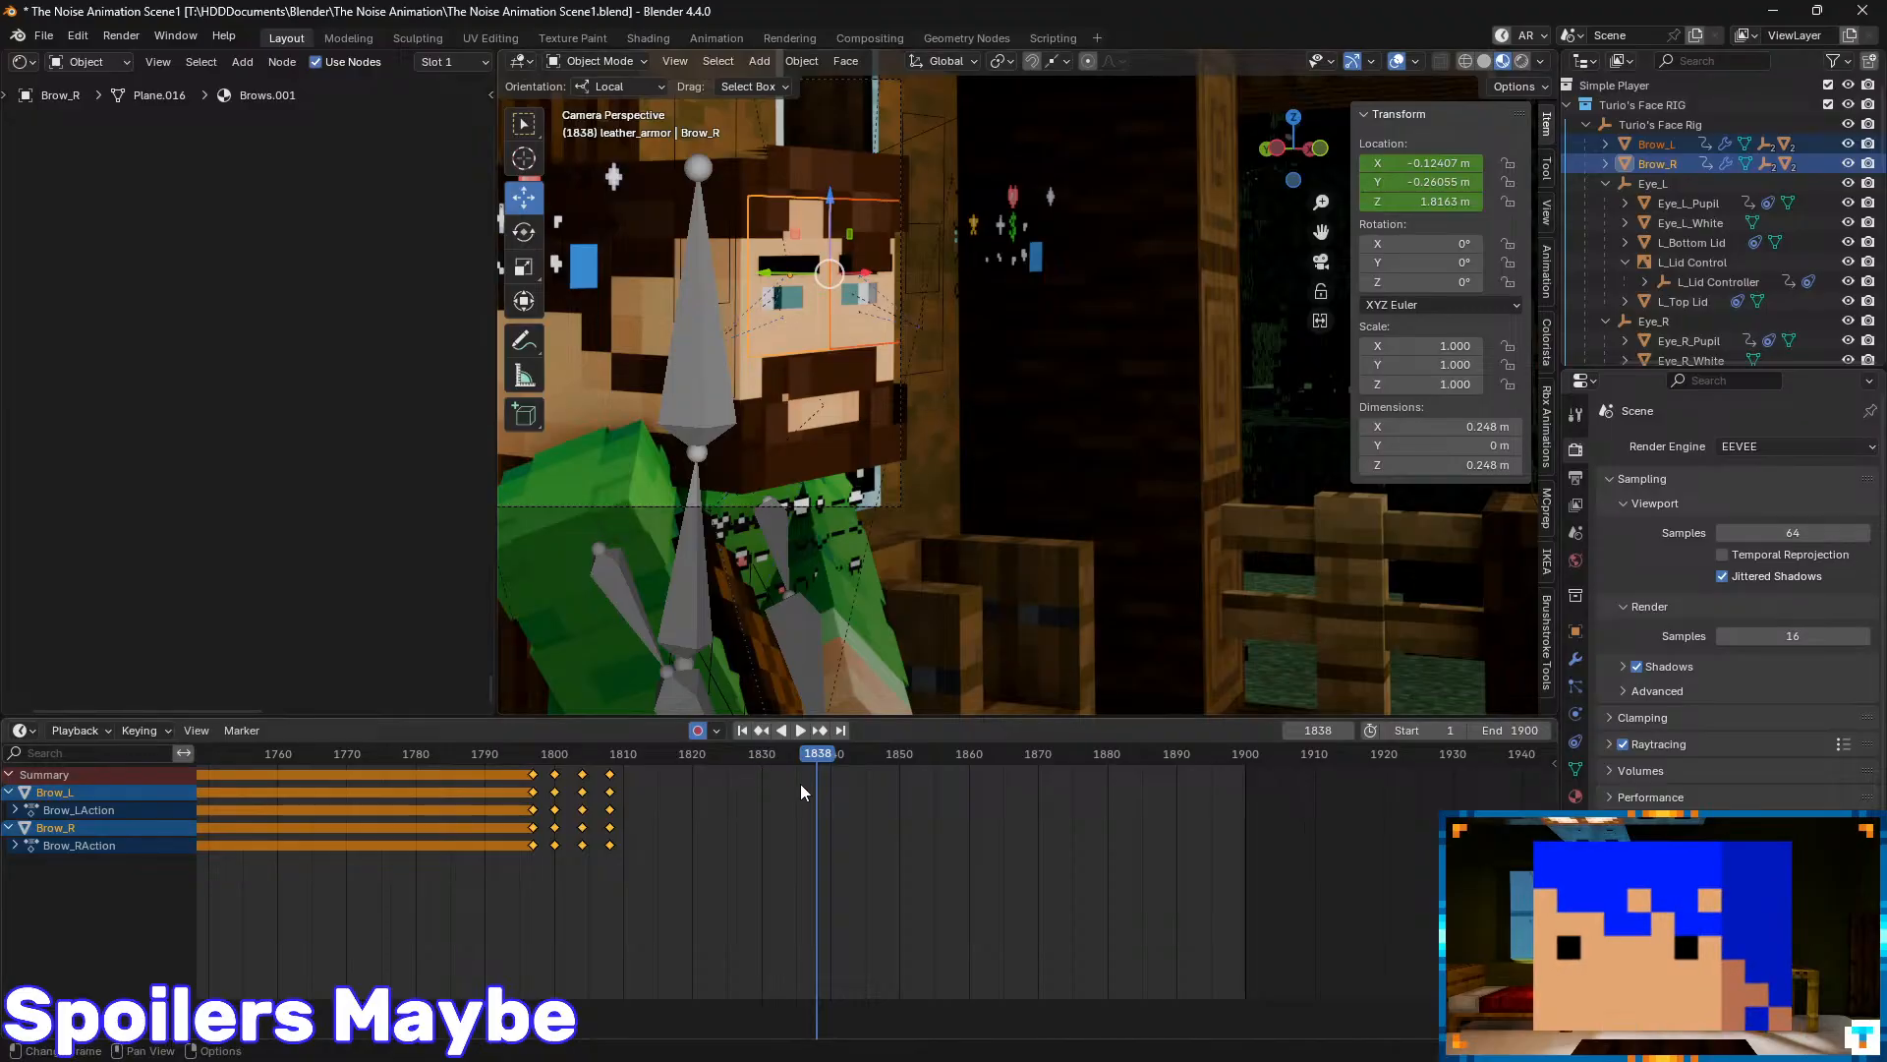
mouse_move(816, 756)
left_mouse_down()
mouse_move(859, 755)
mouse_move(783, 757)
left_mouse_up()
key("Right")
key("ctrl+v")
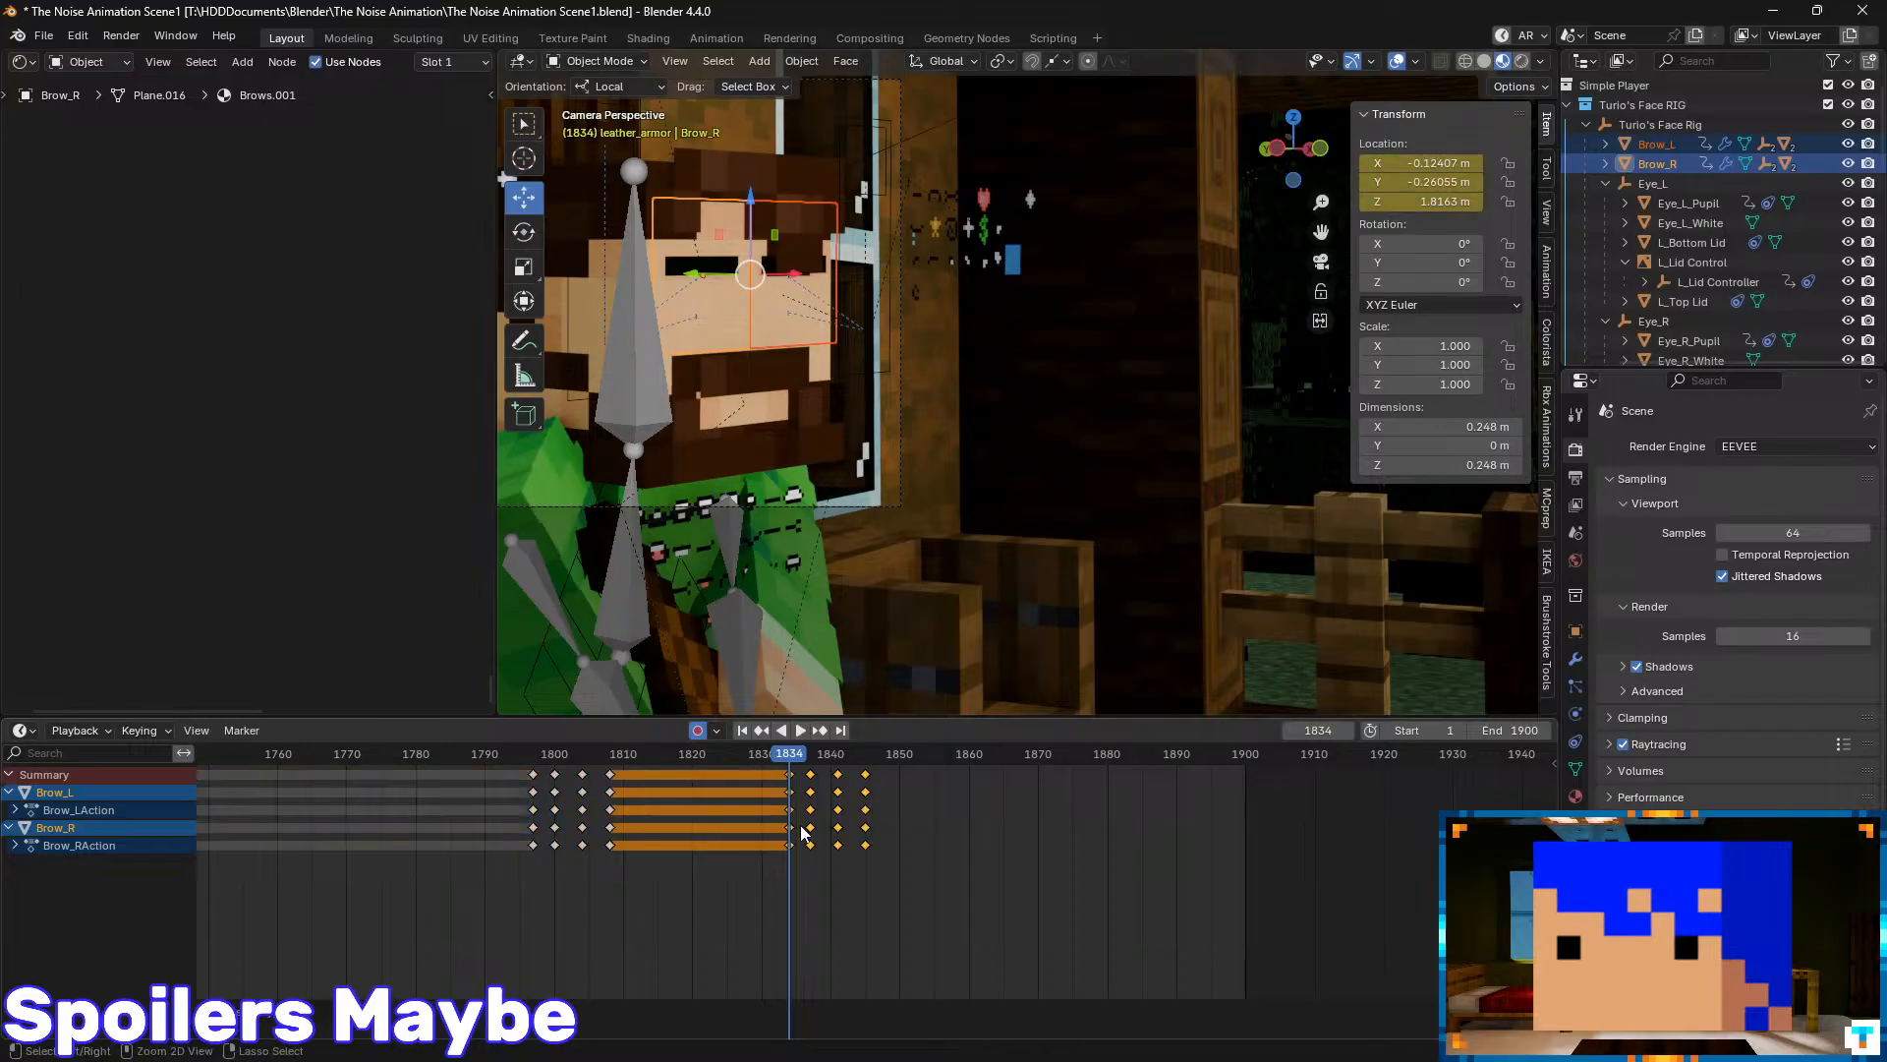
- Shift the last pasted eyebrow keyframes to start at frame 1828, play the result and save the file
left_click_drag(838, 778, 796, 774)
key("space")
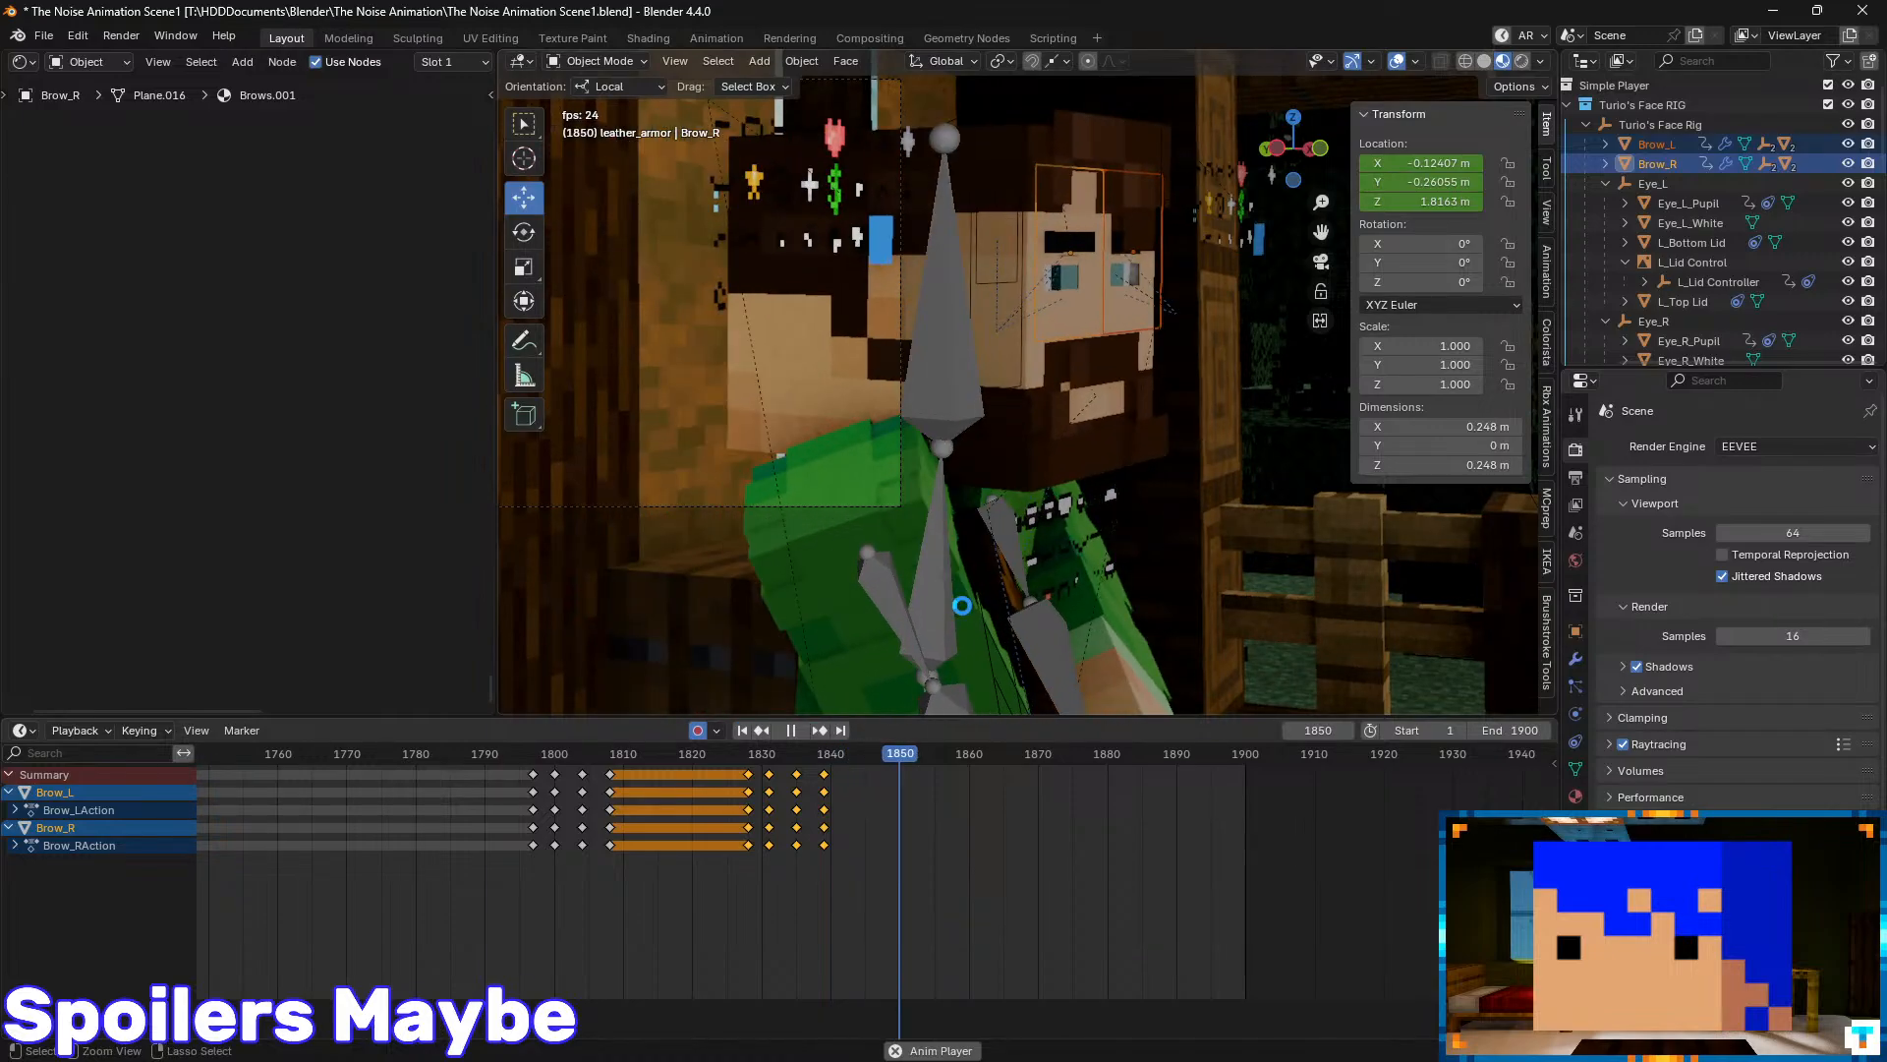
key("ctrl+s")
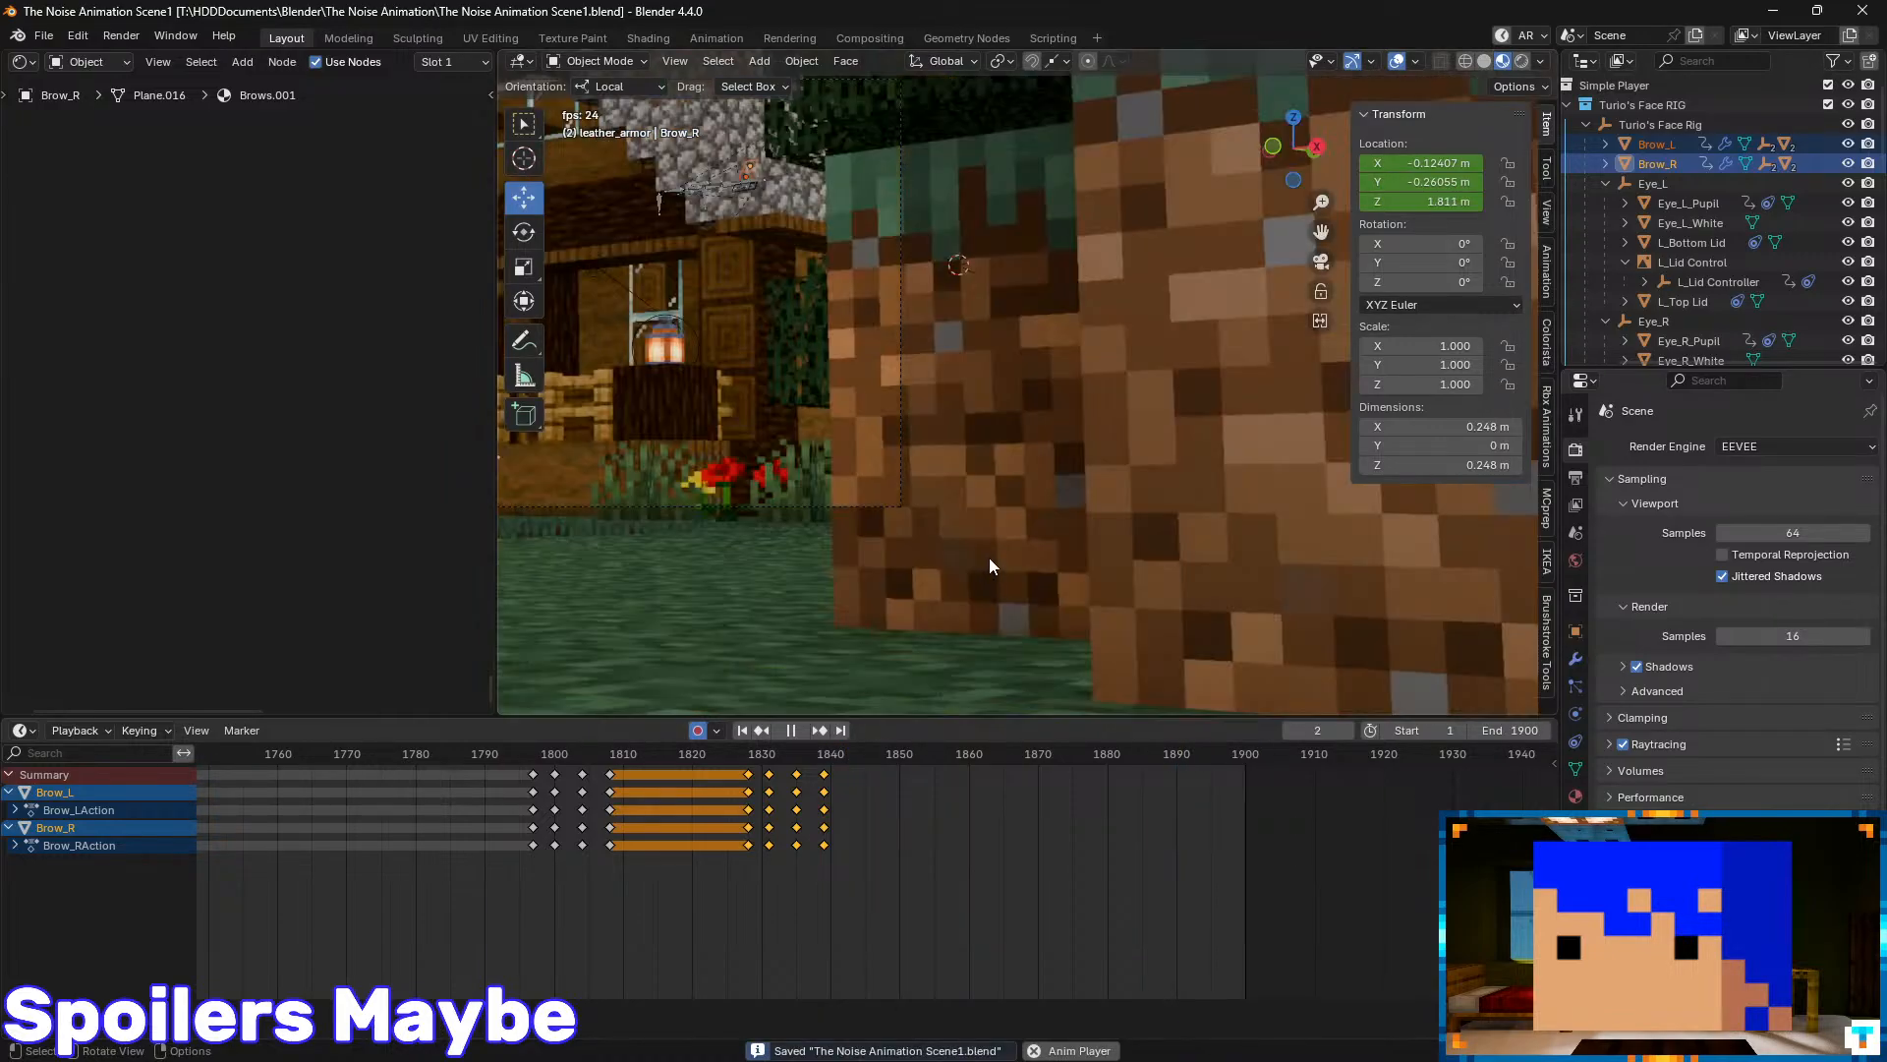
- Frame the whole house shot in the camera view and stop playback at frame 50
scroll(934, 482, "down", 2)
middle_click_drag(797, 413, 967, 485, "shift")
scroll(1046, 493, "up", 3)
key("space")
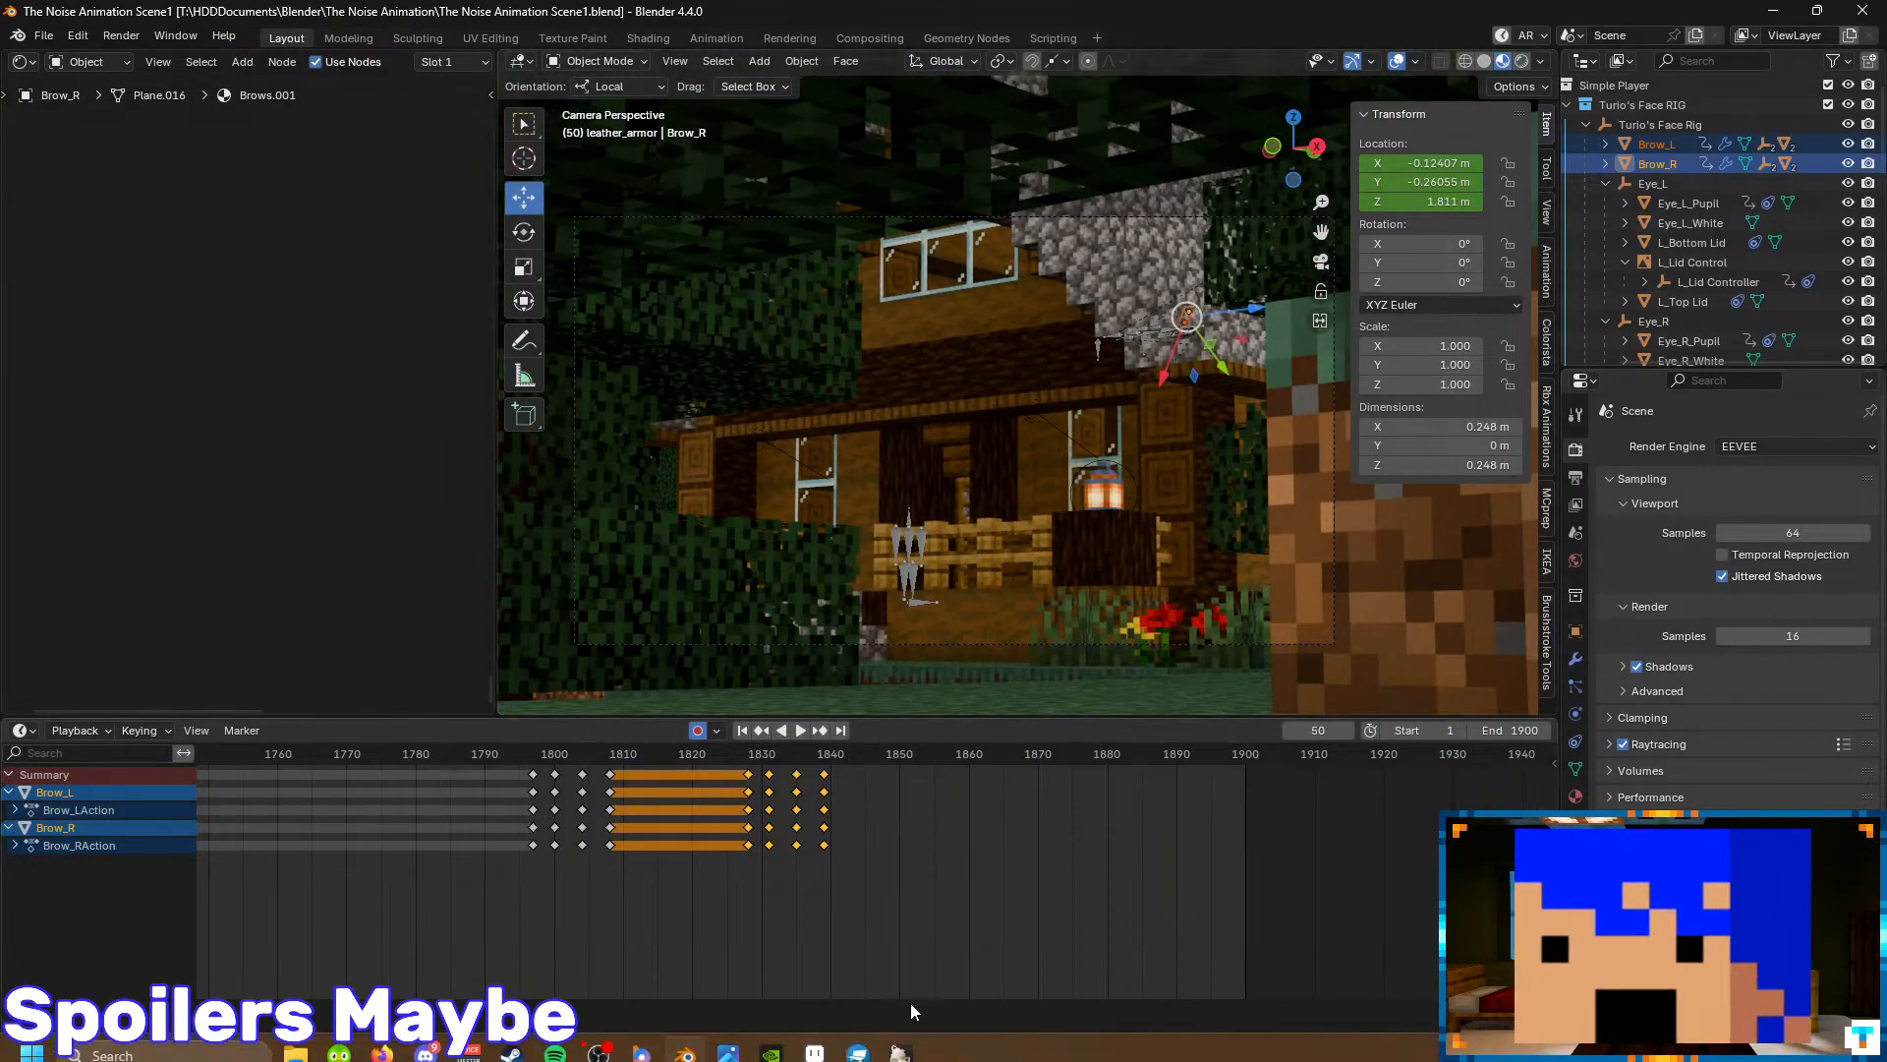
left_click(554, 1053)
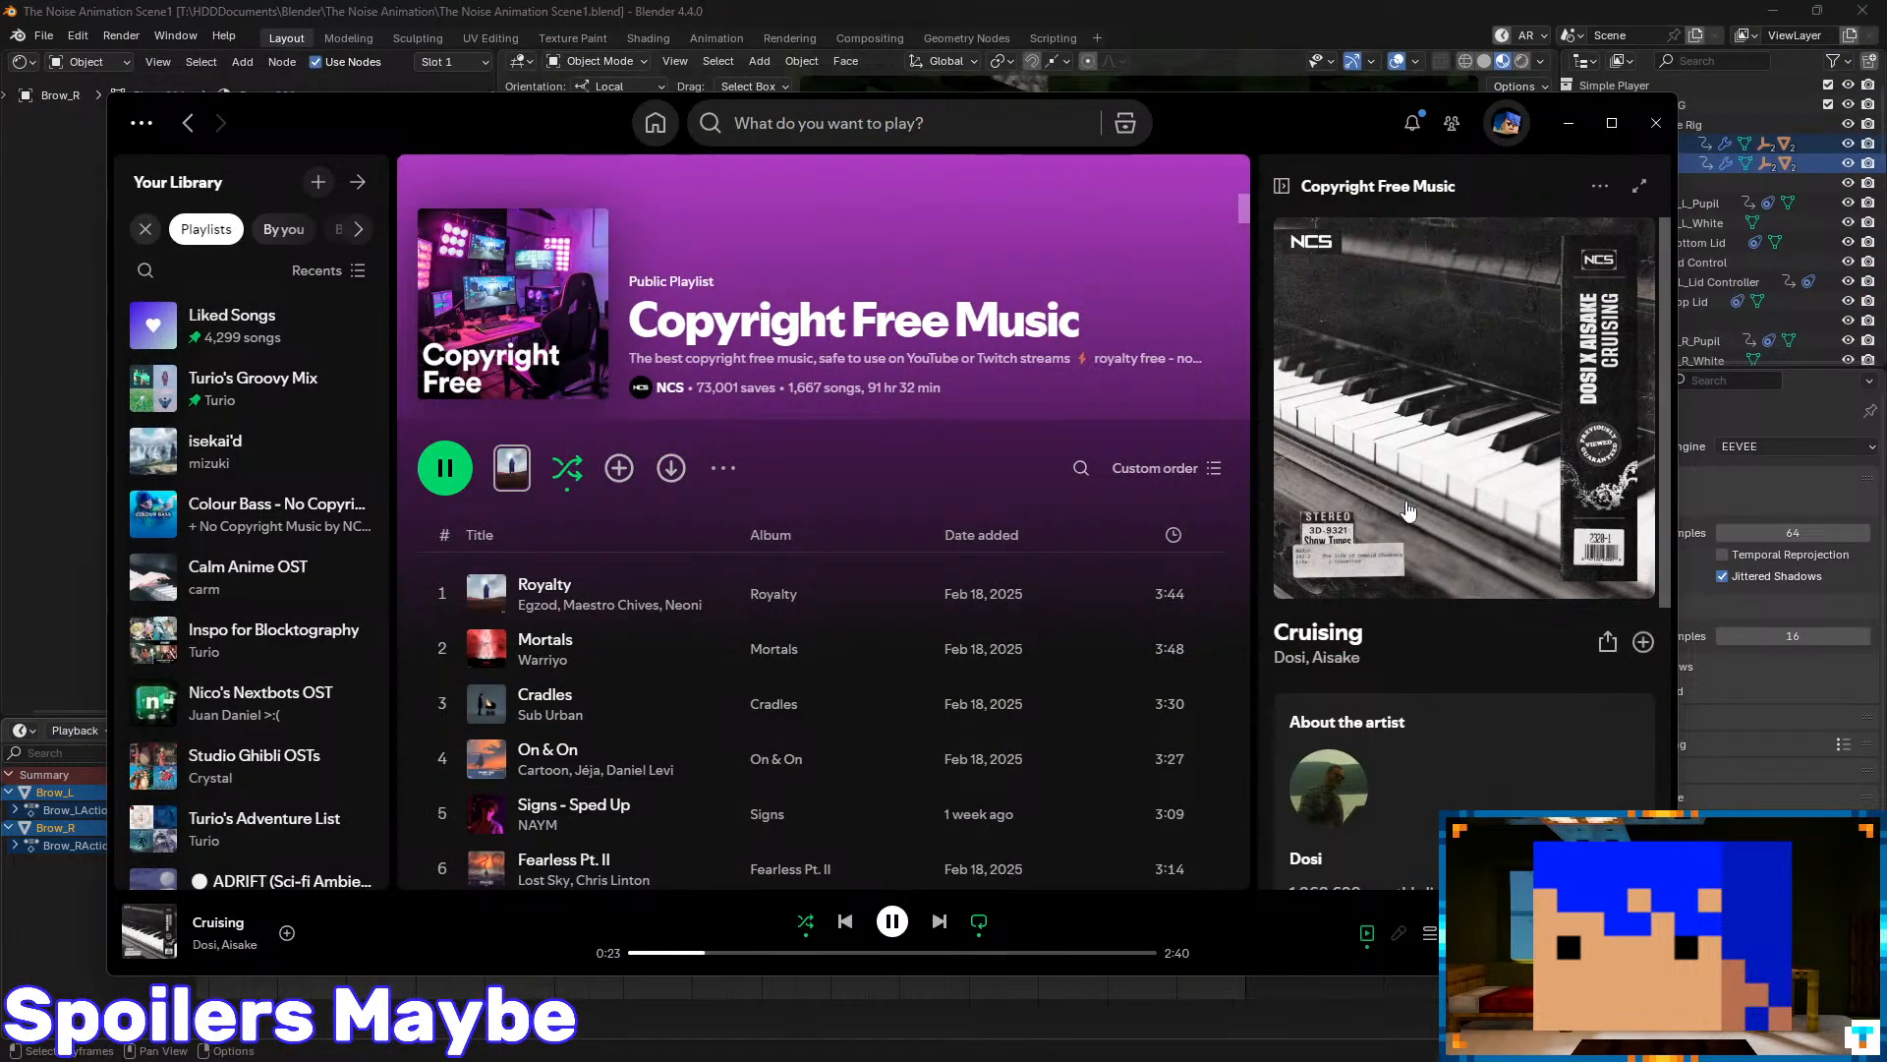
left_click(1275, 8)
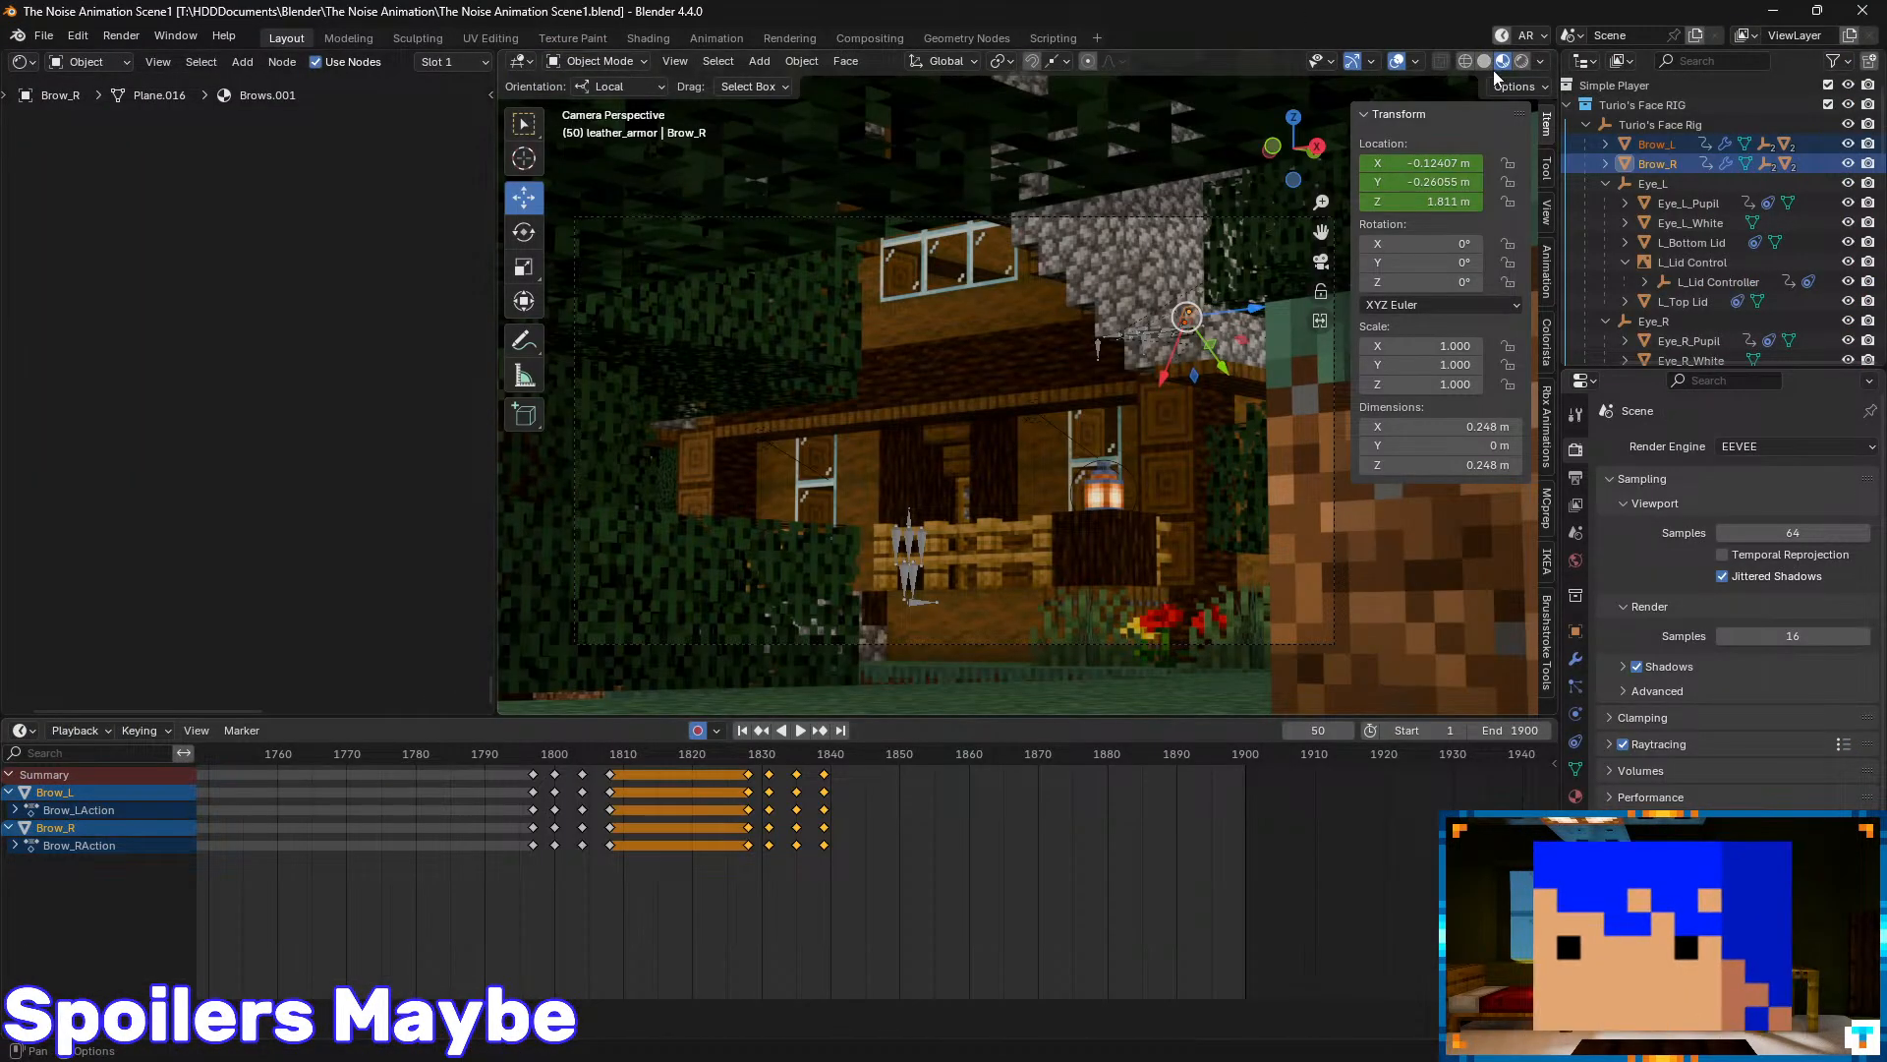
- Hide the viewport's overlays, gizmos and sidebar, and go down the outliner to the SimplePlayer armature objects
left_click(1397, 61)
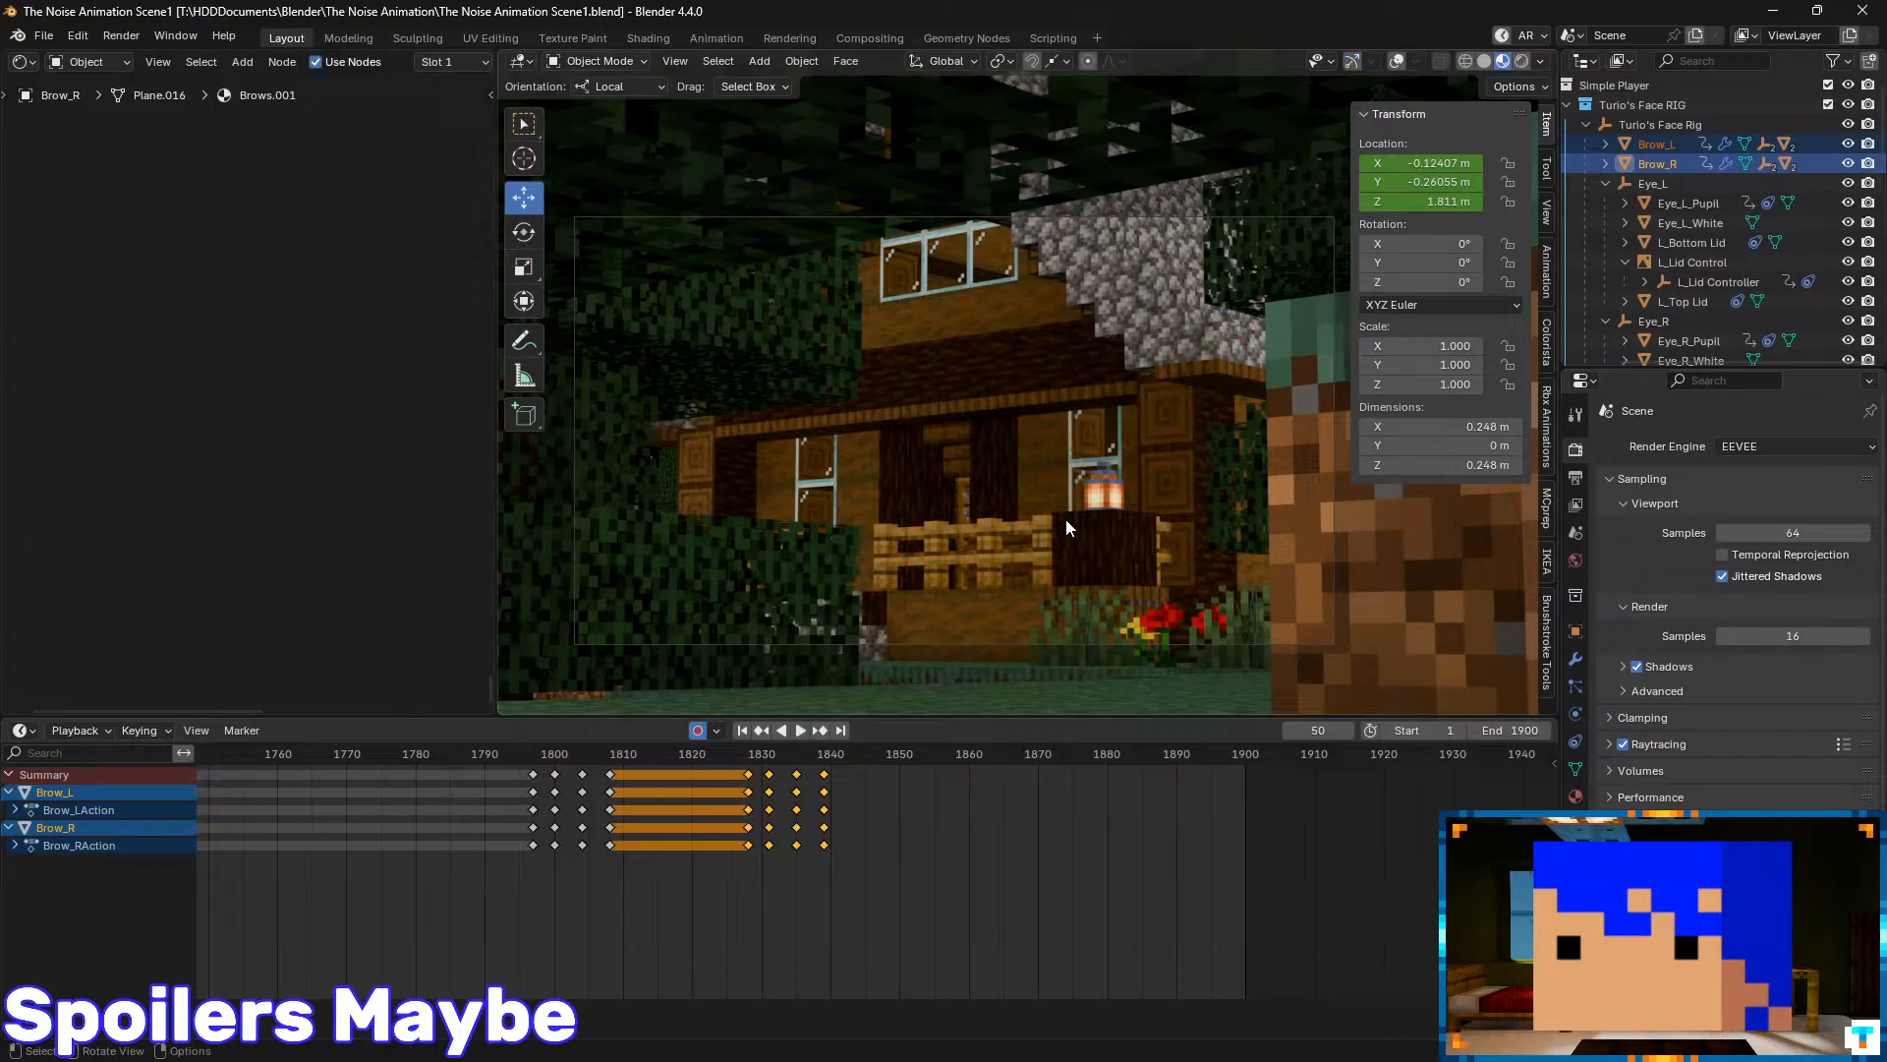
key("n")
scroll(1684, 220, "down", 8)
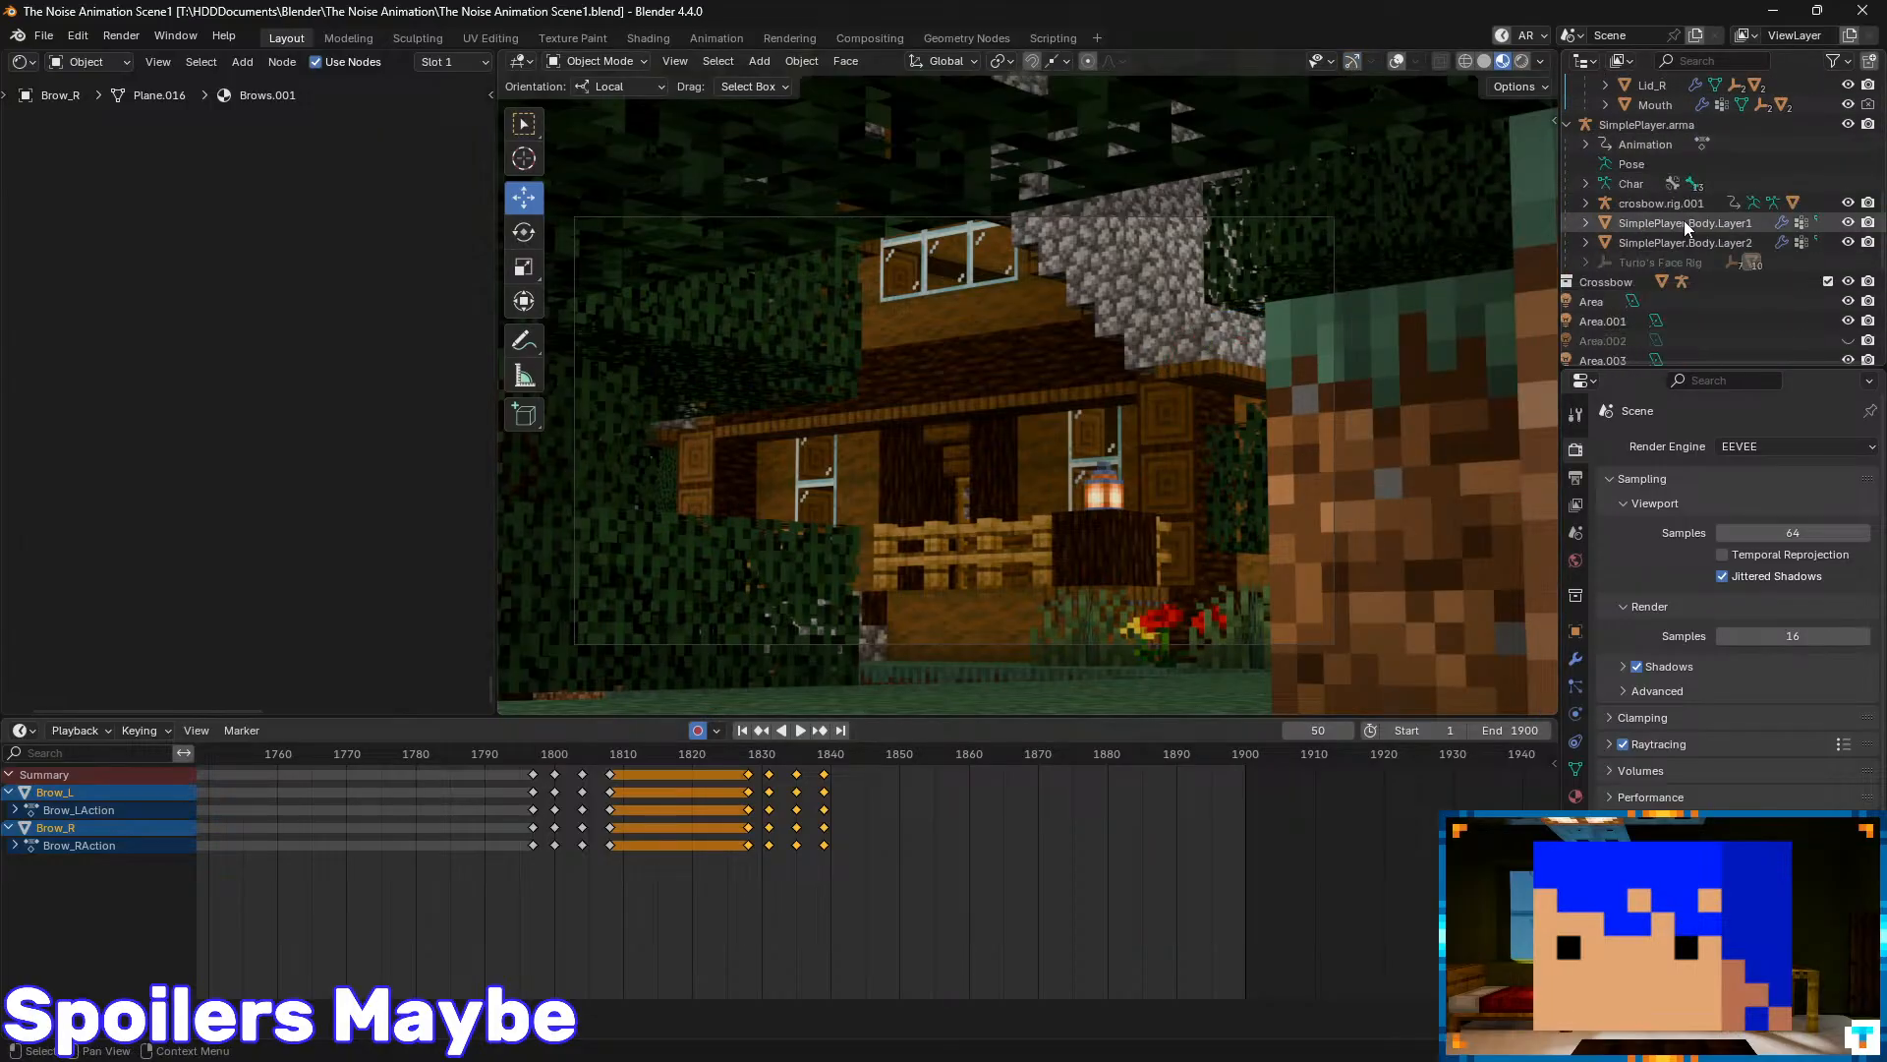
- Select the scene camera, set its passepartout opacity to 1.000 to black out everything outside the frame, and save the file
scroll(1677, 274, "down", 4)
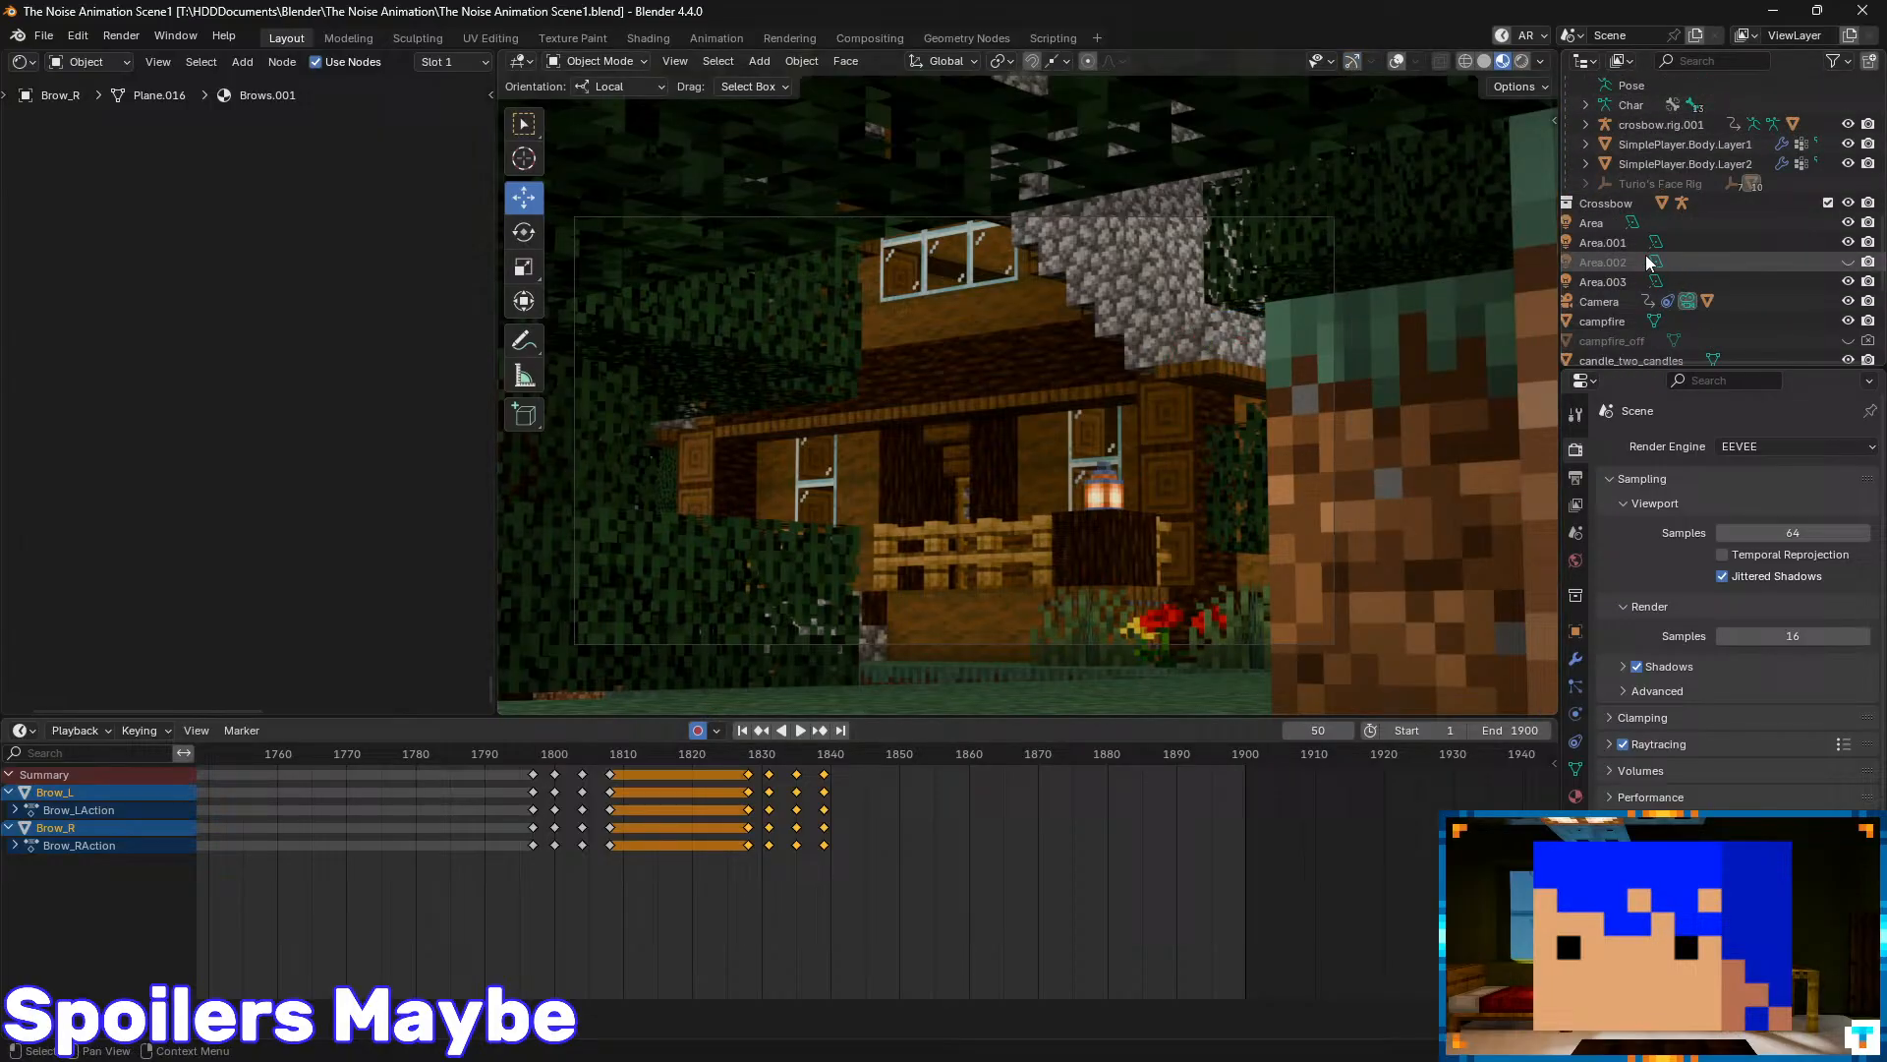
left_click(1606, 300)
left_click(1576, 715)
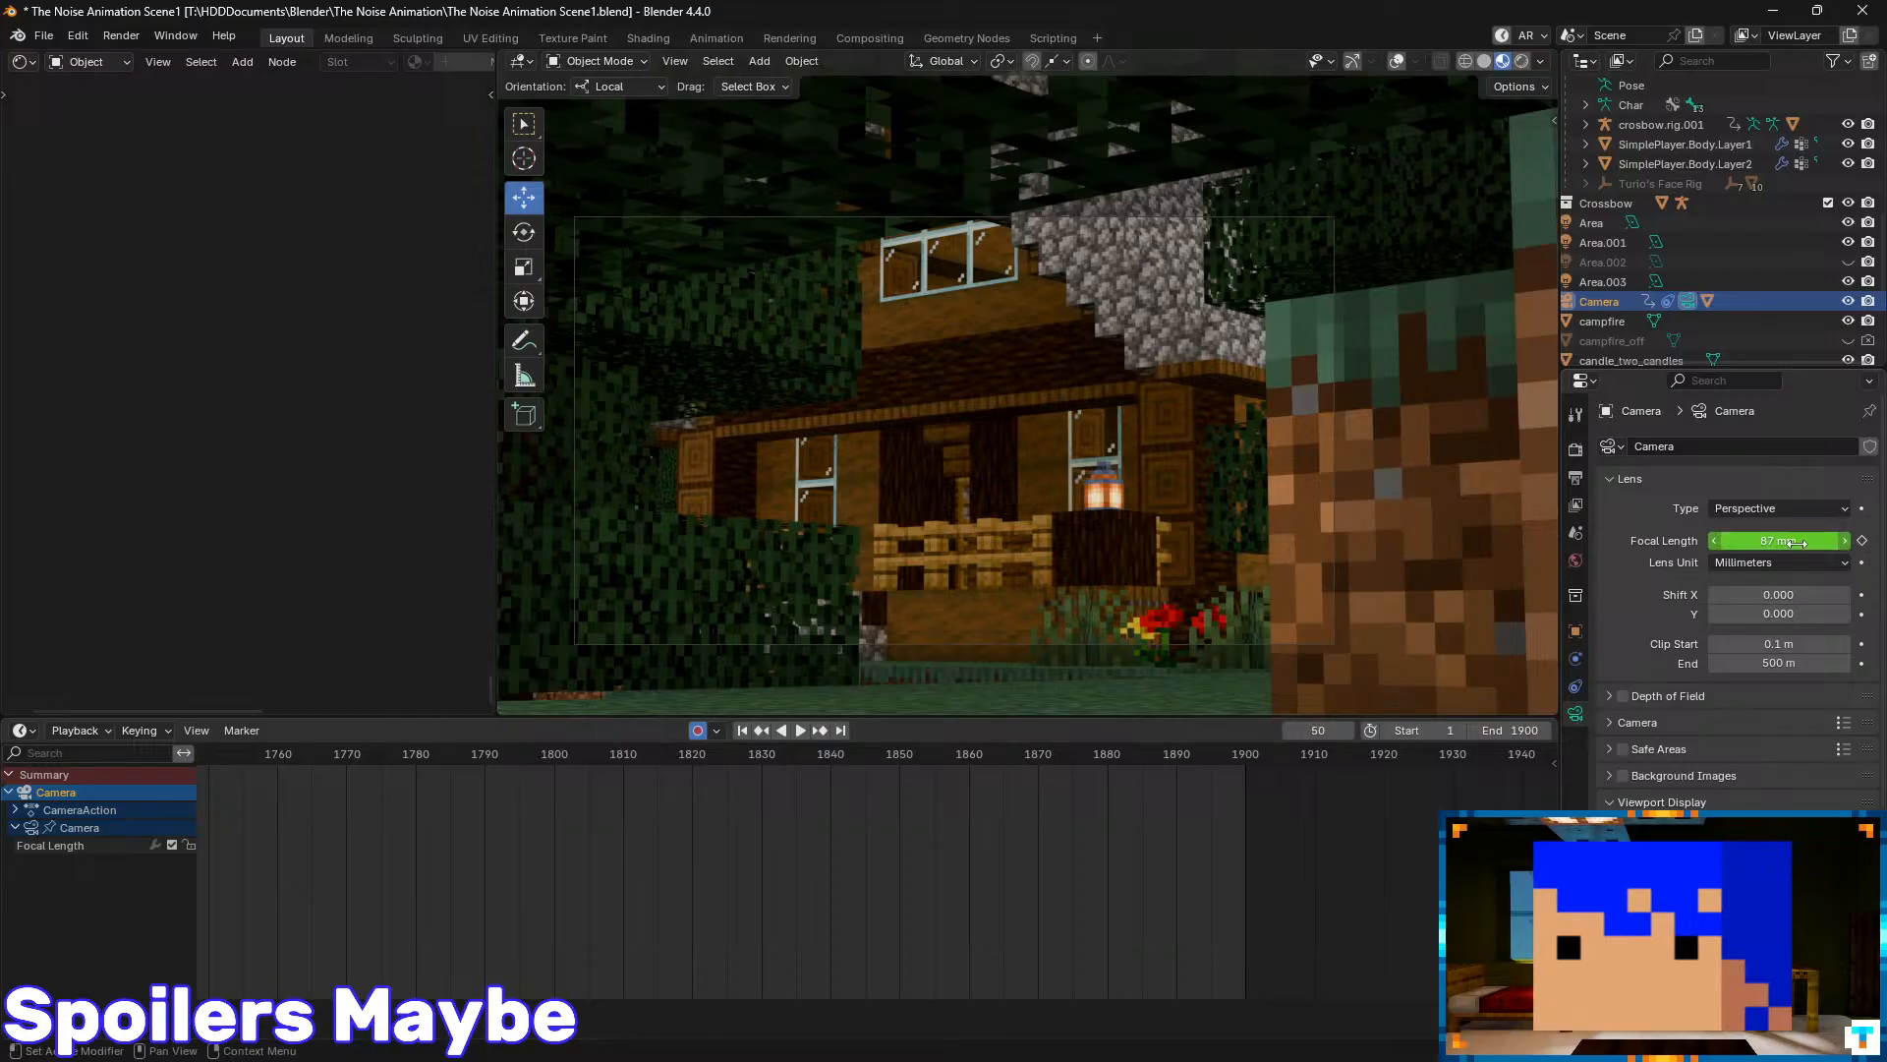
scroll(1769, 531, "down", 5)
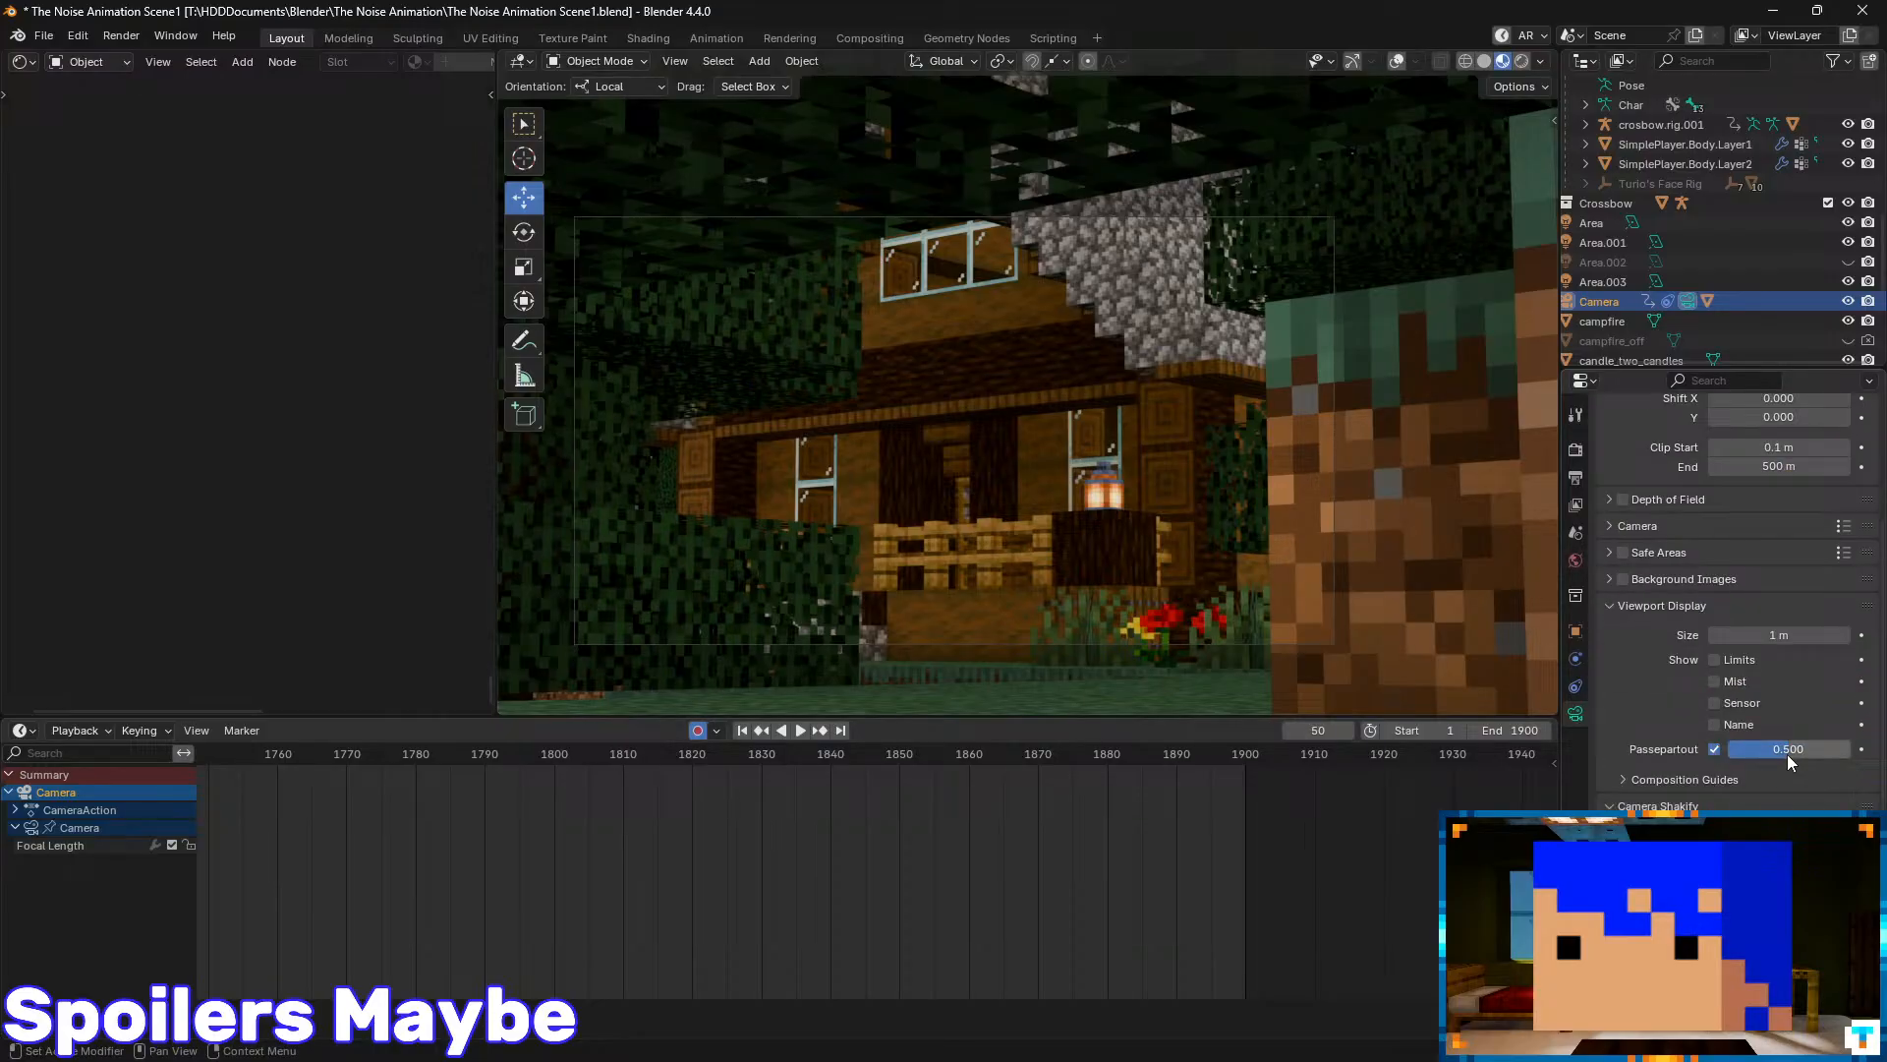
left_click_drag(1787, 753, 1848, 753)
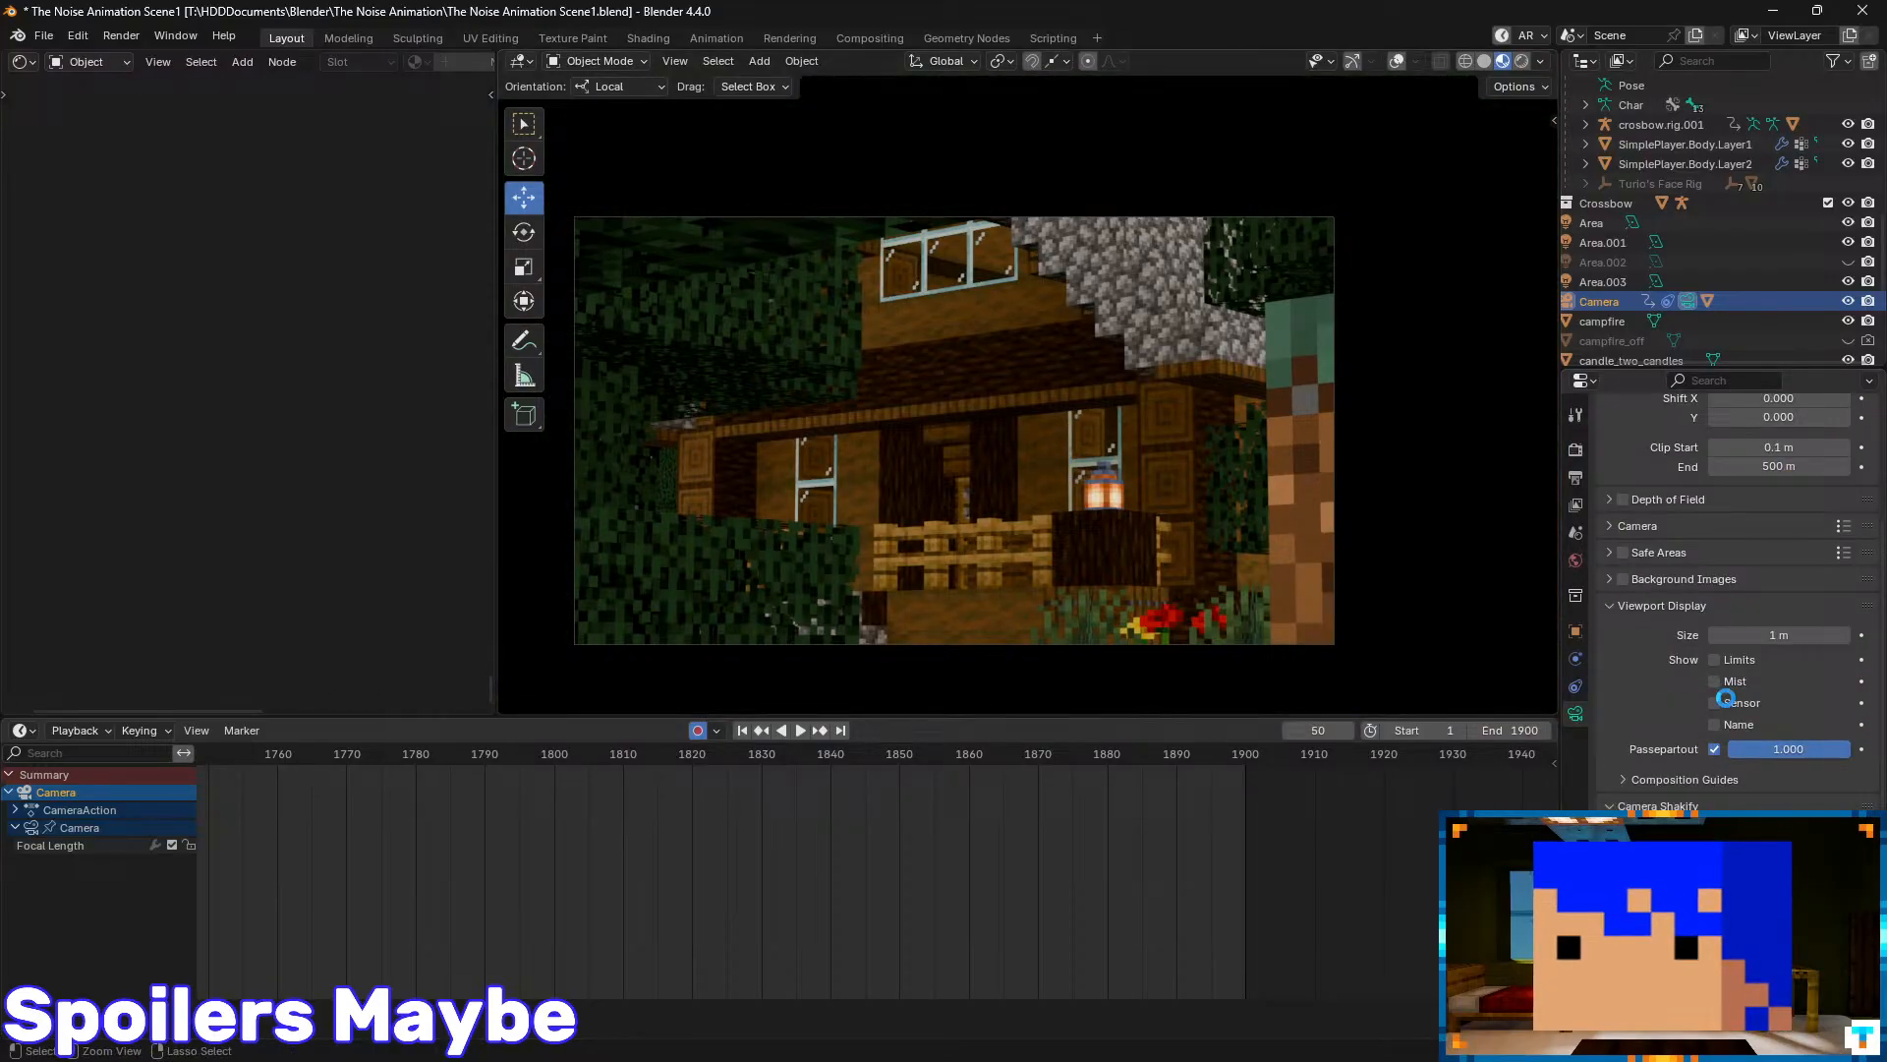
key("ctrl+s")
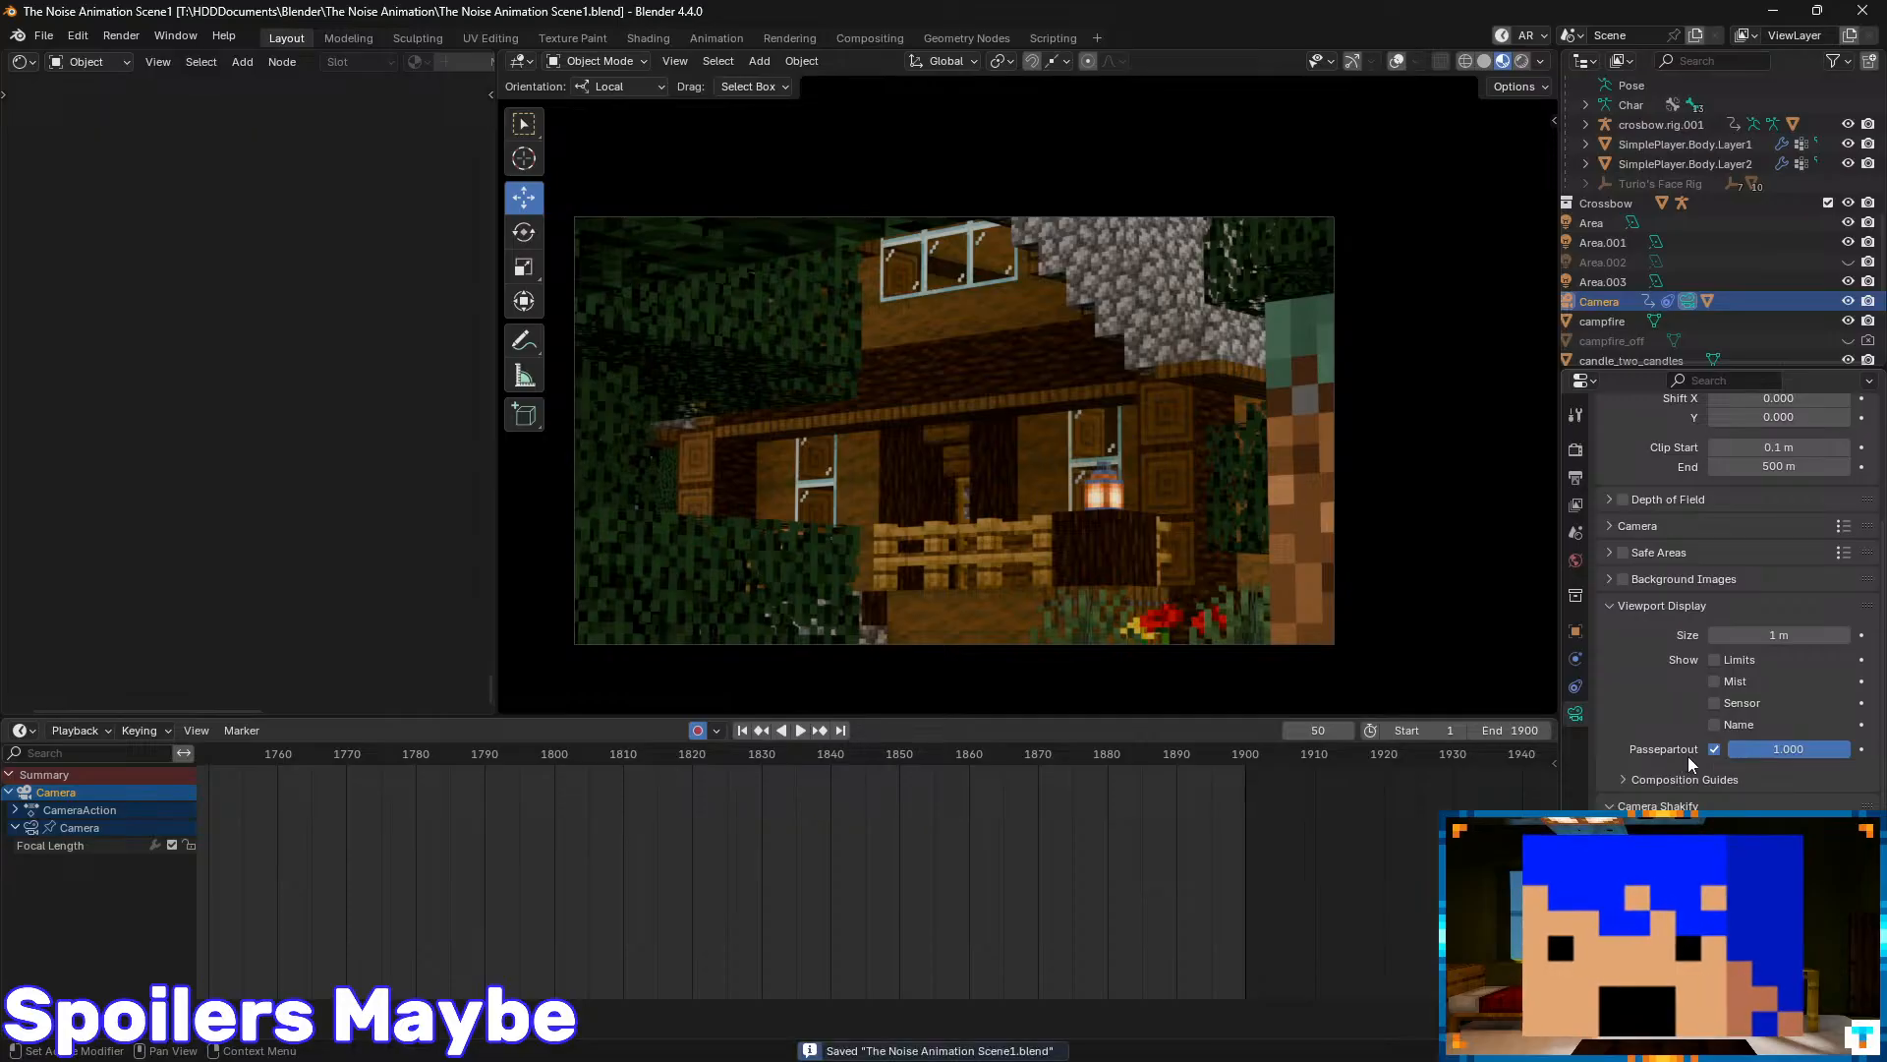
- Play the whole scene through the camera, stop playback at frame 1885 and save the file
key("space")
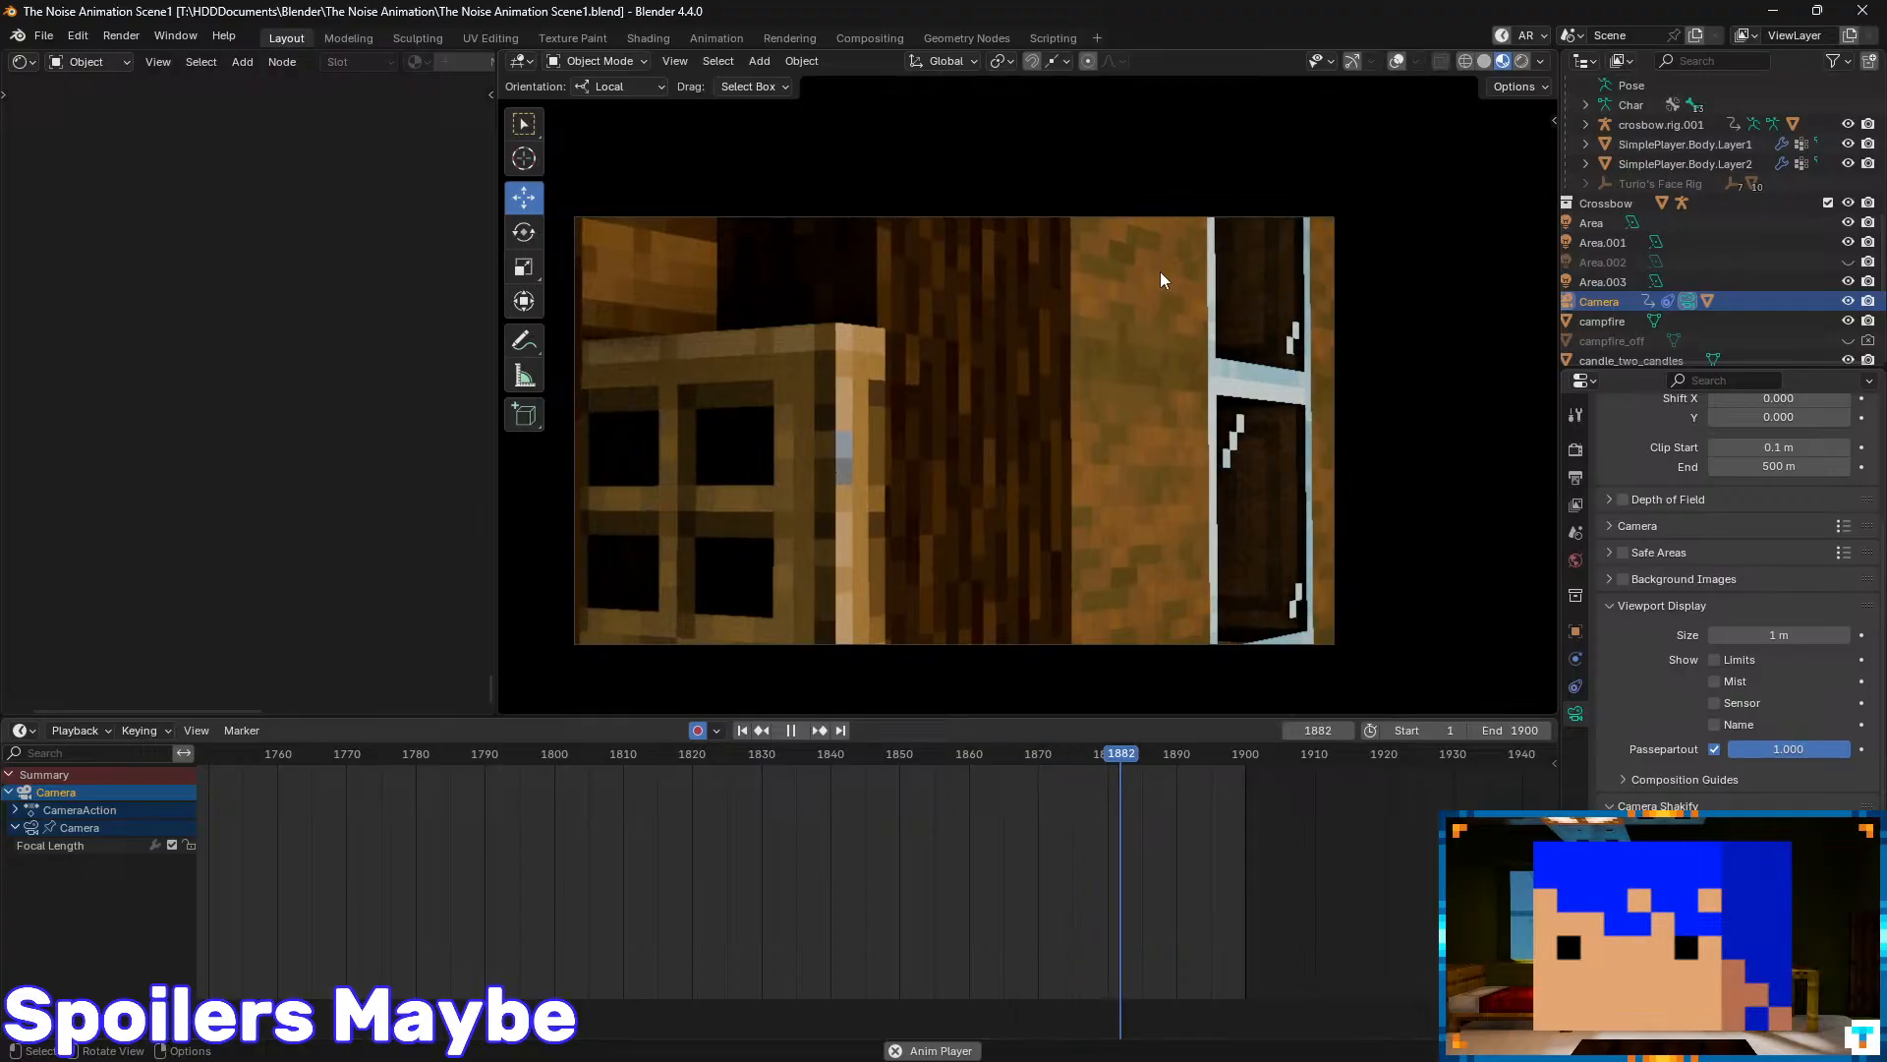
key("space")
key("ctrl+s")
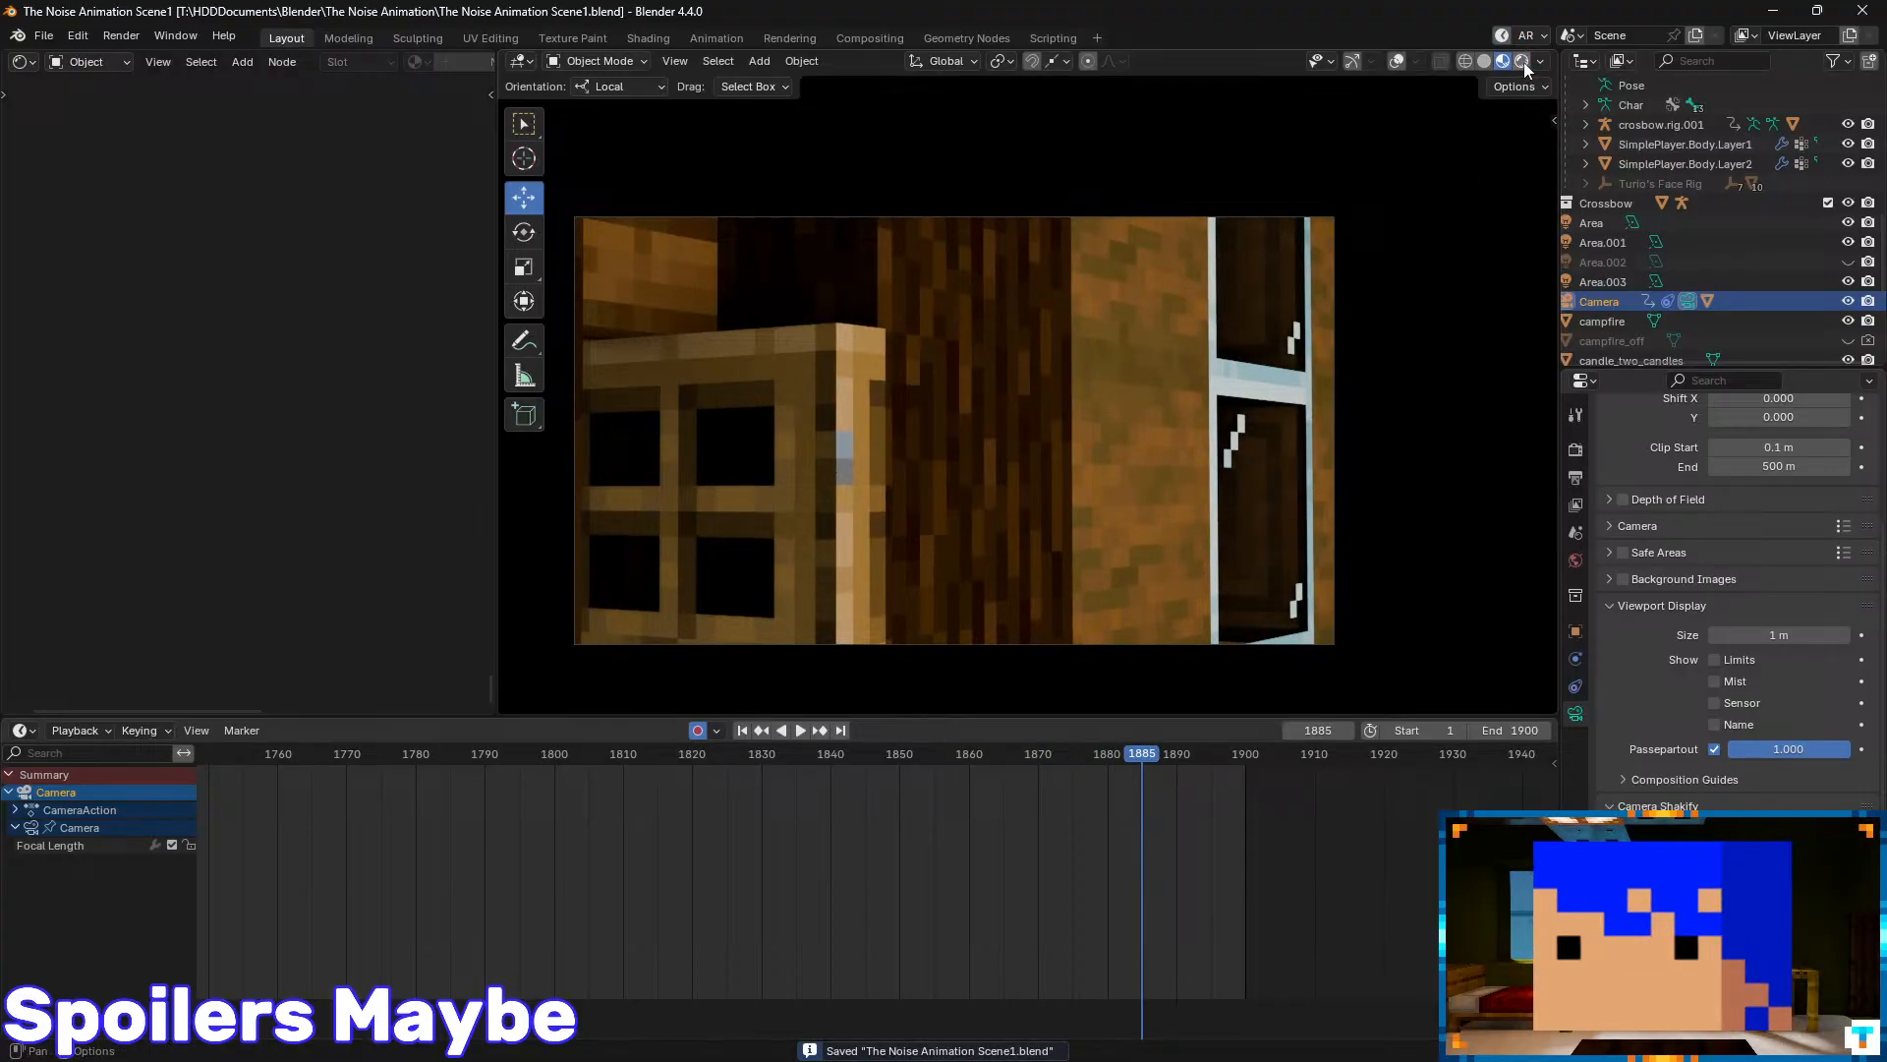
- Compare the closing shot in rendered and material preview shading, ending in material preview
left_click(1522, 62)
left_click(1503, 63)
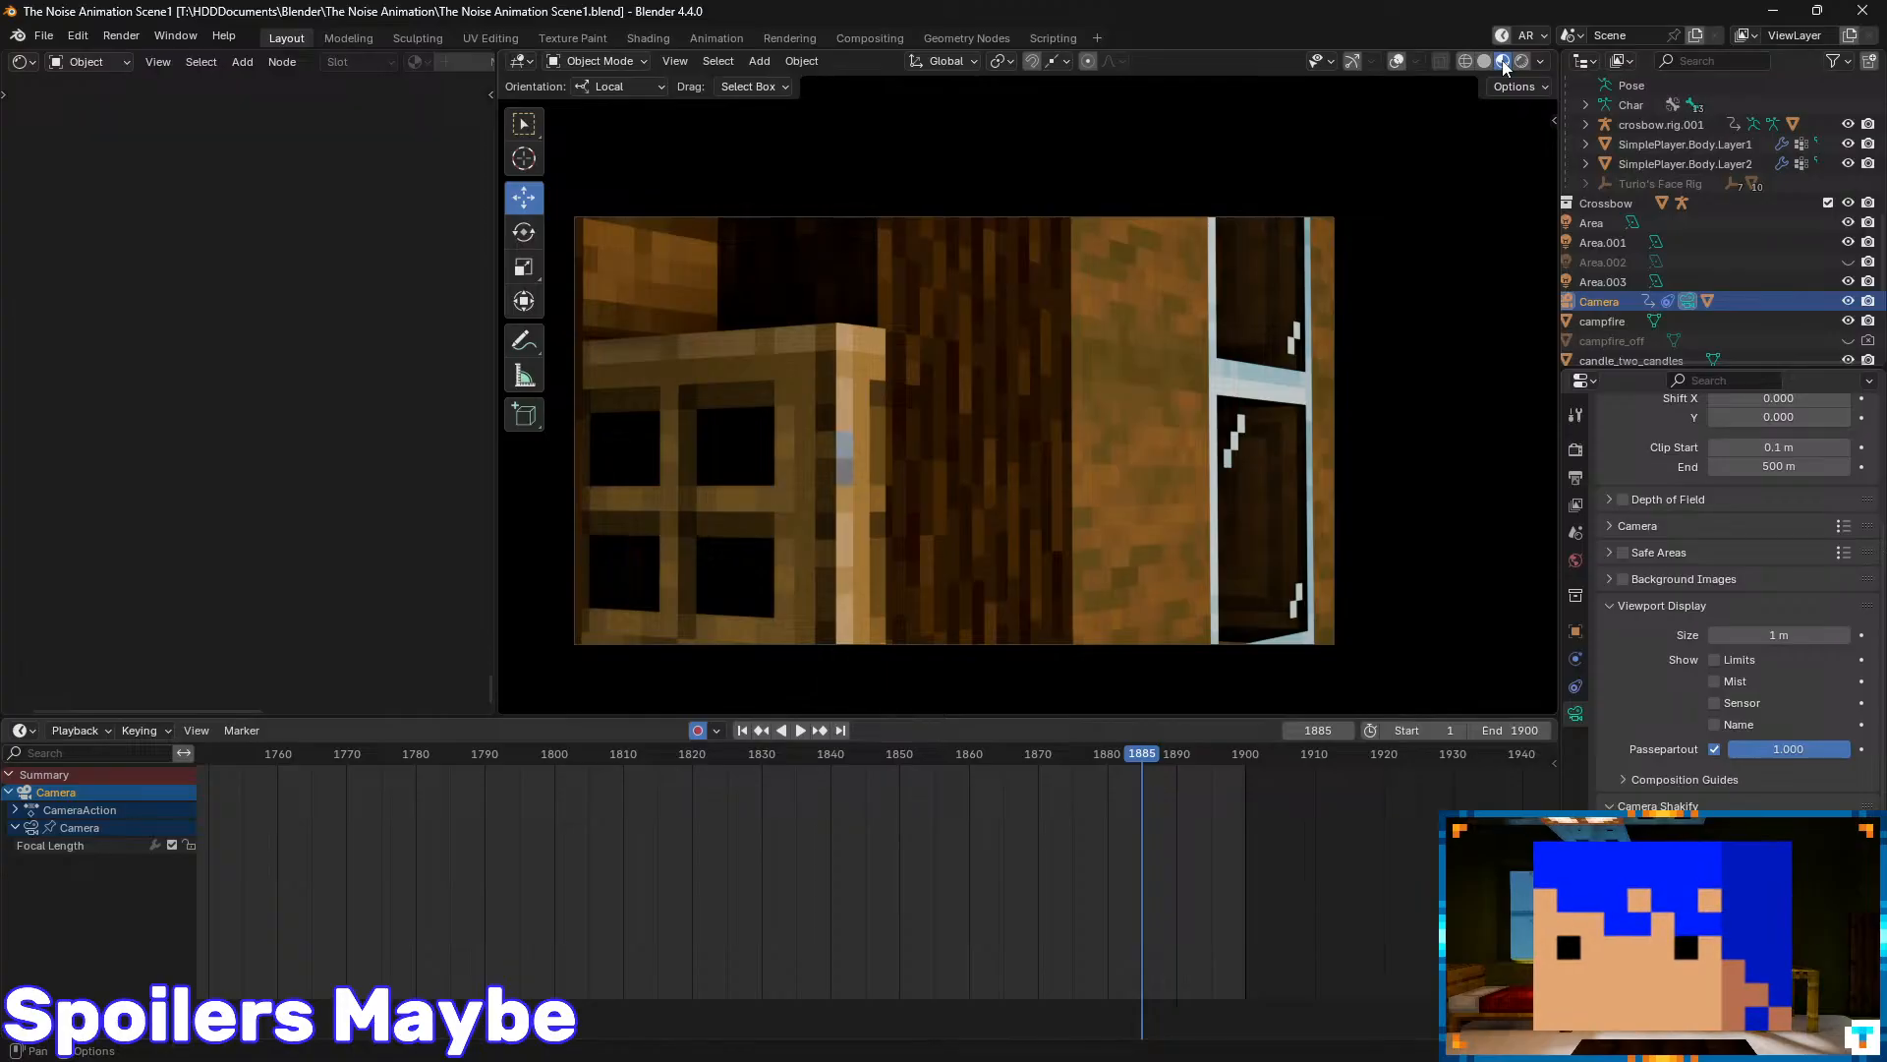
left_click(1522, 62)
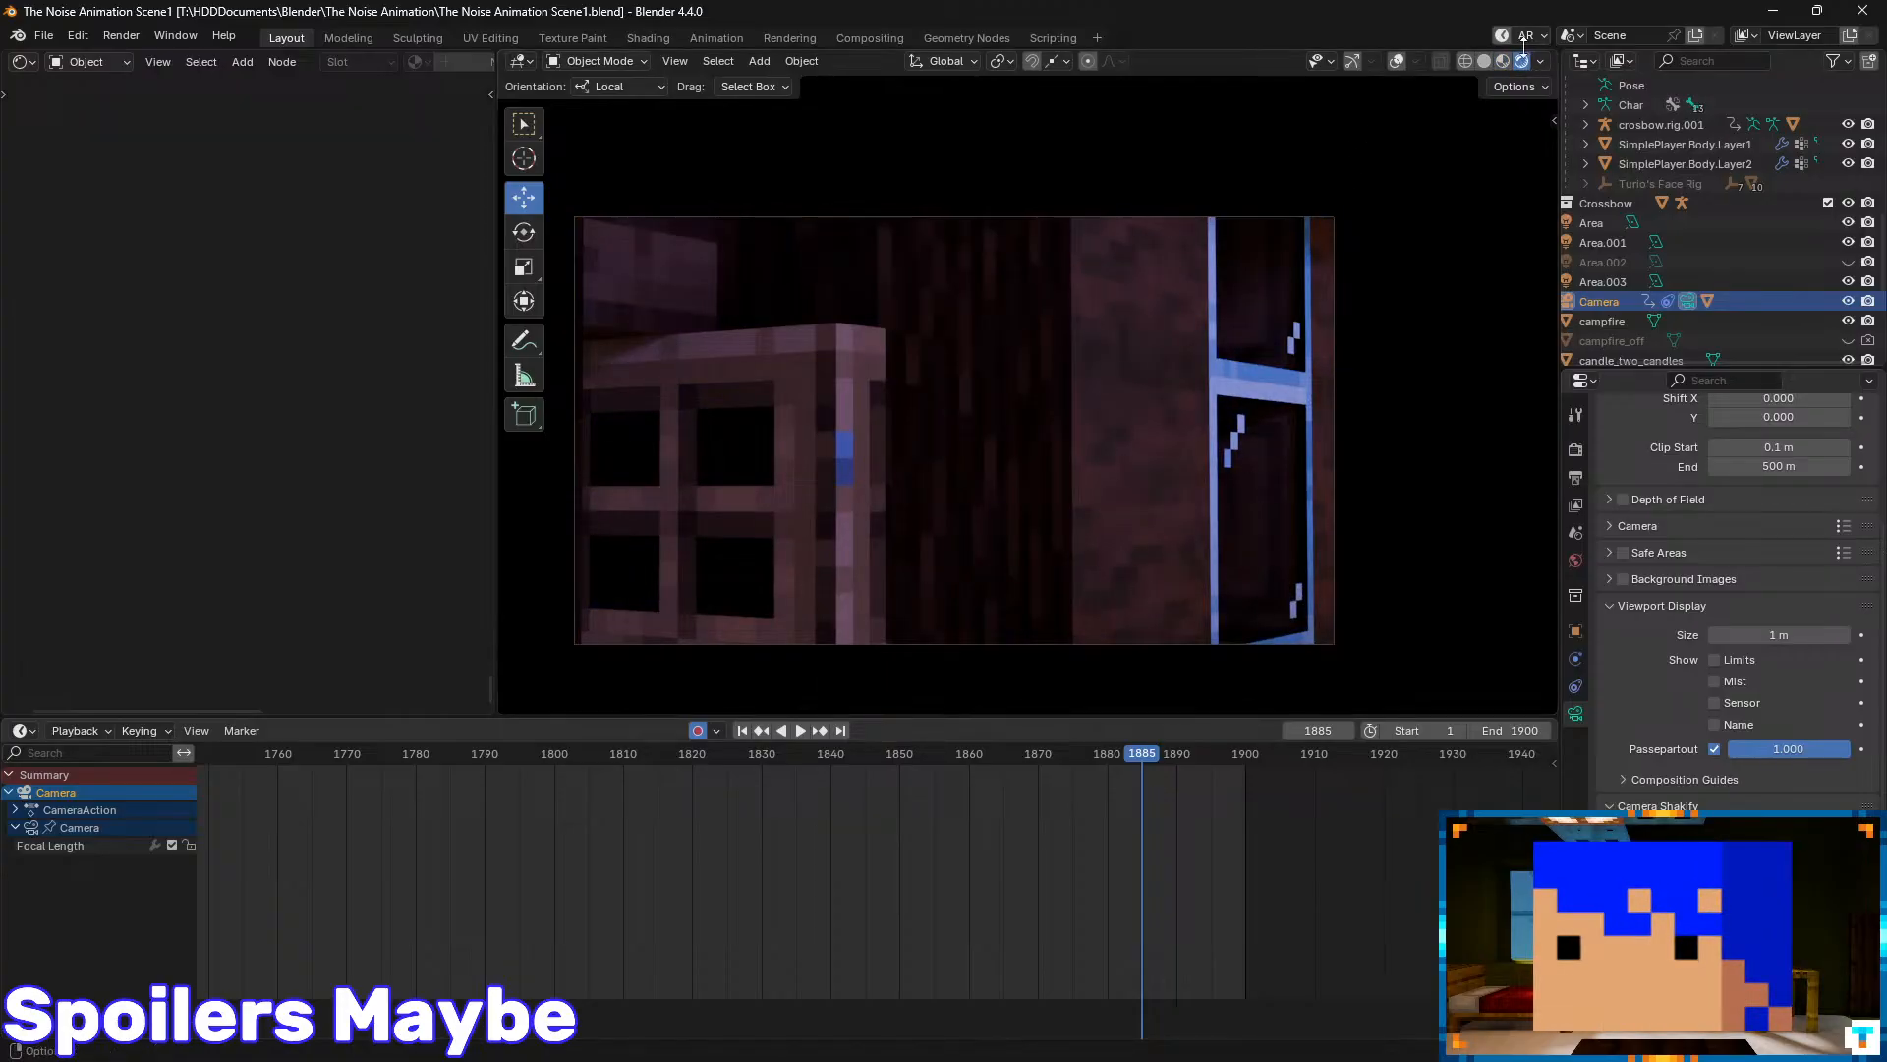
left_click(1504, 62)
- Return to frame 1, save the file and look back through the camera's keyframes to the start of the timeline
left_click(742, 730)
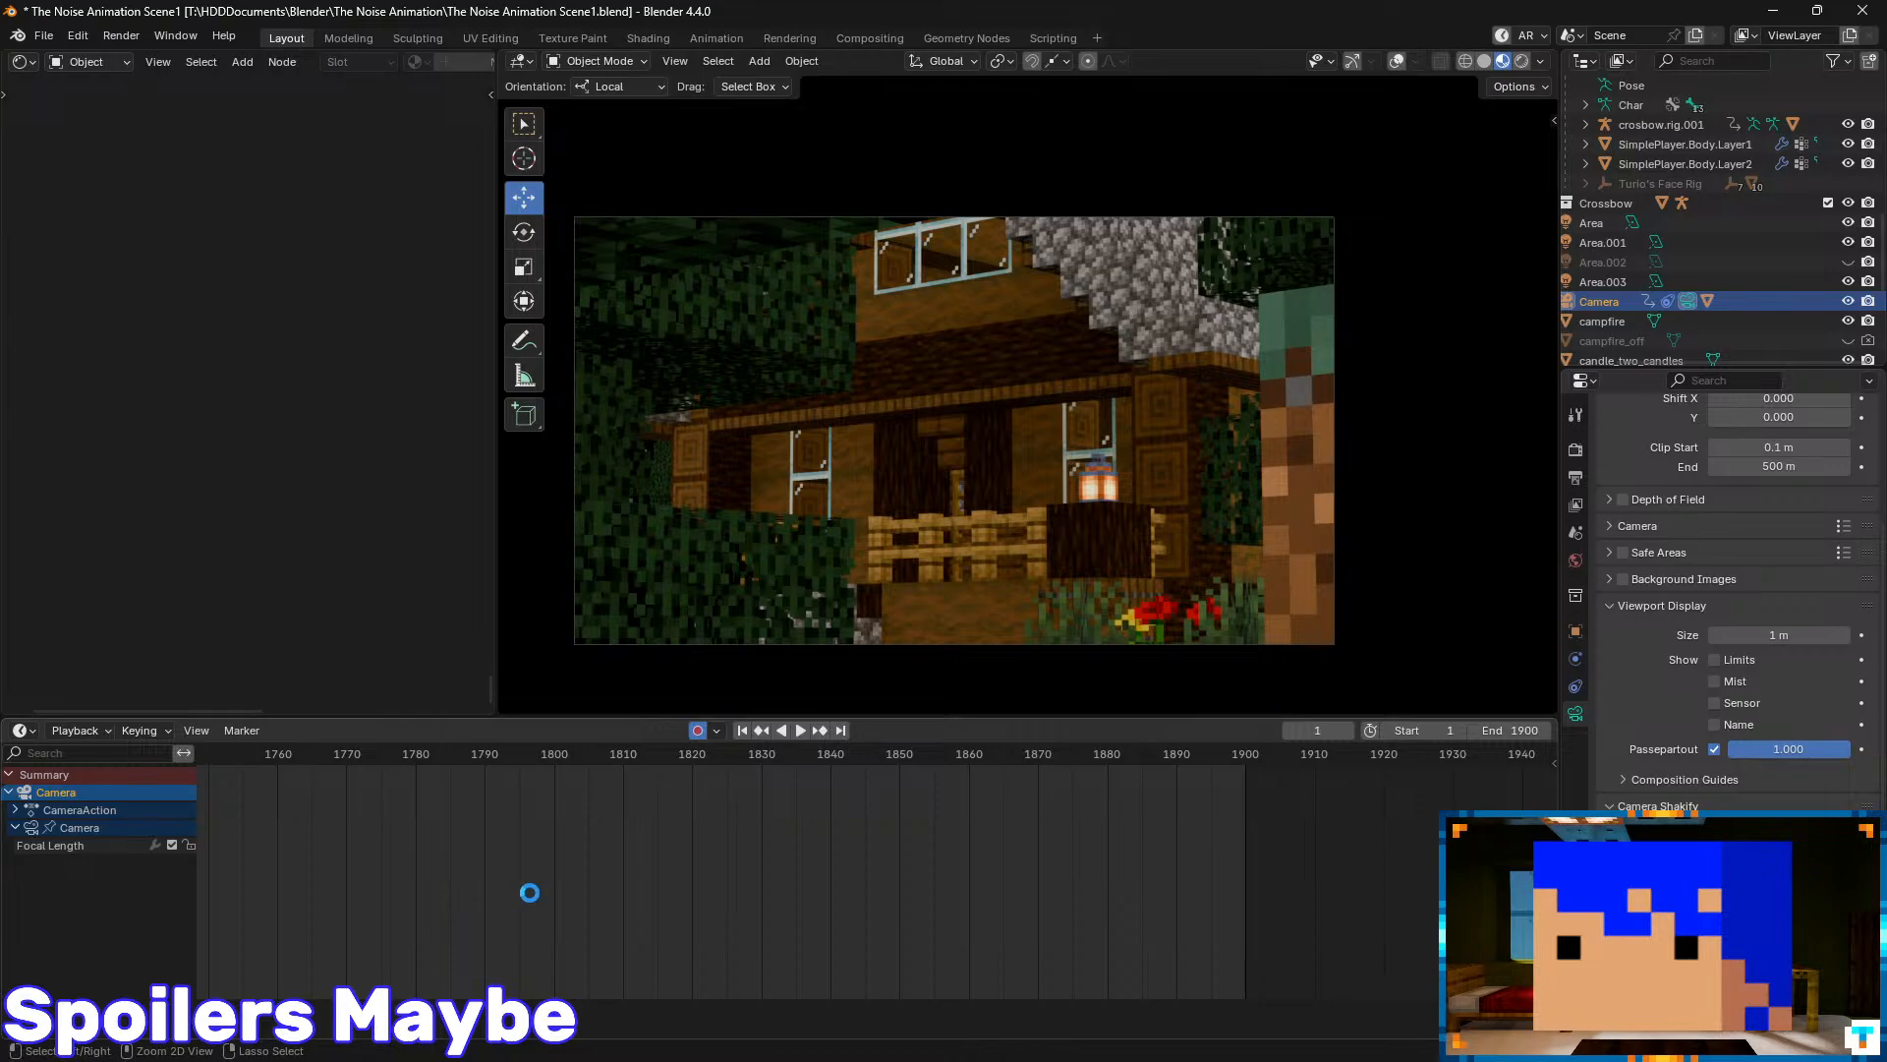
middle_click_drag(327, 934, 1020, 877)
middle_click_drag(523, 929, 906, 919)
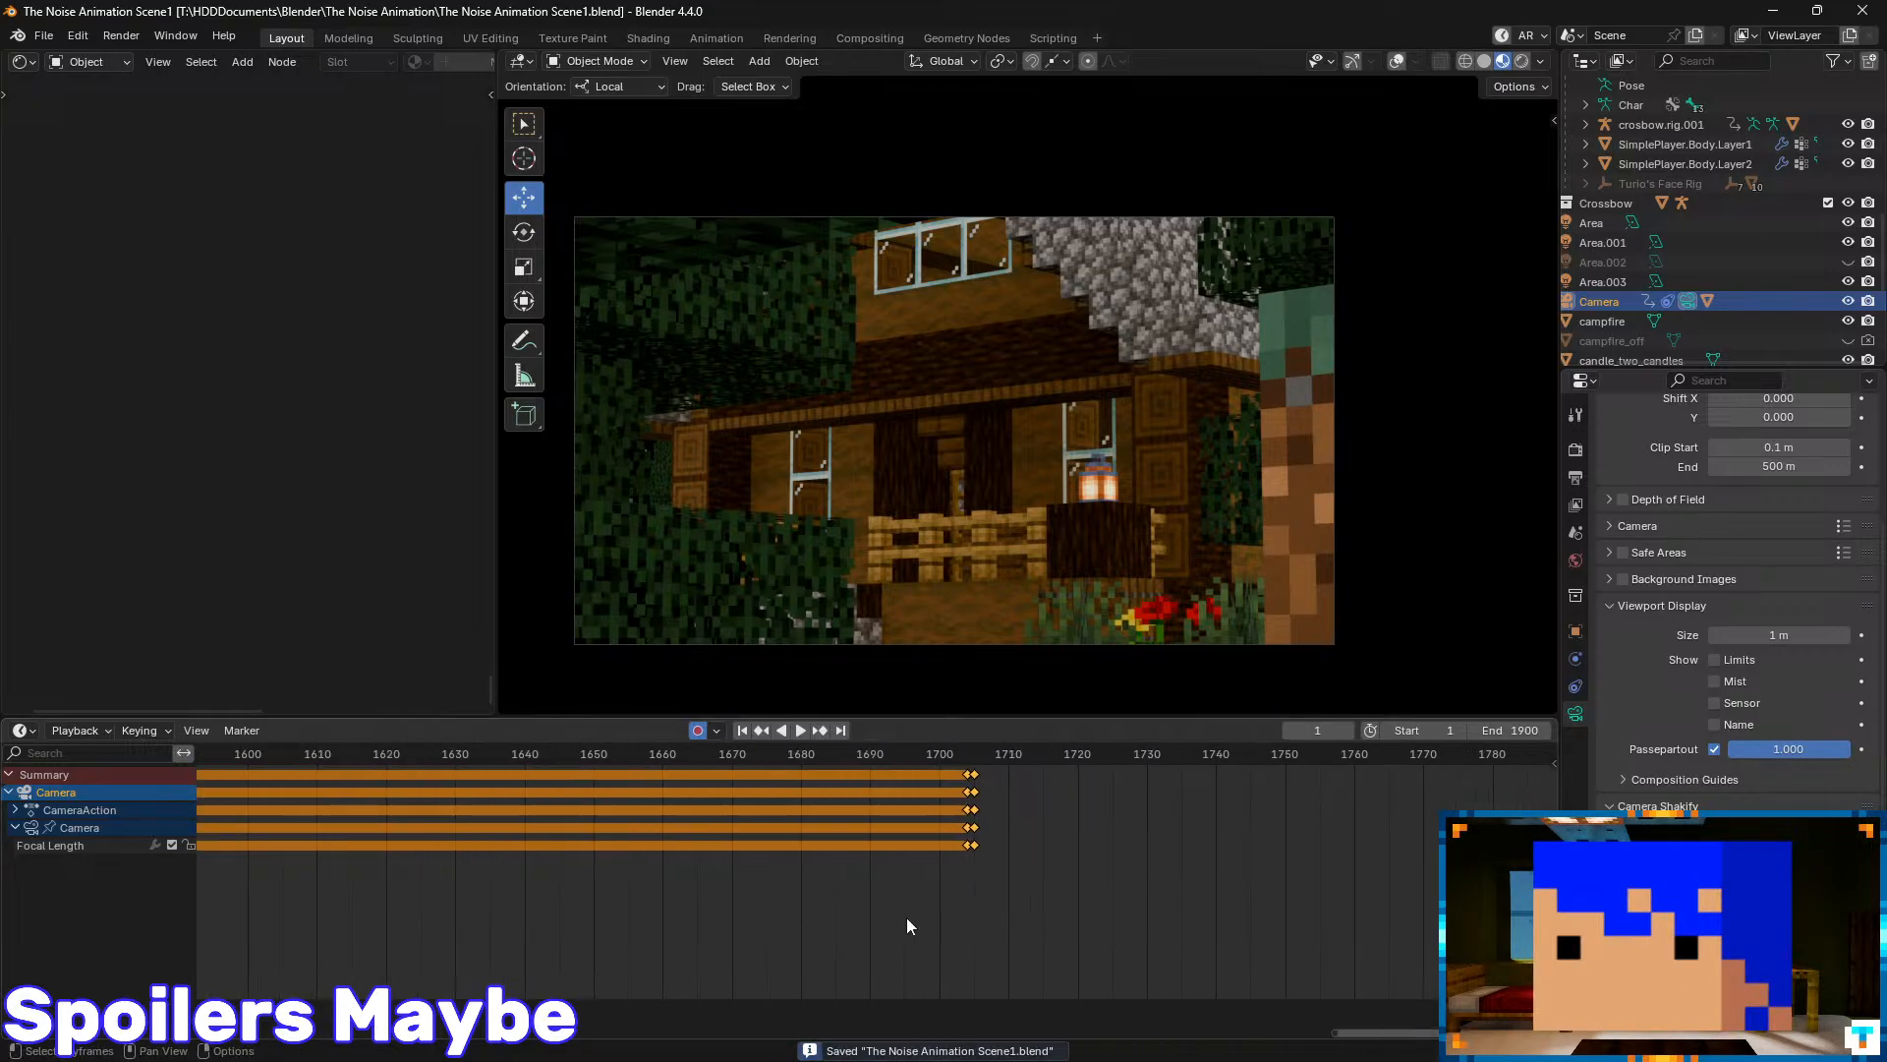
scroll(889, 924, "up", 1)
middle_click_drag(421, 934, 870, 935)
scroll(870, 934, "down", 12)
middle_click_drag(567, 899, 981, 846)
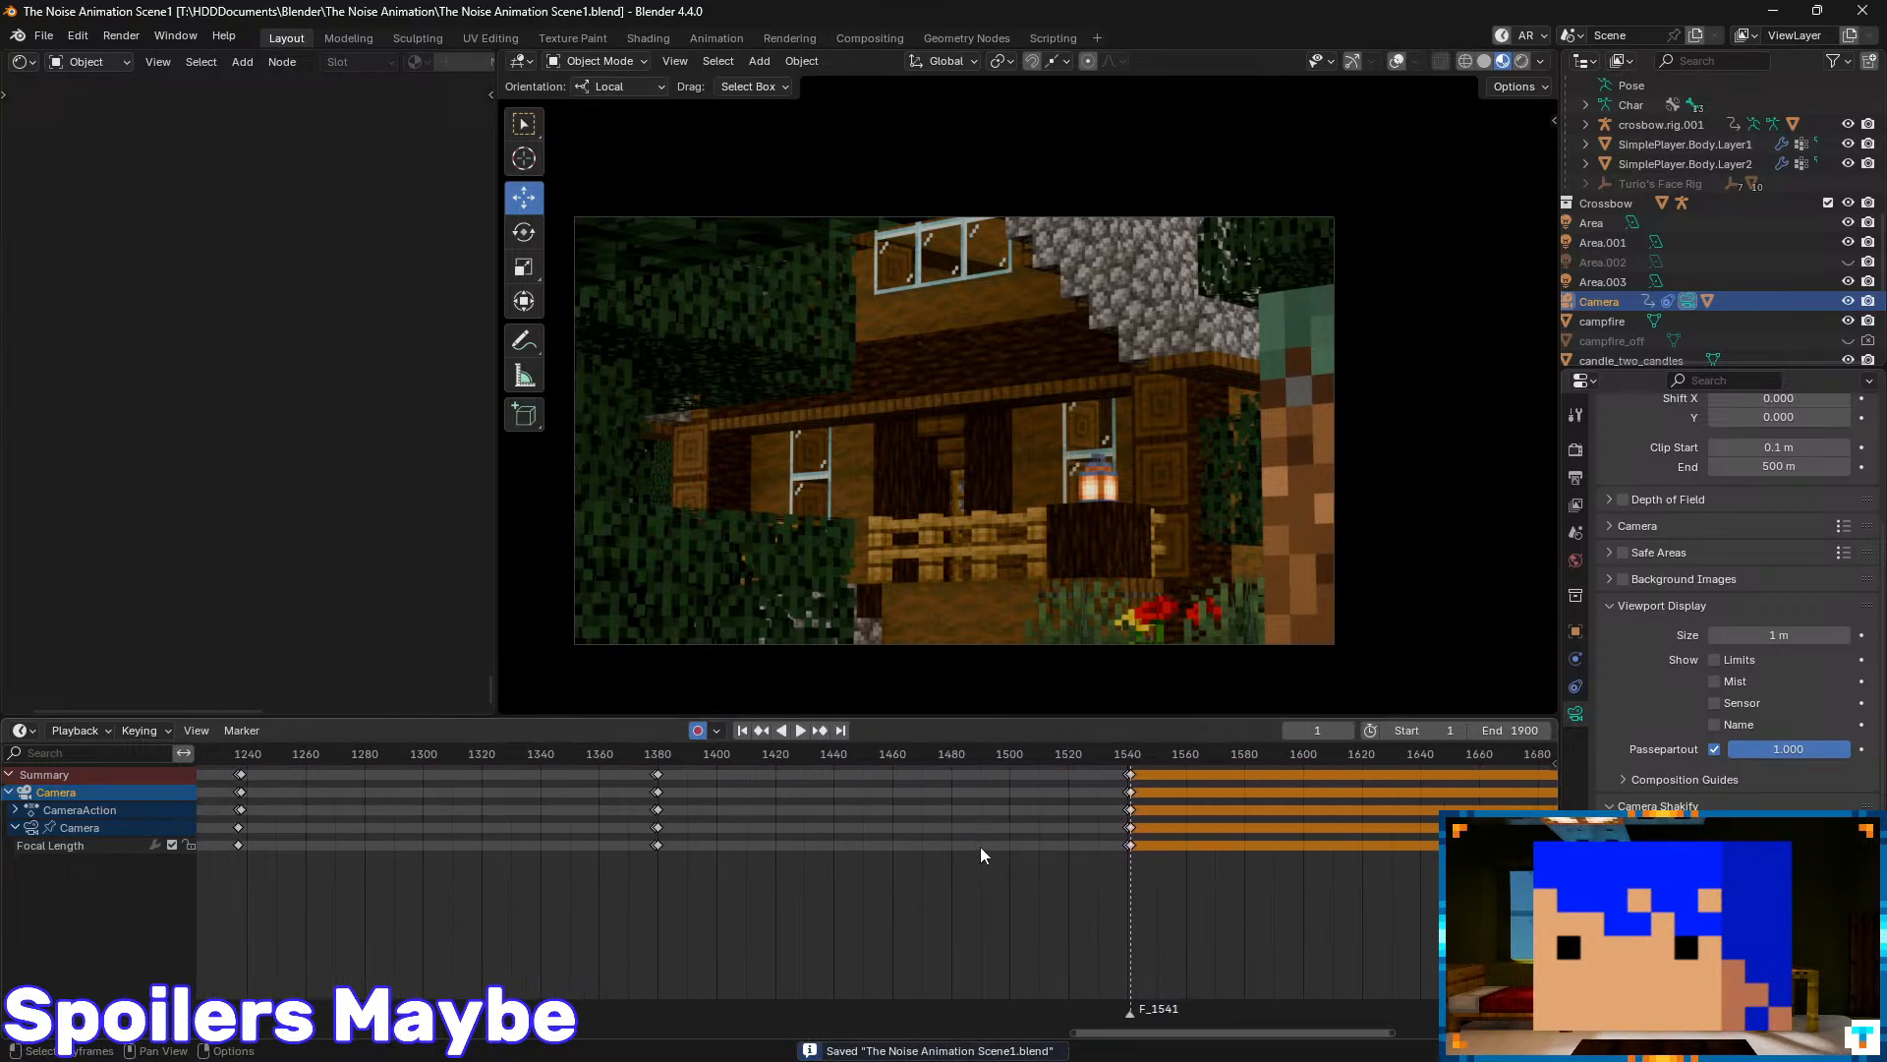
middle_click_drag(467, 934, 1343, 970)
middle_click_drag(352, 945, 1085, 924)
middle_click_drag(493, 899, 1068, 879)
middle_click_drag(413, 846, 1046, 822)
middle_click_drag(525, 823, 960, 818)
- Open the recent file The Noise Animation Scene2.blend and go to its first frame
left_click(43, 36)
mouse_move(118, 95)
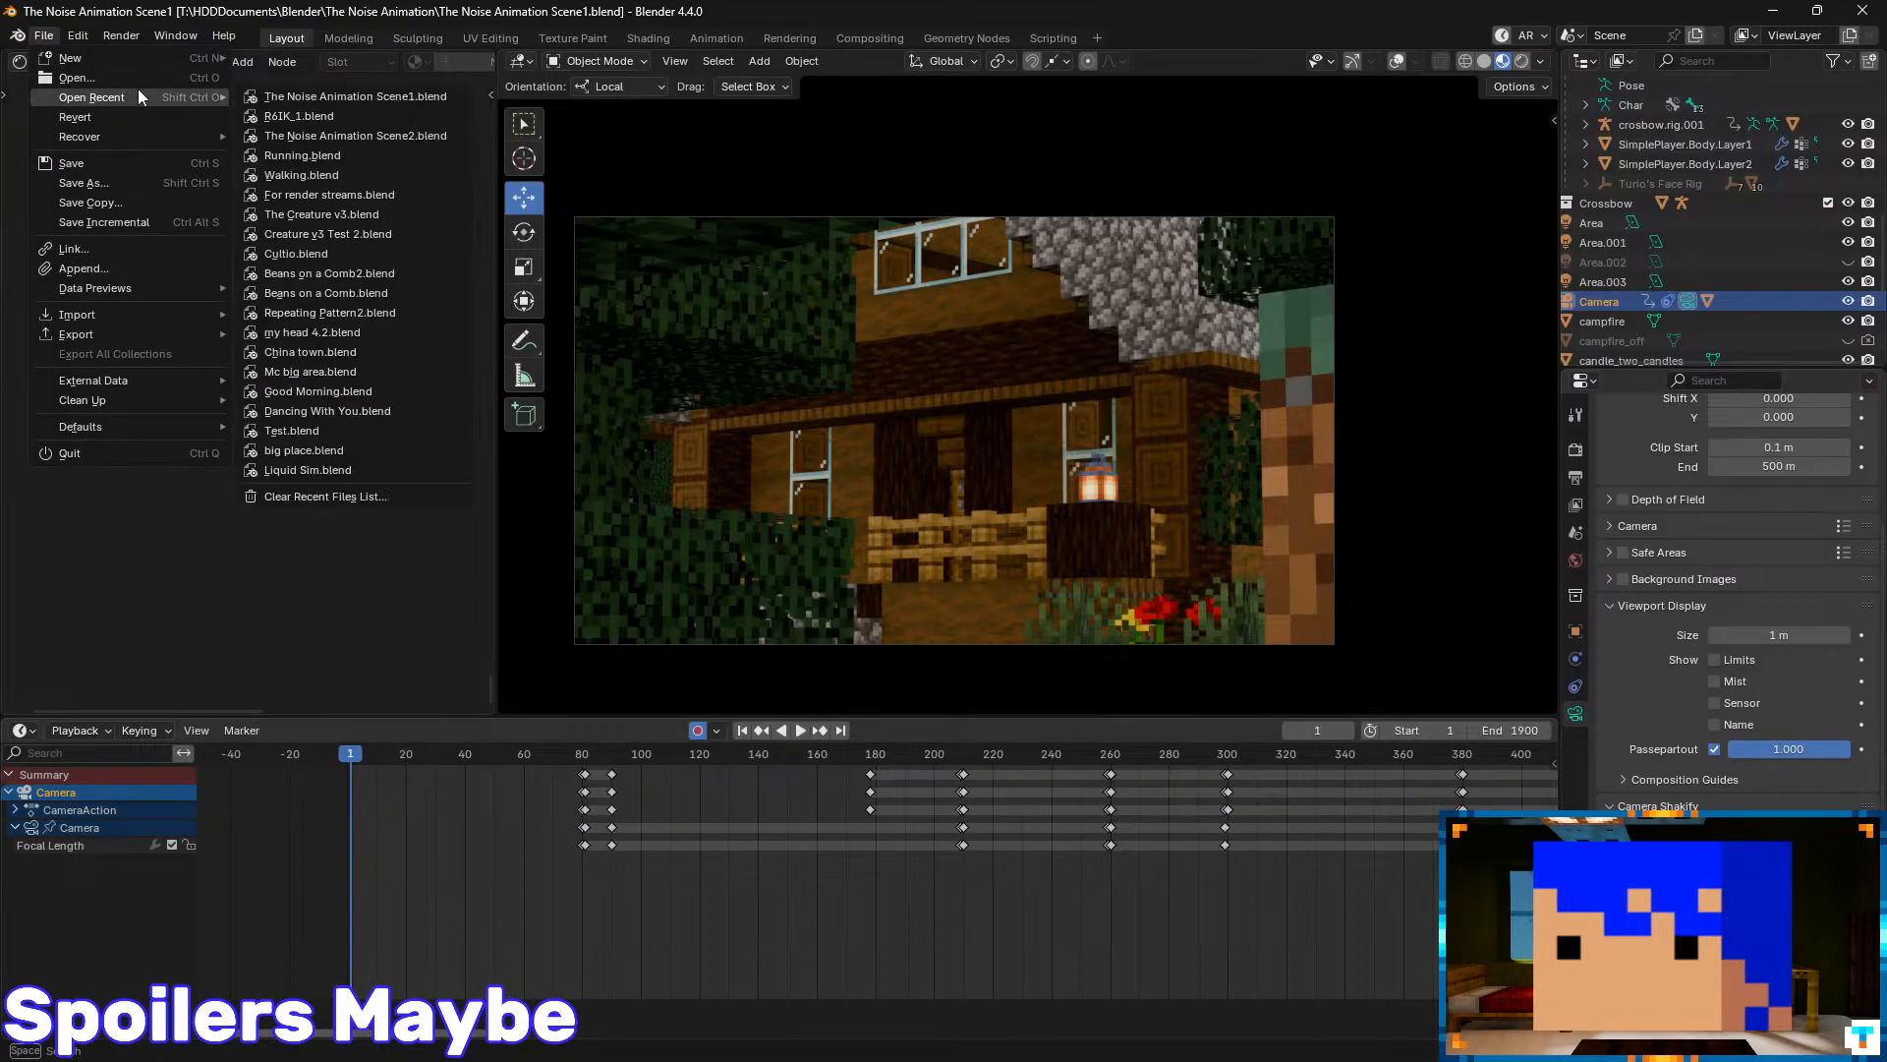
left_click(338, 134)
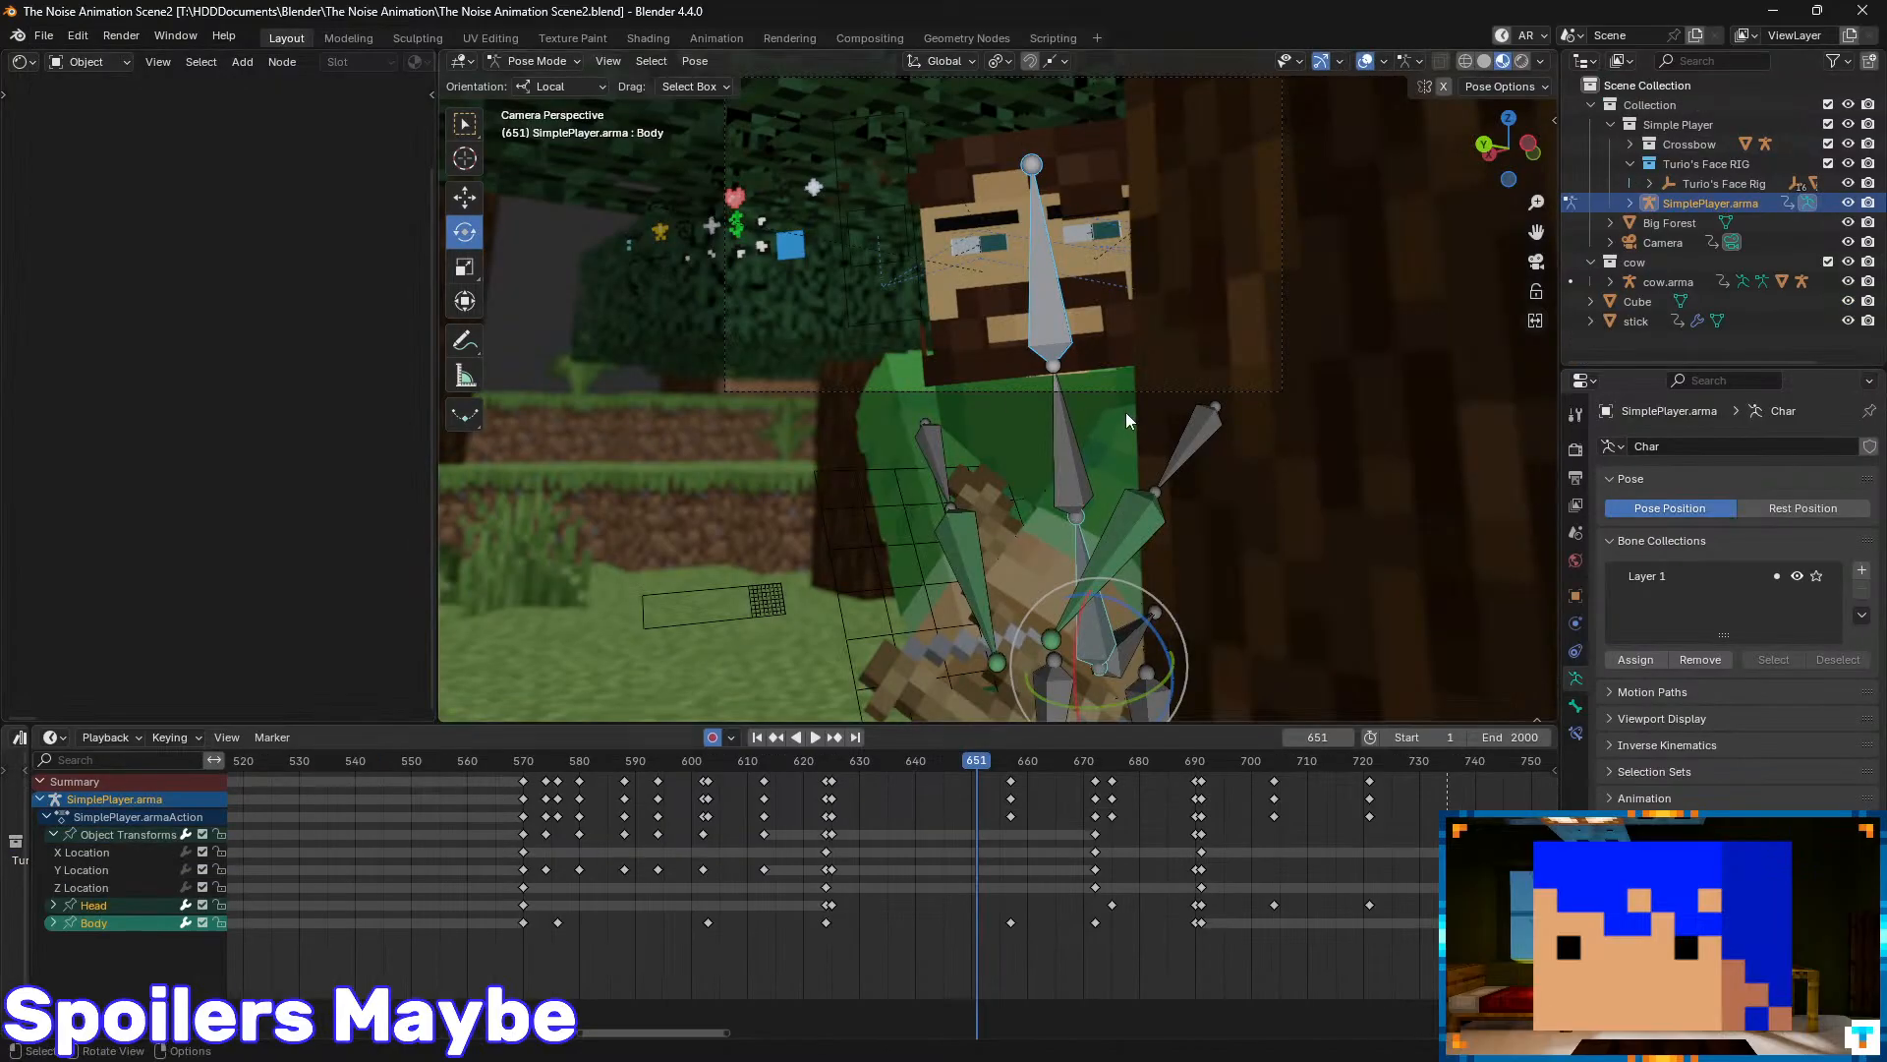
left_click_drag(980, 766, 409, 816)
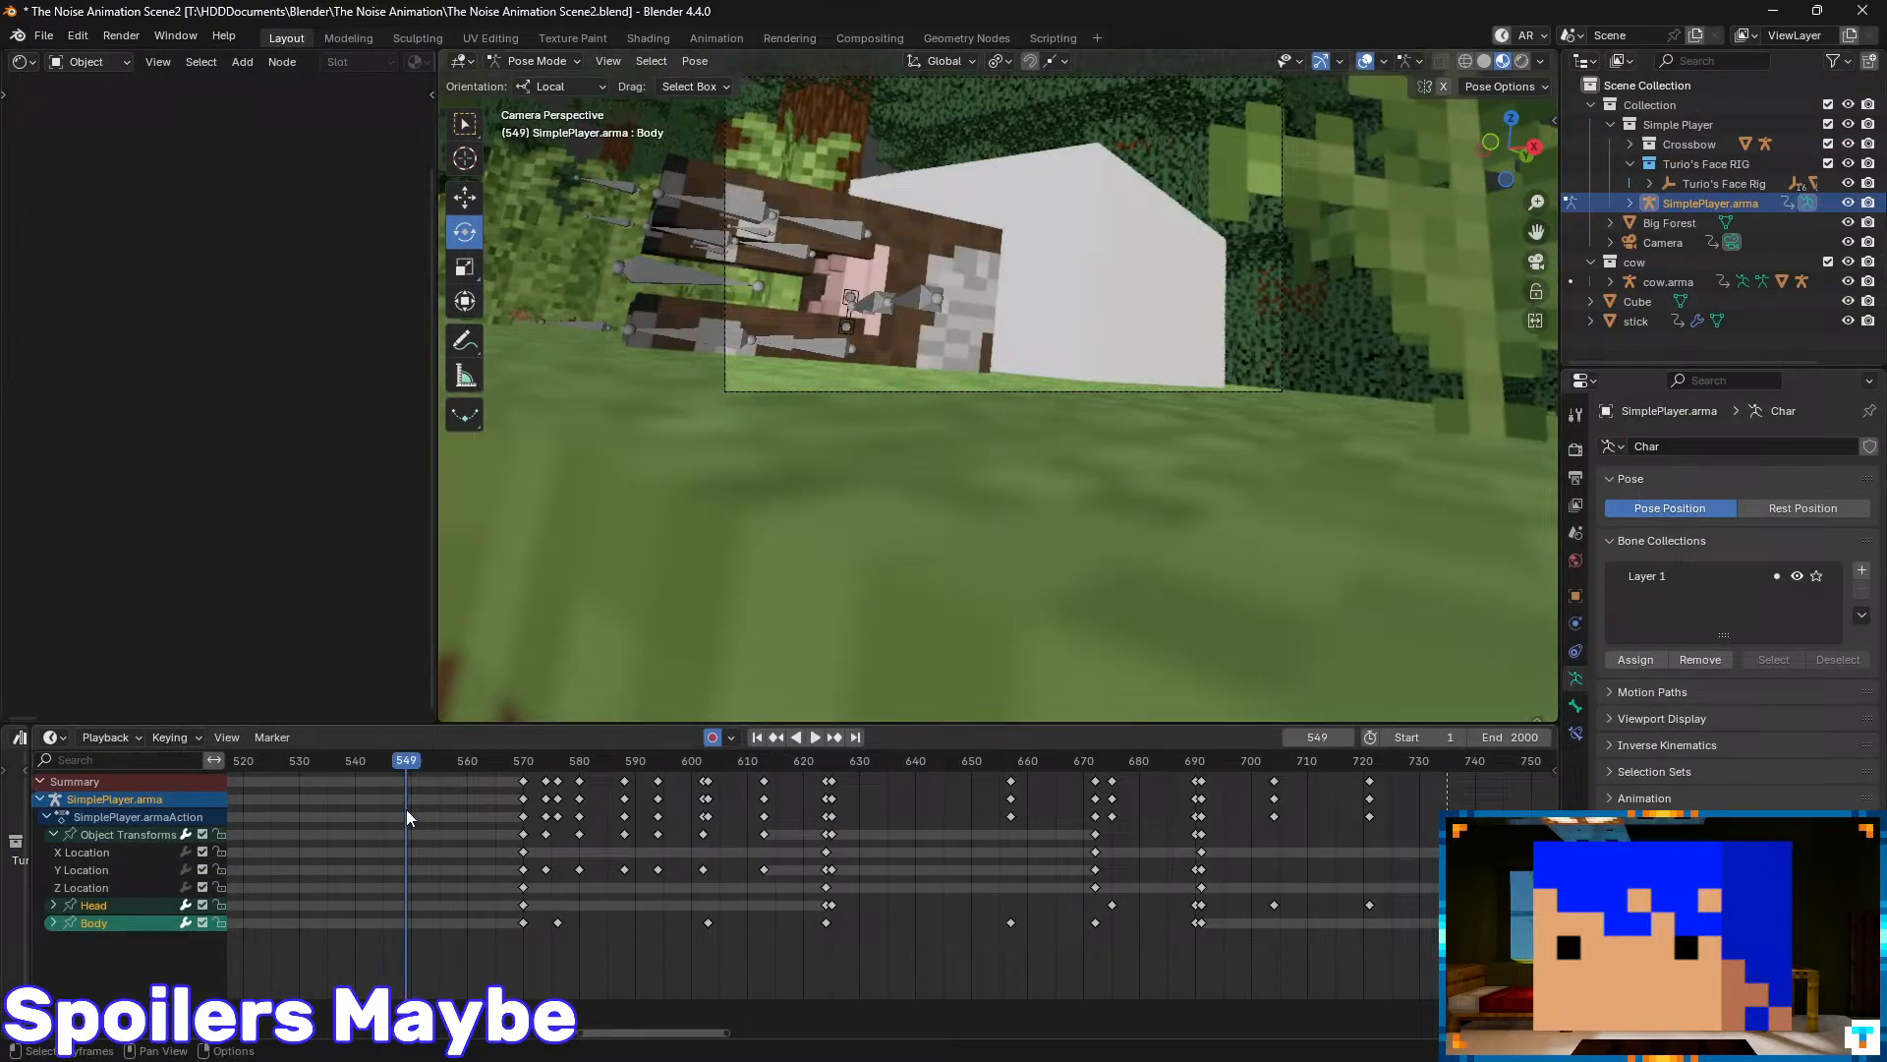
left_click(757, 738)
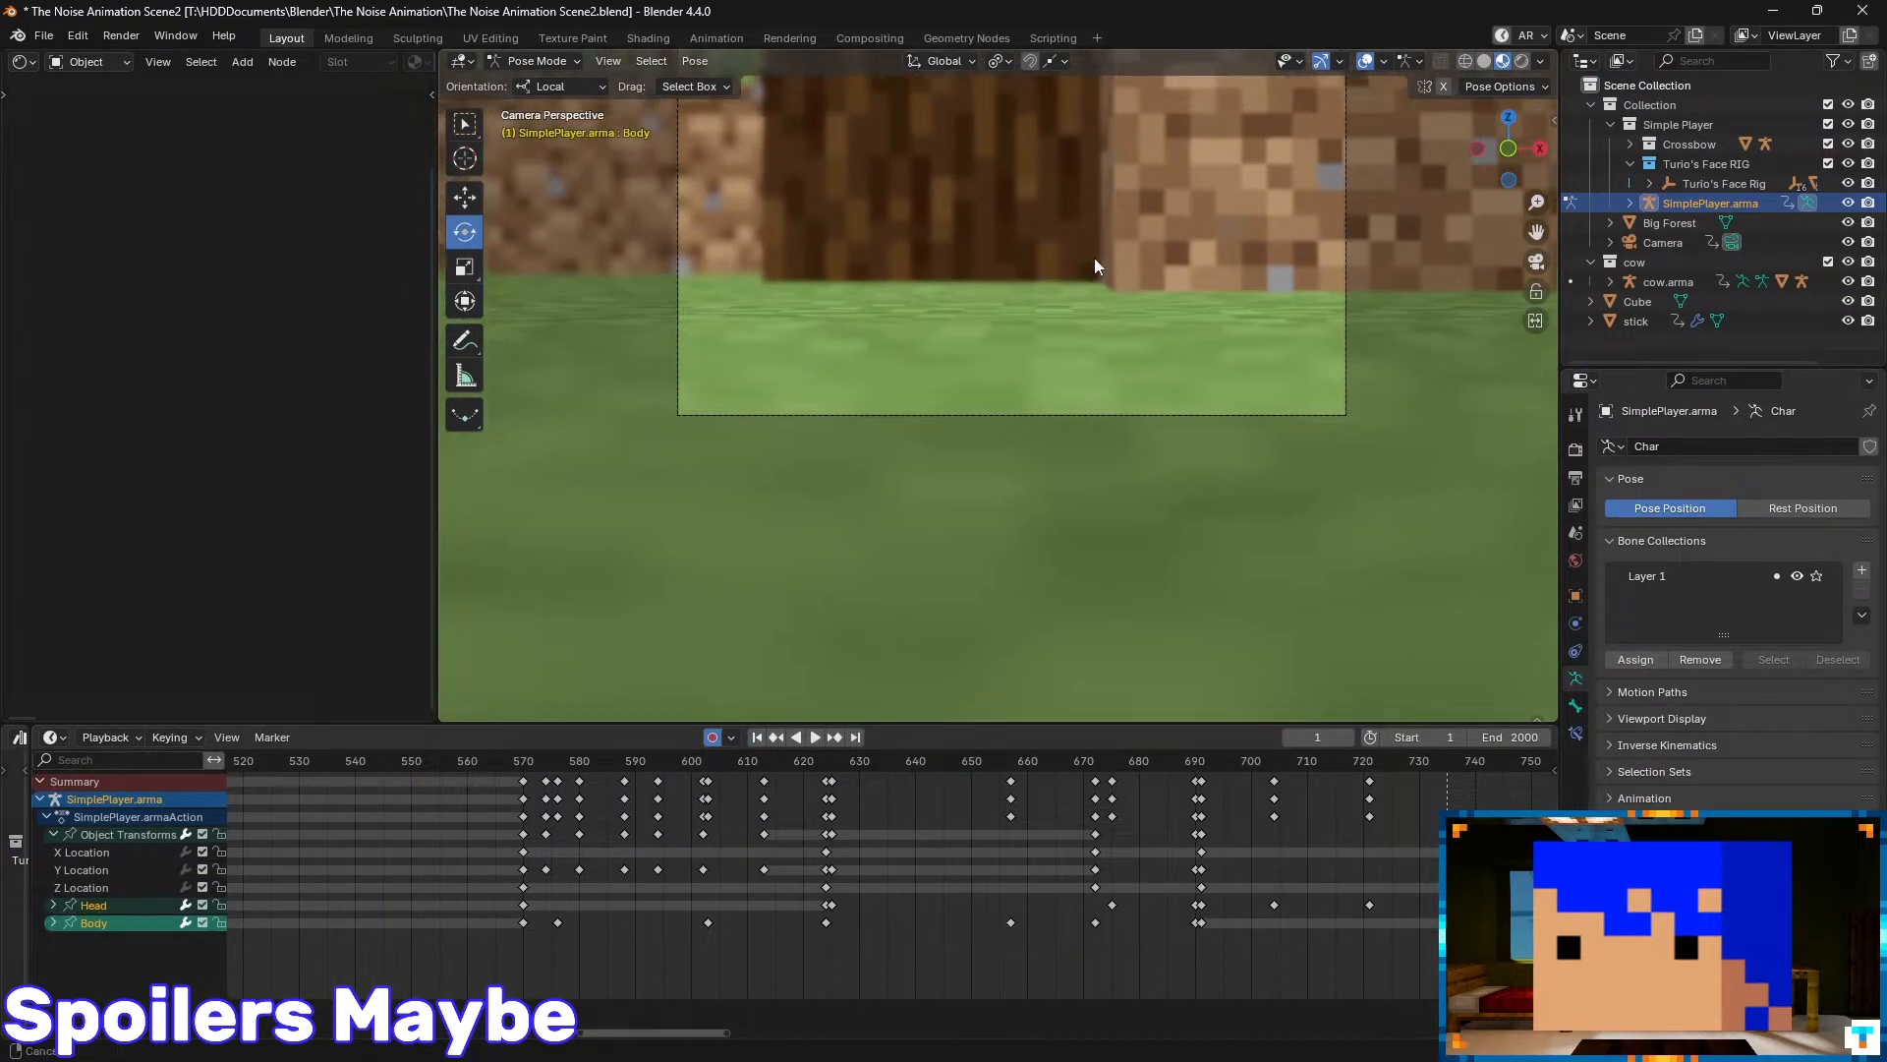
- Play the forest scene up to frame 1008, scrub back to frame 876 and save the file
key("space")
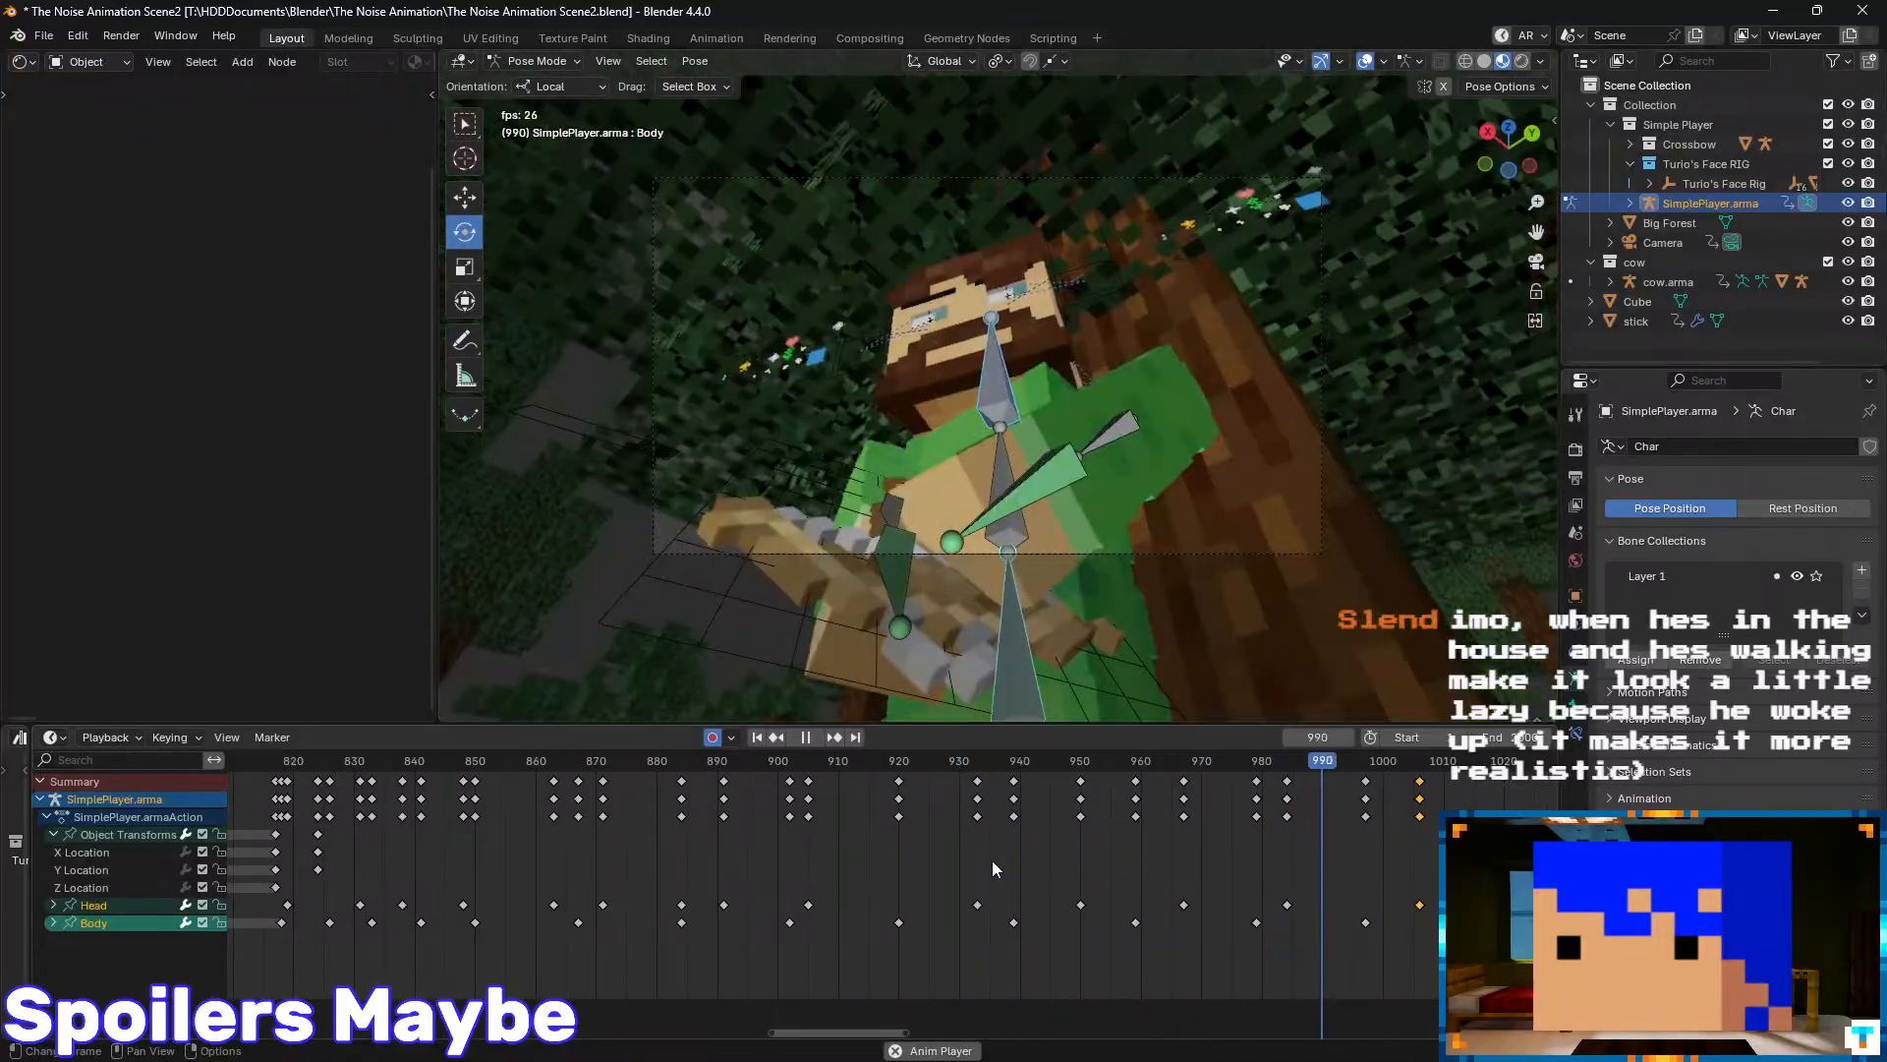
key("space")
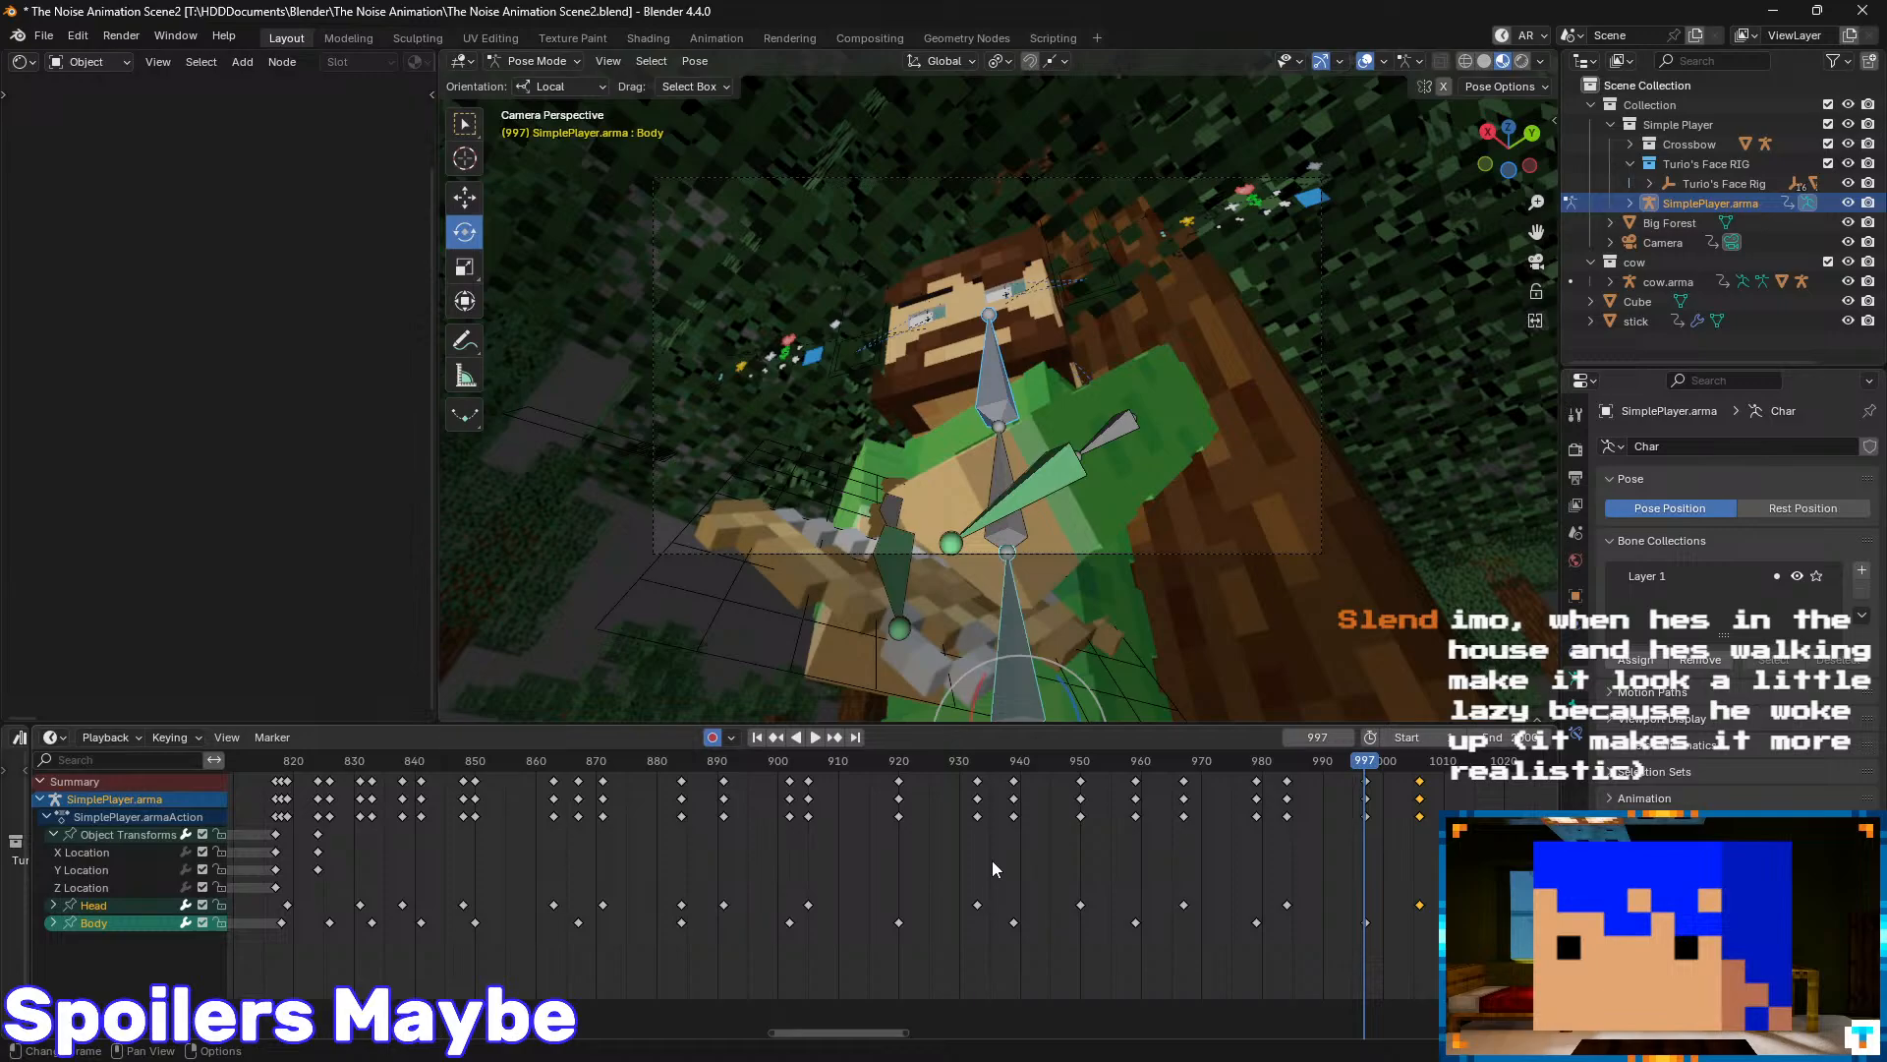
key("ctrl+s")
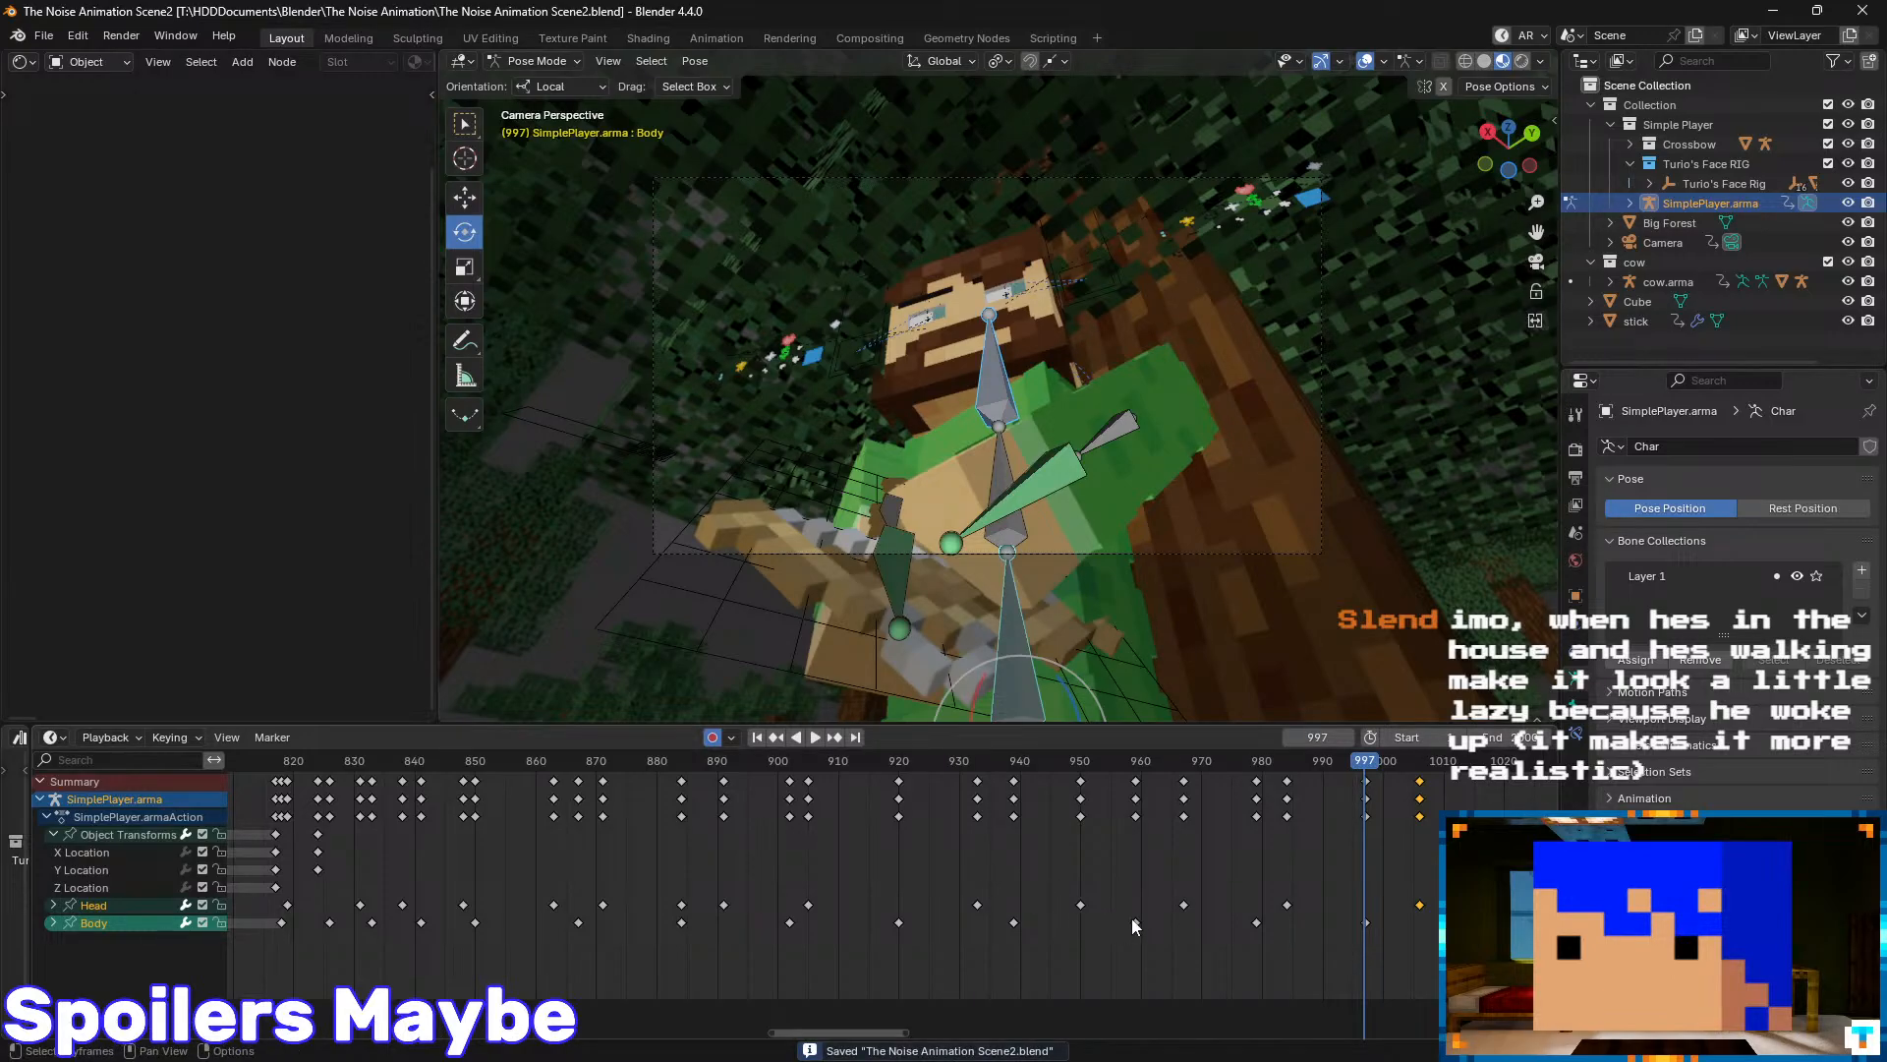
scroll(966, 870, "right", 4, "ctrl")
key("space")
key("space")
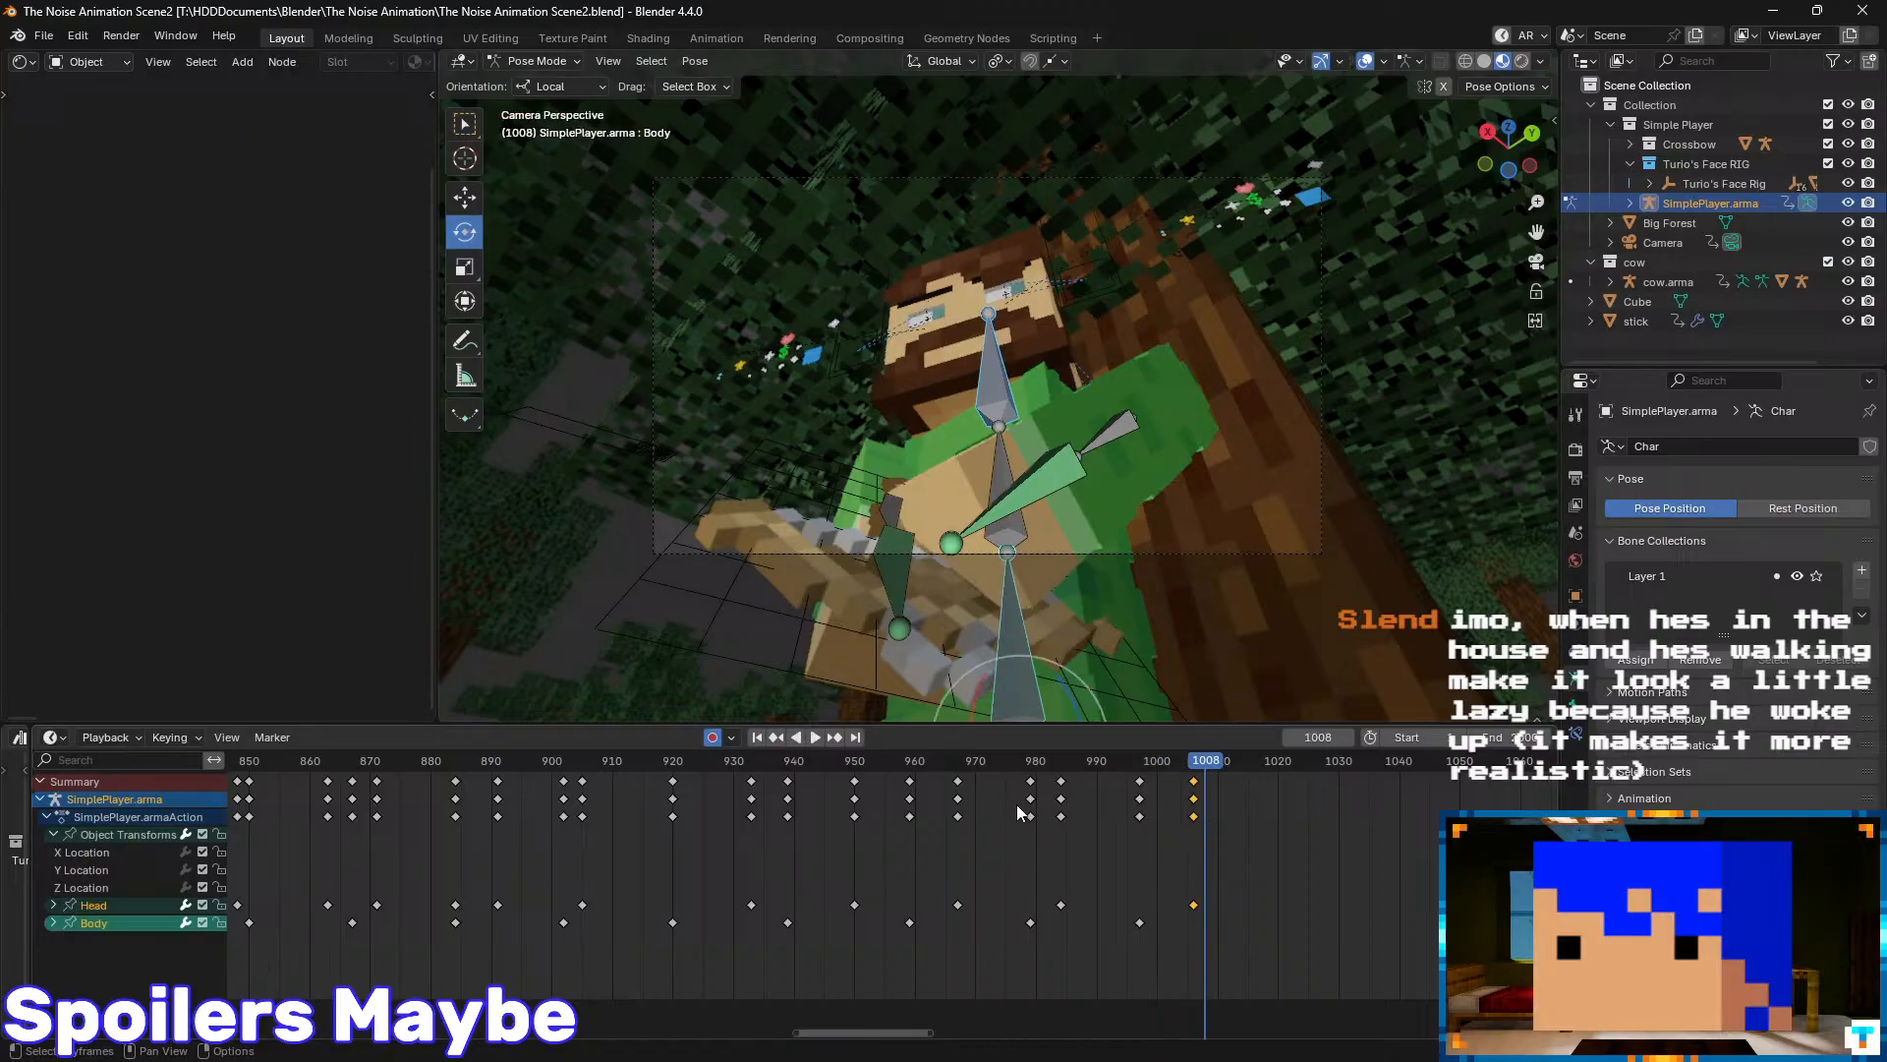
left_click_drag(1050, 764, 407, 763)
key("ctrl+s")
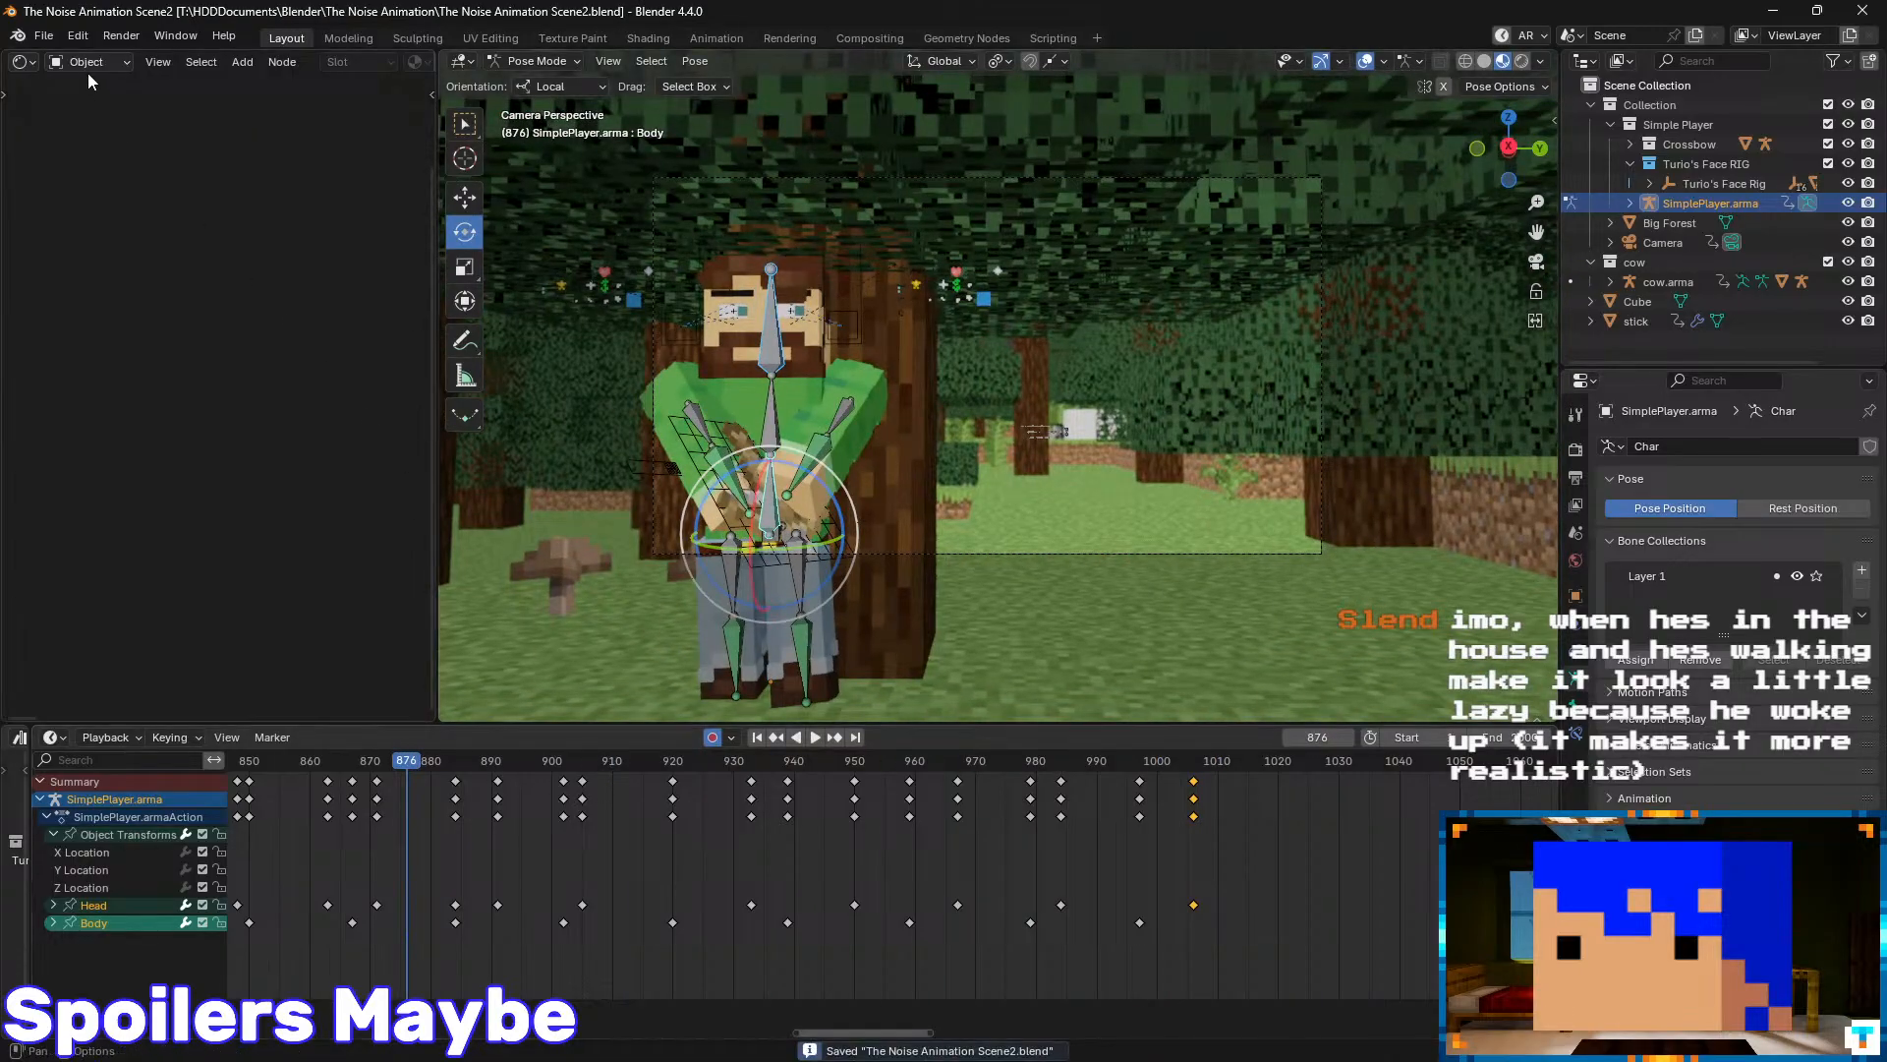
left_click(46, 36)
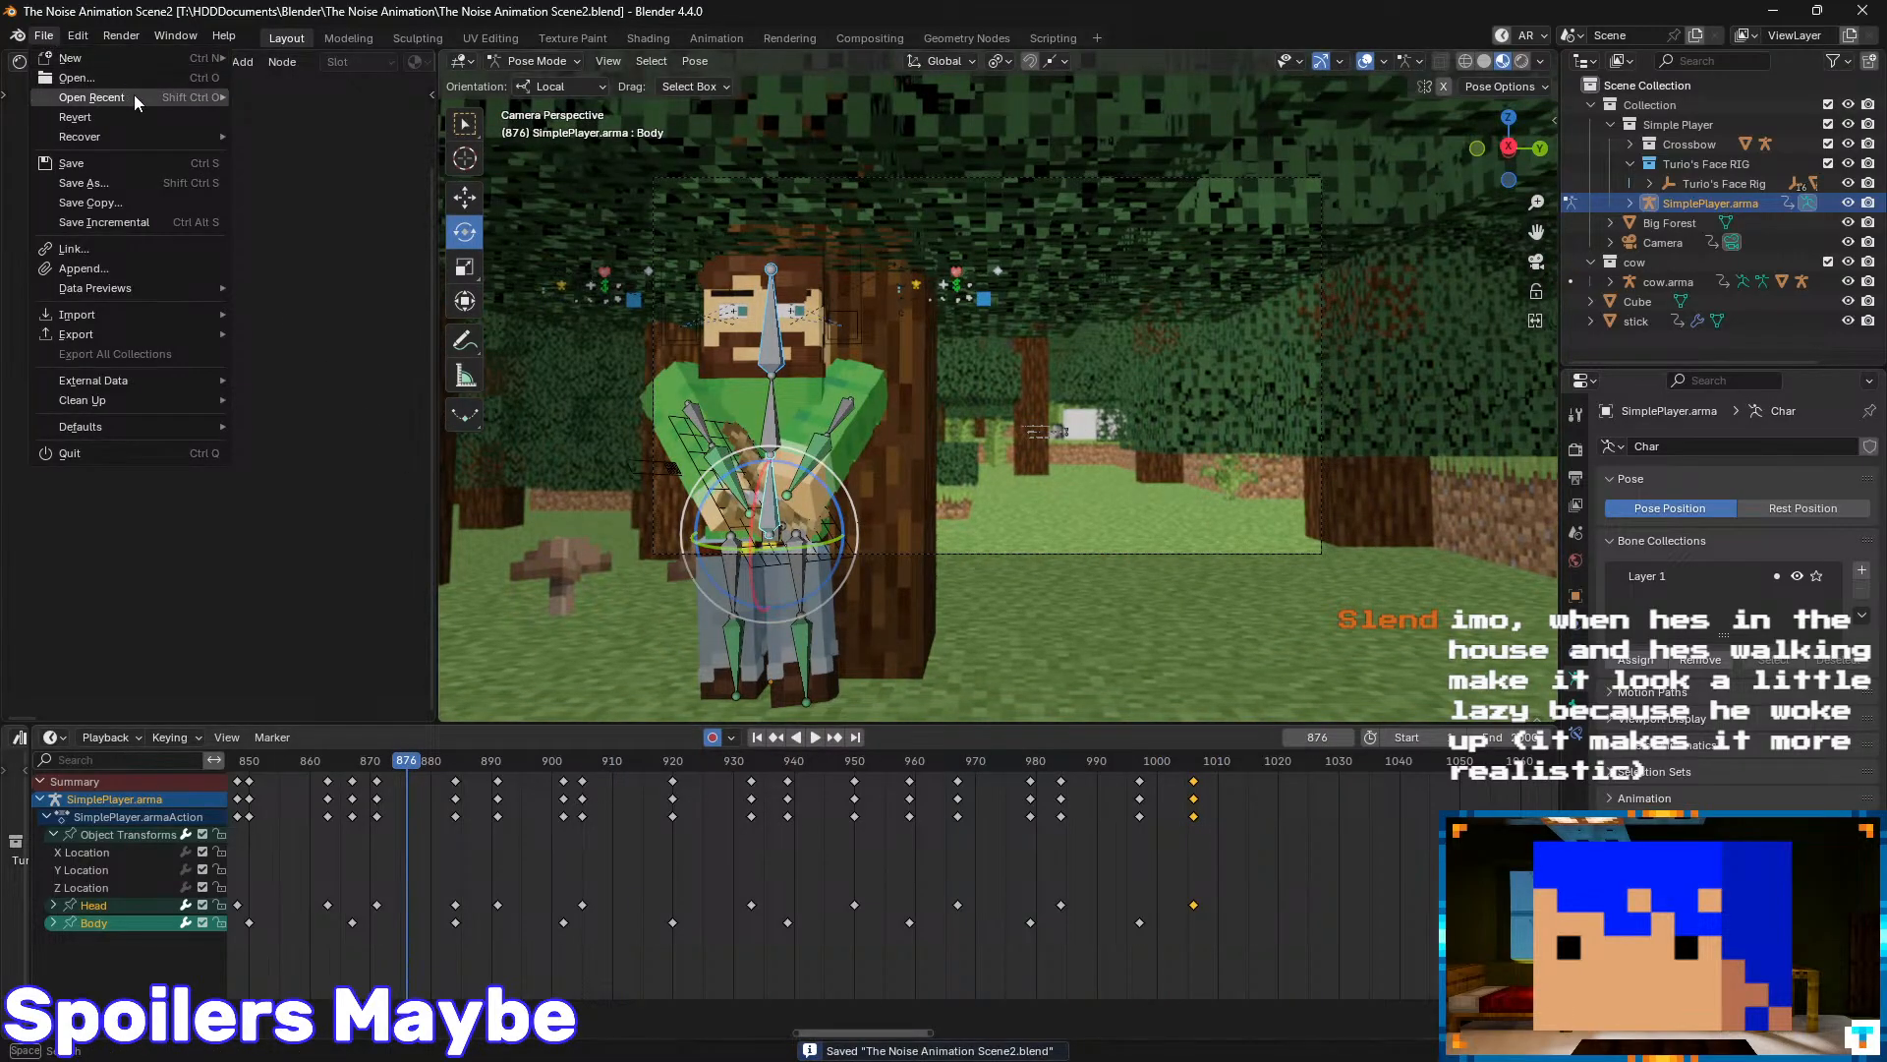
mouse_move(135, 97)
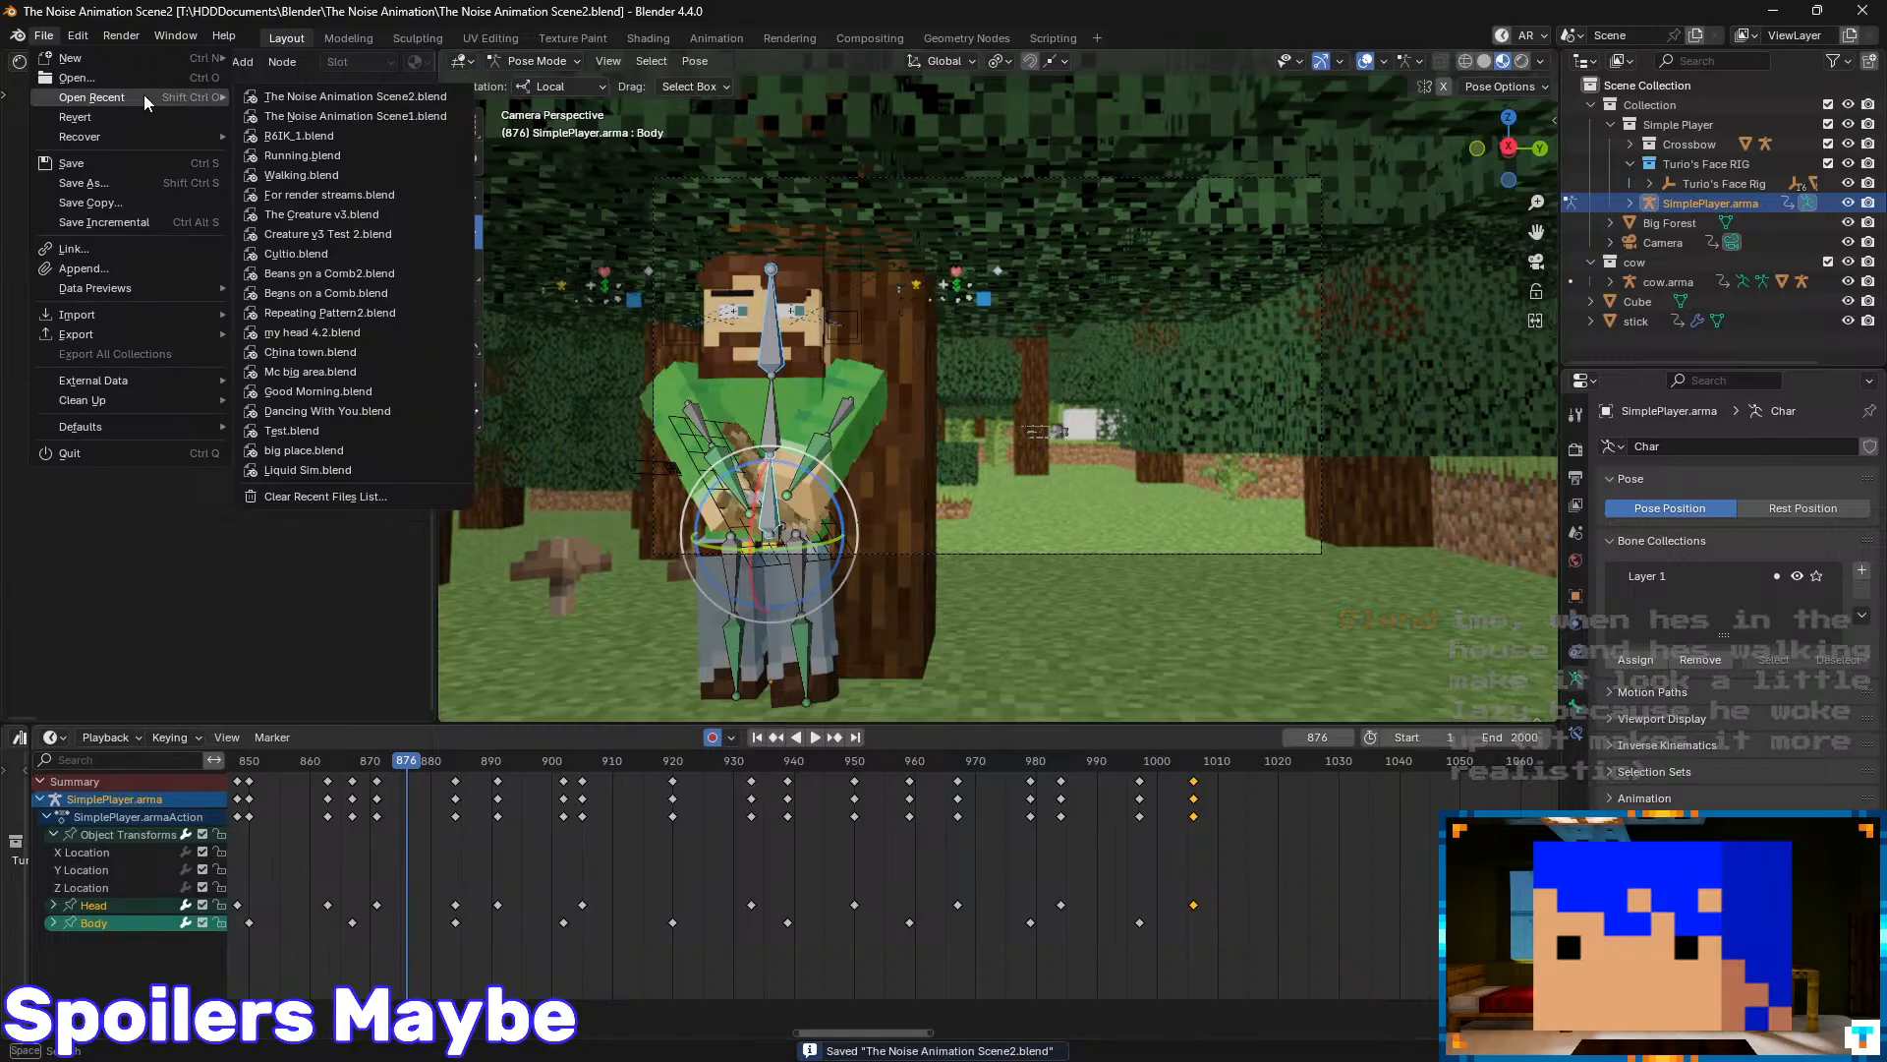
left_click(340, 131)
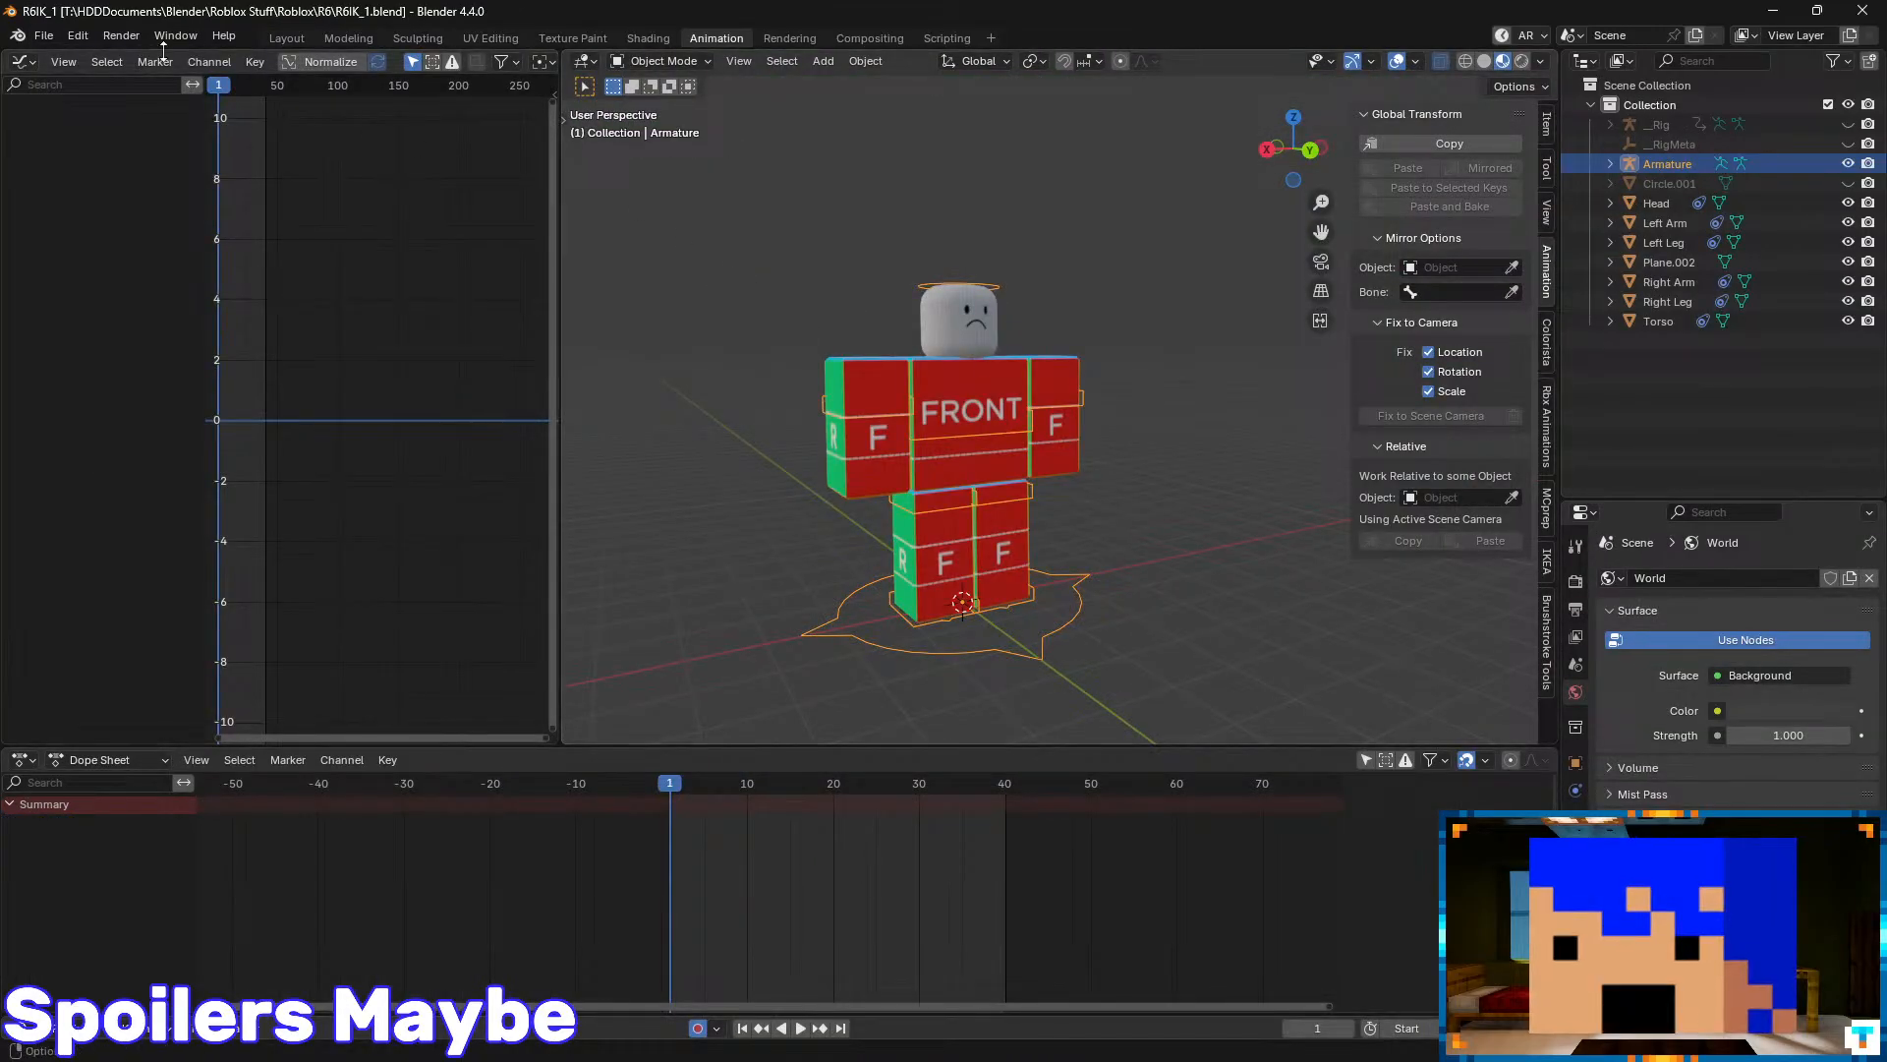
- Open the recent file The Noise Animation Scene1.blend
left_click(45, 37)
mouse_move(141, 98)
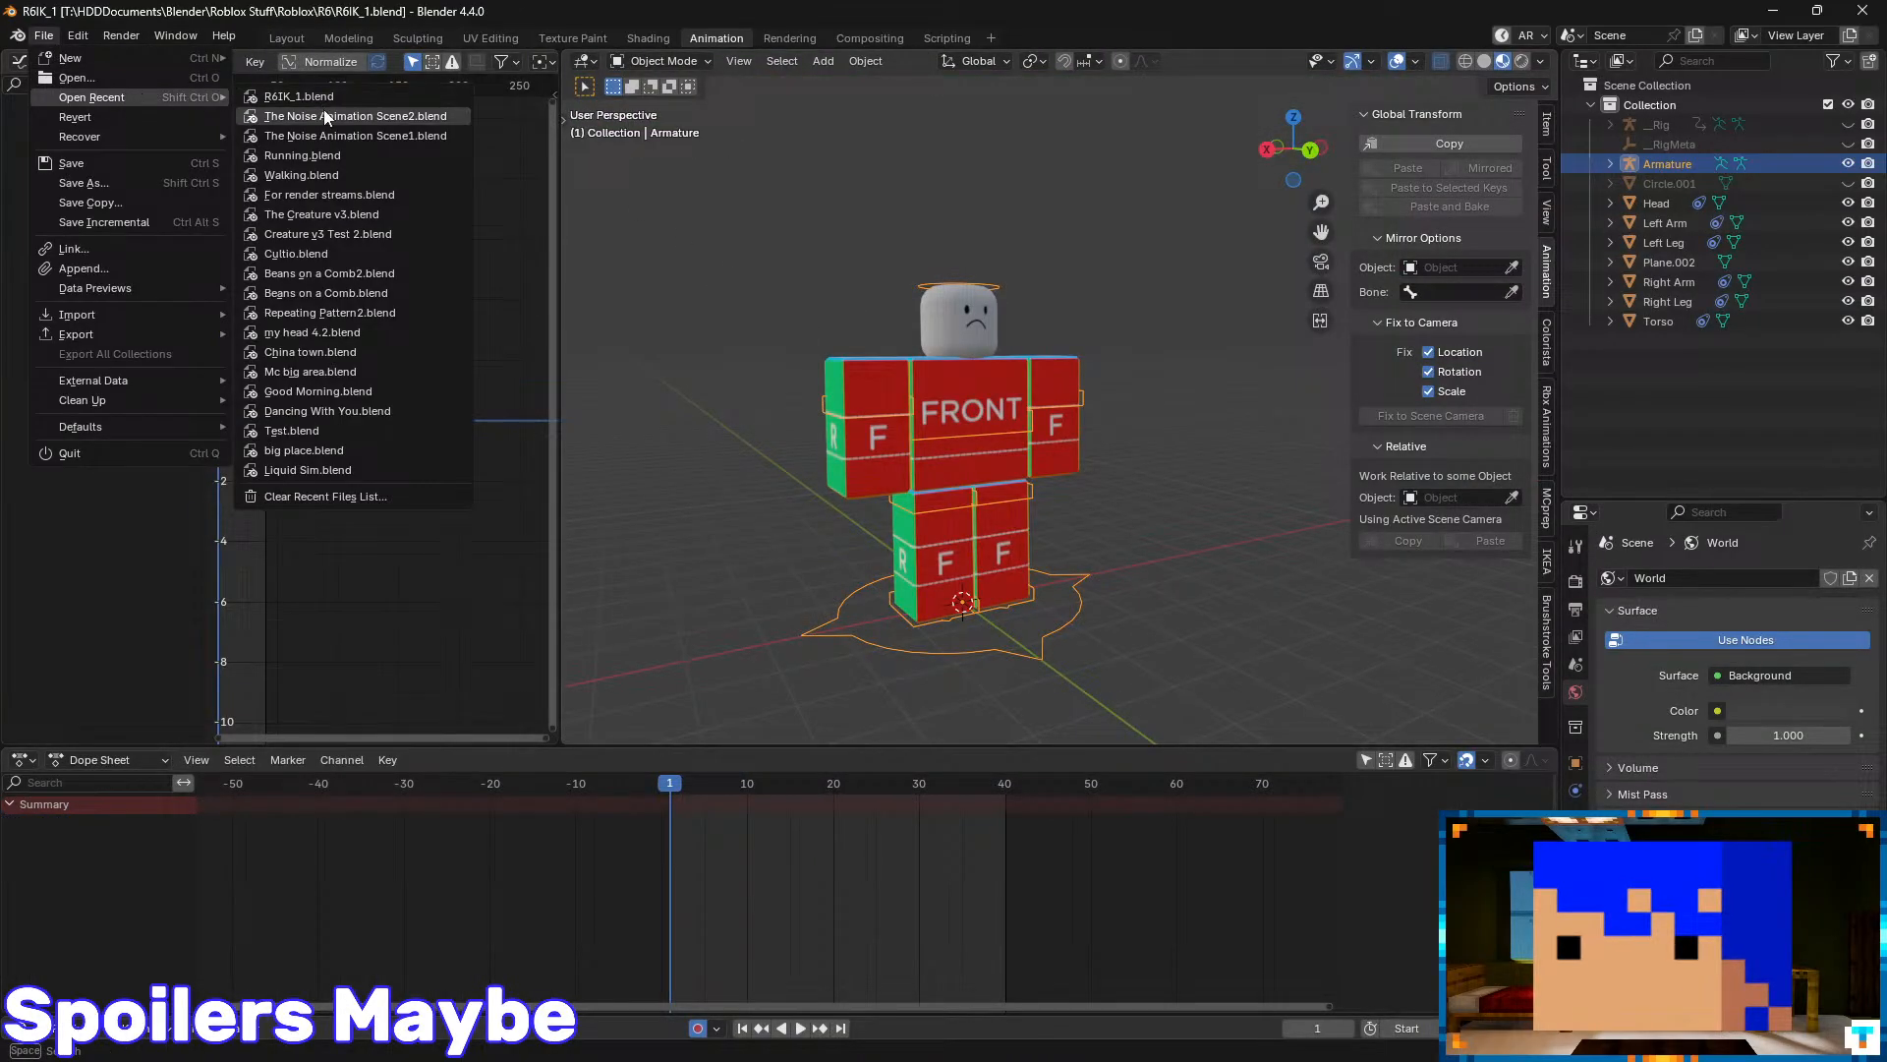
left_click(339, 134)
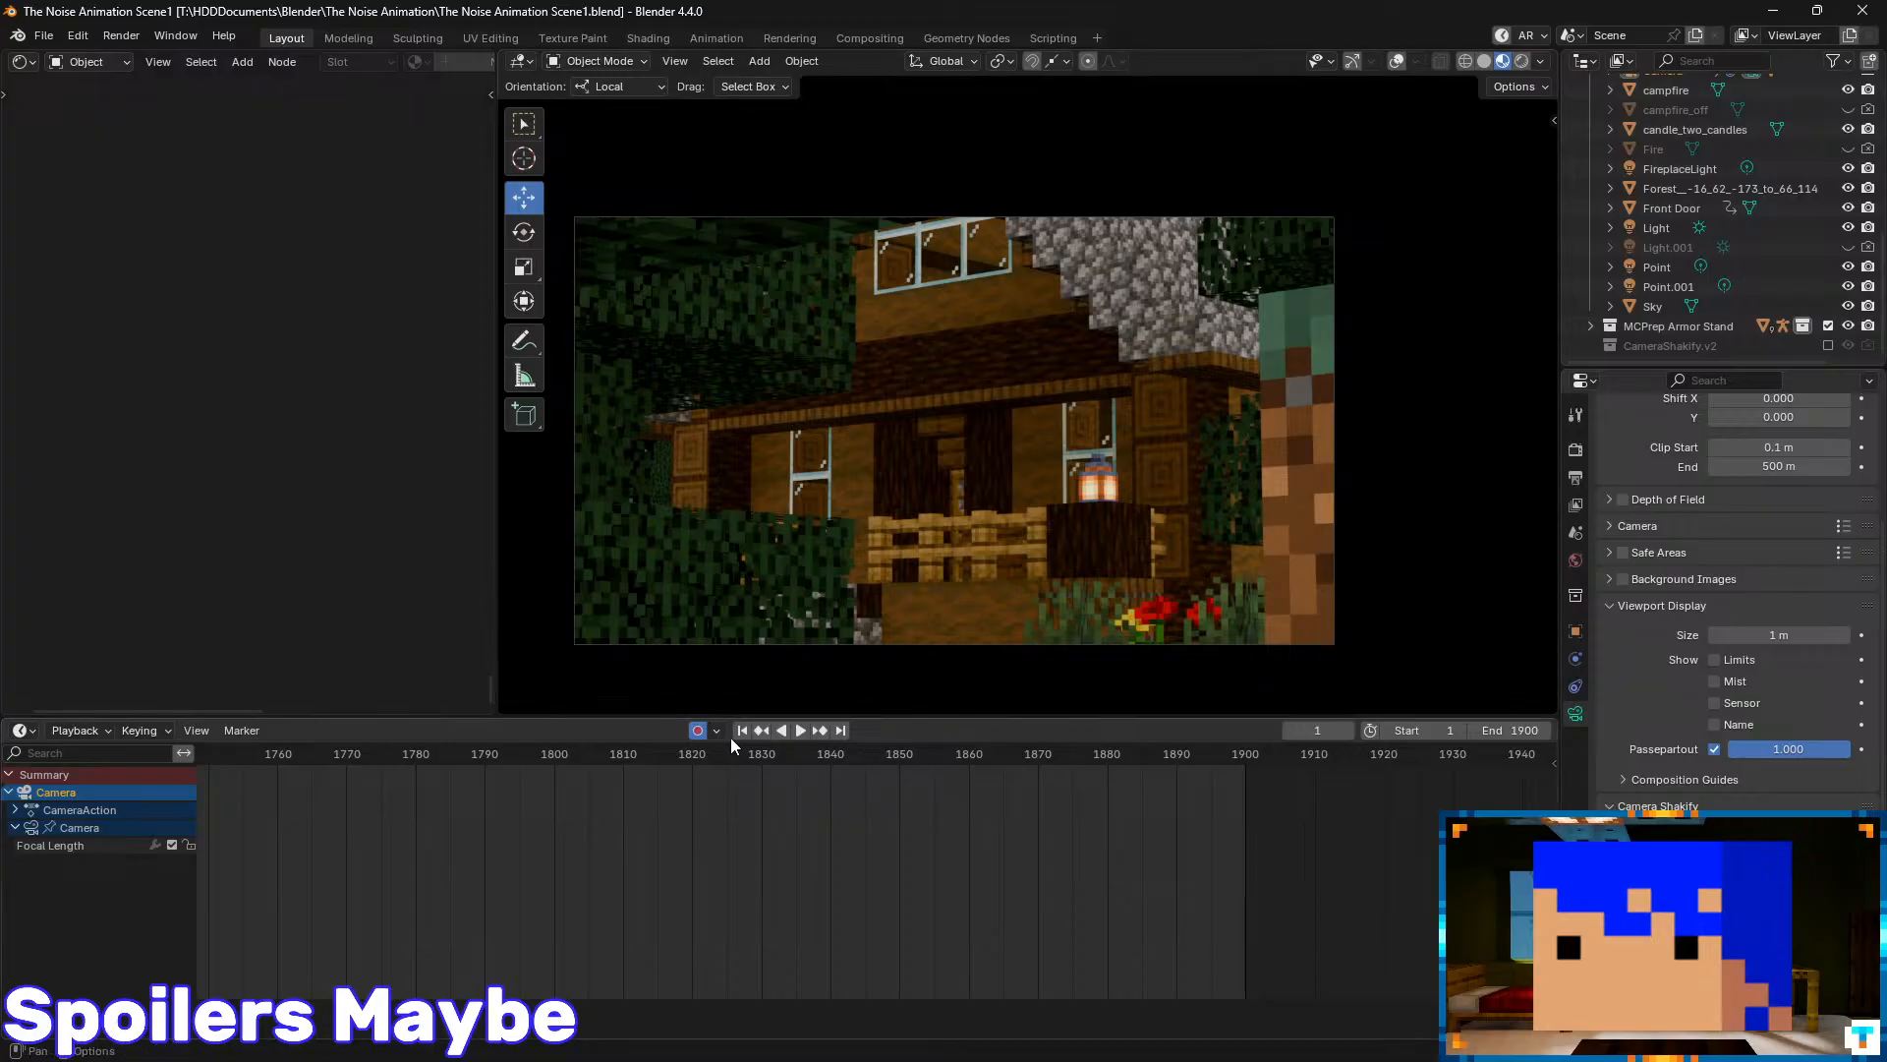
- Look back through the camera's keyframes from the end of the timeline to around frame 220
middle_click_drag(466, 865, 792, 857)
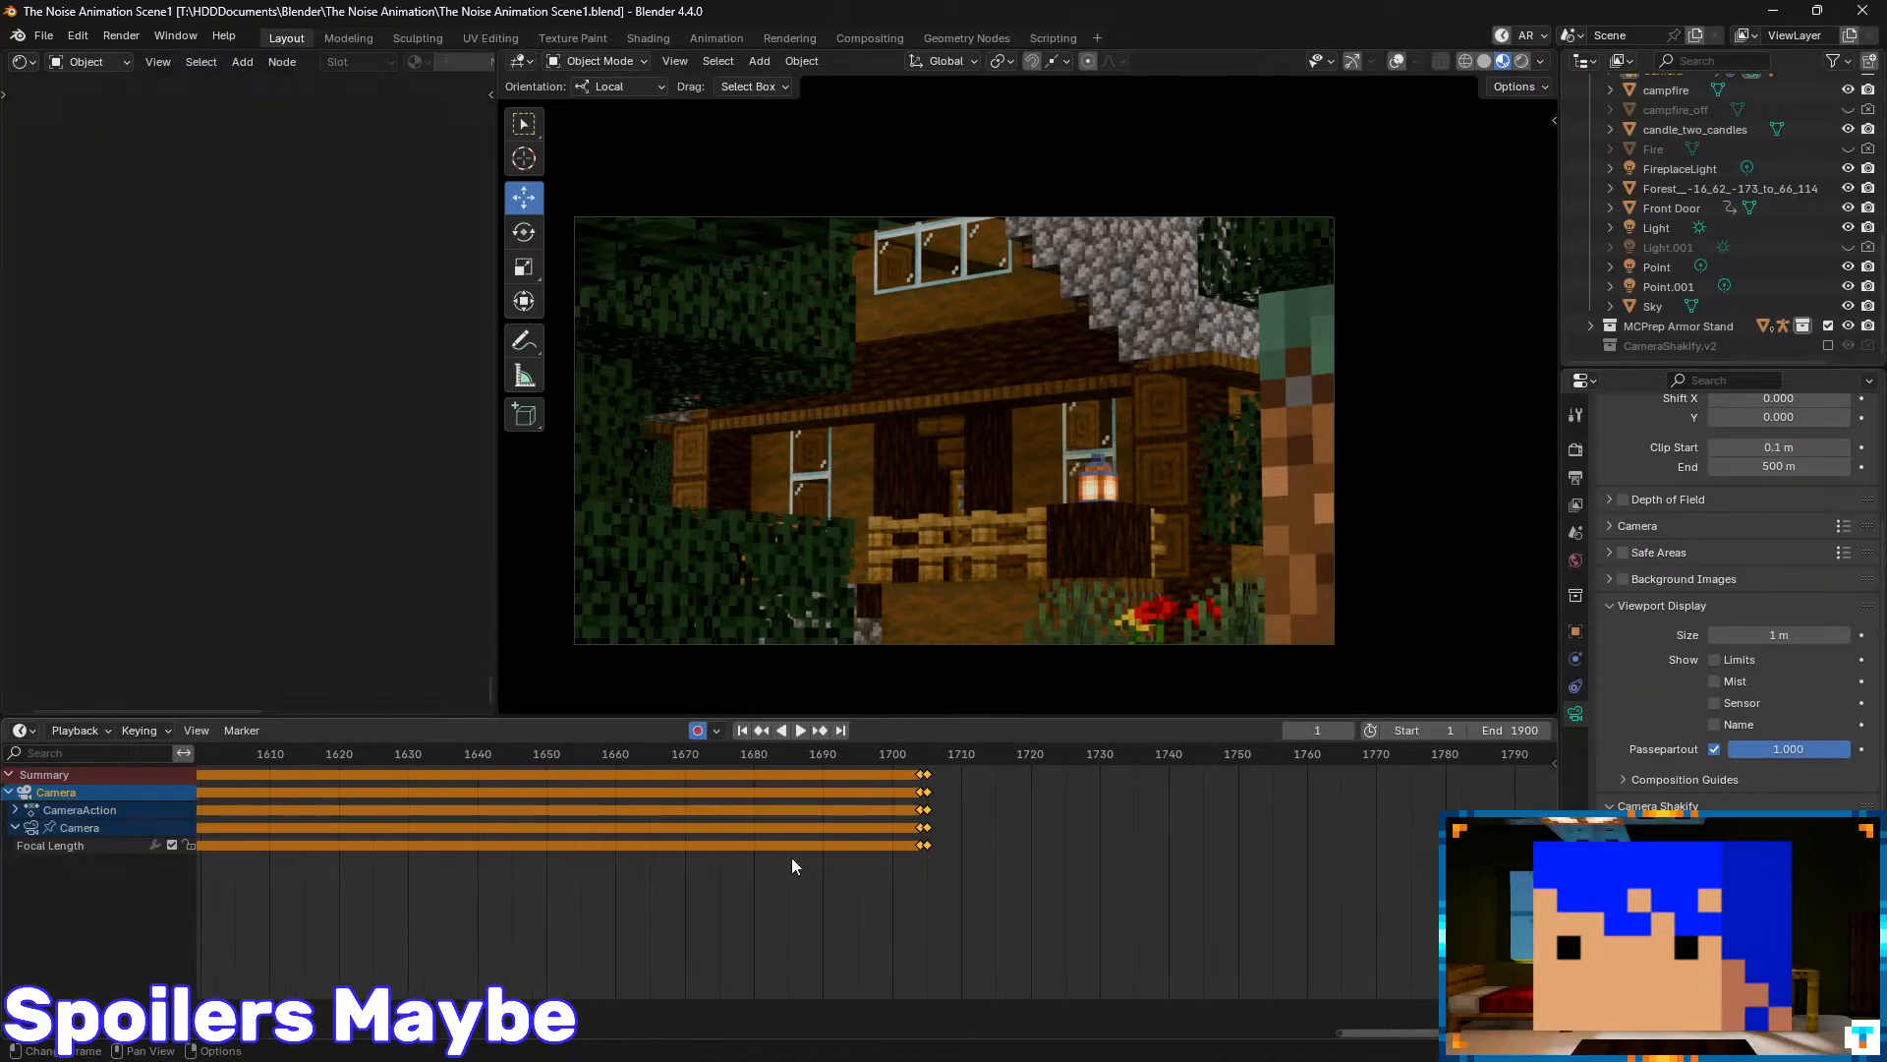
scroll(649, 840, "down", 4)
scroll(531, 831, "down", 4)
middle_click_drag(460, 837, 838, 869)
middle_click_drag(562, 875, 869, 891)
scroll(634, 894, "down", 5)
scroll(692, 889, "up", 1)
middle_click_drag(693, 889, 908, 894)
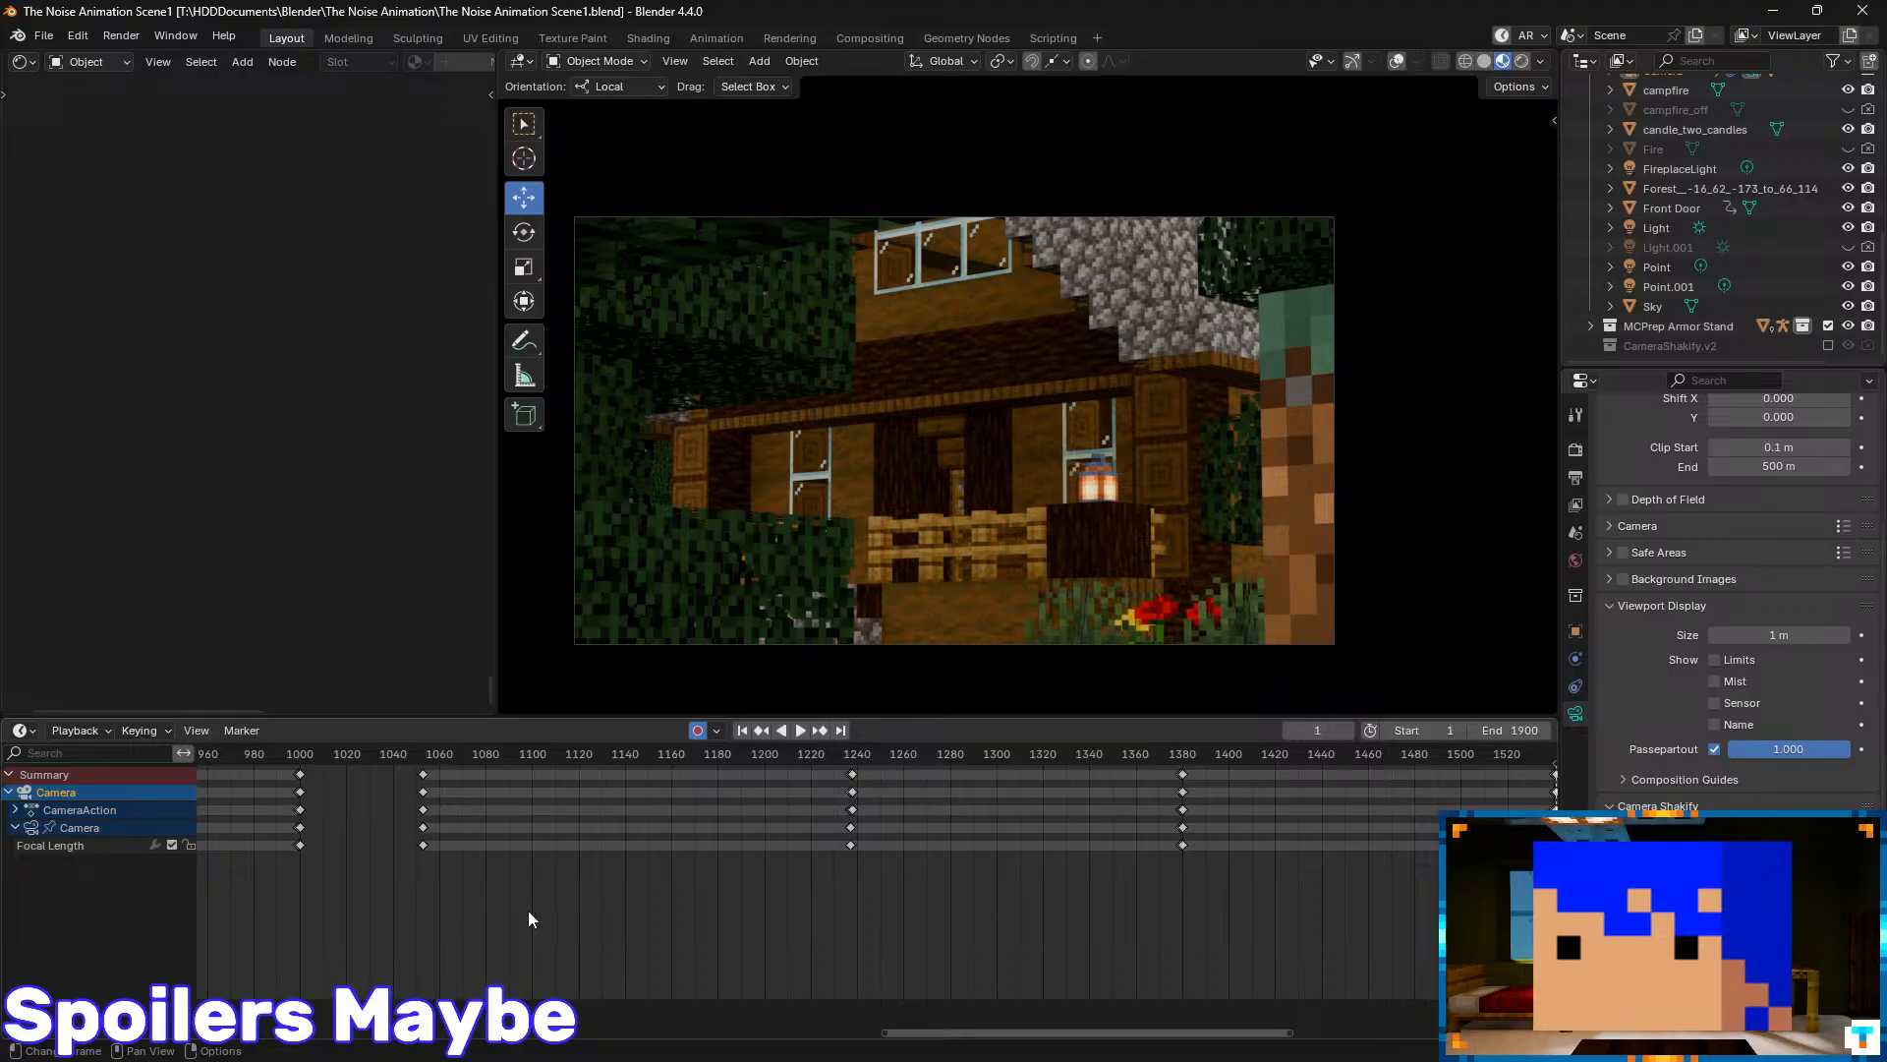
scroll(609, 918, "up", 1)
mouse_move(374, 923)
middle_mouse_down()
mouse_move(814, 919)
mouse_move(811, 895)
middle_mouse_up()
middle_click_drag(458, 875, 743, 884)
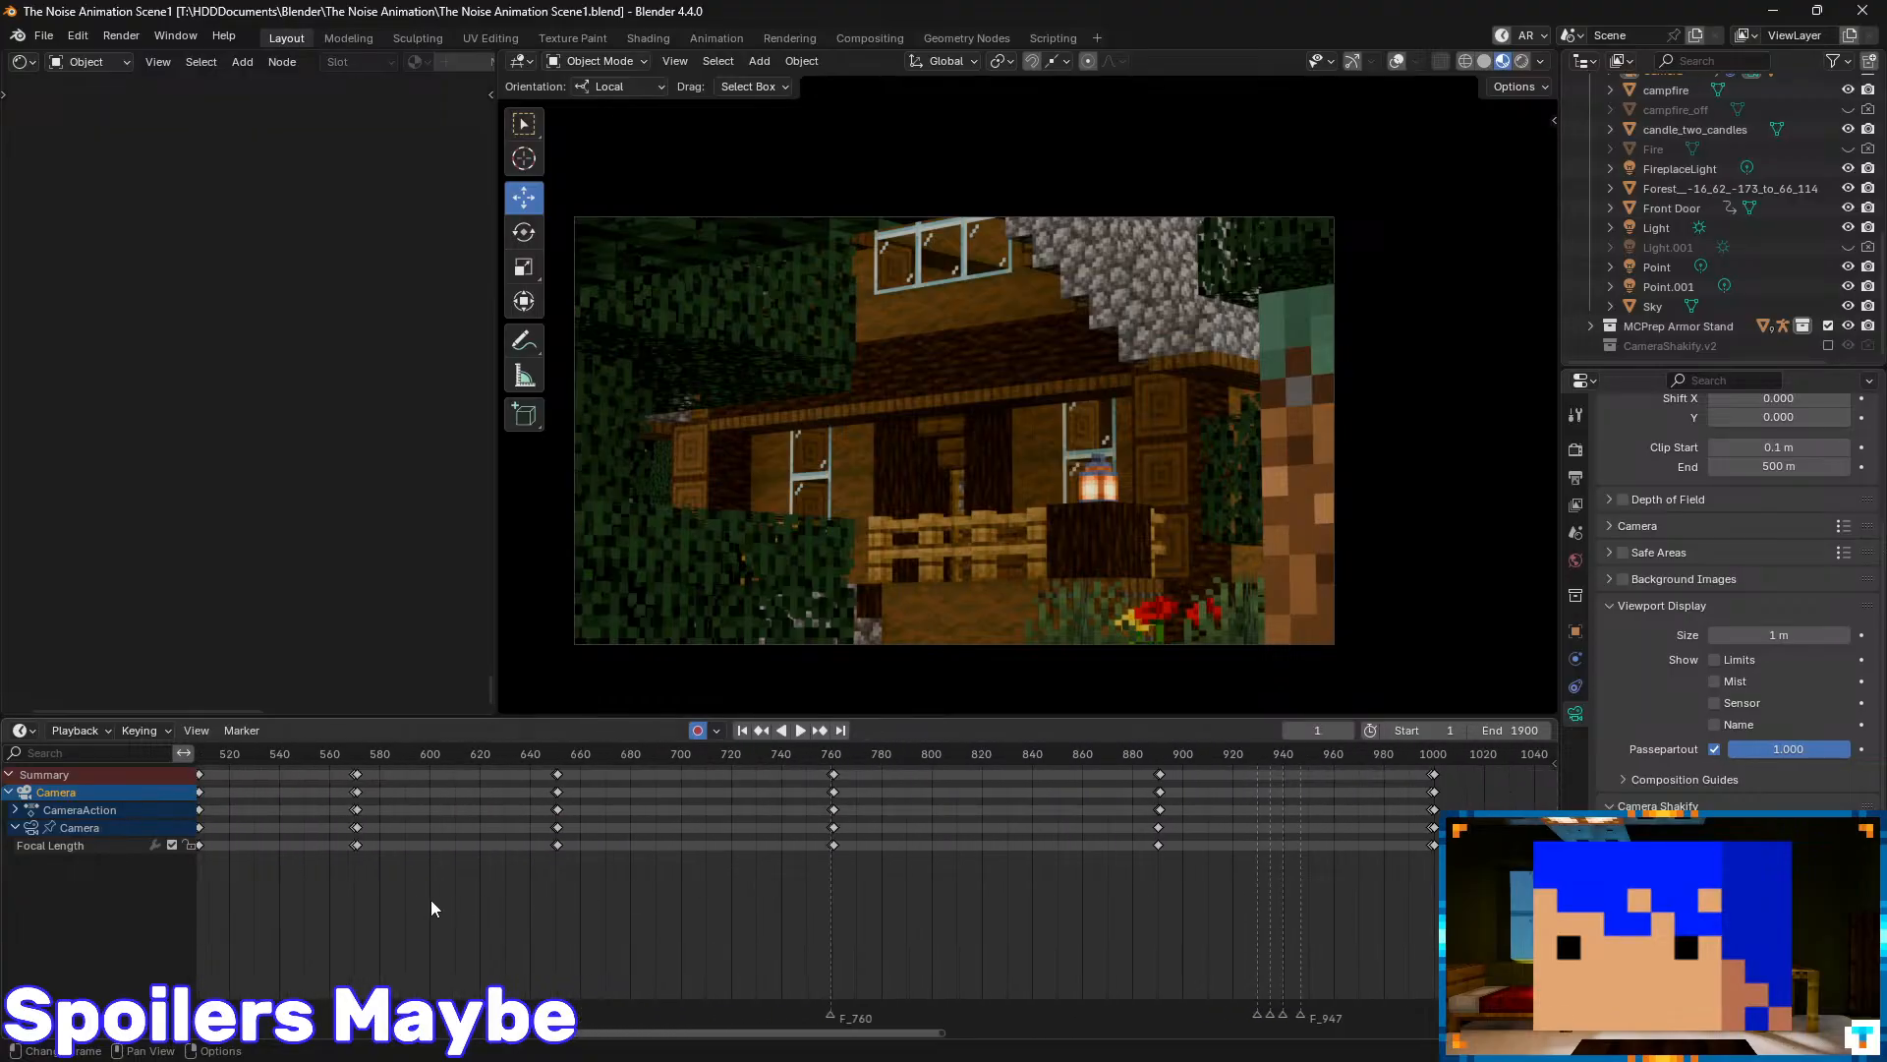
middle_click_drag(407, 899, 818, 892)
middle_click_drag(511, 900, 838, 909)
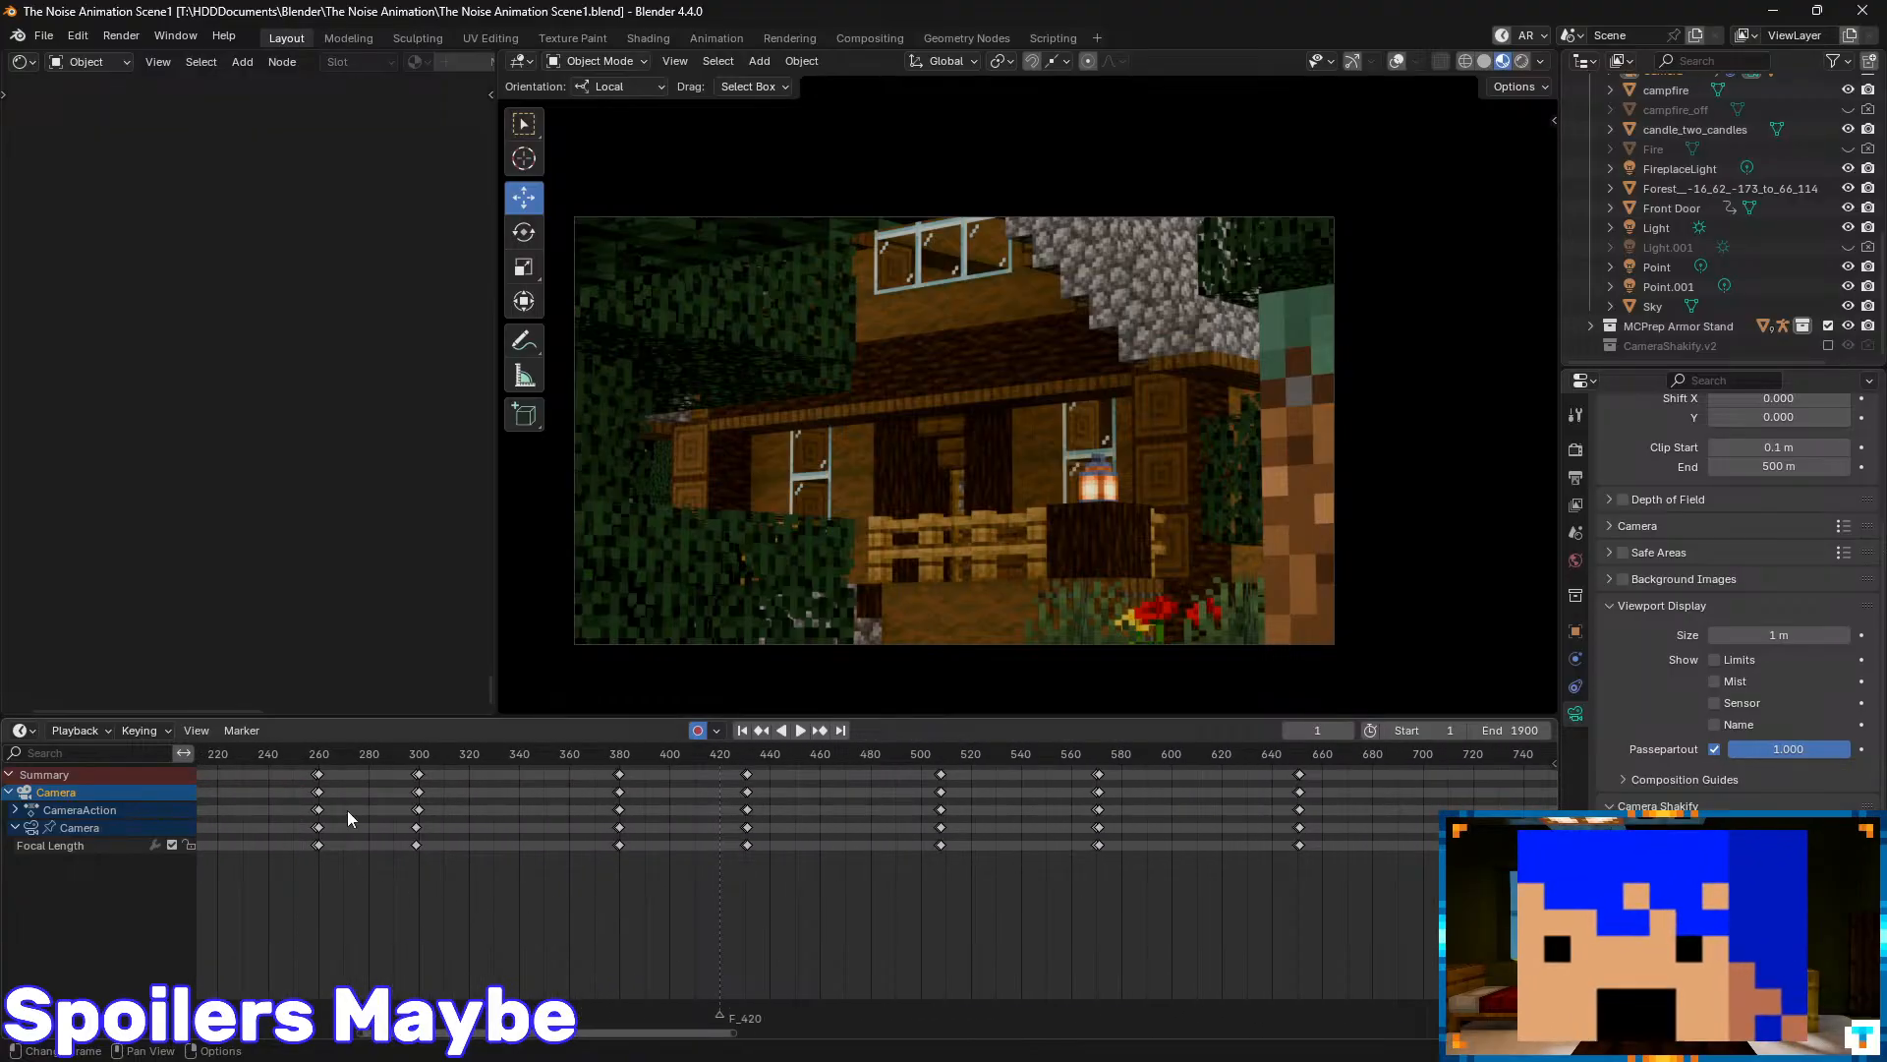
- Scrub through the house shots in the camera view, from the sleeping character at frame 375 to the lantern shot at frame 1554
left_click(366, 760)
left_click(606, 766)
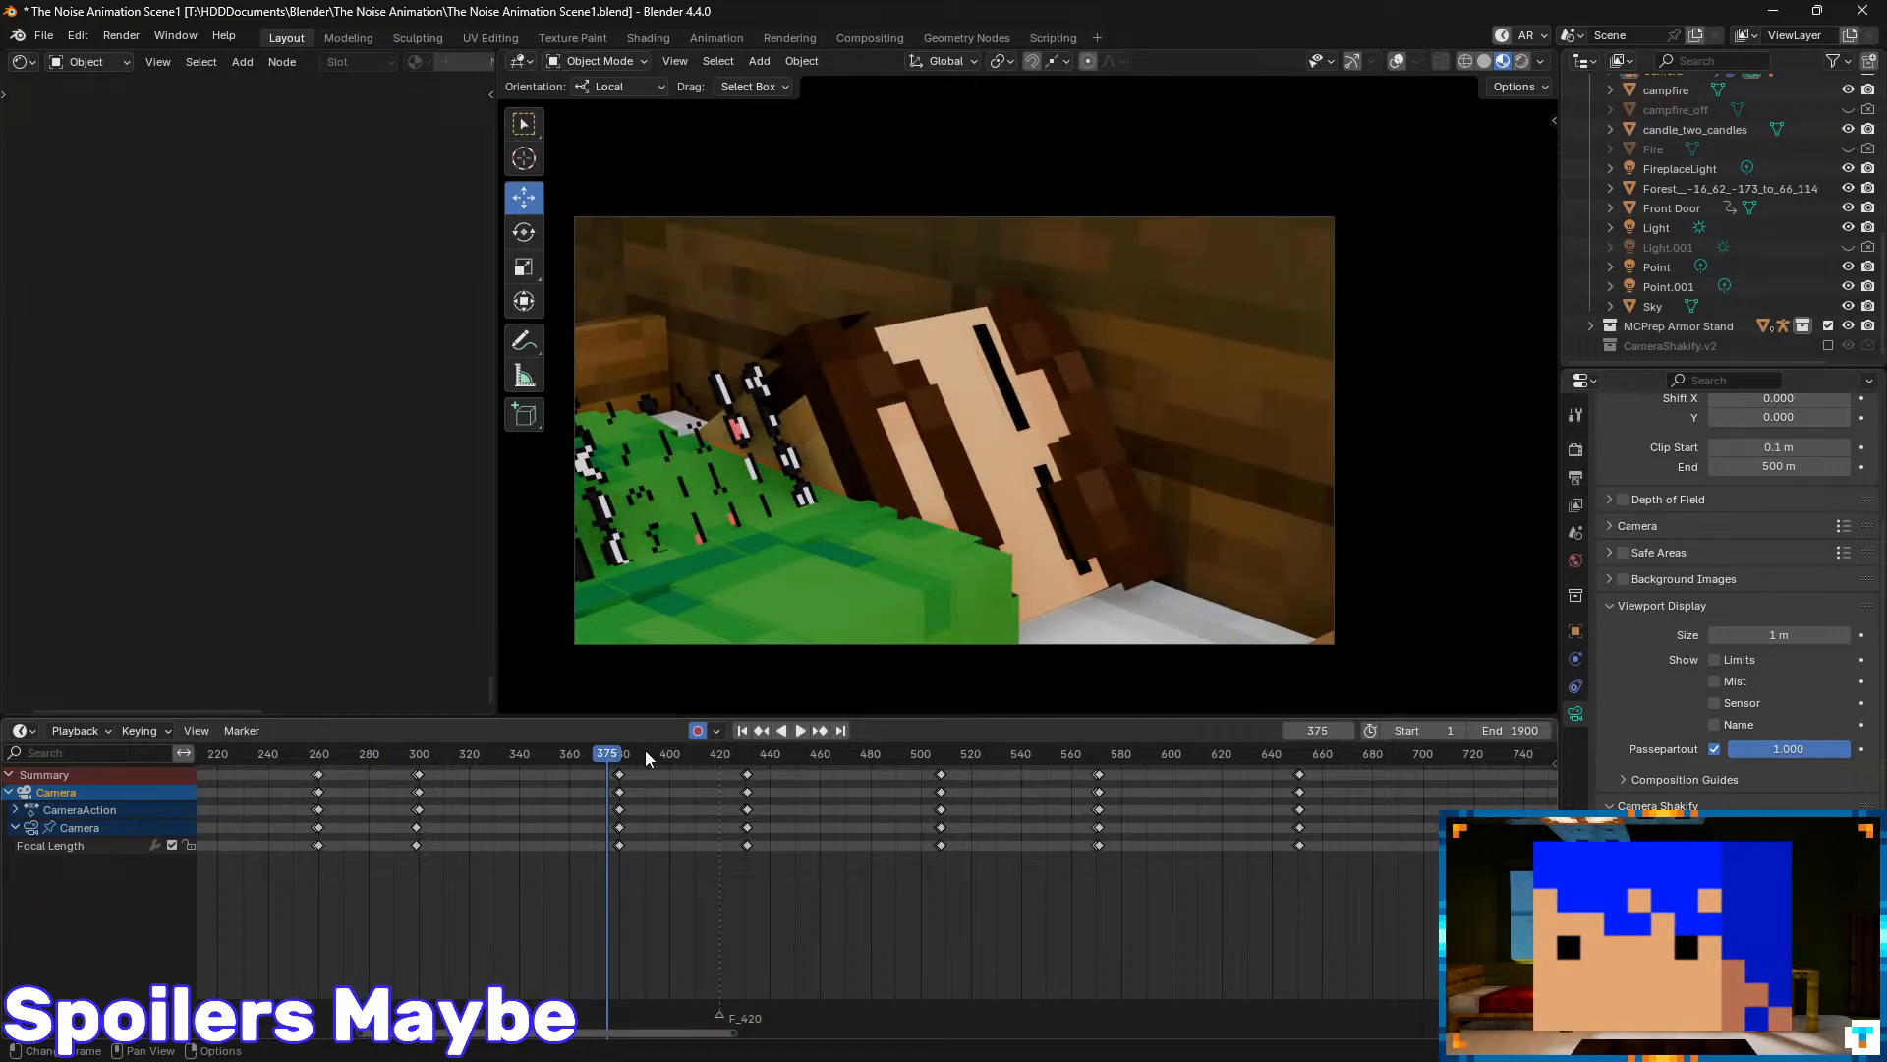
left_click_drag(614, 755, 1465, 786)
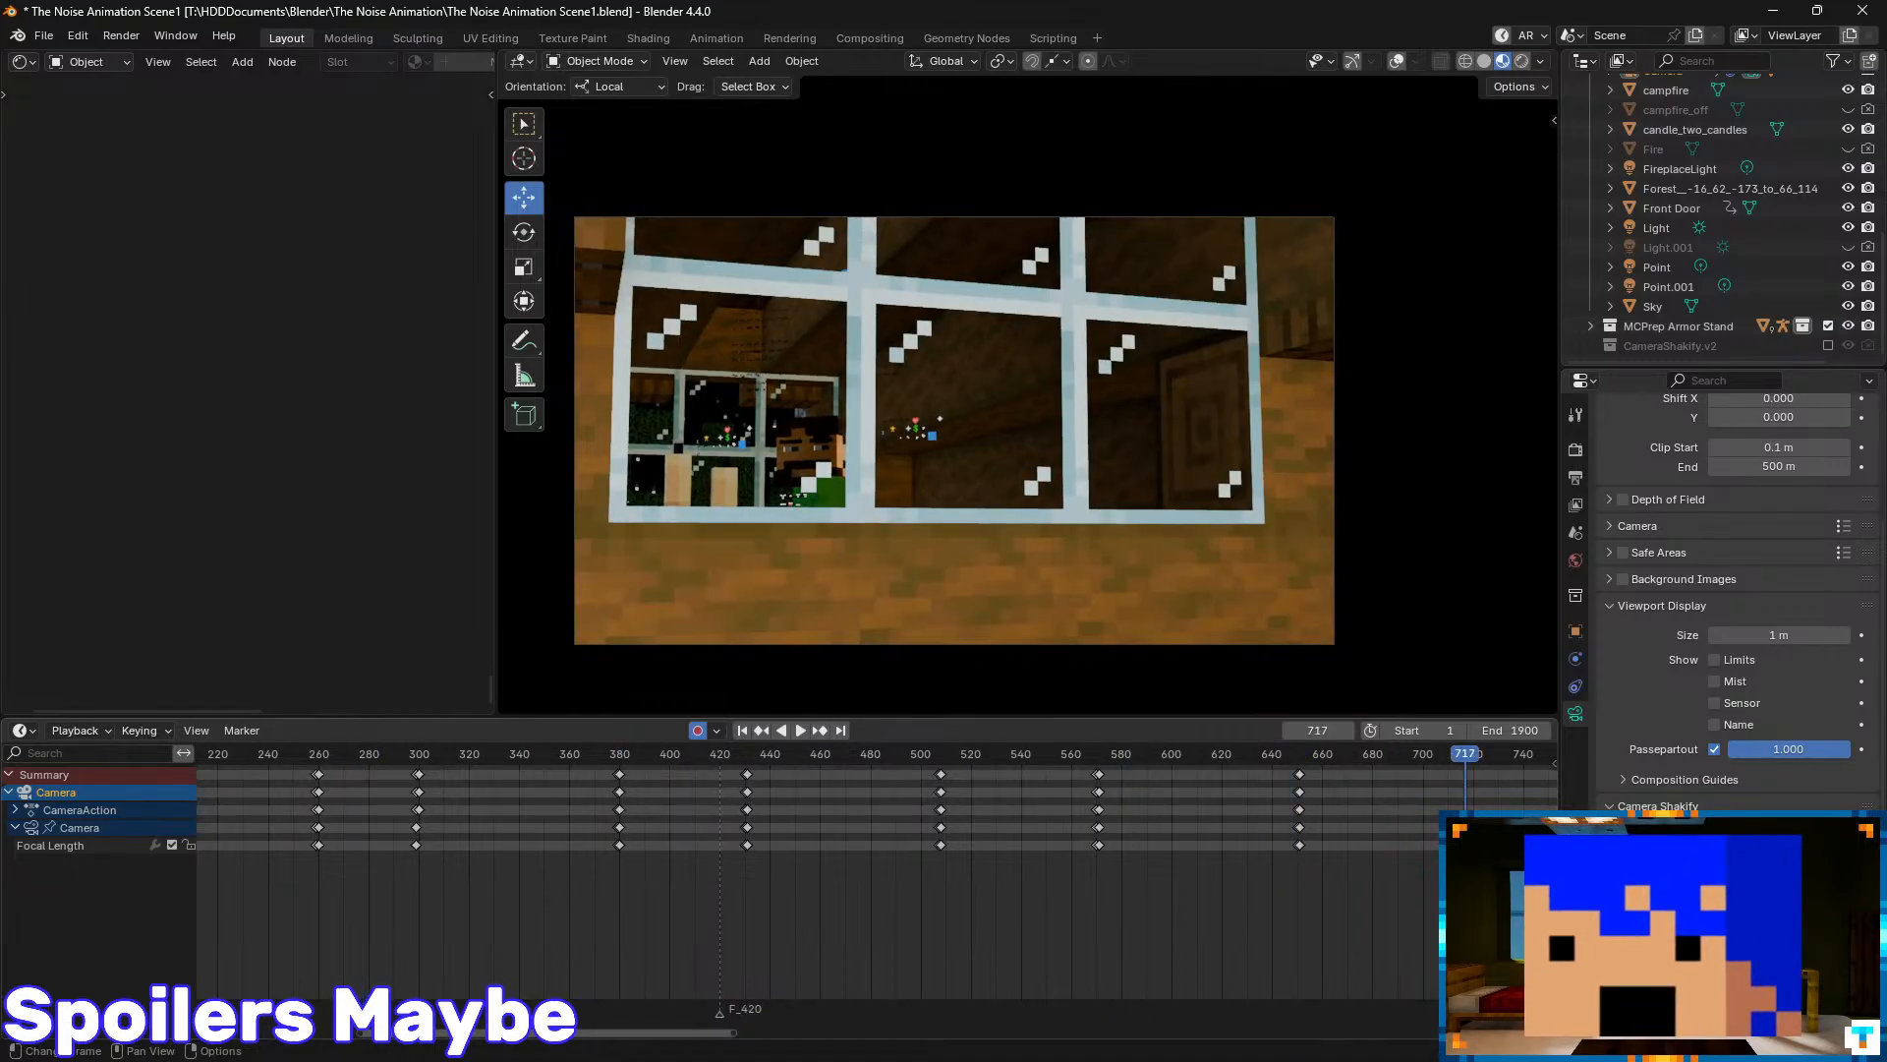
middle_click_drag(1454, 786, 737, 821)
left_click_drag(752, 753, 1536, 793)
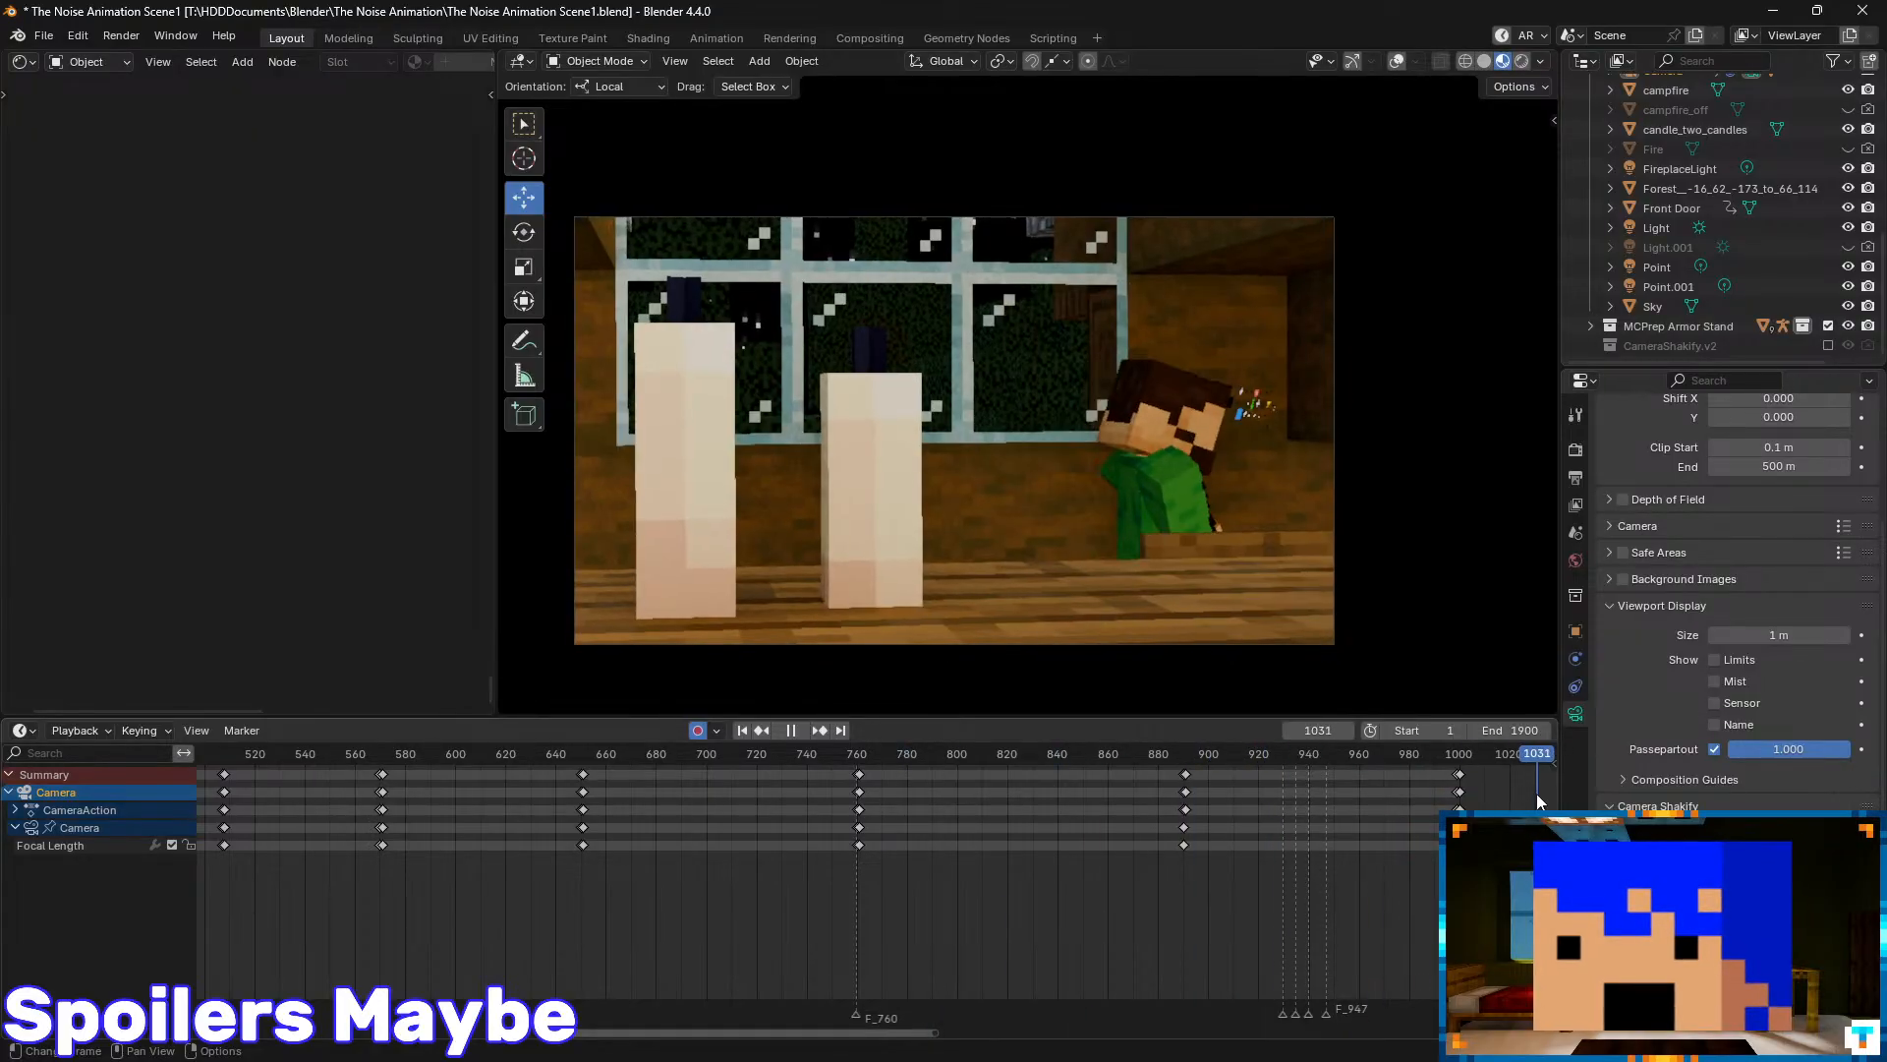
middle_click_drag(1439, 831, 588, 806)
left_click_drag(646, 760, 1478, 821)
middle_click_drag(1249, 846, 544, 761)
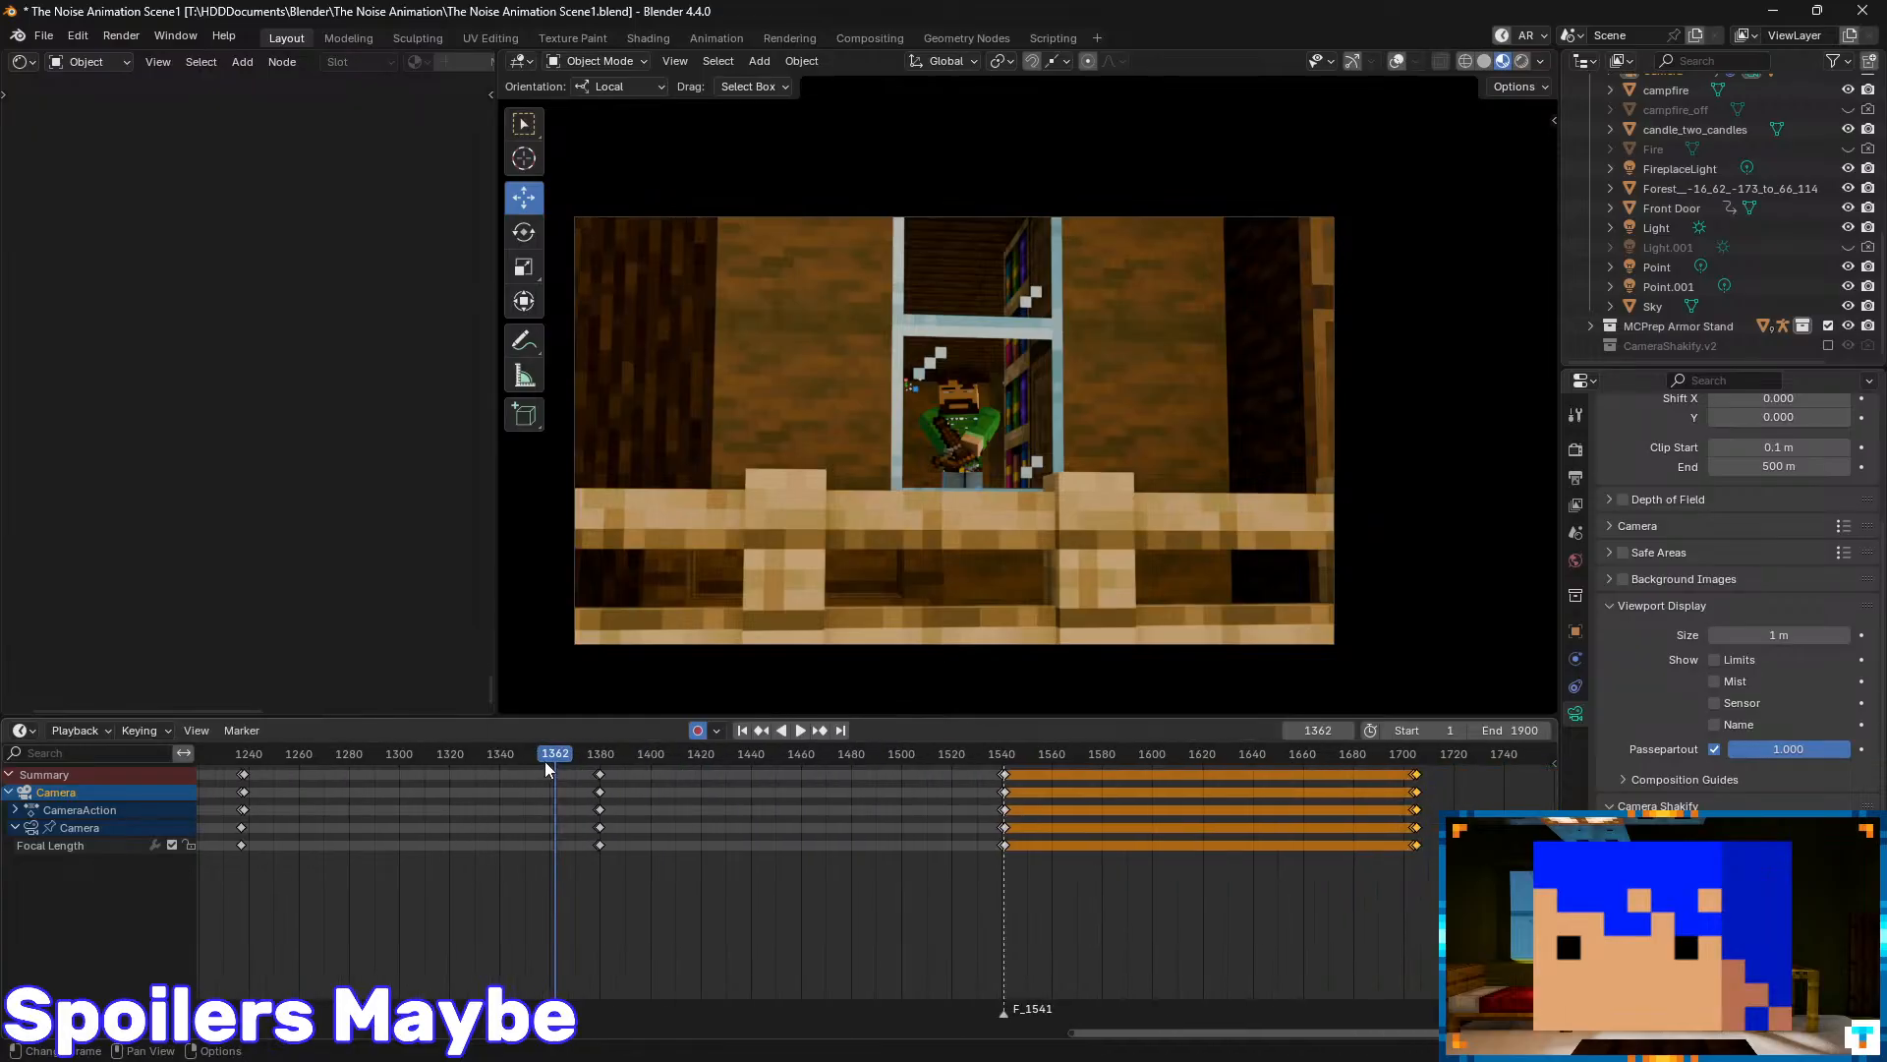
left_click_drag(559, 756, 1036, 767)
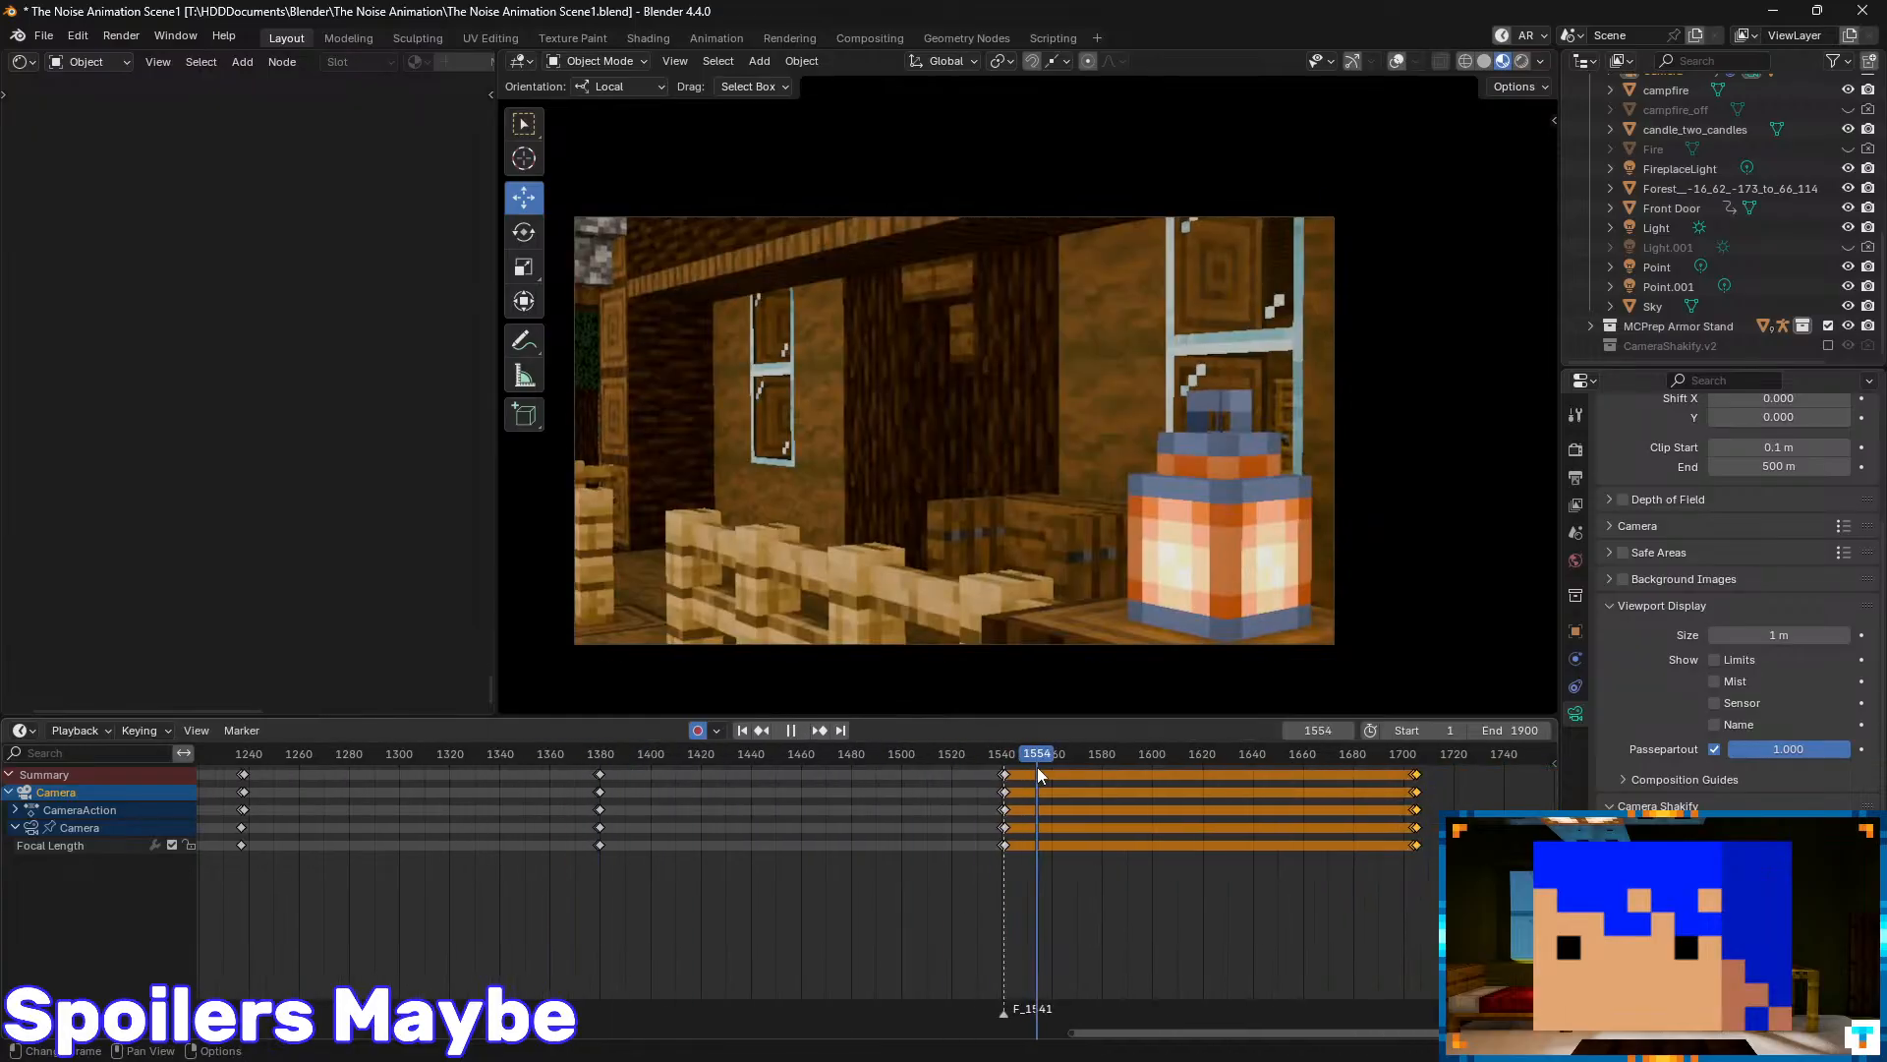
- Scrub back to the walking shot at frame 1494 and enable depth of field on the camera
left_click(1471, 780)
scroll(1695, 252, "up", 3)
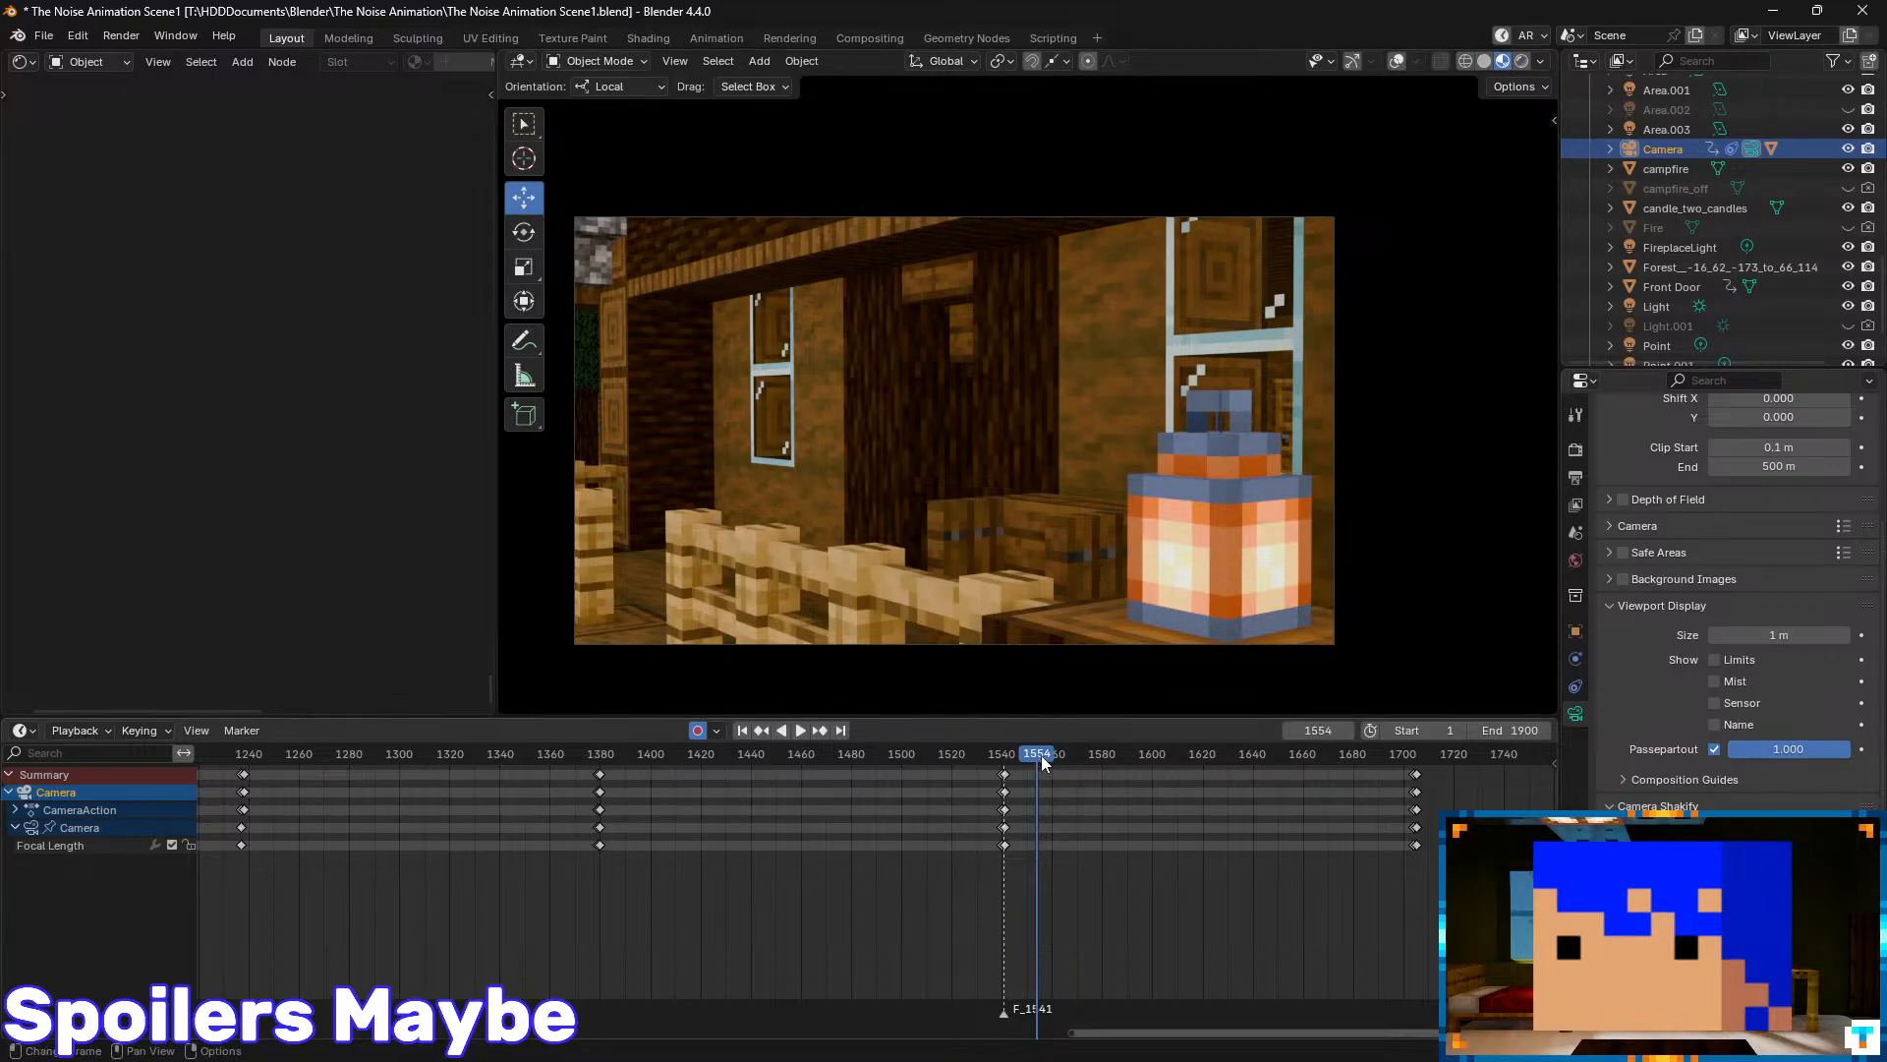
left_click_drag(1043, 758, 887, 782)
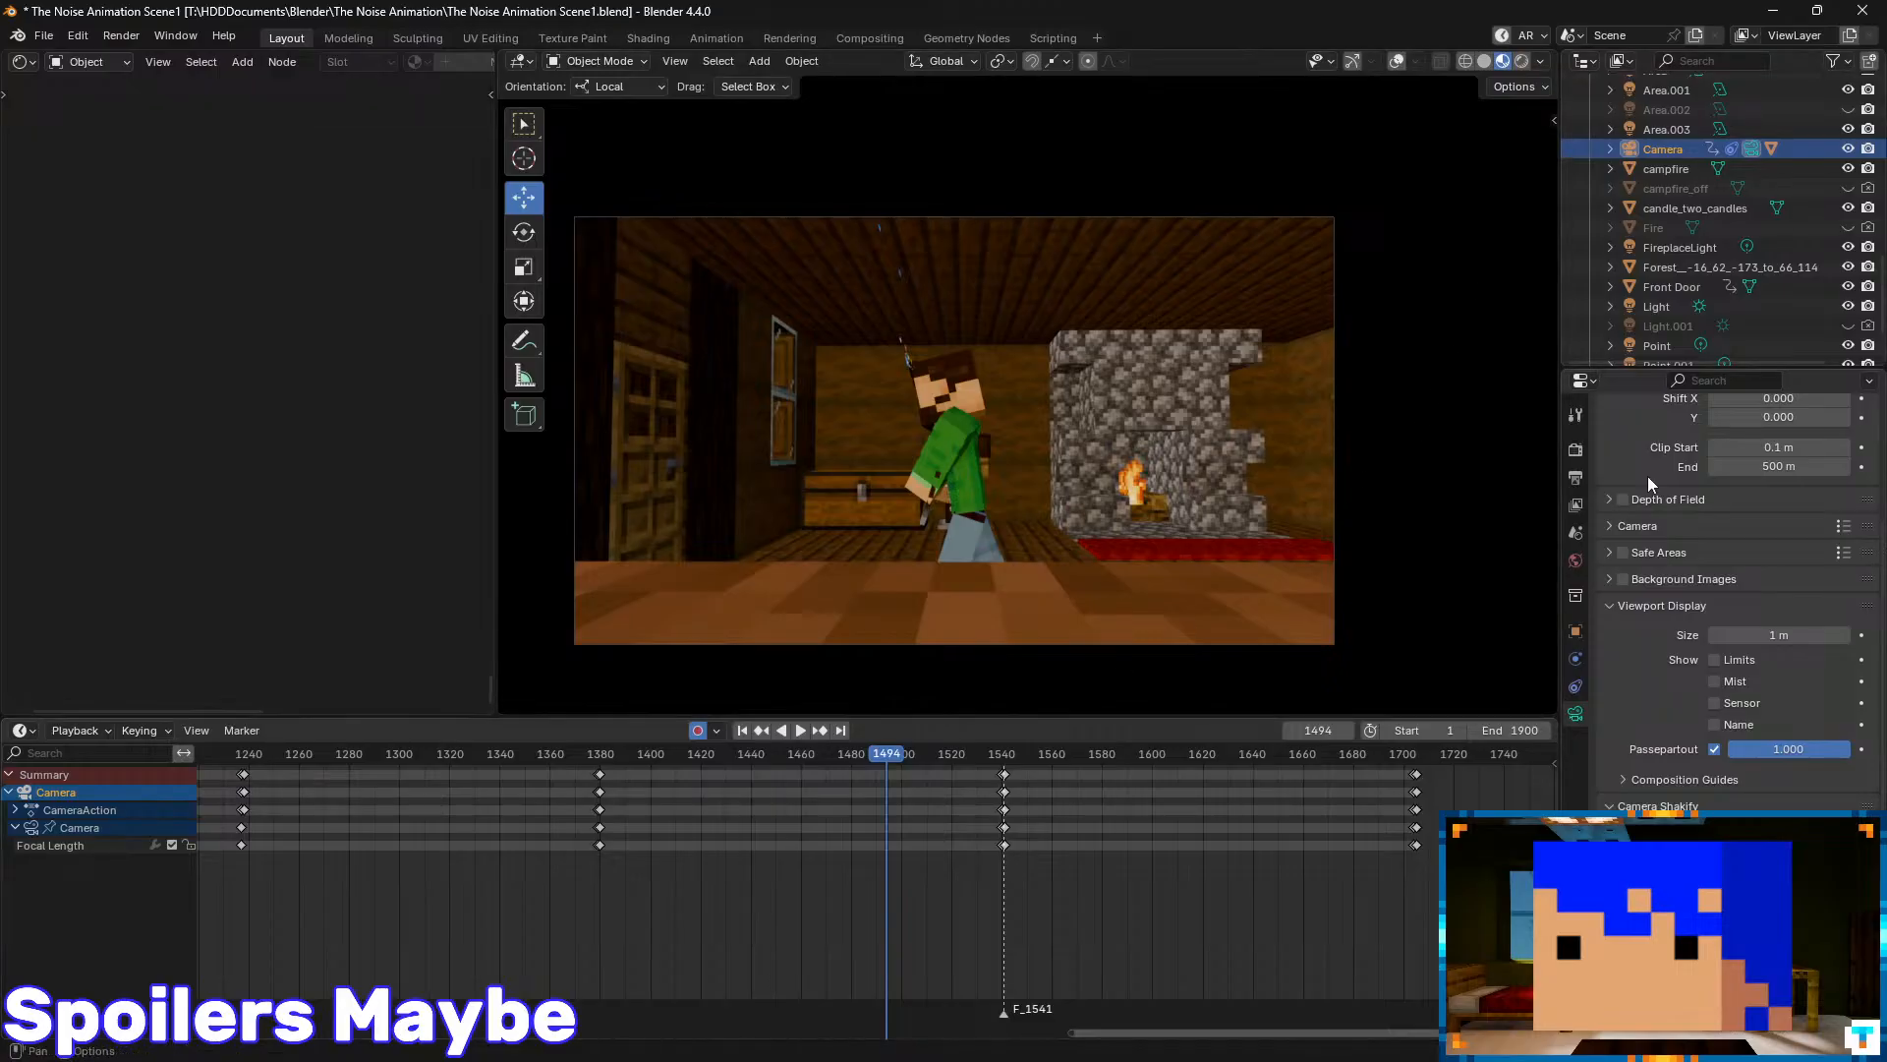
scroll(1685, 674, "up", 4)
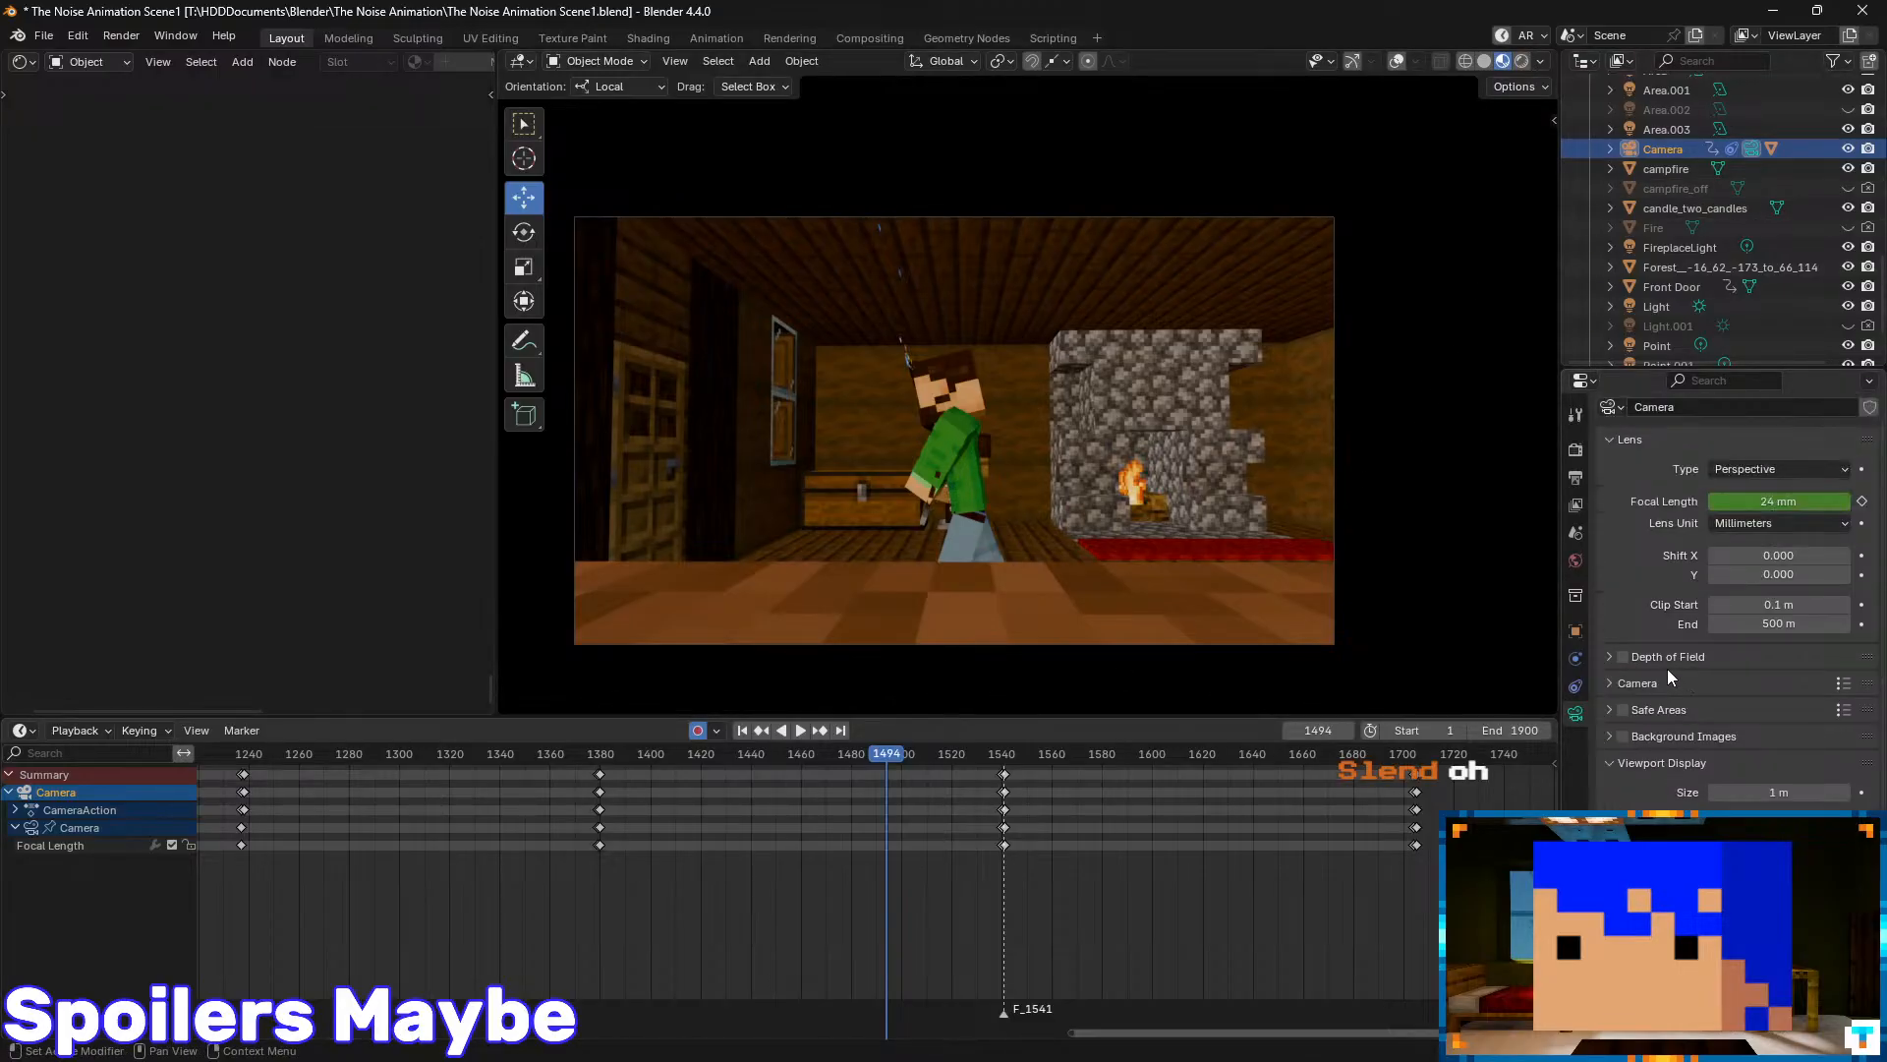
left_click(1612, 652)
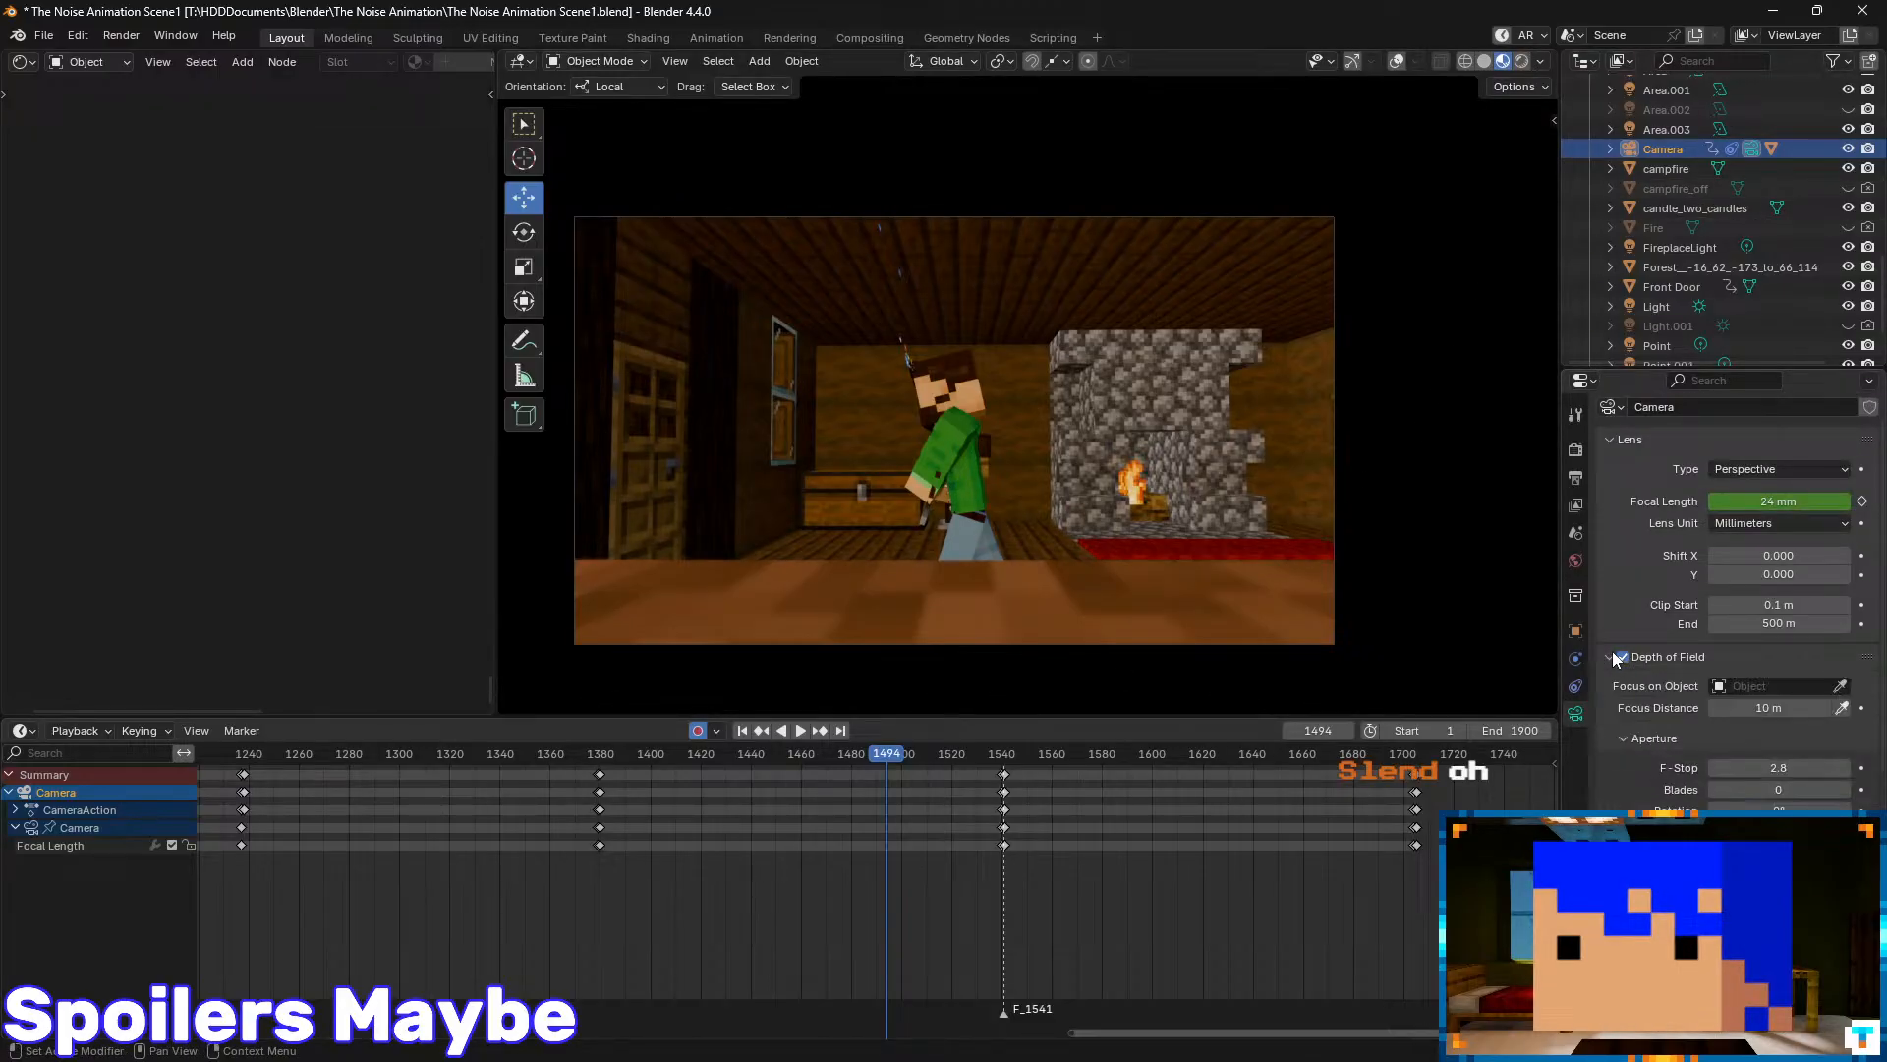
- Go back to frame 1 and keyframe the camera's focus distance of 10 m
left_click_drag(892, 755, 424, 766)
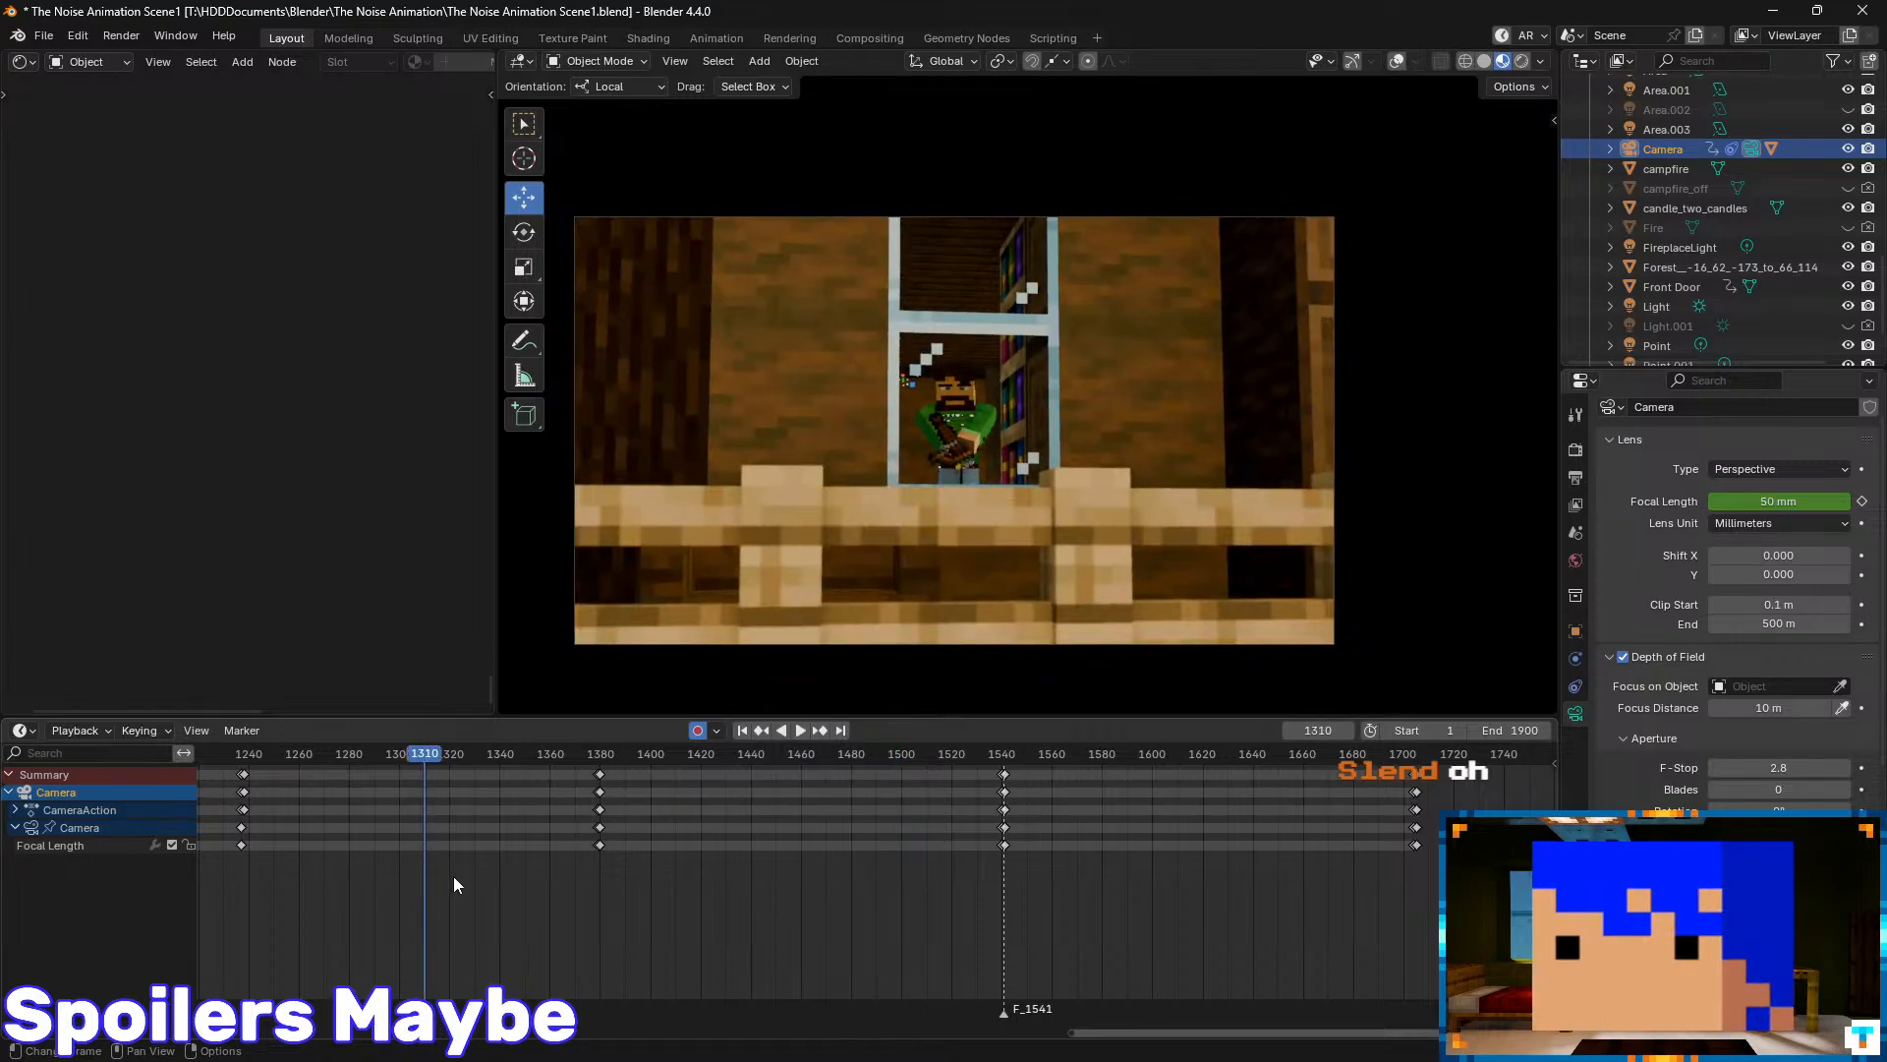
middle_click_drag(452, 875, 1052, 835)
middle_click_drag(513, 835, 1512, 808)
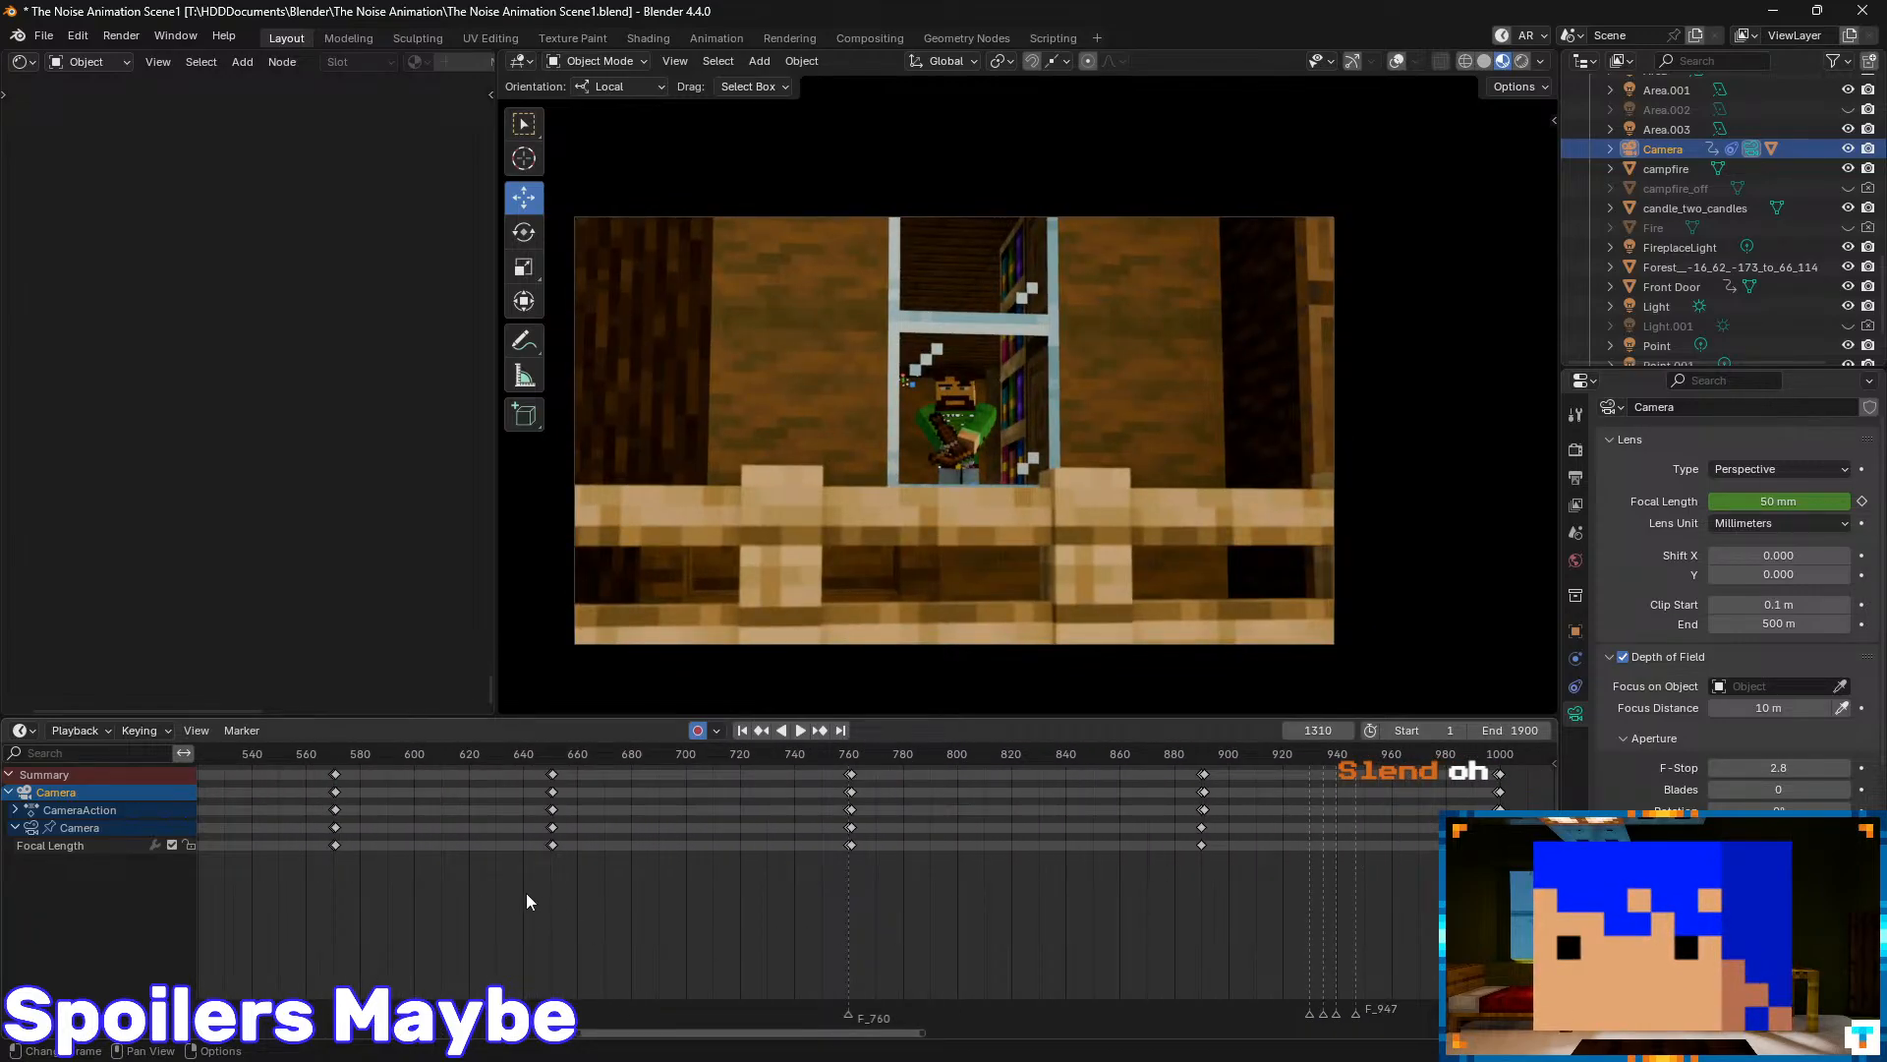
mouse_move(470, 889)
middle_mouse_down()
mouse_move(1045, 862)
mouse_move(880, 857)
mouse_move(904, 857)
middle_mouse_up()
middle_click_drag(424, 885, 896, 889)
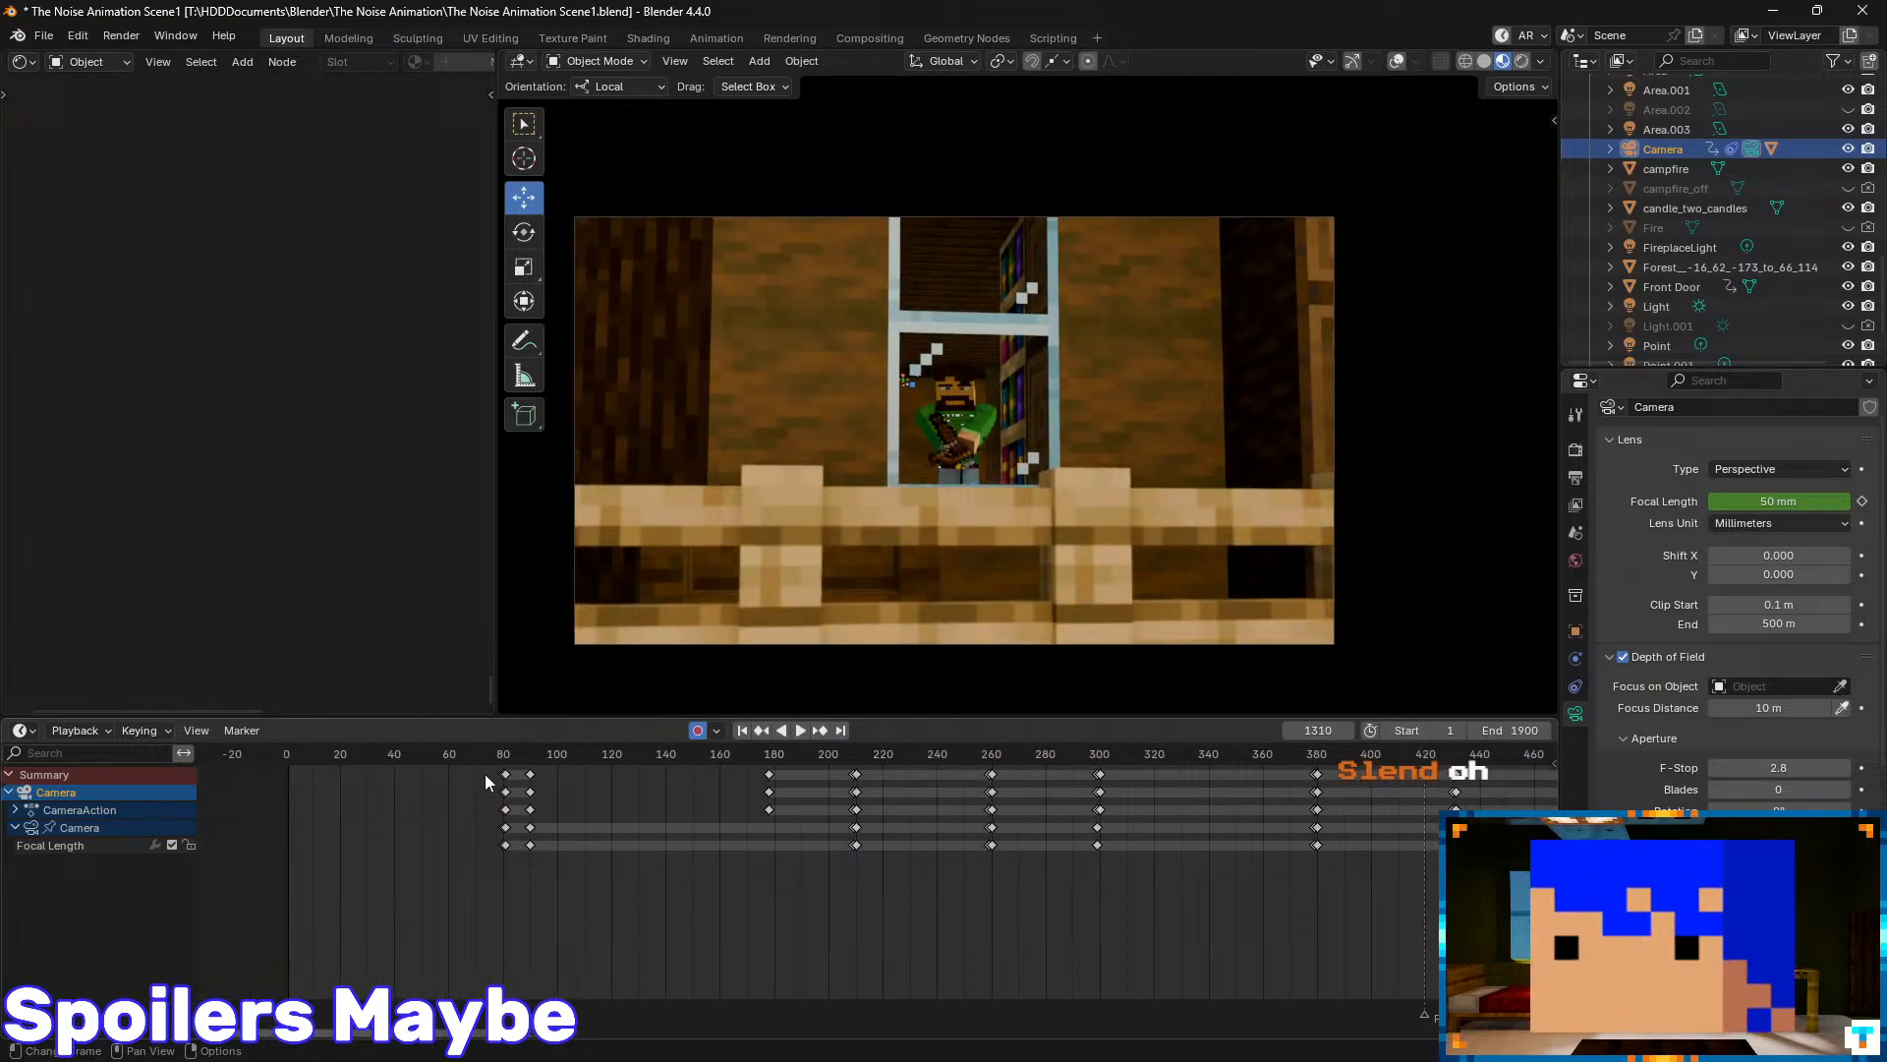
left_click_drag(485, 774, 291, 788)
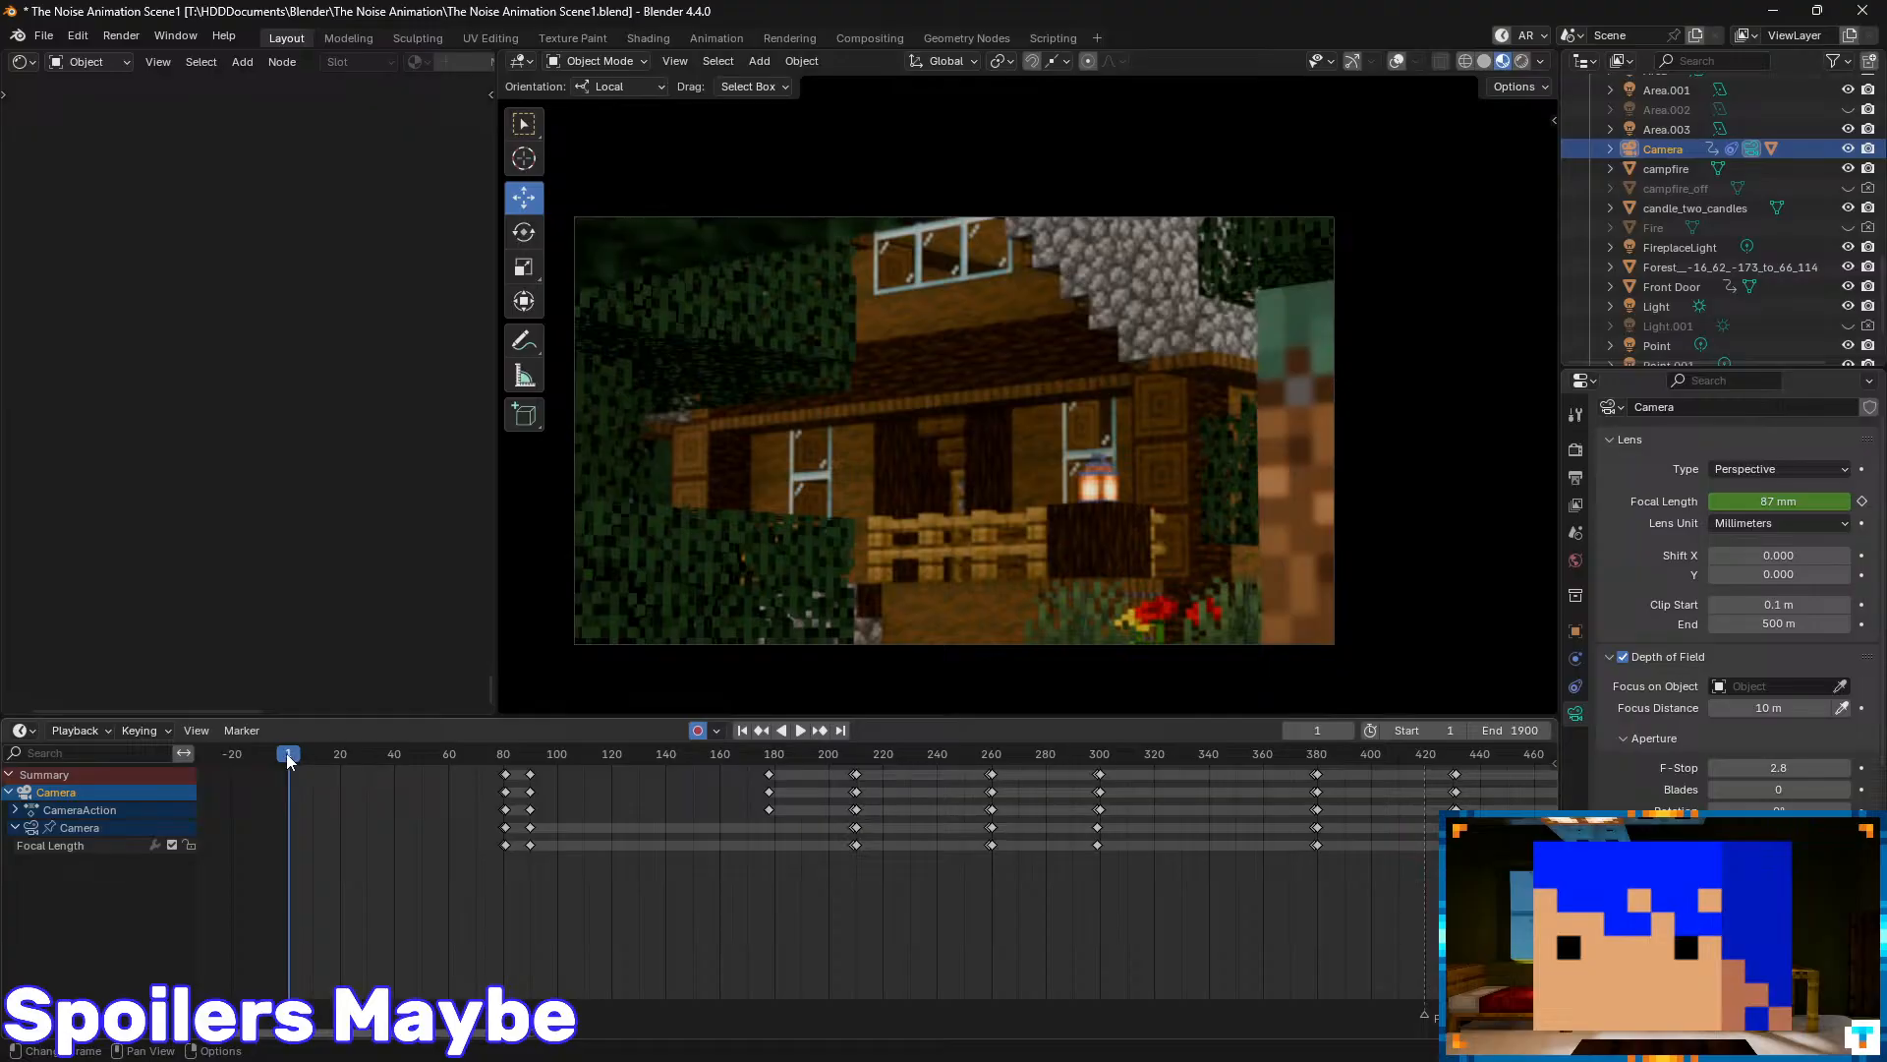
mouse_move(288, 759)
left_mouse_down()
mouse_move(511, 771)
mouse_move(287, 794)
left_mouse_up()
key("Down")
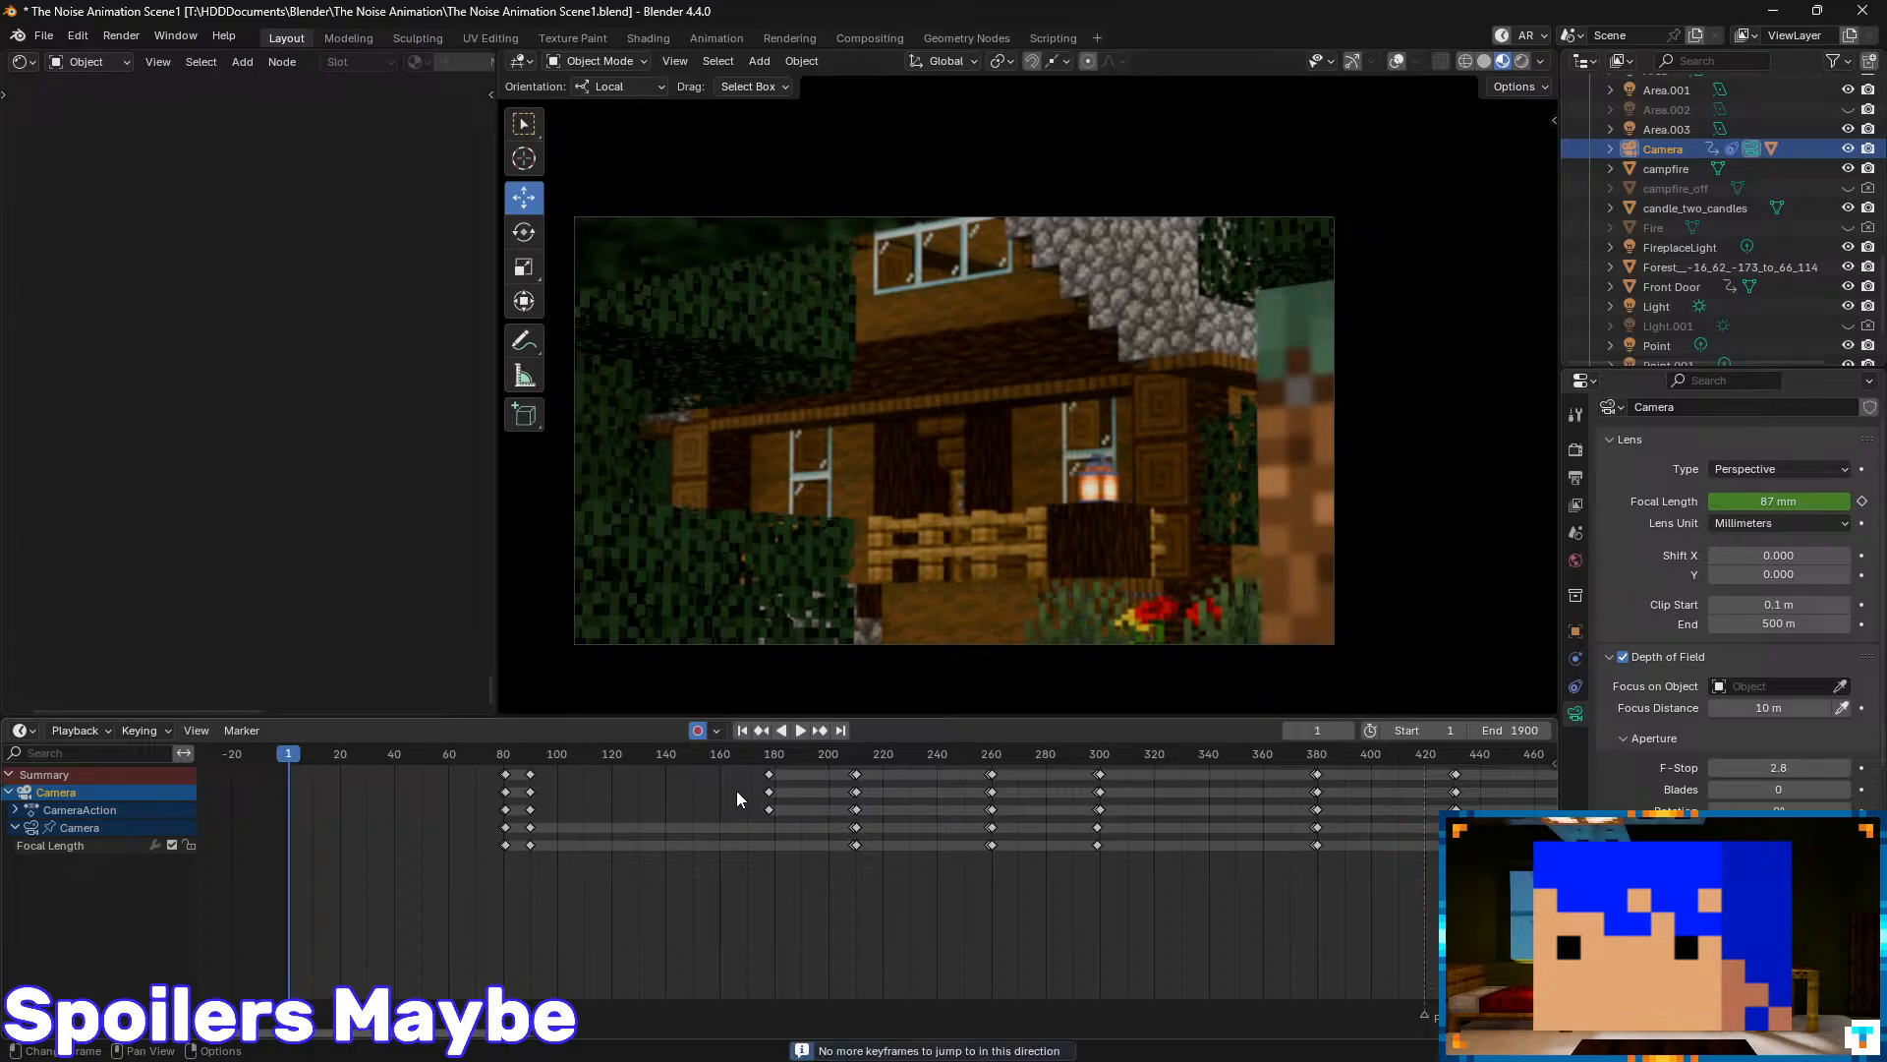
left_click(1863, 709)
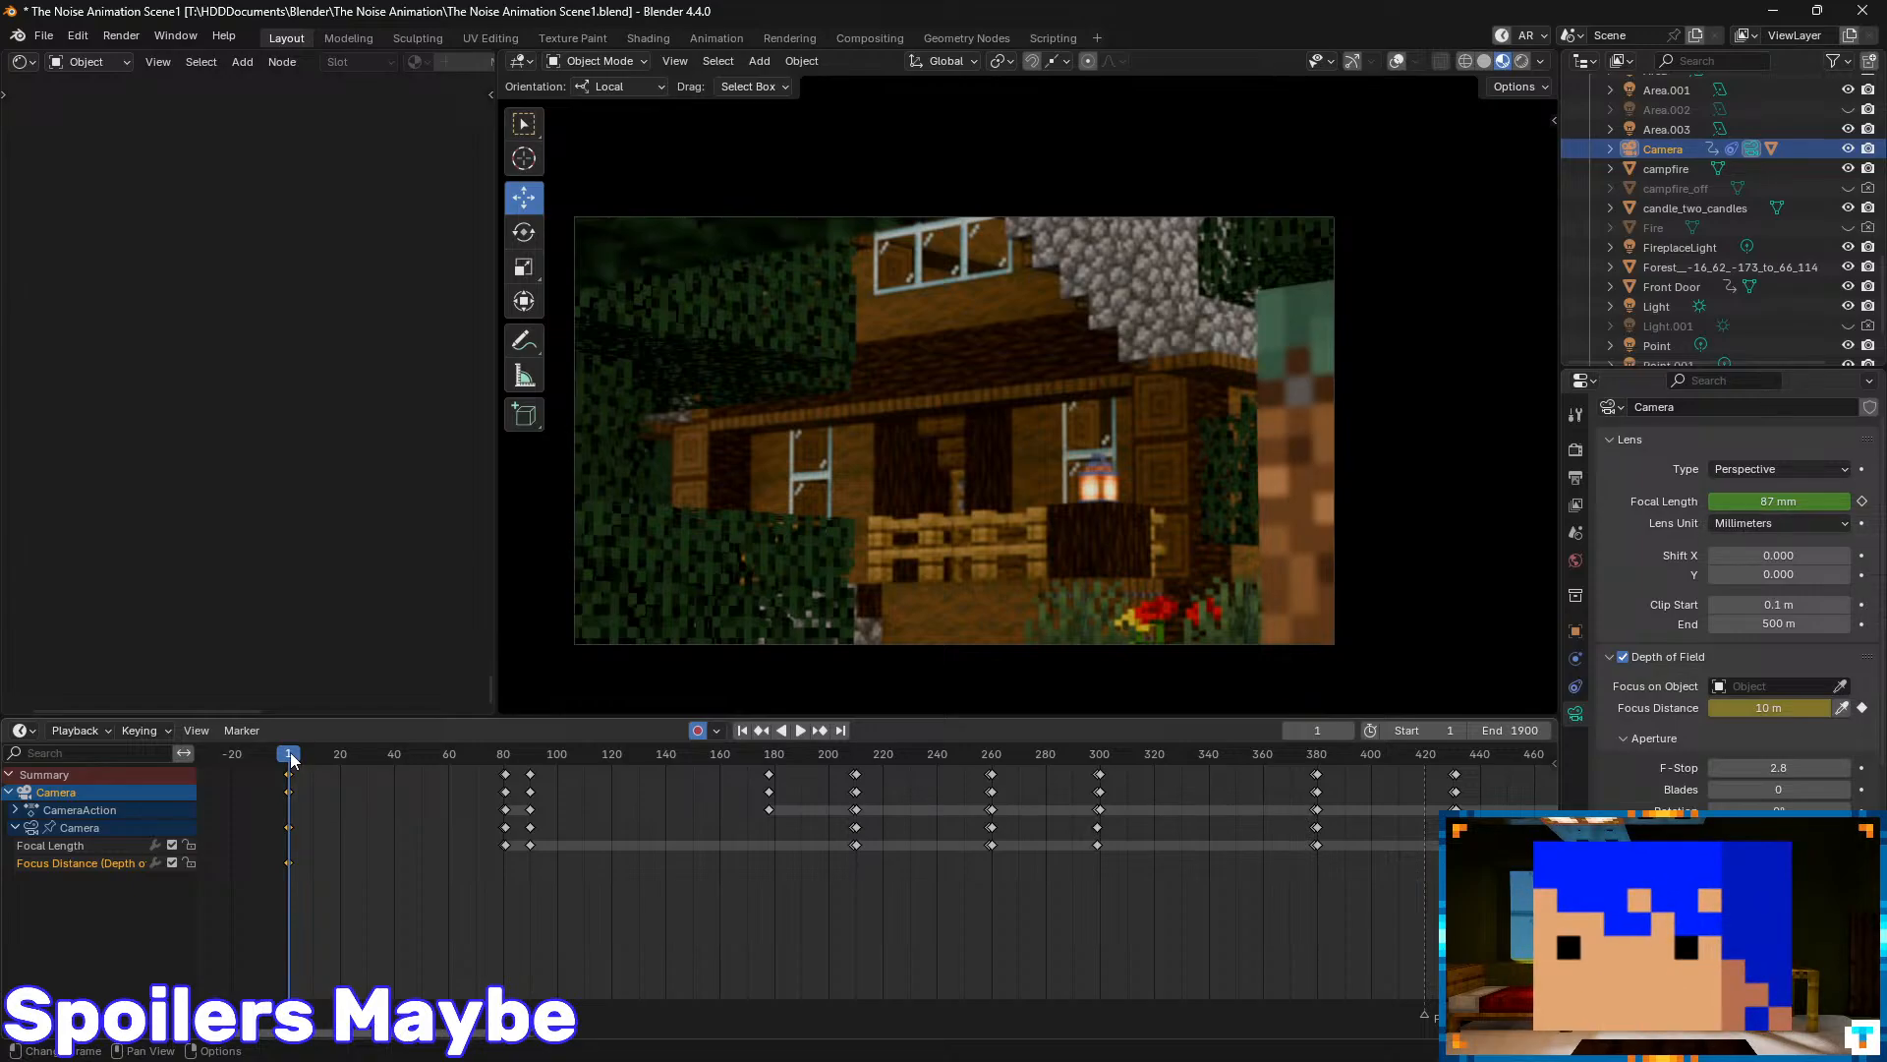
- Keyframe the F-stop of 2.8 at frame 1, sample the focus distance from the house front, and save the file
mouse_move(292, 758)
left_mouse_down()
mouse_move(509, 750)
mouse_move(292, 758)
left_mouse_up()
key("space")
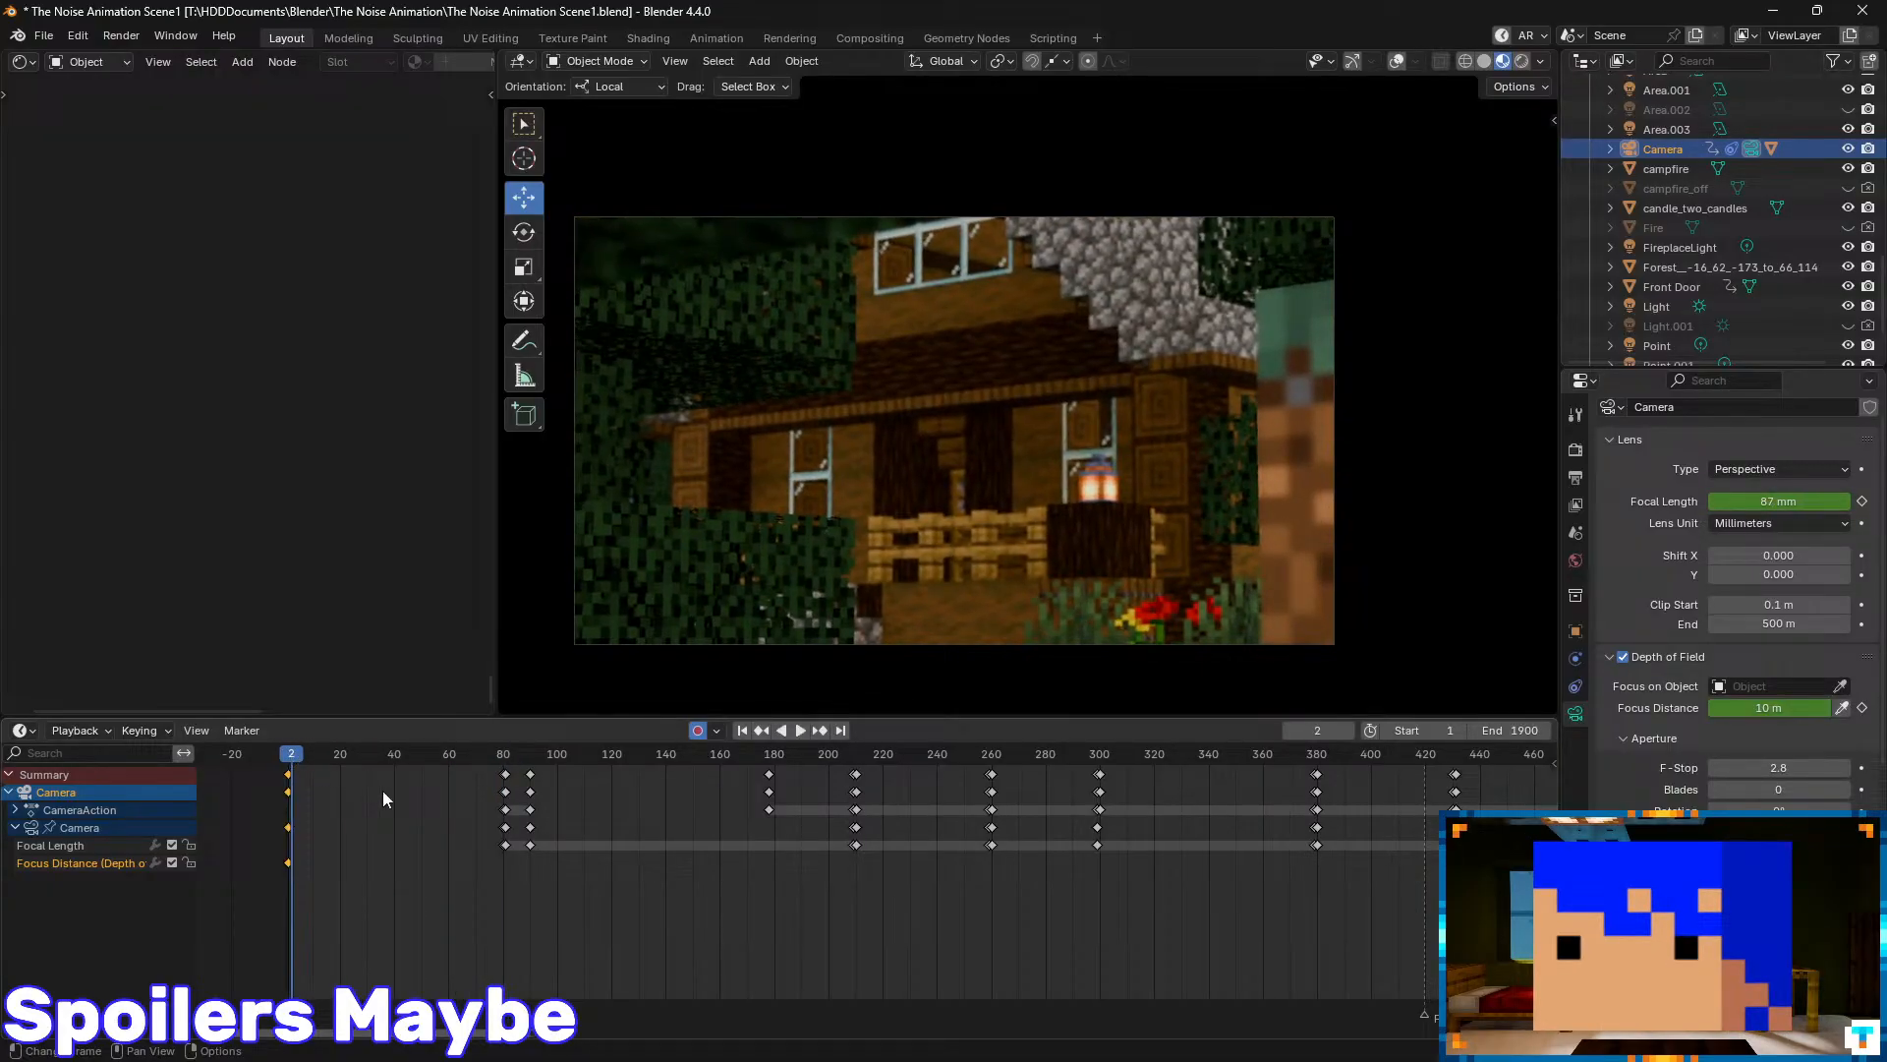
key("Left")
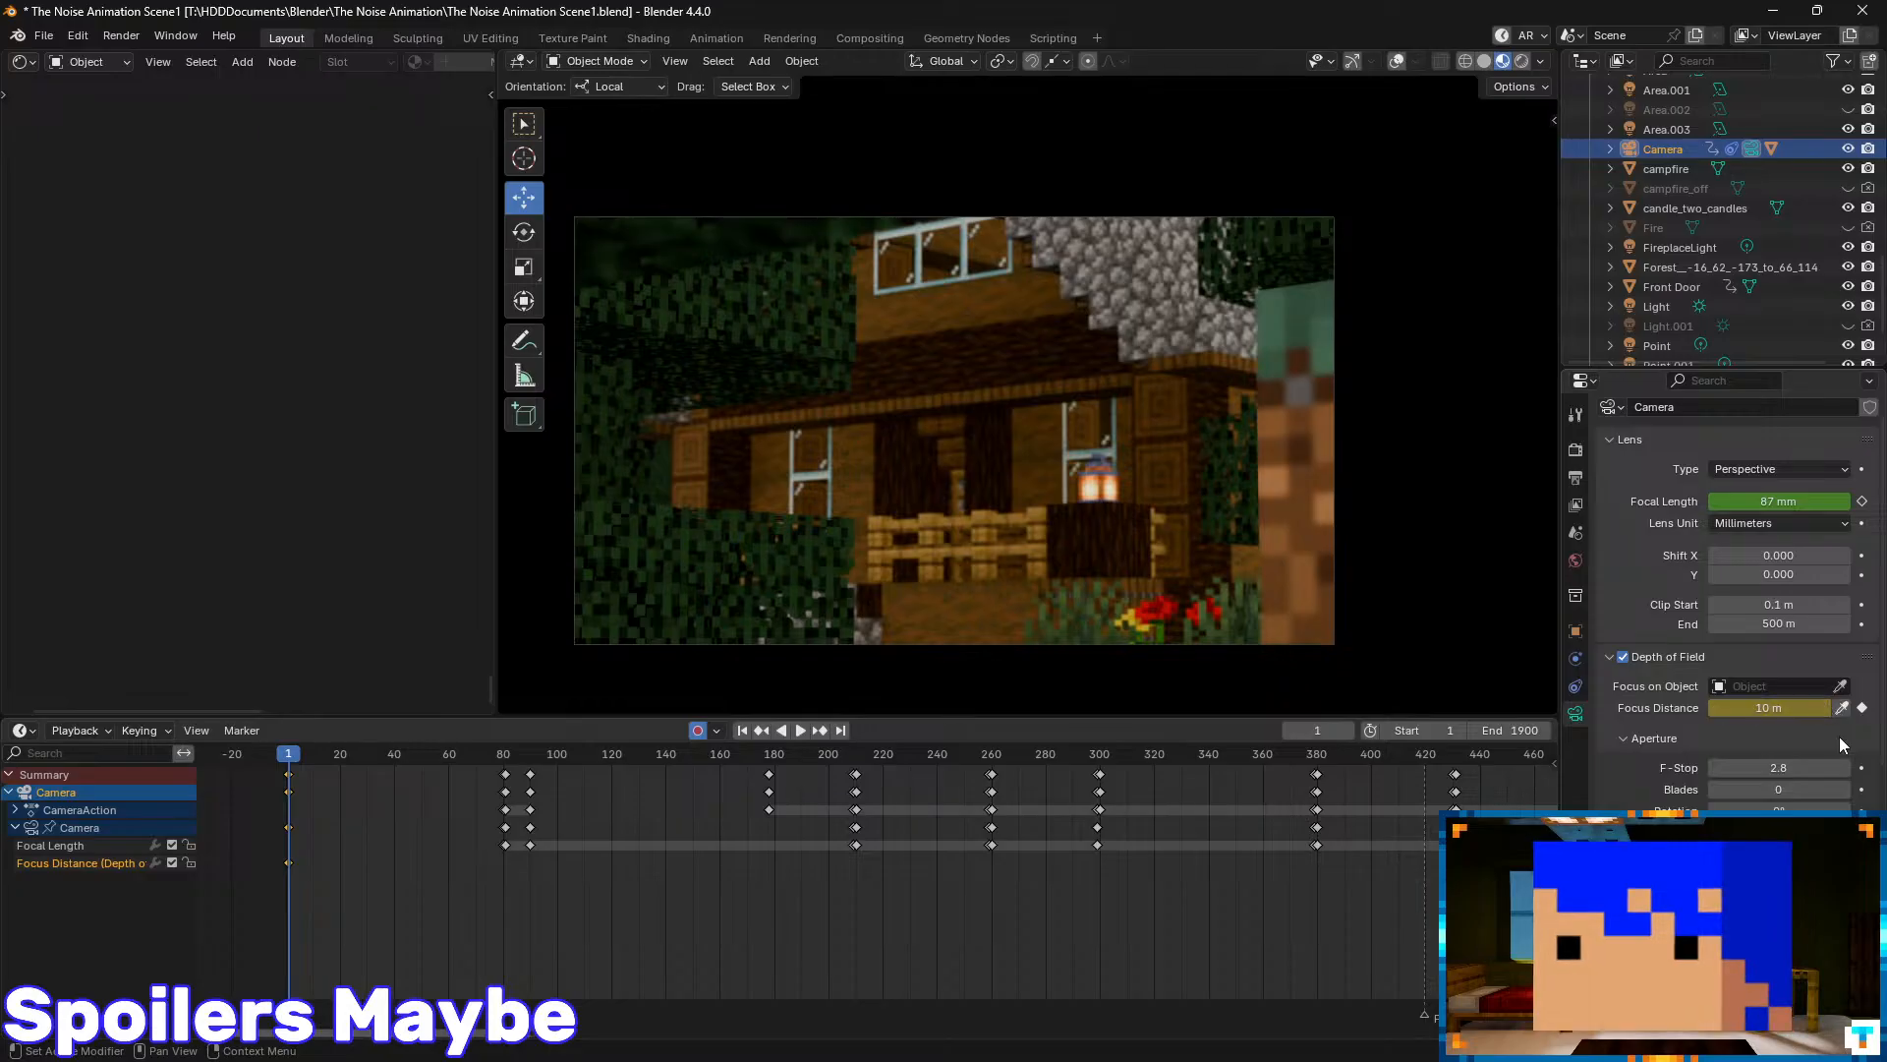
left_click(1862, 768)
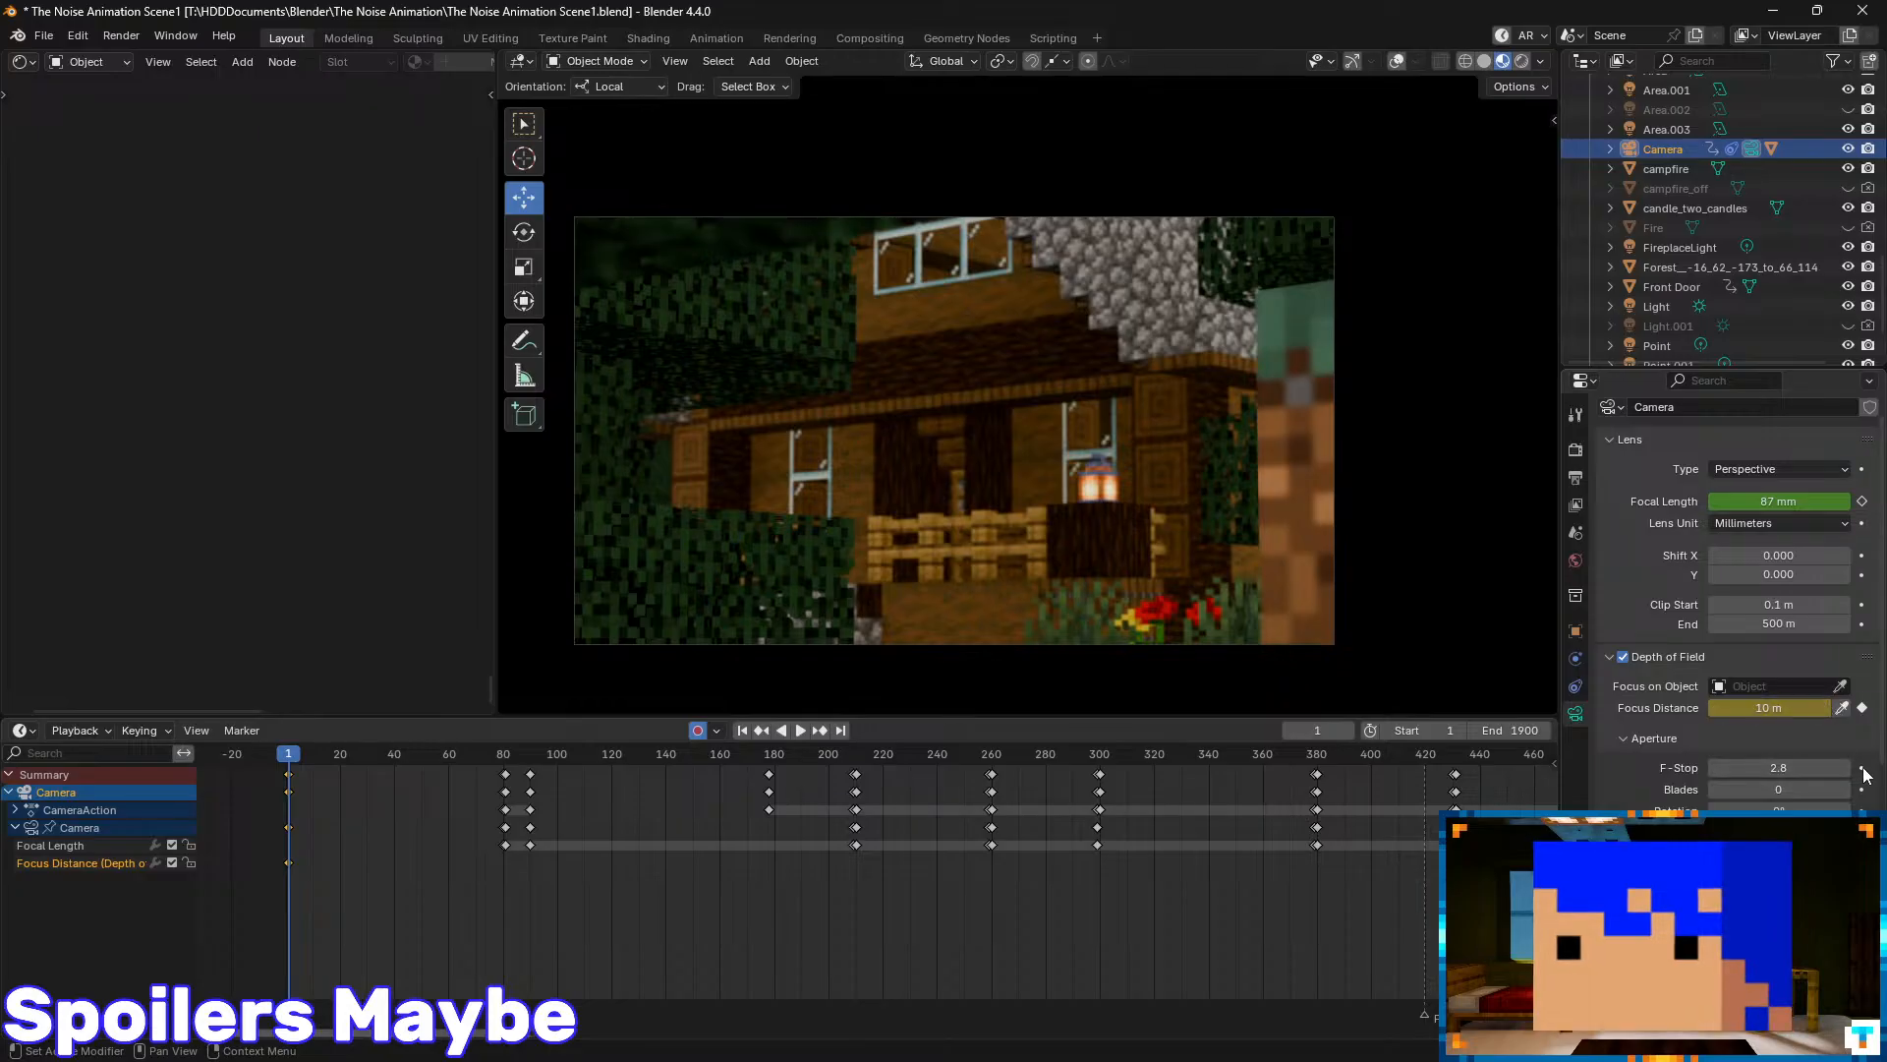
left_click(1843, 707)
left_click(936, 350)
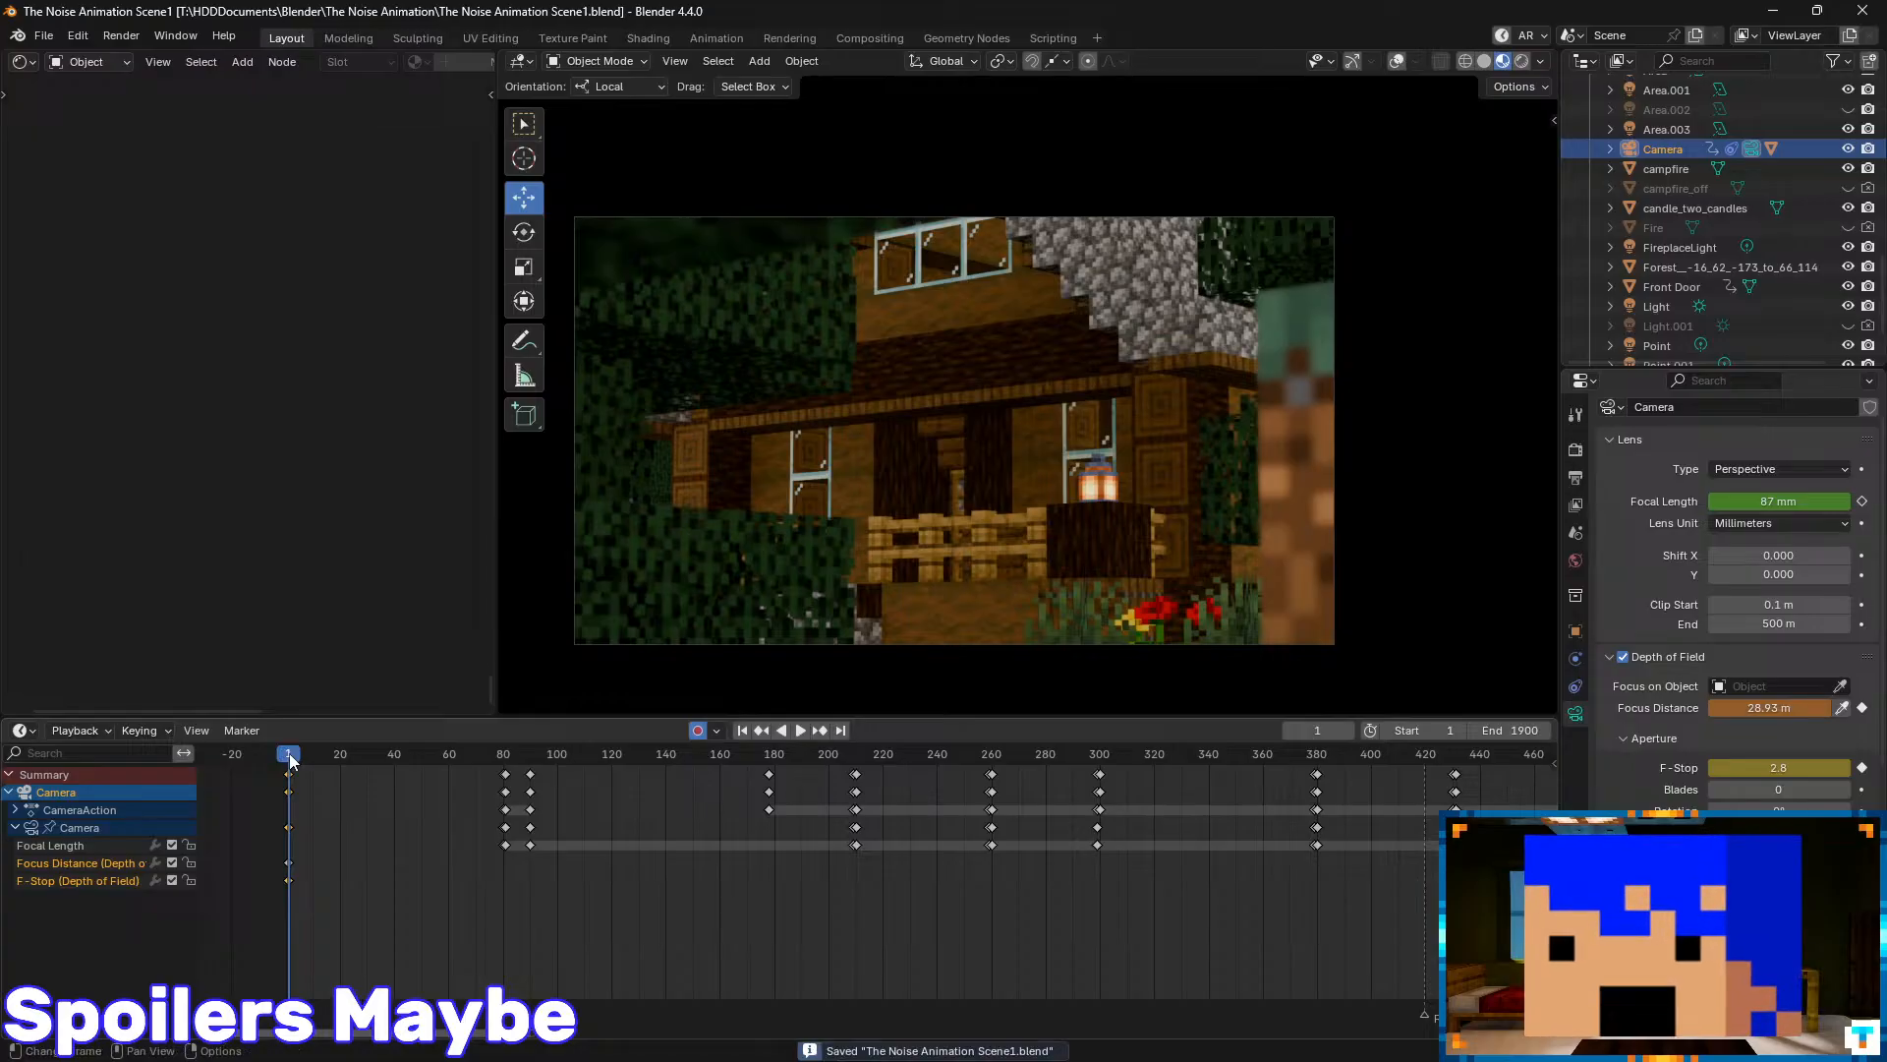
- Keyframe the focus distance and the F-stop of 2.8 at frame 80, and sample the focus depth from the house front
left_click_drag(291, 760, 503, 772)
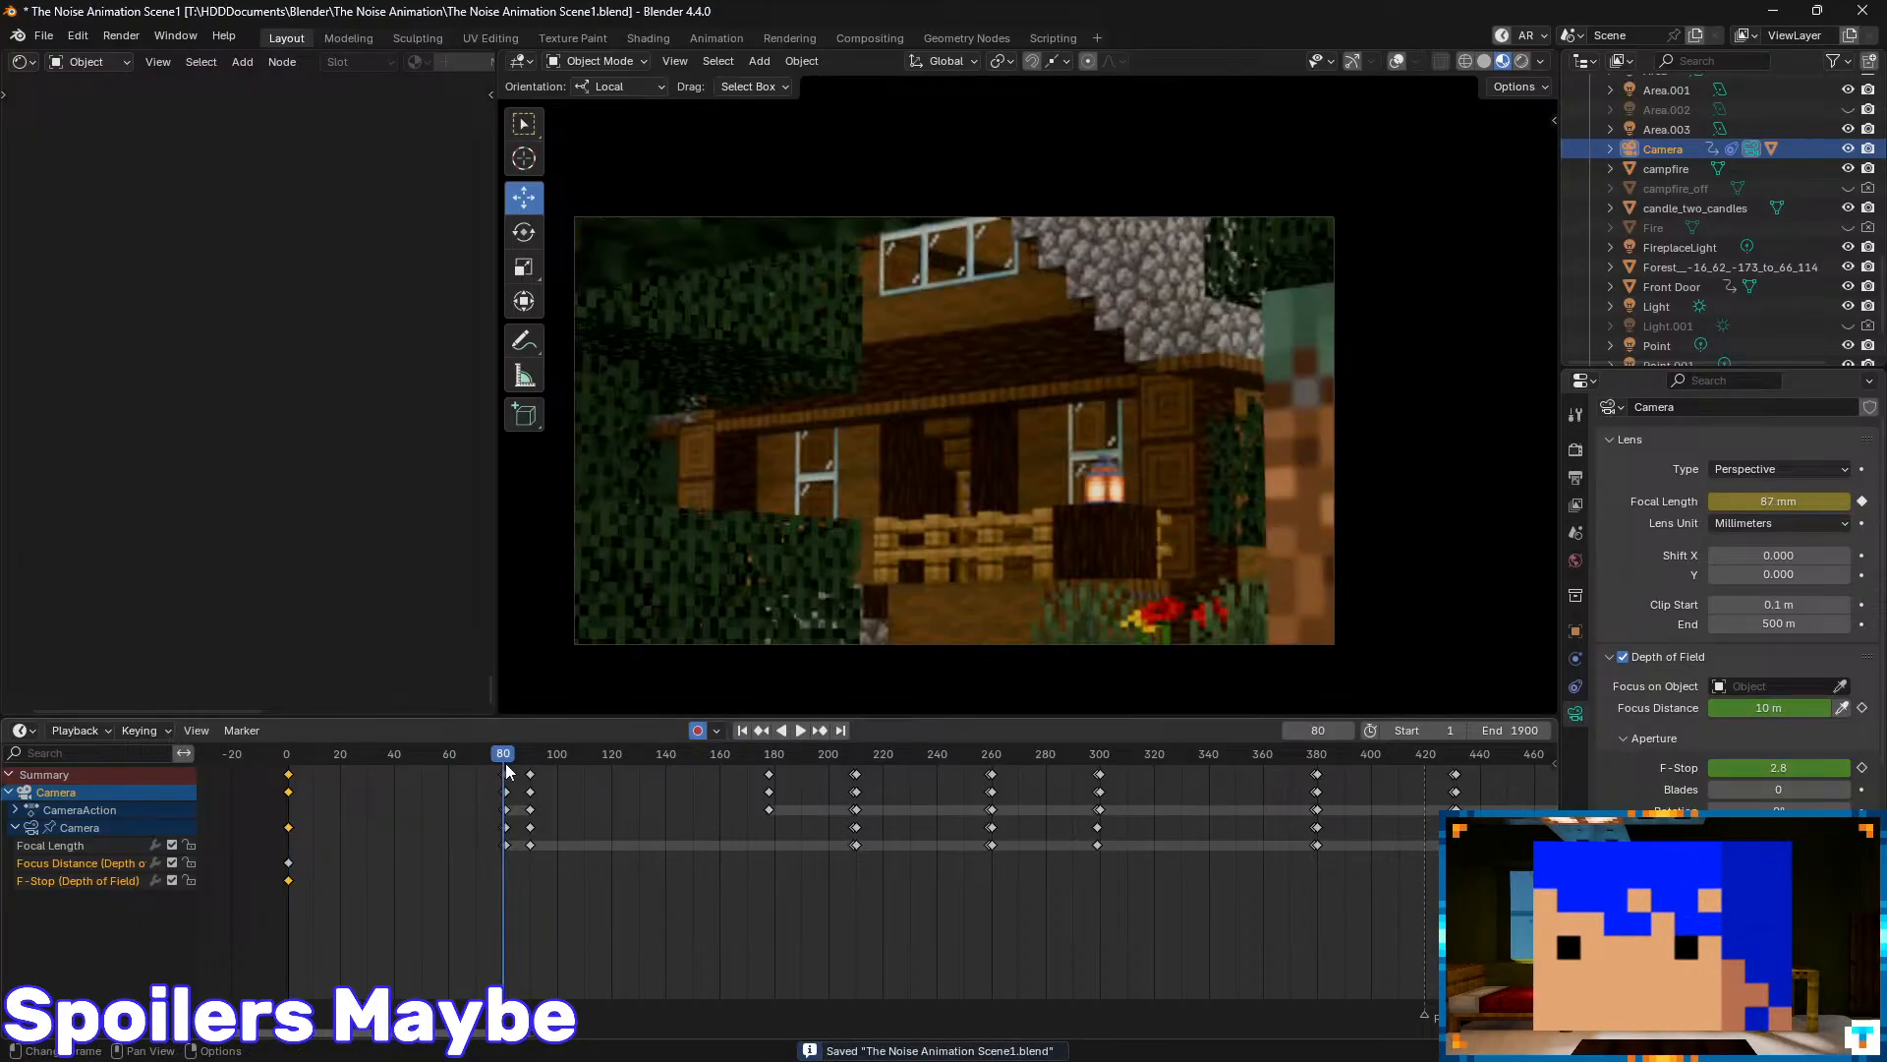
left_click(1860, 712)
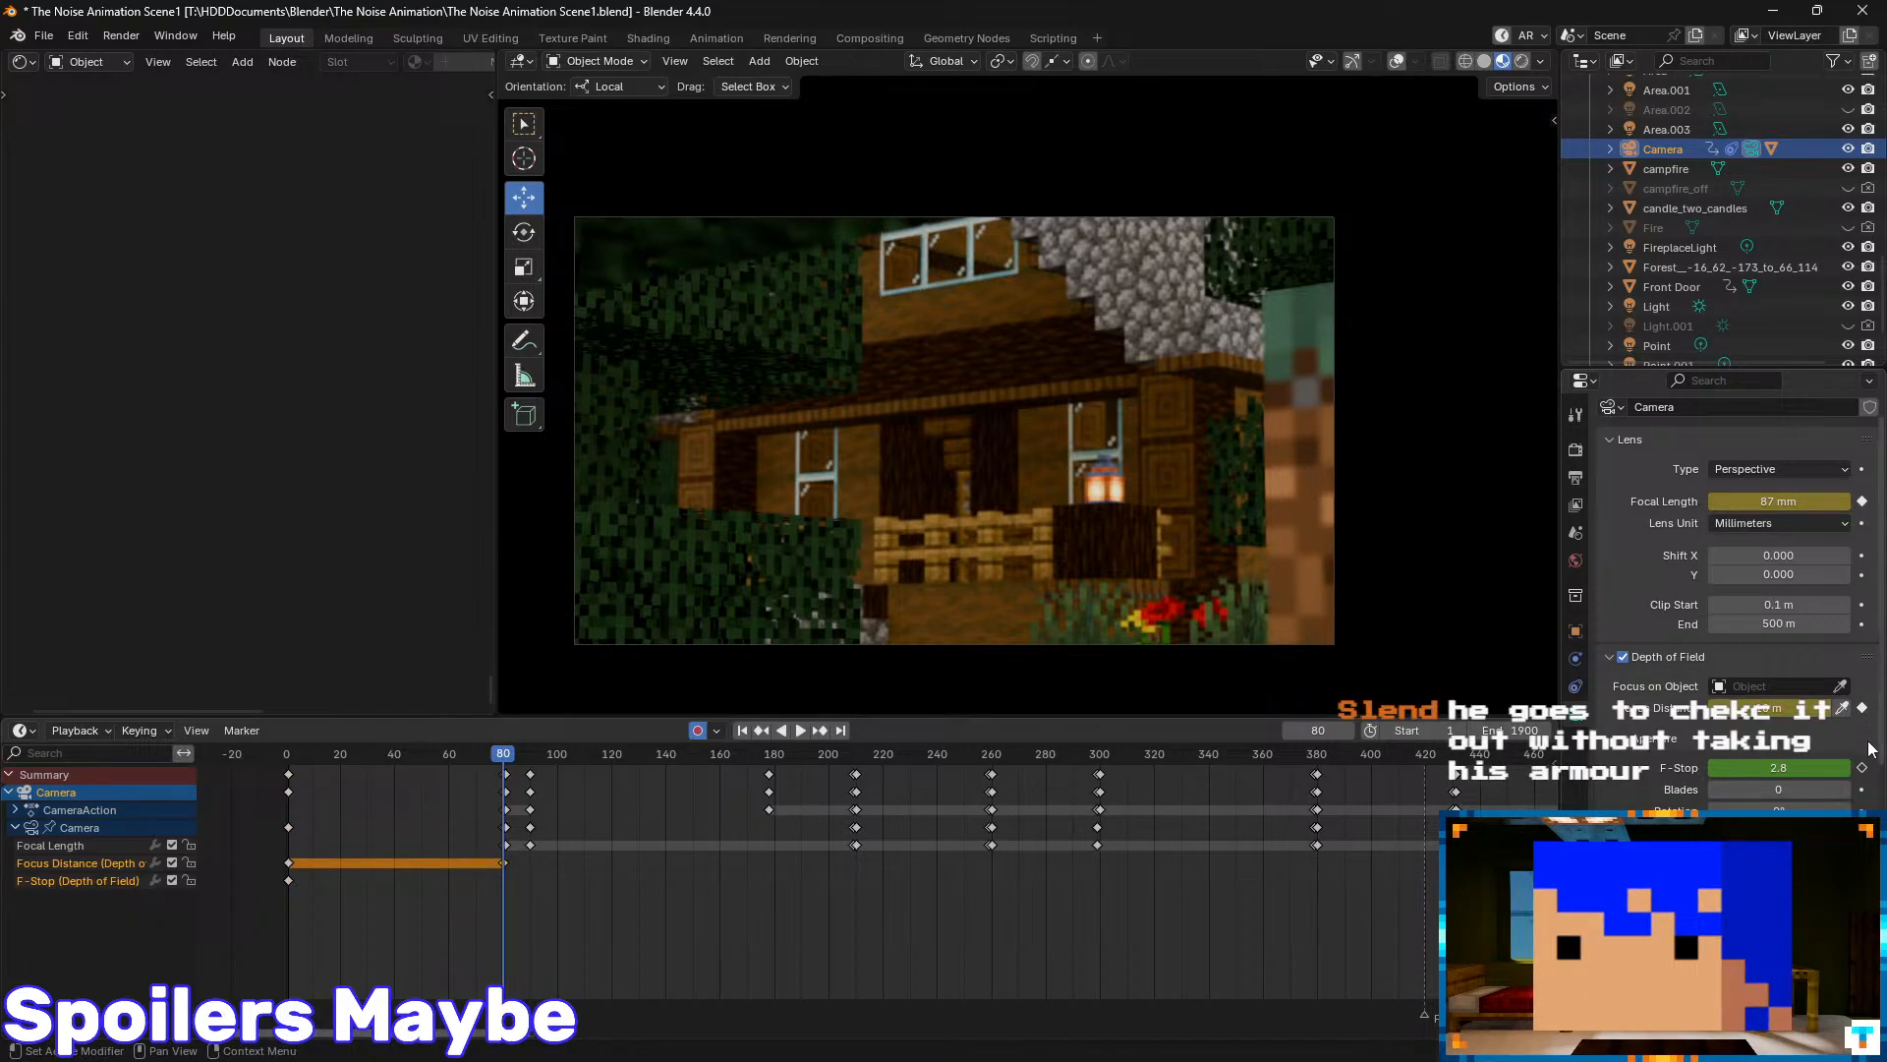
left_click(1863, 768)
left_click(1841, 707)
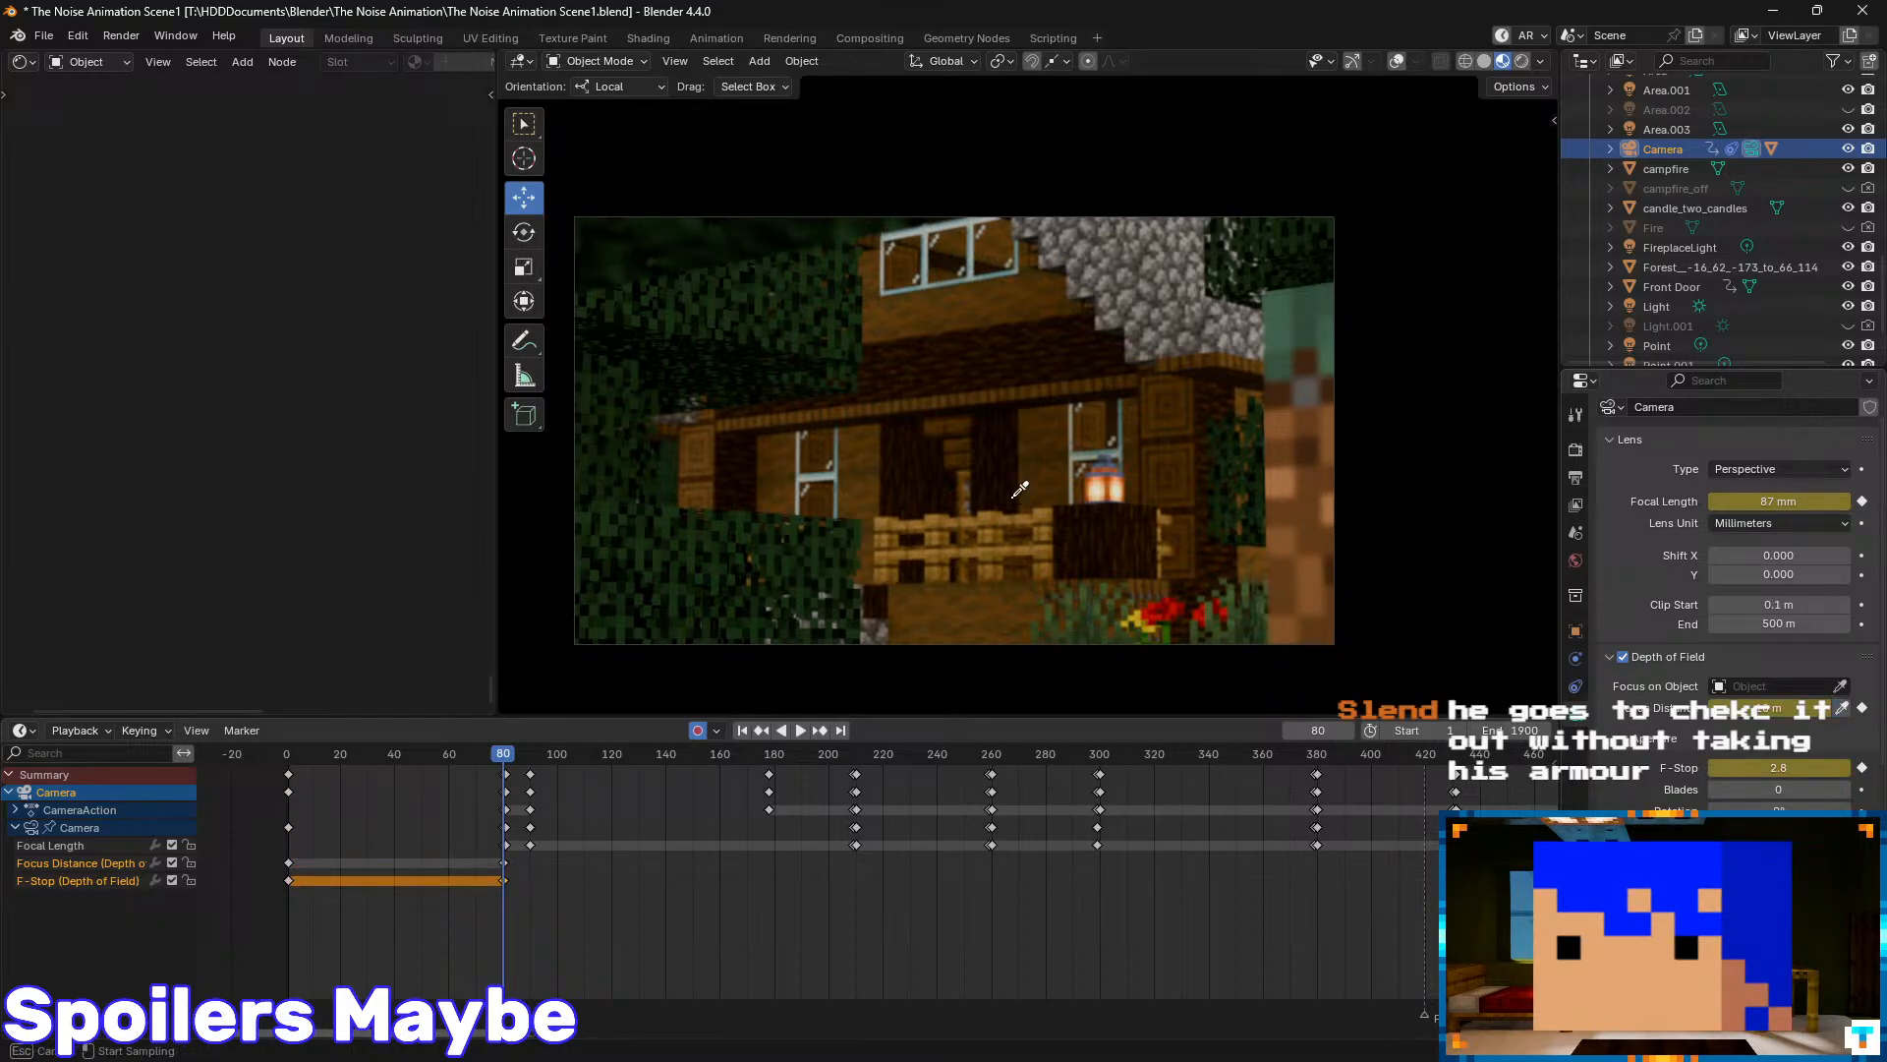
left_click(986, 433)
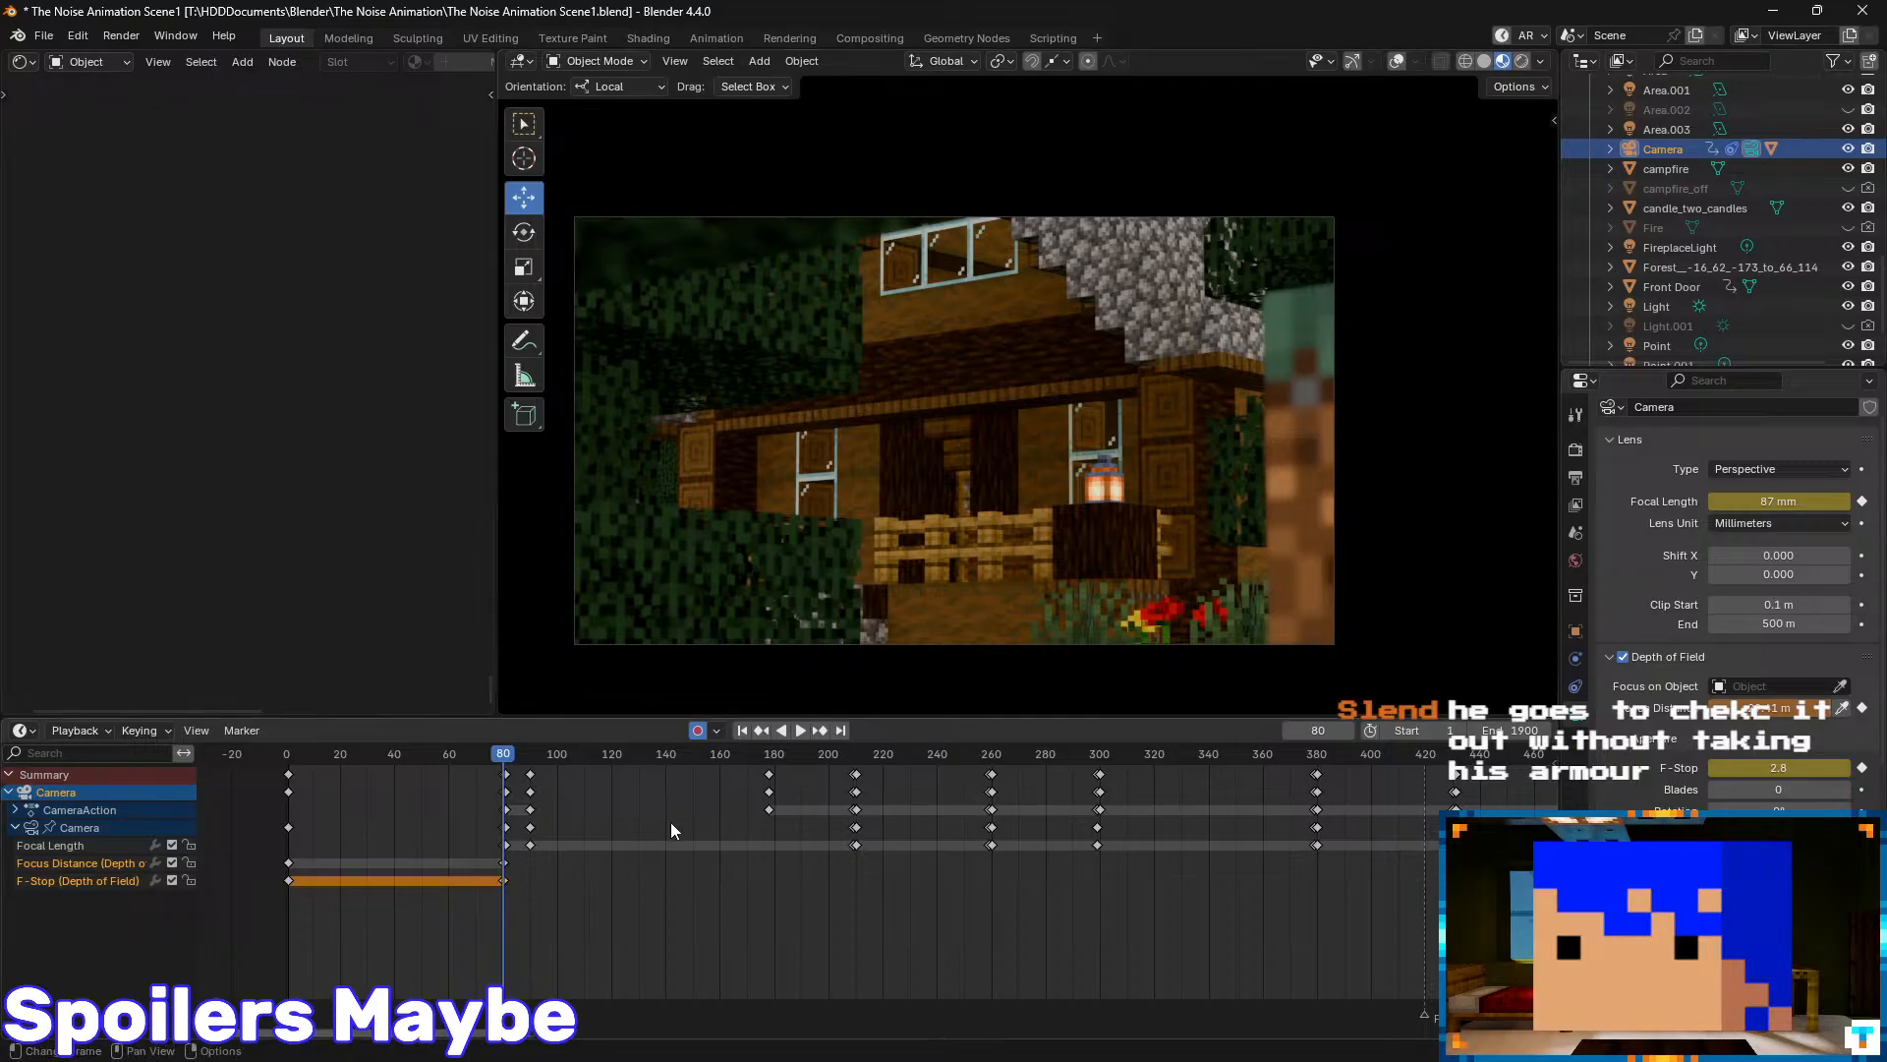
- Return to frame 1, sample the focus distance from the house front at 28.92 m, and keyframe it
middle_click_drag(1053, 846, 891, 858)
middle_click_drag(804, 862, 1097, 861)
key("shift+Left")
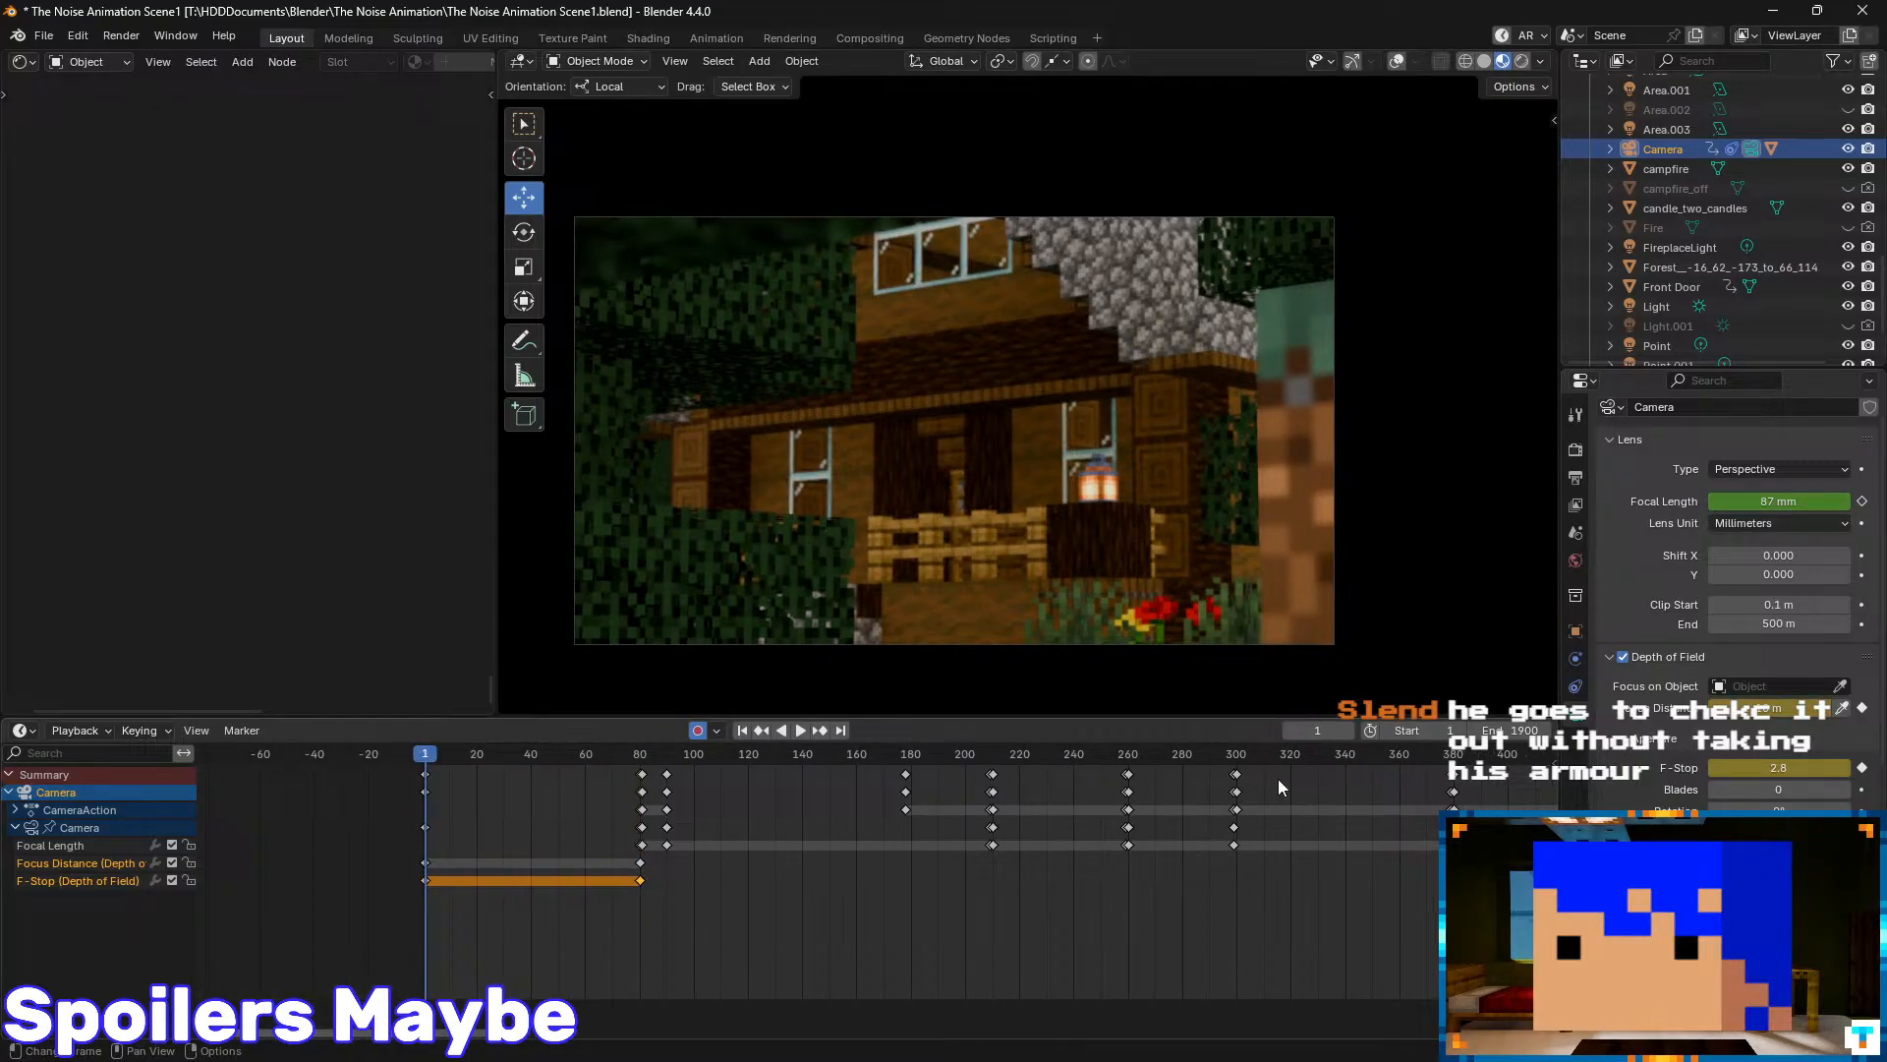
left_click(1841, 708)
left_click(1018, 433)
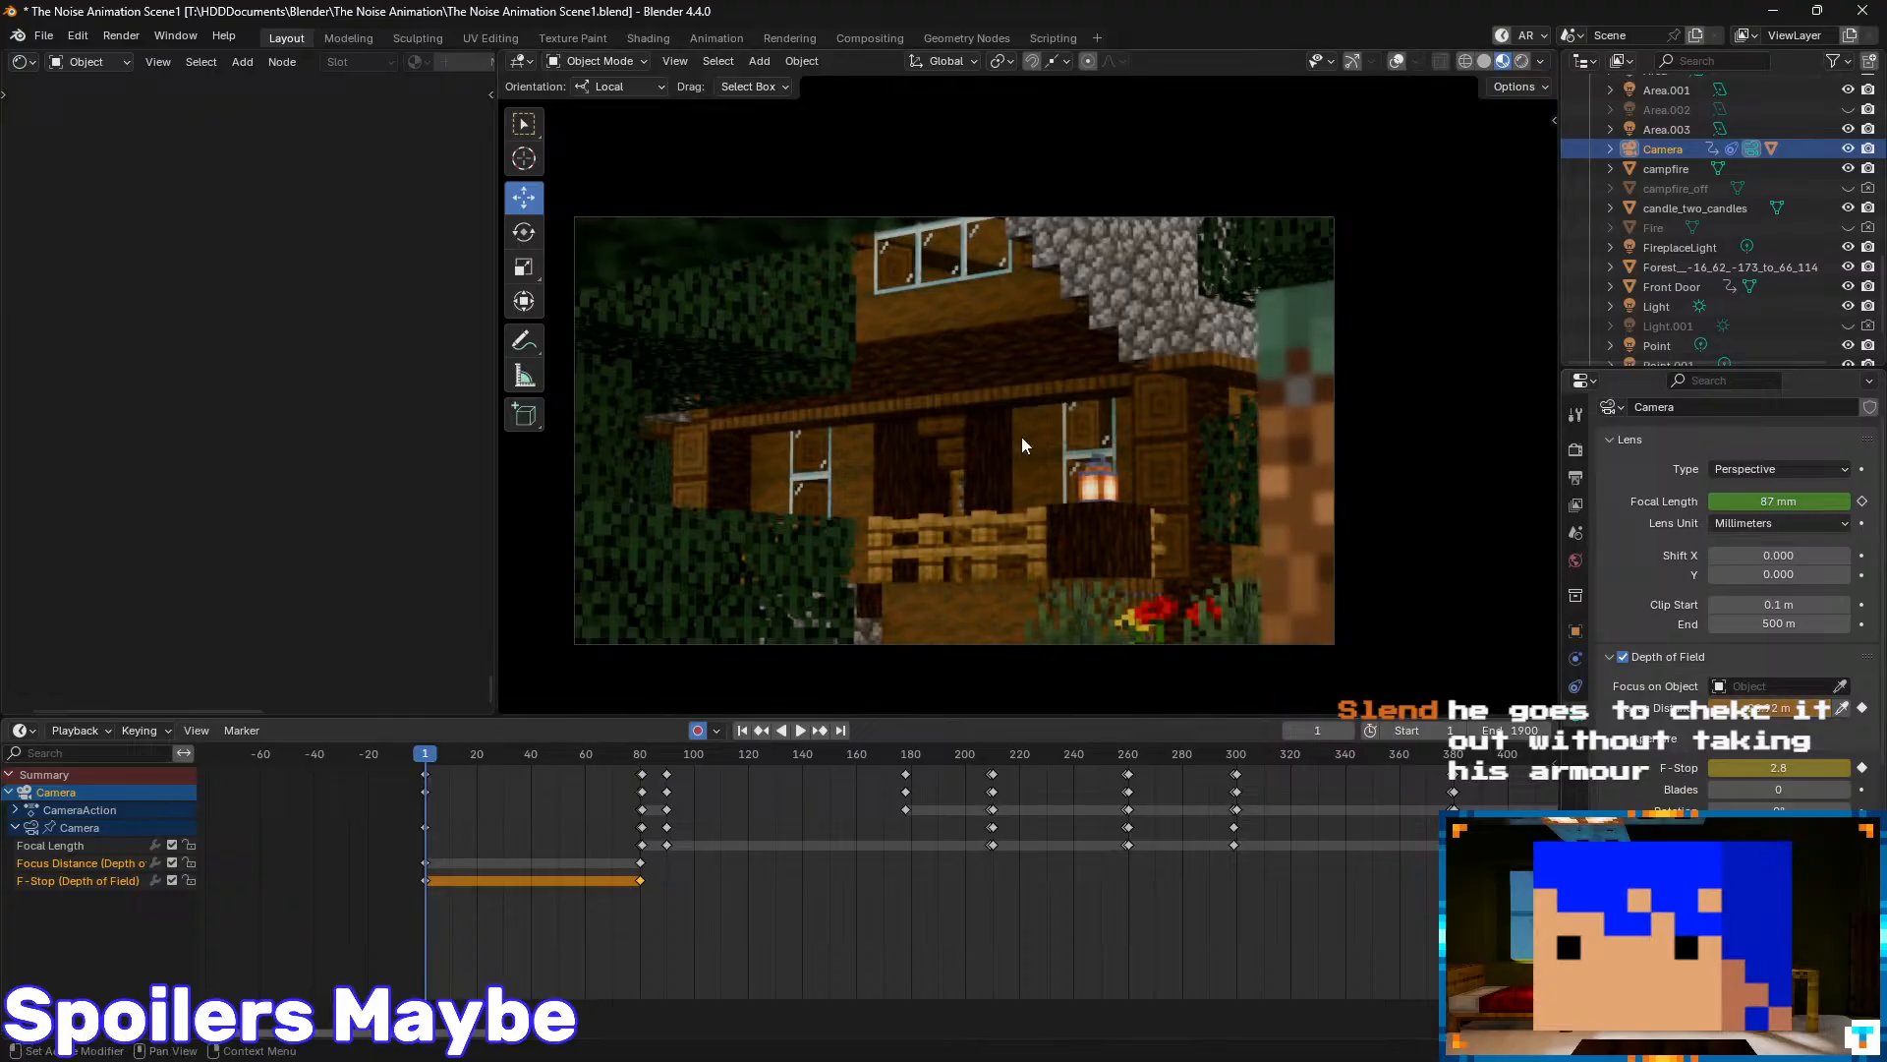
left_click(1864, 709)
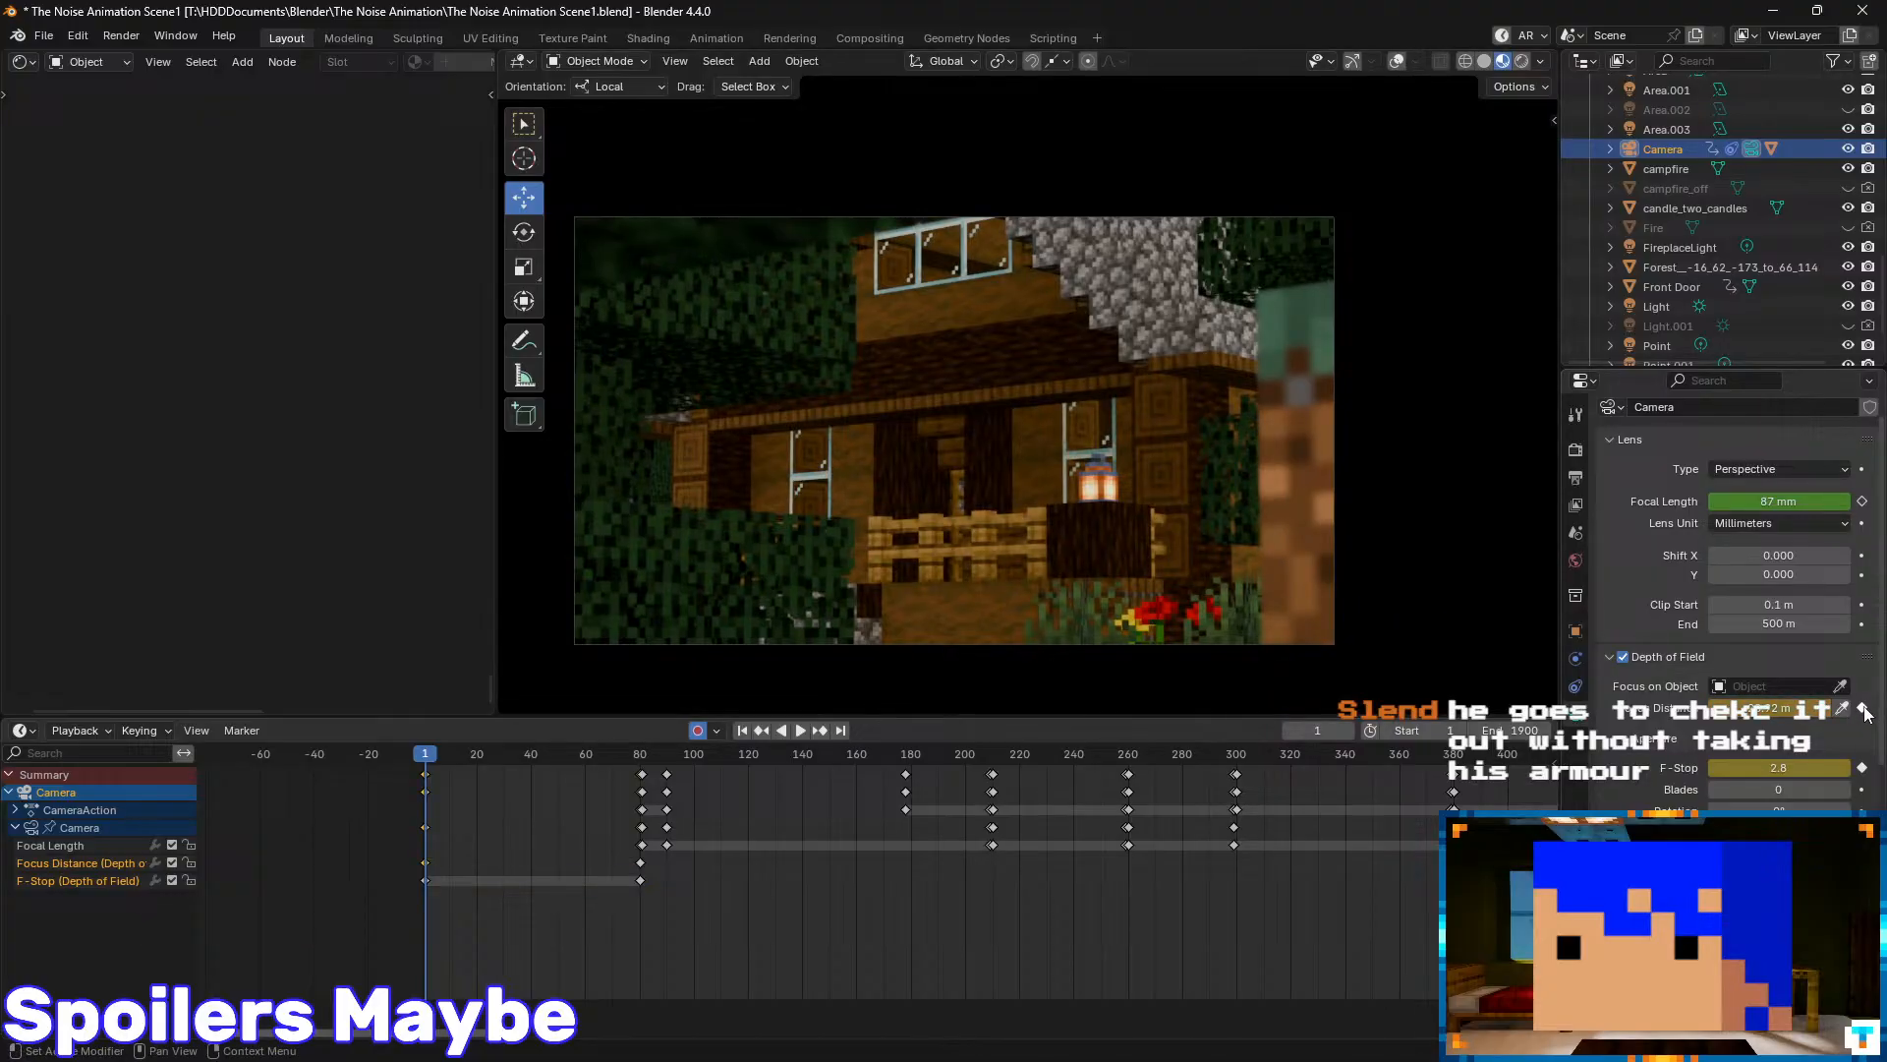
- Sample a focus distance of 28.71 m from the house front at frame 80 and keyframe it
key("Up")
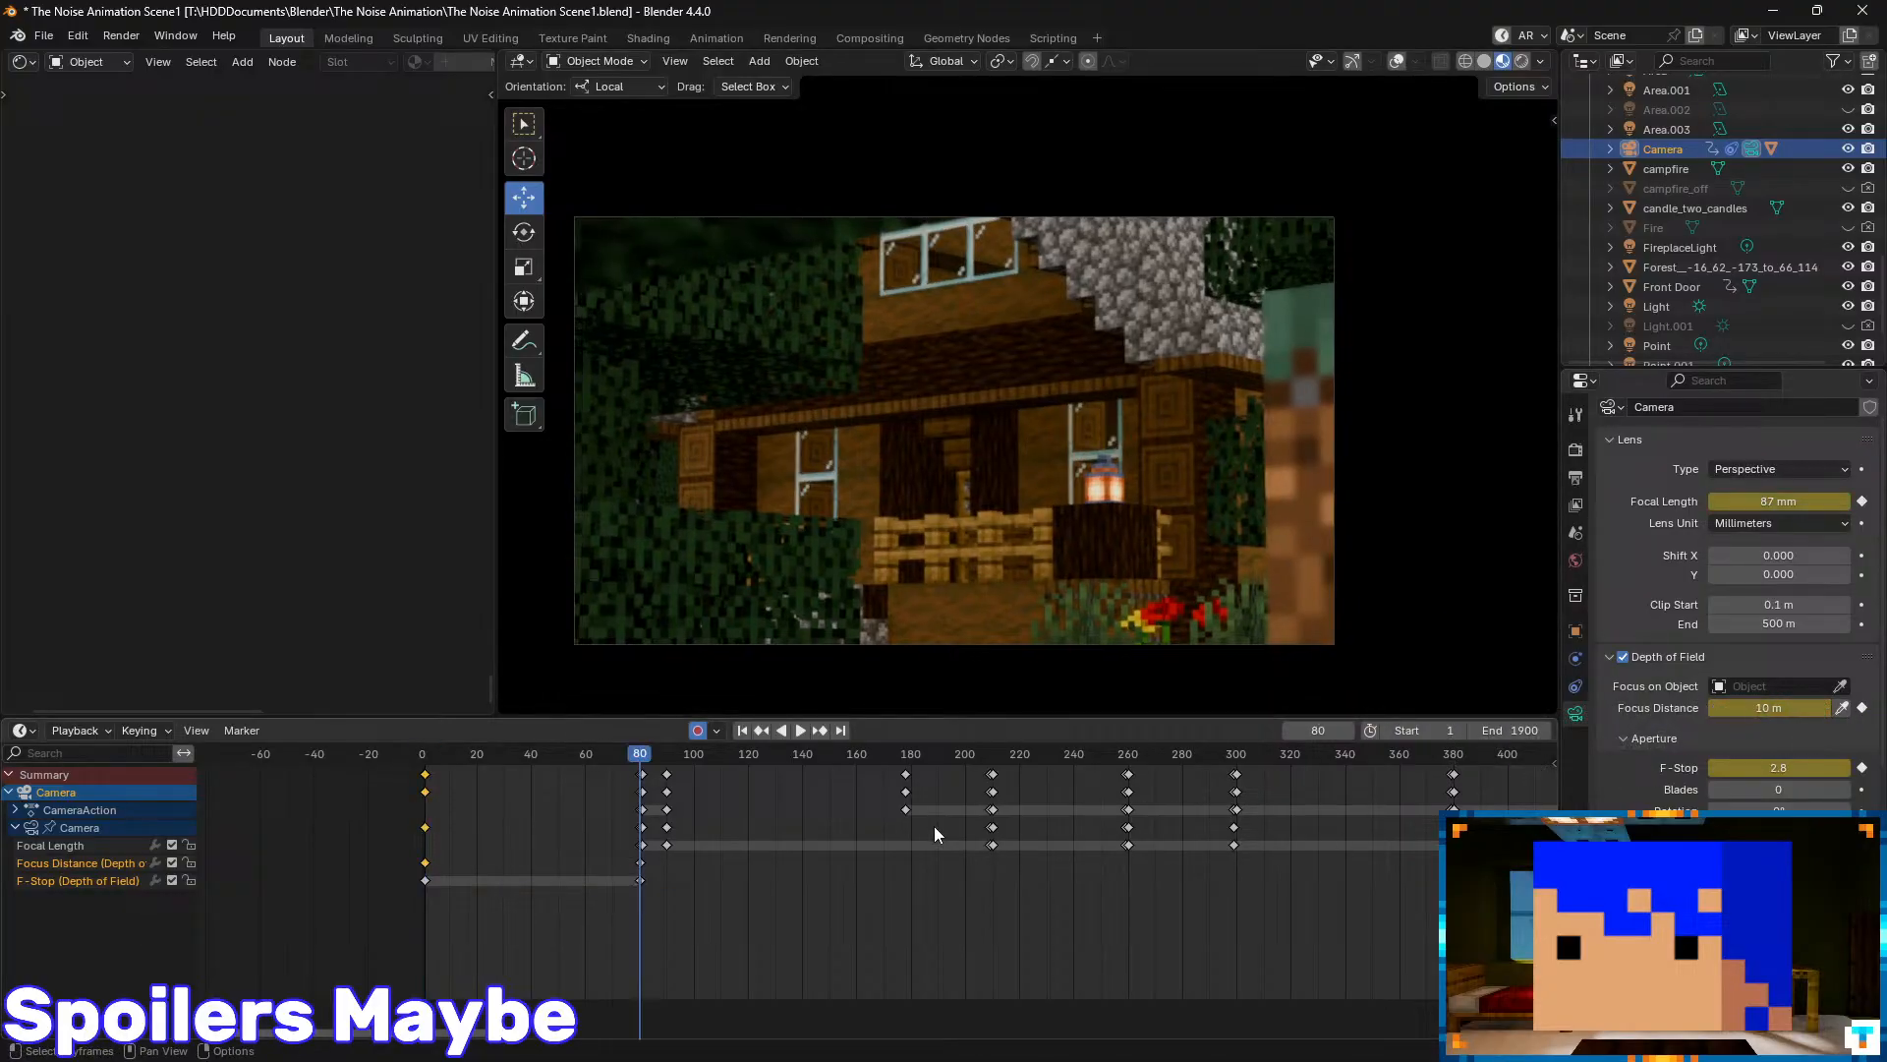
left_click(1841, 708)
left_click(959, 371)
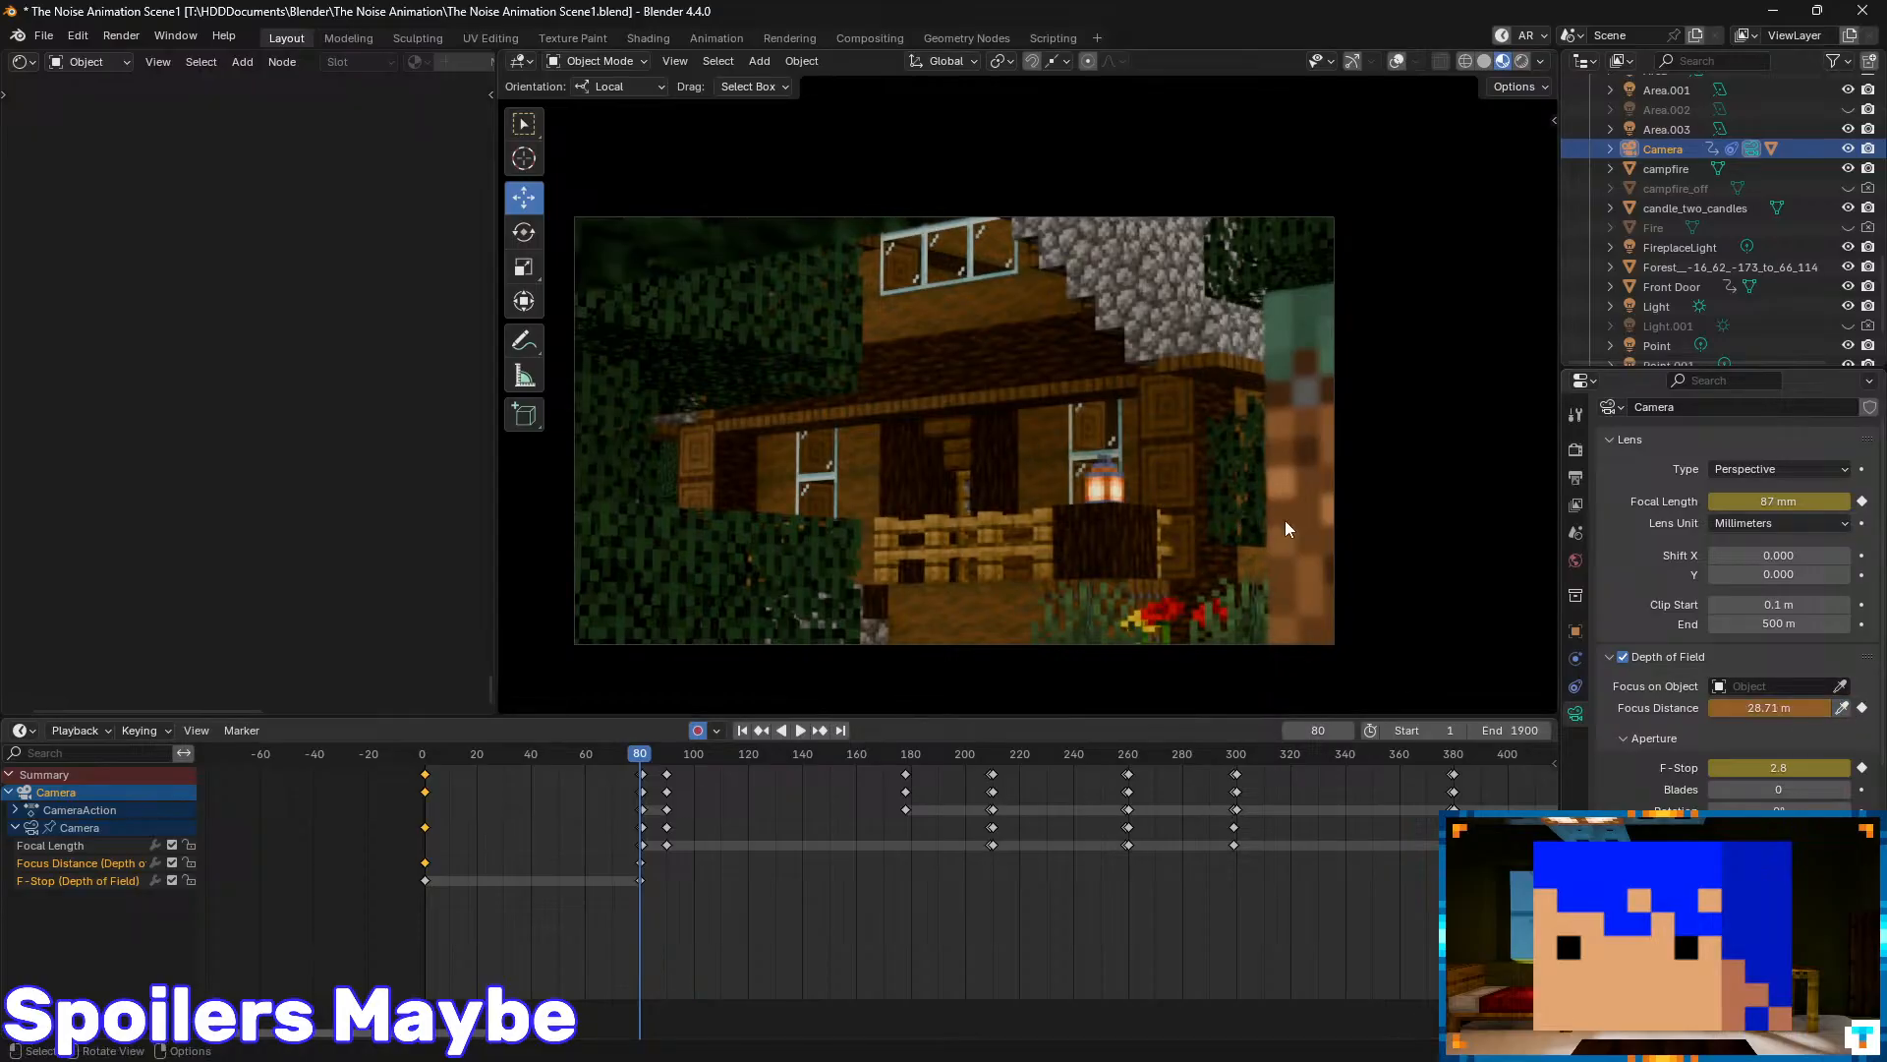
left_click(1861, 709)
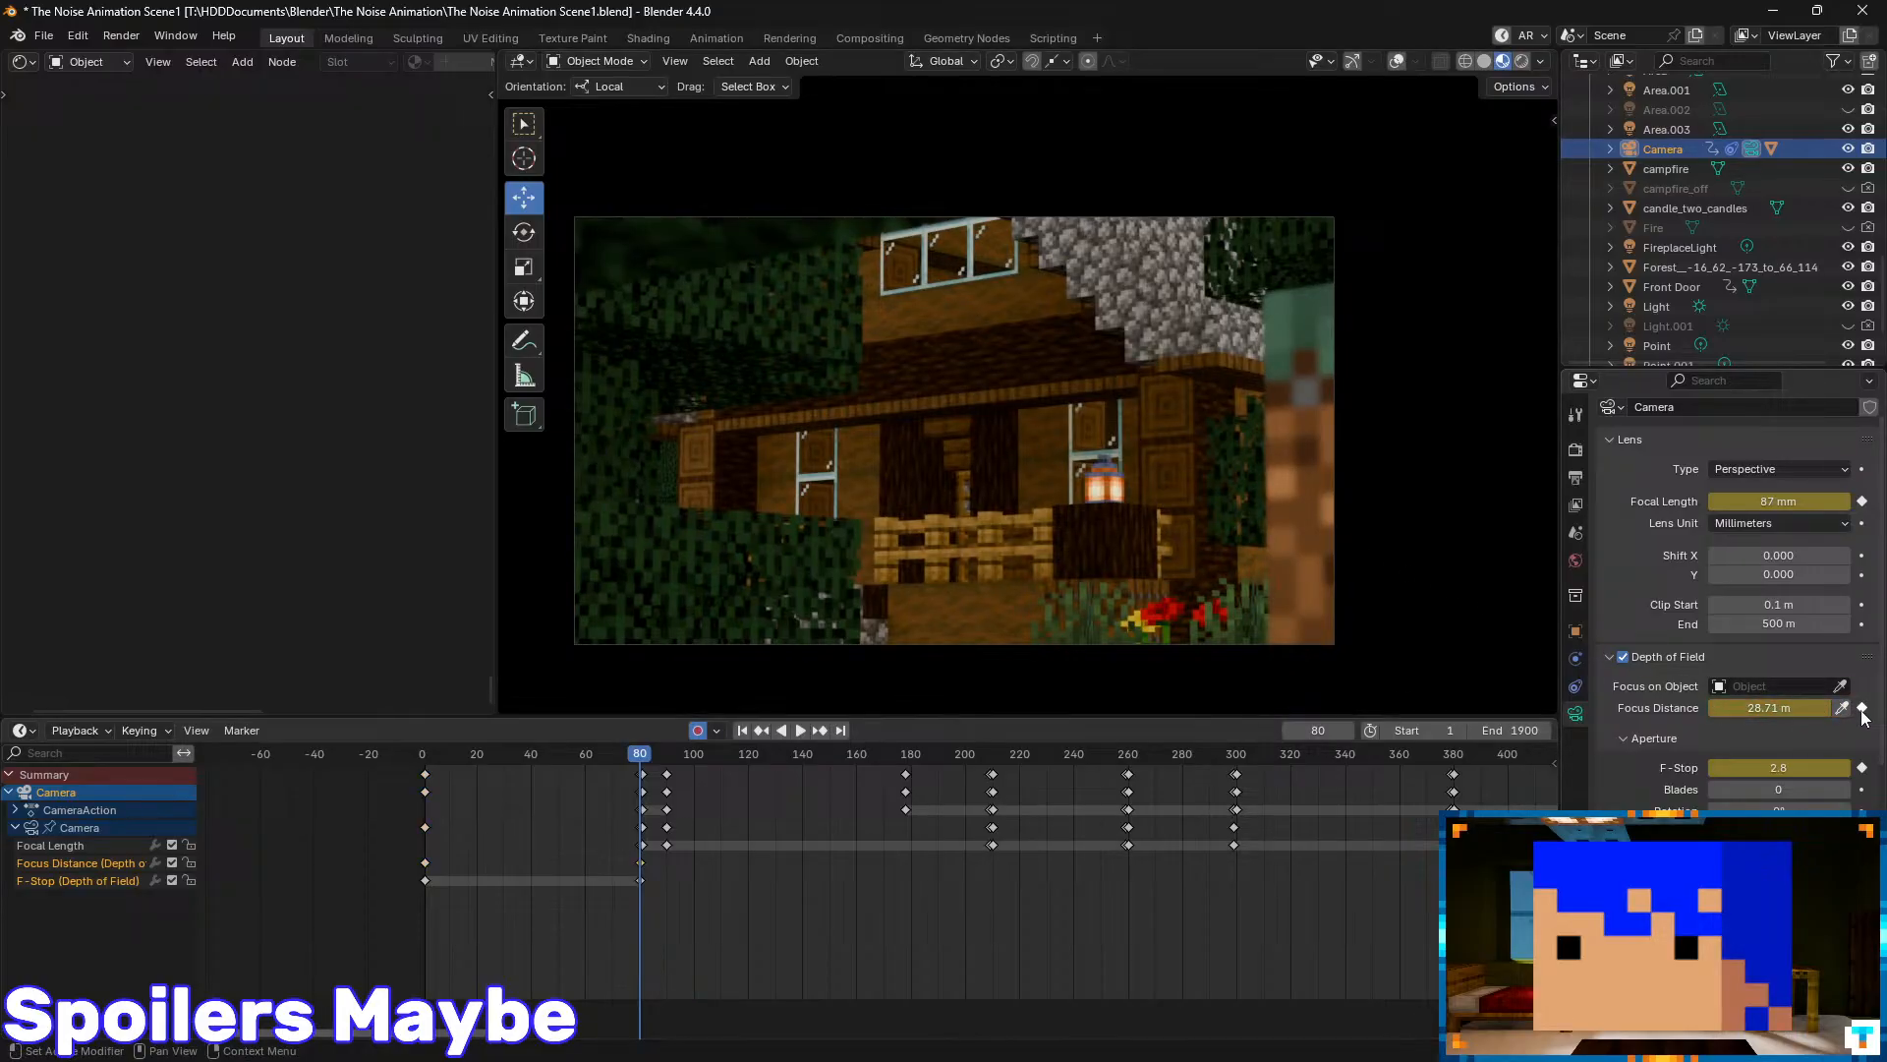
- Sample a focus distance of 12.94 m from the front door at frame 81 and keyframe it
key("Right")
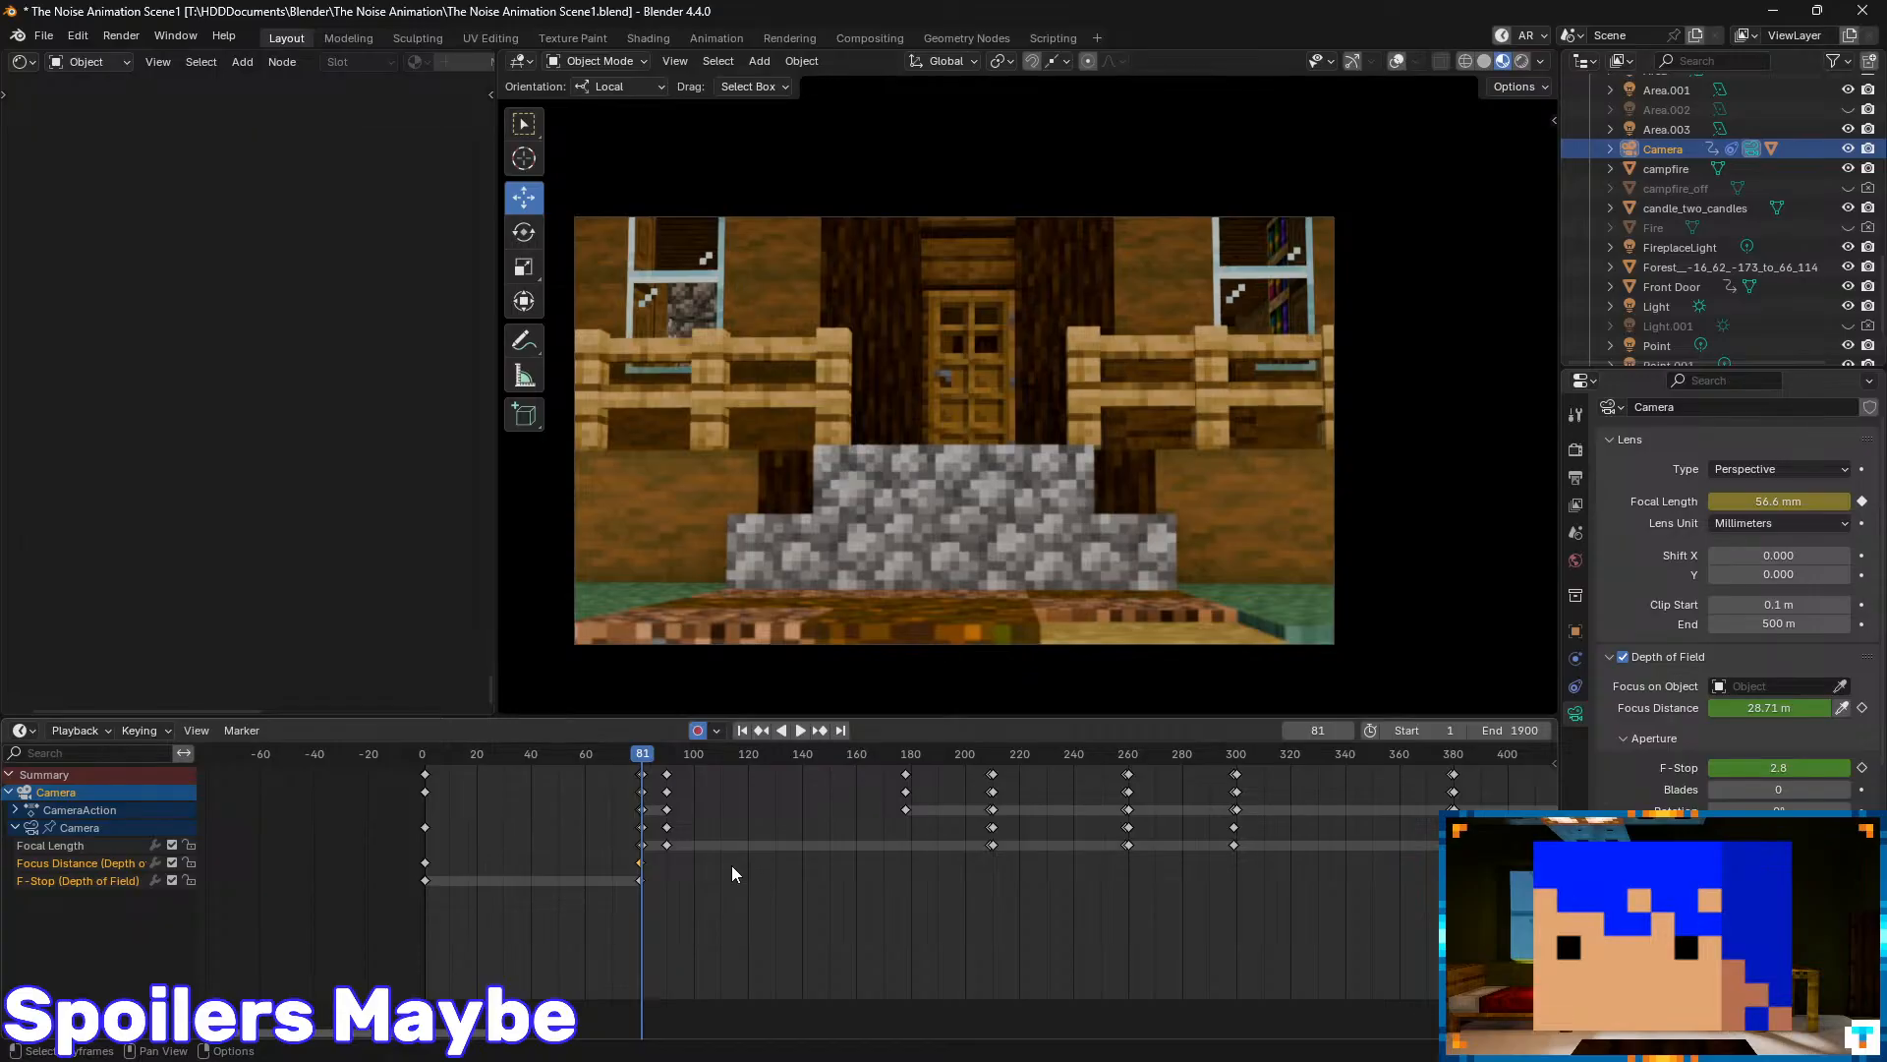
left_click(1843, 708)
left_click(978, 359)
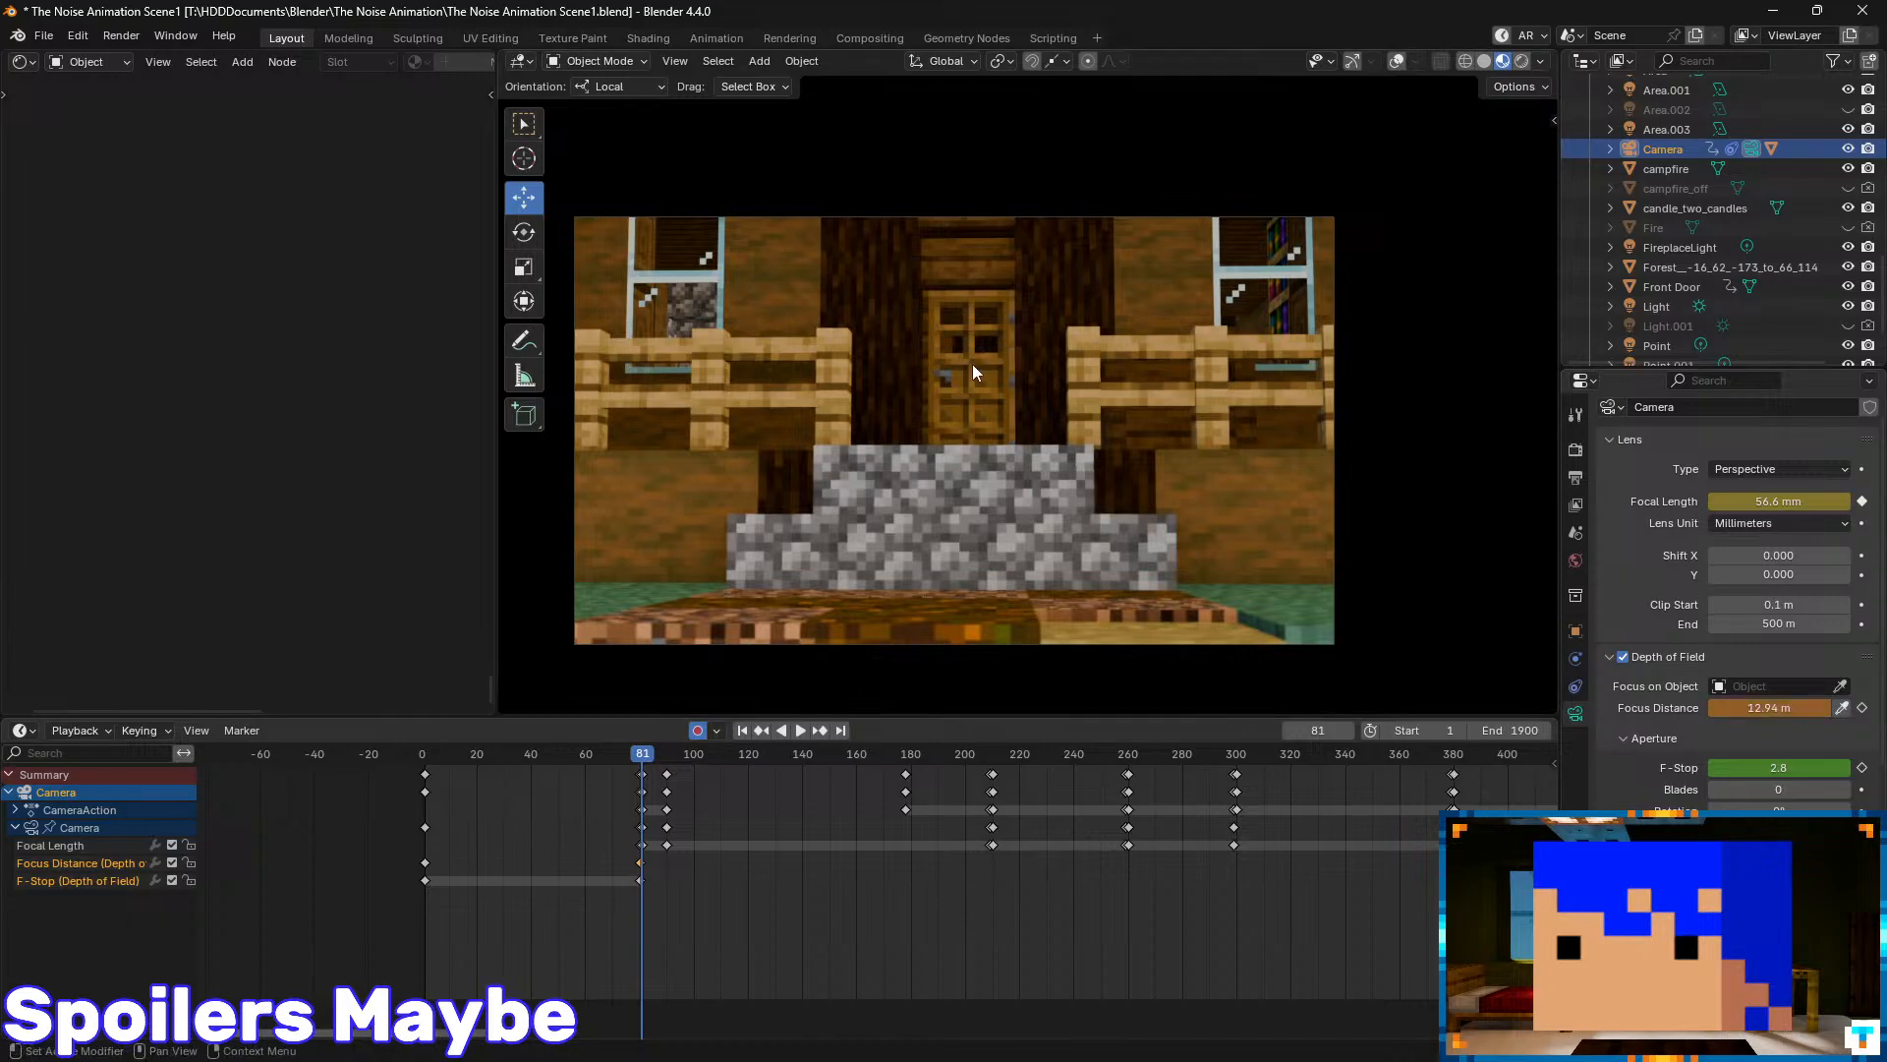
left_click(1857, 707)
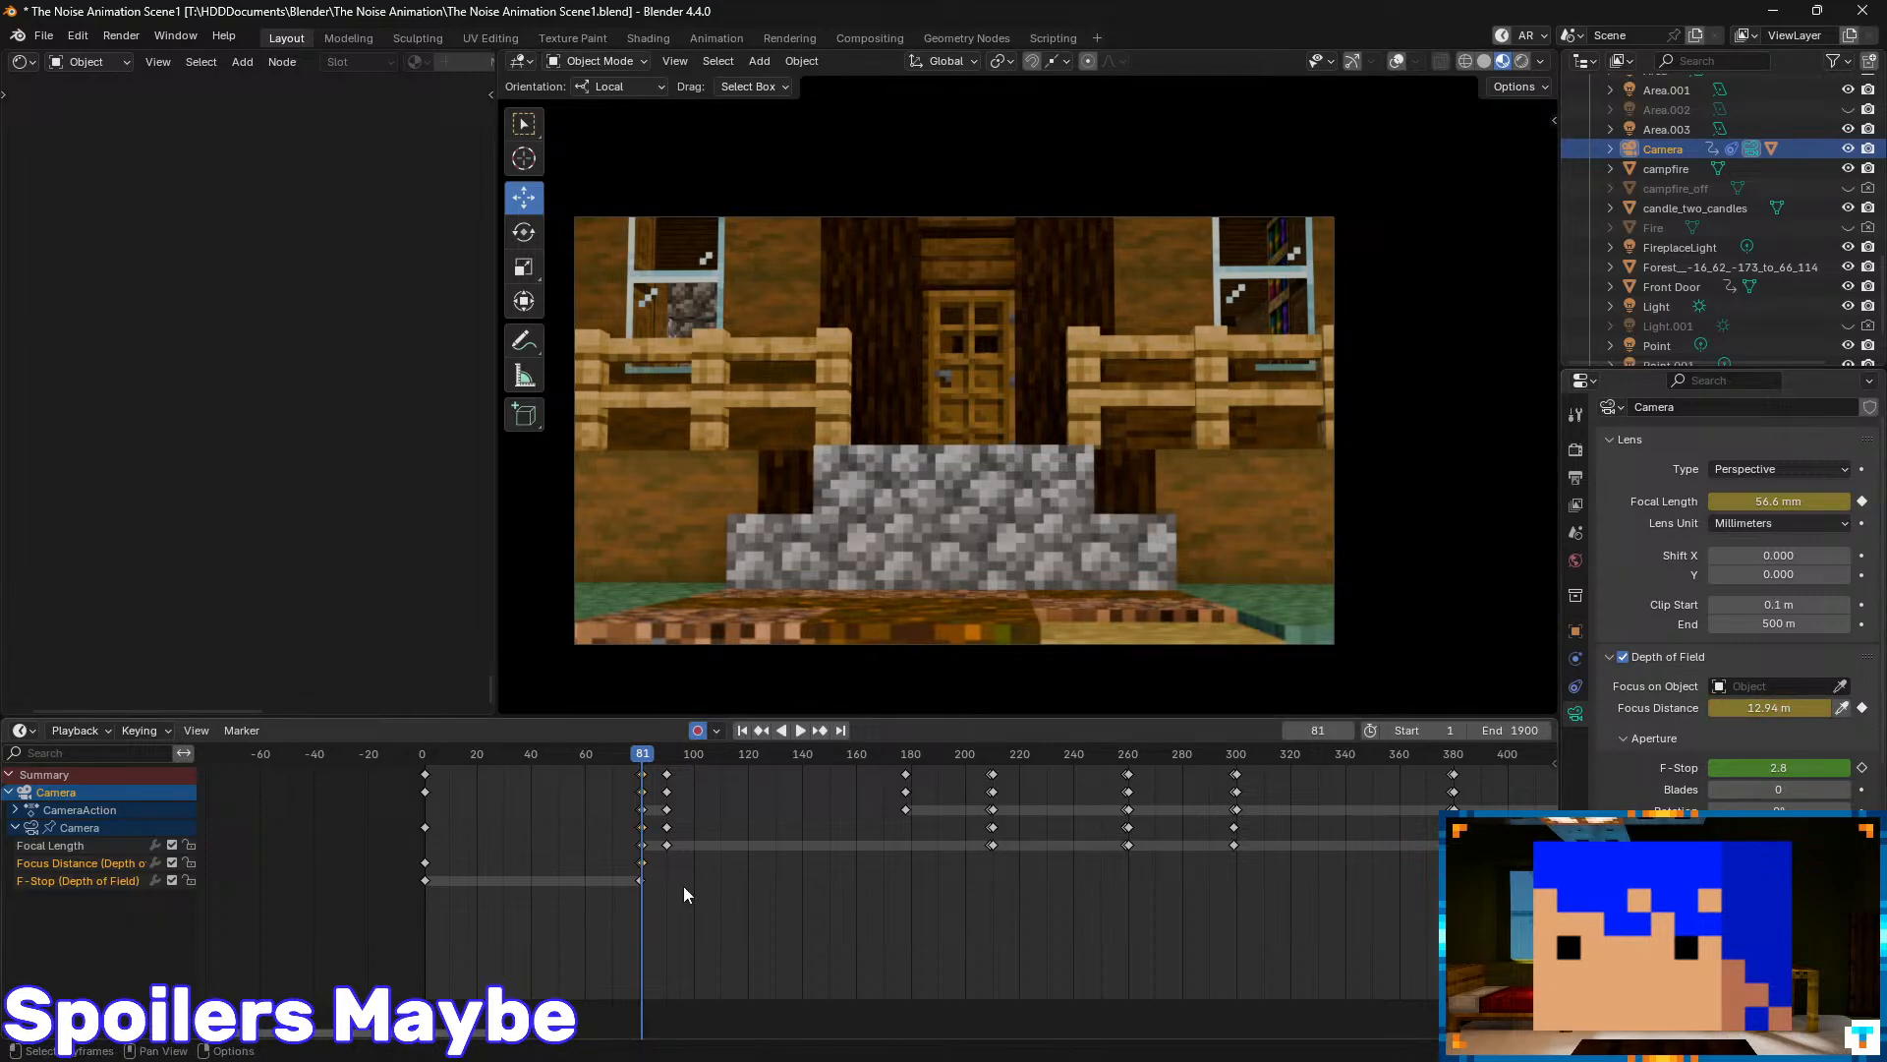
- Try an F-stop of 0.1 at frame 81, settle on 1.0, and keyframe it
left_click(1779, 767)
type("0.1")
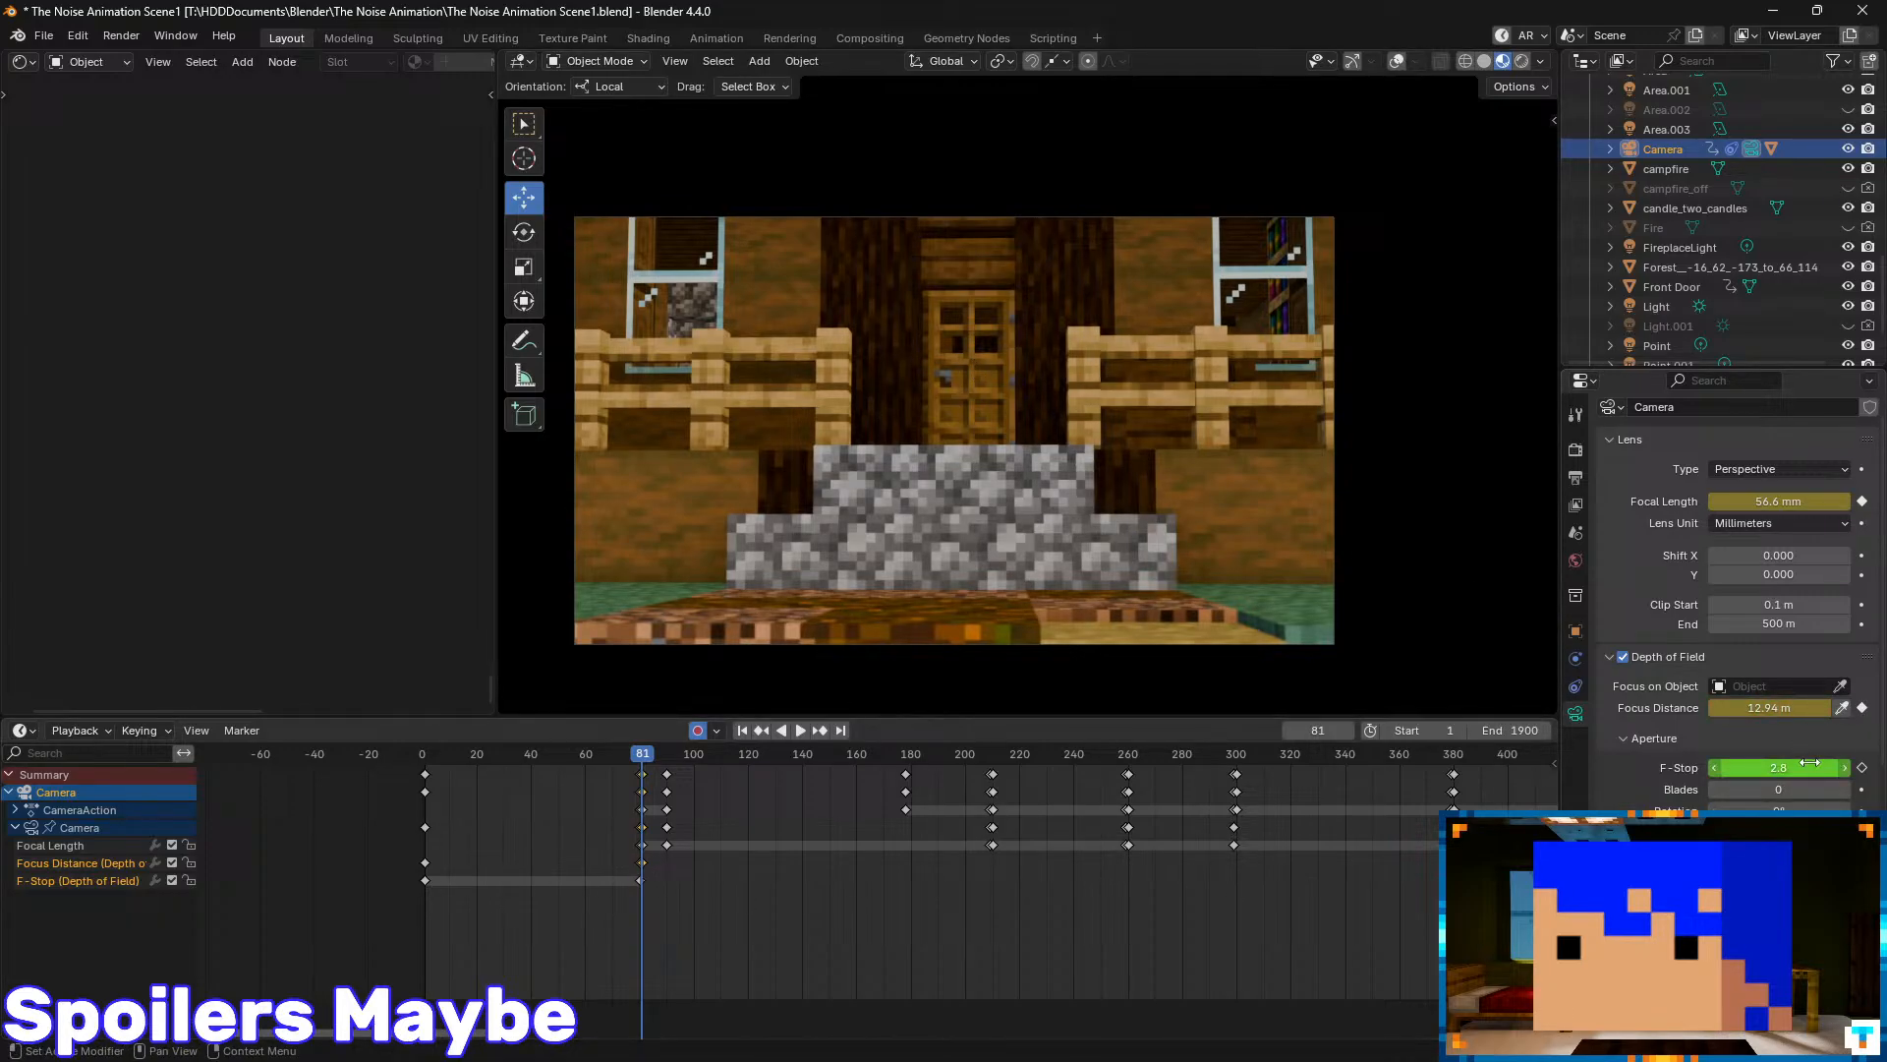
key("Return")
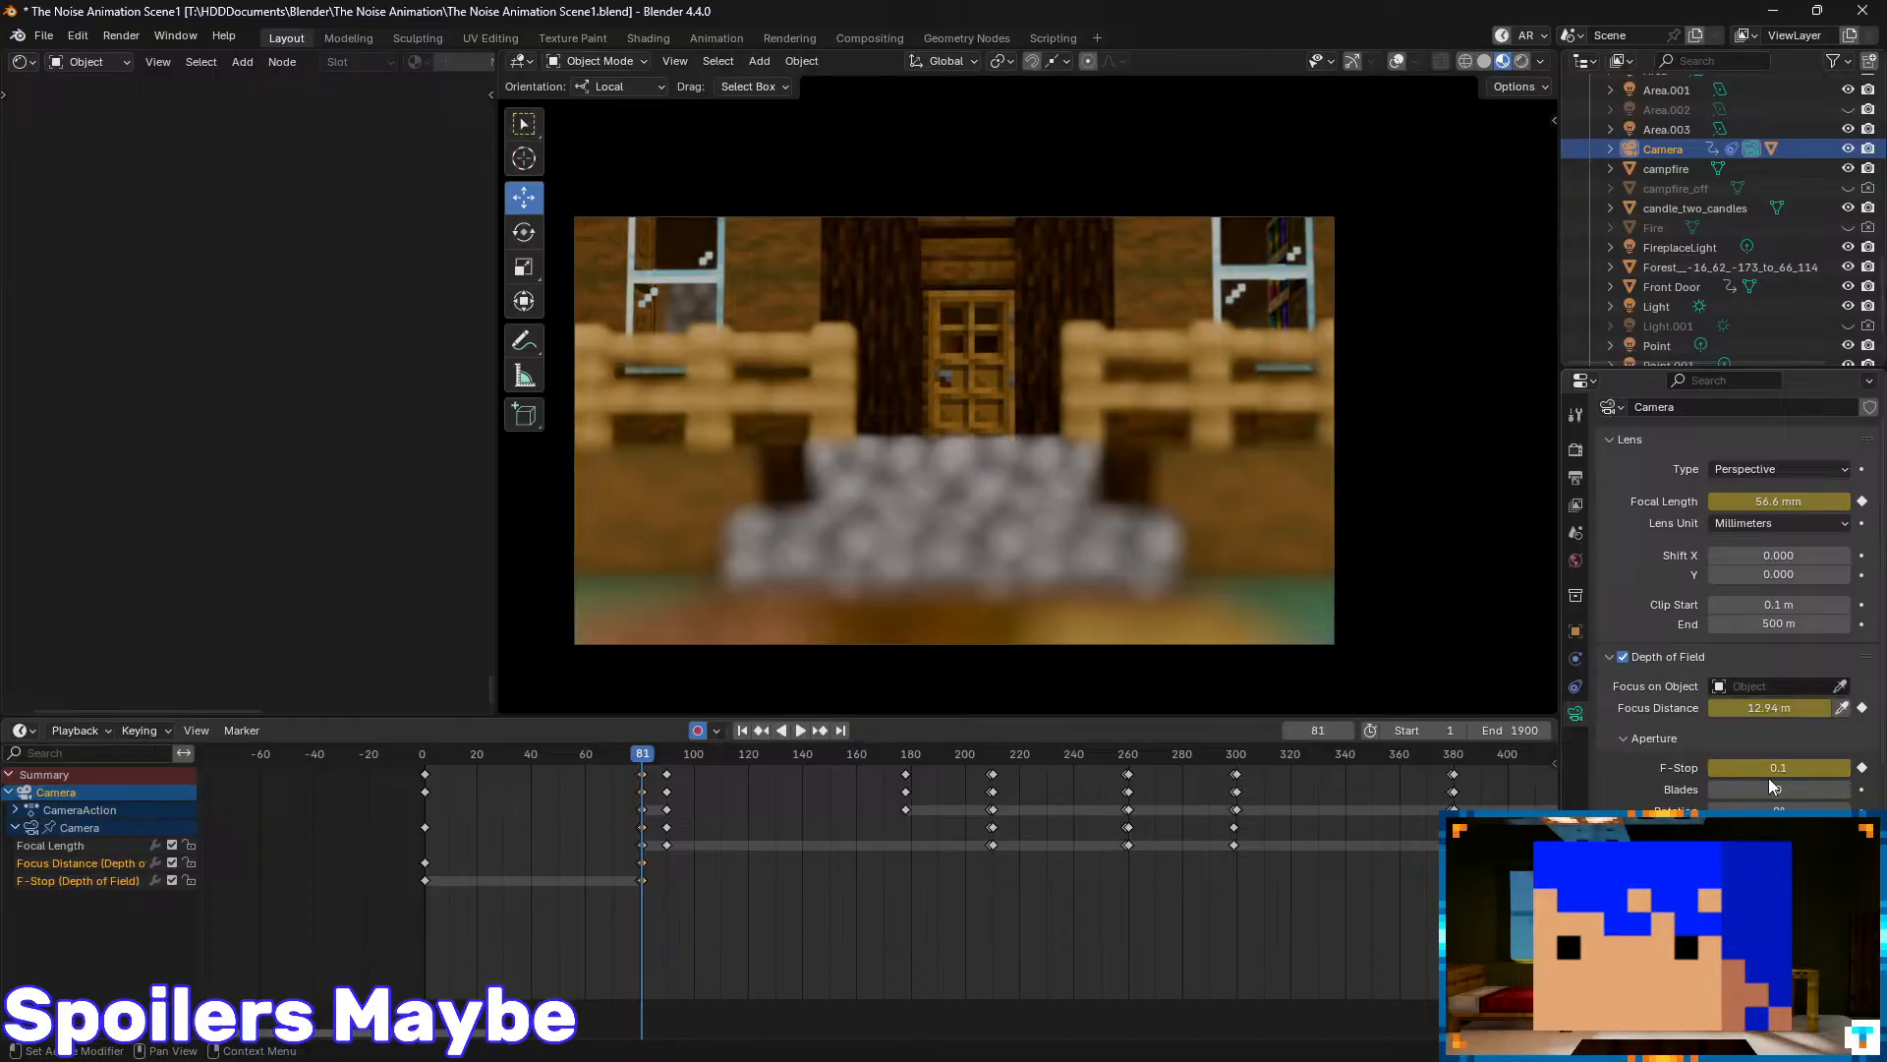
key("i")
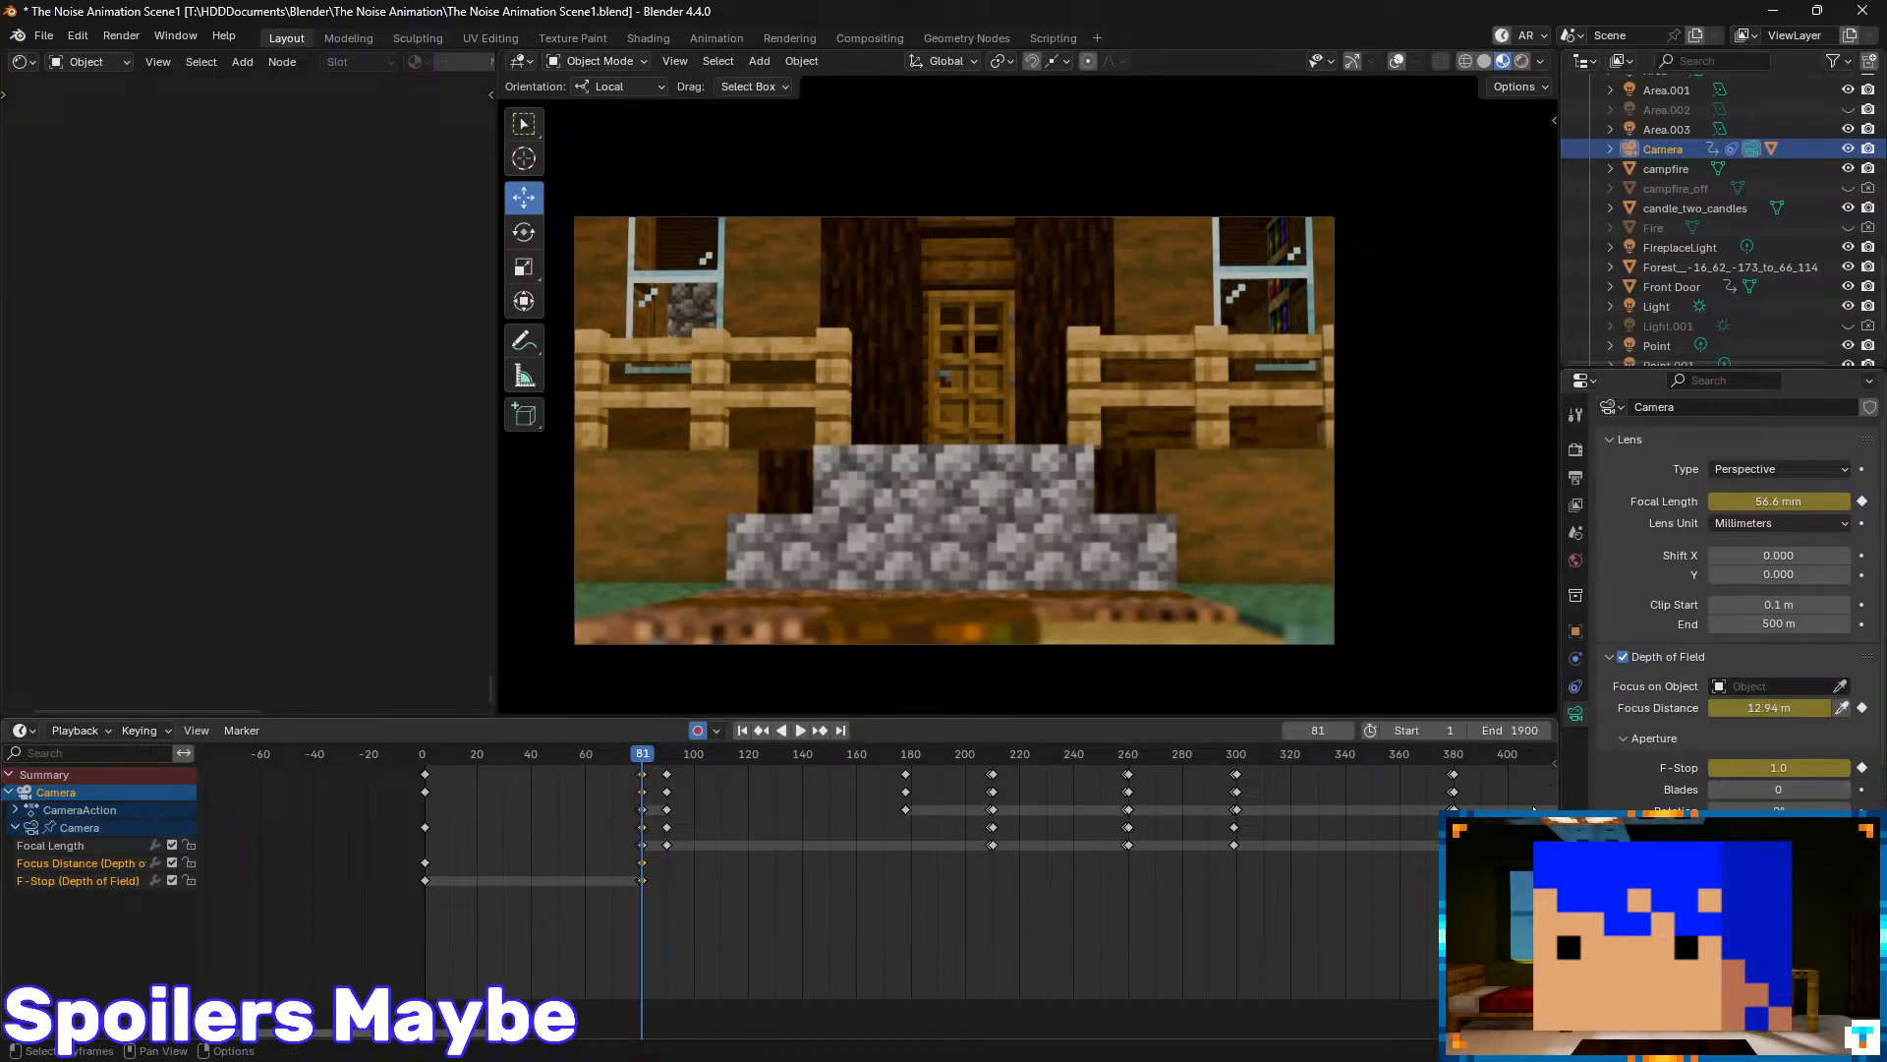
- Compare the camera focus at frames 1 and 81, and save the file
key("shift+Left")
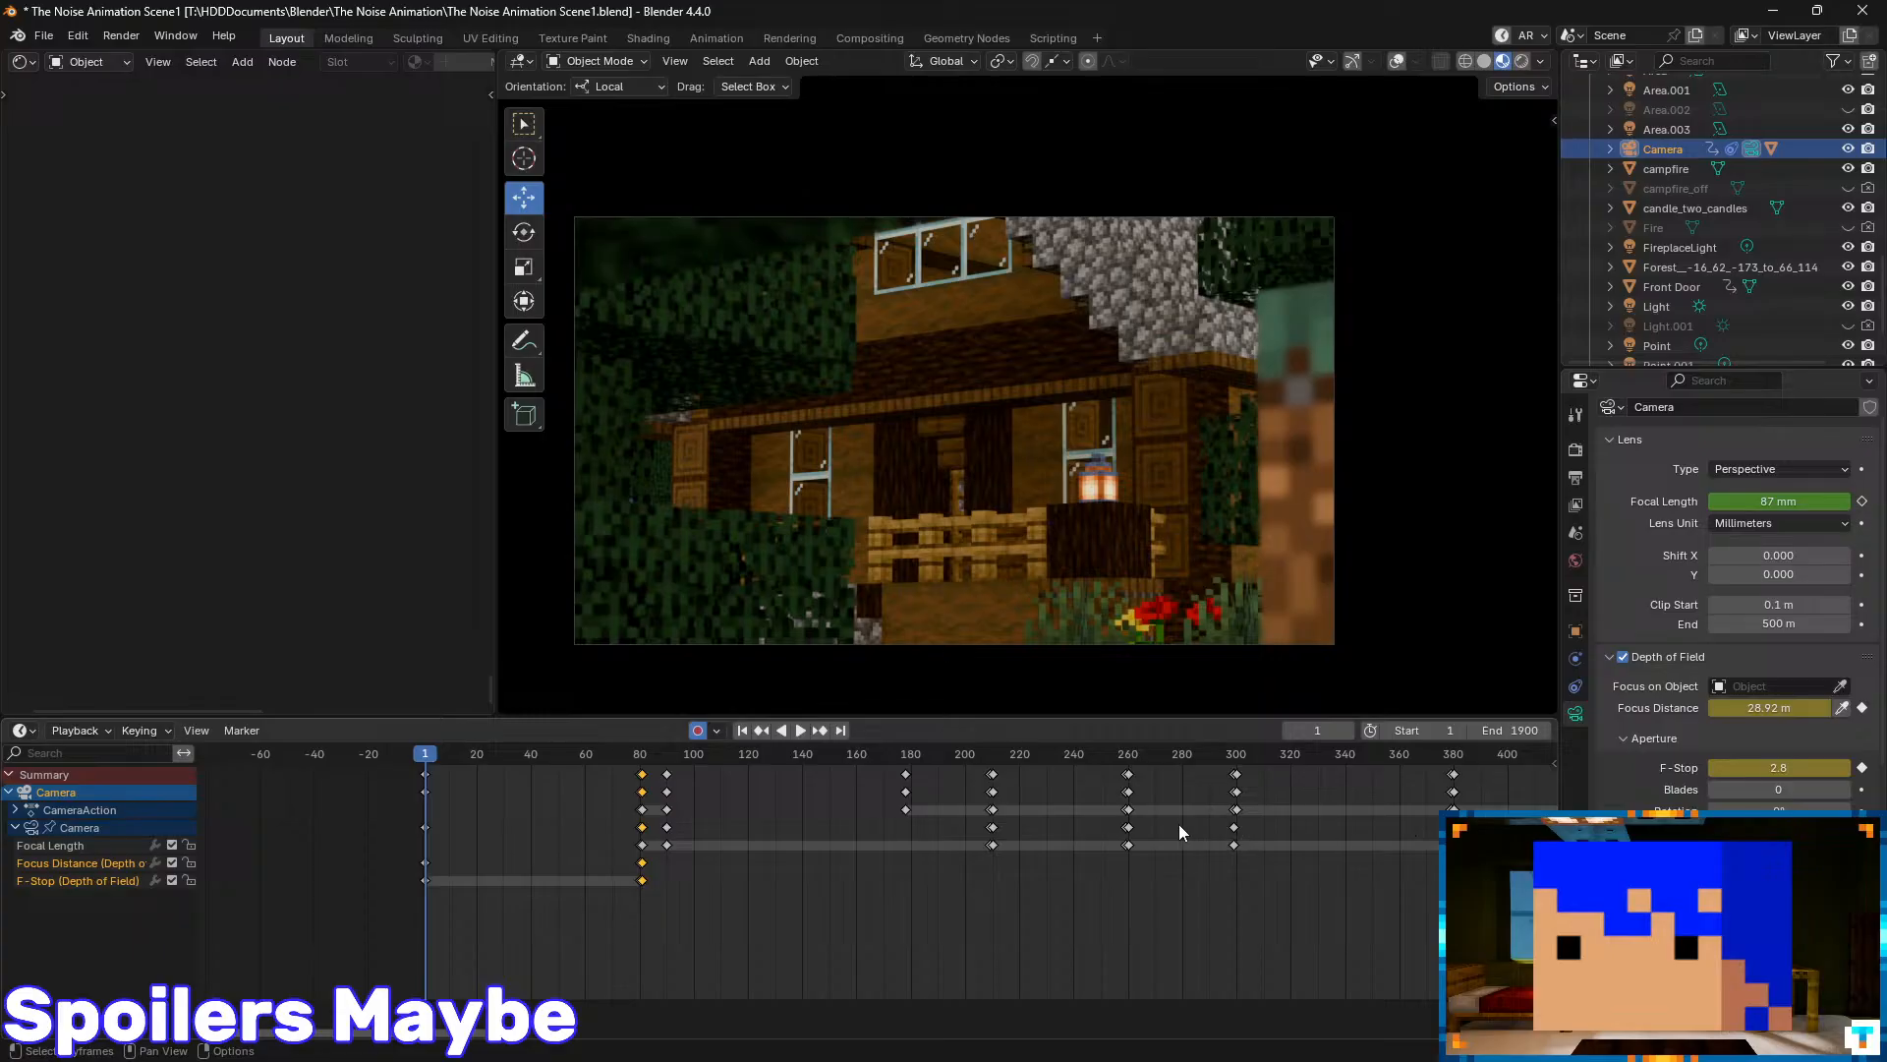
key("Up")
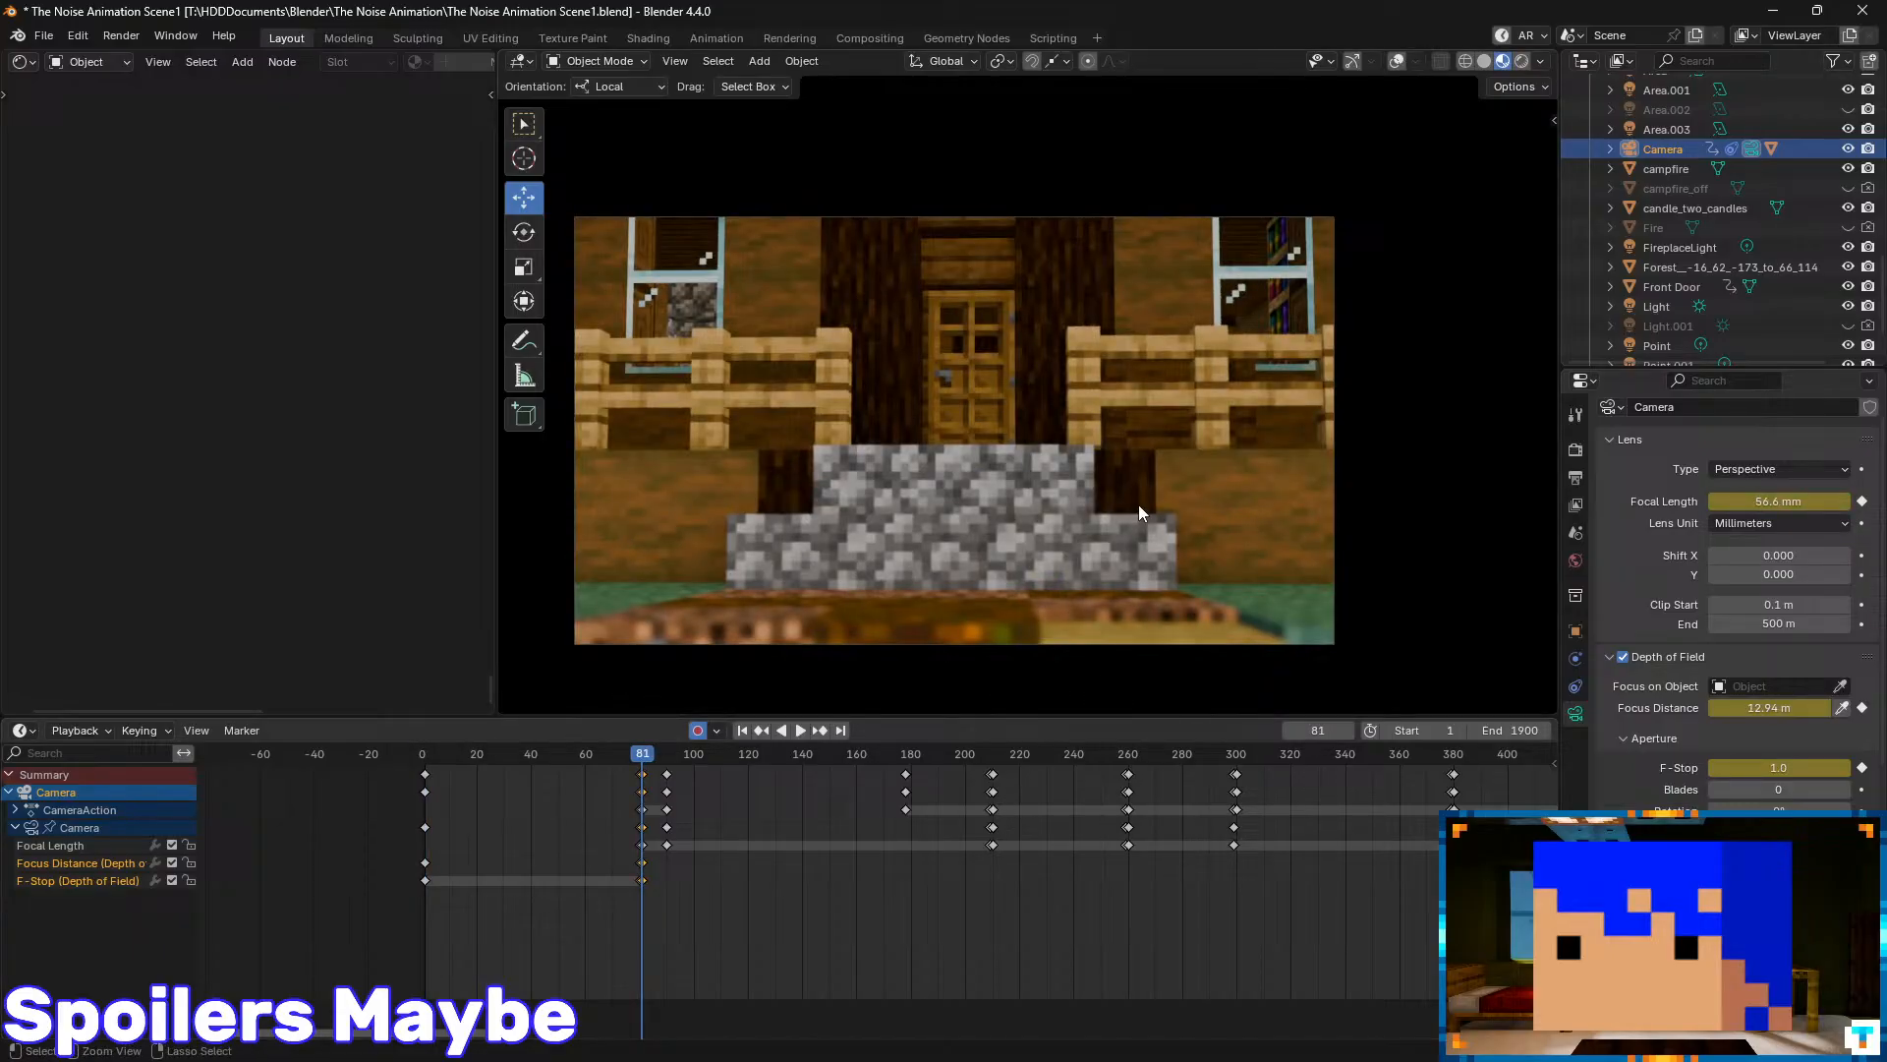
key("ctrl+s")
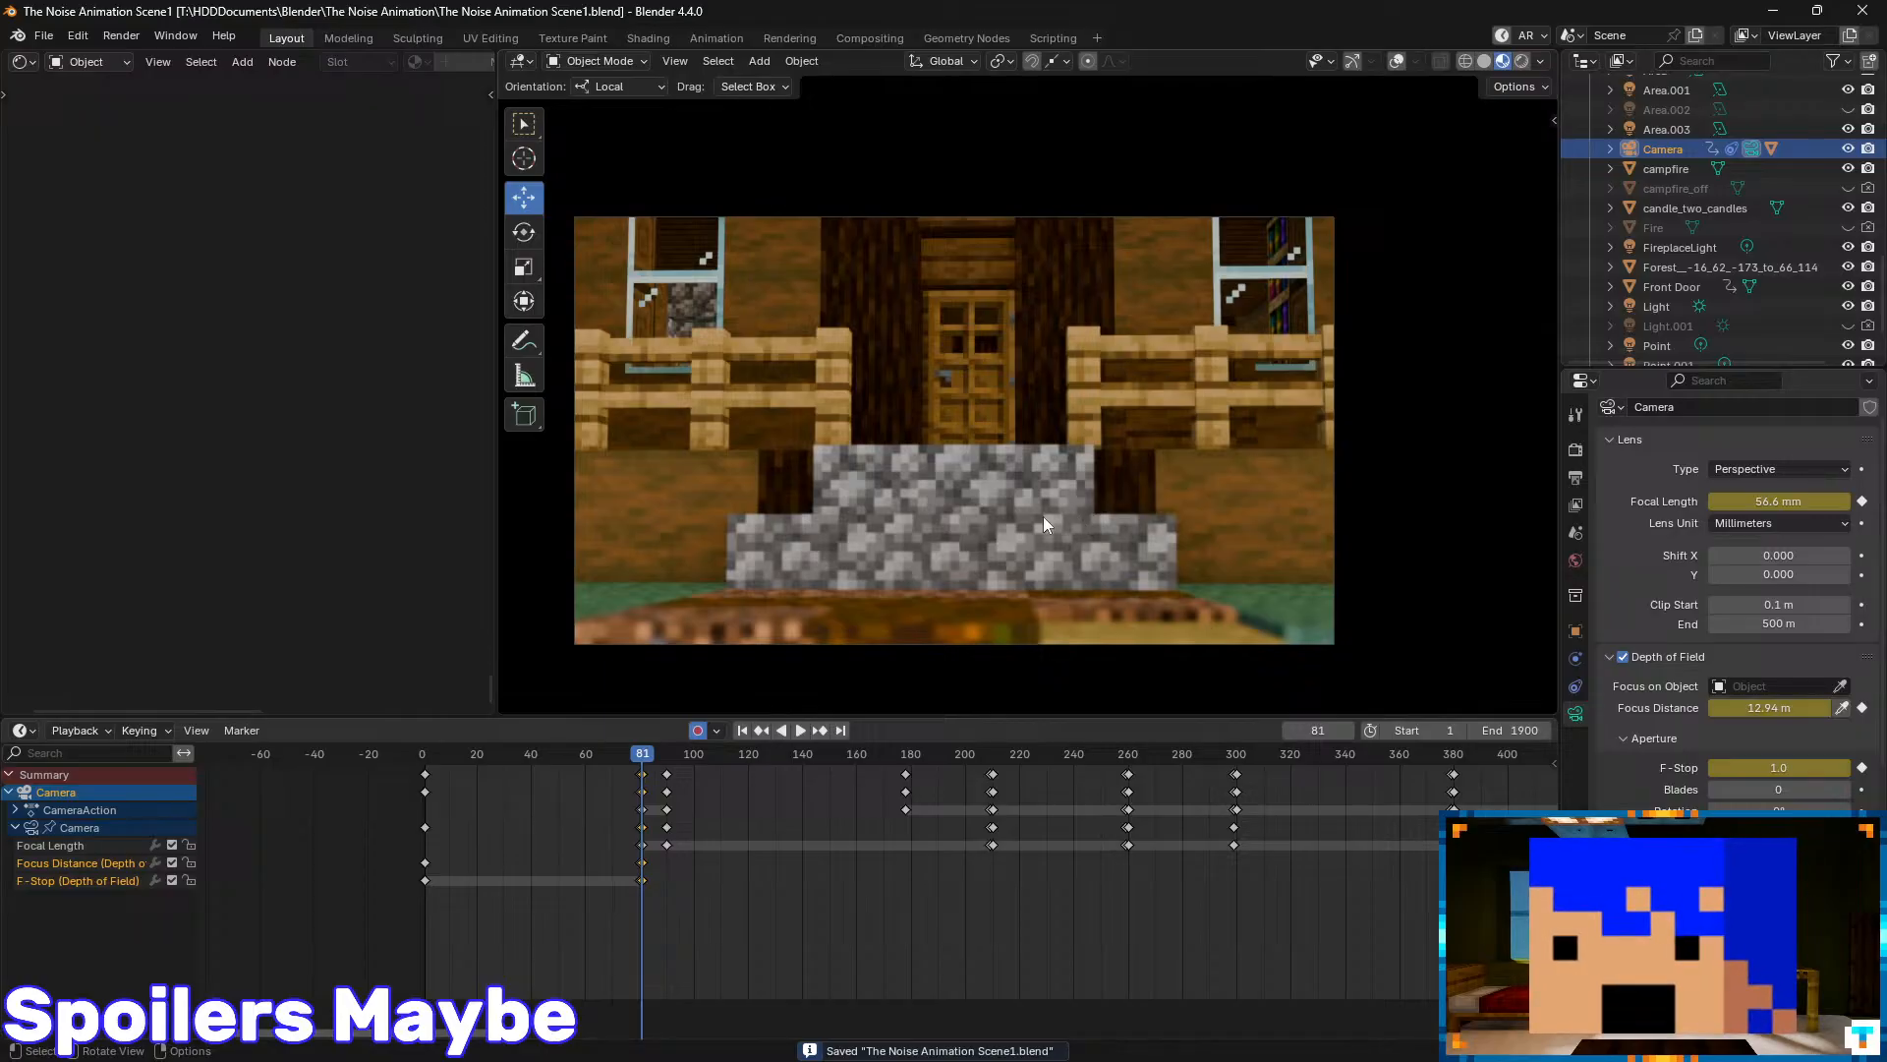
- Inspect the house interior and front porch in walk navigation, ending back in the camera view
middle_click_drag(865, 336, 1052, 431)
key("shift+grave")
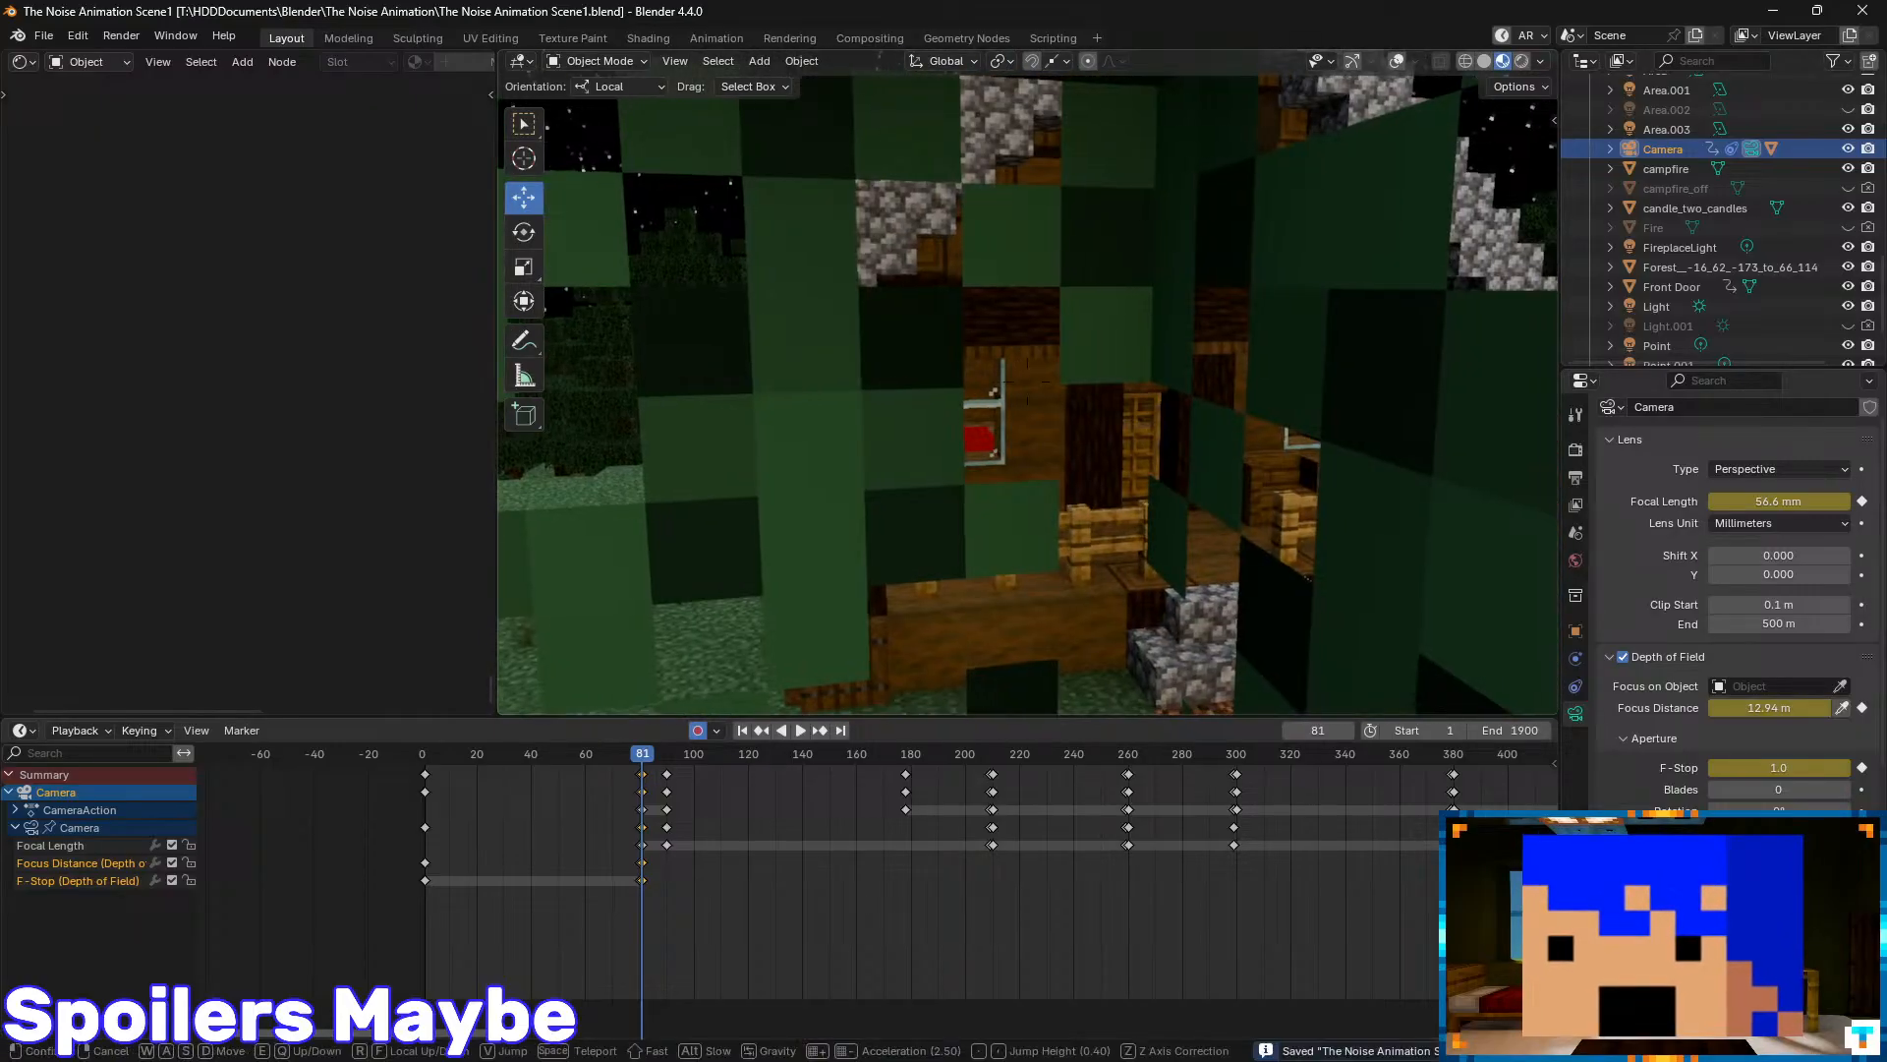
key("w")
key("w")
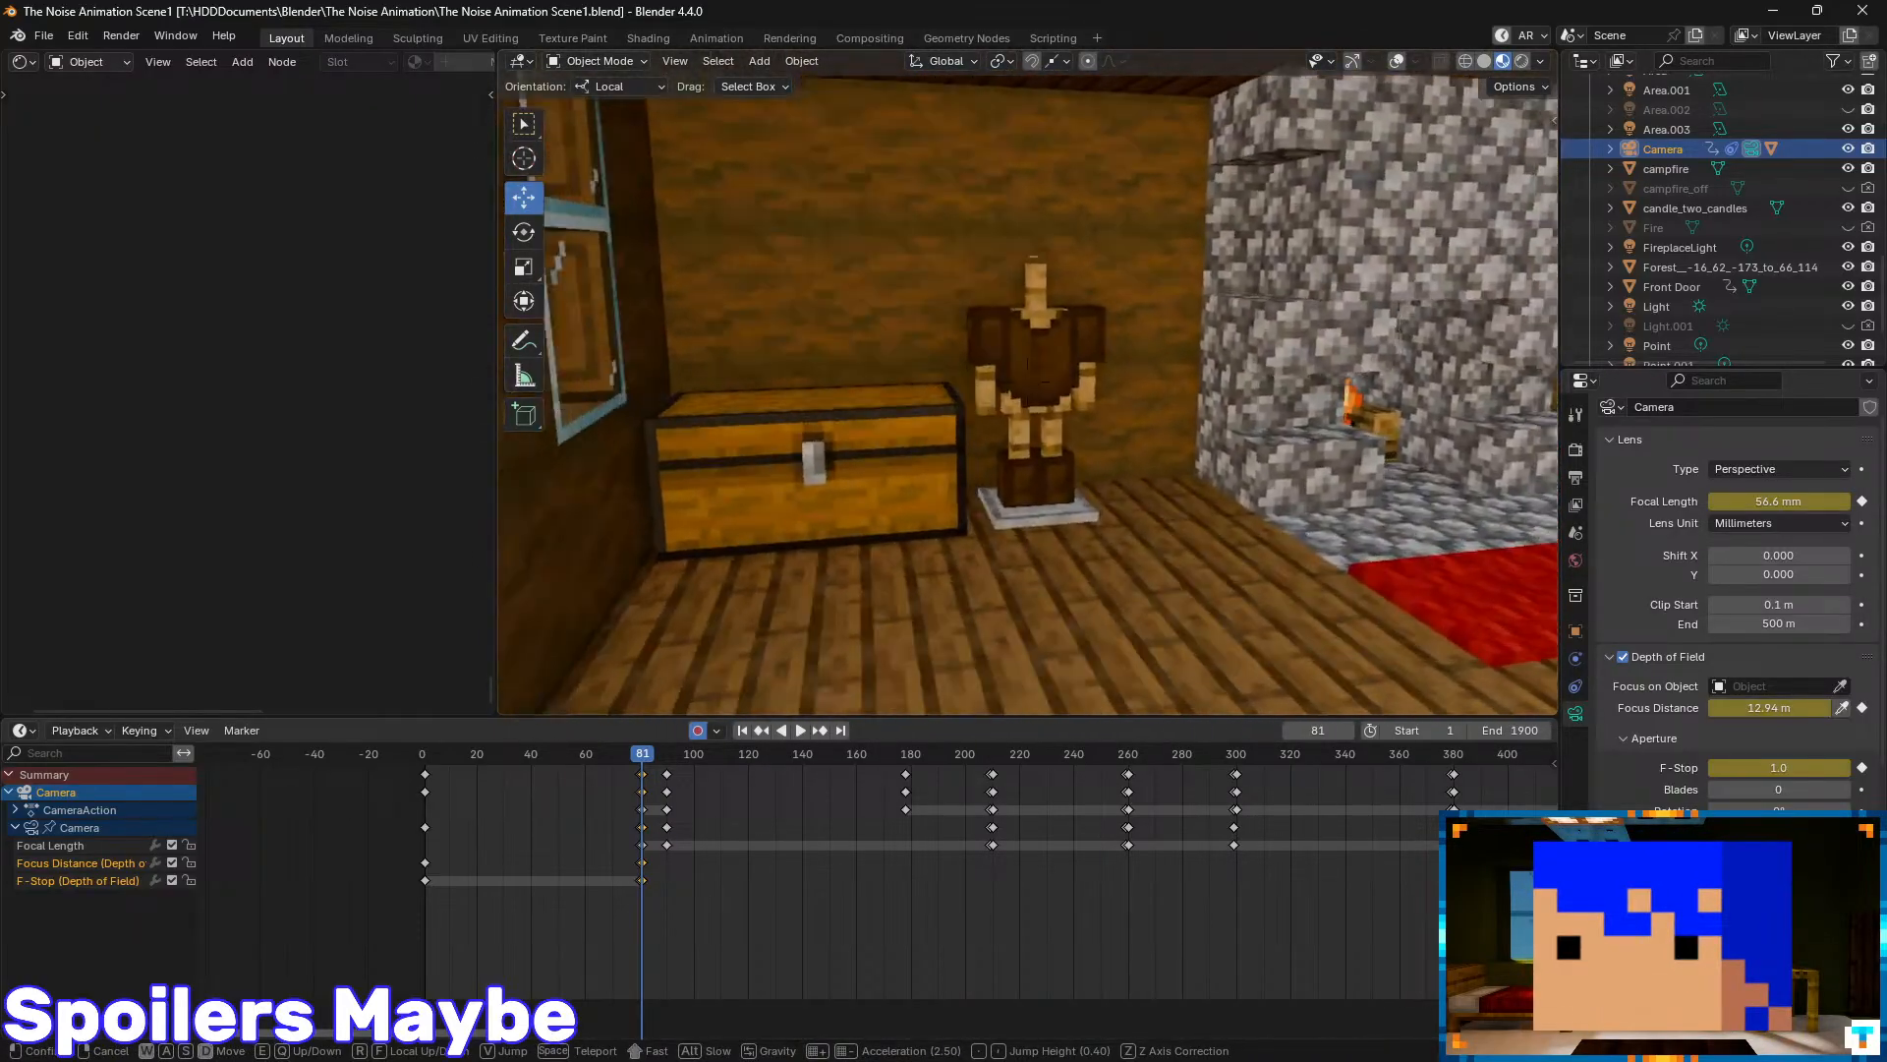
key("s")
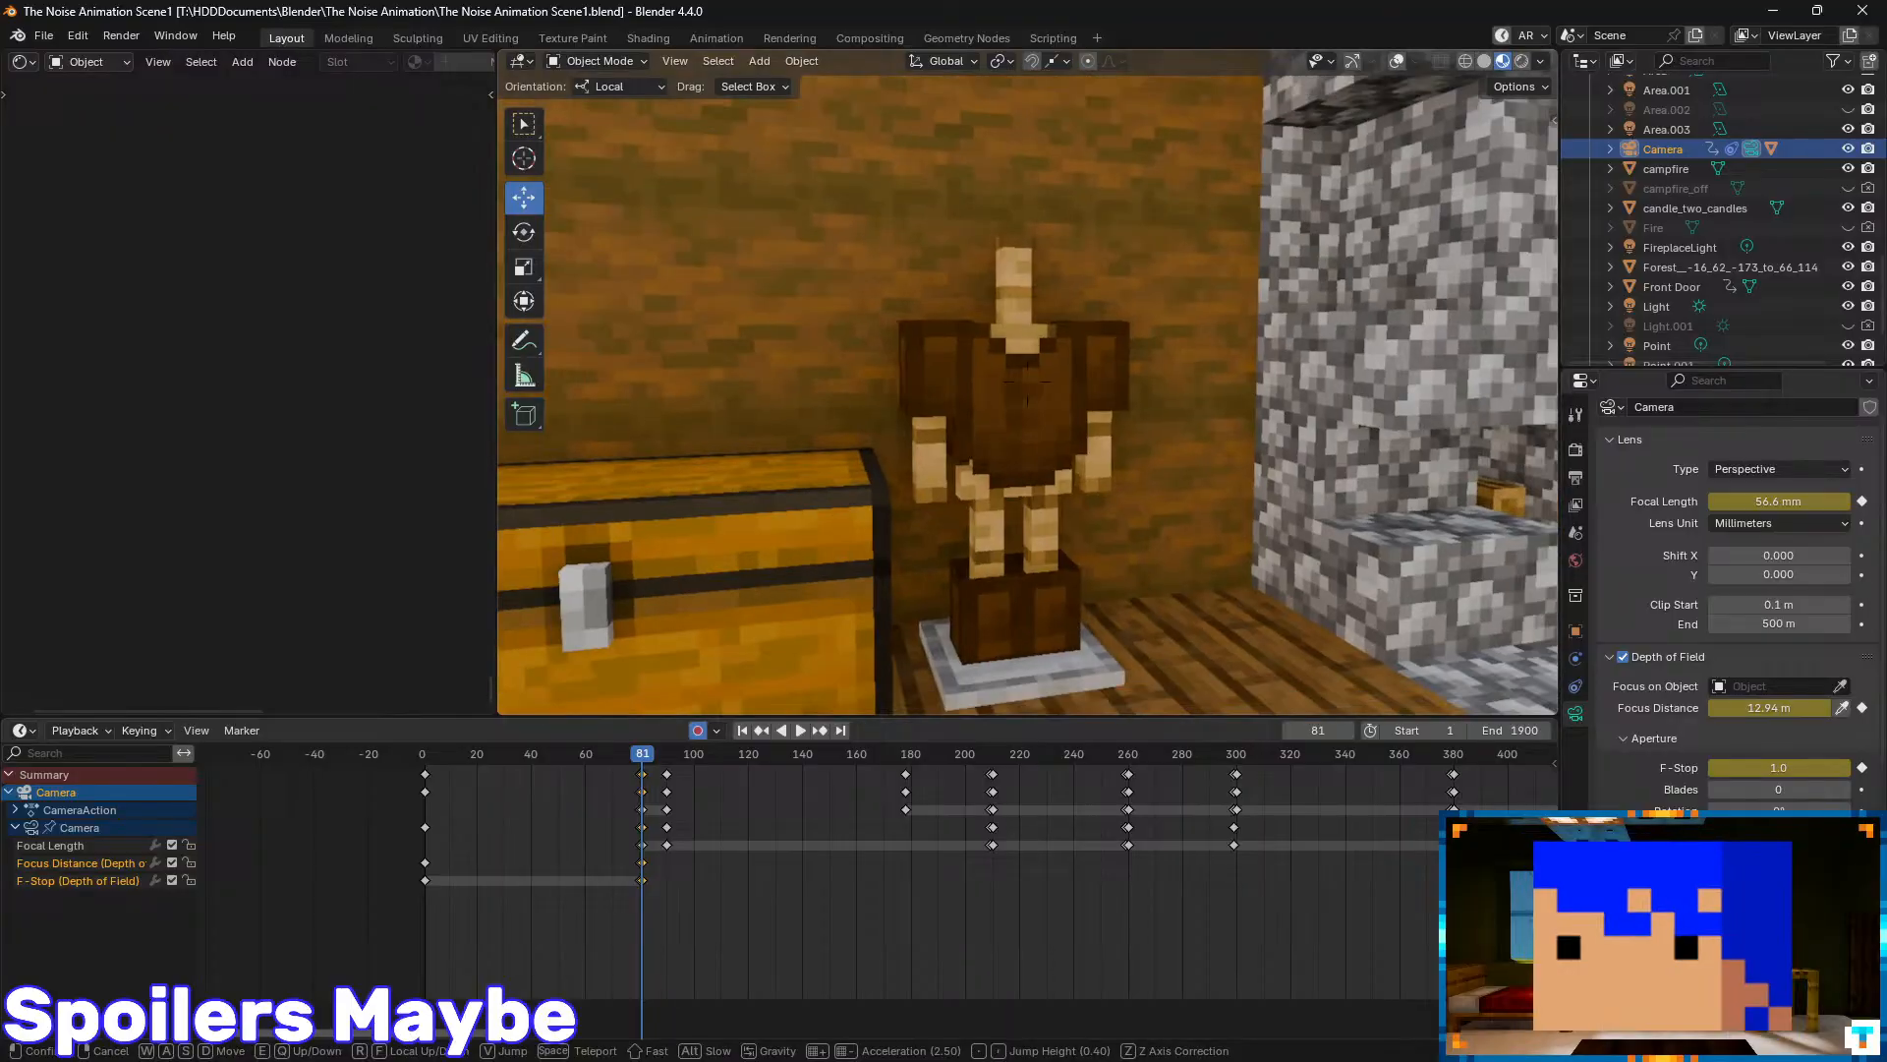
key("s")
key("s")
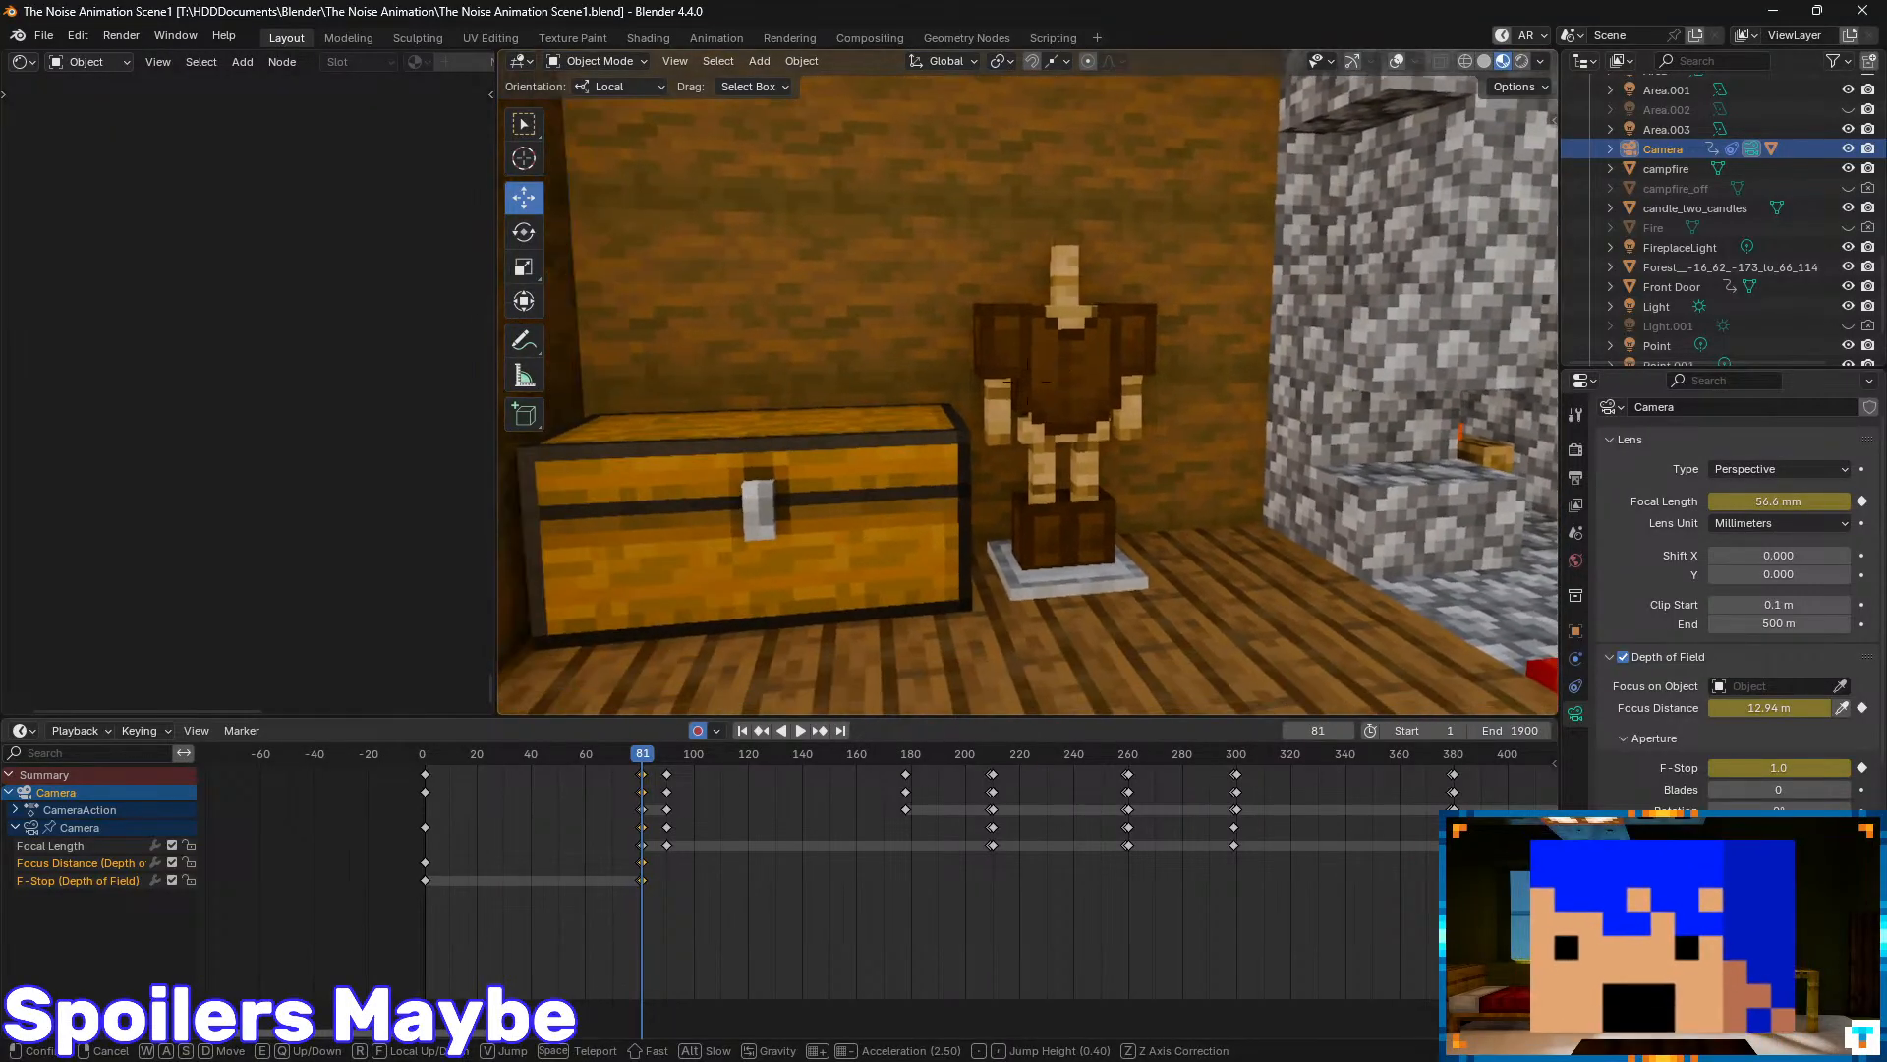
key("a")
key("d")
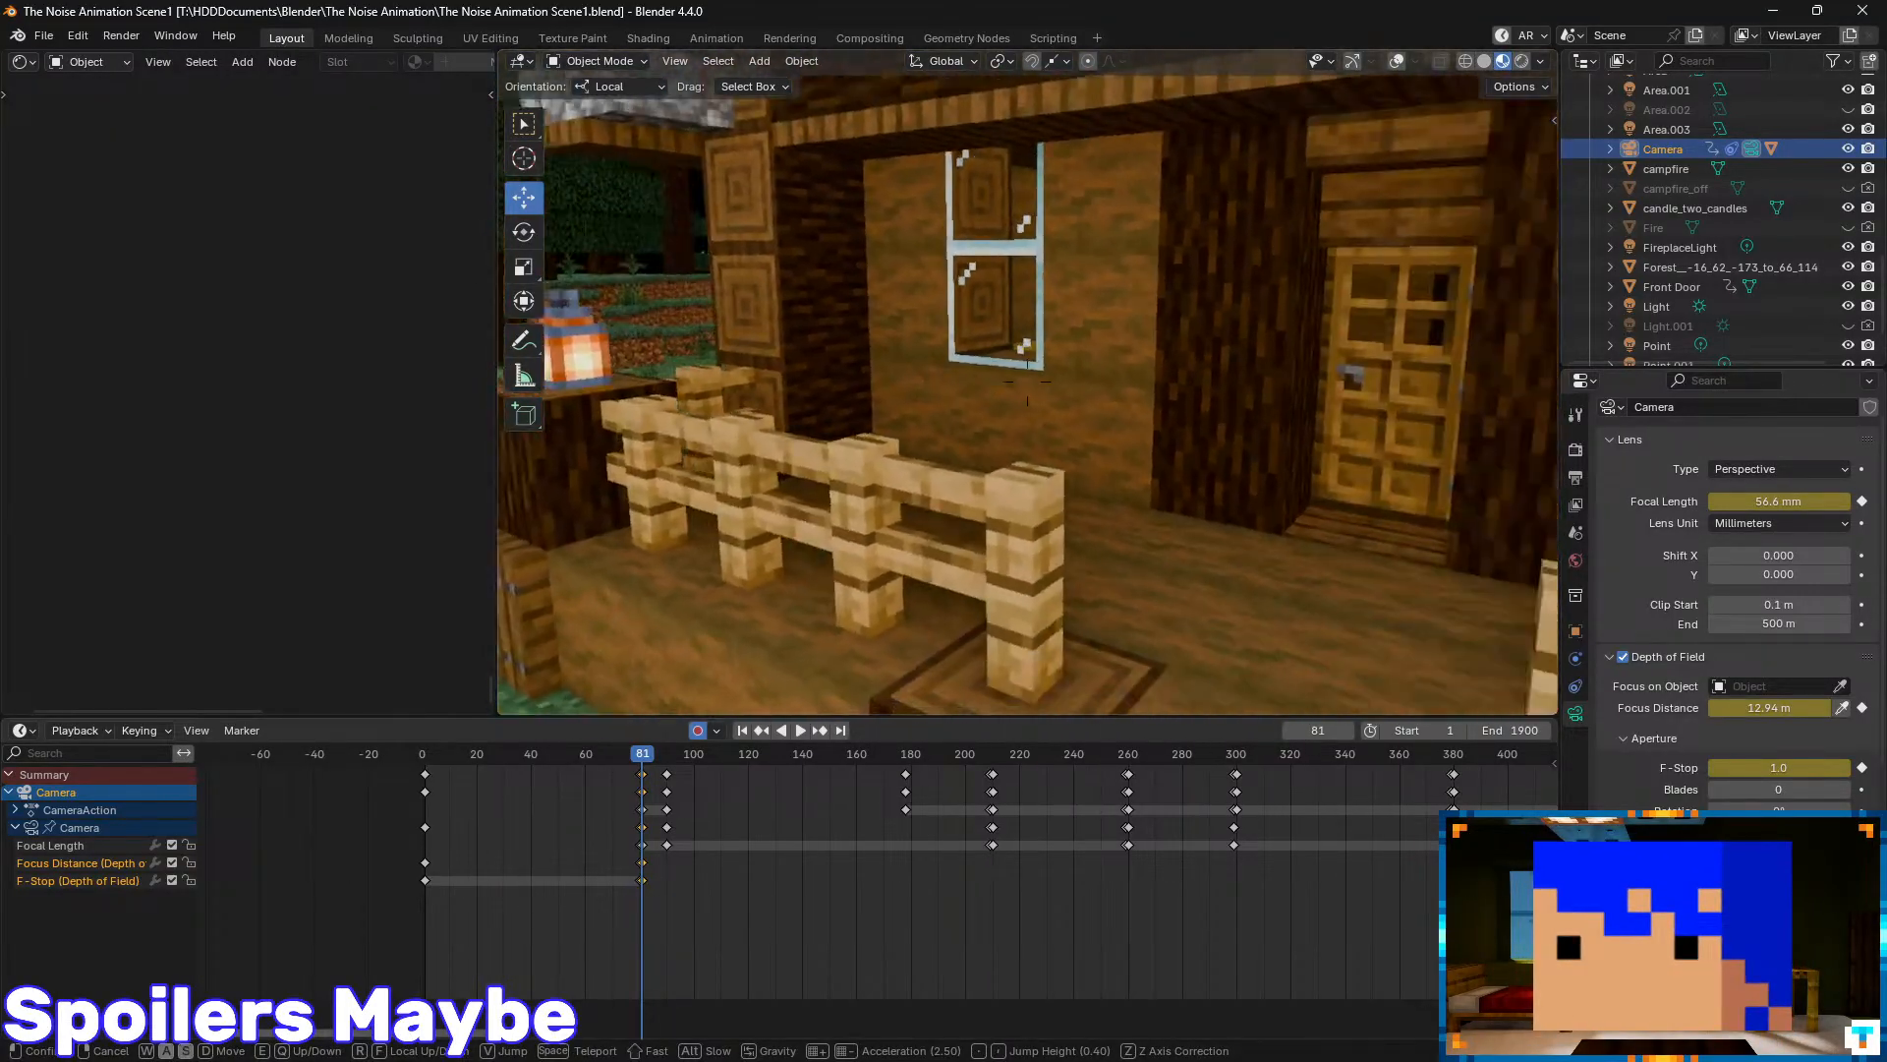
left_click(1052, 431)
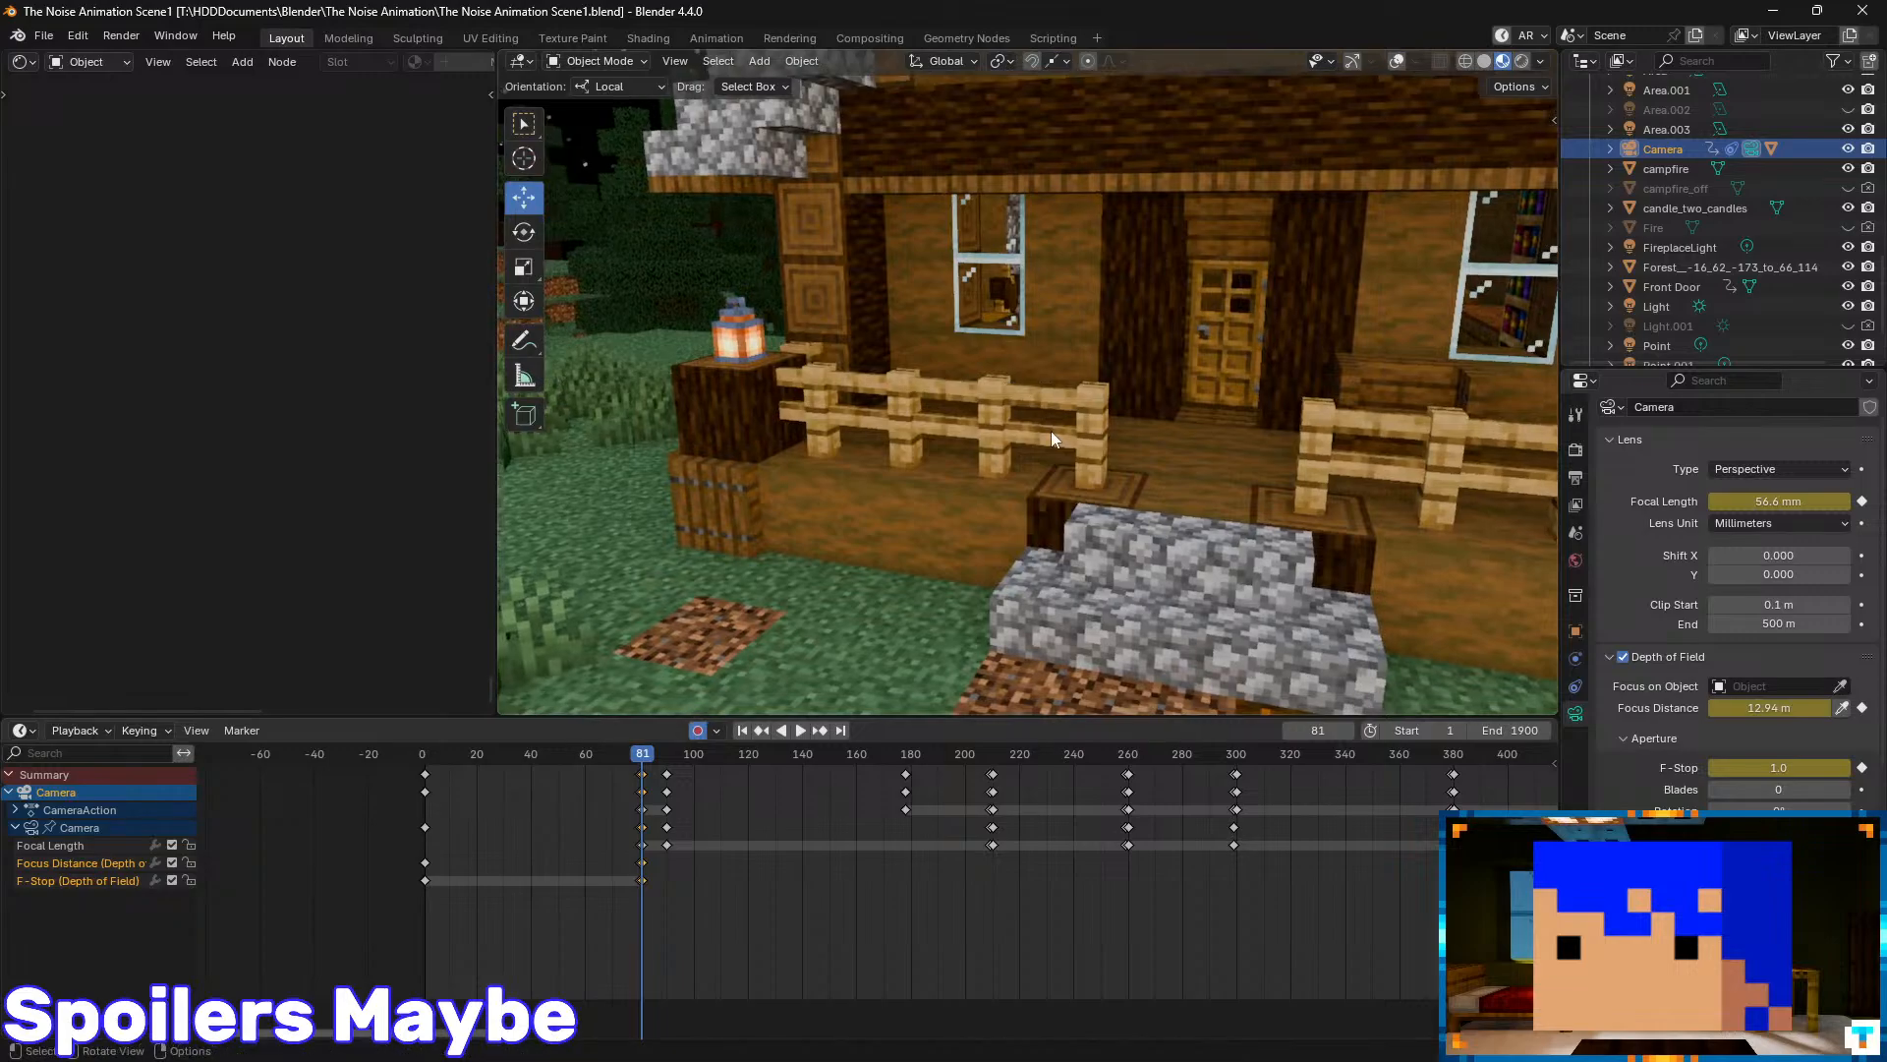
key("KP_0")
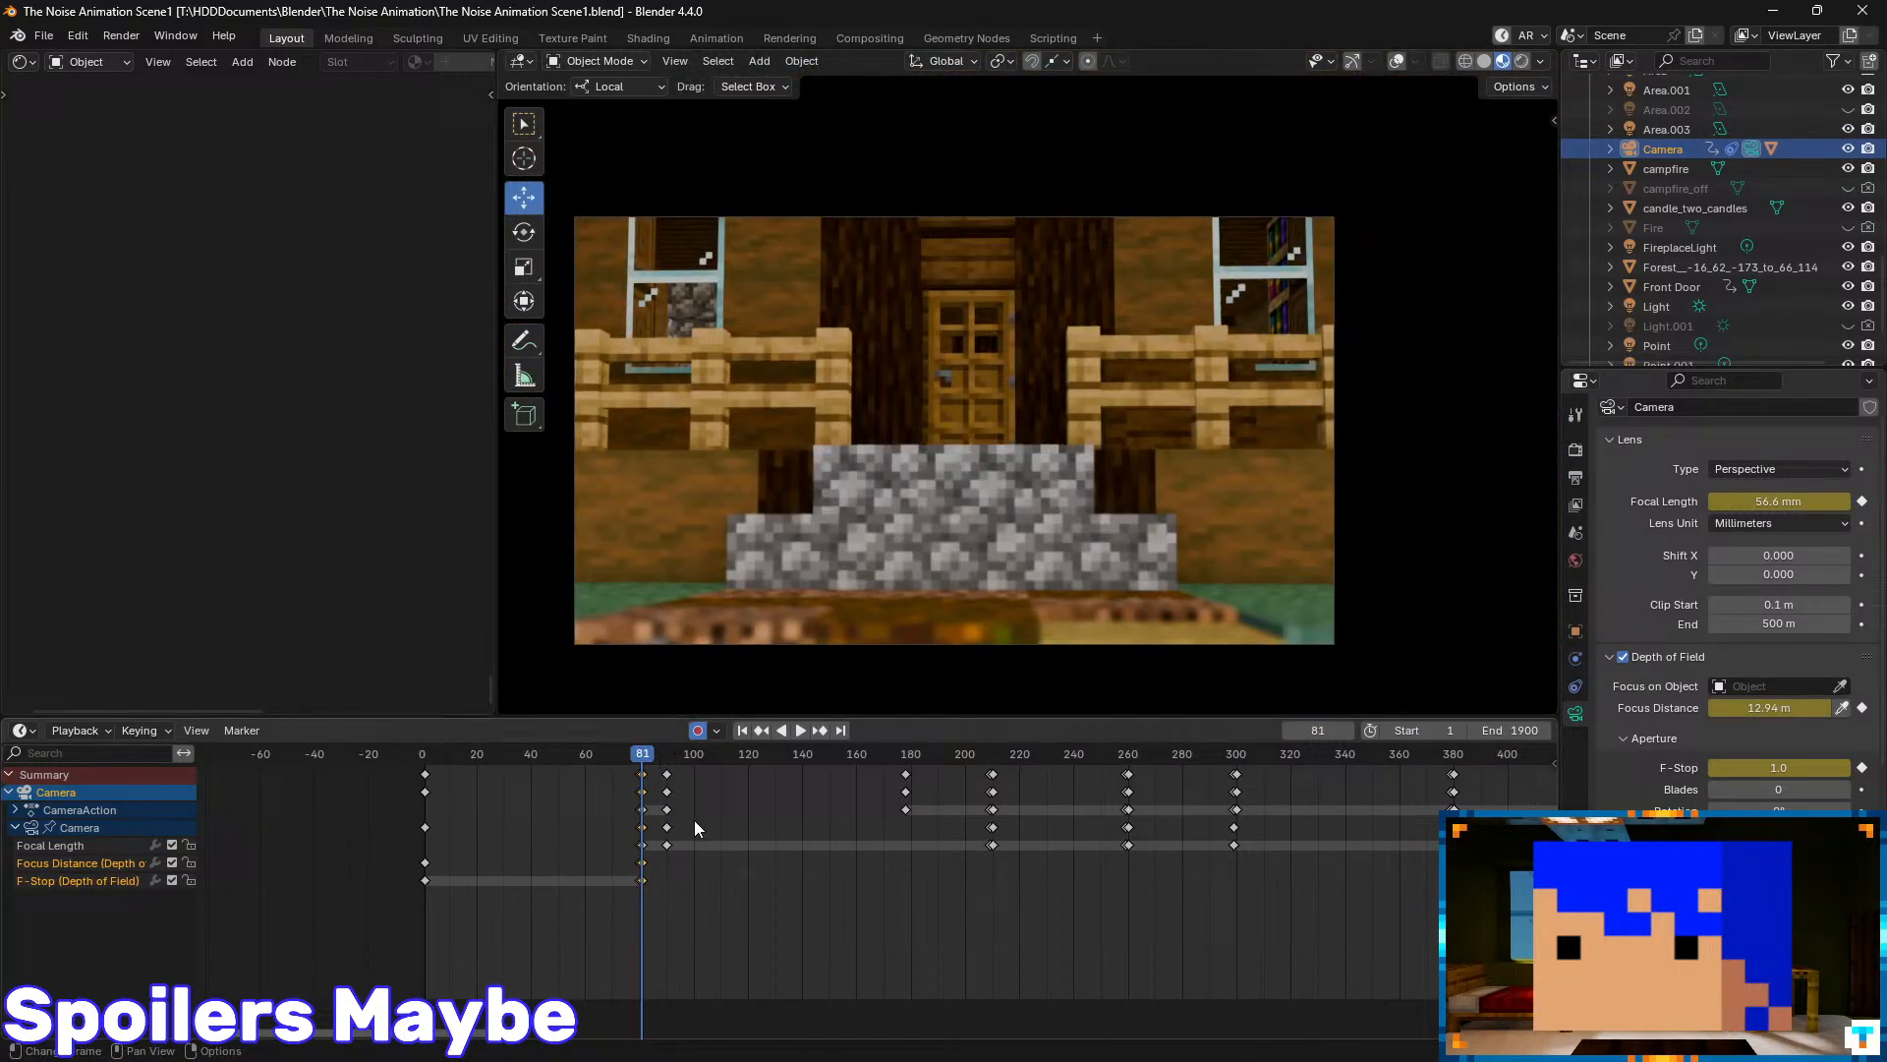
- Keyframe the camera's 12.94 m focus distance and F-stop of 1.0 at frame 90 to hold the front door shot
key("i")
key("Up")
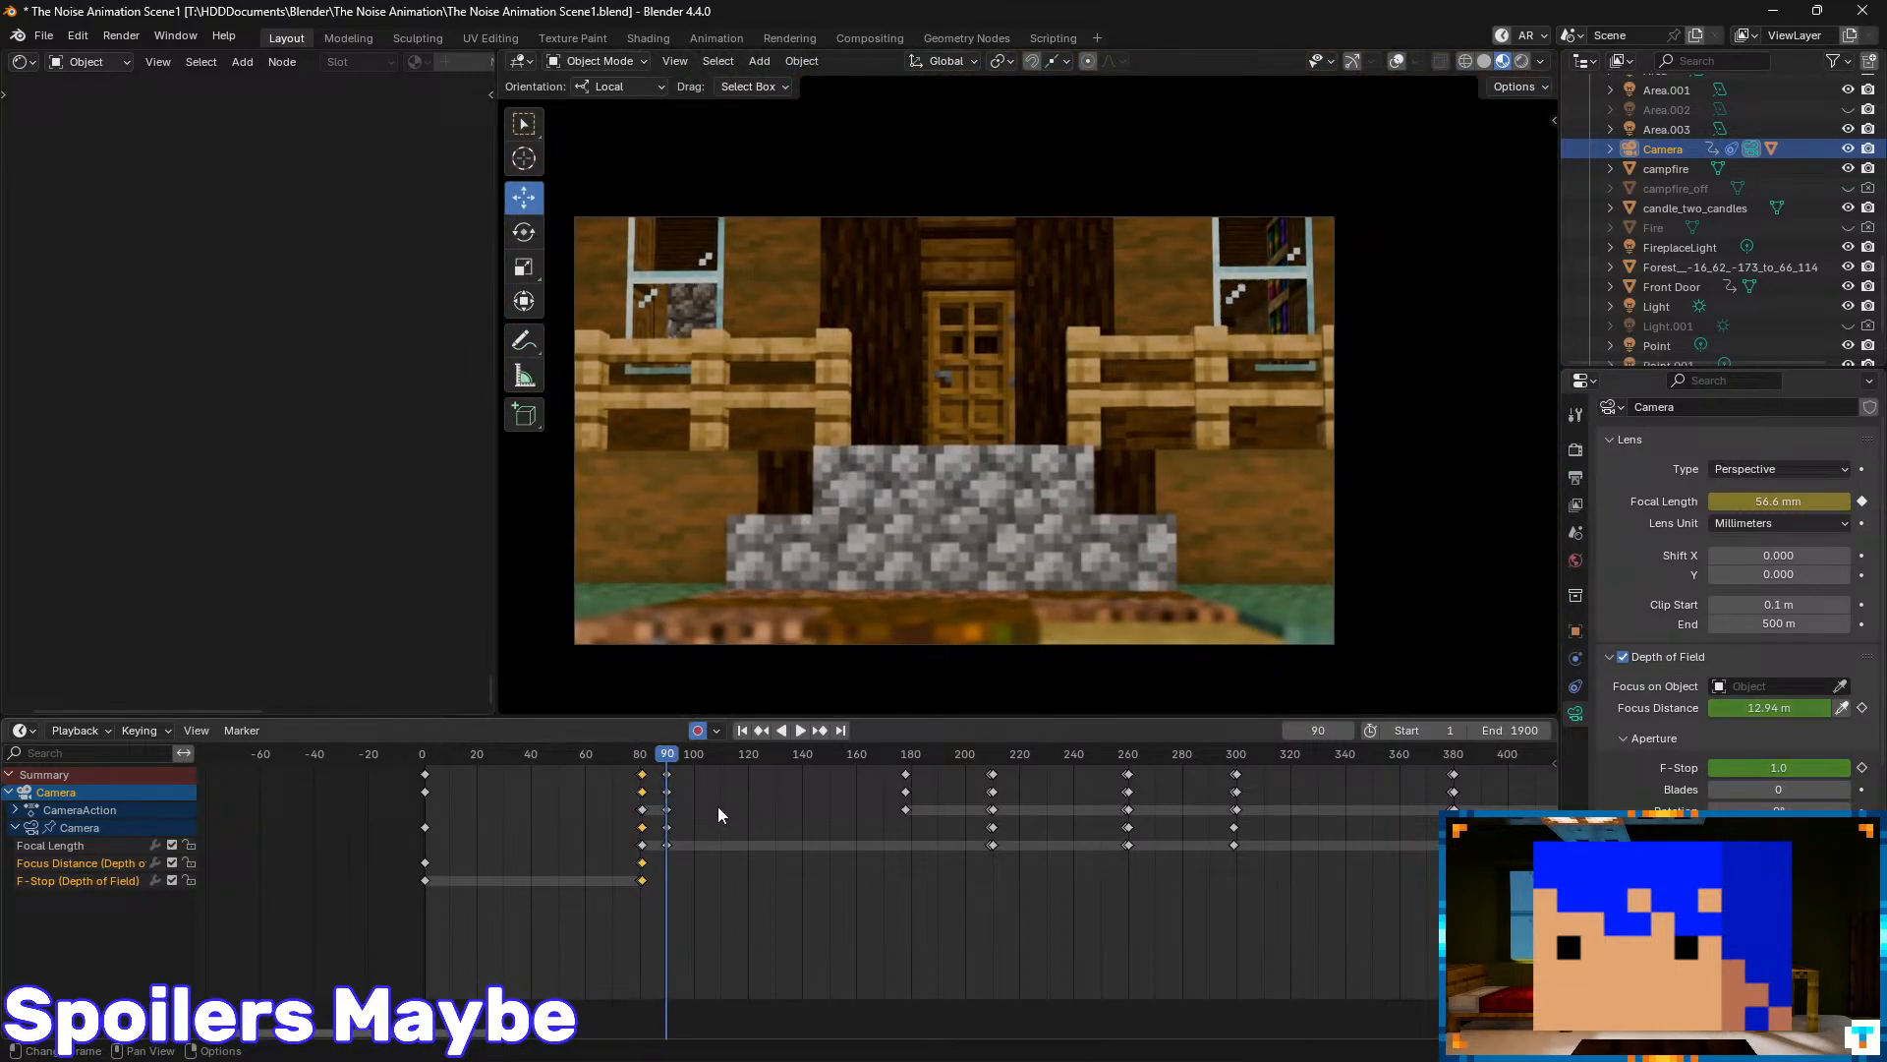
key("Up")
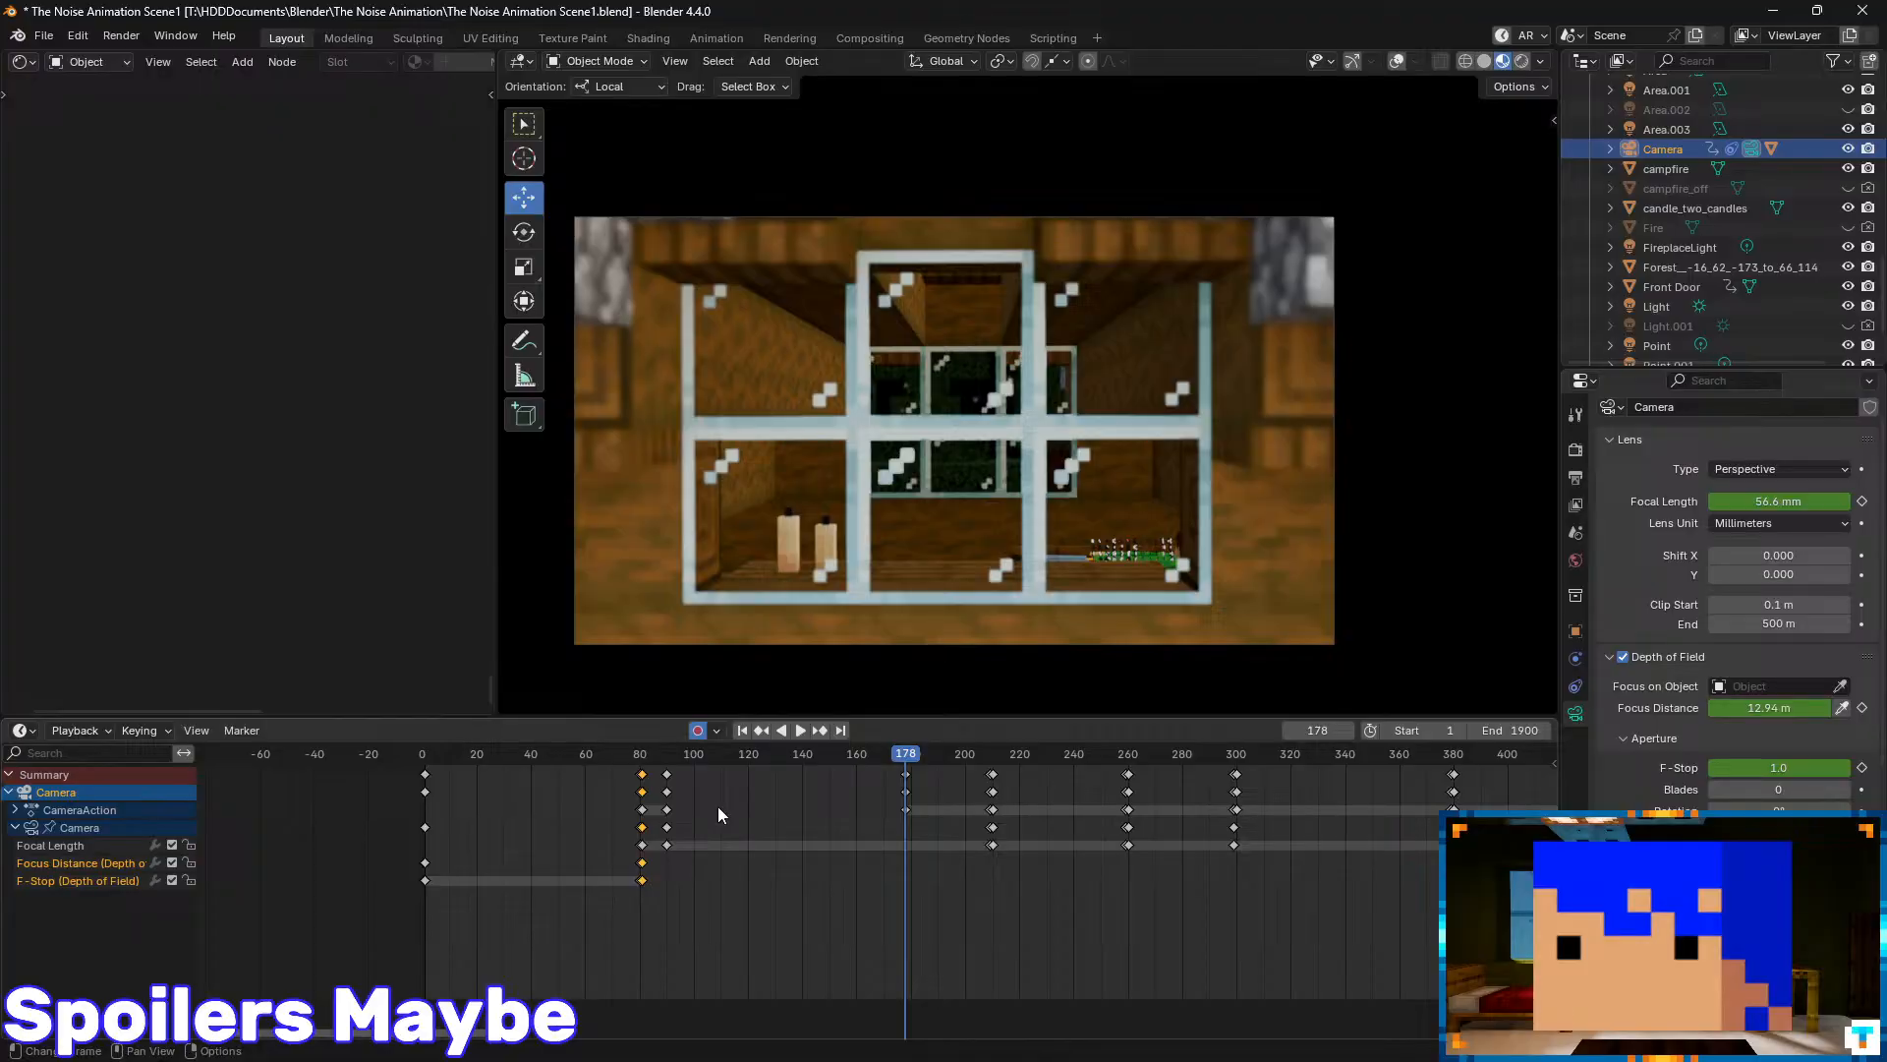
key("Down")
key("Up")
key("Down")
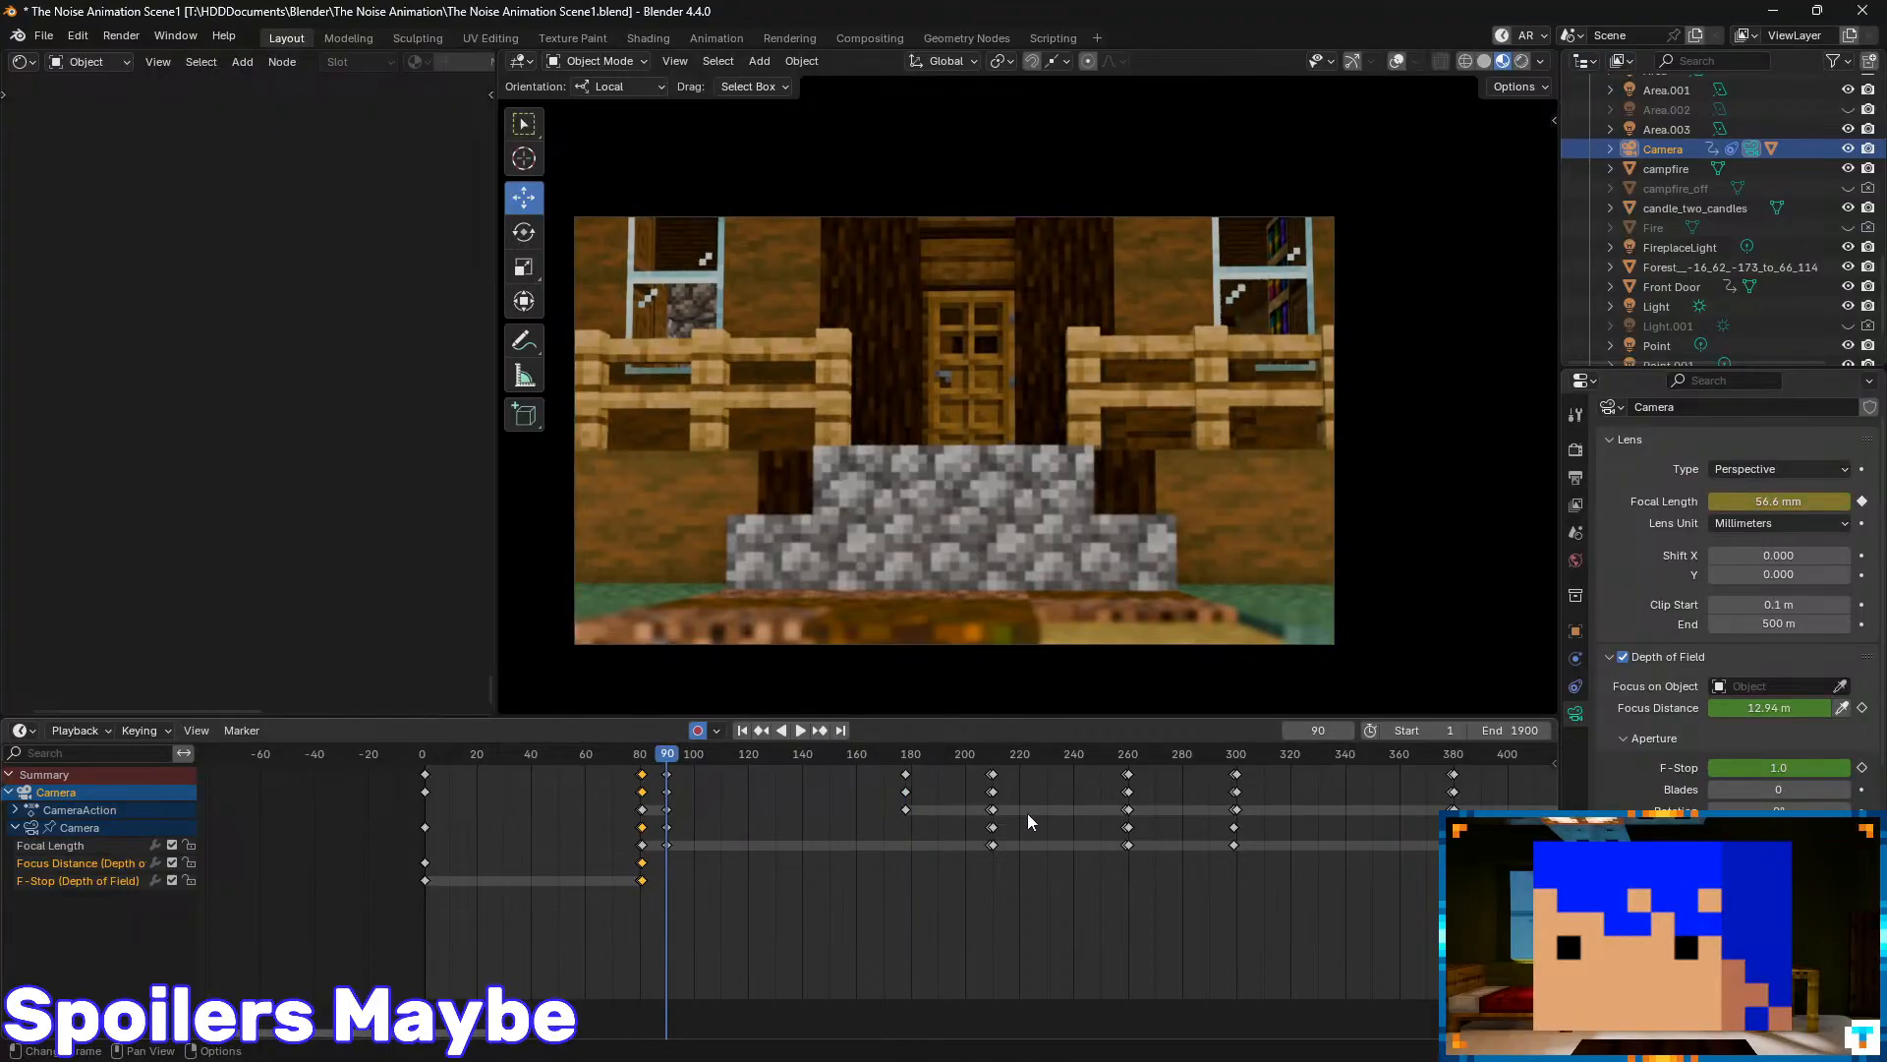
left_click(1863, 768)
- At frame 178, sample a focus distance of 6.788 m from the house window and keyframe it with the F-stop of 1.0
key("Up")
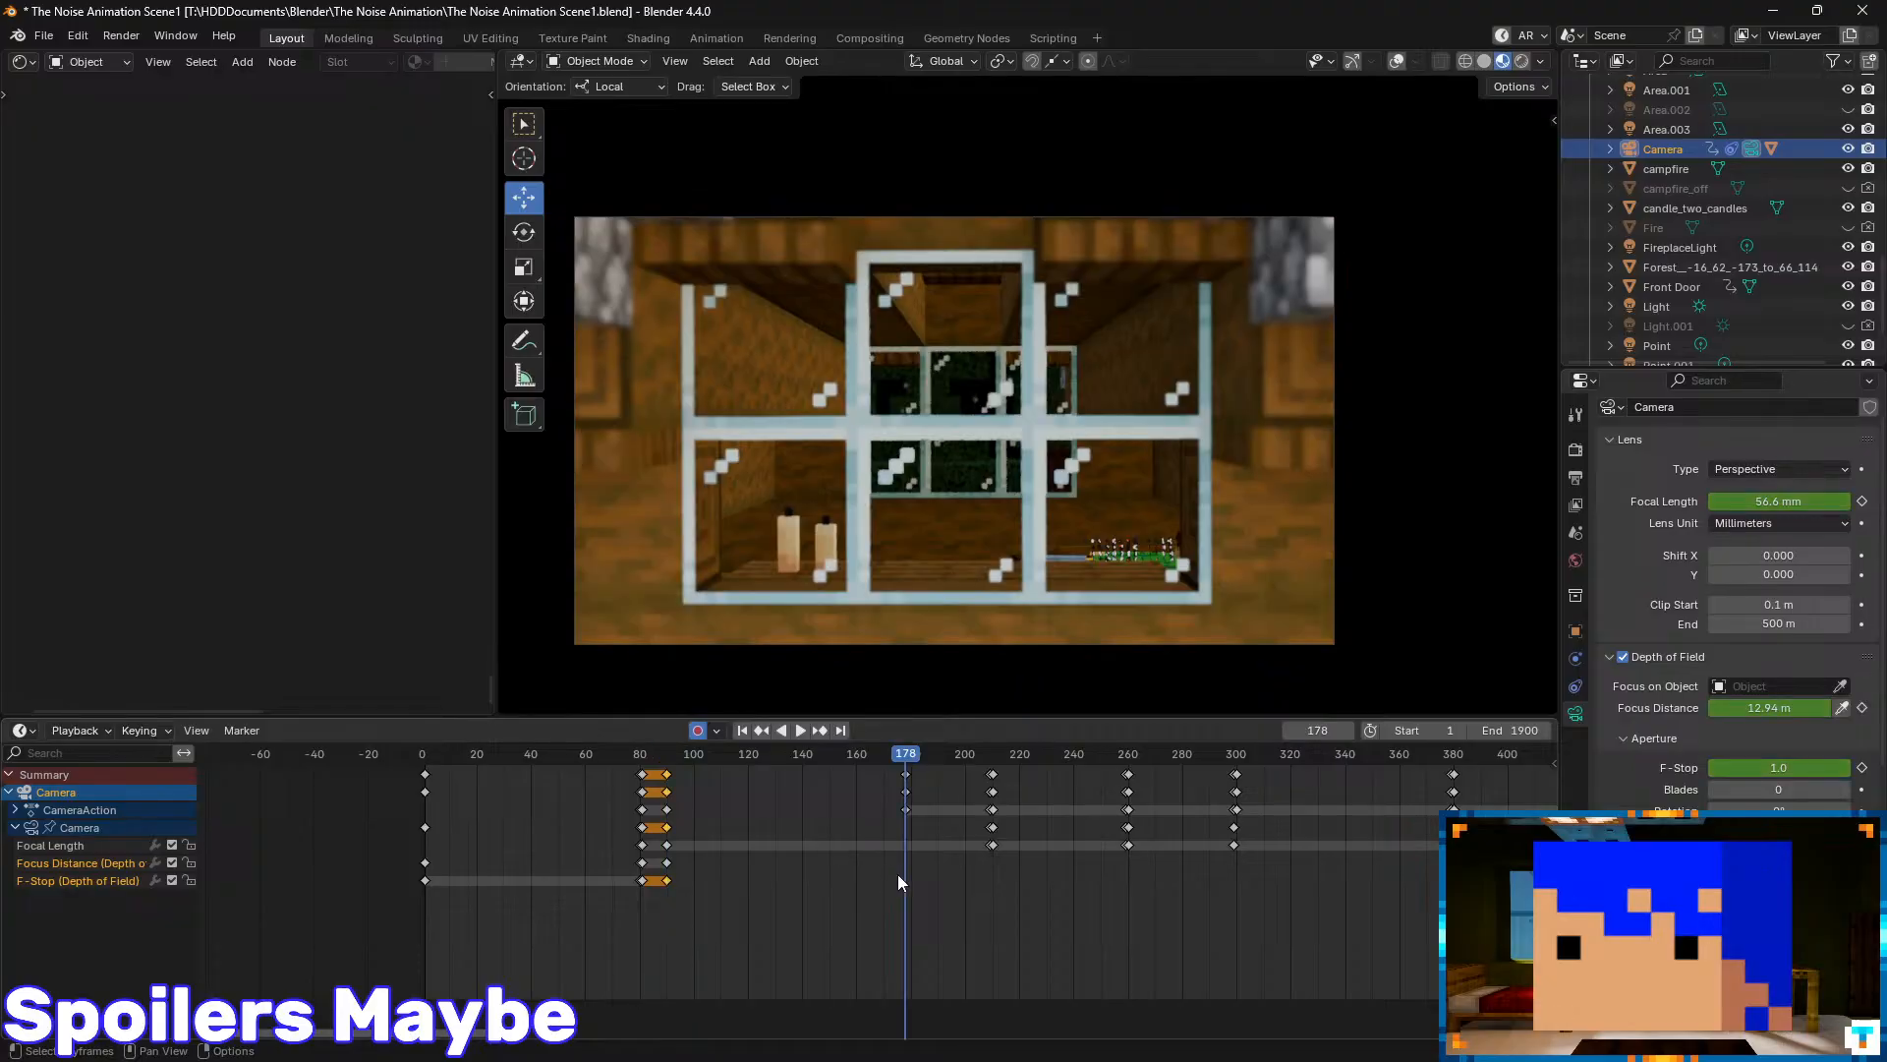
left_click(1844, 709)
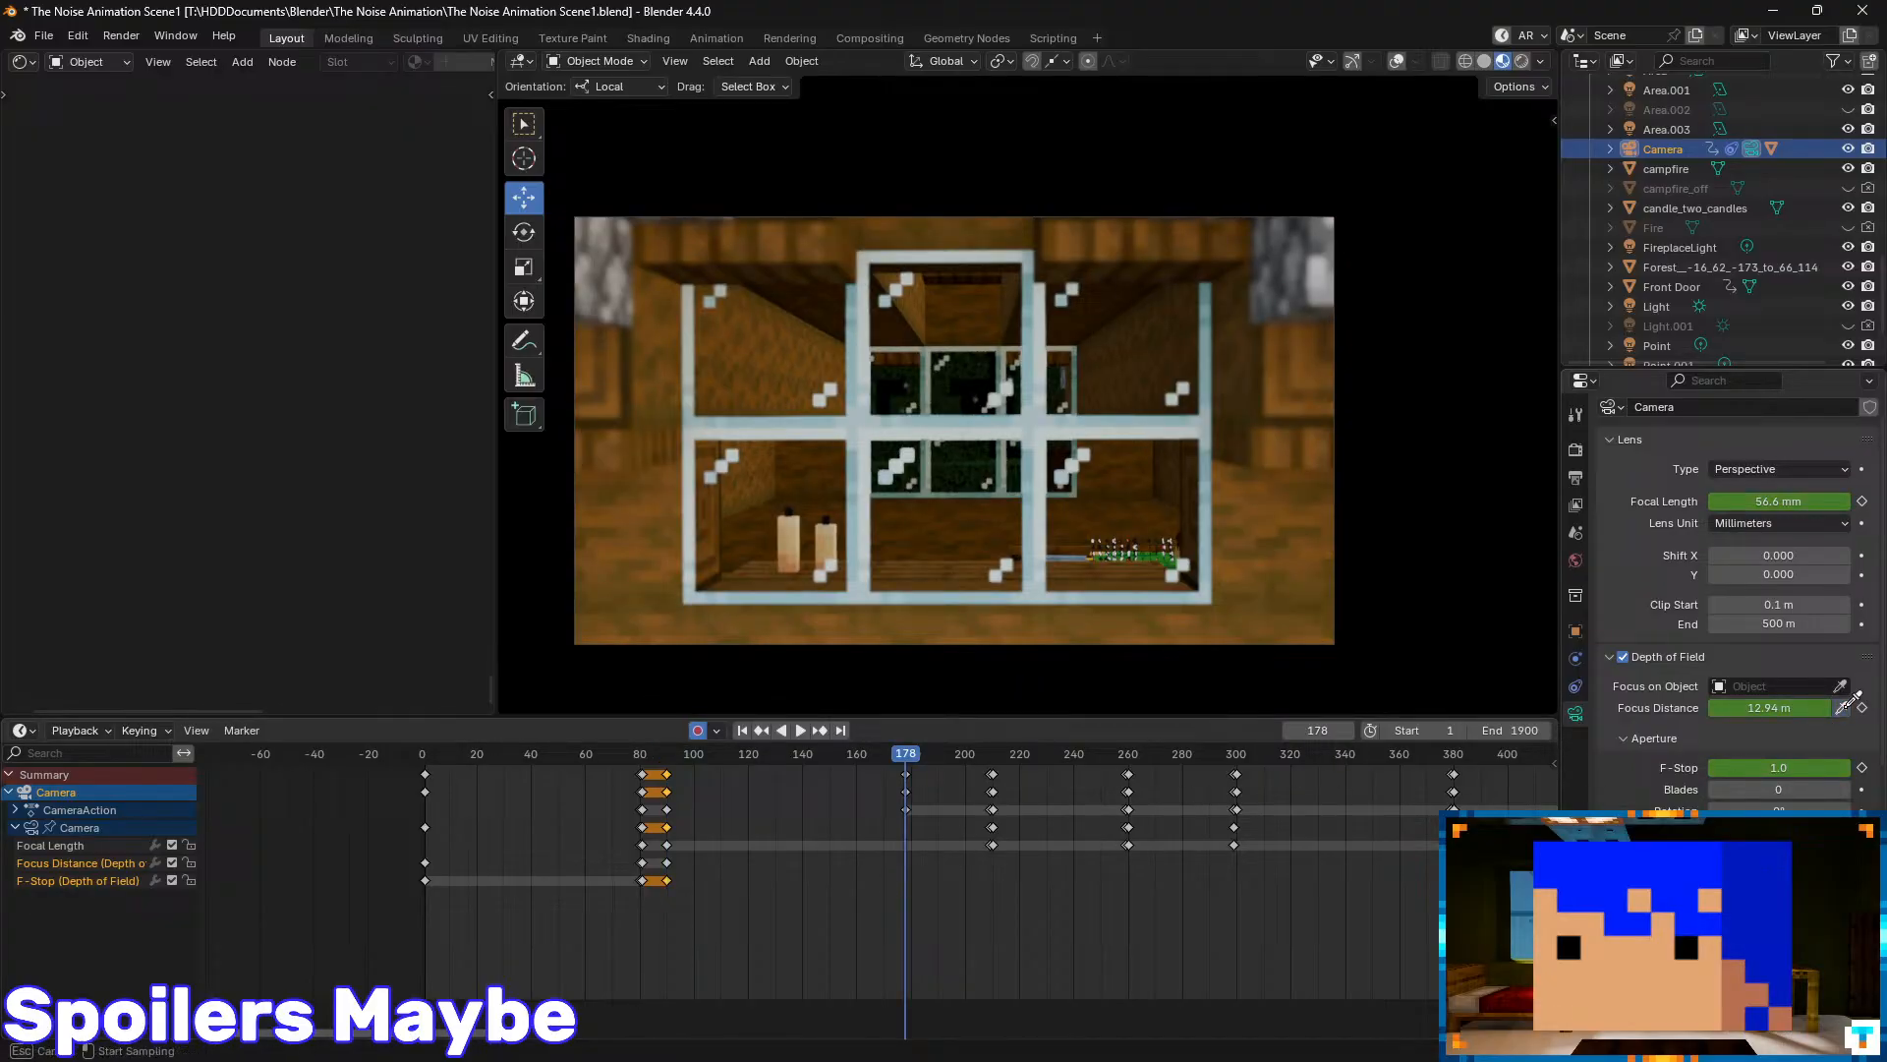
left_click(1040, 523)
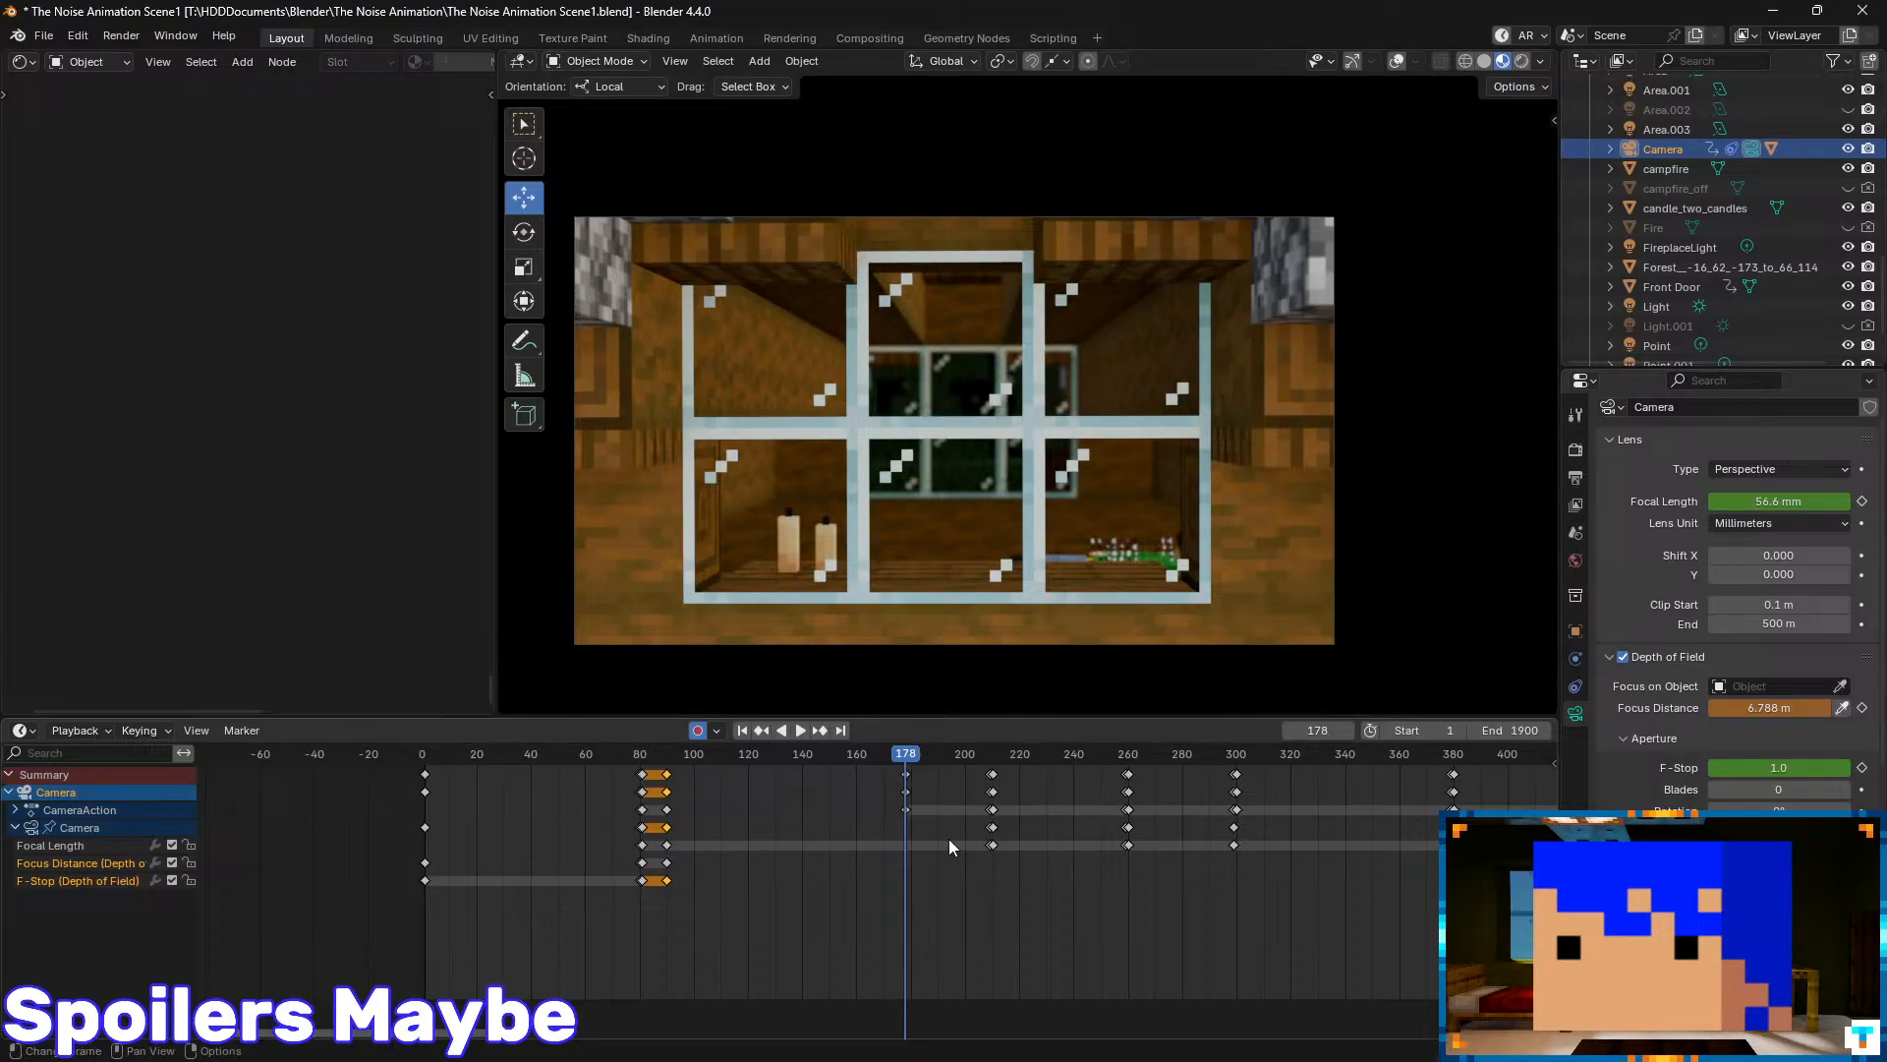
left_click(1862, 709)
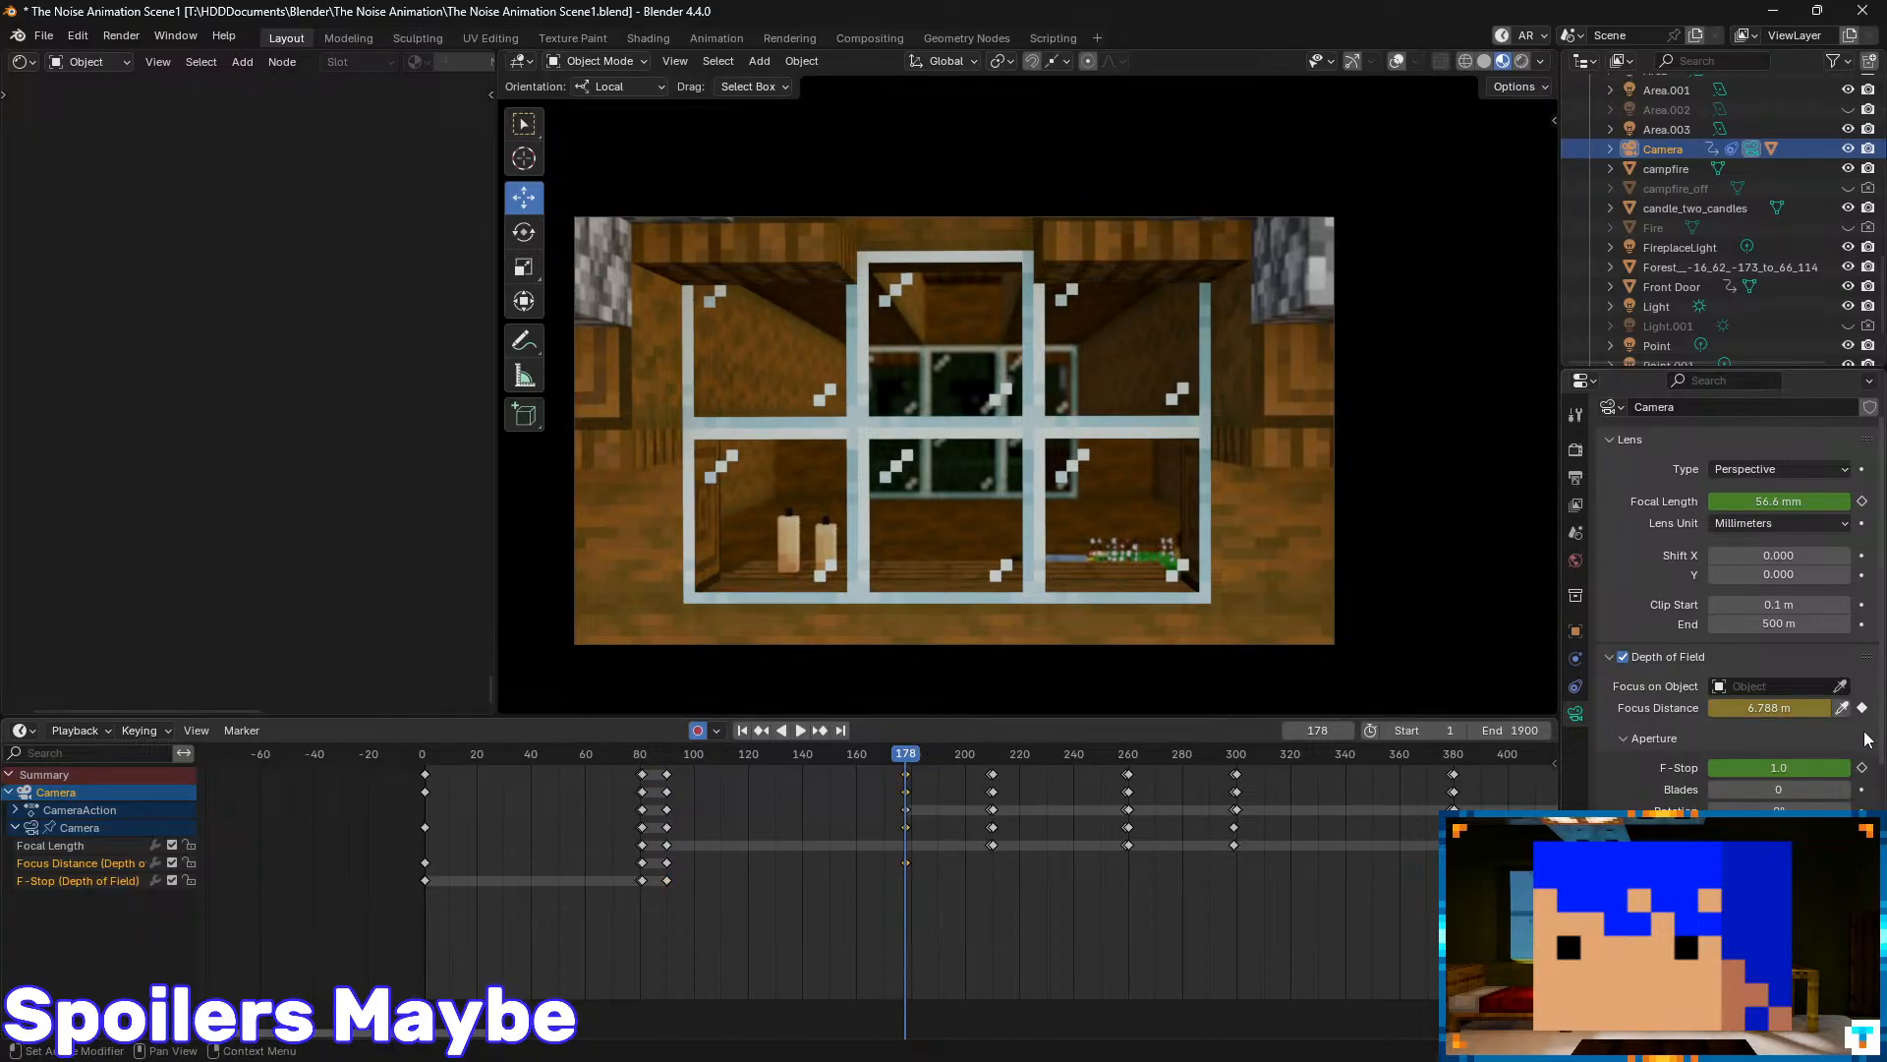
left_click(1862, 768)
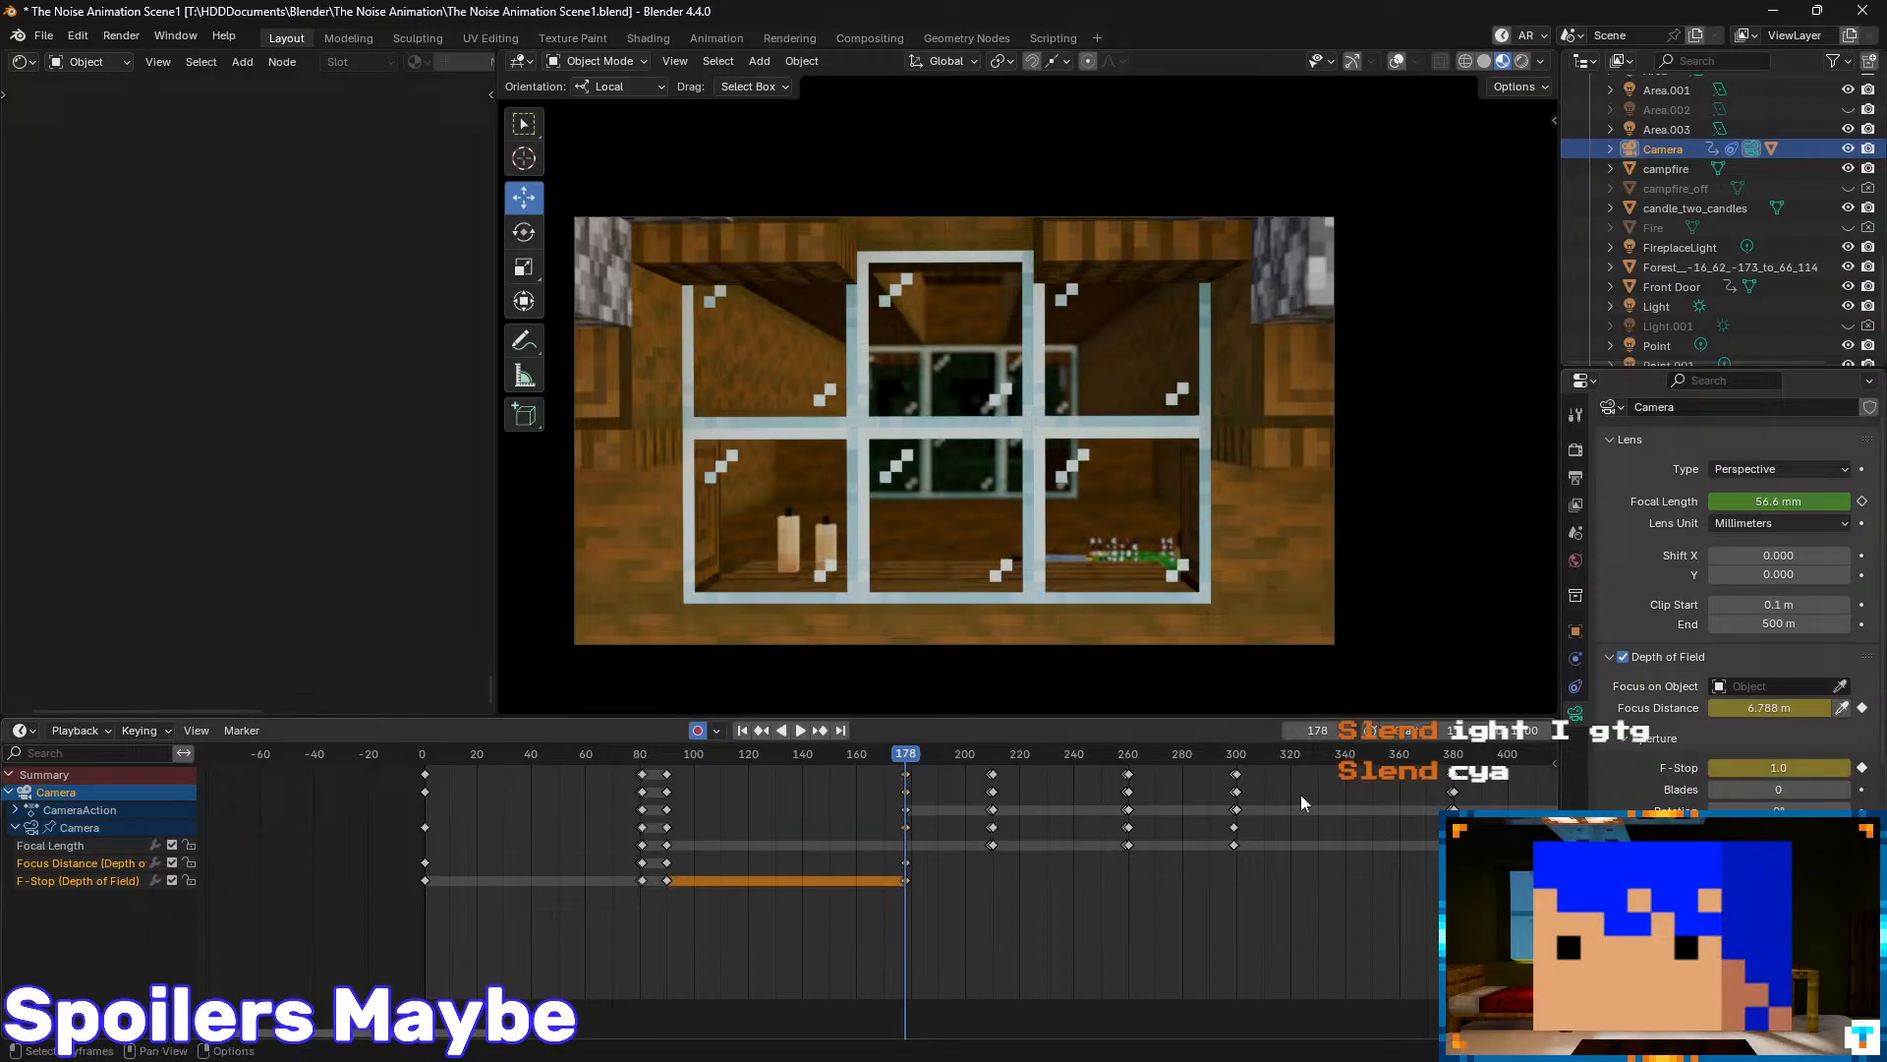
- At frame 209, lower the F-stop to 0.1 and keyframe a focus distance of 10.38 m on the character behind the window
key("Up")
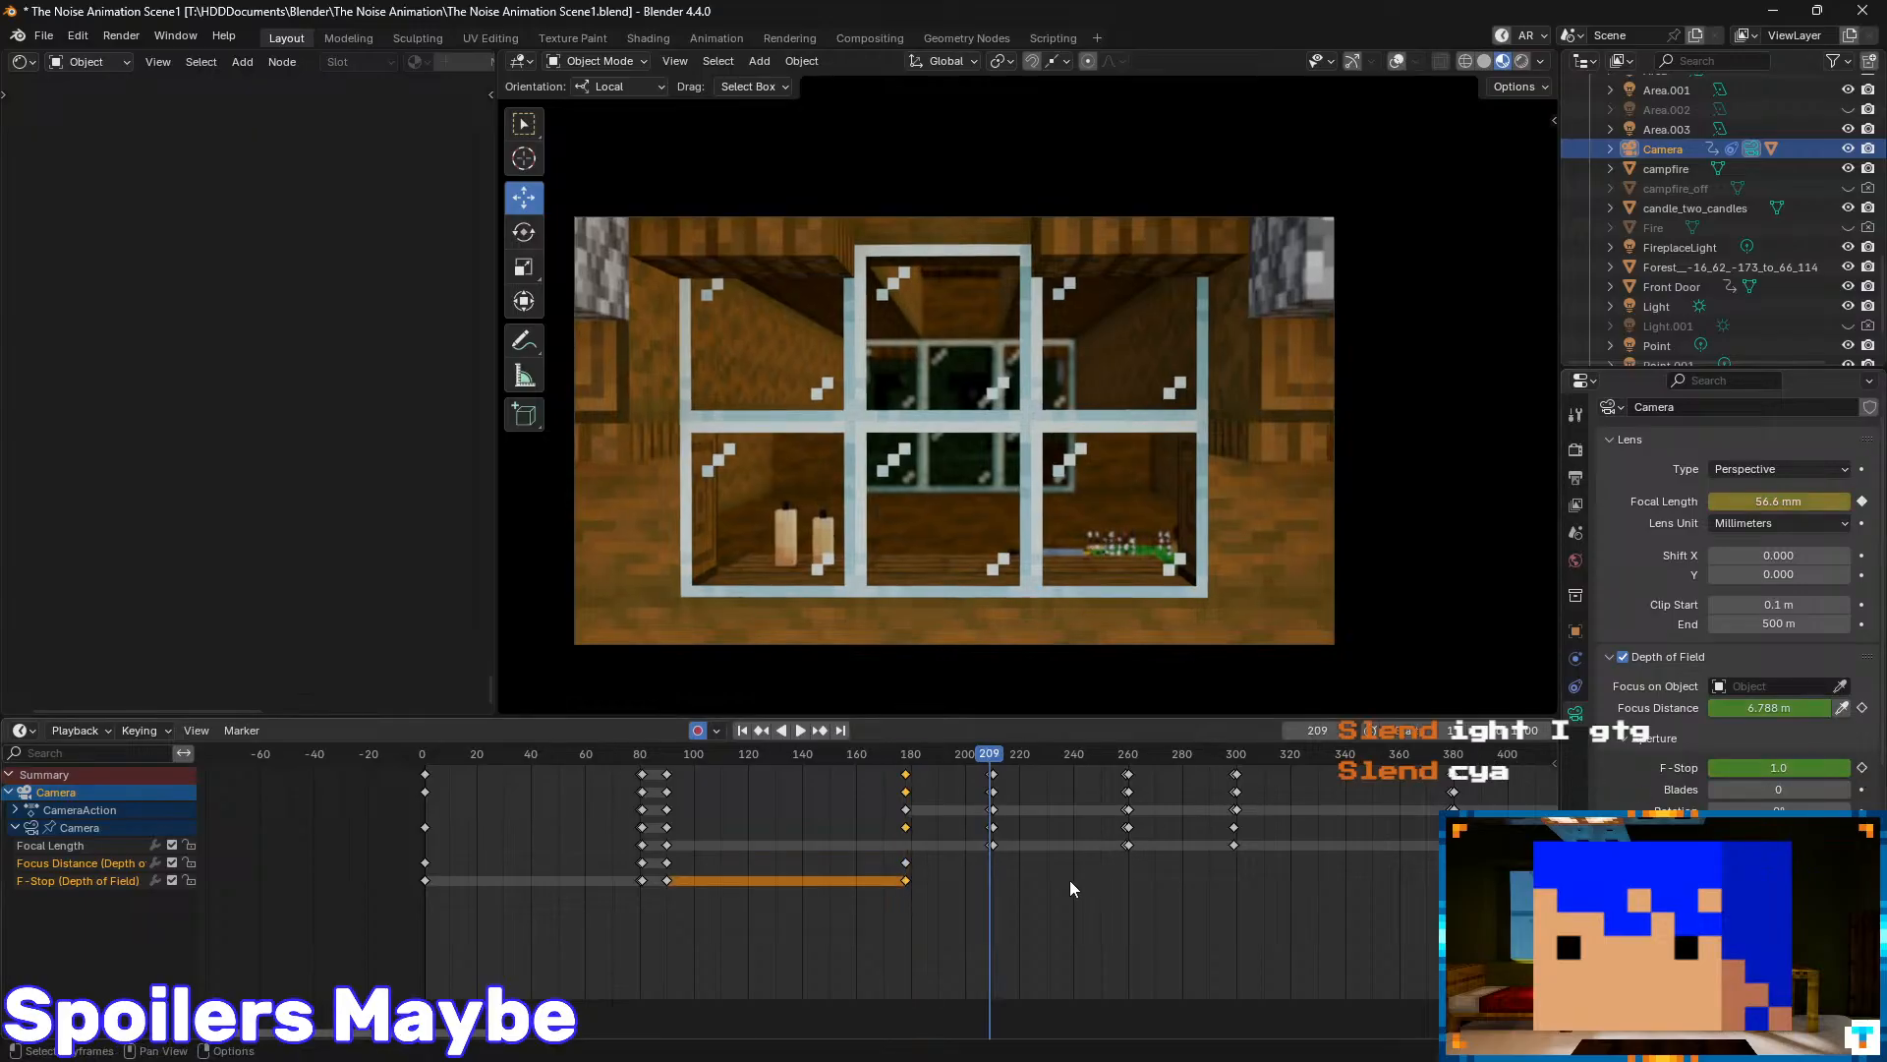
left_click(1841, 708)
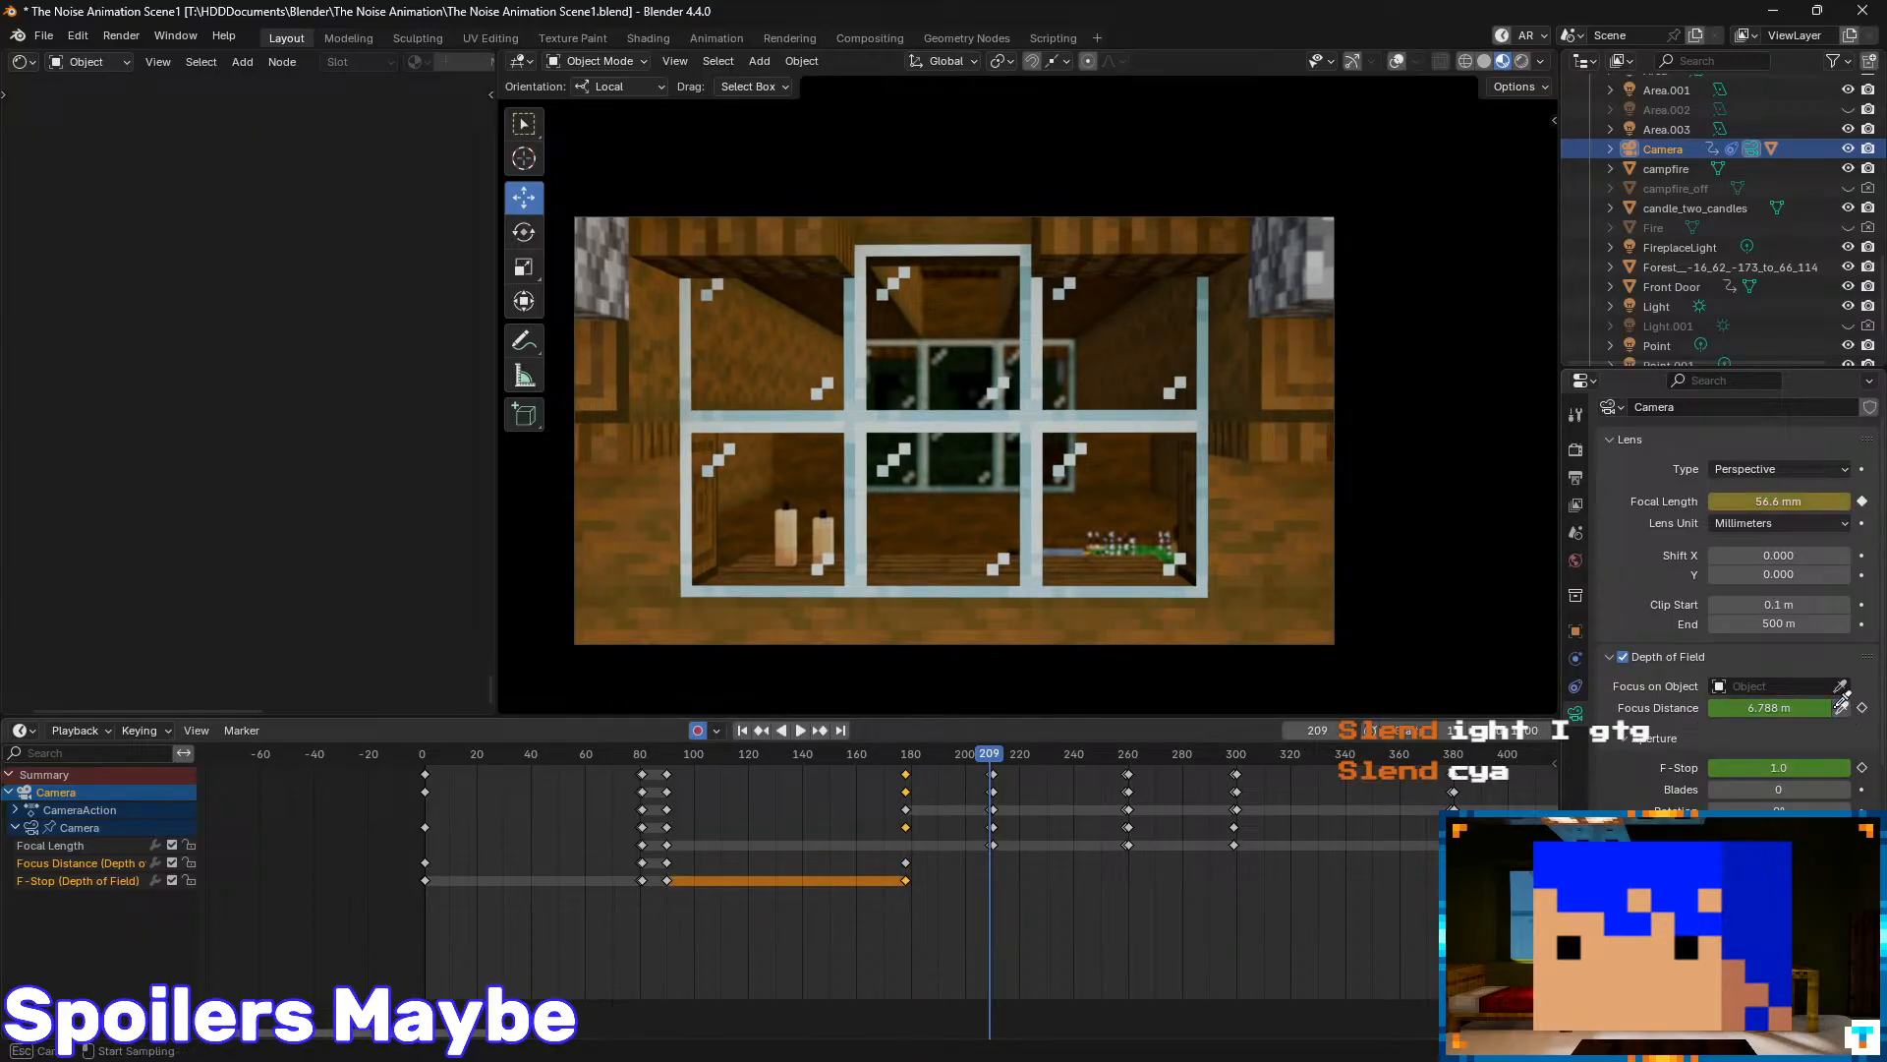
left_click(1070, 547)
scroll(1061, 531, "up", 4)
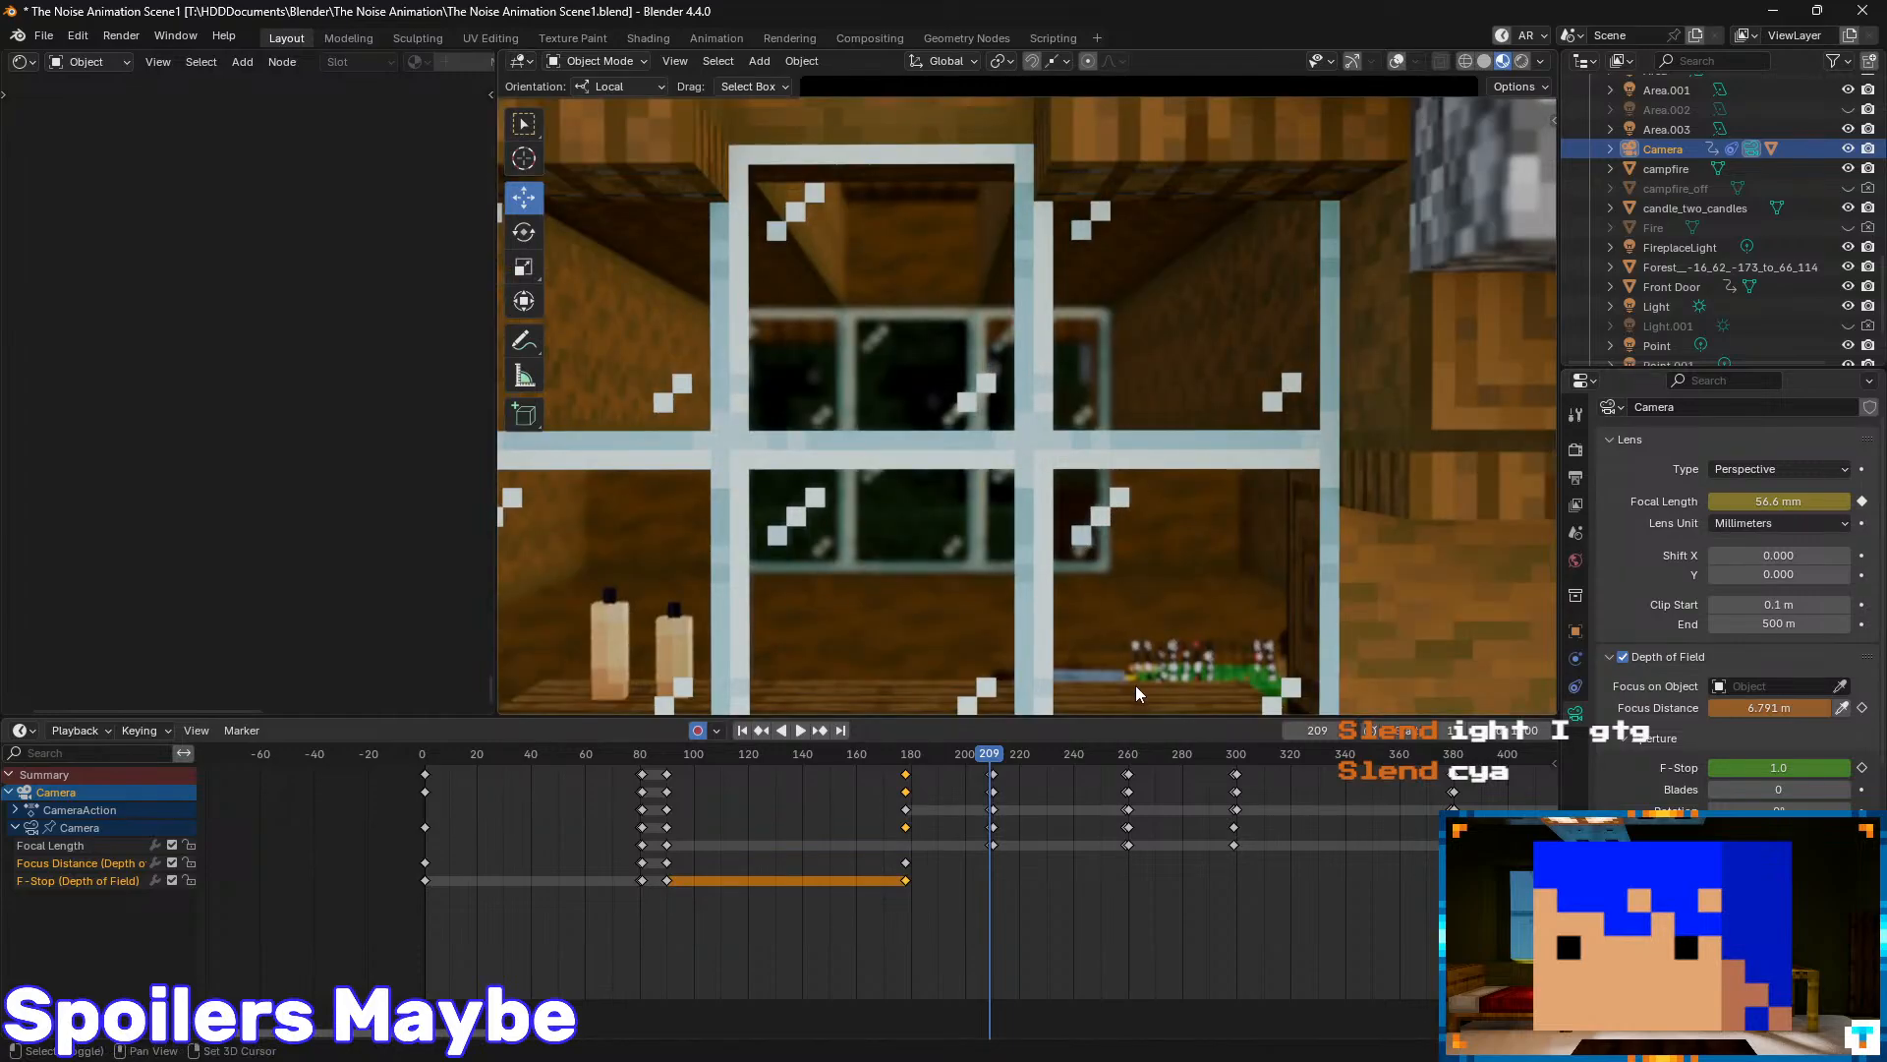
scroll(1103, 432, "up", 5)
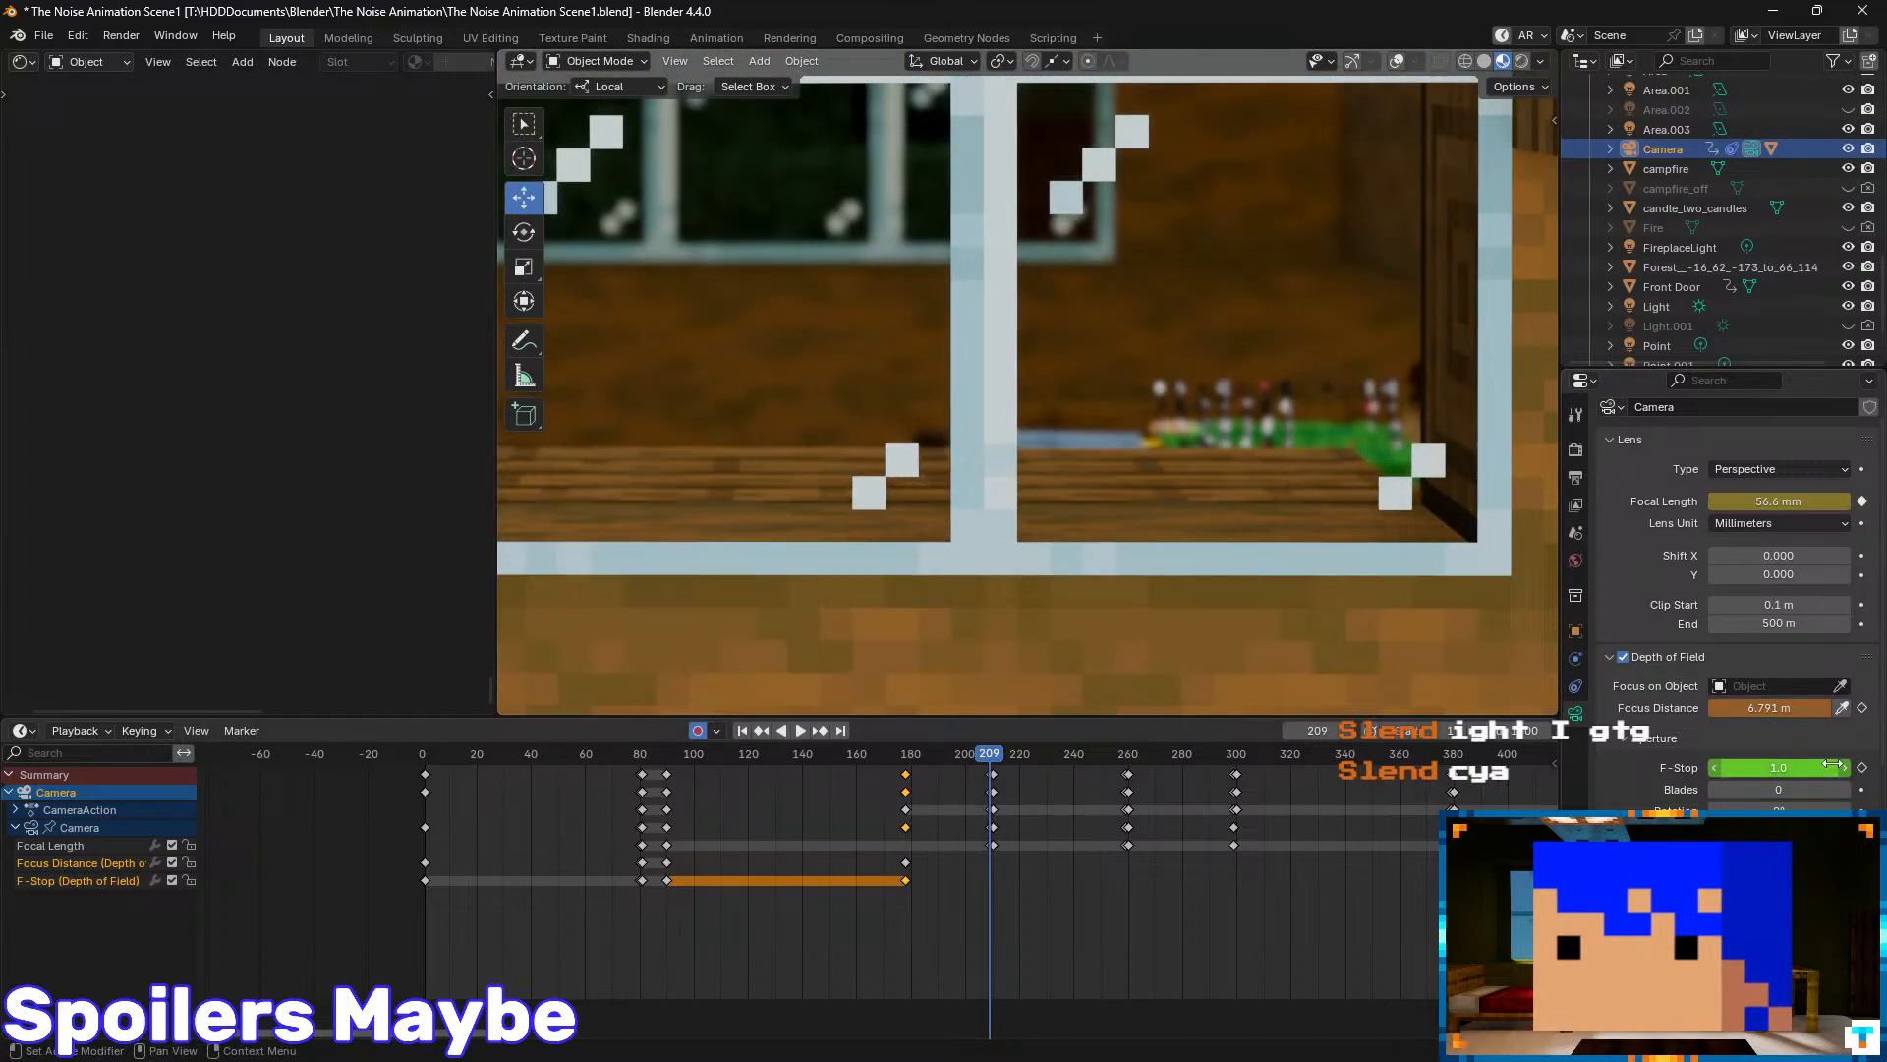
left_click_drag(1822, 767, 1837, 707)
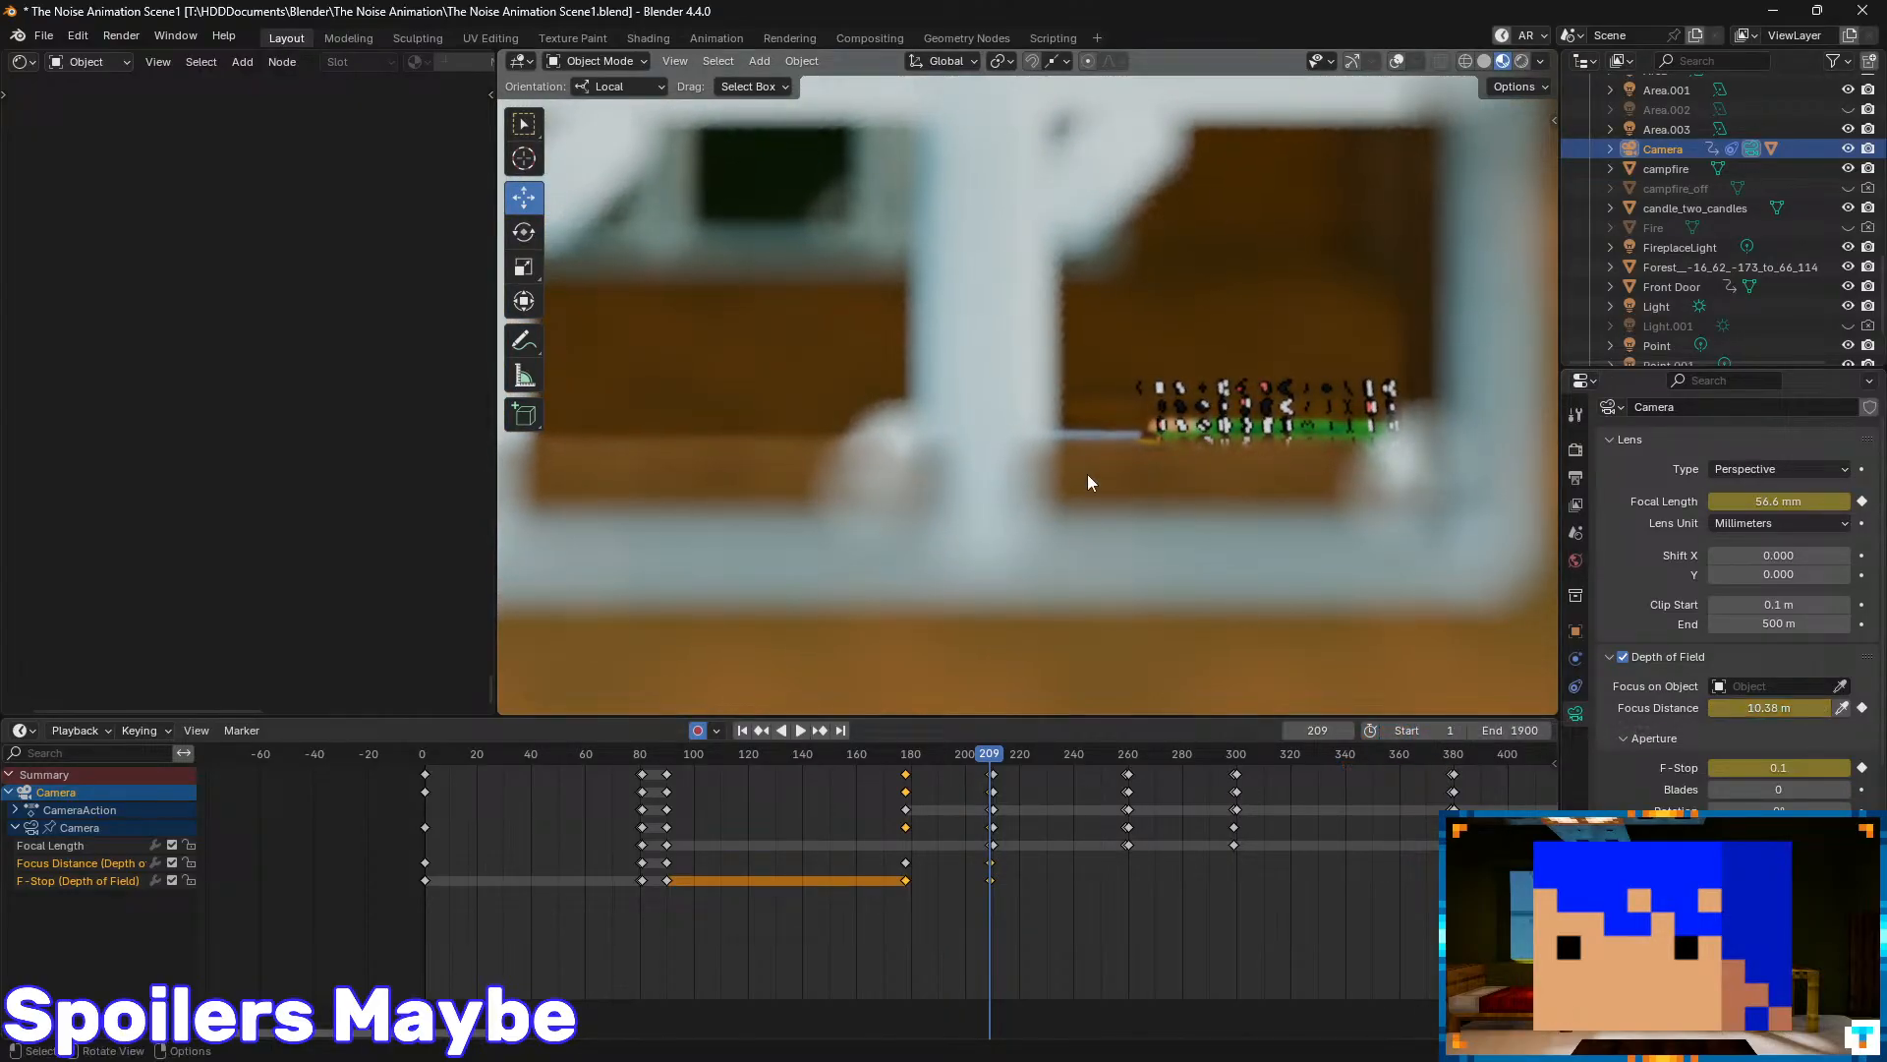
- Set the F-stop to 1.0 at frame 209 and play back the window shot's focus shift
left_click(1782, 767)
type("10")
key("Return")
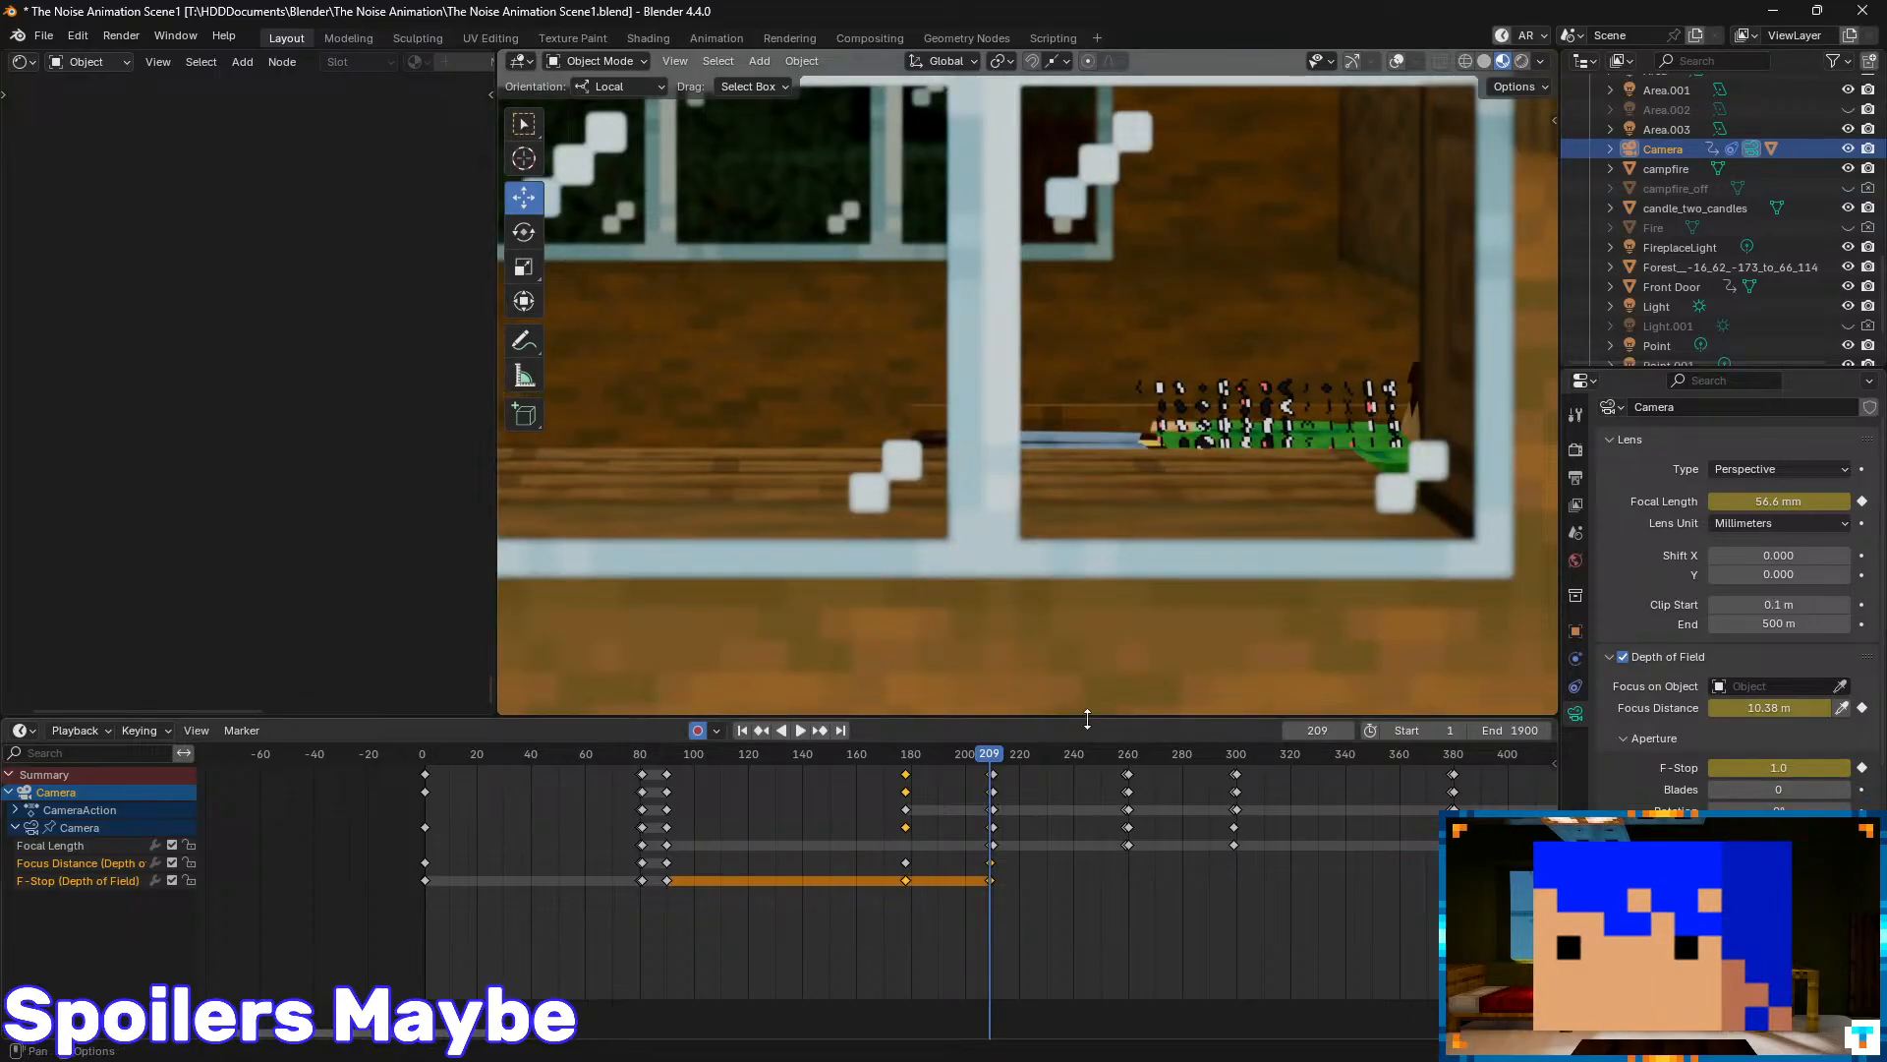
scroll(1107, 569, "down", 5)
key("shift+ctrl+space")
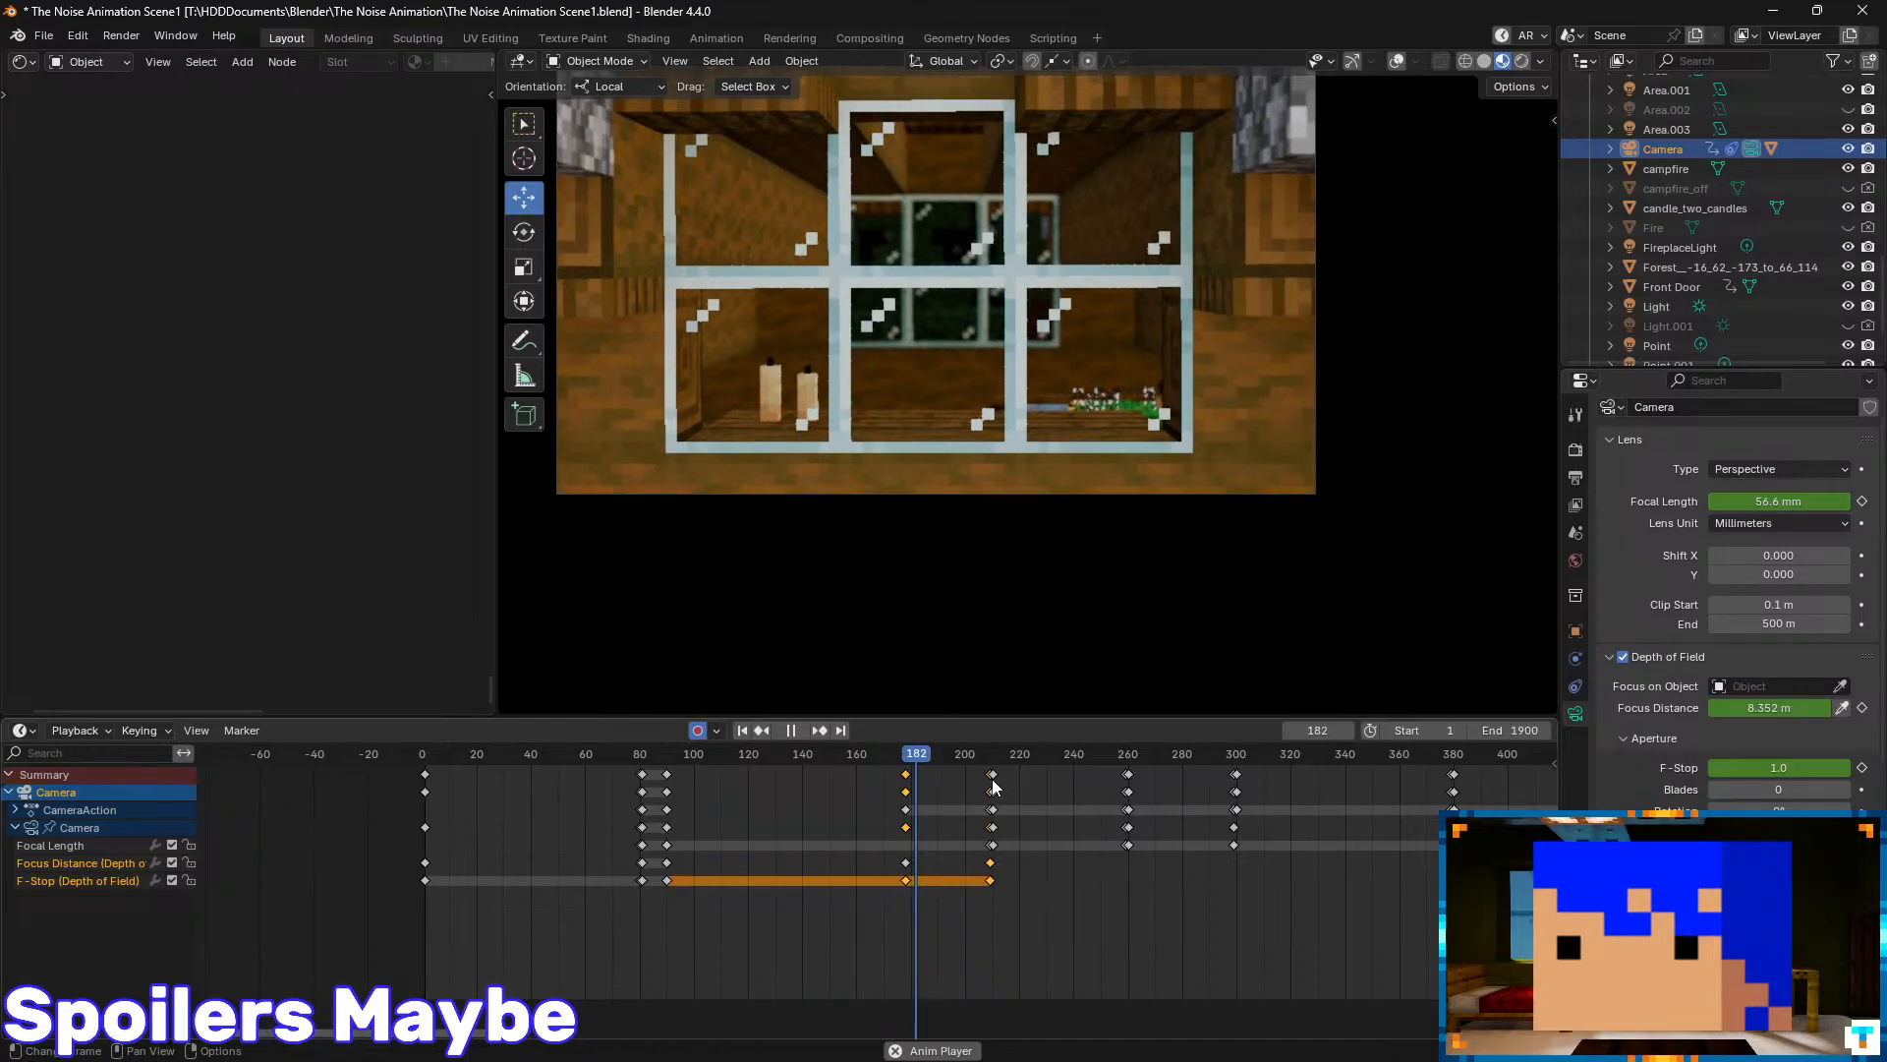
key("space")
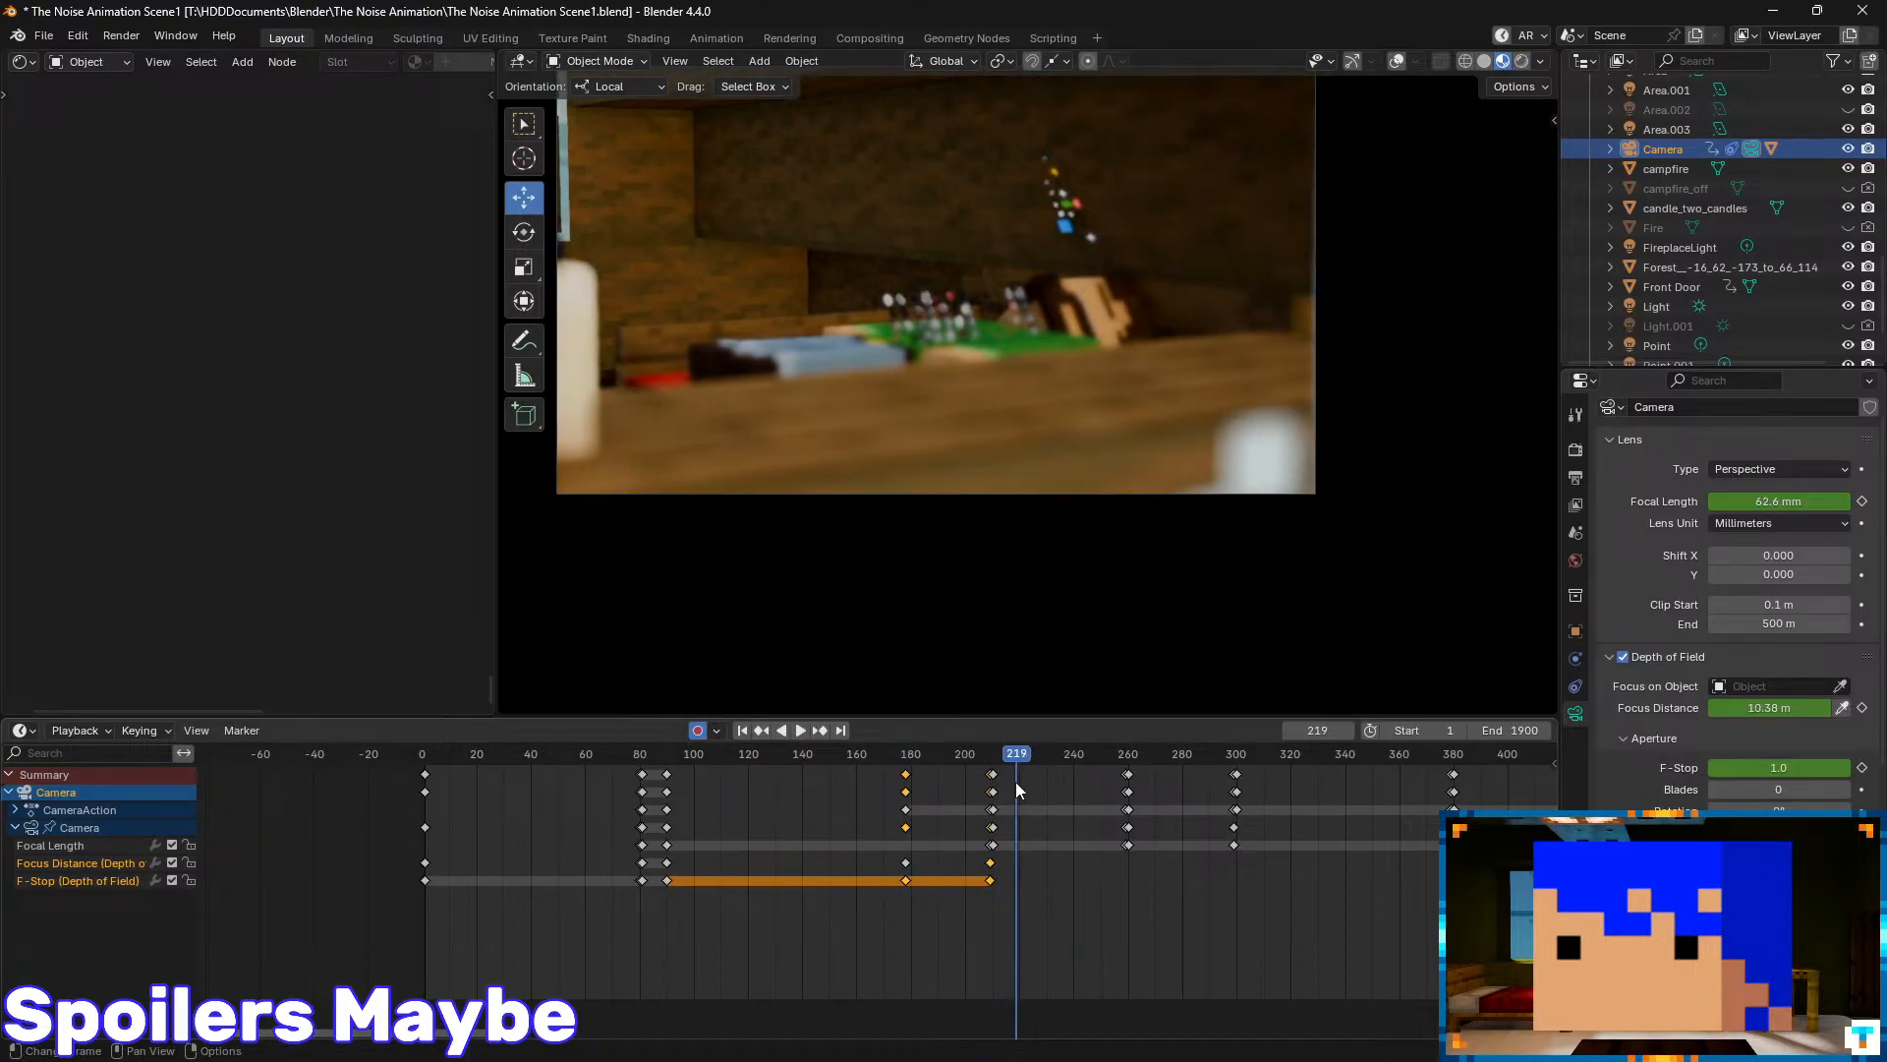
- Keyframe the 10.38 m focus distance and F-stop of 1.0 at frame 210, where the close-up shot starts
key("Down")
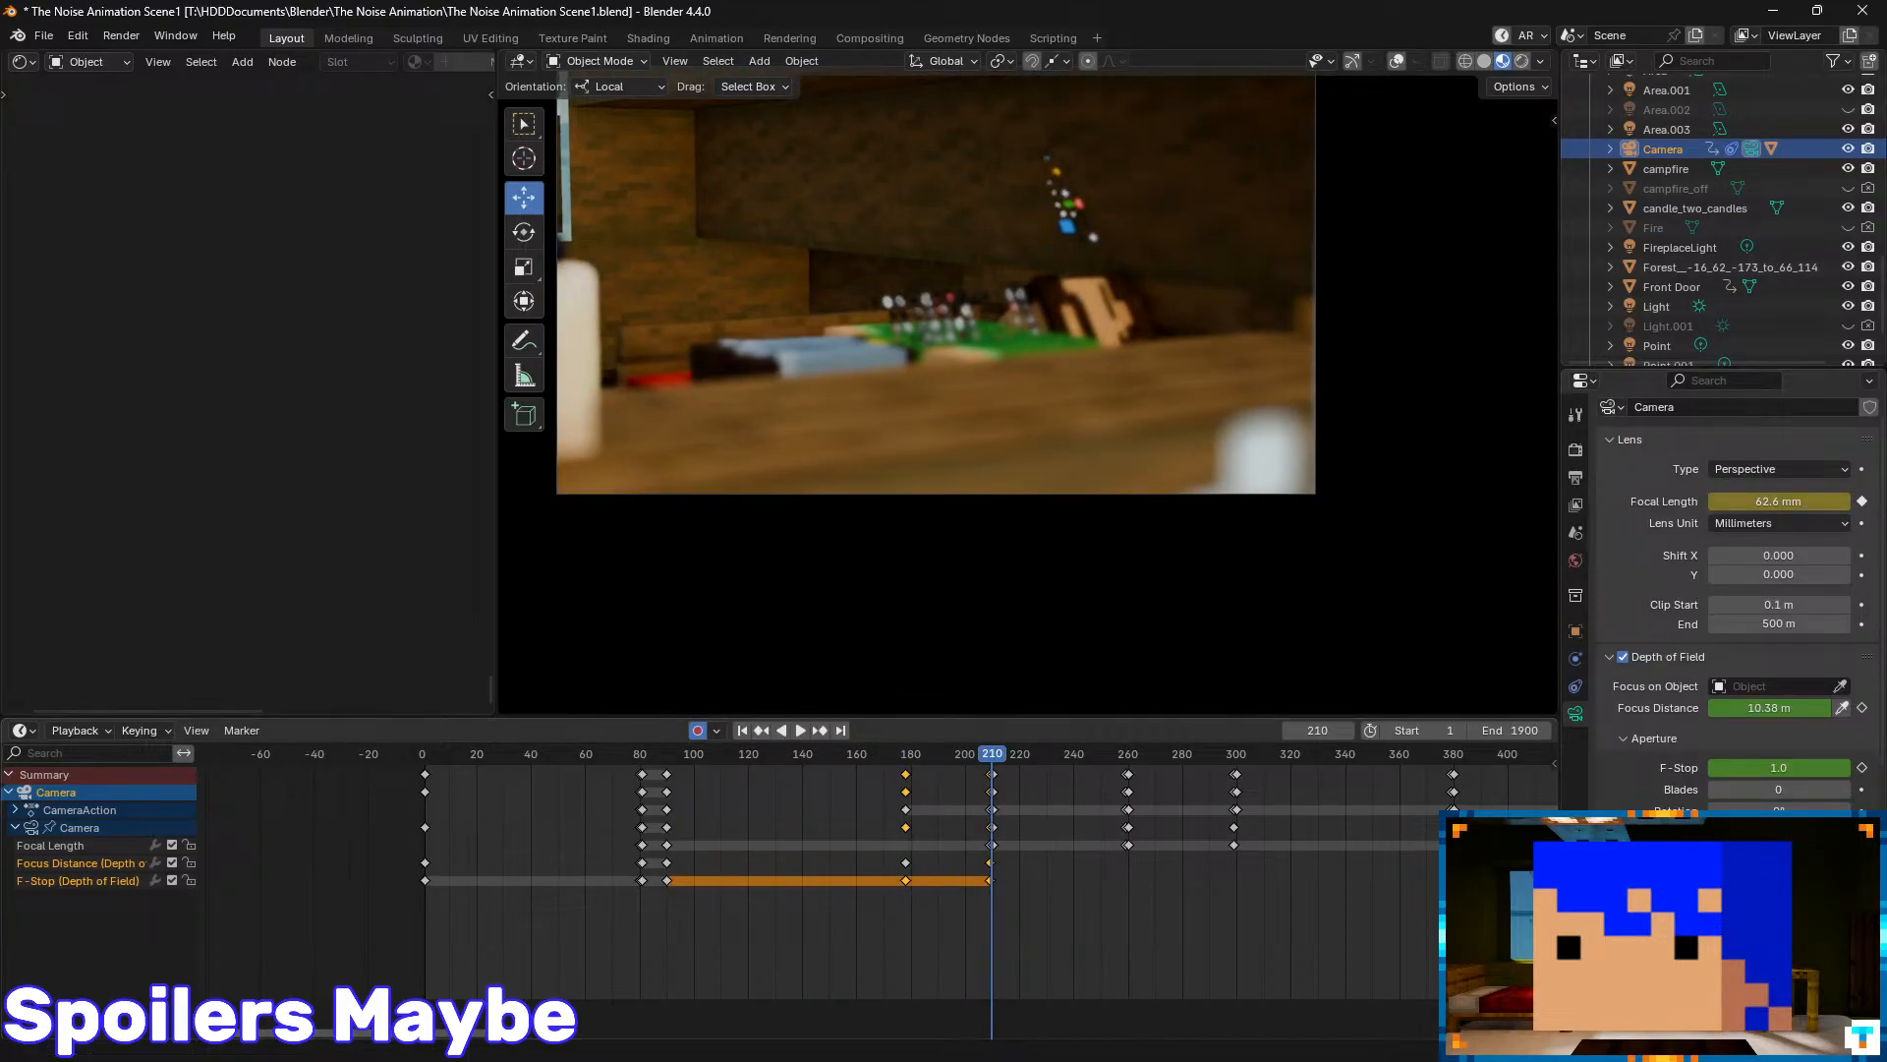
left_click(1863, 708)
left_click(1863, 768)
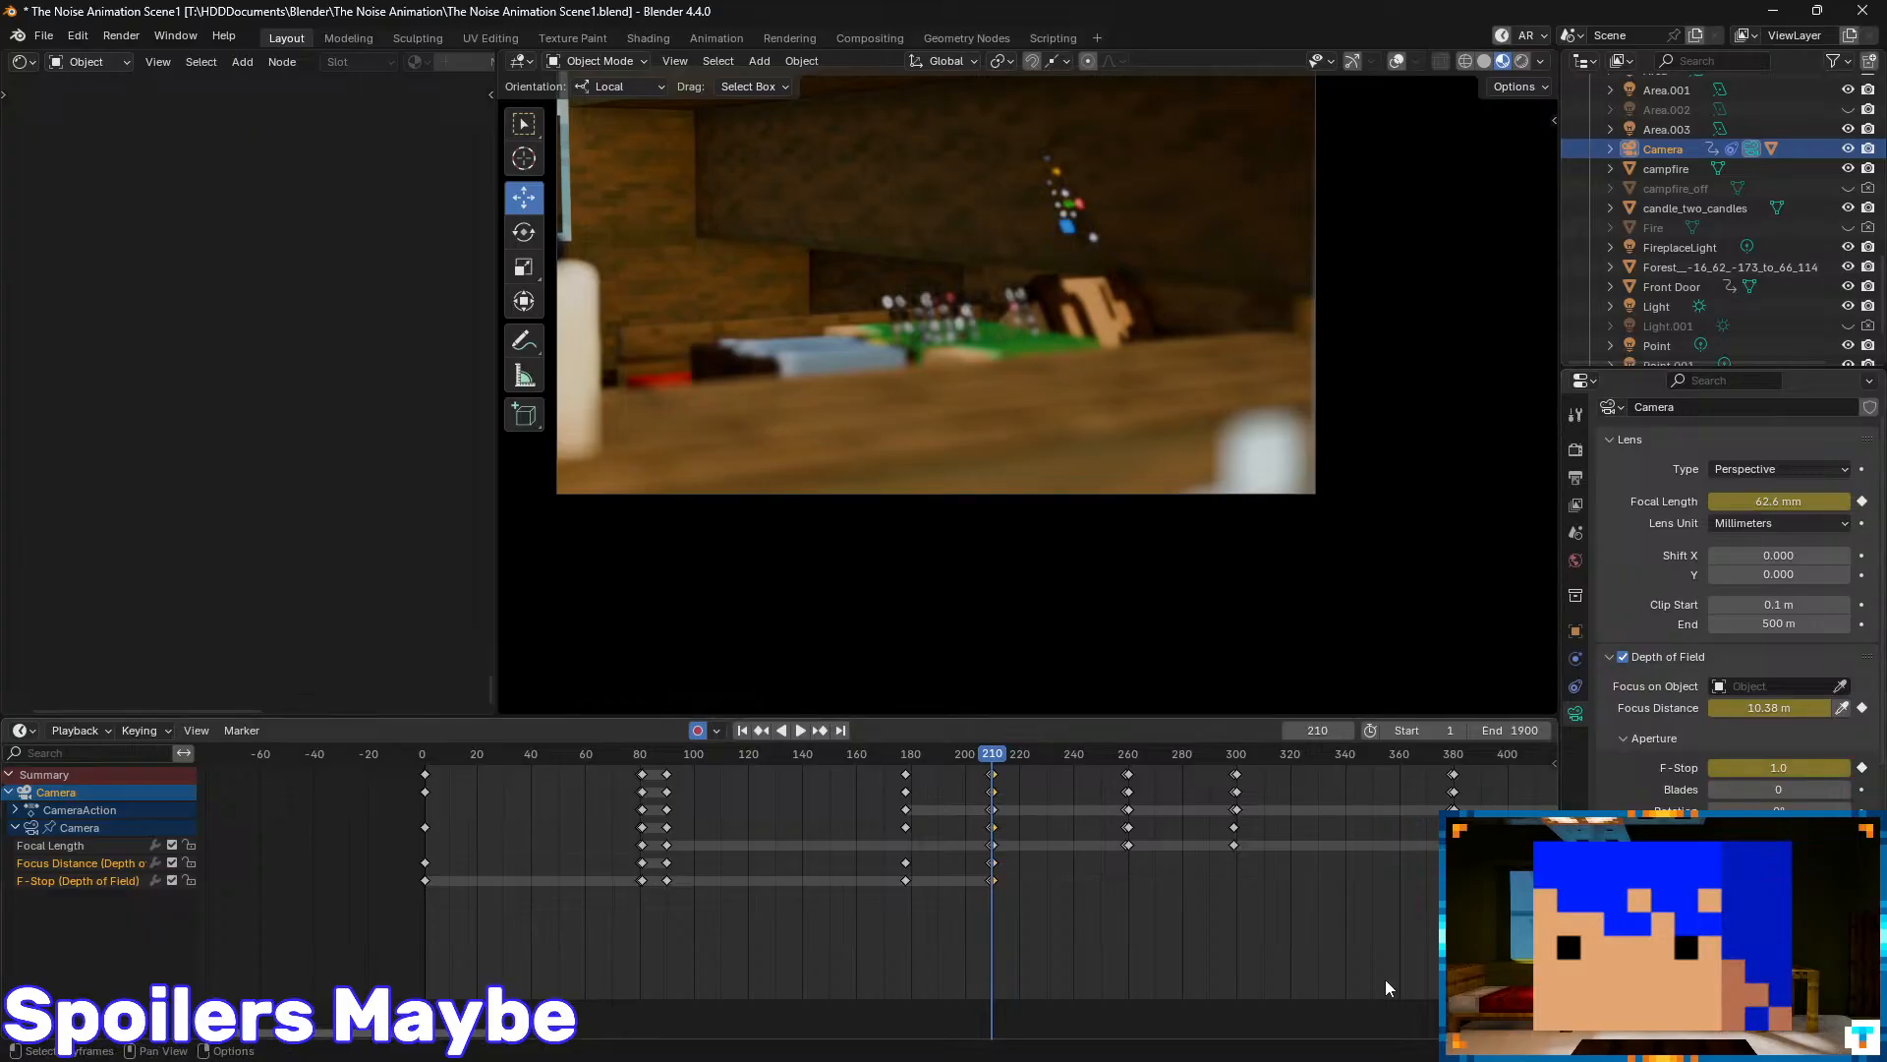
- At frame 220, sample a focus distance, adjust it to 5.303 m toward the lying character, and keyframe it
key("Up")
scroll(1146, 519, "up", 2)
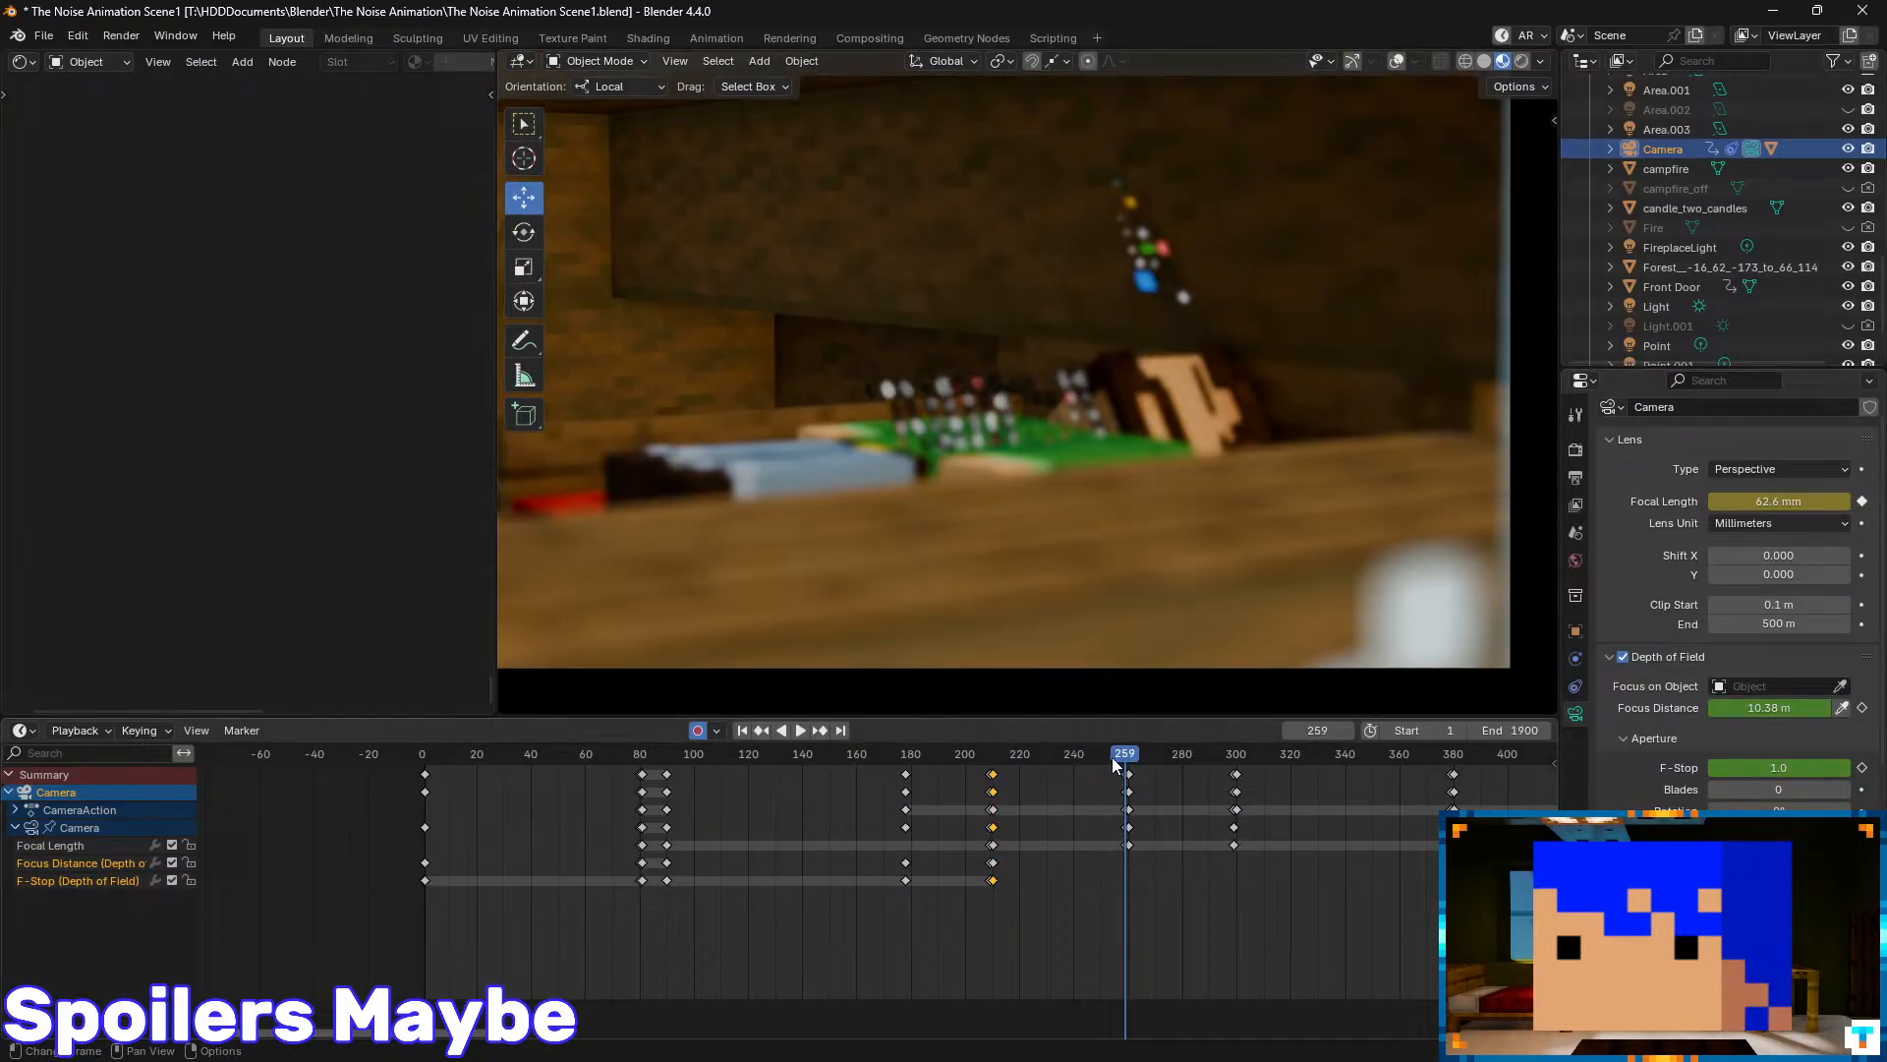
left_click_drag(1114, 762, 1020, 777)
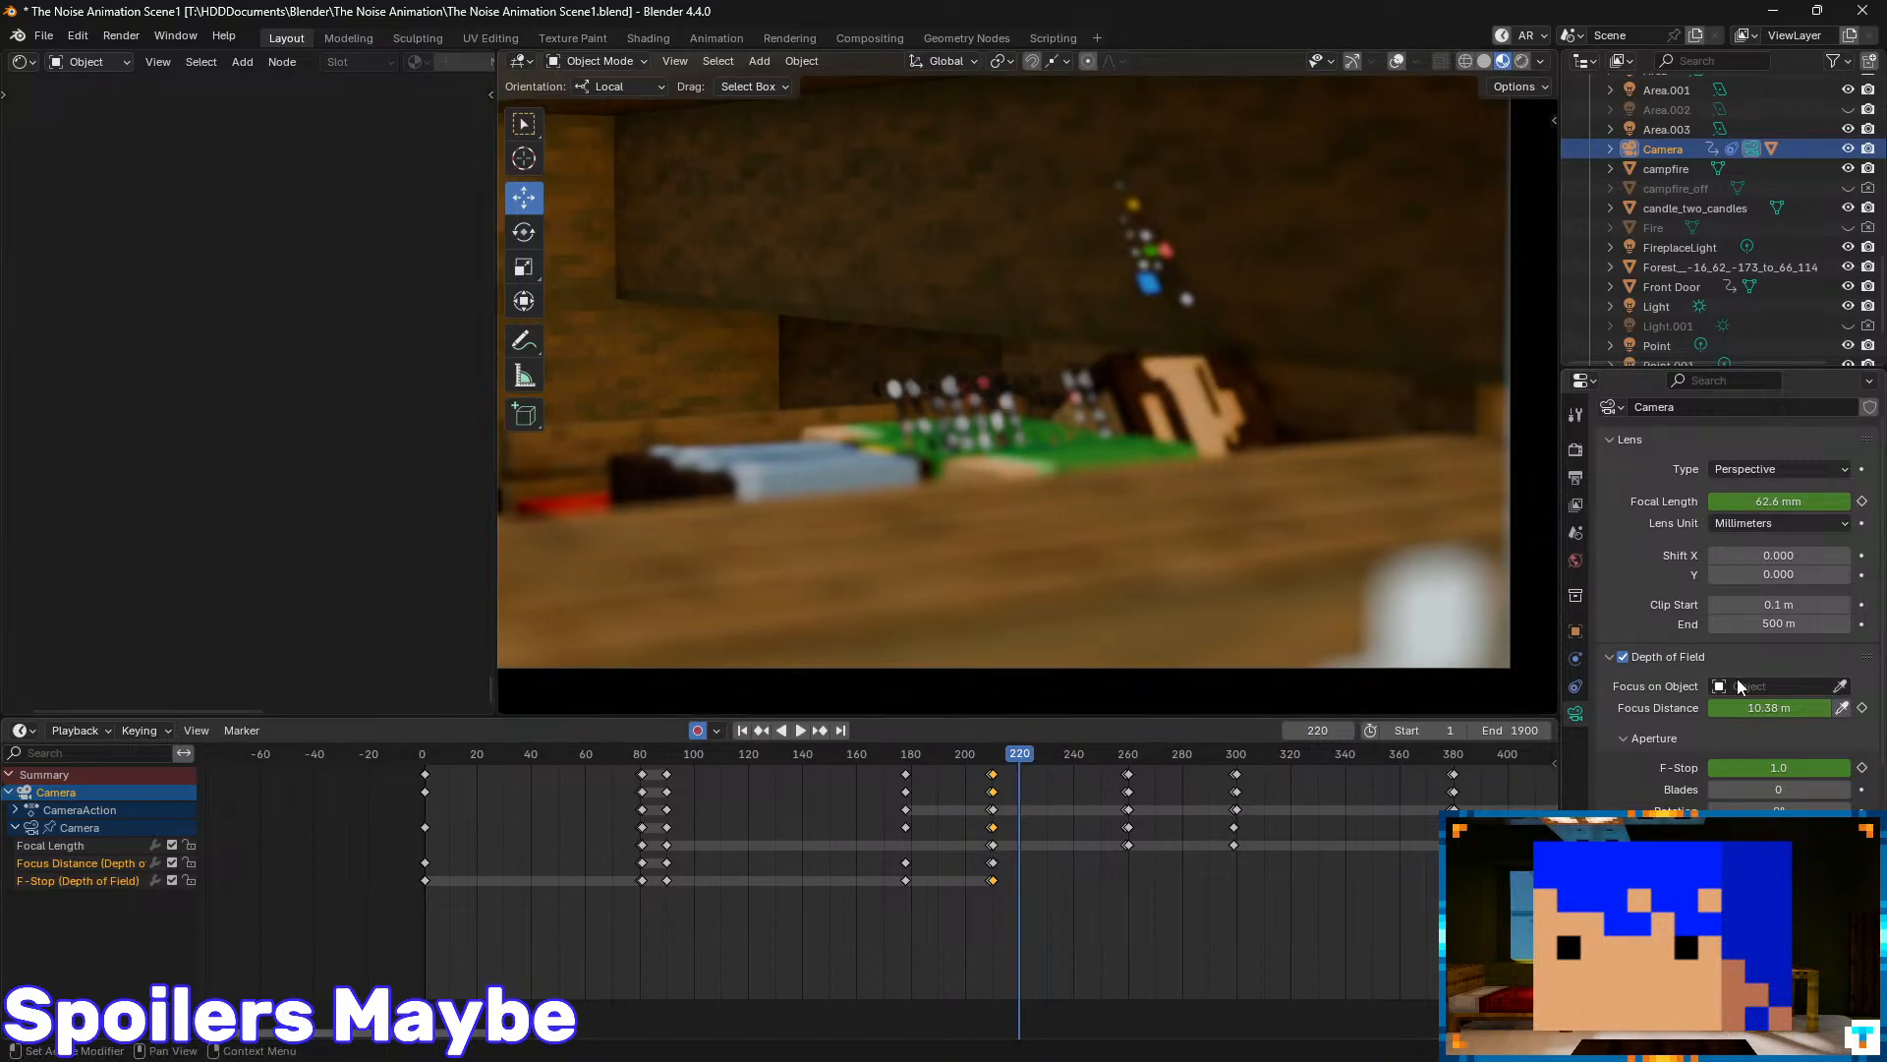
left_click(1843, 709)
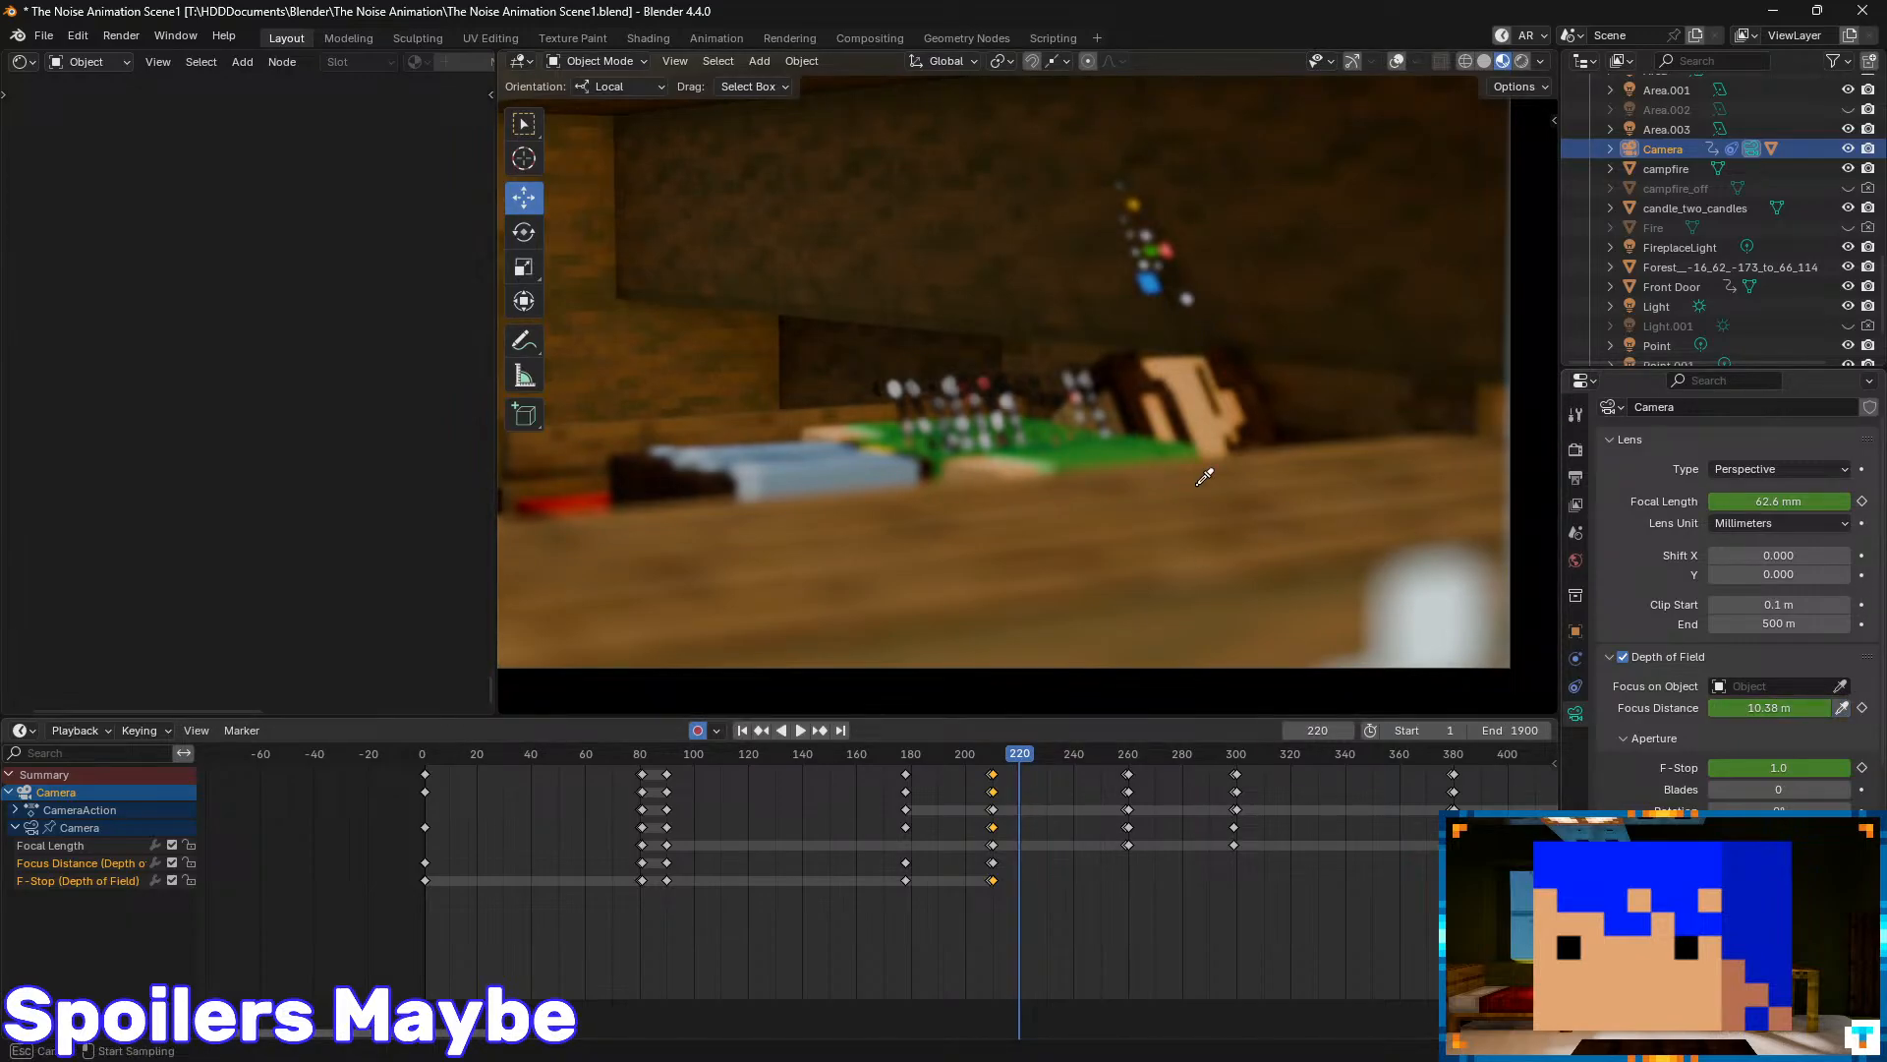
left_click(1180, 401)
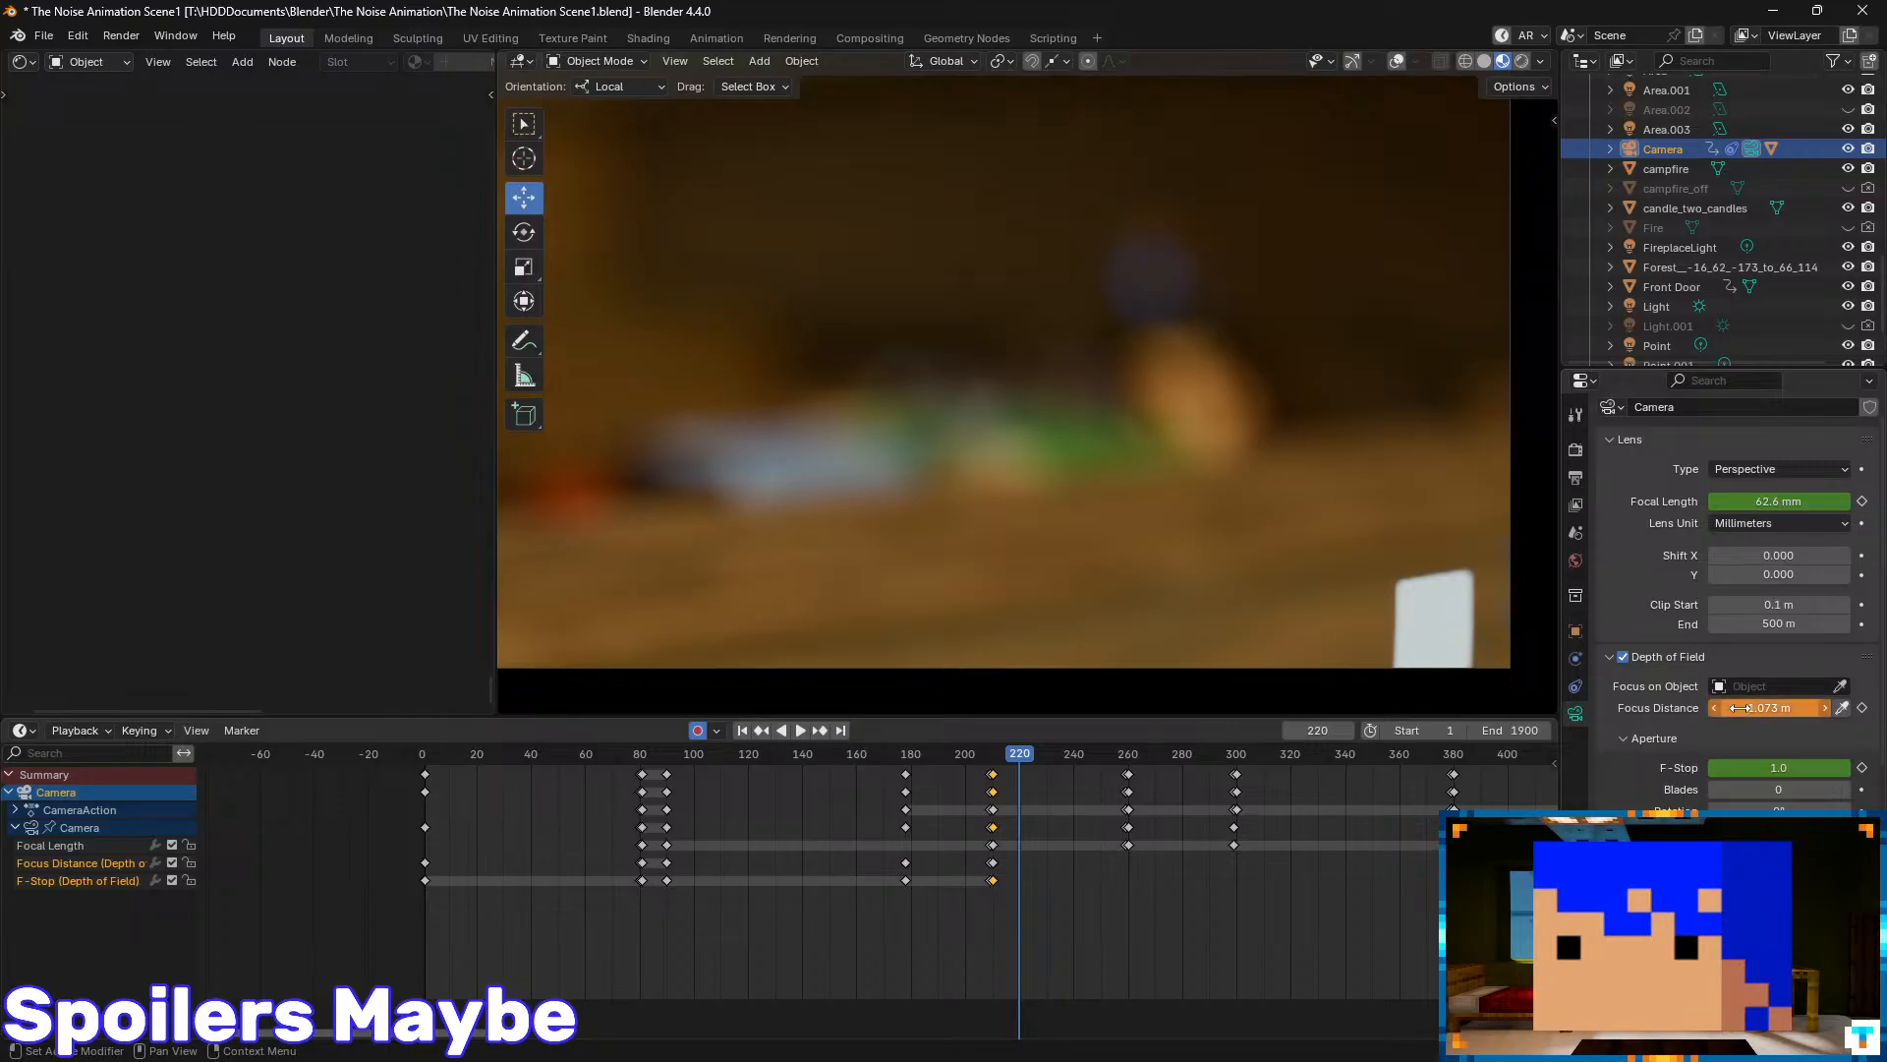
left_click_drag(1742, 707, 1769, 708)
key("i")
- Refine the frame 220 focus distance to 5.936 m on the character's face and keyframe the F-stop of 1.0
scroll(1195, 476, "up", 10)
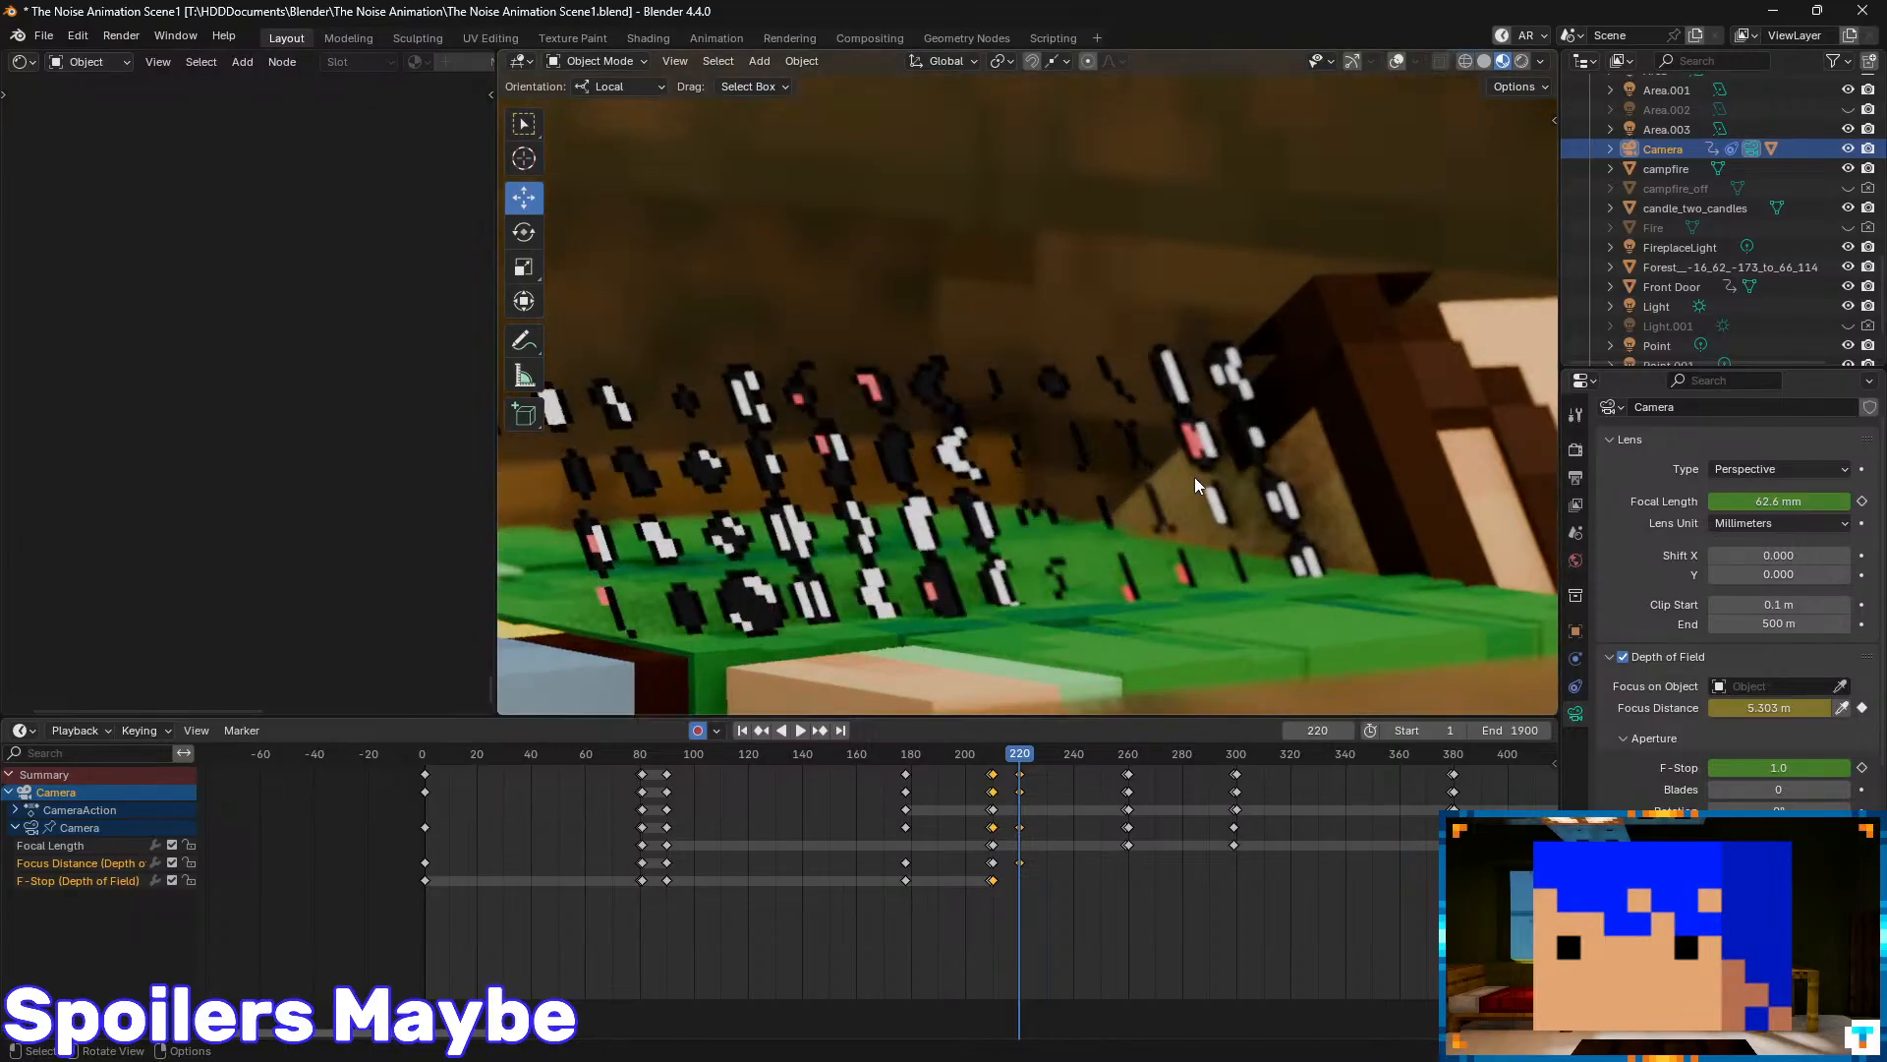
scroll(1109, 421, "up", 6)
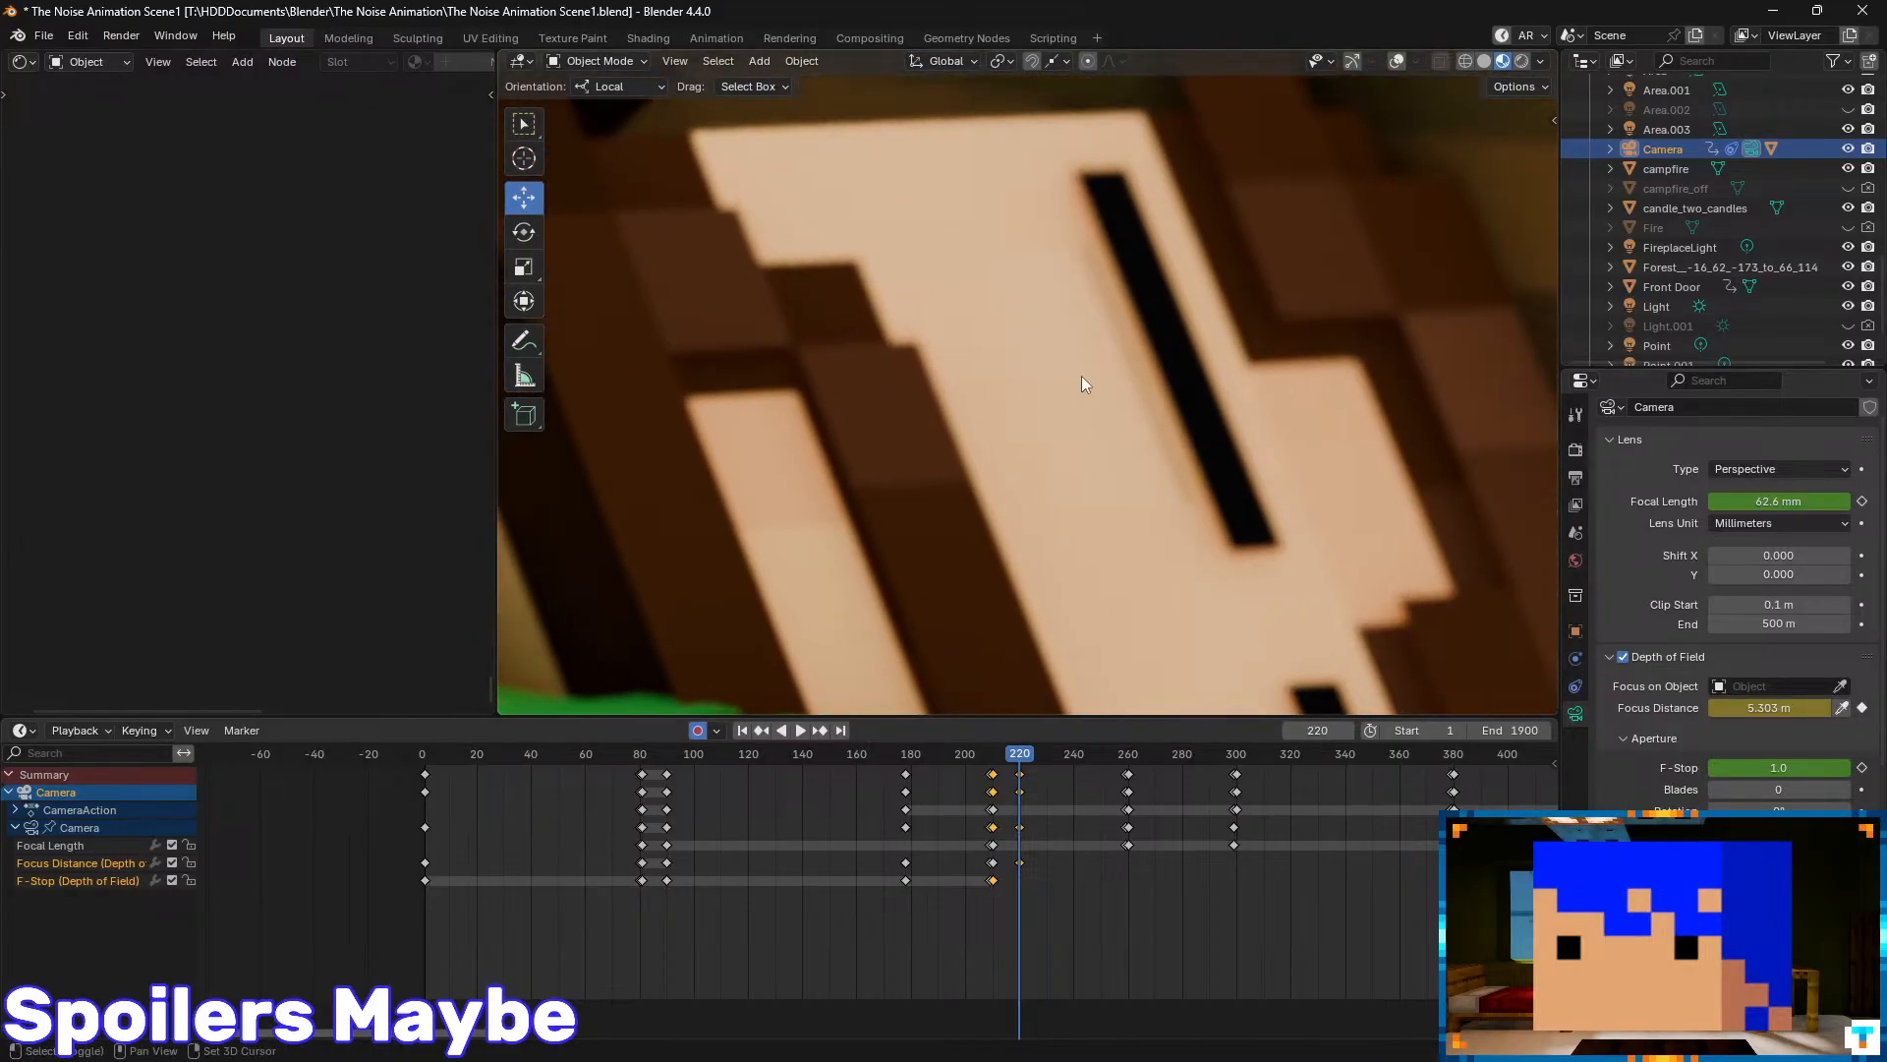
scroll(1022, 372, "up", 4)
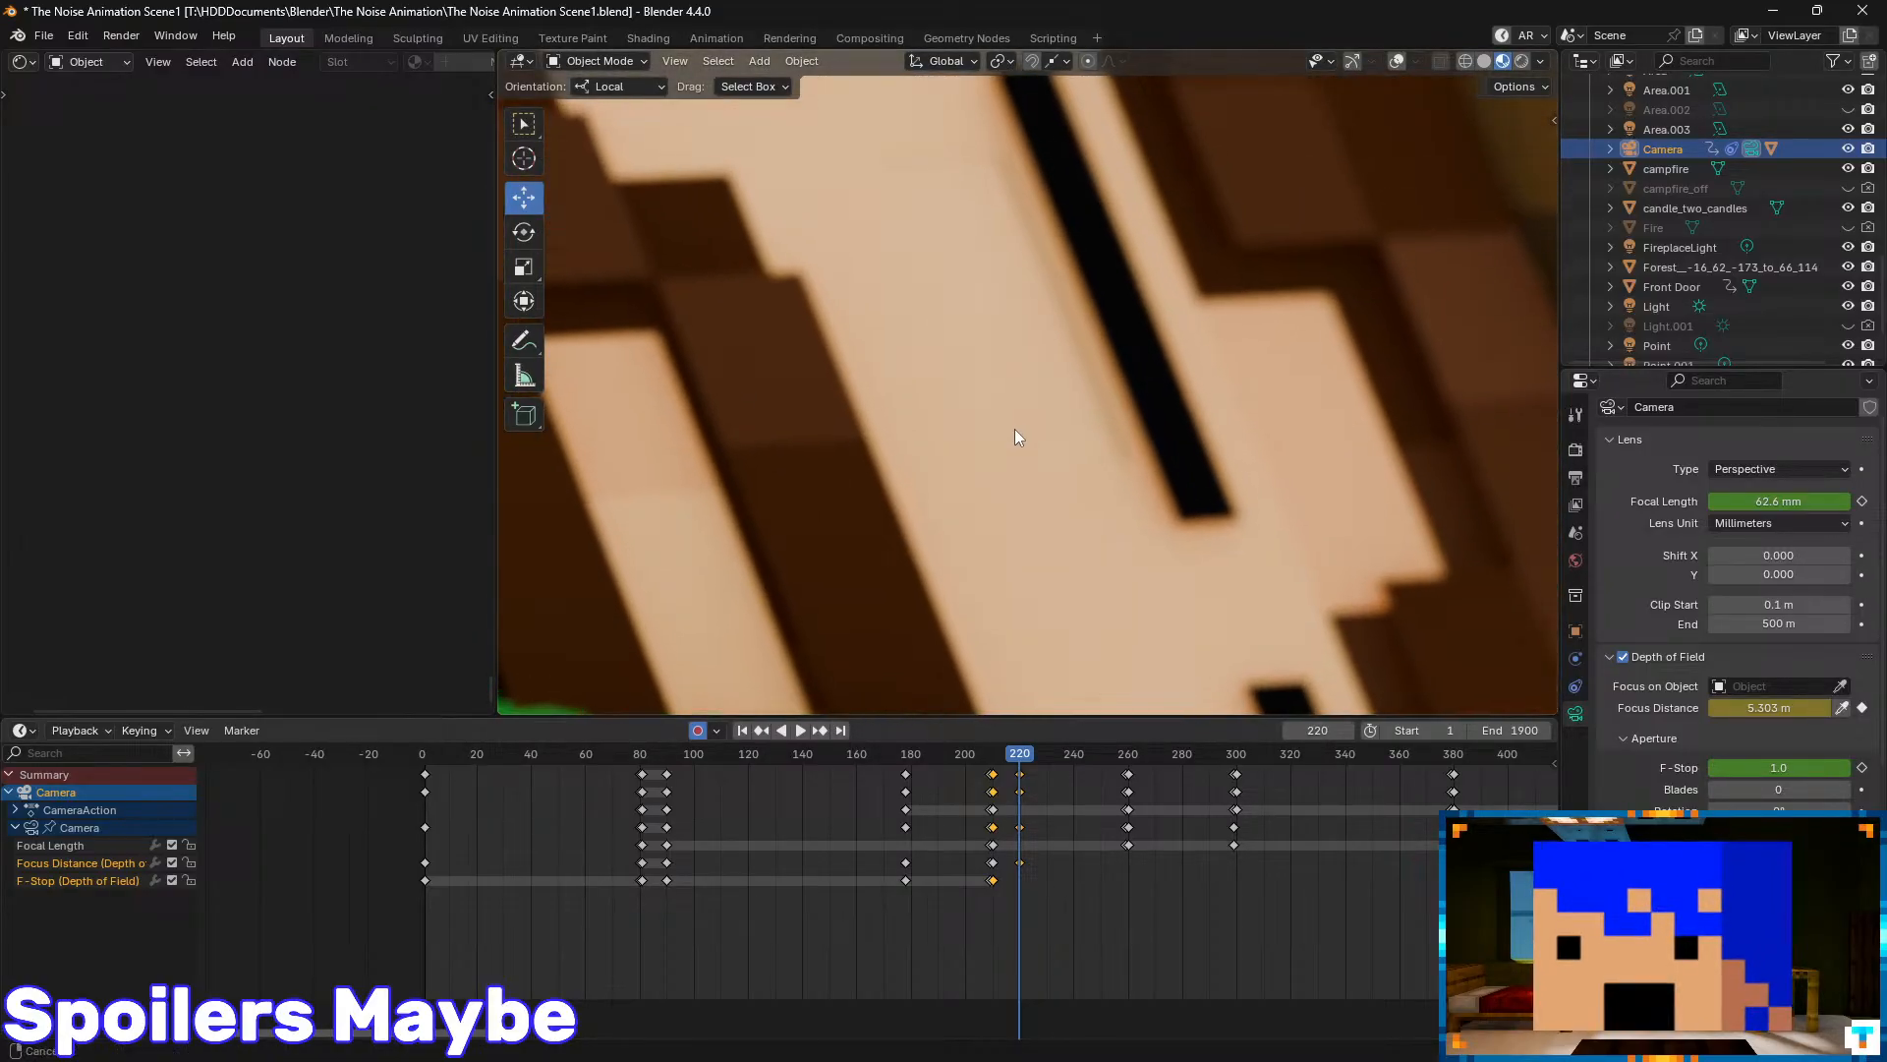
left_click_drag(1770, 708, 1836, 708)
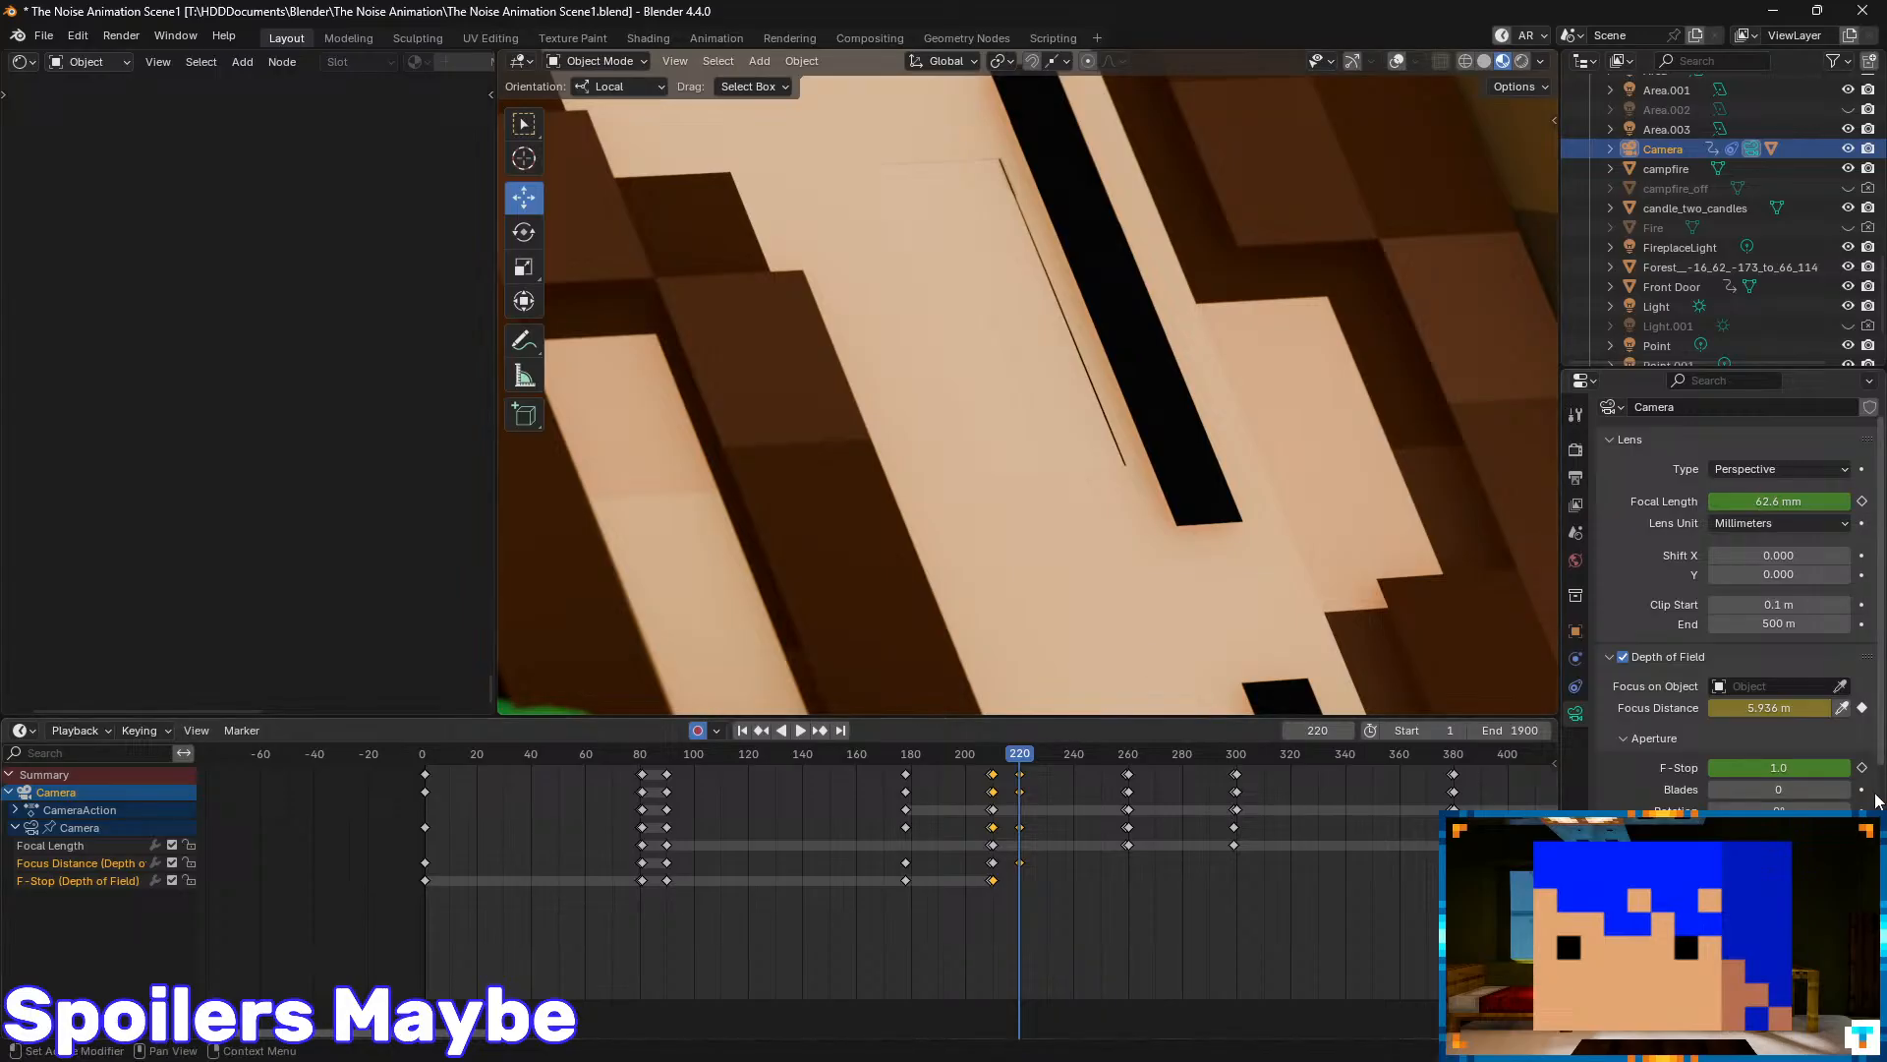
left_click(1861, 767)
scroll(959, 511, "down", 8)
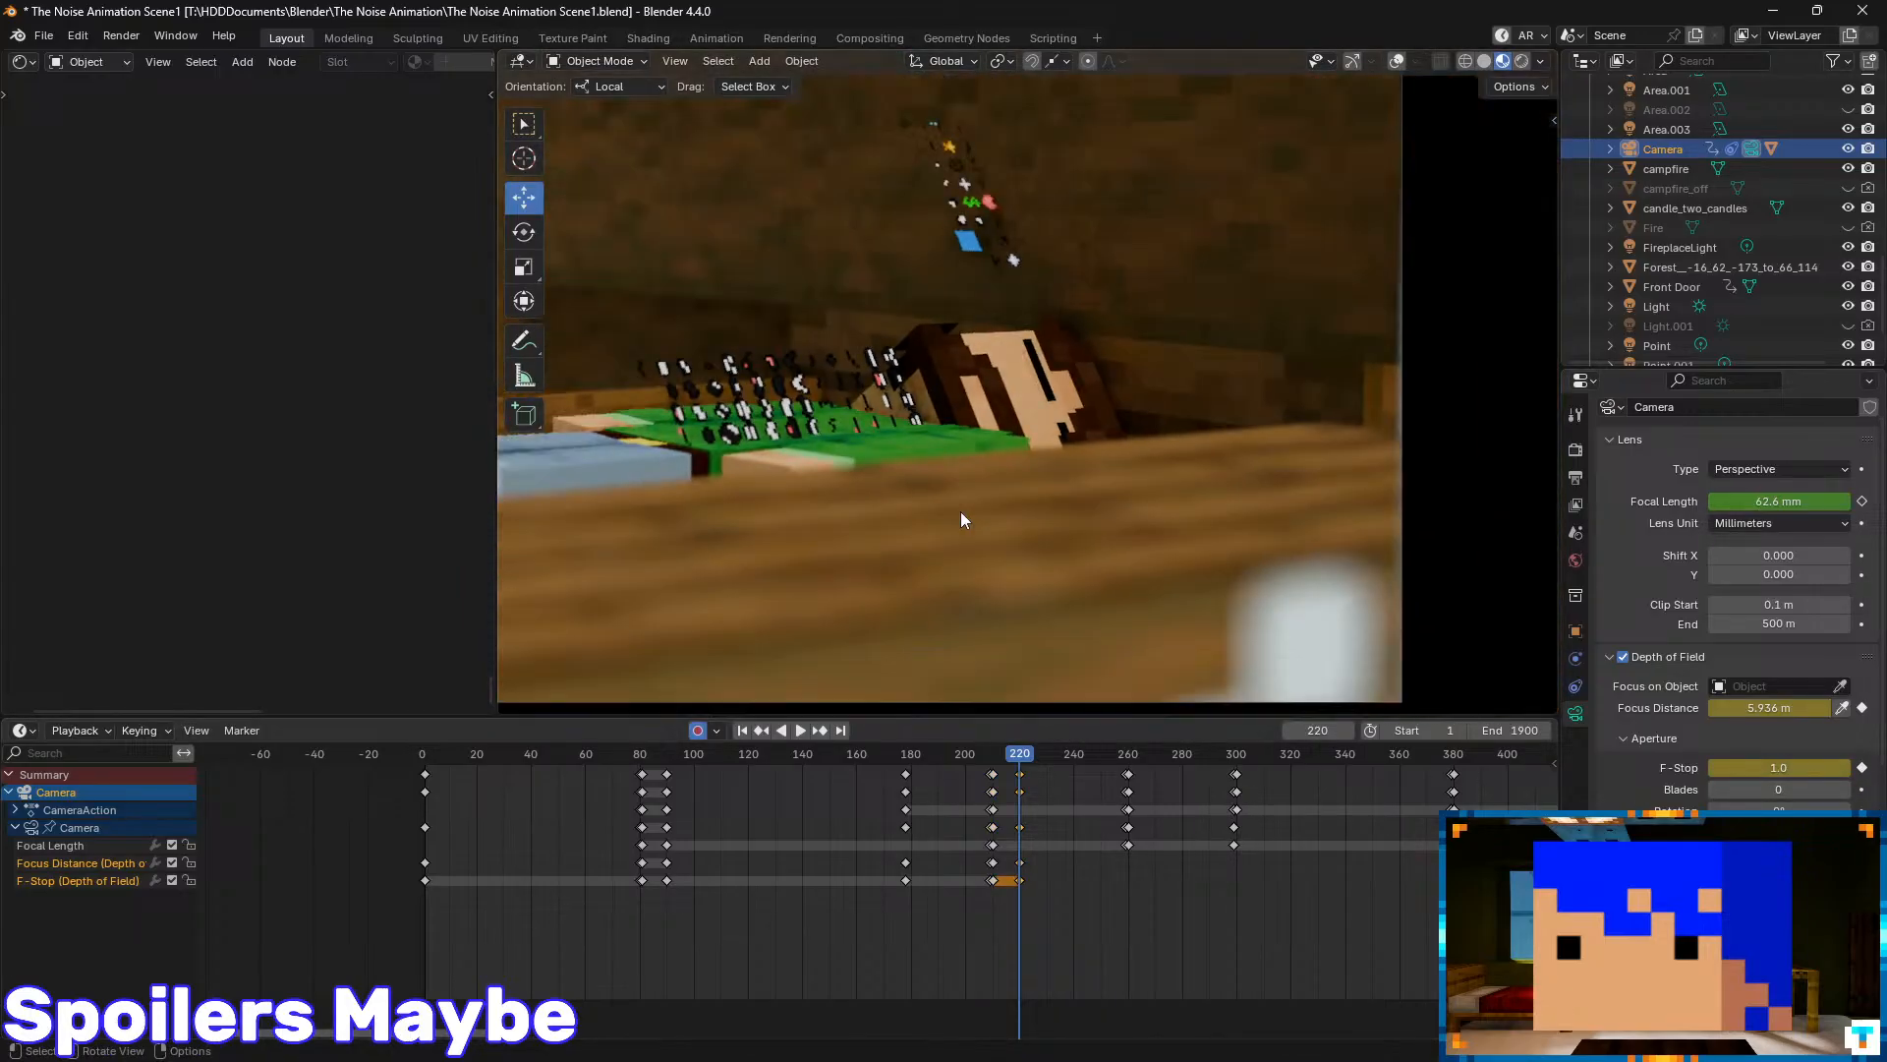
scroll(884, 477, "up", 2)
middle_click_drag(884, 477, 1035, 534, "shift")
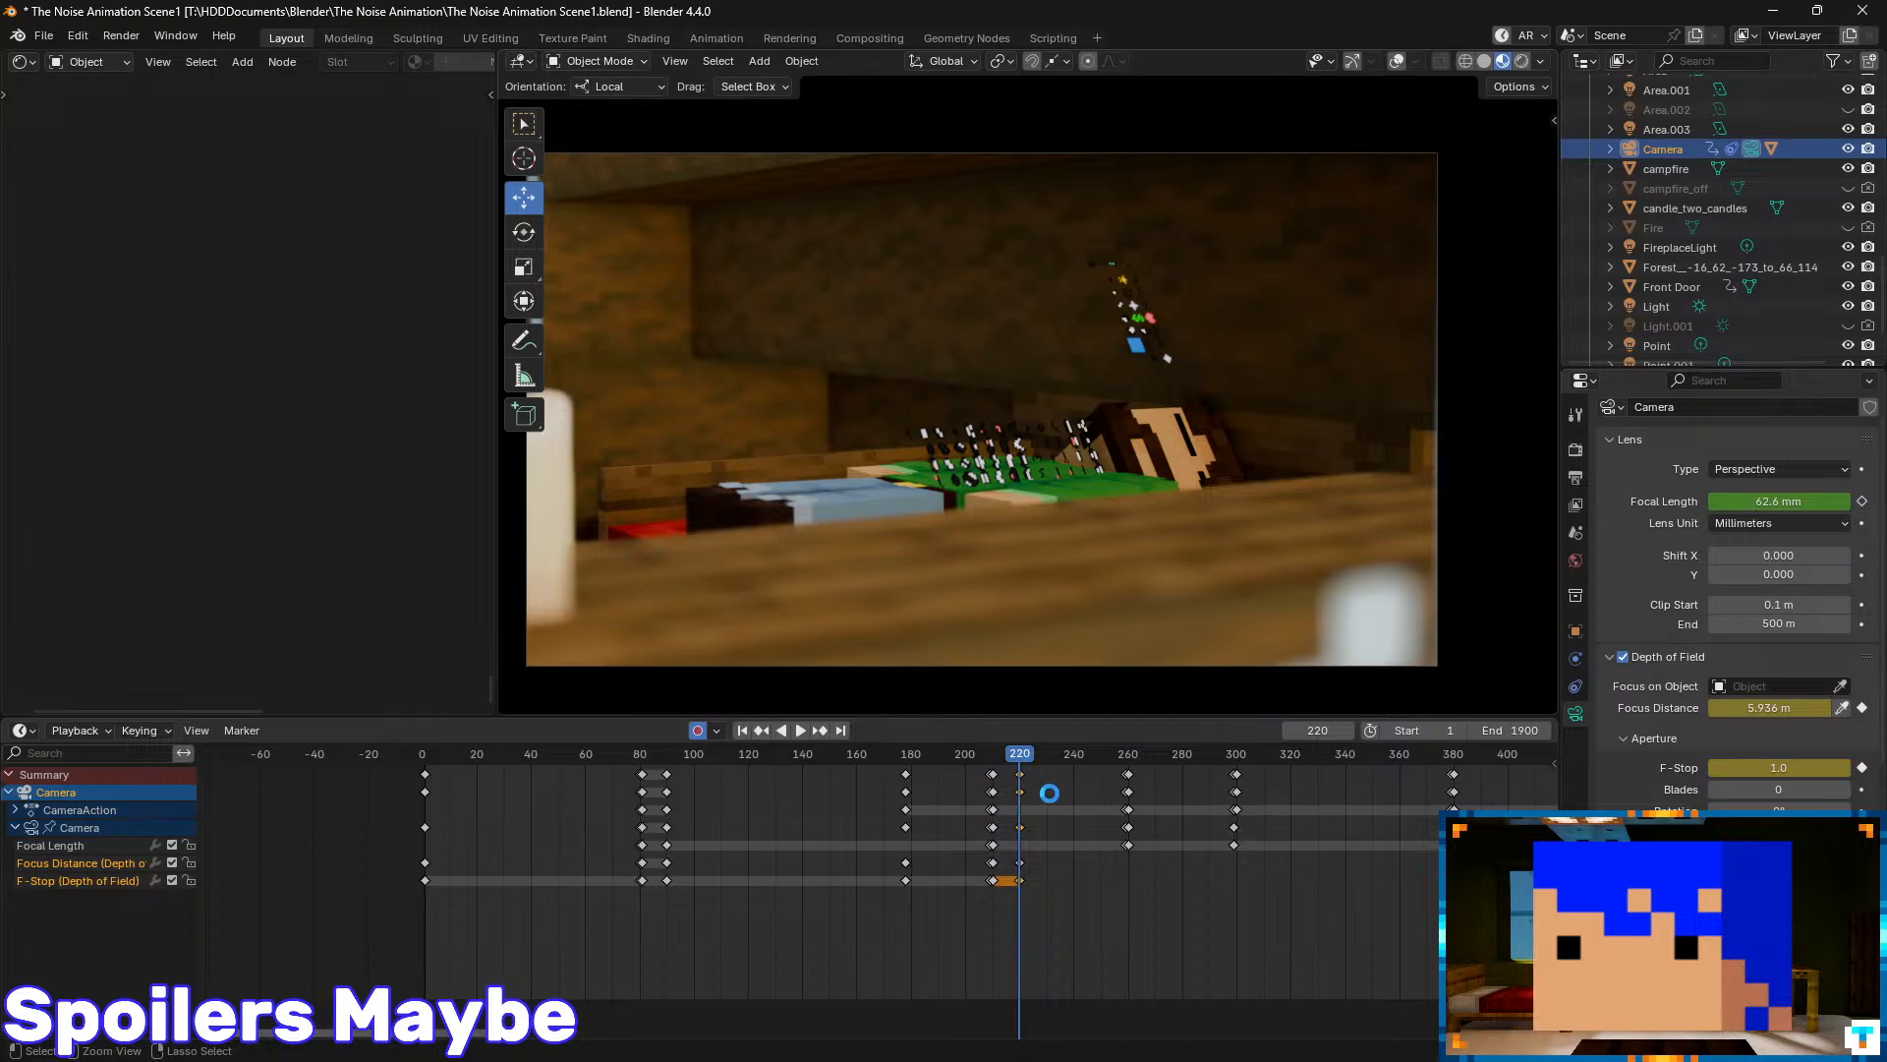
- Save the file and play back the lying character's shot from frame 210 into the crossbow shot
left_click(1021, 773)
key("ctrl+s")
key("Down")
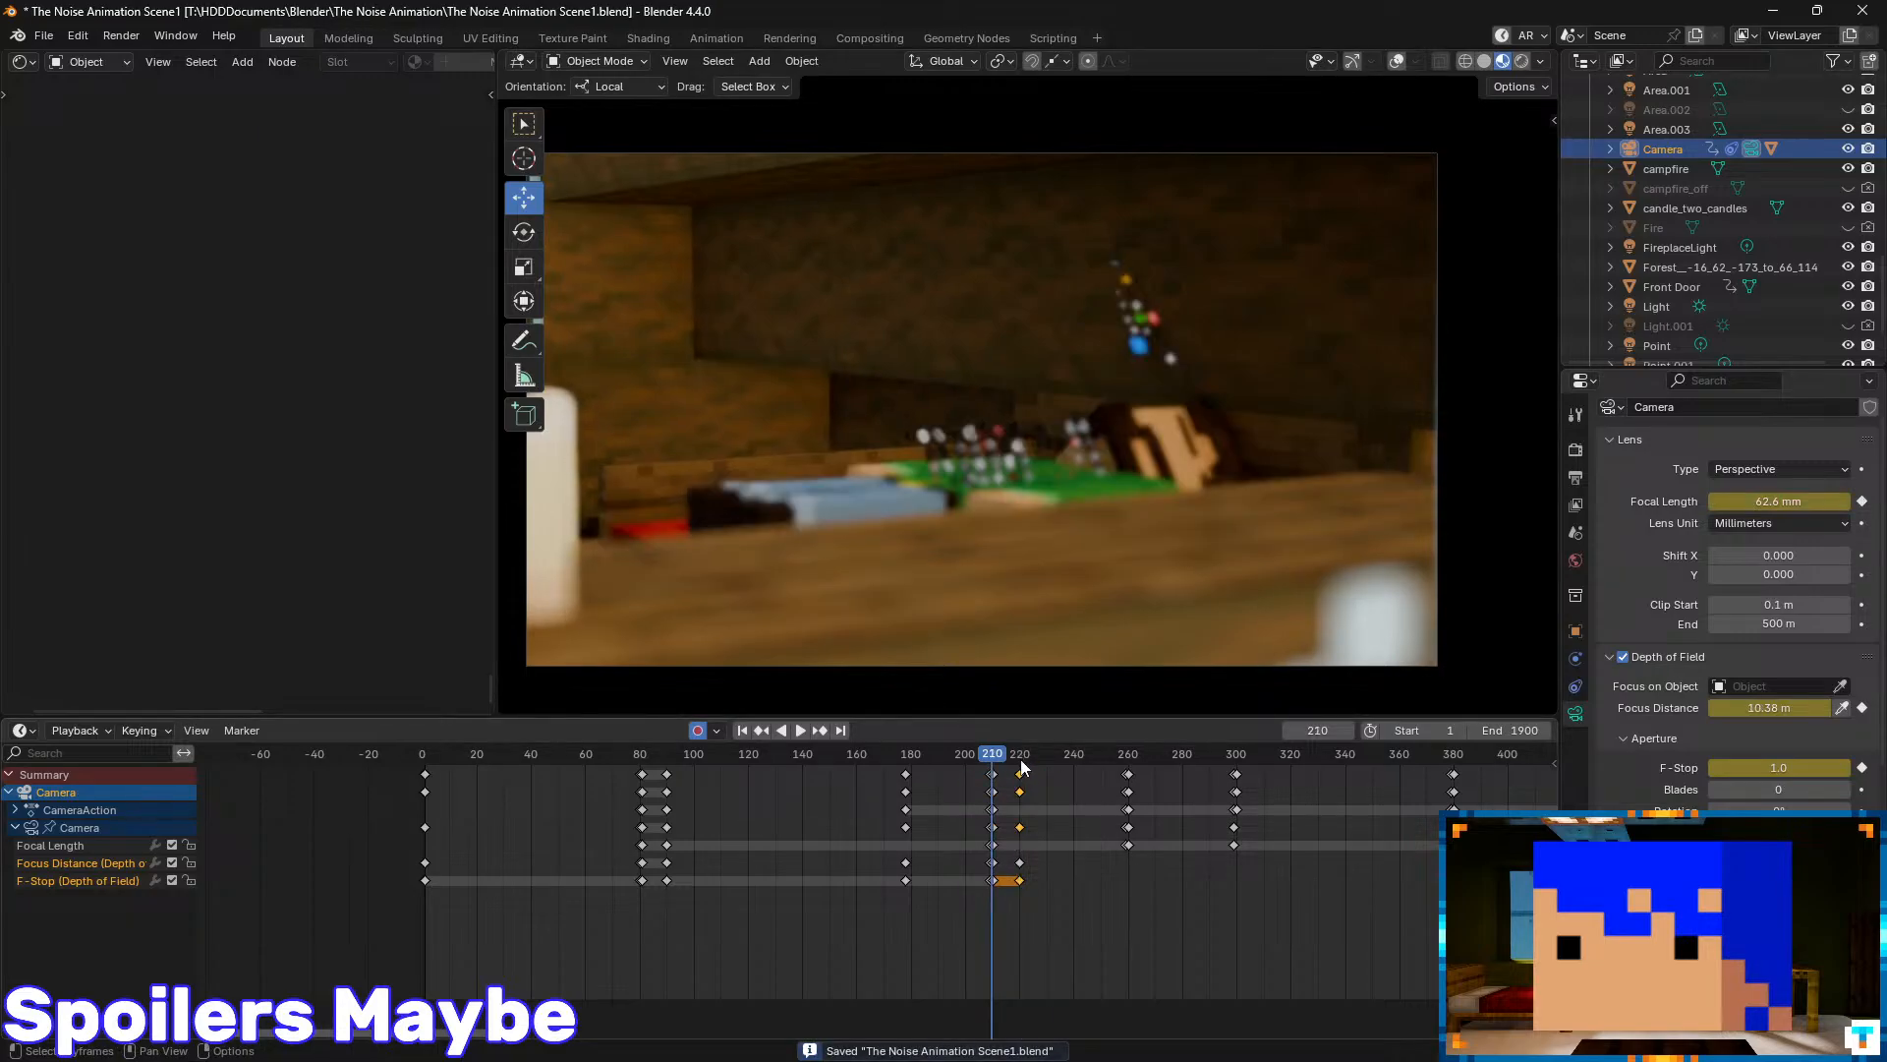
key("space")
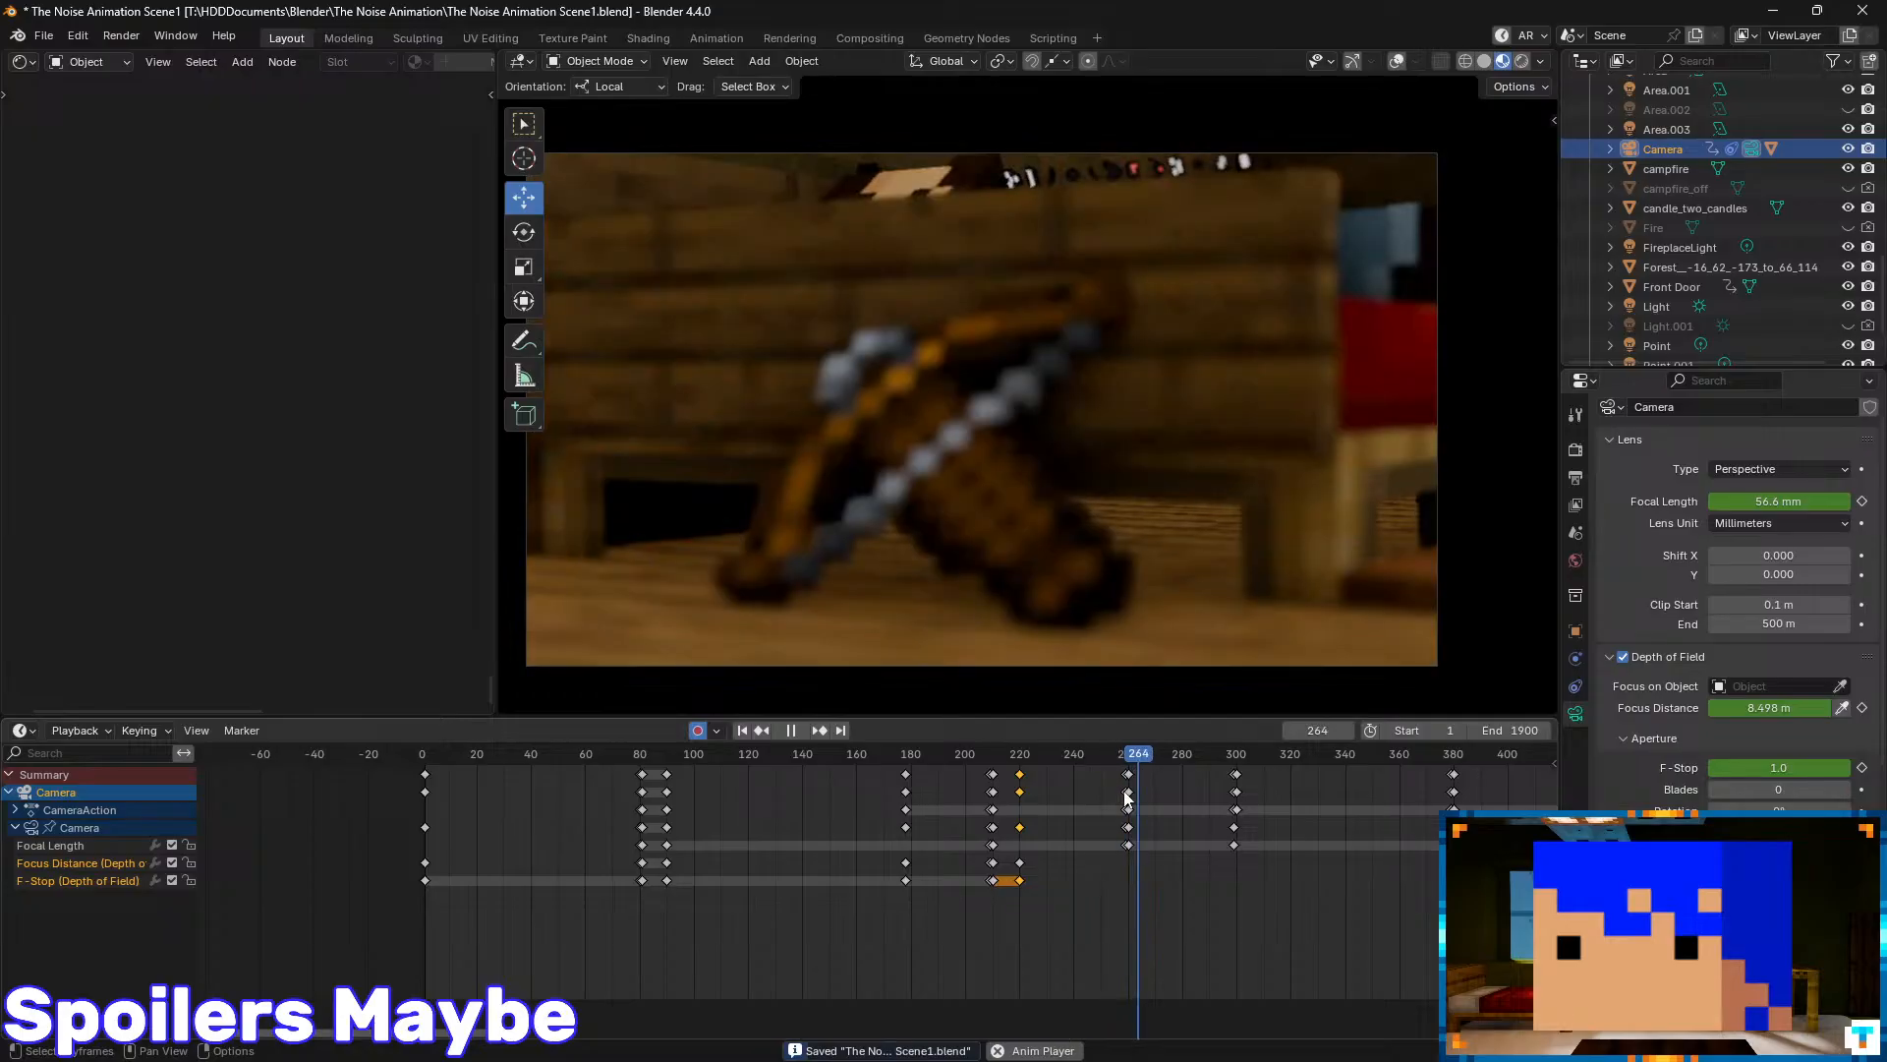
key("space")
- Keyframe the 5.936 m focus distance and F-stop of 1.0 at frame 259, just before the crossbow shot
key("Down")
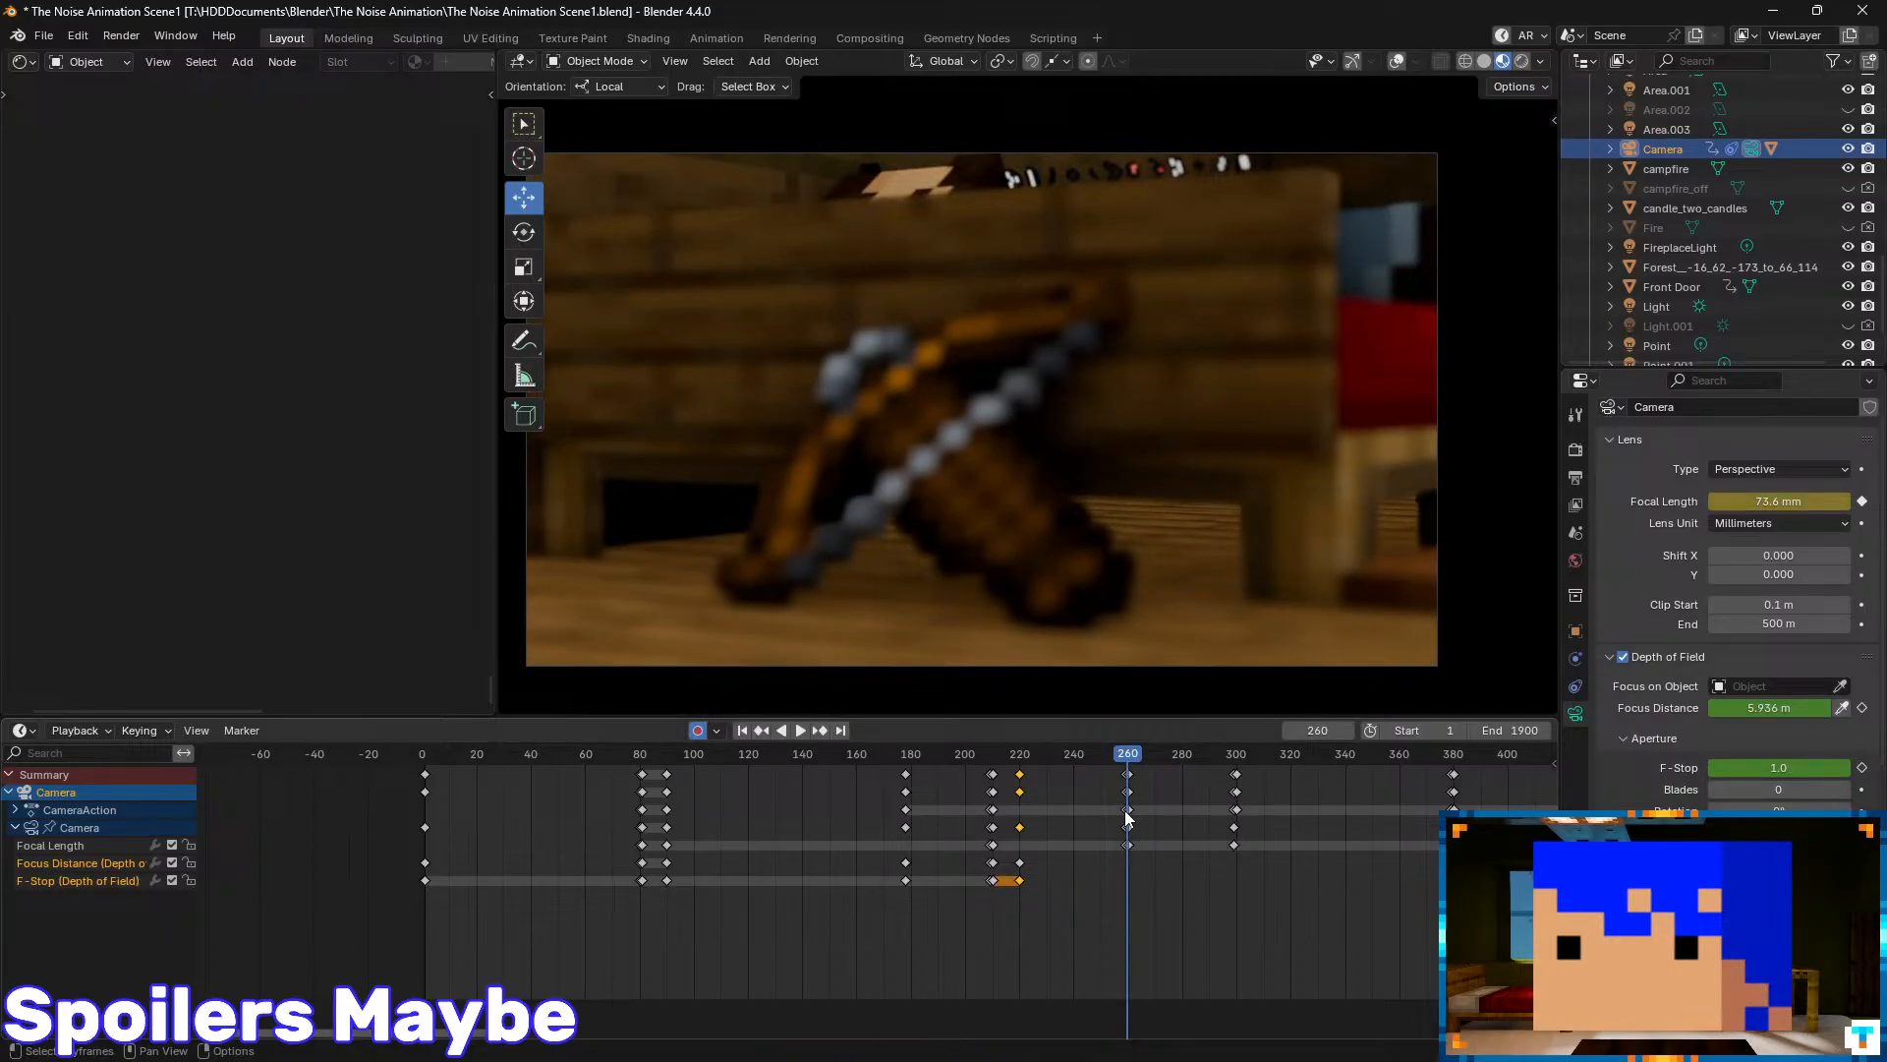
key("Left")
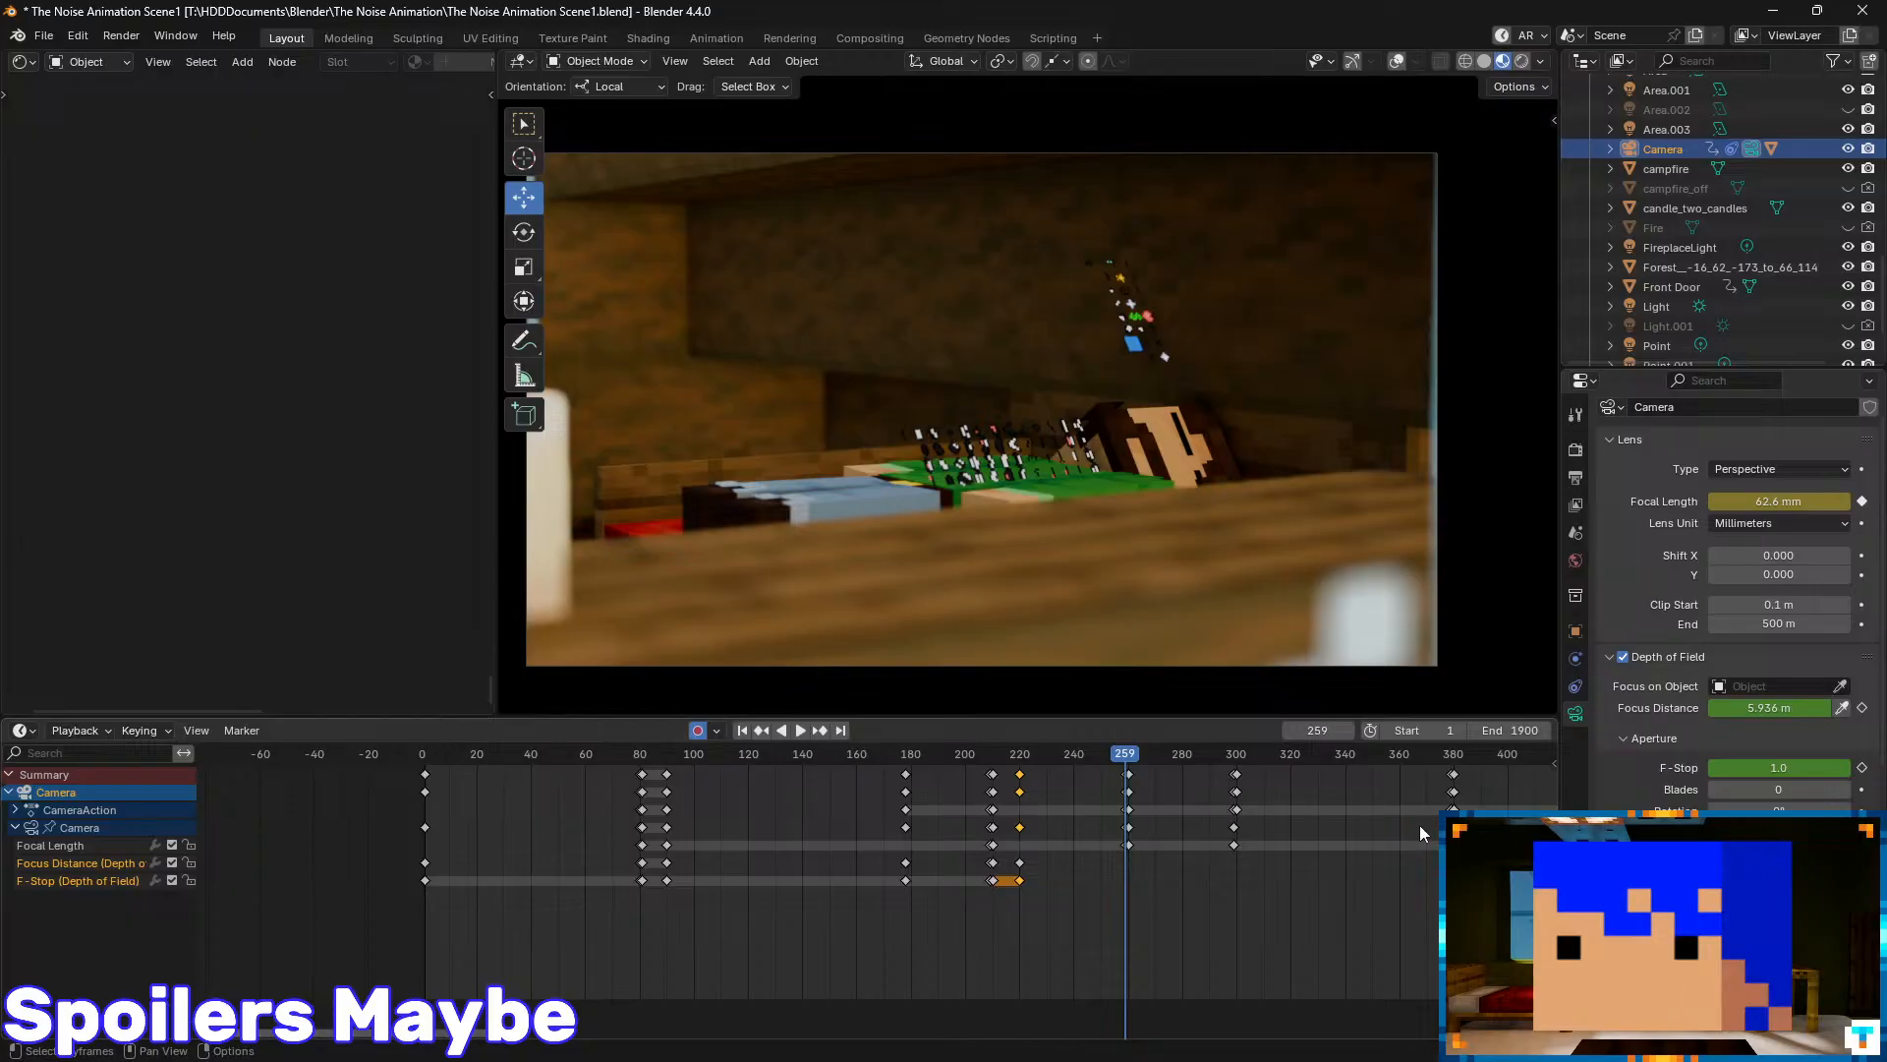
left_click(1863, 707)
left_click(1862, 767)
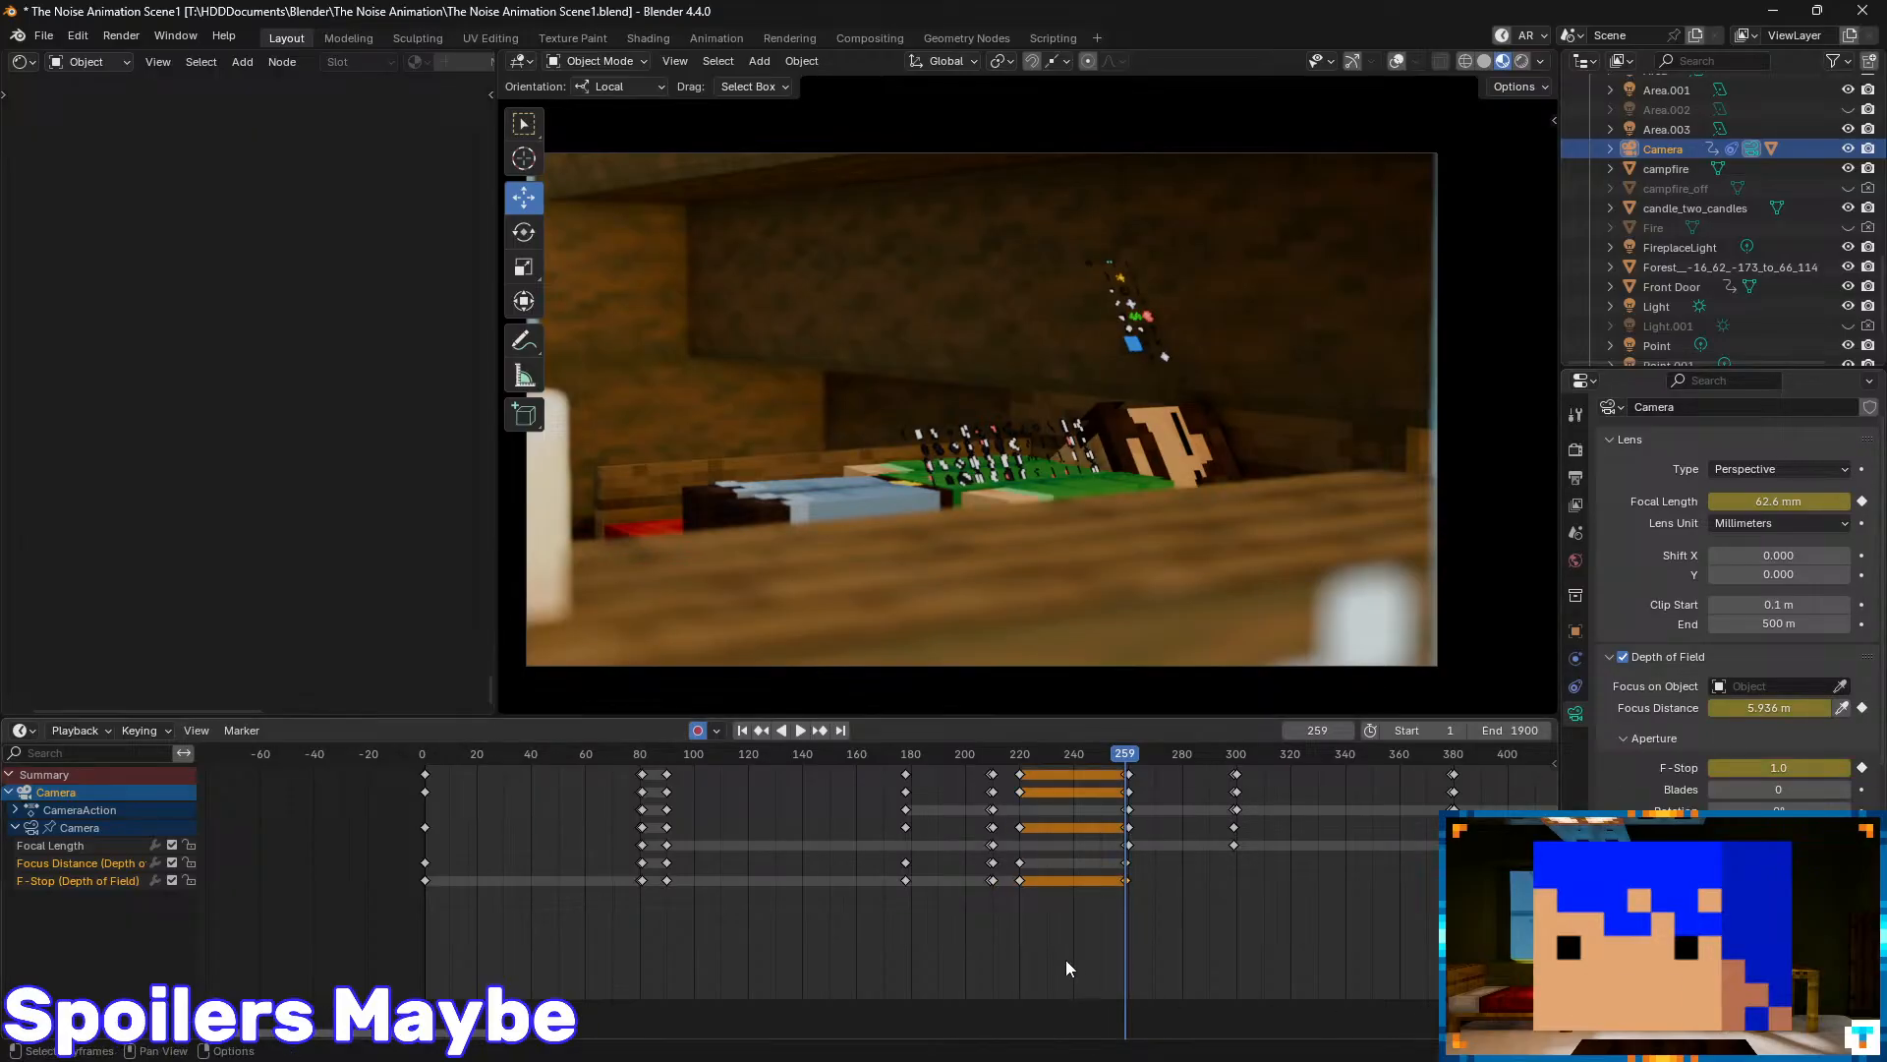
- At frame 260, sample a focus distance of 3.365 m on the crossbow and keyframe it with the F-stop of 1.0
key("Right")
left_click(1843, 709)
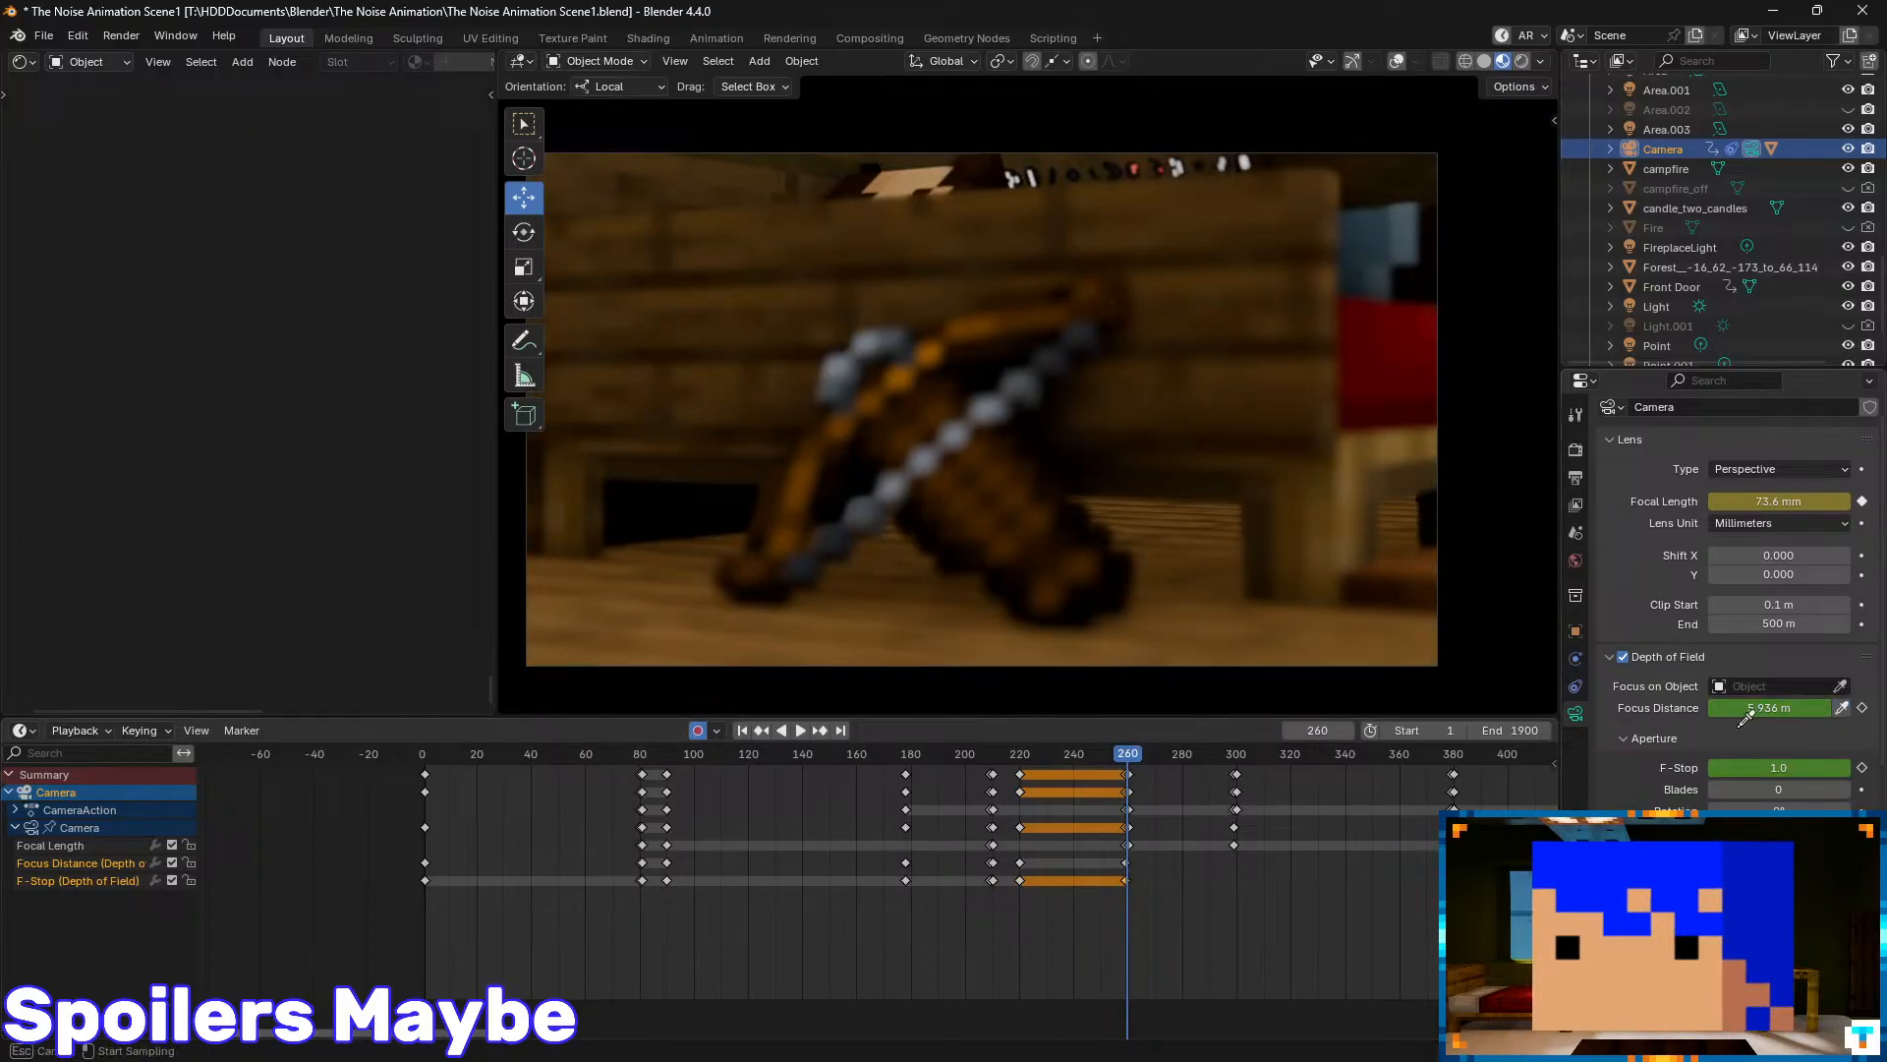
left_click(949, 462)
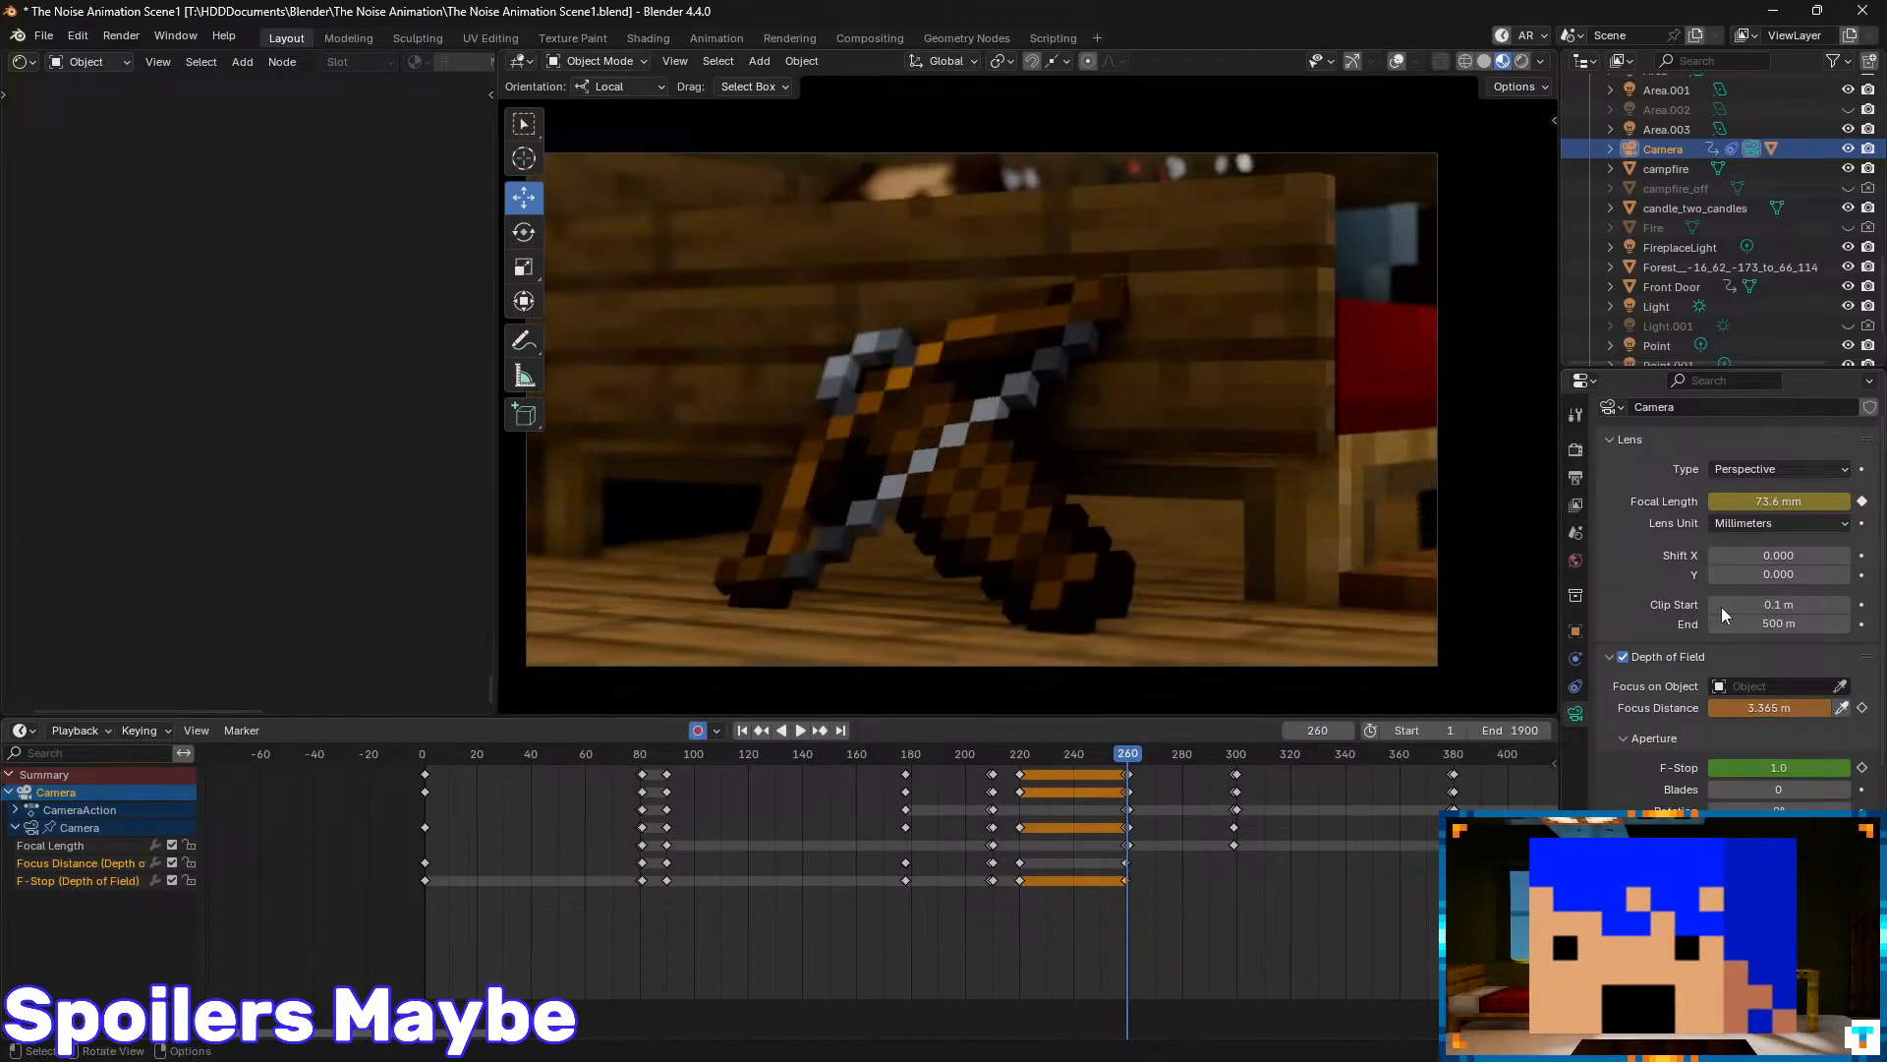
left_click(1863, 708)
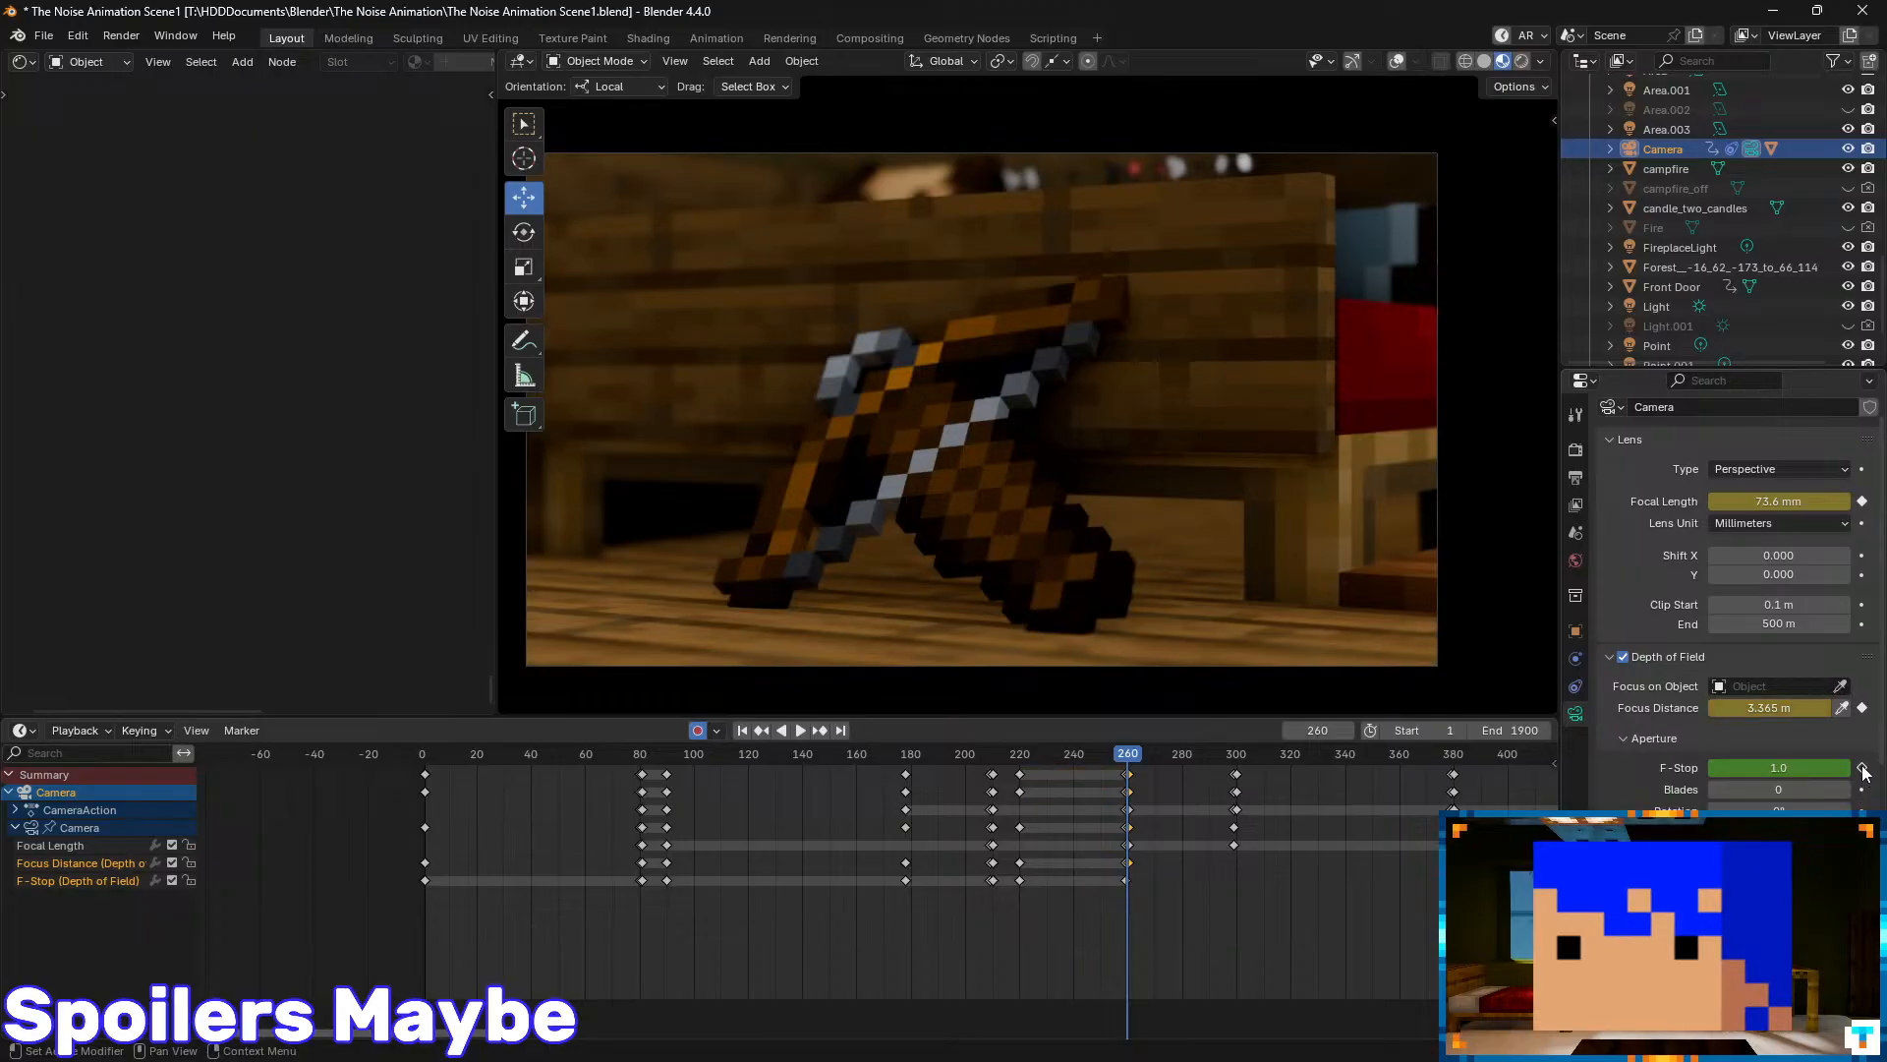
- Keyframe the 3.365 m focus distance and F-stop of 1.0 at frame 299, where the crossbow shot ends
key("Up")
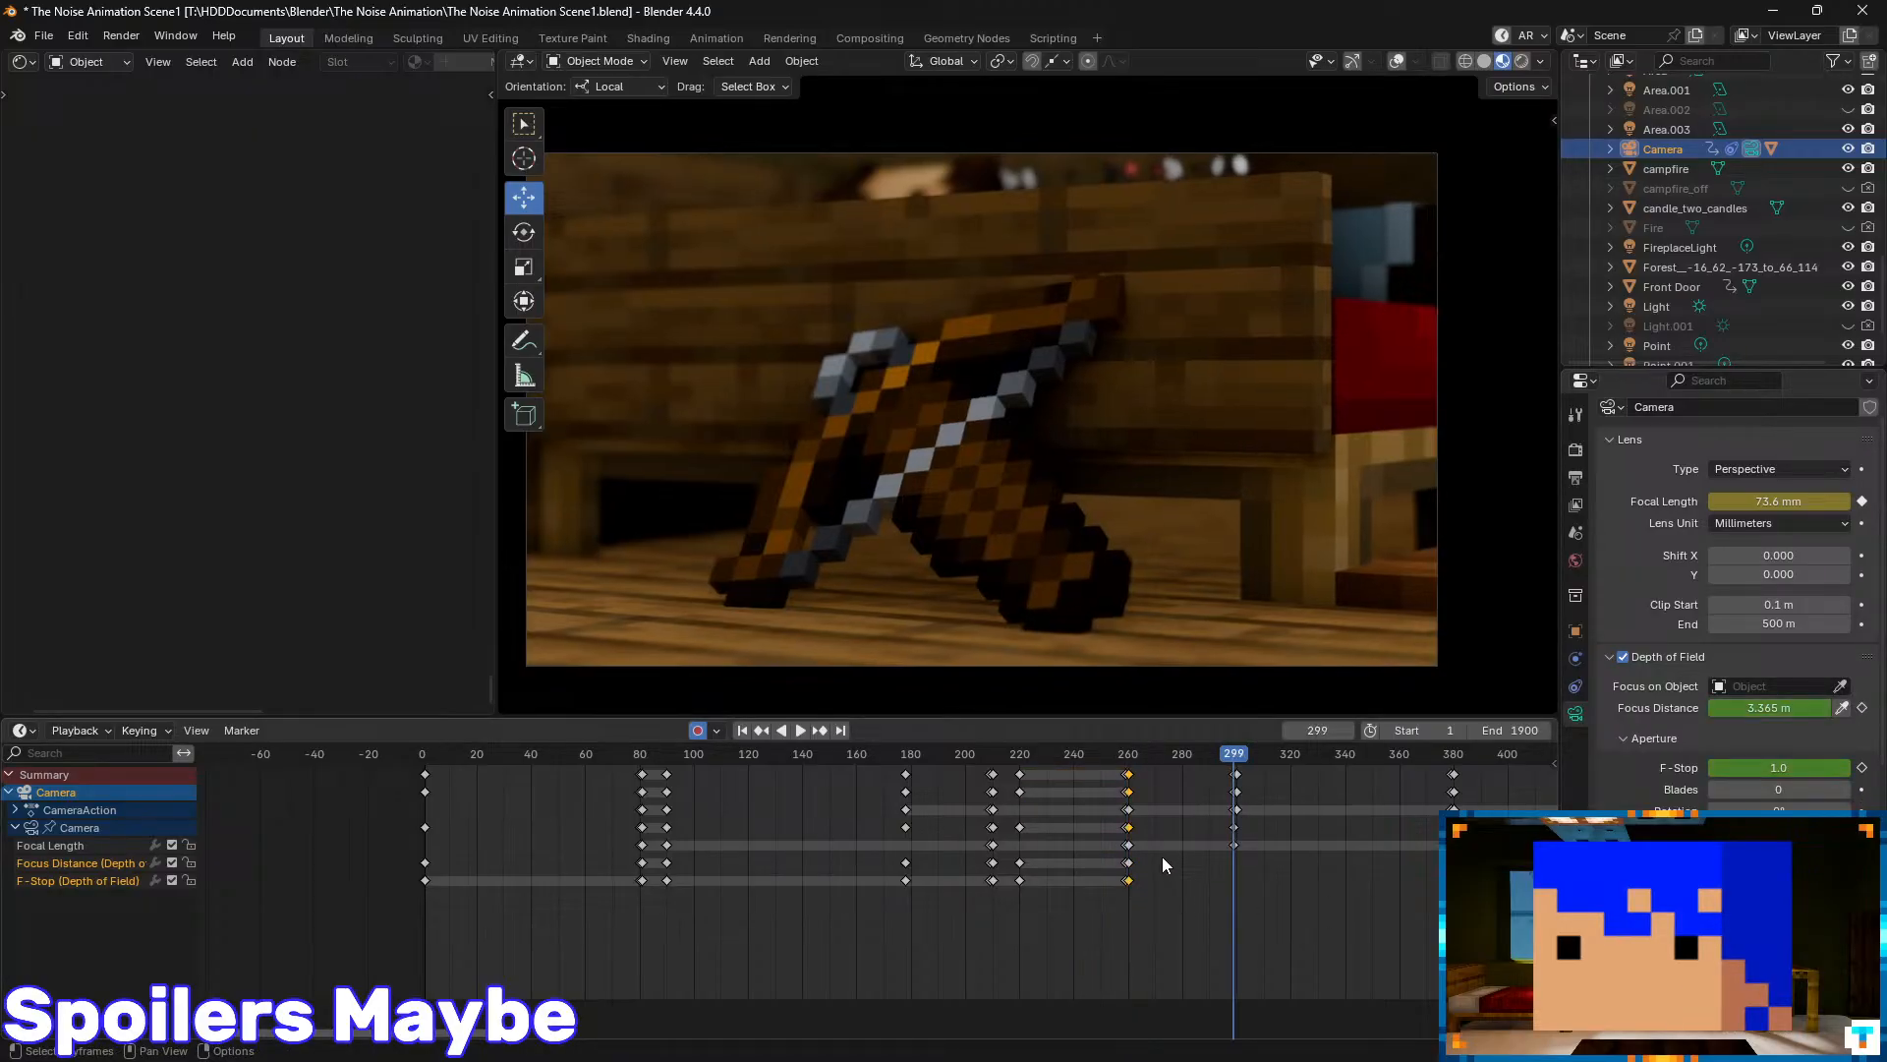
left_click(1863, 767)
left_click(1863, 708)
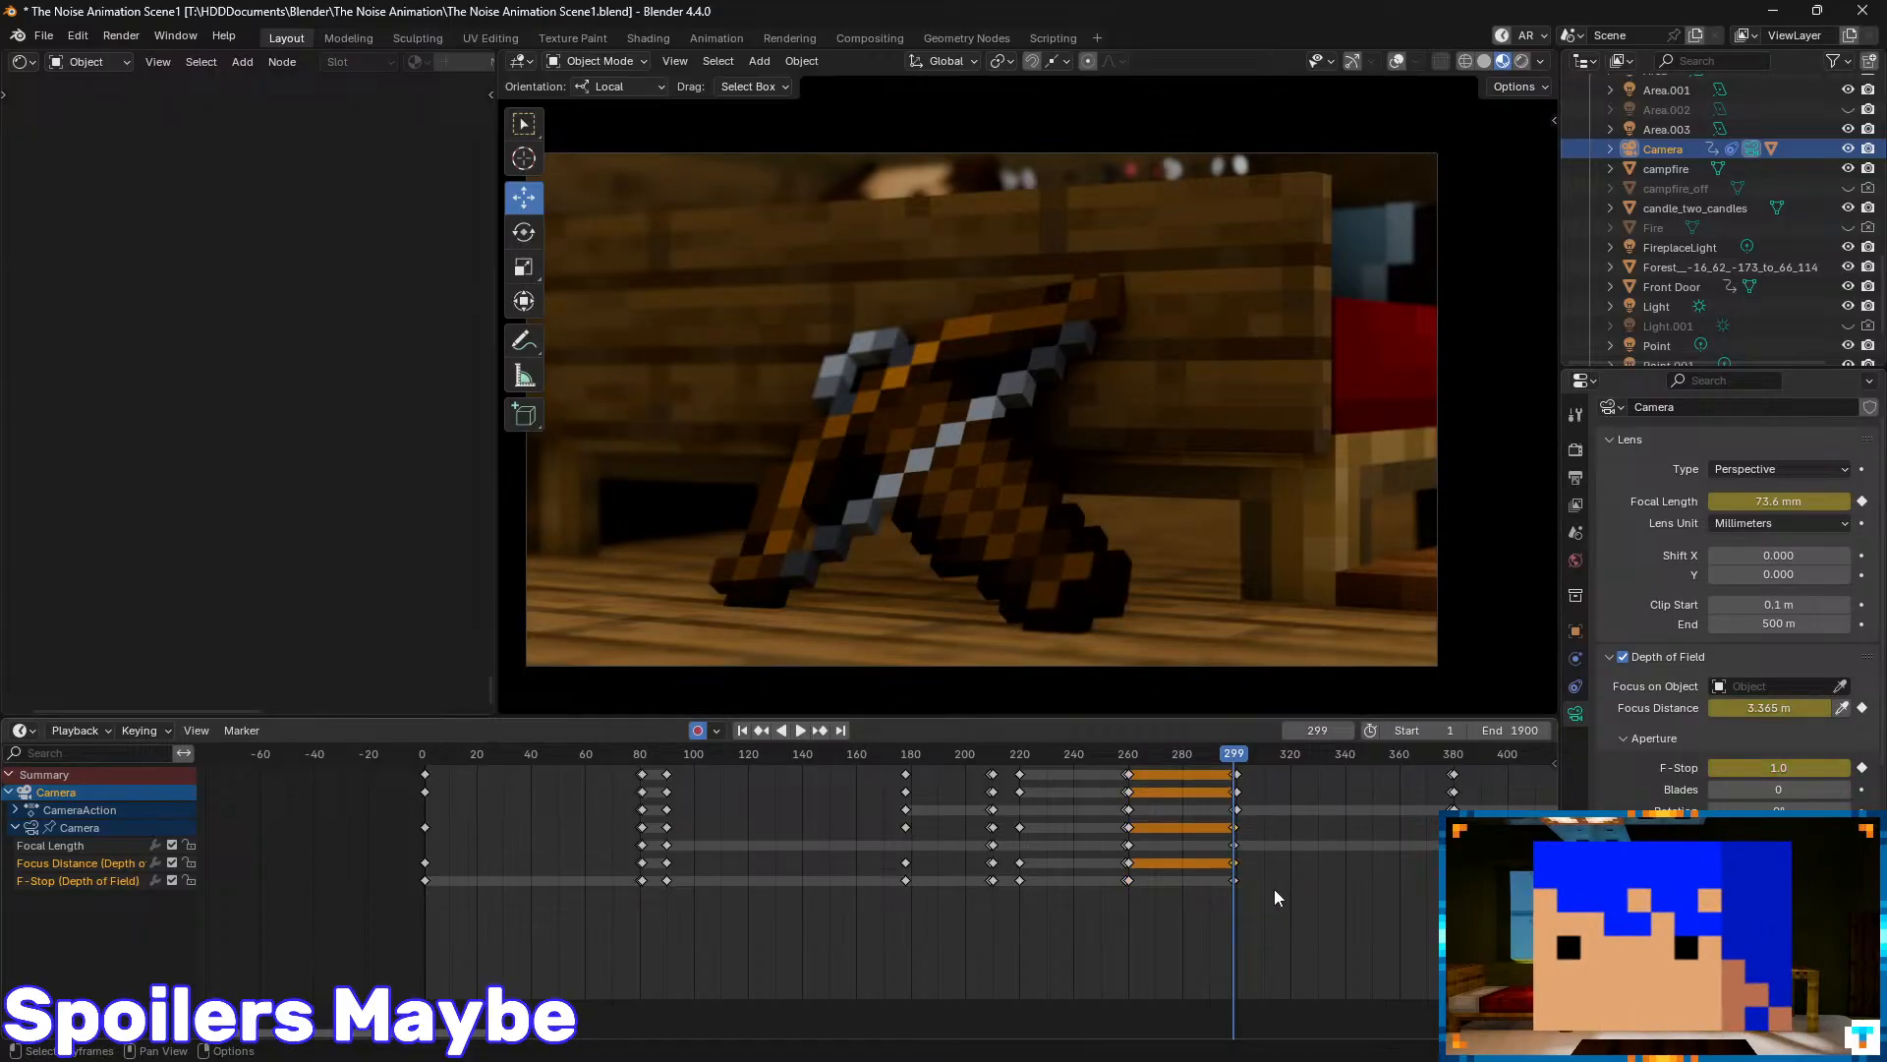
- Save the file and, at frame 300, keyframe a 2.411 m focus distance sampled on the character's face, with F-stop 1.0
key("Right")
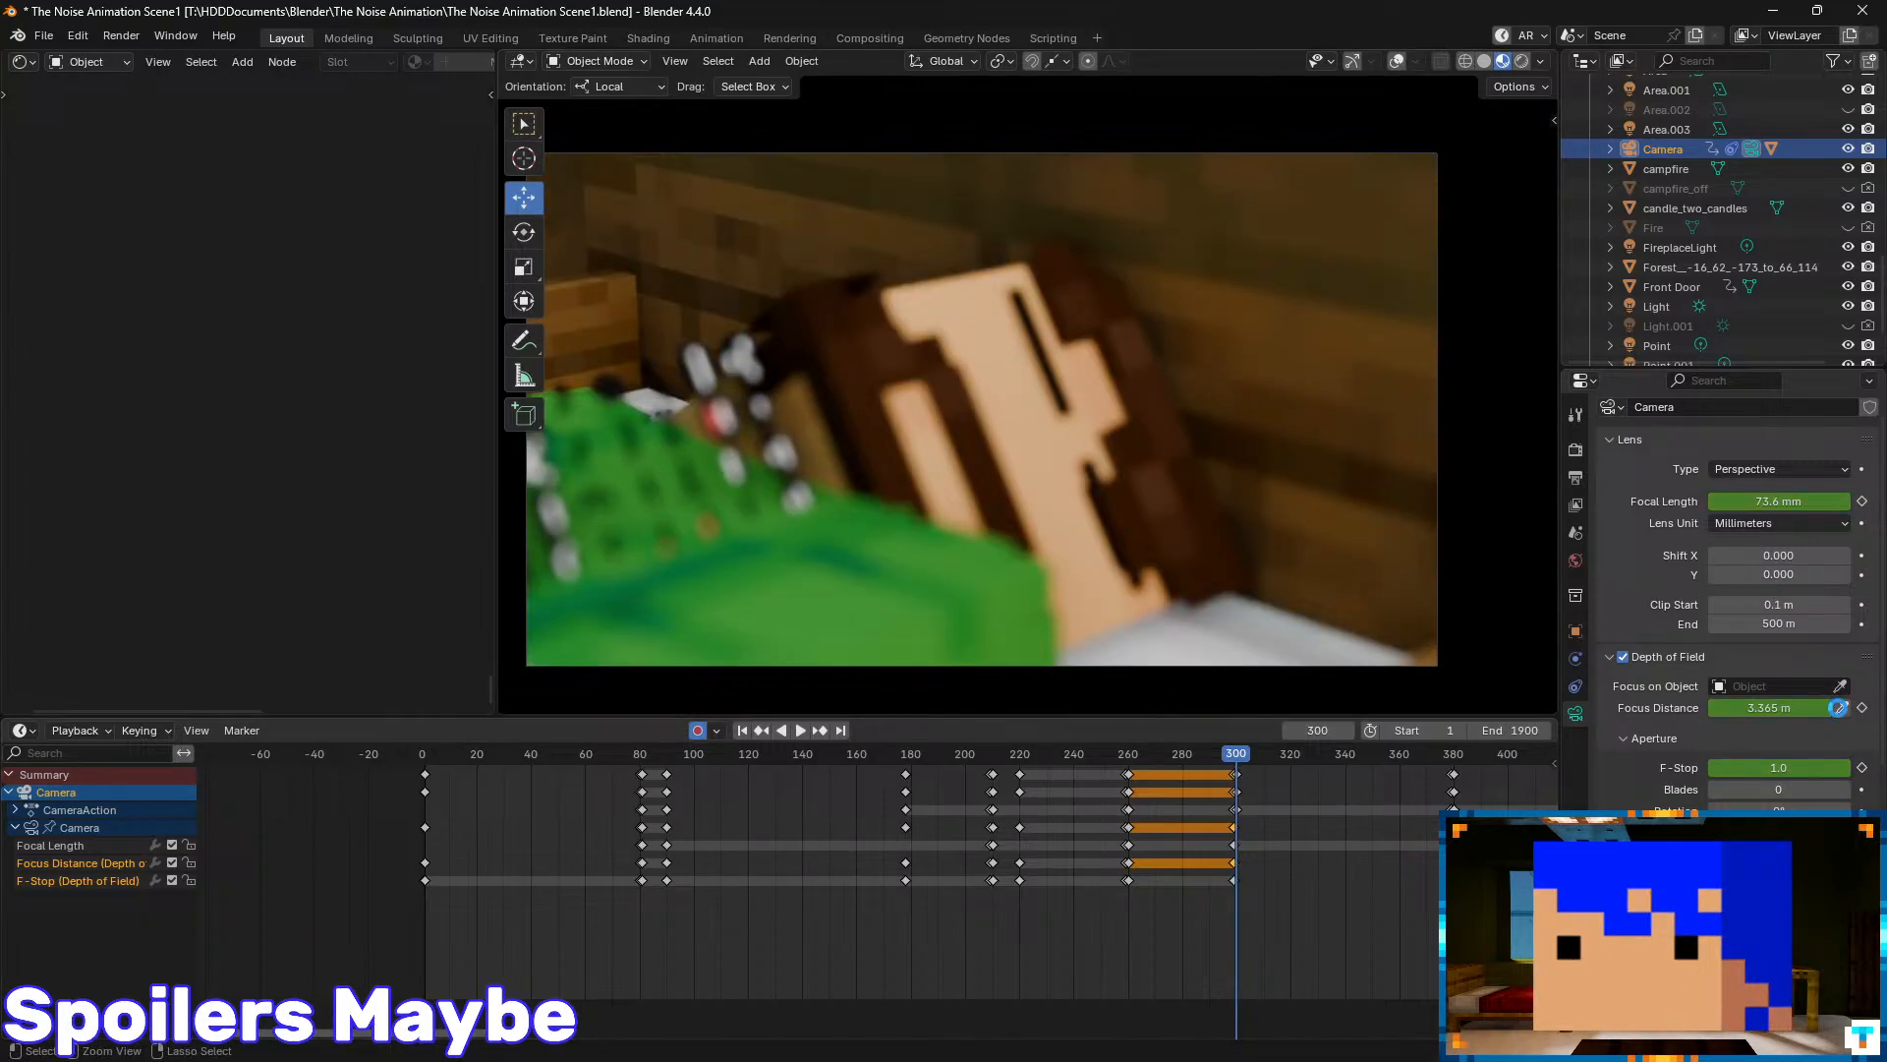
key("ctrl+s")
left_click(1843, 709)
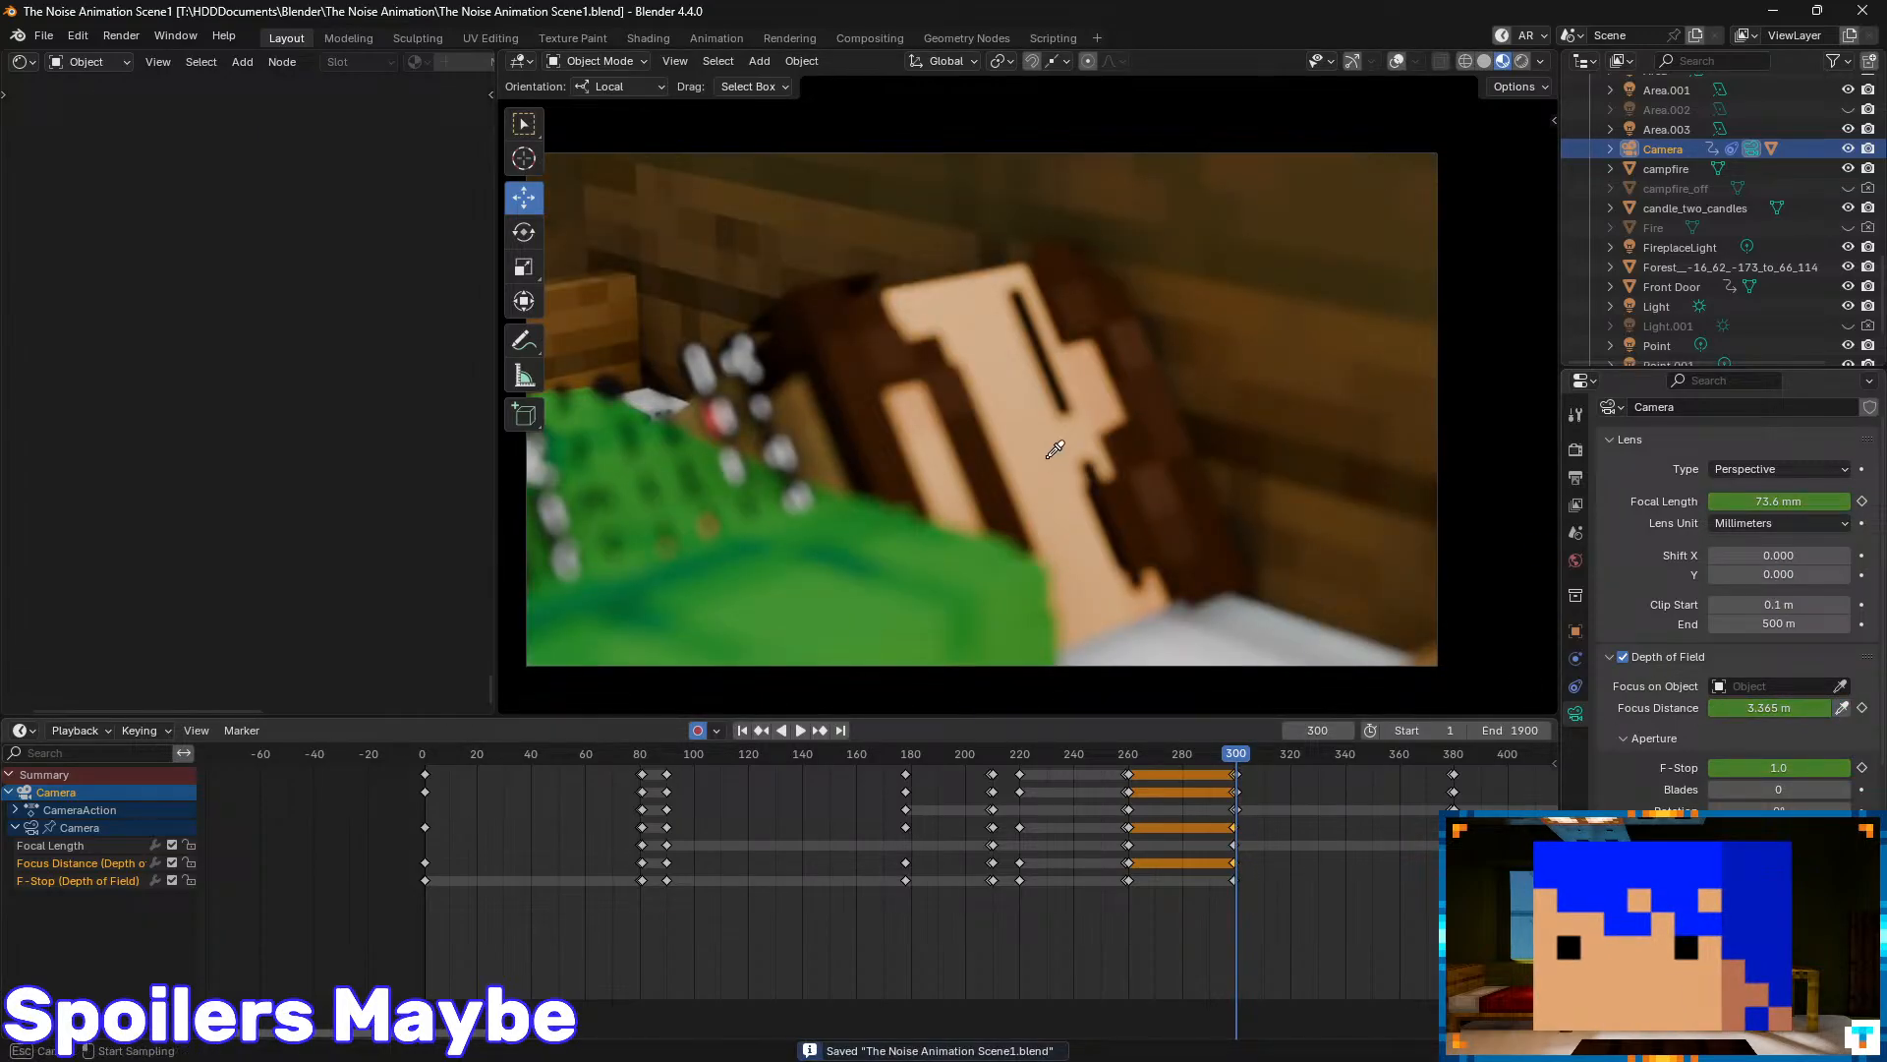
left_click(1037, 423)
left_click(1860, 709)
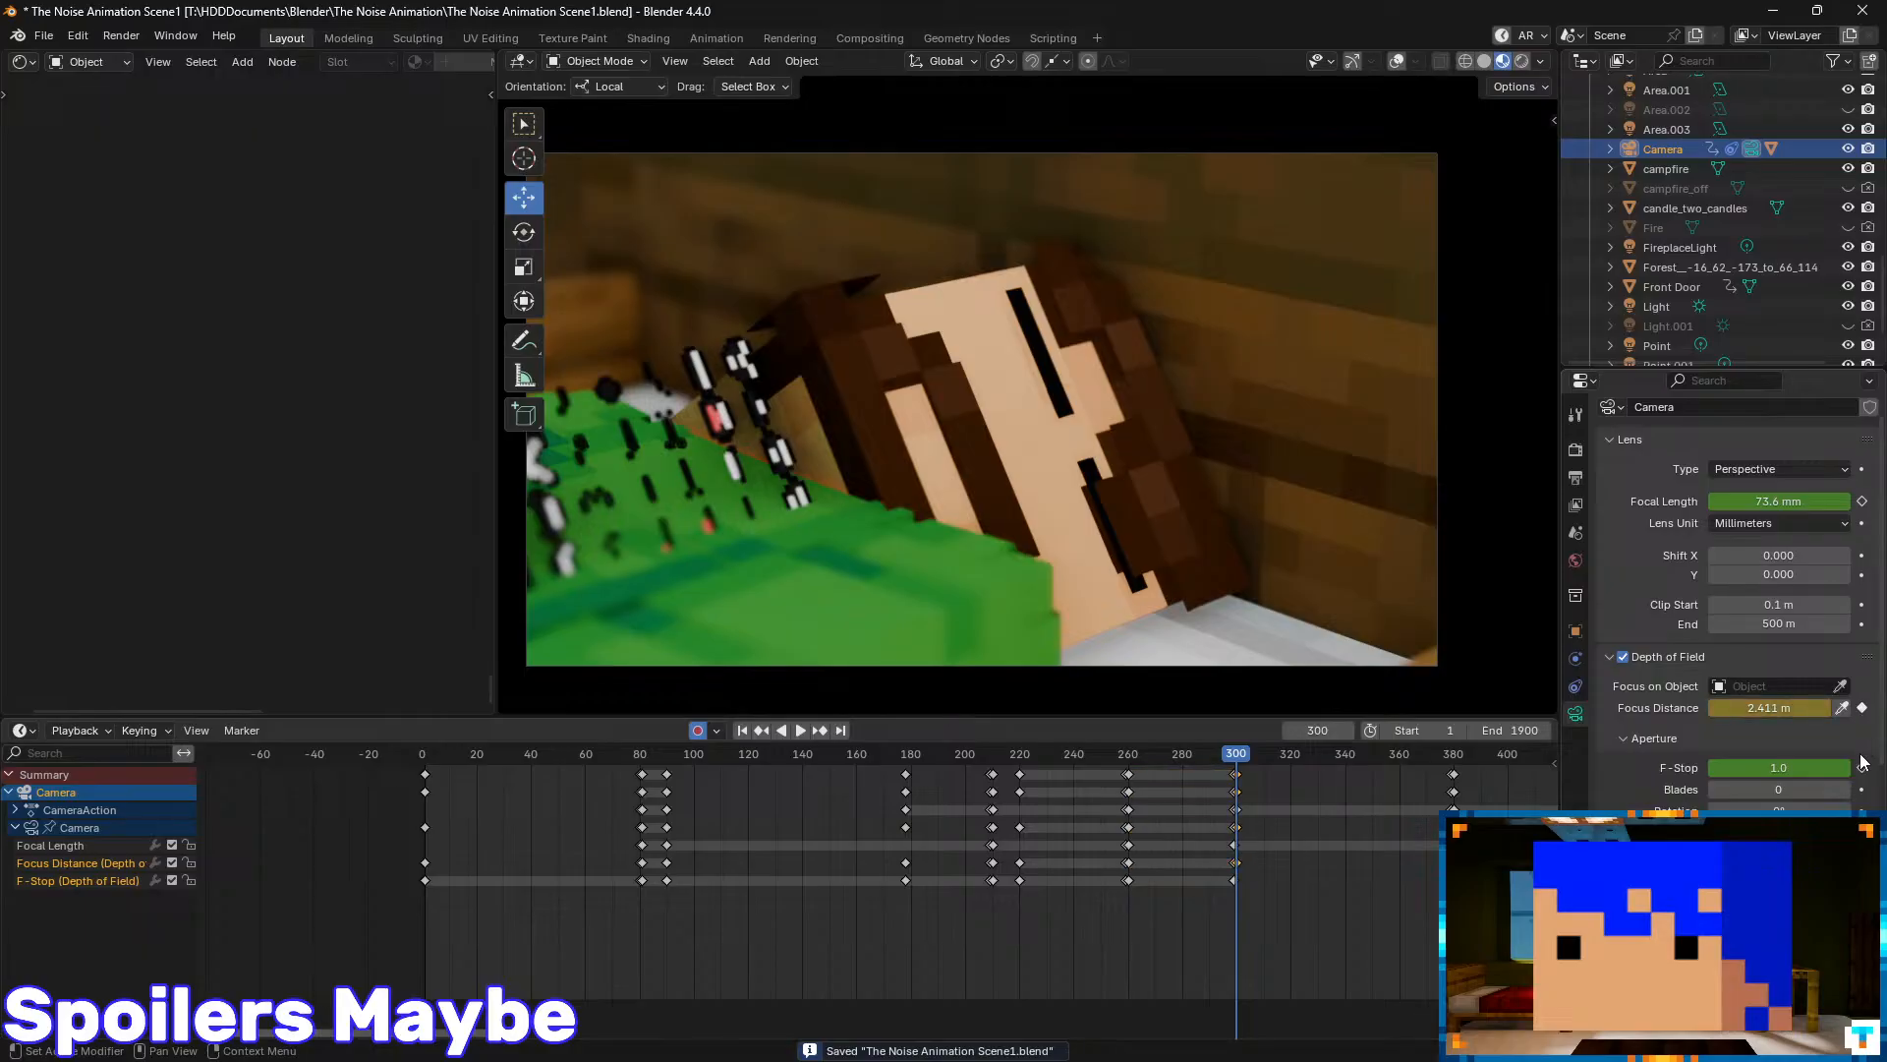
- Play back the crossbow shot and the cut to the face close-up to examine the focus
scroll(1081, 452, "down", 3)
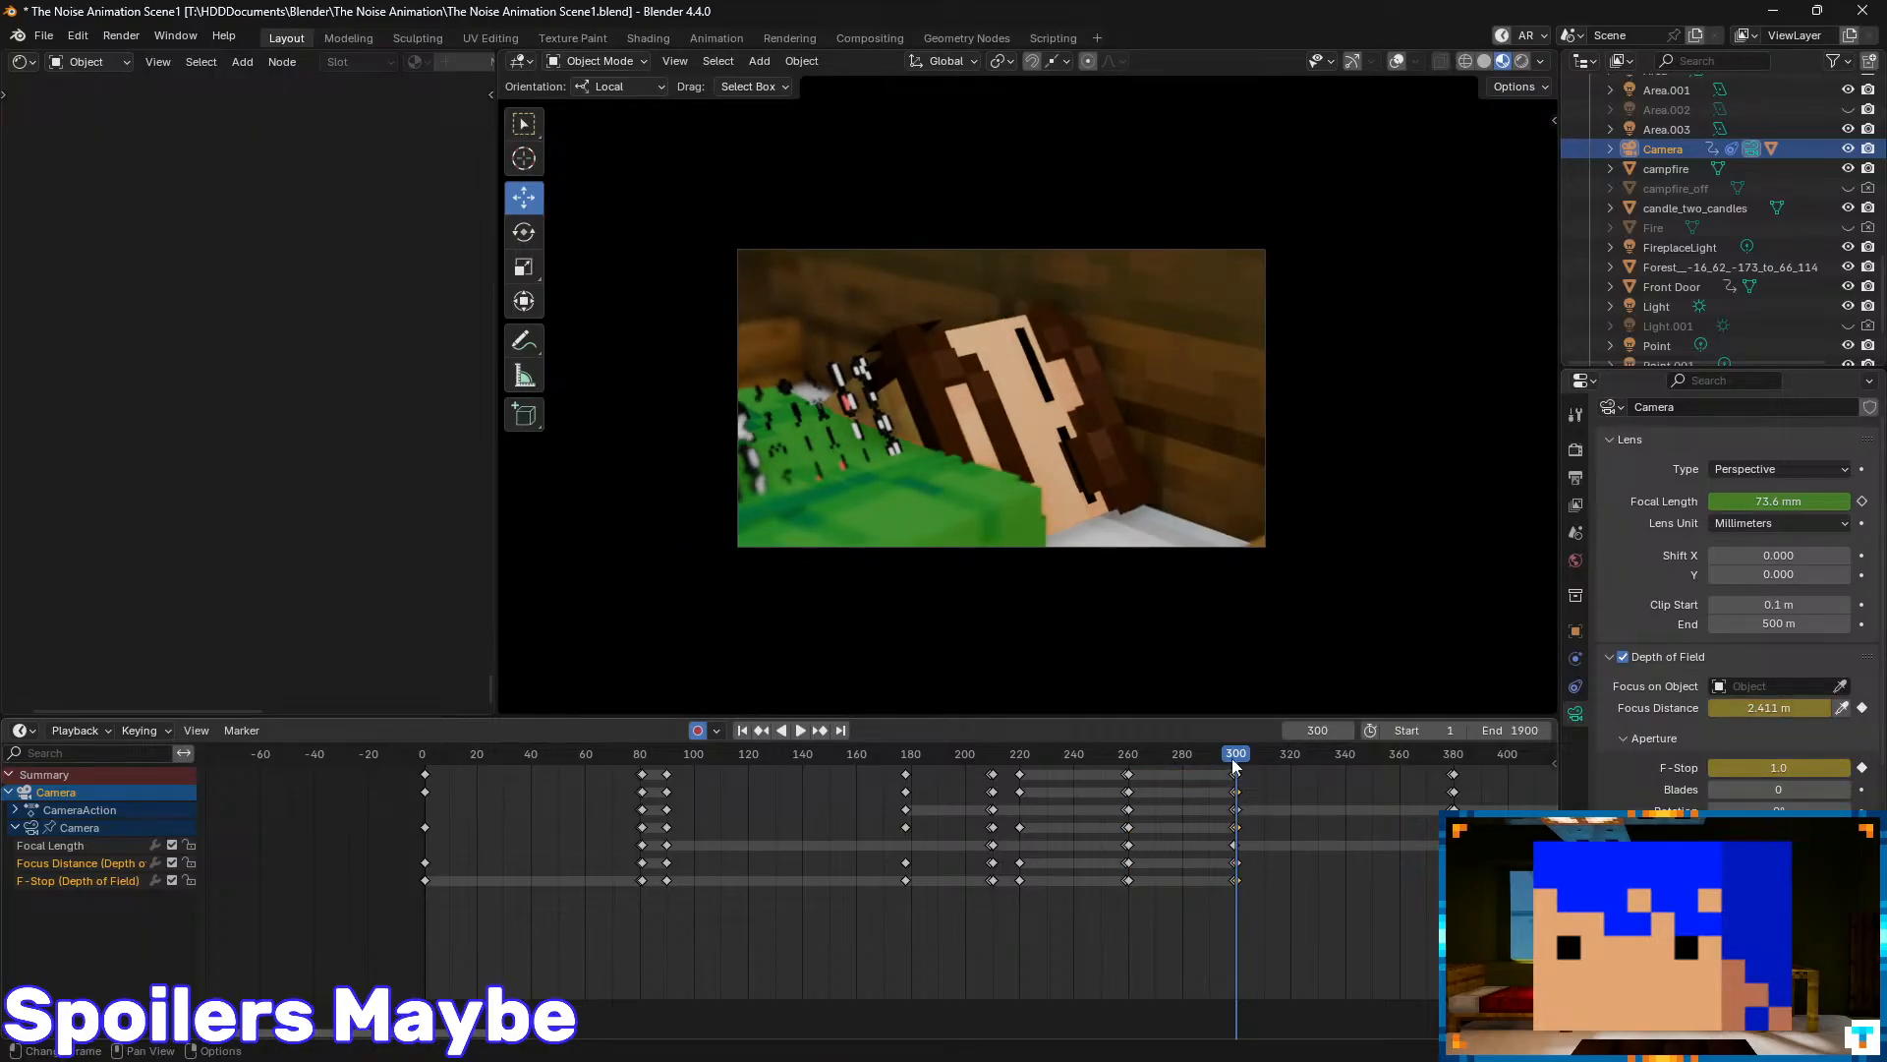
left_click_drag(1231, 758, 1095, 763)
key("space")
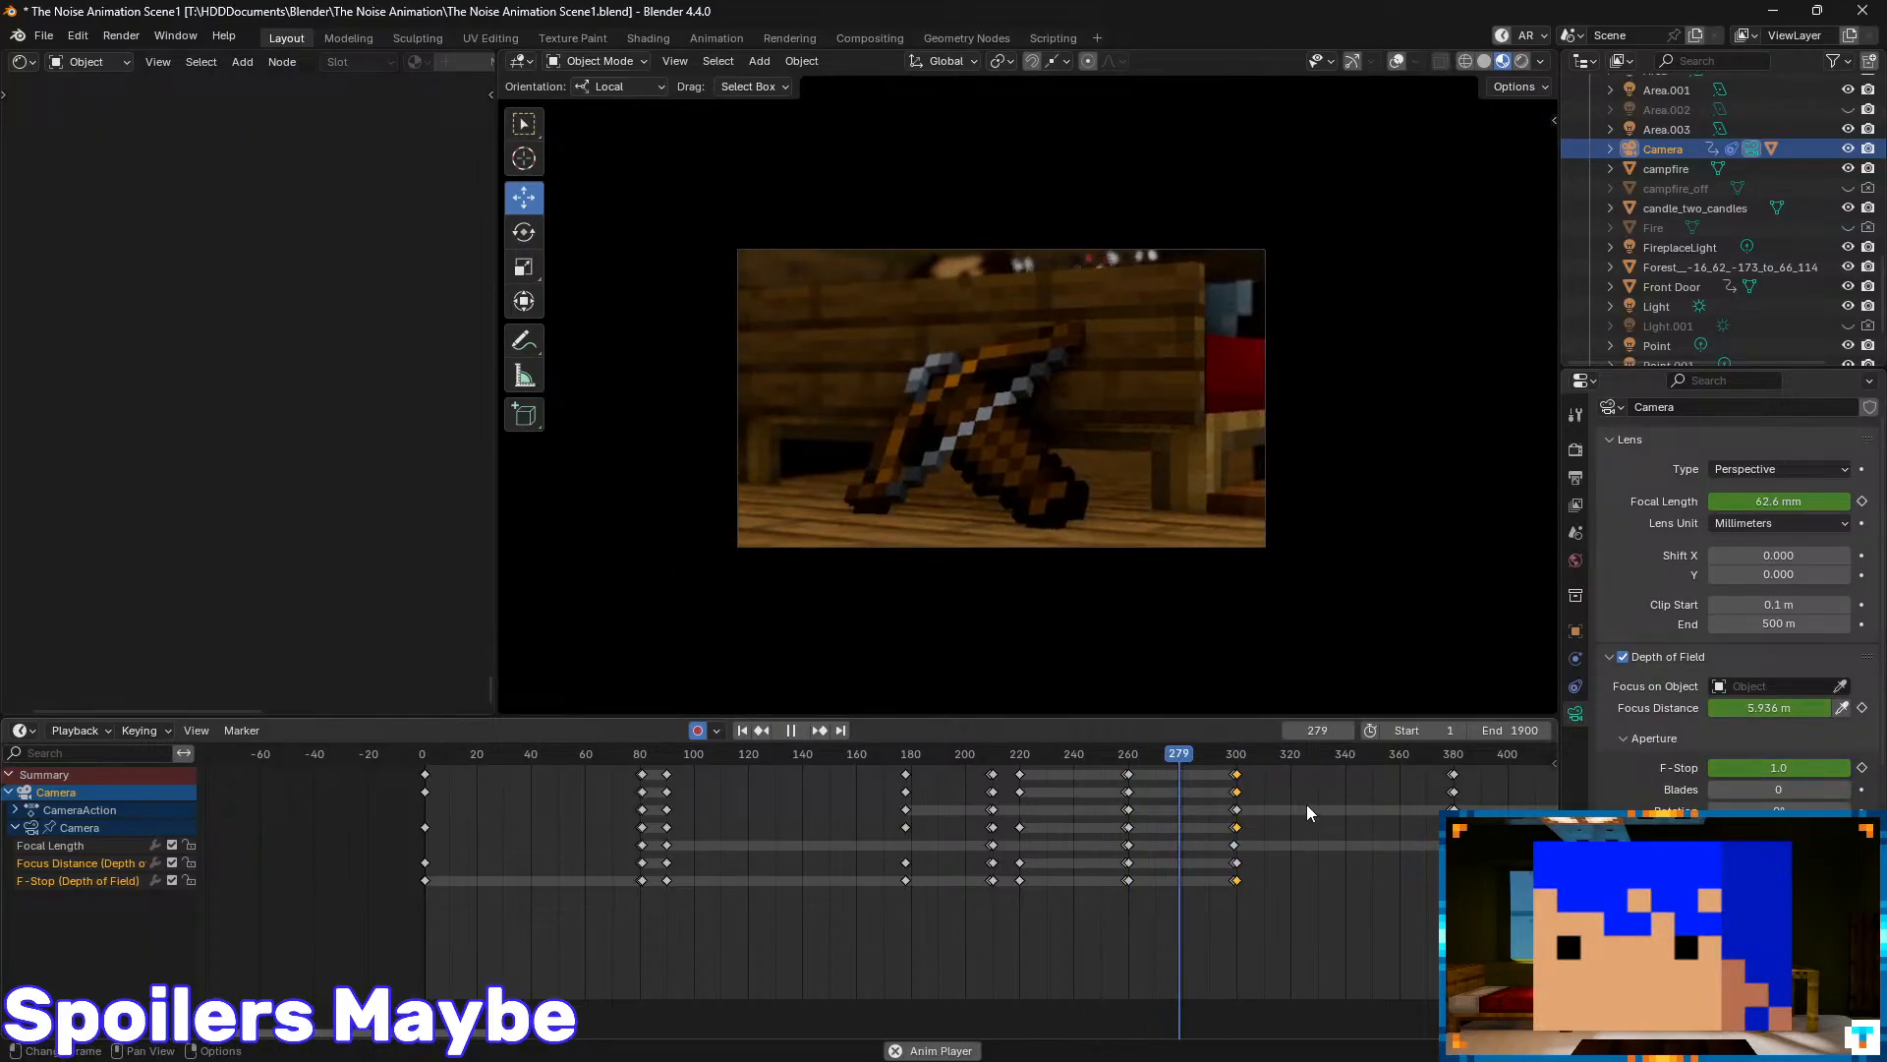
scroll(1396, 820, "up", 1)
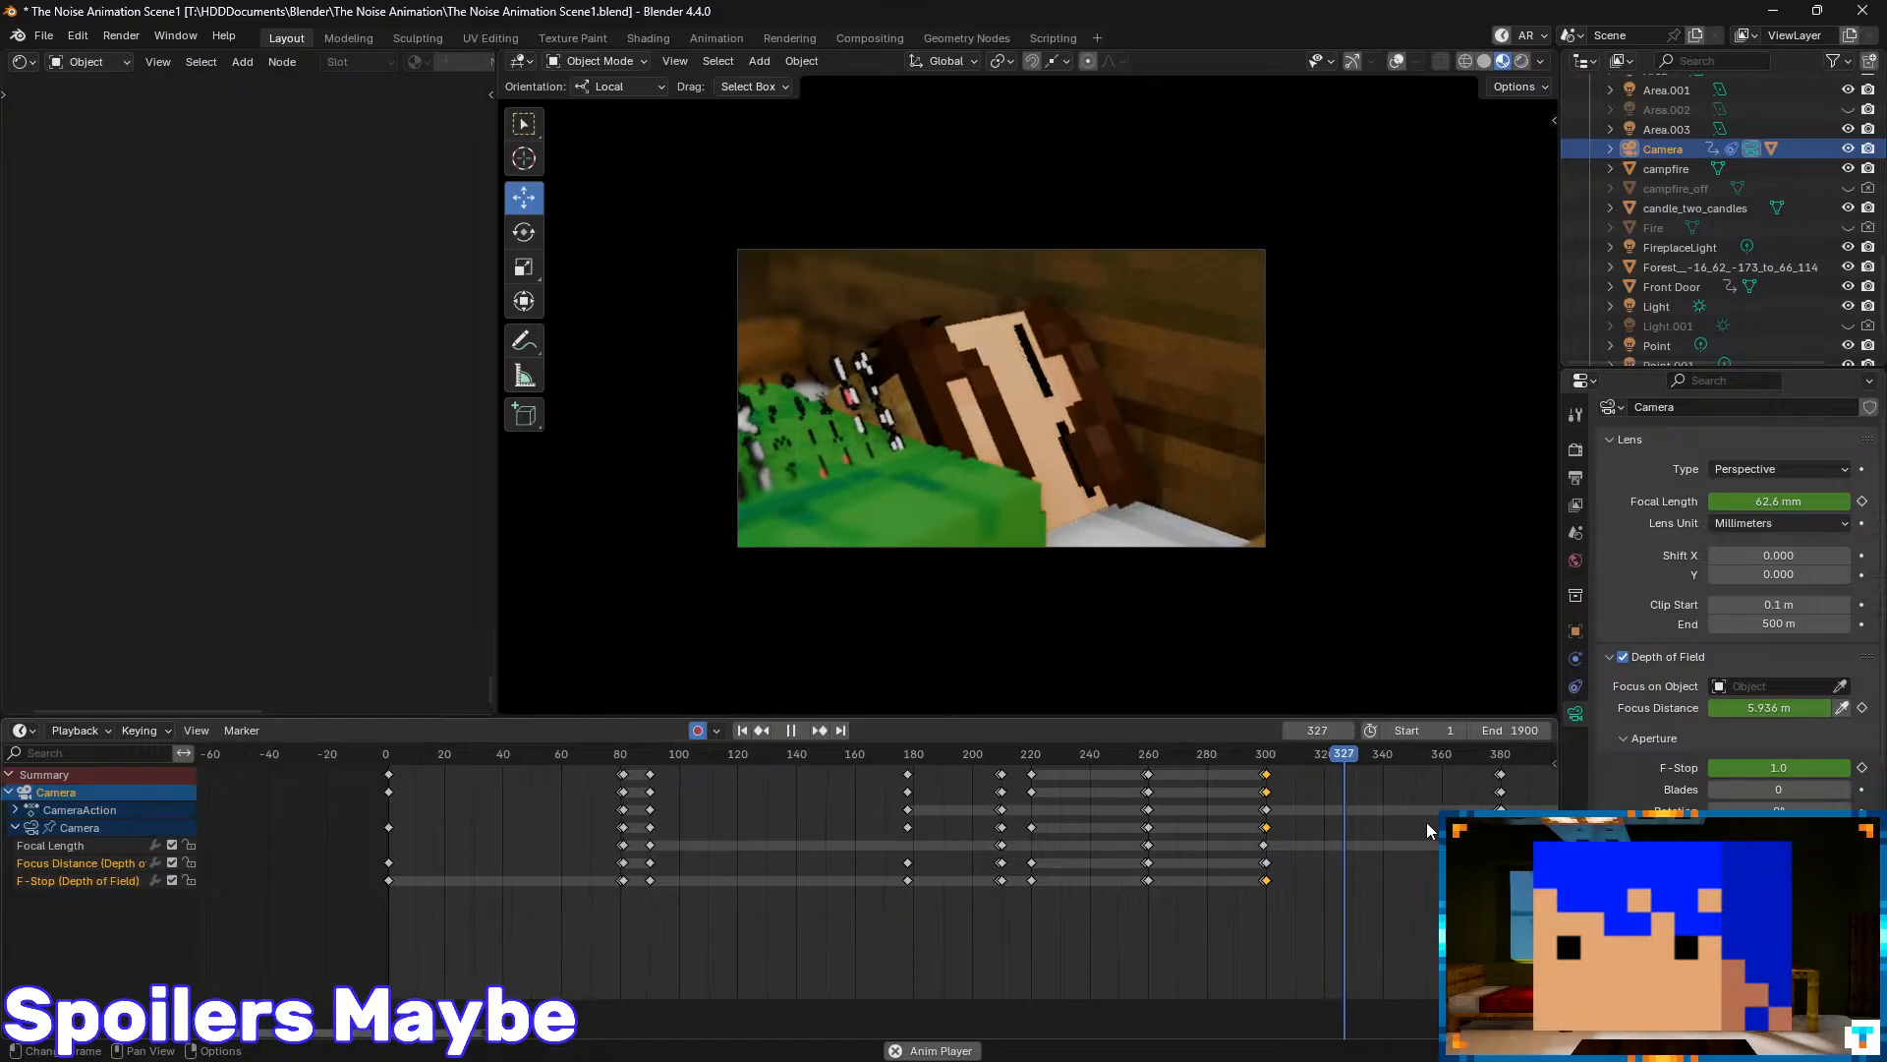
middle_click_drag(1426, 823, 1144, 823)
middle_click_drag(1271, 825, 1105, 828)
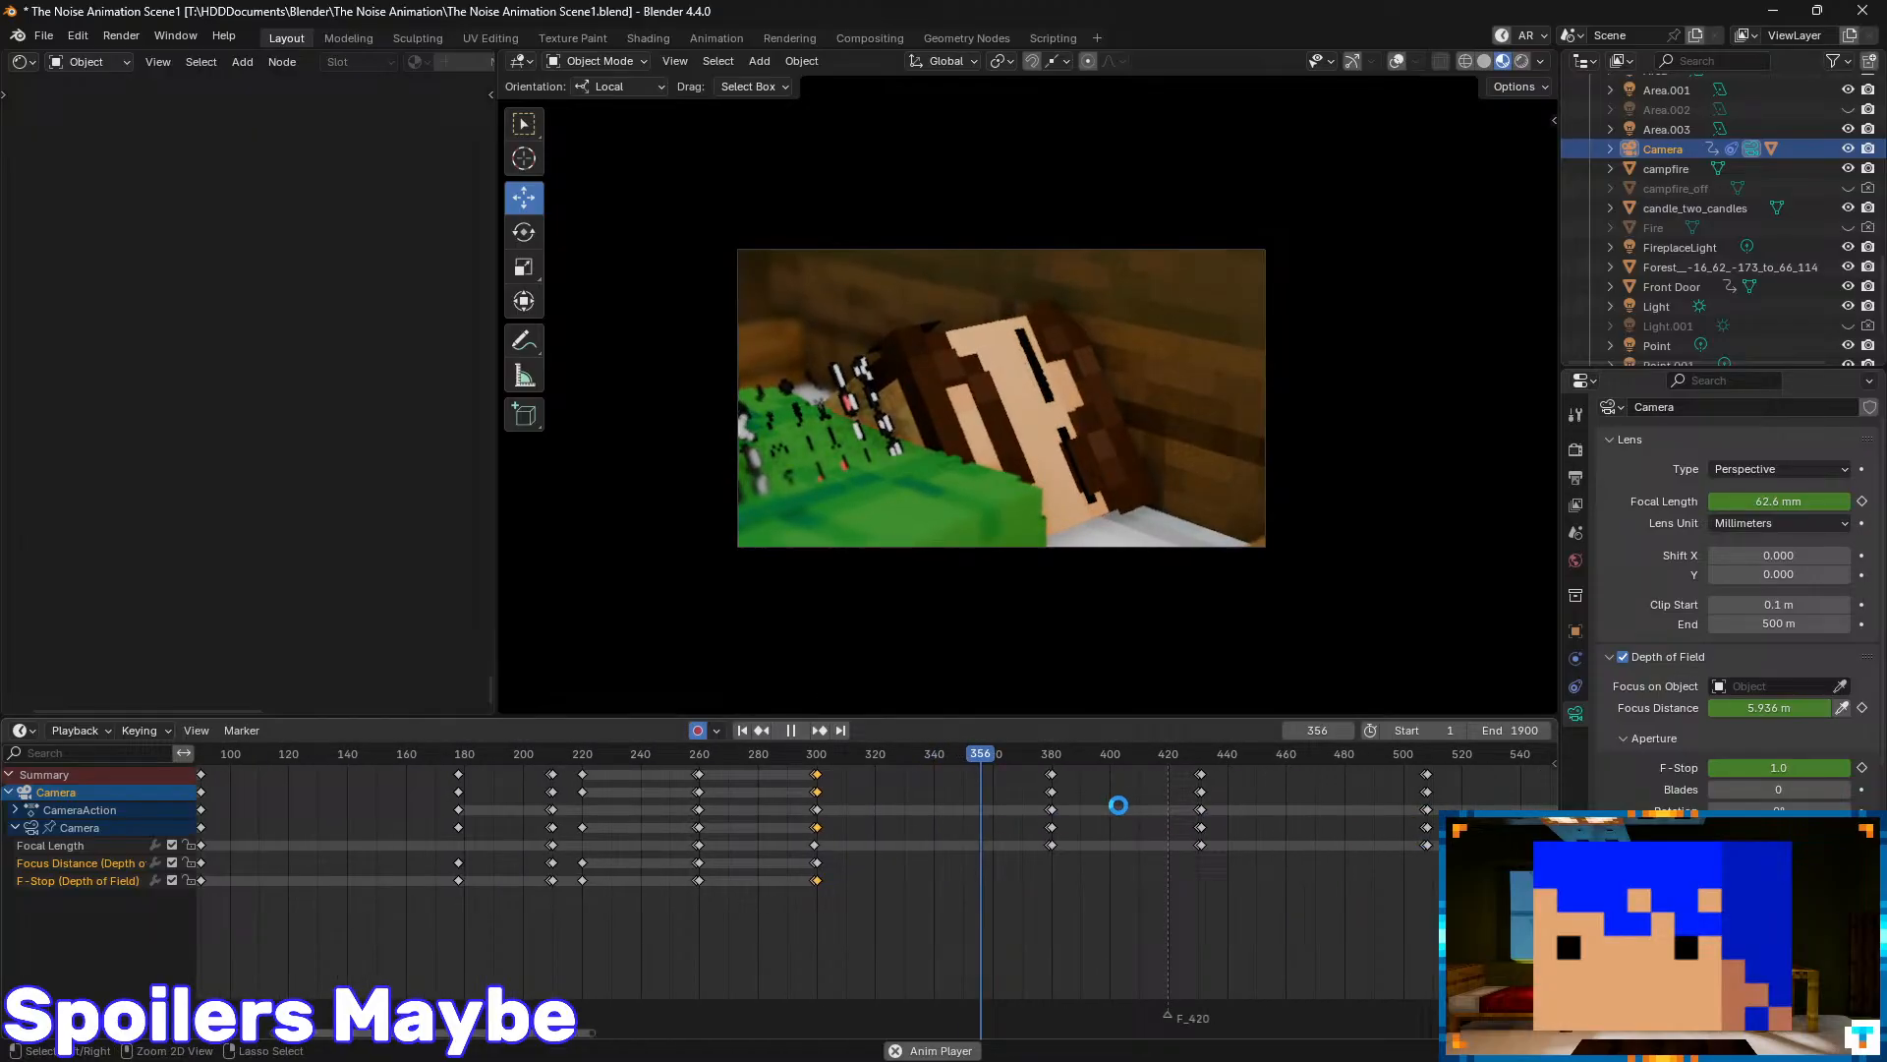
- Keyframe the 2.411 m focus distance and F-stop of 1.0 at frame 379, where the face close-up ends
left_click_drag(1114, 759, 1044, 775)
key("space")
key("Right")
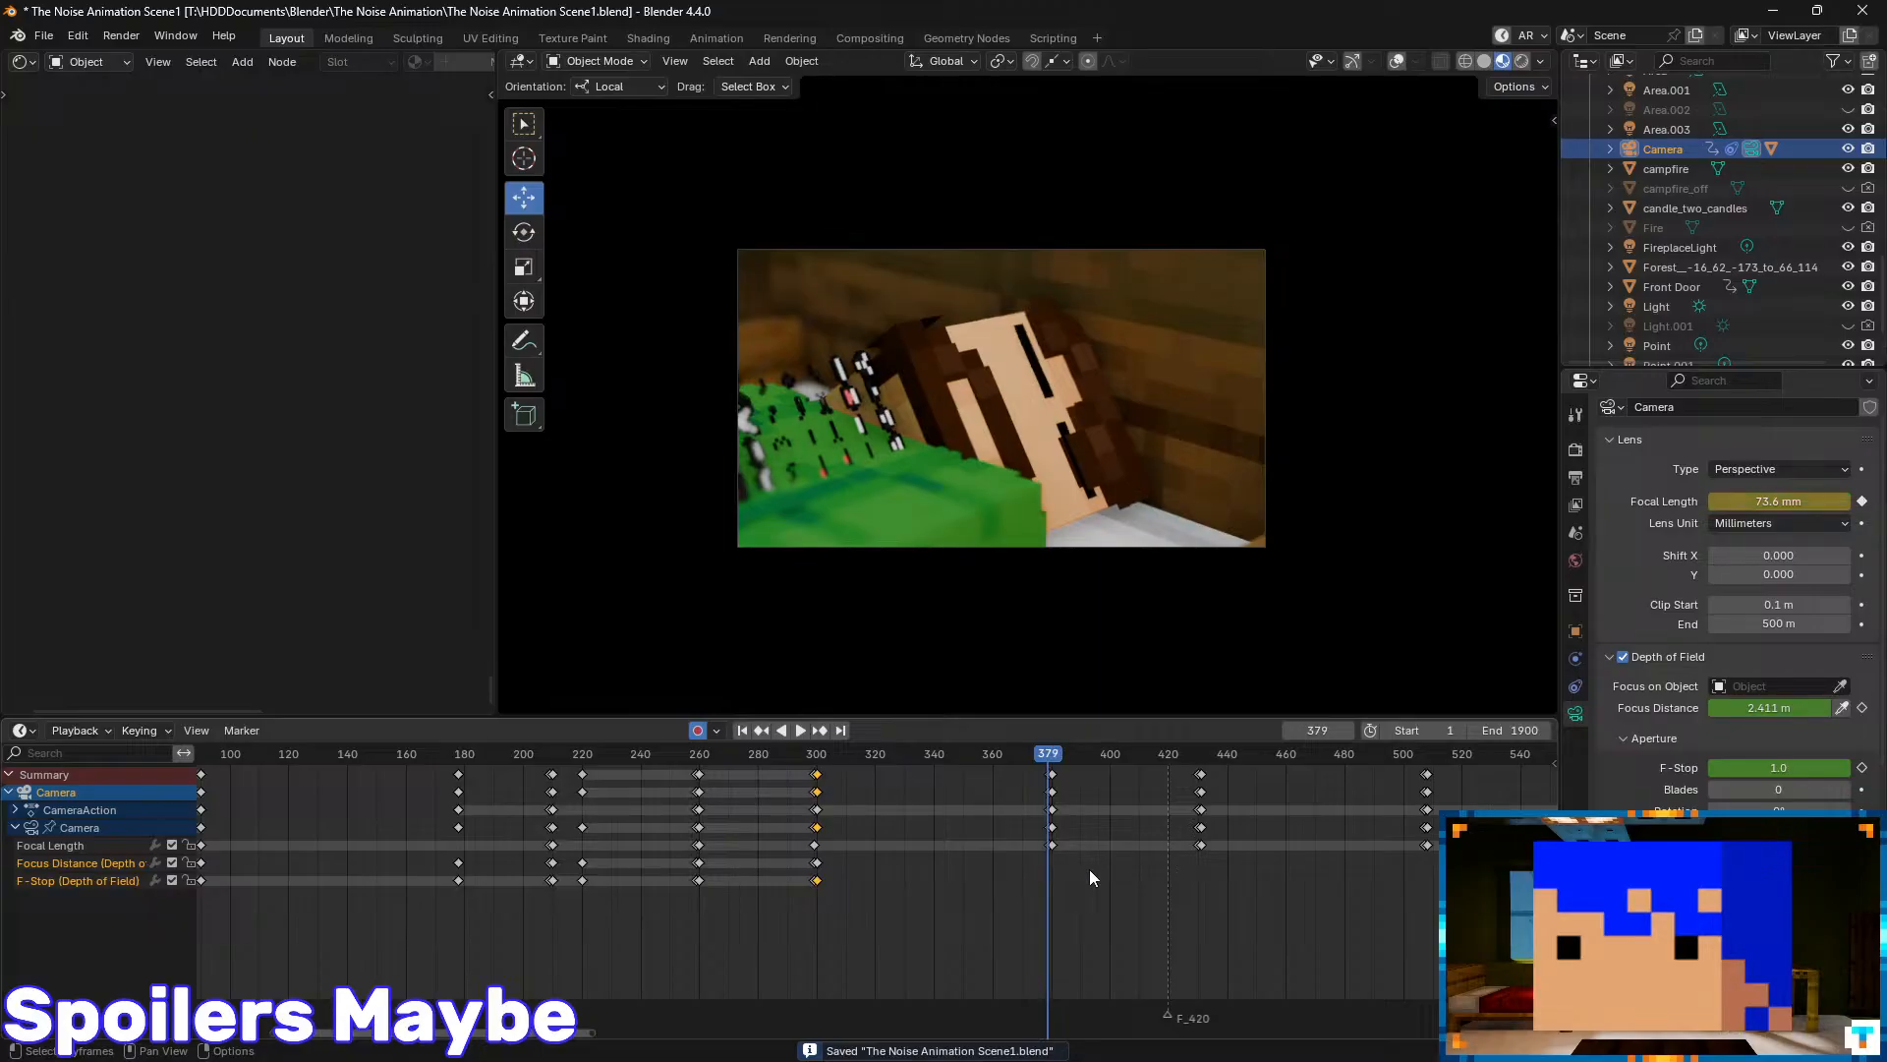
left_click(1862, 768)
left_click(1863, 709)
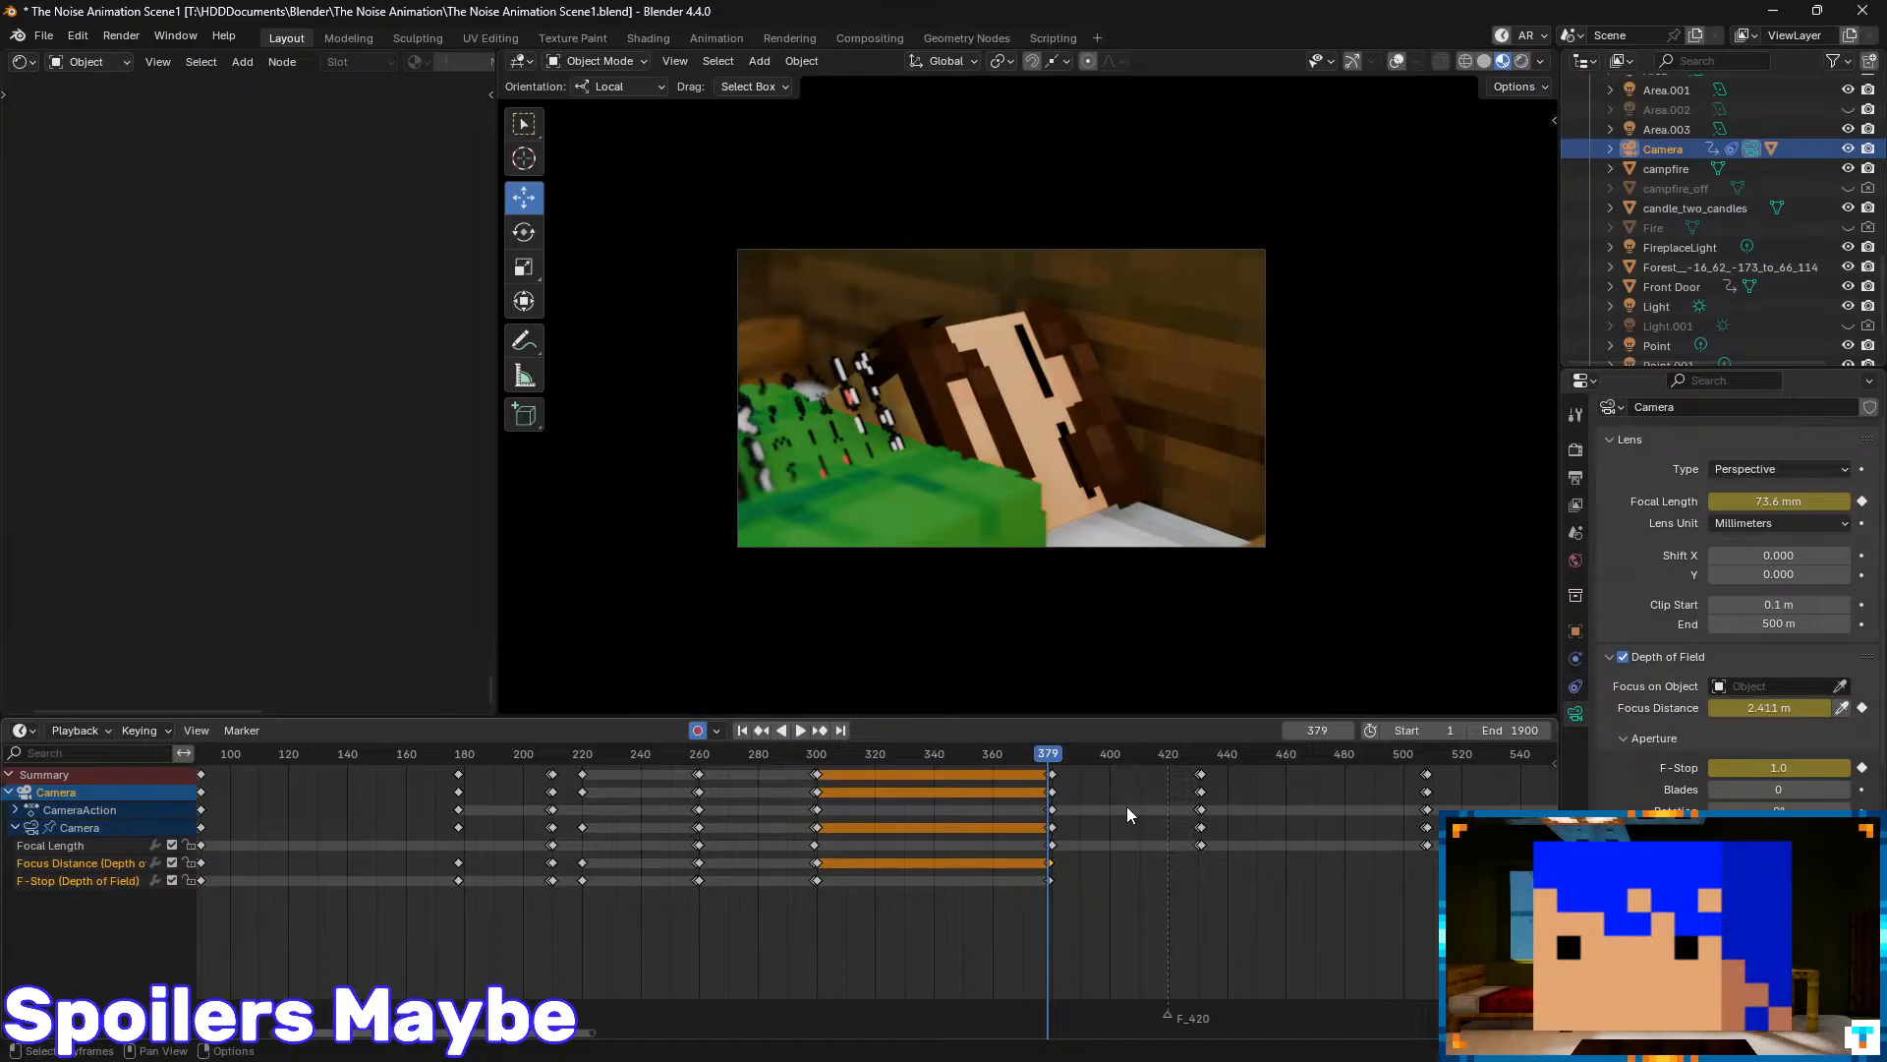
- At frame 380, sample the foreground tree trunk, resample the focus distance on the house at 29.59 m, and keyframe it
key("Right")
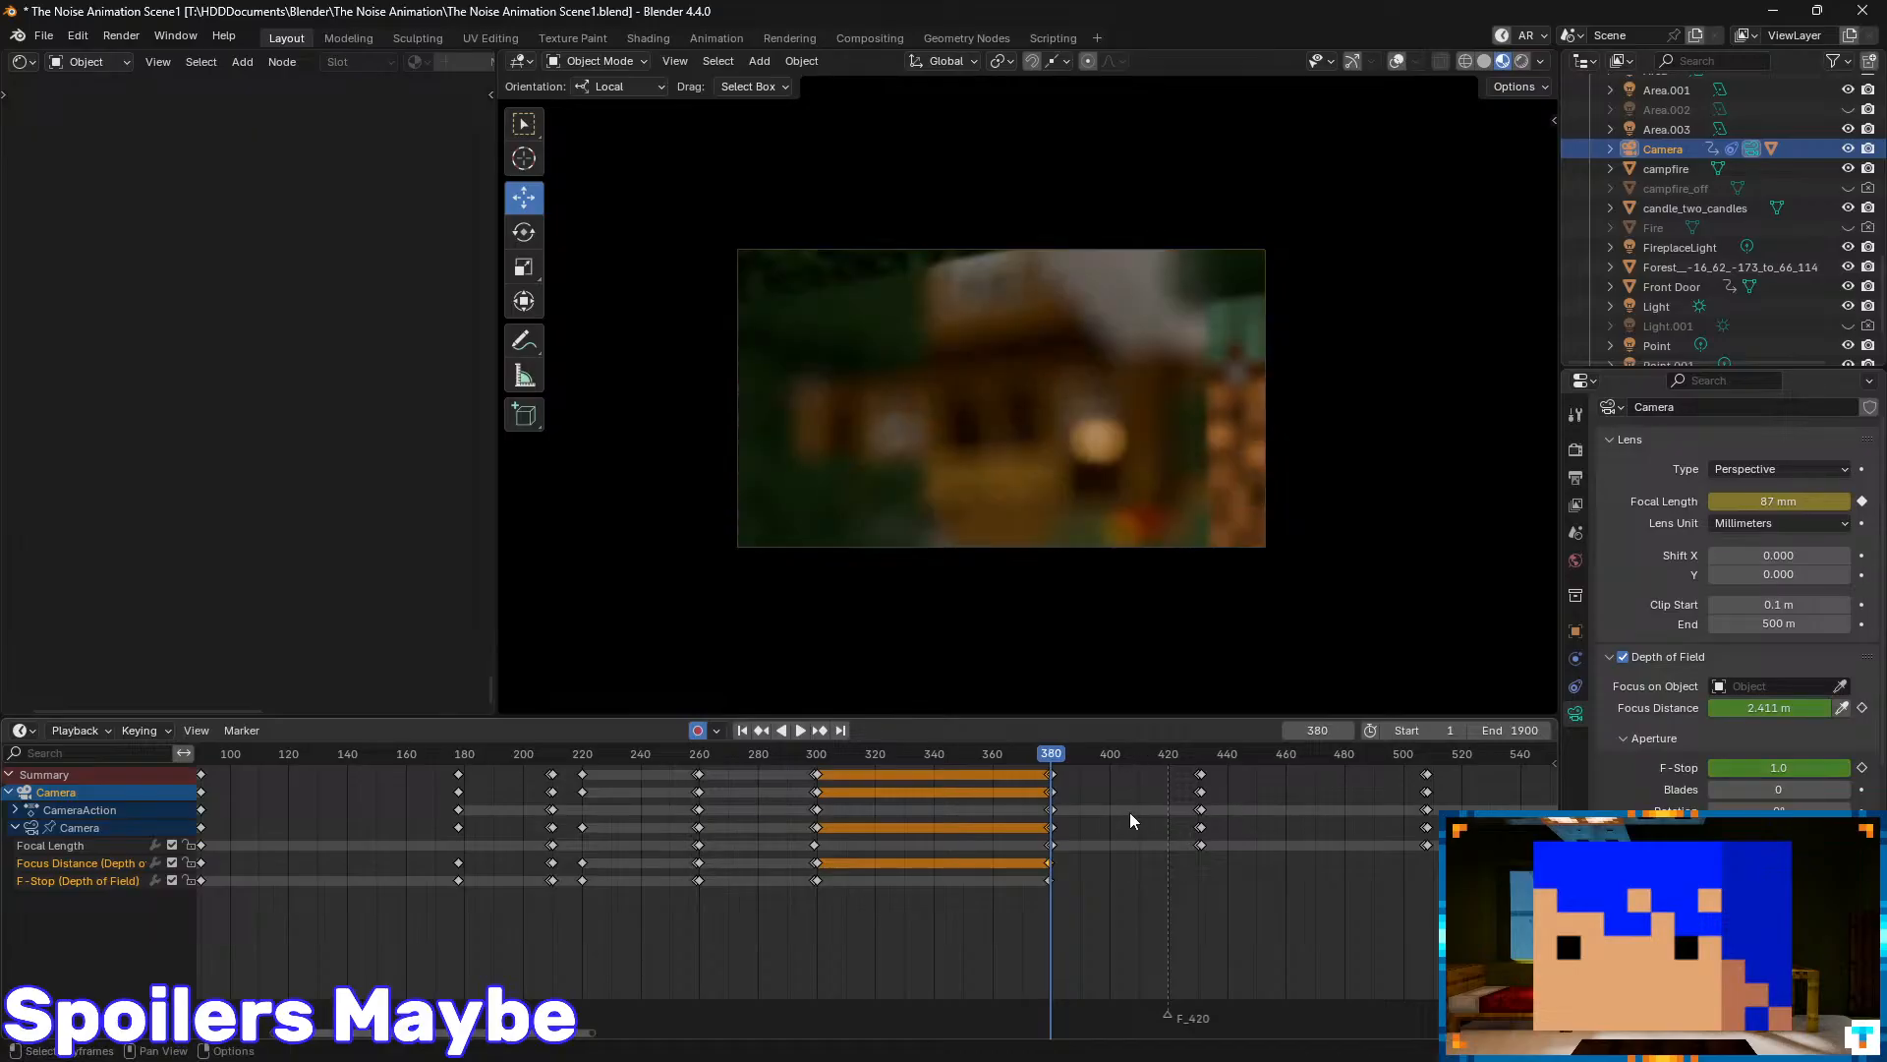
left_click(1843, 707)
left_click(1250, 428)
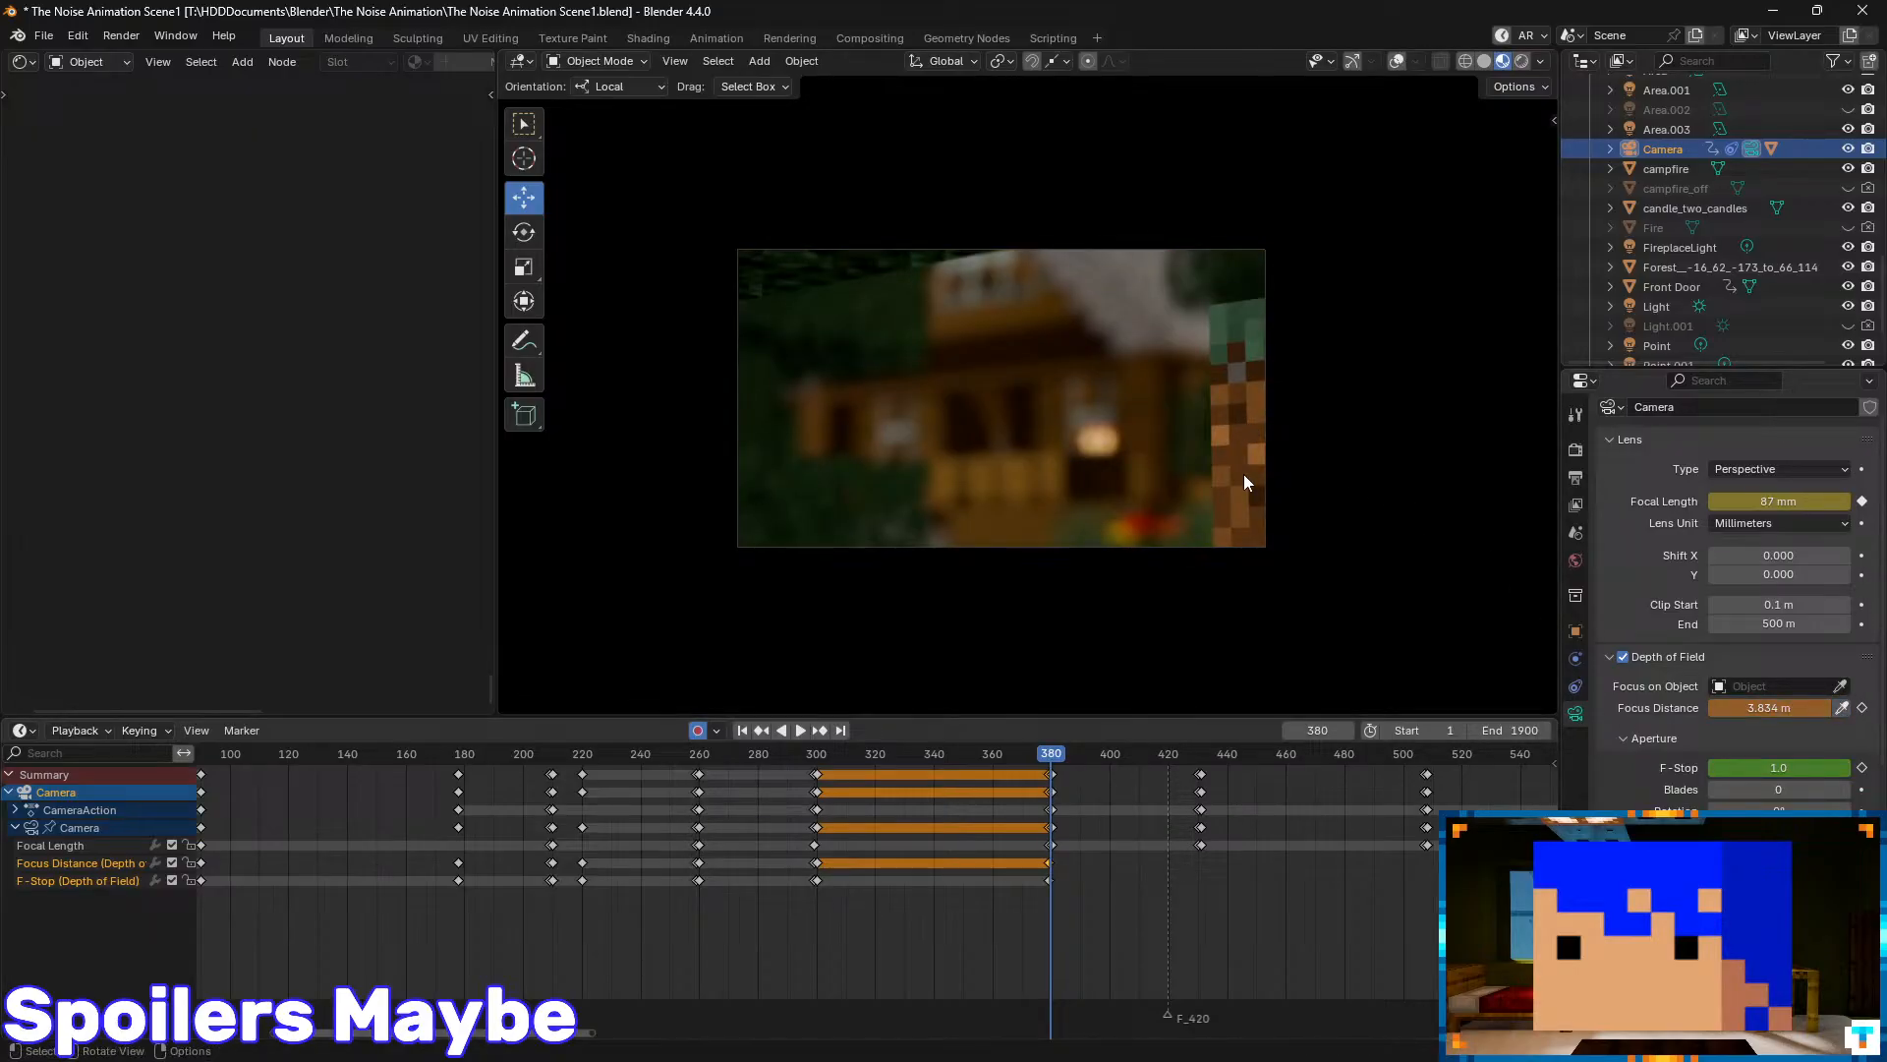
left_click(1845, 708)
left_click(1010, 393)
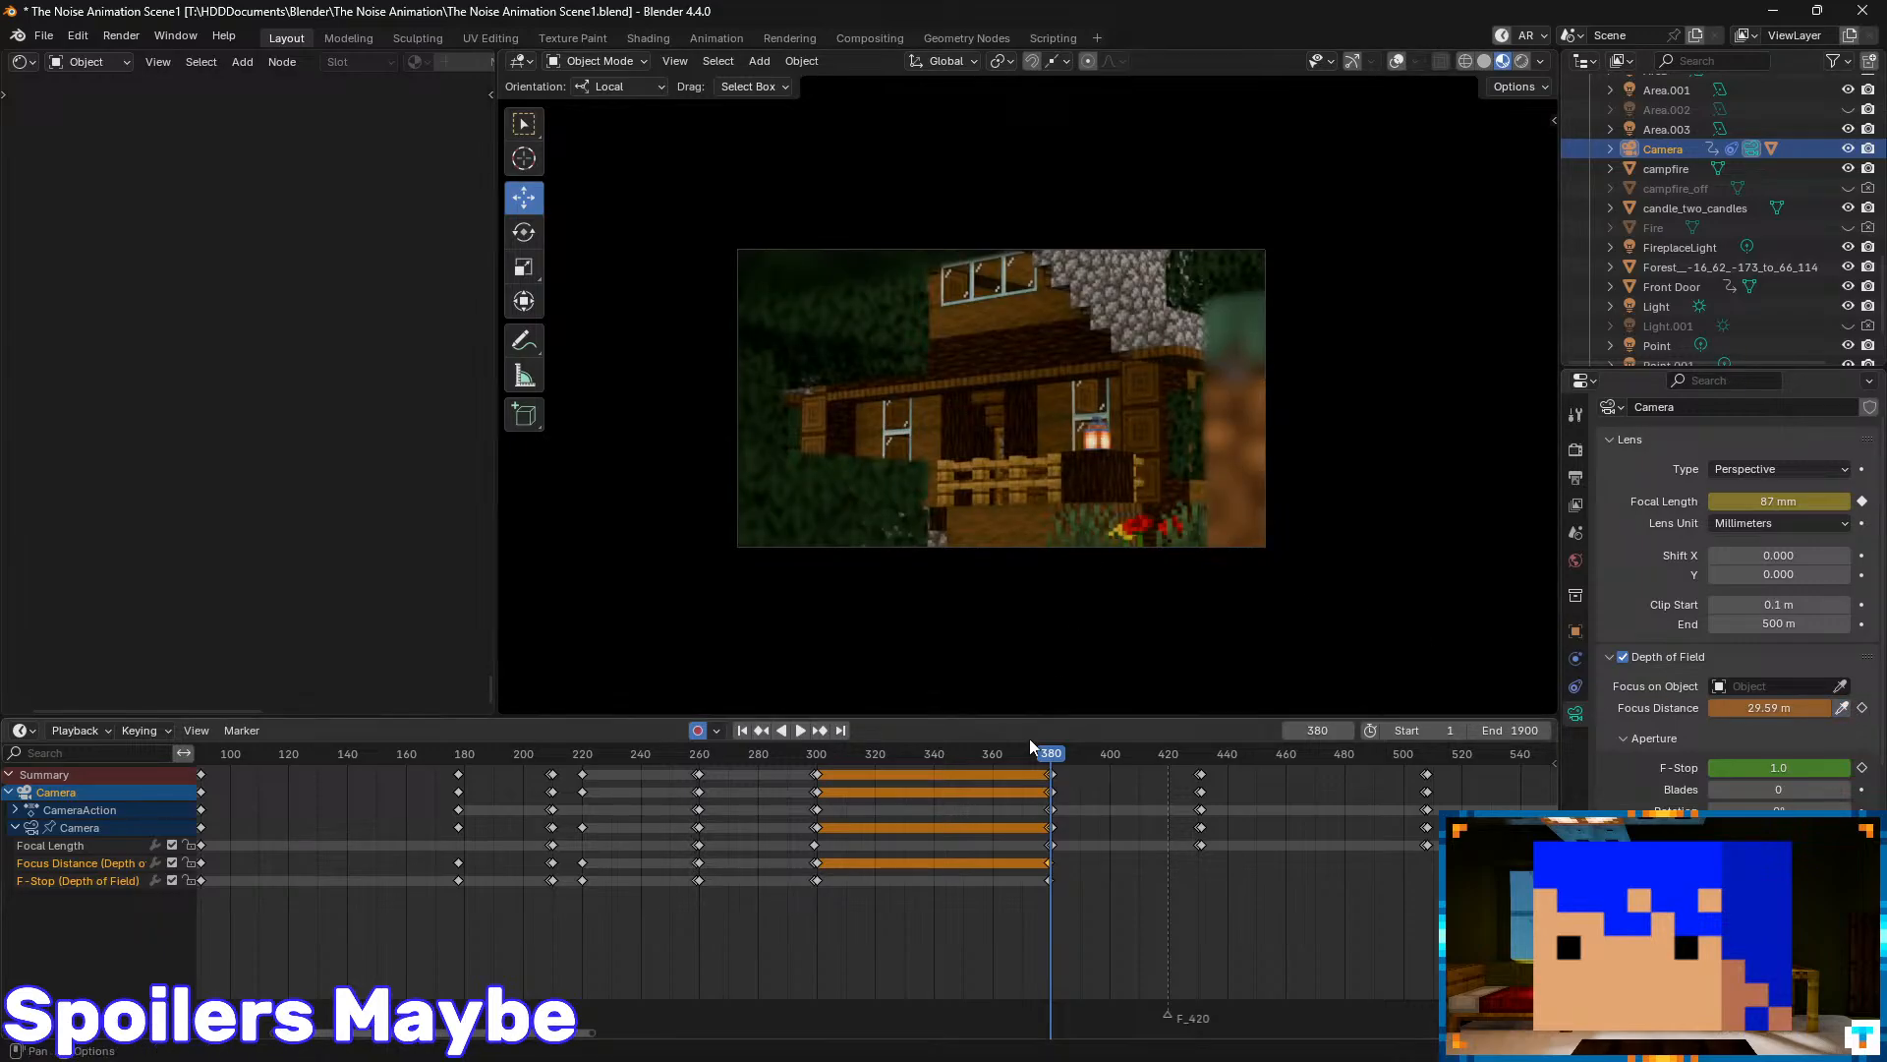
left_click(1860, 707)
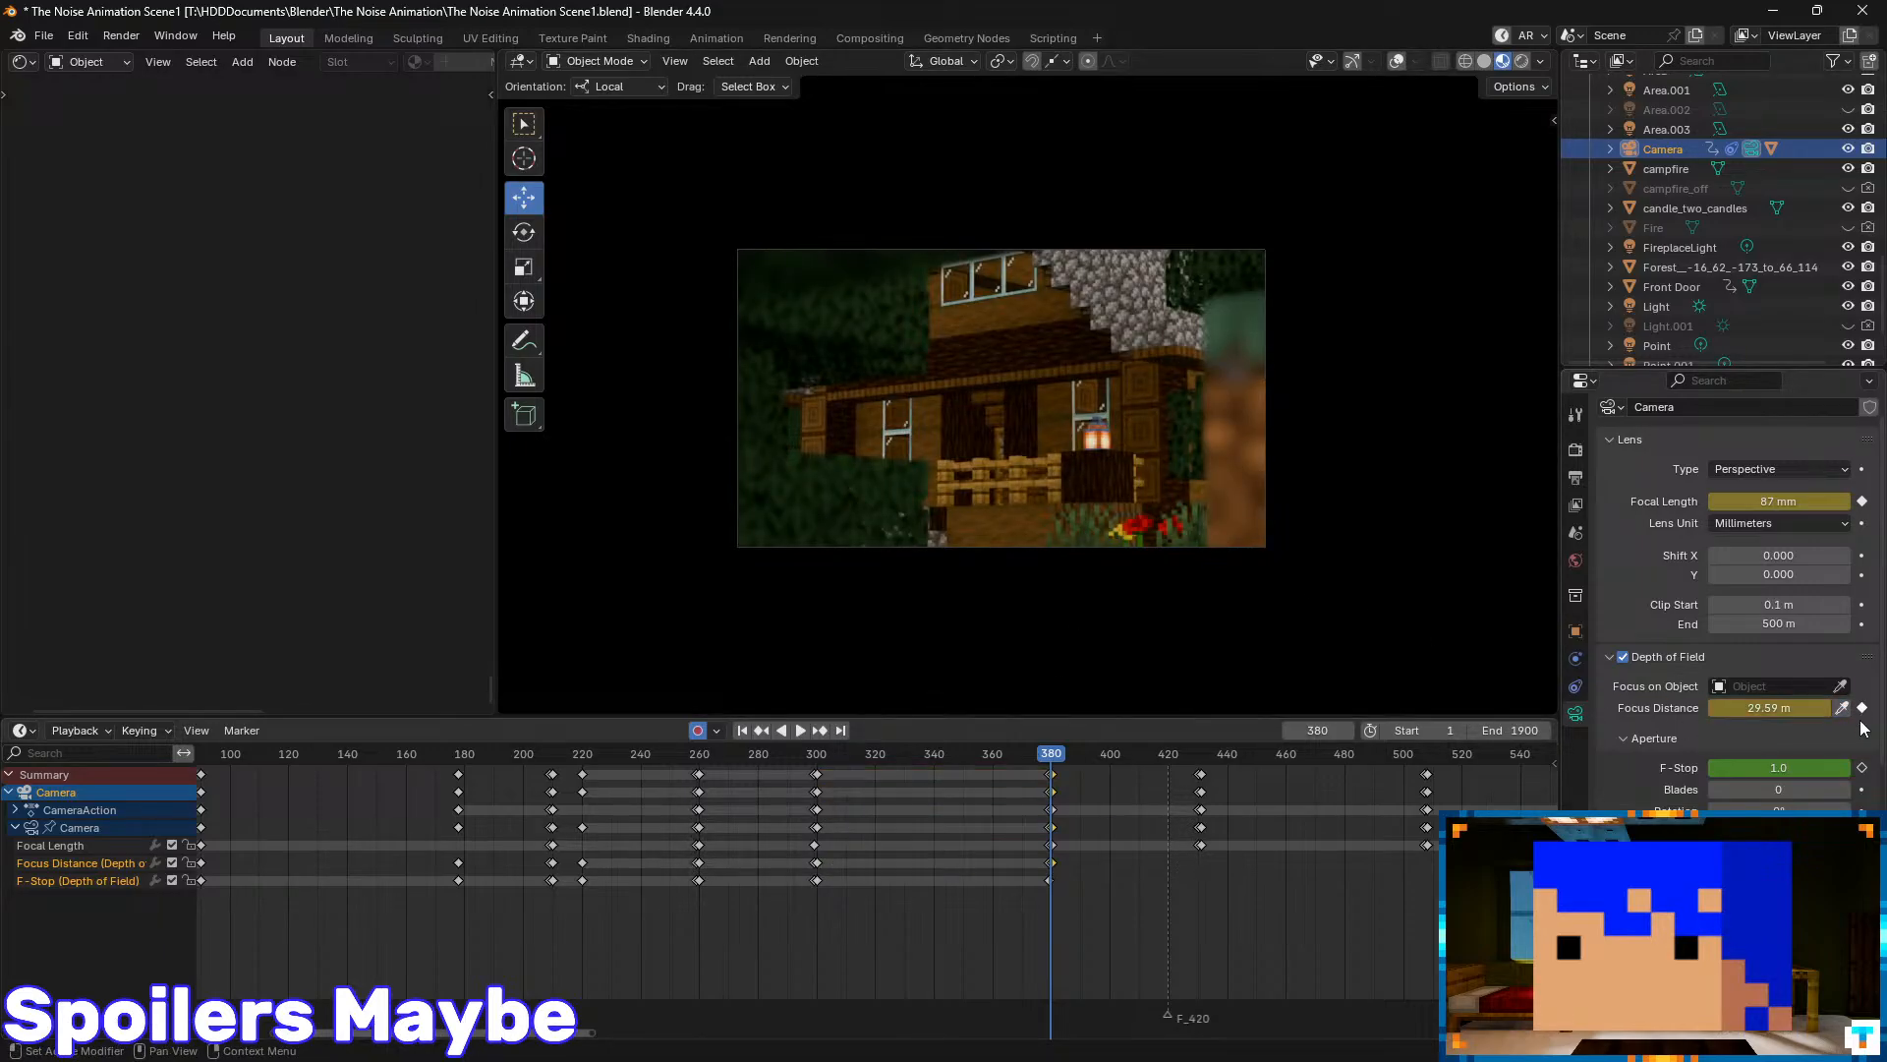
- Raise the F-stop to 8.2 for the house exterior shot and keyframe it at frame 380
left_click(1863, 769)
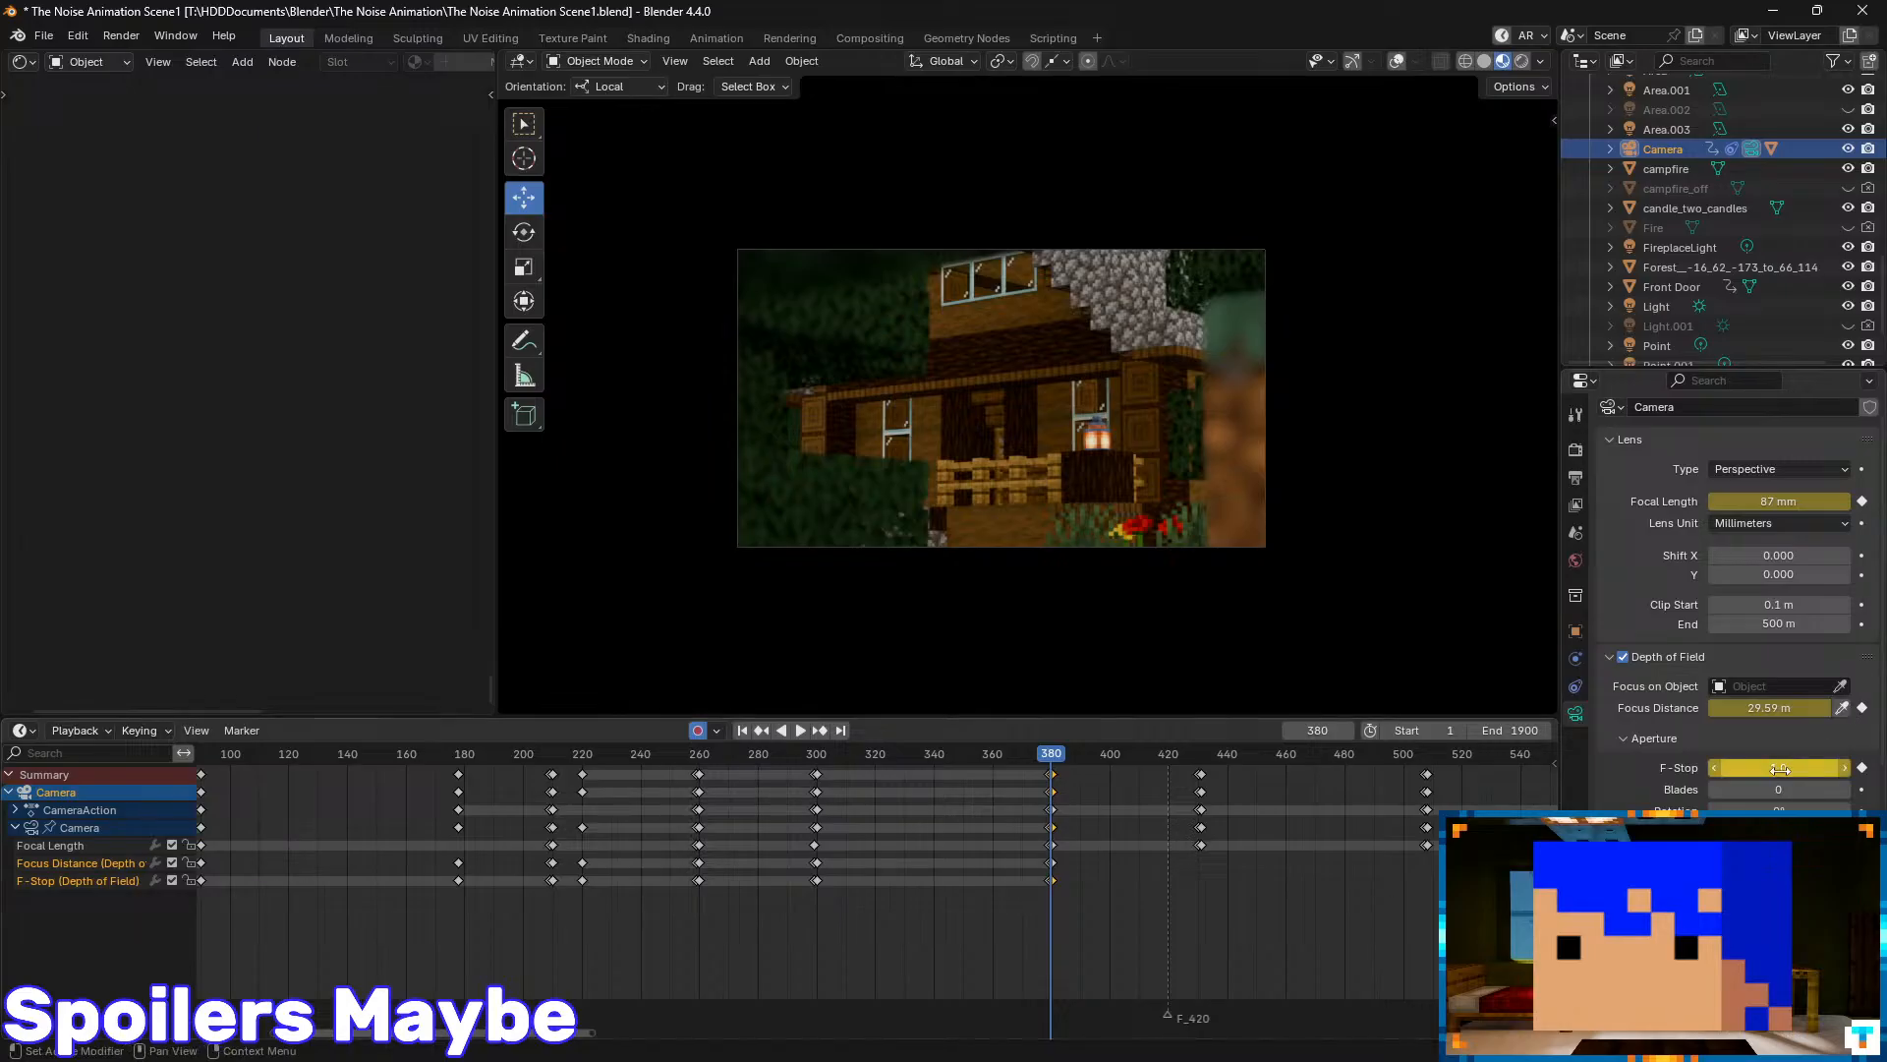
left_click_drag(1779, 768, 1809, 767)
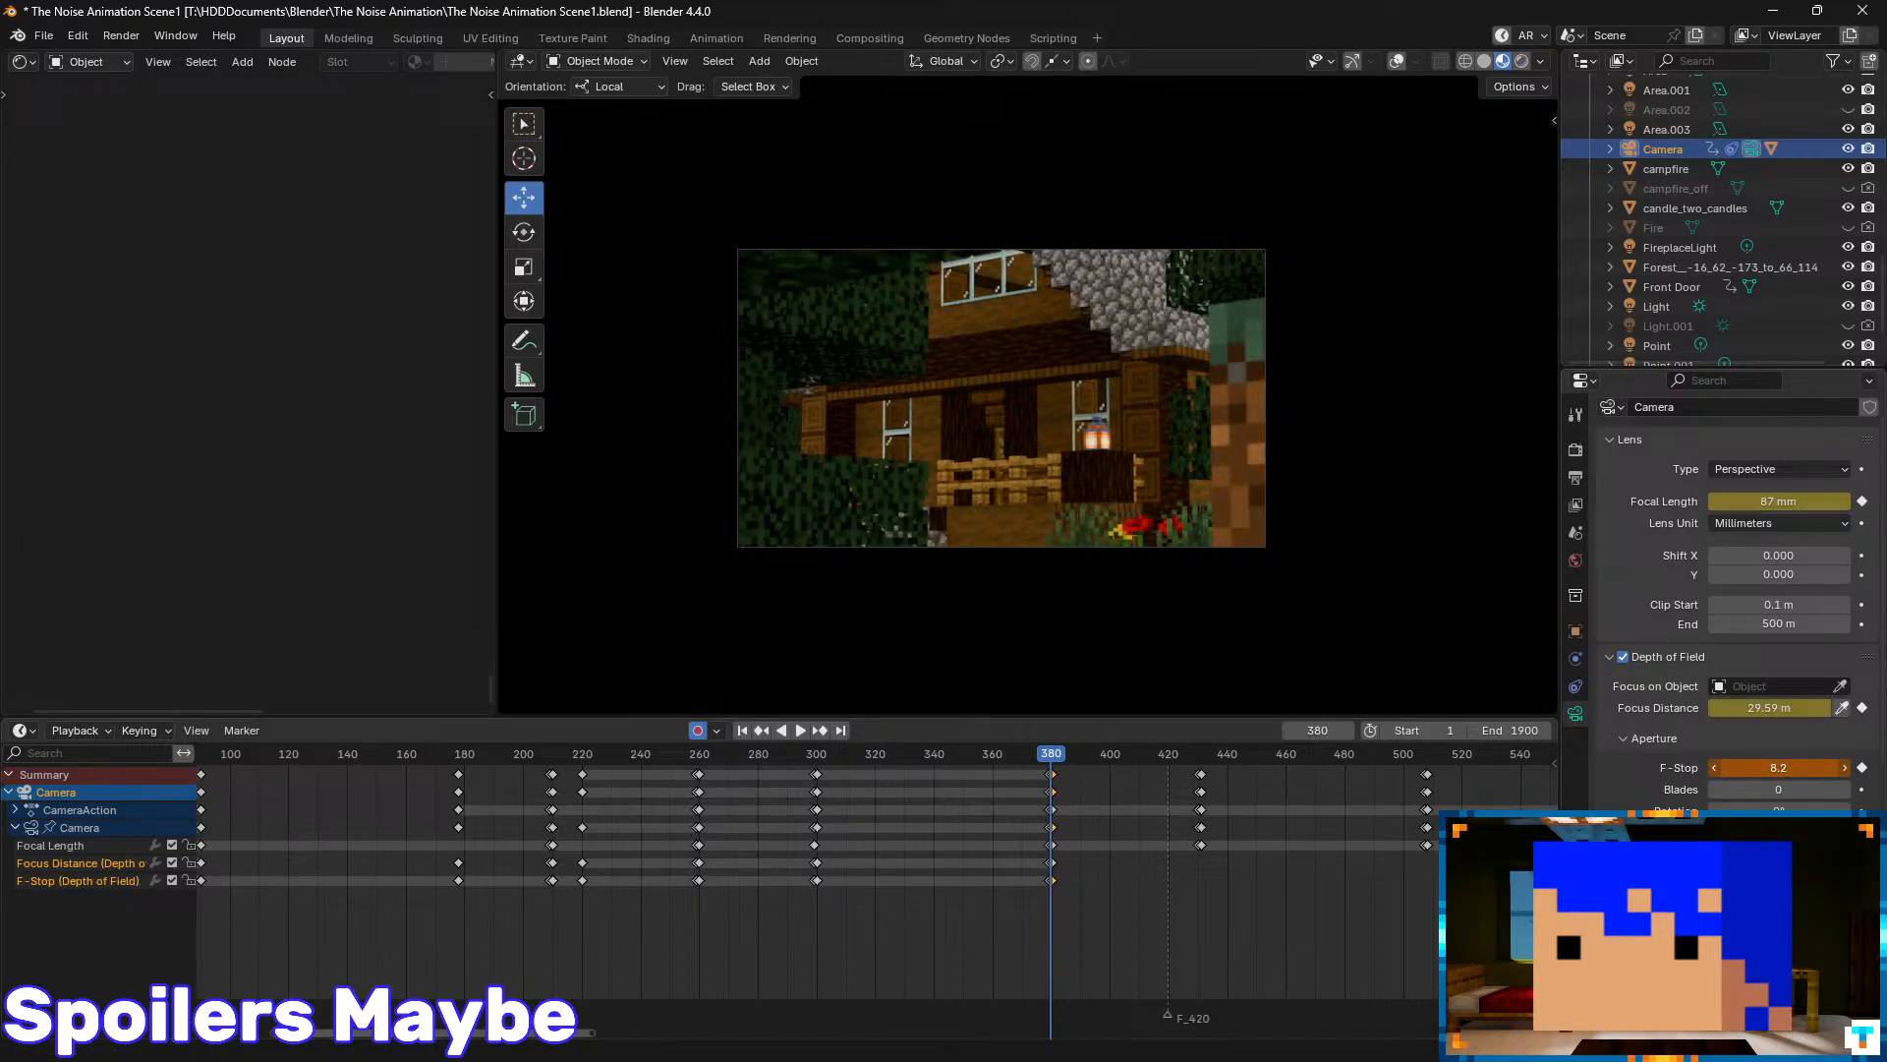
key("i")
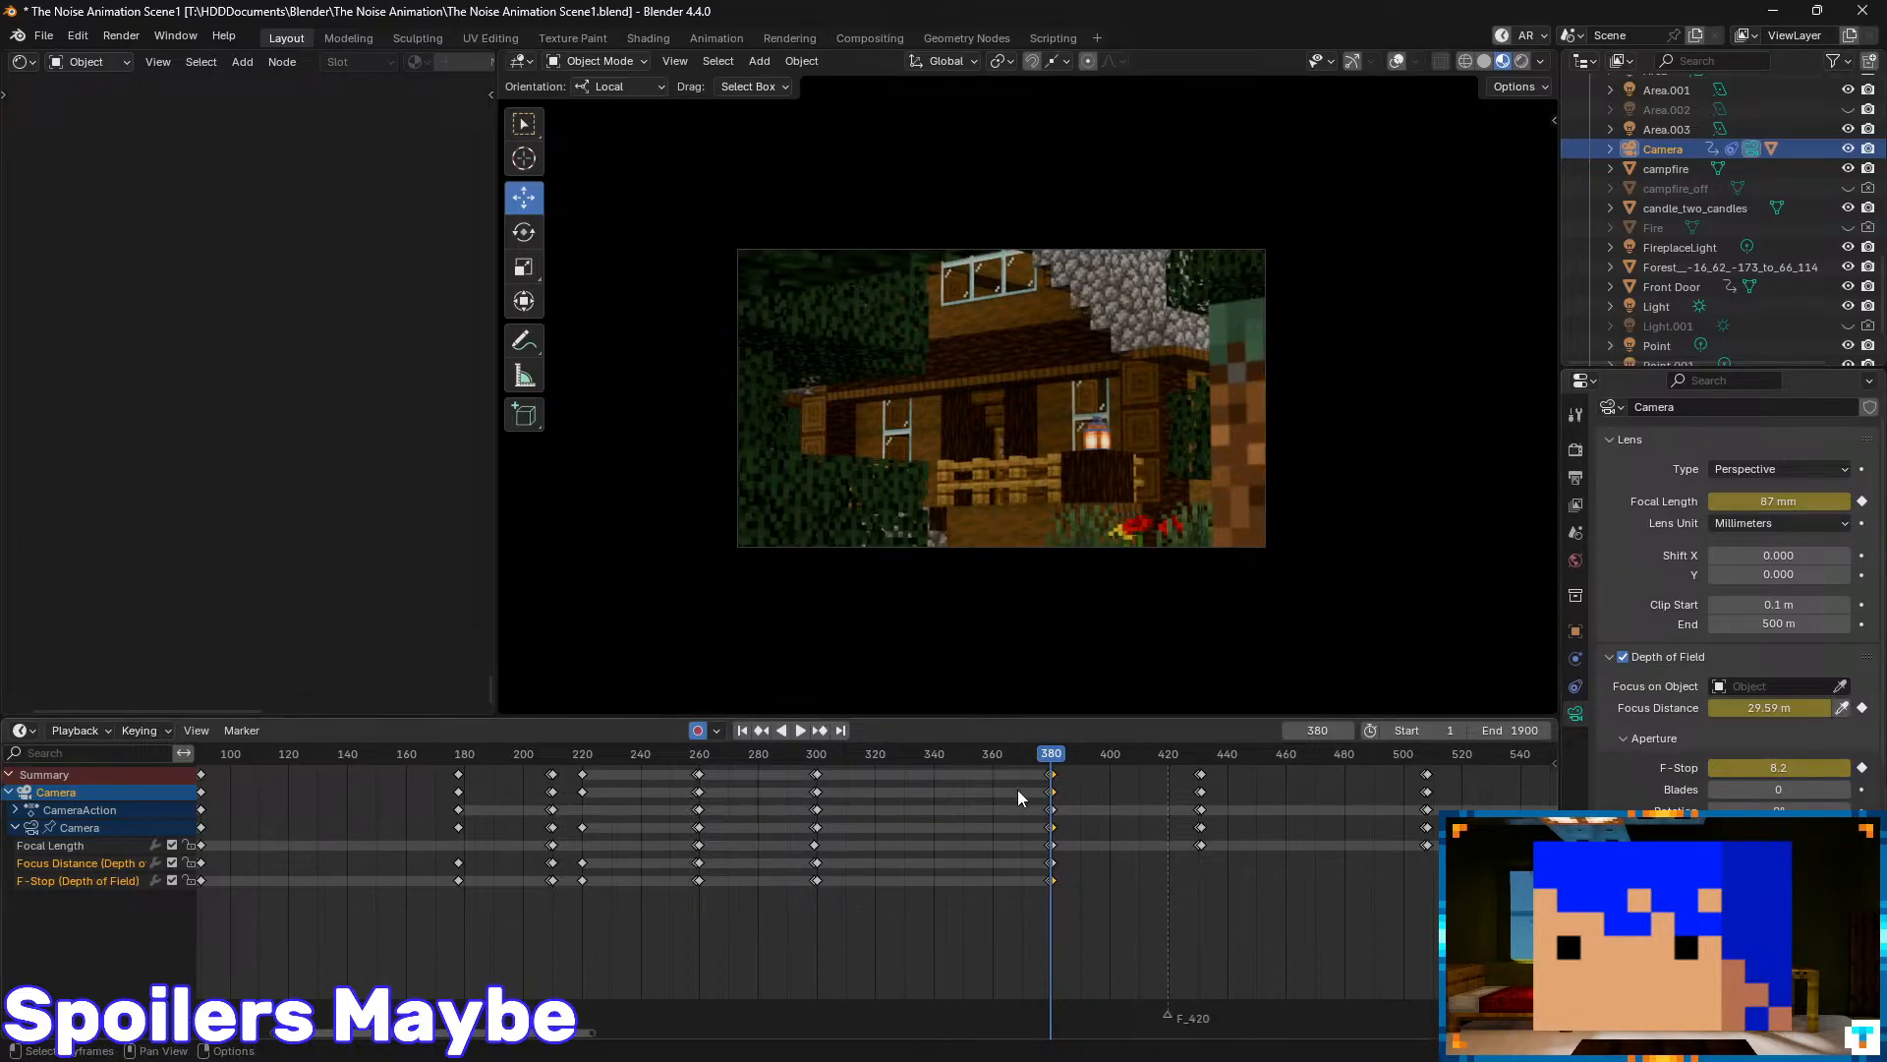
- Play the house shot and keyframe its 29.59 m focus distance and F-stop of 8.2 at frame 430
key("space")
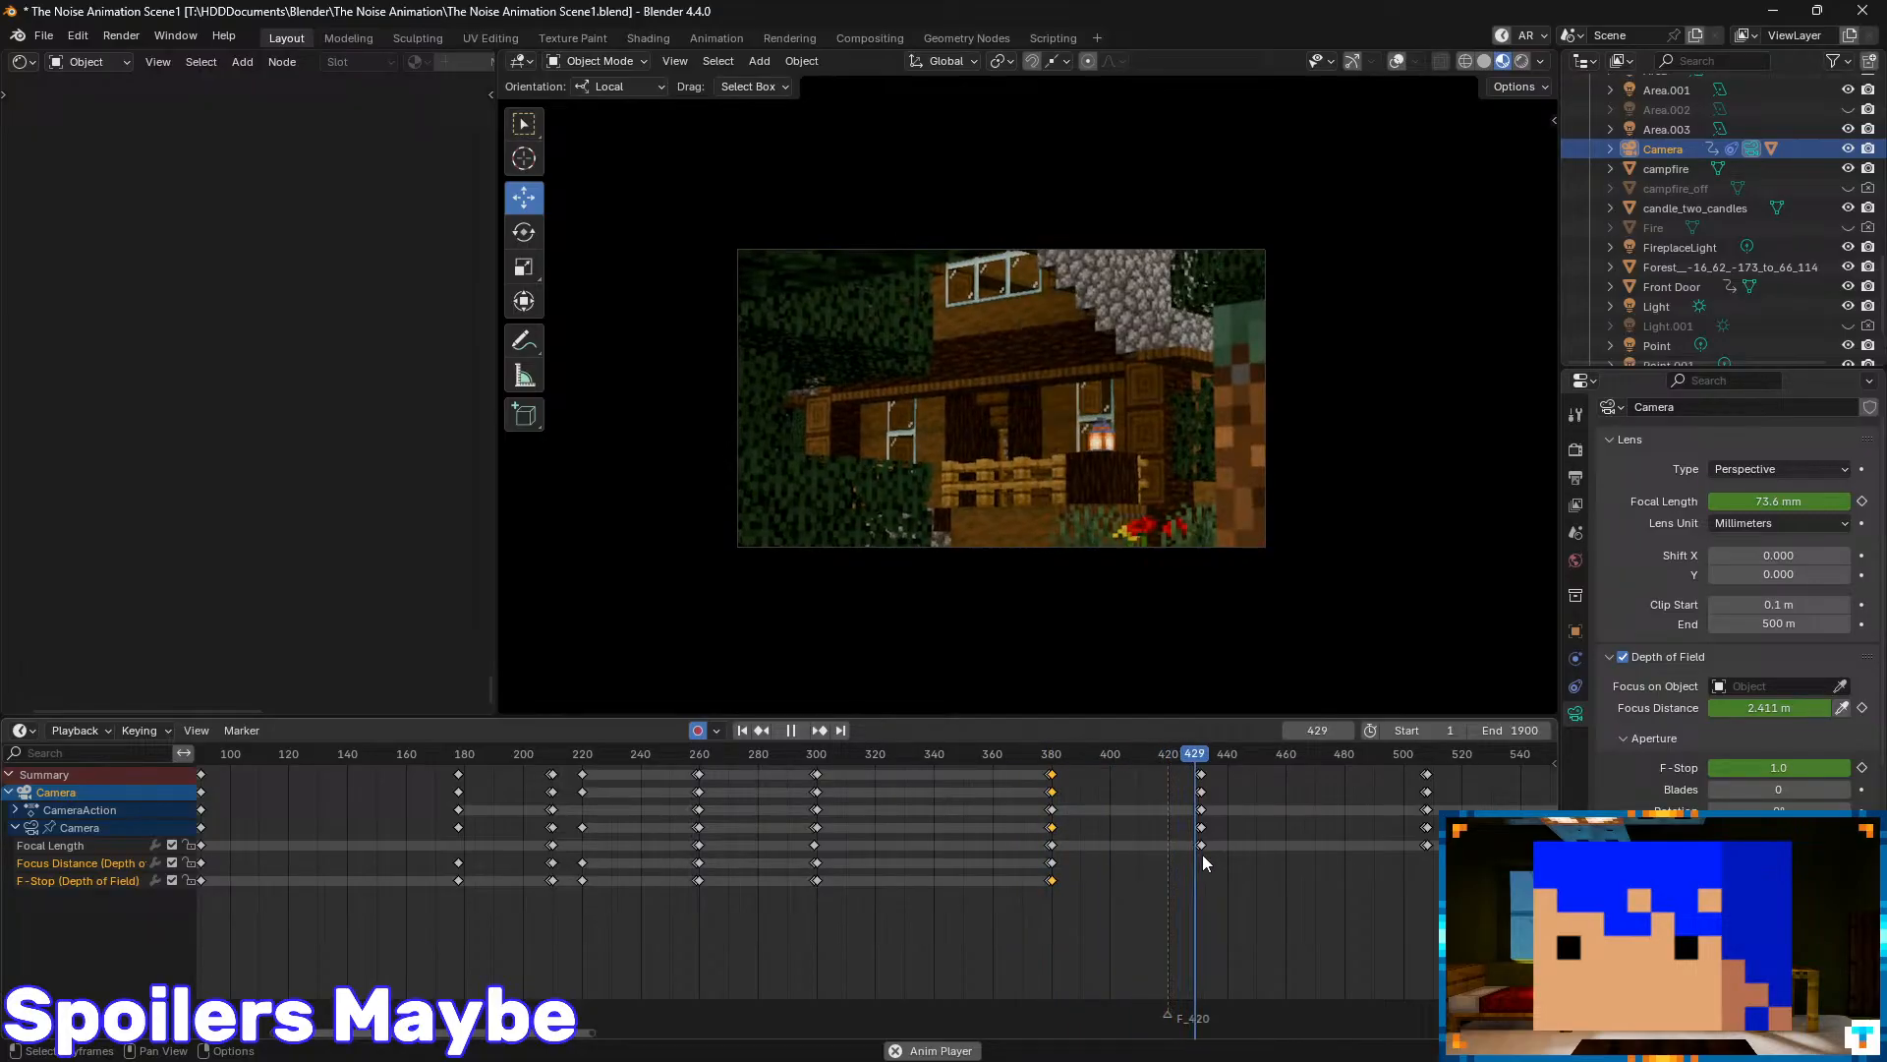
key("space")
key("Down")
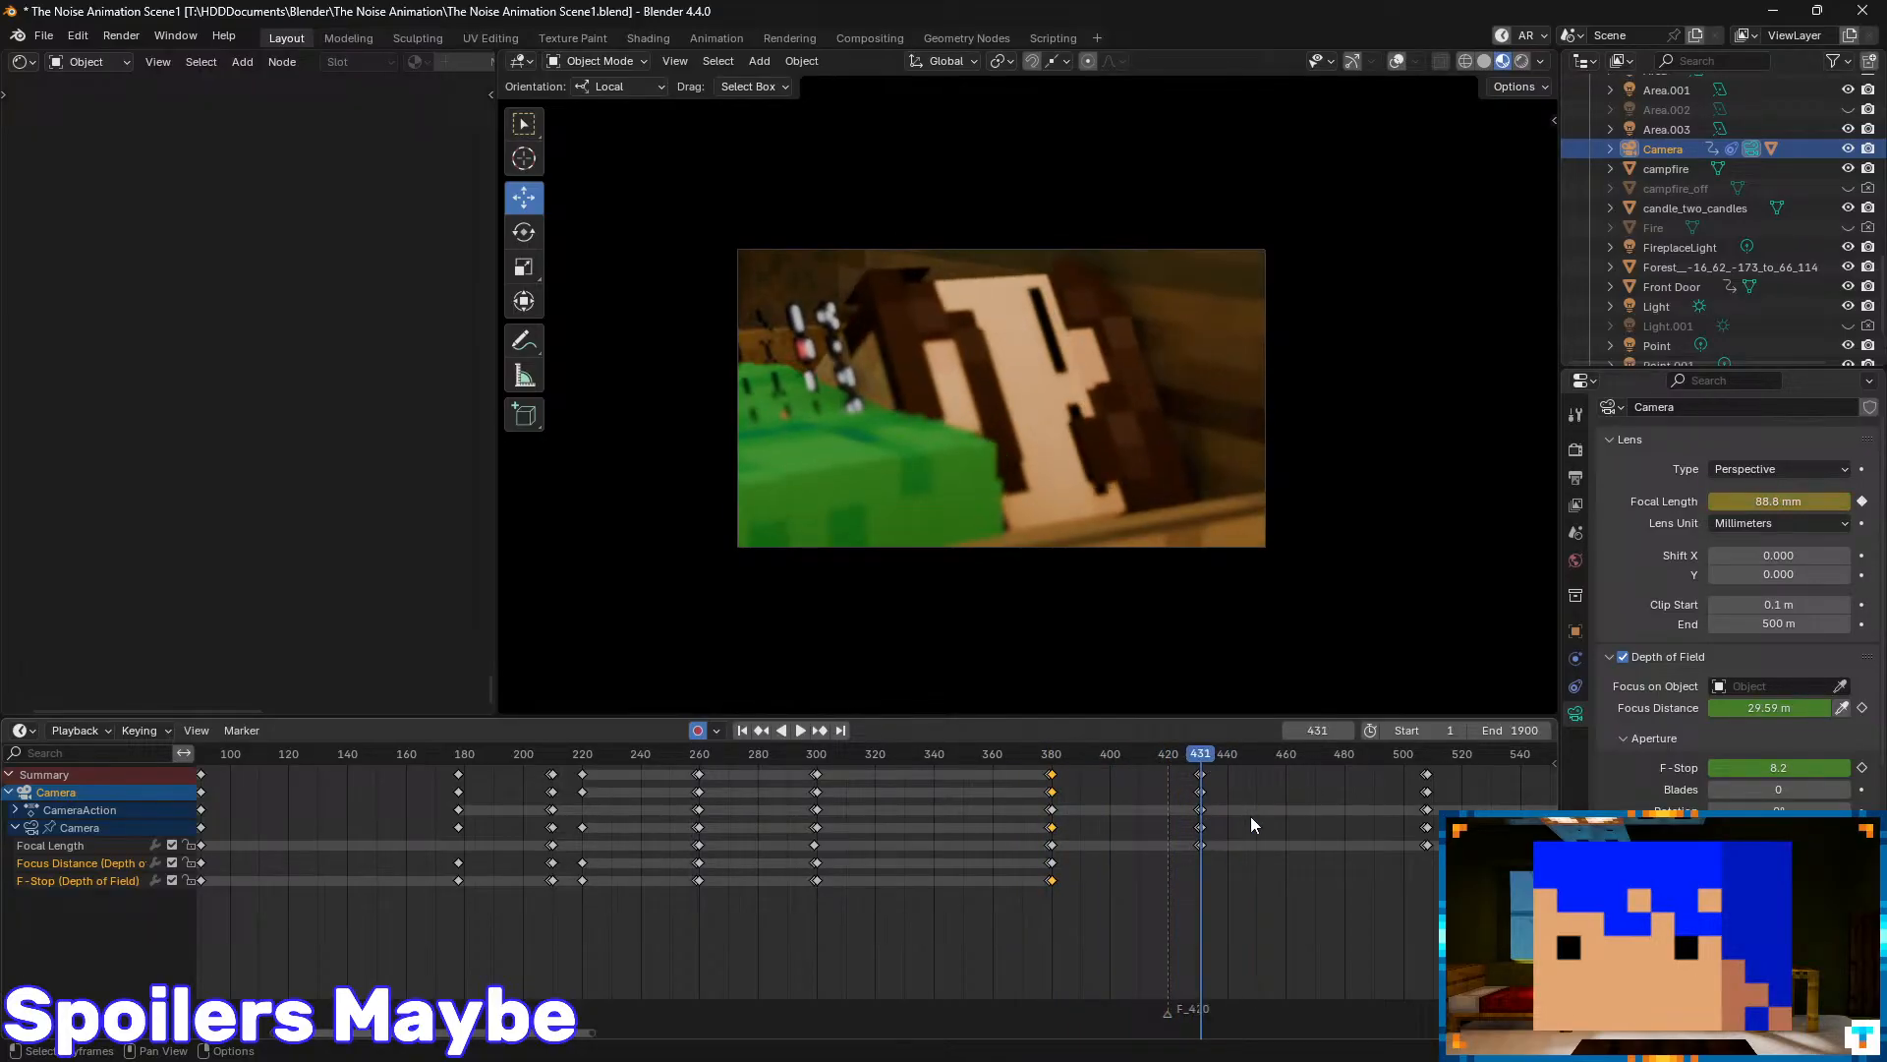
left_click(1860, 768)
- At frame 431, sample a 2.403 m focus distance on the character's face, set the F-stop to 1.0, and keyframe both
key("Right")
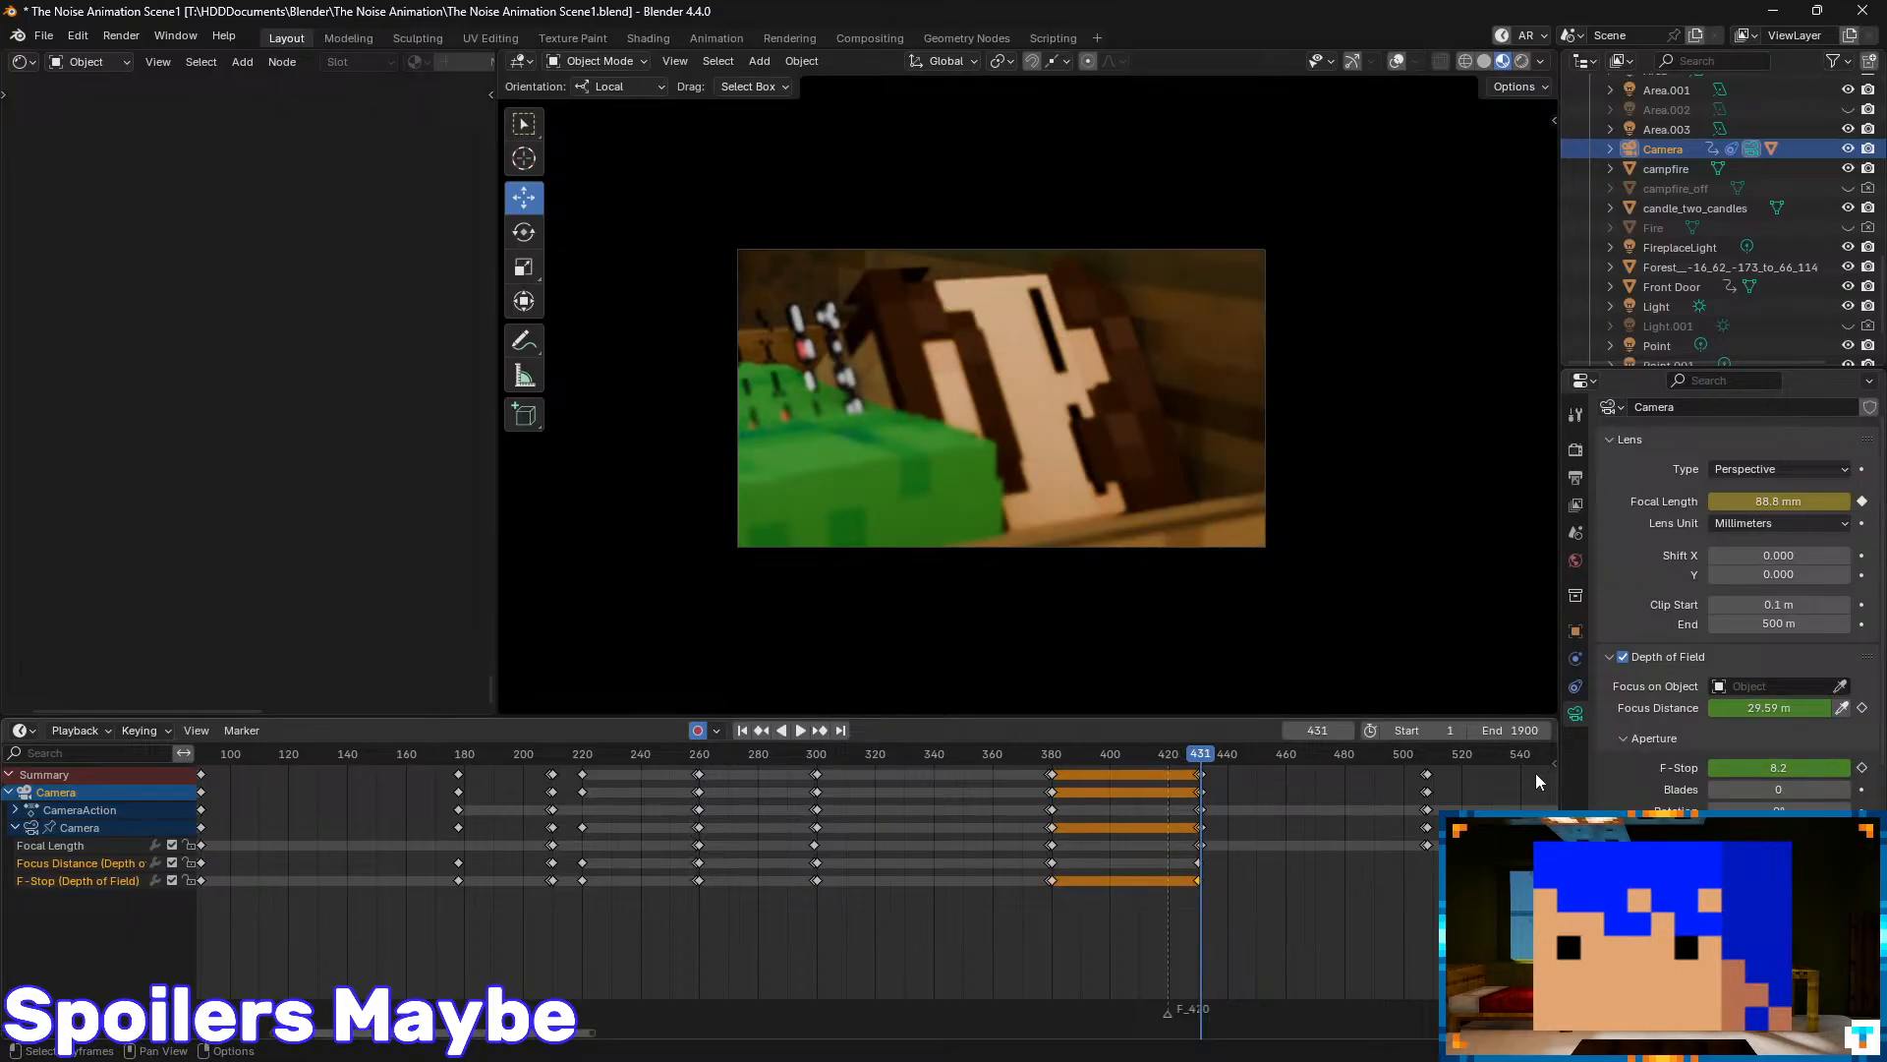
left_click(1841, 708)
left_click(1026, 389)
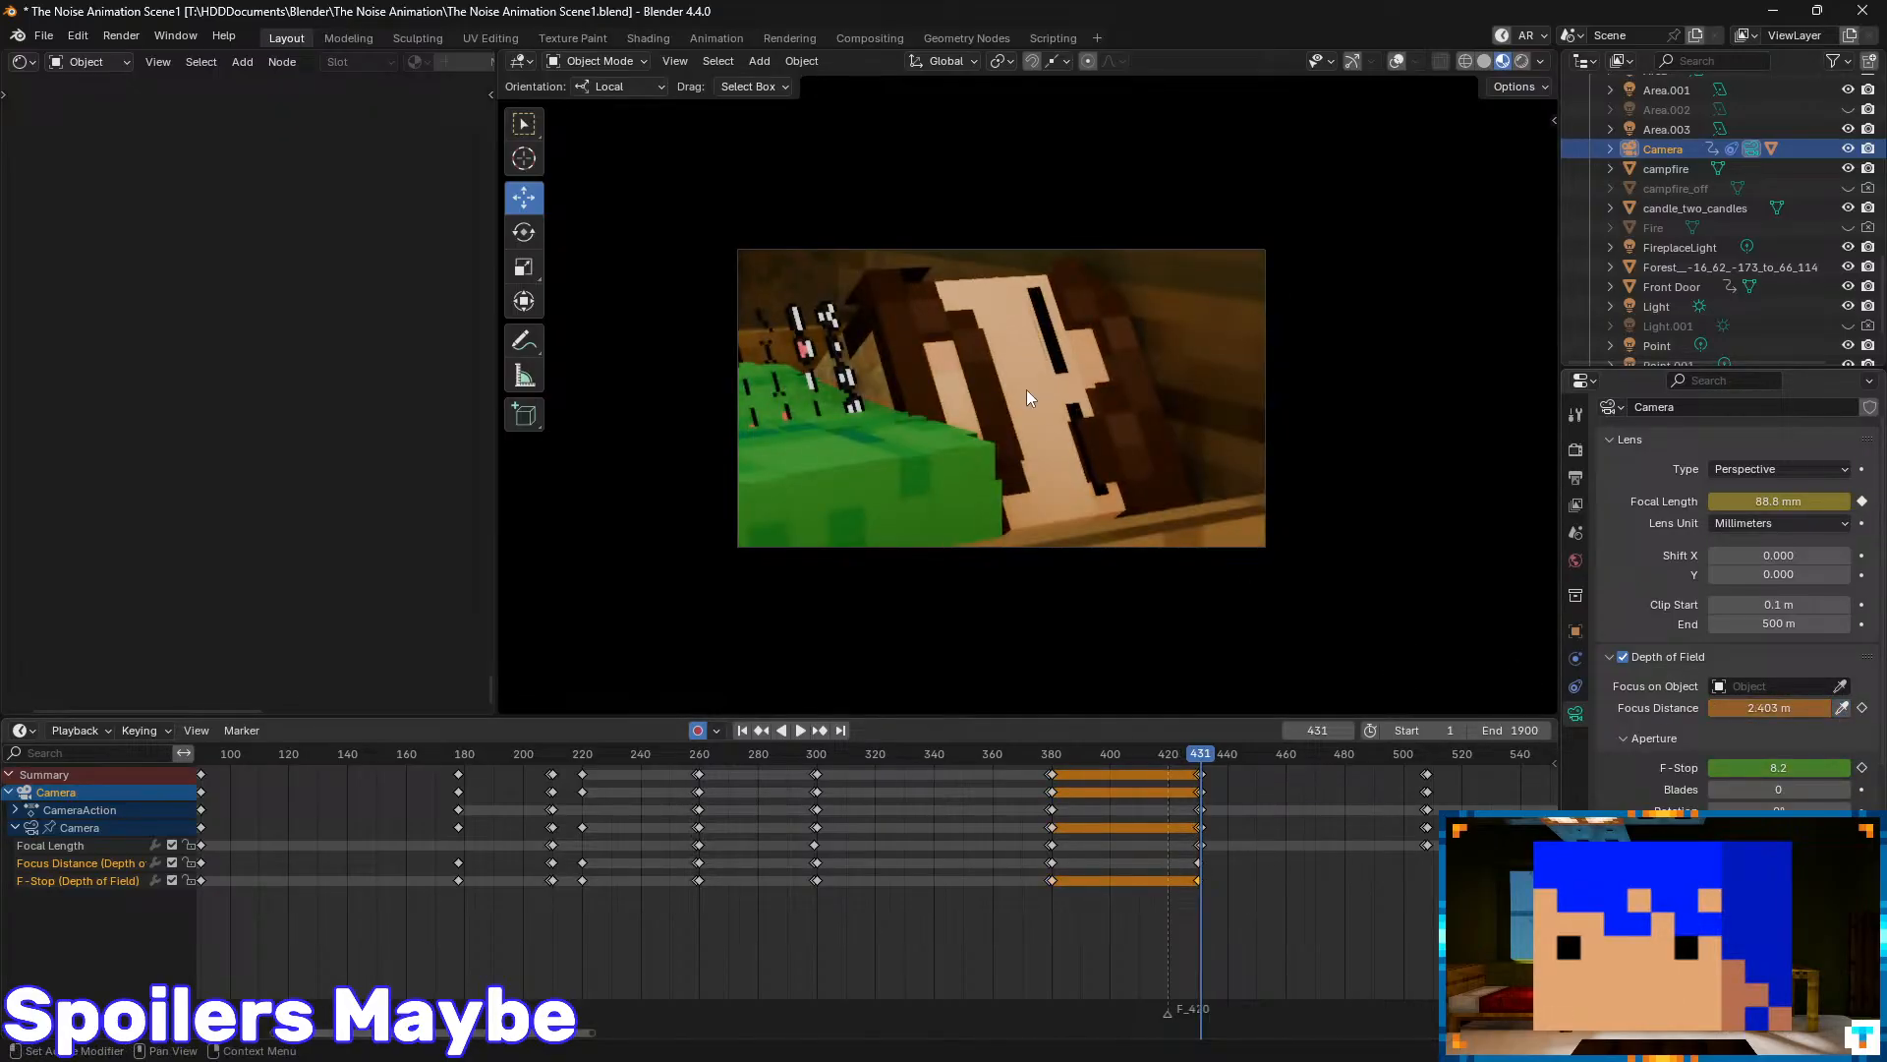
left_click(1814, 766)
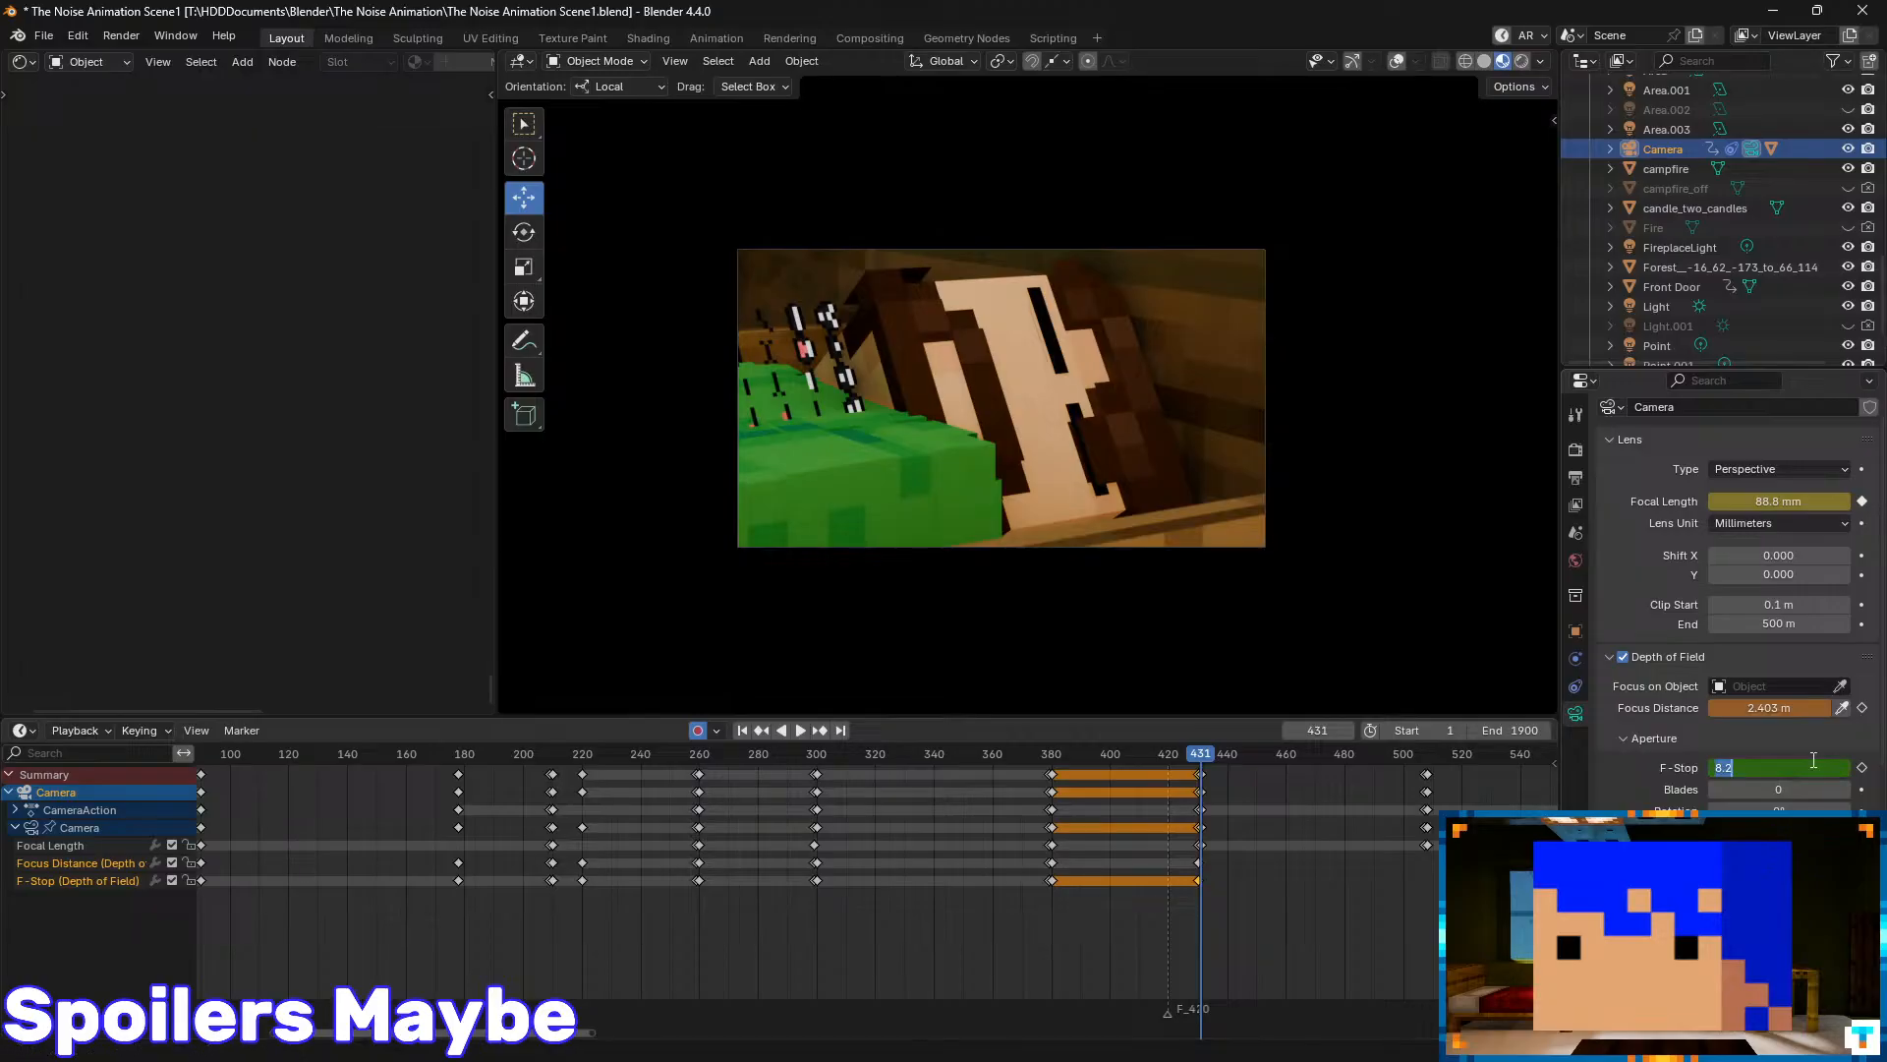
type("1")
key("Return")
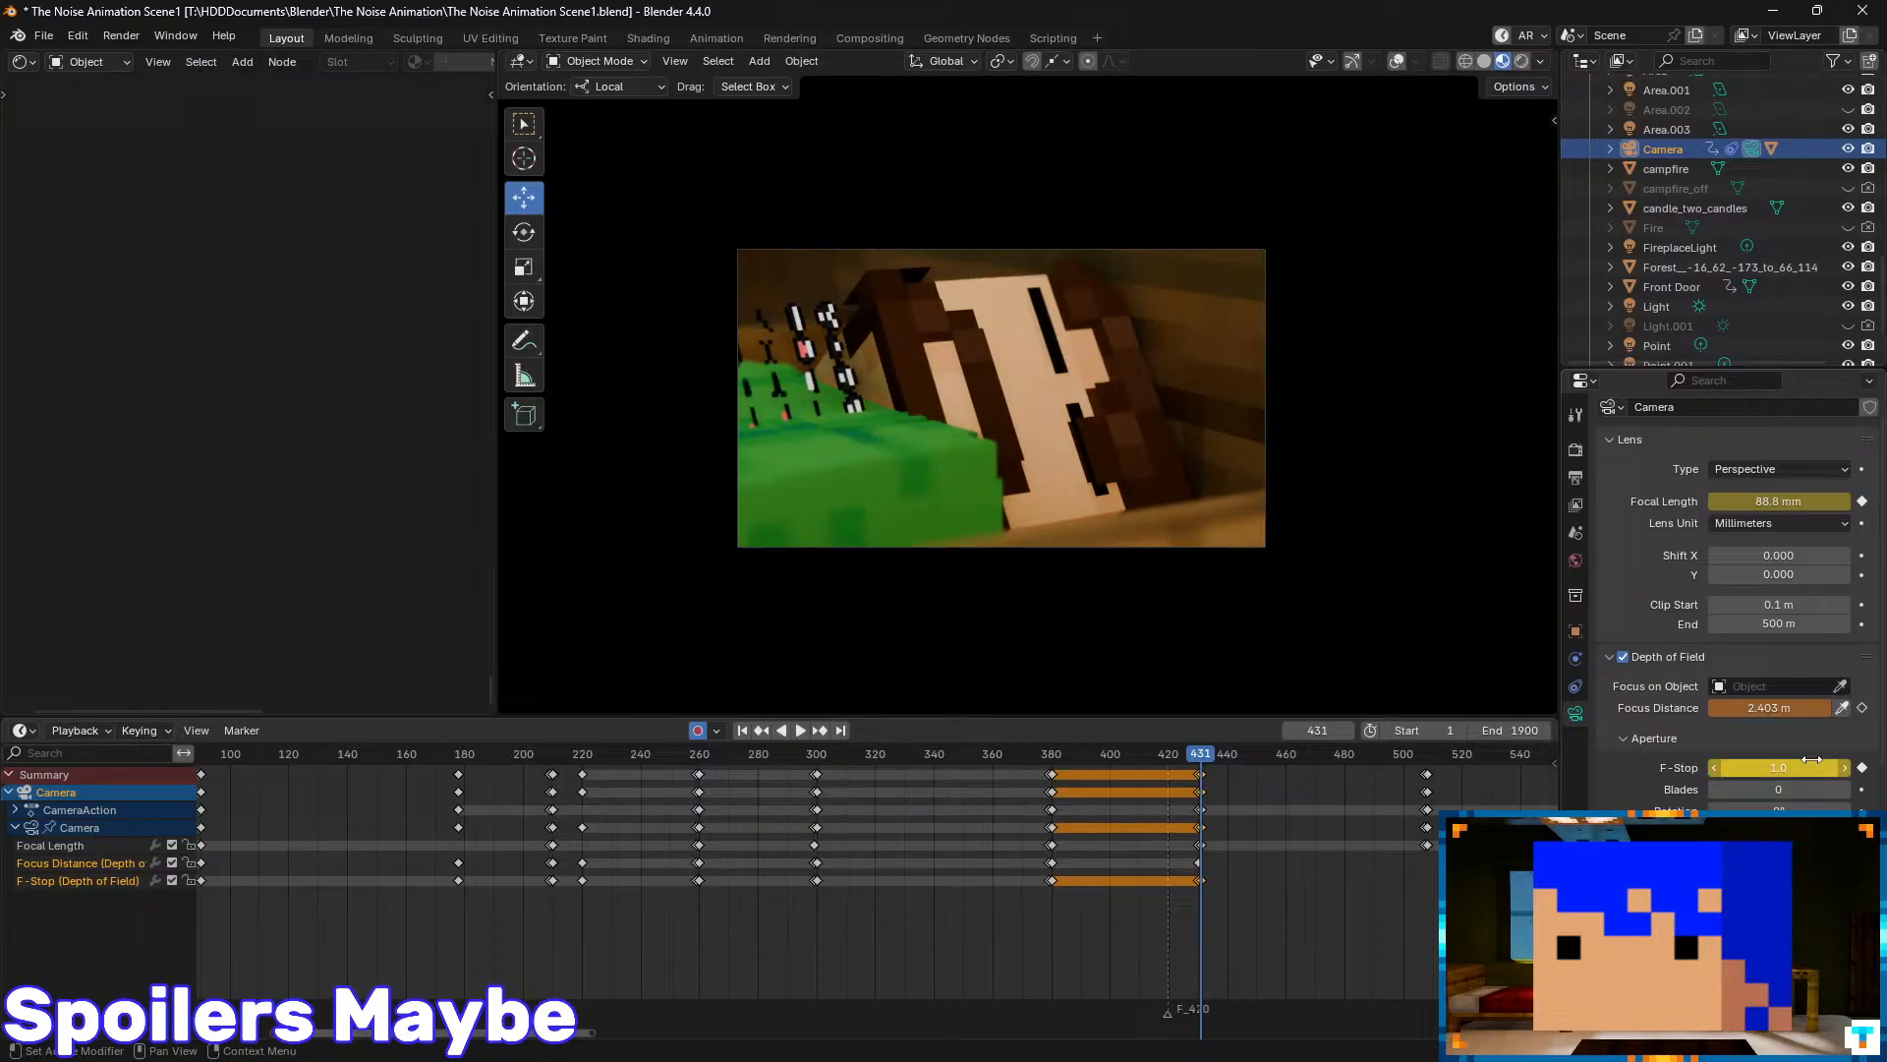
left_click(1864, 710)
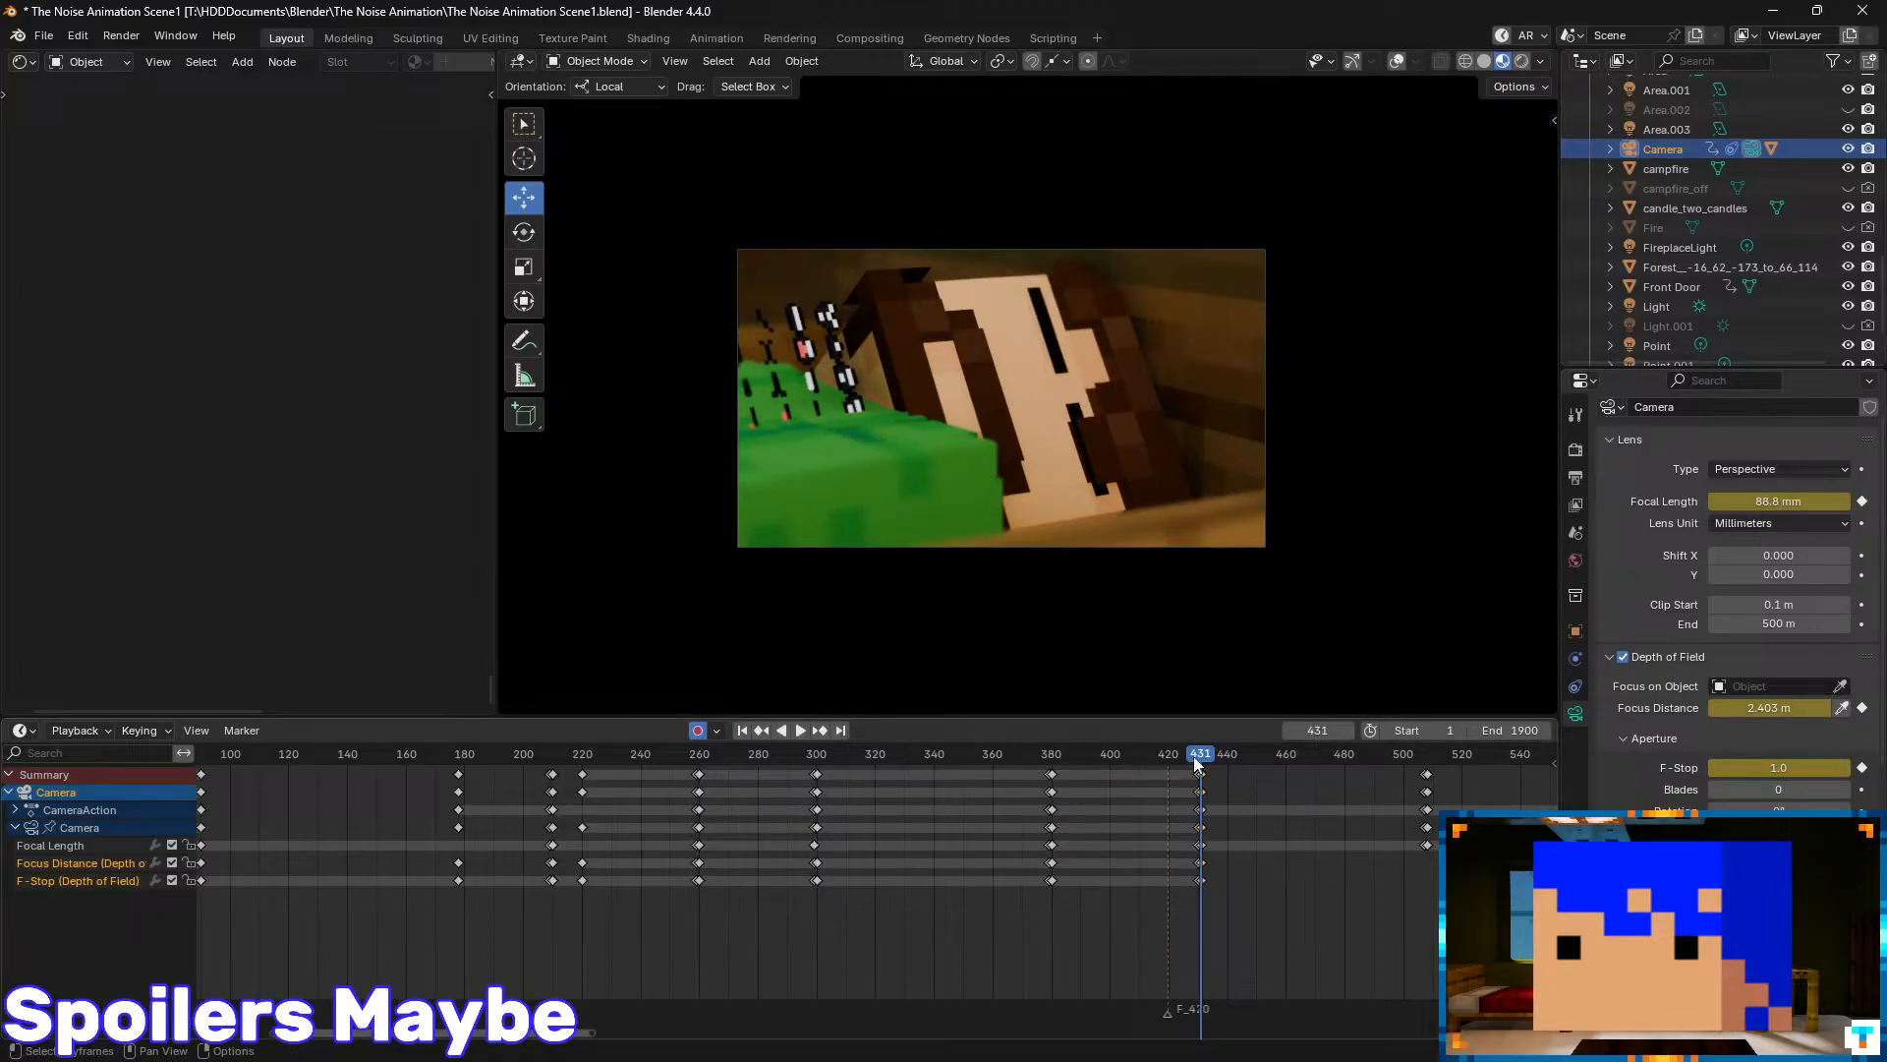
- Play back from the end of the house shot through the second face close-up to about frame 505
left_click_drag(1194, 757, 1166, 758)
key("space")
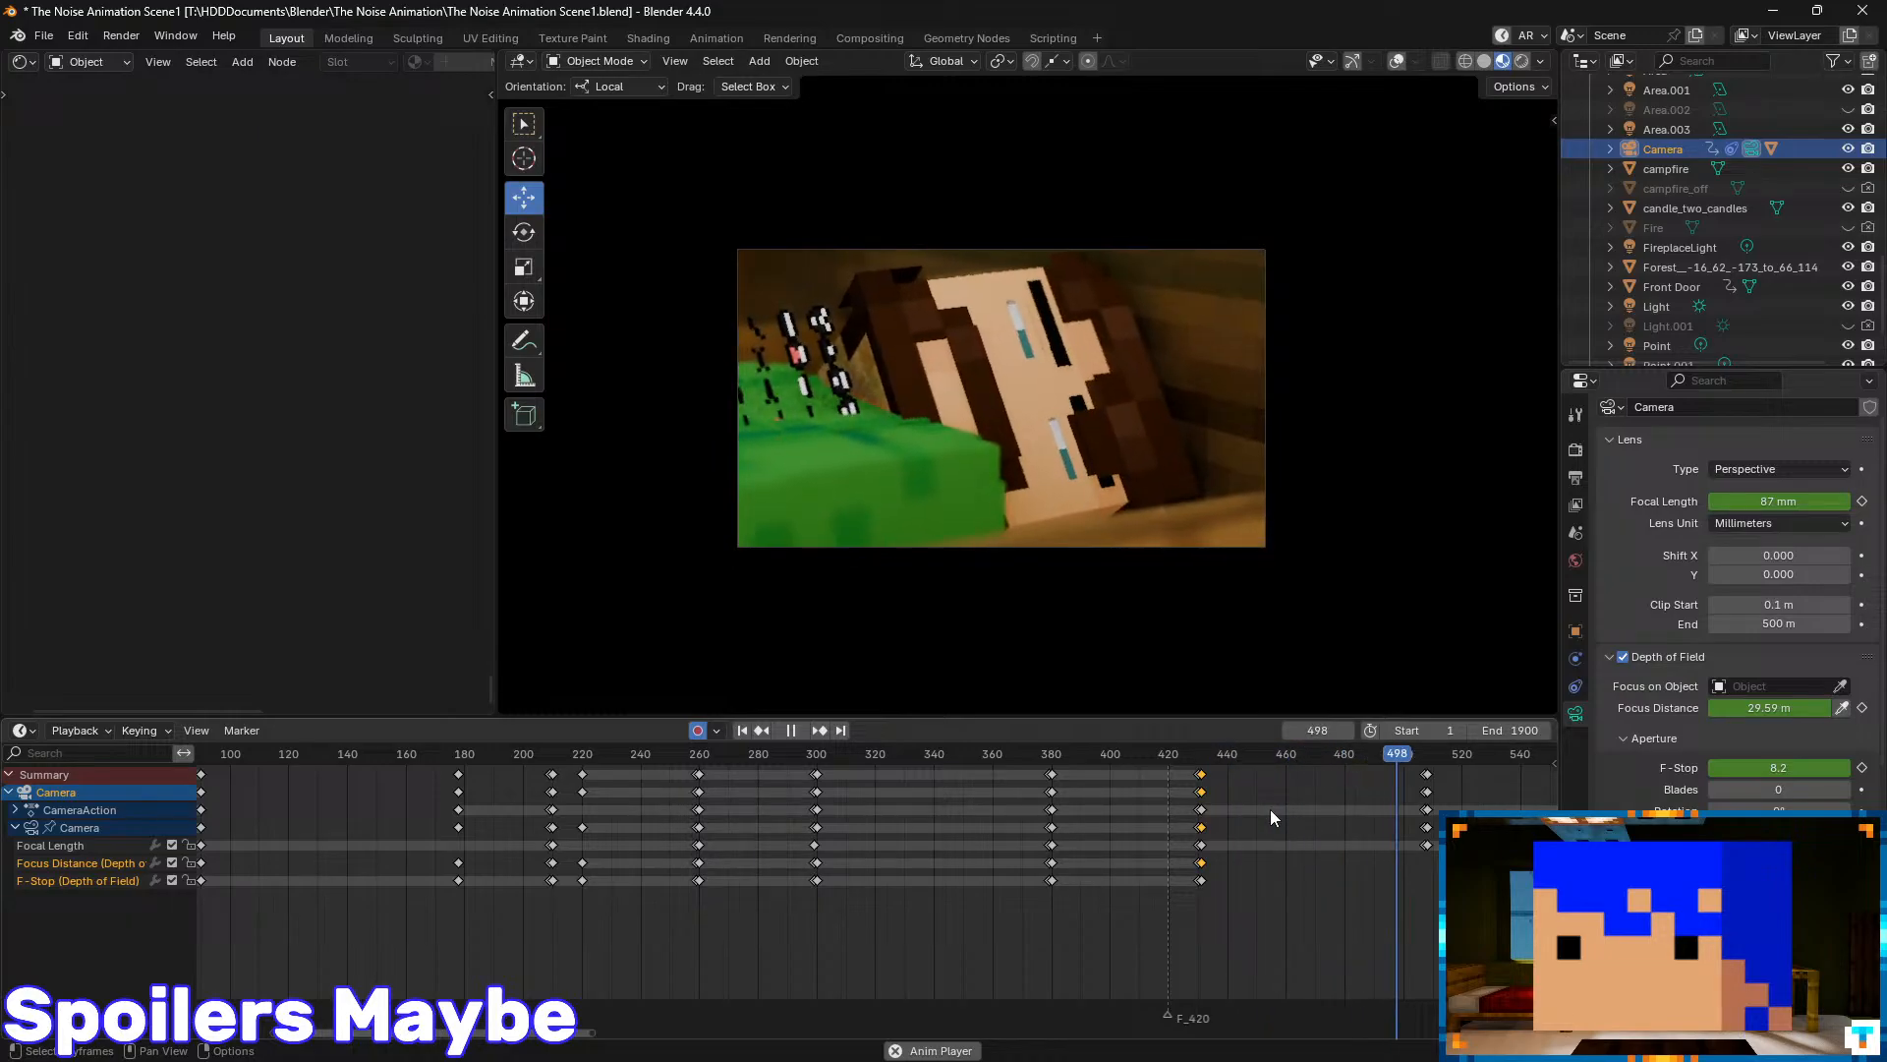
key("space")
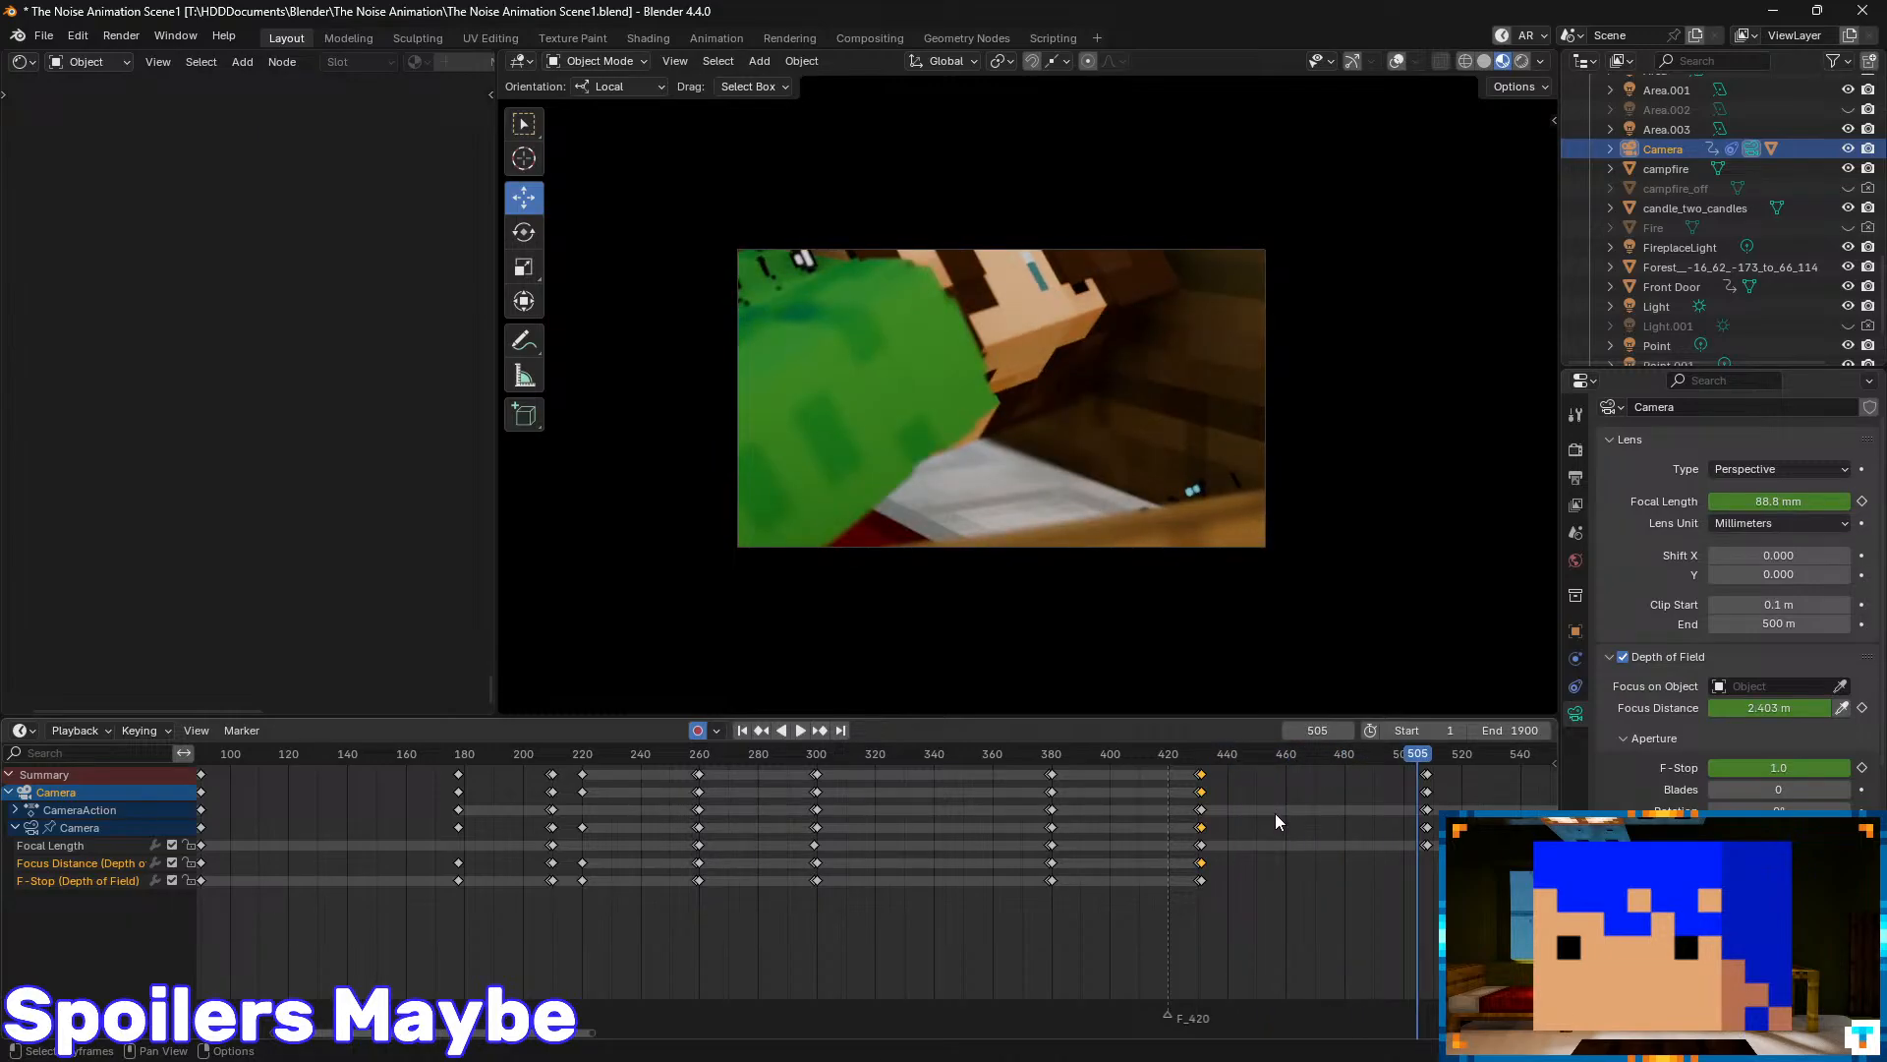
- Find the last frame of the face close-up, 507, and keyframe its 2.403 m focus distance and F-stop of 1.0
key("Right")
key("Right")
key("Right")
key("Right")
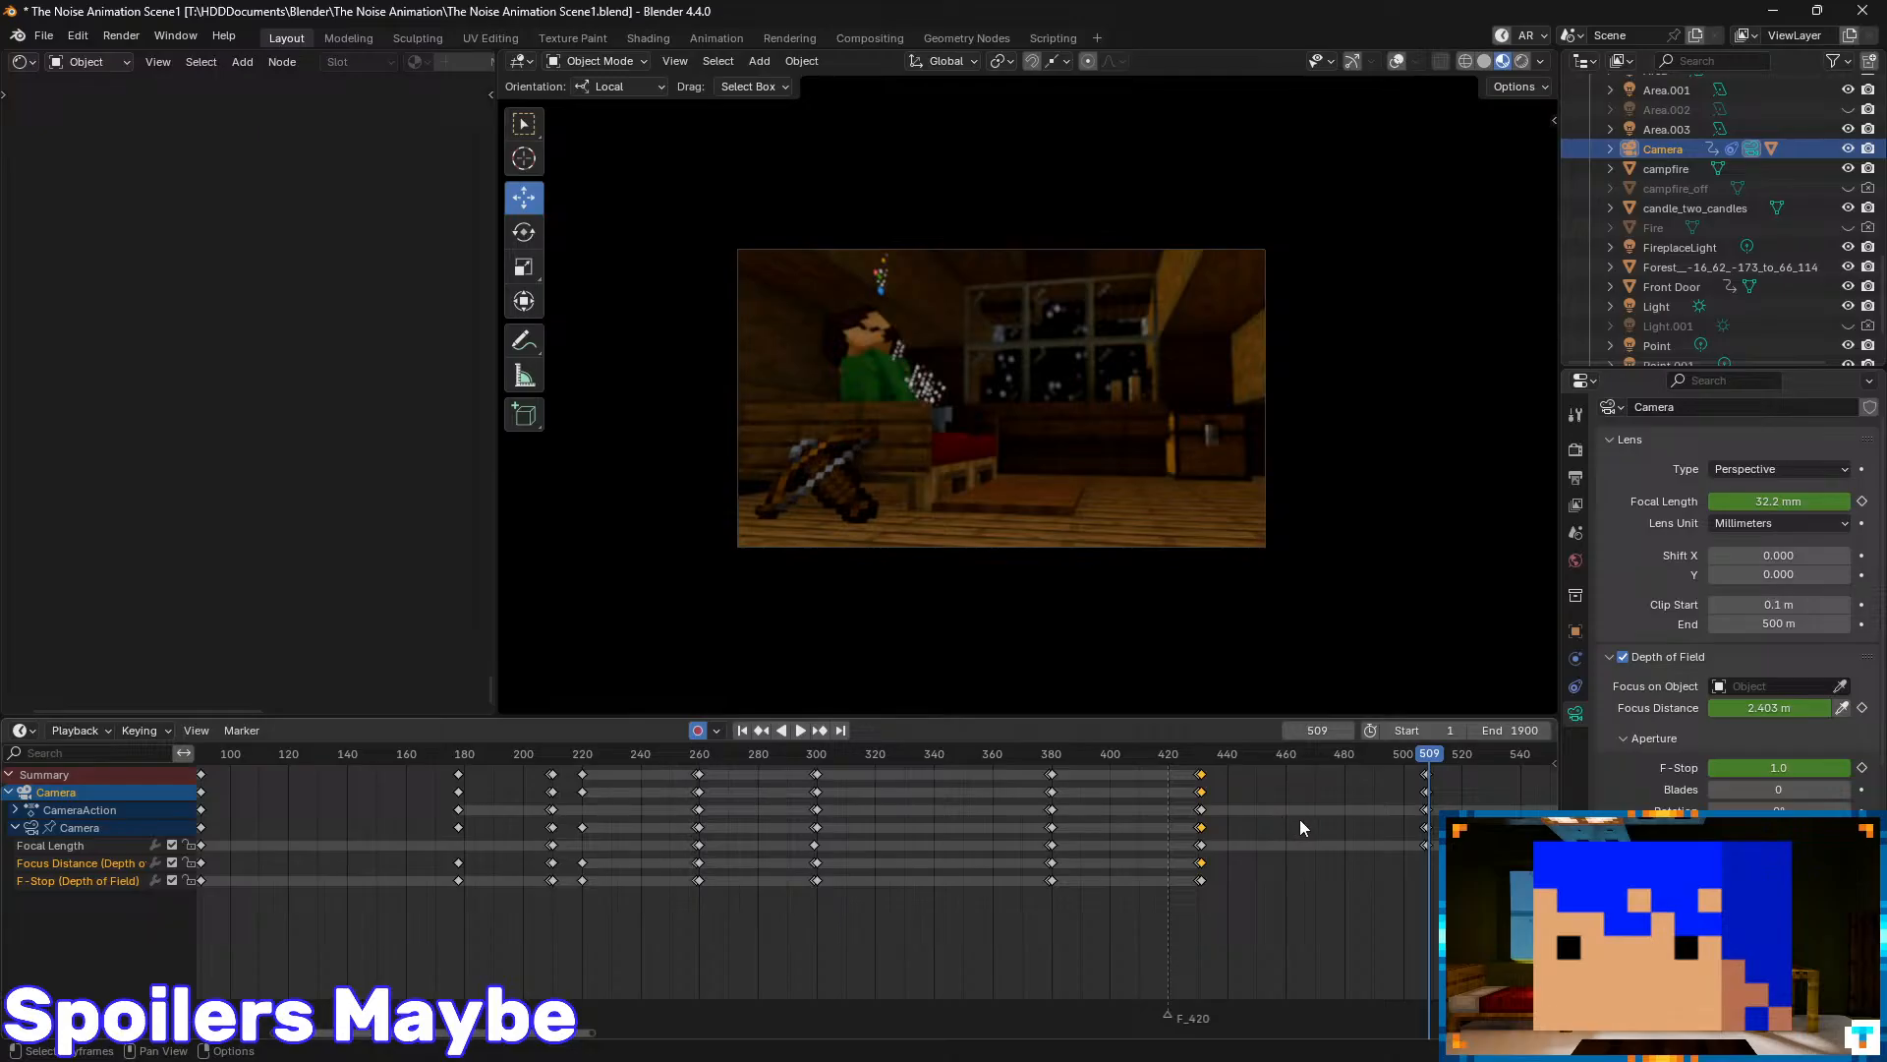
key("Left")
key("Left")
left_click(1862, 709)
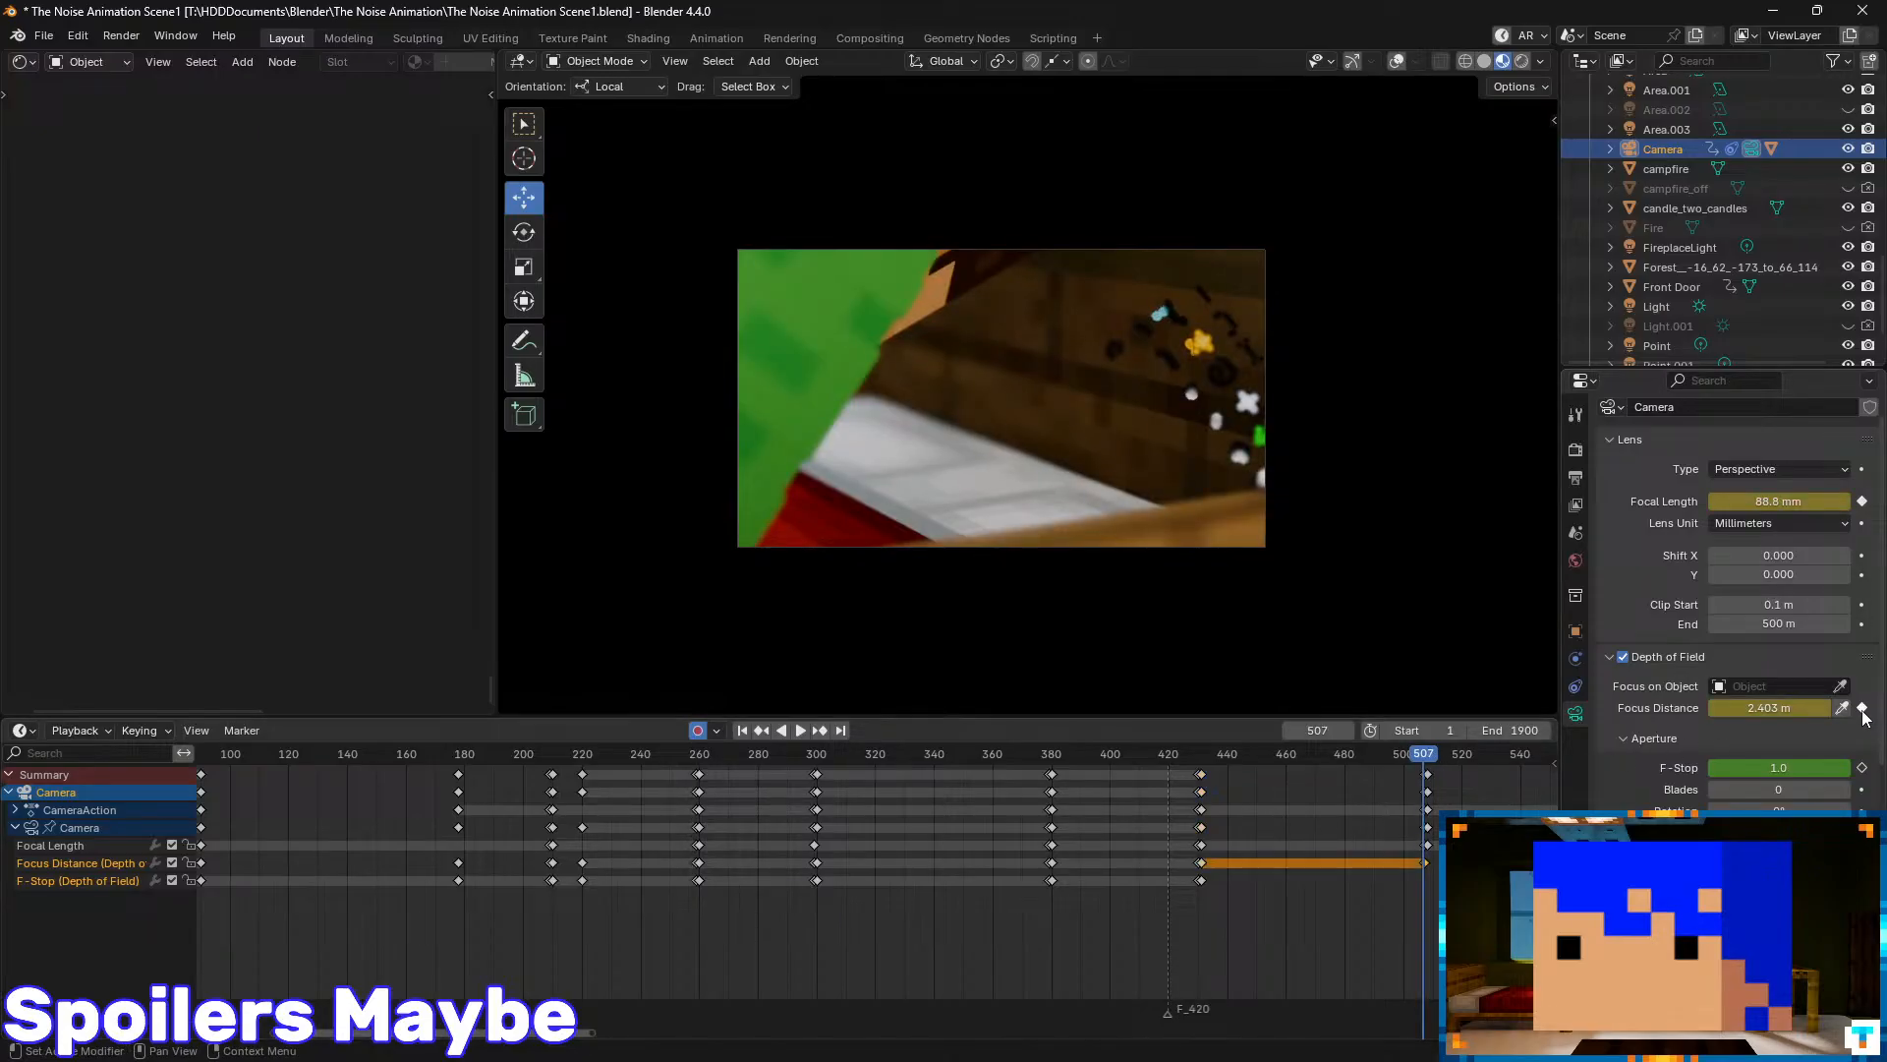
left_click(1862, 767)
- At frame 508, sample a 4.803 m focus distance on the character in bed, set the F-stop to 4.2, and keyframe both
key("Right")
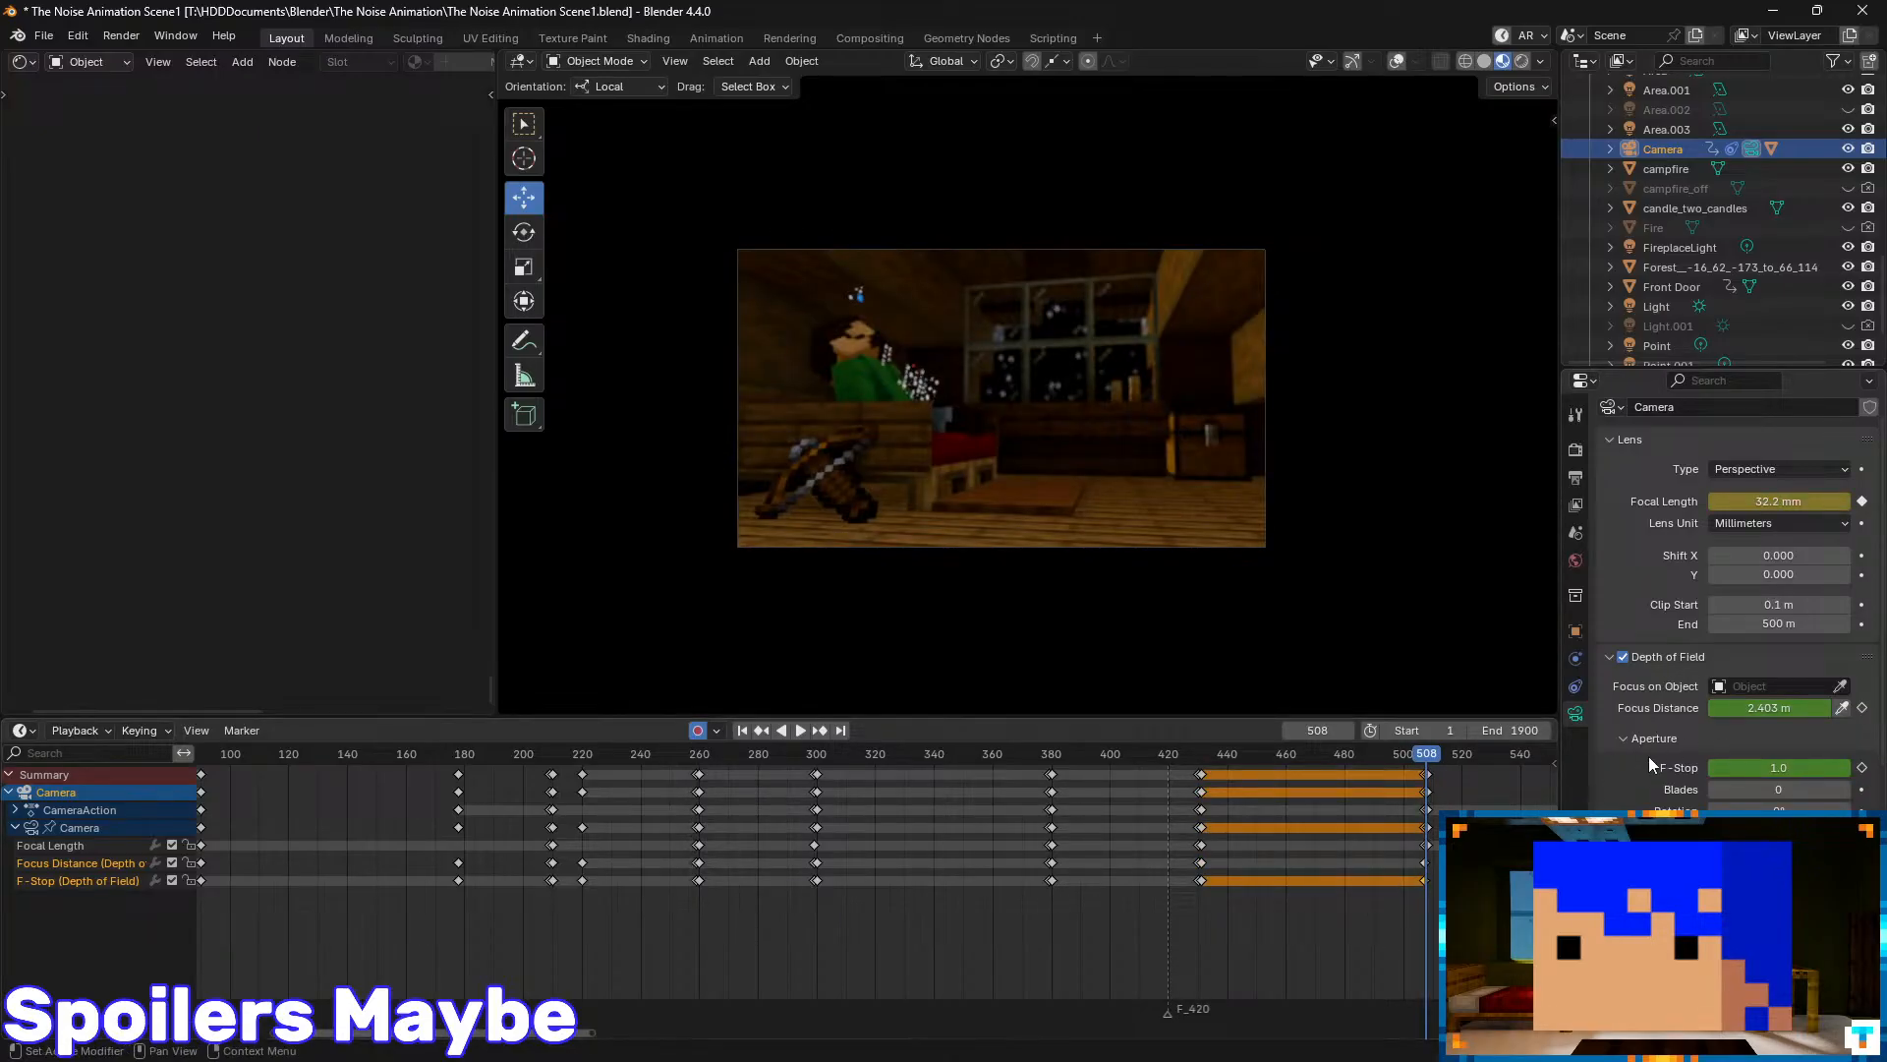
left_click(1842, 709)
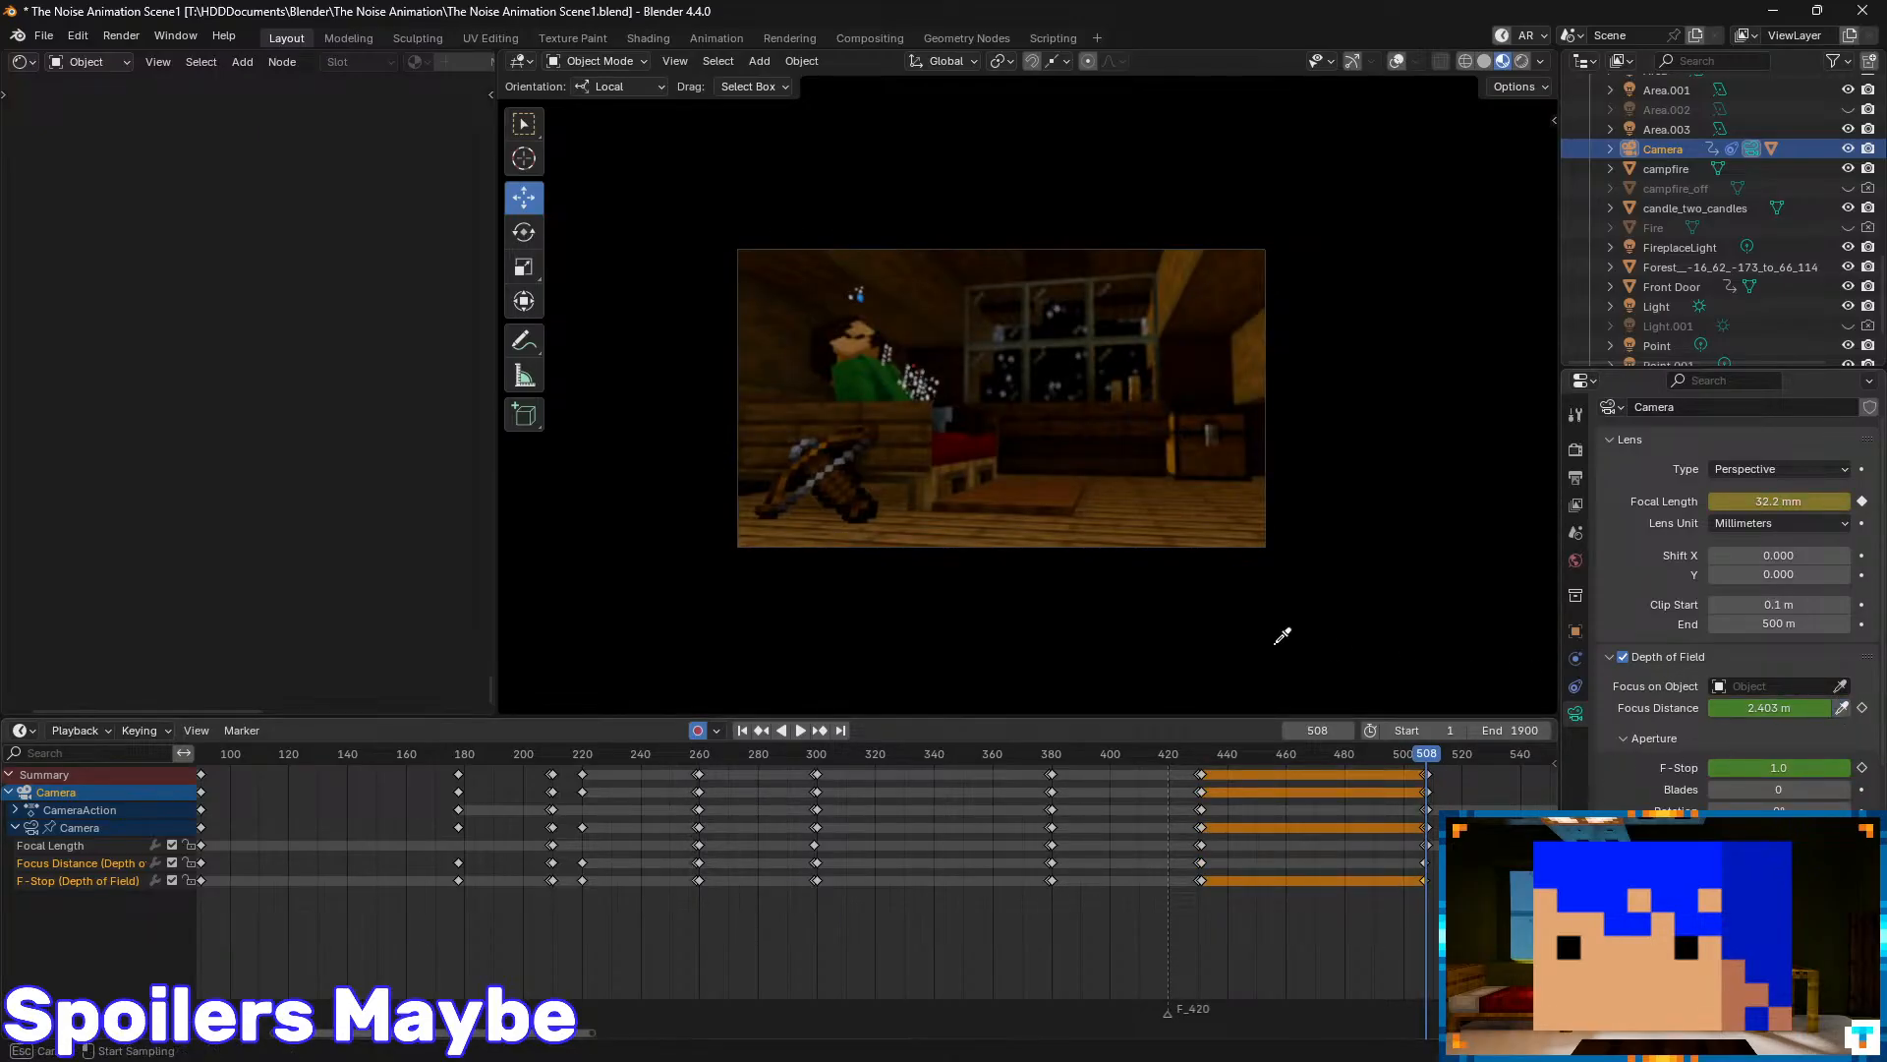
left_click(892, 377)
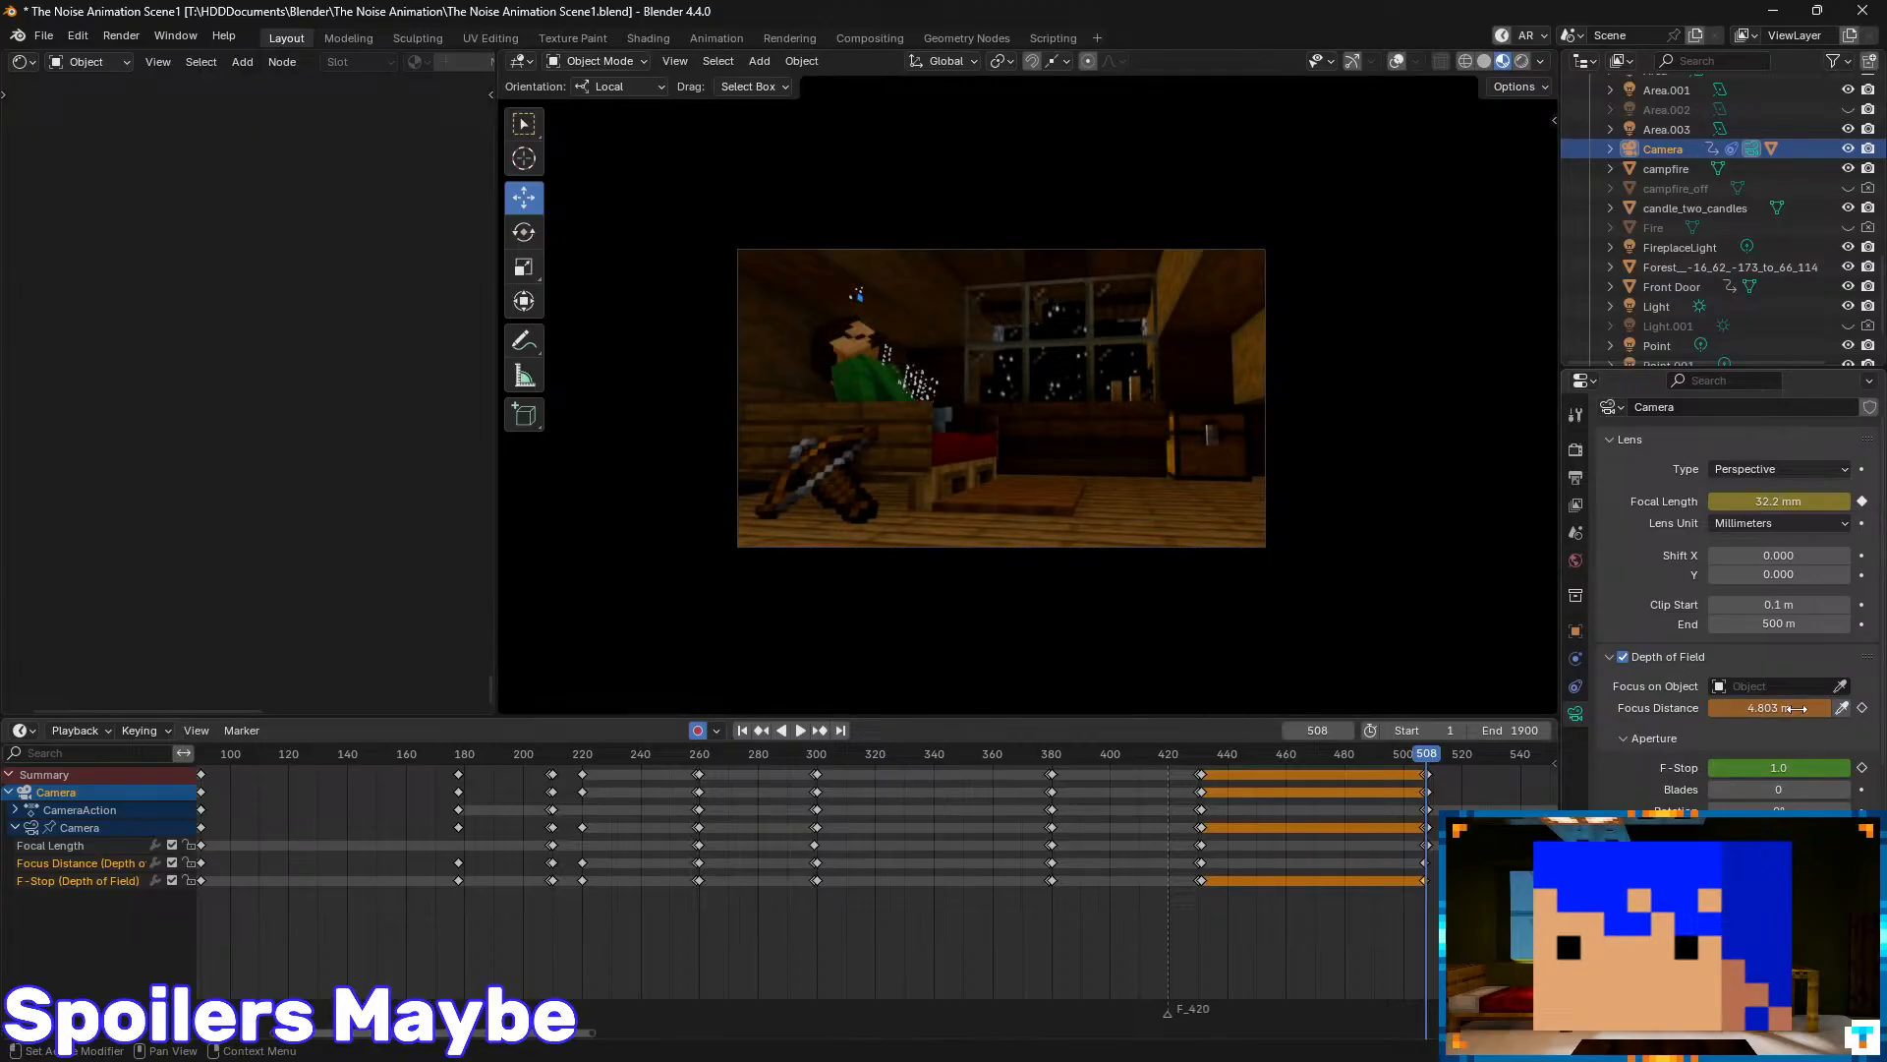
mouse_move(1816, 768)
left_mouse_down()
mouse_move(1769, 768)
mouse_move(1830, 764)
left_mouse_up()
left_click(1862, 707)
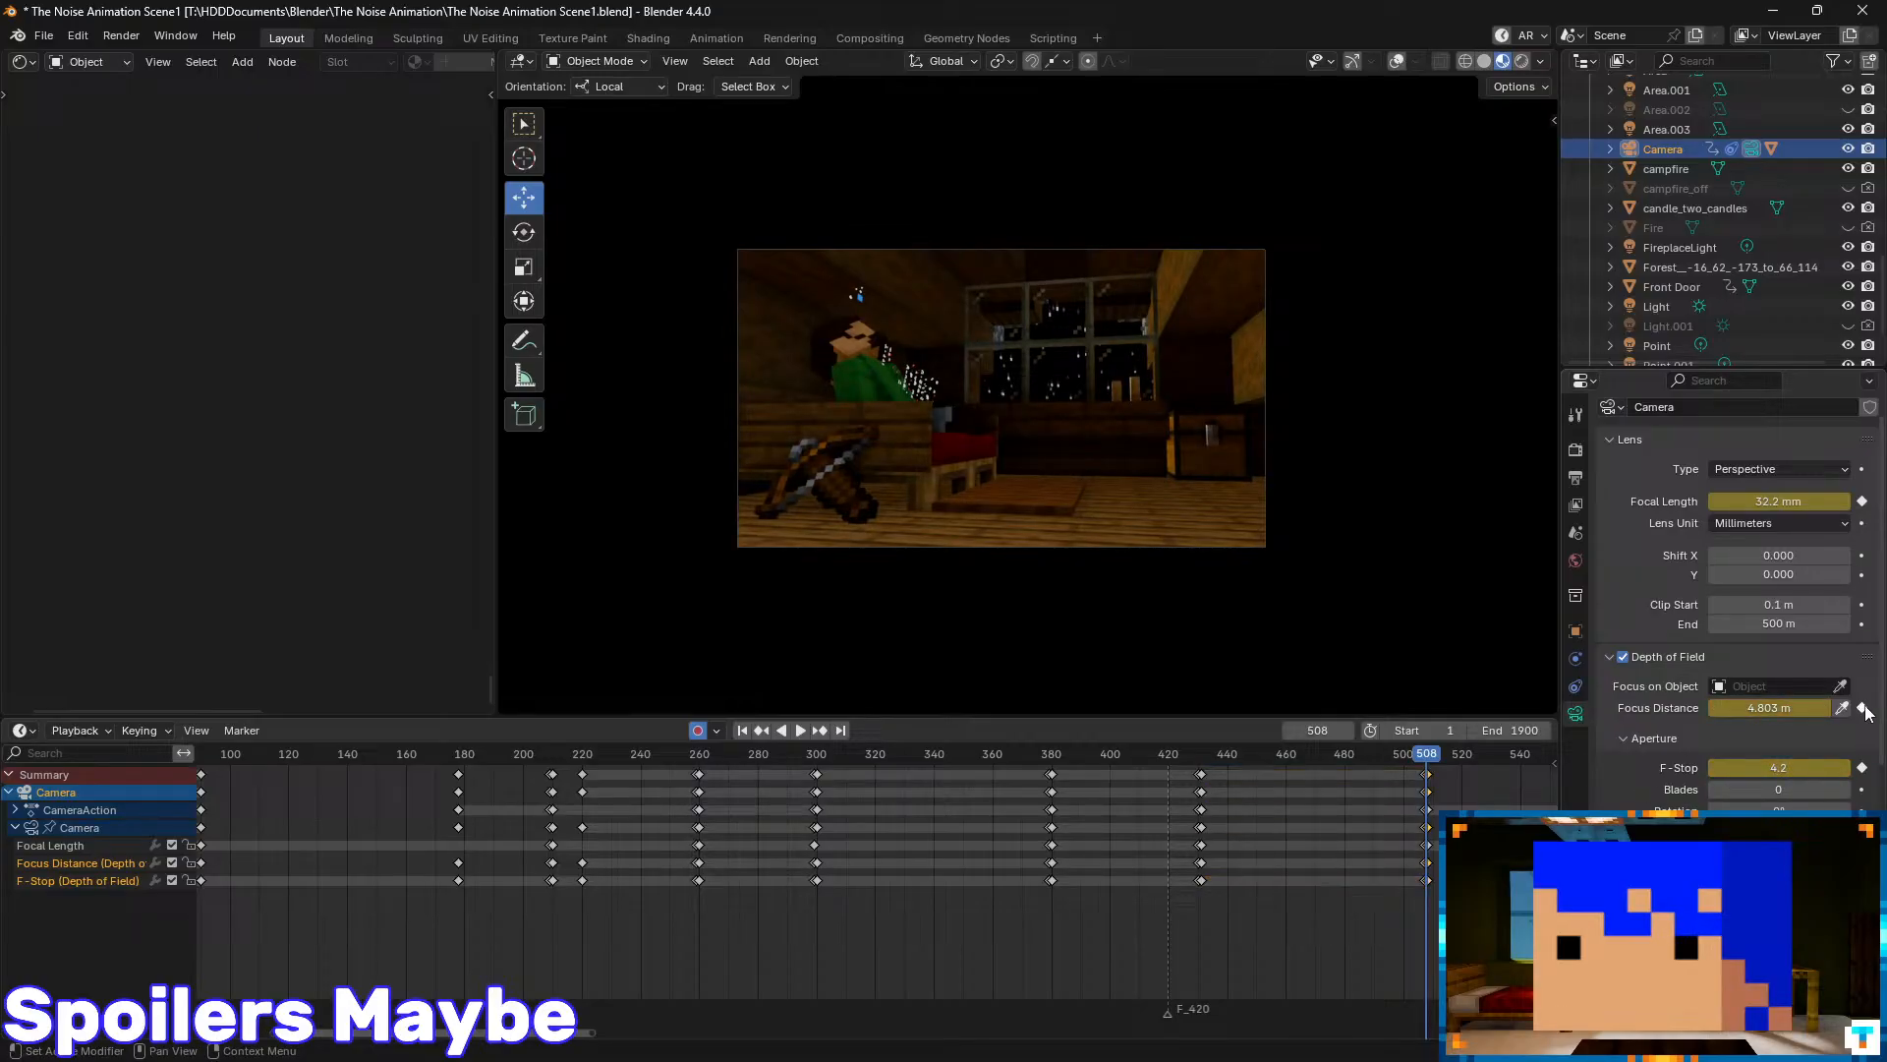
- Keyframe the bedroom shot's 4.803 m focus distance and F-stop of 4.2 at frame 570
middle_click_drag(1464, 842, 936, 840)
key("Up")
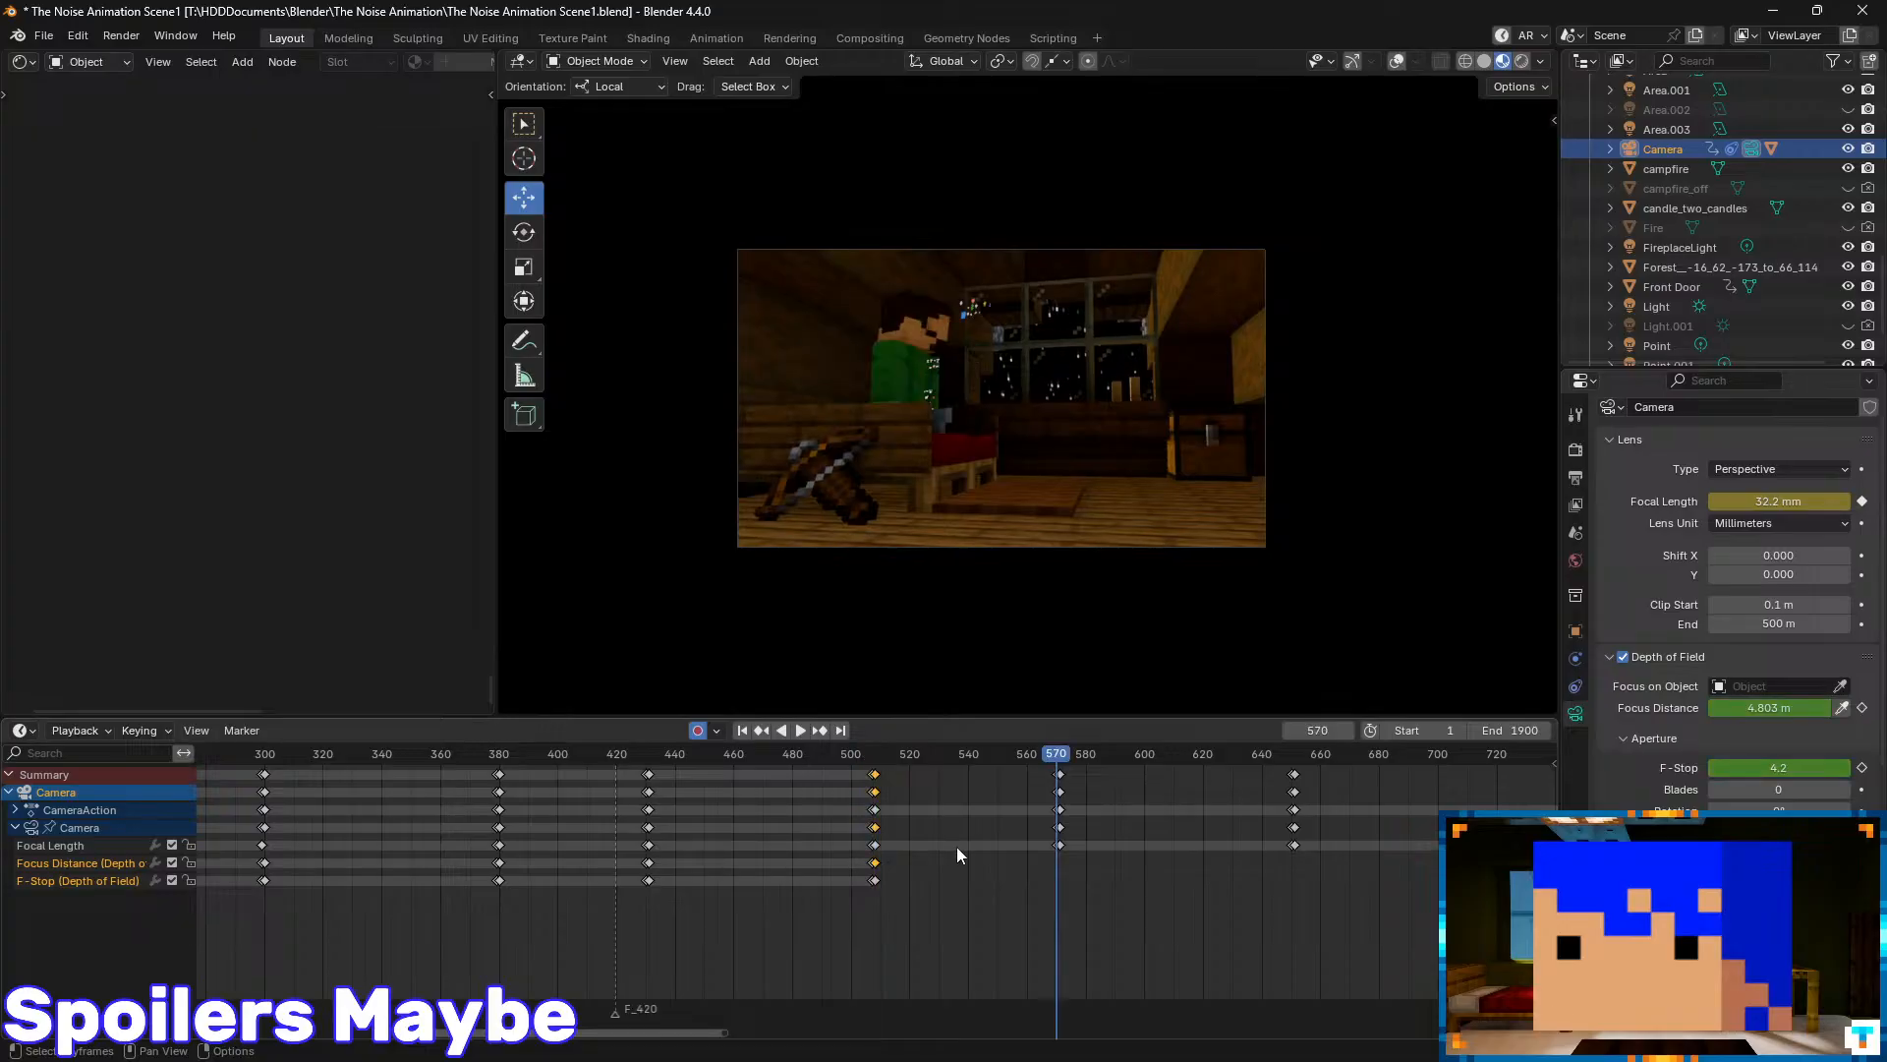
key("Left")
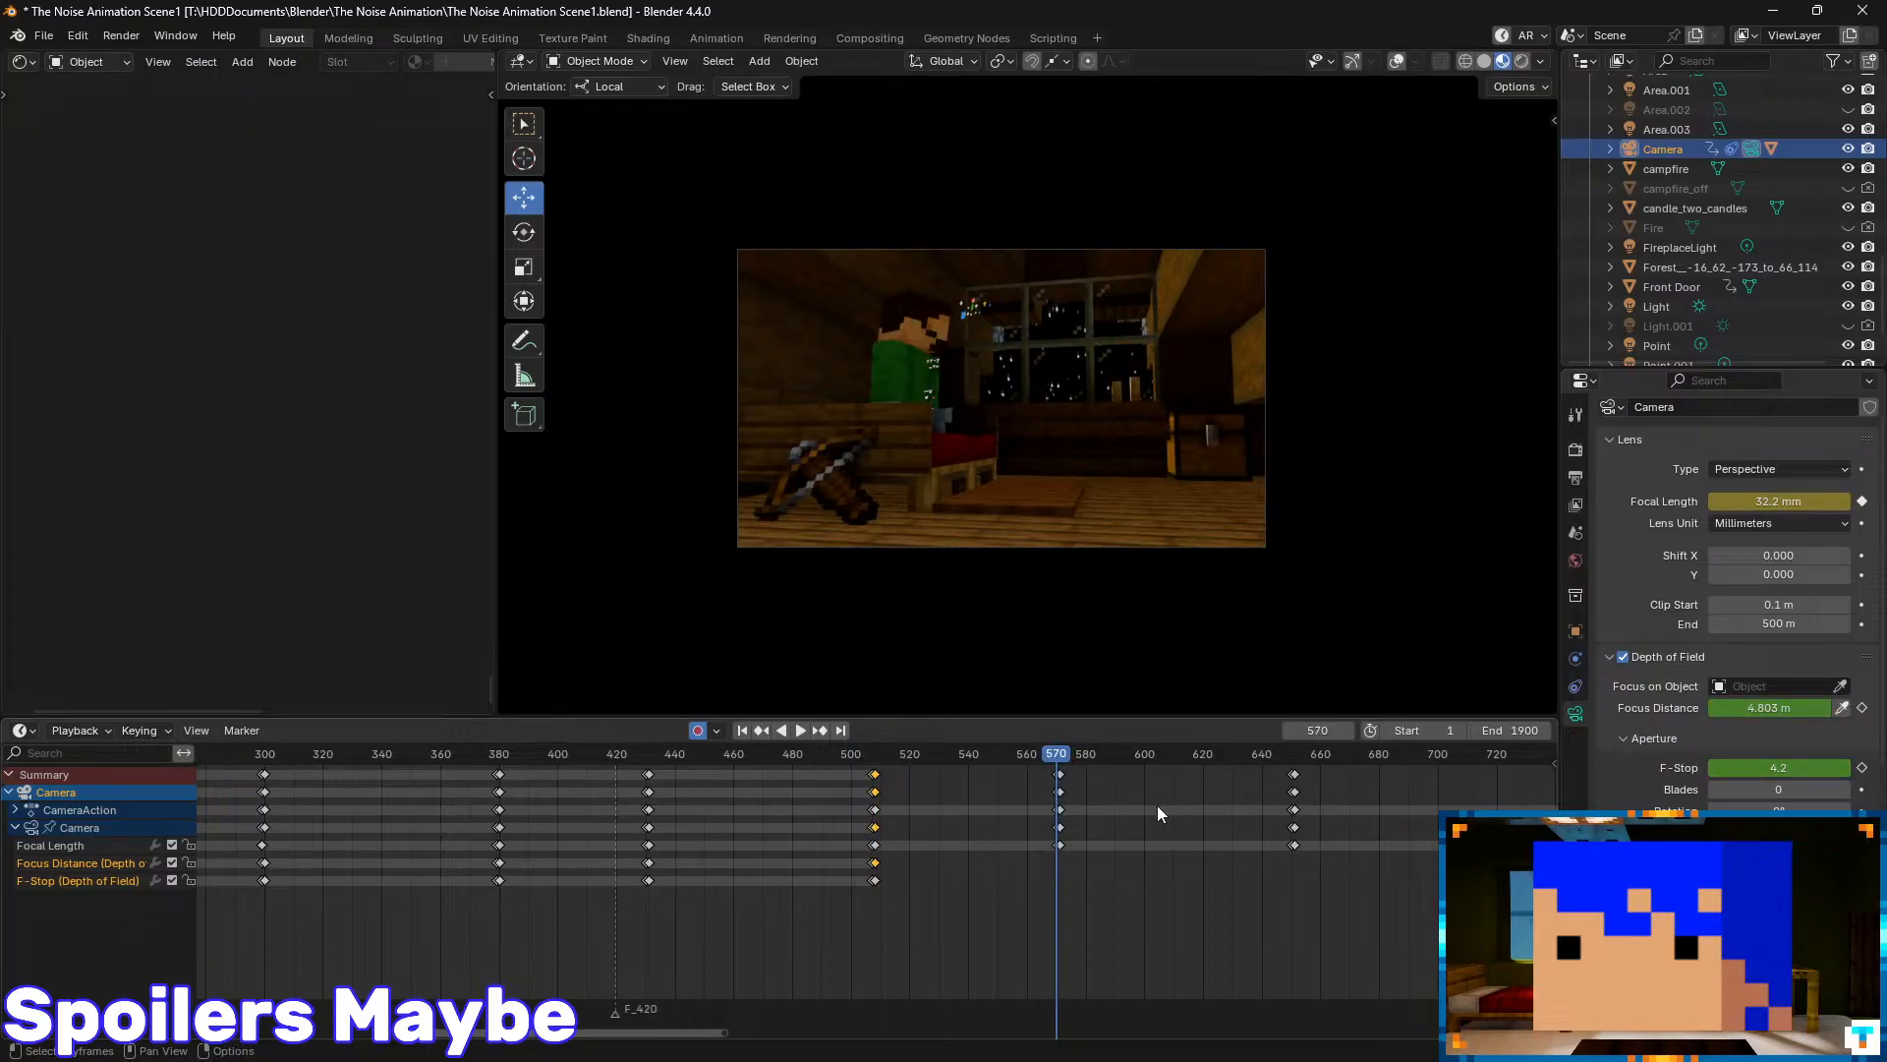
left_click(1862, 708)
left_click(1861, 768)
- At frame 571, save the file, keyframe focus distance and F-stop, and sample a 1.739 m focus distance on the character's face
key("Right")
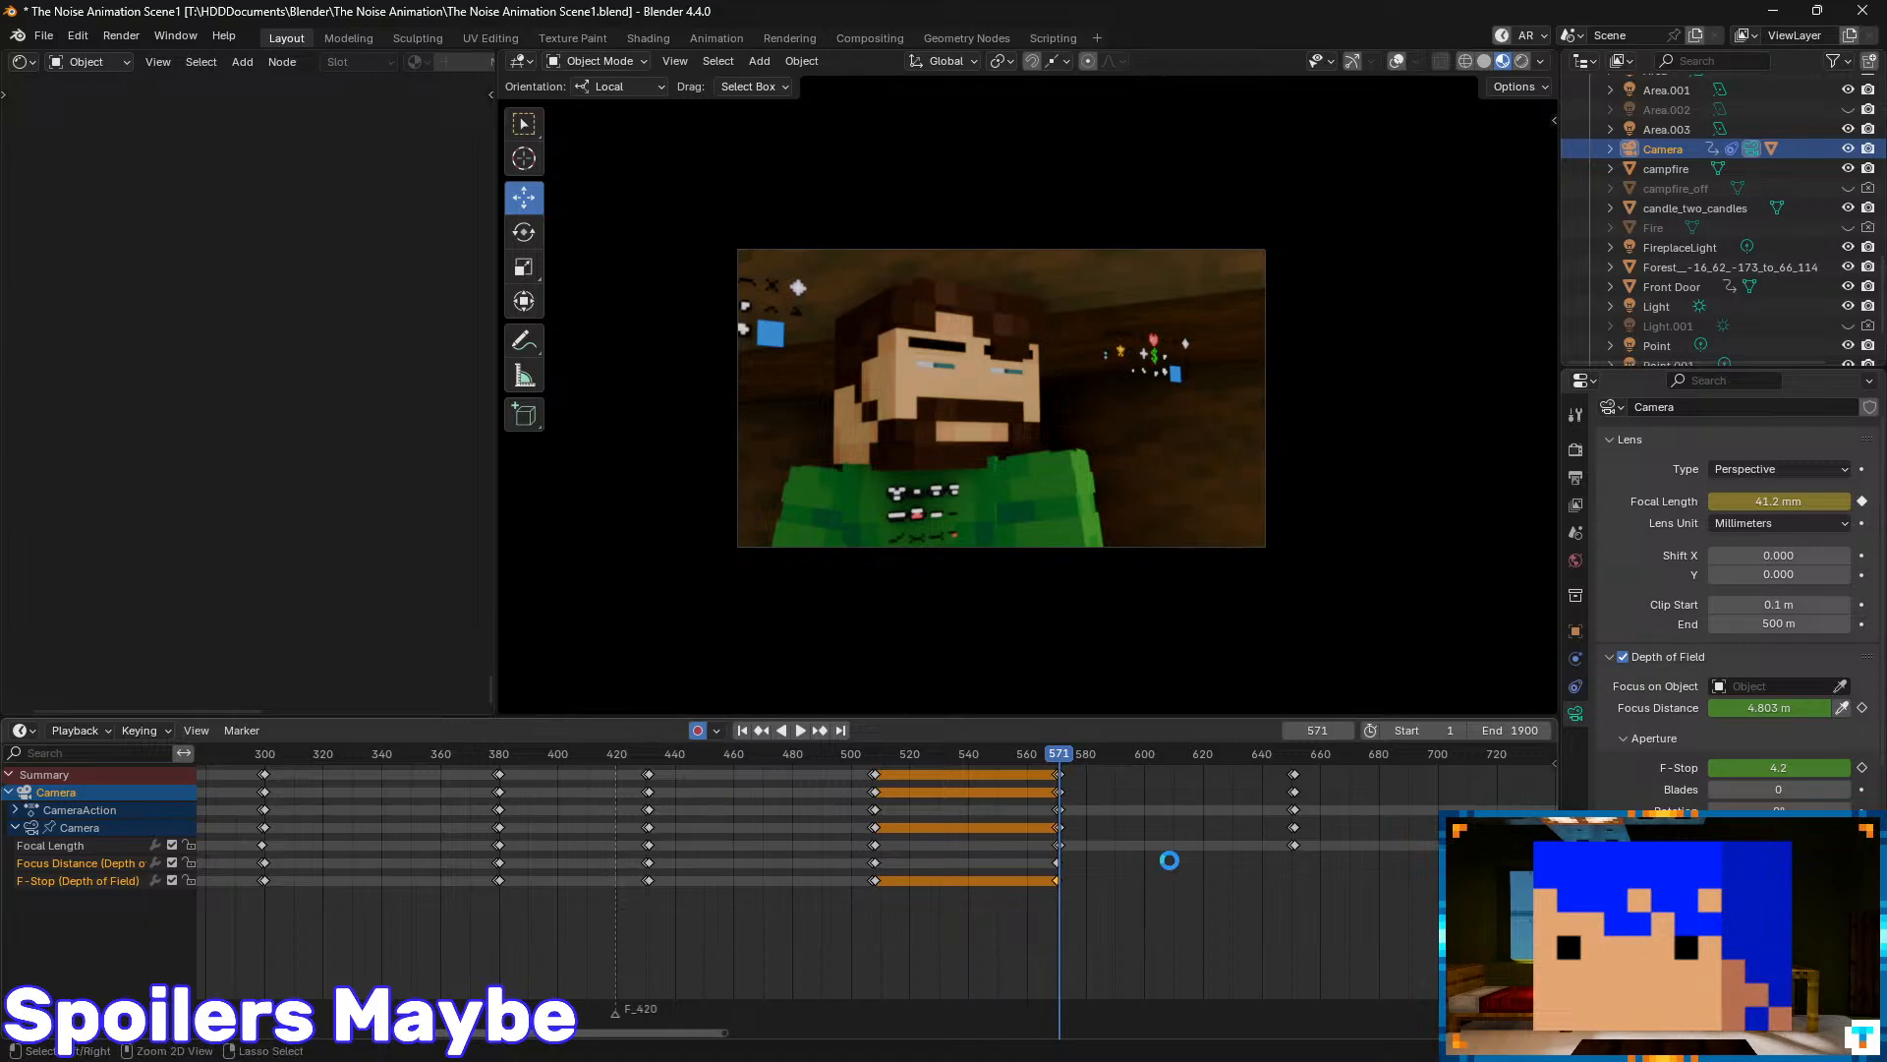
key("ctrl+s")
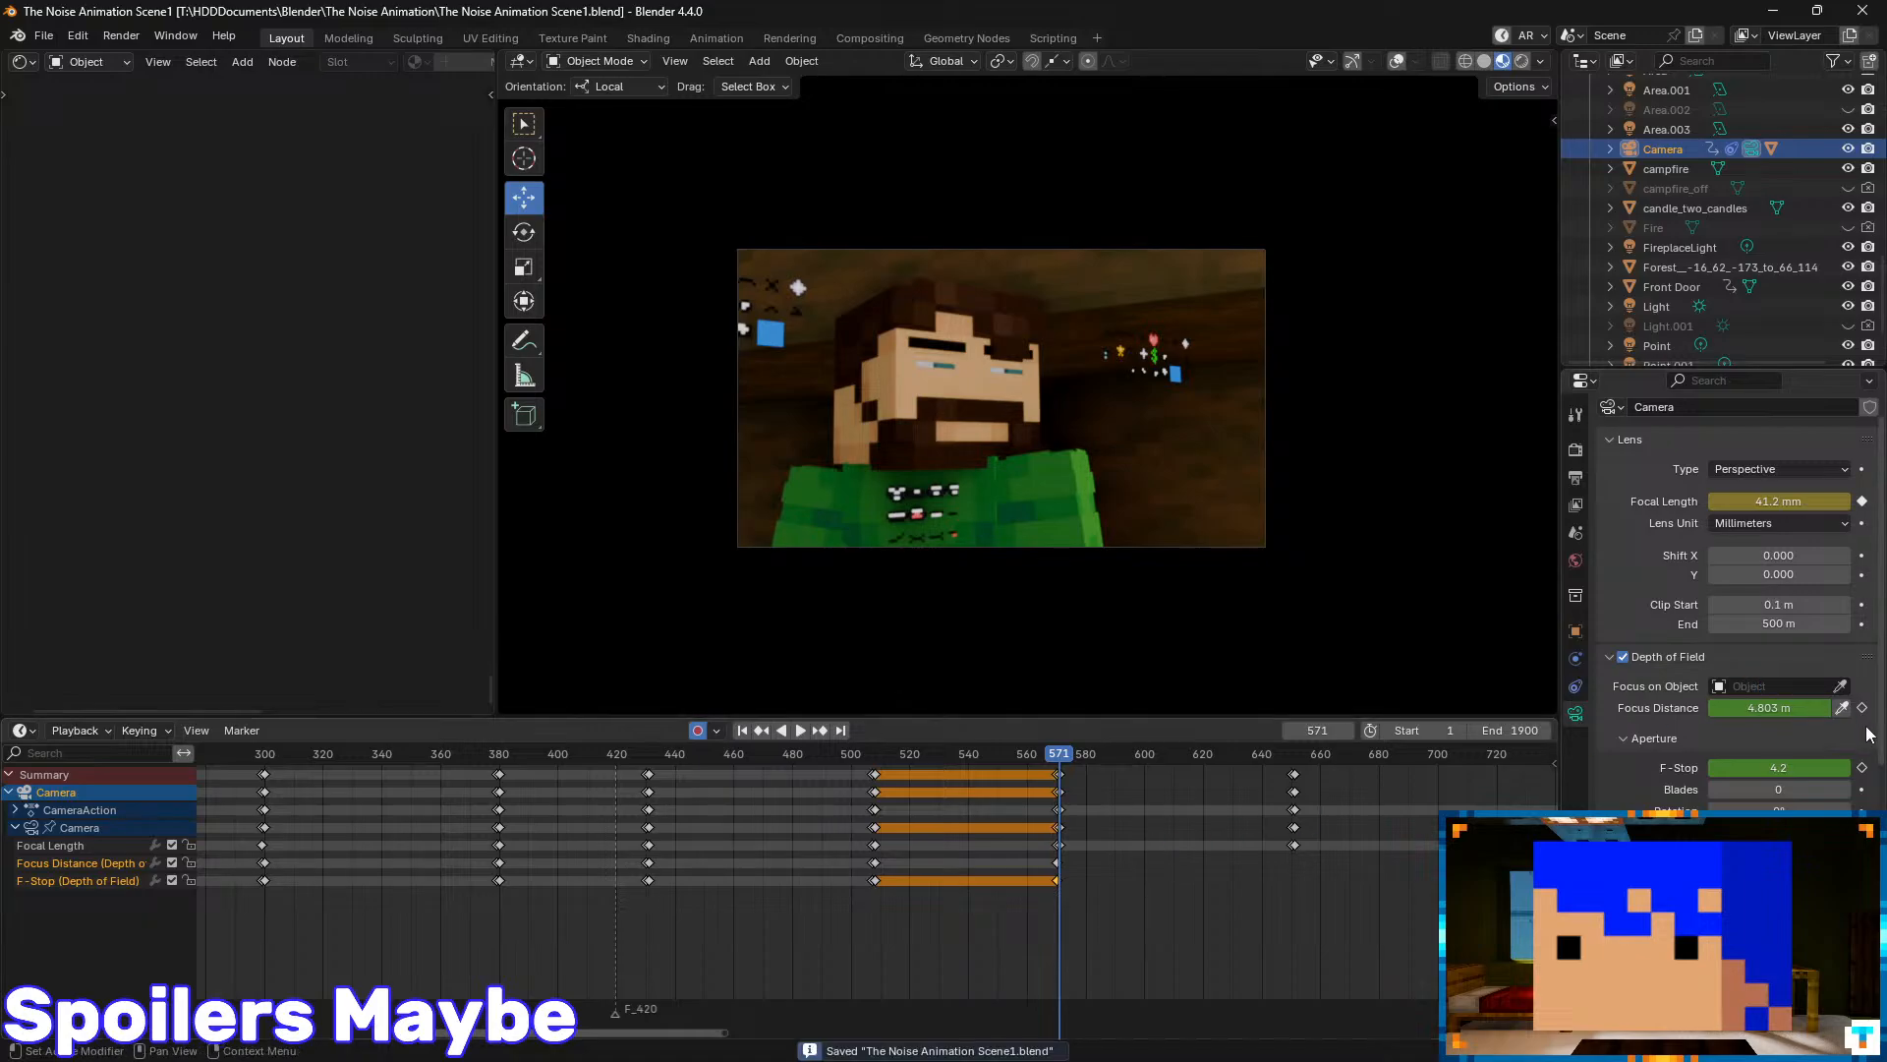
key("i")
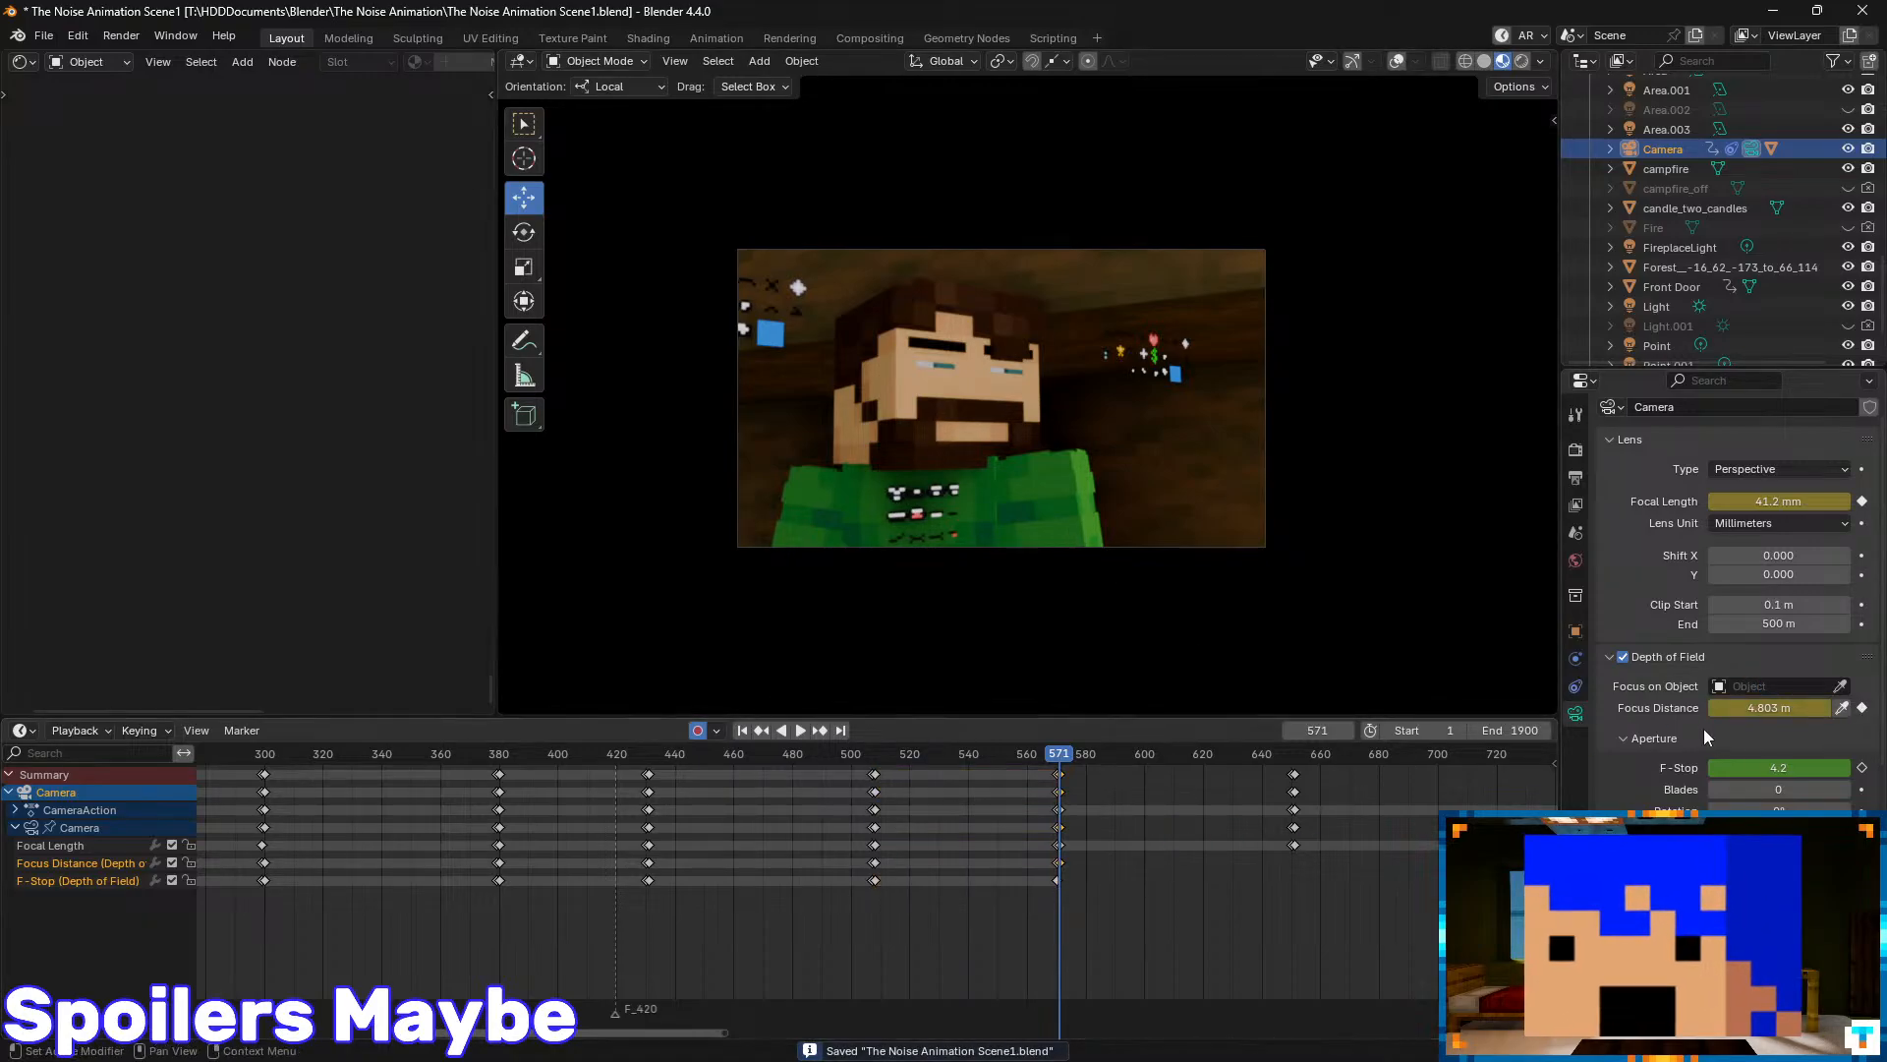
left_click(1862, 768)
left_click(1841, 708)
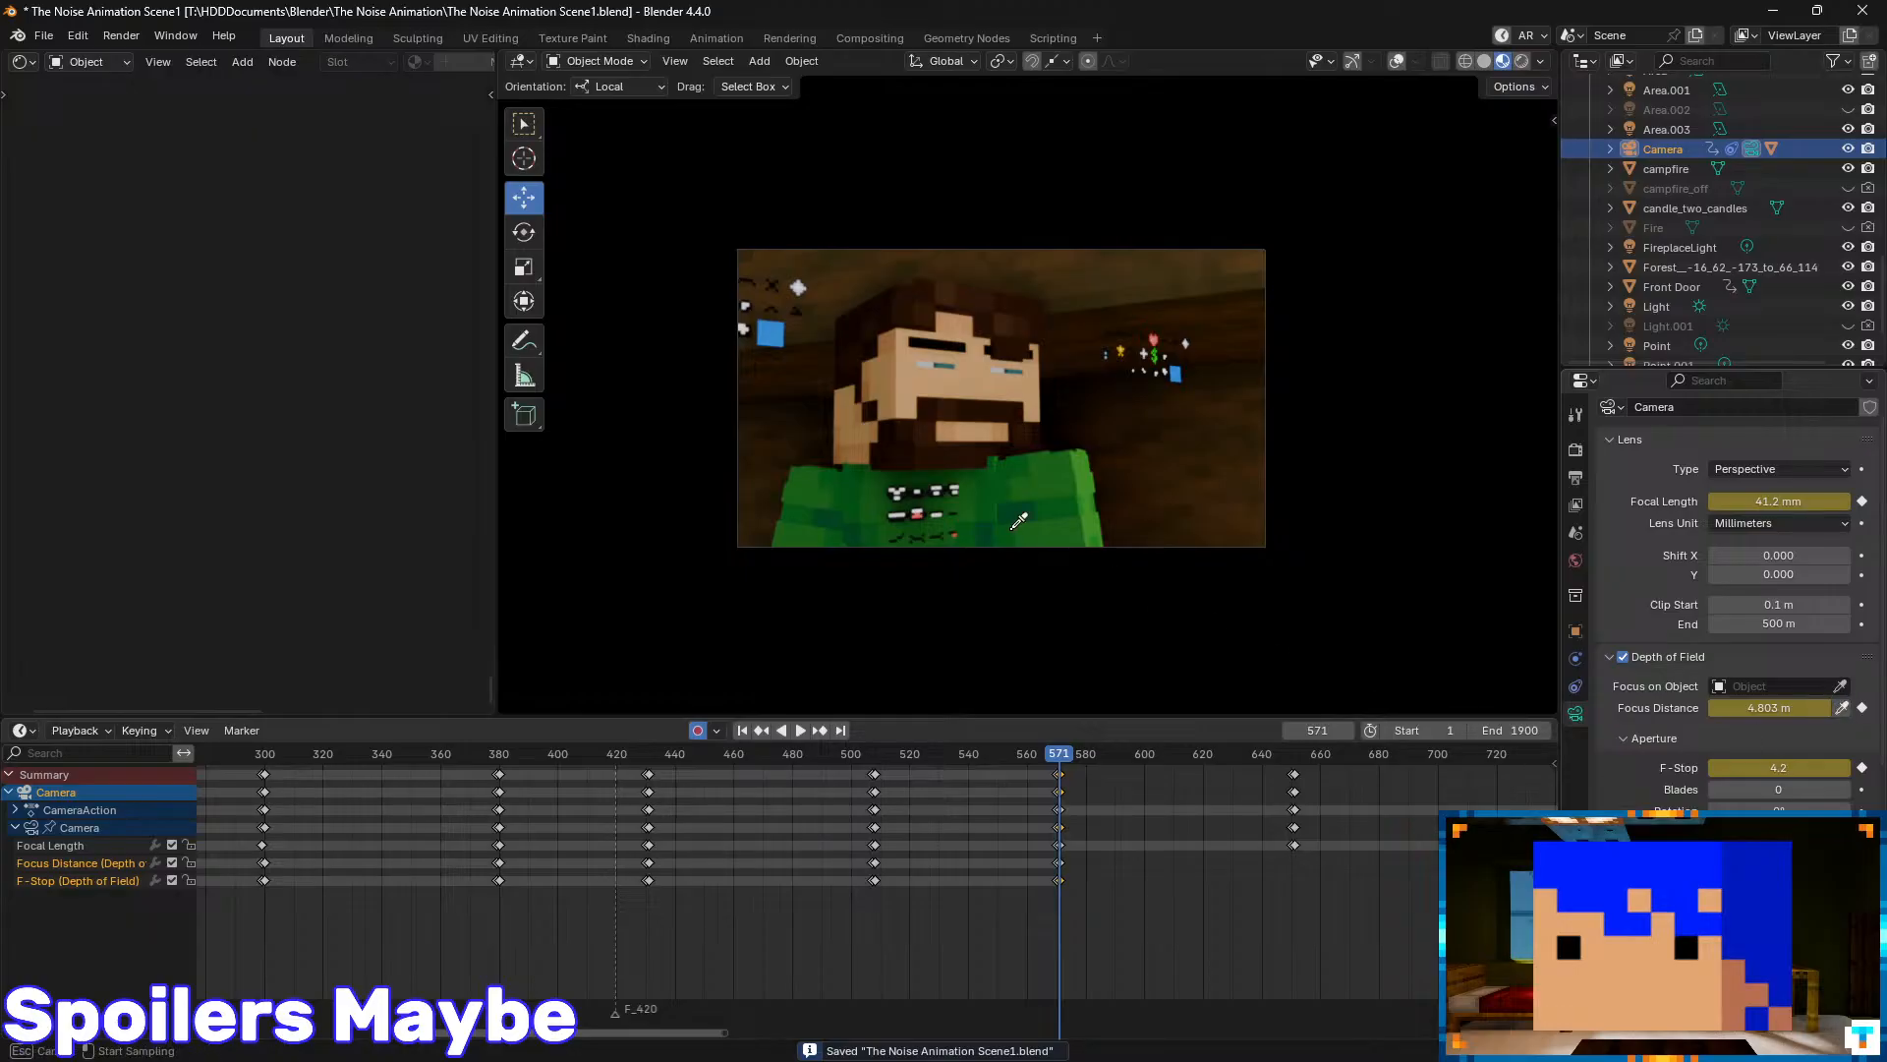
left_click(957, 369)
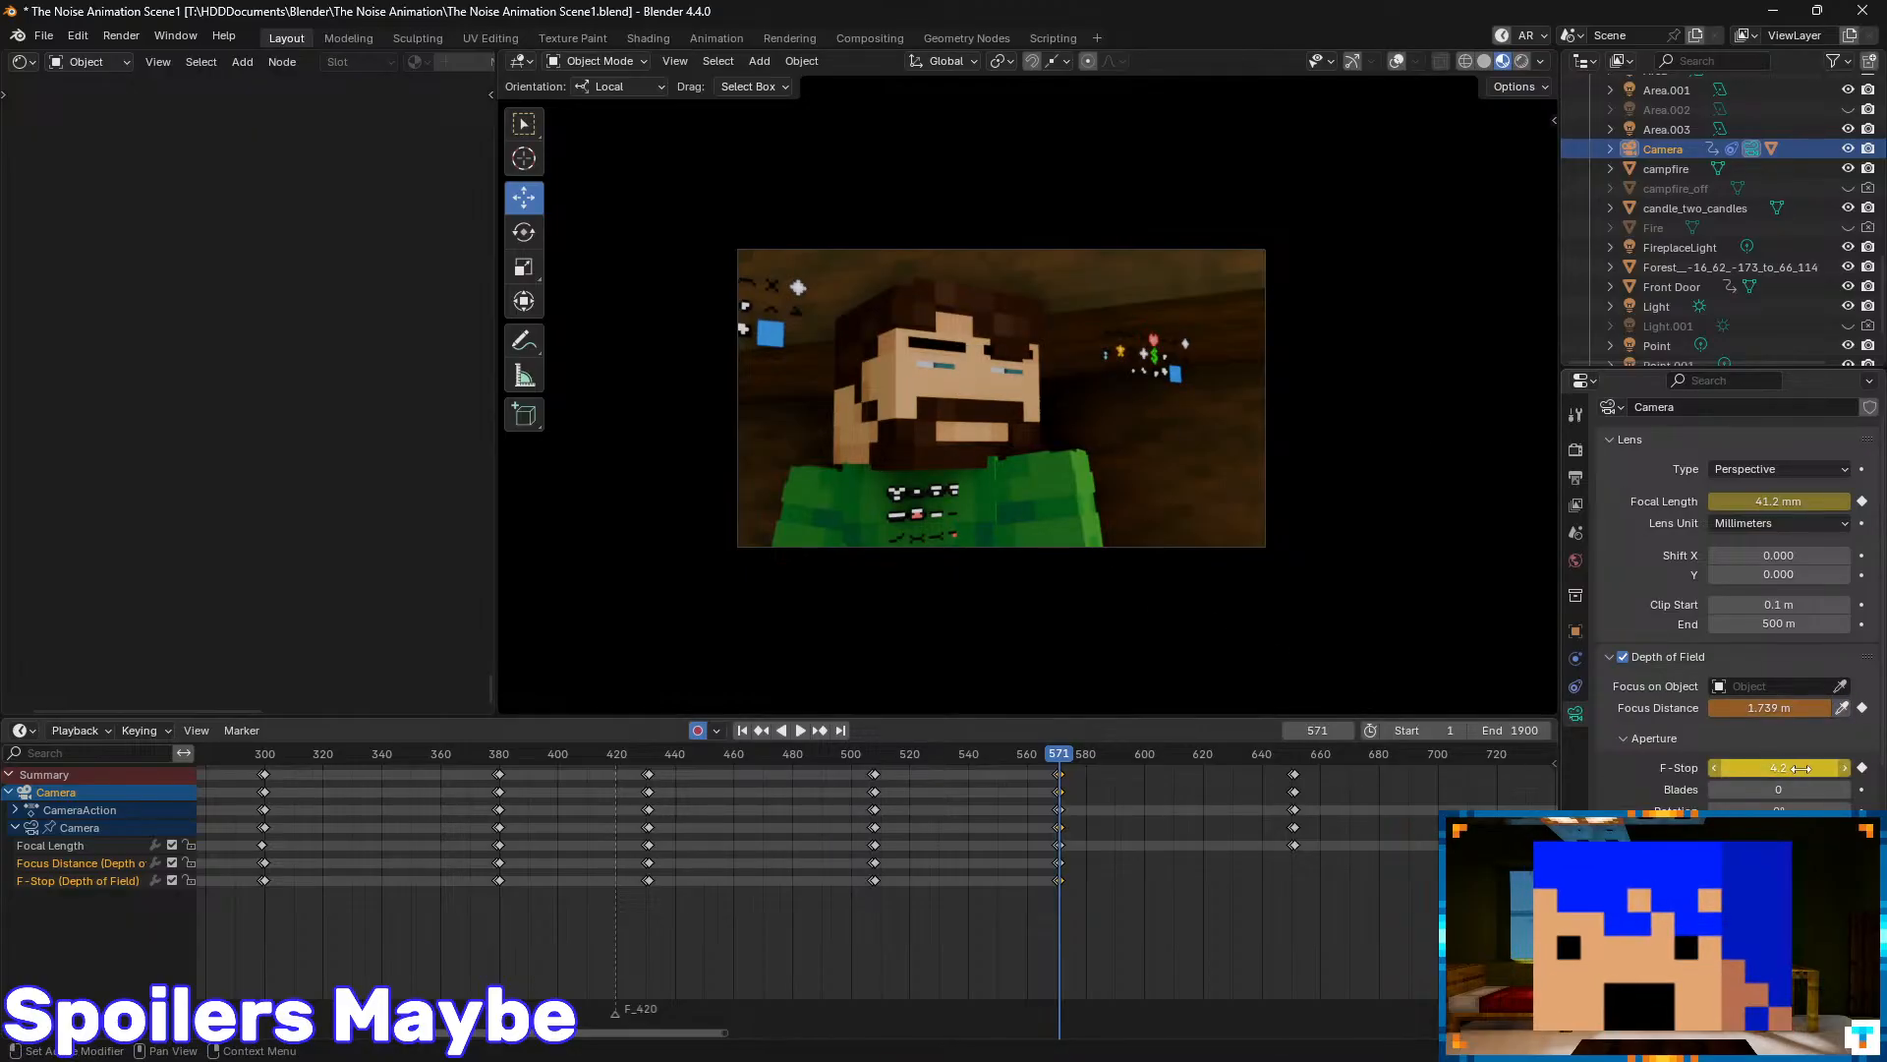
- Set the F-stop to 1.0 at frame 571, keyframe it with the 1.739 m focus distance, and save the file
left_click_drag(1806, 769, 1715, 769)
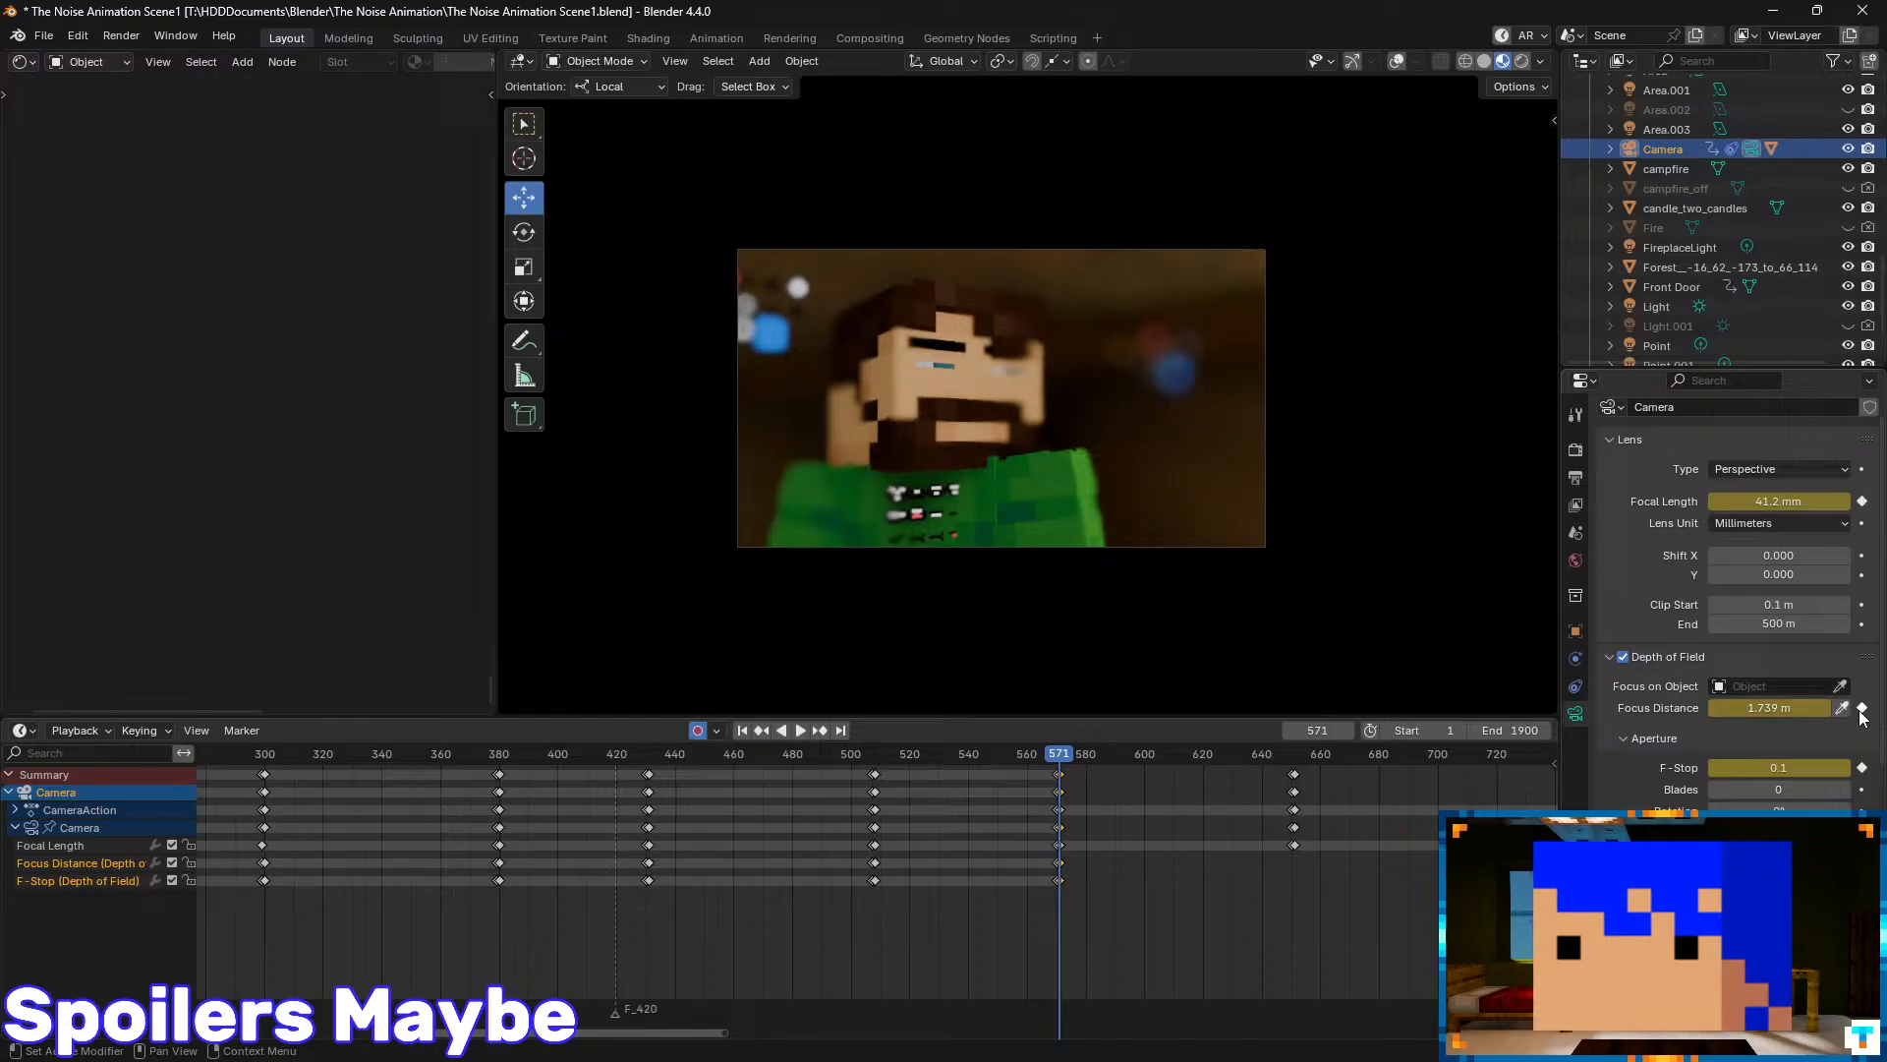
left_click(1774, 768)
type("1")
key("Return")
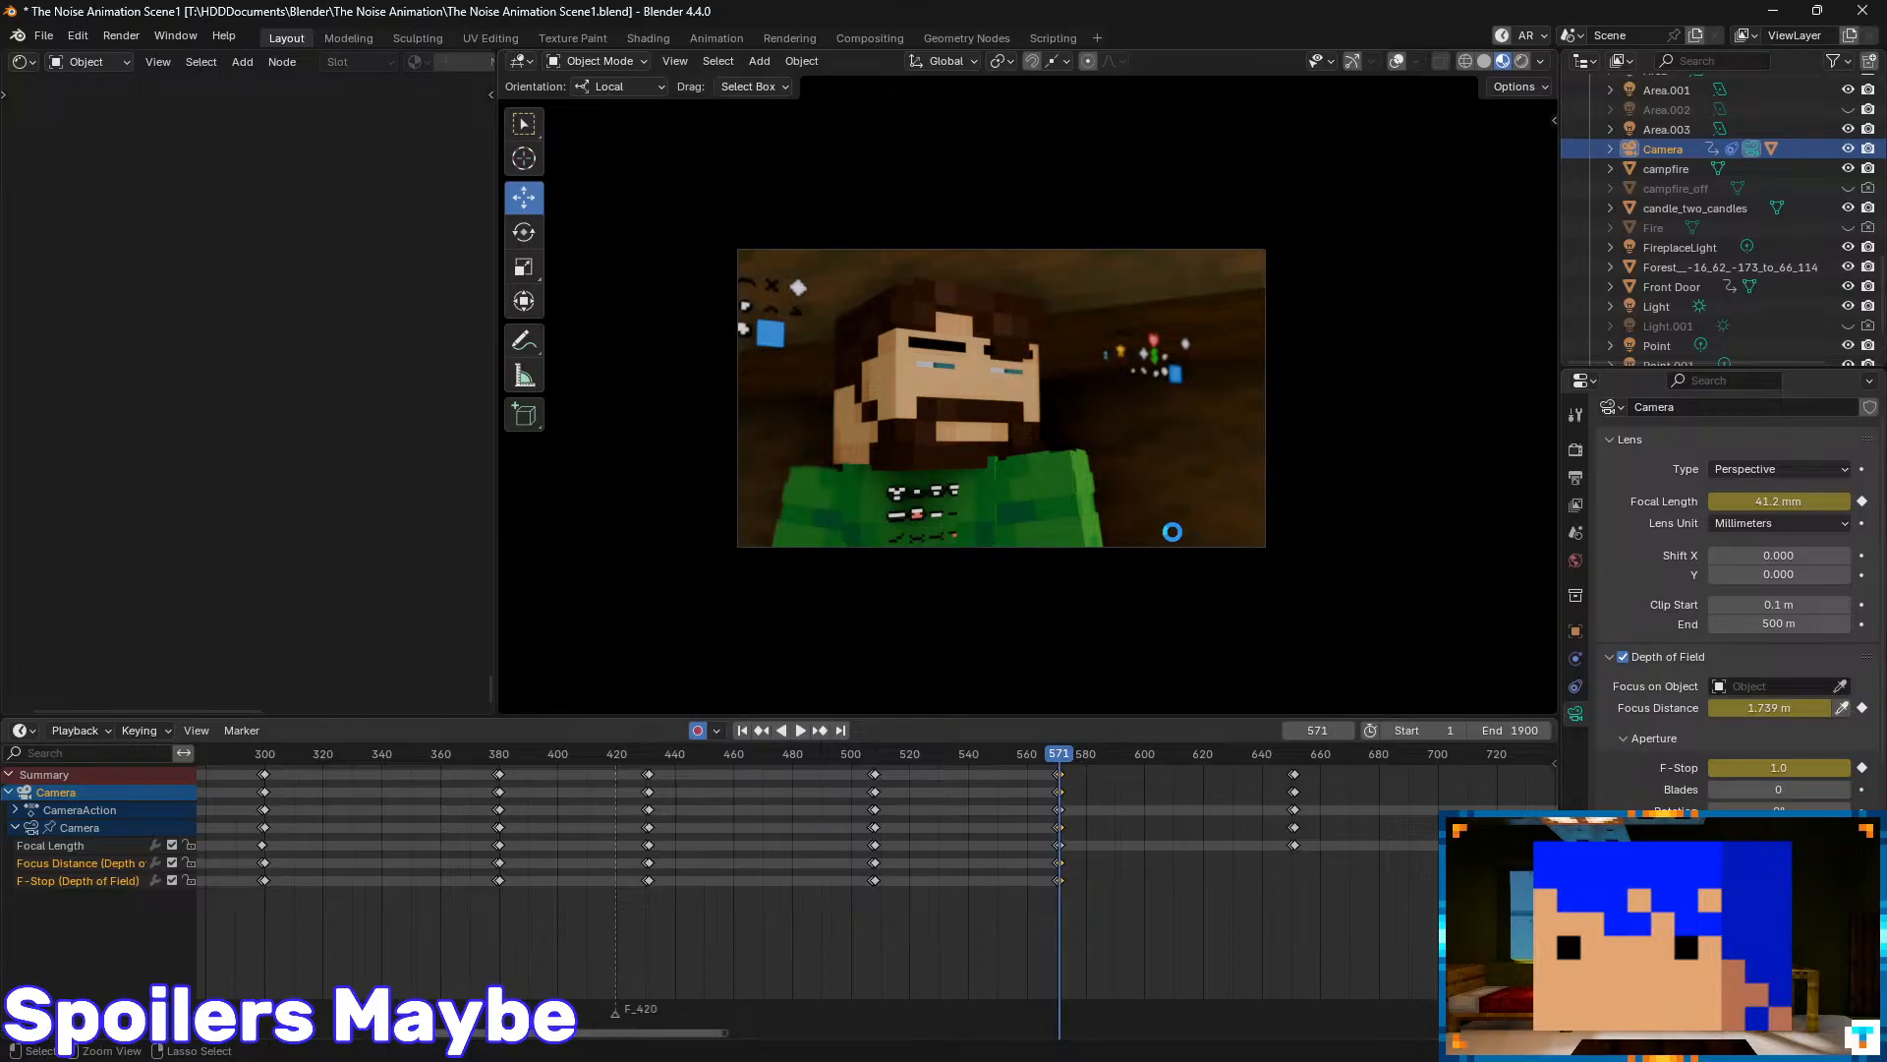
key("ctrl+s")
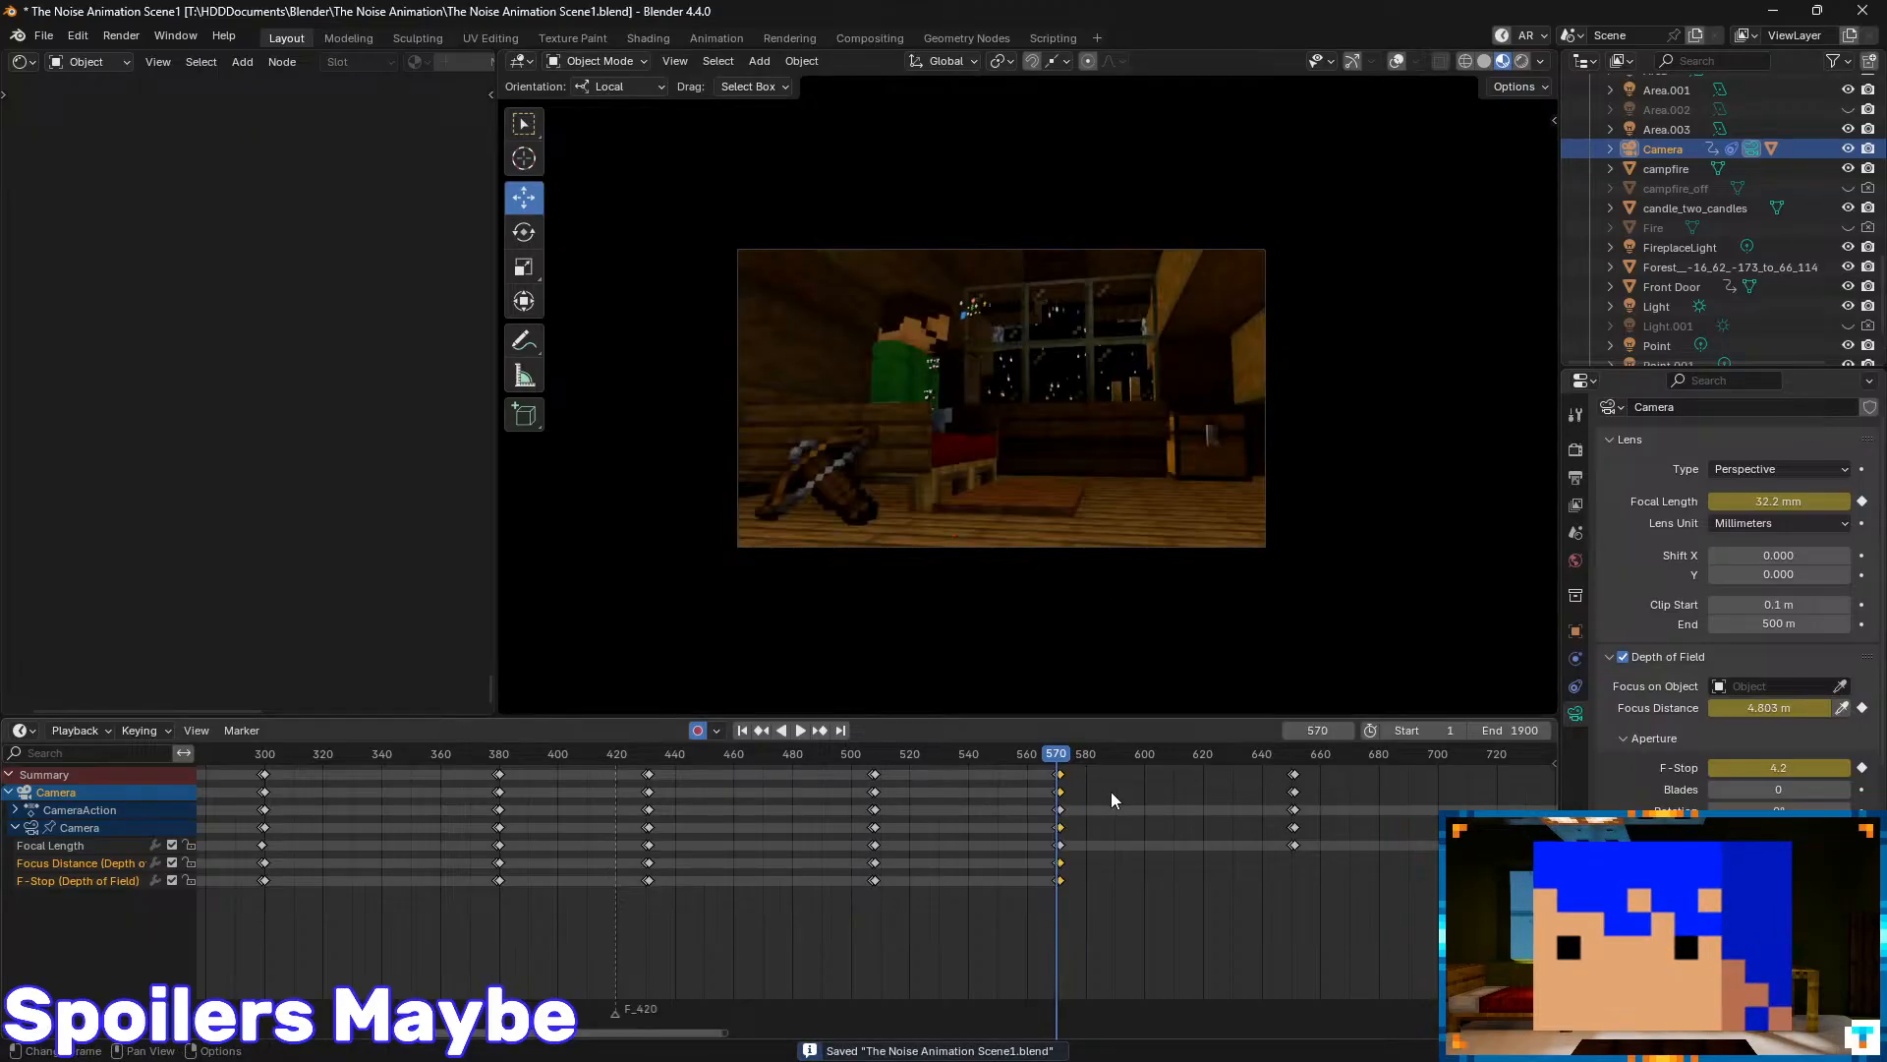
- Keyframe the face shot's 1.739 m focus distance and F-stop of 1.0 at frame 650
middle_click_drag(1170, 833, 940, 830)
key("Up")
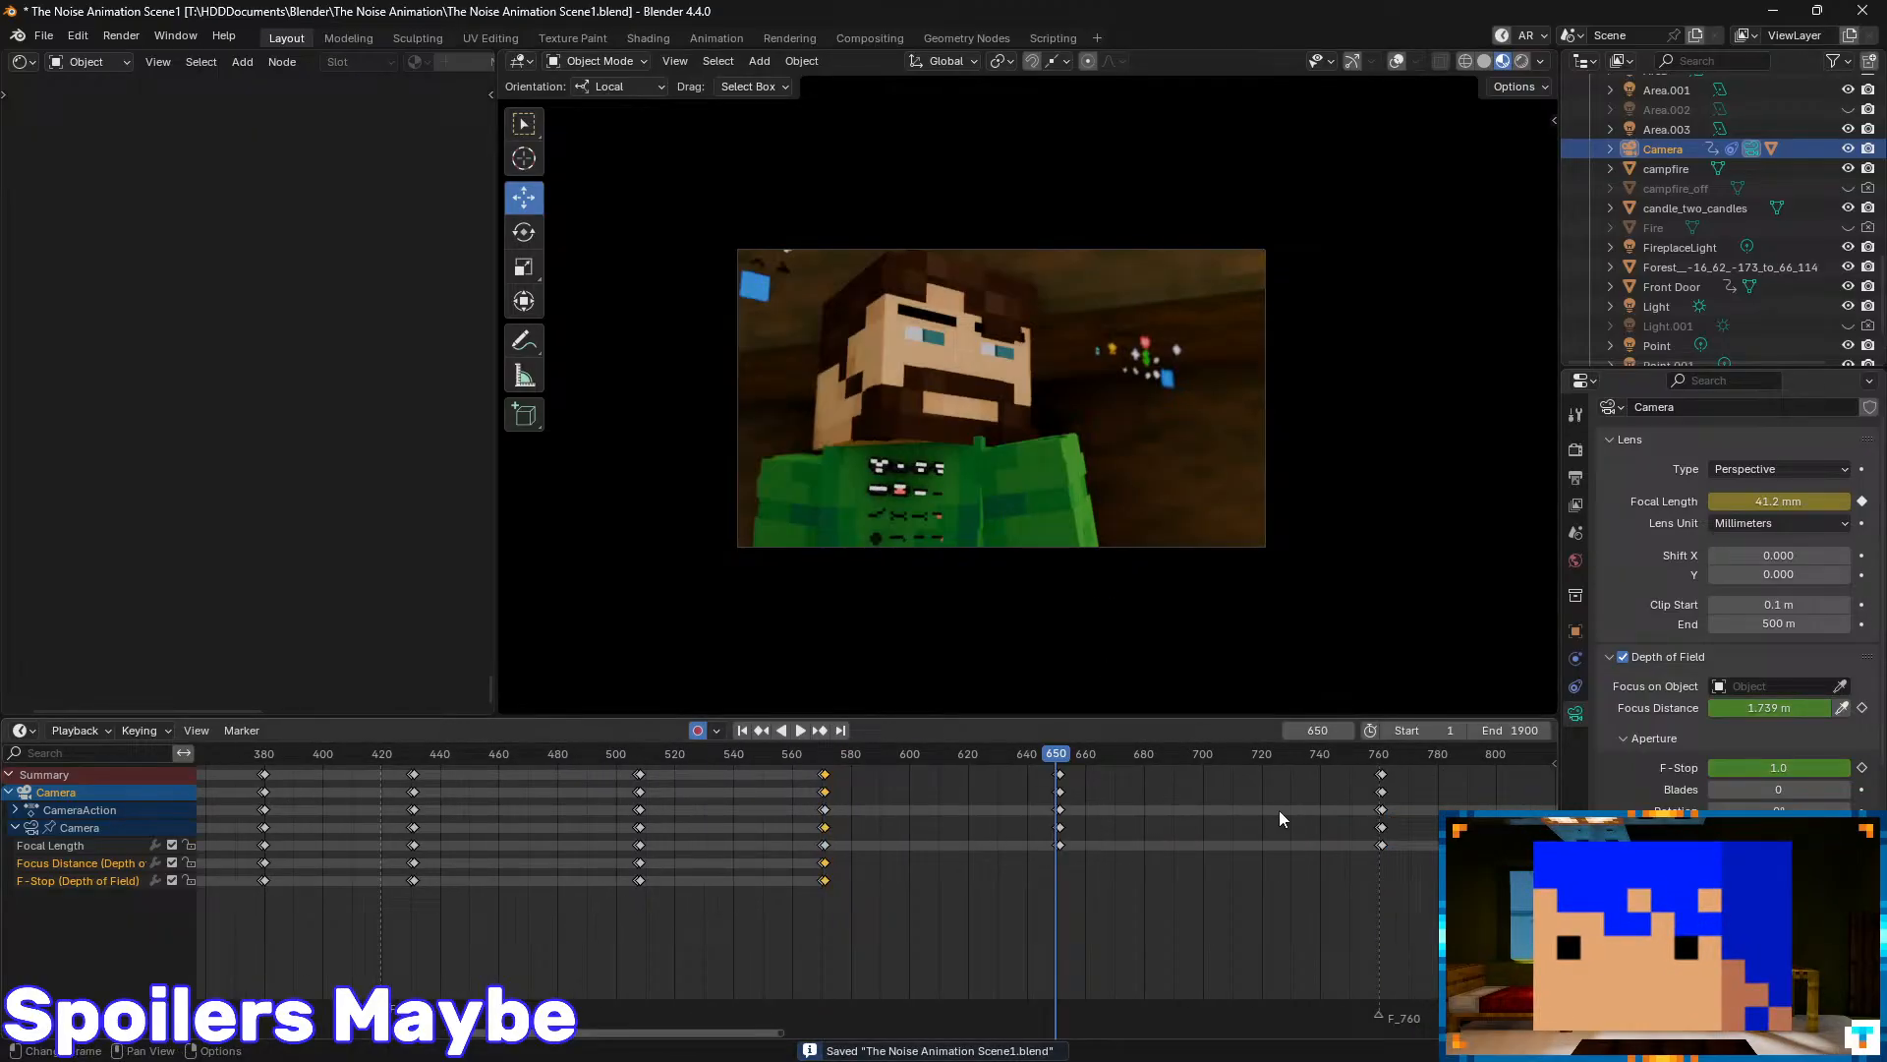
key("Up")
key("Left")
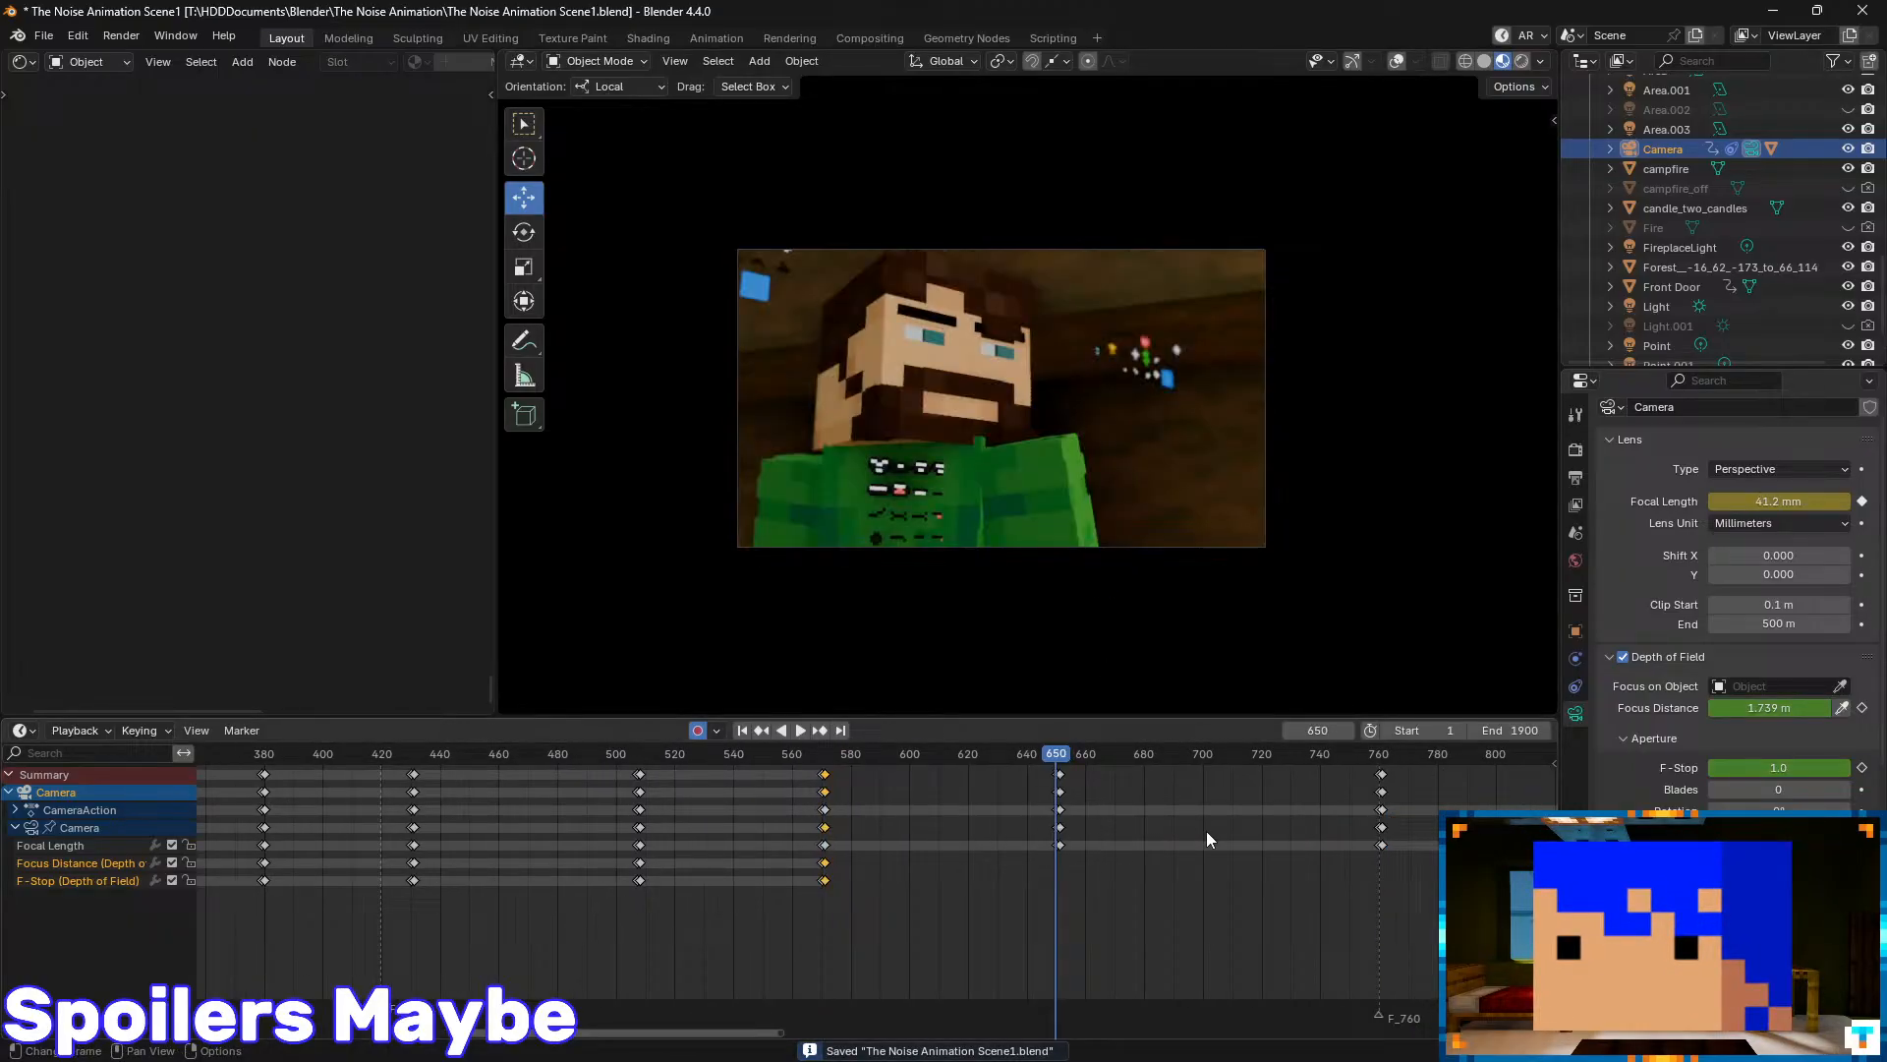
left_click(1862, 768)
left_click(1862, 707)
- At frame 651, sample the focus distance at the character behind the window
key("Right")
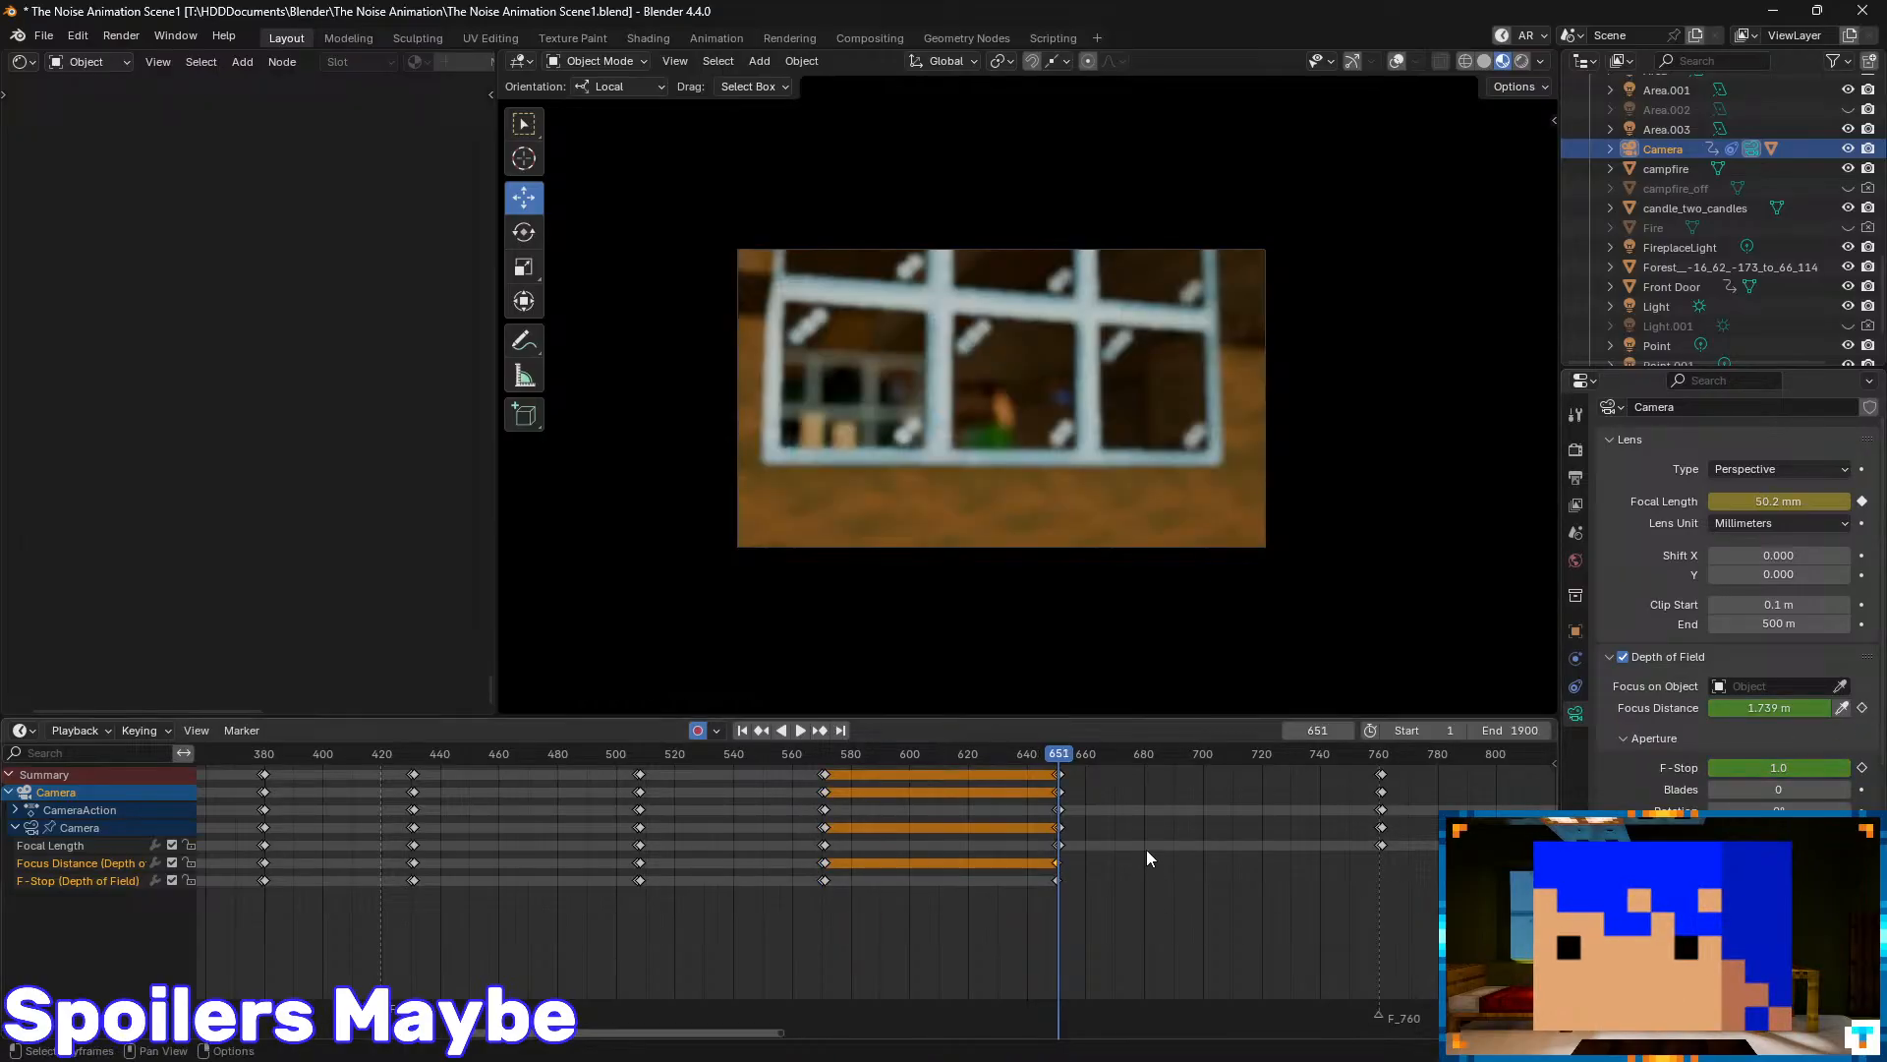
left_click(1842, 707)
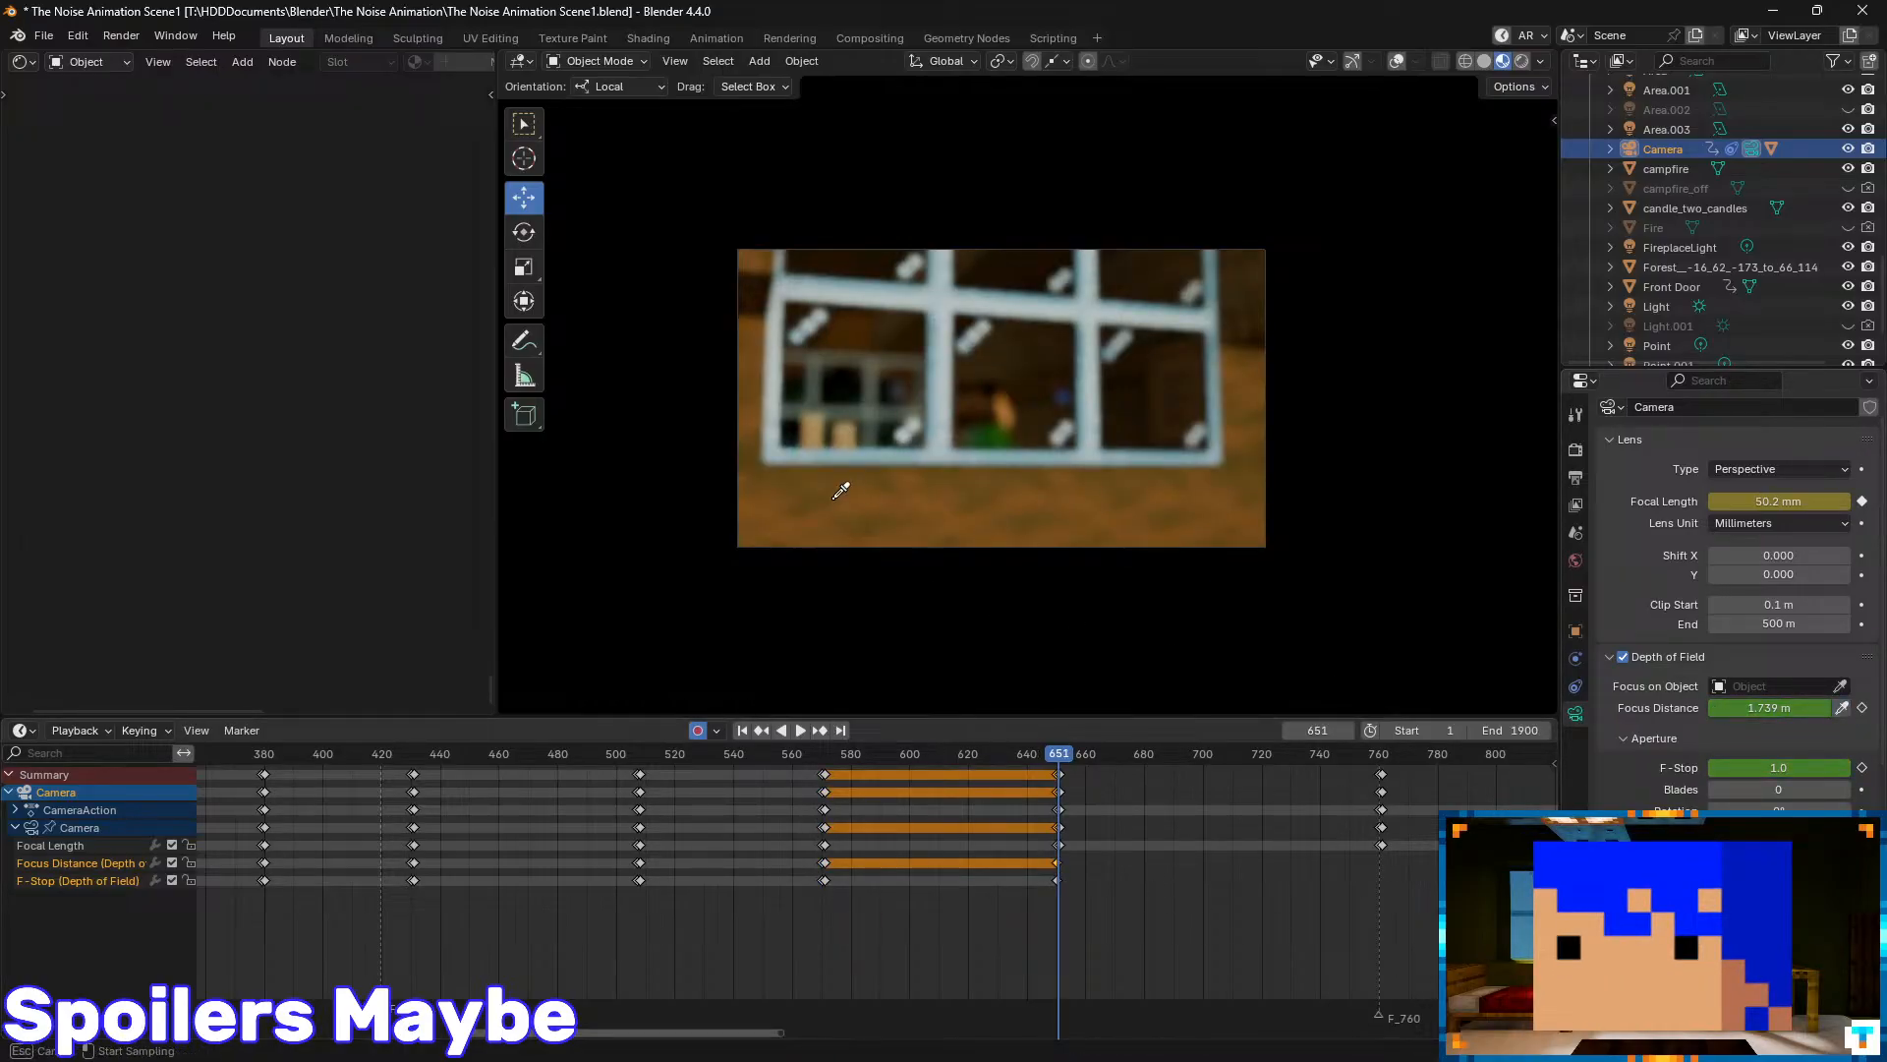
left_click(991, 399)
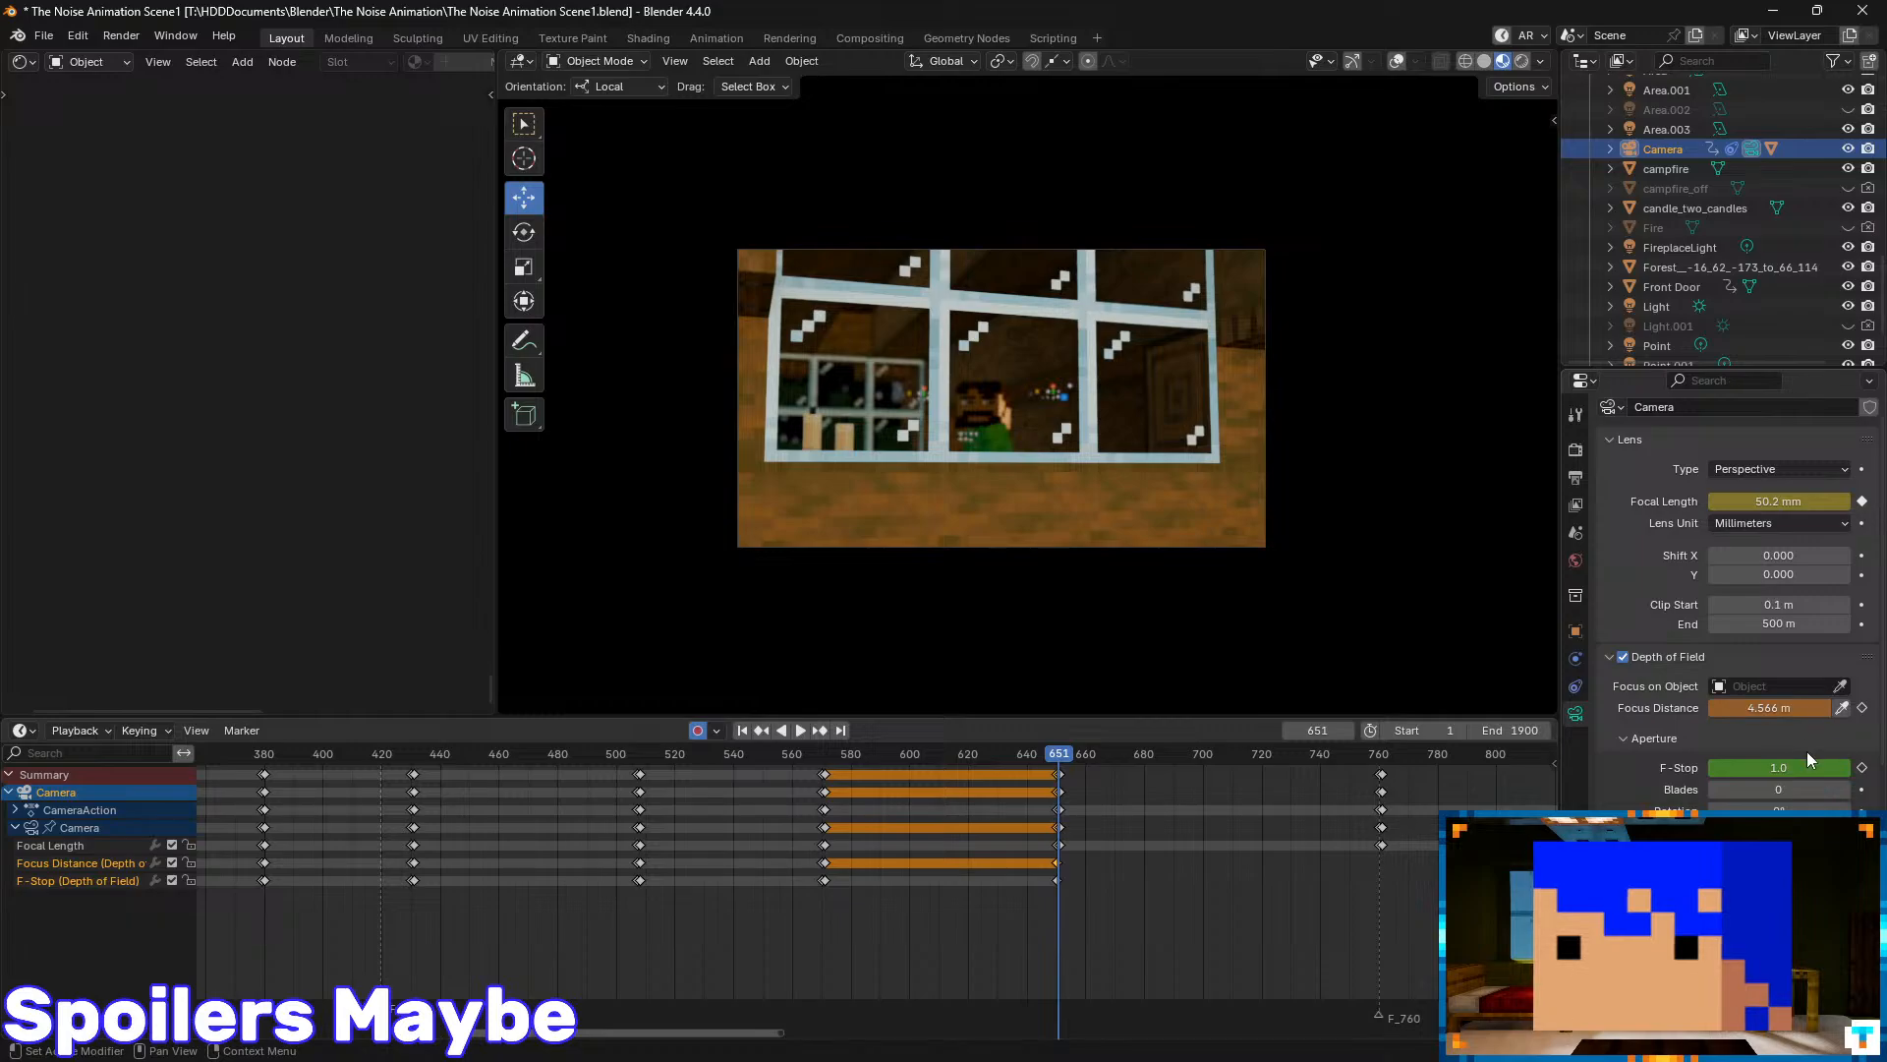
- Refine the focus distance to 8.076 m on the character's face, keyframe it with an F-stop of 1.0 at frame 651, and save
scroll(1083, 392, "up", 7)
middle_click_drag(798, 482, 1052, 378, "shift")
scroll(1051, 375, "up", 7)
middle_click_drag(1185, 369, 1052, 397, "shift")
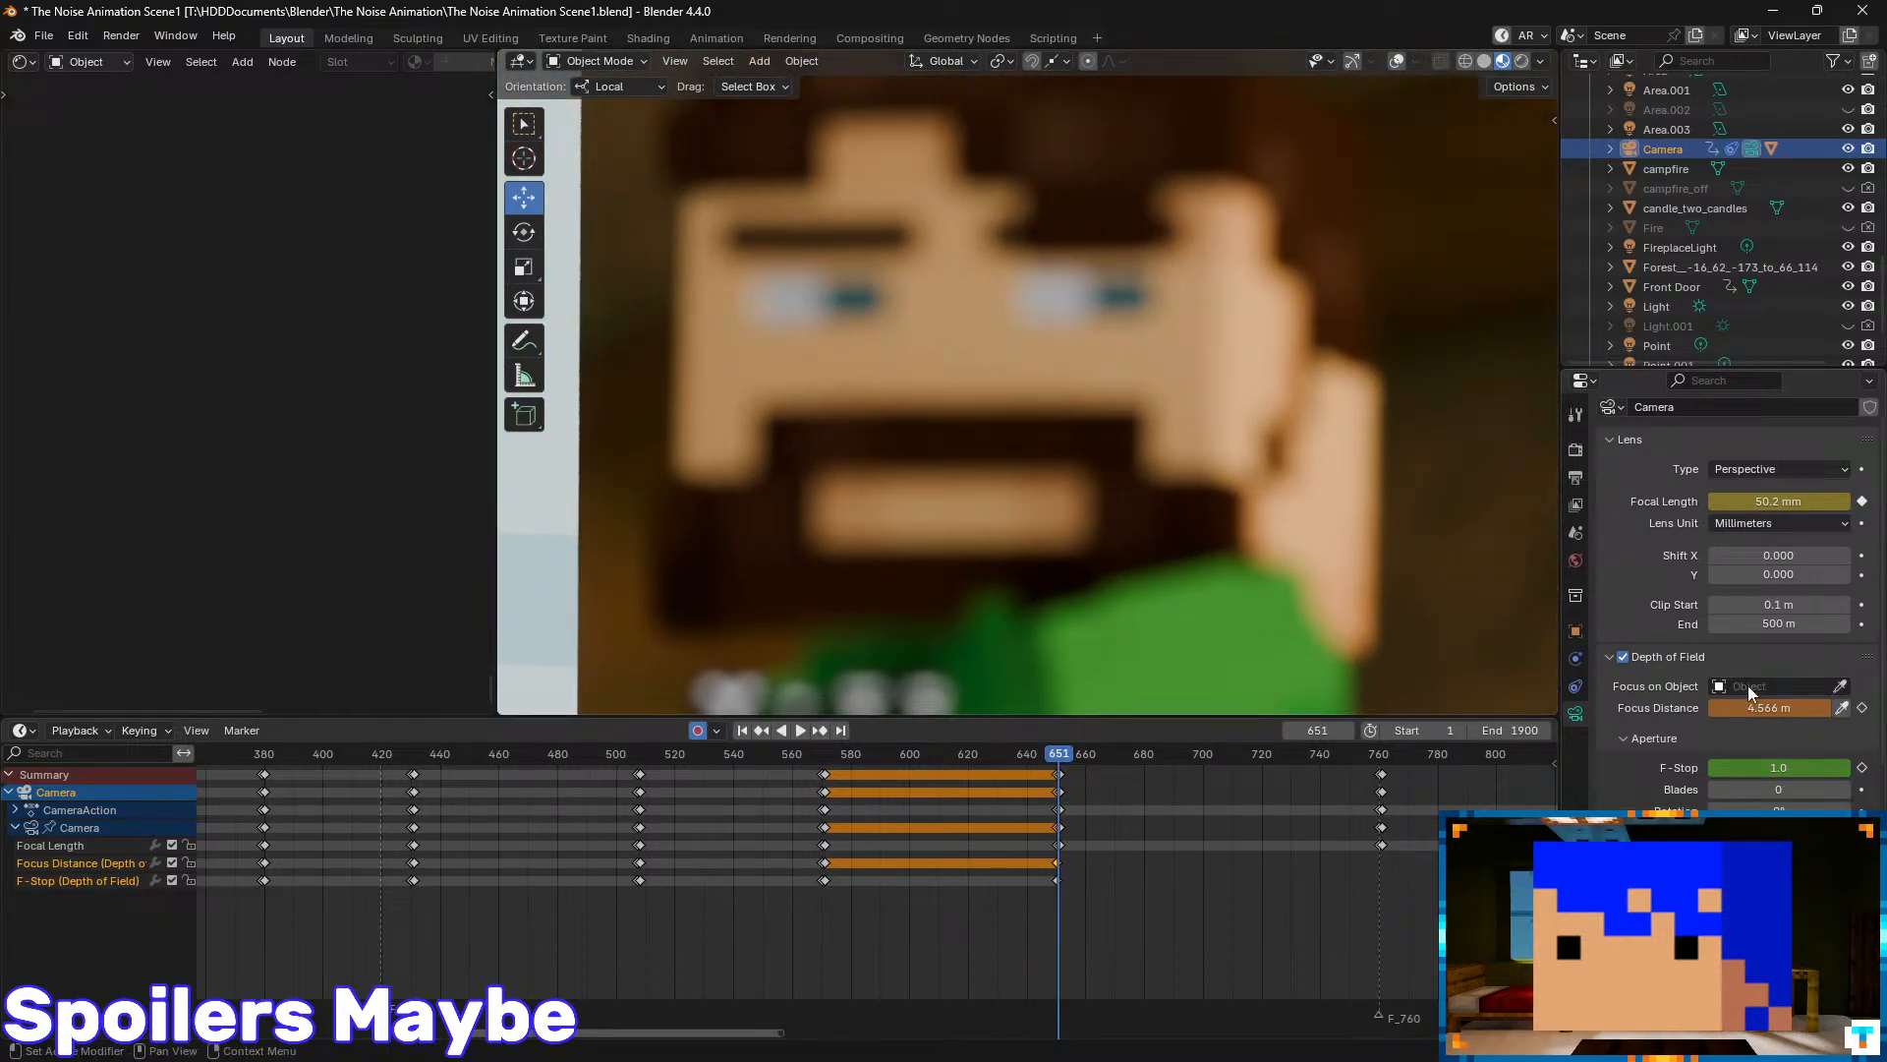
left_click_drag(1794, 707, 1873, 707)
scroll(1183, 568, "down", 6)
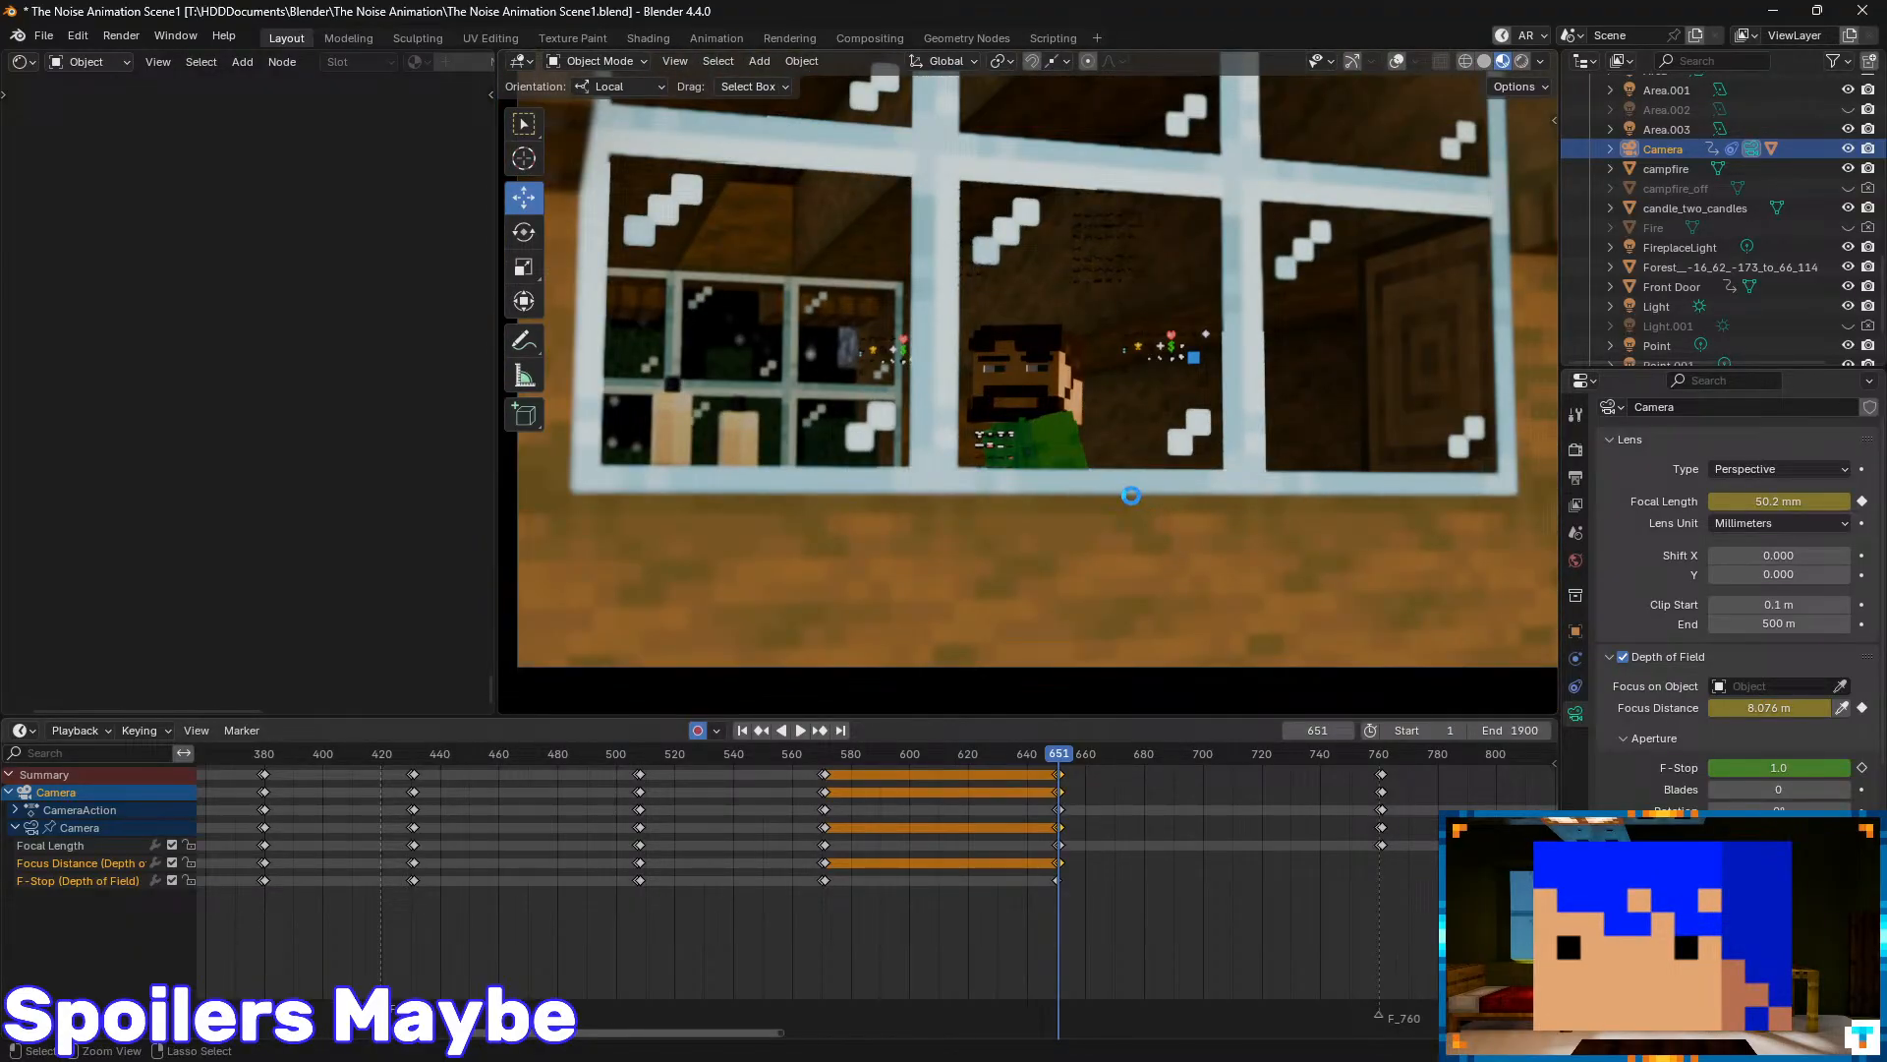
key("ctrl+s")
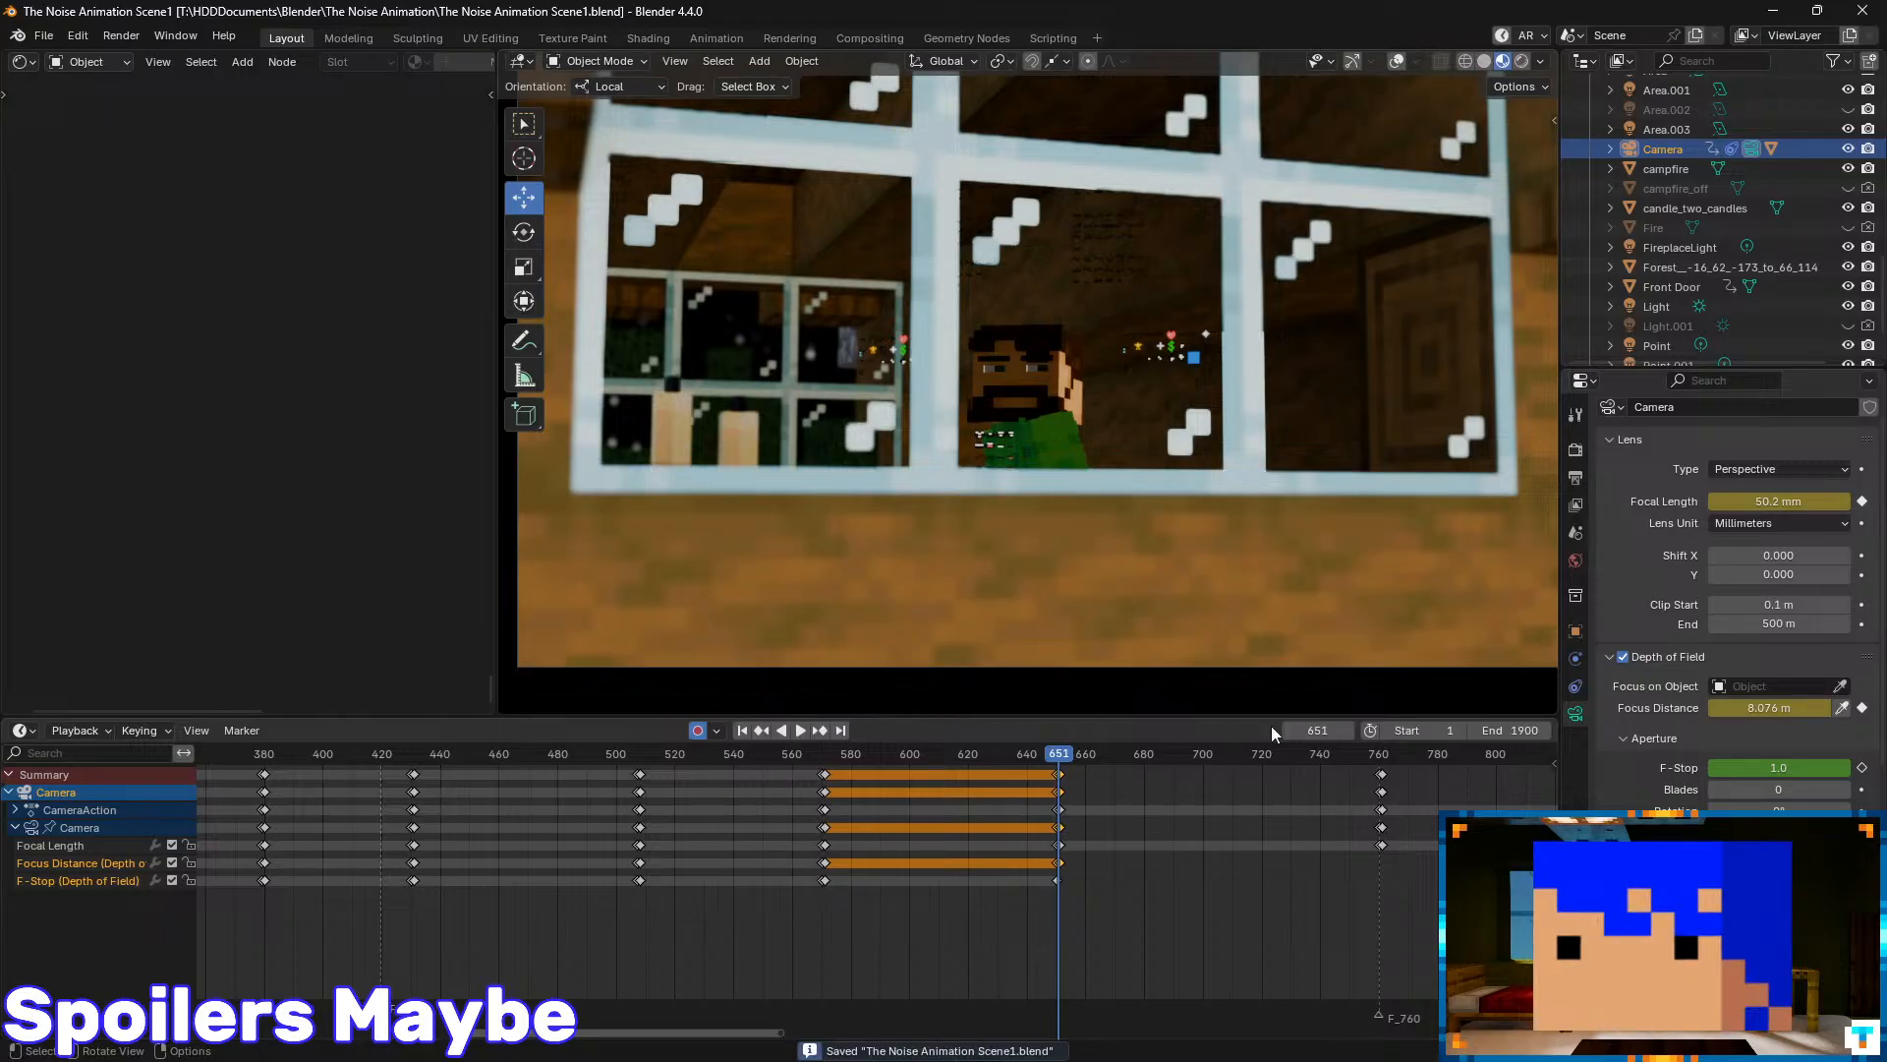
left_click(1861, 767)
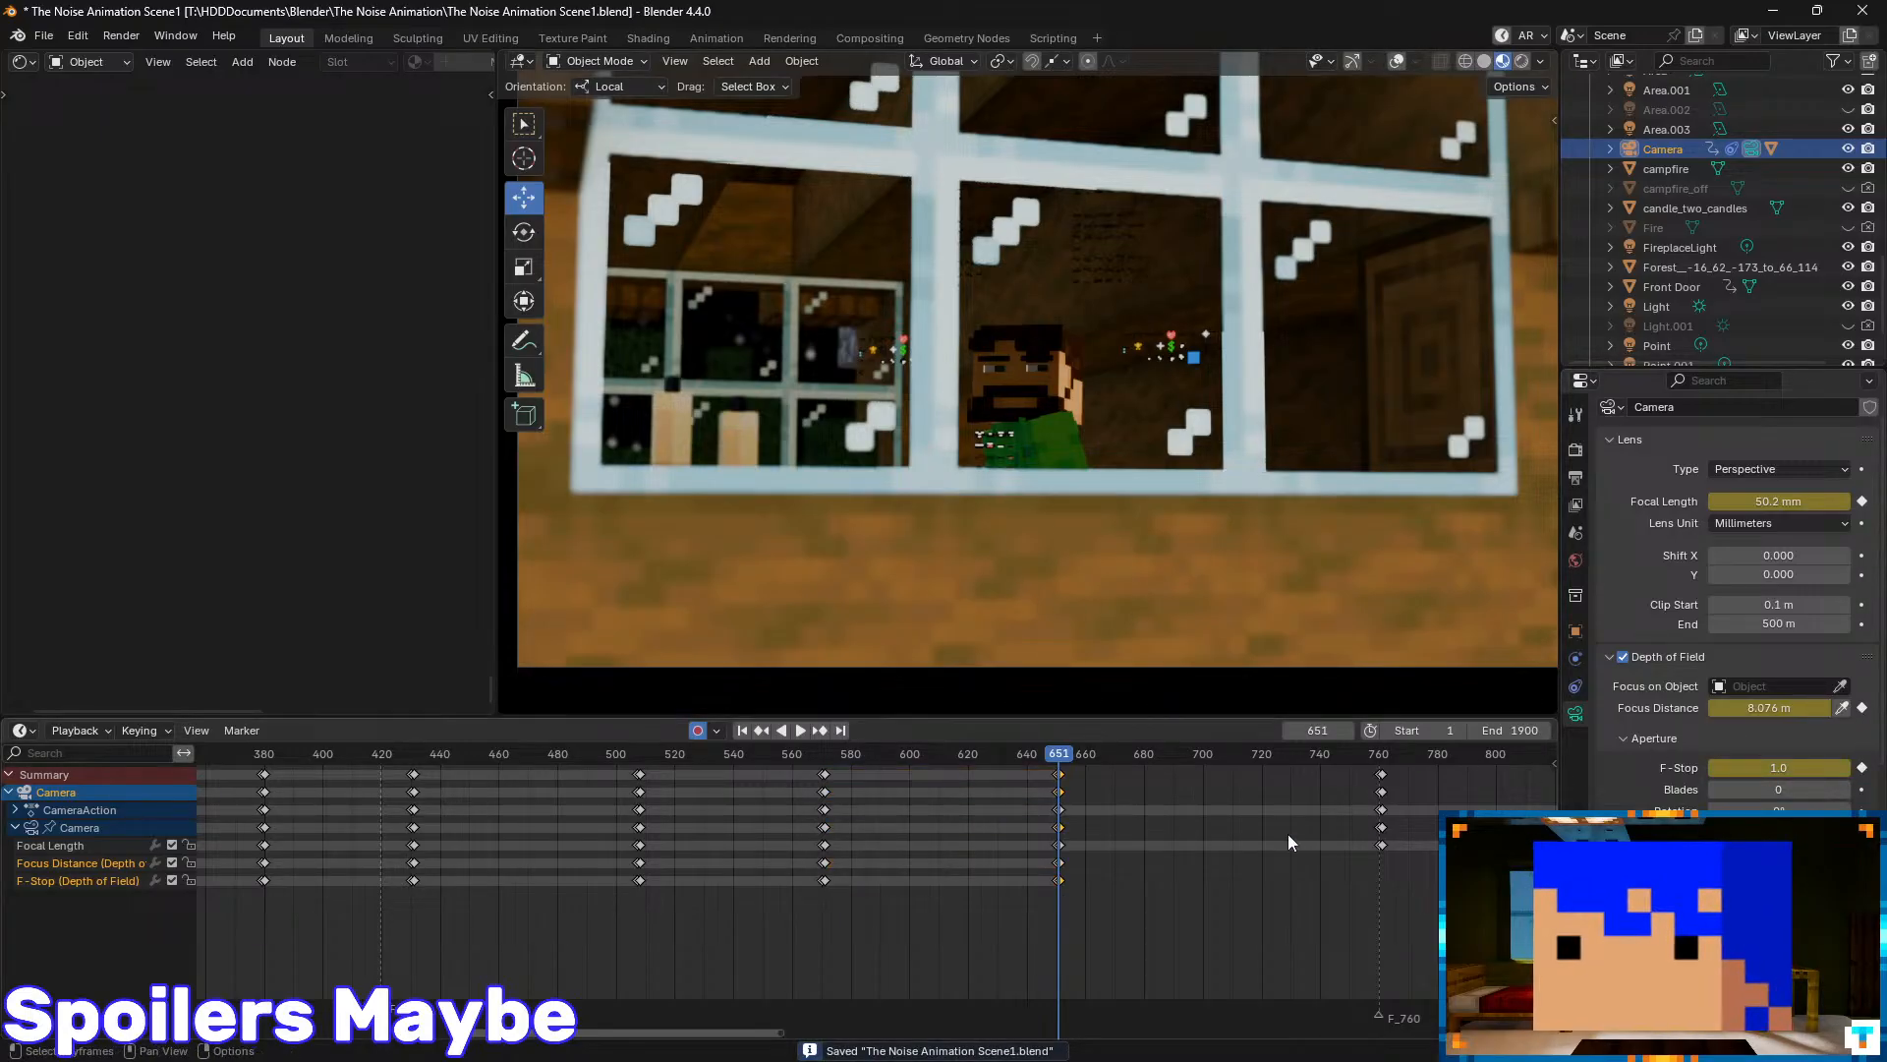
- Play the window shot and keyframe its 8.076 m focus distance and F-stop of 1.0 at frame 760
left_click(1023, 753)
key("space")
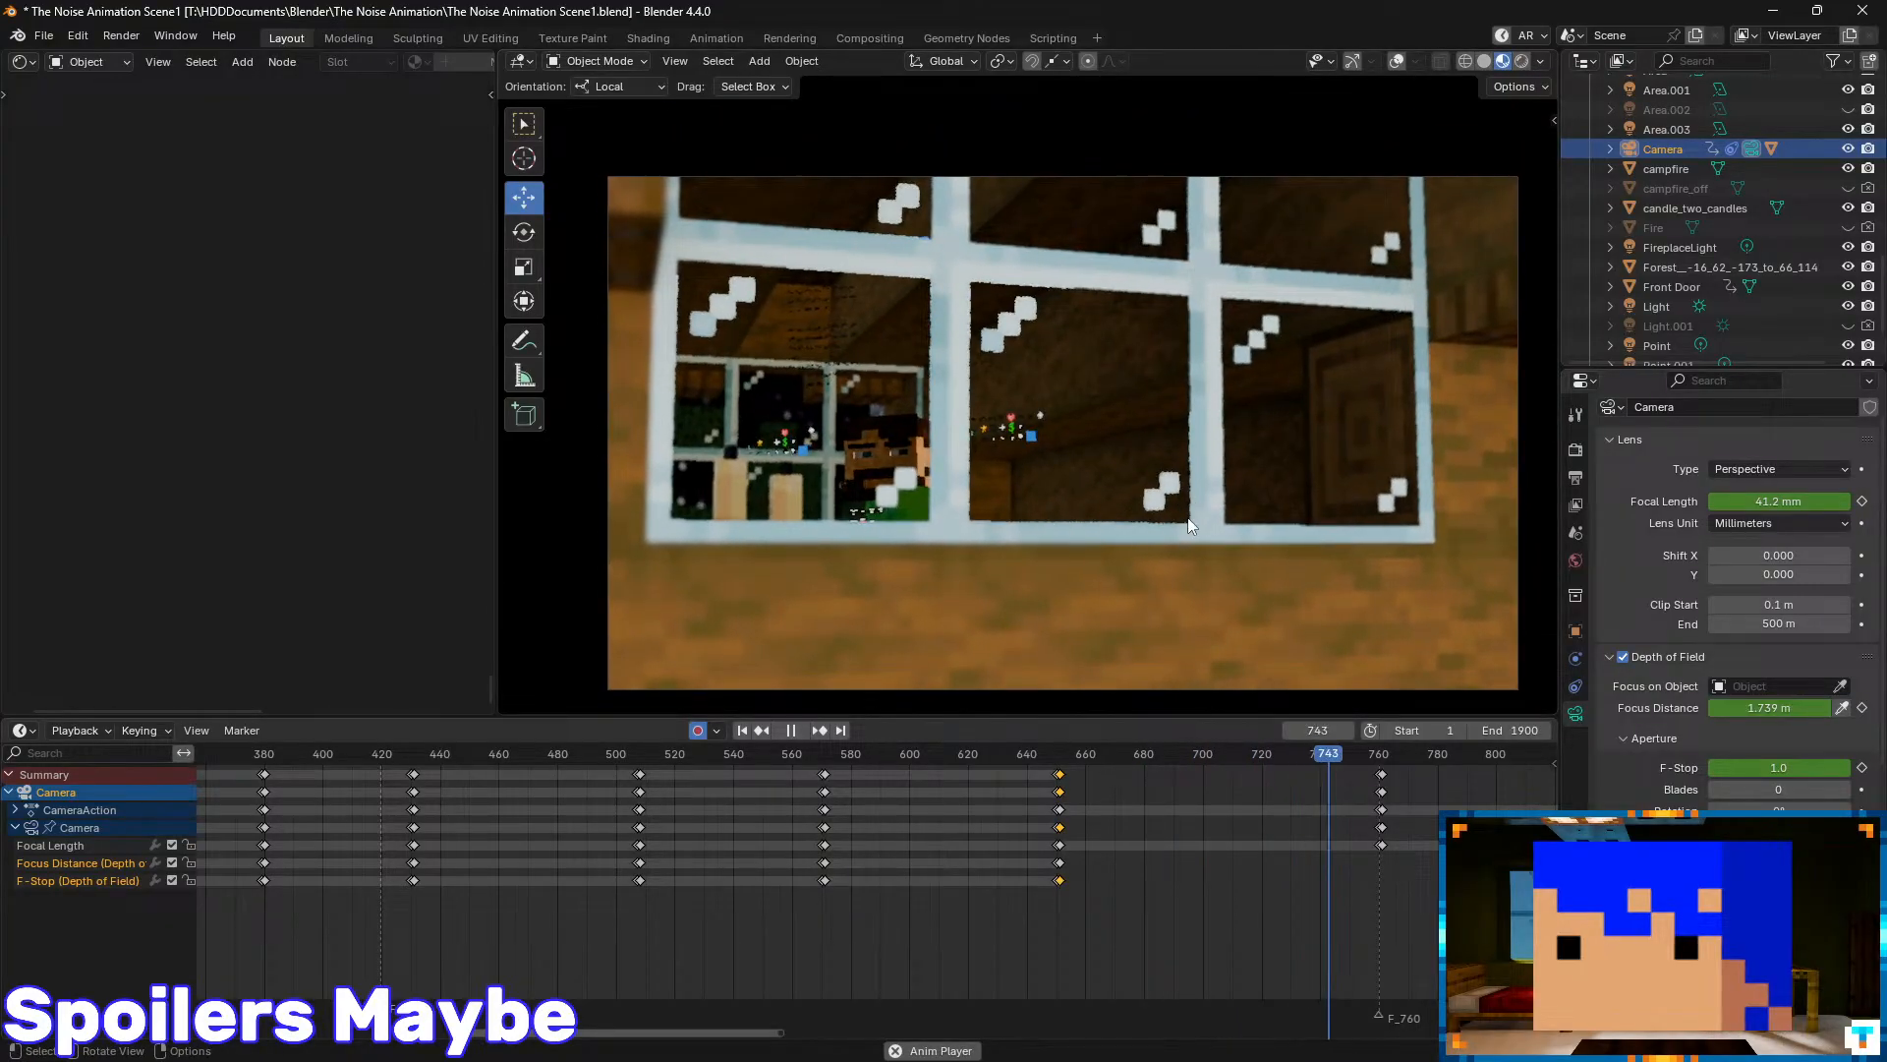
key("space")
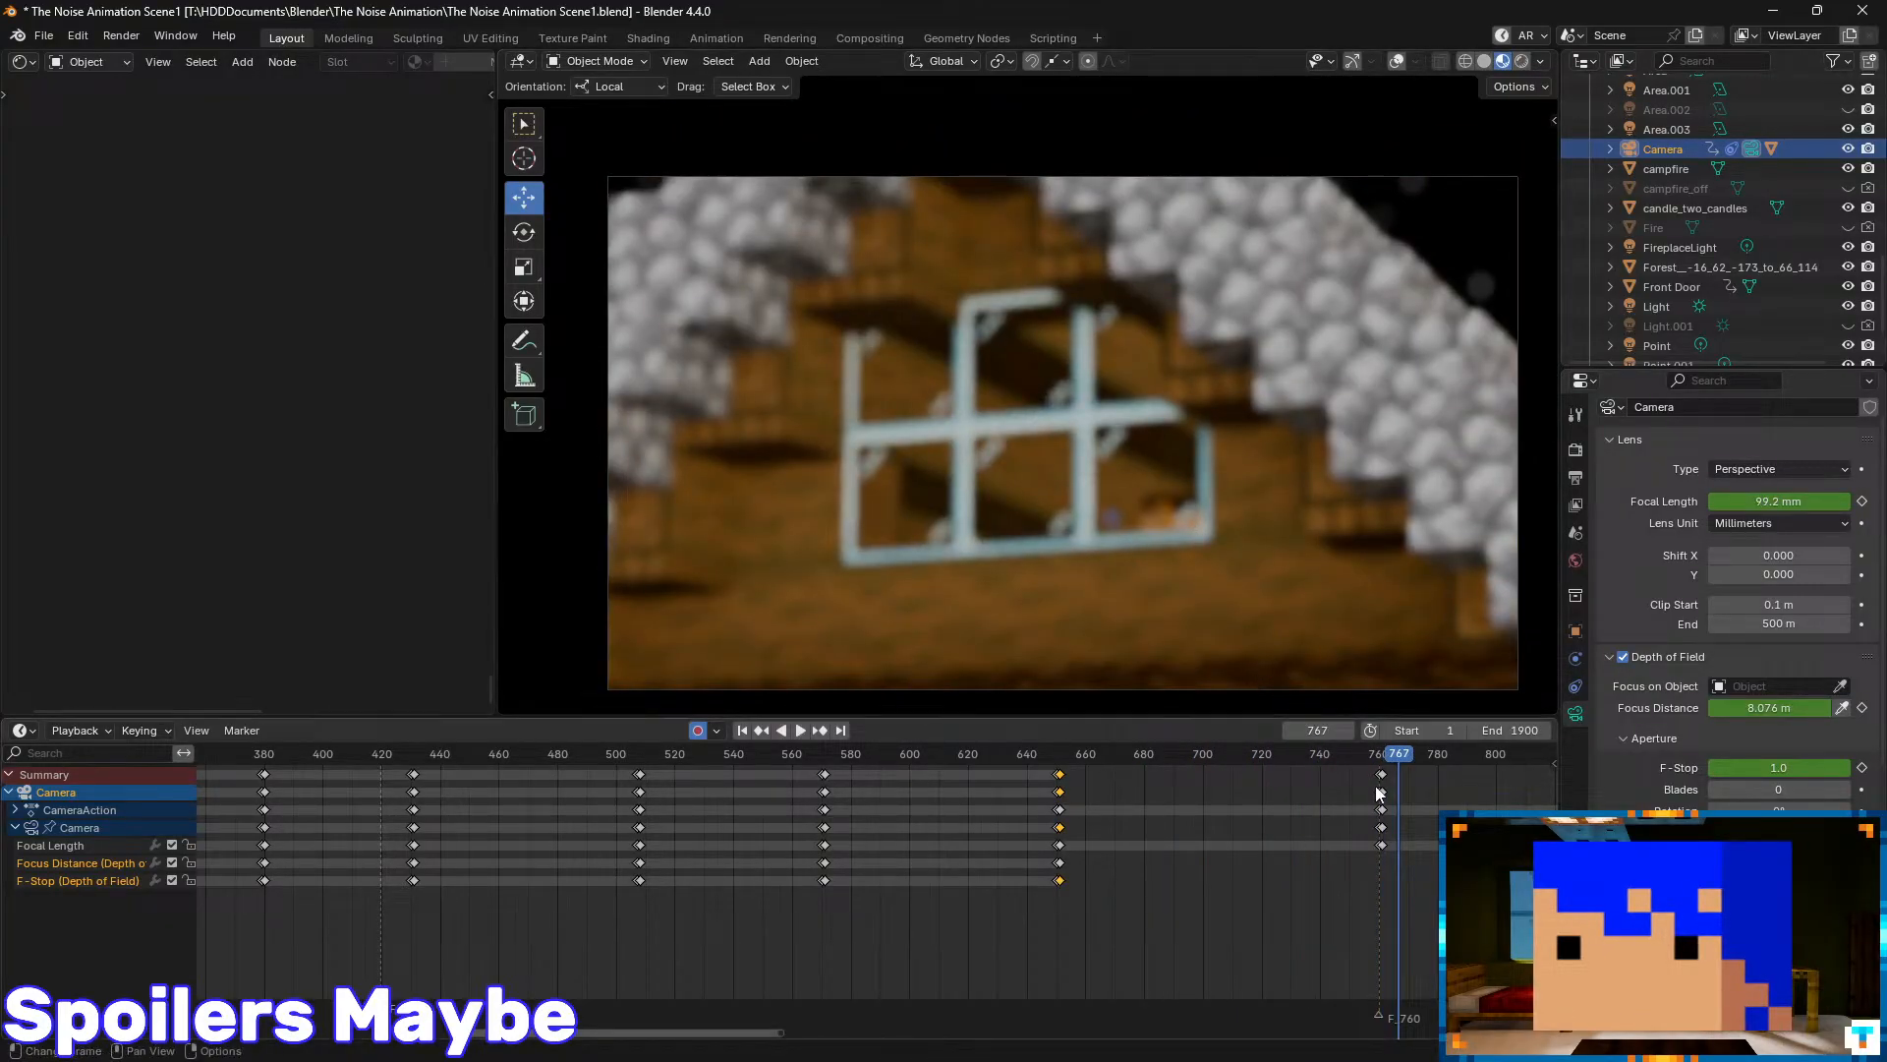
key("Down")
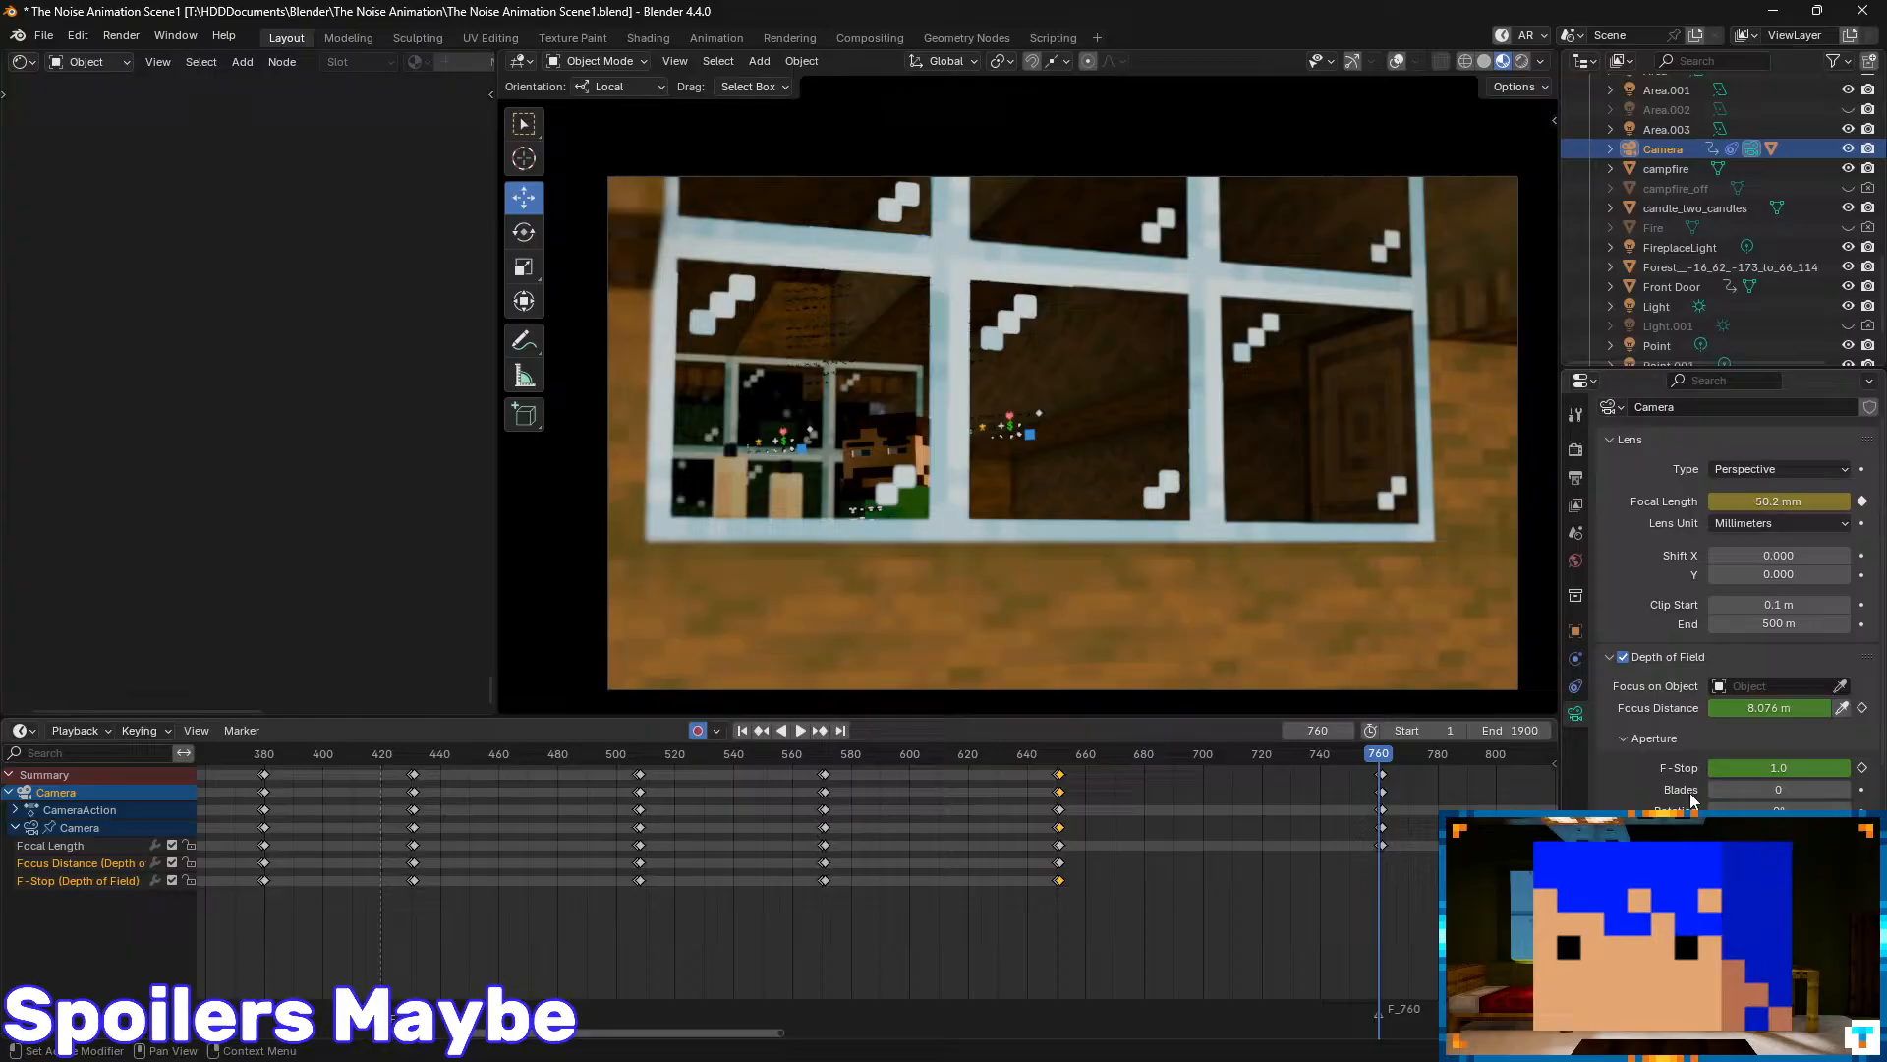
left_click(1862, 767)
left_click(1863, 709)
- At frame 761, sample an 18.88 m focus distance on the house window and keyframe it with an F-stop of 1.0
key("Right")
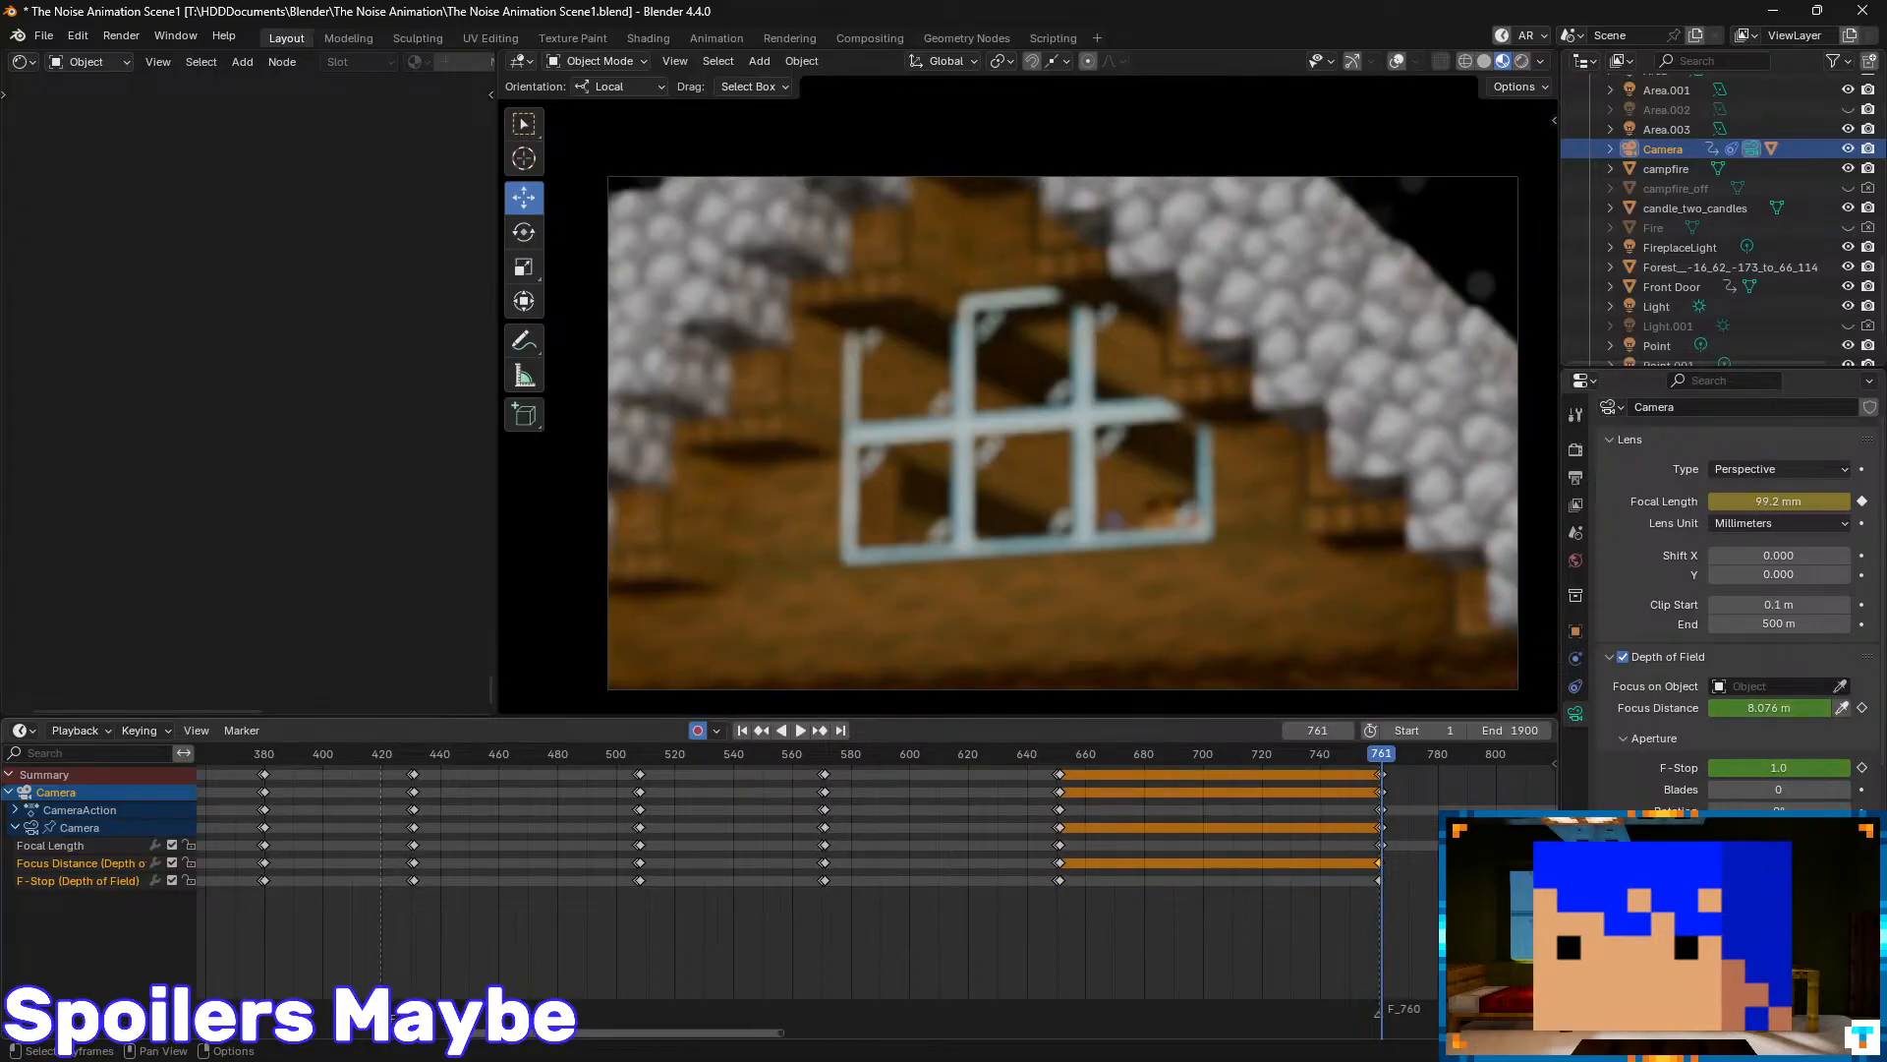
left_click(1843, 709)
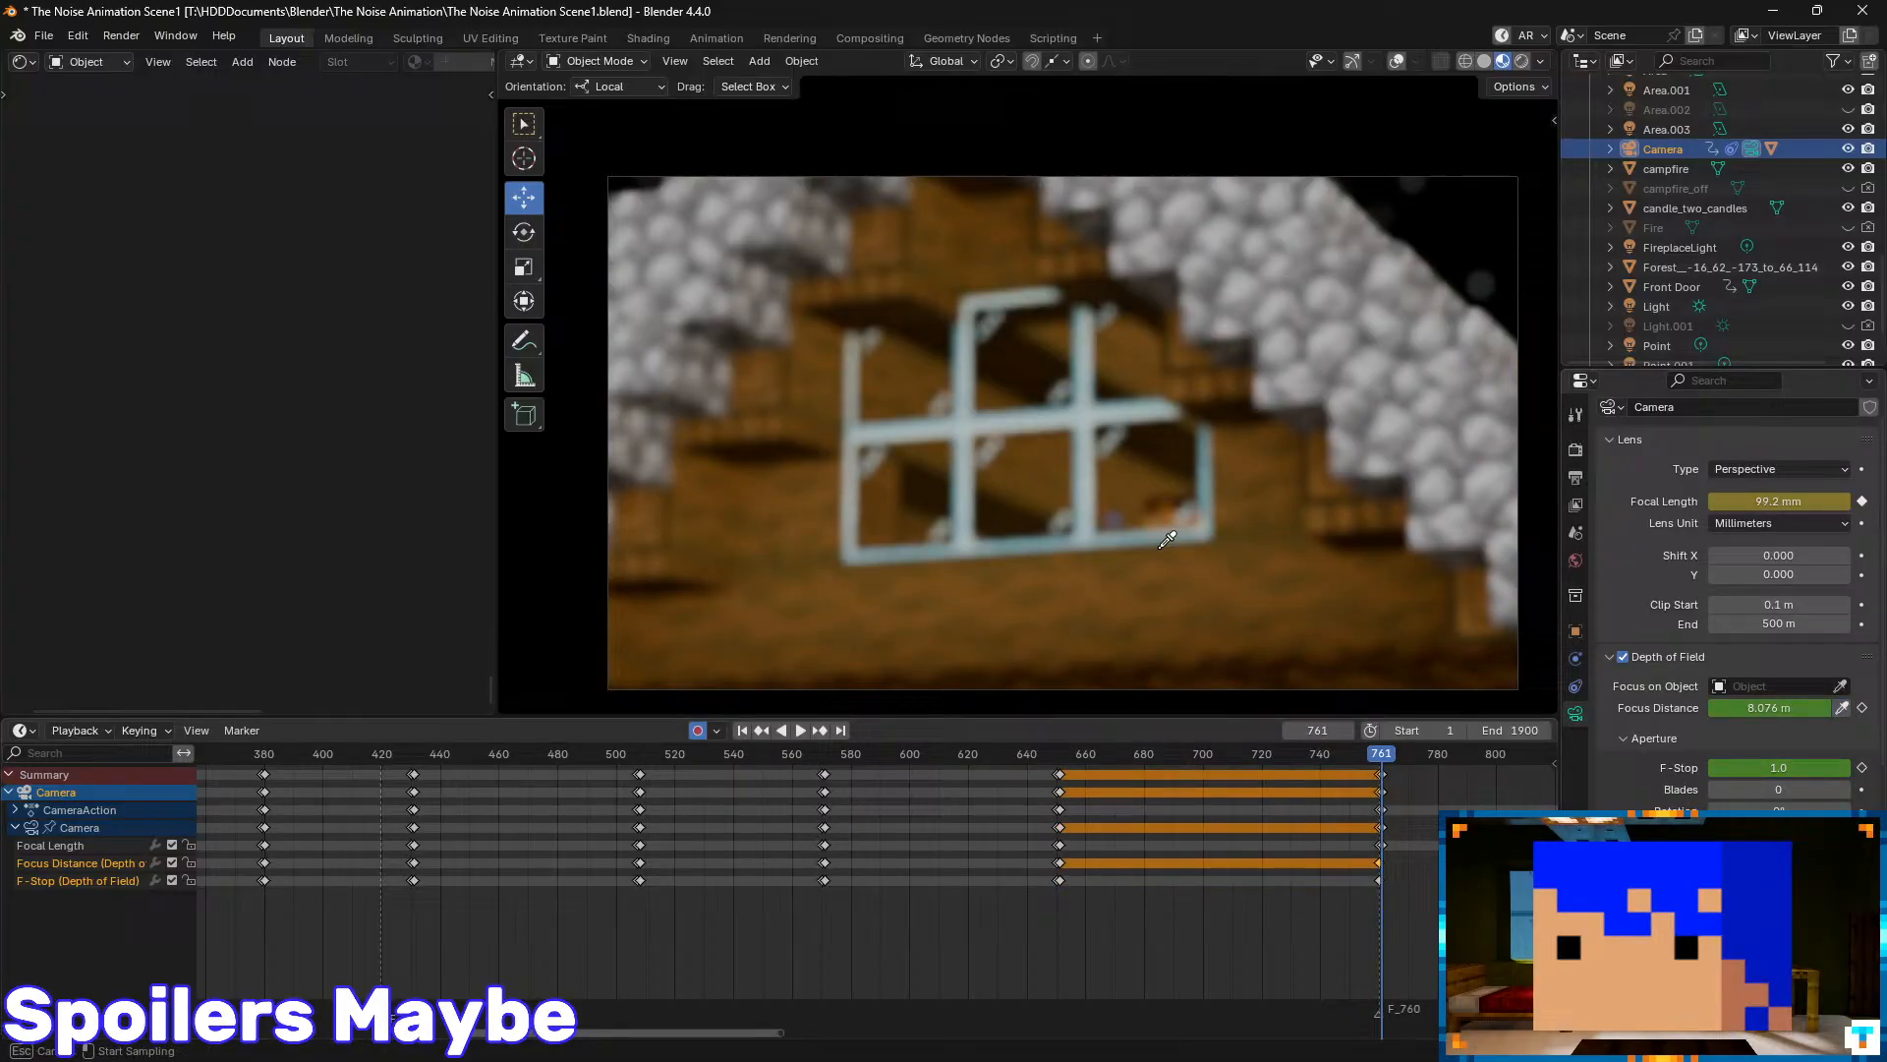
left_click(1102, 511)
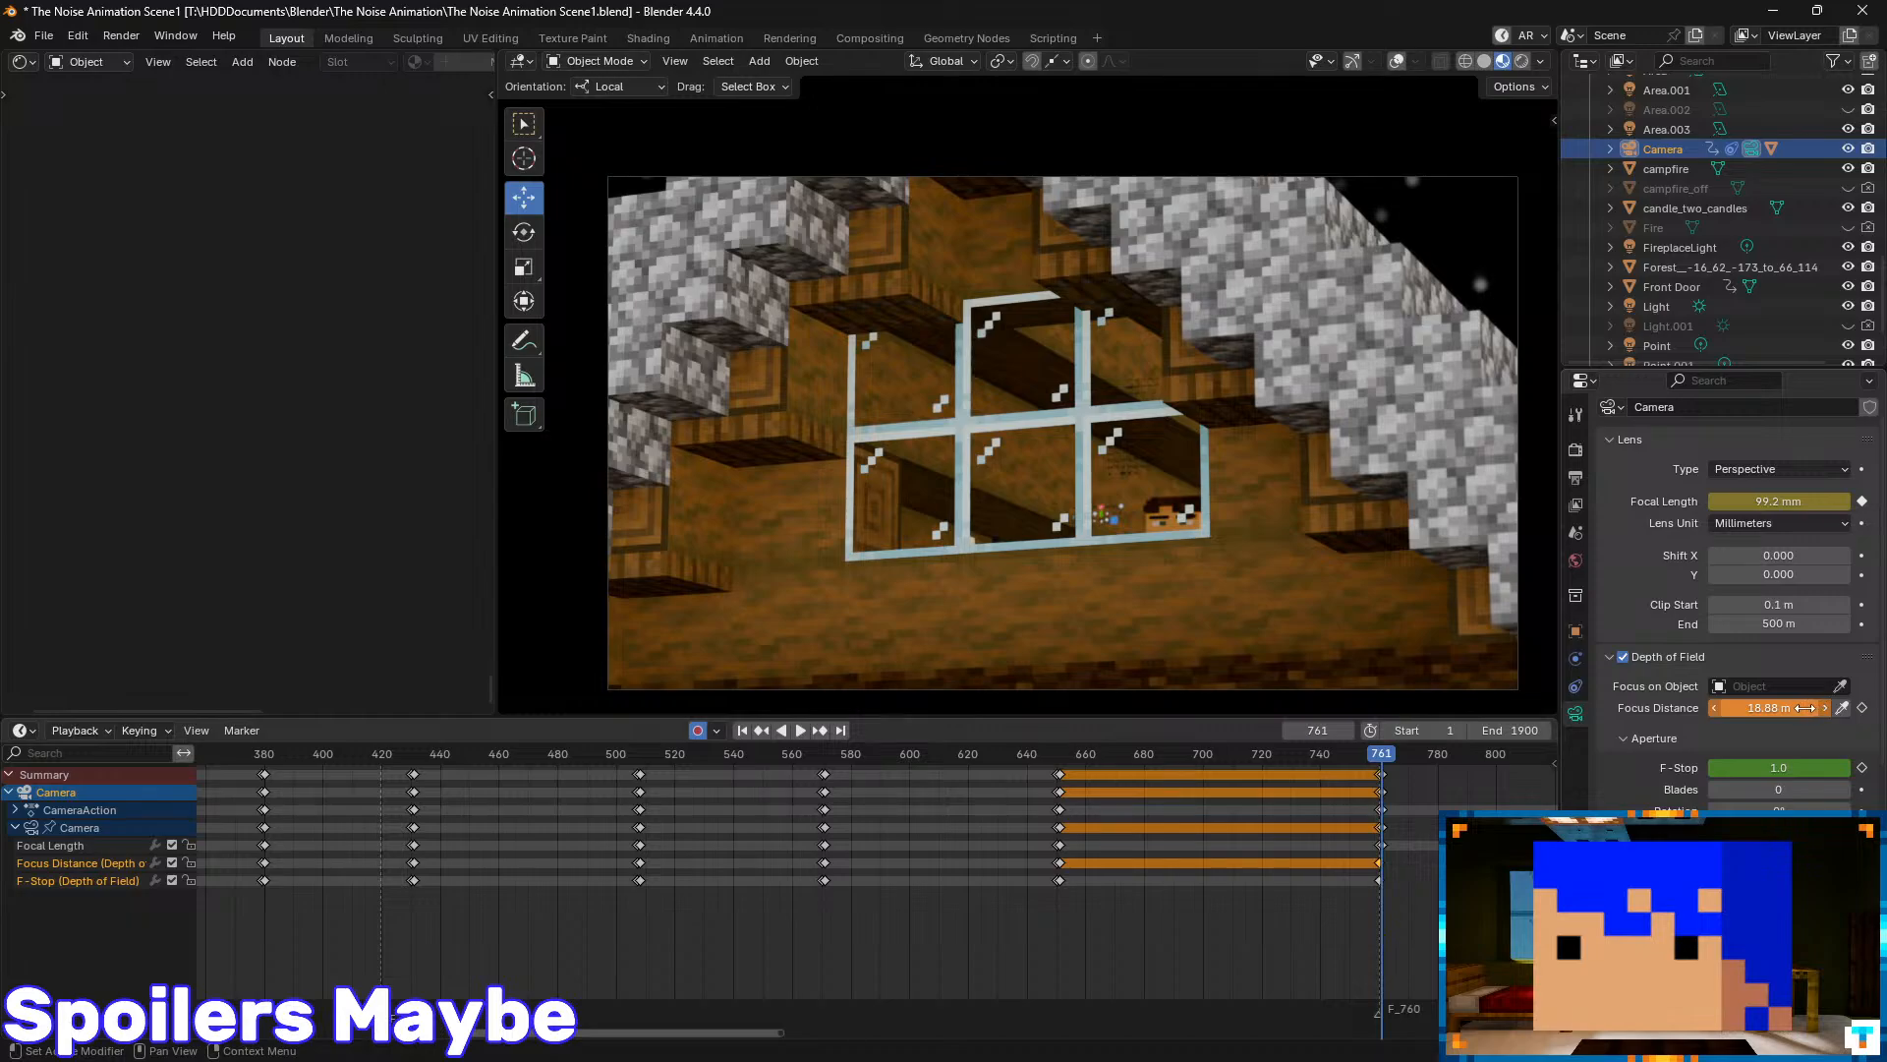
left_click(1861, 708)
left_click(1863, 766)
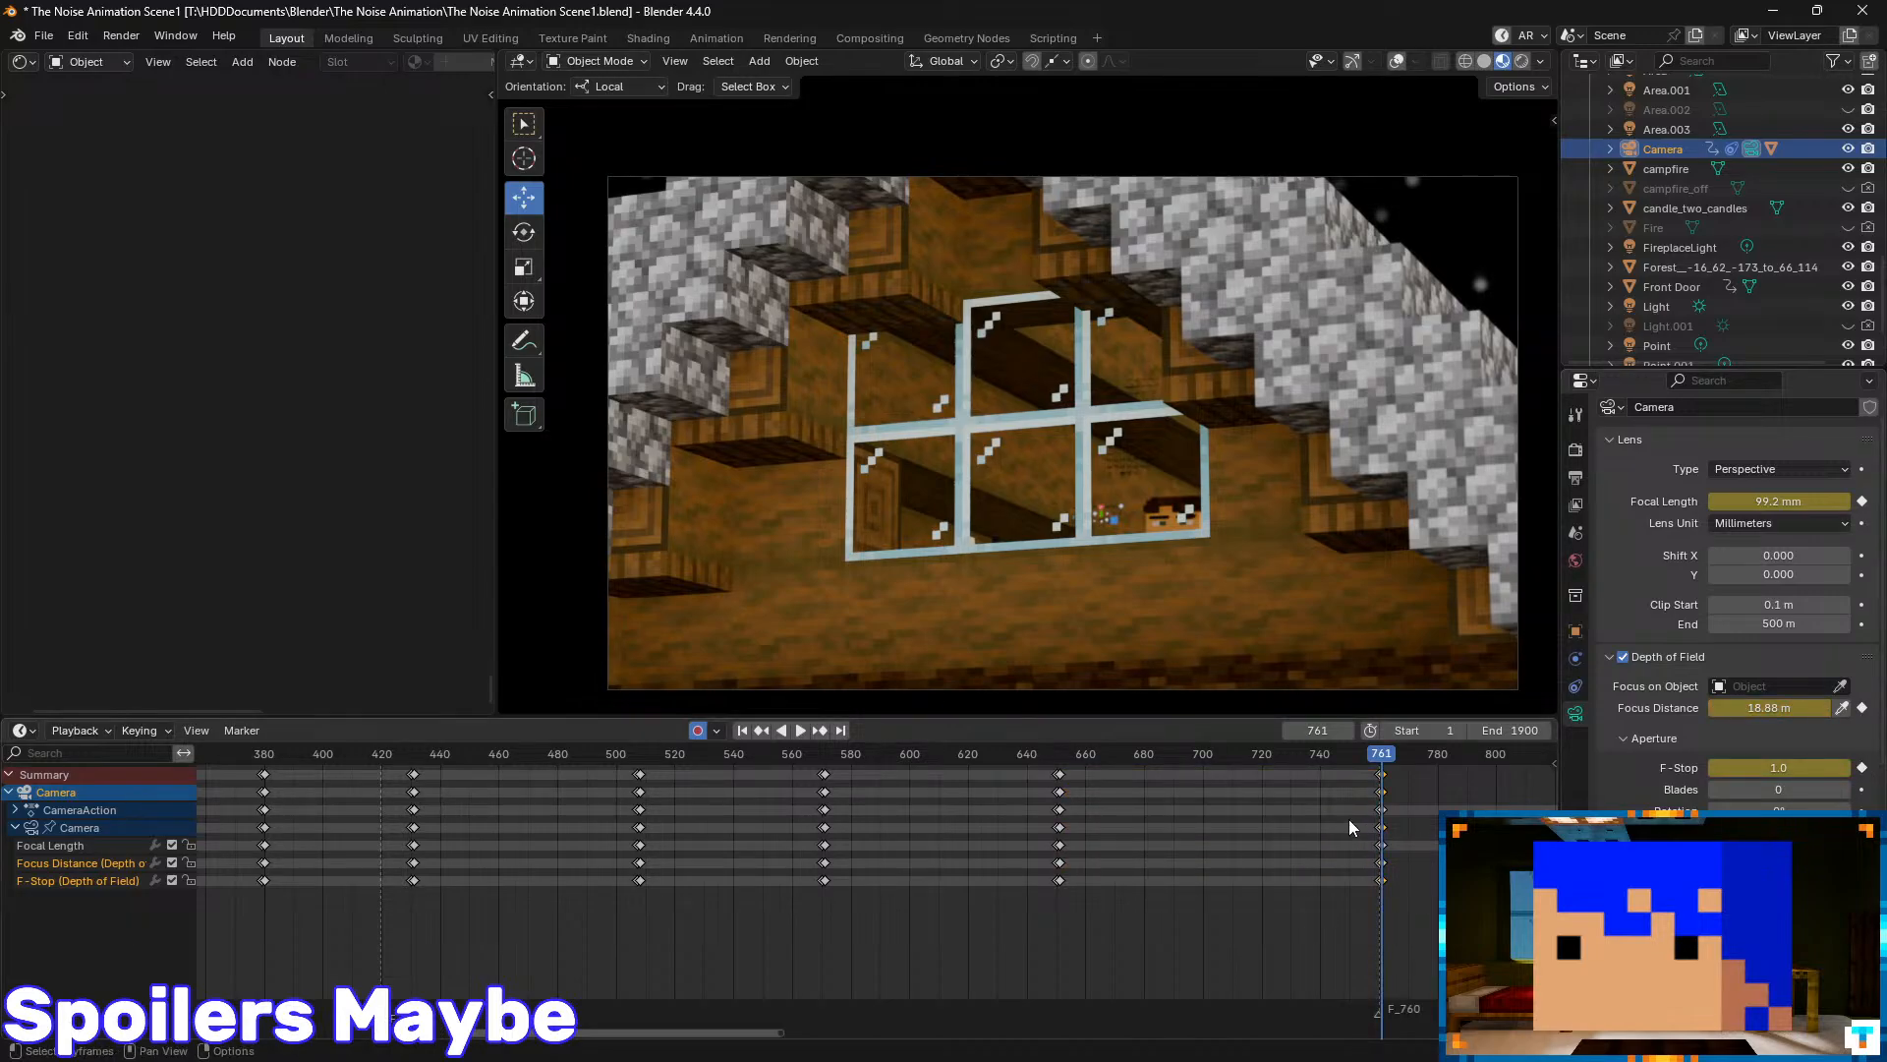
- Play back from about frame 700 through the gable window shot and go to its last frame, 890
left_click_drag(1386, 756, 1201, 776)
key("space")
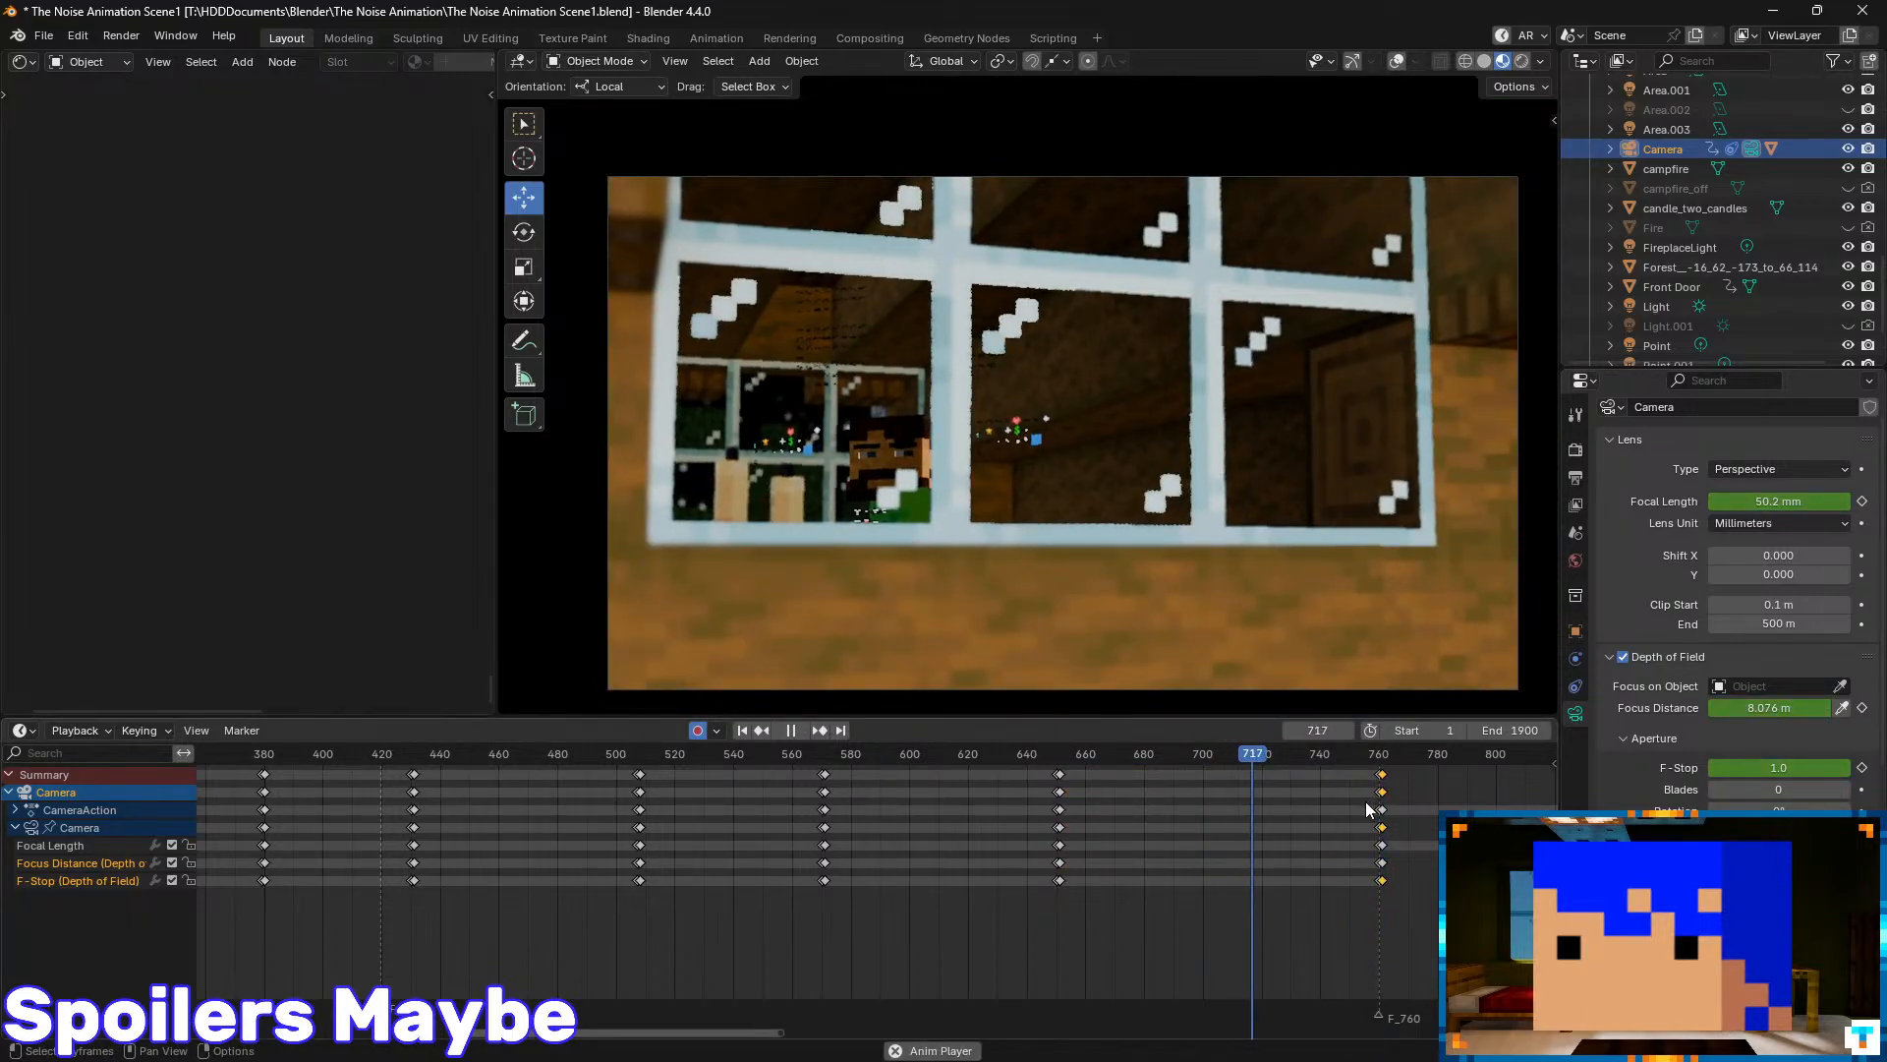
middle_click_drag(1430, 816, 1046, 831)
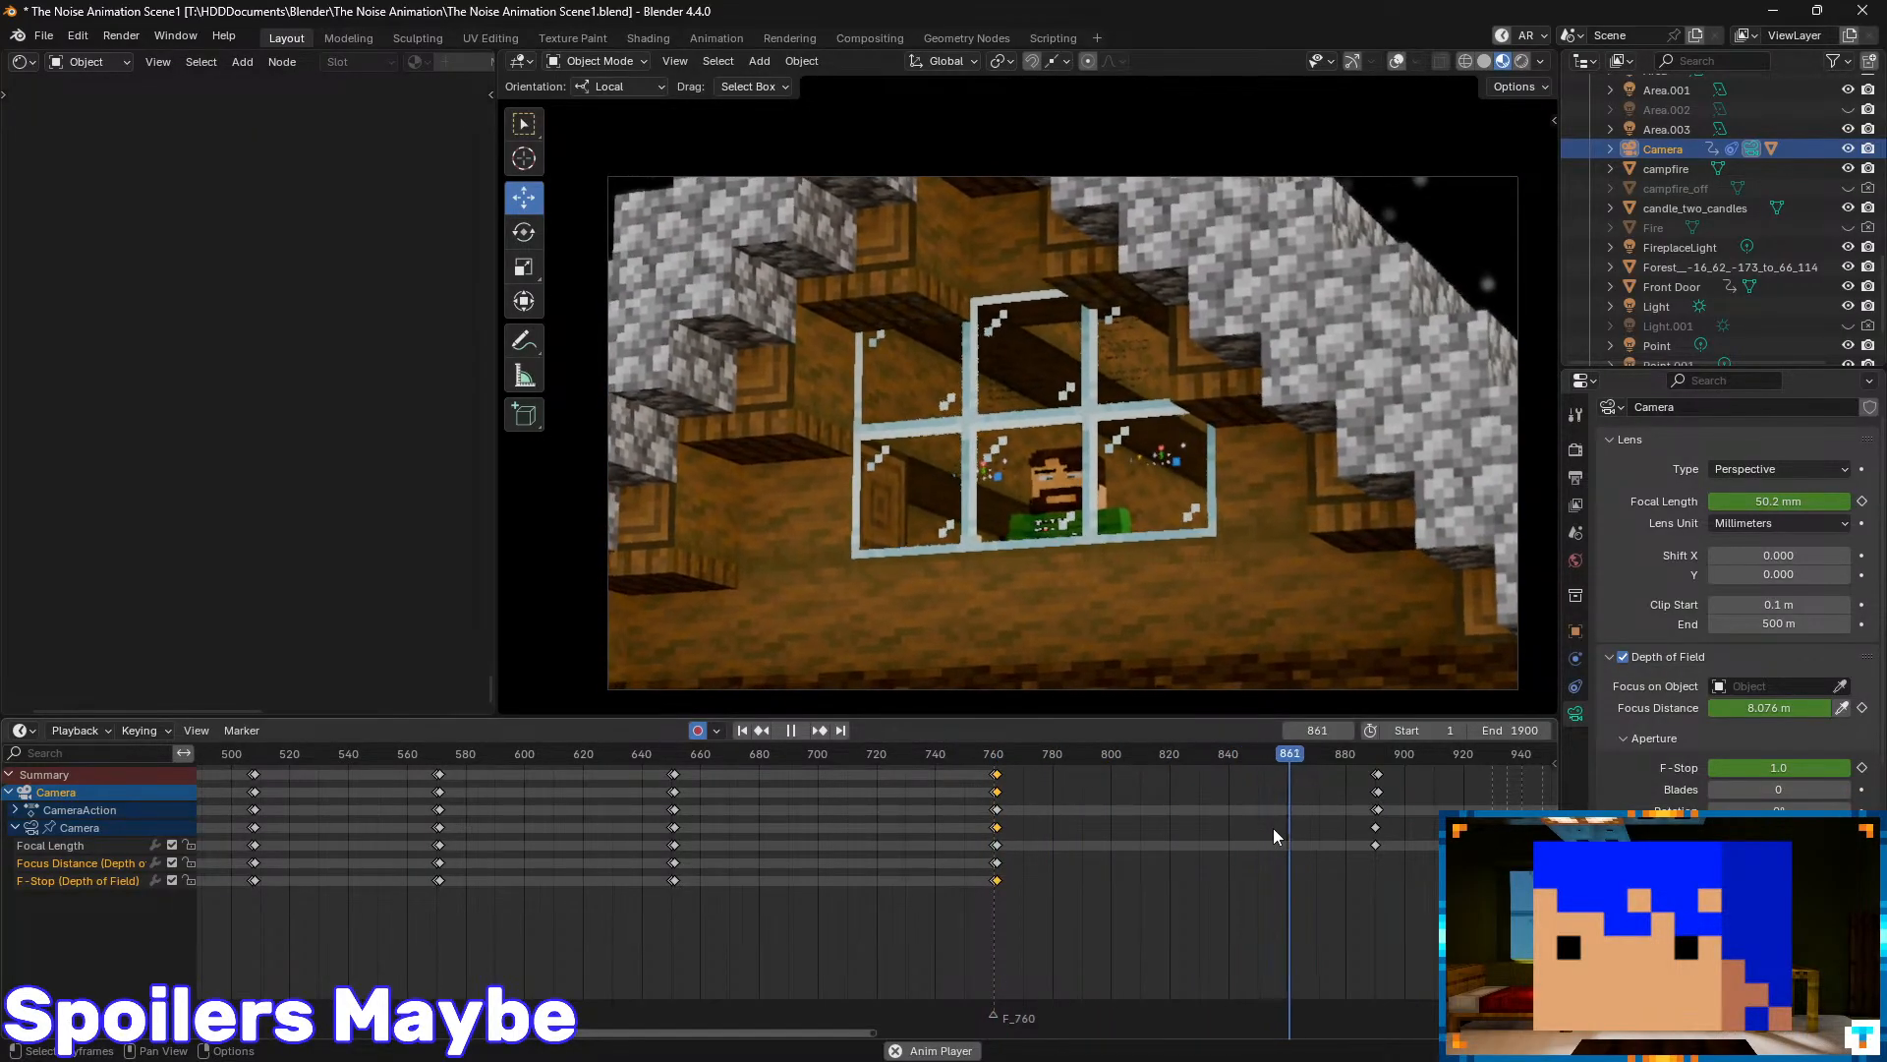
key("space")
key("Up")
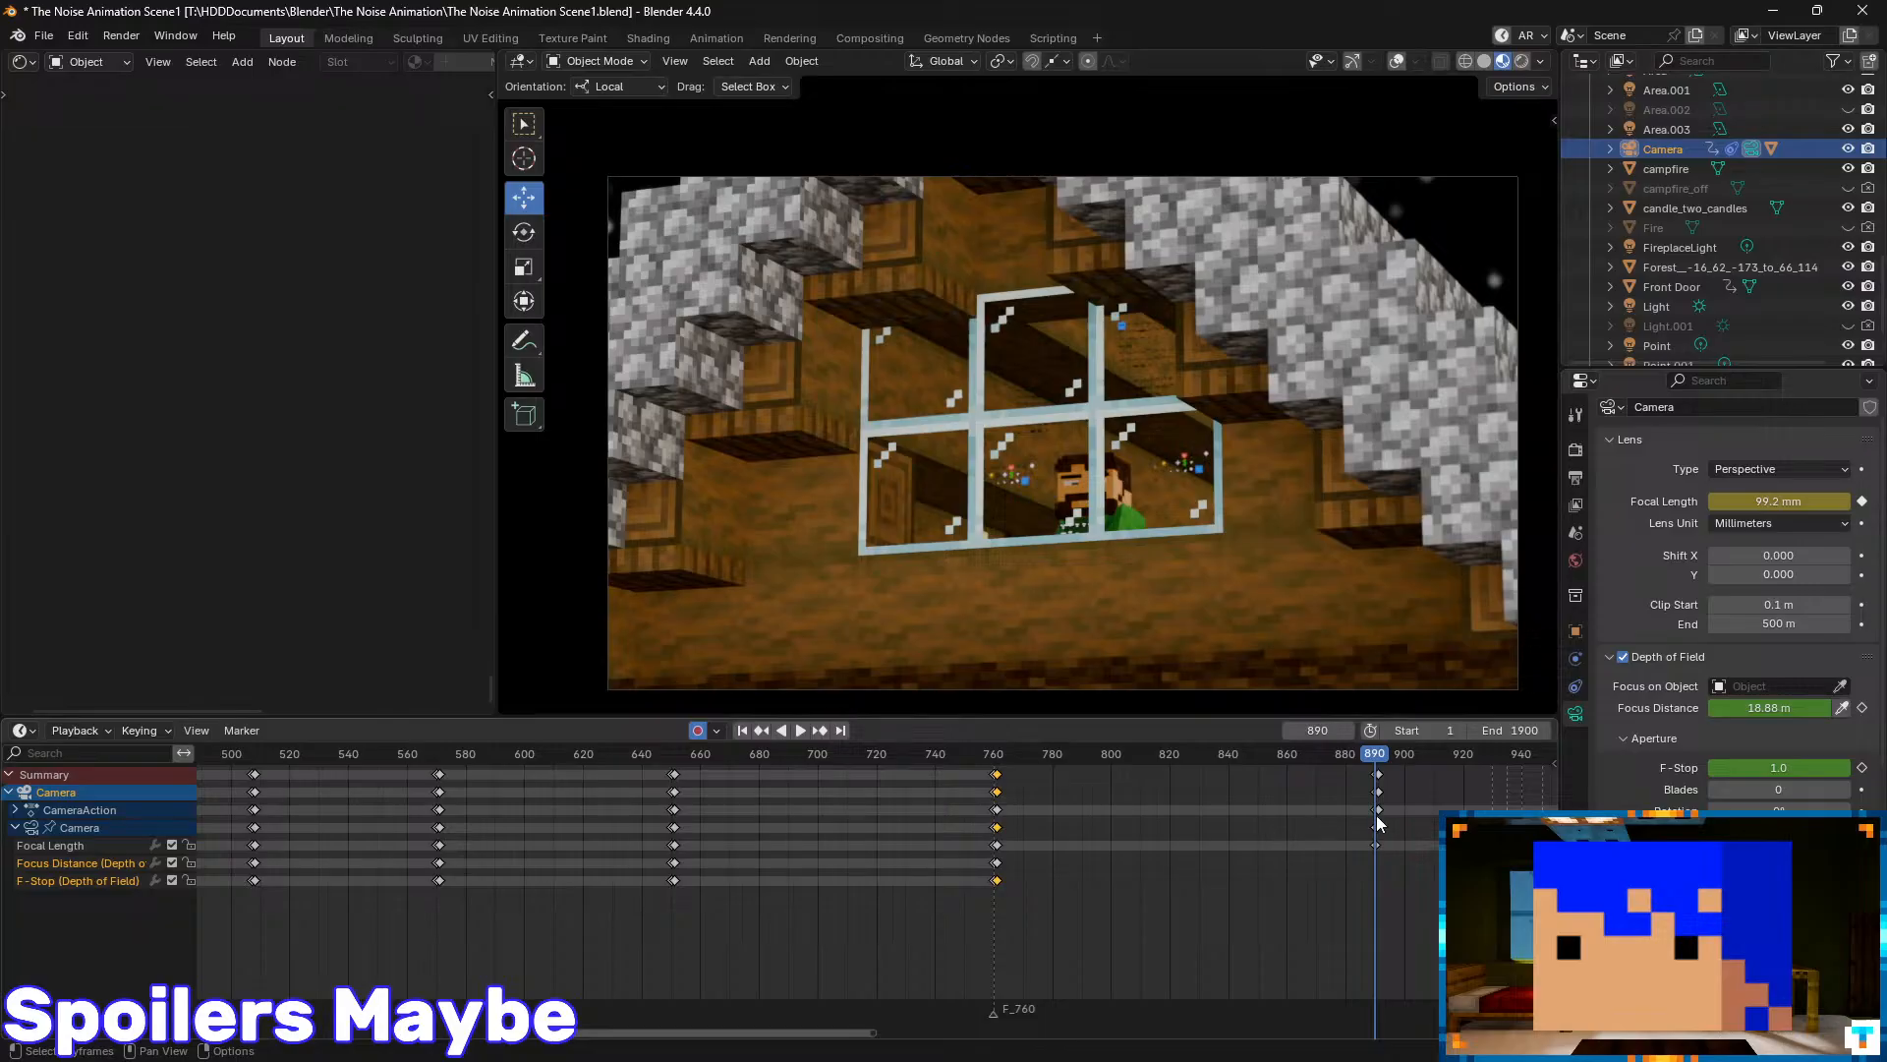
- At frame 890, set the camera's F-Stop to 0.1 and keyframe a 21.29 m focus distance on the character behind the window
left_click(1779, 768)
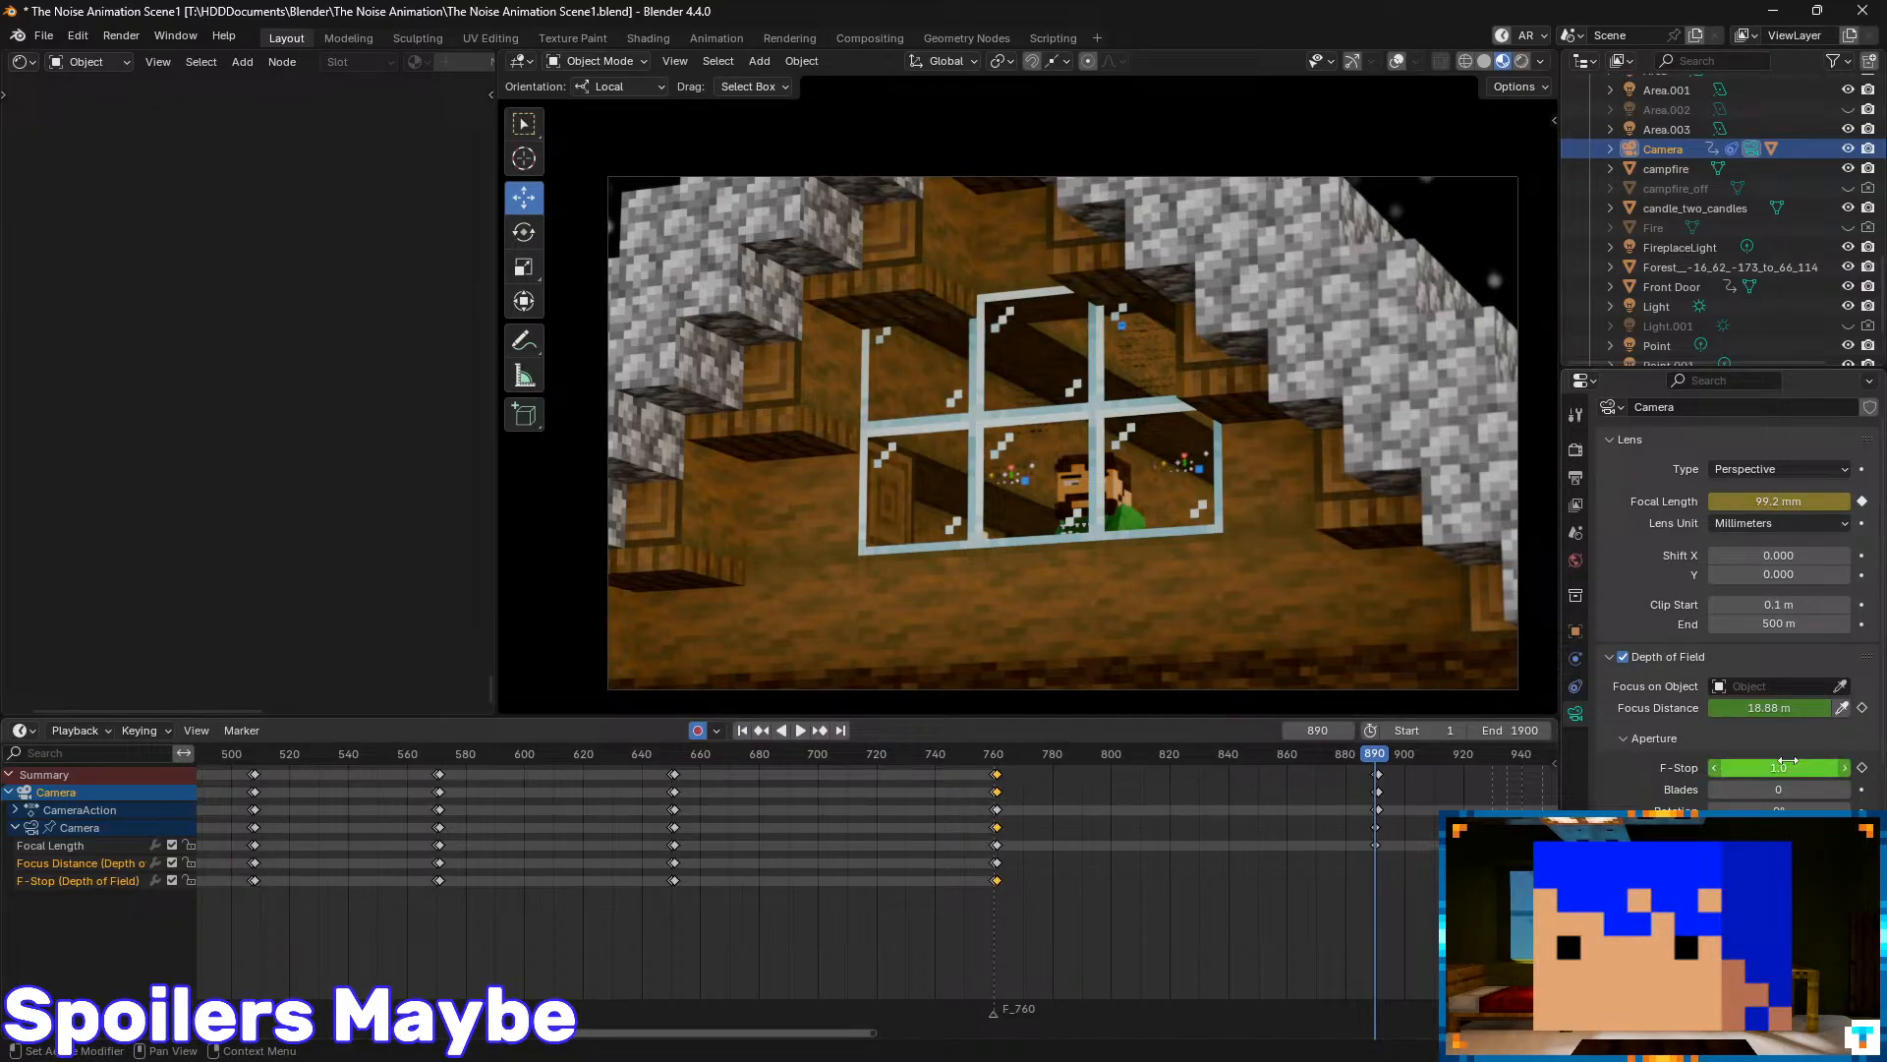
type("0.1")
key("Return")
key("i")
scroll(985, 545, "up", 7)
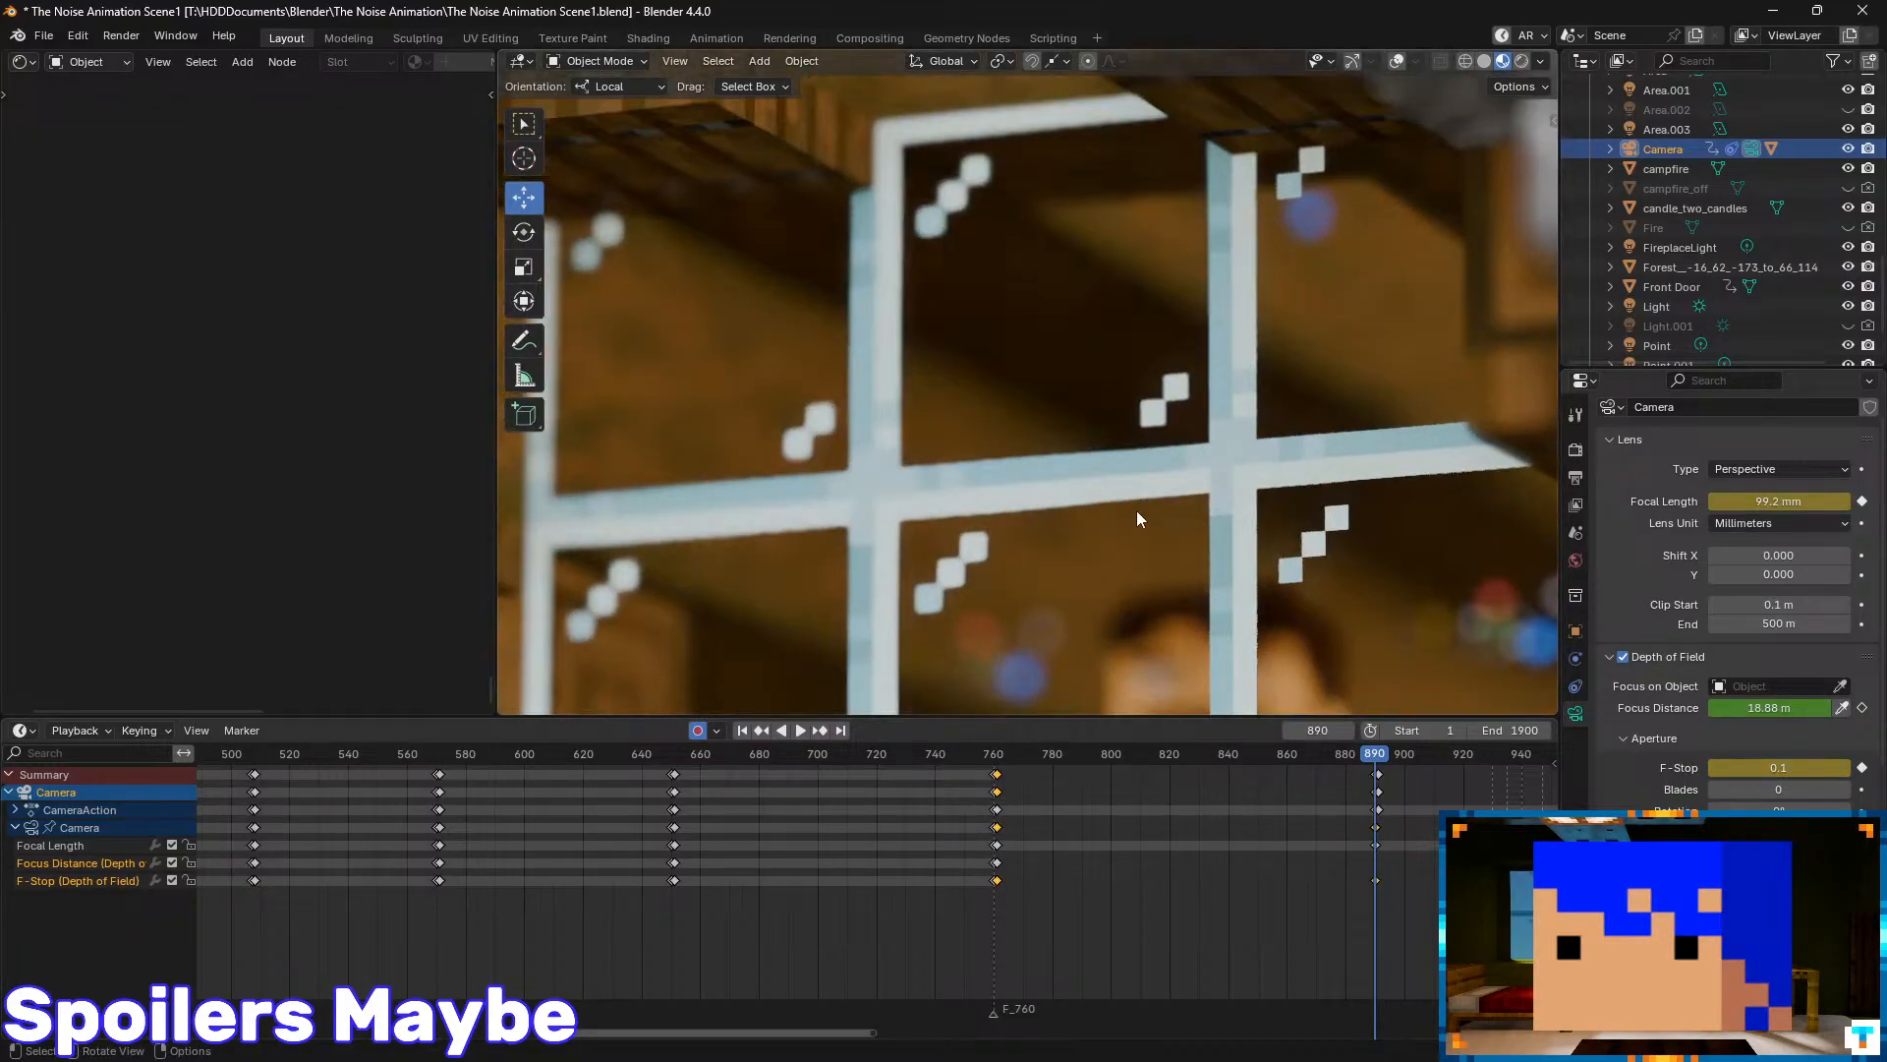
middle_click_drag(1239, 589, 1094, 309, "shift")
middle_click_drag(1056, 519, 1062, 411, "shift")
scroll(1042, 274, "up", 6)
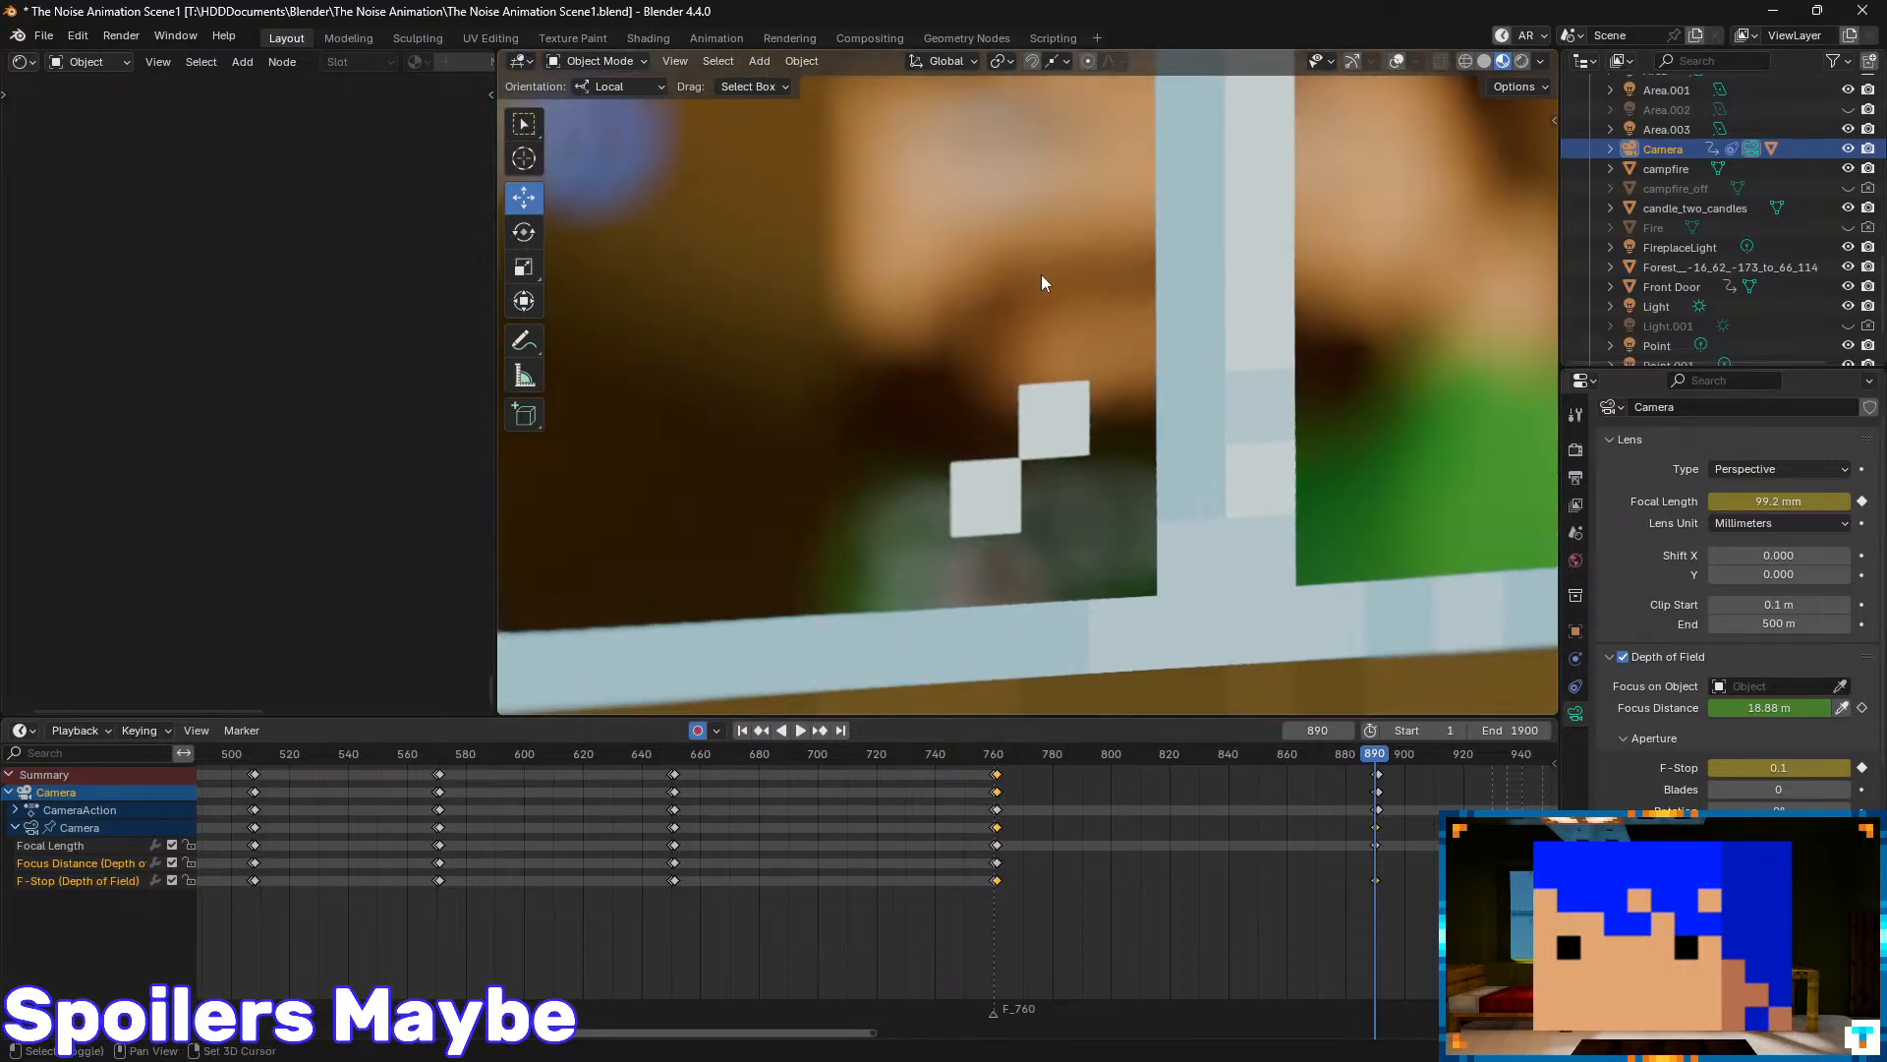
left_click_drag(1767, 706, 1884, 707)
key("Home")
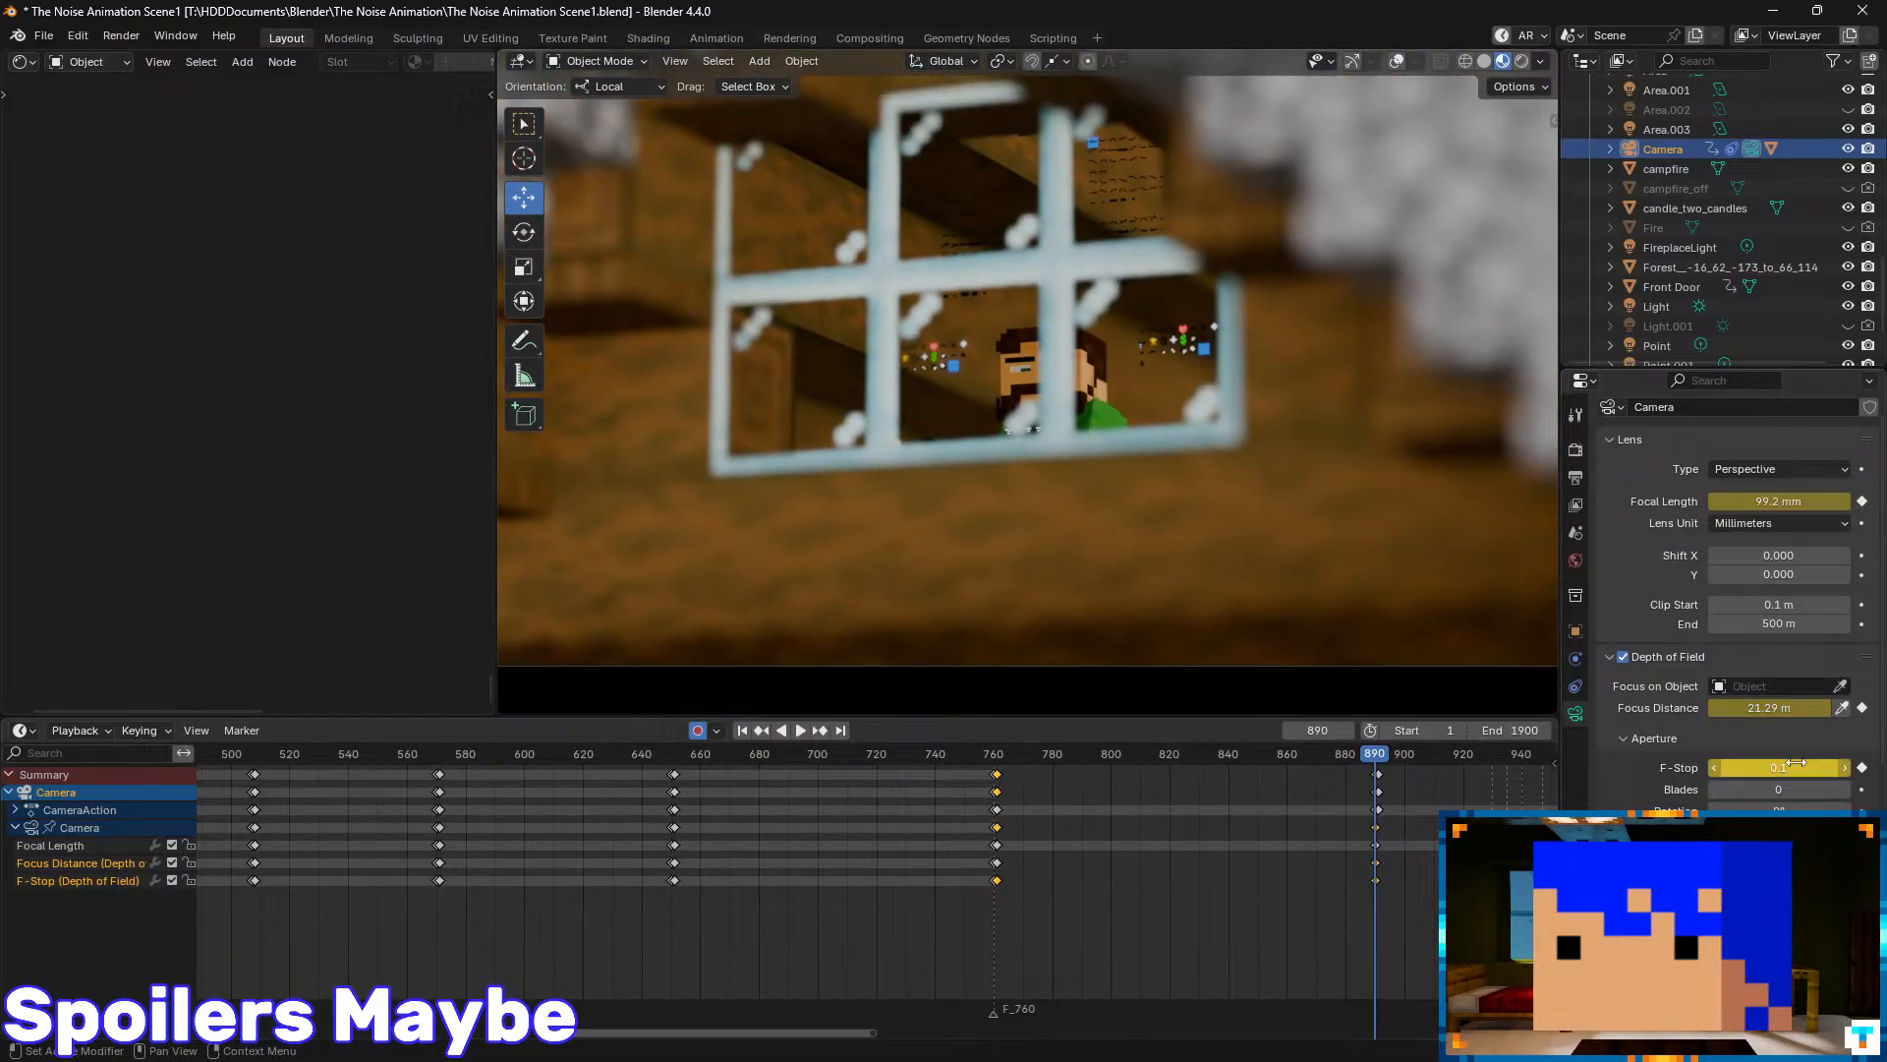
- Set the camera's F-Stop to 1.0 at frame 890 and save the file
left_click(1795, 765)
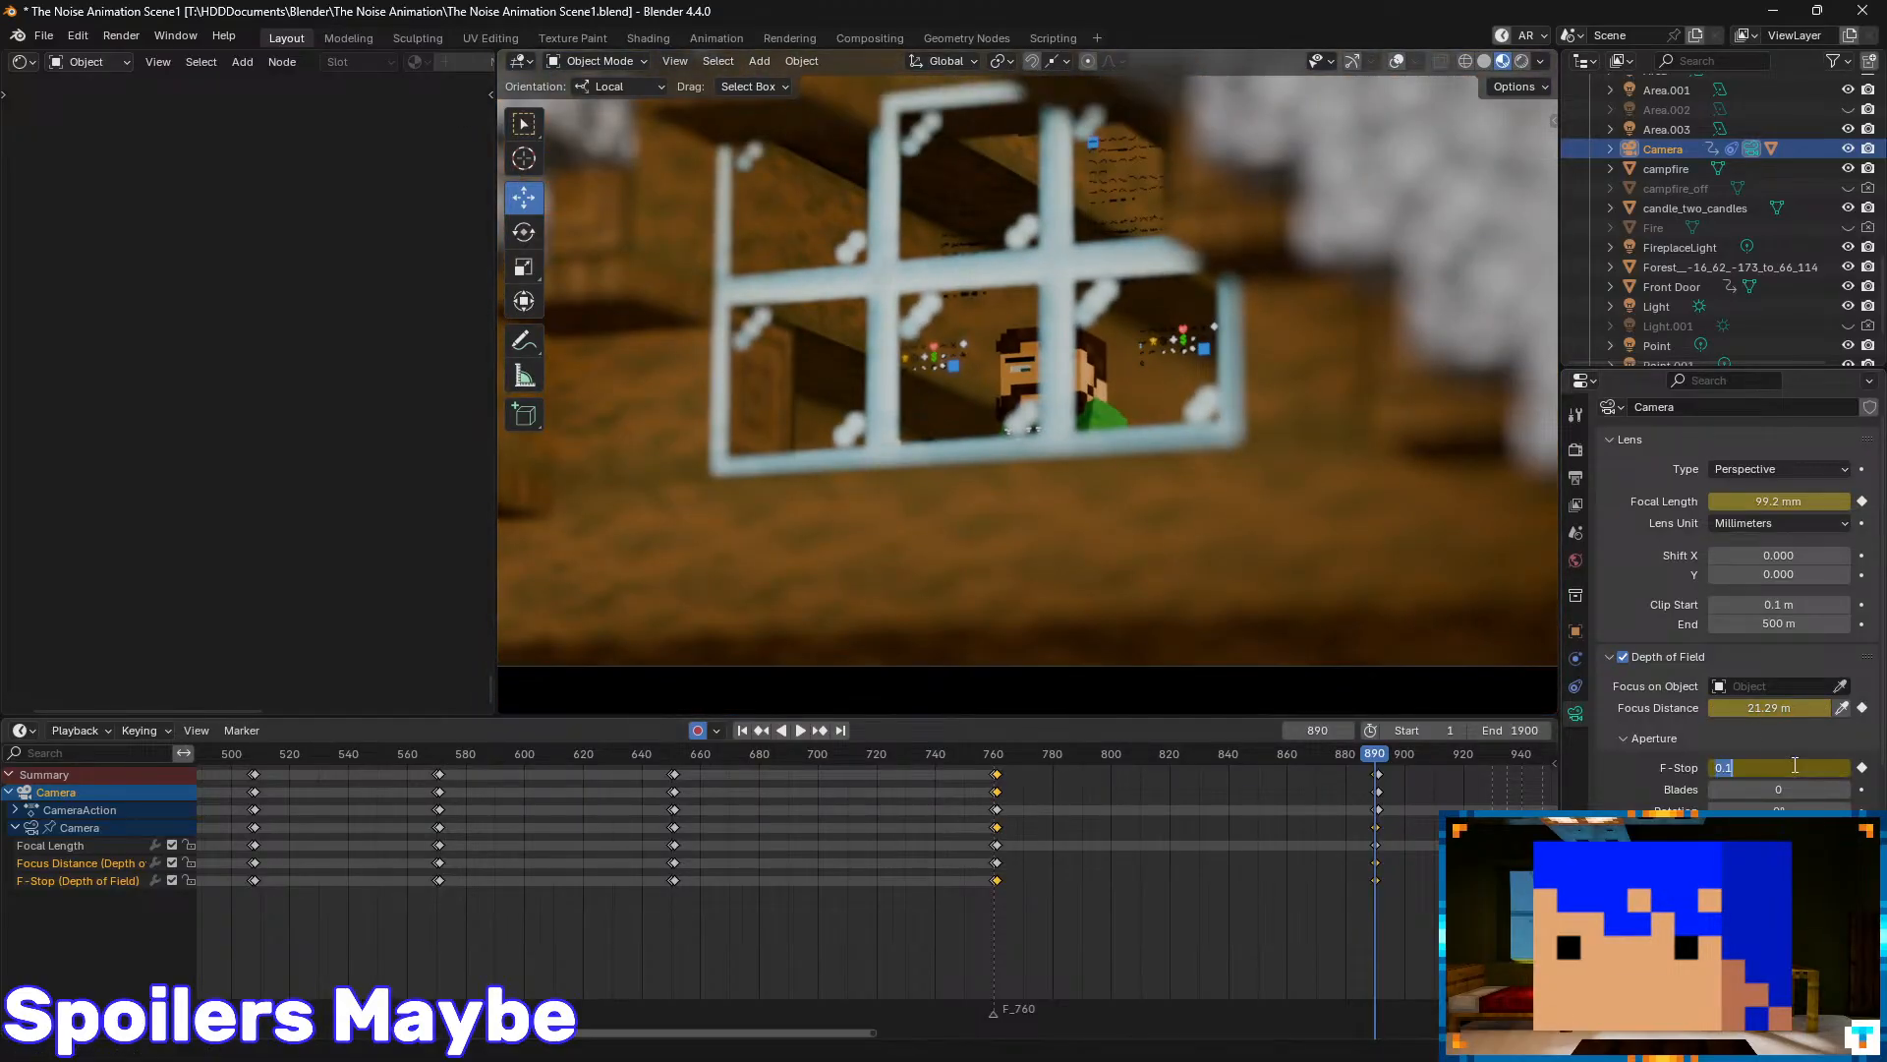
type("1")
key("Return")
scroll(1136, 415, "down", 2)
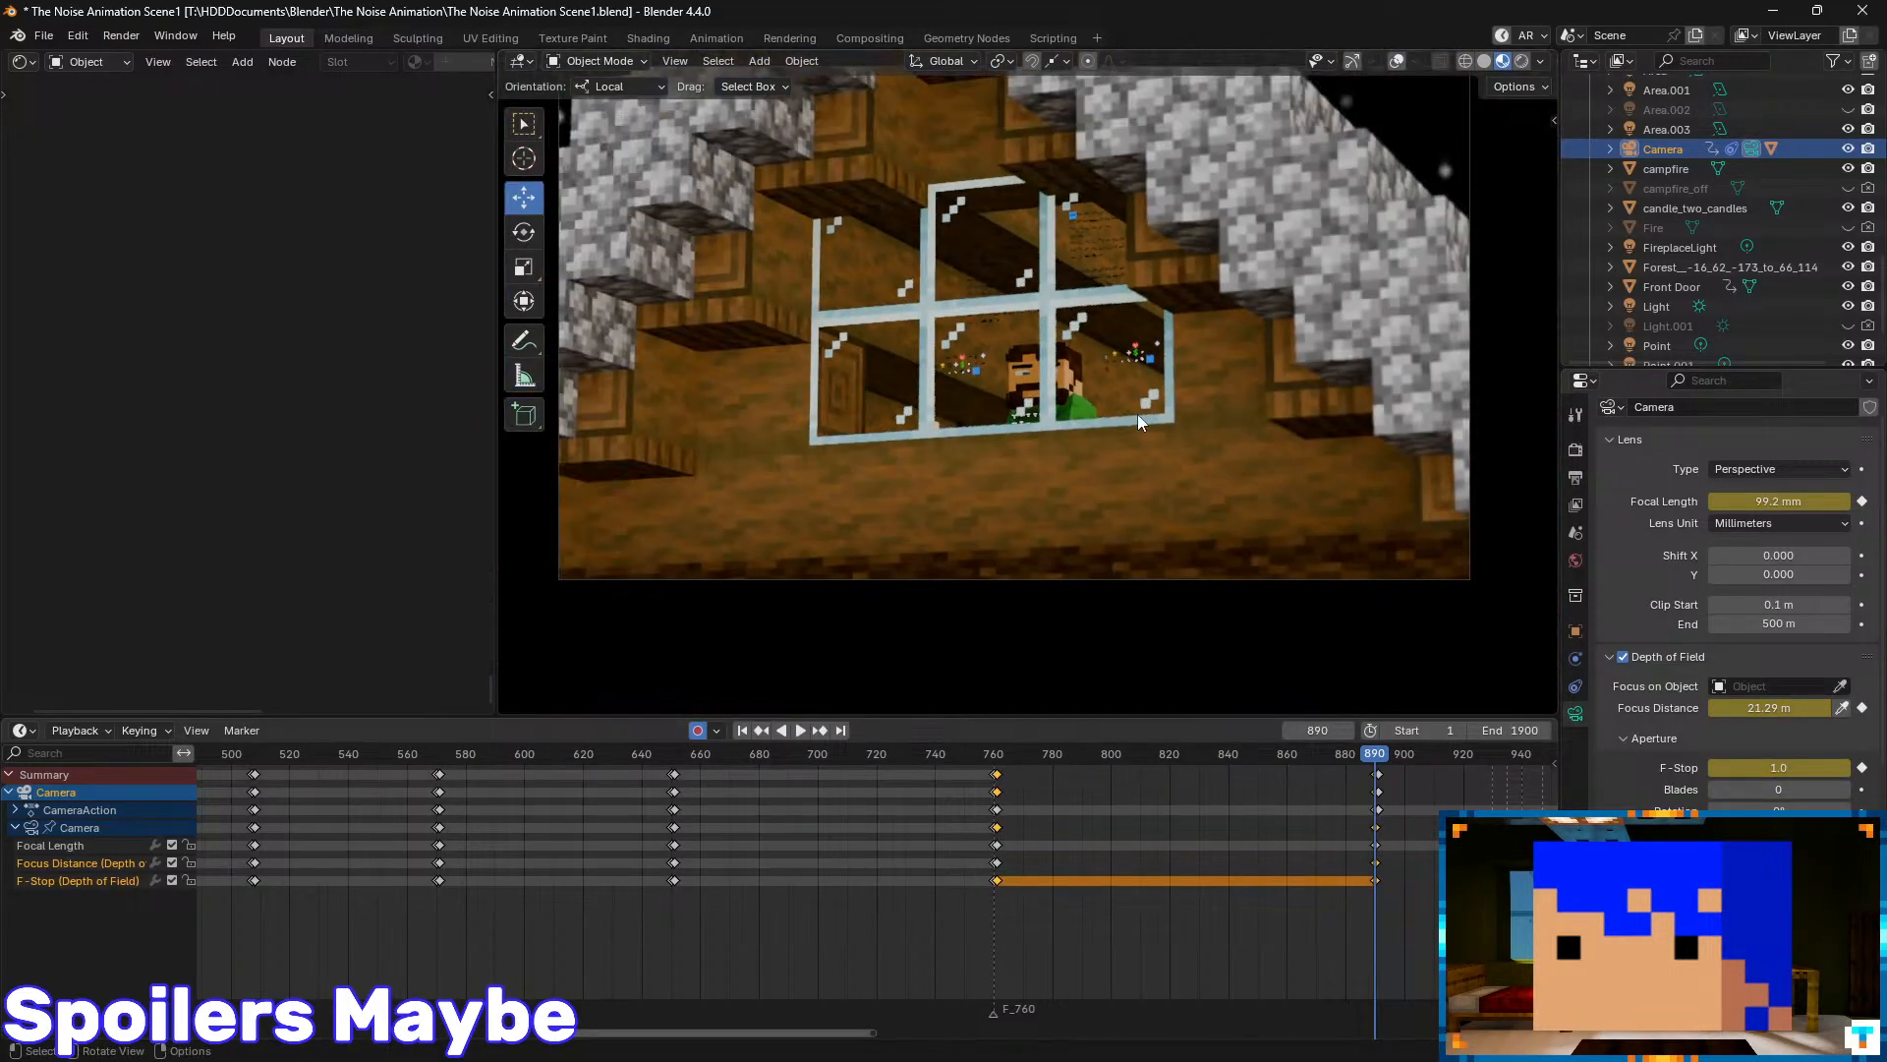
key("ctrl+s")
- Review the gable window shot's focus from frame 745 to frame 887, saving the file along the way
key("space")
left_click_drag(1278, 753, 947, 797)
key("space")
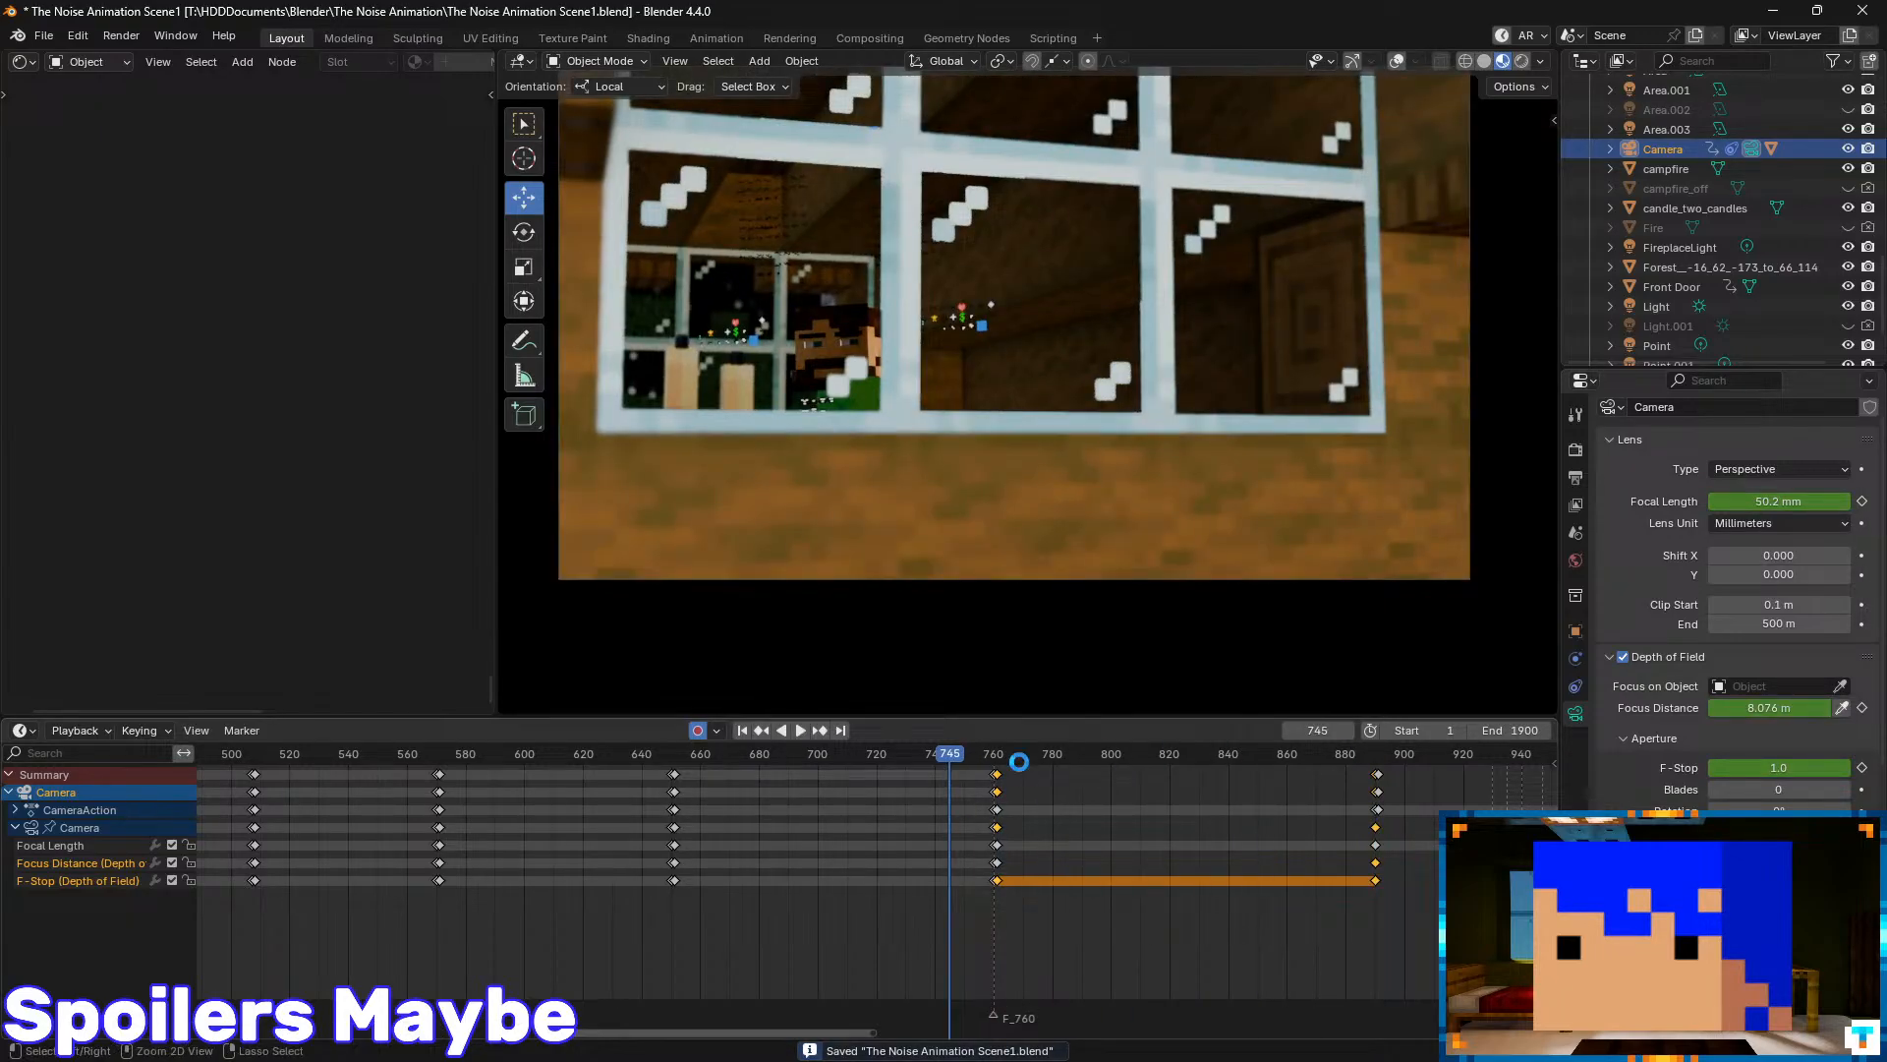
key("ctrl+s")
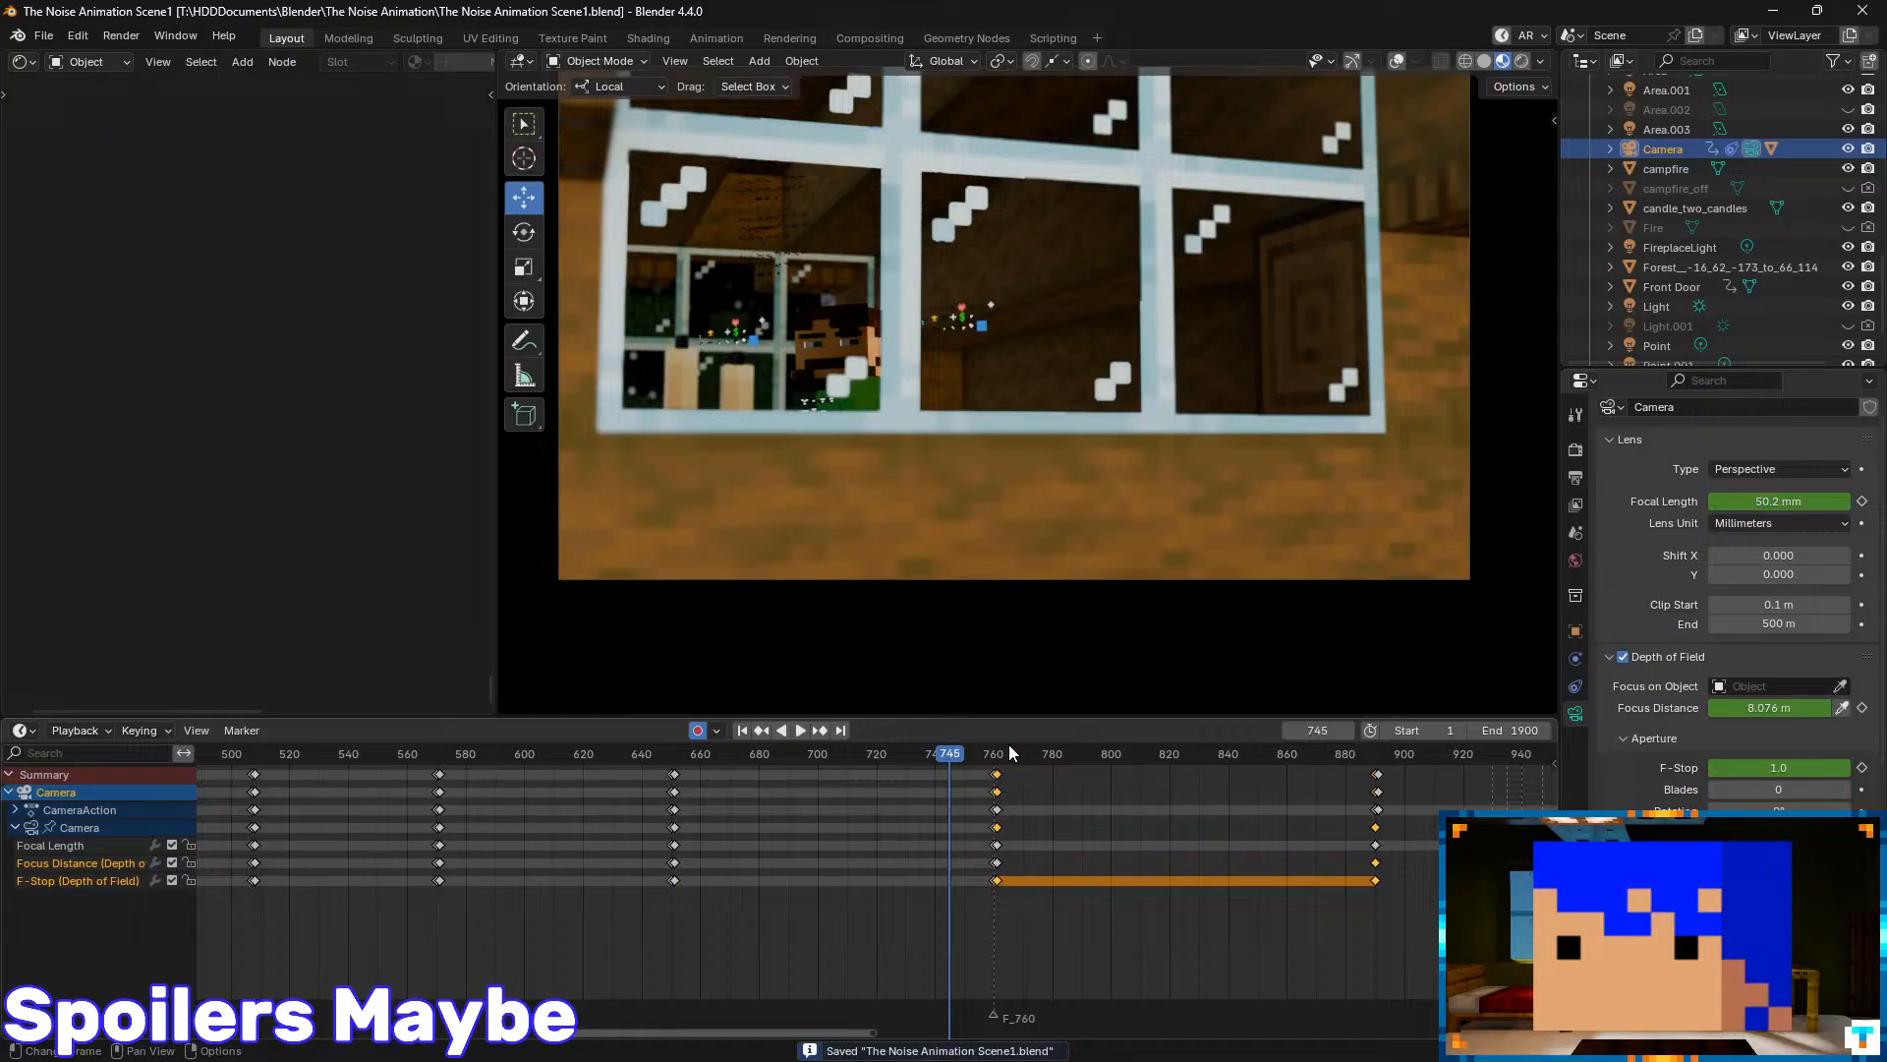
left_click_drag(1048, 752, 1366, 778)
middle_click_drag(1400, 825, 988, 860)
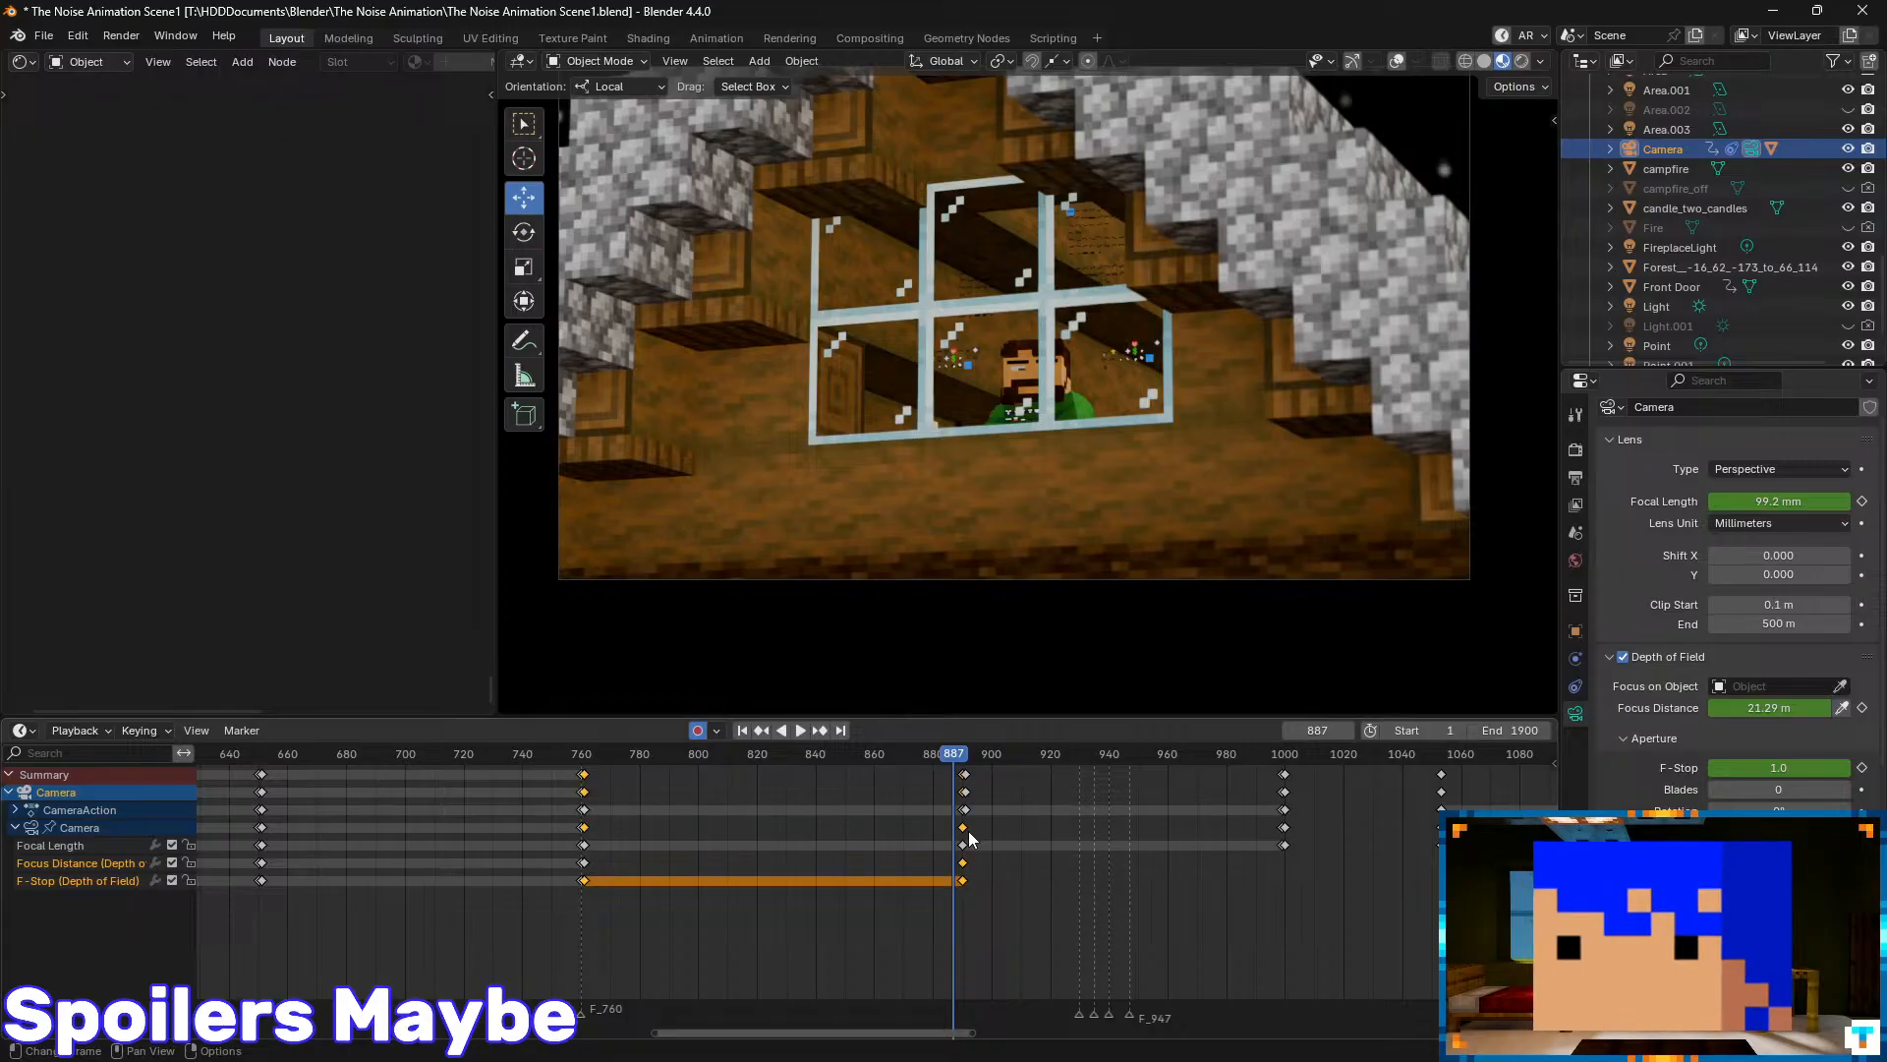
- Switch to the browser's YouTube Studio page and check the live stream's analytics, stream settings and stream health
mouse_move(460, 989)
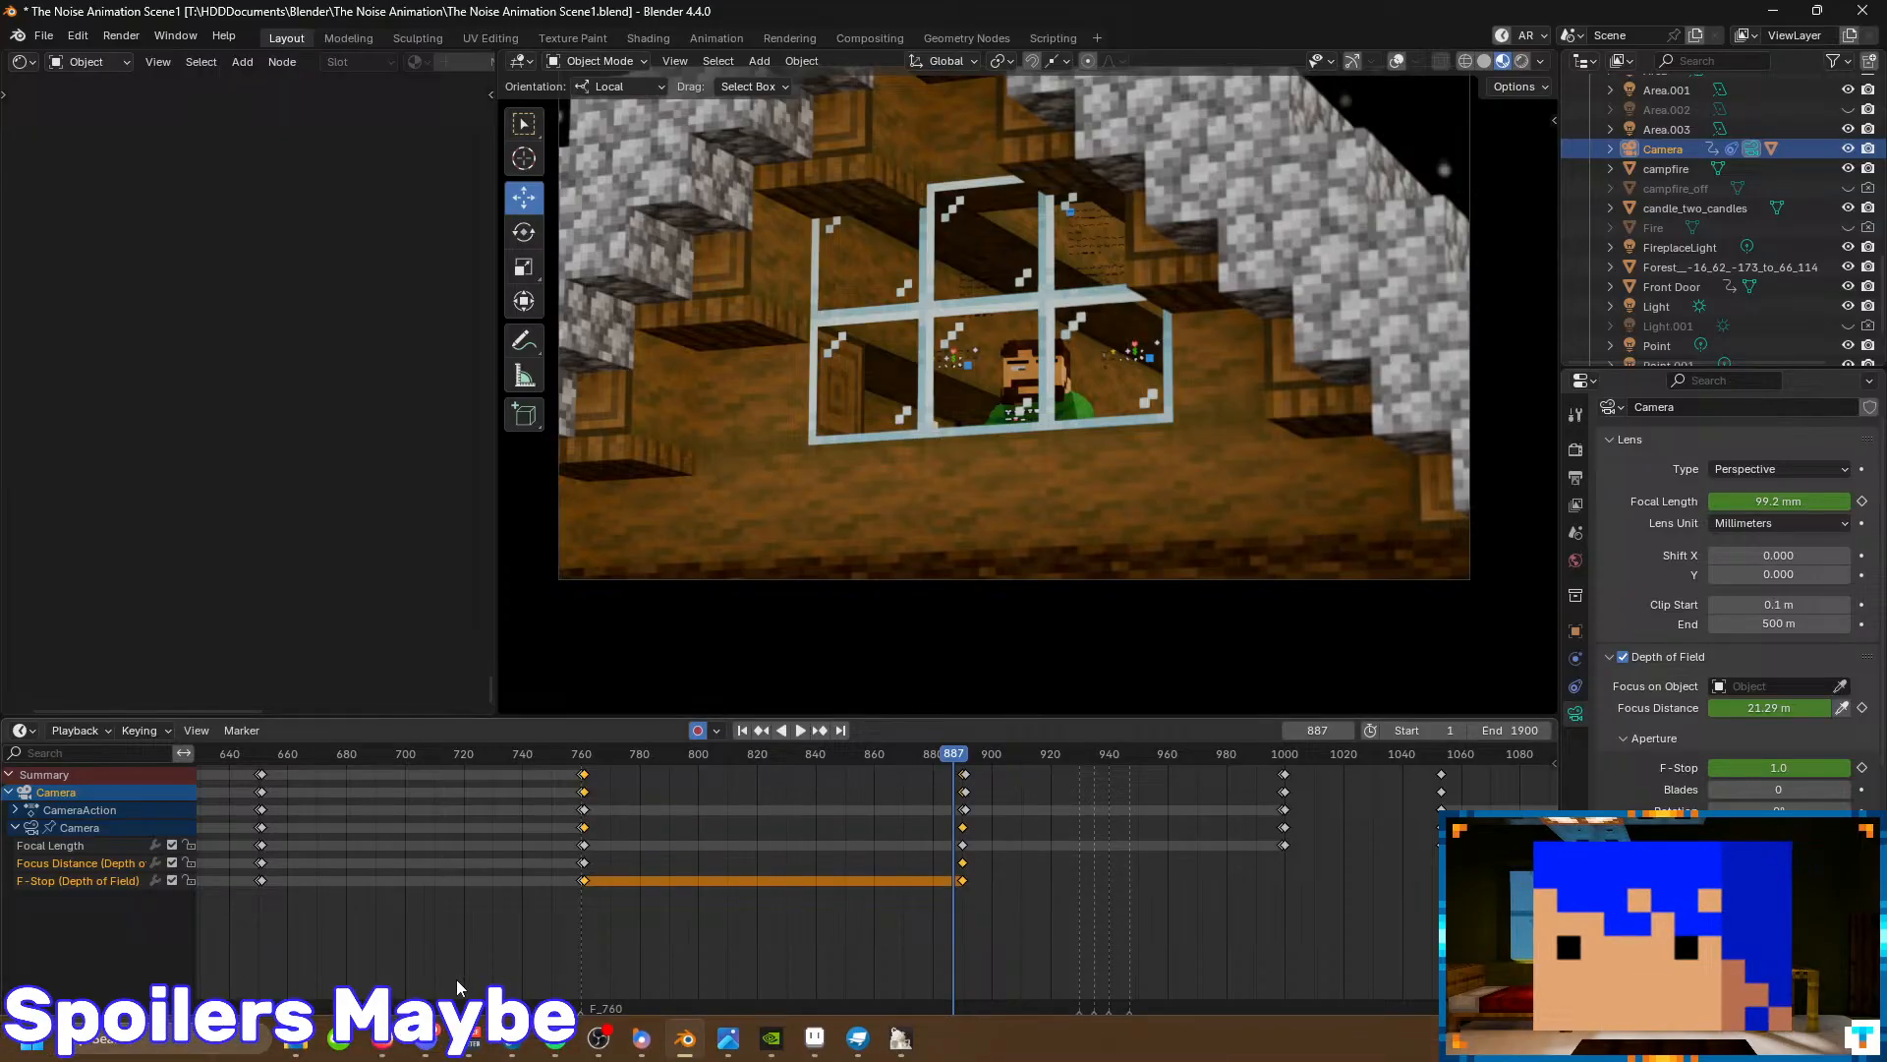
left_click(386, 1046)
left_click(1040, 14)
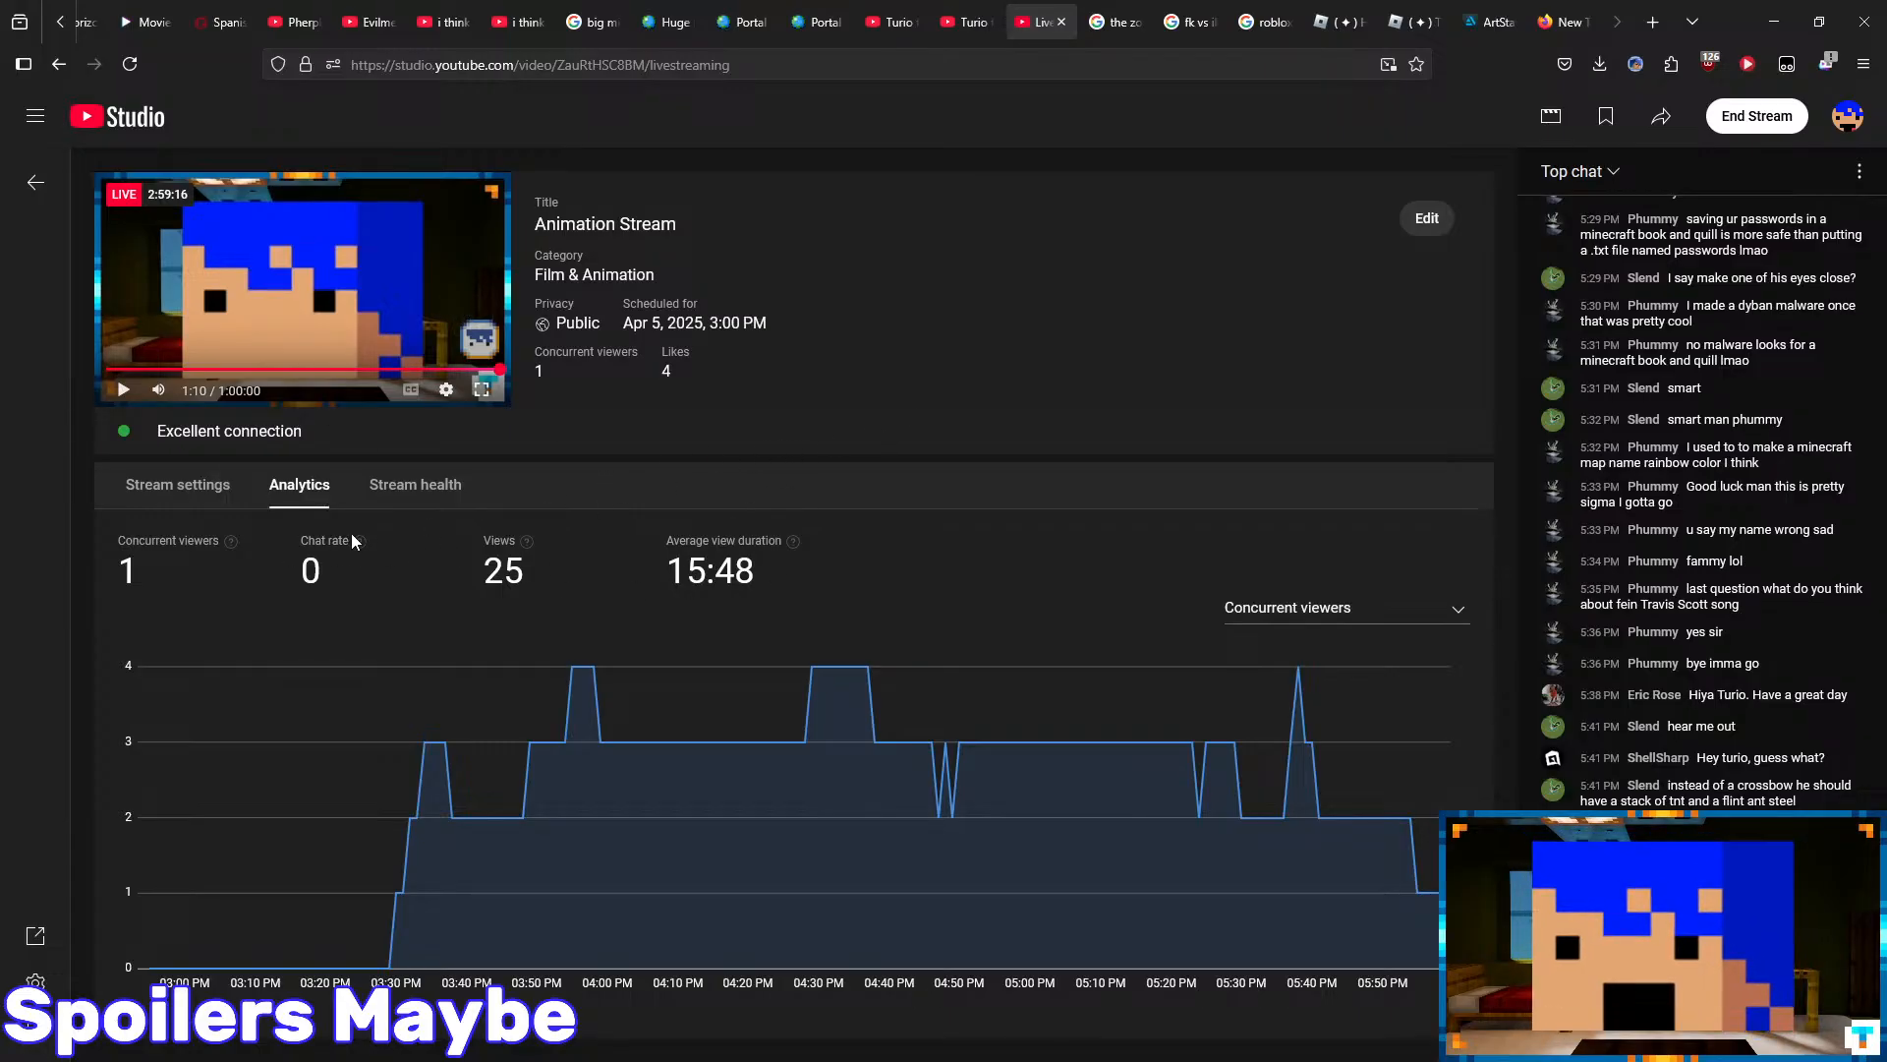
left_click(388, 484)
left_click(320, 484)
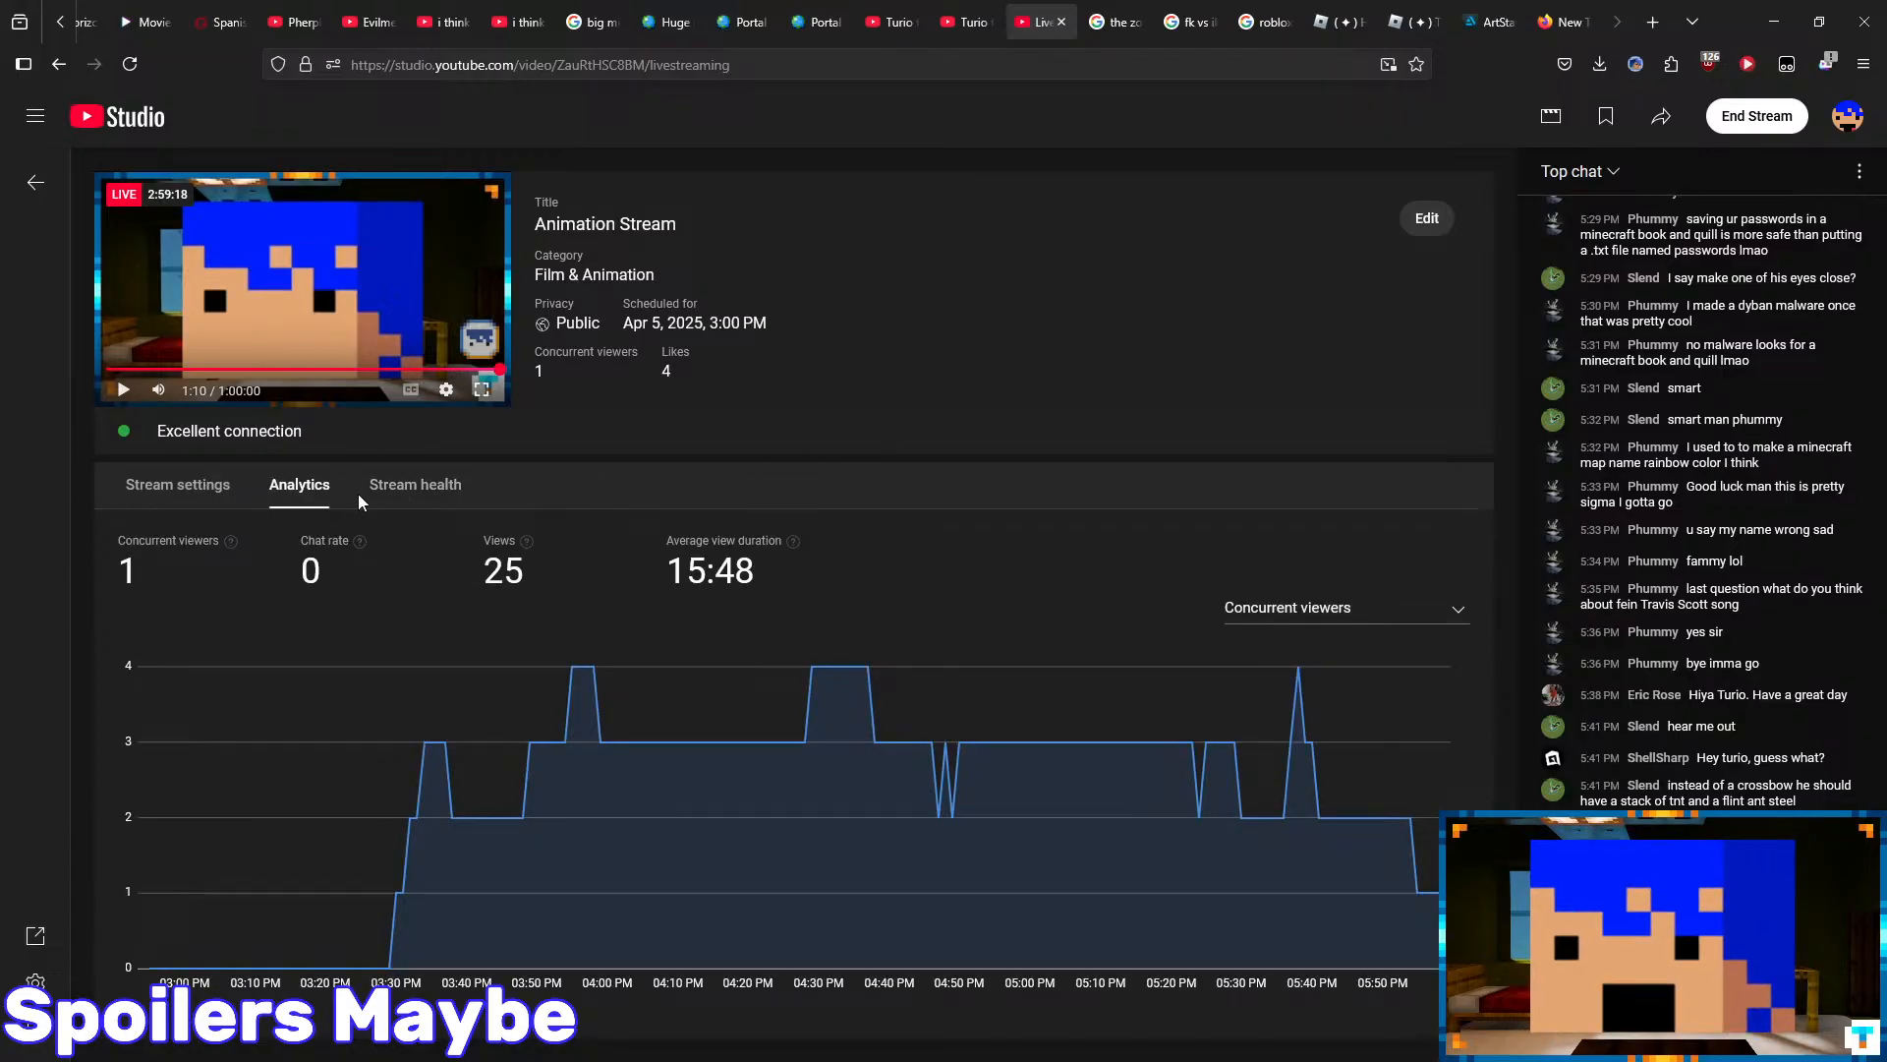
left_click(379, 492)
left_click(305, 492)
left_click(173, 497)
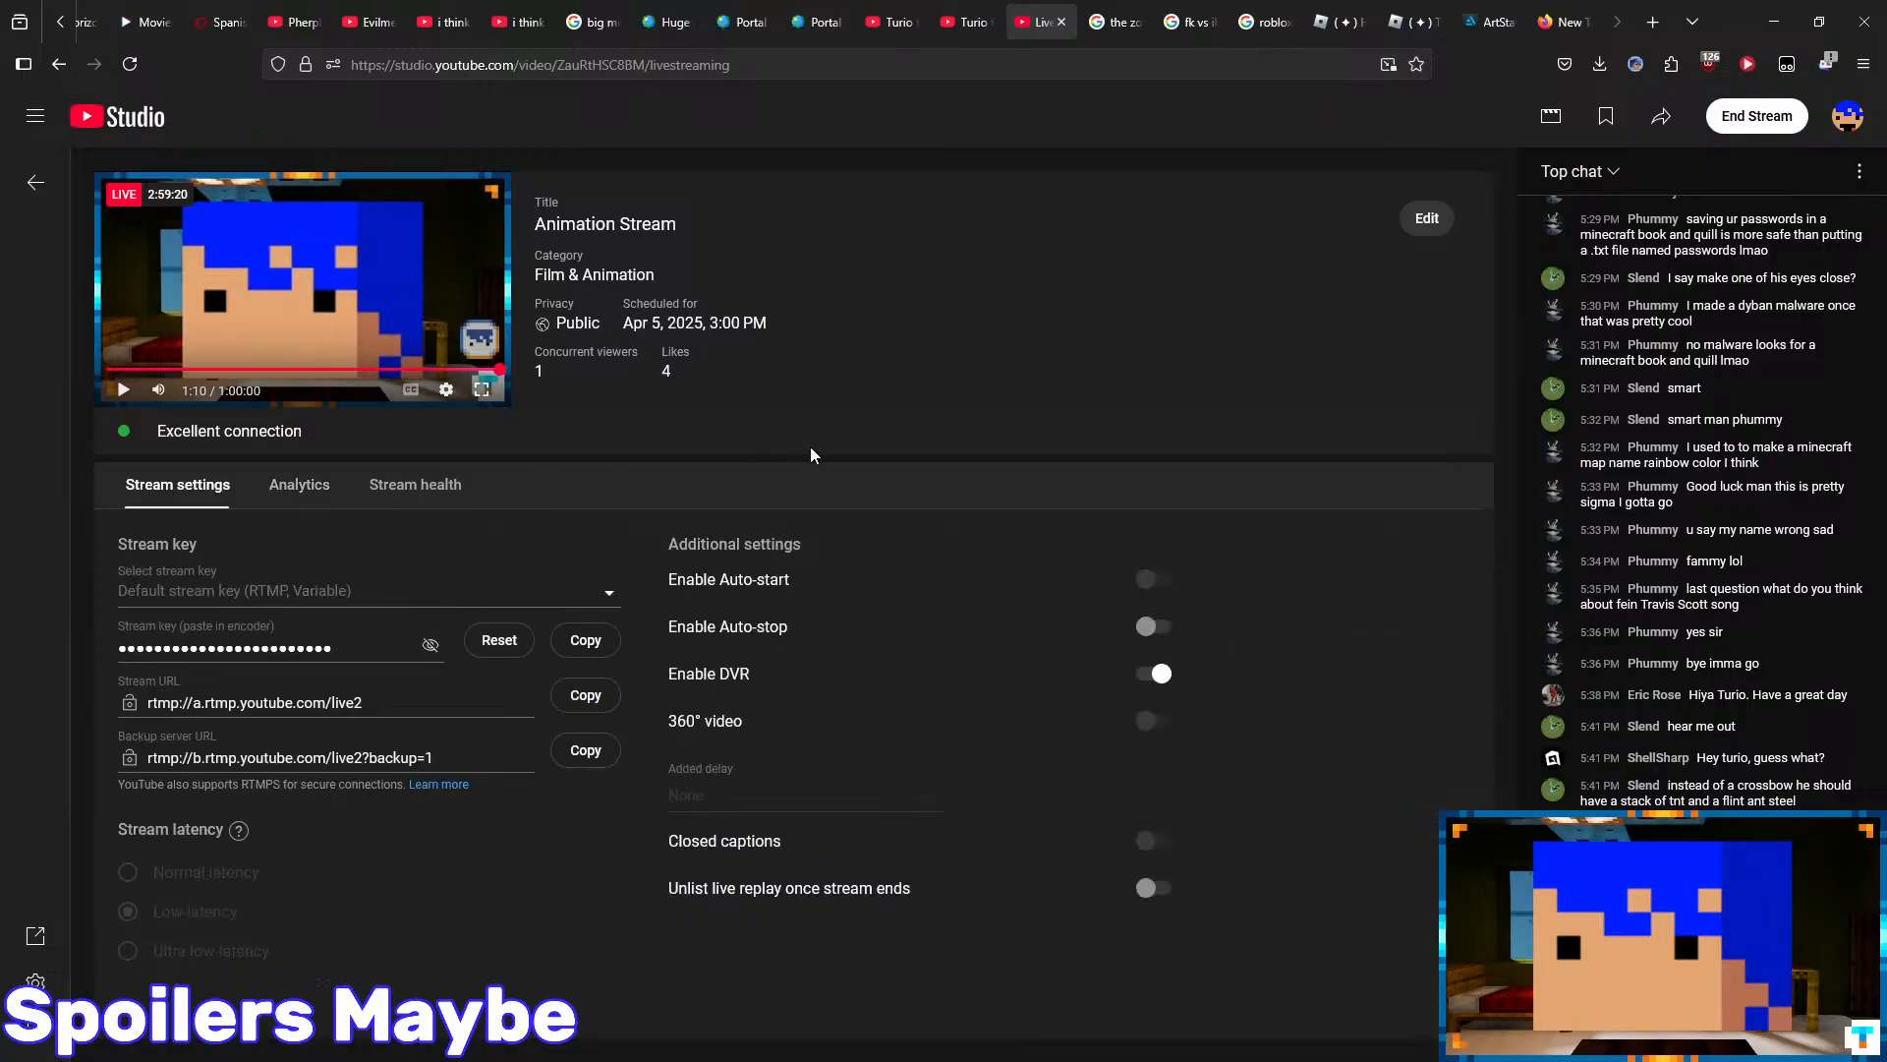
left_click(415, 485)
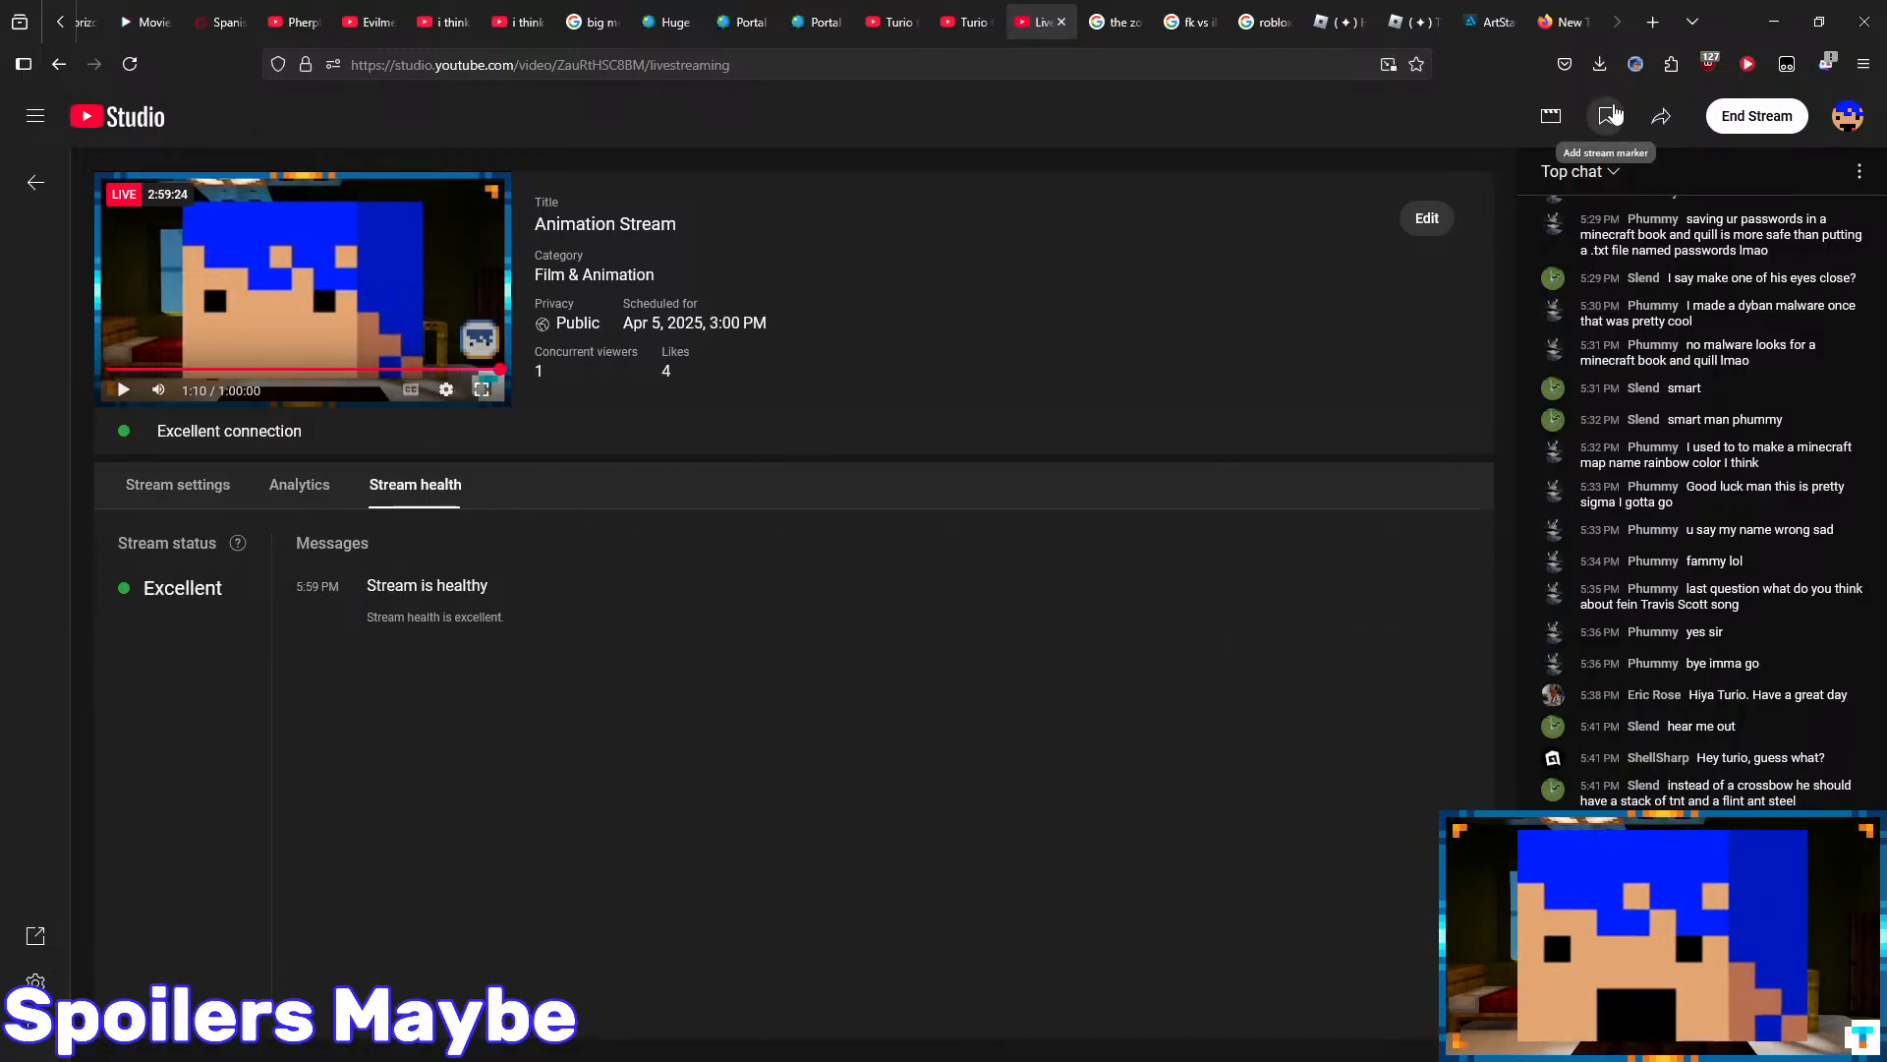
- Go from the animation channel's home page to the linked main channel, open its live Animation Stream and mute it
left_click(895, 22)
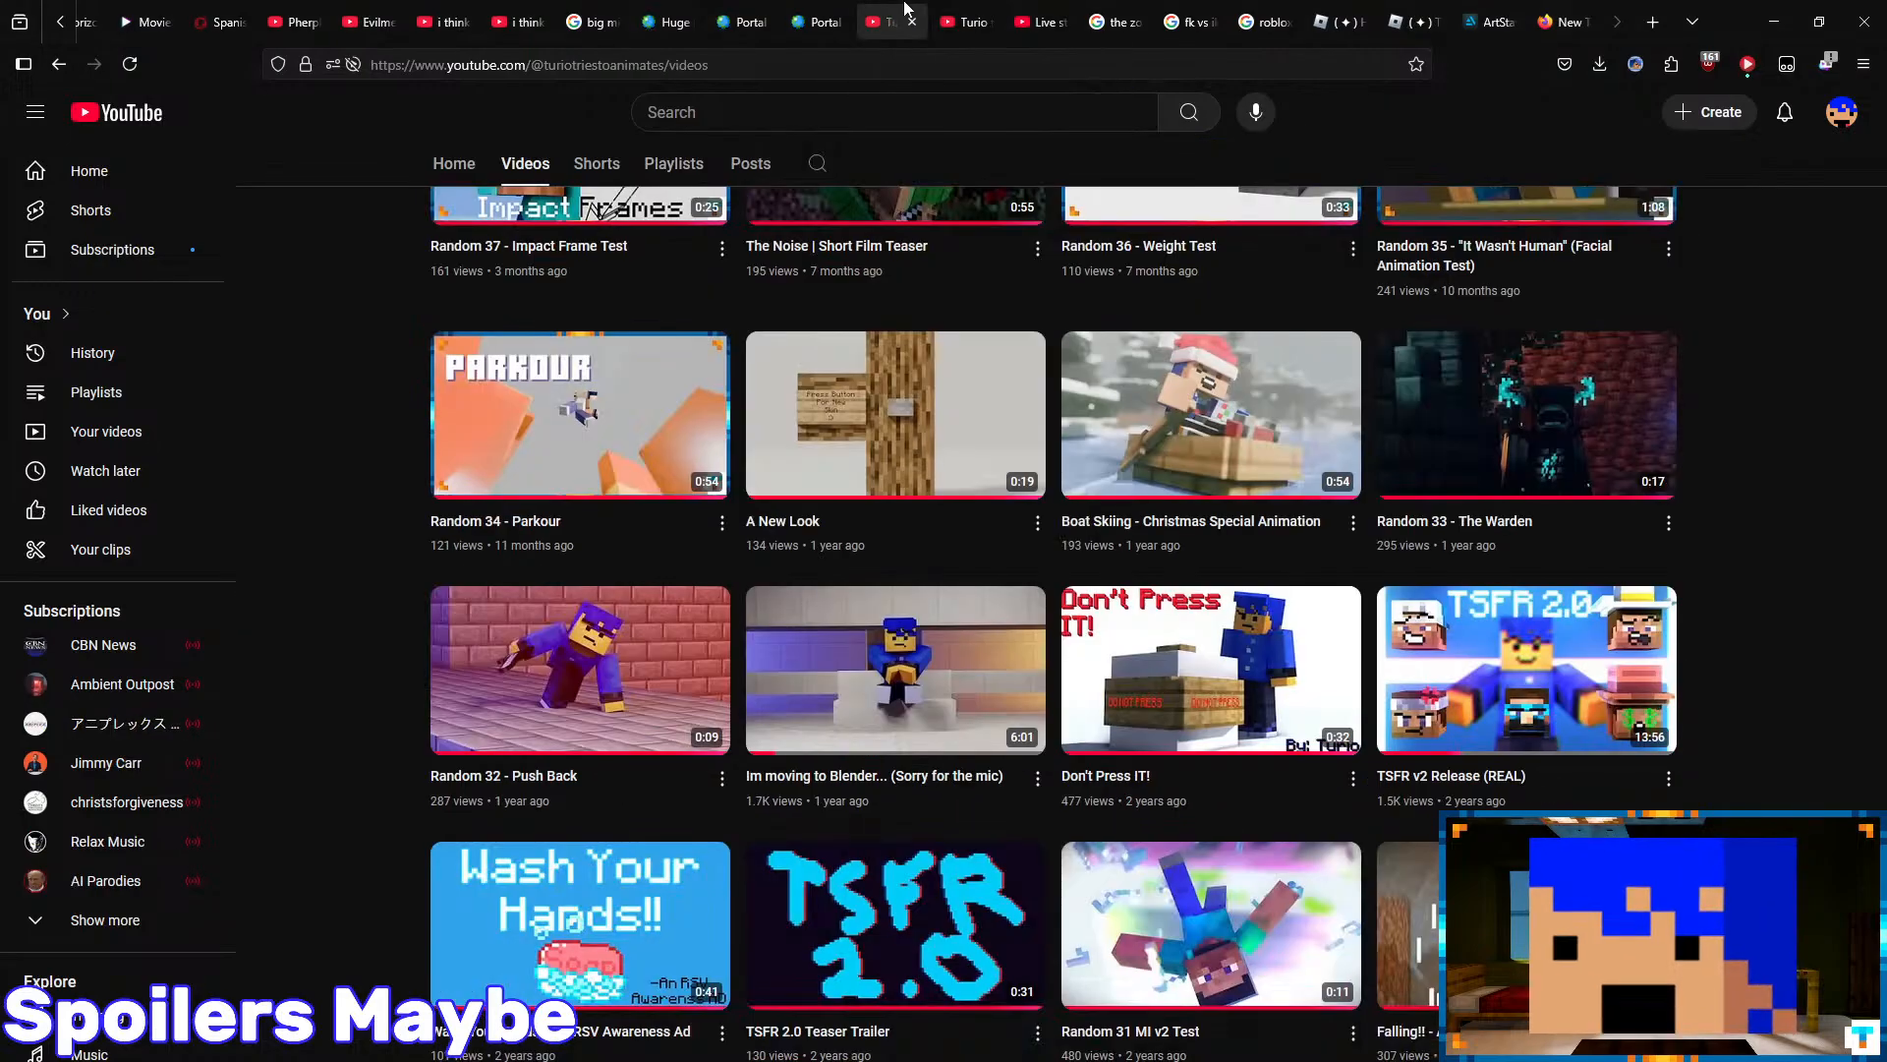
scroll(358, 694, "up", 6)
left_click(437, 571)
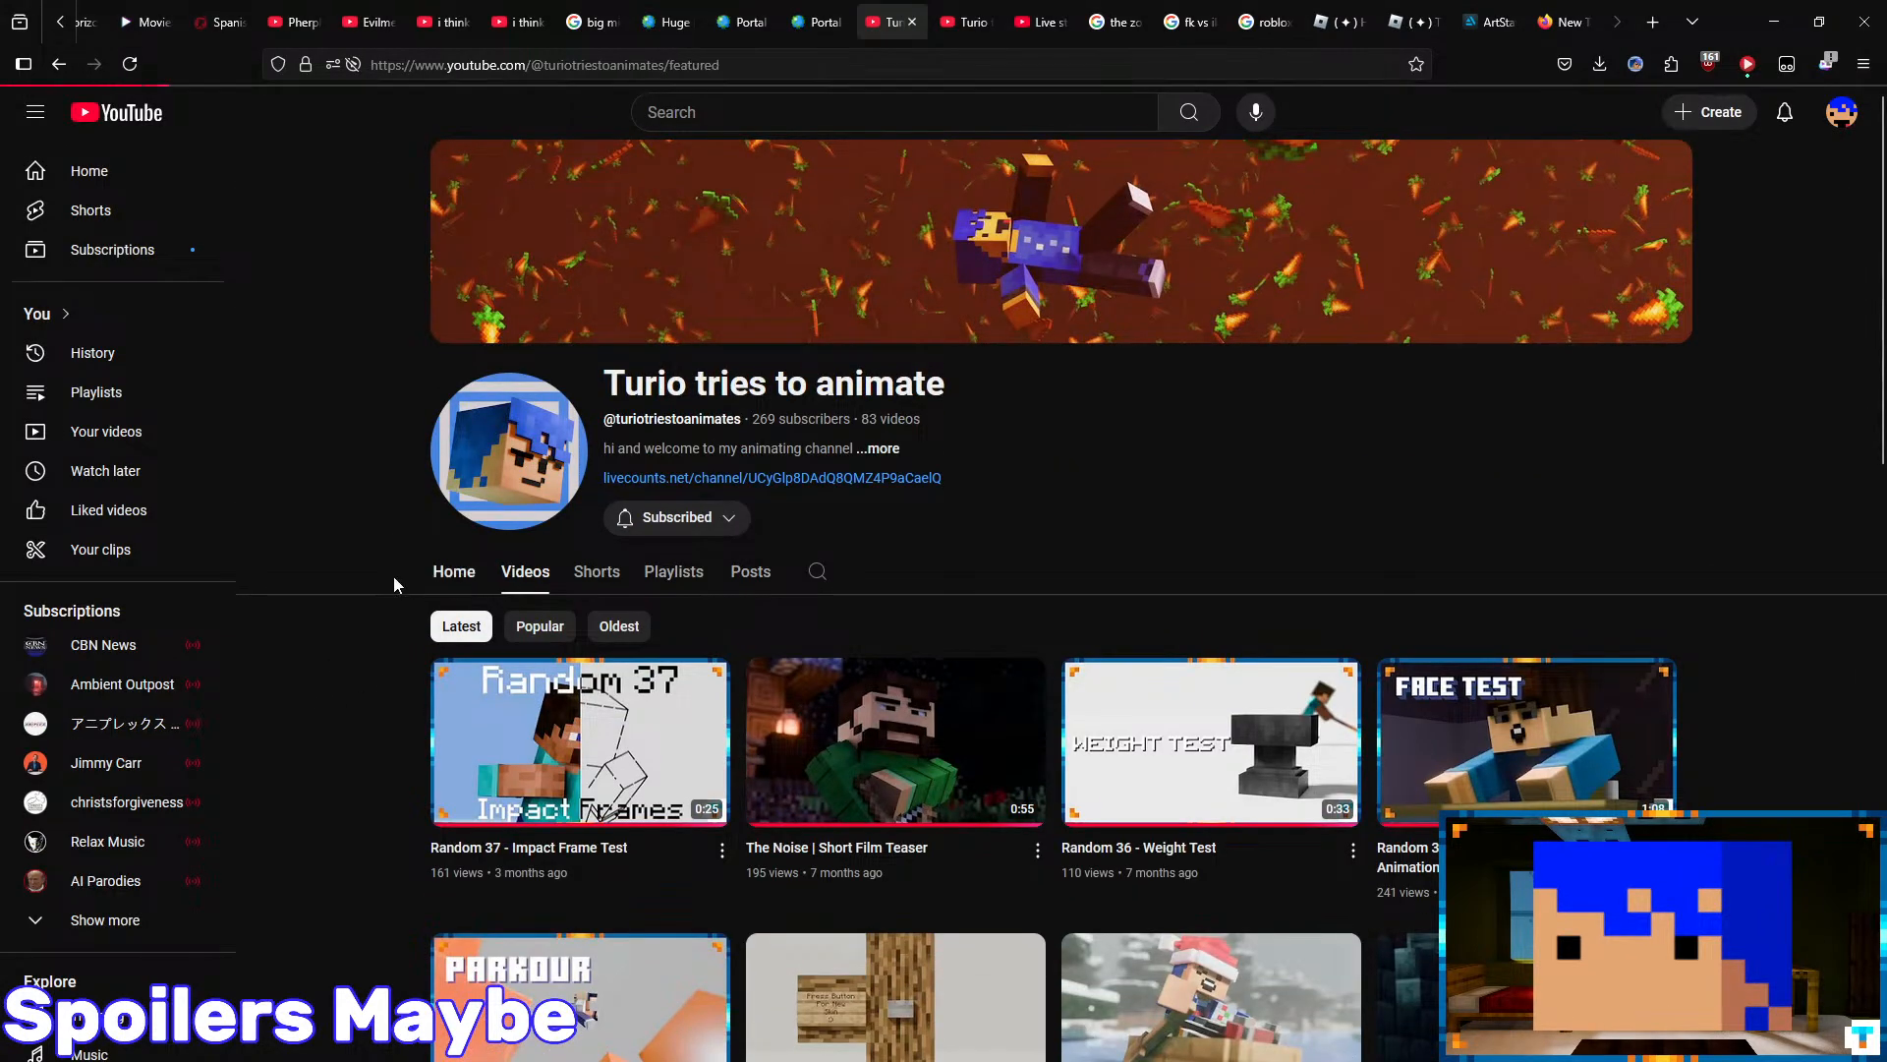
scroll(372, 532, "down", 10)
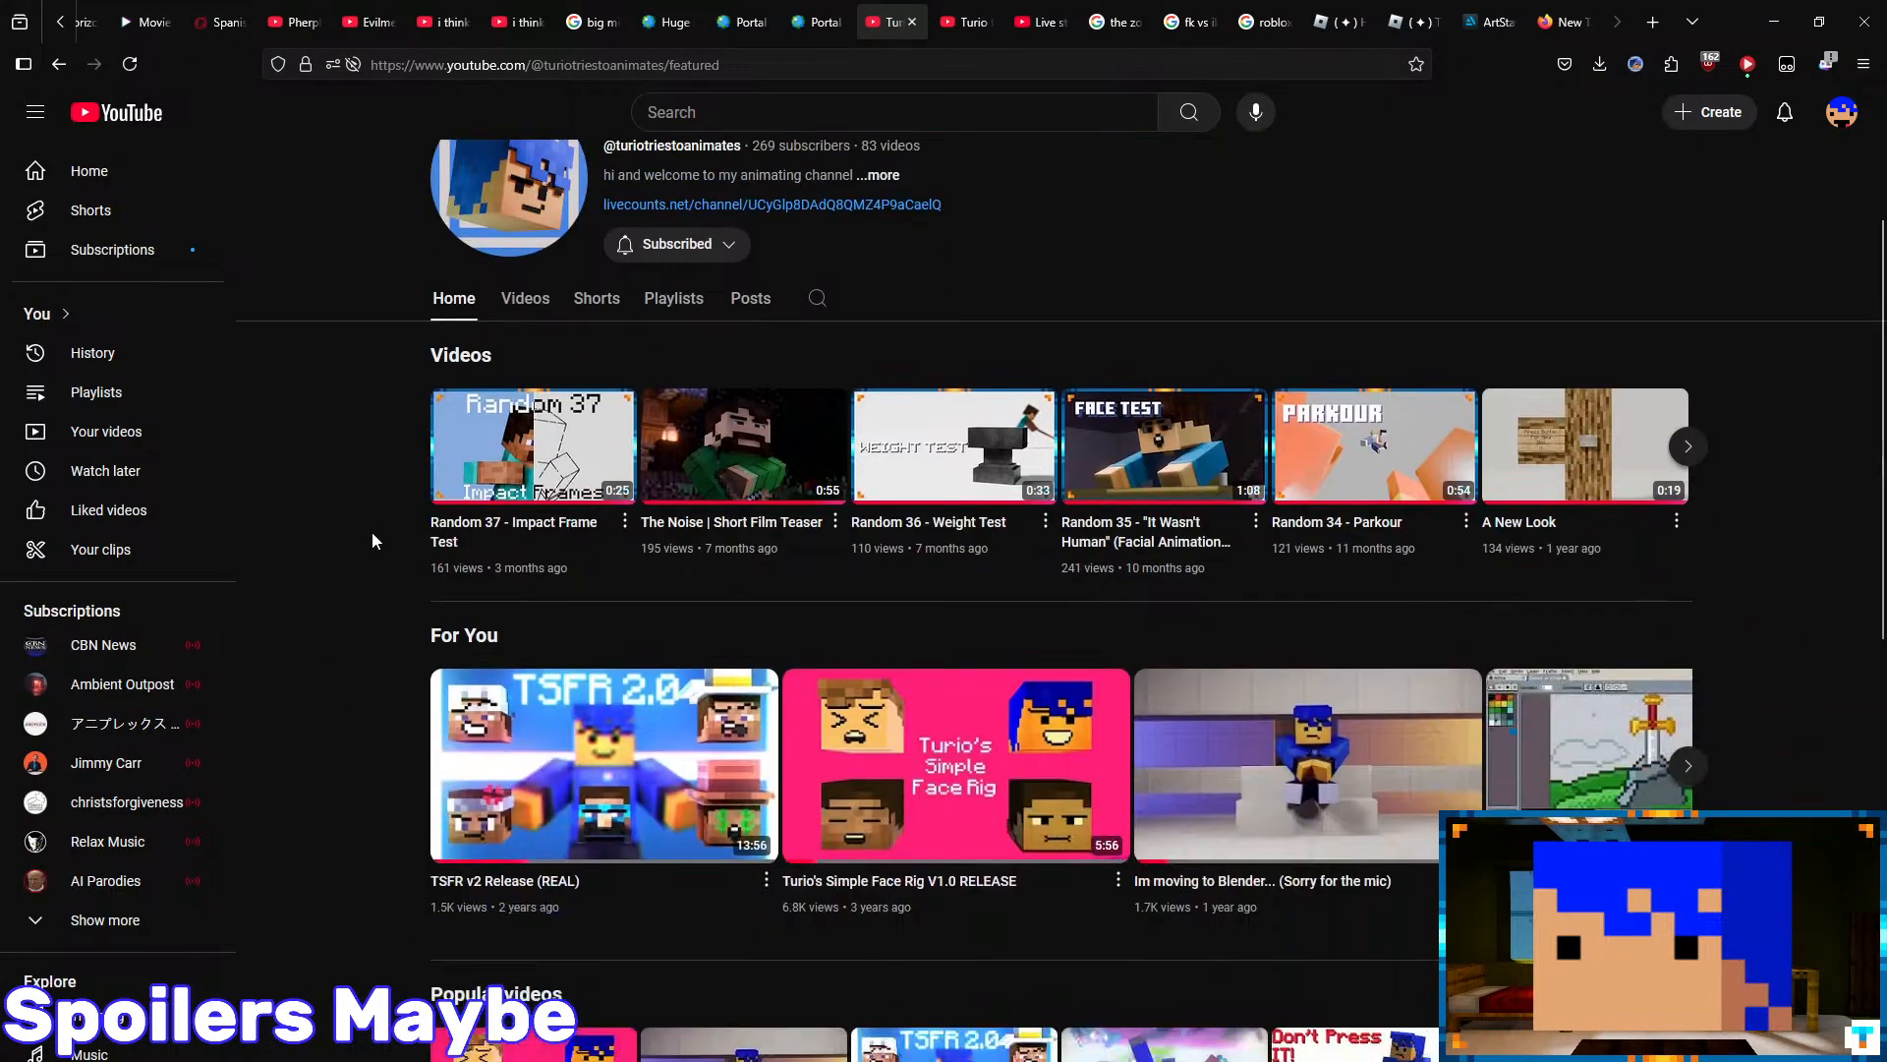
left_click(550, 543)
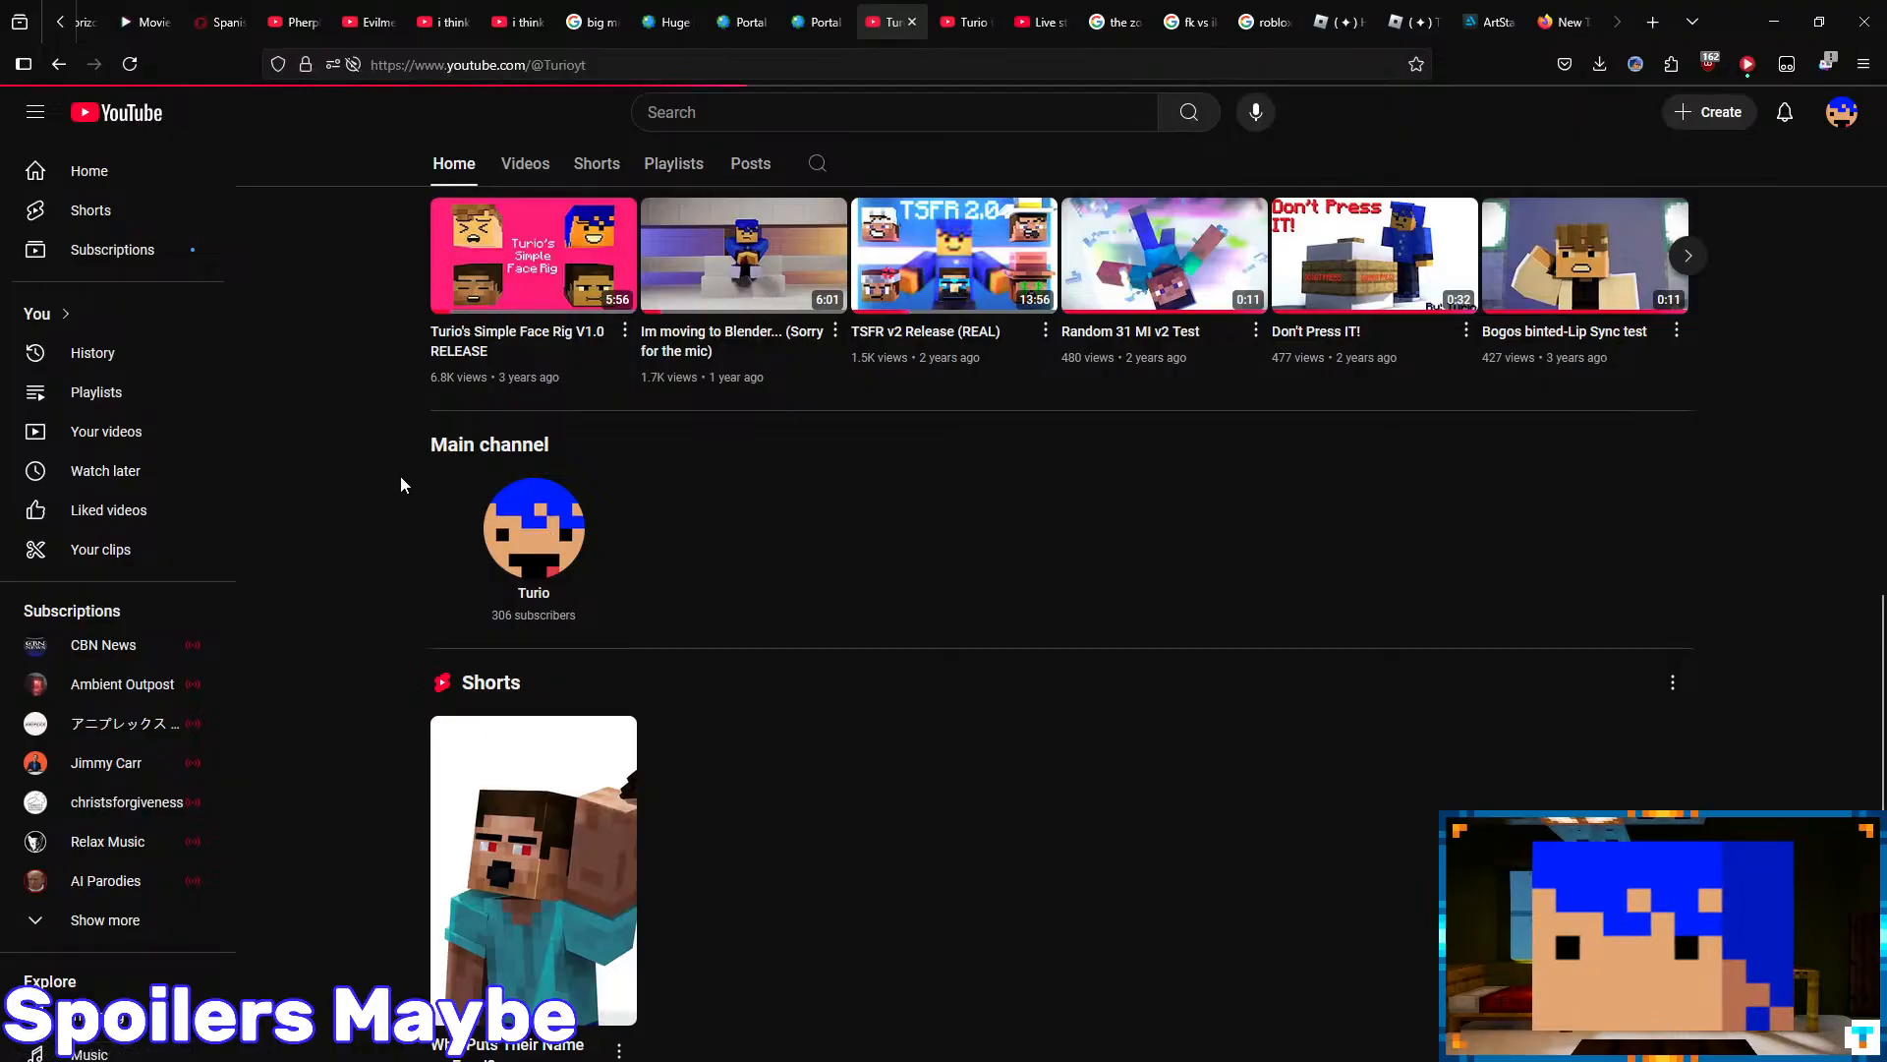
scroll(386, 533, "down", 3)
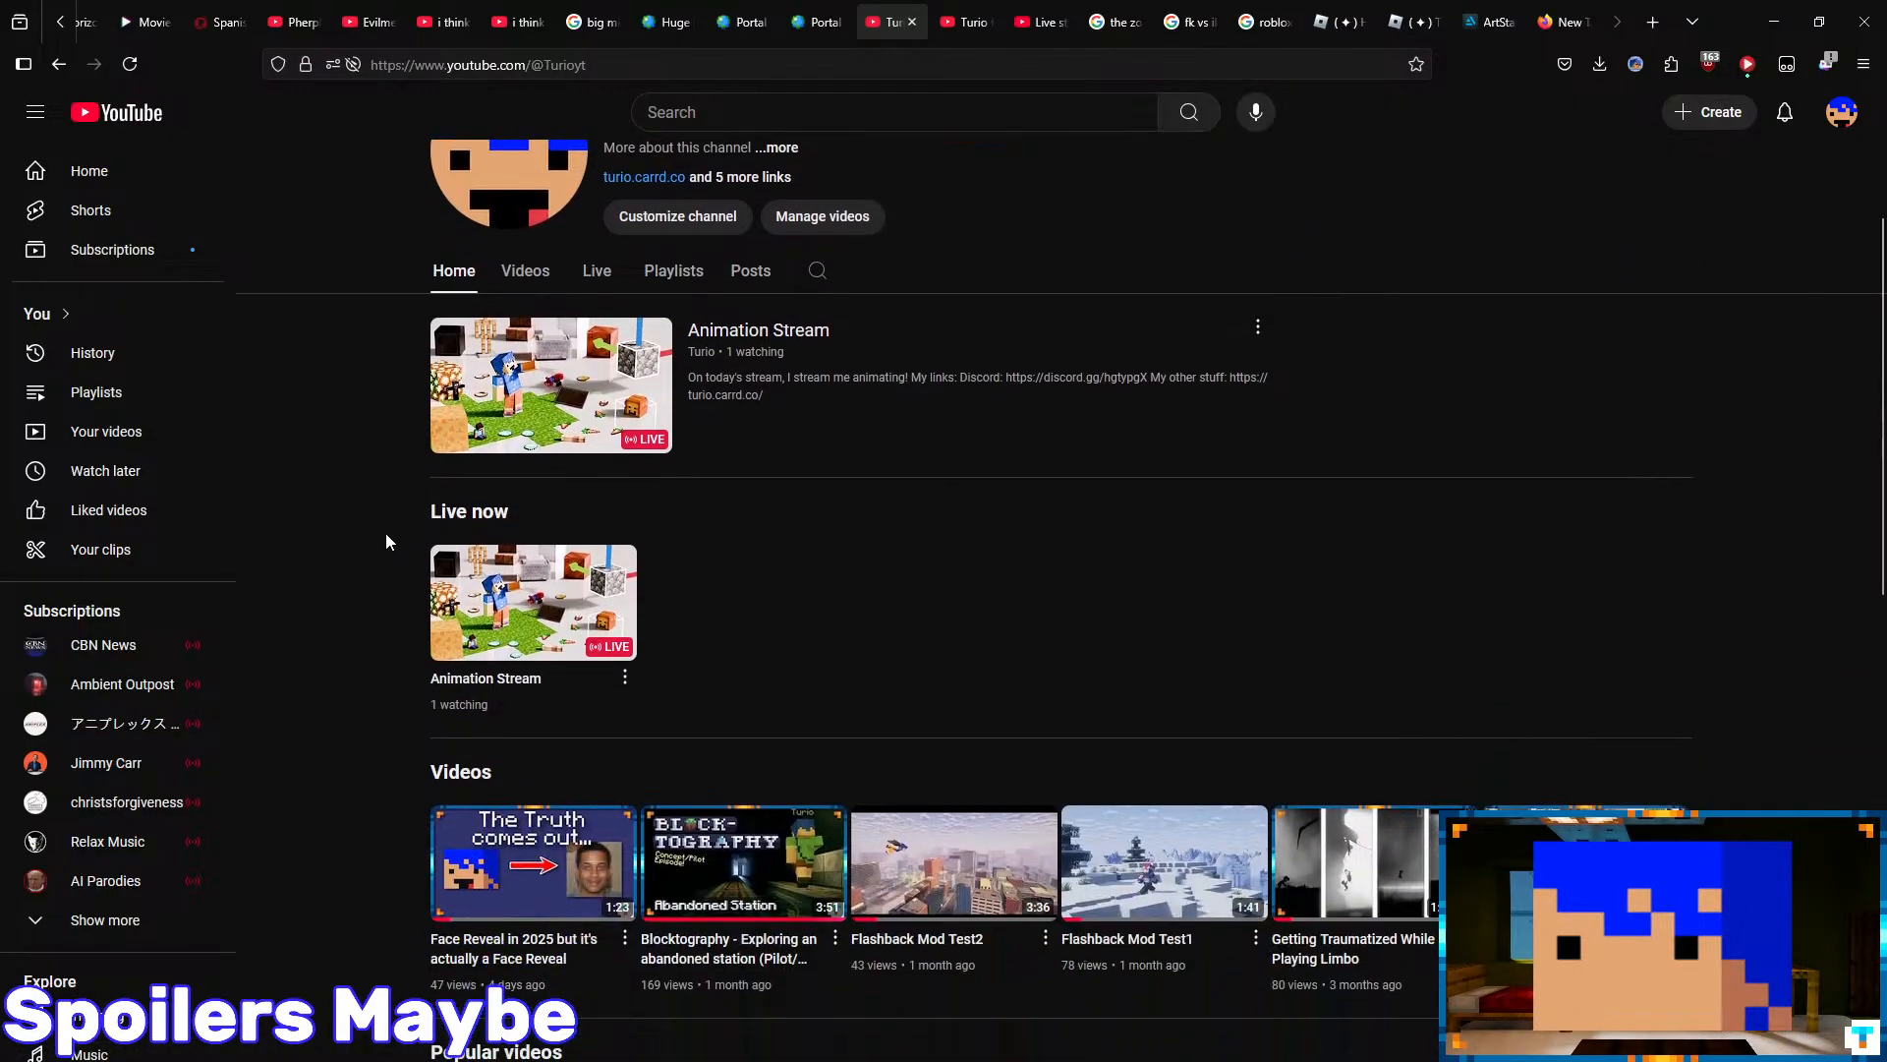
left_click(524, 315)
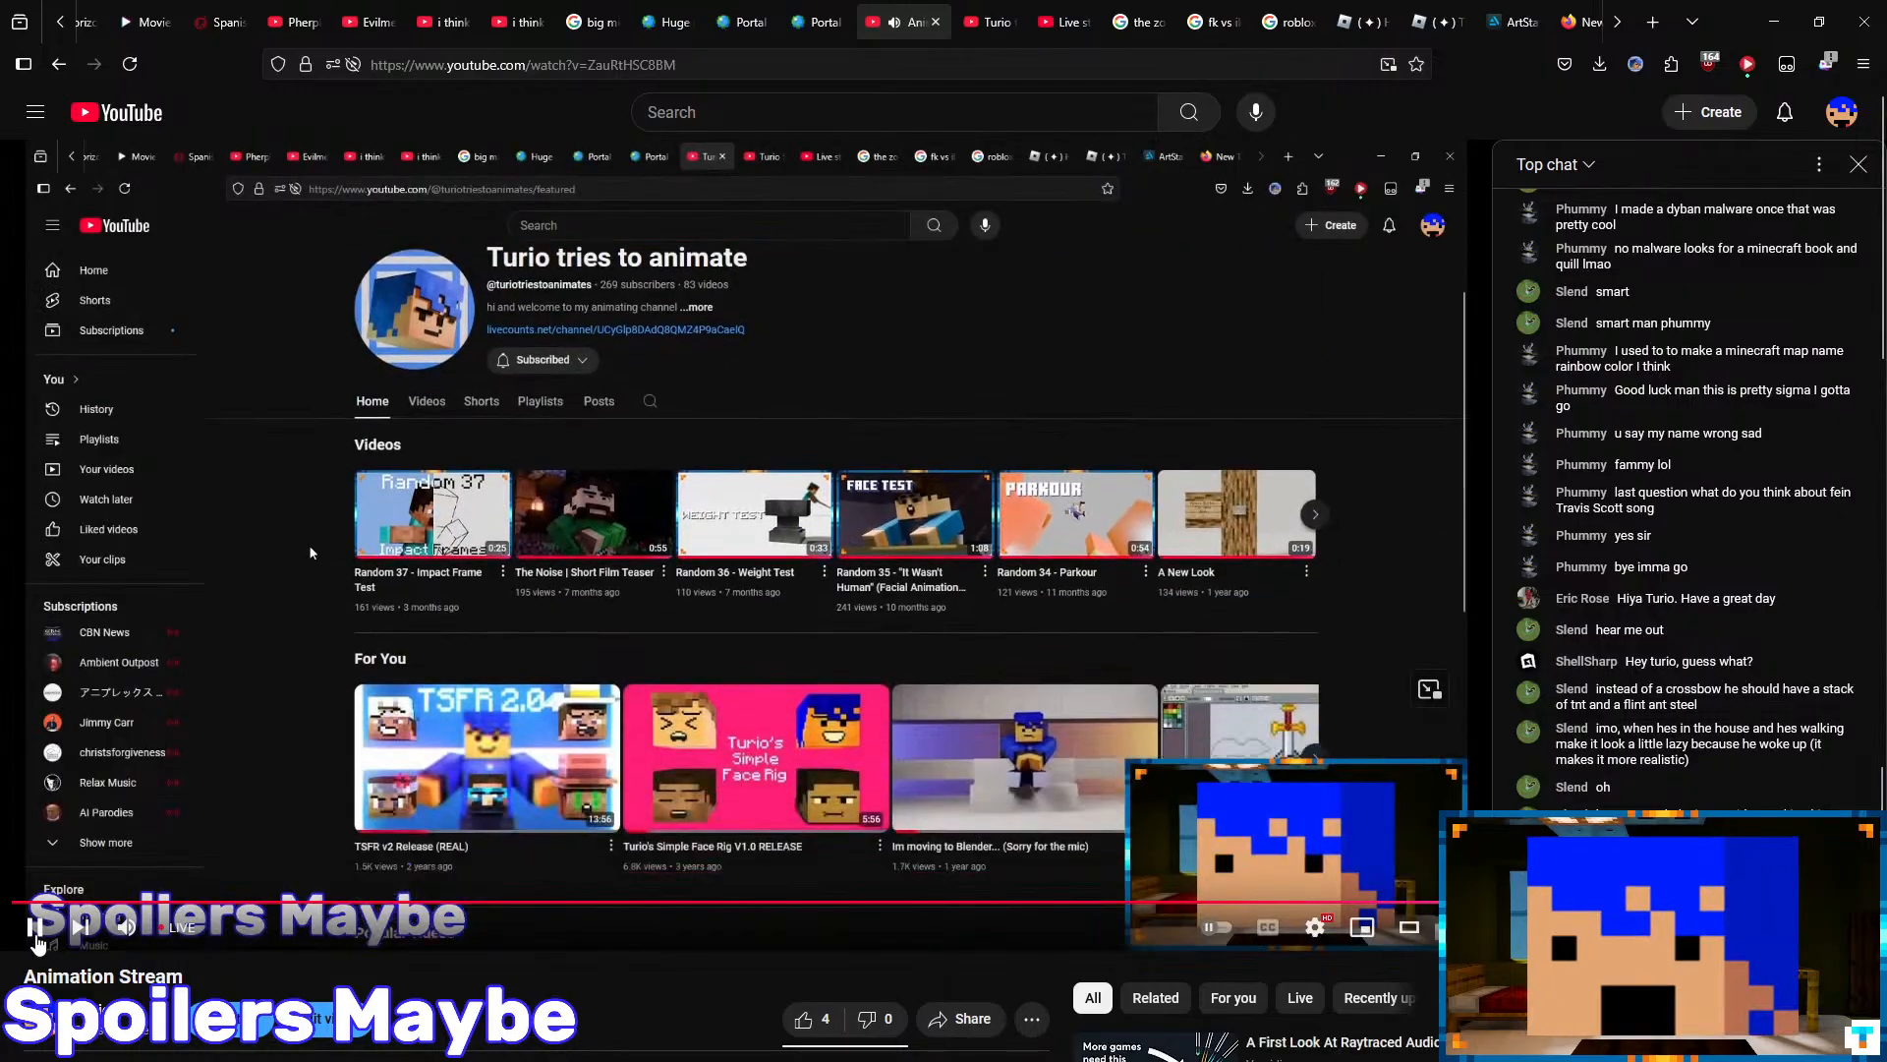
left_click_drag(172, 928, 154, 928)
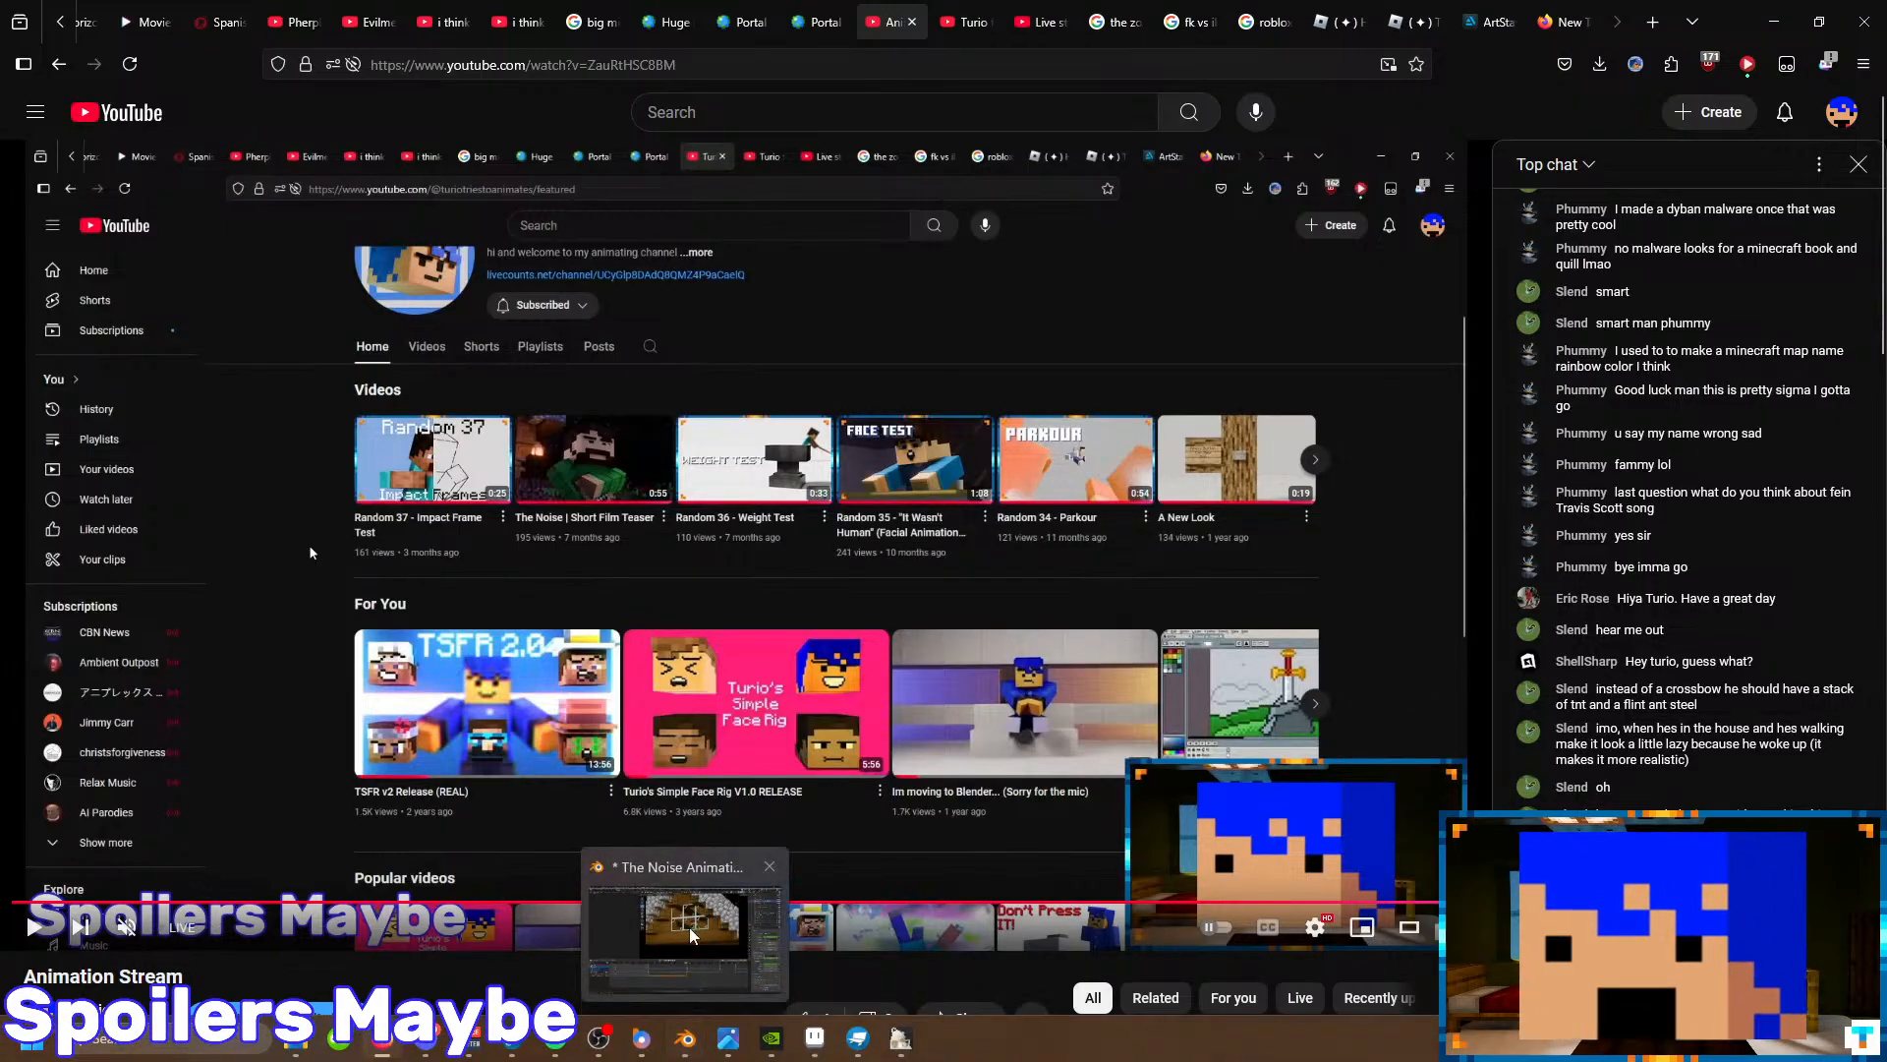
- Switch back to Blender and save the Scene1 file
left_click(692, 1048)
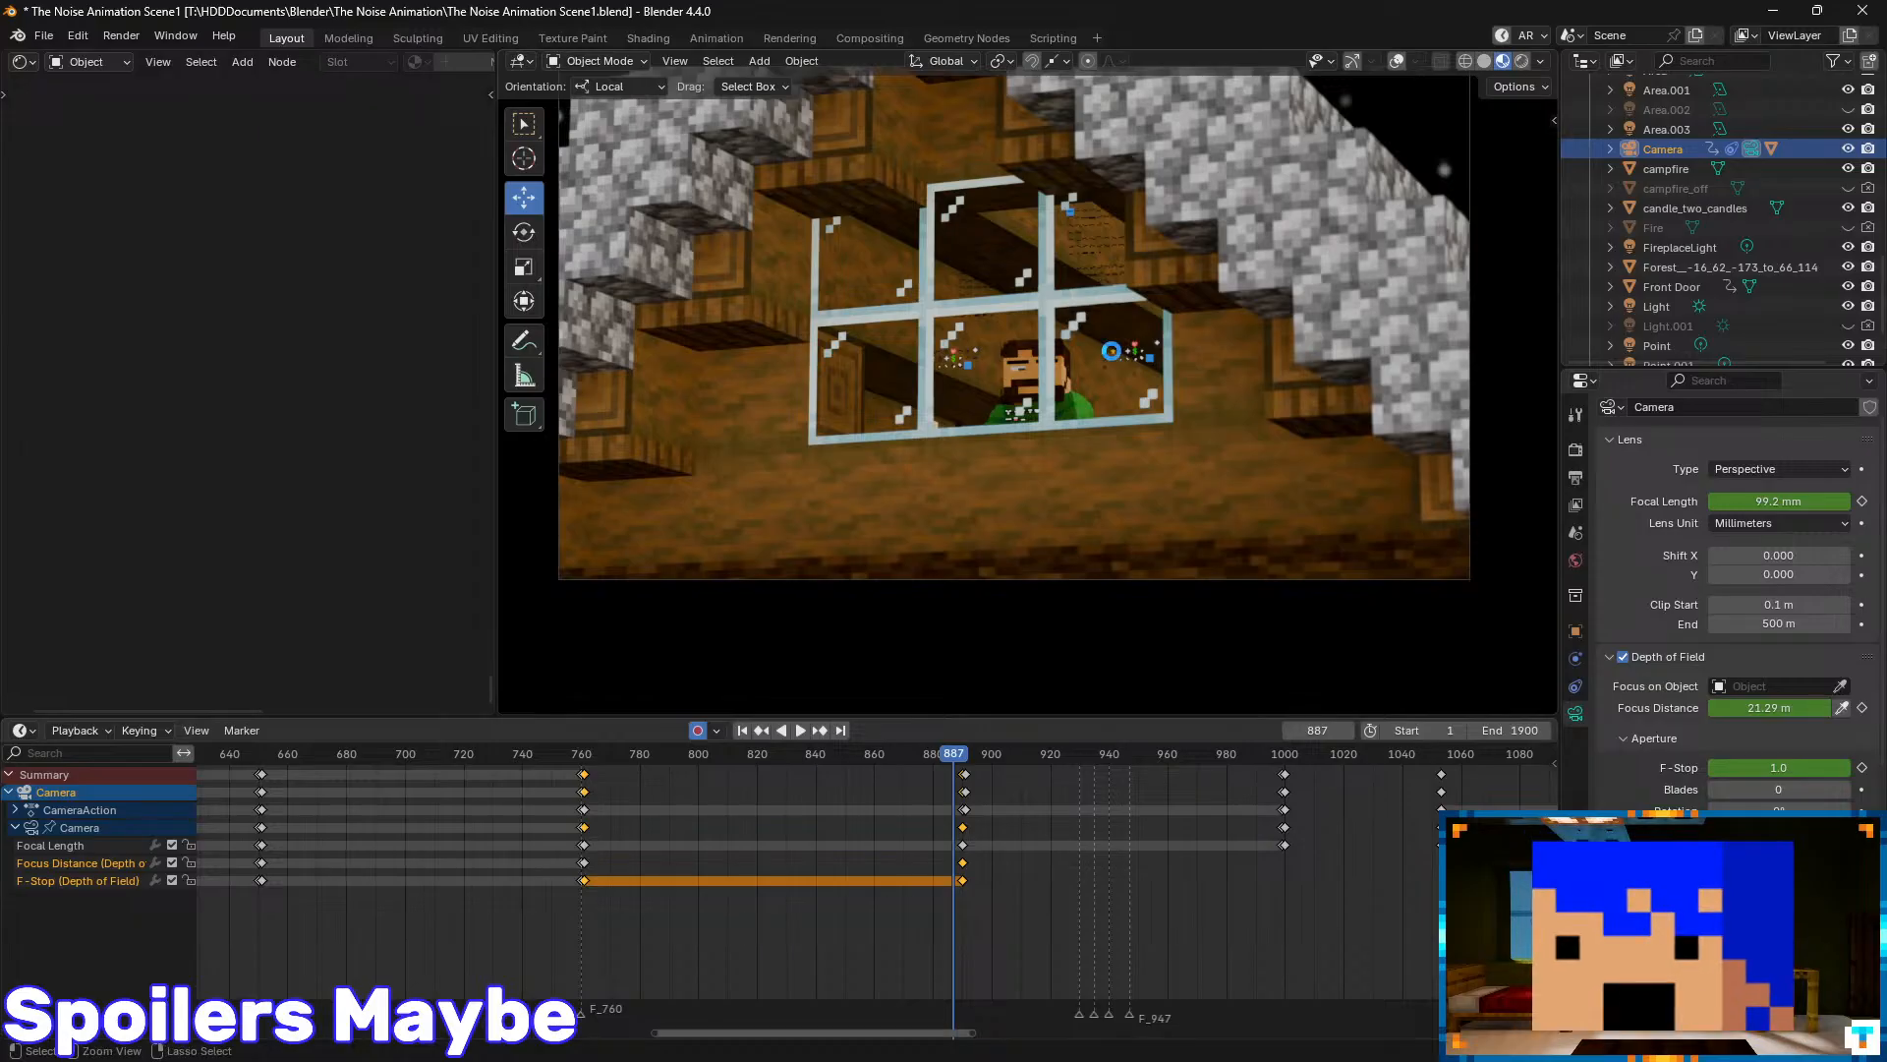
key("ctrl+s")
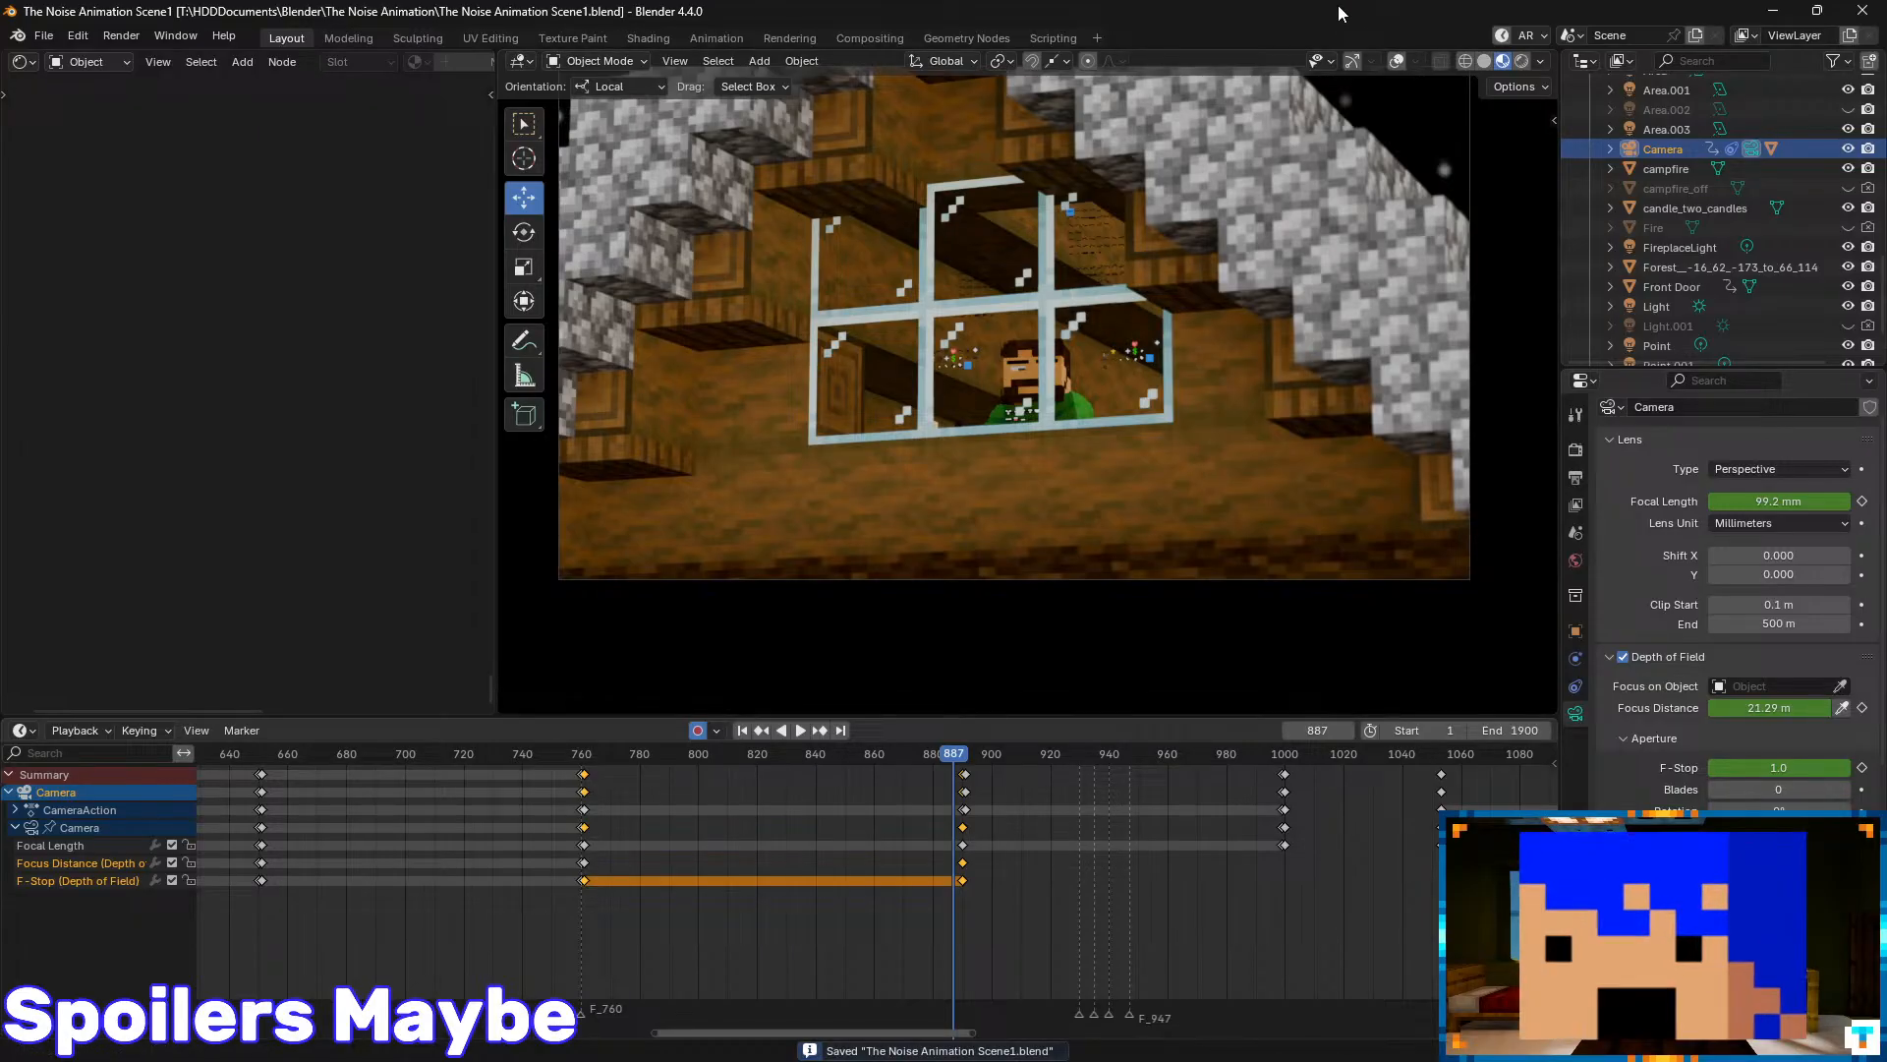